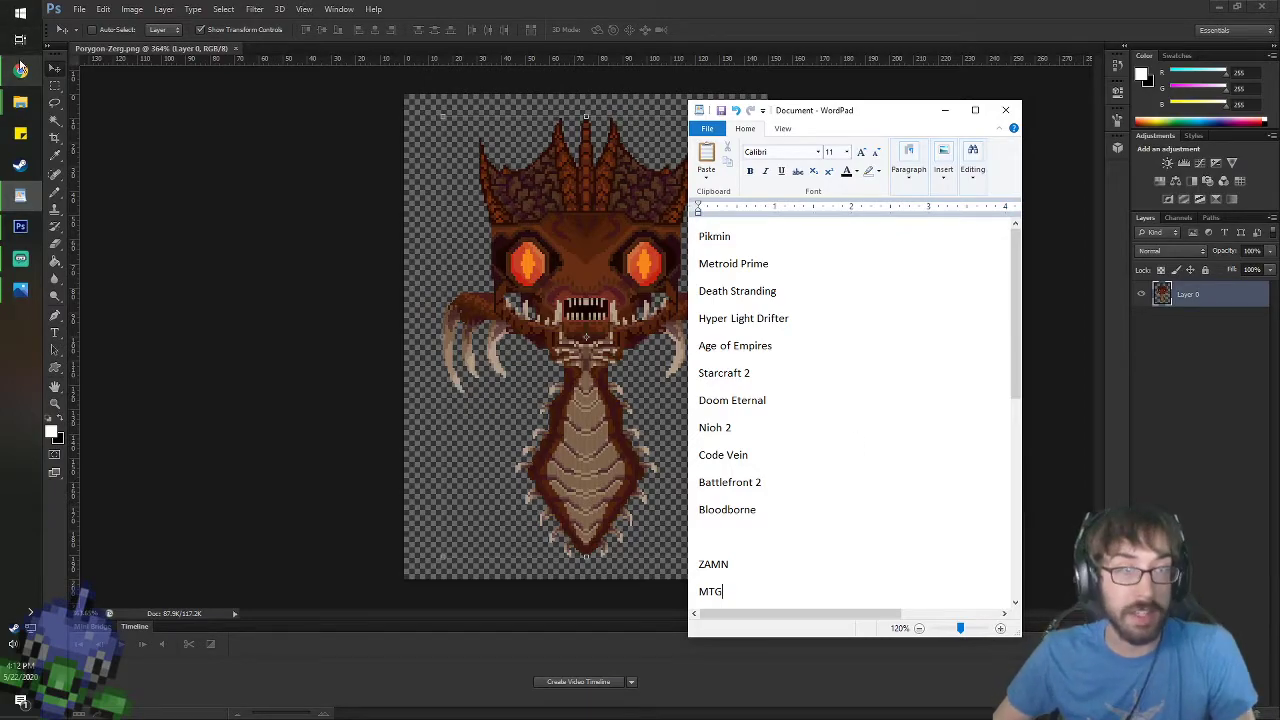
- Switch to the browser and search YouTube for "pikmin 3 ost"
left_click(20, 70)
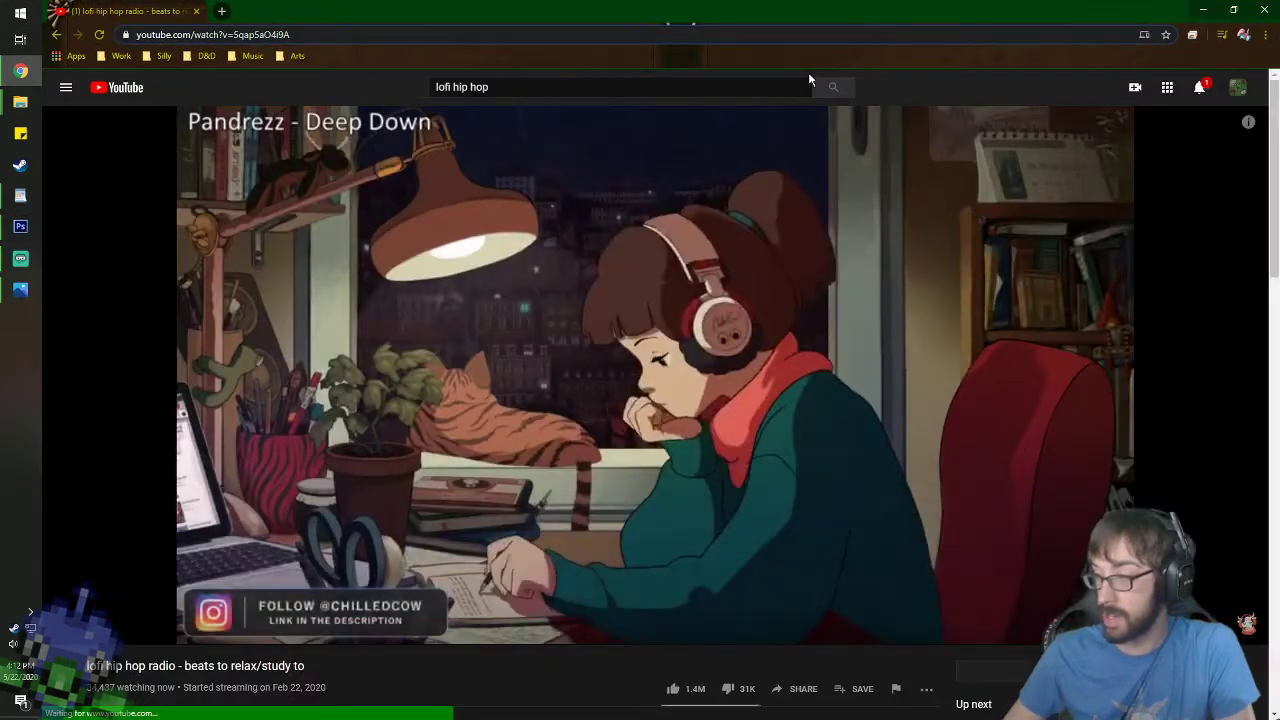
triple_click(502, 86)
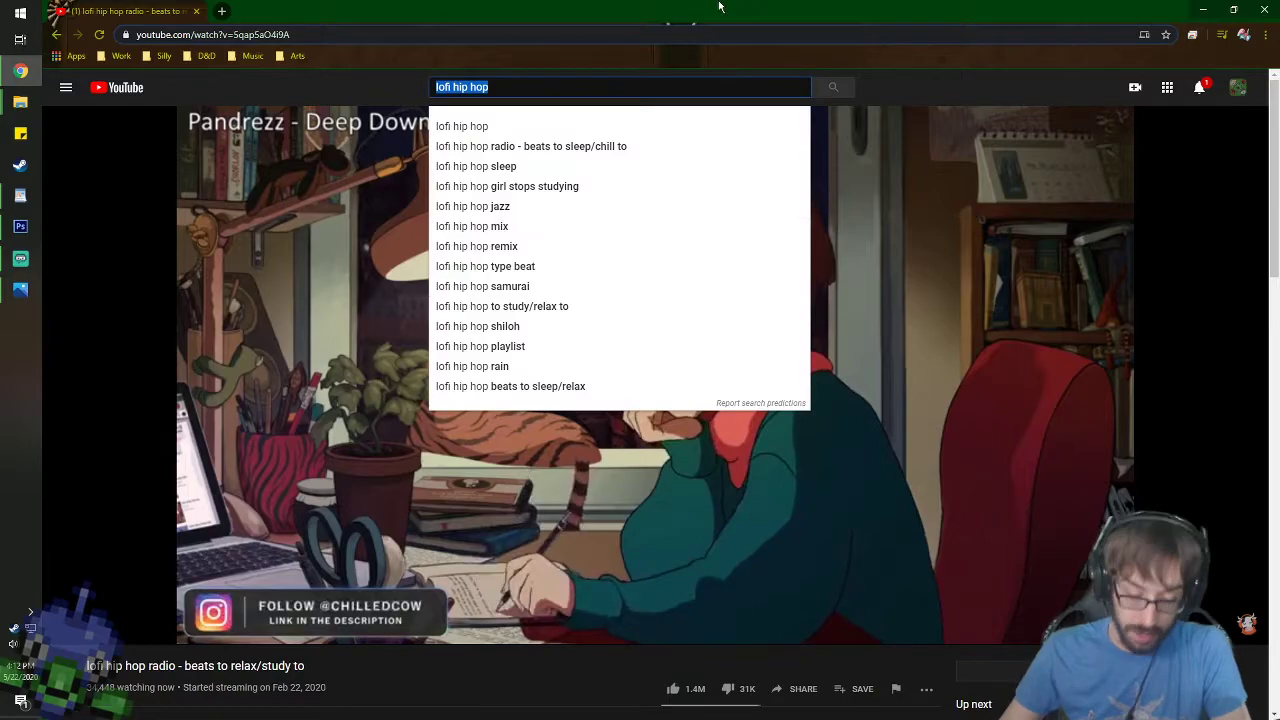
type("pik")
key("BackSpace")
key("BackSpace")
key("BackSpace")
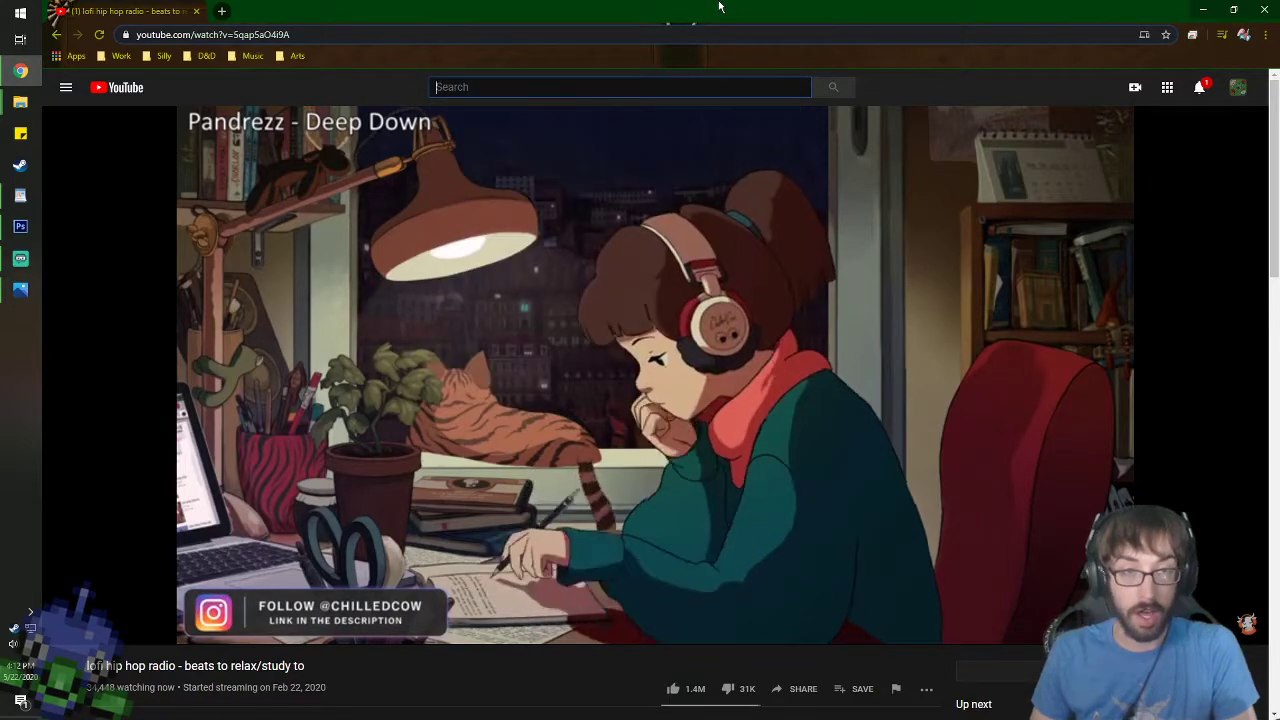
type("pikmin 3 oar")
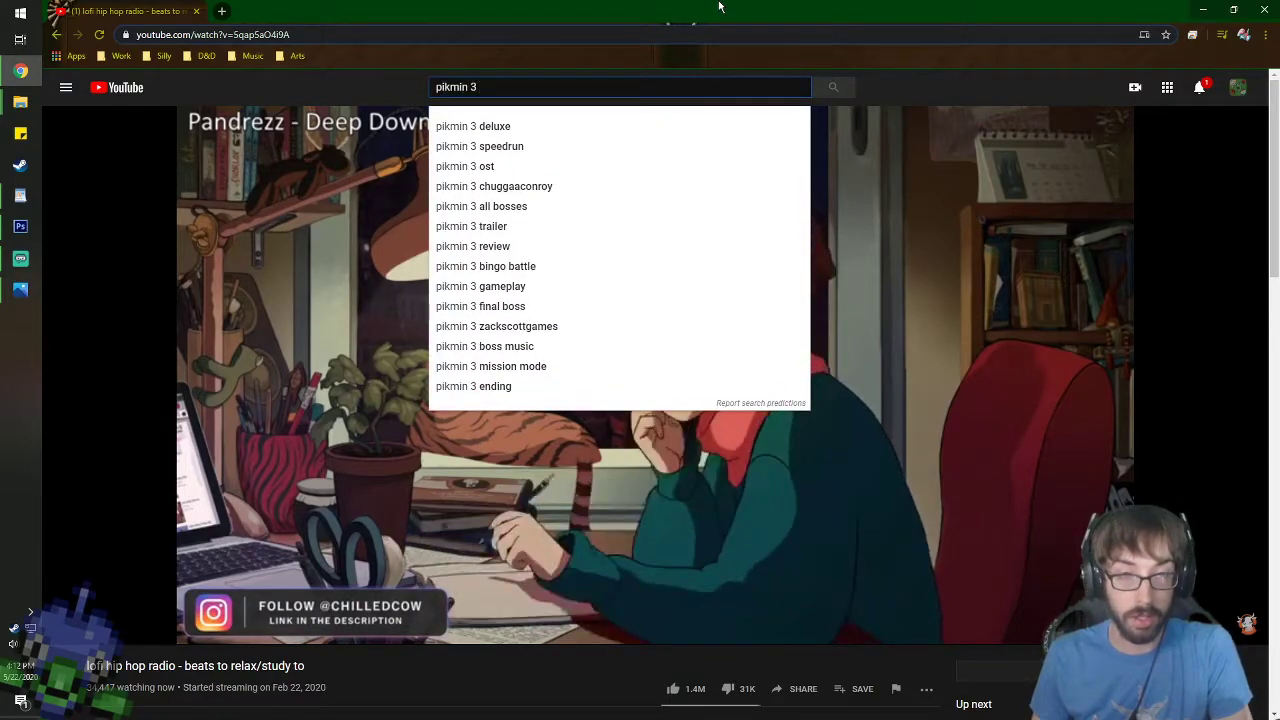
key("Return")
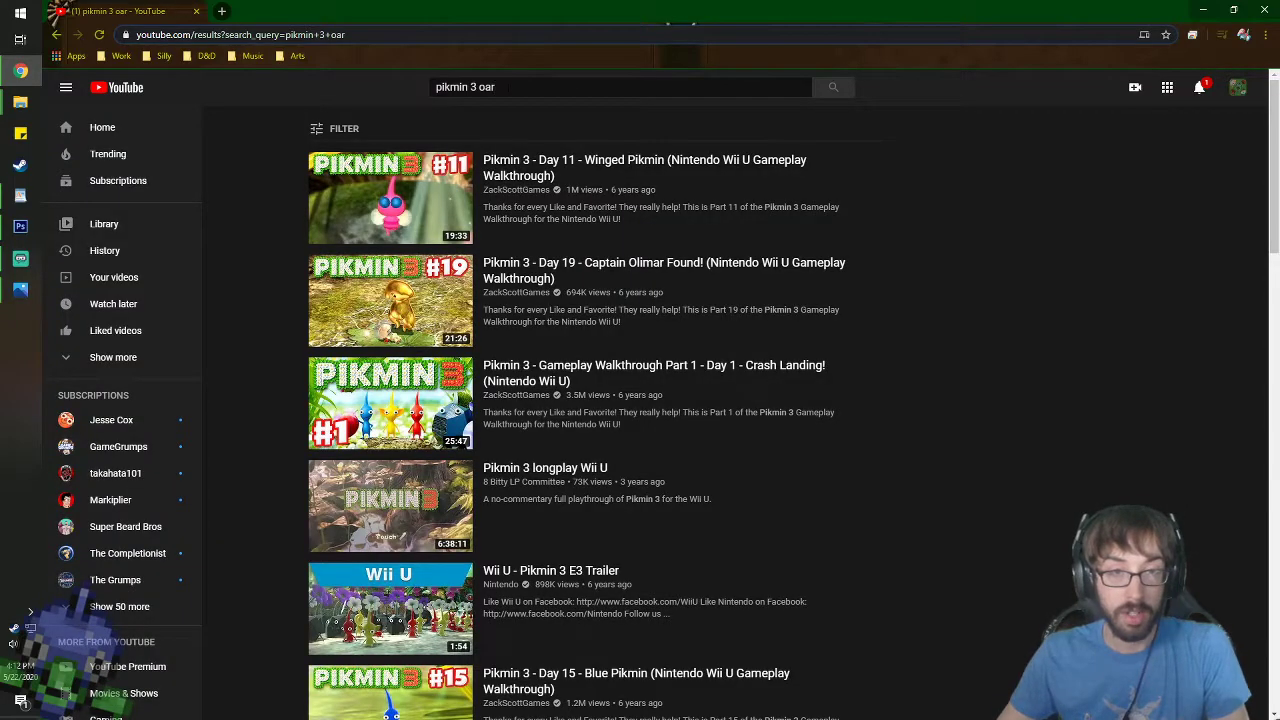
double_click(487, 87)
type("ost")
key("Return")
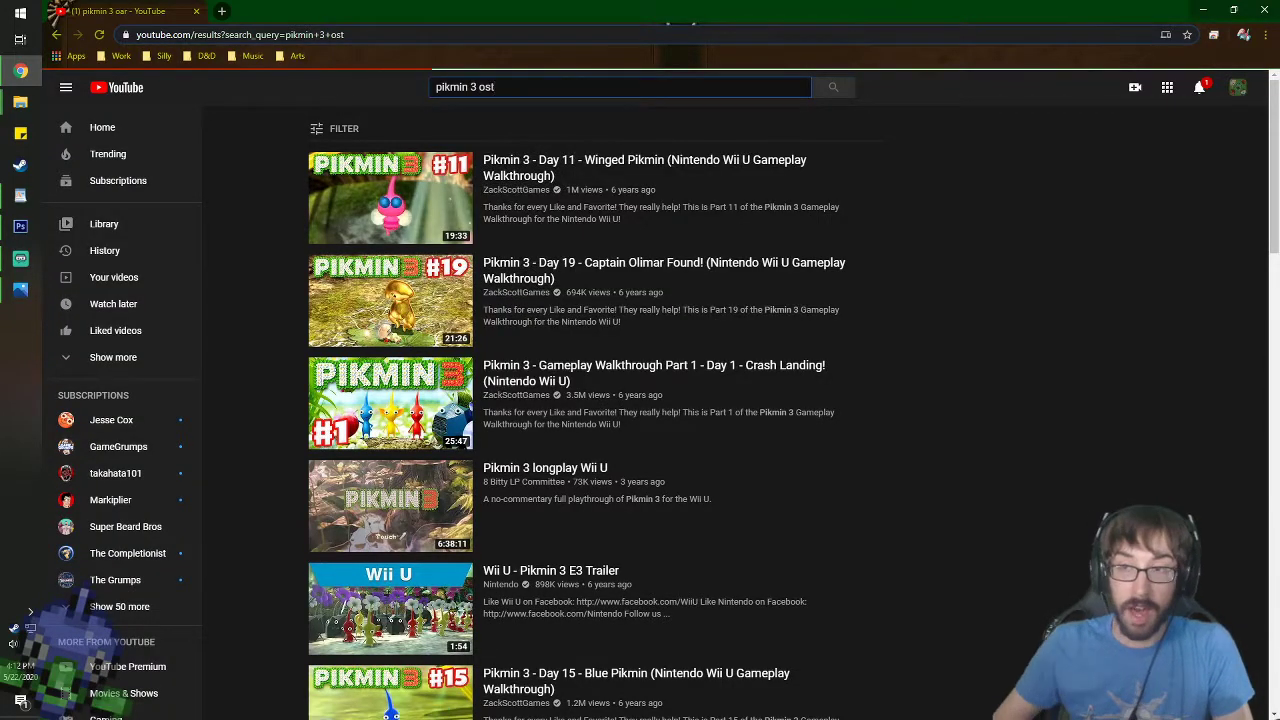
- Open the Pikmin 3 soundtrack playlist and play the track "Garden of Hope (Morning)"
left_click(545, 228)
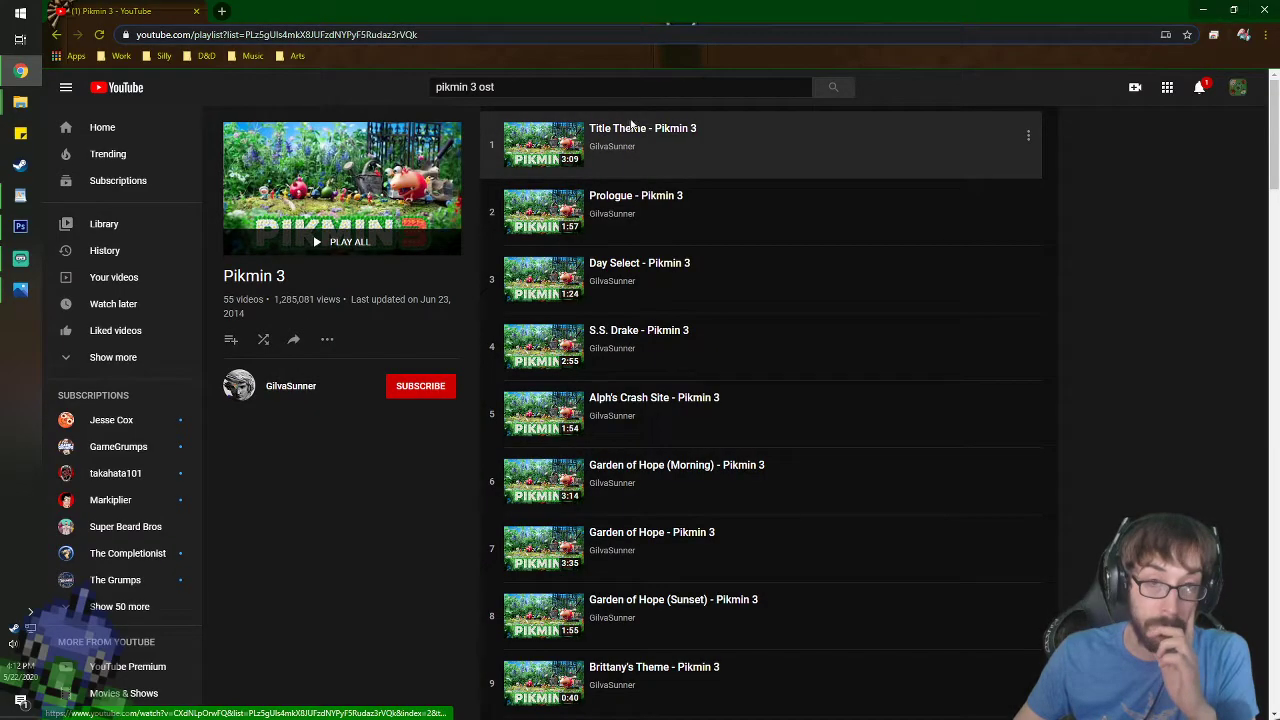
left_click(666, 468)
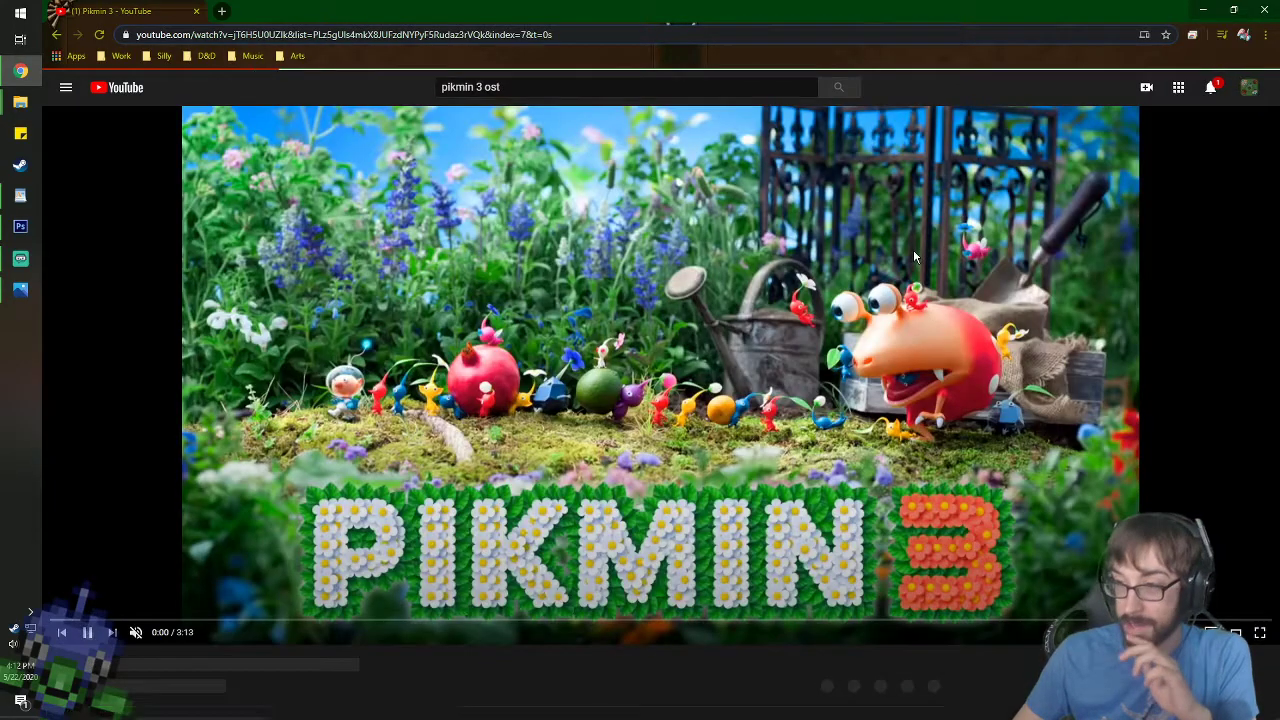
scroll(643, 378, "down", 1)
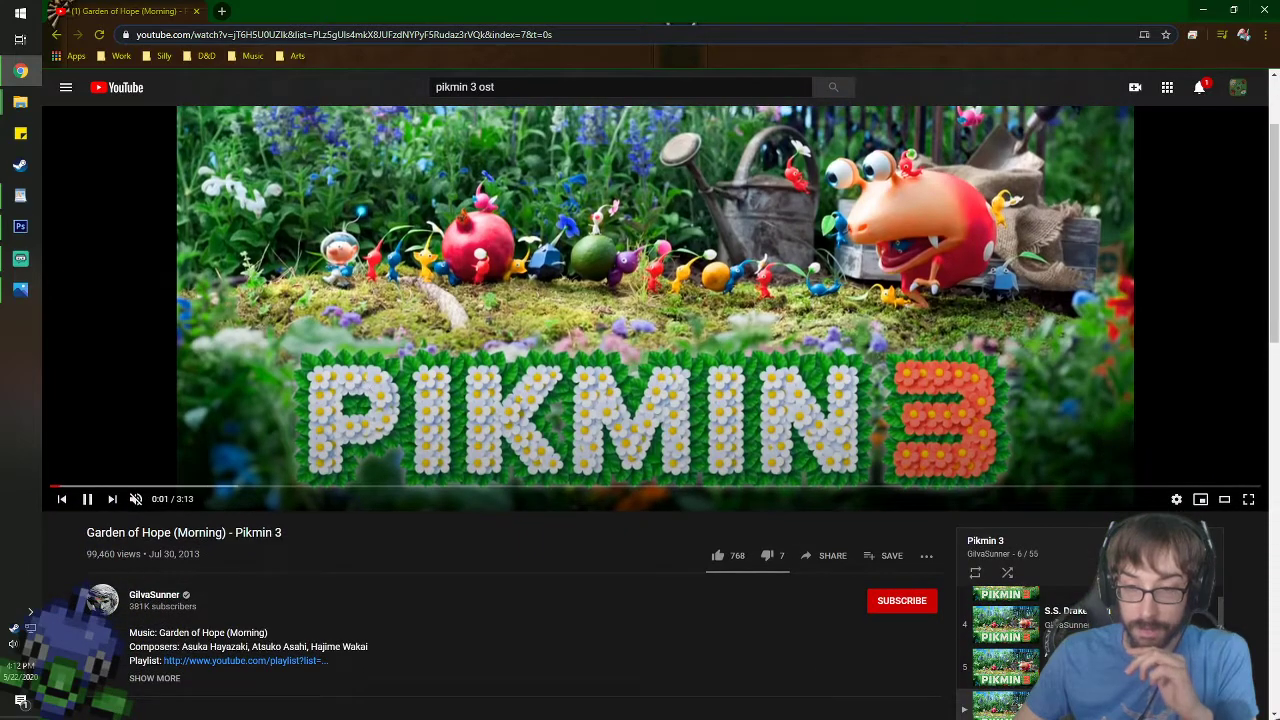
- Turn on shuffle for the playlist, unmute the video at a lowered volume and leave the browser
left_click(1008, 574)
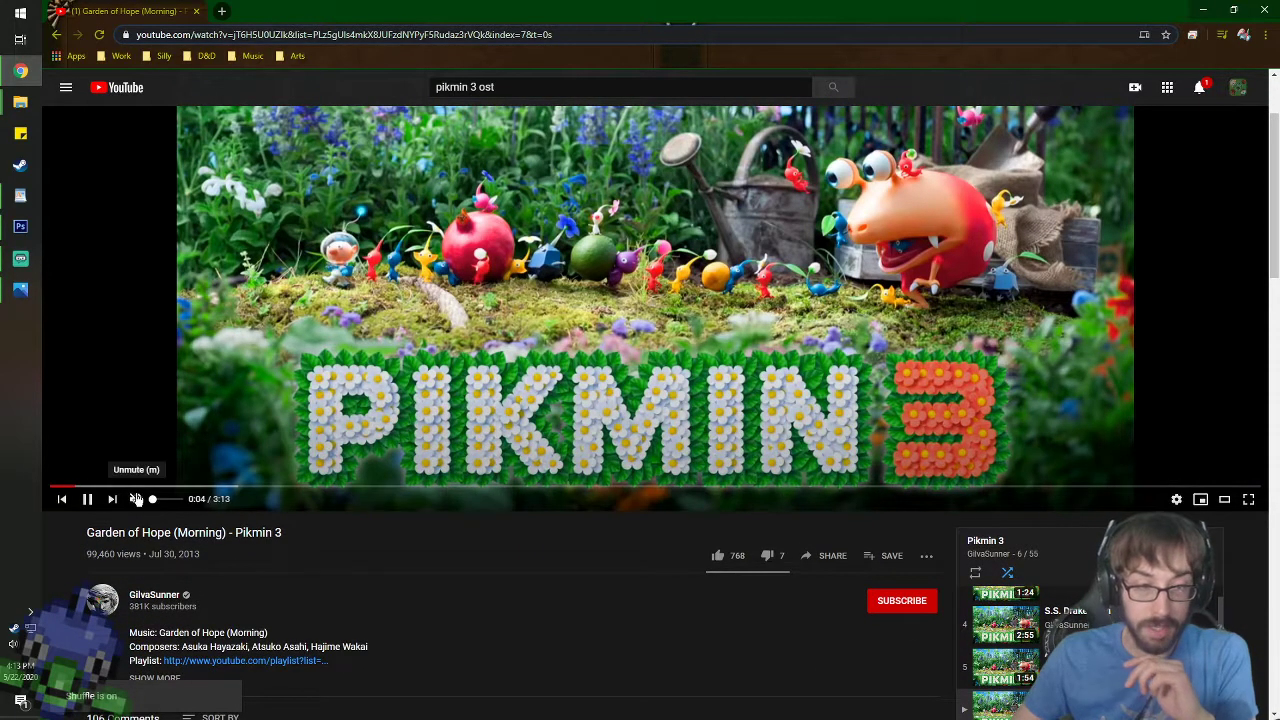
left_click(135, 499)
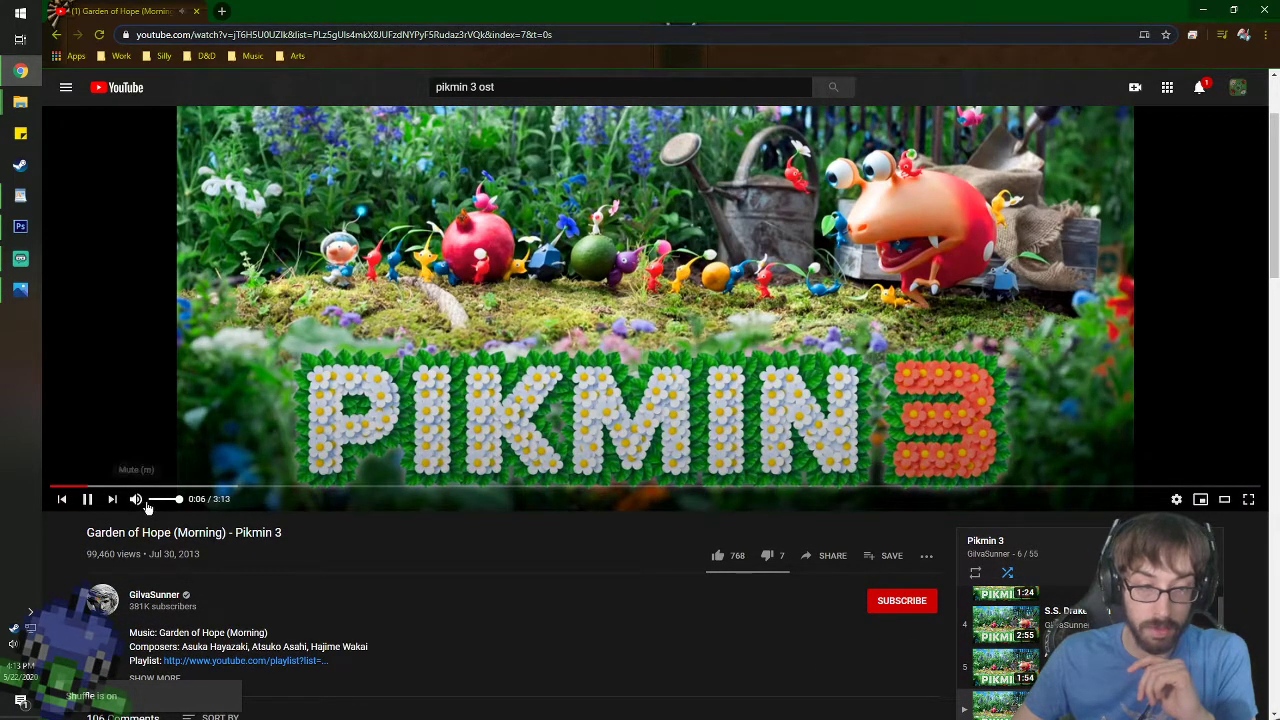
left_click(159, 500)
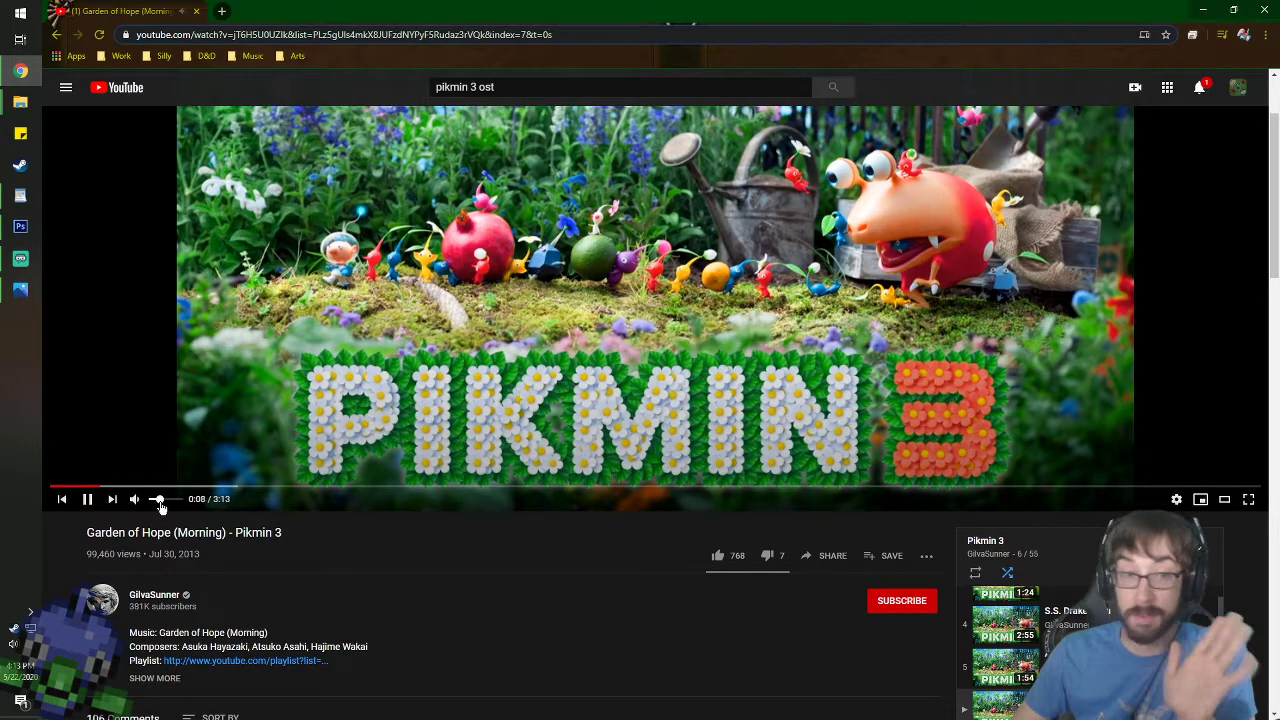
left_click_drag(689, 6, 689, 0)
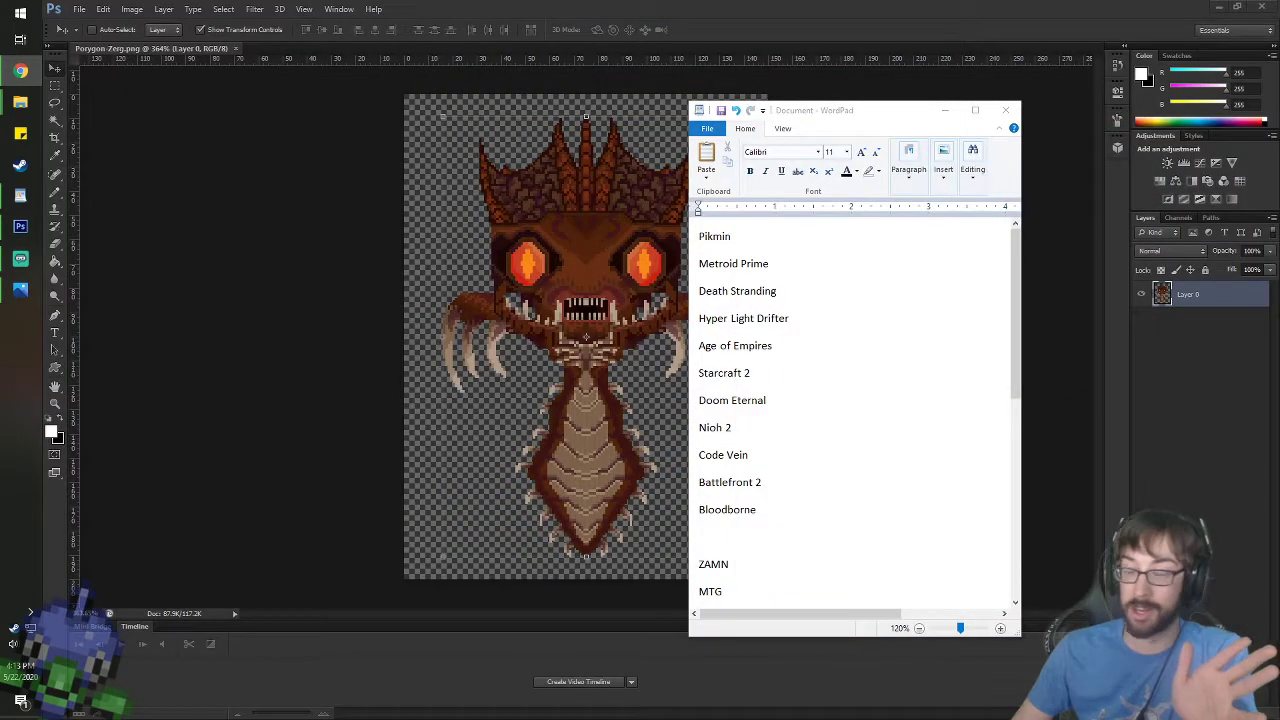
- Return to the WordPad list and place the text cursor at the end of the Pikmin line
left_click(706, 232)
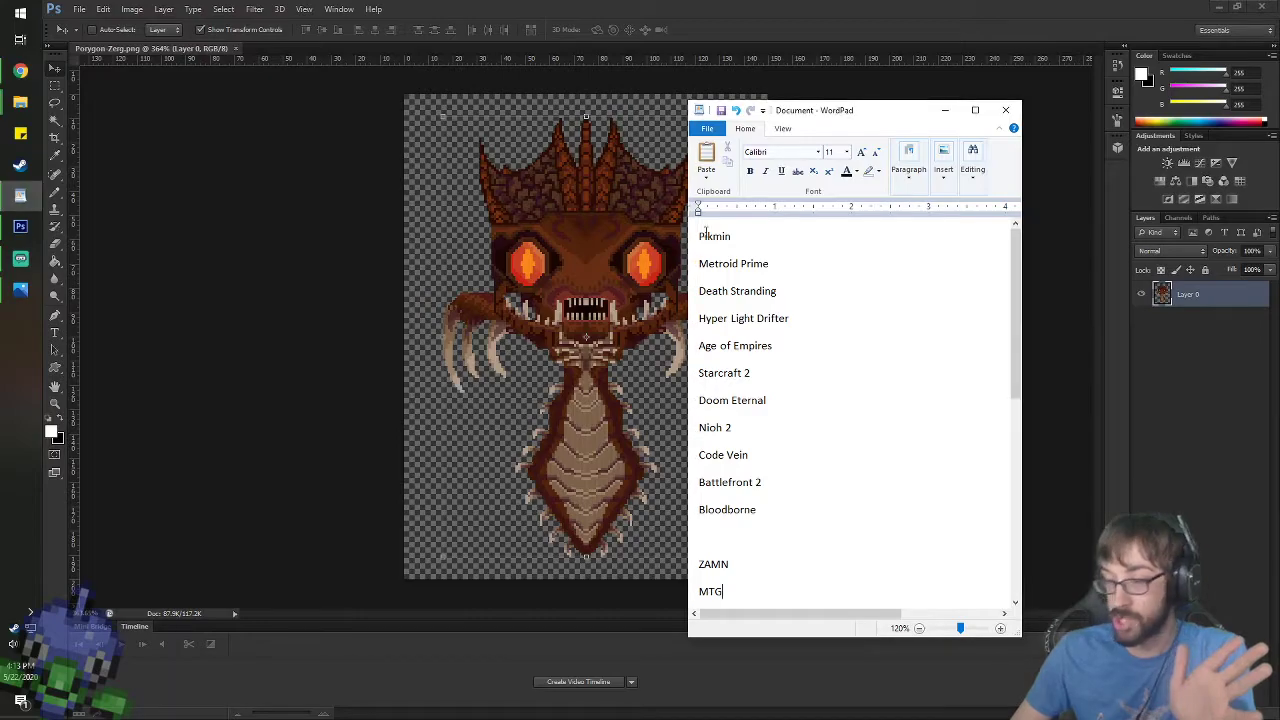
left_click(763, 234)
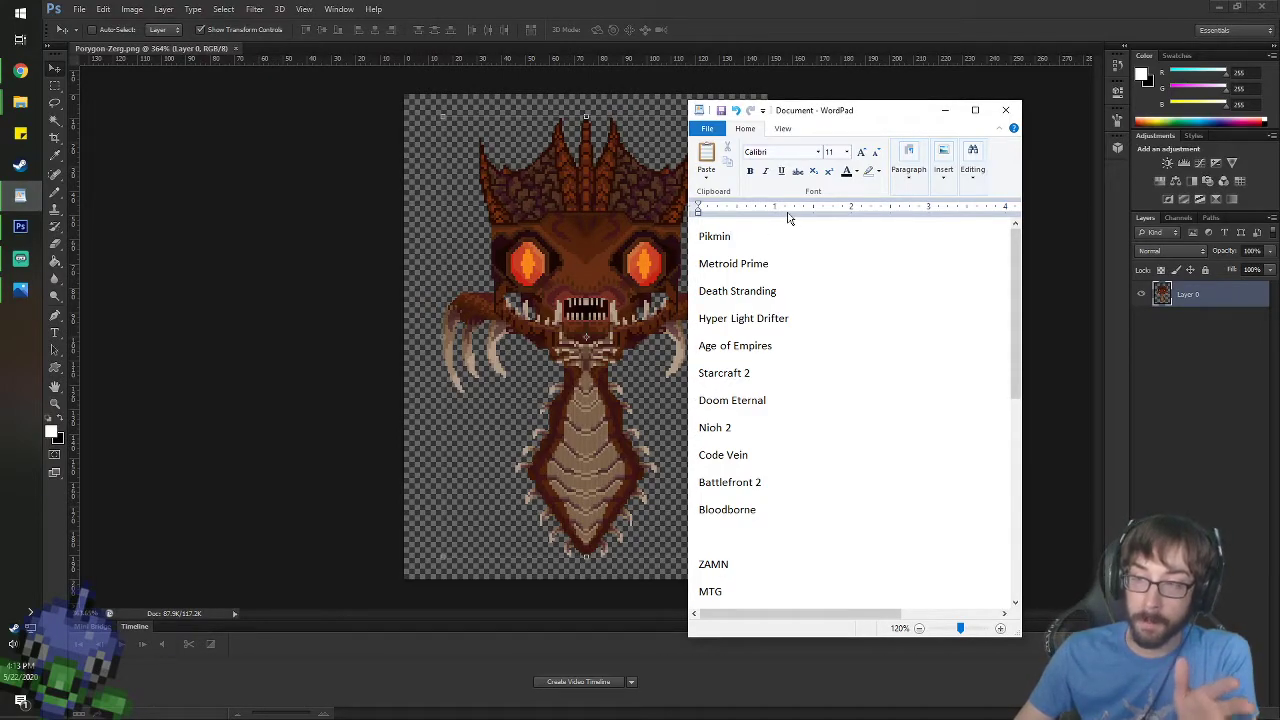
left_click(20, 70)
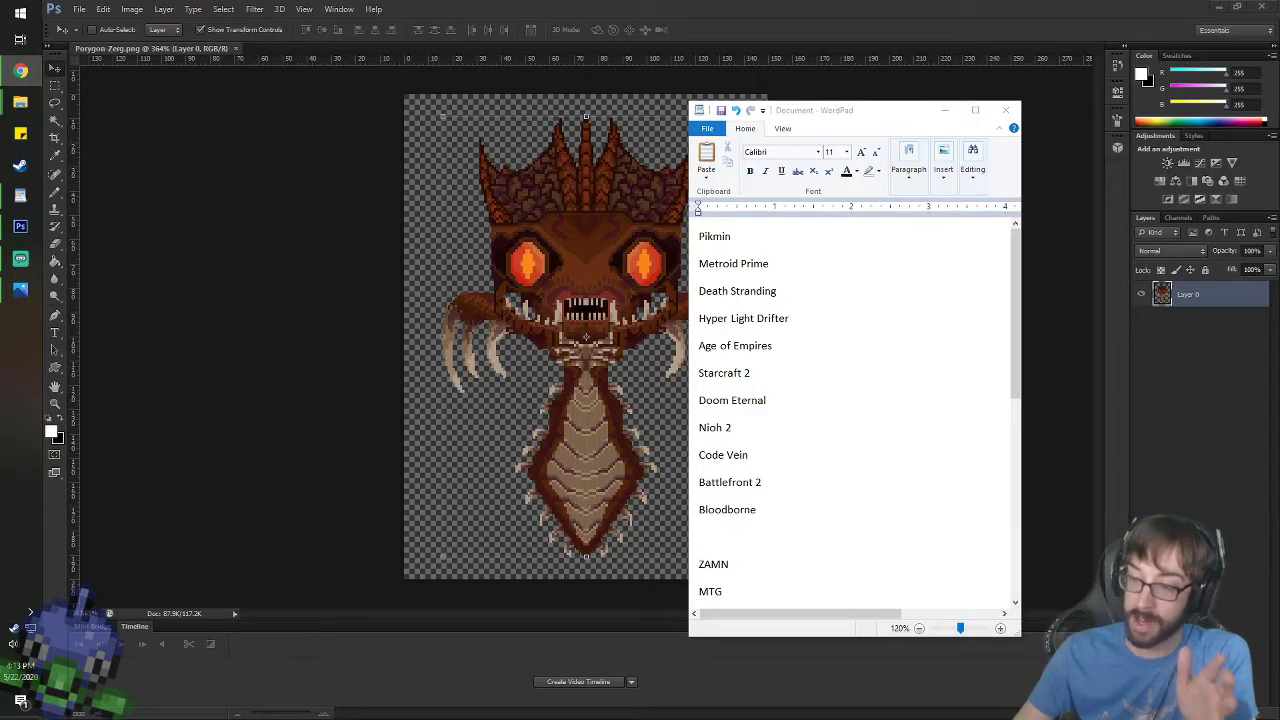
key("alt+Tab")
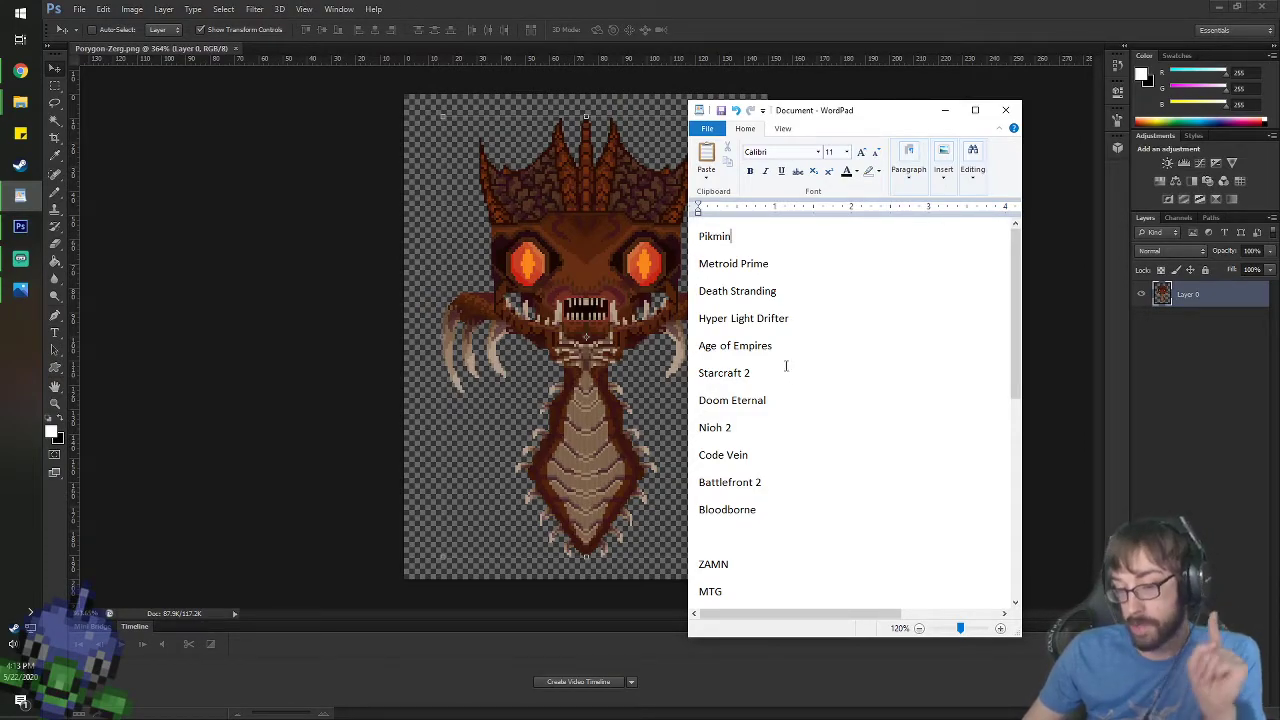
- Stretch the WordPad window to the full screen height and look through the whole list of games
scroll(786, 366, "down", 6)
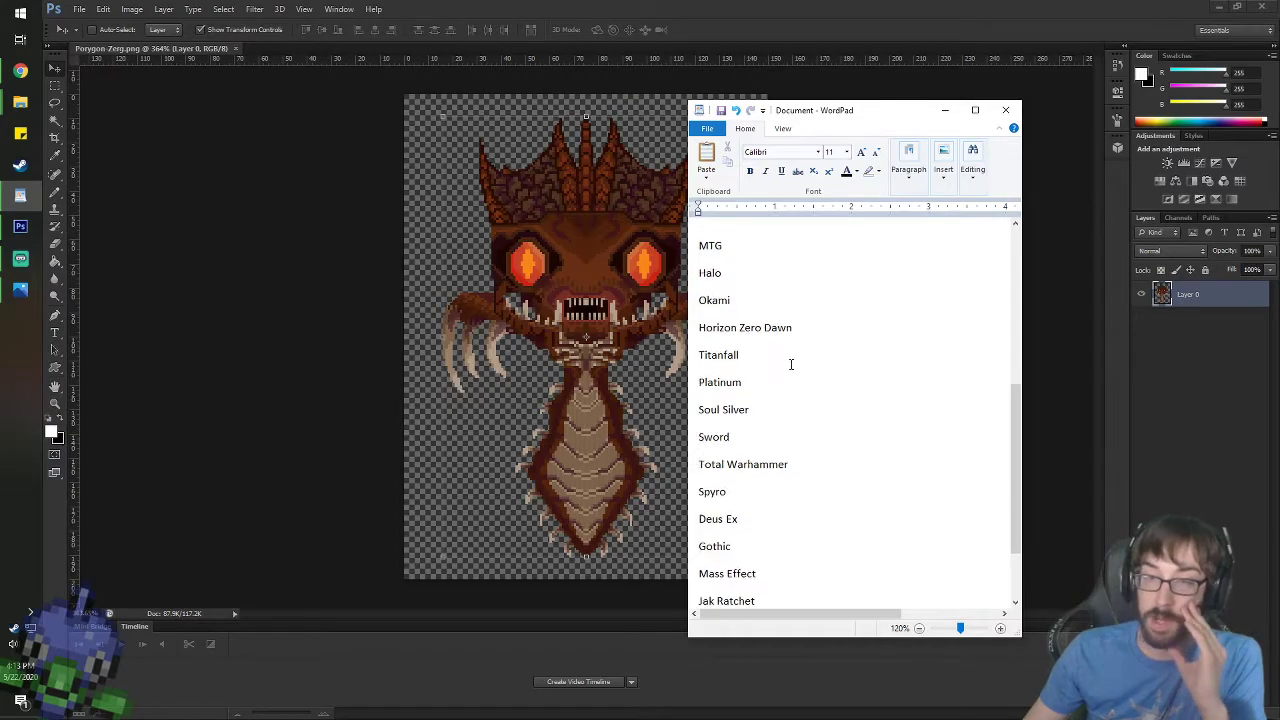
double_click(890, 101)
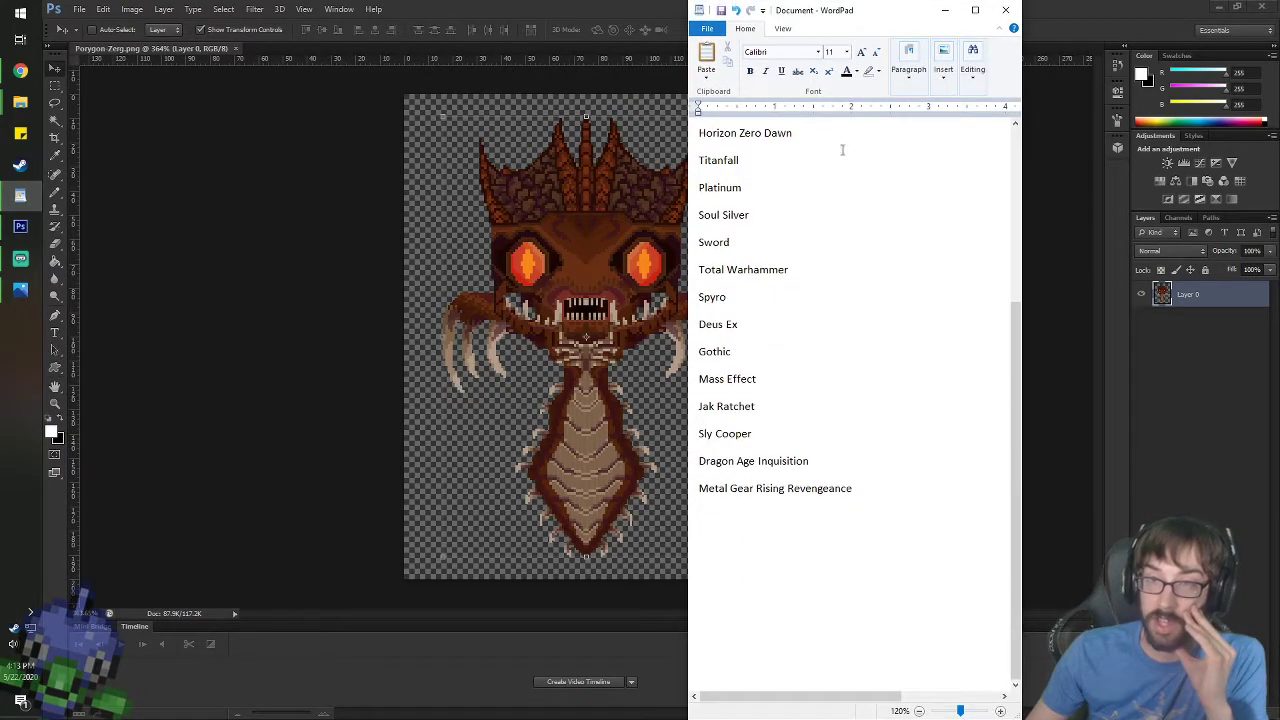
scroll(863, 268, "up", 3)
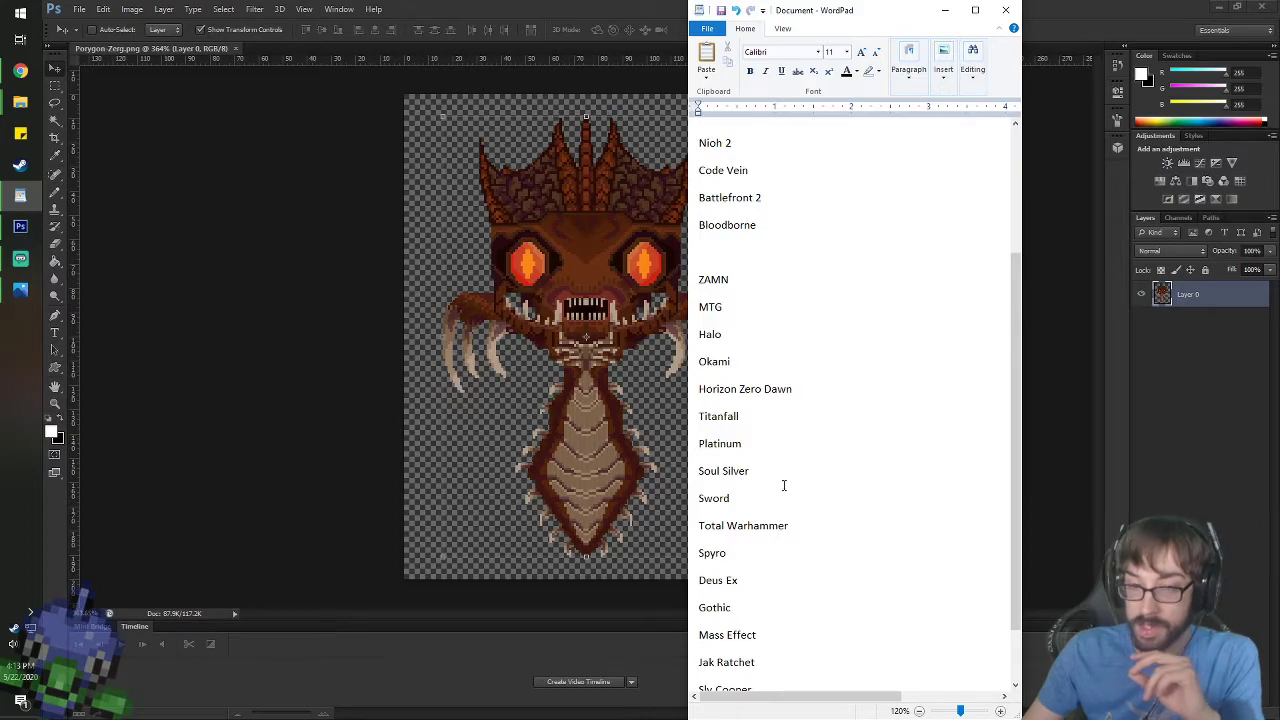
scroll(757, 329, "down", 2)
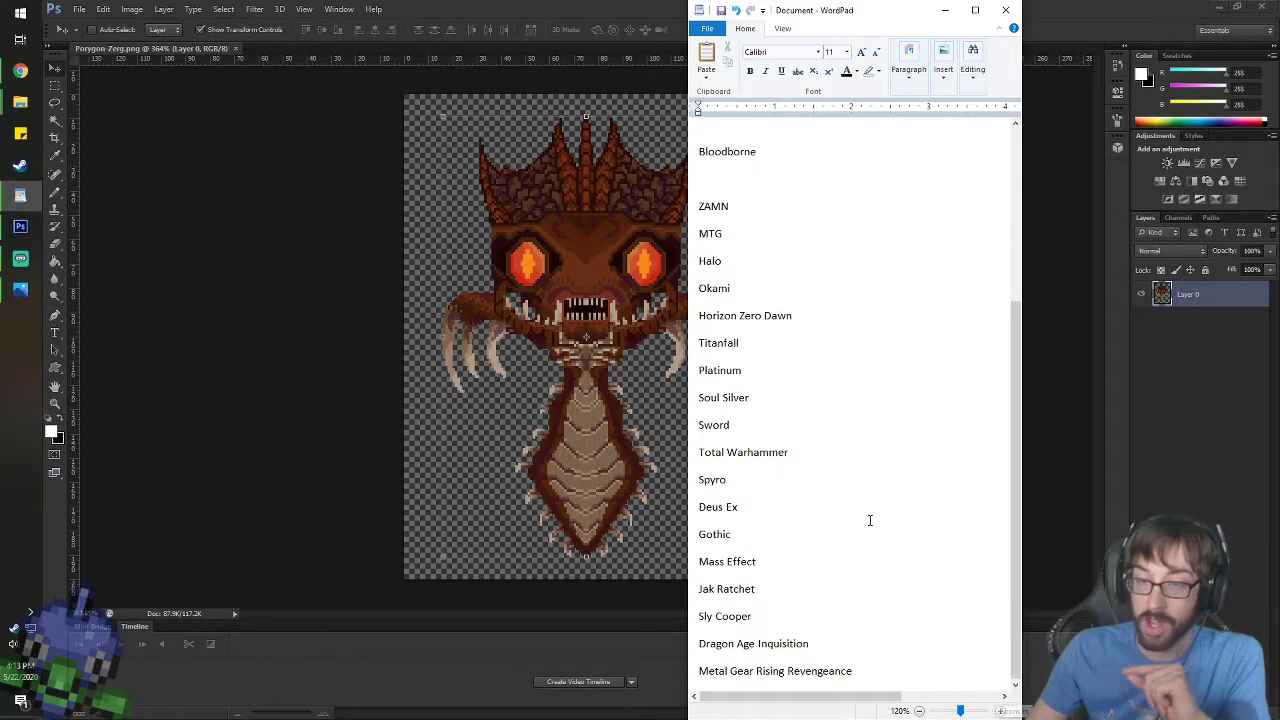
scroll(826, 578, "up", 3)
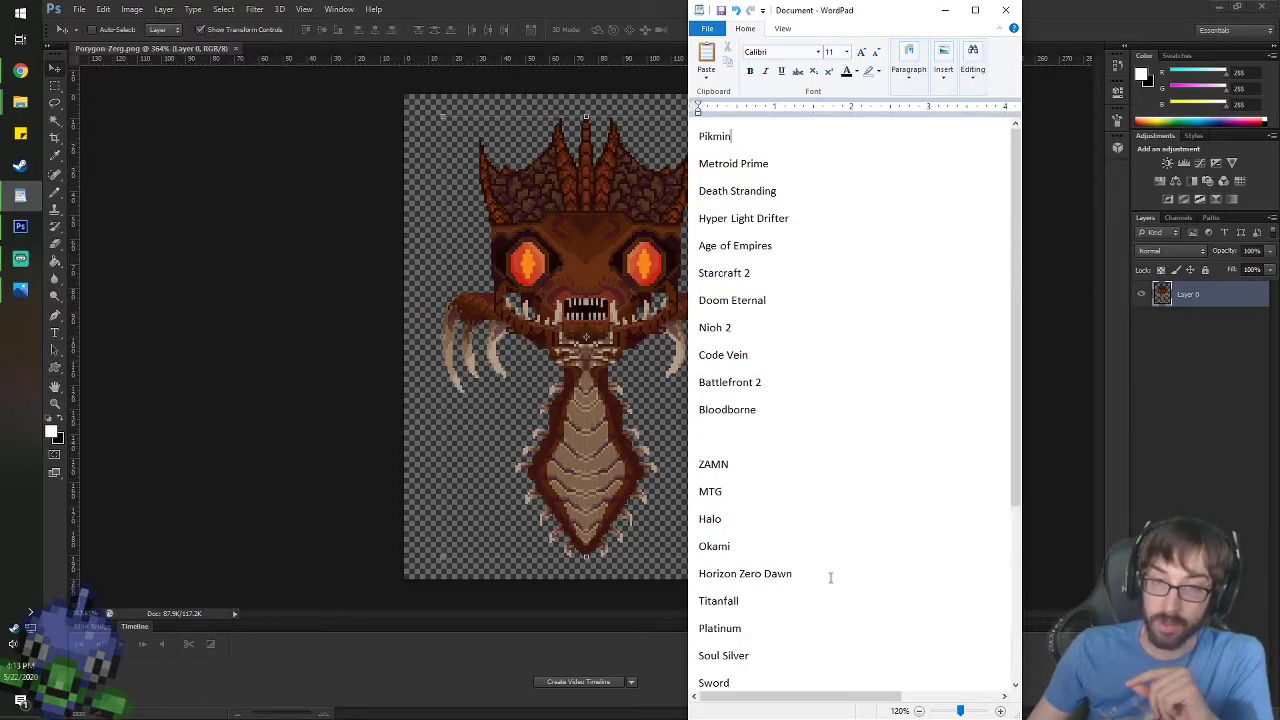
scroll(830, 577, "down", 3)
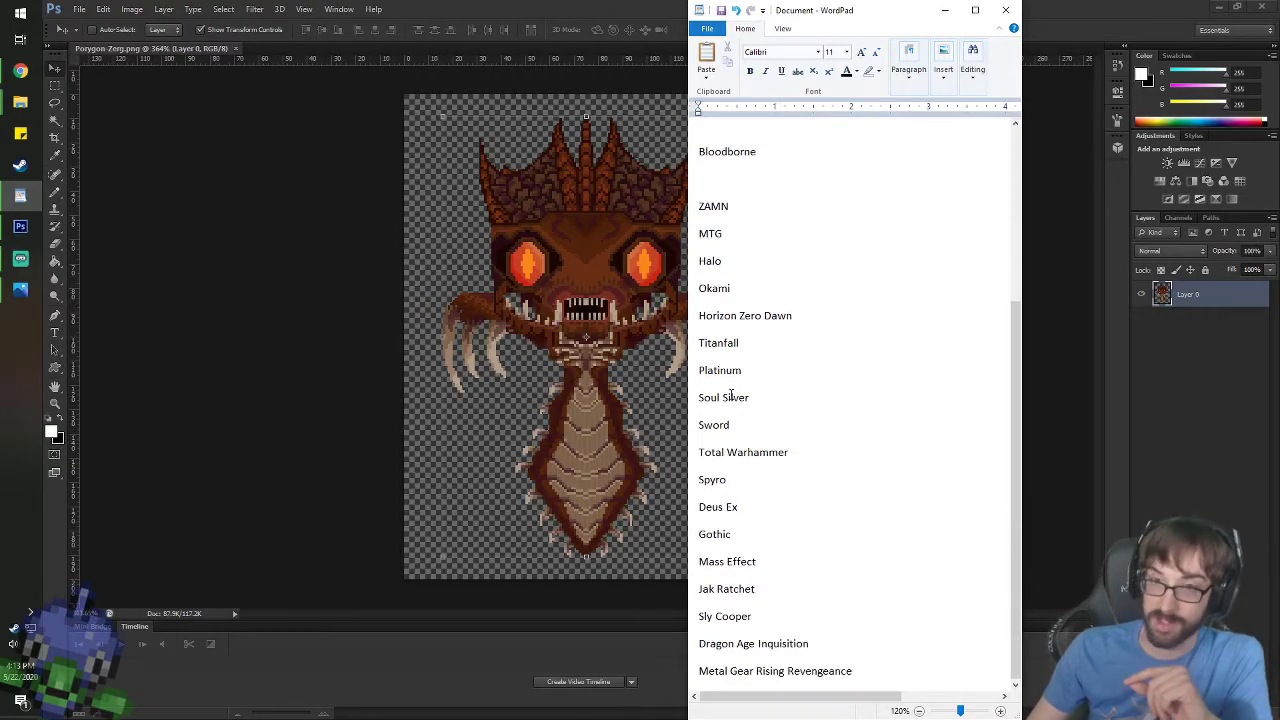
scroll(755, 387, "up", 3)
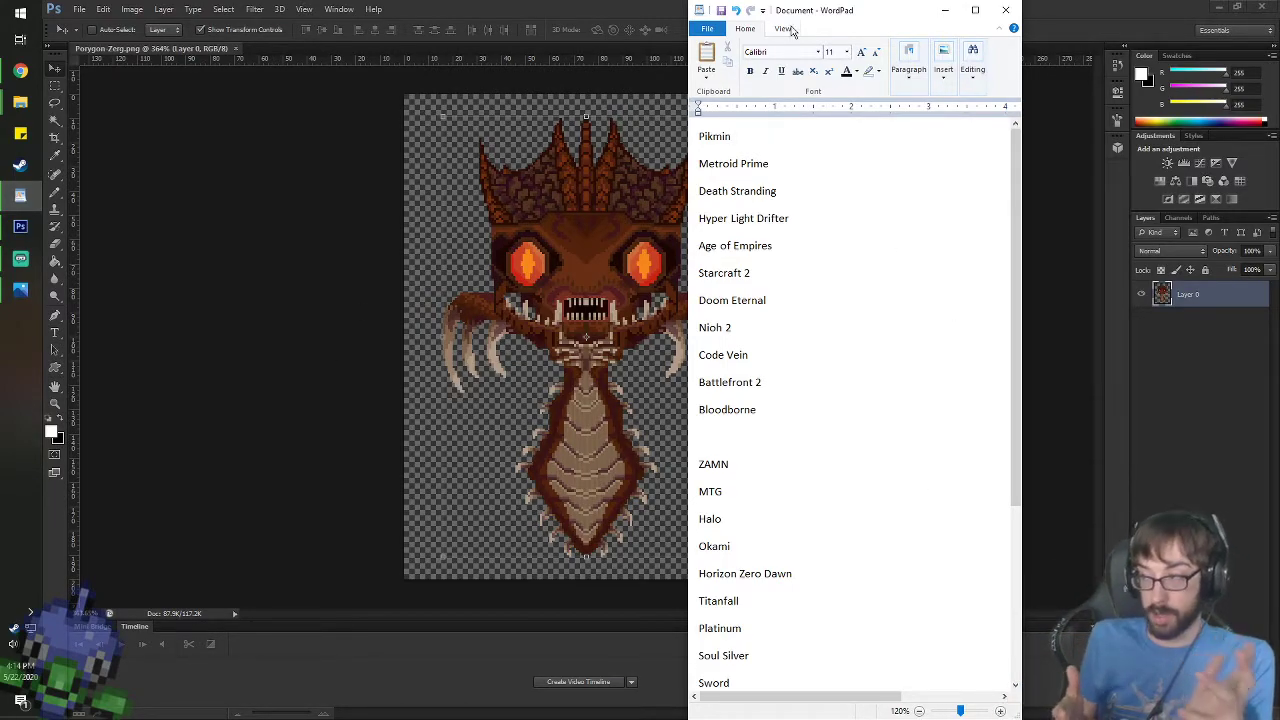
- Add "(Olimar, Red, Blue, Yellow, Purple, White, " after Pikmin in the list
type("(Olimar, ")
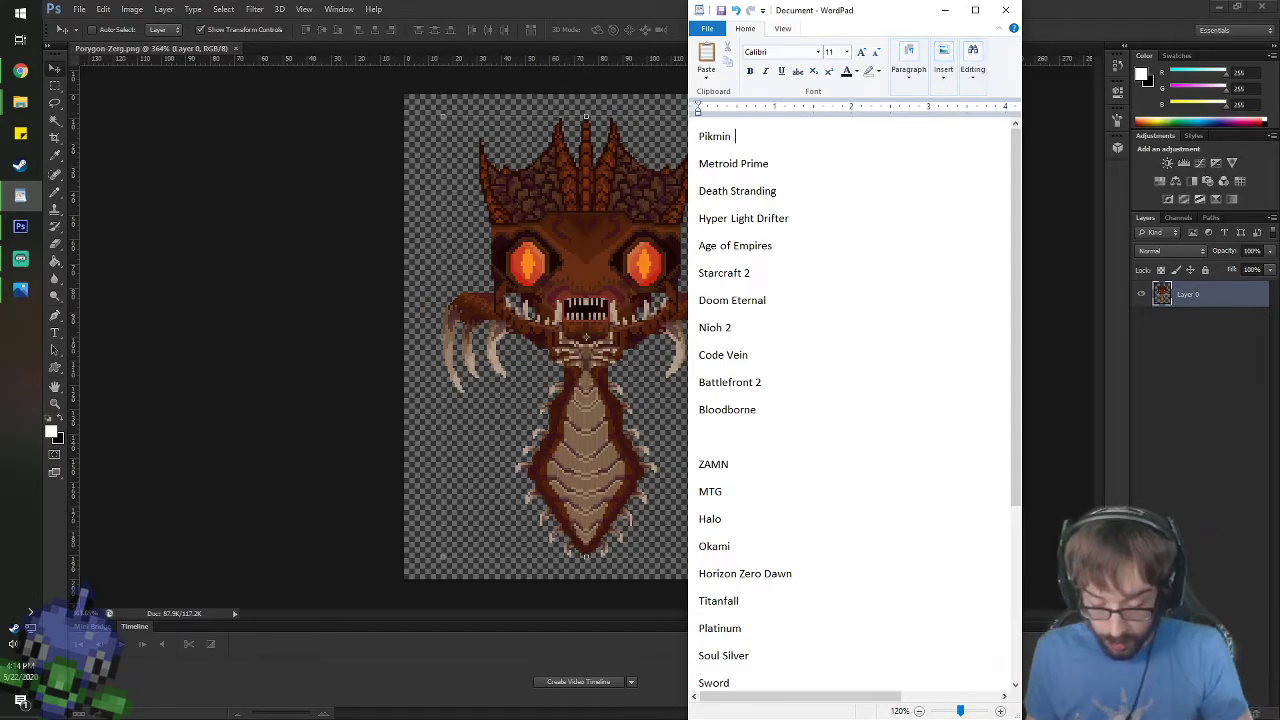
type("R")
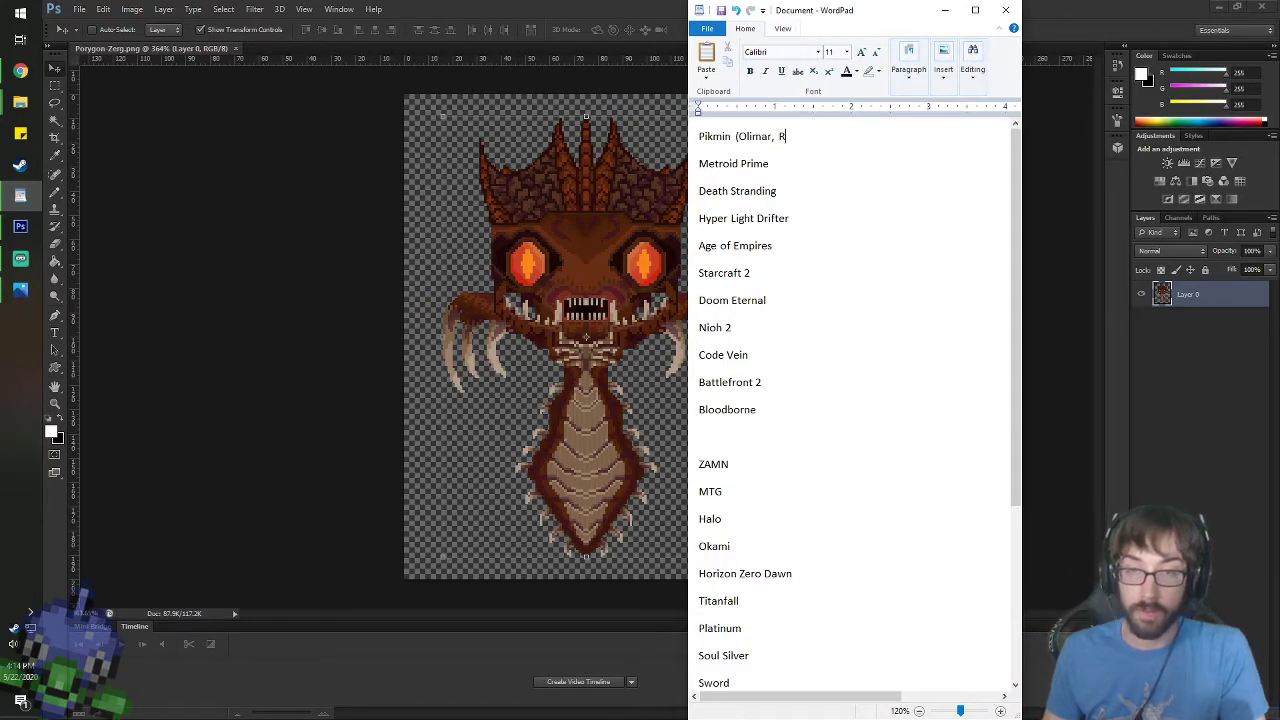
type("ed, Blue, Yellow, ")
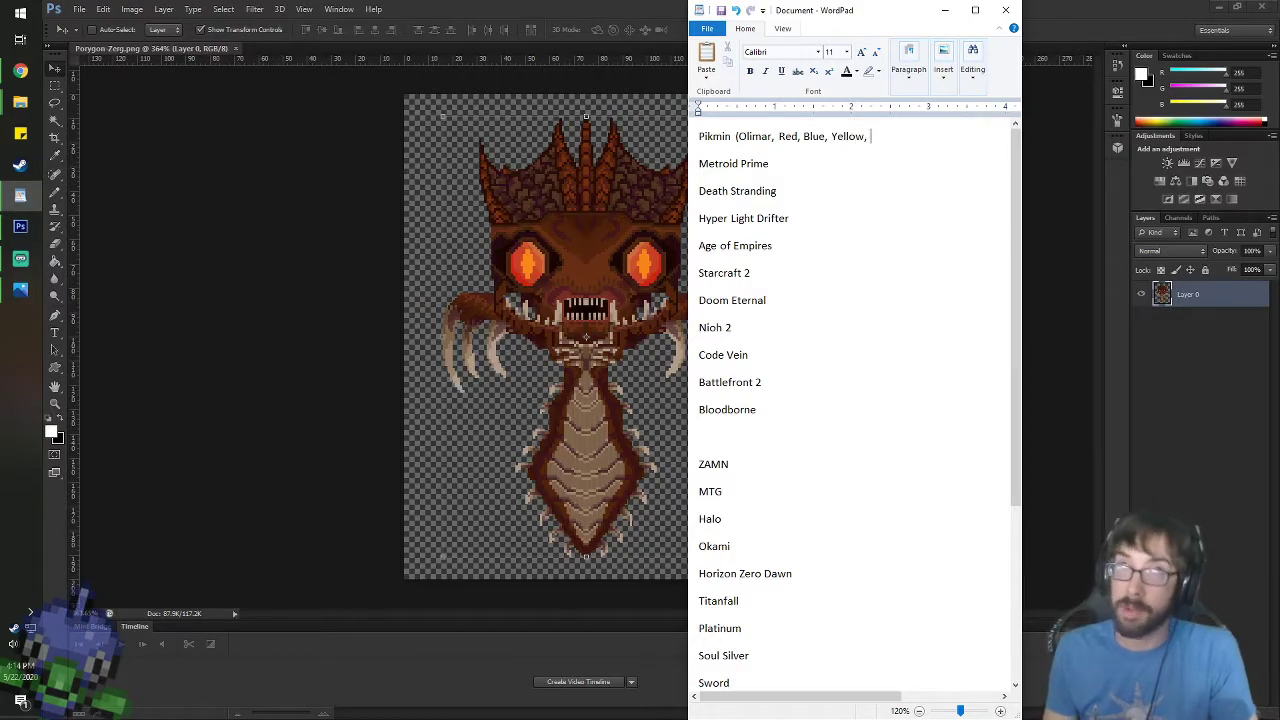
type("Purple, White, ")
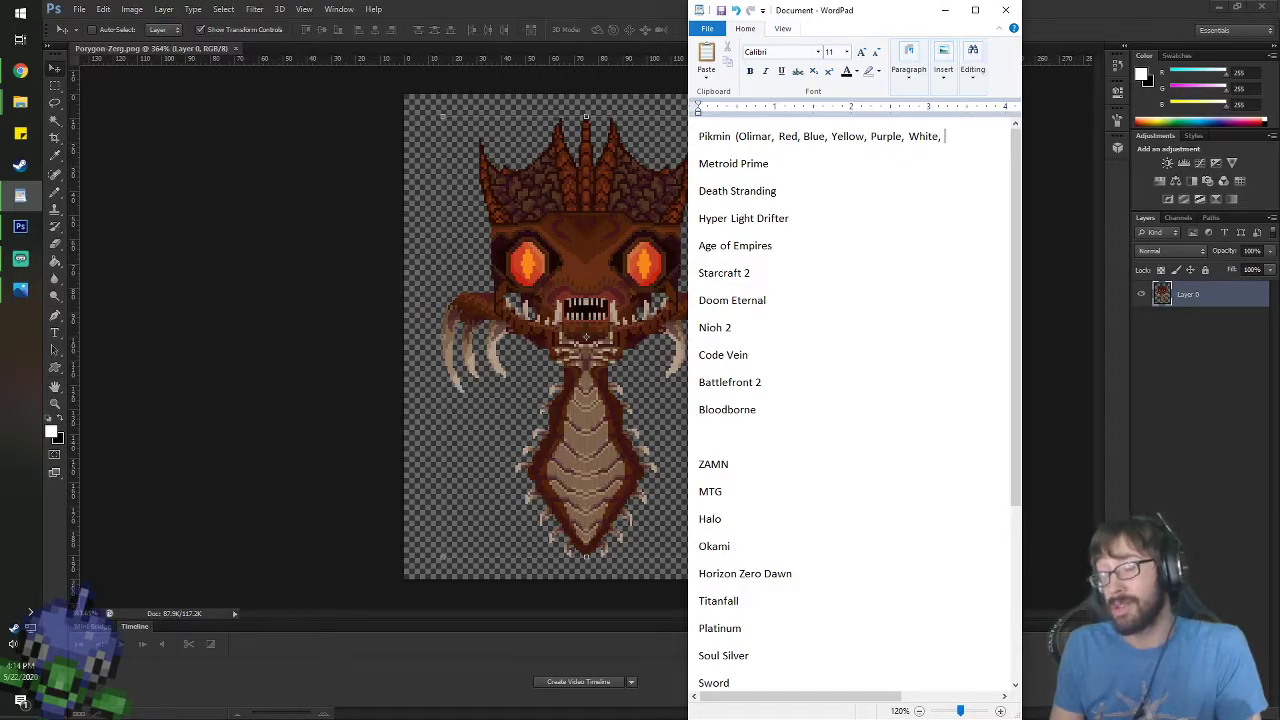
type("Rock, Fy")
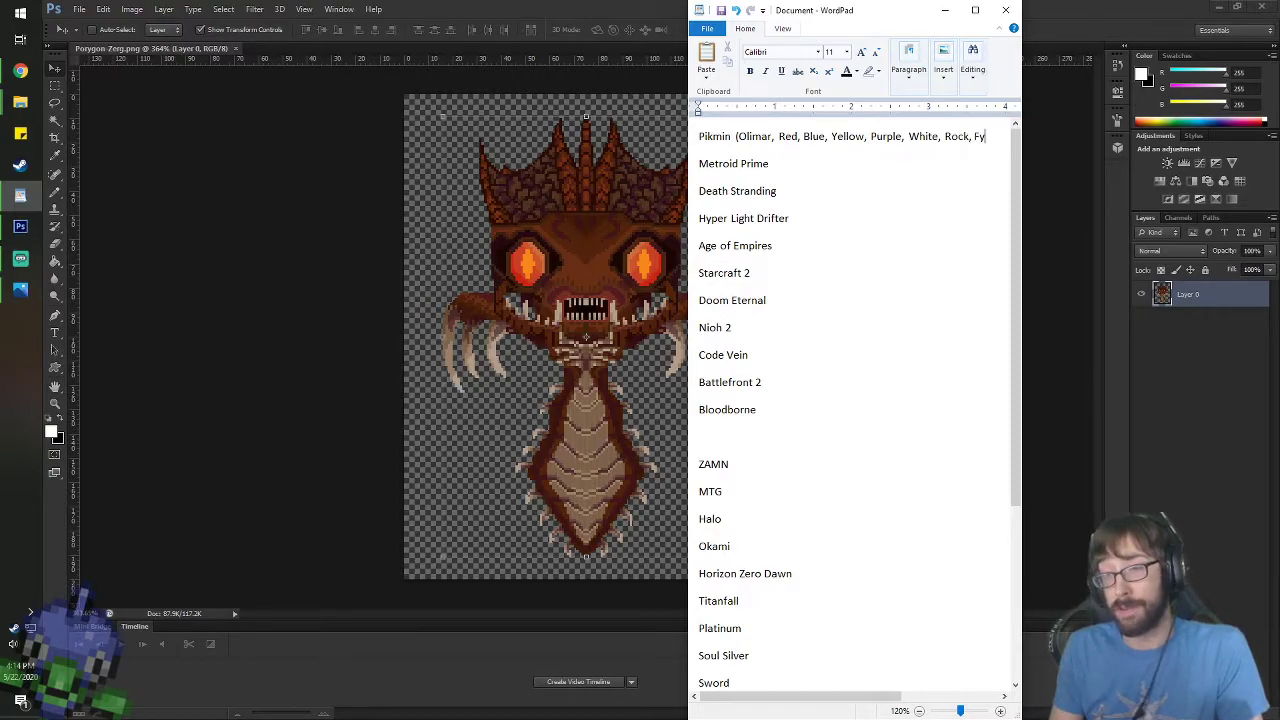
key("BackSpace")
type("lying")
key("BackSpace")
key("BackSpace")
key("BackSpace")
key("BackSpace")
key("BackSpace")
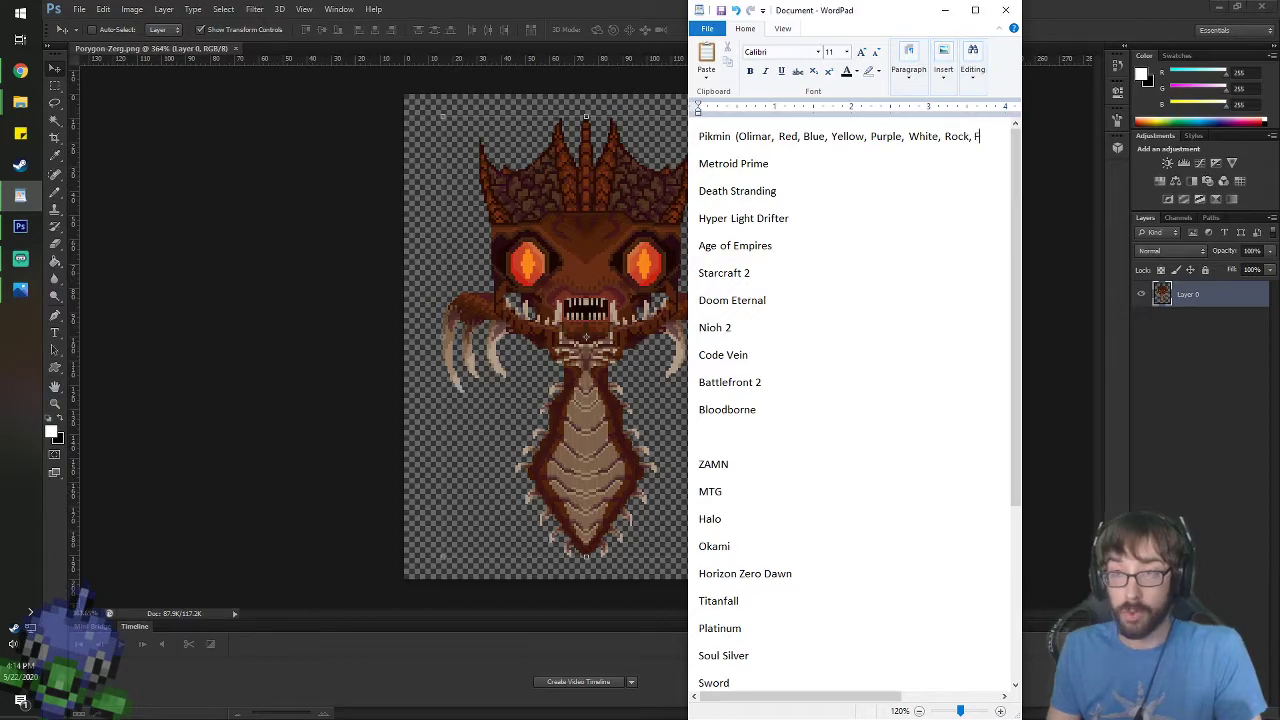
key("BackSpace")
key("BackSpace")
key("BackSpace")
key("BackSpace")
key("BackSpace")
key("BackSpace")
key("BackSpace")
- Complete the Pikmin line's parenthesised list with "Grey, Pink)"
type("Grey,")
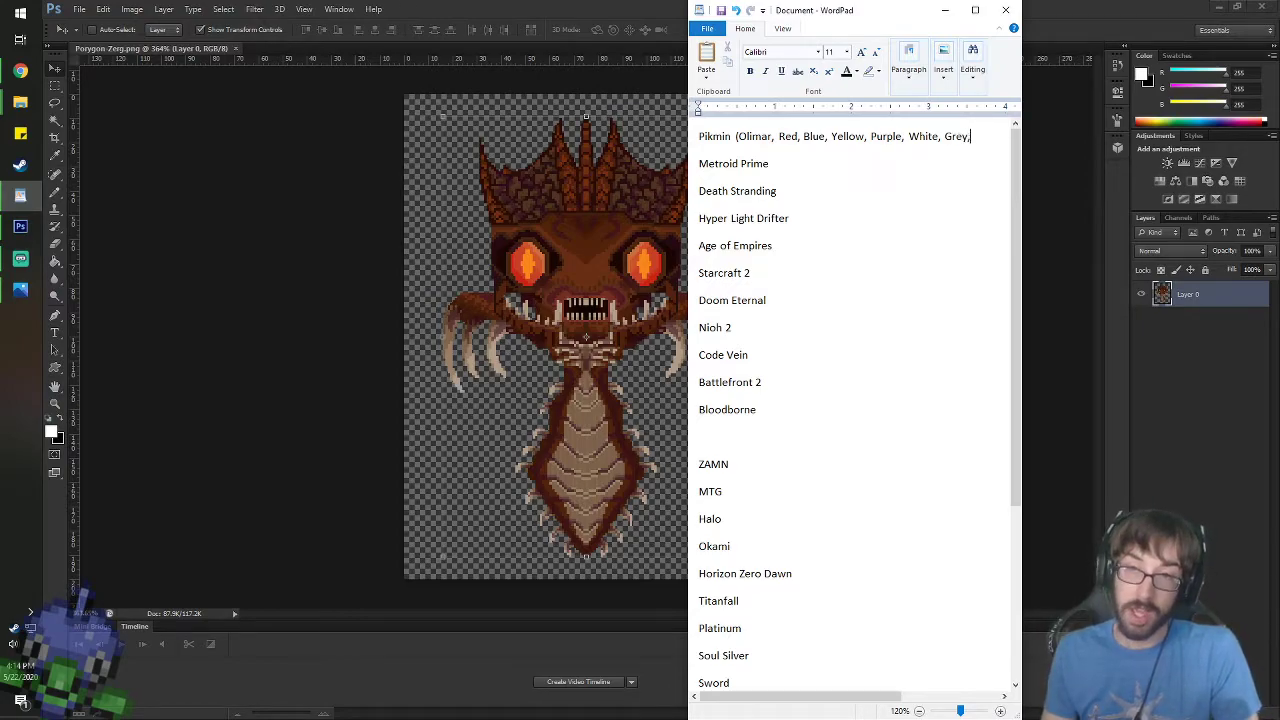
type(" Pink)")
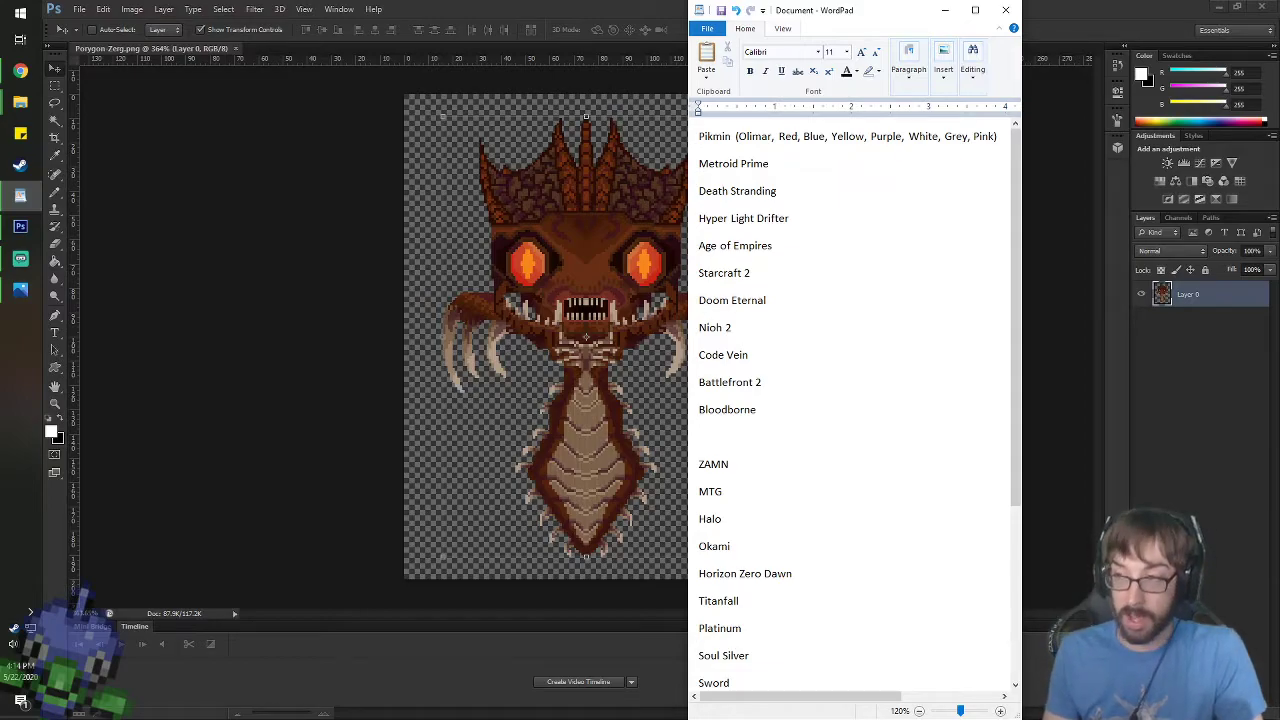
- Add "Suit, Zero Suit" after Metroid Prime in the list
left_click(772, 163)
type("S")
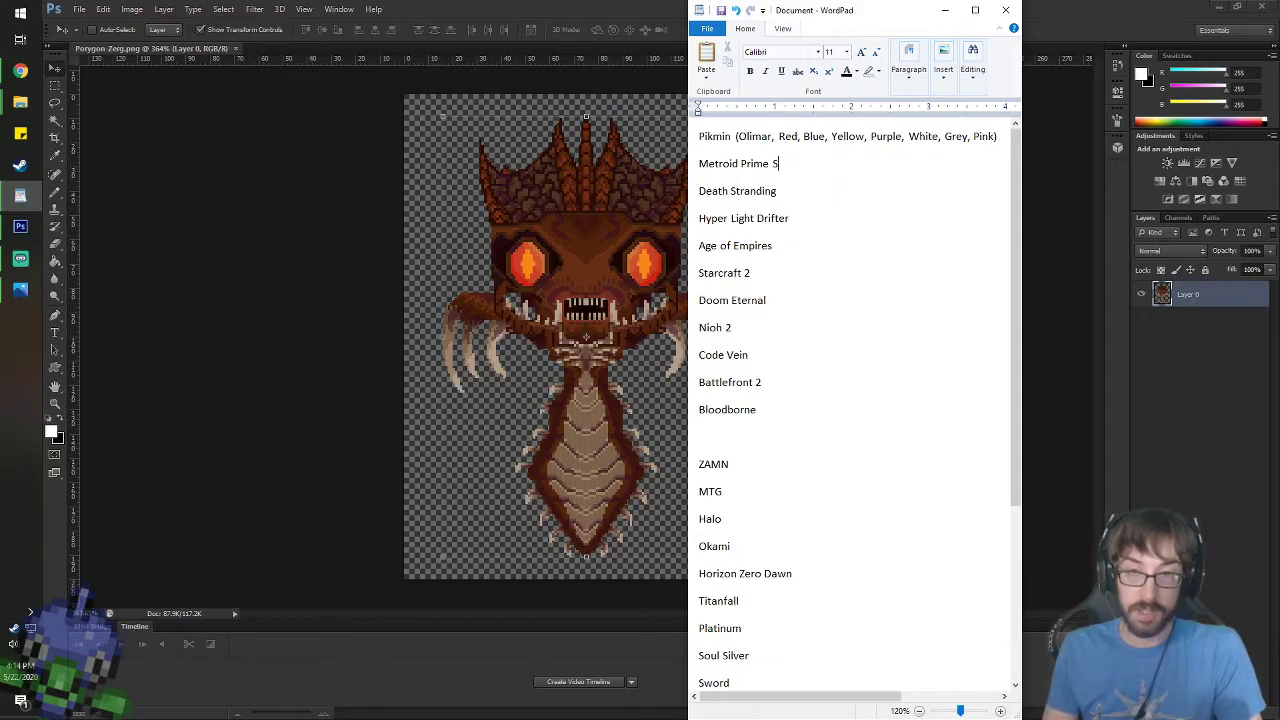
type("uit, S")
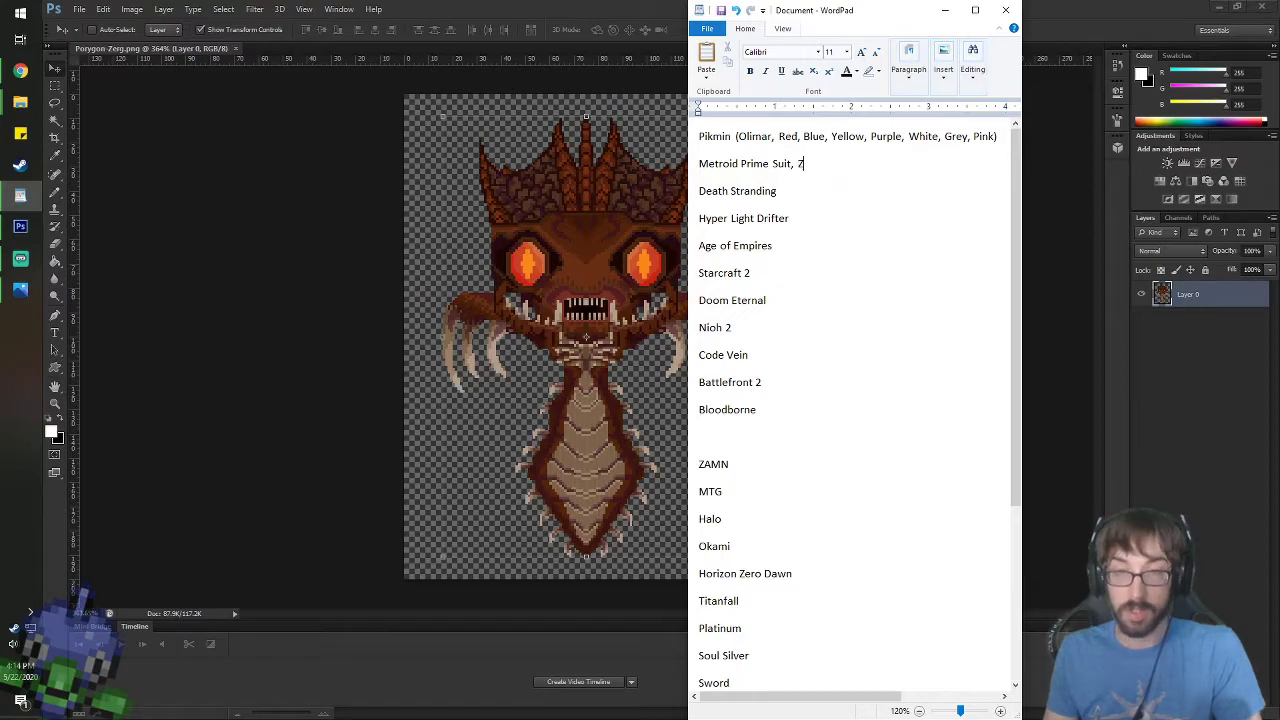
type("ero Suit,")
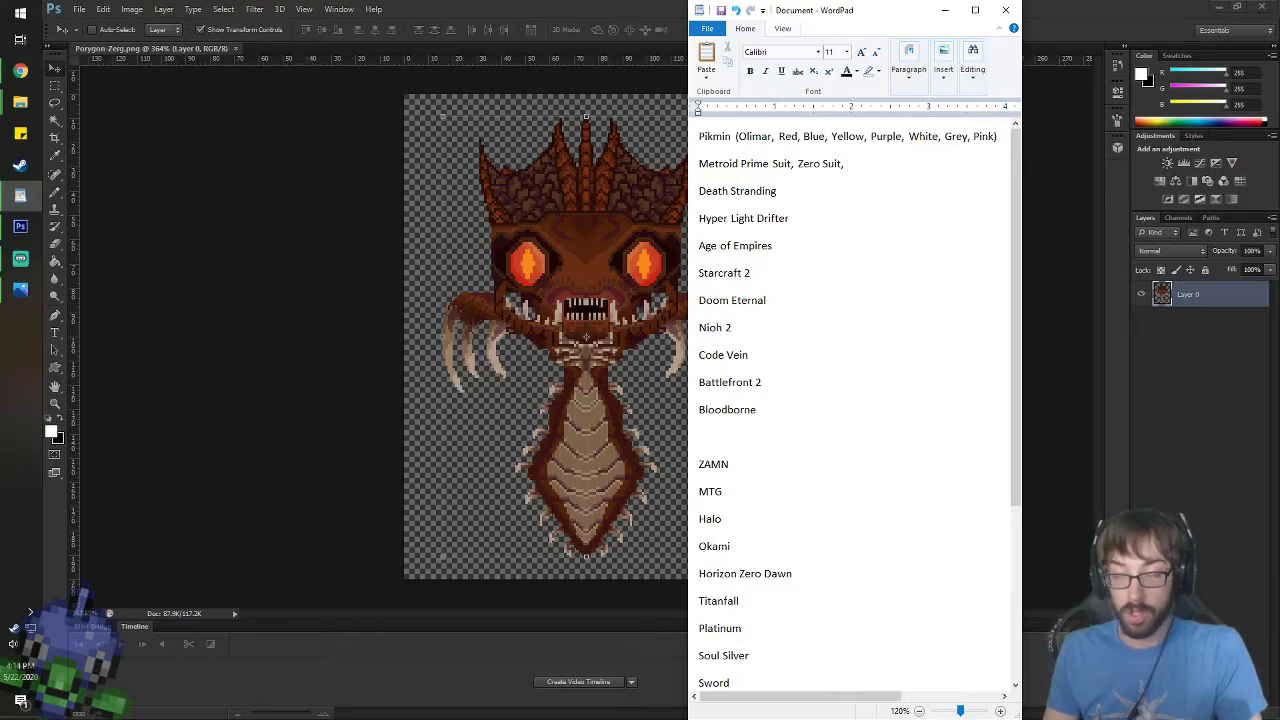
key("BackSpace")
key("BackSpace")
- Start a parenthesised note after Zero Suit on the Metroid Prime line with "(w/o "
type("(")
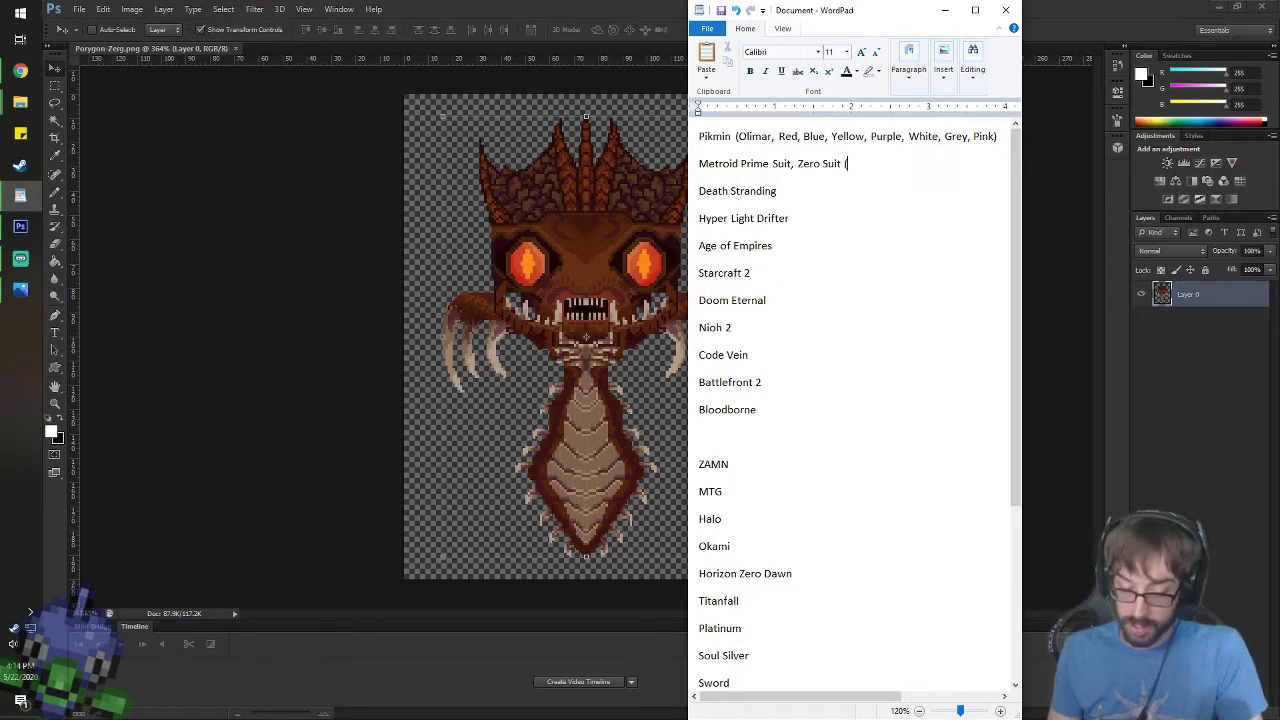
type("W/")
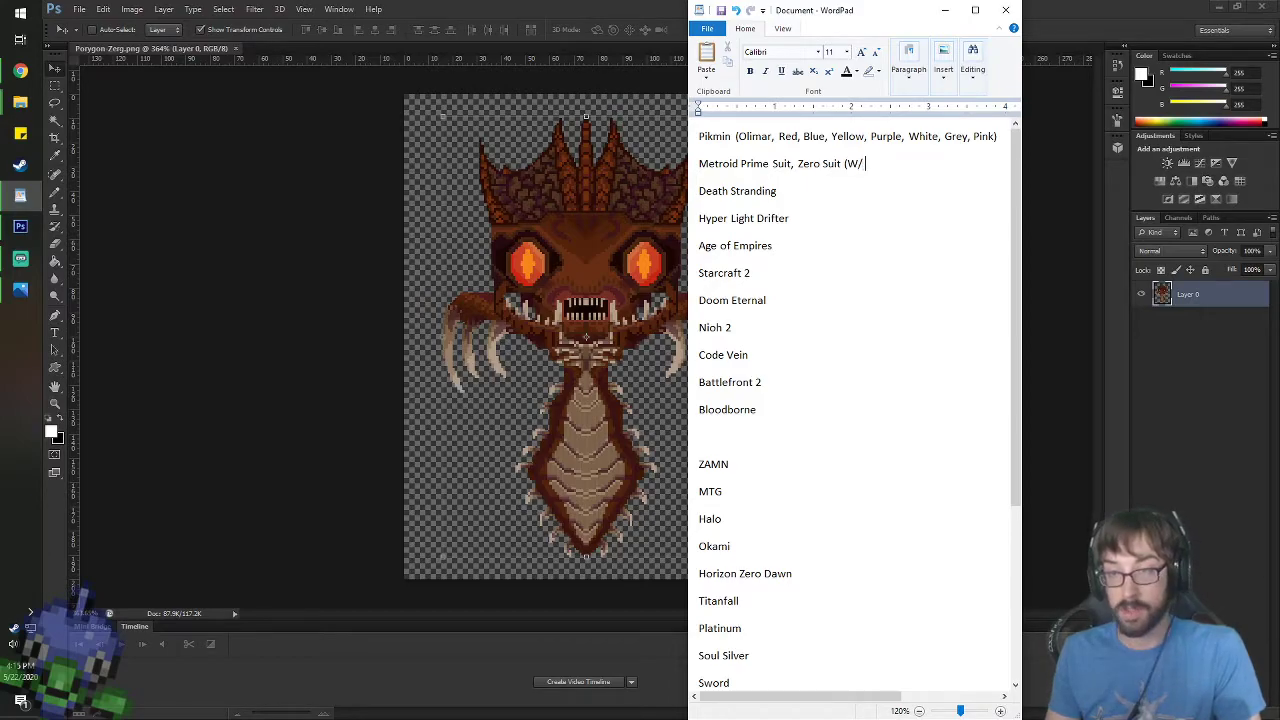
key("BackSpace")
type("o")
key("BackSpace")
key("BackSpace")
key("BackSpace")
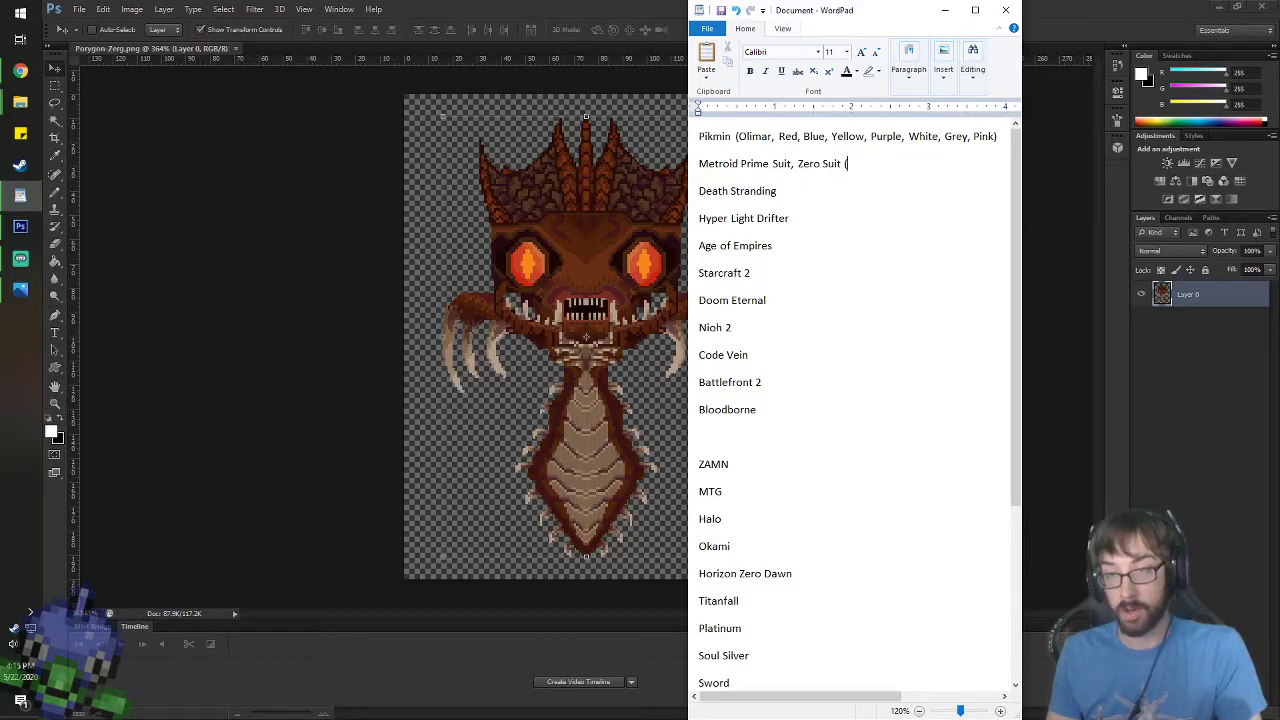
type("w/o ")
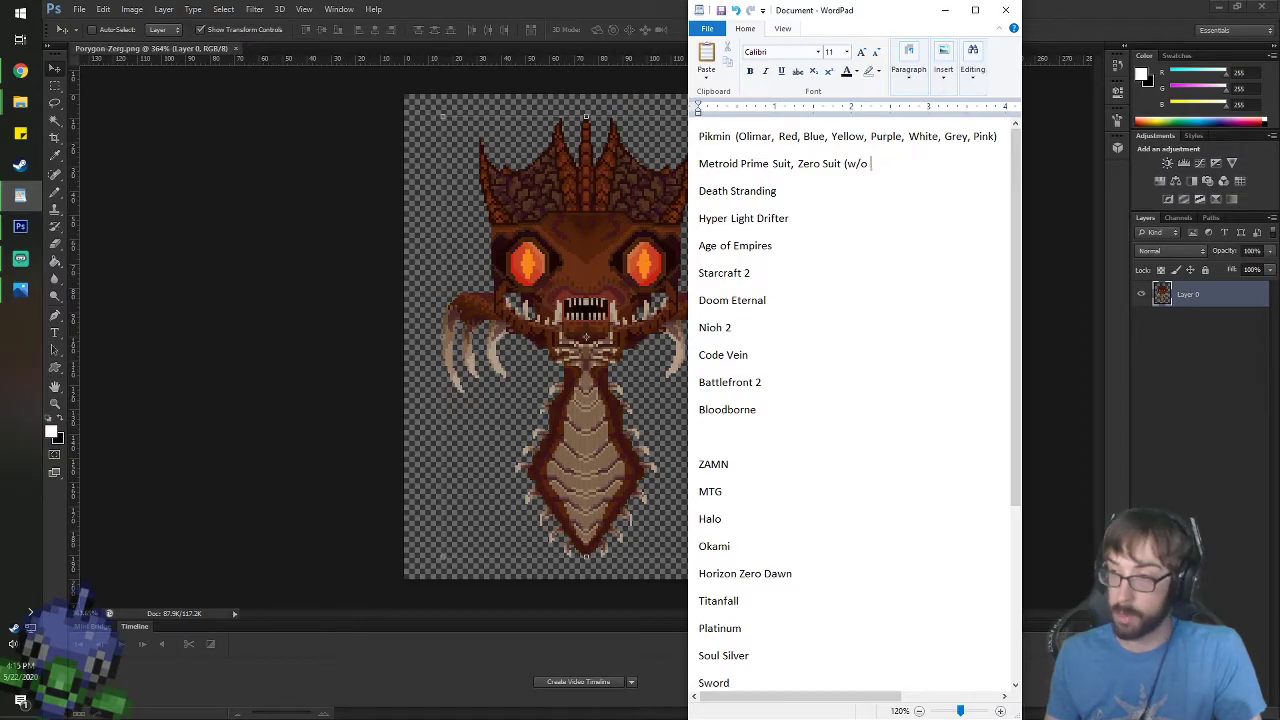
- Complete the parenthesised note on the Metroid Prime line with "Helmet)", correcting the misspelled word
type("Hlmet)")
key("BackSpace")
key("BackSpace")
key("BackSpace")
key("BackSpace")
key("BackSpace")
type("elnme")
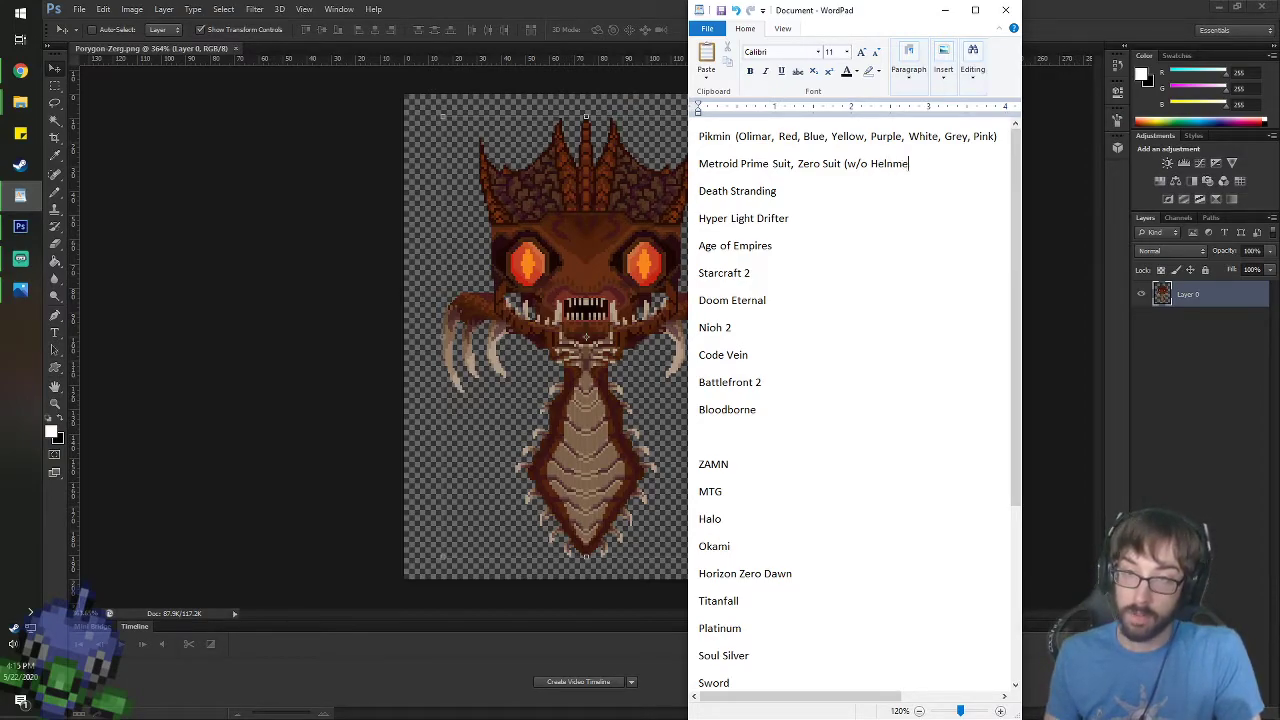
key("BackSpace")
key("BackSpace")
key("BackSpace")
key("BackSpace")
type("lmet)")
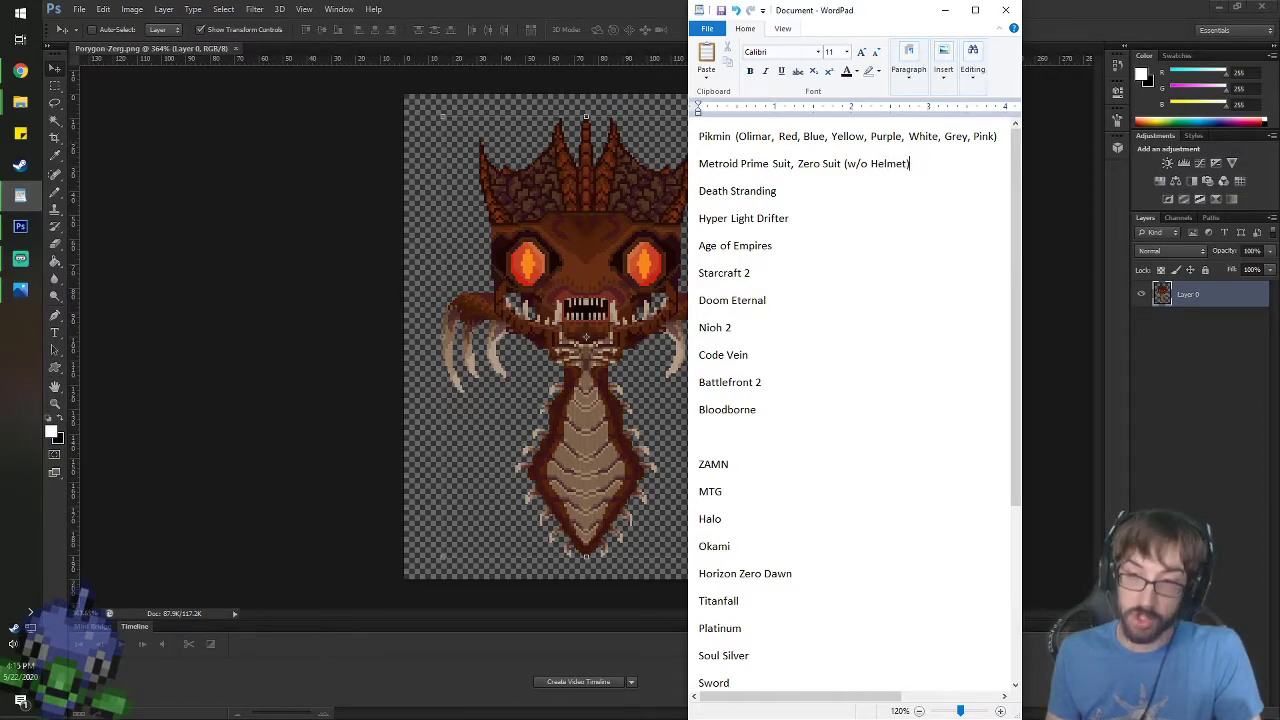
- Add "Sam Bridges" after Death Stranding and "The Fuck the Main Character's Name" after Hyper Light Drifter
type("Sa")
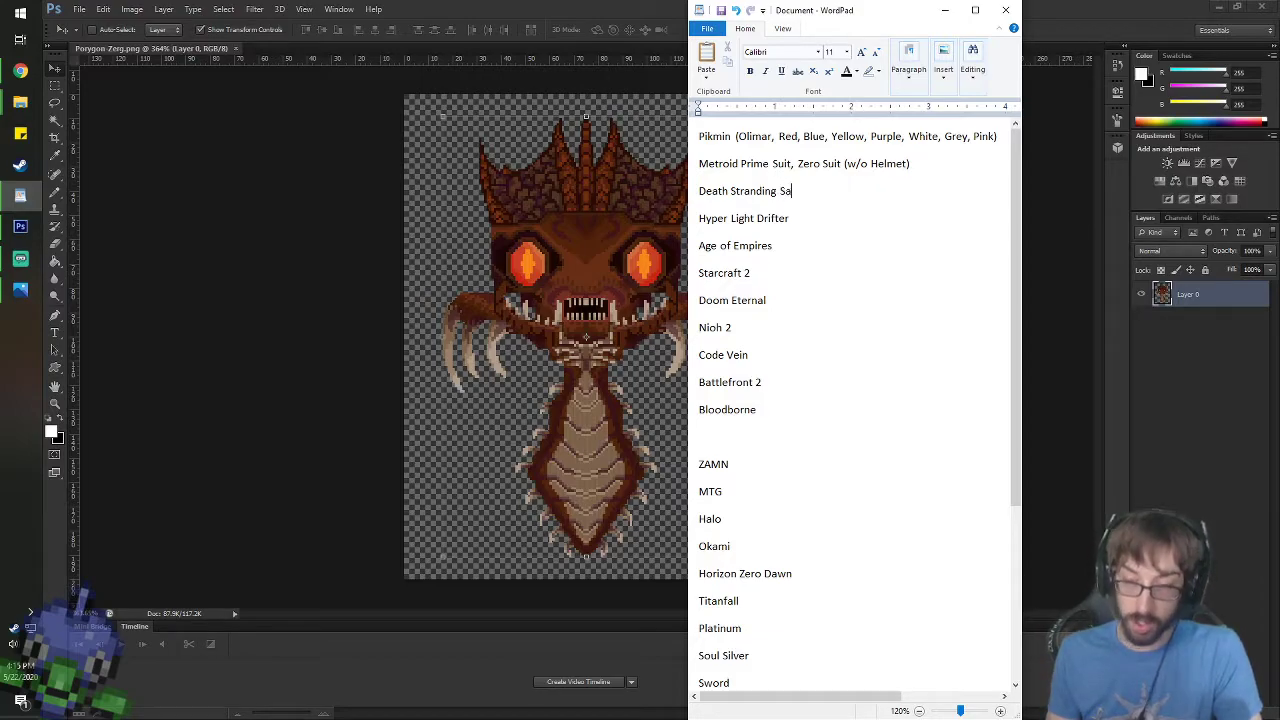
type("m Bridges")
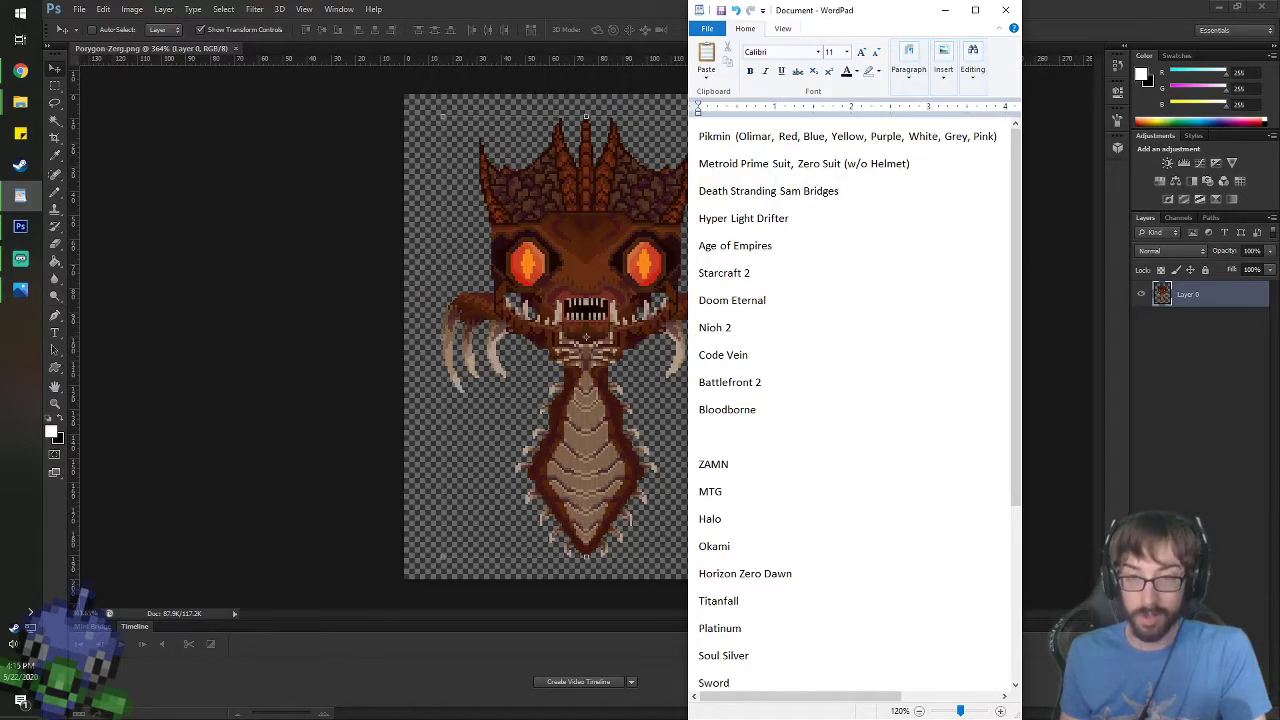
type("The Fuck the")
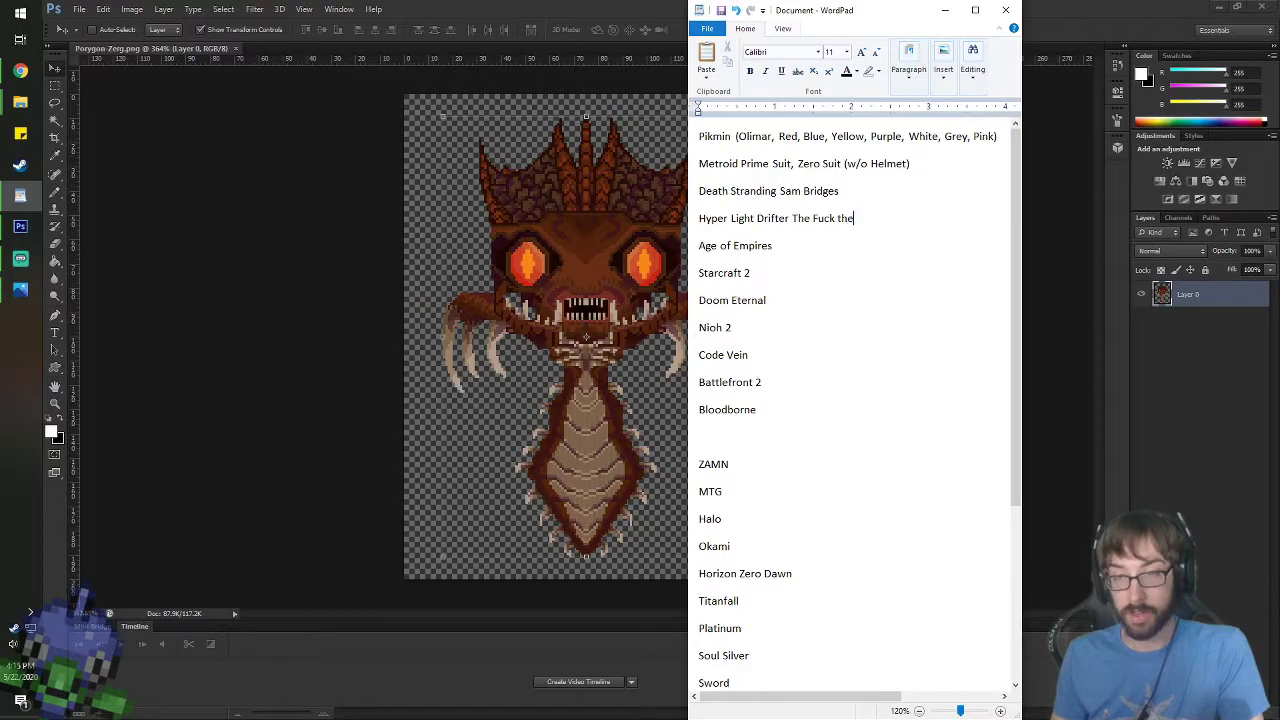
type(" Main Character's Name")
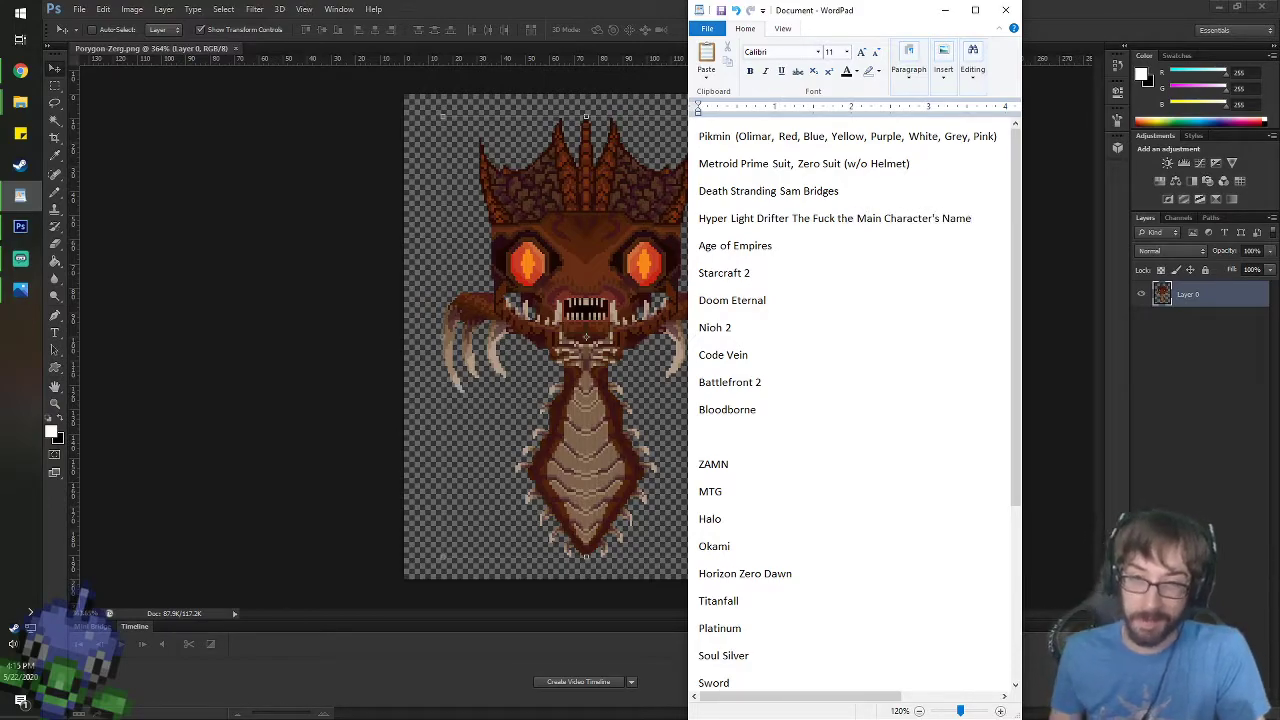
- Place the text cursor after Age of Empires, and search the web in Chrome for "Age of Empires 2 Definitive Edition"
left_click(775, 245)
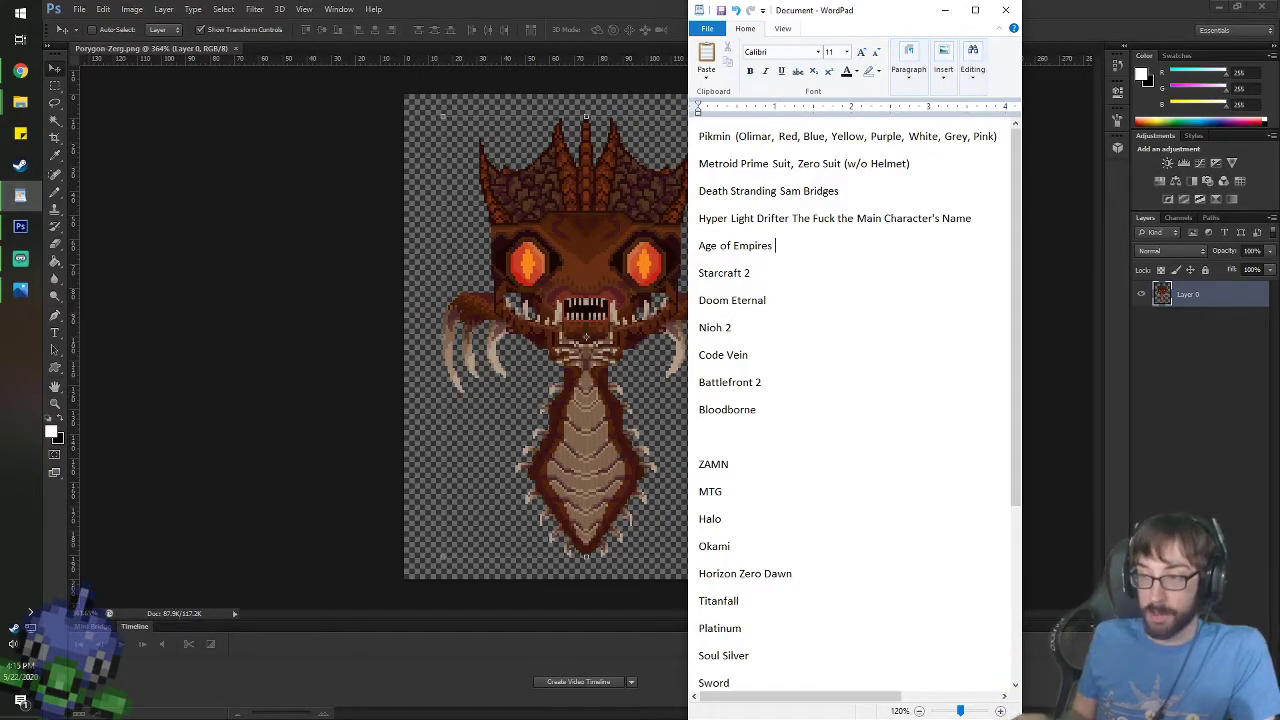
left_click(20, 71)
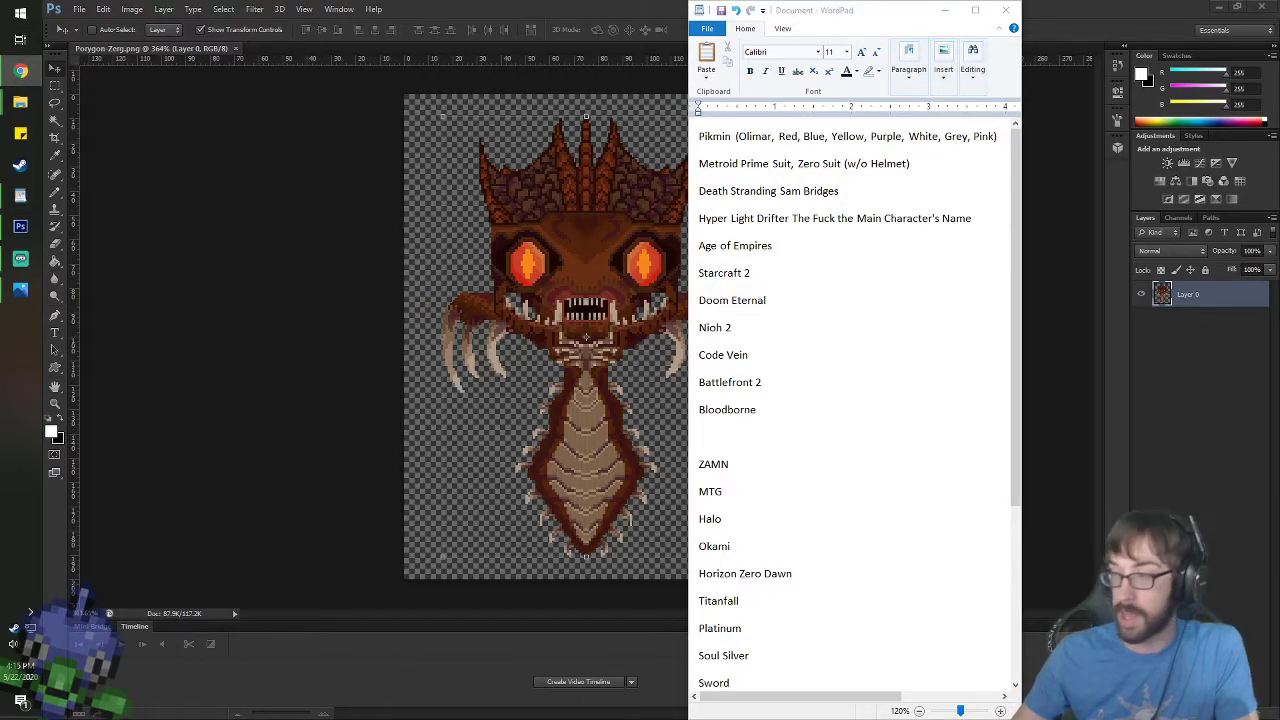
type("AGe o")
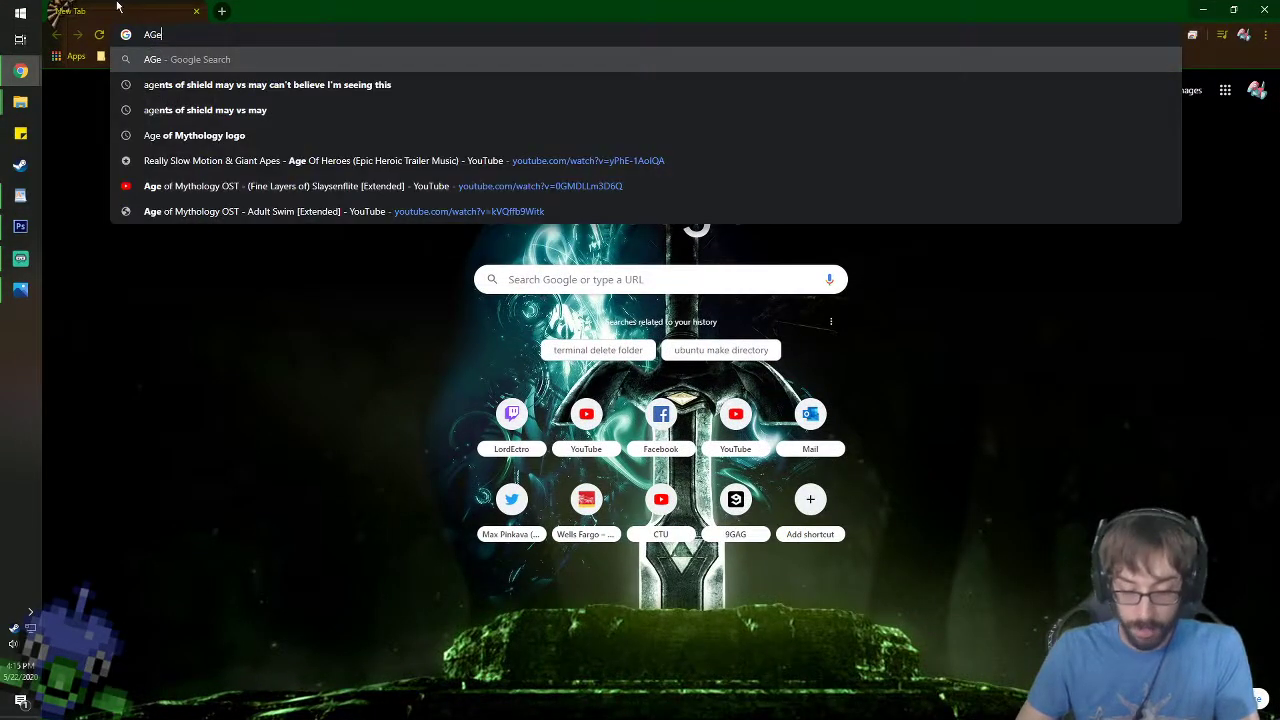
key("BackSpace")
key("BackSpace")
key("BackSpace")
key("BackSpace")
type("ge of Empires 2")
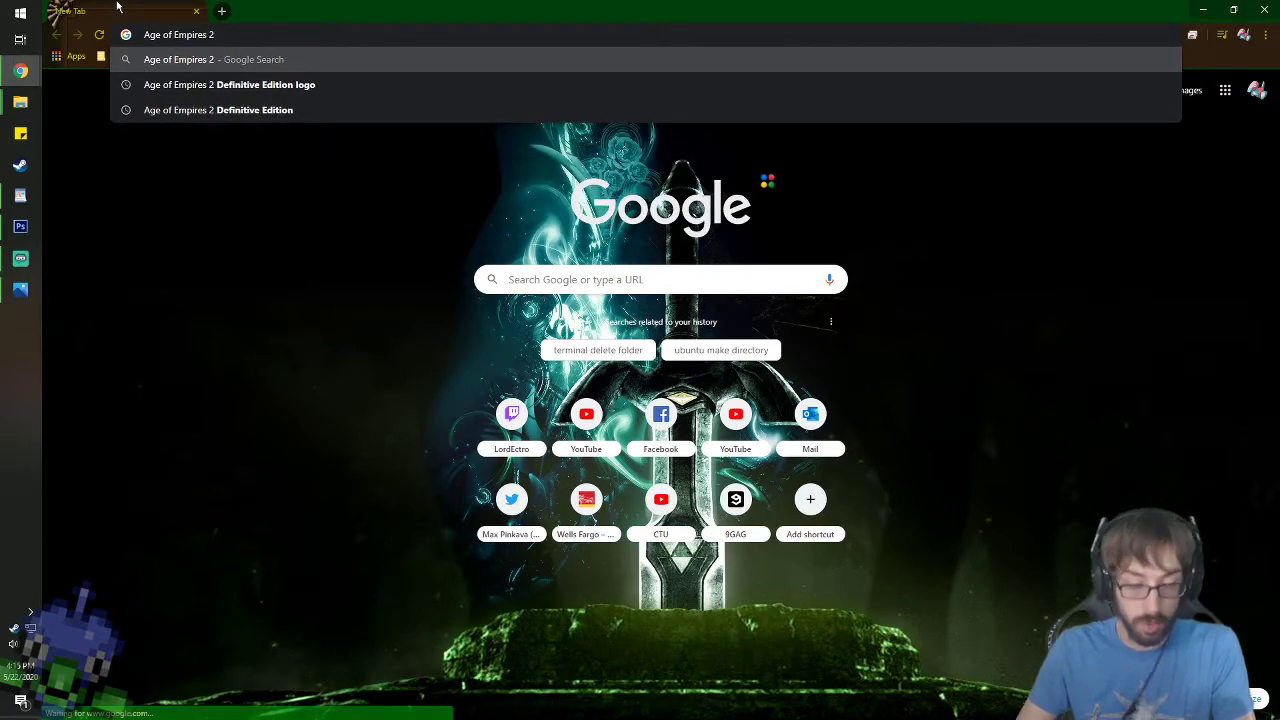
type("Definitive Edition")
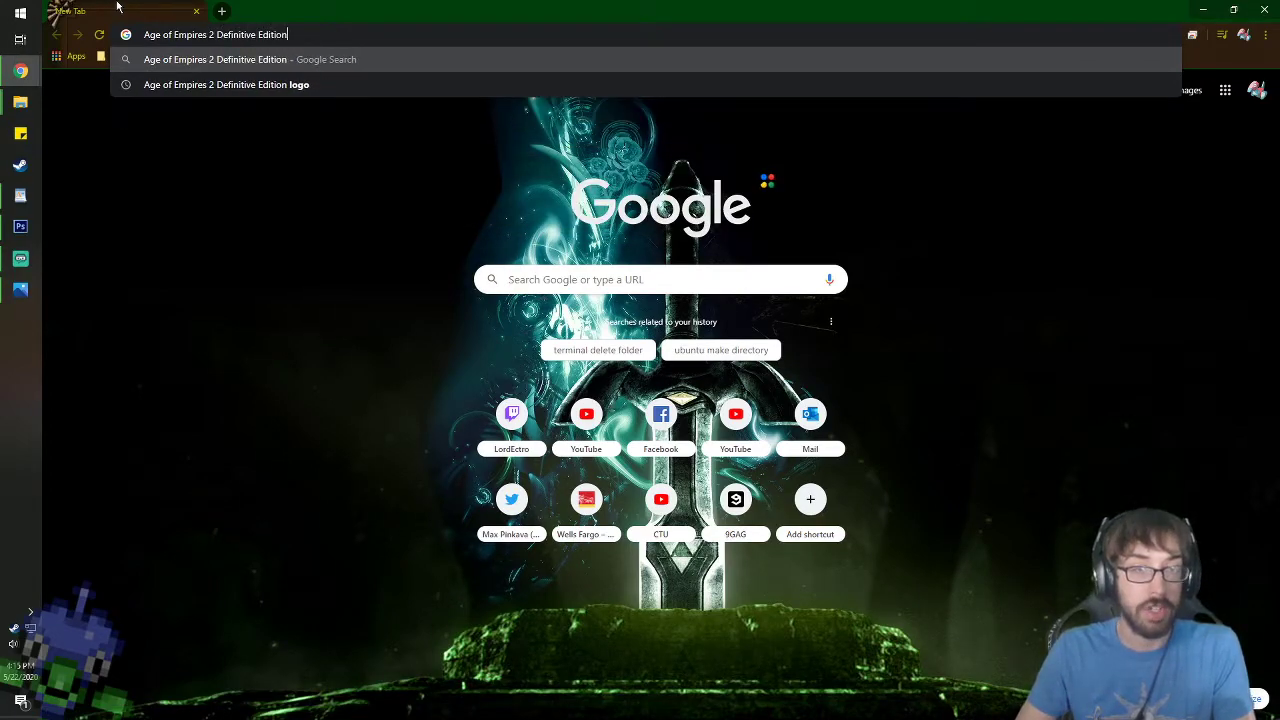
key("Return")
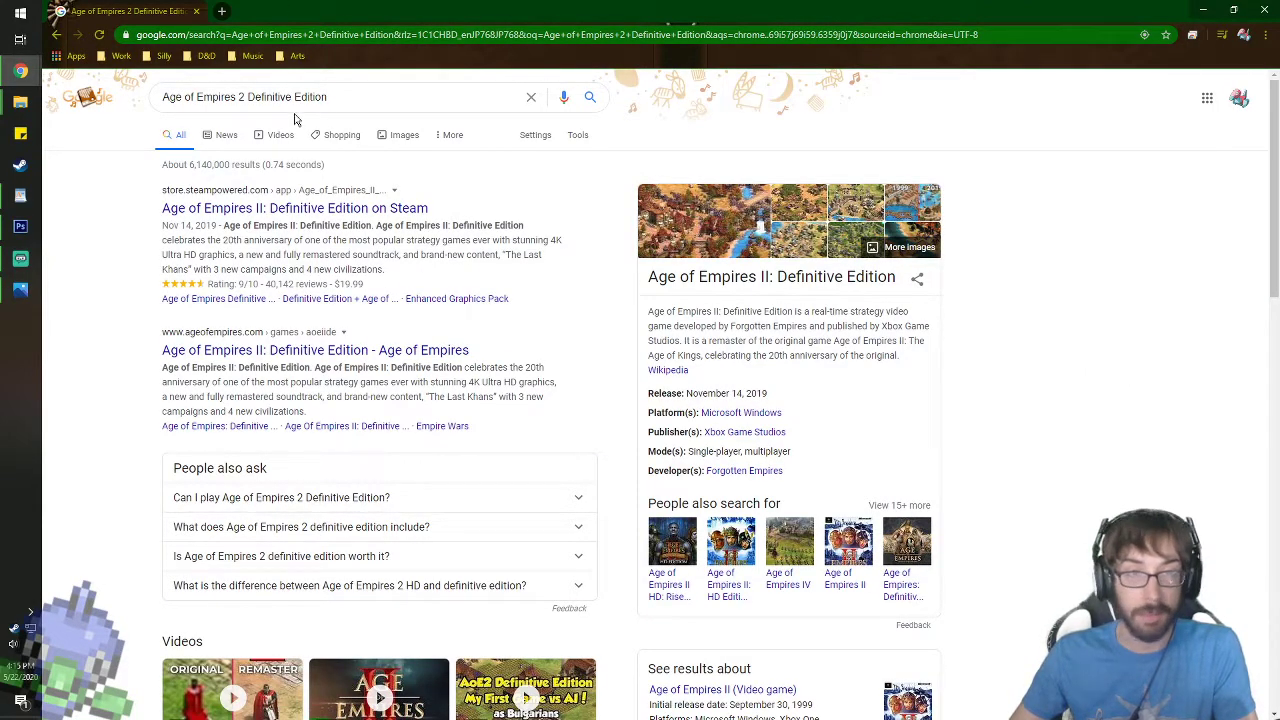
- Switch to the image results and examine the Age of Empires II: Definitive Edition cover art, including its related images
left_click(400, 148)
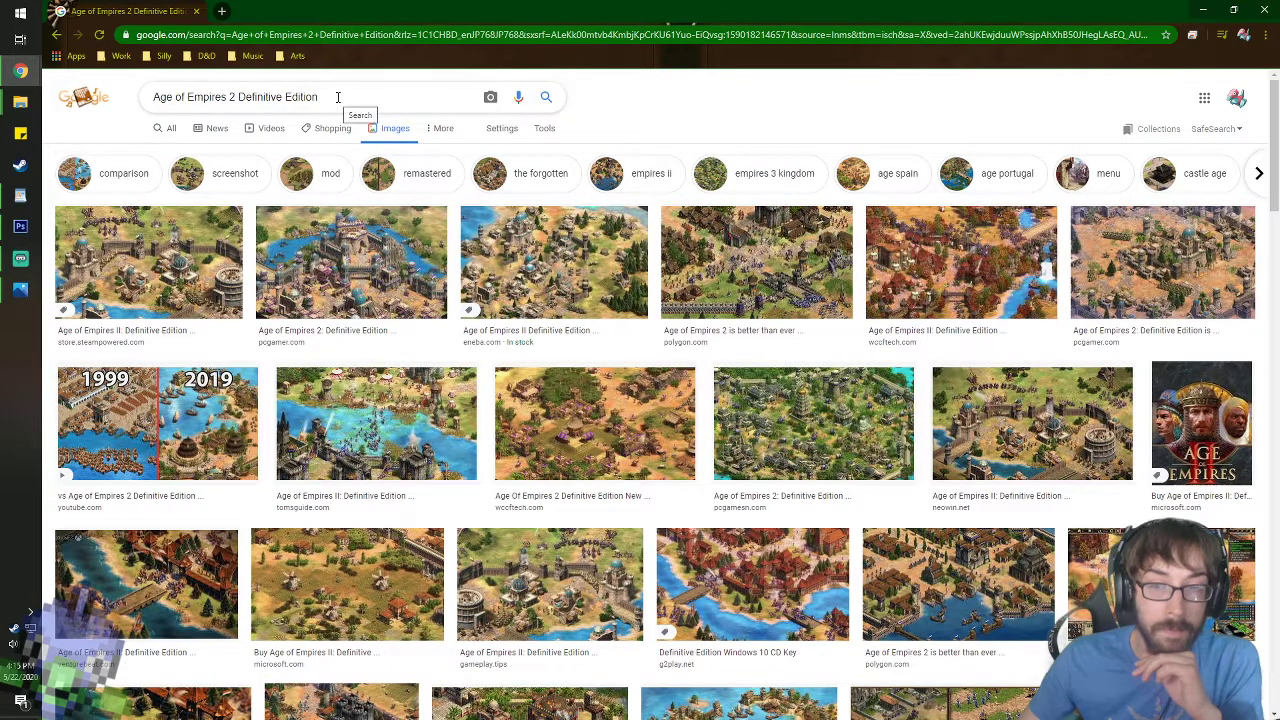
left_click(1216, 403)
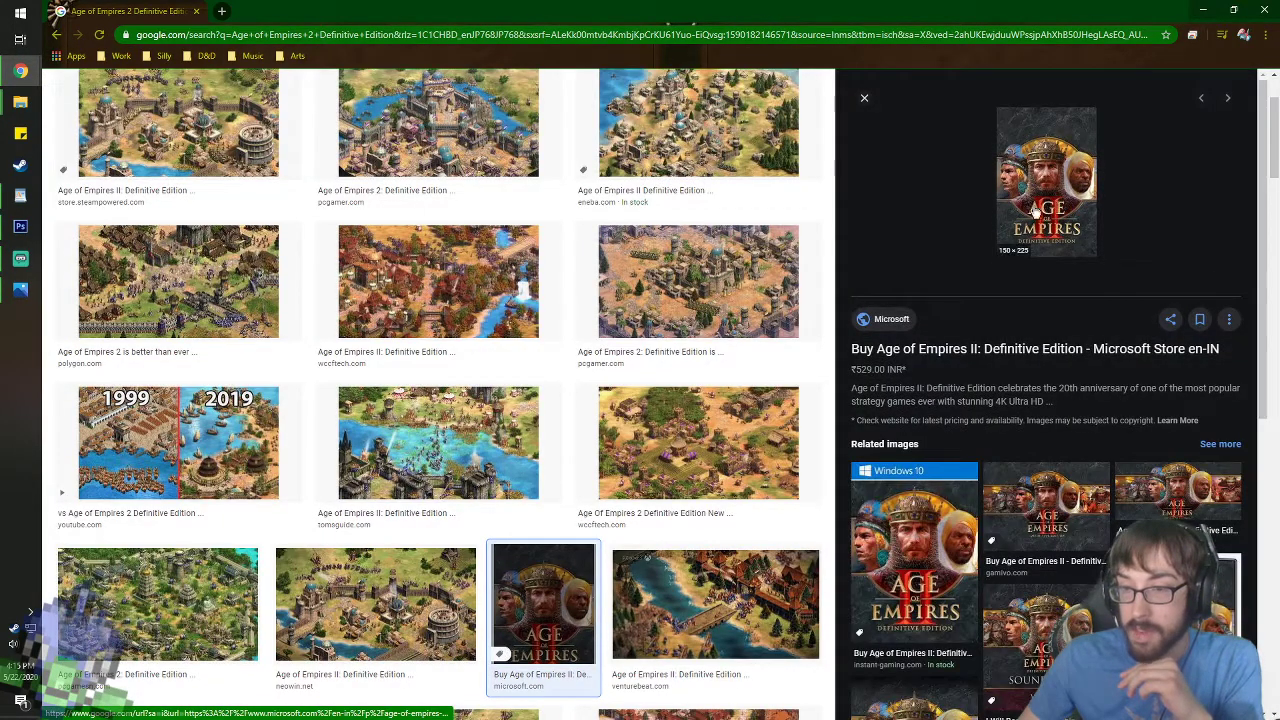
left_click(1046, 505)
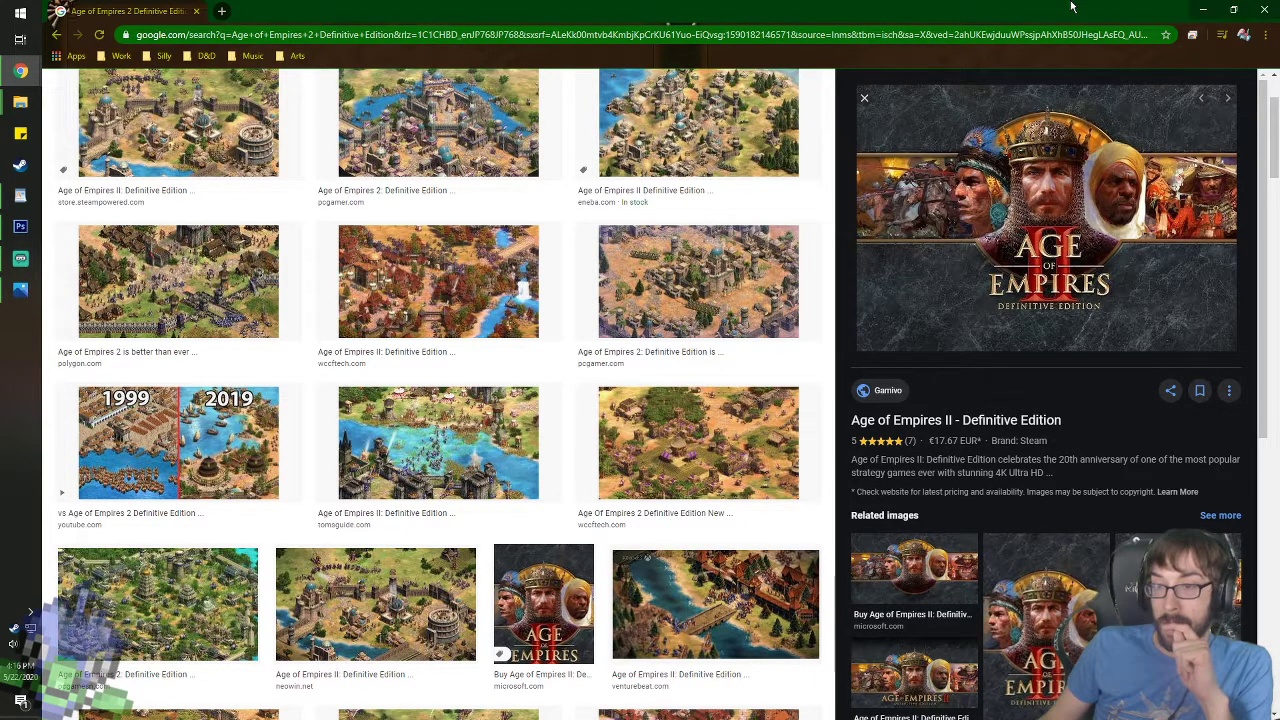
left_click(926, 570)
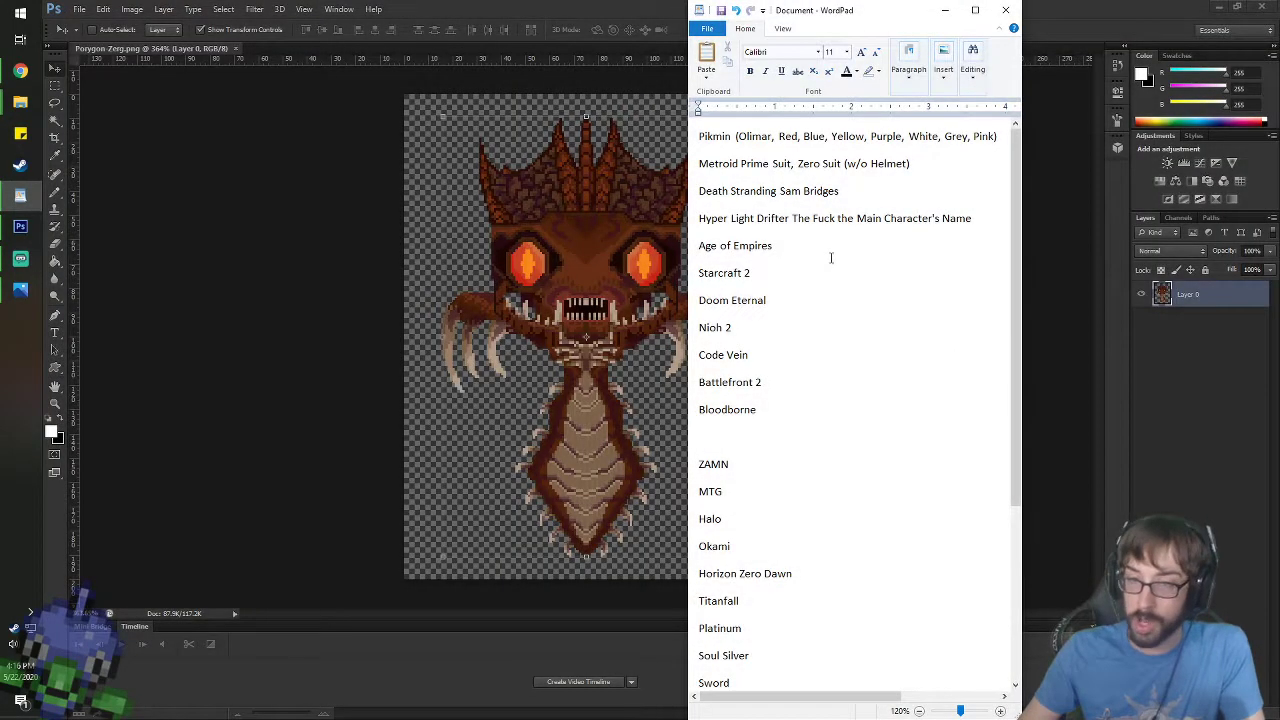
- Return to the WordPad list and delete the whole Age of Empires line
left_click_drag(831, 257, 698, 245)
key("BackSpace")
key("BackSpace")
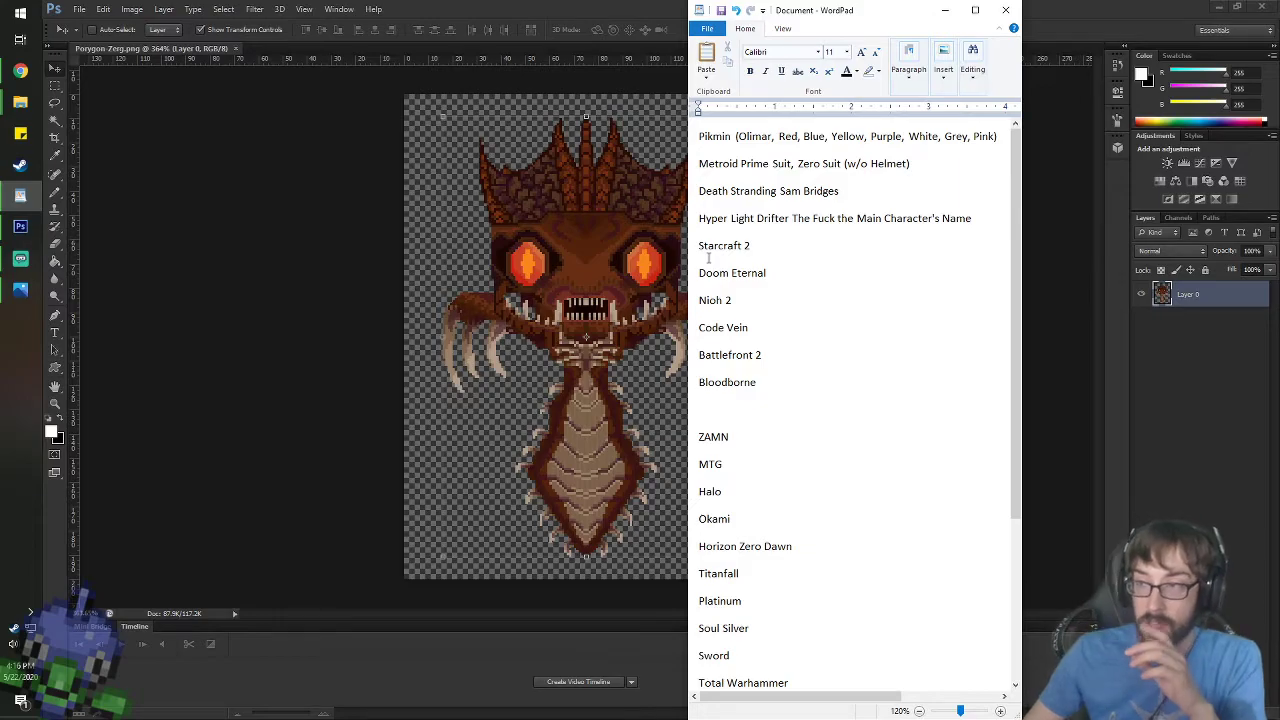
- Place the text cursor after Doom Eternal, and open the DOOM folder inside the 3 Non-Current sprites folder in File Explorer
left_click(823, 276)
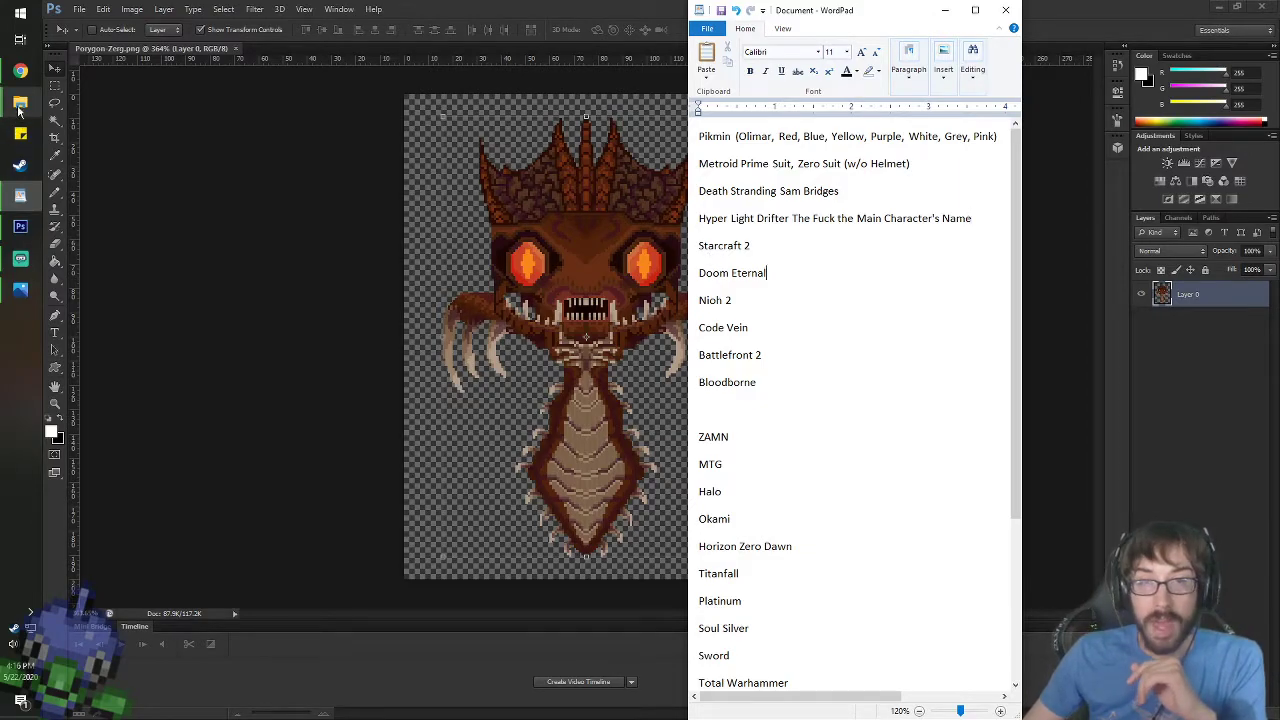
mouse_move(19, 104)
left_click(105, 128)
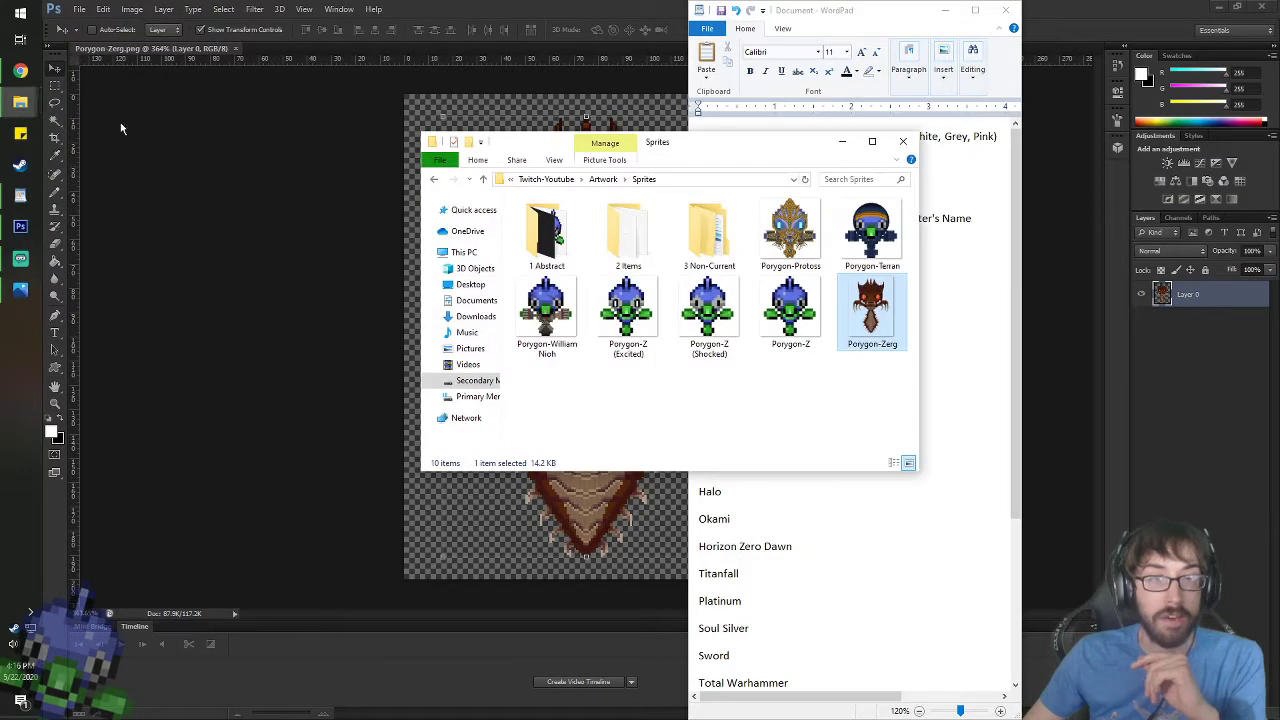
double_click(740, 268)
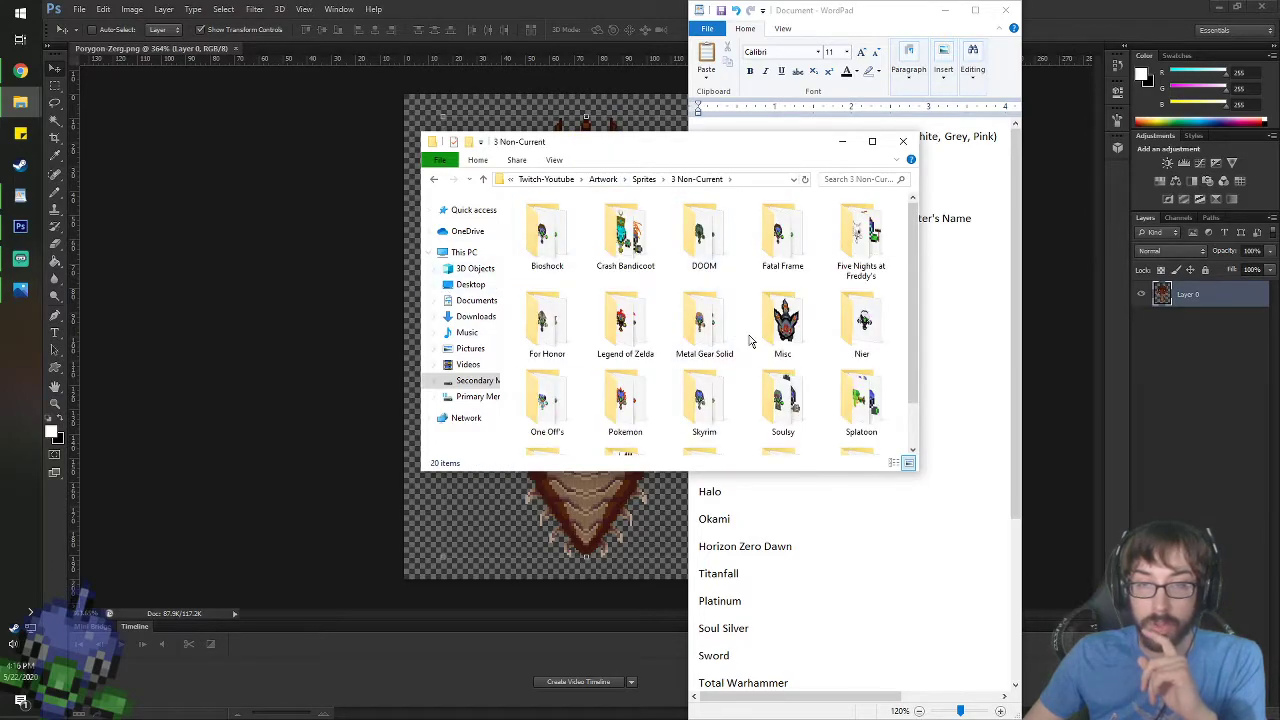
double_click(691, 258)
- Open the Porygon-DoomGuy sprite in Photoshop as its own document and inspect it up close
double_click(546, 235)
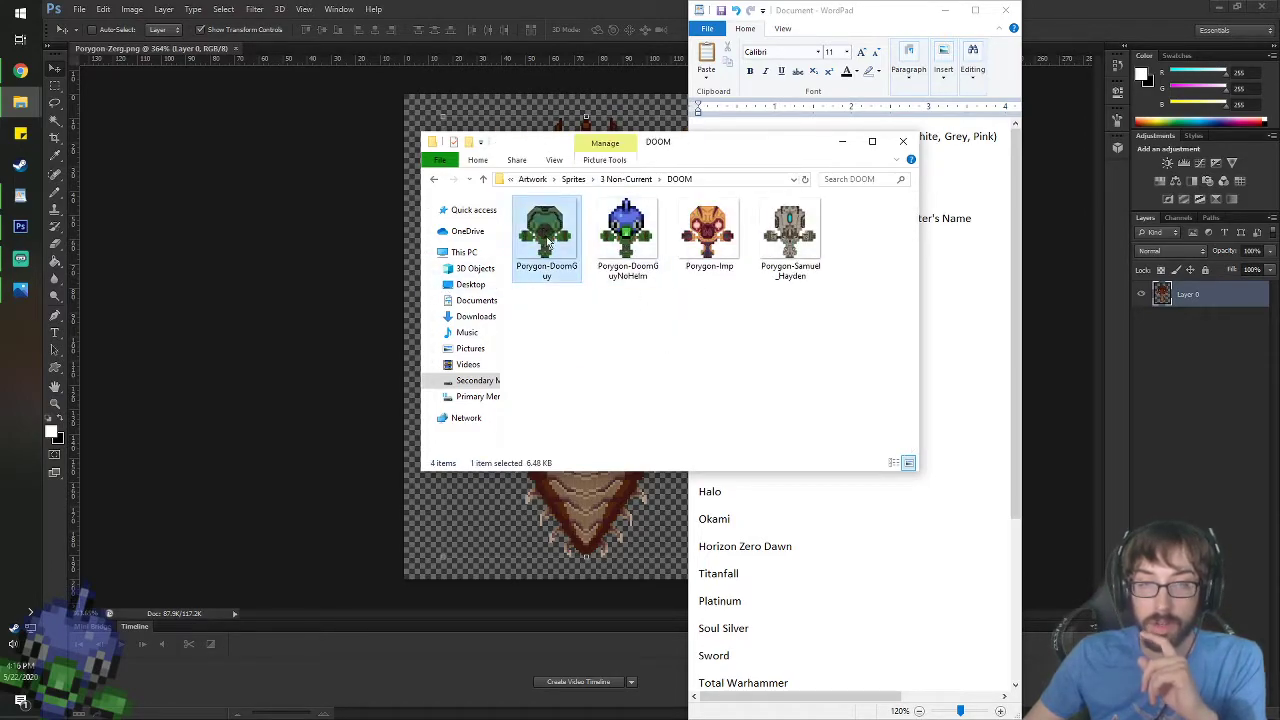
left_click_drag(566, 236, 488, 8)
scroll(558, 310, "up", 10)
scroll(588, 336, "down", 3)
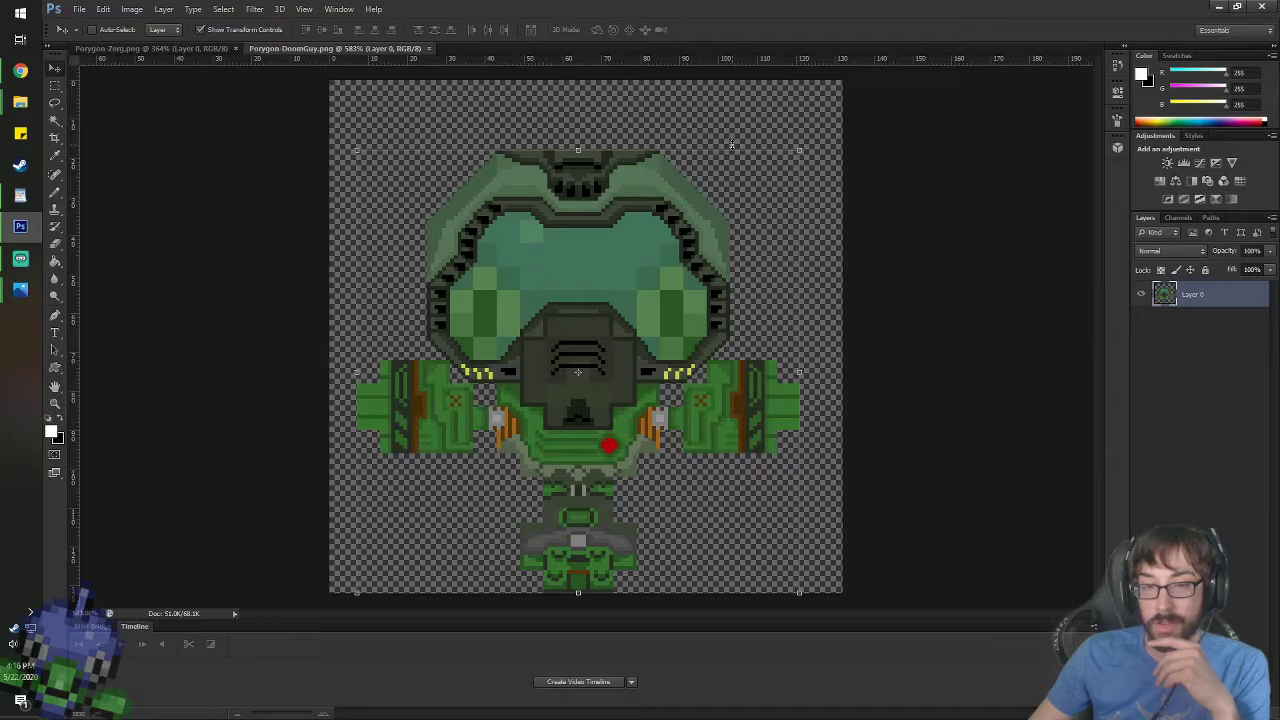
- Return to the WordPad list and add "Doomguy (Maybe)" after Doom Eternal
mouse_move(20, 102)
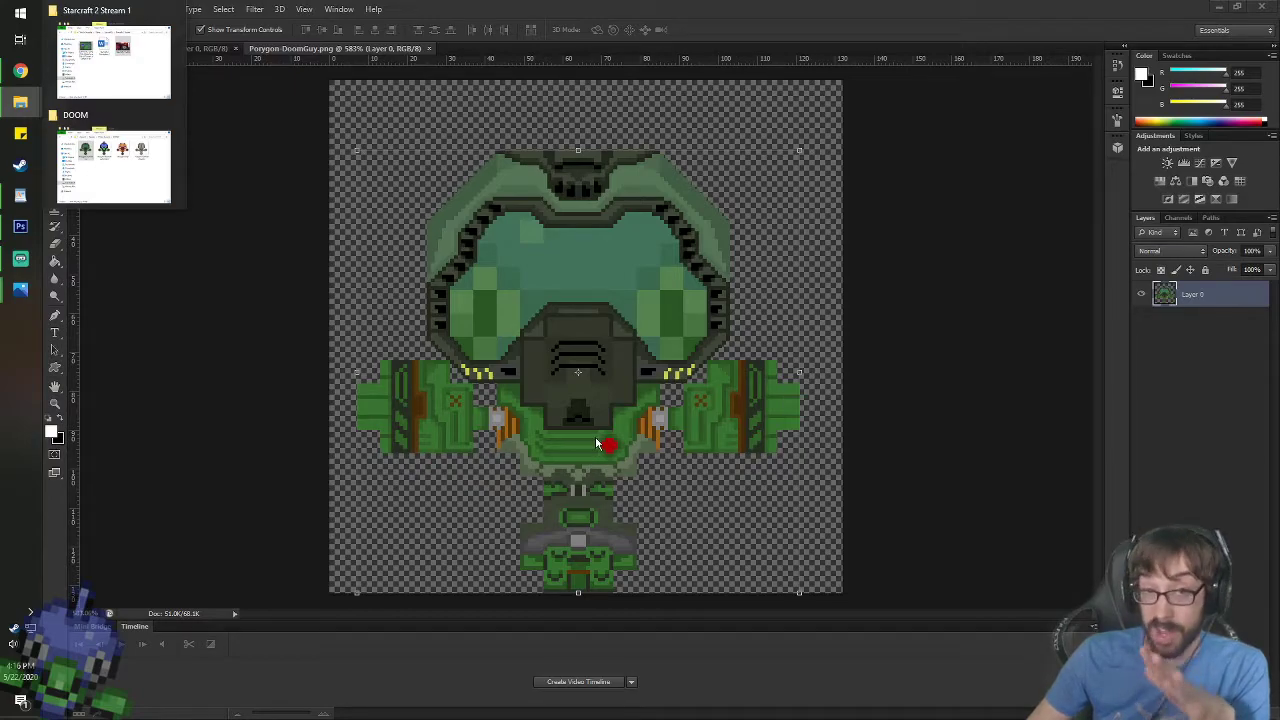
left_click(128, 177)
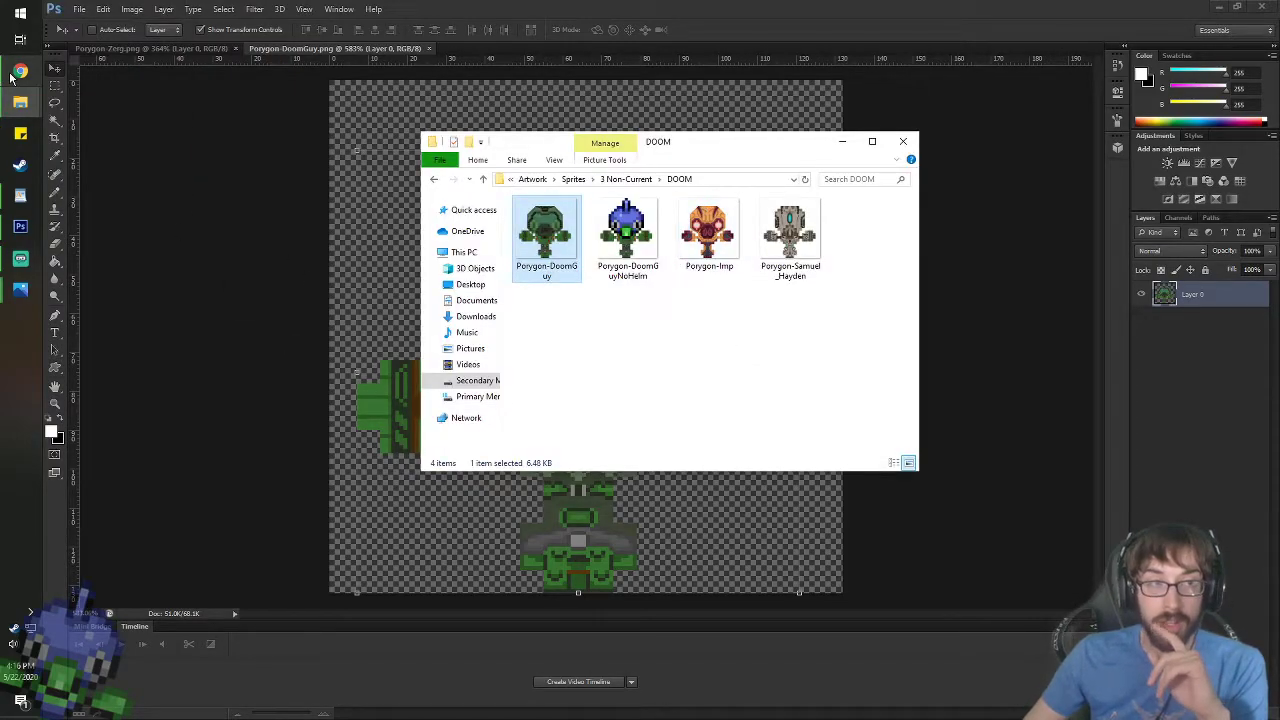
left_click(19, 198)
left_click(803, 272)
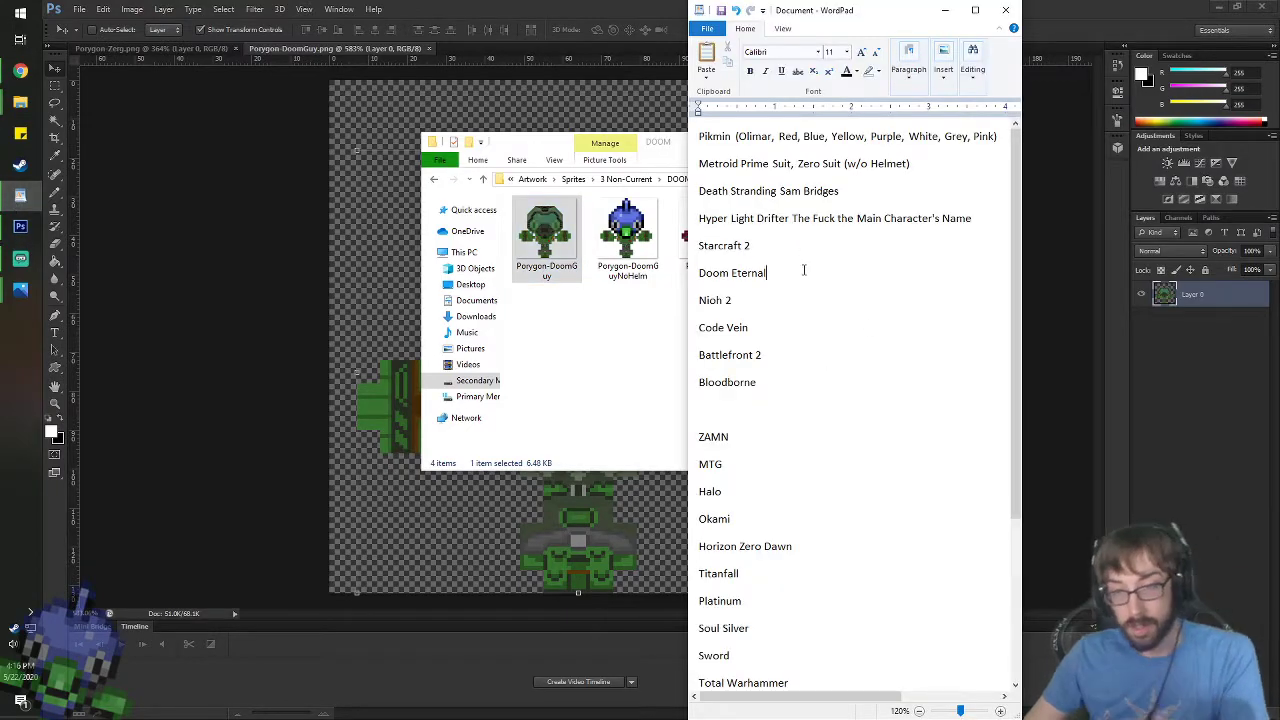
type("(D")
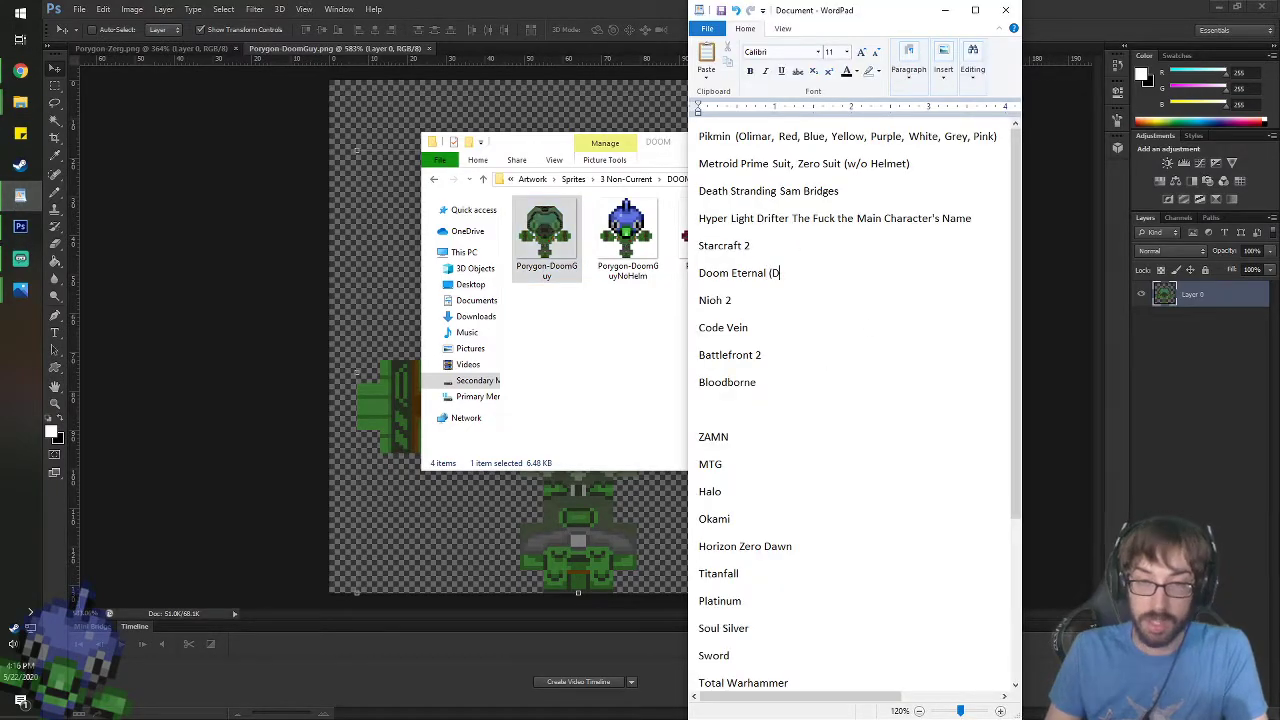
key("BackSpace")
key("BackSpace")
type("Doomguy")
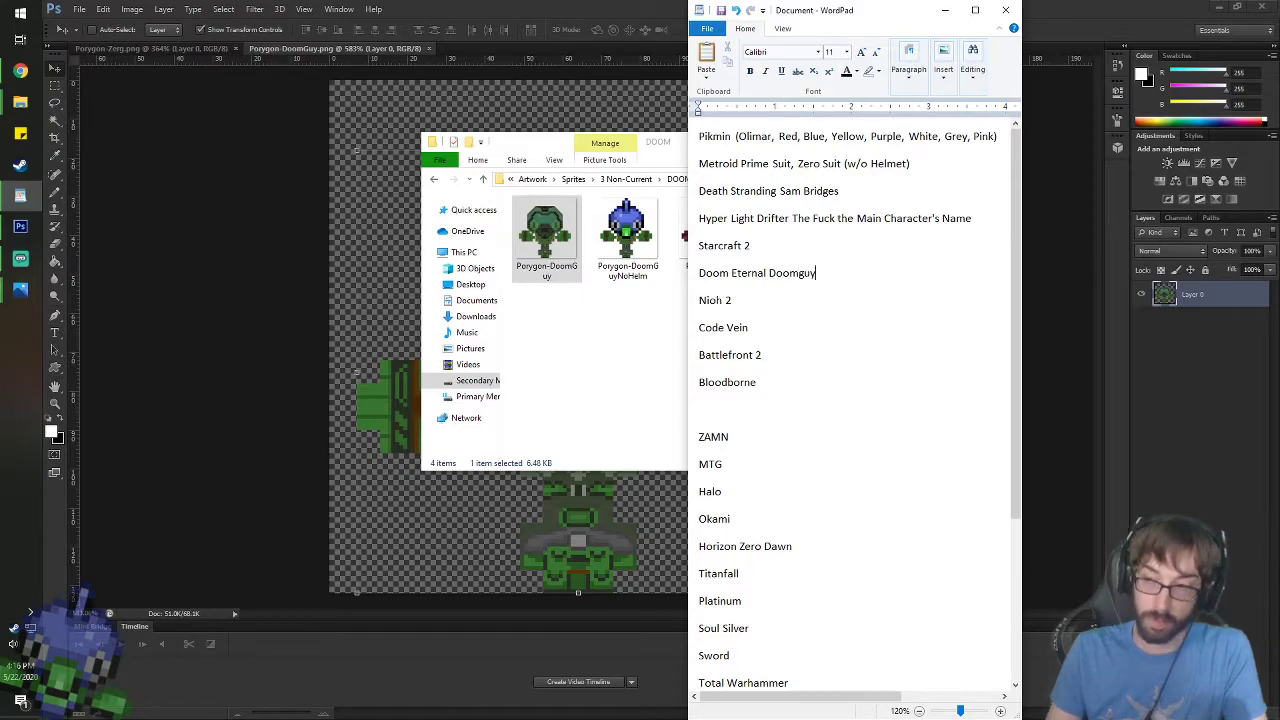
type(" (Maybe)")
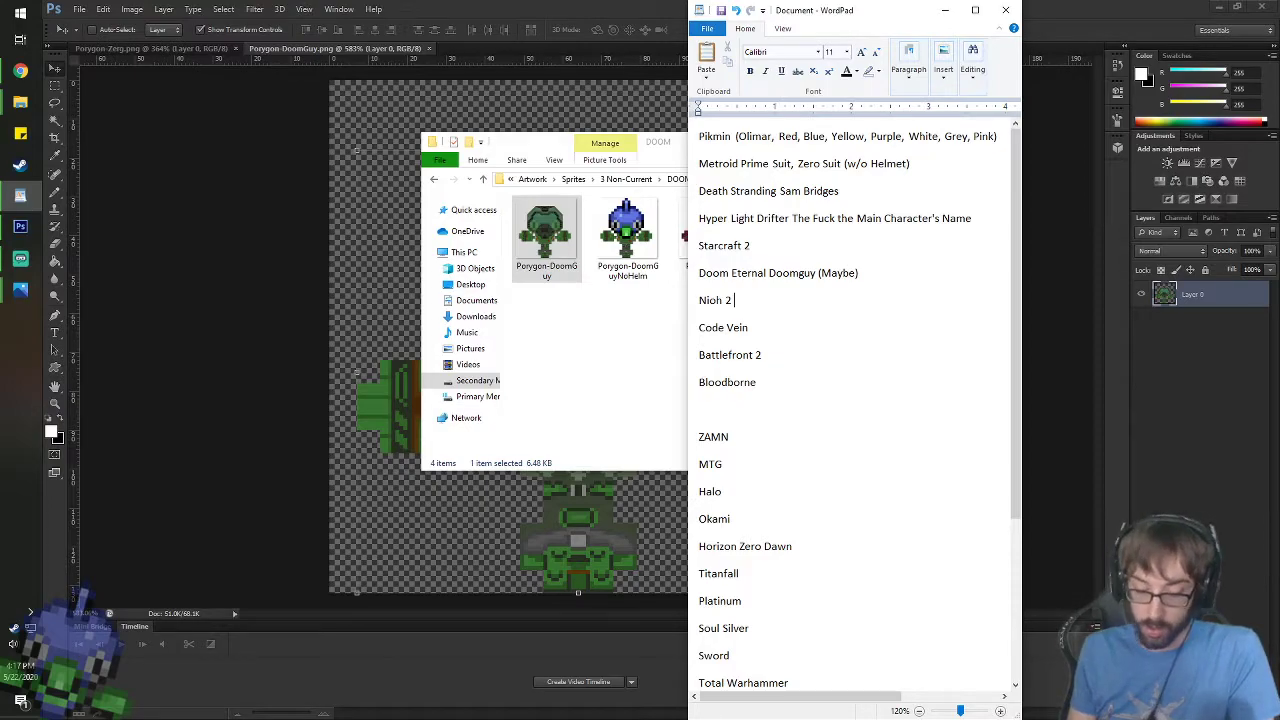
- Add "Yokai Girl" after Nioh 2, "Raynor, Kerrigan, Artanis" after Starcraft 2, and "Vampire Girl" after Code Vein
type("Yokai Girl")
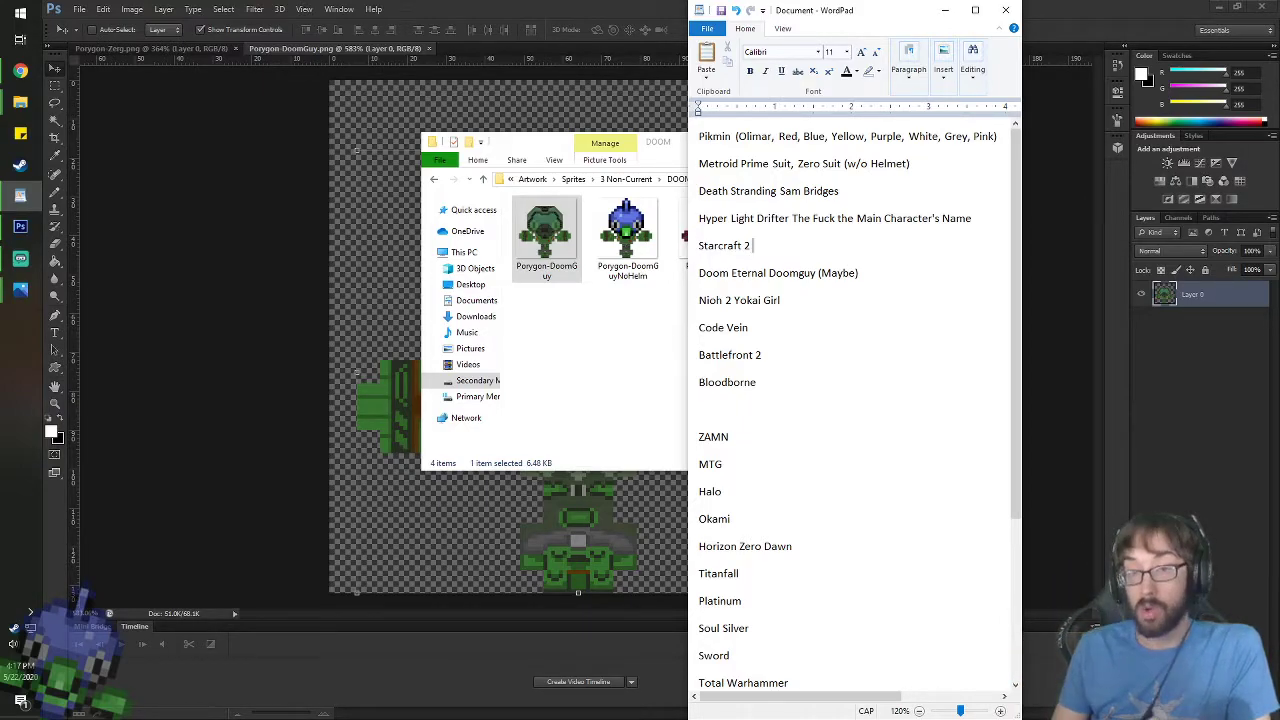
type("Raynor")
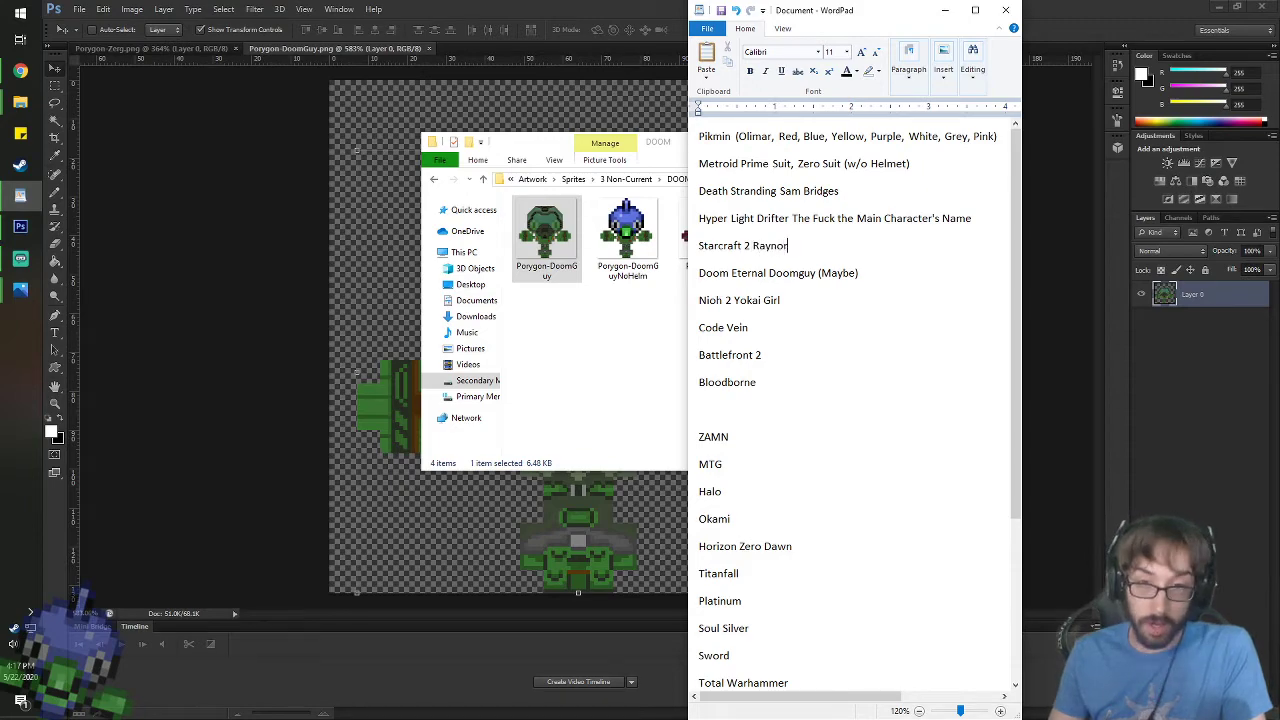
type(", Kerrigan")
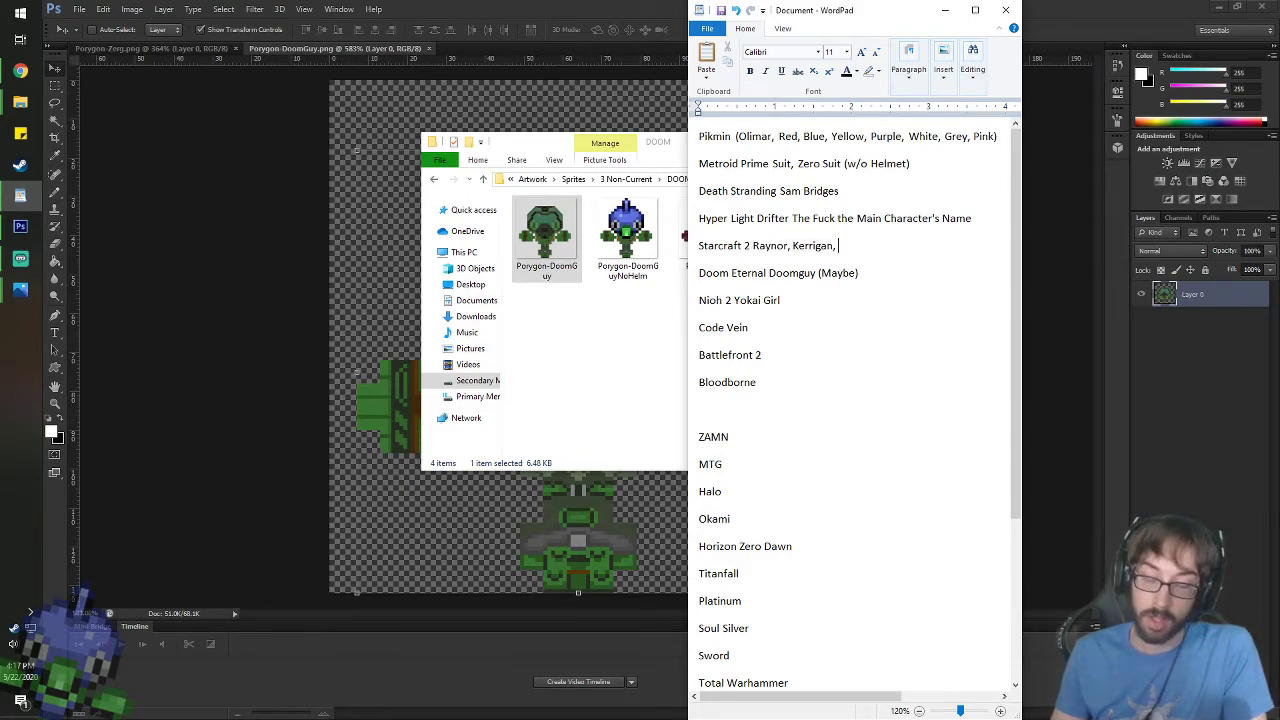
type(", Artanis")
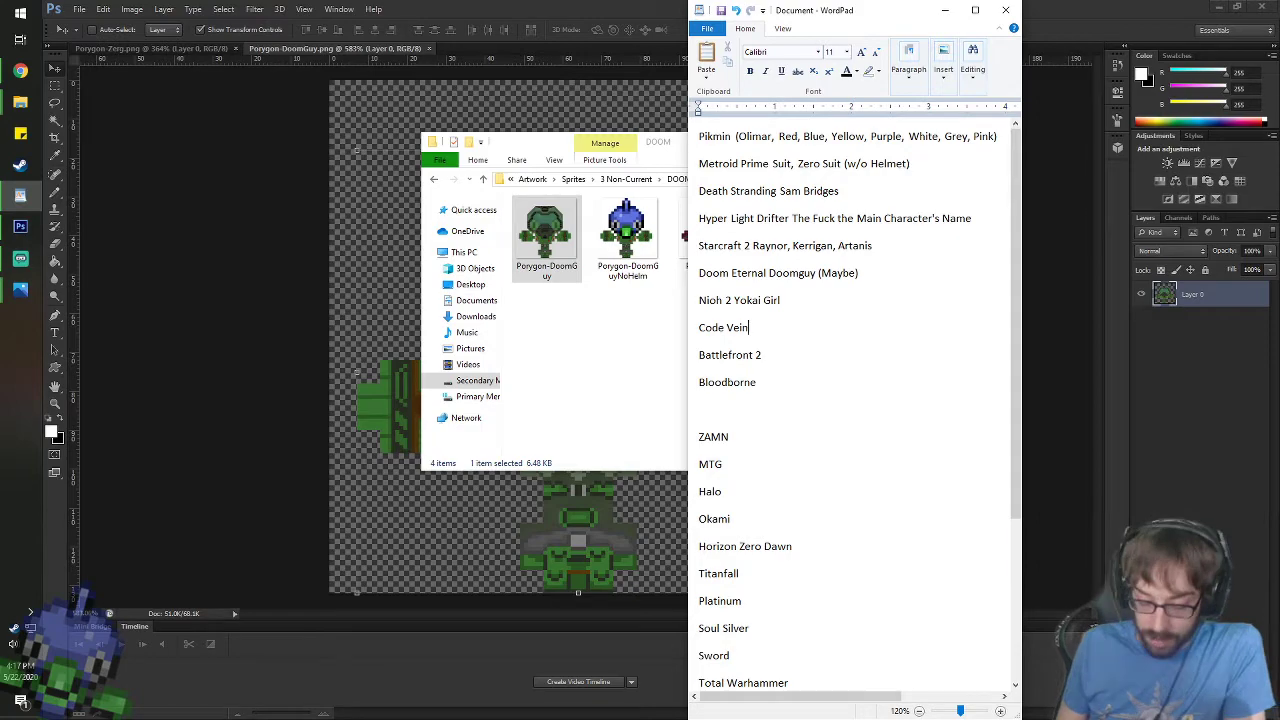
type("ampire Girl")
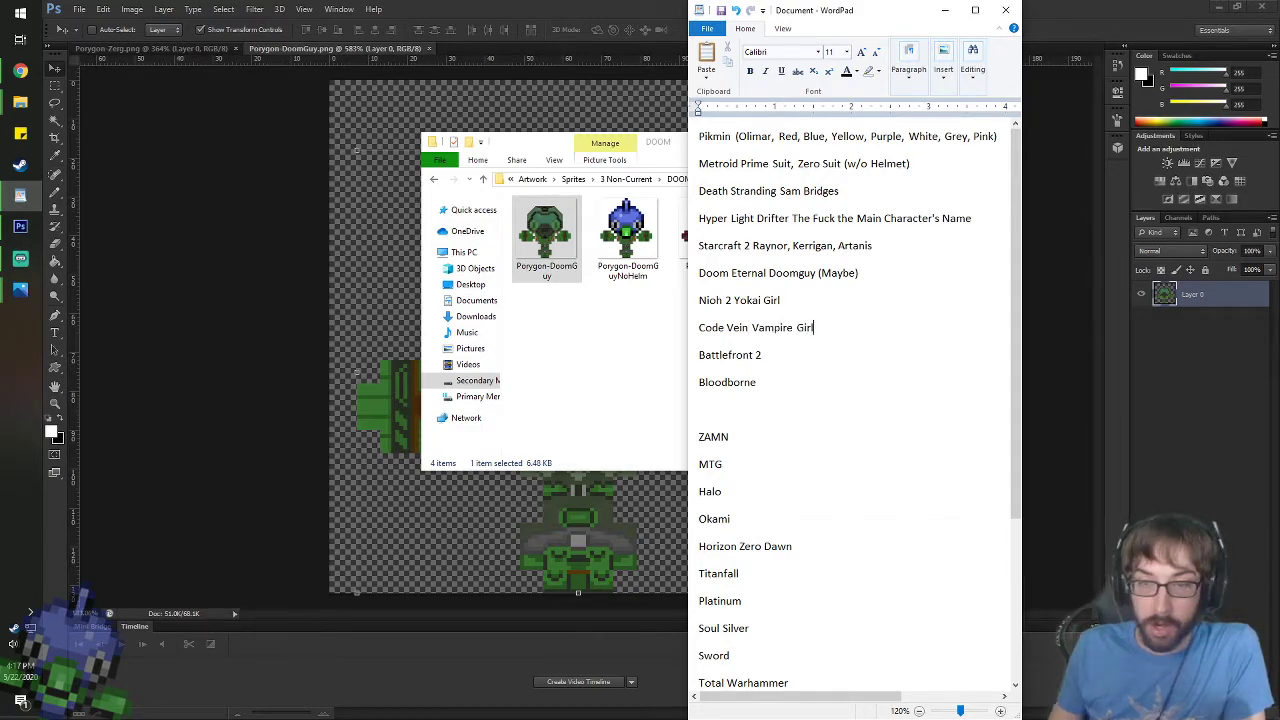
- Switch to Steam, search the game library for "code ve" and open the Code Vein page
left_click(8, 103)
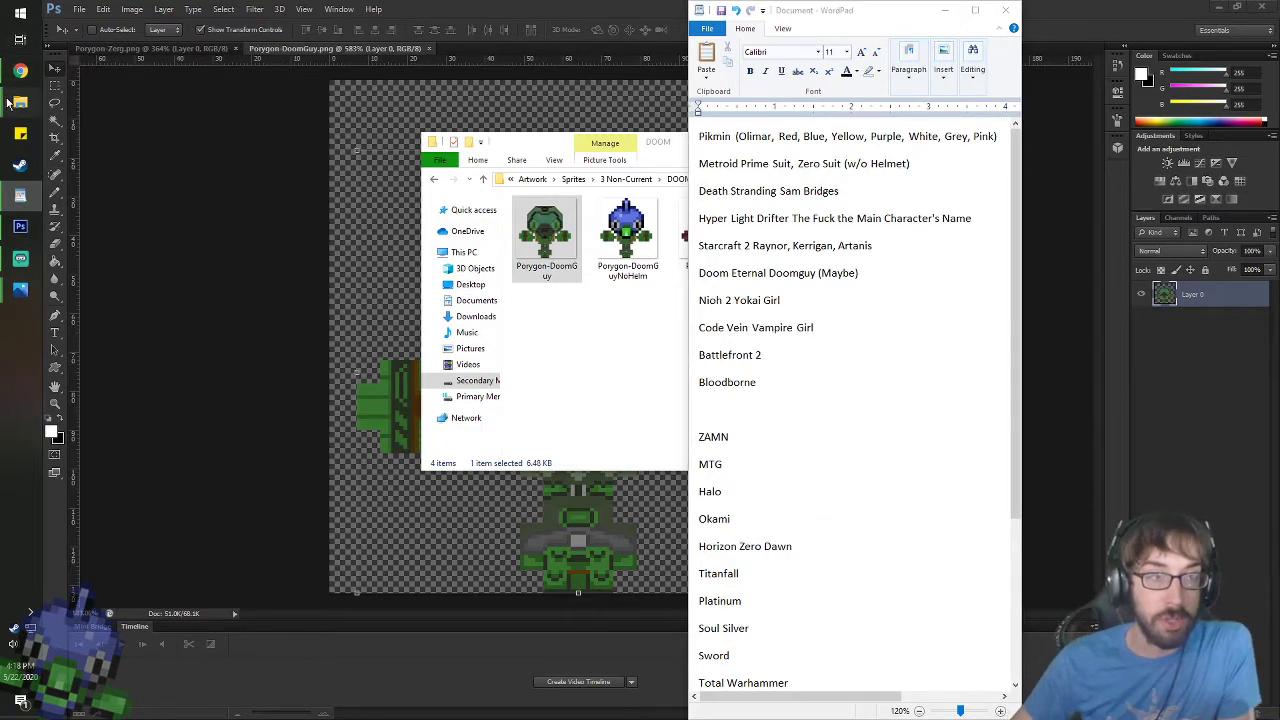
right_click(12, 630)
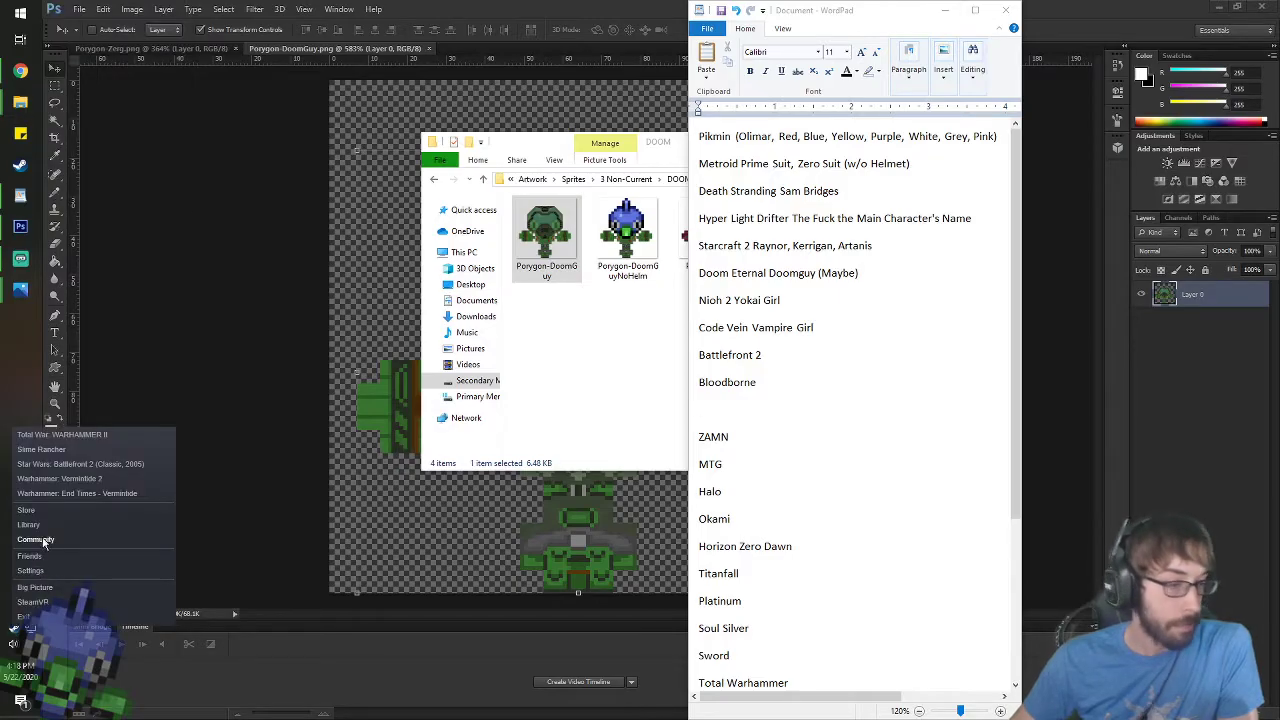
left_click(30, 535)
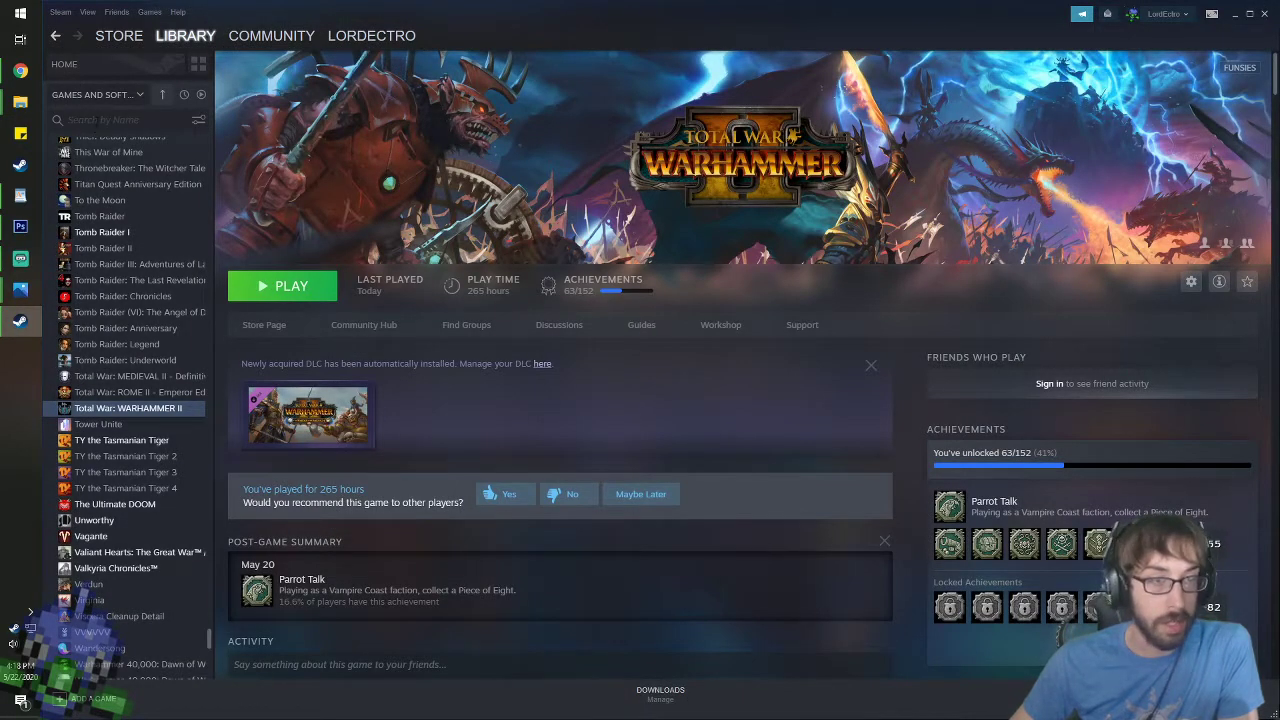
type("code ve")
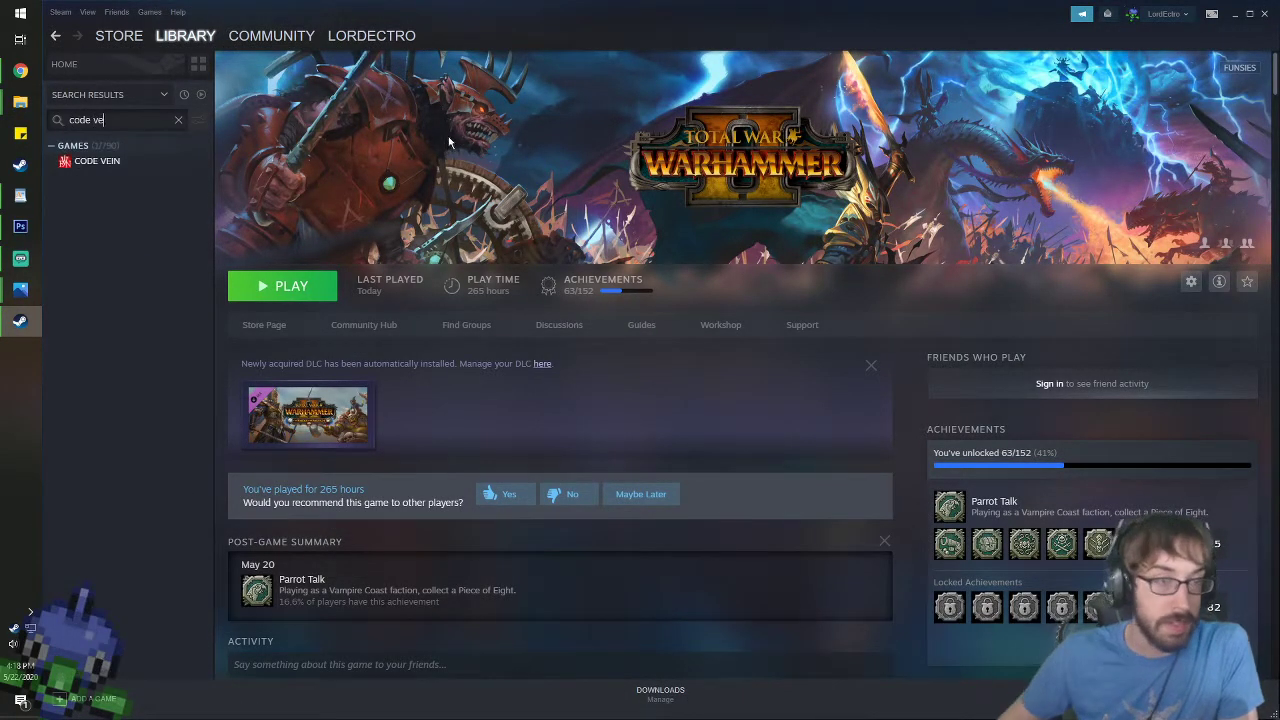
left_click(98, 163)
- Check Code Vein's local files properties and its game options for a way to reach its screenshots
right_click(104, 164)
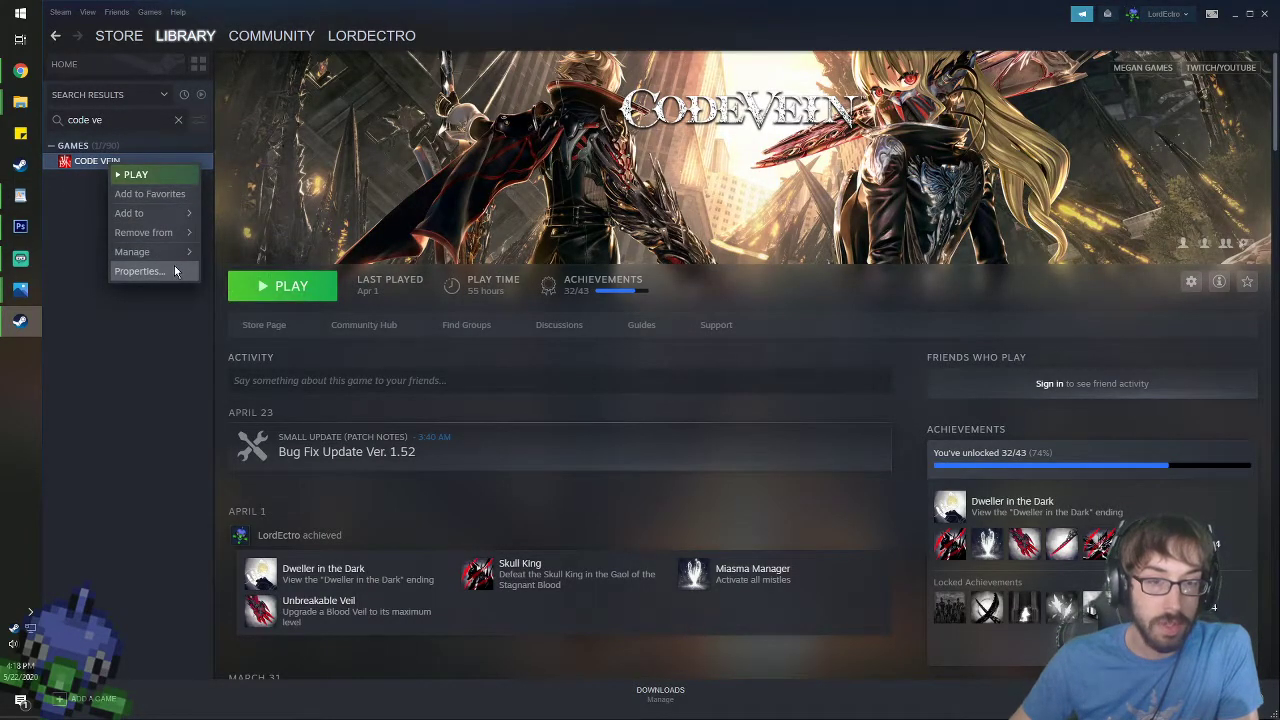
left_click(140, 271)
left_click(616, 178)
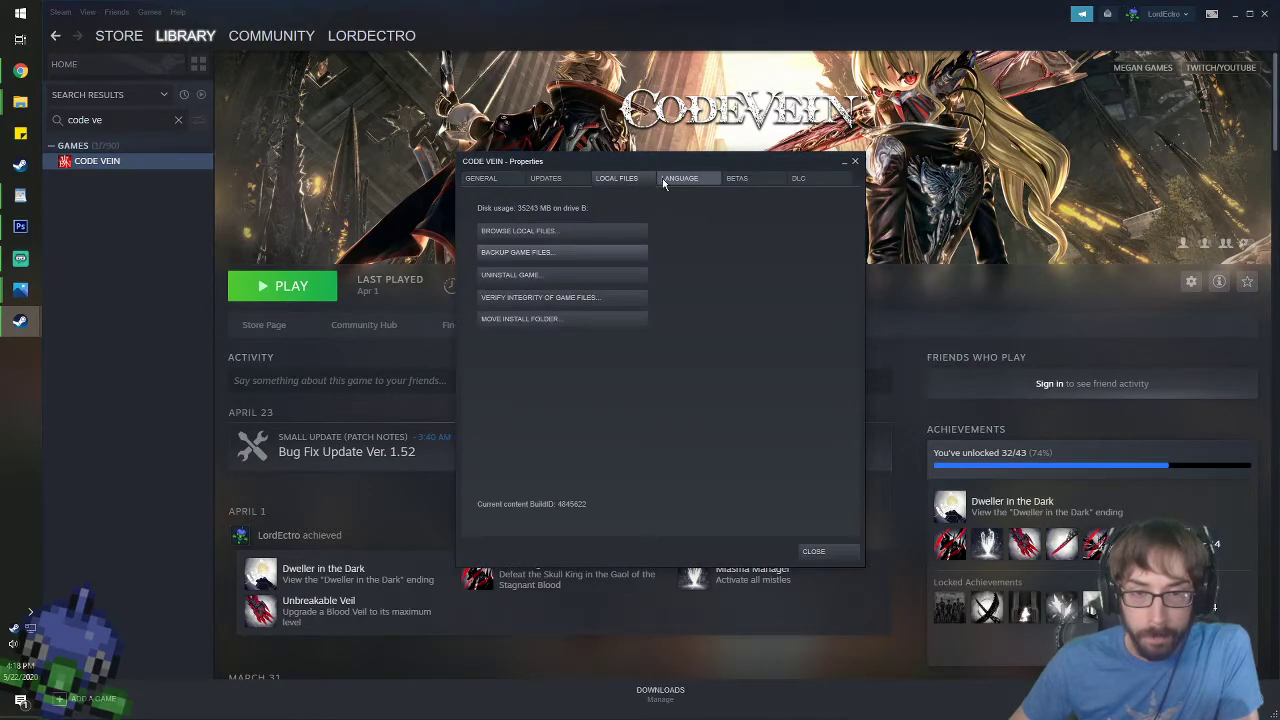
left_click(818, 552)
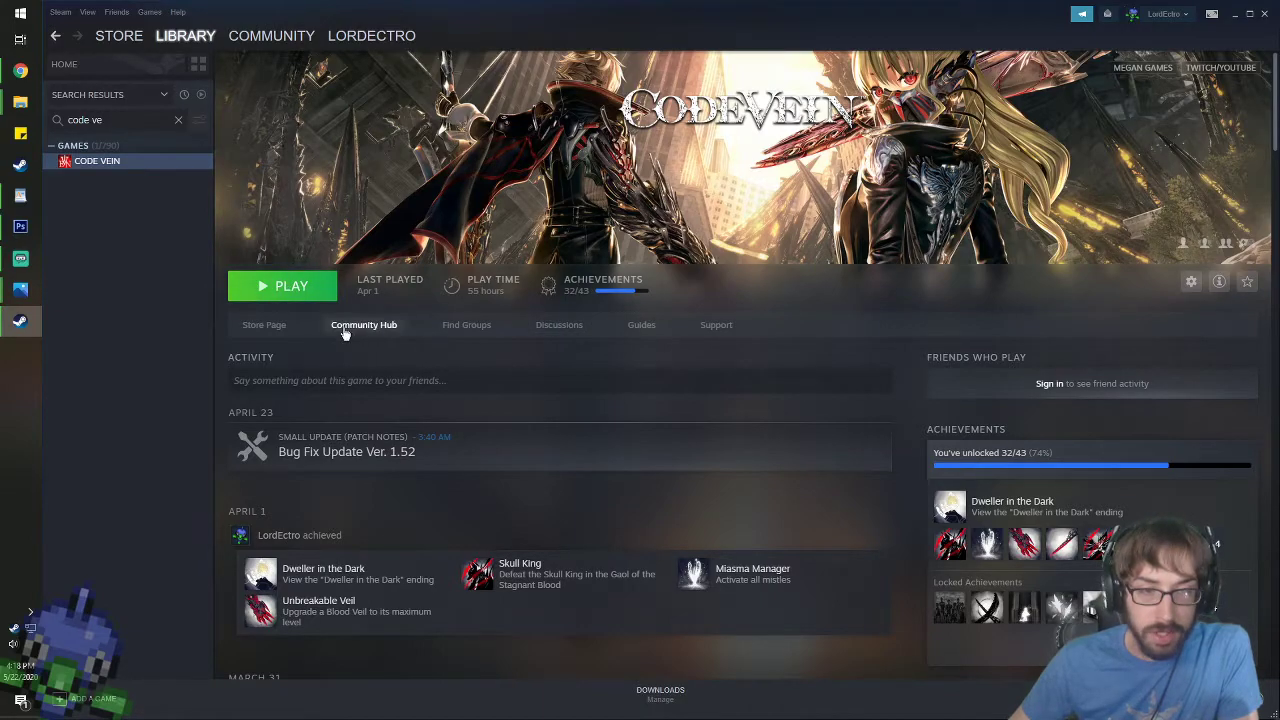
left_click(1191, 281)
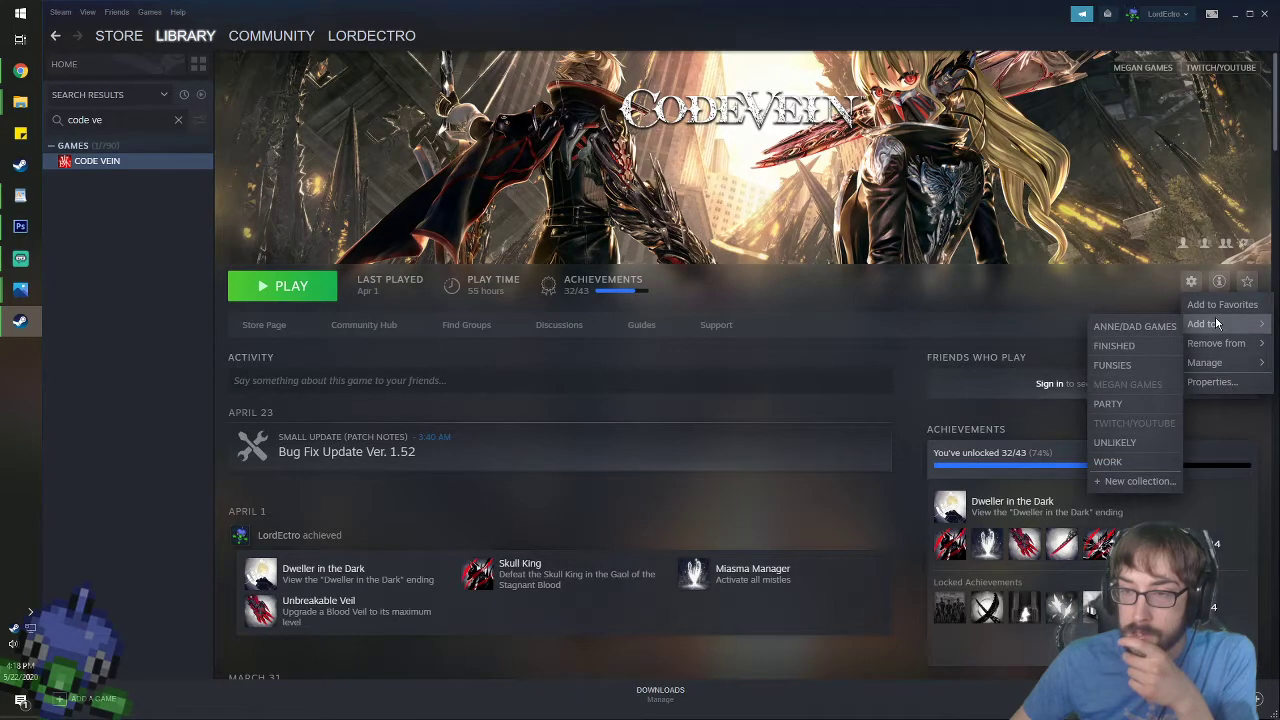
left_click(1101, 283)
- Open Steam's screenshot manager and show the screenshots taken in CODE VEIN
mouse_move(198, 33)
left_click(255, 37)
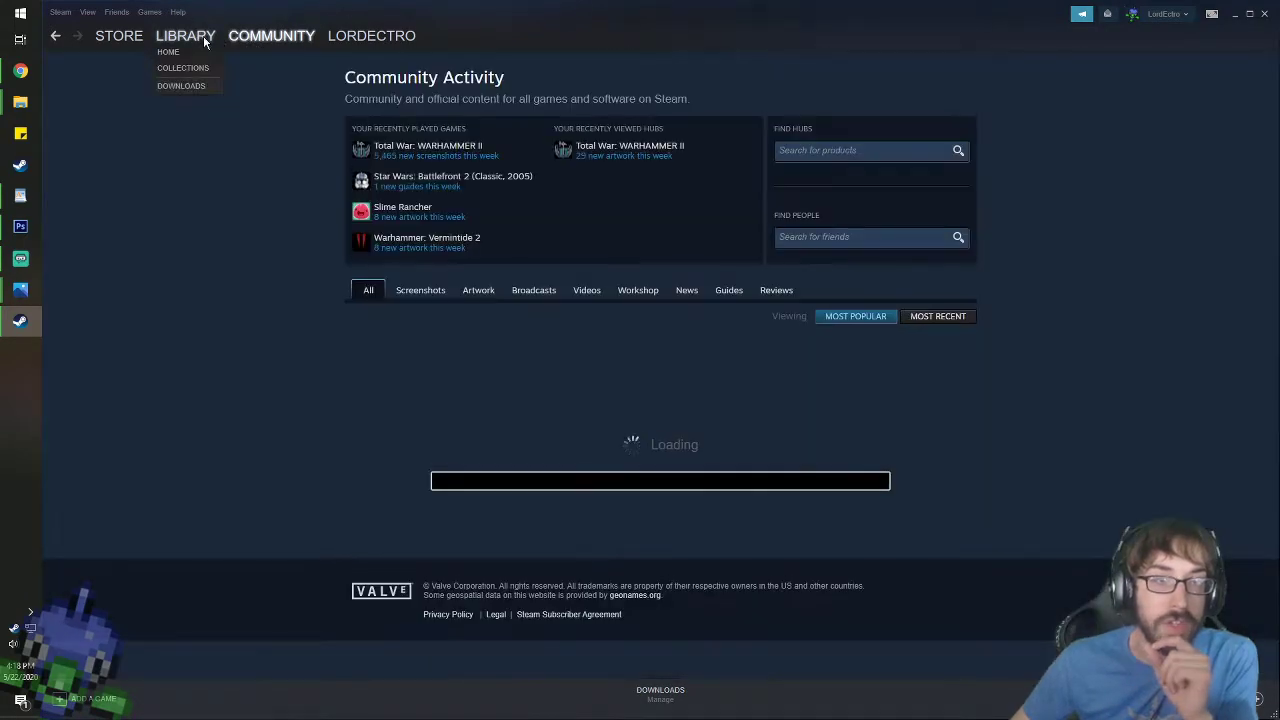
mouse_move(392, 42)
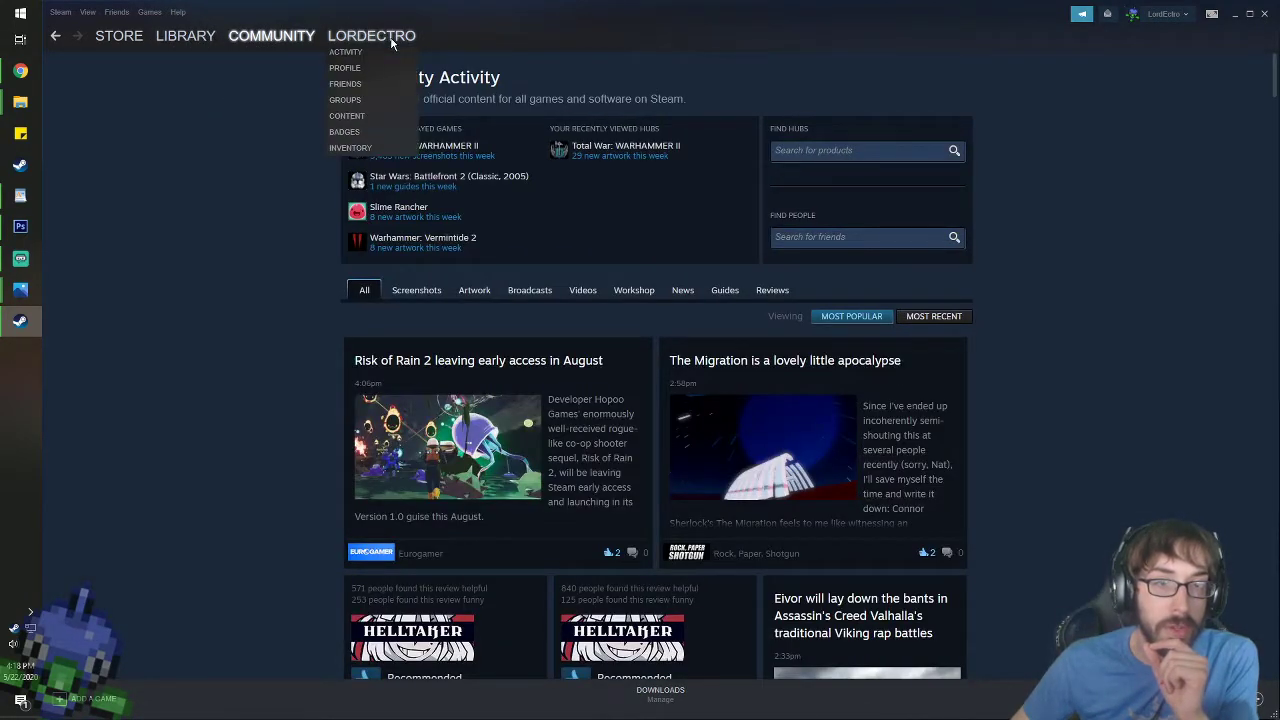
left_click(61, 12)
mouse_move(88, 13)
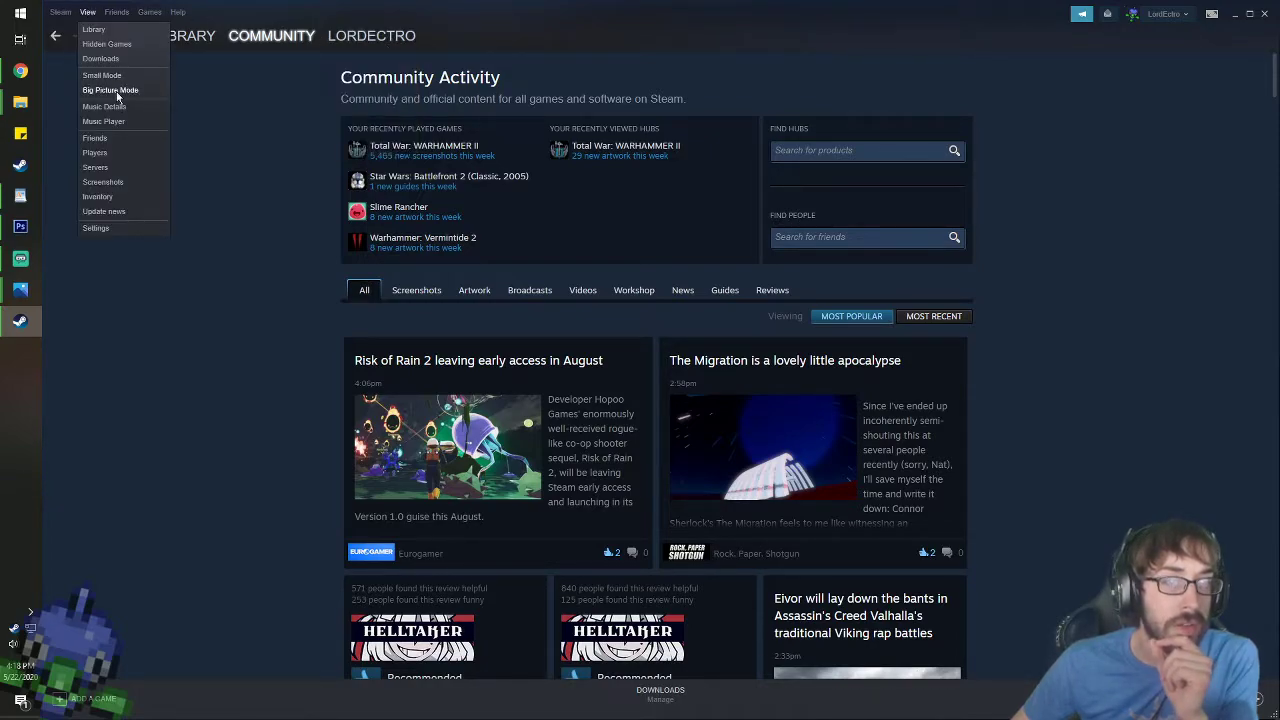
left_click(115, 183)
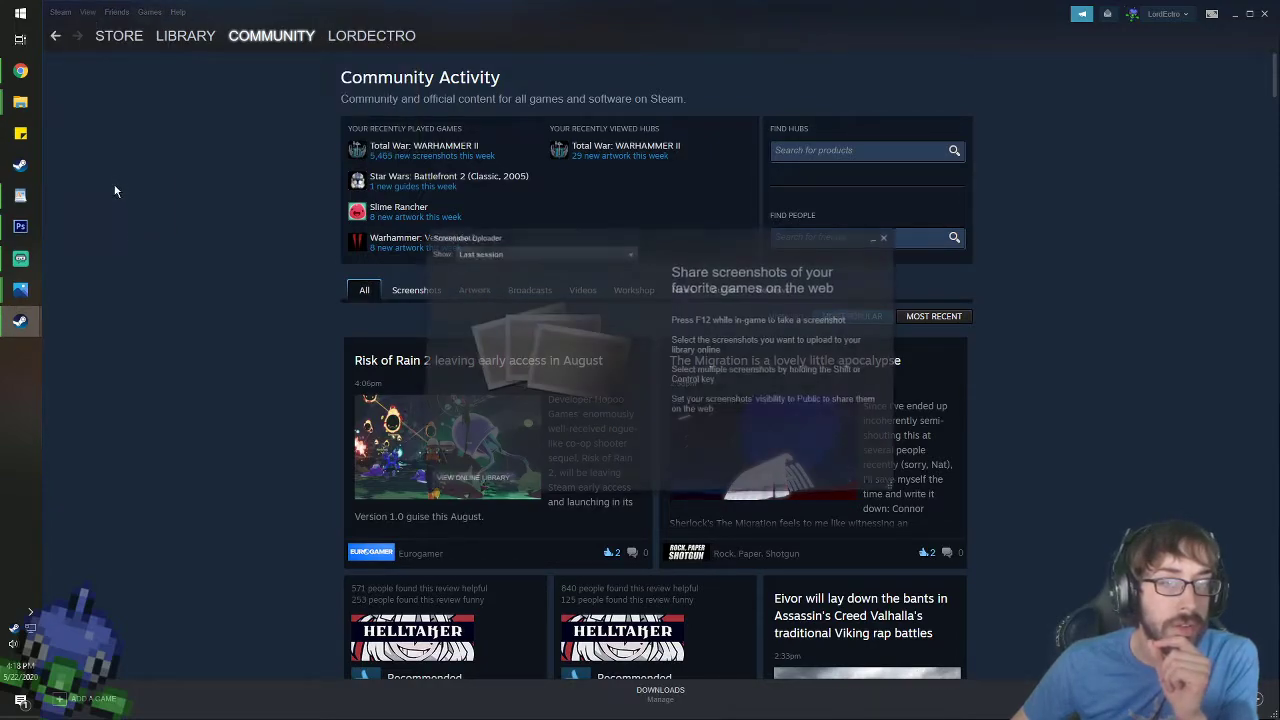
left_click(500, 253)
left_click(494, 300)
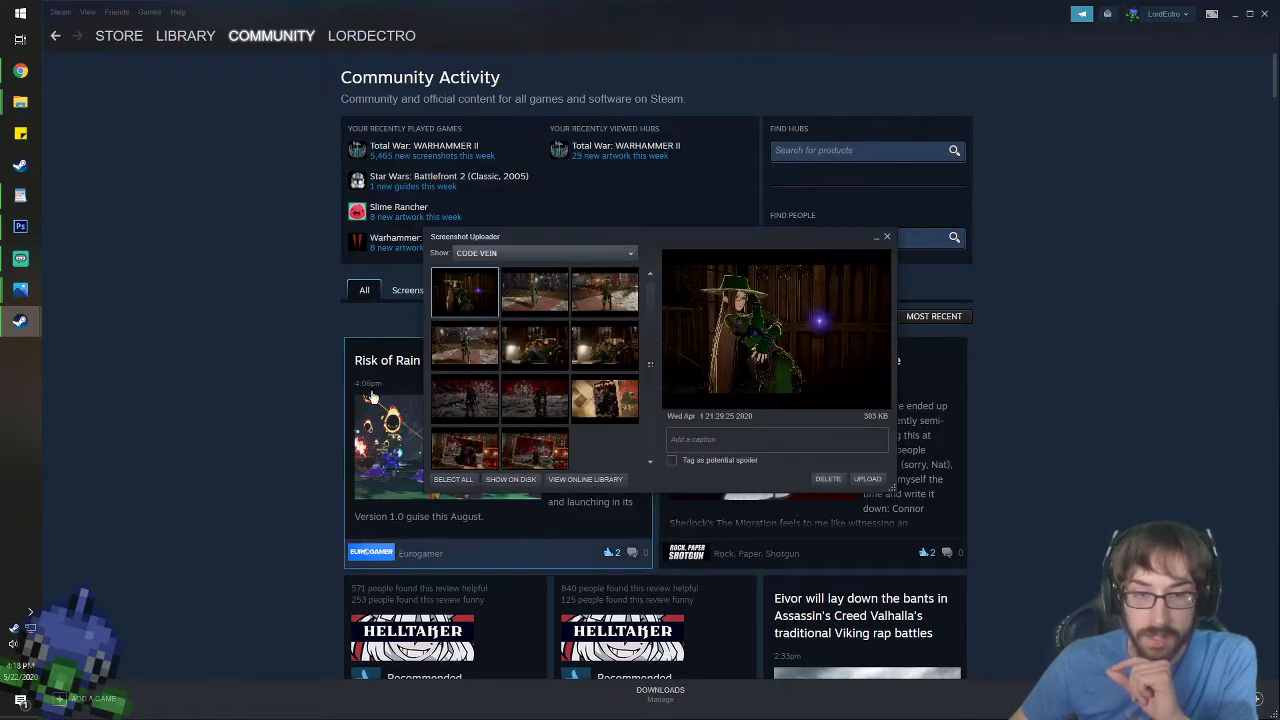
- Preview the first listed Code Vein screenshot, and open the screenshots folder on disk to view its first image in a maximized window
double_click(456, 282)
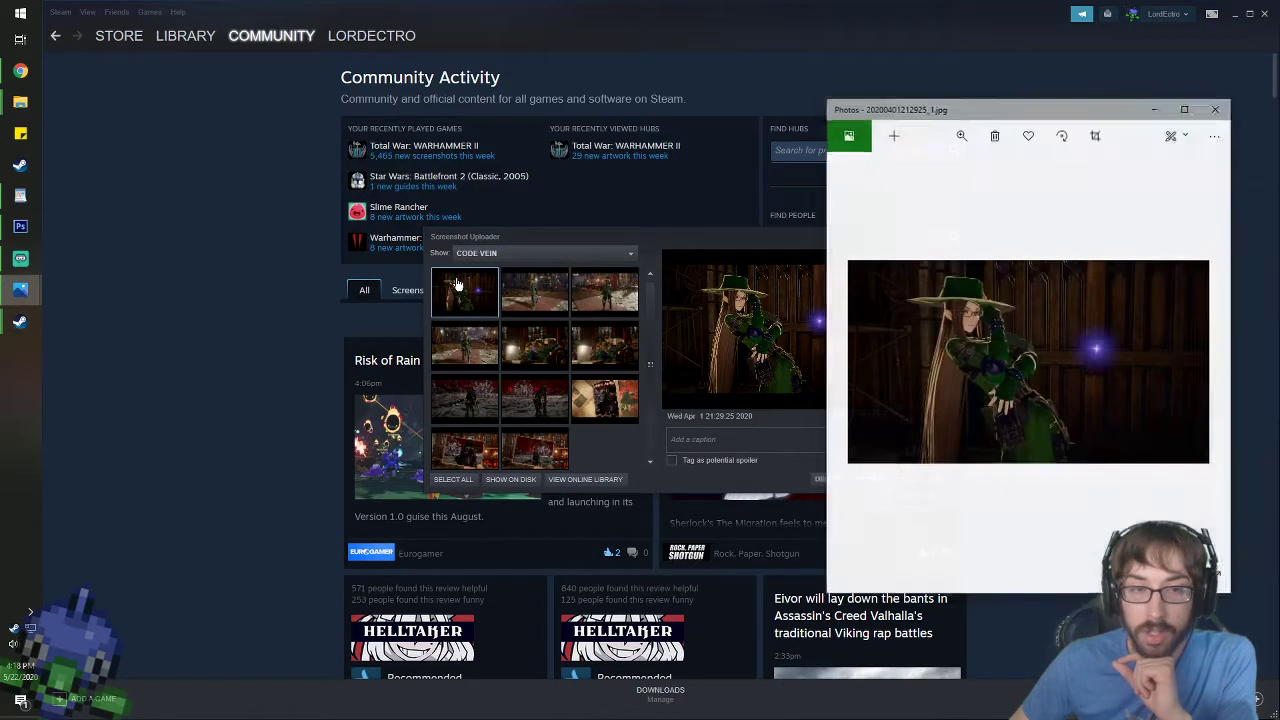
left_click(1217, 108)
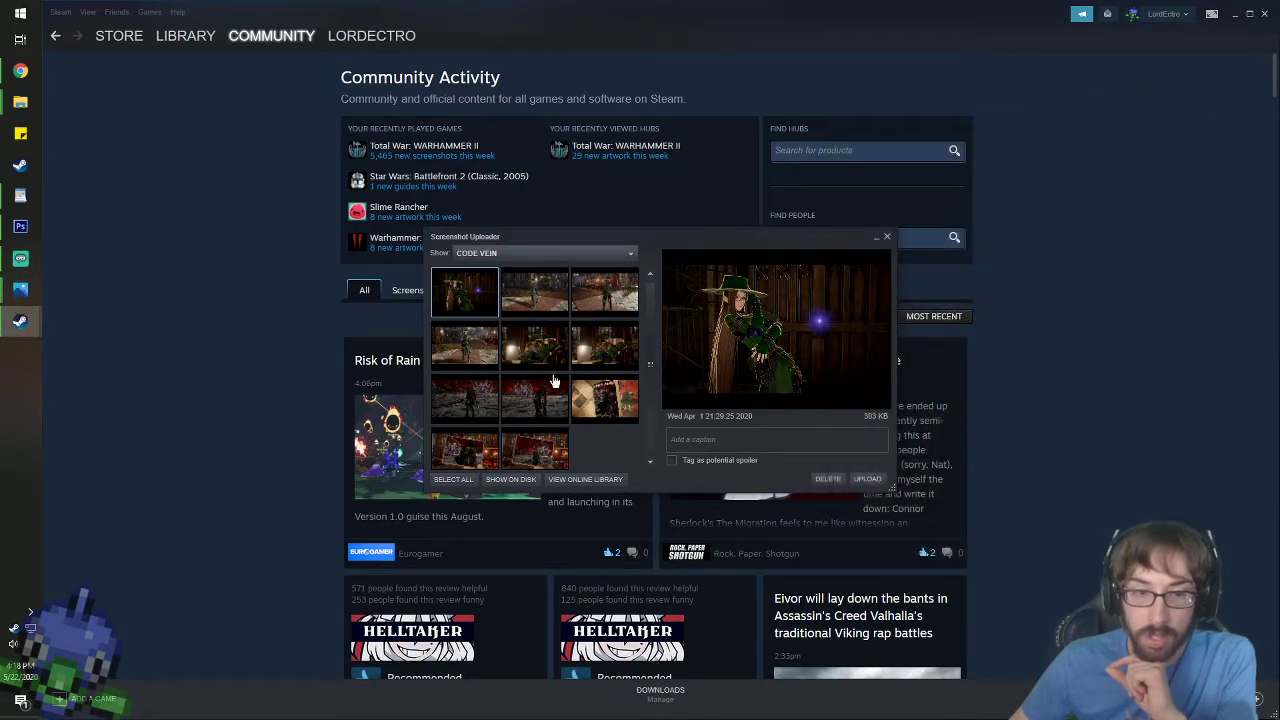
left_click(510, 479)
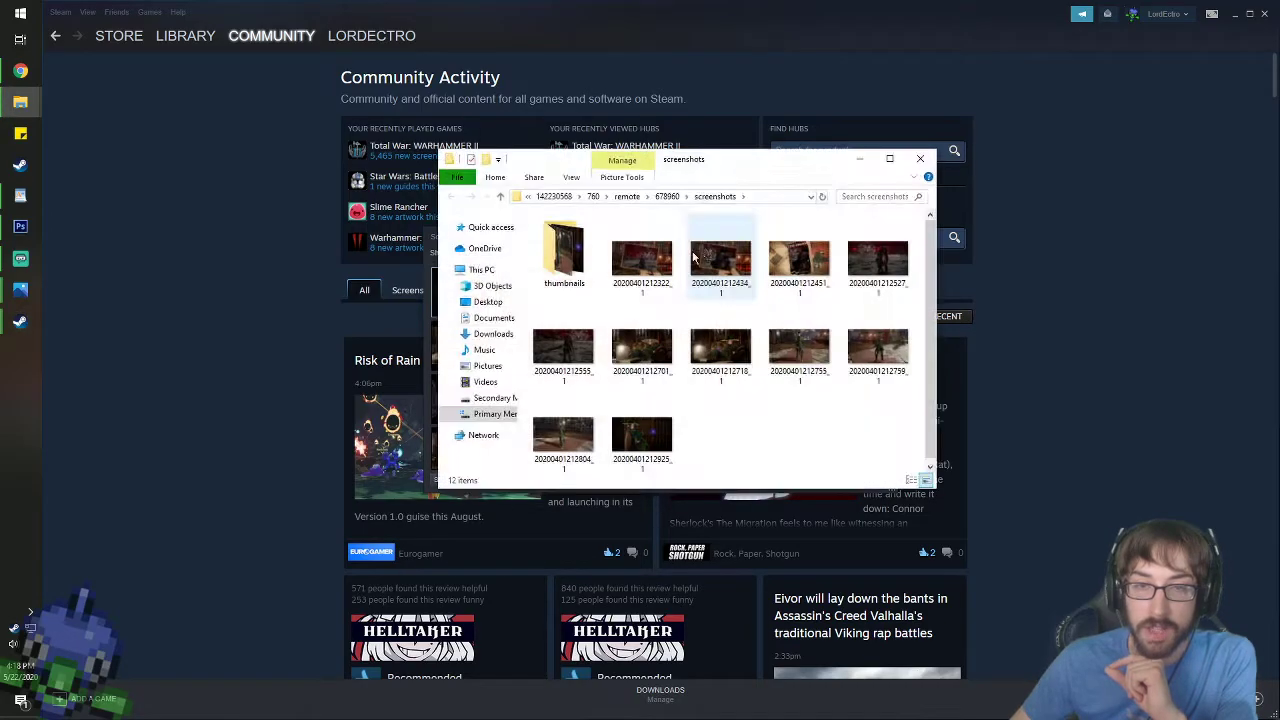
double_click(642, 258)
double_click(1027, 113)
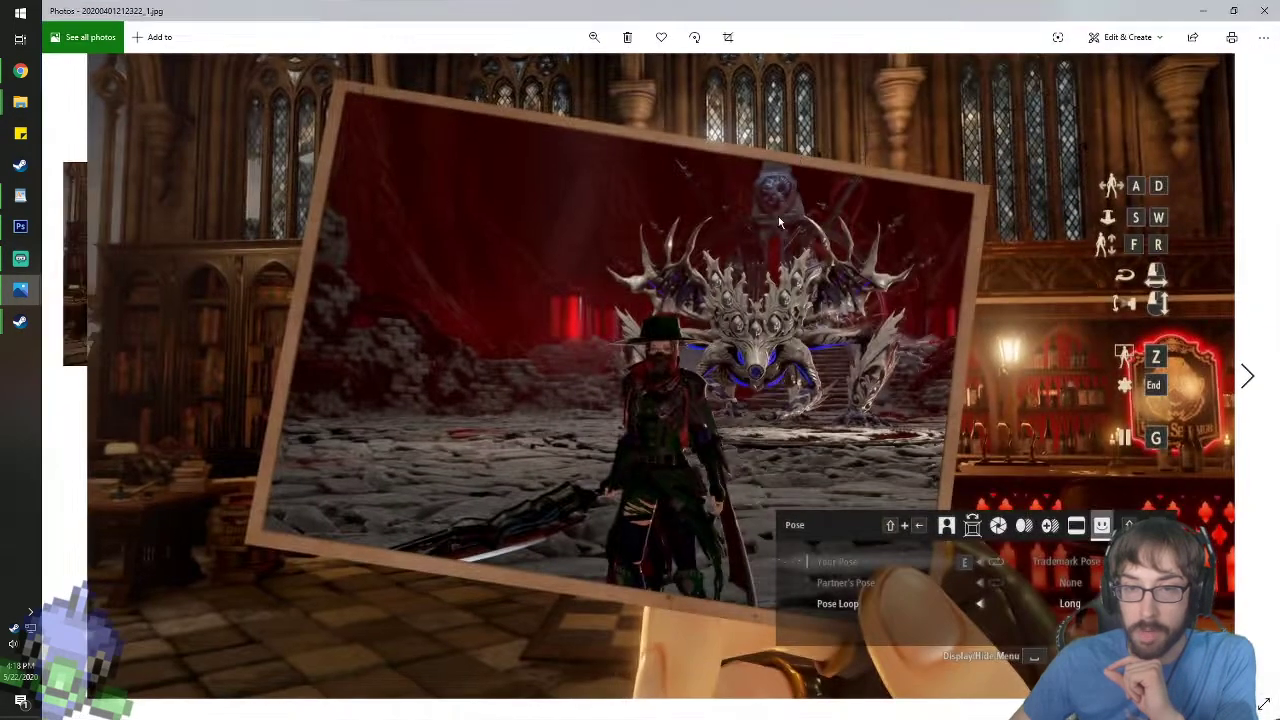
- Browse through the remaining Code Vein screenshots to examine the character's hat, outfit and colors as a sprite reference
left_click(1249, 374)
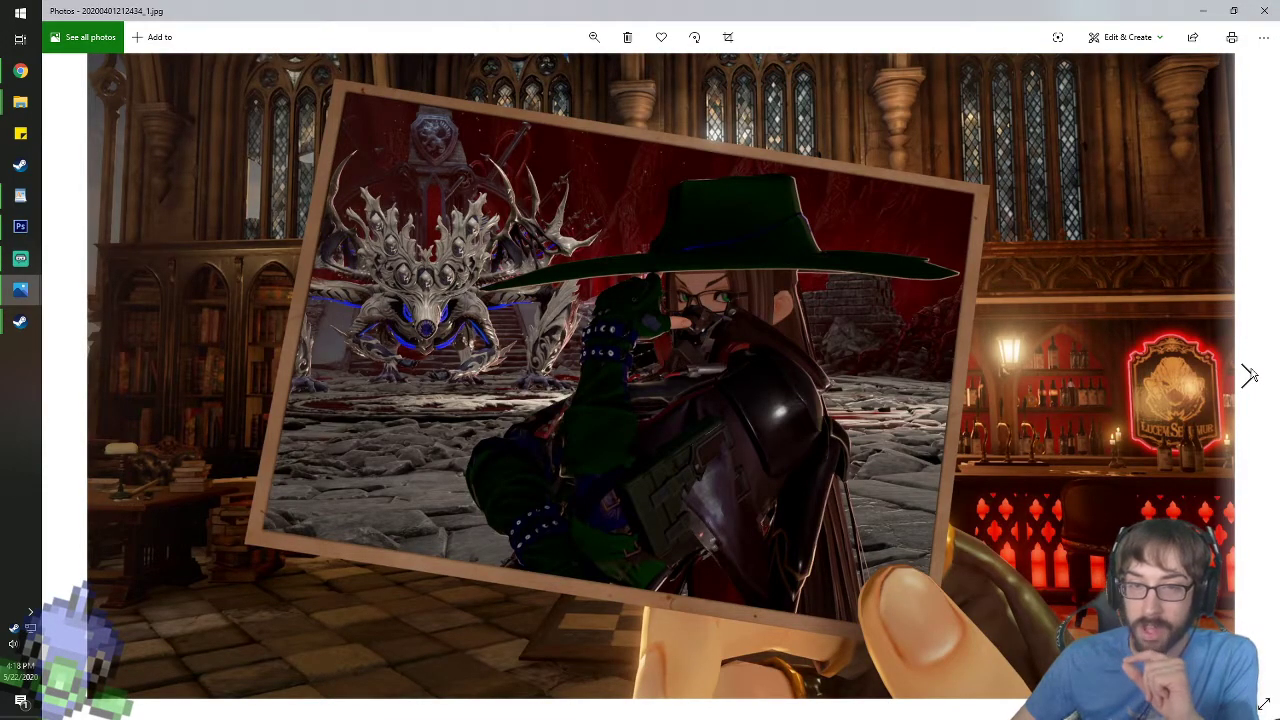
left_click(1249, 374)
left_click(1249, 374)
left_click(1249, 374)
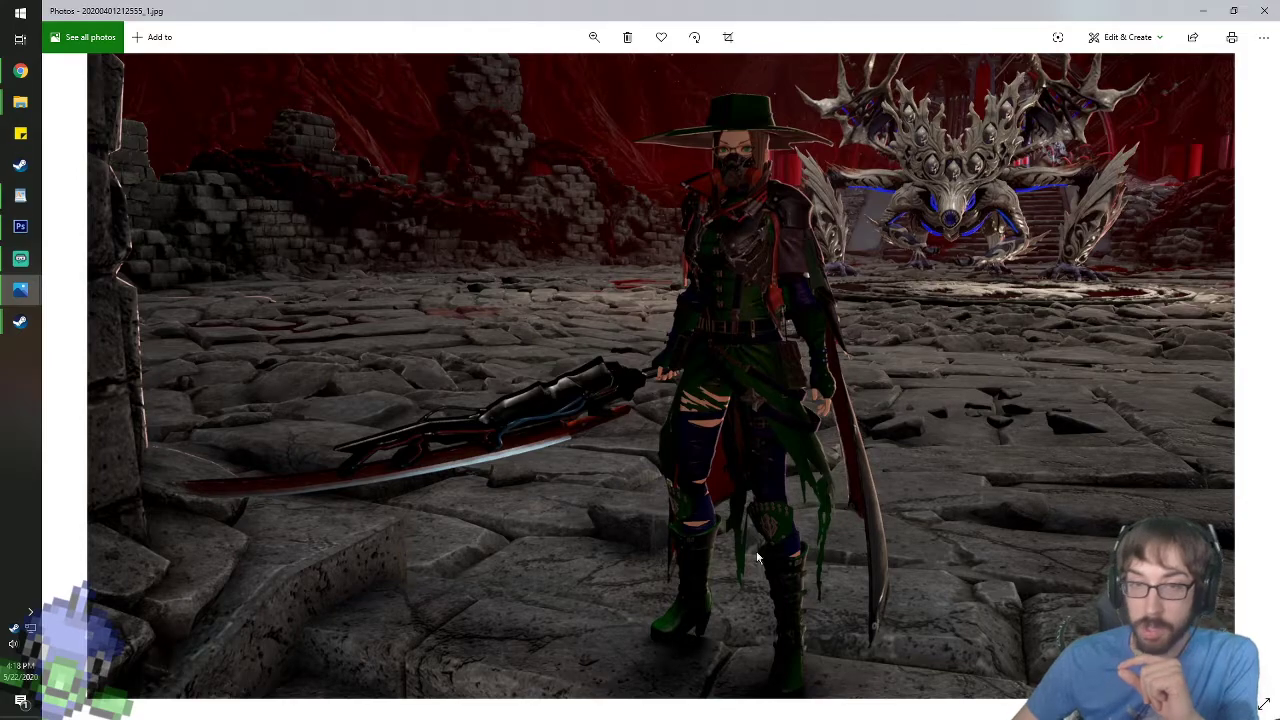
left_click(1243, 356)
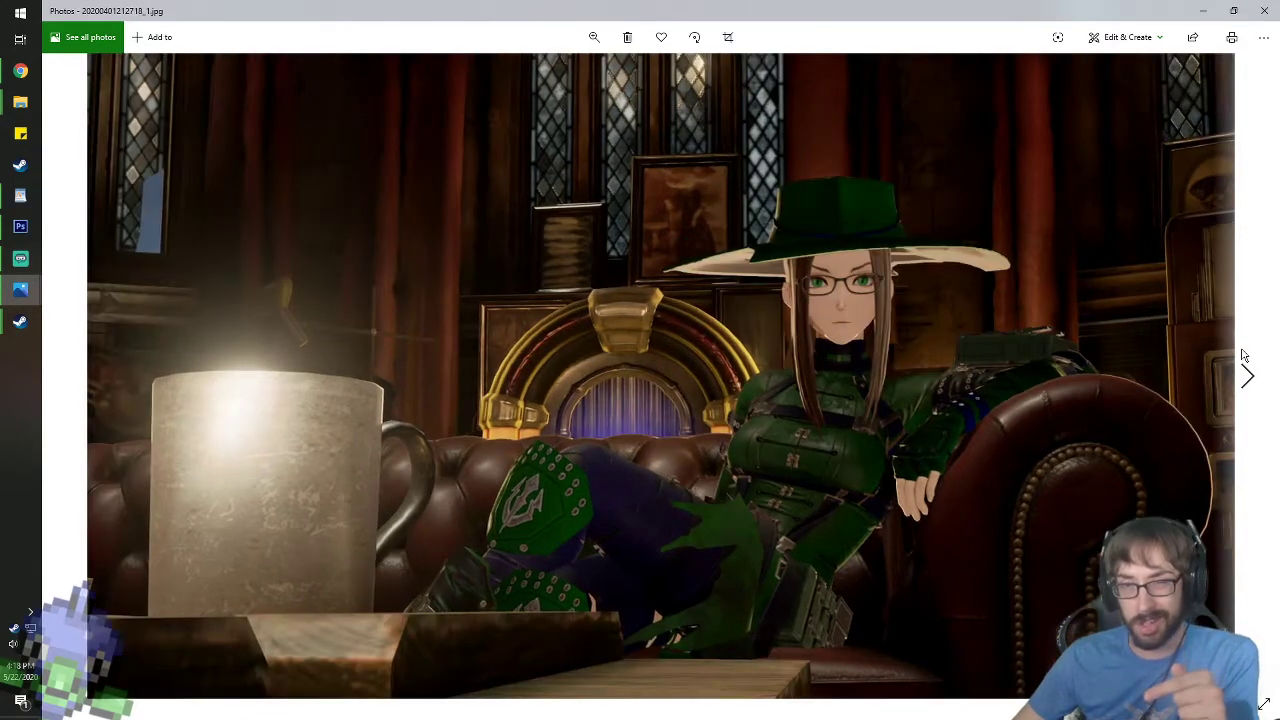
left_click(1243, 356)
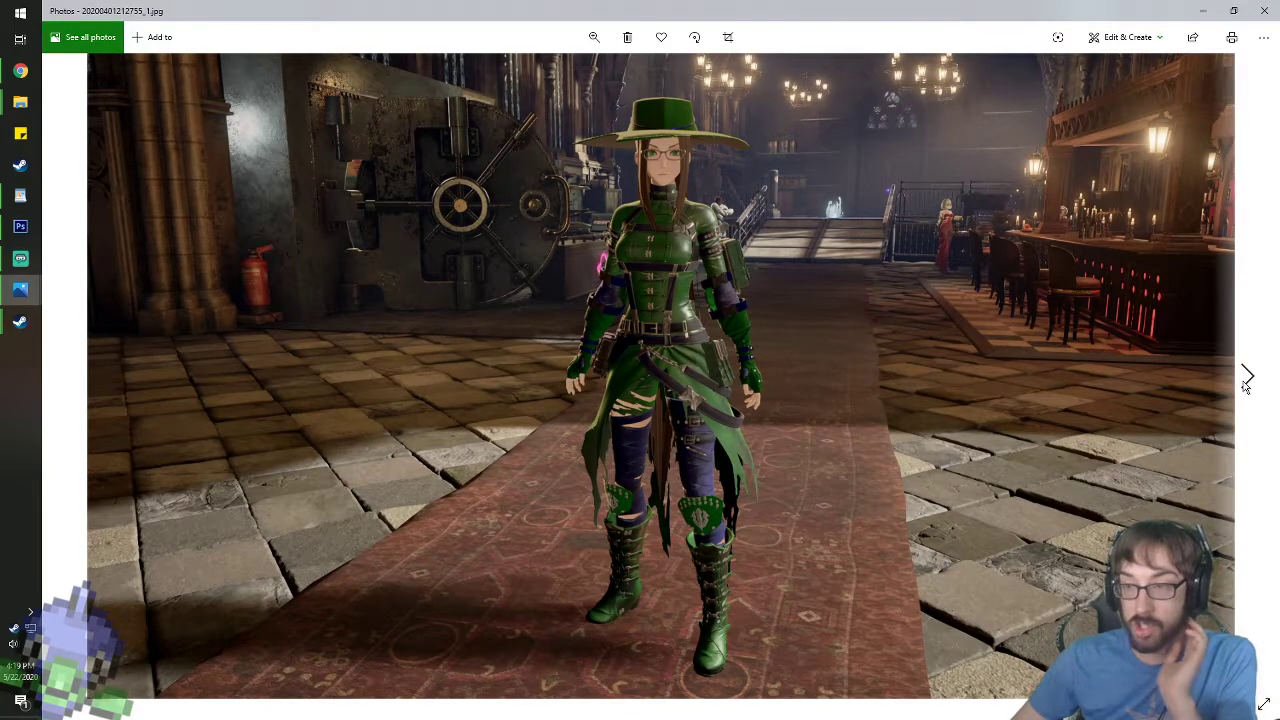
left_click(1246, 381)
left_click(1246, 381)
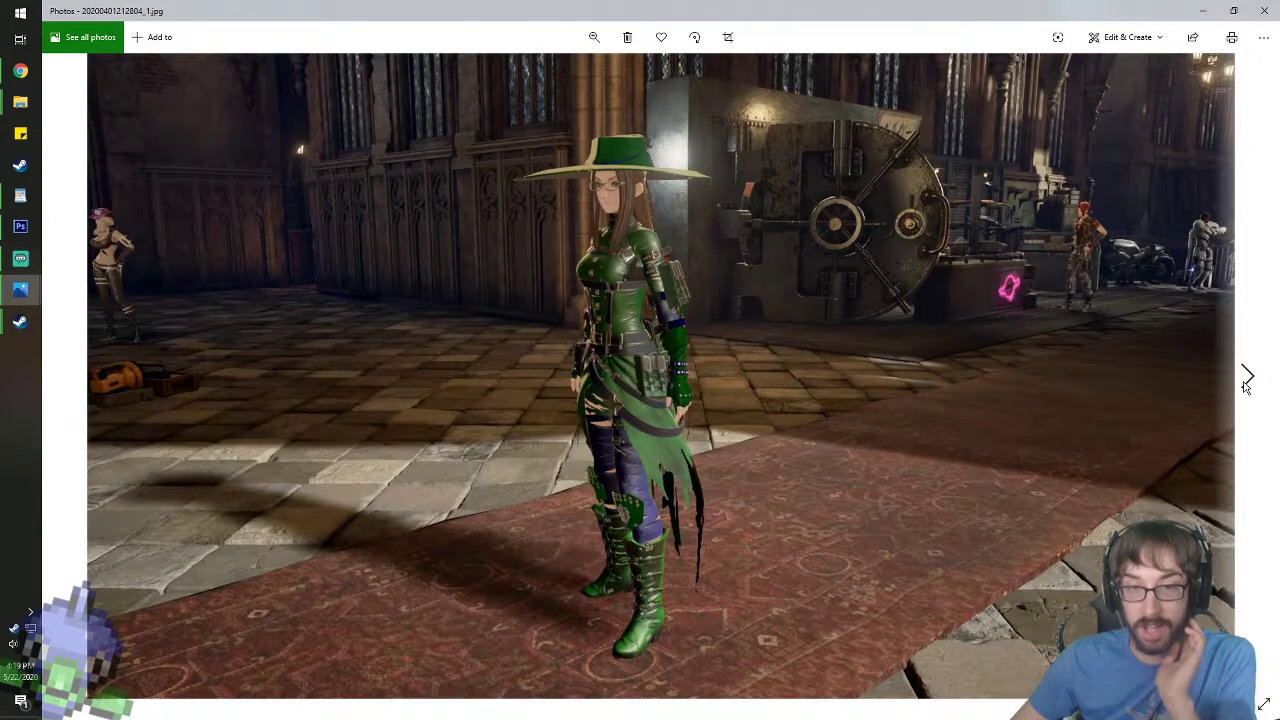
left_click(1246, 381)
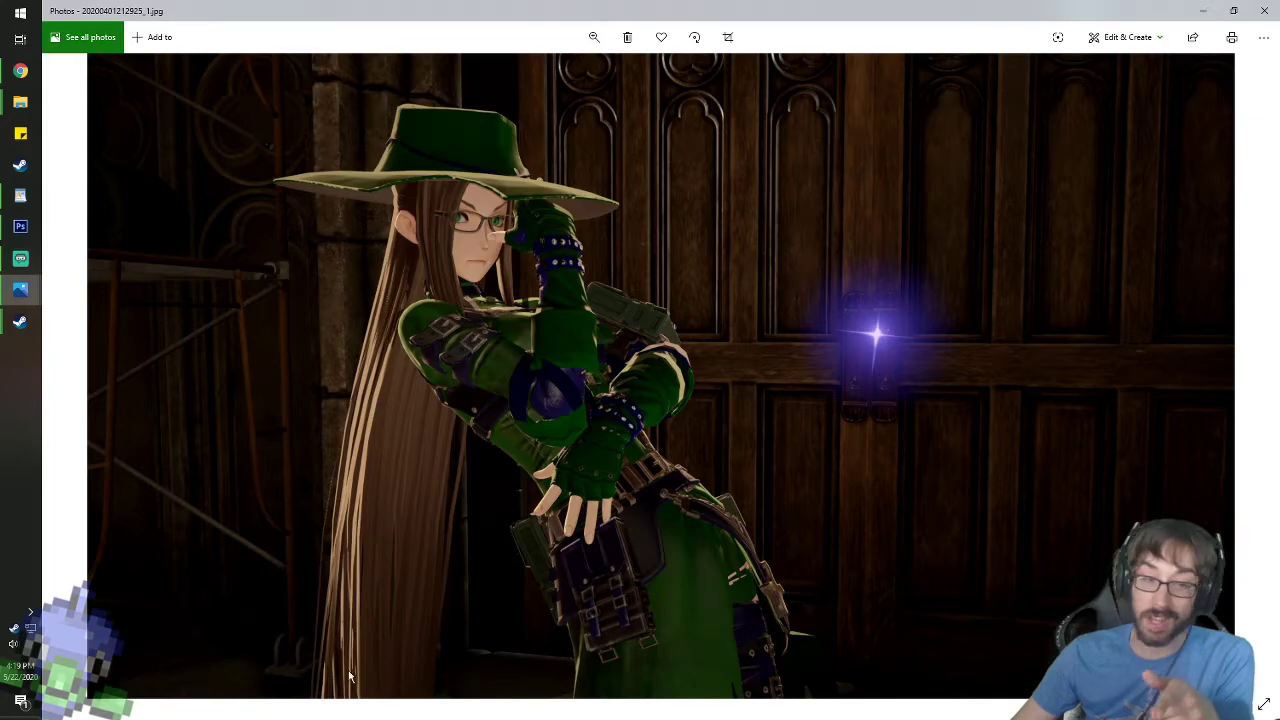
- Close the image viewer, the screenshots folder and the Steam windows to return to the WordPad list
left_click(1268, 14)
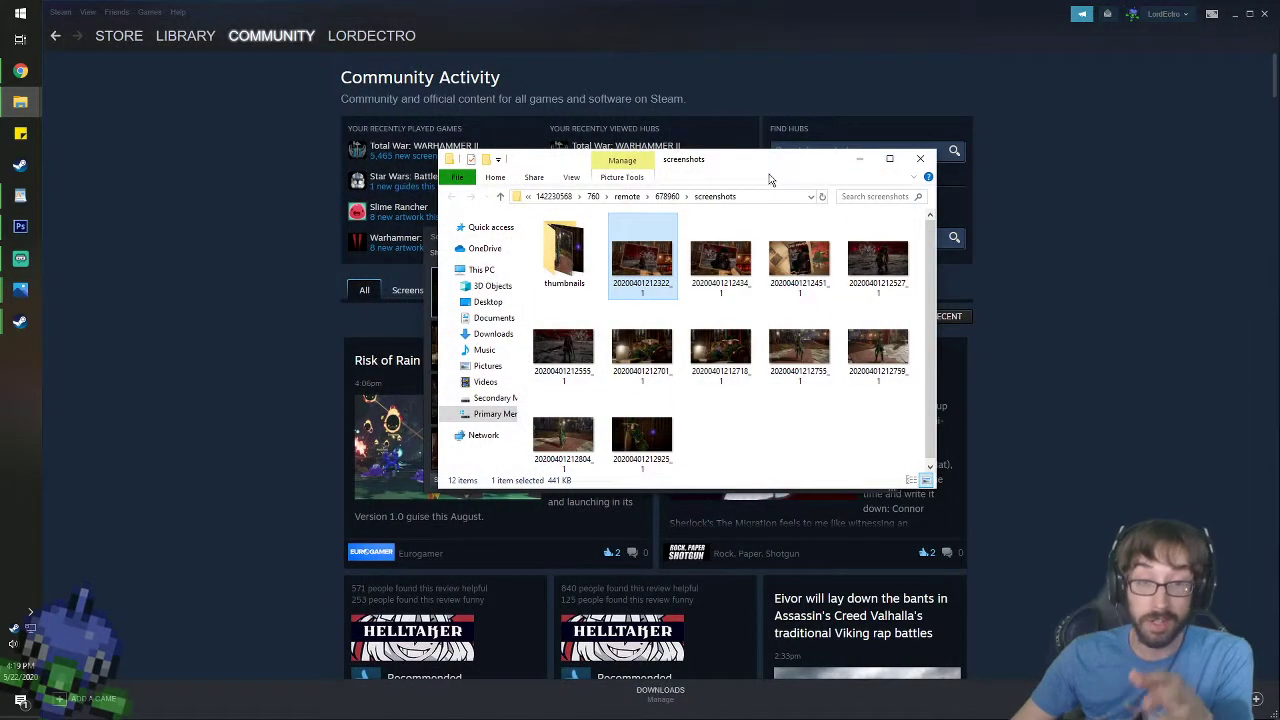
left_click(916, 158)
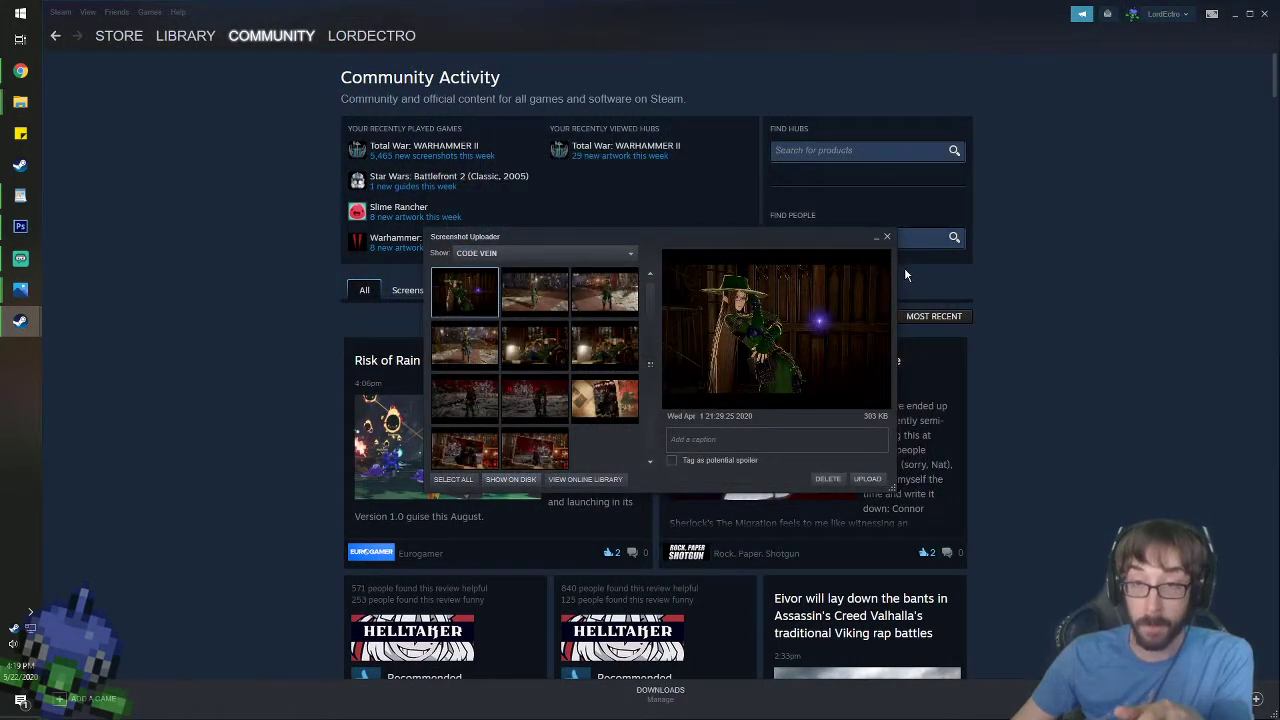
left_click(887, 238)
left_click(1263, 14)
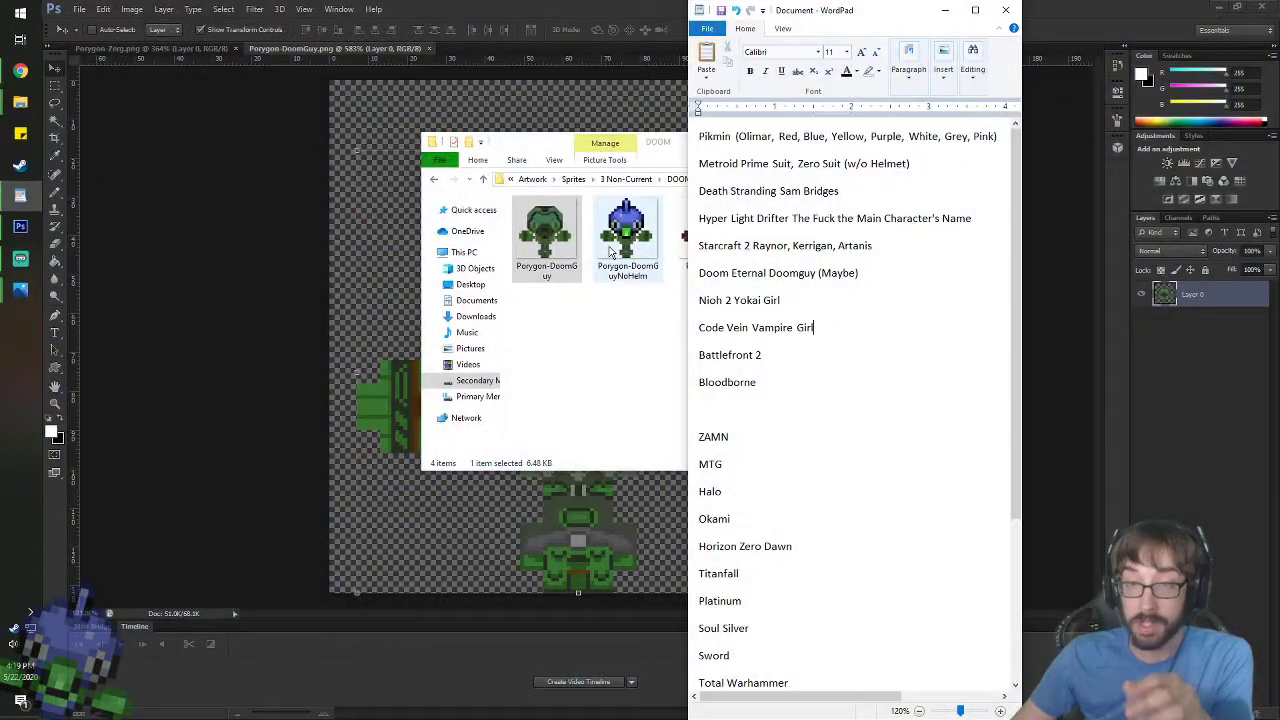
- Add "Basic battle Droid, Basic Clone Trooper" after Battlefront 2 in the list
left_click(843, 322)
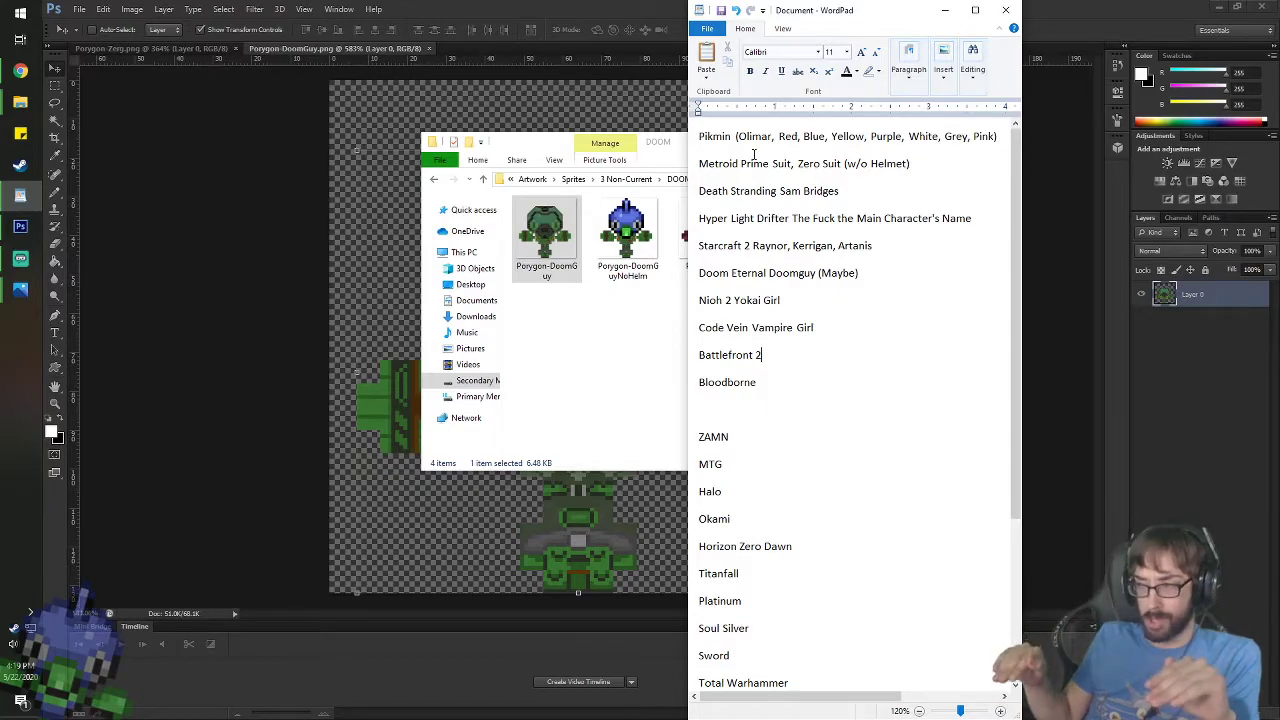
type("Basic ")
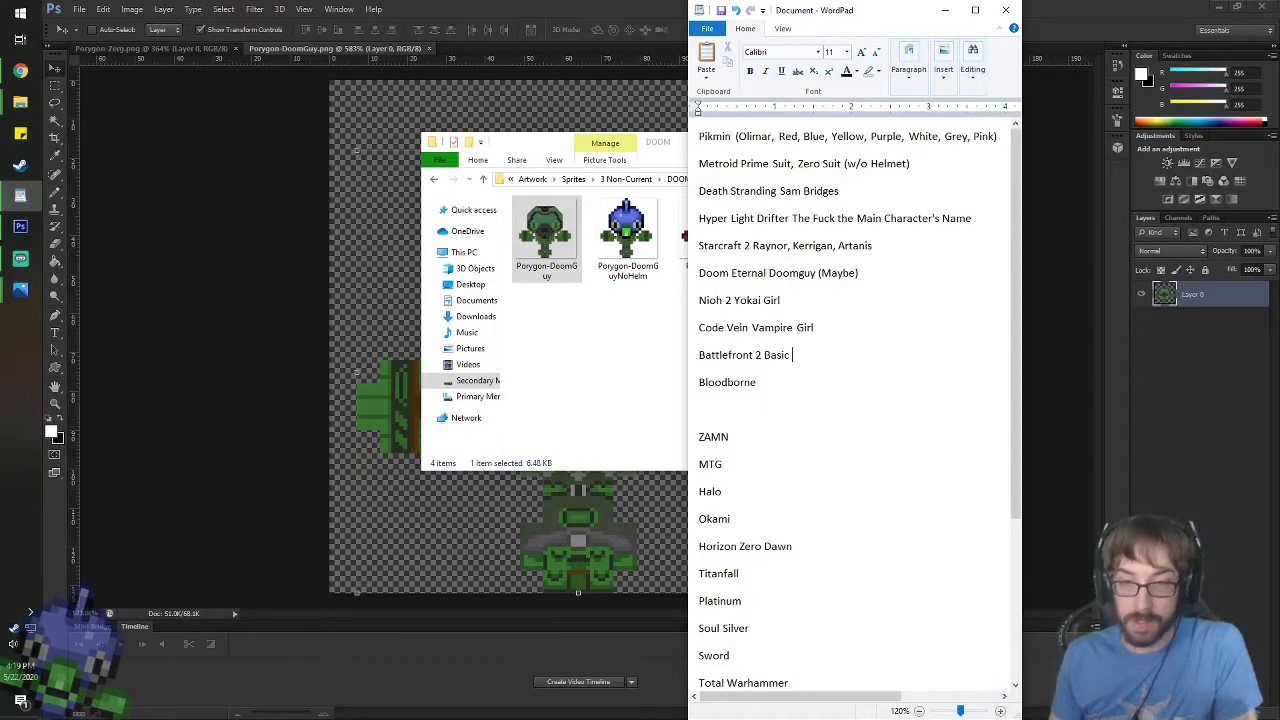
type("battle Droid, Basic")
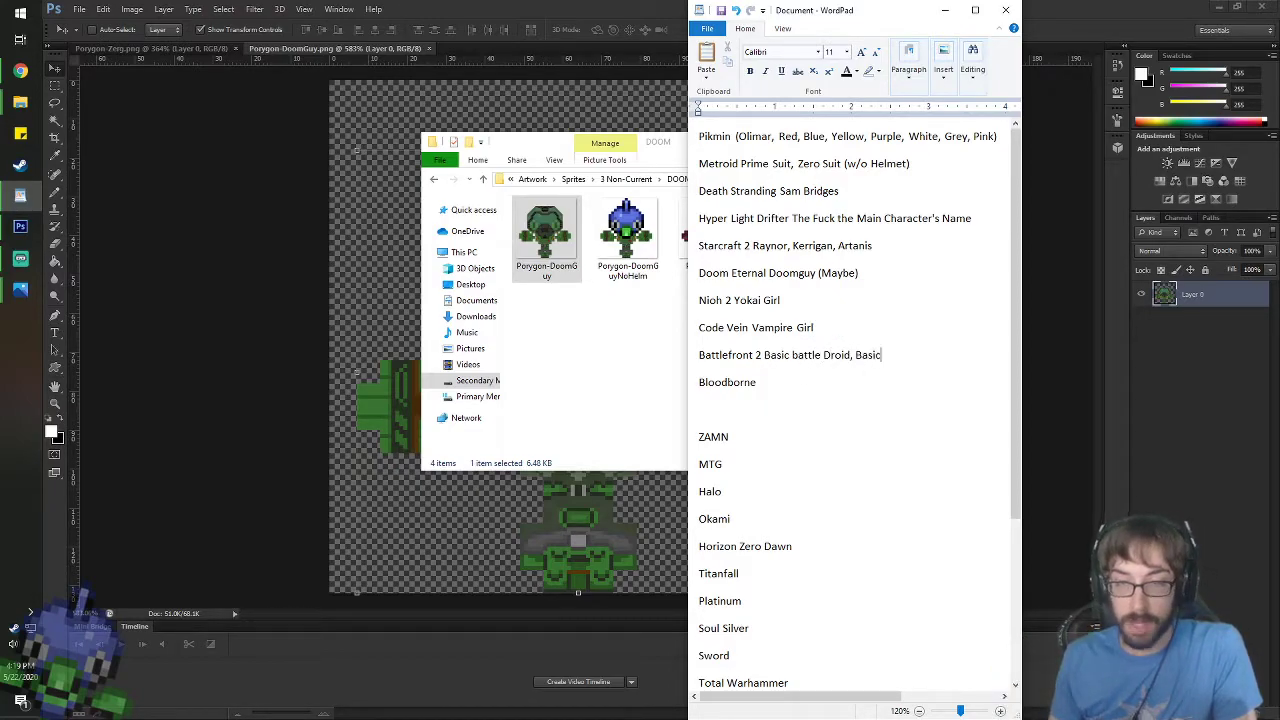
type(" Clone Trooper")
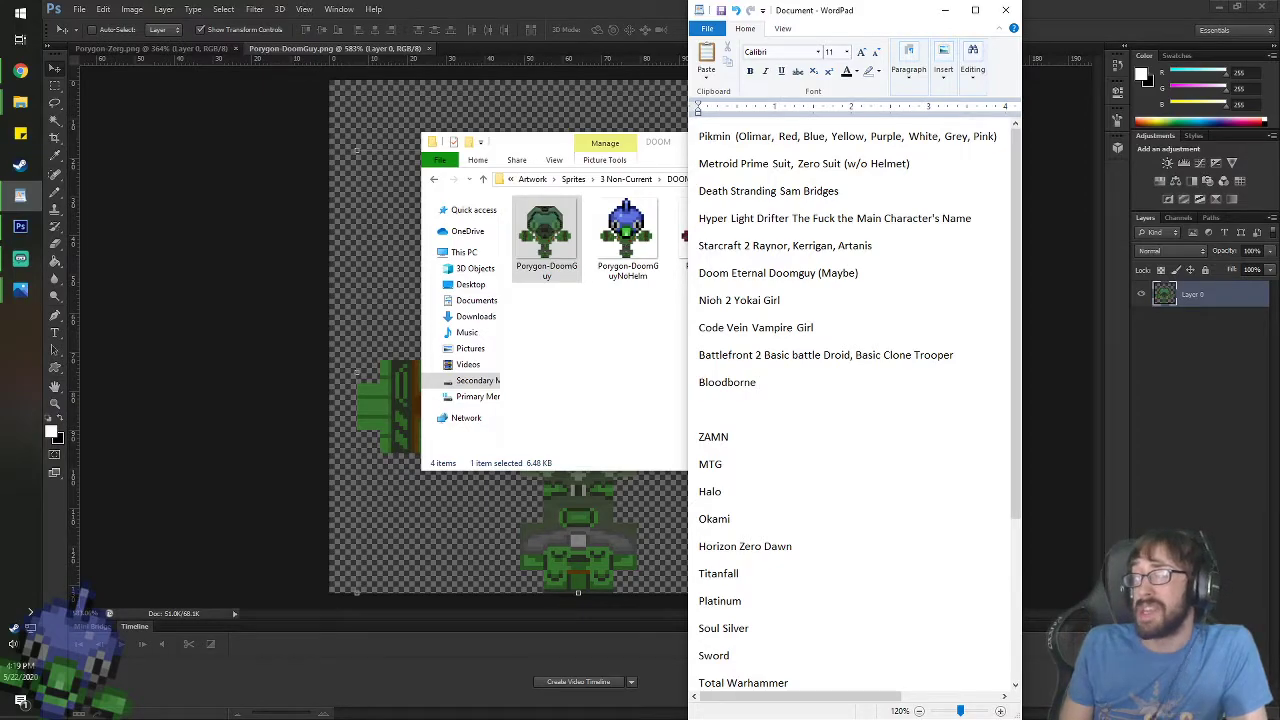
- Add "Basic Hunter Garb" after Bloodborne in the list
type("'")
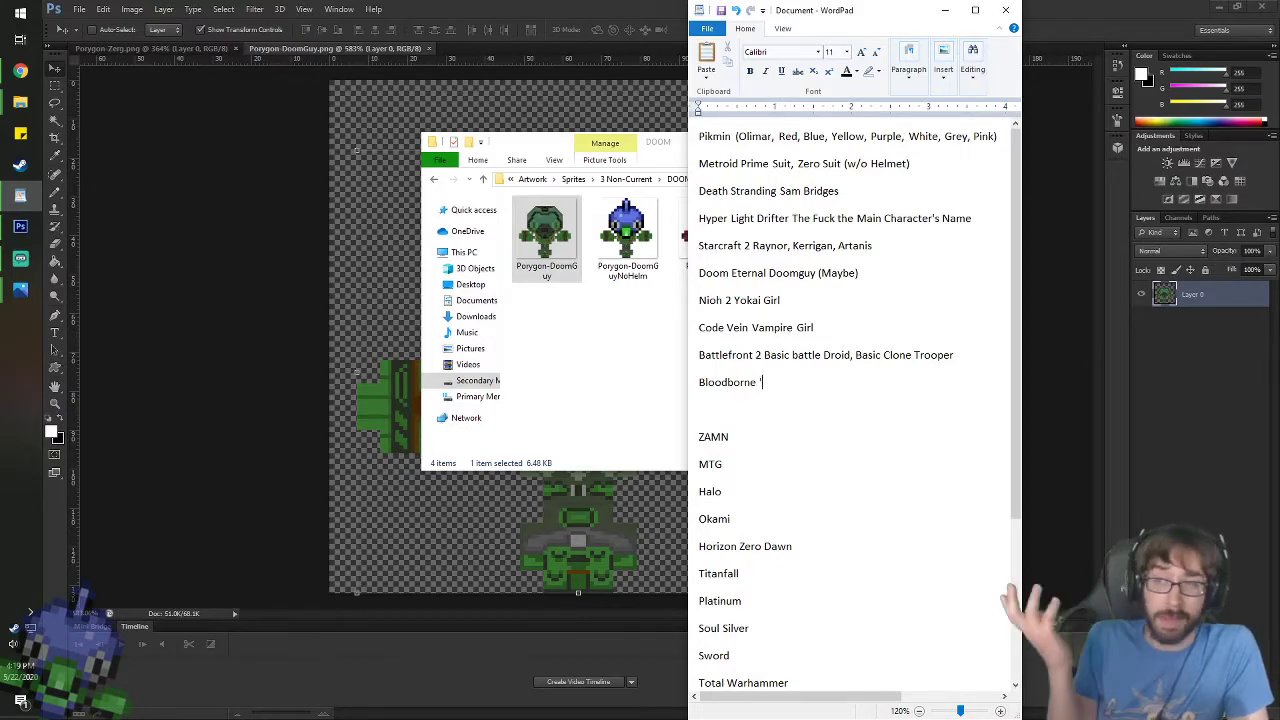
type("Basi")
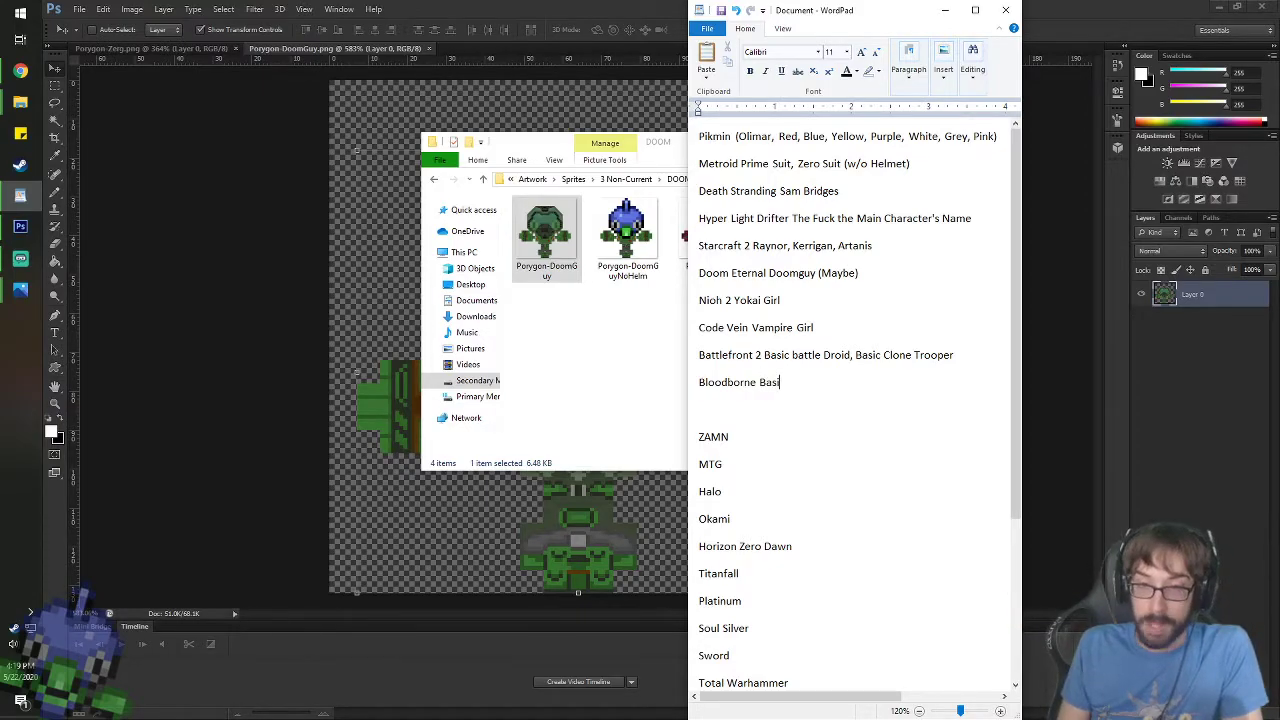
type("c Hunter Garb")
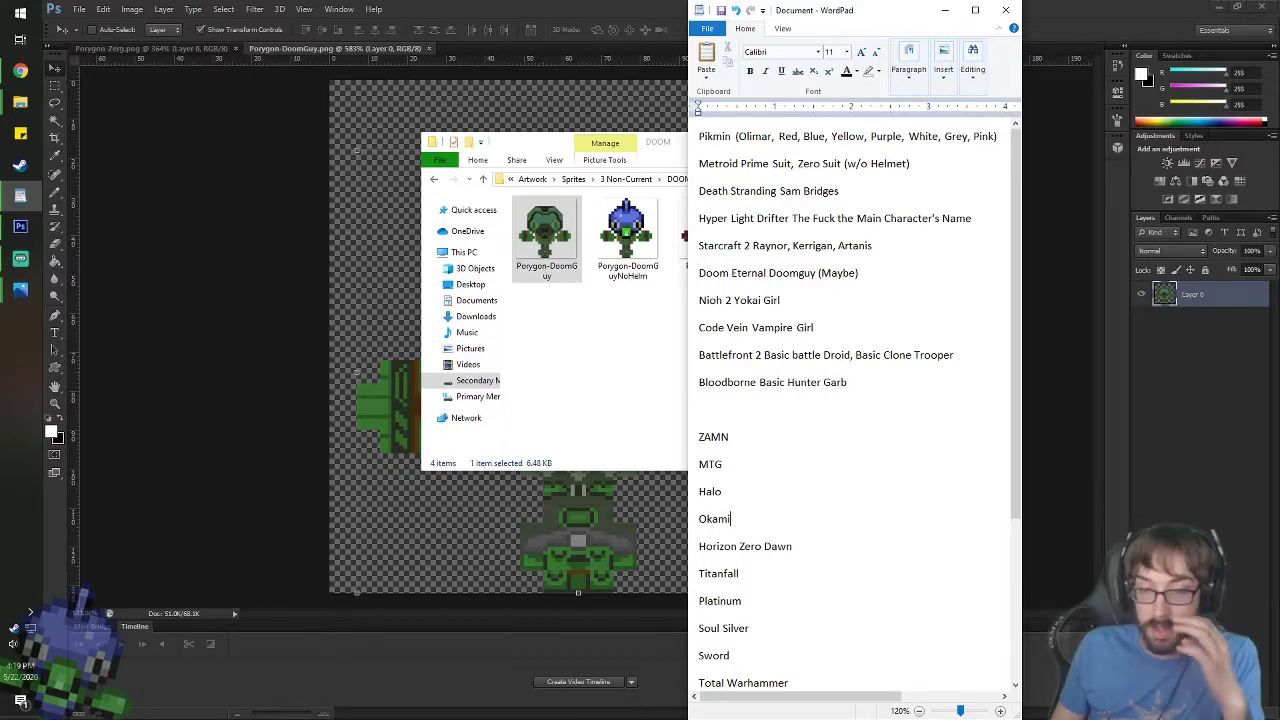
- Insert "Dark Souls 1" and "Demon Souls" as separate entries directly above ZAMN, keeping the ZAMN entry intact
key("Down")
key("Down")
key("Down")
key("Down")
key("Down")
key("Down")
key("Down")
key("Down")
key("Down")
key("Down")
key("Down")
key("Down")
key("Down")
key("Down")
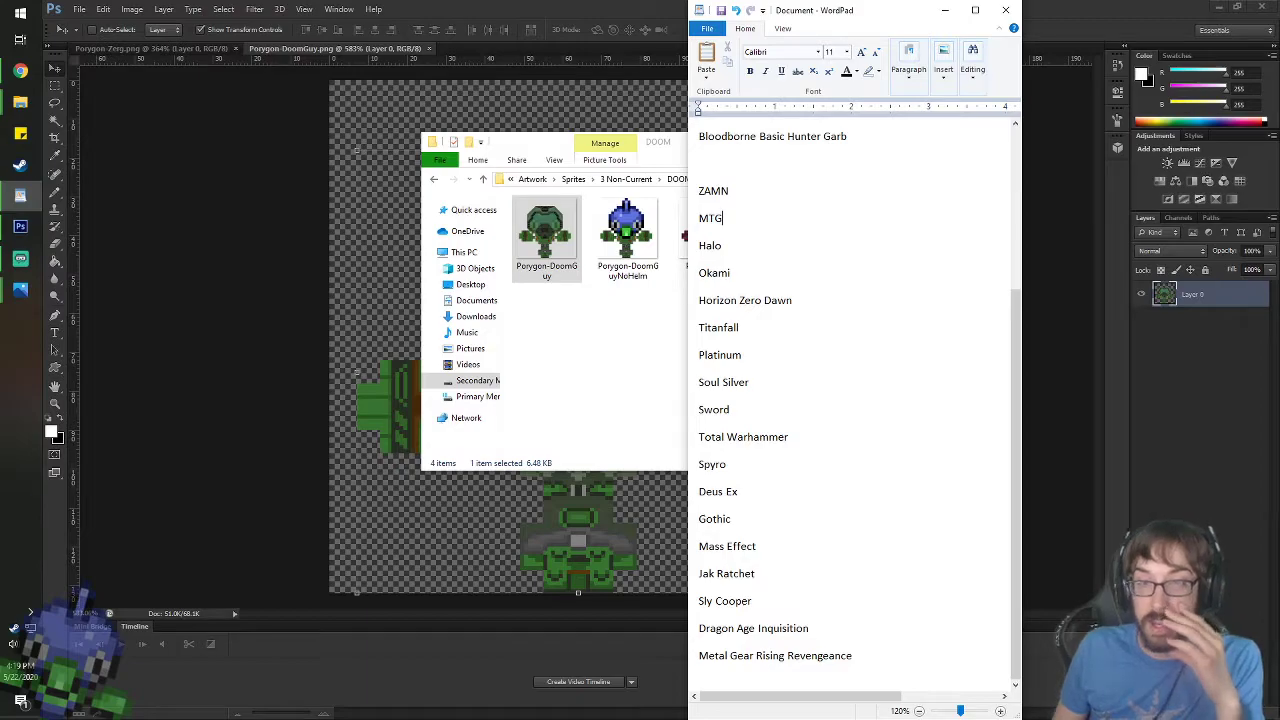
key("Delete")
key("Return")
key("Up")
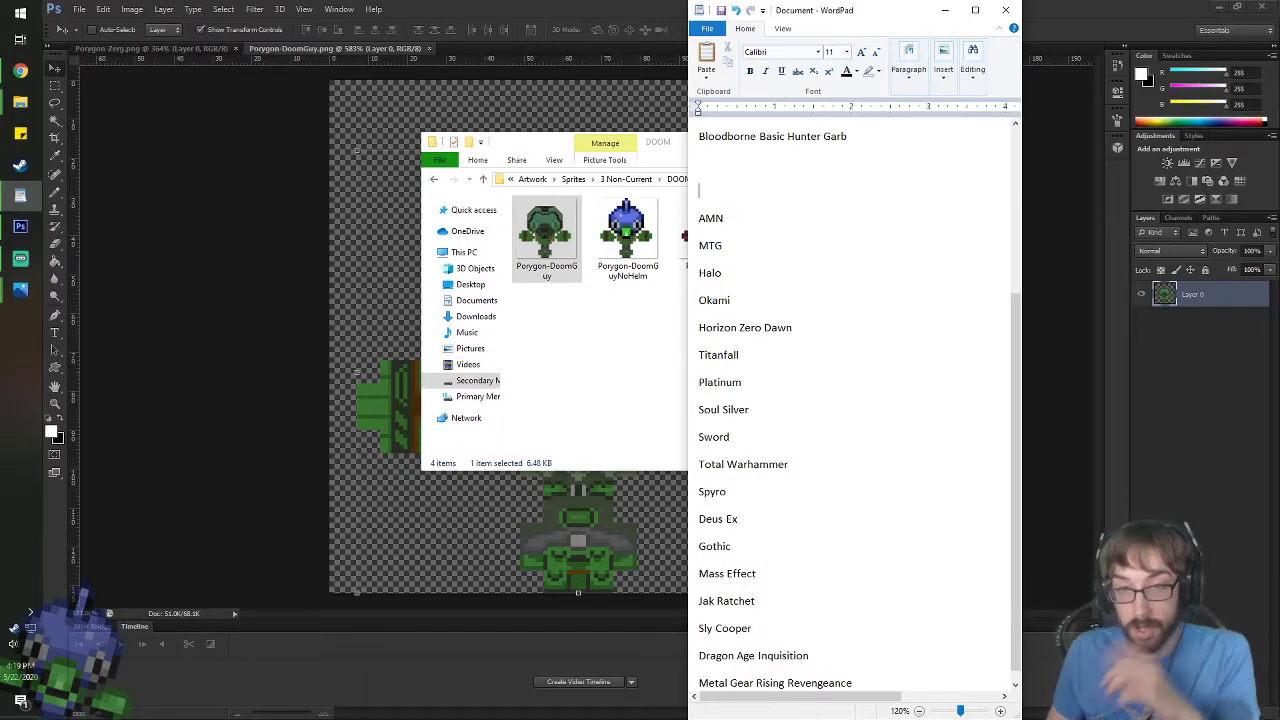
type("Z")
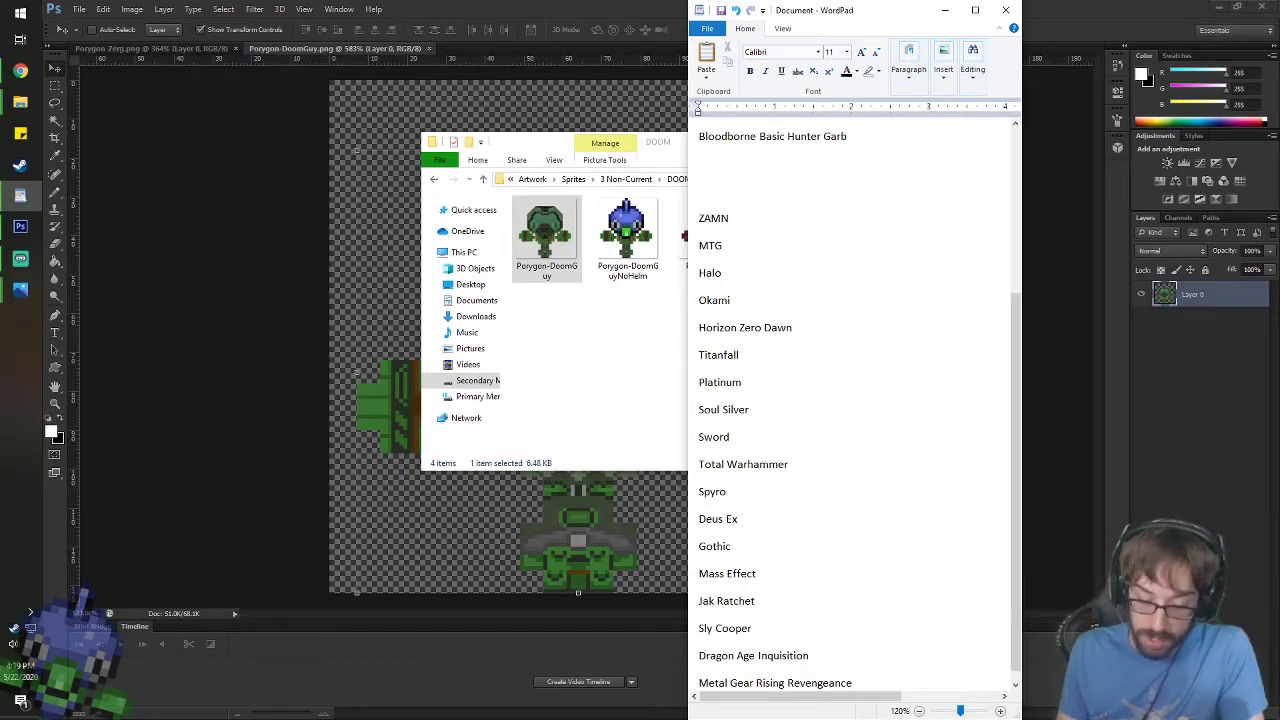
type("Dark Souls 1")
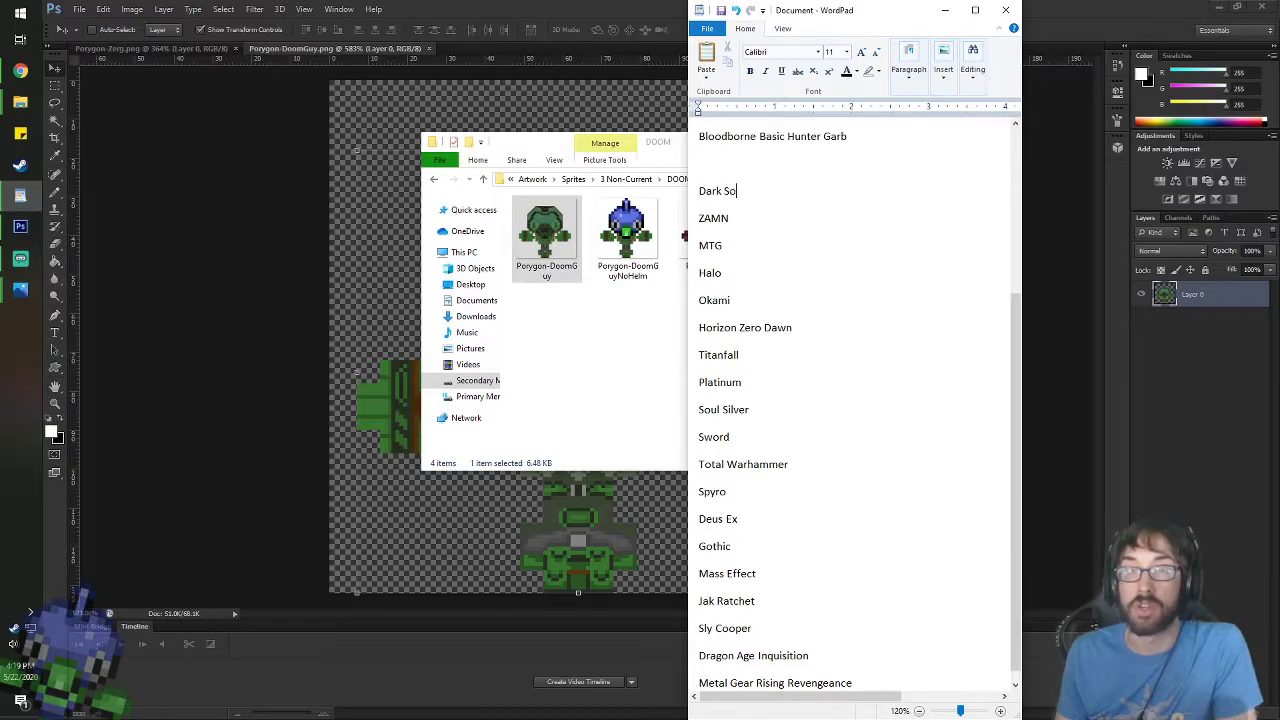
key("Return")
type("Demon Souls")
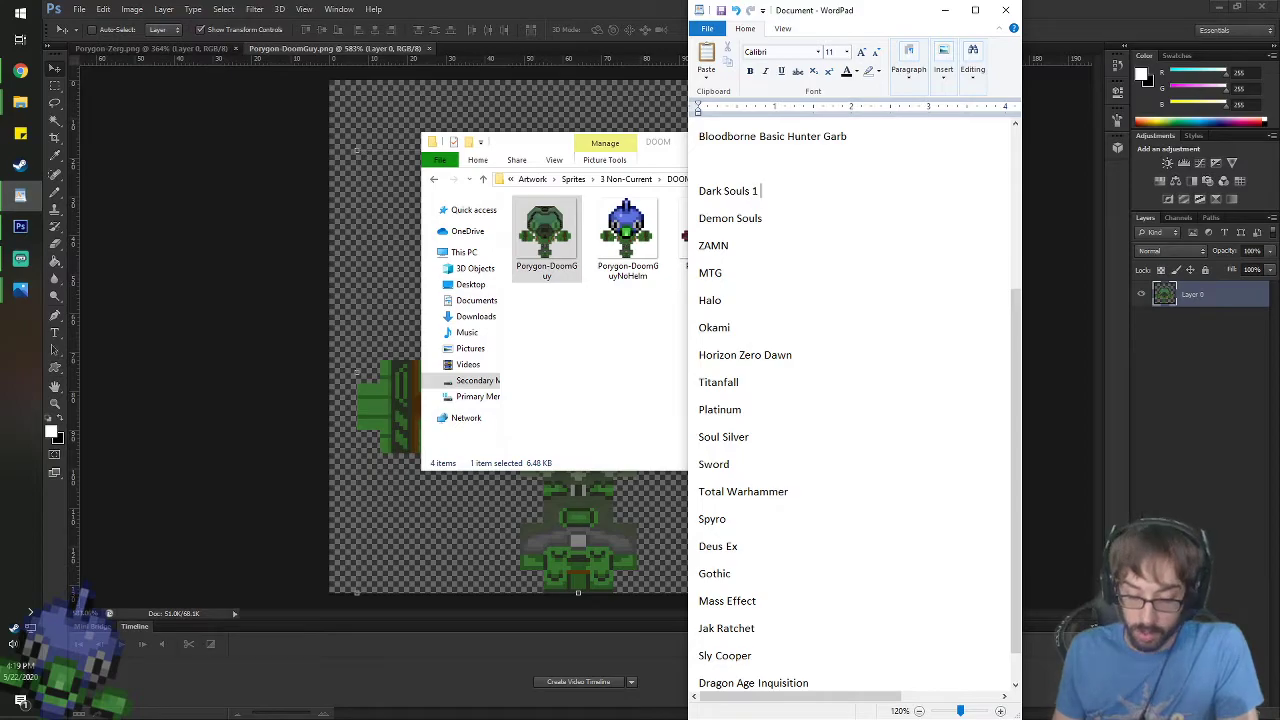
- Add "(Main Guy)" after both Dark Souls 1 and Demon Souls, and "3D Glasses Kid" after ZAMN
type("(Main Guy")
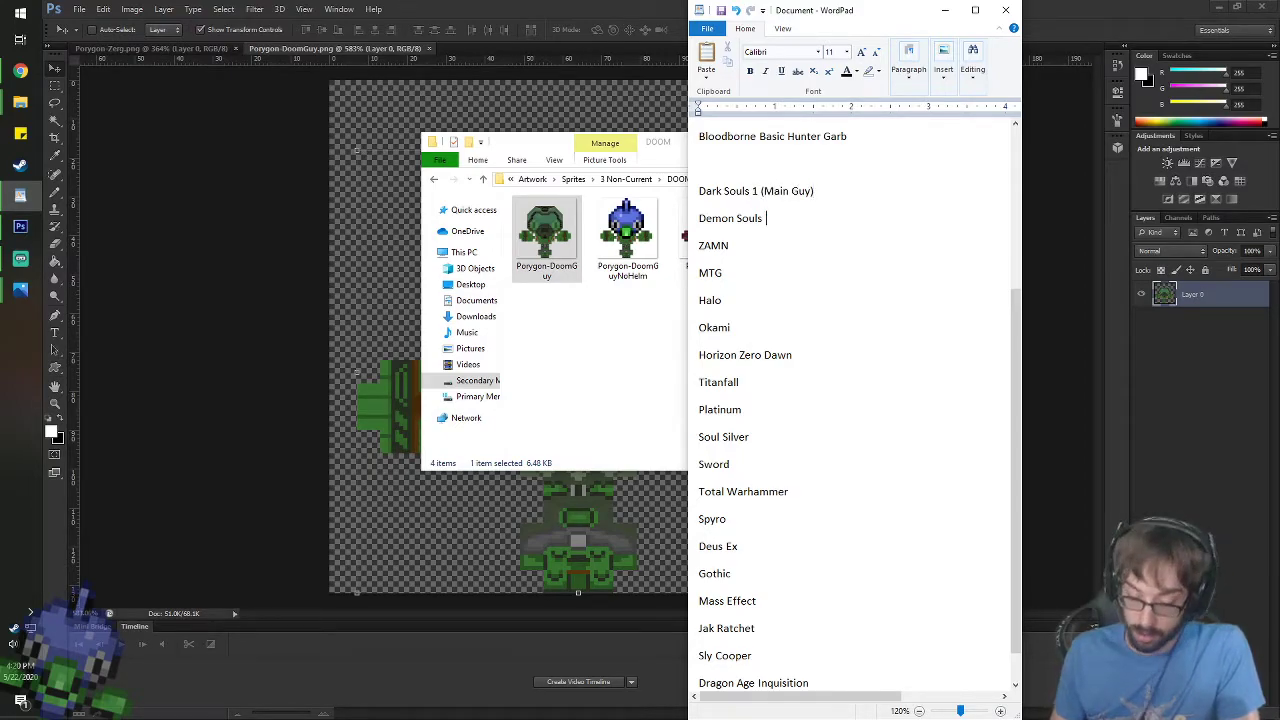
type("(Main Guy)")
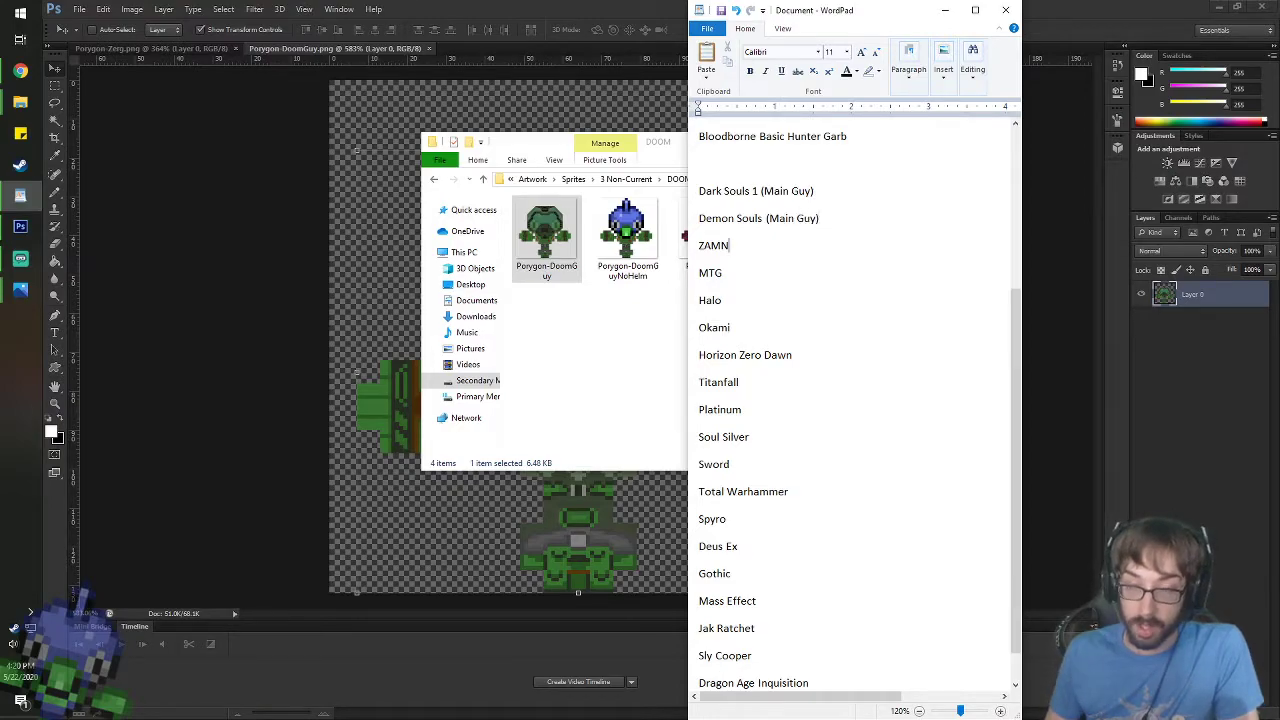
type("D Glasses Kid")
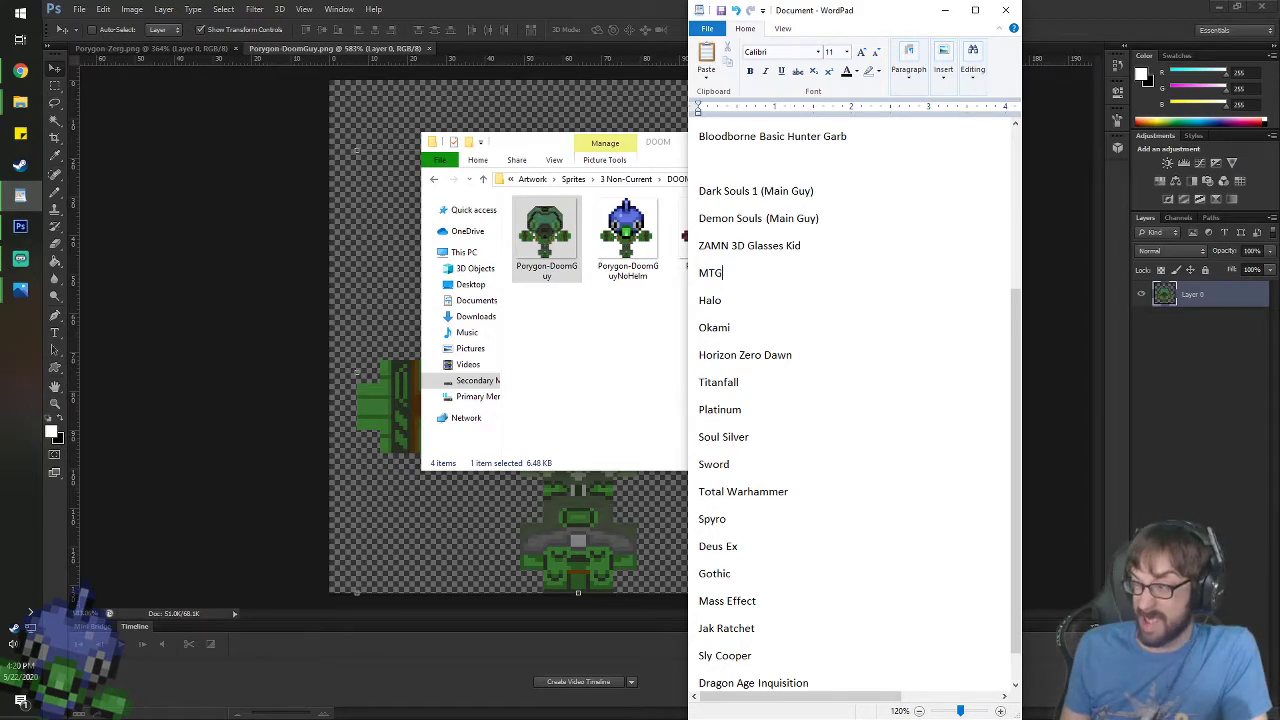
- Remove the MTG entry from the list and add "Masterchief" after Halo
key("shift+Down")
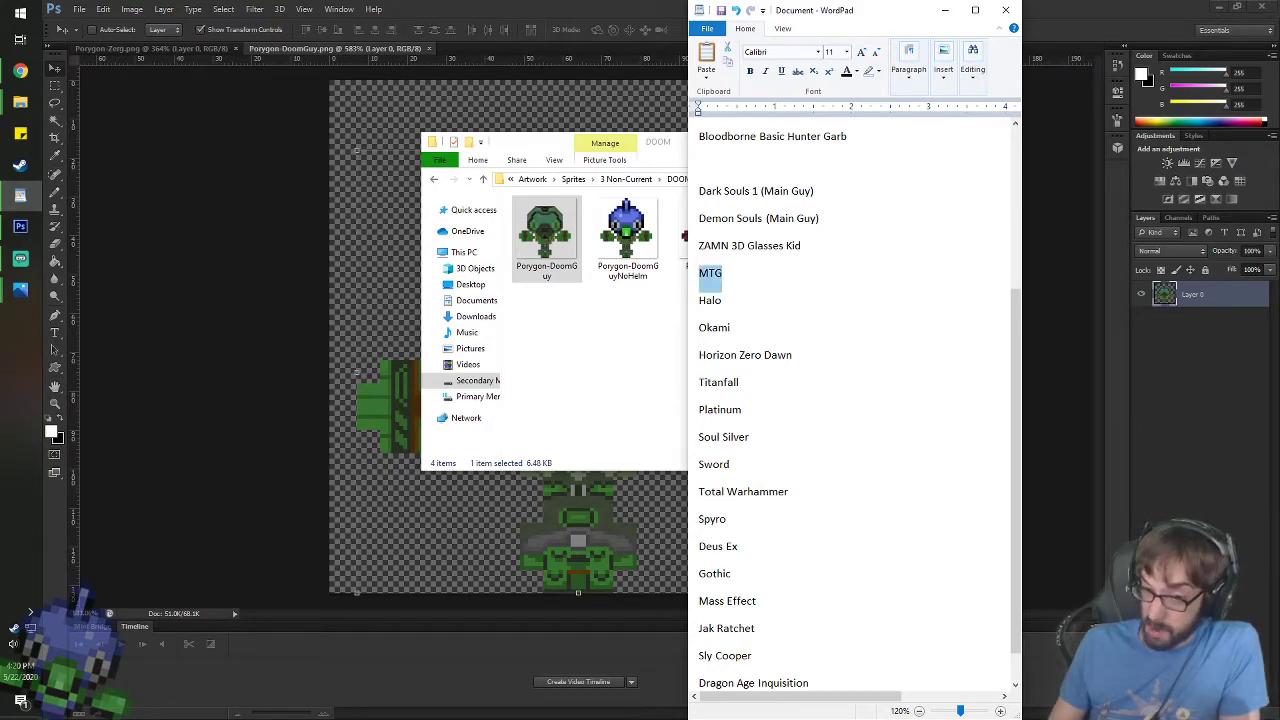
key("BackSpace")
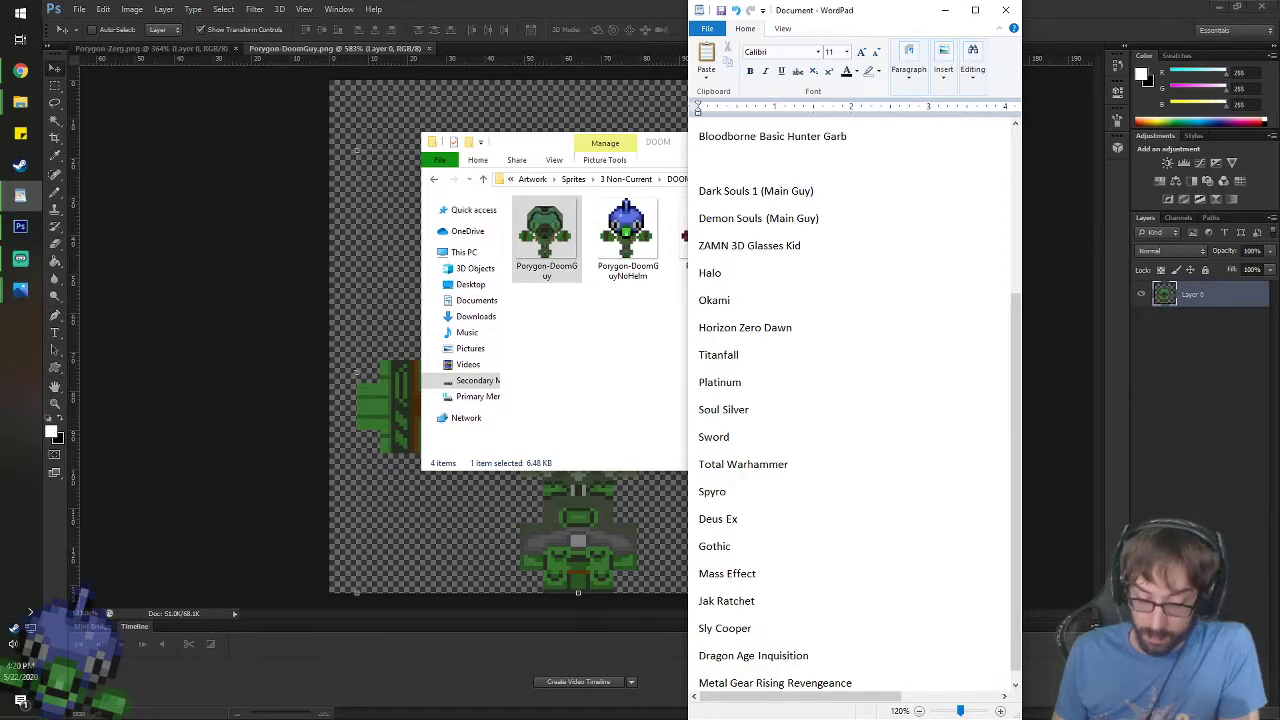
type("Masterchief Okami")
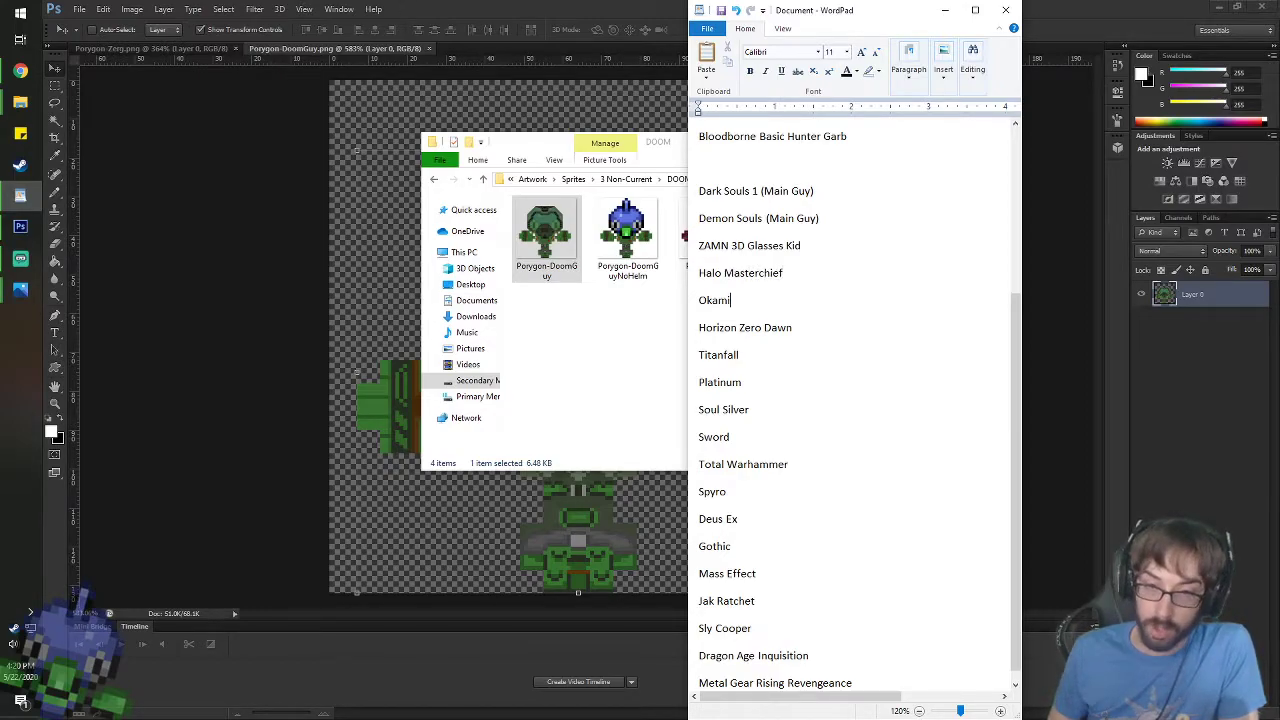
- Add "Main Wolf" after Okami and "Alloy" after Horizon Zero Dawn
type(" Wol")
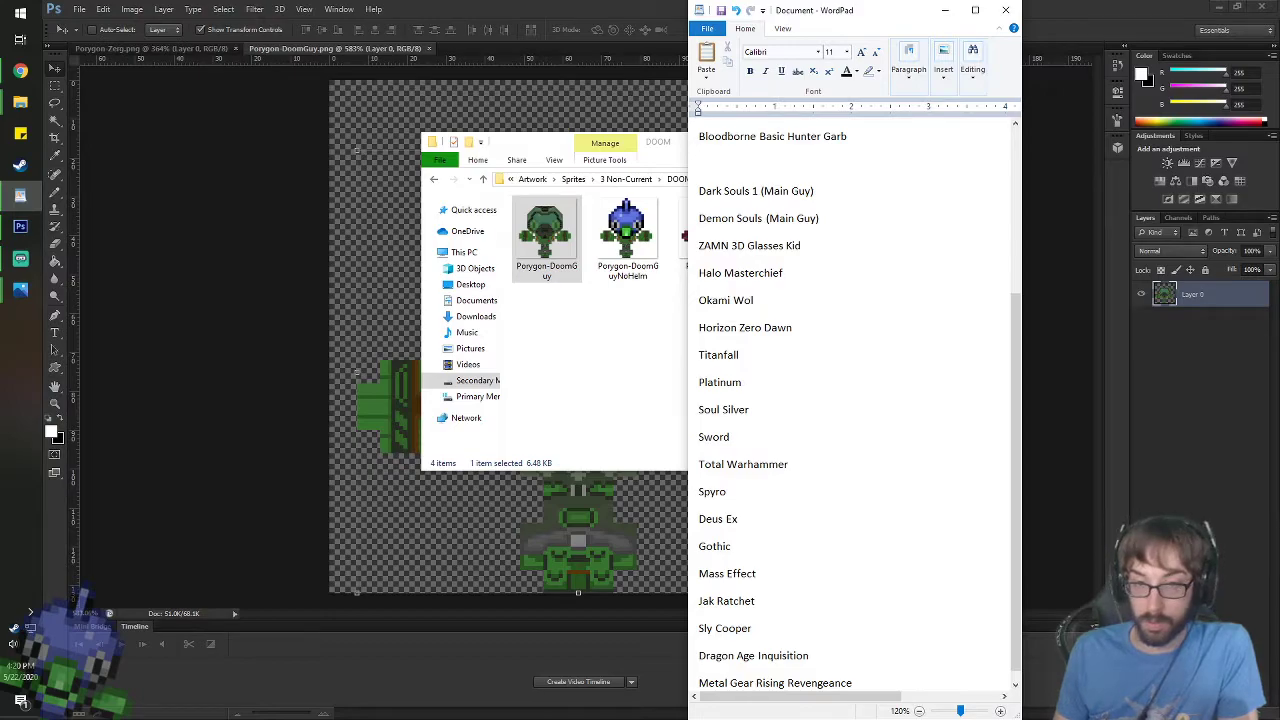
key("BackSpace")
key("BackSpace")
key("BackSpace")
type("Main Wolf")
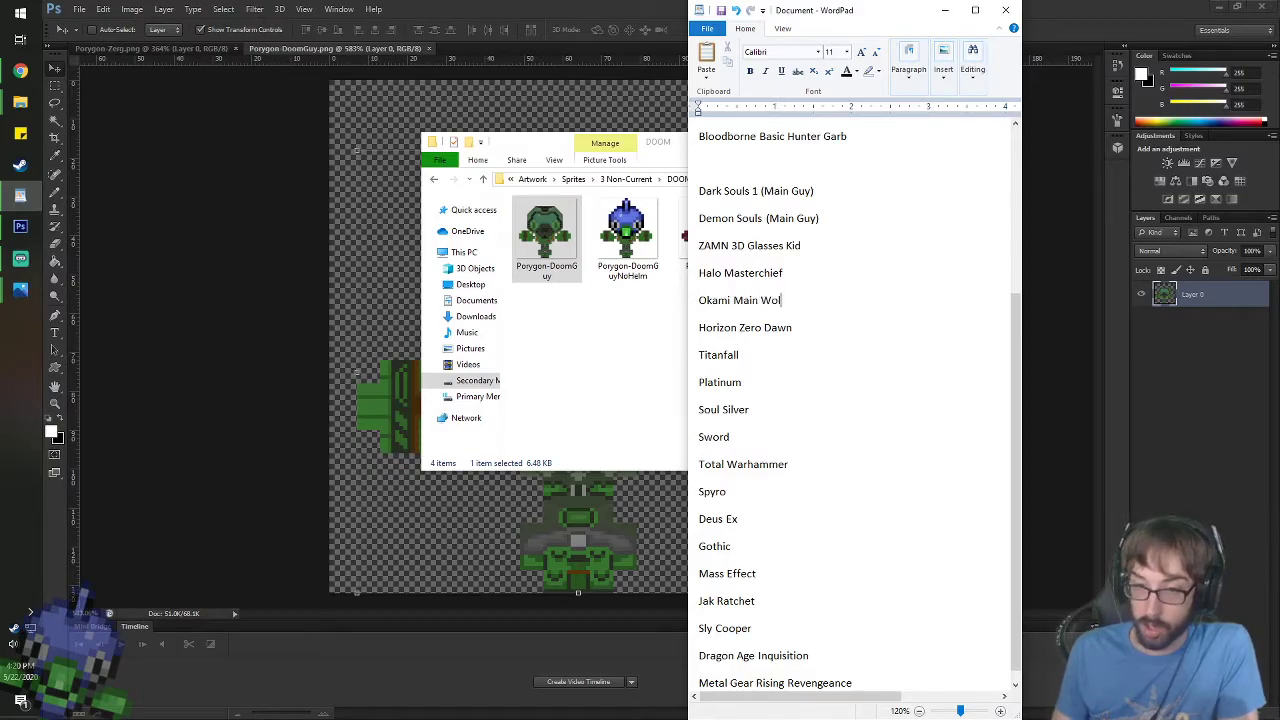
key("Down")
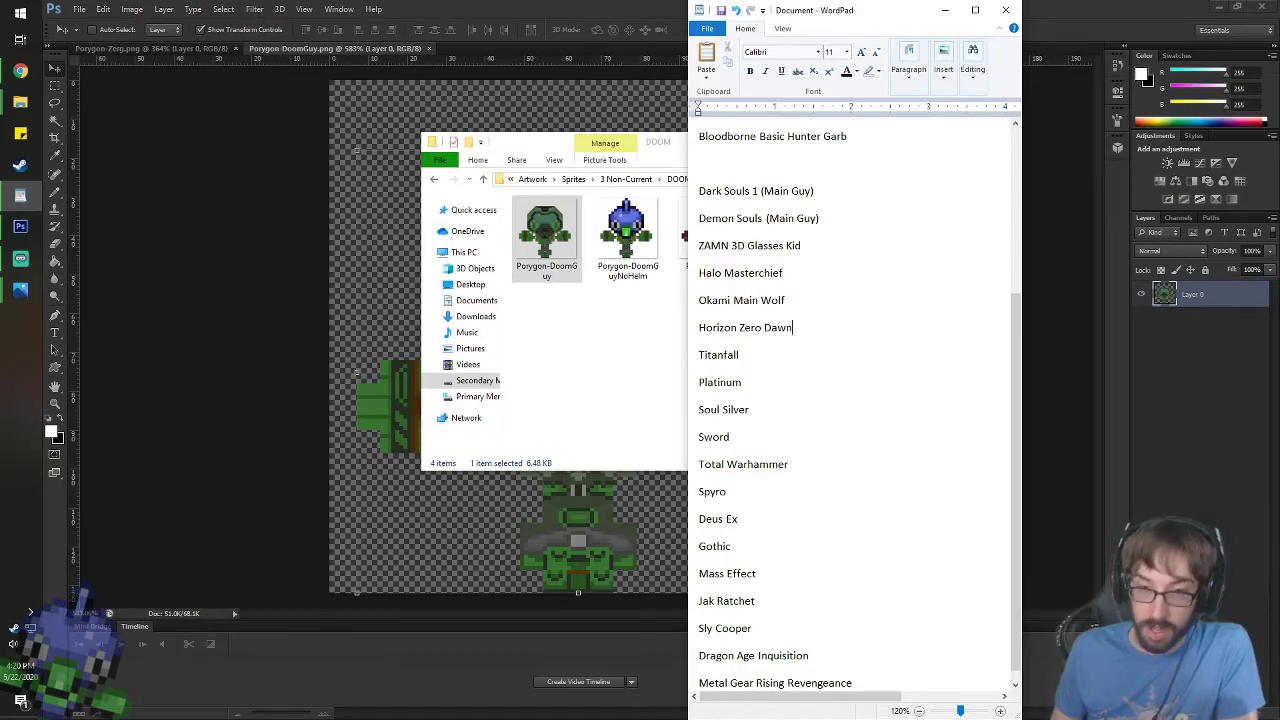
type("Alloy")
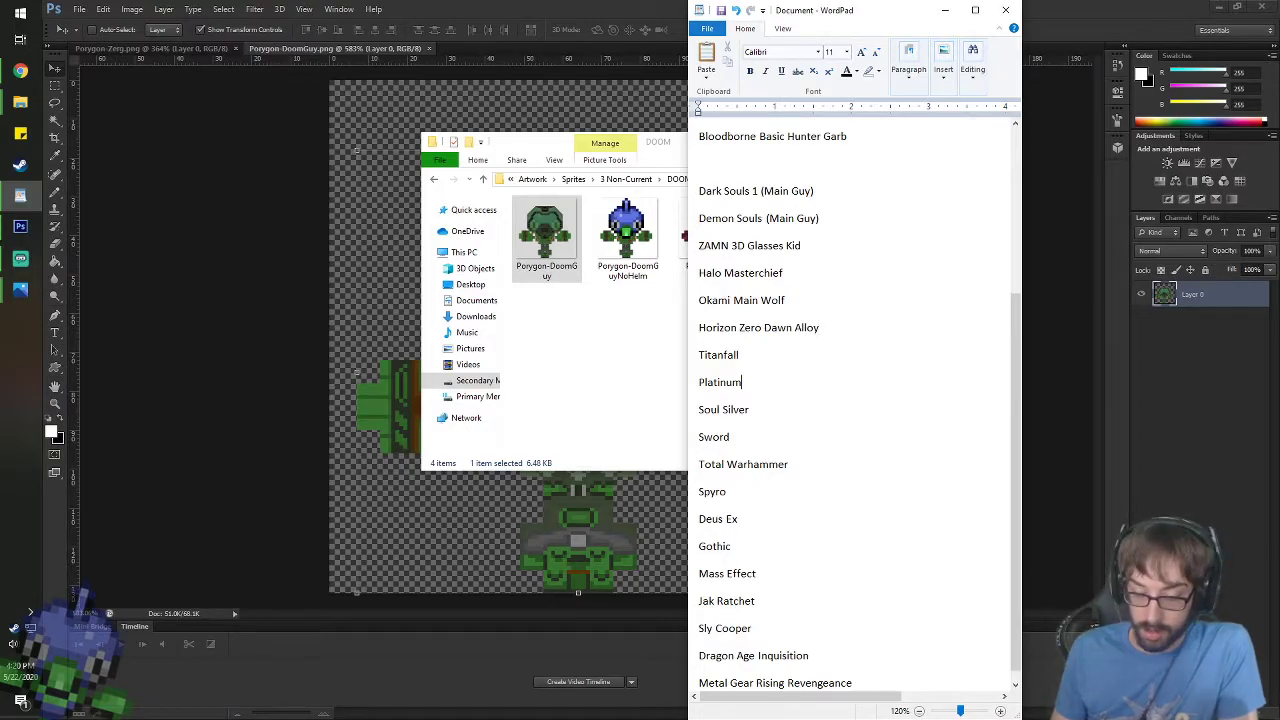
- Add "Trainer" after Platinum, Soul Silver and Sword, and "Main Dude/Giant Robot" after Titanfall
type(" Trainerrainer")
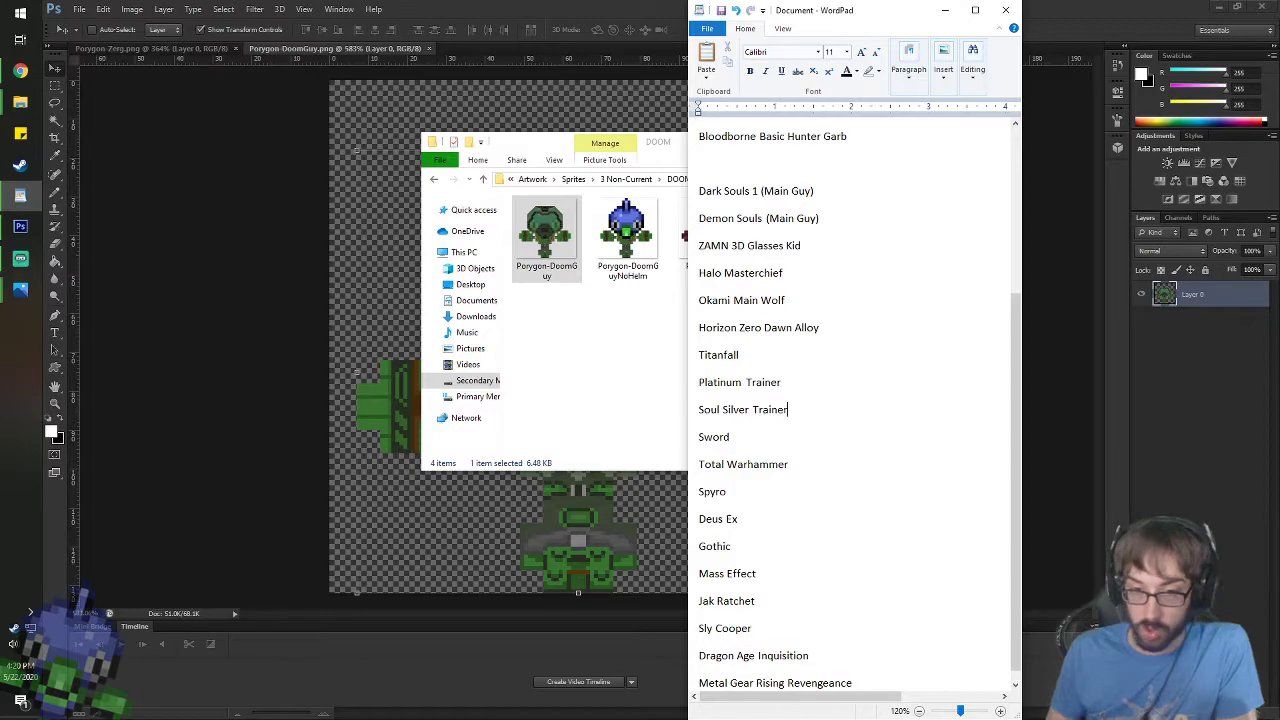
type("Trainer")
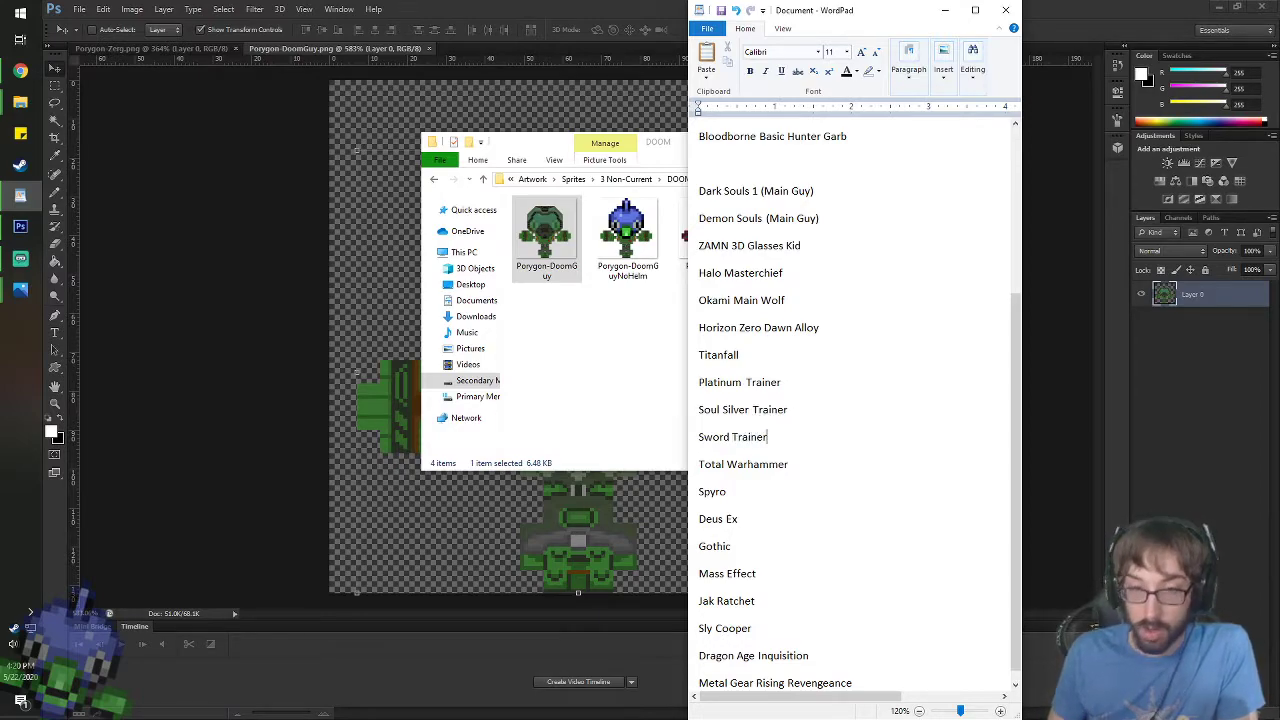
type("Main Dude")
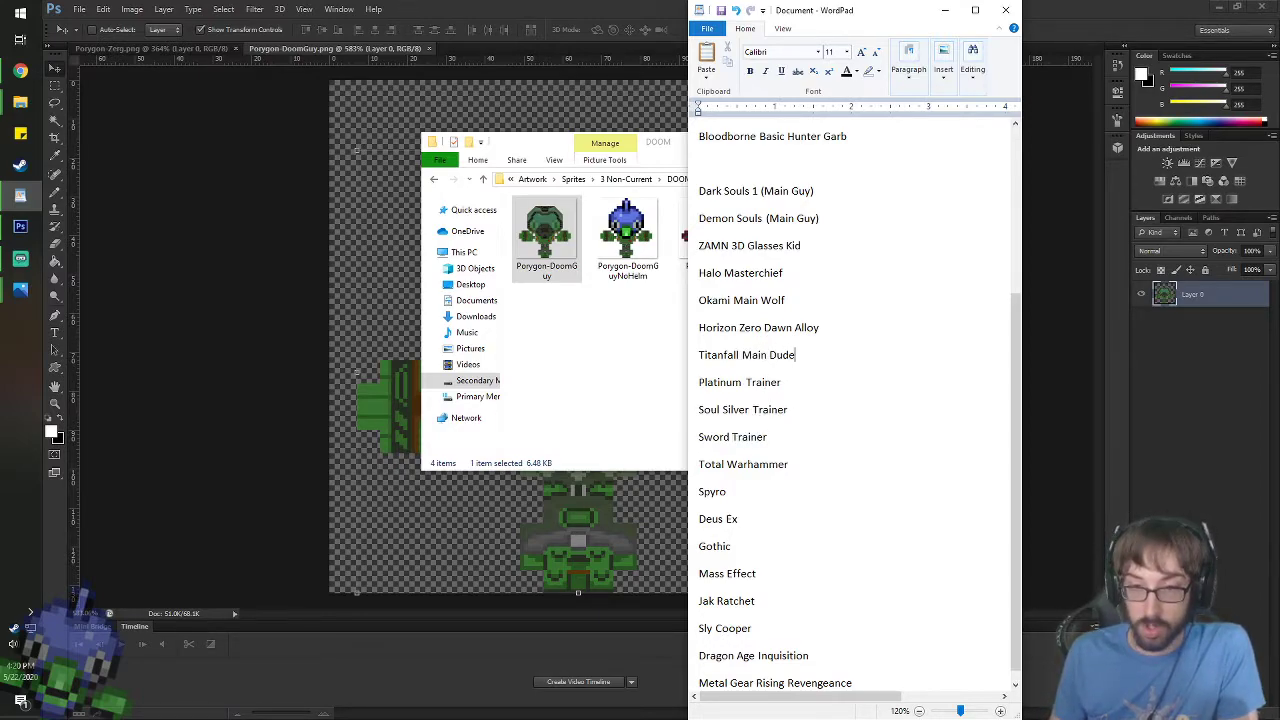
type("/Giant Robot")
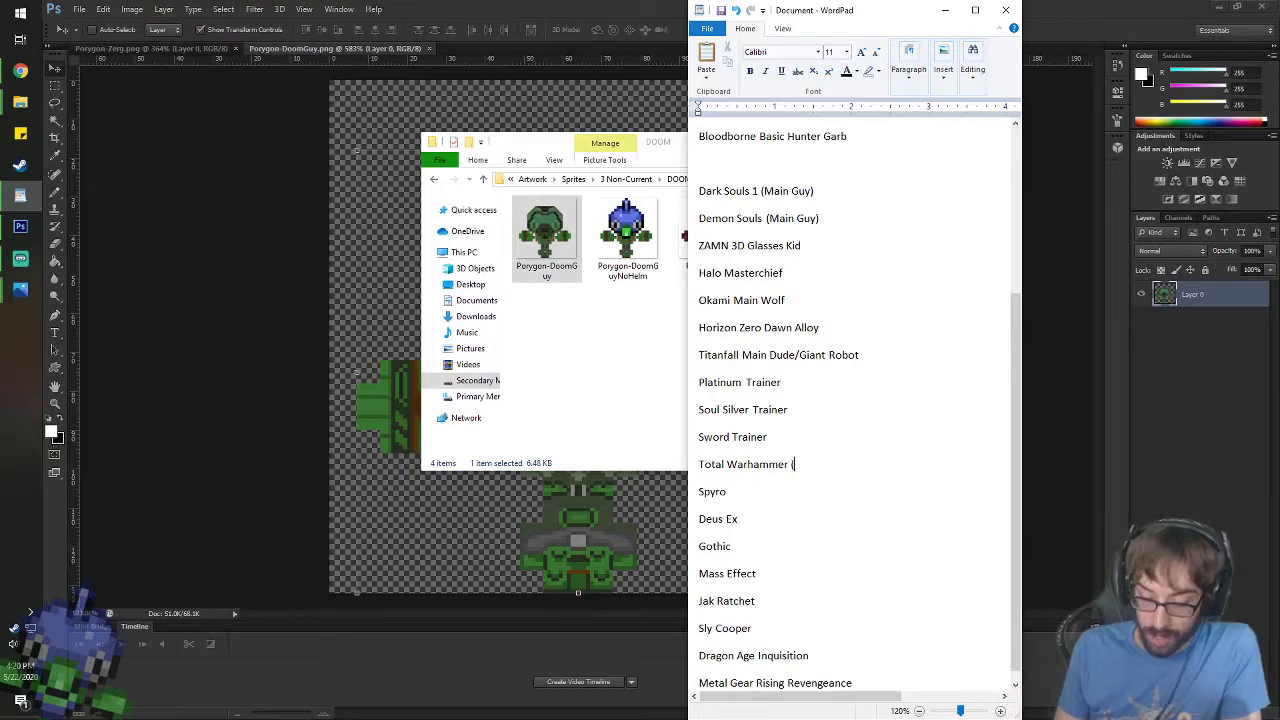
- Add the note "(Maybe whatever Race I'm playing)" after Total Warhammer
type("Maybe whatever Rac")
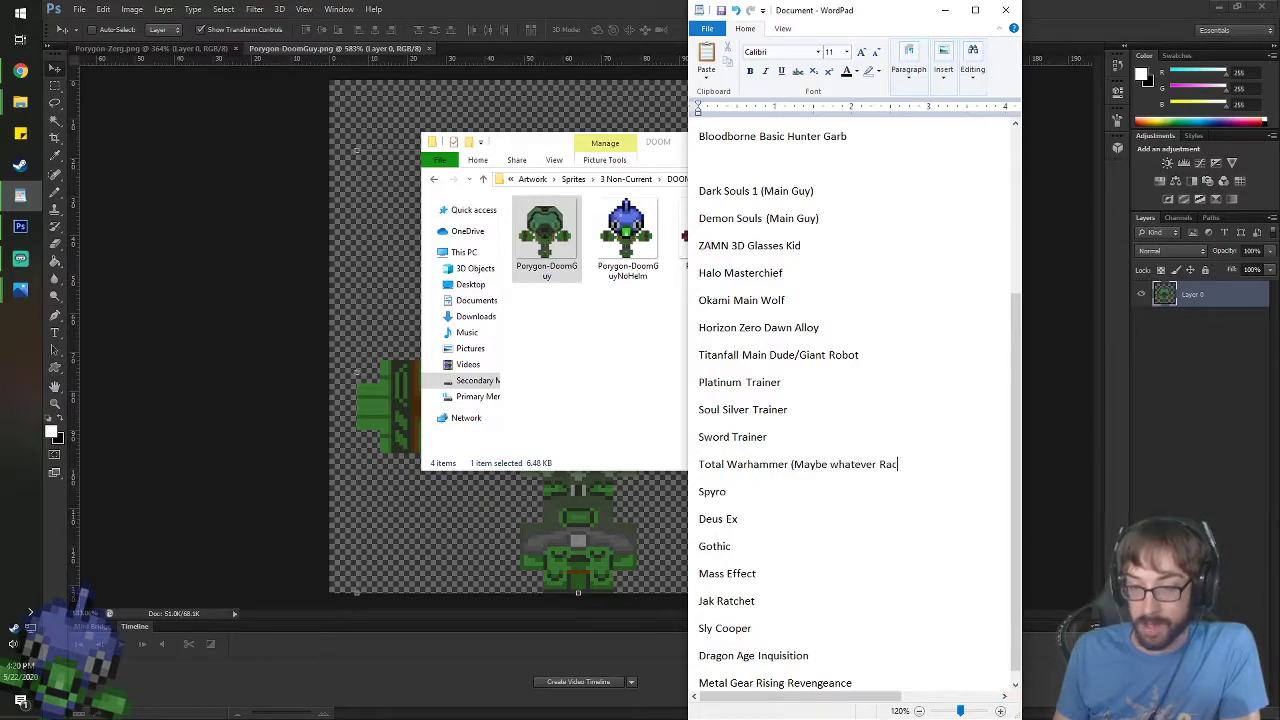
type("e ")
type("I'm playing) Spyro ")
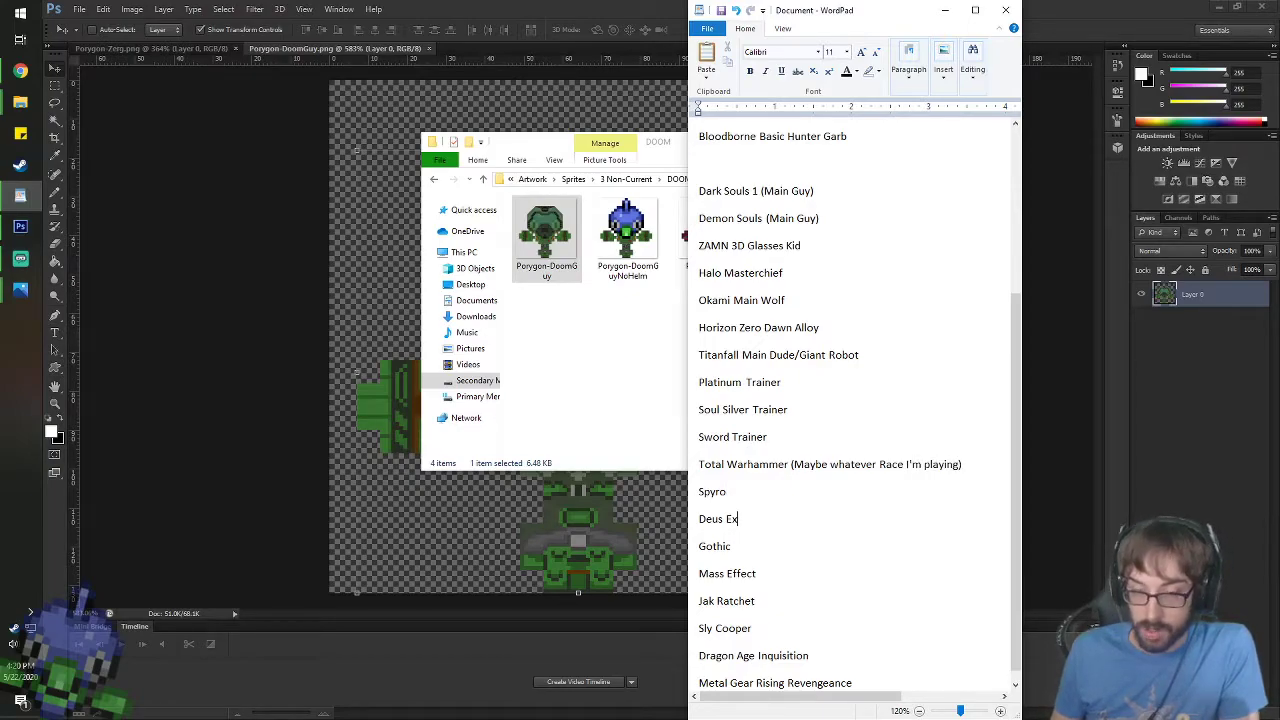
- Add "Dragon" after Spyro, "Main Dude" after Deus Ex, "???" after Gothic and "Shepard" after Mass Effect
type("Dragon Deus Ex ")
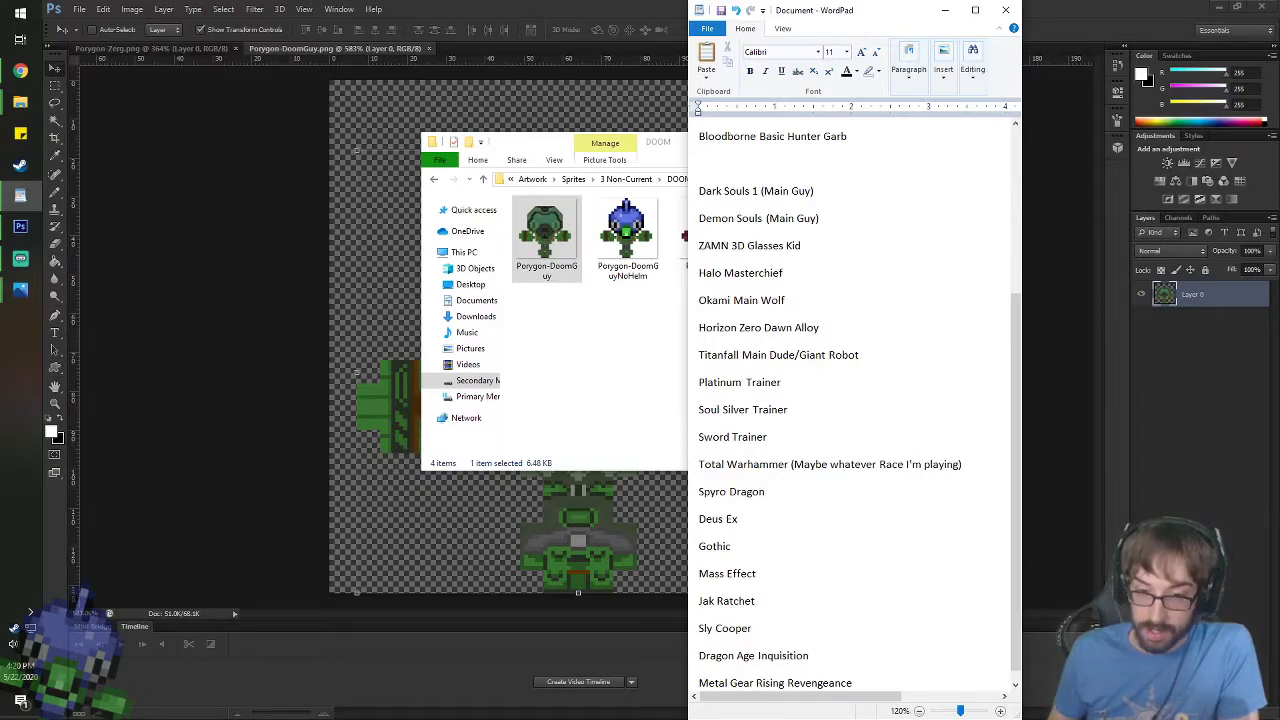
type("Main Dude Gothic ")
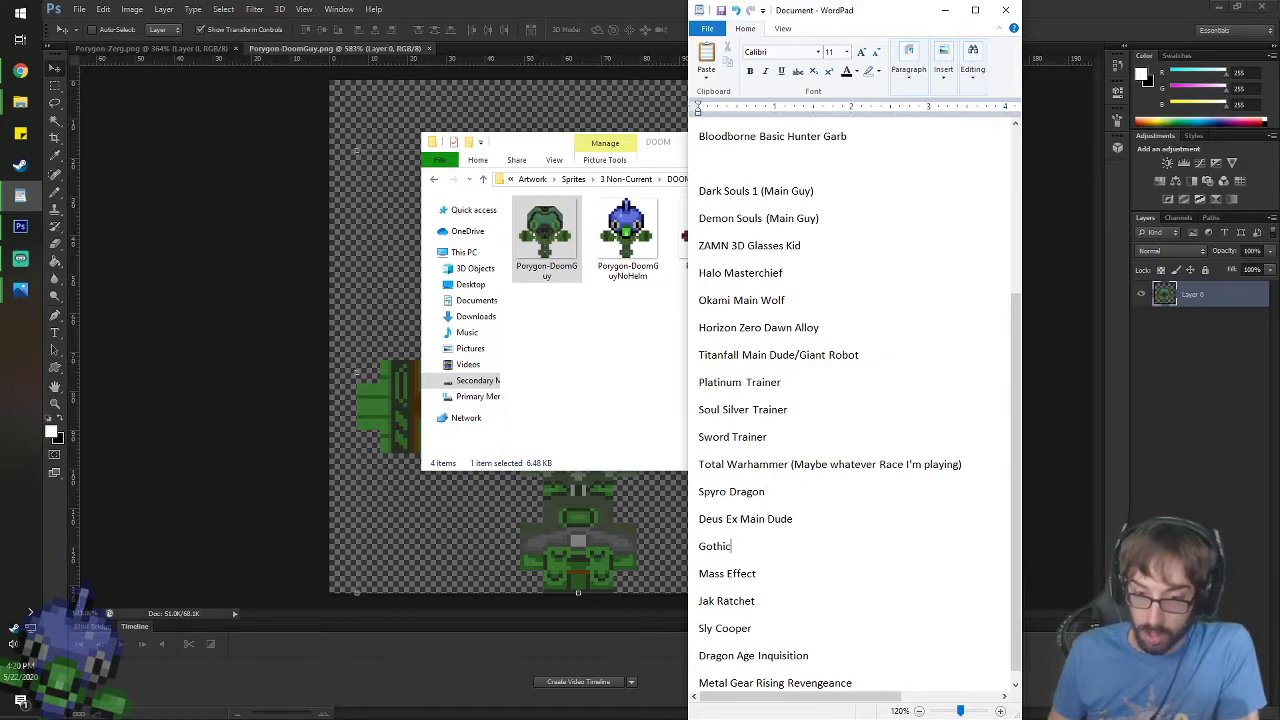
type("??? Mass Effect ")
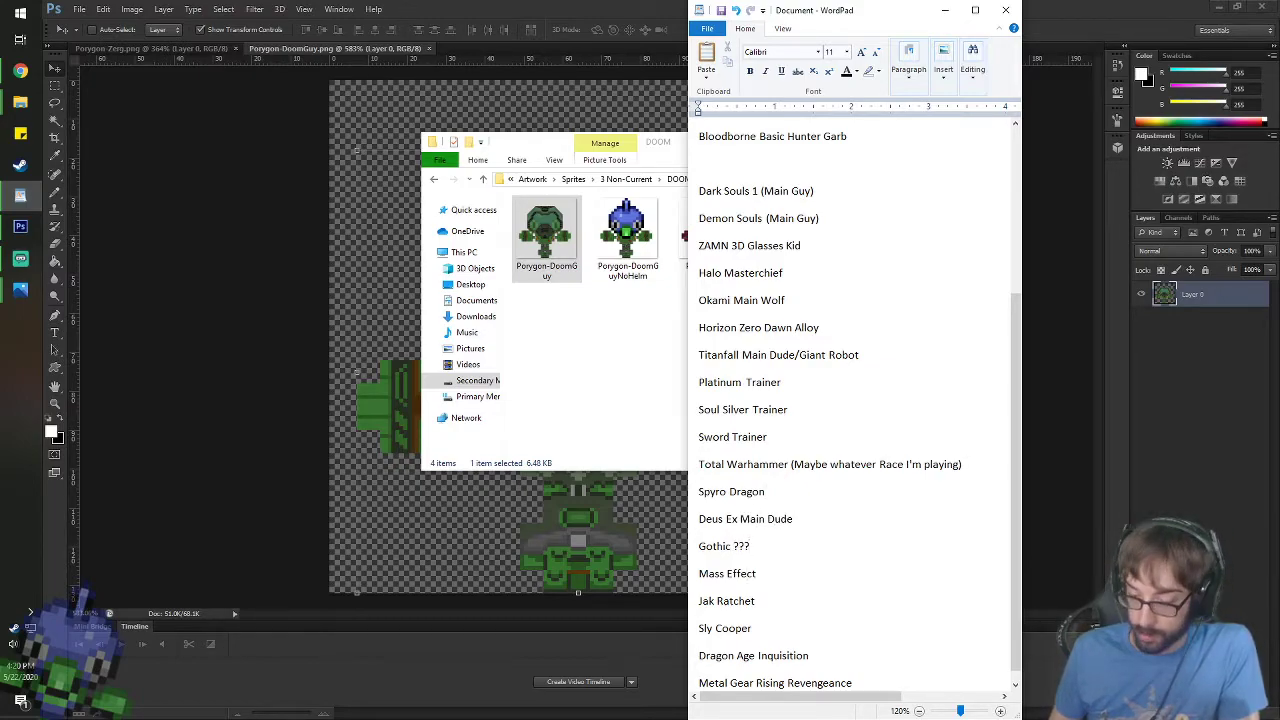
type("Shepard")
- Add "Main 2" after Jak Ratchet, "Main Dude" after Sly Cooper and "???" after Dragon Age Inquisition
left_click(757, 600)
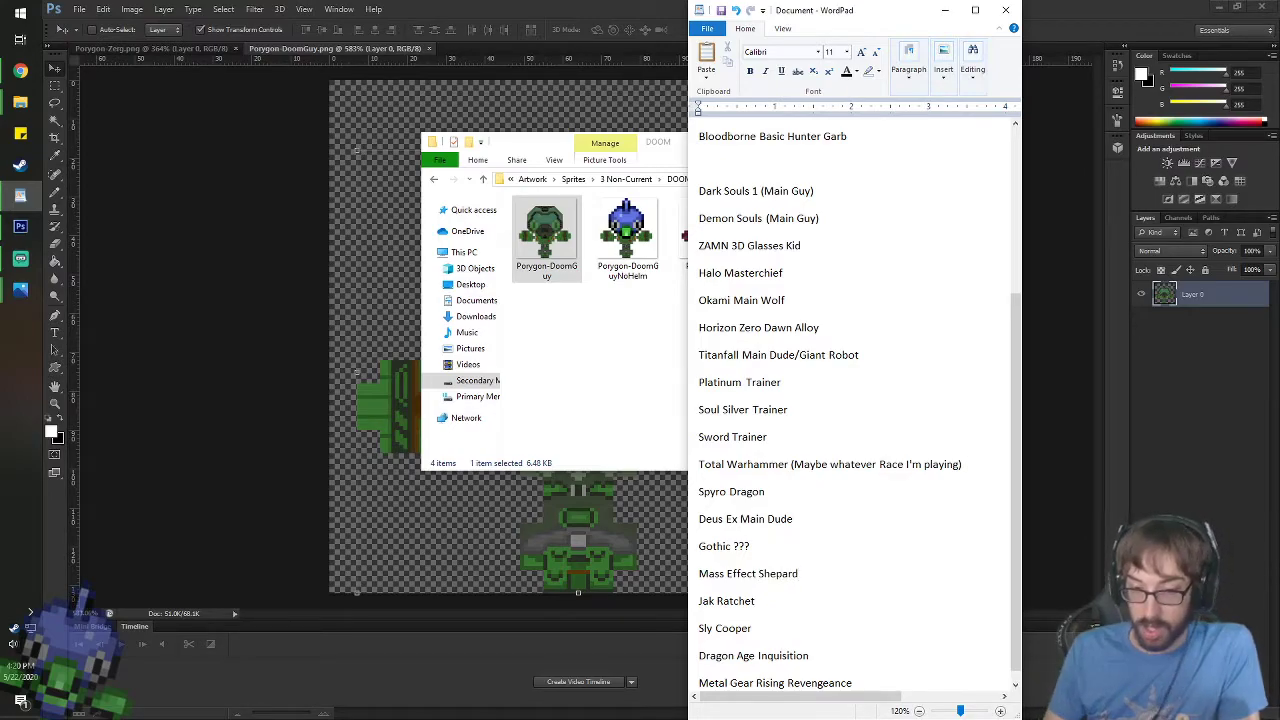
type("Main 2 Sly")
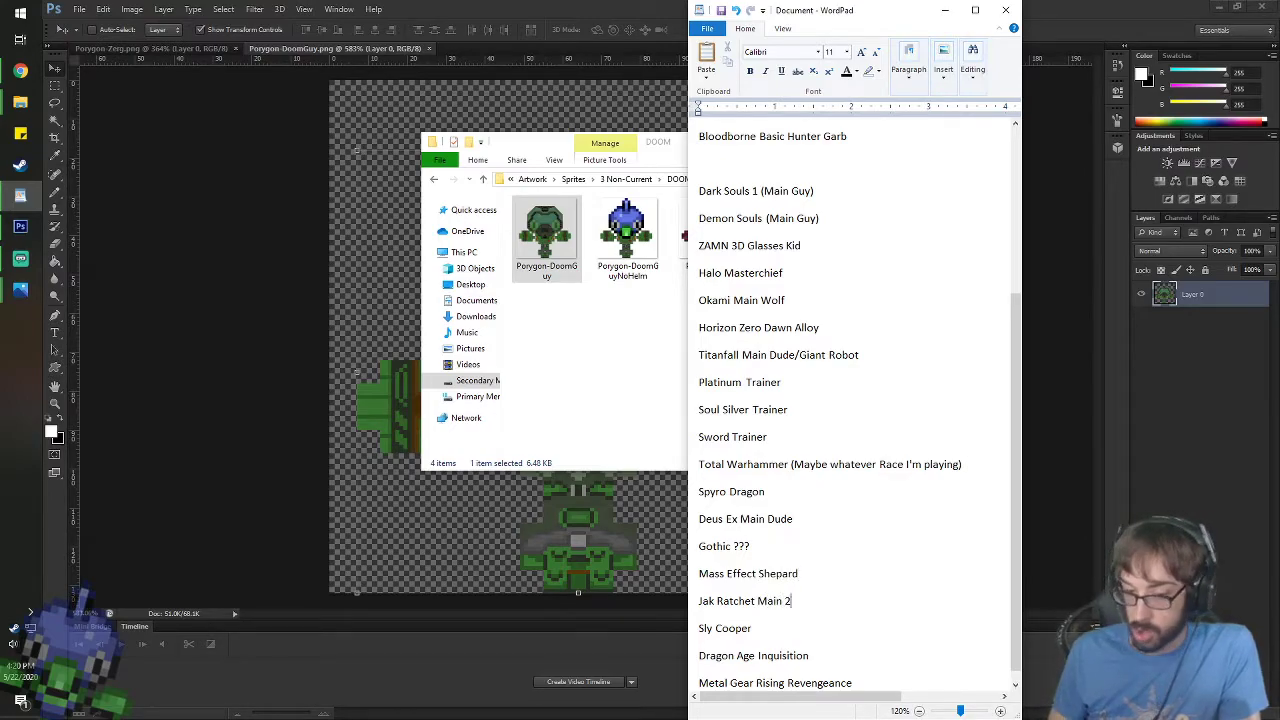
type(" Cooper Main Dude")
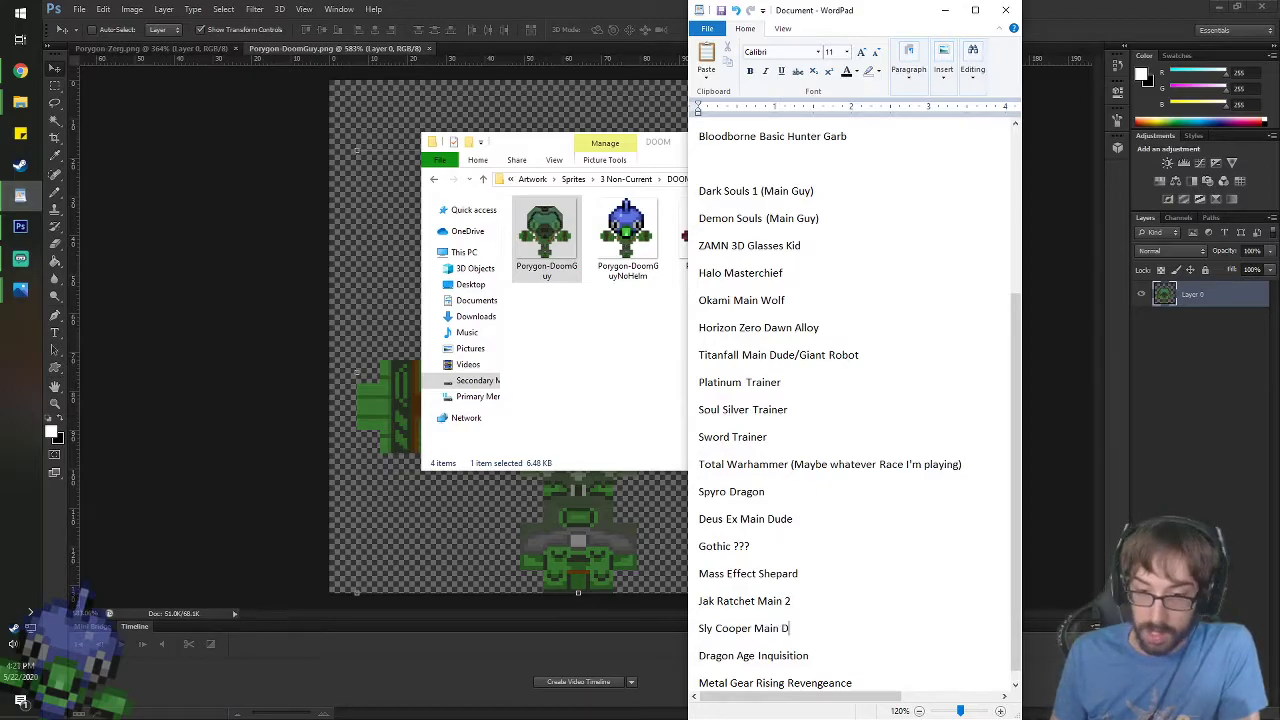
left_click(808, 655)
type("??")
left_click(807, 628)
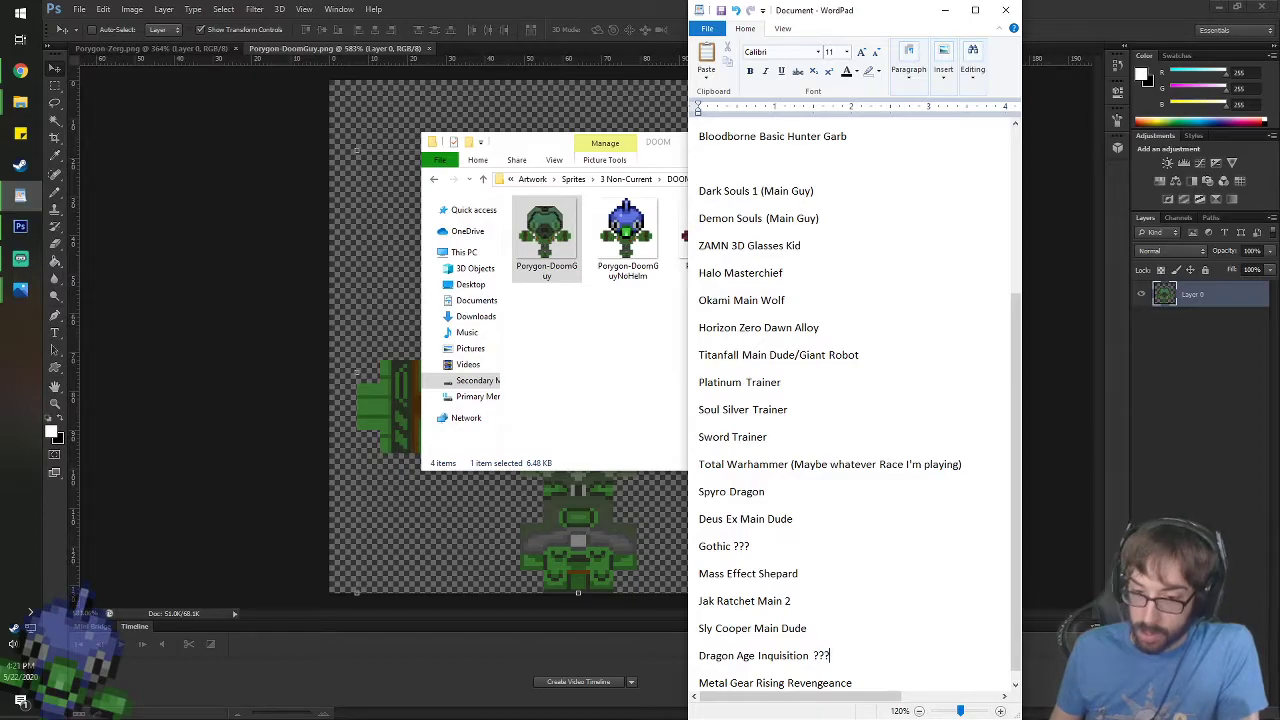
key("Down")
- Switch to File Explorer and open the Metal Gear Solid folder under 3 Non-Current to check its existing sprites
left_click(585, 300)
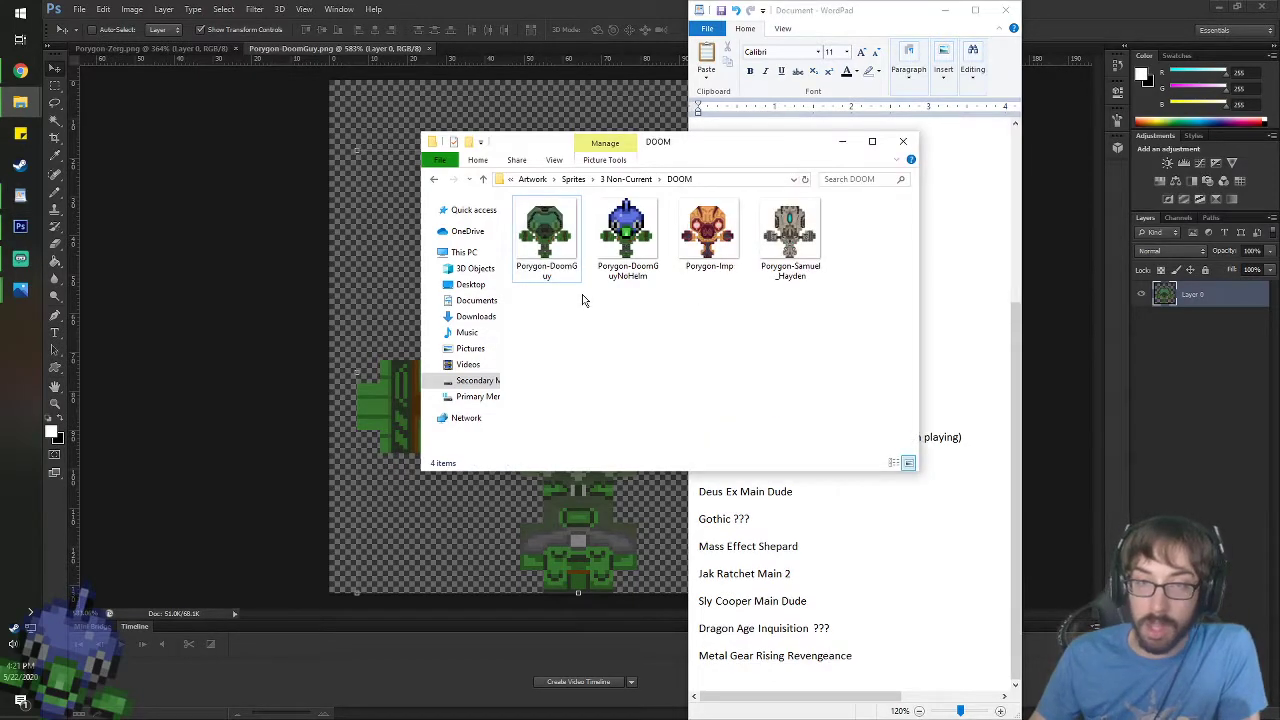
left_click(626, 179)
left_click(782, 320)
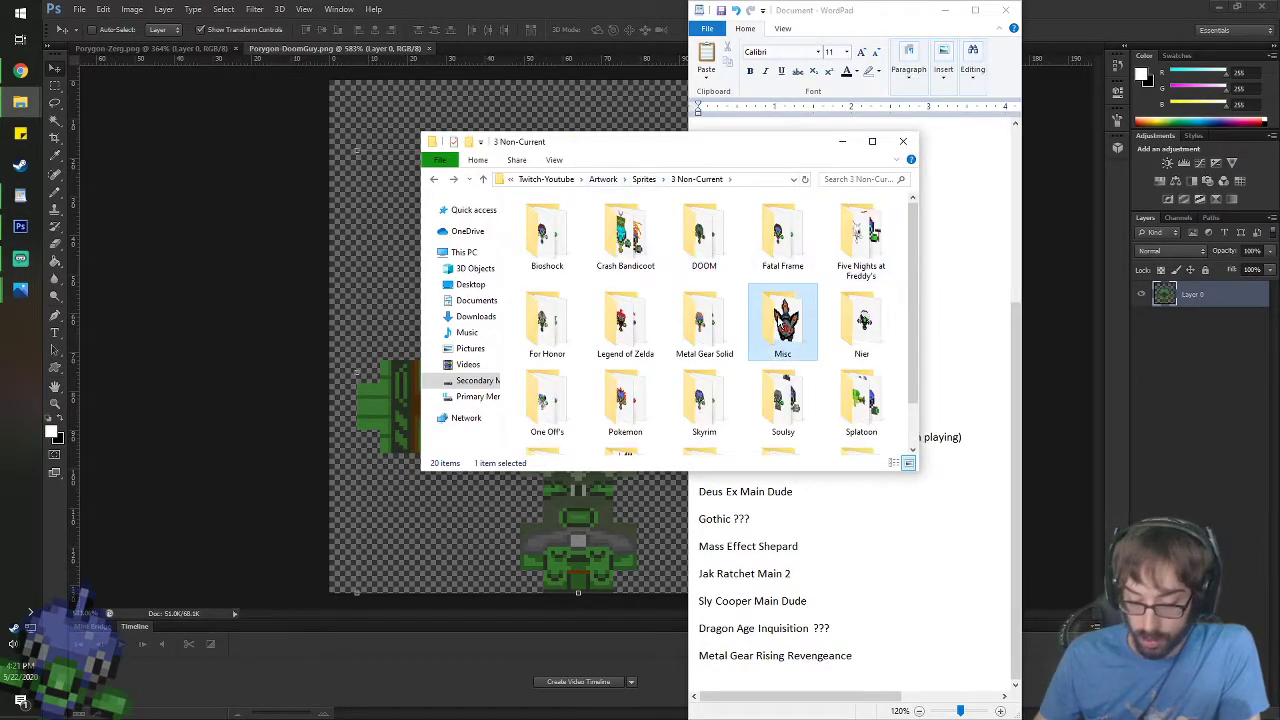
left_click(703, 338)
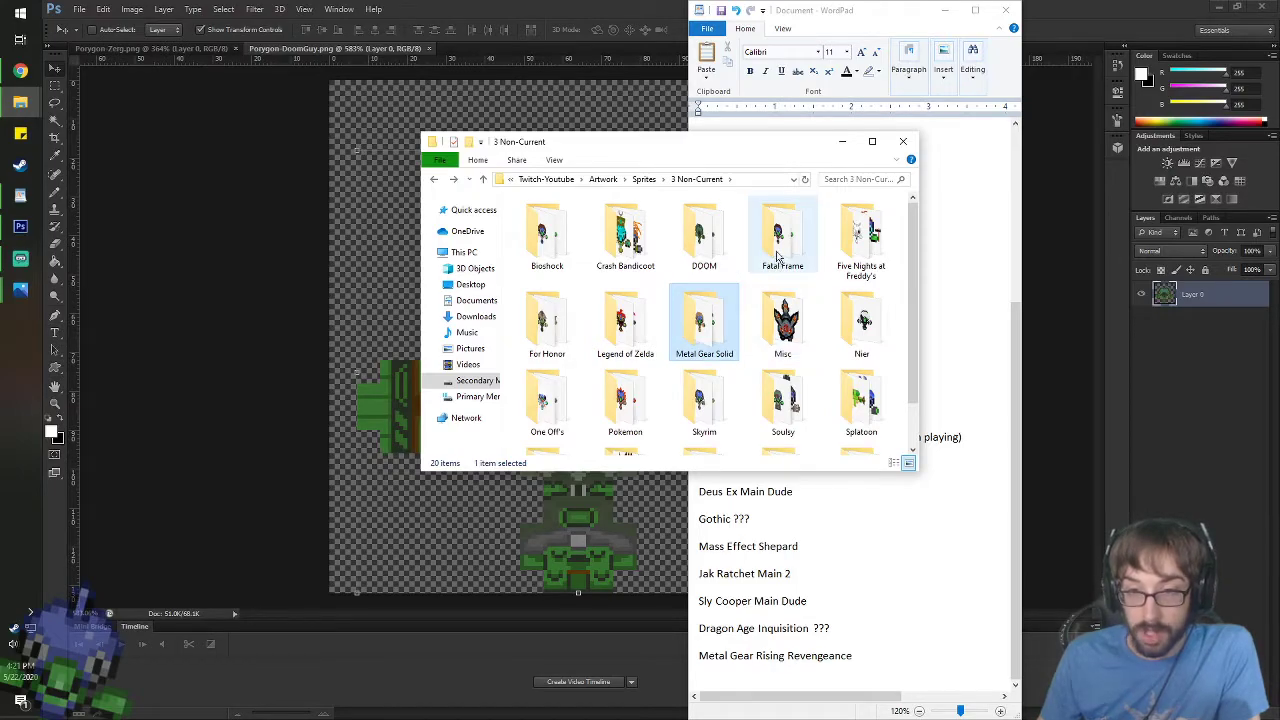
double_click(703, 340)
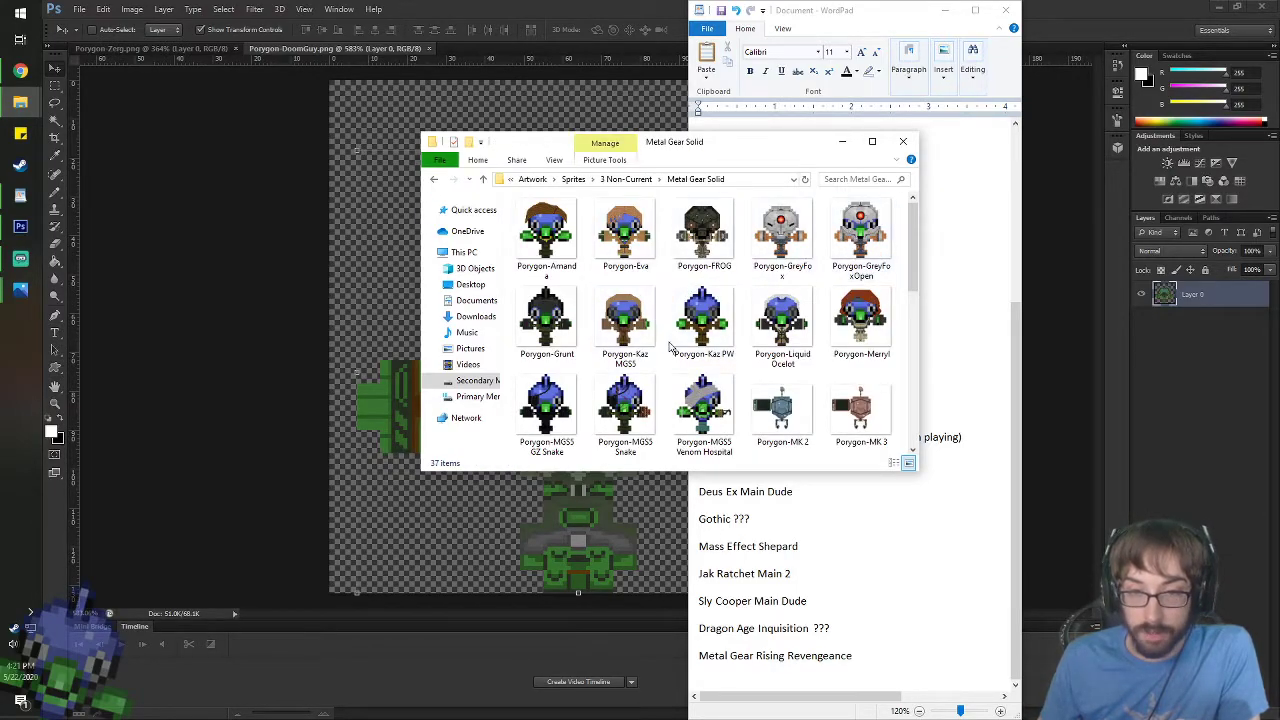
- Look through the Metal Gear Solid sprites, preview Porygon-Robo Raiden Face Plate, and open it in Photoshop for a close view
scroll(670, 345, "down", 5)
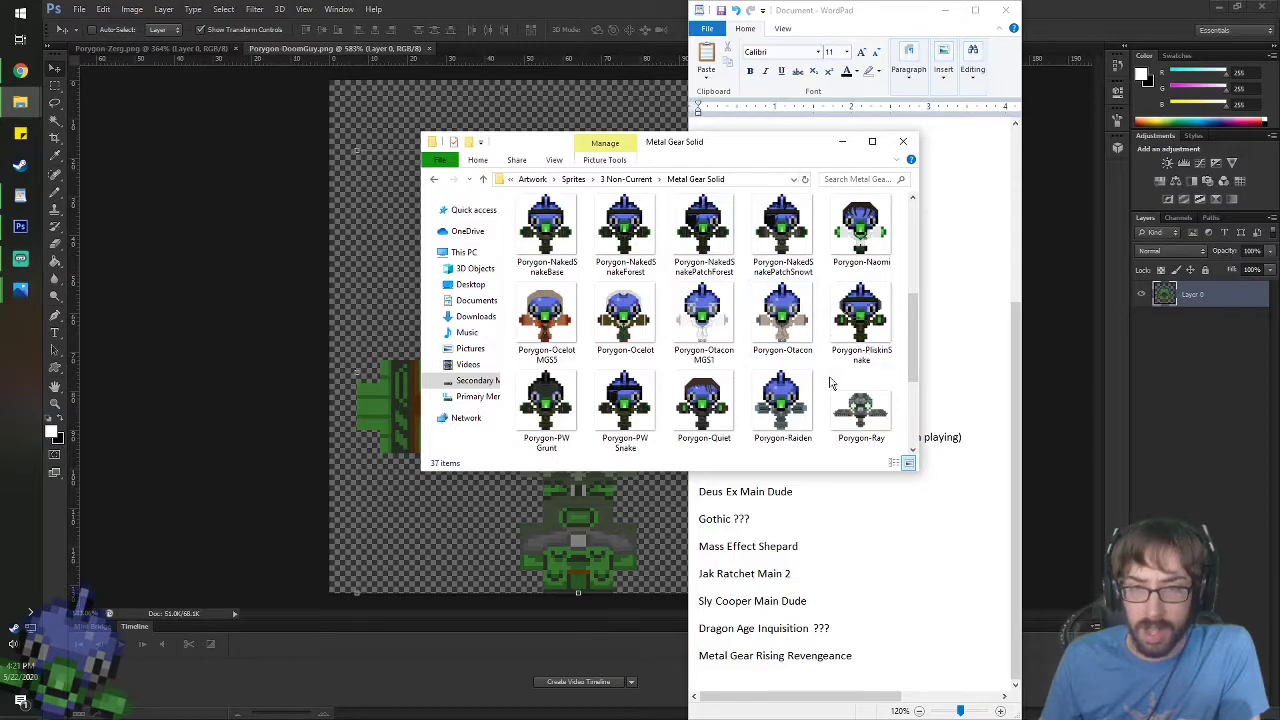
scroll(829, 383, "down", 2)
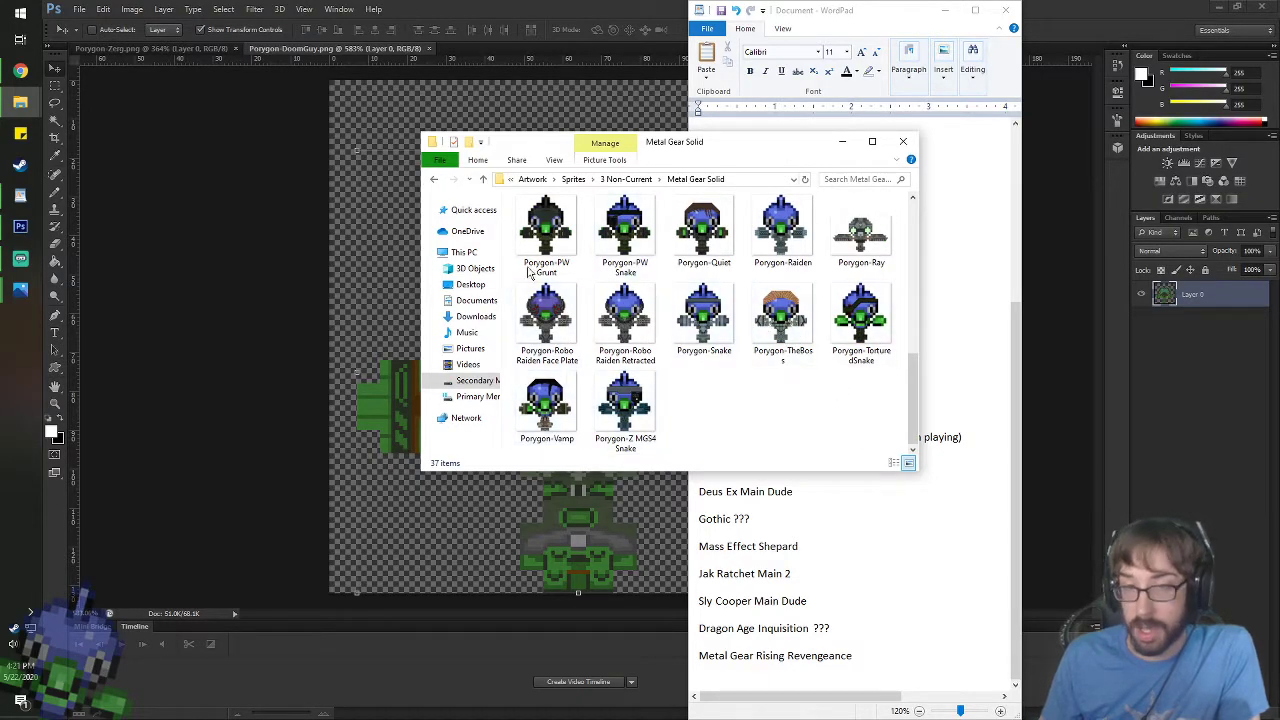
double_click(546, 315)
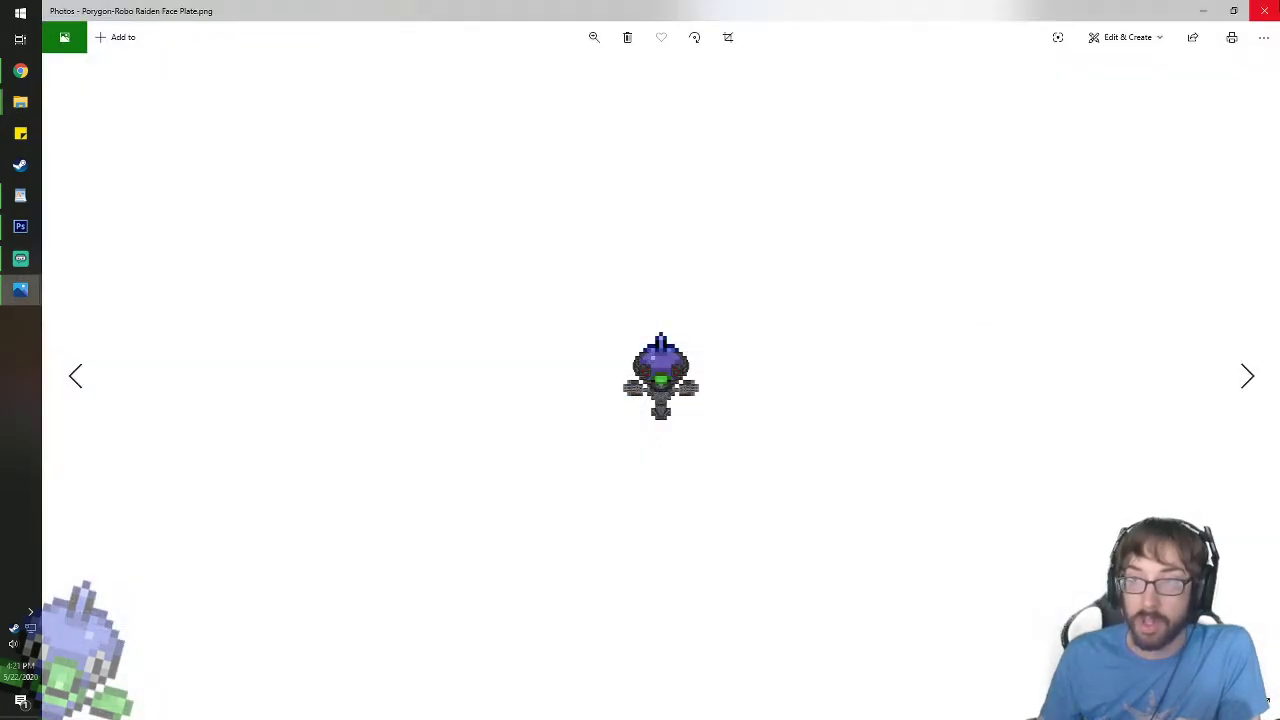
left_click(1264, 10)
left_click_drag(546, 315, 557, 48)
scroll(542, 372, "up", 5)
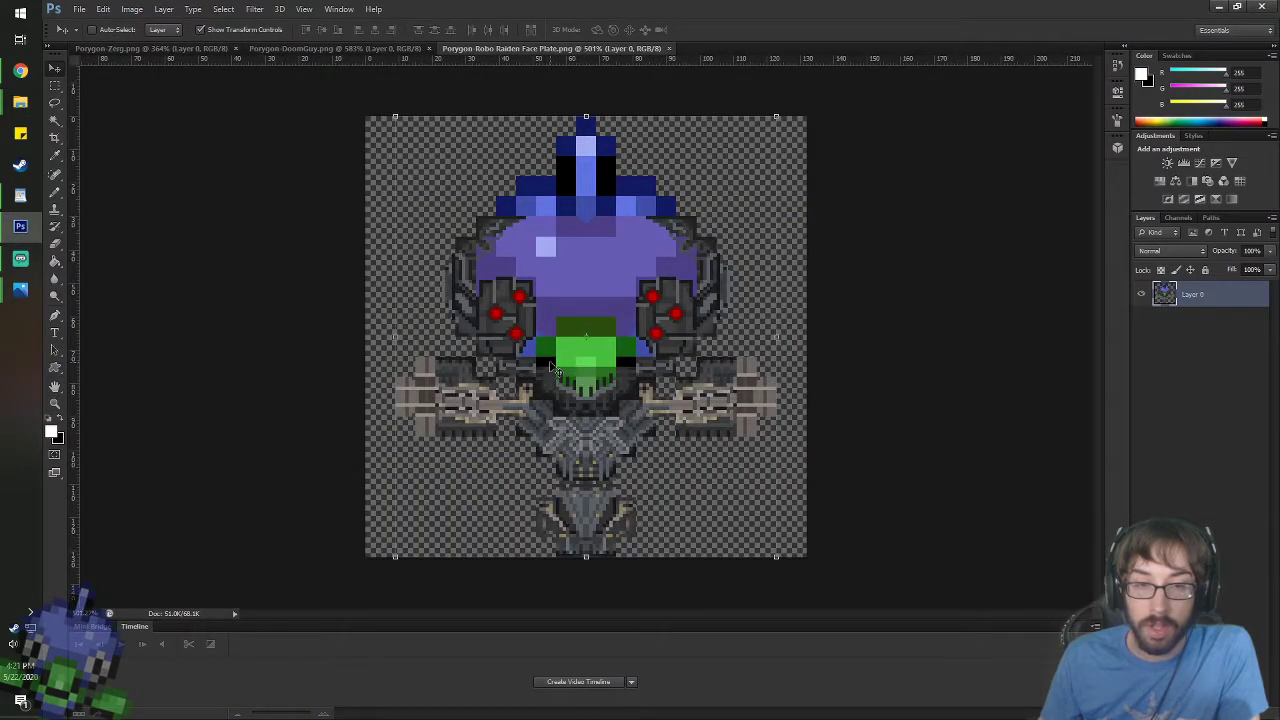
- Open Porygon-Robo Raiden Retracted from the Metal Gear Solid folder in Photoshop and examine its pixel detail
left_click(135, 185)
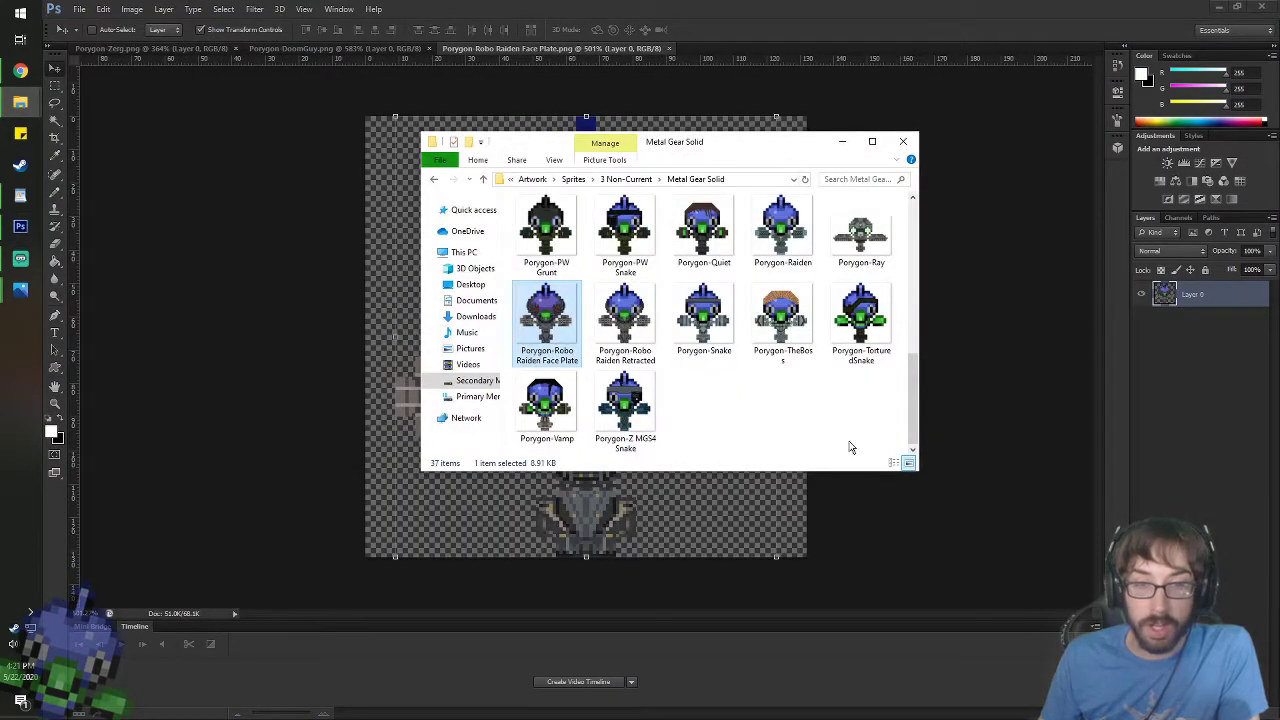
left_click_drag(625, 315, 652, 346)
key("ctrl+0")
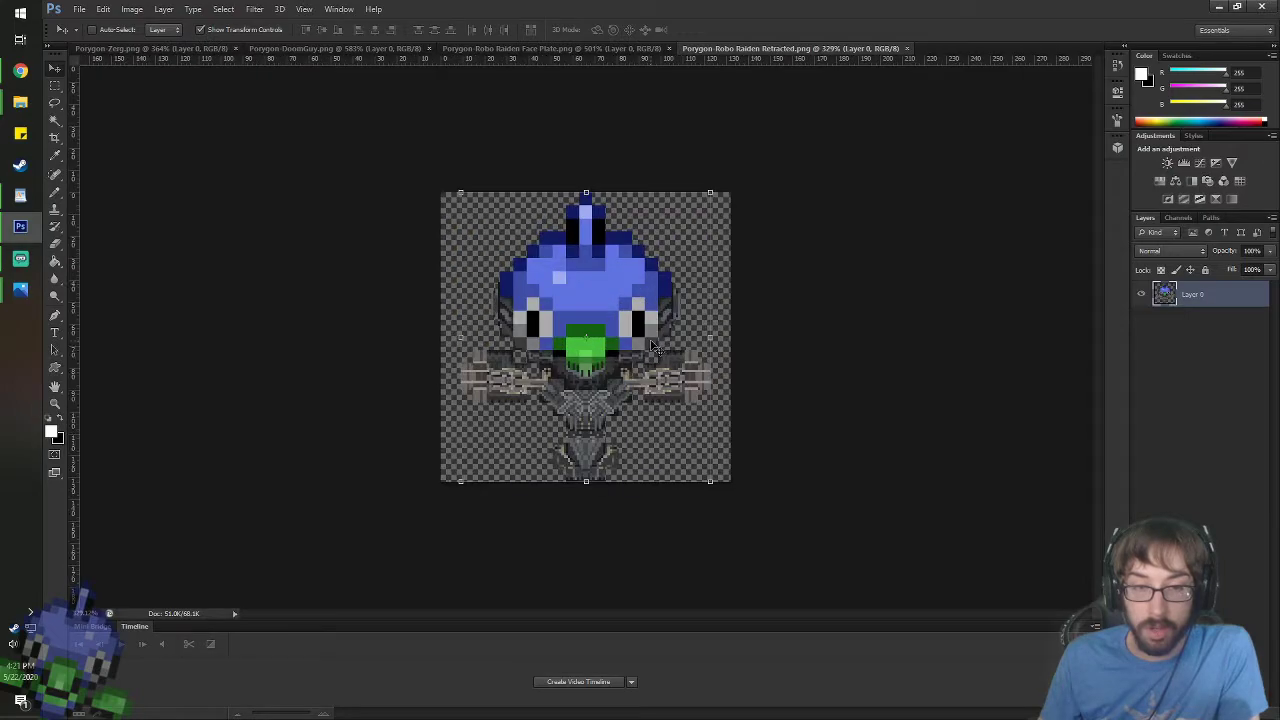
key("ctrl+0")
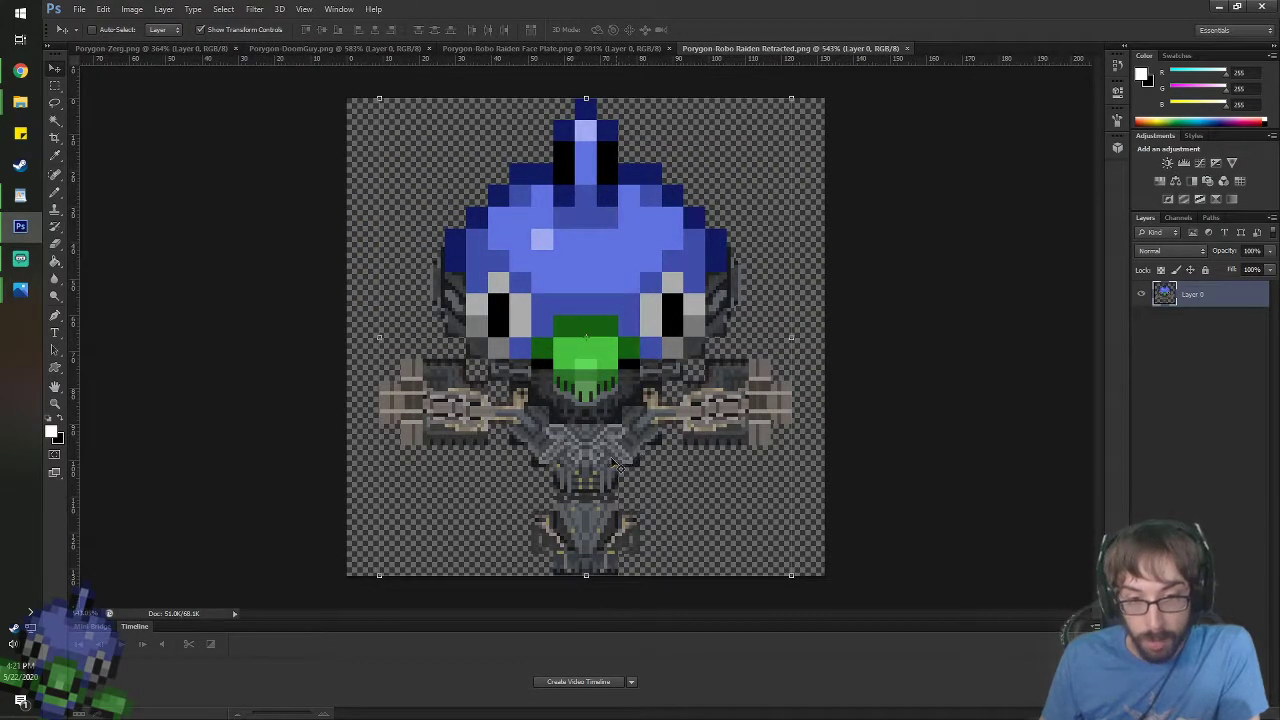
scroll(618, 465, "up", 2)
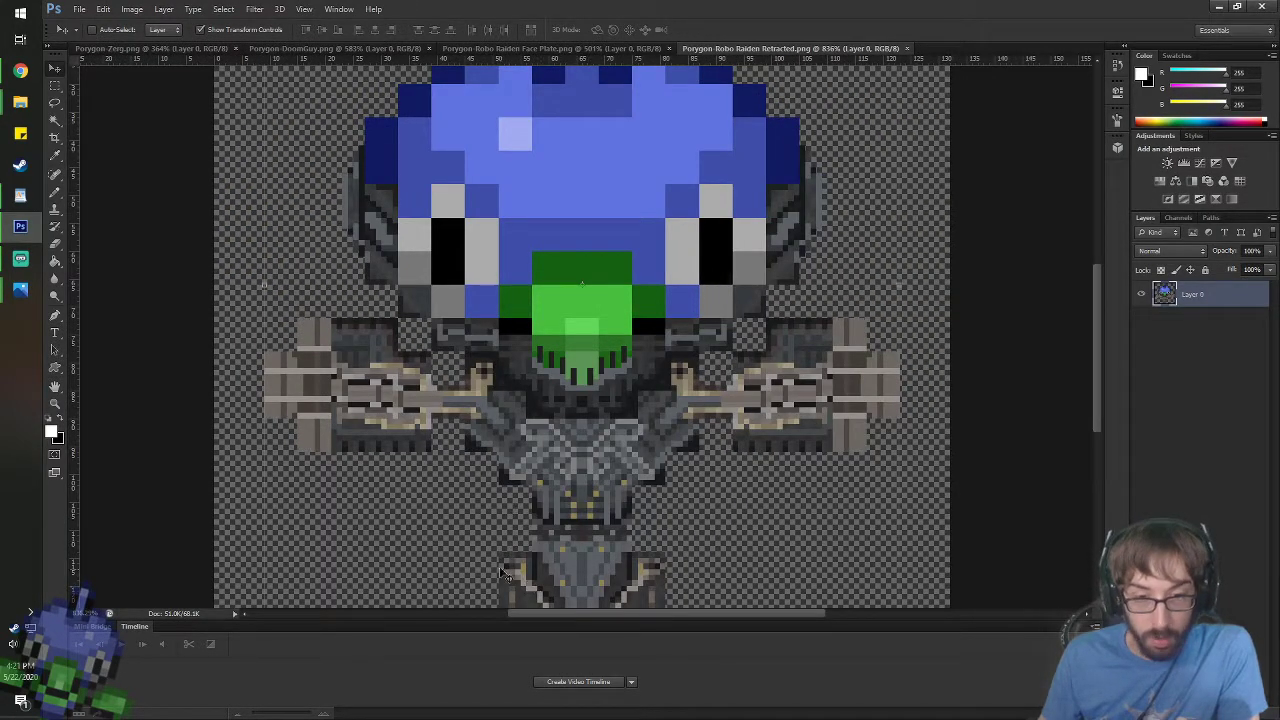
scroll(536, 326, "down", 1)
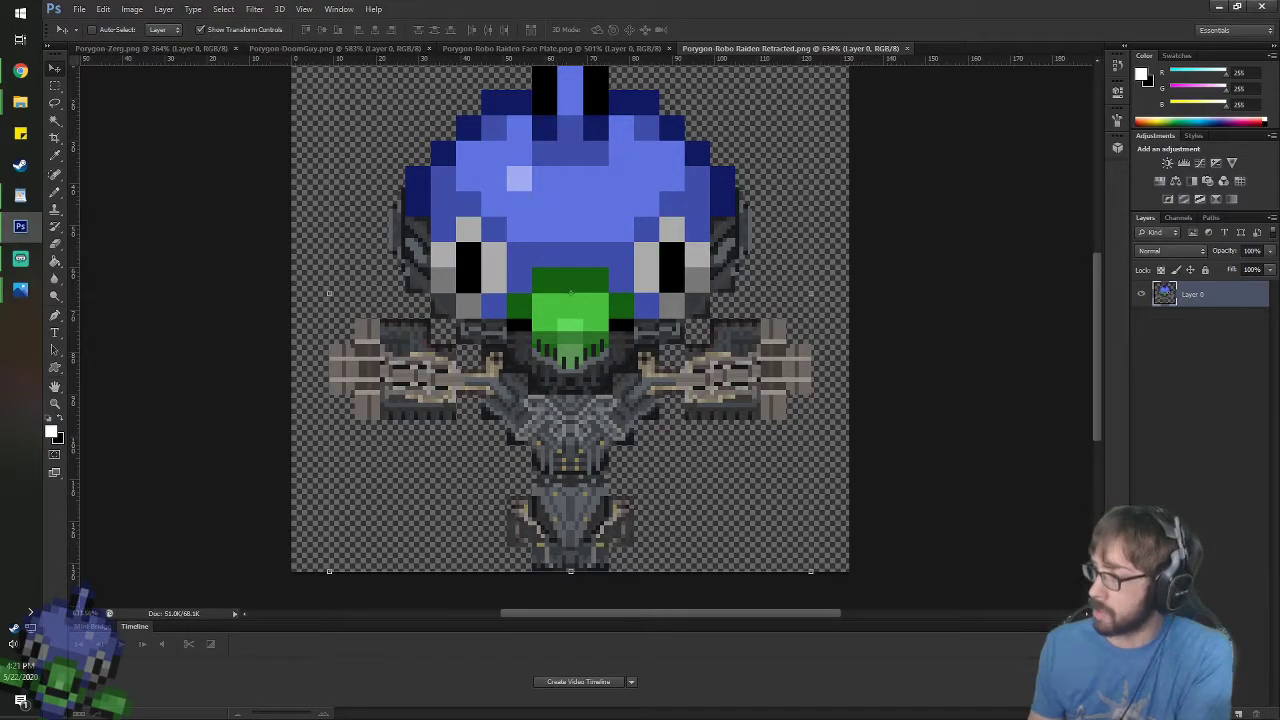
scroll(642, 170, "up", 3)
scroll(632, 208, "down", 7)
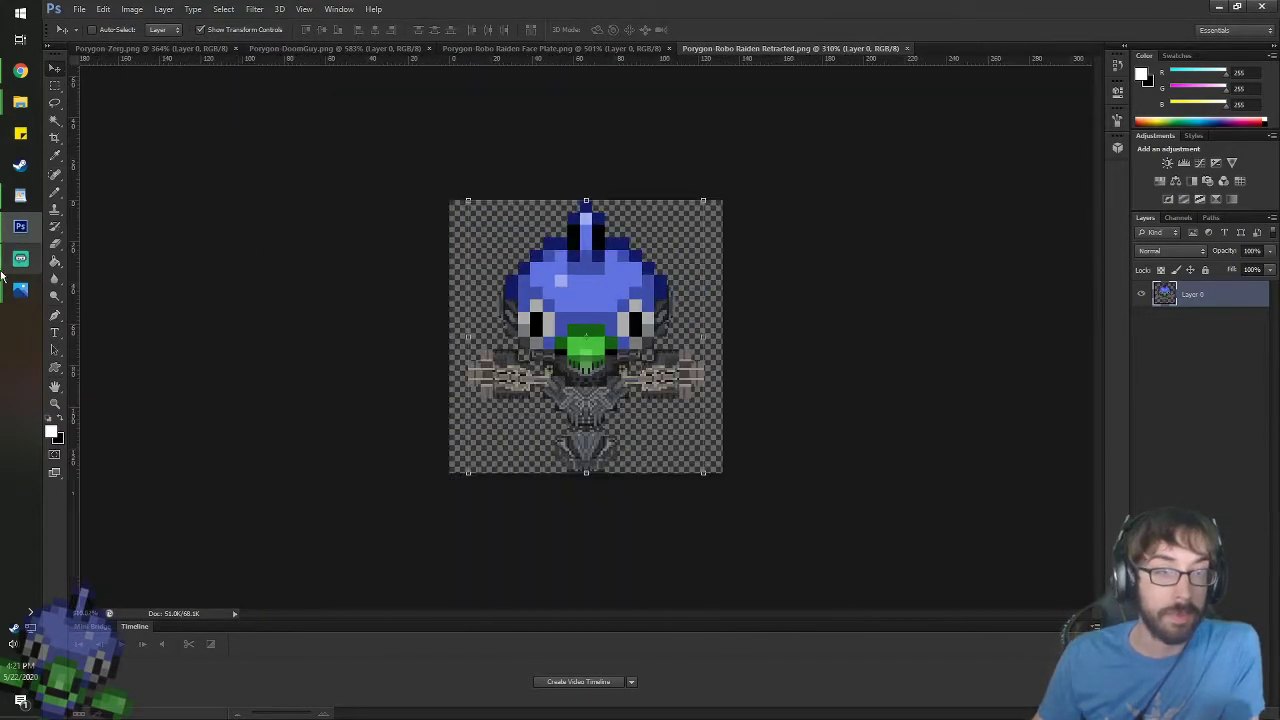
- Switch to the WordPad list, review the planned game themes and characters, and return to Photoshop
left_click(20, 195)
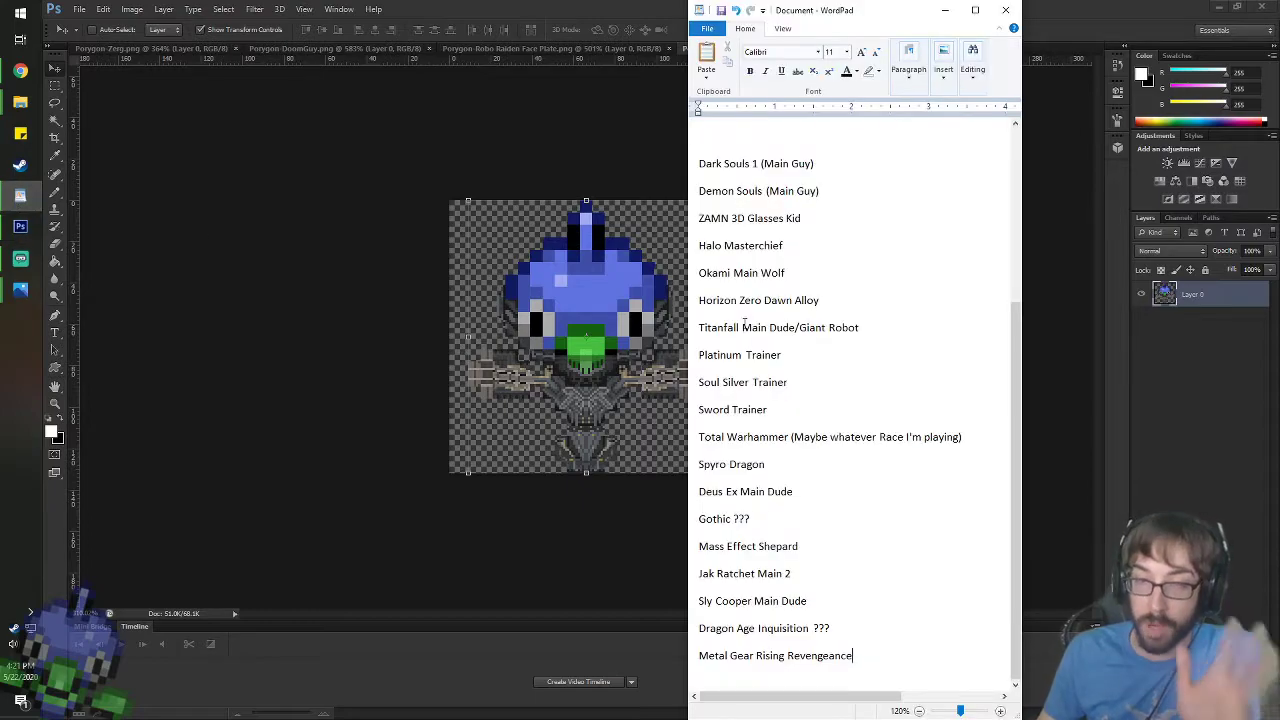
scroll(760, 340, "up", 4)
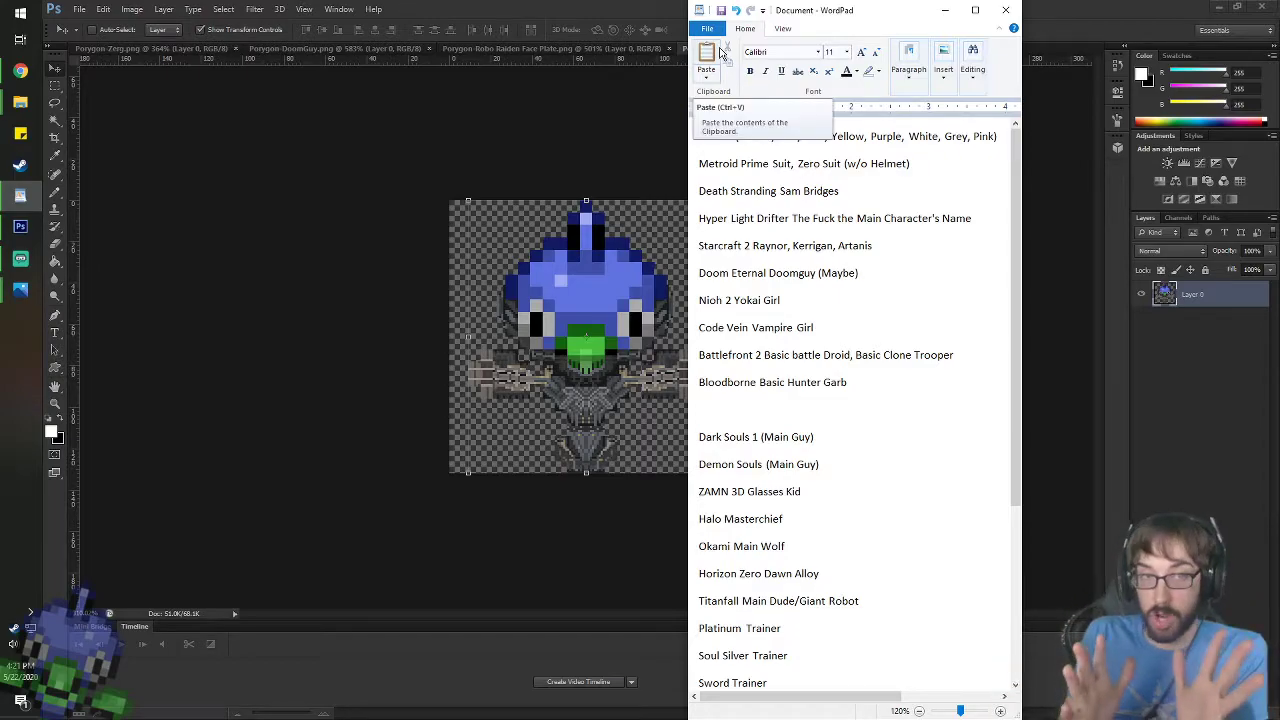
left_click(237, 44)
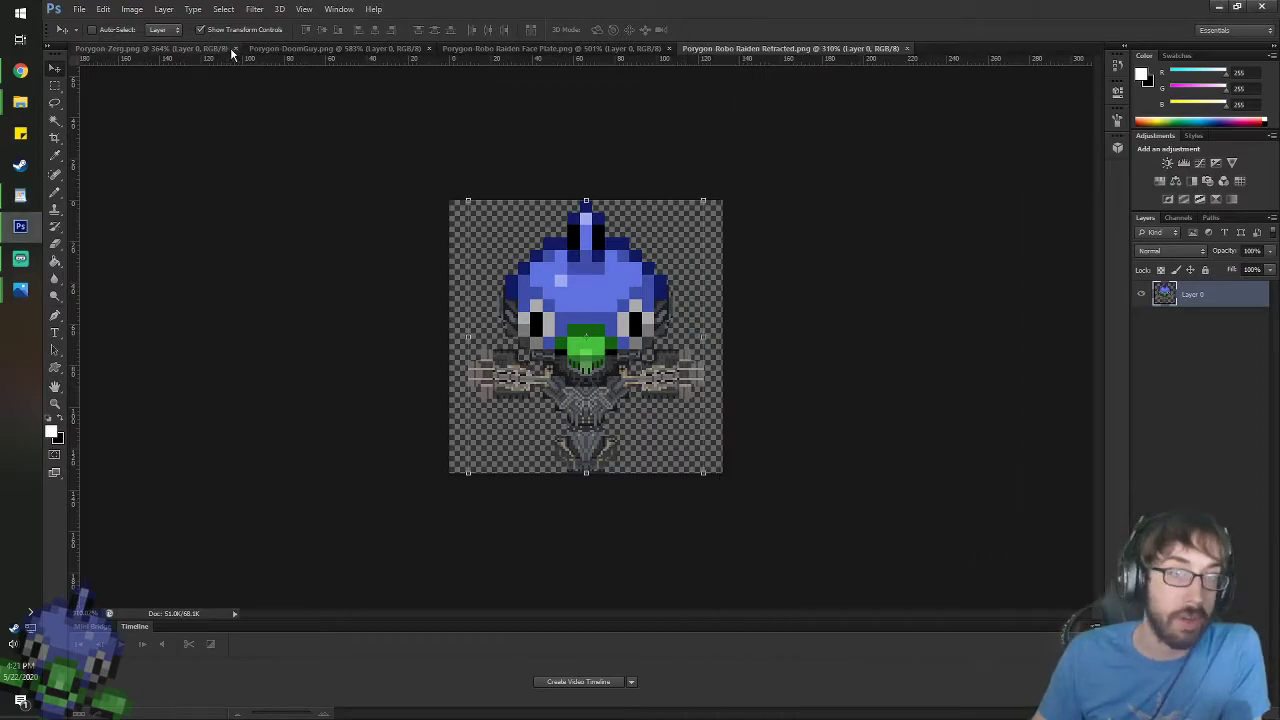
- Close the Zerg, DoomGuy, Robo Raiden Face Plate and Robo Raiden Retracted sprite documents
left_click(234, 48)
left_click(254, 48)
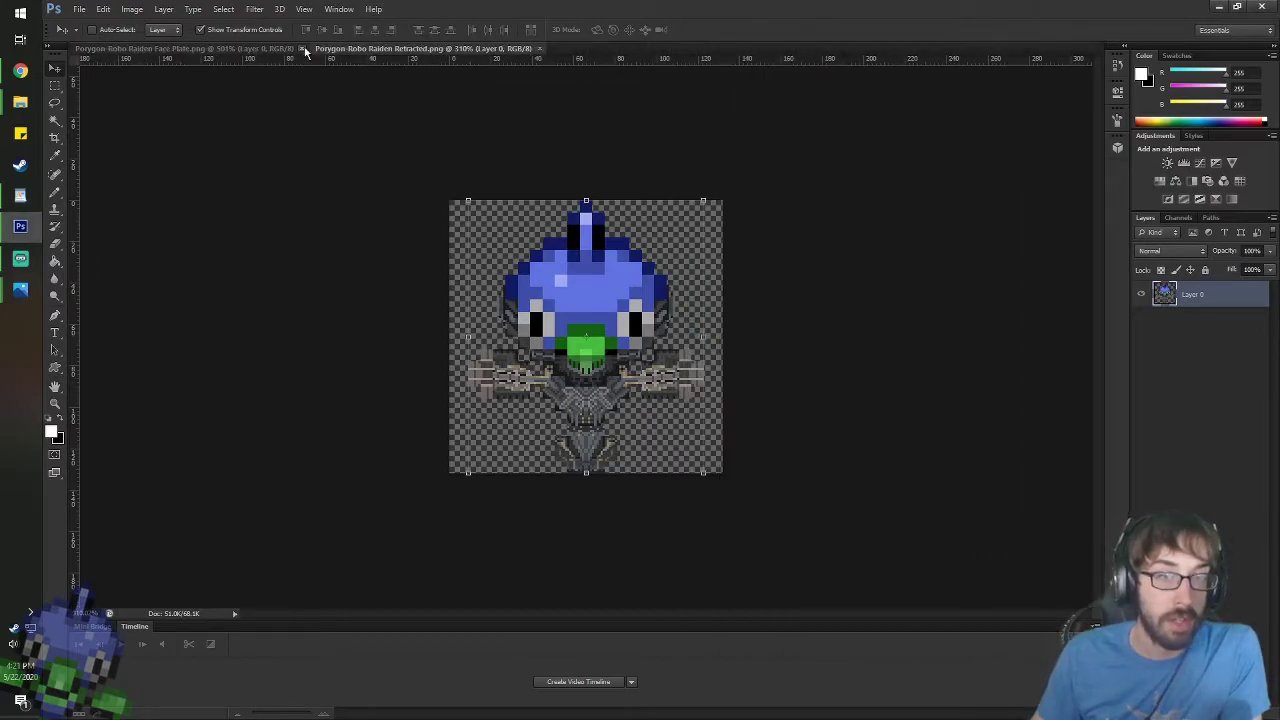
left_click(301, 48)
left_click(301, 48)
- Open Porygon-Z.png in Photoshop from Twitch-Youtube > Artwork > Sprites on the Secondary Memory Banks drive
mouse_move(20, 101)
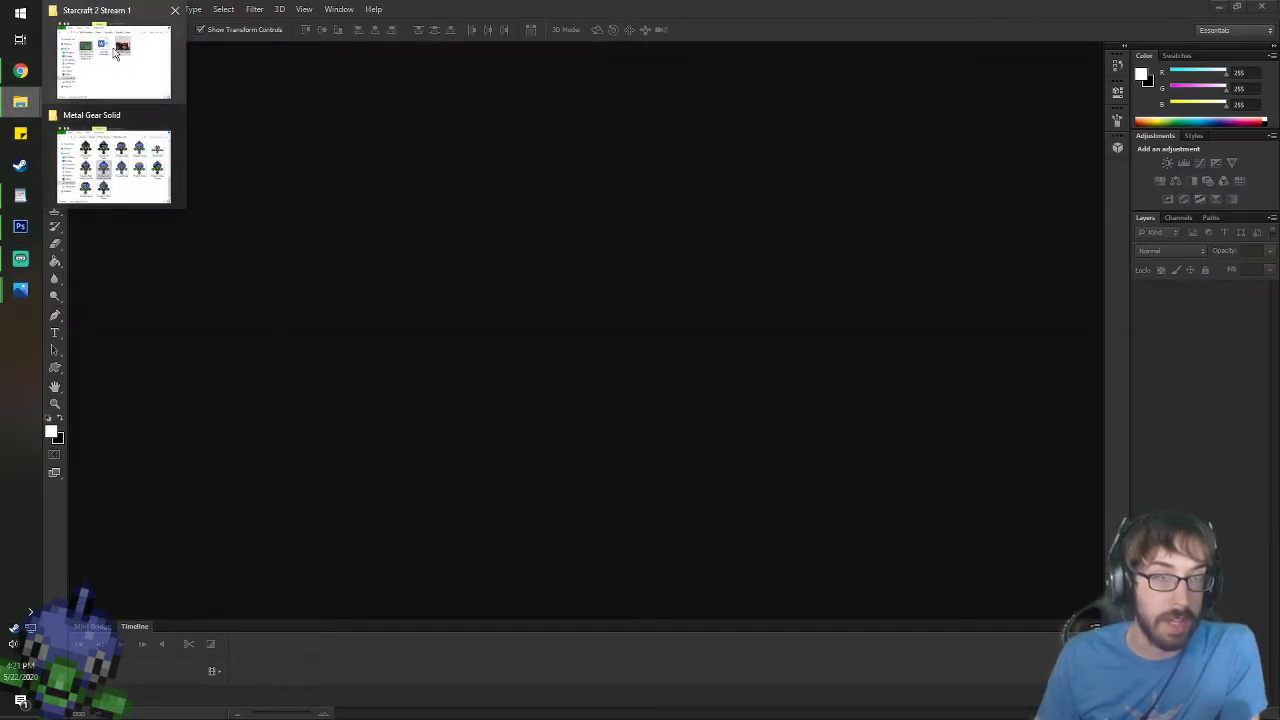
left_click(108, 150)
left_click(478, 380)
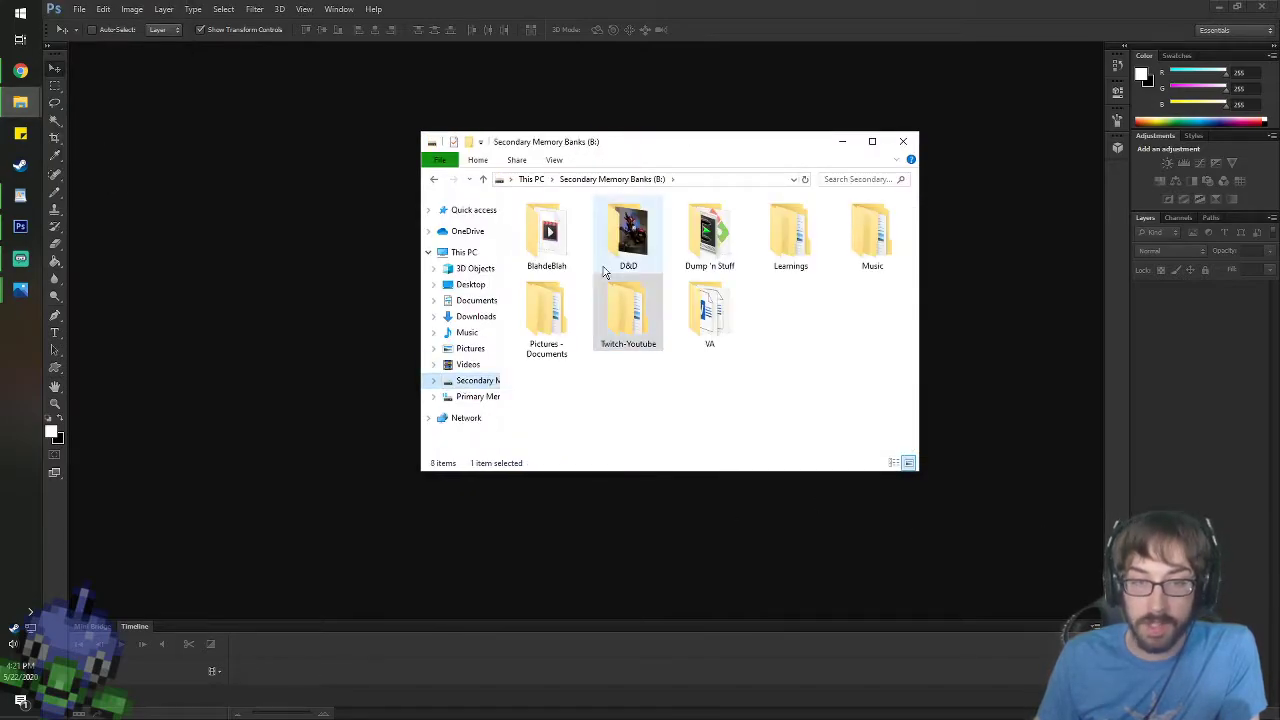
double_click(630, 295)
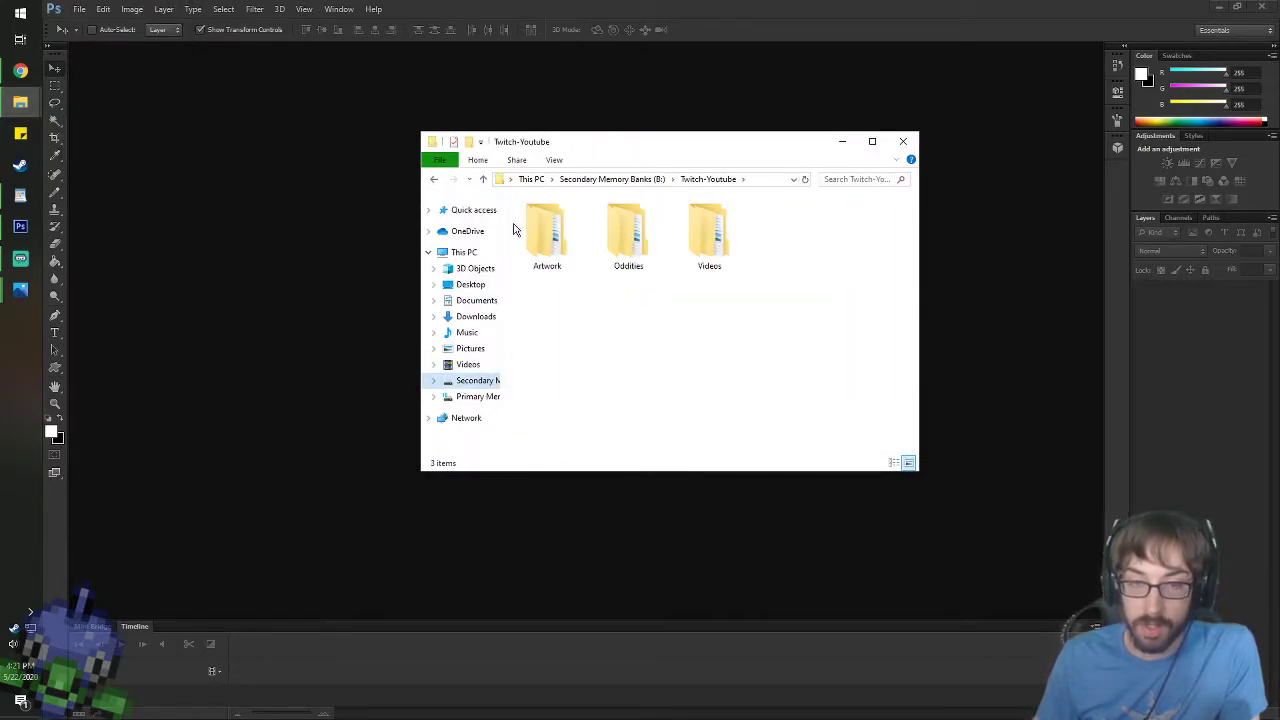
double_click(530, 232)
double_click(650, 250)
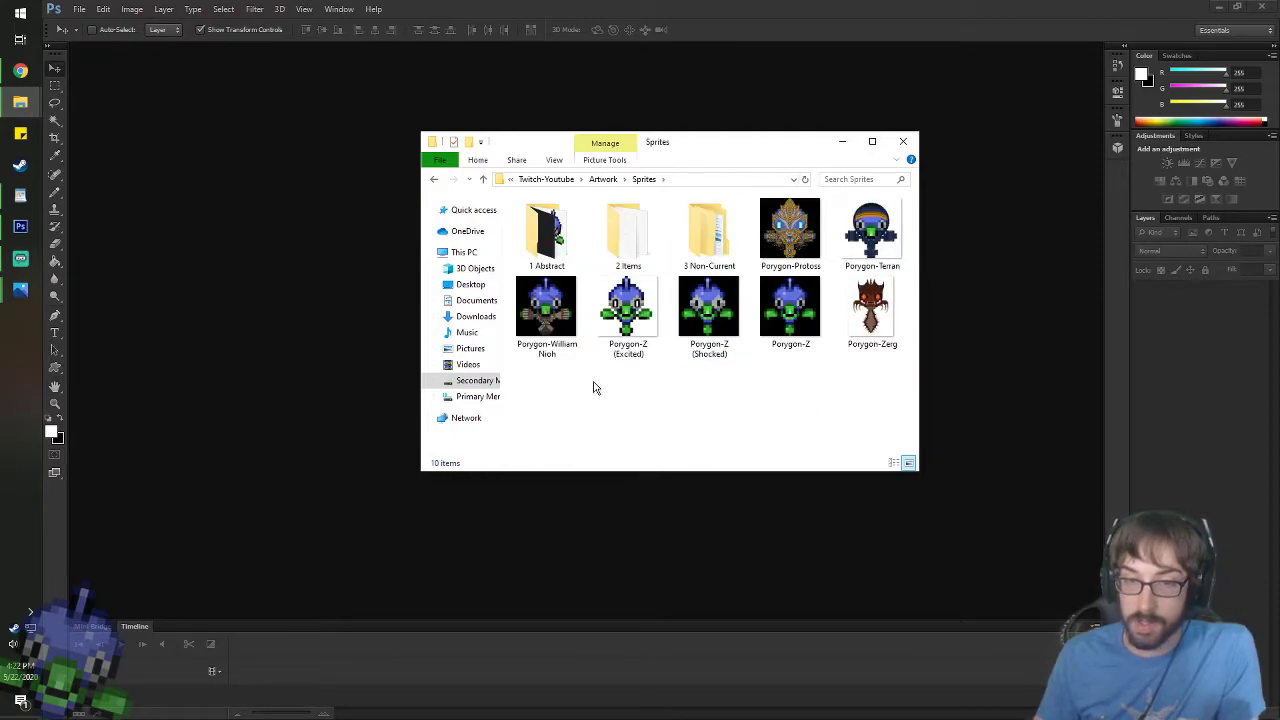
double_click(790, 310)
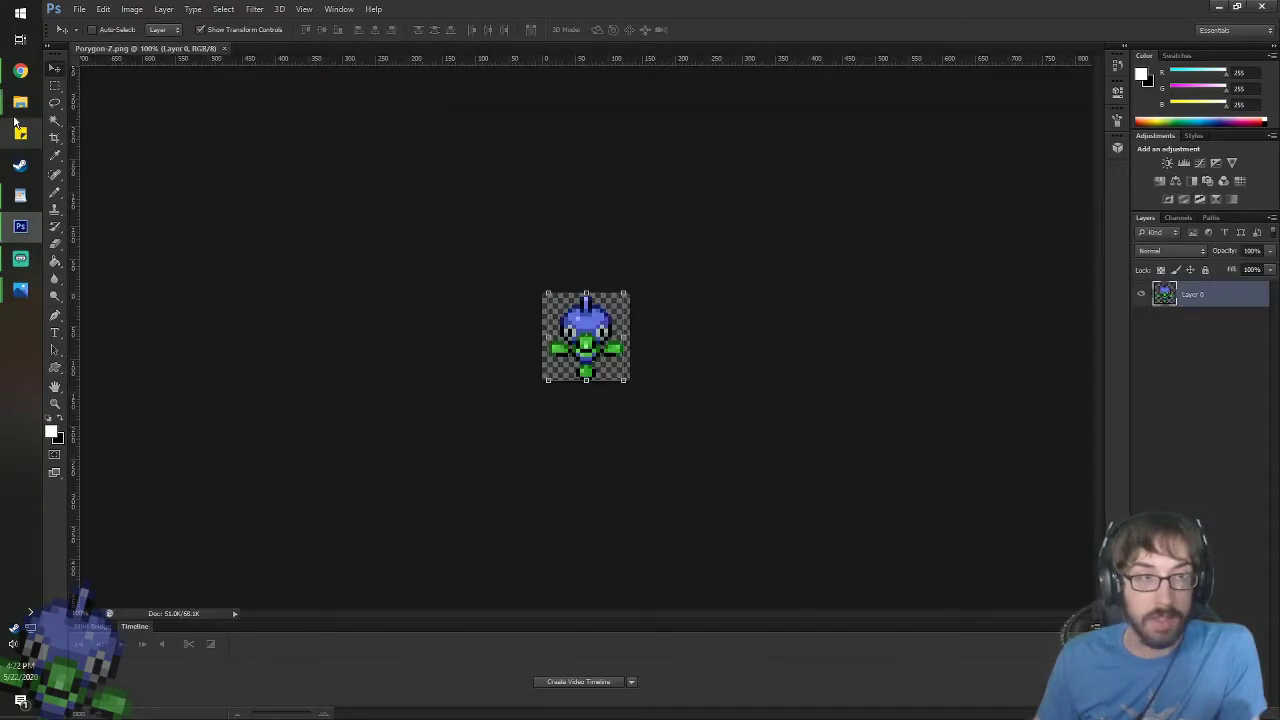
- Put the Porygon-Z sprite file from the Sprites folder into the 3 Non-Current folder and check that folder
left_click(20, 102)
left_click(110, 155)
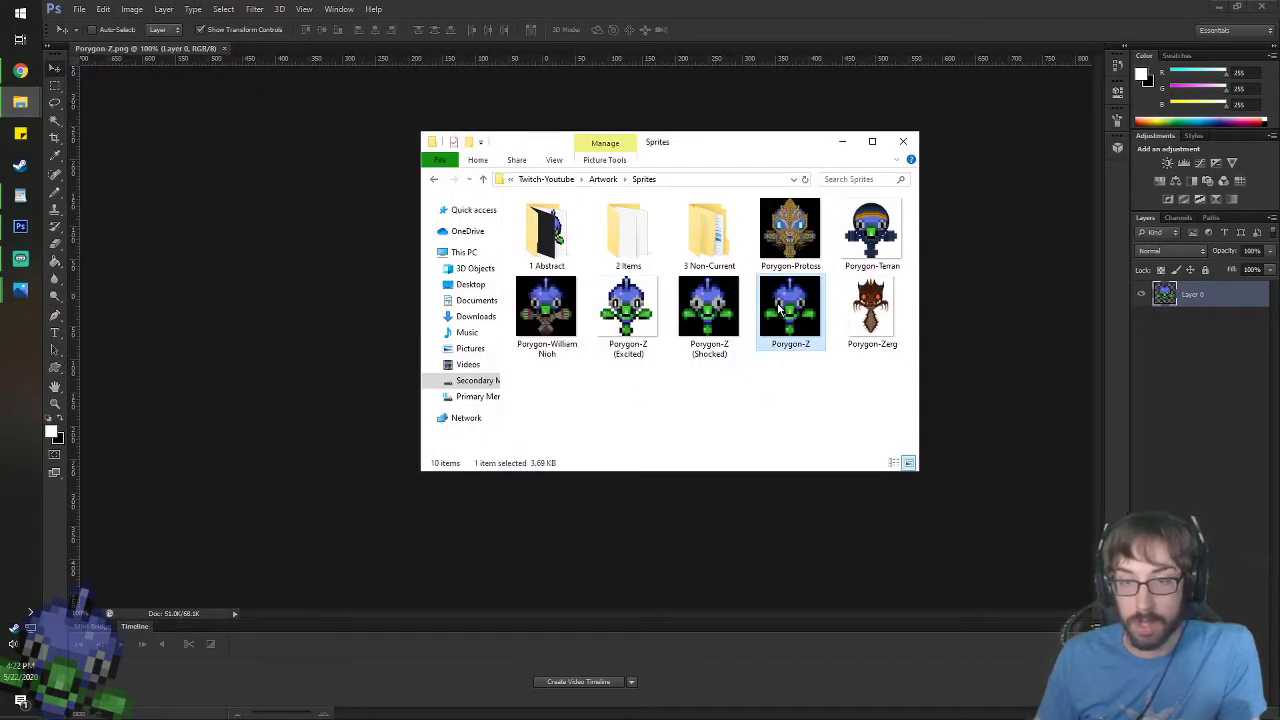
left_click_drag(780, 310, 680, 228)
double_click(690, 230)
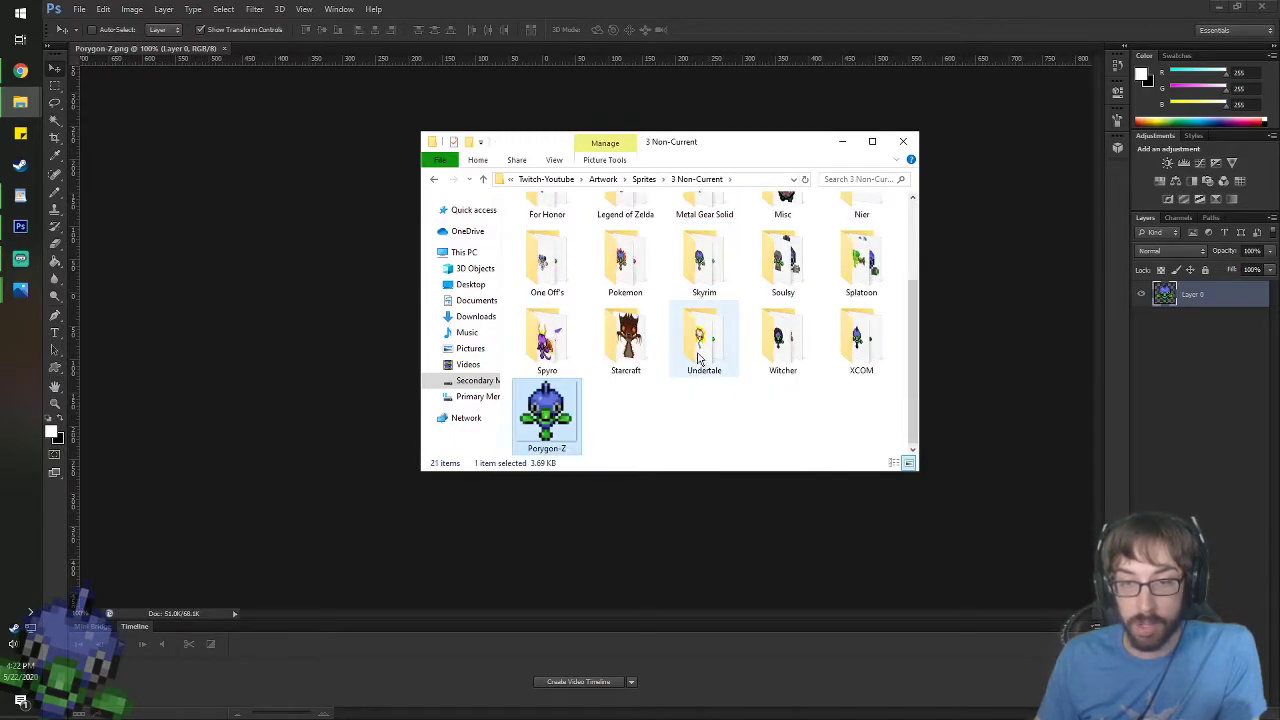
left_click(657, 452)
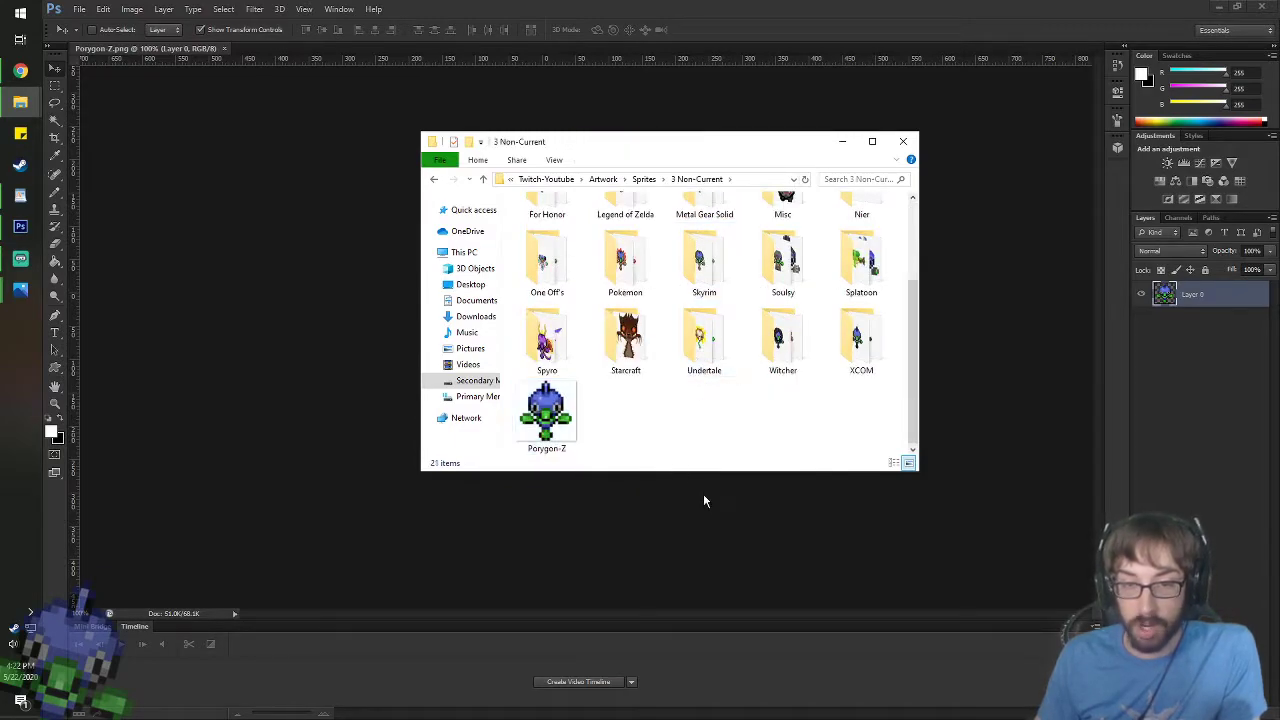
- Try shrinking the Porygon-Z sprite towards the canvas's lower-right corner, to about 60% width and 39% height
left_click(782, 5)
scroll(655, 419, "up", 7)
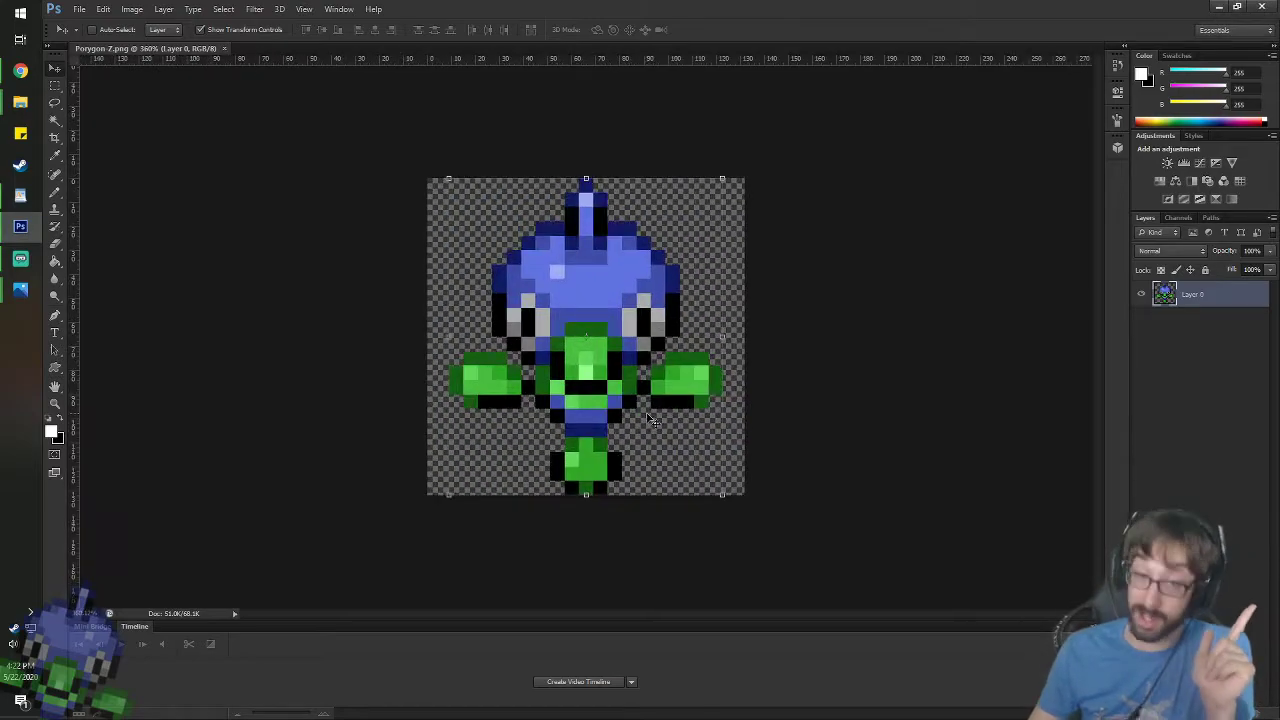
scroll(651, 420, "up", 3)
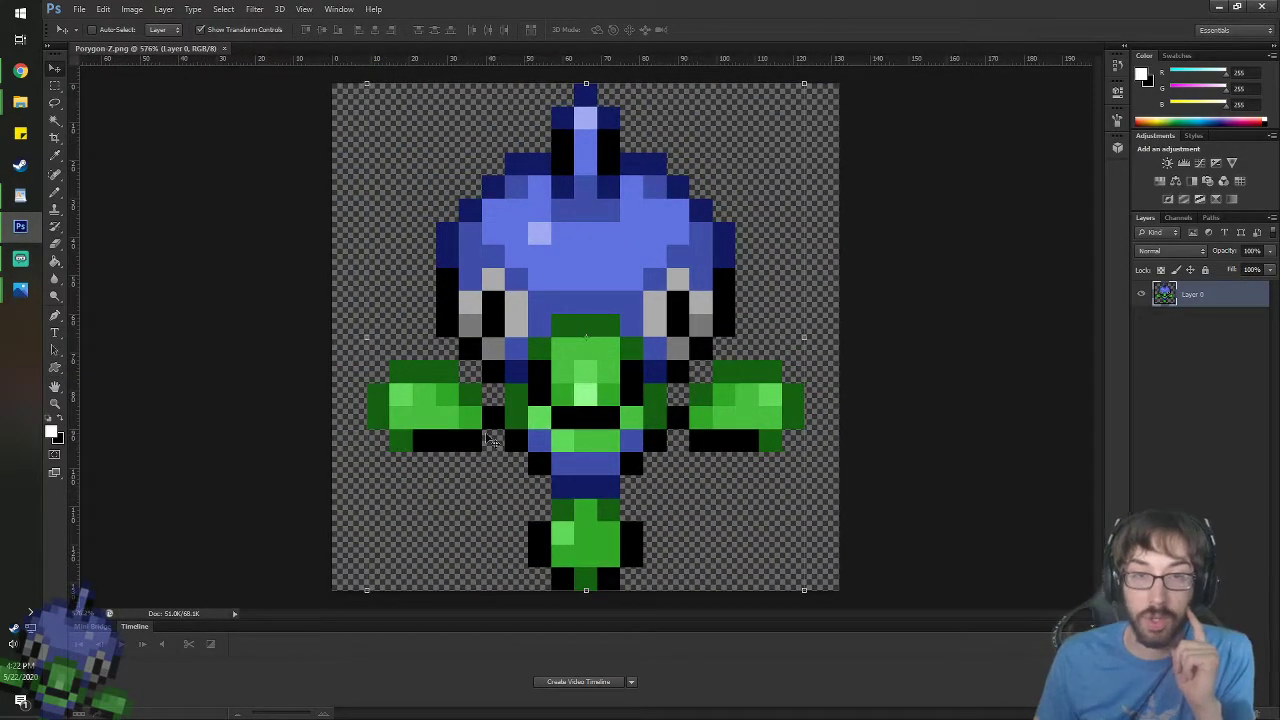
scroll(814, 249, "down", 2)
scroll(605, 230, "up", 1)
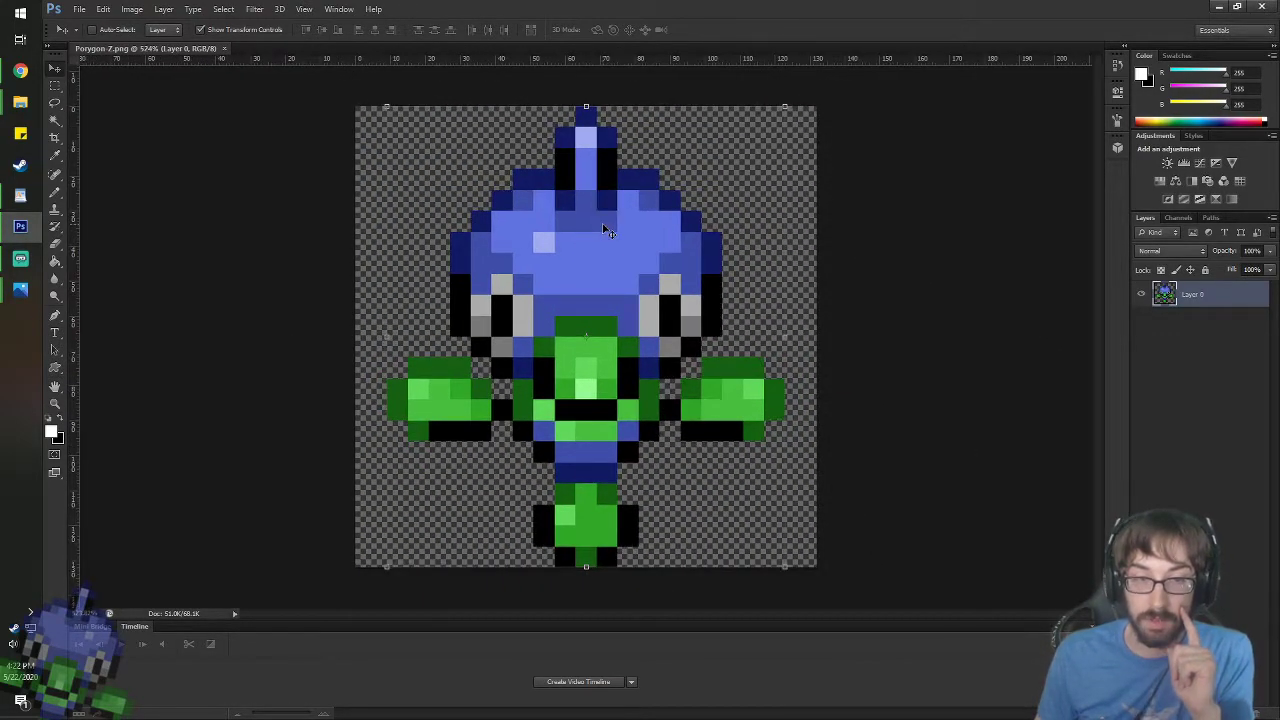
left_click_drag(386, 107, 549, 417)
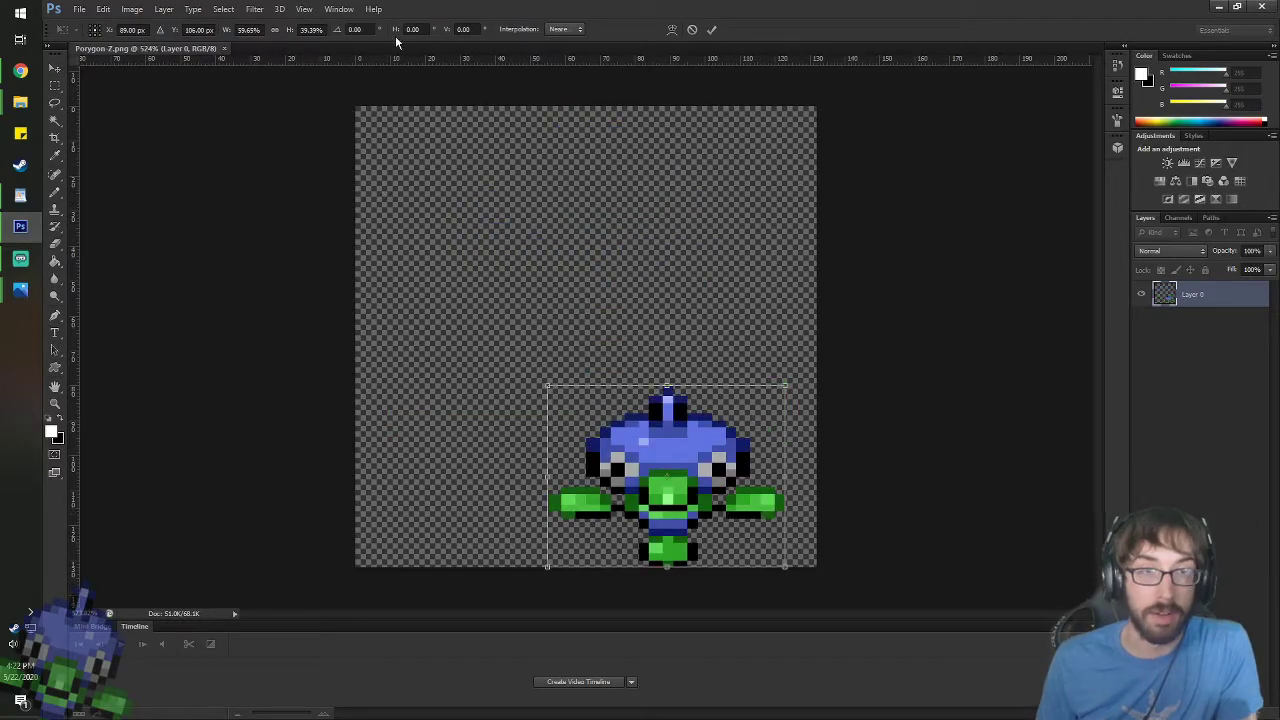
key("ctrl+z")
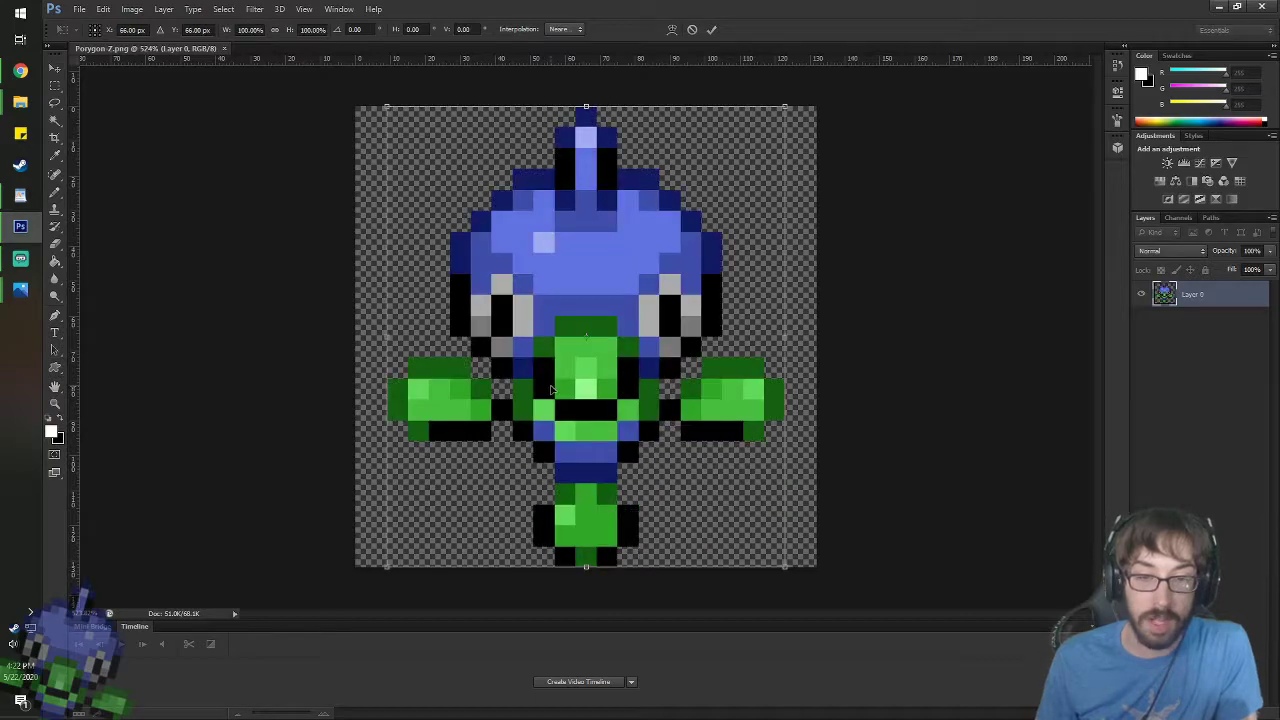
- Try scaling the Porygon-Z sprite down to a tiny figure in the canvas's lower-right corner, reducing it in two passes
left_click_drag(757, 529, 719, 489)
scroll(795, 569, "up", 7)
key("Return")
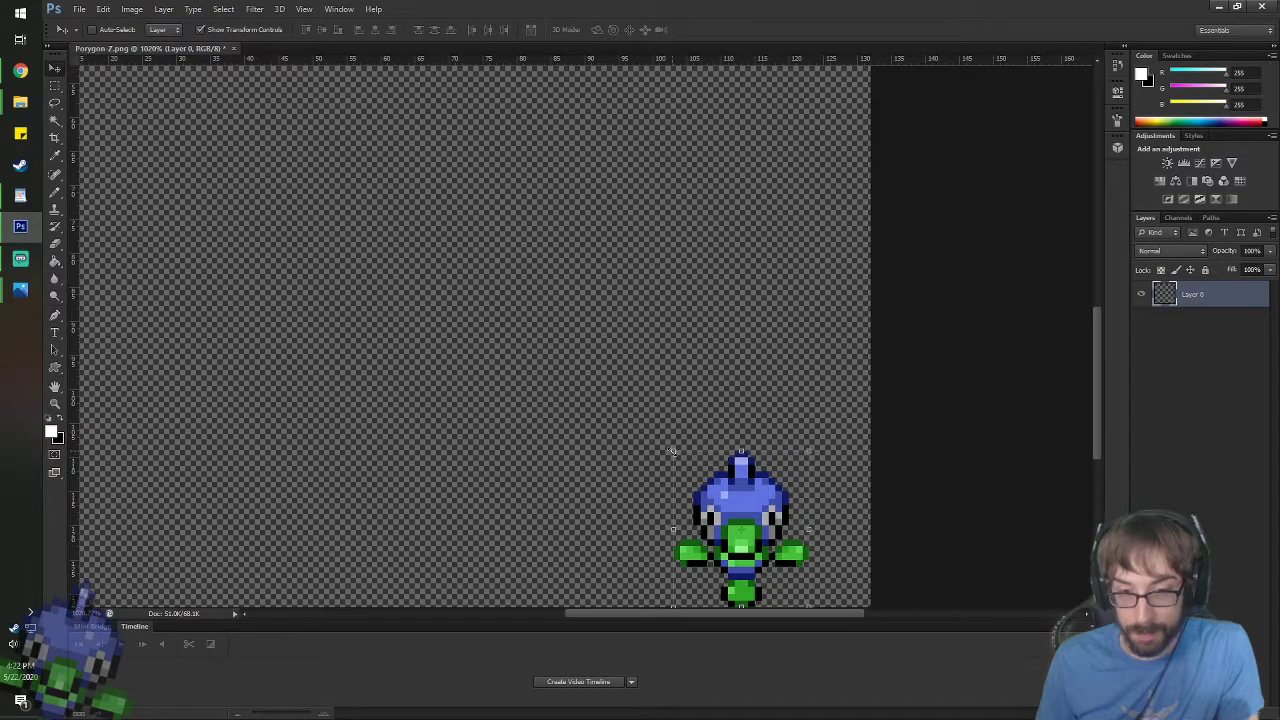
left_click_drag(672, 452, 688, 468)
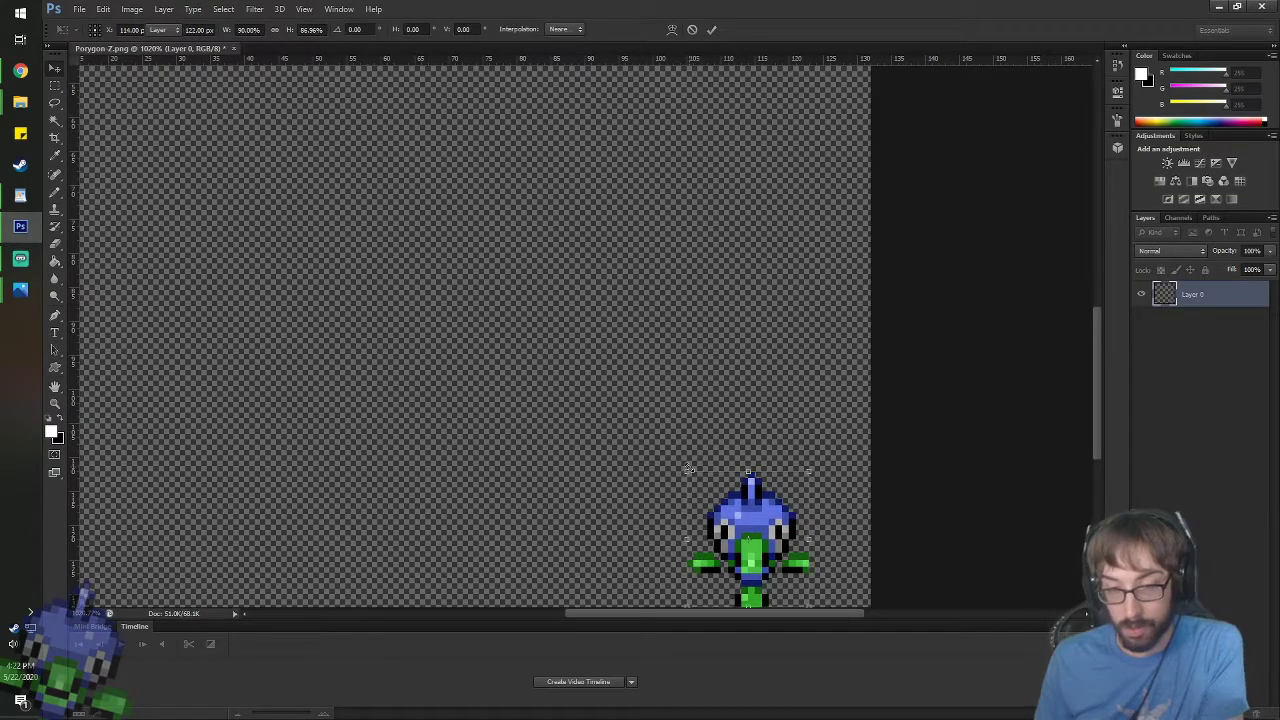
key("Return")
- Undo the scaling passes on Porygon-Z, back to the full-size sprite
key("ctrl+z")
key("ctrl+z")
key("ctrl+z")
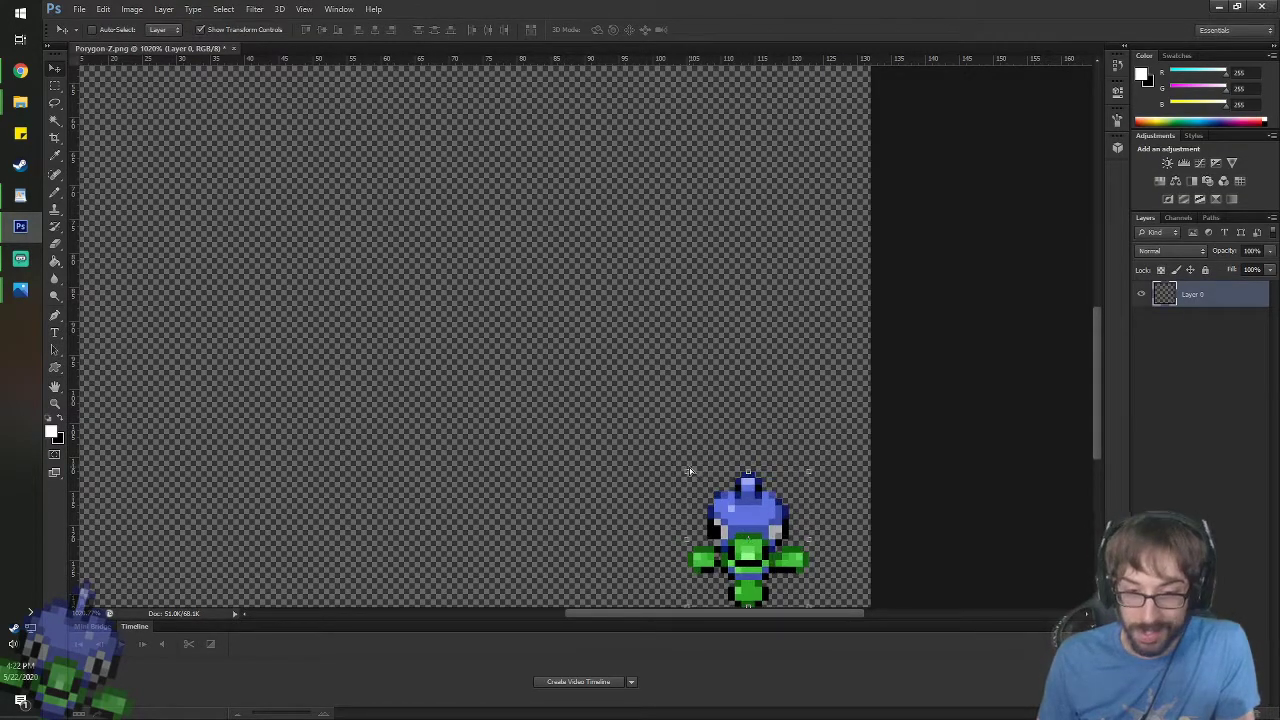
key("ctrl+alt+z")
scroll(567, 425, "down", 4)
scroll(572, 428, "down", 2)
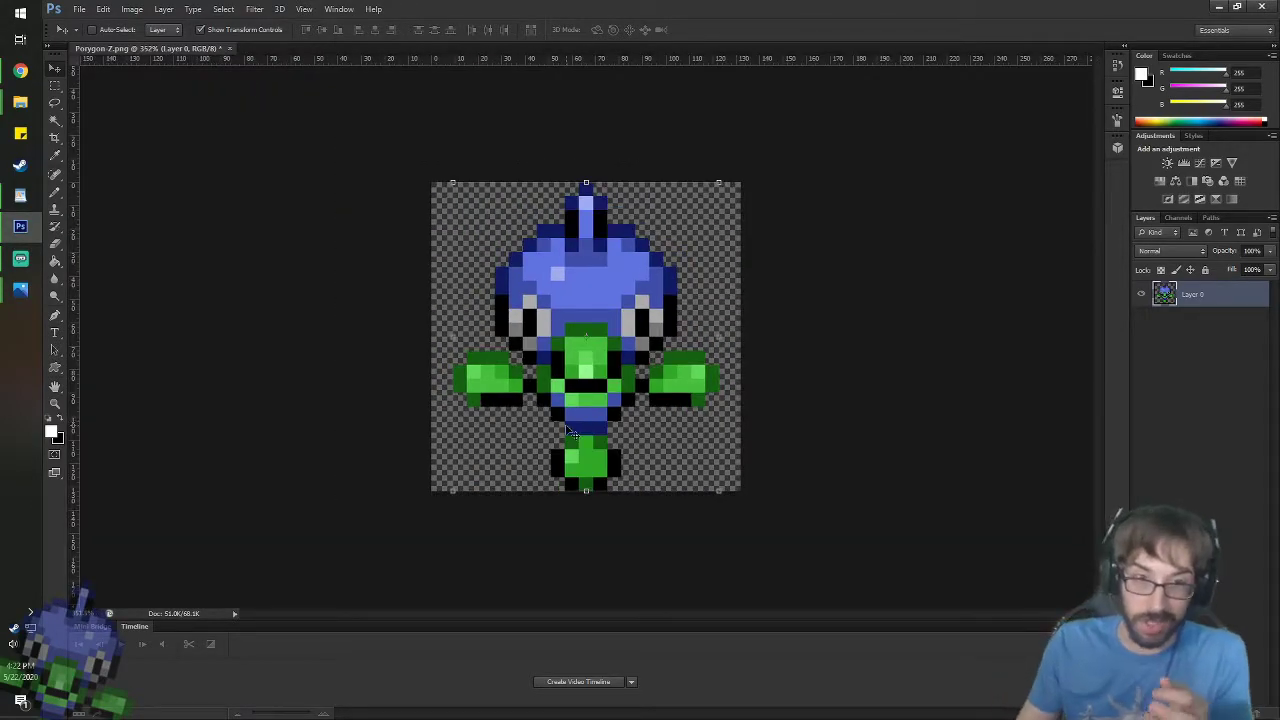
scroll(572, 430, "up", 2)
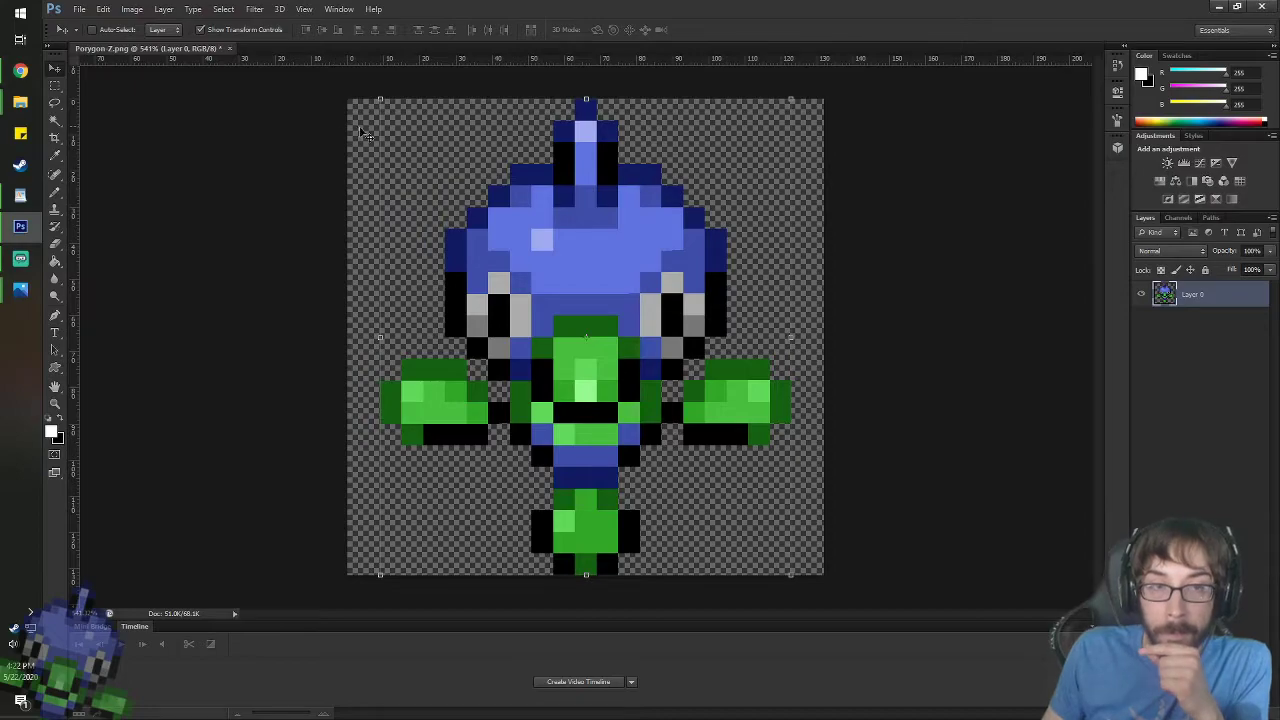
- Check the sprites in the Starcraft folder under 3 Non-Current and return to the parent folder
left_click(122, 169)
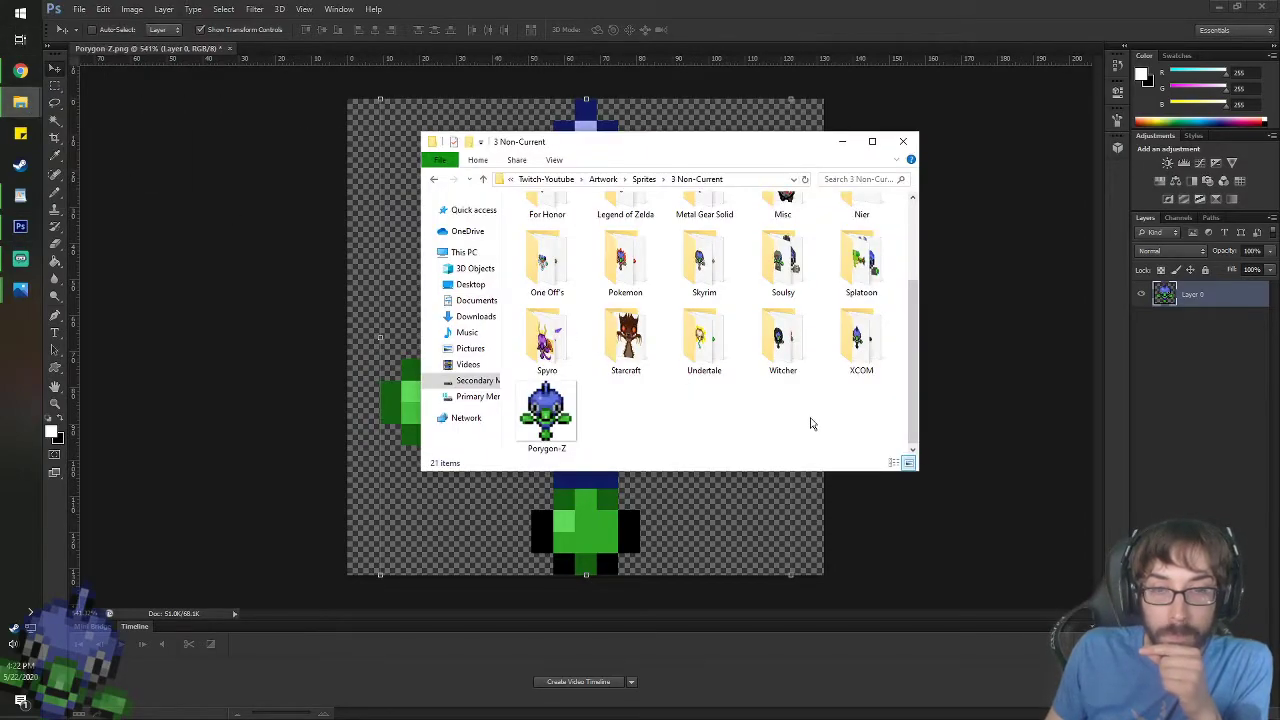
double_click(616, 338)
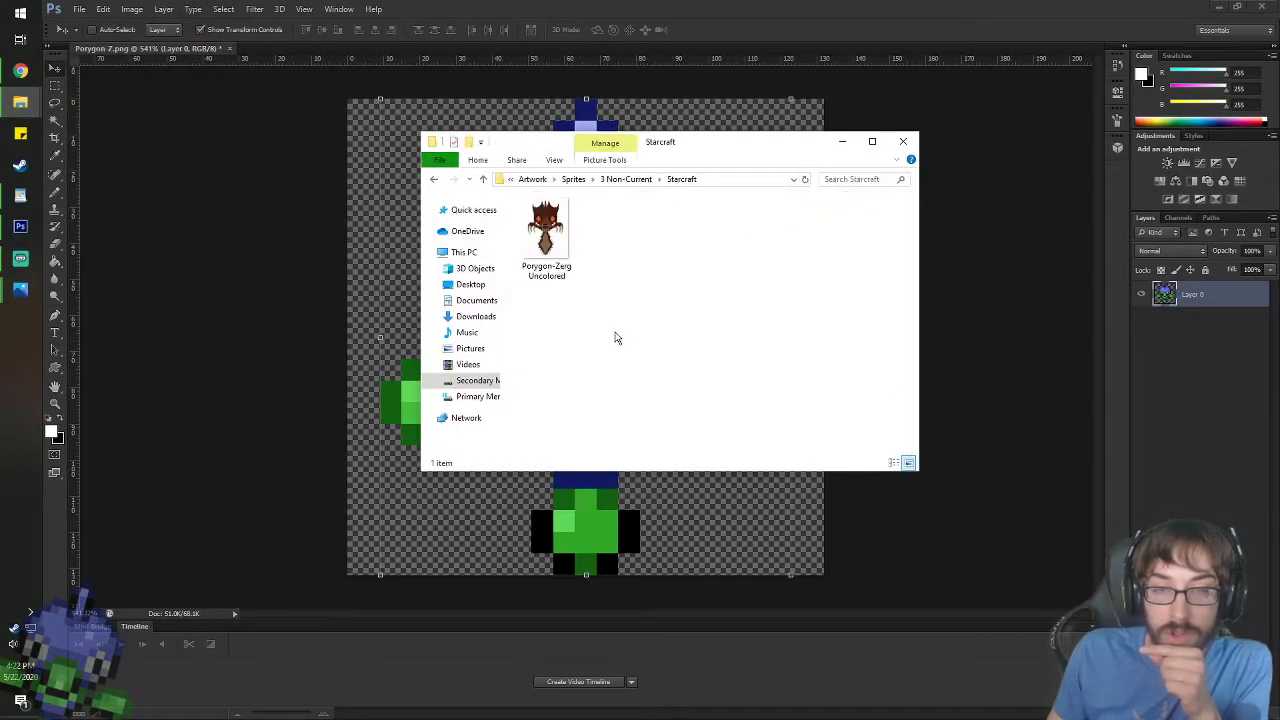
key("alt+Left")
scroll(640, 362, "down", 1)
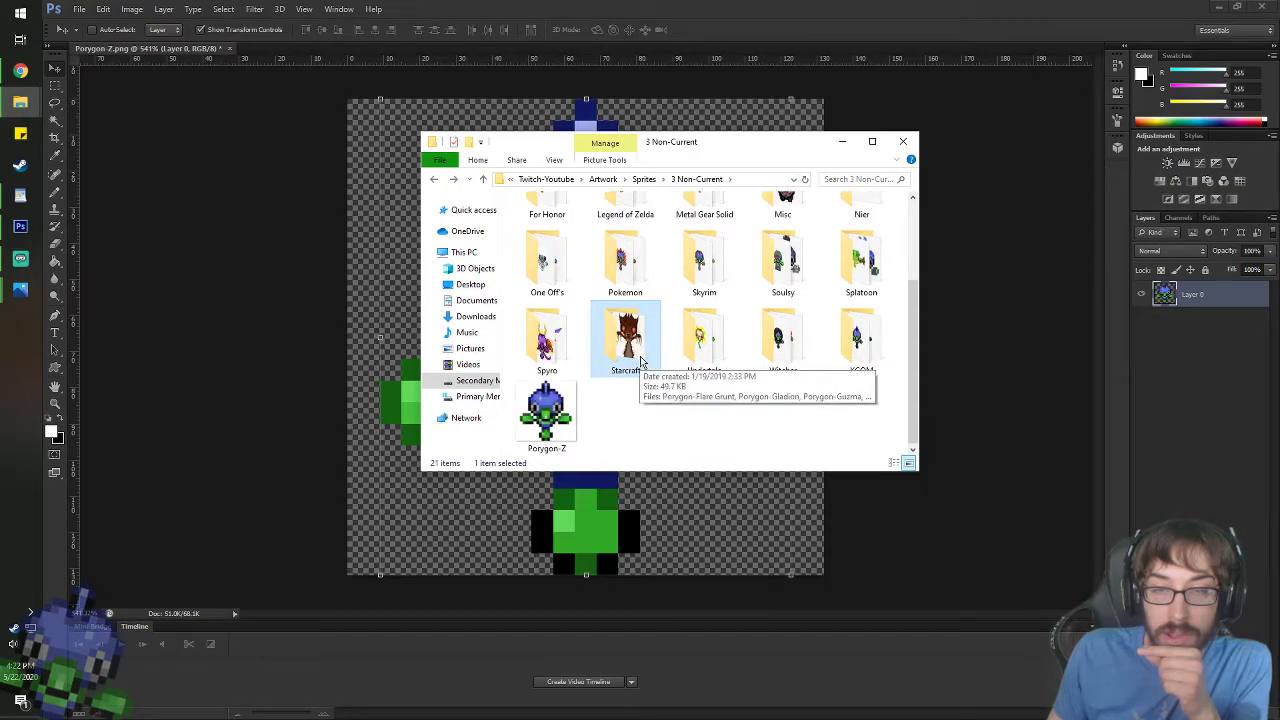
- View the Porygon-Zerg Uncolored sprite in the Starcraft folder and return to the 3 Non-Current folder
double_click(641, 358)
double_click(540, 254)
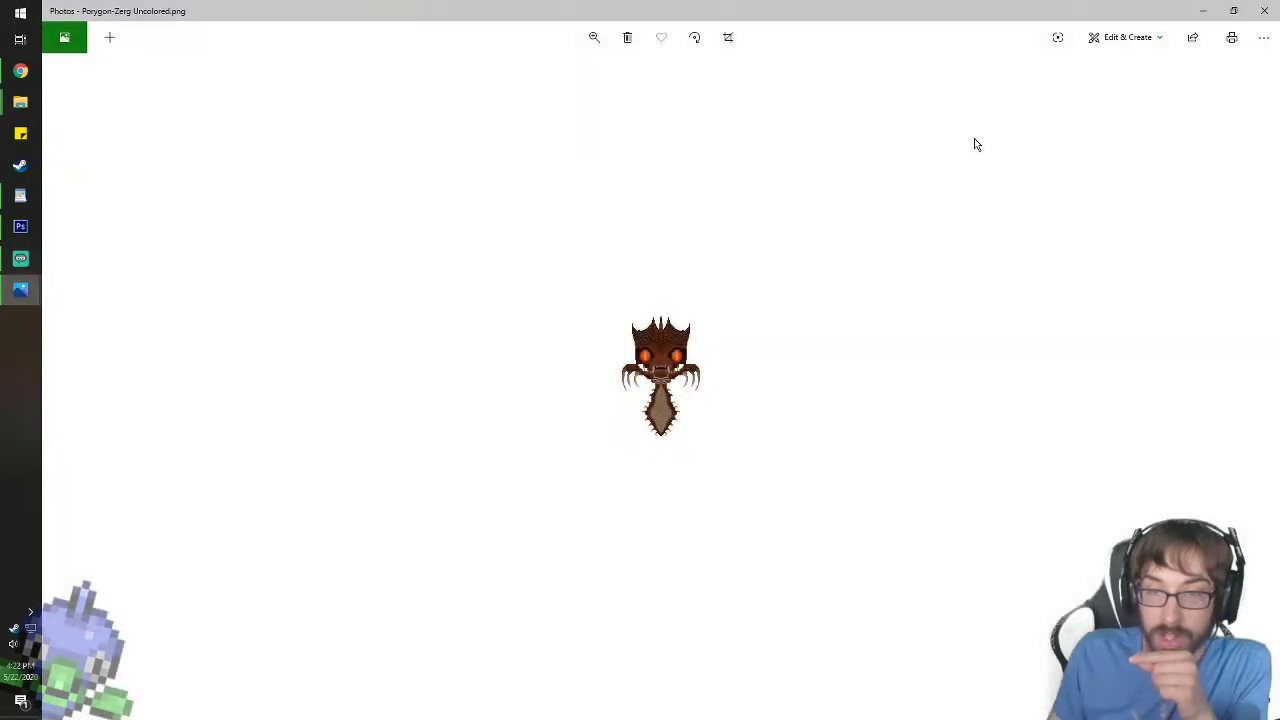
left_click(1210, 7)
key("alt+Left")
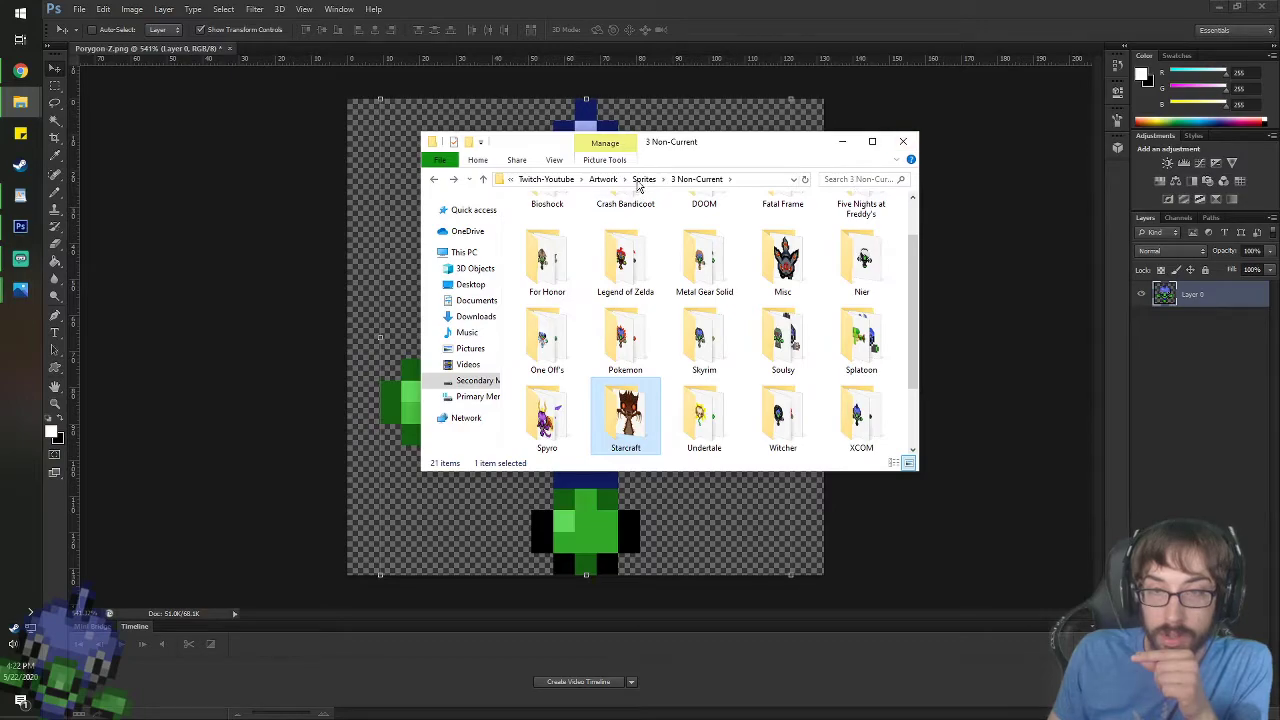
- Inspect the Porygon-Zerg sprite from the Sprites folder at maximum magnification, close it and return to Photoshop
left_click(644, 179)
double_click(885, 297)
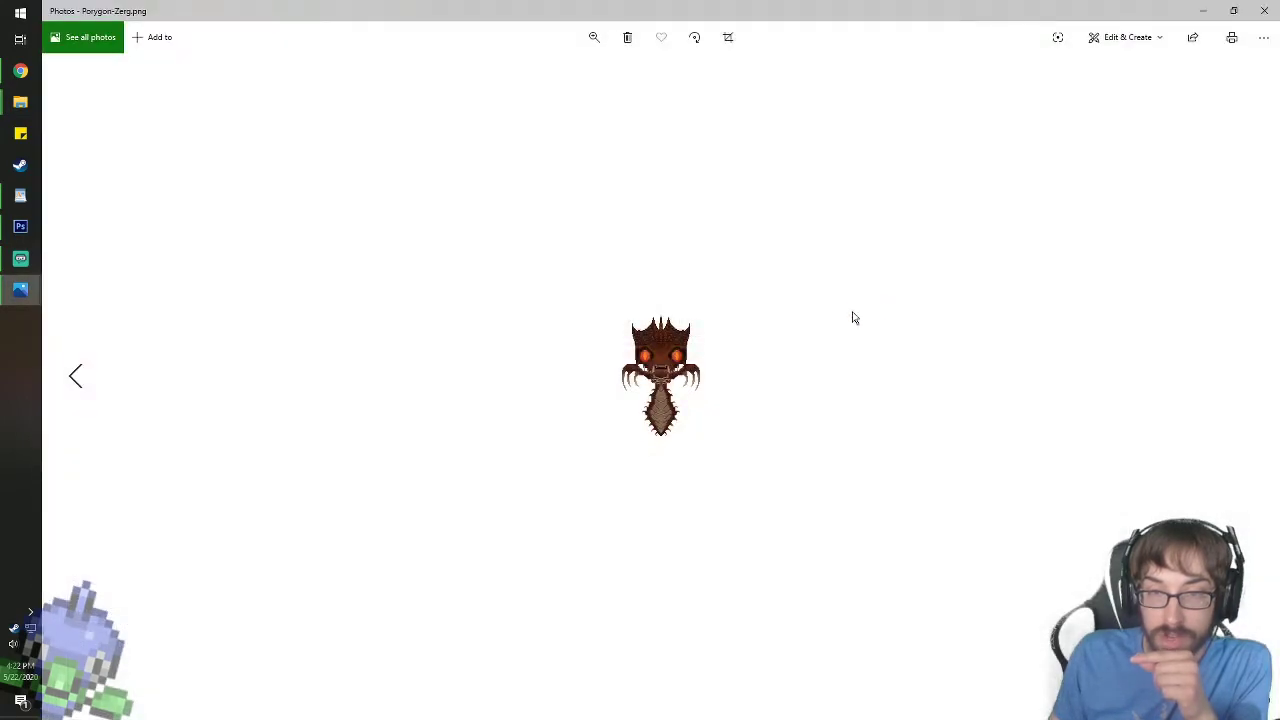
left_click(594, 37)
left_click_drag(576, 77, 689, 77)
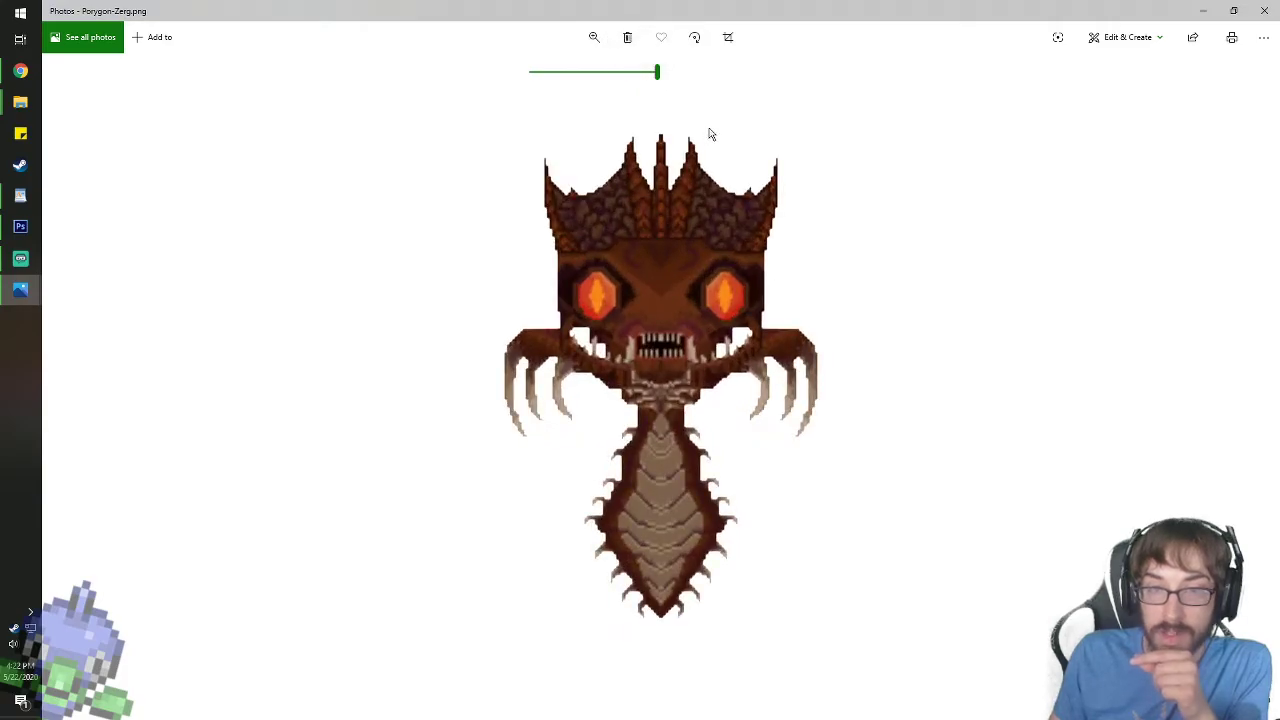
left_click(1264, 10)
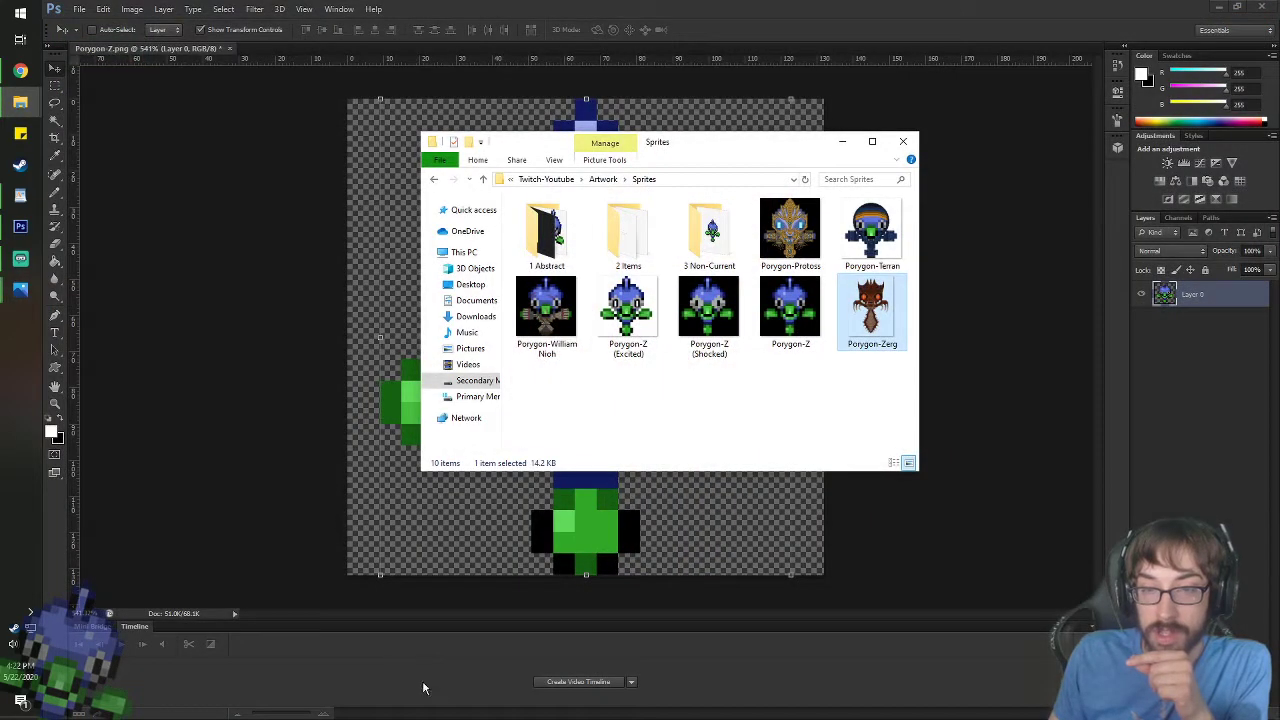
left_click(927, 390)
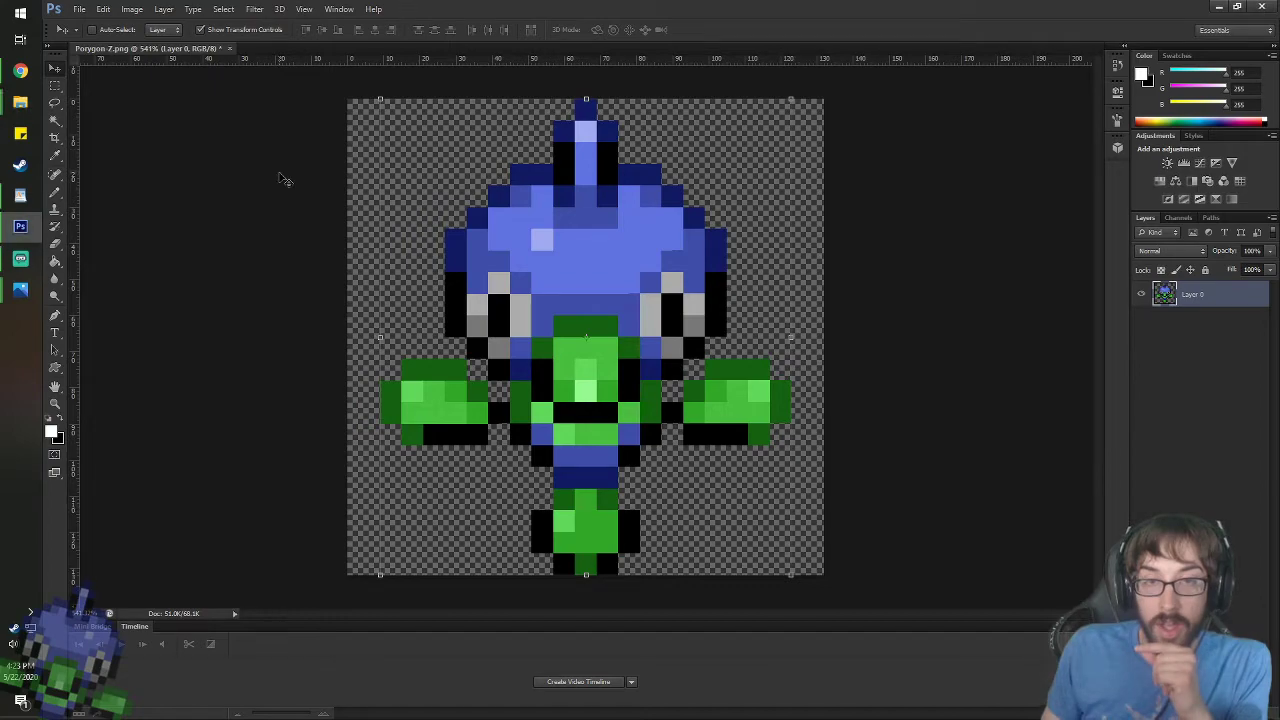
left_click(20, 70)
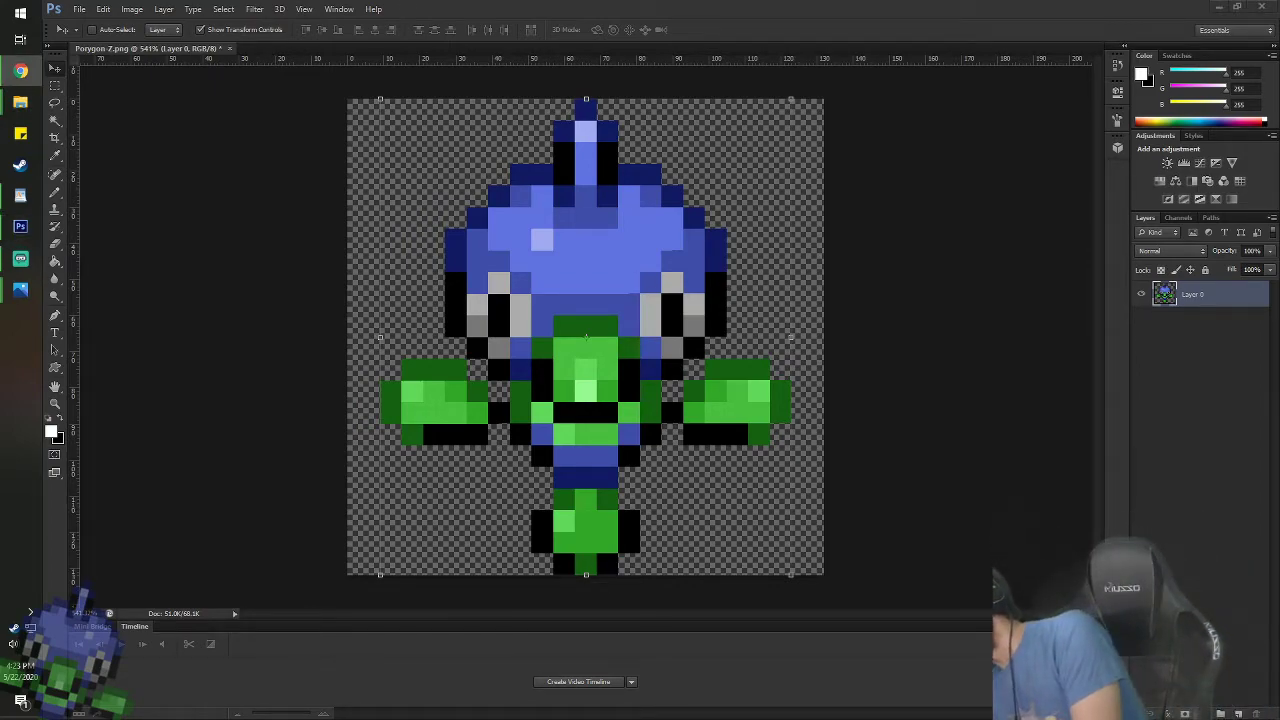
left_click(1096, 431)
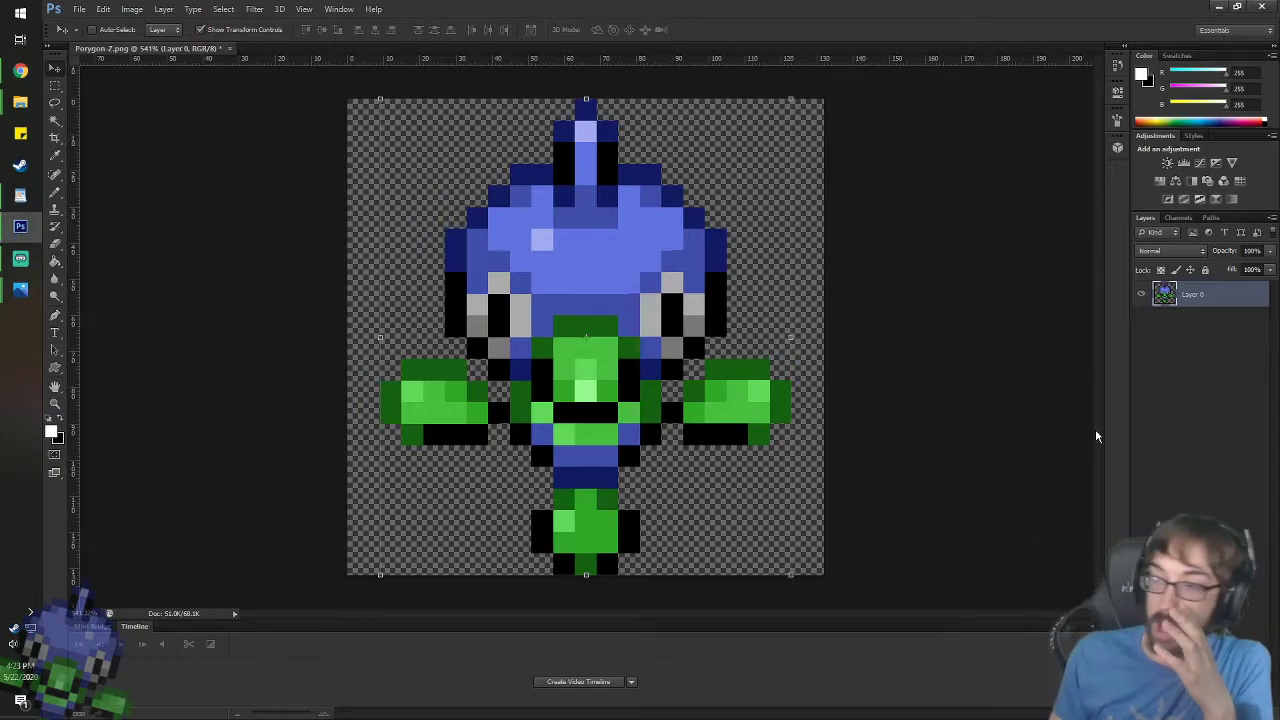
scroll(484, 139, "down", 1)
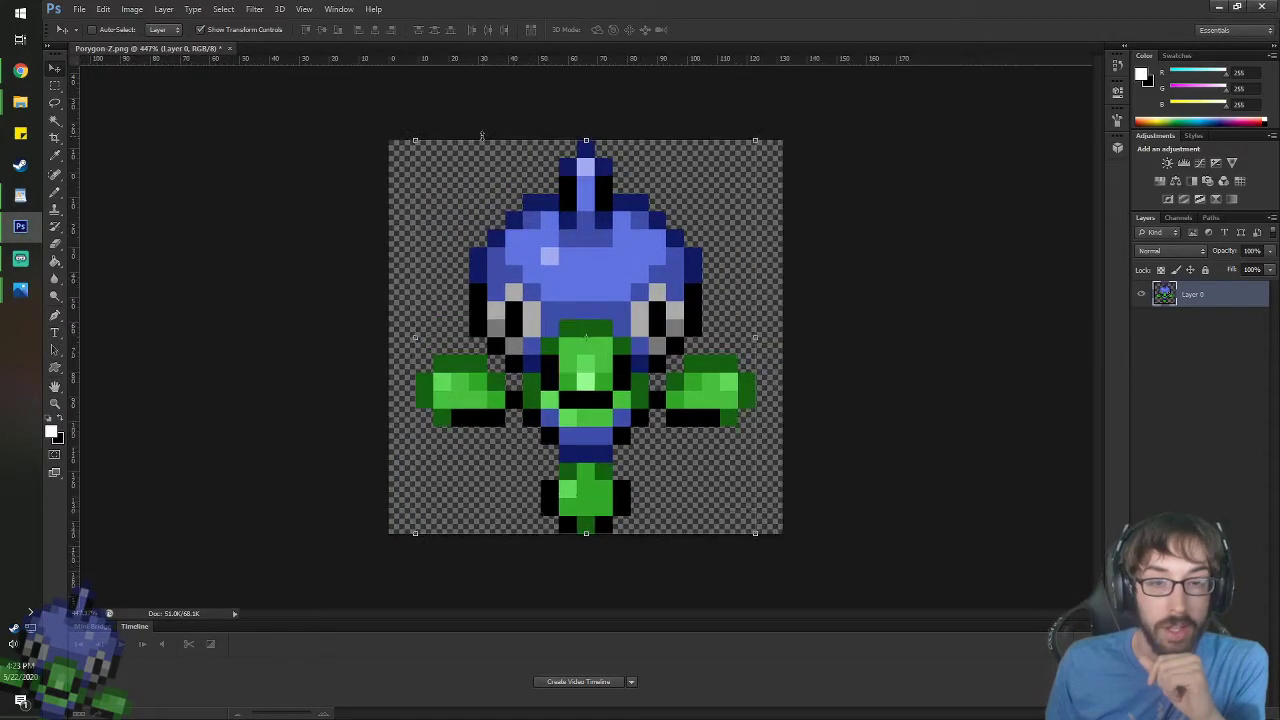
- Switch to Chrome and search Google Images for "Olimar"
left_click(18, 72)
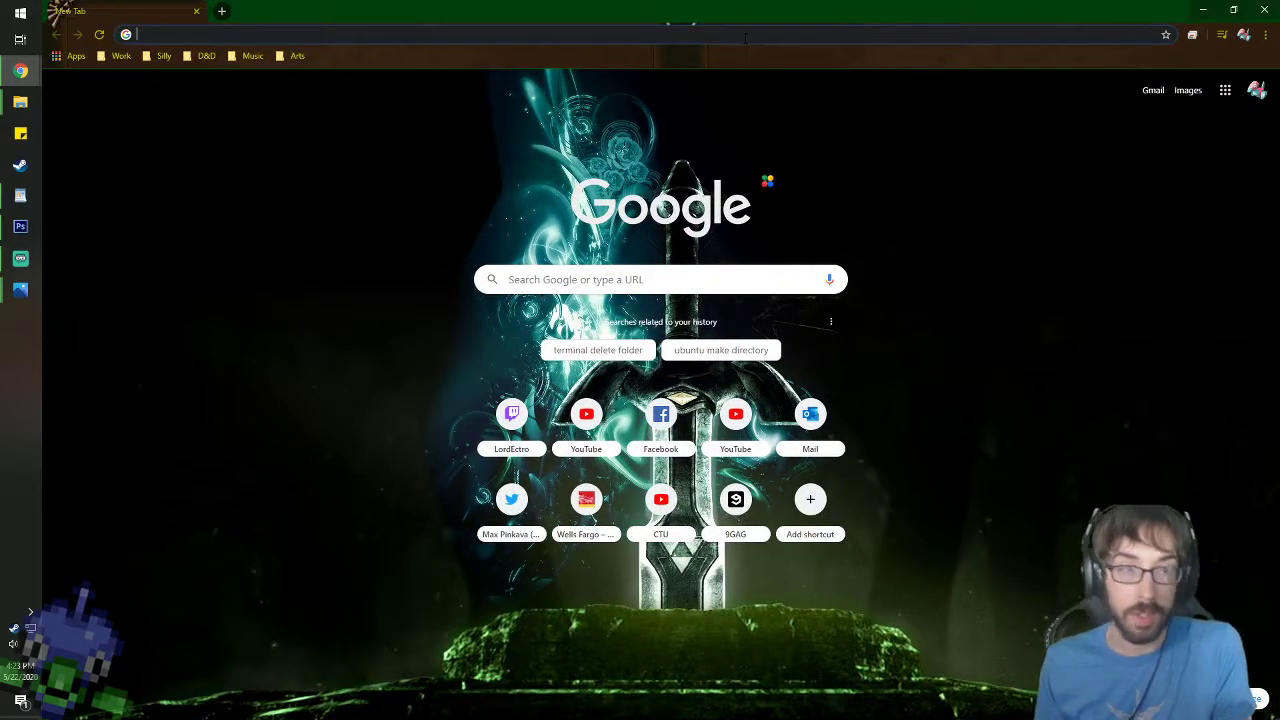
type("Olimar")
key("Return")
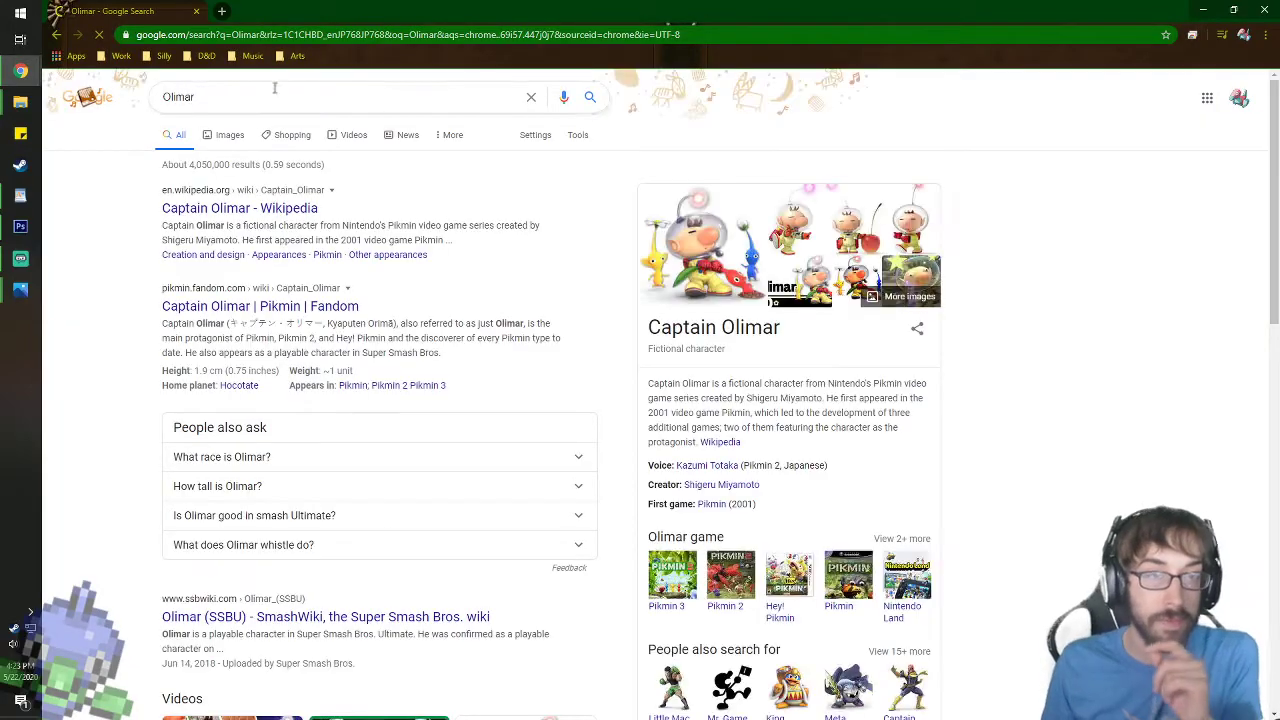
left_click(220, 133)
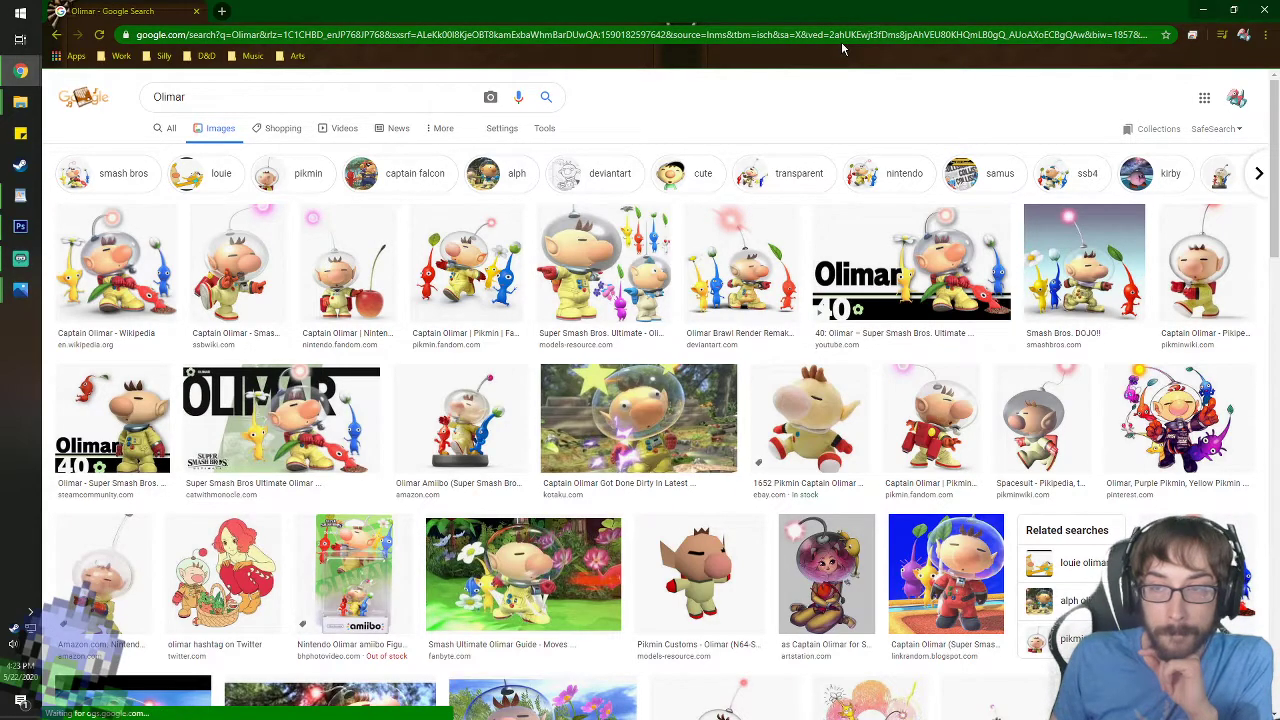
- Compare several Olimar image previews and save the DeviantArt "Olimar Brawl Render Remake" as a PNG on the Desktop under its suggested name
left_click(1112, 288)
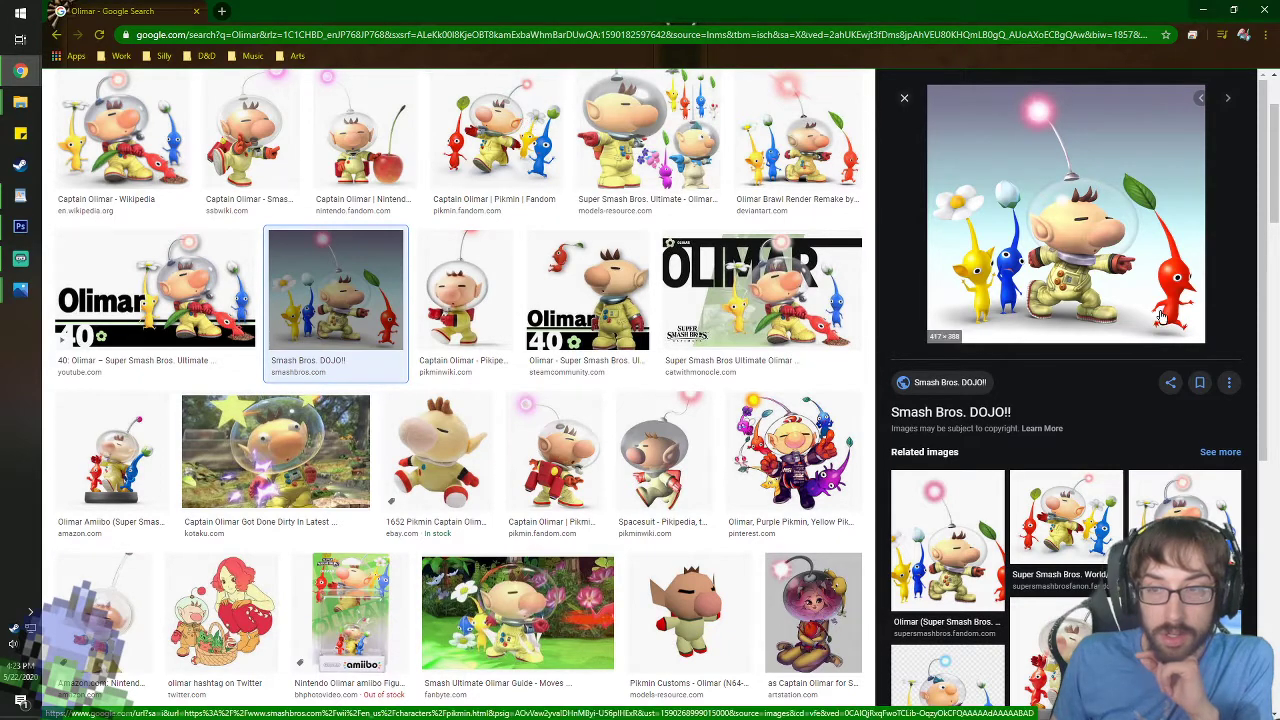
left_click(390, 160)
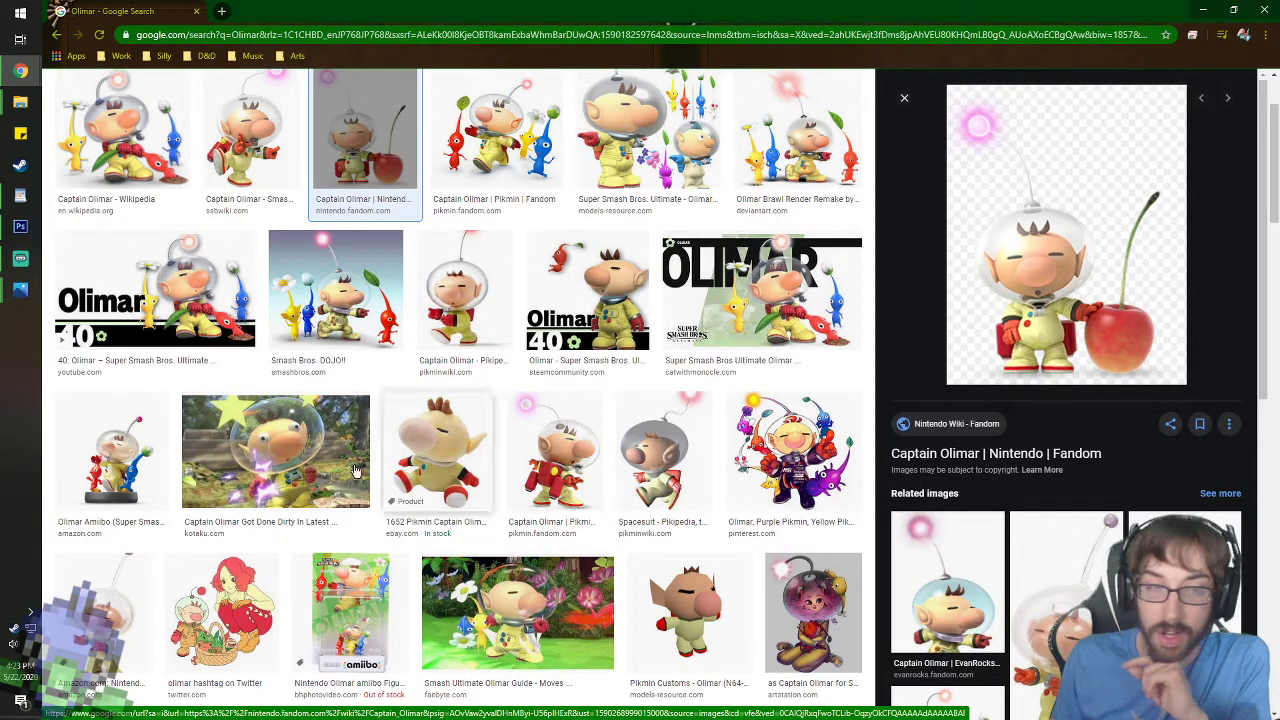
left_click(133, 145)
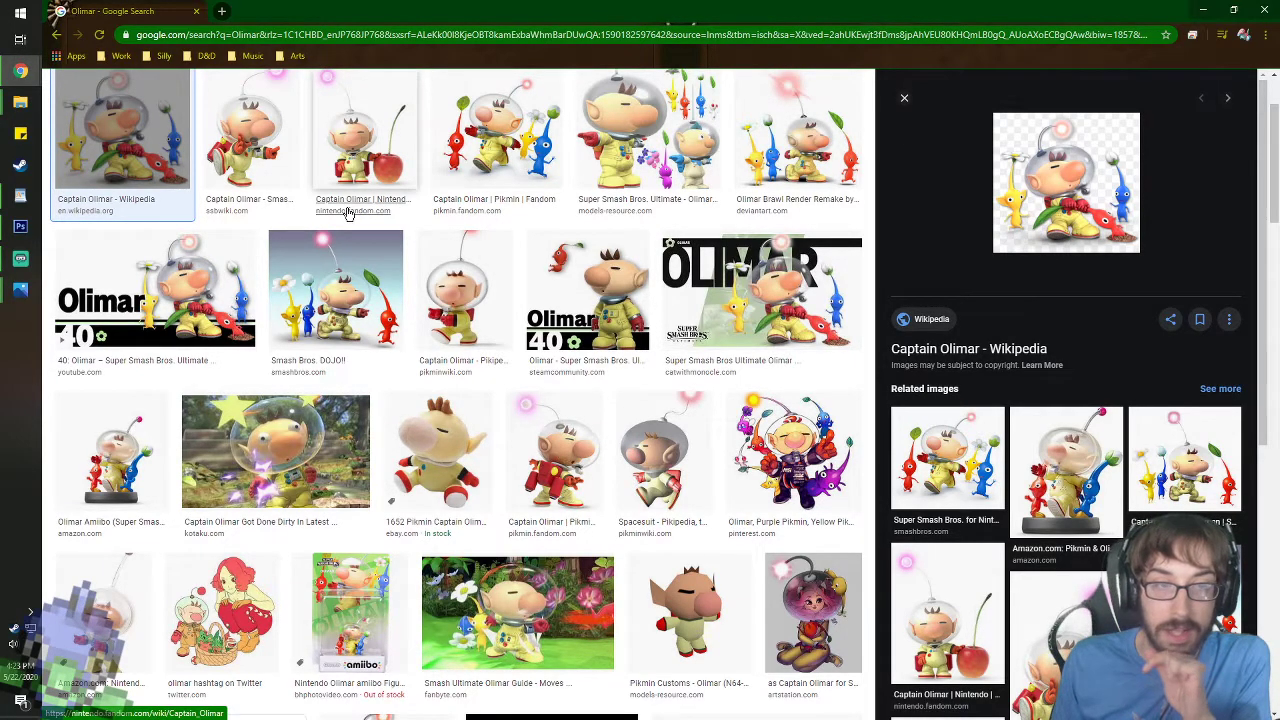
left_click(312, 298)
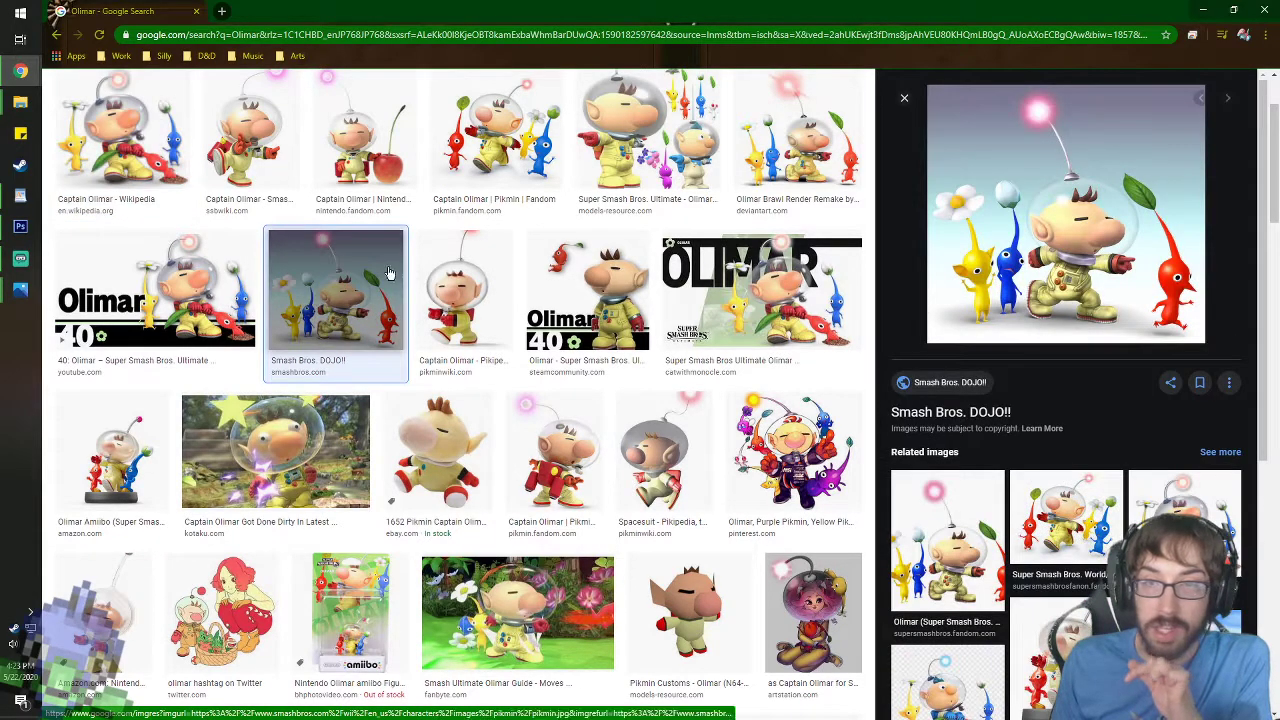
left_click(785, 148)
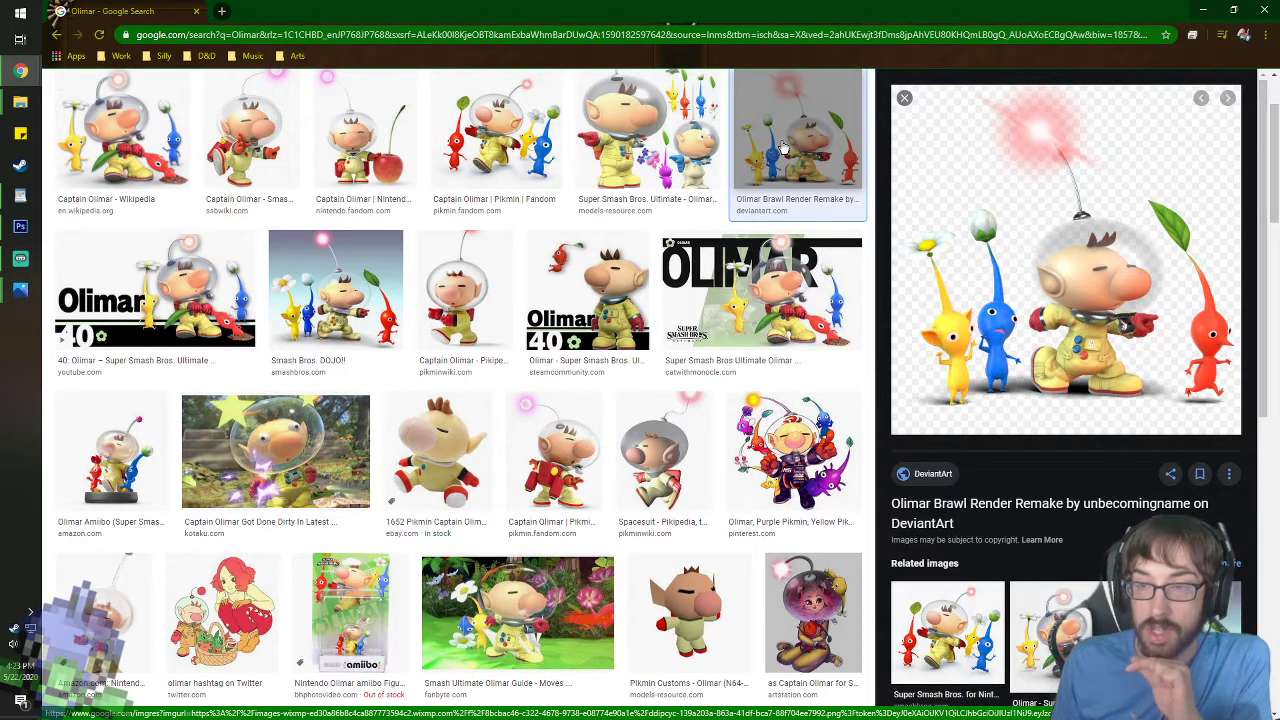
right_click(1085, 241)
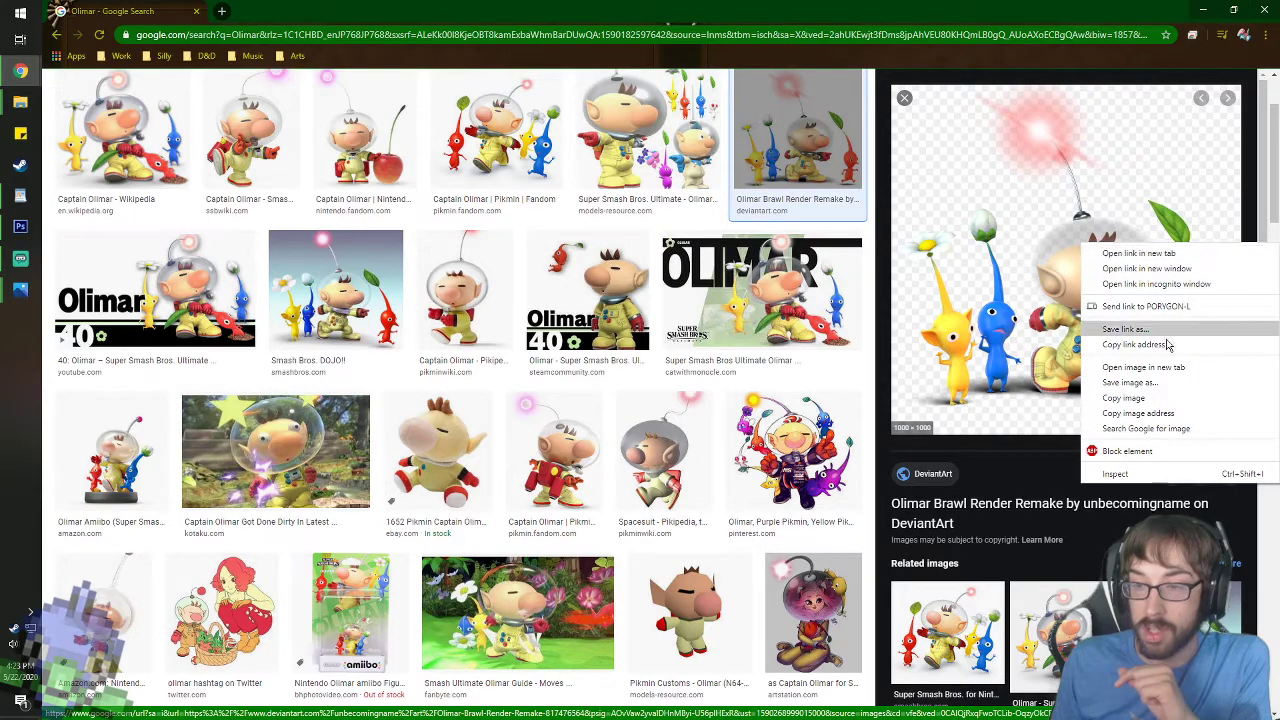
left_click(1157, 382)
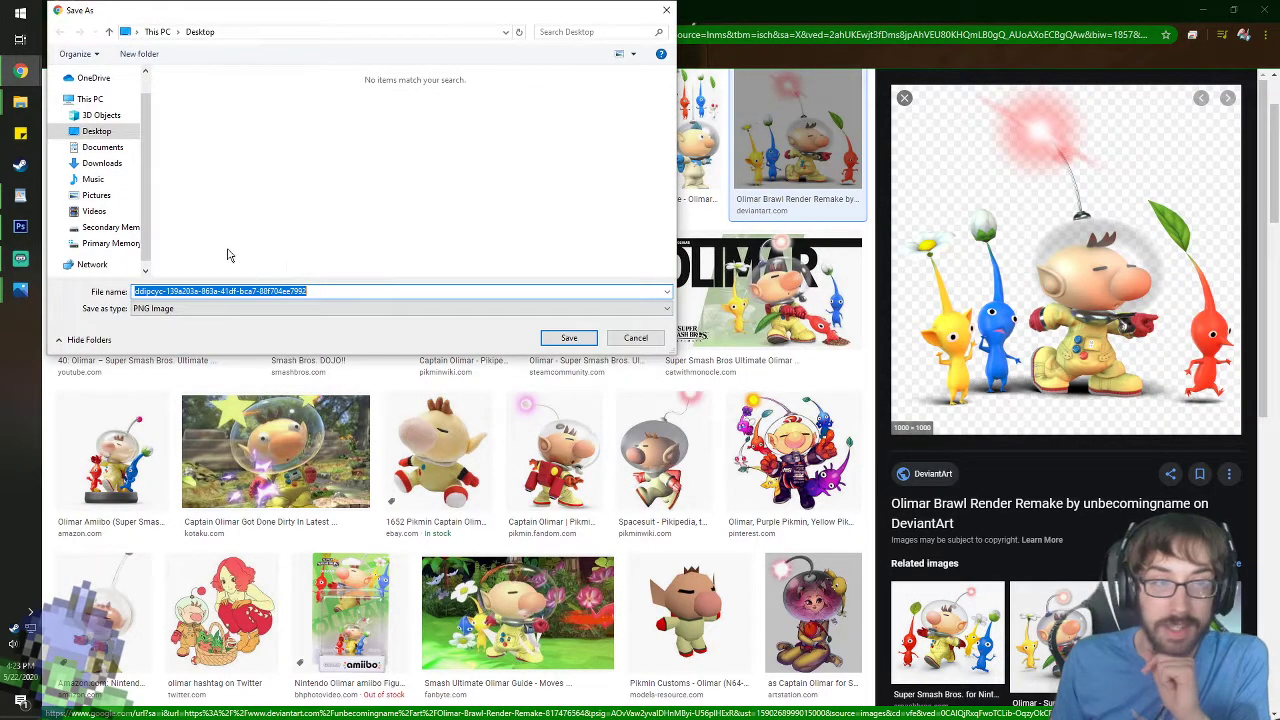
left_click(568, 337)
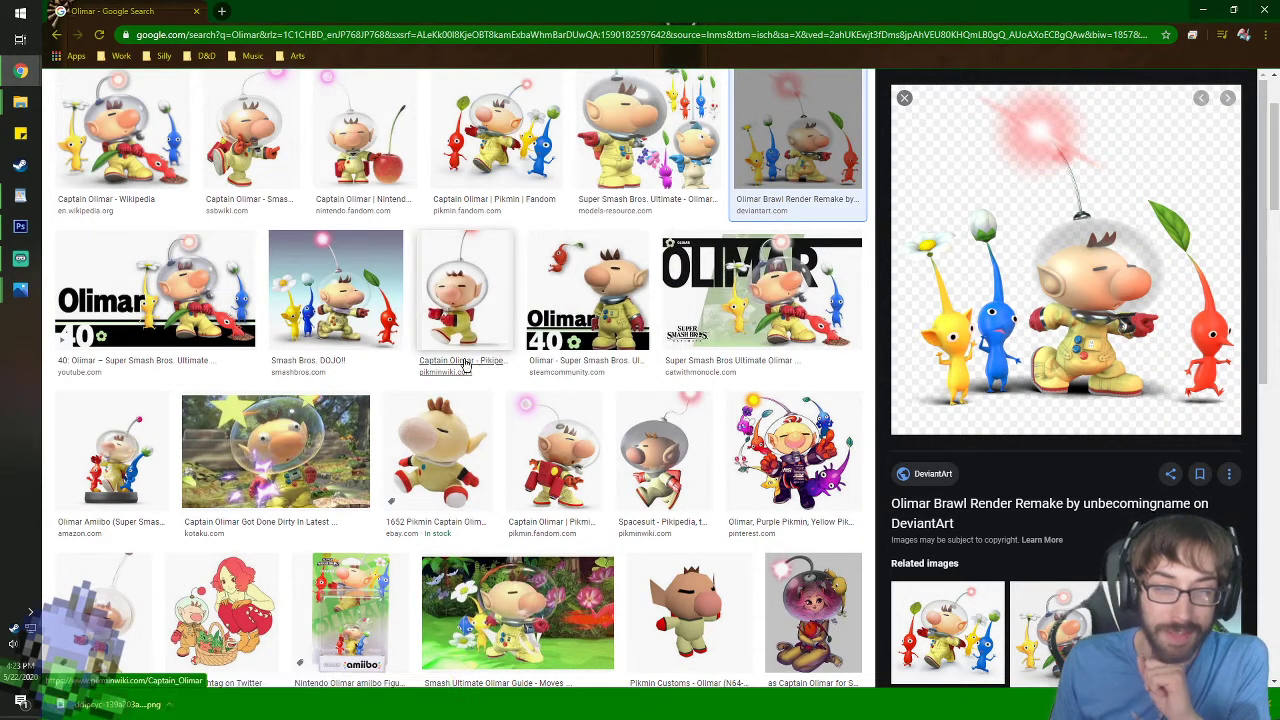
- Look through further Olimar results and save the Nintendo Fandom picture with the cherry to the Desktop as Olimar_Cherry
left_click(333, 441)
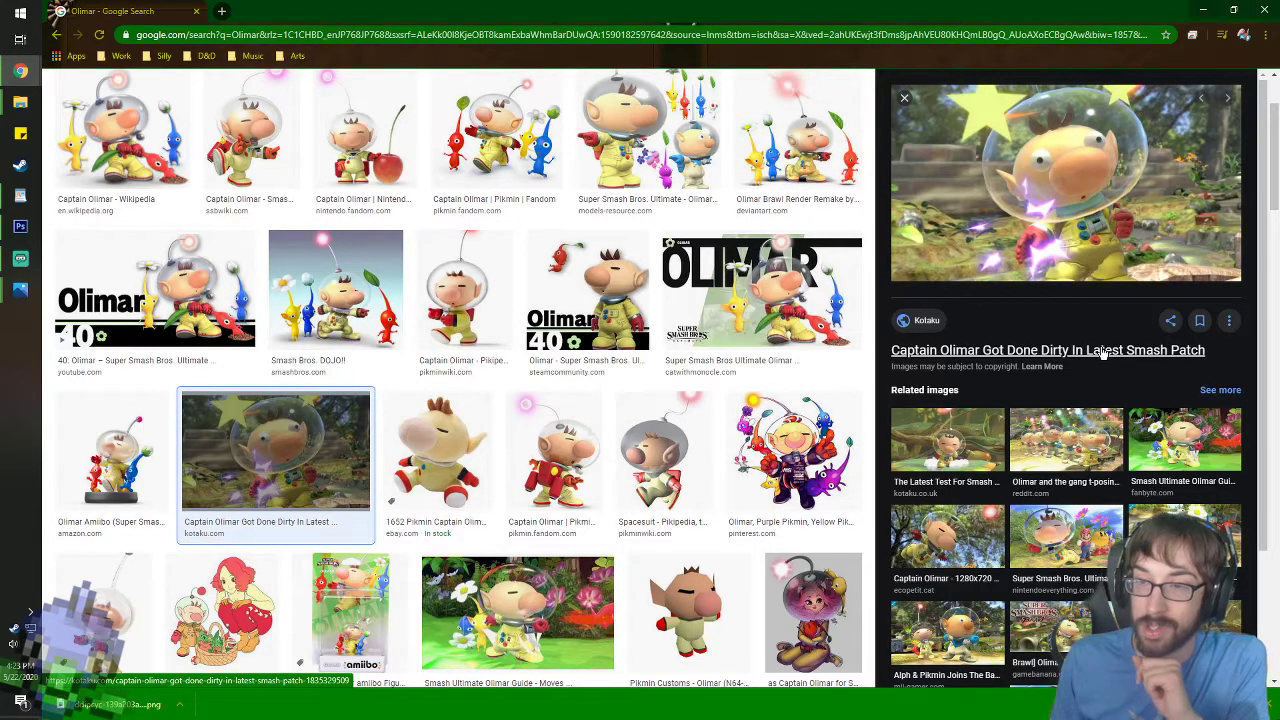
scroll(632, 308, "down", 4)
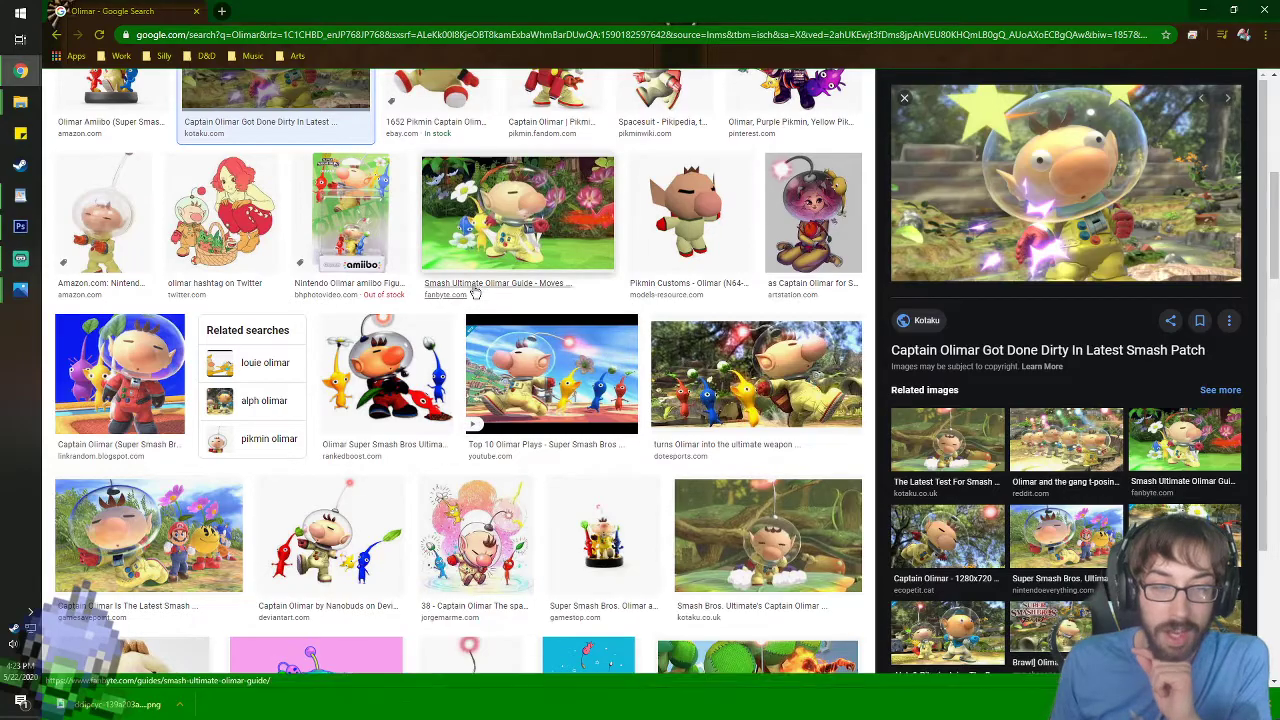
scroll(476, 290, "up", 5)
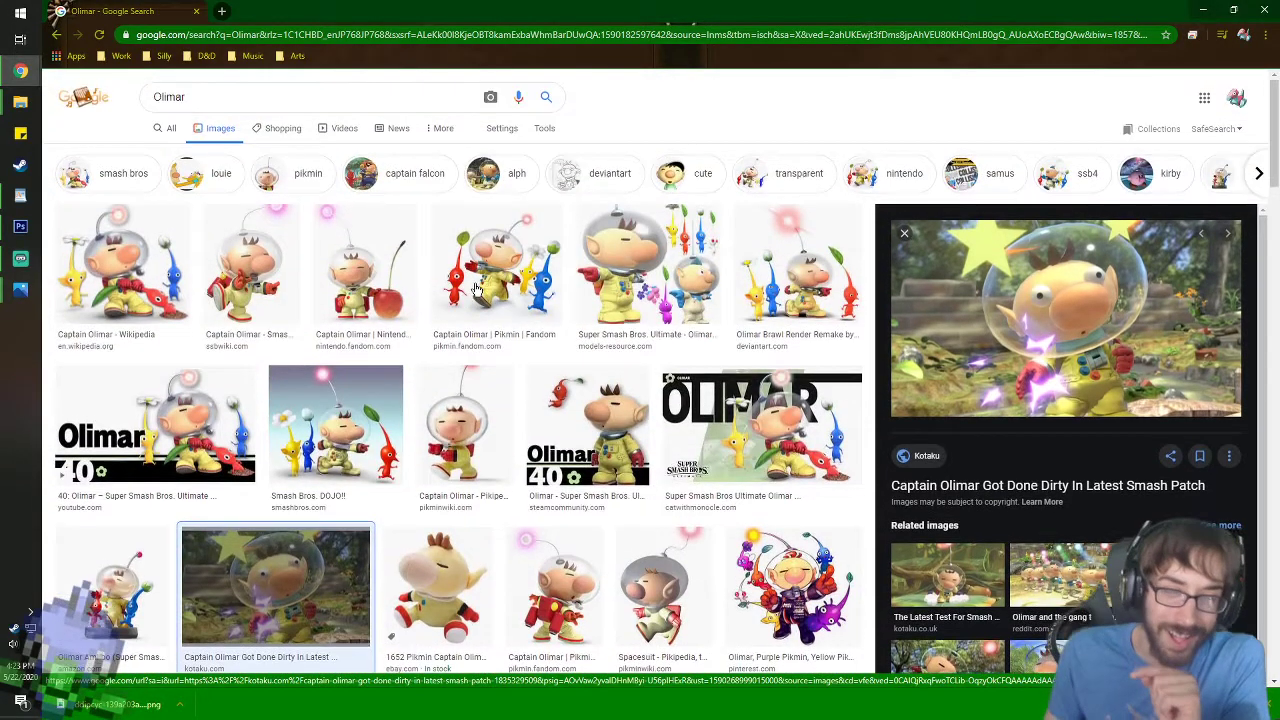
left_click(388, 263)
right_click(1050, 180)
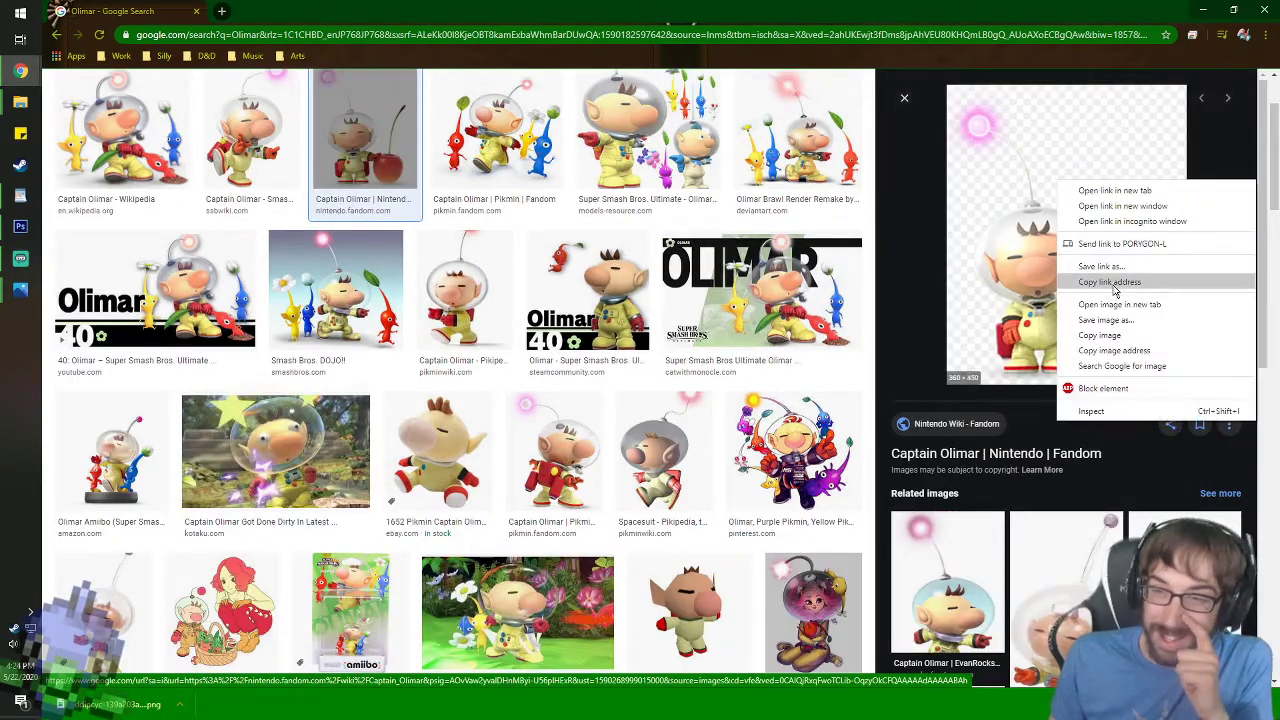
left_click(1150, 320)
type("Olimar Cherry")
key("Return")
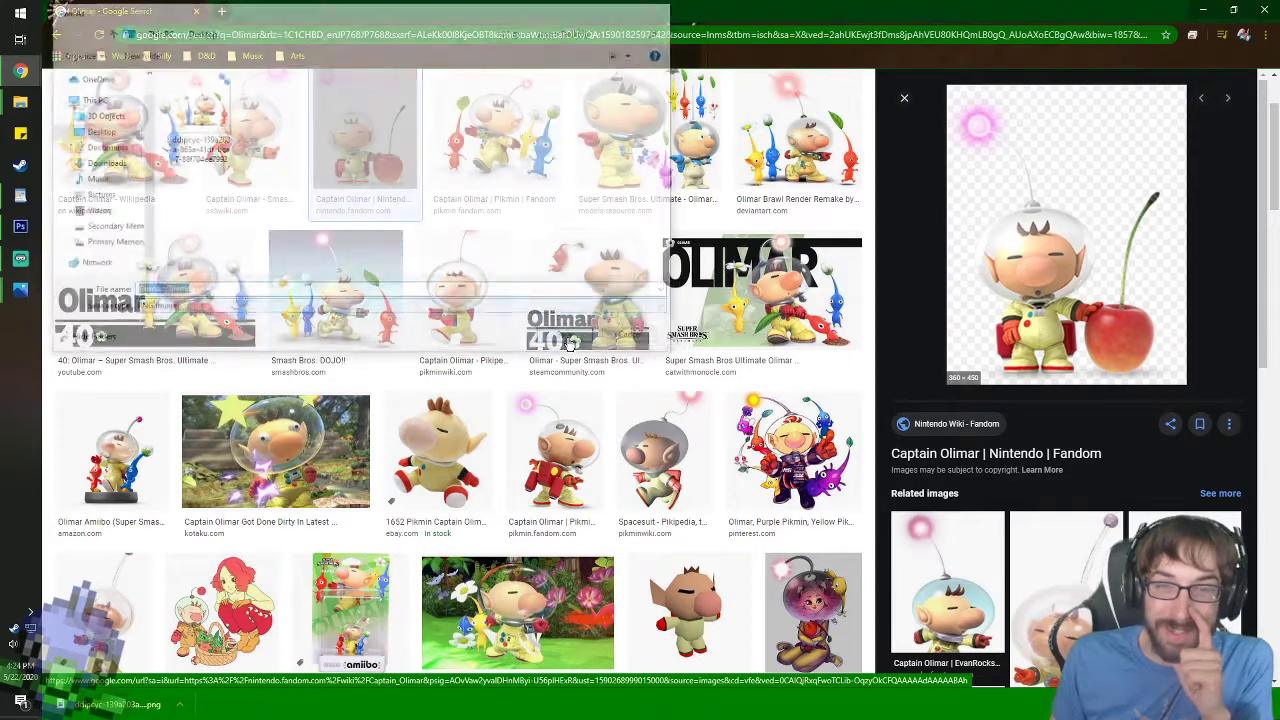
- Save the Pikmin Fandom picture of Captain Olimar with three Pikmin to the Desktop as a PNG named Olimar
left_click(543, 175)
right_click(975, 201)
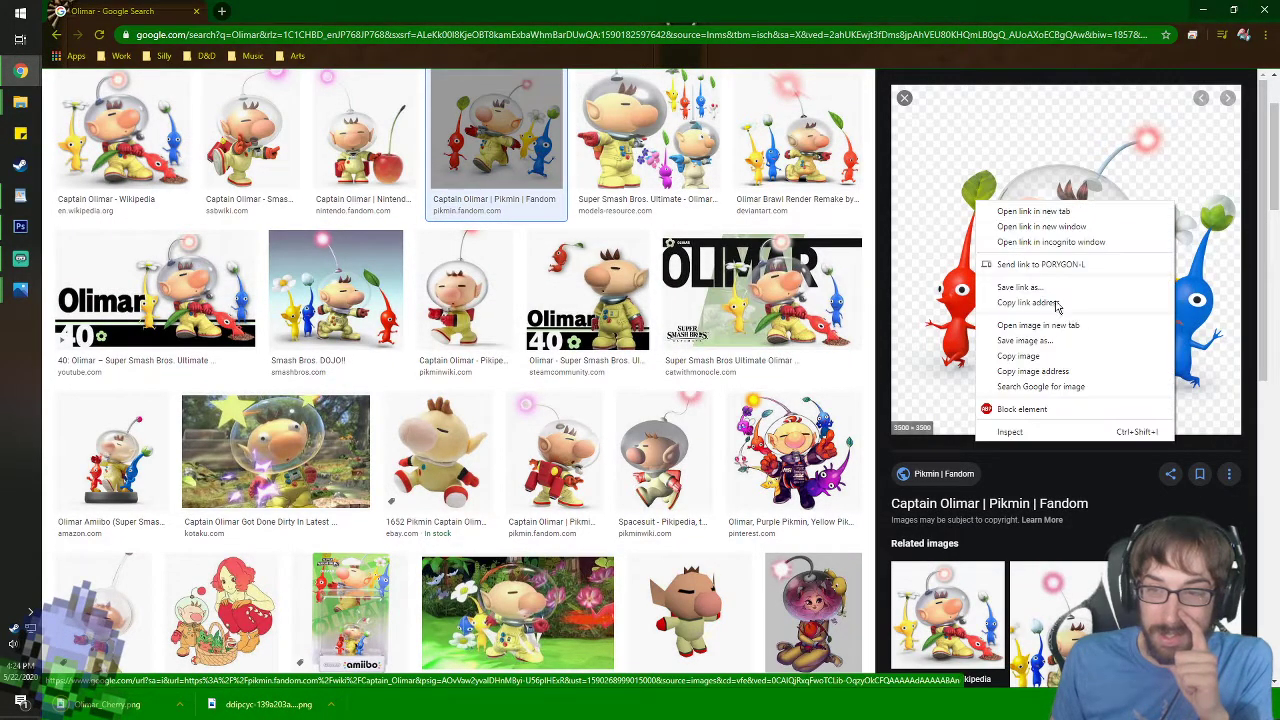
left_click(1032, 346)
type("Olimar")
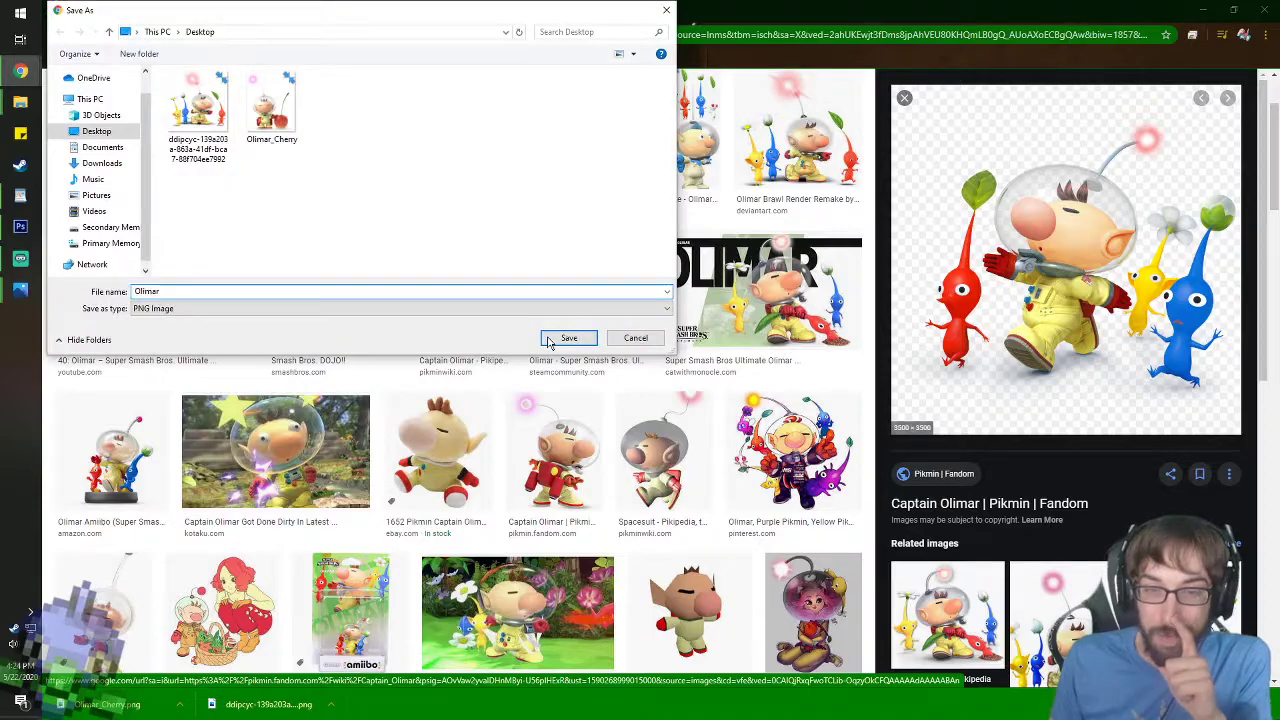
left_click(569, 334)
- Search Google Images for "Pikmin Types"
double_click(248, 95)
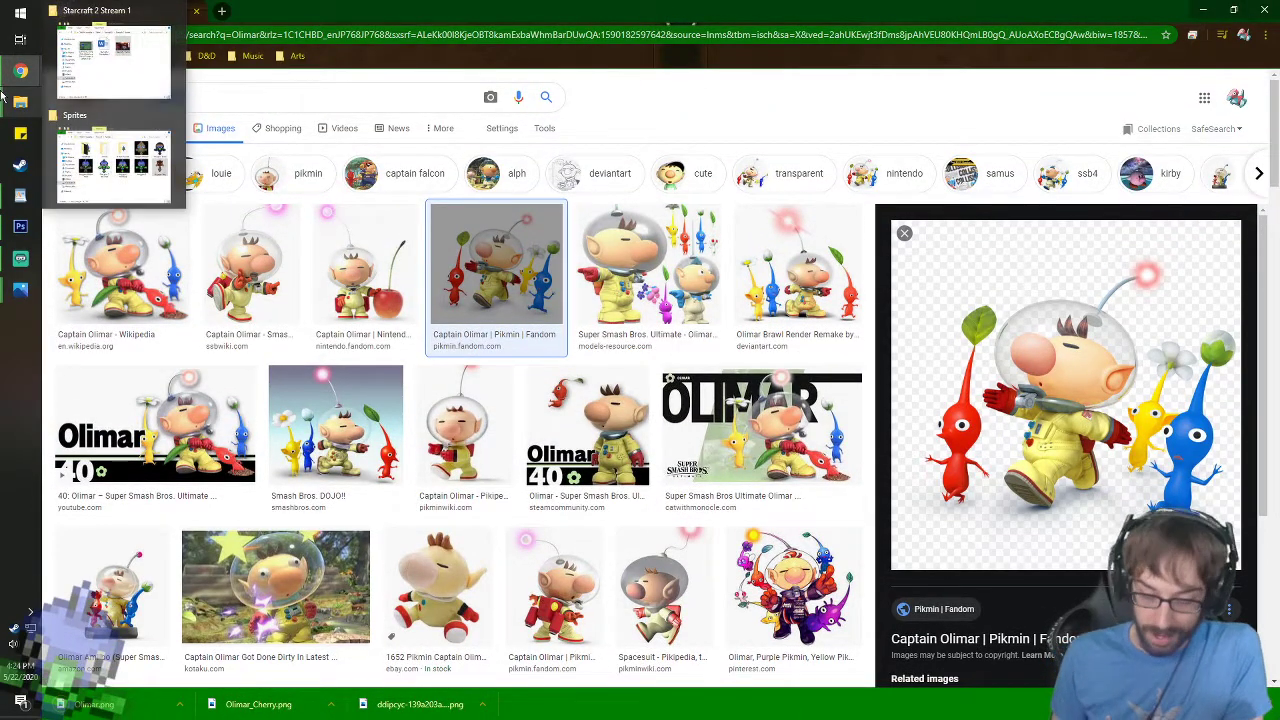
type("Pikmin Types")
key("Return")
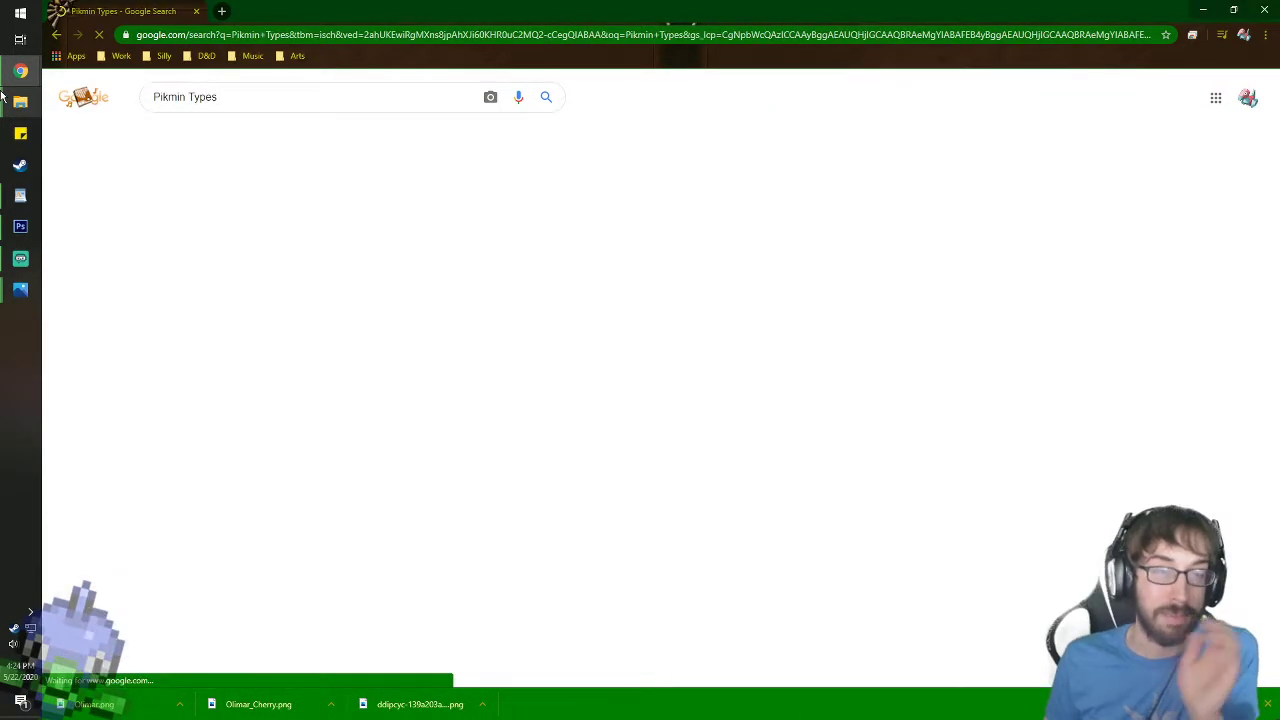
mouse_move(20, 101)
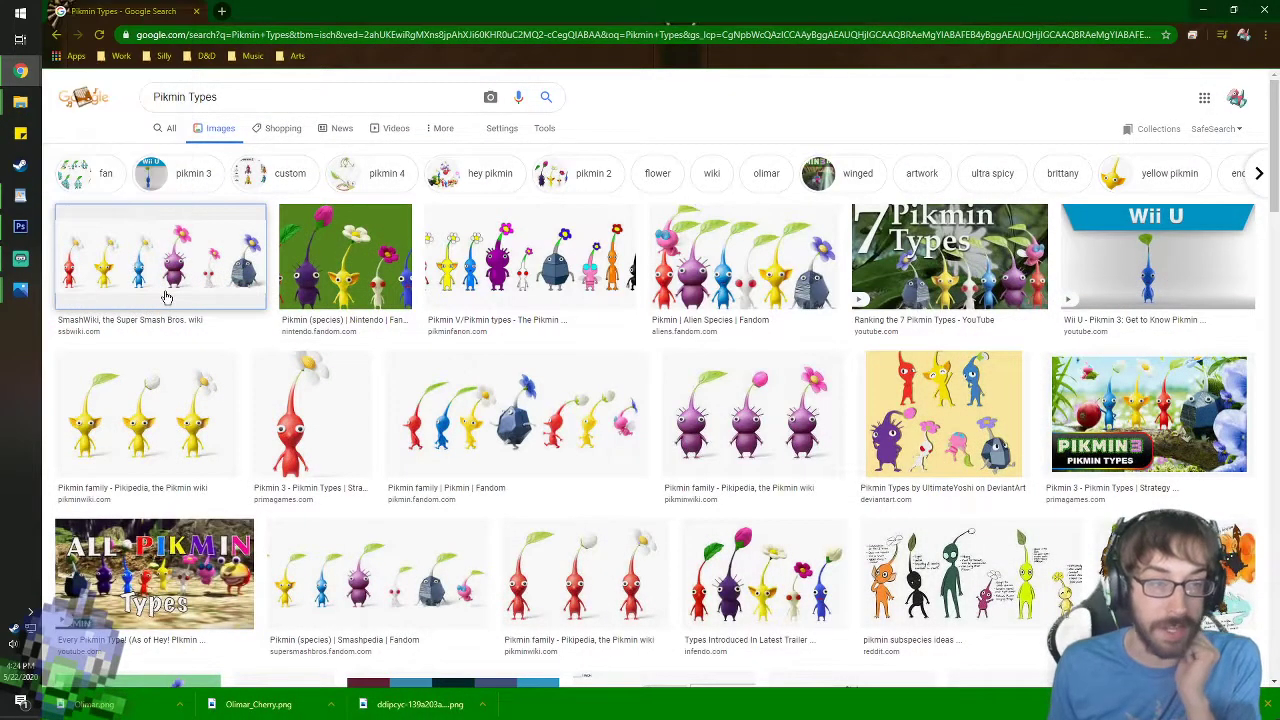
- Preview the SmashWiki Pikmin lineup, and save the Alien Species Fandom lineup to the Desktop as the PNG All_Pikmin
left_click(163, 291)
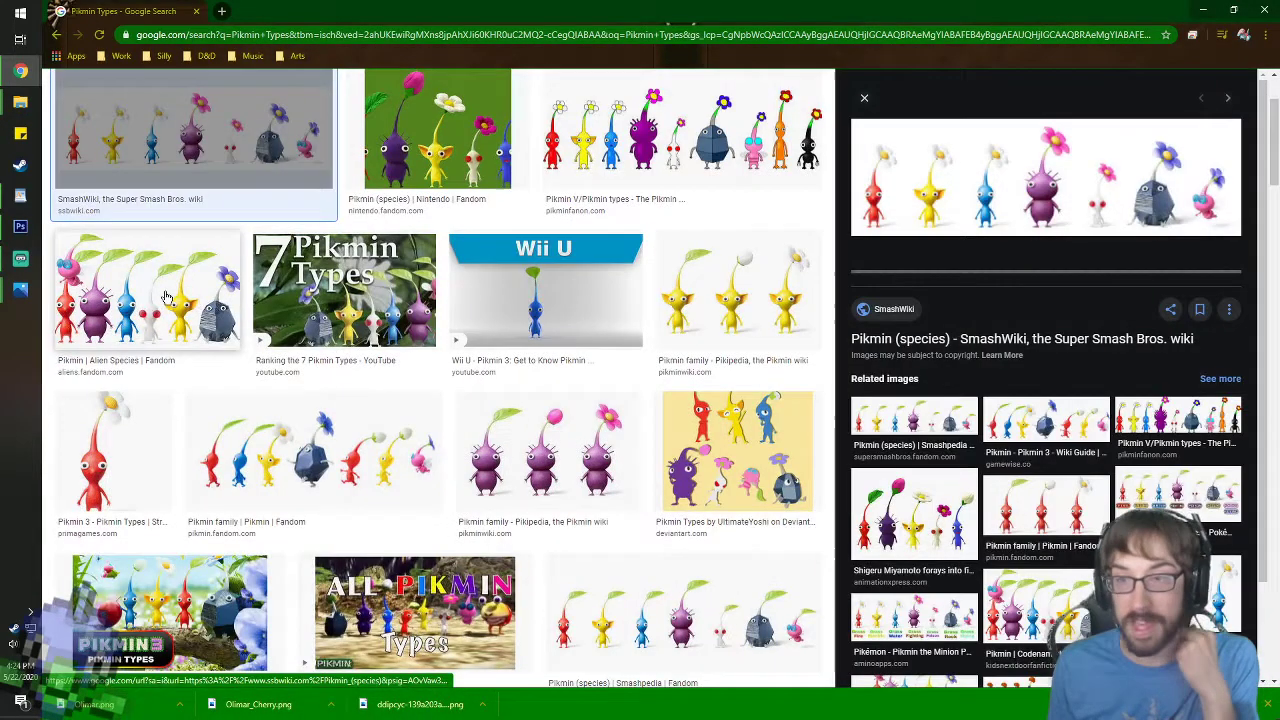
right_click(1023, 161)
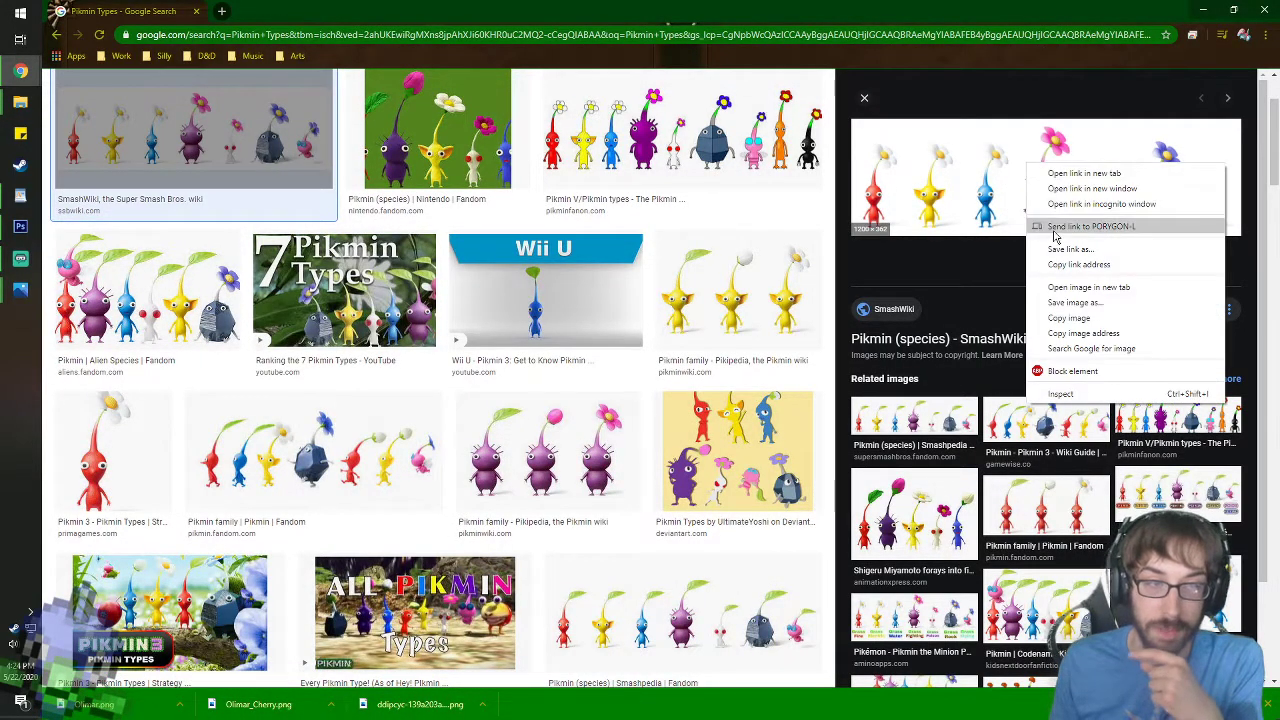
left_click(240, 296)
right_click(1038, 134)
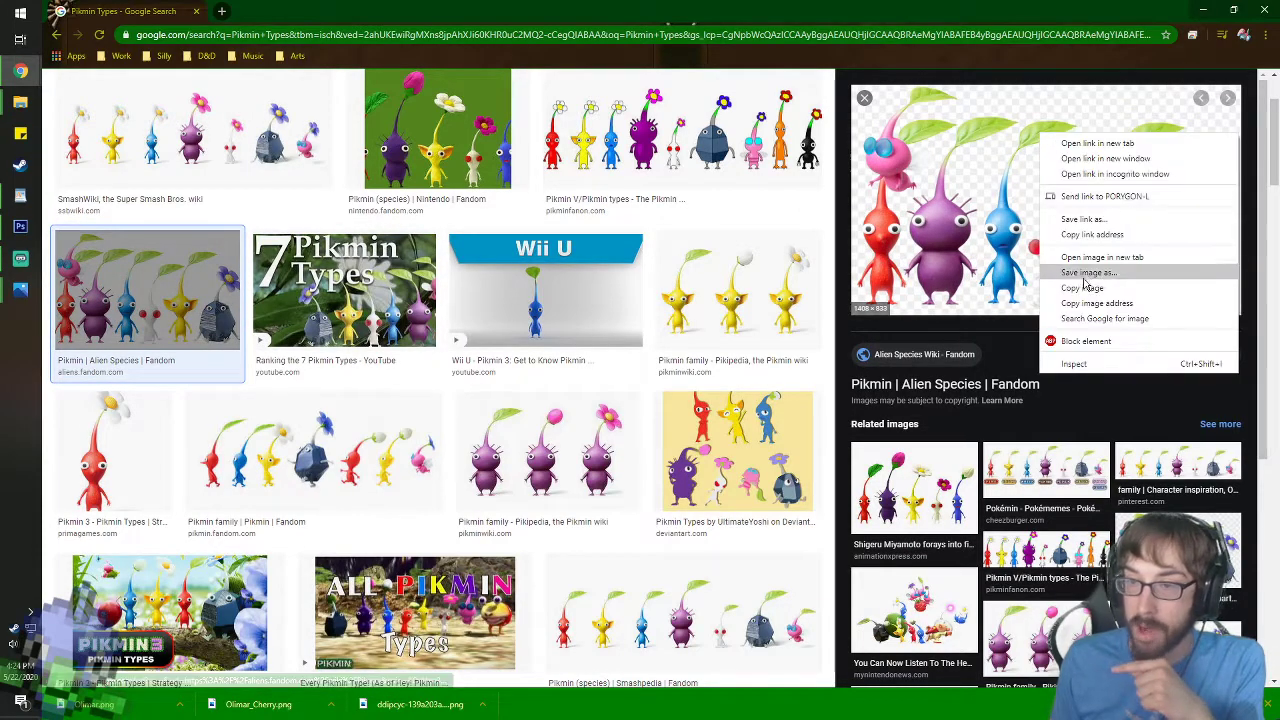
left_click(1088, 272)
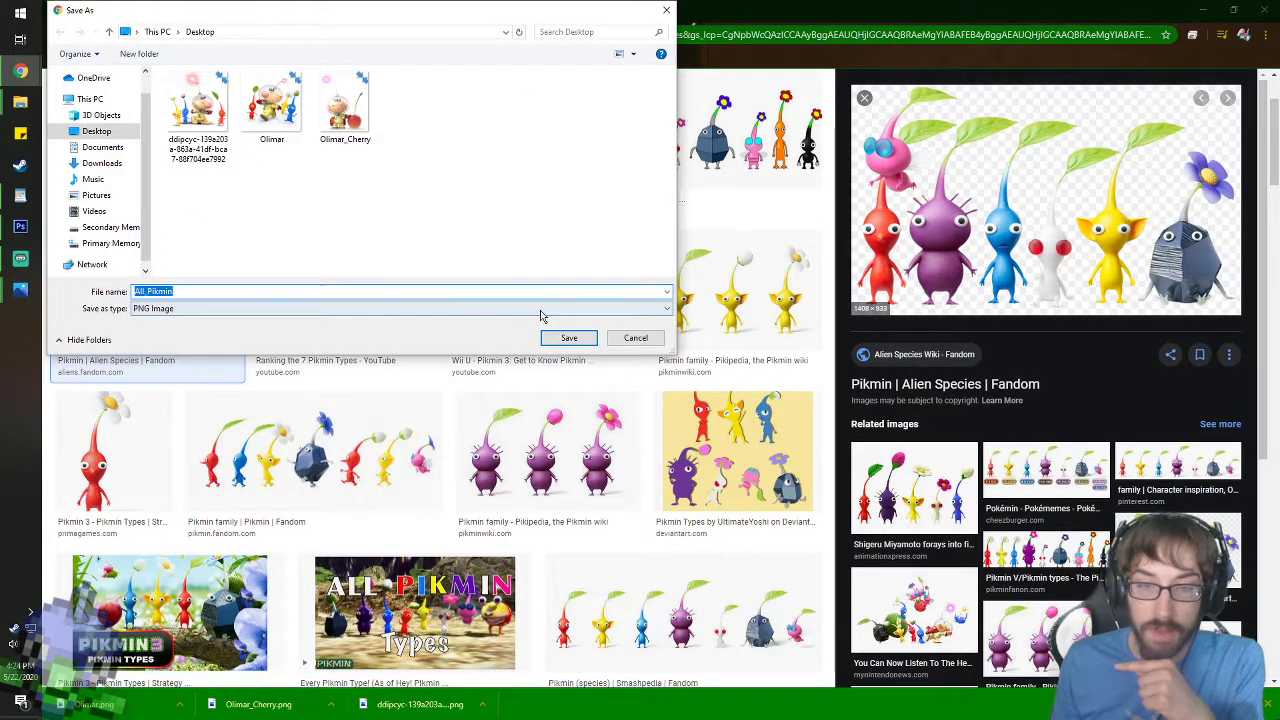
left_click(569, 338)
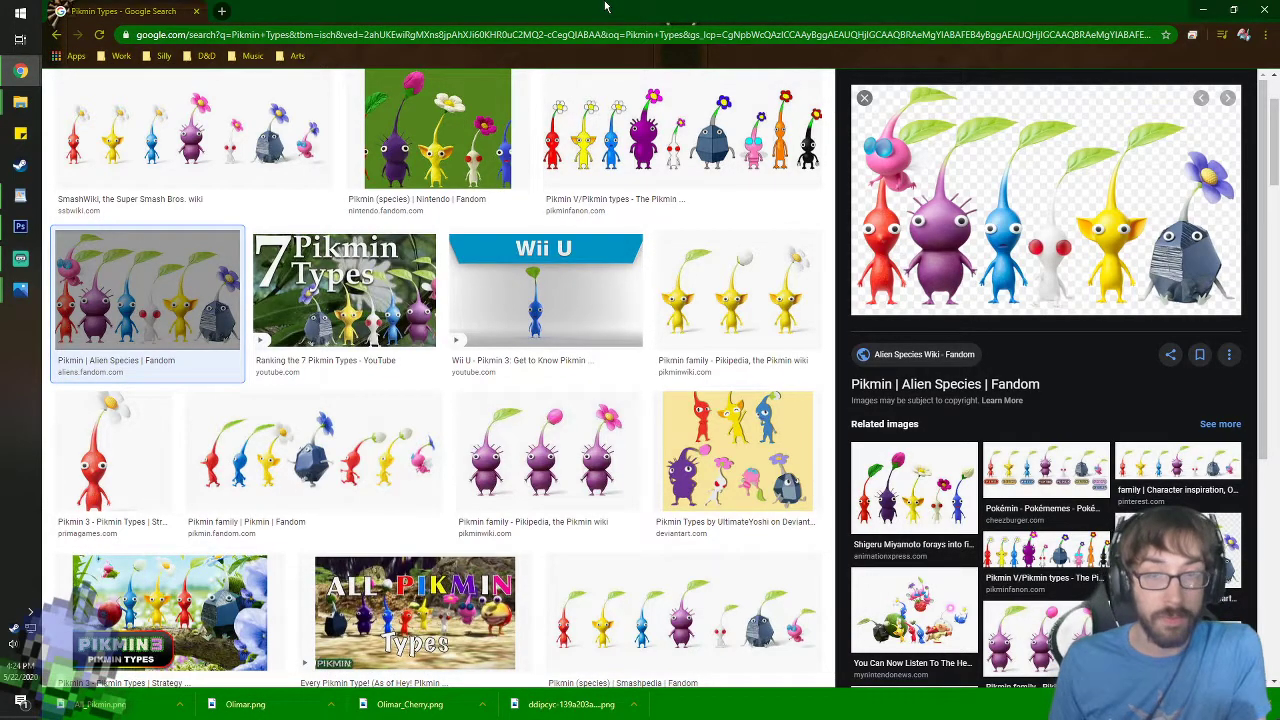
- Switch to Photoshop and open the four Desktop images: All_Pikmin, the ddipcyc picture, Olimar and Olimar_Cherry
left_click(879, 589)
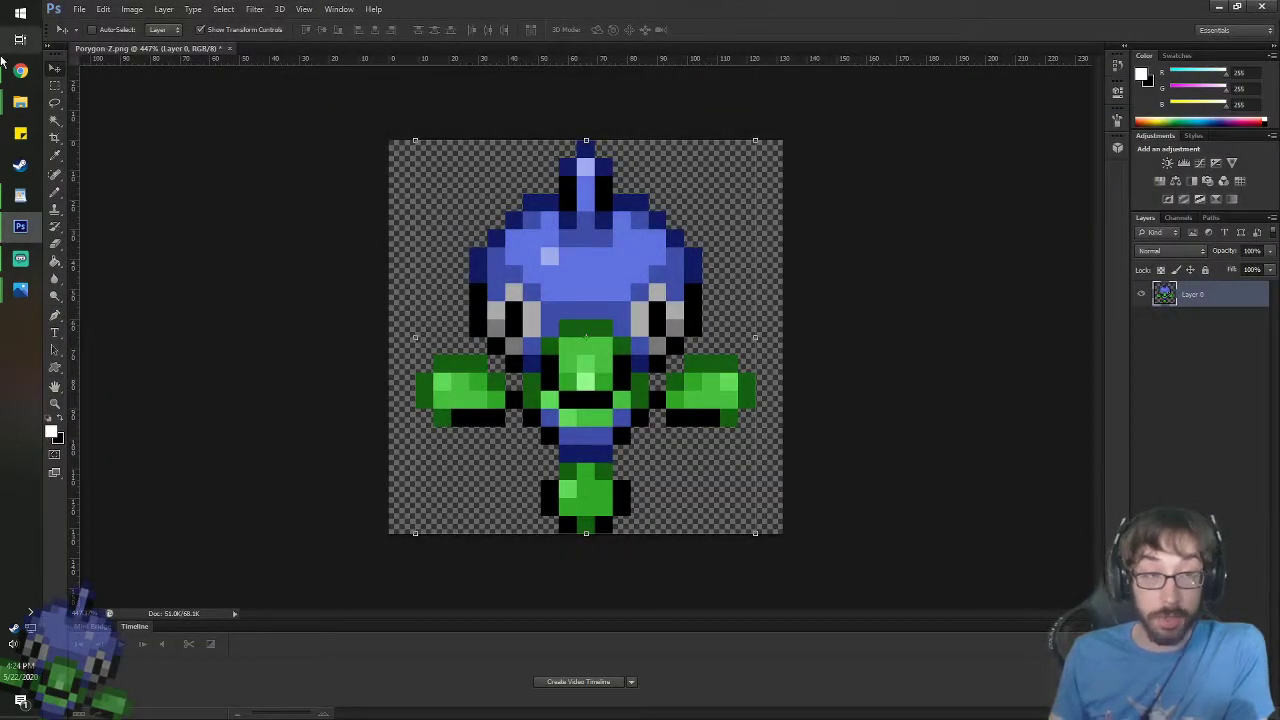
mouse_move(20, 102)
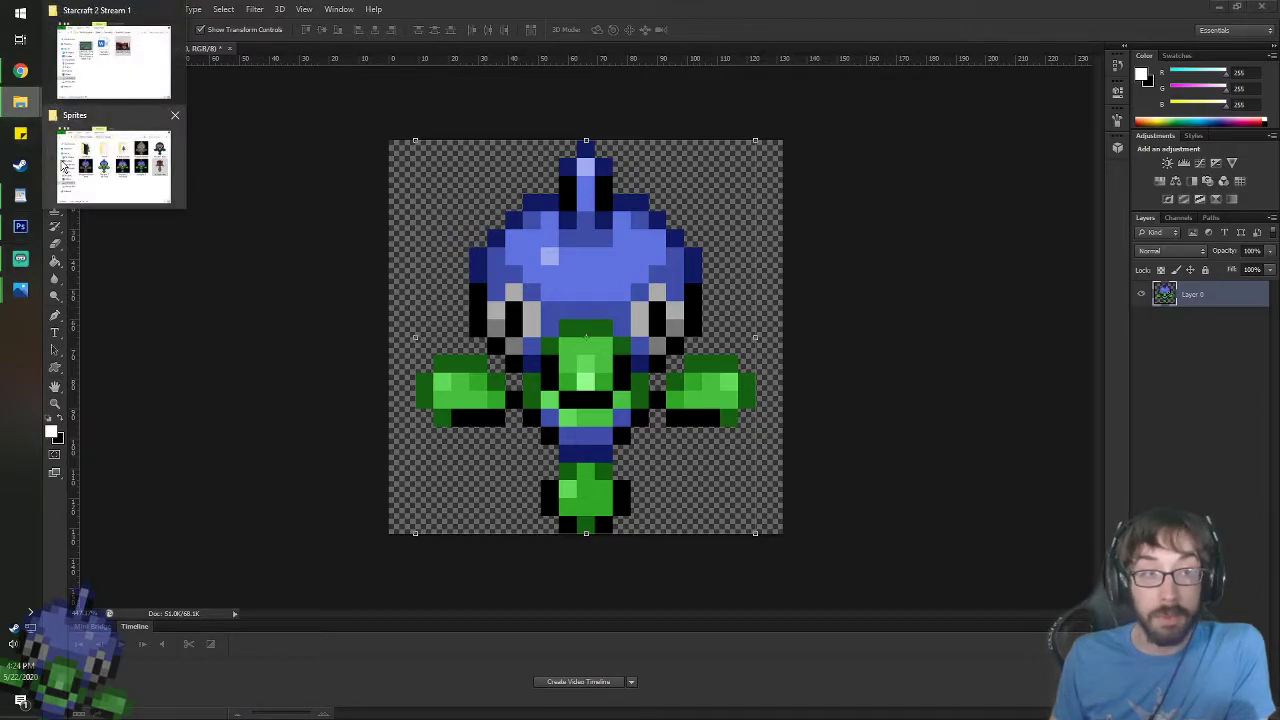
left_click(86, 92)
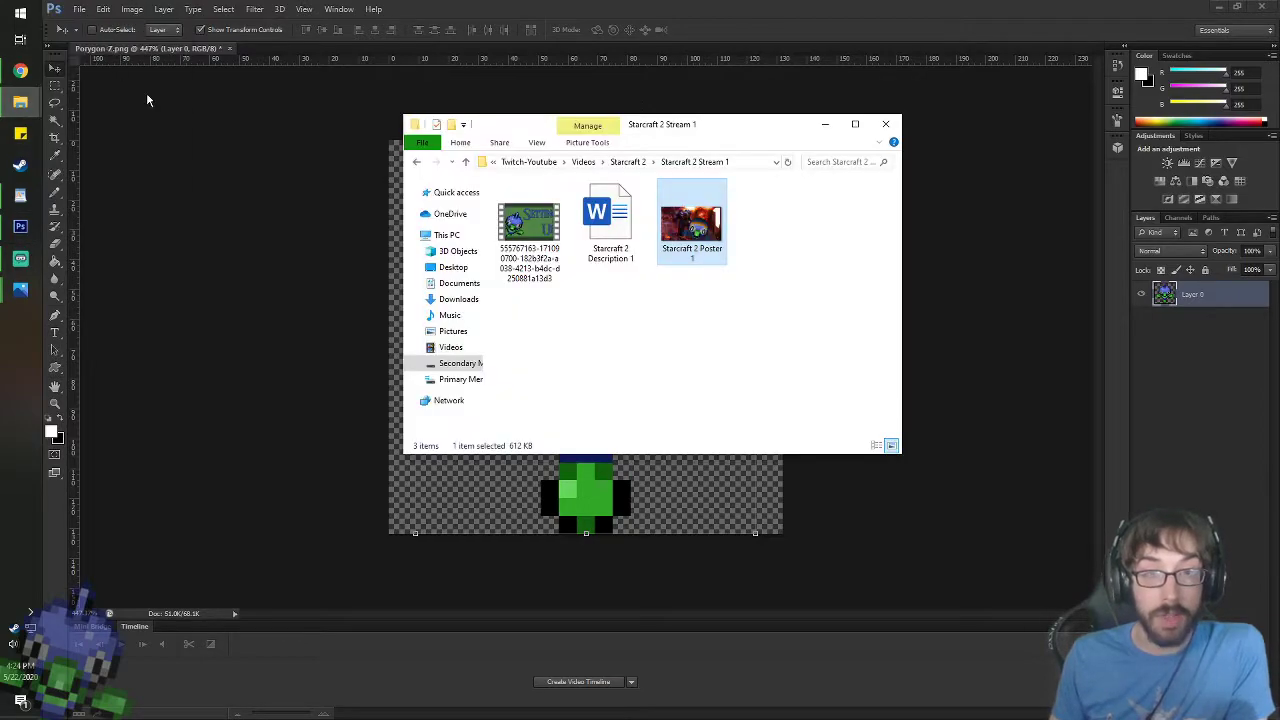
left_click(452, 267)
left_click_drag(771, 303, 555, 230)
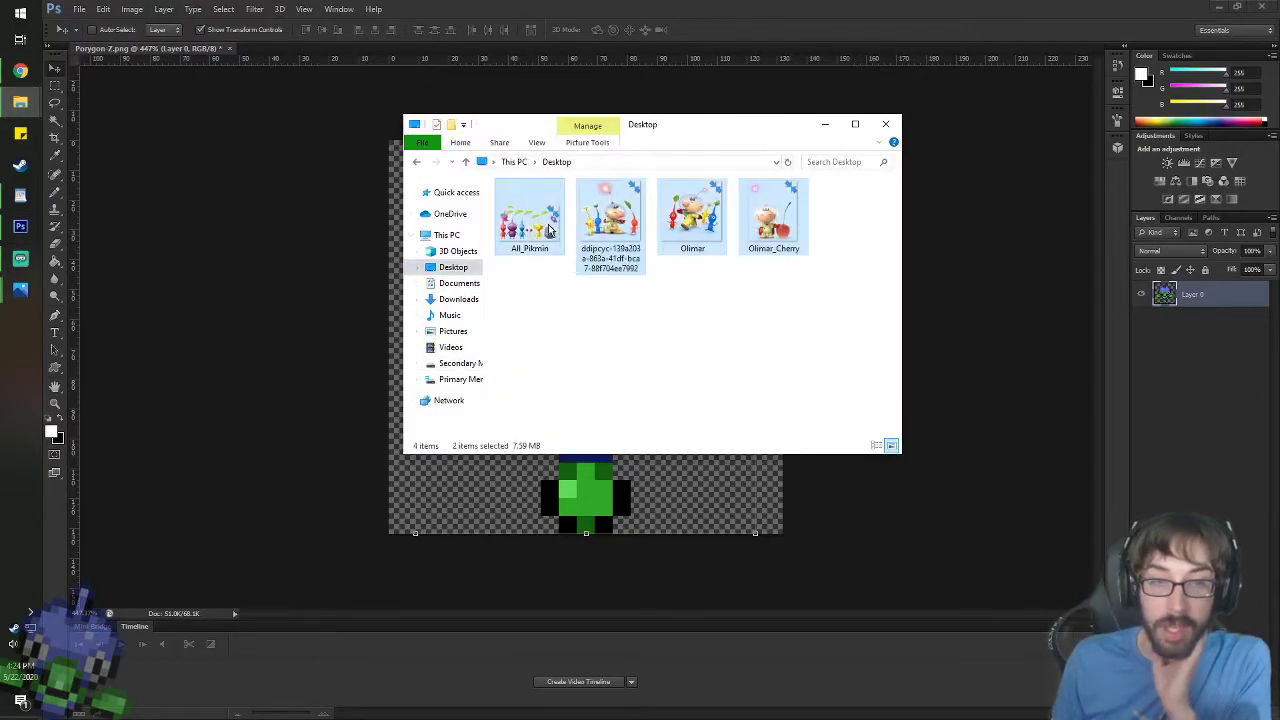
left_click(845, 328)
left_click_drag(845, 328, 543, 214)
key("Return")
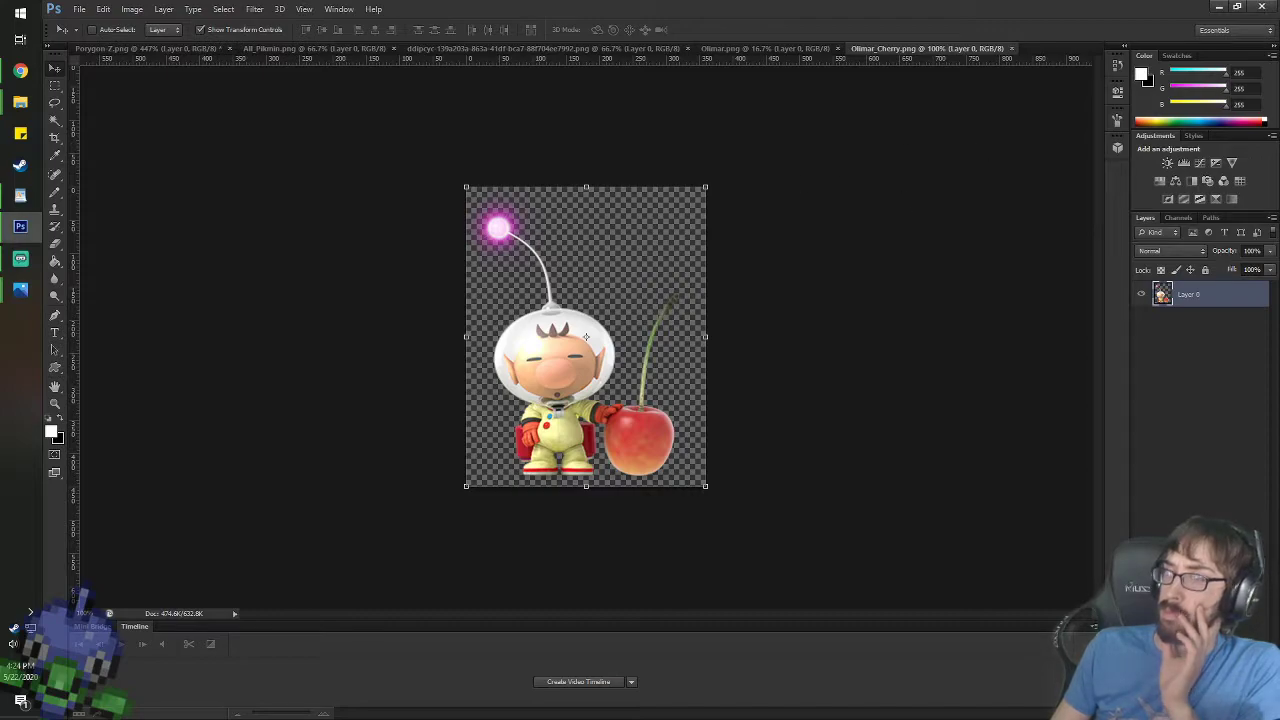
- Look at the All_Pikmin image and float the ddipcyc Olimar picture in its own window over the Porygon-Z sprite
left_click(20, 70)
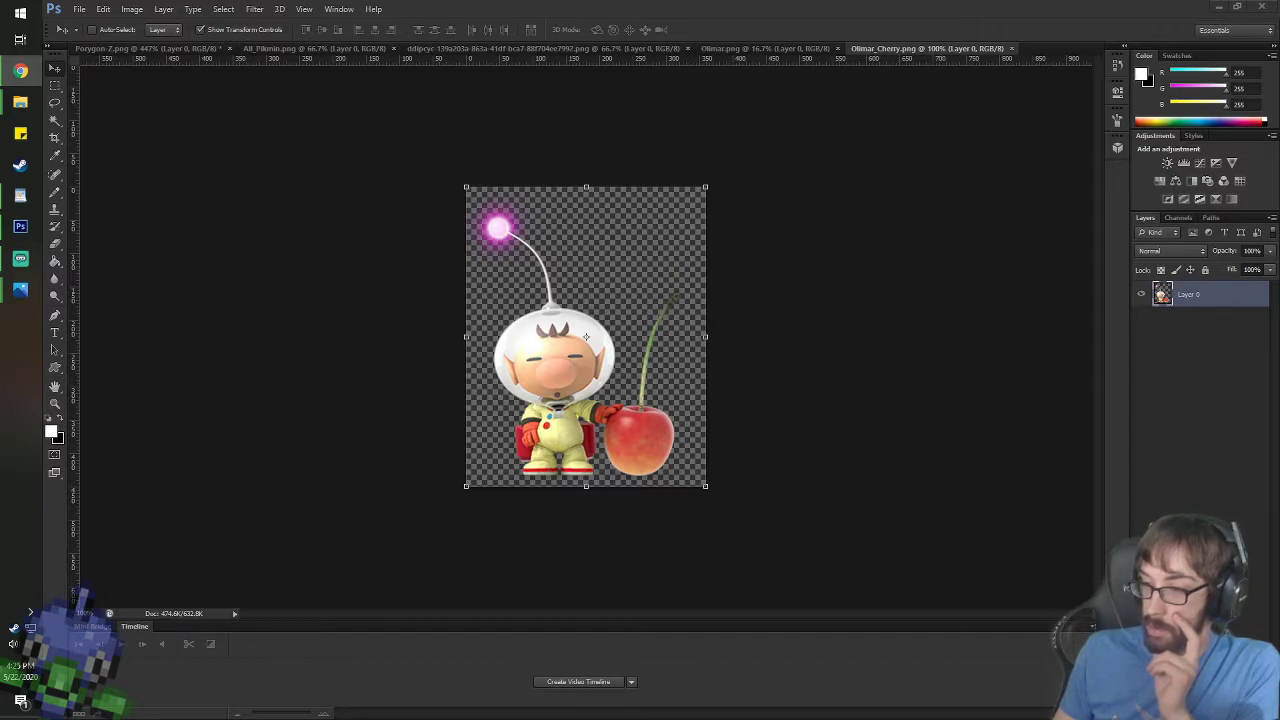
key("alt+Tab")
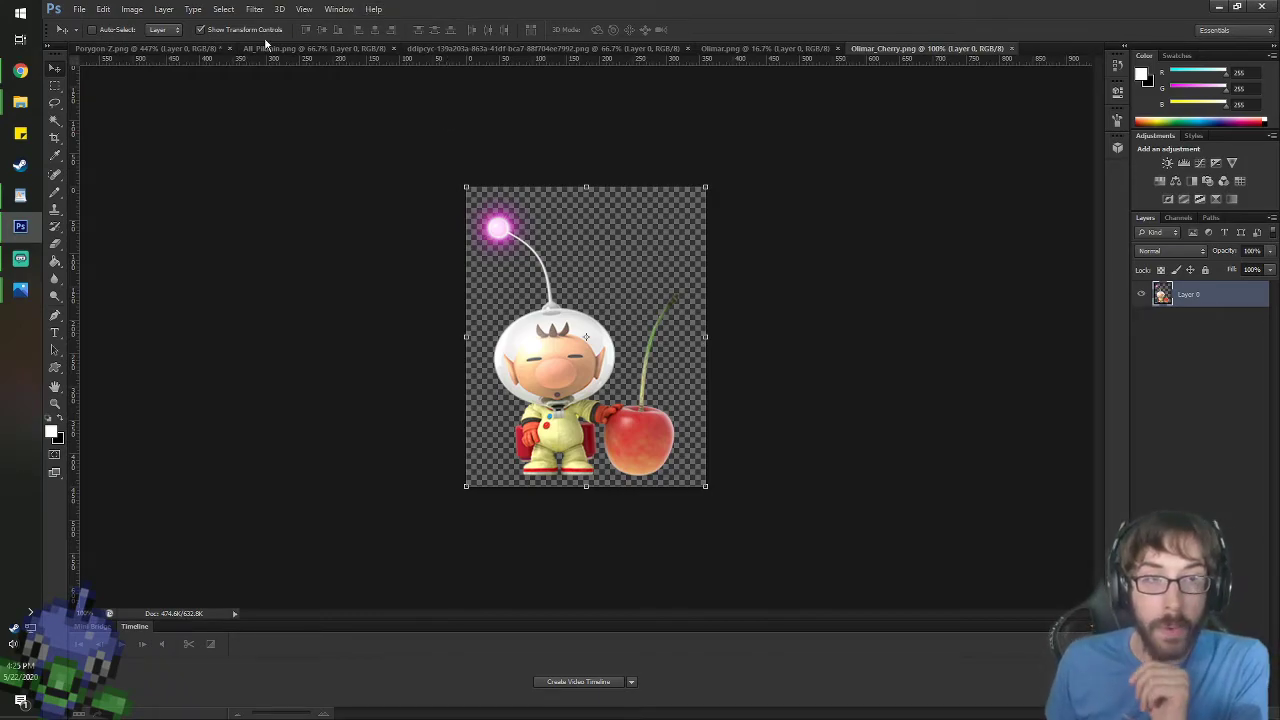
left_click(190, 49)
left_click(290, 49)
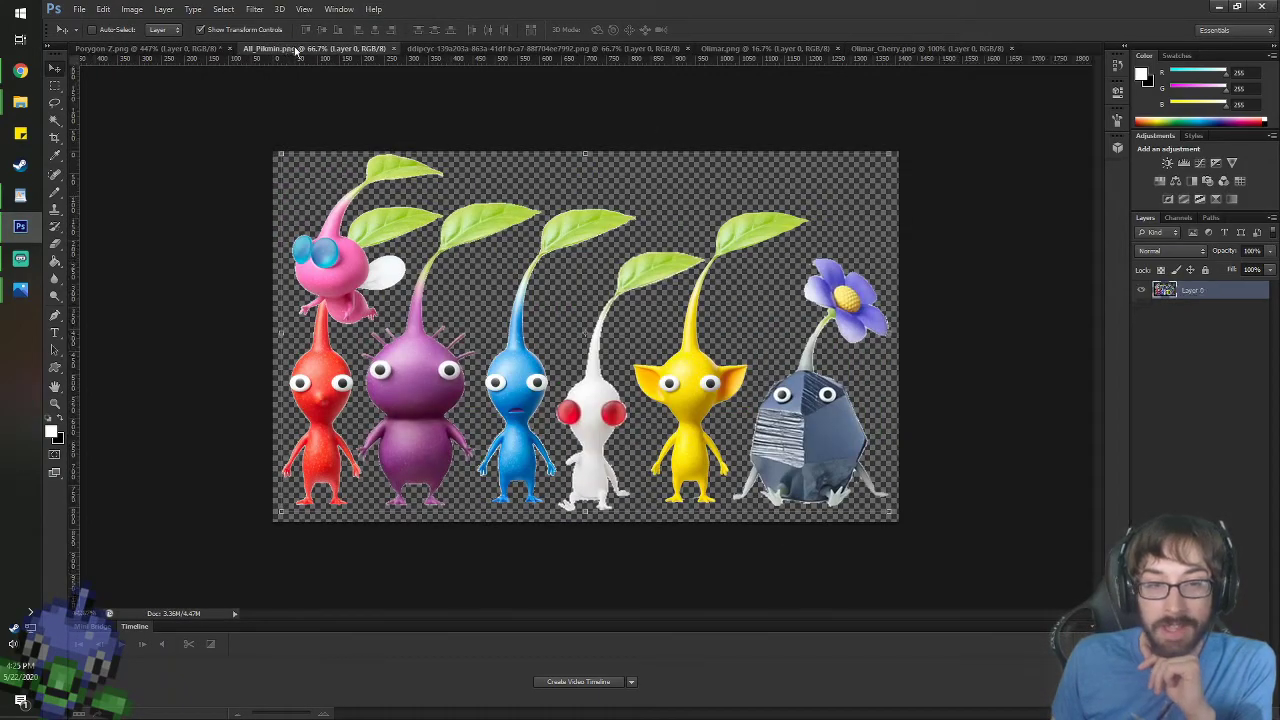
left_click(487, 49)
left_click_drag(523, 49, 640, 118)
left_click(192, 49)
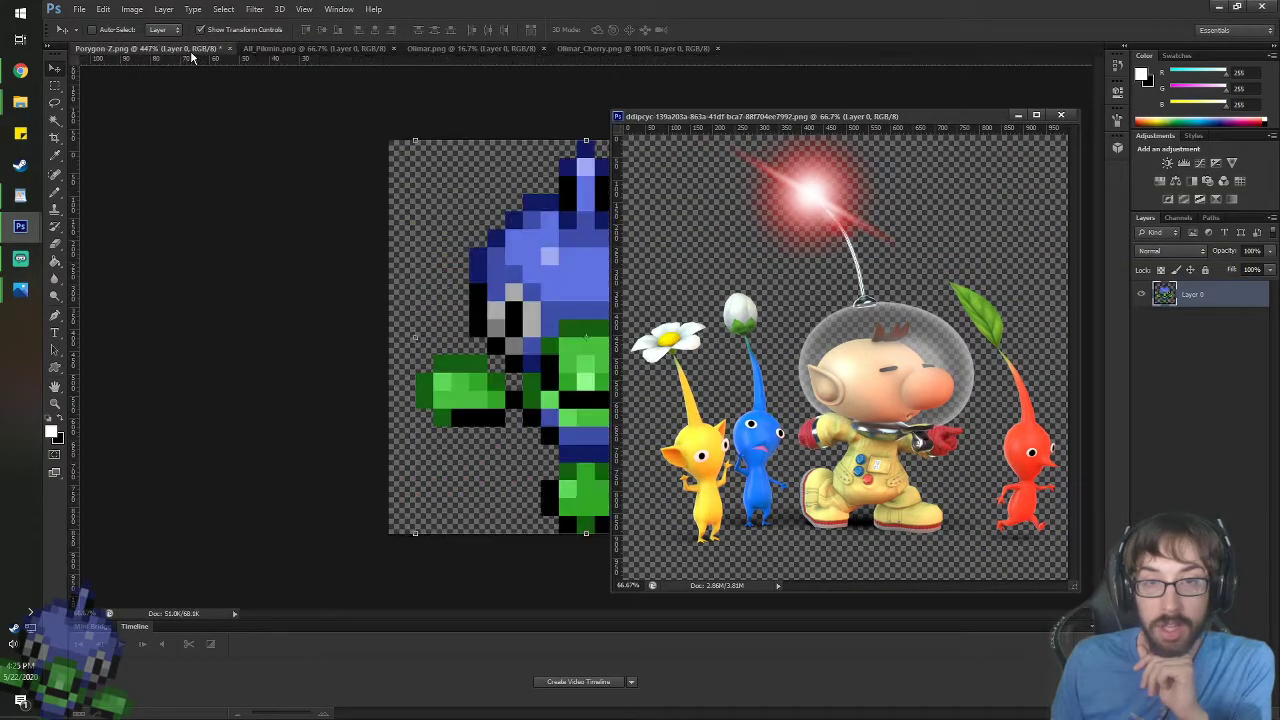
- Group Olimar.png and Olimar_Cherry.png into the floating window, and shrink and place it beside the Porygon-Z sprite
left_click_drag(440, 49, 712, 127)
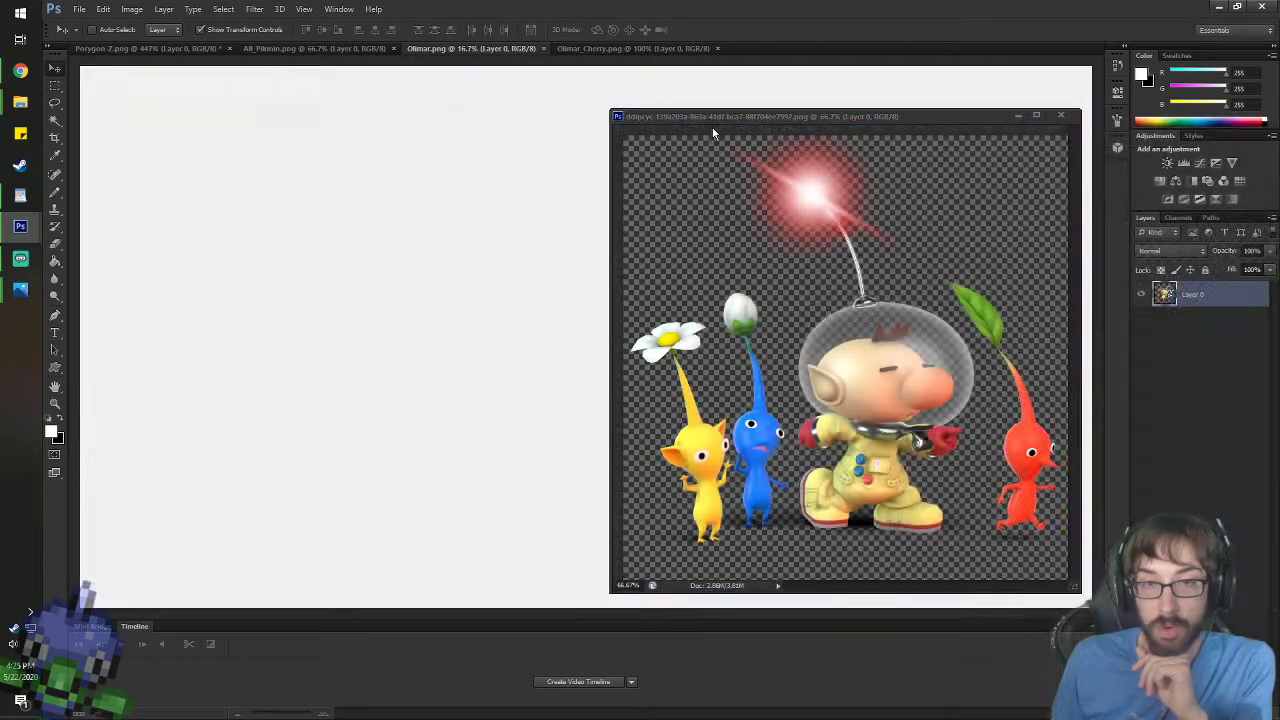
left_click(470, 50)
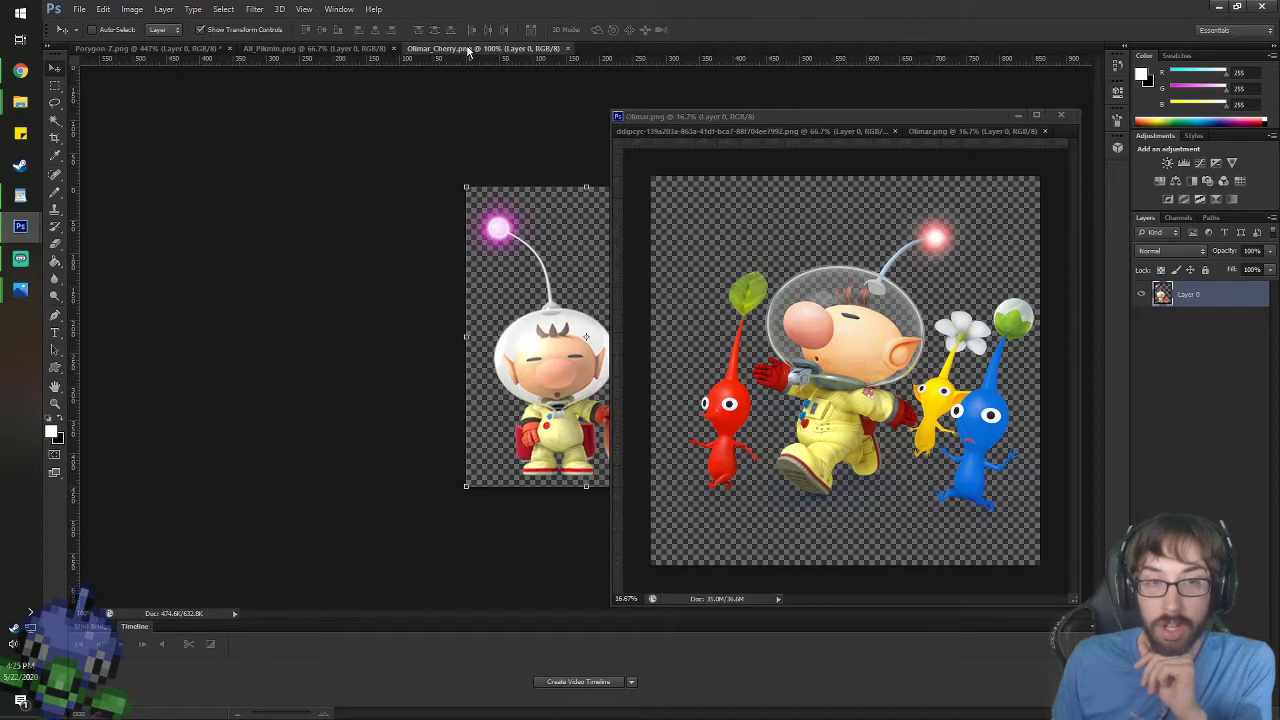
left_click_drag(470, 50, 777, 105)
left_click(157, 52)
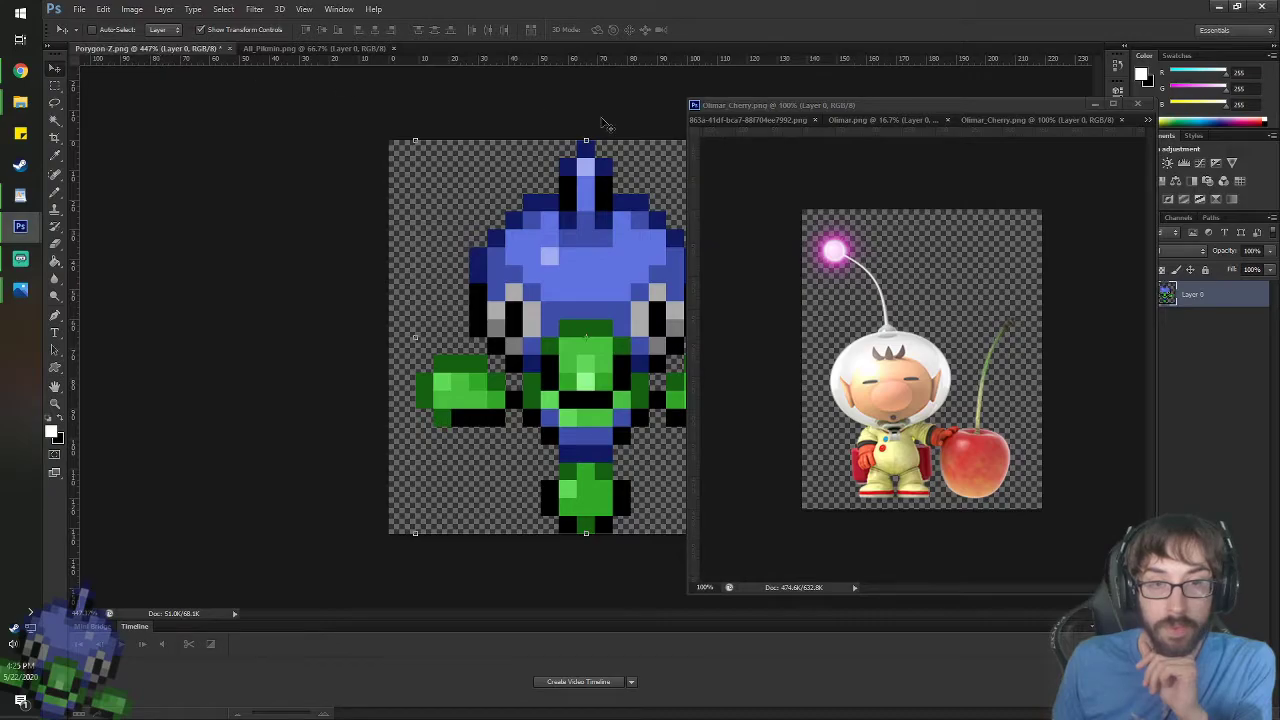
left_click_drag(694, 105, 866, 238)
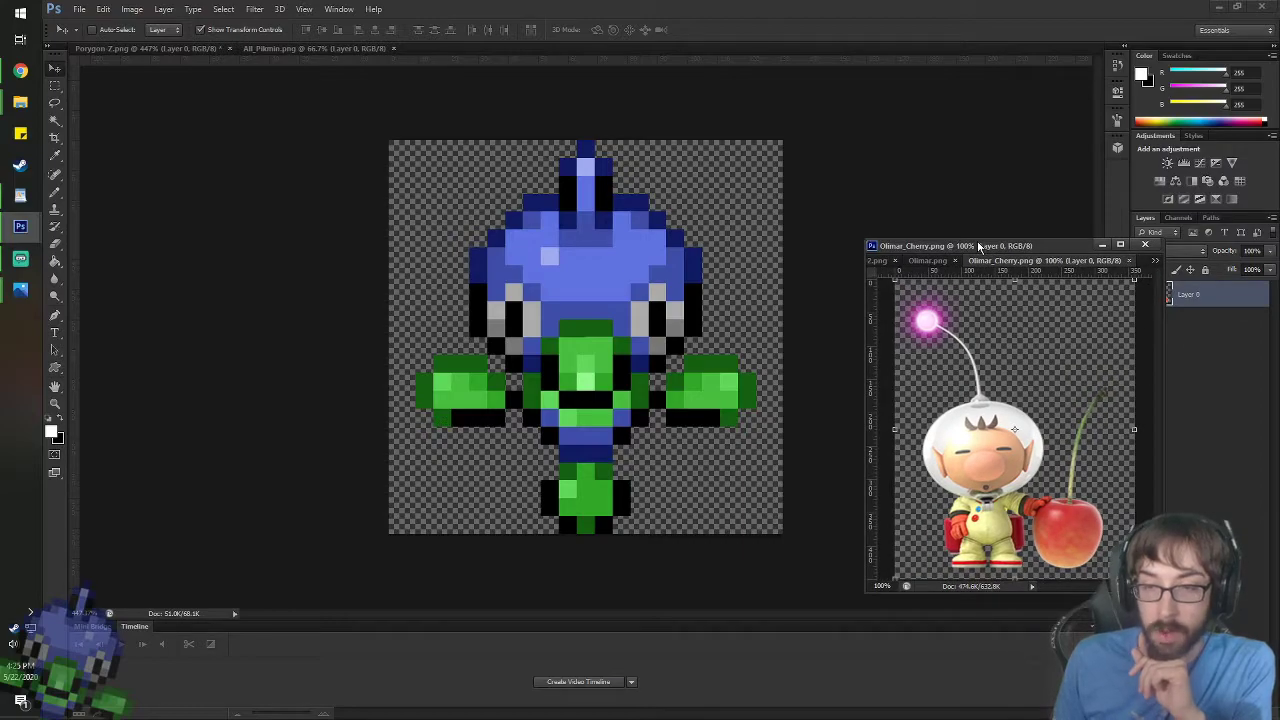
left_click_drag(979, 246, 1023, 164)
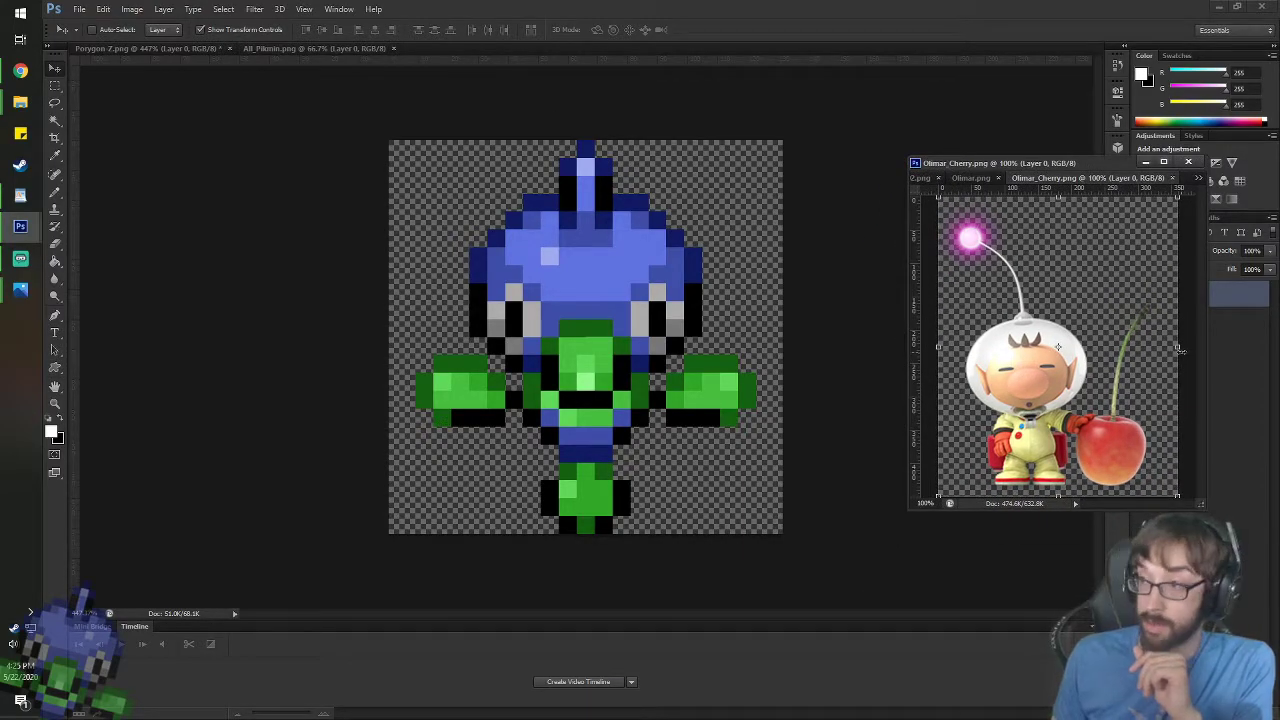
- Try to enlarge the Olimar_Cherry canvas to 500 by 600 pixels, anchored at the bottom centre
left_click(132, 9)
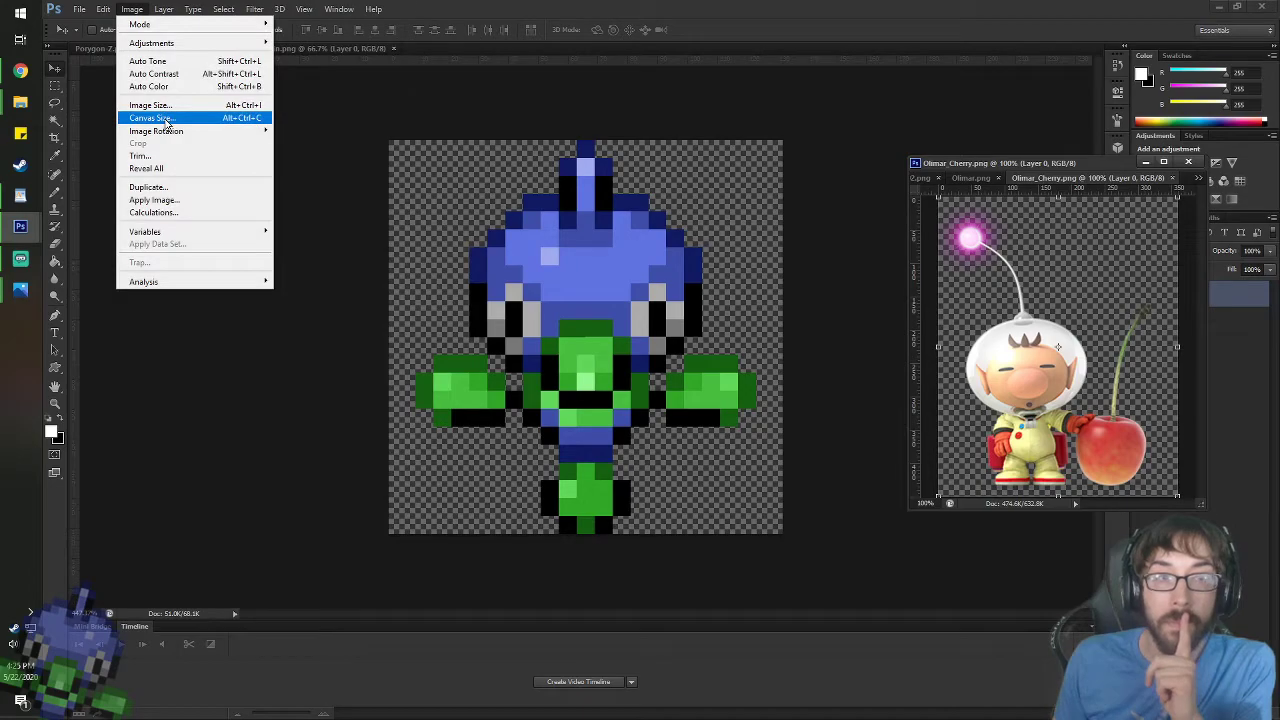
left_click(166, 118)
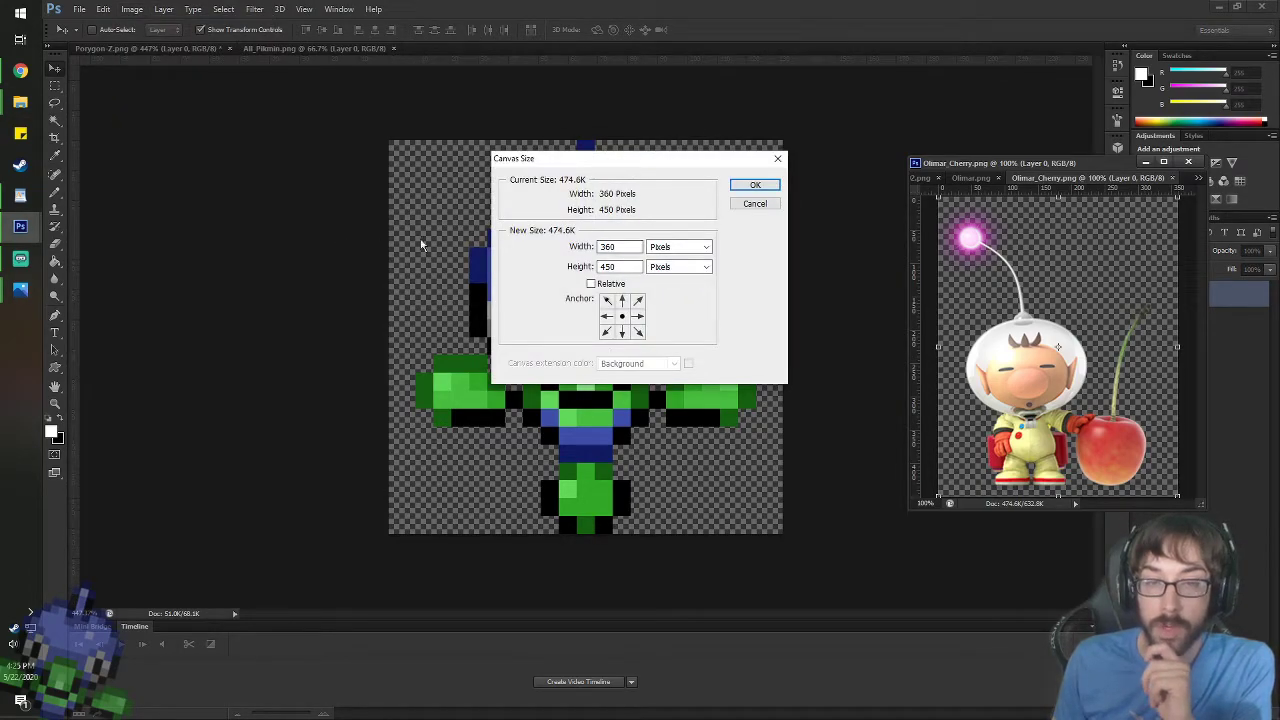
type("500")
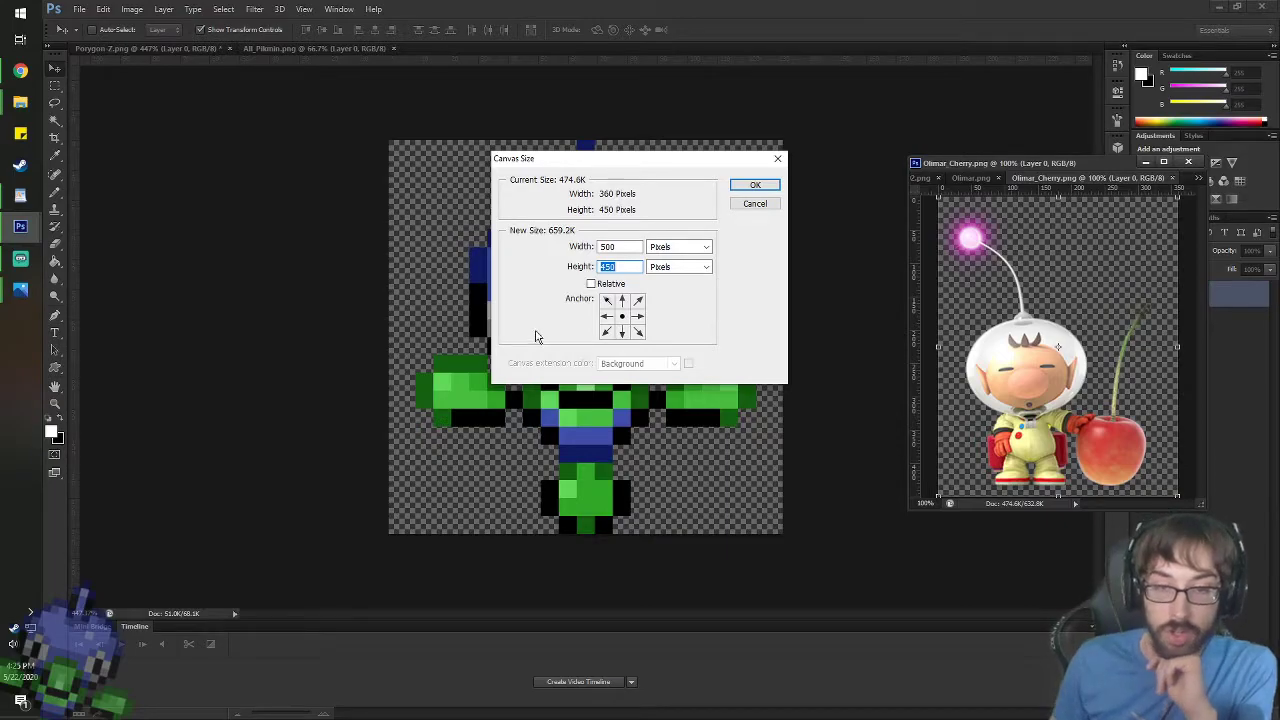
left_click(621, 332)
type("600")
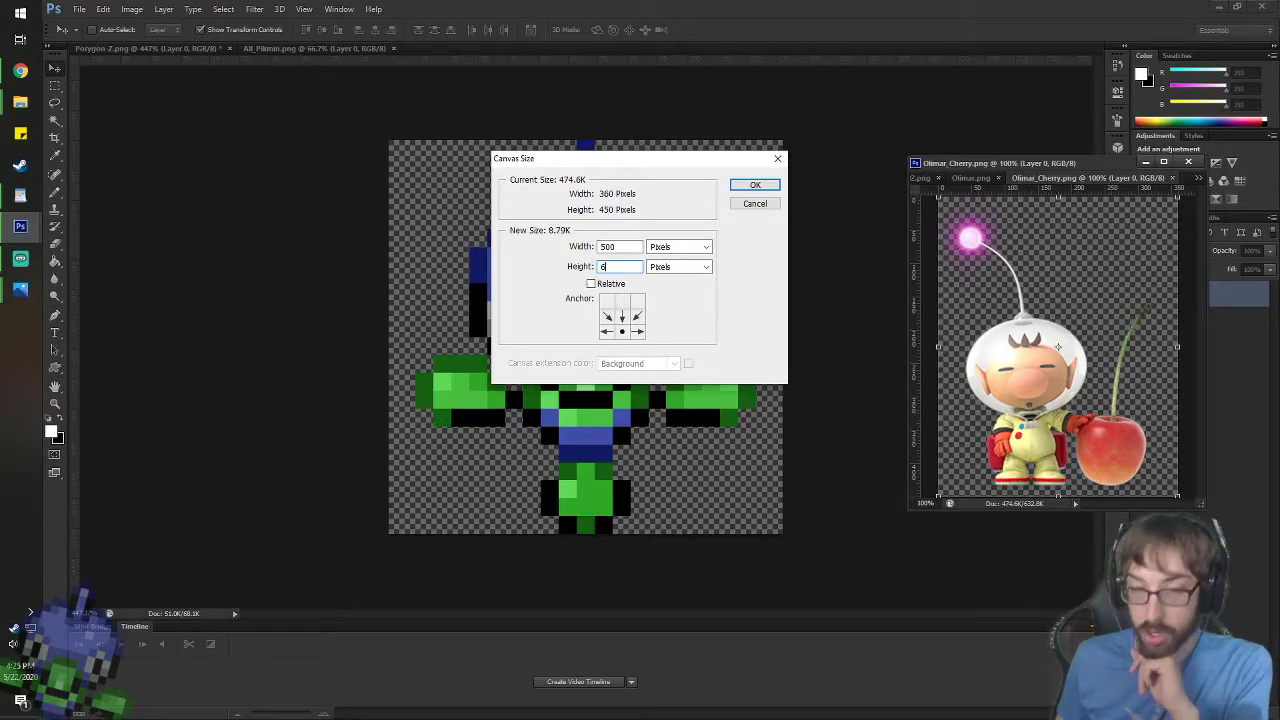
key("Return")
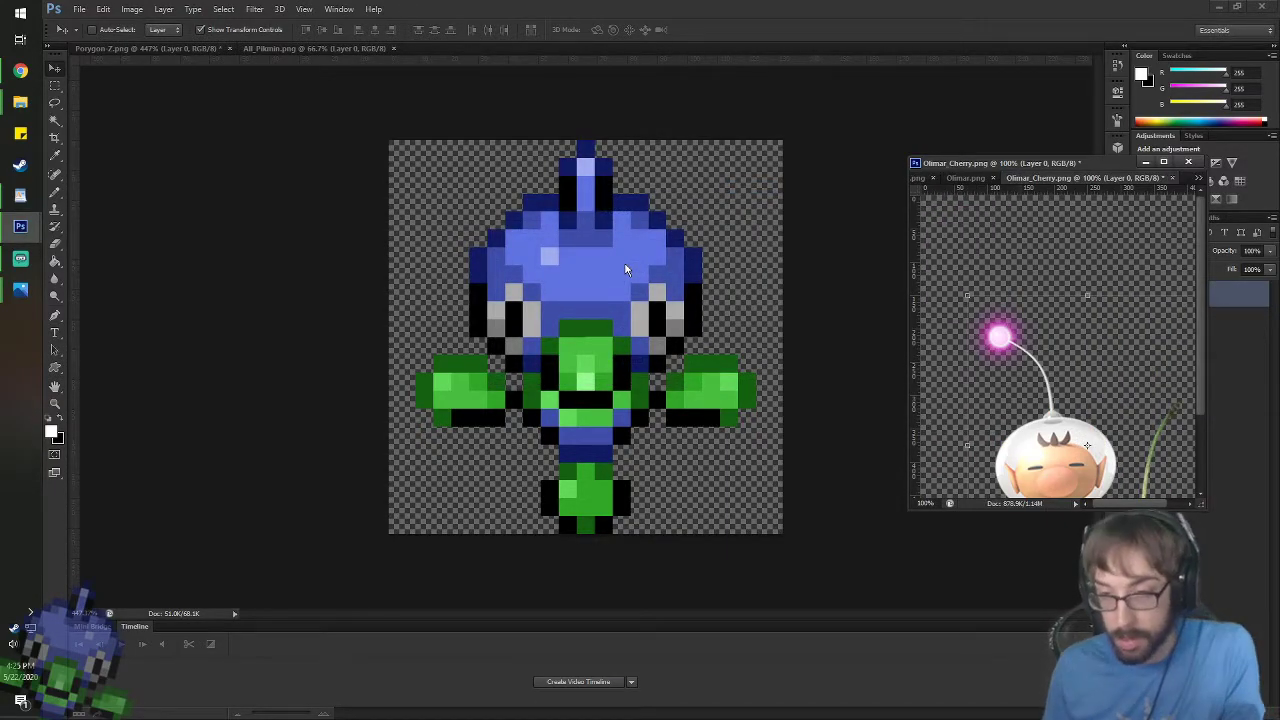
key("ctrl+z")
- Enlarge the Porygon-Z canvas to 200 by 300 pixels, anchored at the bottom centre
left_click(505, 318)
left_click(132, 9)
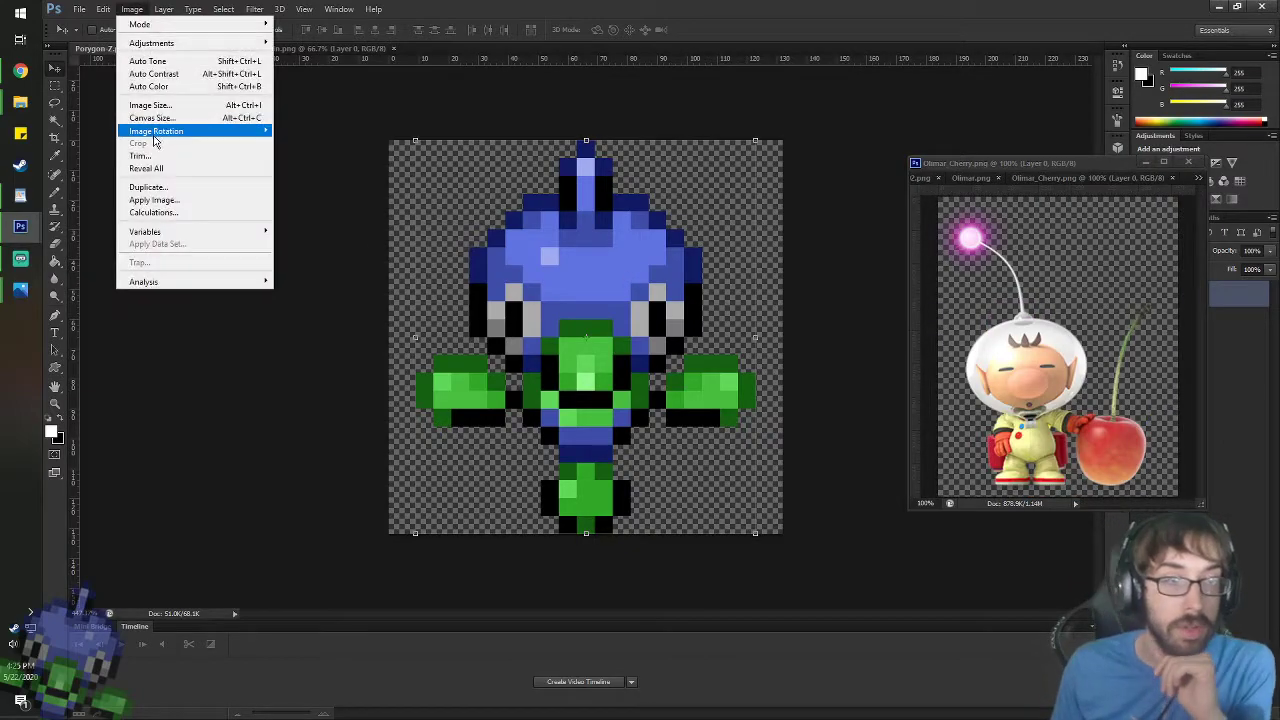
left_click(152, 118)
double_click(628, 247)
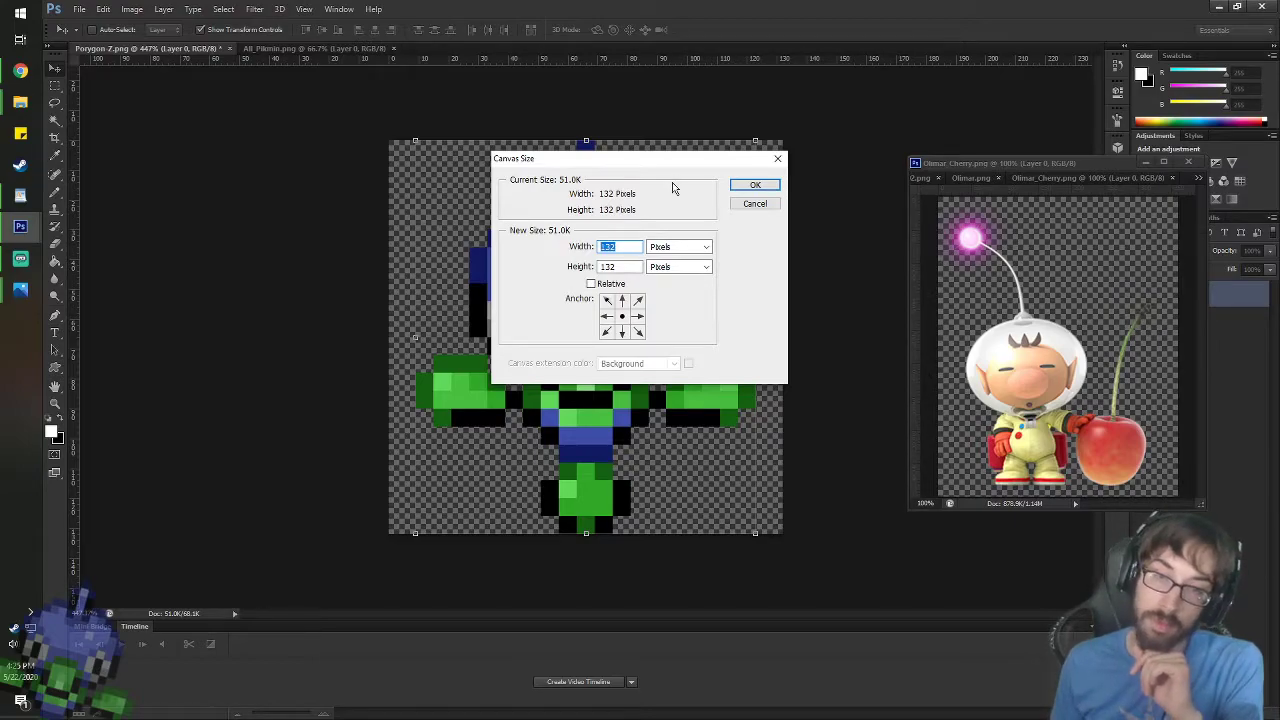
type("200")
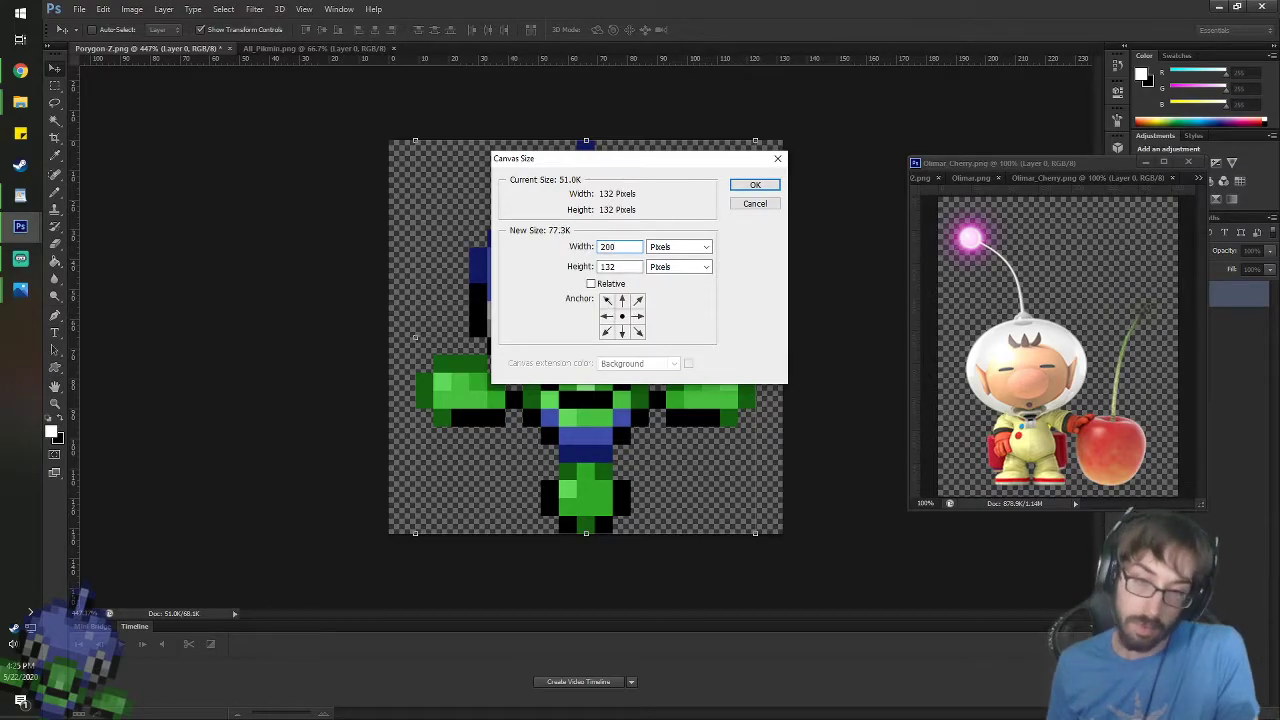
key("Tab")
key("Tab")
type("300")
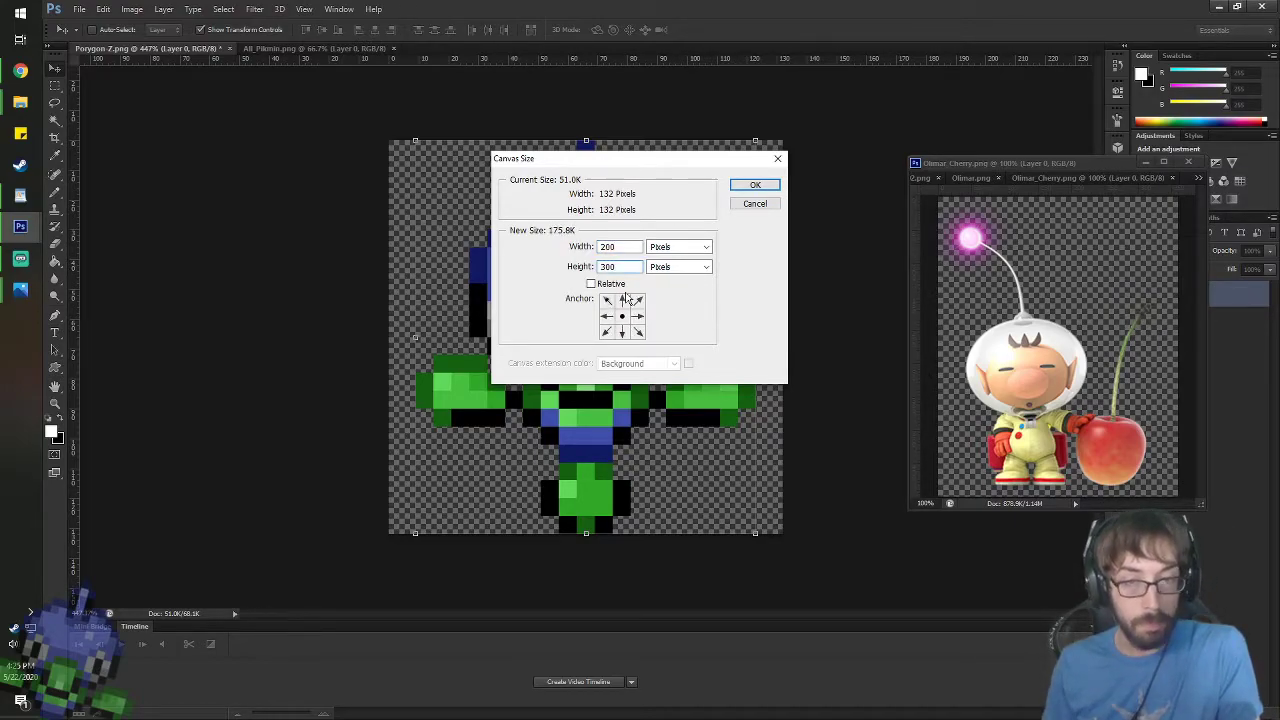
left_click(622, 332)
left_click(754, 186)
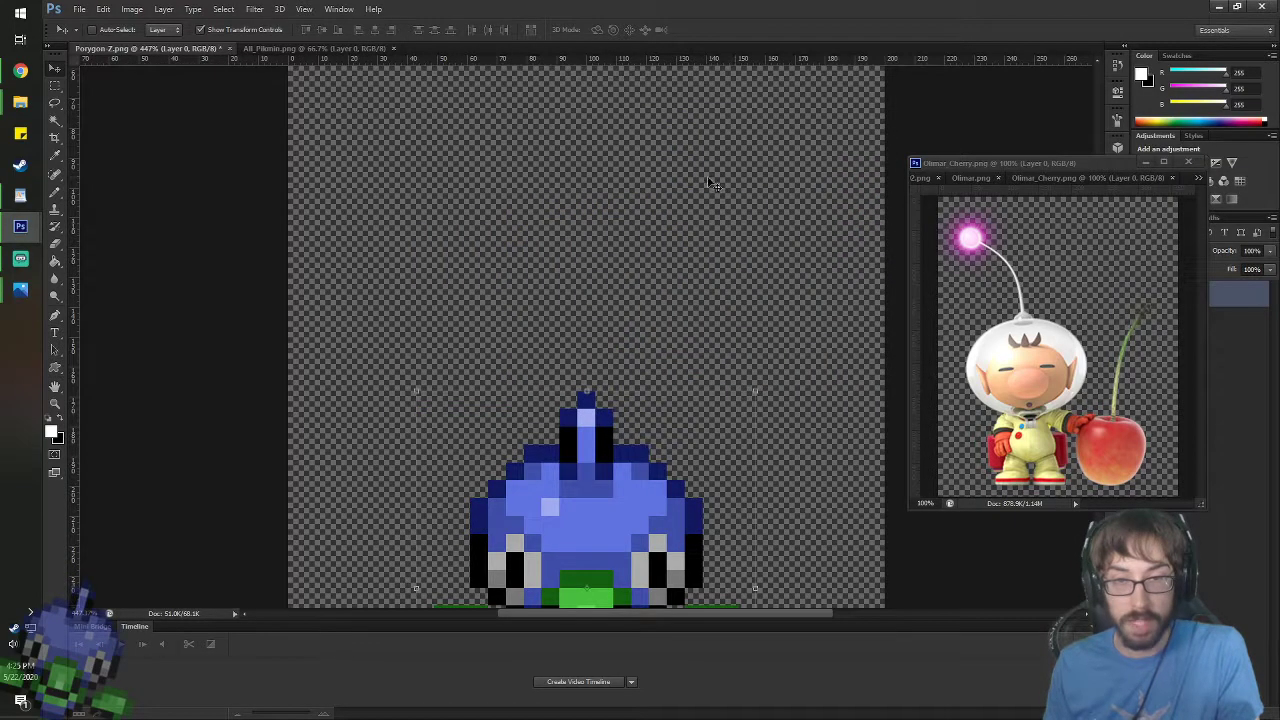
- Examine the Porygon-Z sprite's proportions on its canvas against the Olimar_Cherry reference
key("ctrl+0")
scroll(523, 400, "down", 2)
scroll(640, 460, "up", 3)
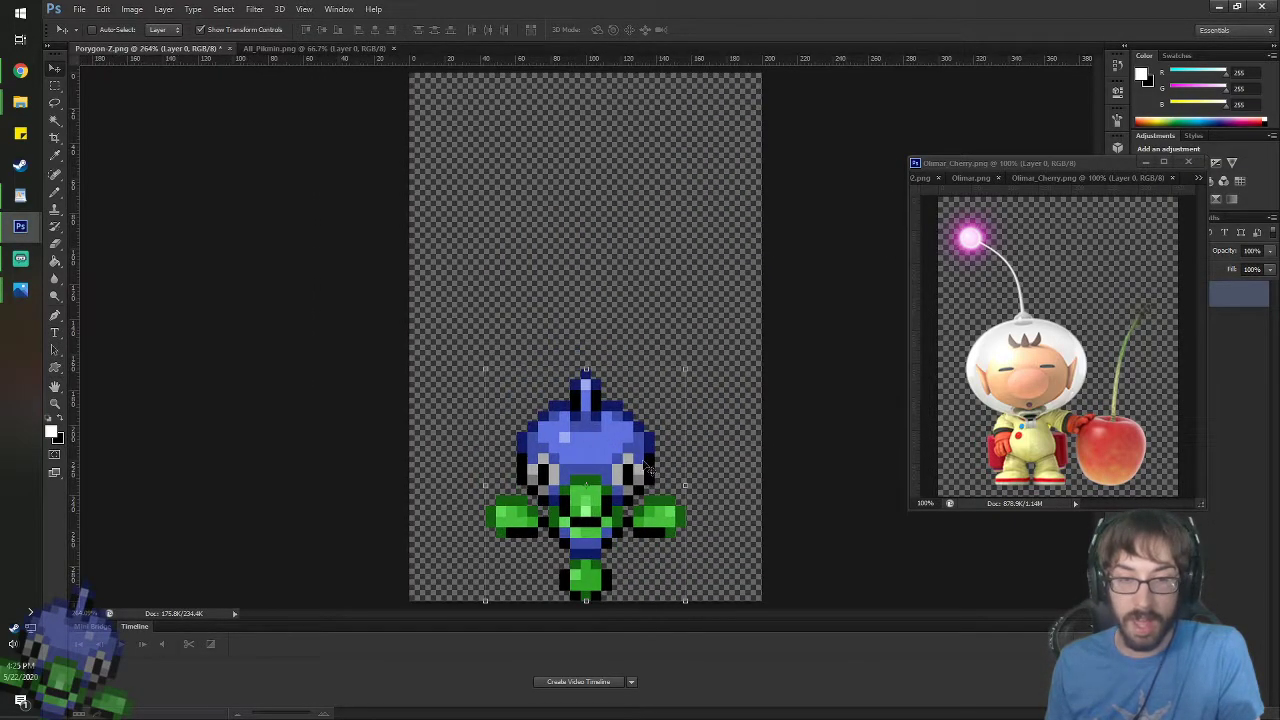
scroll(648, 553, "up", 4)
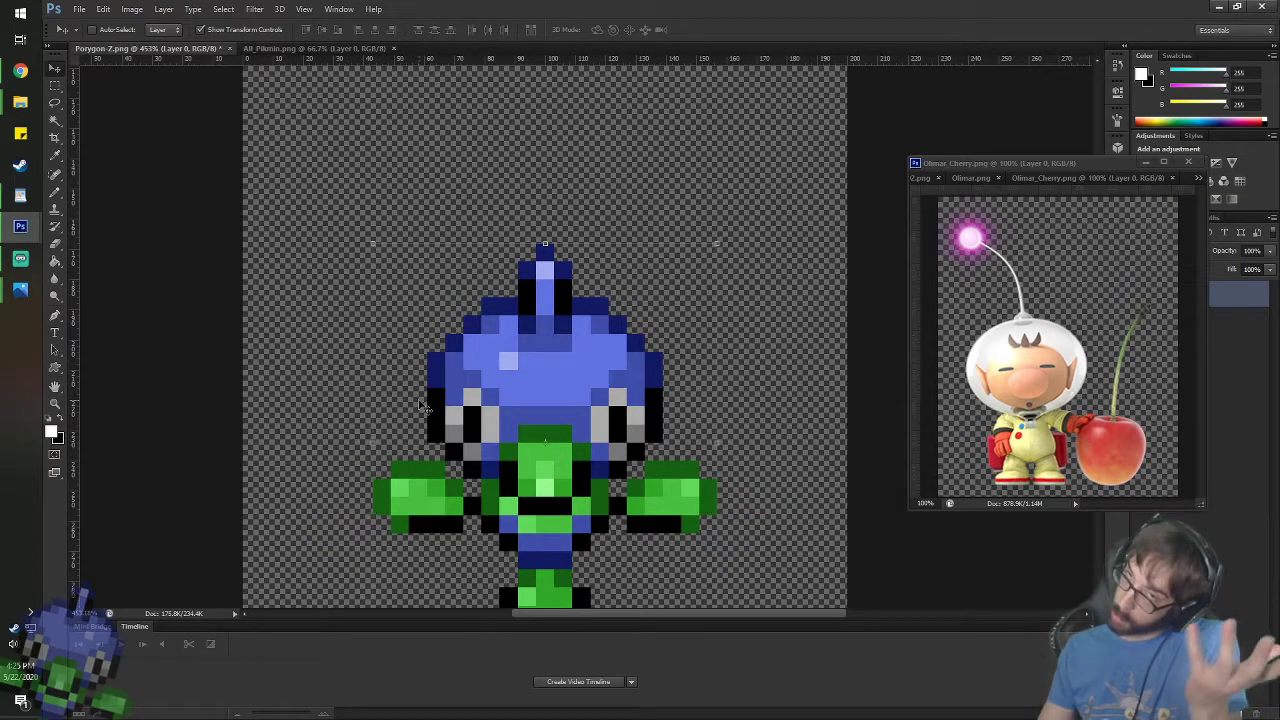
scroll(650, 550, "down", 5)
scroll(700, 560, "up", 1)
scroll(748, 580, "up", 6)
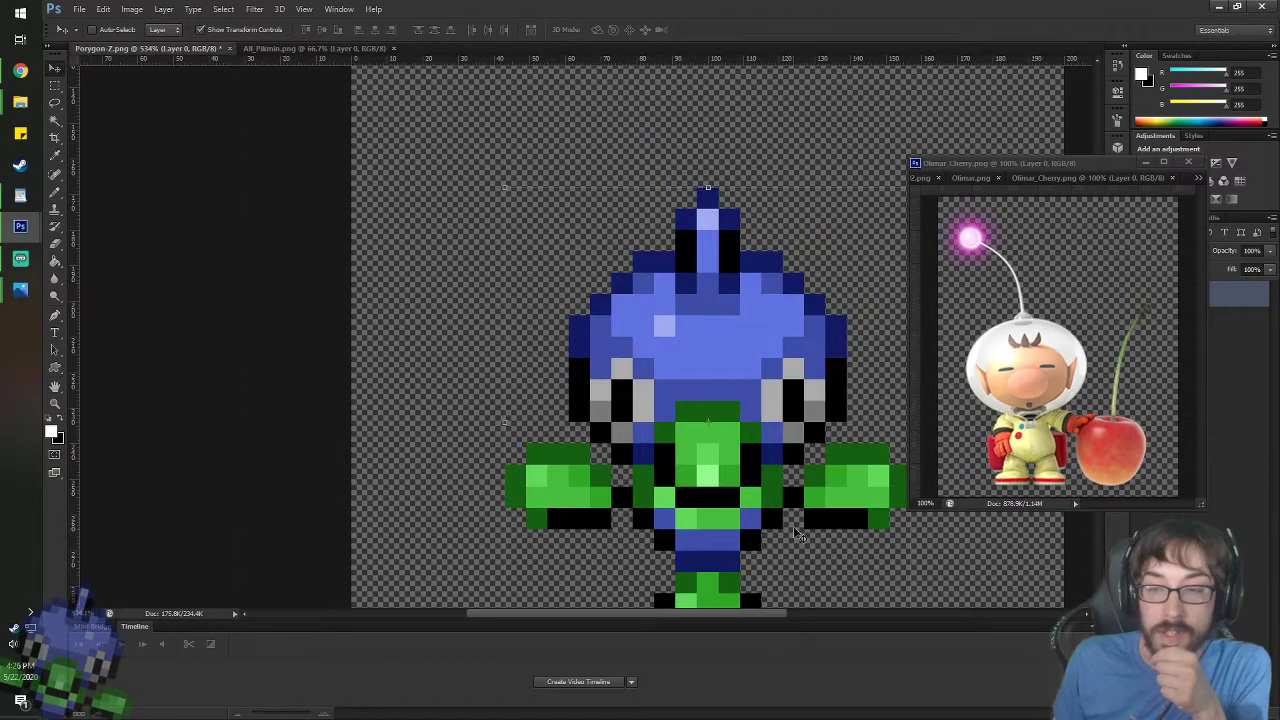
scroll(814, 567, "down", 5)
scroll(814, 567, "up", 3)
scroll(805, 500, "up", 1)
scroll(805, 500, "down", 1)
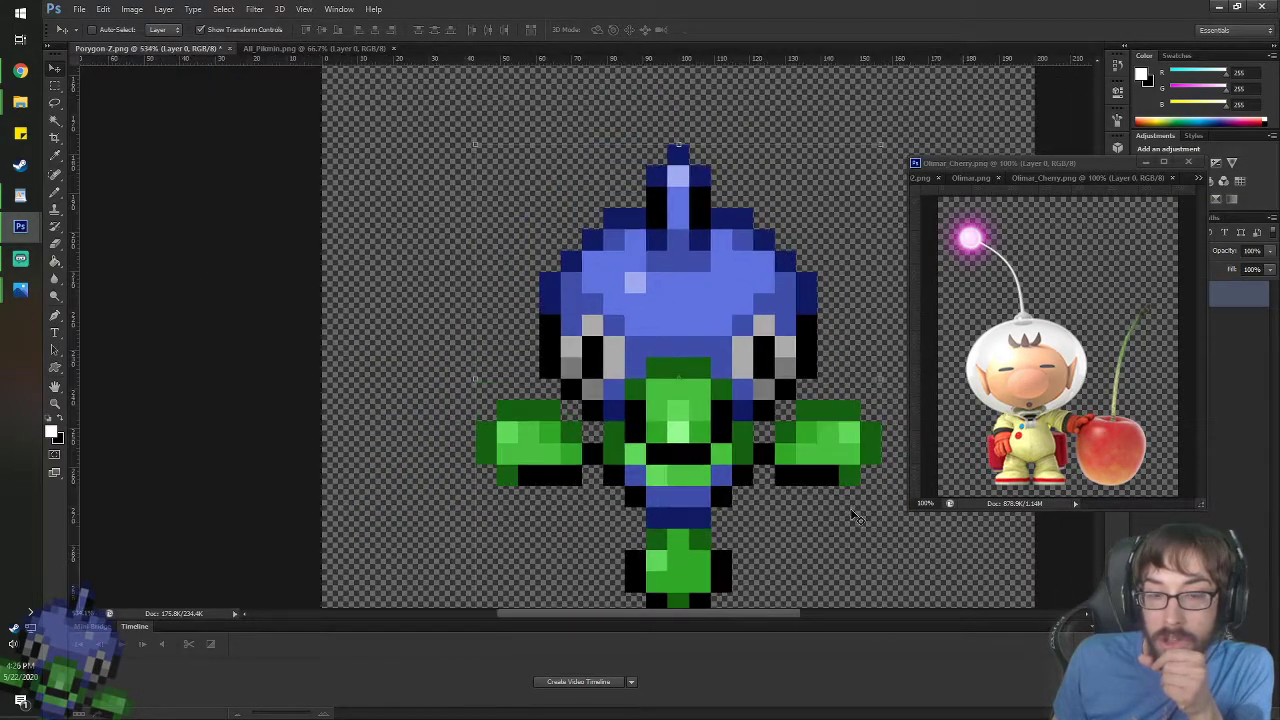
scroll(693, 585, "down", 2)
scroll(481, 490, "up", 3)
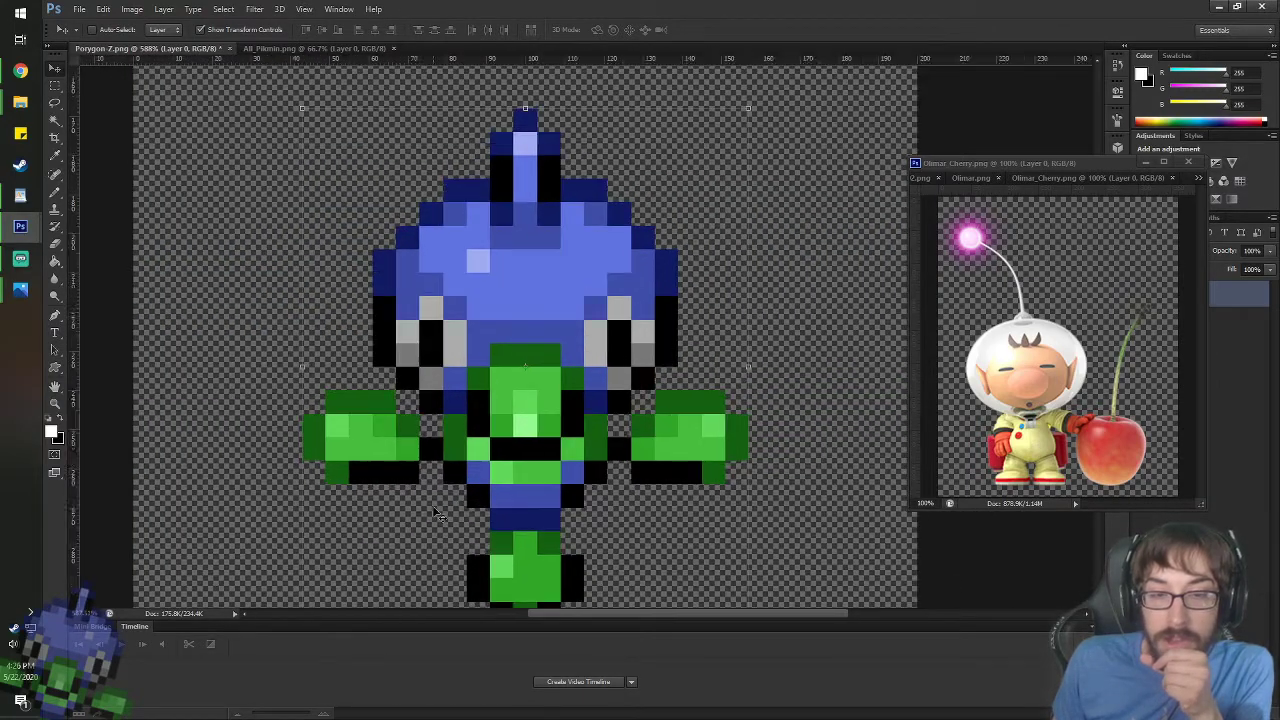
key("g")
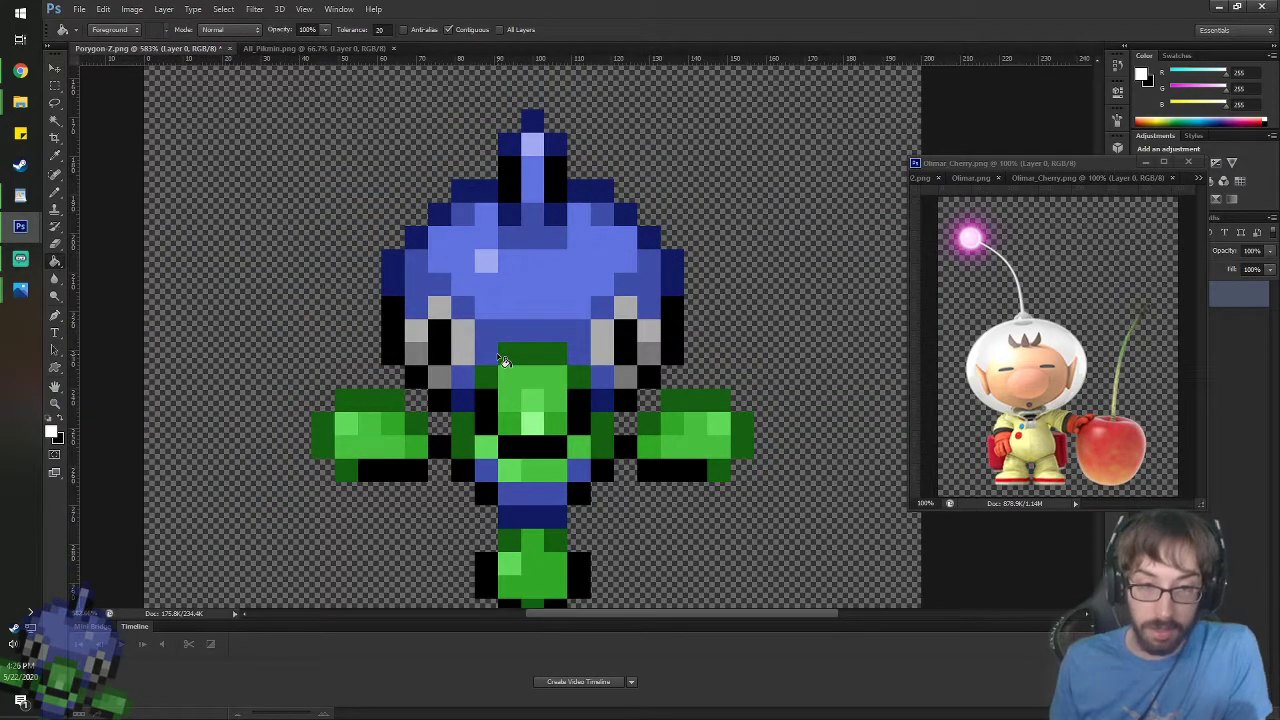
key("f")
key("f")
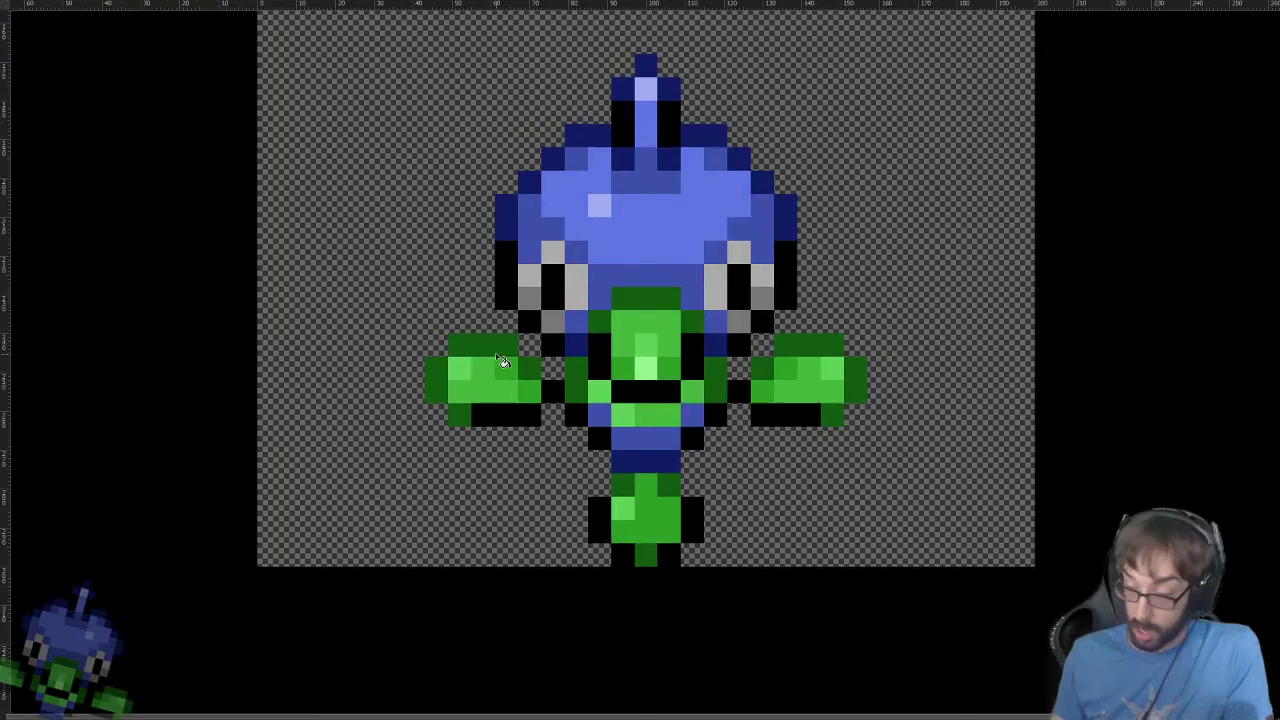
key("f")
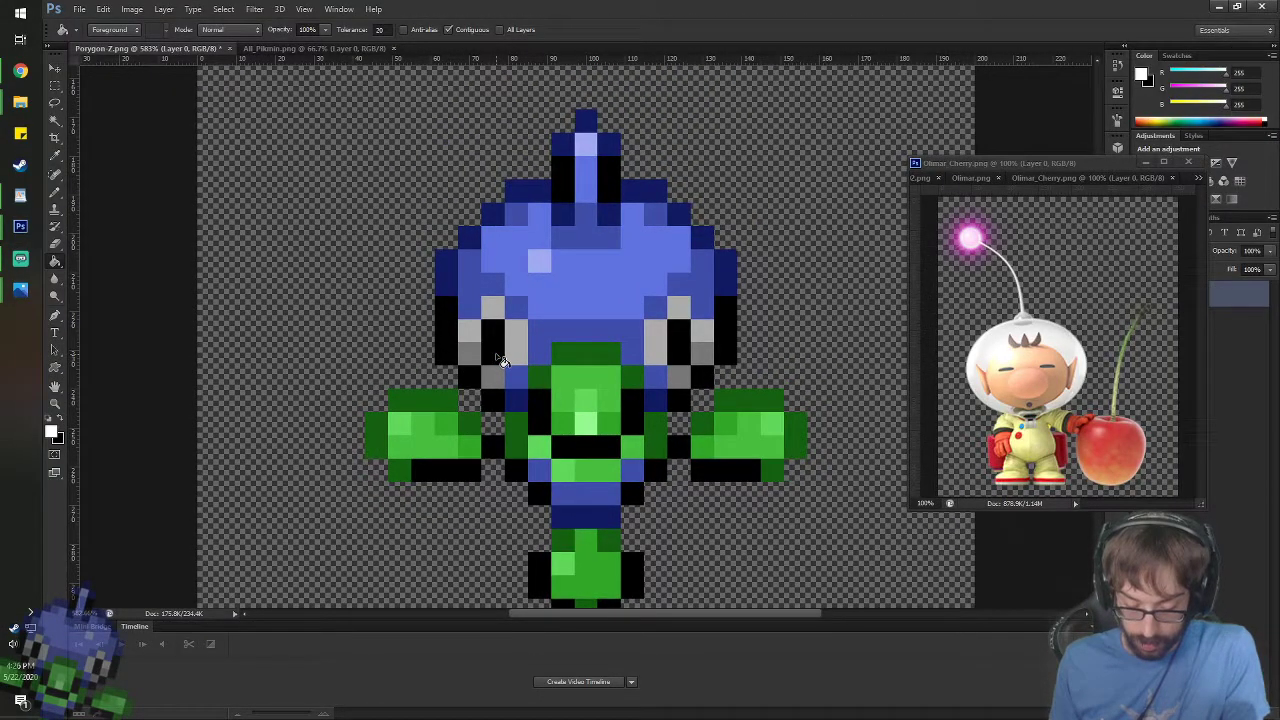
- Activate the Pencil tool and reduce its brush size to 3 px for work on the enlarged Porygon-Z sprite
key("b")
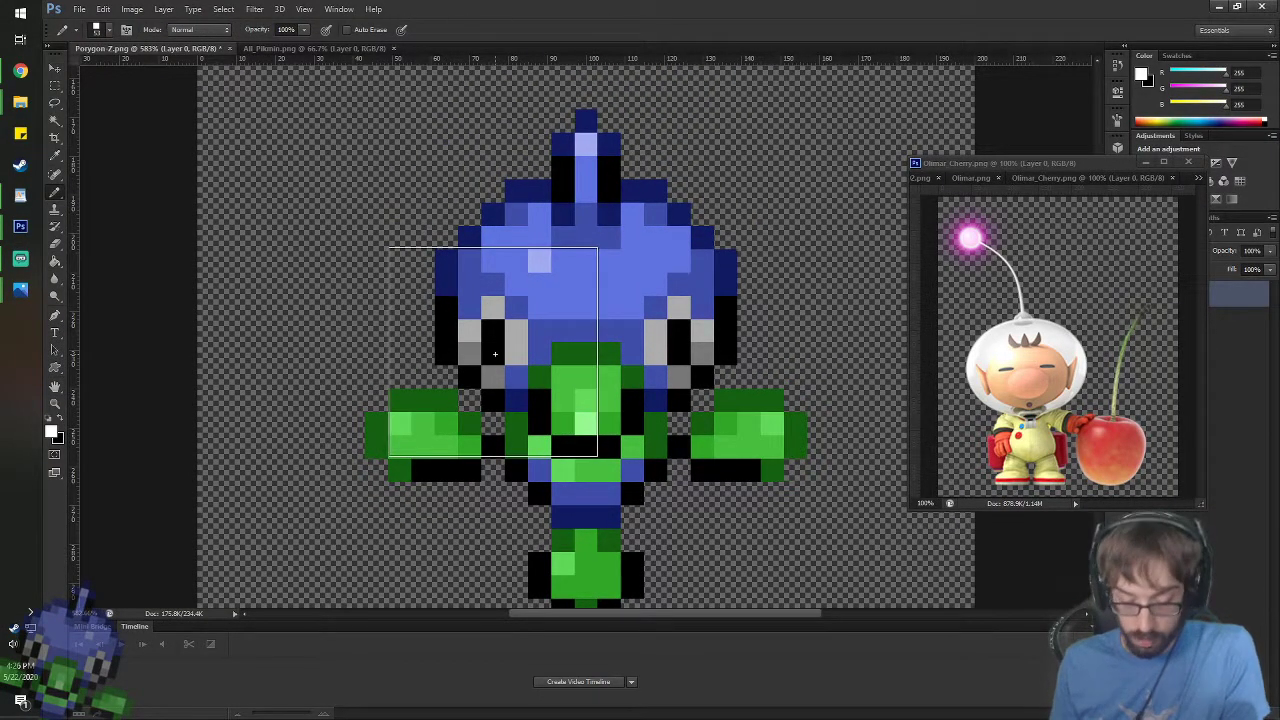
key("space")
mouse_move(544, 394)
left_mouse_down()
mouse_move(620, 289)
mouse_move(611, 346)
left_mouse_up()
scroll(611, 346, "up", 3)
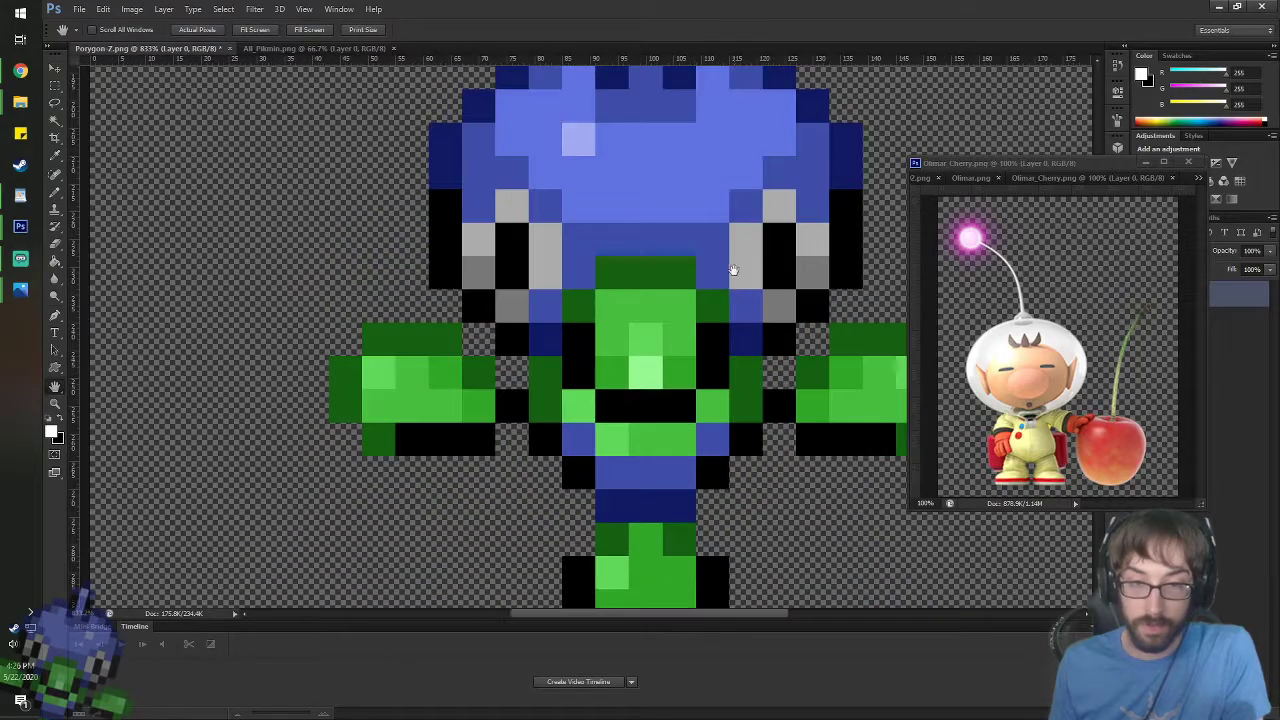
left_click_drag(733, 270, 604, 329)
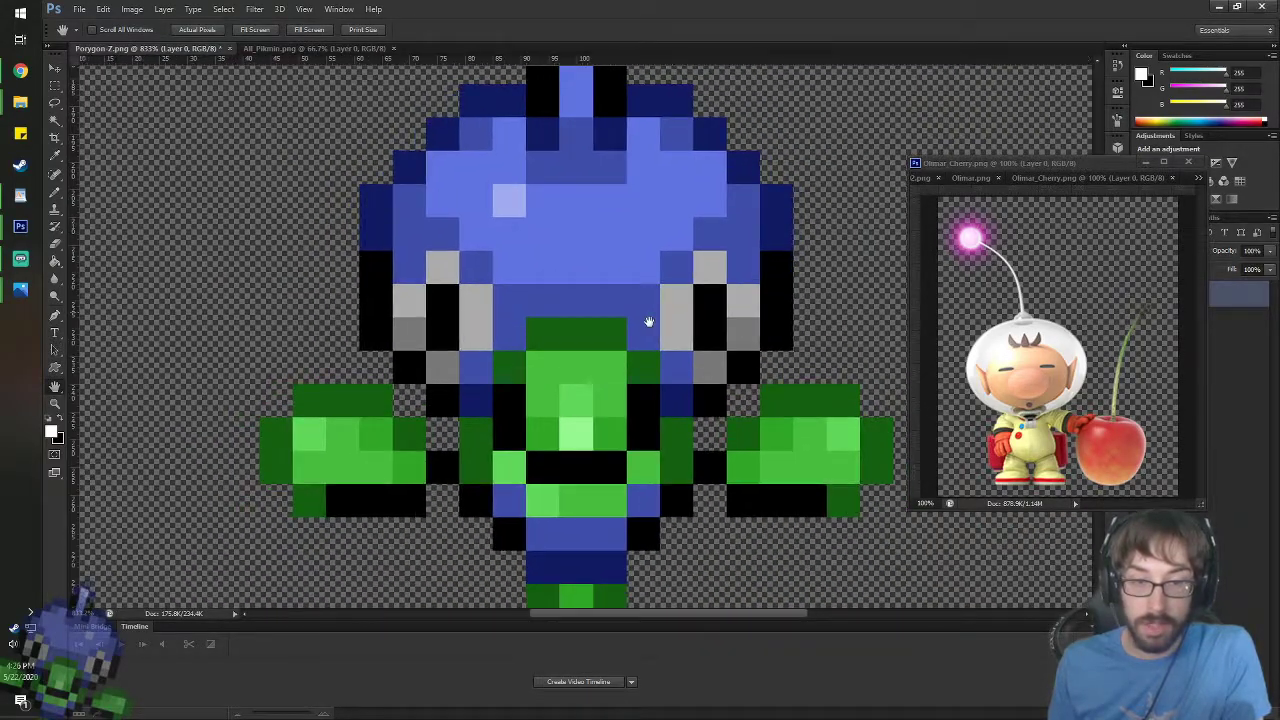
scroll(534, 291, "down", 1)
scroll(535, 295, "down", 2)
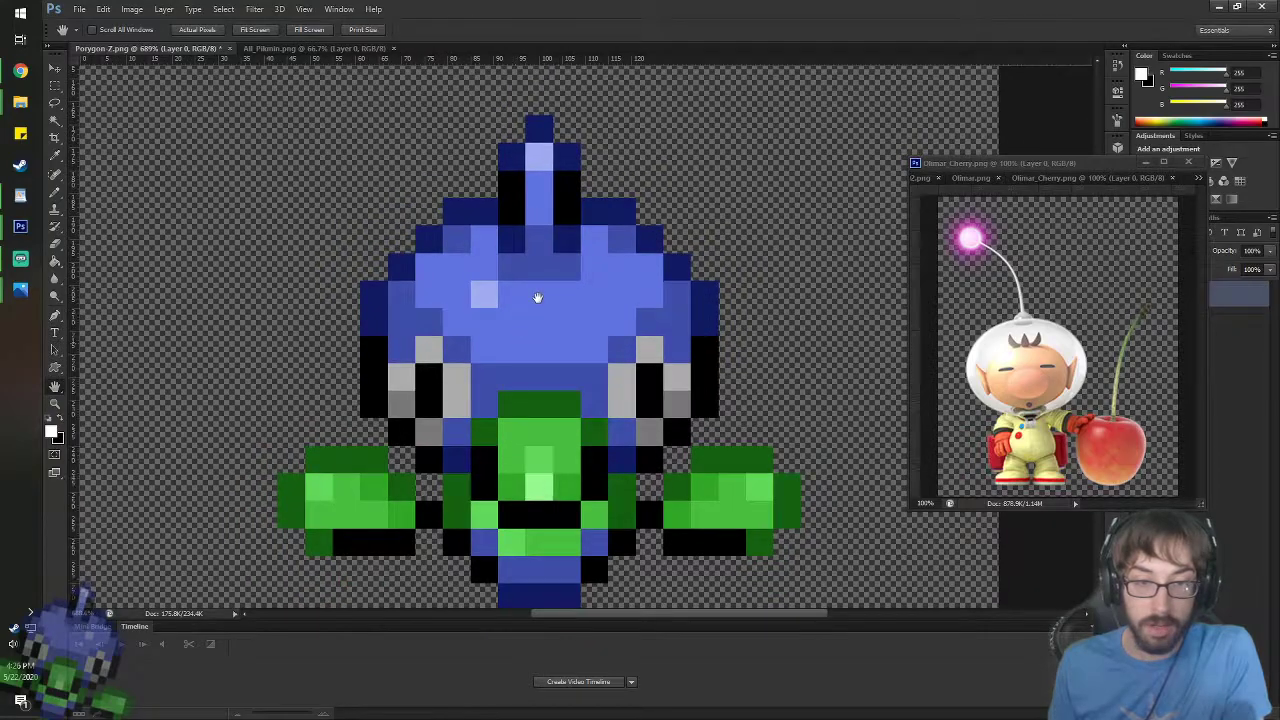
key("b")
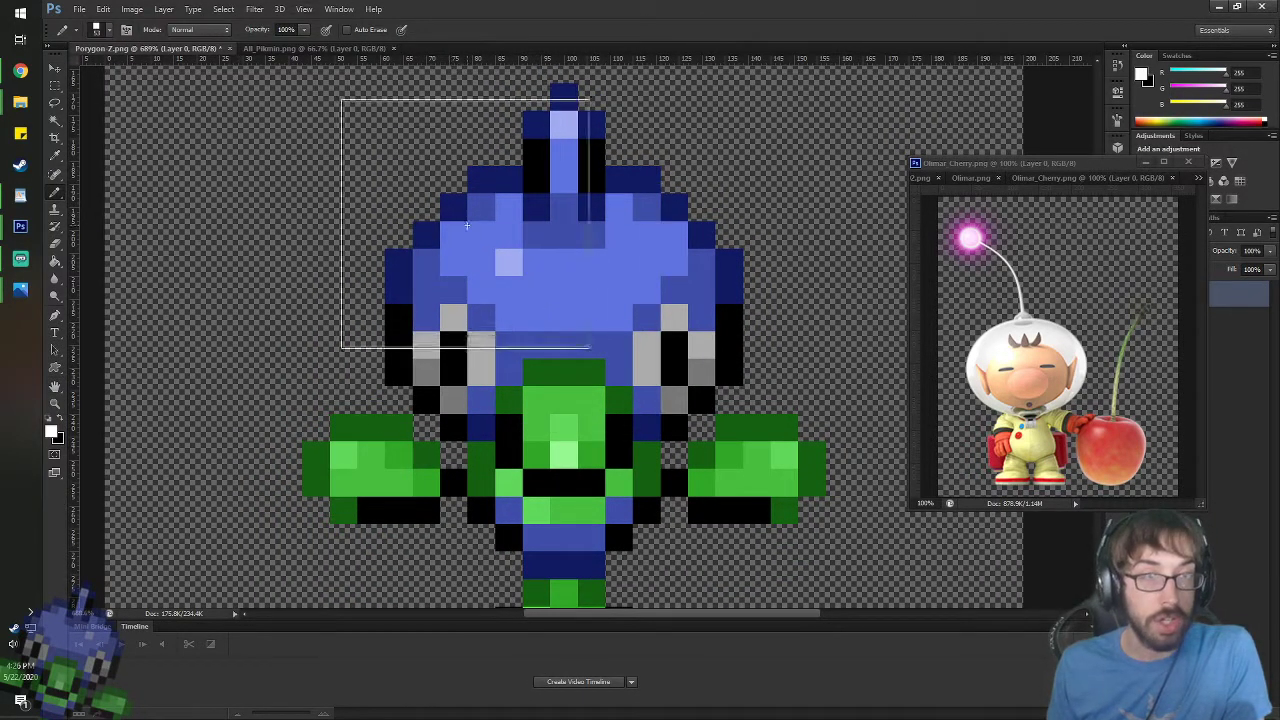
right_click(478, 236)
double_click(538, 326)
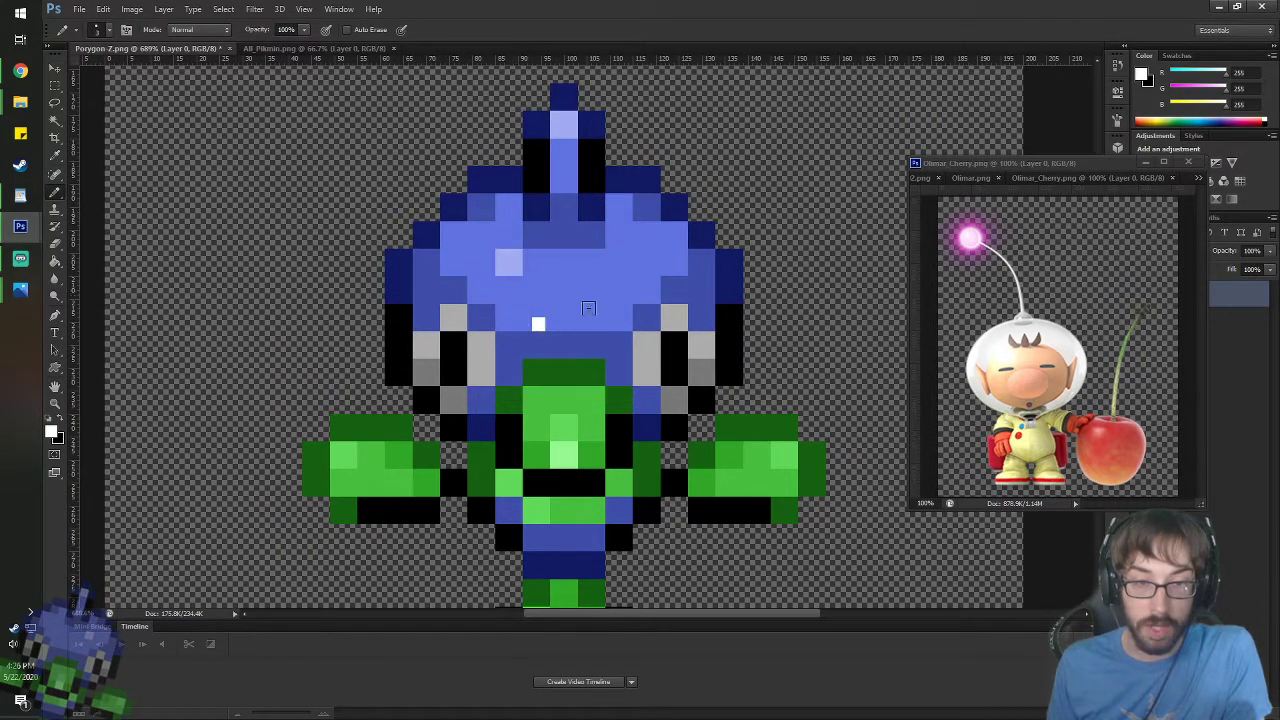
- Try out the 3 px pencil with freehand white strokes across the Porygon-Z sprite, undoing each one
mouse_move(605, 262)
left_mouse_down()
mouse_move(555, 330)
mouse_move(617, 343)
mouse_move(776, 292)
left_mouse_up()
key("ctrl+z")
mouse_move(607, 288)
left_mouse_down()
mouse_move(718, 187)
mouse_move(792, 415)
left_mouse_up()
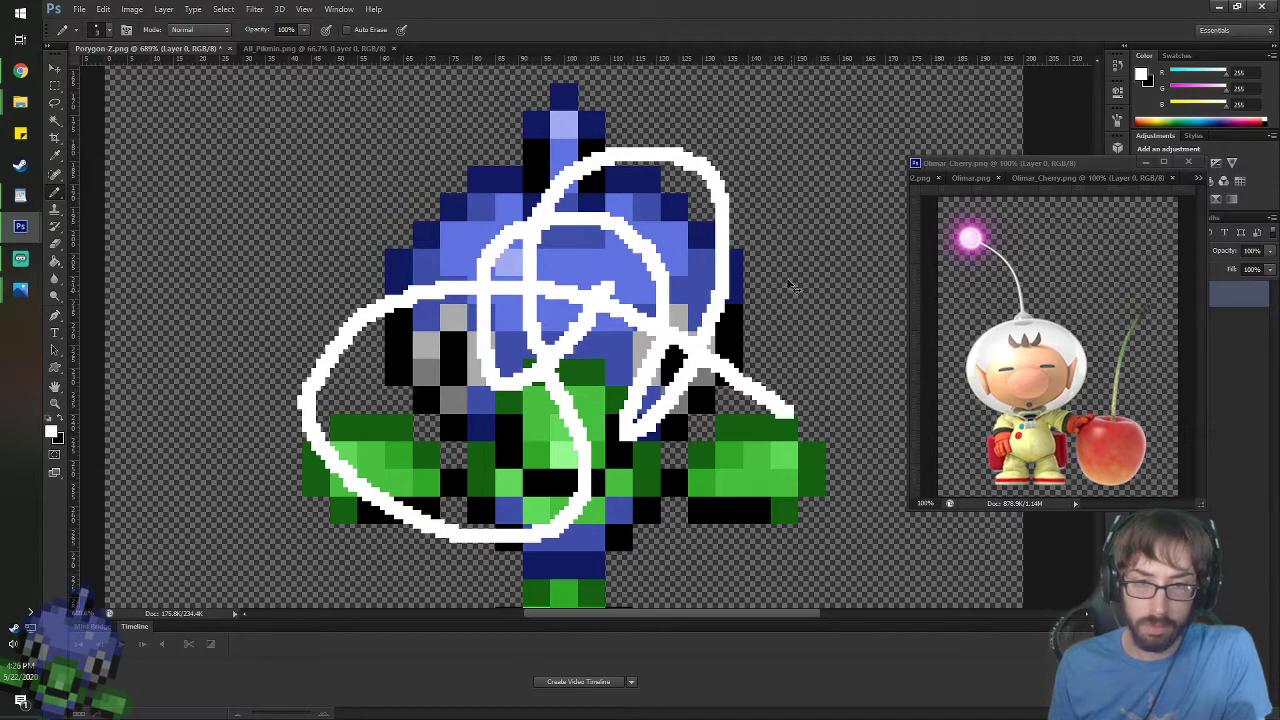
key("ctrl+z")
mouse_move(740, 222)
left_mouse_down()
mouse_move(872, 408)
mouse_move(104, 426)
left_mouse_up()
key("ctrl+z")
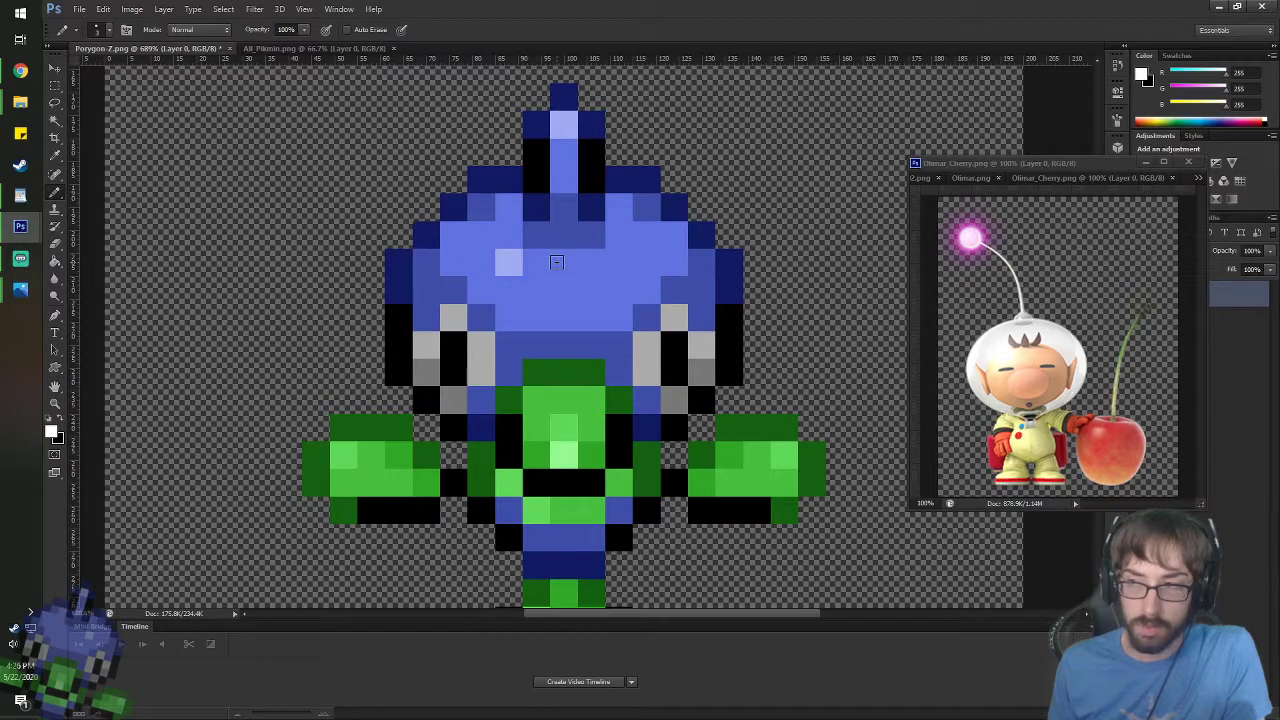
- Swap the foreground colour to black and shift the floating reference window slightly upward
left_click(59, 425)
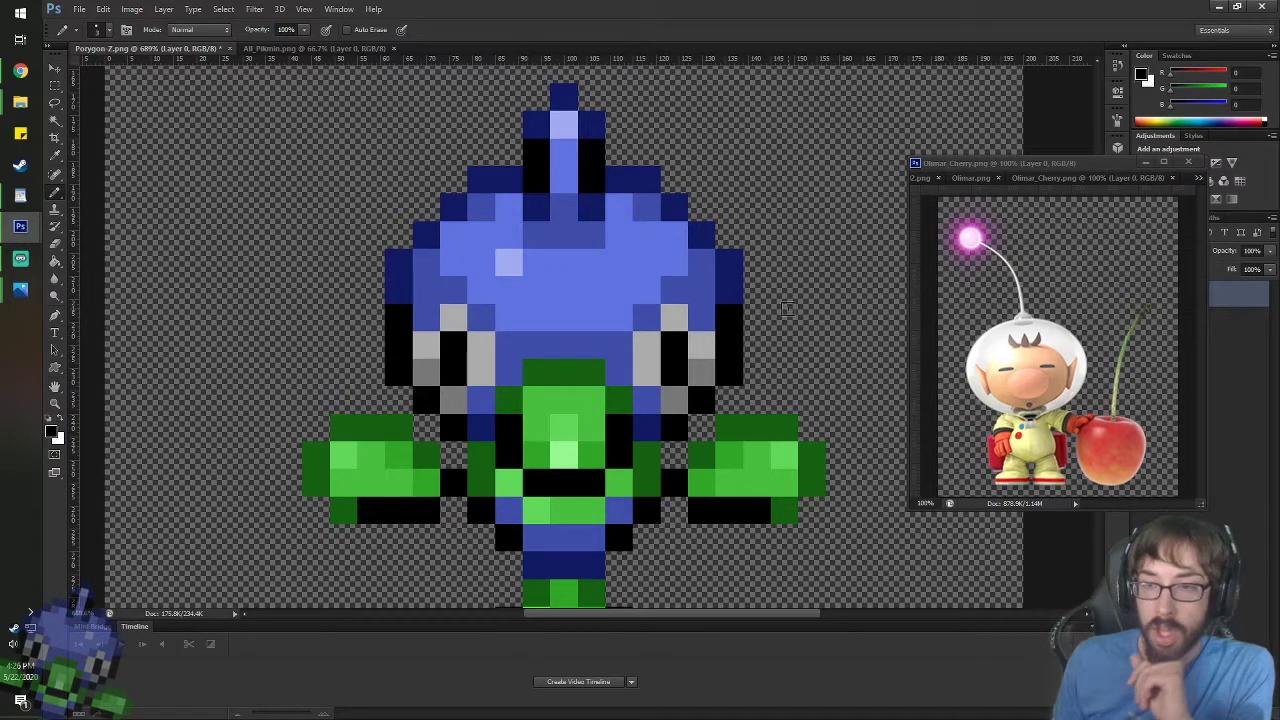
left_click_drag(1053, 173, 1045, 131)
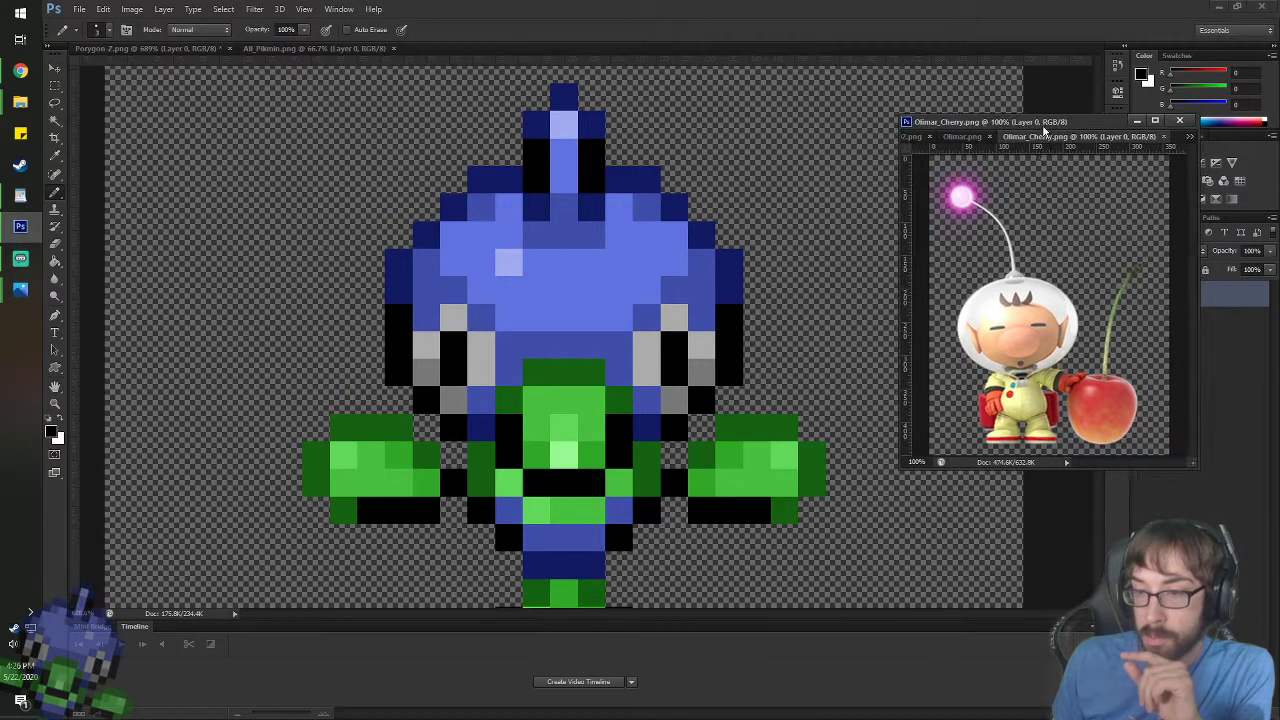
- Examine Olimar's suit up close in Olimar_Cherry.png, Olimar.png and the ddipcyc reference image
scroll(1035, 403, "up", 5)
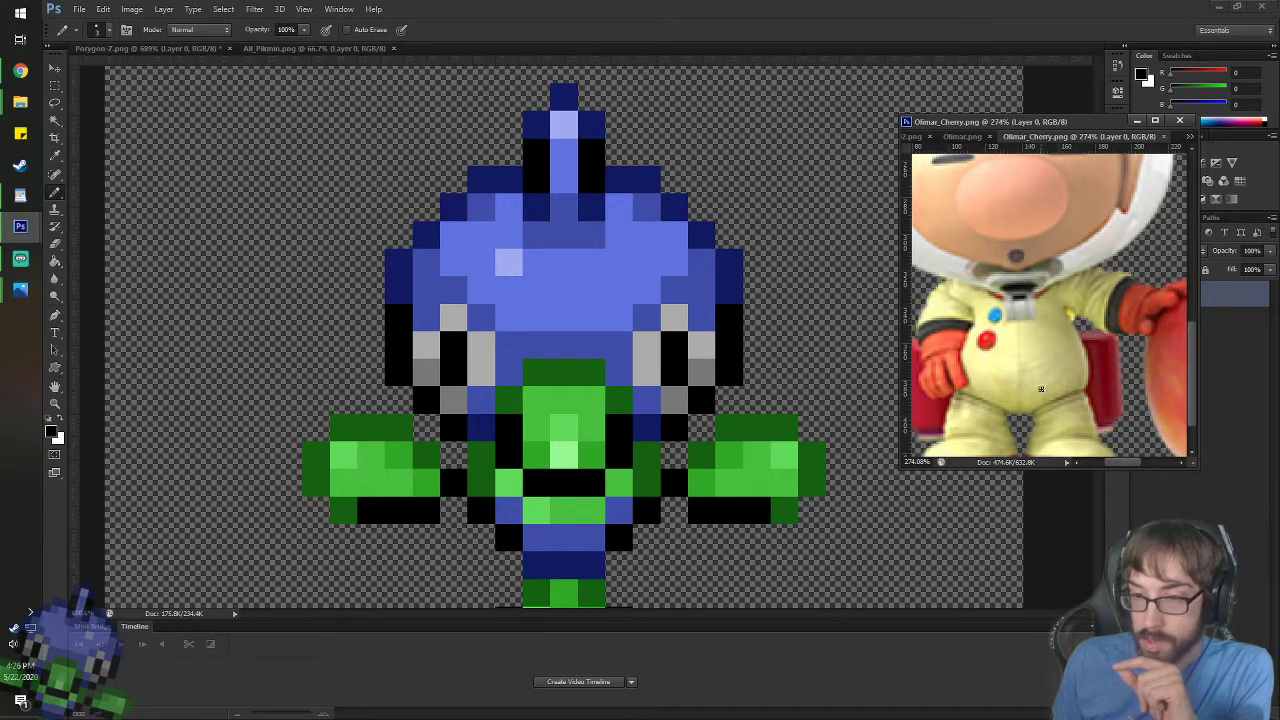
left_click(960, 137)
scroll(920, 150, "up", 3)
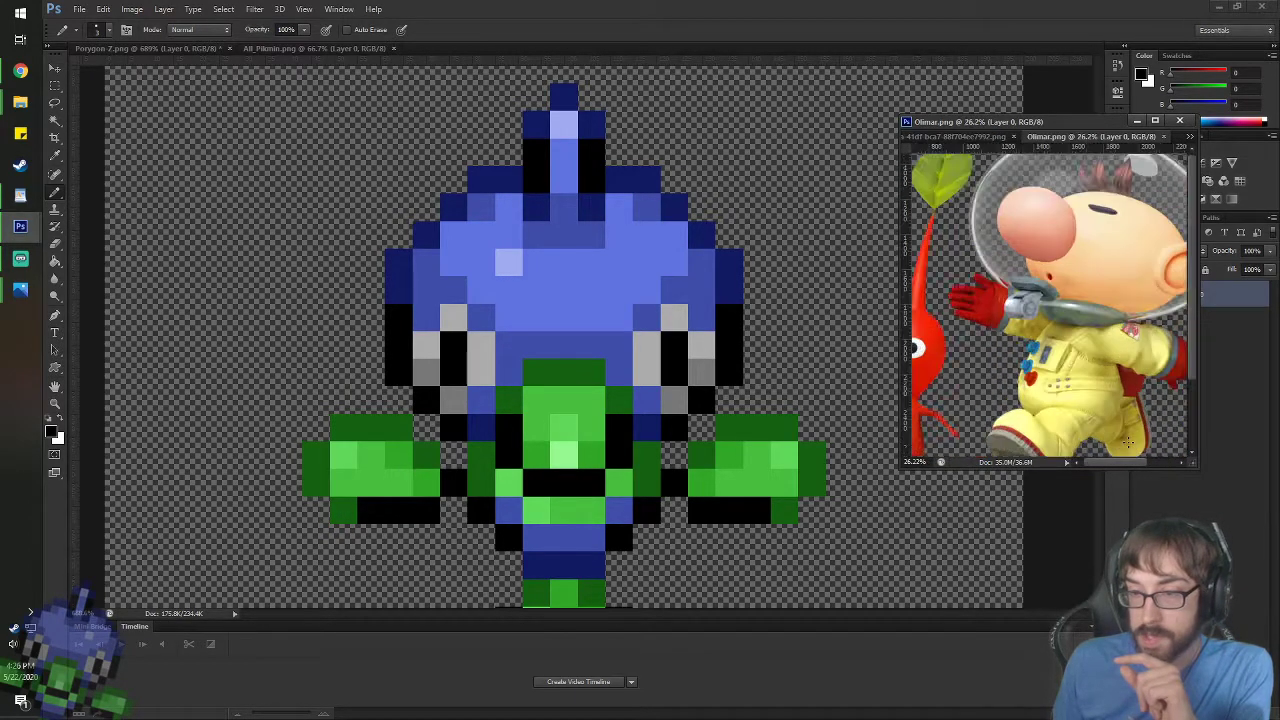
left_click(920, 138)
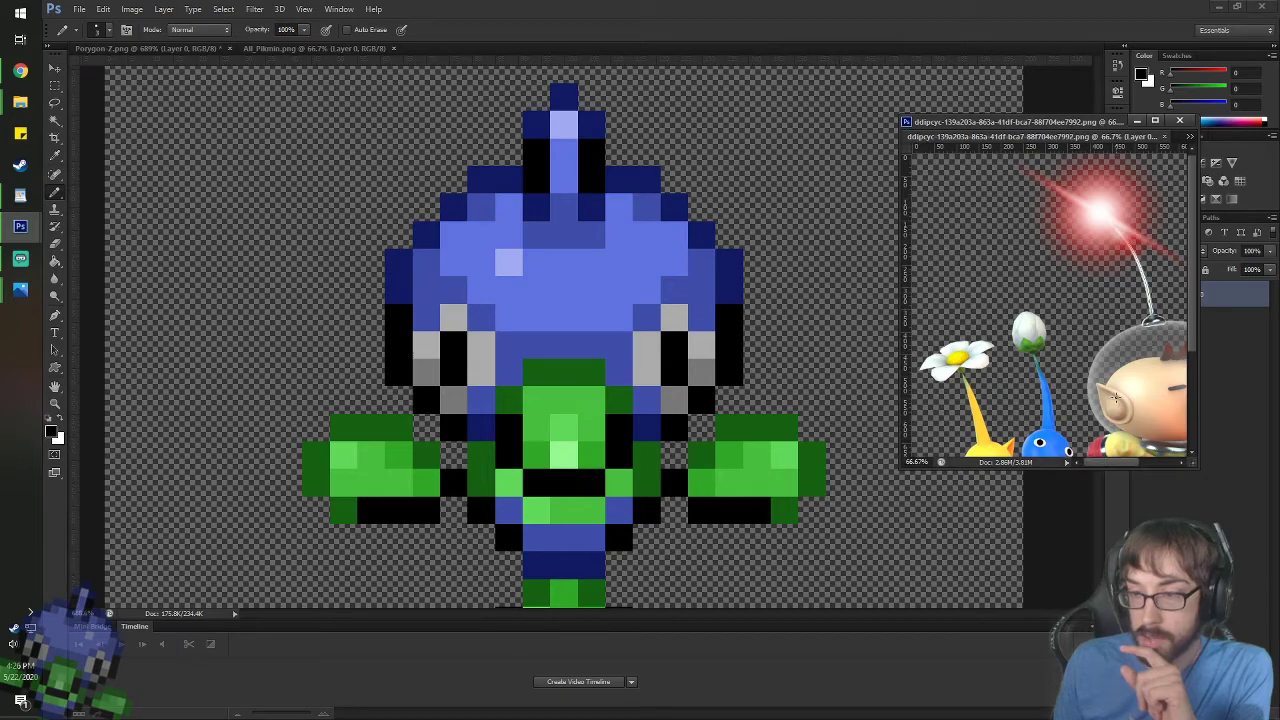
key("space")
left_click_drag(1115, 397, 1070, 320)
scroll(981, 291, "up", 3)
scroll(1070, 320, "down", 3)
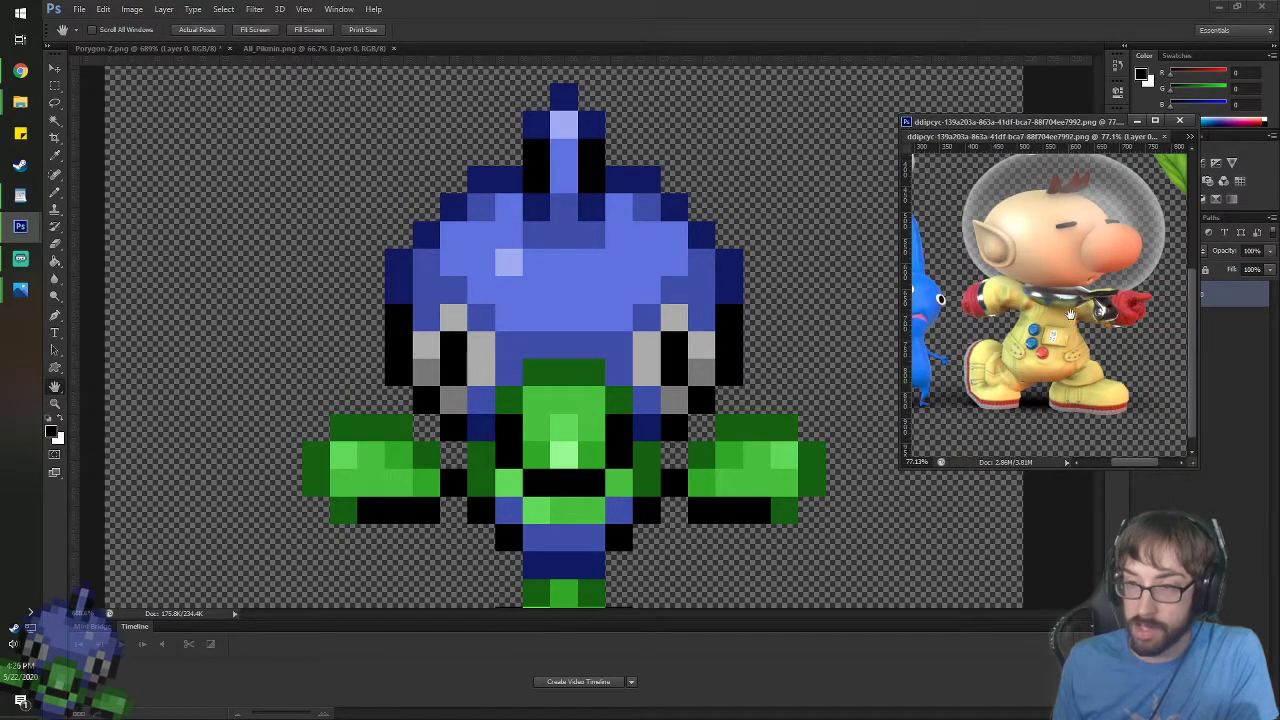
left_click_drag(1071, 262, 1051, 276)
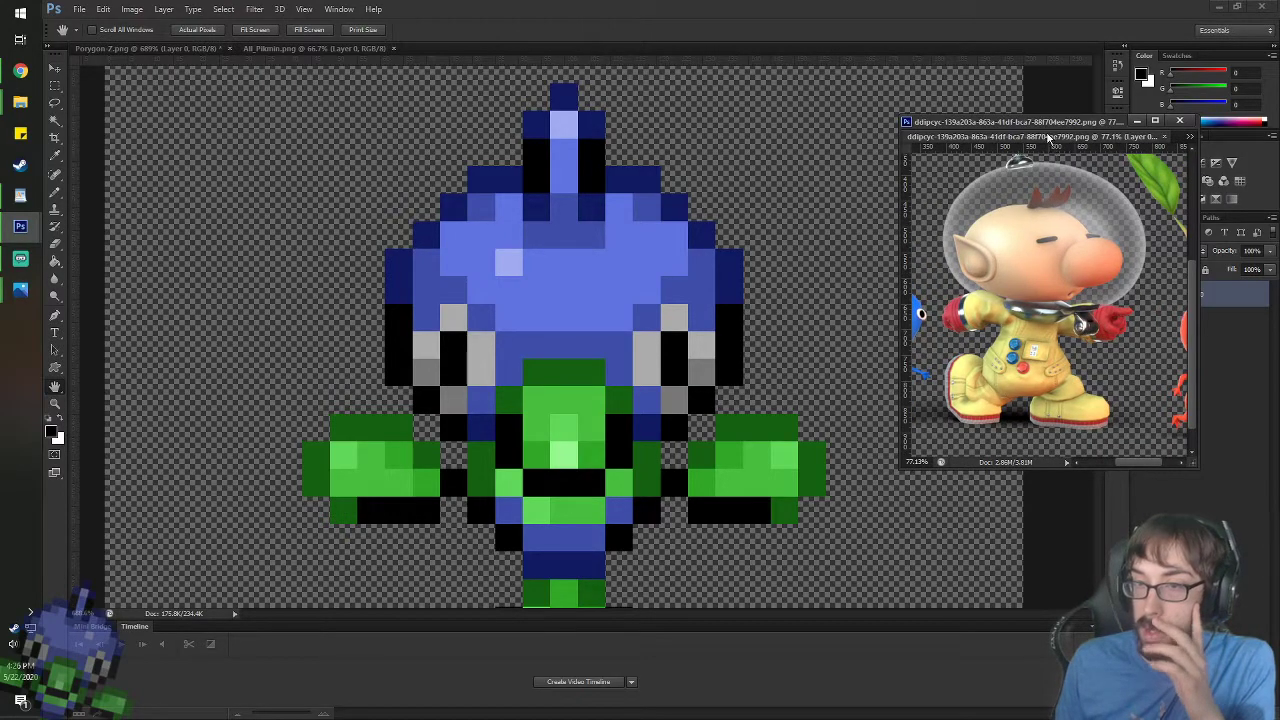
- Compare Olimar's suit design and colours by alternating between the three images in the floating reference window
left_click(1190, 136)
left_click(1140, 158)
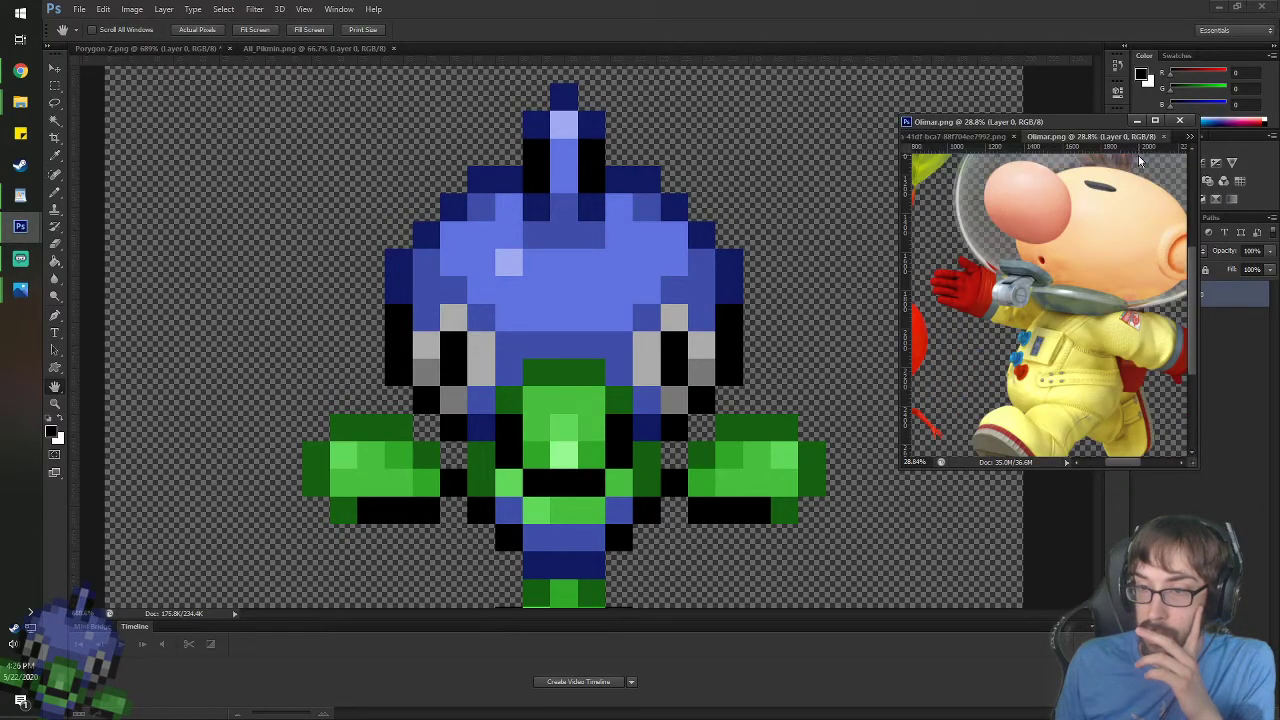
left_click(1190, 136)
left_click(1080, 170)
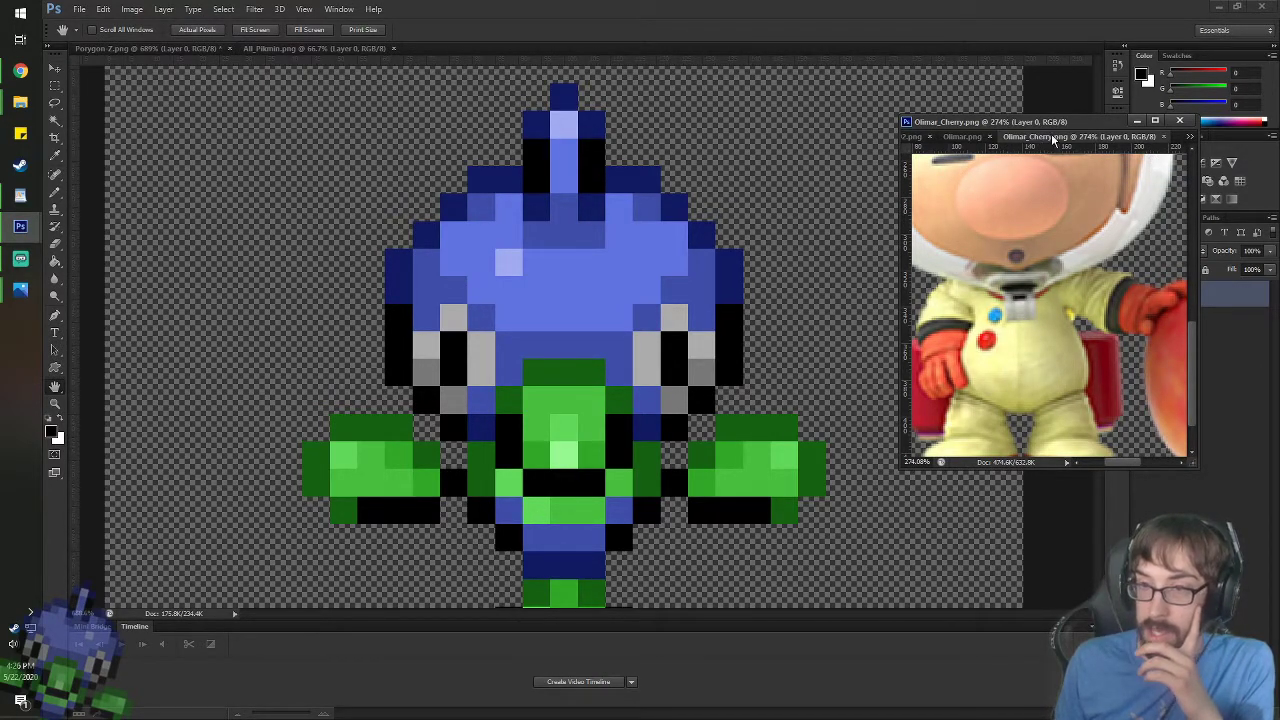
left_click(965, 137)
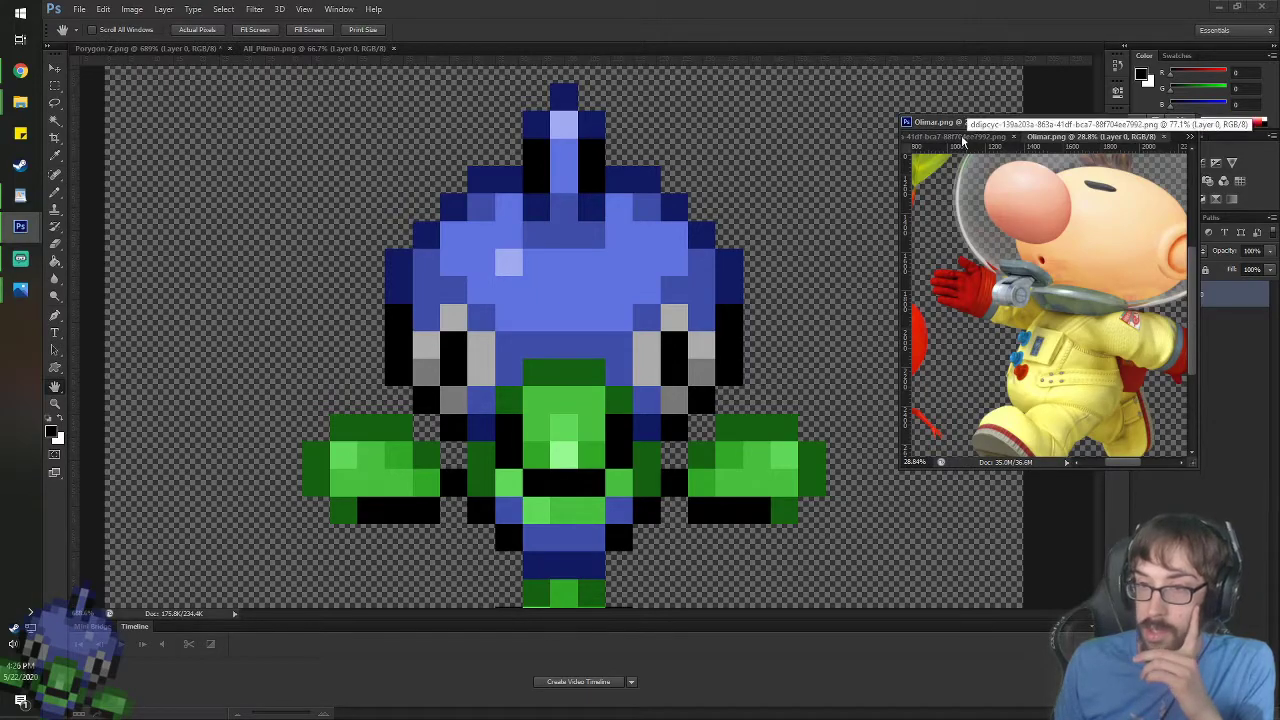
left_click(955, 139)
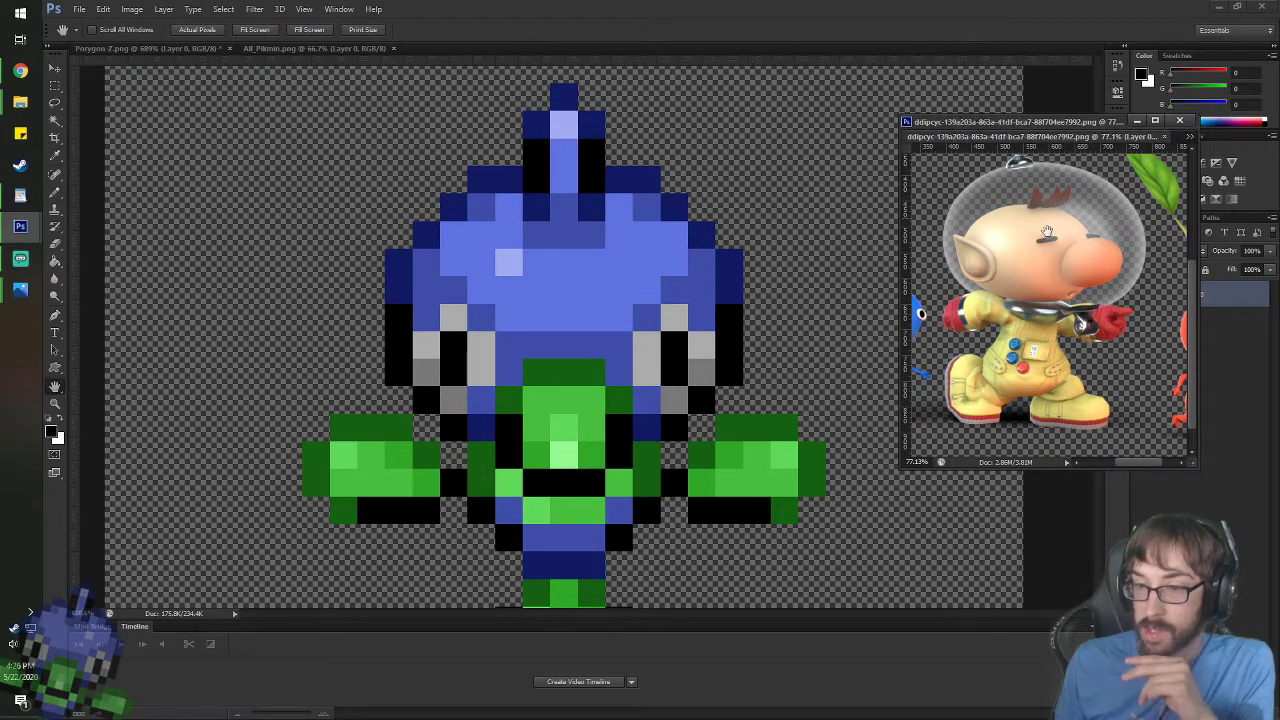
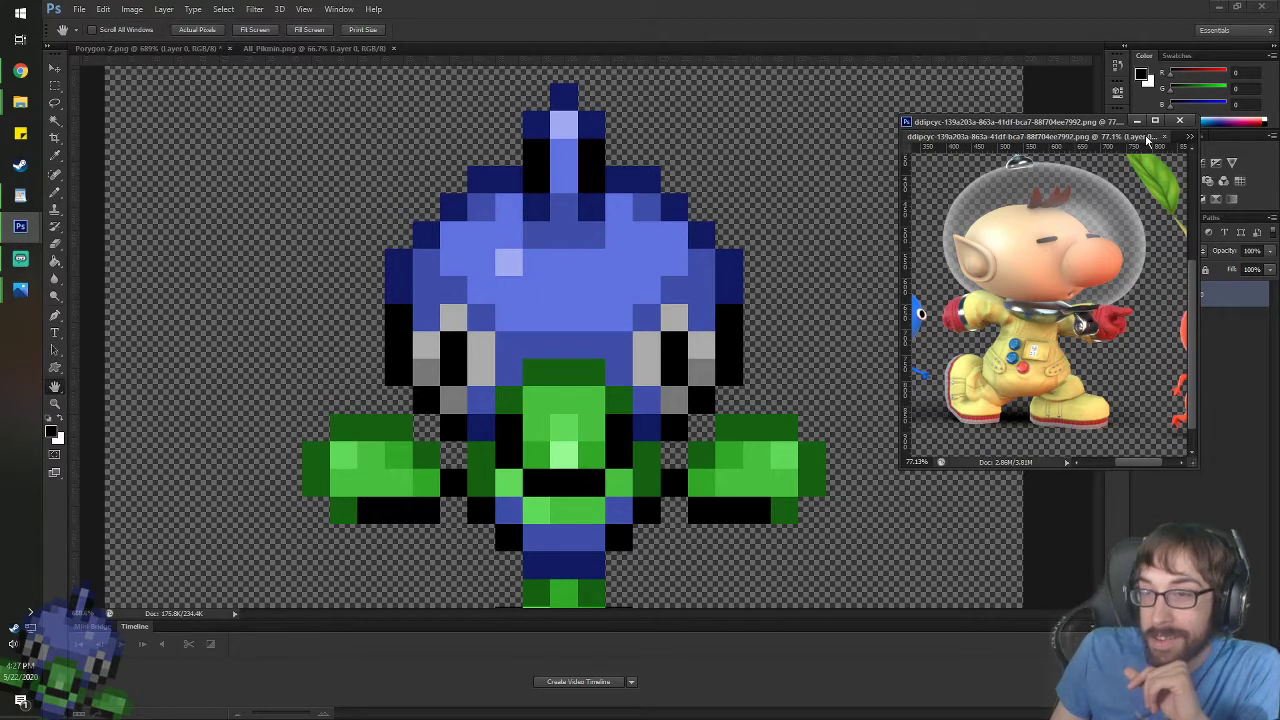
left_click(1187, 140)
left_click(1168, 151)
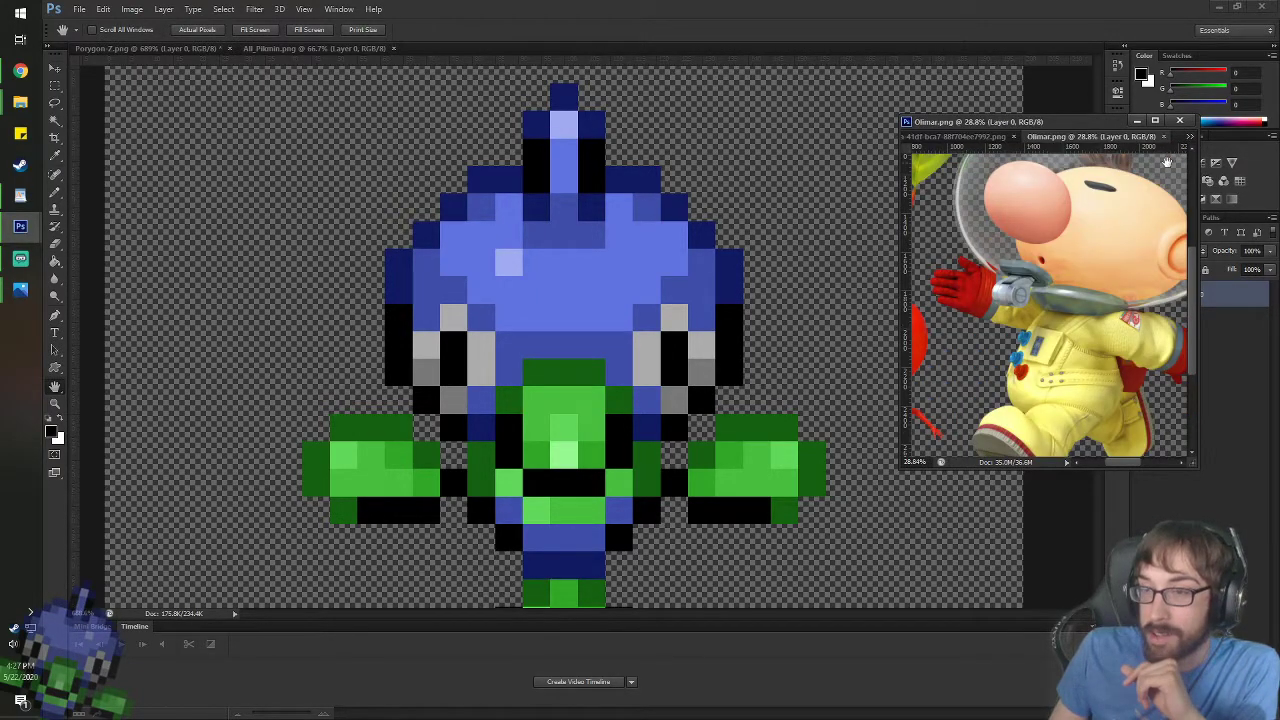
left_click(1190, 139)
left_click(1118, 173)
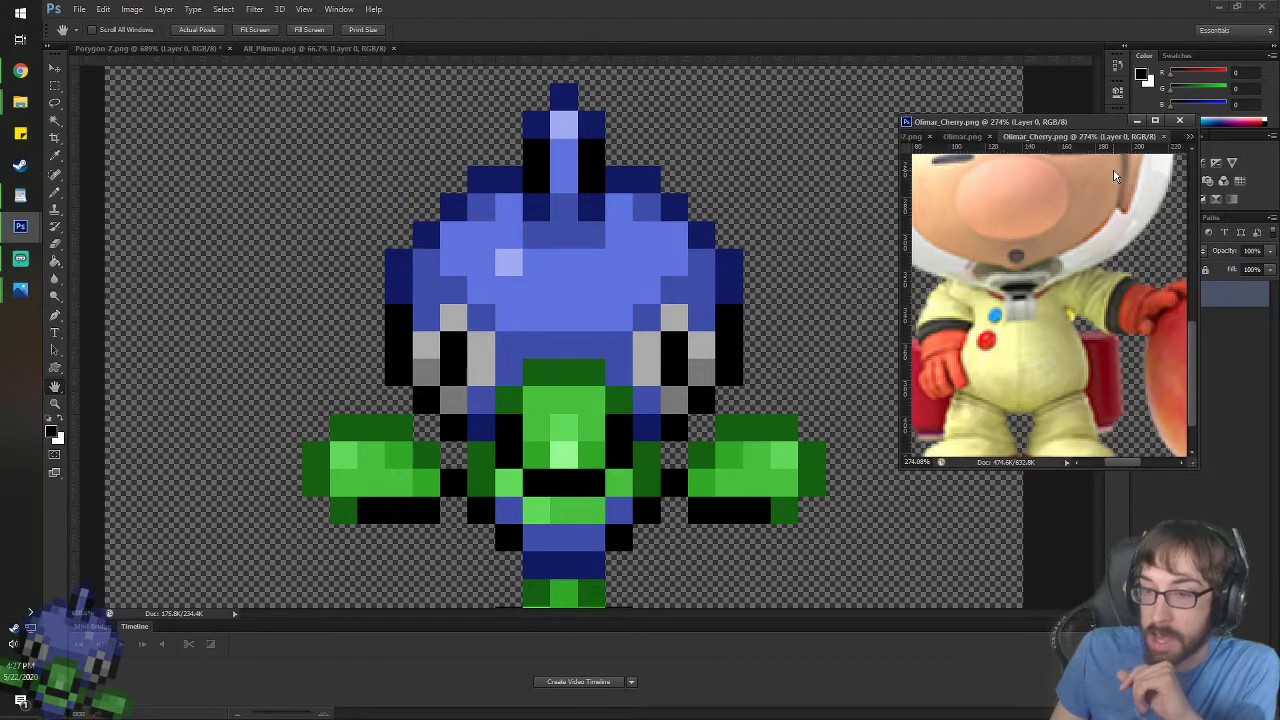
left_click(1188, 139)
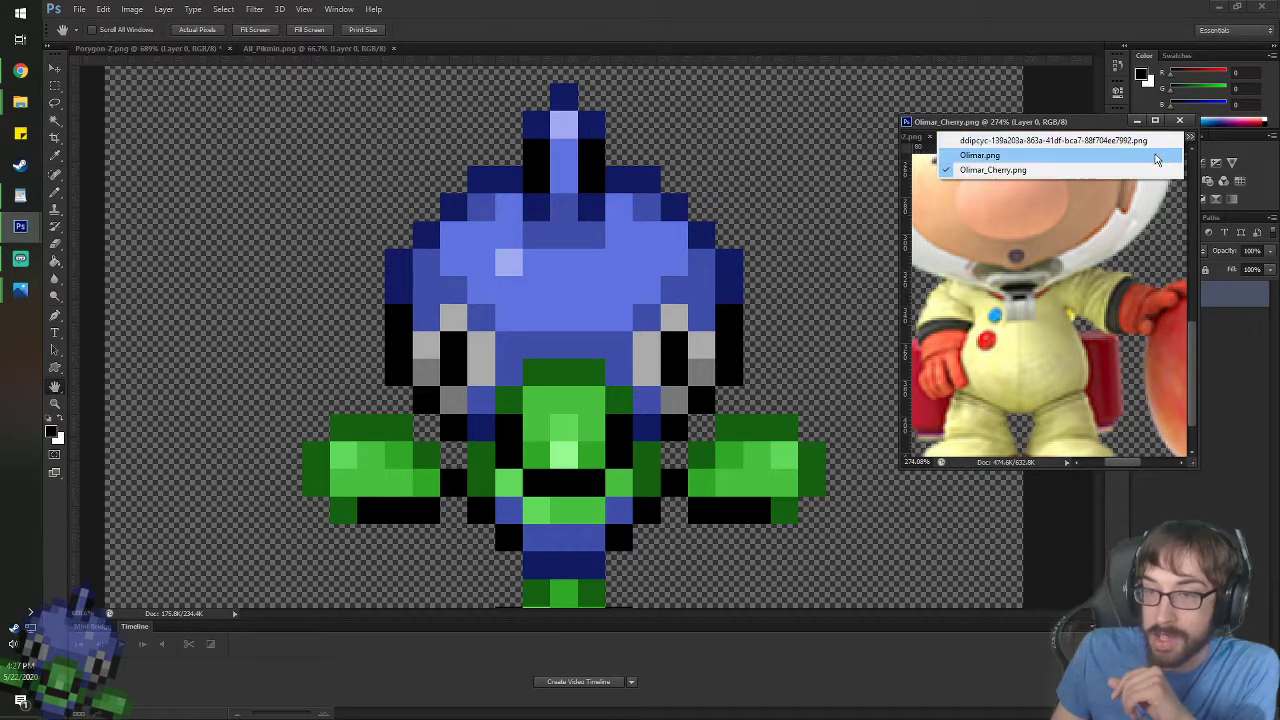
left_click(1155, 157)
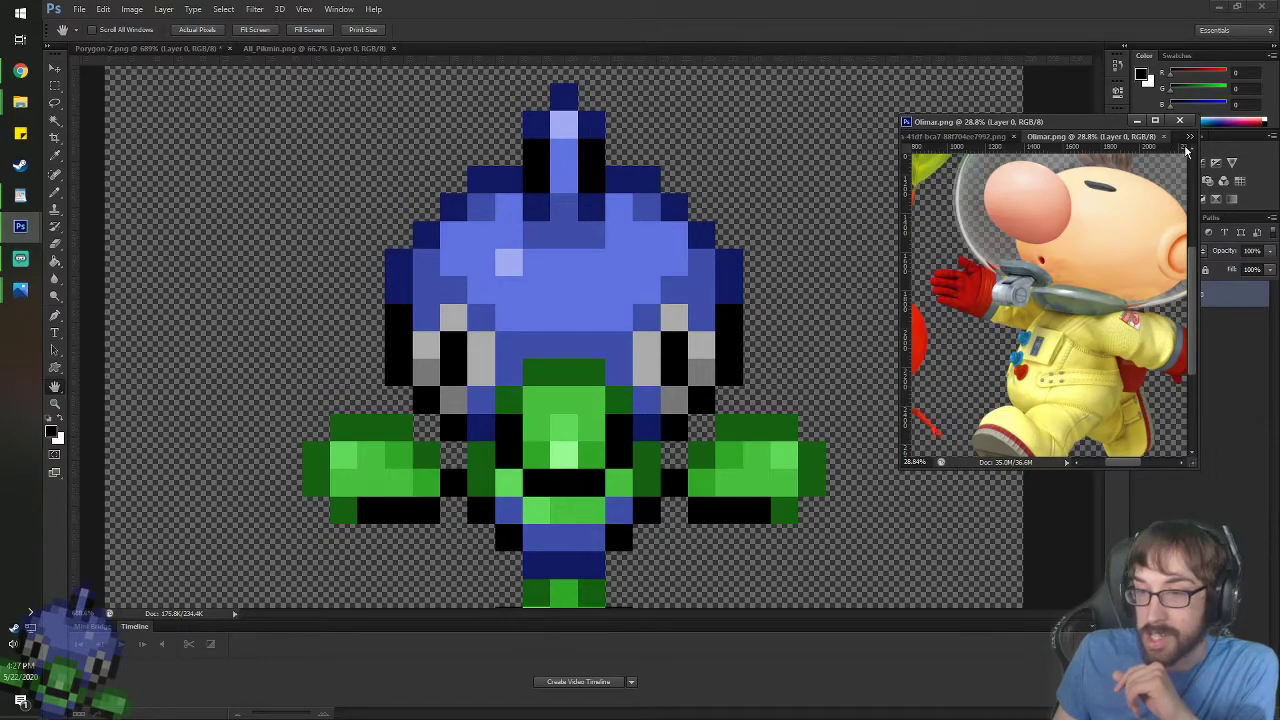
left_click(1190, 141)
left_click(1099, 170)
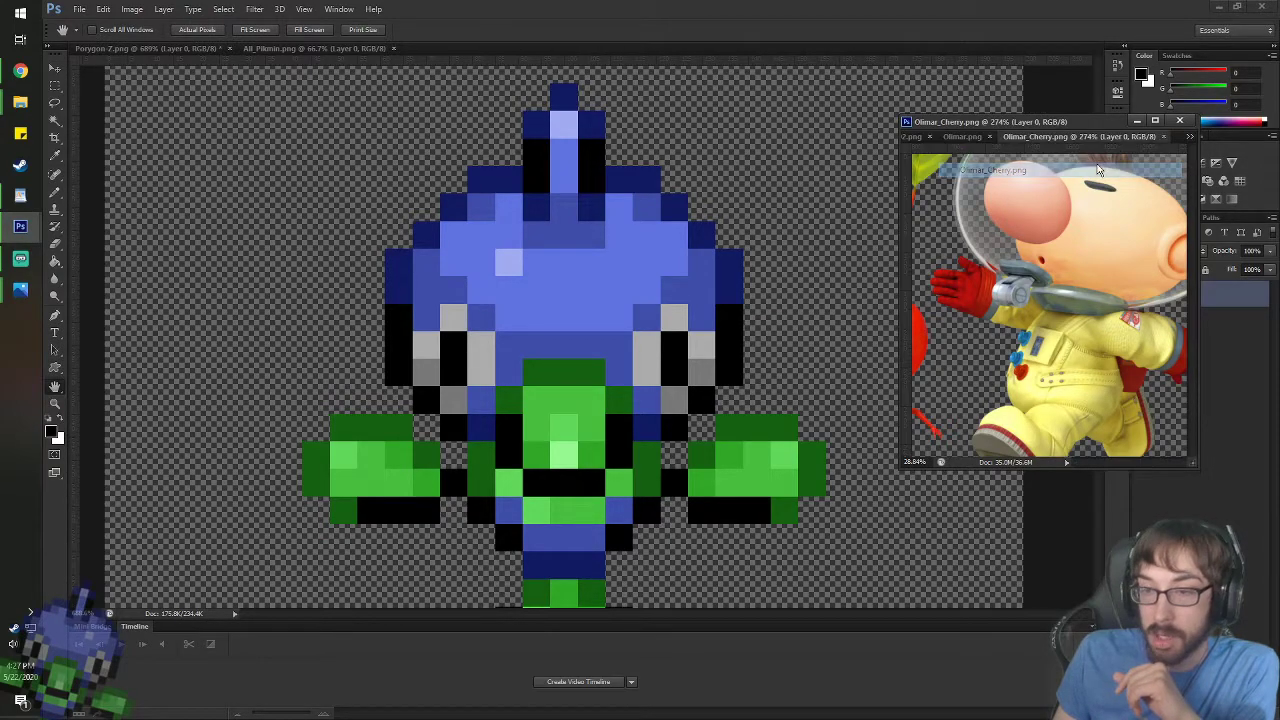
left_click(1190, 138)
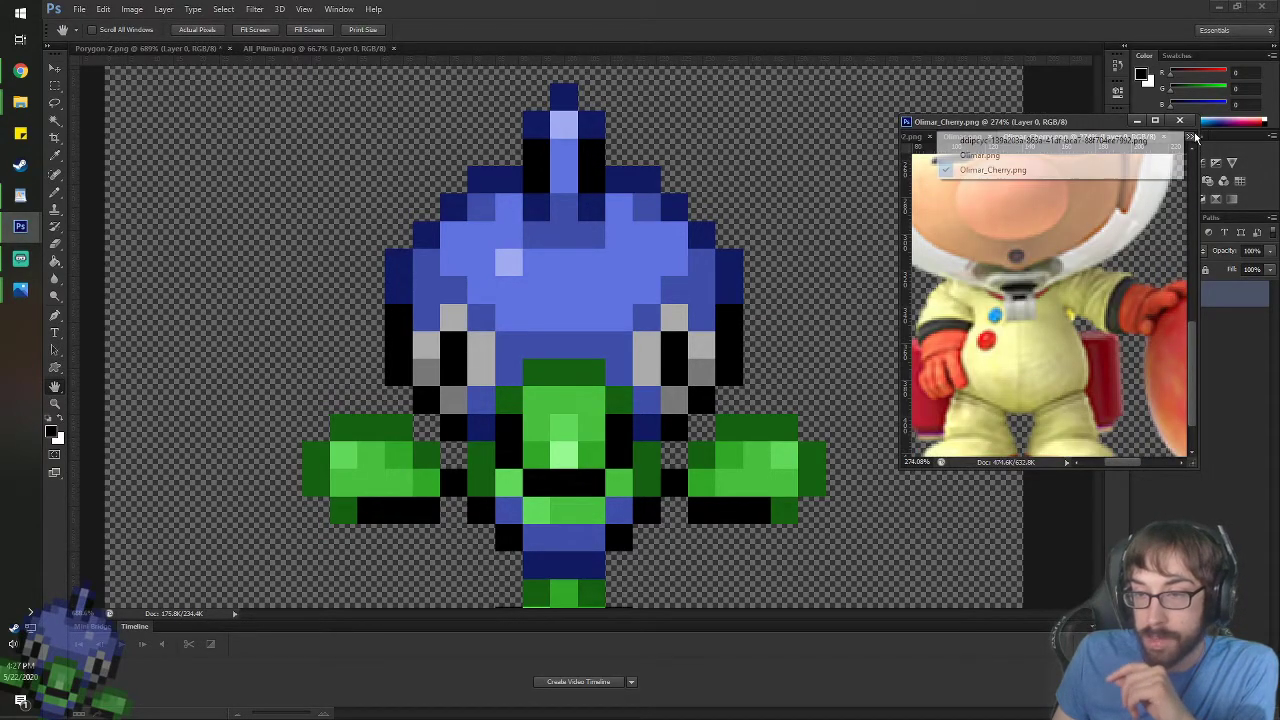
left_click(1020, 140)
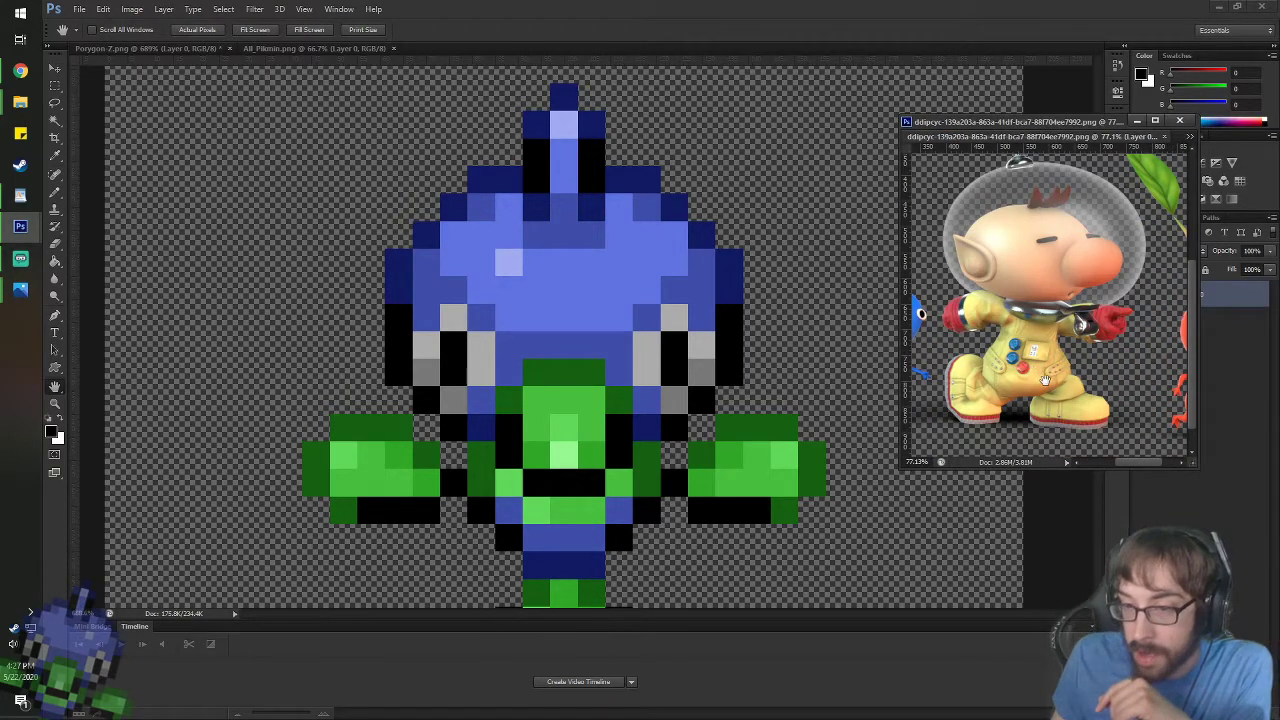
- Examine the chest buttons and patch on Olimar's suit in the ddipcyc image and Olimar.png
scroll(1037, 375, "up", 3)
scroll(1026, 338, "down", 3)
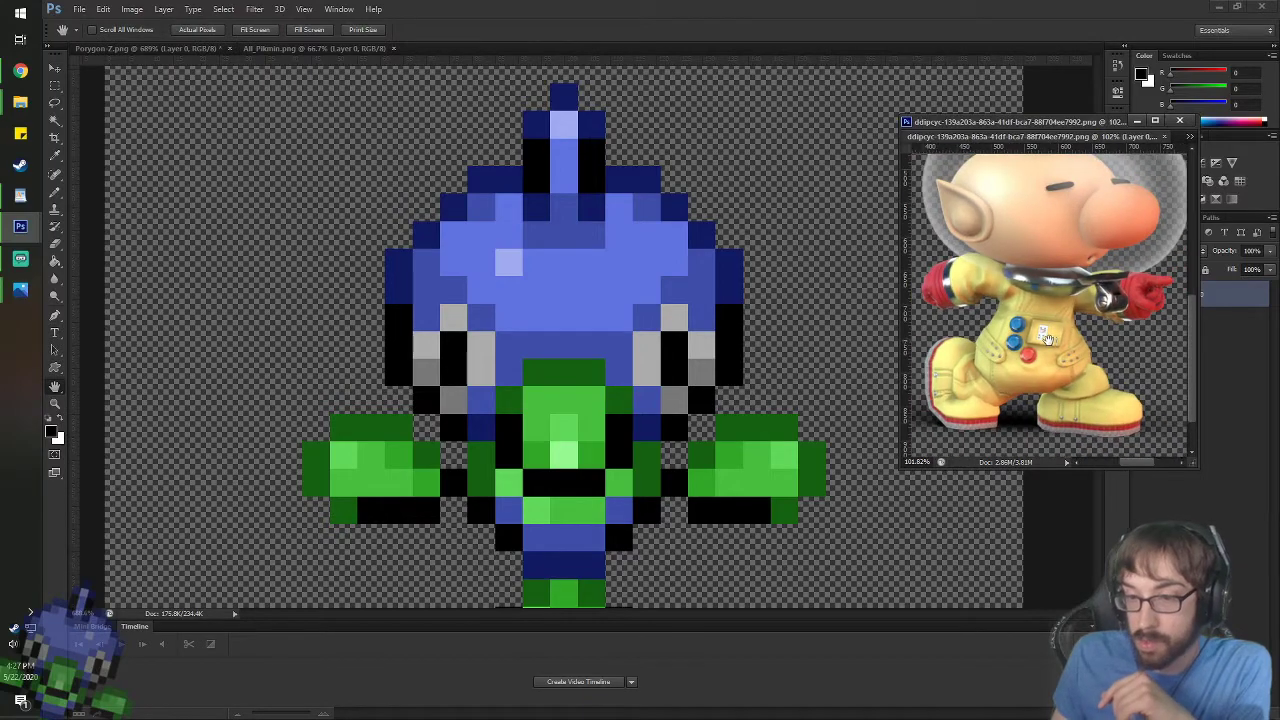
left_click(1189, 135)
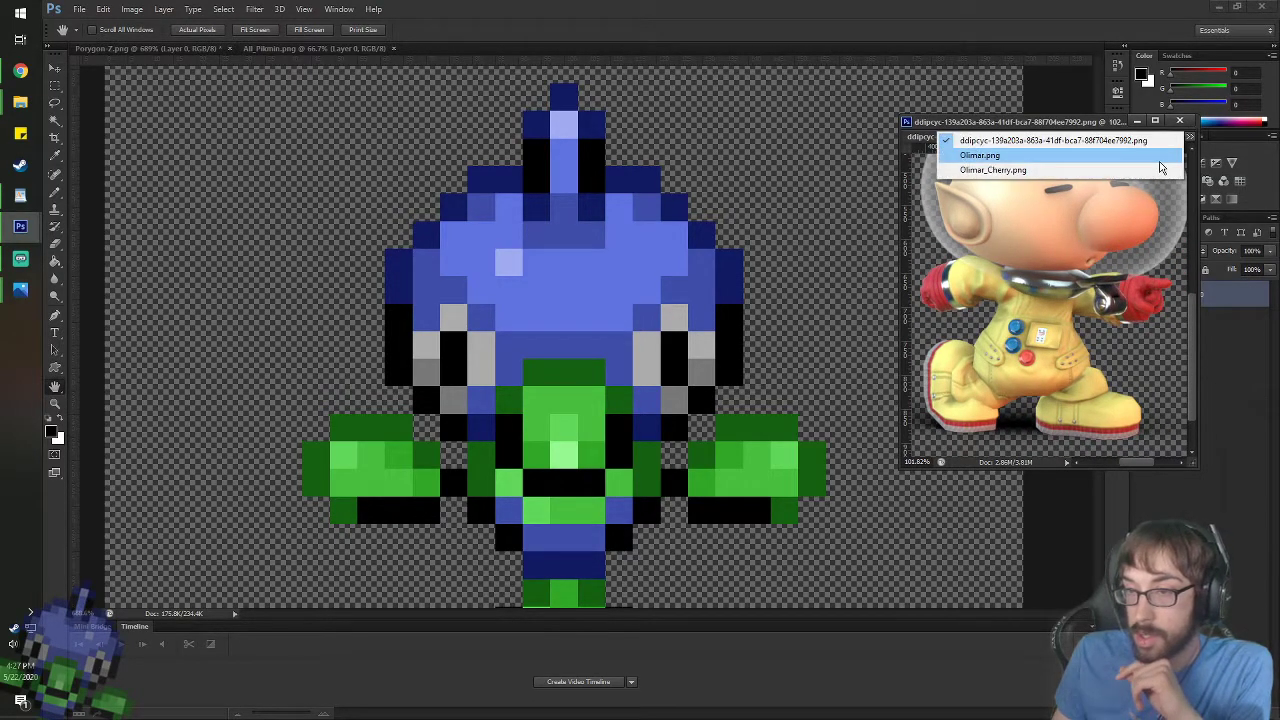
left_click(1160, 167)
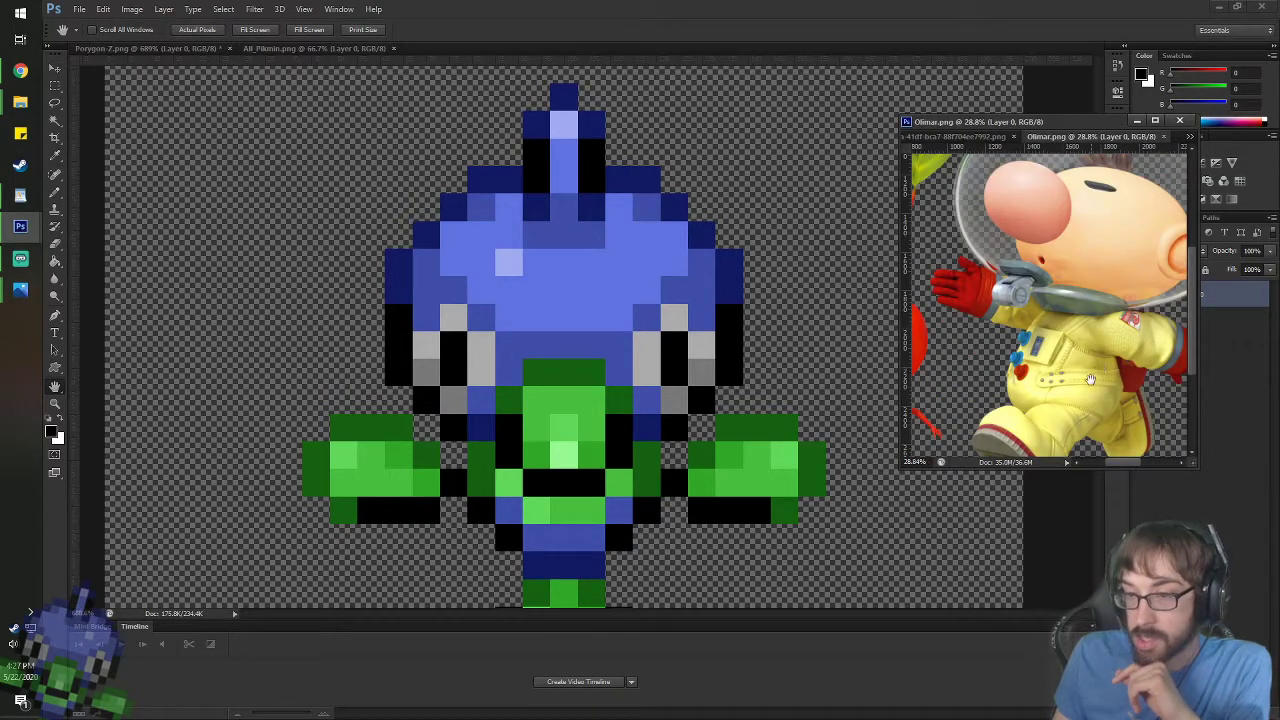
left_click_drag(1091, 379, 1081, 359)
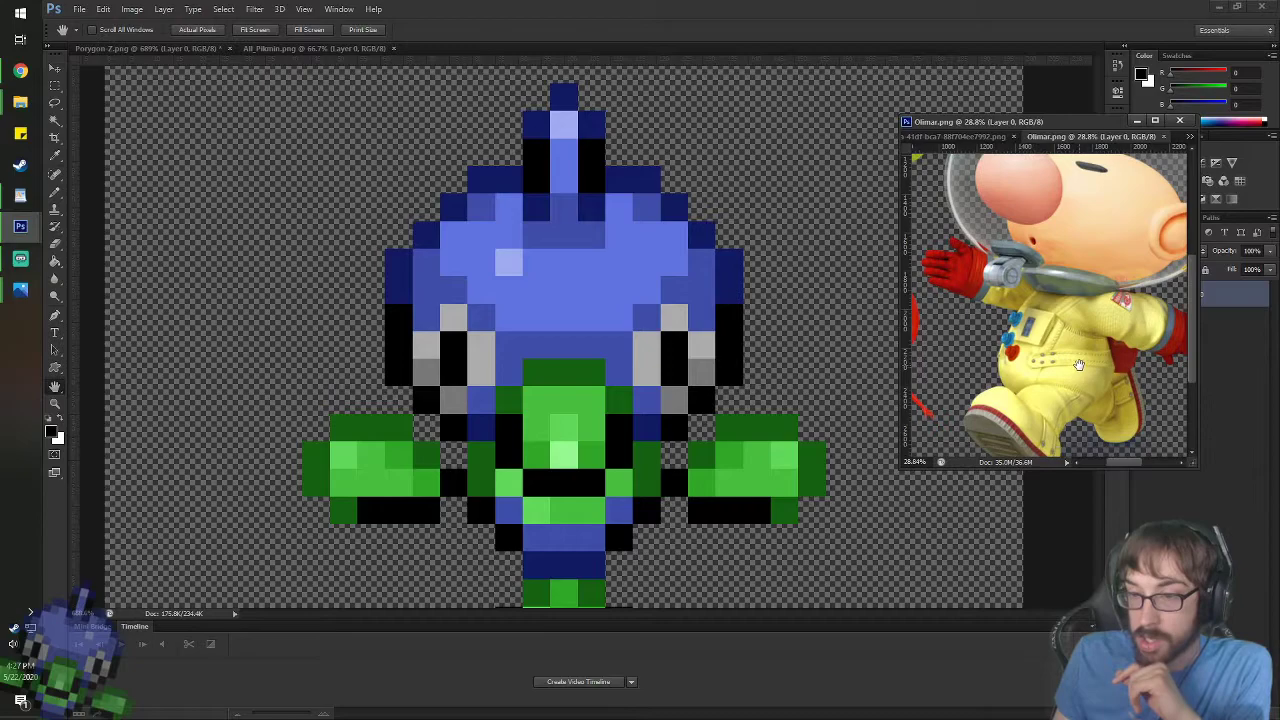
left_click(1189, 136)
left_click(1158, 147)
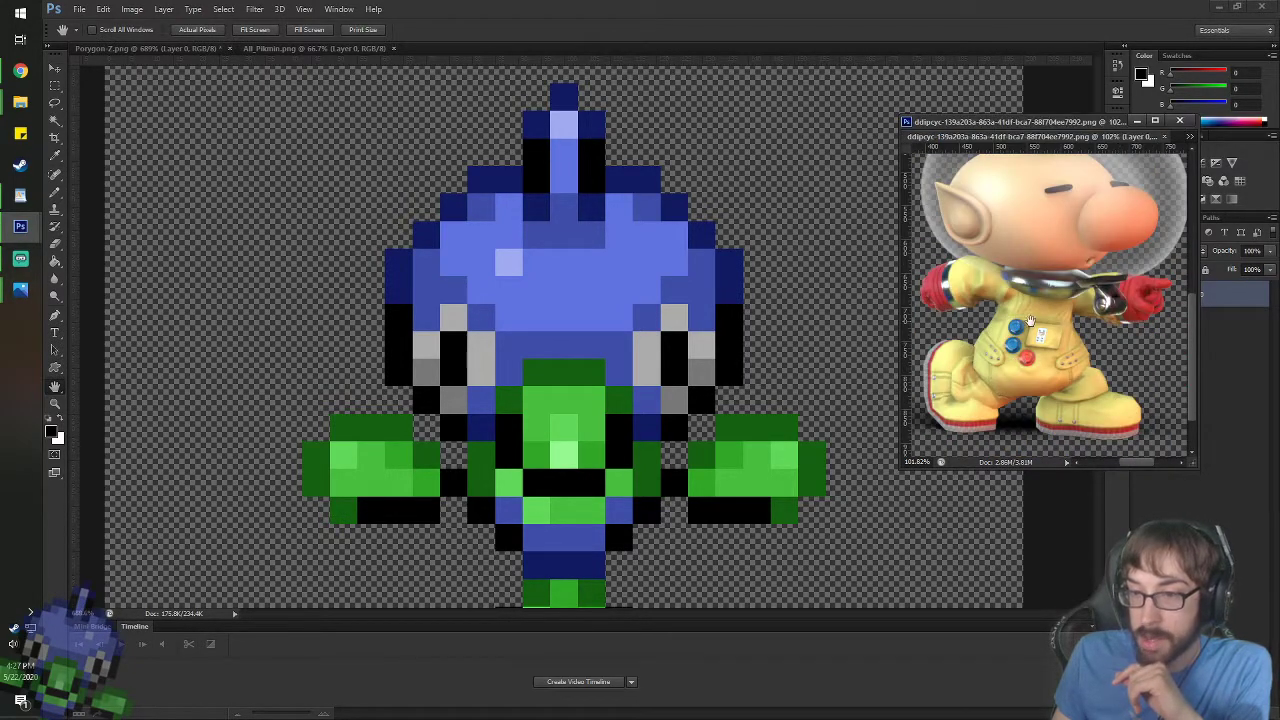
- Sample the suit's yellow from Olimar_Cherry.png and stamp it as a 6 px pencil swatch on the empty canvas beside the sprite
left_click(1189, 136)
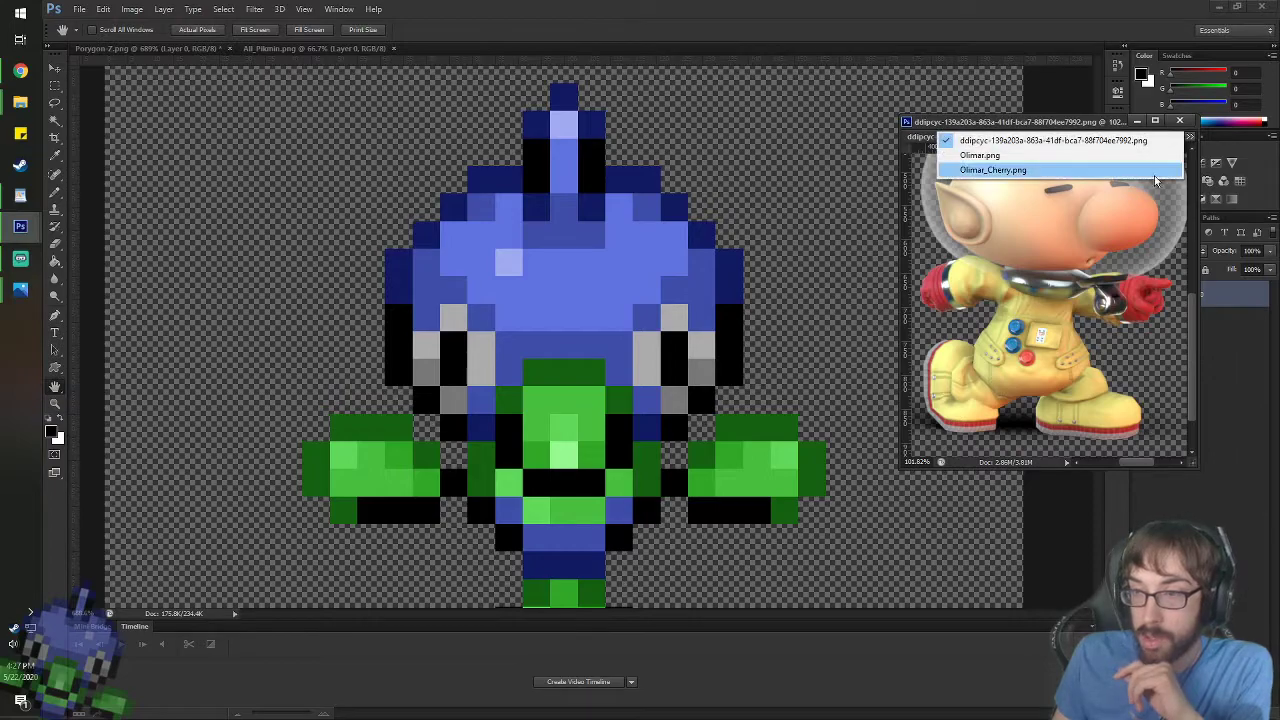
left_click(1088, 167)
left_click_drag(1001, 345, 1015, 306)
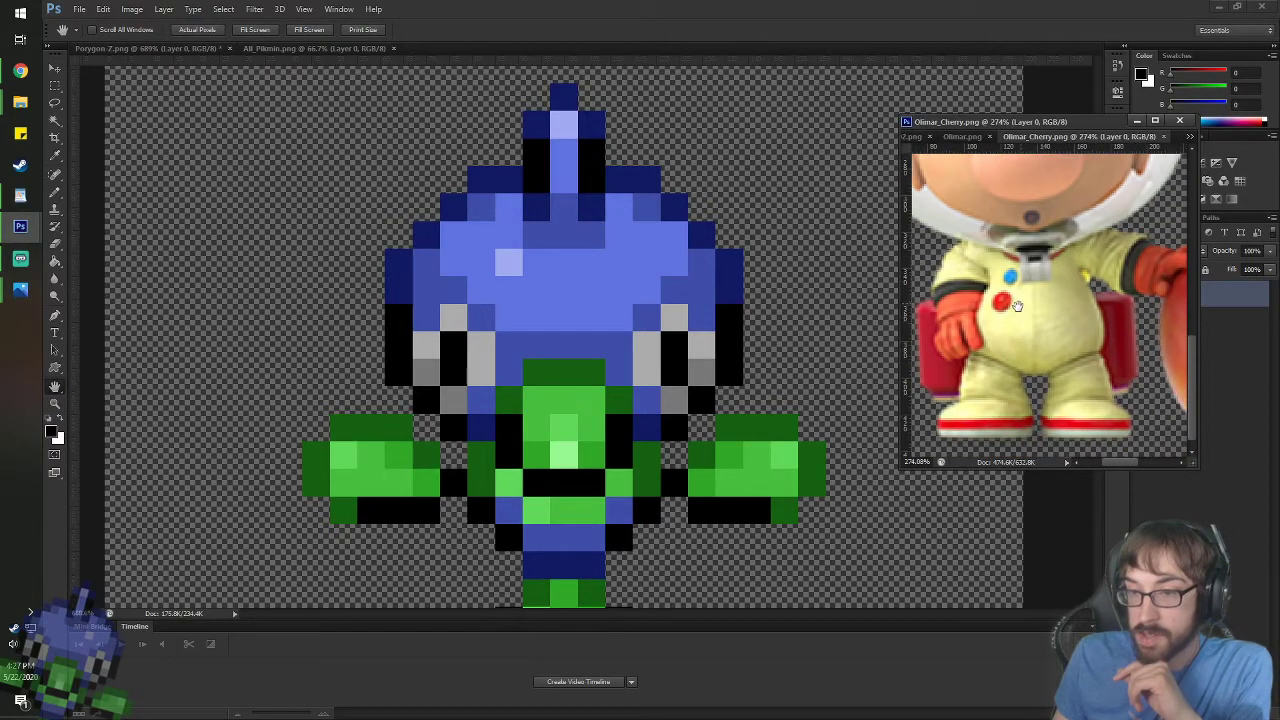
key("i")
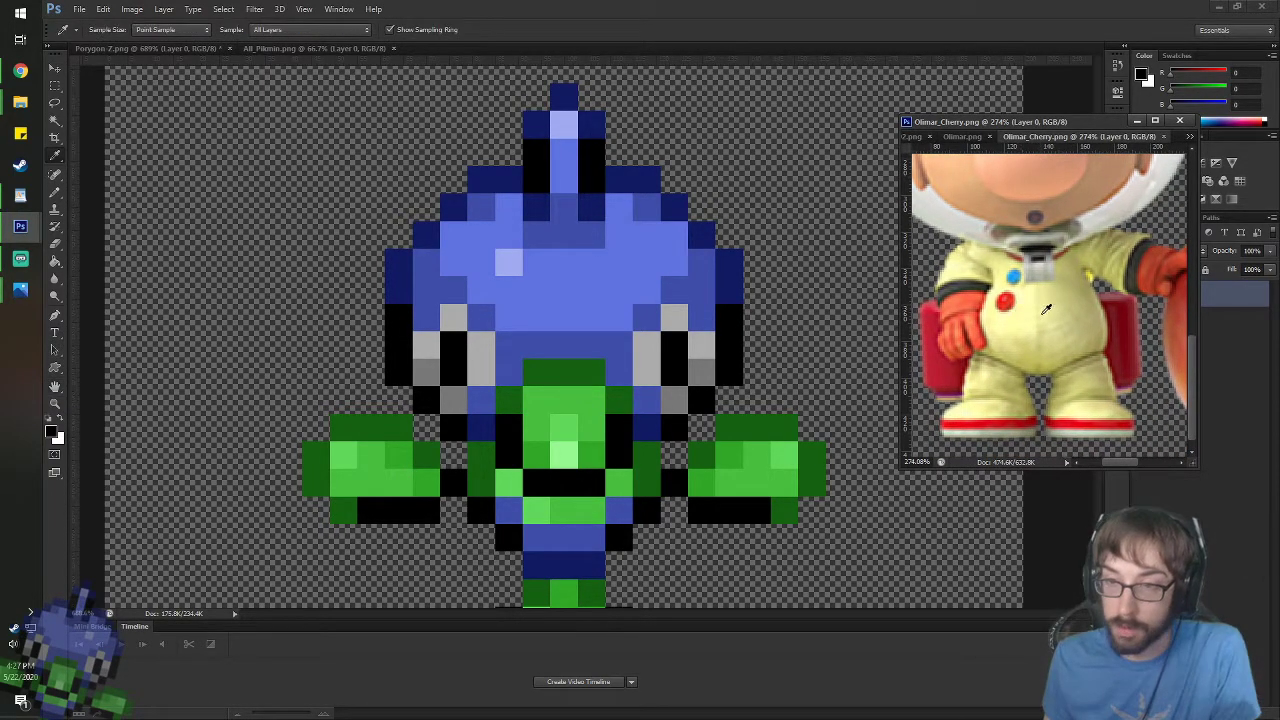
left_click(1063, 300)
mouse_move(1063, 300)
left_mouse_down()
mouse_move(1045, 312)
mouse_move(1060, 296)
left_mouse_up()
key("b")
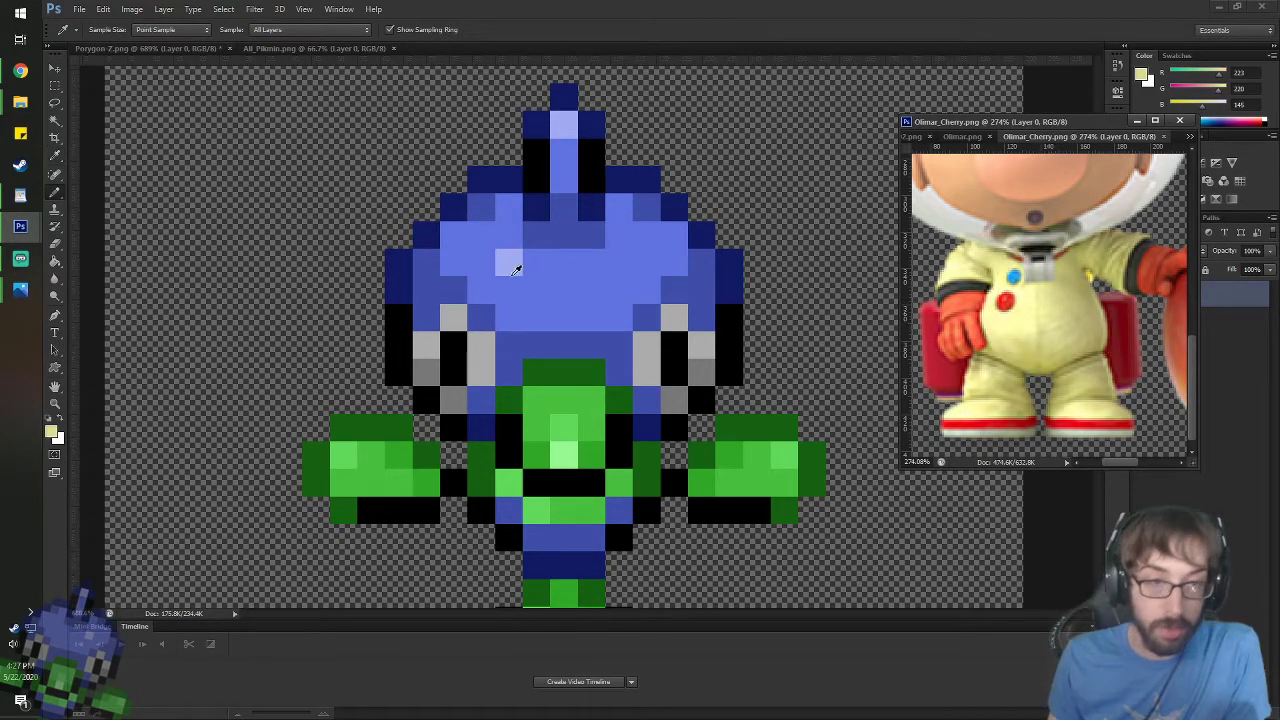
key("ctrl+r")
right_click(226, 212)
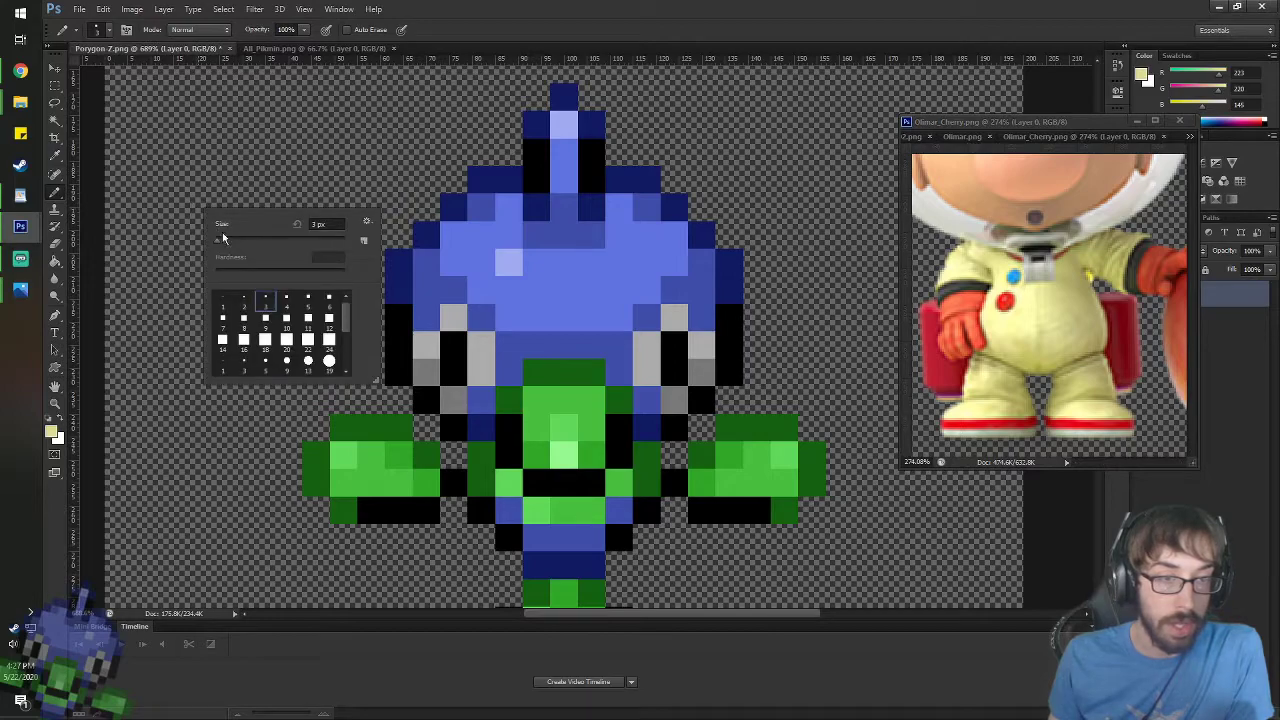
double_click(338, 298)
left_click(177, 157)
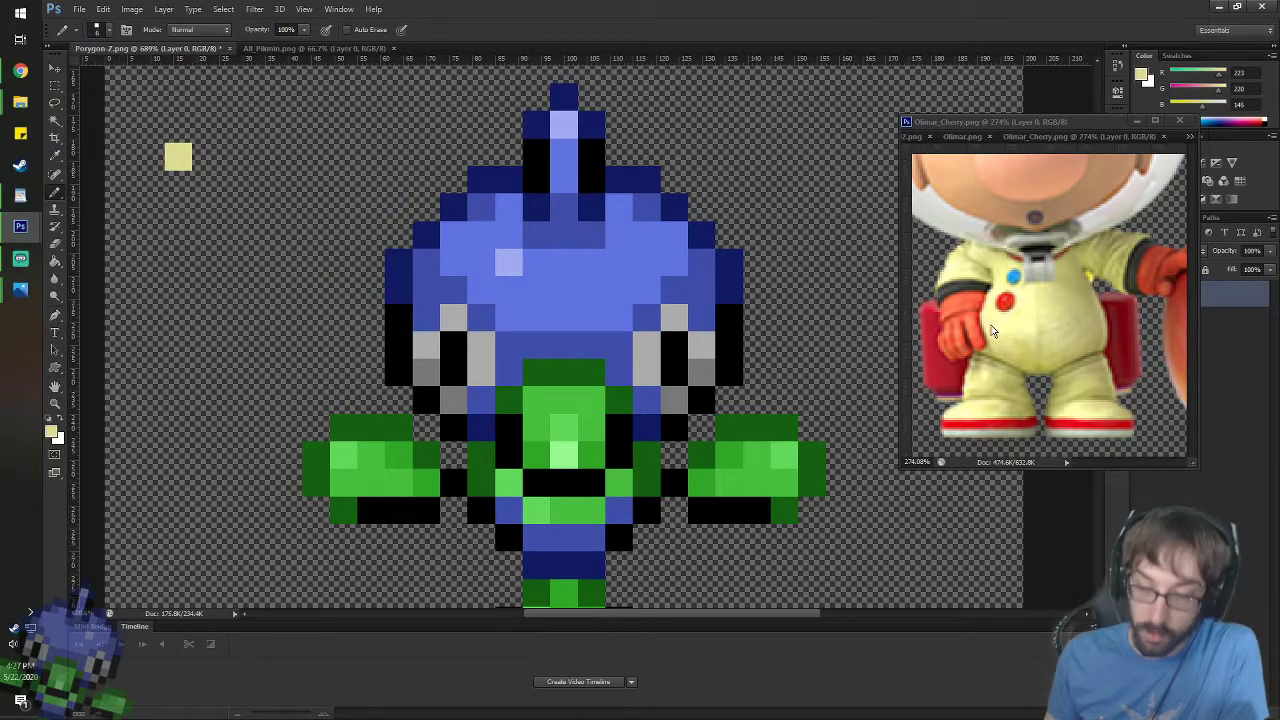
- Add swatches below the yellow one for the blue button, the red button and the pale boot sole in Olimar_Cherry.png
left_click(1012, 275, "alt")
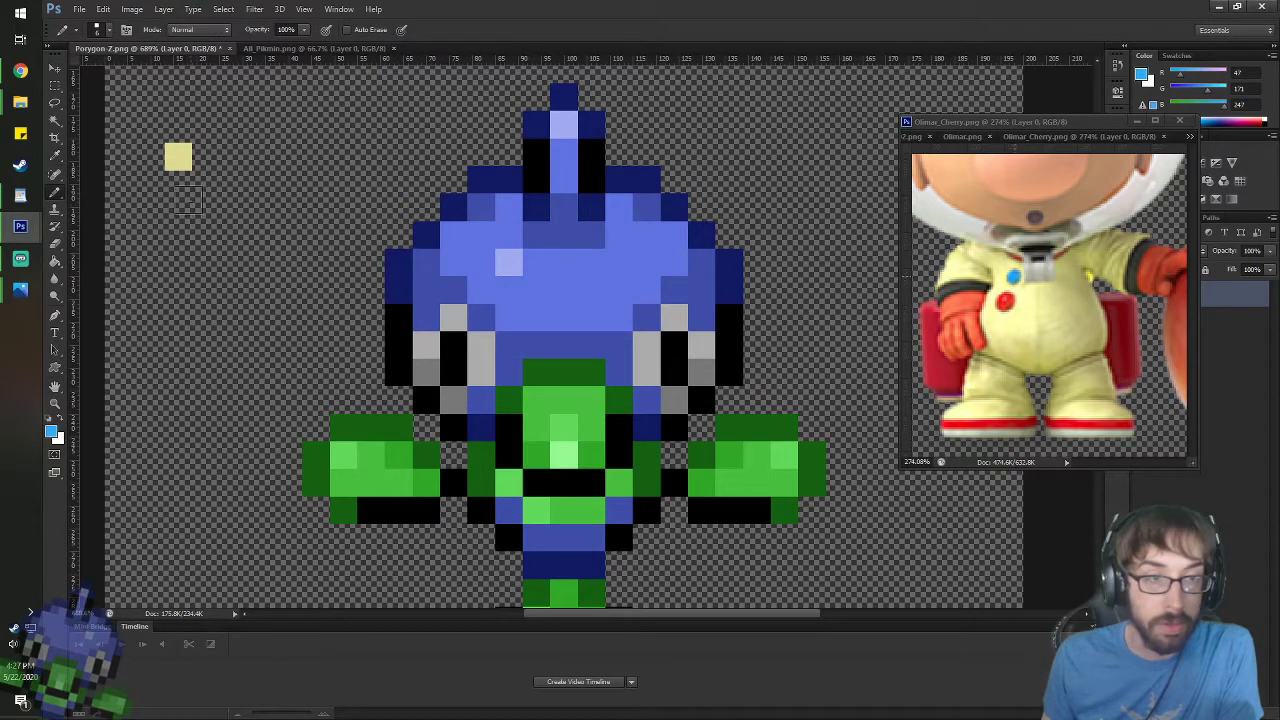
left_click(178, 186)
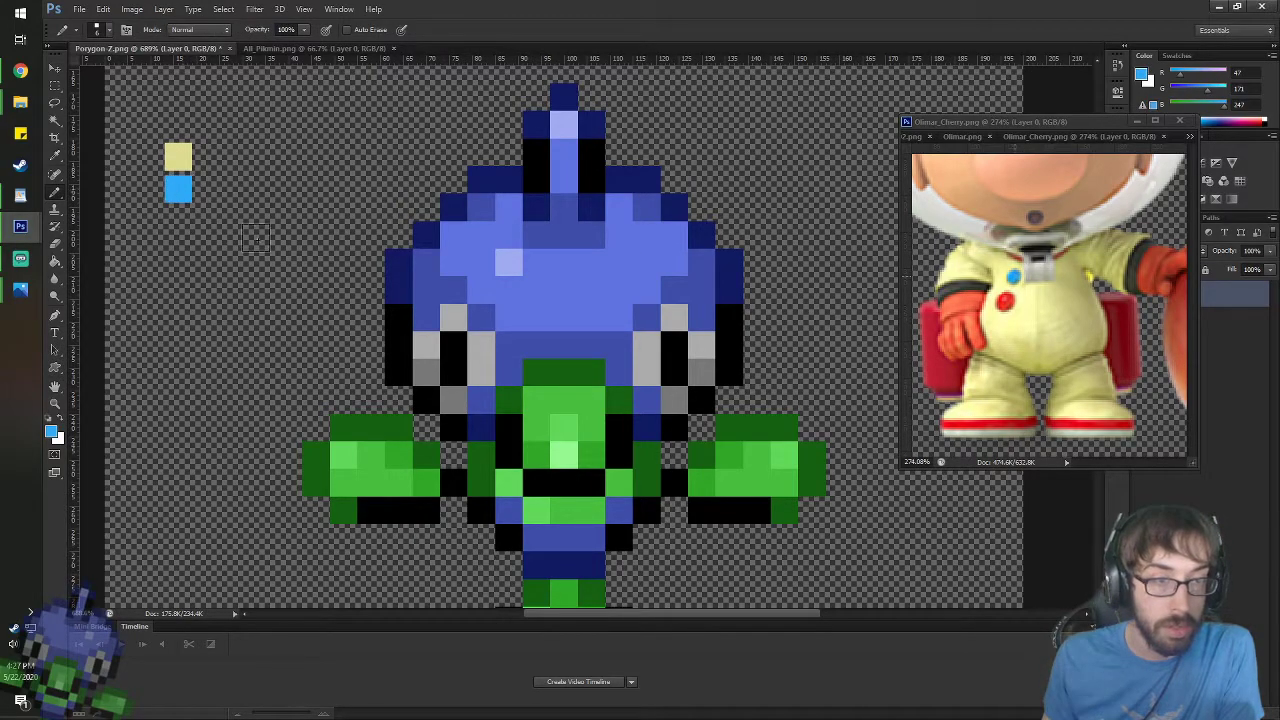
left_click(1006, 299, "alt")
left_click(187, 258)
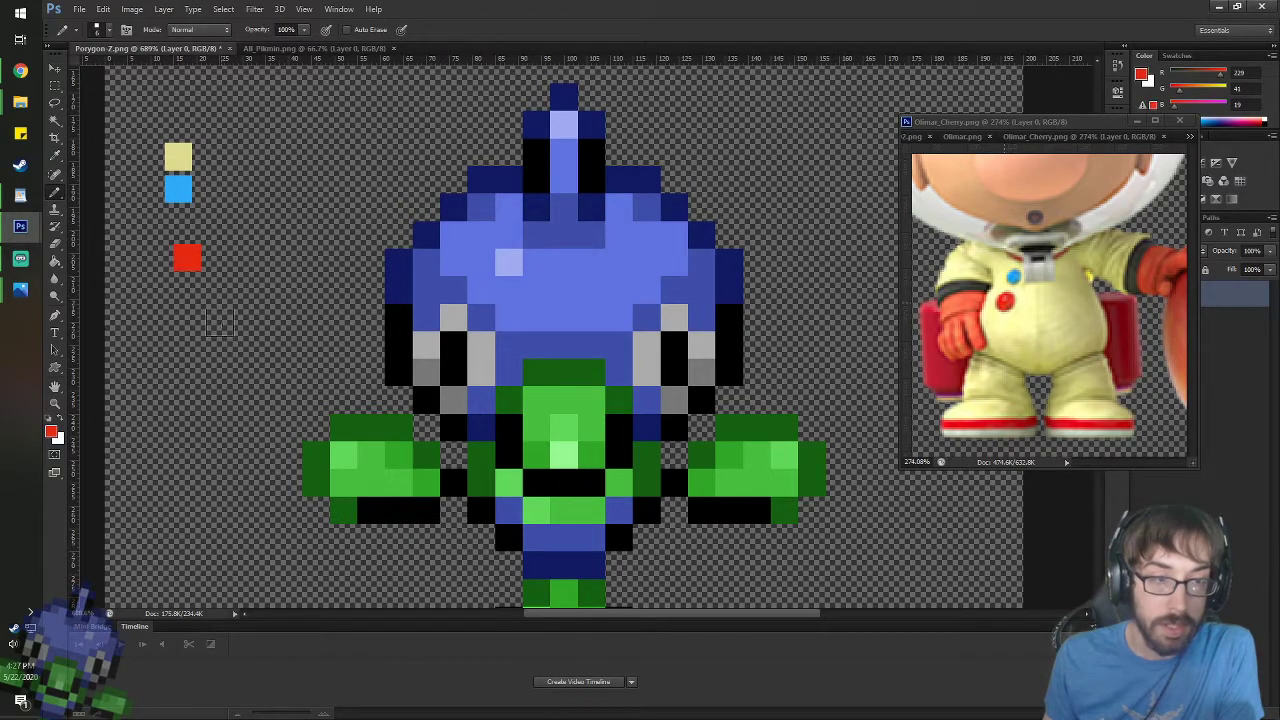
left_click(971, 427, "alt")
left_click(178, 303)
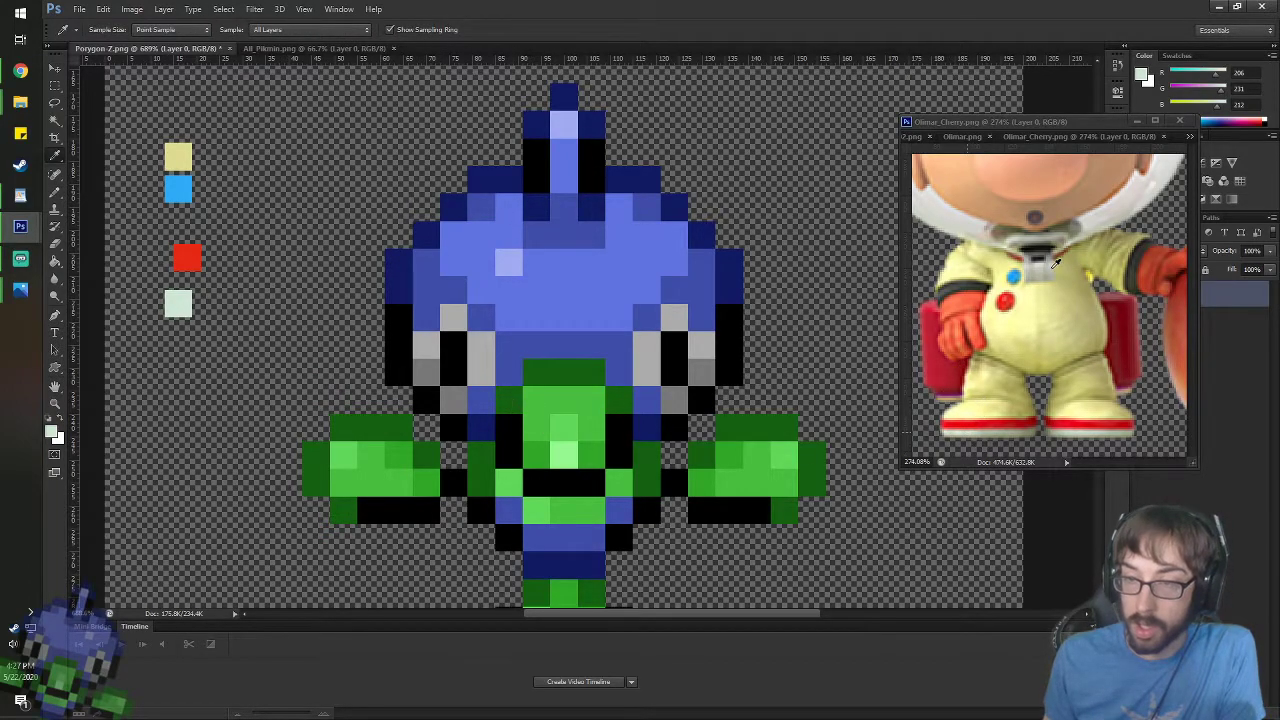
- Sample the pinkish-red glove colour from the ddipcyc reference image and stamp it as a swatch beside the red one
scroll(1056, 263, "down", 3)
scroll(1056, 263, "up", 2)
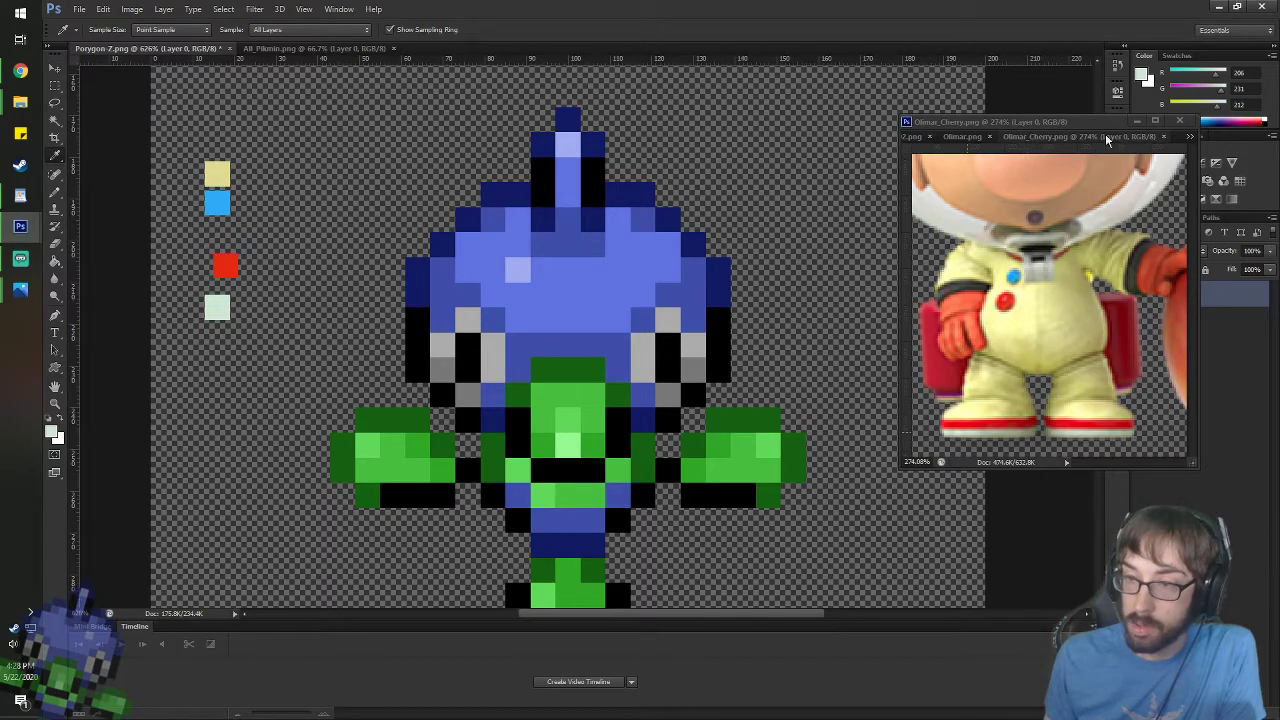
left_click(964, 138)
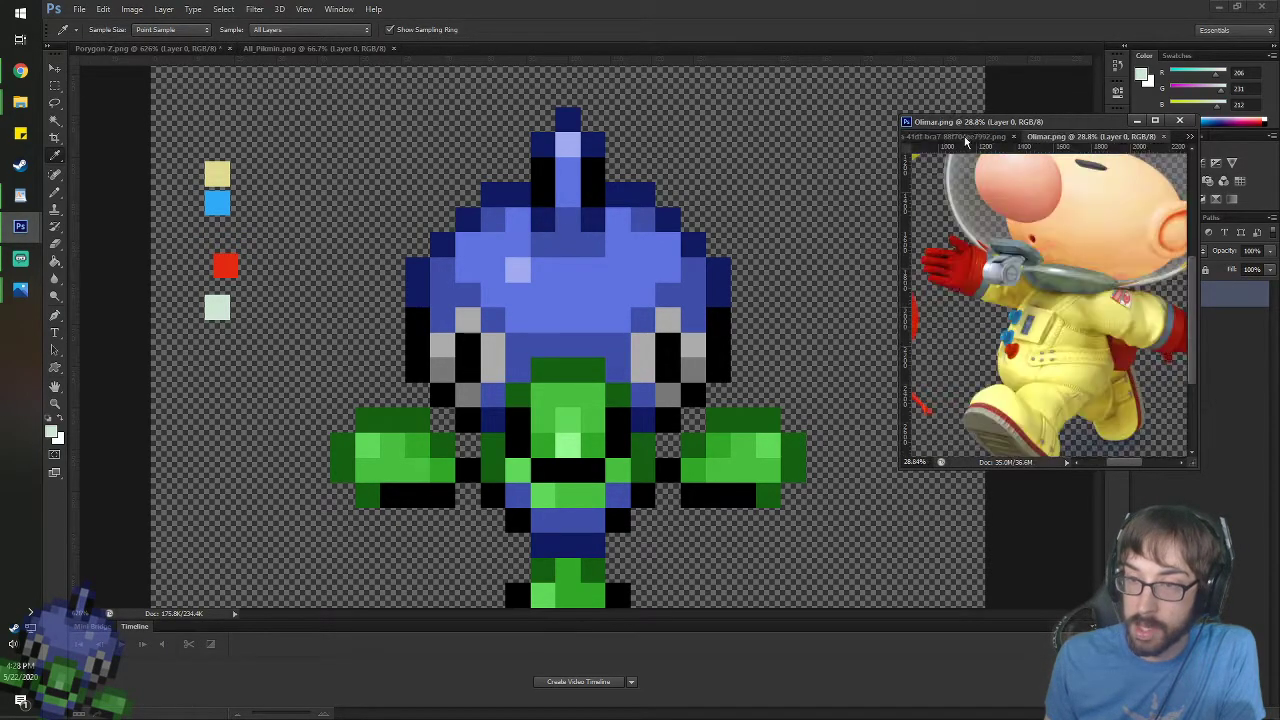
left_click(1187, 137)
left_click(1000, 140)
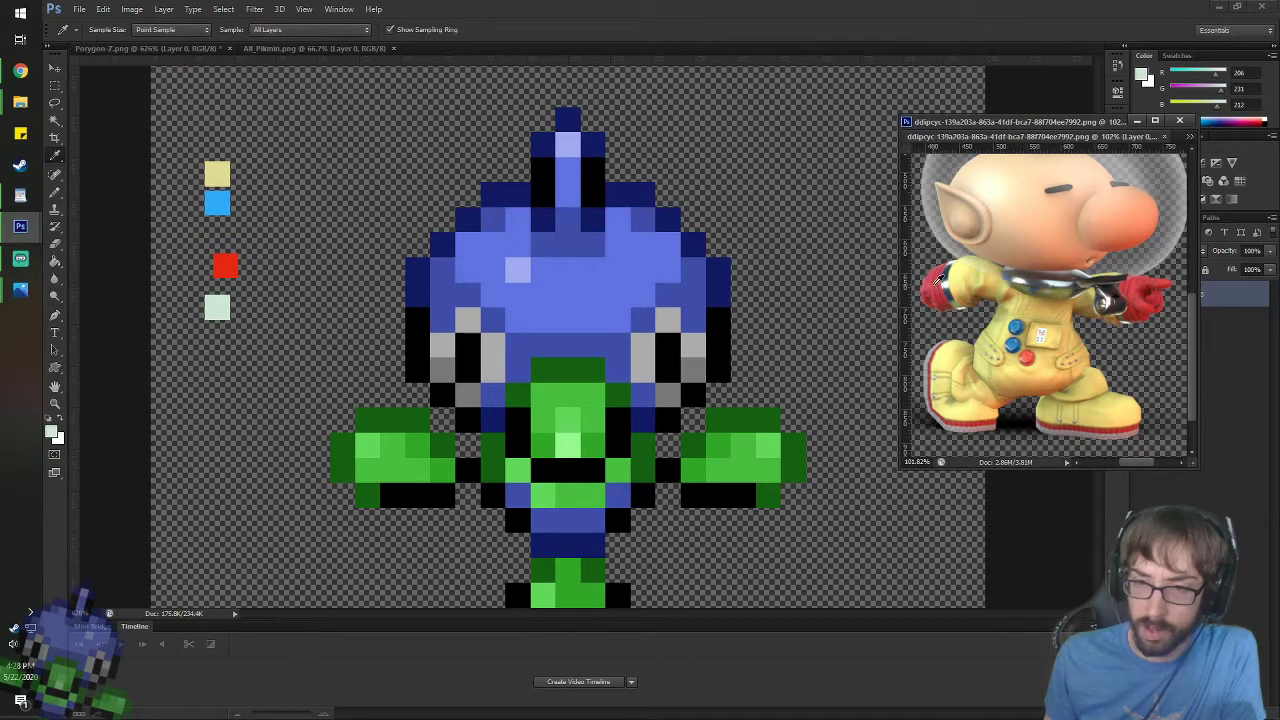
left_click(934, 282)
key("b")
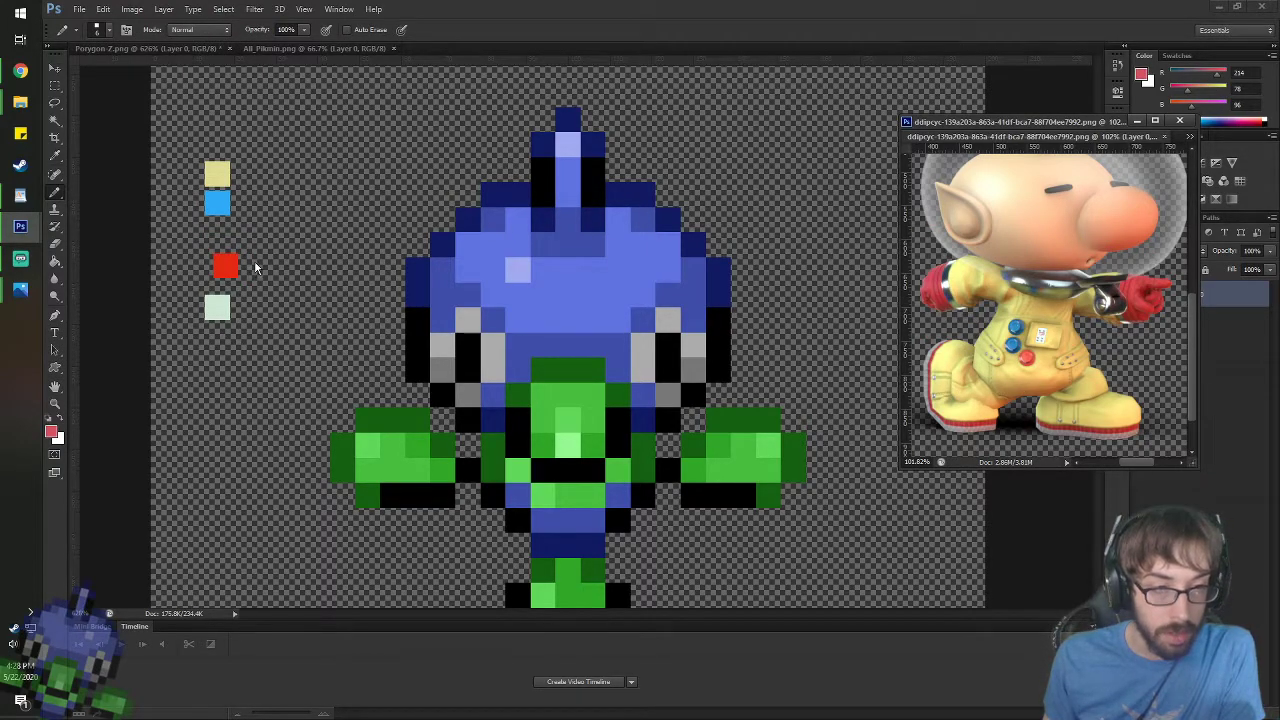
key("ctrl+r")
left_click(259, 265)
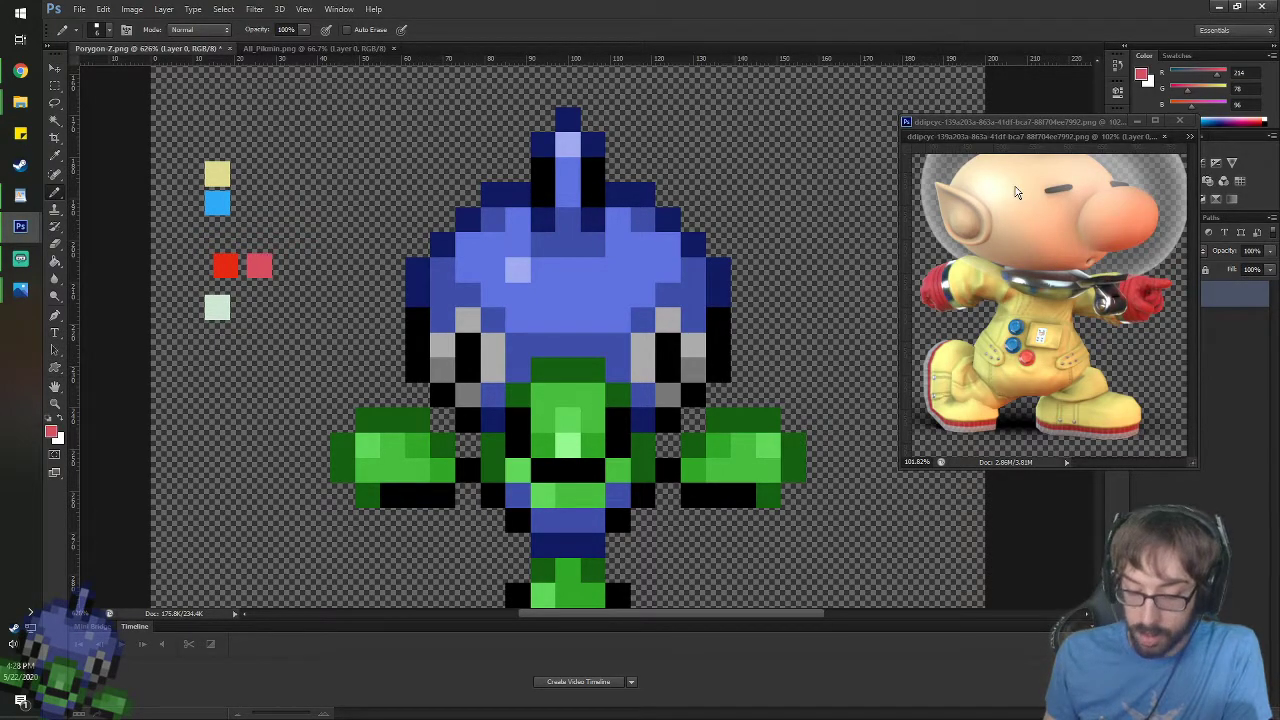
- Bring Olimar's face into view in the reference, then fill the grey parts of the sprite's left eye with the surrounding mid-blue
key("h")
left_click(1031, 124)
left_click_drag(1035, 215, 1021, 278)
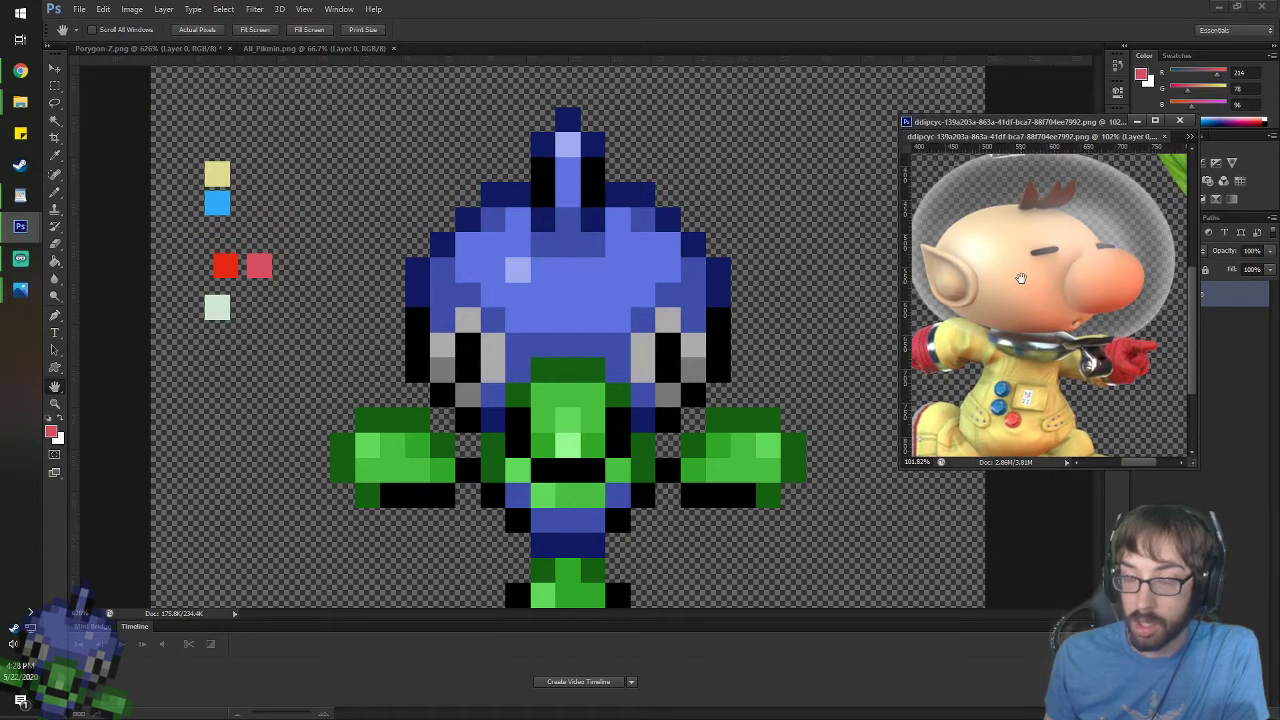
left_click(605, 347)
key("ctrl+r")
scroll(553, 256, "up", 5)
key("i")
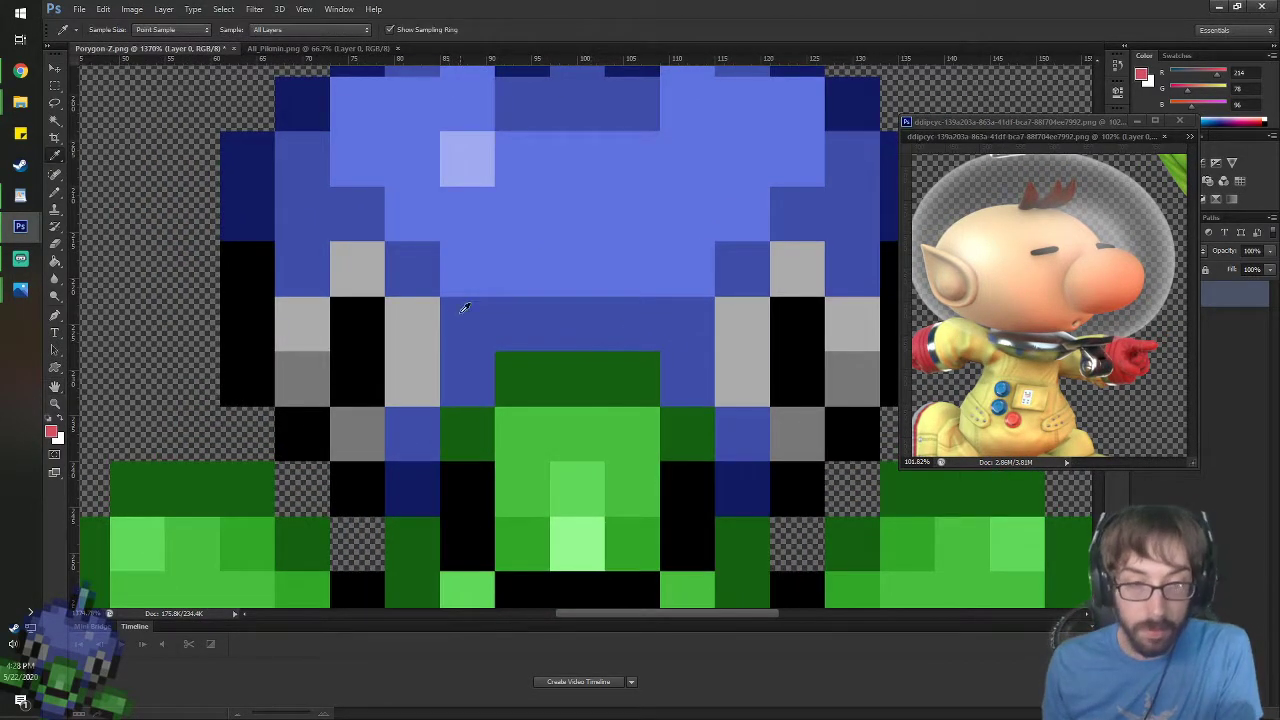
left_click(464, 308)
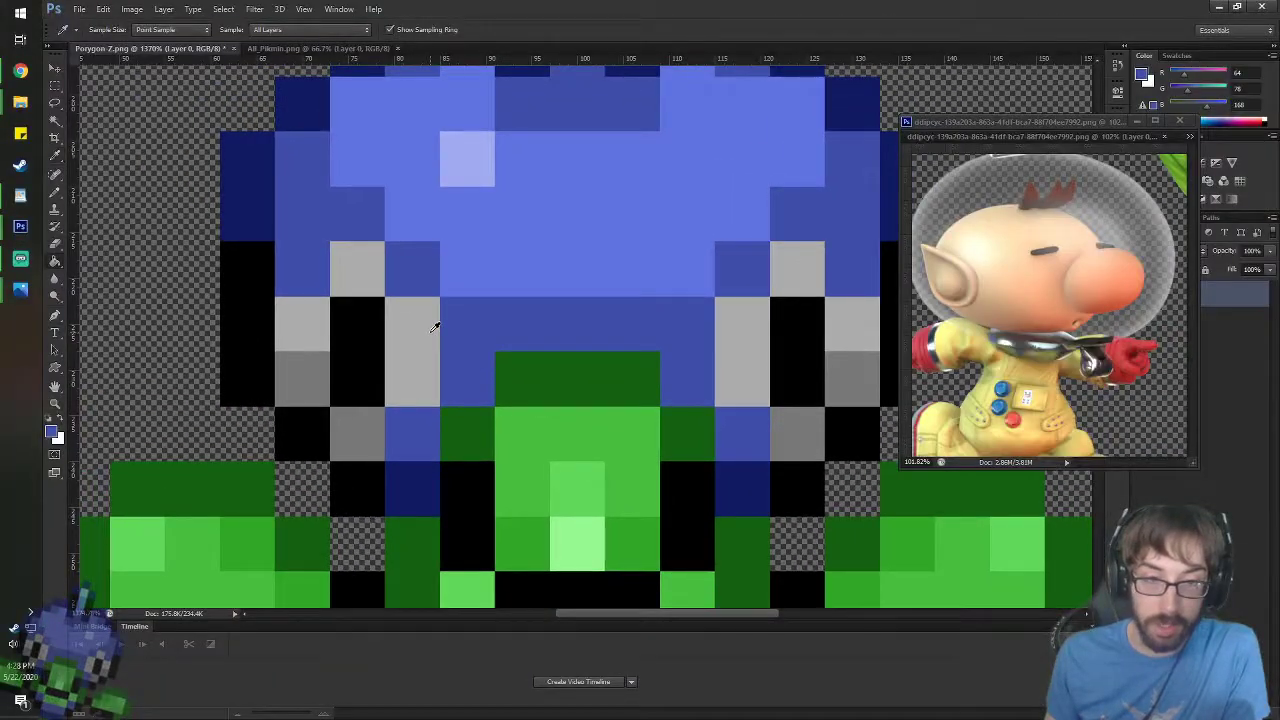
key("g")
left_click(396, 350)
left_click(320, 340)
left_click(322, 374)
left_click(352, 424)
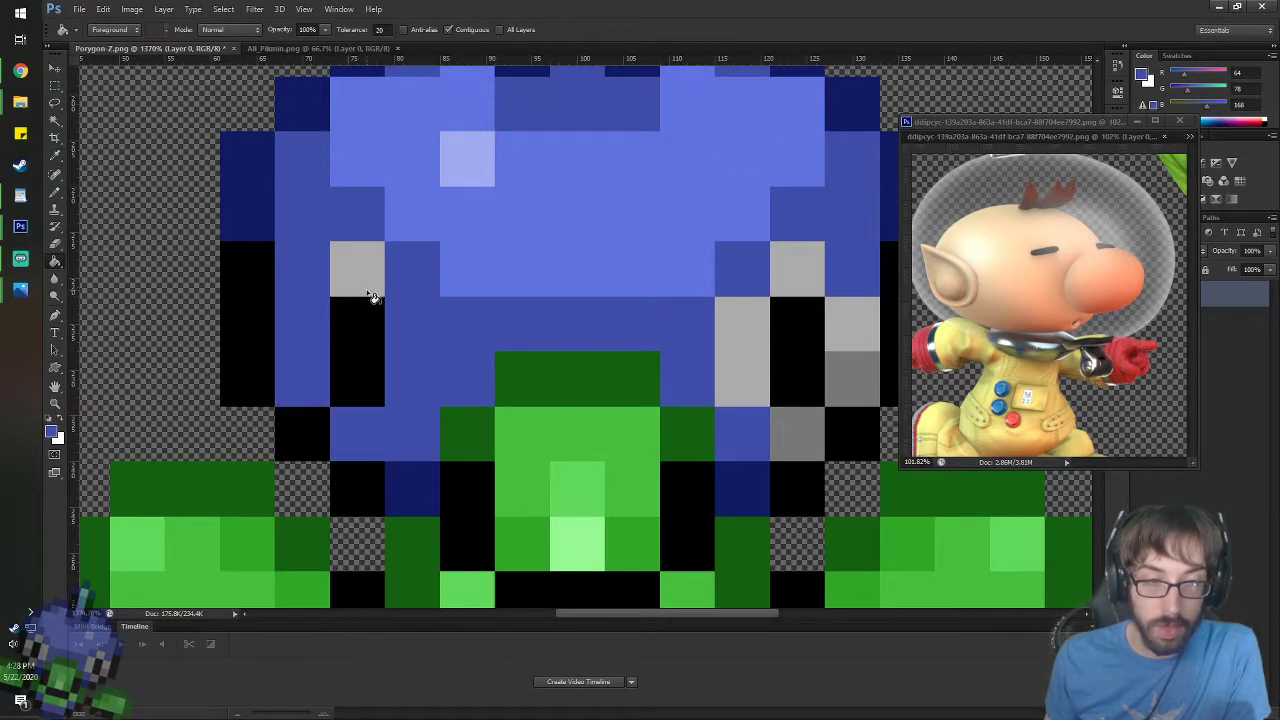
left_click(368, 286)
- Fill the grey parts of the sprite's right eye with the same mid-blue
left_click(745, 330)
left_click(797, 268)
left_click(857, 330)
left_click(845, 385)
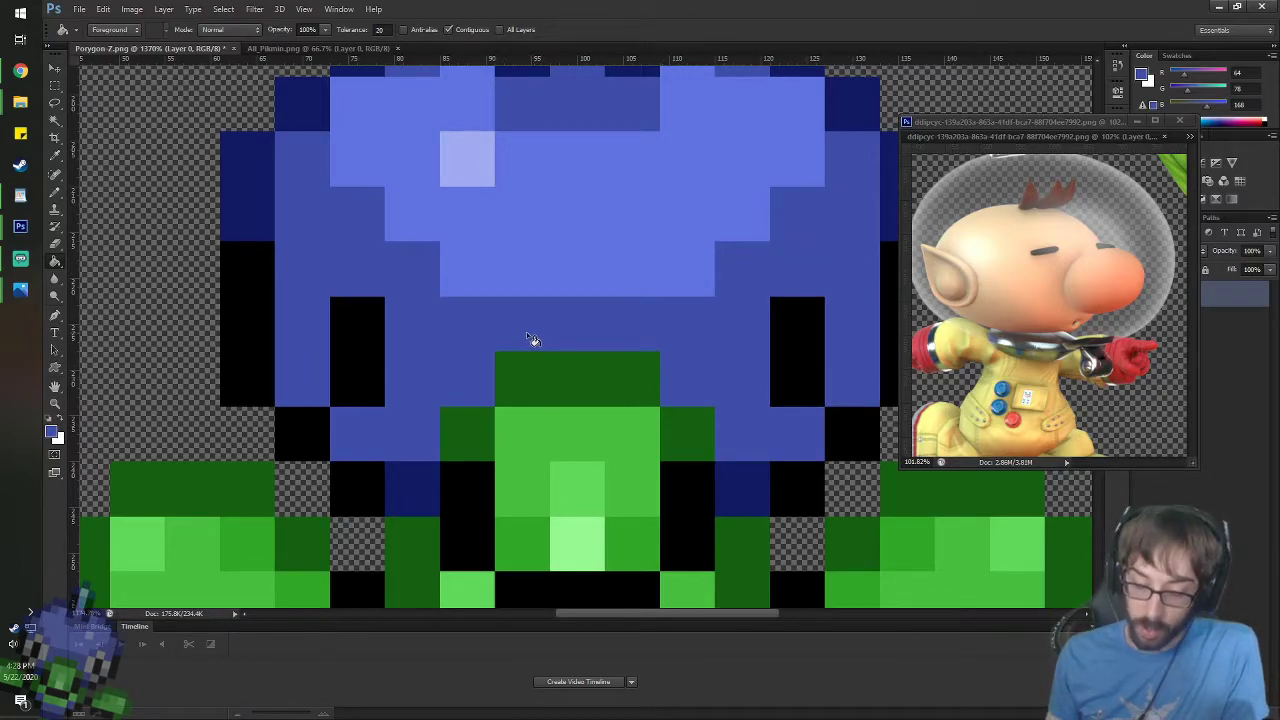
- Pencil over the black pupil of the left eye with the sampled mid-blue
left_click(420, 320, "alt")
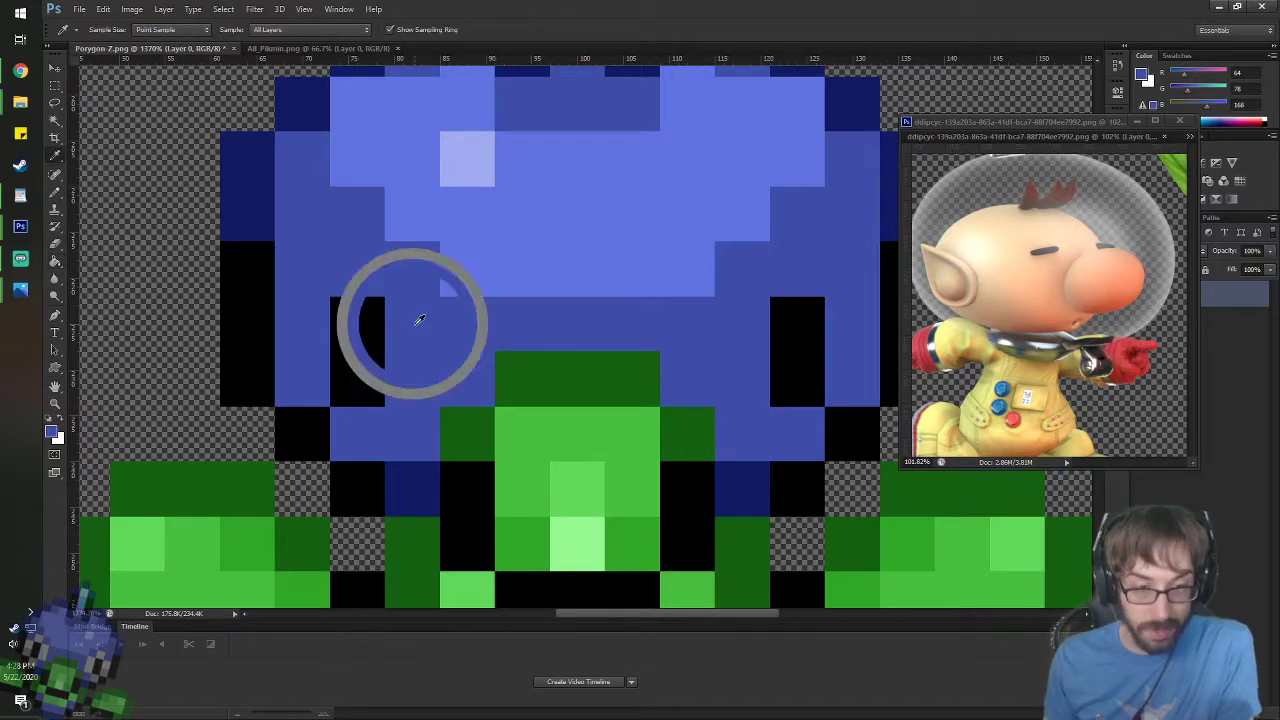
left_click(355, 322)
left_click(355, 378)
scroll(338, 322, "up", 1)
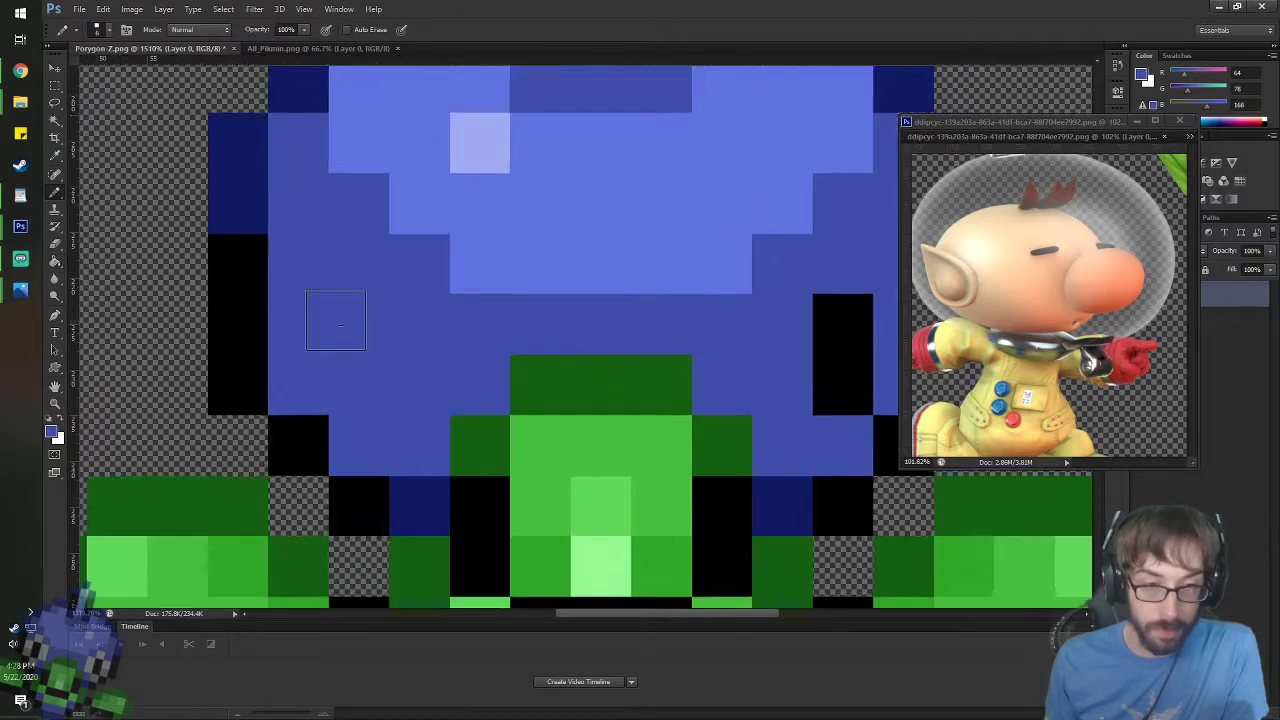
scroll(336, 320, "up", 1)
- Sample black from the sprite's outline and move the floating reference window off the layer list, returning to the sprite document
left_click(320, 457, "alt")
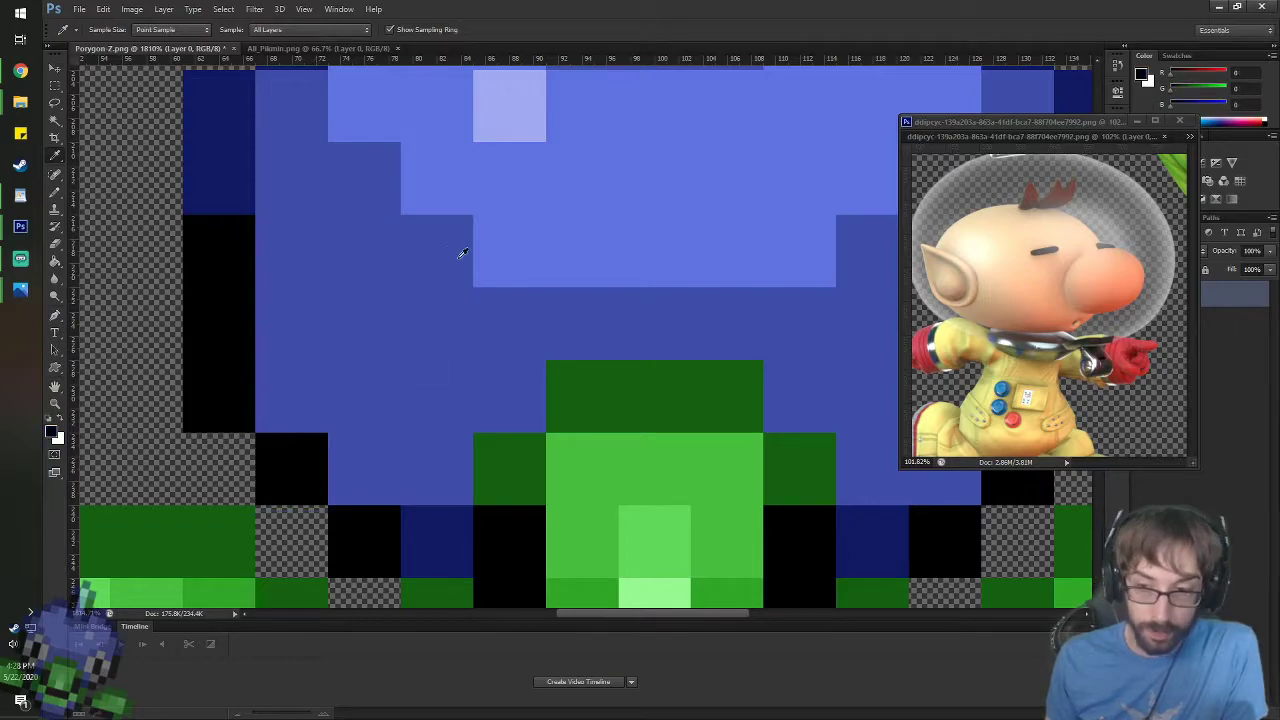
left_click_drag(1066, 125, 950, 91)
right_click(1178, 287)
left_click(575, 190)
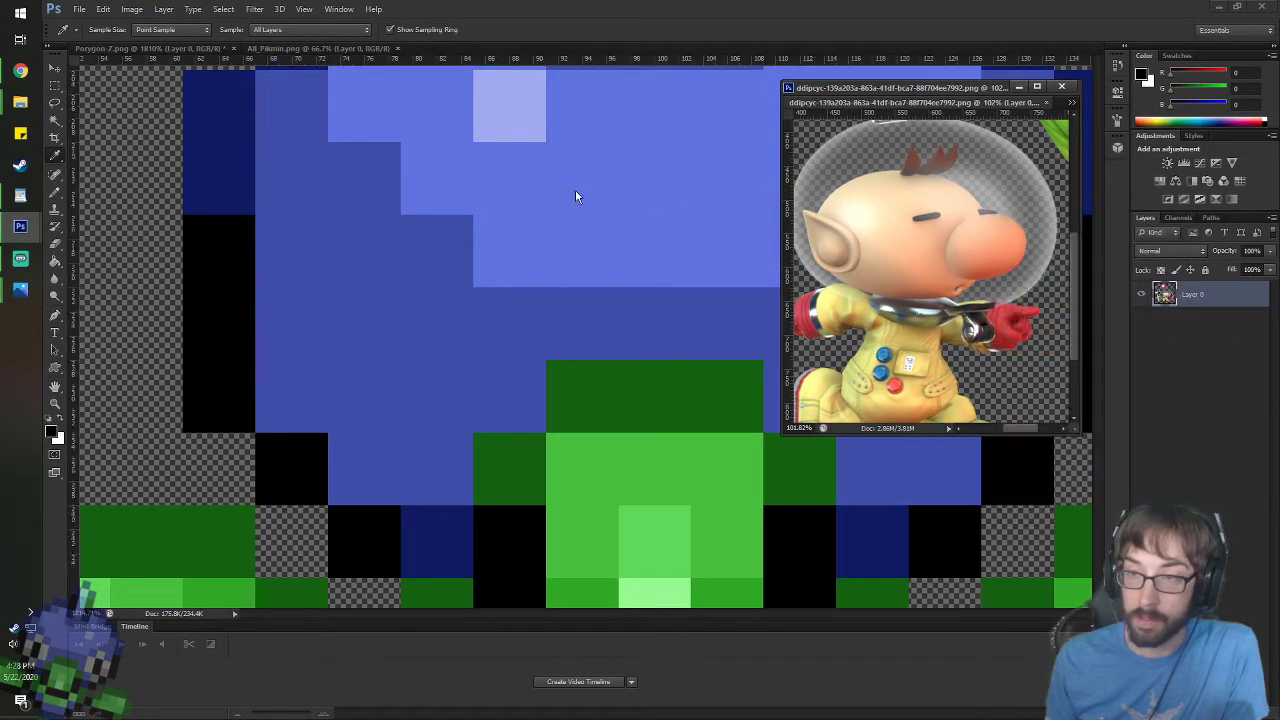
right_click(1172, 288)
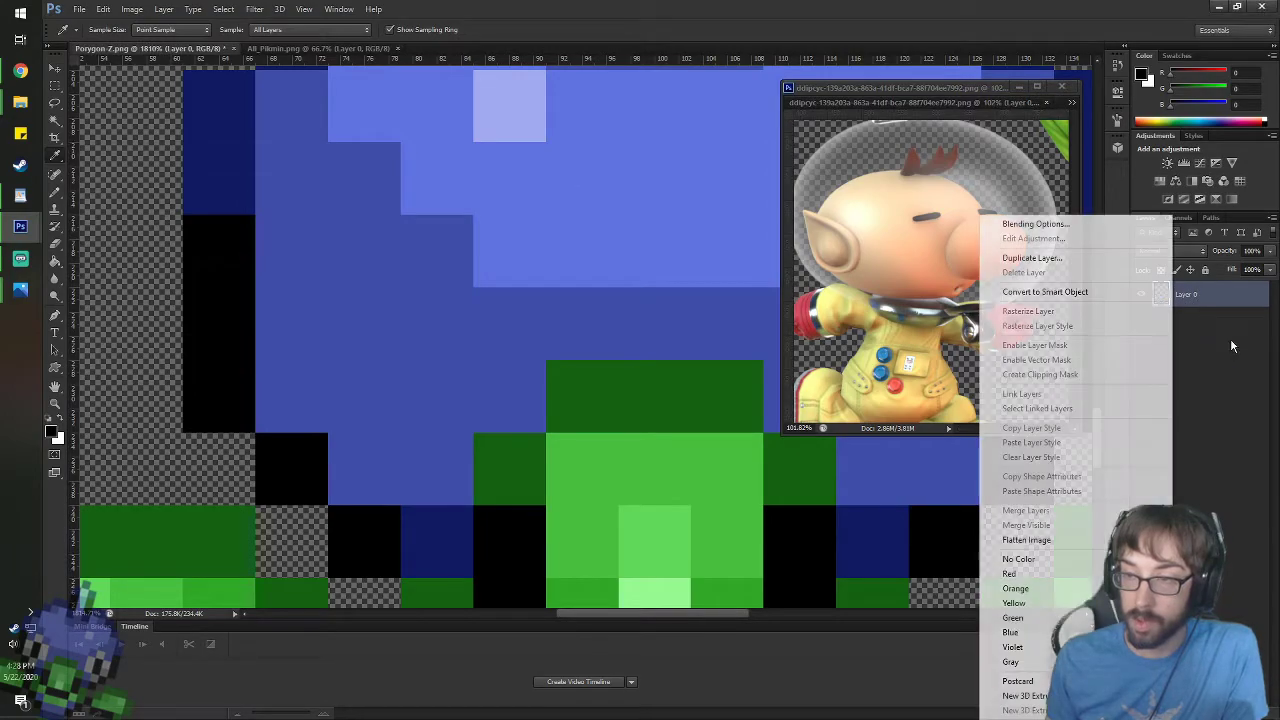
left_click(1094, 260)
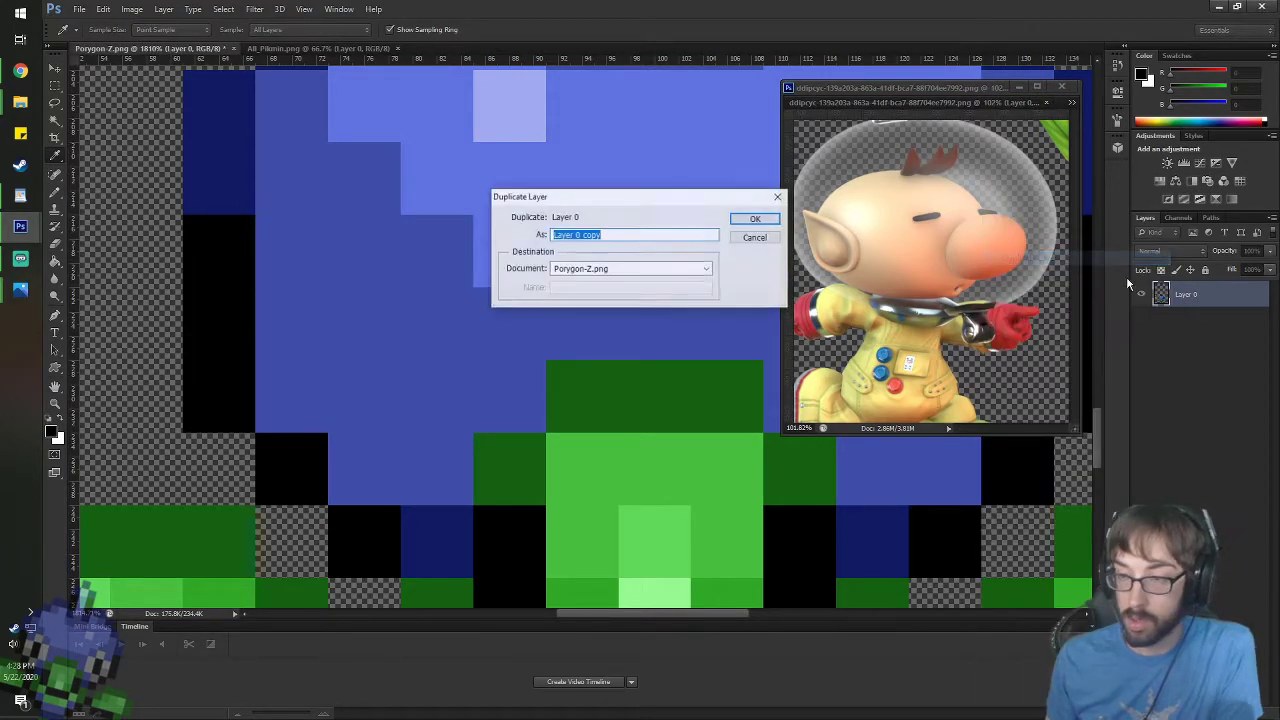
left_click(755, 237)
- Create a new empty layer above Layer 0 in Porygon-Z.png, keeping the default settings
left_click(164, 9)
mouse_move(231, 27)
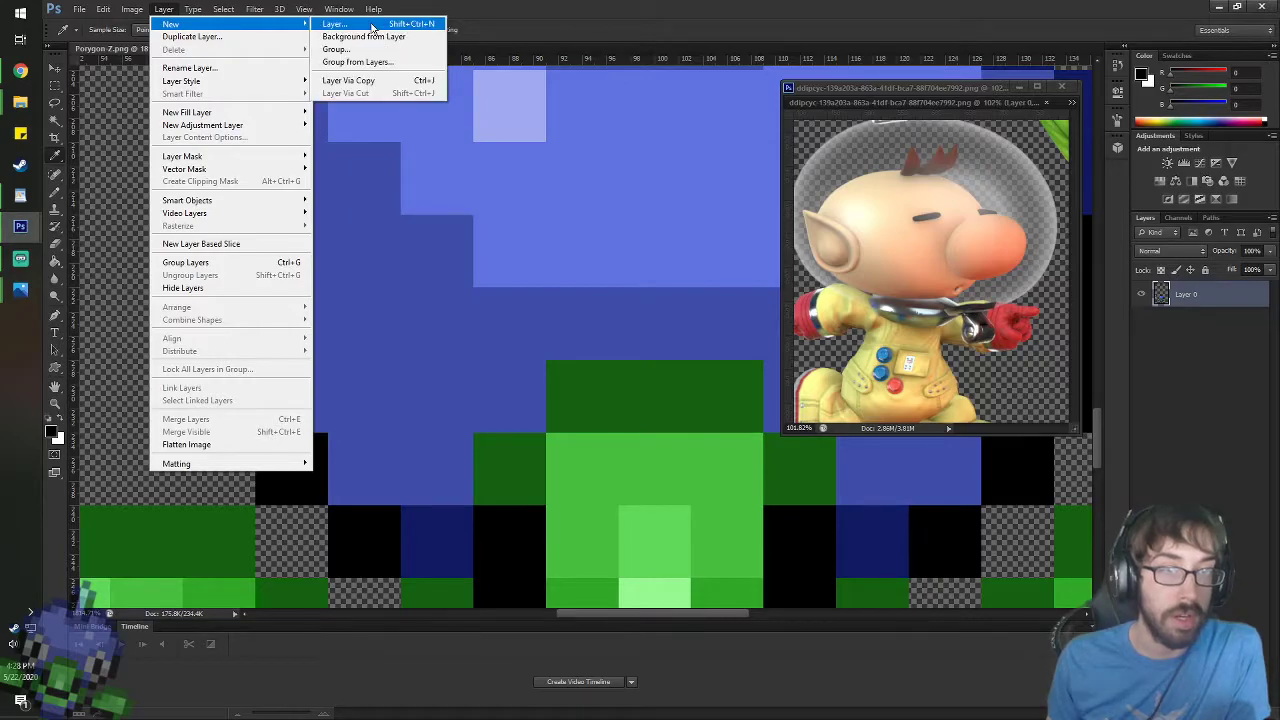
left_click(335, 24)
left_click(748, 226)
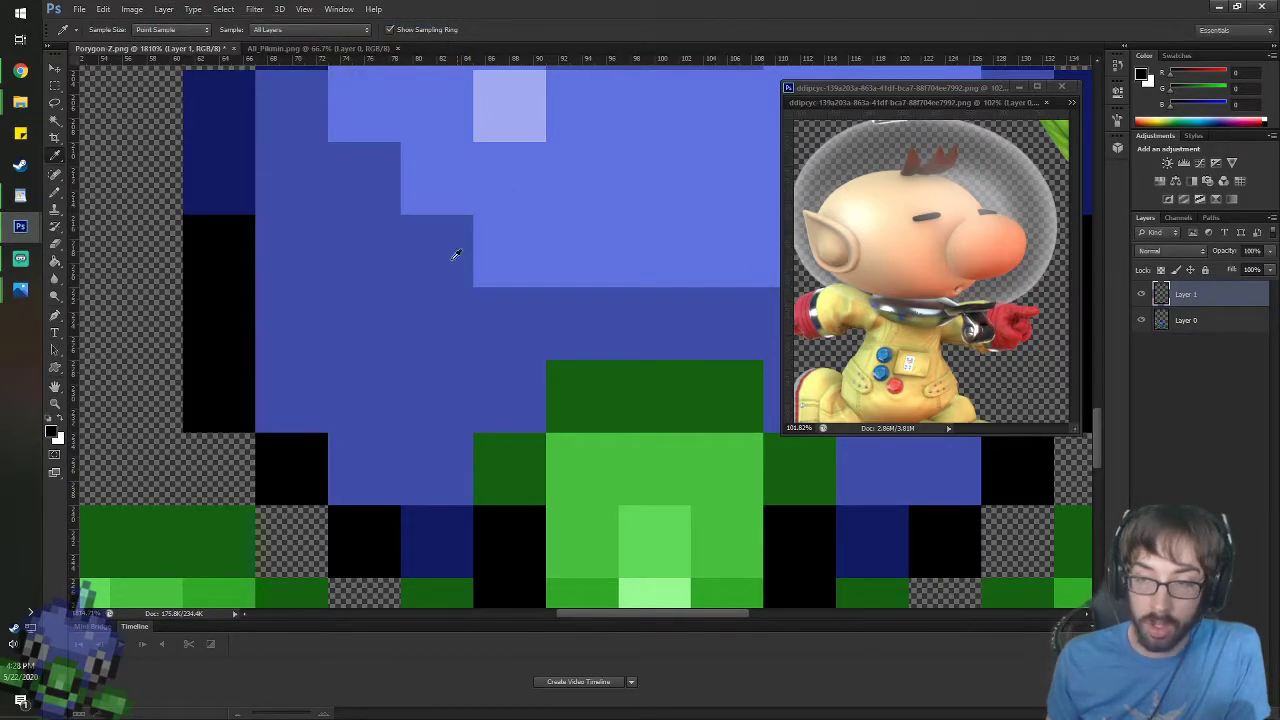
- Draw a black horizontal eye bar about 12 px wide with a 4 px pencil where the left eye was, on Layer 1
key("b")
right_click(422, 331)
double_click(508, 430)
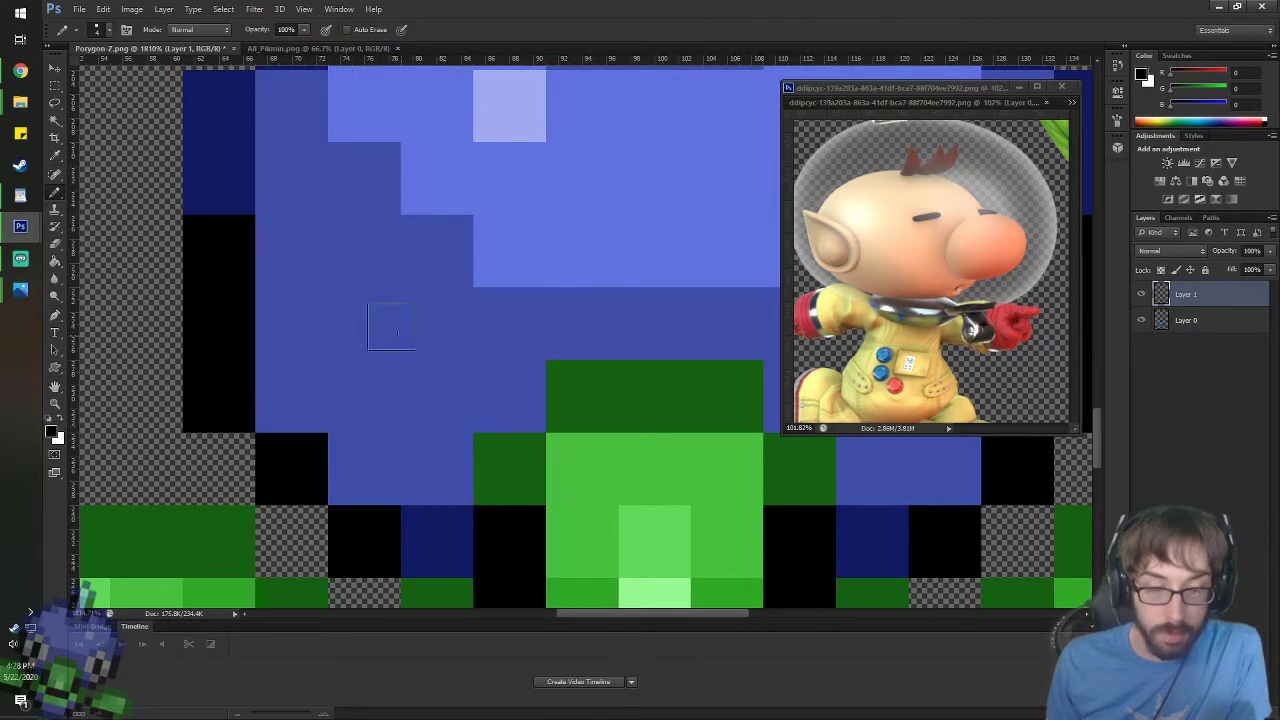
left_click(340, 311)
left_click(388, 311)
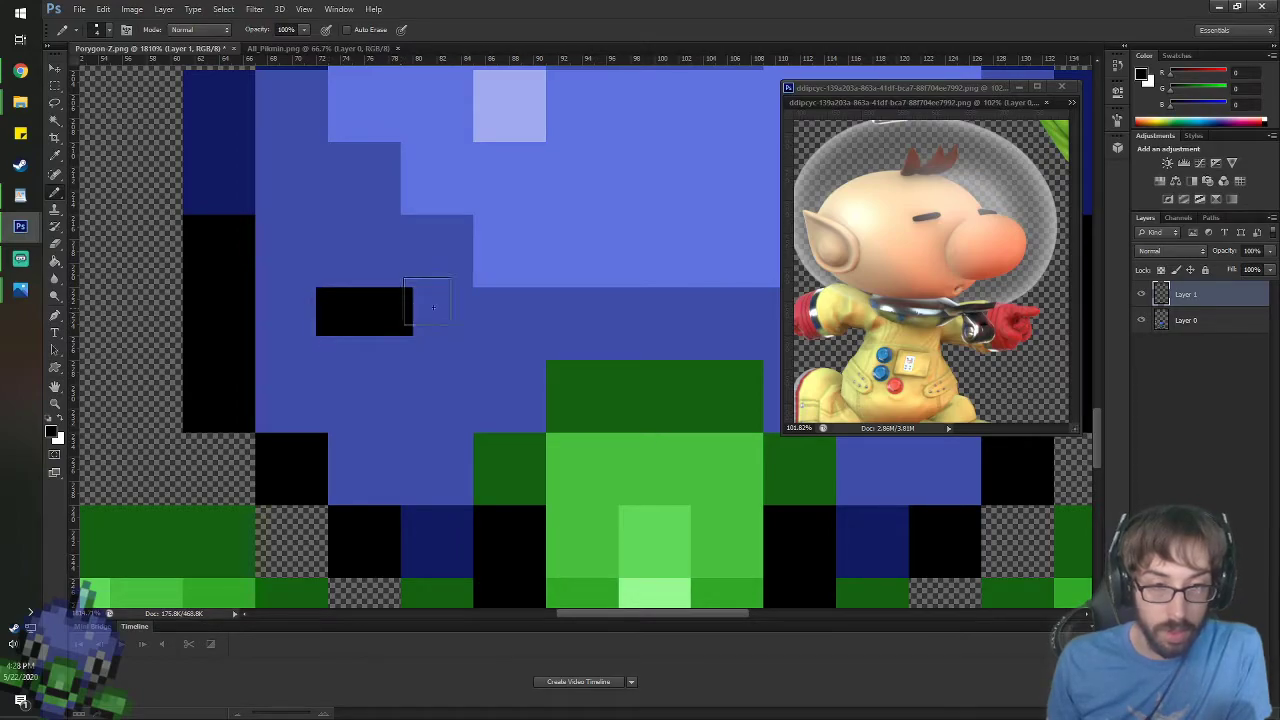
left_click(438, 312)
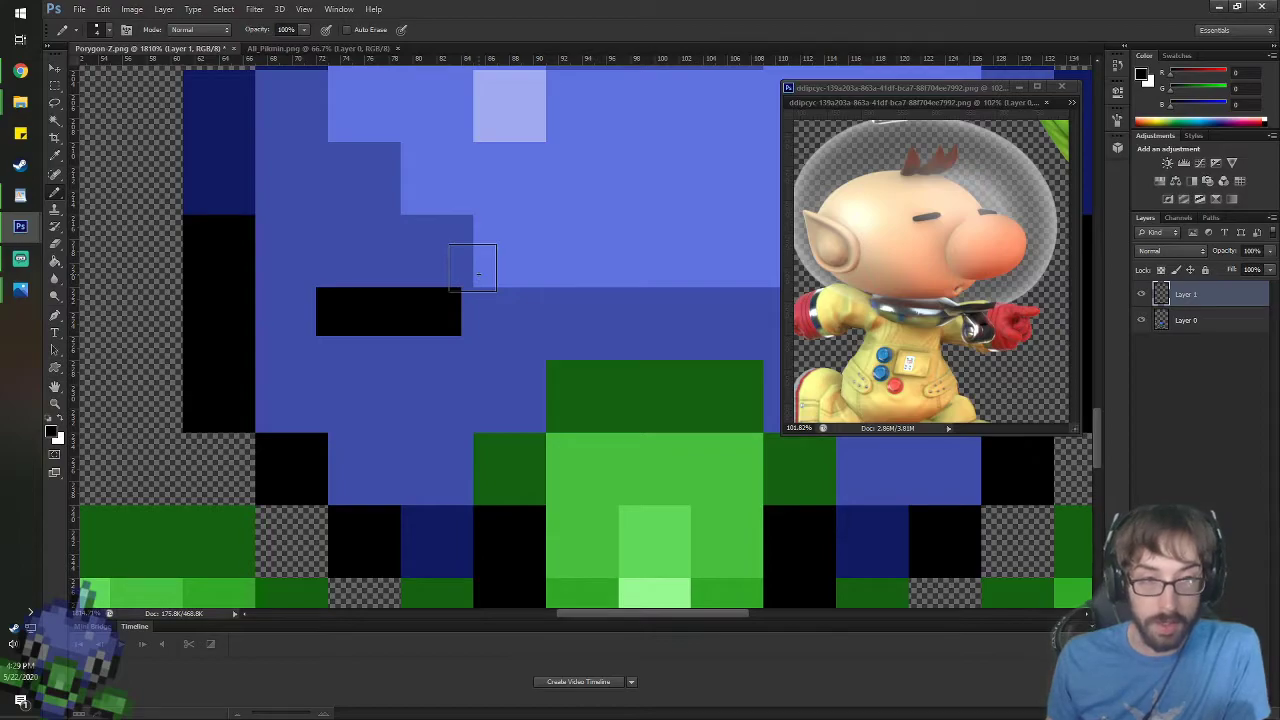
- Set the pencil to 1 px and extend both ends of the black eye bar with short pixel columns to round them
right_click(372, 230)
left_click(505, 251)
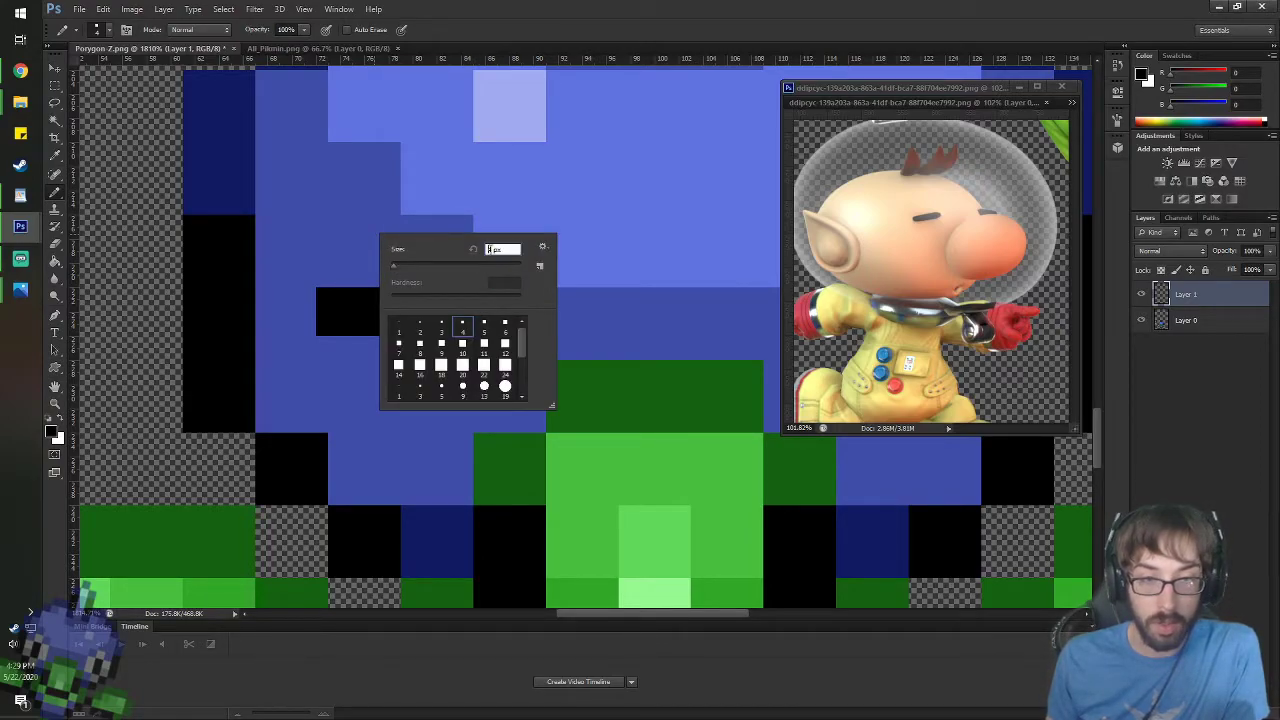
type("1")
key("Return")
right_click(370, 285)
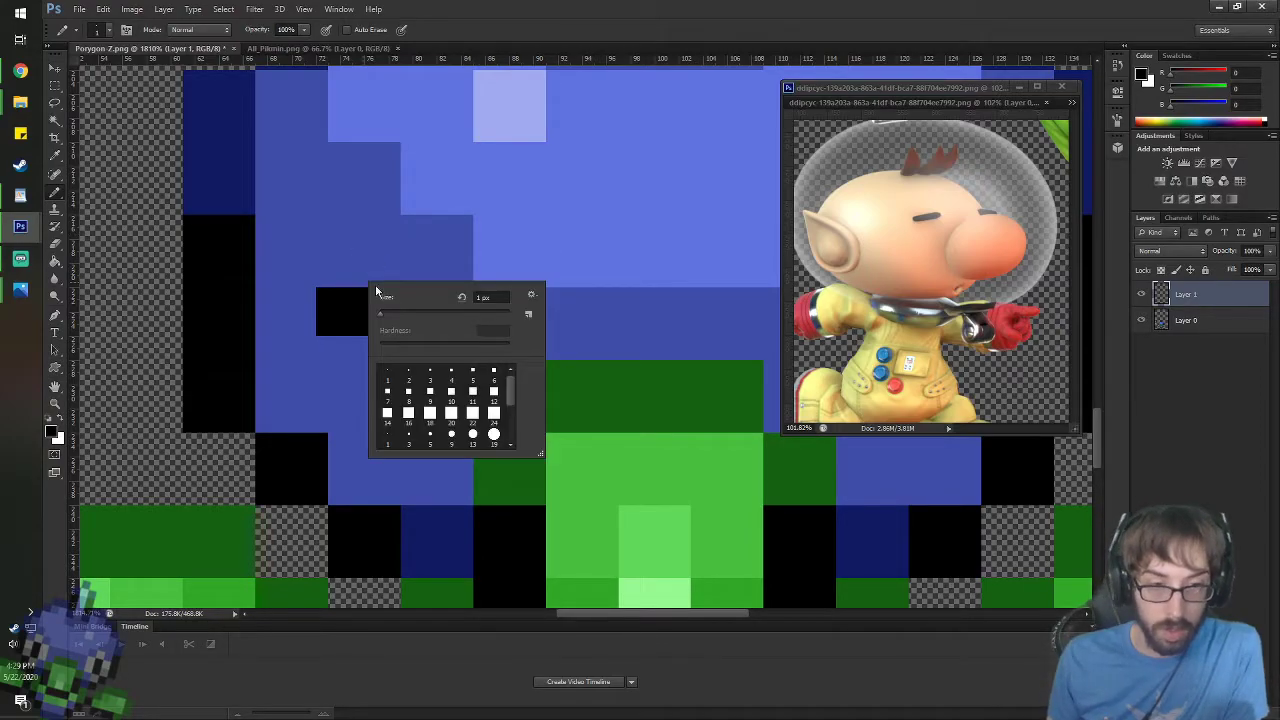
double_click(383, 378)
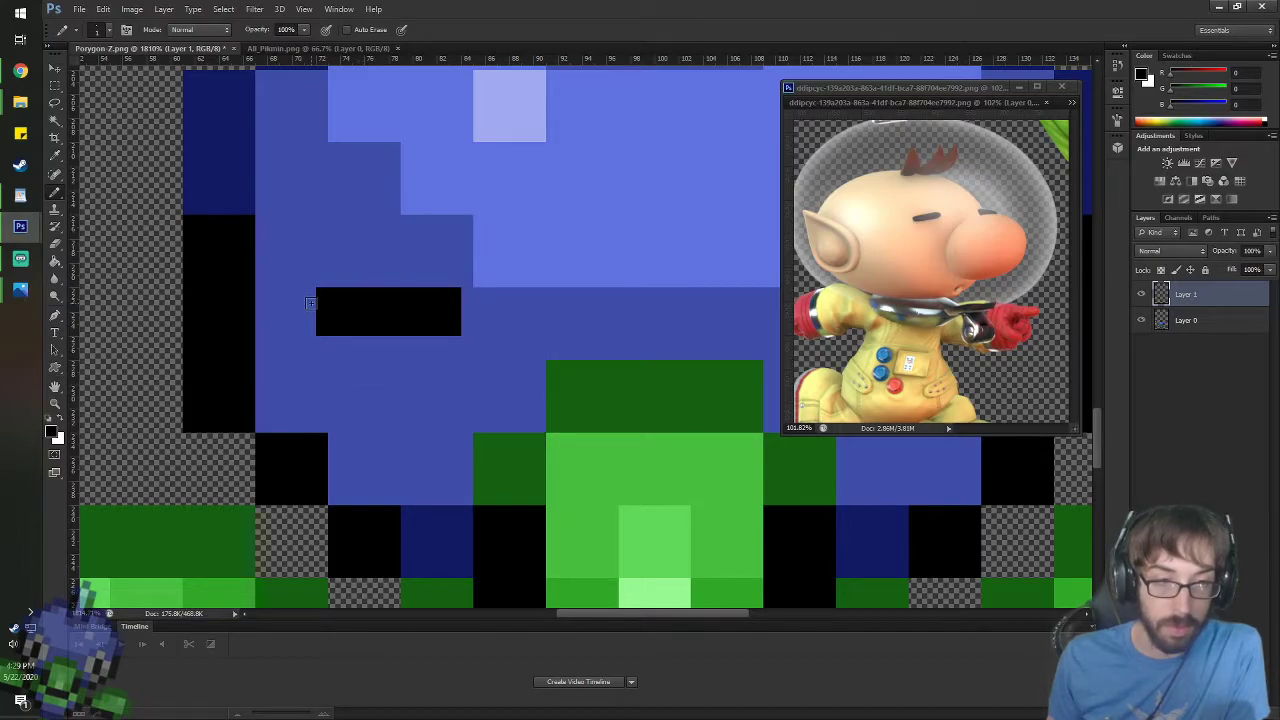
left_click(310, 314)
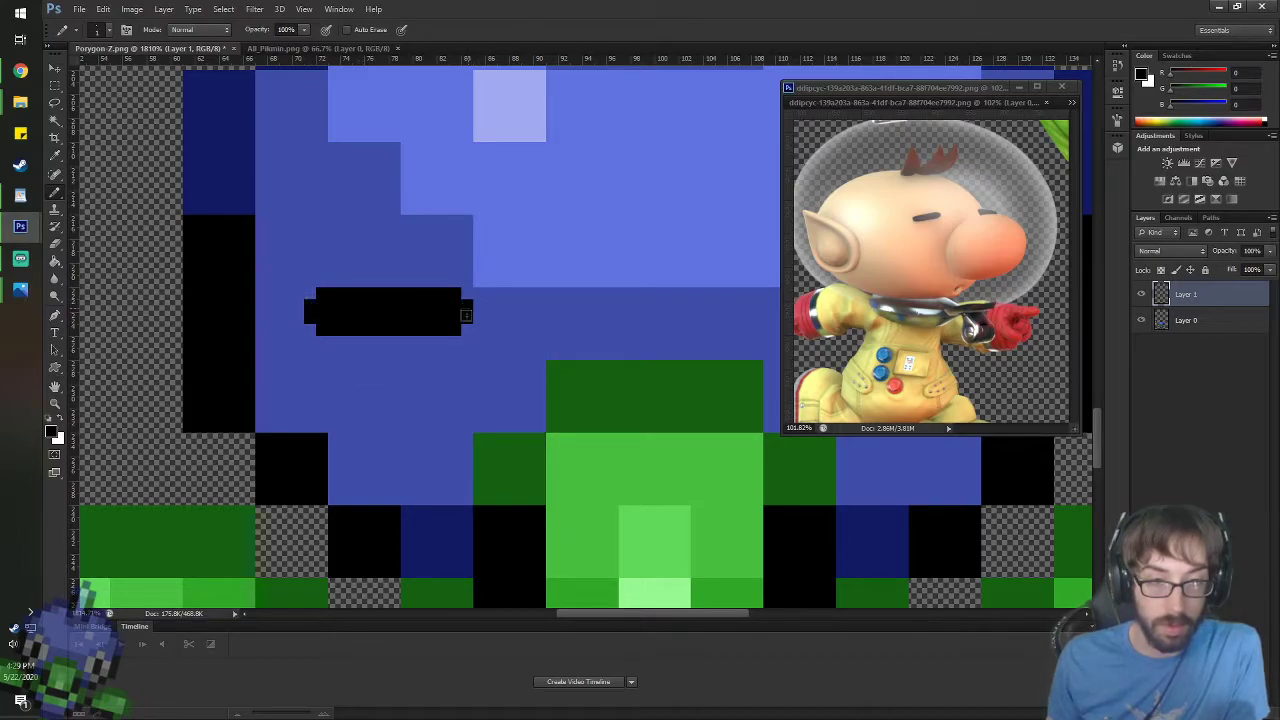
- Add an 8 px wide black pixel row above and below the left eye bar to make it a thicker oval
left_click(466, 314)
left_click_drag(342, 281, 428, 281)
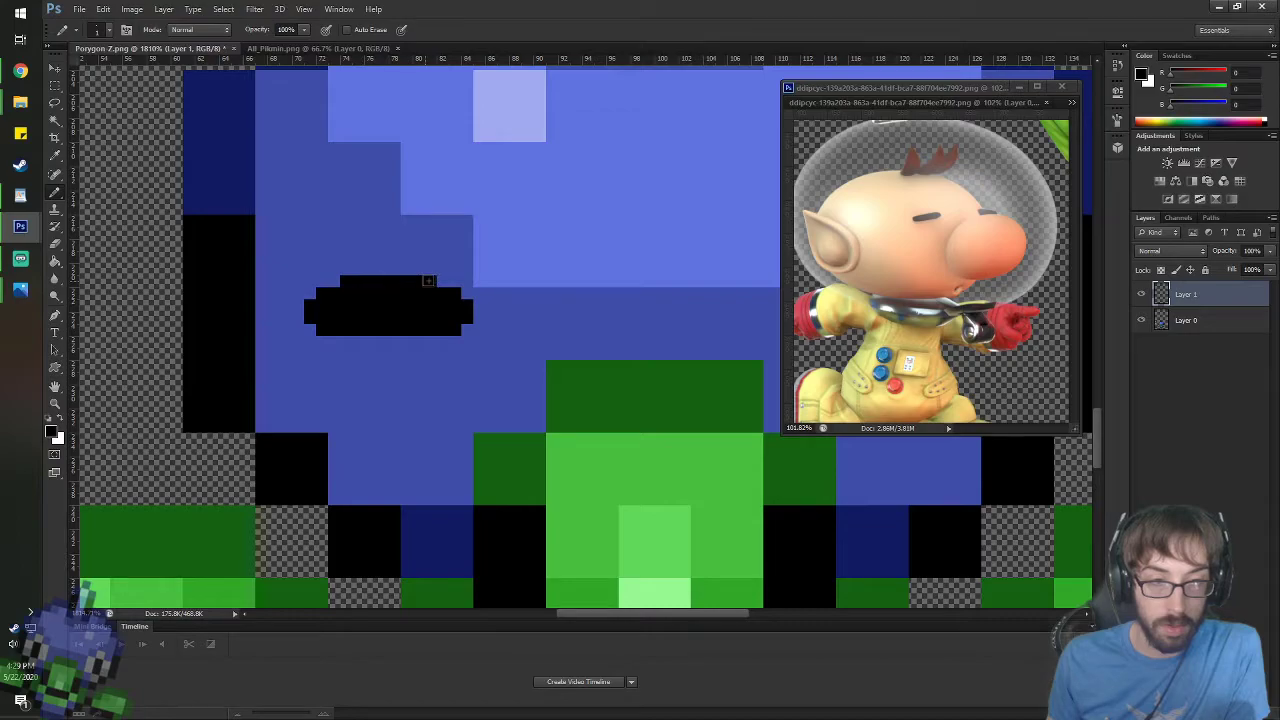
left_click_drag(428, 340, 353, 336)
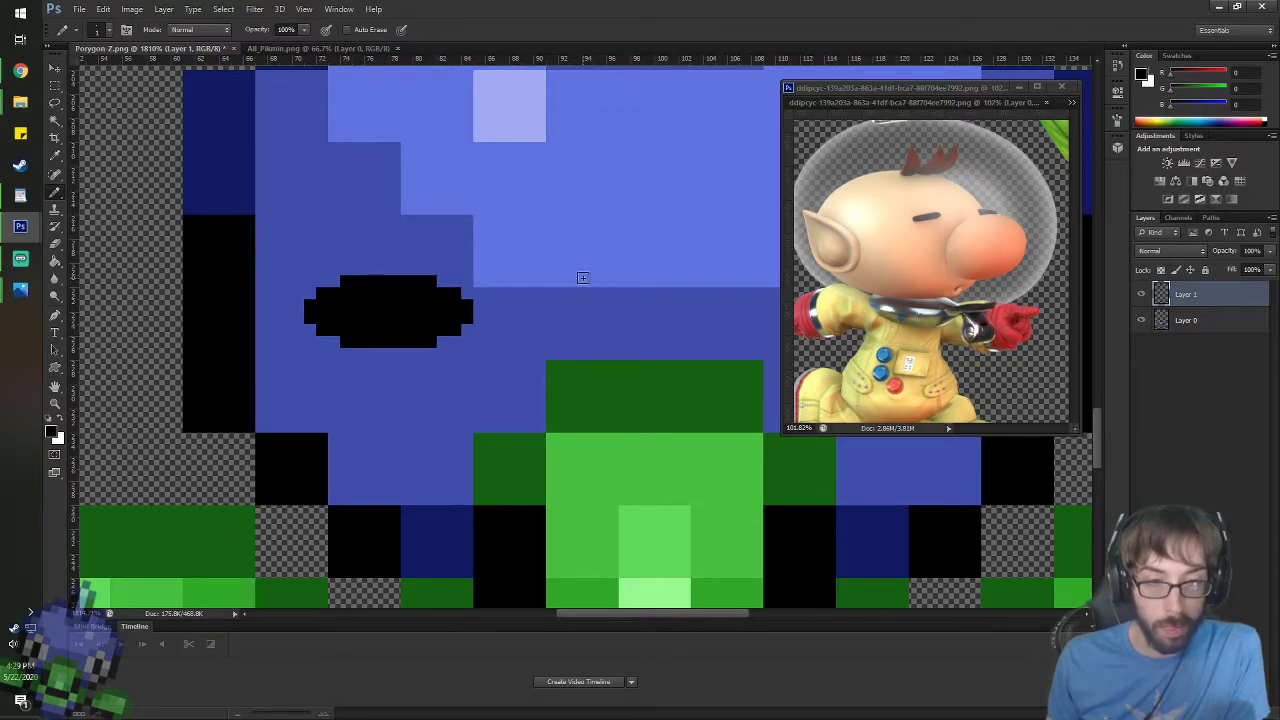
- Move the left eye on Layer 1 about 1 px right and 2 px down on the face
scroll(581, 277, "down", 2)
key("v")
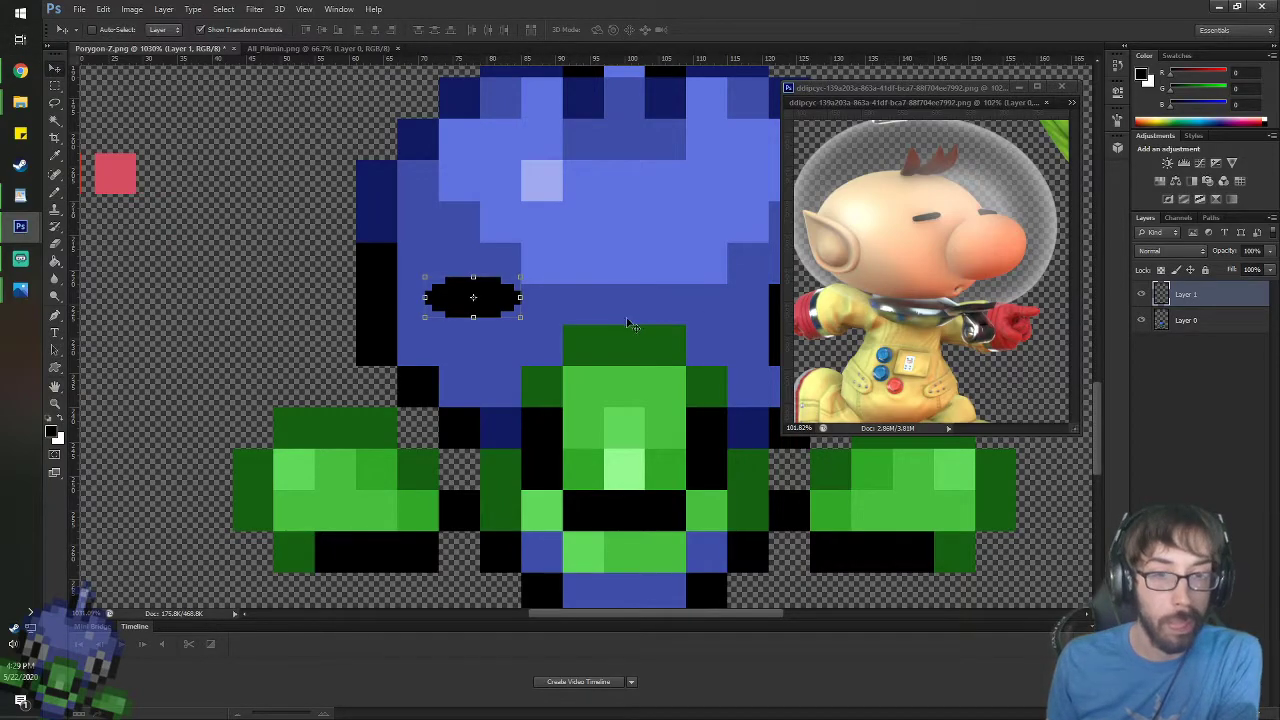
mouse_move(493, 298)
left_mouse_down()
mouse_move(480, 319)
mouse_move(502, 353)
left_mouse_up()
key("Down")
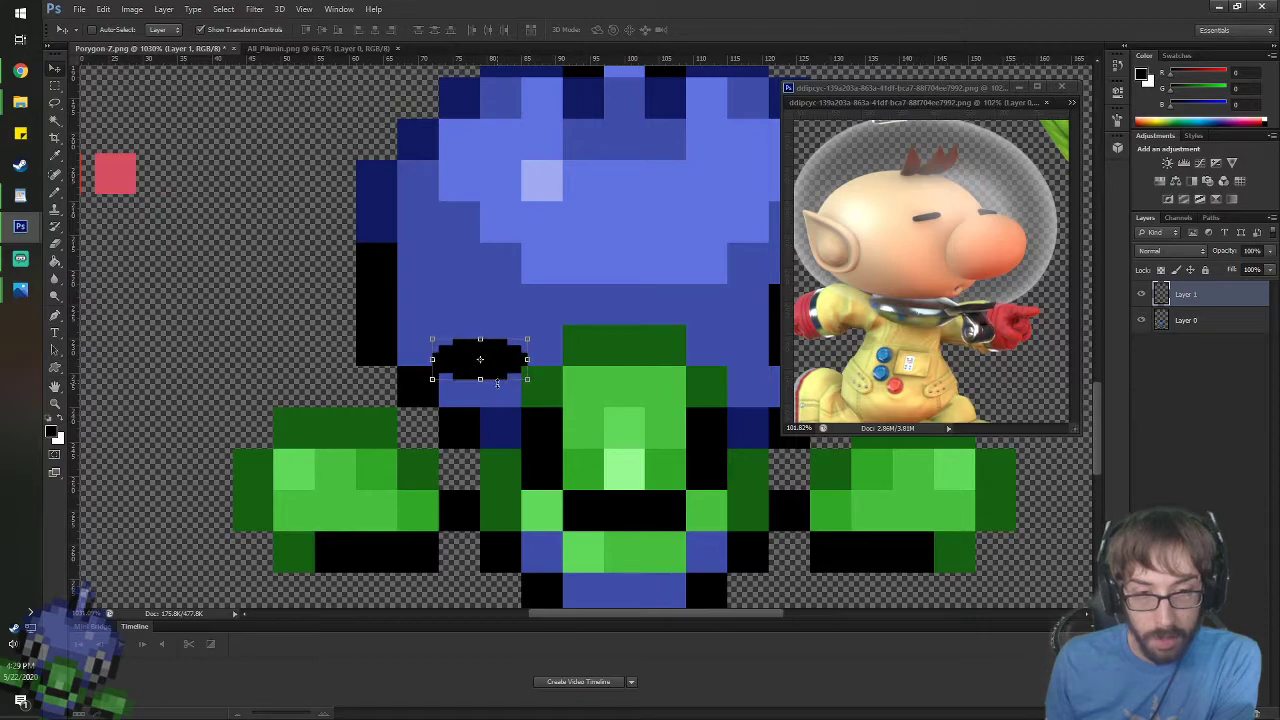
key("Up")
key("Up")
key("Up")
key("Up")
key("Up")
key("Up")
key("Down")
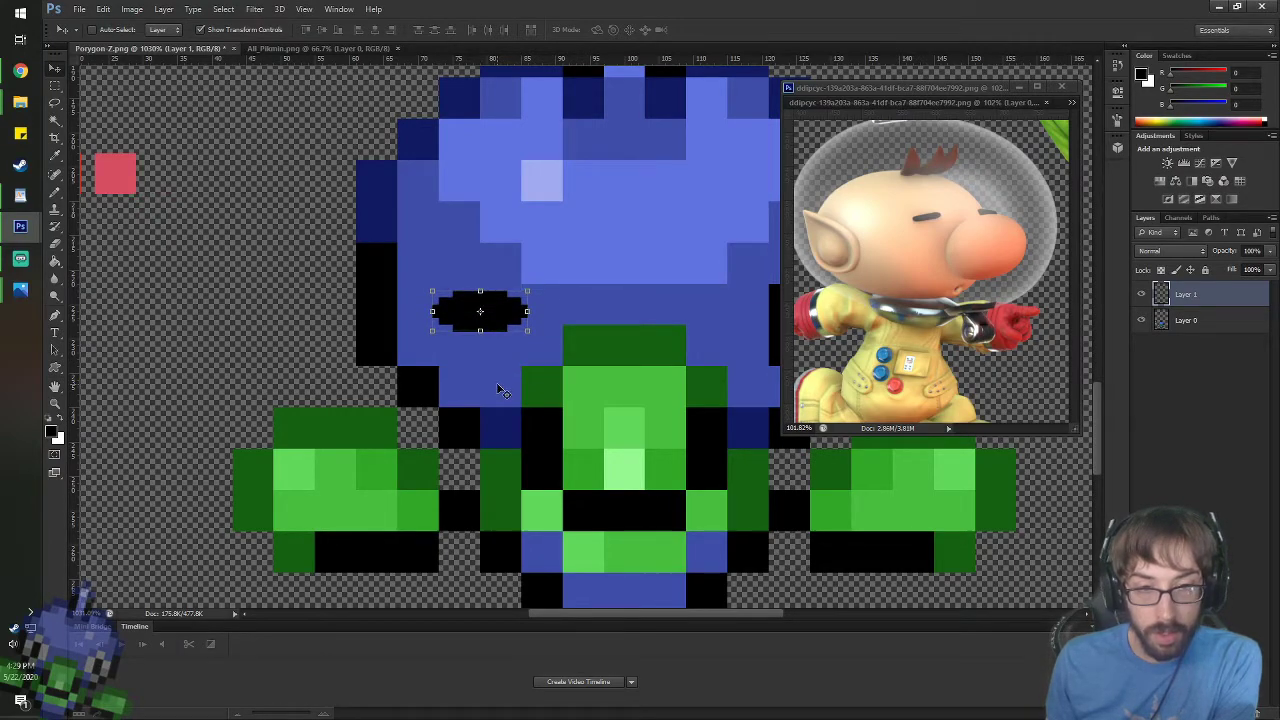
- Sample the face's medium blue (R 64, G 78, B 168) from the area between the eyes
scroll(692, 250, "down", 2)
scroll(700, 262, "up", 3)
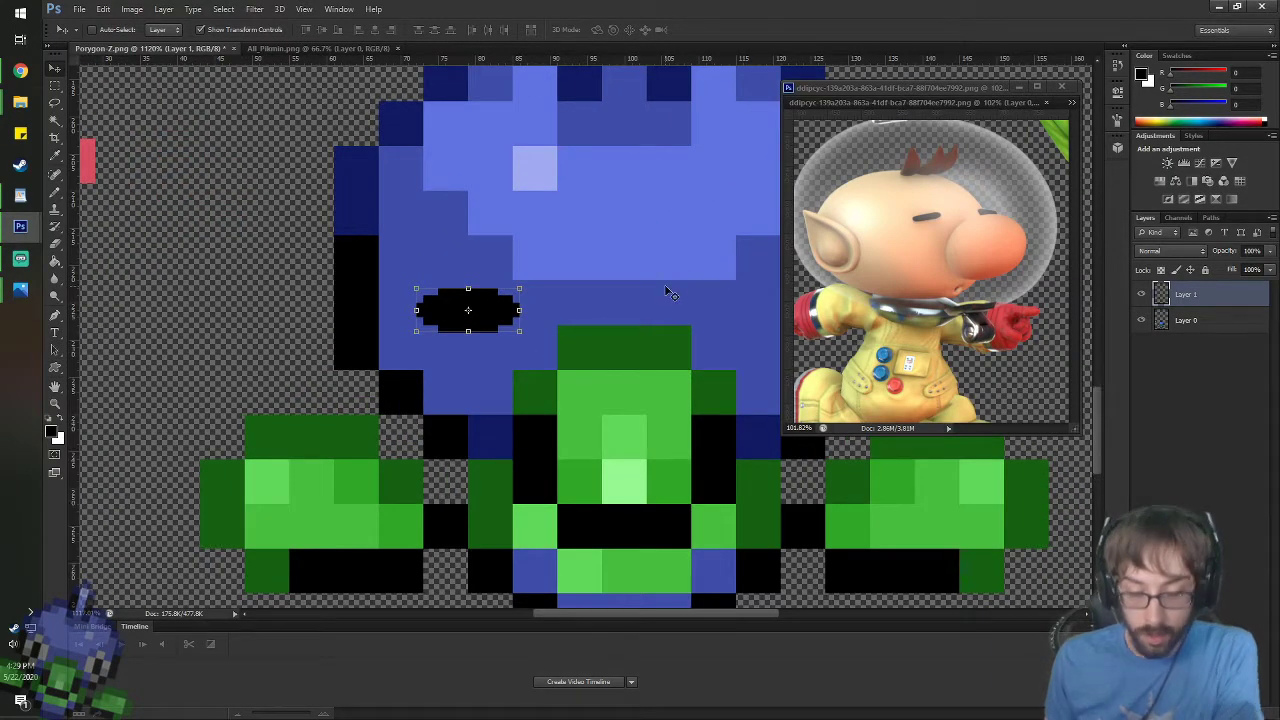
key("space")
left_click_drag(637, 303, 563, 309)
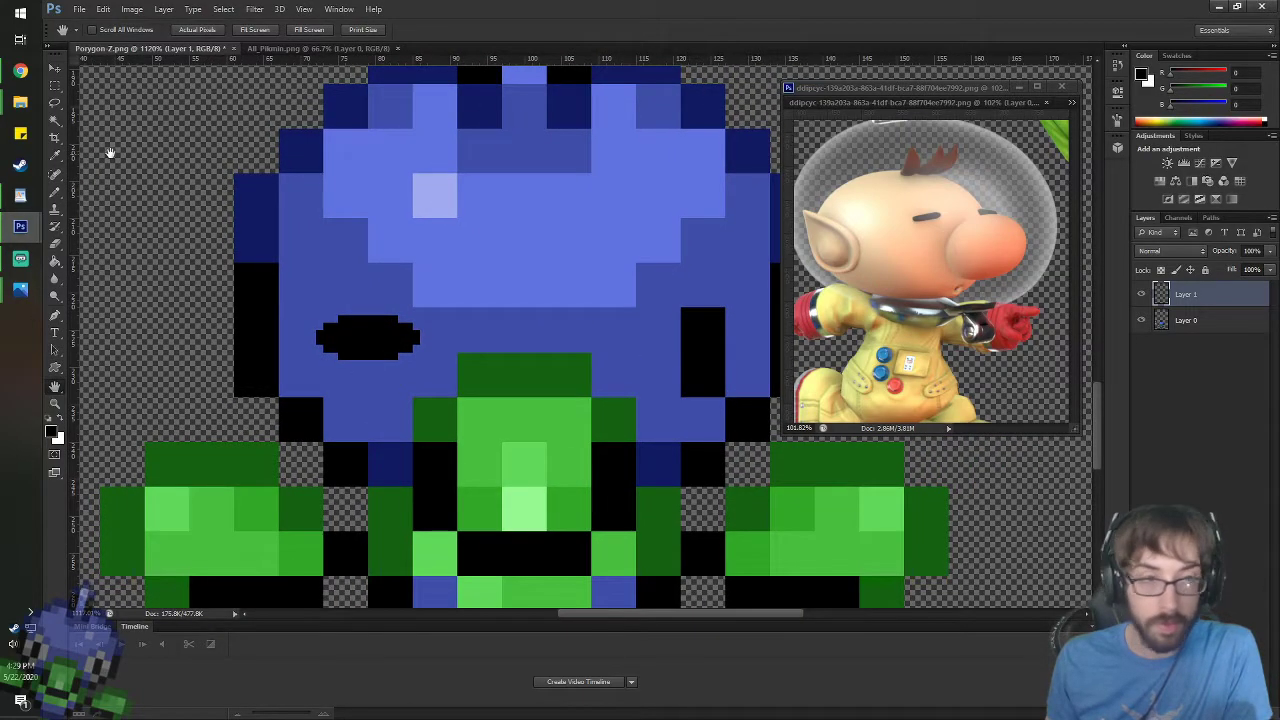
key("i")
left_click(531, 318)
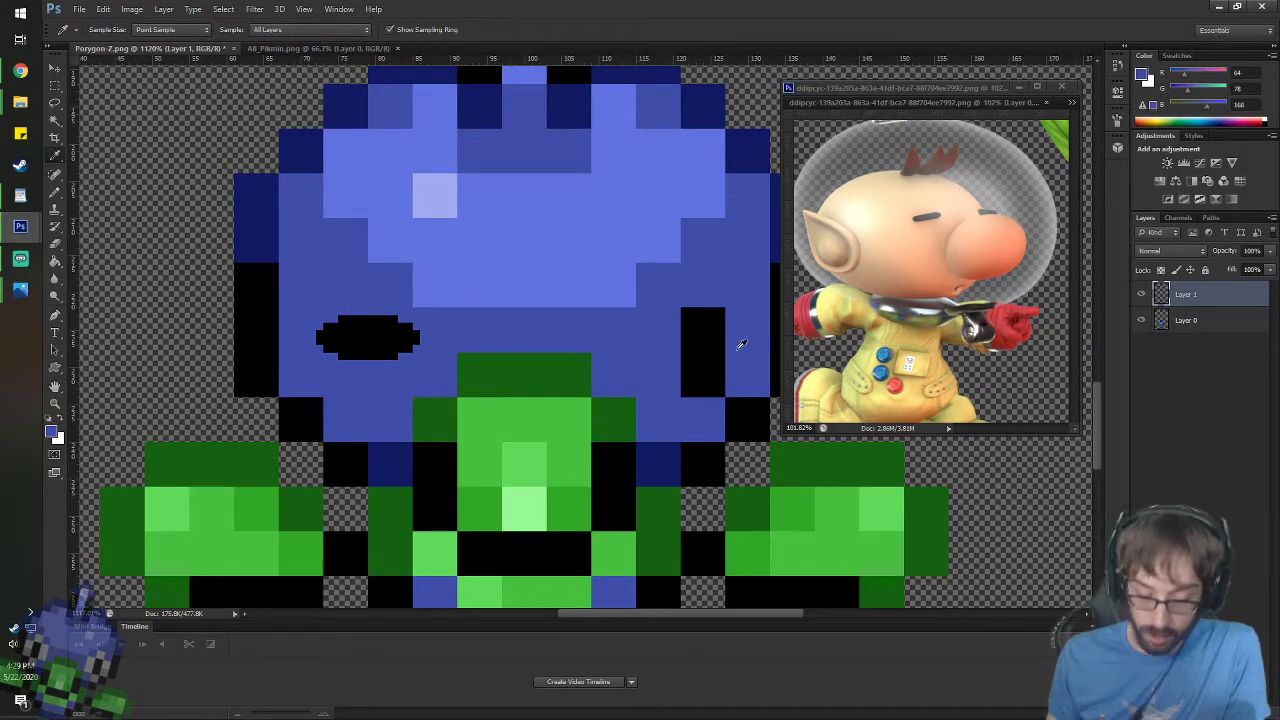
- Try to fill over the old right eye with the sampled blue on Layer 1, and undo the fill
key("f")
key("f")
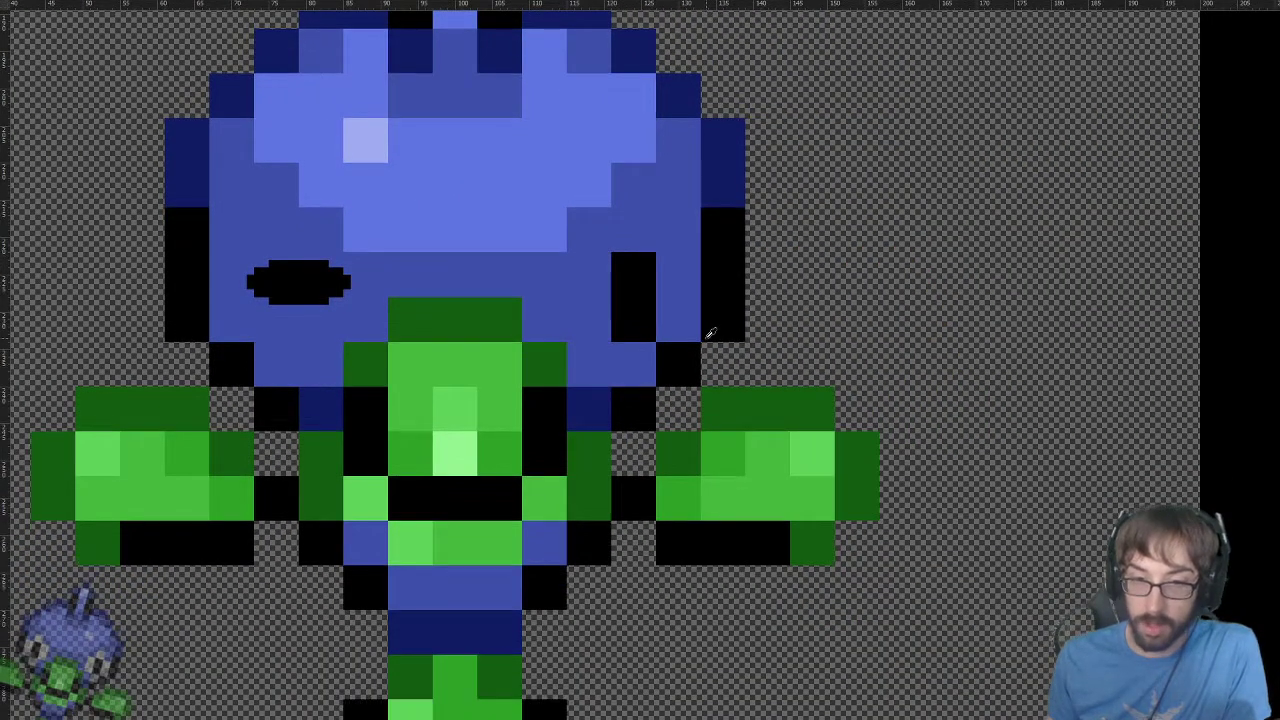
key("f")
key("g")
left_click(710, 342)
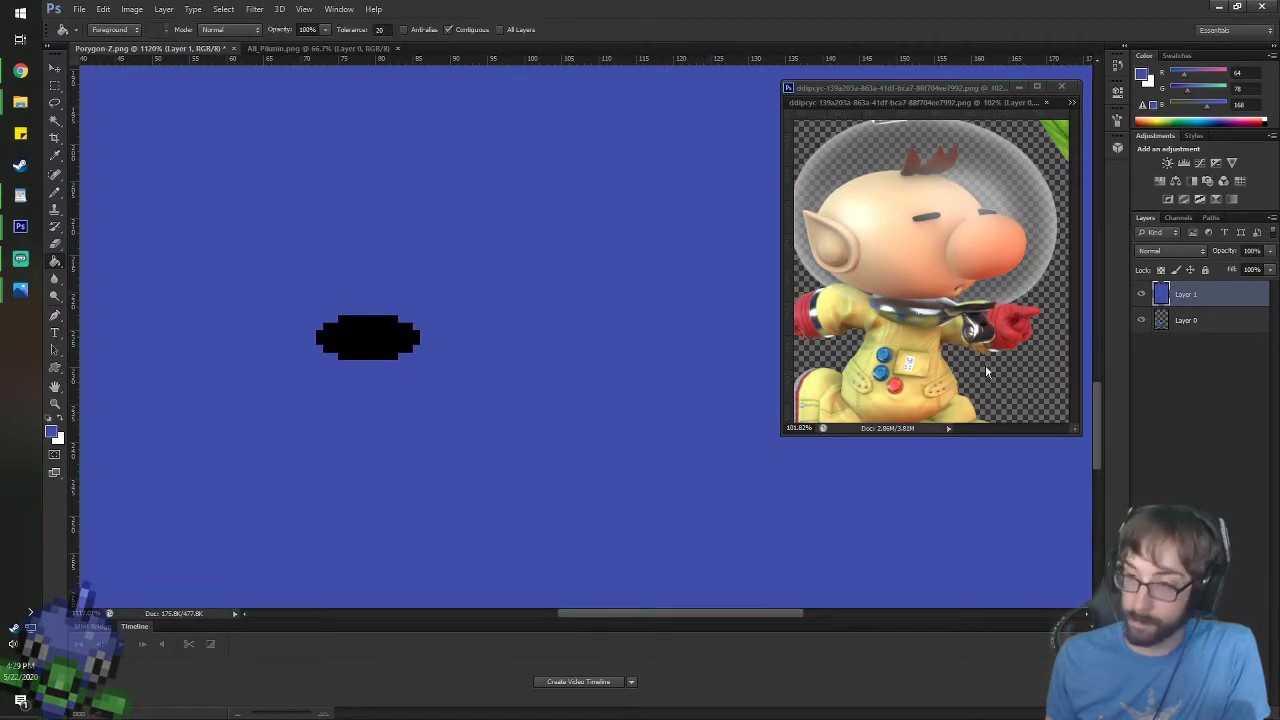
key("ctrl+z")
- Make Layer 0 active and fill the old black right eye with the sampled face blue
key("alt+bracketleft")
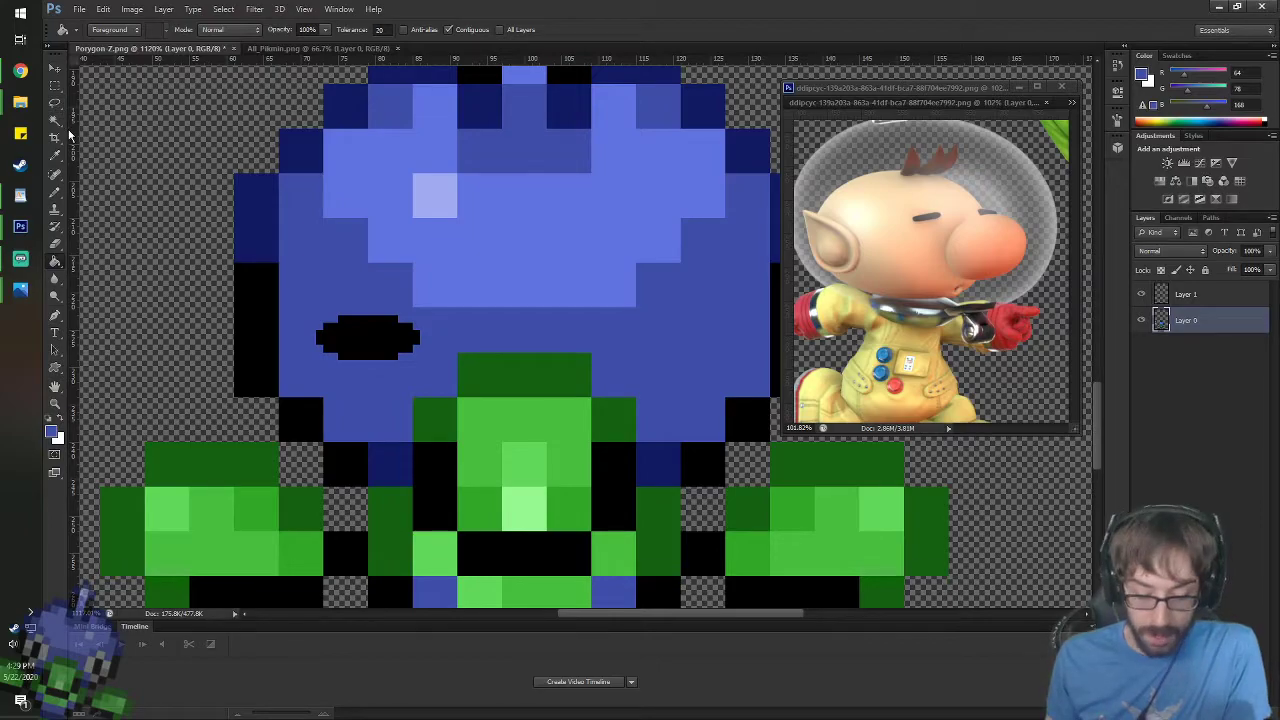
key("f")
key("f")
key("f")
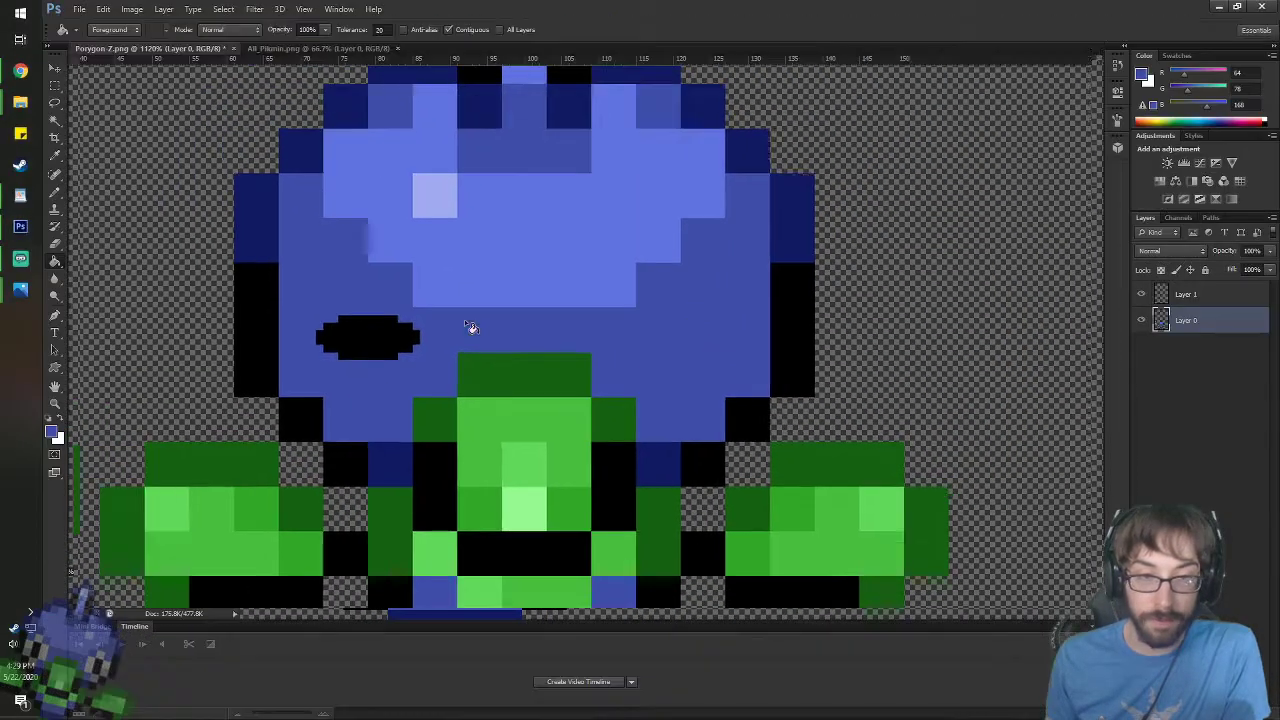
- Duplicate Layer 1 and move the copied eye across the face to mirror the left eye
key("v")
left_click(1185, 295)
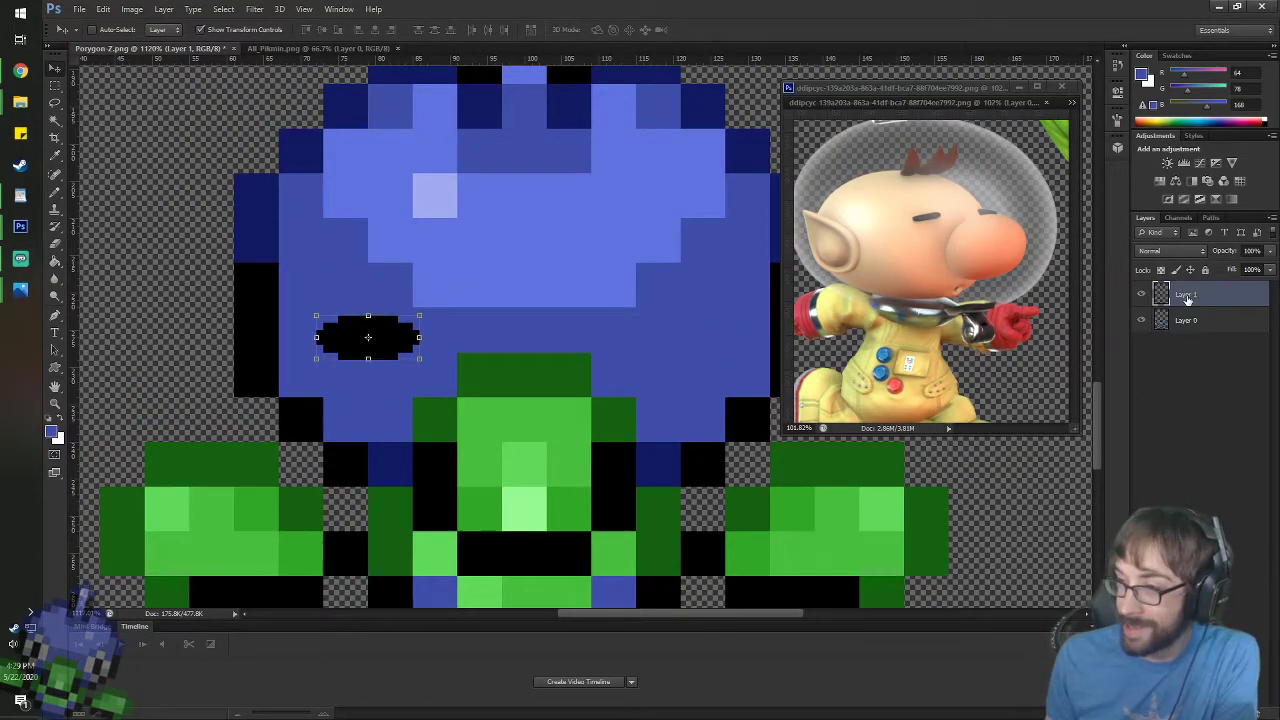
right_click(1187, 298)
left_click(1040, 257)
key("Return")
left_click_drag(398, 338, 708, 340)
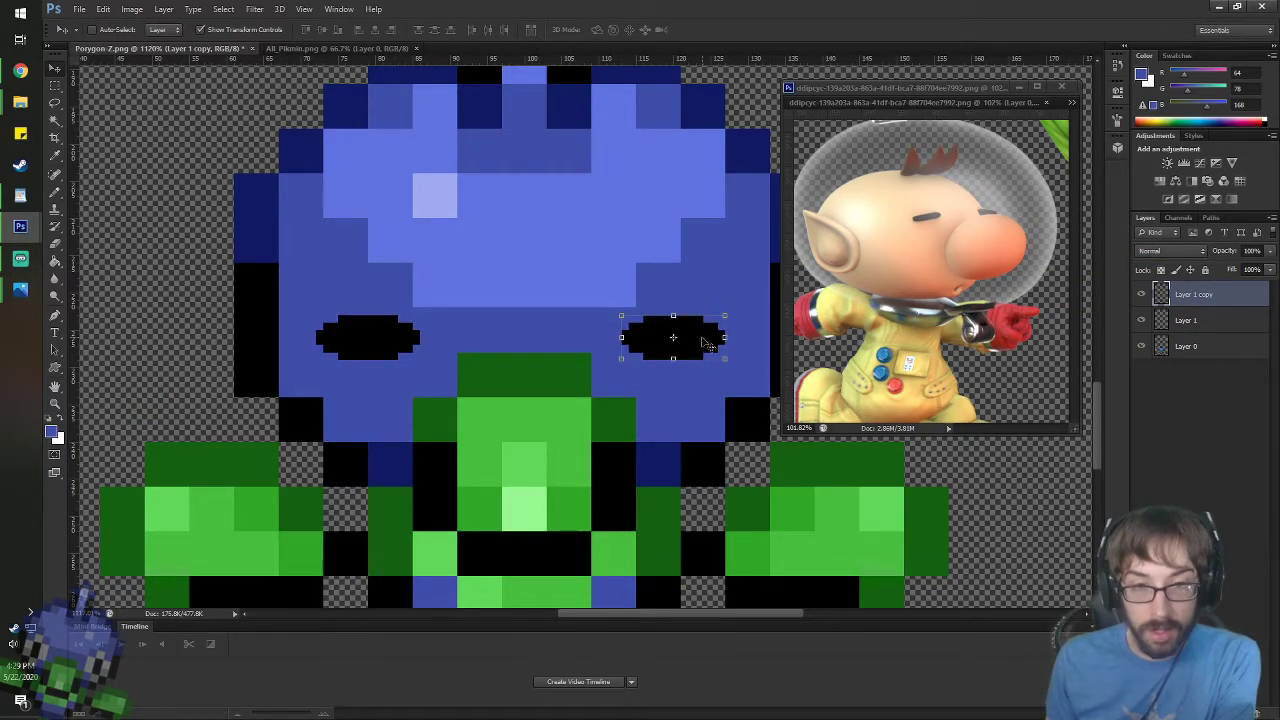
key("Right")
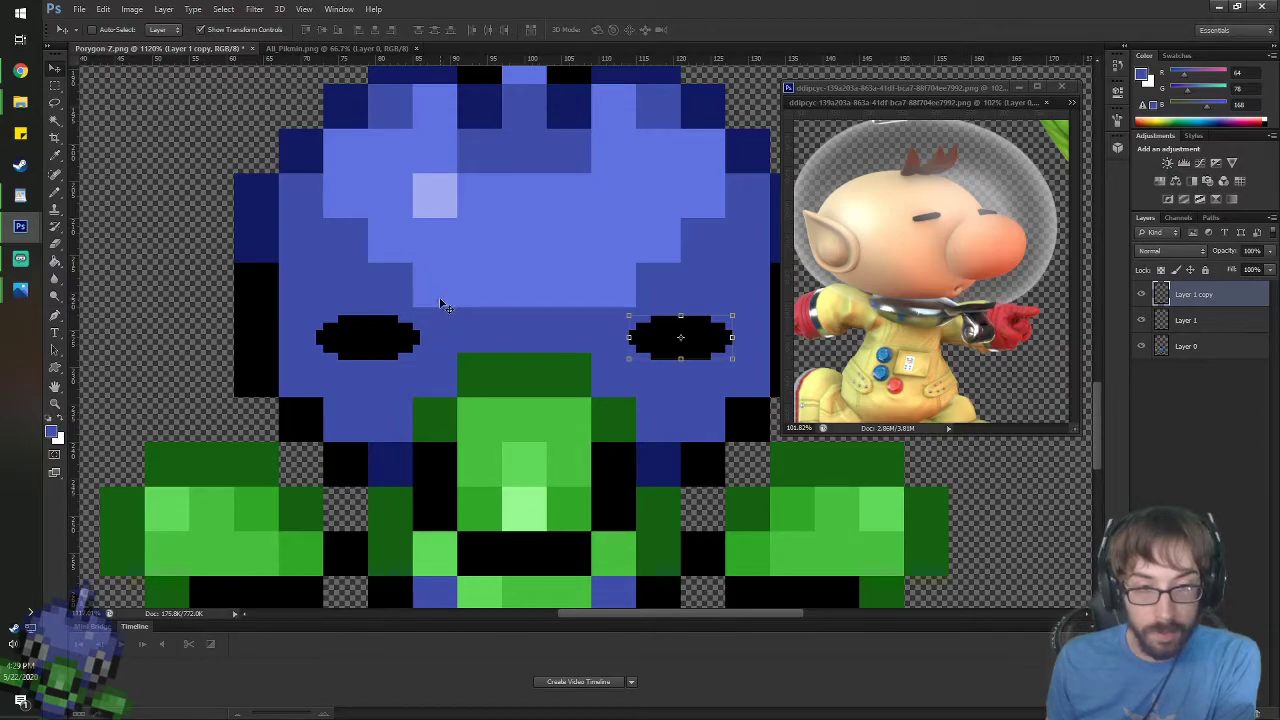
- Check the copied eye's spacing by nudging it inward to the nose area and back out to its mirrored position
key("Left")
key("Left")
key("Left")
key("Left")
key("Left")
key("Left")
key("Left")
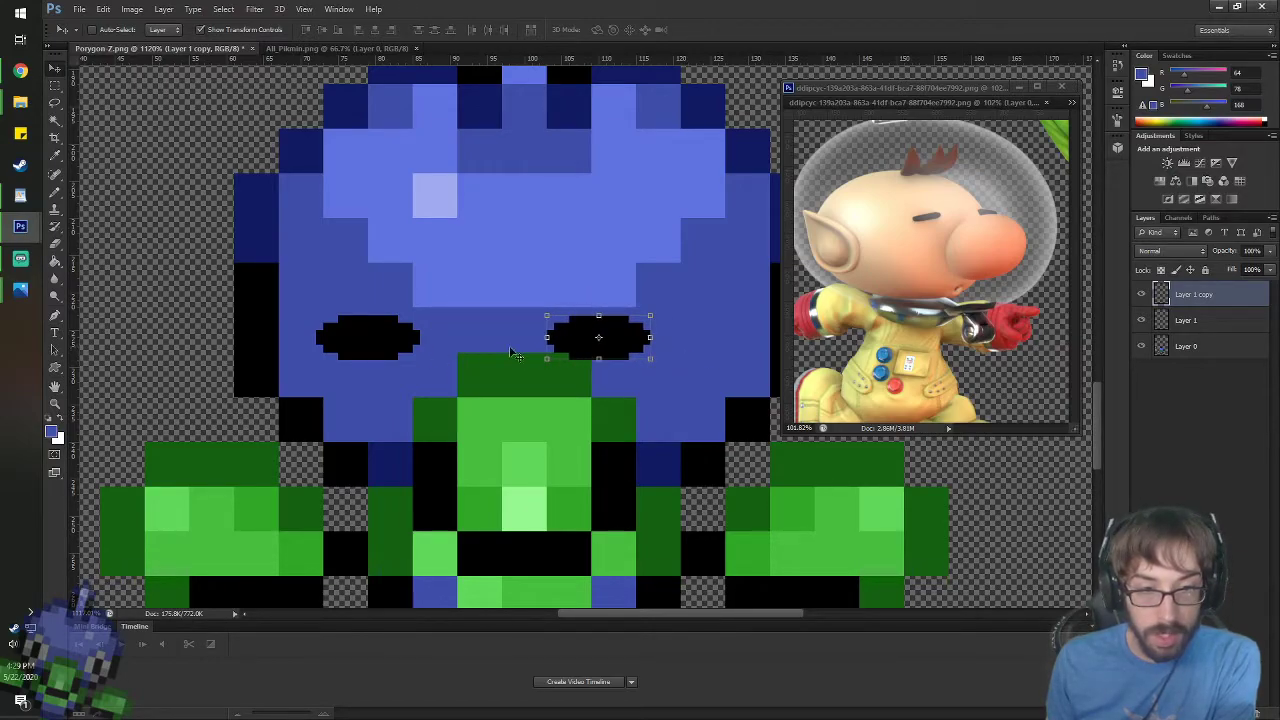
key("Right")
key("Right")
key("Right")
key("Right")
key("Right")
key("Right")
key("Right")
key("Right")
key("Right")
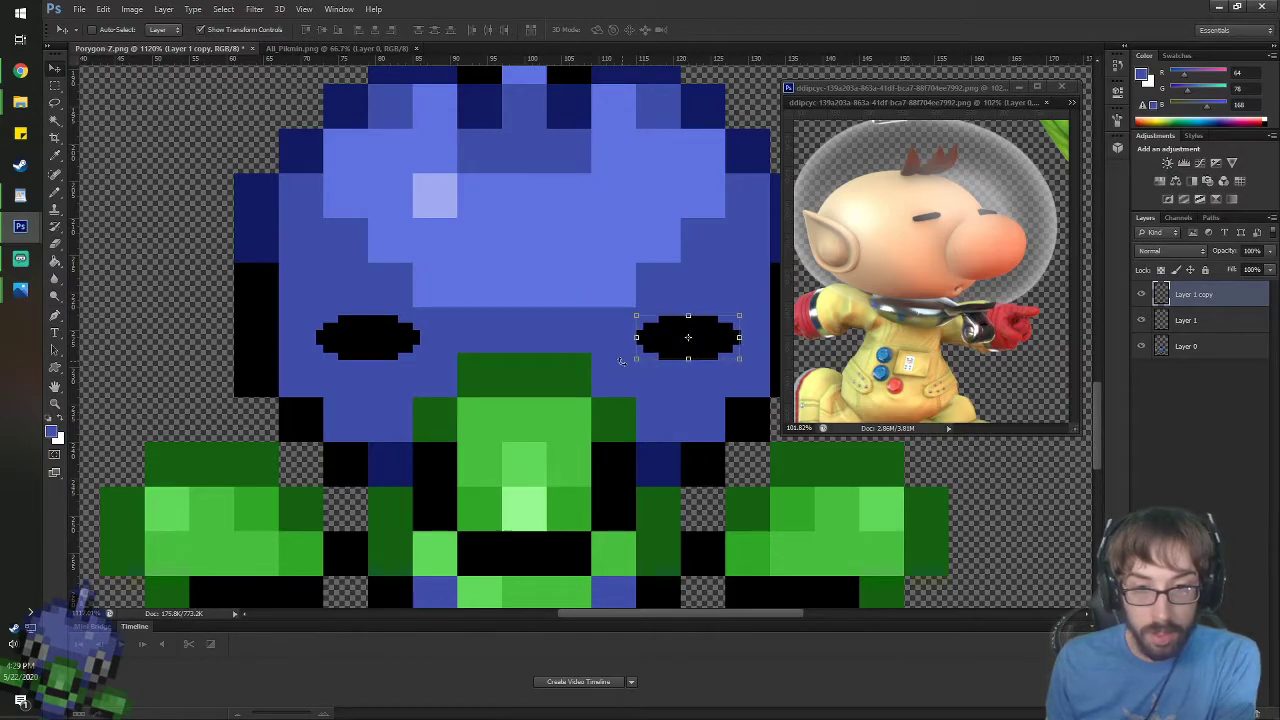
key("Left")
- Merge Layer 1 copy, Layer 1 and Layer 0 into a single layer
left_click(1202, 331)
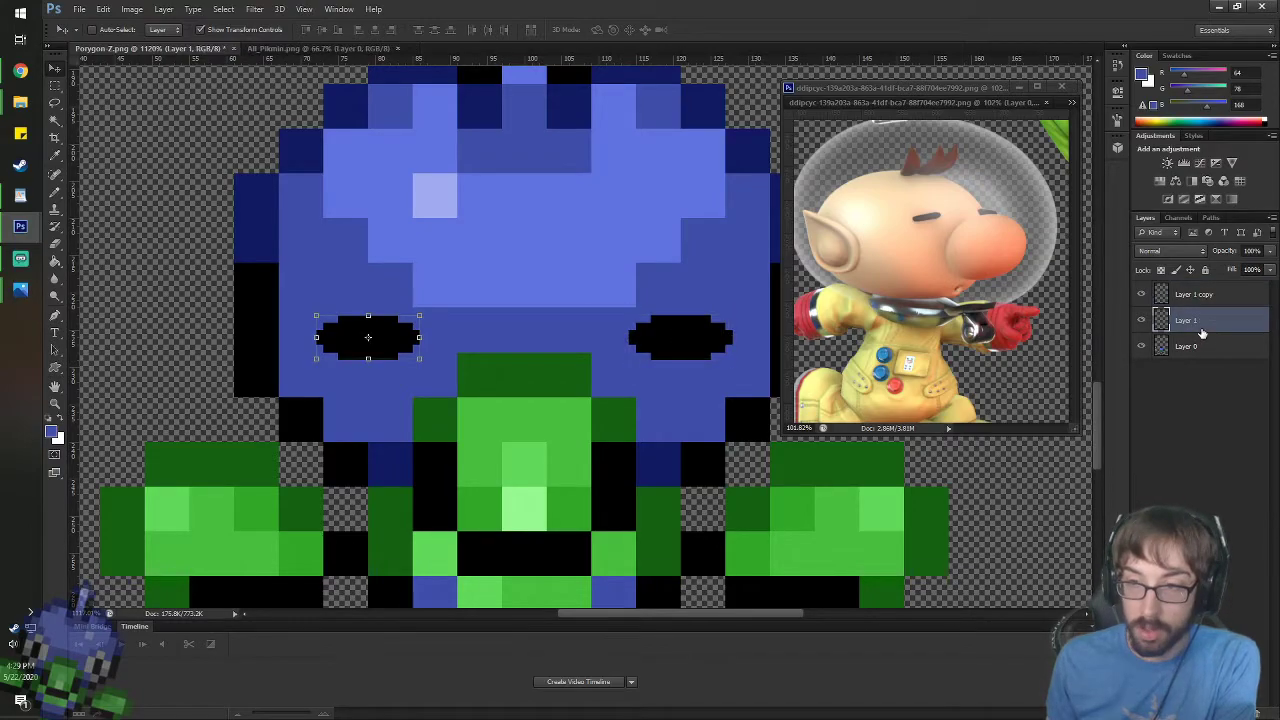
left_click(1180, 294, "shift")
right_click(1192, 296)
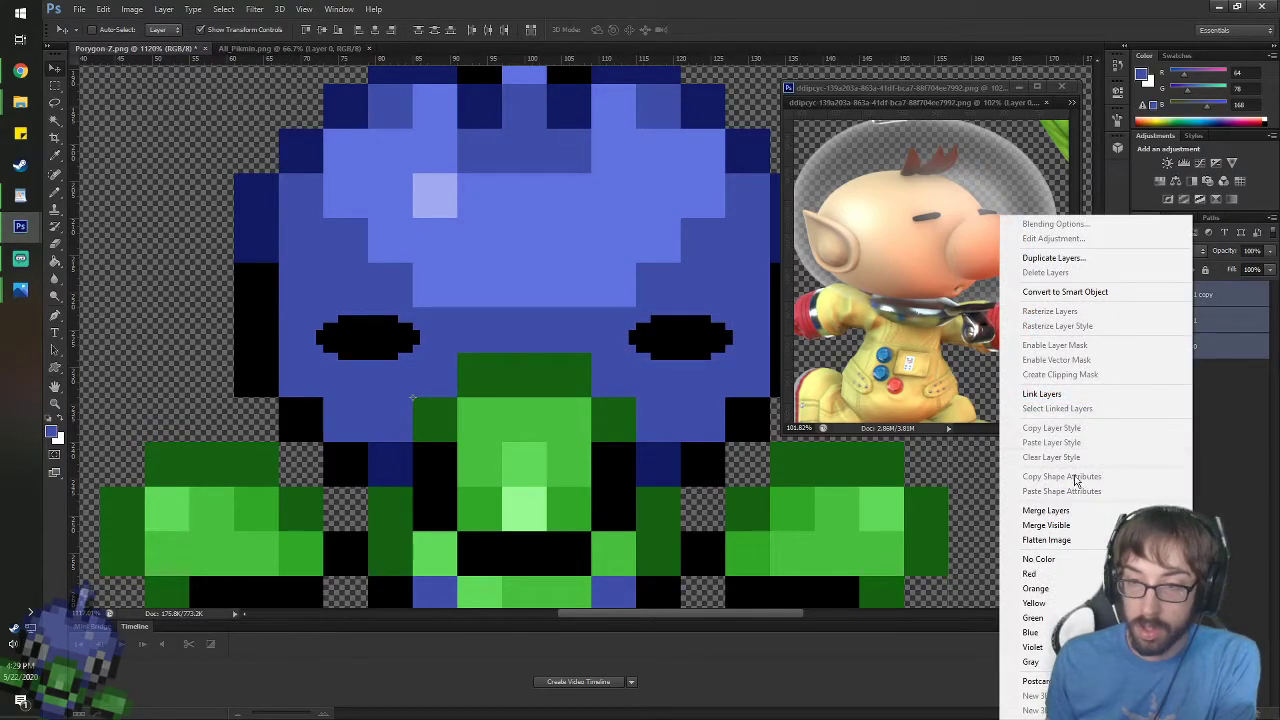
left_click(1045, 510)
- Thin both eyes by painting their top and bottom pixel rows face blue with the 1 px pencil
scroll(560, 410, "down", 5)
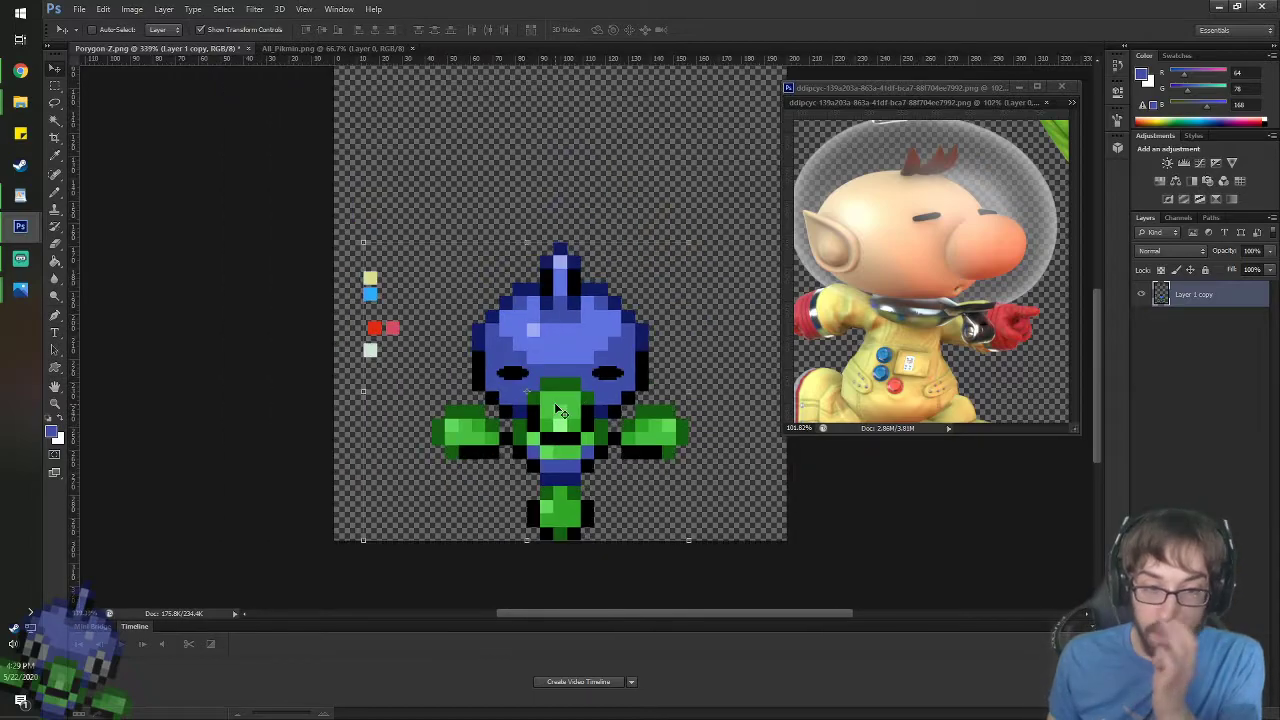
scroll(556, 405, "up", 4)
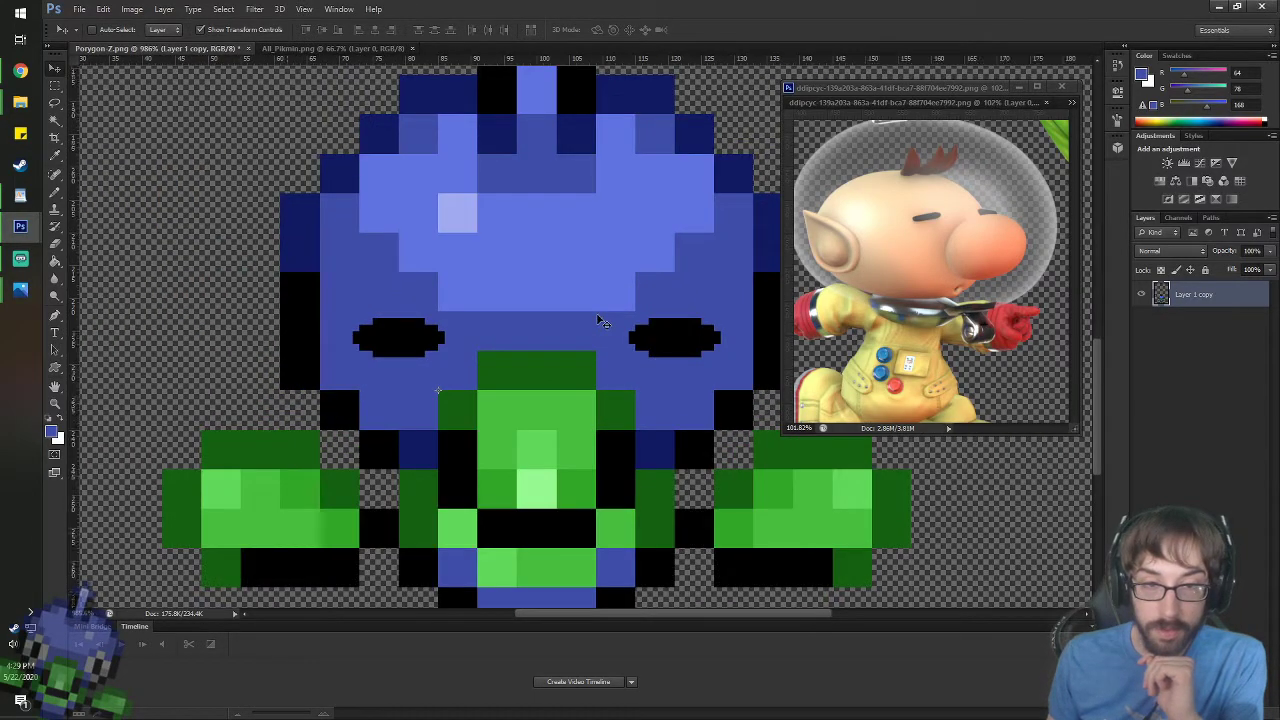
scroll(537, 340, "up", 1)
key("i")
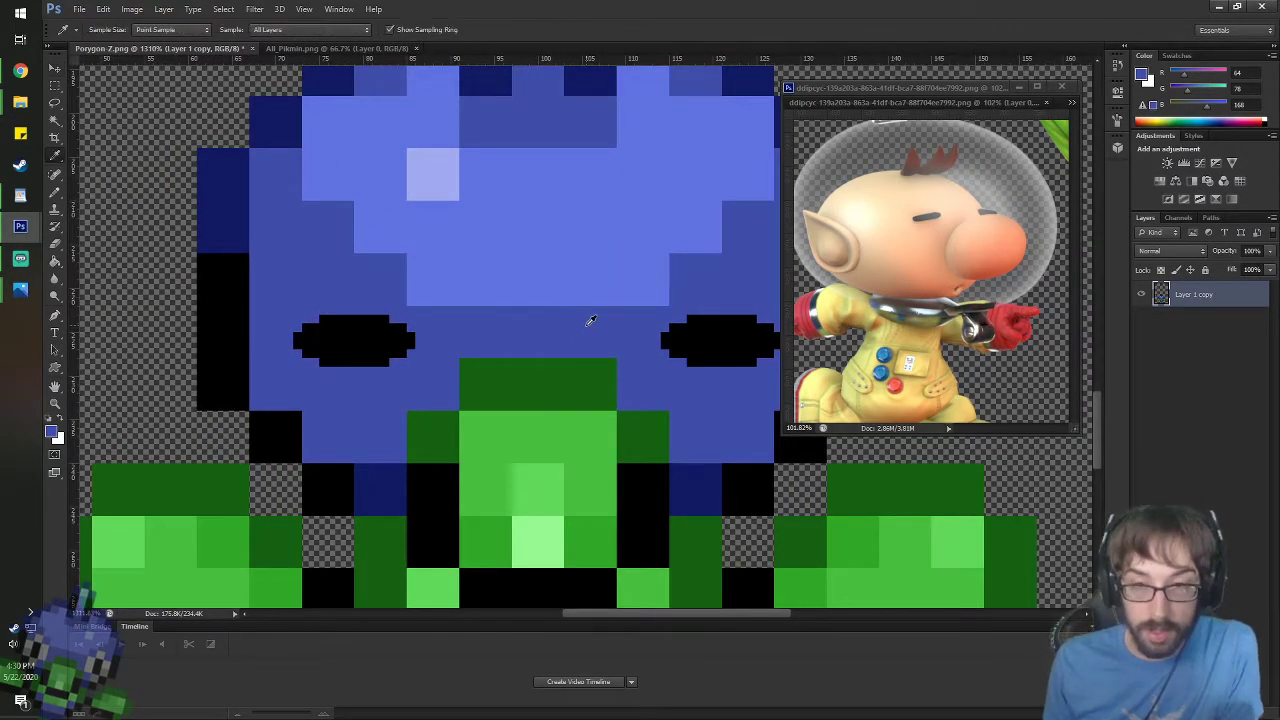
key("b")
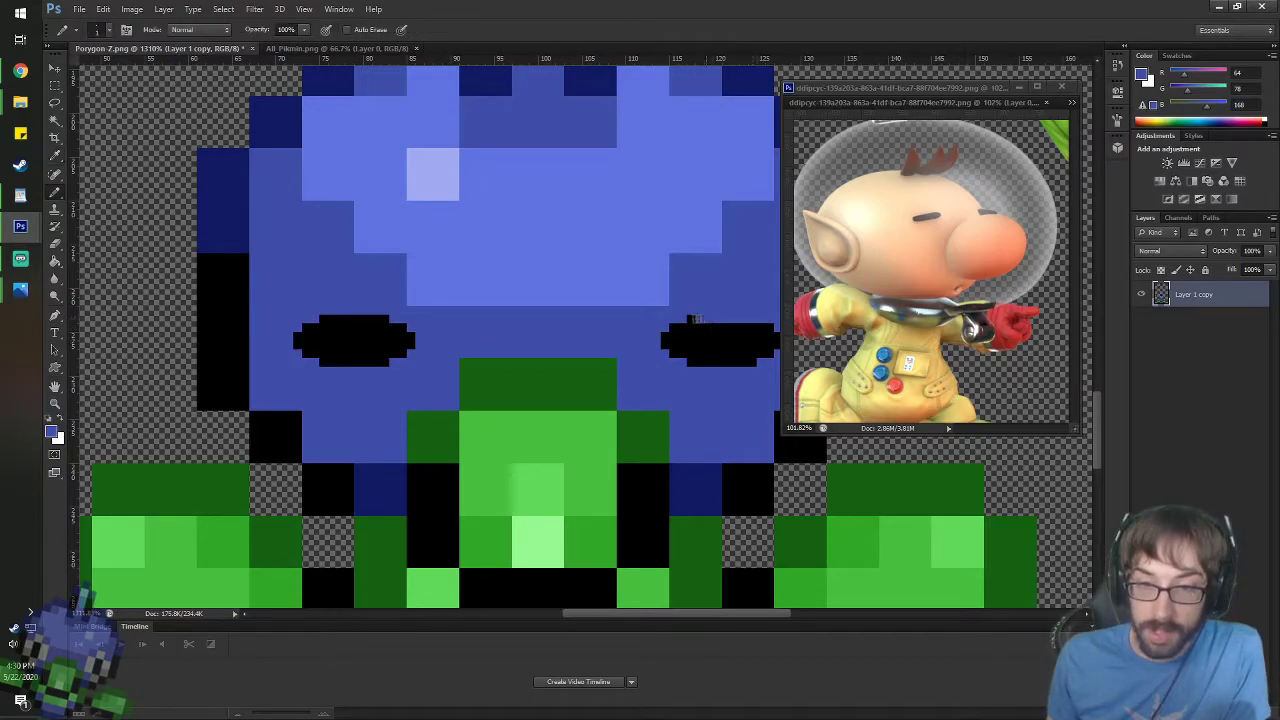
left_click(757, 366)
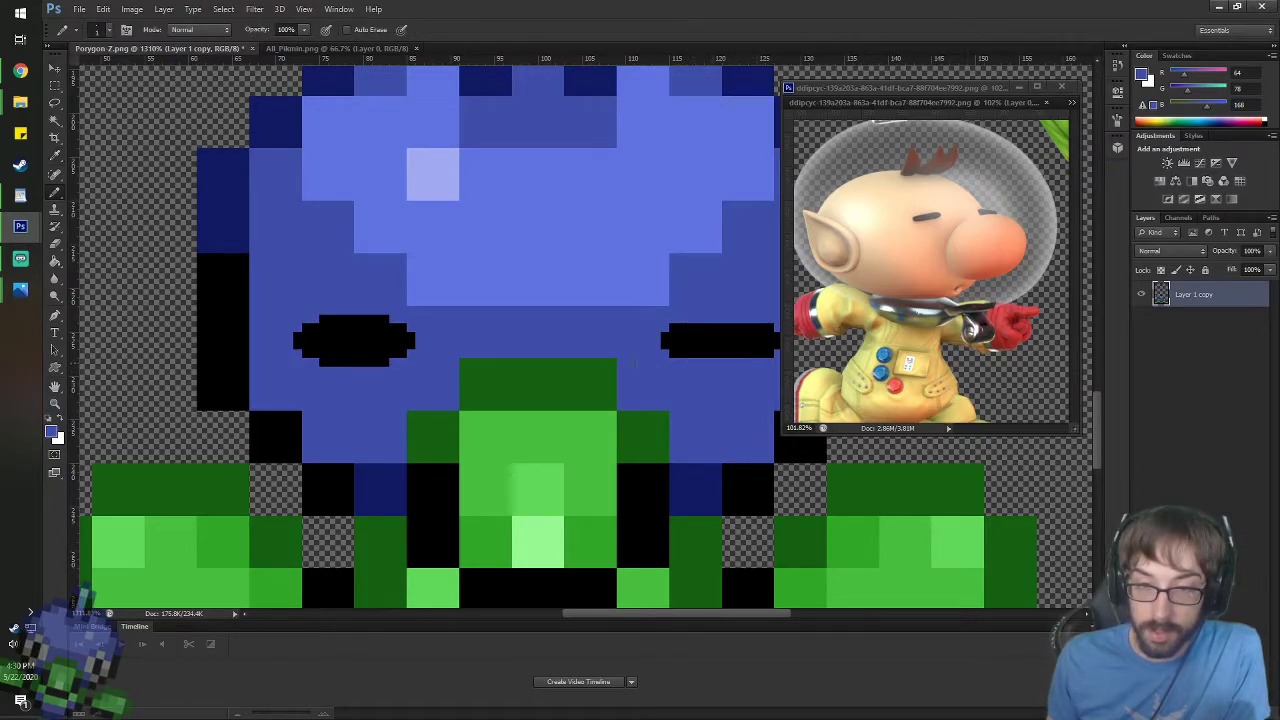
left_click_drag(325, 354, 406, 366)
left_click_drag(396, 326, 318, 318)
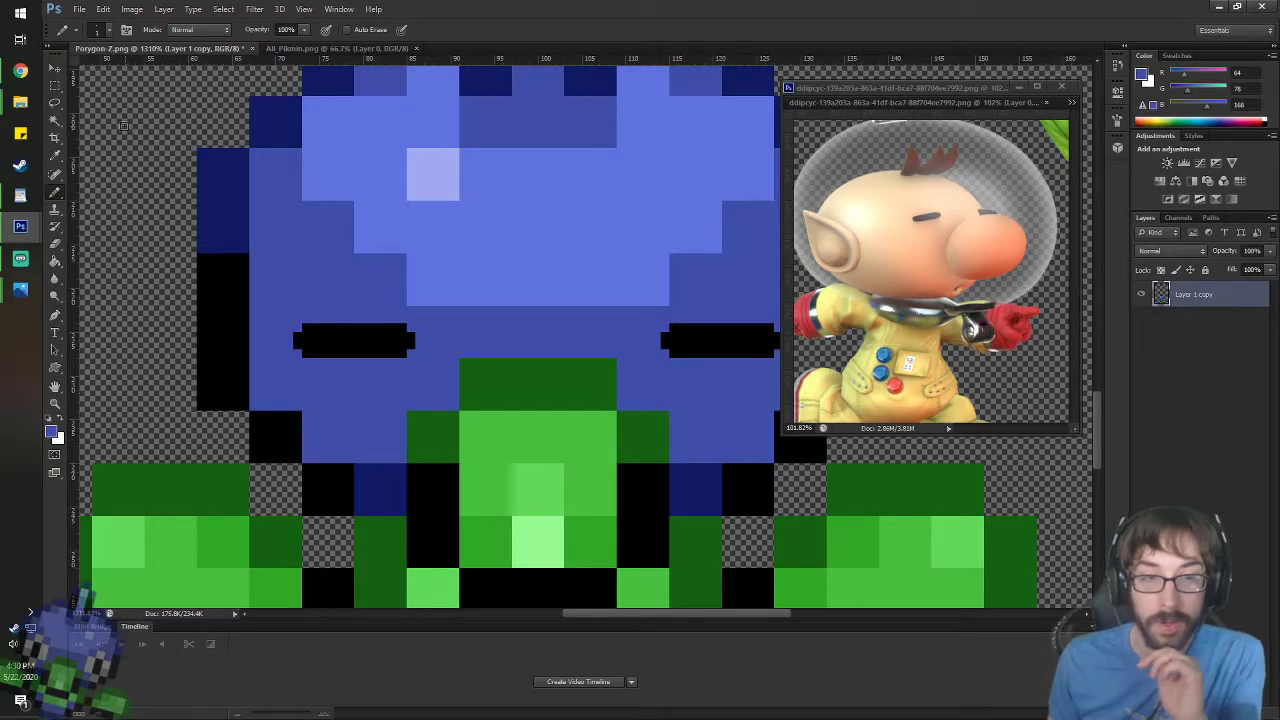
scroll(511, 359, "down", 3)
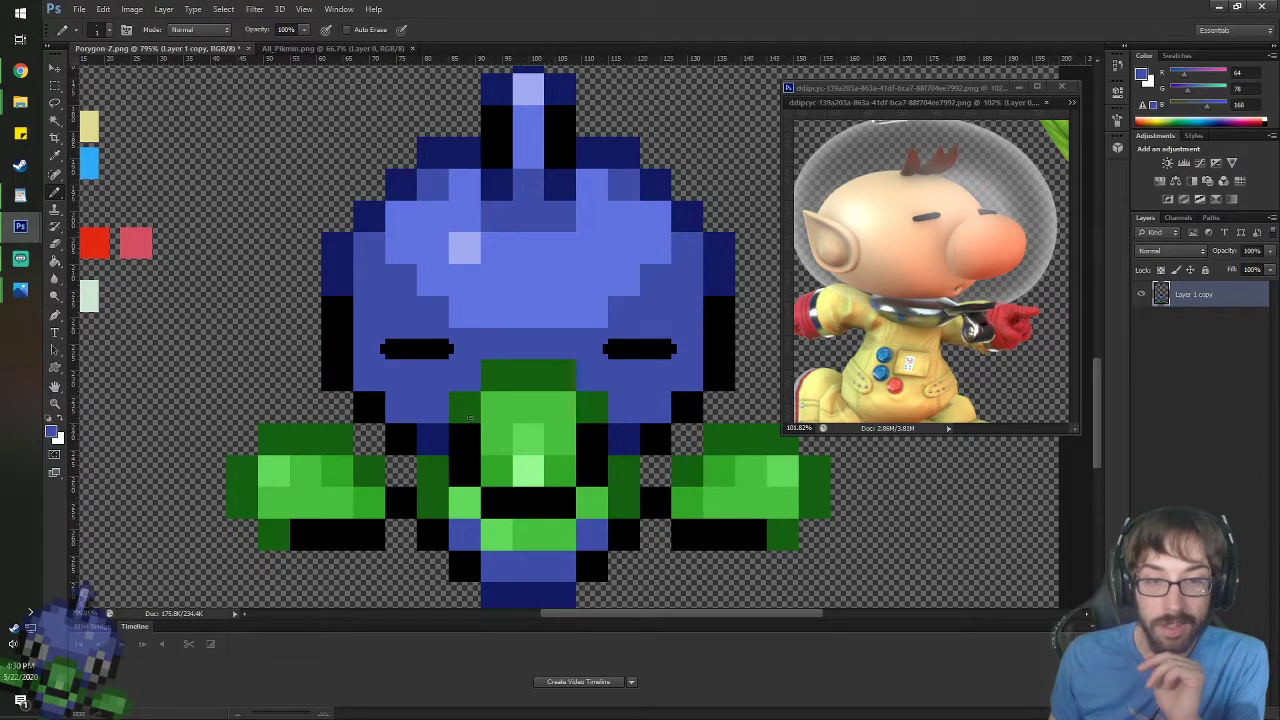
scroll(530, 492, "up", 2)
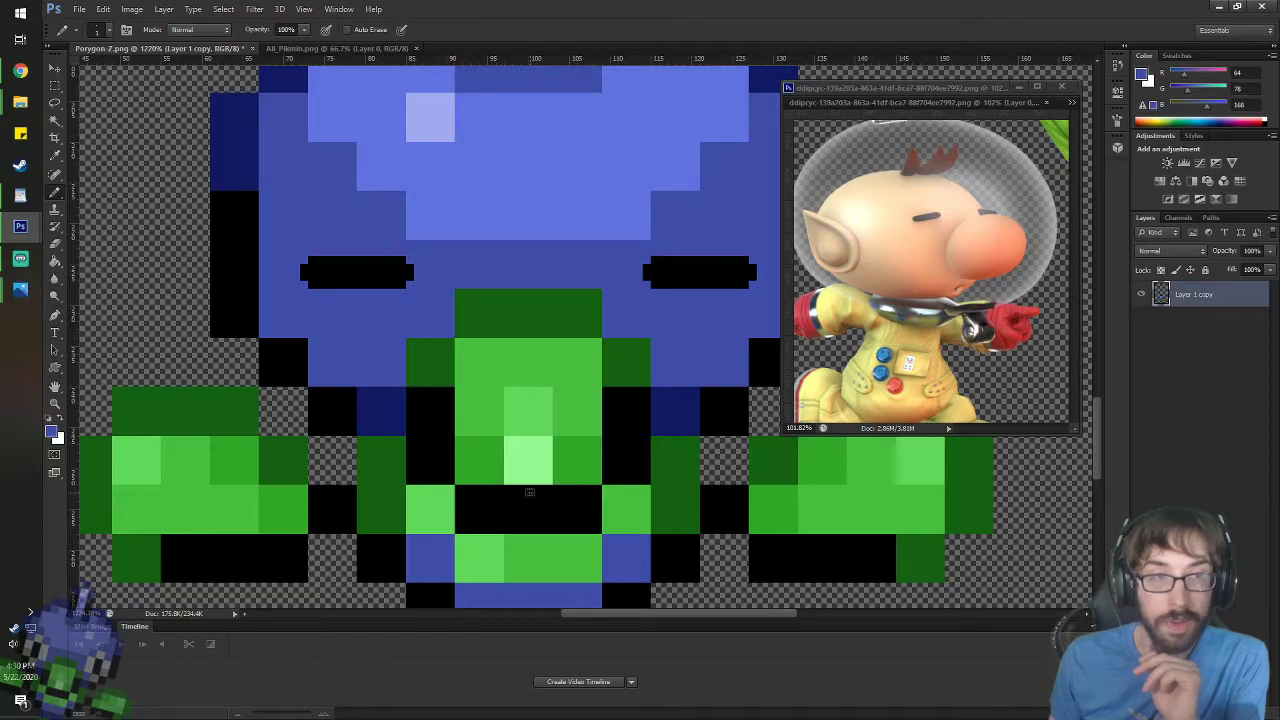
scroll(530, 492, "down", 2)
scroll(530, 492, "up", 2)
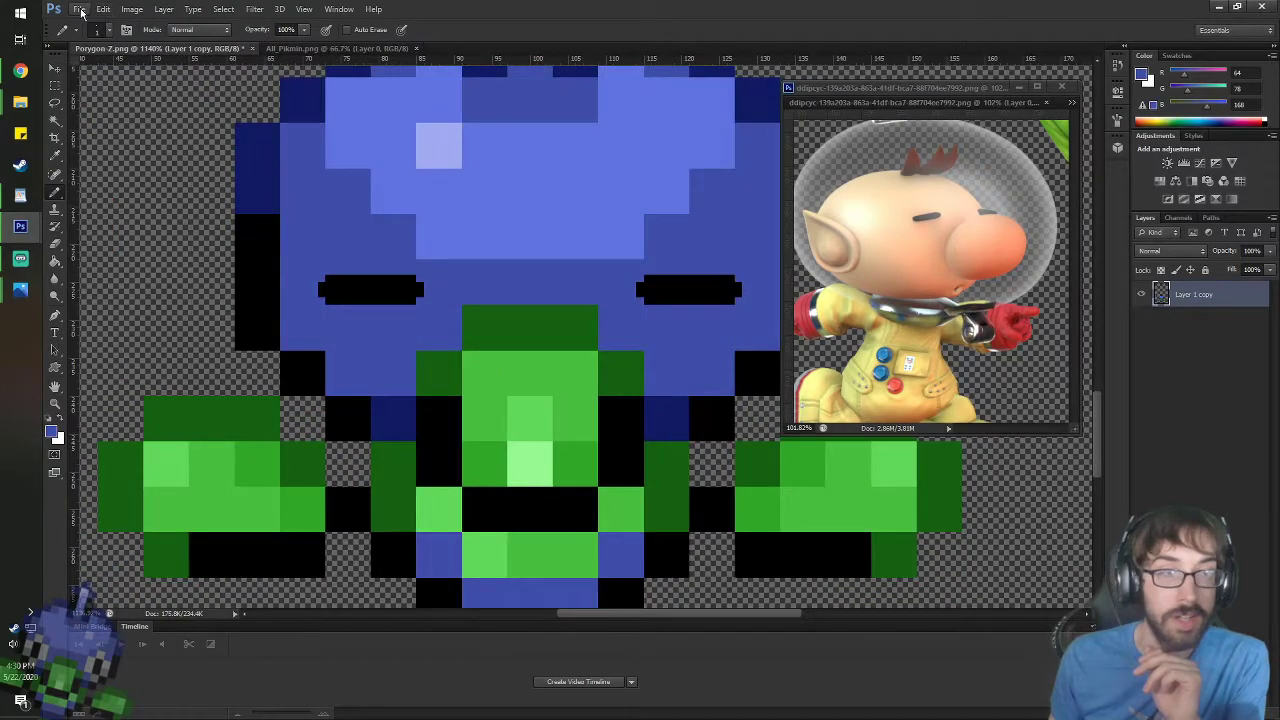
- Start saving the sprite as a new file on the Desktop in Photoshop (*.PSD;*.PDD) format
left_click(79, 9)
left_click(102, 169)
left_click(509, 200)
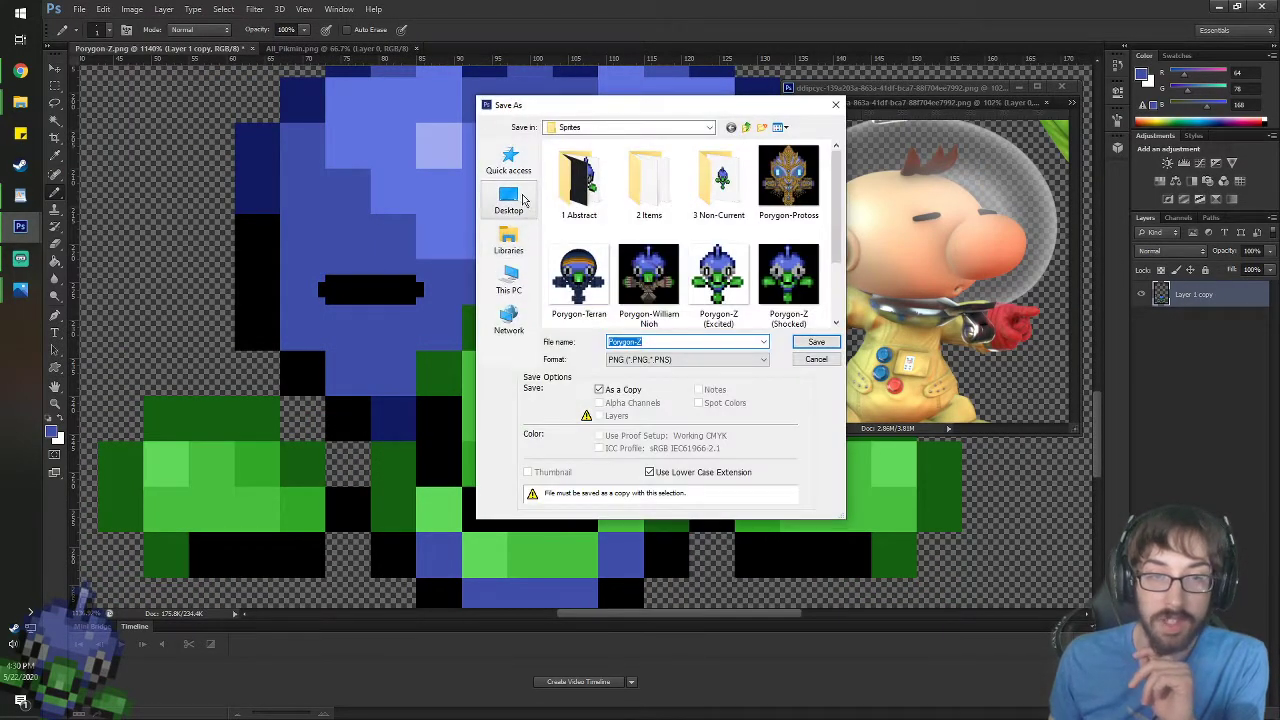
left_click(681, 360)
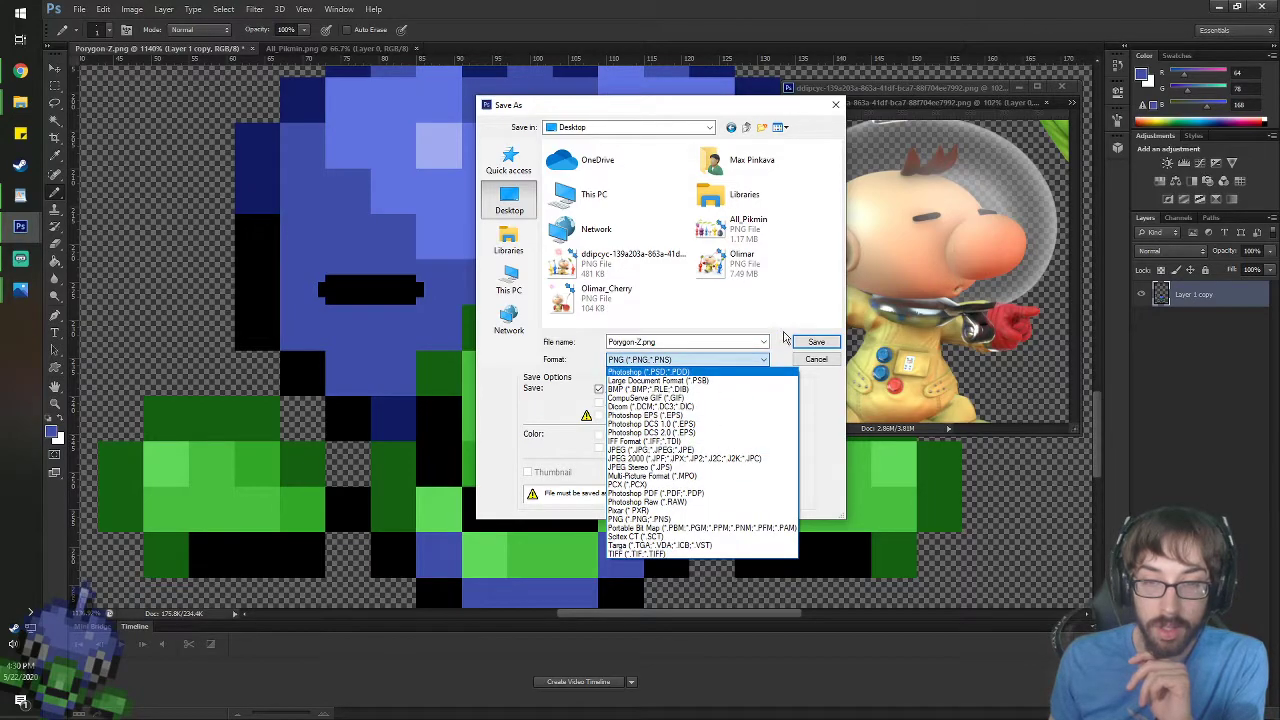
left_click(813, 368)
left_click(698, 359)
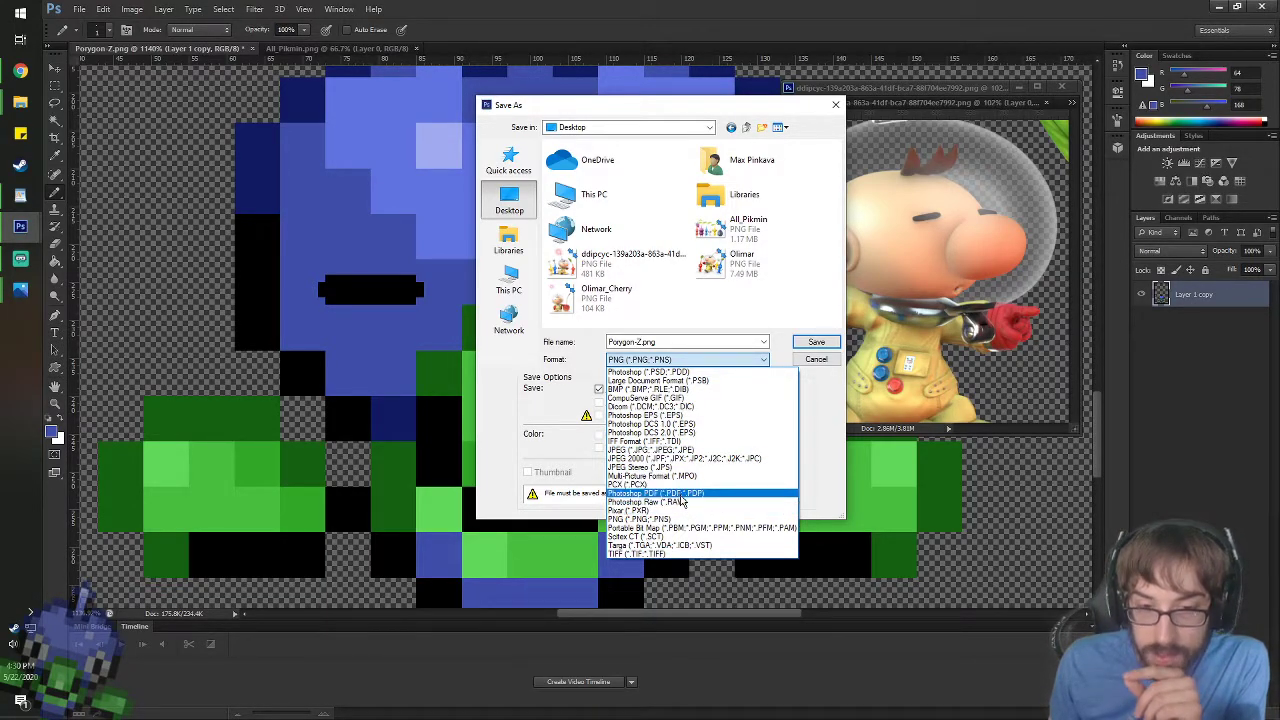
left_click(650, 372)
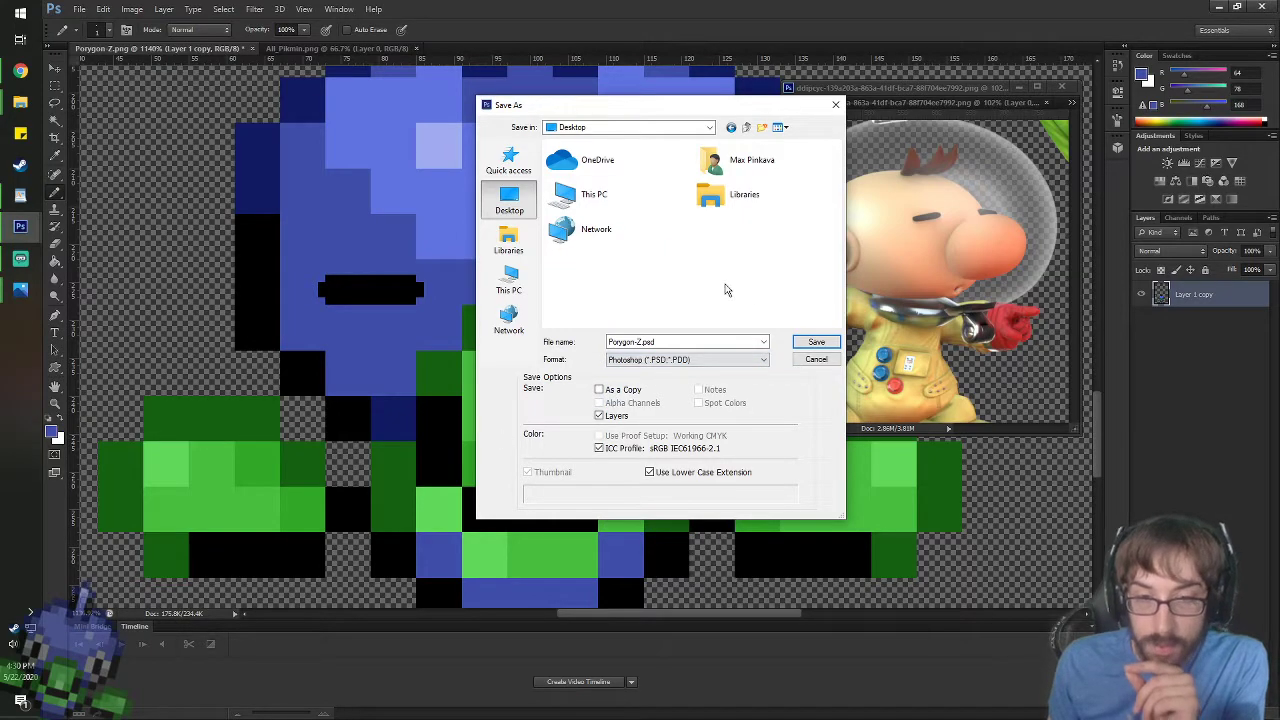
- Name the file Porygon-Olimar.psd and save it with Maximize Compatibility enabled
left_click(635, 341)
left_click(641, 341)
key("BackSpace")
type("Olimar")
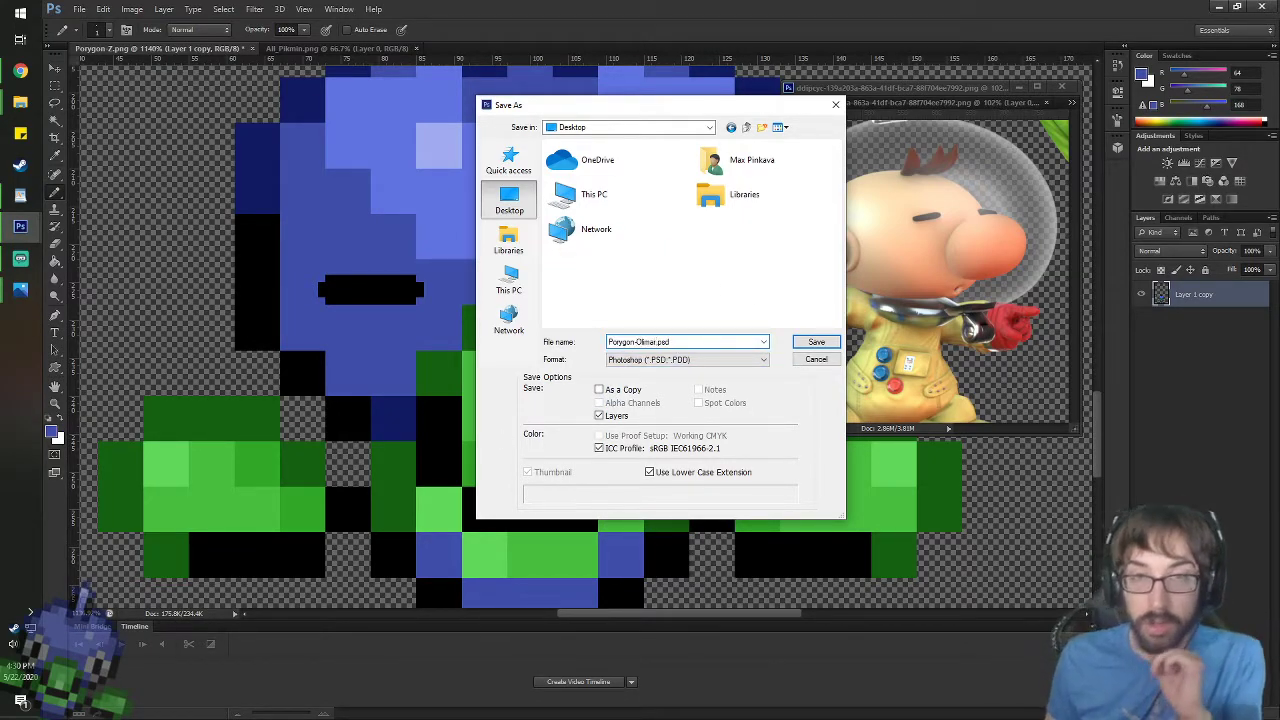
key("Return")
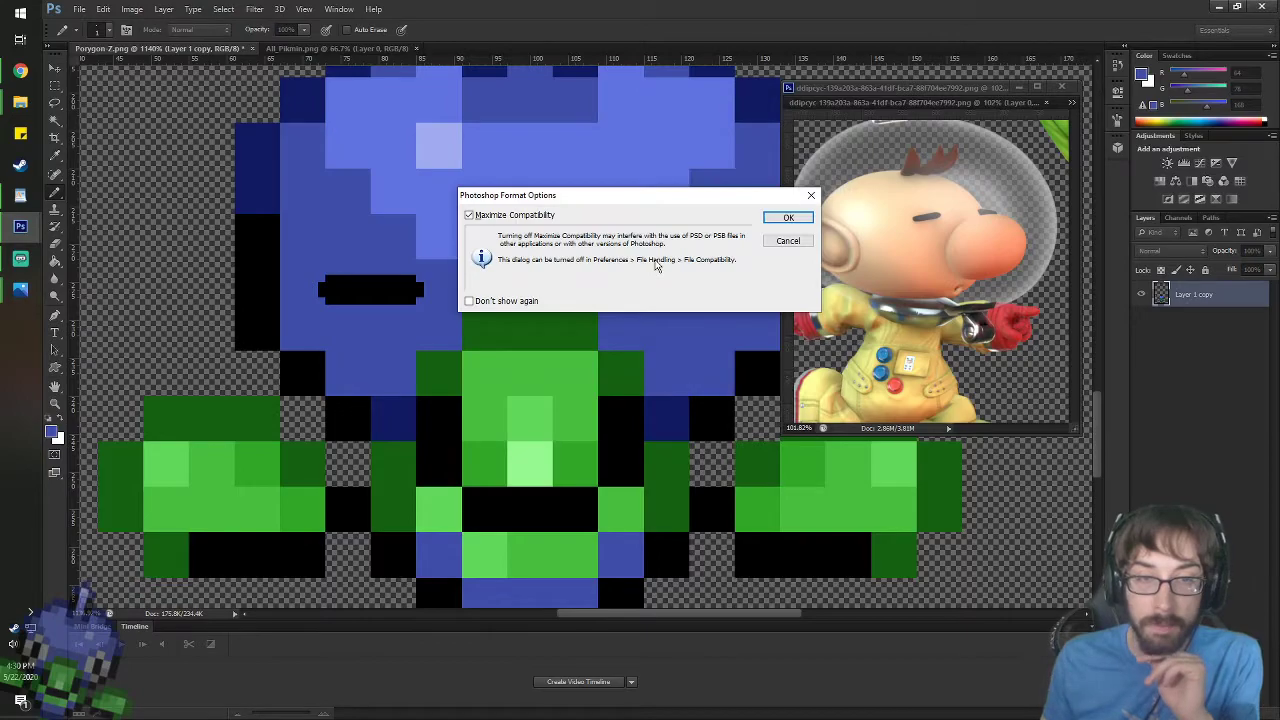
left_click(786, 219)
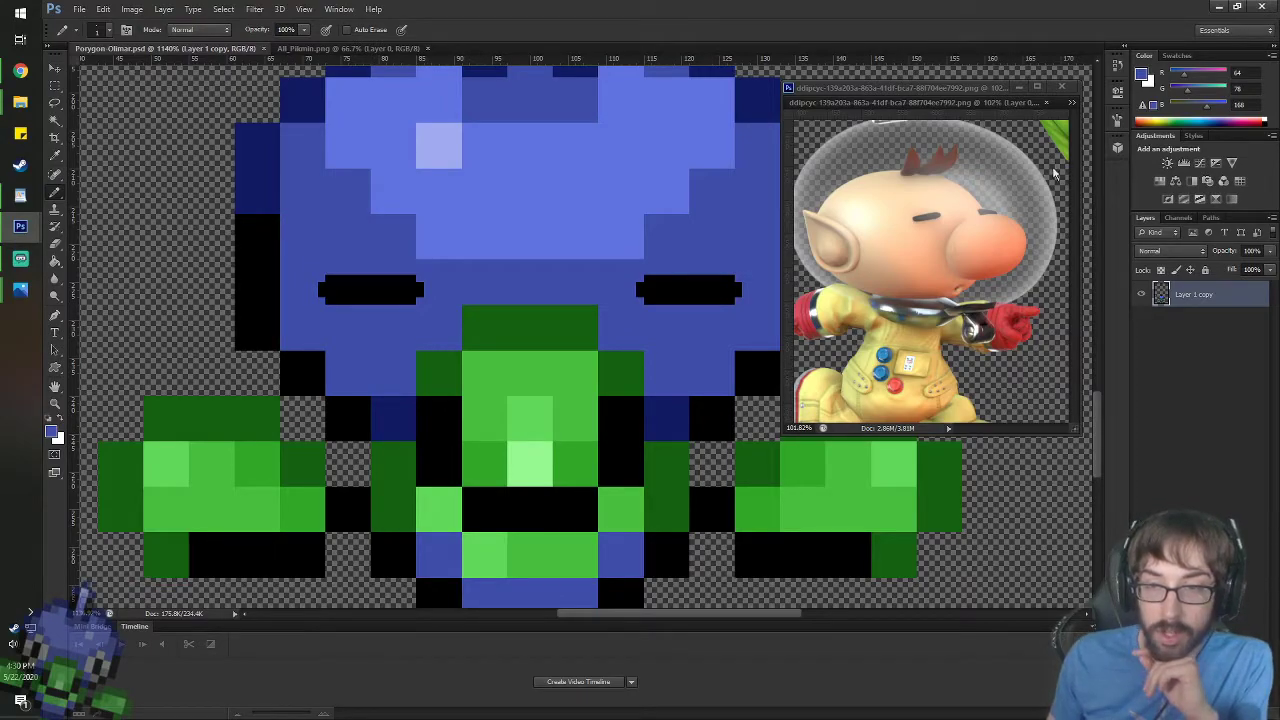
- Compare the collar and suit in the three Olimar reference images with the sprite's face and body
scroll(605, 190, "down", 2)
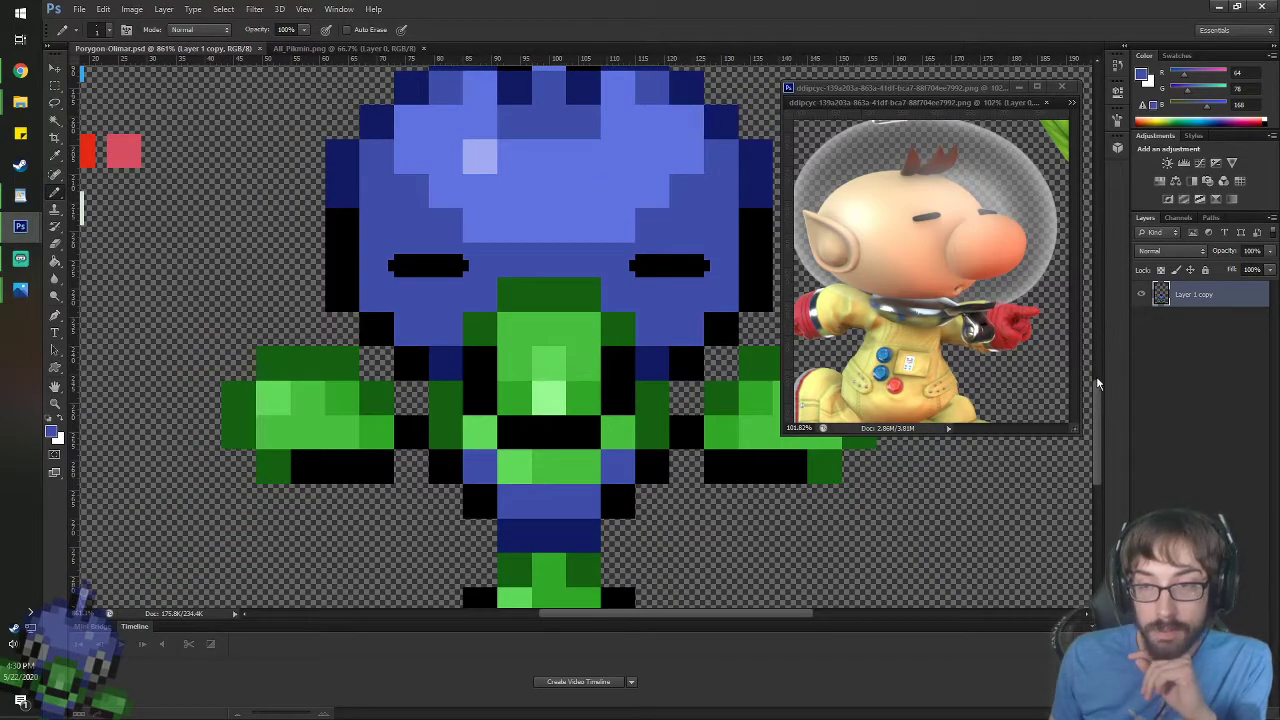
scroll(1100, 355, "up", 5)
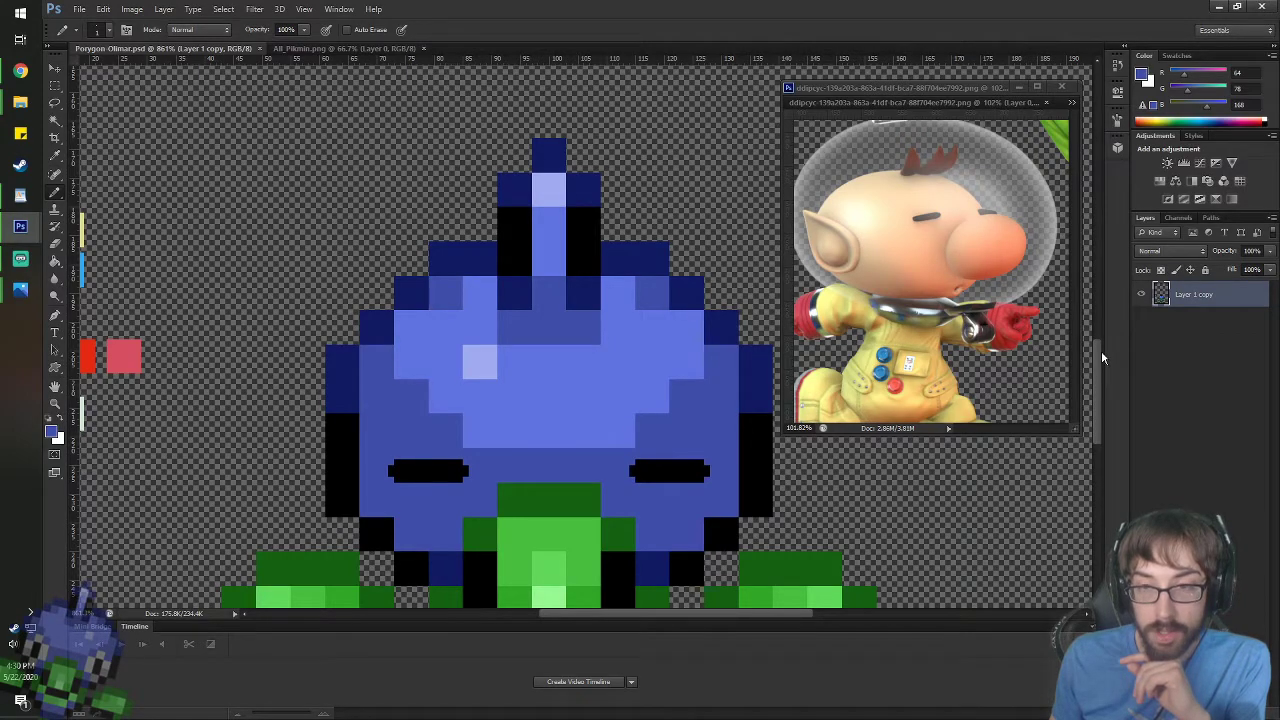
left_click_drag(1101, 351, 1098, 423)
scroll(729, 241, "up", 3)
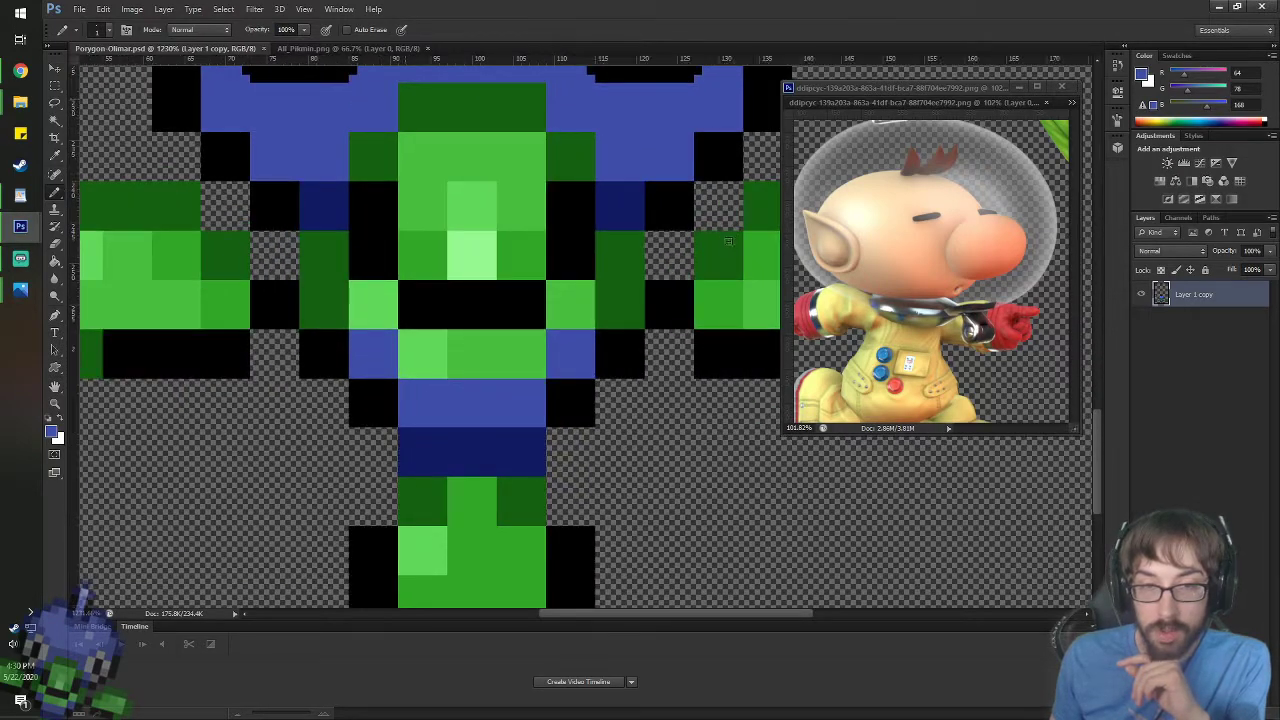
left_click(1073, 103)
left_click(1073, 103)
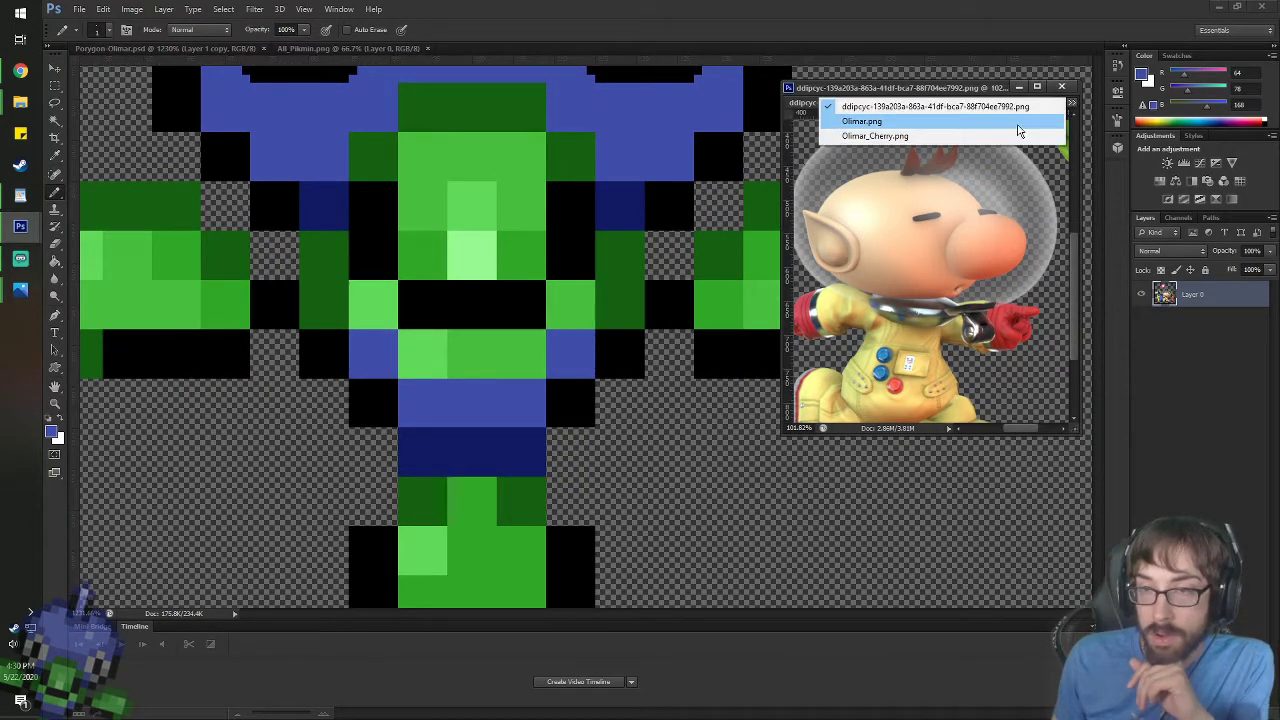
left_click(1018, 124)
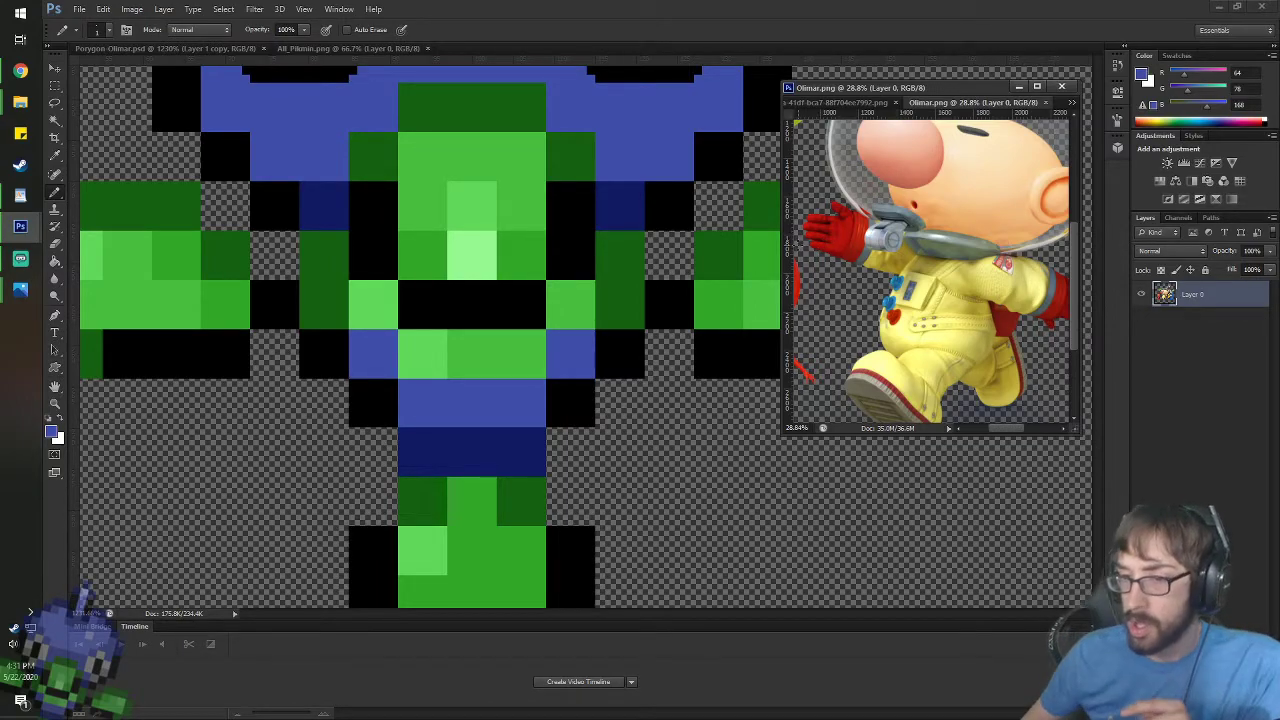
left_click(1071, 102)
left_click(1030, 137)
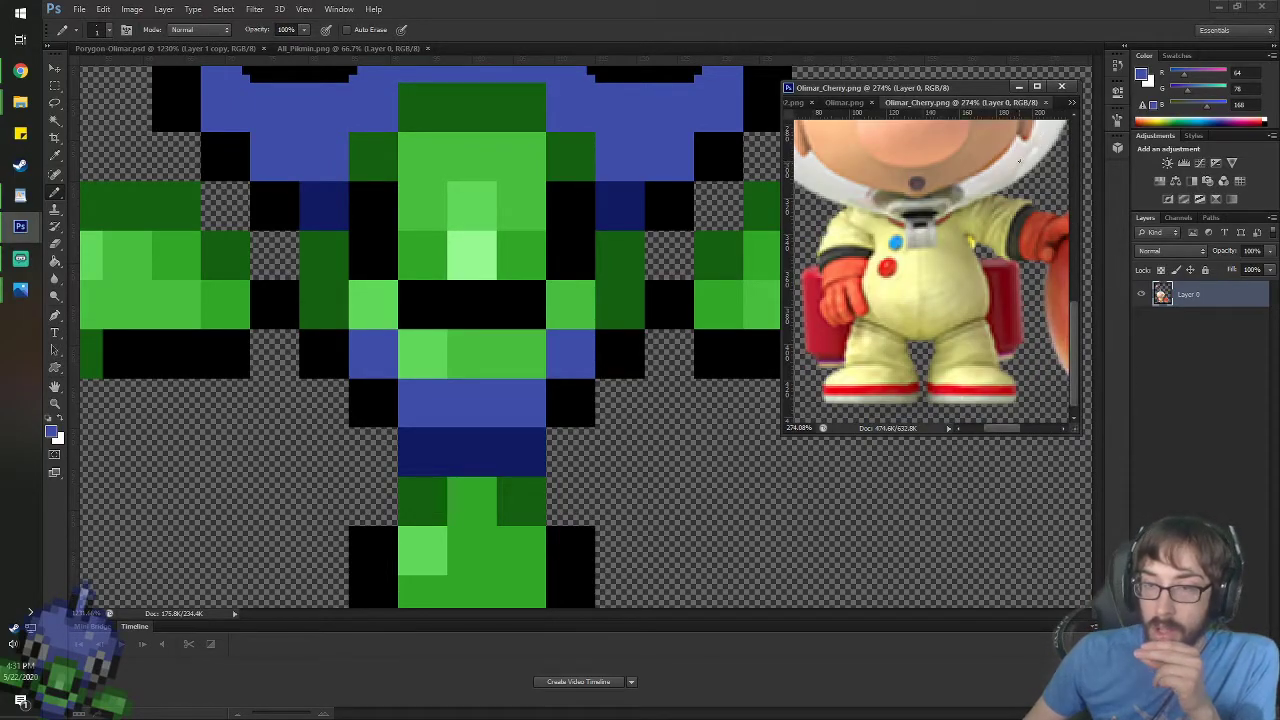
left_click(1071, 102)
left_click(980, 116)
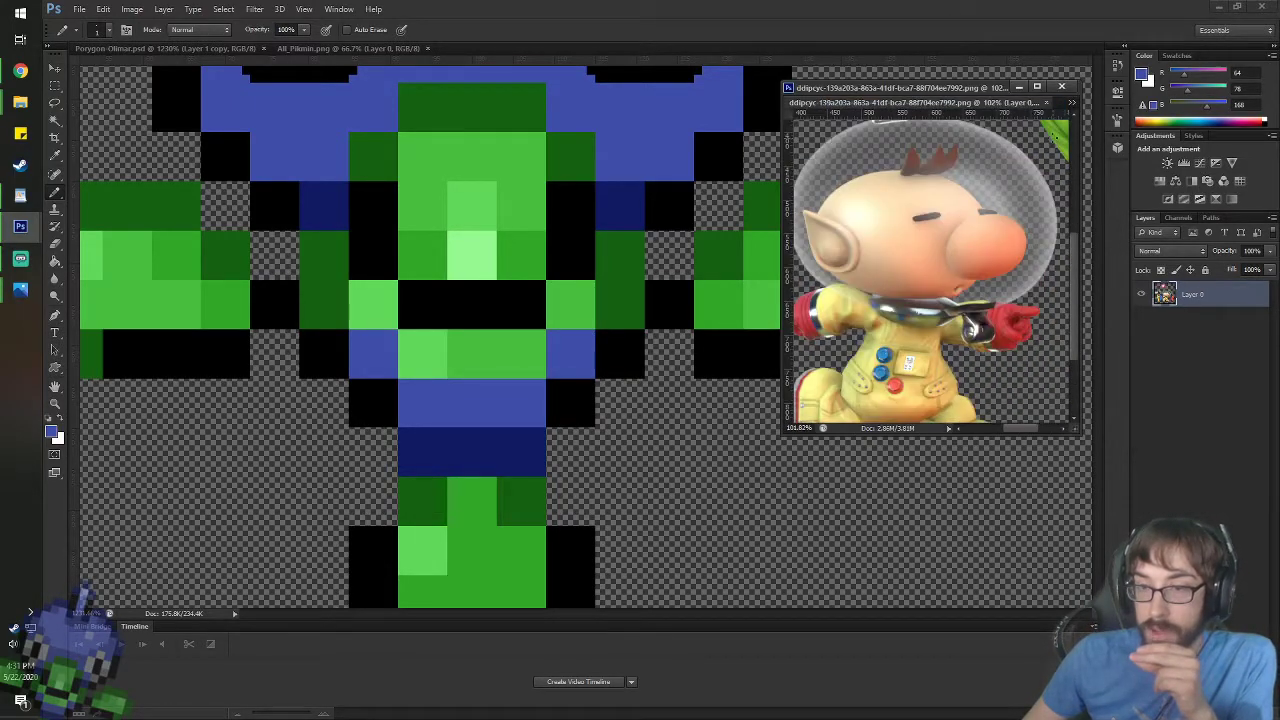
key("space")
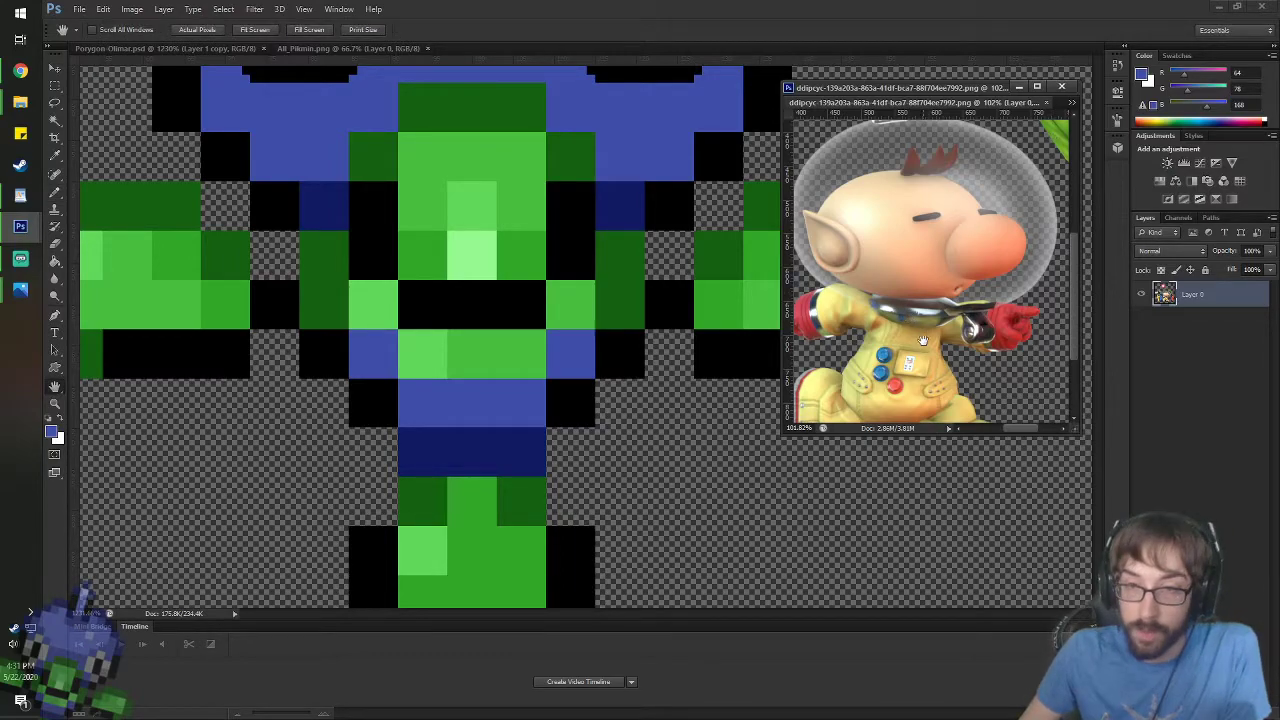
left_click_drag(907, 315, 940, 265)
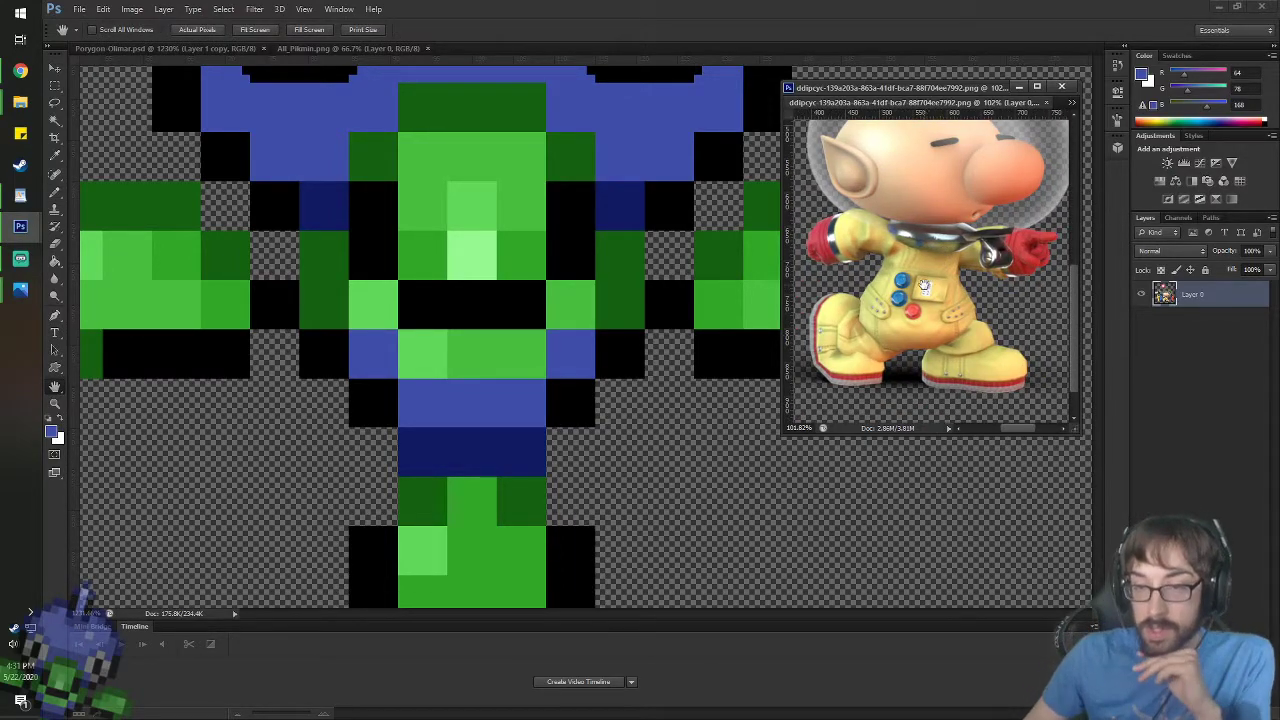
left_click(312, 266)
scroll(312, 265, "down", 2)
key("ctrl+r")
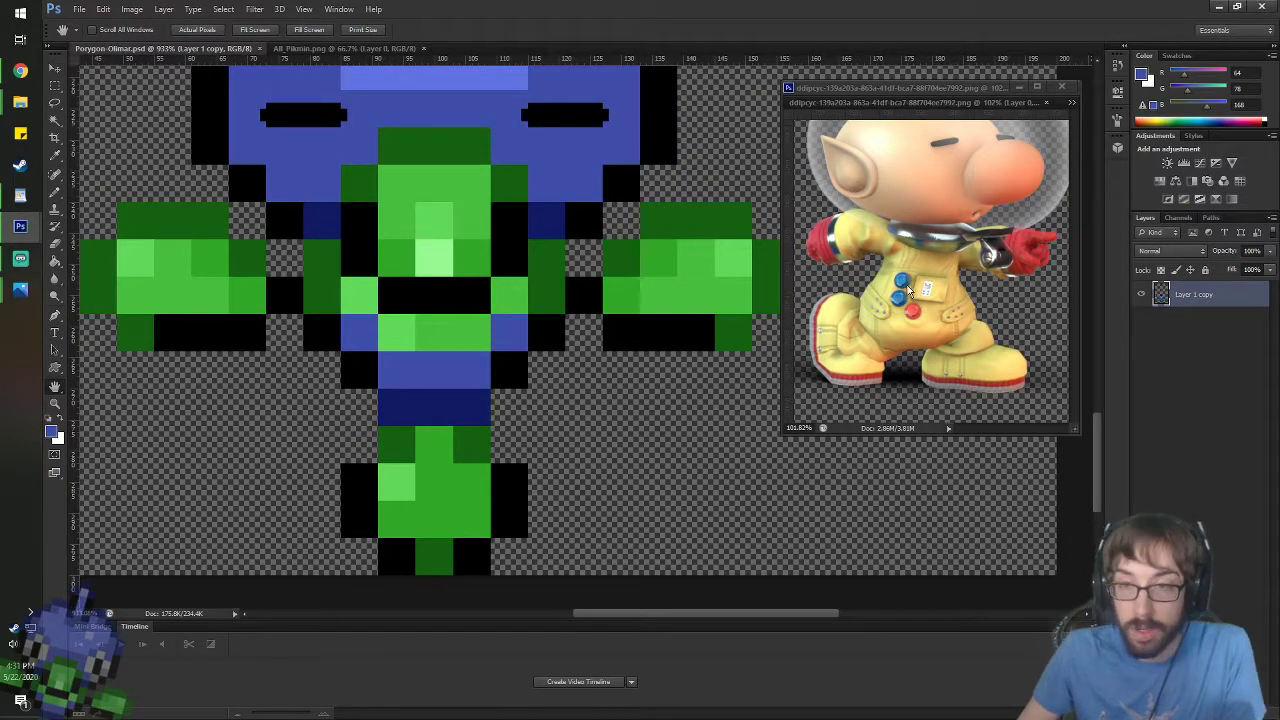
scroll(445, 231, "up", 3)
left_click_drag(438, 231, 472, 251)
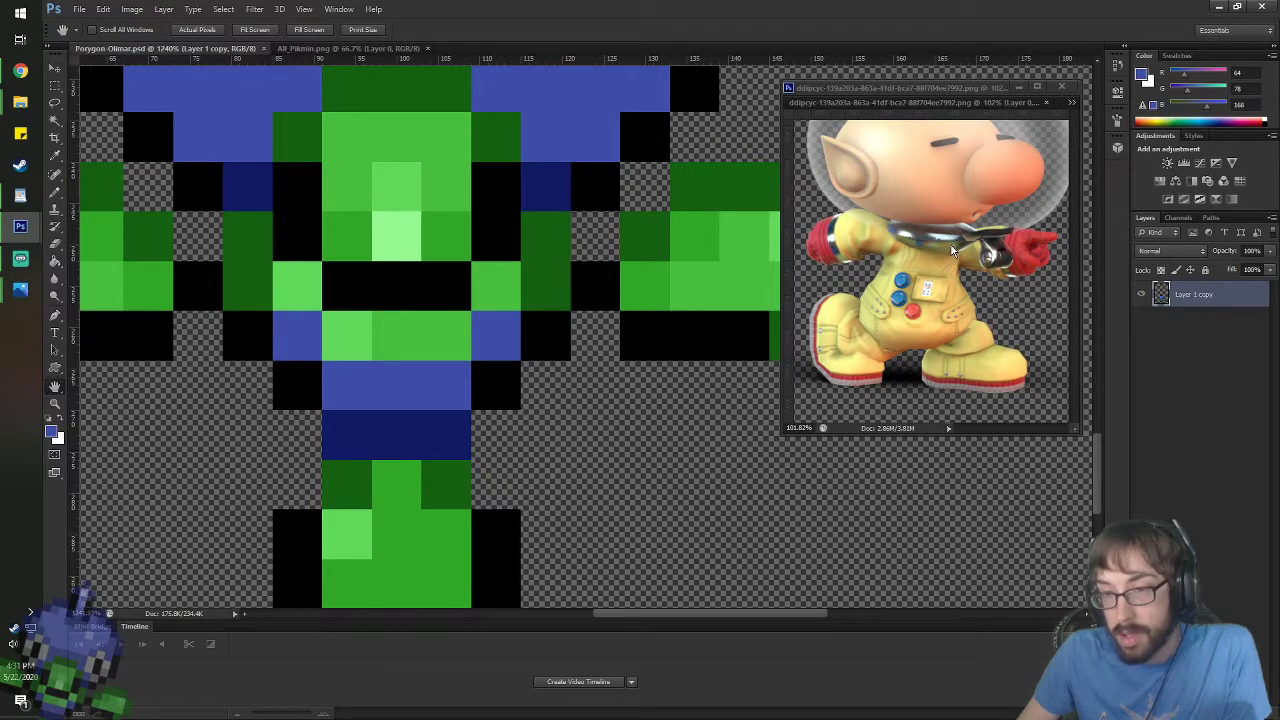
left_click(951, 243)
key("ctrl+r")
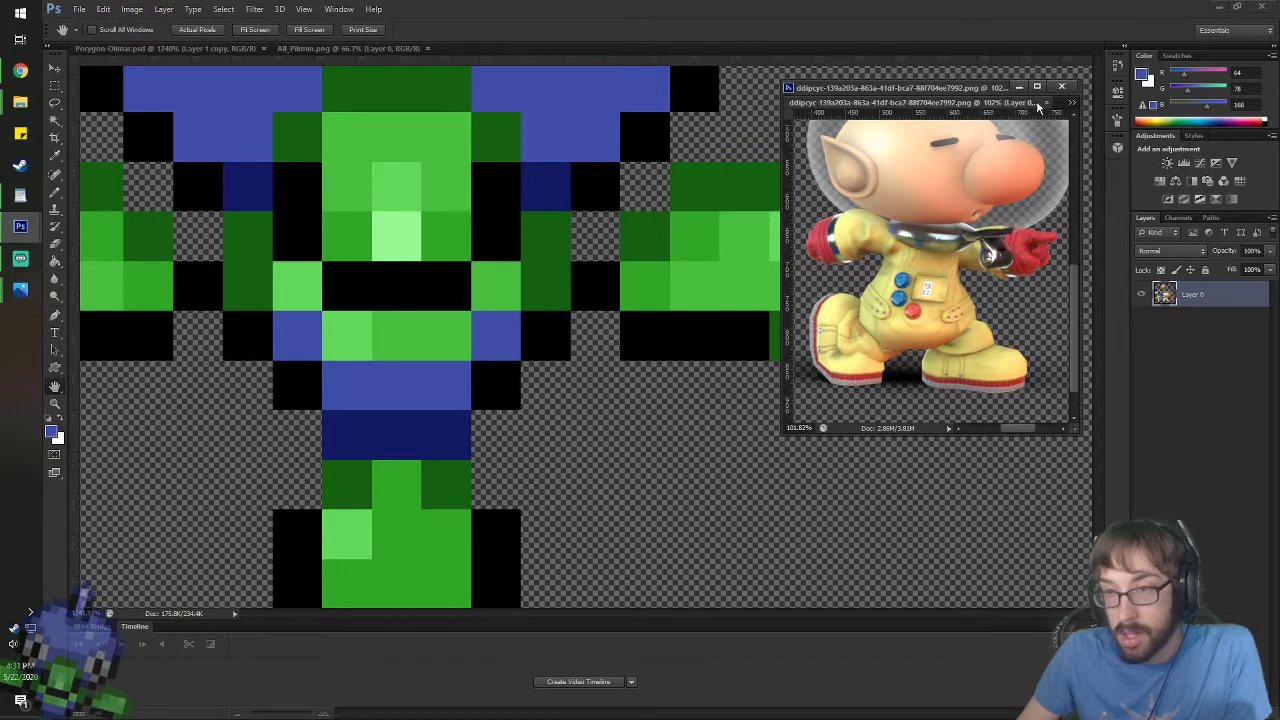
- Sample the dark grey-green (#47524e) from the helmet collar in Olimar.png for use with the pencil
left_click(1071, 103)
left_click(1062, 120)
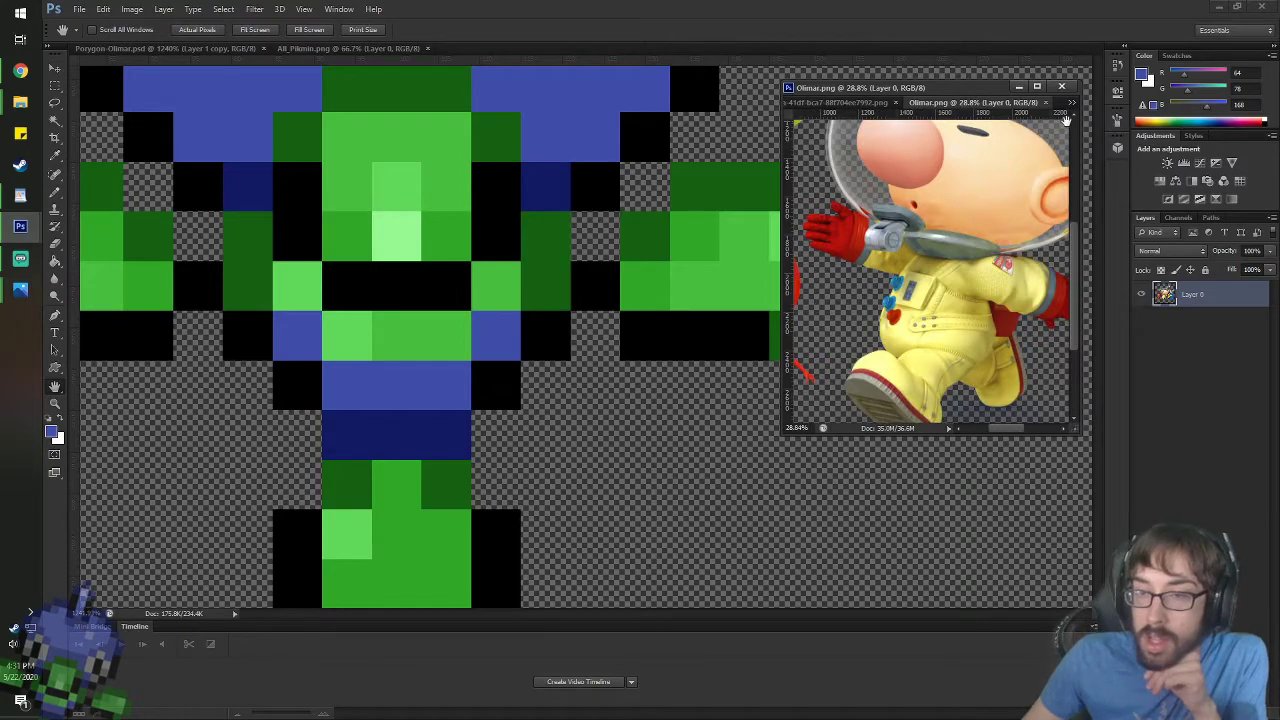
key("i")
left_click(952, 246)
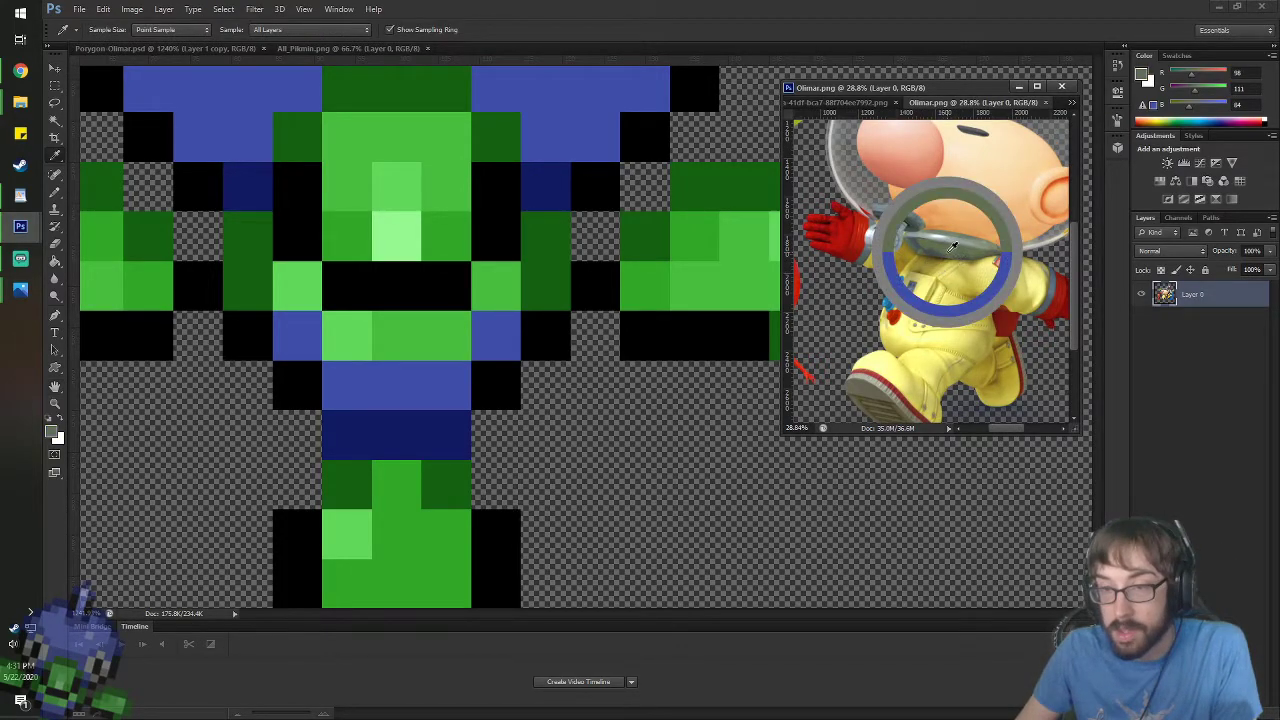
left_click_drag(952, 246, 914, 258)
key("b")
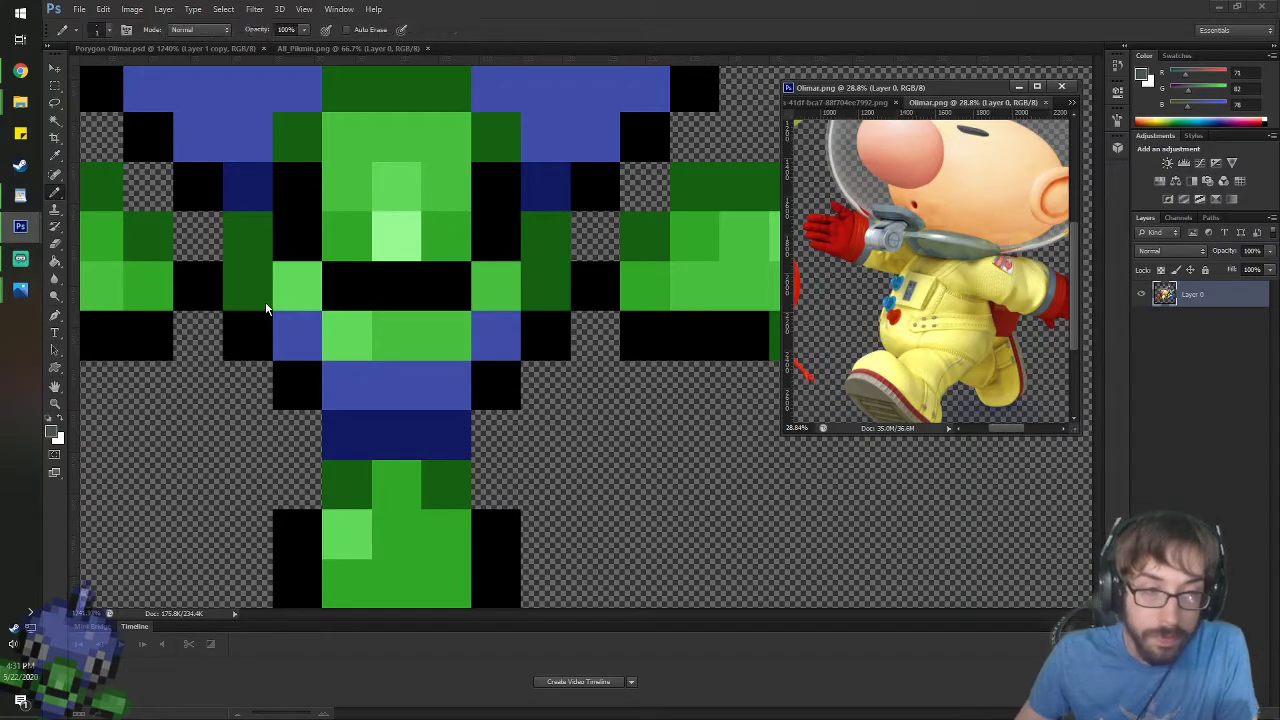
- Draw a stepped grey collar with a 2 px pencil across the upper body beneath the head, from one side to the other
left_click(279, 278)
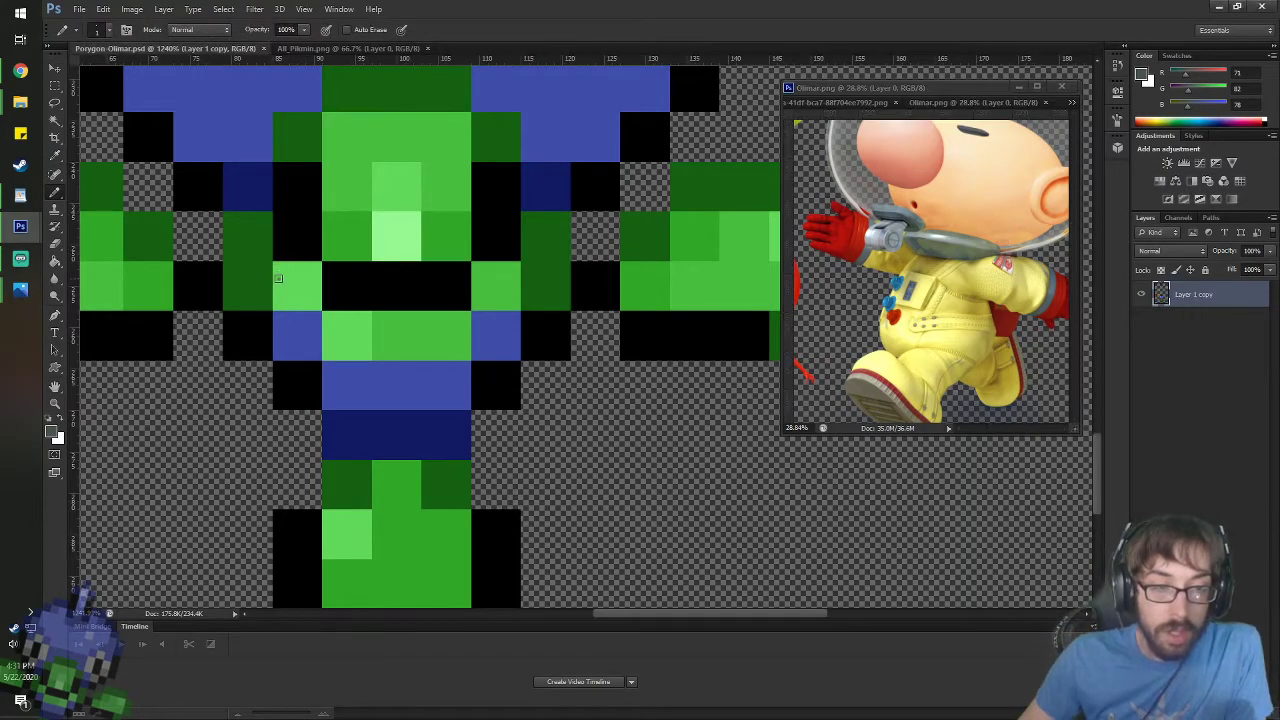
right_click(262, 212)
double_click(302, 308)
mouse_move(264, 219)
left_mouse_down()
mouse_move(266, 267)
mouse_move(313, 270)
mouse_move(313, 303)
left_mouse_up()
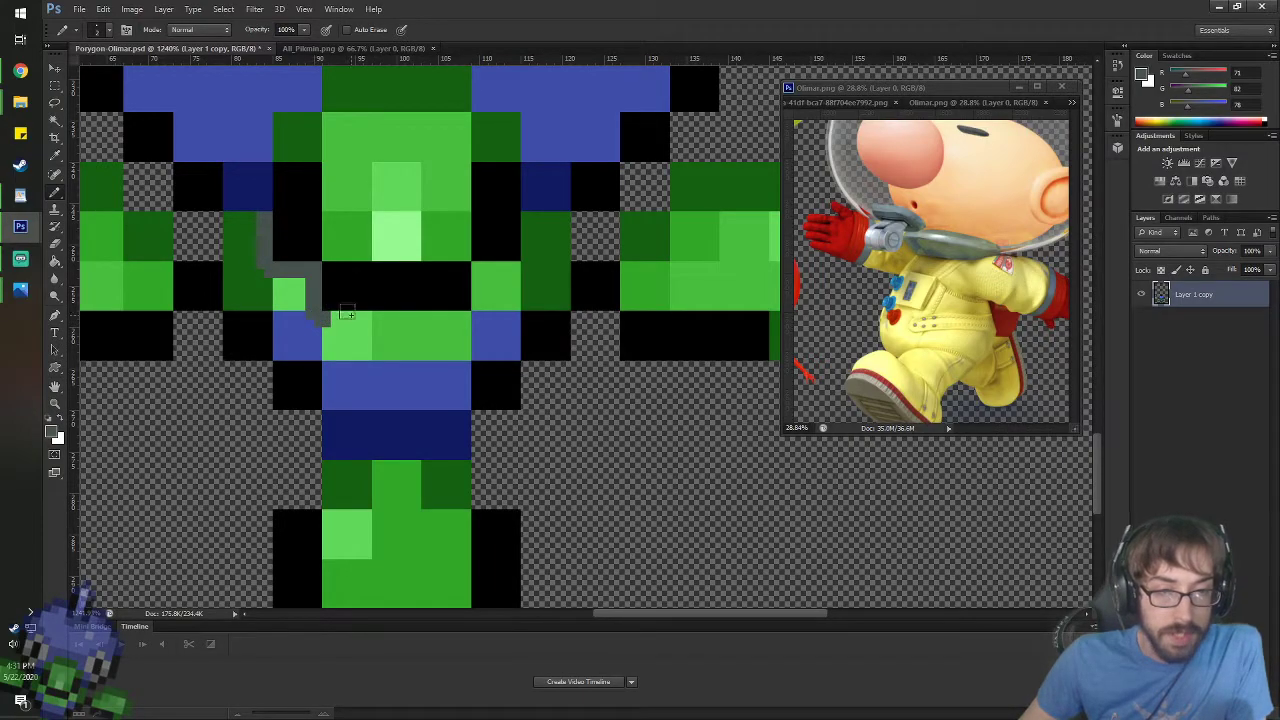
mouse_move(335, 318)
left_mouse_down()
mouse_move(472, 319)
mouse_move(491, 306)
mouse_move(478, 307)
mouse_move(482, 270)
mouse_move(533, 261)
mouse_move(562, 218)
left_mouse_up()
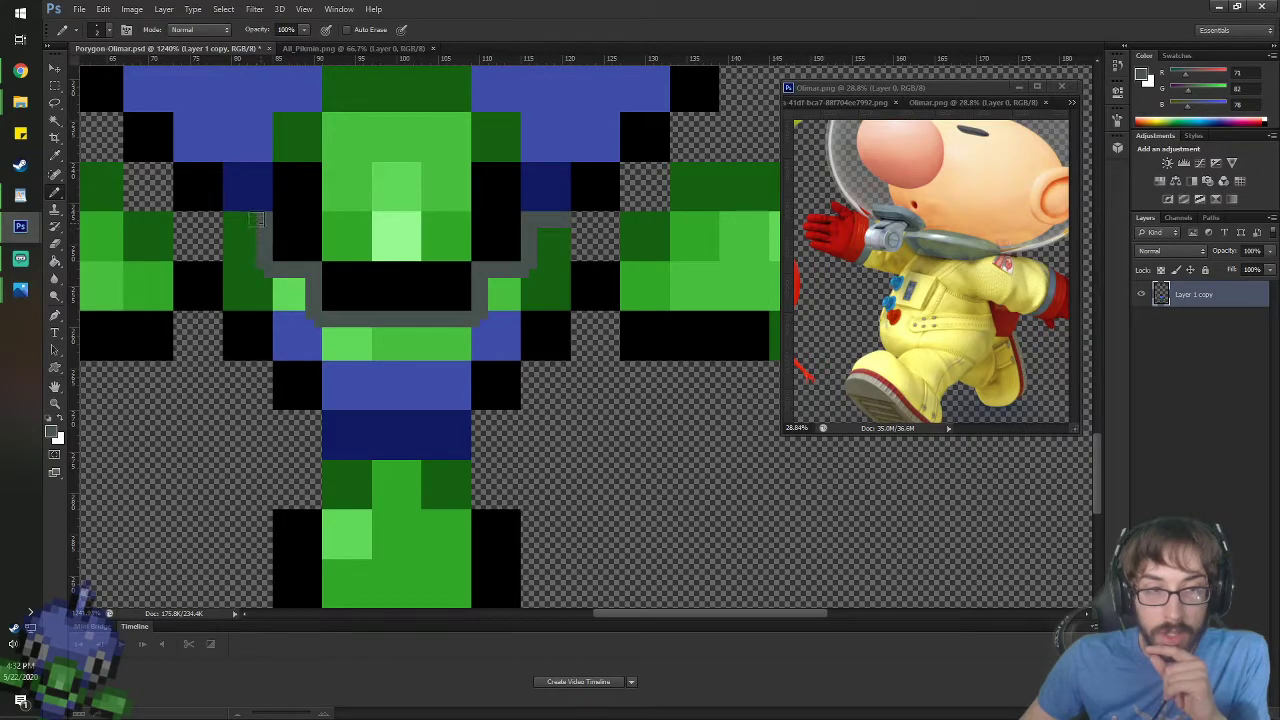
left_click_drag(259, 218, 233, 217)
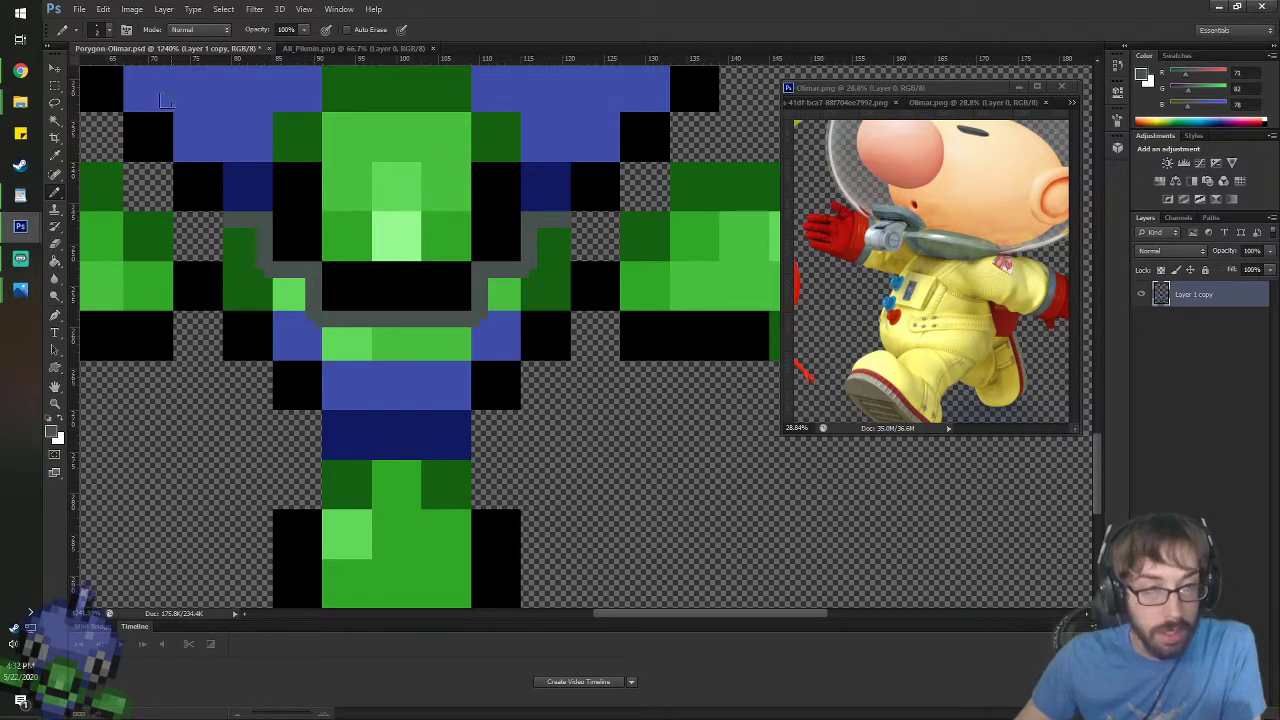
- Darken the collar grey by setting its brightness to 25% in the foreground colour
key("i")
left_click(479, 304)
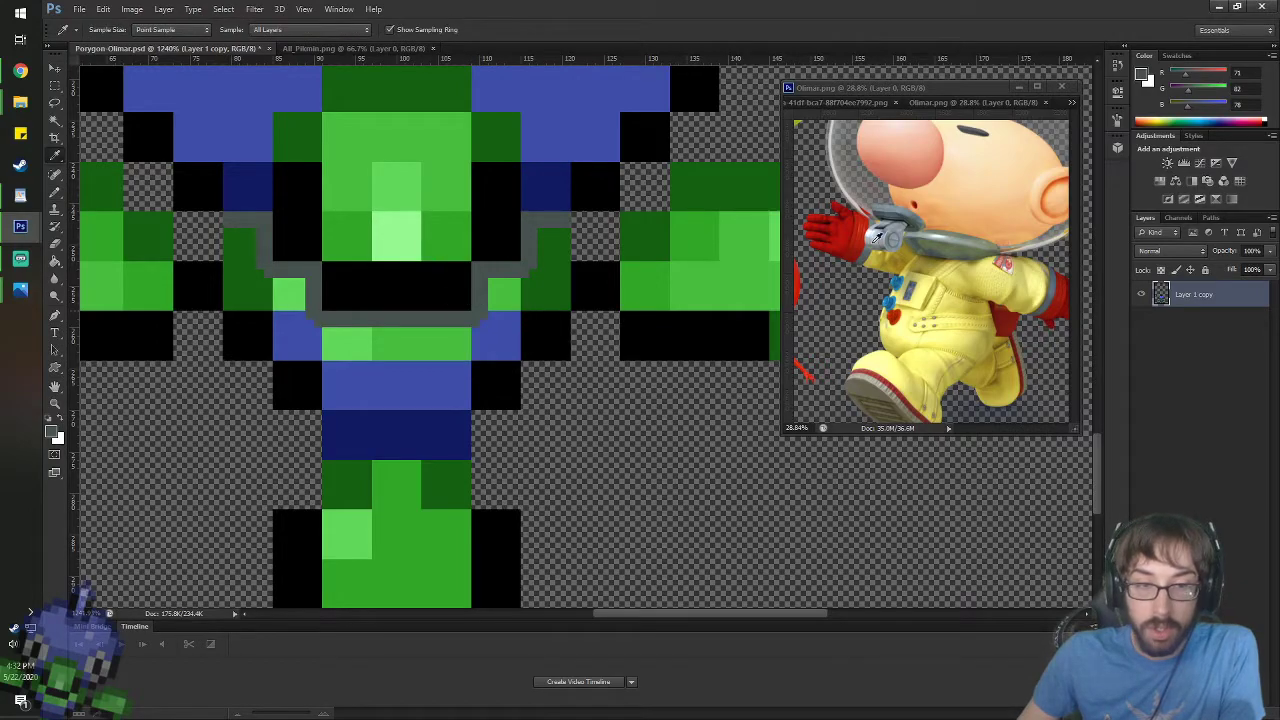
left_click(1141, 77)
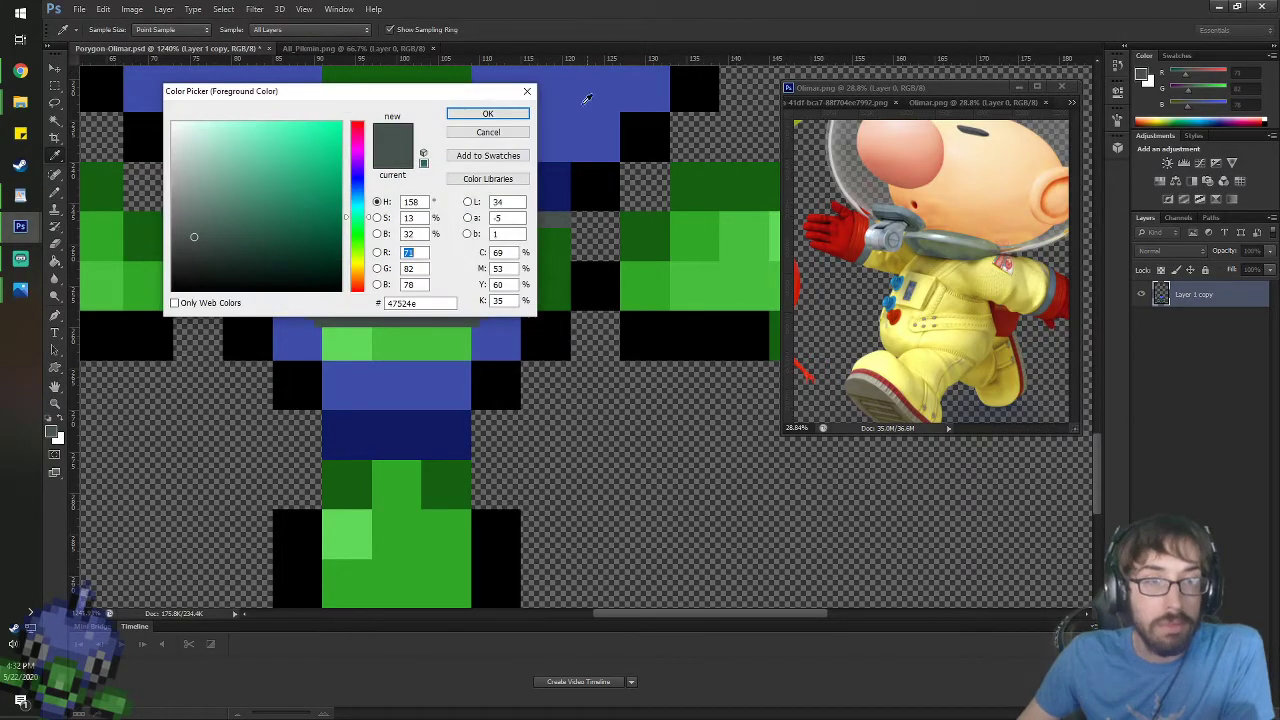
double_click(409, 233)
type("25")
key("Return")
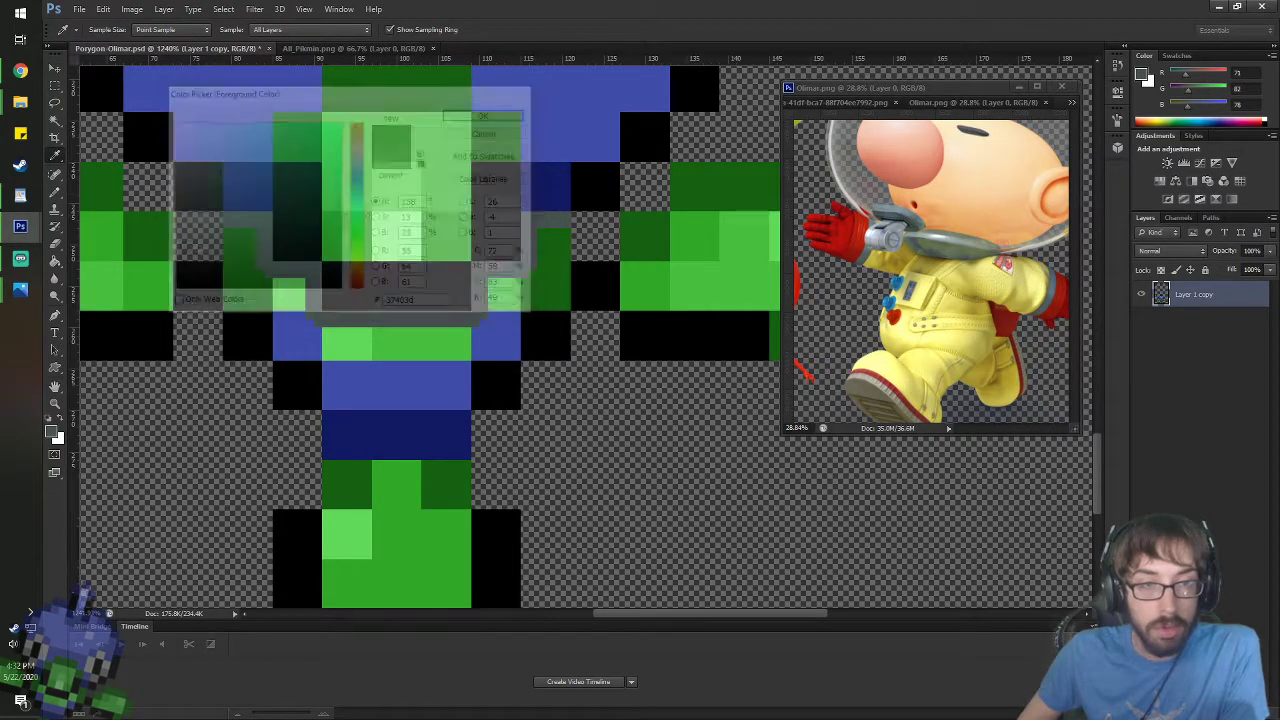
- Shade along the collar in the darker grey with a 1 px pencil, and repaint the stray grey spot above it black
key("b")
right_click(340, 323)
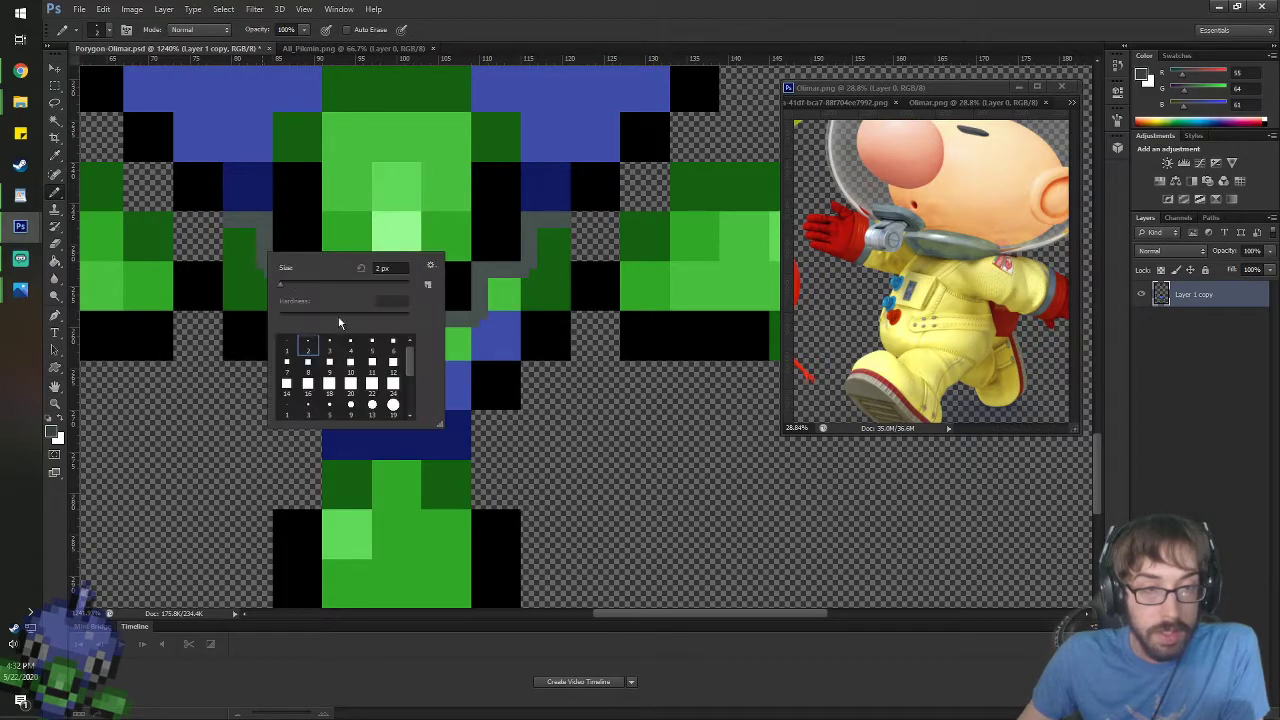
double_click(286, 347)
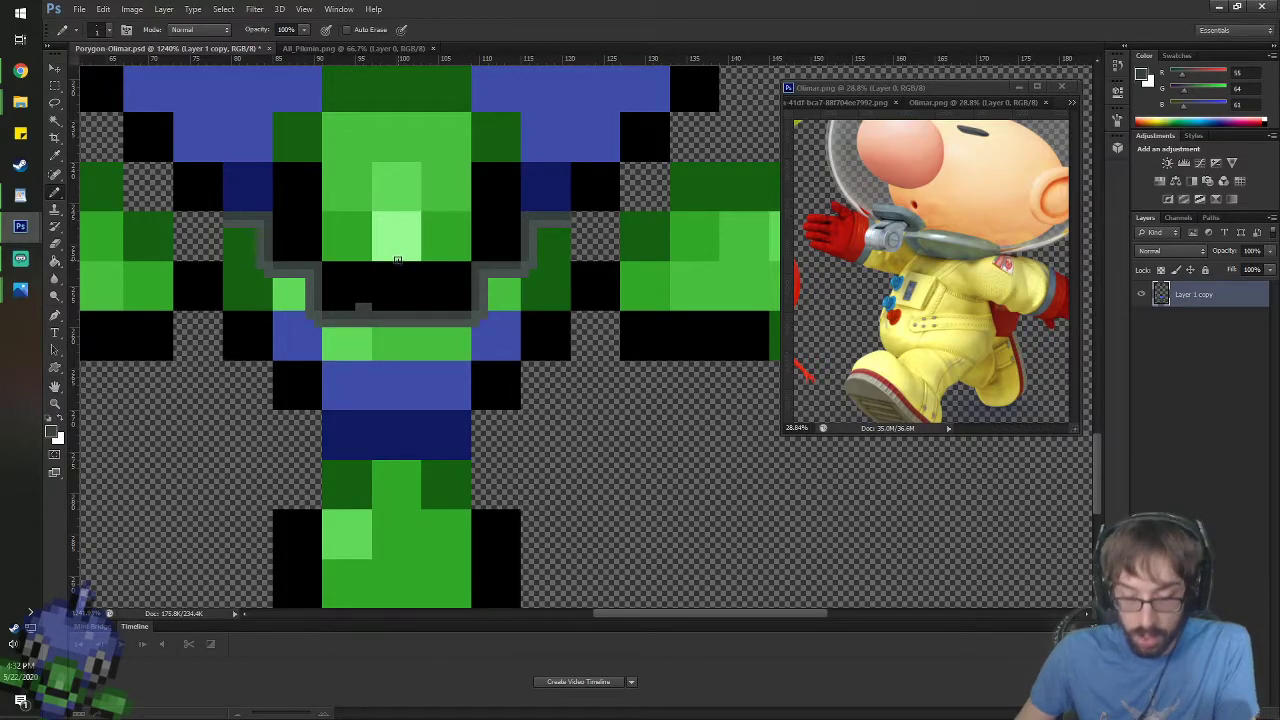
left_click(383, 288, "alt")
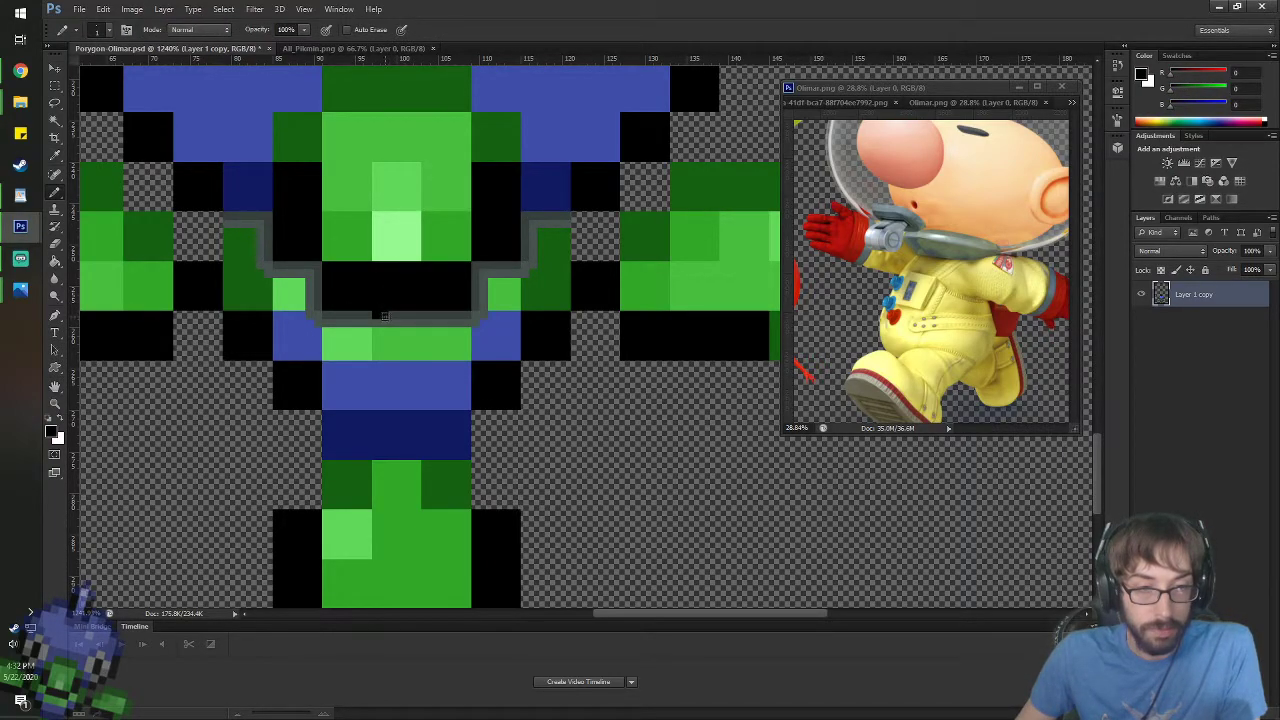
- Select the yellow, blue, red and pink colour swatches and move them down below the pale green swatch
key("v")
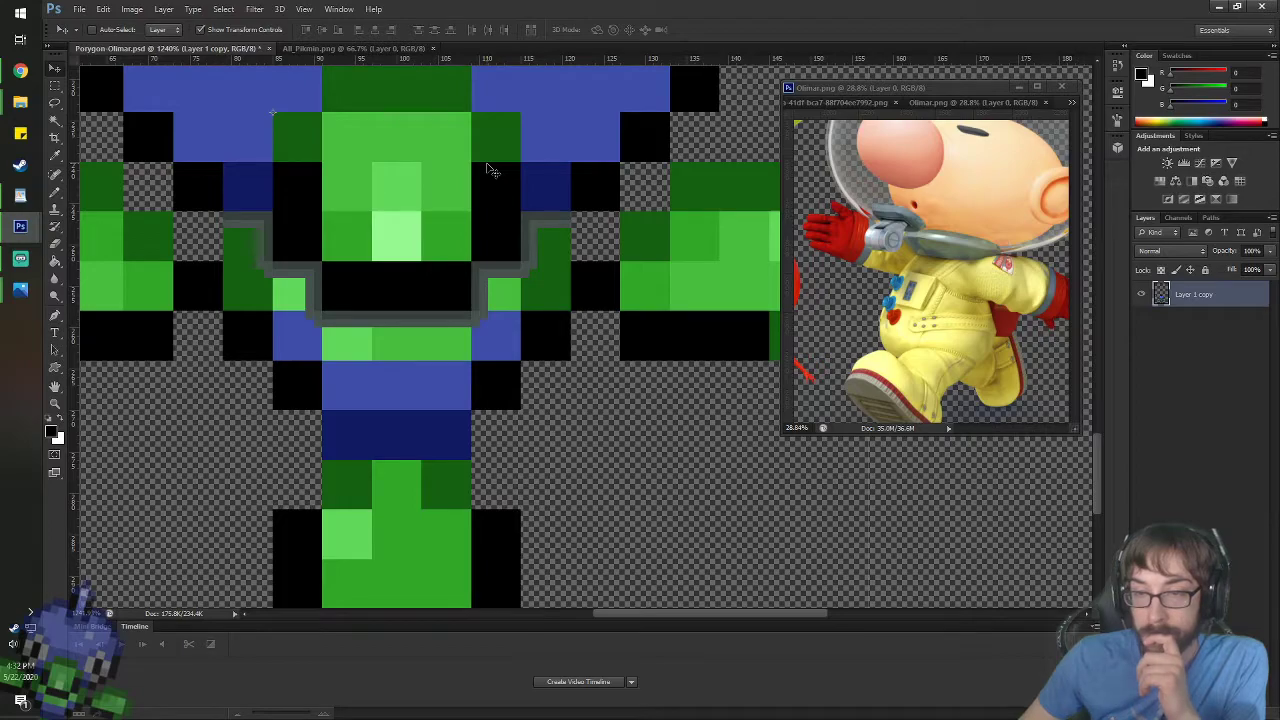
key("space")
left_click_drag(540, 314, 952, 474)
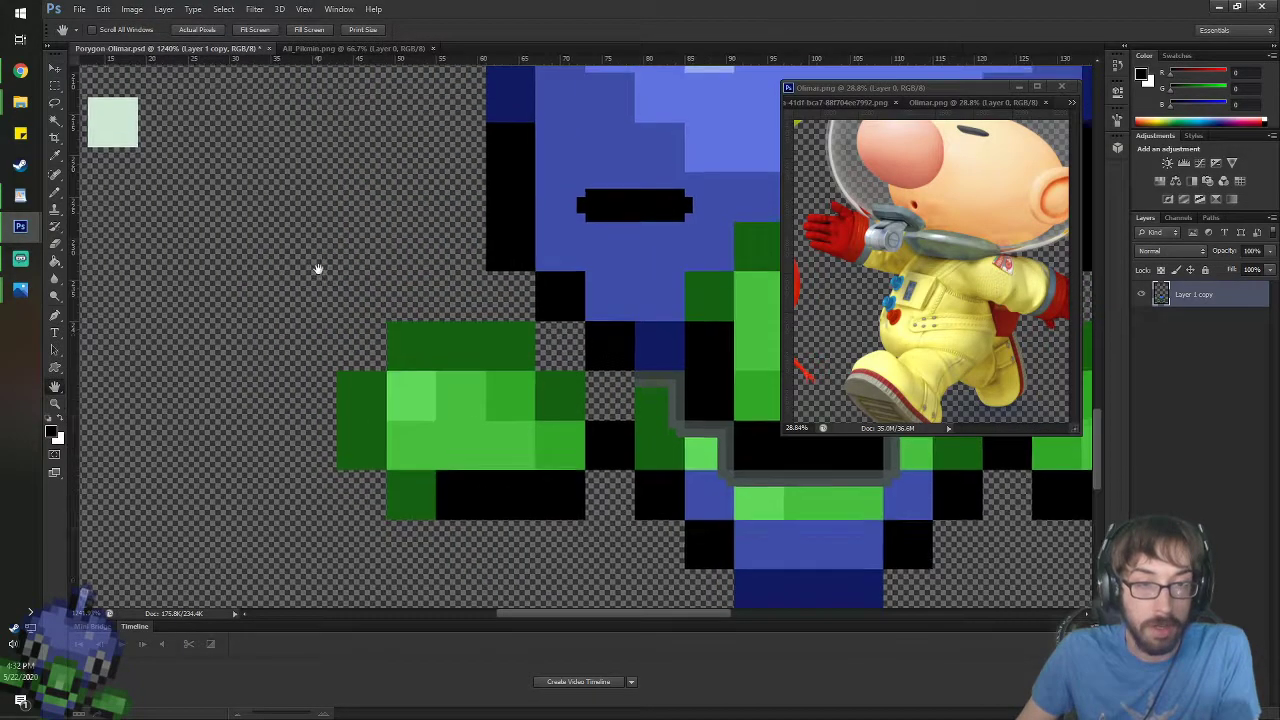
scroll(318, 268, "down", 5)
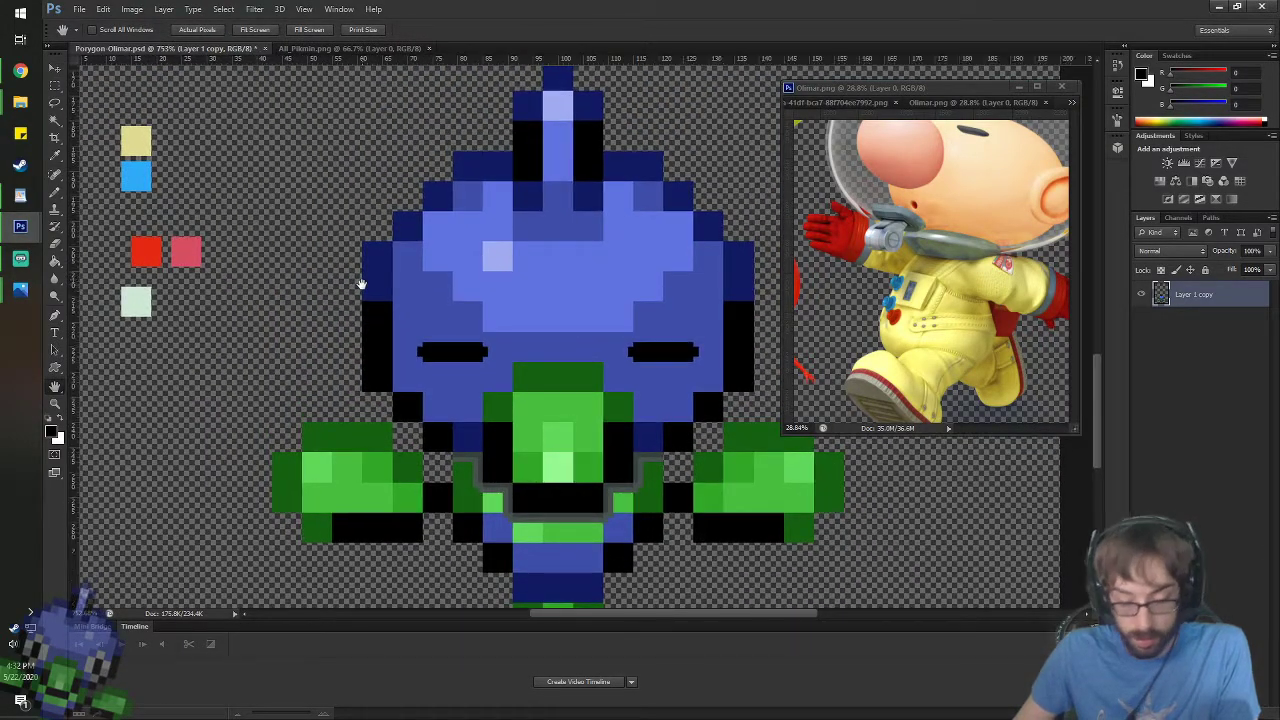
left_click(55, 86)
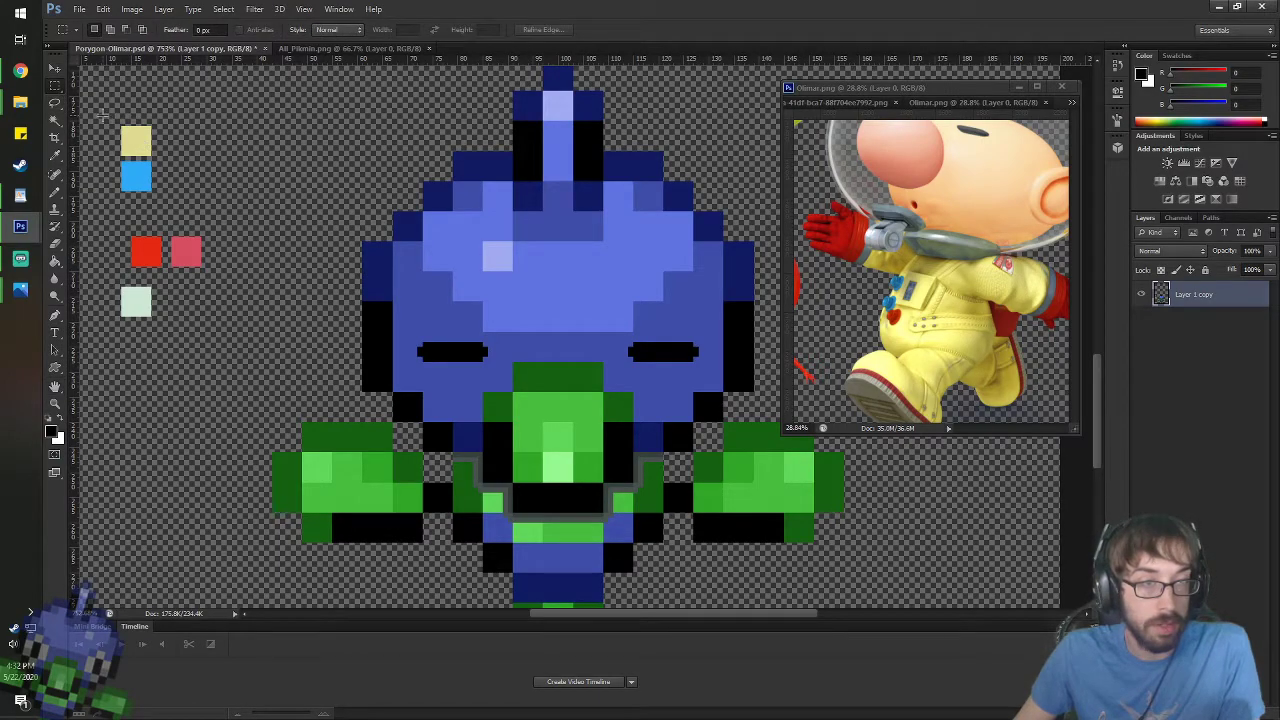
left_click_drag(101, 110, 263, 277)
key("v")
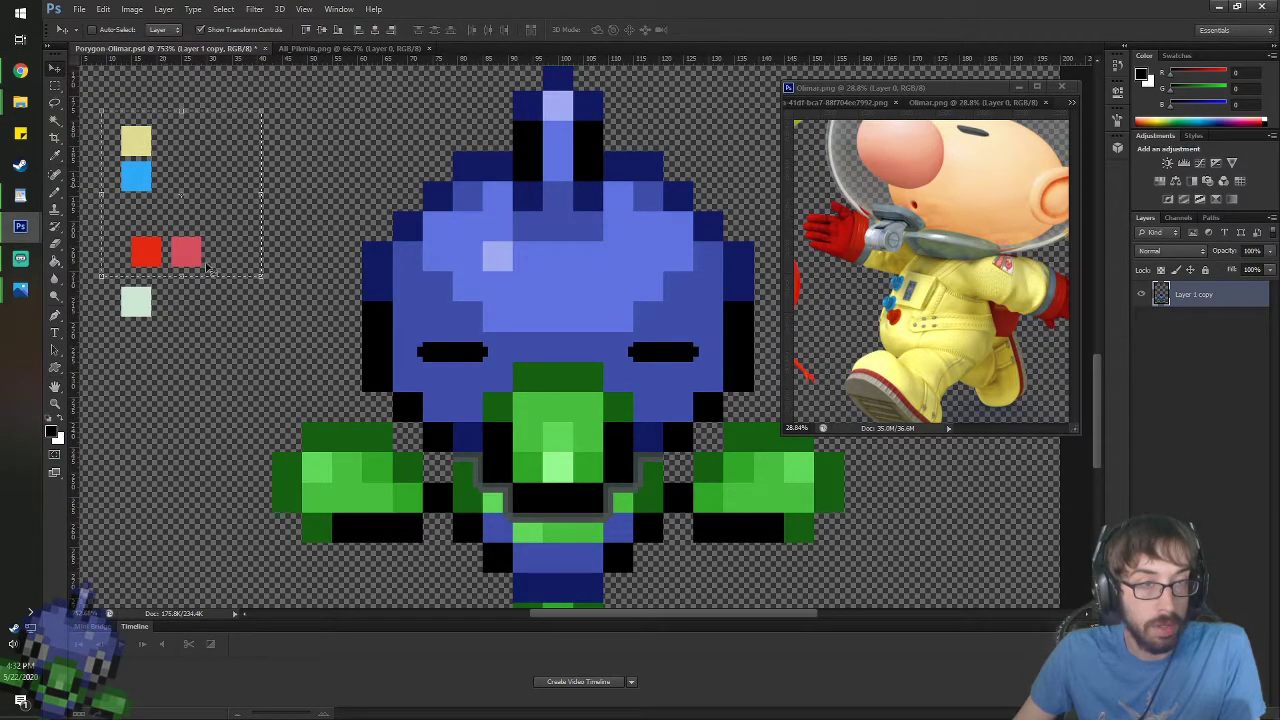
left_click_drag(170, 190, 196, 420)
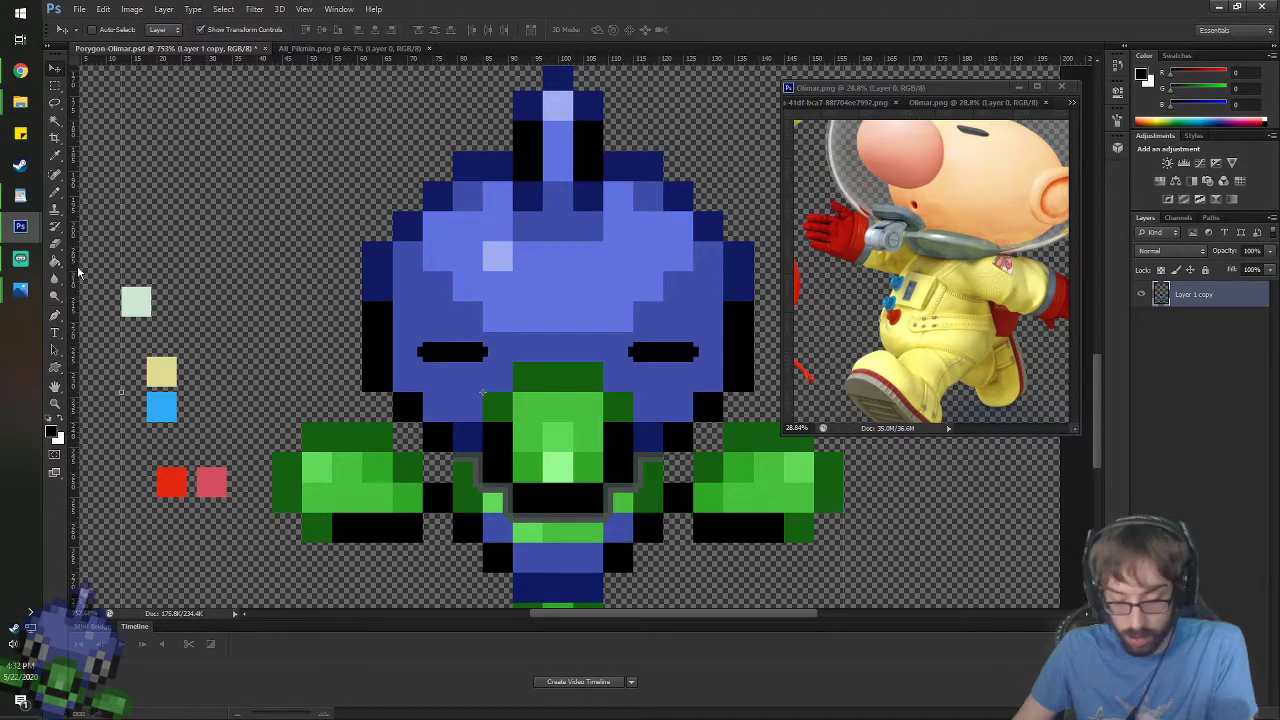
- Sample the yellow swatch and fill the green and blue areas directly around the underside of the collar with it
key("i")
left_click(163, 366)
scroll(655, 572, "up", 5)
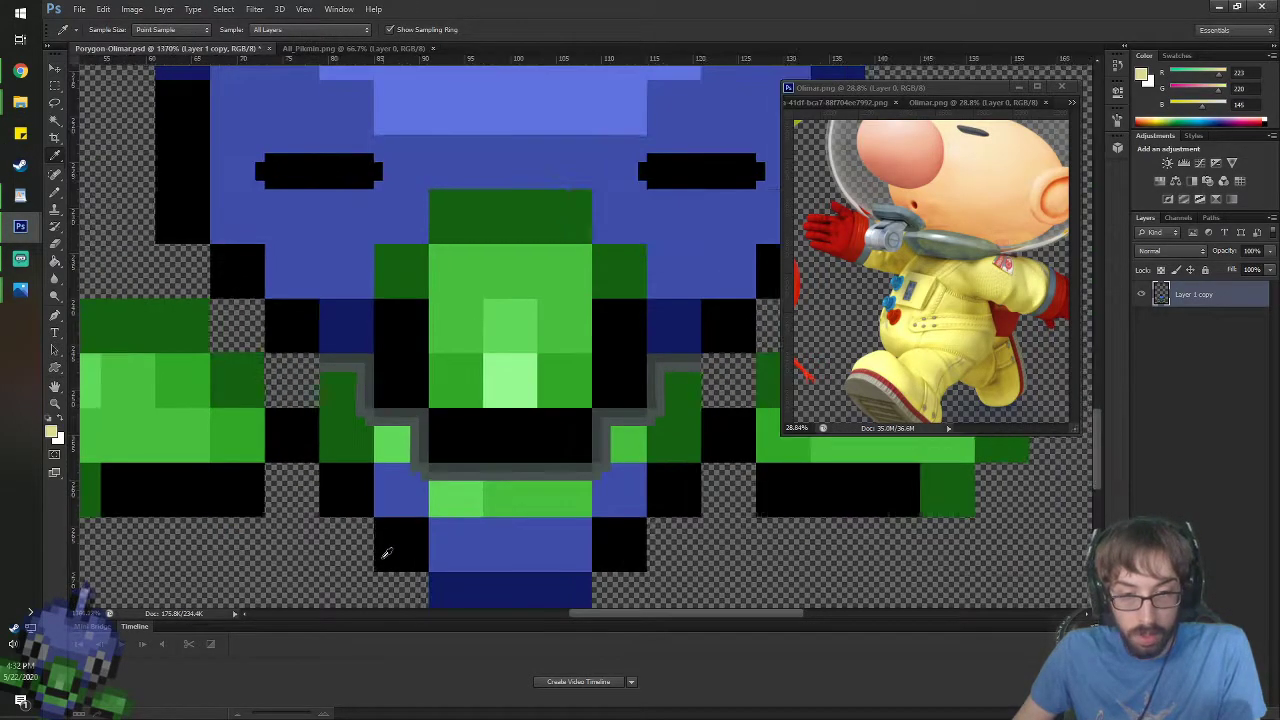
scroll(1092, 465, "down", 2)
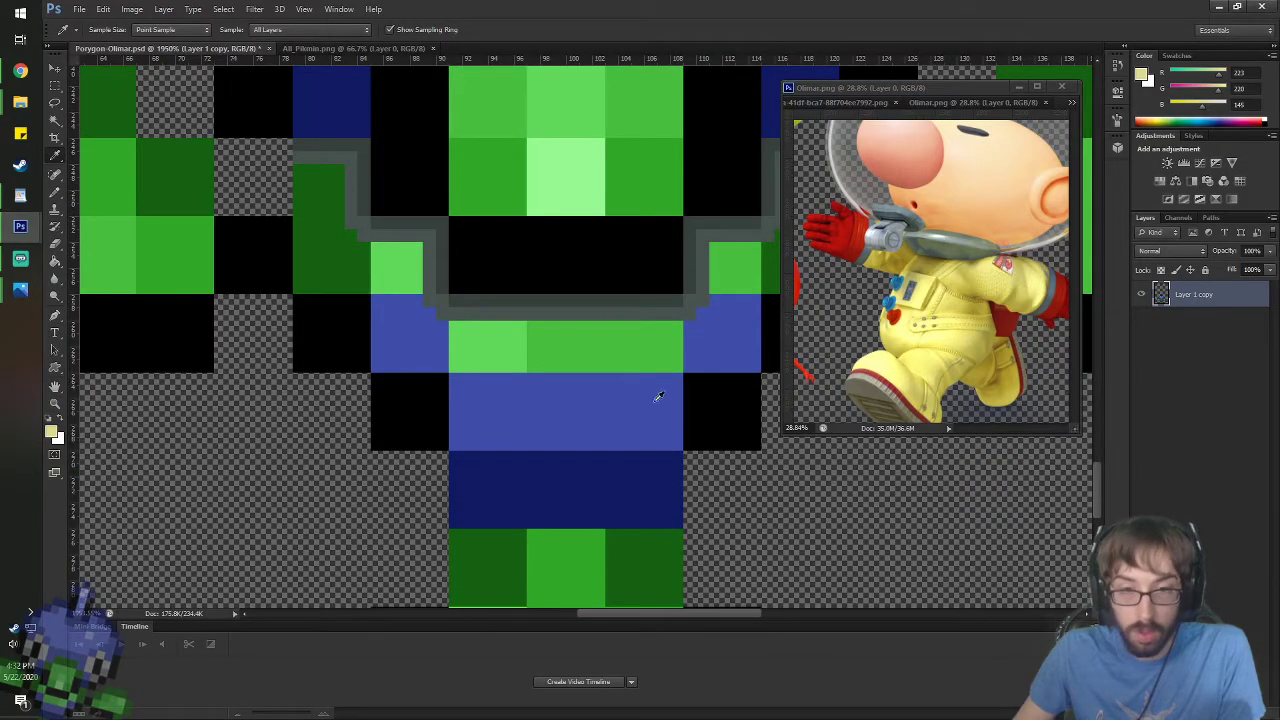
key("g")
left_click(515, 352)
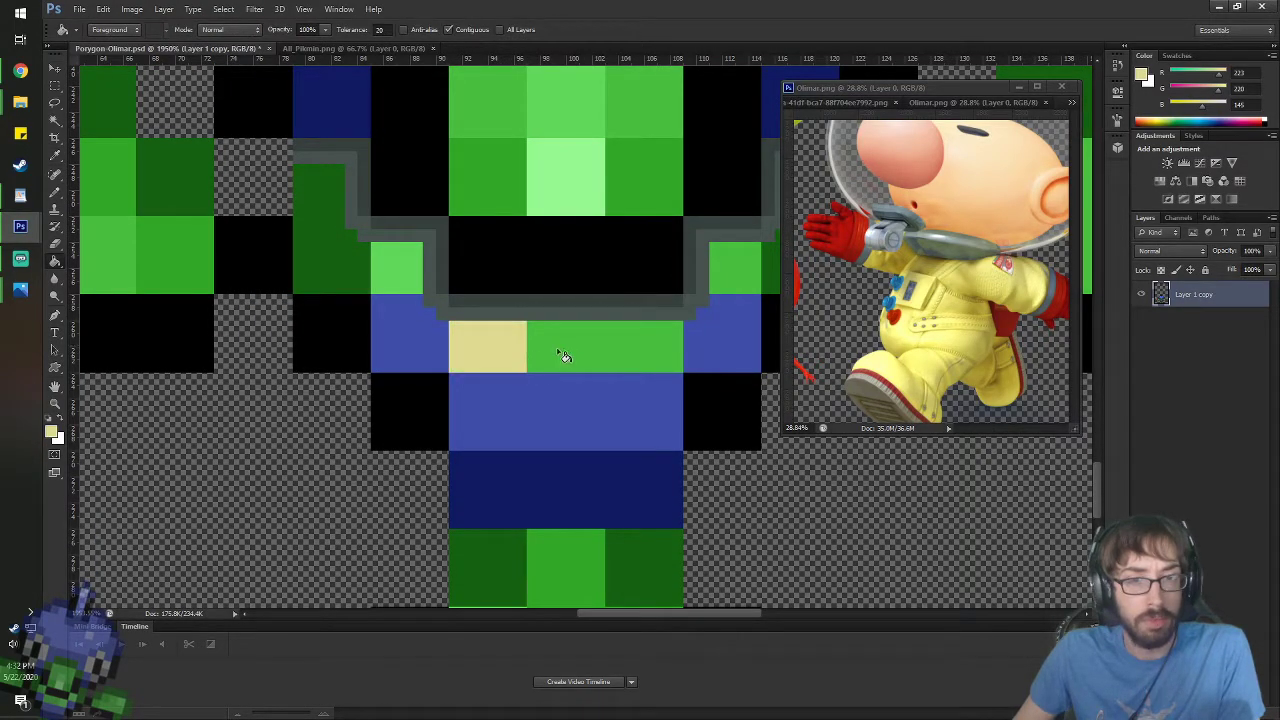
left_click(560, 350)
left_click(437, 349)
left_click(400, 268)
left_click(735, 300)
left_click(732, 290)
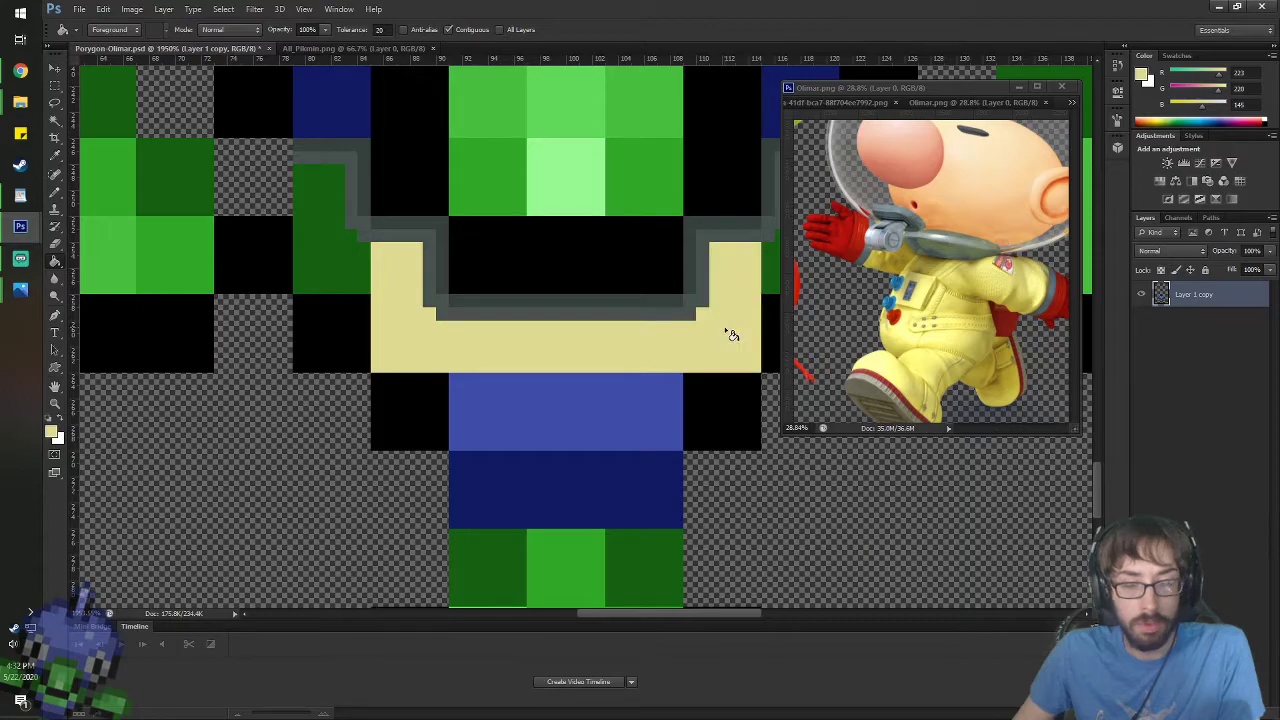
- Fill the rest of the upper body yellow: the dark green sides, black edge blocks and both blue rows above the lower green section
key("space")
left_click_drag(685, 352, 543, 366)
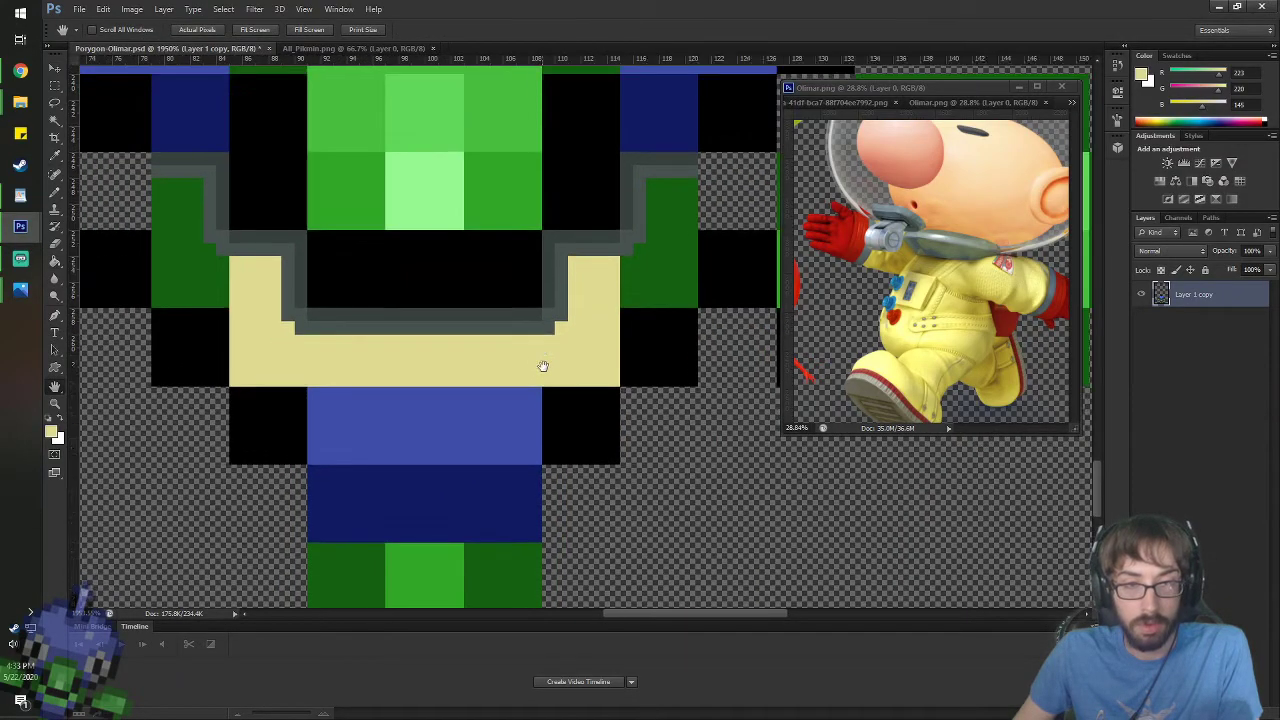
left_click(677, 271)
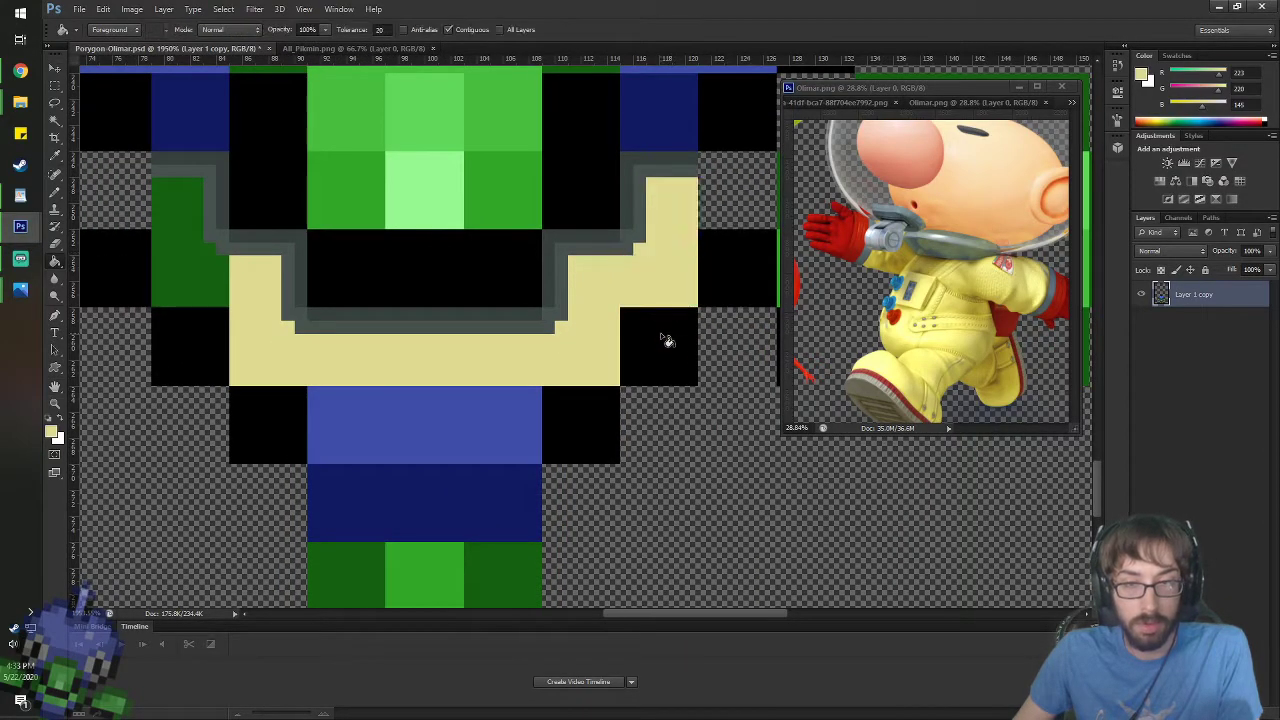
left_click(199, 259)
left_click(205, 356)
left_click(285, 430)
left_click(466, 411)
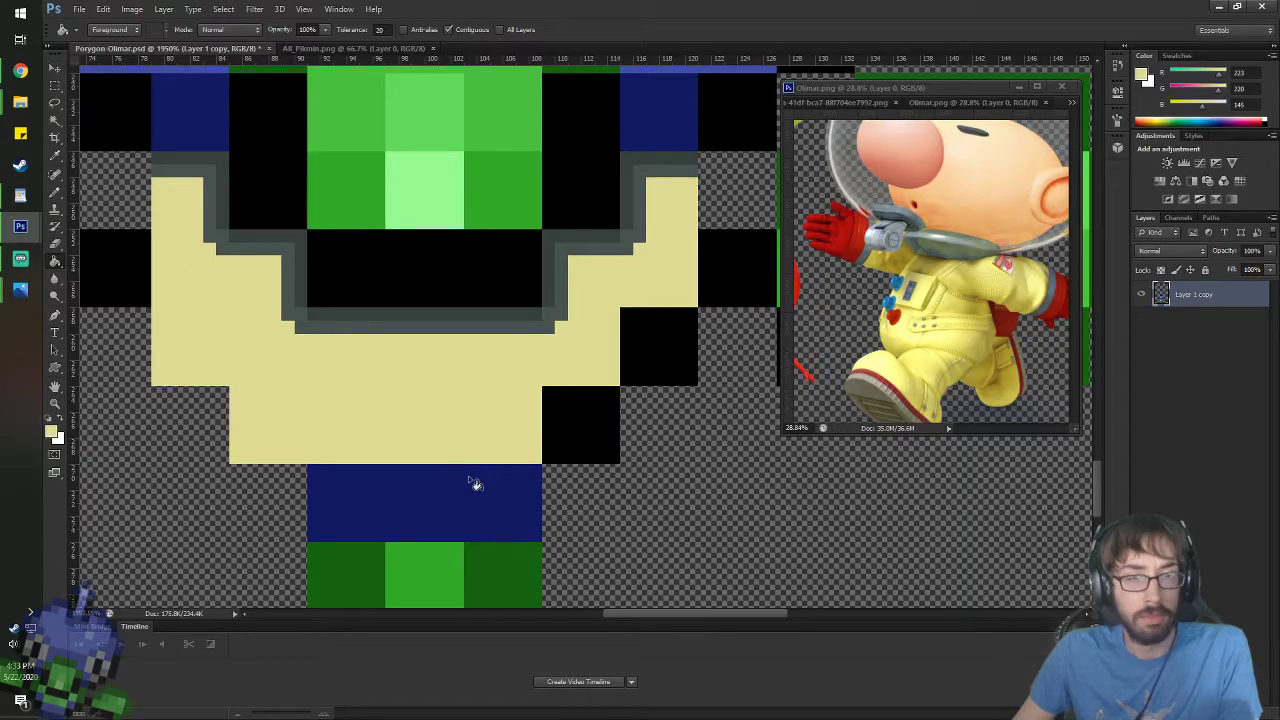
left_click(476, 484)
left_click(640, 374)
left_click(585, 425)
scroll(390, 361, "down", 3)
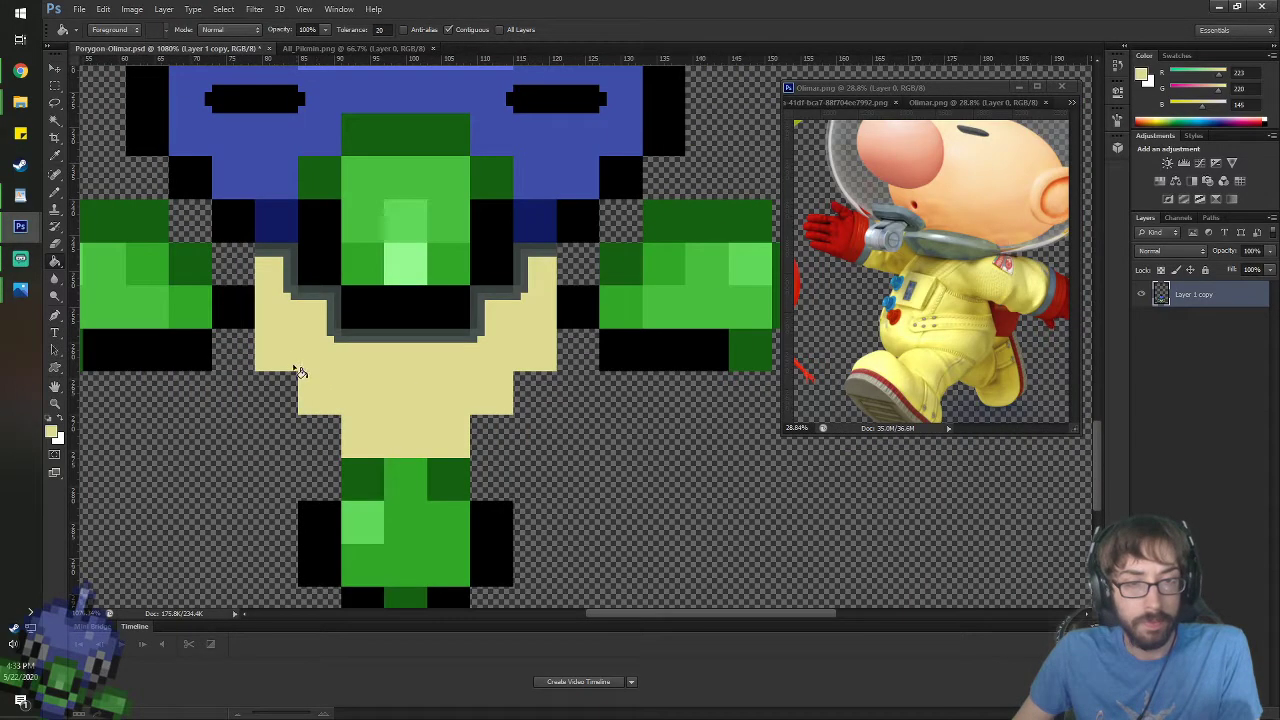
scroll(195, 373, "up", 3)
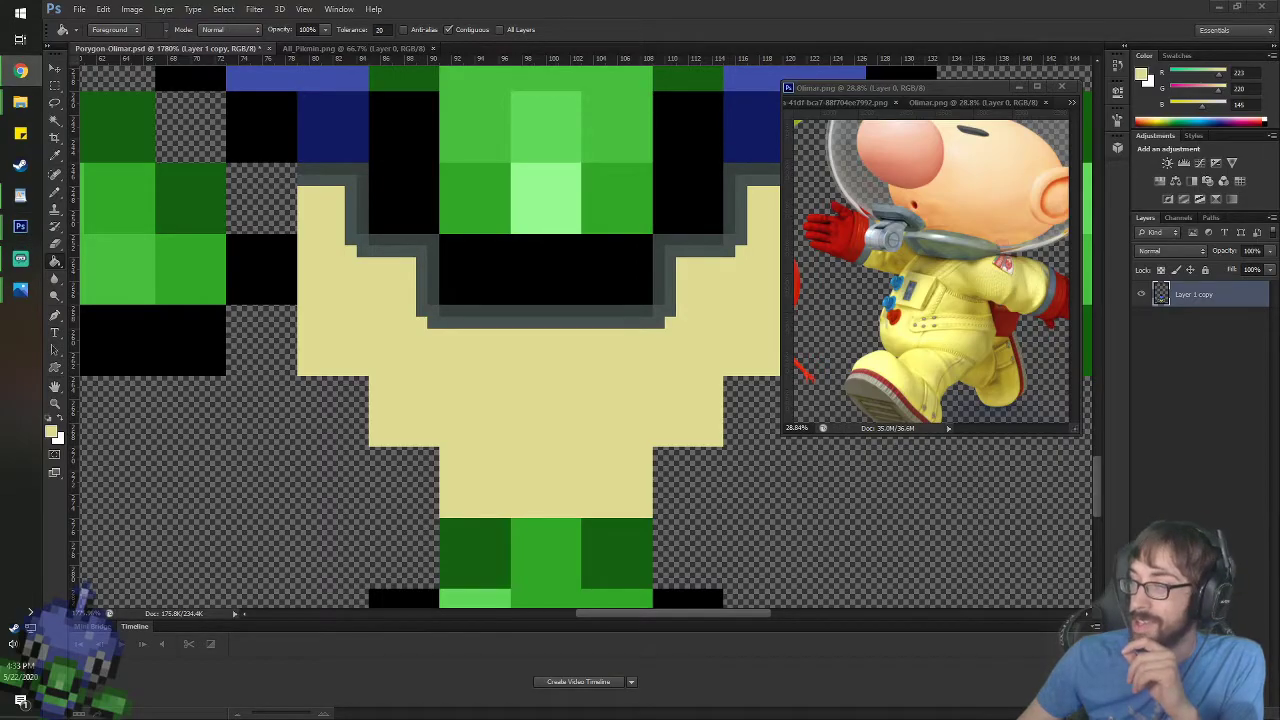
- Switch to Chrome, skip the YouTube Pikmin 3 playlist to the next track, and return to Photoshop
left_click(20, 70)
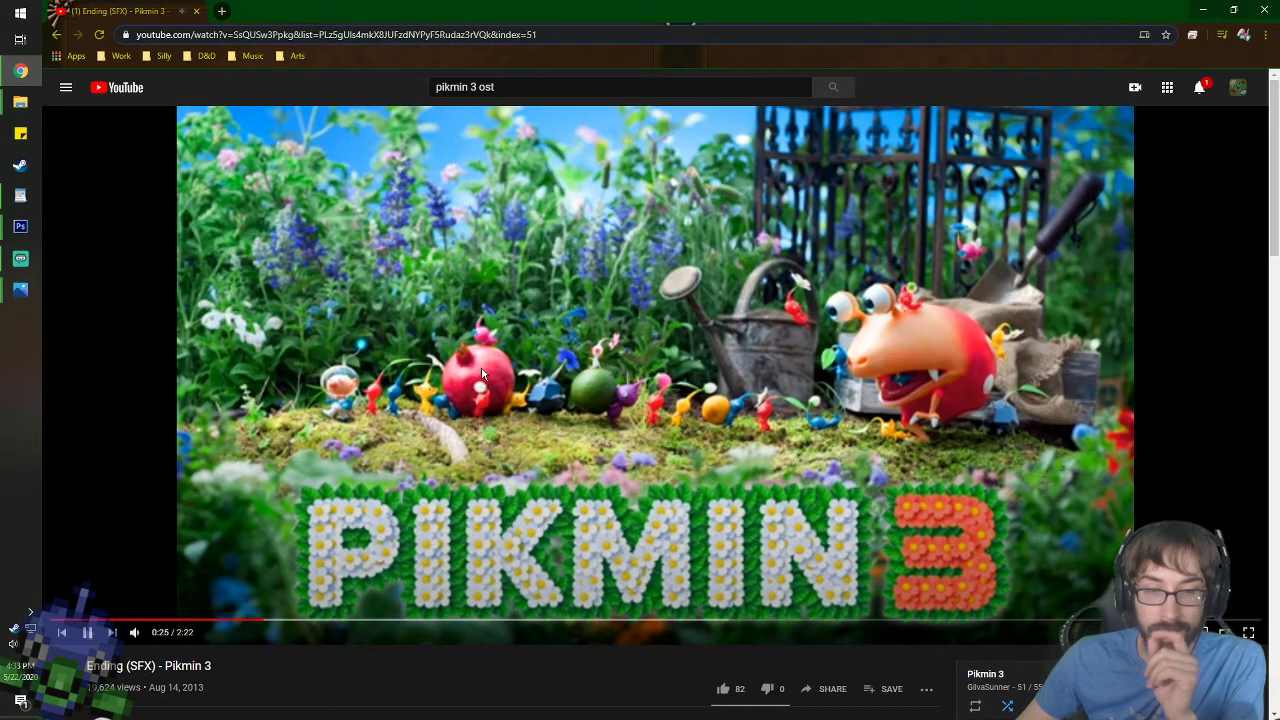
scroll(481, 366, "down", 2)
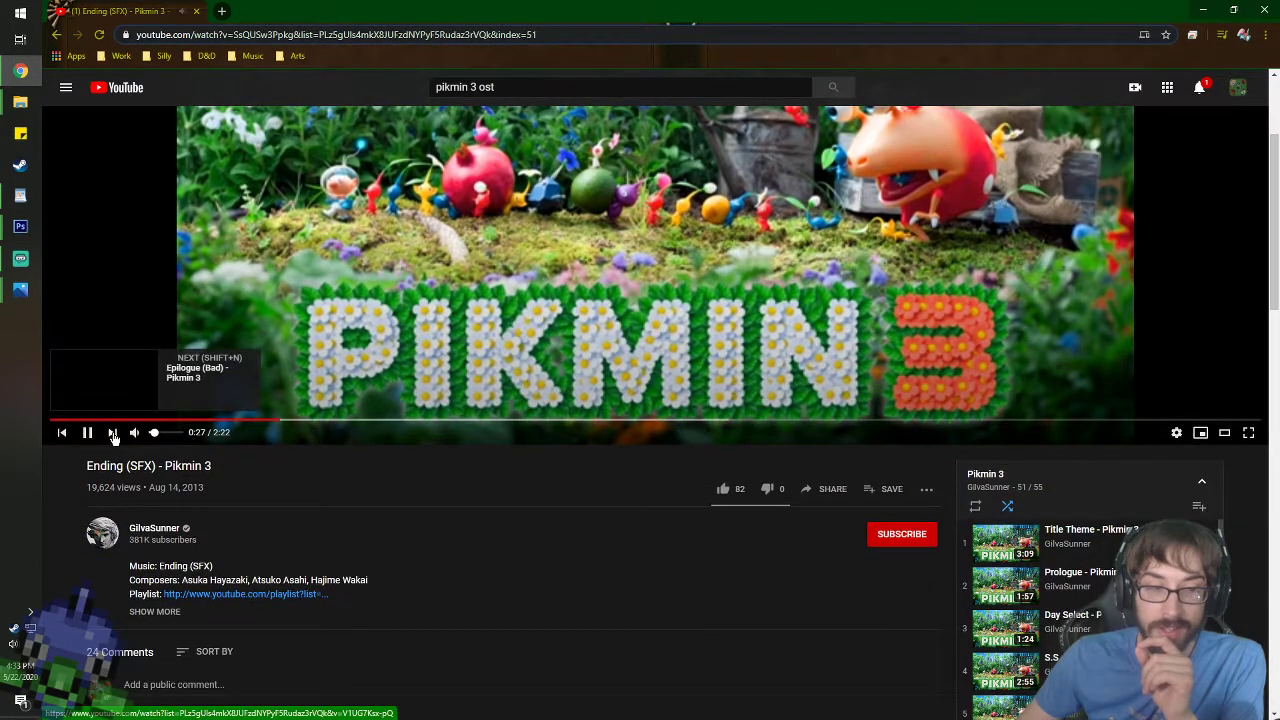
left_click(114, 432)
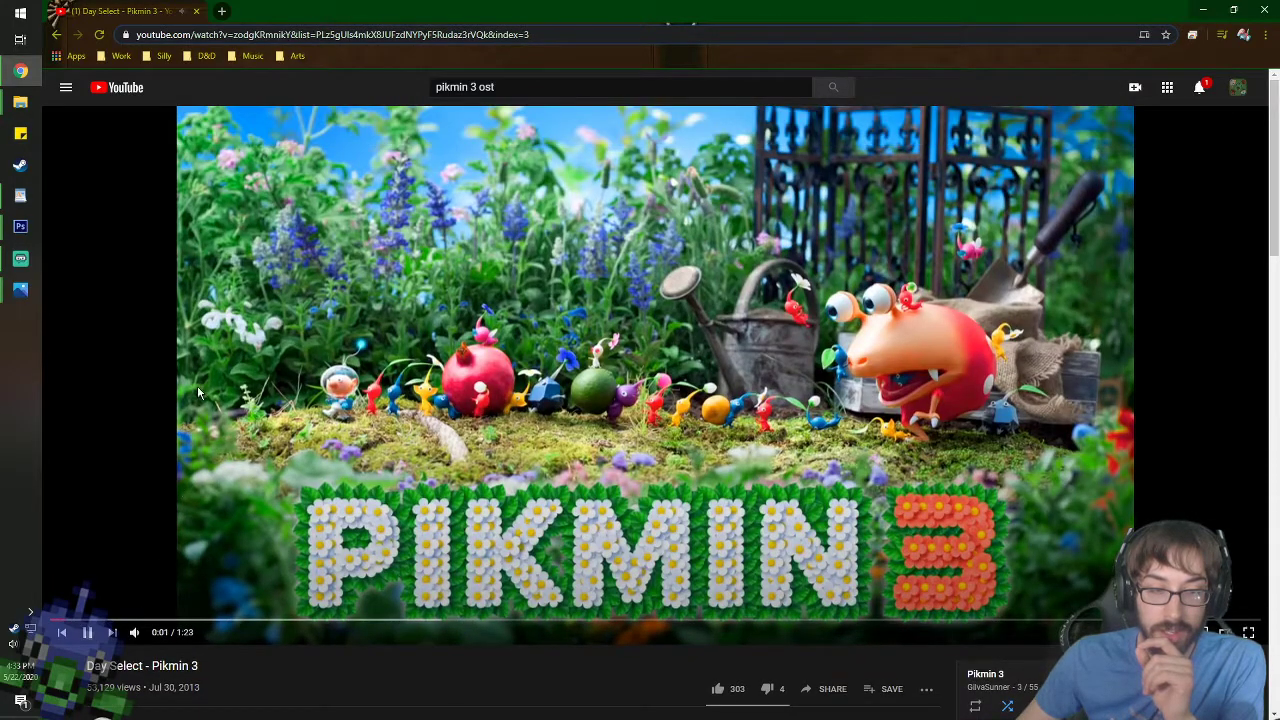
key("alt+Tab")
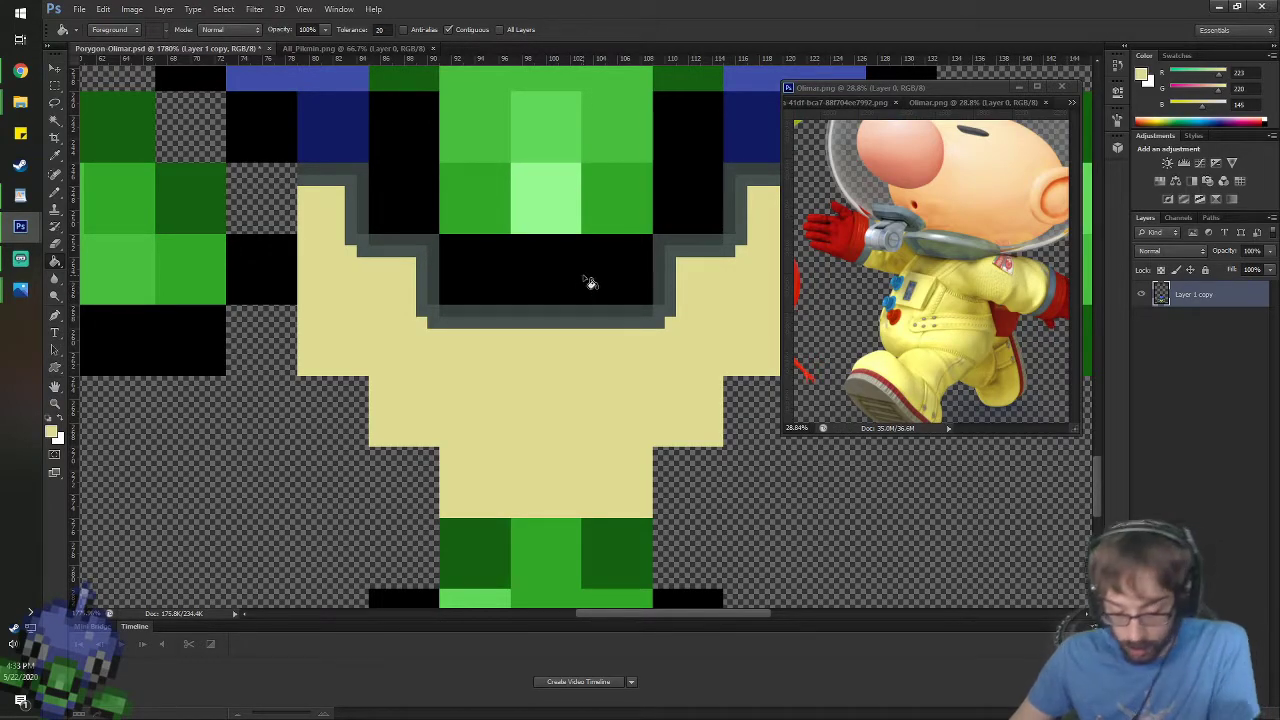
- Darken the yellow foreground color to 75% brightness
key("space")
left_click_drag(582, 303, 501, 307)
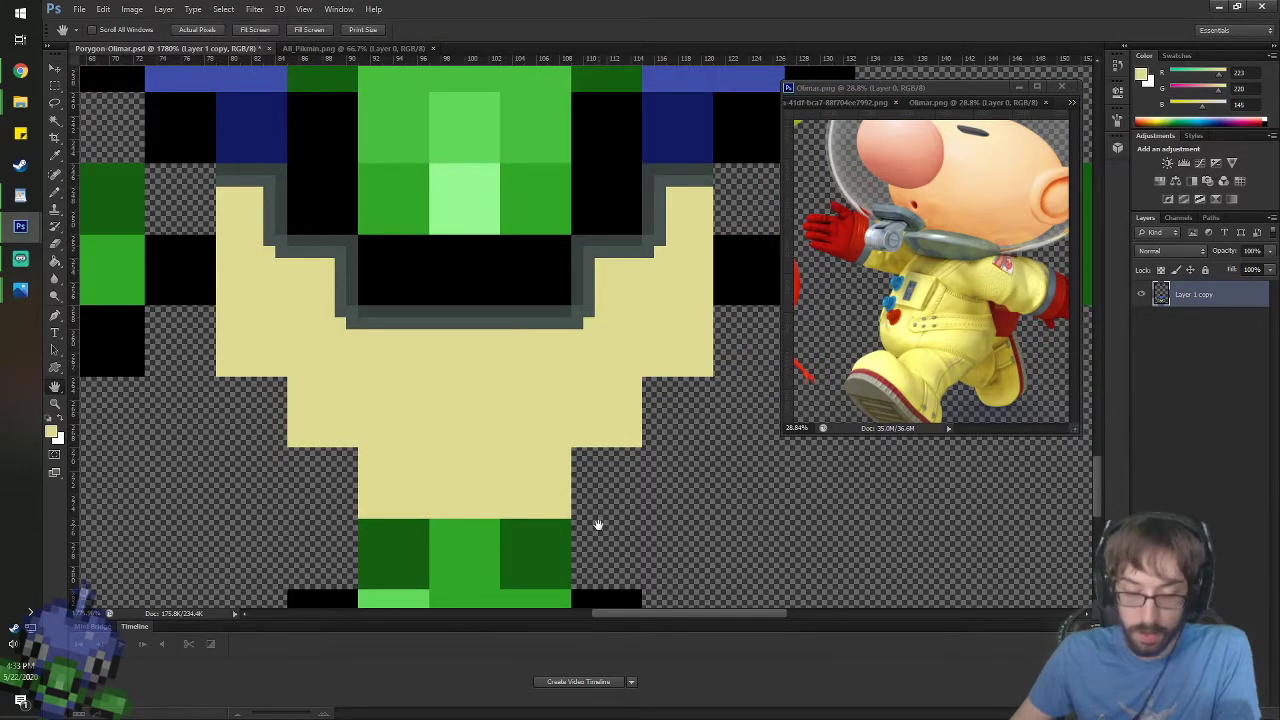
key("i")
left_click(1141, 77)
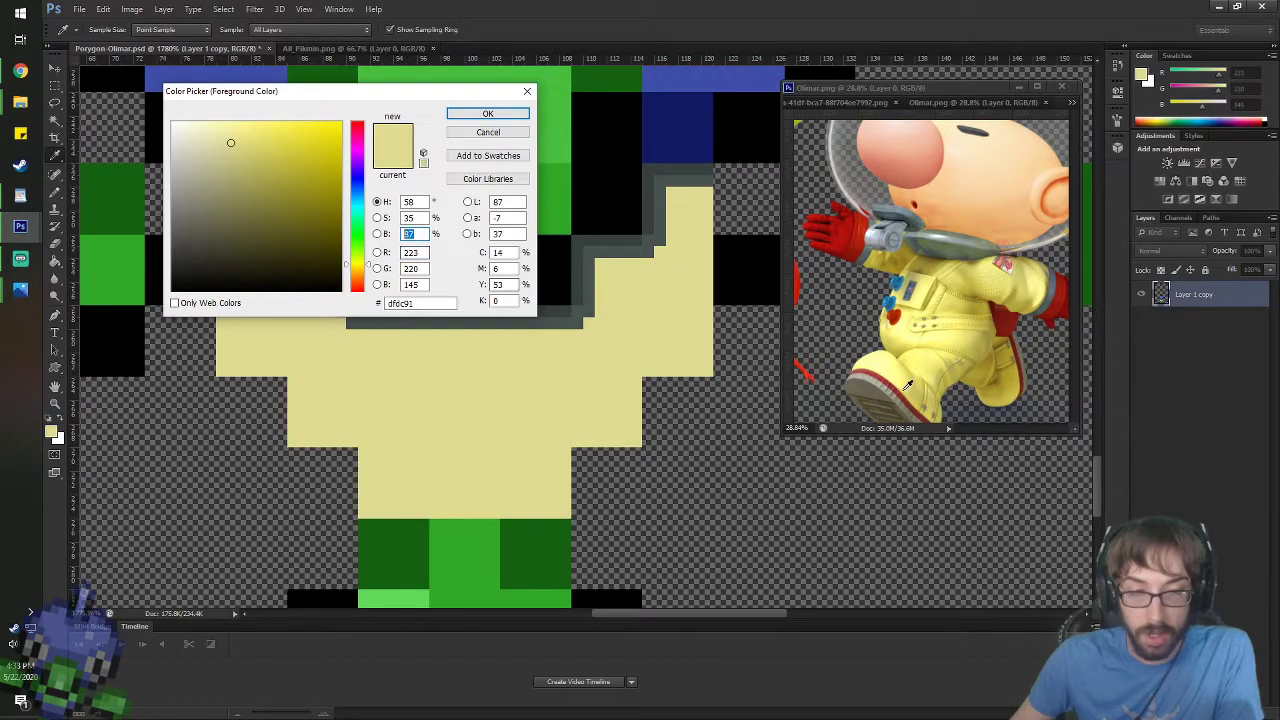
type("60")
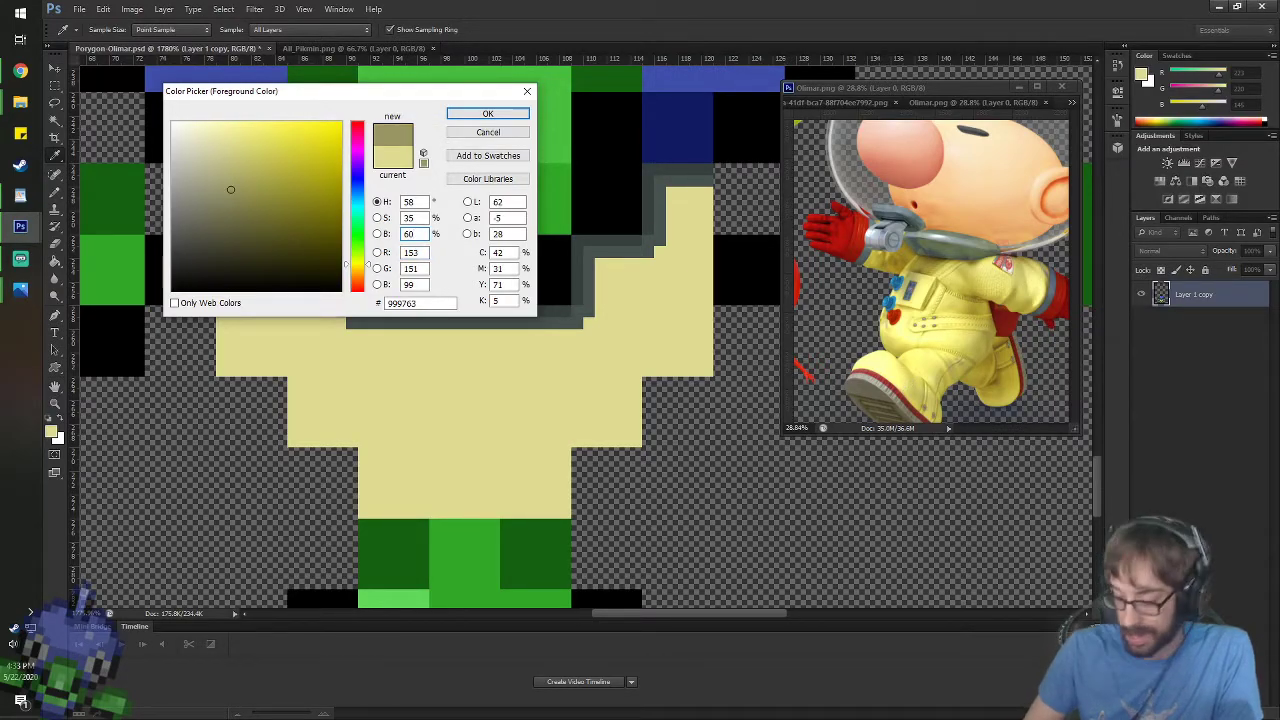
key("BackSpace")
key("BackSpace")
type("75")
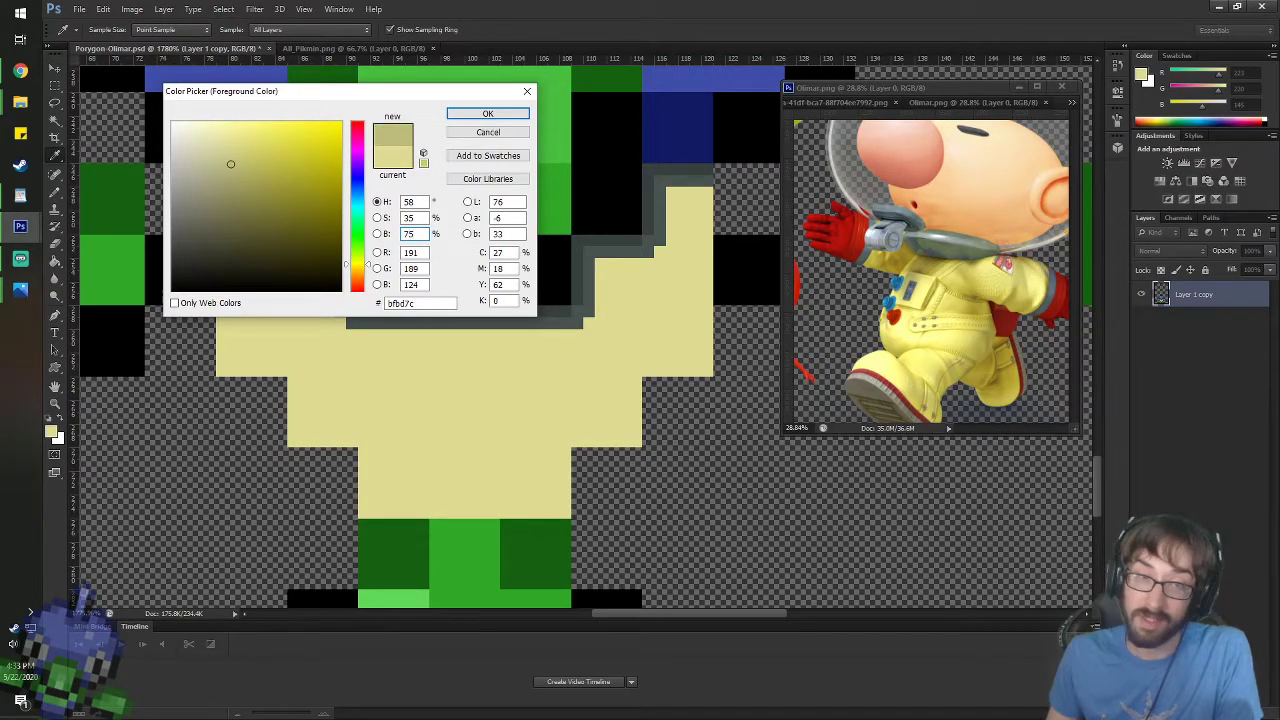
key("Return")
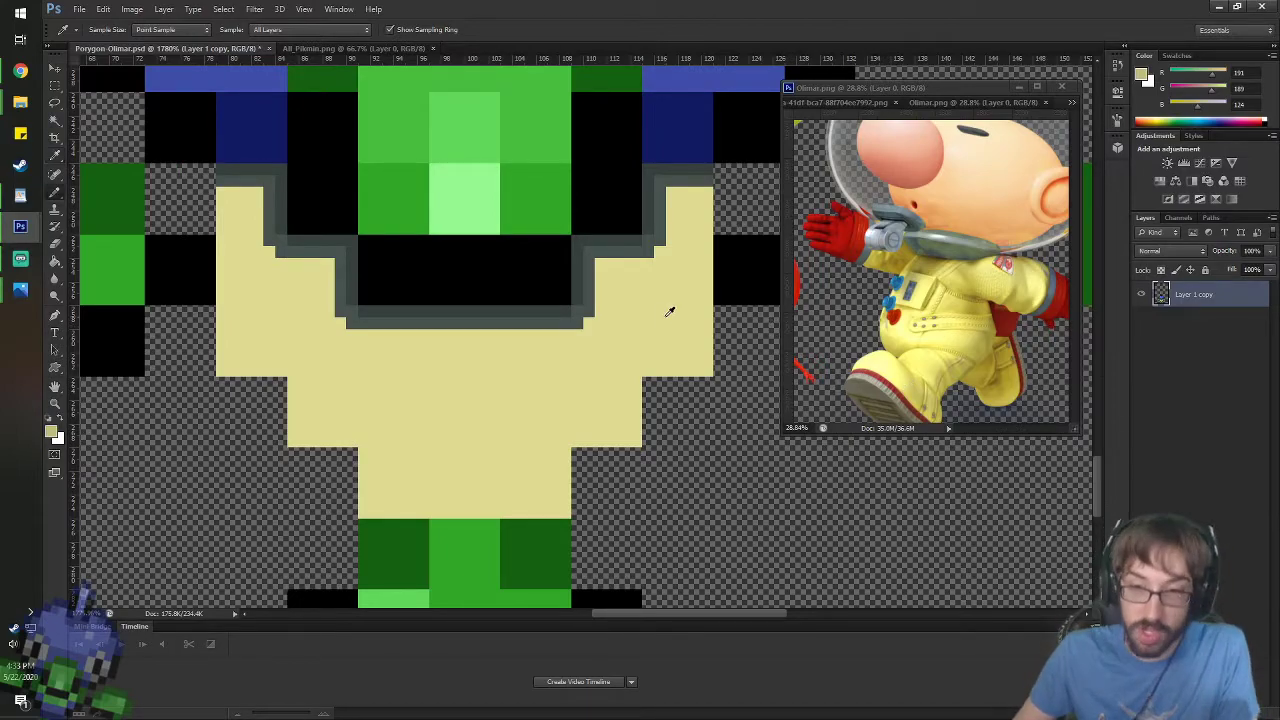
- Bring up the other Olimar reference image in the floating window, keeping the Pencil ready for the sprite
key("b")
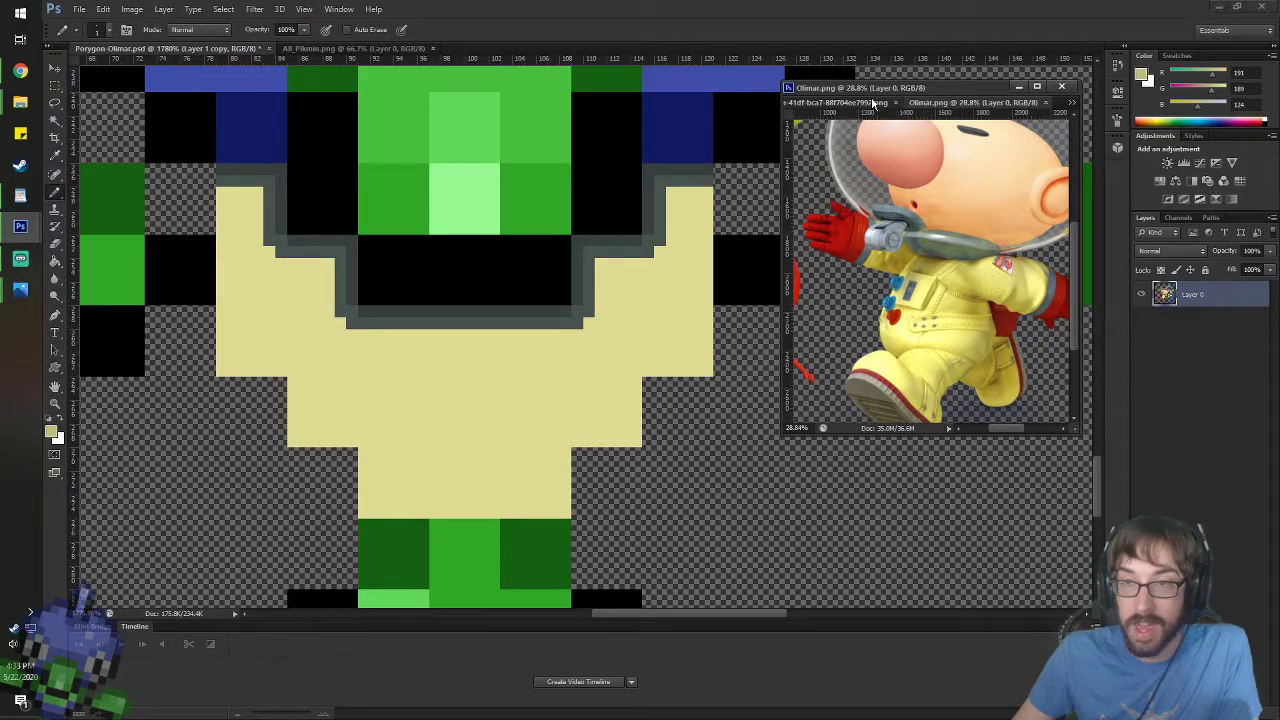
left_click(872, 103)
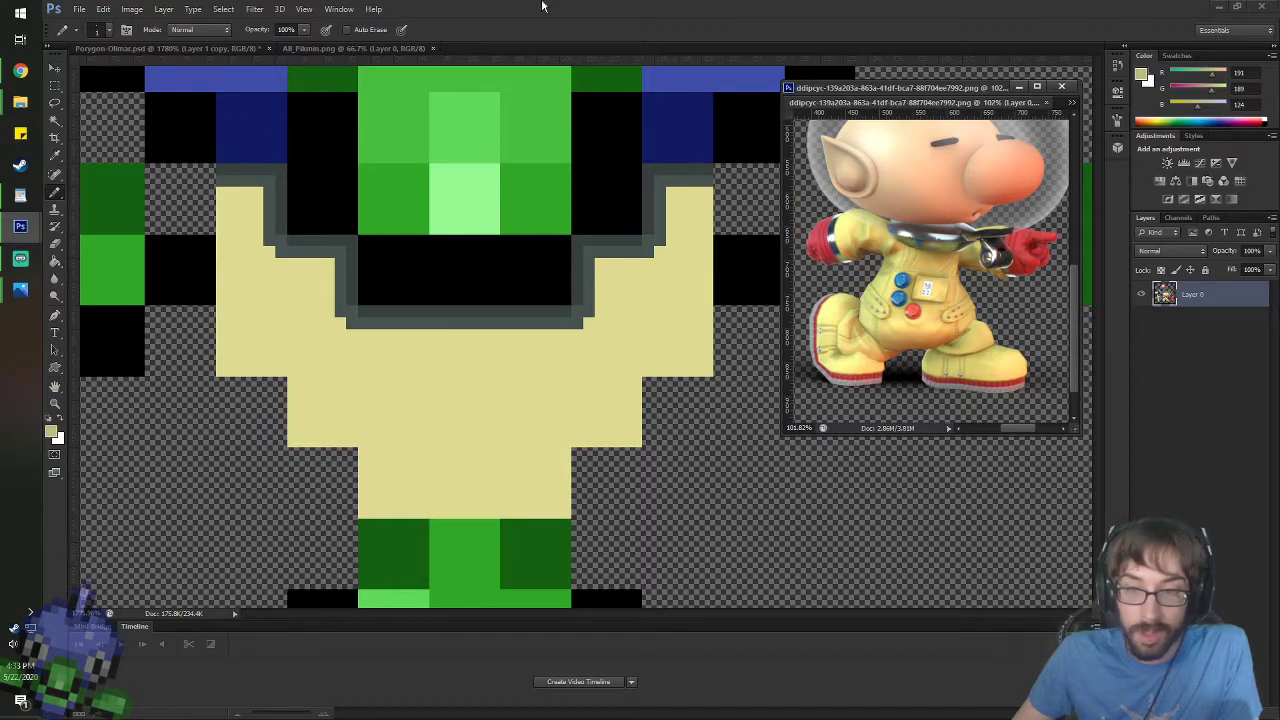
left_click(504, 388)
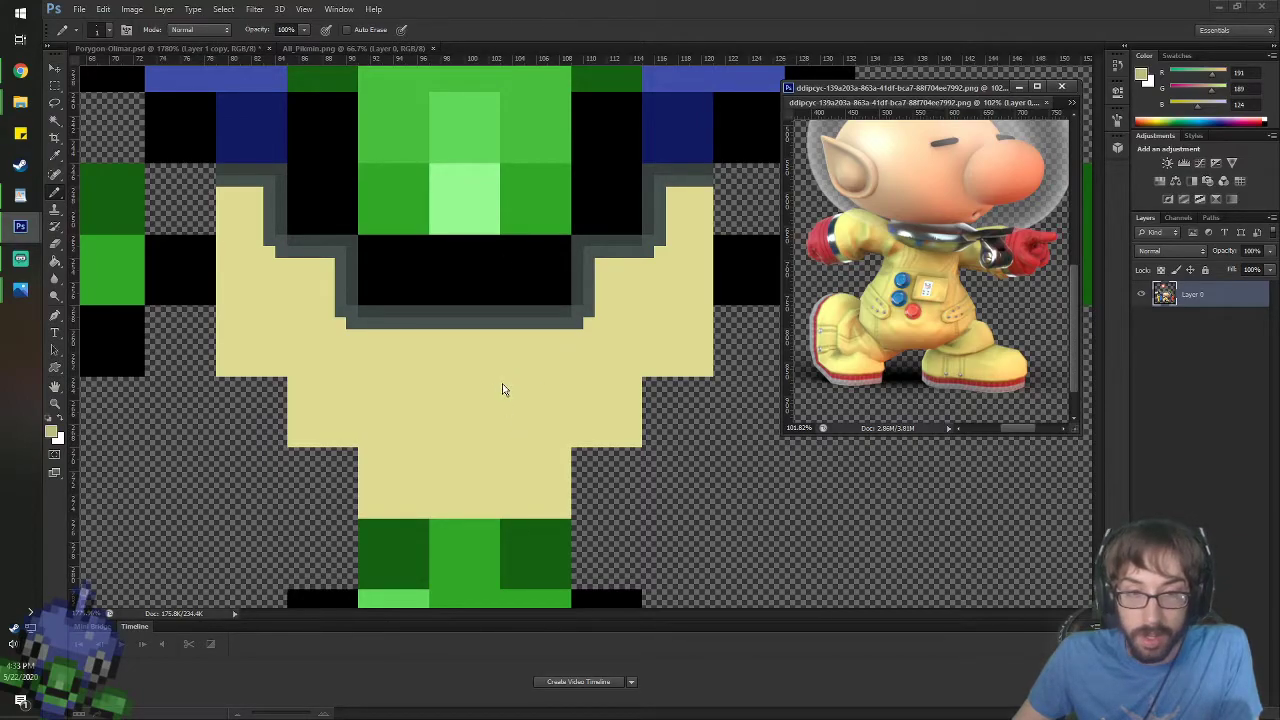
- Draw a rectangular pocket outline about 9 by 6 pixels on the suit's chest in darker yellow, with a two-pixel-thick upper edge
scroll(486, 384, "up", 6)
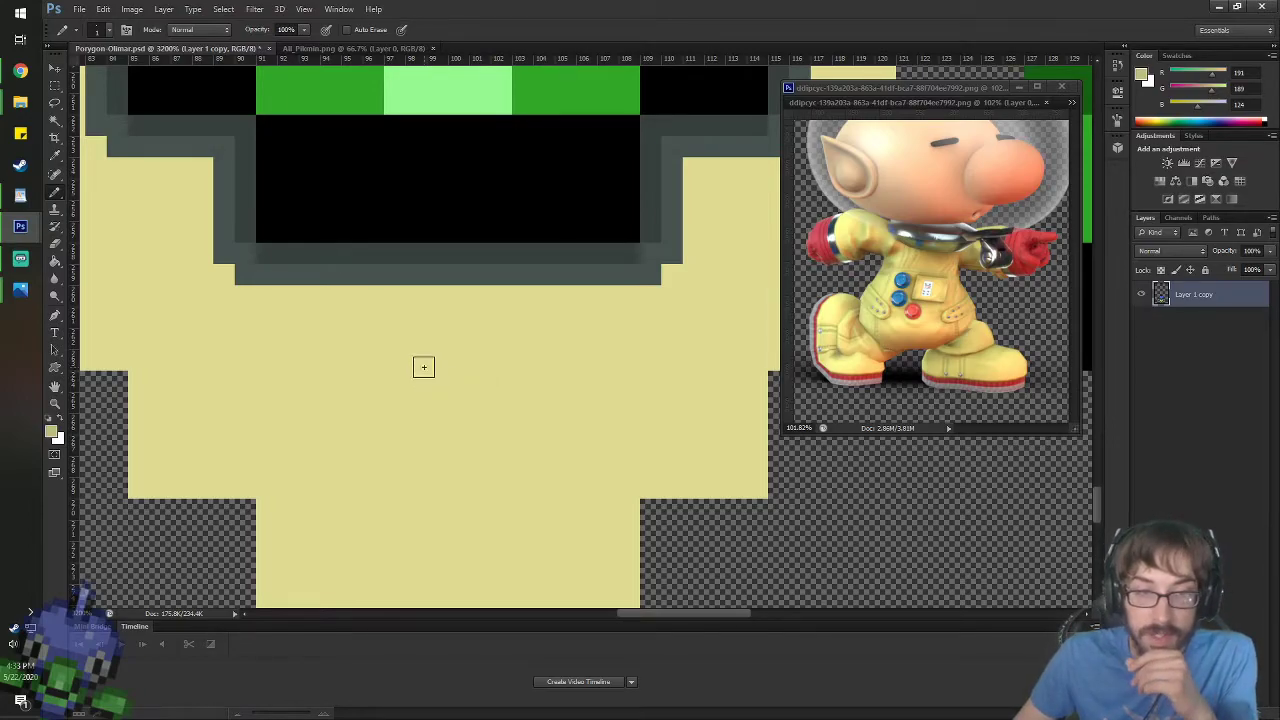
mouse_move(423, 385)
left_mouse_down()
mouse_move(580, 384)
mouse_move(589, 466)
mouse_move(419, 462)
mouse_move(416, 391)
left_mouse_up()
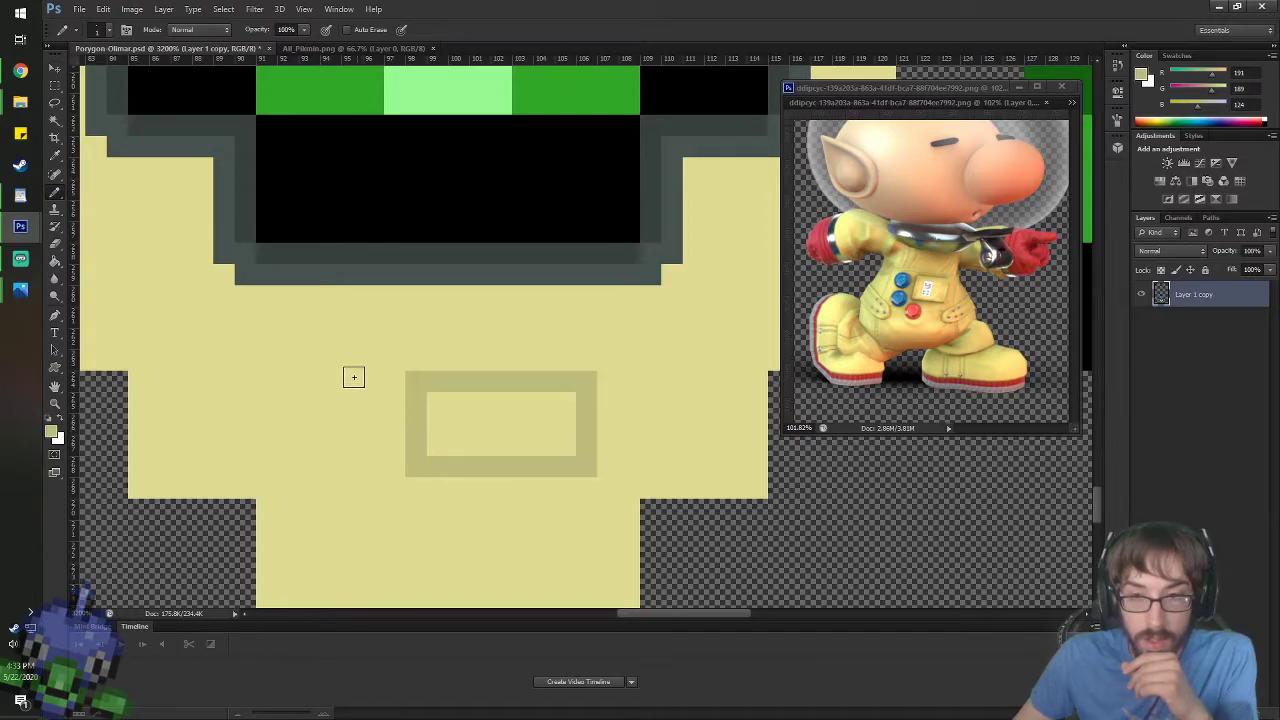
scroll(363, 415, "down", 2)
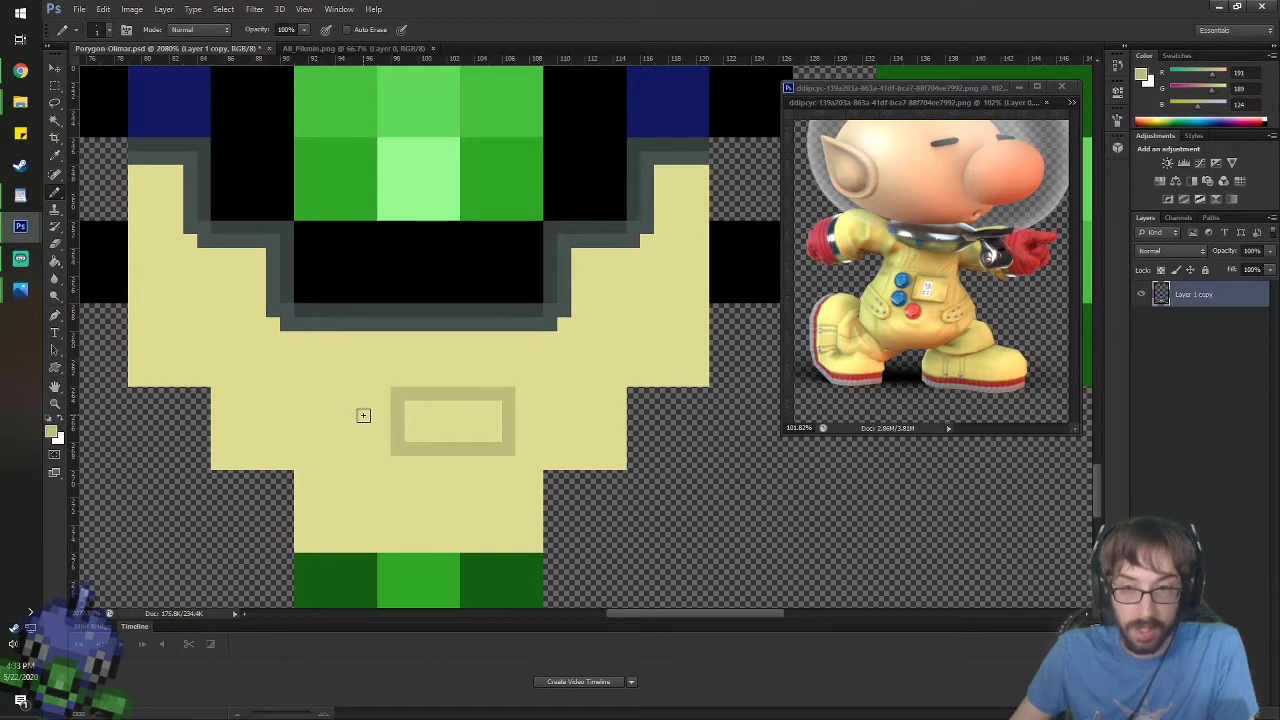
scroll(466, 478, "up", 2)
left_click_drag(363, 320, 530, 324)
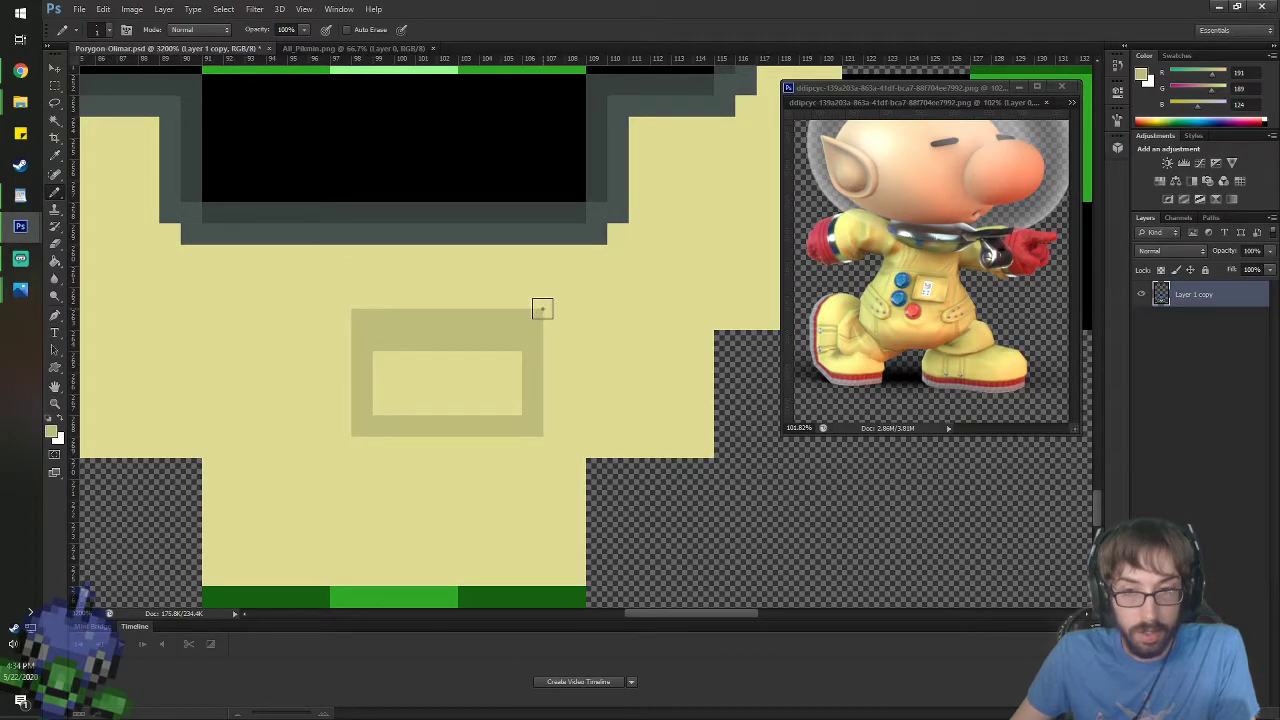
- Sample the red and blue swatches beside the sprite and paint a 2 by 2 pixel red button beside the pocket
key("space")
left_click_drag(337, 371, 469, 362)
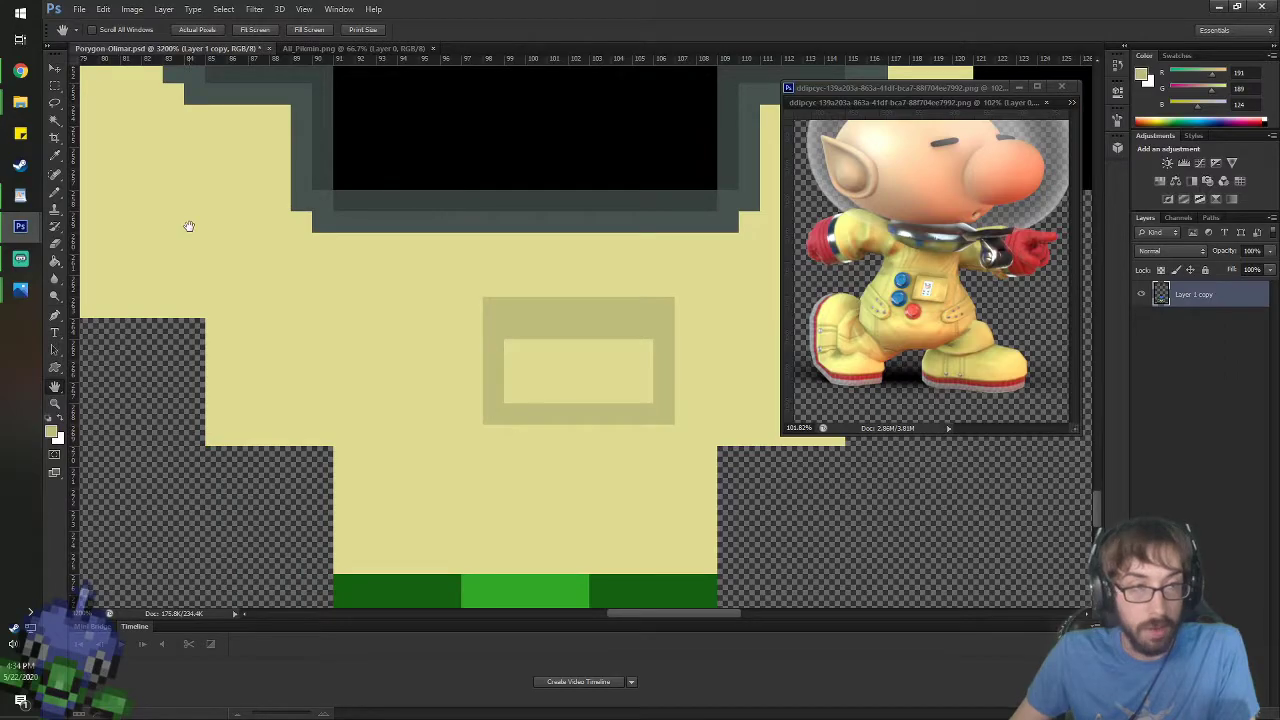
scroll(271, 306, "down", 2)
scroll(491, 343, "down", 3)
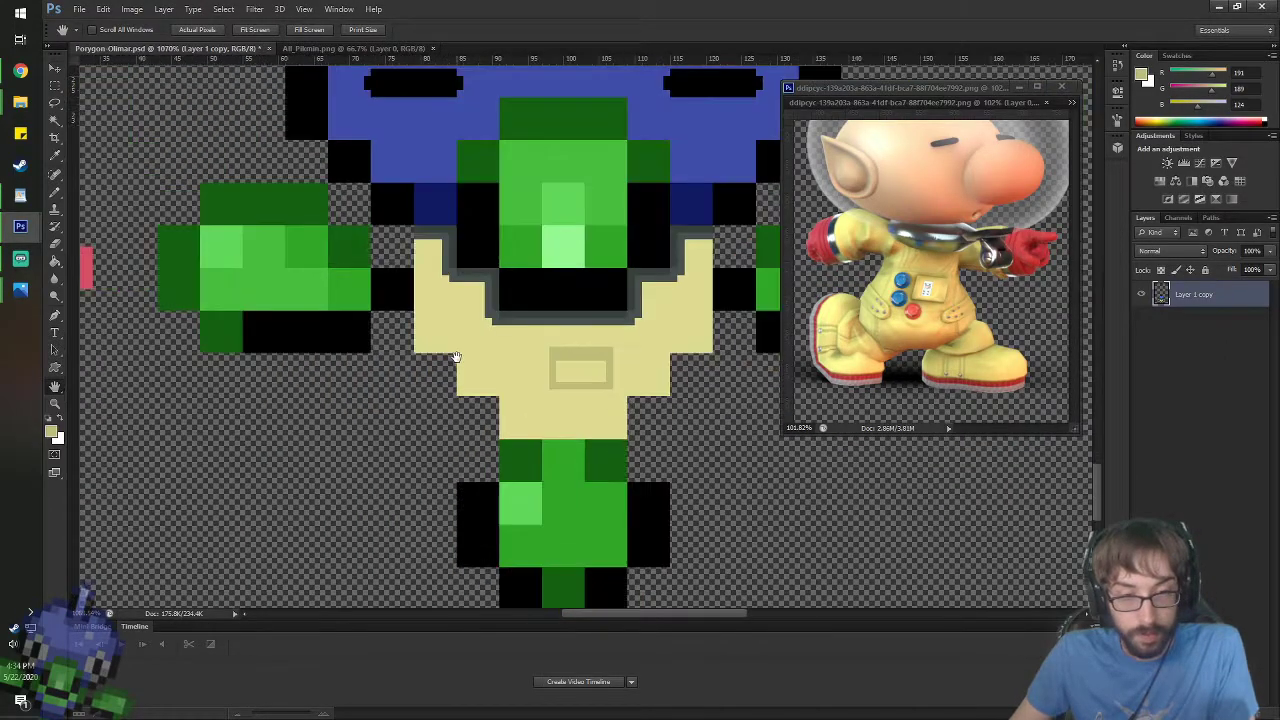
scroll(371, 371, "down", 2)
key("alt")
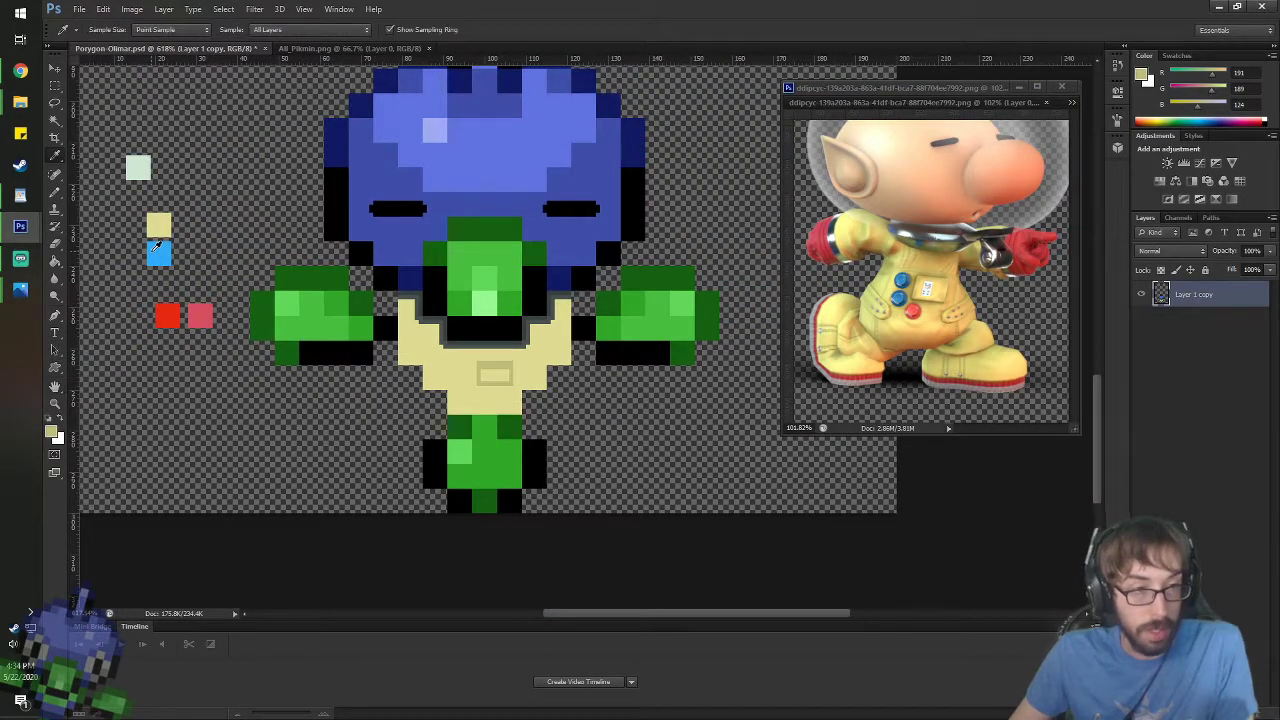
left_click(167, 316)
scroll(420, 325, "up", 4)
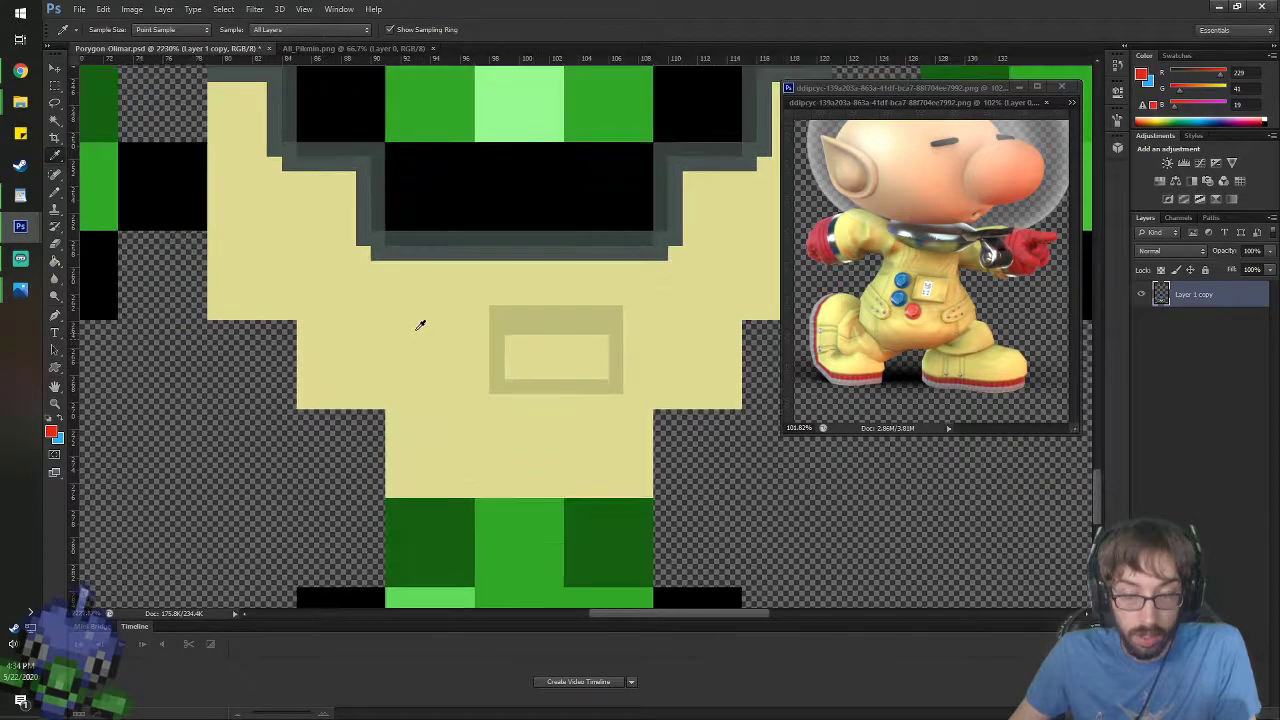
scroll(420, 325, "up", 1)
left_click(461, 350)
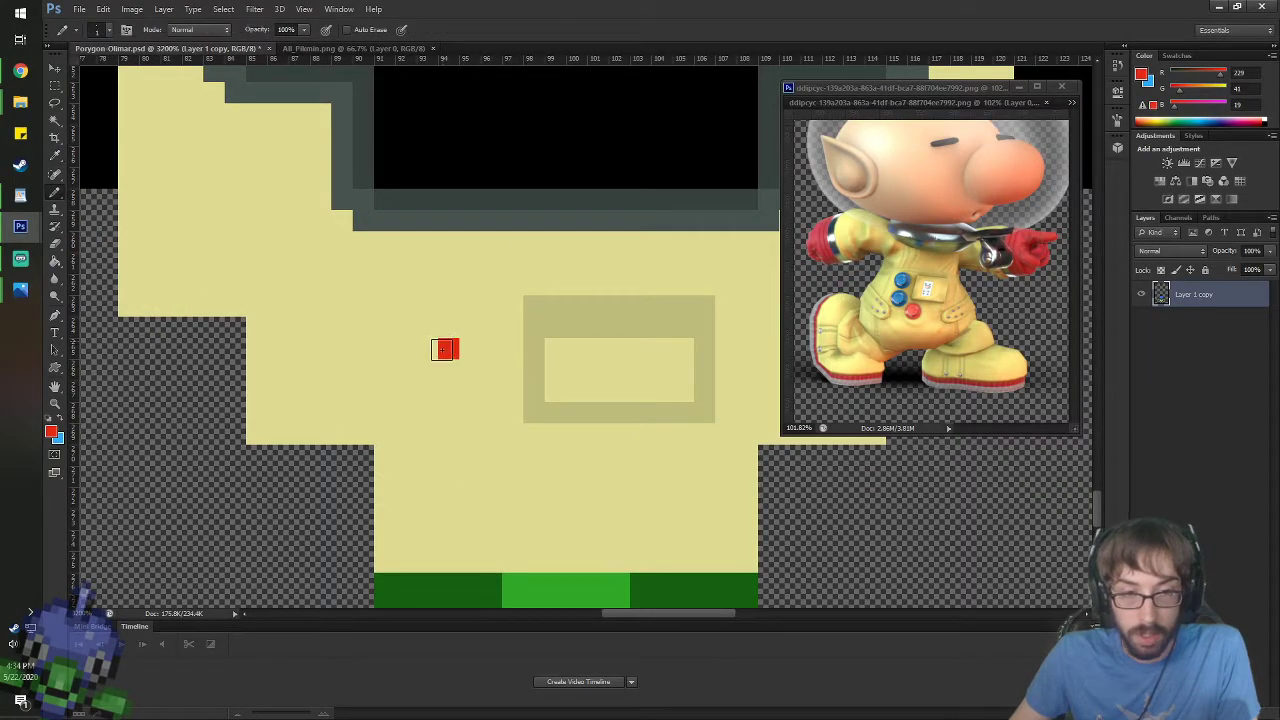
- Paint 2 by 2 pixel blue buttons directly above and below the red one
key("x")
left_click(459, 352)
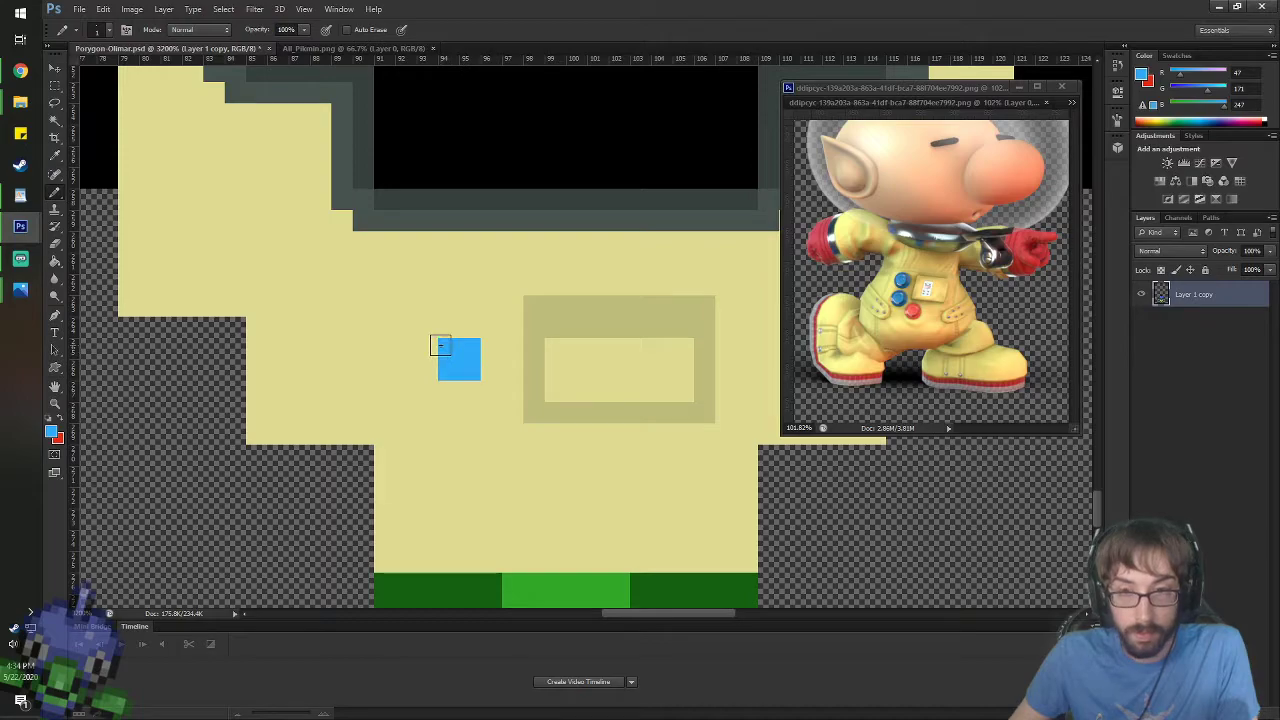
key("ctrl+z")
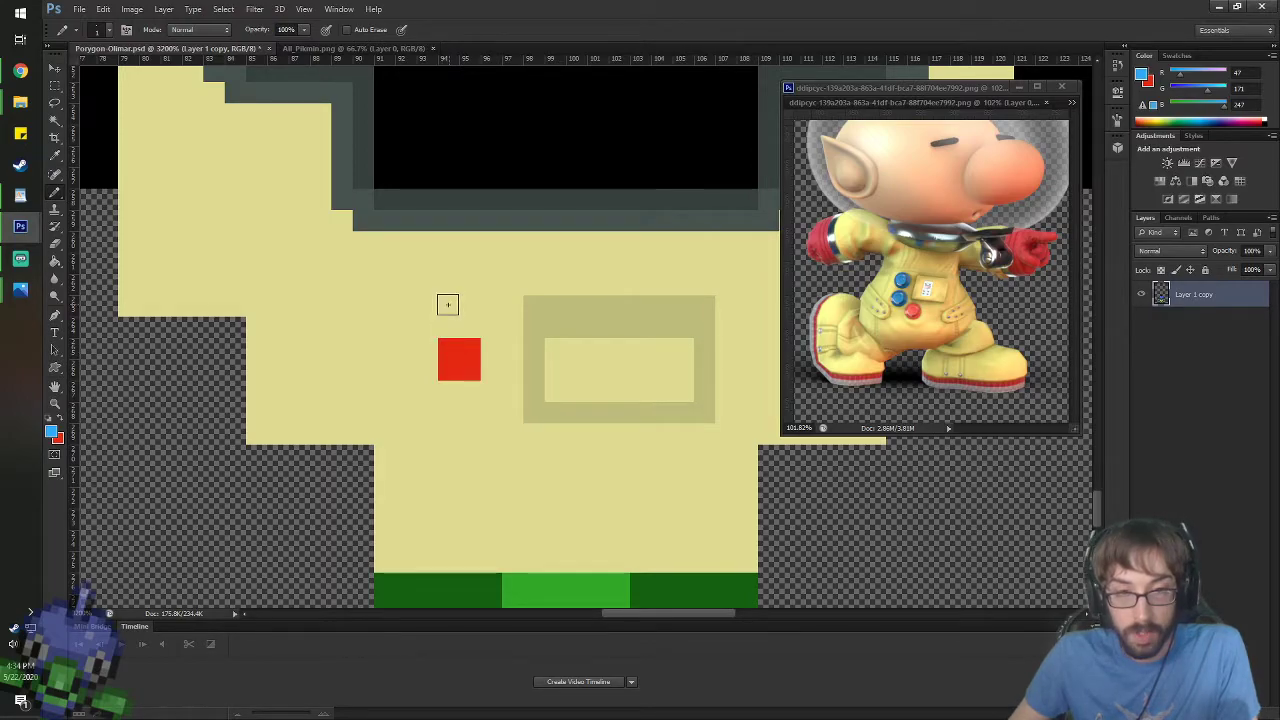
left_click(448, 304)
mouse_move(447, 380)
left_mouse_down()
mouse_move(470, 373)
mouse_move(460, 398)
left_mouse_up()
key("ctrl+z")
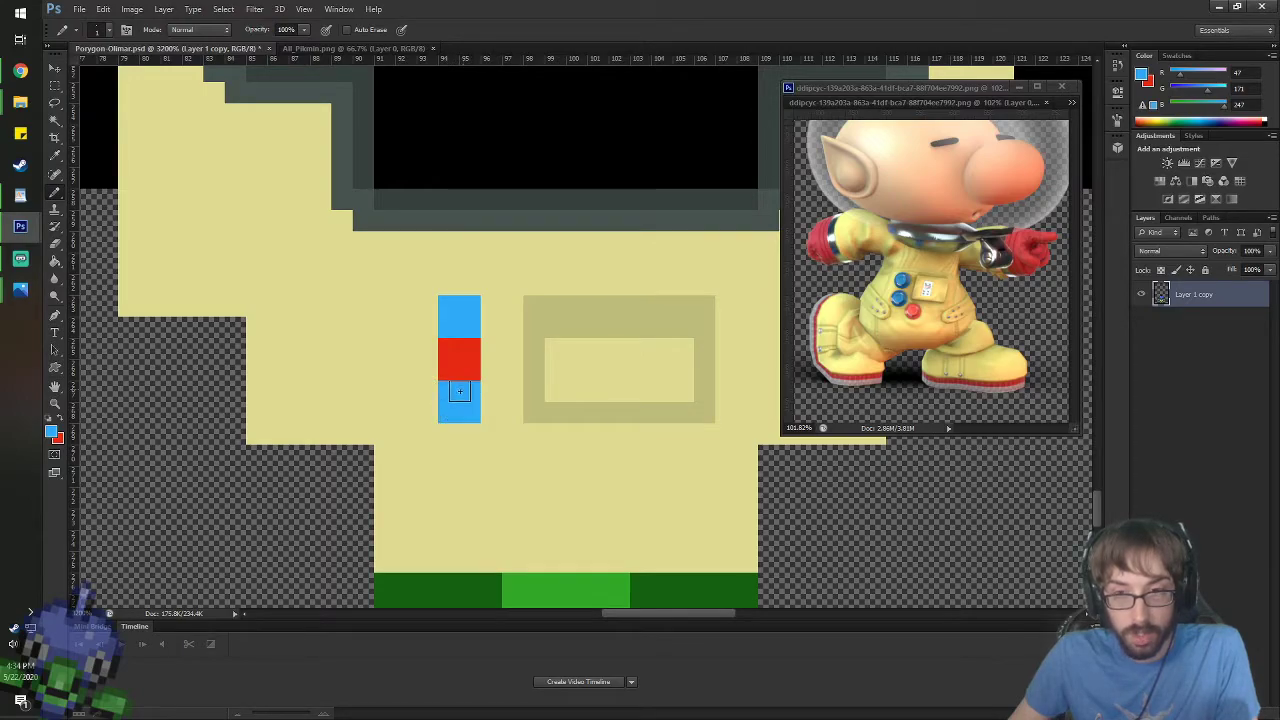
- Paint a 2 by 2 pixel red button diagonally below the lower blue one and cover the middle red square with suit yellow
key("x")
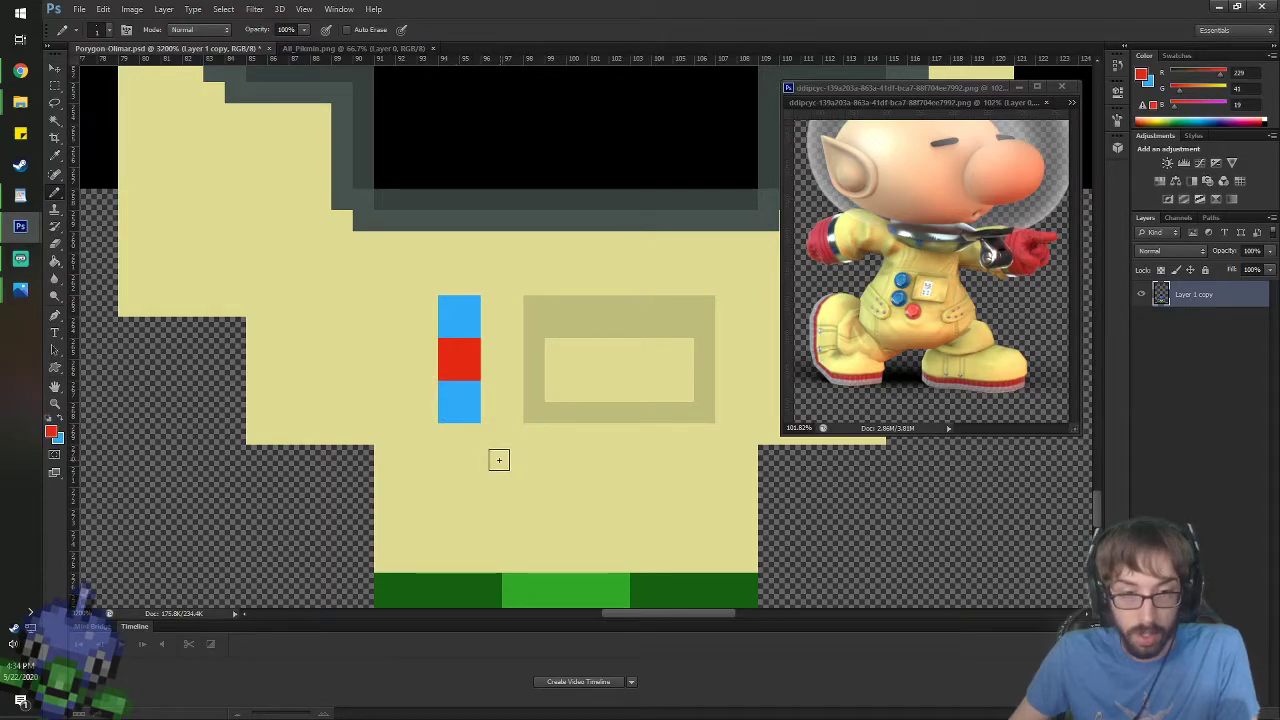
left_click_drag(494, 462, 508, 466)
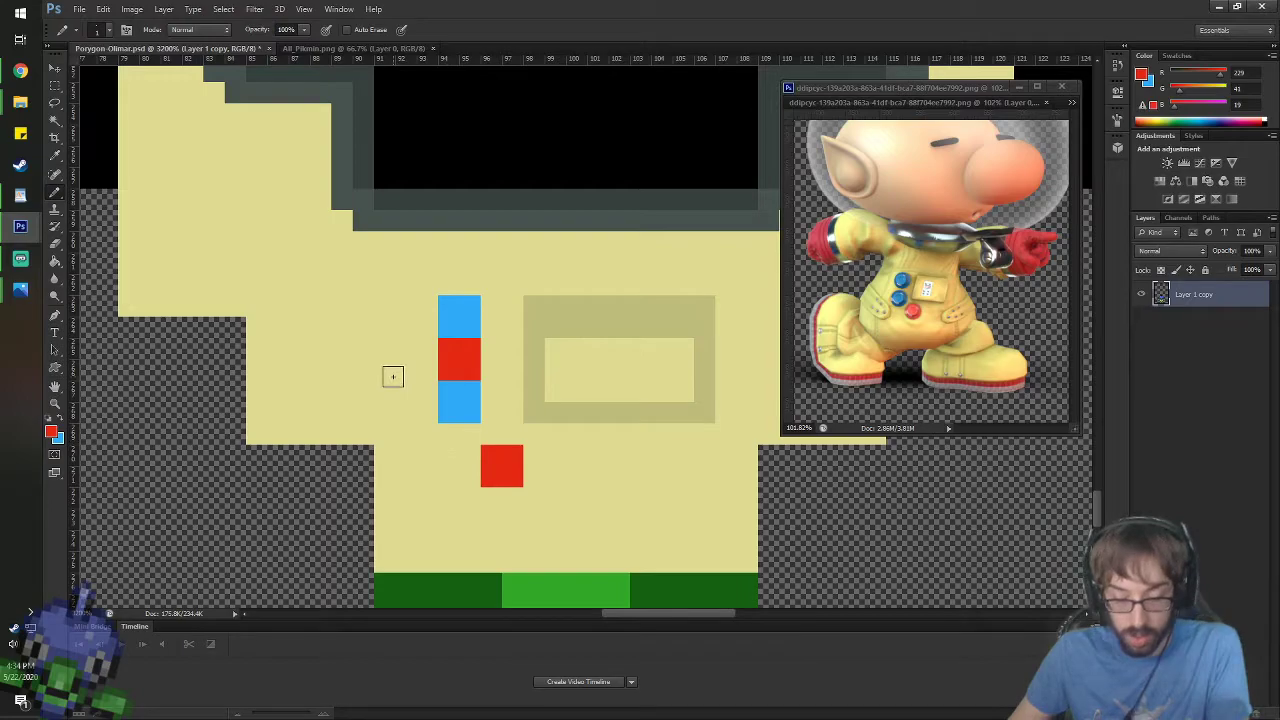
left_click(374, 338, "alt")
left_click_drag(470, 370, 449, 357)
left_click(449, 352)
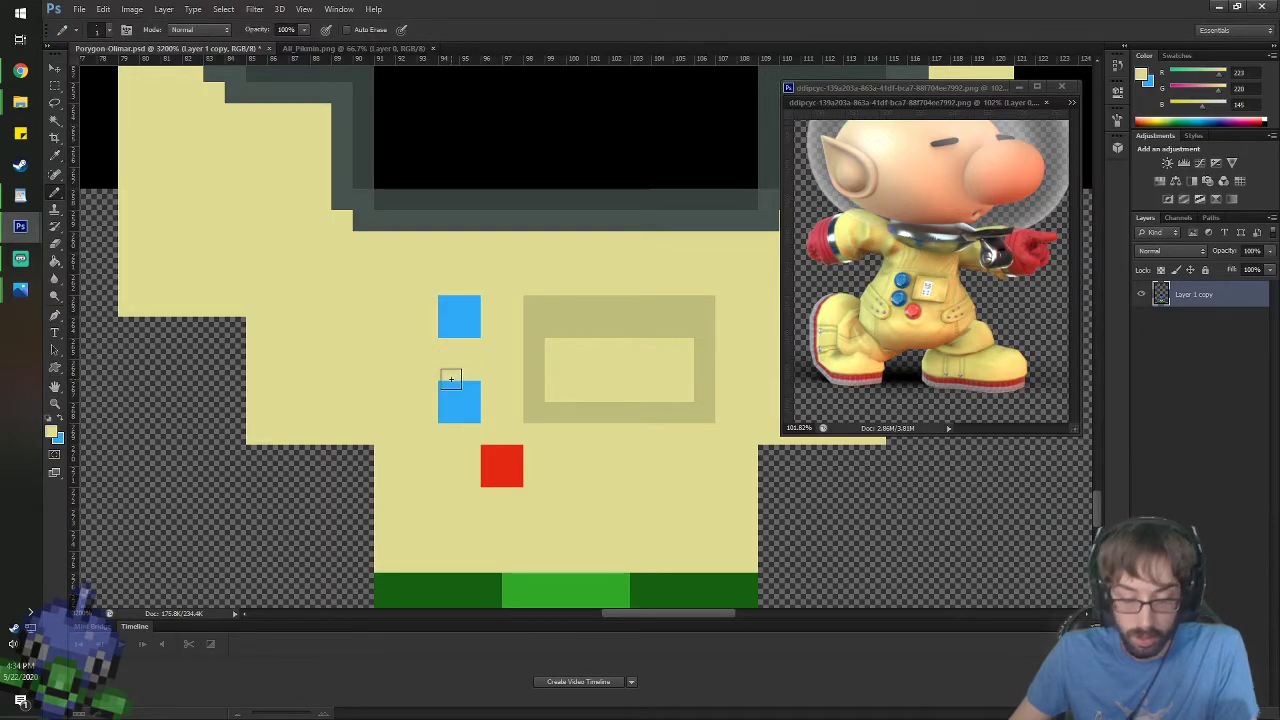
- Sample the button blue, darken it to 92% brightness, and paint a one-pixel edge on all four sides of the upper blue button
key("i")
left_click(460, 316)
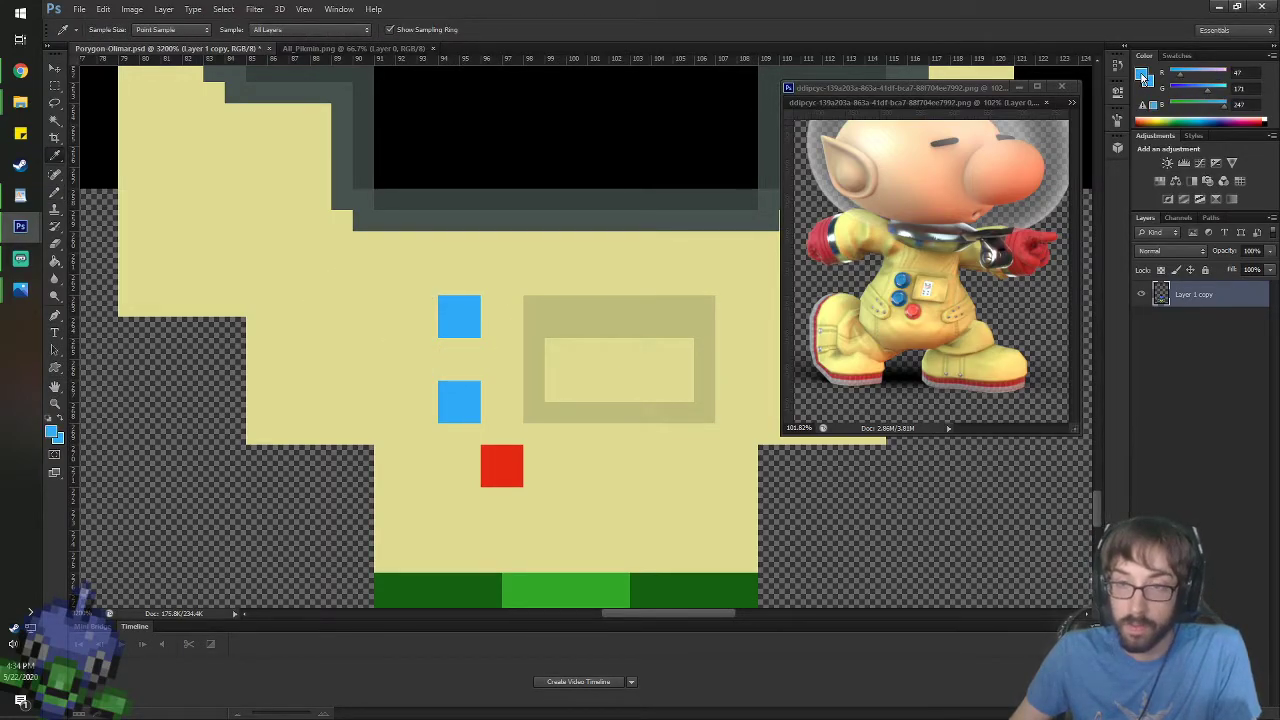
left_click(1144, 77)
left_click(425, 233)
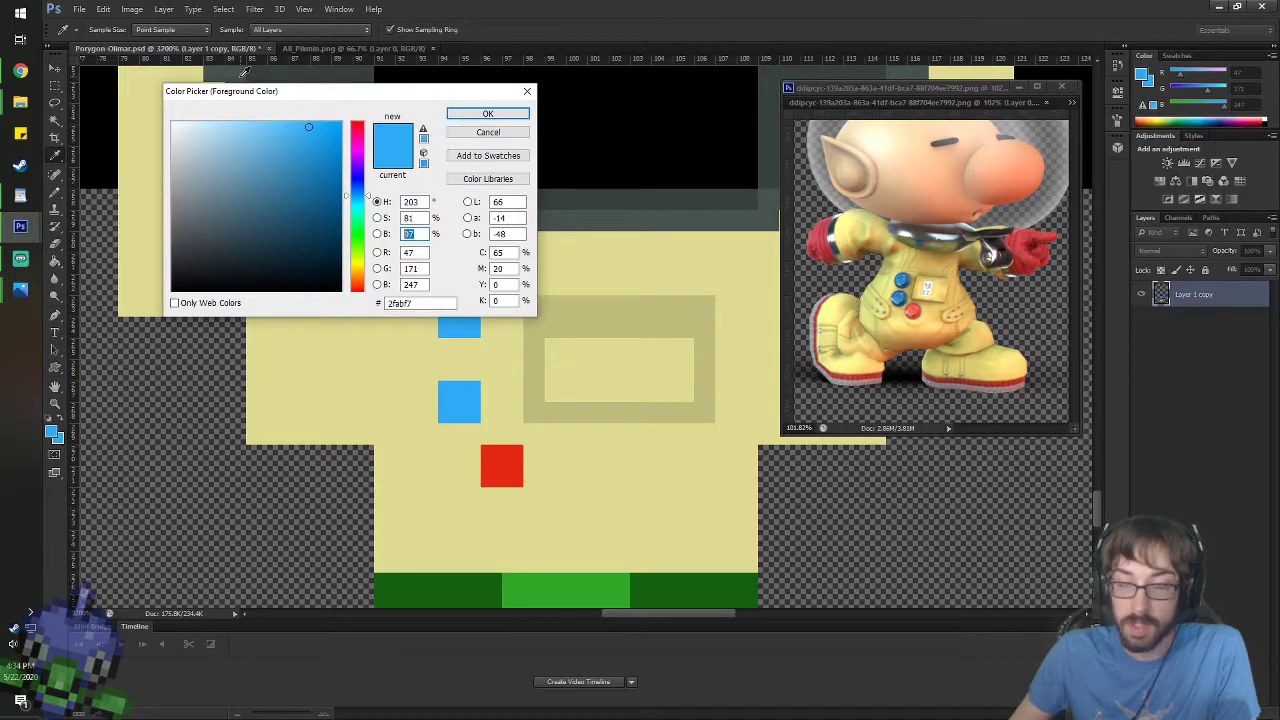
key("Return")
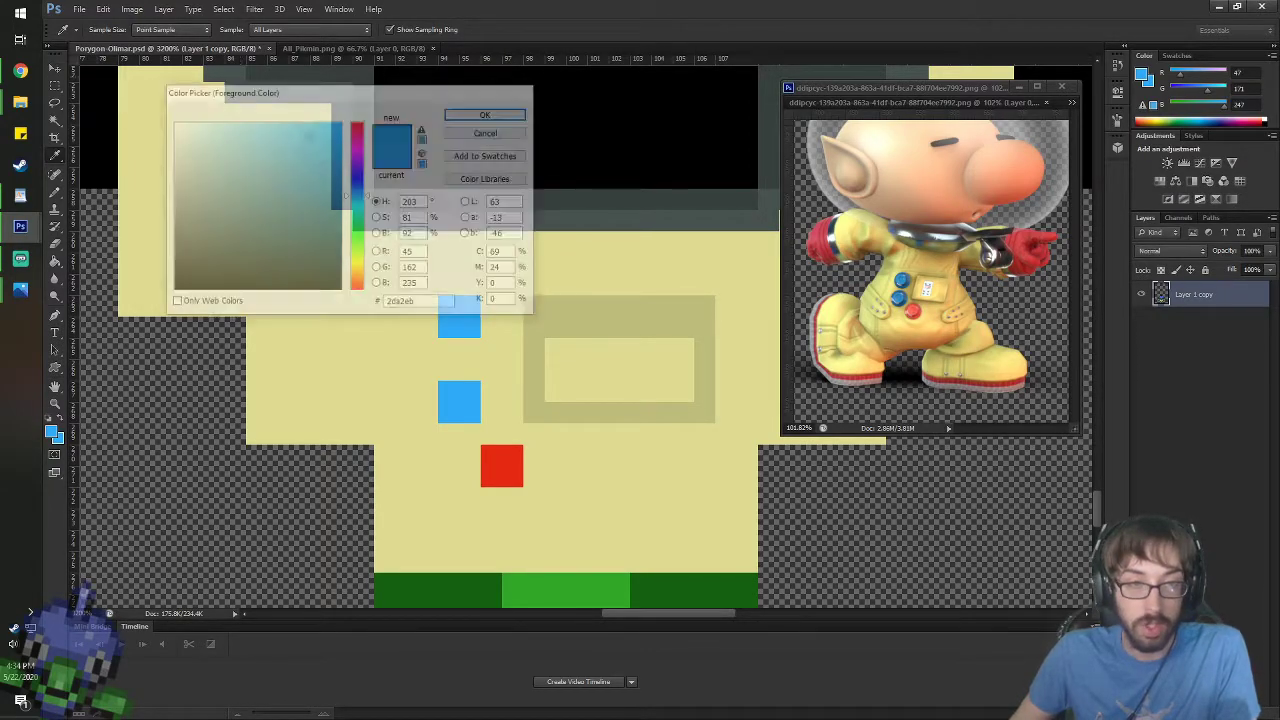
key("b")
mouse_move(467, 356)
left_mouse_down()
mouse_move(493, 334)
mouse_move(486, 291)
mouse_move(449, 285)
mouse_move(427, 320)
left_mouse_up()
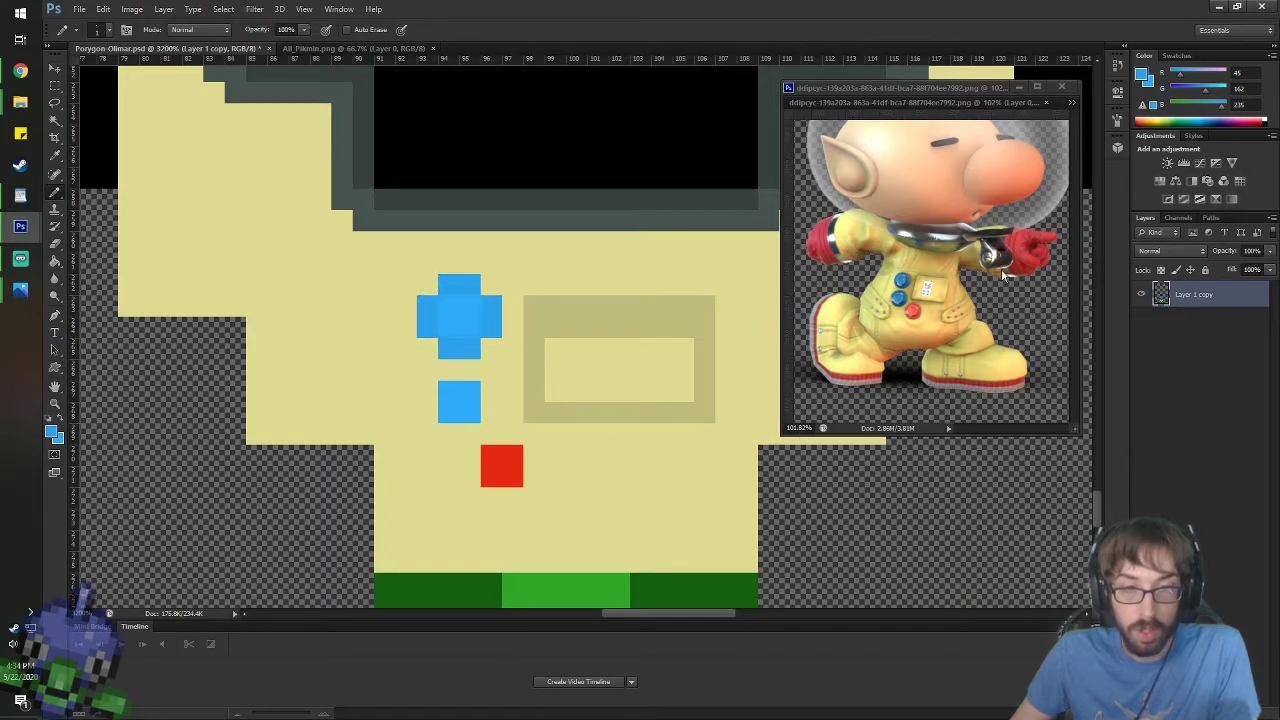
- Darken the blue to 85% brightness and repaint the upper blue button's edge with it
left_click(1144, 77)
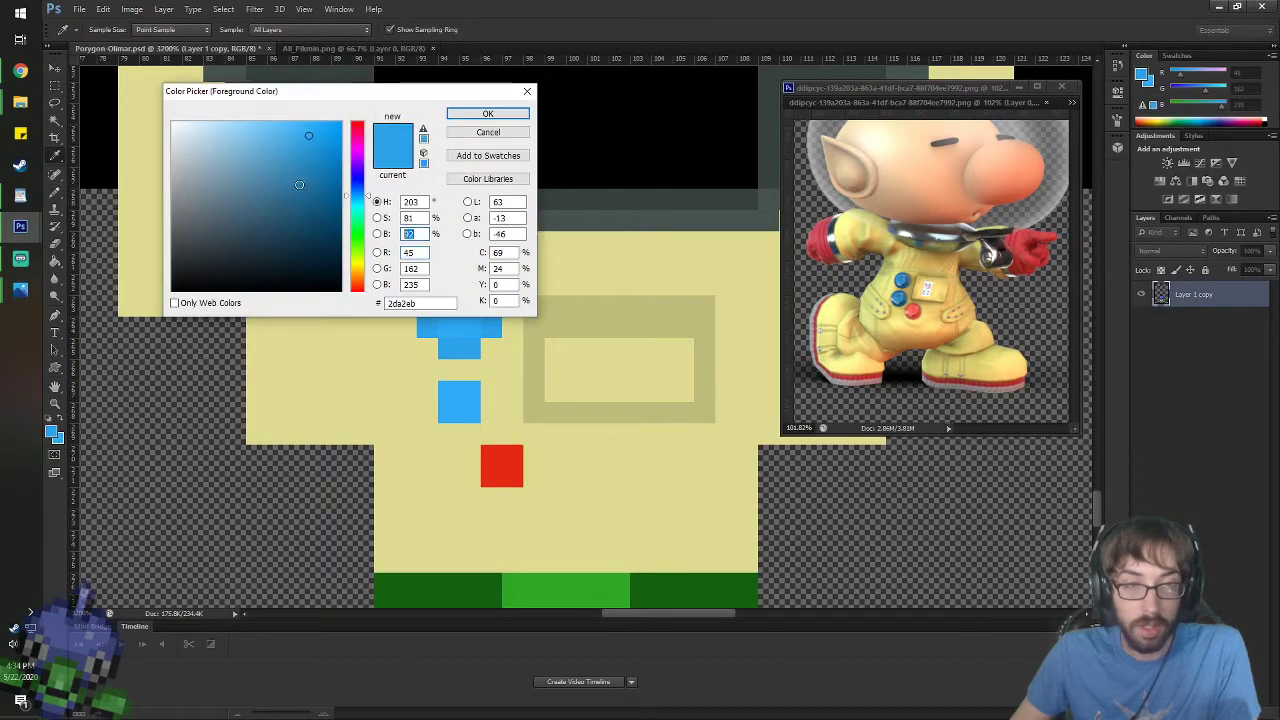
type("85")
key("Return")
mouse_move(427, 325)
left_mouse_down()
mouse_move(428, 308)
mouse_move(470, 288)
mouse_move(490, 323)
left_mouse_up()
left_click(468, 346)
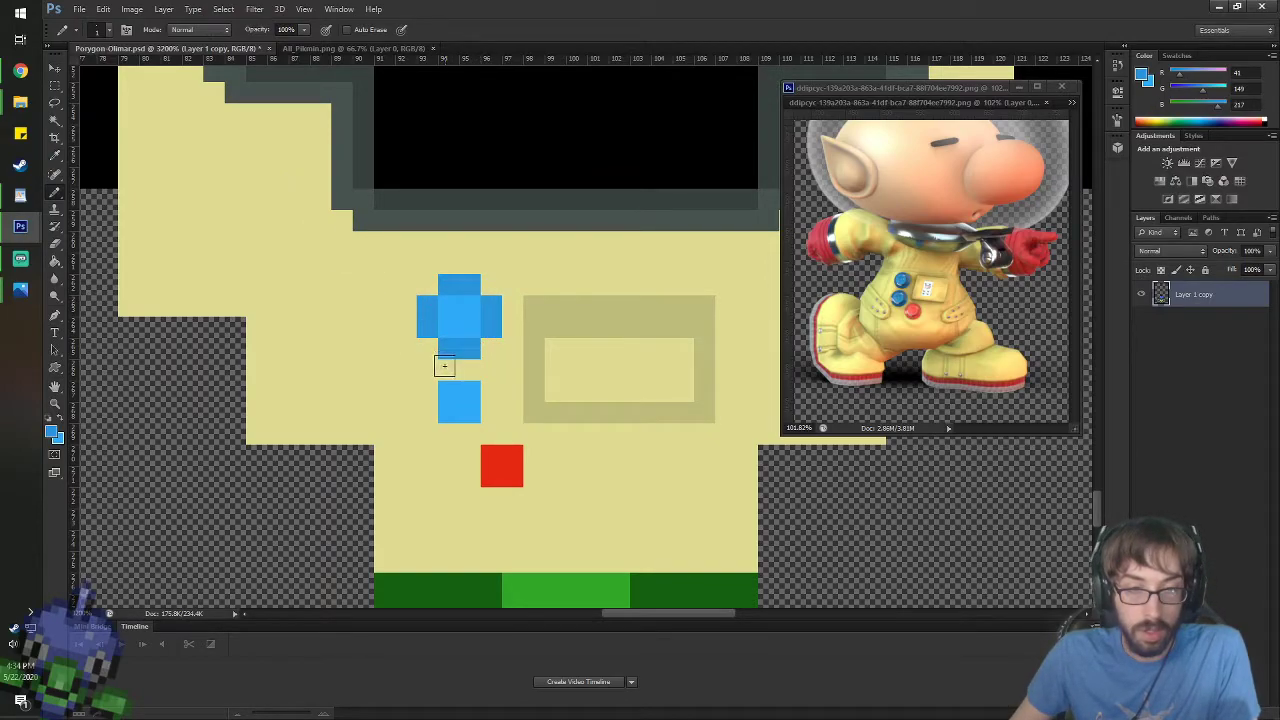
- Paint the darker blue as a one-pixel edge around the lower blue button
left_click(449, 372)
left_click(490, 395)
left_click(426, 400)
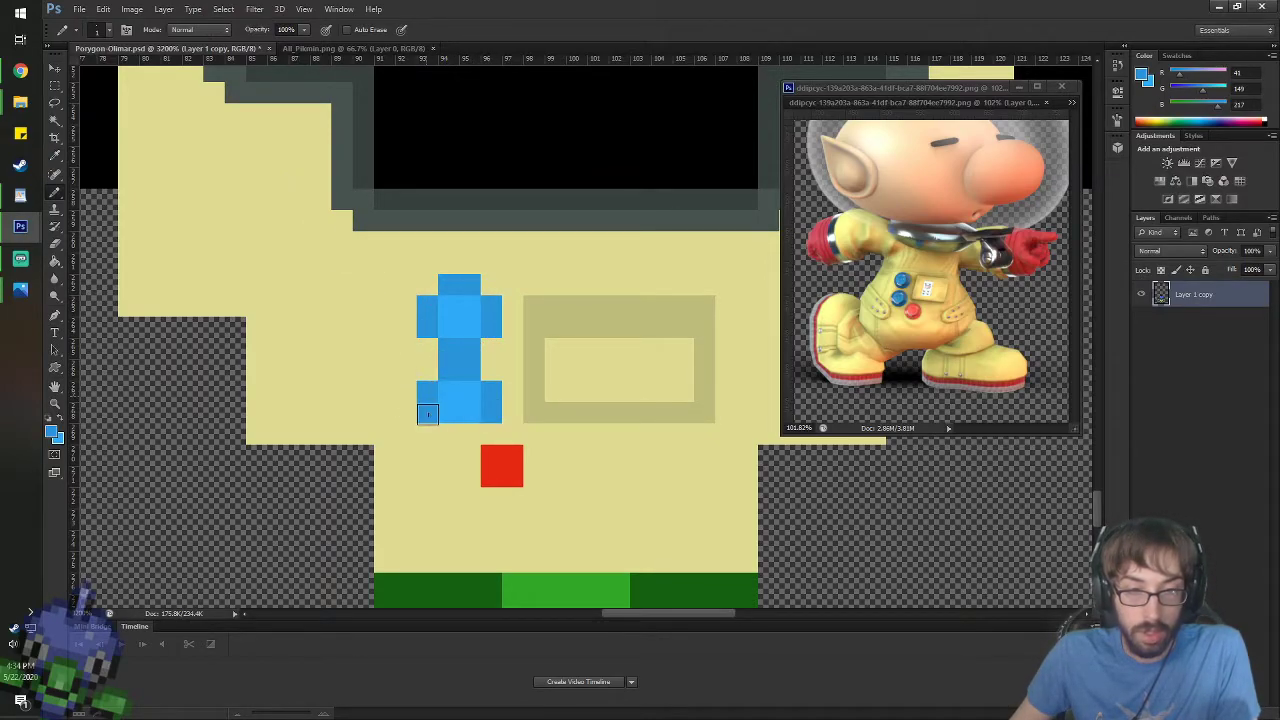
left_click(453, 432)
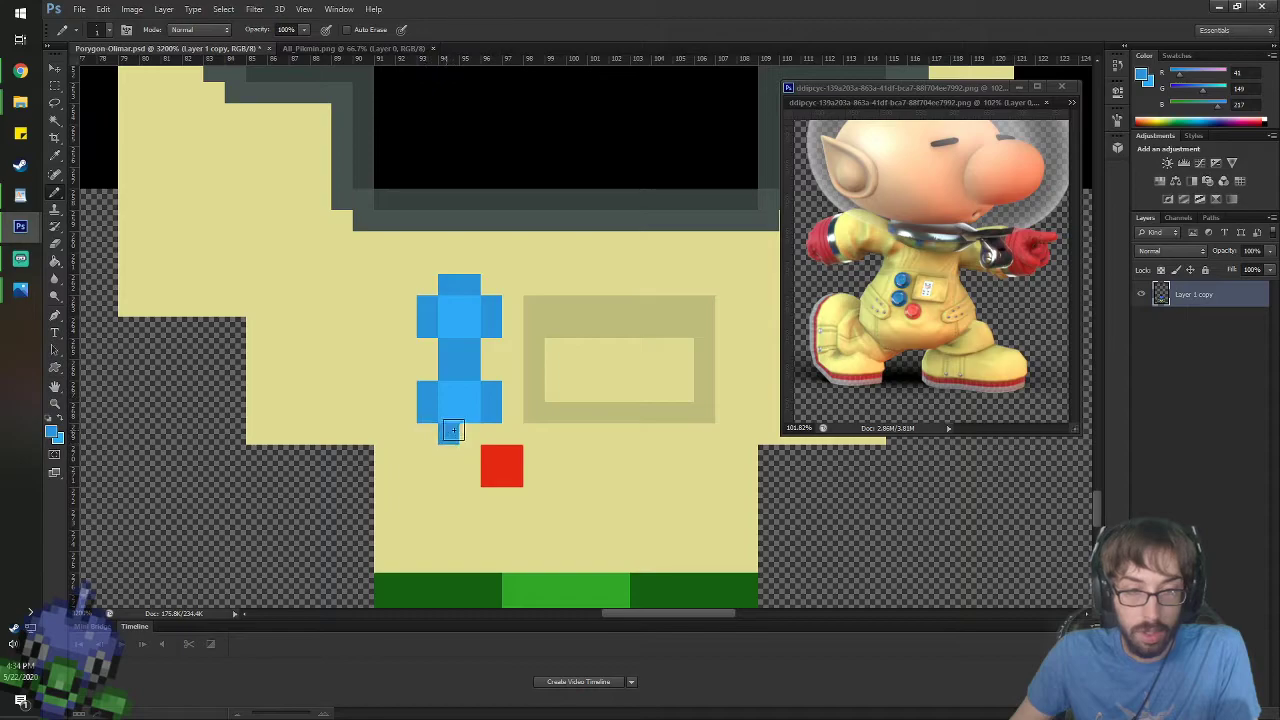
- Sample the button red, darken it to 75% brightness, and paint a one-pixel edge on all four sides of the red button
left_click(500, 457, "alt")
mouse_move(490, 437)
left_mouse_down()
mouse_move(512, 436)
mouse_move(470, 477)
left_mouse_up()
left_click(1141, 74)
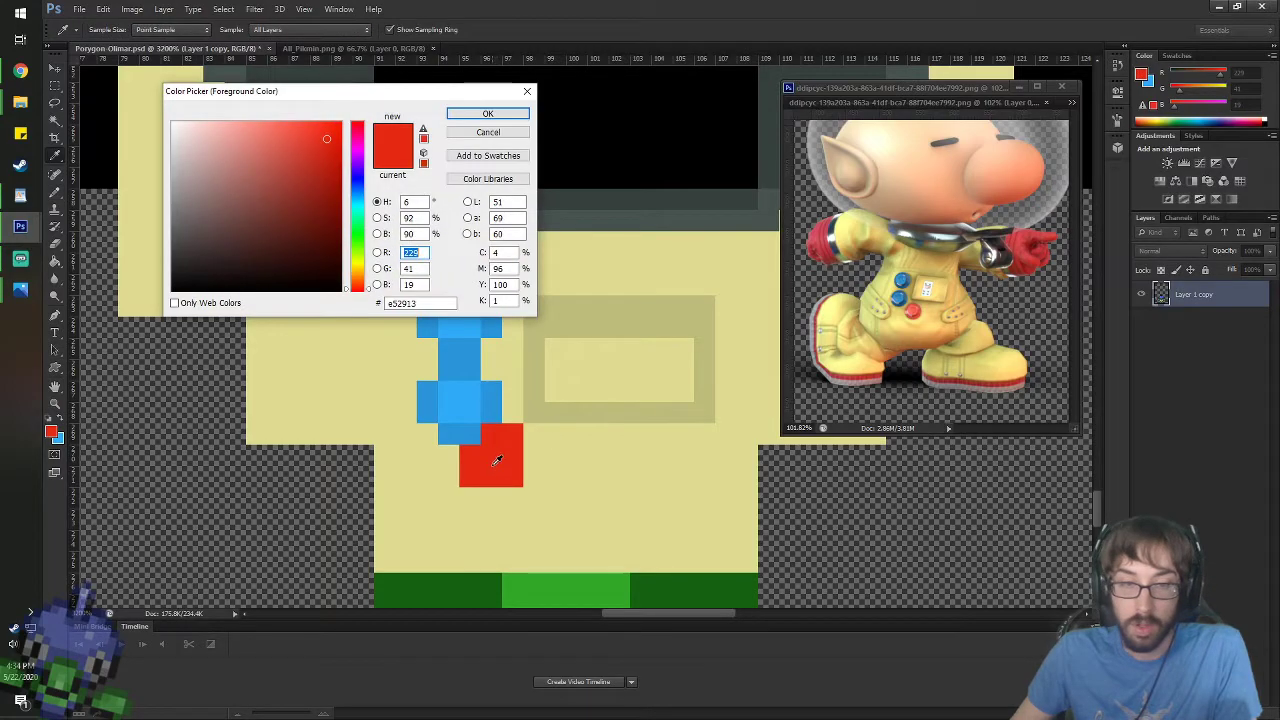
type("75")
key("Return")
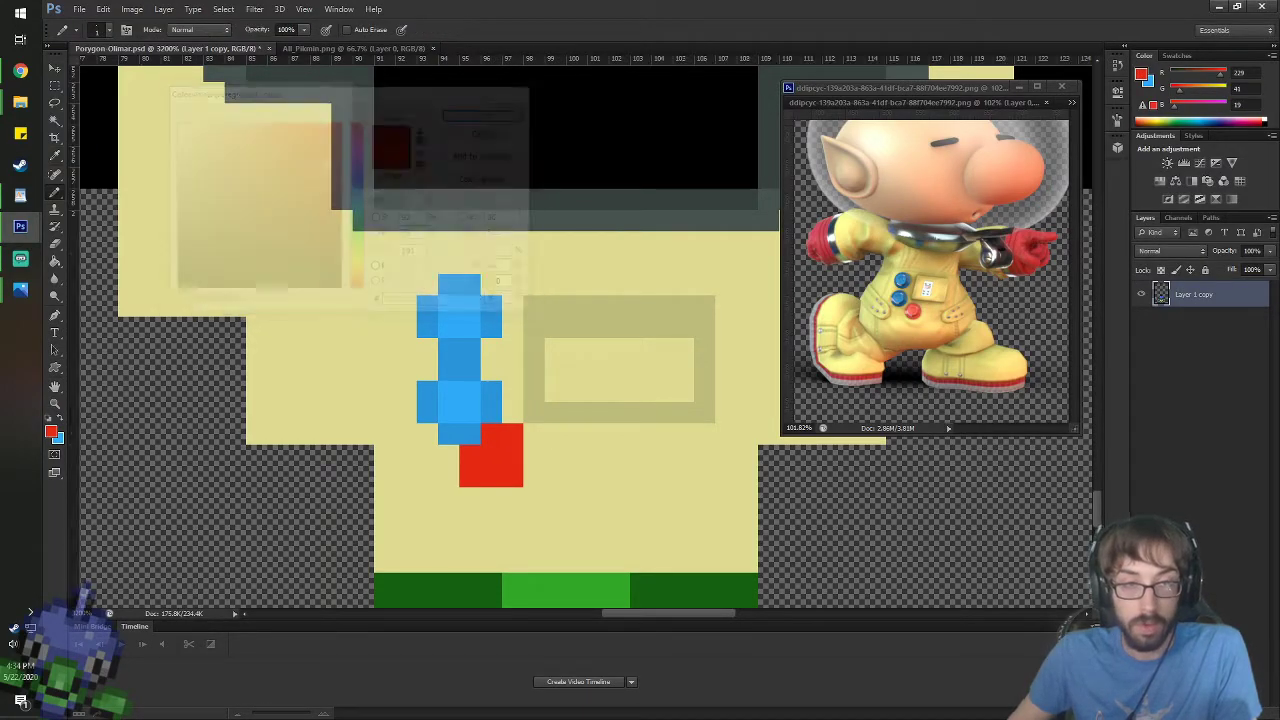
mouse_move(506, 431)
left_mouse_down()
mouse_move(532, 472)
mouse_move(470, 461)
mouse_move(508, 496)
left_mouse_up()
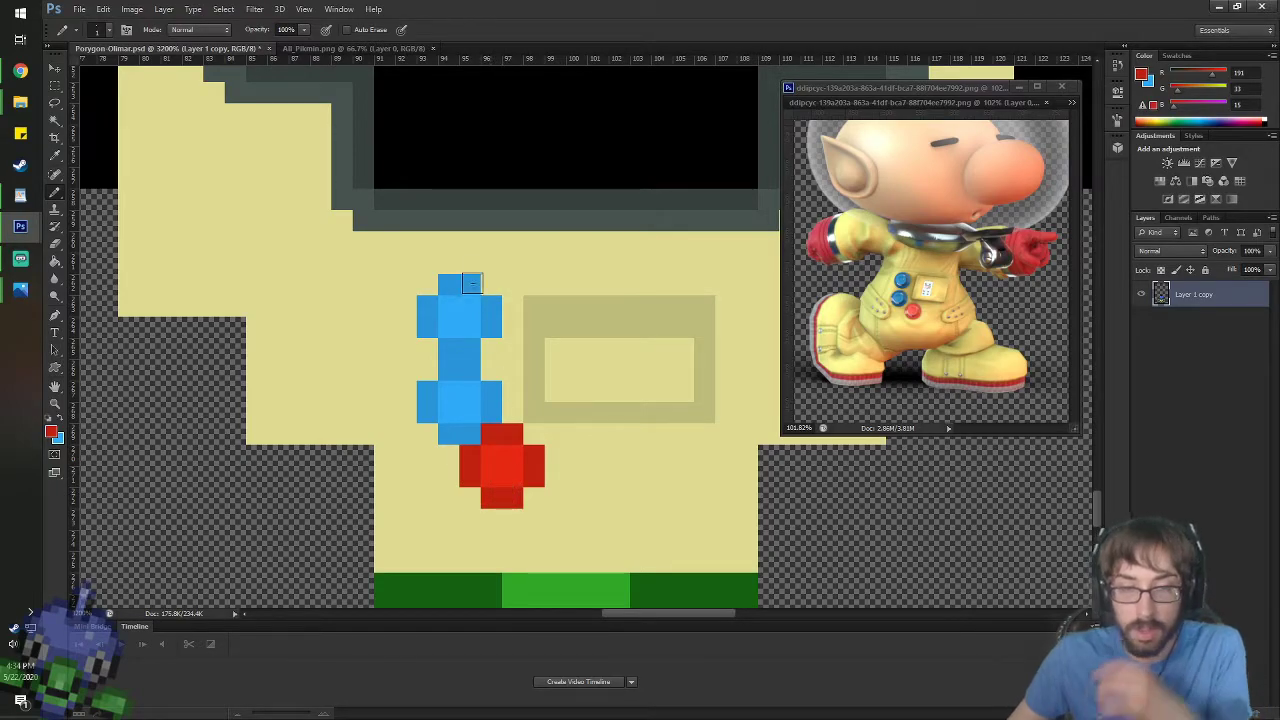
- Select the whole red button and move it two pixels right and one pixel down
key("v")
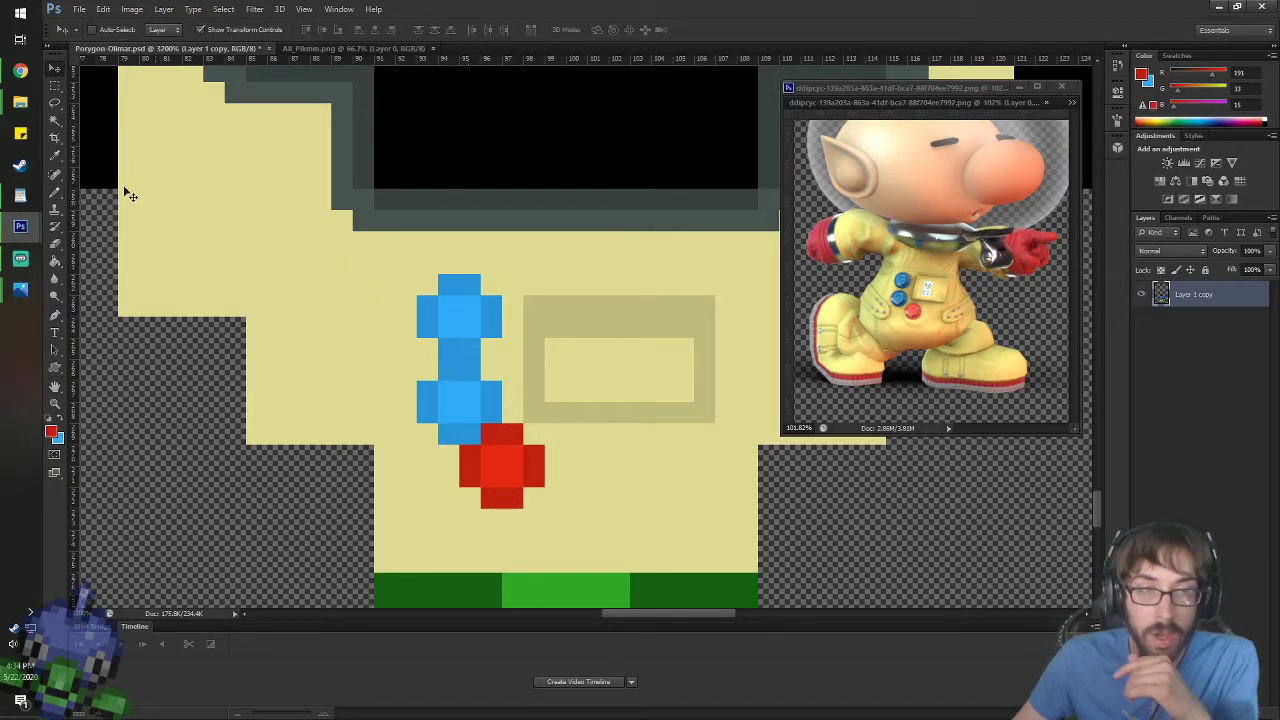
left_click(57, 87)
left_click_drag(396, 275, 462, 314)
left_click(55, 68)
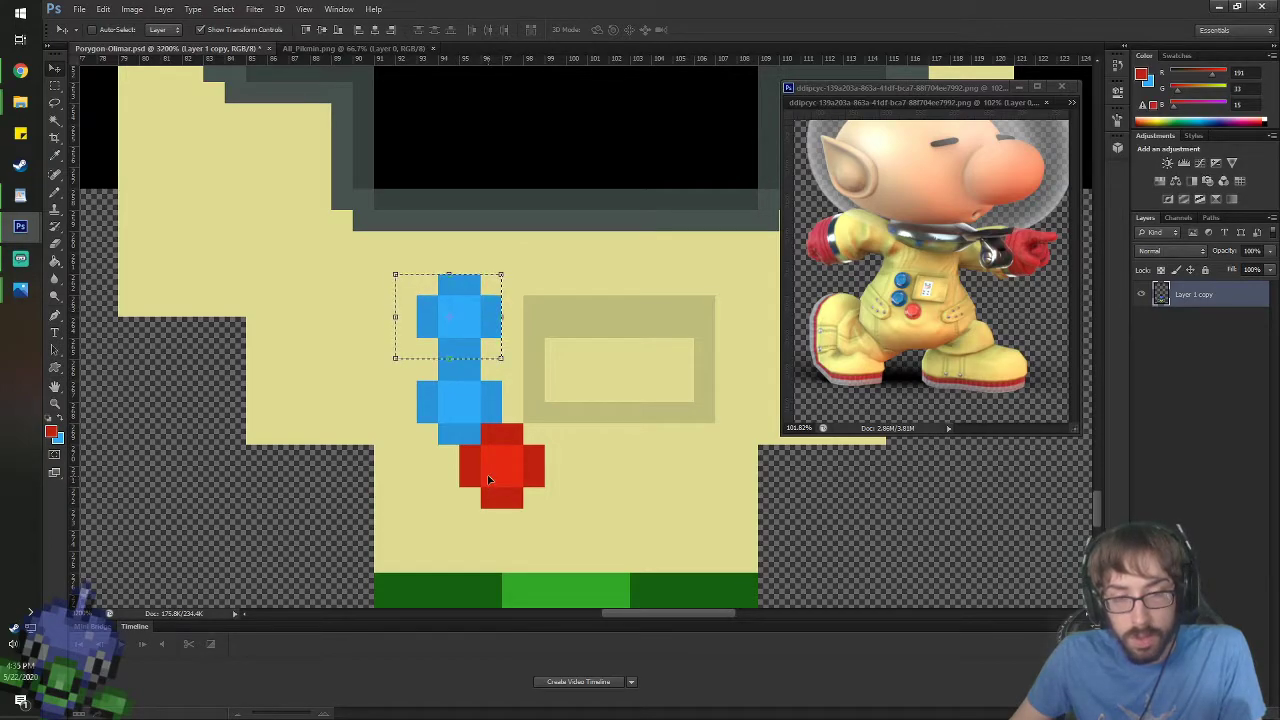
key("w")
left_click(493, 449)
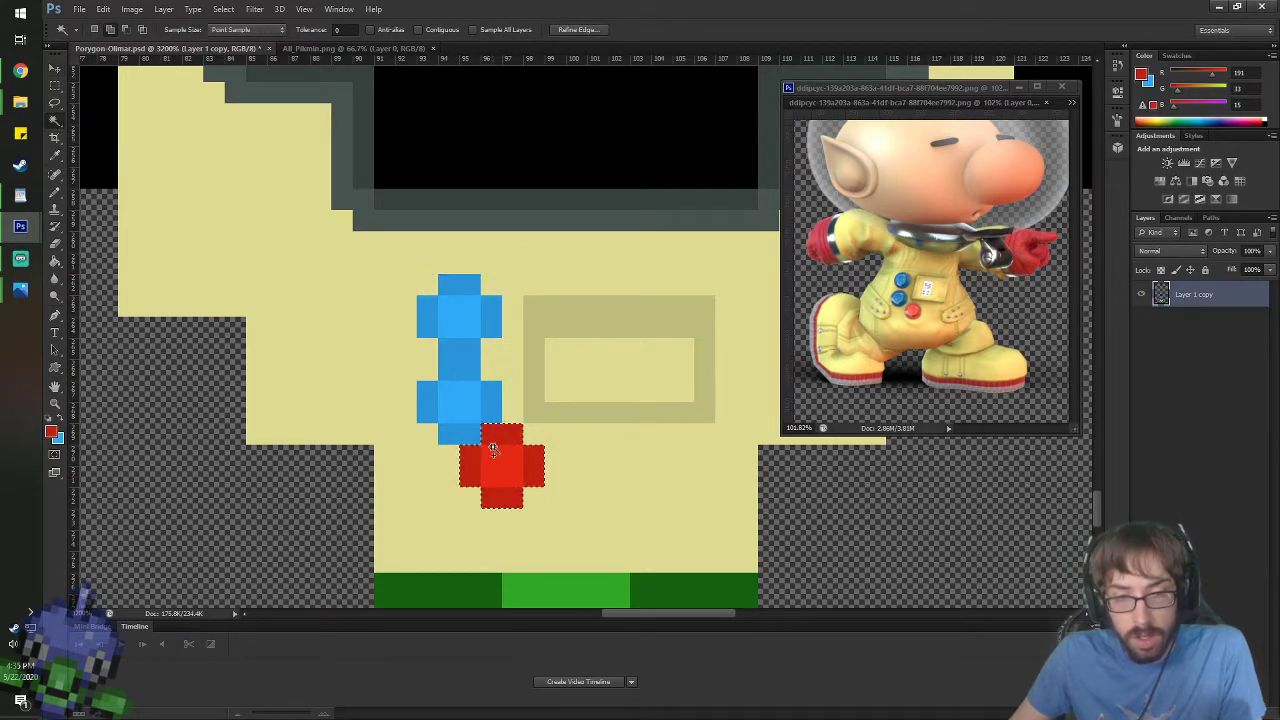
key("v")
left_click_drag(518, 458, 557, 487)
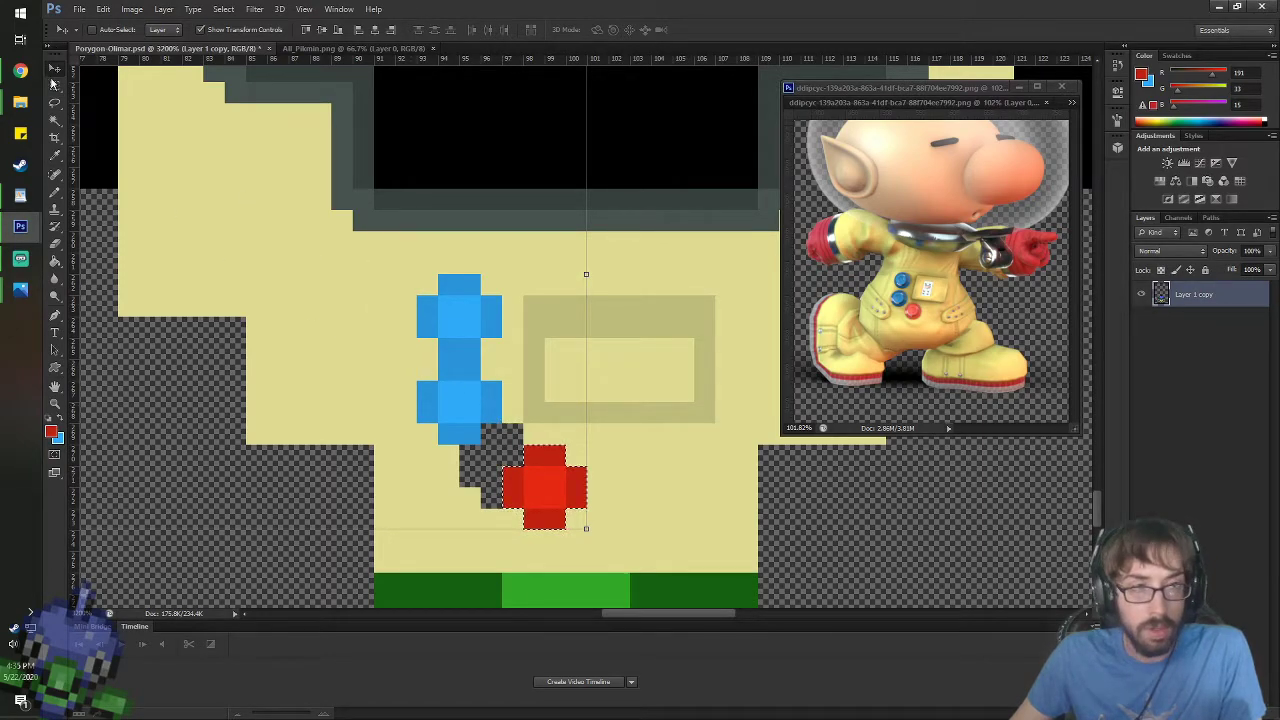
- Select the lower blue button and move it one pixel right and one pixel down
left_click(55, 84)
left_click_drag(417, 360, 497, 437)
left_click(55, 68)
left_click_drag(472, 394, 493, 415)
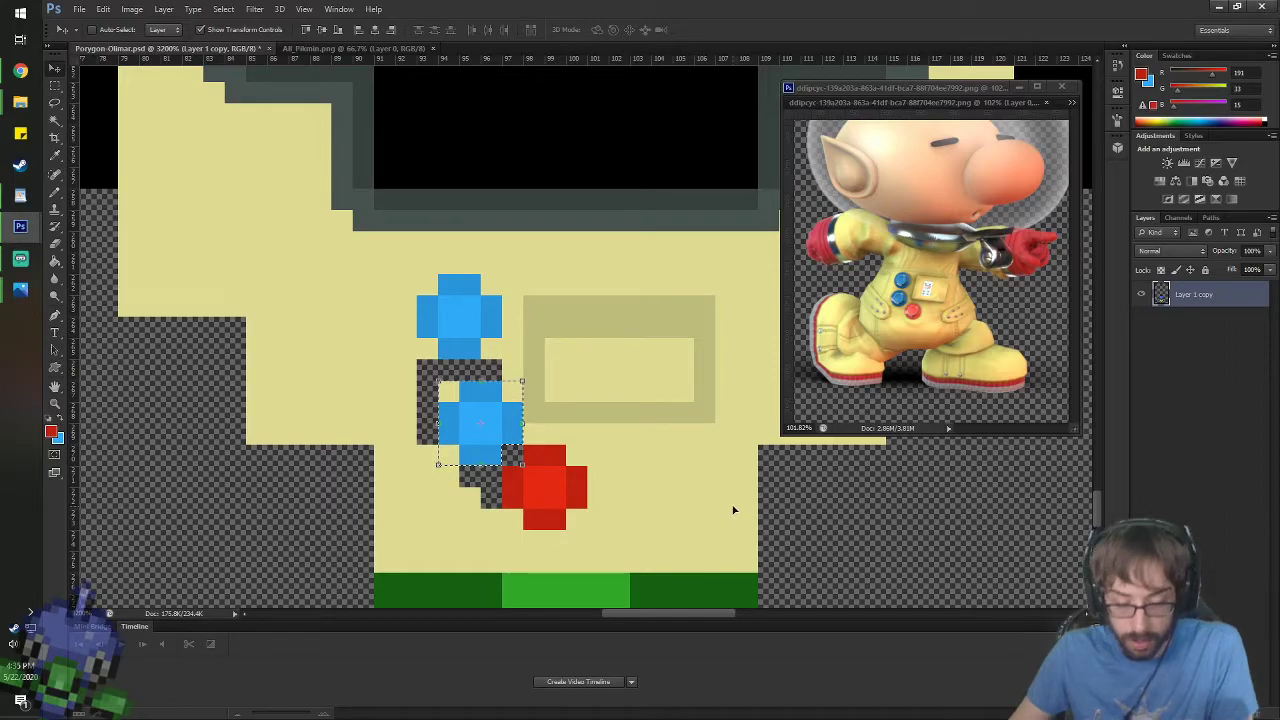
- Deselect, sample the suit yellow, and fill the transparent gaps left around the moved buttons
key("ctrl+d")
key("i")
left_click(669, 495)
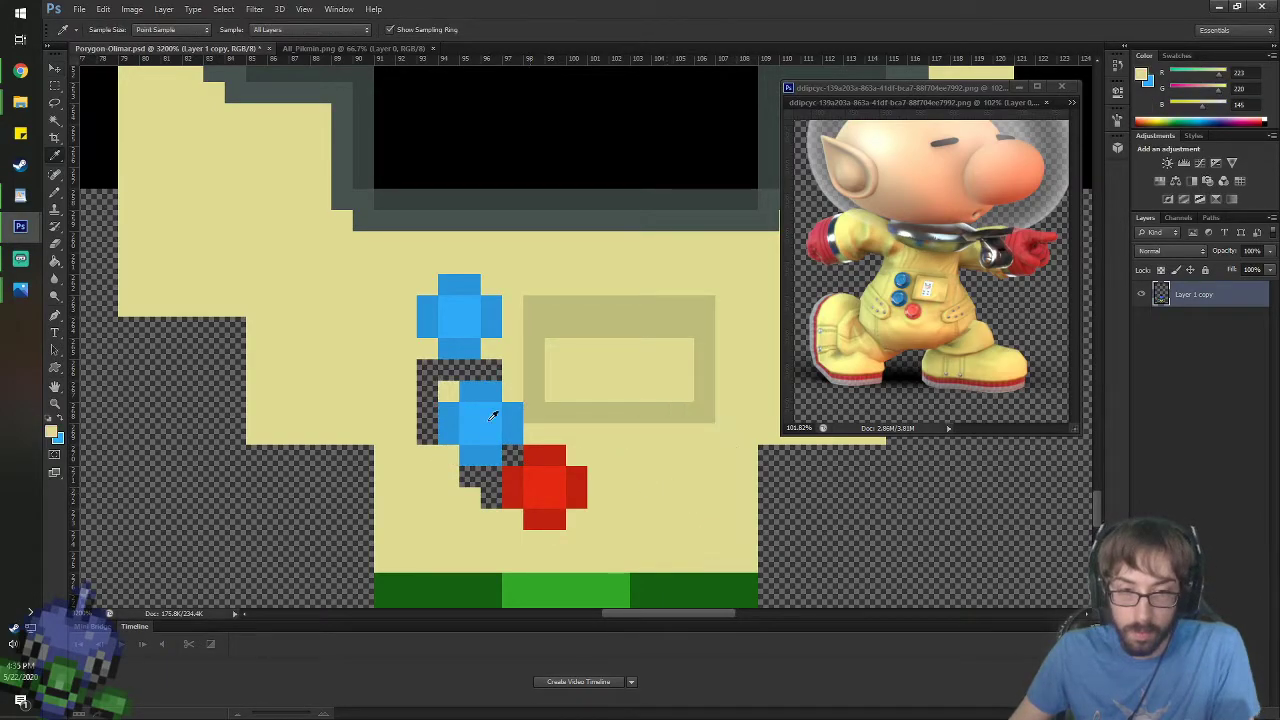
key("g")
left_click(430, 385)
left_click(485, 480)
left_click(512, 457)
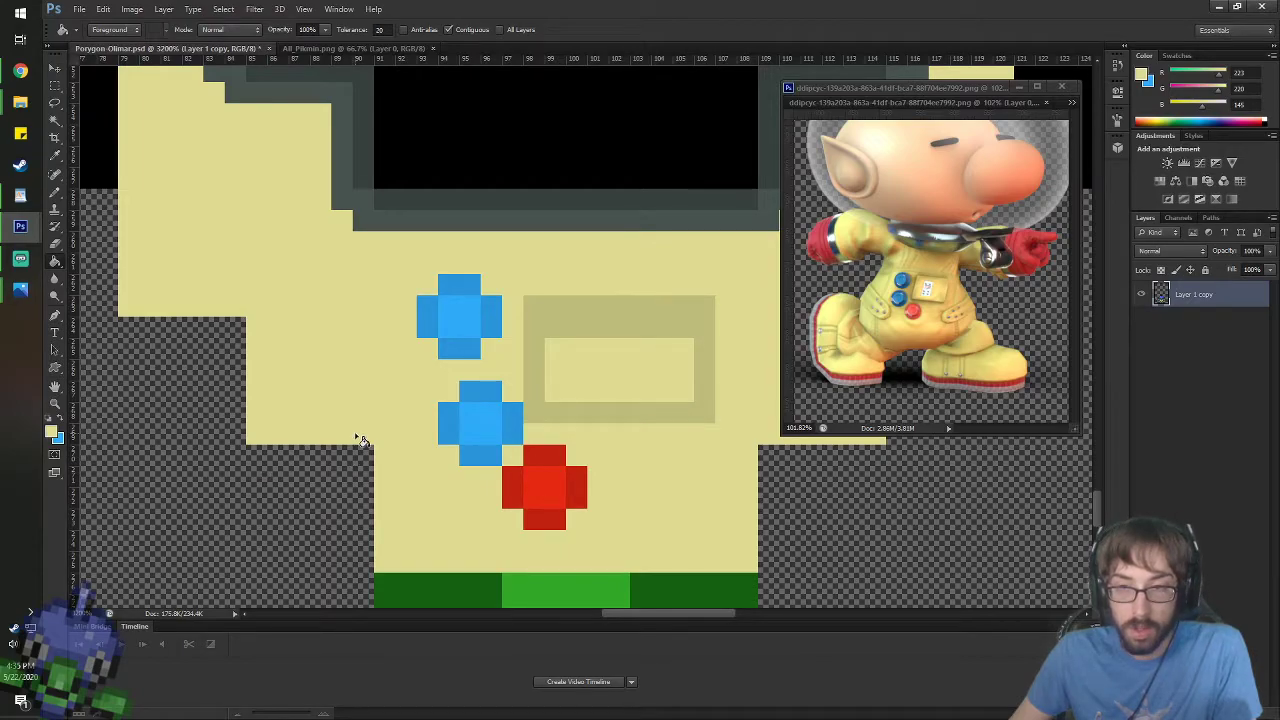
- Zoom the reference image in on the chest pocket, and thin the sprite pocket's top border to one pixel with suit yellow
left_click(946, 88)
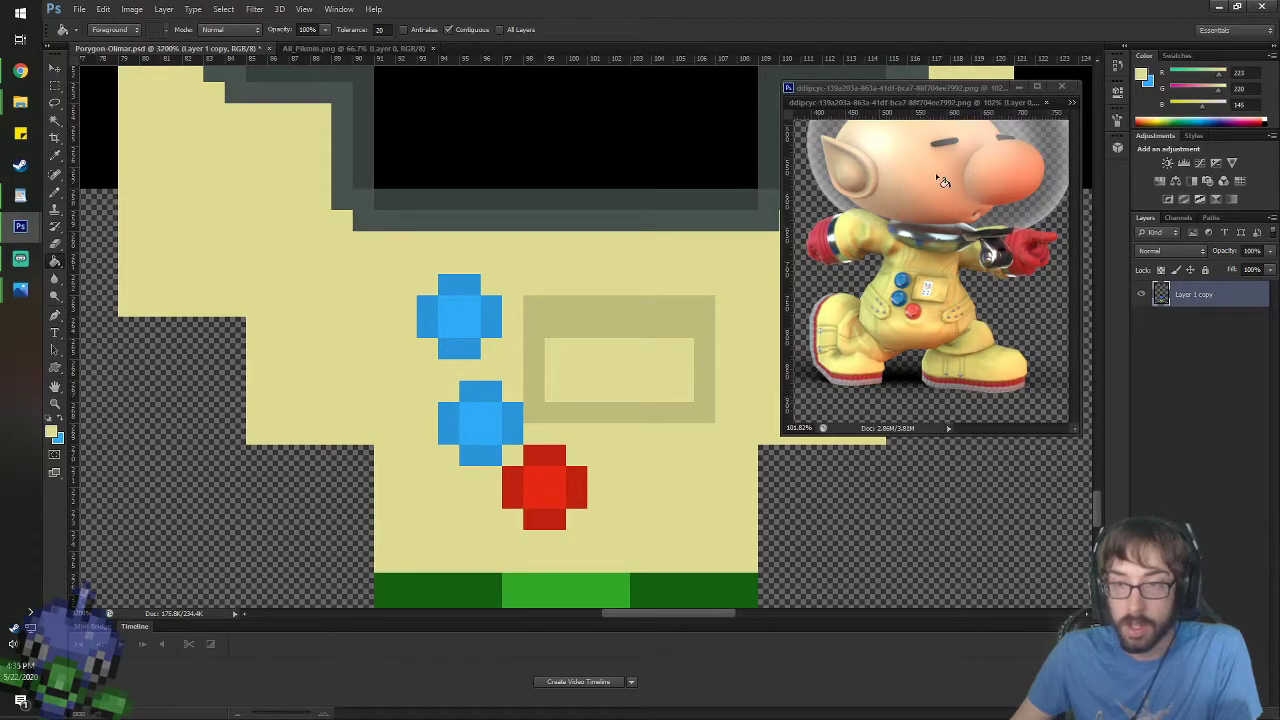
scroll(872, 330, "up", 10)
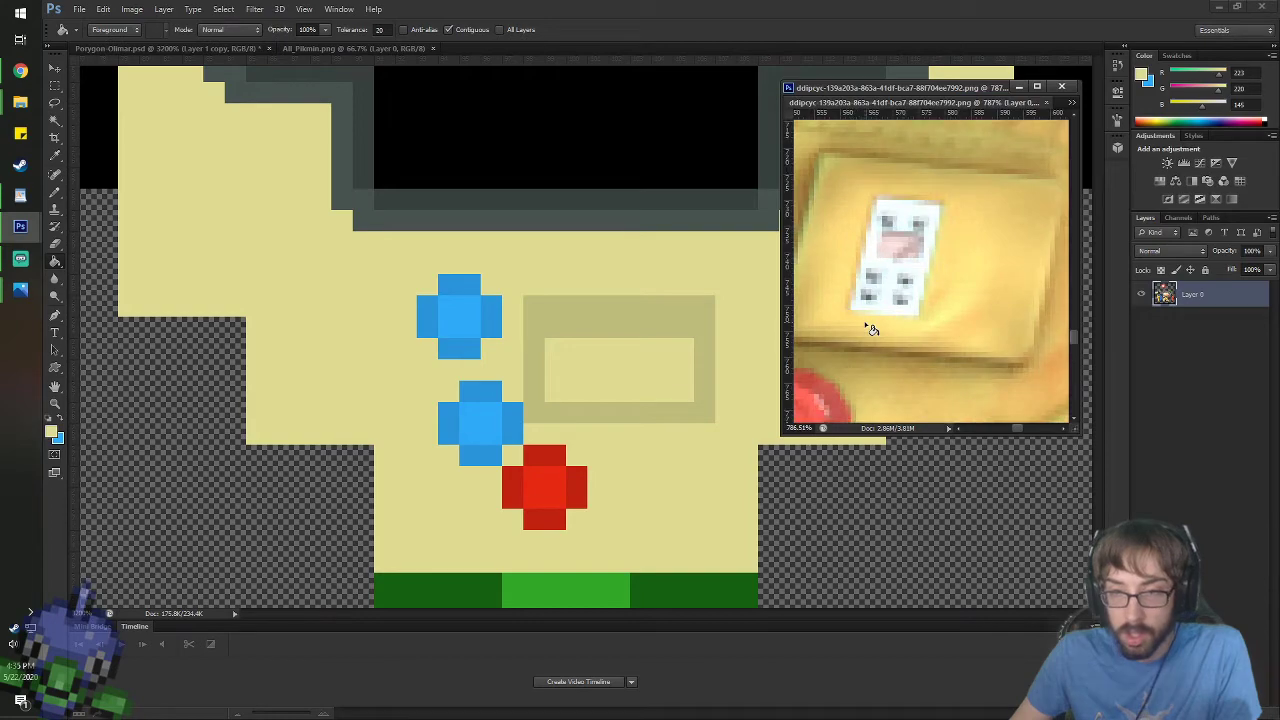
key("i")
key("b")
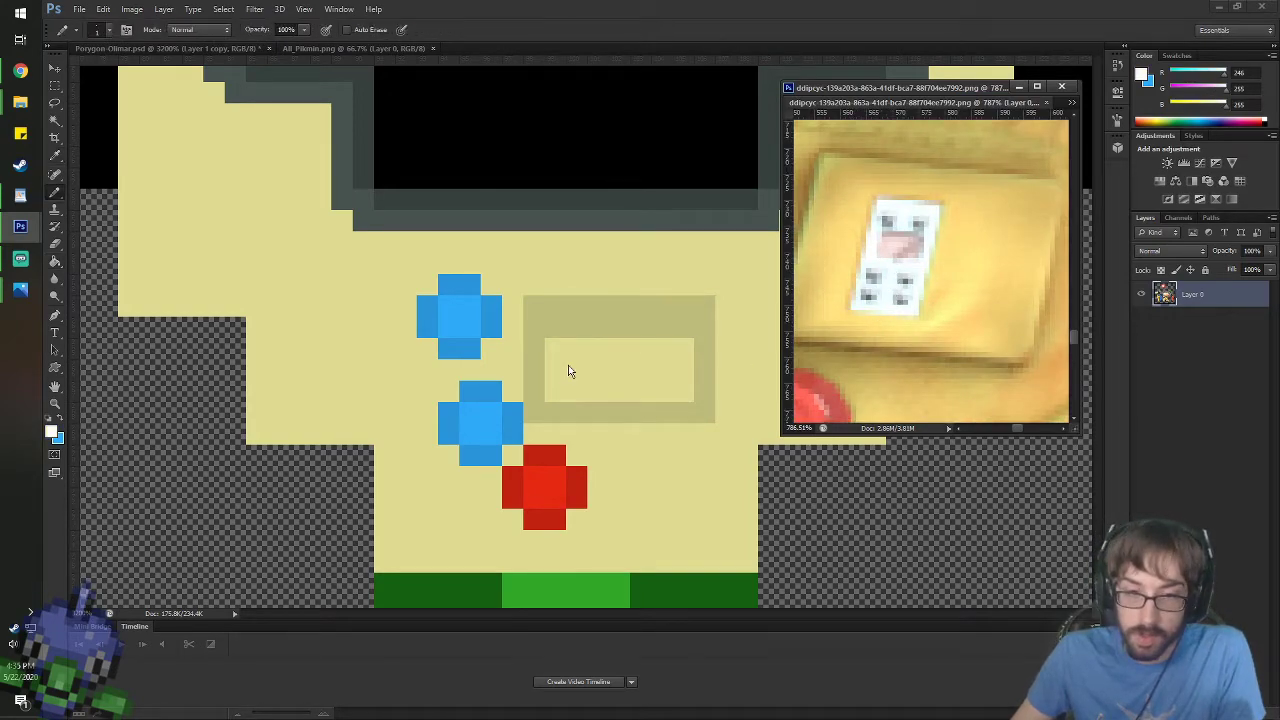
left_click(658, 352, "alt")
left_click(681, 334)
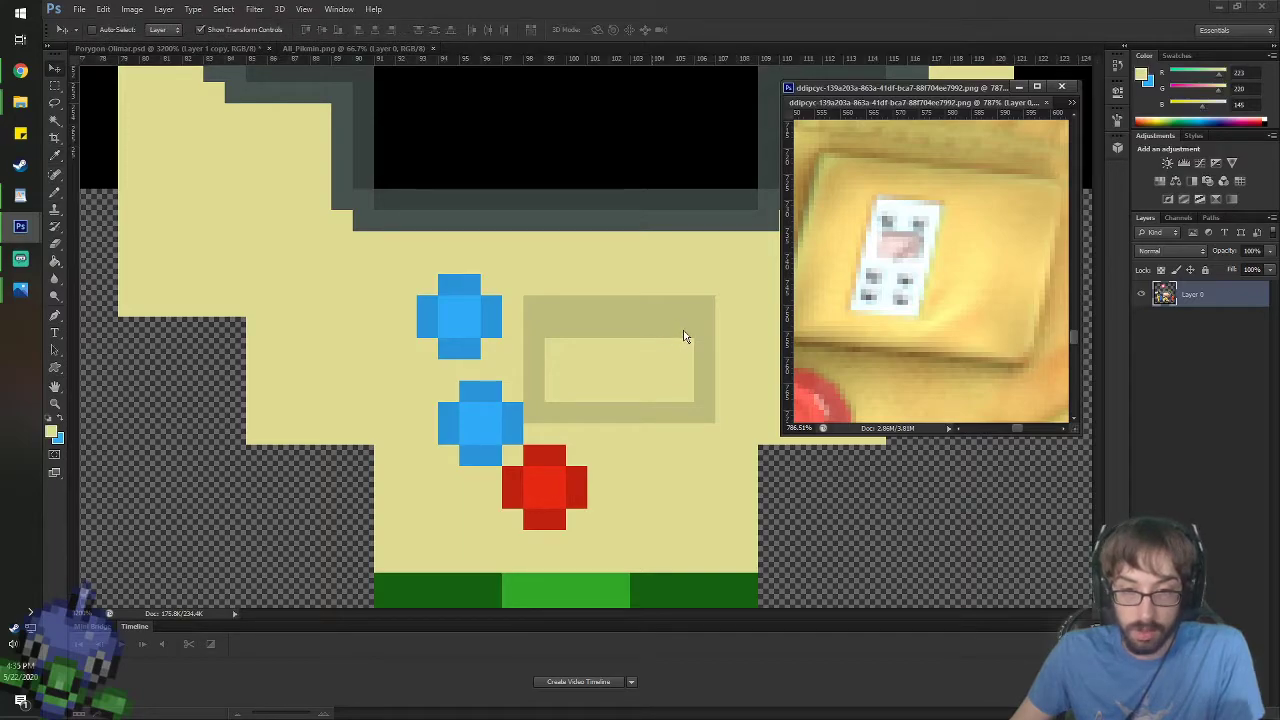
left_click_drag(681, 334, 548, 332)
- Sample white from the reference label and paint two vertical strips, four pixels tall and one pixel apart, inside the pocket
key("i")
left_click(879, 250)
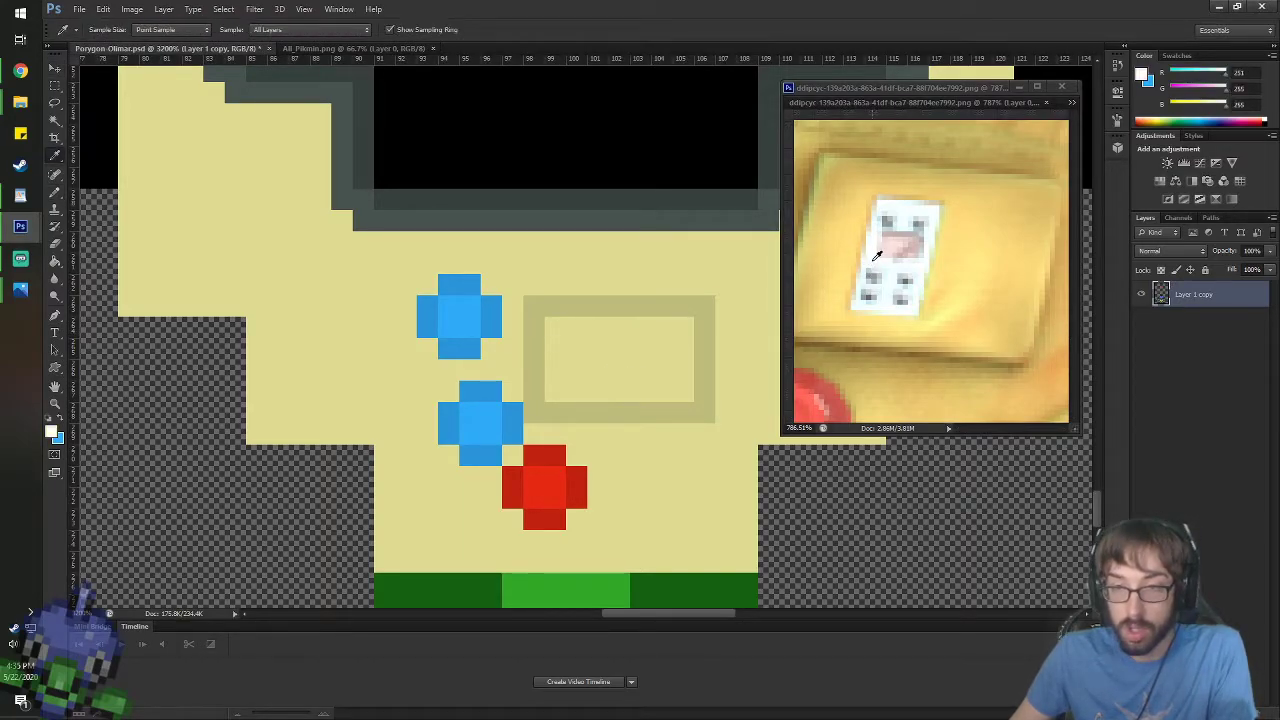
key("b")
mouse_move(570, 344)
left_mouse_down()
mouse_move(576, 392)
mouse_move(612, 319)
mouse_move(576, 318)
left_mouse_up()
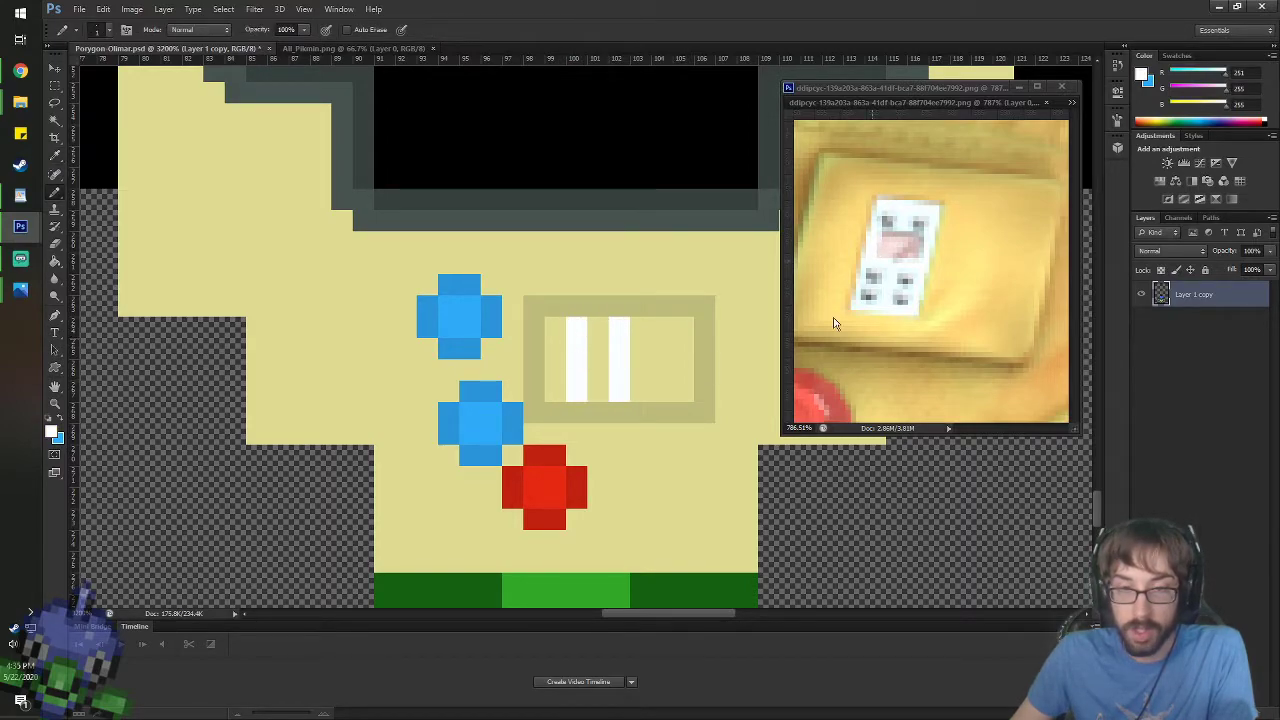
- Sample the grey of the reference label's dots as the pencil colour
key("i")
left_click(667, 360)
key("b")
left_click(576, 368)
left_click(619, 350)
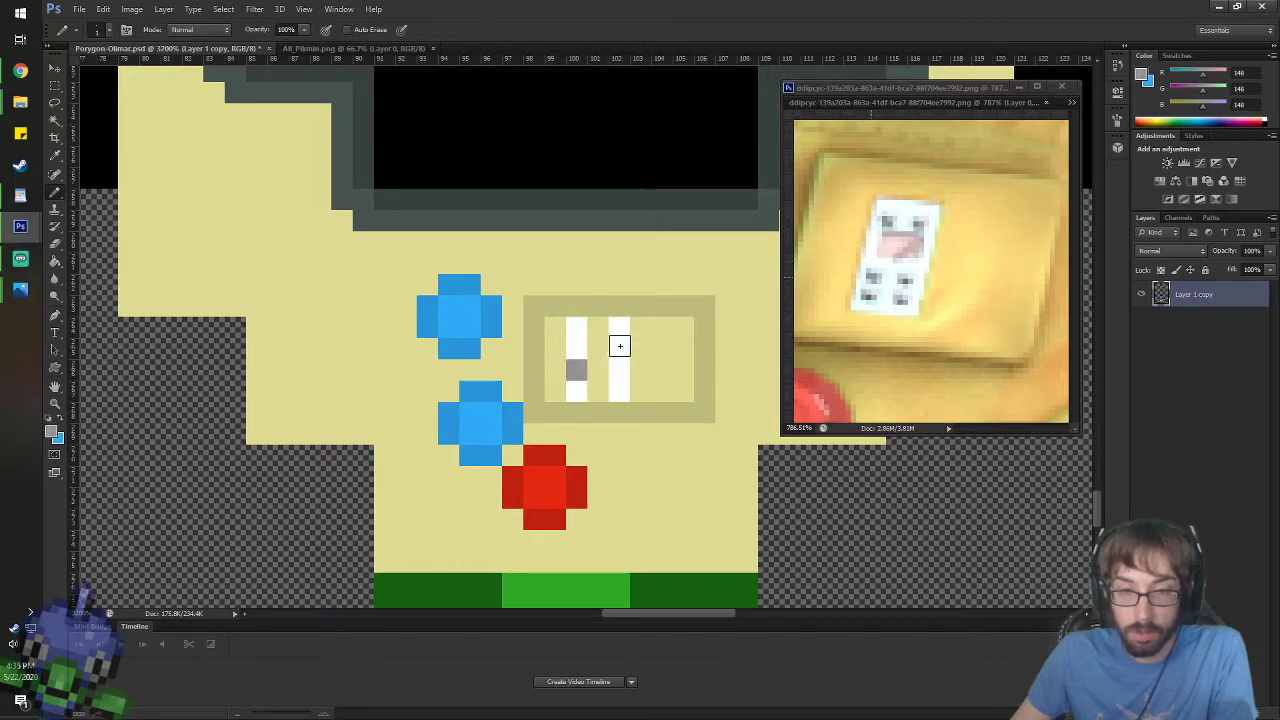
left_click(619, 390)
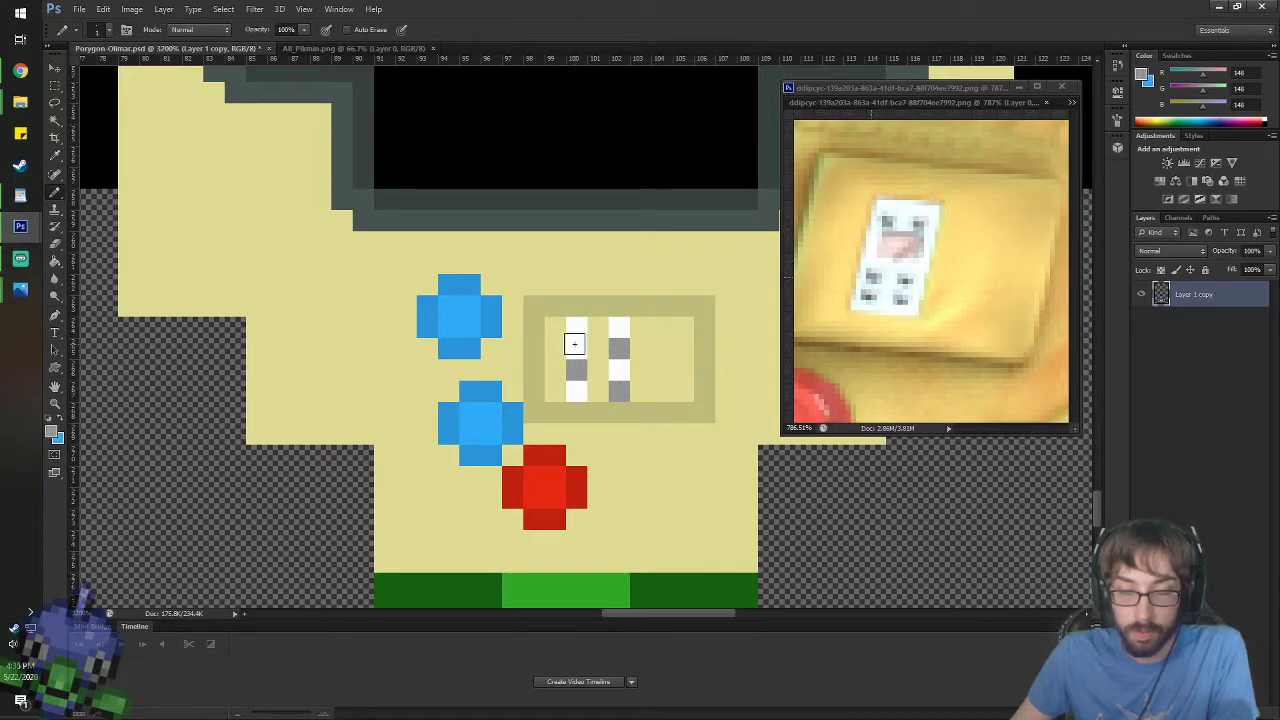
key("ctrl+alt+z")
key("ctrl+alt+z")
key("ctrl+alt+z")
- Paint grey dots on the second and fourth pixels of both white strips
left_click(577, 390)
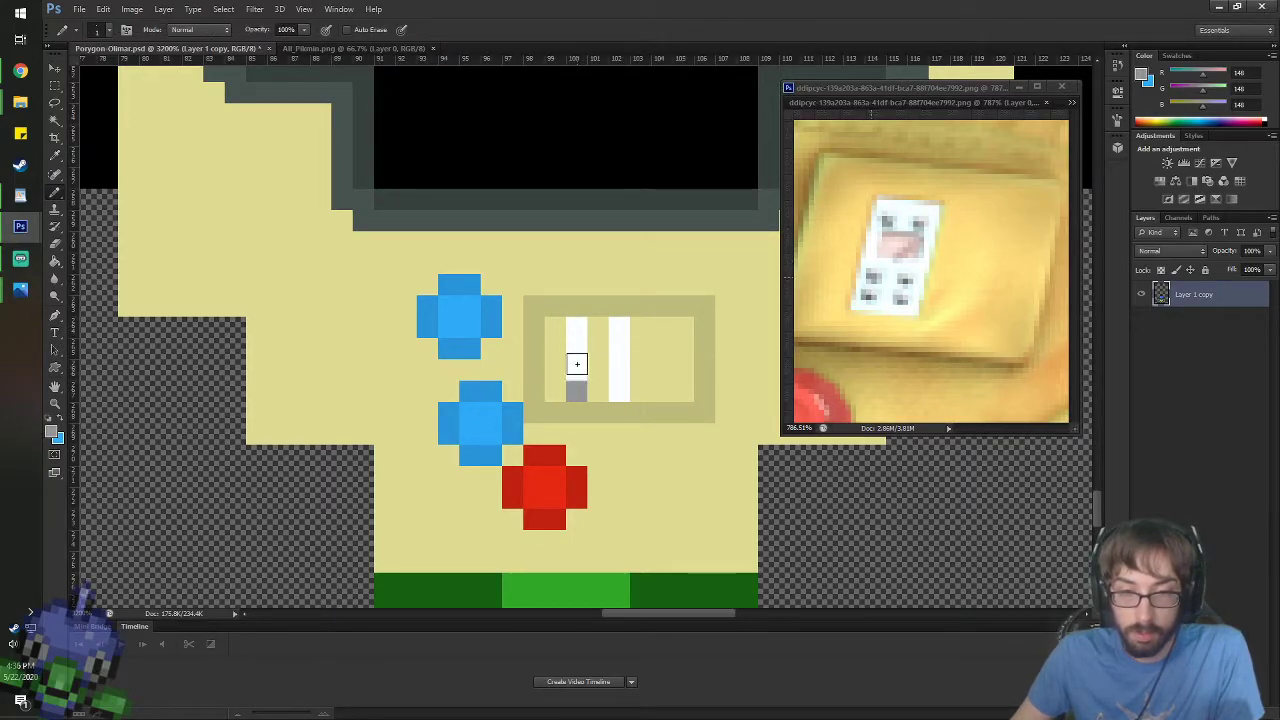
left_click(577, 347)
left_click(619, 390)
left_click(619, 347)
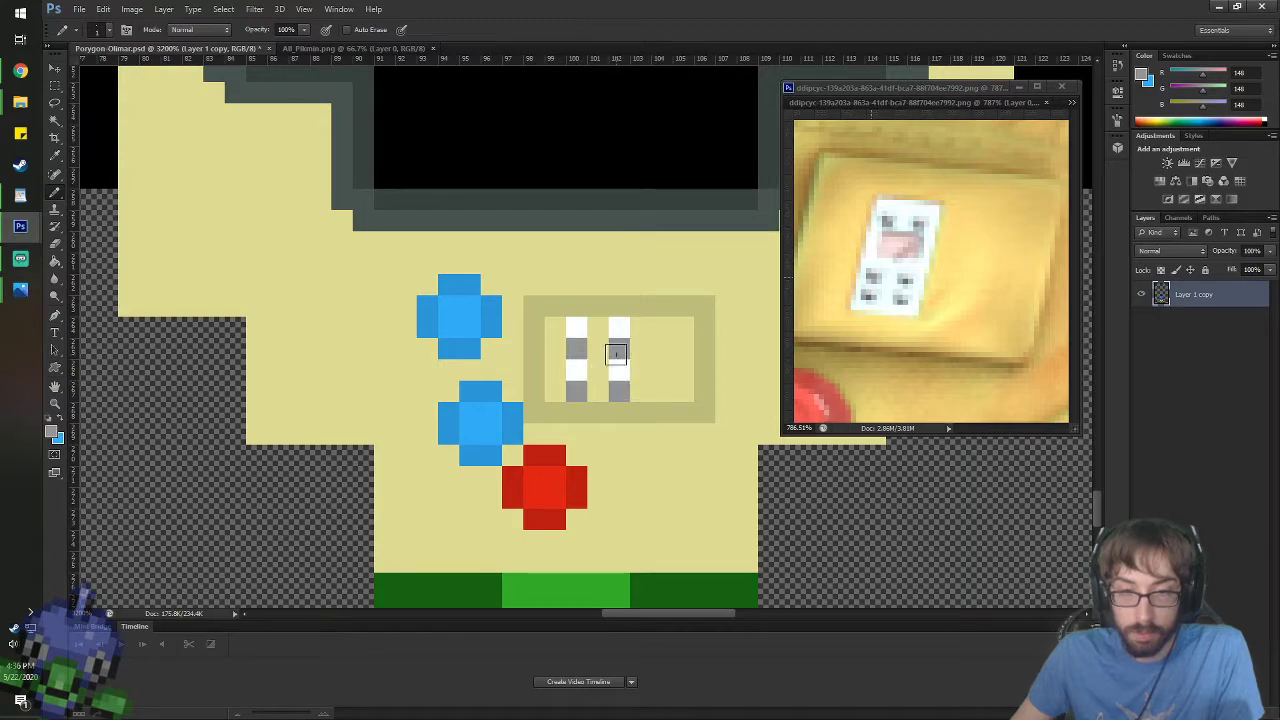
- Sample the label's white again and fill the one-pixel column between the two strips
key("i")
left_click(861, 283)
key("b")
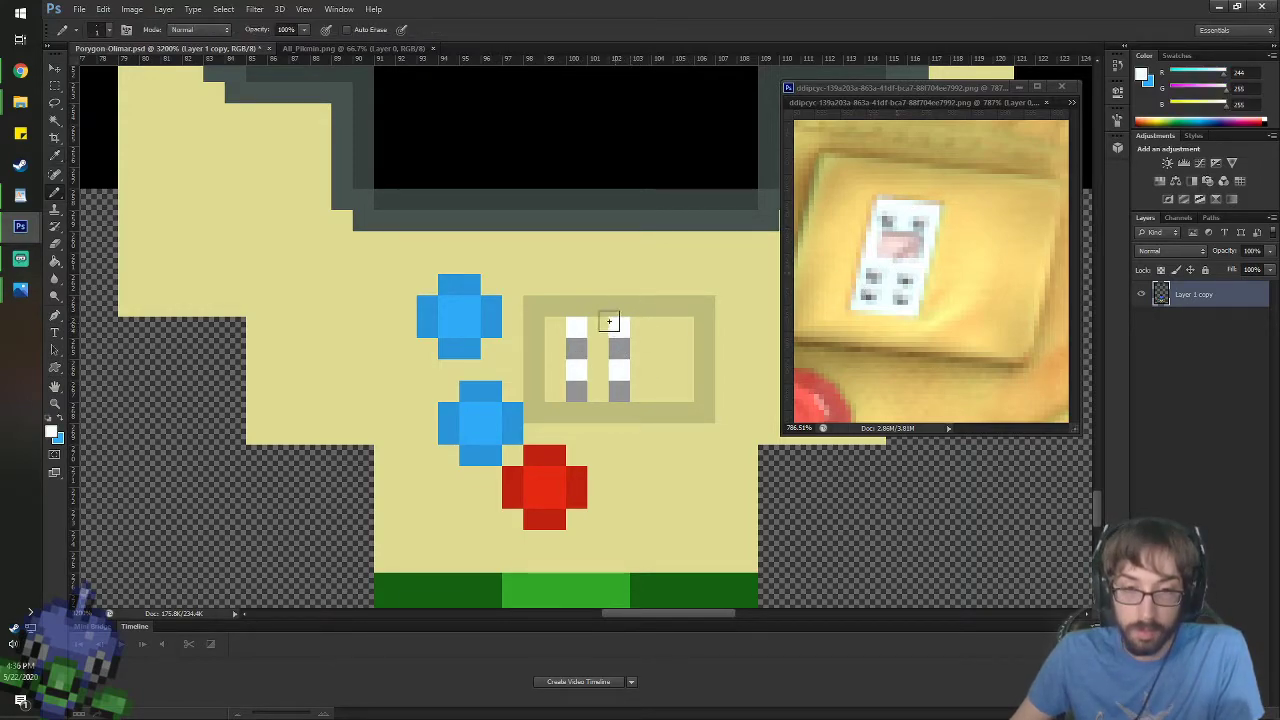
left_click_drag(609, 322, 598, 396)
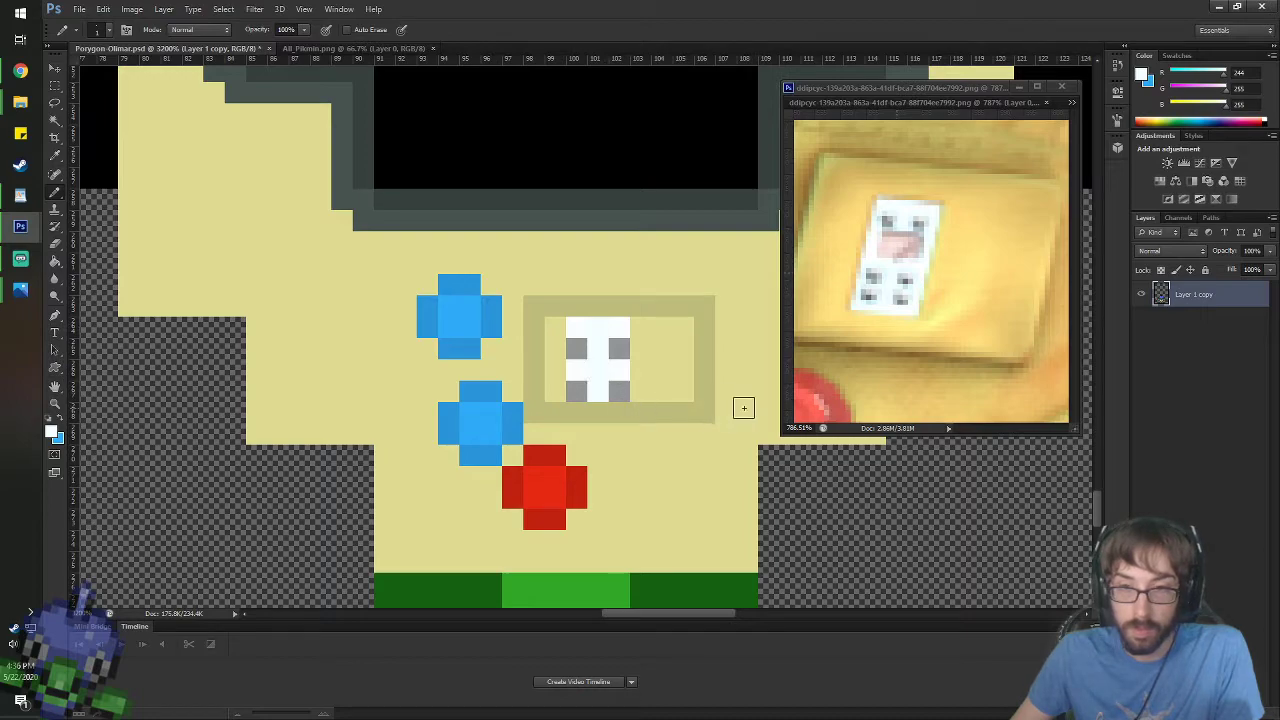
- Sample the pale pink from the reference label and paint the top two pixels of the label's middle column
key("i")
left_click(898, 241)
key("b")
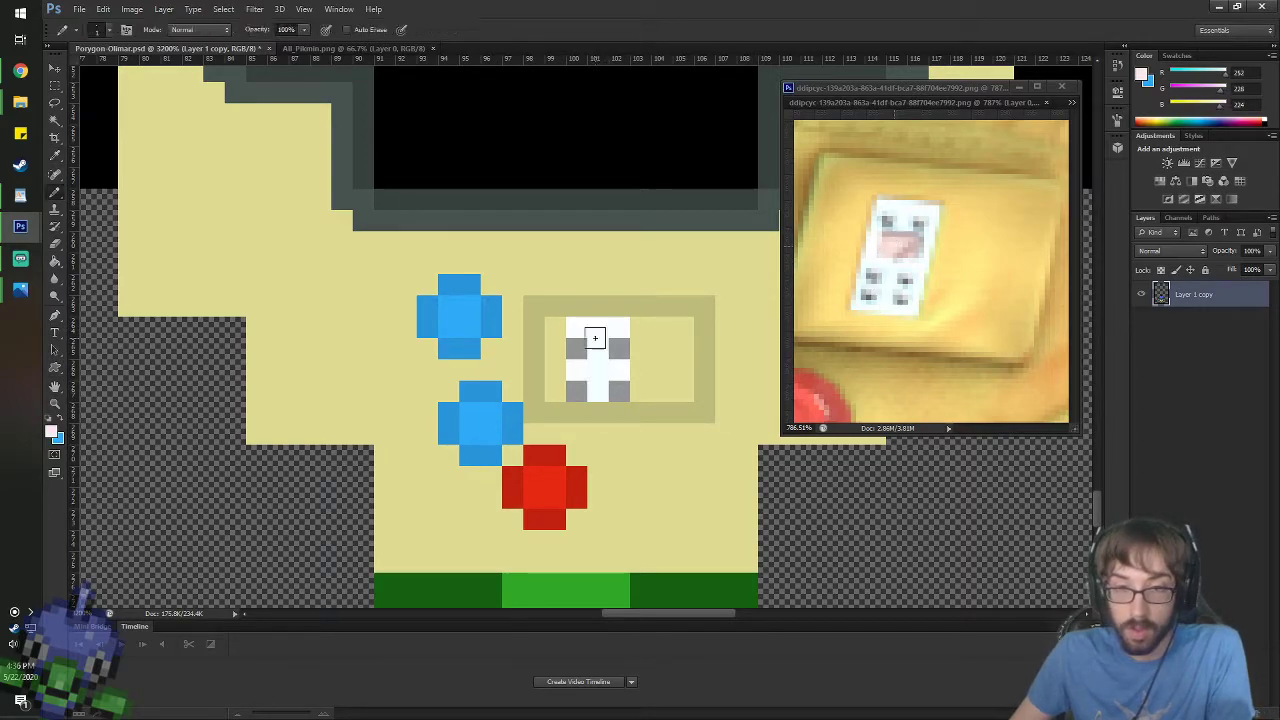
left_click(597, 338)
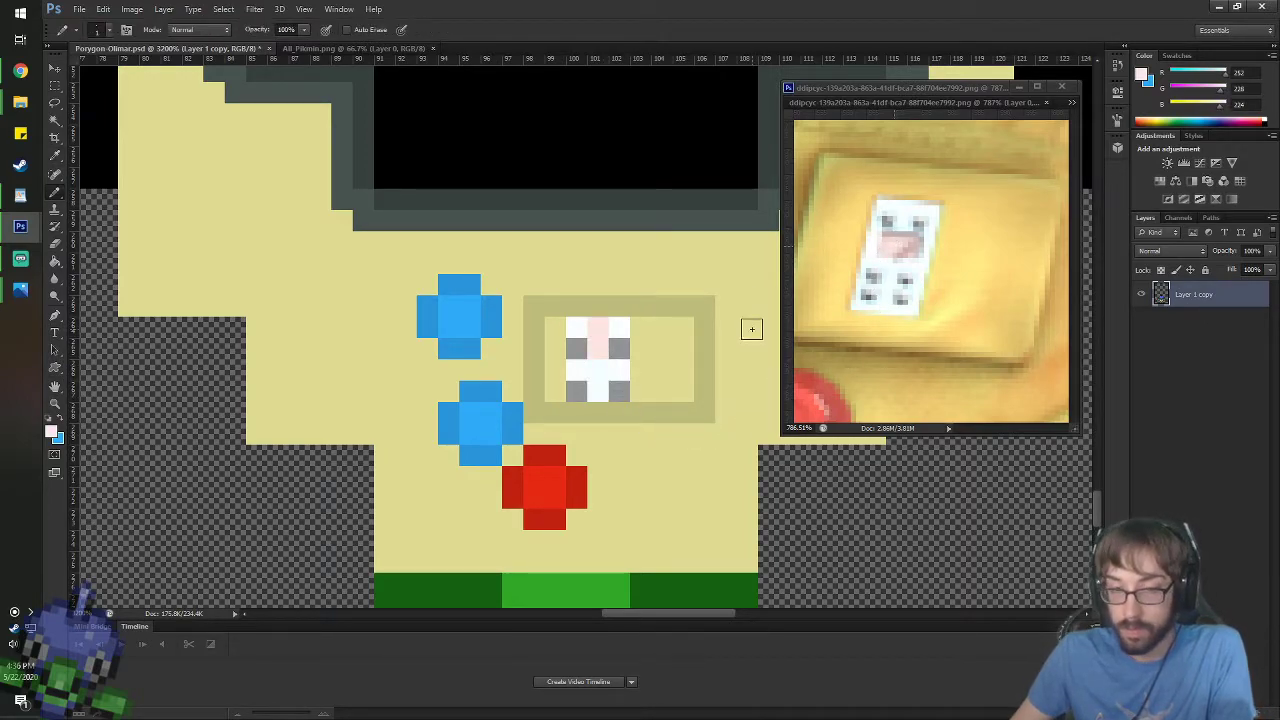
- Sample the pocket border shade, compare it with the suit yellow, and set its brightness to 80%
key("i")
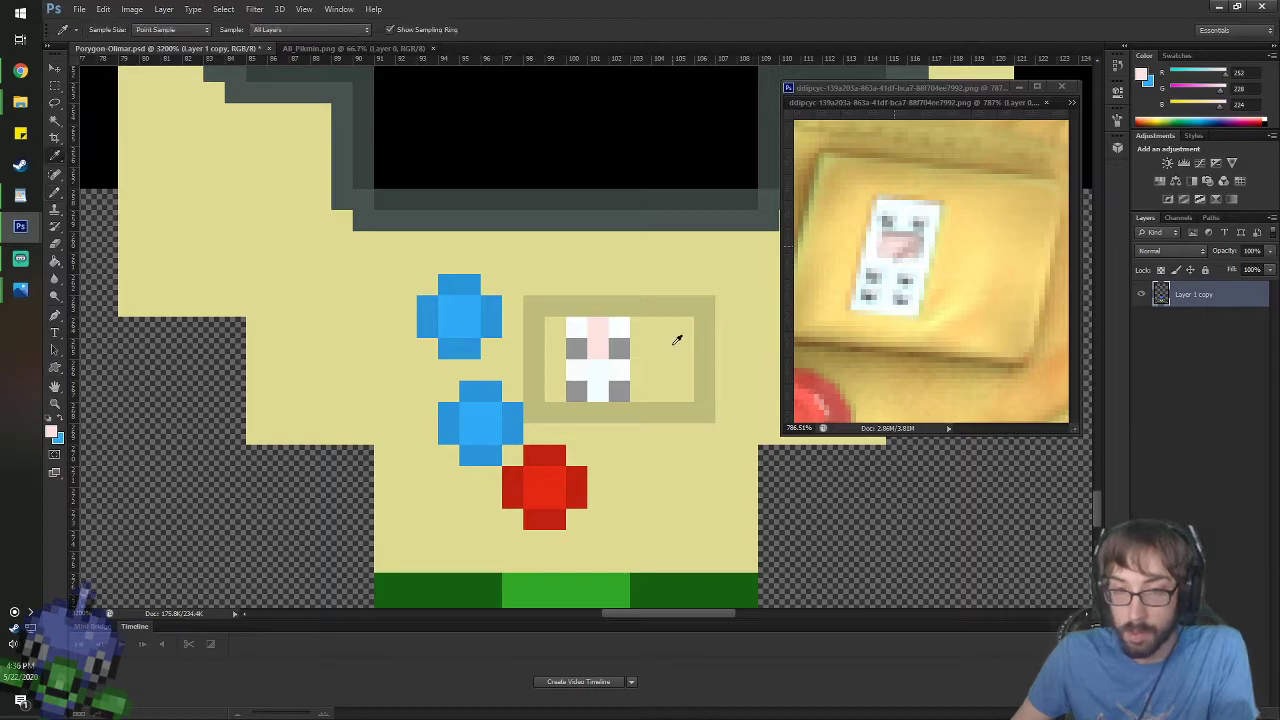
left_click(710, 408)
scroll(608, 375, "down", 1)
scroll(608, 373, "up", 1)
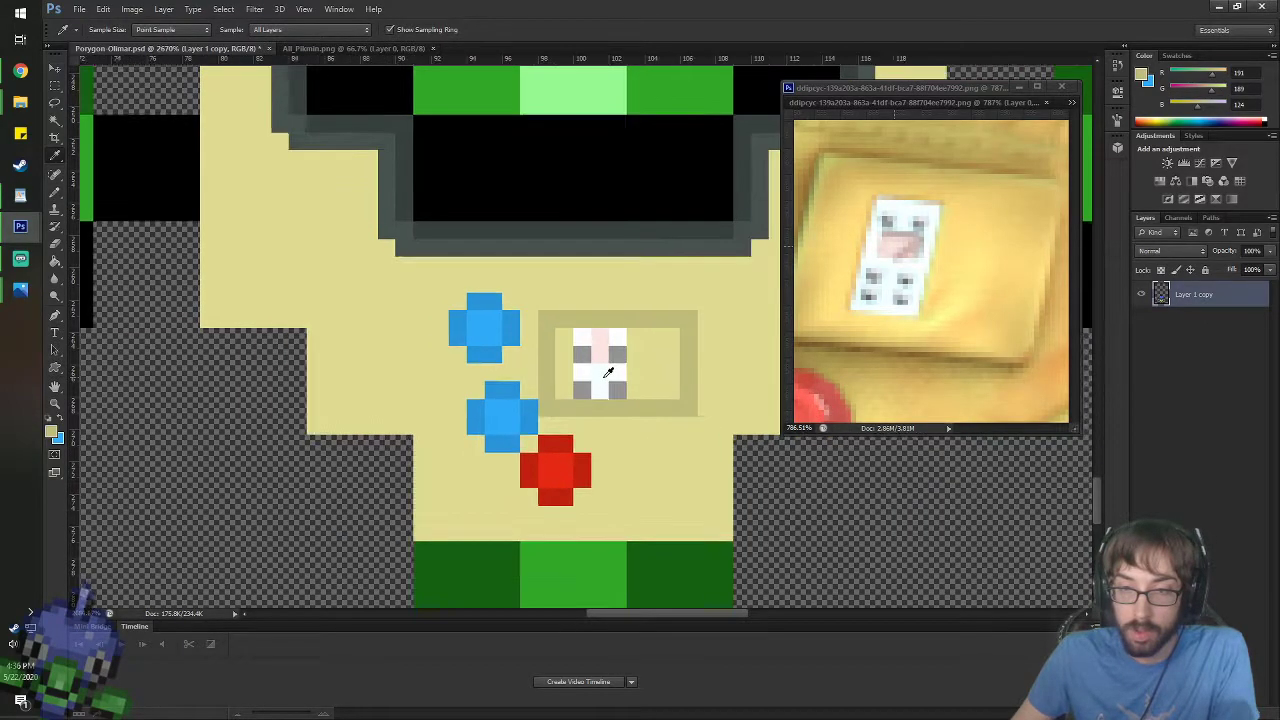
left_click(1144, 76)
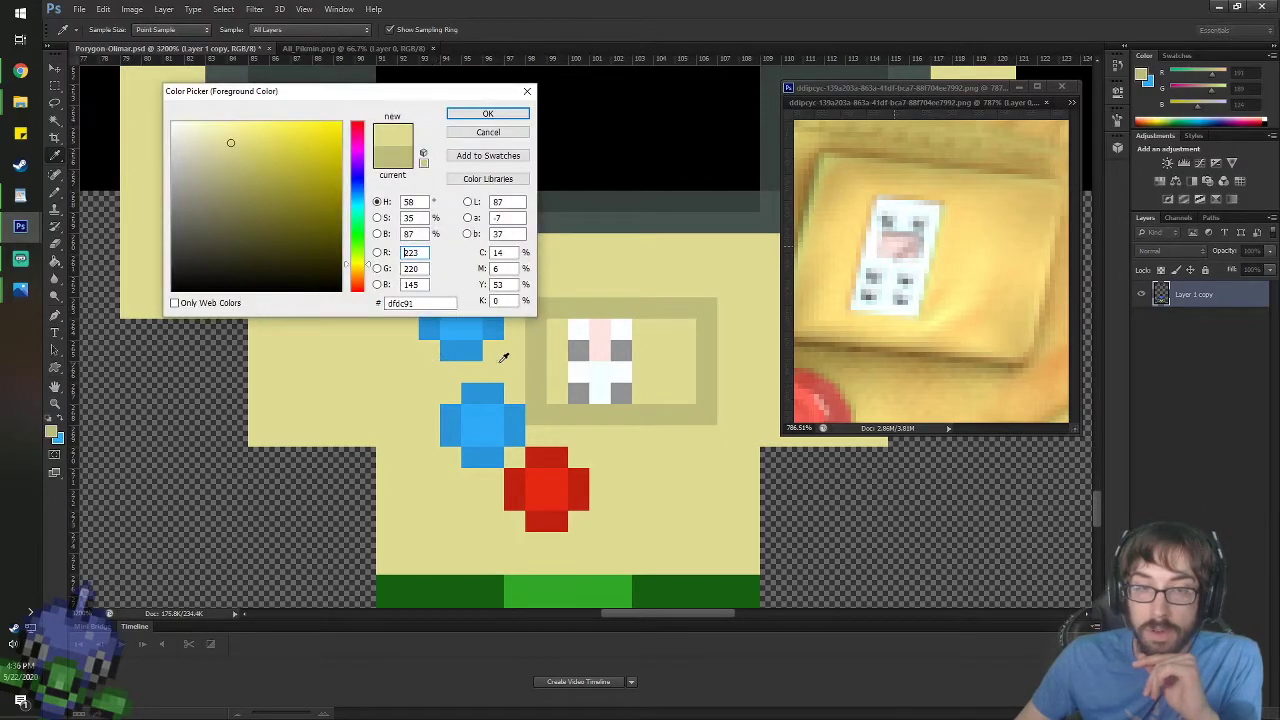
left_click(533, 342)
left_click(507, 353)
left_click(532, 355)
left_click(505, 352)
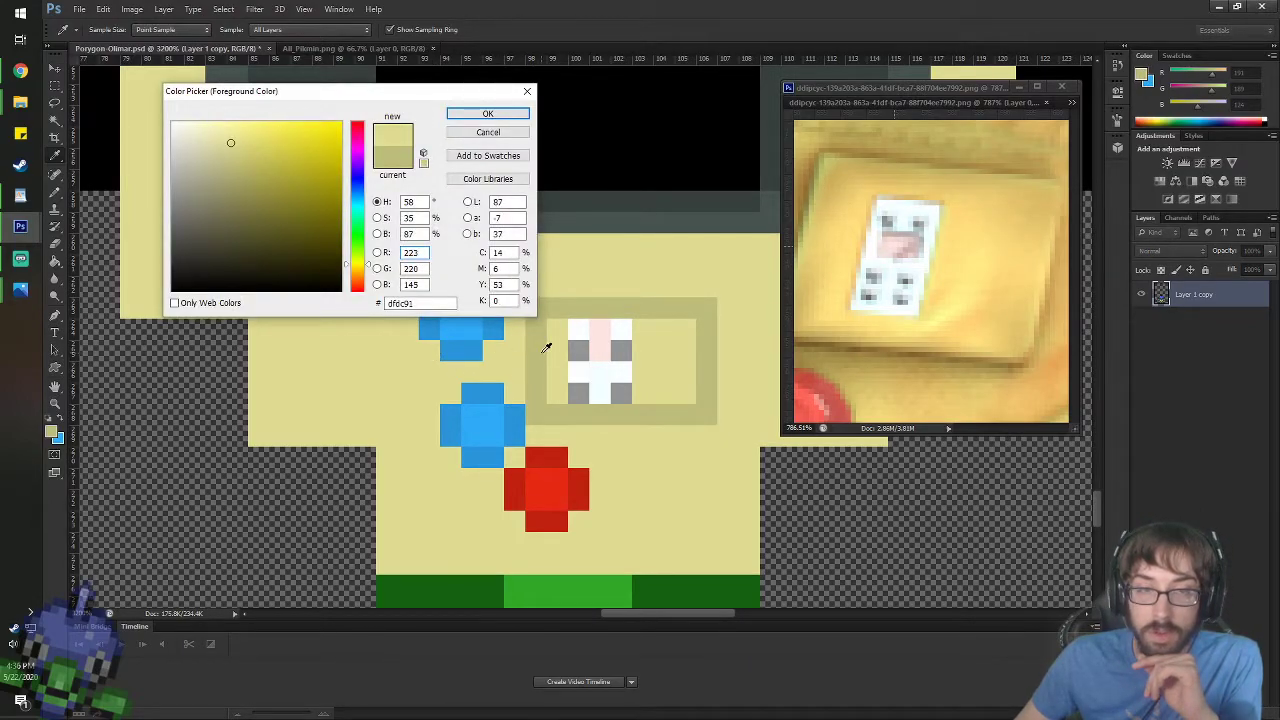
left_click(530, 353)
mouse_move(512, 345)
left_mouse_down()
mouse_move(543, 337)
mouse_move(507, 320)
left_mouse_up()
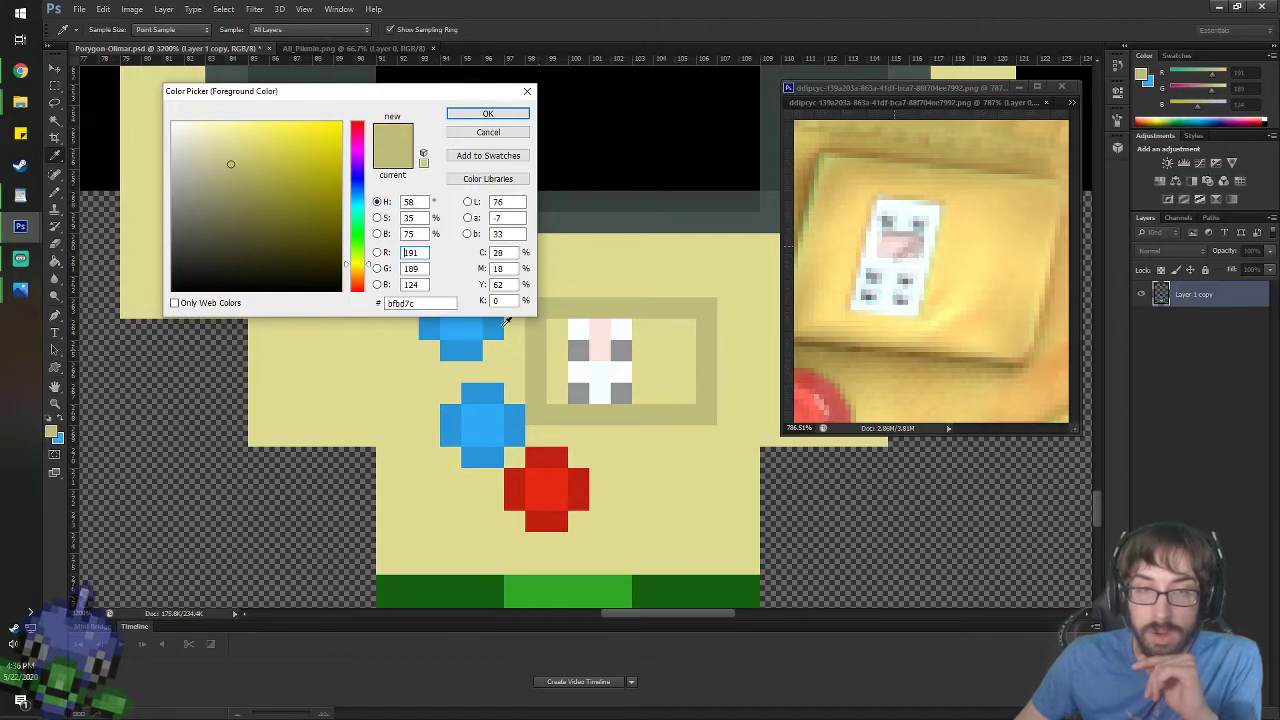
double_click(415, 232)
type("80")
key("Return")
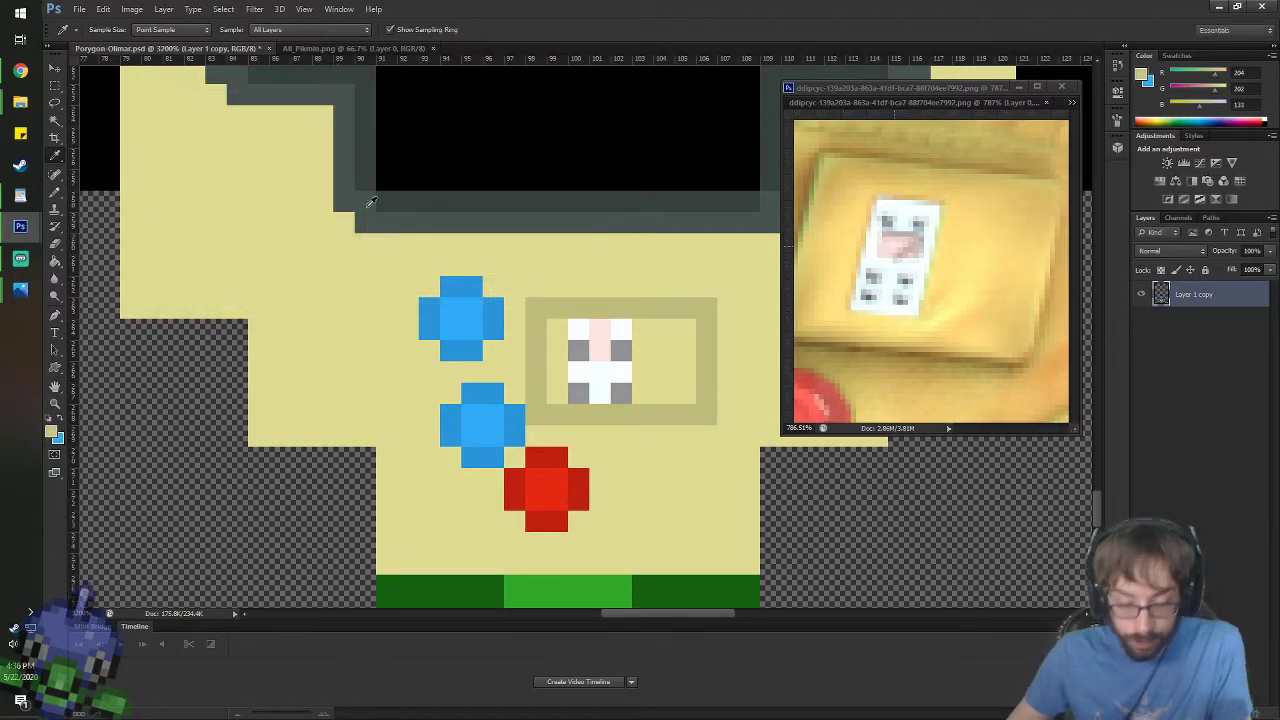
- Paint 2 by 2 pixel swatches of the lighter shade and the pocket border shade, stacked in the empty area beside the sprite
key("b")
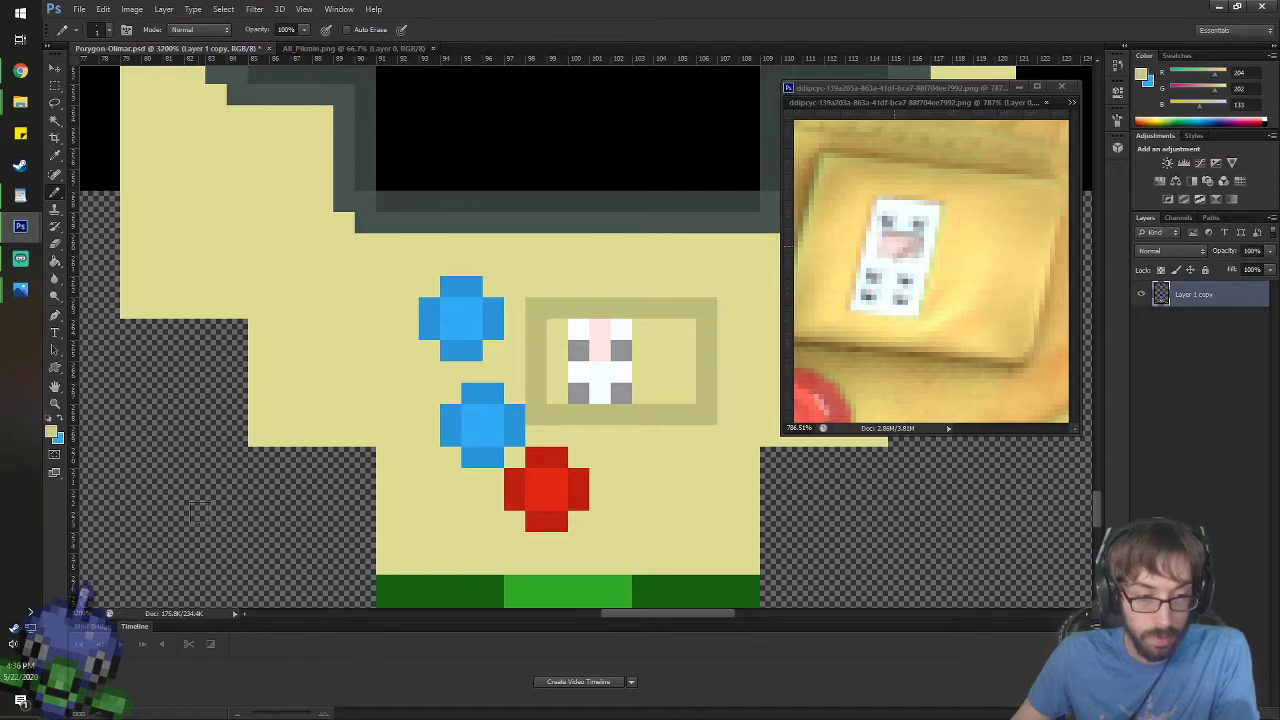
left_click(205, 522)
left_click(548, 318, "alt")
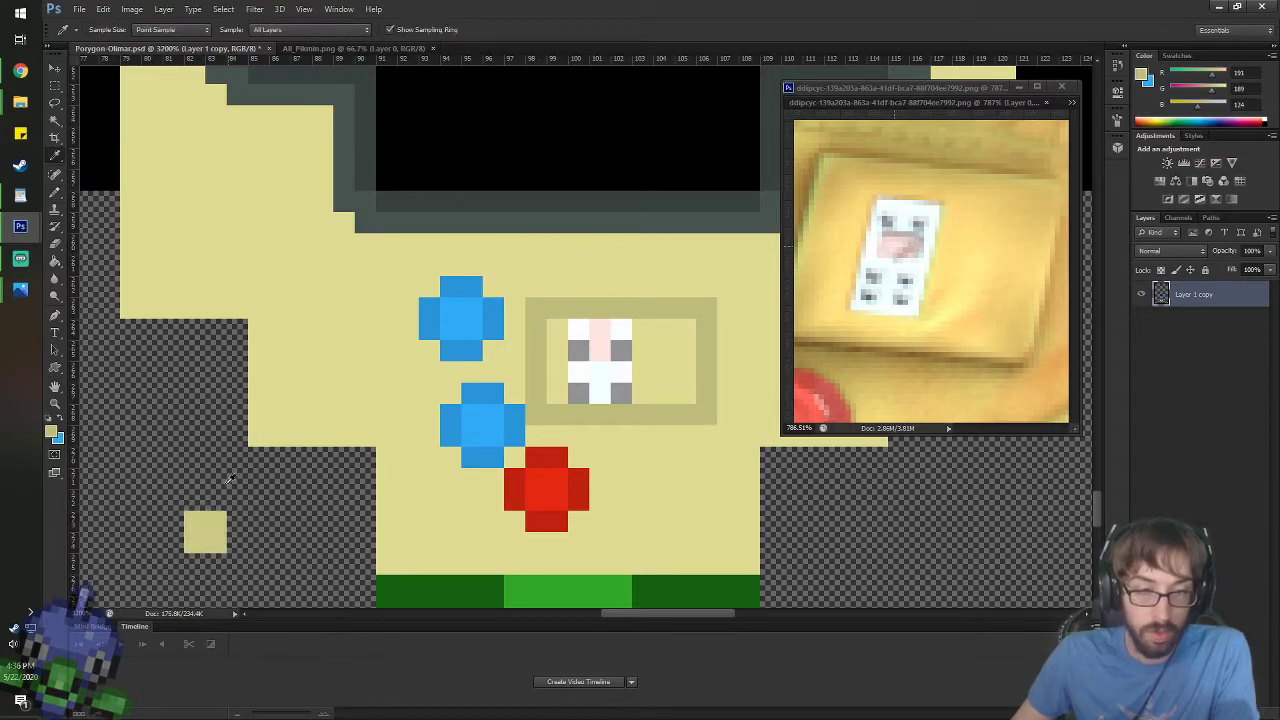
left_click(195, 575)
left_click(215, 575)
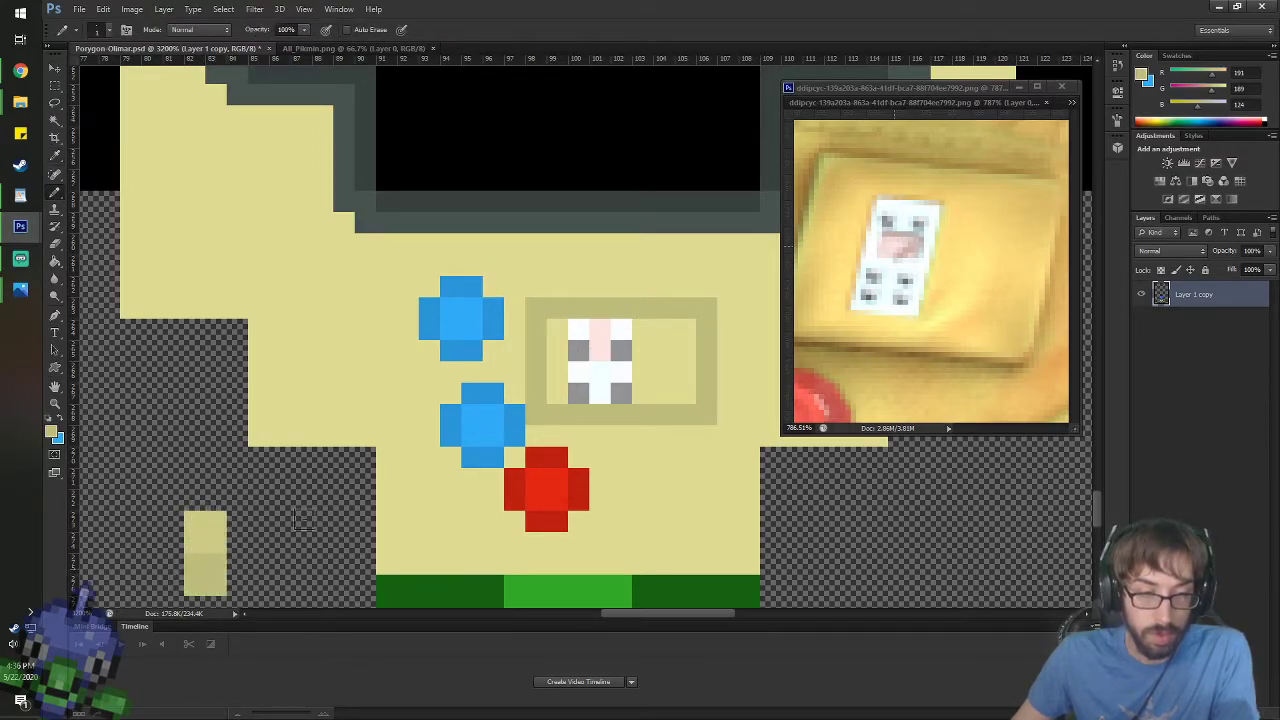
- Sample the suit yellow and paint a 2 by 2 pixel swatch of it directly above the two shade swatches
left_click(283, 420, "alt")
left_click(198, 487)
left_click_drag(203, 477, 216, 498)
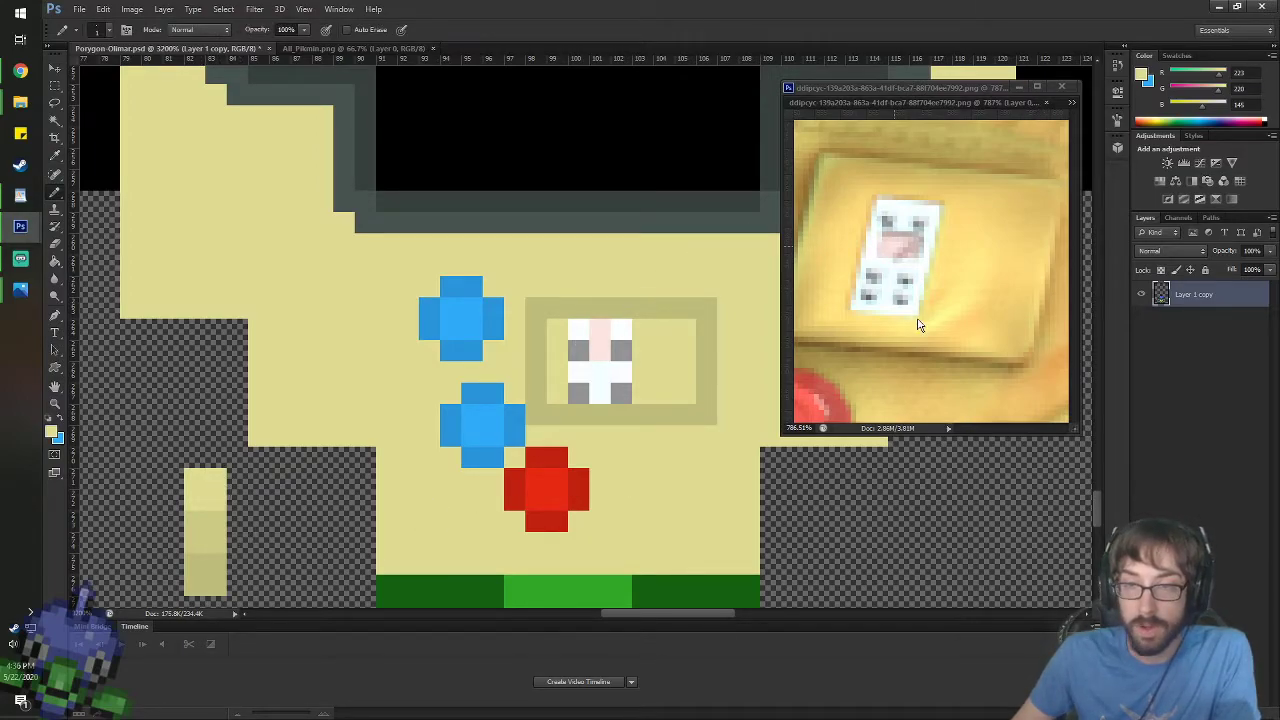
- Sample the darkest yellow swatch and paint a one-pixel column of it along the outside of the chest pocket's left border
scroll(918, 325, "down", 3)
scroll(511, 300, "up", 2)
left_click(931, 103)
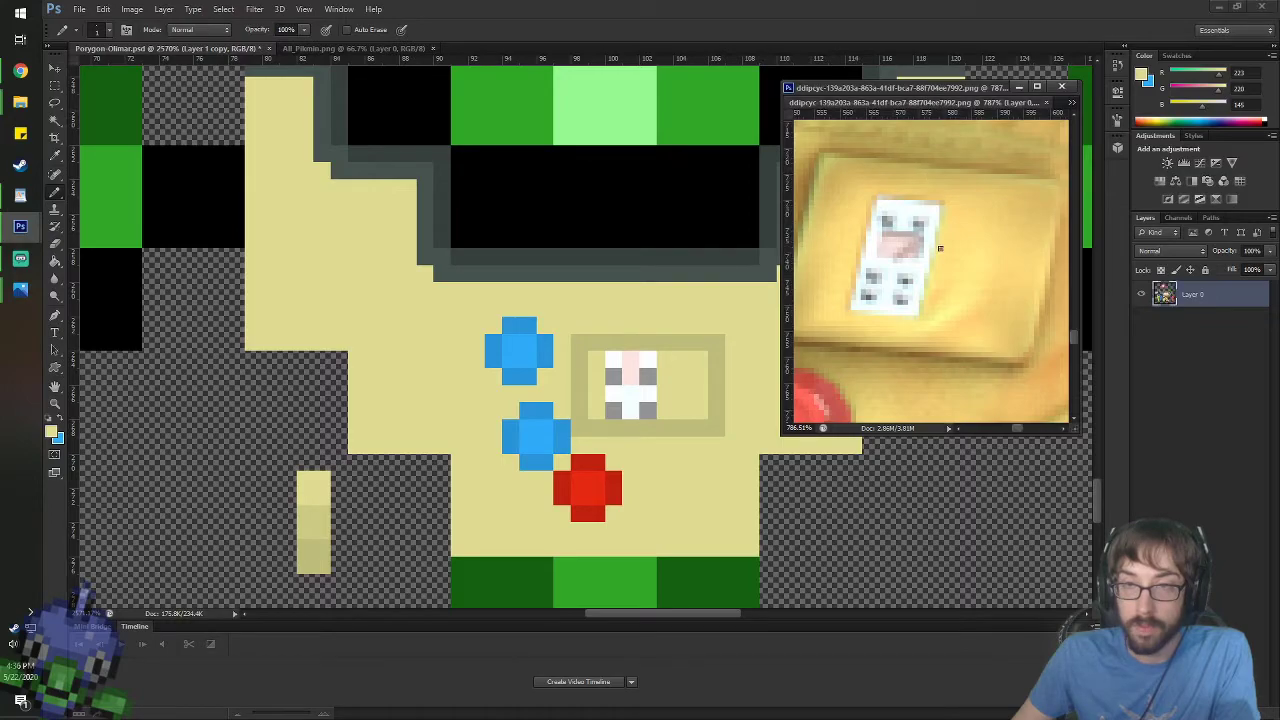
scroll(940, 248, "down", 6)
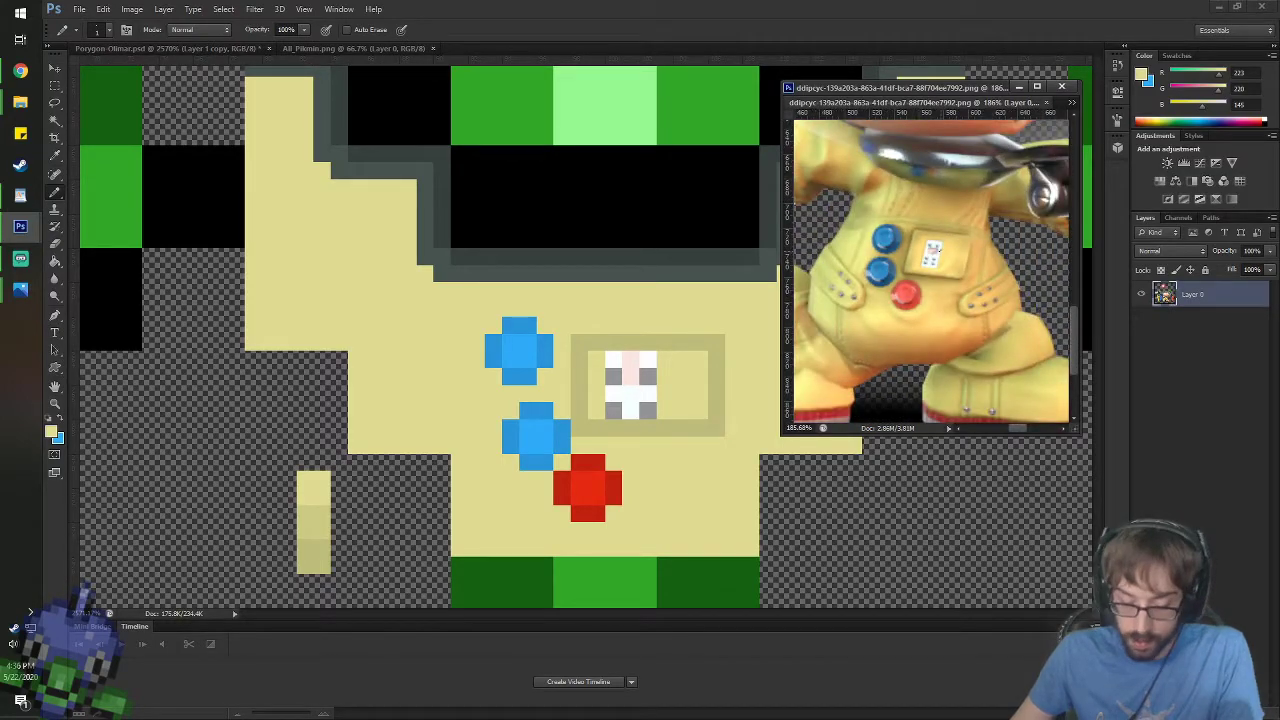
key("space")
mouse_move(964, 231)
left_mouse_down()
mouse_move(934, 250)
mouse_move(973, 232)
left_mouse_up()
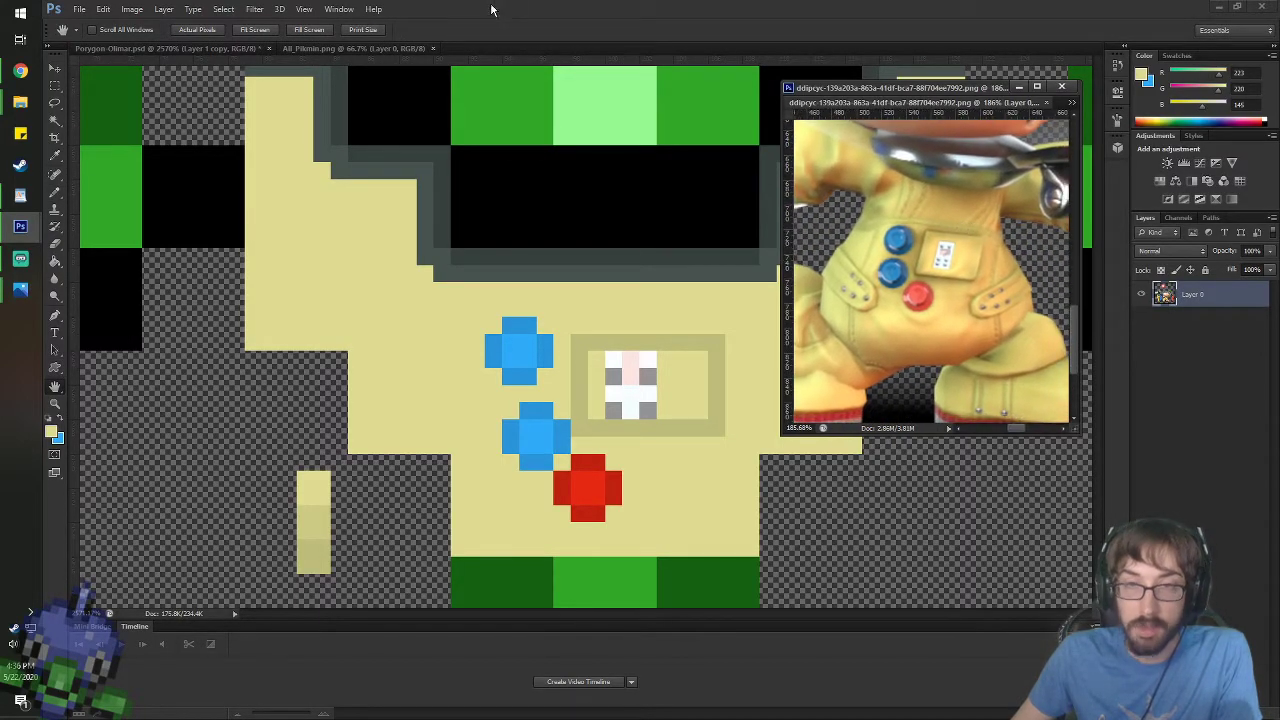
key("i")
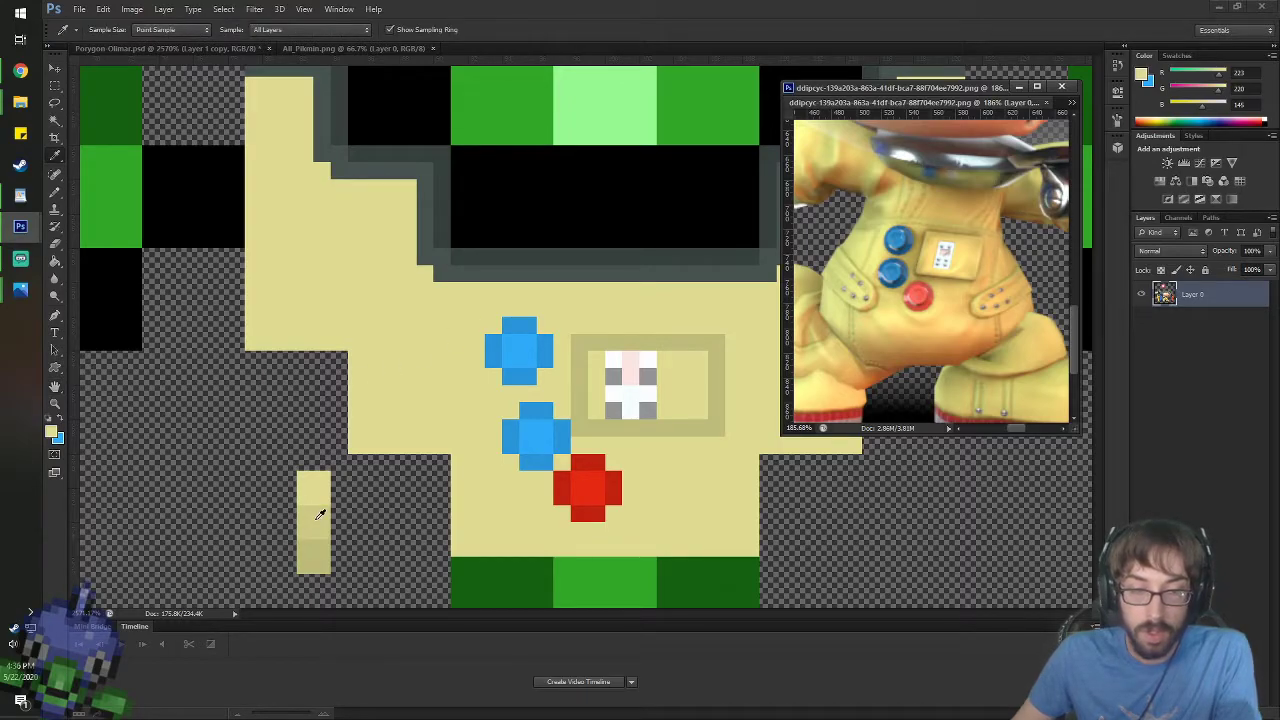
left_click(320, 514)
left_click(321, 556)
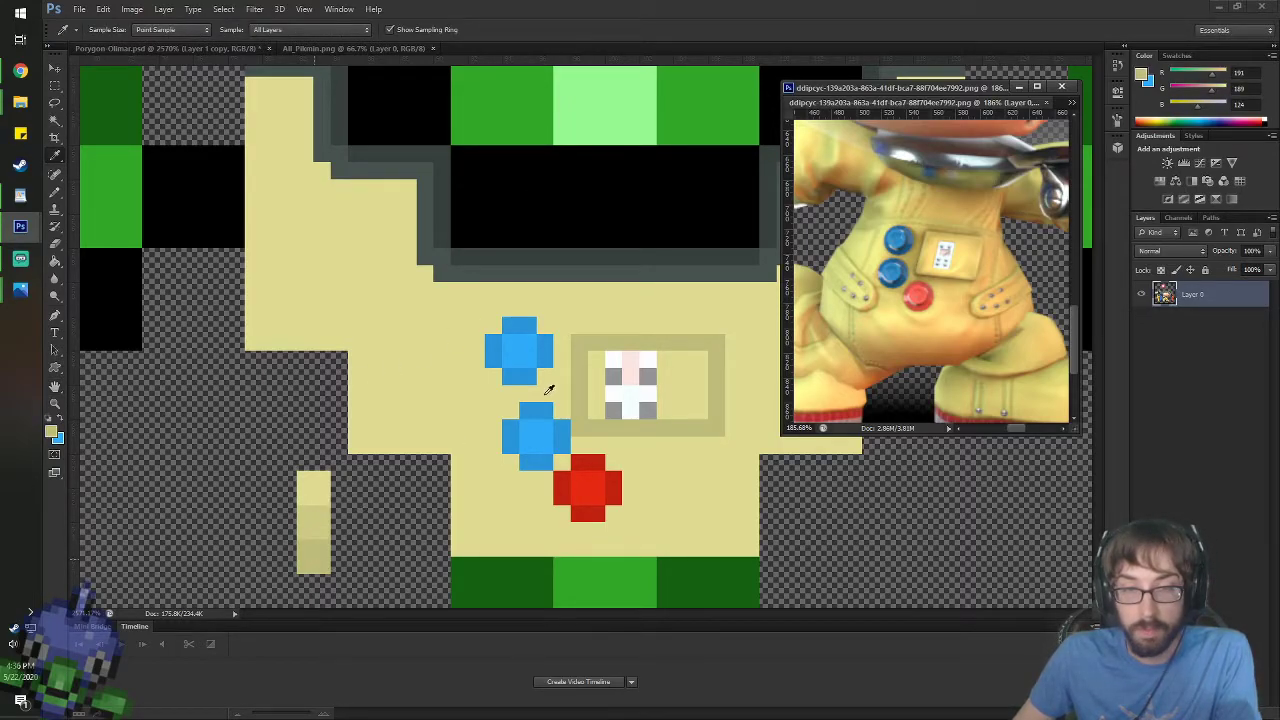
key("b")
left_click(560, 414)
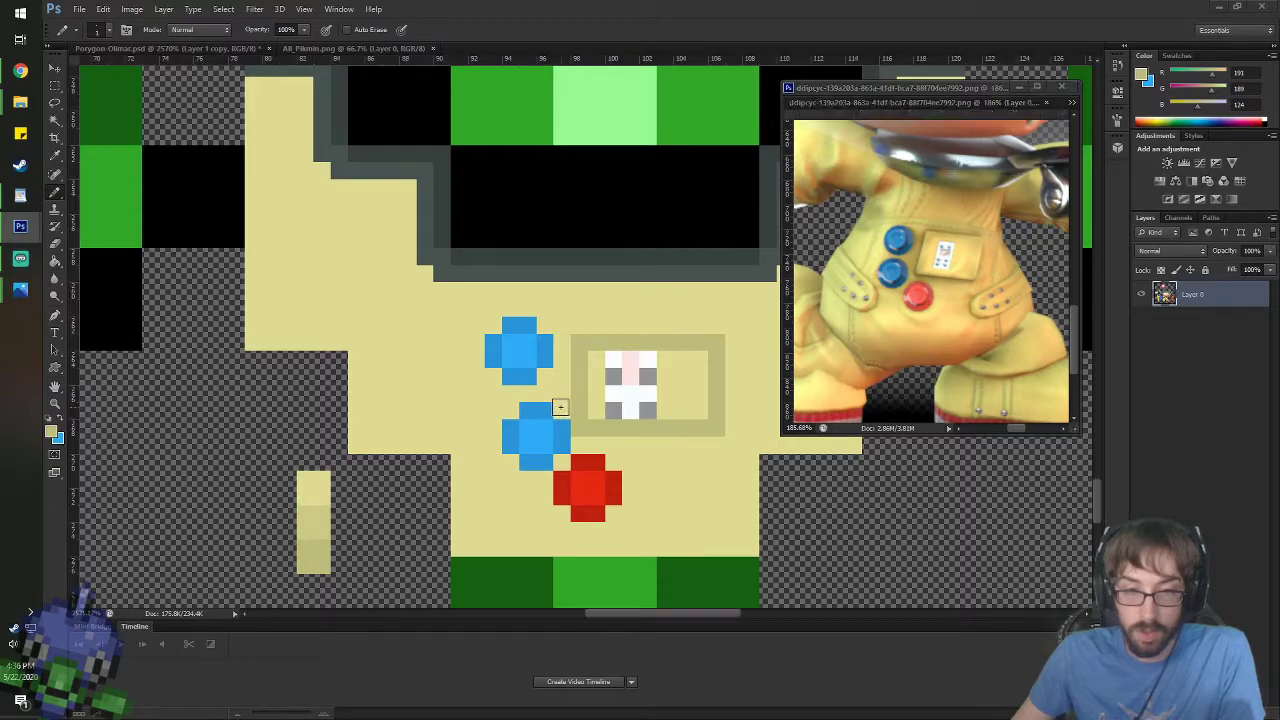
left_click_drag(560, 414, 561, 338)
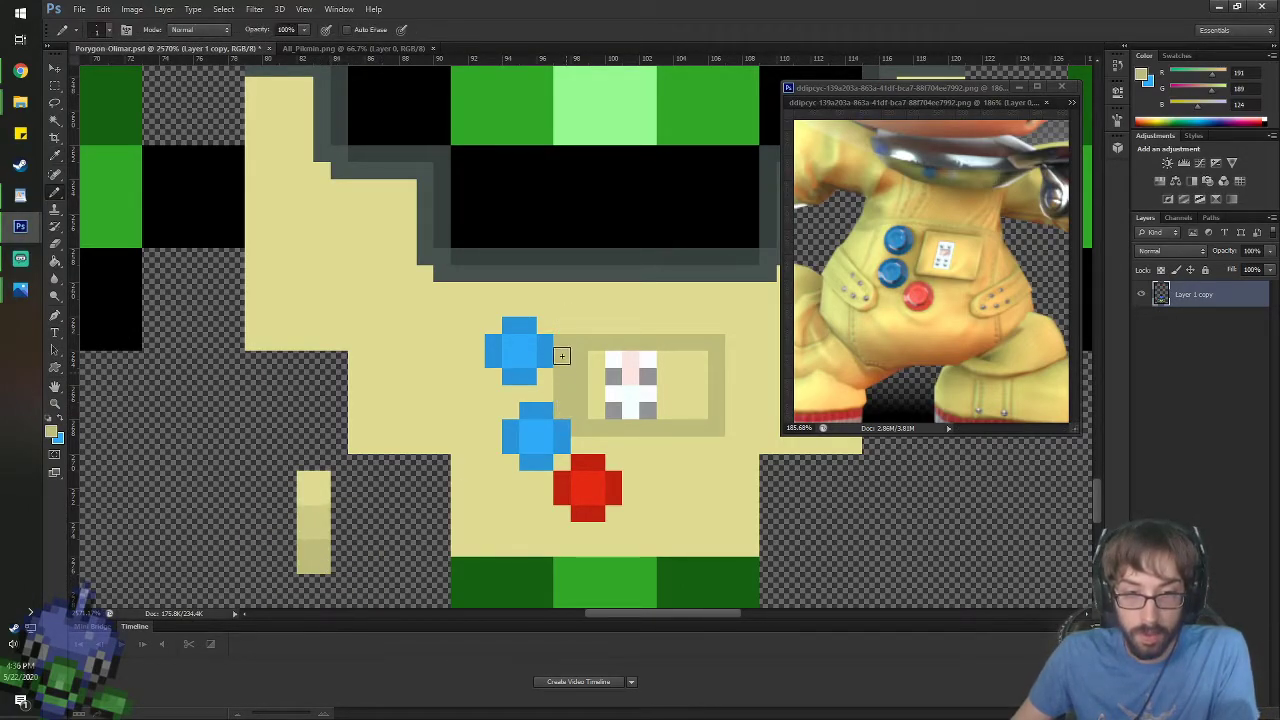
- Complete the pocket's double border with the darkest shade outside and the middle shade inside, repainting the overshoot below it in suit yellow
key("i")
left_click(321, 521)
key("b")
mouse_move(576, 345)
left_mouse_down()
mouse_move(576, 405)
mouse_move(677, 428)
mouse_move(708, 423)
mouse_move(708, 360)
mouse_move(662, 335)
mouse_move(564, 343)
mouse_move(628, 322)
mouse_move(709, 323)
mouse_move(735, 357)
mouse_move(733, 424)
mouse_move(697, 454)
mouse_move(666, 449)
mouse_move(709, 440)
mouse_move(582, 440)
left_mouse_up()
left_click(563, 346, "alt")
left_click(691, 503, "alt")
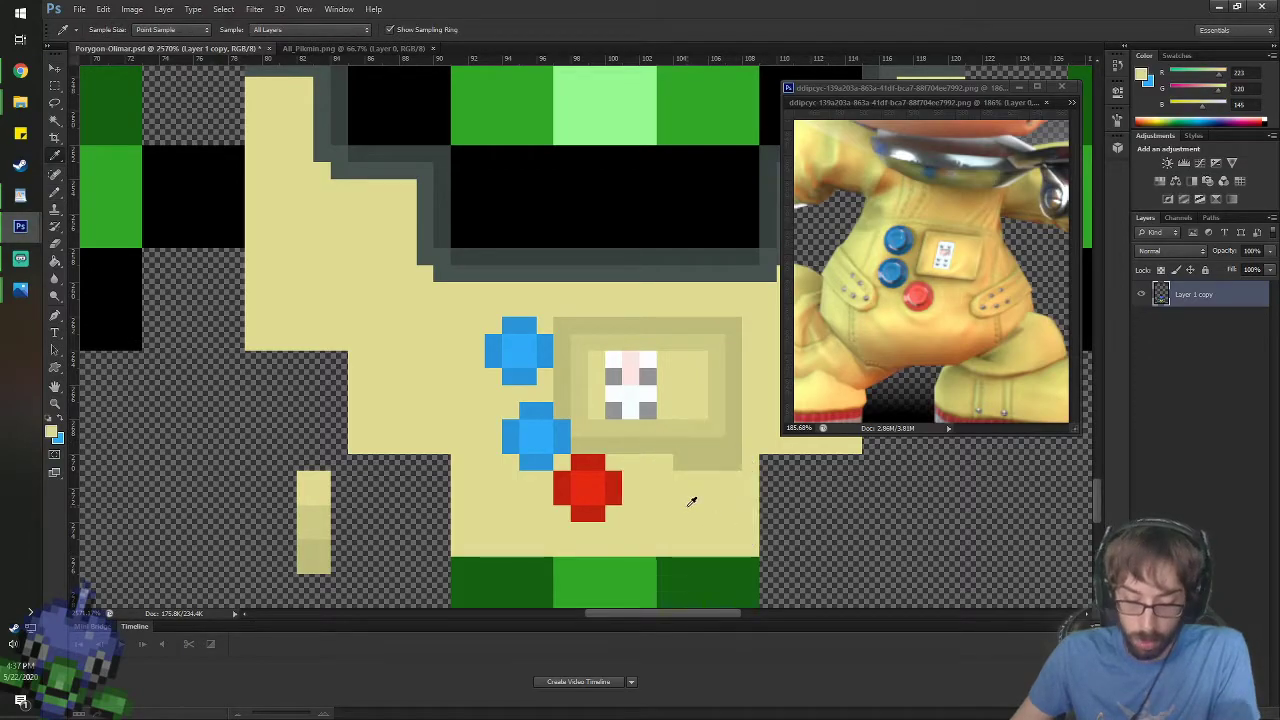
left_click_drag(683, 450, 728, 463)
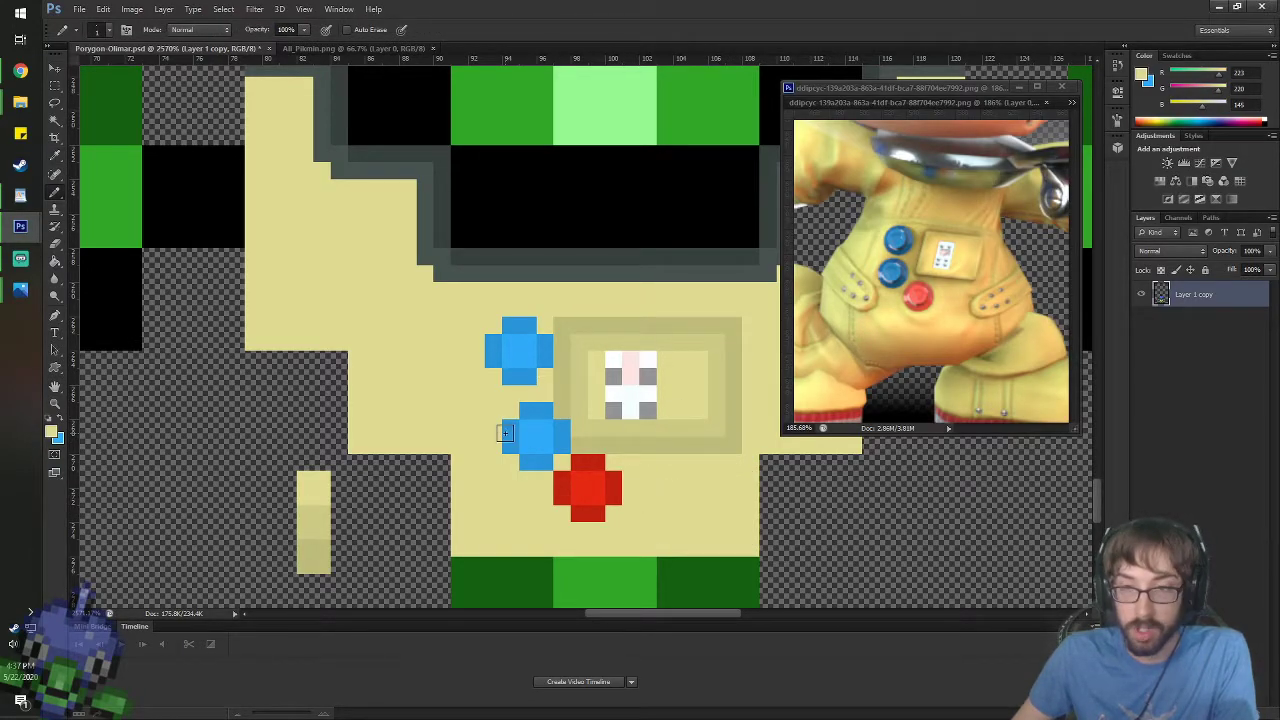
- Sample the middle shade and paint two vertical strap seams below the left collar corner and a seam along the left sleeve's lower edge
key("i")
left_click(591, 380)
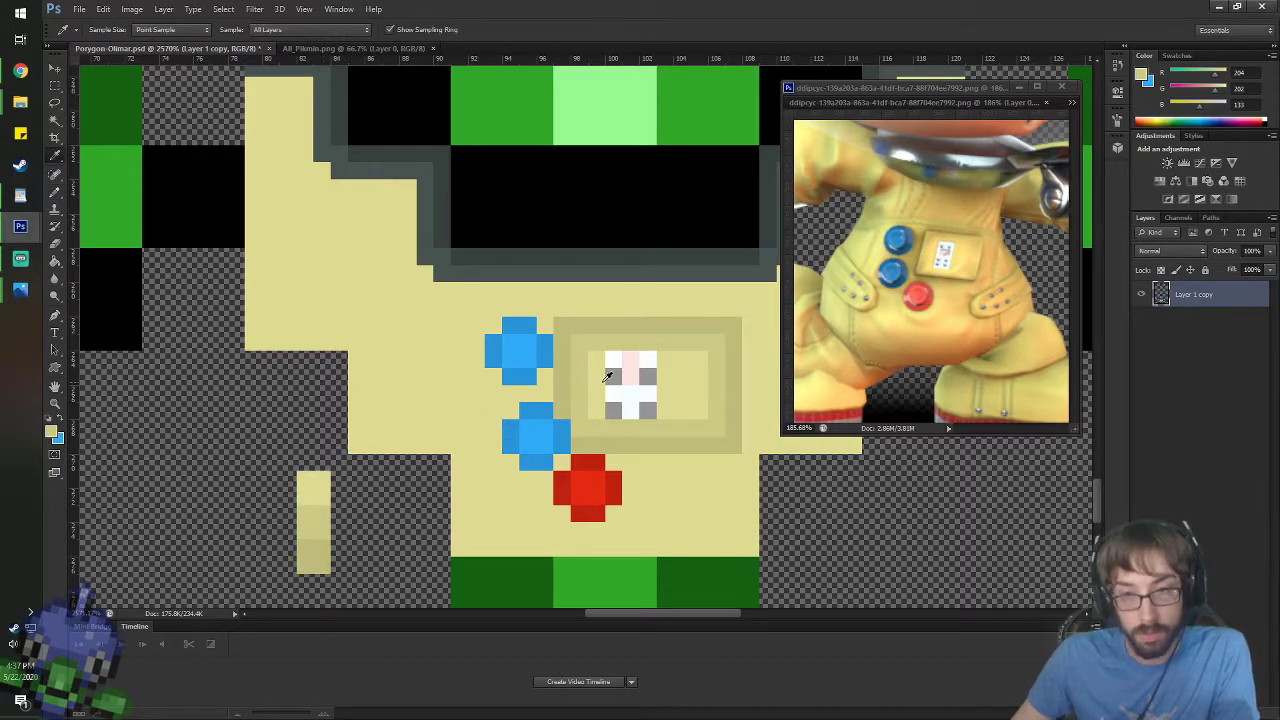
key("b")
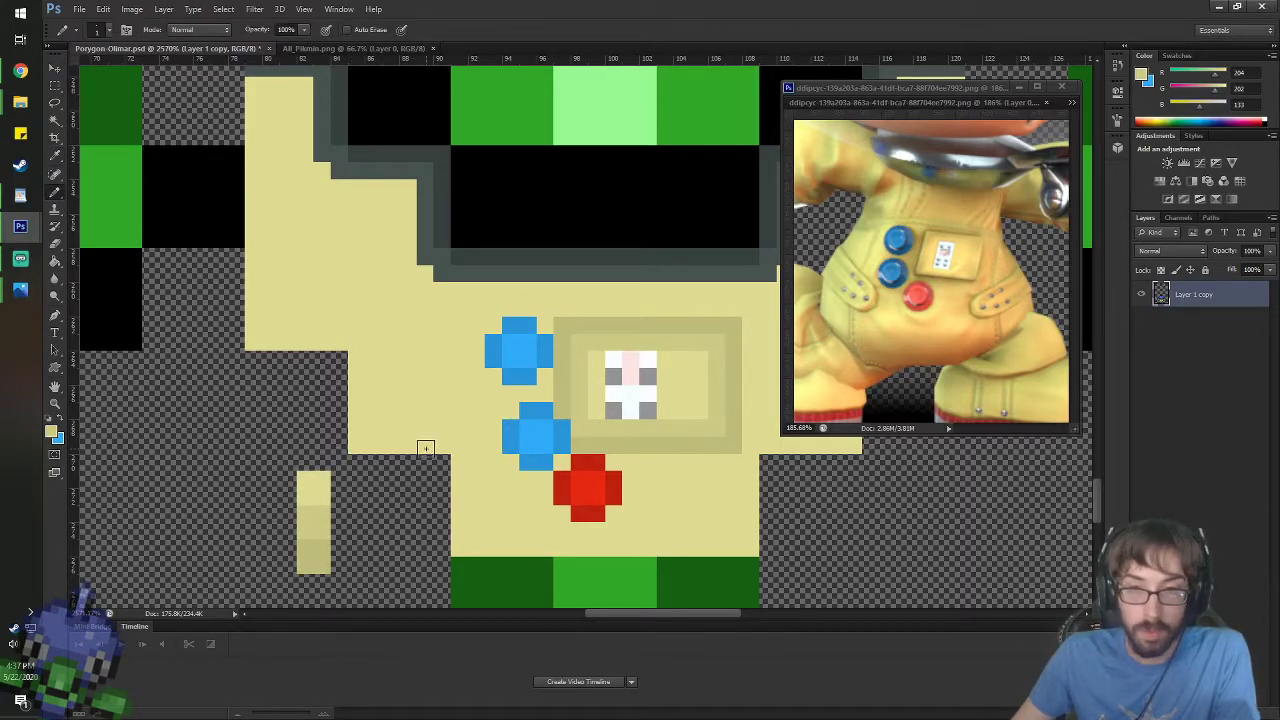
left_click_drag(423, 271, 423, 331)
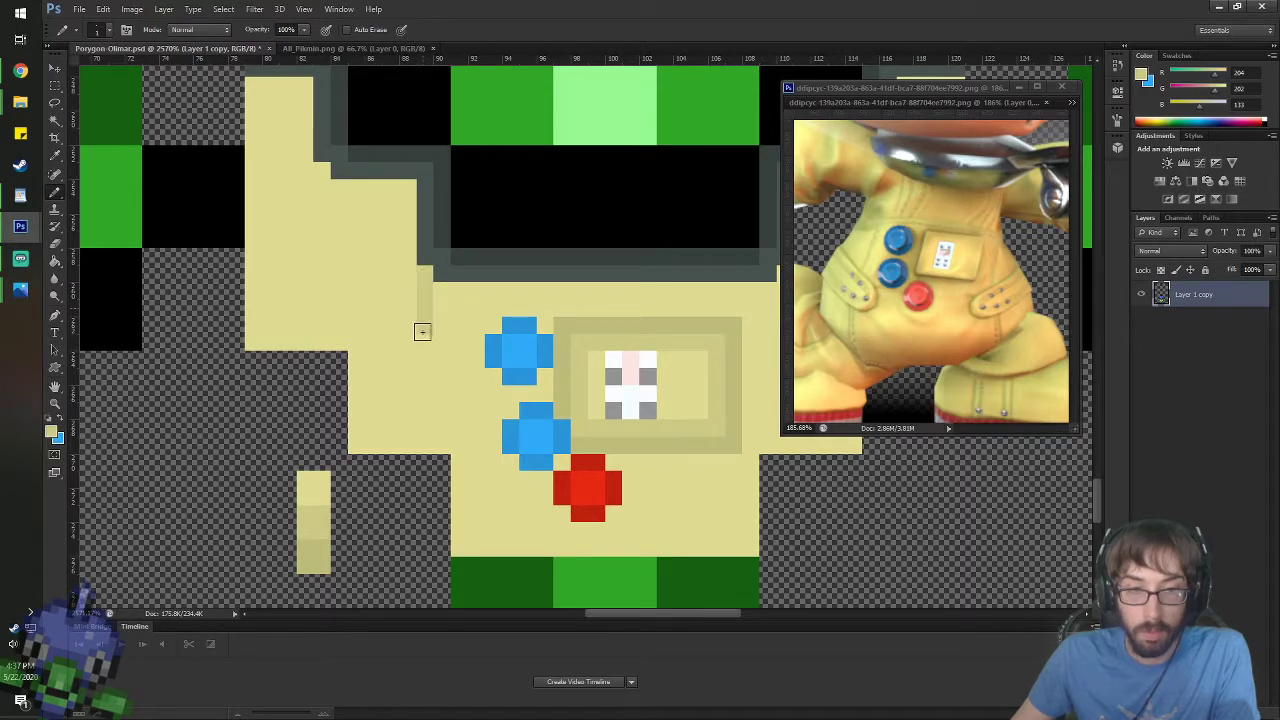
mouse_move(472, 285)
left_mouse_down()
mouse_move(474, 320)
mouse_move(377, 340)
mouse_move(267, 337)
left_mouse_up()
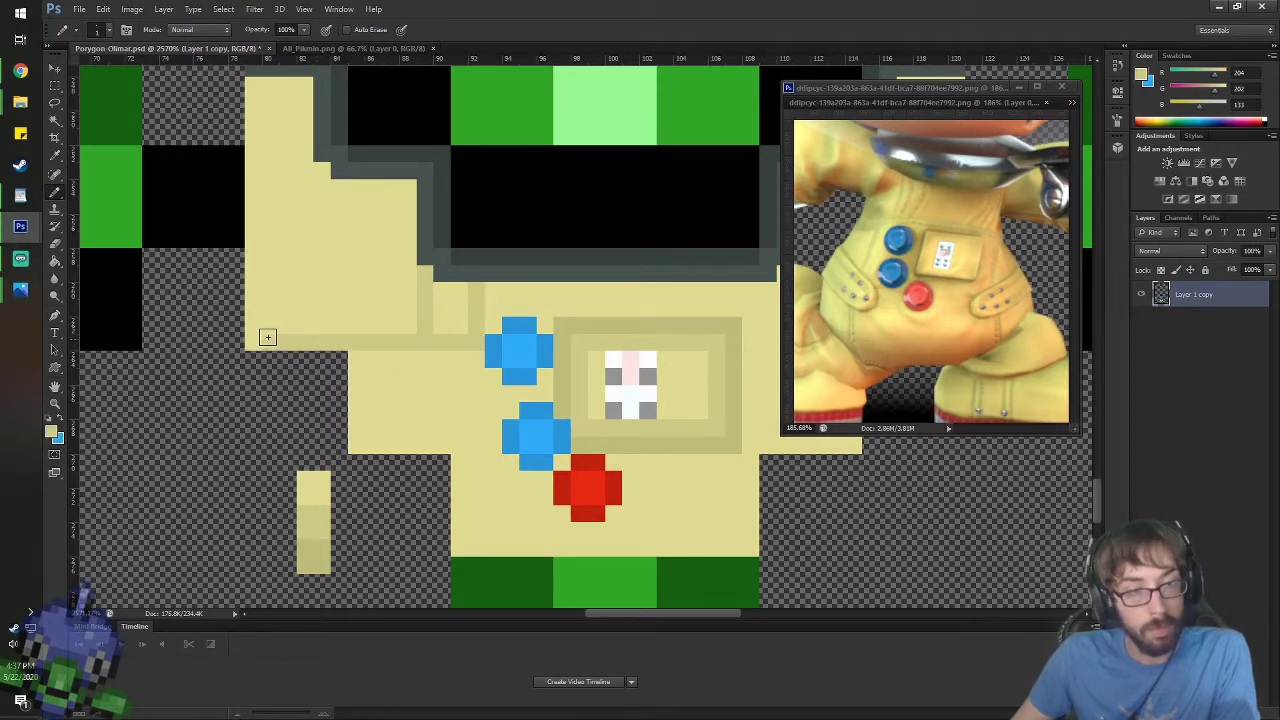
- Mirror the shading on the right side with a seam along the sleeve's lower edge and two vertical strap seams below the collar
key("space")
left_click_drag(583, 404, 406, 366)
scroll(414, 355, "down", 2)
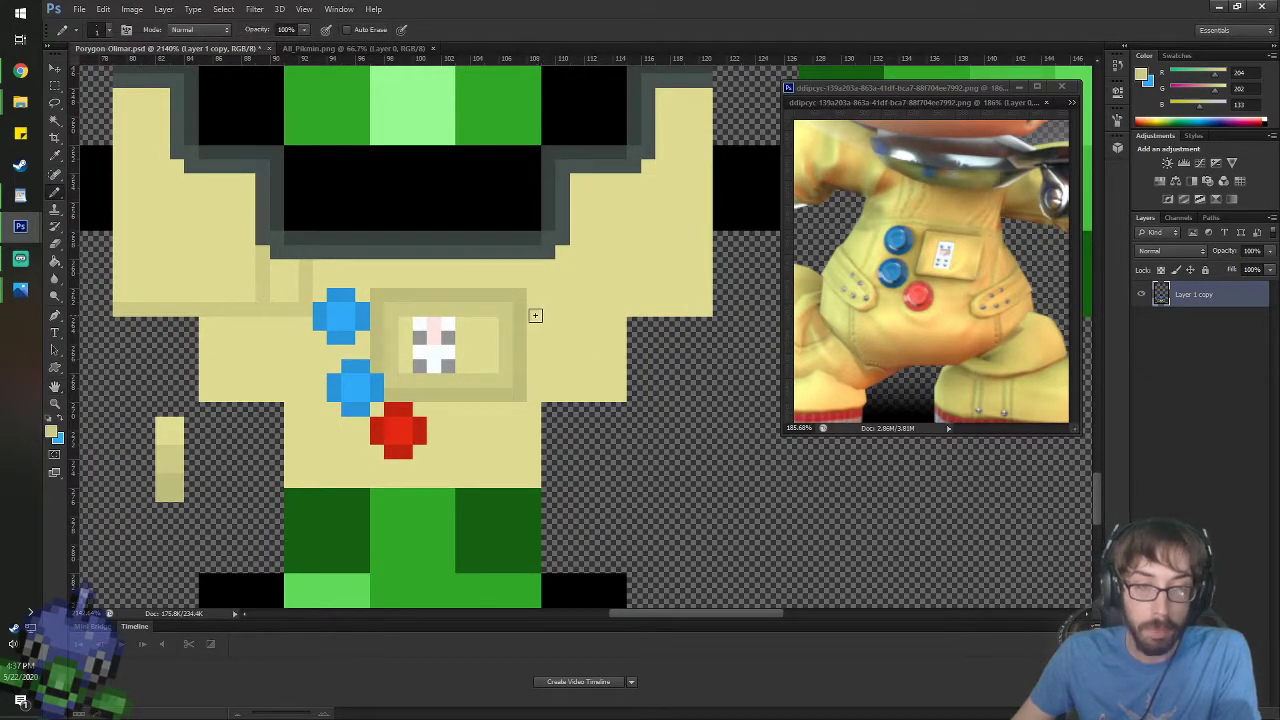
left_click_drag(534, 312, 700, 309)
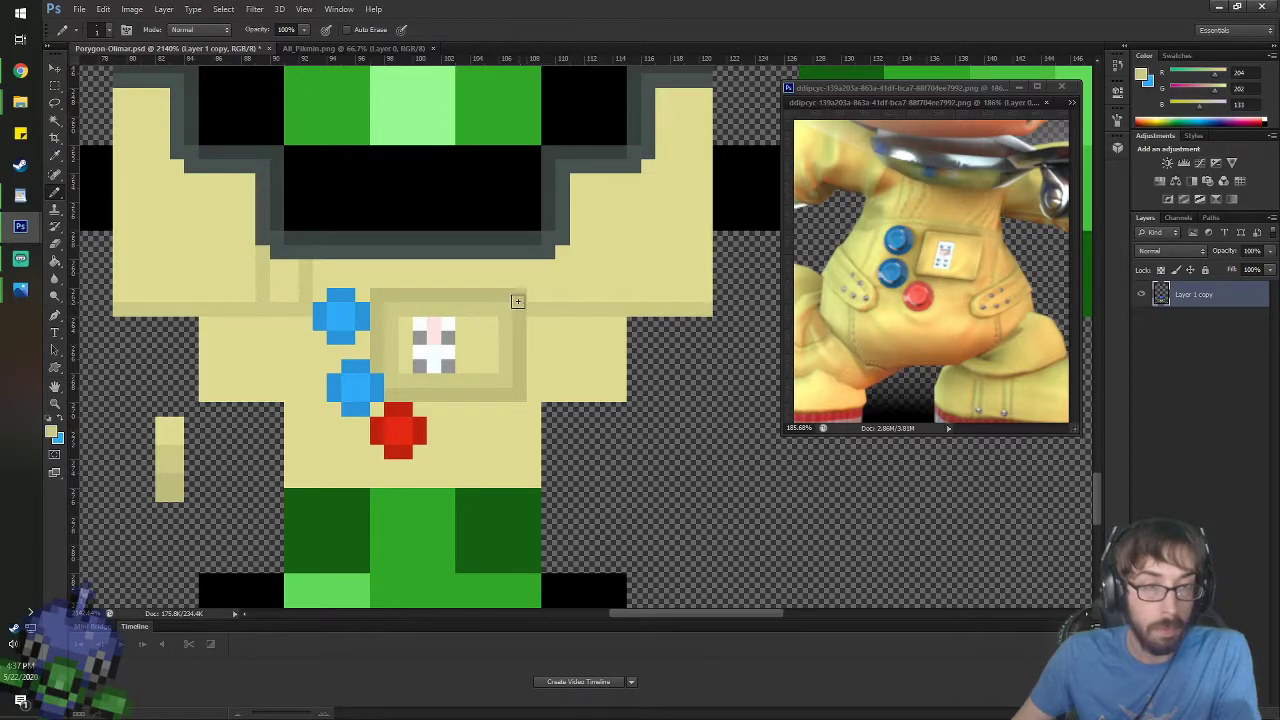
left_click_drag(557, 255, 560, 292)
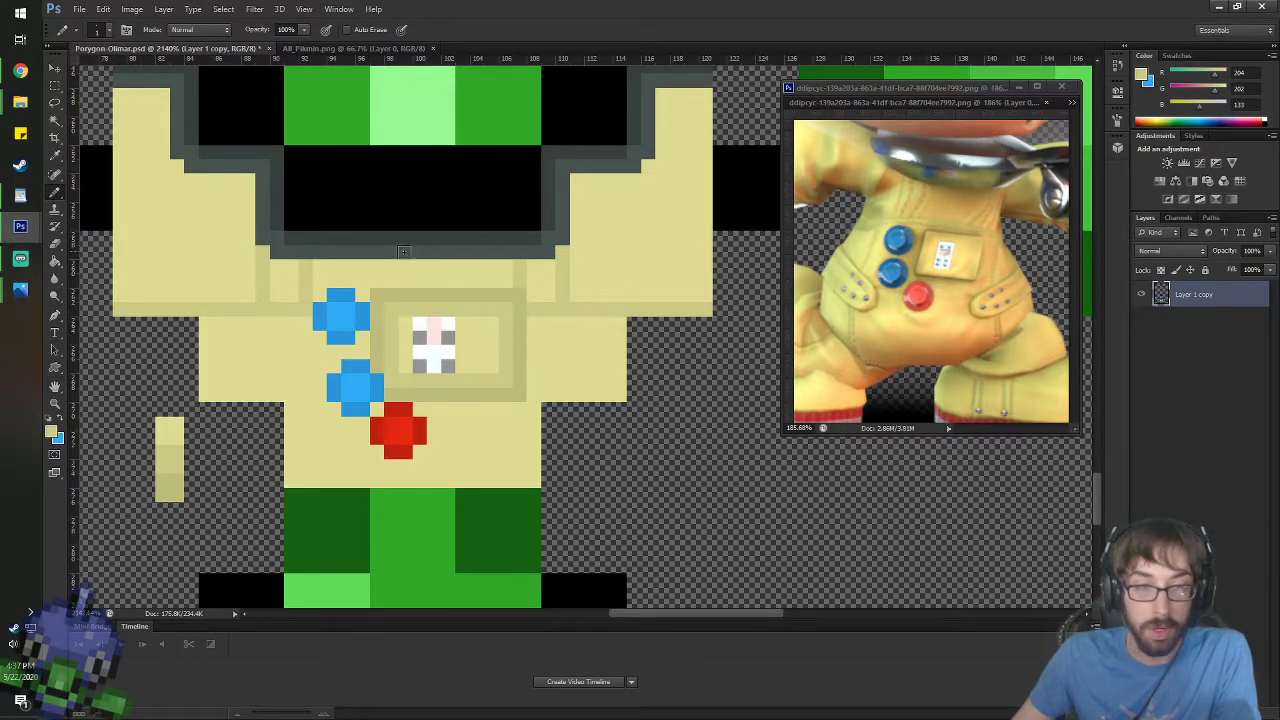
- Sample the darkest swatch and paint stepped one-pixel pocket flap lines sloping inward on both hips
left_click(175, 488, "alt")
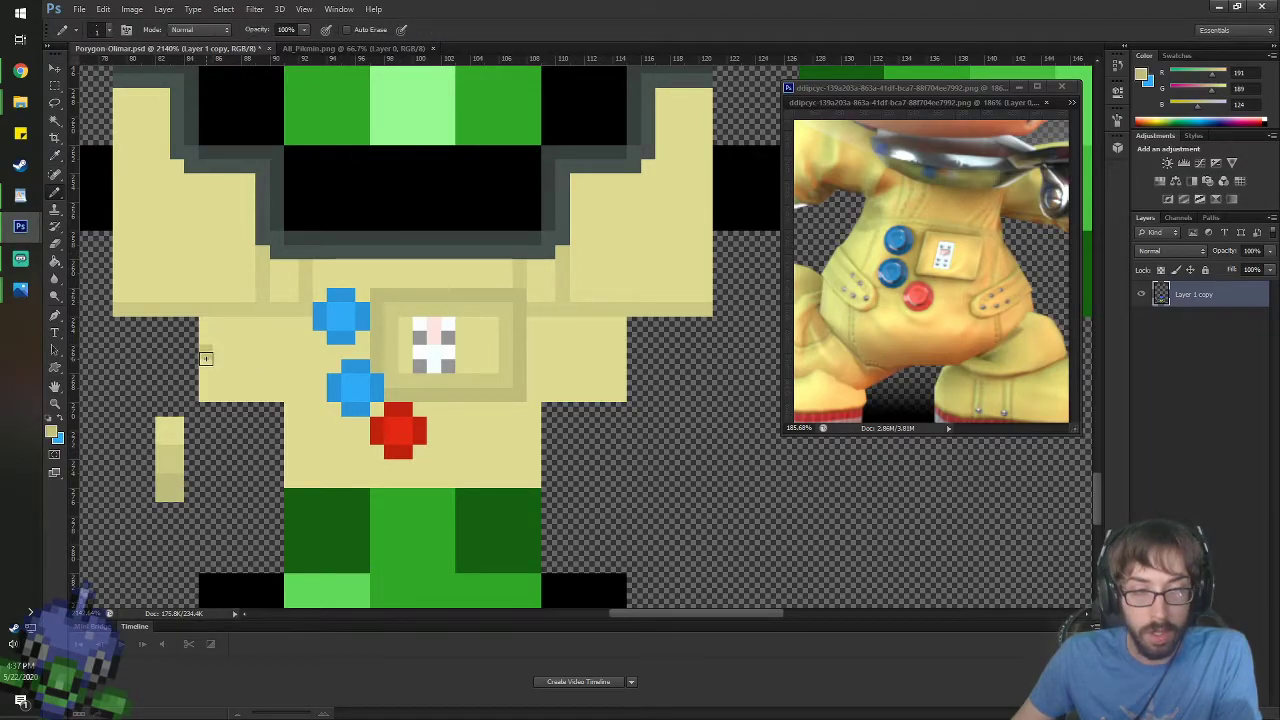
left_click_drag(238, 356, 270, 373)
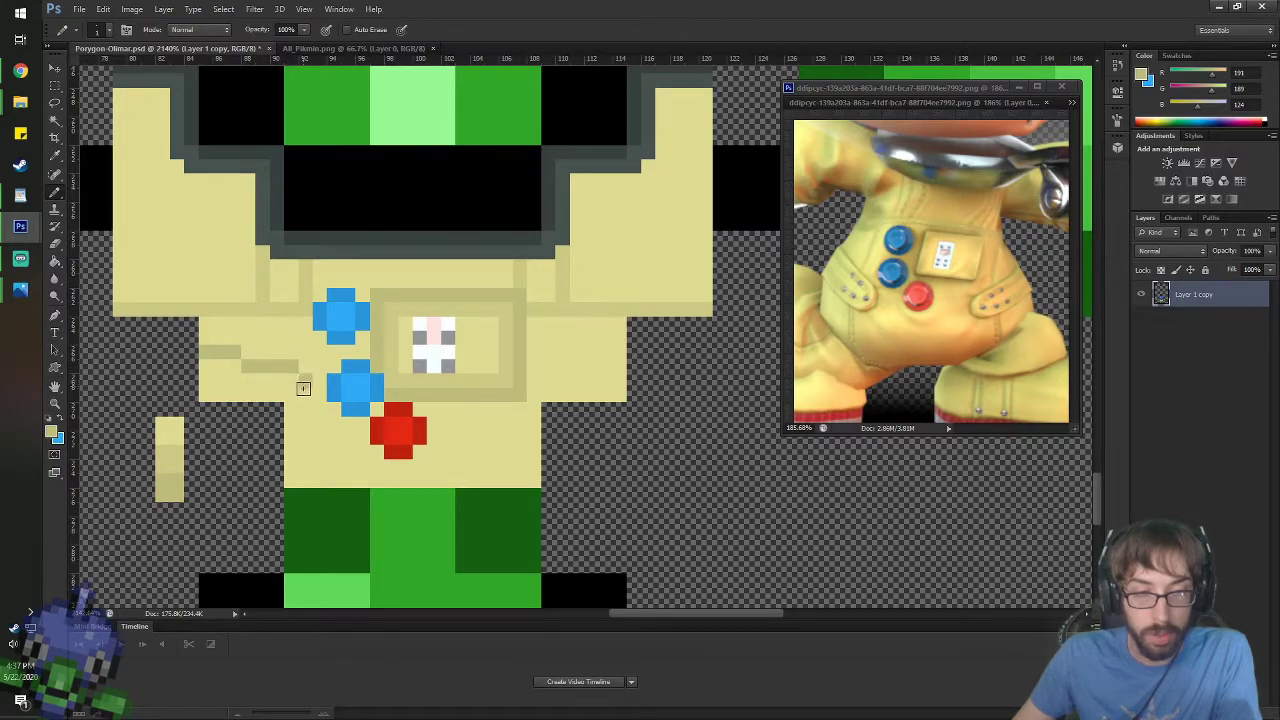
left_click(303, 388)
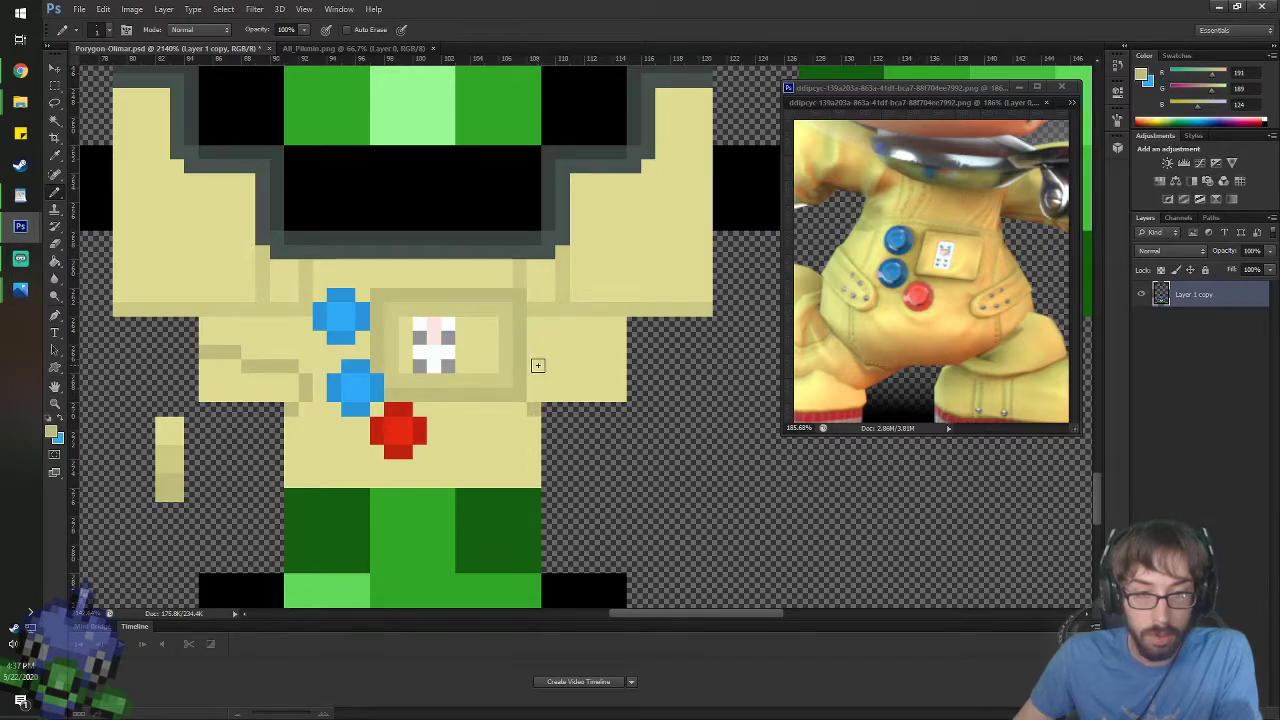
left_click_drag(553, 367, 620, 350)
left_click(595, 350)
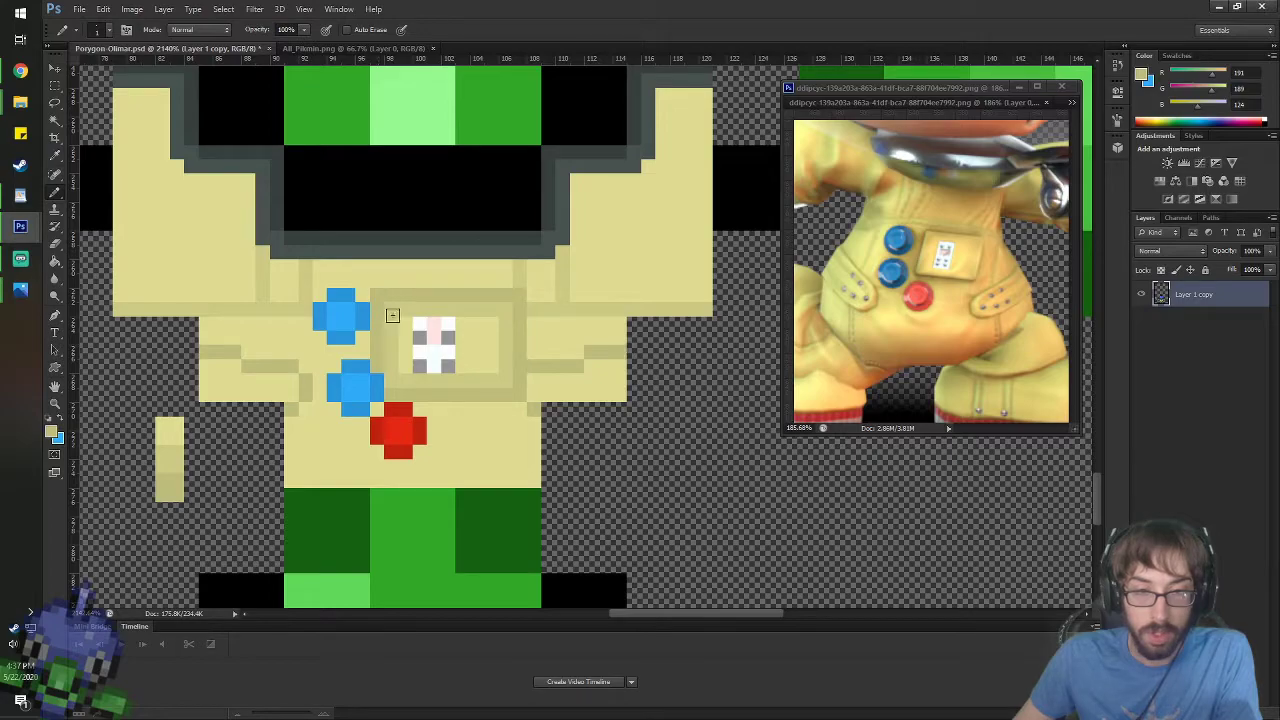
- Sample the grey of a hip pocket stud in the reference and paint four single-pixel studs below each hip flap line
scroll(206, 386, "up", 2)
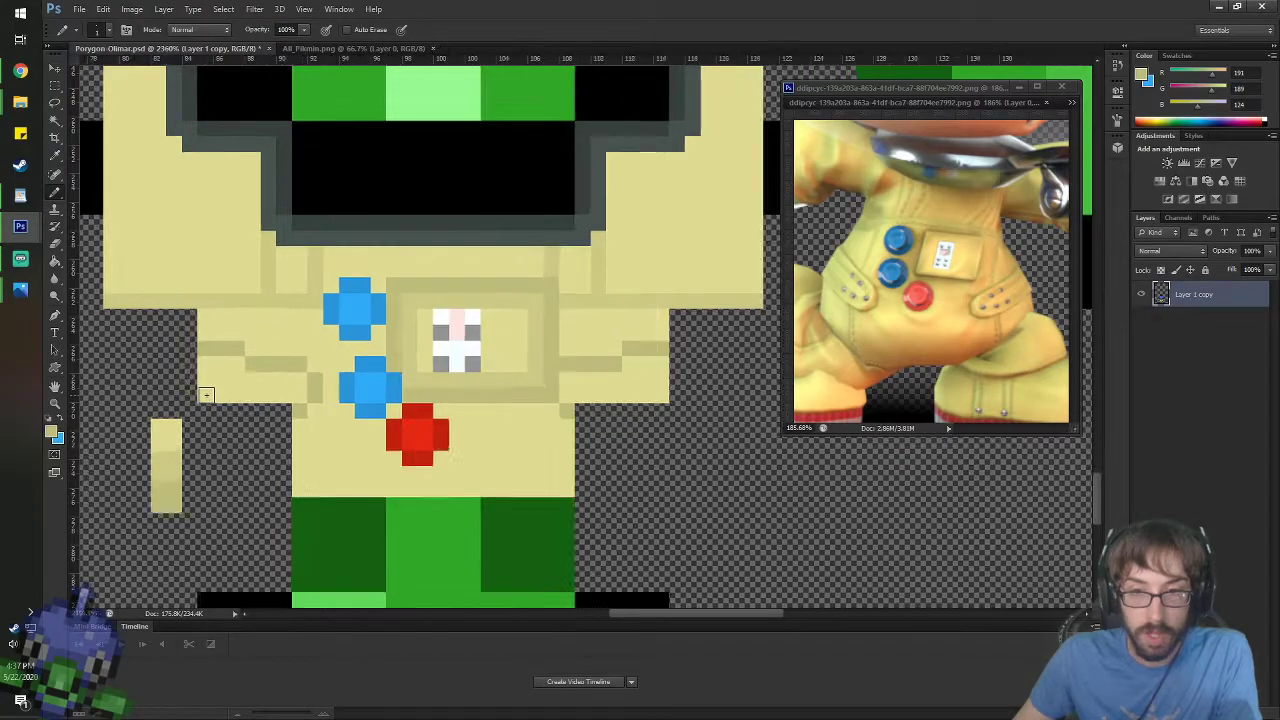
key("i")
left_click(856, 290)
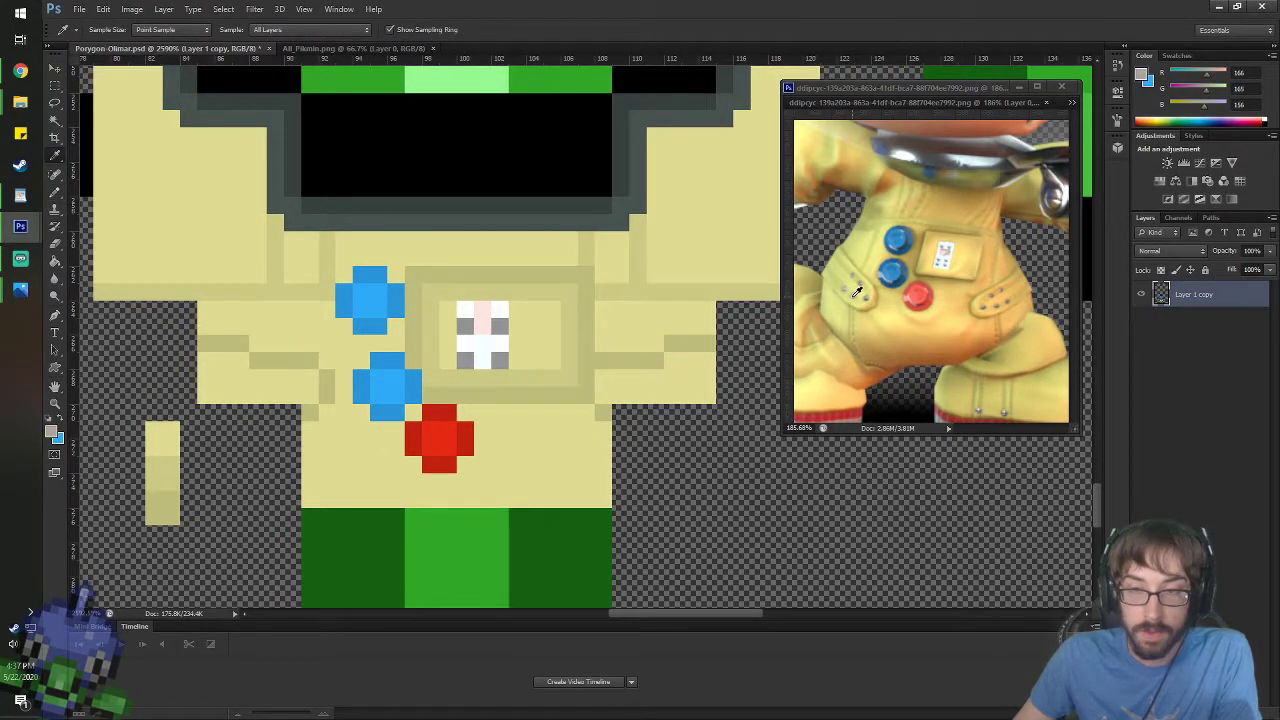
key("b")
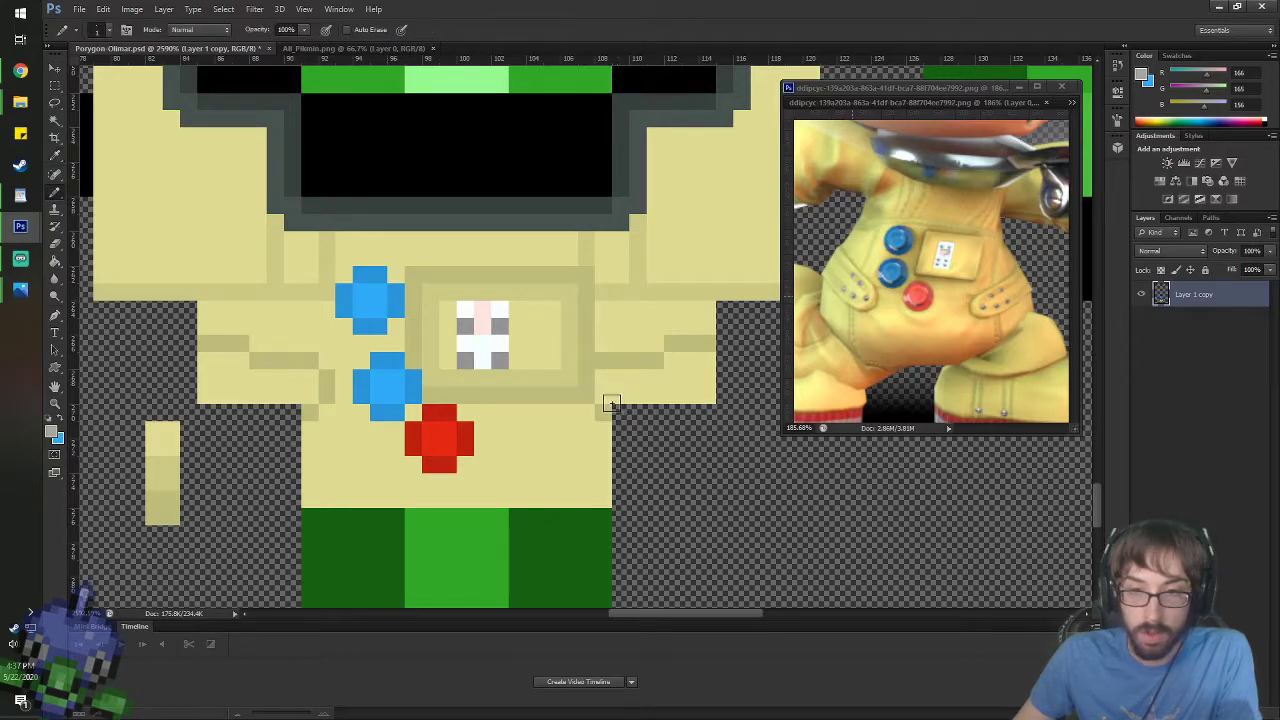
left_click(602, 395)
left_click(637, 377)
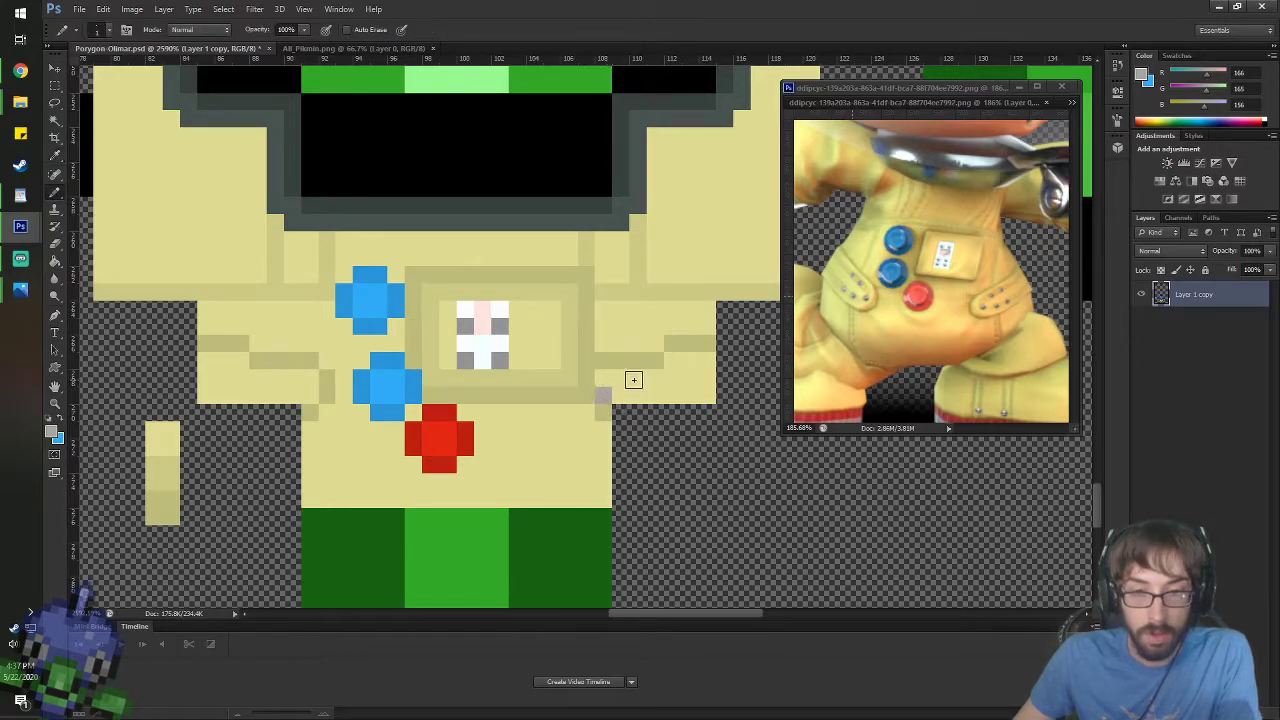
left_click(309, 394)
left_click(275, 376)
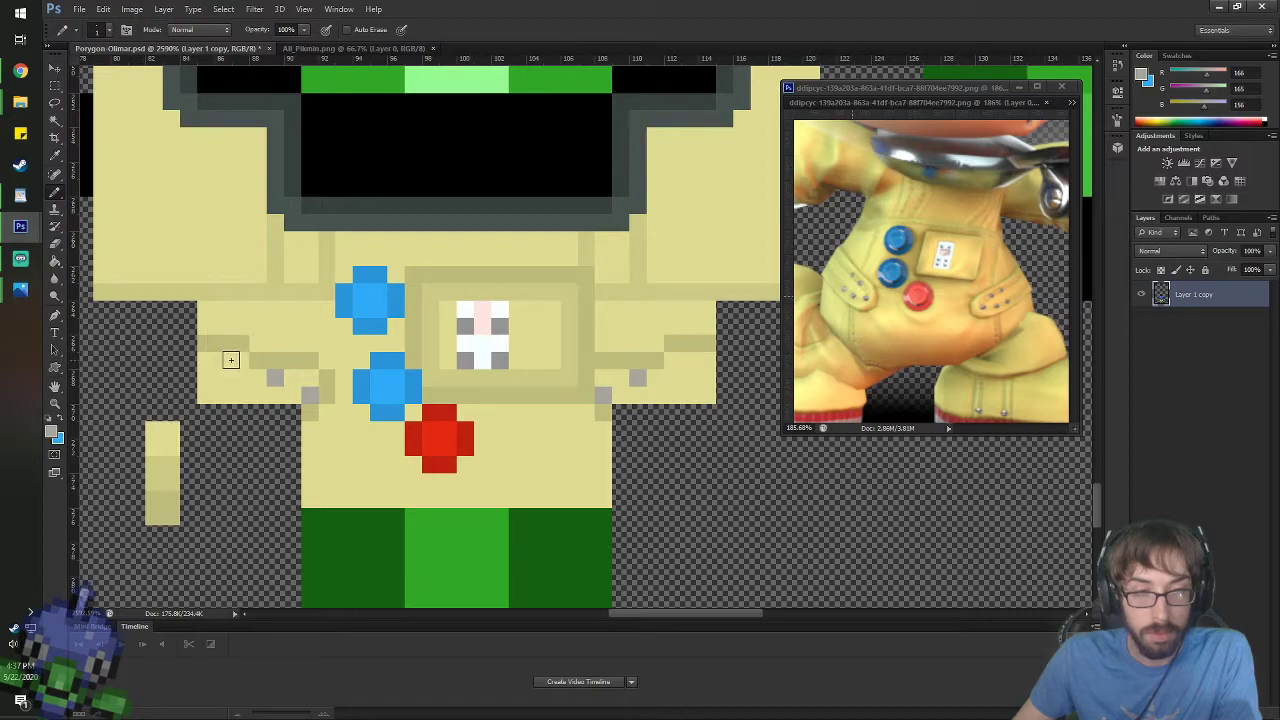
left_click(224, 362)
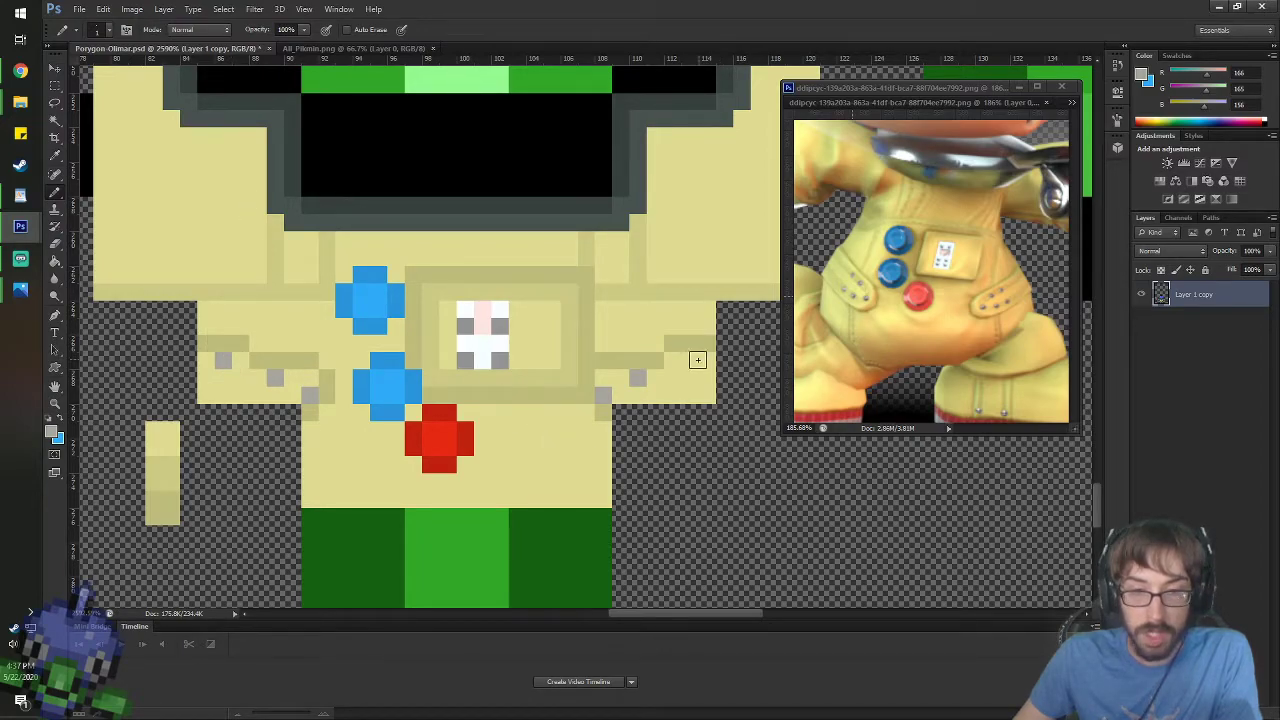
left_click(690, 360)
left_click(672, 396)
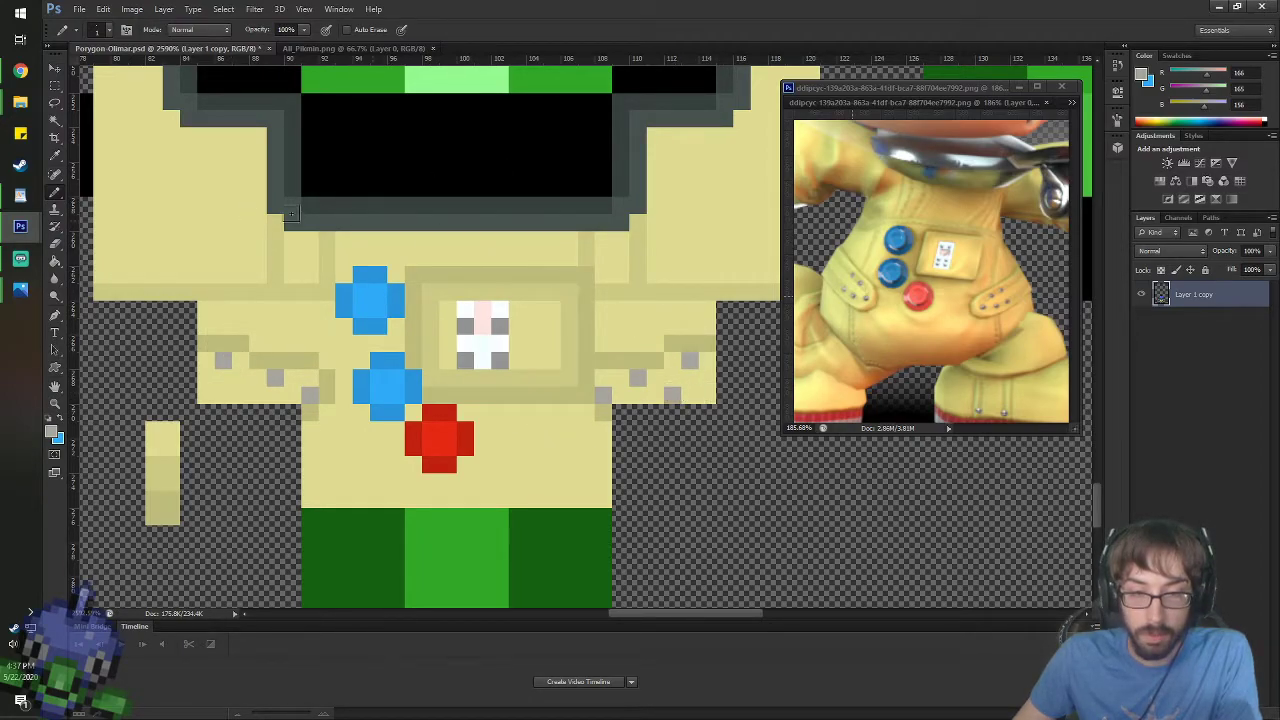
left_click(240, 396)
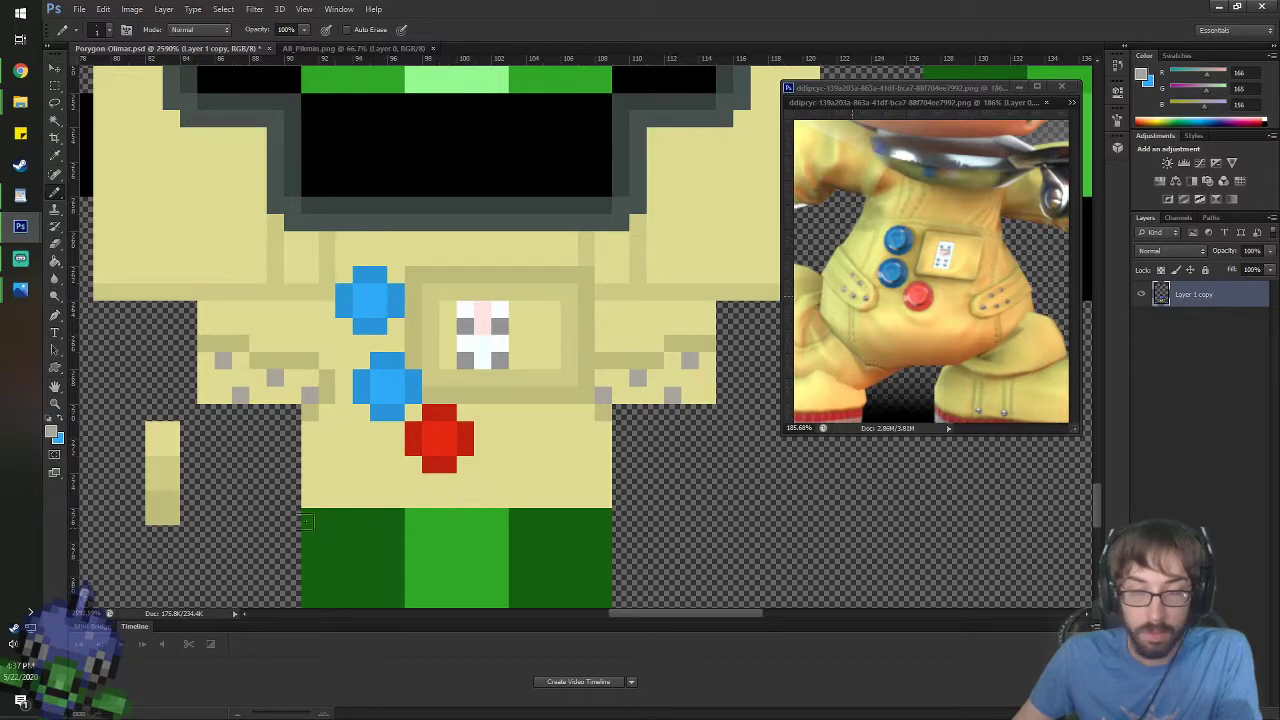
- Sample the middle shade and paint a one-pixel column down both outer edges of the lower torso
left_click(227, 395, "alt")
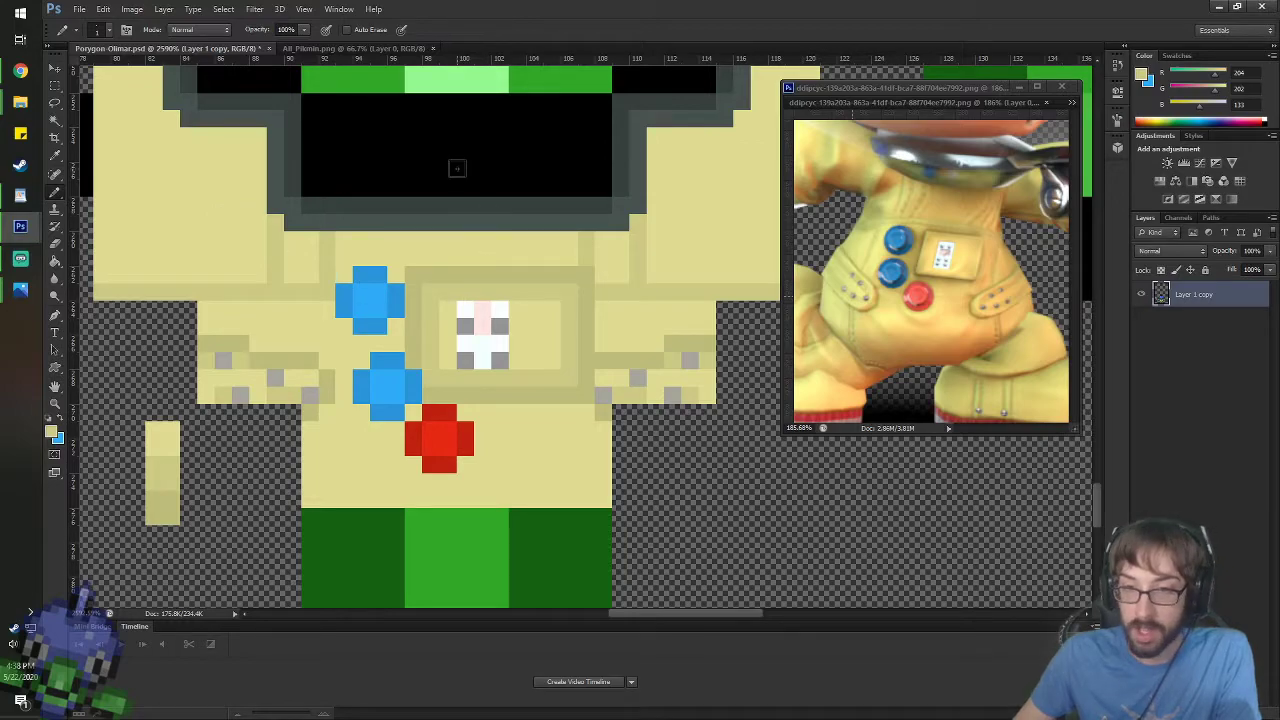
key("i")
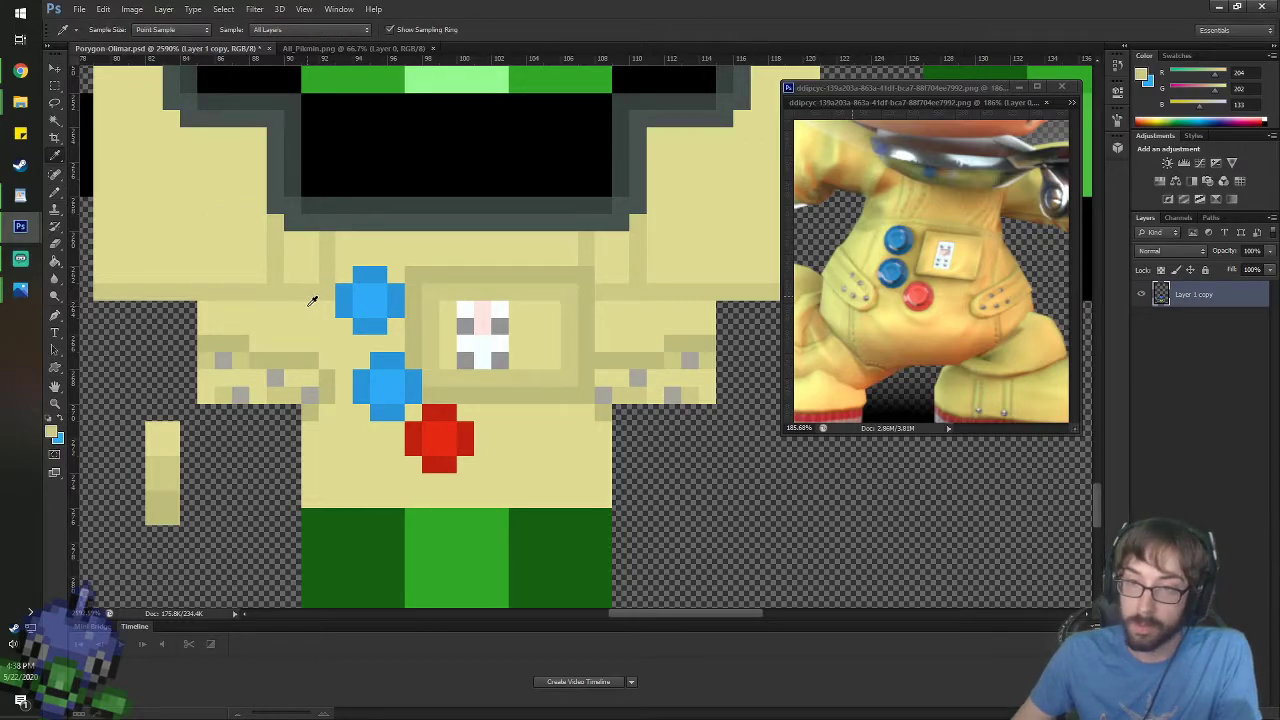
key("b")
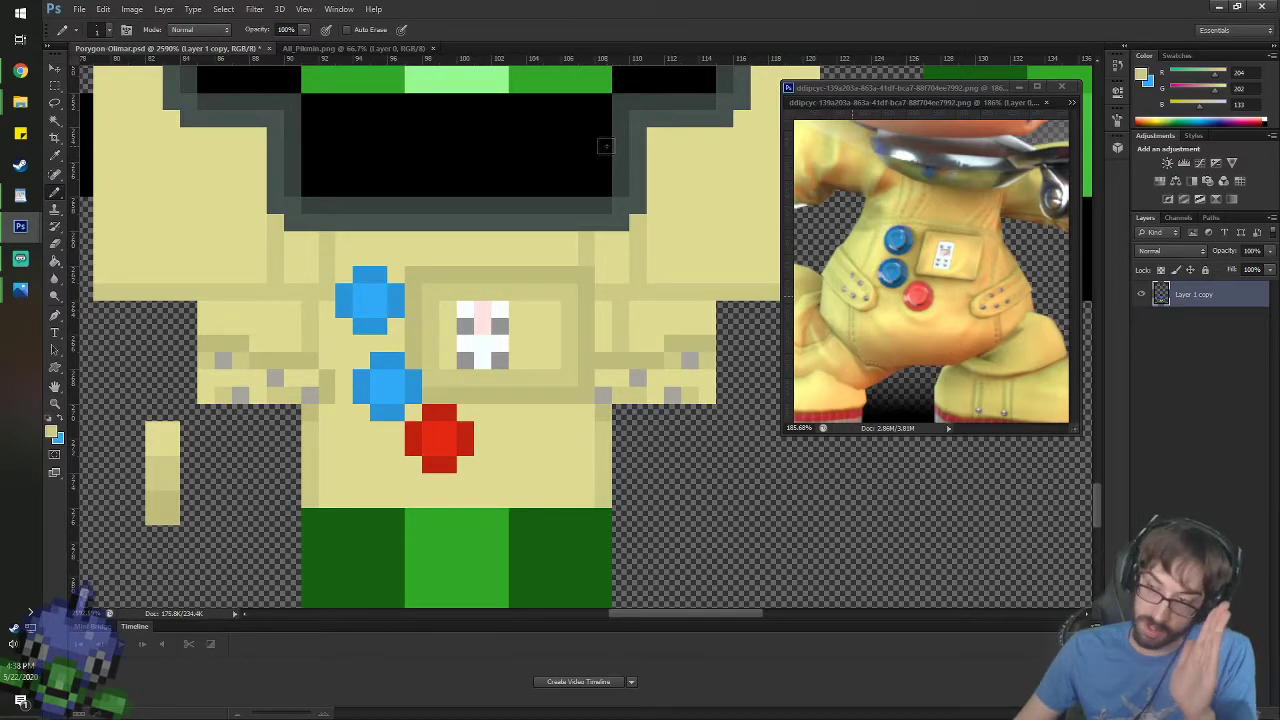
- Sample the darkest swatch and add single-pixel stitch marks to the shoulder straps on both sides below the collar
key("i")
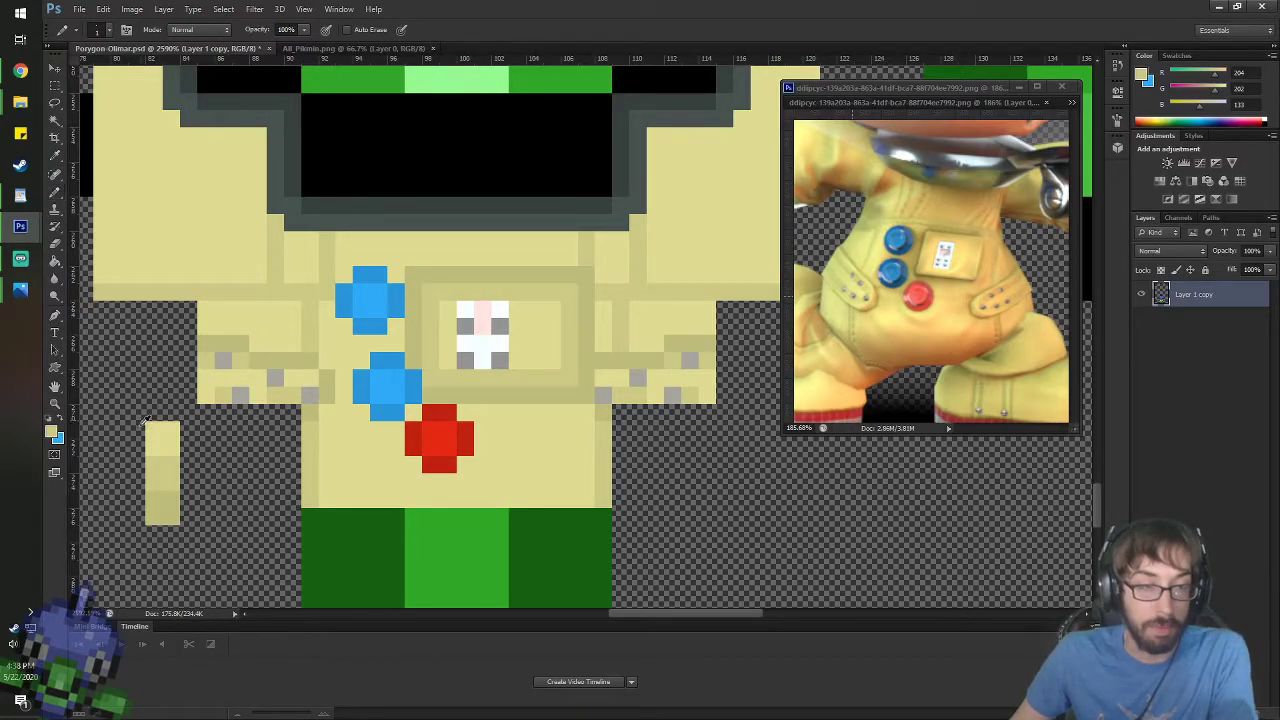
left_click(172, 495)
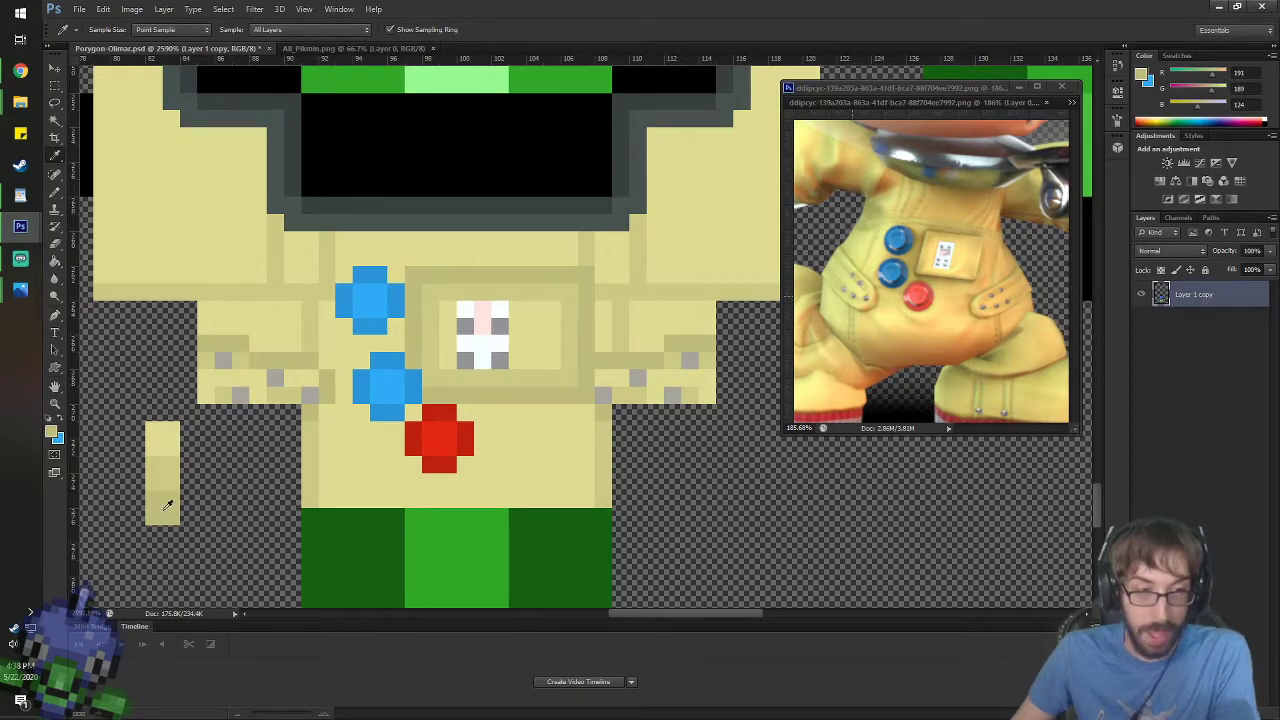
key("b")
left_click(310, 275)
left_click(602, 272)
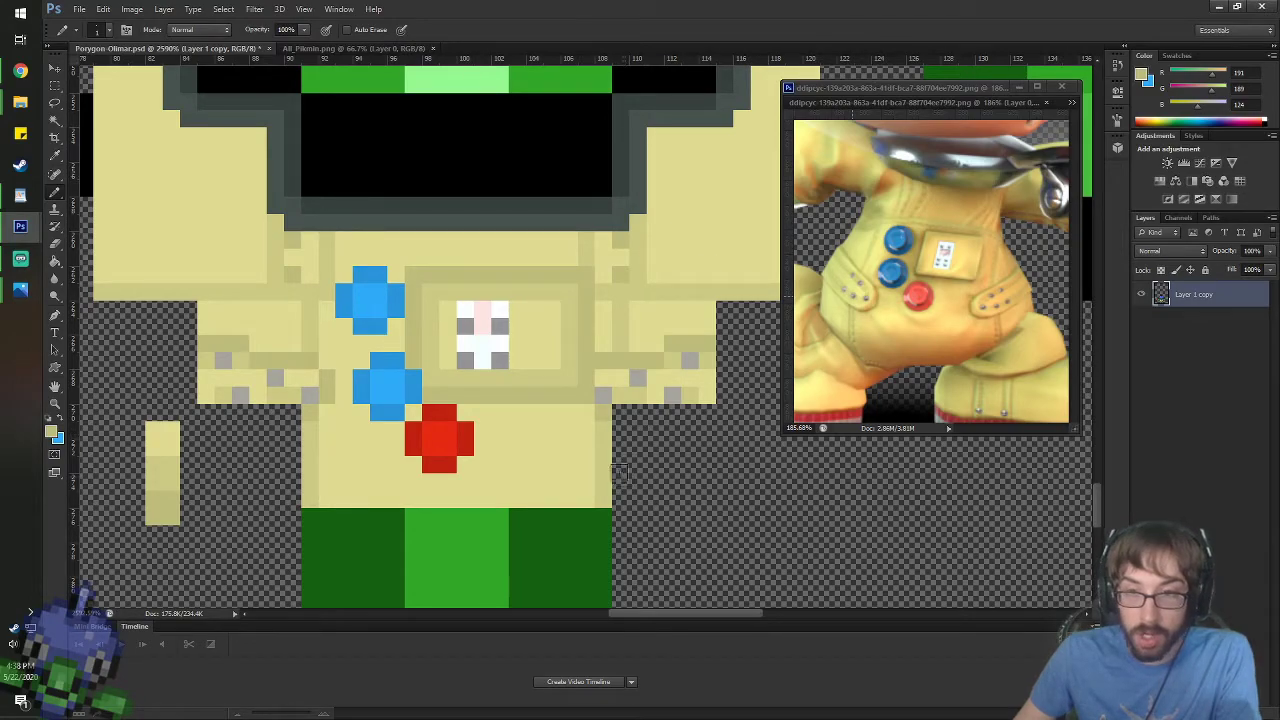
- Paint three single-pixel stitch marks with the darkest suit shade just inside both shaded edge columns of the lower torso
left_click(586, 463)
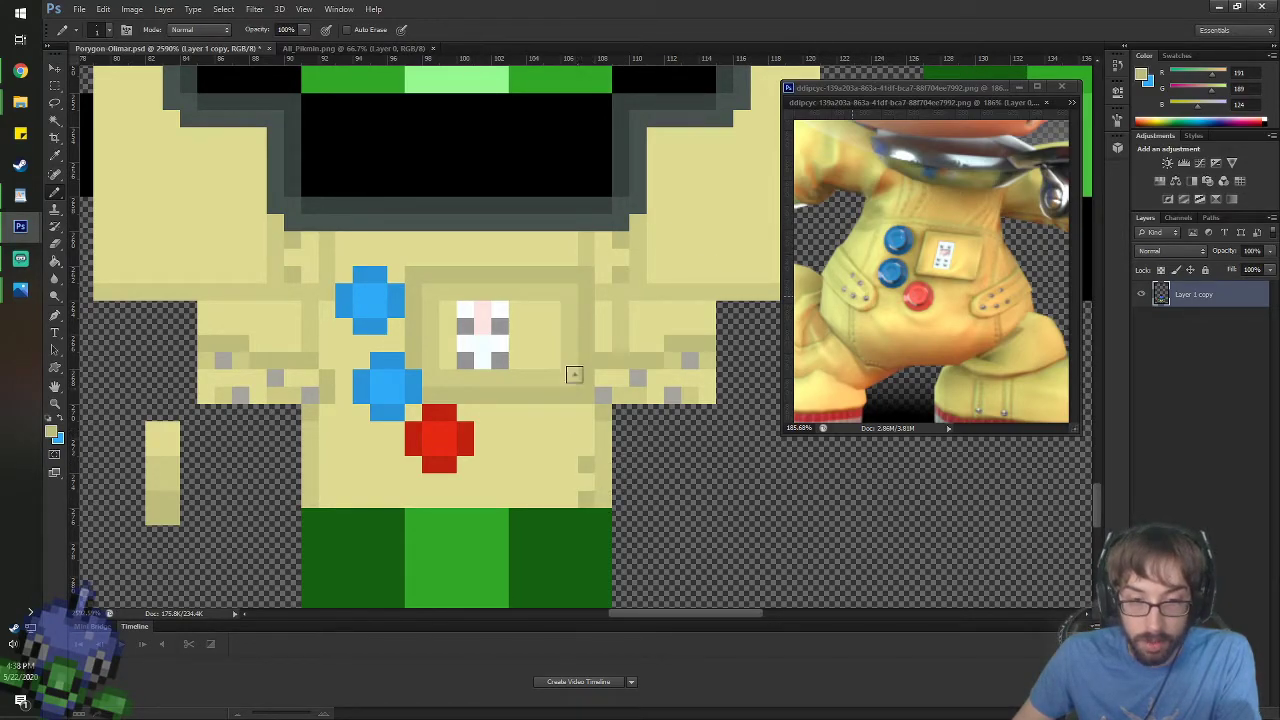
left_click(590, 425)
left_click(330, 497)
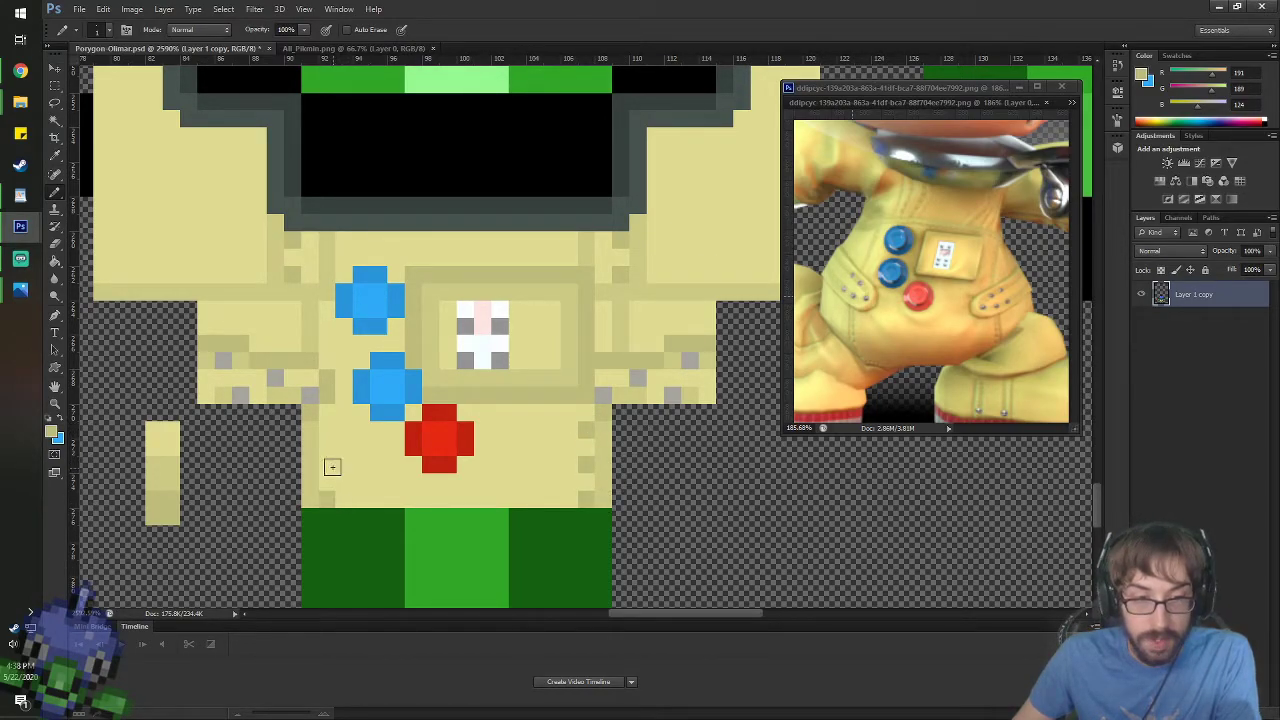
left_click(330, 463)
left_click(330, 428)
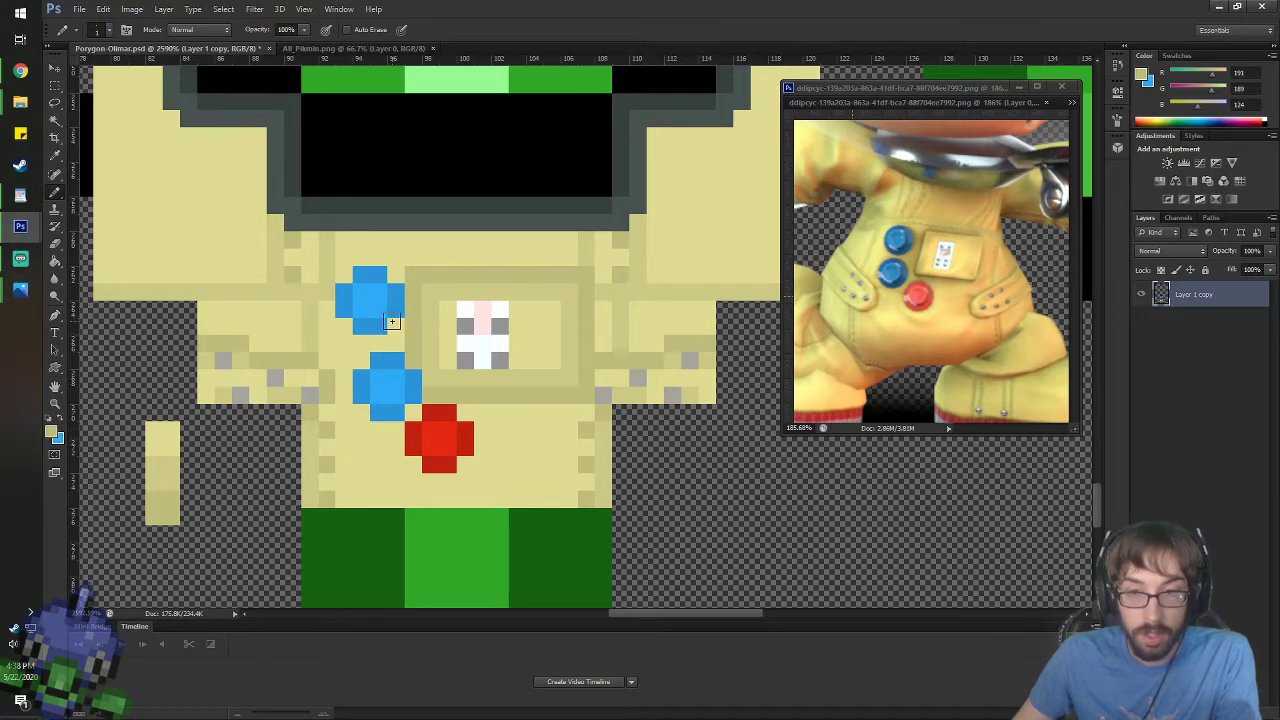
- Try shading the lower torso with a stepped mound of black at 10% pencil opacity, using the default colours
scroll(623, 314, "down", 2)
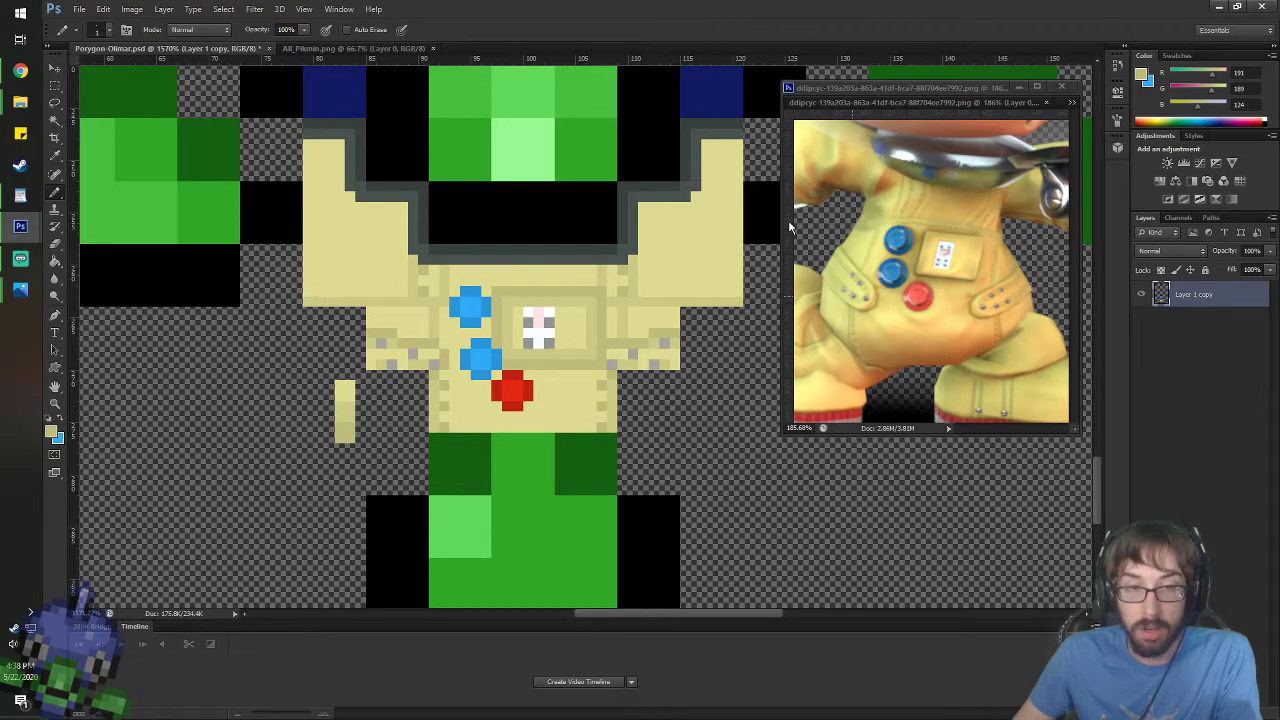
scroll(788, 220, "down", 5)
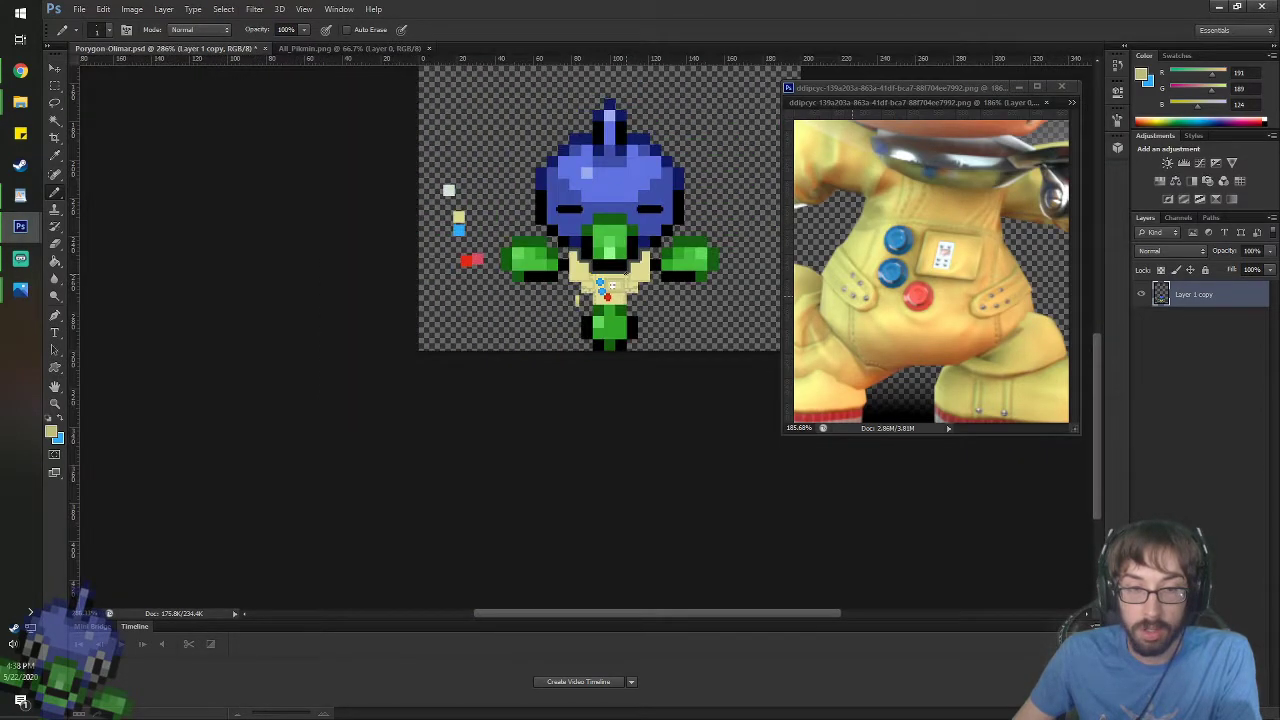
scroll(612, 287, "up", 4)
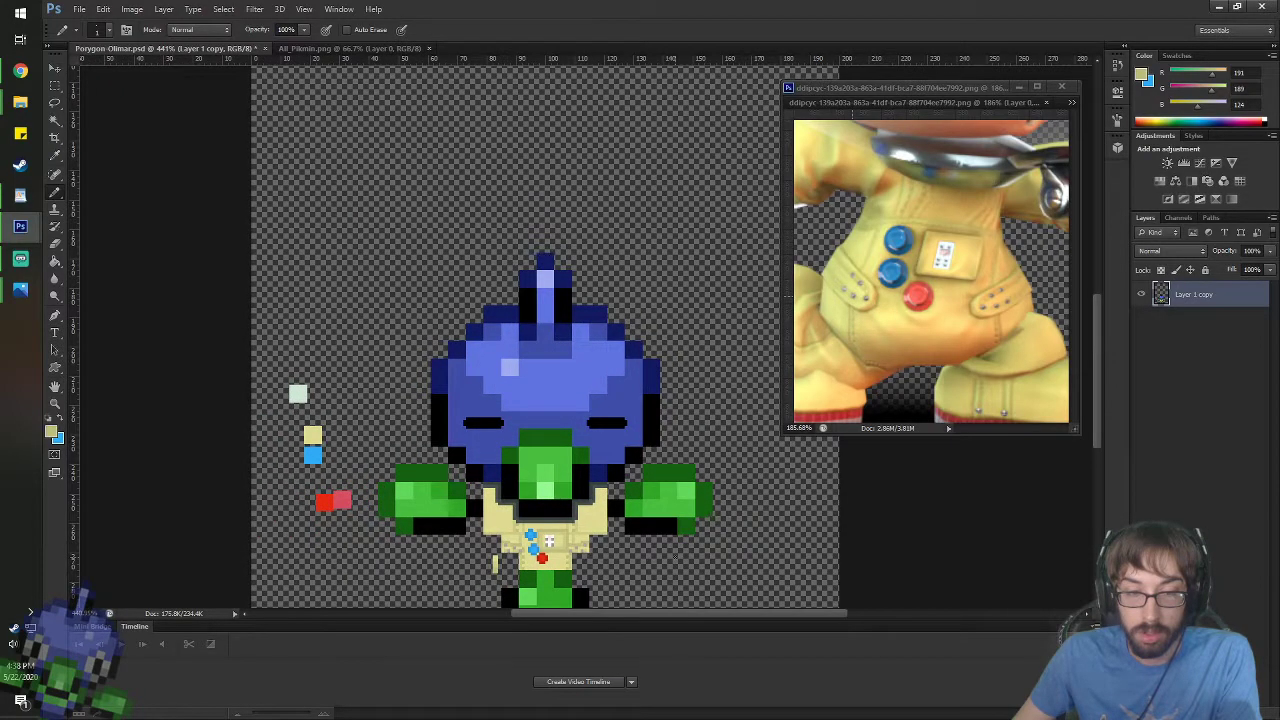
scroll(548, 541, "up", 8)
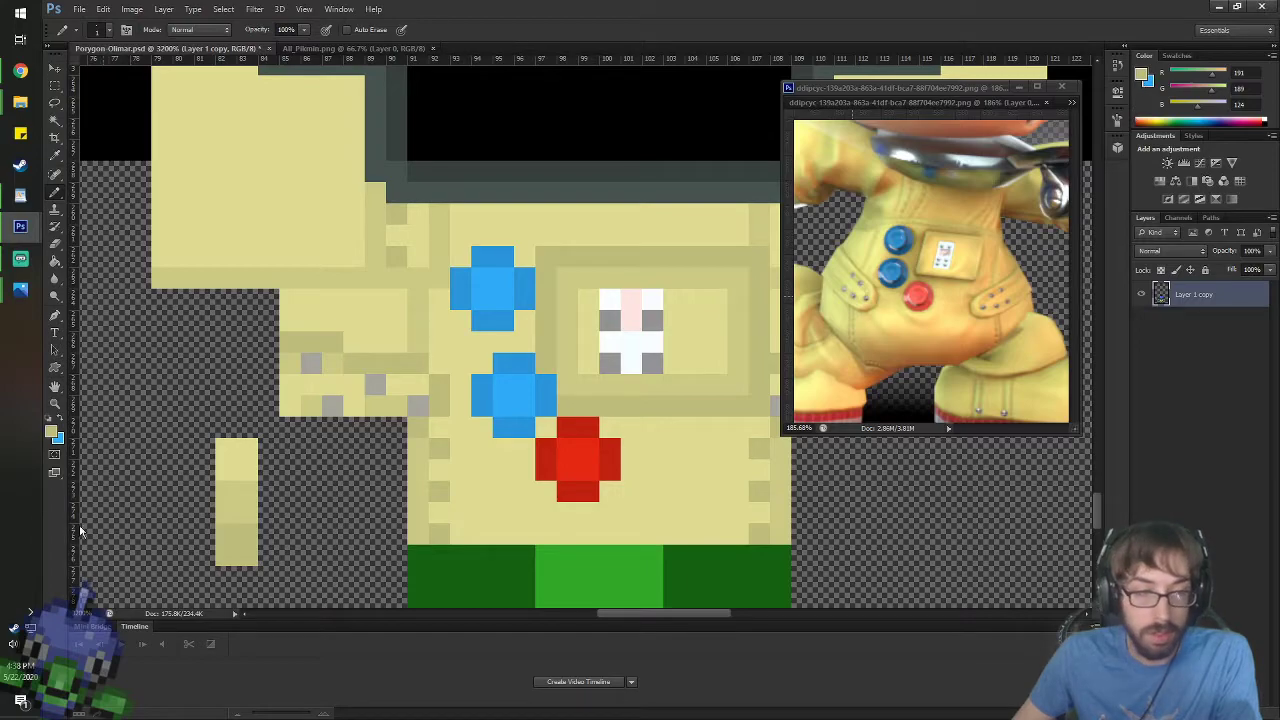
left_click(47, 422)
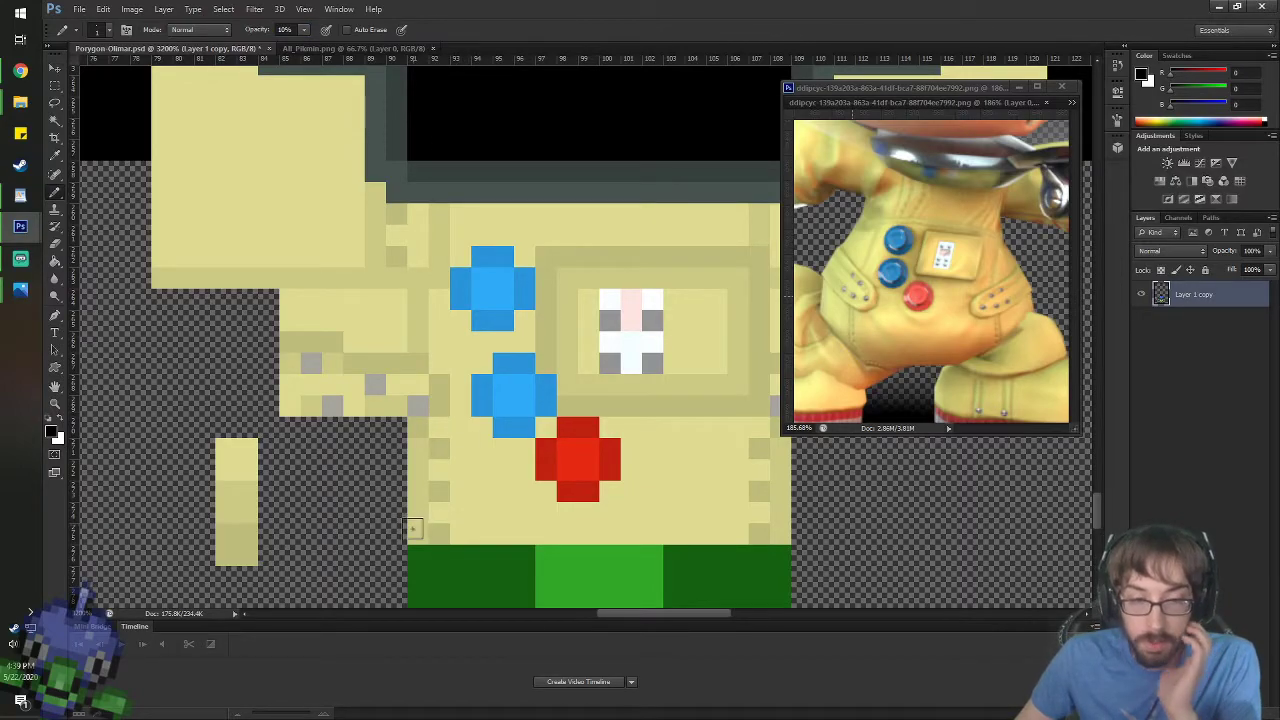
mouse_move(416, 530)
left_mouse_down()
mouse_move(785, 530)
mouse_move(726, 514)
mouse_move(431, 511)
mouse_move(477, 489)
mouse_move(729, 496)
mouse_move(700, 477)
mouse_move(486, 466)
mouse_move(520, 444)
mouse_move(660, 449)
mouse_move(620, 429)
left_mouse_up()
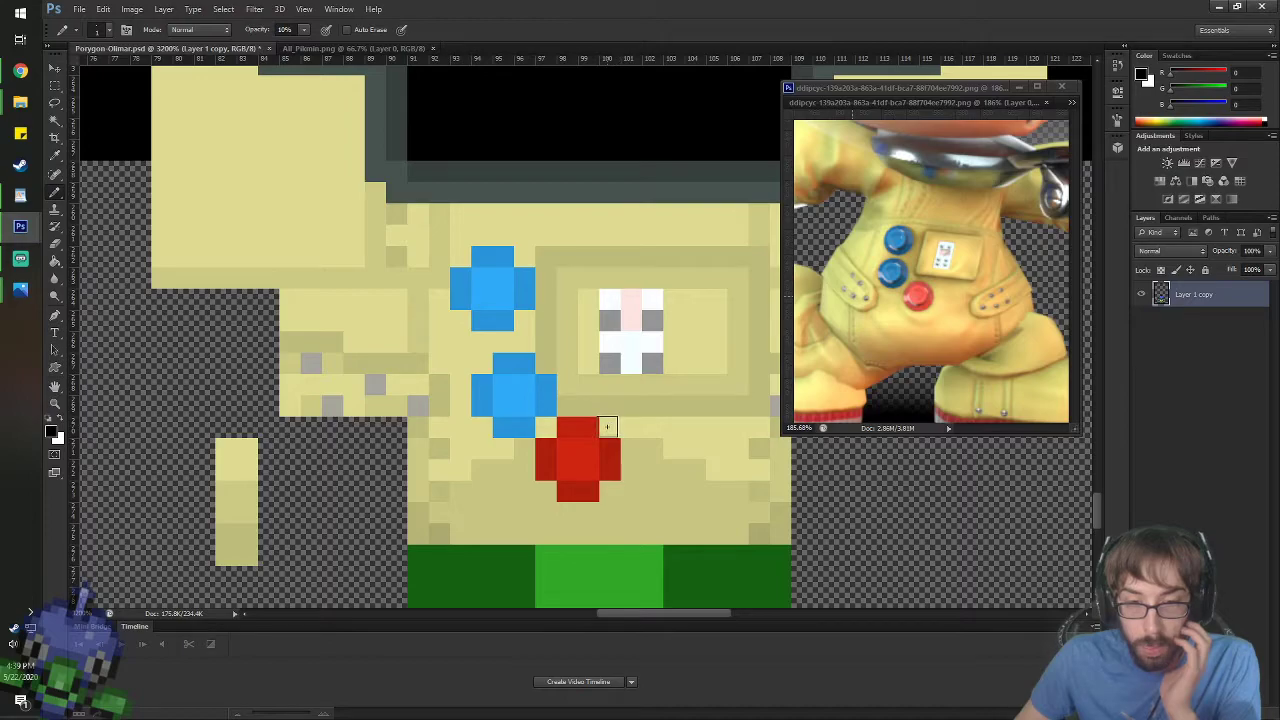
scroll(717, 458, "down", 3)
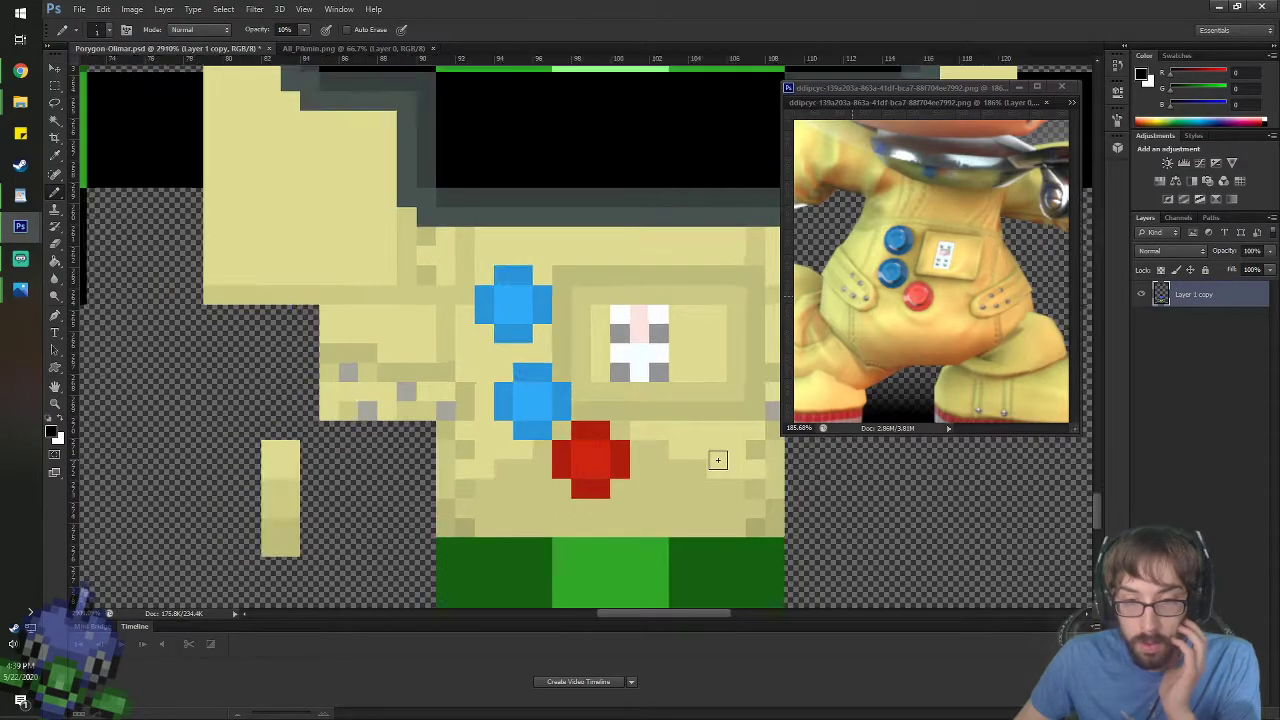
scroll(717, 458, "up", 3)
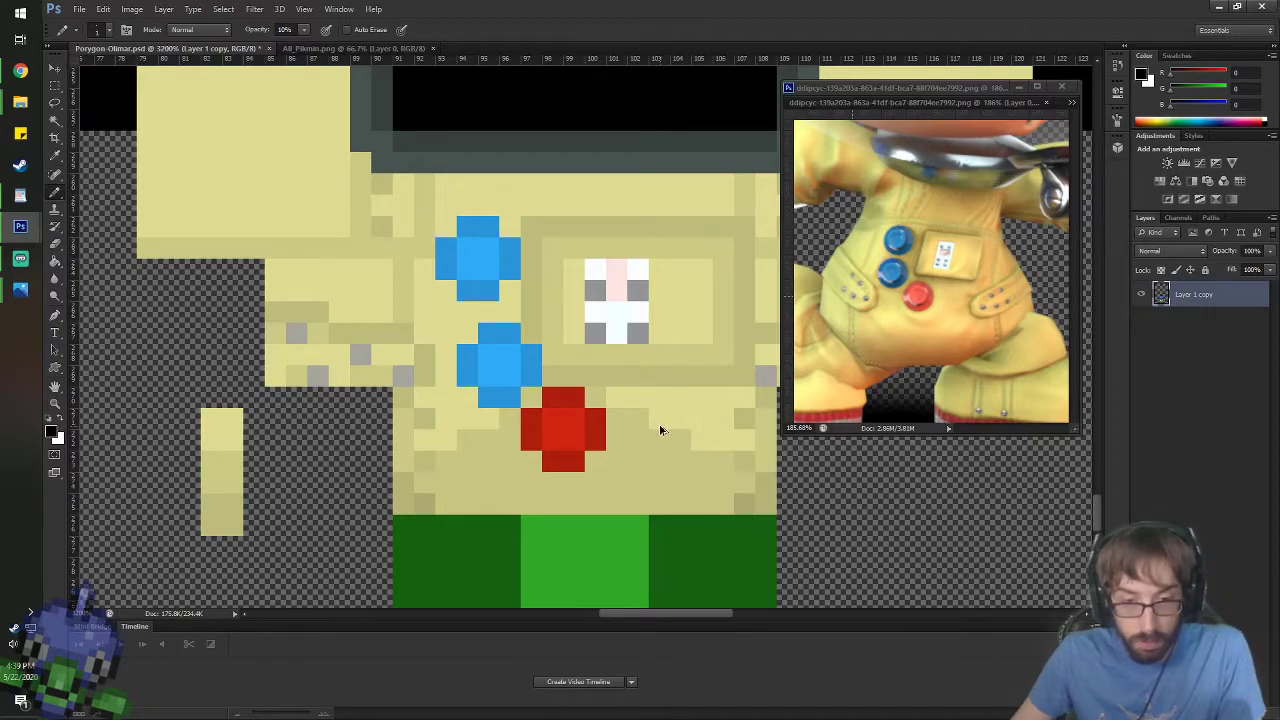
- Undo the translucent black shading on the lower torso
key("ctrl+alt+z")
key("ctrl+alt+z")
key("ctrl+alt+z")
key("ctrl+alt+z")
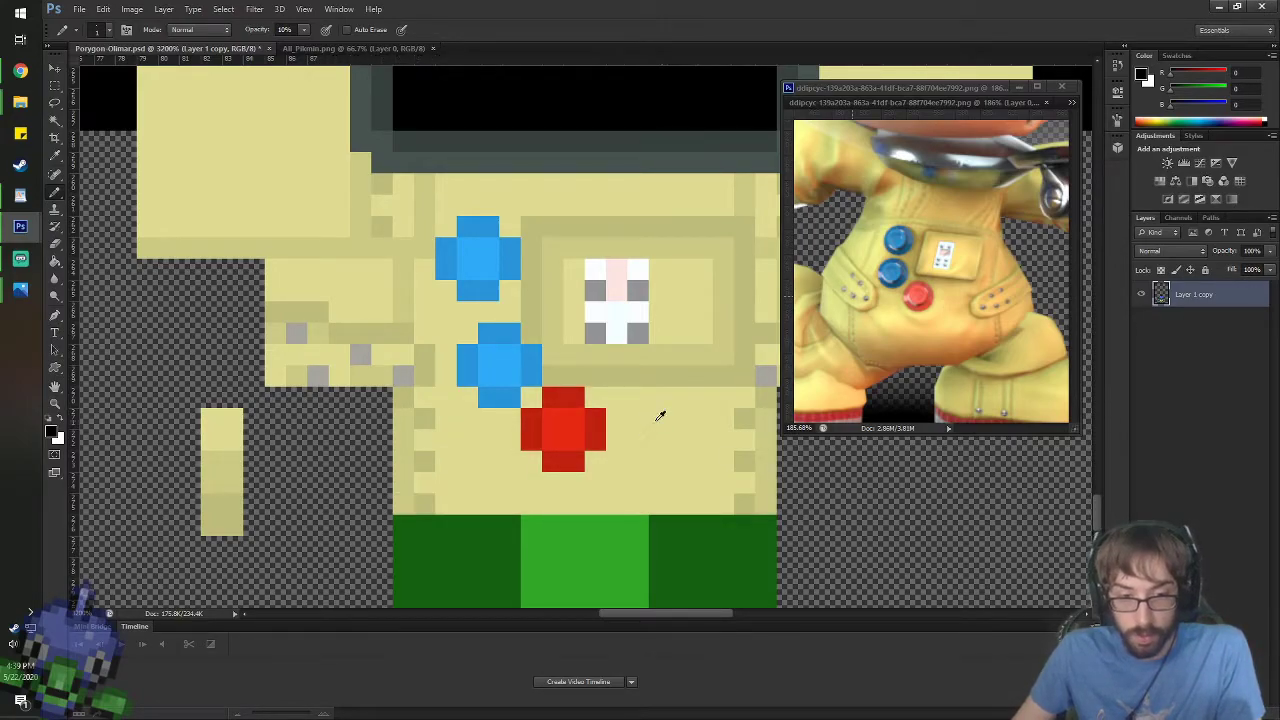
- Try a second stepped shadow of 10% black rising from the waistline to the red button, and dismiss the Save As dialog
mouse_move(426, 503)
left_mouse_down()
mouse_move(409, 503)
mouse_move(770, 505)
left_mouse_up()
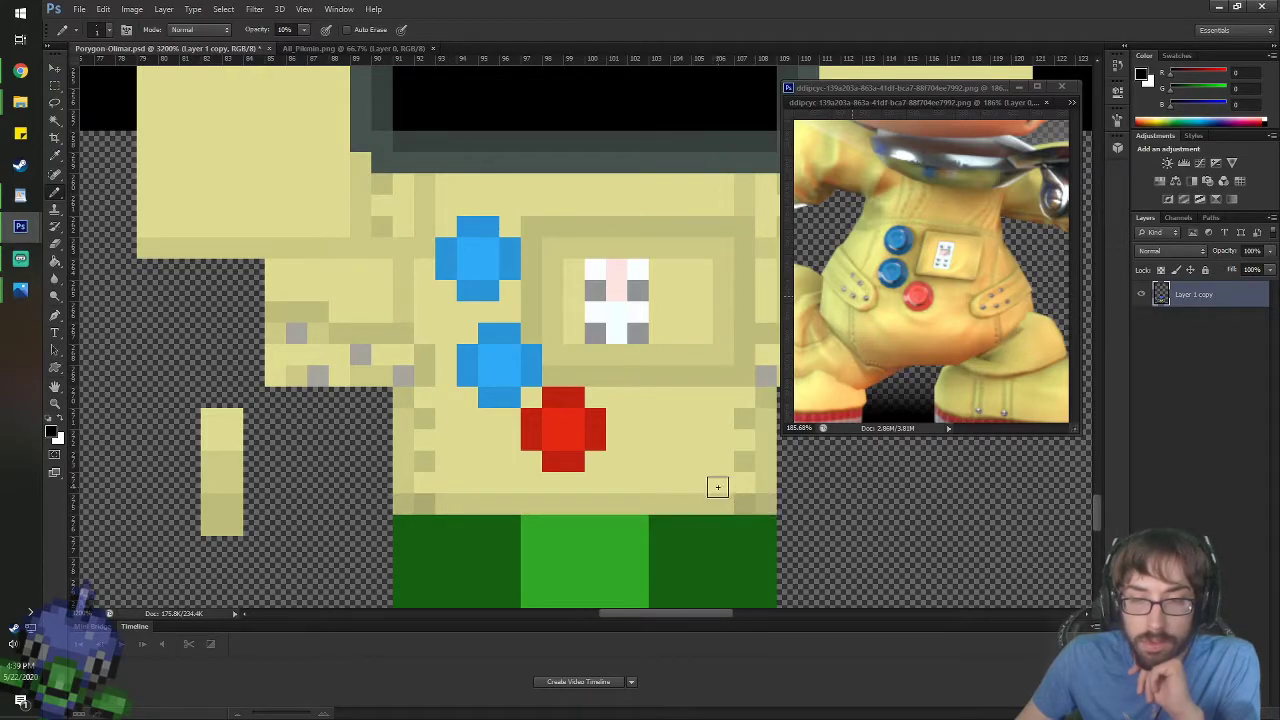
mouse_move(667, 483)
left_mouse_down()
mouse_move(445, 481)
mouse_move(486, 463)
mouse_move(689, 459)
left_mouse_up()
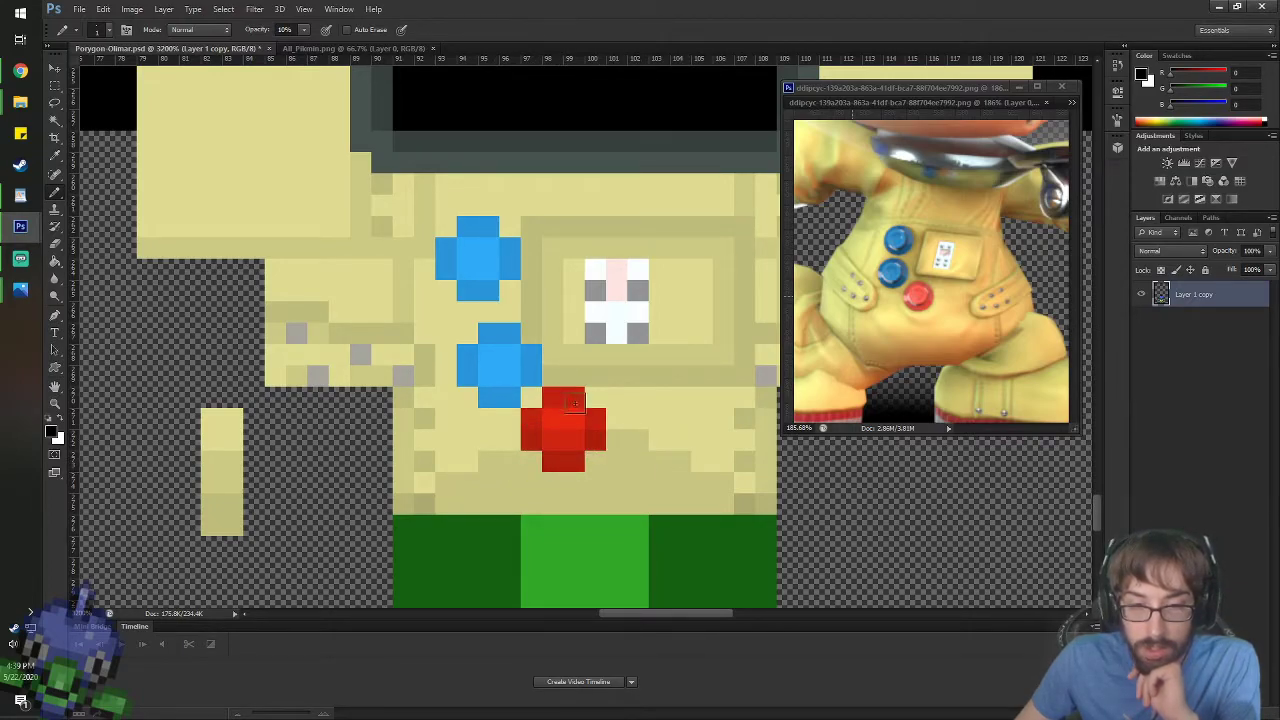
scroll(594, 418, "down", 3)
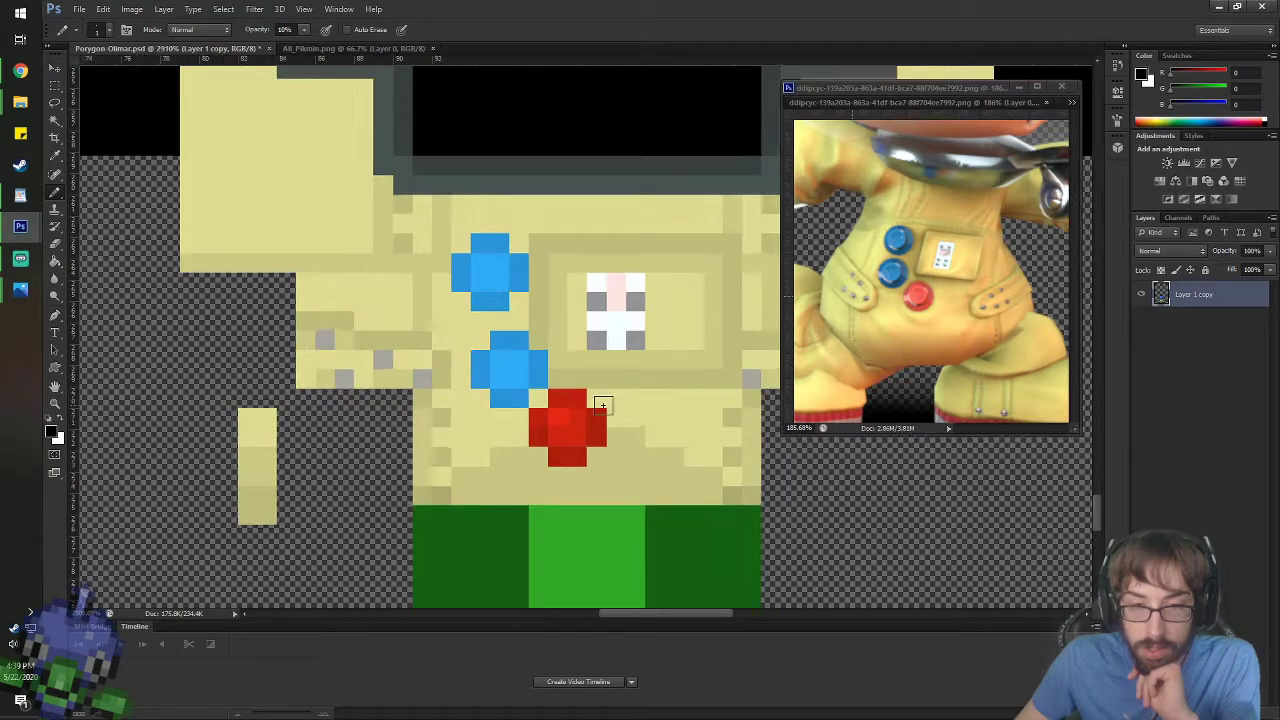
scroll(603, 405, "down", 5)
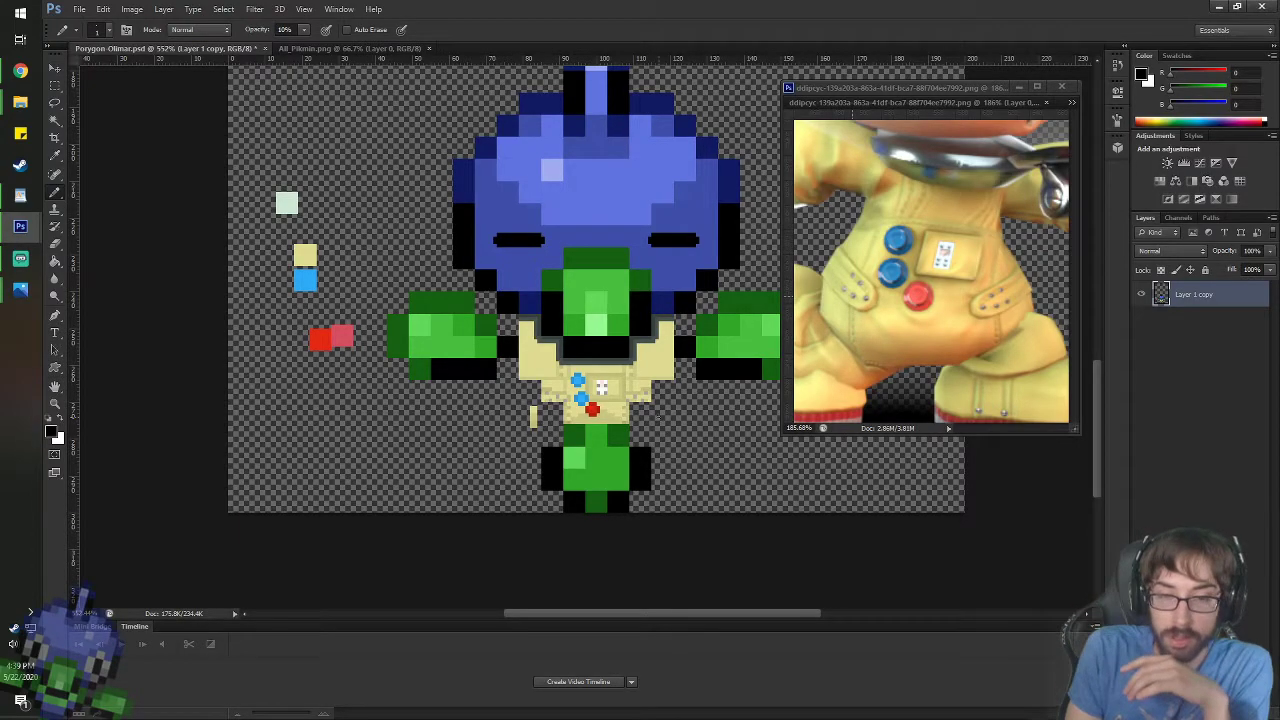
key("ctrl+shift+s")
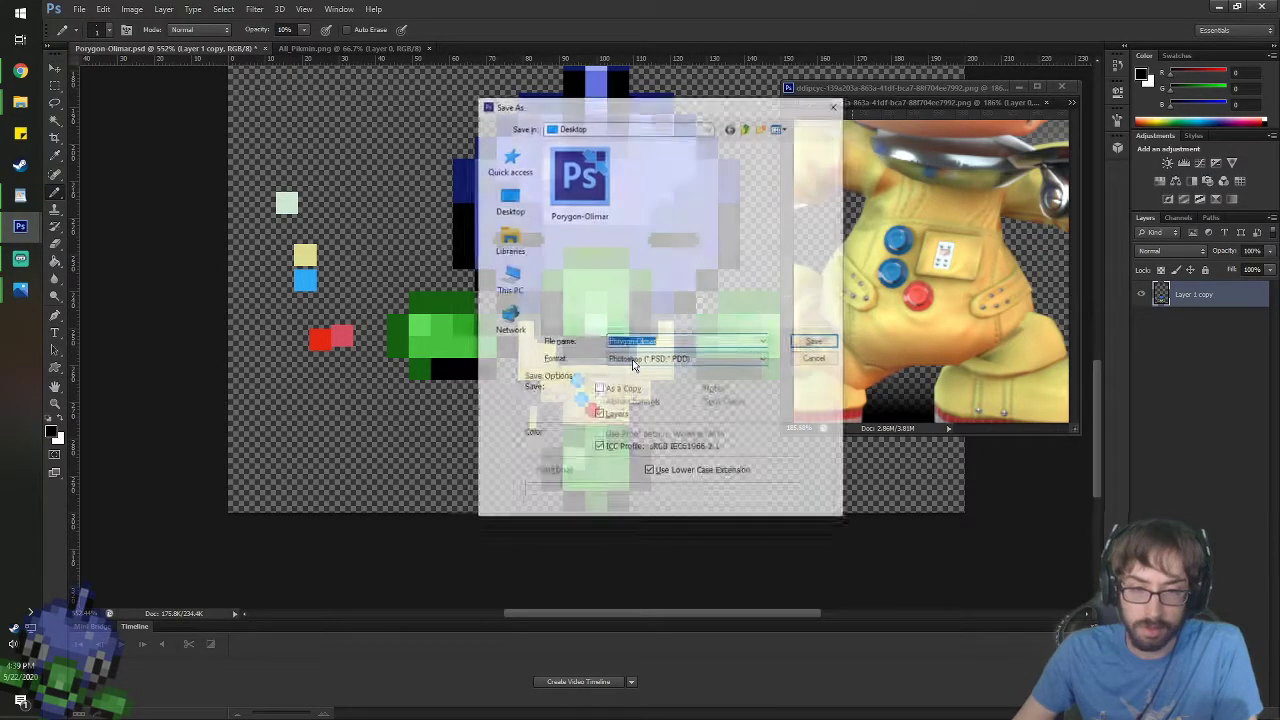
left_click(814, 359)
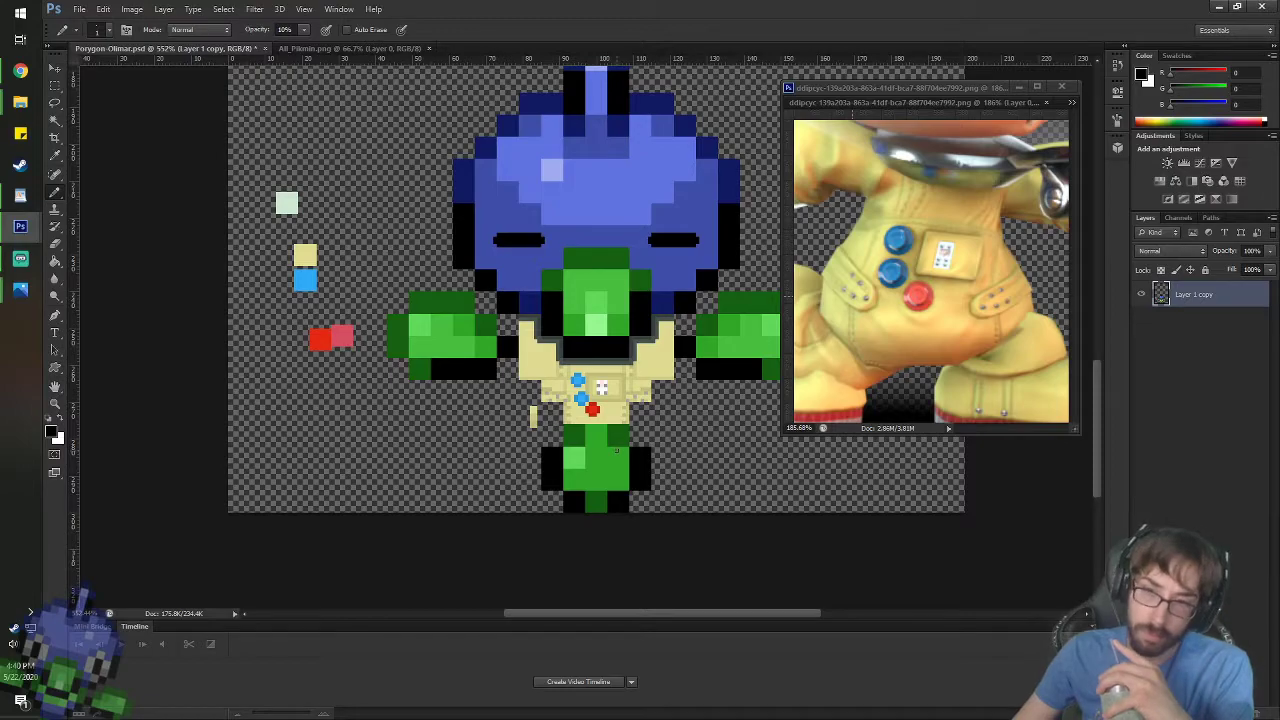
- Switch the floating reference window to Olimar.png and examine the suit's shoulder and sleeve details
left_click(1030, 104)
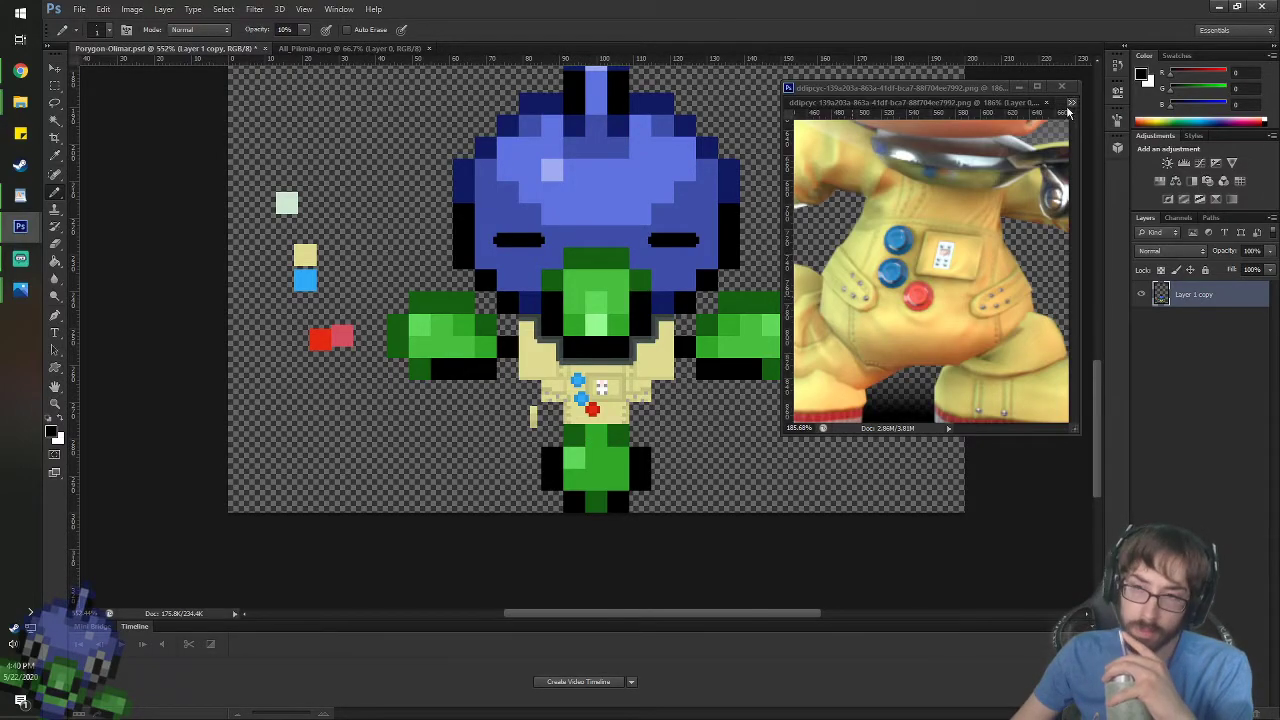
left_click(1071, 103)
left_click(870, 117)
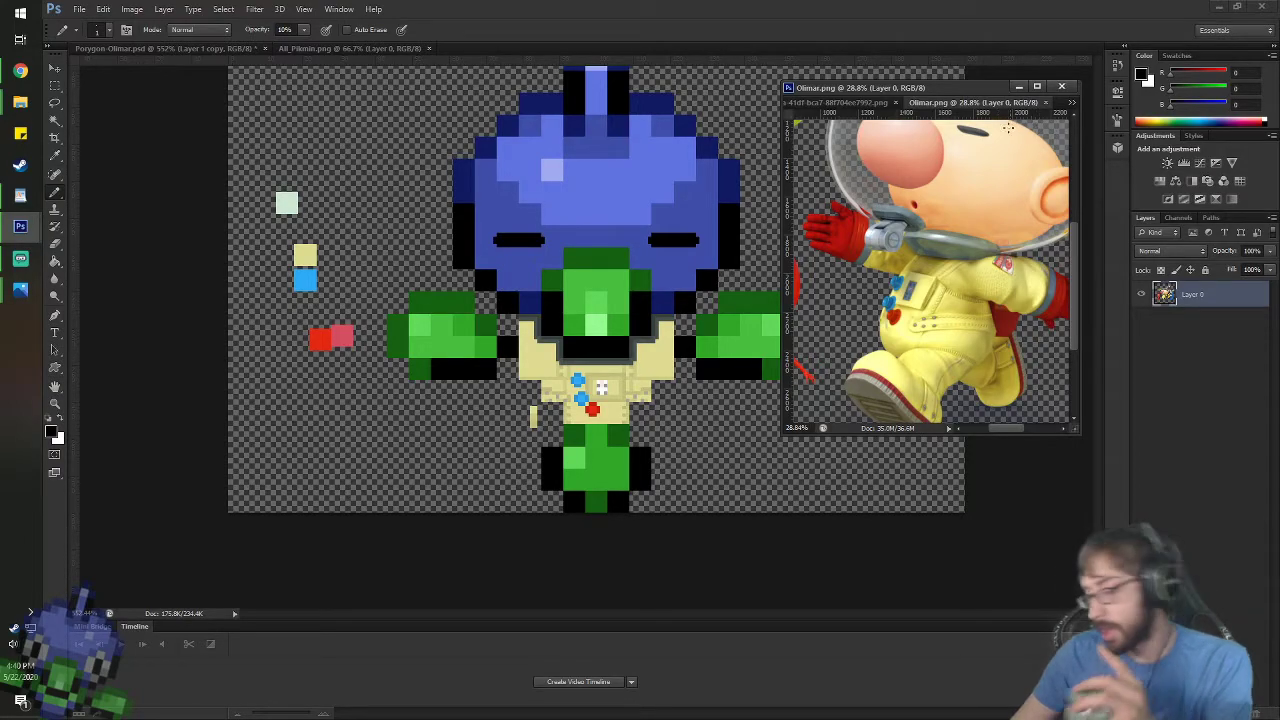
scroll(934, 270, "up", 5)
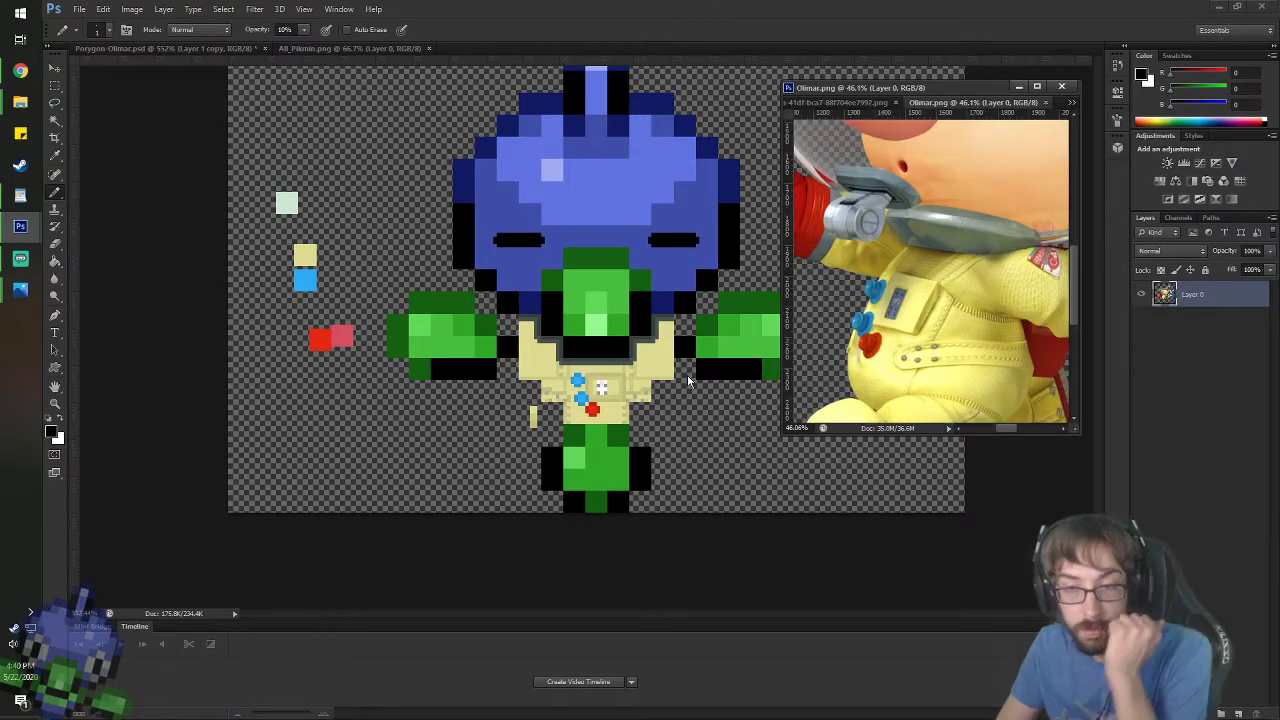
scroll(790, 366, "down", 1)
key("space")
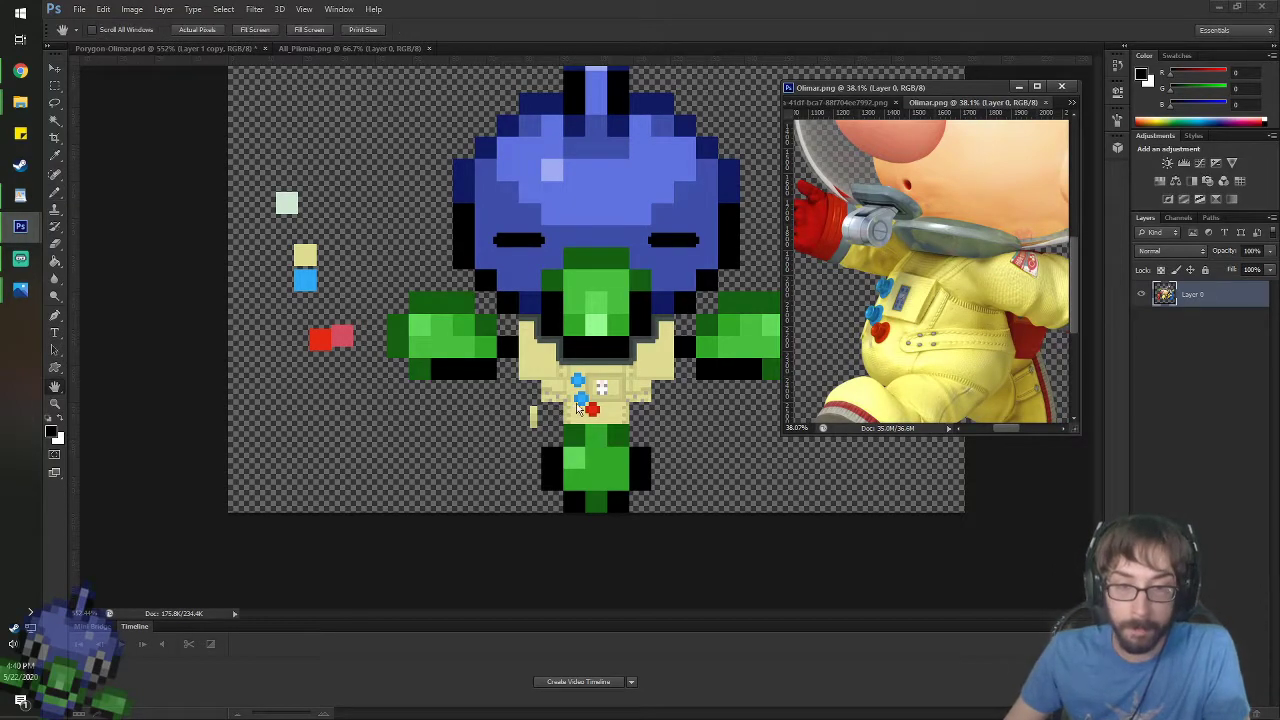
- Sample the suit's base yellow and paint over the shoulder strap seams and stitch marks on both sides below the collar at 100% opacity
left_click(602, 390)
scroll(607, 430, "up", 7)
left_click_drag(596, 344, 604, 379)
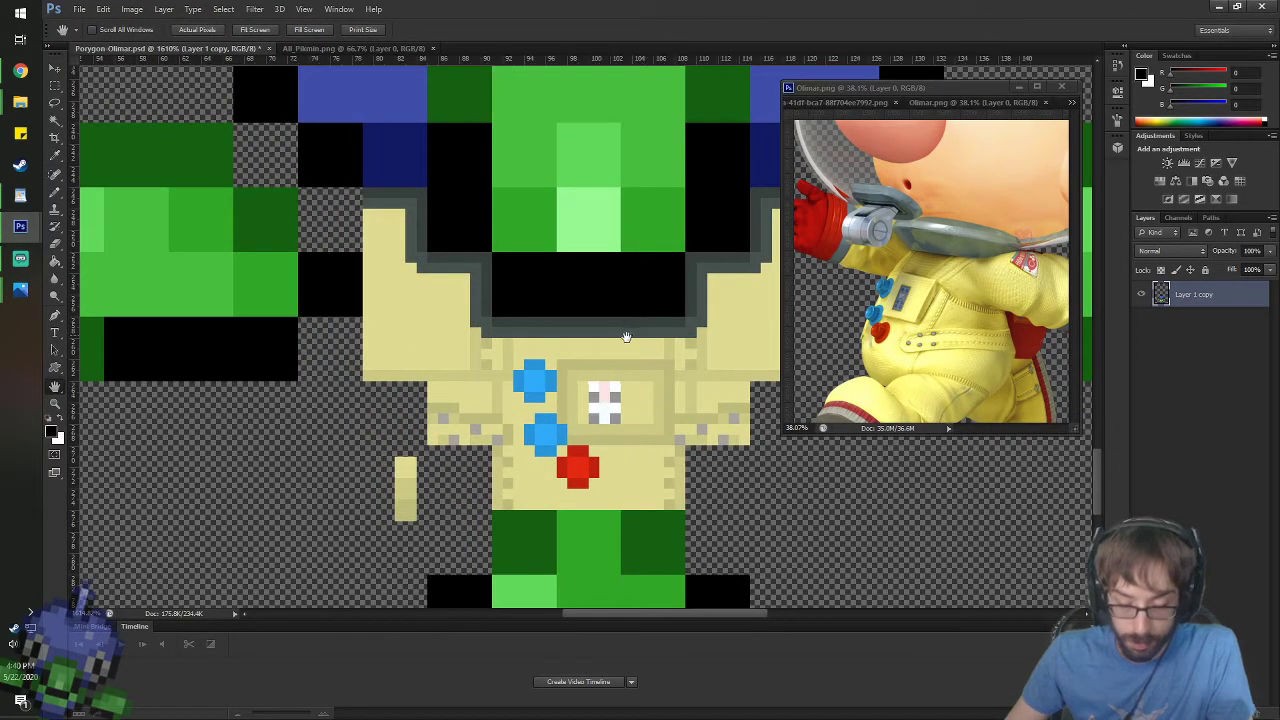
scroll(638, 365, "up", 2)
key("i")
left_click(737, 320)
key("b")
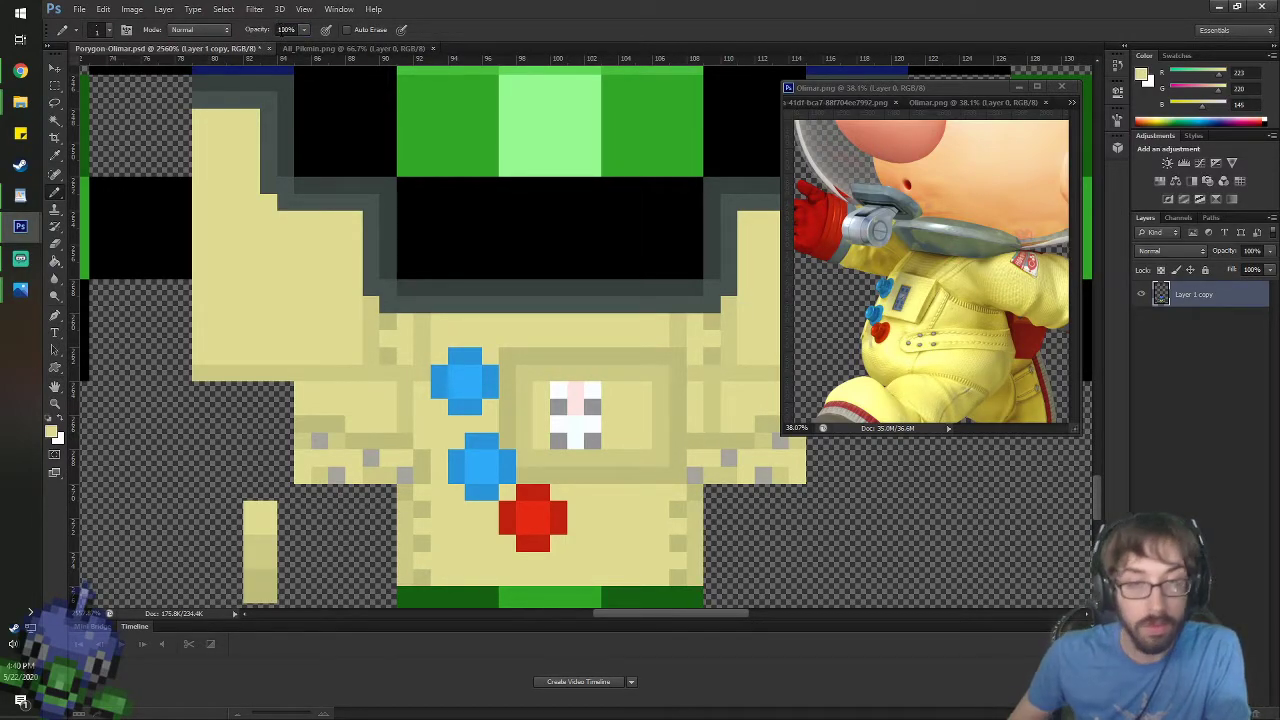
left_click(728, 305)
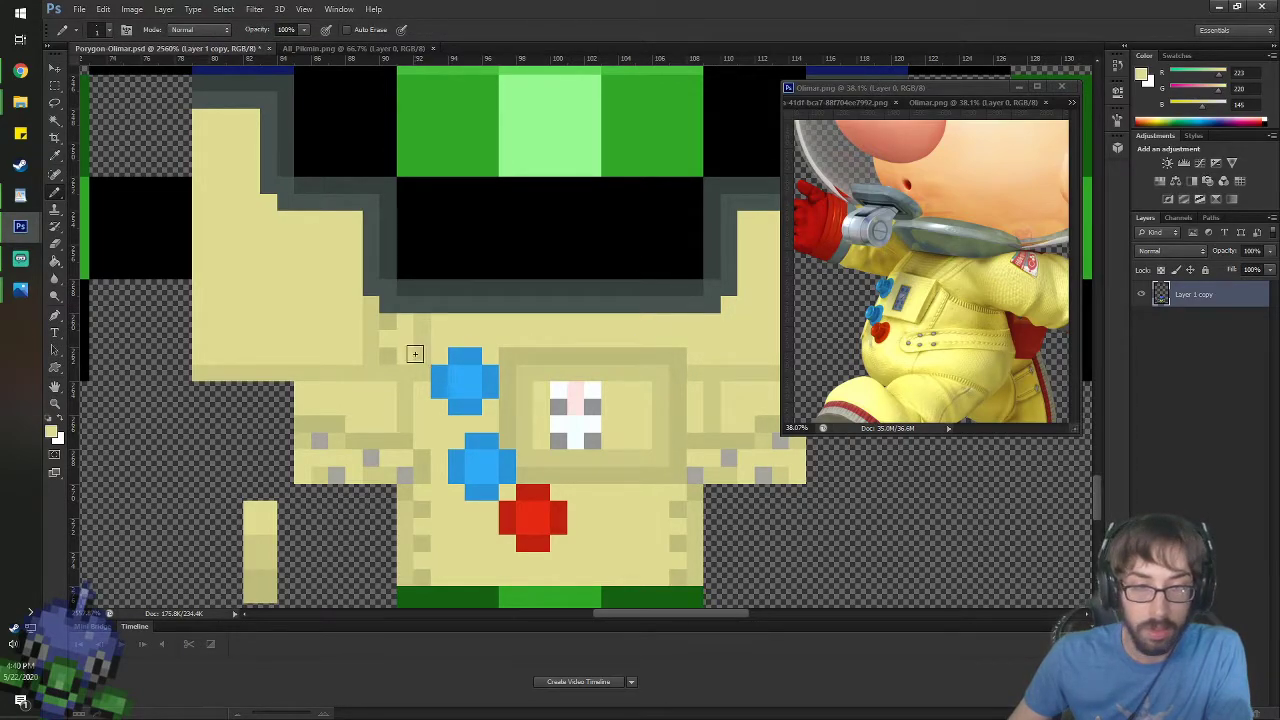
mouse_move(415, 353)
left_mouse_down()
mouse_move(417, 329)
mouse_move(371, 337)
mouse_move(374, 349)
mouse_move(371, 305)
left_mouse_up()
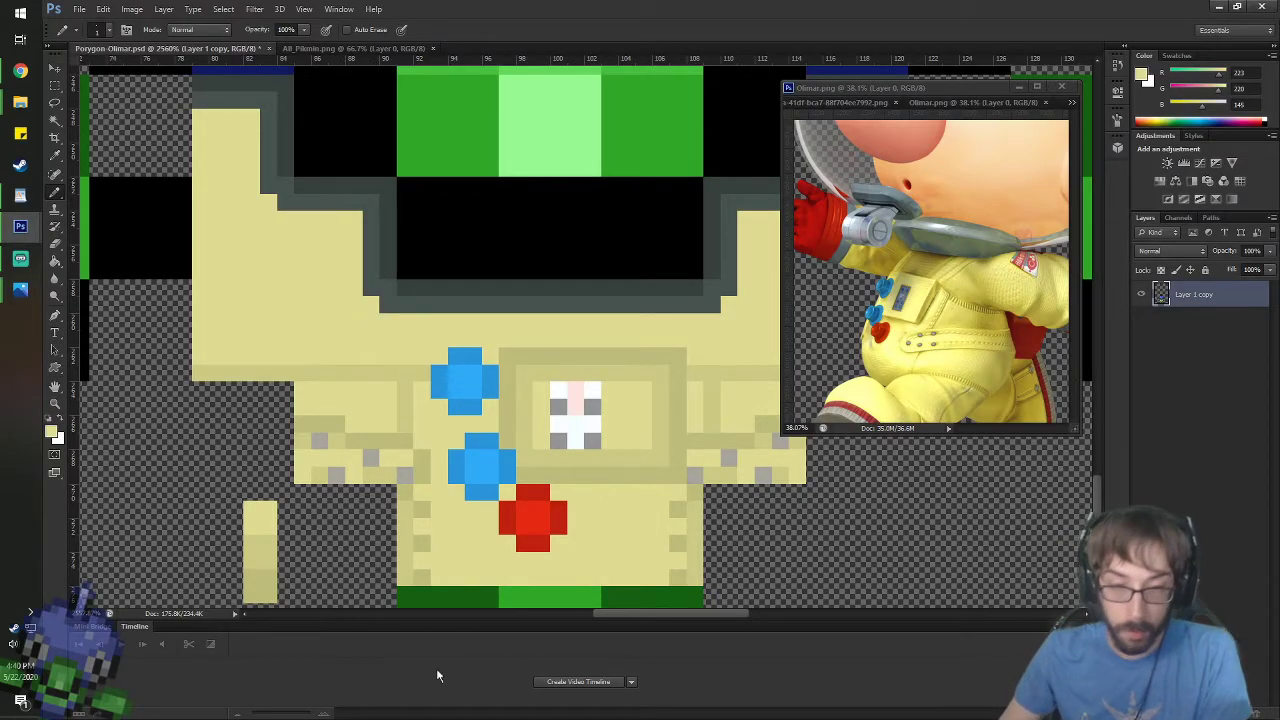
- Sample the middle suit shade and paint two one-pixel vertical seam lines down the left shoulder to its lower seam
key("i")
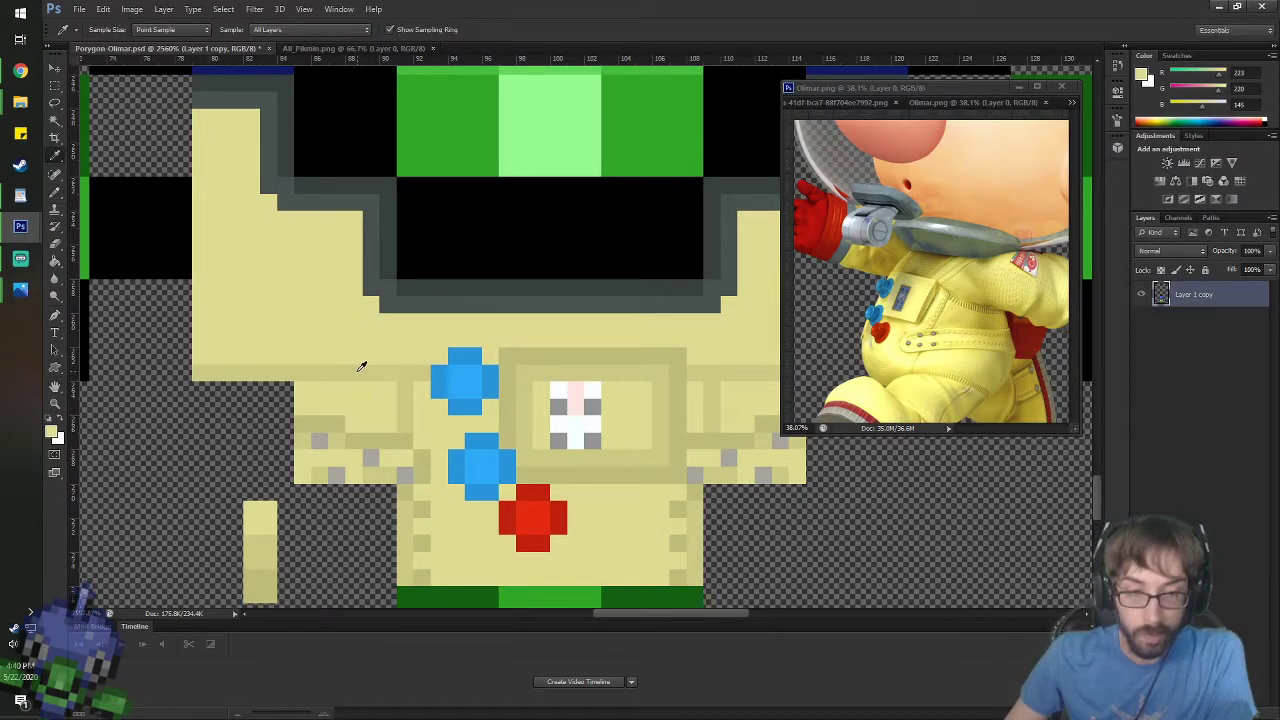
key("b")
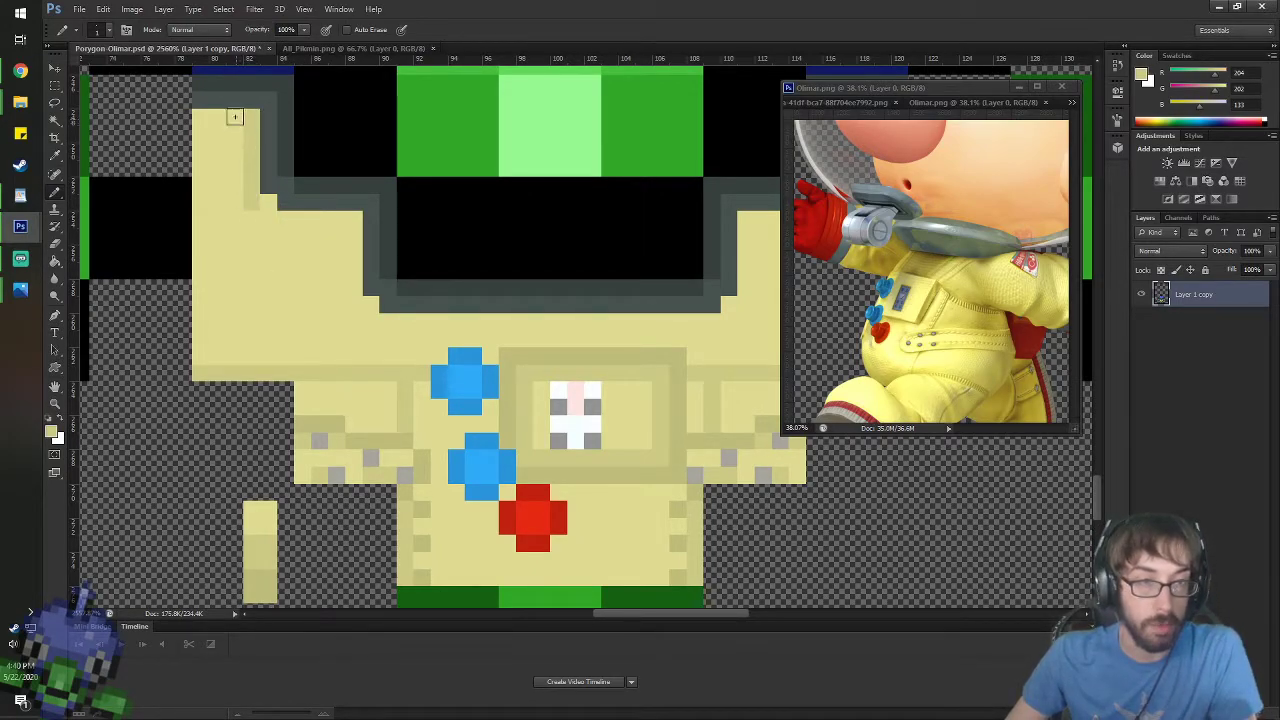
left_click_drag(233, 194, 231, 356)
left_click_drag(309, 221, 300, 344)
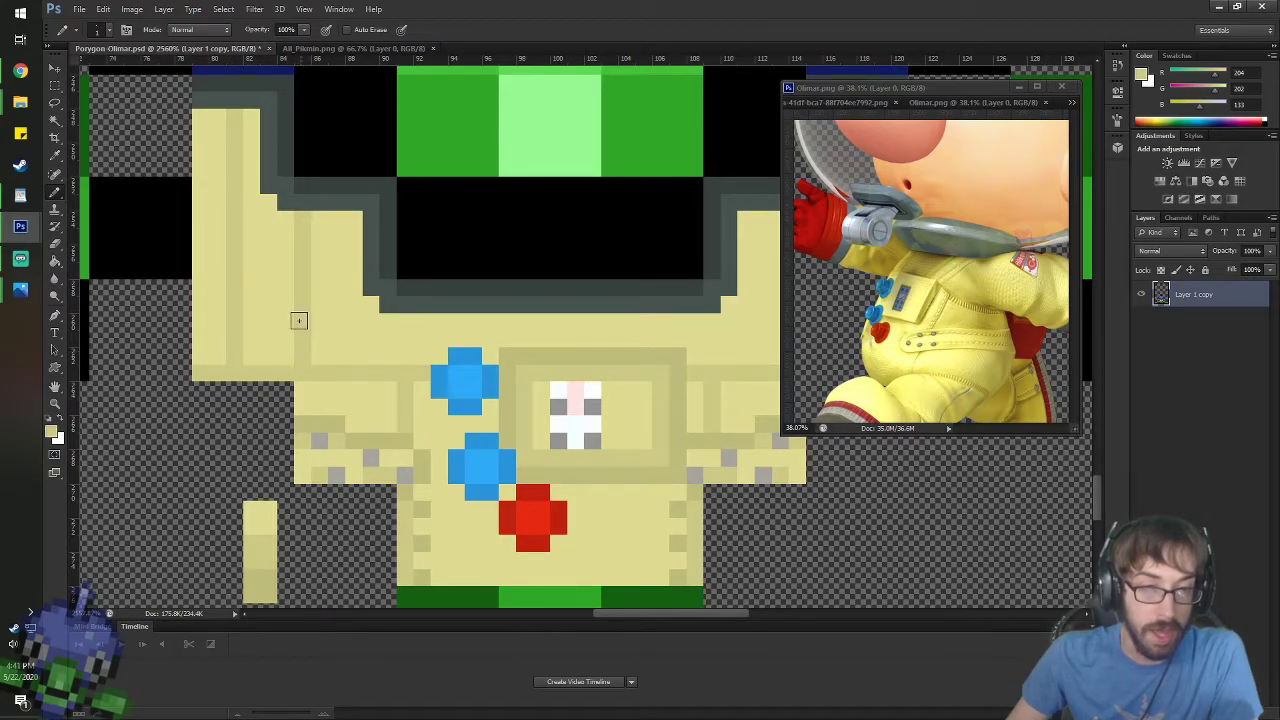
- Sample the darkest swatch and paint a one-pixel column from the collar corner down between the two left shoulder seams
key("i")
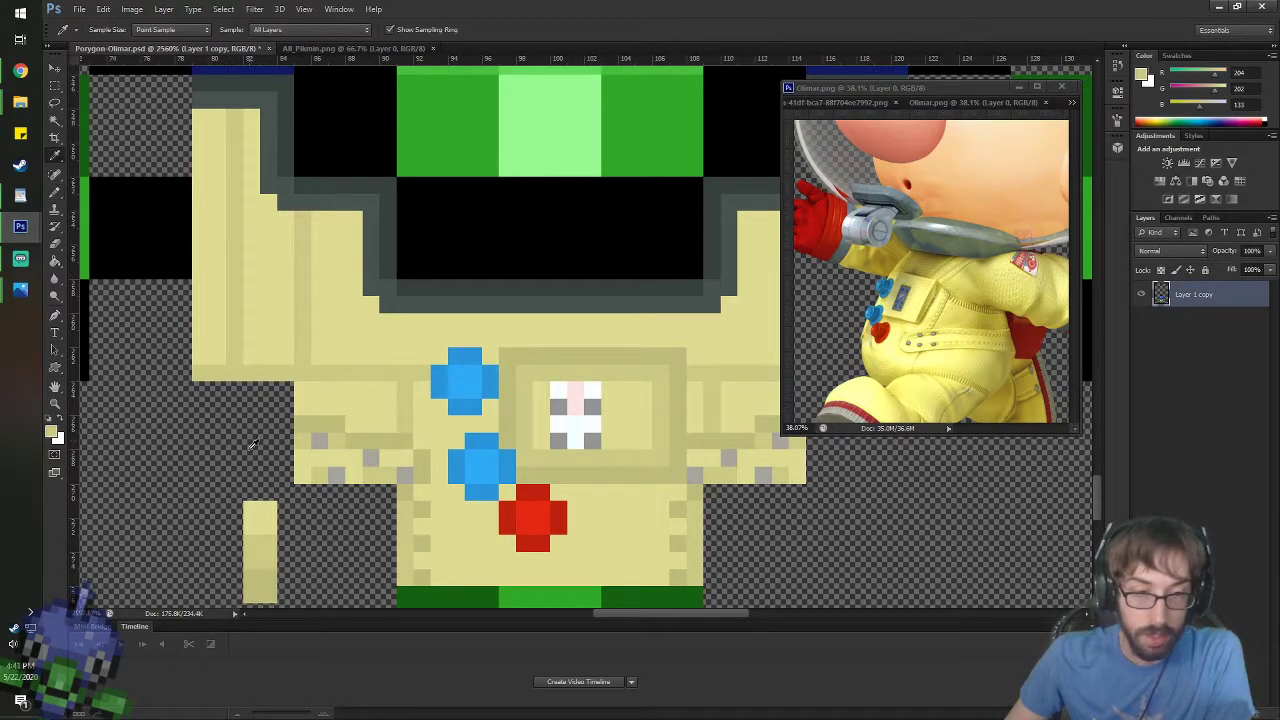
left_click(265, 590)
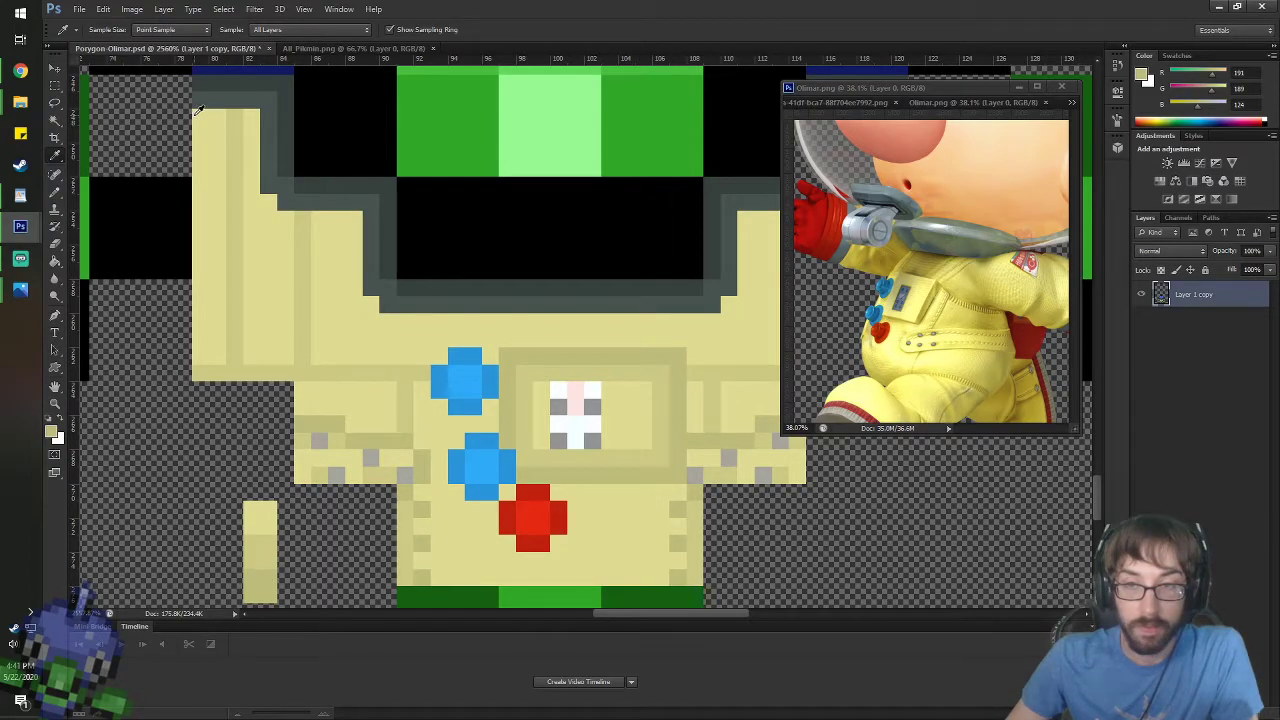
key("b")
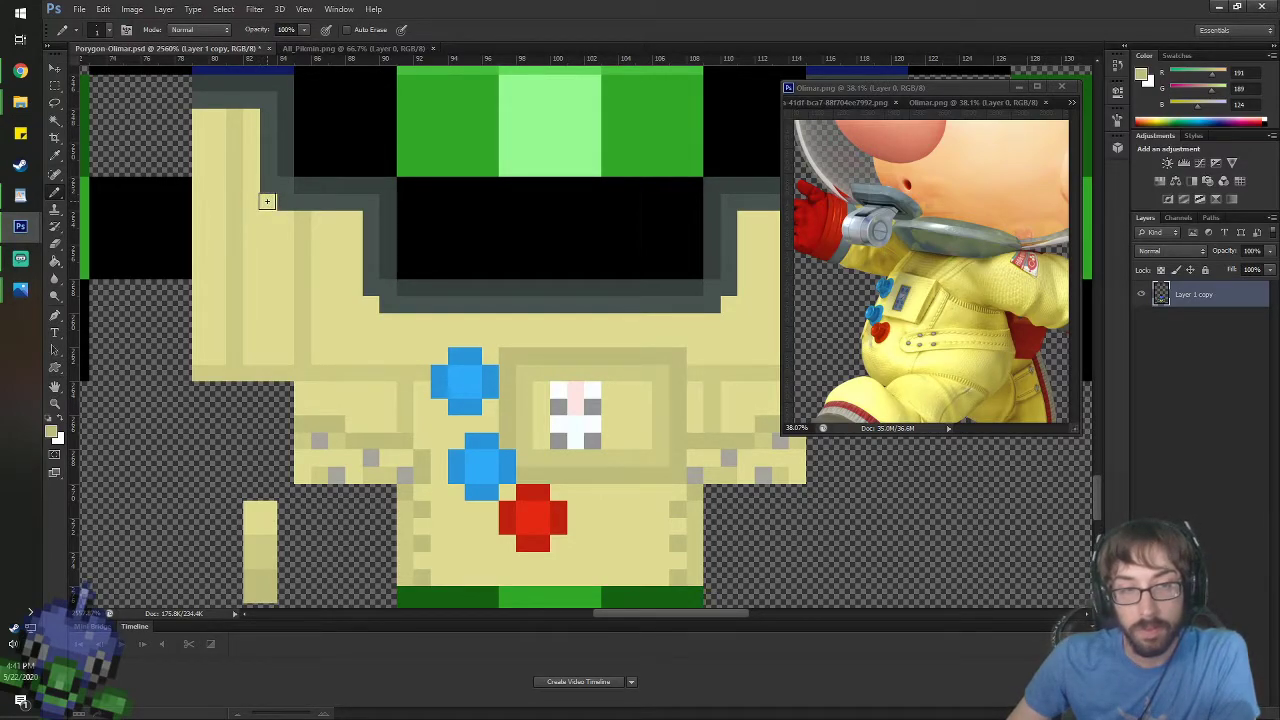
left_click_drag(267, 201, 266, 362)
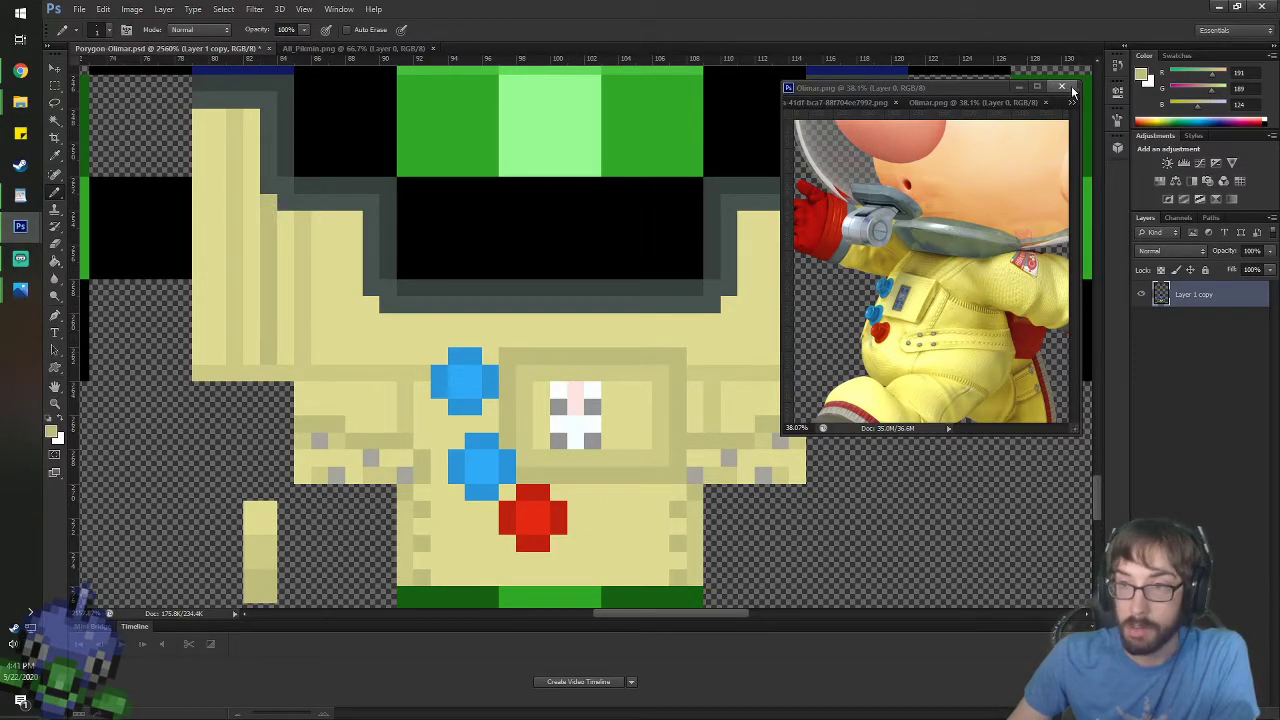
- Set the foreground brightness to 60%, paint a swatch beside the darkest suit shade, and try a stitch on the inner left shoulder seam
left_click(51, 432)
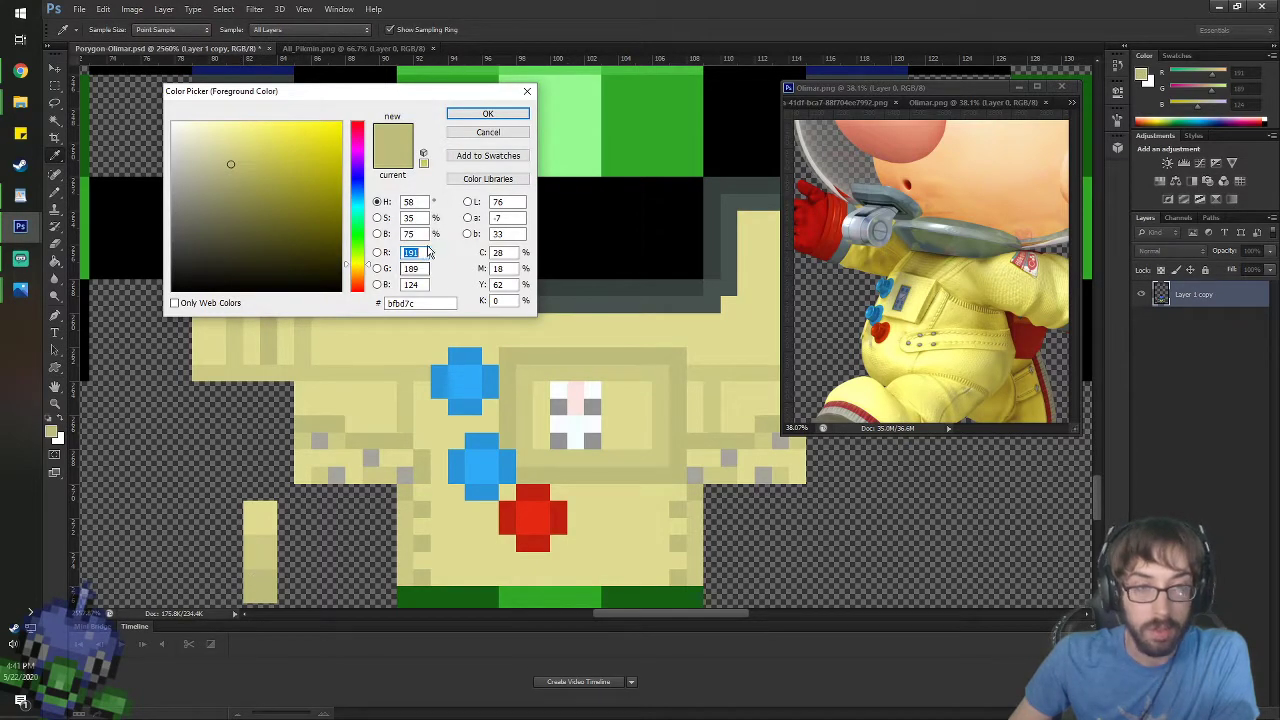
double_click(416, 234)
type("60")
key("Return")
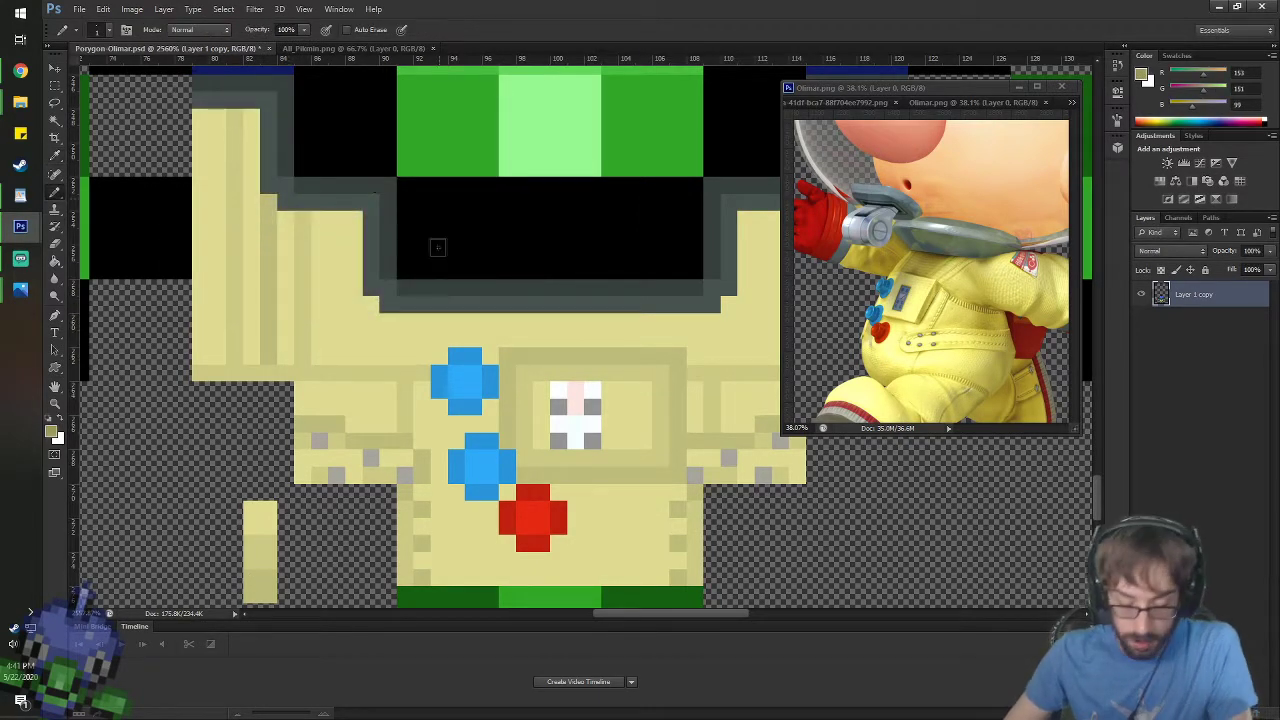
left_click(290, 578)
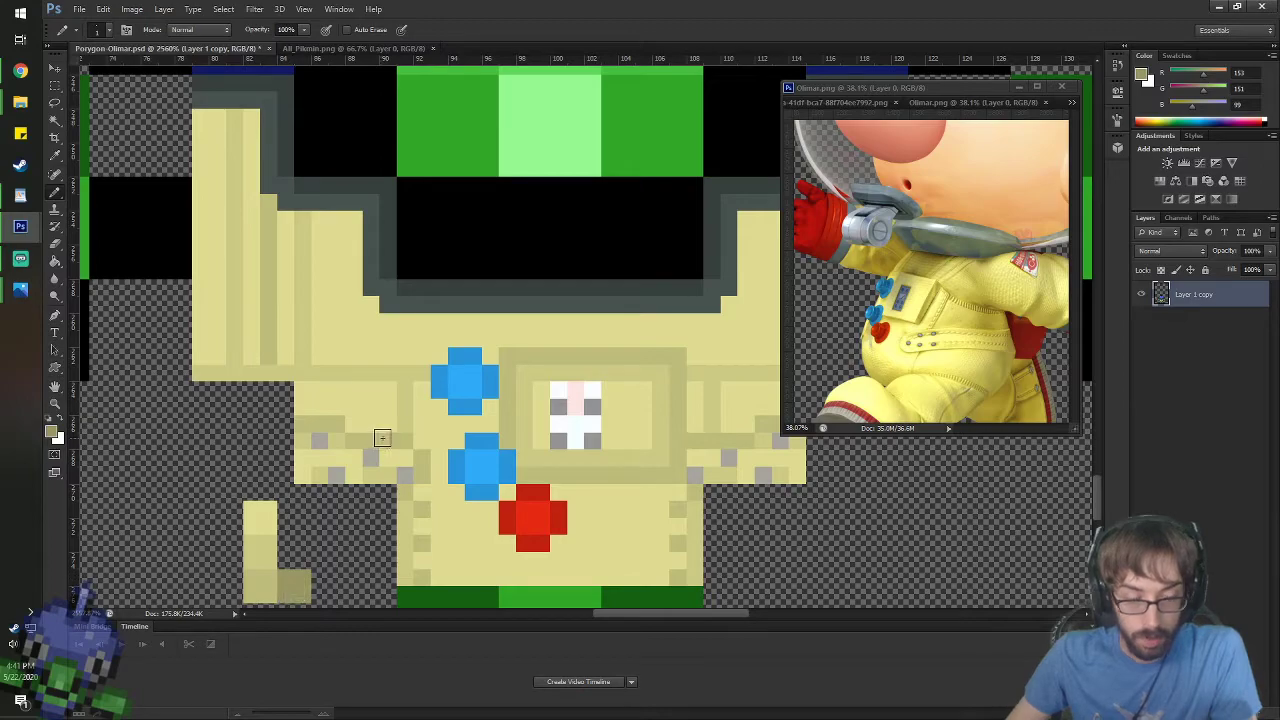
key("i")
key("b")
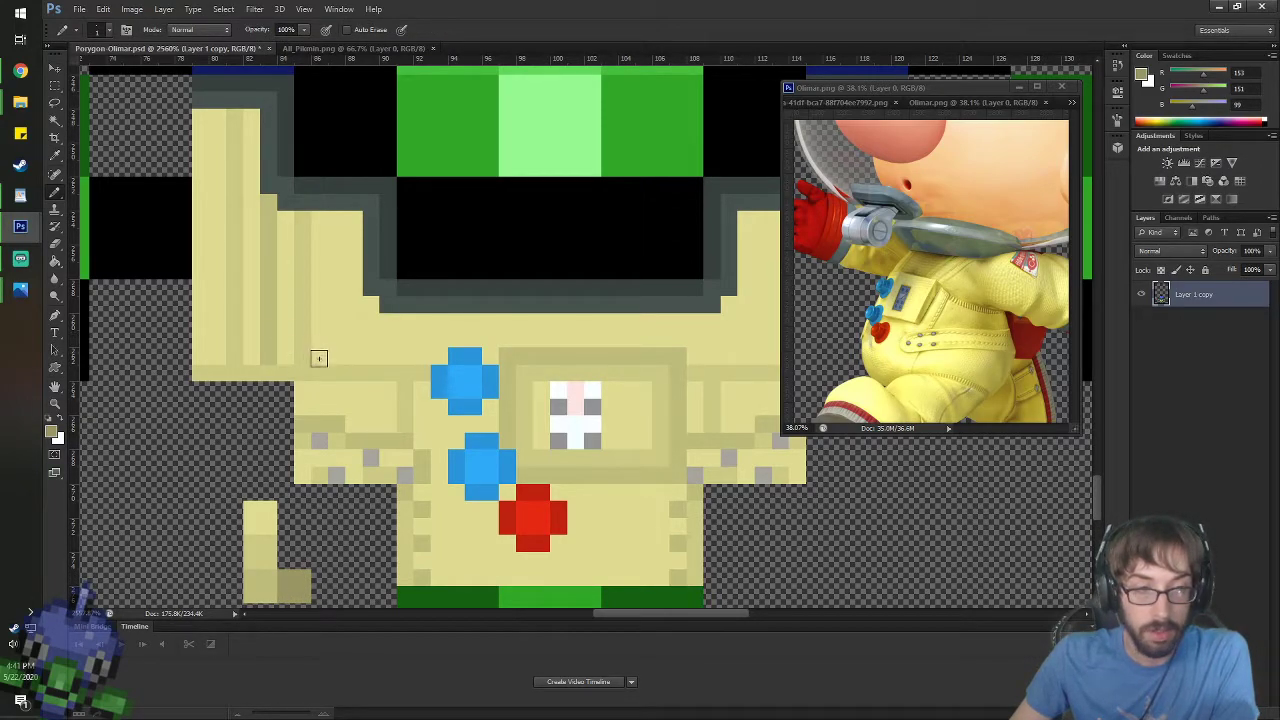
left_click(302, 352)
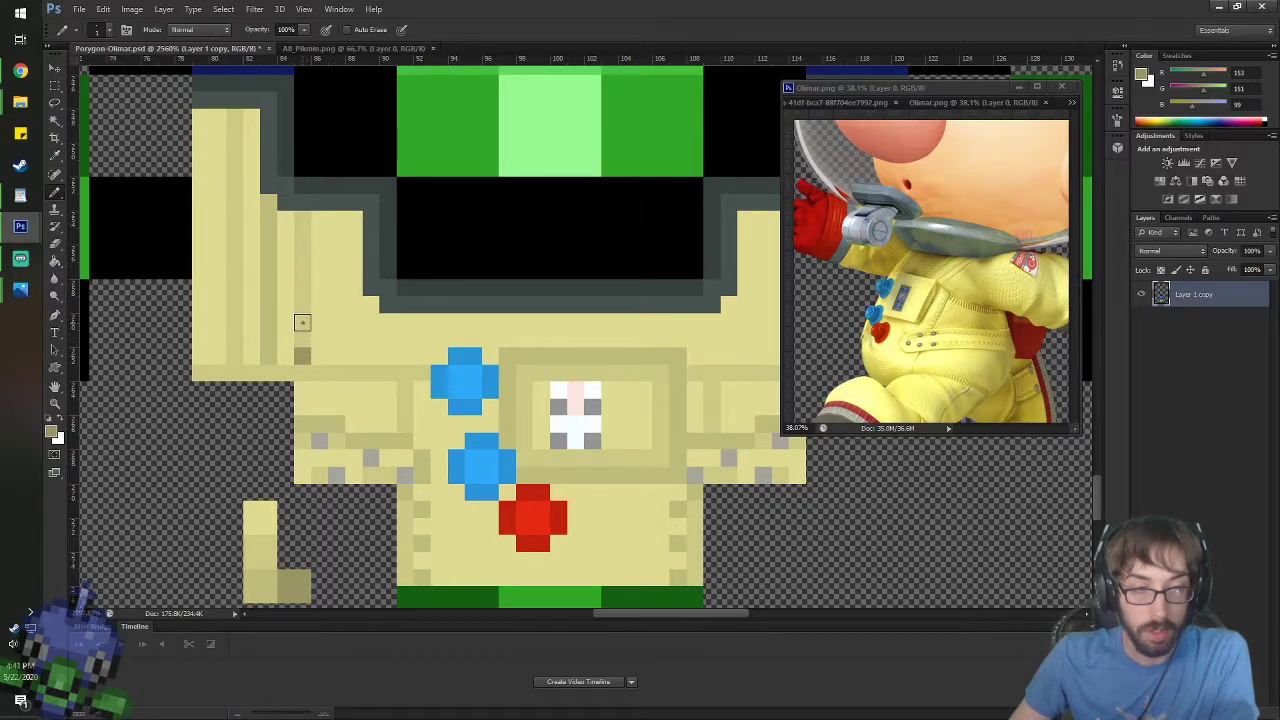
- Sample the suit's base yellow and paint over the dark column between the two left shoulder seams
key("i")
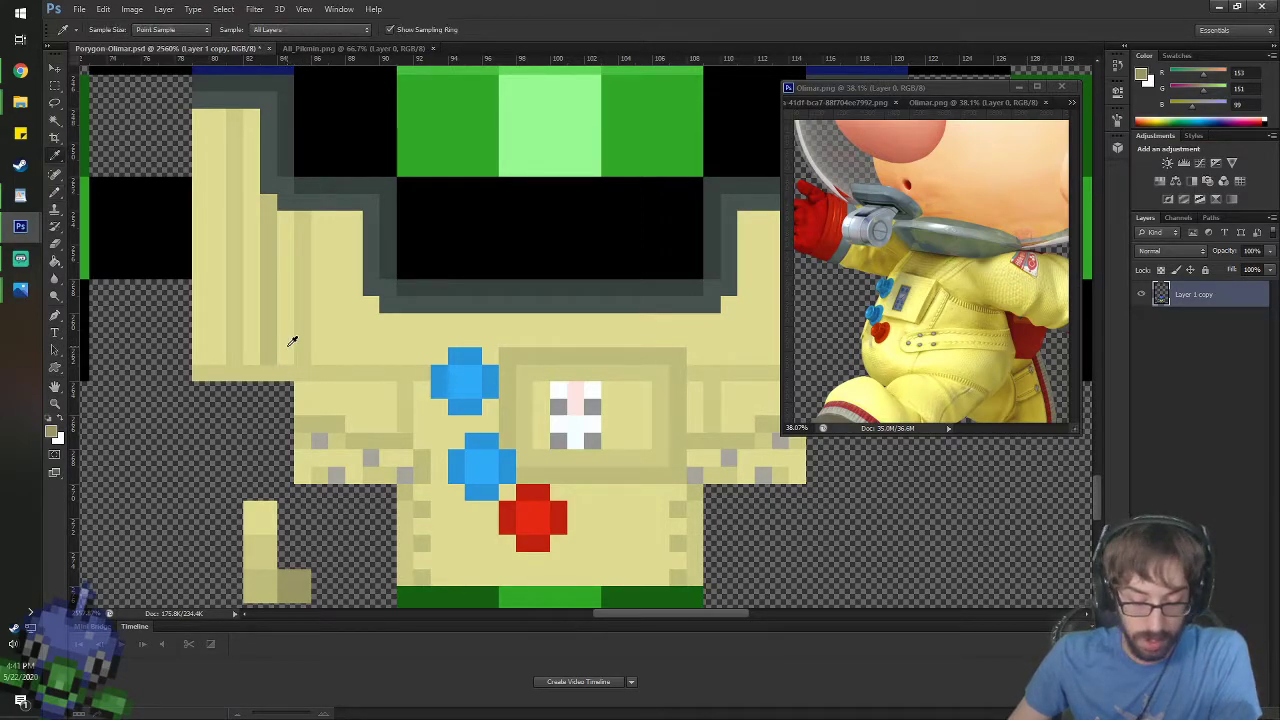
left_click(283, 303)
key("b")
left_click_drag(268, 358, 264, 211)
- Sample the 60% brightness swatch and paint one stitch pixel near the lower end of the inner left shoulder seam
key("i")
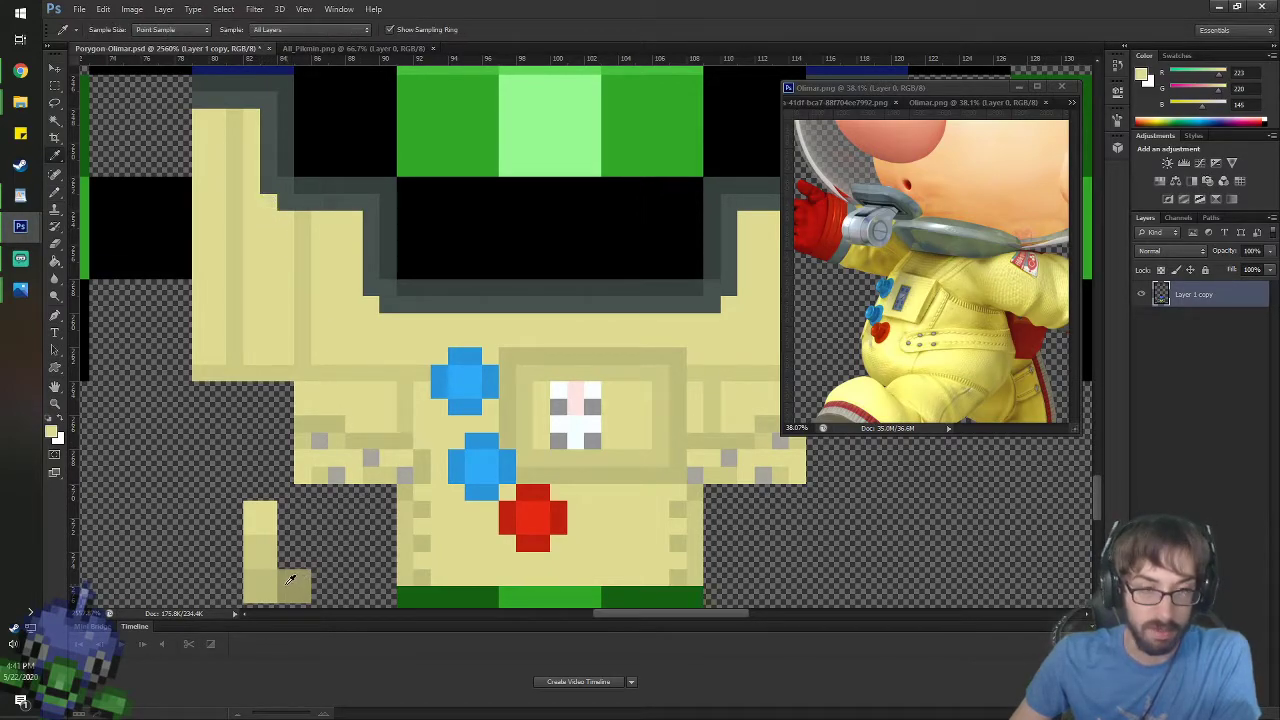
left_click(288, 584)
key("b")
left_click(302, 338)
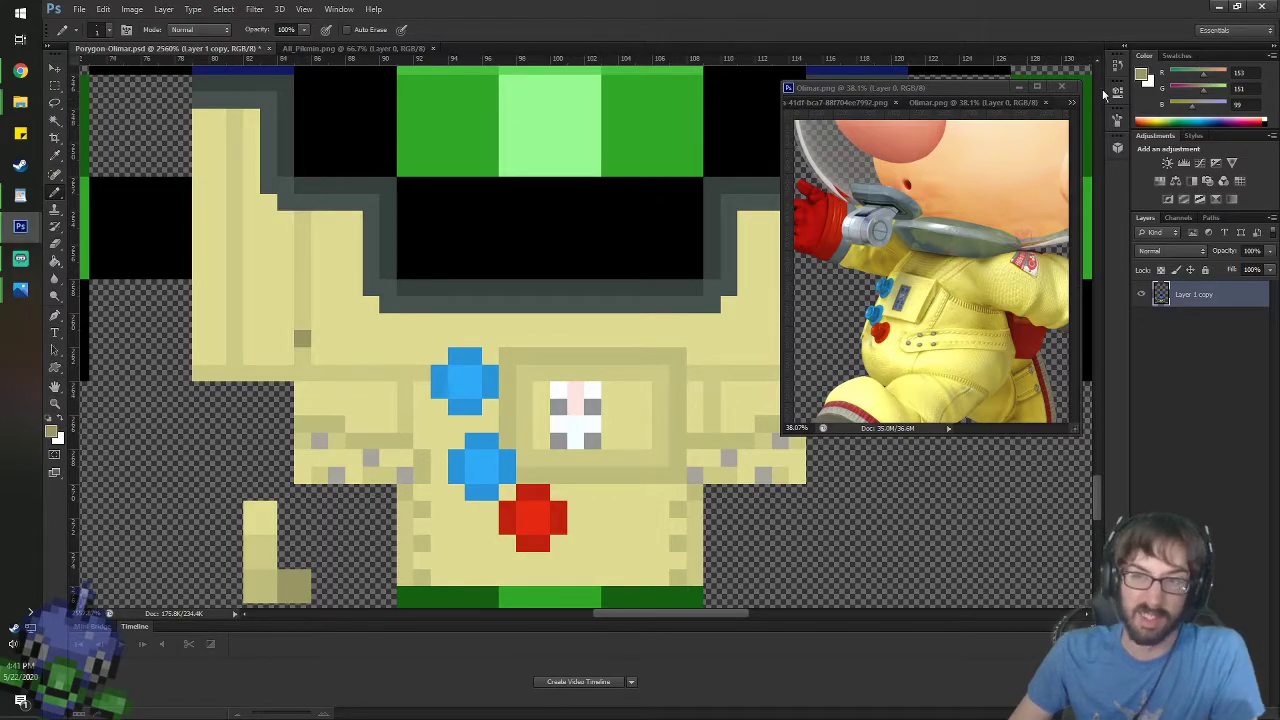
- Set the foreground color's brightness to 70% and repaint the extra swatch beside the darkest suit shade with it
left_click(1141, 75)
left_click(260, 590)
left_click(289, 588)
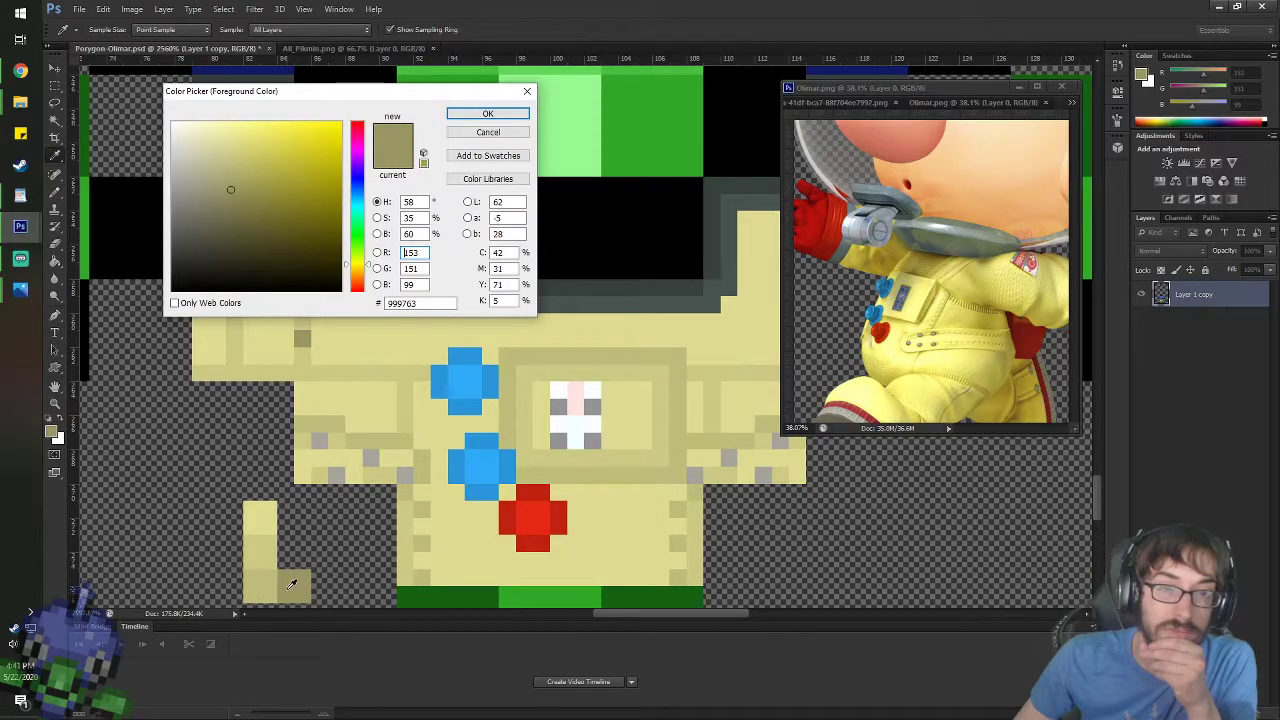
double_click(414, 234)
type("70")
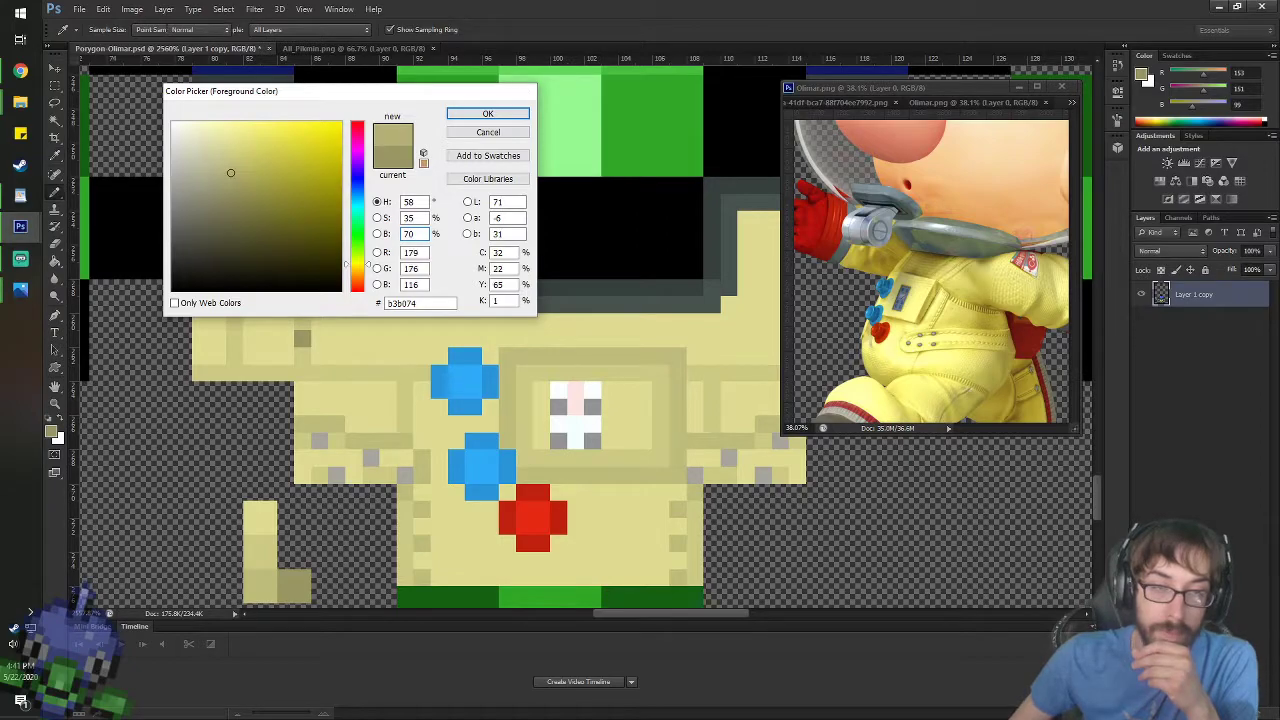
key("Return")
left_click(284, 582)
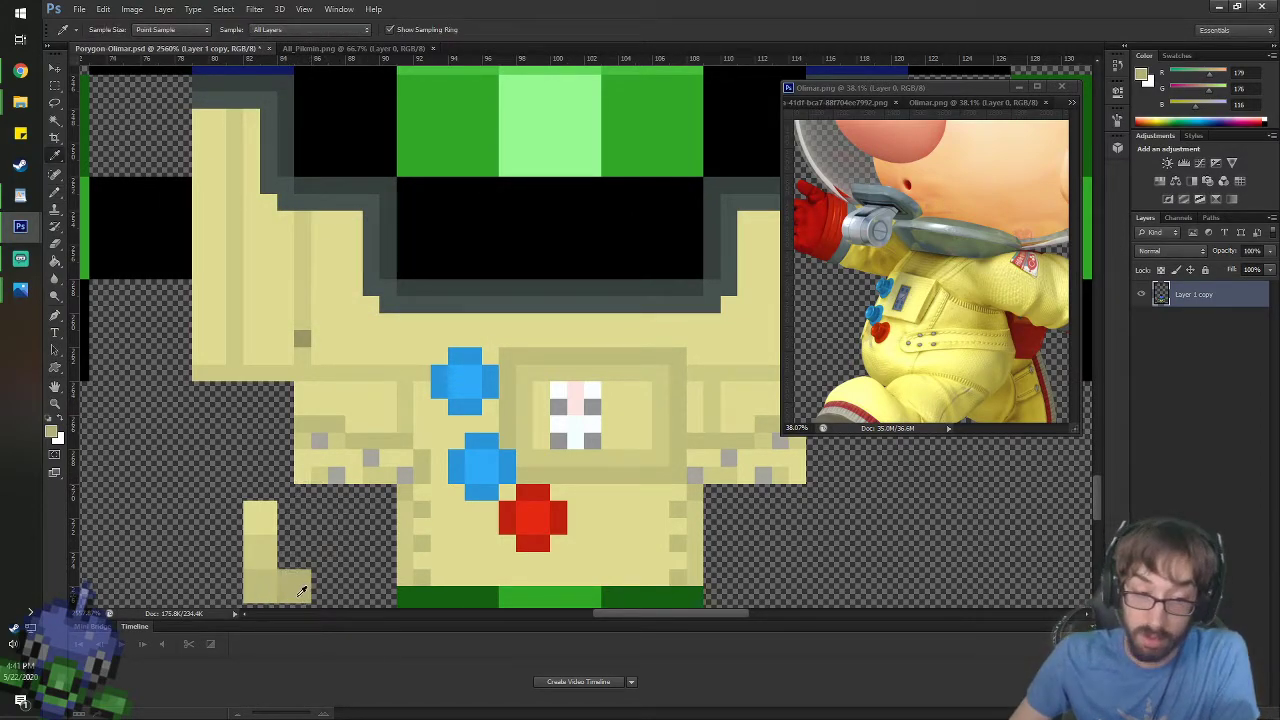
- Paint stitch marks on every other pixel down both vertical seams of the left shoulder with the 70% brightness shade
left_click(304, 301)
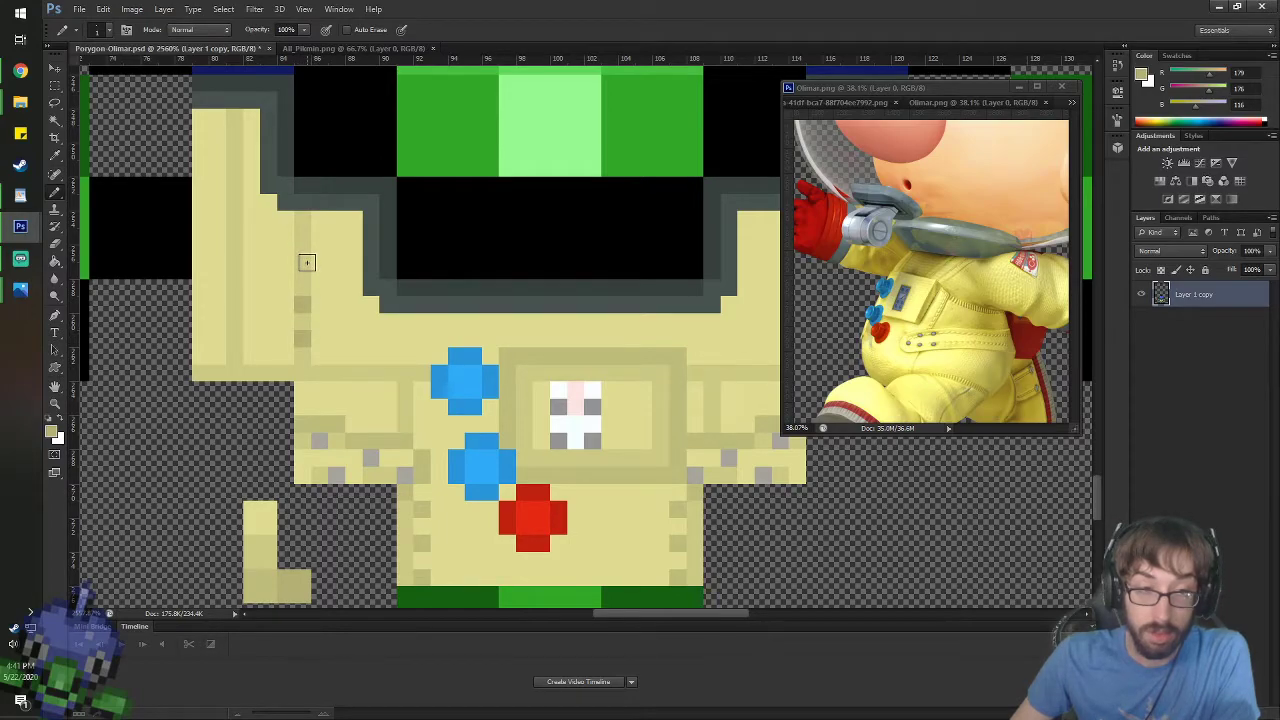
left_click(304, 265)
left_click(302, 234)
left_click(234, 338)
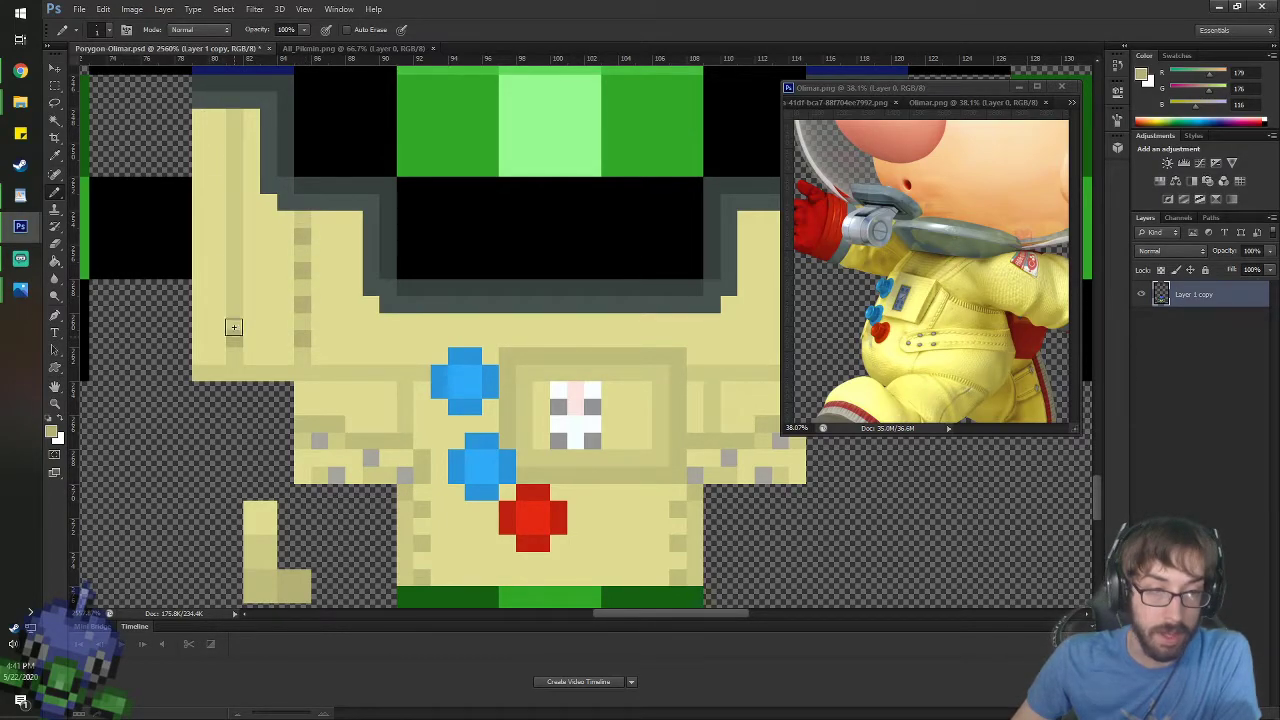
left_click(234, 304)
left_click(234, 270)
left_click(233, 236)
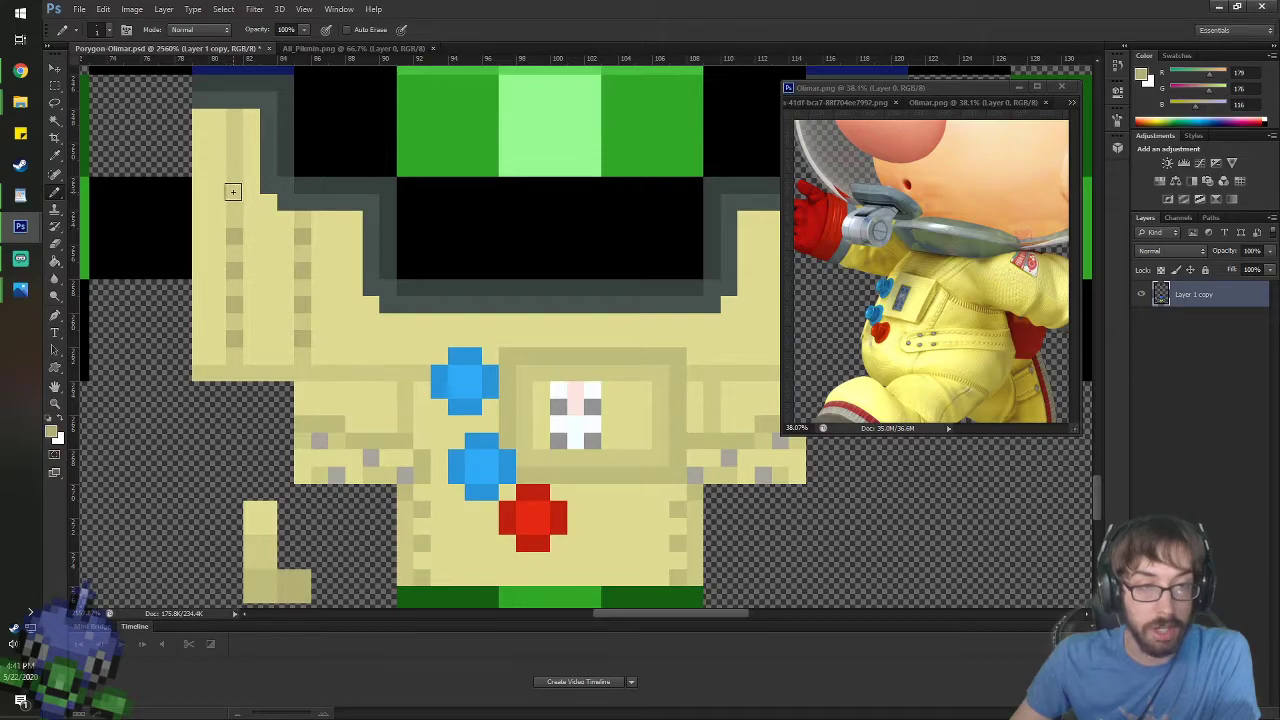
left_click(234, 201)
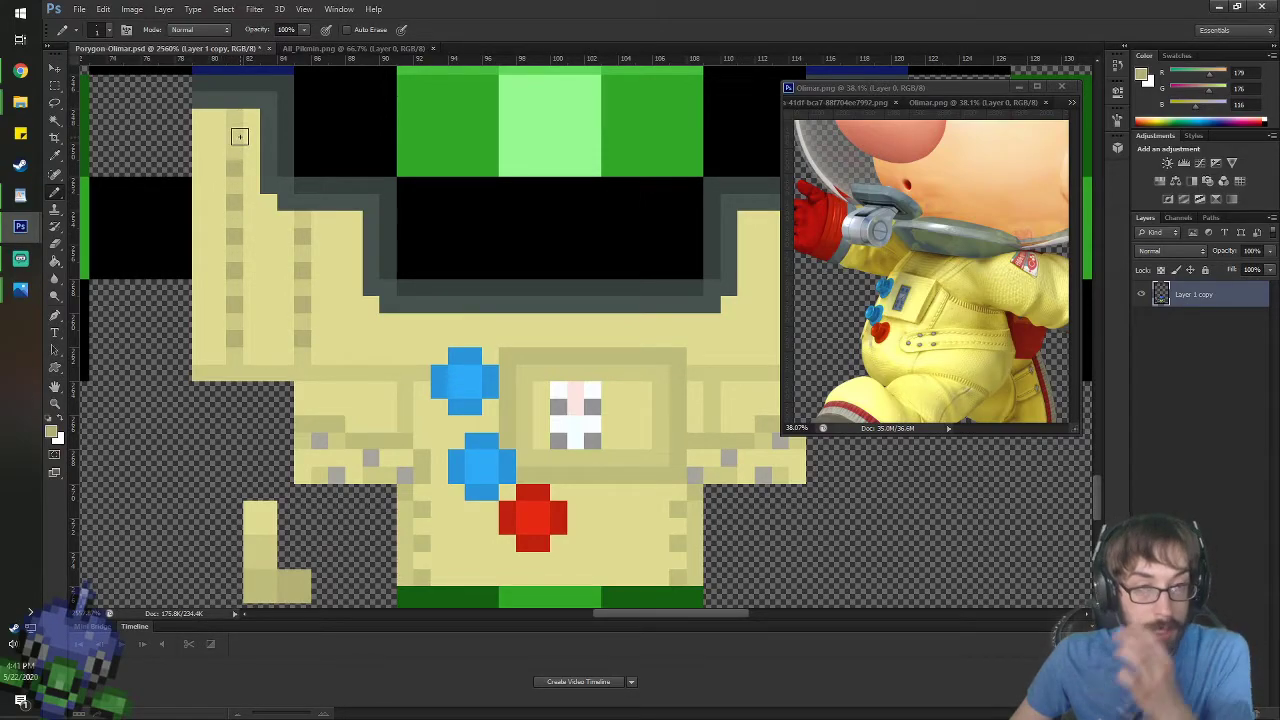
left_click(234, 134)
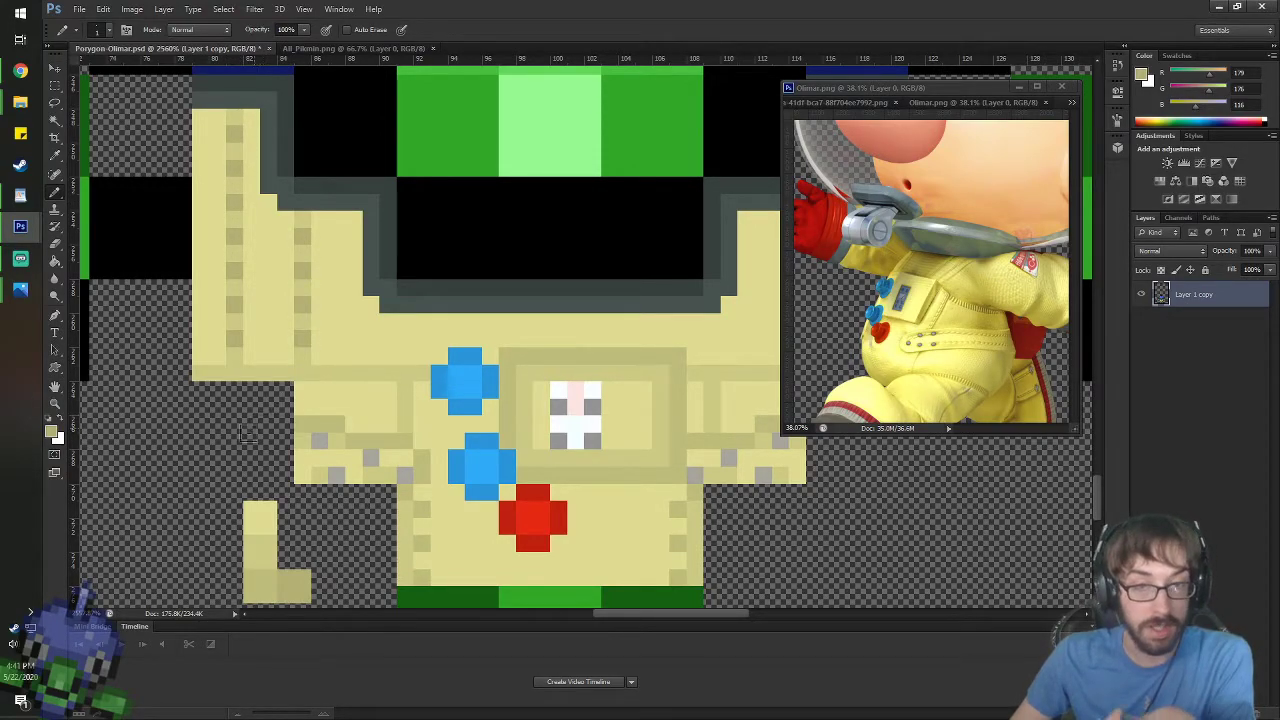
- Paint alternating stitch pixels along the left shoulder's lower seam and down the short vertical seam beside the left hip pocket
left_click(218, 373)
left_click(251, 373)
left_click(283, 374)
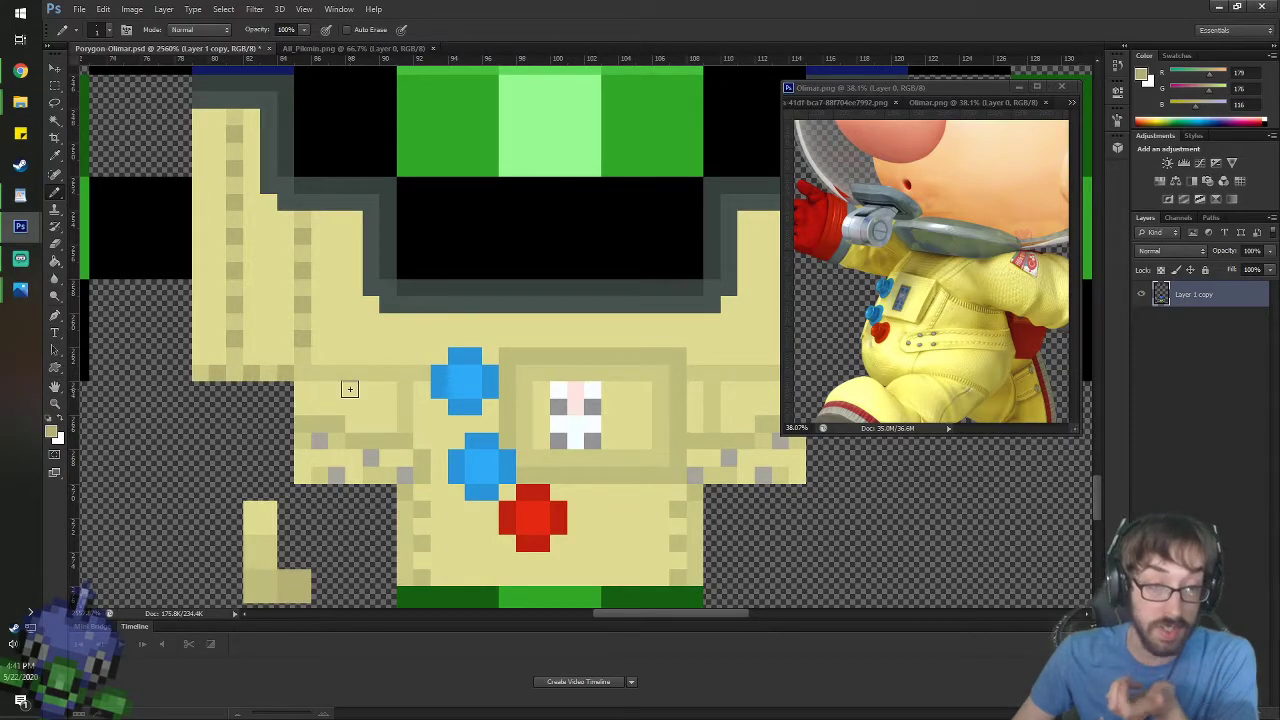
left_click(322, 373)
left_click(354, 371)
left_click(387, 372)
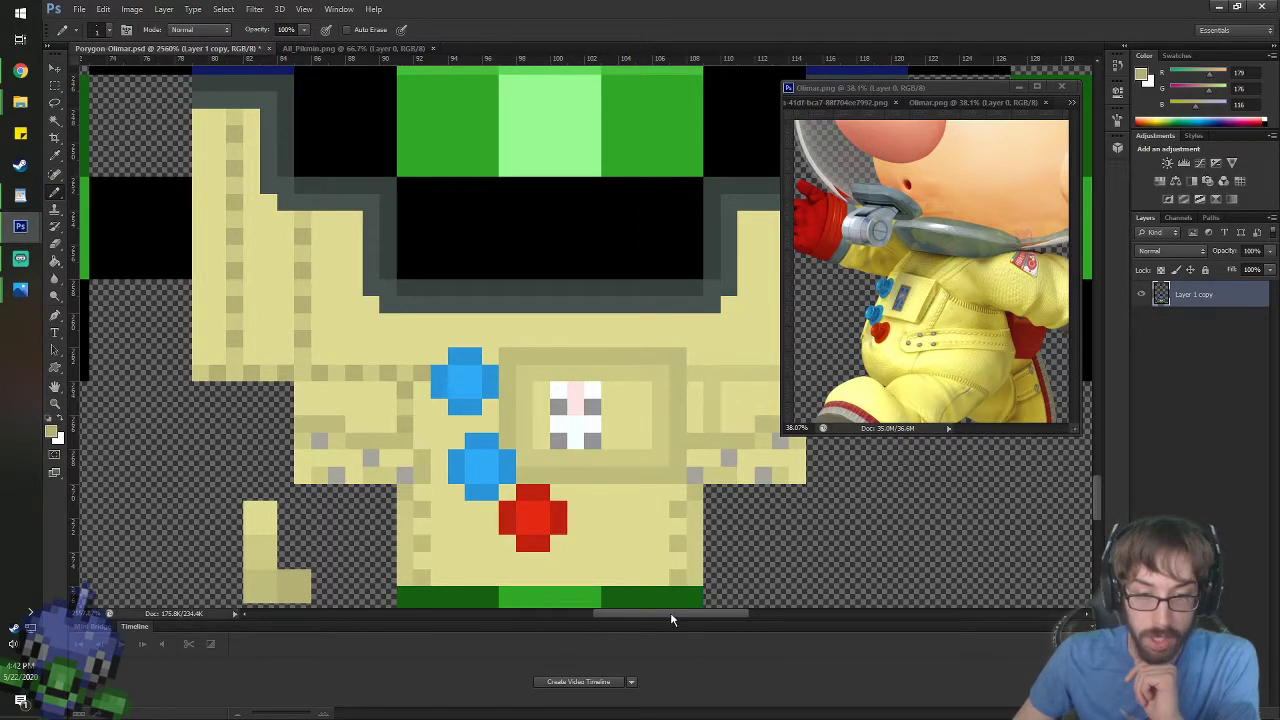
- Paint matching stitch pixels on the short vertical seam right of the chest pocket and along the right shoulder's lower seam
left_click_drag(670, 613, 685, 615)
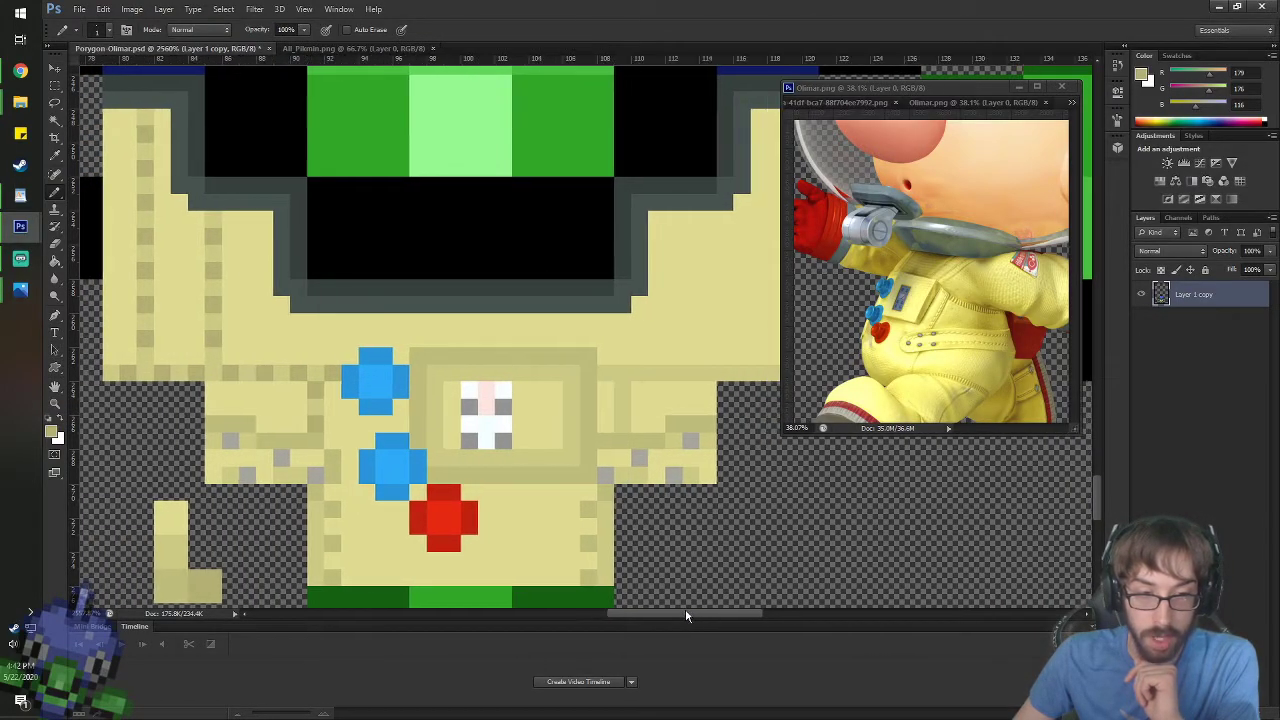
left_click(621, 419)
left_click(624, 393)
left_click(604, 371)
- Paint two vertical seam lines down the right shoulder in the middle suit shade and stitch them with the sampled 70% brightness shade
scroll(641, 373, "down", 3)
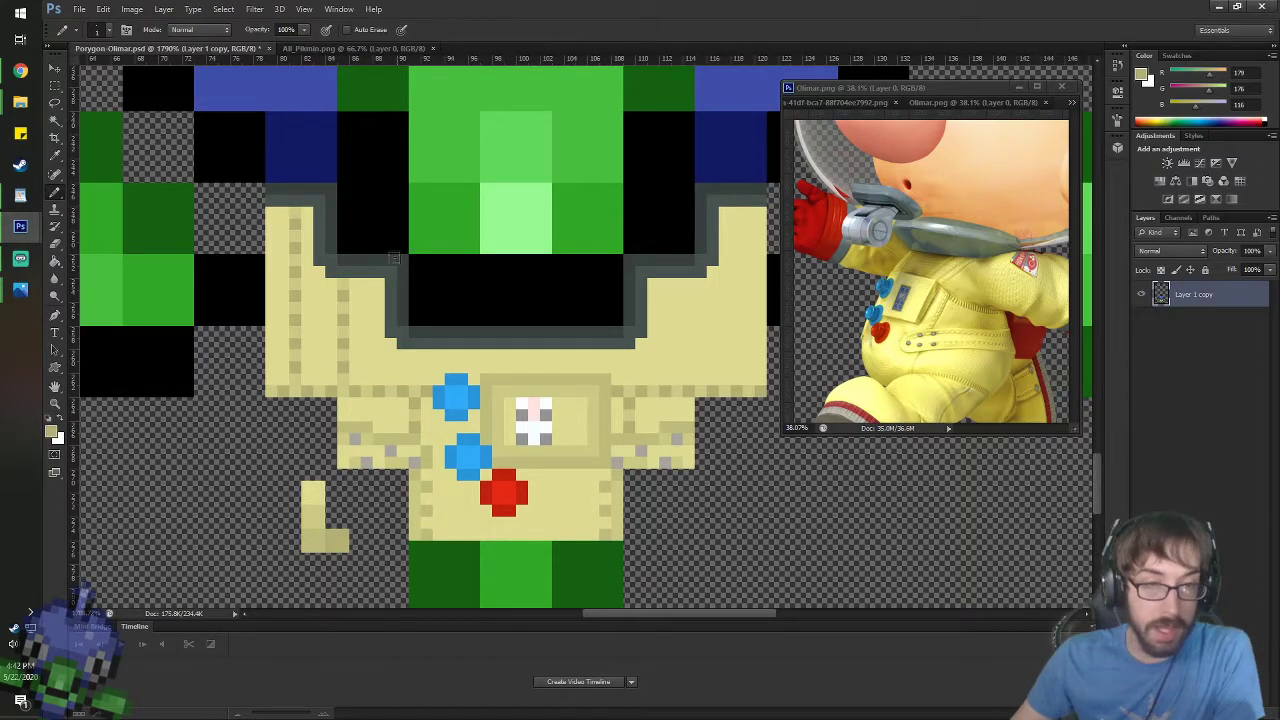
left_click(343, 286, "alt")
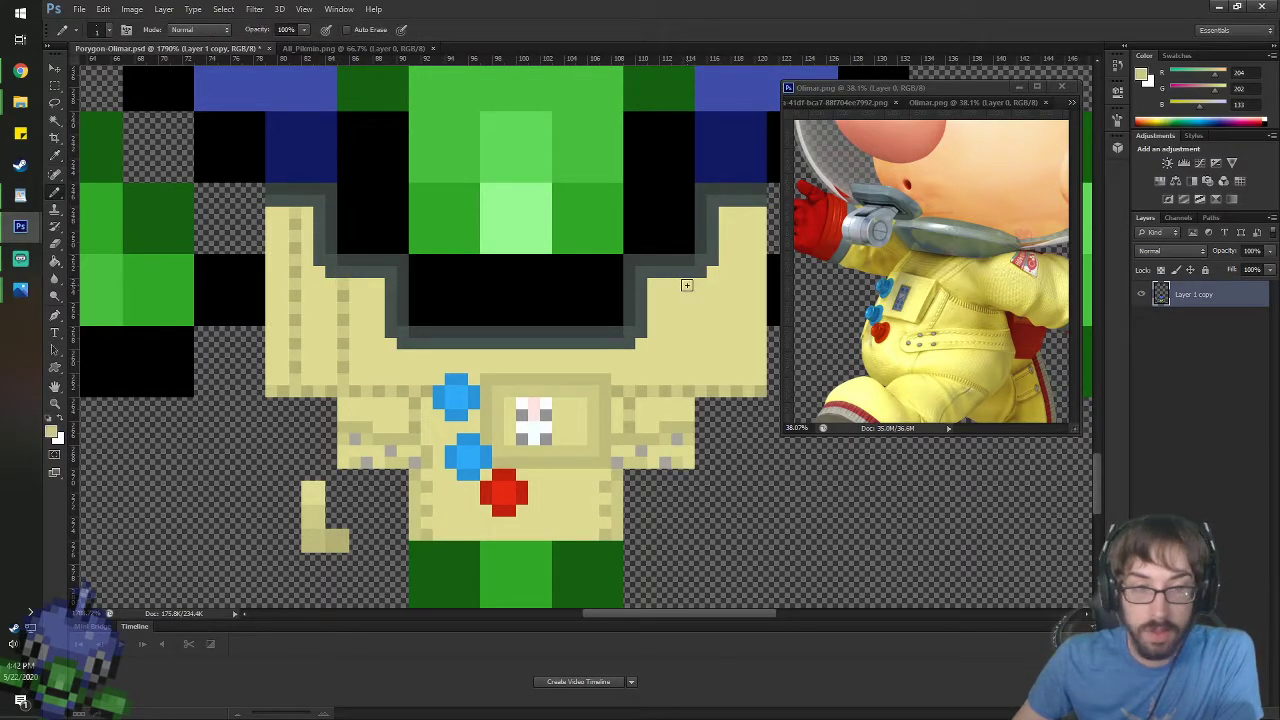
left_click_drag(690, 300, 691, 370)
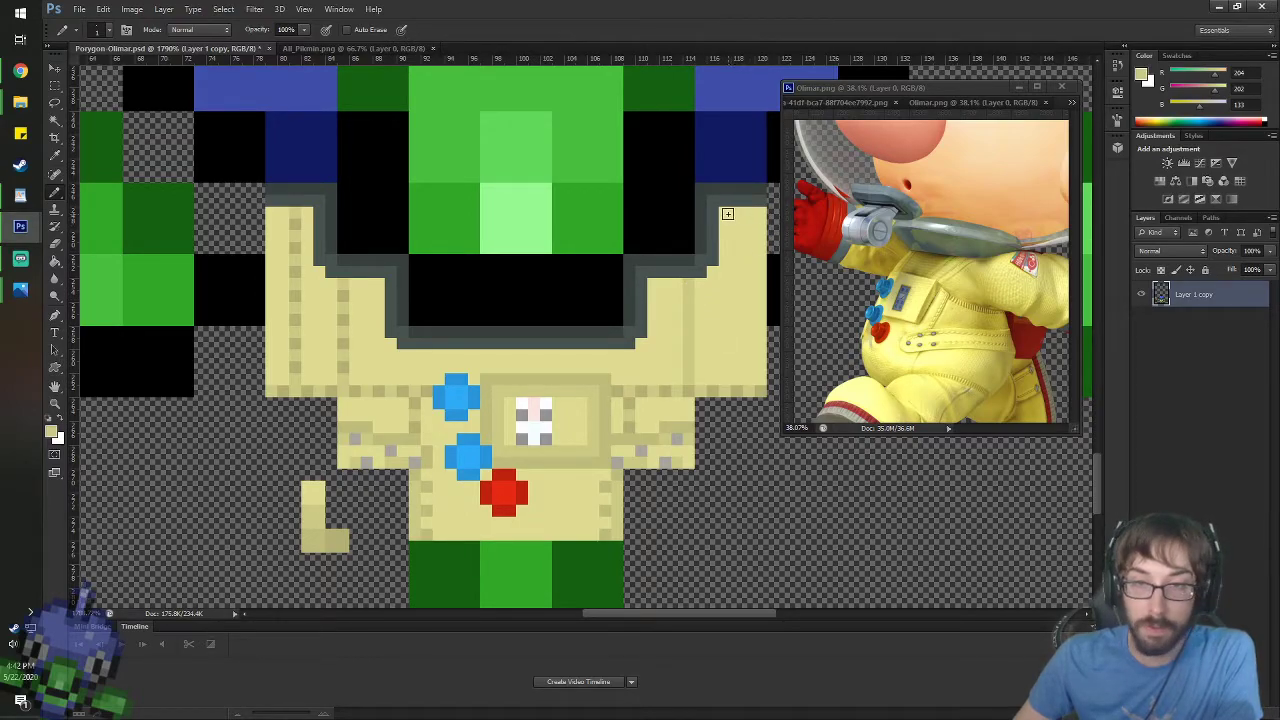
left_click_drag(735, 214, 734, 364)
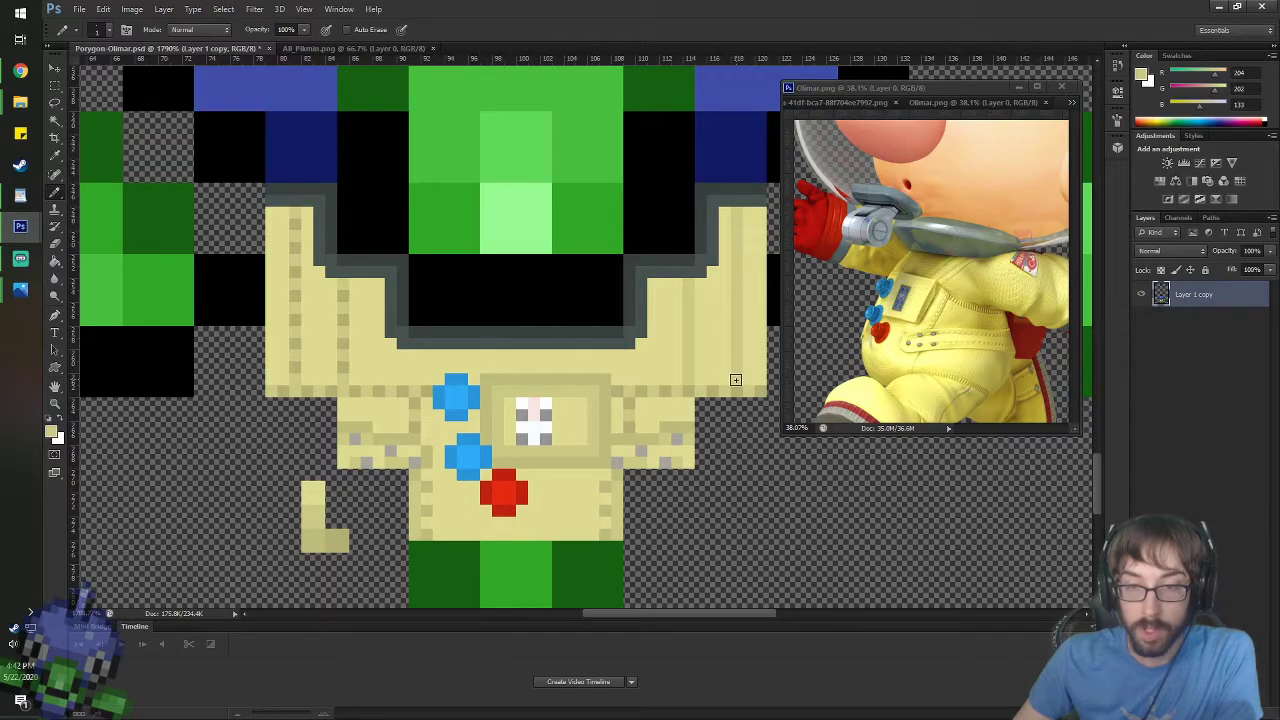
left_click(692, 386, "alt")
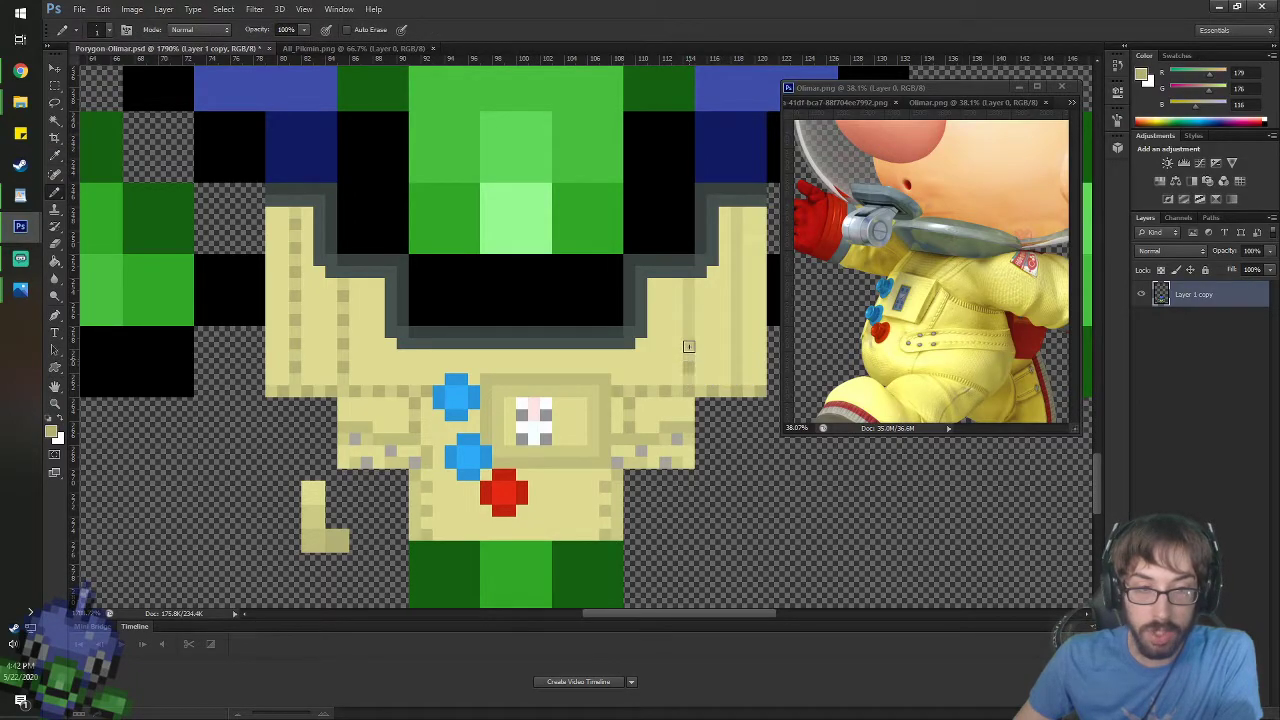
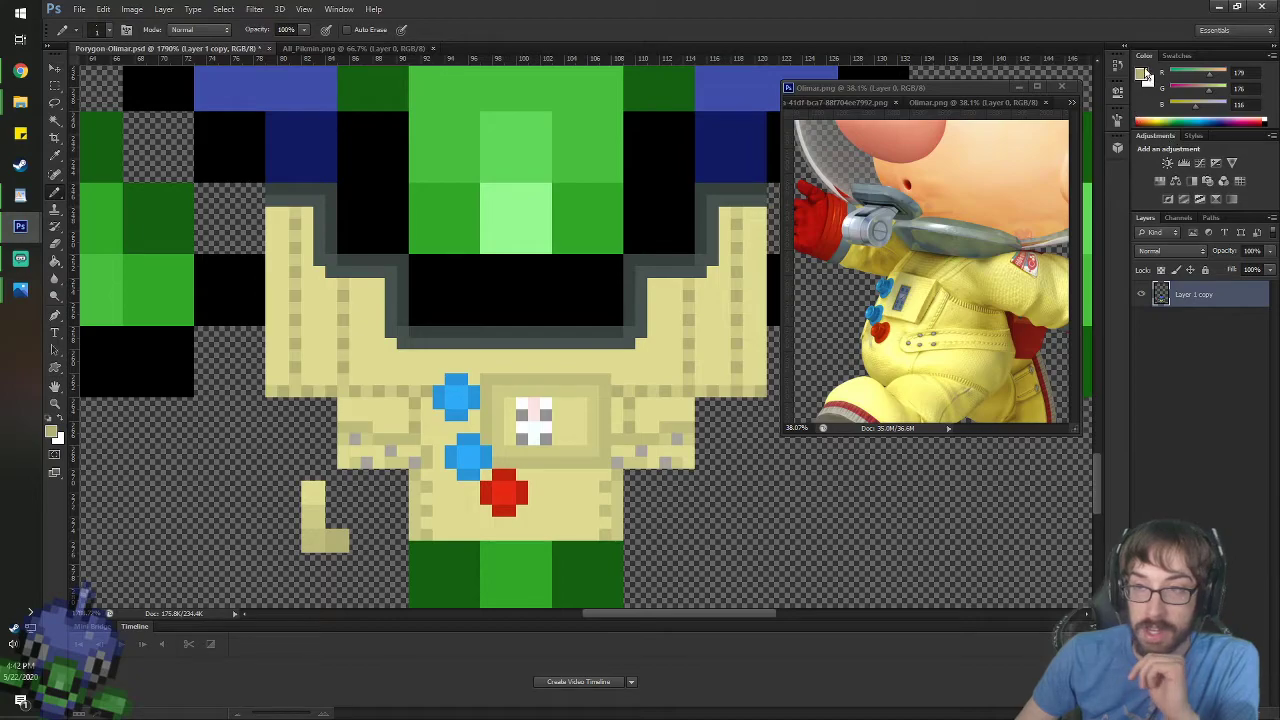
- Examine the pocket and seam stitching on the Olimar reference up close and check the suit's base yellow in the Color Picker
left_click(55, 68)
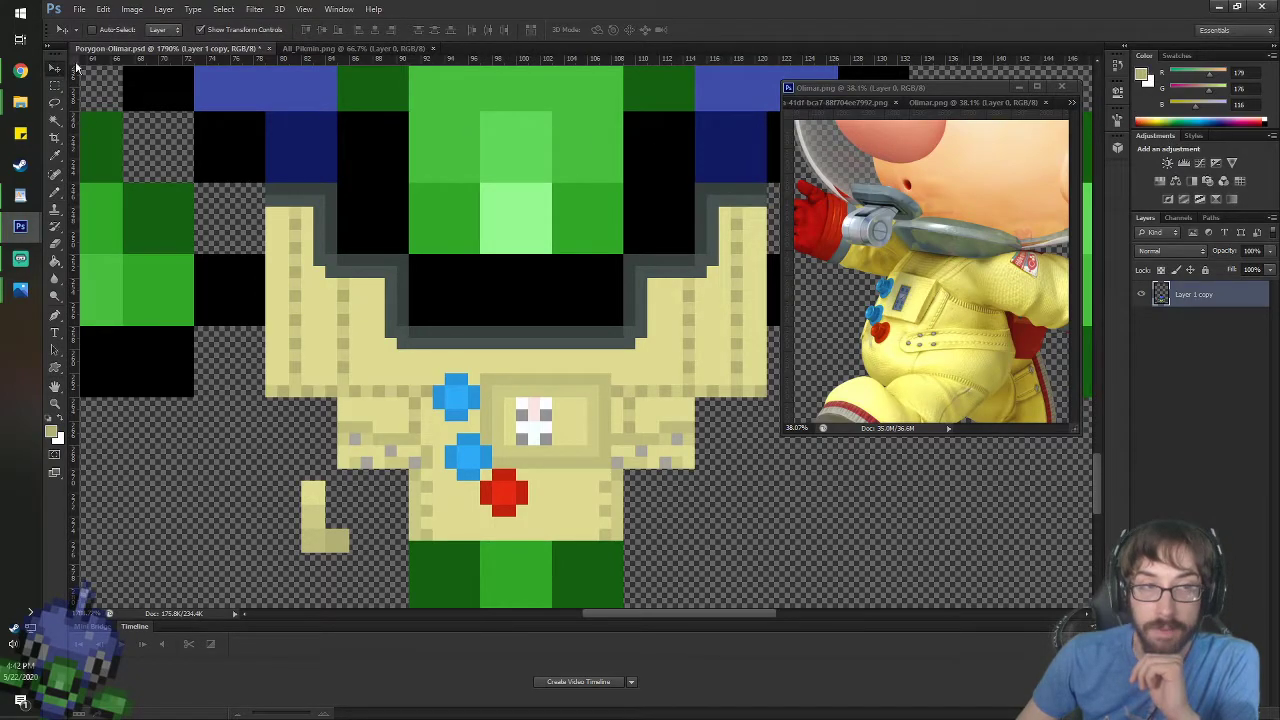
left_click(974, 248)
scroll(1000, 342, "up", 5)
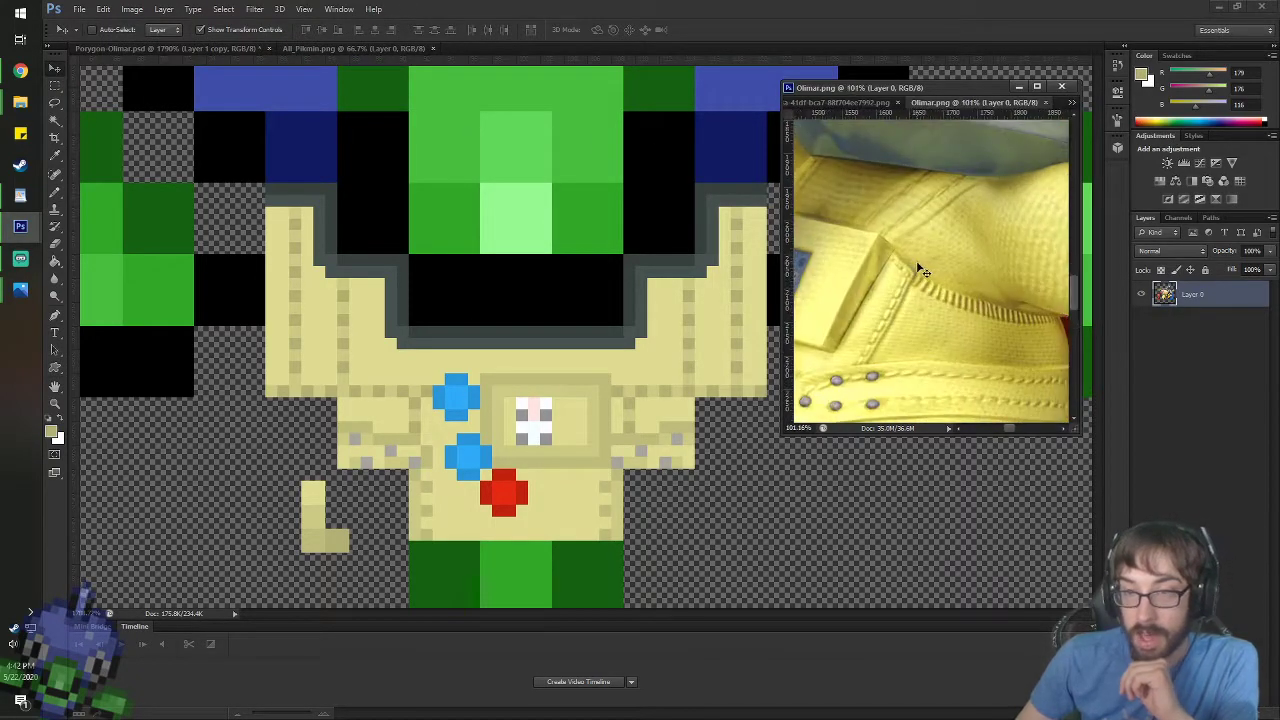
scroll(984, 255, "down", 2)
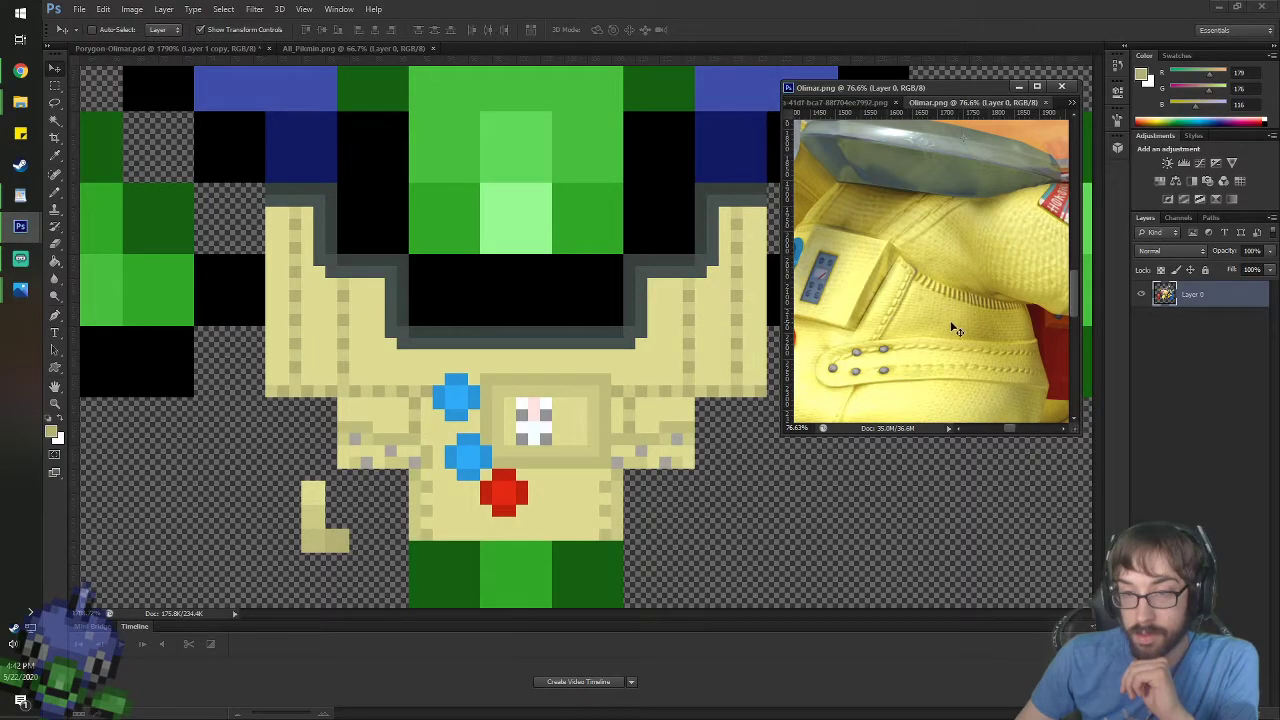
left_click(670, 343)
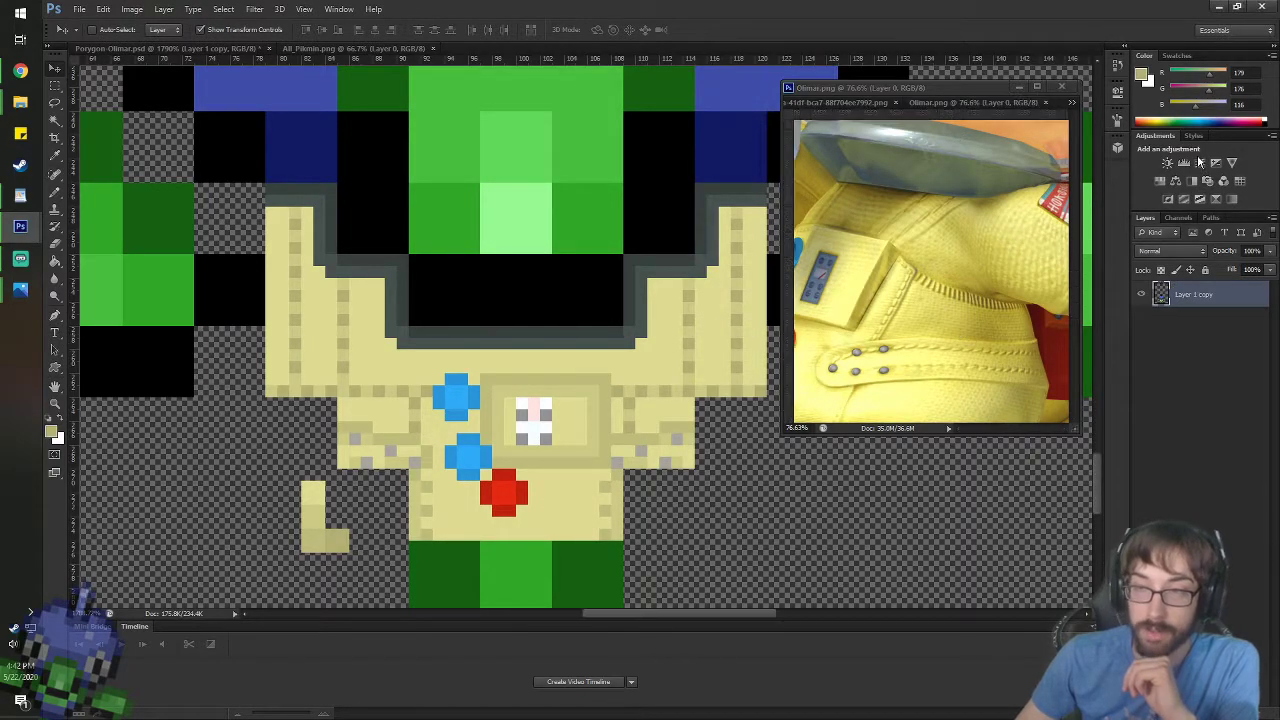
left_click(1142, 74)
left_click(652, 352)
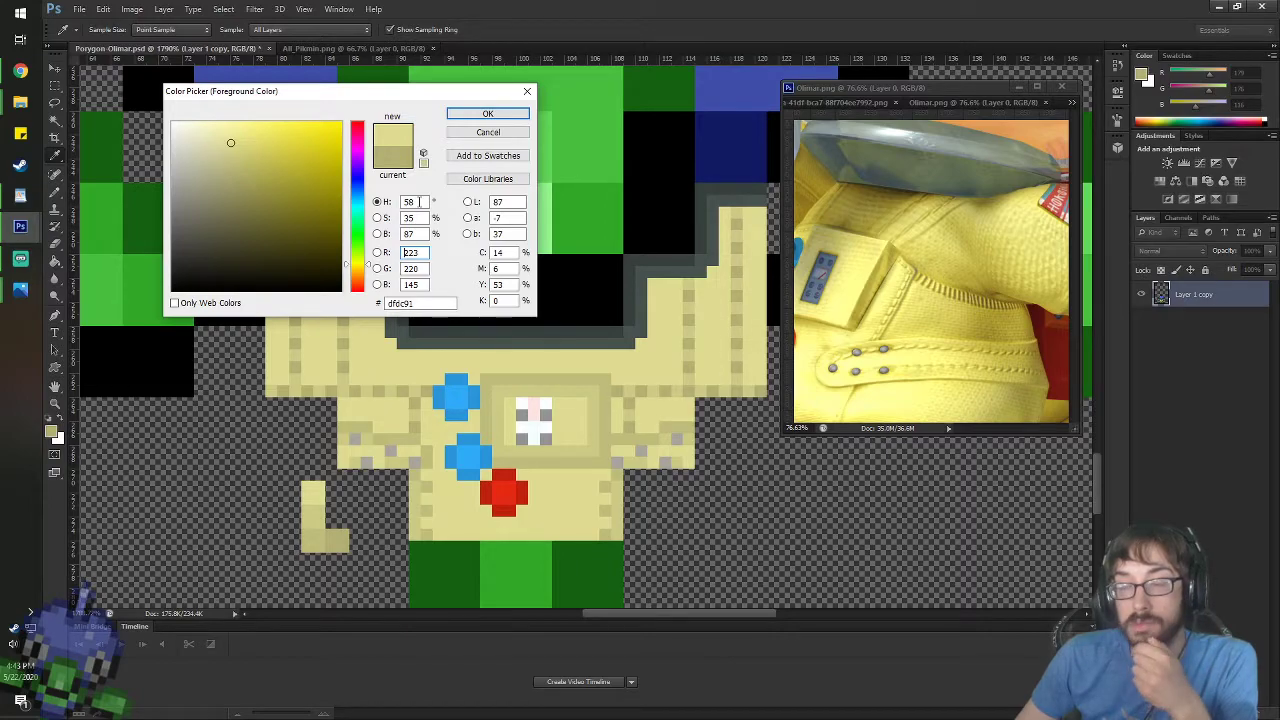
left_click(488, 132)
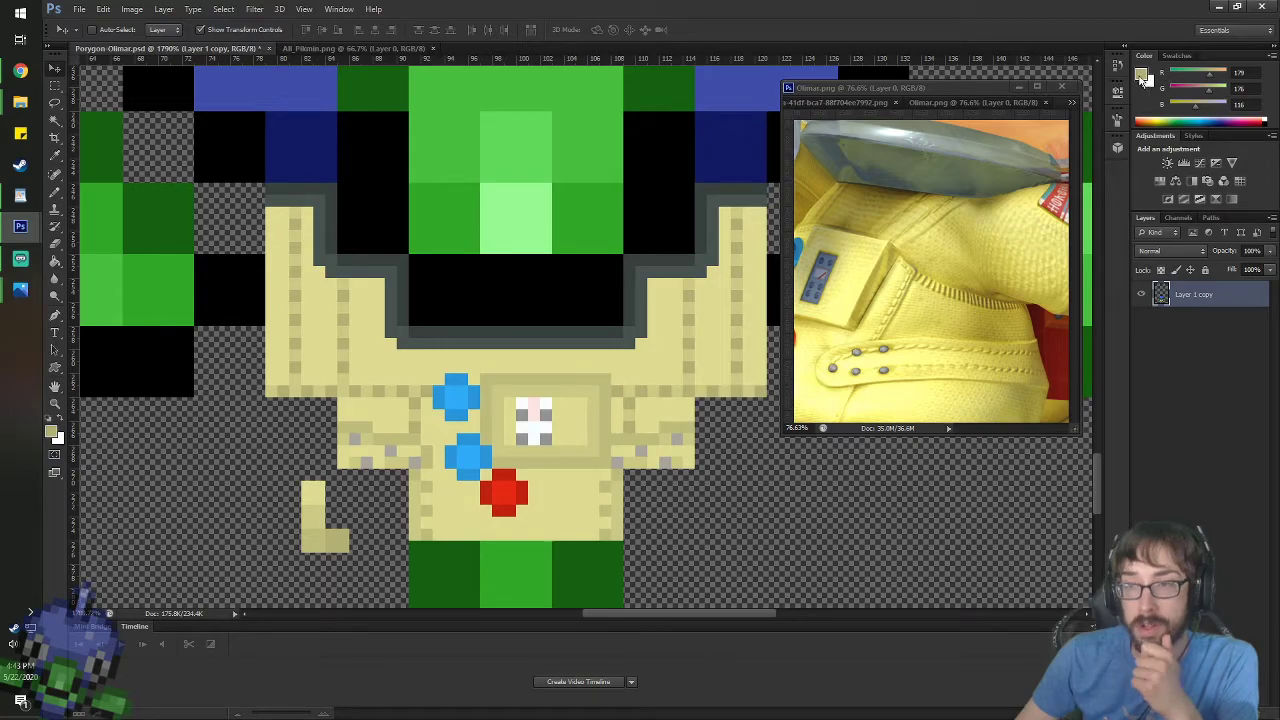
left_click(1142, 76)
left_click(408, 363)
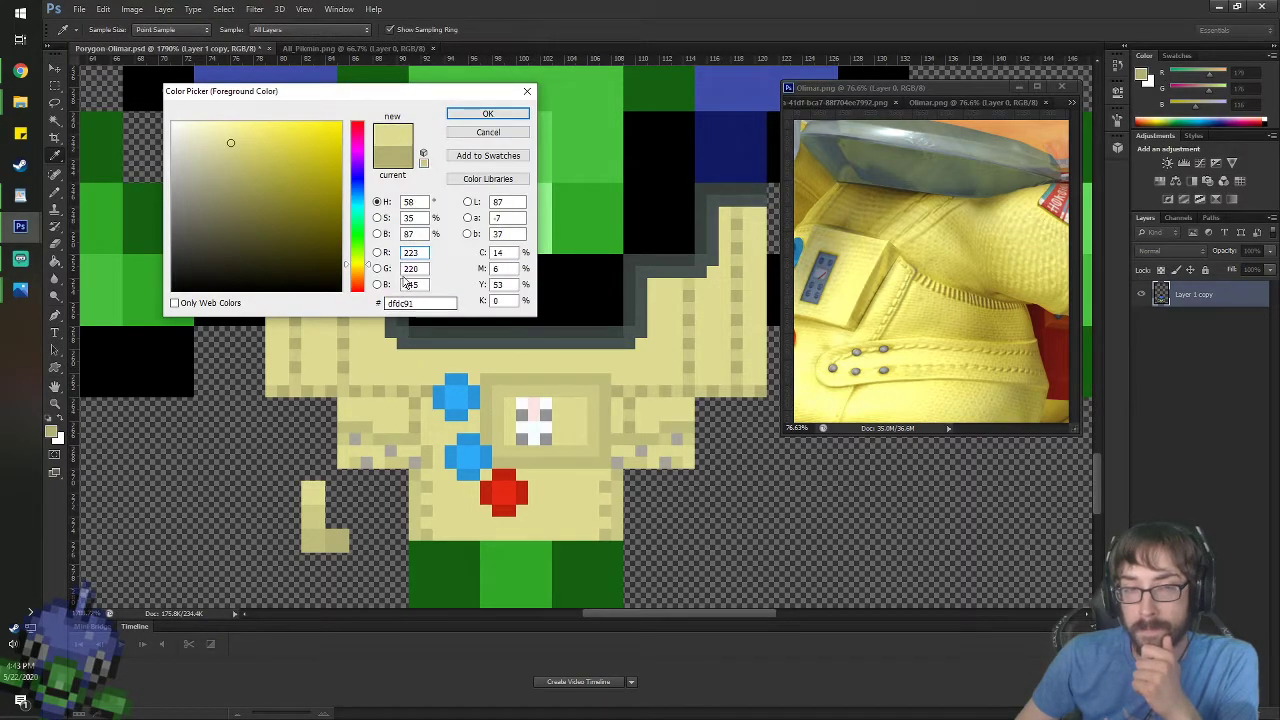
left_click(479, 133)
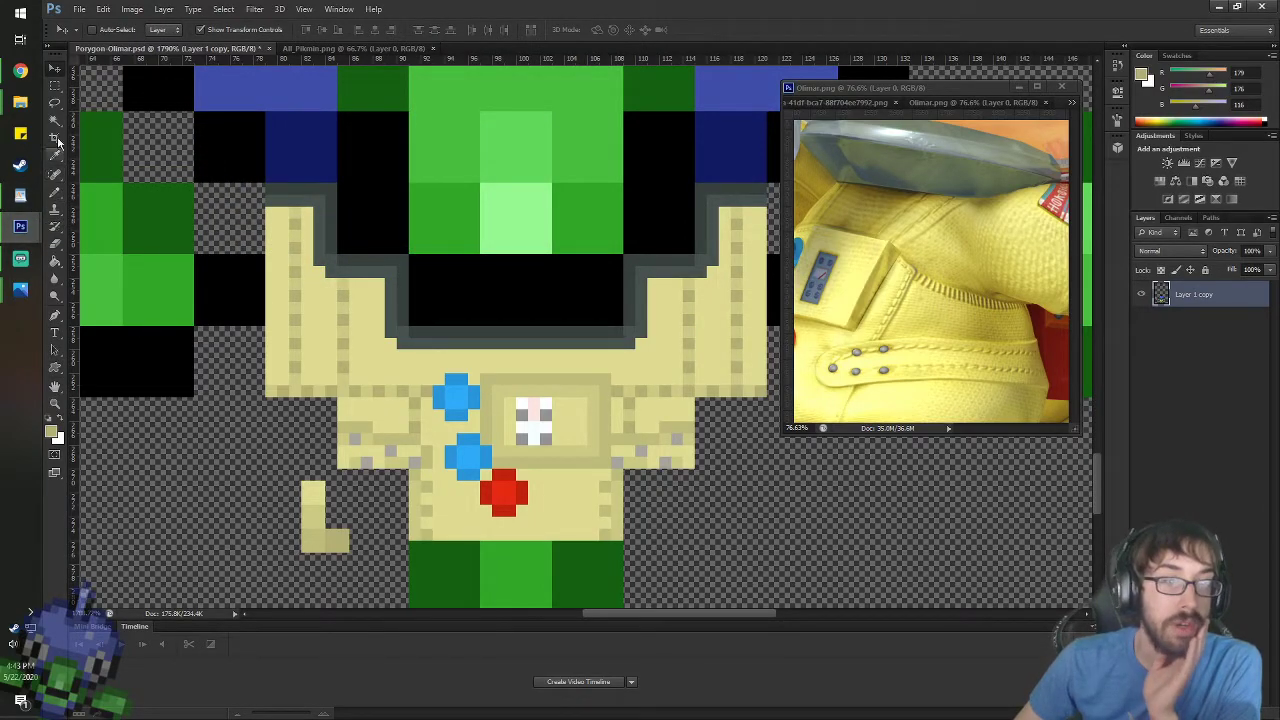
- Try a Paint Bucket fill on the yellow suit with the dark striped pattern, starting from the Fill with Bubbles Pattern preset, and undo it
left_click(55, 261)
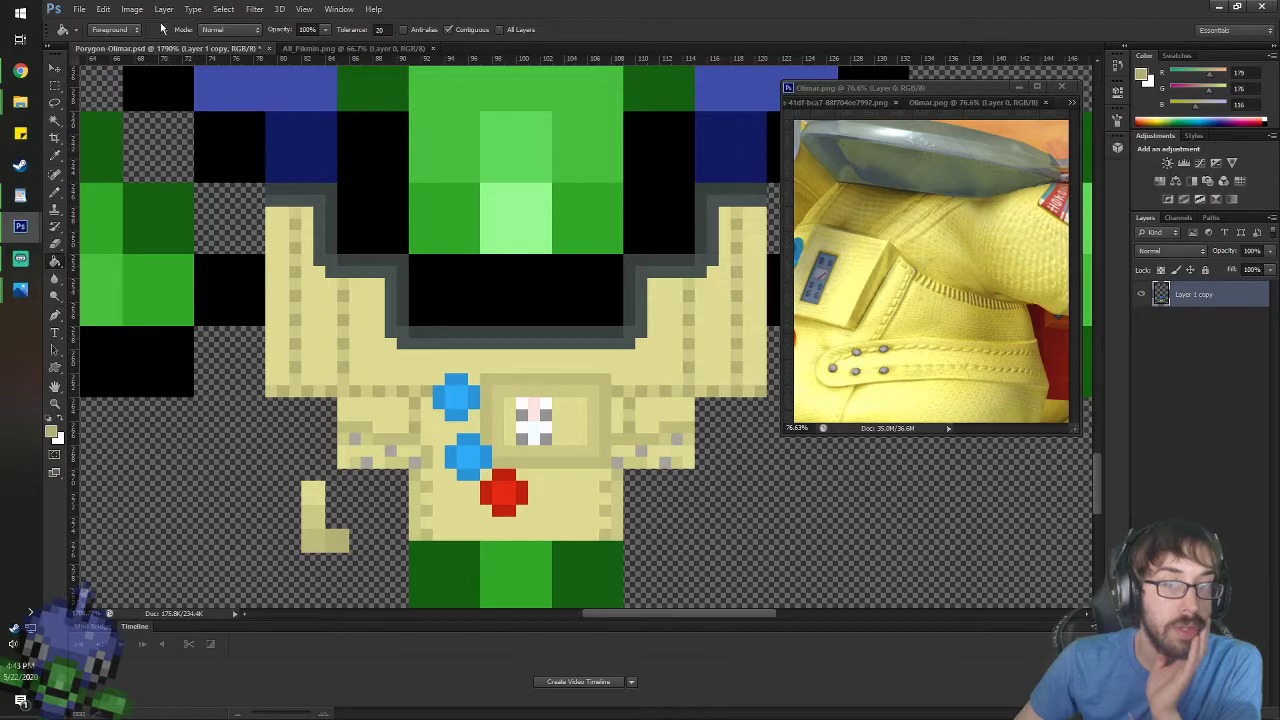
left_click(210, 30)
left_click(211, 33)
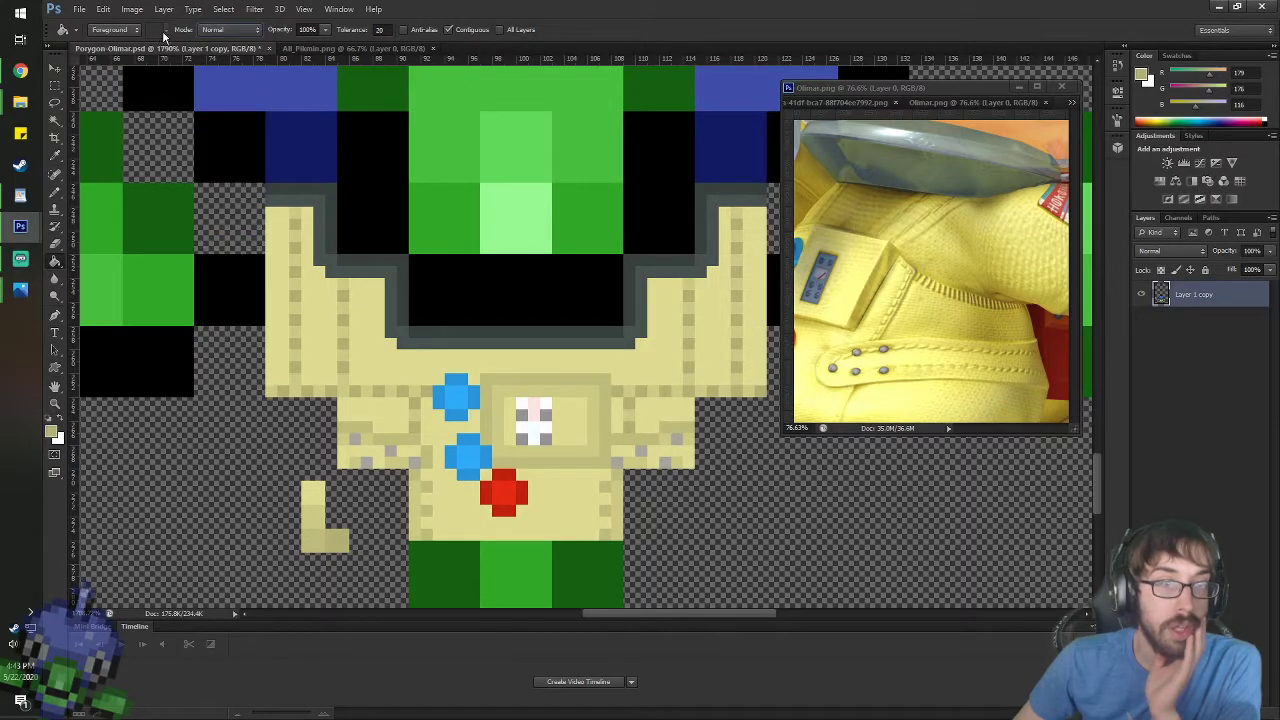
left_click(110, 30)
left_click(110, 40)
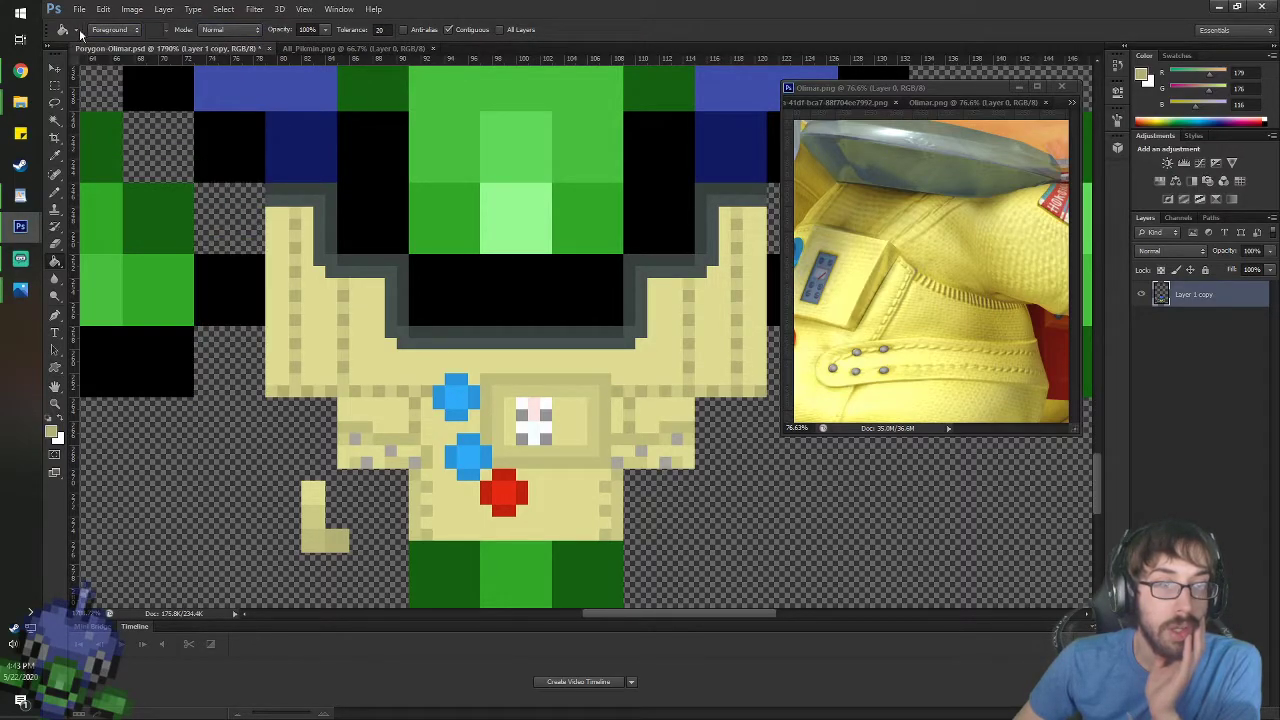
left_click(76, 31)
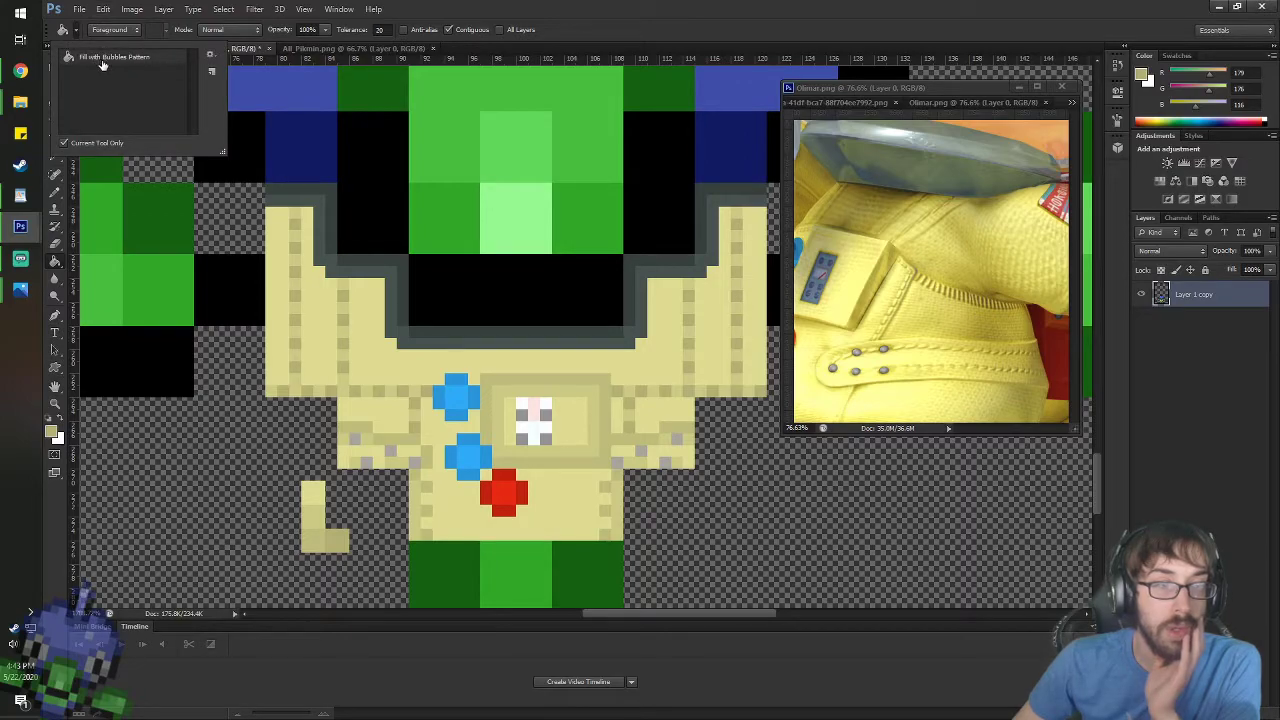
left_click(102, 60)
left_click(155, 31)
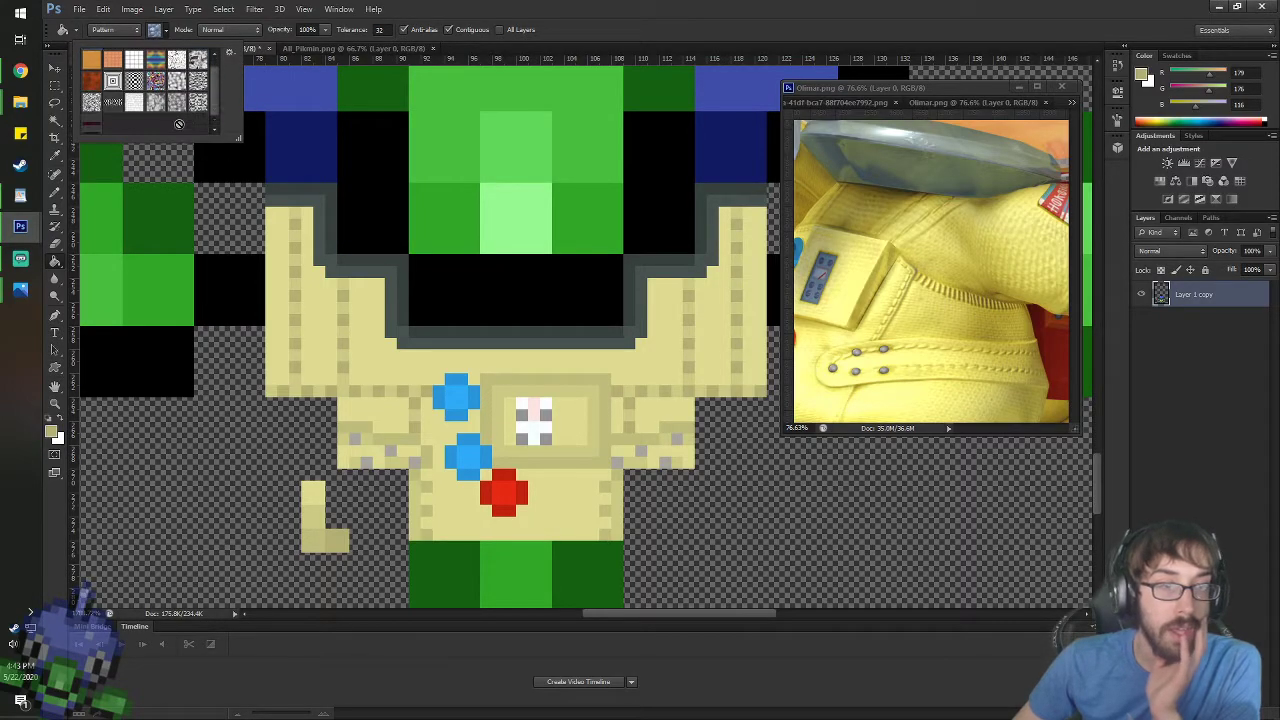
left_click(92, 126)
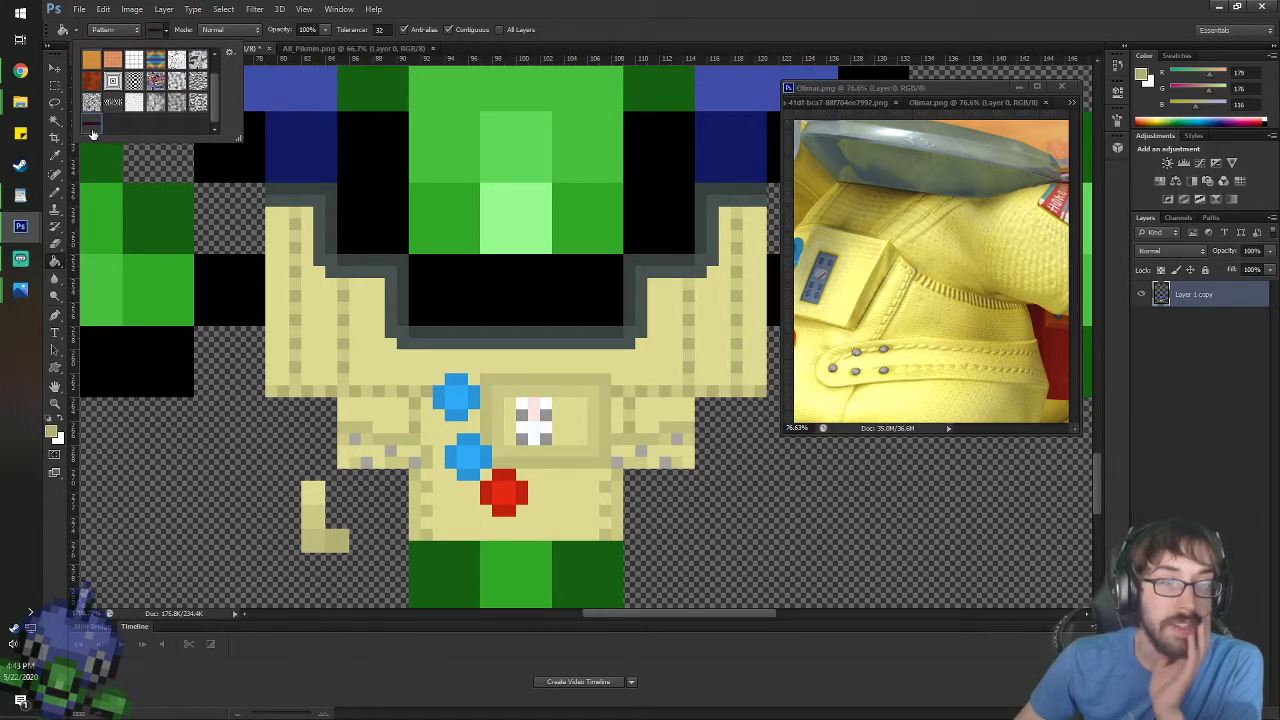
key("Return")
left_click(367, 347)
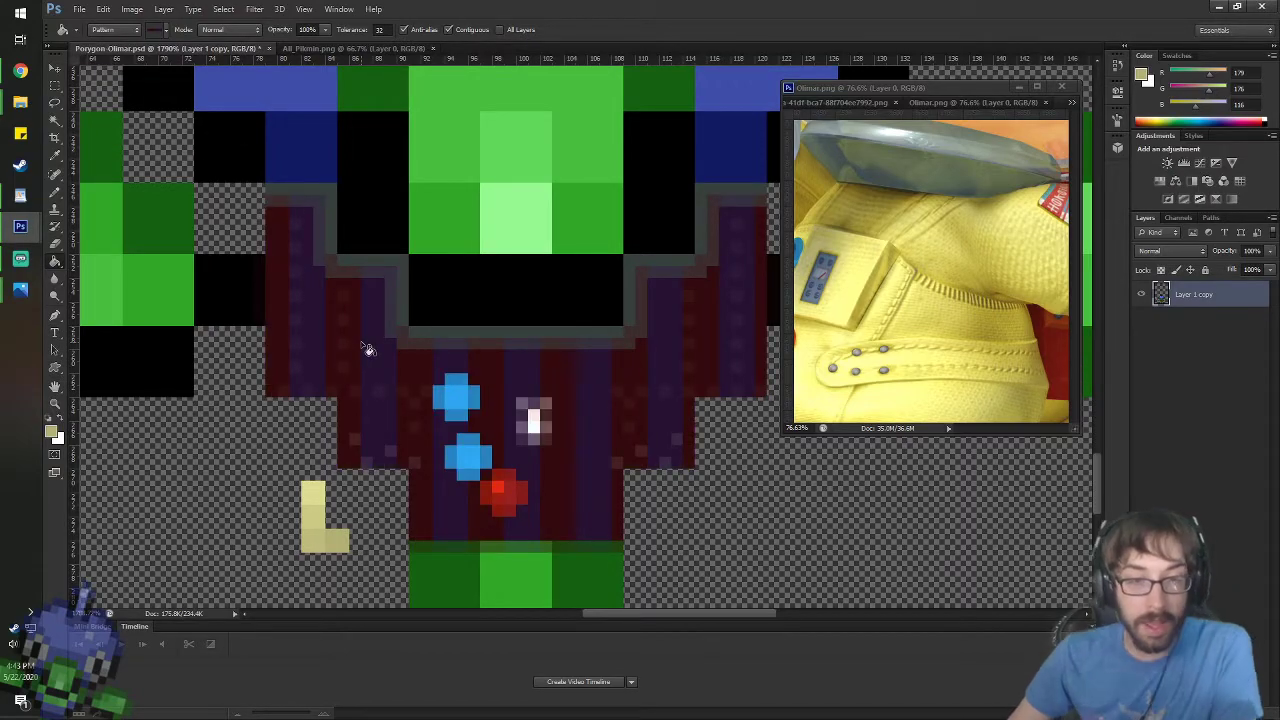
key("ctrl+z")
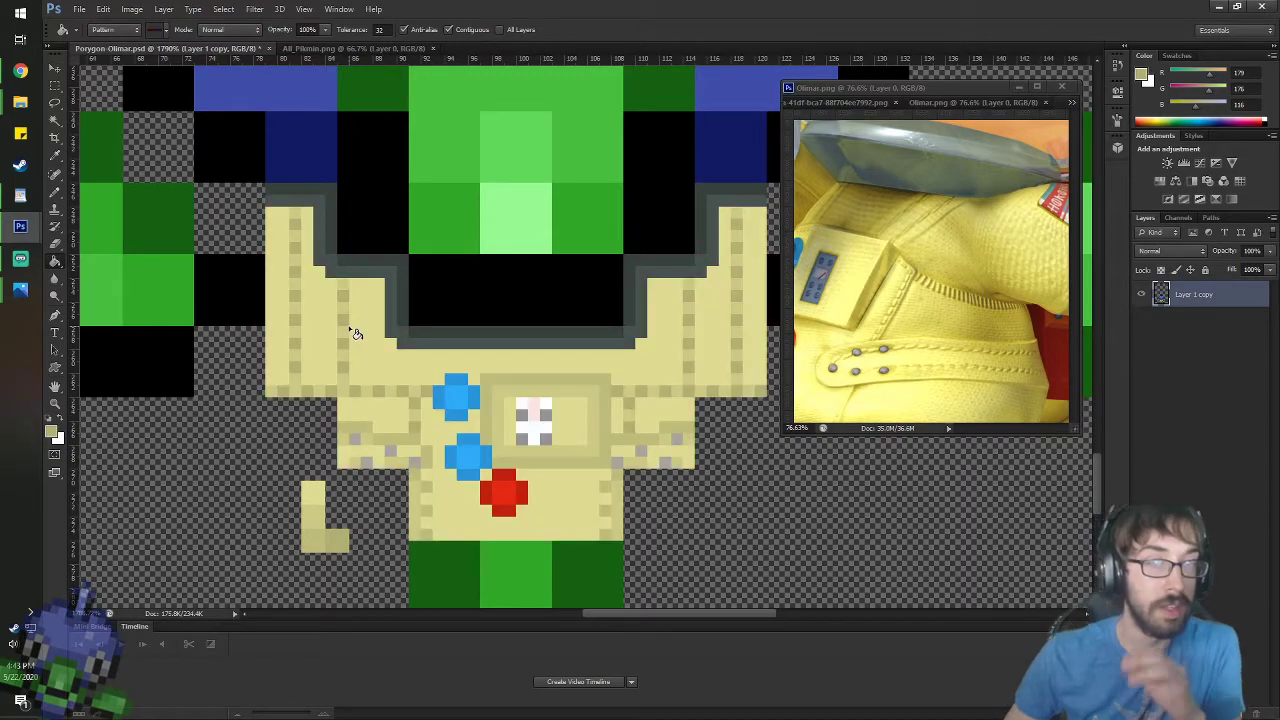
- Set the Paint Bucket's fill tolerance to 0
key("Return")
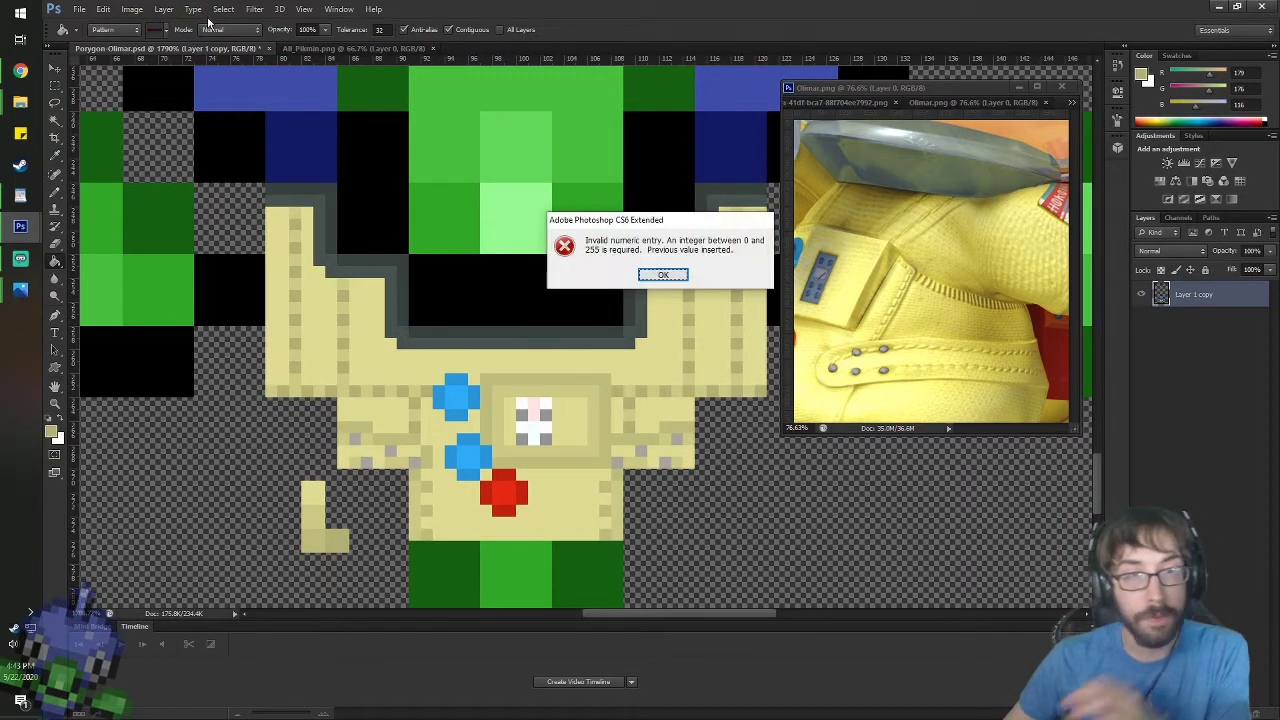
left_click(664, 276)
left_click_drag(387, 29, 234, 10)
type("0")
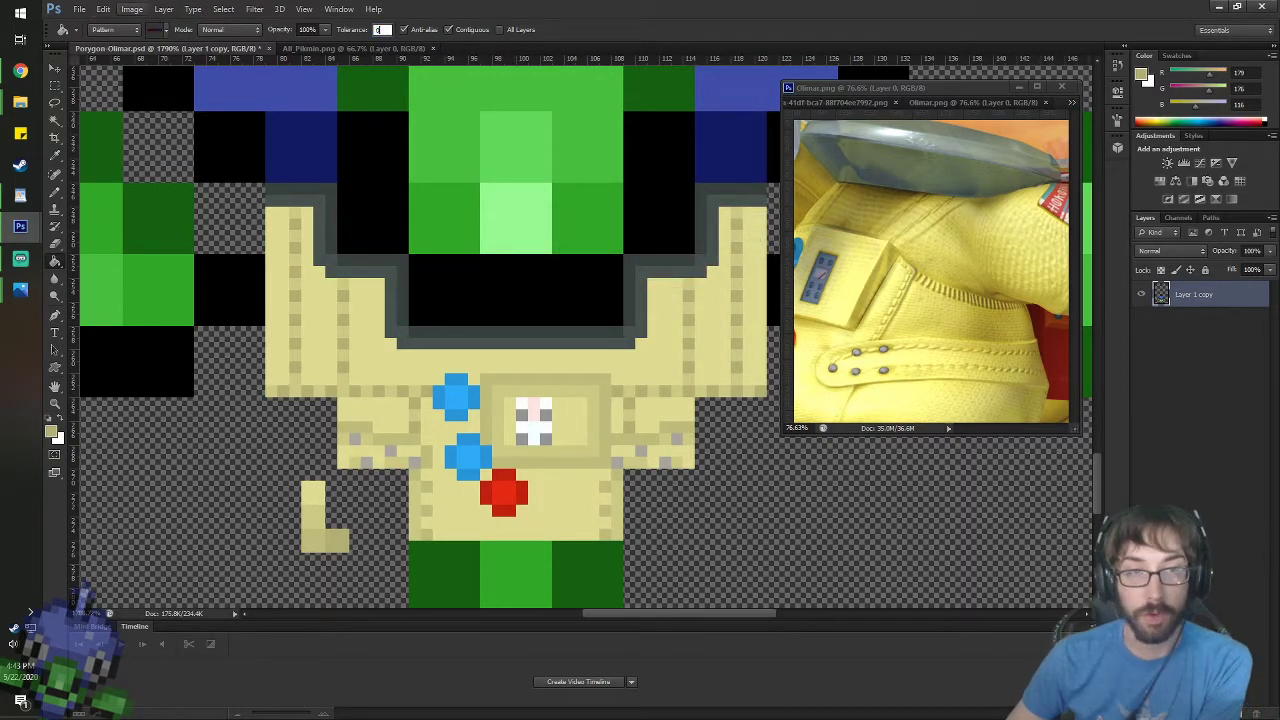
- Look through the available fill patterns and try to create a new pattern from the selected dark striped one
left_click(166, 30)
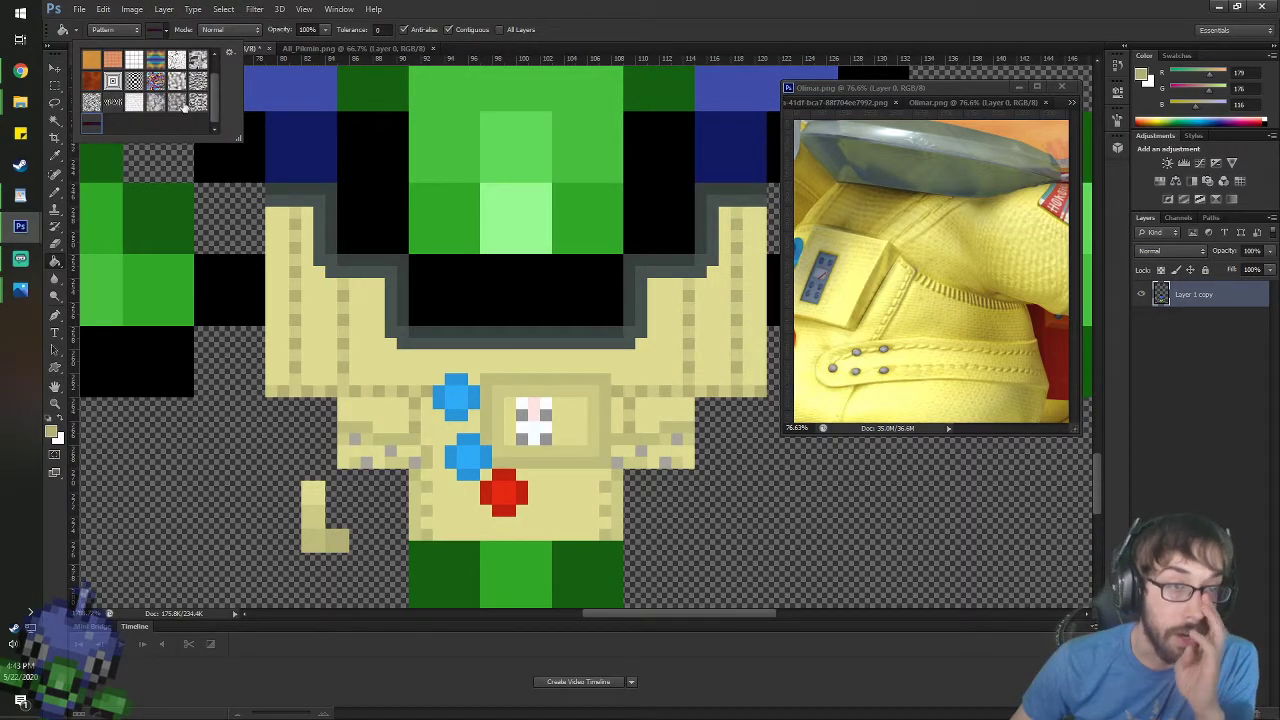
scroll(185, 107, "up", 1)
scroll(185, 107, "down", 1)
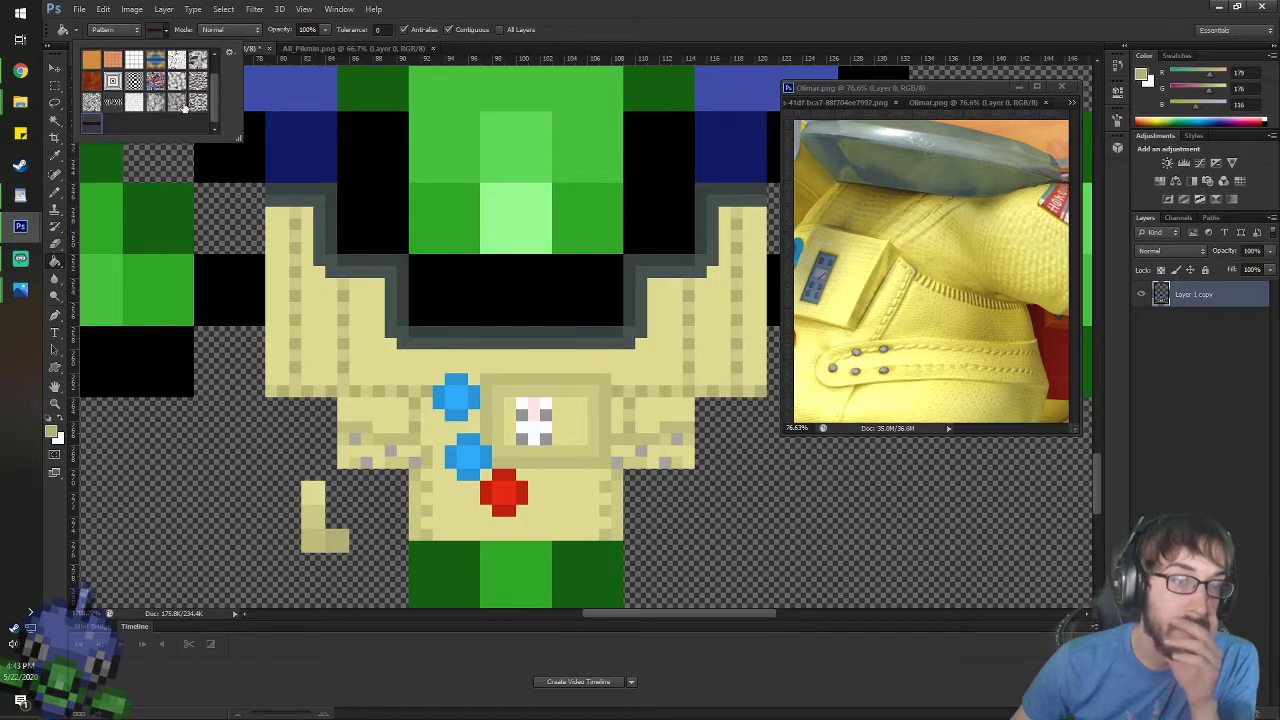
left_click(232, 52)
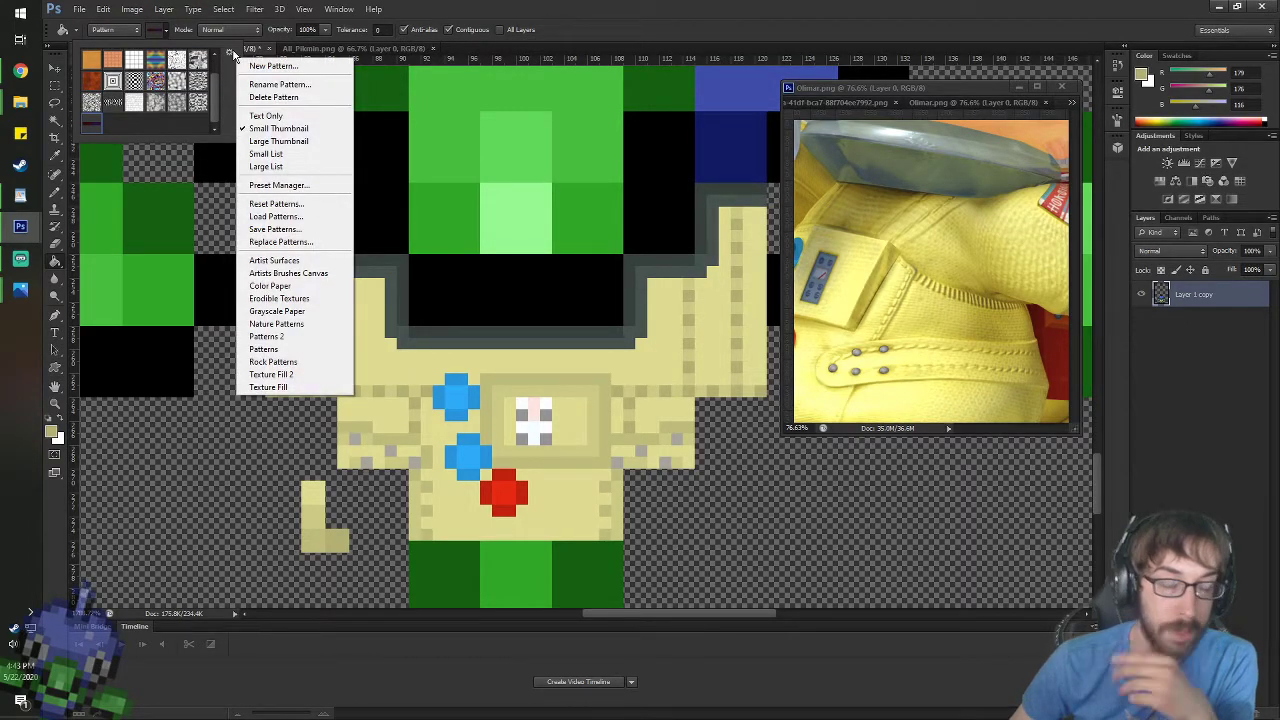
left_click(260, 66)
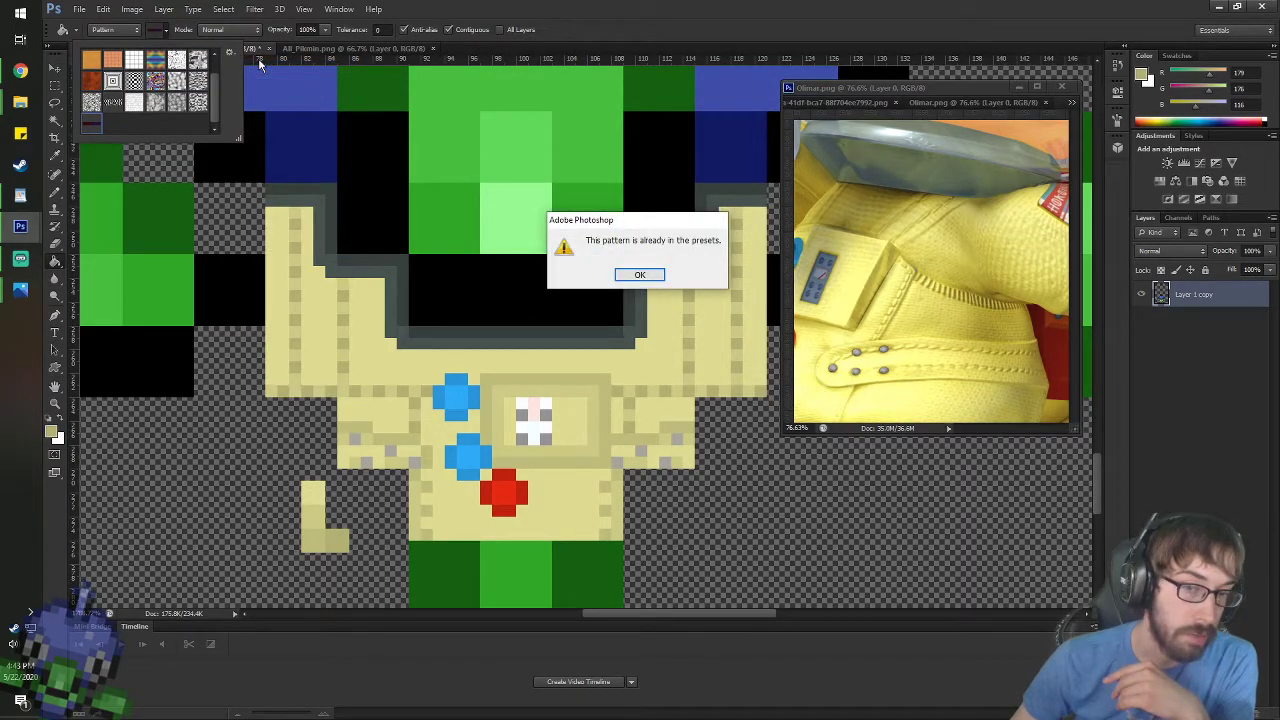
left_click(651, 274)
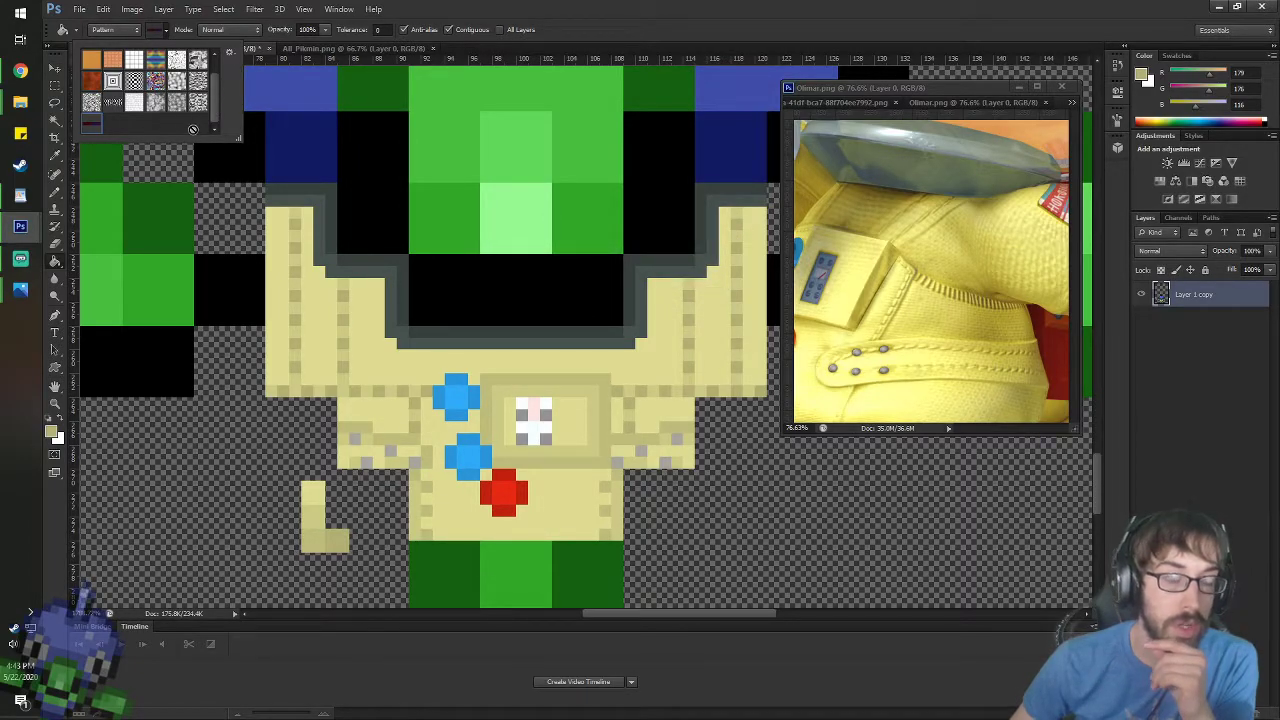
- Start a new Paint Bucket tool preset, cancel it, and reapply the Fill with Bubbles Pattern preset
left_click(150, 30)
left_click(131, 31)
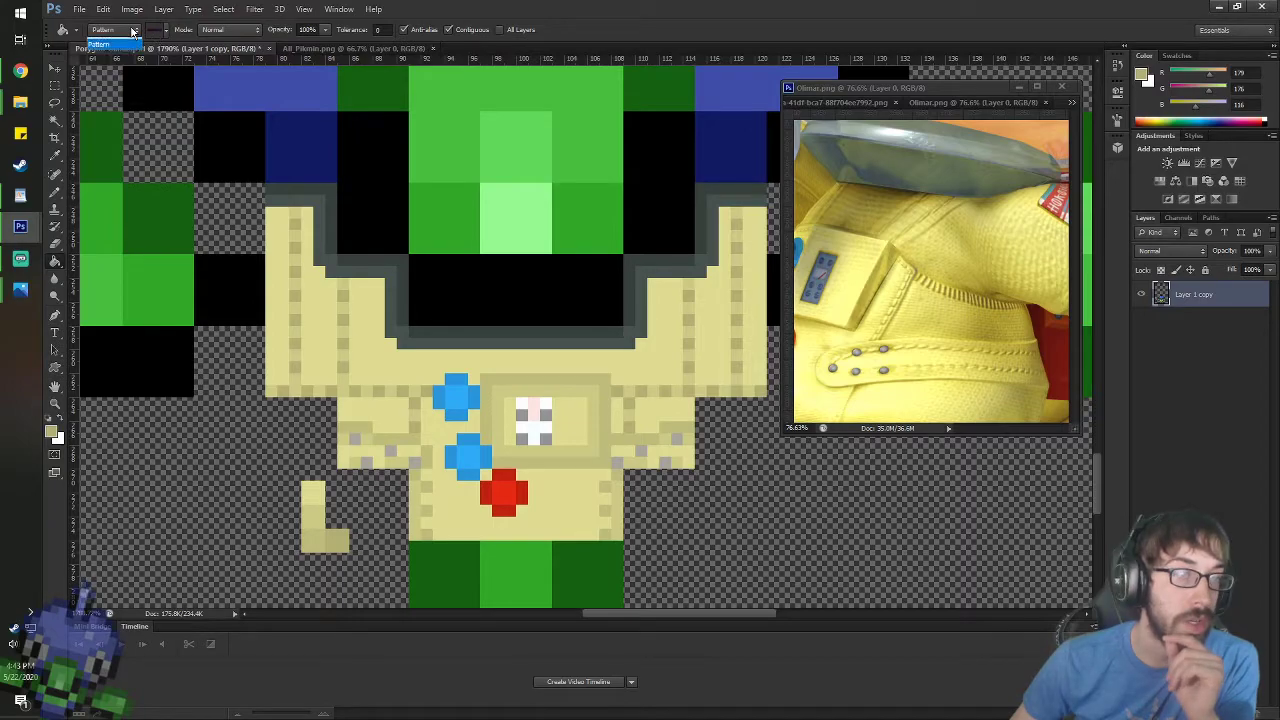
left_click(131, 31)
left_click(66, 30)
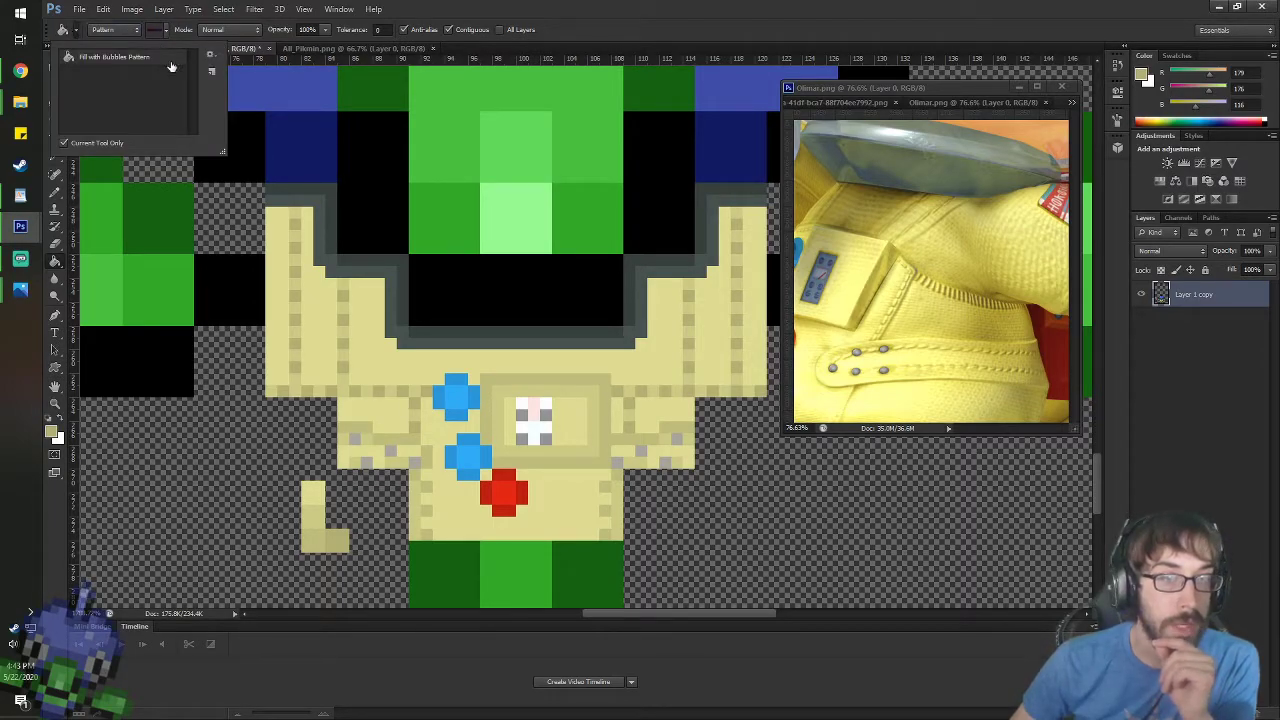
left_click(214, 73)
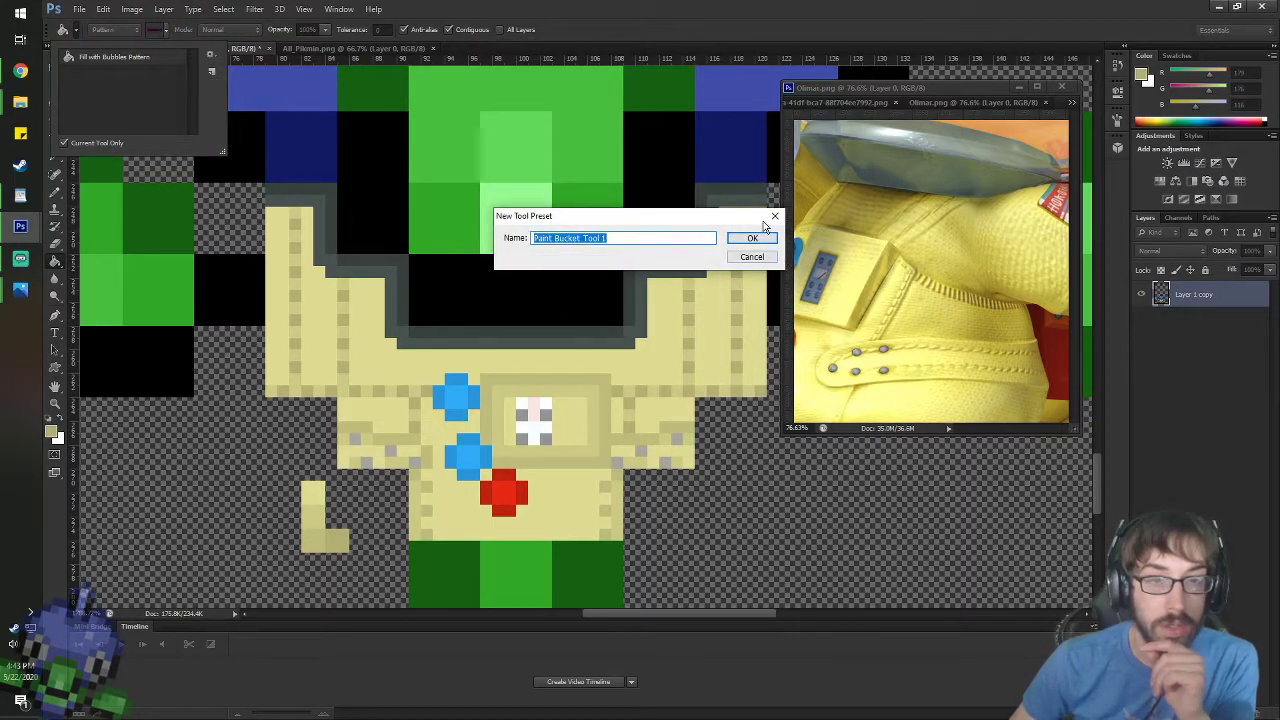
left_click(768, 259)
left_click(145, 60)
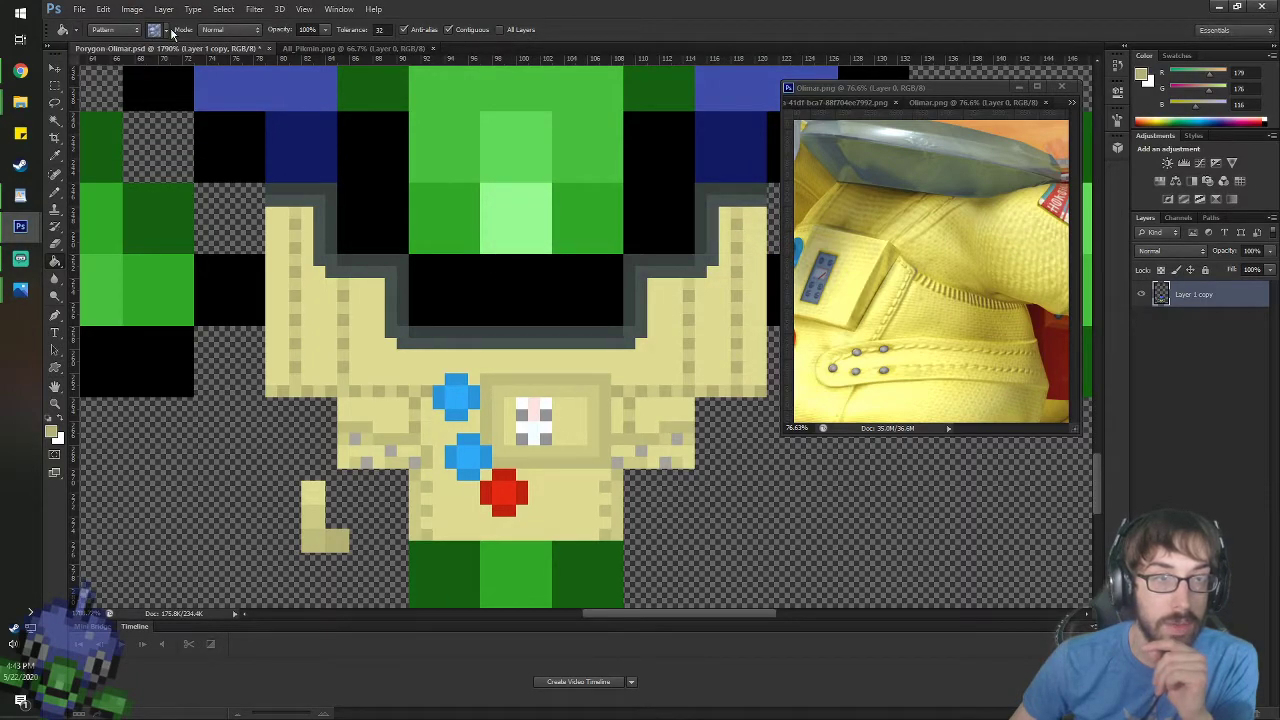
- Try to create a new pattern from the bubbles pattern and from the white textured pattern
left_click(167, 31)
left_click(230, 52)
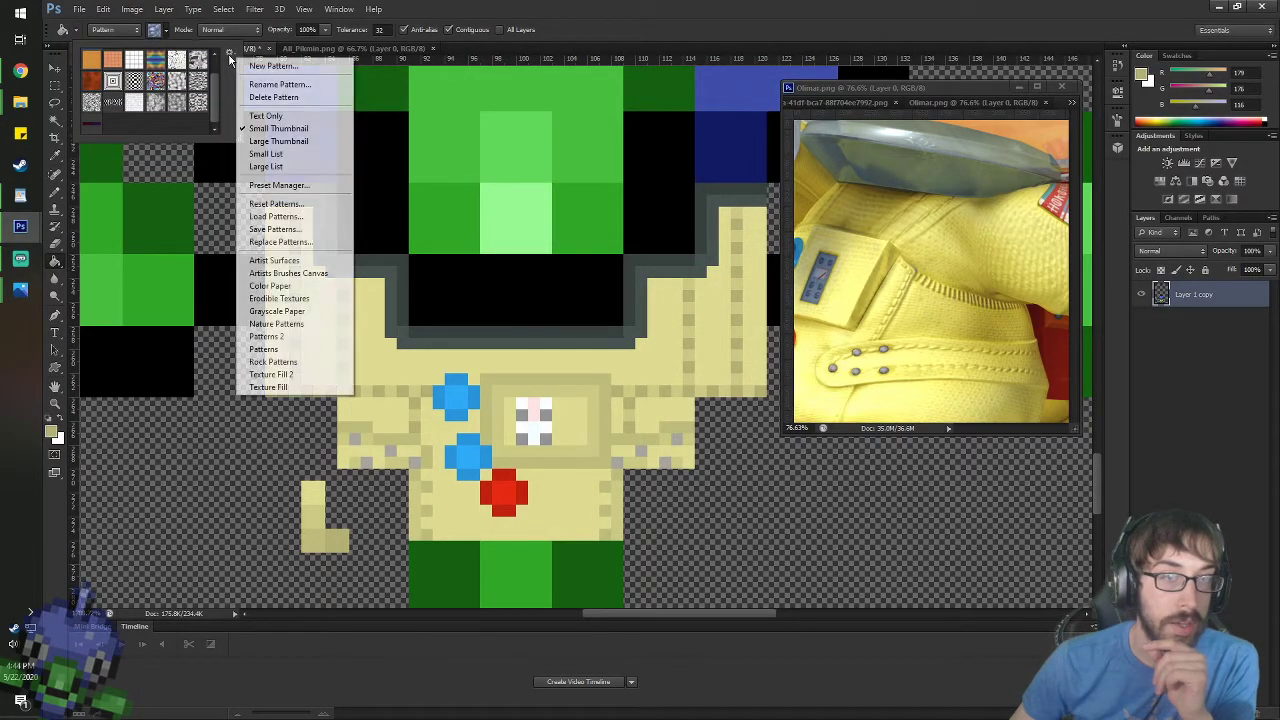
left_click(260, 63)
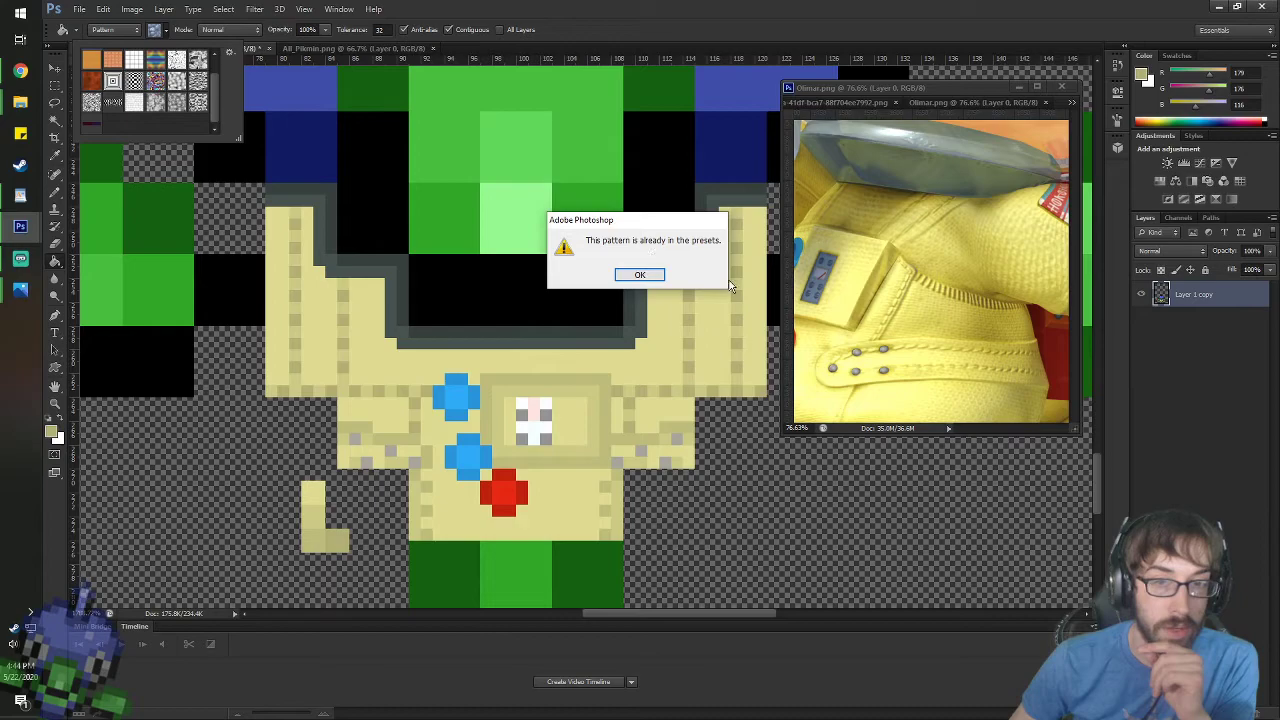
left_click(639, 274)
left_click(230, 52)
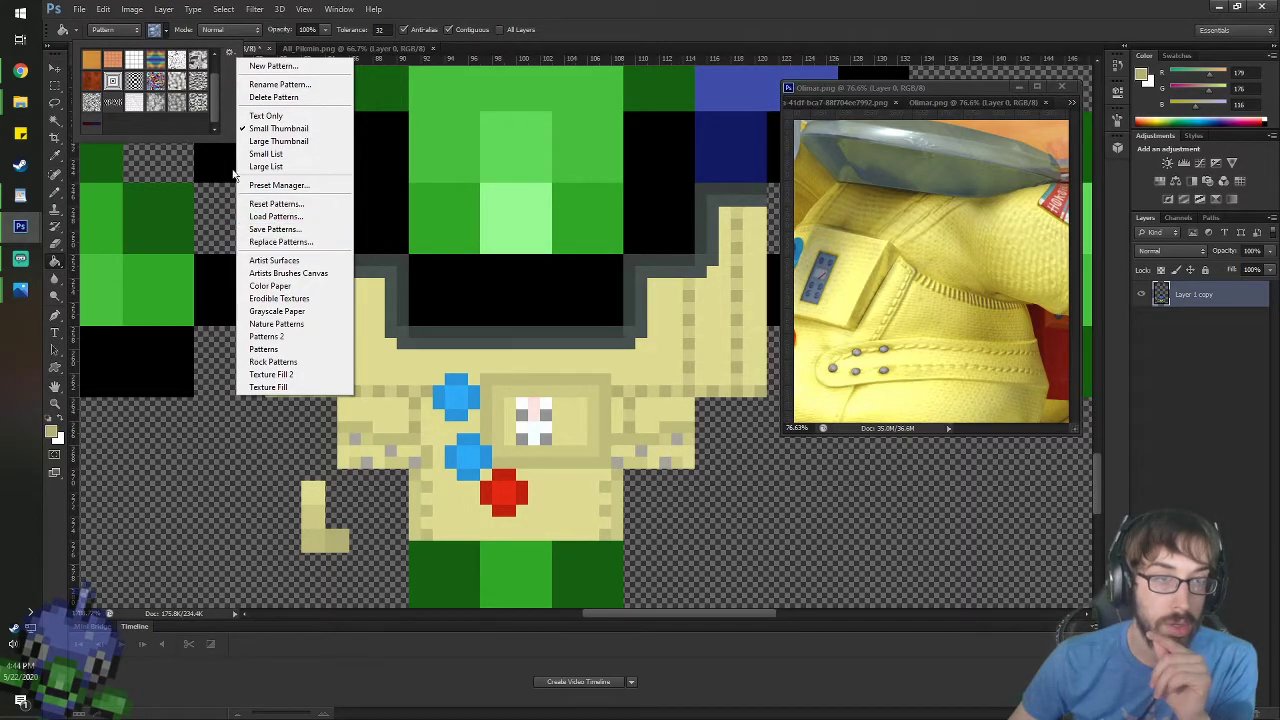
left_click(194, 121)
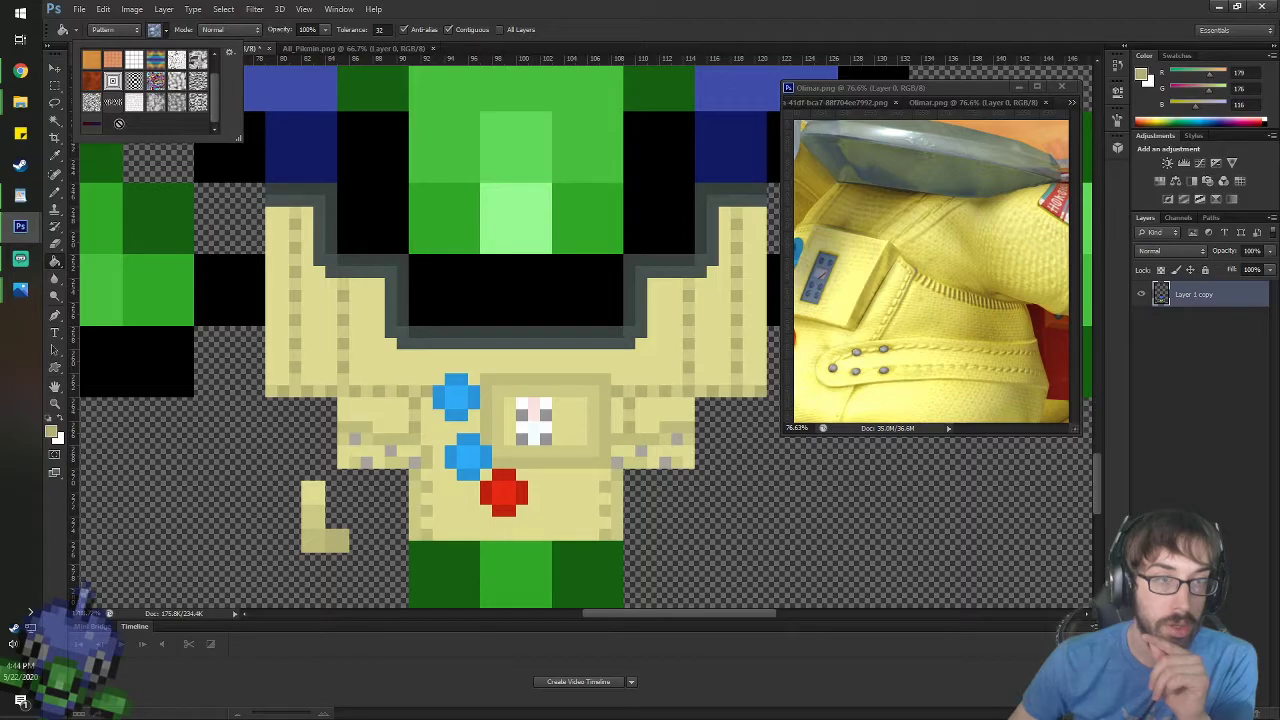
right_click(99, 127)
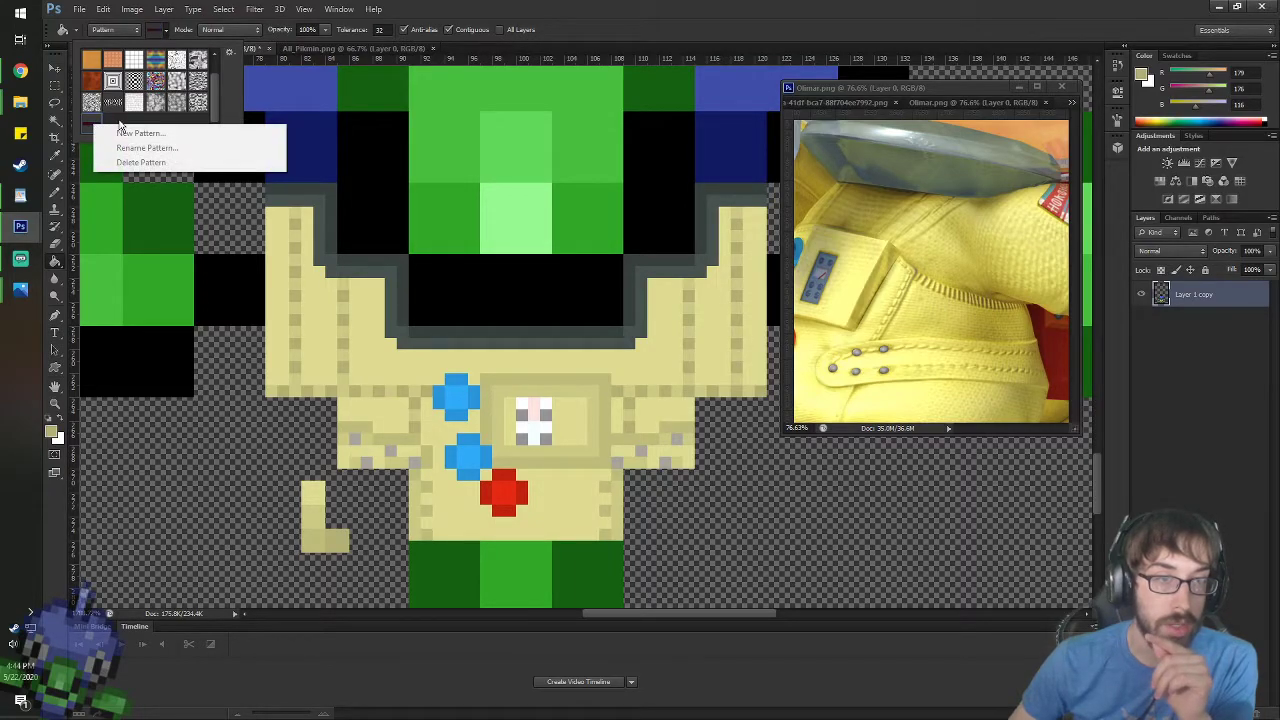
left_click(125, 121)
right_click(140, 103)
left_click(160, 108)
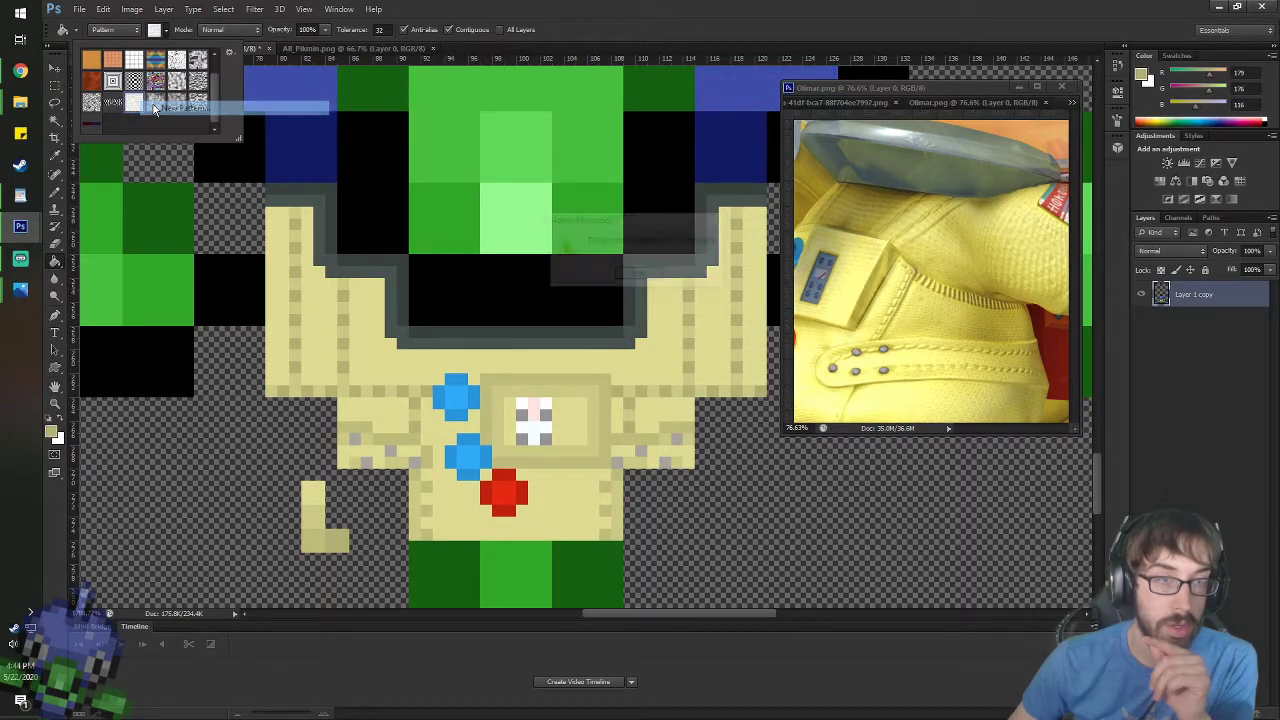
left_click(647, 277)
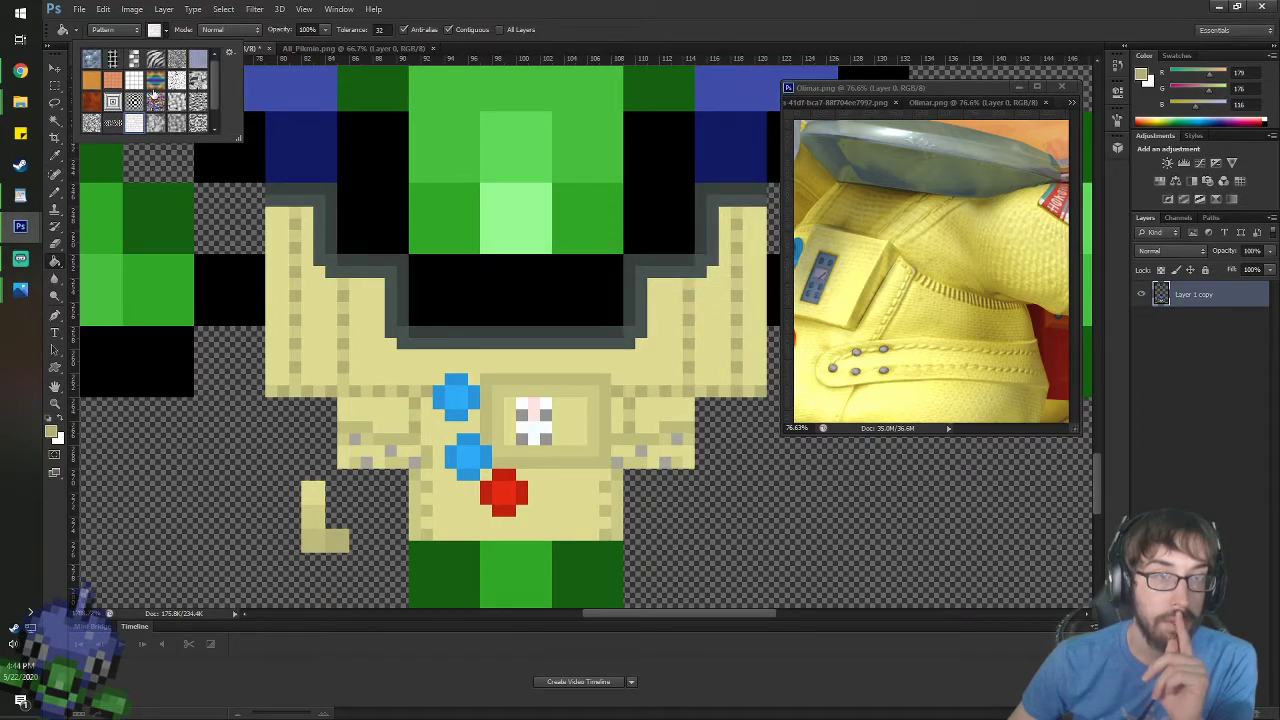
- Try filling the empty background around the sprite with another preset pattern and undo the fill
right_click(133, 57)
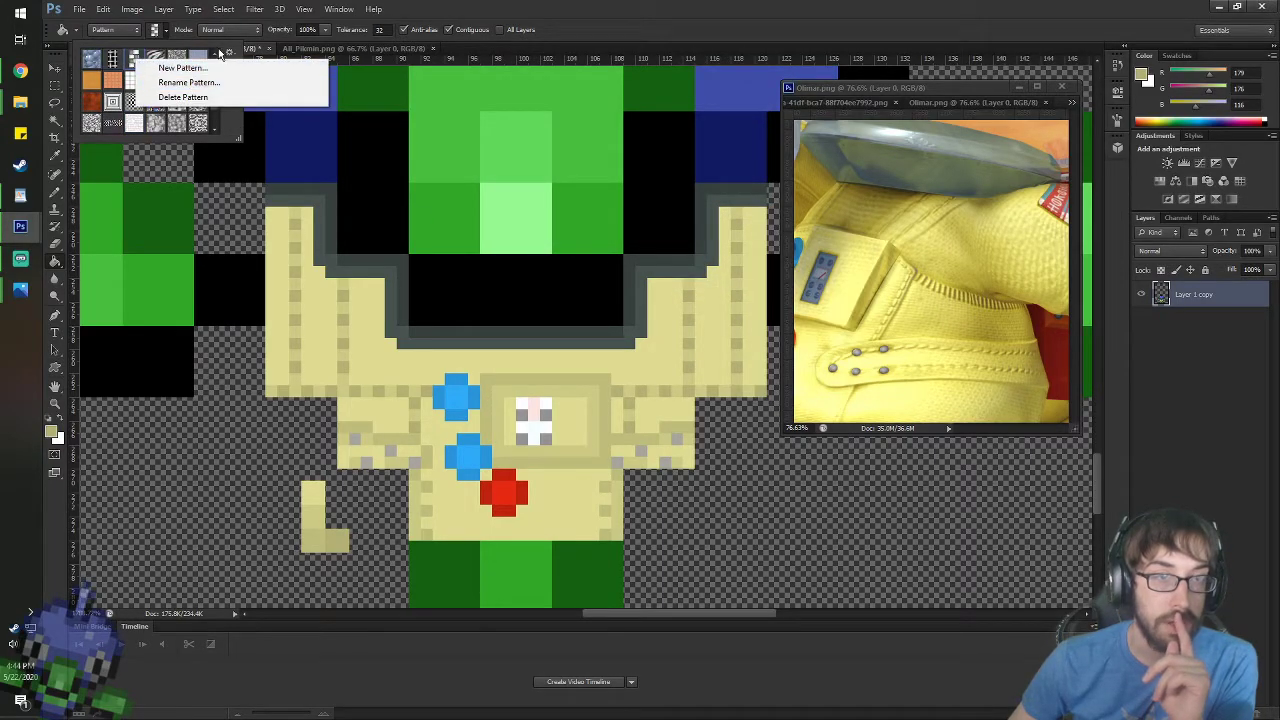
left_click(219, 52)
left_click_drag(217, 73, 217, 82)
left_click(259, 461)
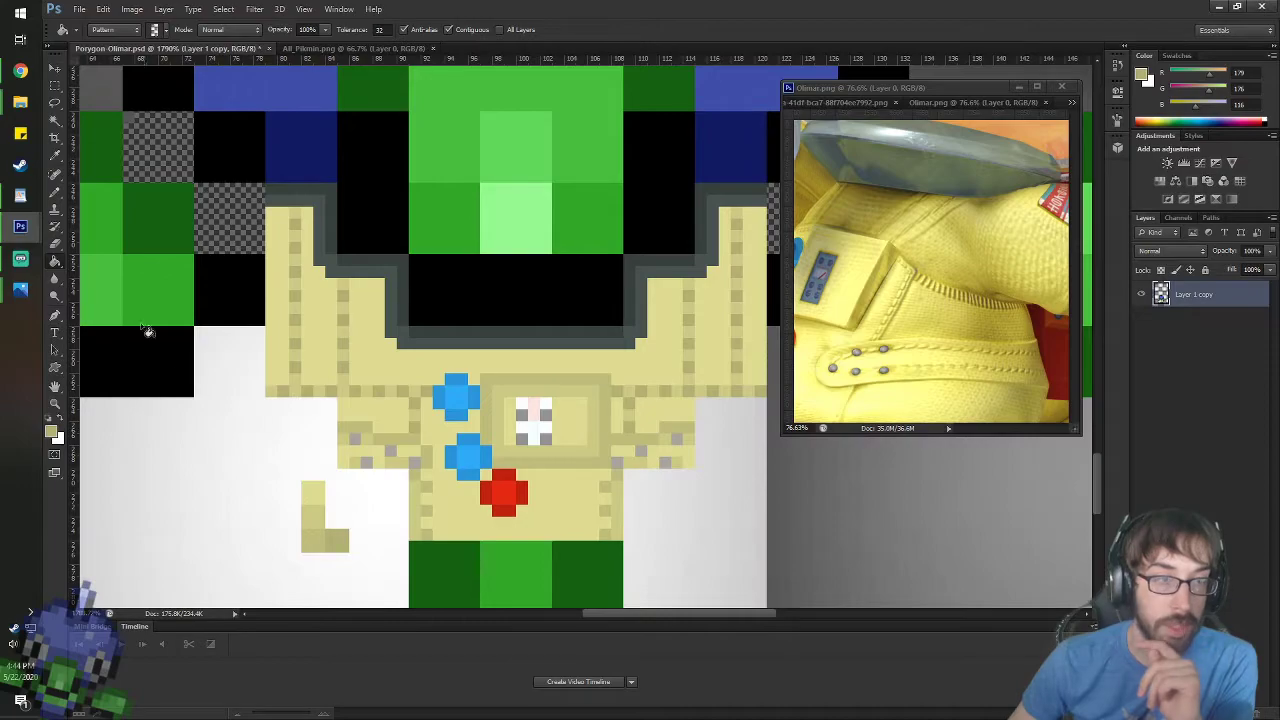
key("ctrl+z")
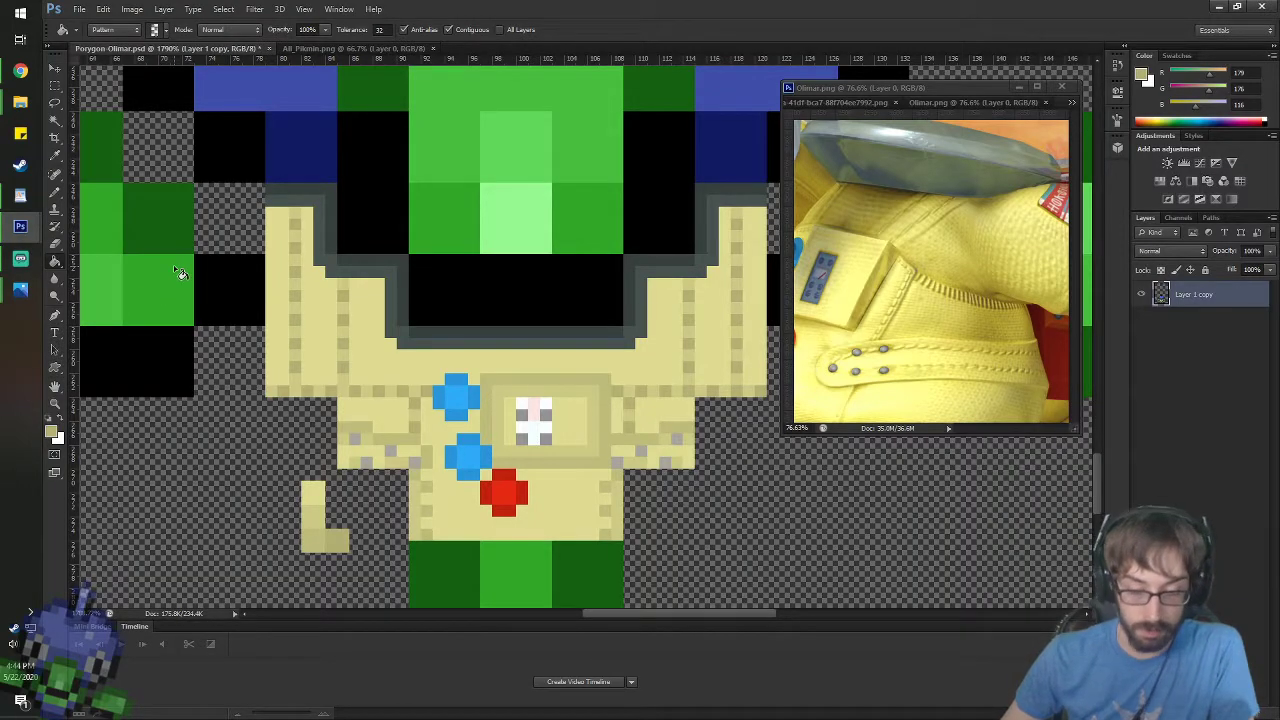
- Sample the suit's base yellow (dfdc91) as the foreground color and paint a small patch in the empty area beside the suit's left hip
key("i")
left_click(1145, 70)
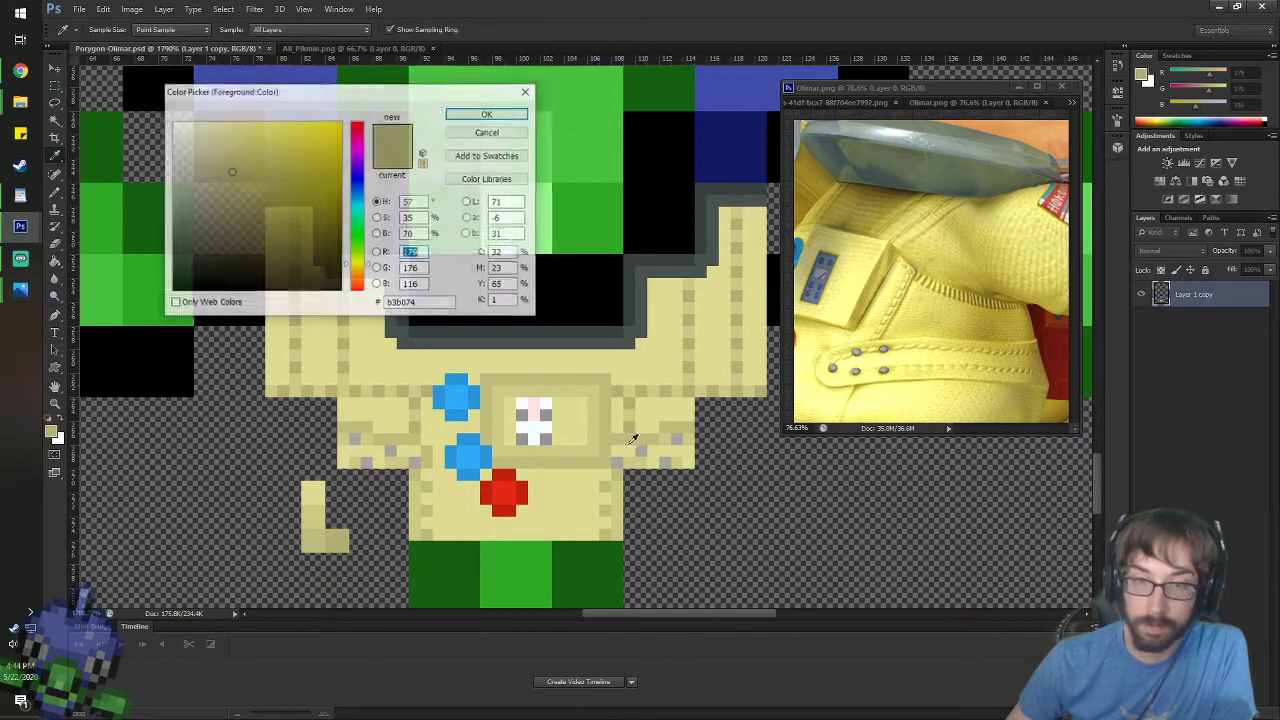
left_click(481, 116)
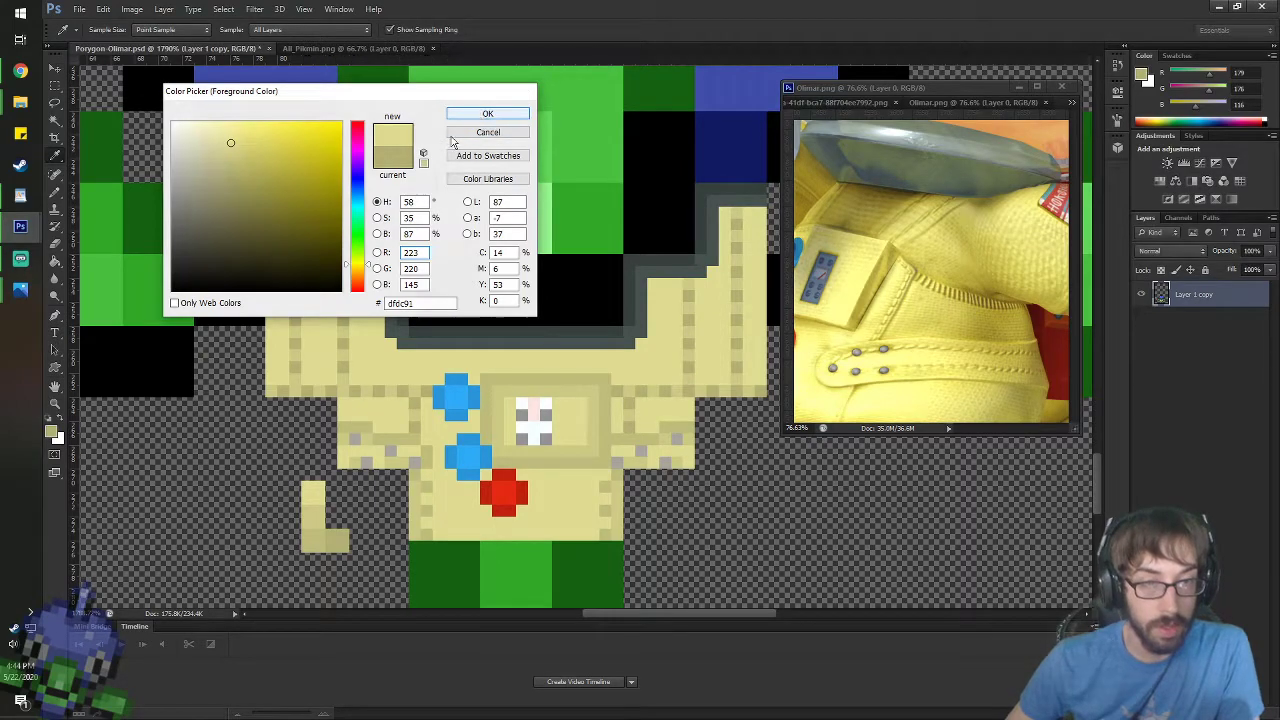
key("b")
mouse_move(186, 454)
left_mouse_down()
mouse_move(200, 443)
mouse_move(176, 454)
left_mouse_up()
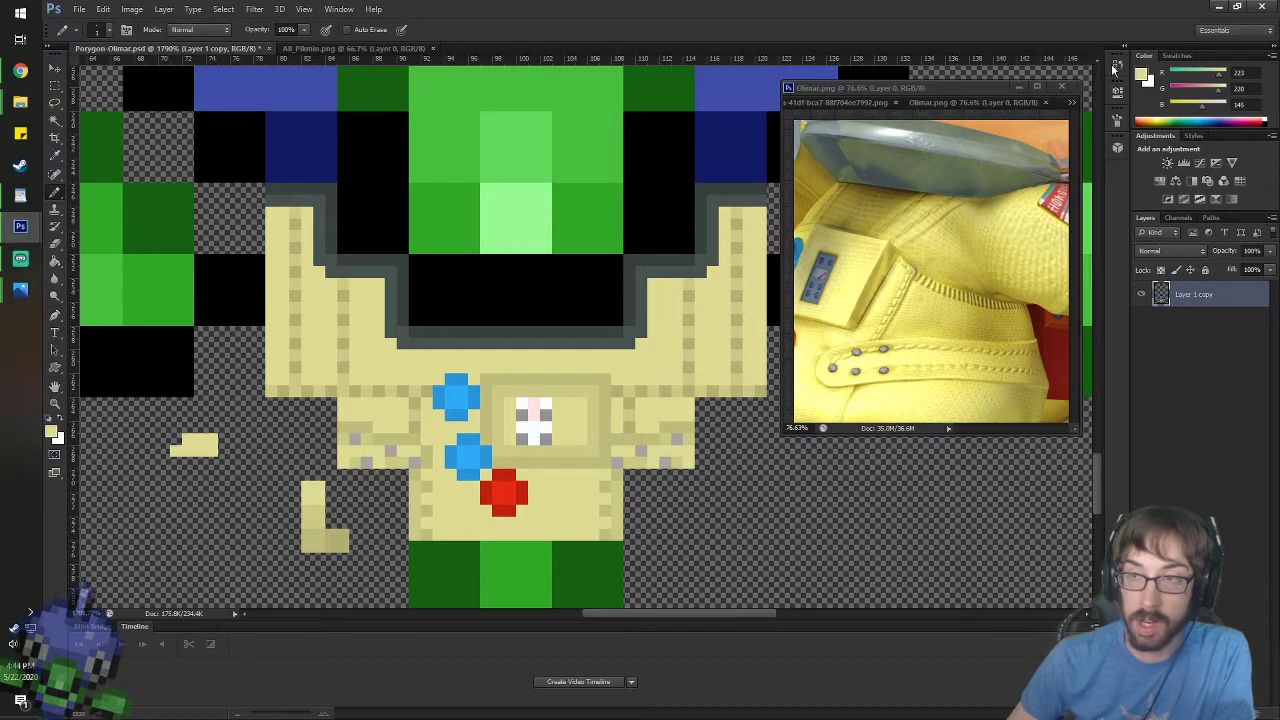
- Lower the foreground yellow's brightness to 83% and paint that shade along the lower part of the small test patch
left_click(1141, 76)
double_click(414, 233)
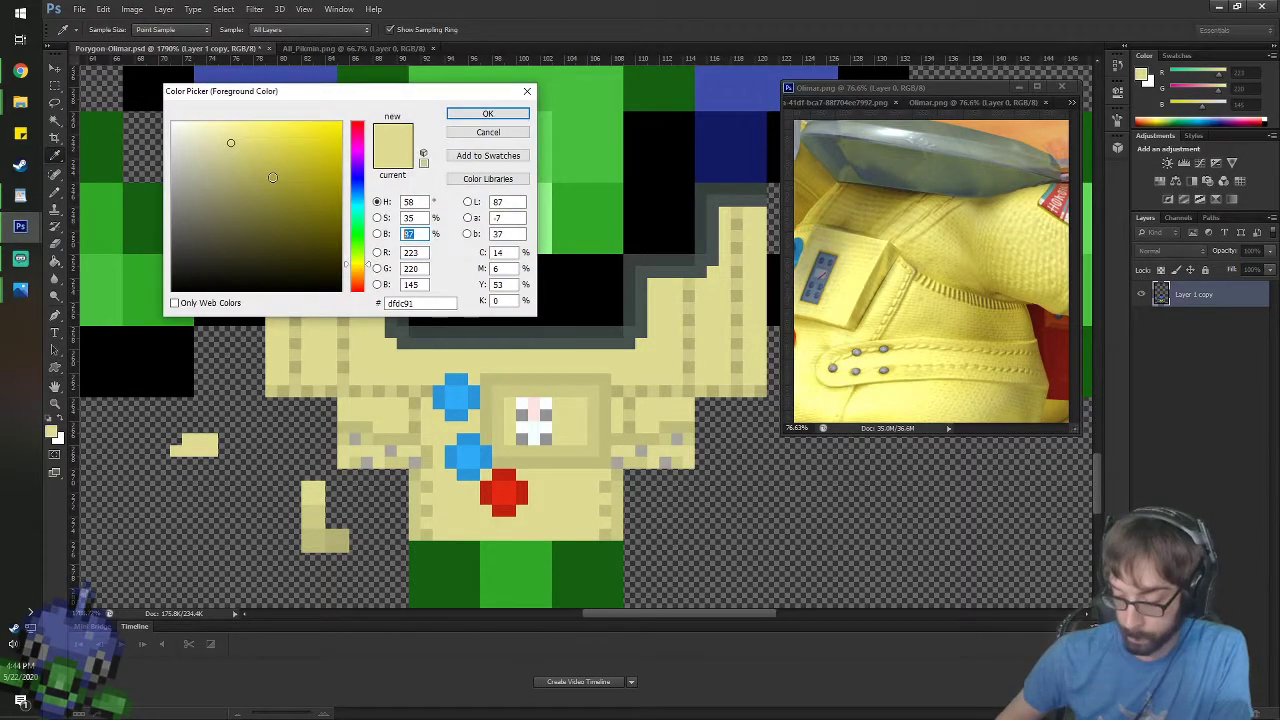
type("83")
key("Return")
mouse_move(186, 471)
left_mouse_down()
mouse_move(210, 471)
mouse_move(175, 463)
left_mouse_up()
left_click(224, 463)
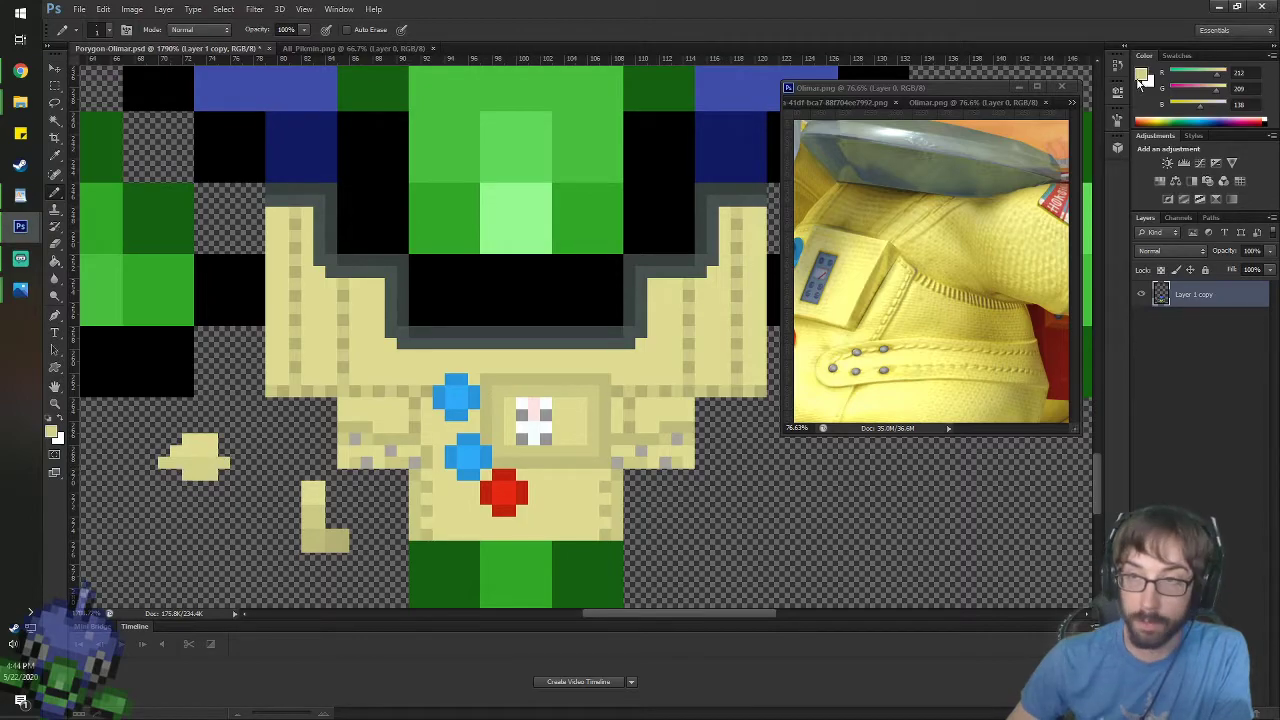
- Lower the foreground yellow's brightness to 80% and paint that shade along the bottom of the test patch, sampling its upper shades for comparison
left_click(1141, 77)
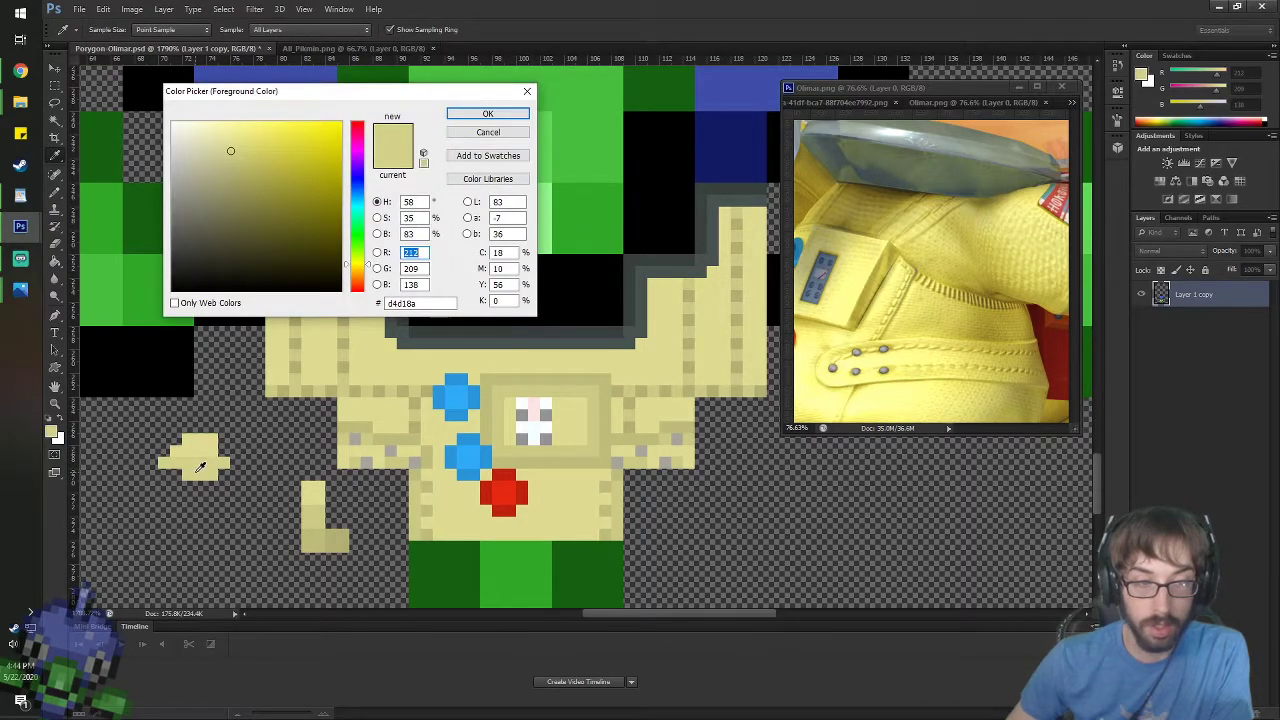
double_click(414, 234)
type("80")
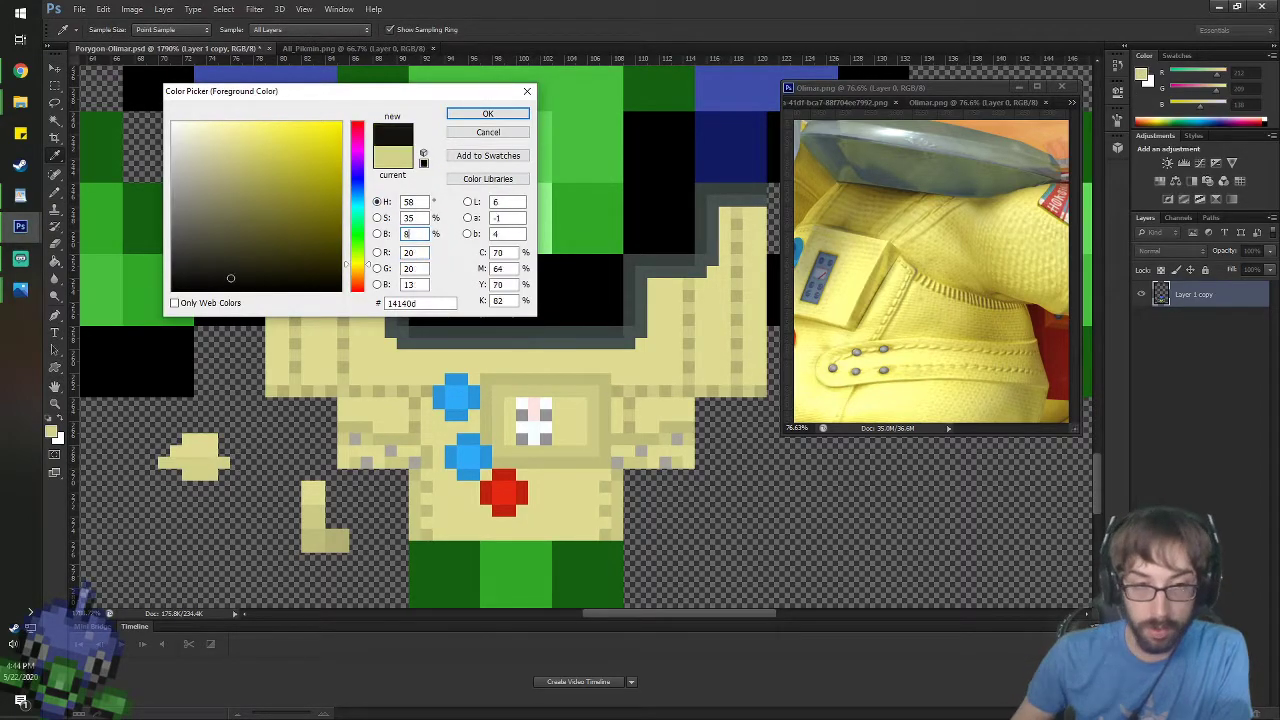
key("Return")
mouse_move(203, 474)
left_mouse_down()
mouse_move(200, 506)
mouse_move(164, 500)
left_mouse_up()
scroll(180, 484, "up", 1)
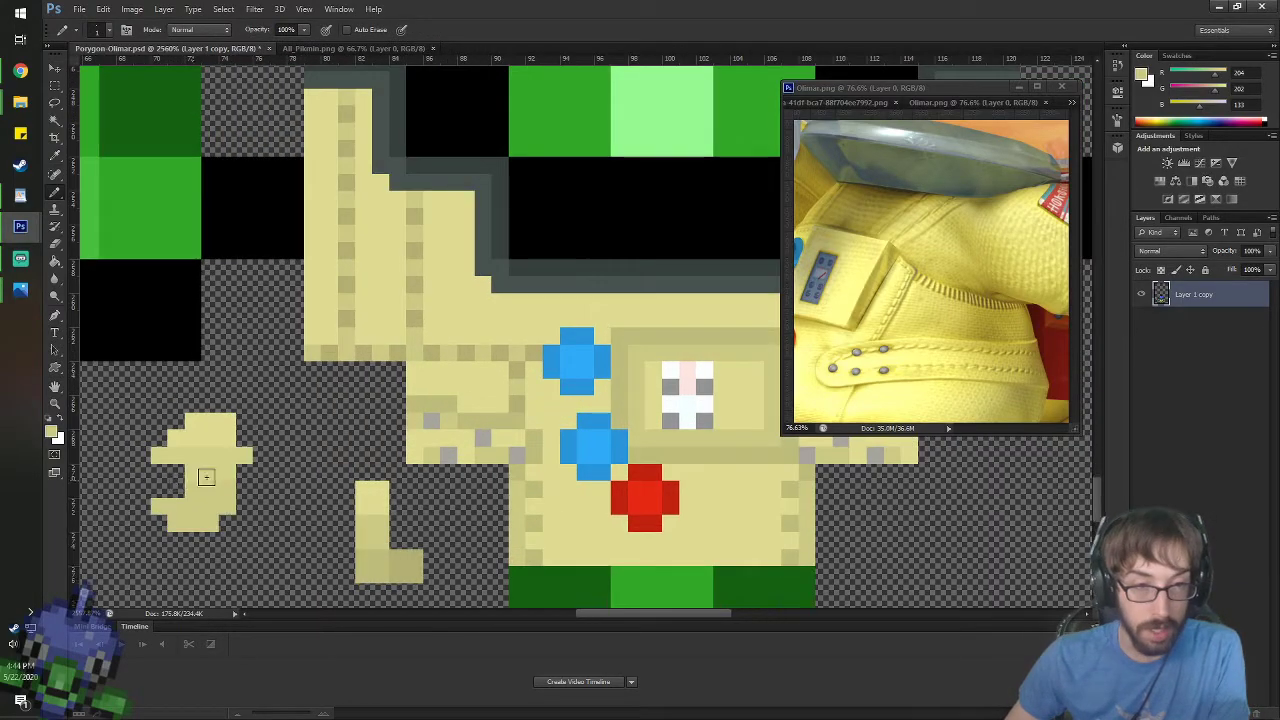
left_click(218, 429, "alt")
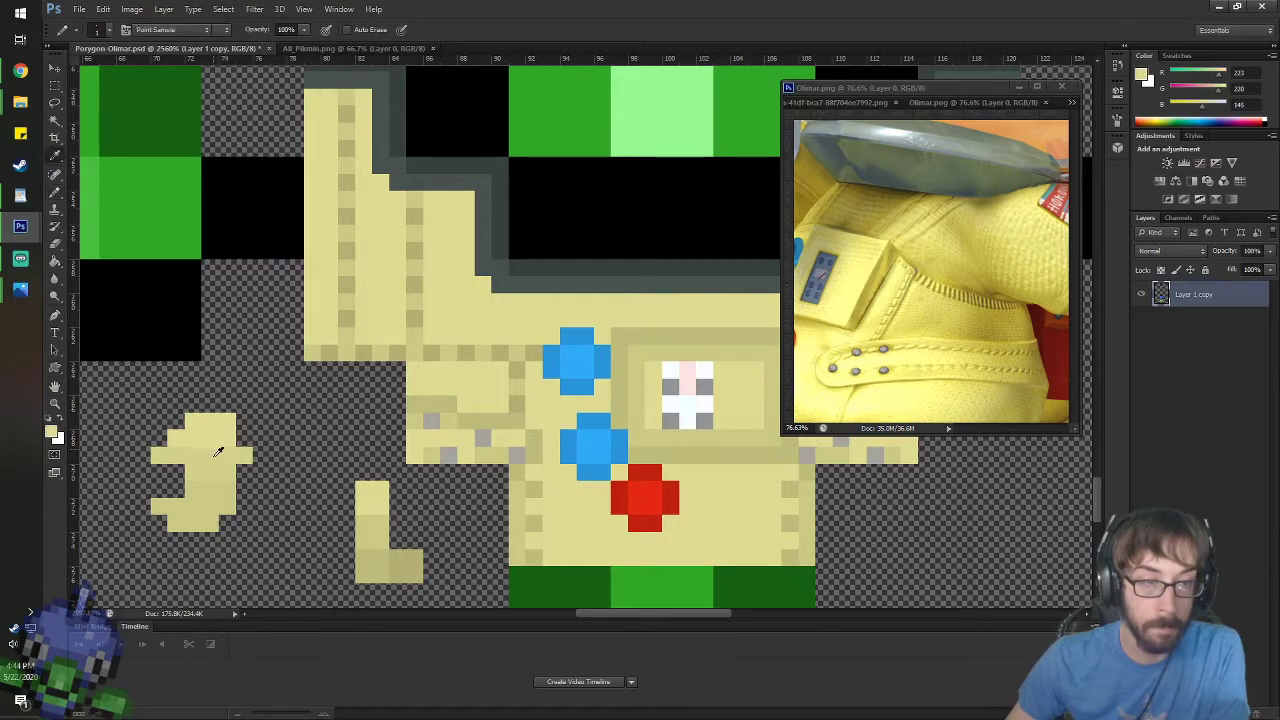
left_click(218, 464, "alt")
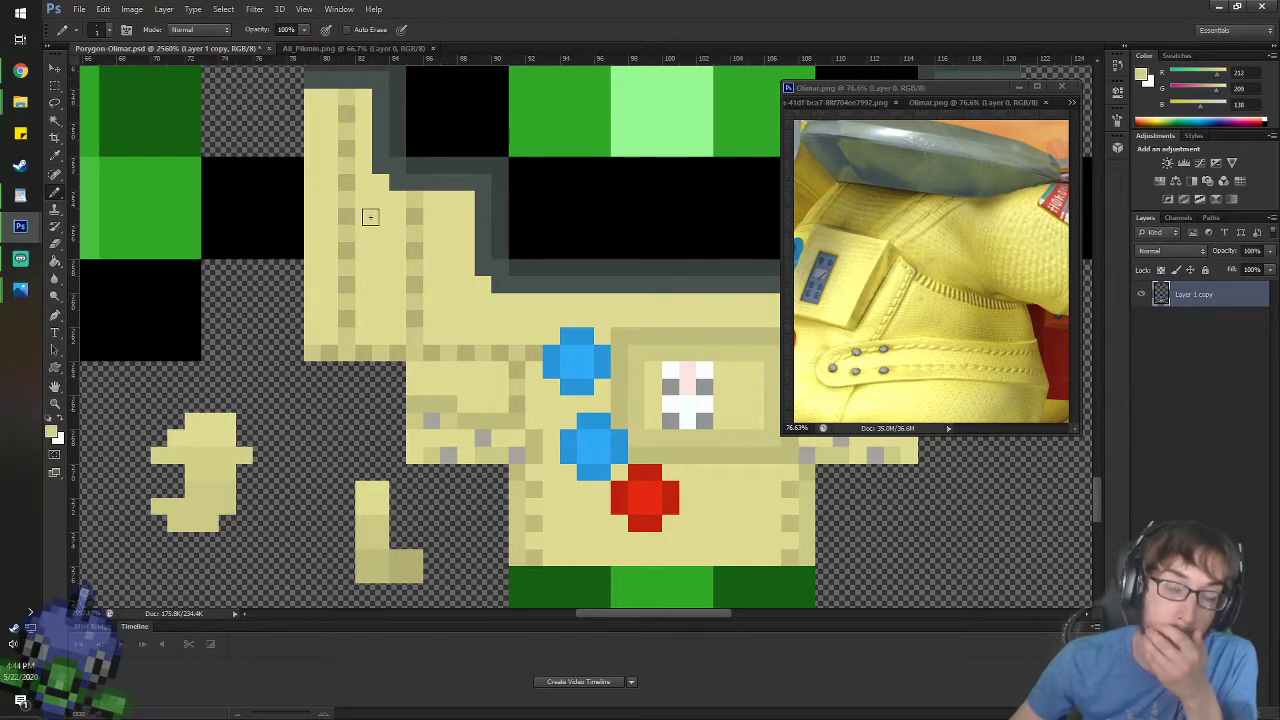
scroll(415, 314, "down", 2)
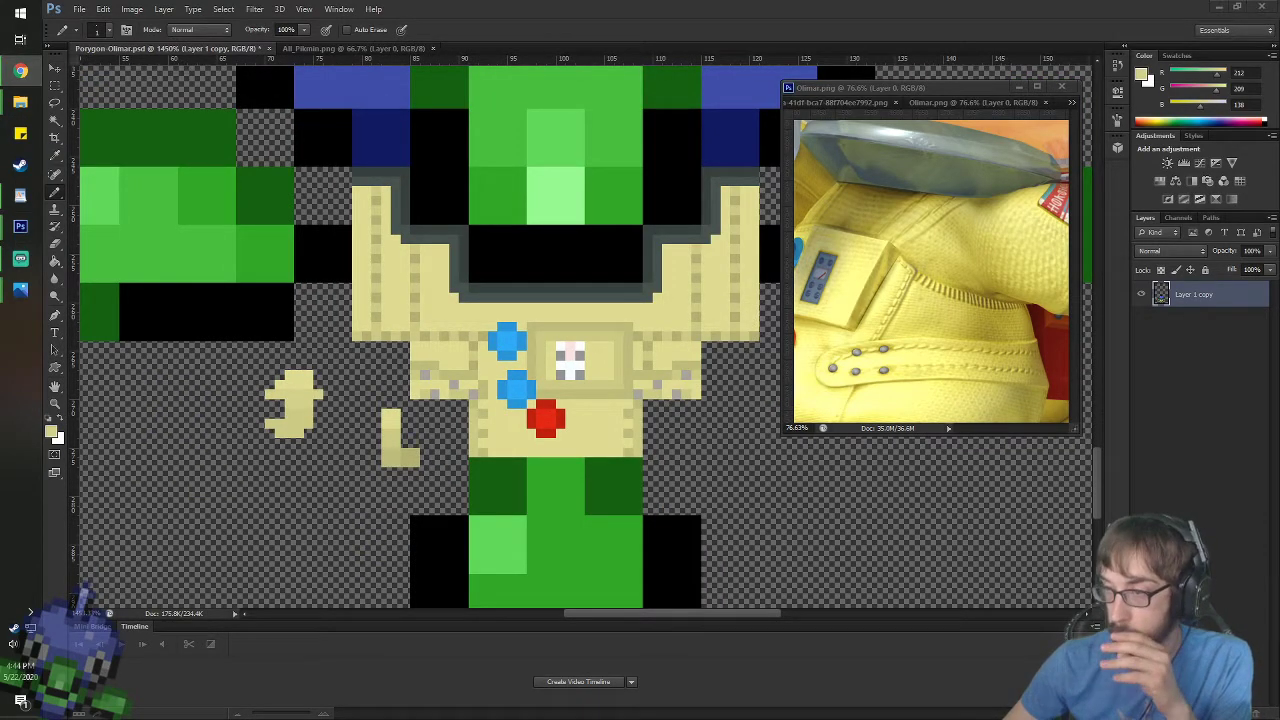
- Switch to Chrome and place its window side by side with the Photoshop document
left_click(20, 70)
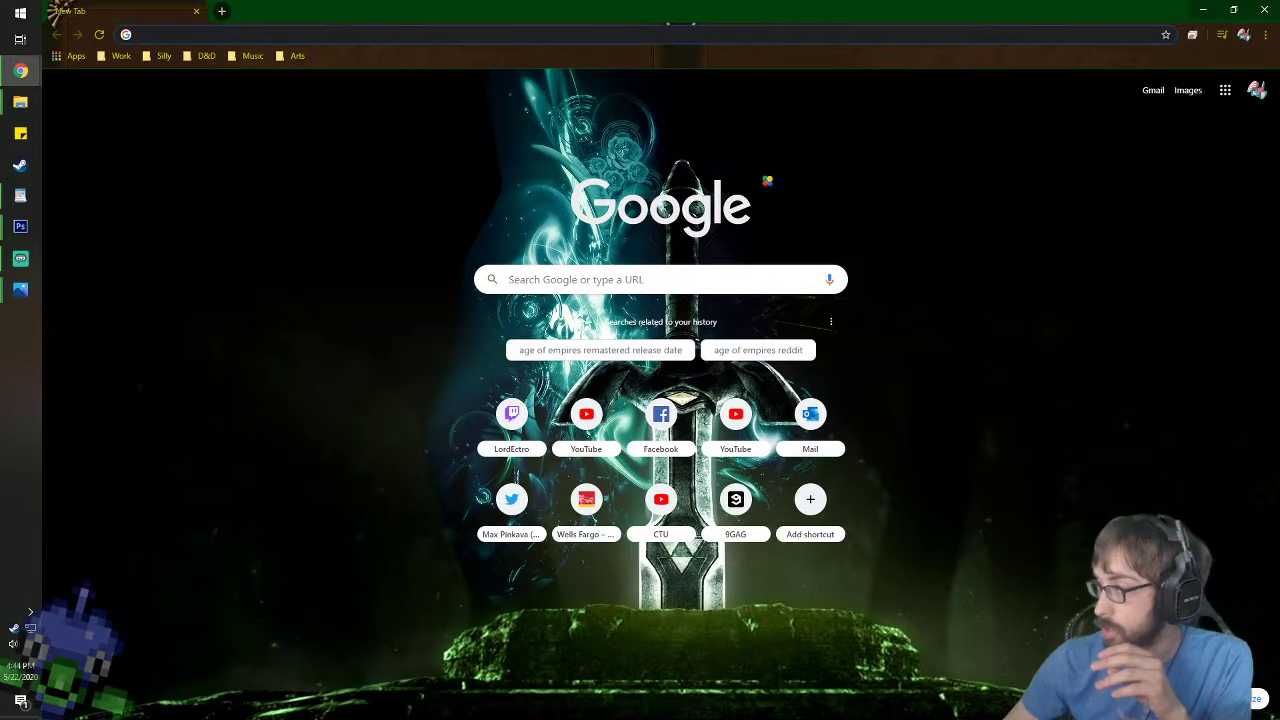
left_click_drag(782, 7, 1279, 40)
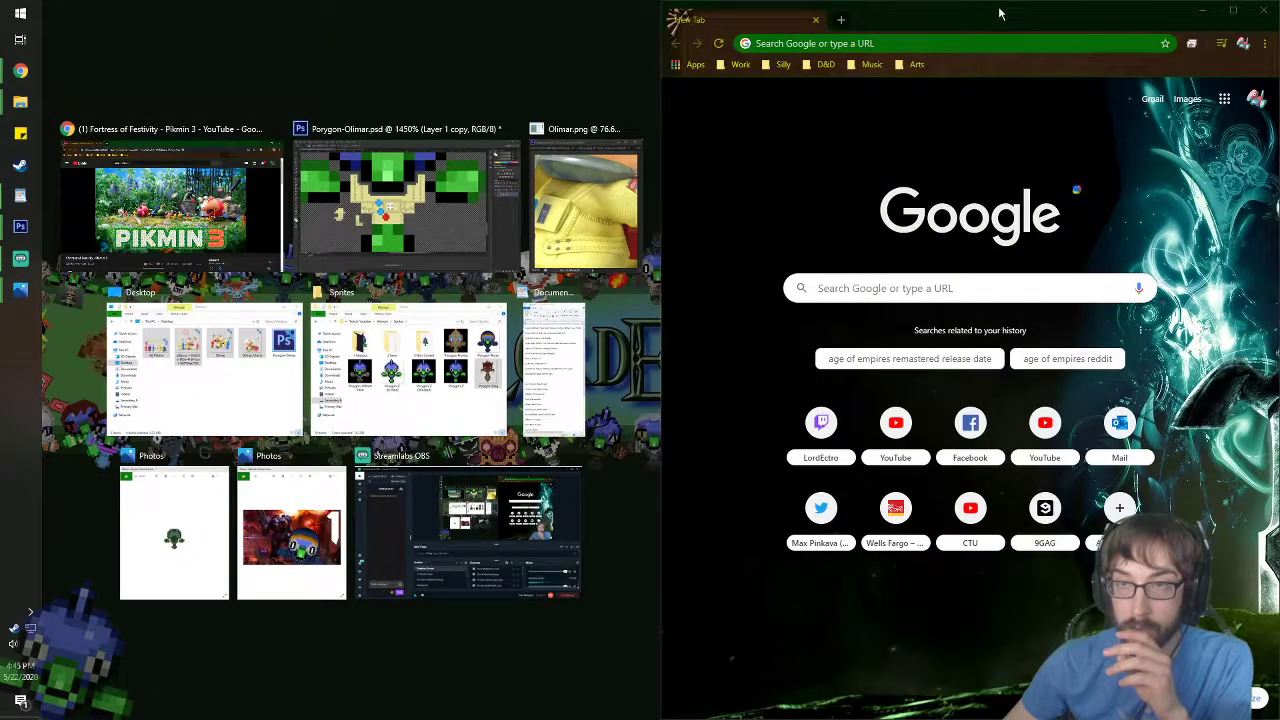
left_click(395, 210)
- Search the web for "adobe photoshop cs6 how to make a custom pattern" and open the dummies.com article's steps
left_click(964, 44)
type("adobe pho")
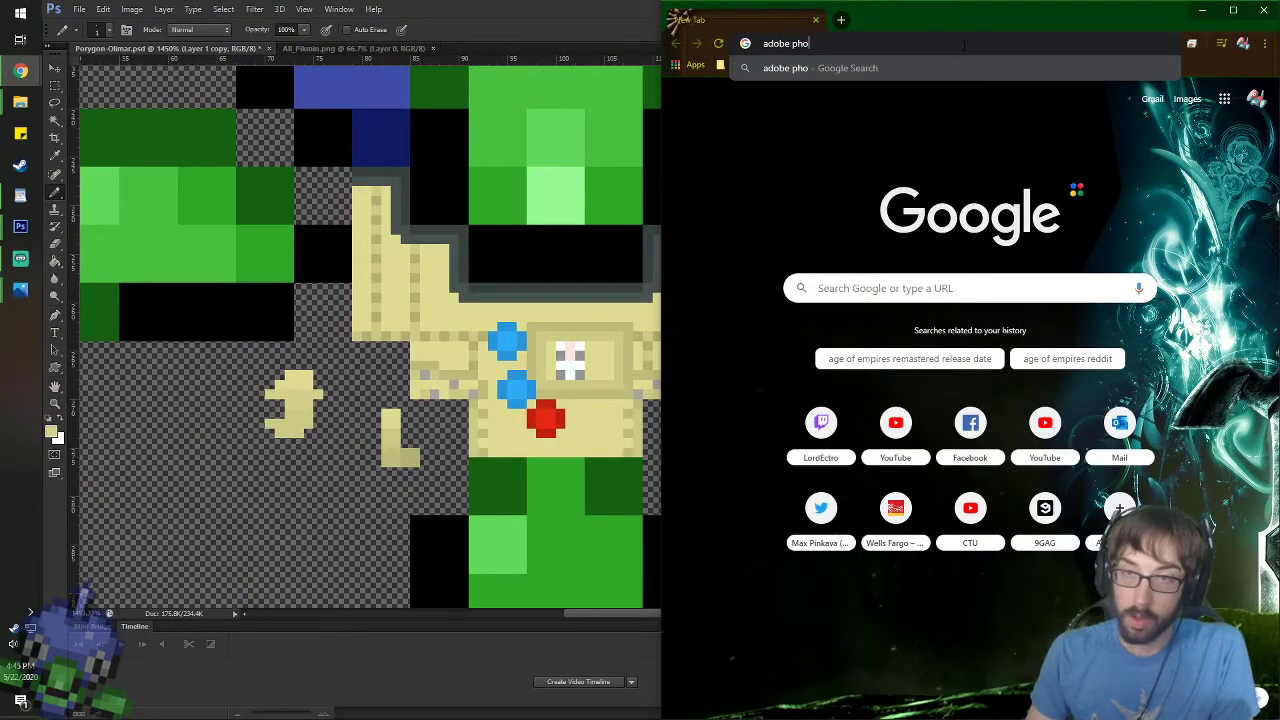
type("toshop cs6 how to ")
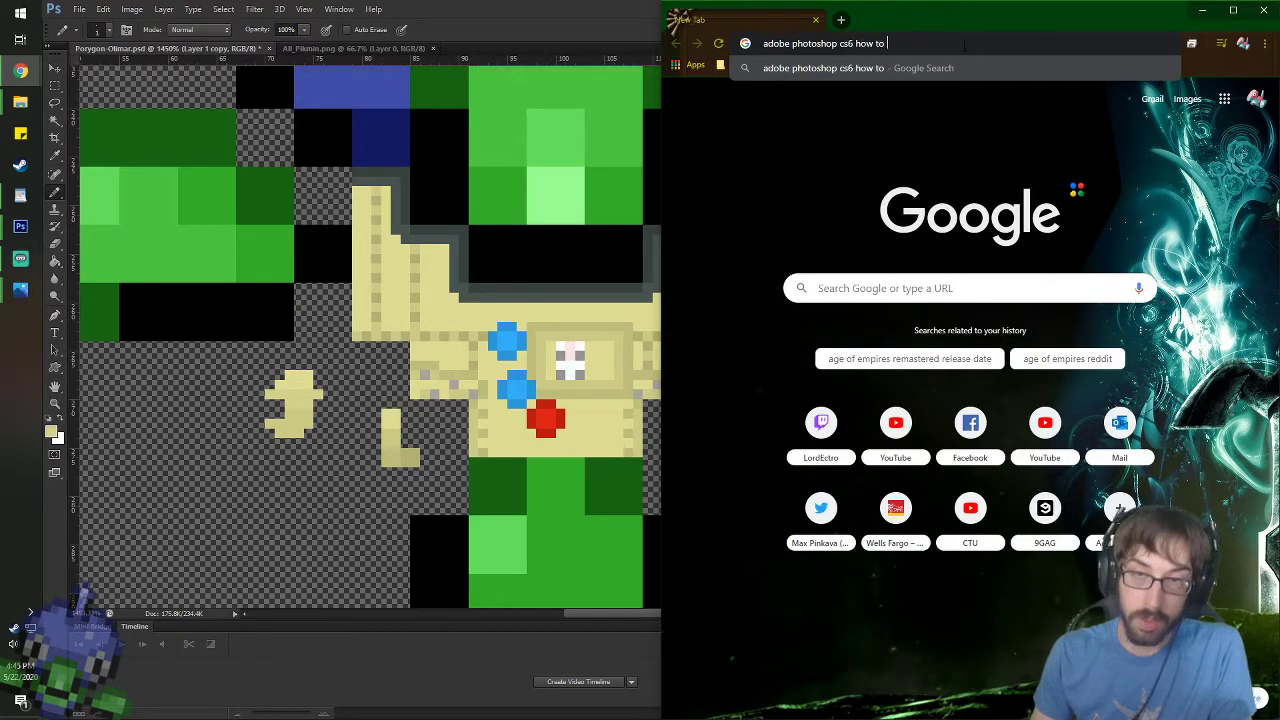
type("make a custom pattern")
key("Return")
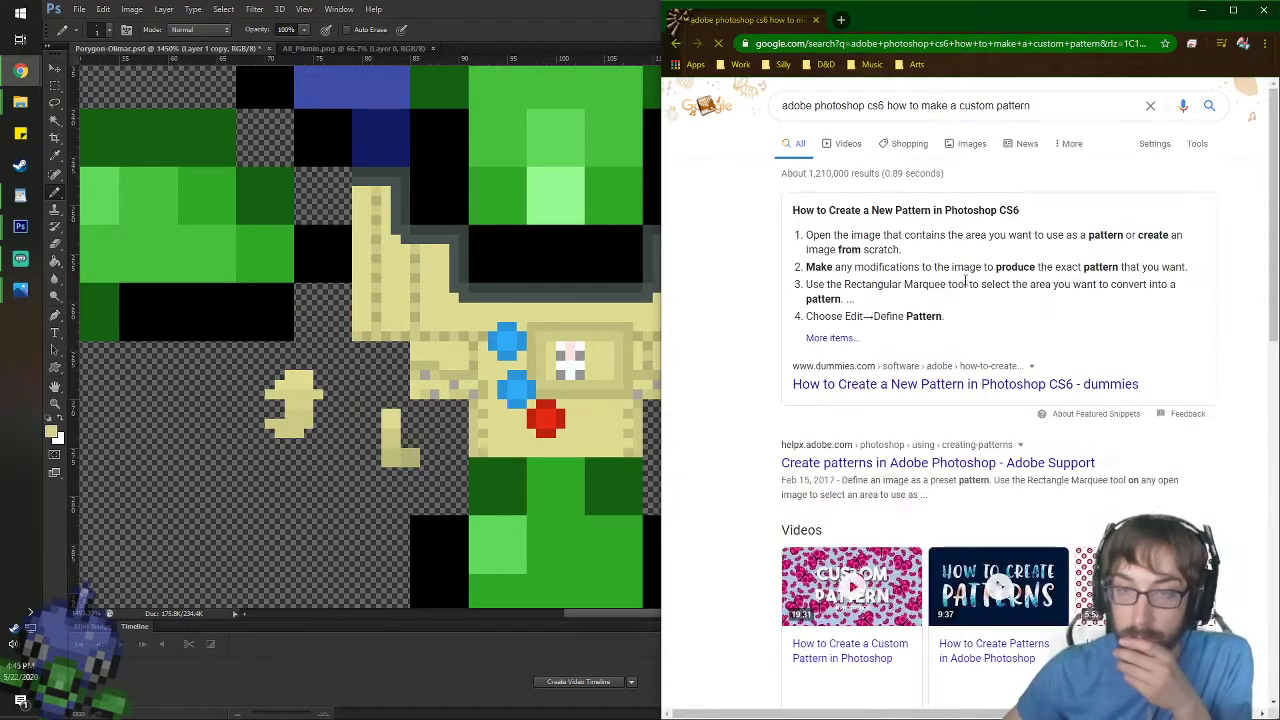
left_click(906, 385)
scroll(927, 295, "down", 2)
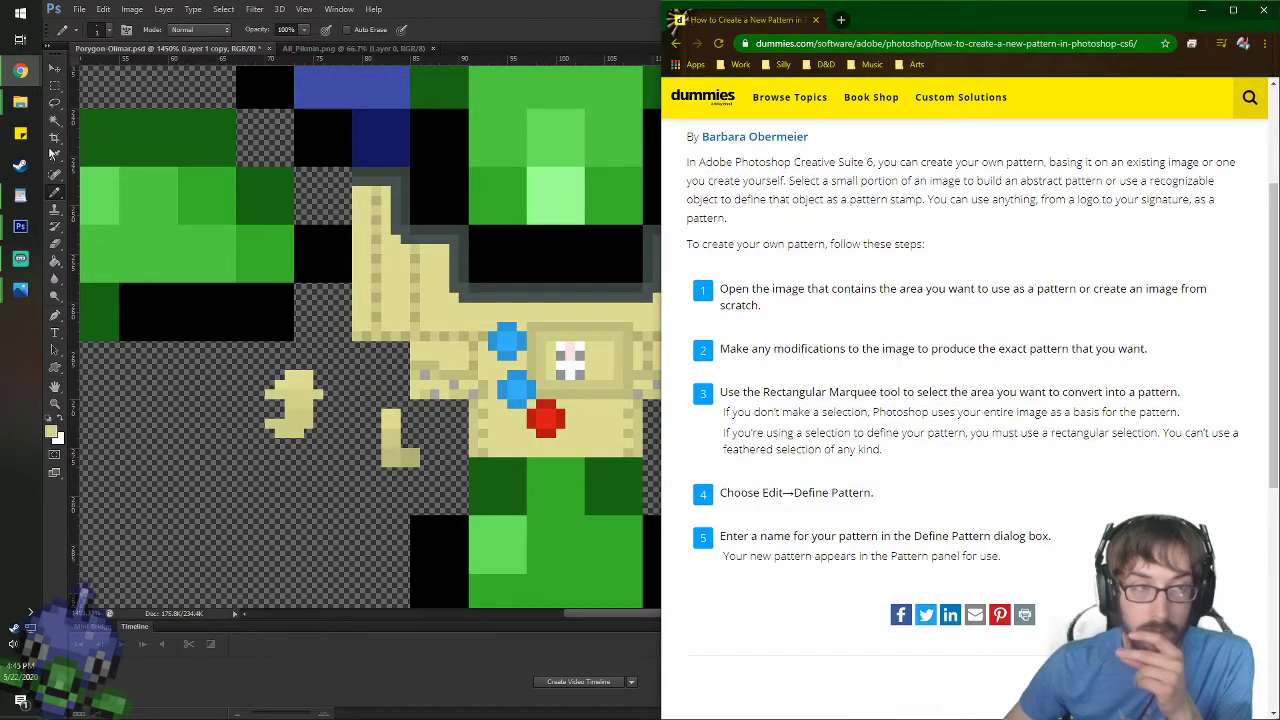
left_click(304, 9)
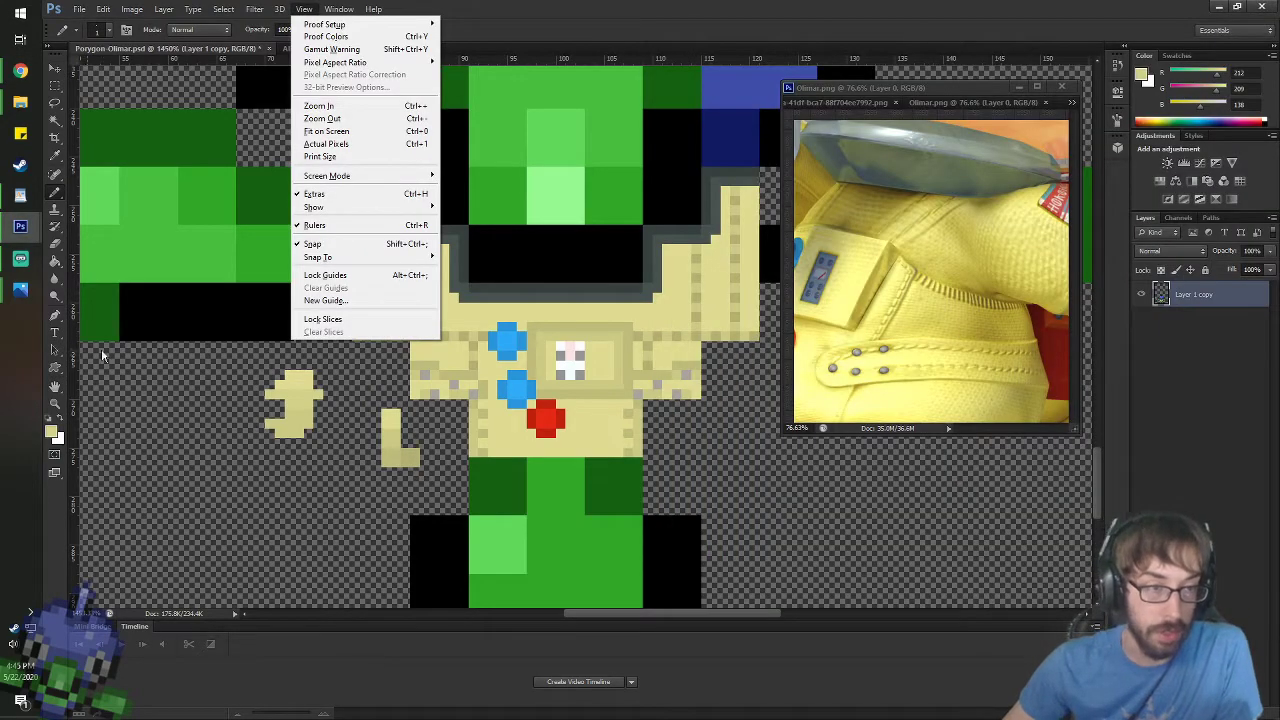
left_click(201, 479)
key("u")
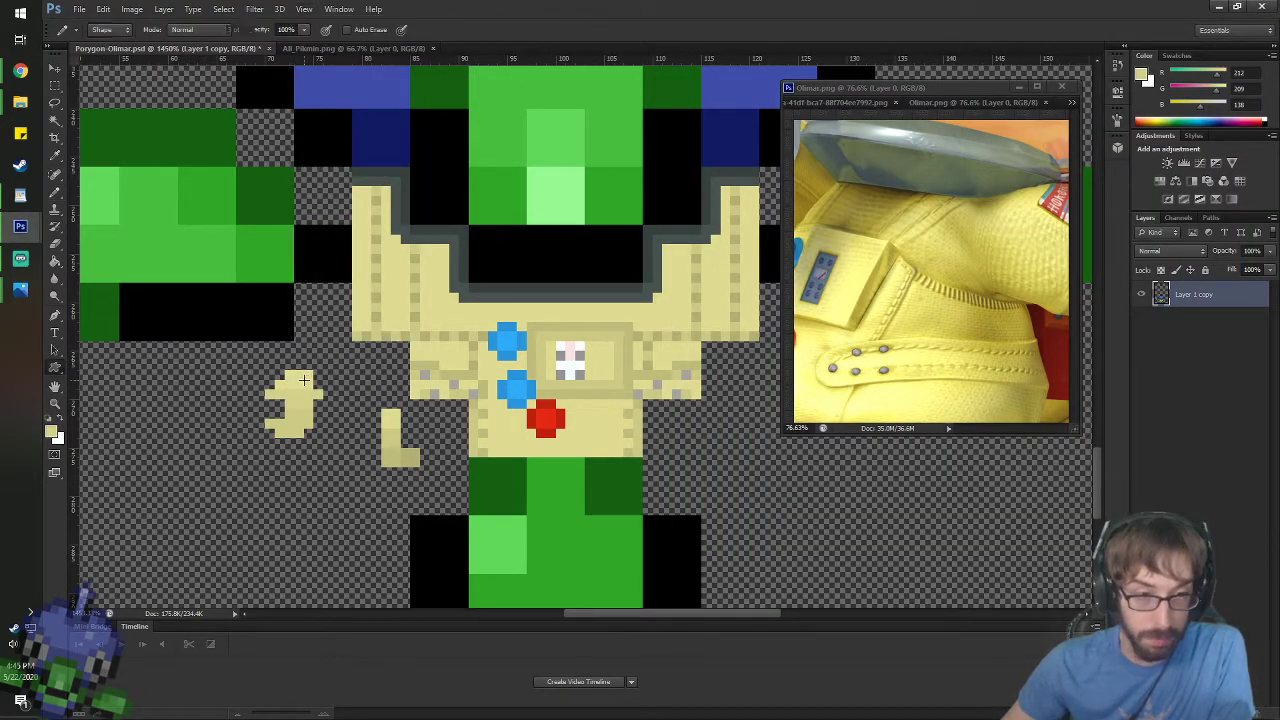
left_click(289, 386)
left_click(597, 286)
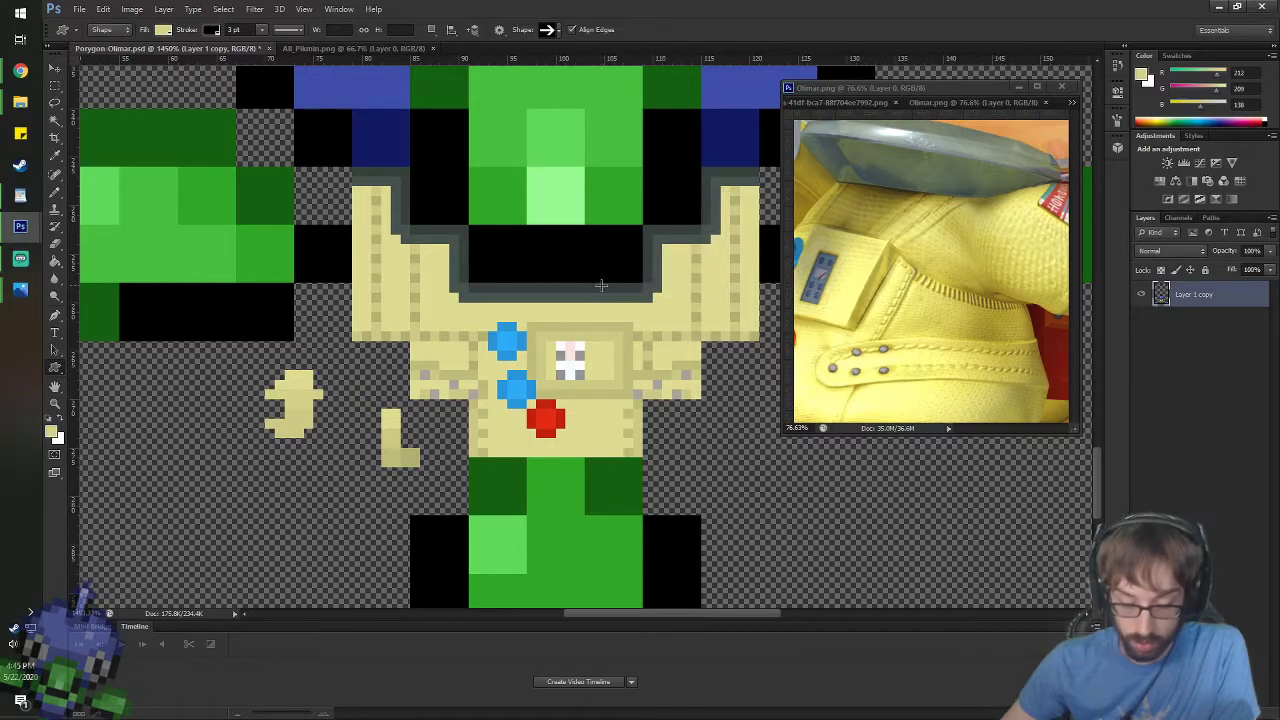
- In the empty area below the test patch, paint a three-pixel row running from base yellow through the 83% shade to the 80% shade
key("i")
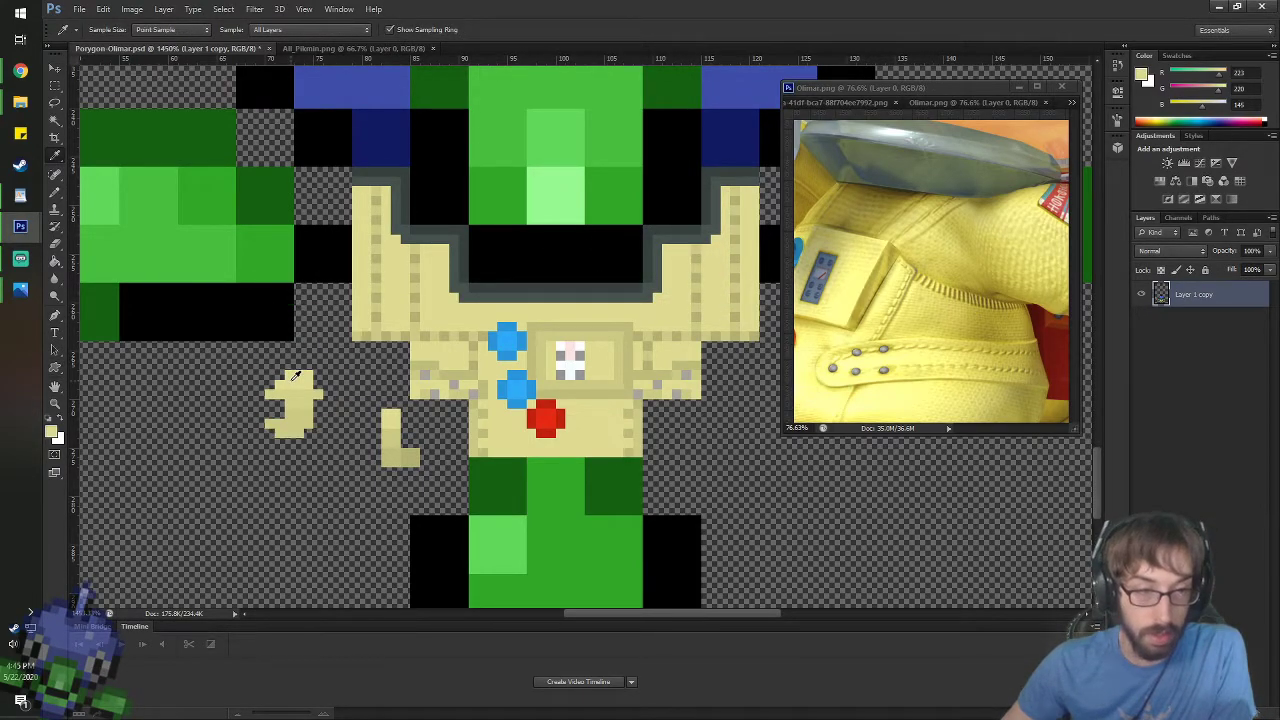
key("b")
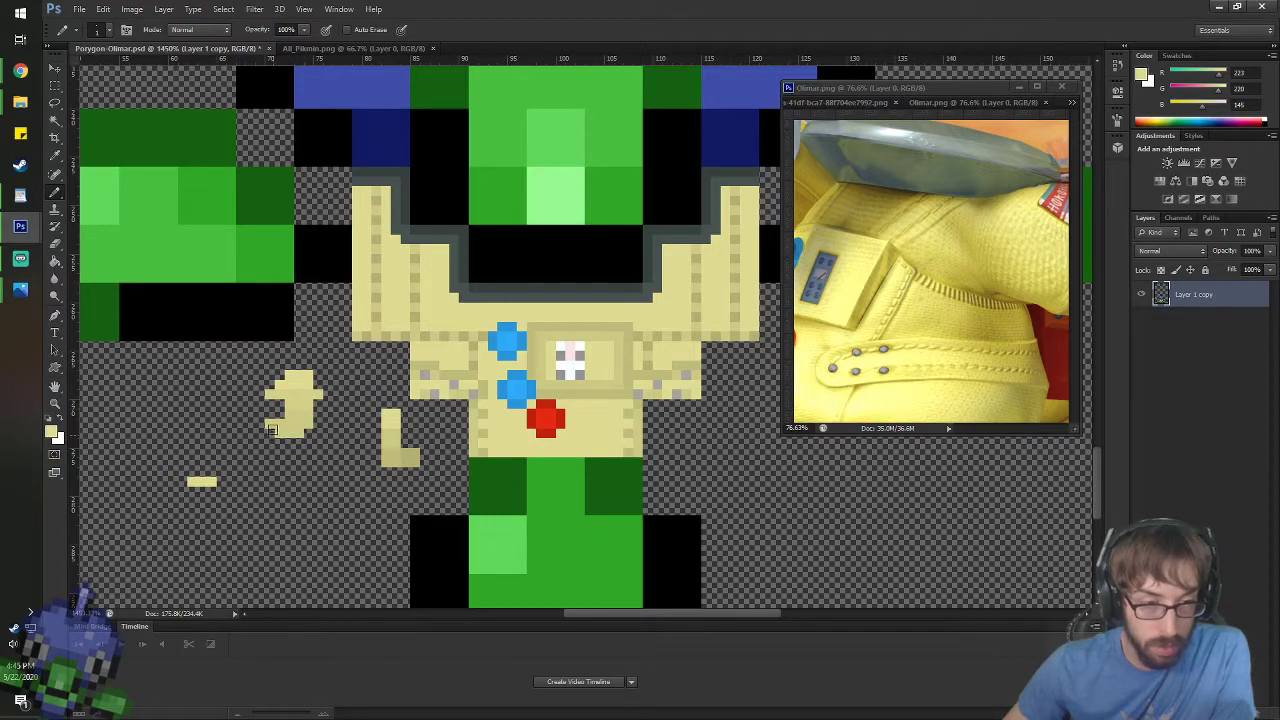
key("i")
left_click(285, 421)
scroll(258, 418, "up", 5)
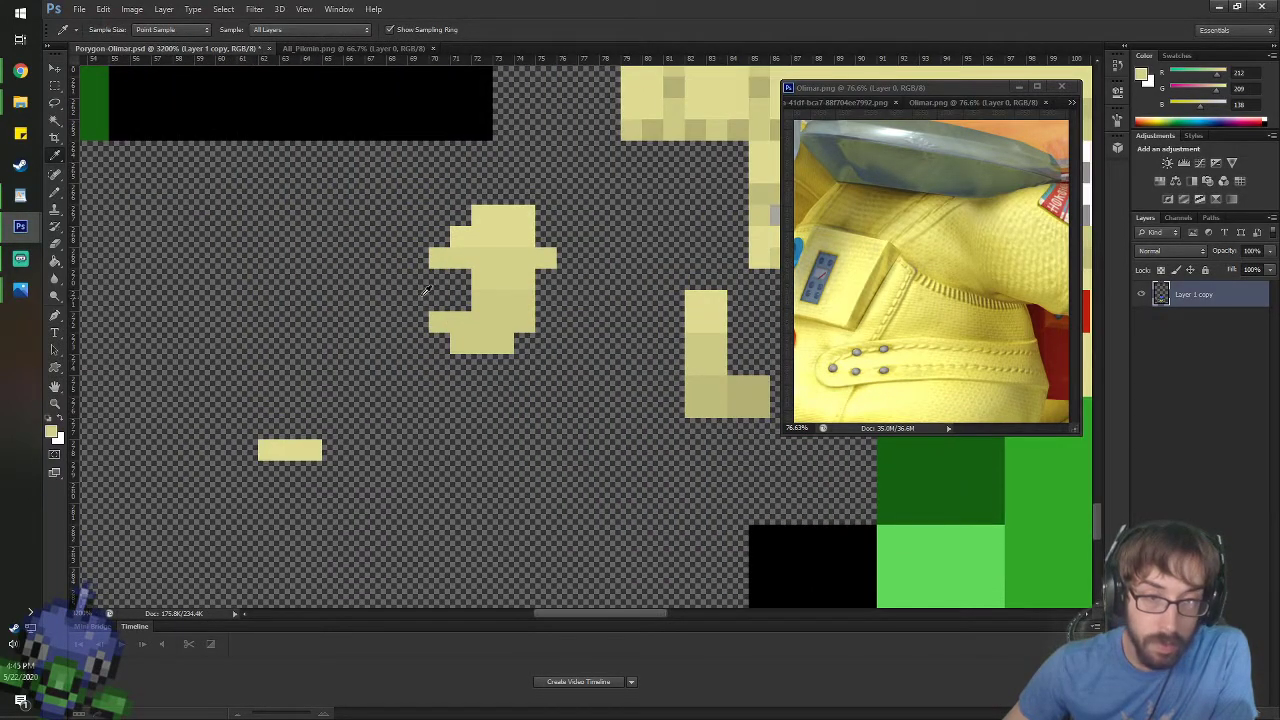
key("b")
left_click(299, 452)
left_click(491, 312, "alt")
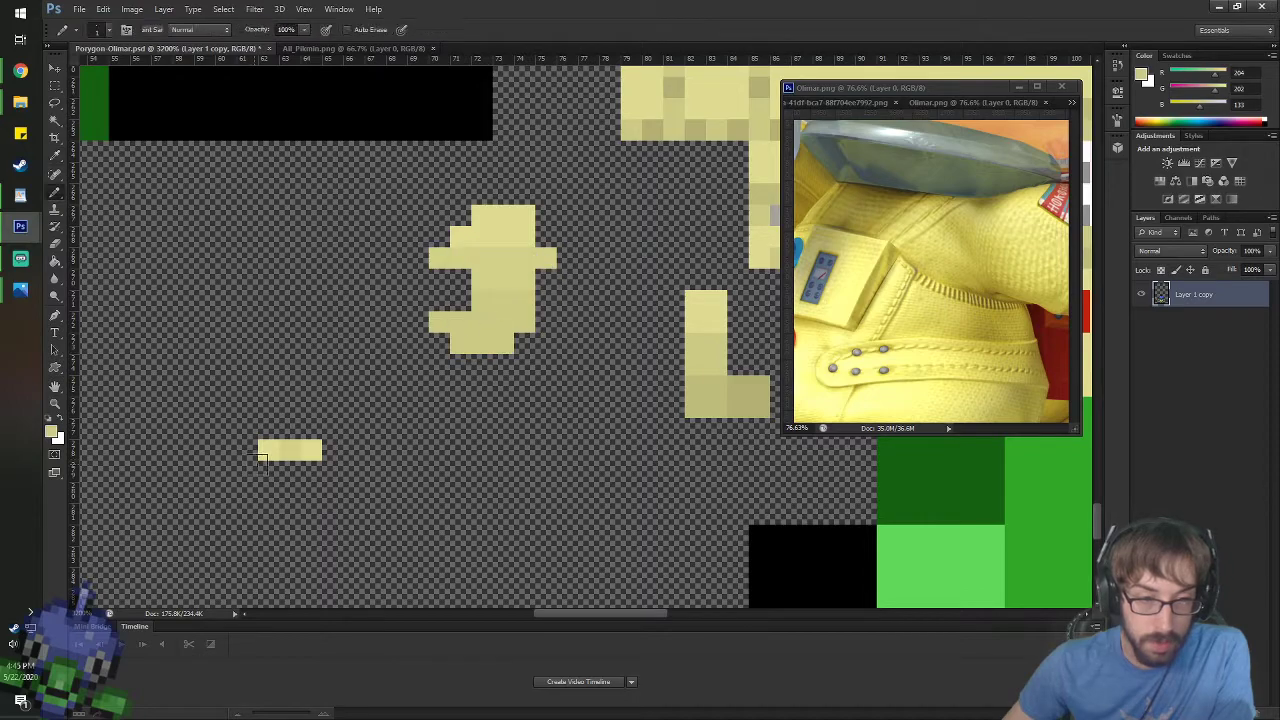
left_click(302, 449)
- Paint a second row of the three yellow shades directly below the first, shifted one pixel to the right
left_click(425, 321, "alt")
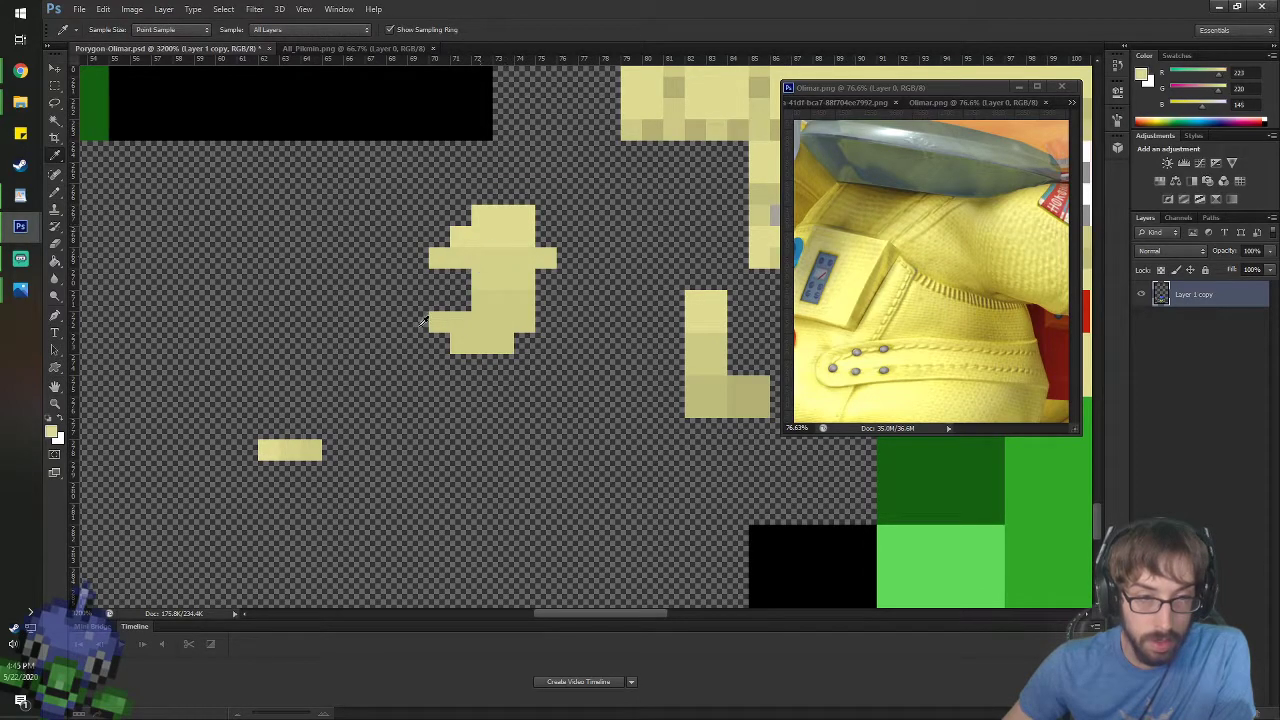
left_click(283, 468)
left_click(311, 472)
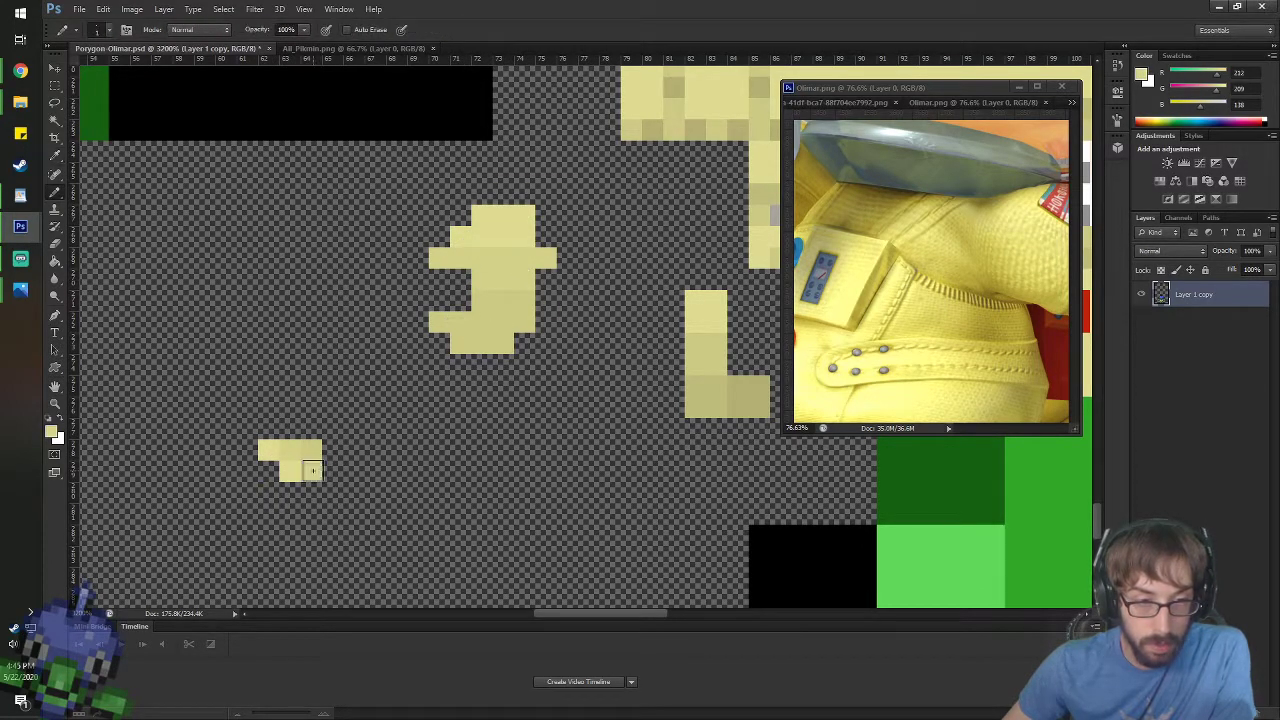
left_click(332, 471)
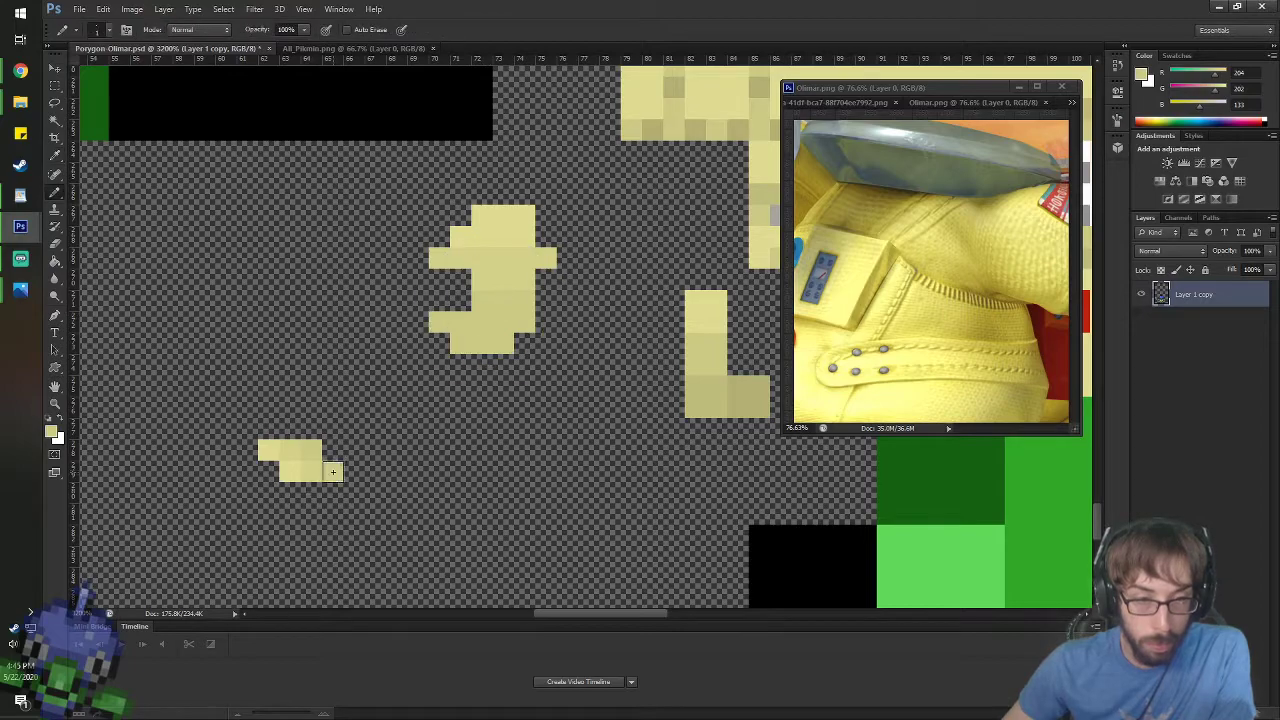
- Paint a third row of the same light-to-dark yellow sequence, shifted another pixel to the right
left_click(497, 234, "alt")
left_click_drag(311, 493, 332, 493)
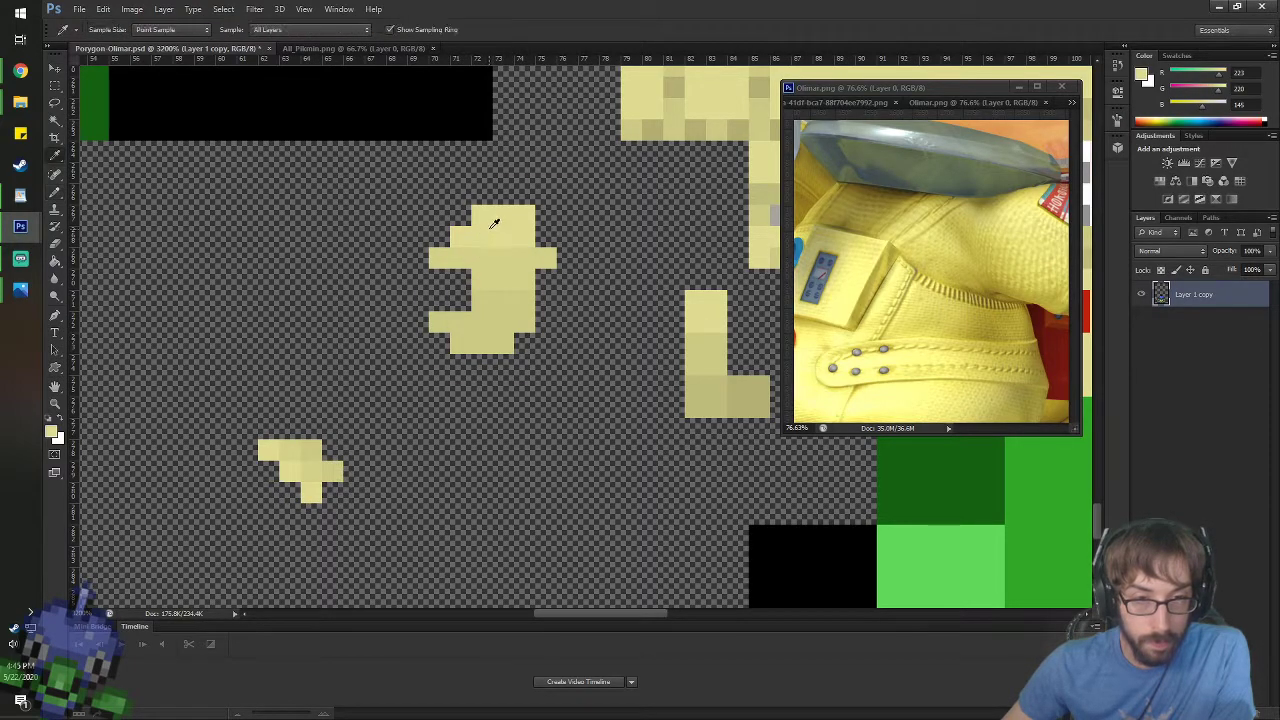
left_click(494, 263, "alt")
left_click(492, 311, "alt")
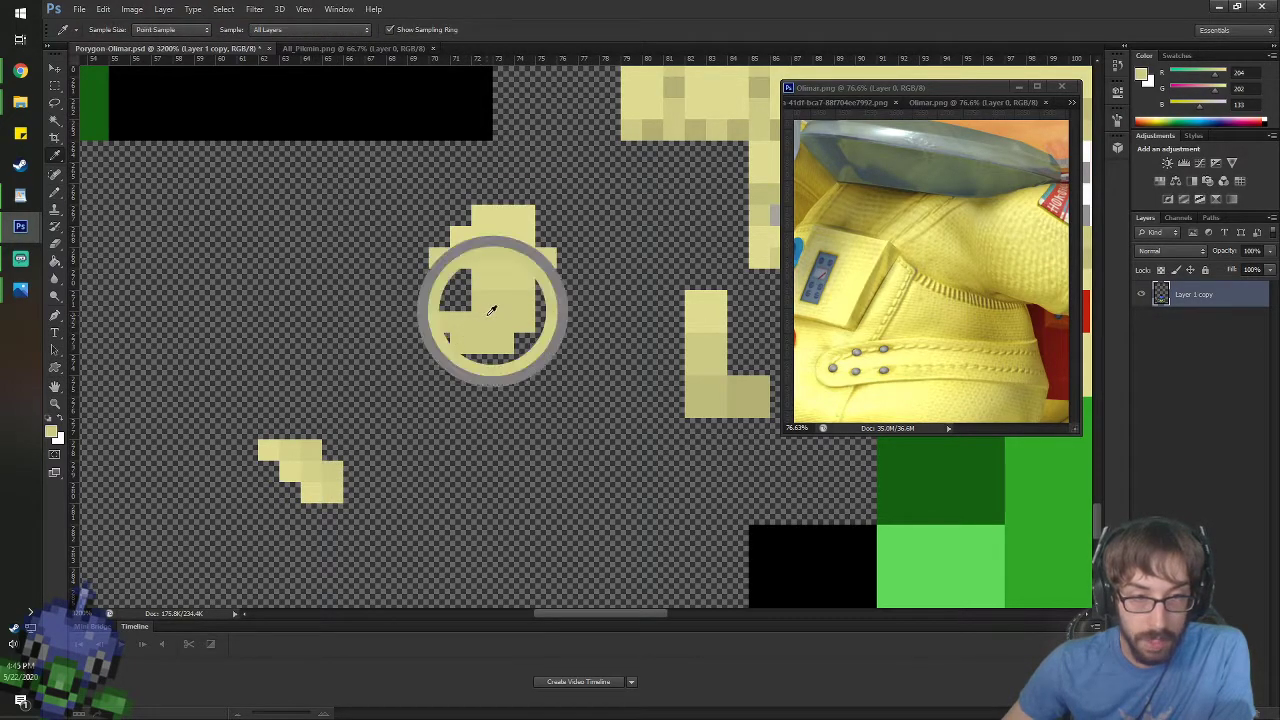
left_click(353, 493)
- Add base-yellow pixels at the right ends of the swatch's first and second rows and at the third row's left edge
left_click(277, 446, "alt")
left_click(332, 450)
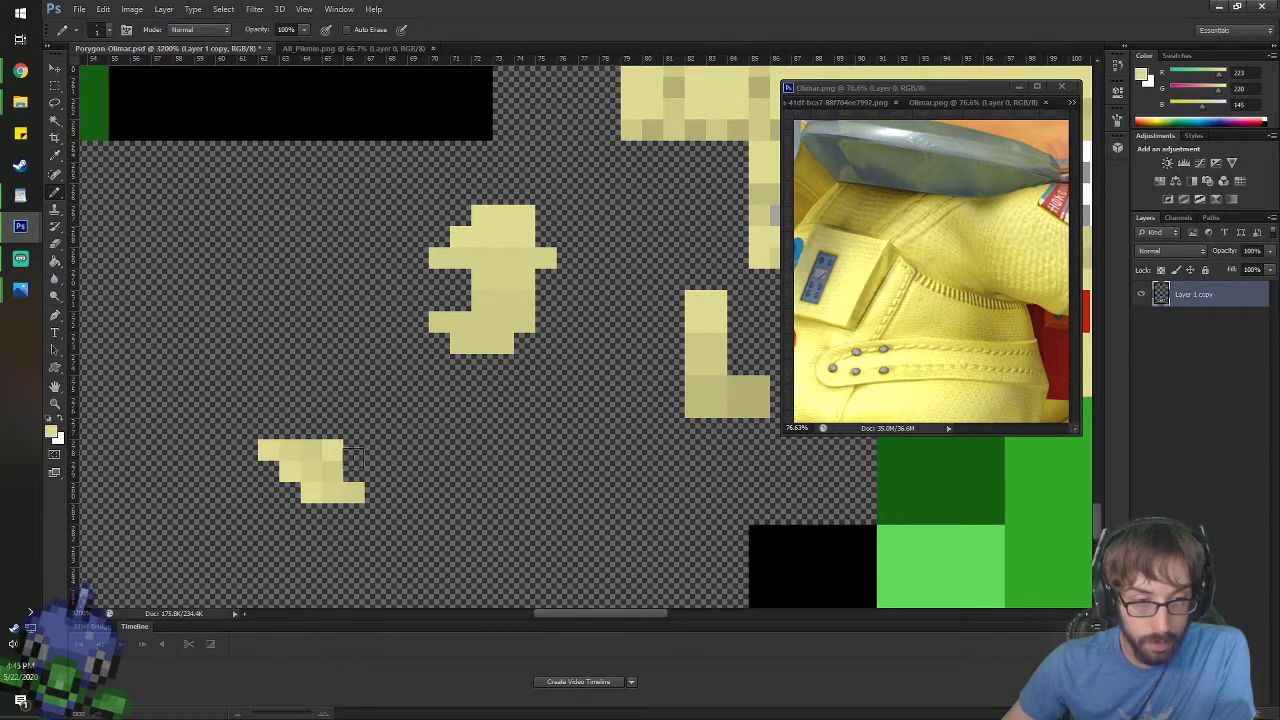
left_click(353, 471)
key("i")
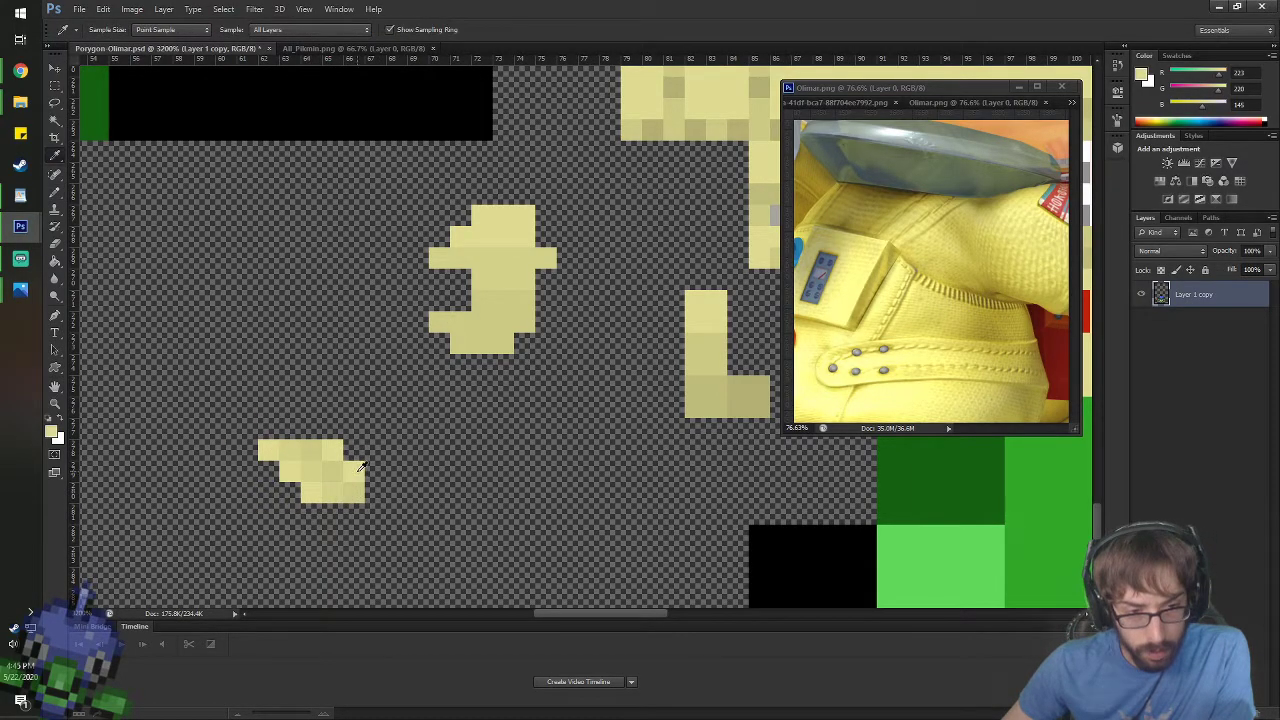
key("b")
left_click(268, 492)
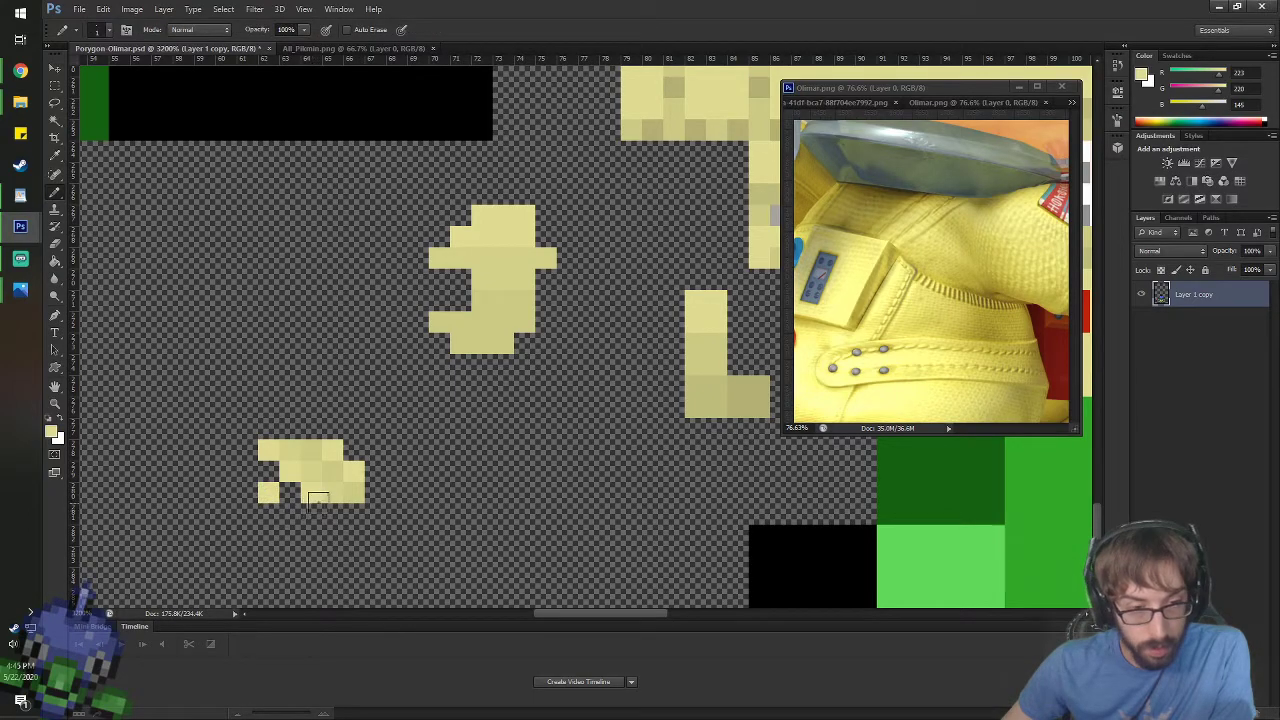
- Fill the swatch's remaining gaps with the two darker yellow shades to complete a five-by-three-pixel block
key("i")
key("b")
left_click(268, 472)
key("i")
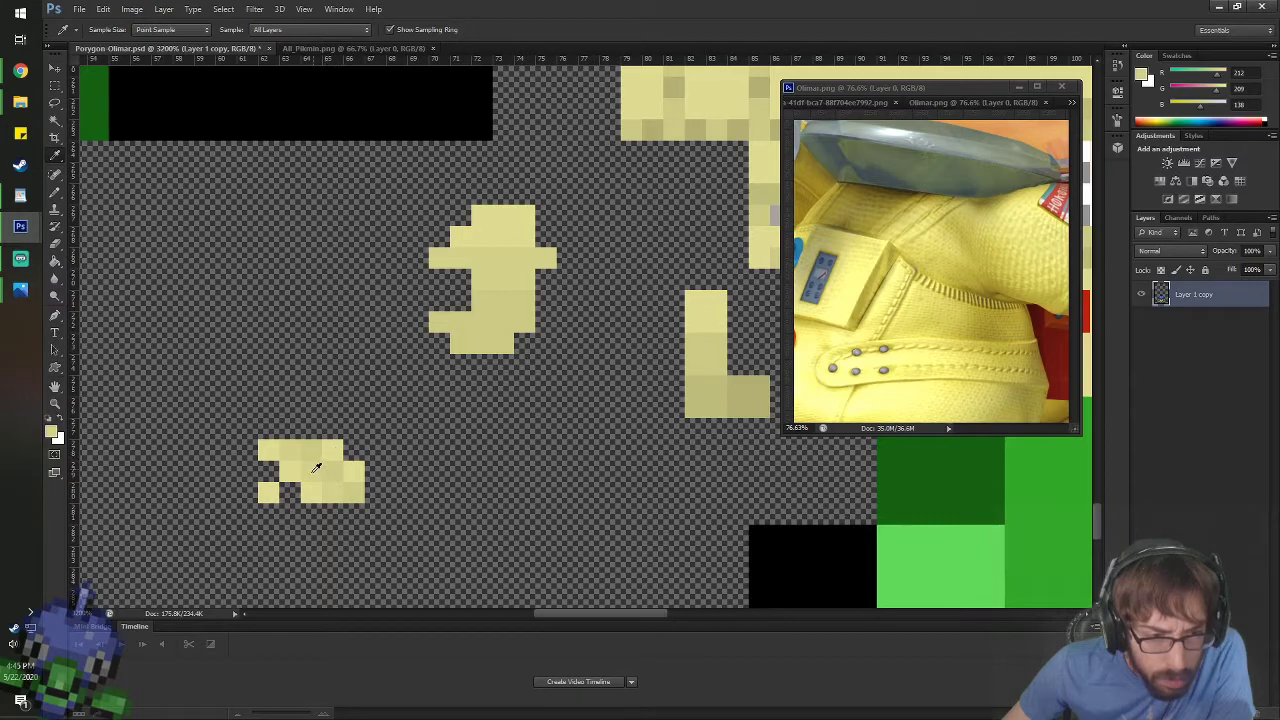
key("b")
left_click(353, 451)
left_click(343, 483, "alt")
left_click(269, 472)
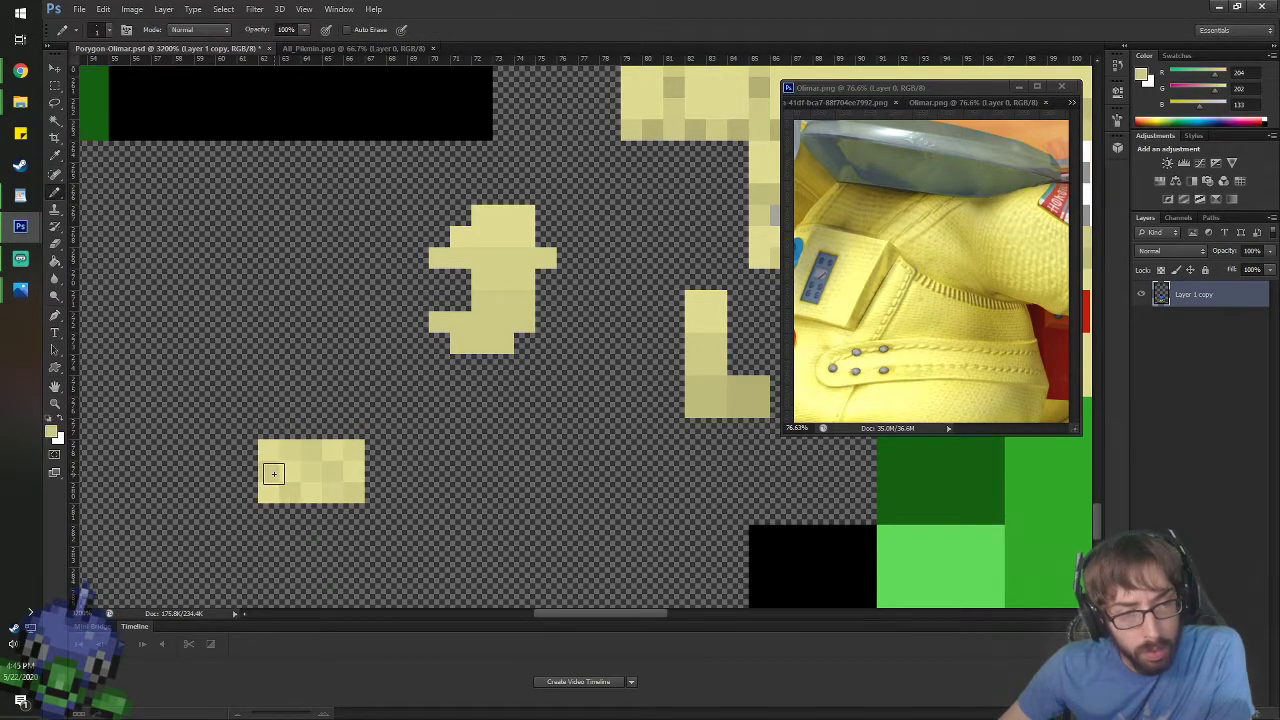
key("i")
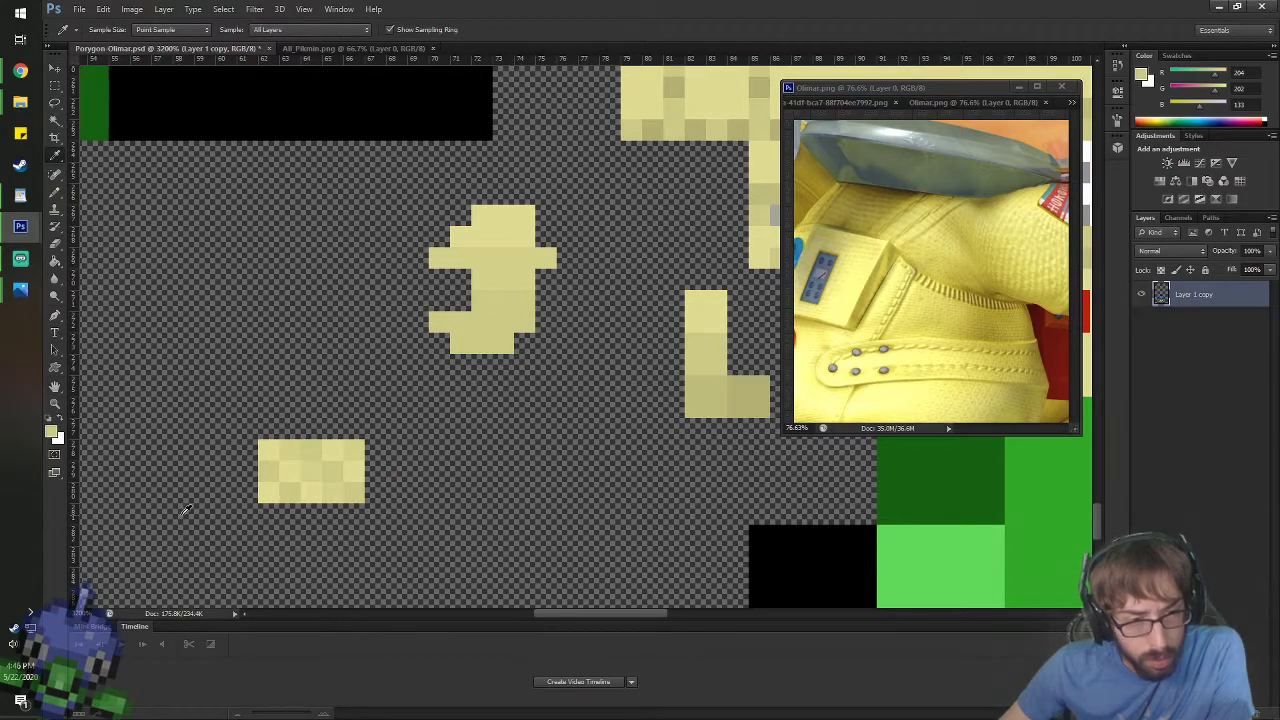
key("b")
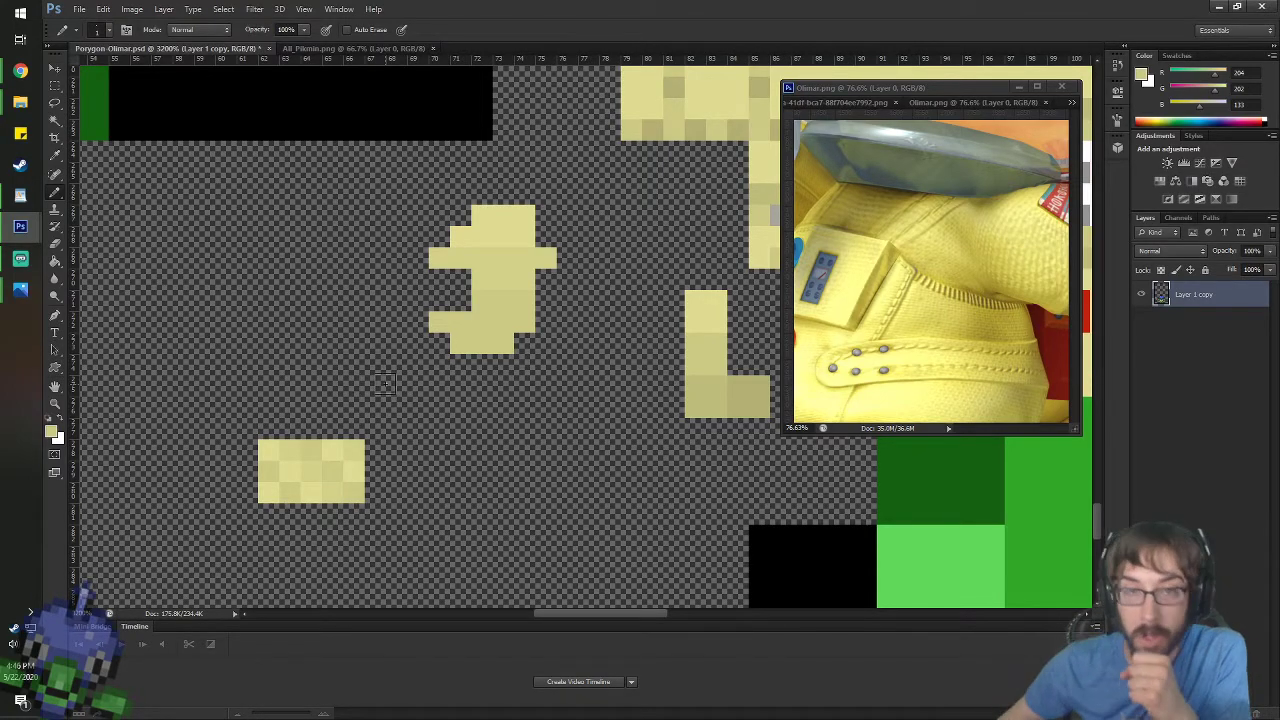
- Close both Photos windows and bring the Chrome article on creating patterns back beside the sprite document
left_click(55, 67)
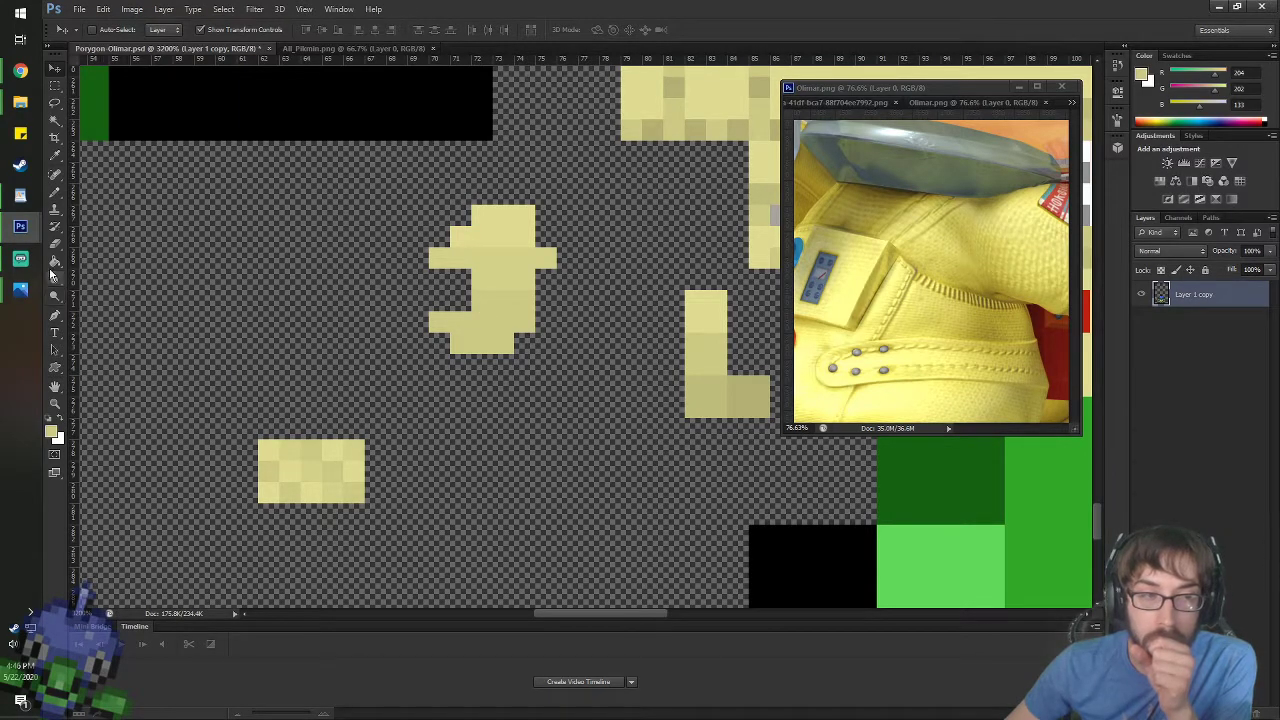
mouse_move(31, 289)
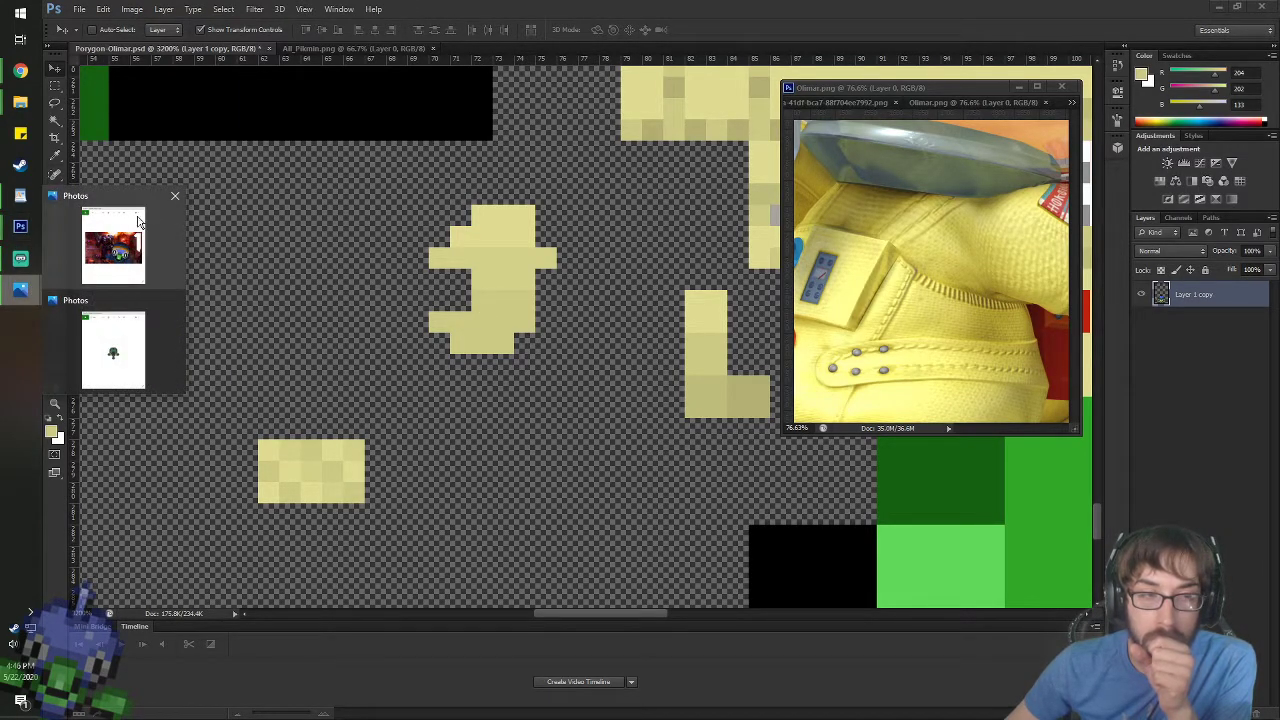
left_click(176, 197)
left_click(174, 246)
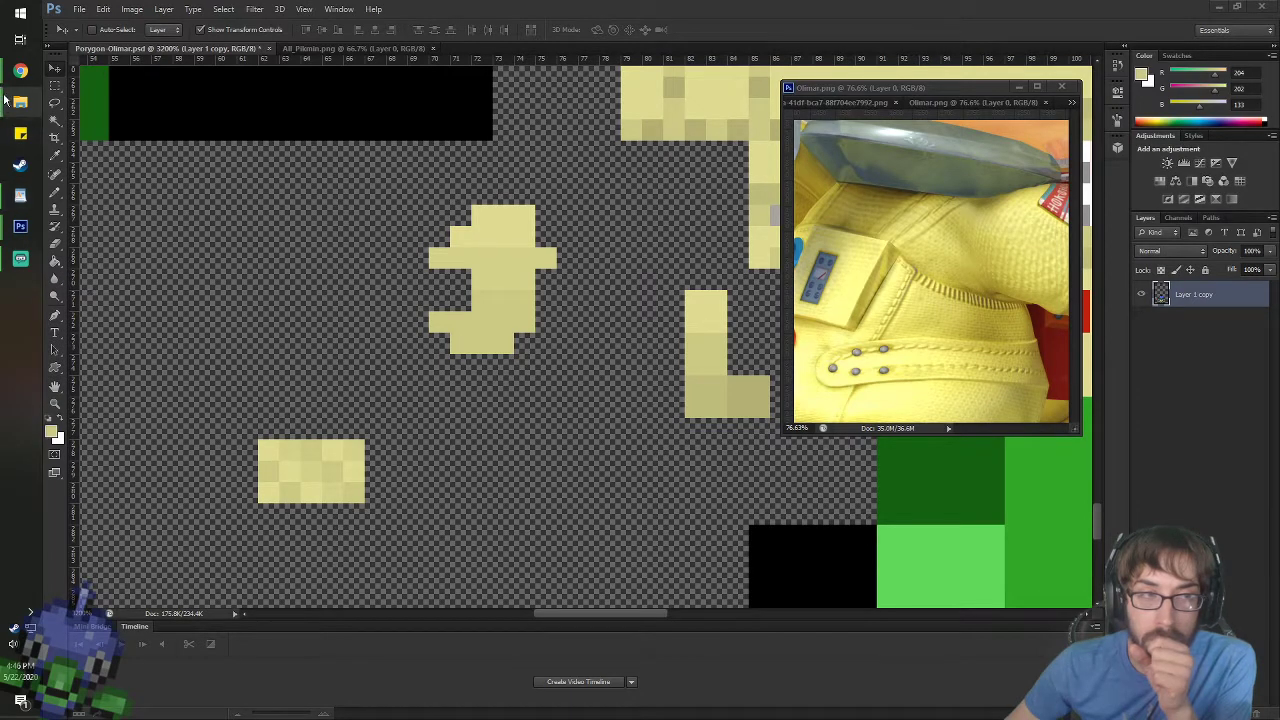
mouse_move(20, 70)
left_click(97, 160)
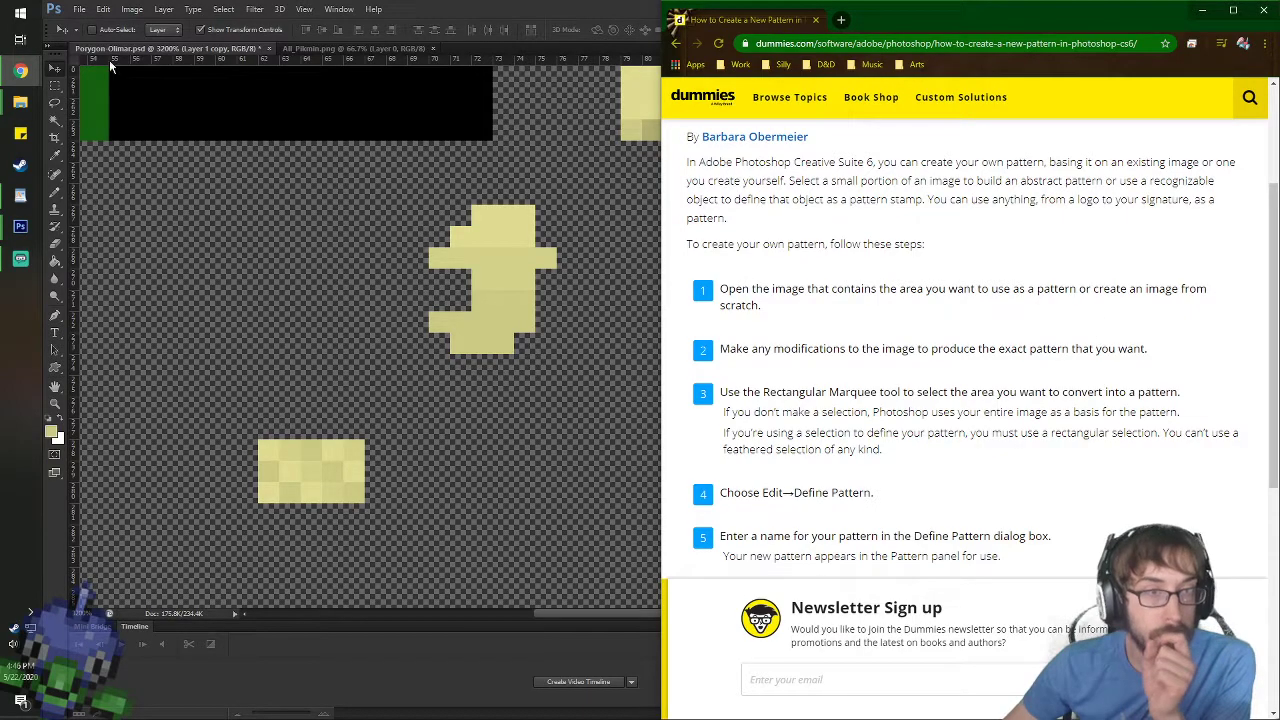
- Select exactly the five-by-three-pixel yellow swatch with the Rectangular Marquee tool
left_click(55, 86)
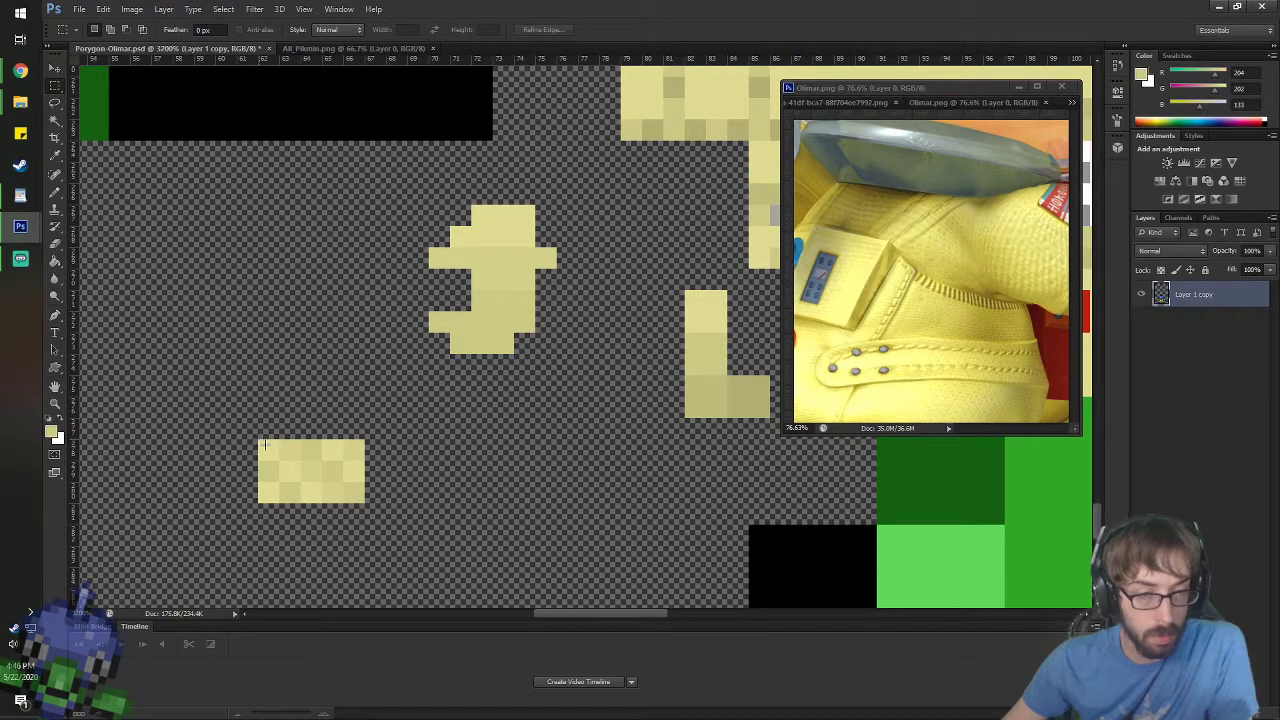
left_click_drag(261, 435, 352, 363)
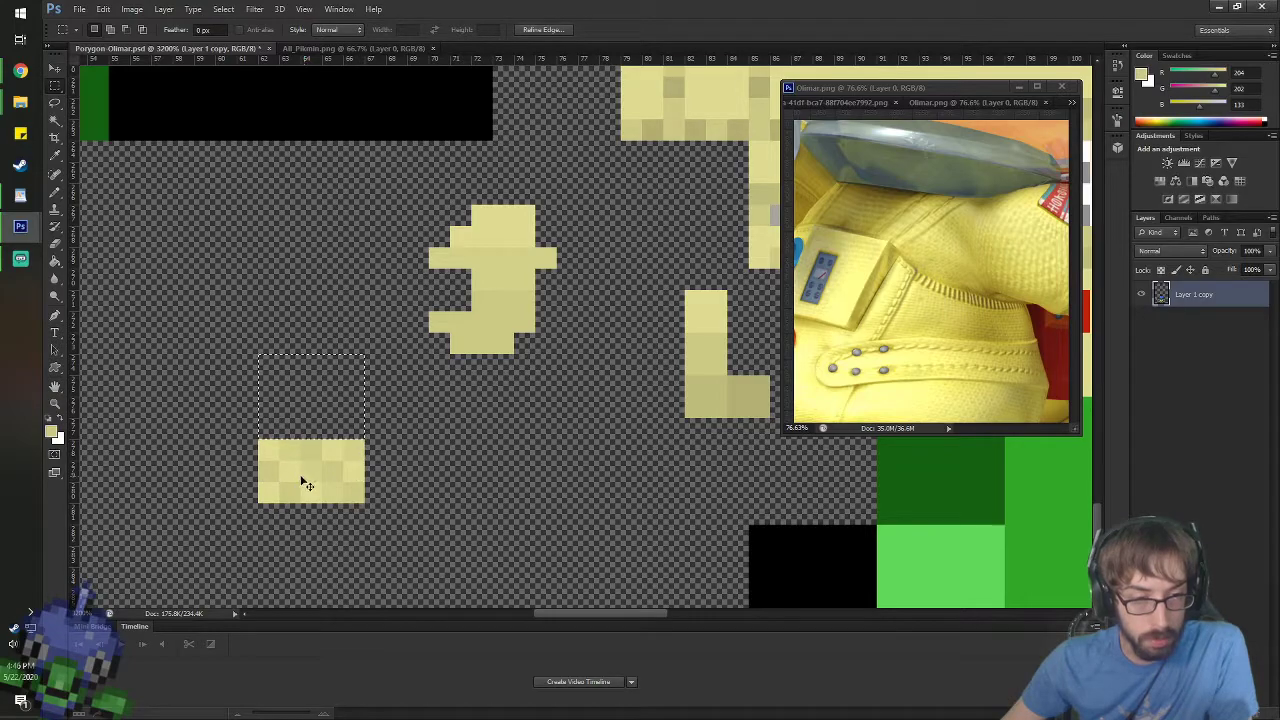
key("ctrl+d")
left_click_drag(261, 440, 365, 503)
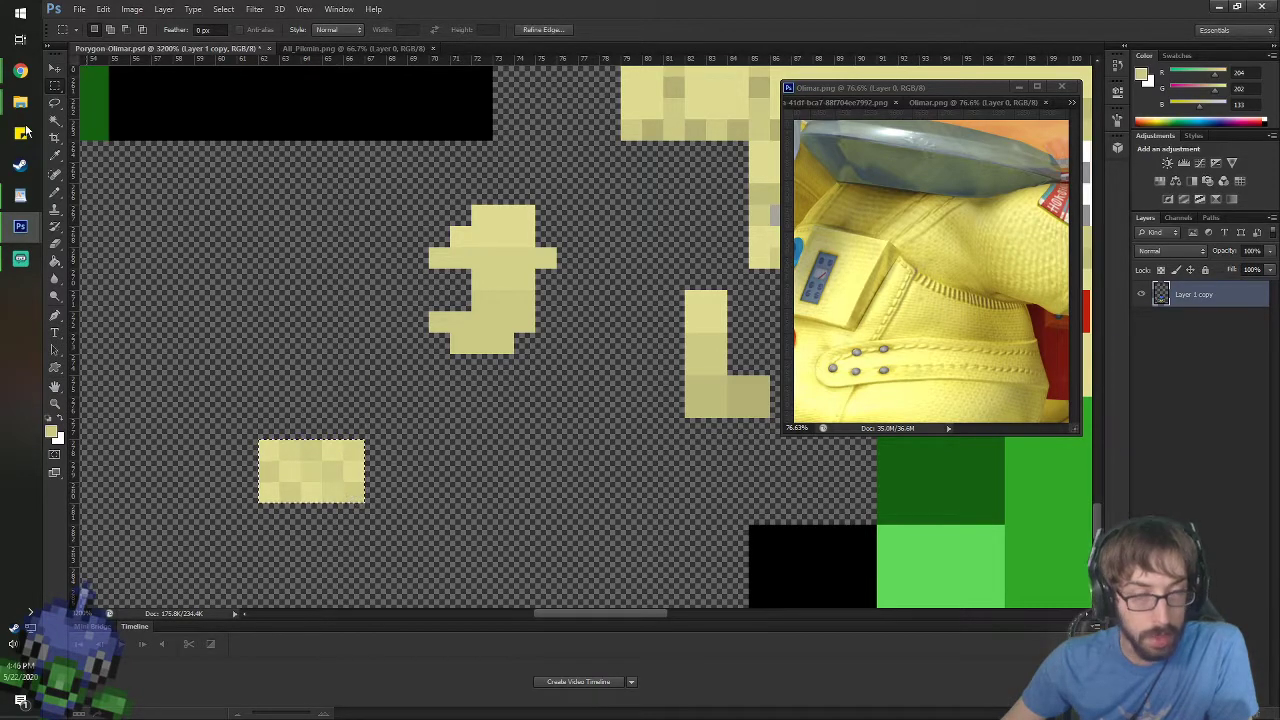
- Bring the Chrome article on creating patterns back into view and check how a selection is defined as a pattern
mouse_move(20, 102)
left_click(127, 186)
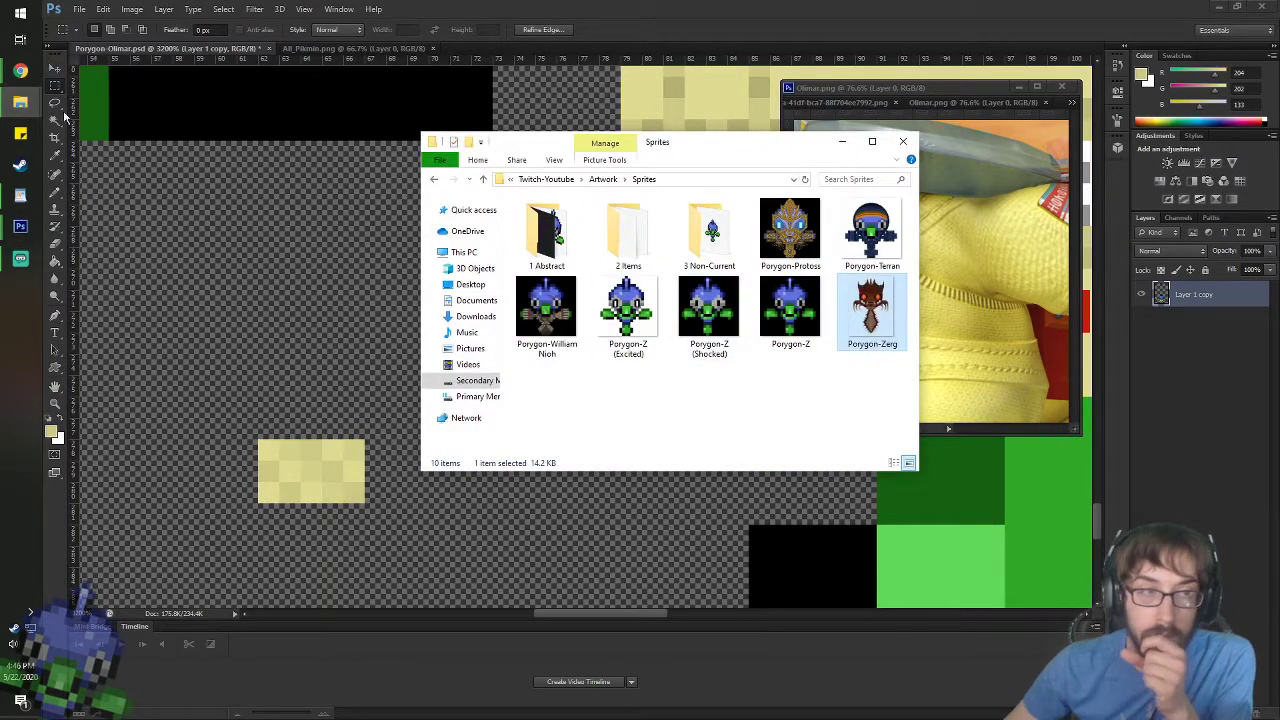
left_click(86, 55)
mouse_move(20, 70)
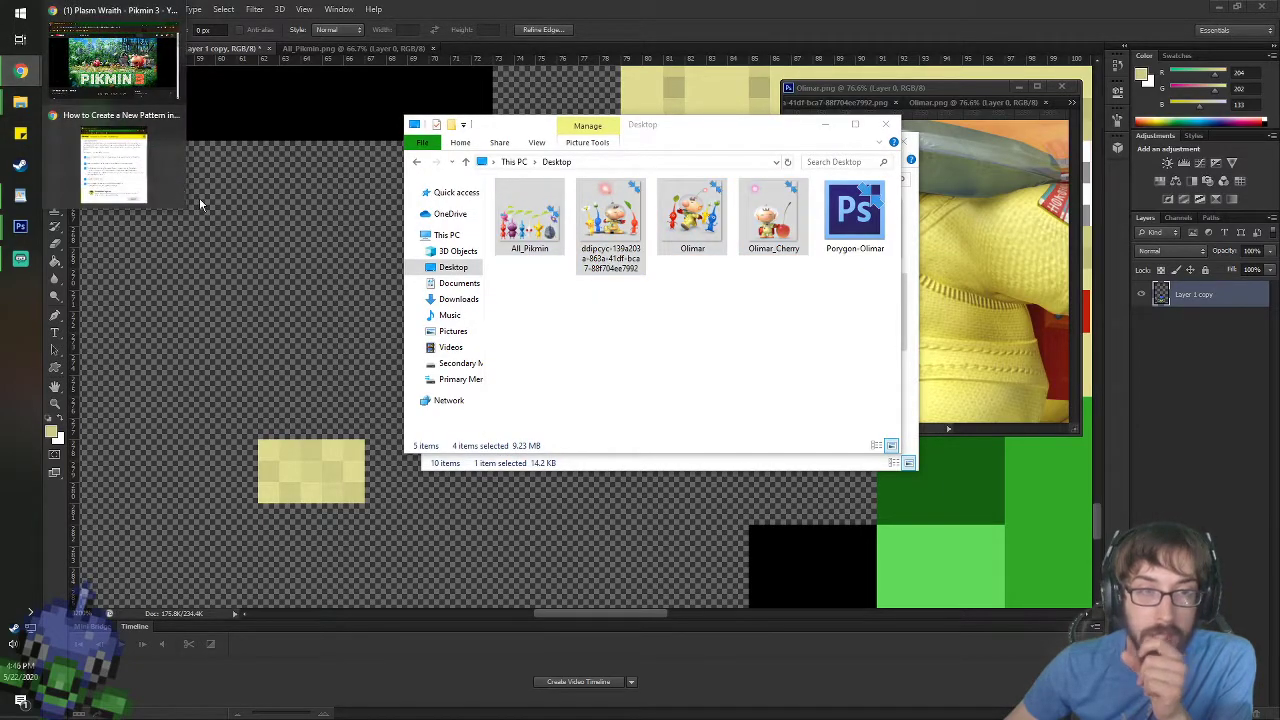
left_click(112, 160)
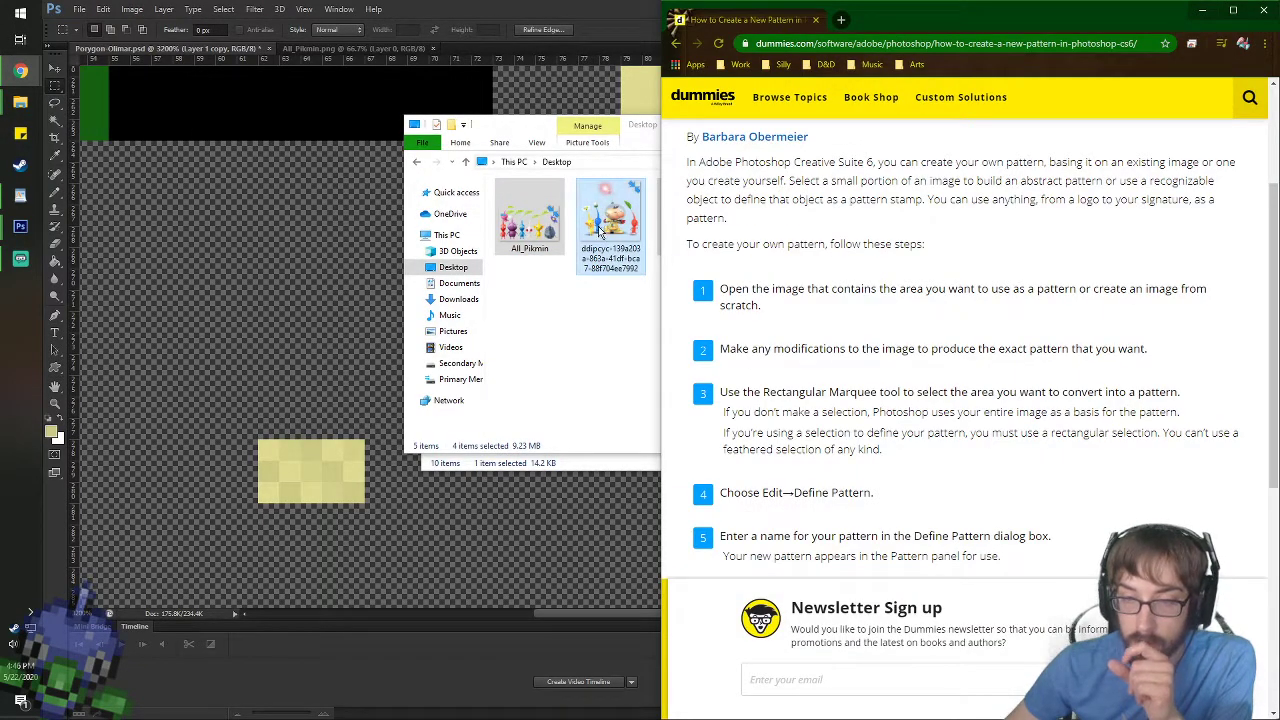
- Define the selected swatch as a new pattern in Photoshop, starting its name with "Olimar Suit"
left_click(104, 10)
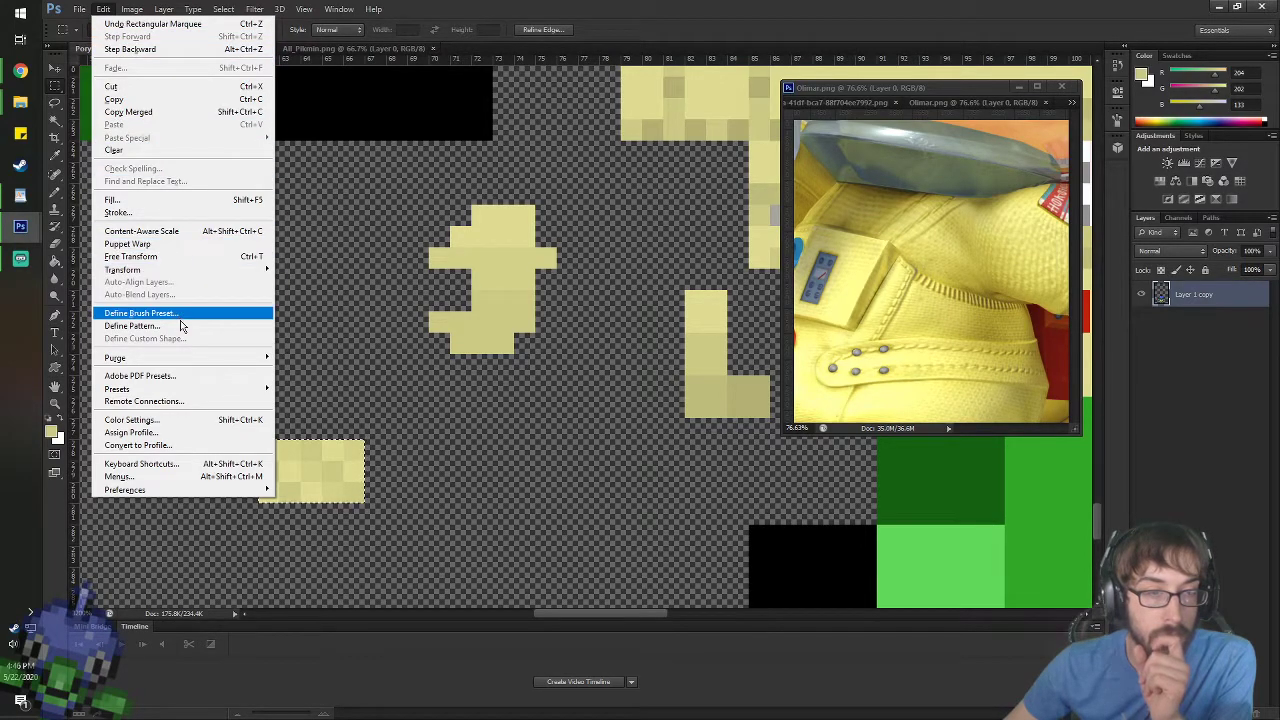
left_click(132, 325)
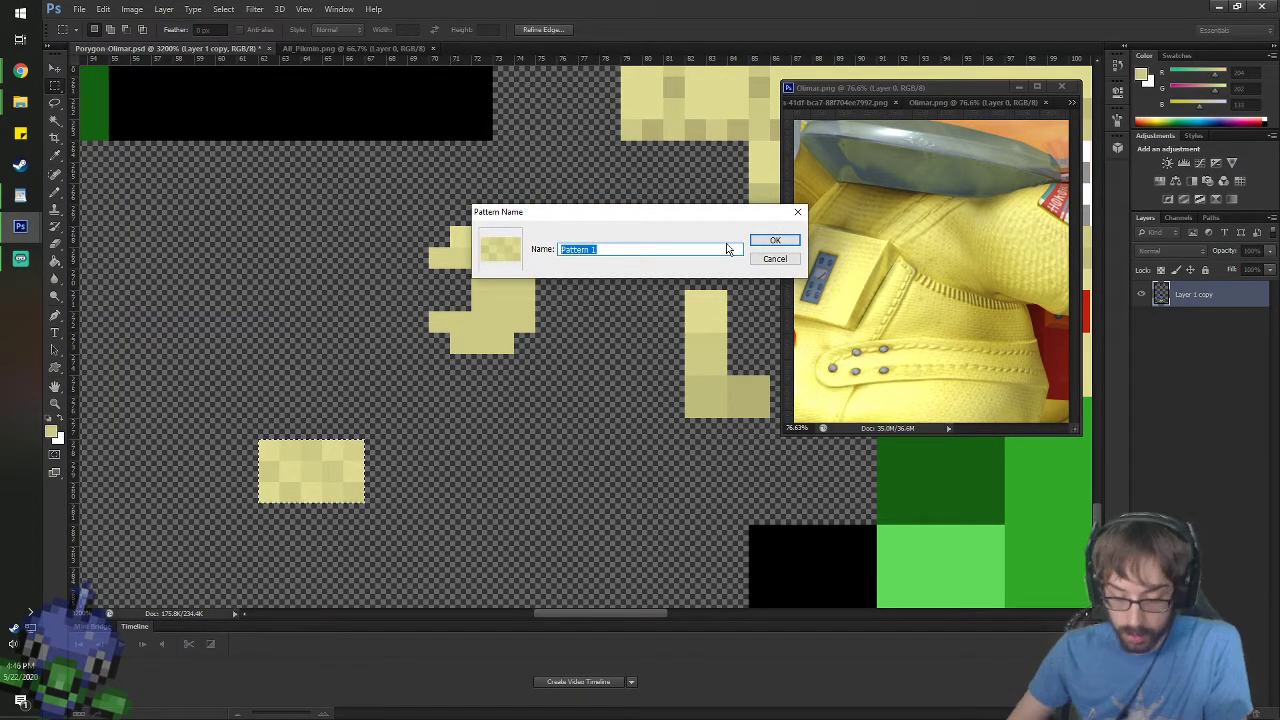
type("Olimar Sui")
type("t Back")
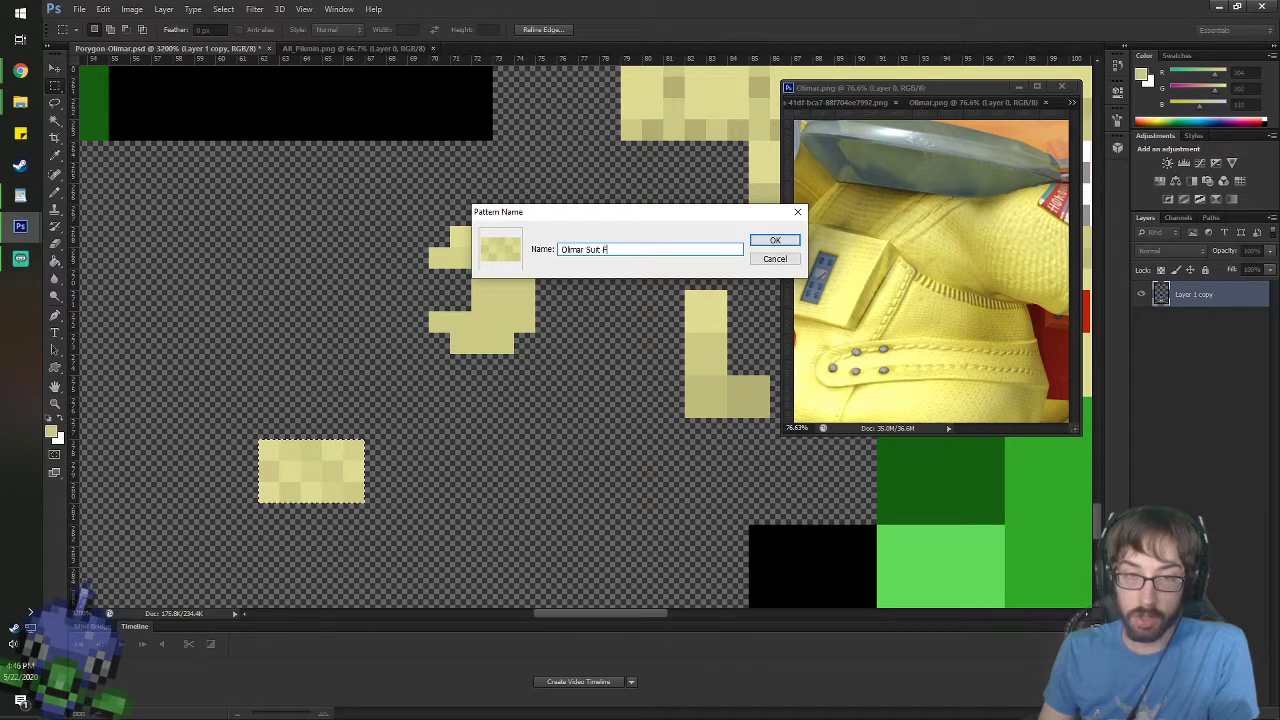
key("Return")
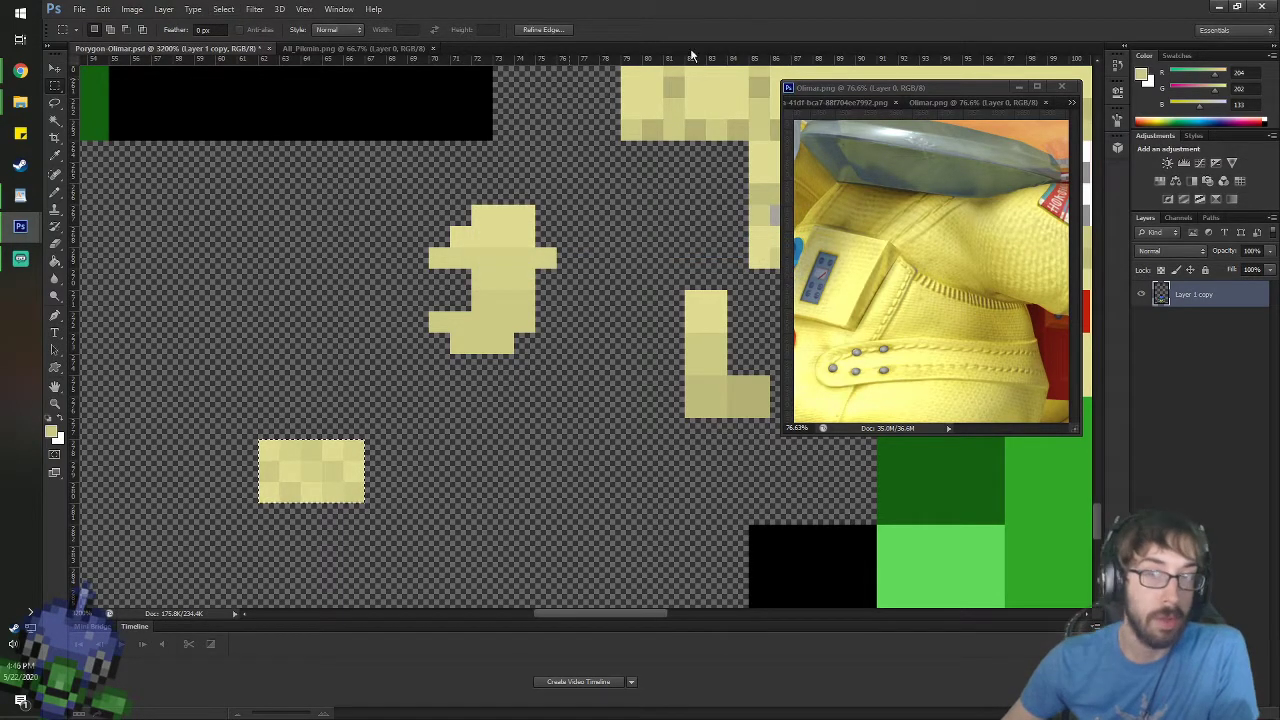
- Set the Paint Bucket to fill with the newly defined yellow swatch pattern and bring the suit's torso into view
scroll(682, 268, "down", 3)
key("g")
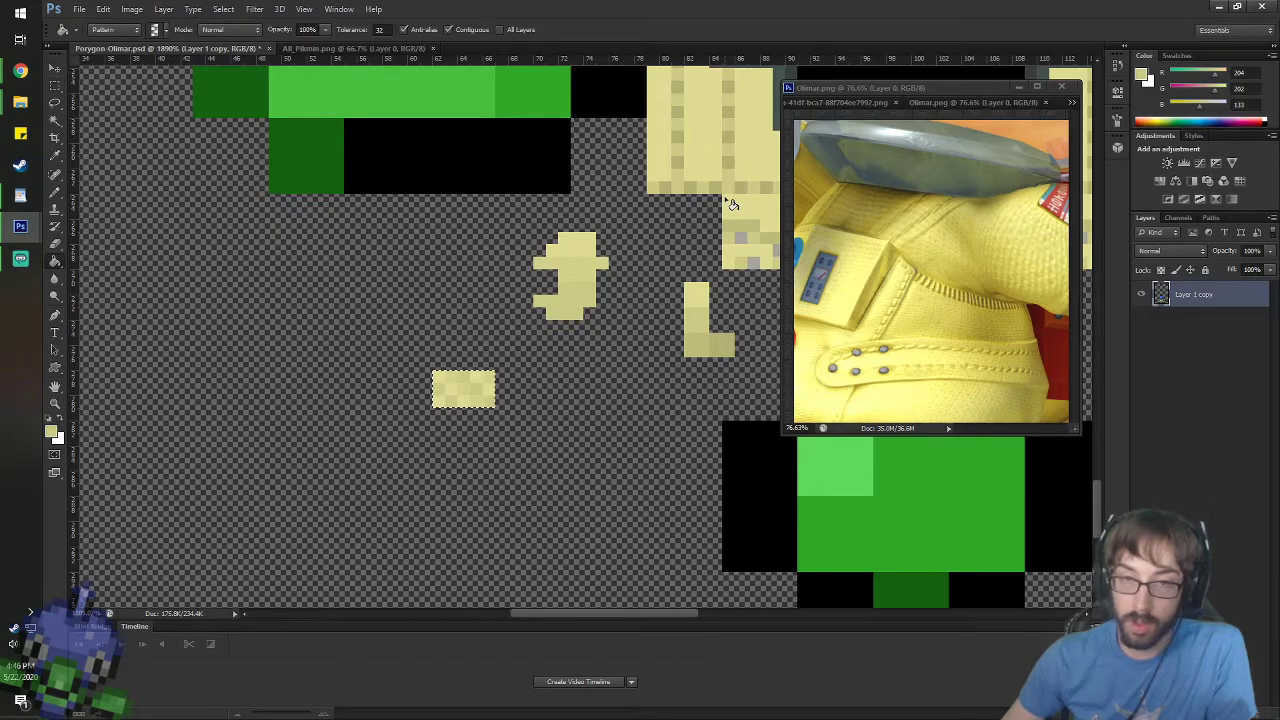
key("f")
key("f")
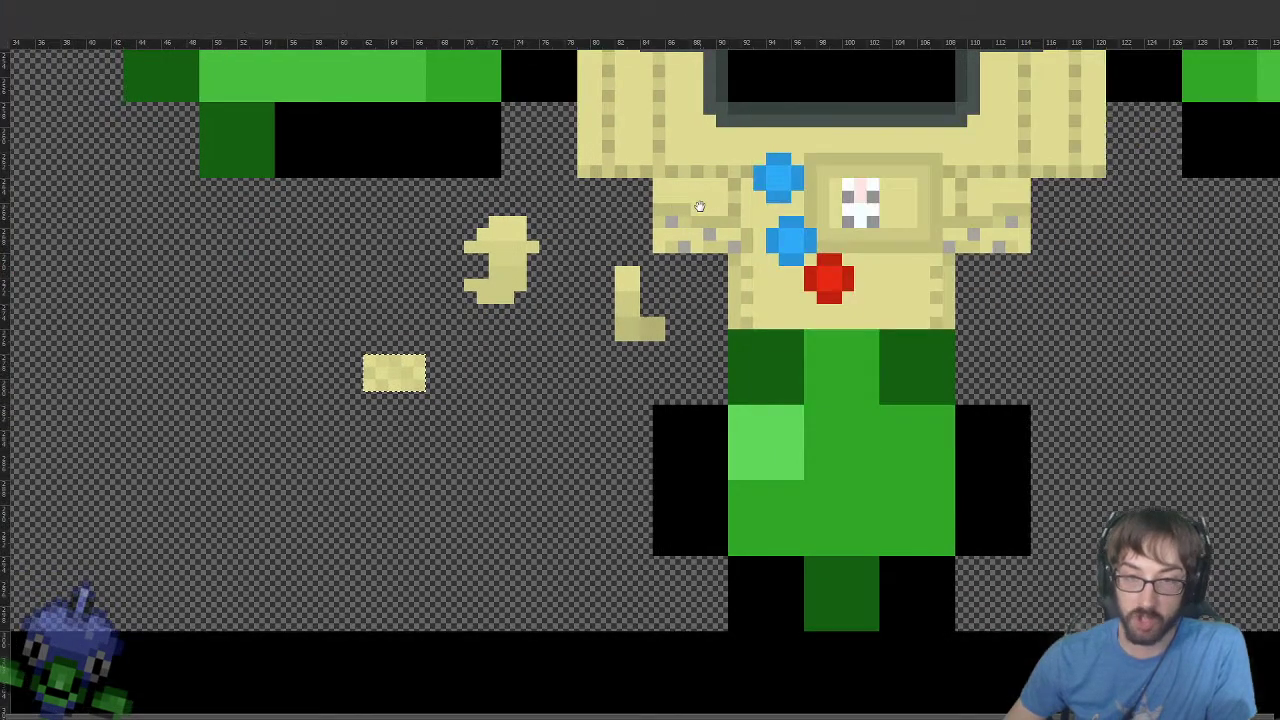
key("f")
key("space")
left_click_drag(663, 178, 245, 301)
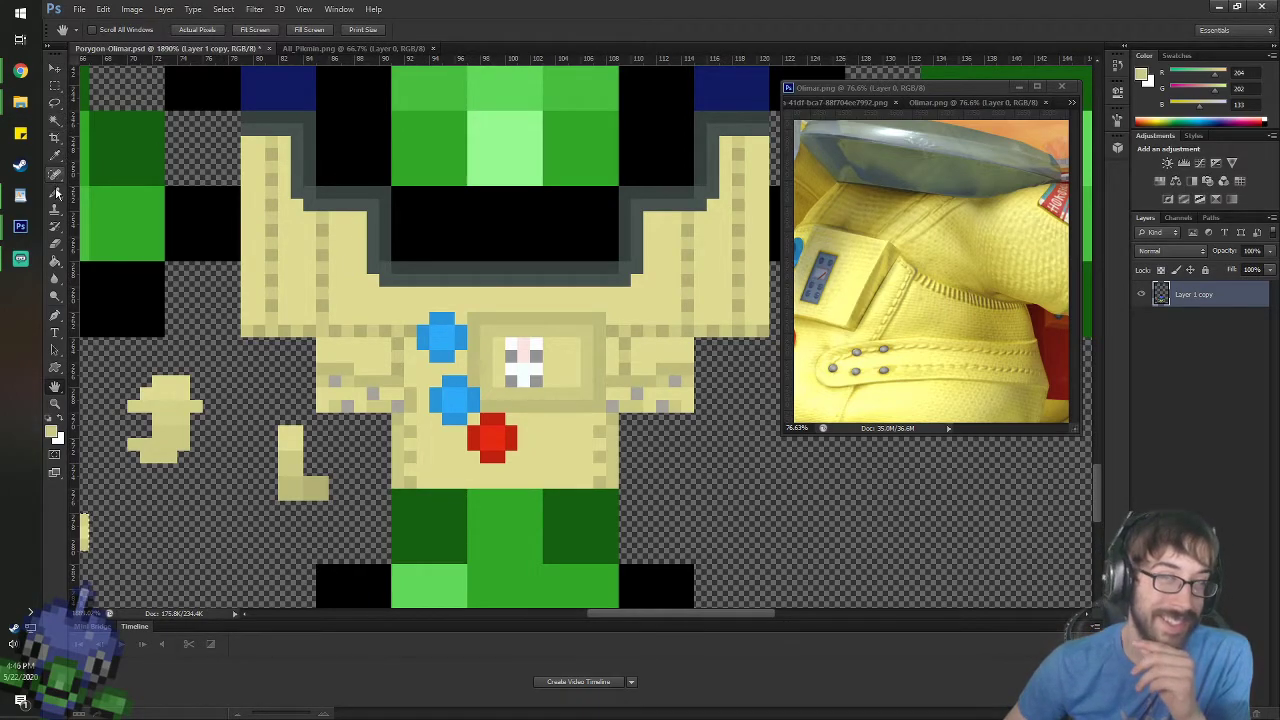
left_click(56, 261)
left_click(166, 31)
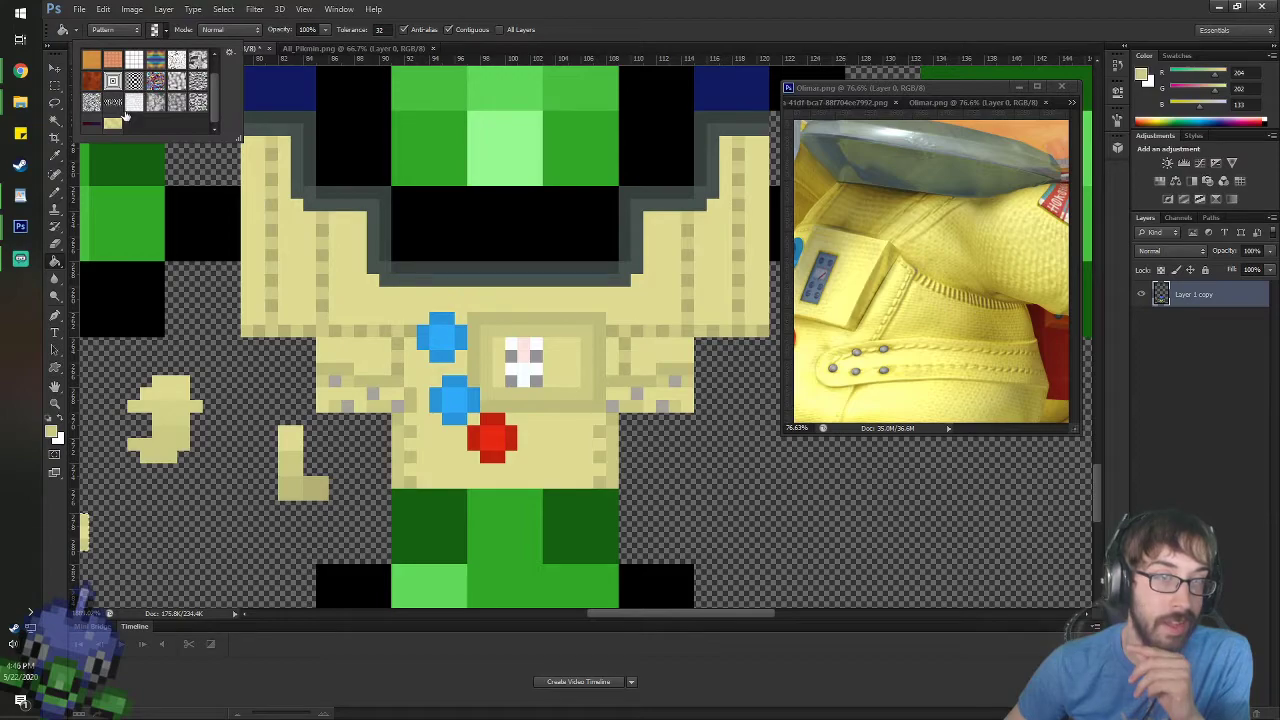
double_click(119, 131)
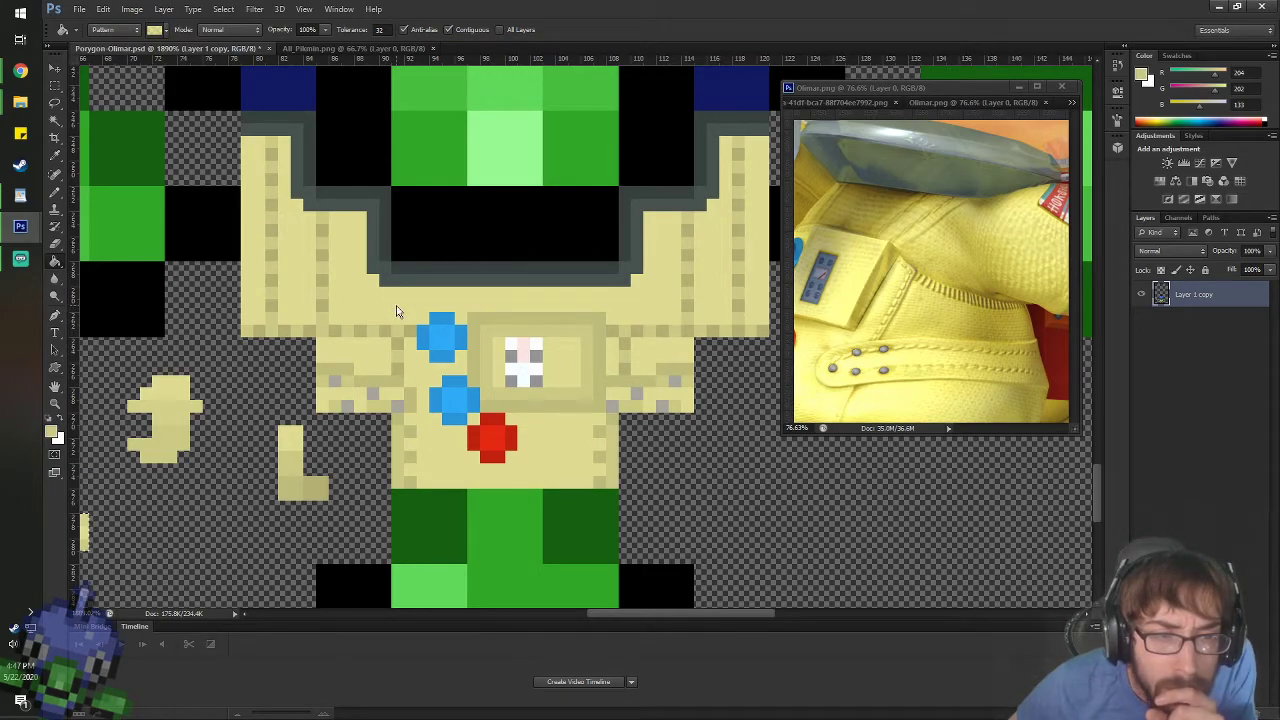
- Try the pattern fill on the suit's chest with the Paint Bucket tolerance set to 100, undoing each attempt
left_click(380, 29)
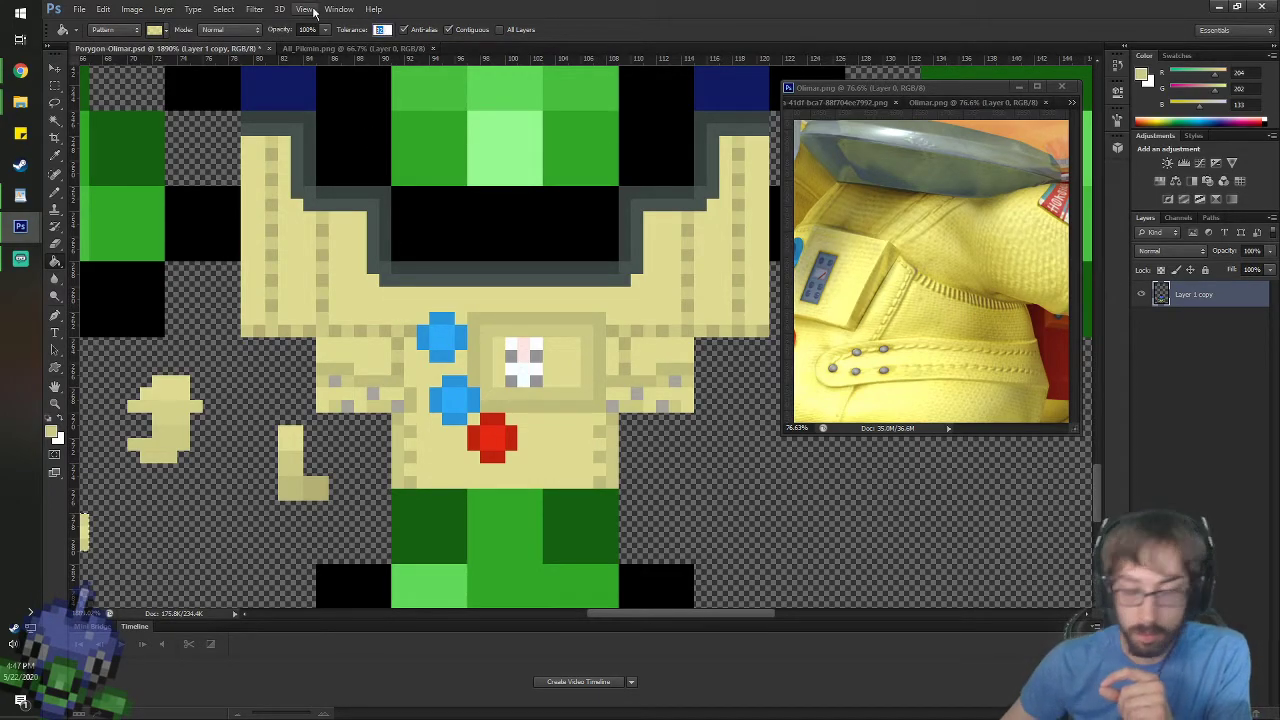
type("100")
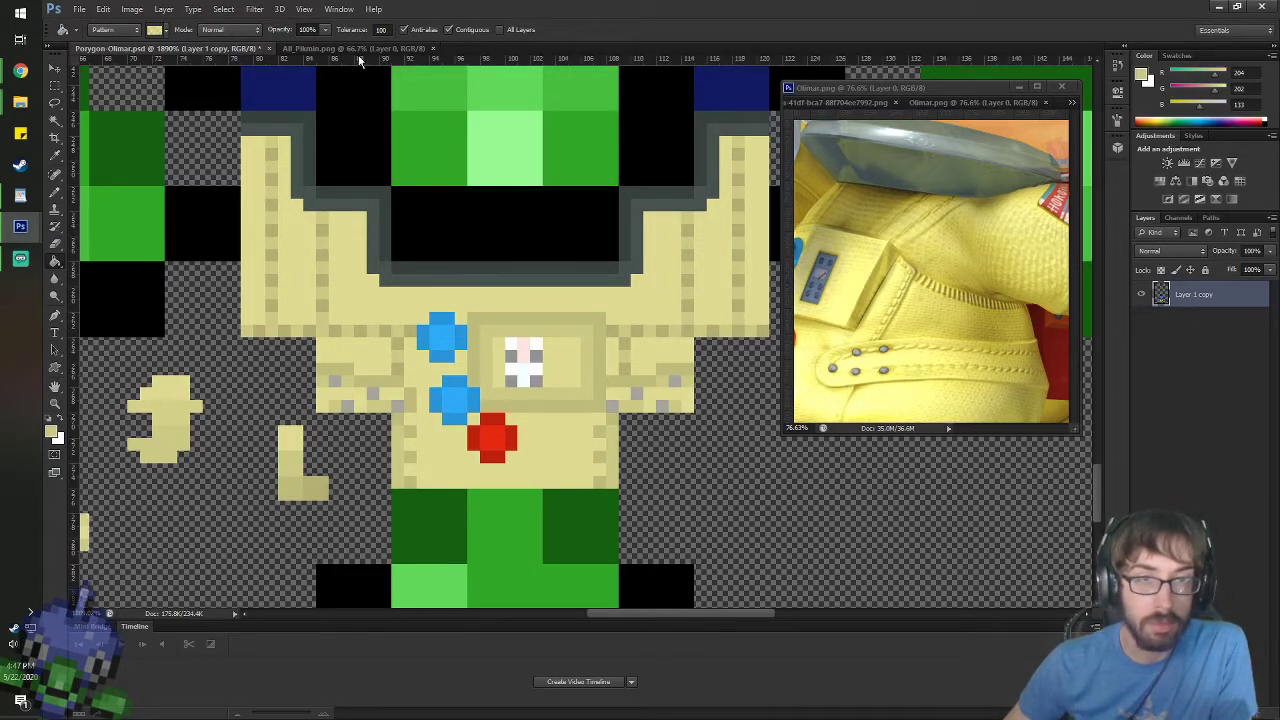
left_click(373, 227)
key("ctrl+z")
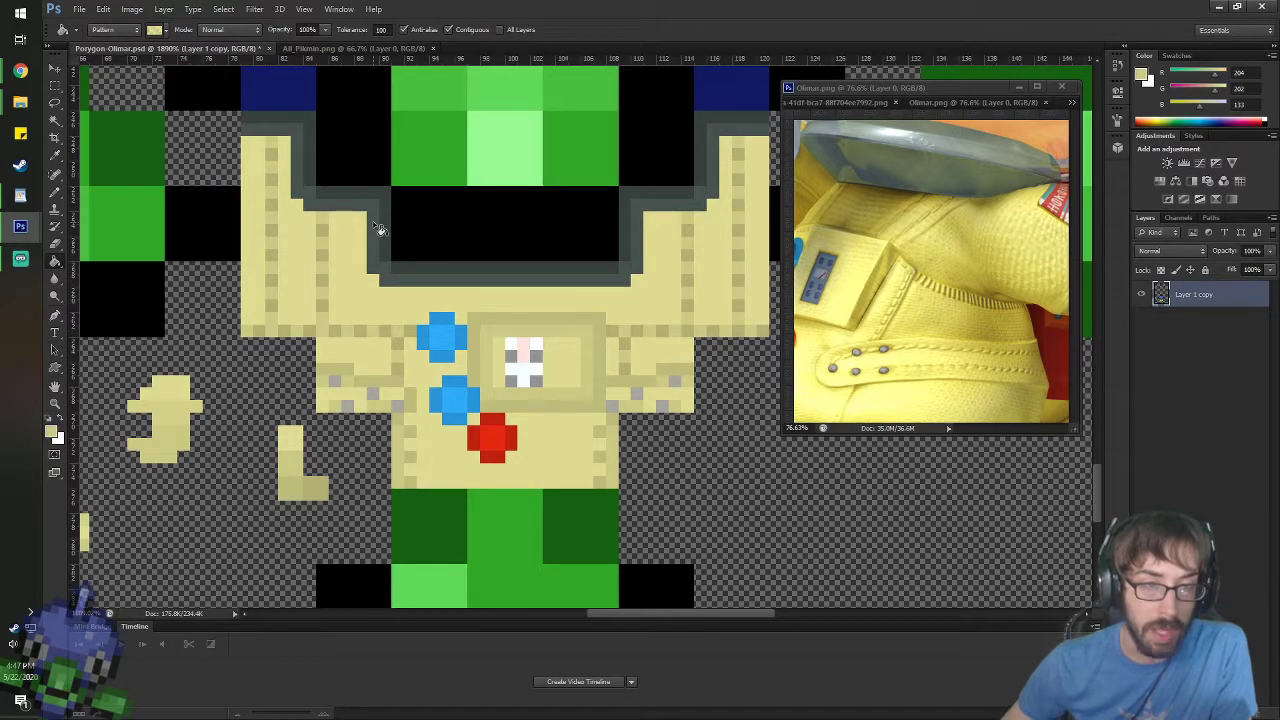
left_click(361, 298)
key("ctrl+z")
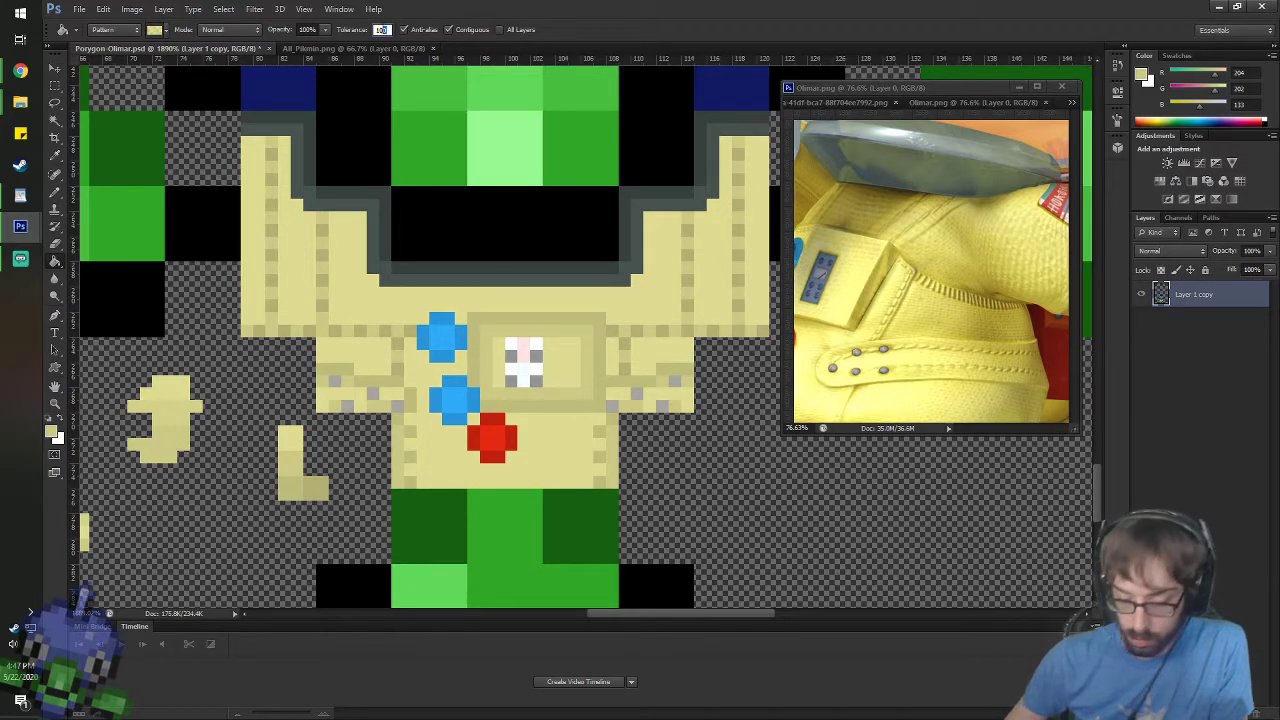
- Set the Paint Bucket tolerance to 0 and try the pattern fill on the suit's chest, undoing each attempt
type("0")
left_click(365, 307)
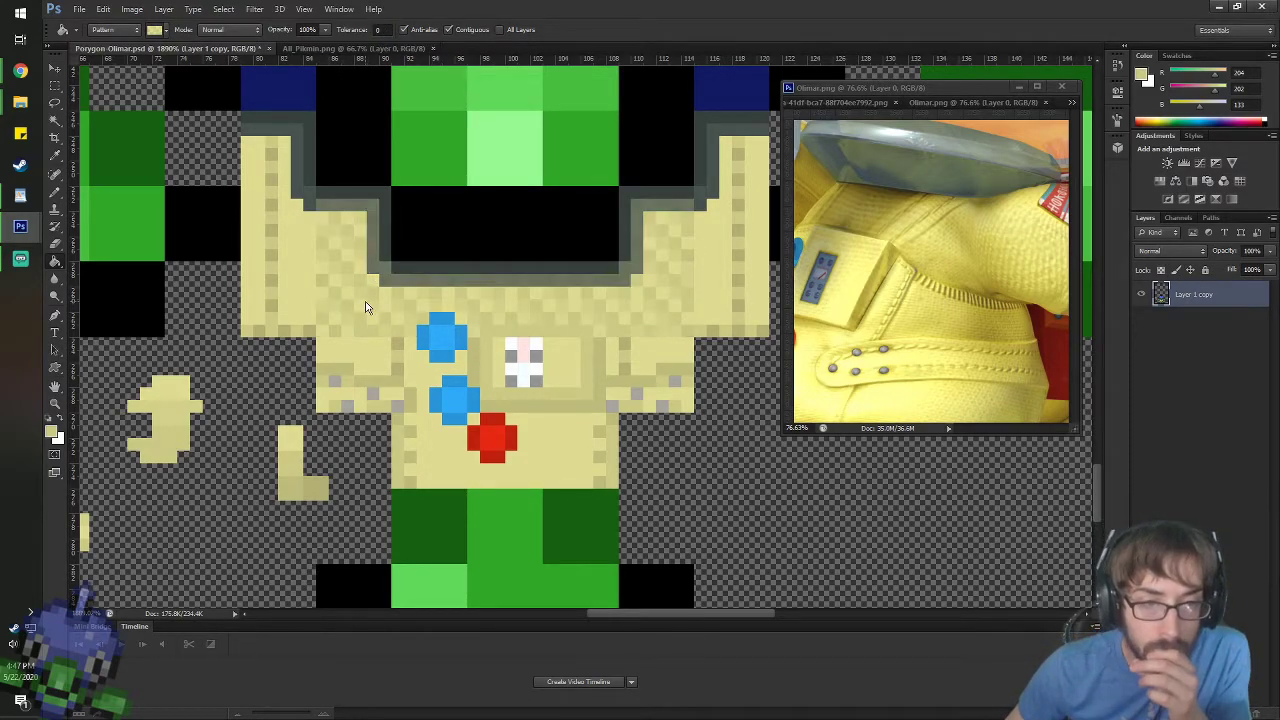
key("ctrl+z")
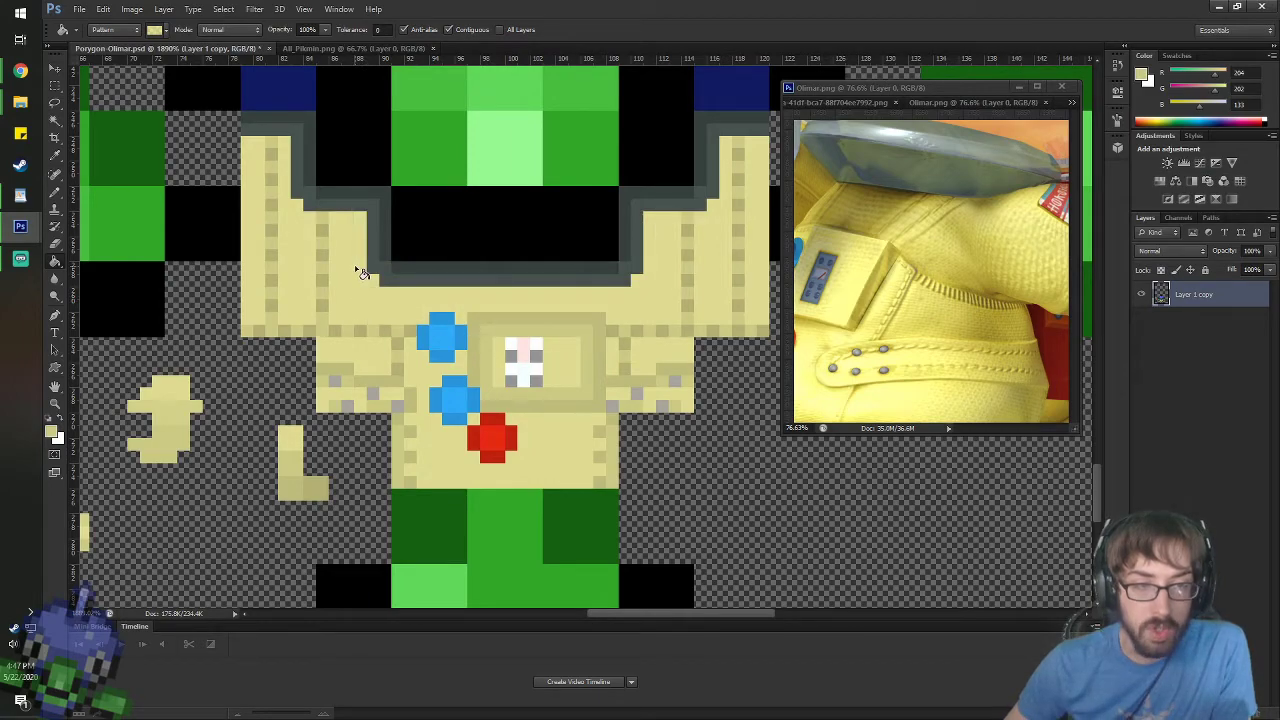
left_click(358, 273)
key("ctrl+z")
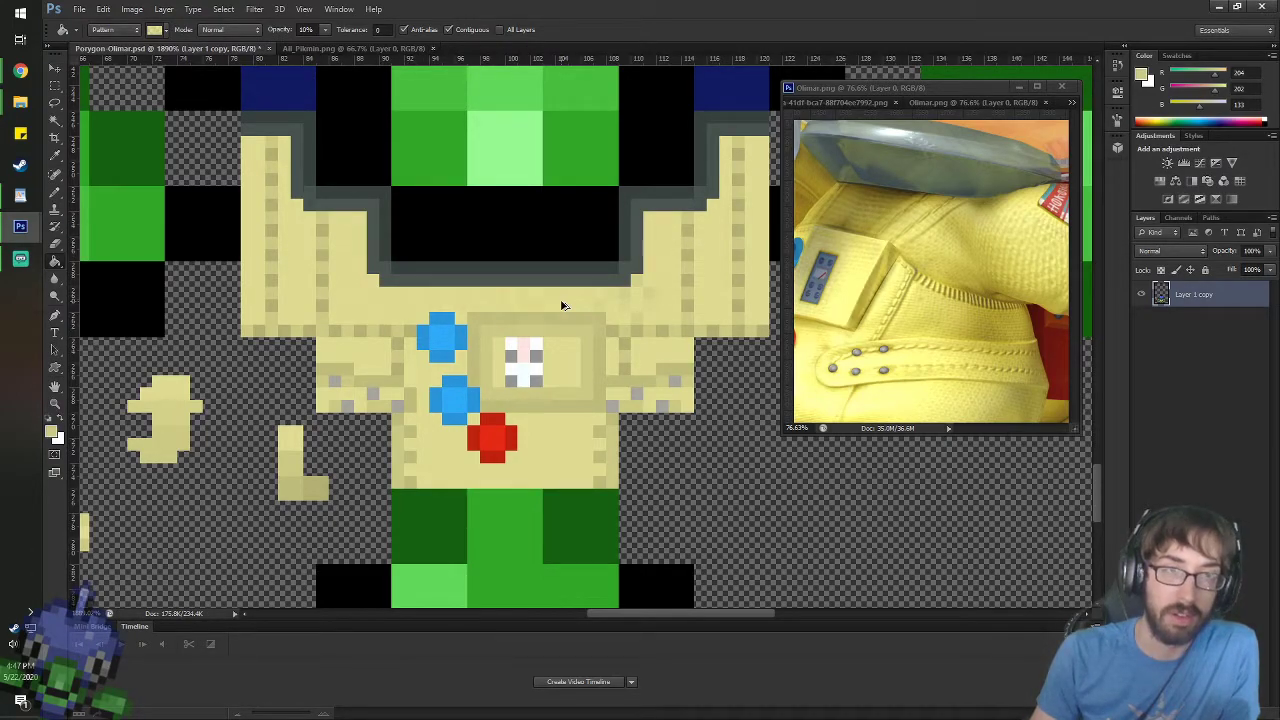
- Sample the suit's base yellow (RGB 222, 219, 144) from the chest and switch to the one-pixel Pencil tool
left_click(104, 10)
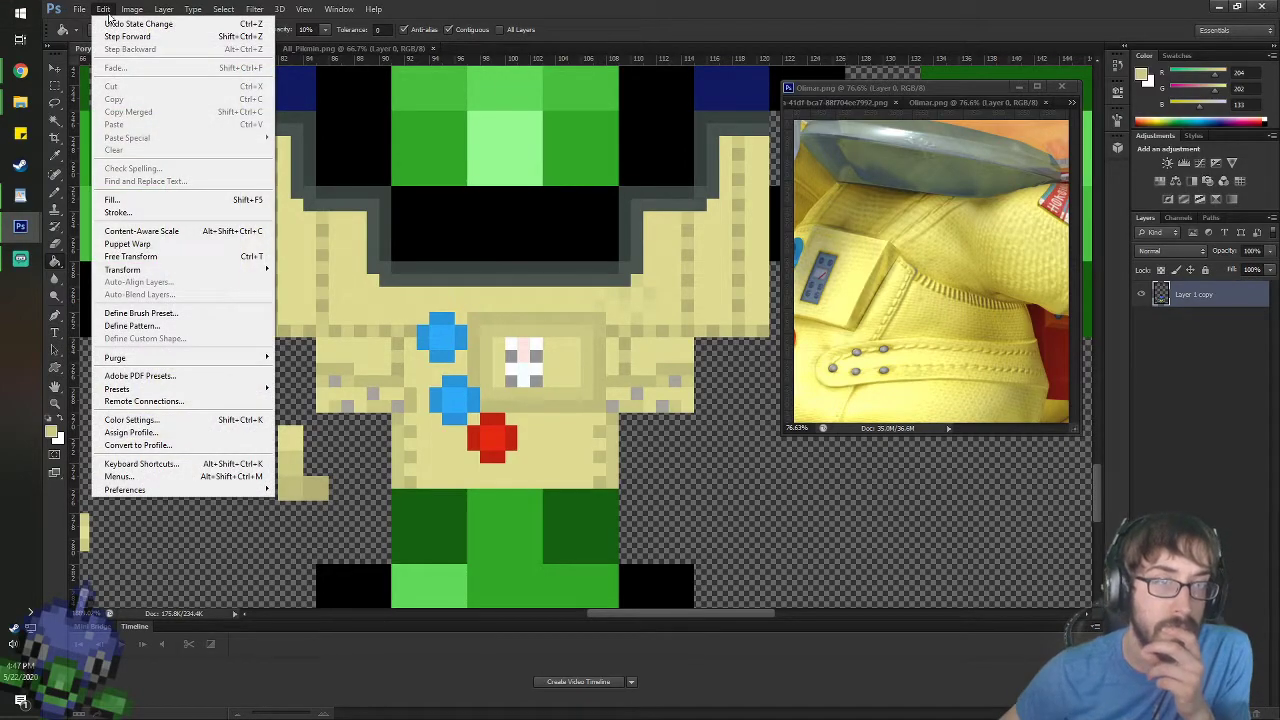
left_click(108, 14)
left_click(56, 69)
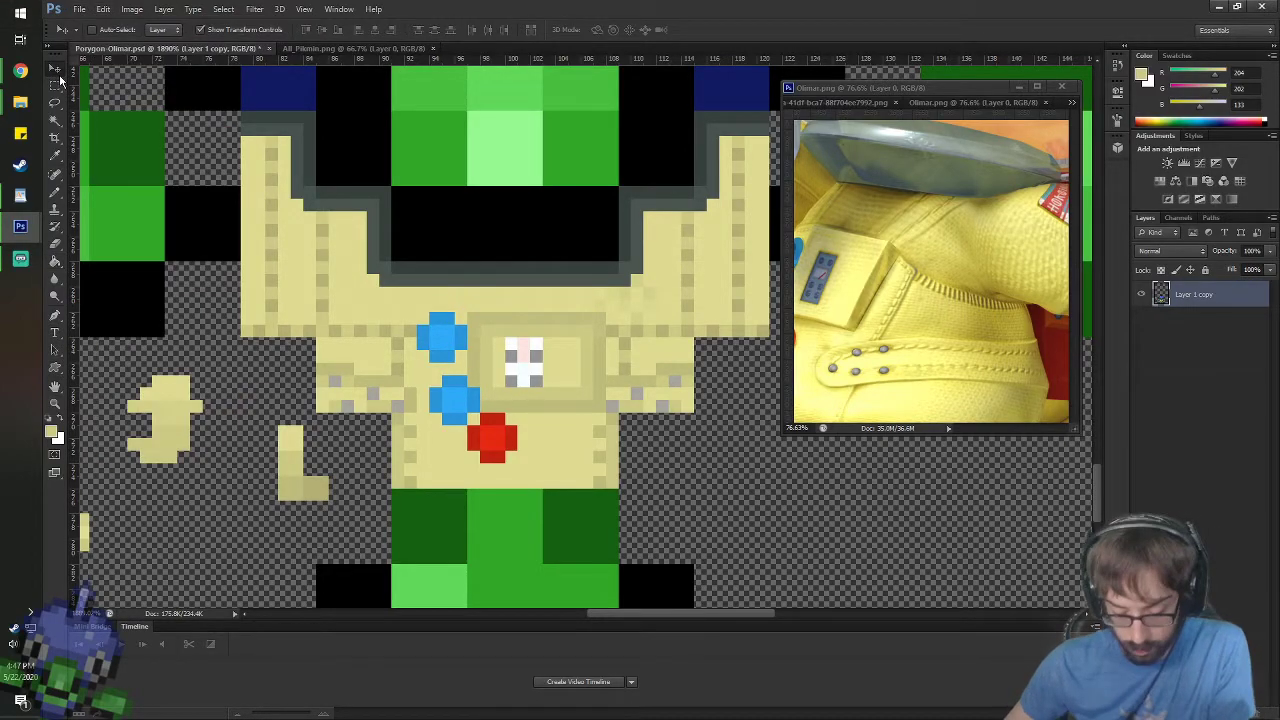
key("i")
left_click(355, 251)
key("b")
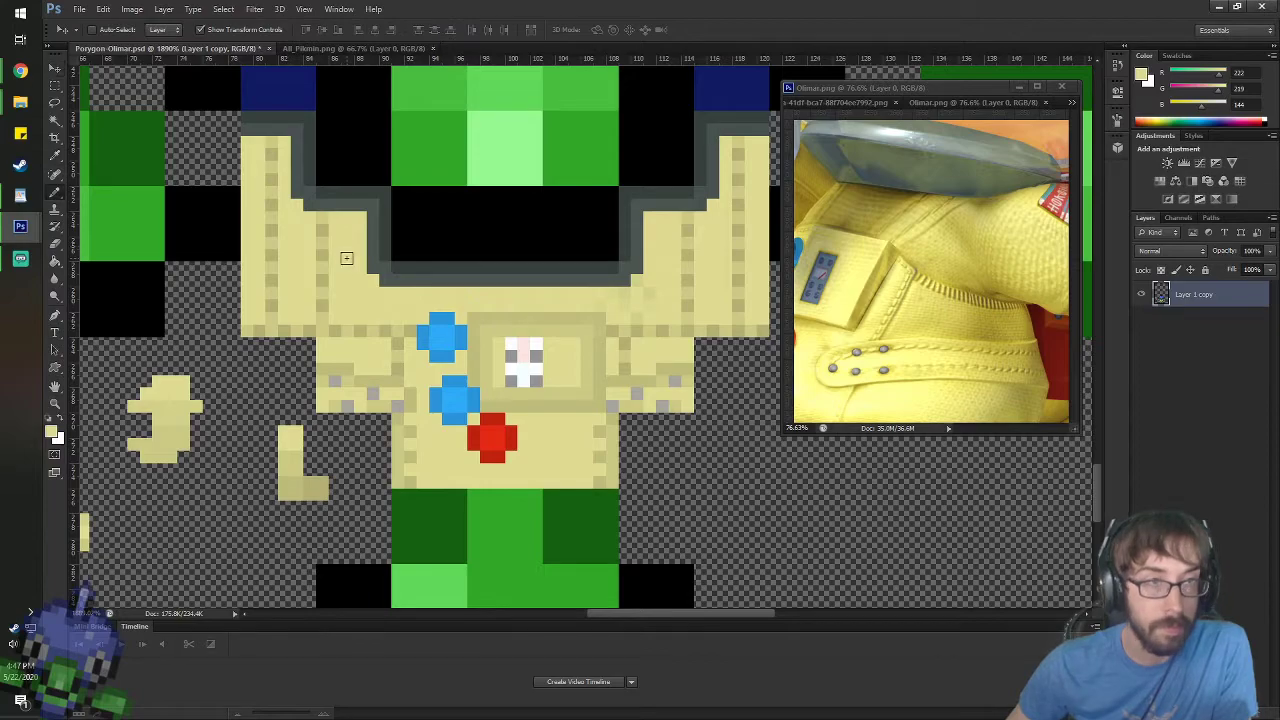
key("b")
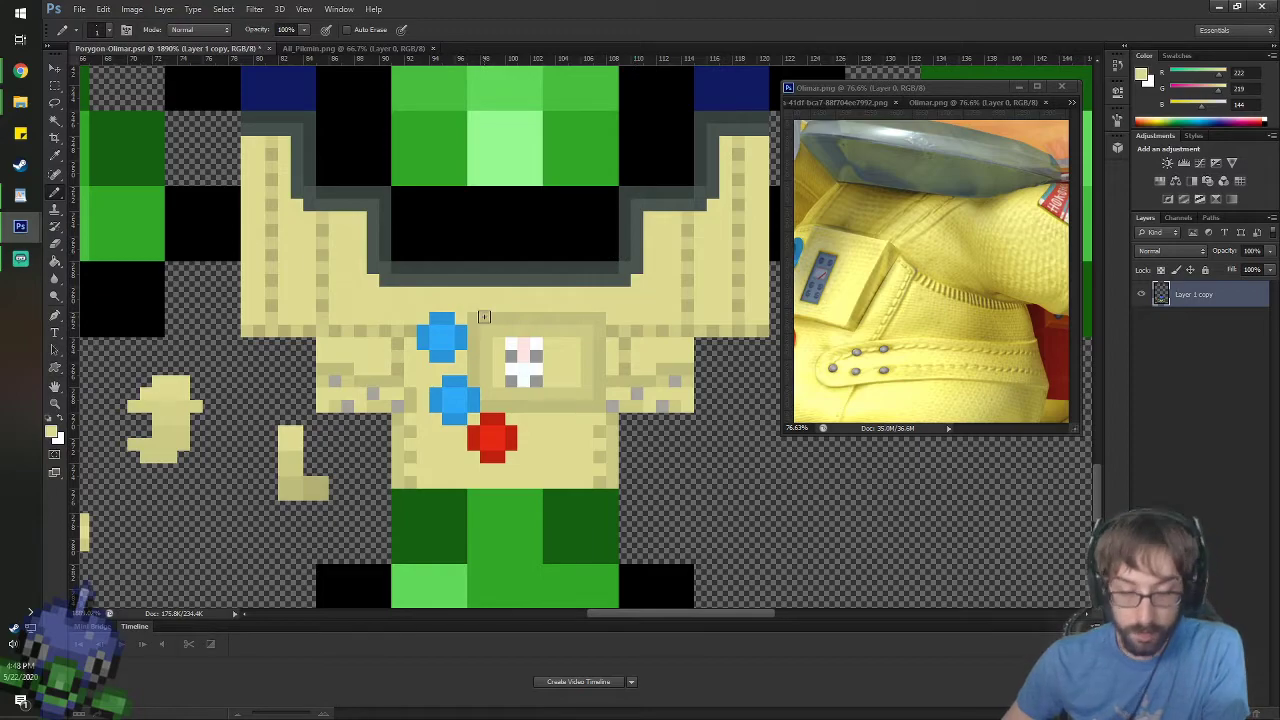
- Set the Paint Bucket opacity to 100% and try the pattern fill on the suit's chest again, undoing the attempt
key("g")
key("shift+g")
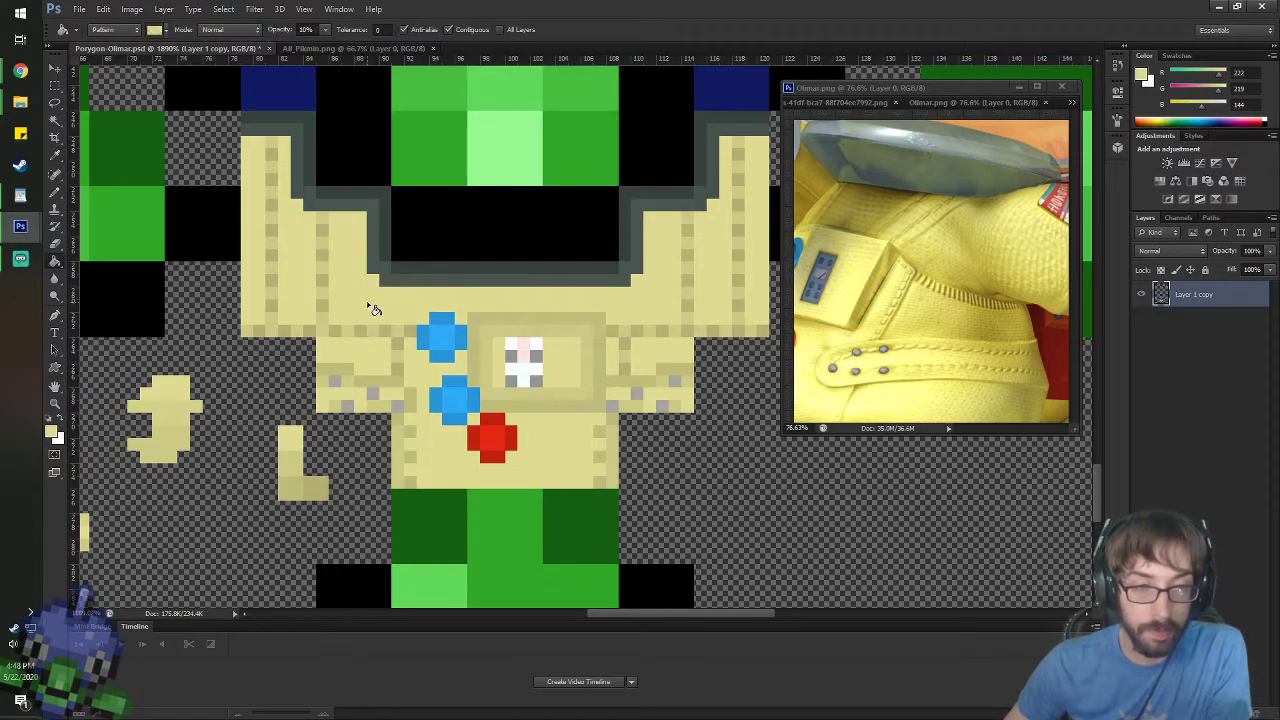
left_click(308, 29)
key("Return")
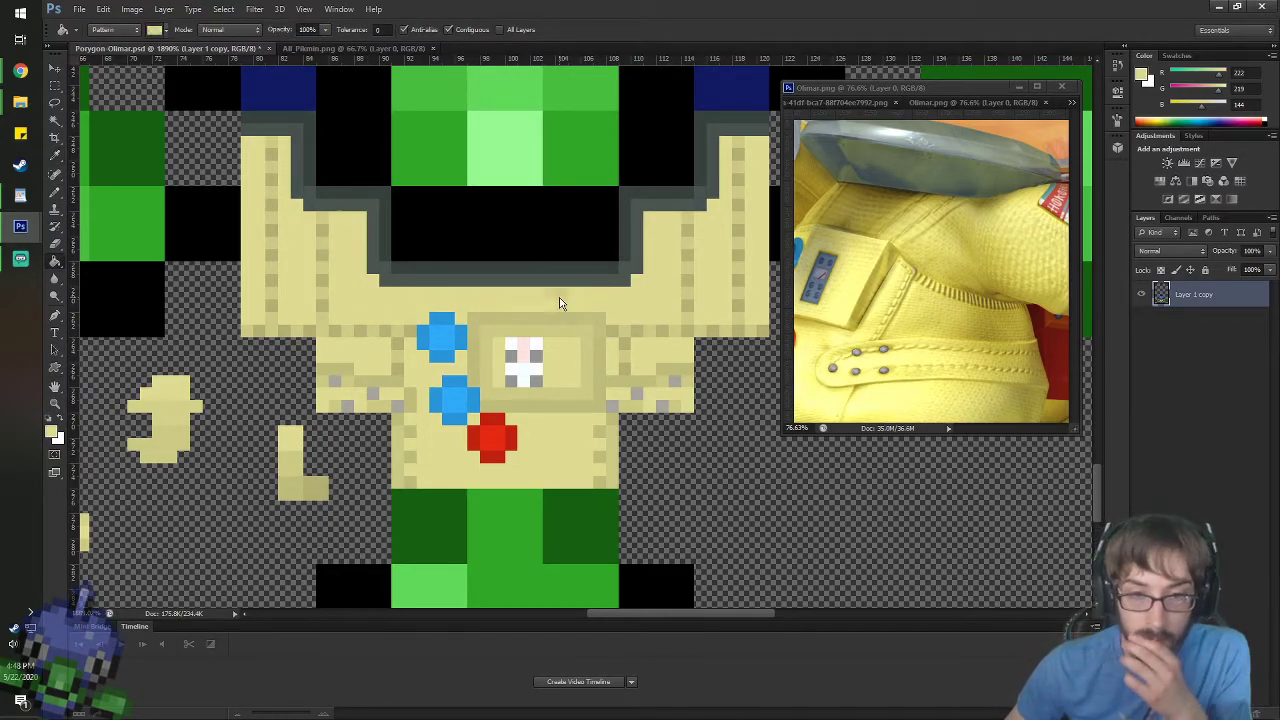
left_click(638, 314)
key("ctrl+z")
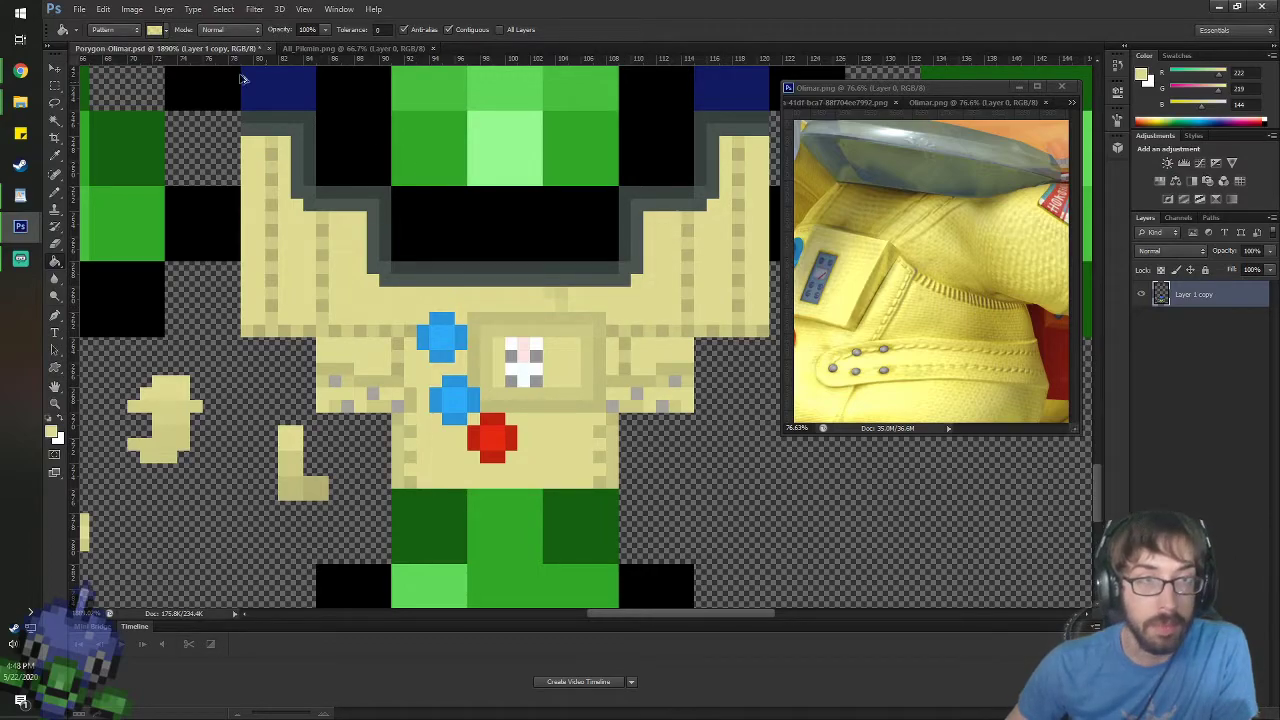
- Change the Paint Bucket's fill source to Foreground and try it on the black block beside the suit's shoulder, undoing the fill
left_click(113, 29)
left_click(106, 45)
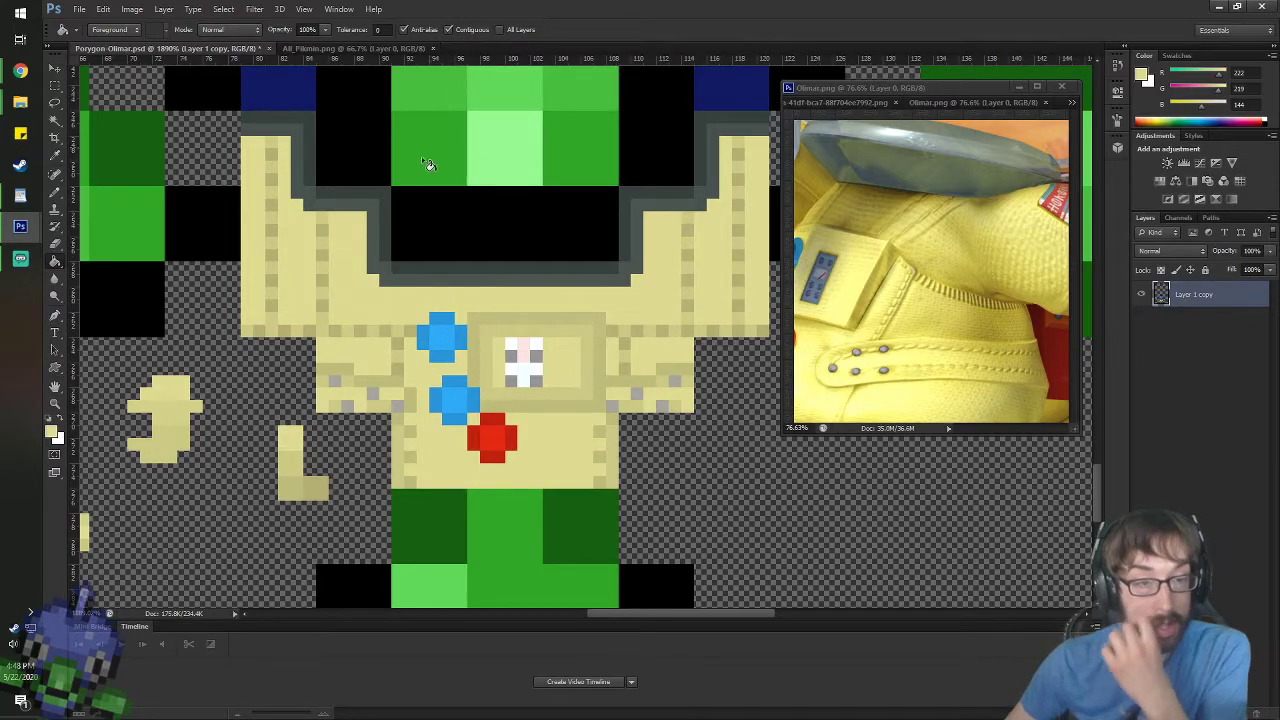
left_click(229, 220)
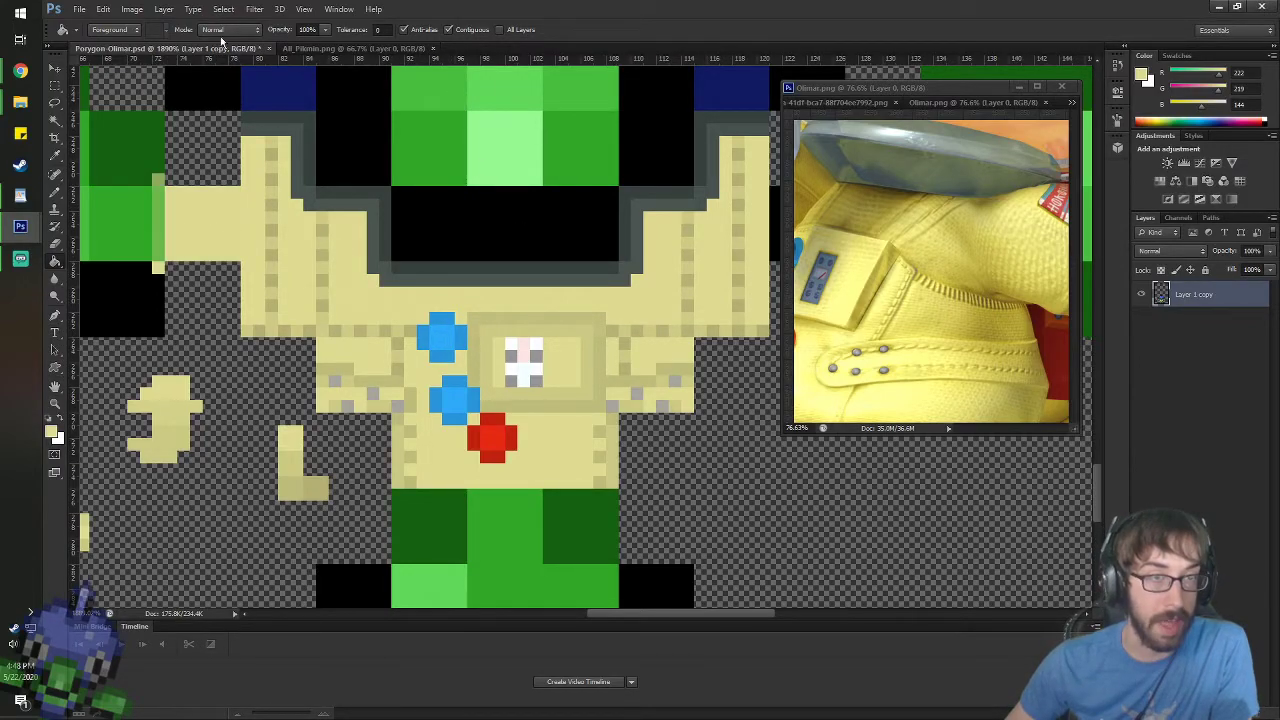
key("ctrl+z")
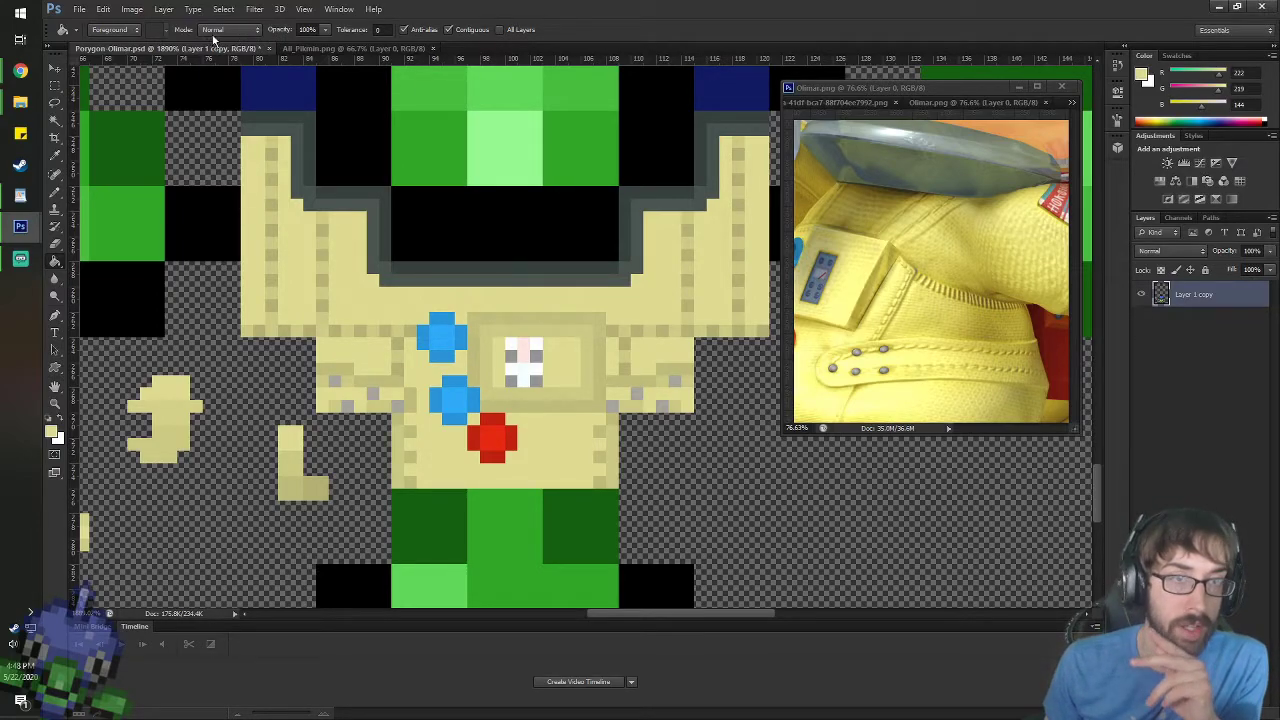
- Try the Darken fill mode, restore Normal, and fill the black block beside the suit's shoulder with the base yellow
left_click(216, 31)
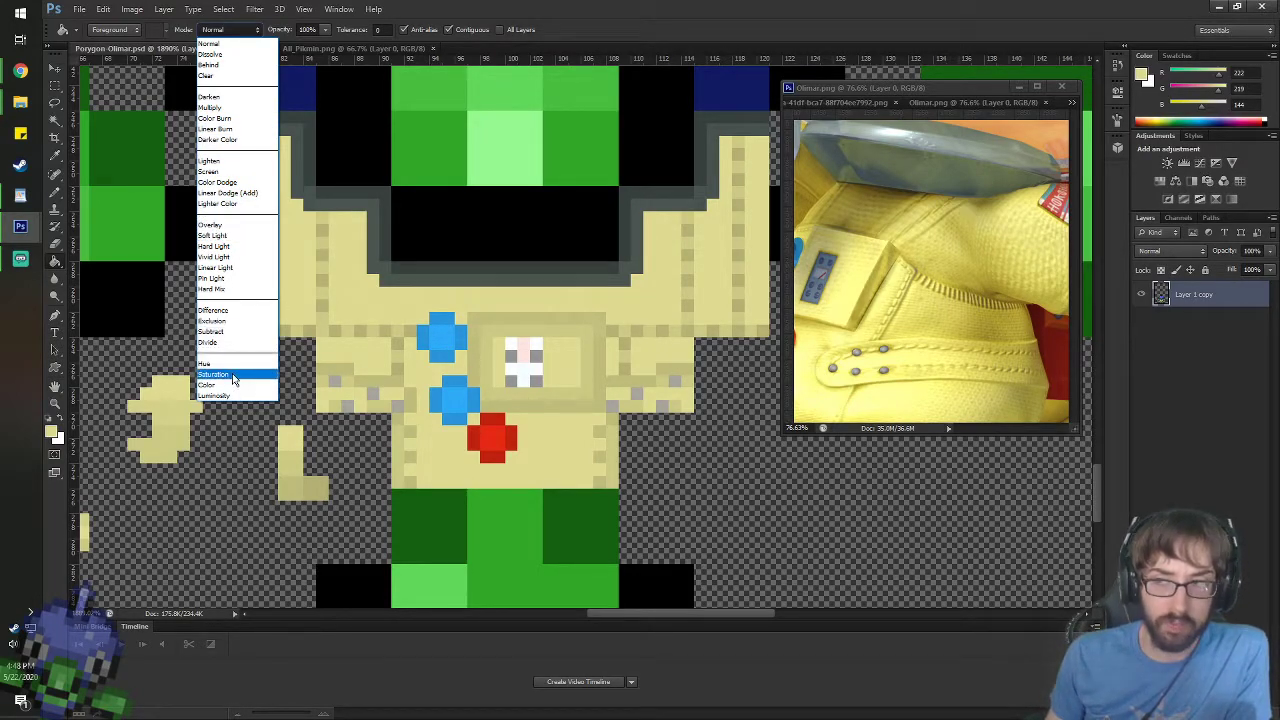
left_click(237, 100)
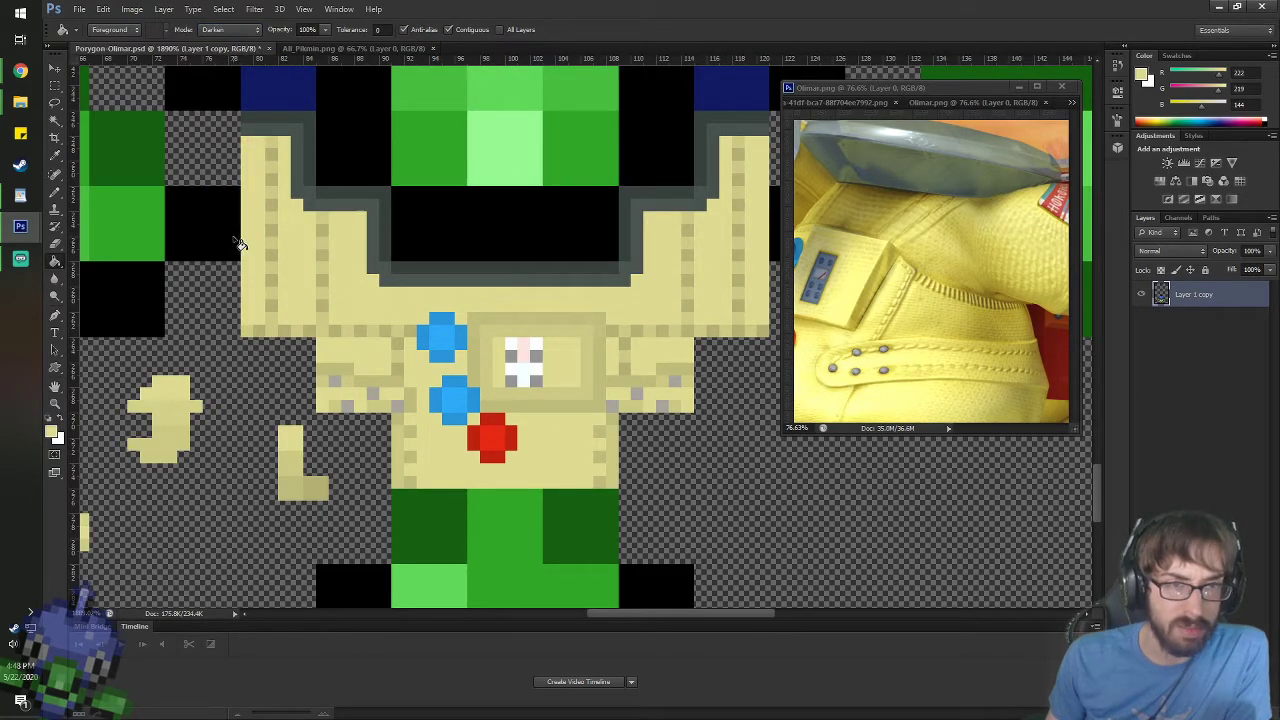
left_click(229, 30)
left_click(232, 45)
left_click(217, 247)
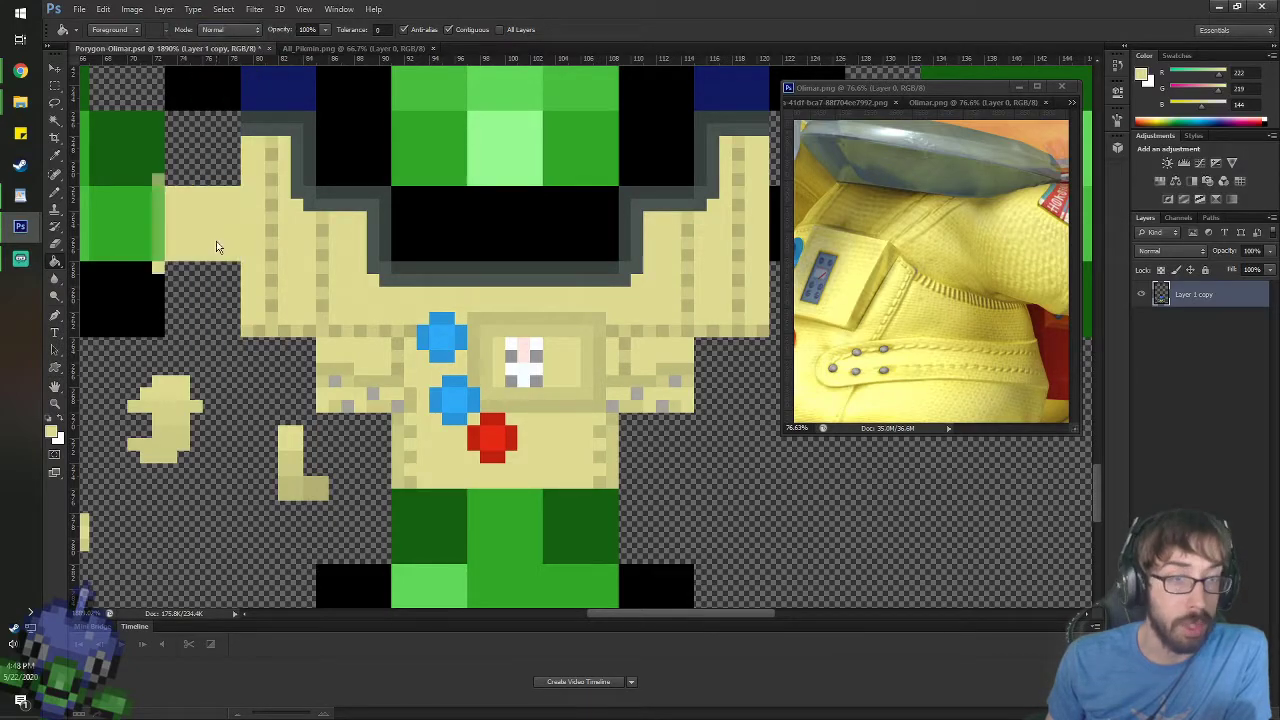
- Undo the last fill and try the Dissolve fill mode on the black block beside the suit's shoulder, undoing that fill too
key("ctrl+z")
left_click(229, 30)
left_click(232, 57)
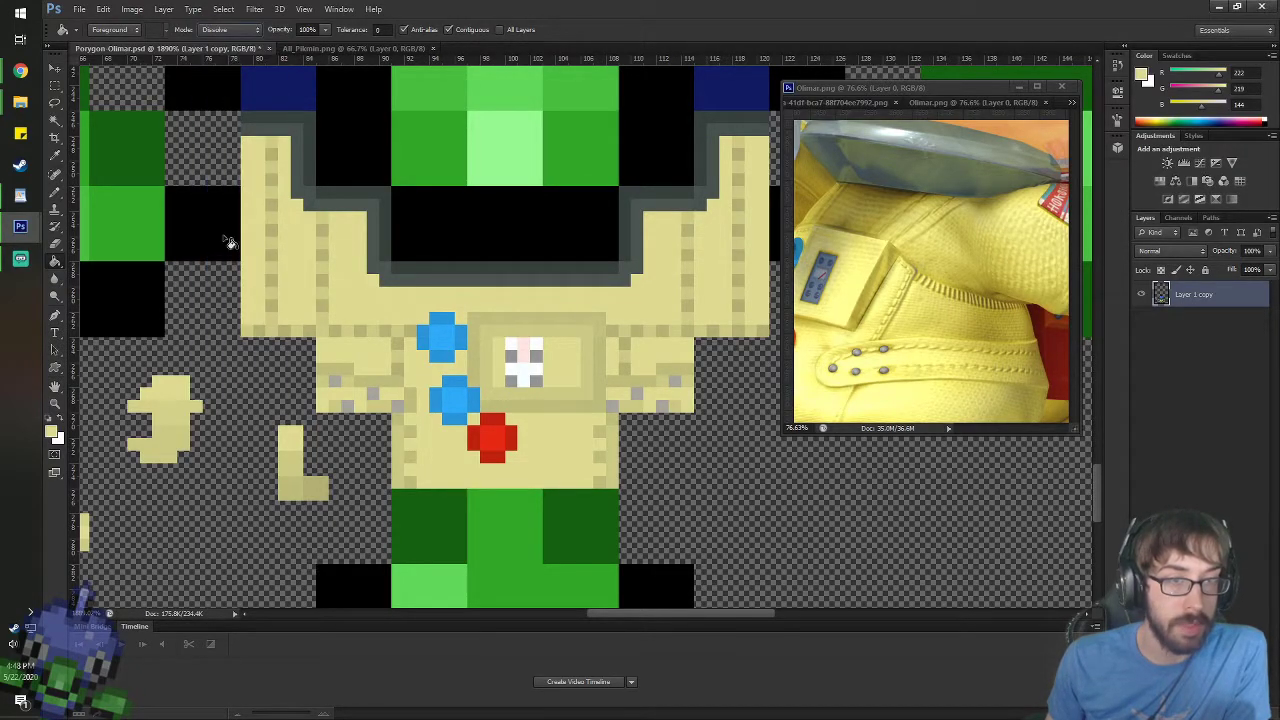
left_click(224, 246)
key("ctrl+z")
- Choose the Behind fill mode, switch to Clear, and try it on the black block beside the suit's shoulder, undoing the fill
left_click(229, 30)
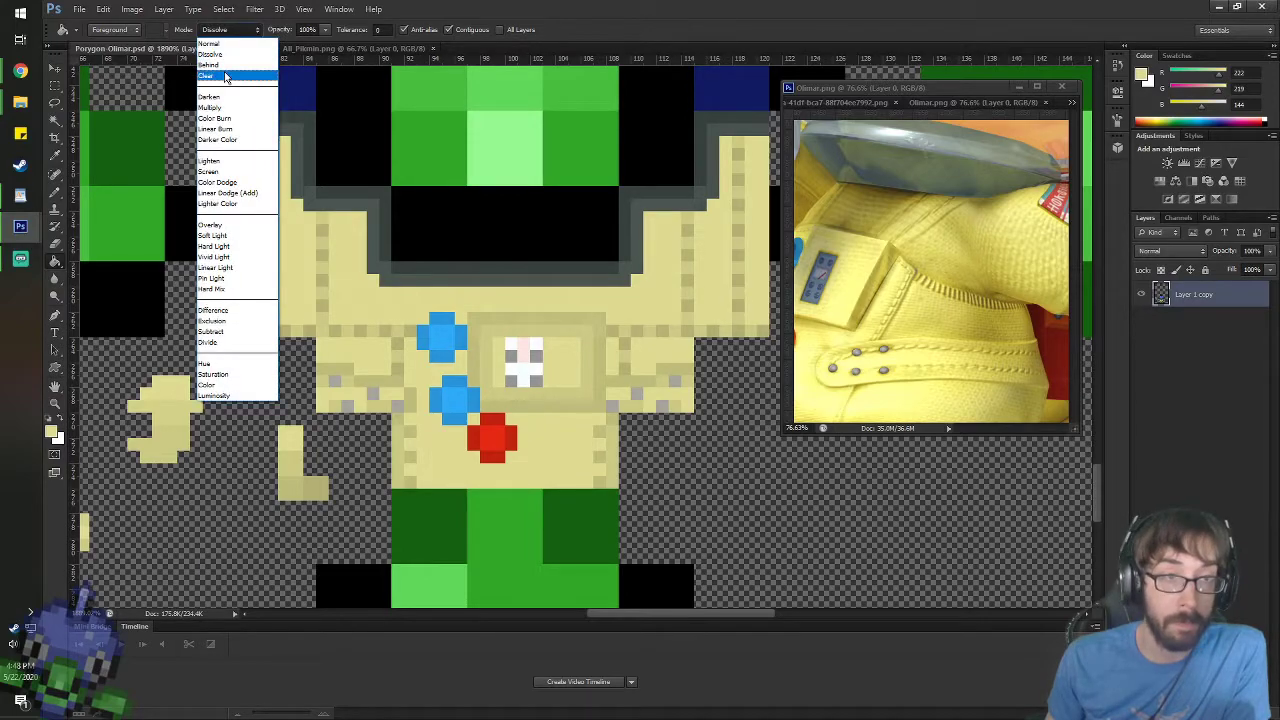
left_click(232, 69)
left_click(229, 30)
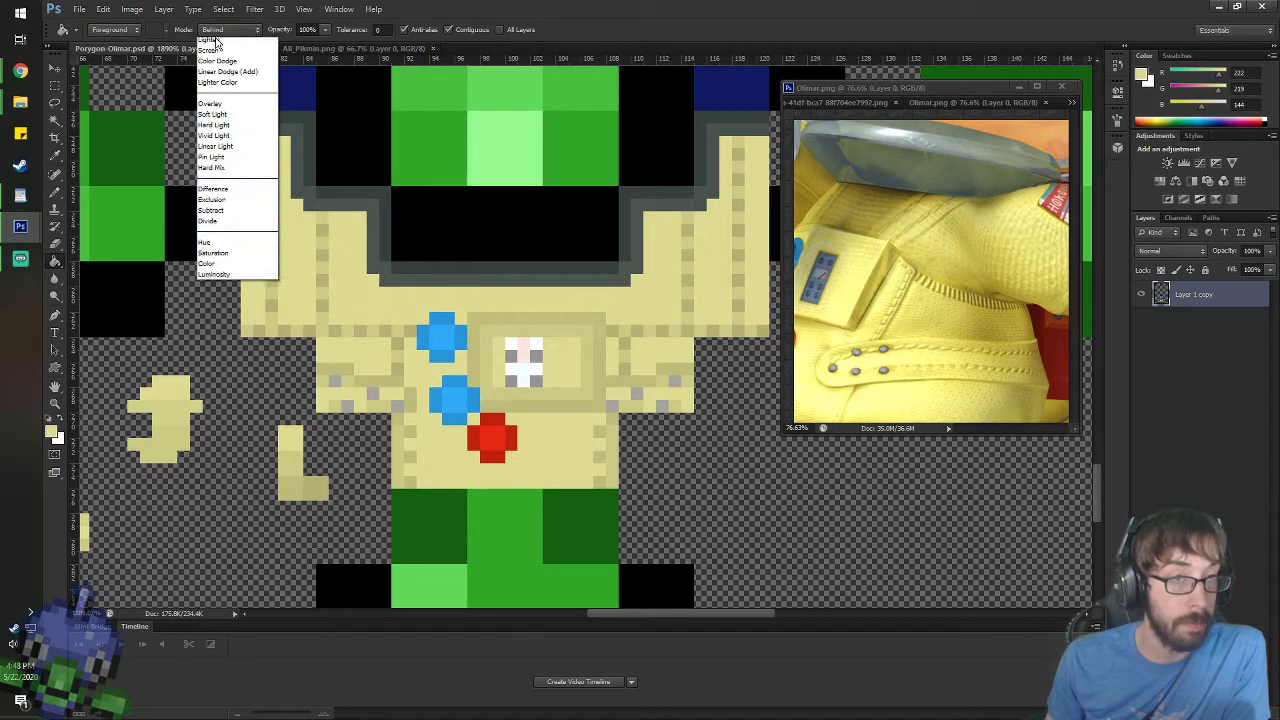
left_click(232, 81)
left_click(212, 240)
key("ctrl+z")
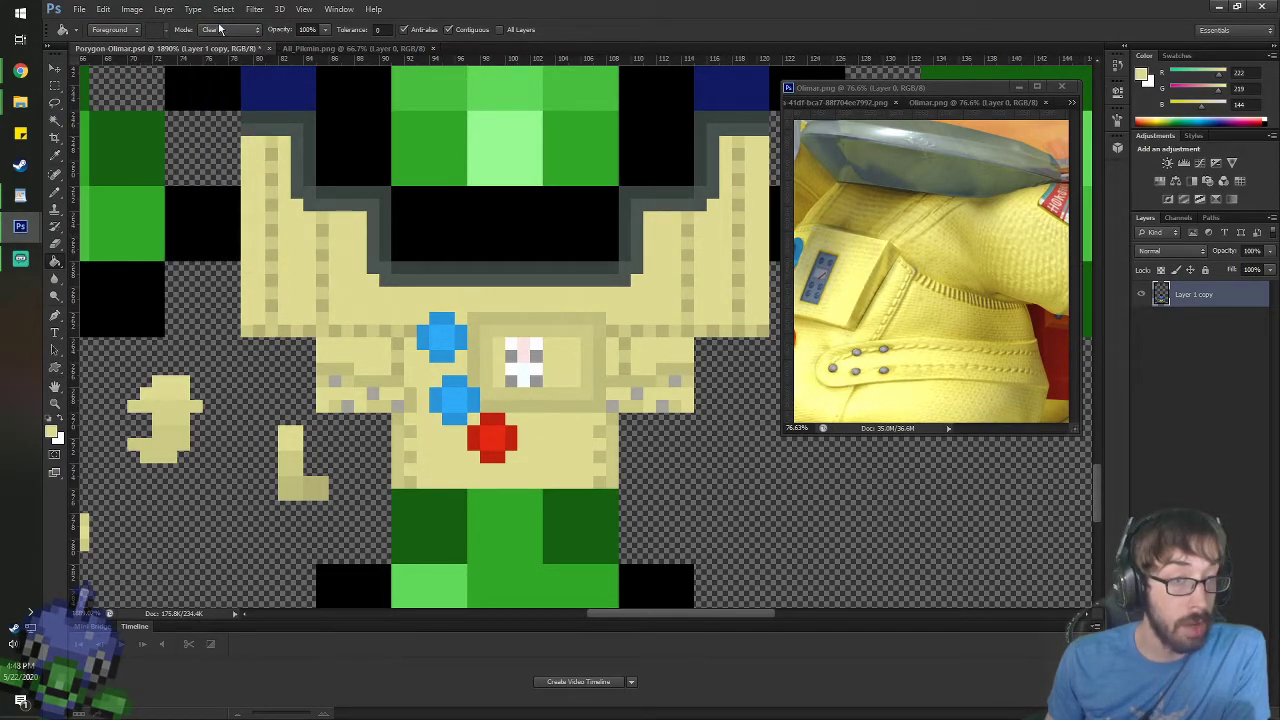
- Step the Paint Bucket through the Multiply, Overlay, Saturation and Color modes for fills on the black block beside the shoulder
left_click(229, 30)
left_click(214, 107)
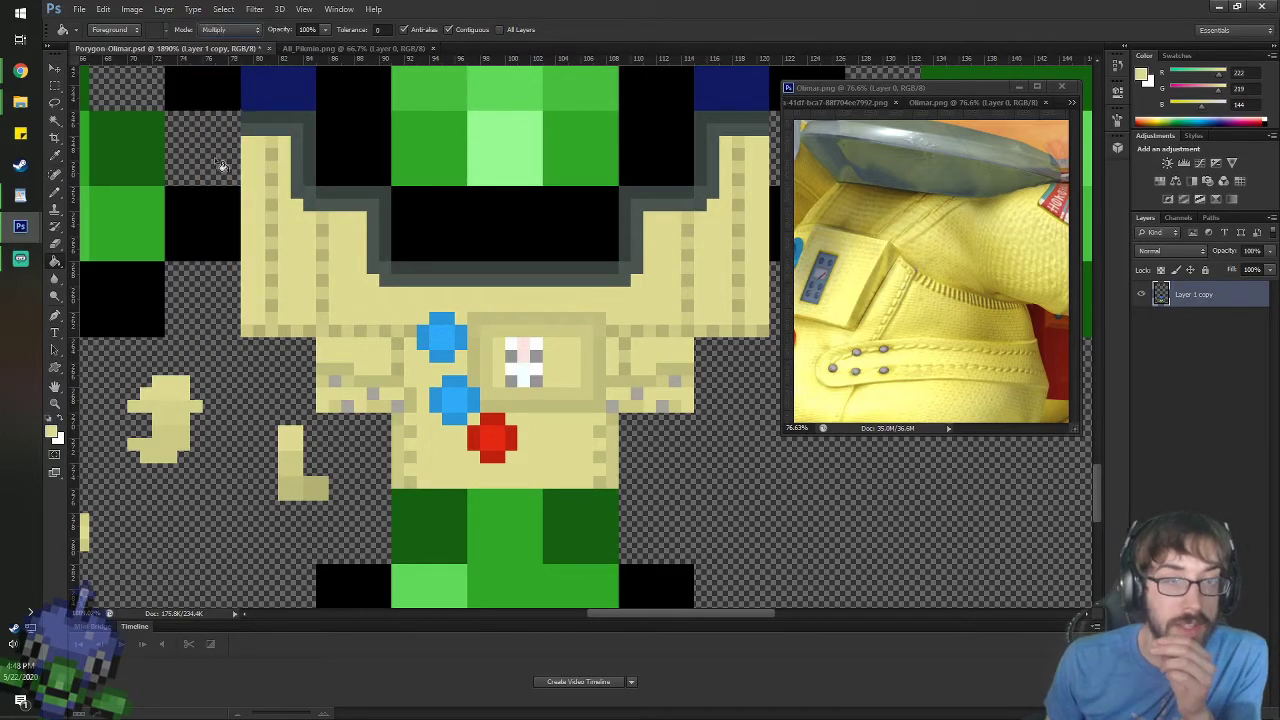
left_click(228, 30)
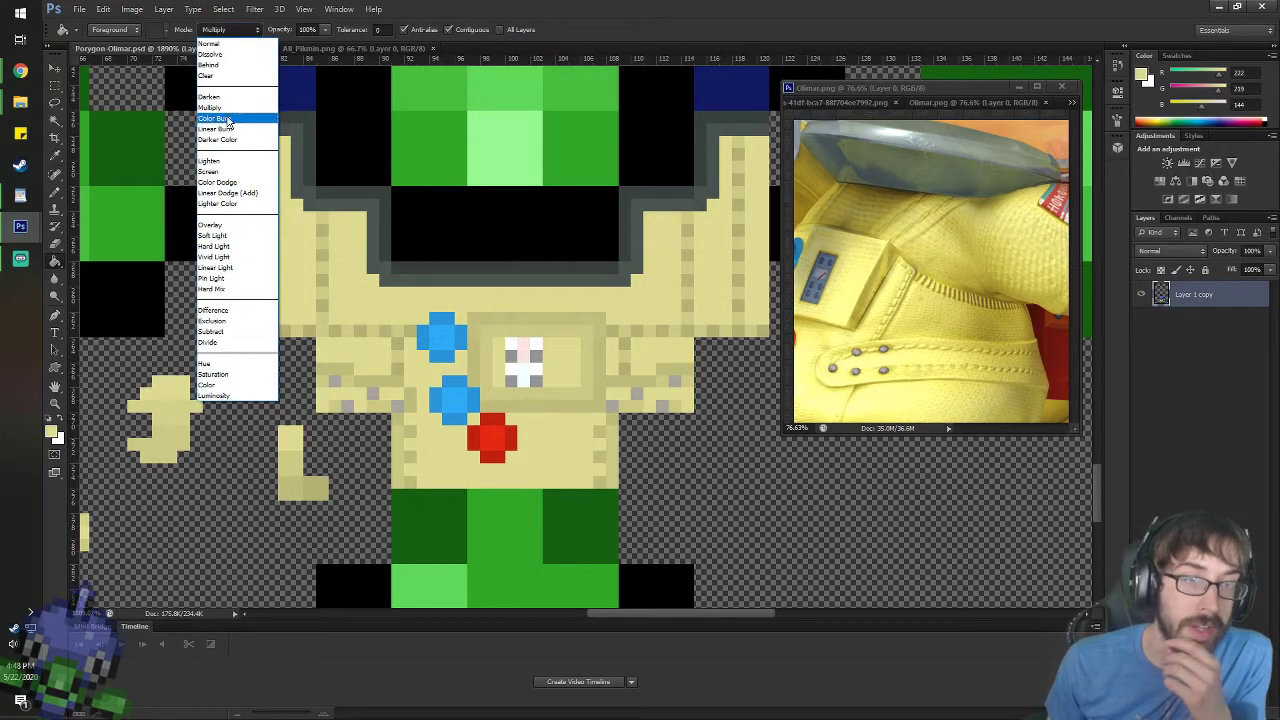
left_click(237, 227)
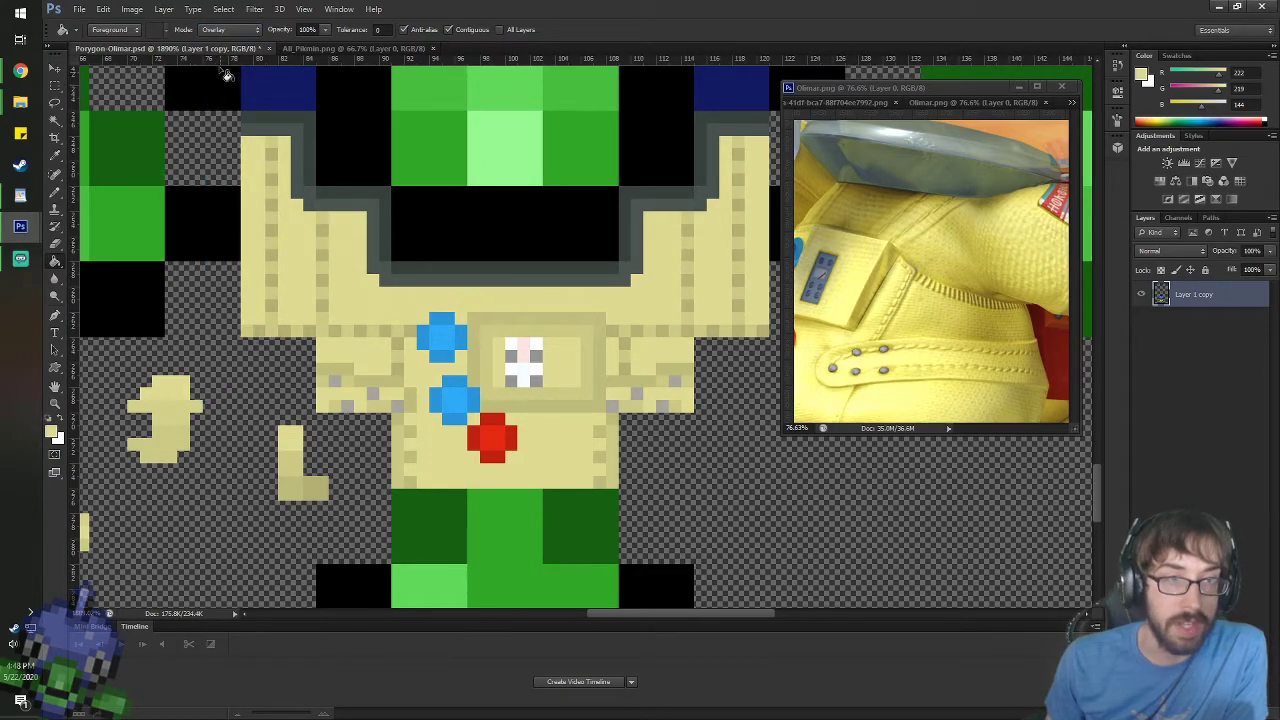
left_click(212, 31)
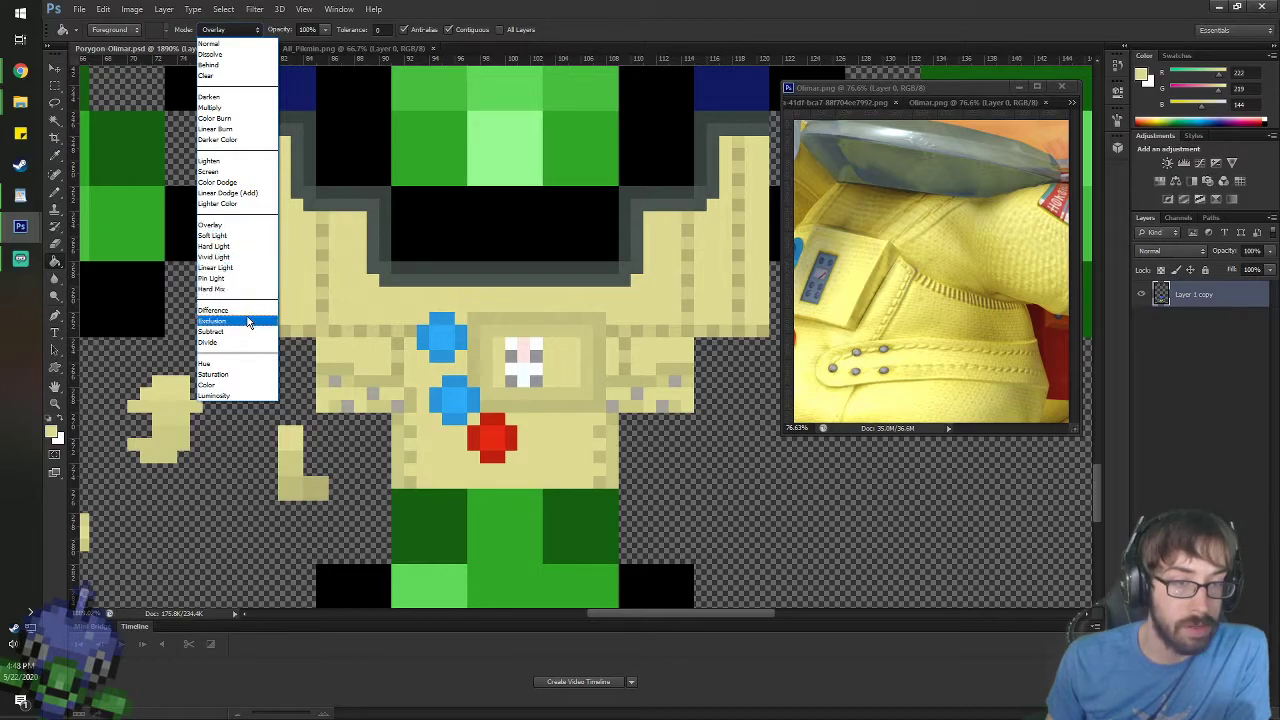
left_click(246, 374)
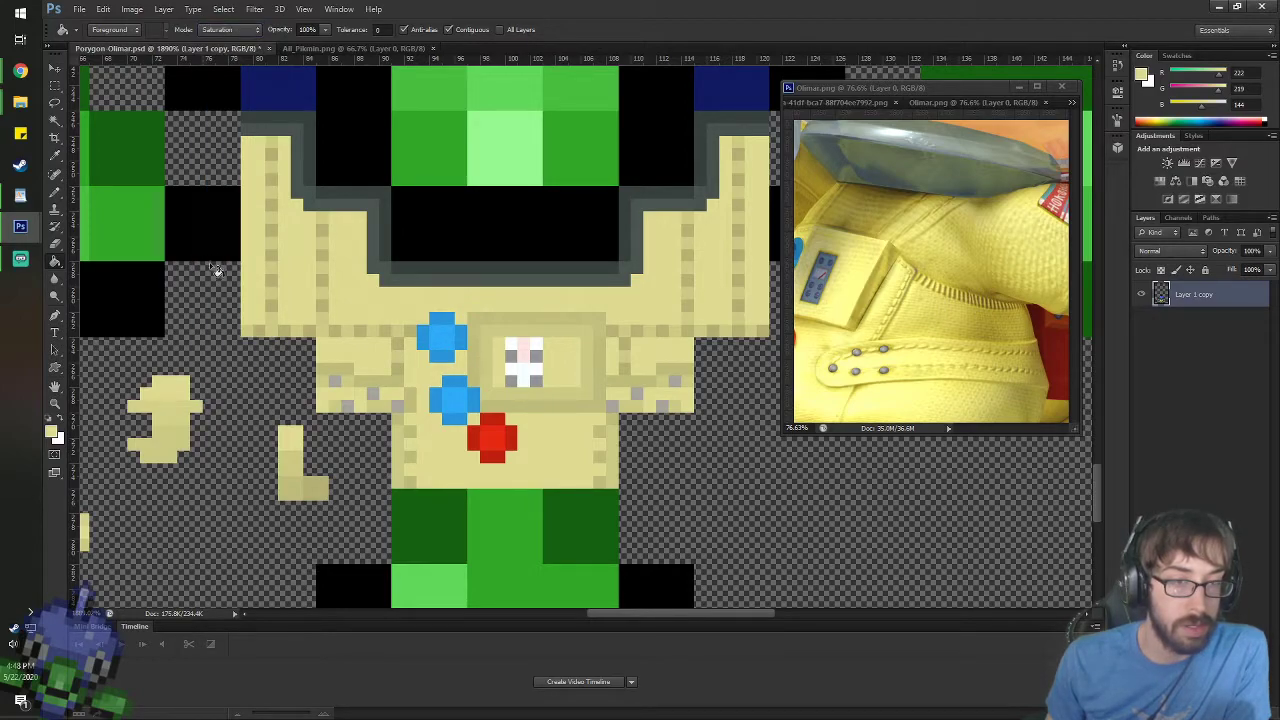
left_click(228, 31)
left_click(215, 388)
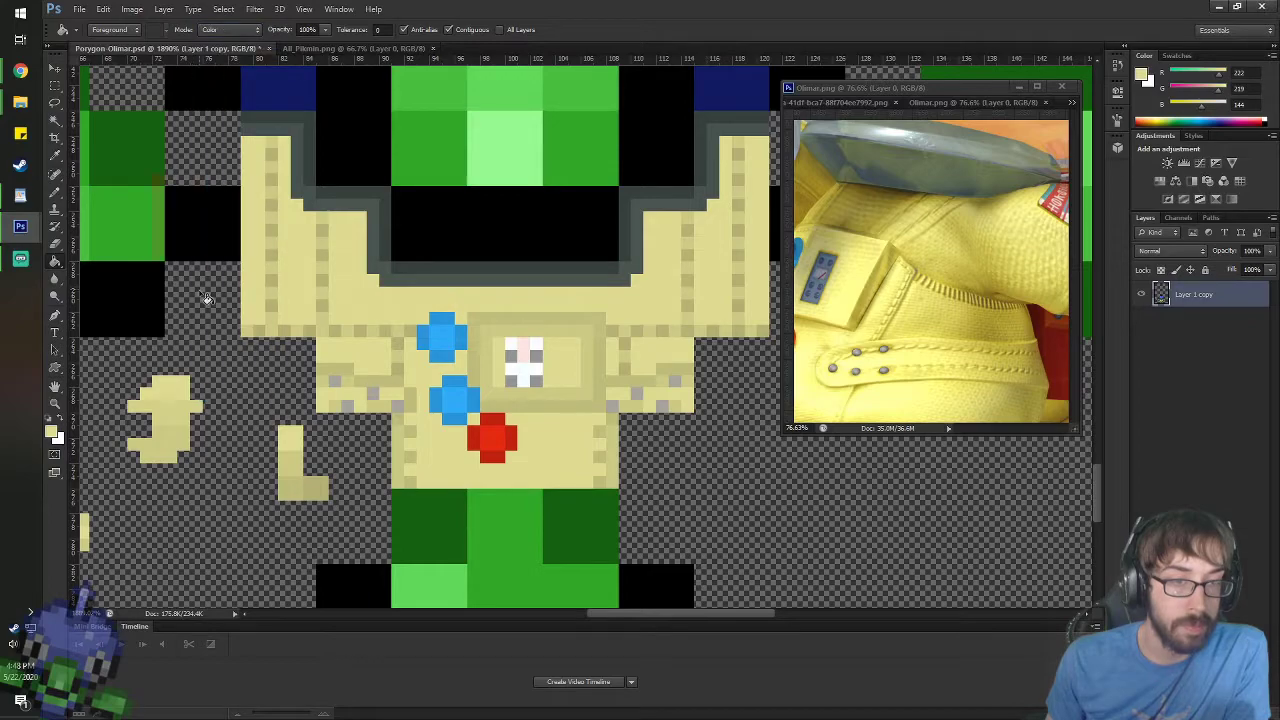
- Try the Luminosity fill mode on the black block beside the suit's shoulder and undo the fill
left_click(232, 30)
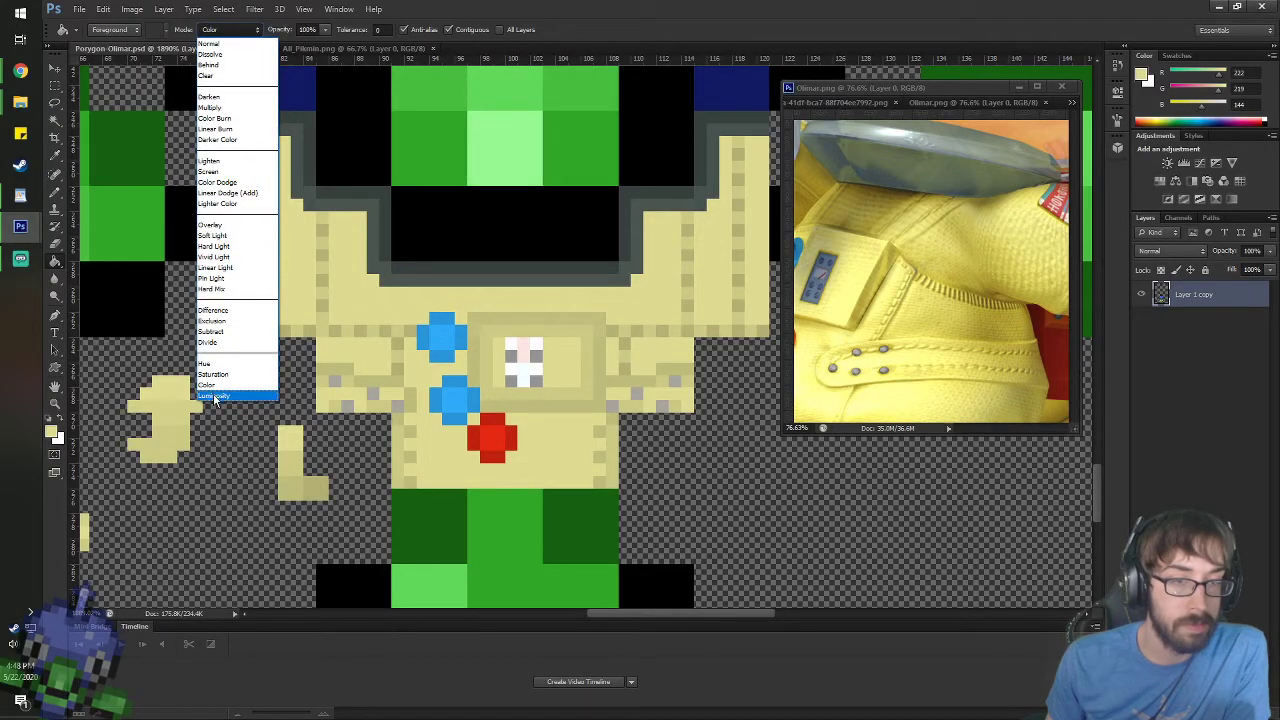
left_click(215, 401)
left_click(206, 229)
key("ctrl+z")
- Turn off the Paint Bucket's anti-aliasing, restore Normal mode, and test fills on the black block beside the shoulder, undoing each
left_click(213, 31)
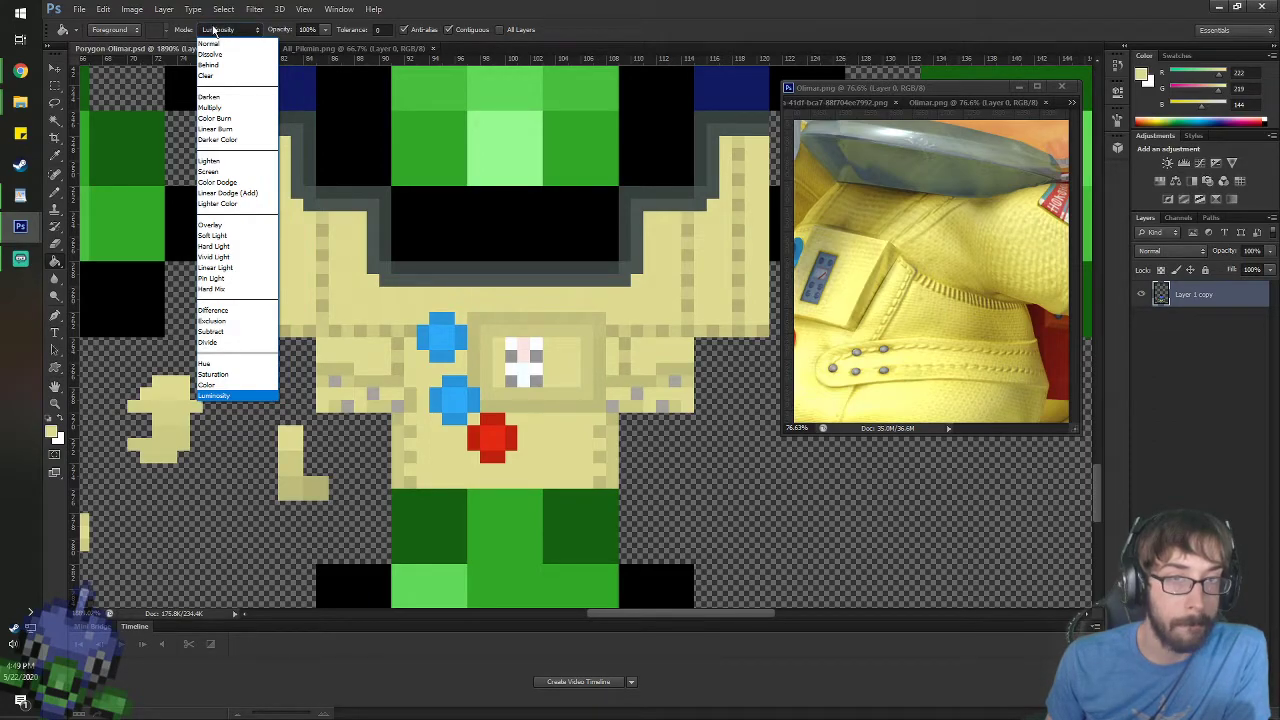
left_click(213, 30)
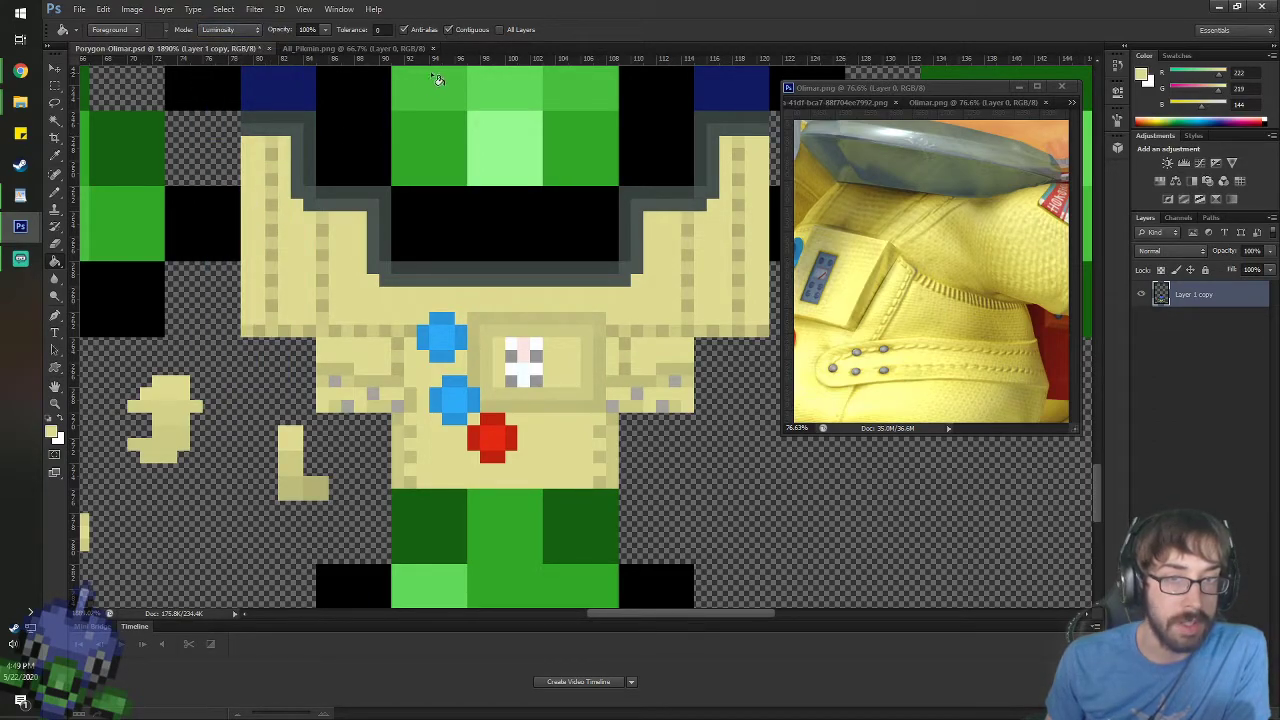
left_click(218, 221)
key("ctrl+z")
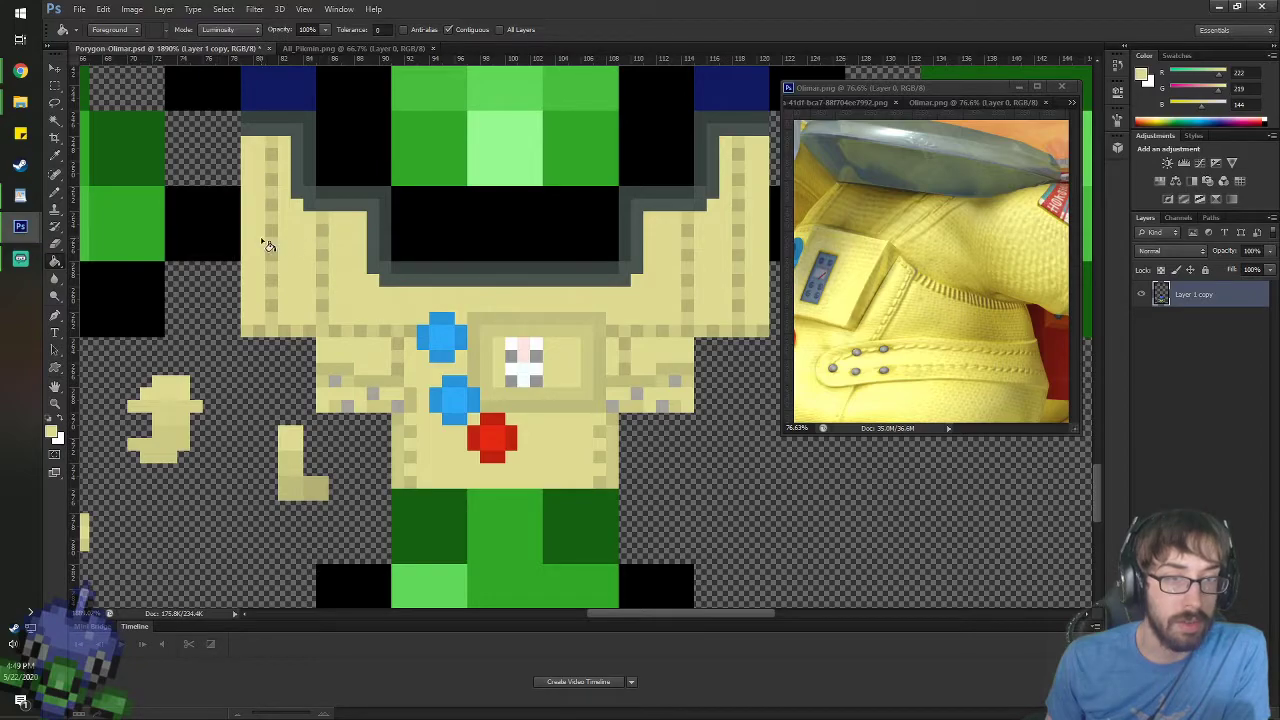
left_click(222, 29)
left_click(215, 42)
left_click(218, 236)
key("ctrl+z")
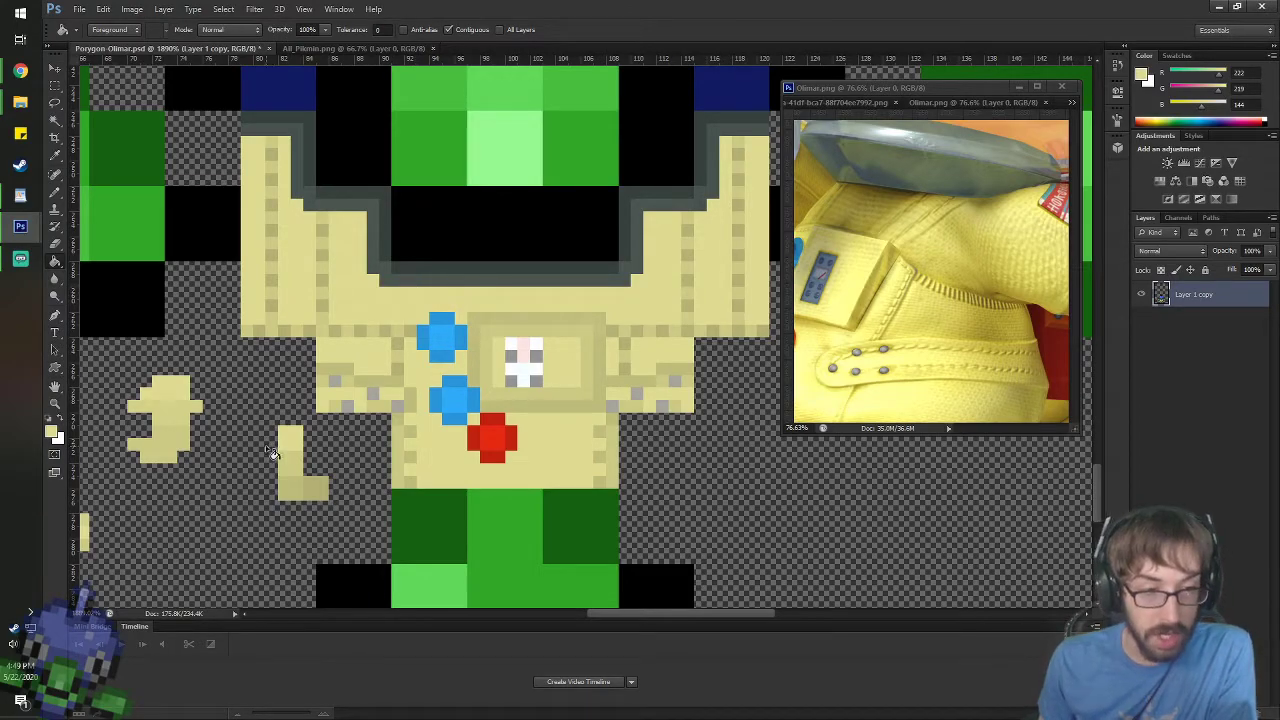
- Sample the green (RGB 49, 168, 40) below the suit and fill patches of the suit's chest and the shoulder panel above the pocket
left_click(503, 517, "alt")
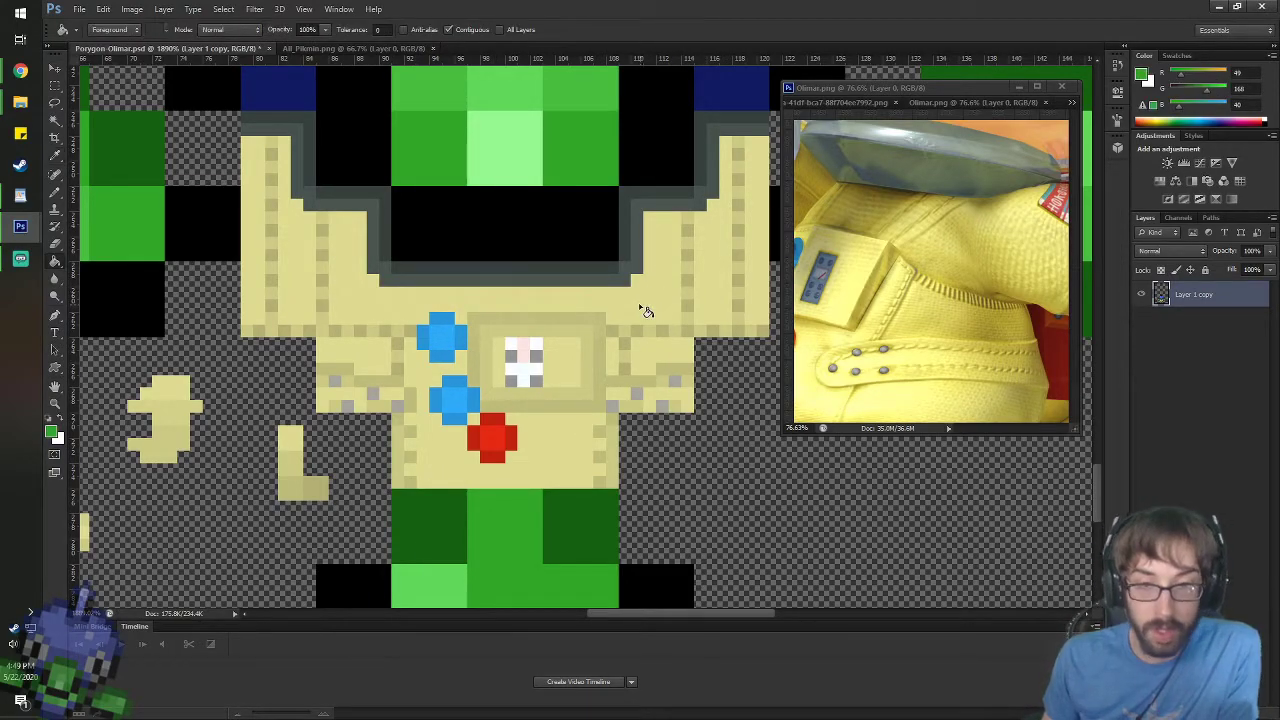
left_click(642, 311)
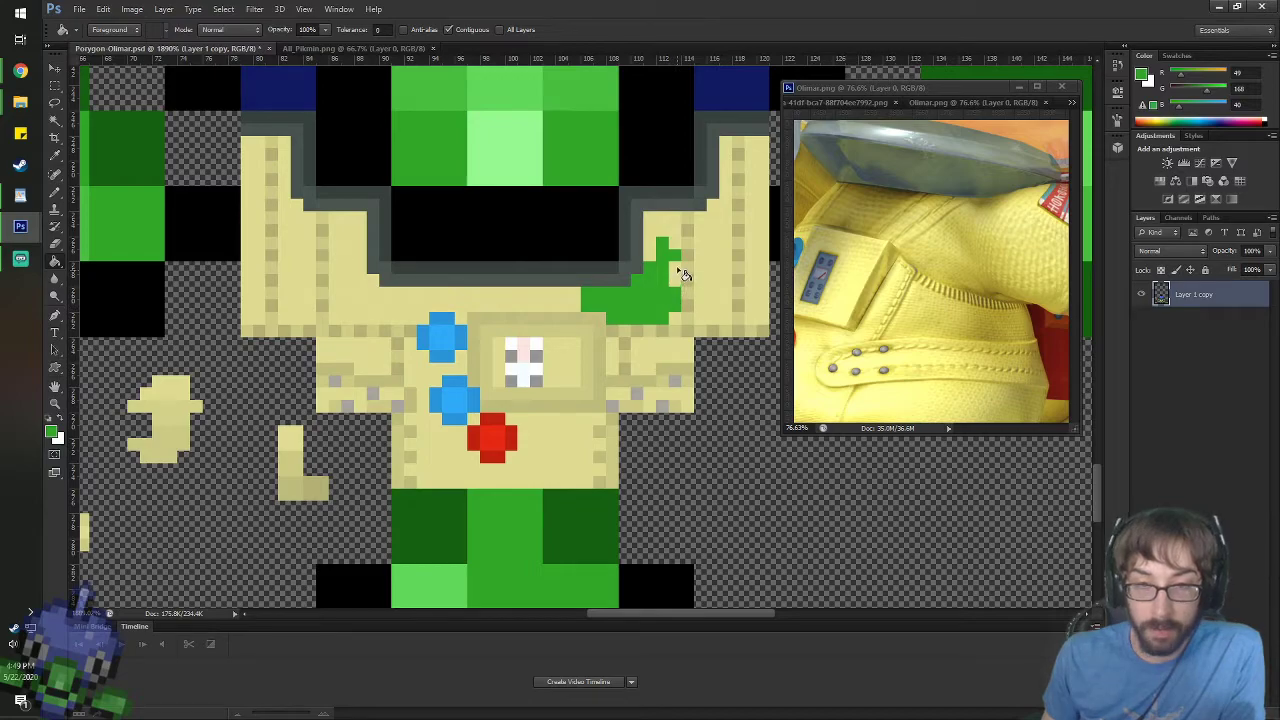
left_click(674, 217)
left_click(652, 229)
left_click(660, 222)
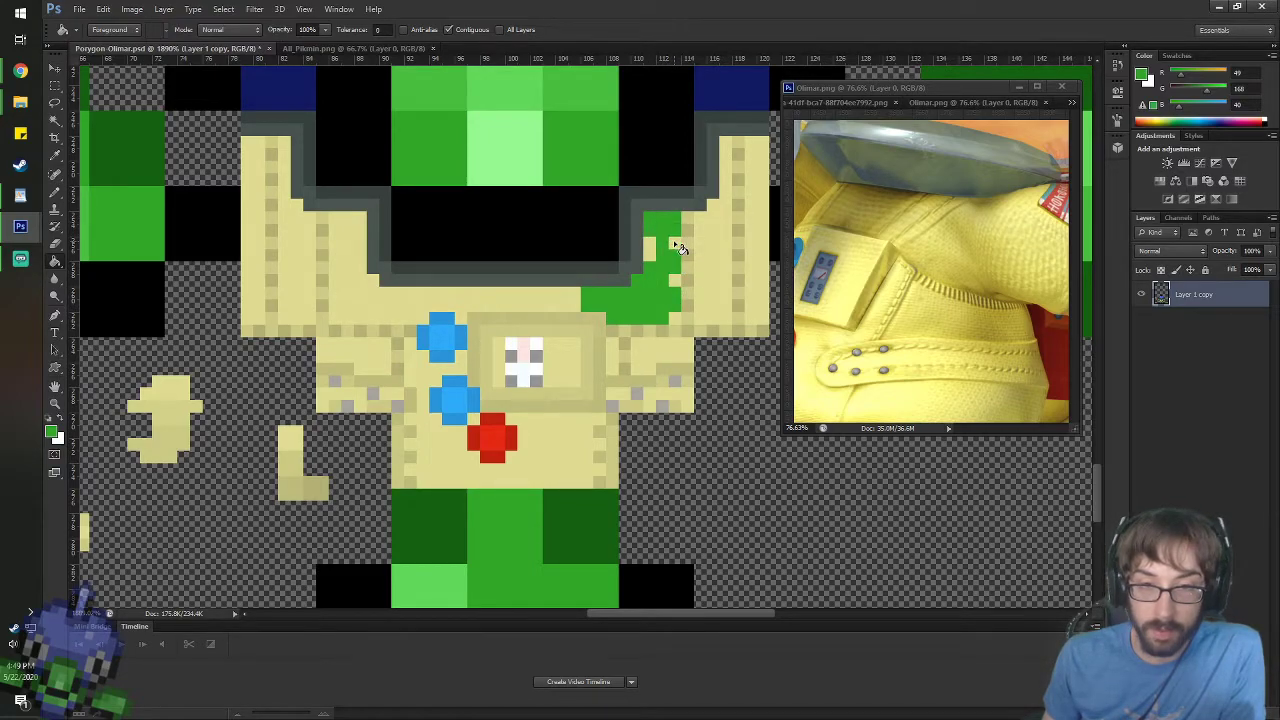
left_click(654, 257)
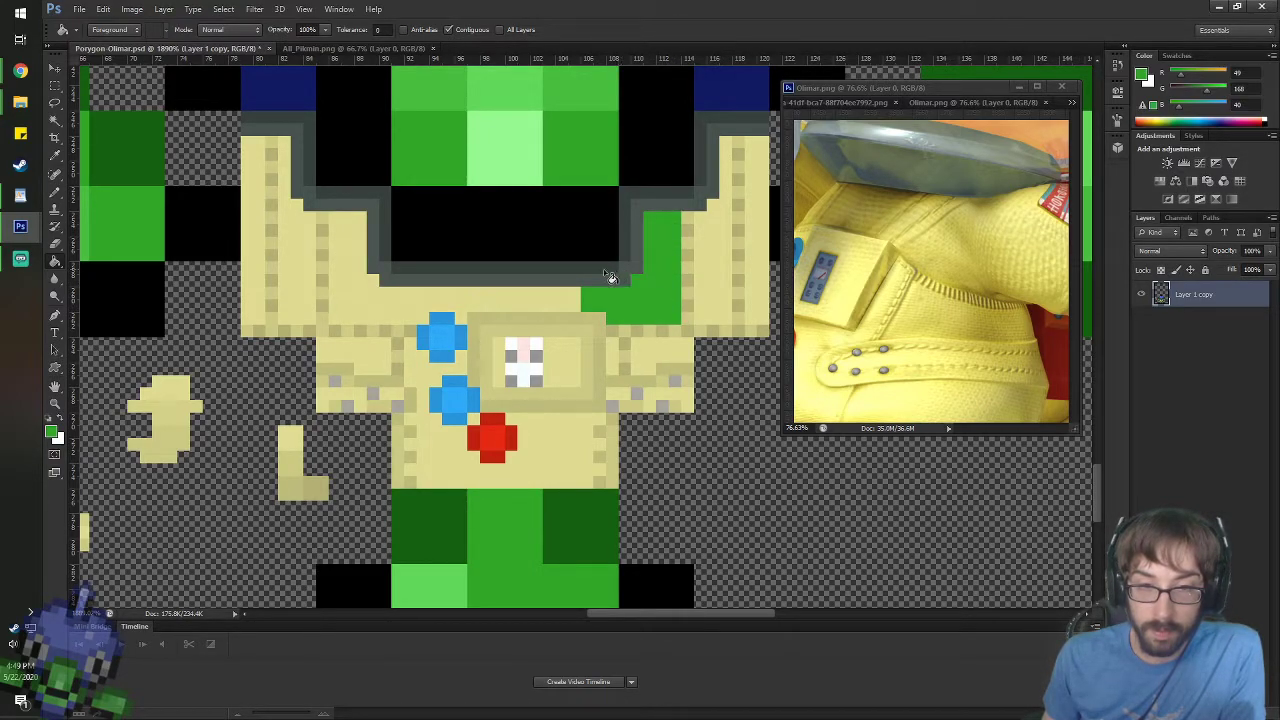
left_click(510, 303)
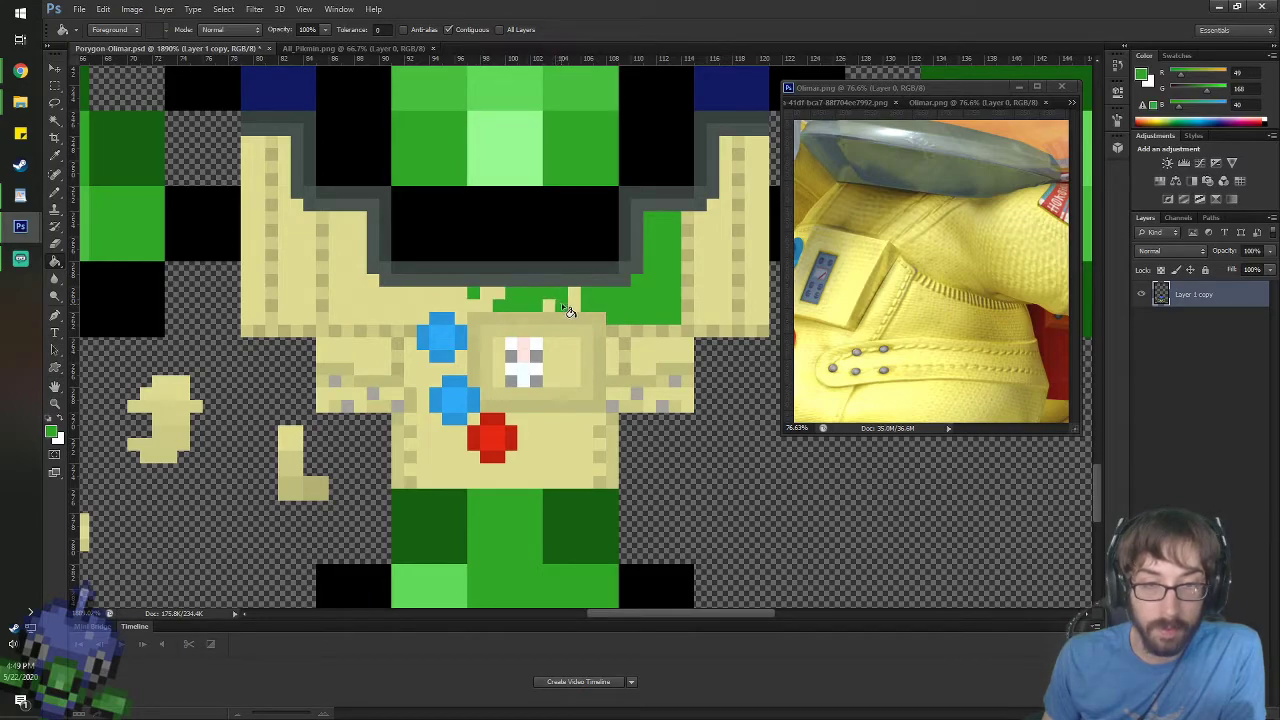
left_click(576, 301)
- Set the Paint Bucket tolerance to 10 and fill the rest of the chest, shoulders, sleeves and lower suit with green
left_click_drag(385, 30, 335, 36)
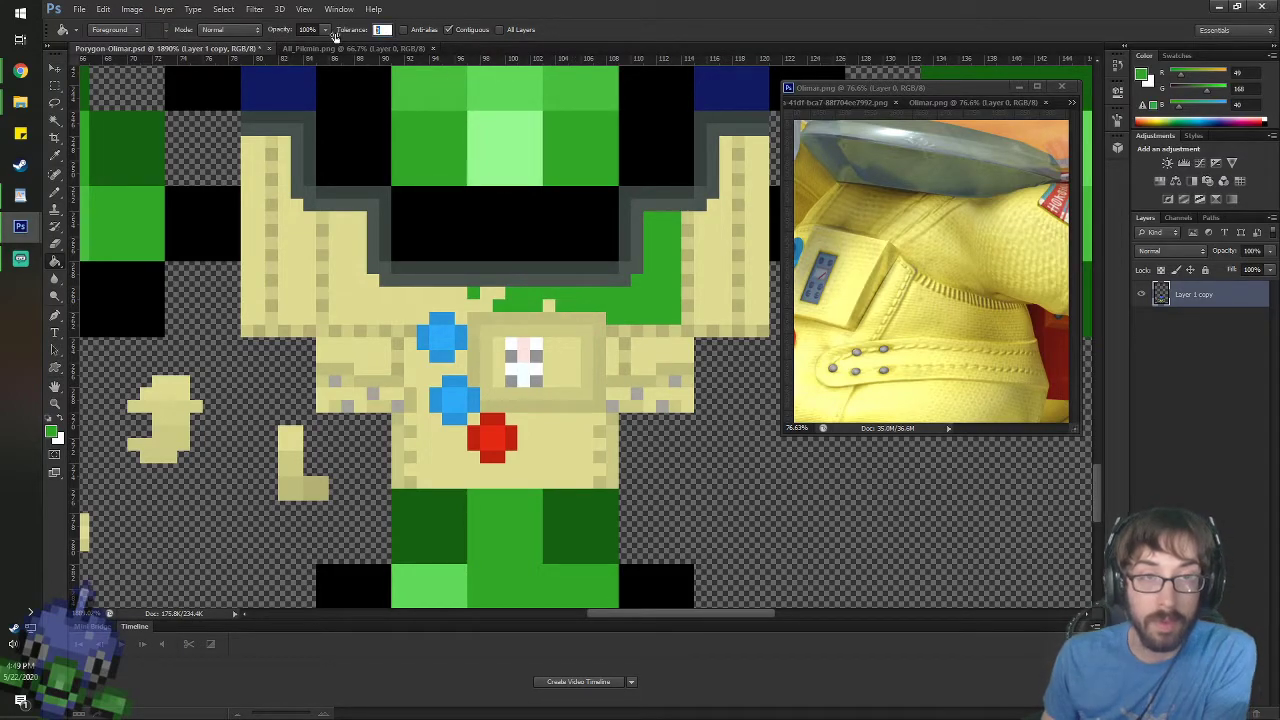
left_click(418, 308)
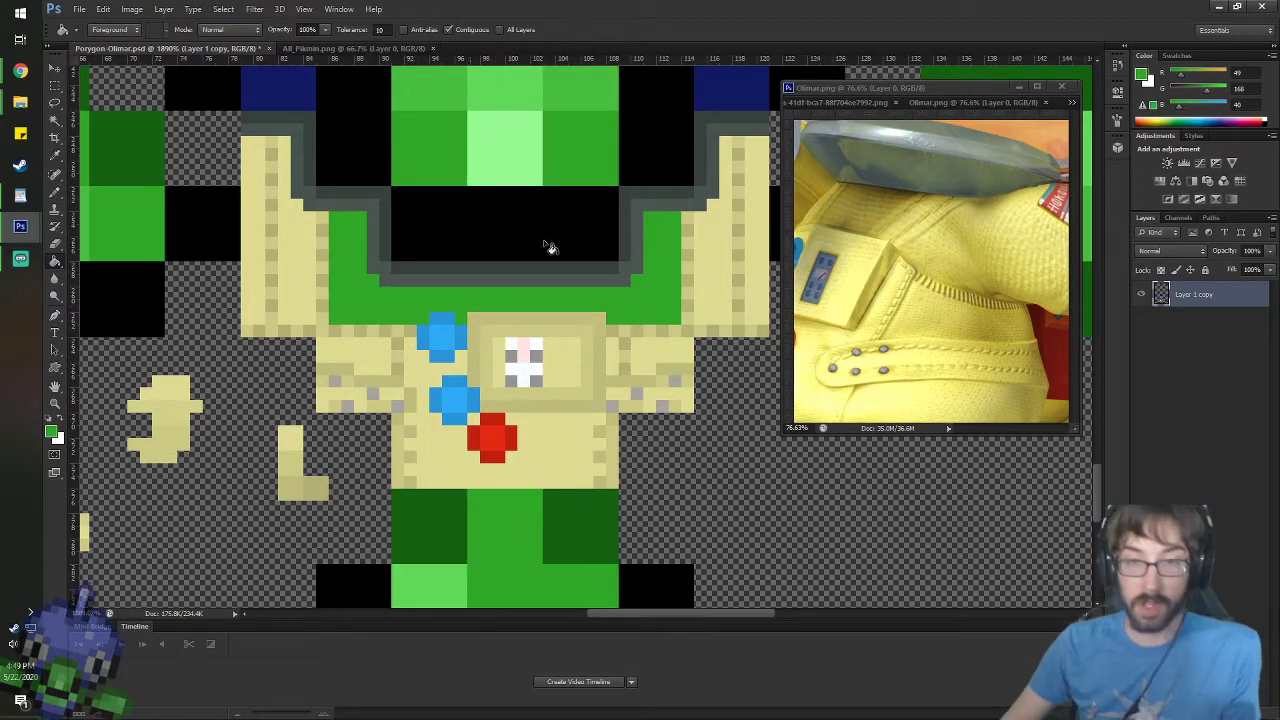
left_click(718, 259)
left_click(746, 259)
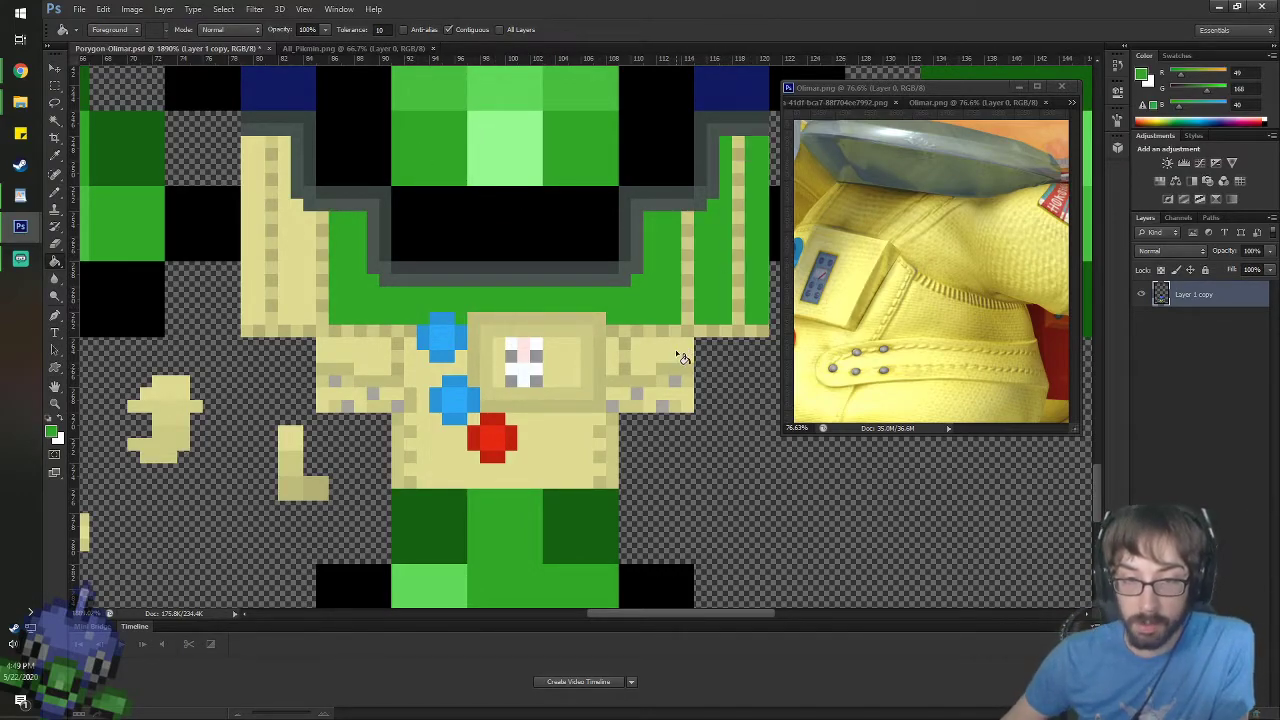
left_click(676, 355)
left_click(459, 373)
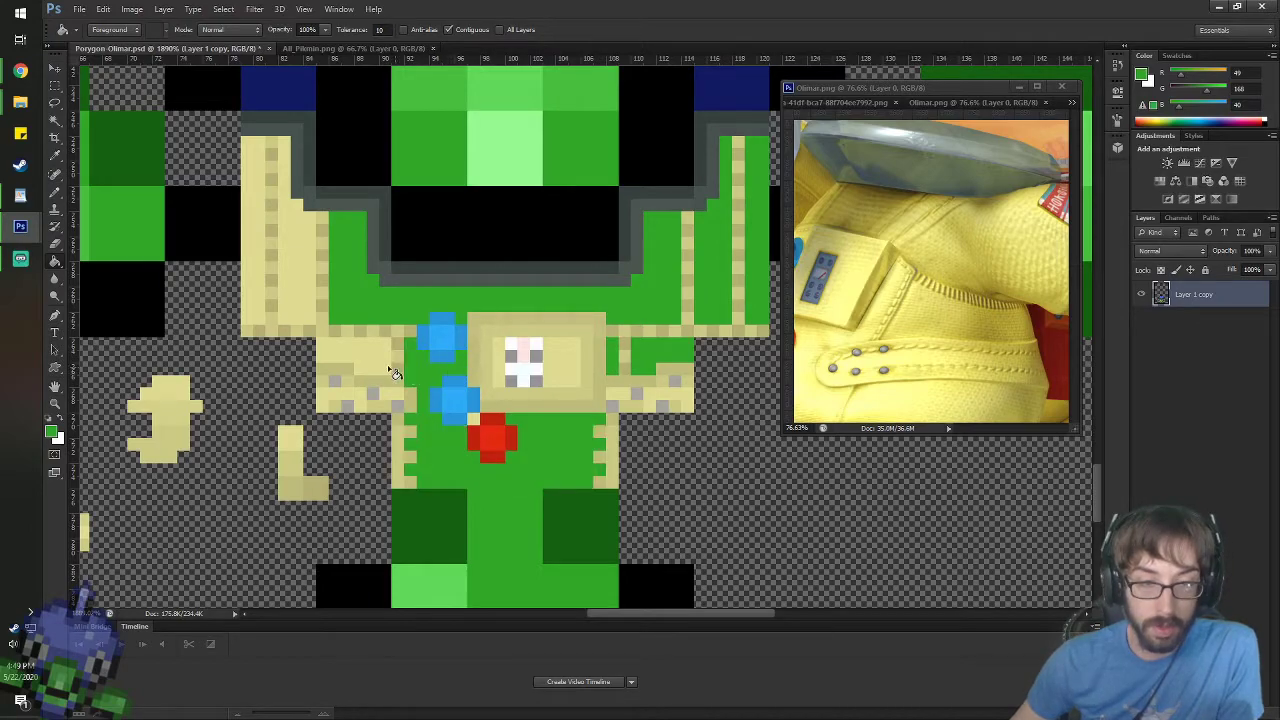
left_click(360, 354)
left_click(300, 280)
left_click(260, 270)
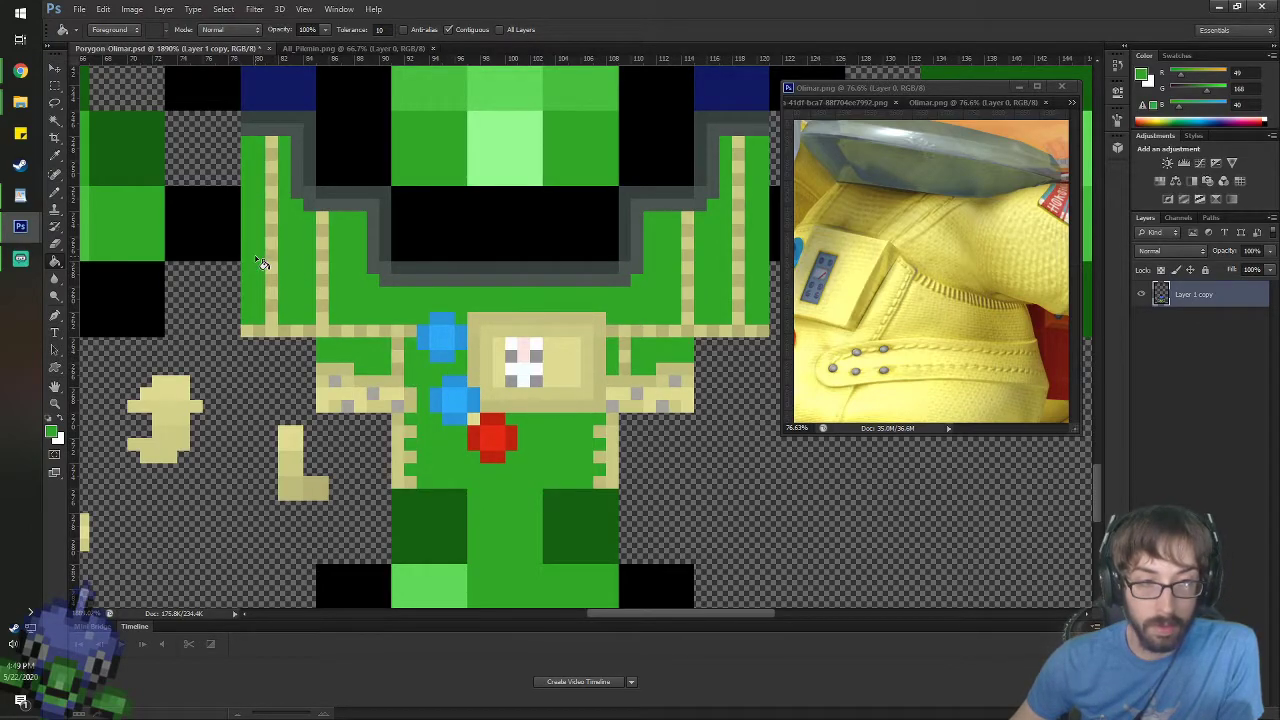
- Sample light yellow (RGB 223, 220, 145) from the loose swatch and pencil a one-pixel line along the suit's bottom hem above the legs
key("i")
left_click(185, 382)
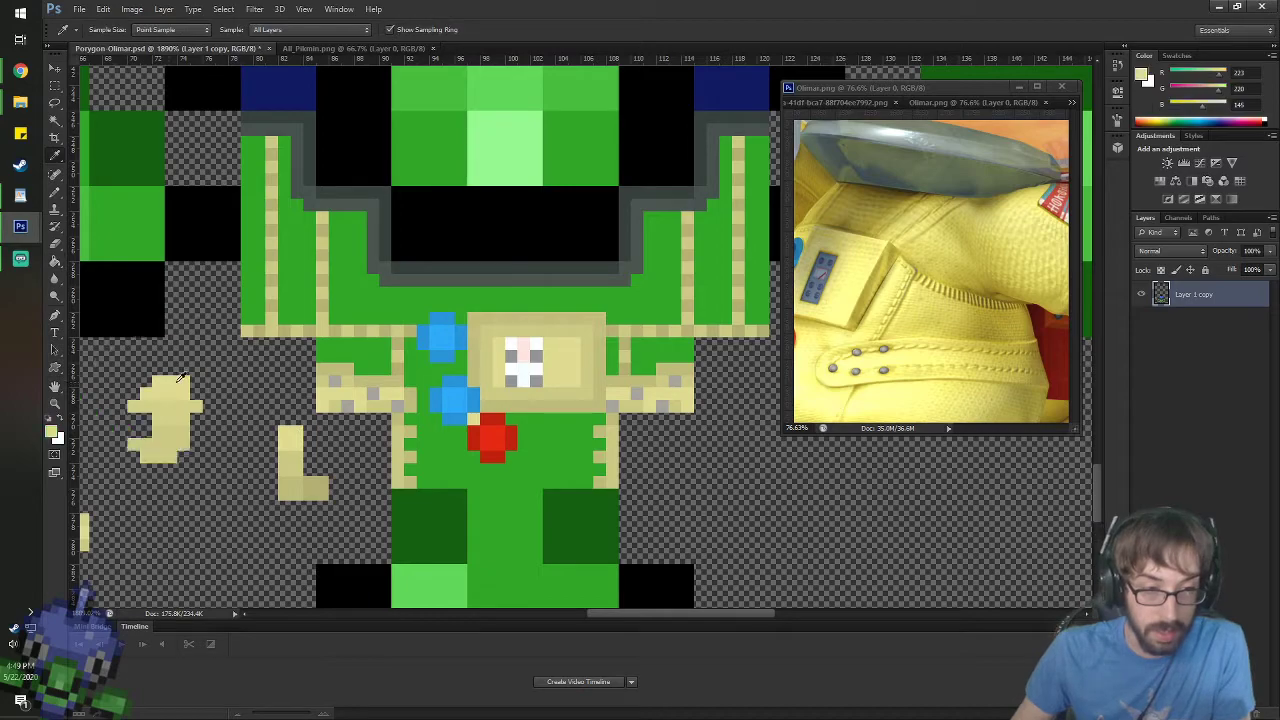
key("b")
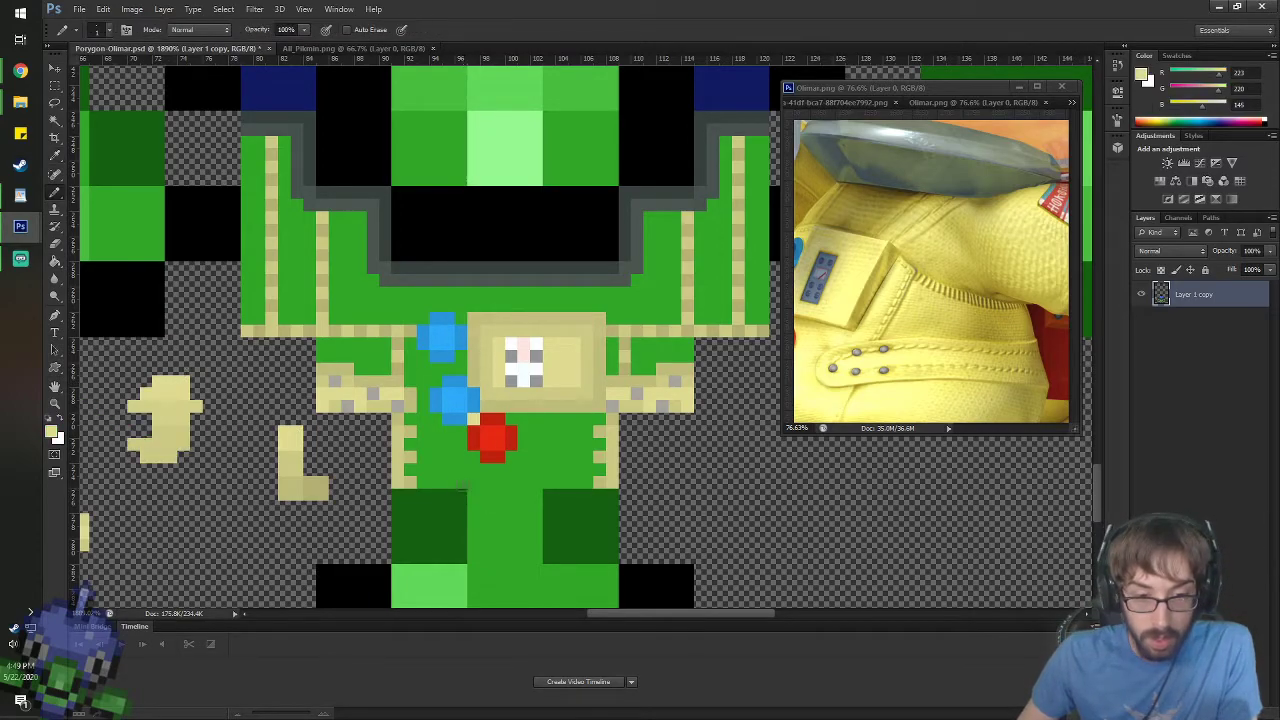
left_click_drag(468, 481, 536, 480)
- Fill the suit's green chest, shoulder, sleeve and lower body panels with the sampled light yellow
key("g")
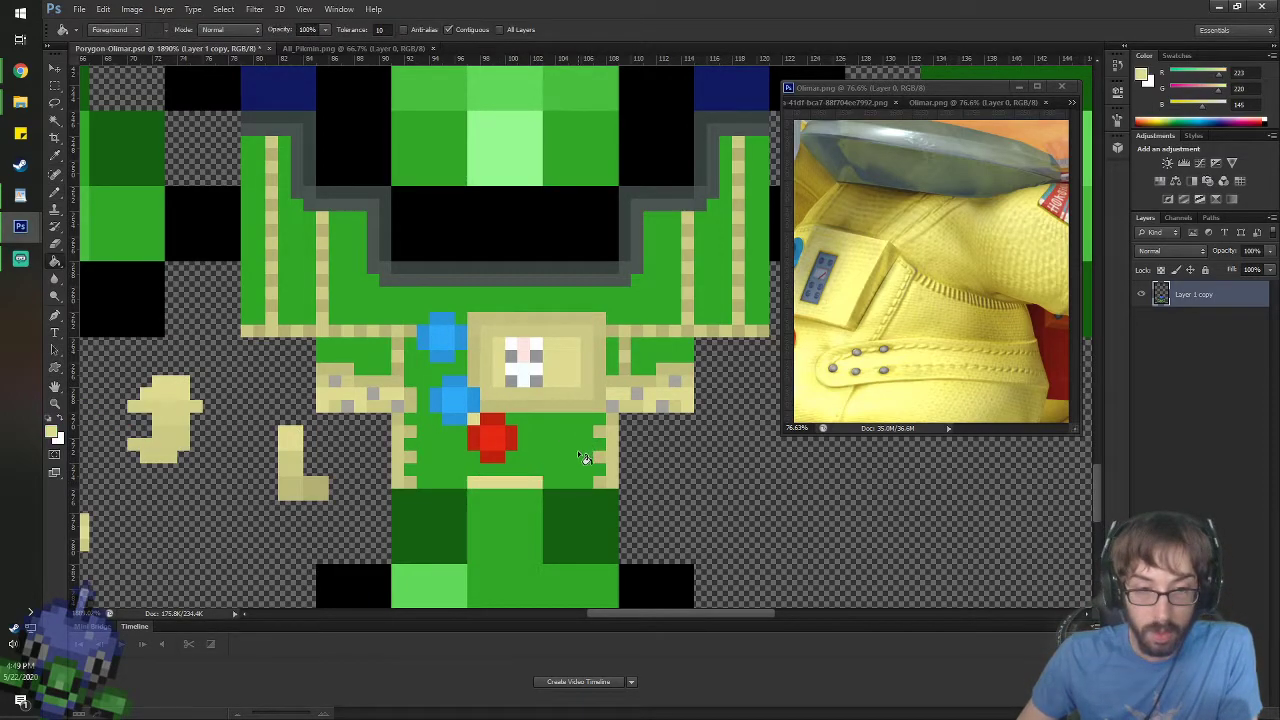
left_click(431, 401)
left_click(365, 366)
left_click(326, 302)
left_click(300, 298)
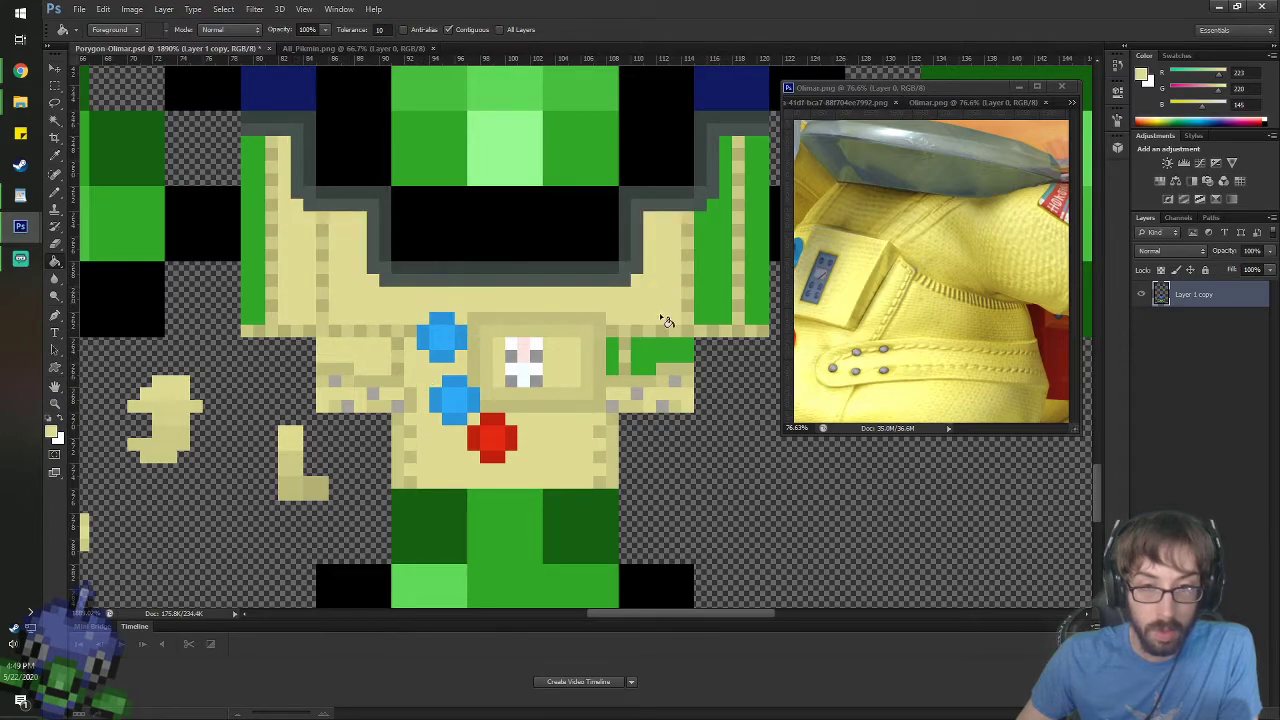
left_click(676, 360)
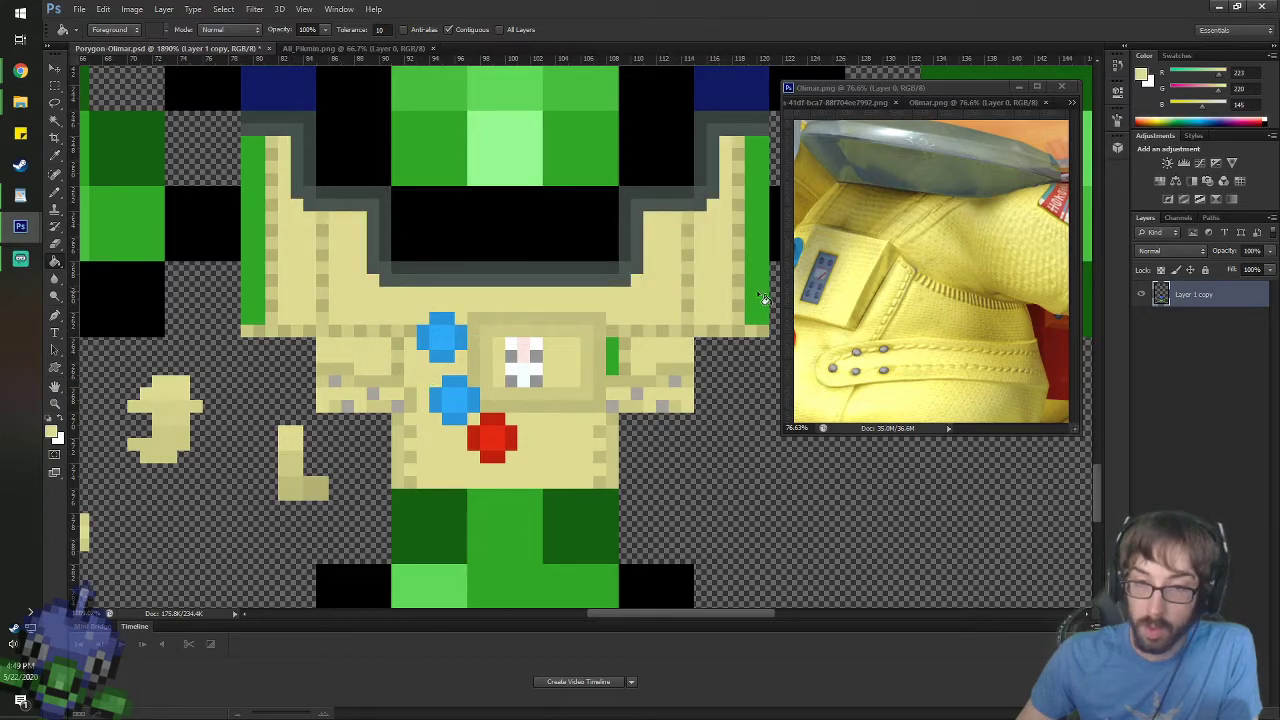
left_click(614, 358)
left_click(250, 240)
- Set the fill source to Pattern, test it on a shoulder panel and undo it, and set the fill opacity to 50%
mouse_move(3, 253)
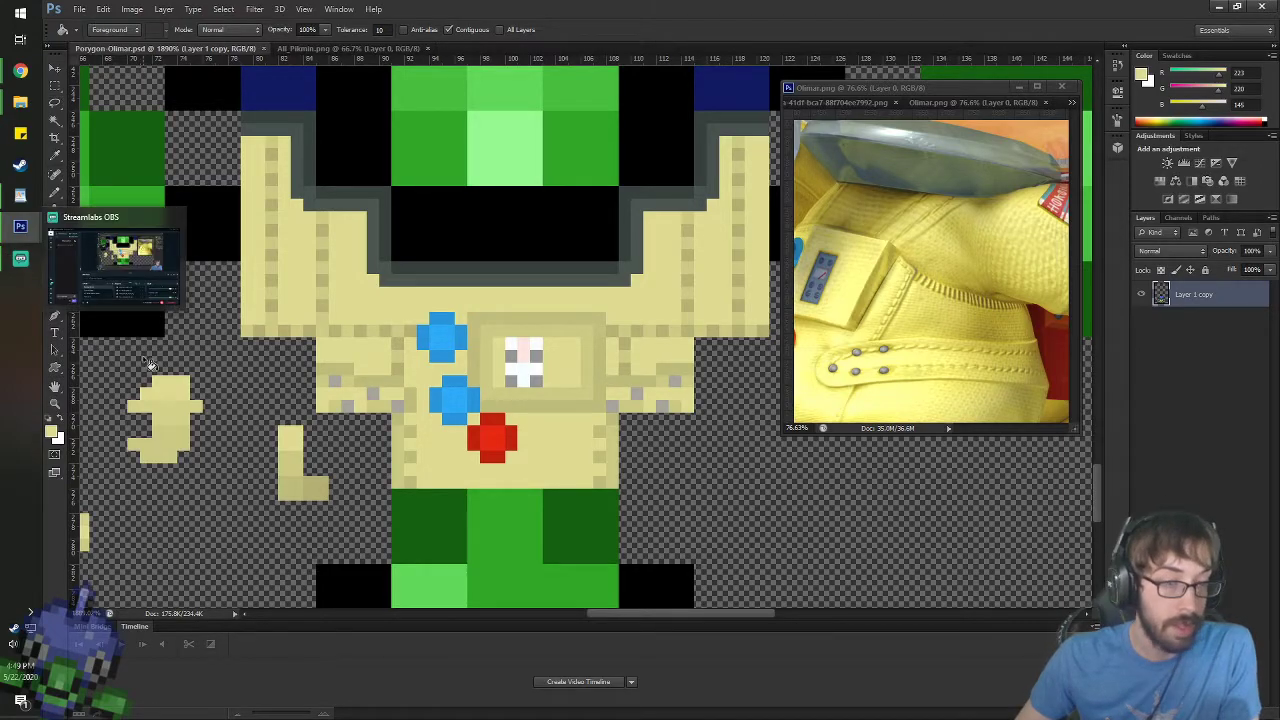
left_click(110, 29)
left_click(108, 54)
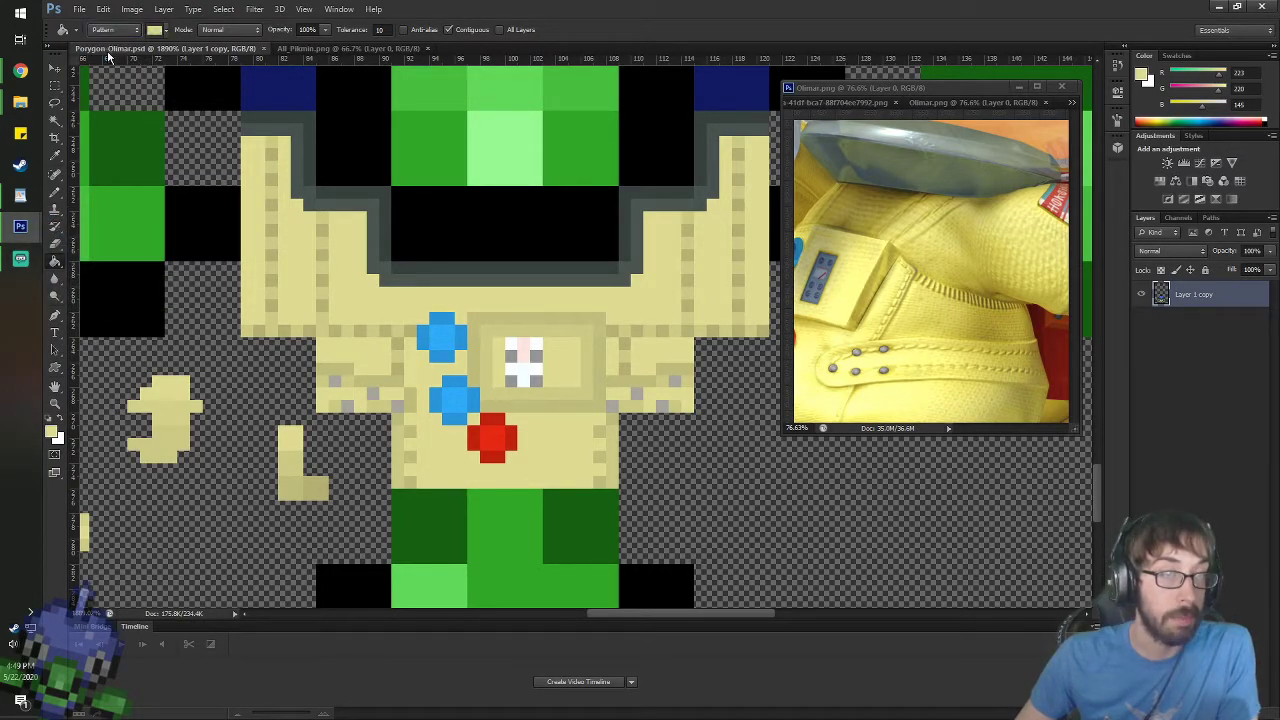
left_click(303, 248)
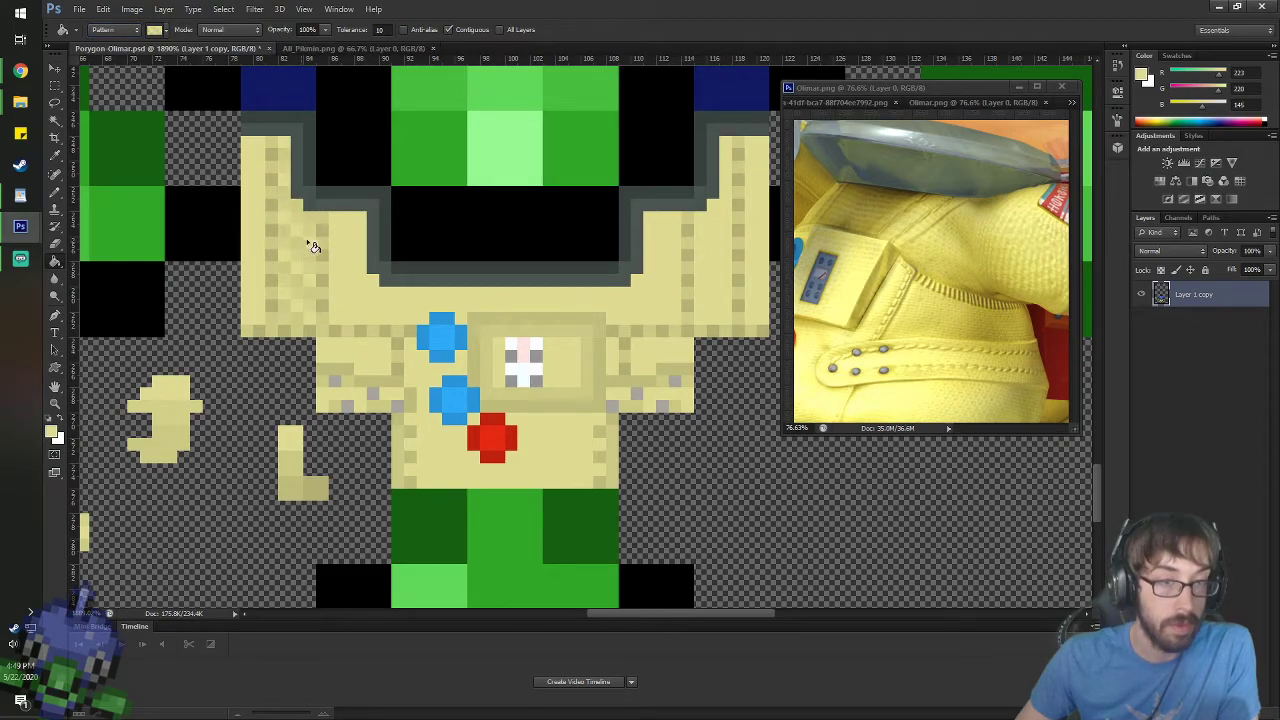
key("ctrl+z")
left_click(307, 29)
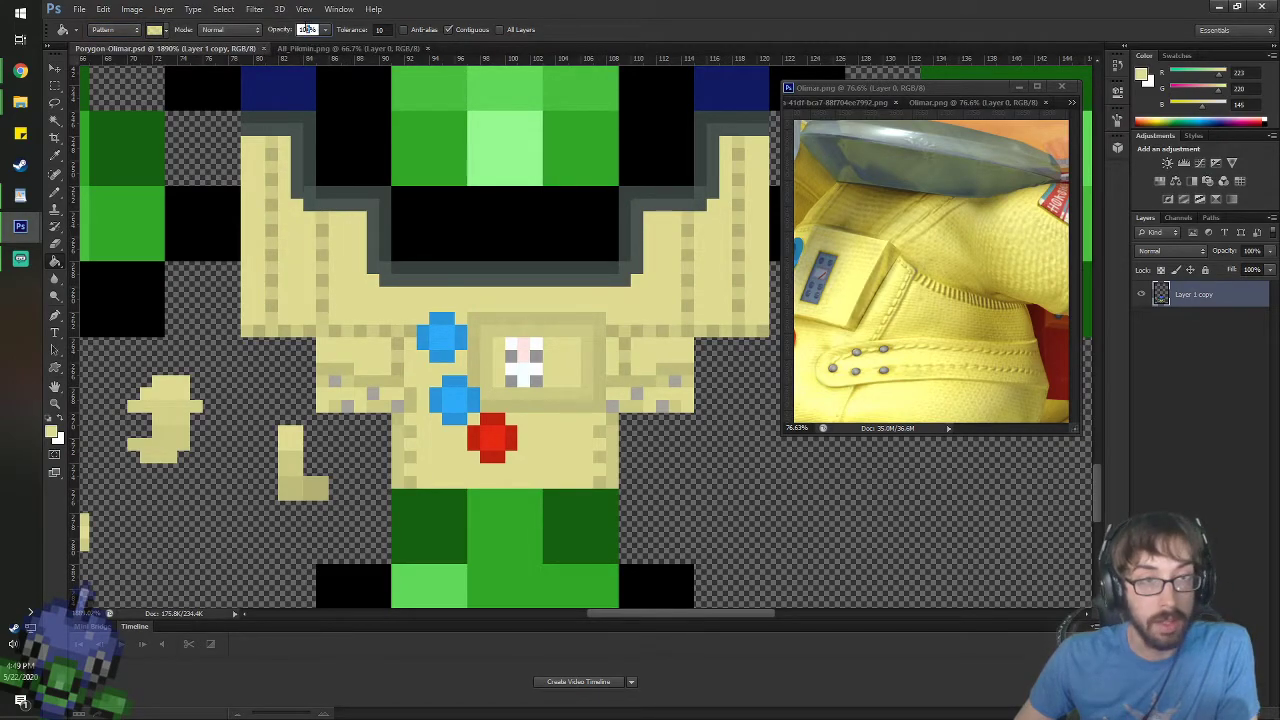
type("50")
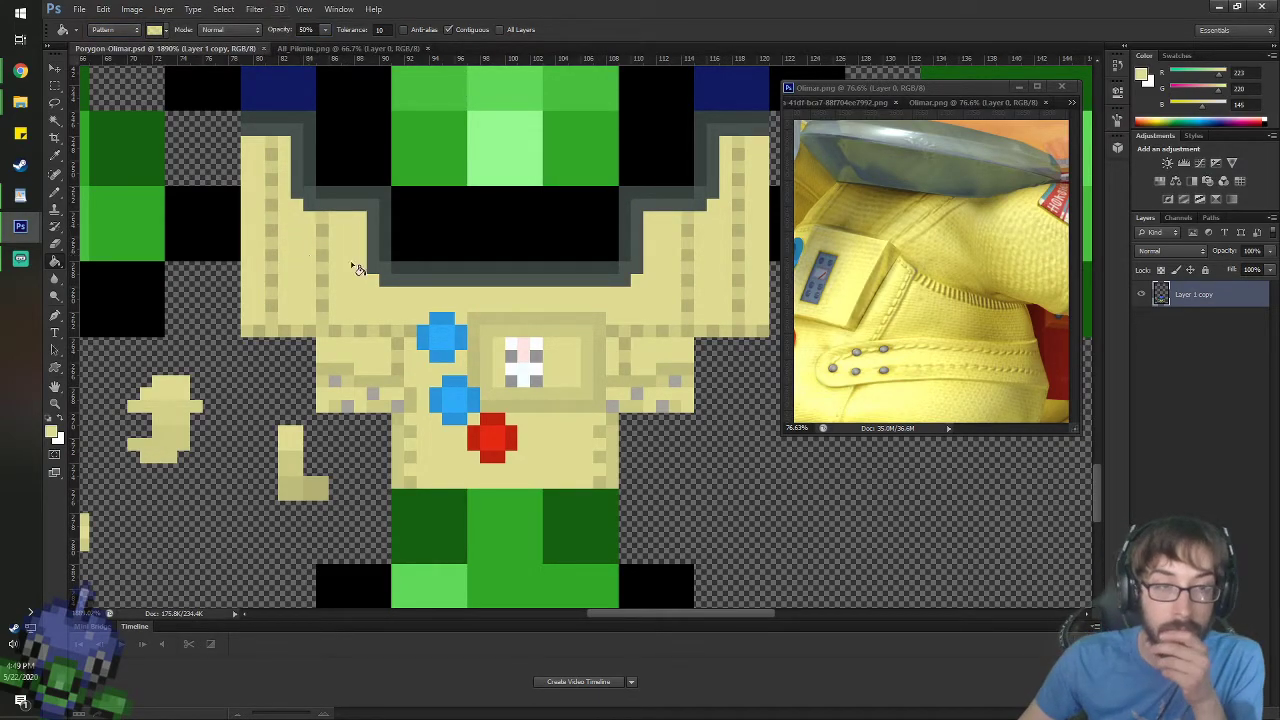
- Pattern-fill the suit's yellow chest, shoulder, sleeve and lower body panels at 50% opacity, and set the fill opacity to 100%
left_click(364, 284)
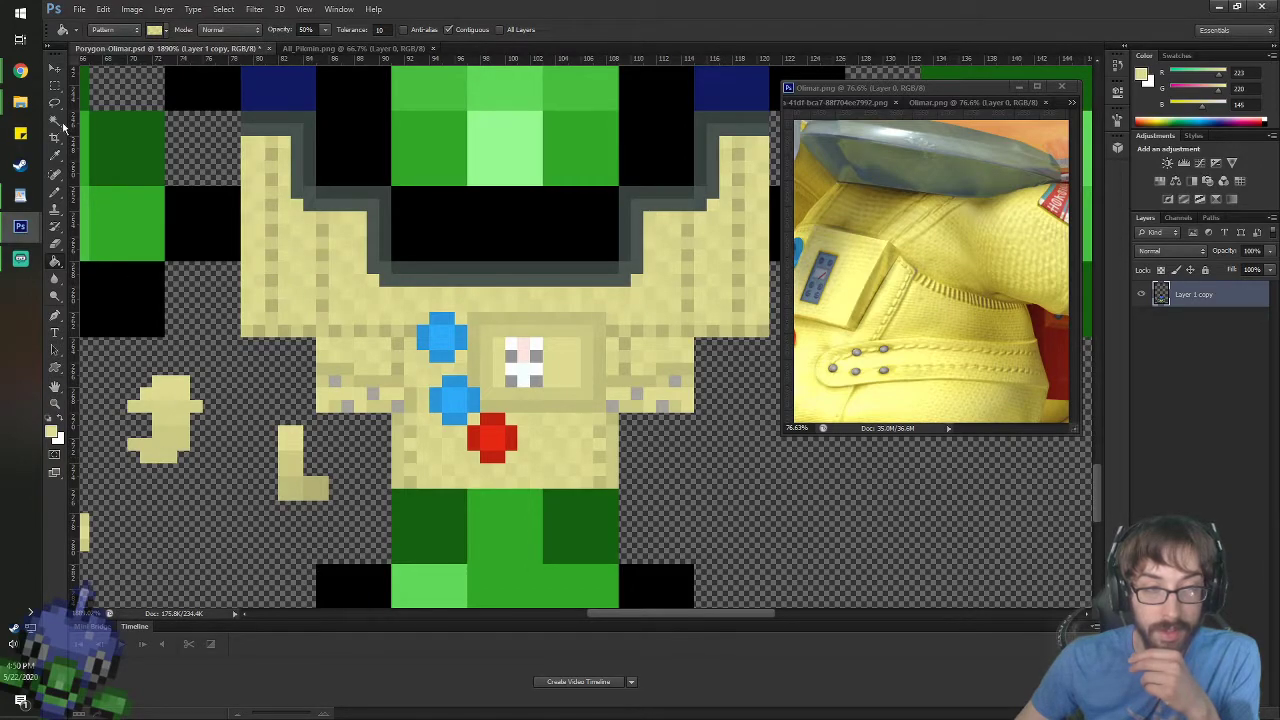
left_click(55, 68)
scroll(337, 283, "down", 5)
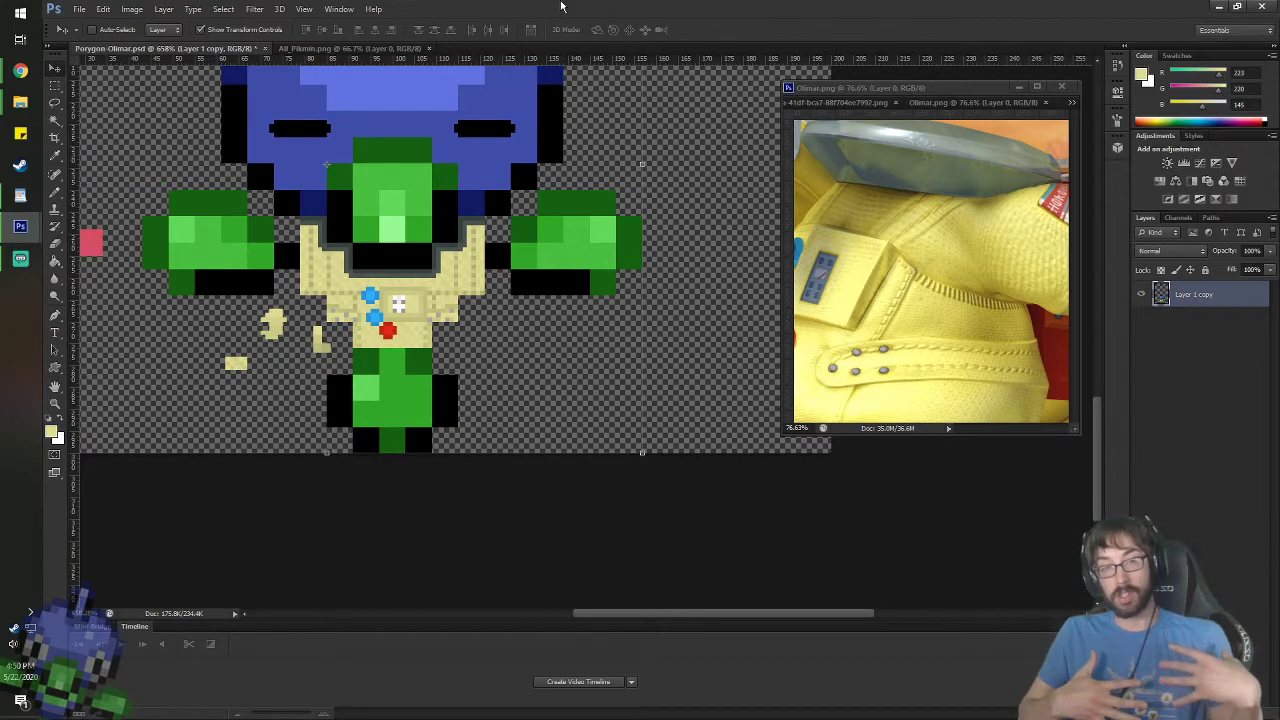
scroll(390, 295, "up", 5)
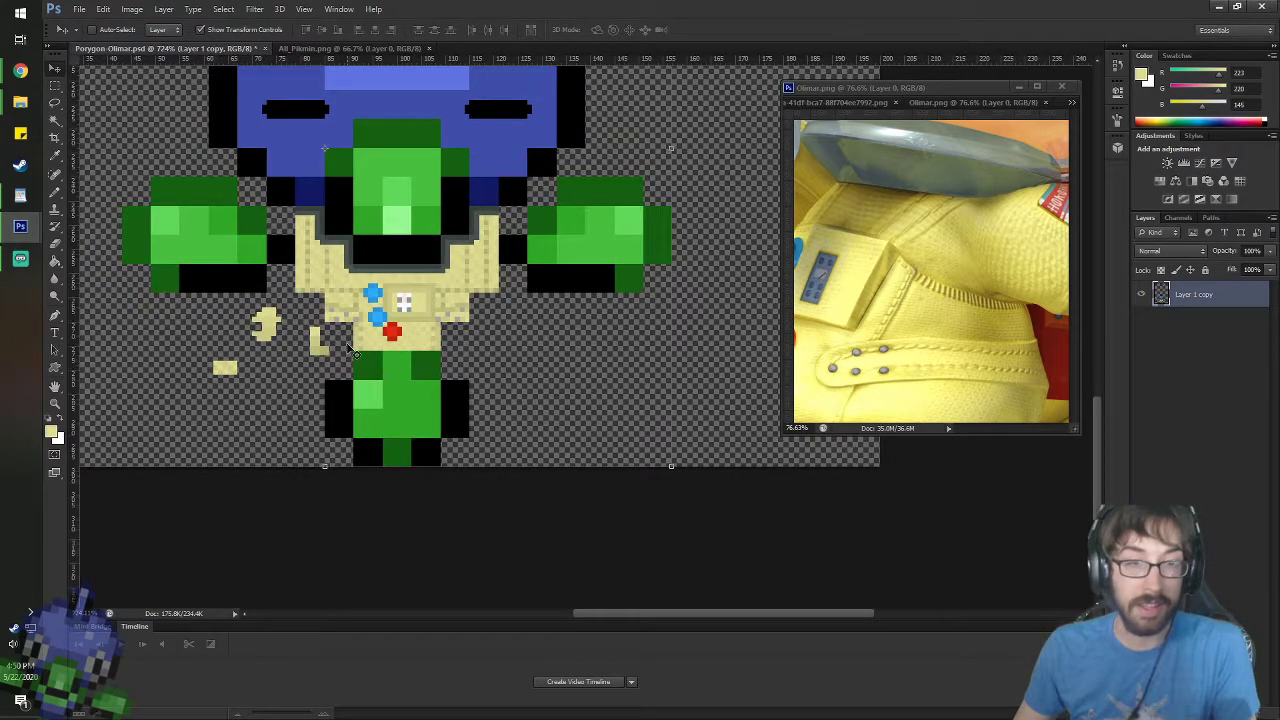
key("g")
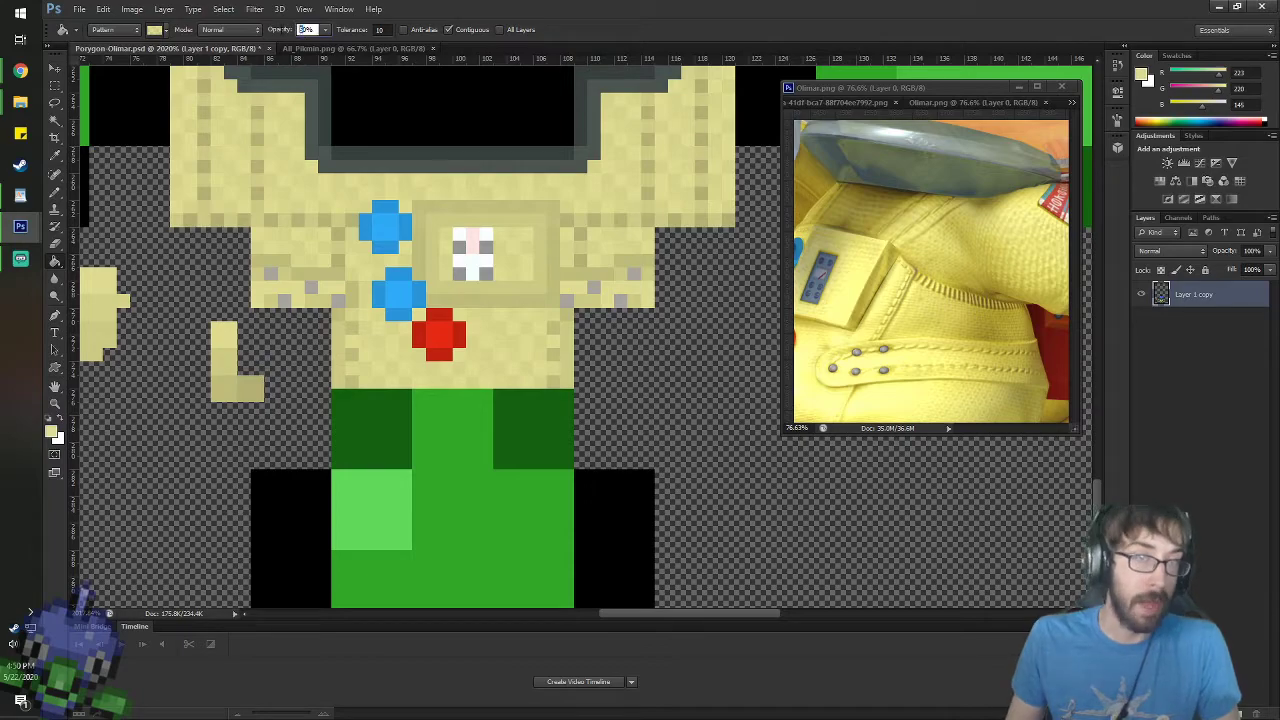
type("10")
key("Return")
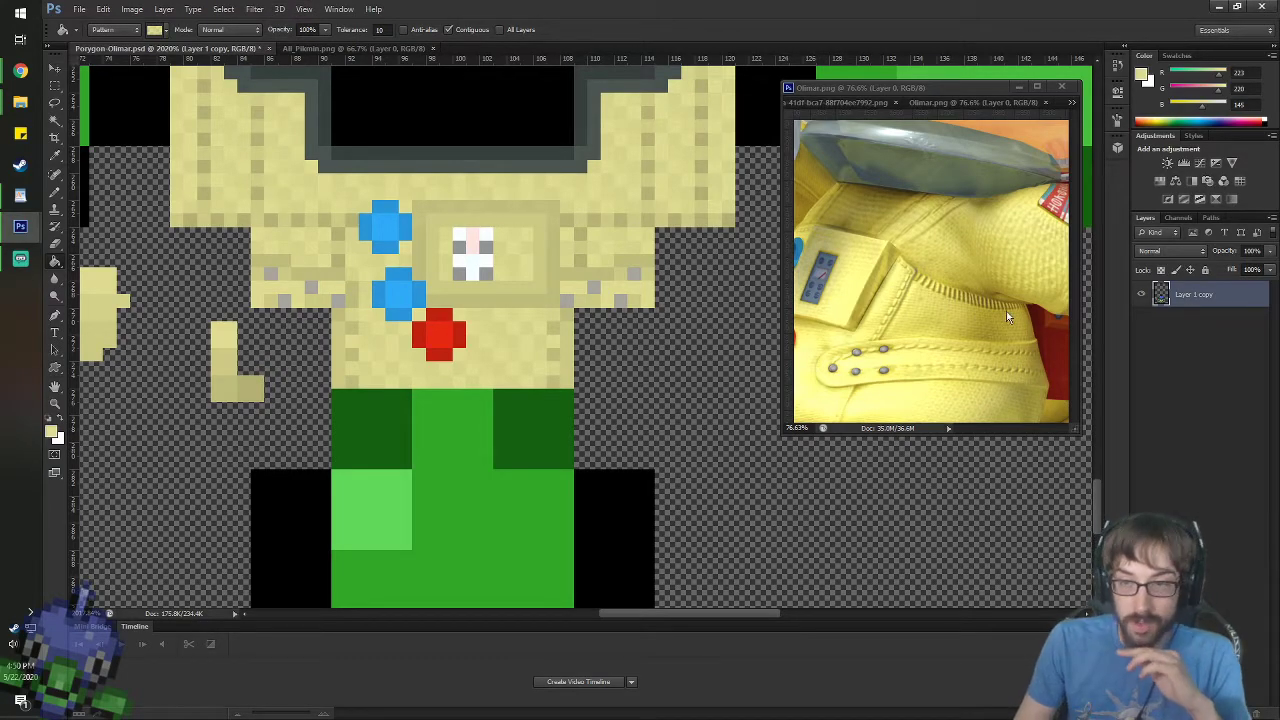
- Examine the suit's legs and boots in Olimar.png and in the second, front-view Olimar reference image, alongside the sprite's legs
key("h")
left_click(868, 260)
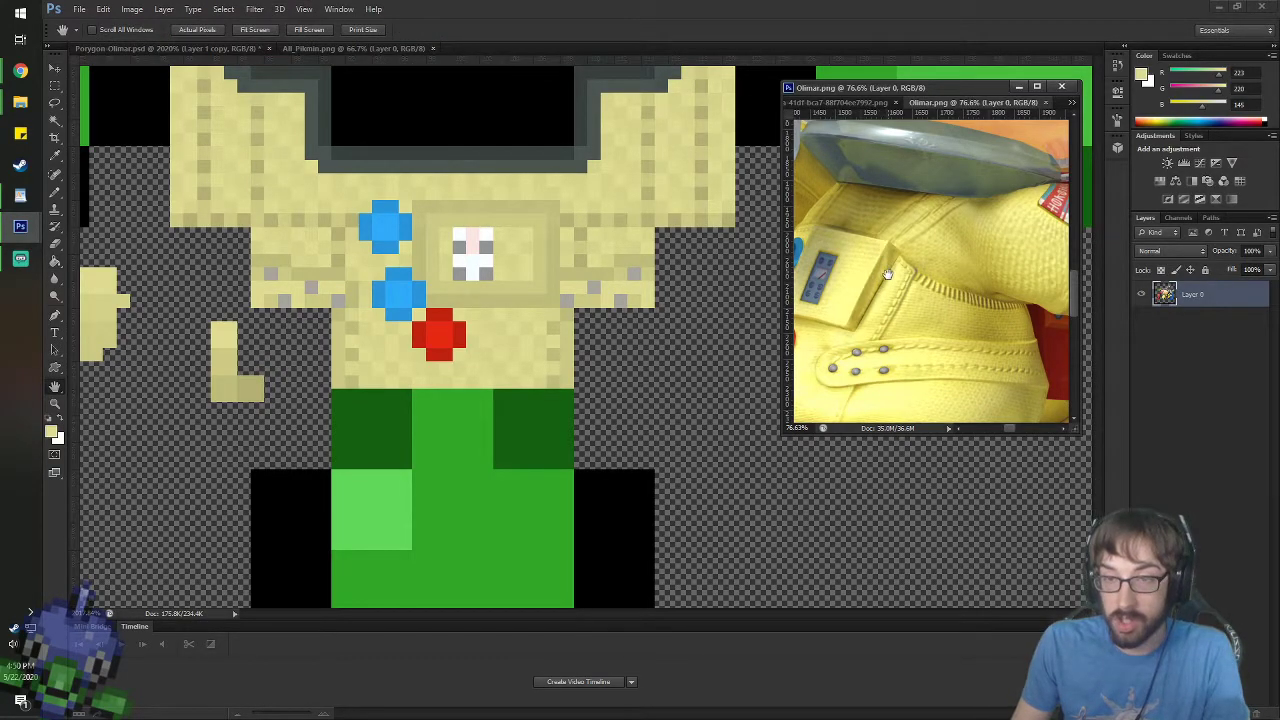
left_click_drag(800, 367, 887, 157)
scroll(965, 218, "down", 5)
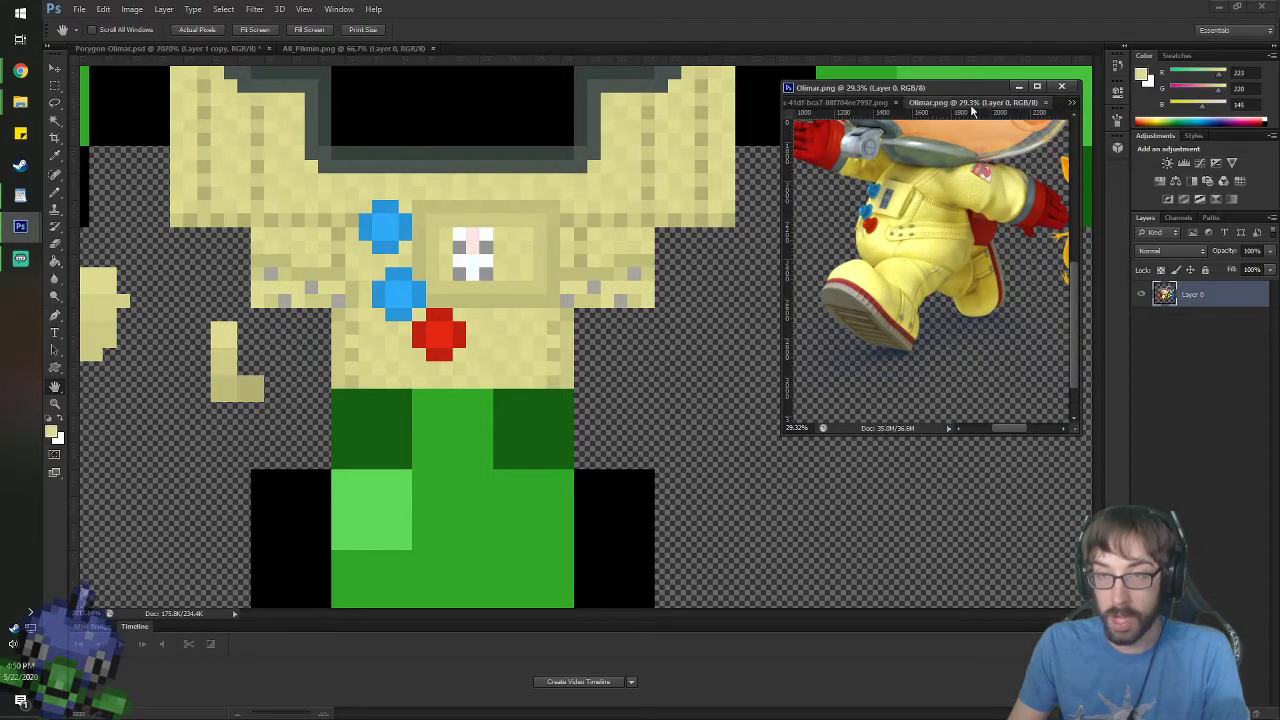
left_click(1070, 104)
left_click(1033, 104)
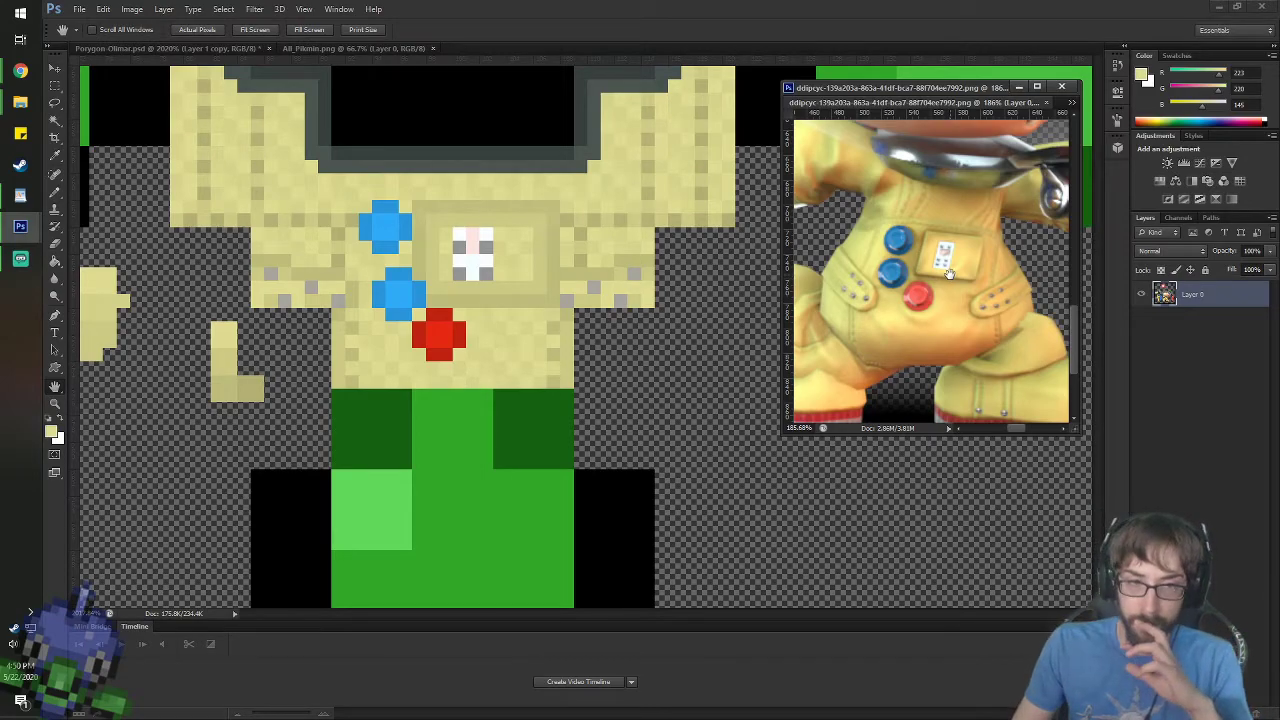
left_click_drag(952, 303, 938, 188)
left_click_drag(520, 343, 548, 194)
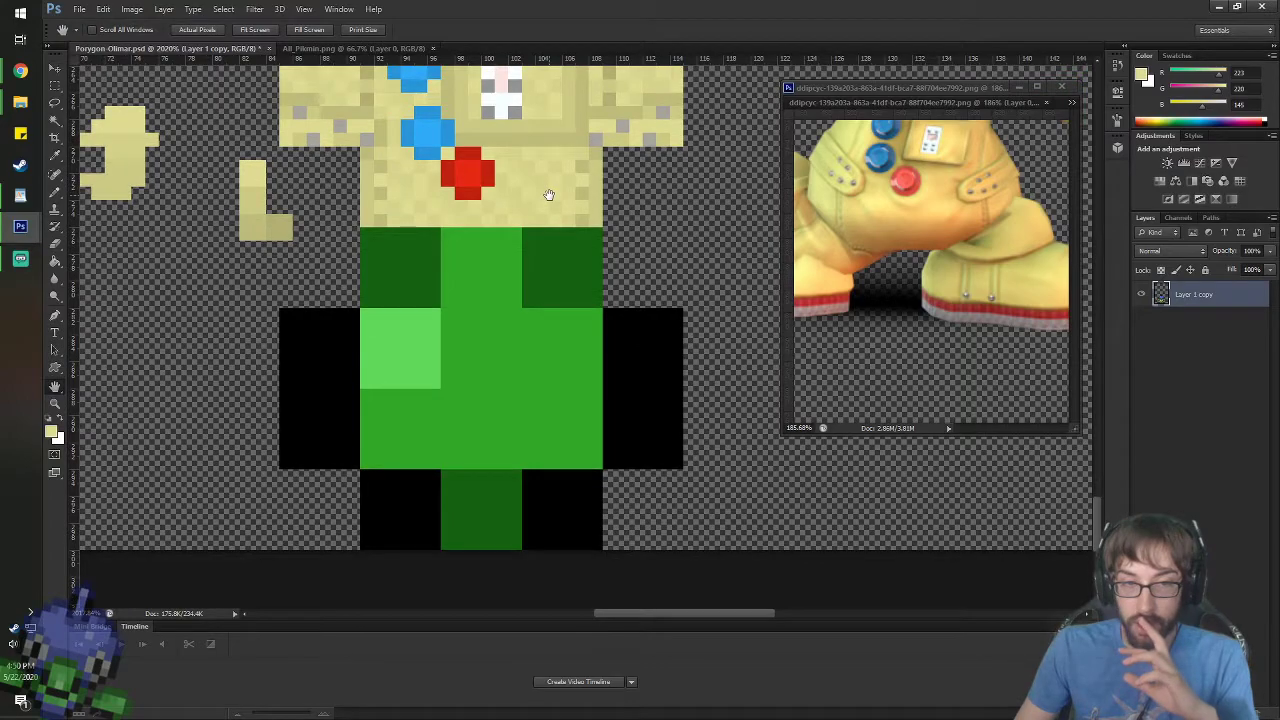
- Sample darker yellow (RGB 204, 202, 133) from the suit and pencil a vertical line about 13 px long down the legs' left edge
key("i")
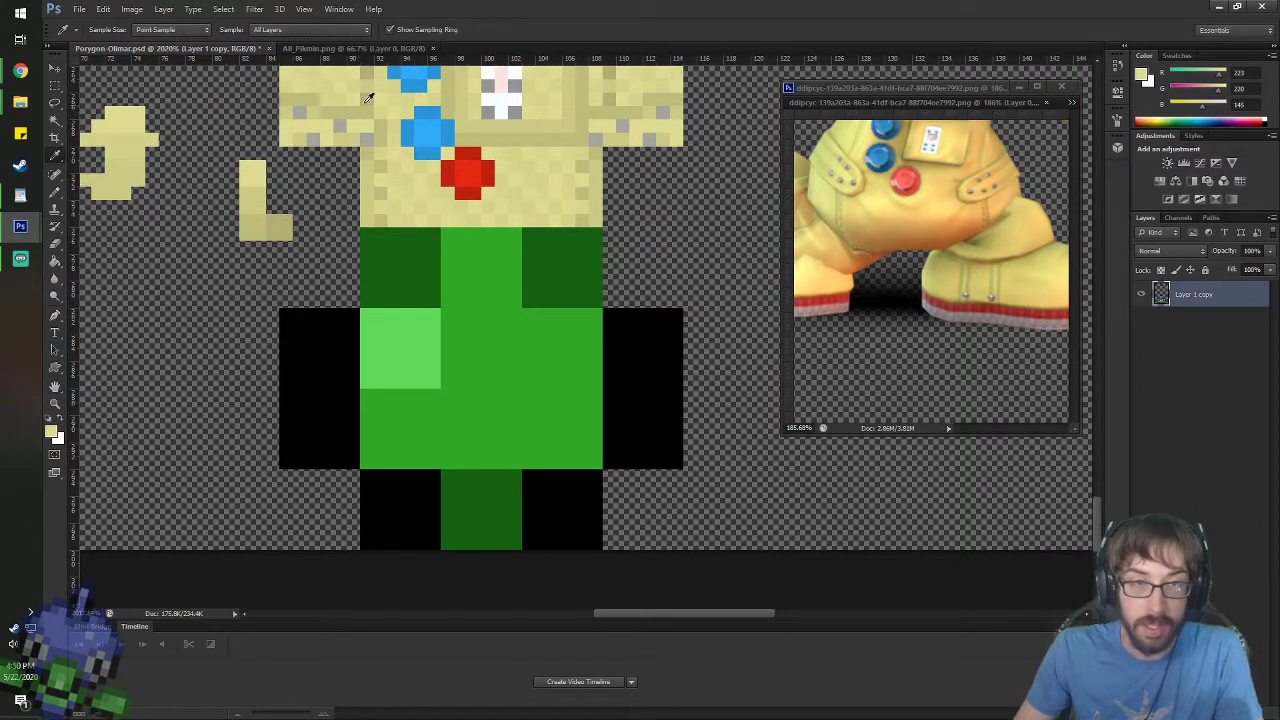
key("v")
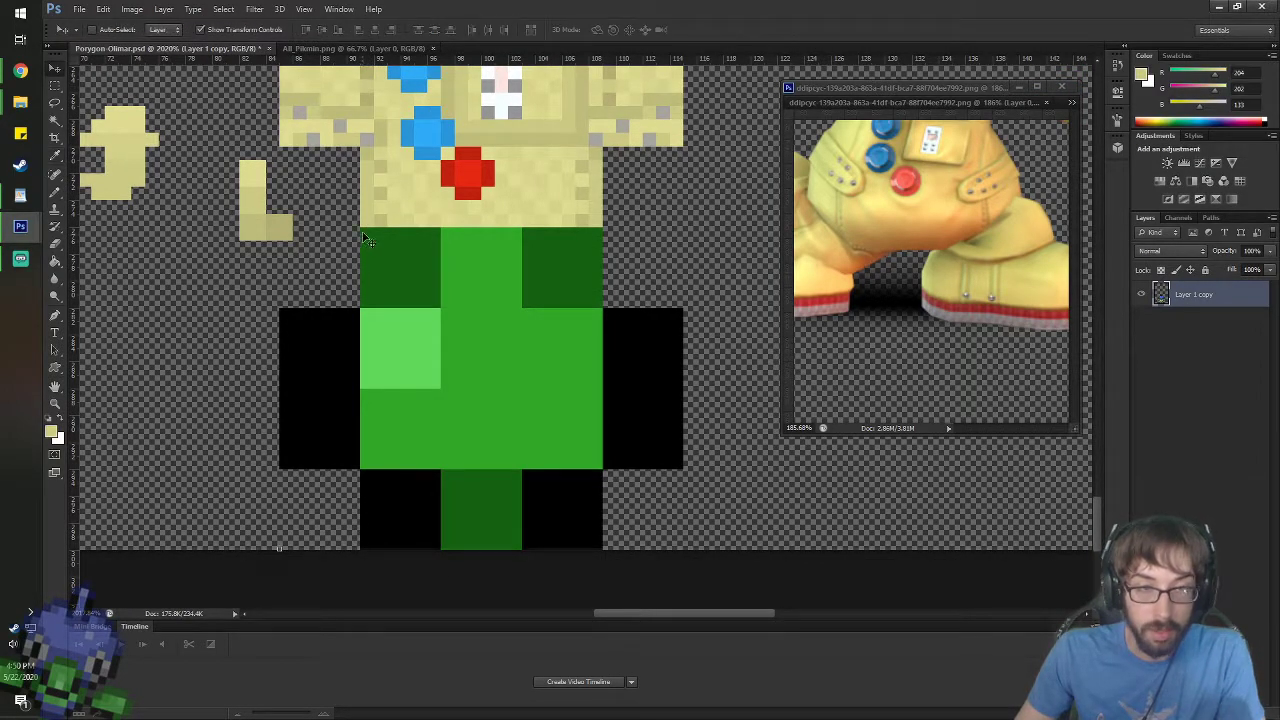
key("b")
left_click_drag(369, 238, 370, 401)
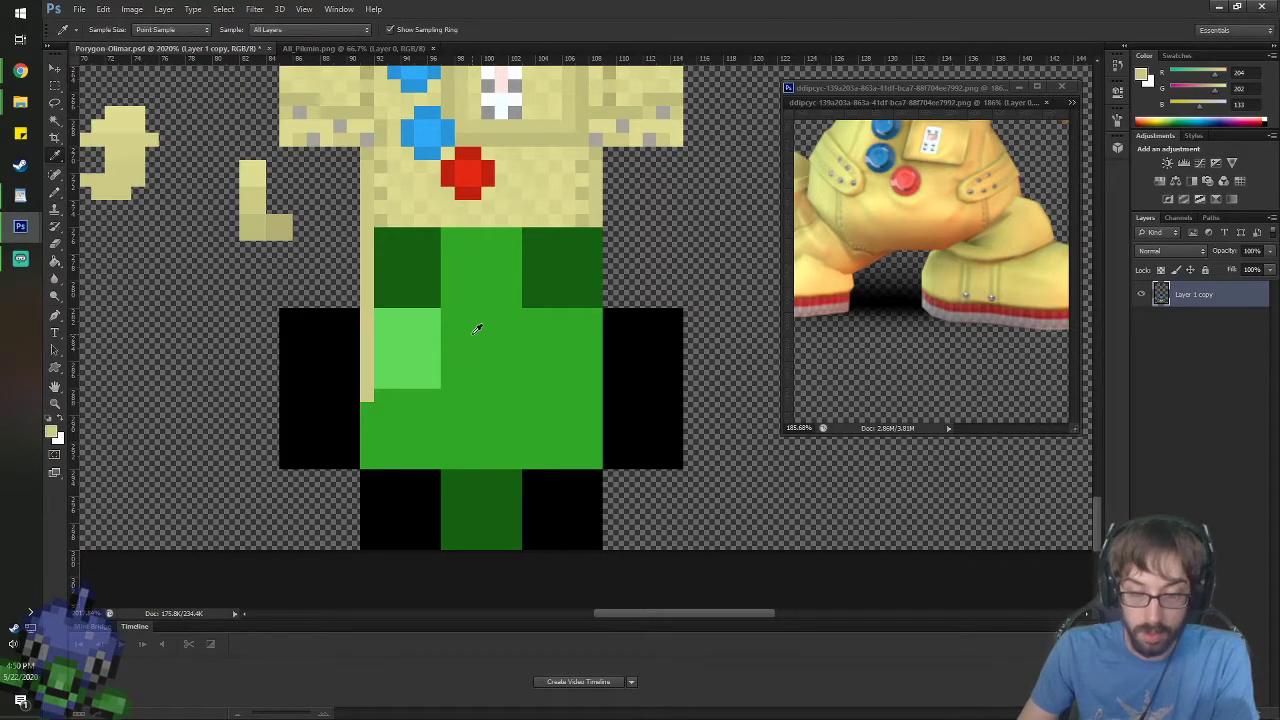
- Select the loose pale mint swatch and move it directly under the blue swatch
left_click_drag(335, 232, 573, 393)
left_click_drag(208, 159, 460, 328)
scroll(460, 328, "down", 8)
scroll(467, 274, "down", 2)
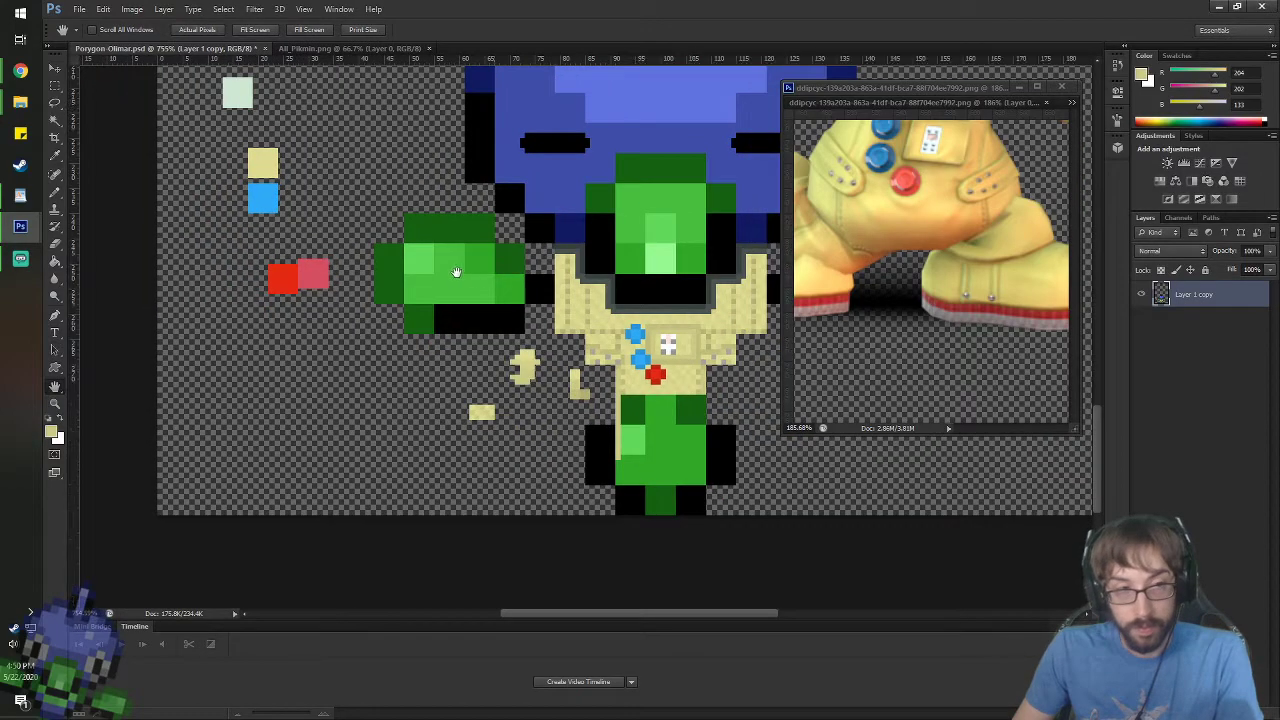
left_click(55, 86)
left_click_drag(228, 82, 326, 158)
key("v")
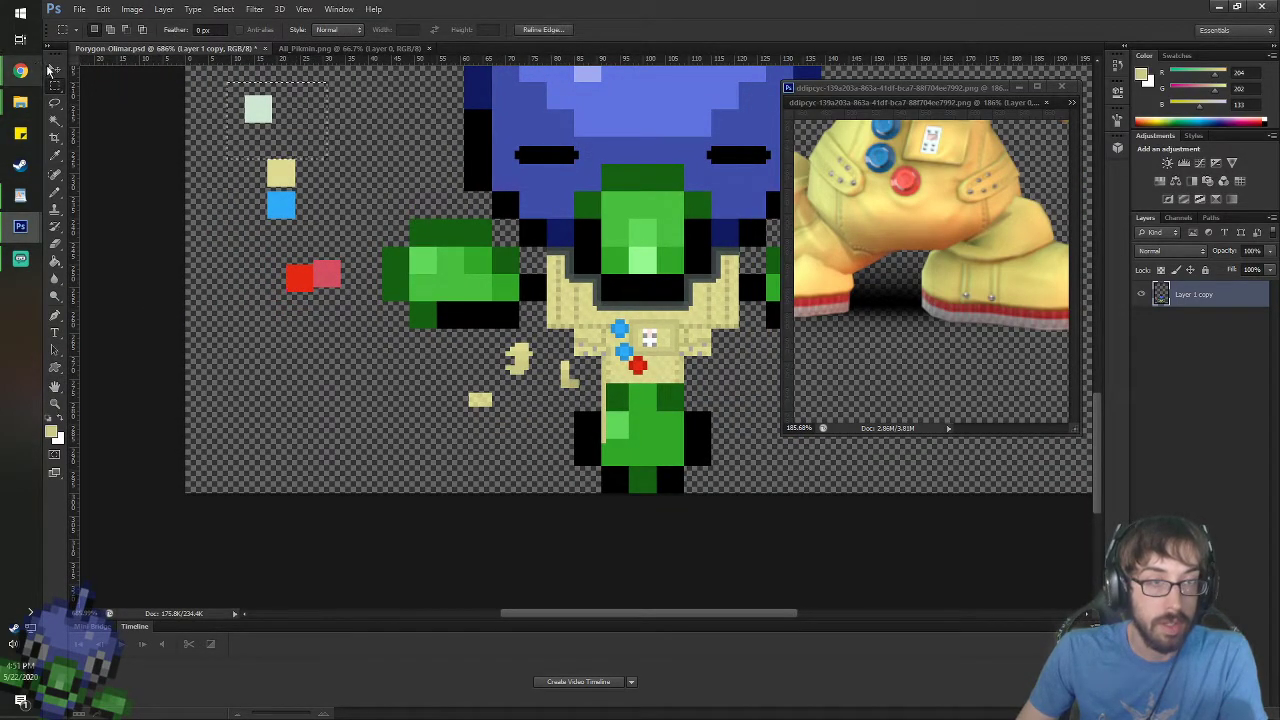
left_click_drag(260, 108, 293, 237)
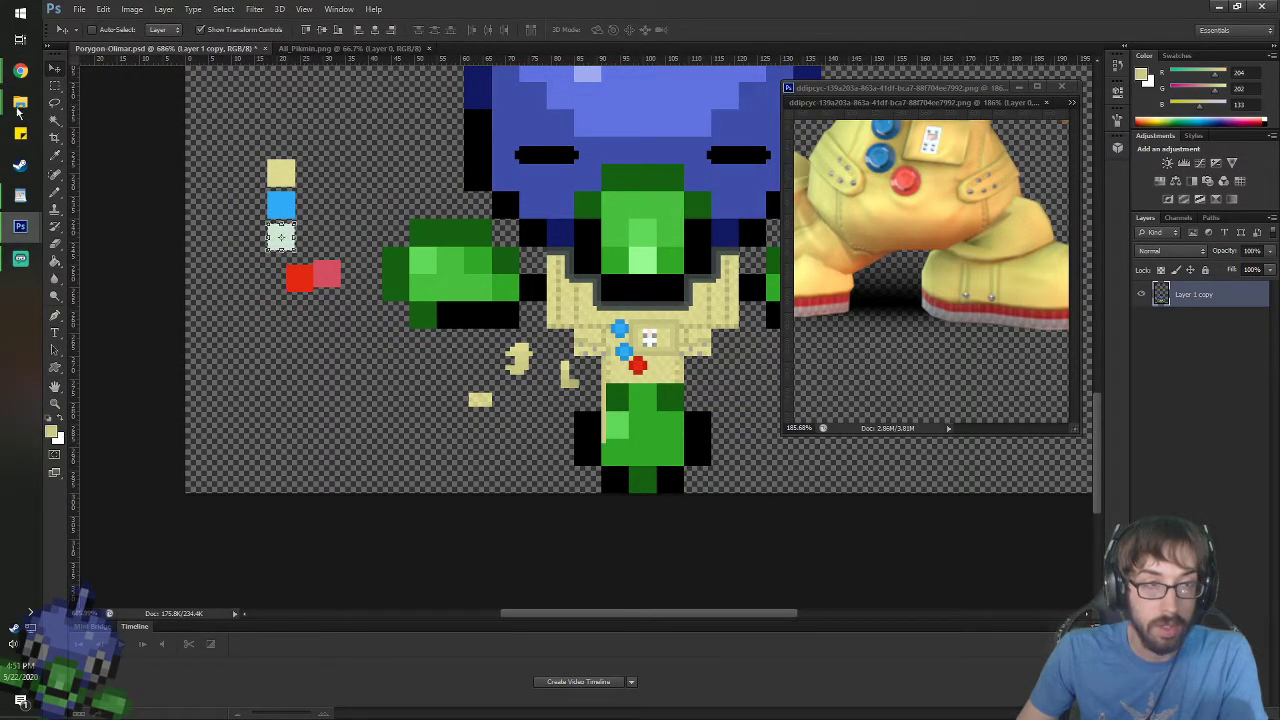
- Select the red and pink swatches together and move them up beside the blue swatch
key("m")
left_click_drag(341, 303, 329, 192)
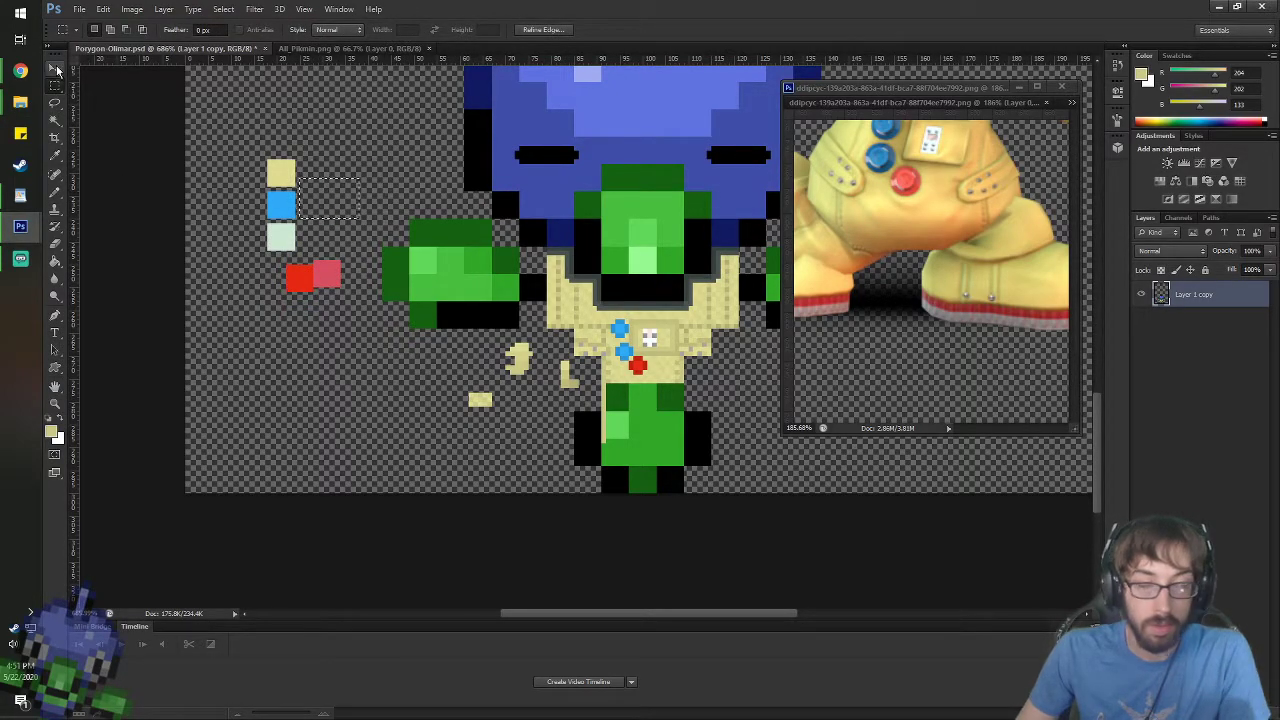
key("ctrl+d")
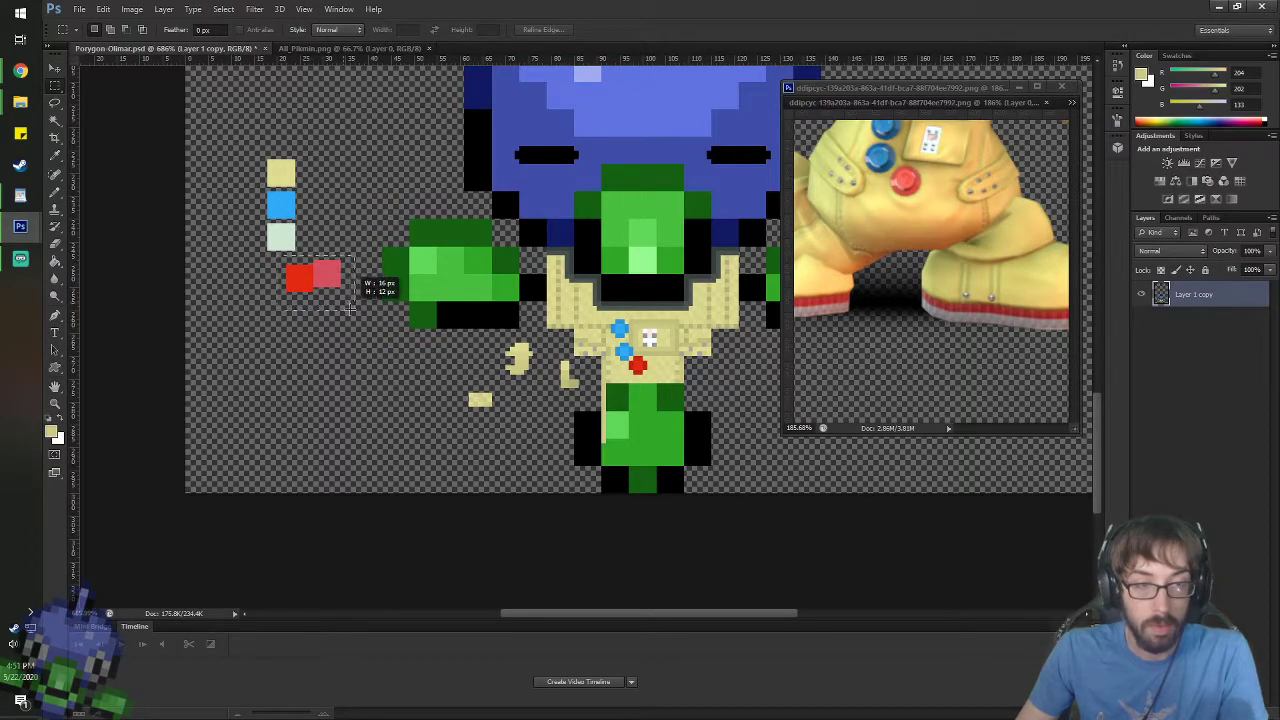
left_click_drag(296, 246, 372, 190)
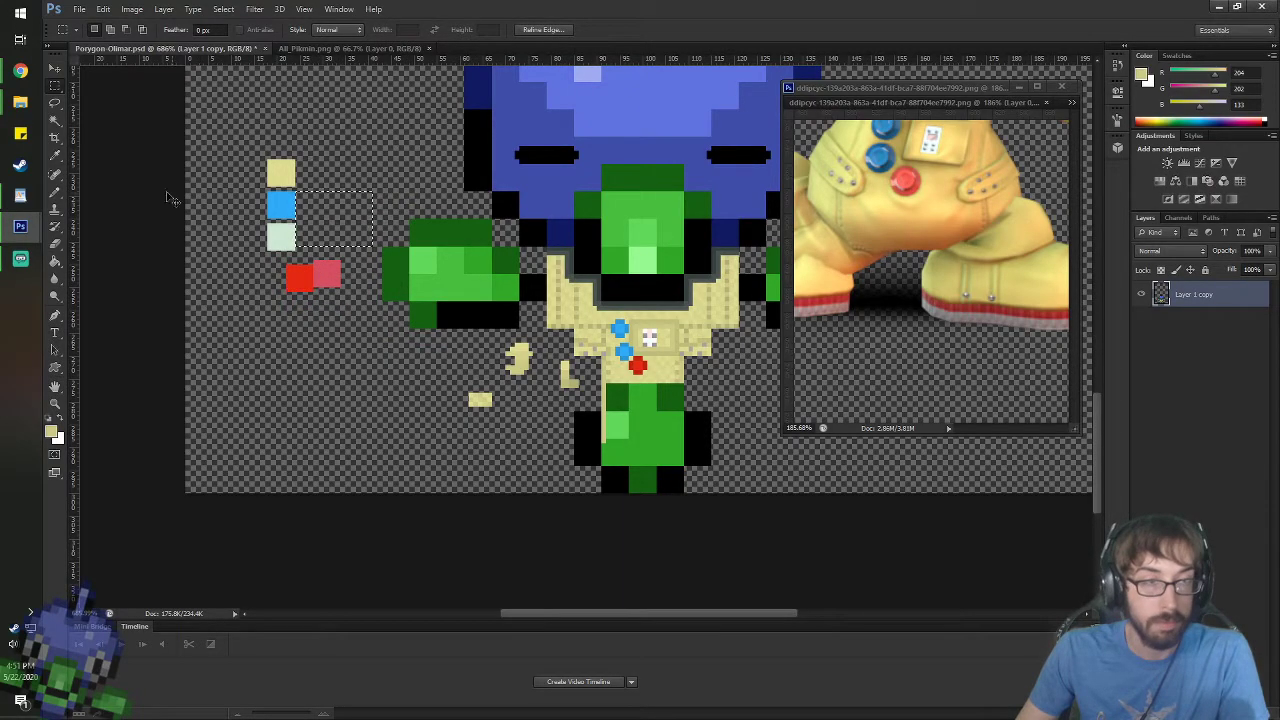
left_click(280, 258)
left_click_drag(280, 258, 354, 198)
key("v")
- Select the whole group of color swatches, move it down close to the sprite's legs, and clear the selection
key("m")
left_click_drag(244, 136, 360, 280)
key("v")
left_click_drag(288, 176, 457, 391)
key("ctrl+d")
scroll(801, 440, "up", 3)
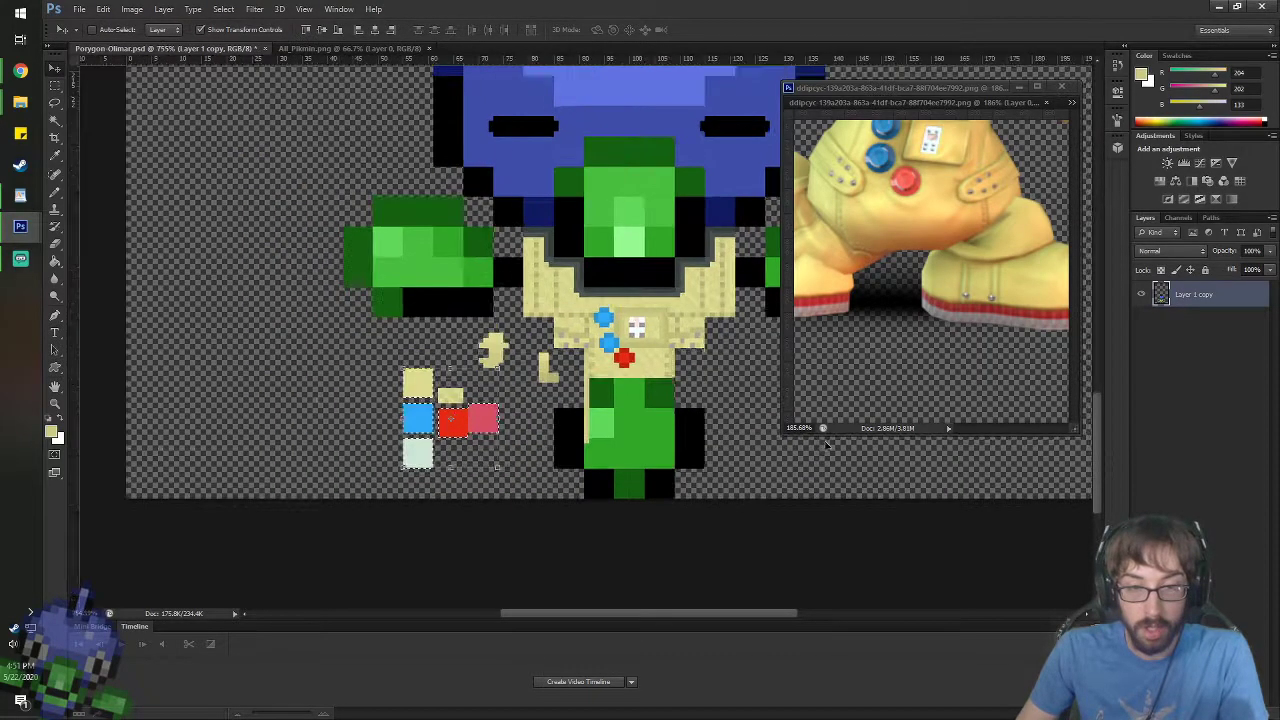
key("g")
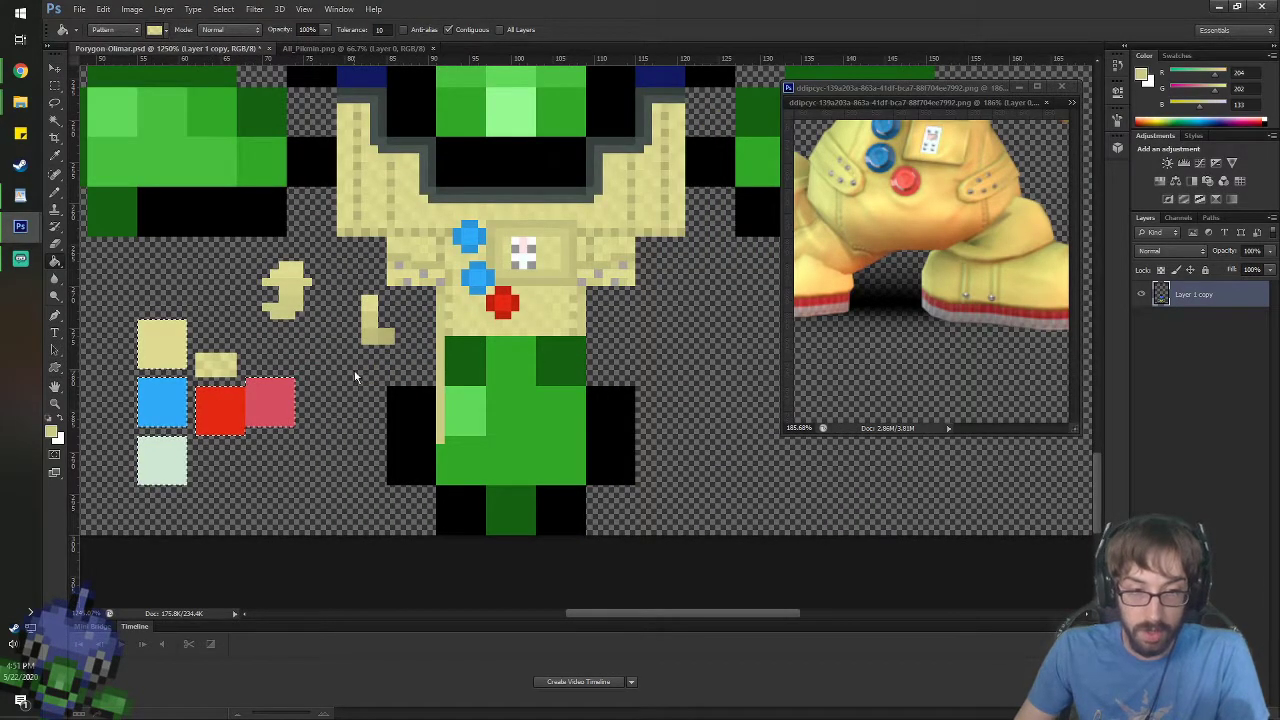
key("Delete")
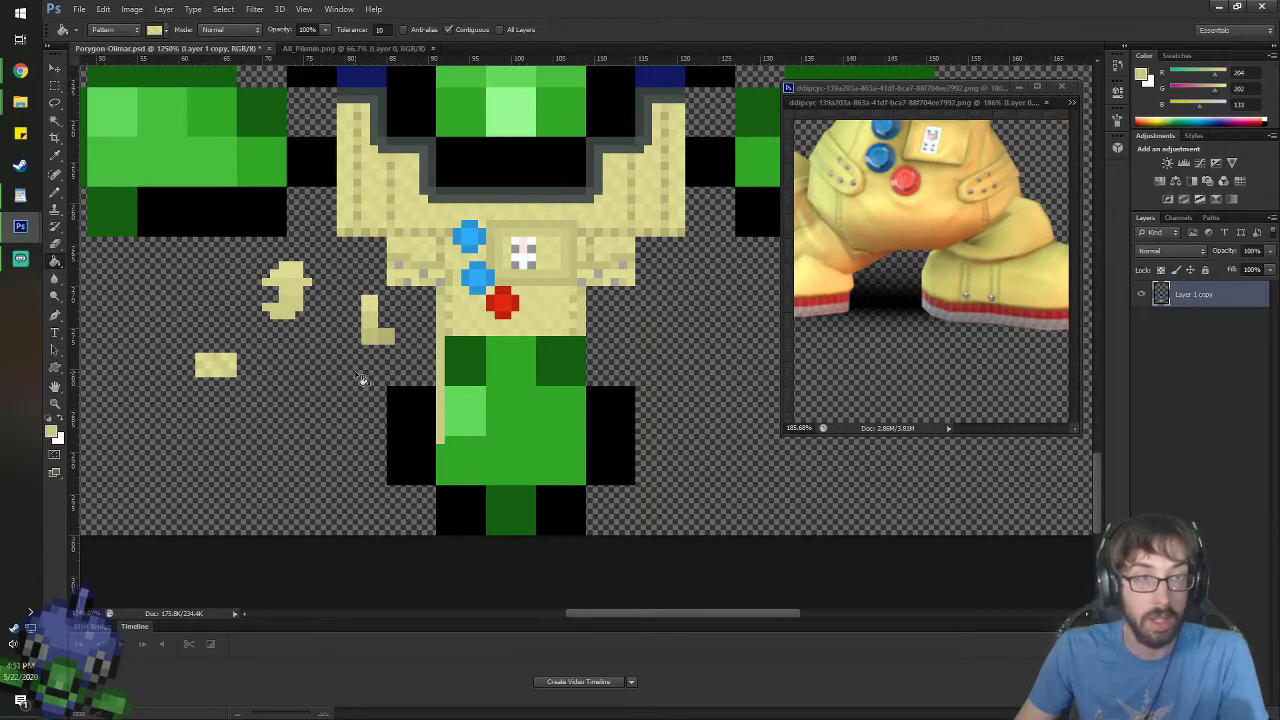
left_click(104, 10)
left_click(118, 23)
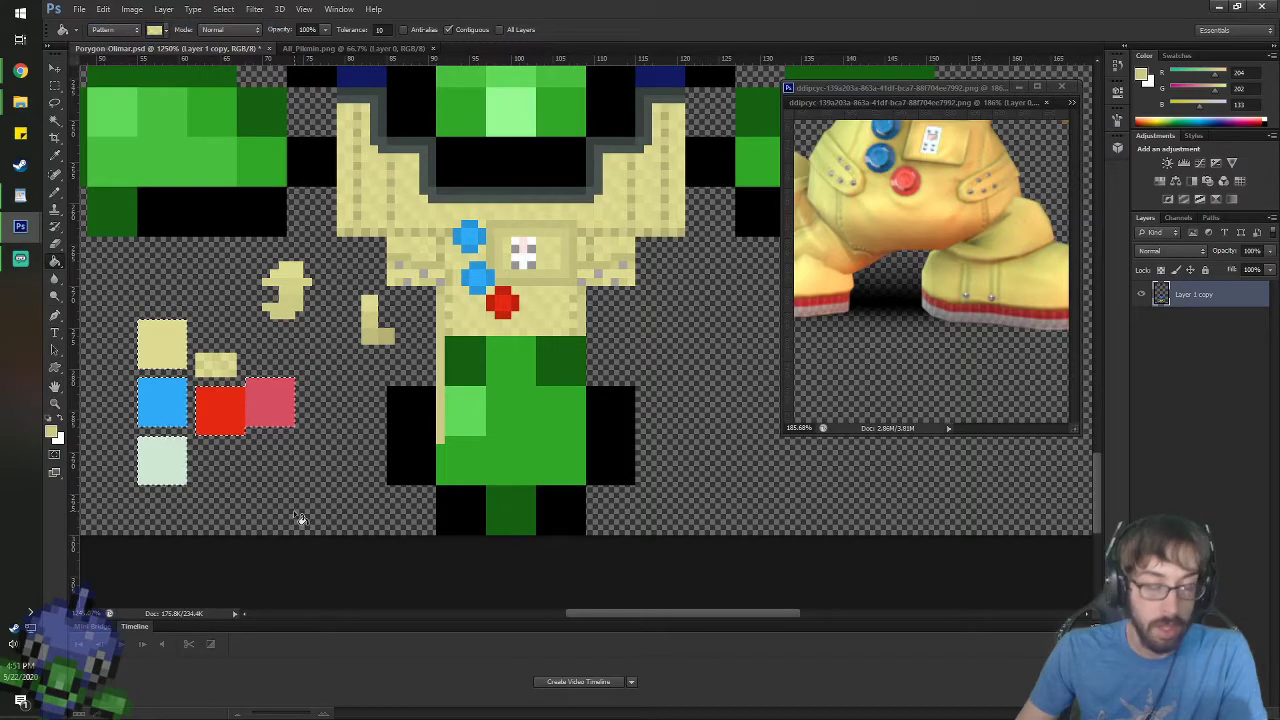
key("v")
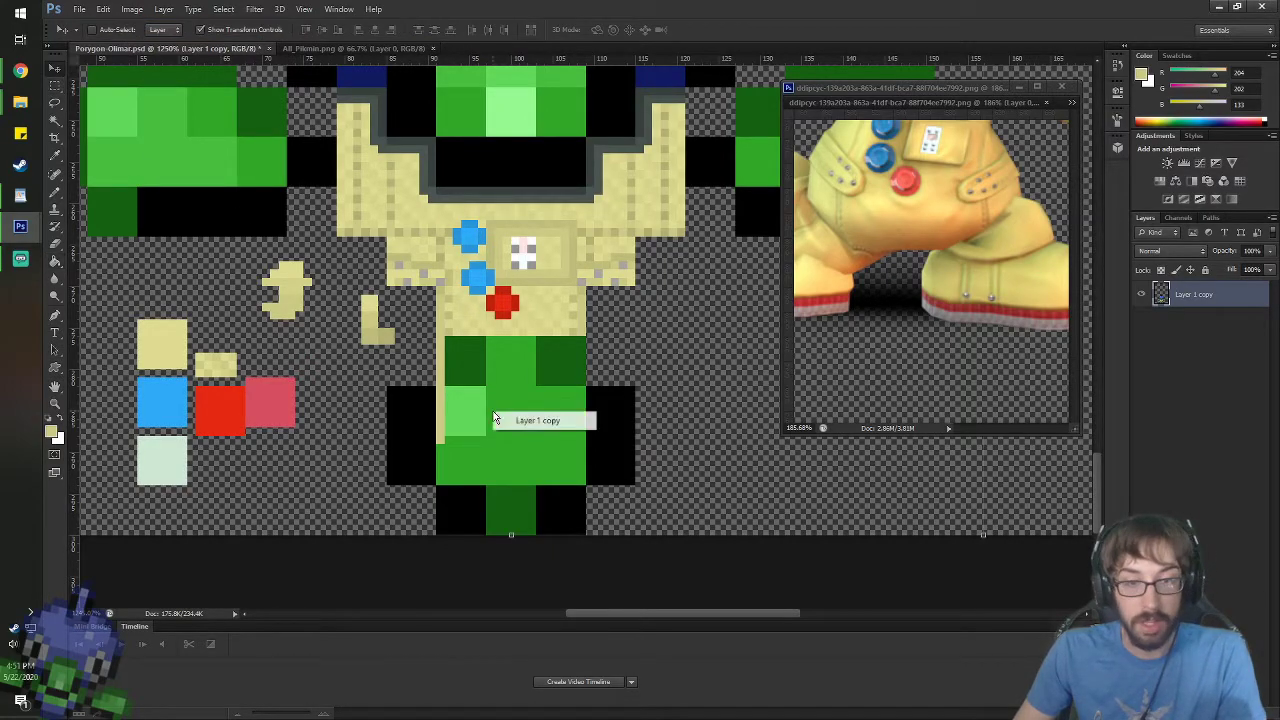
scroll(393, 425, "up", 2)
right_click(446, 368)
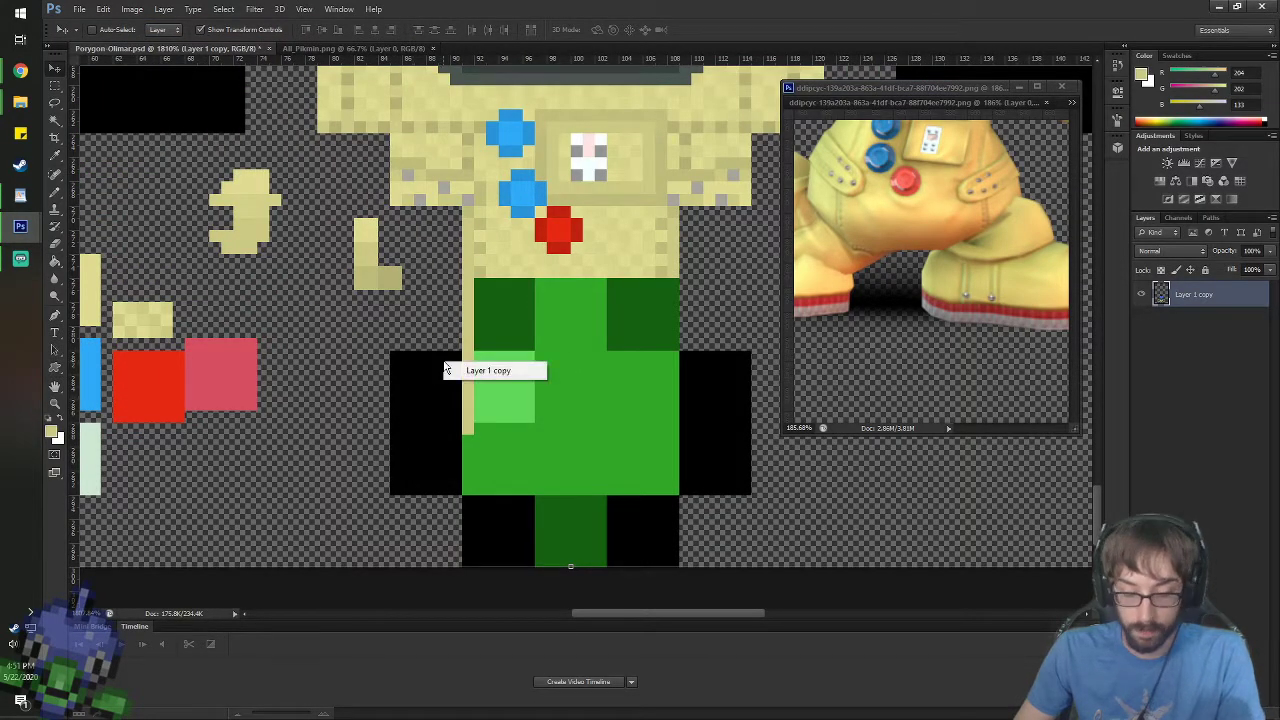
left_click(386, 268)
key("space")
right_click(353, 304)
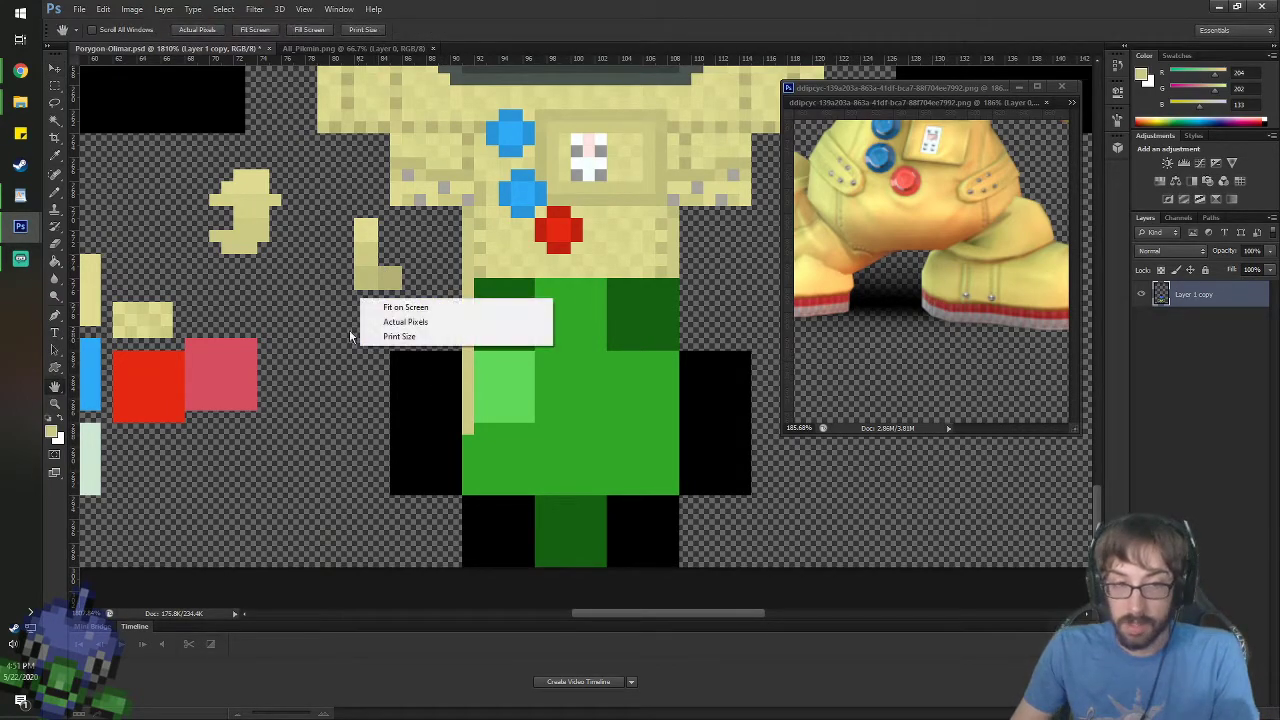
key("Escape")
scroll(330, 366, "down", 2)
mouse_move(395, 291)
left_mouse_down()
mouse_move(416, 289)
mouse_move(401, 287)
left_mouse_up()
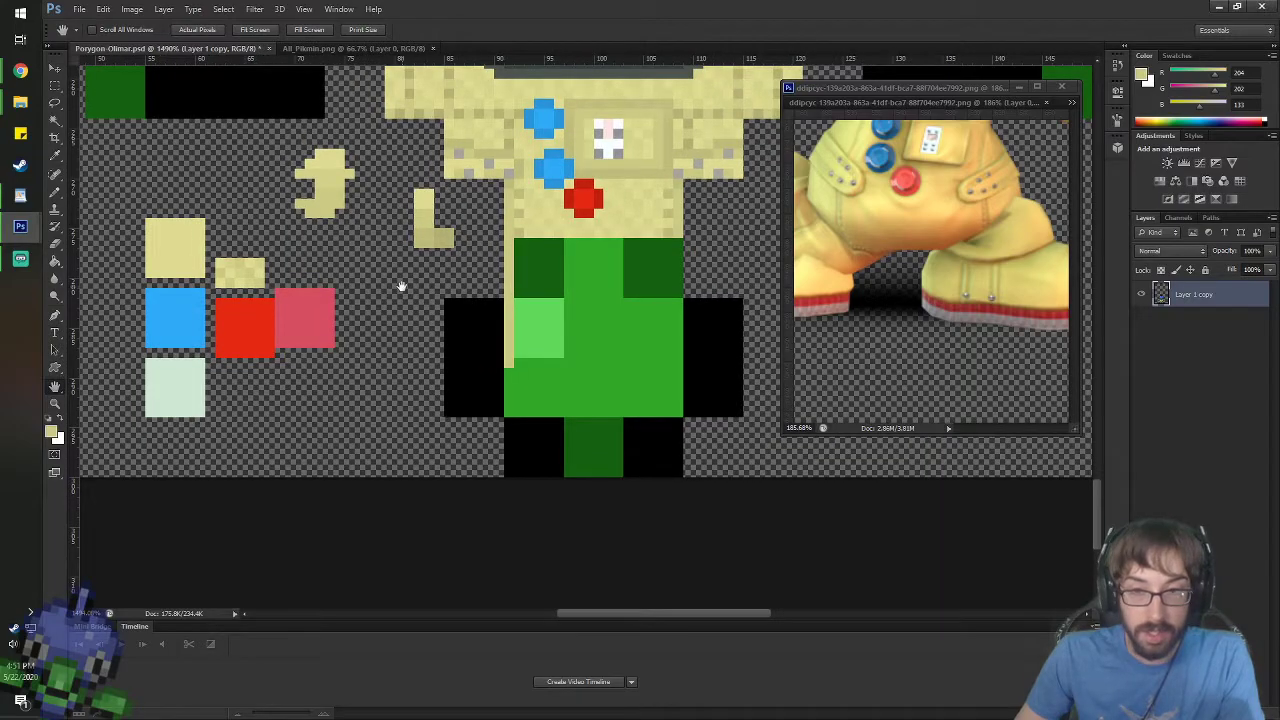
- Sample the pale mint swatch and pencil a one-pixel line across the full width of the feet's bottom edge
key("i")
left_click(180, 380)
key("b")
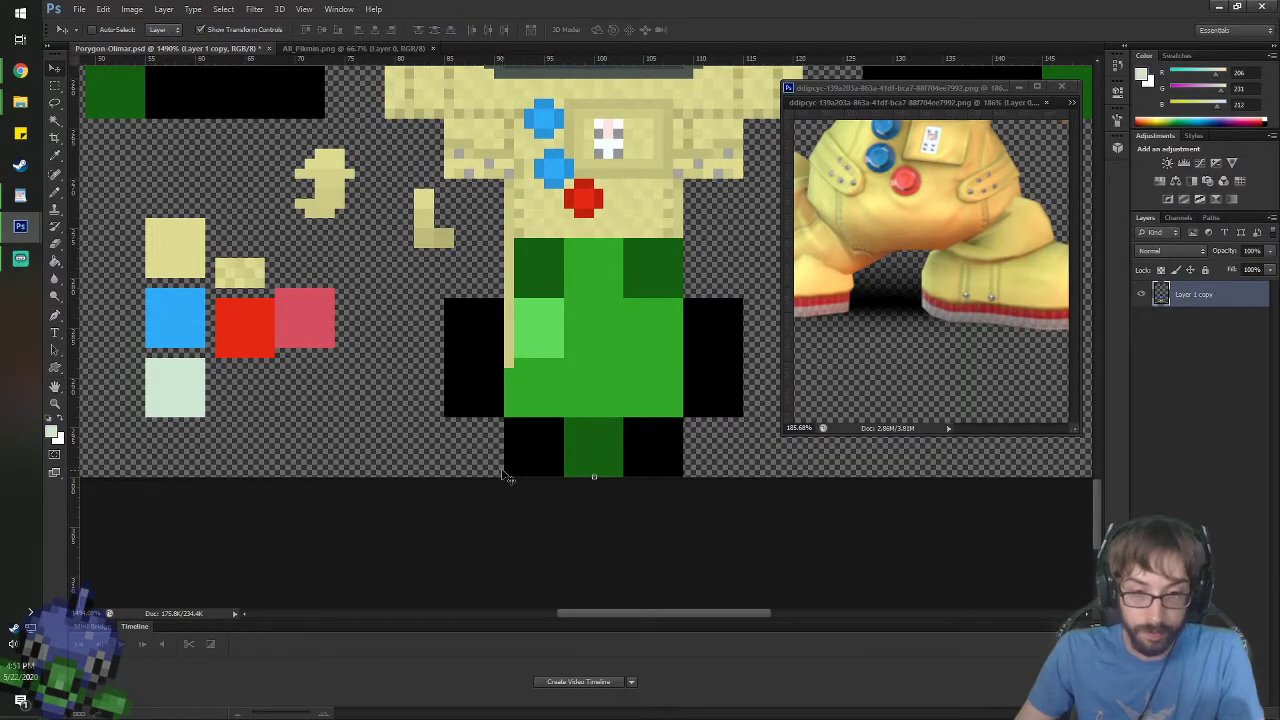
left_click_drag(510, 471, 678, 471)
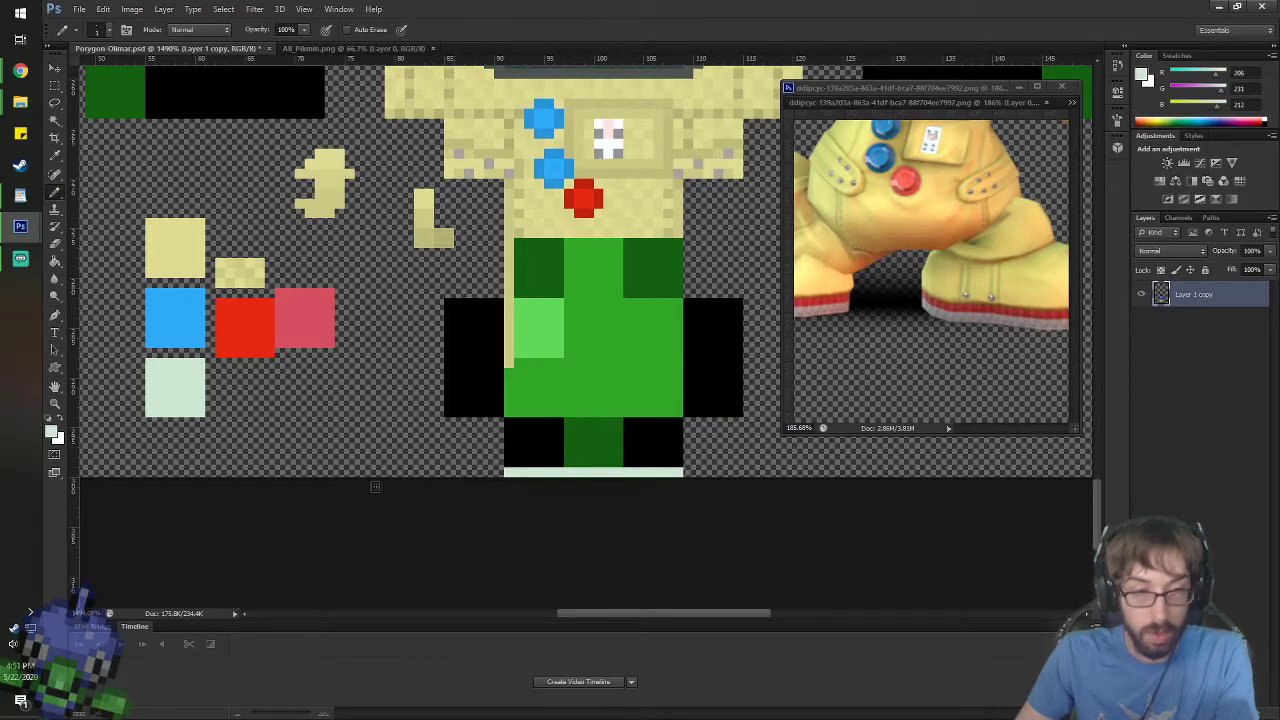
- Sample the red swatch and pencil a straight one-pixel line across the feet just above the mint sole line, undoing the crooked stroke
key("i")
left_click(245, 308)
key("b")
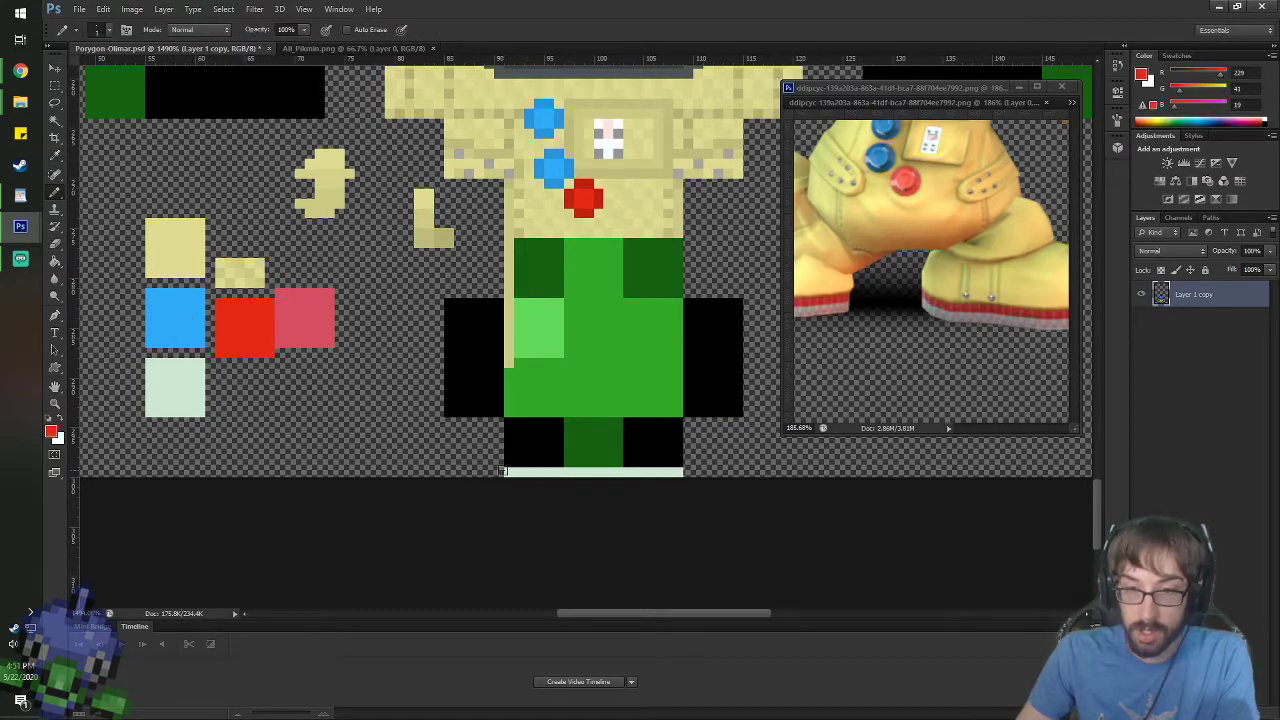
left_click_drag(509, 461, 591, 456)
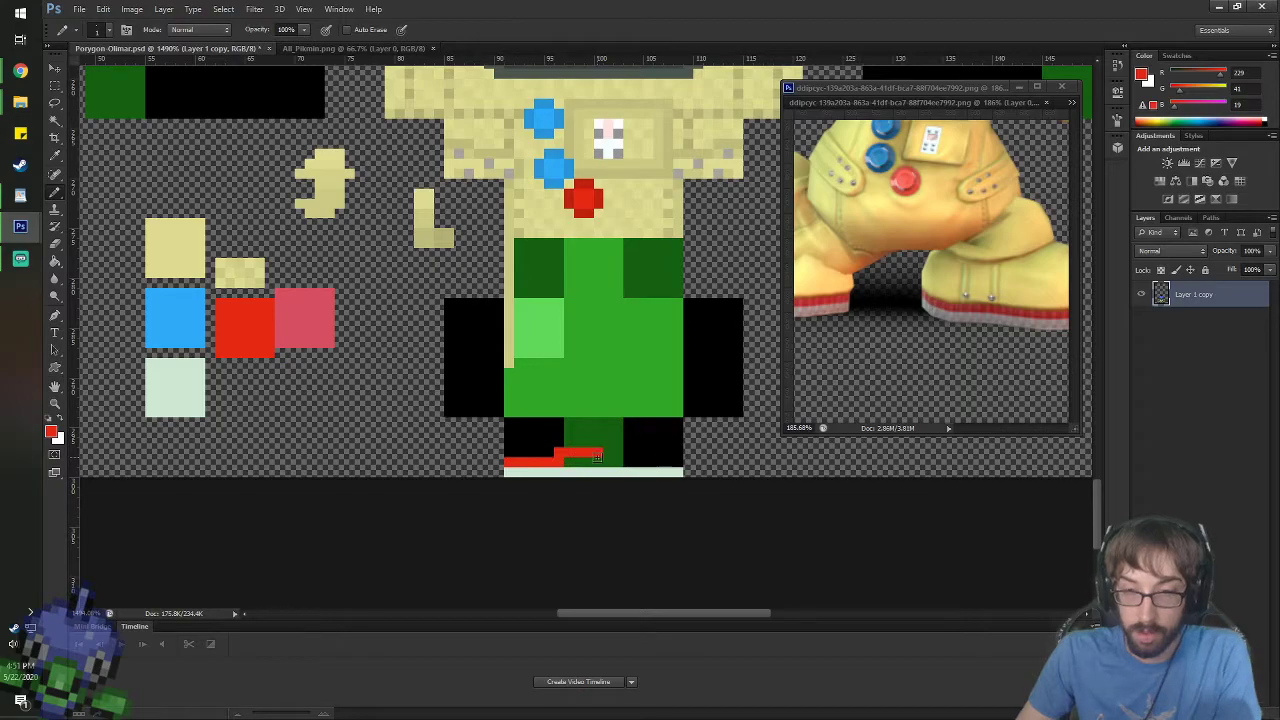
key("ctrl+z")
left_click_drag(677, 461, 527, 462)
- Sample black, set the pencil opacity to 30%, and darken every second pixel column across the red and mint sole rows
scroll(631, 497, "up", 3)
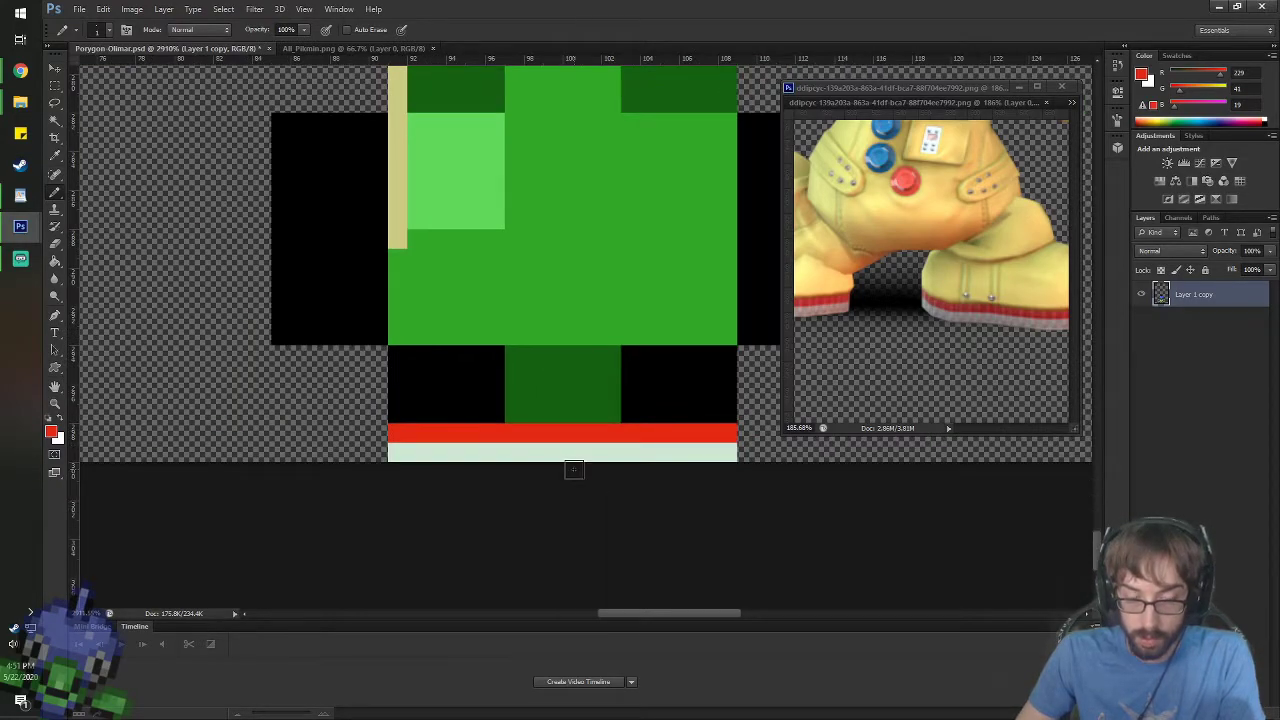
left_click(488, 385, "alt")
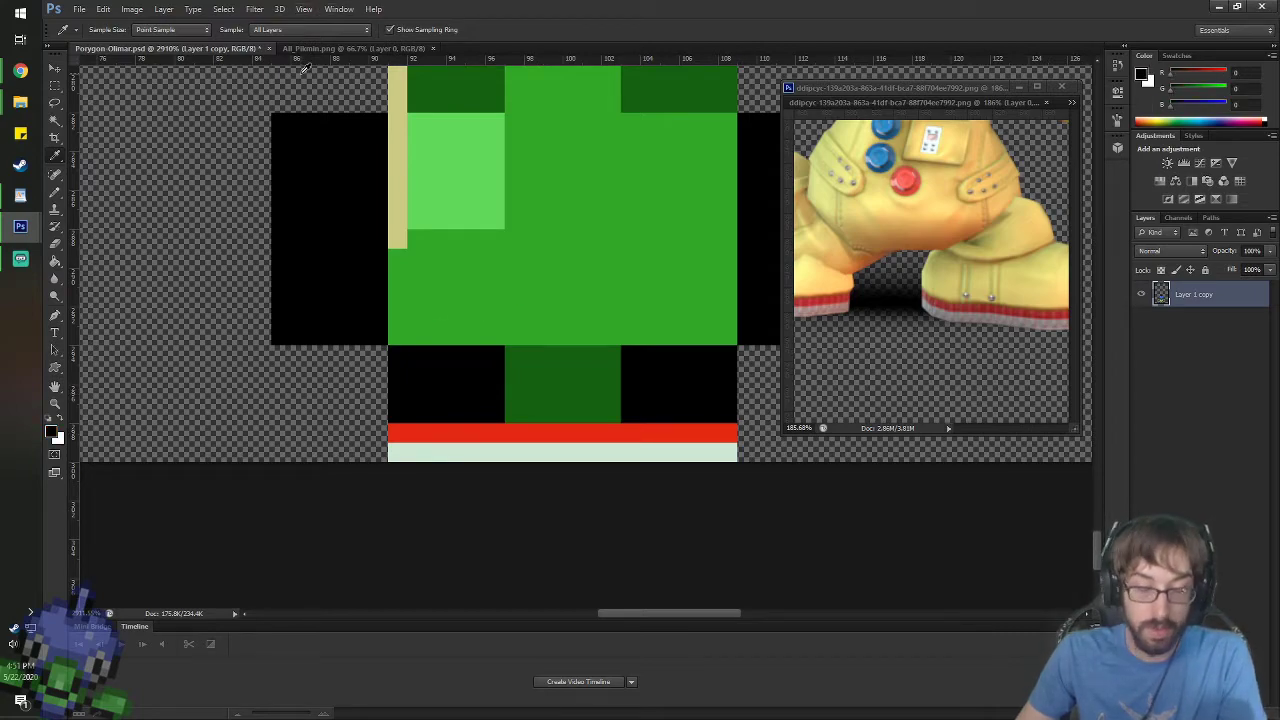
key("b")
double_click(285, 29)
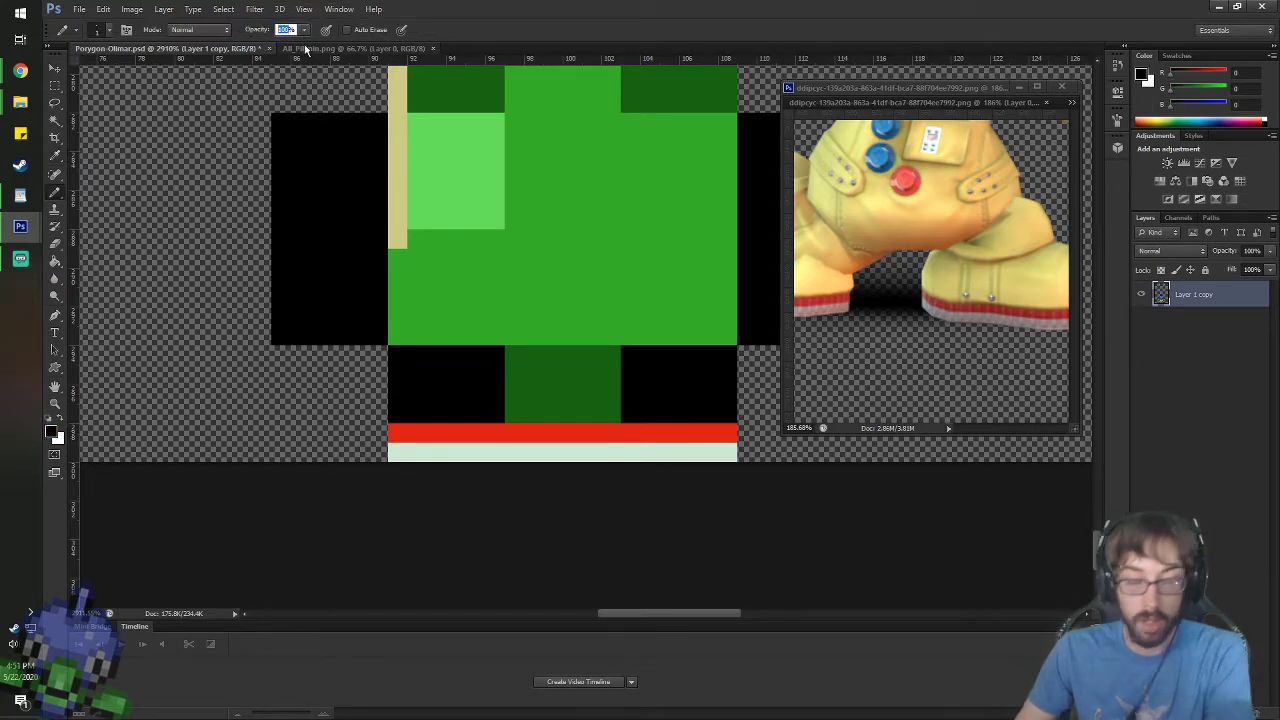
type("30")
key("Return")
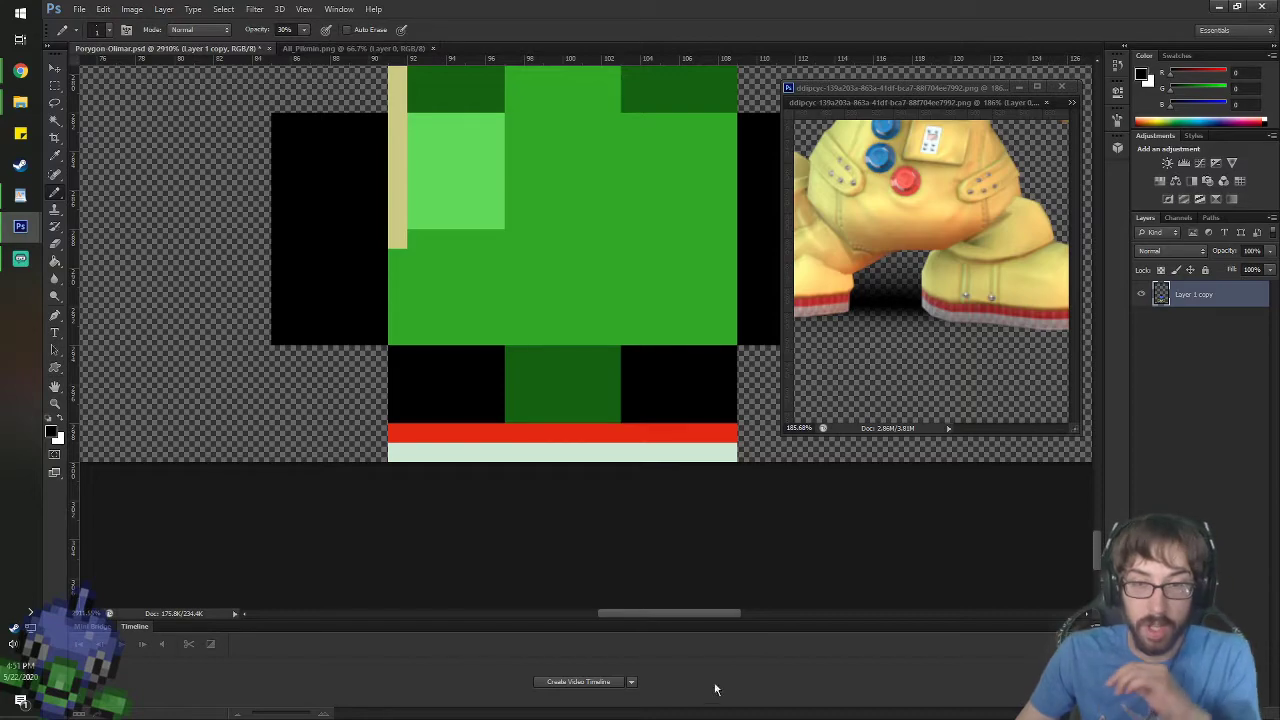
mouse_move(416, 434)
left_mouse_down()
mouse_move(417, 451)
mouse_move(455, 434)
mouse_move(456, 451)
left_mouse_up()
left_click(494, 433)
left_click(494, 451)
left_click(534, 433)
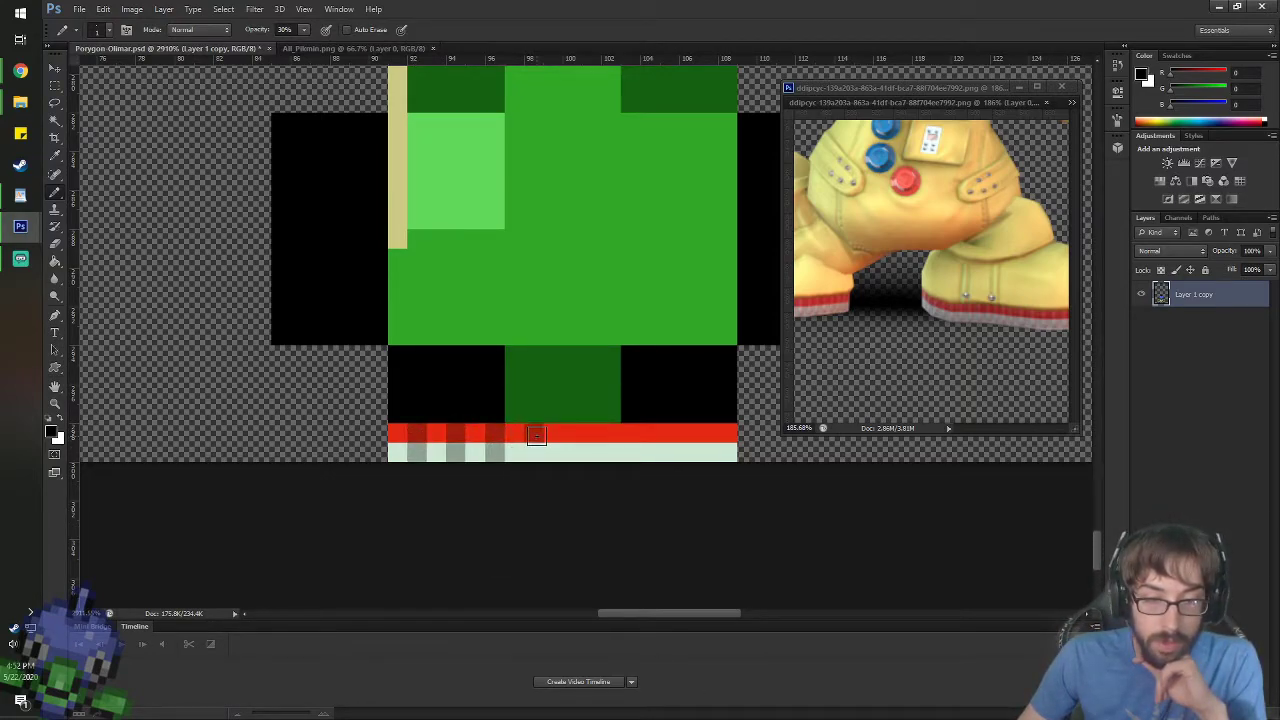
left_click(534, 451)
left_click(574, 433)
left_click(574, 451)
left_click(612, 433)
left_click(612, 451)
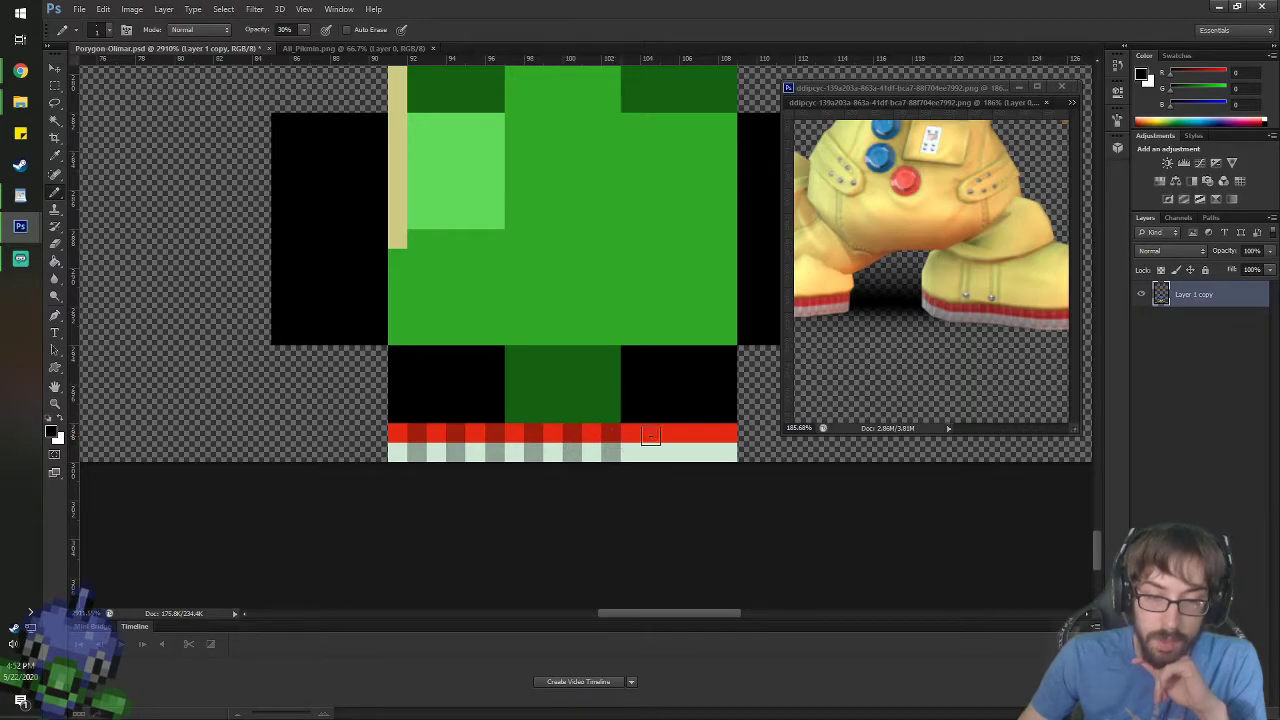
left_click(652, 433)
left_click(652, 451)
left_click(690, 433)
left_click(690, 451)
left_click(727, 433)
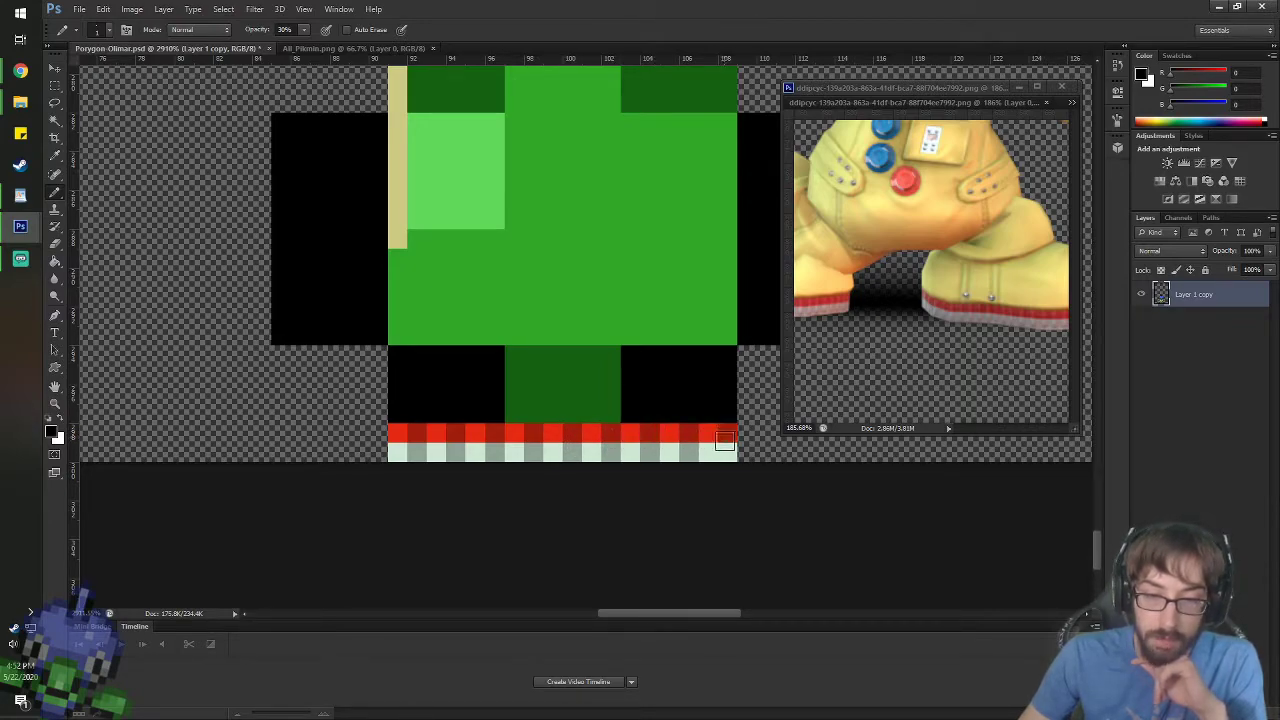
left_click(727, 451)
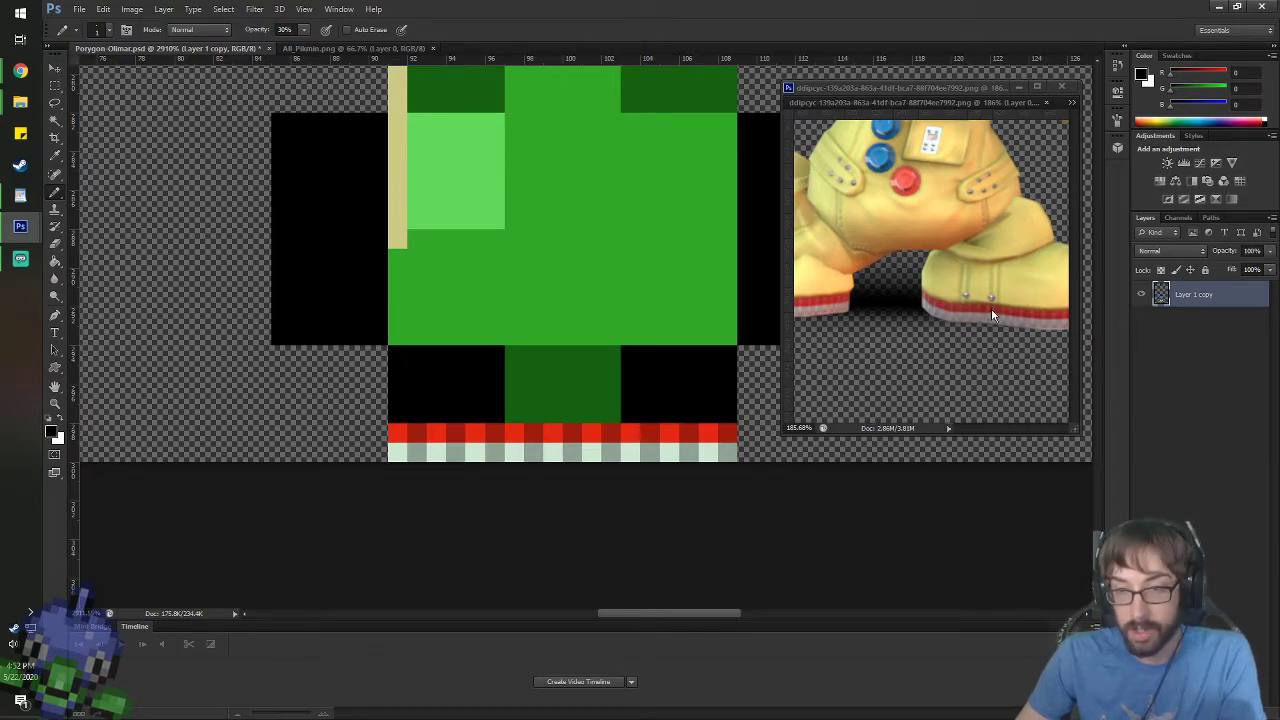
- Sample the yellow of the left edge trim and pencil a matching one-pixel vertical line down the legs' right edge at 100% opacity
left_click(55, 68)
scroll(457, 210, "down", 2)
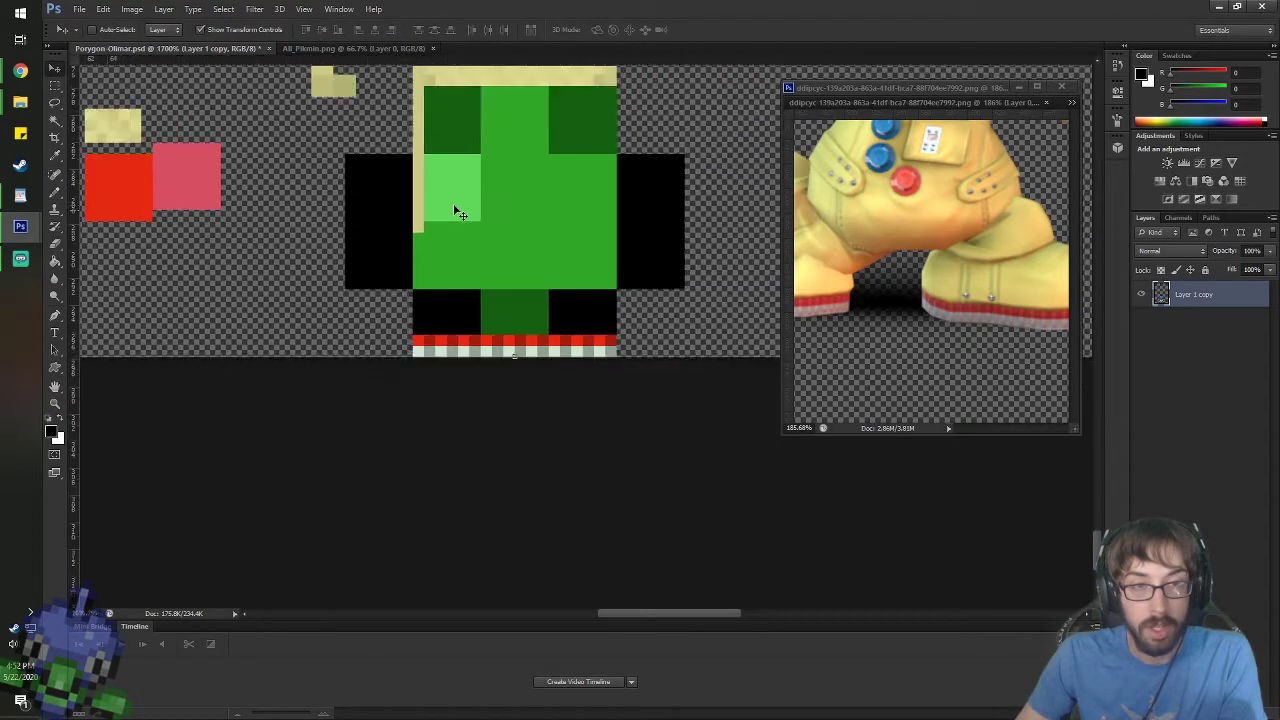
scroll(457, 206, "up", 4)
scroll(449, 177, "down", 2)
key("space")
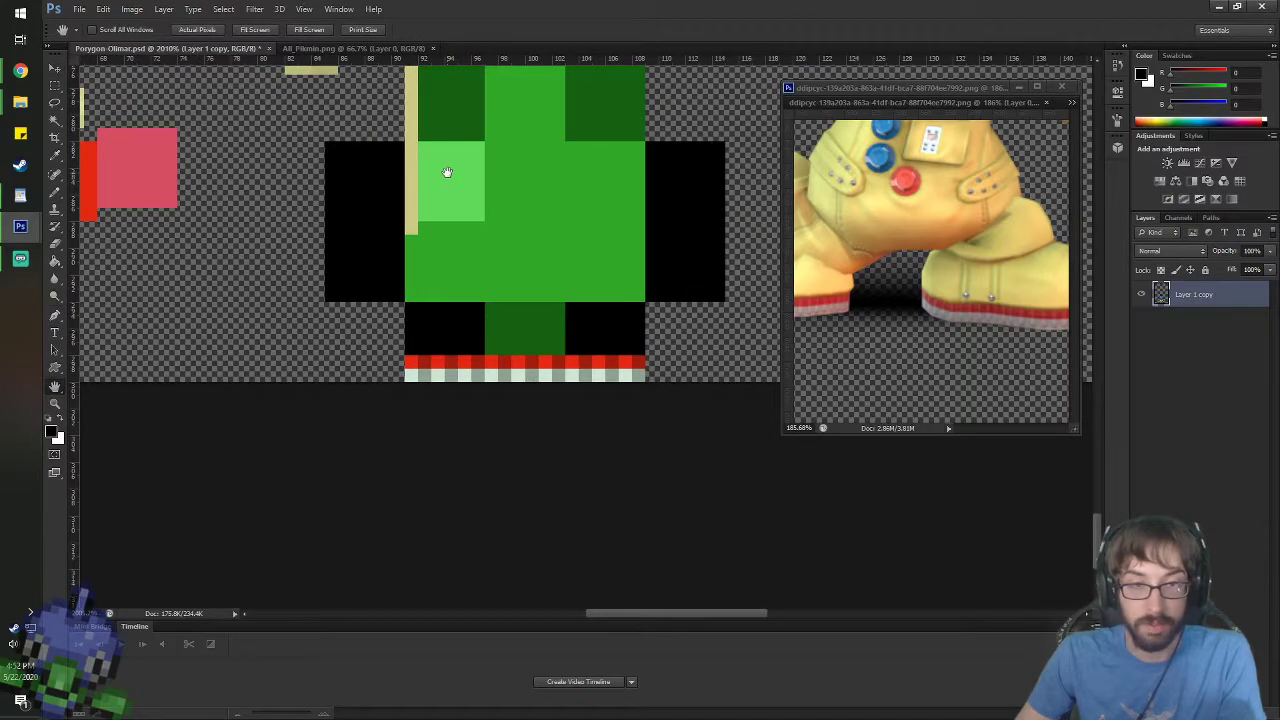
left_click_drag(446, 172, 449, 274)
key("i")
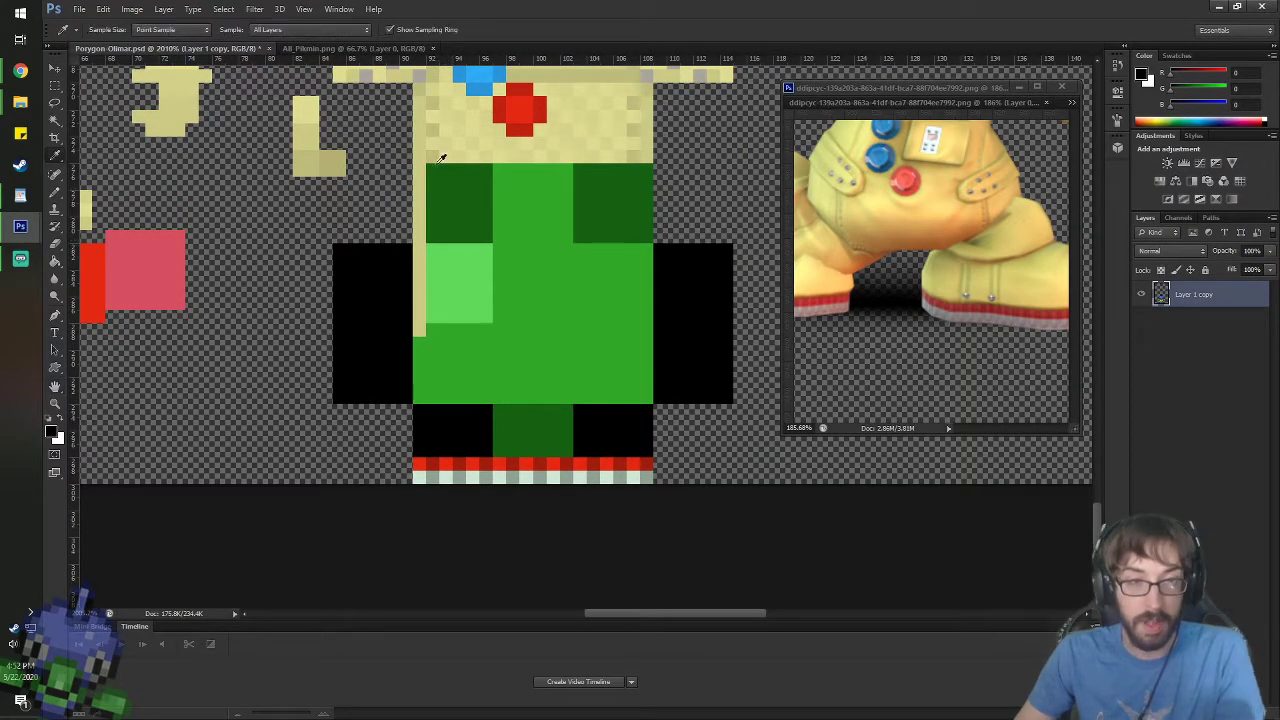
left_click(420, 140)
key("b")
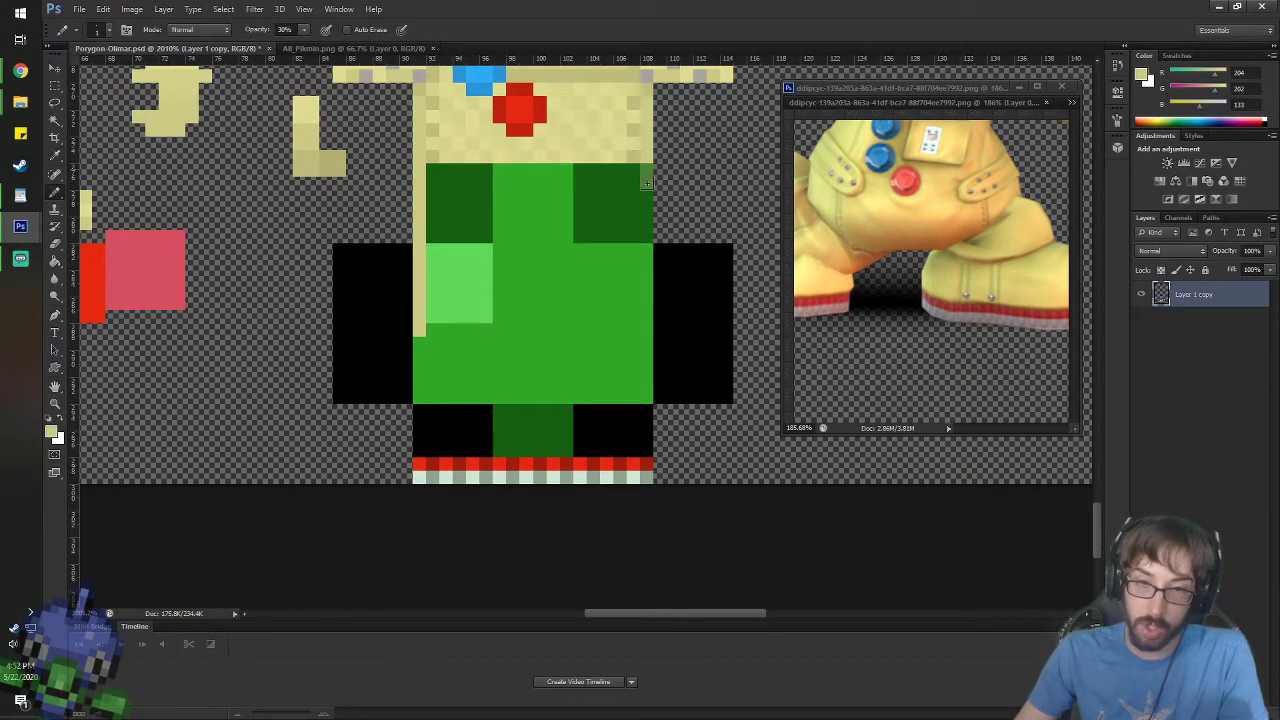
left_click_drag(646, 182, 643, 317)
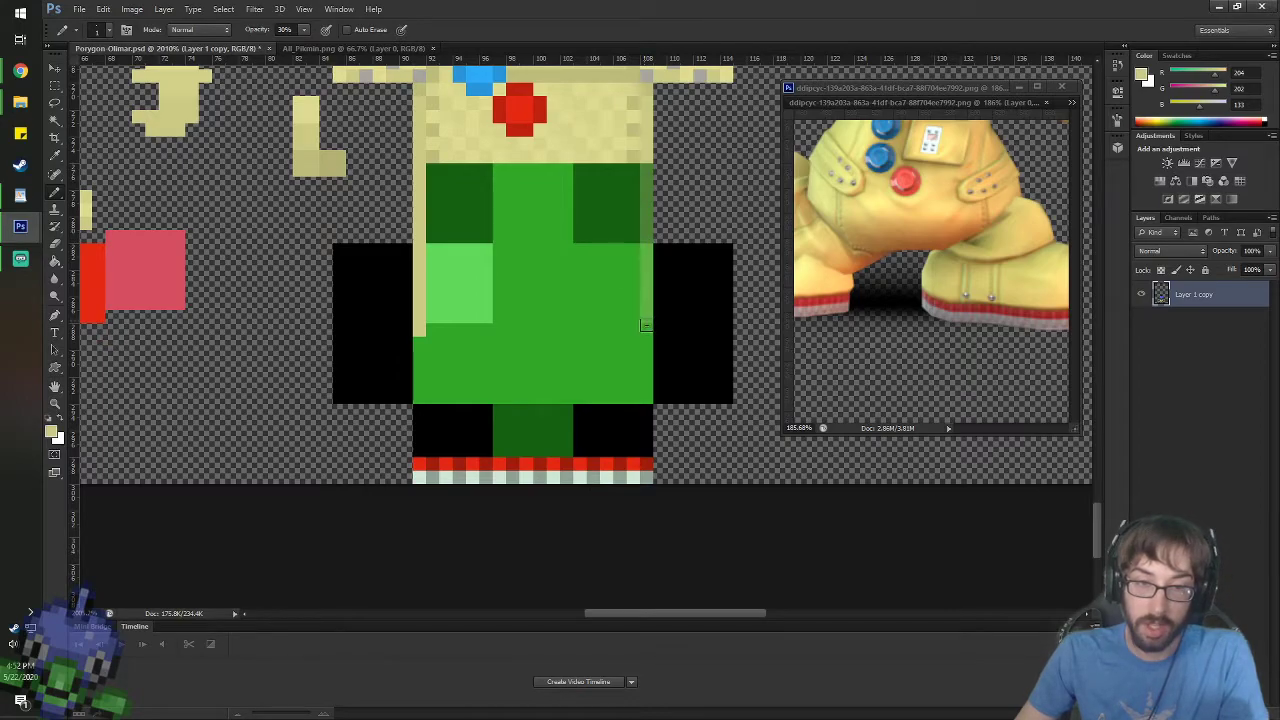
key("0")
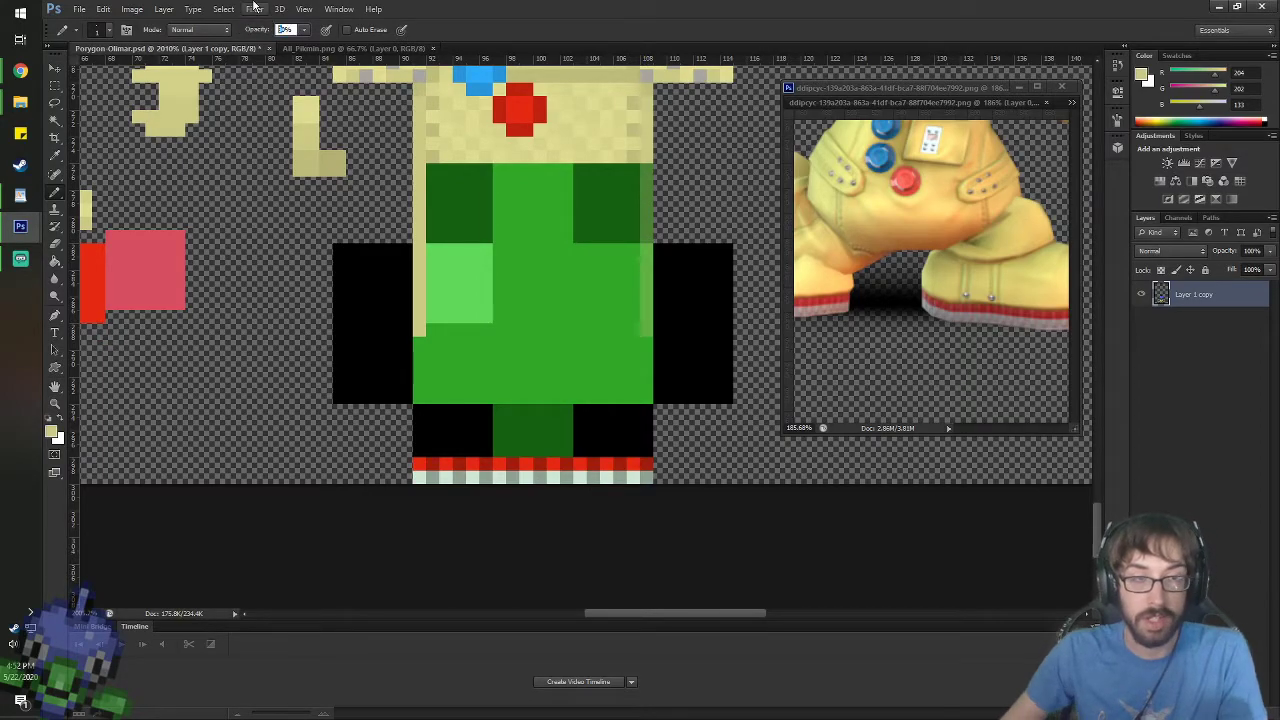
left_click_drag(642, 167, 646, 328)
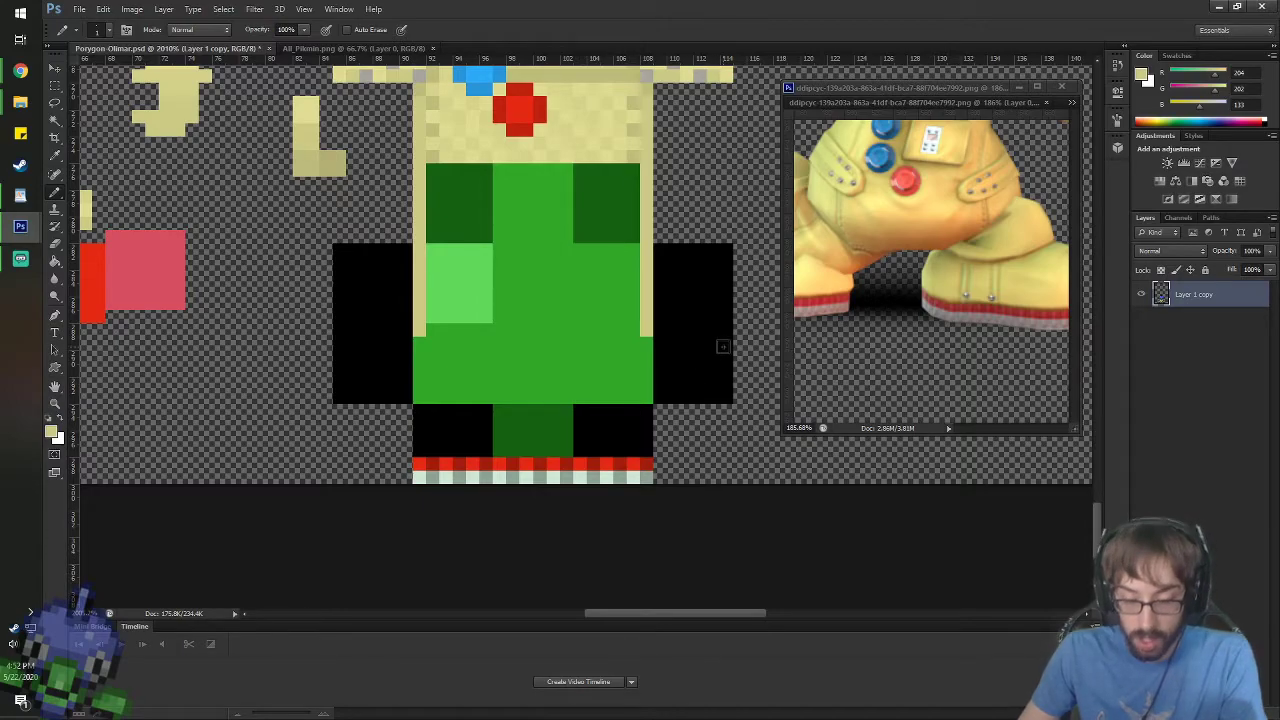
- Sample the dark khaki of the L-shaped piece and pencil two horizontal one-pixel seam lines across the right black block
left_click(344, 173, "alt")
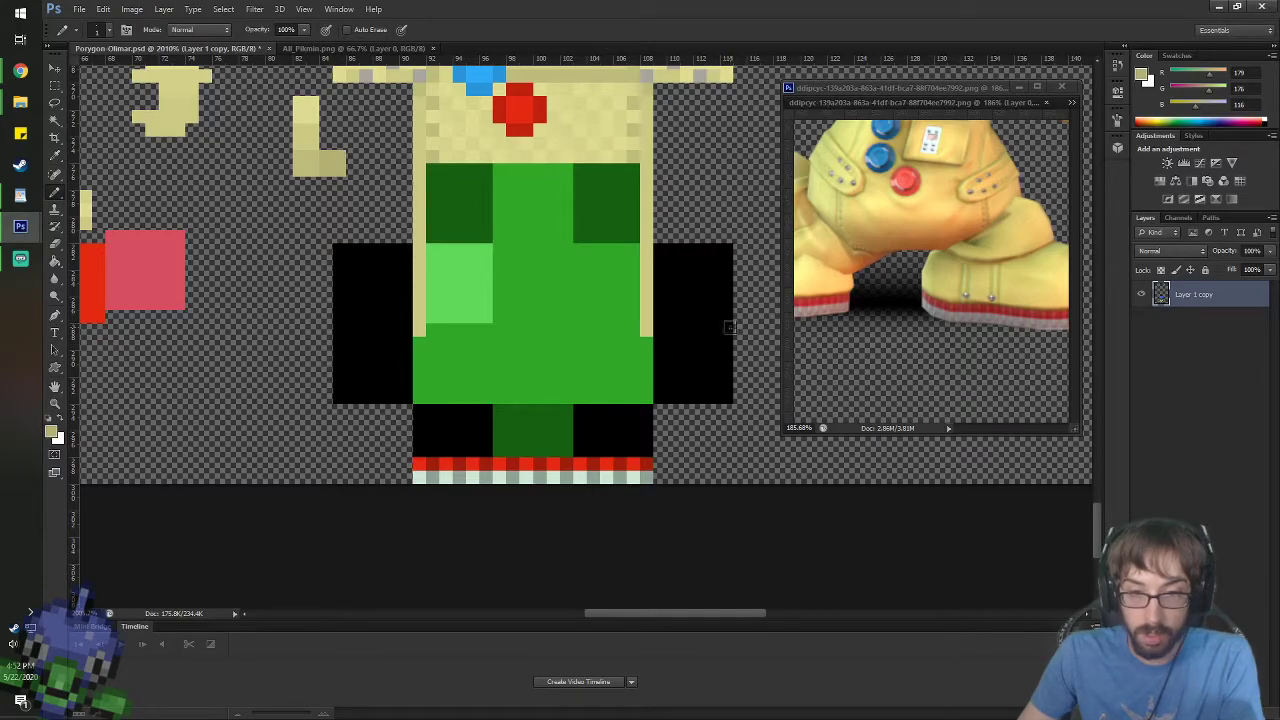
key("alt")
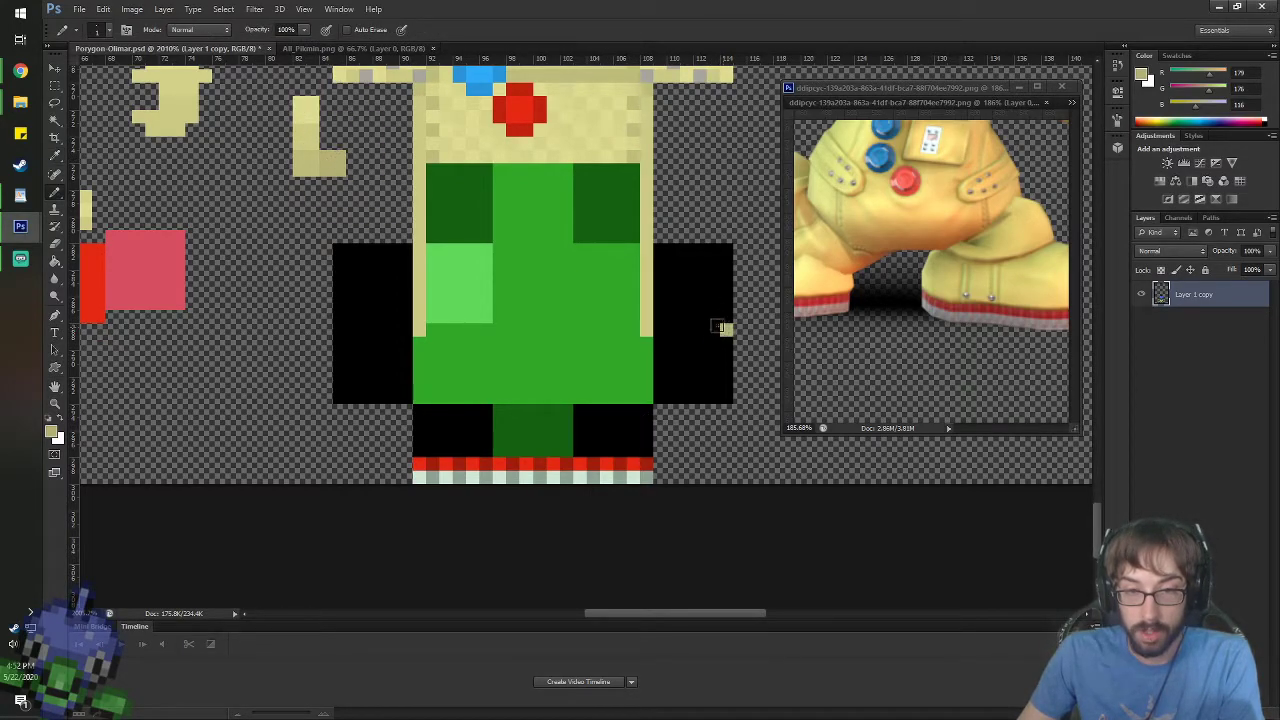
left_click_drag(717, 326, 660, 316)
key("ctrl+z")
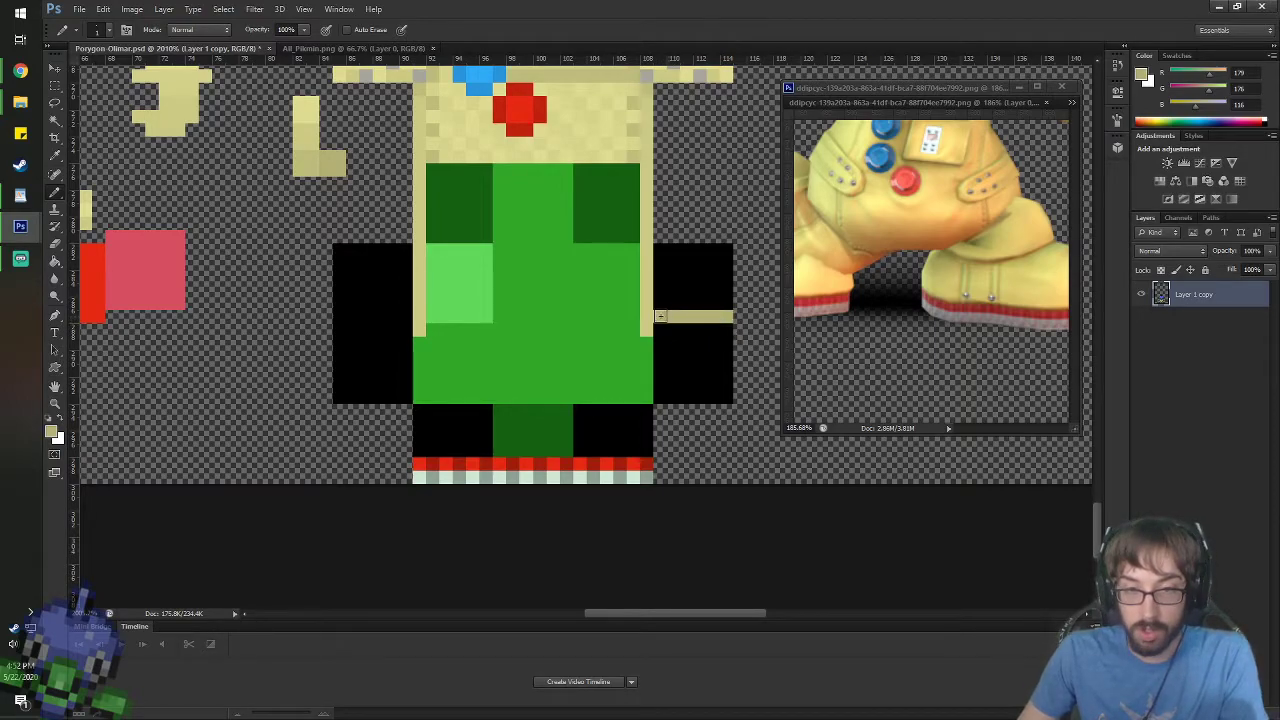
mouse_move(726, 369)
left_mouse_down()
mouse_move(674, 358)
mouse_move(677, 371)
left_mouse_up()
key("ctrl+z")
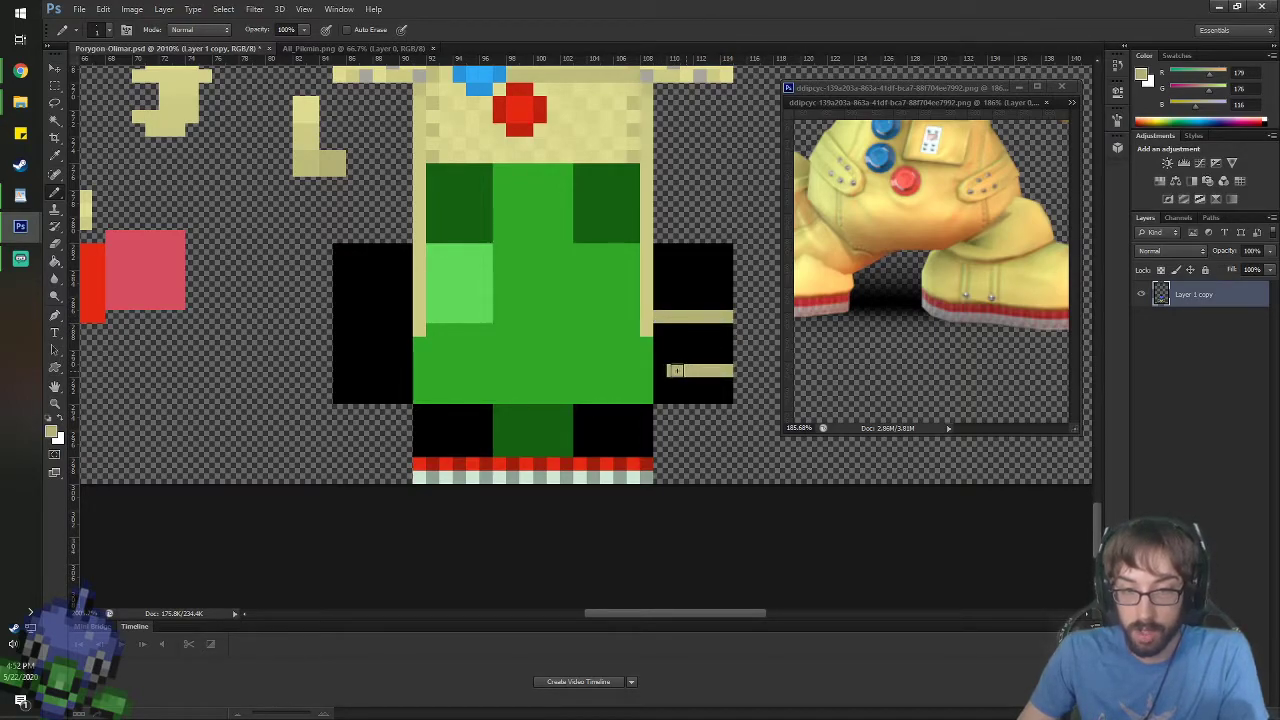
- Continue both right seam lines diagonally over the green area and straight down the right foot to the sole, undoing misplaced pixels
left_click(617, 340)
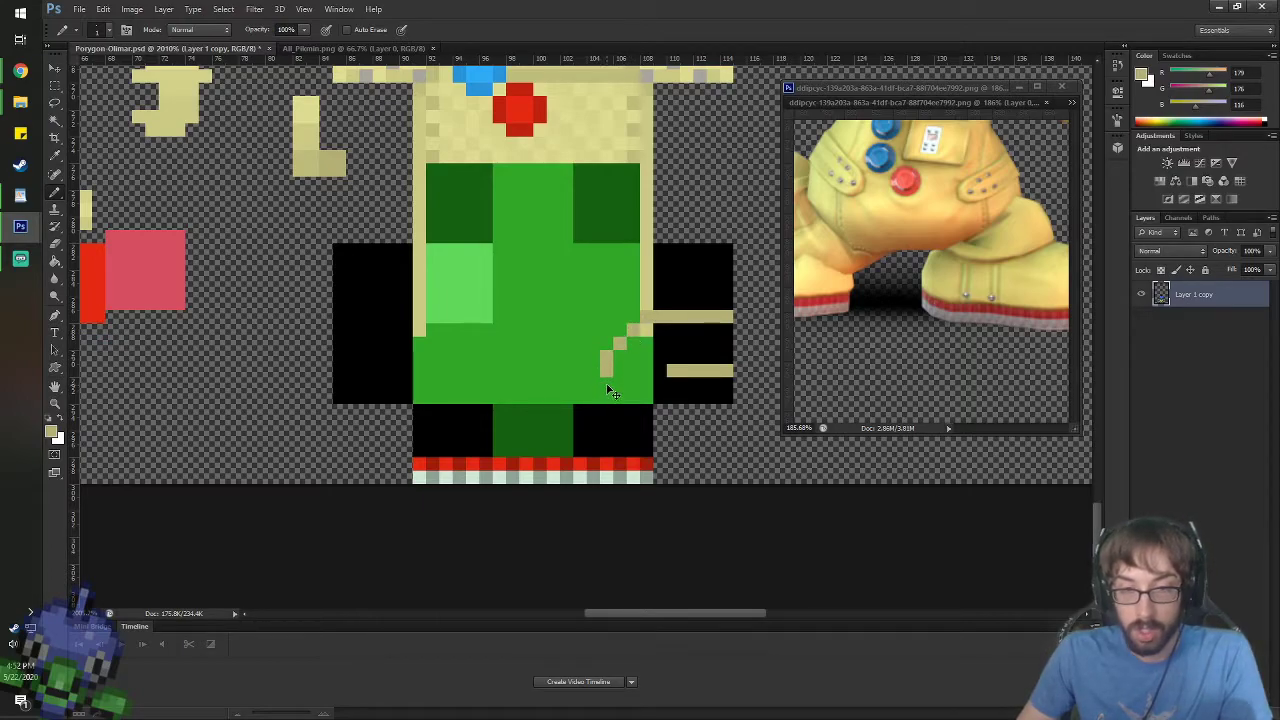
key("ctrl+z")
left_click(594, 356)
key("ctrl+z")
left_click(606, 358)
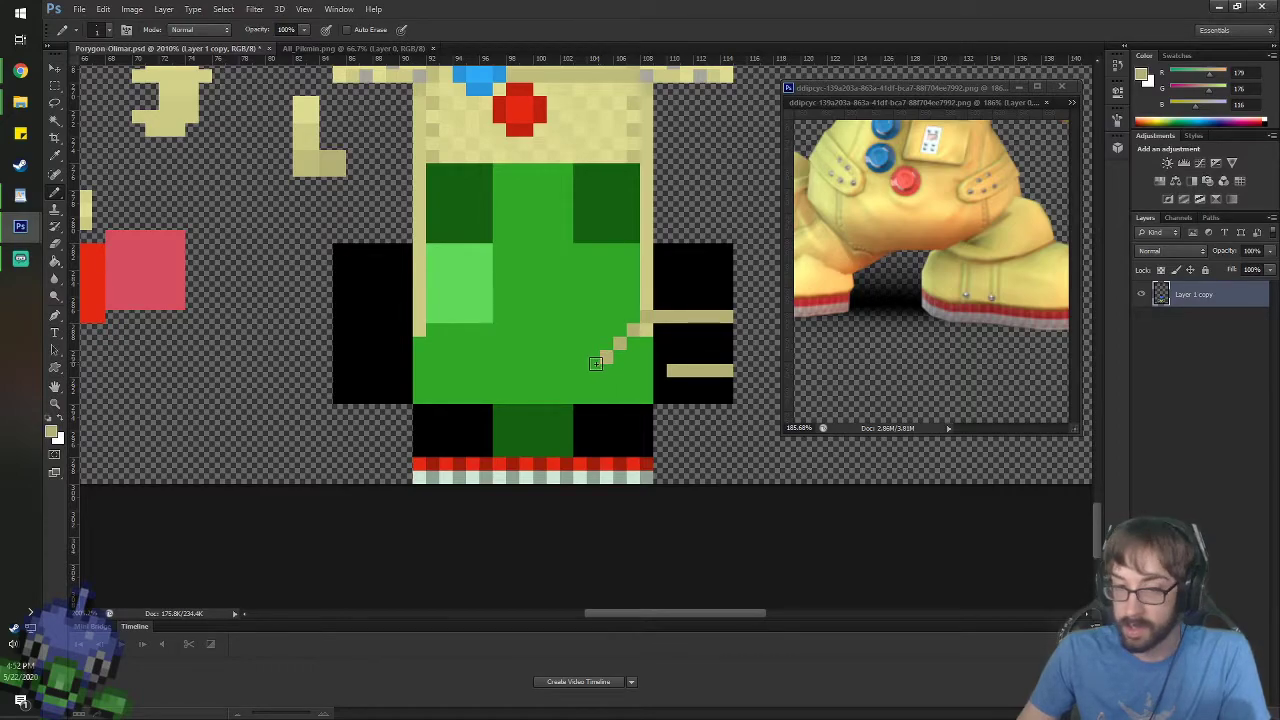
left_click(593, 370)
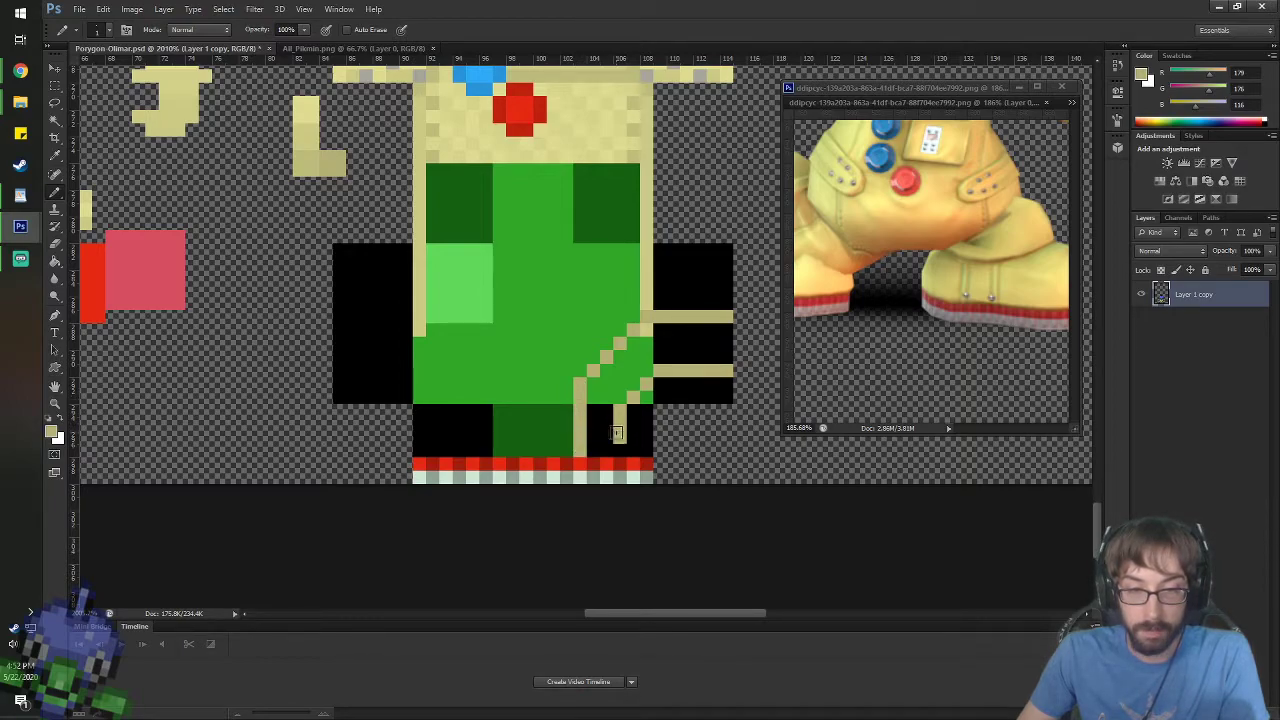
left_click_drag(617, 432, 618, 450)
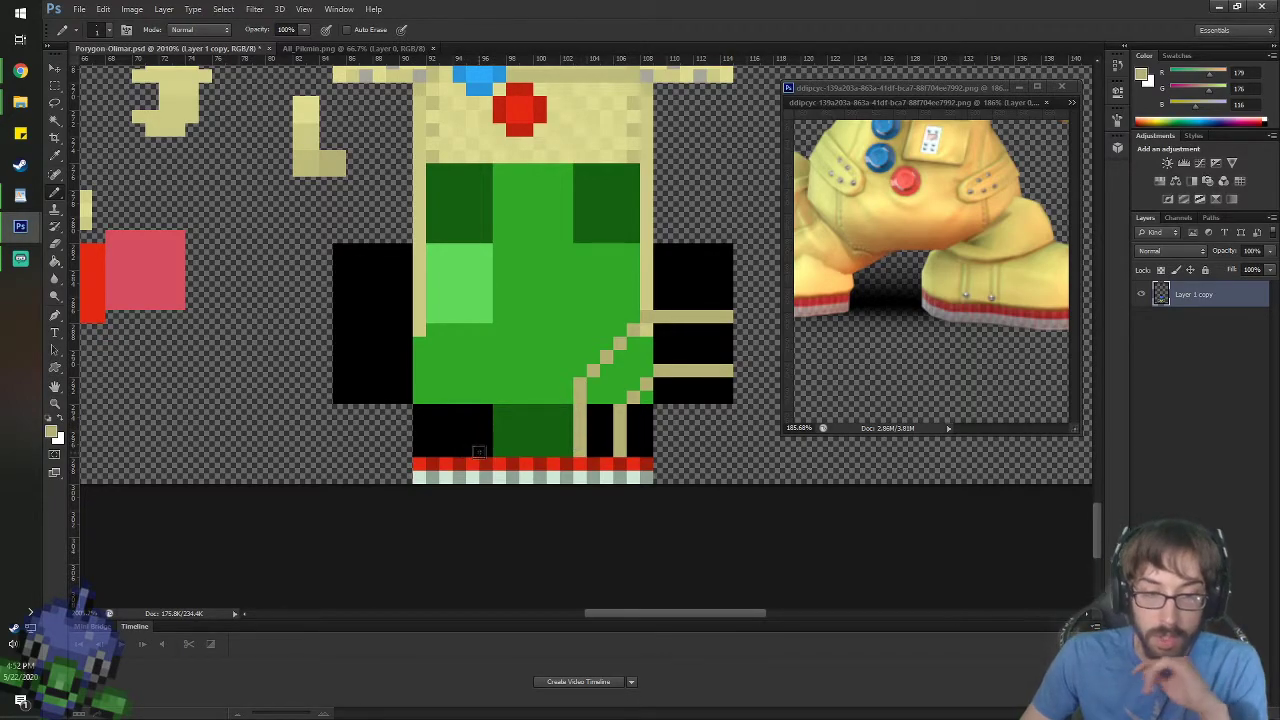
- Pencil two vertical khaki seam lines on the left foot and undo the misplaced diagonal above them
mouse_move(484, 450)
left_mouse_down()
mouse_move(440, 408)
mouse_move(447, 446)
left_mouse_up()
left_click(483, 411)
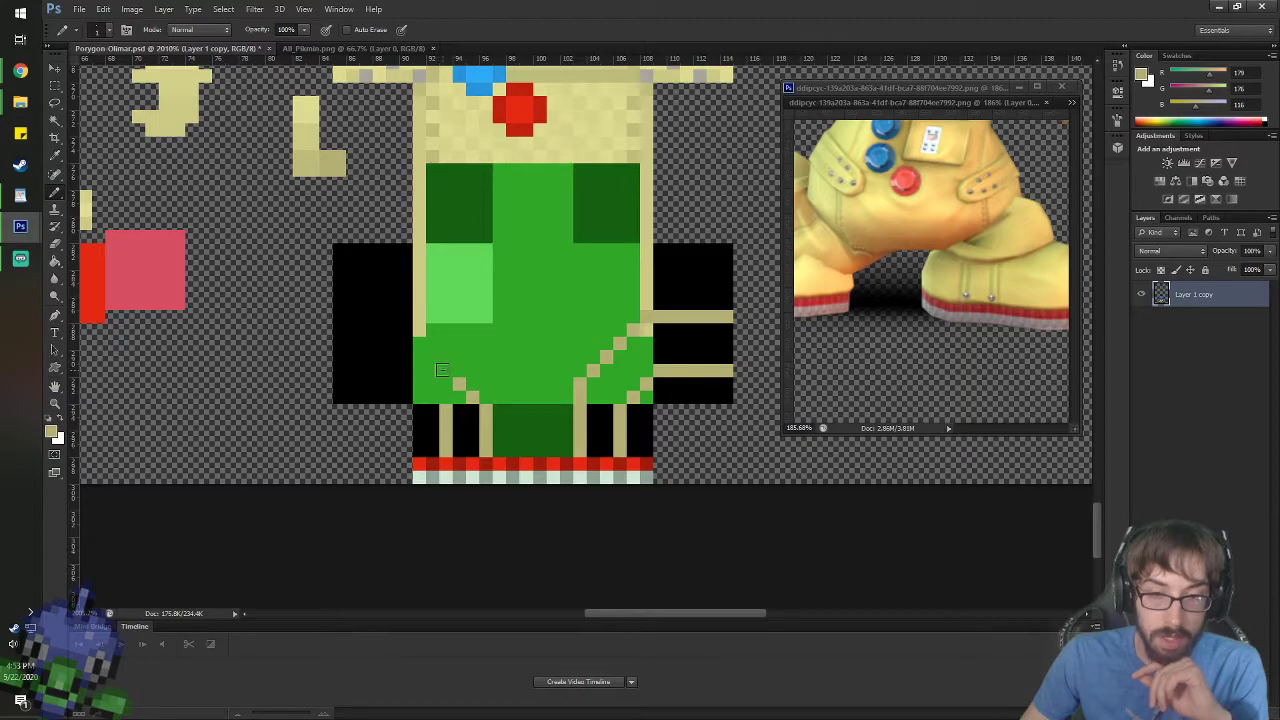
key("ctrl+alt+z")
key("ctrl+alt+z")
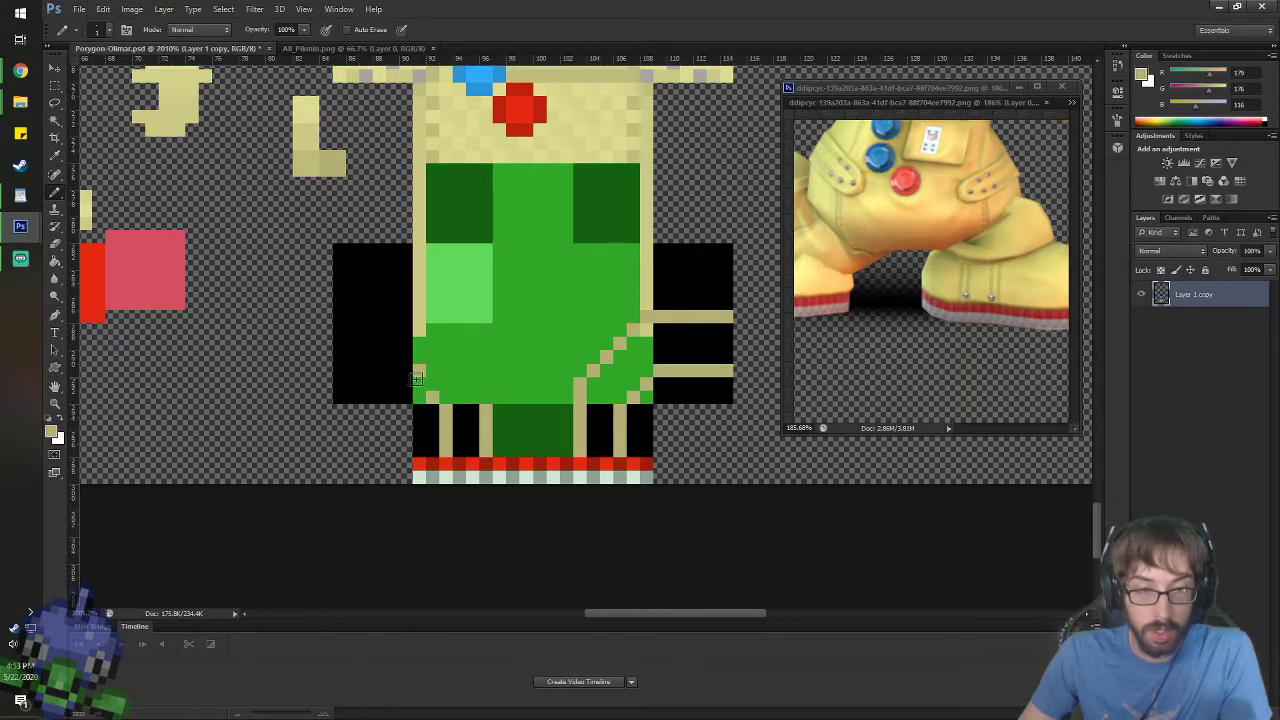
- Mirror the remaining seams on the left side with two horizontal lines across the black block and a diagonal down to the foot's inner line
left_click_drag(405, 368, 342, 362)
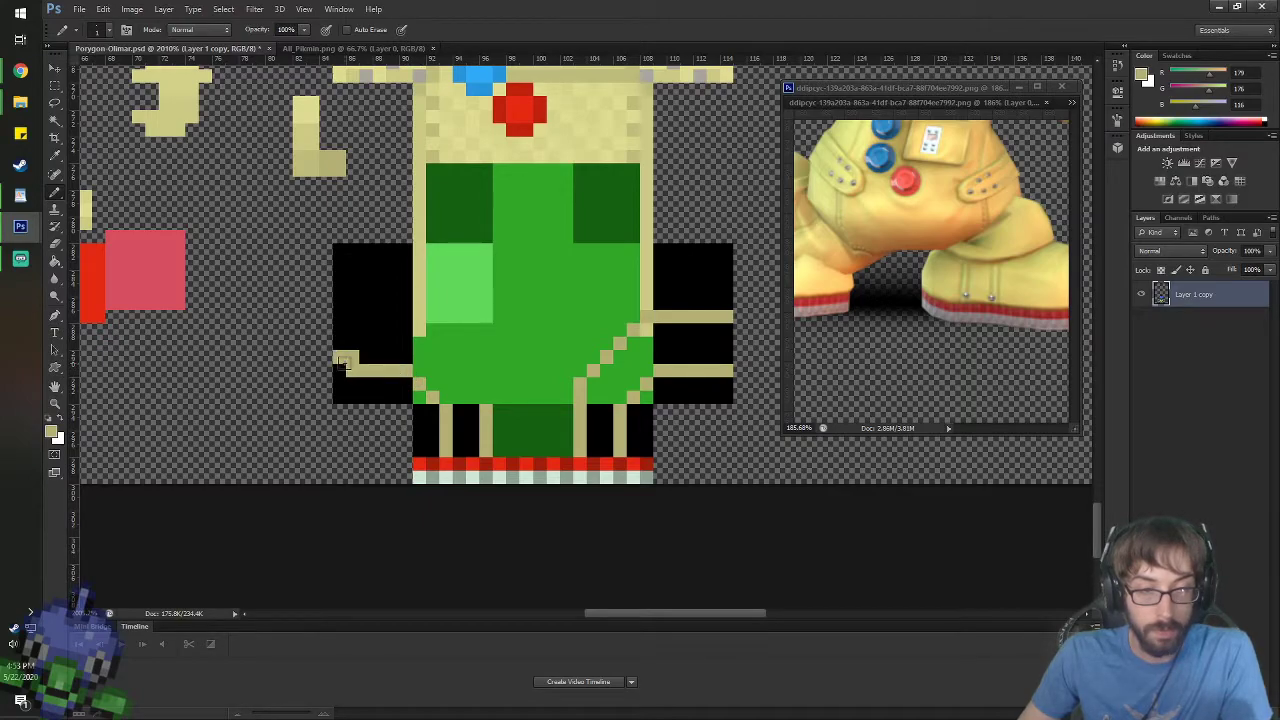
left_click(344, 362)
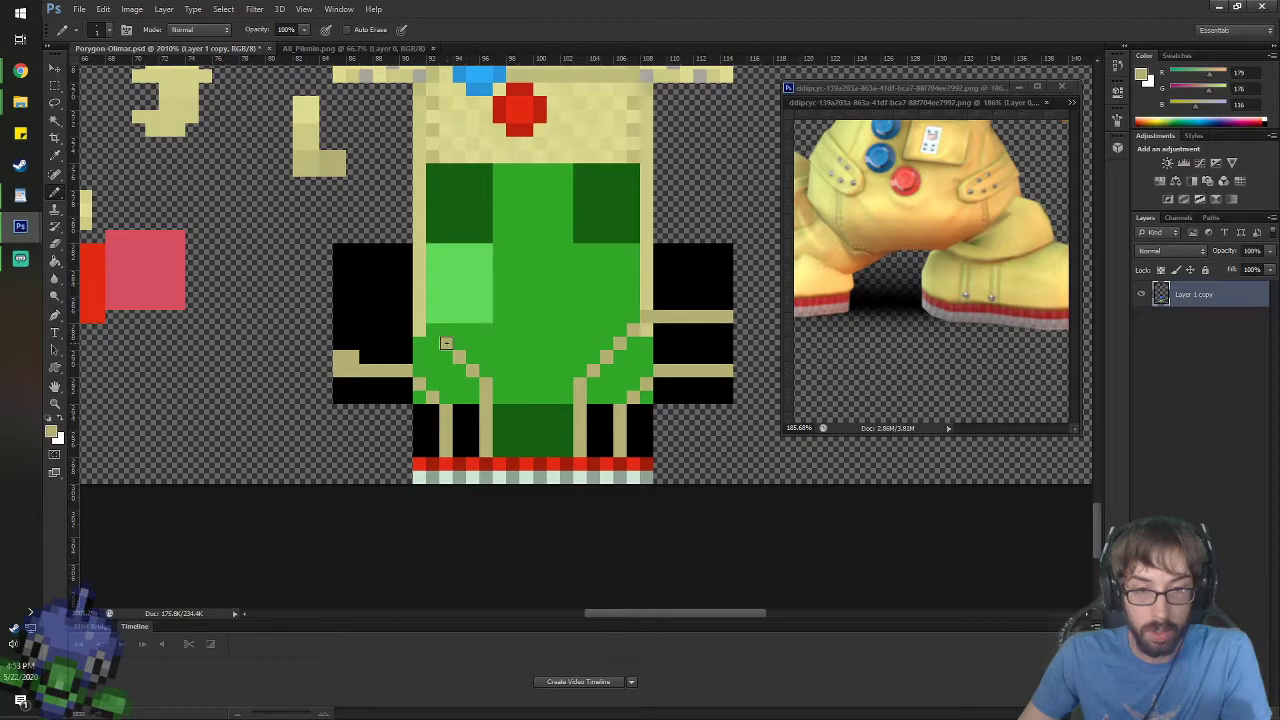
left_click(378, 304)
mouse_move(396, 318)
left_mouse_down()
mouse_move(338, 318)
mouse_move(355, 316)
mouse_move(353, 357)
left_mouse_up()
- Sample black, the light trim yellow and green in turn to repair stray khaki pixels on the left block and at the trim corners
left_click(403, 357, "alt")
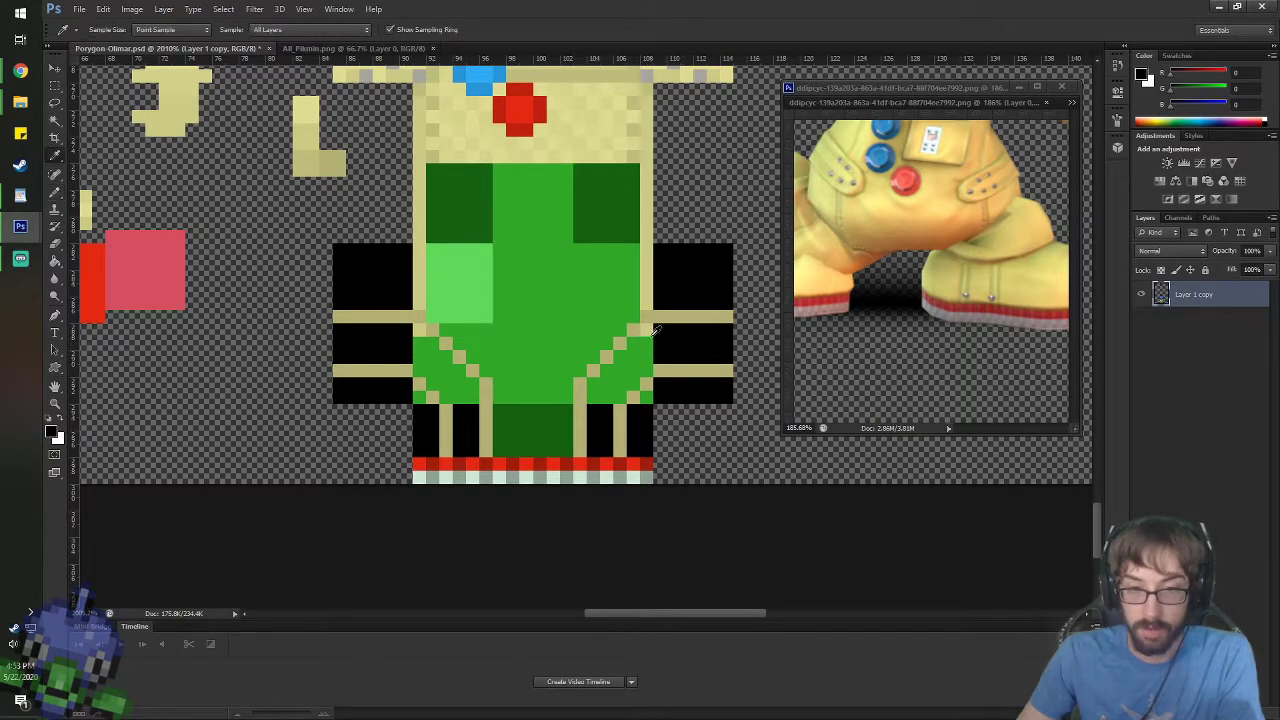
left_click(650, 293, "alt")
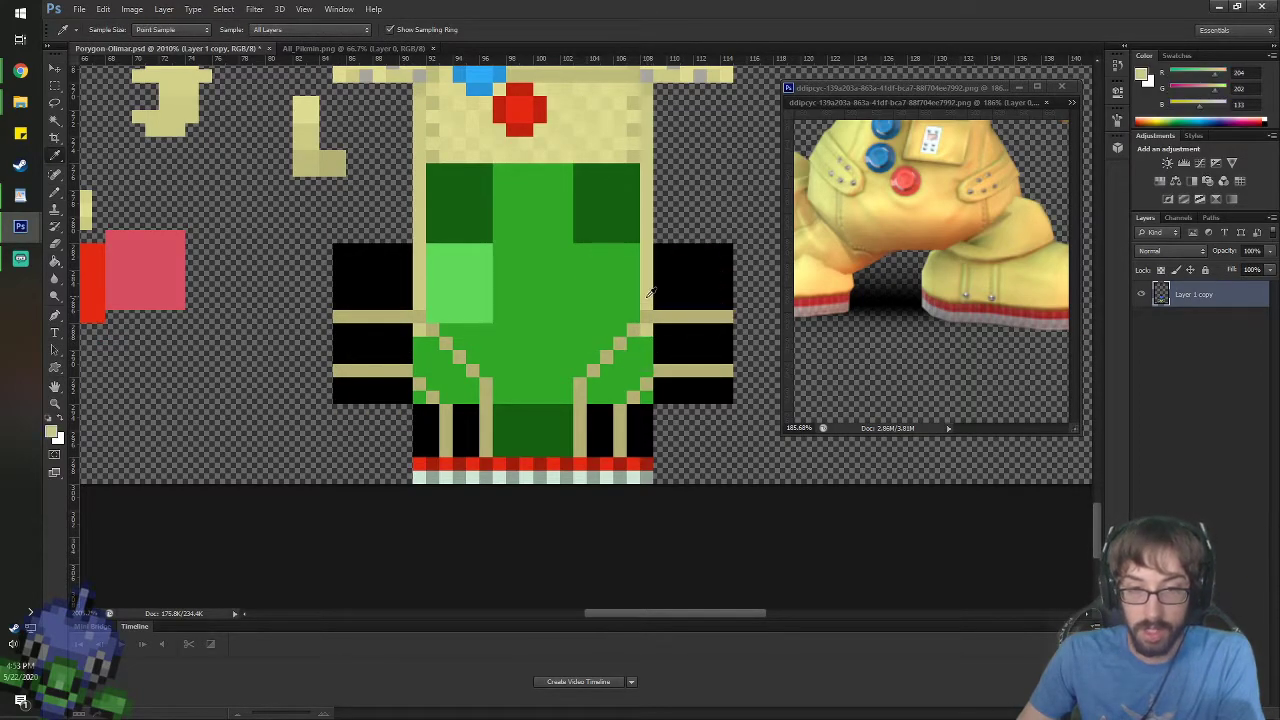
left_click(646, 347, "alt")
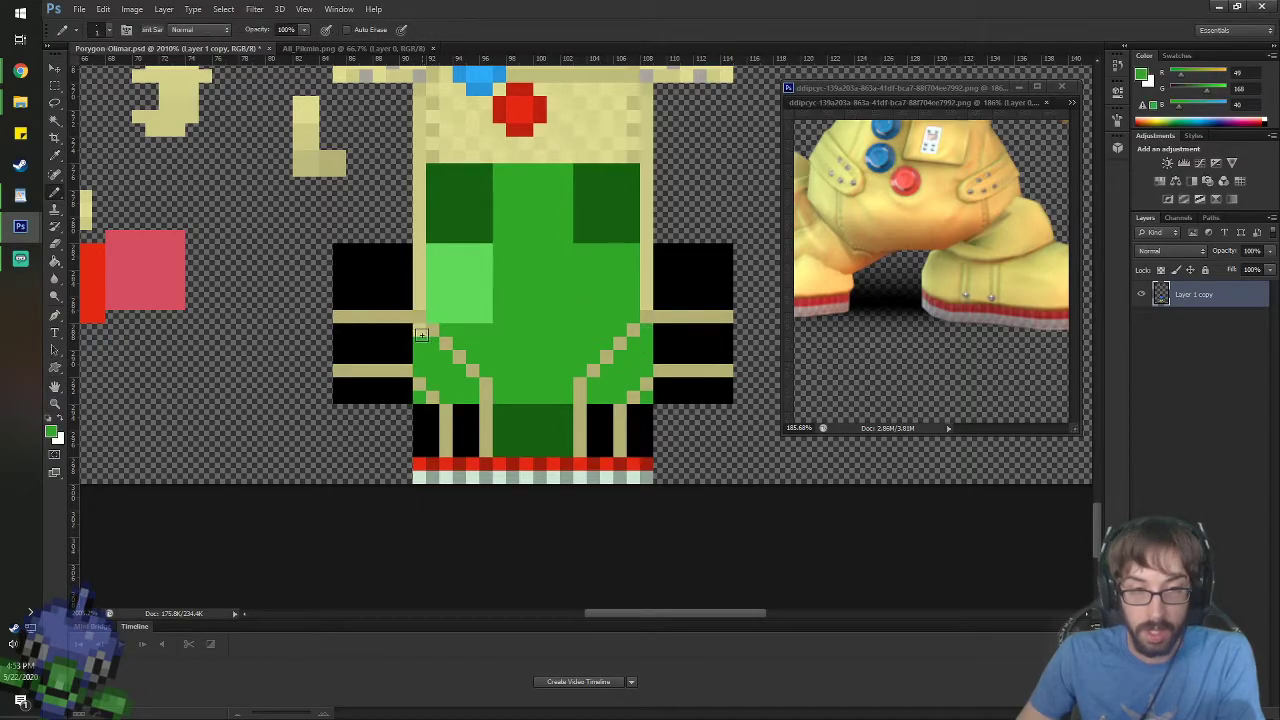
- Sample the gray rivet color and pencil two single-pixel rivets beside each vertical seam line on both feet
key("alt")
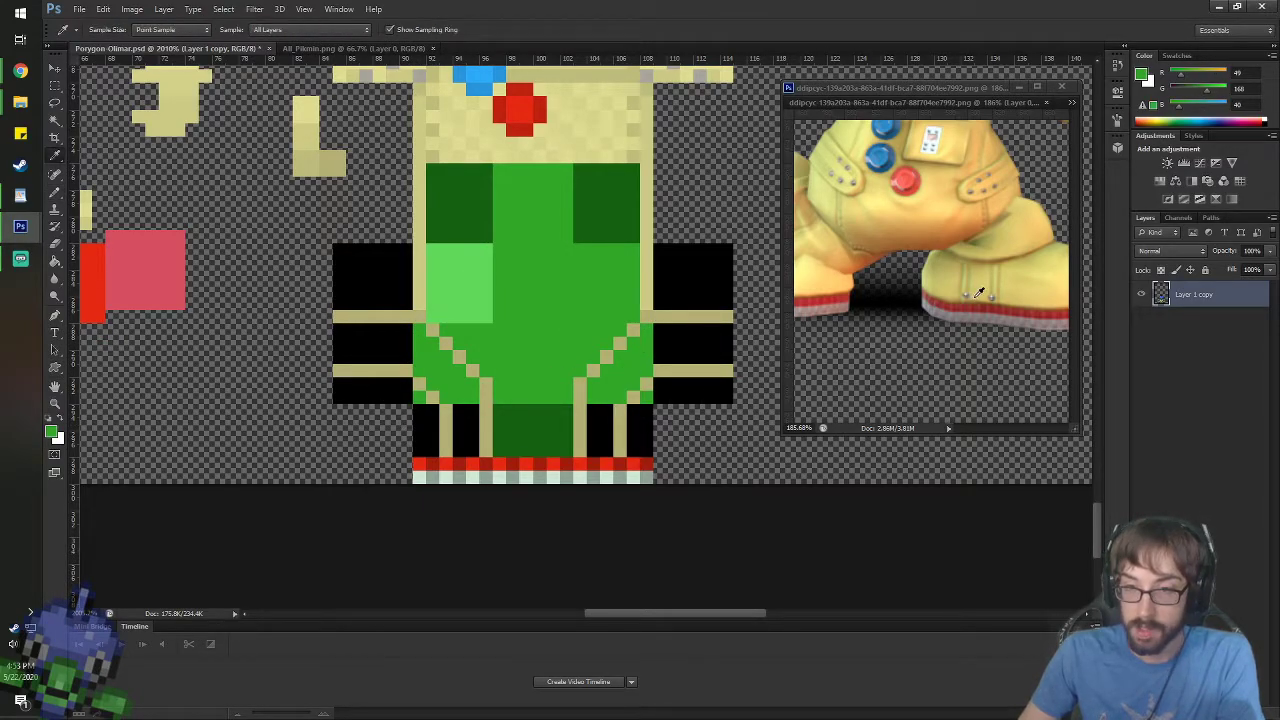
left_click(649, 75, "alt")
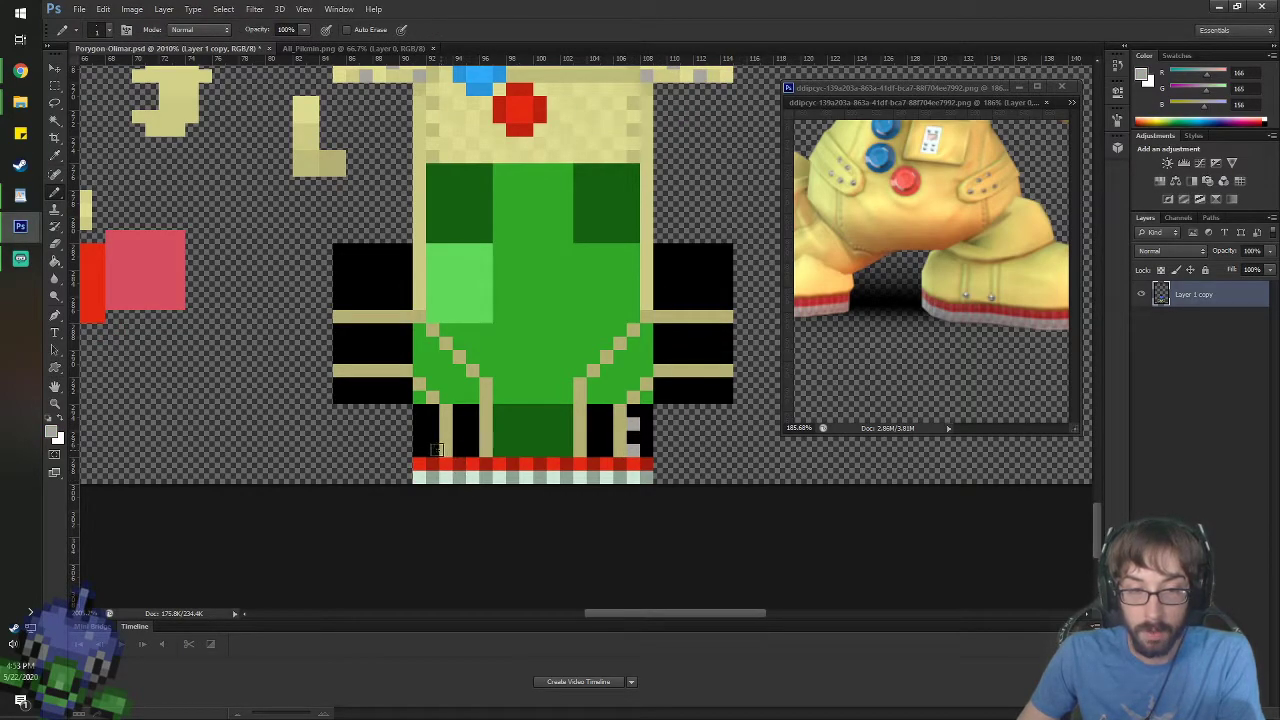
left_click(470, 441)
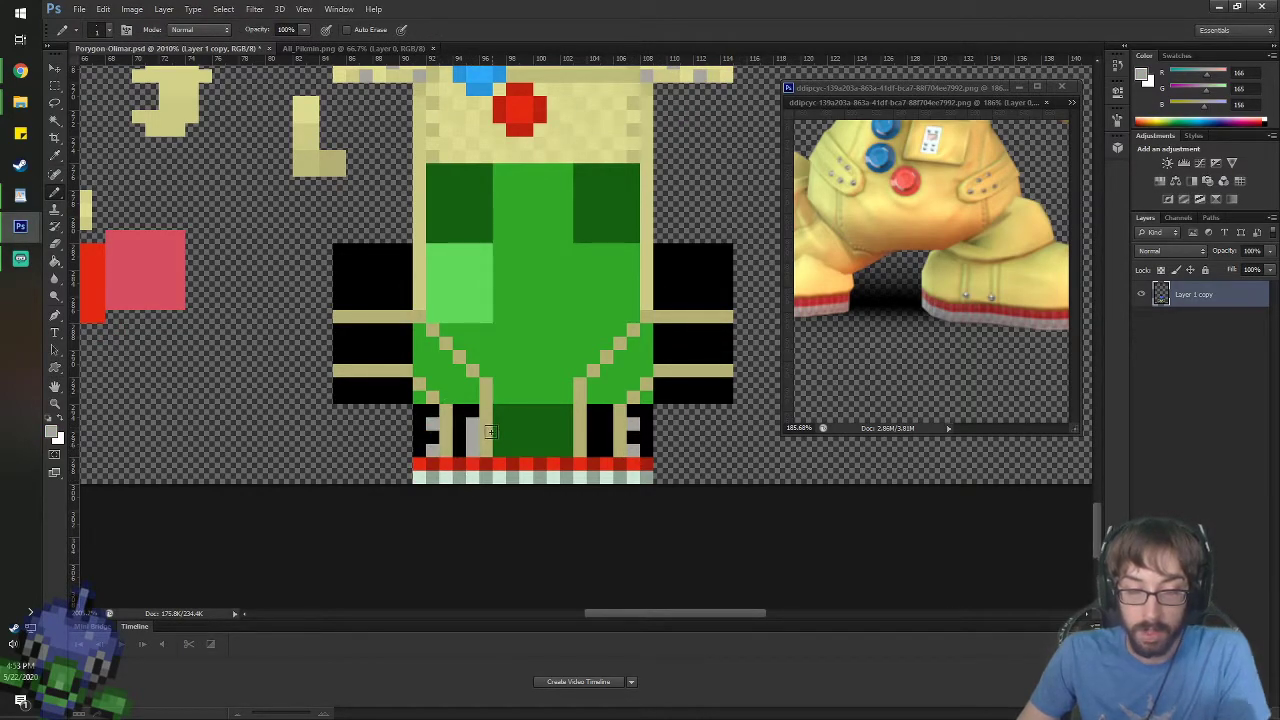
left_click(472, 424)
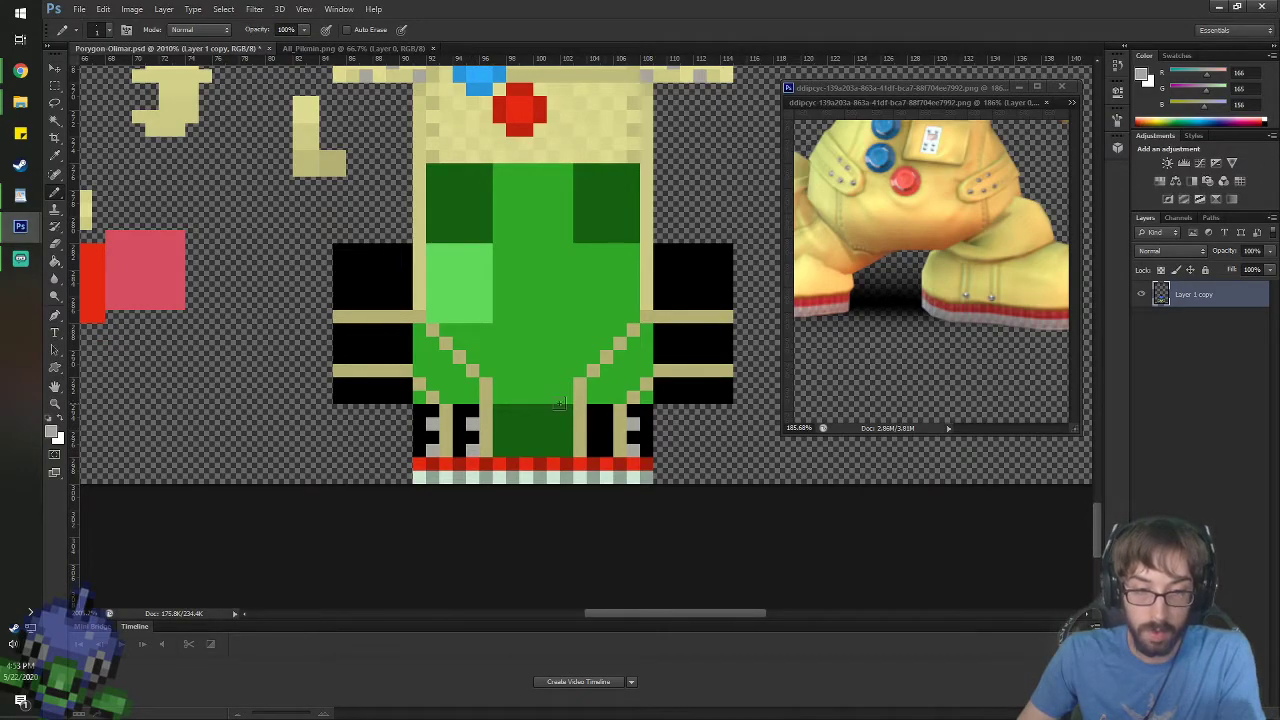
left_click(594, 446)
left_click(592, 424)
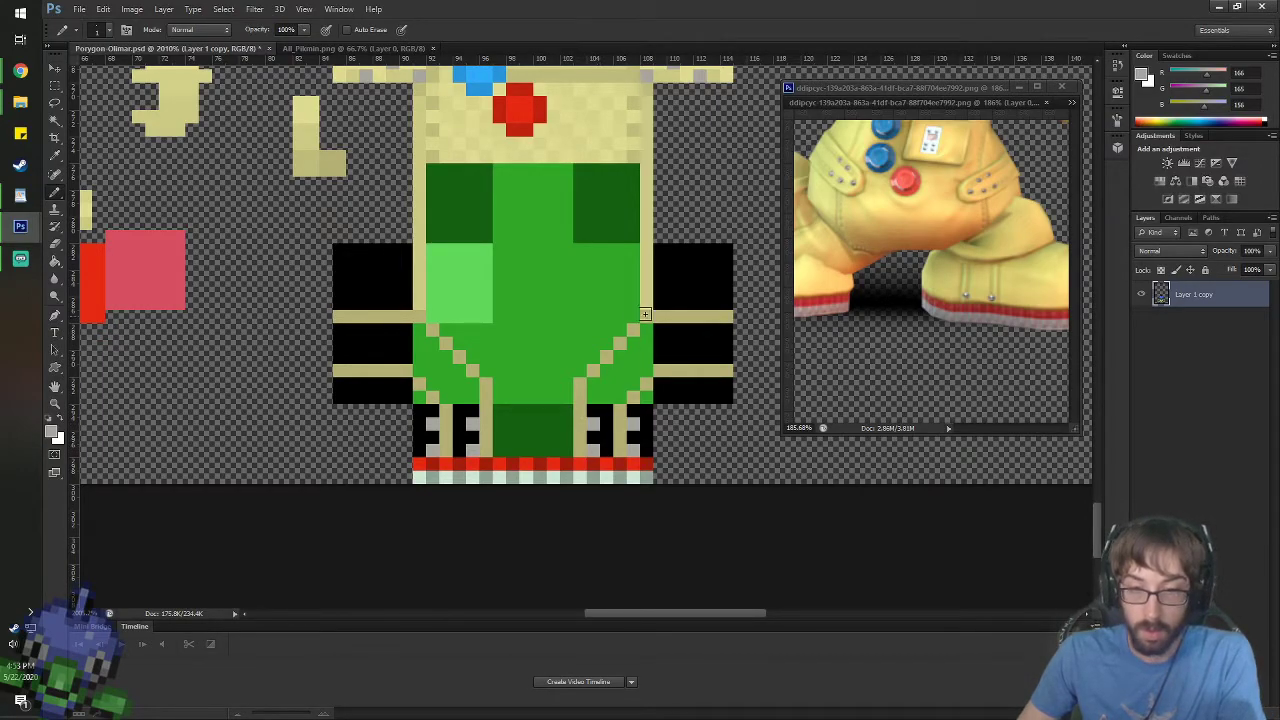
- Pencil pairs of single-pixel gray rivets above both horizontal seam lines on the black blocks at each side of the body
left_click(721, 358)
left_click(698, 356)
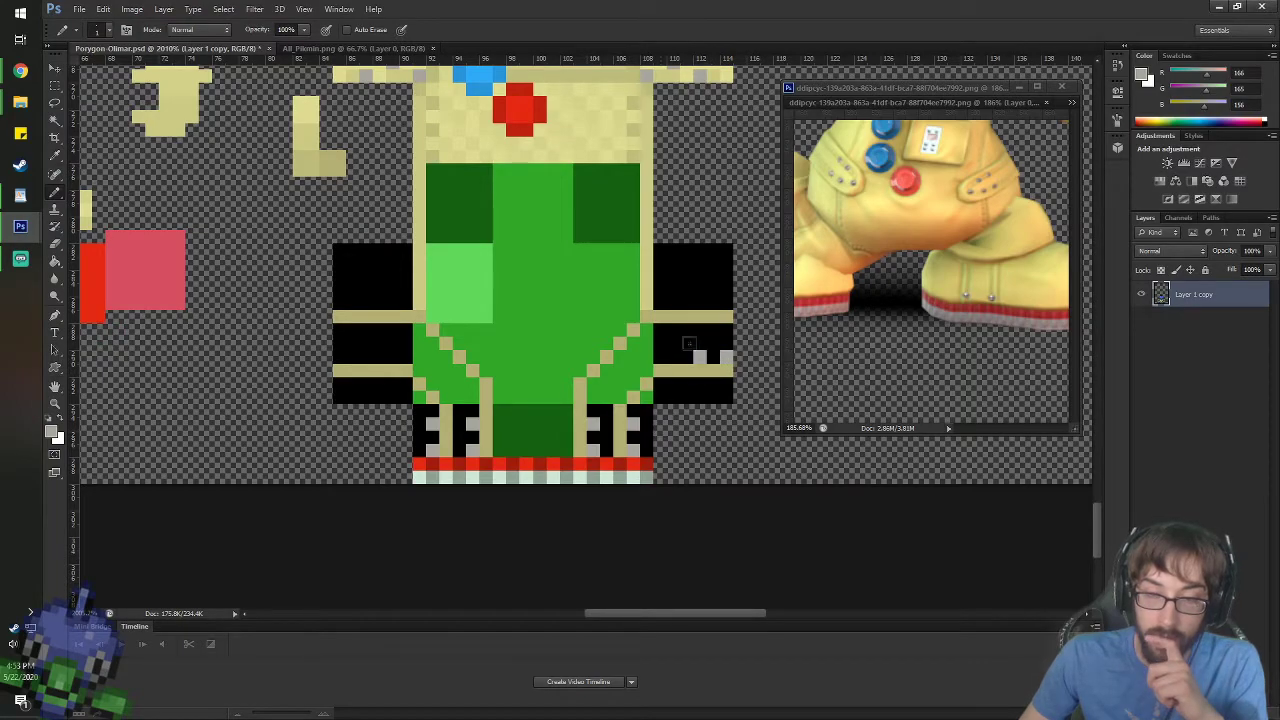
left_click(724, 305)
left_click(699, 304)
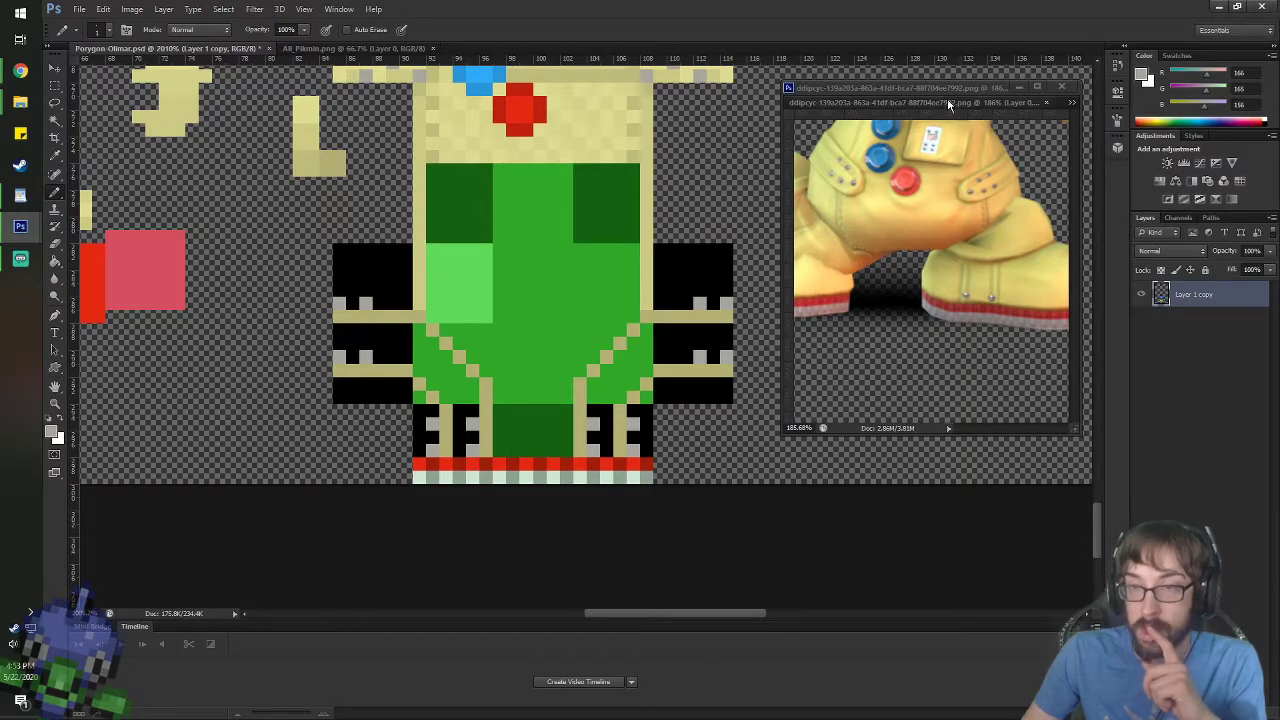
- Switch the floating reference window to the Olimar.png image
left_click(1045, 108)
left_click(1070, 108)
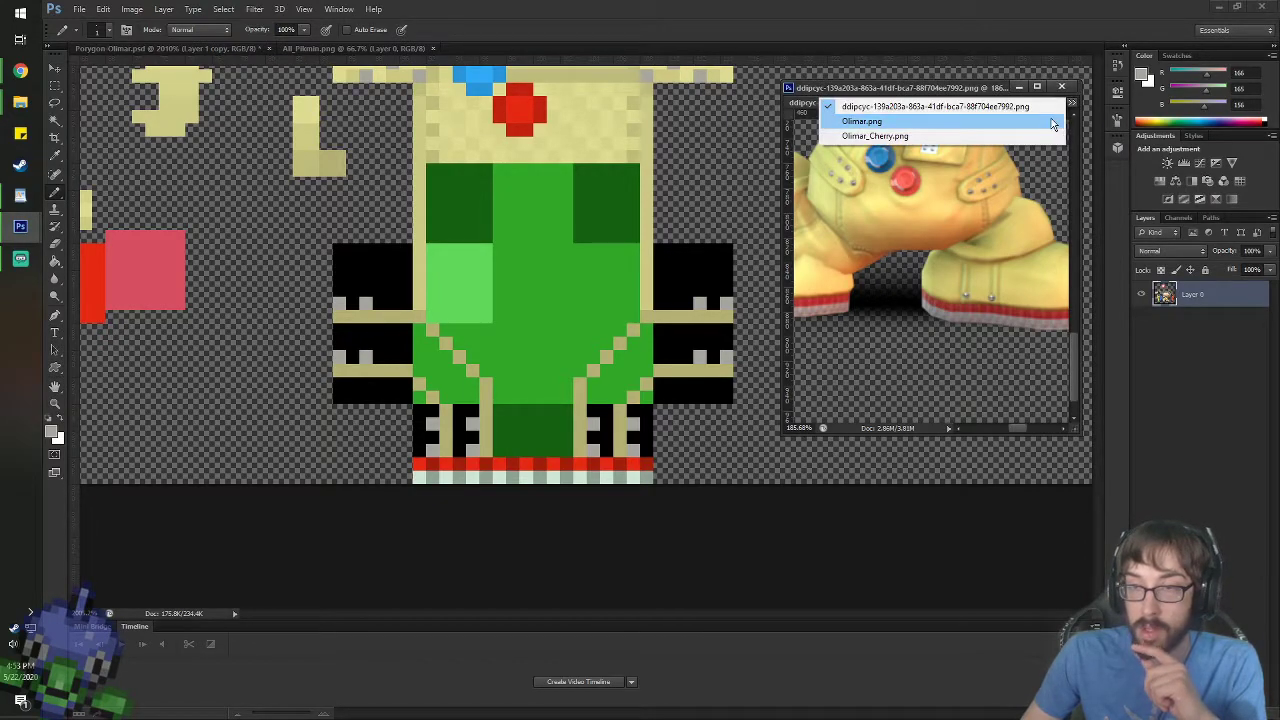
left_click(1052, 123)
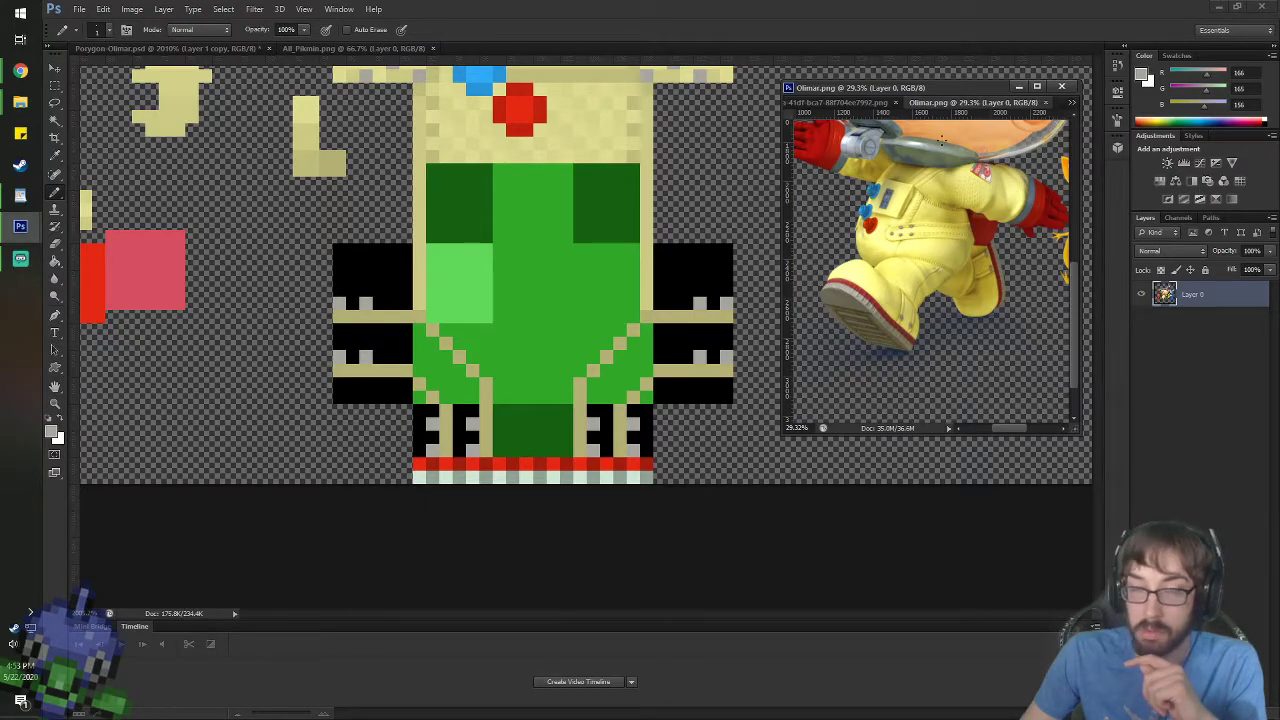
- Sample the light trim yellow and pencil a vertical seam down the upper black block on each side, ending at the horizontal seam
key("i")
left_click(650, 256)
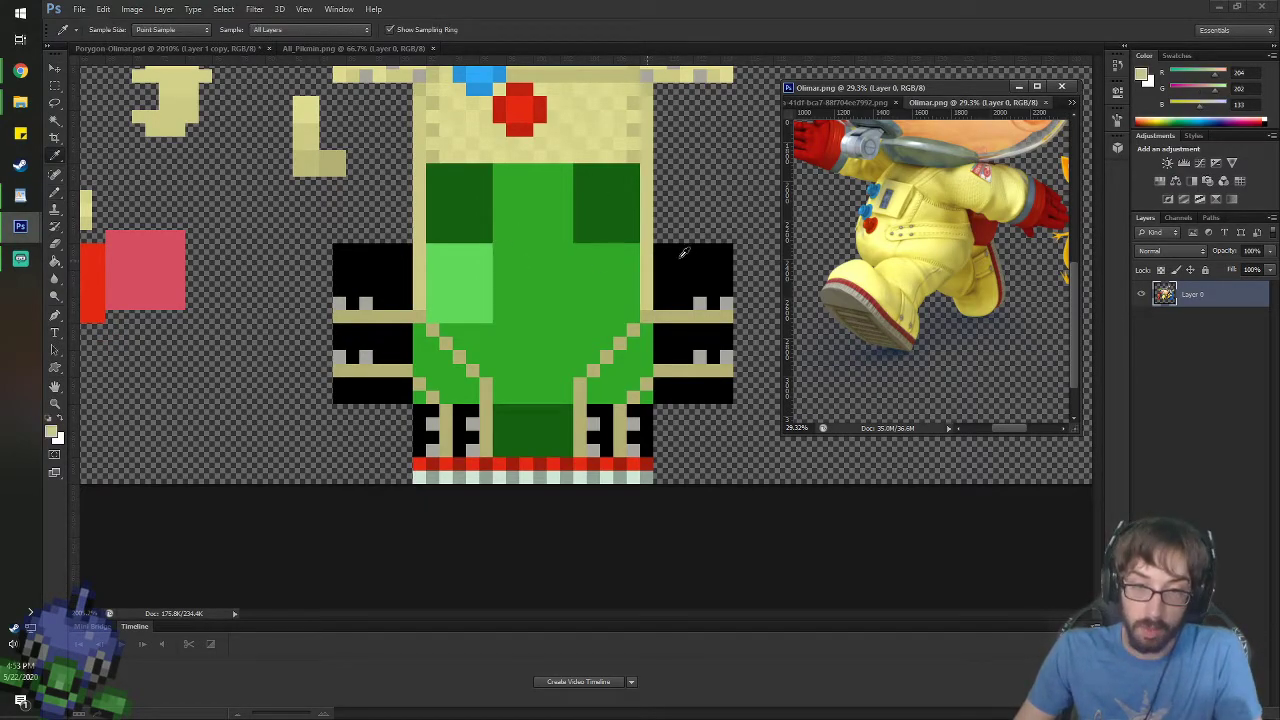
key("b")
left_click(690, 248)
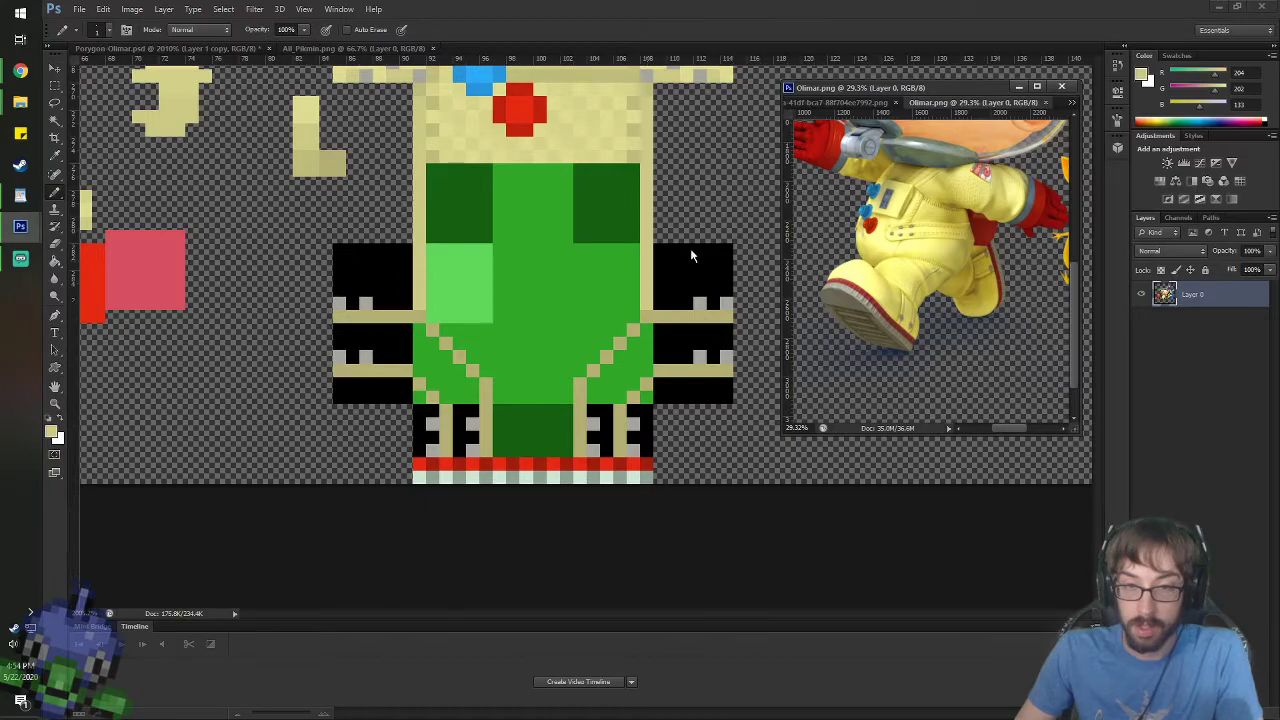
left_click_drag(686, 245, 688, 297)
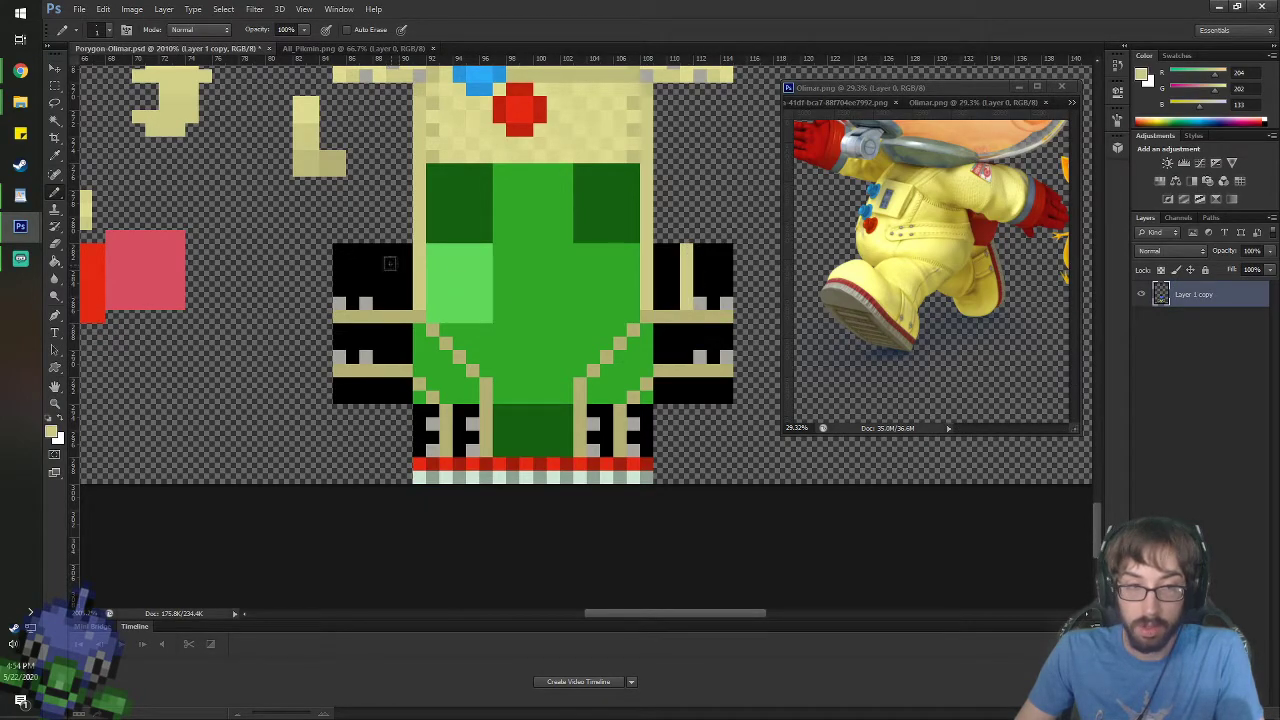
left_click_drag(379, 255, 379, 293)
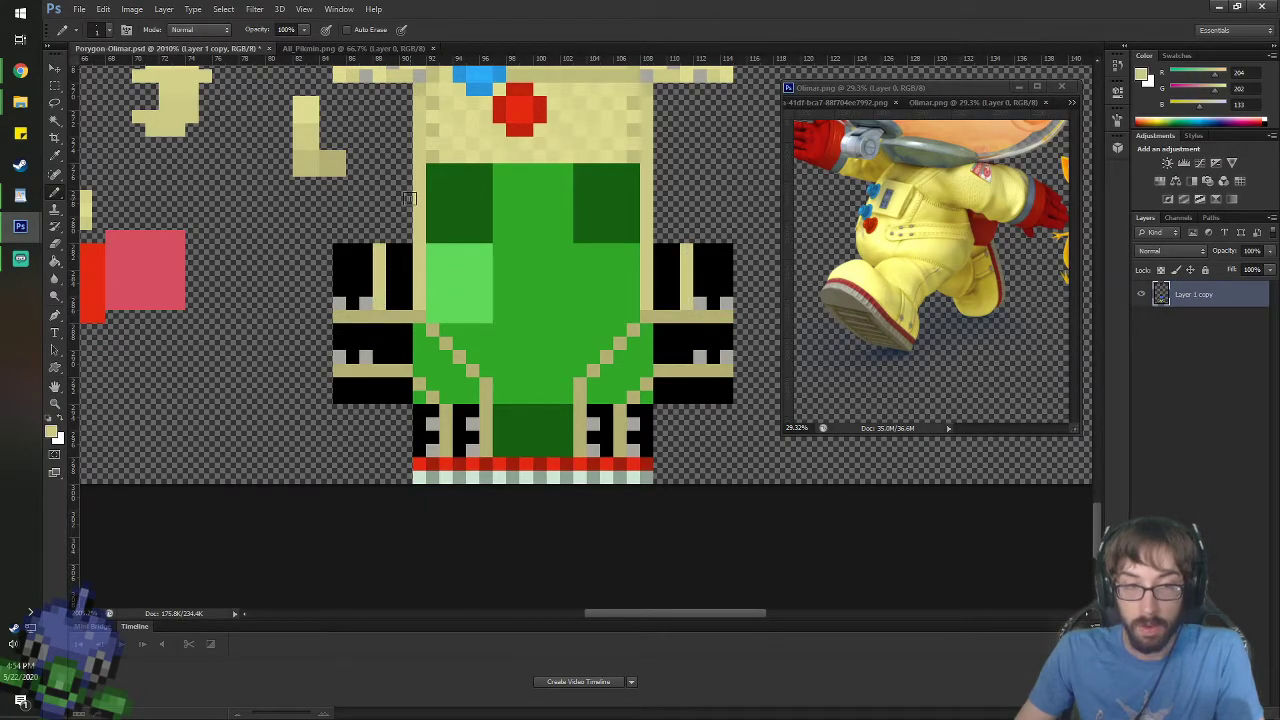
key("g")
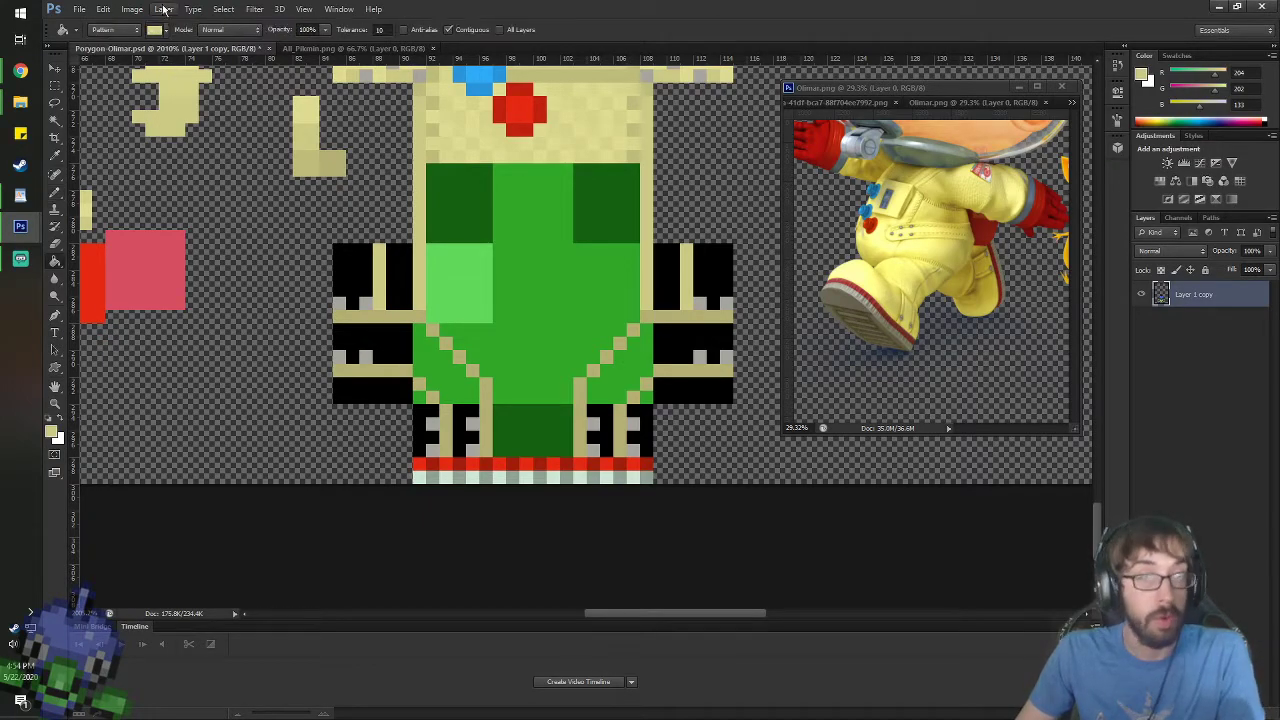
left_click_drag(315, 30, 274, 31)
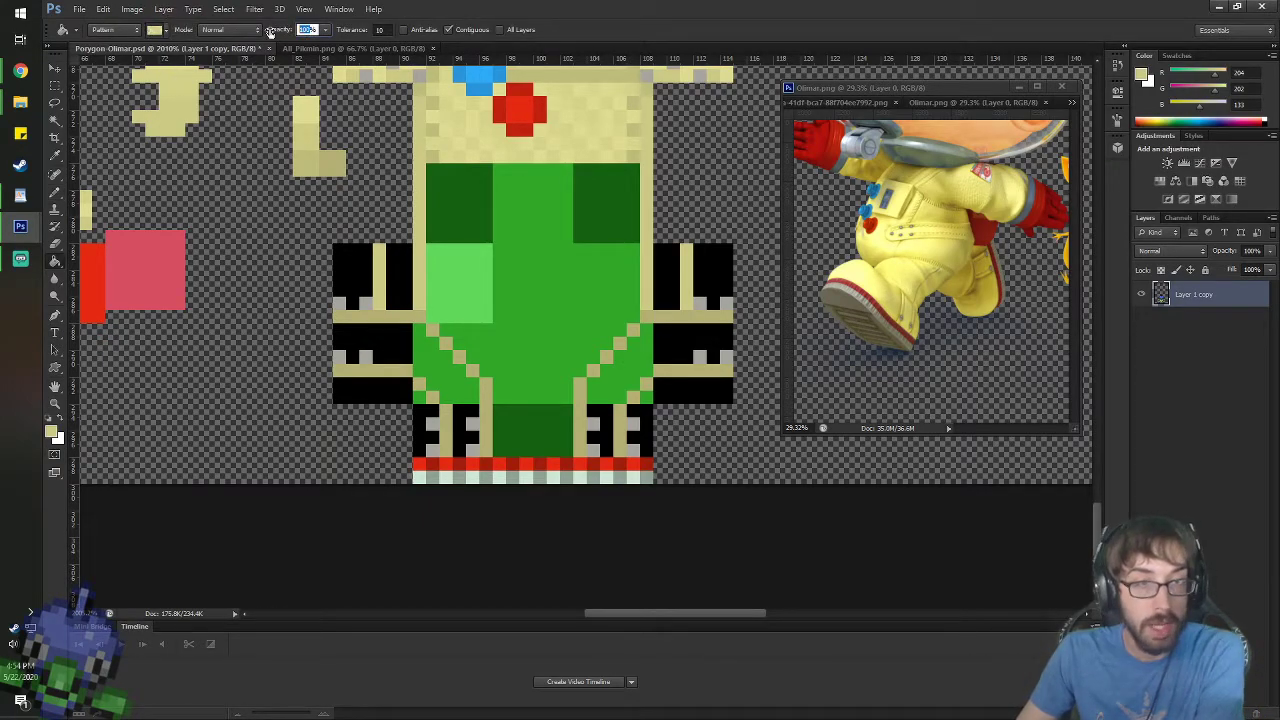
type("30")
key("Return")
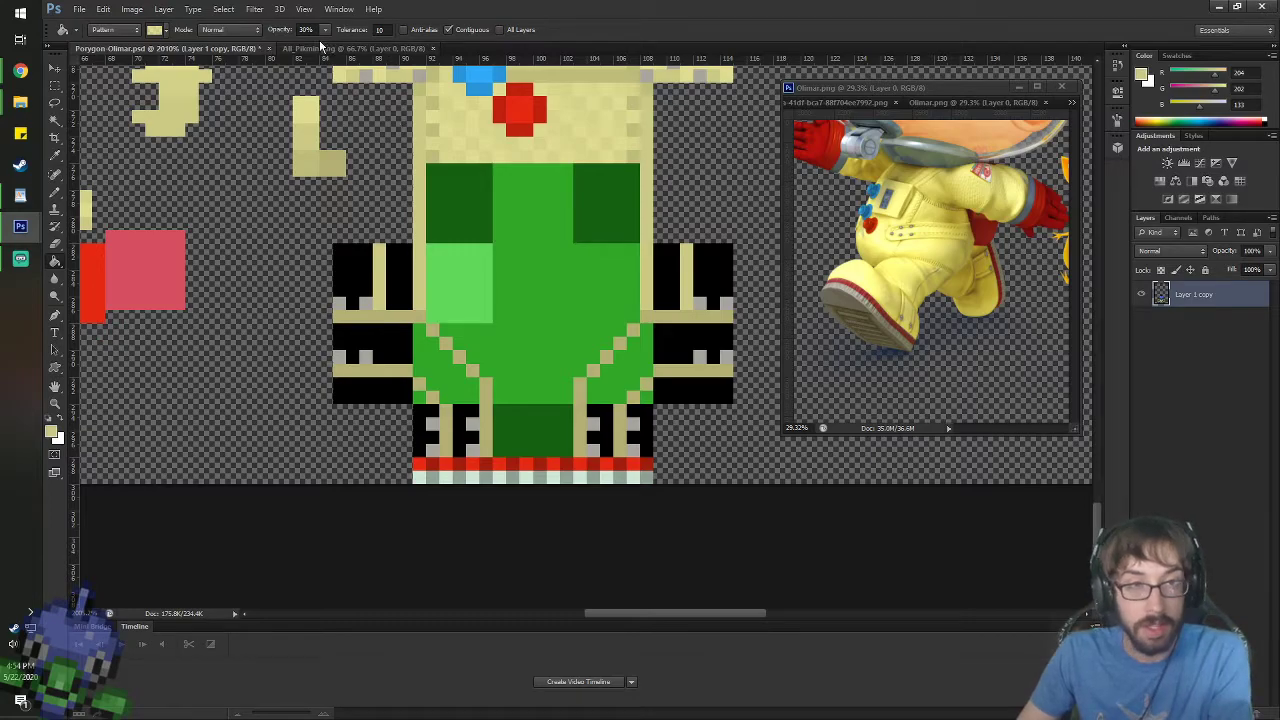
left_click(303, 31)
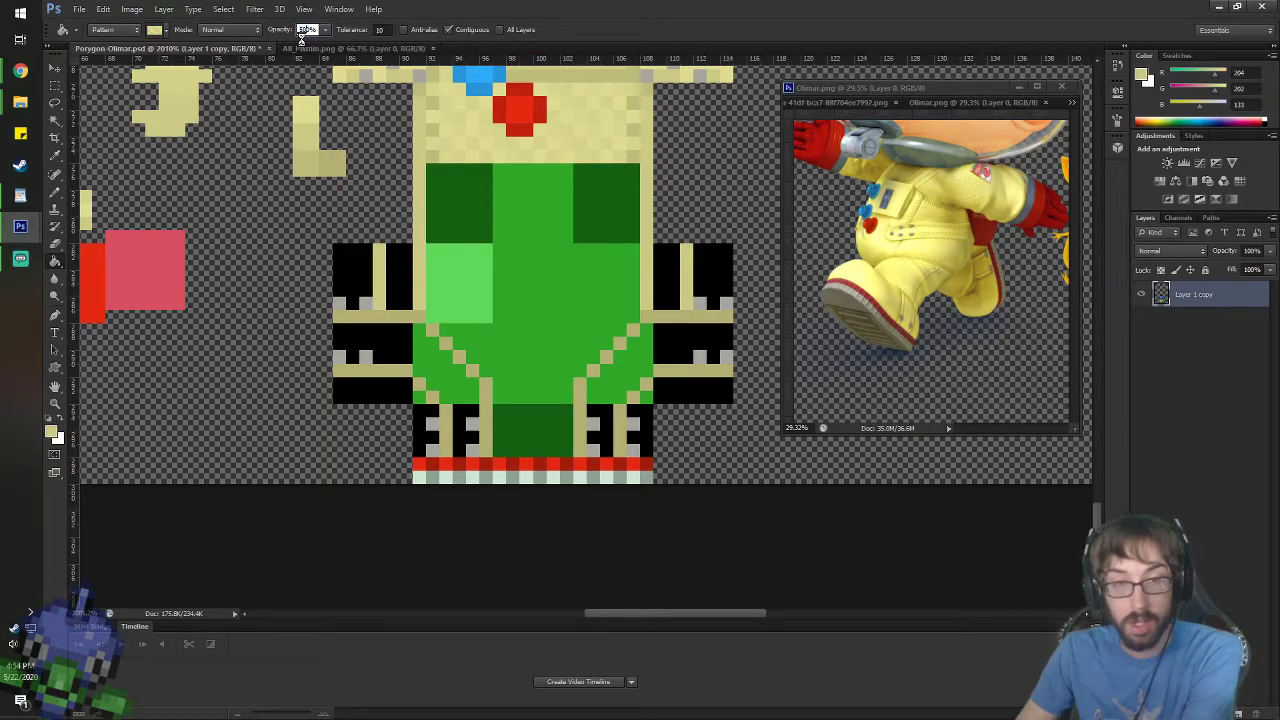
type("1000")
key("Return")
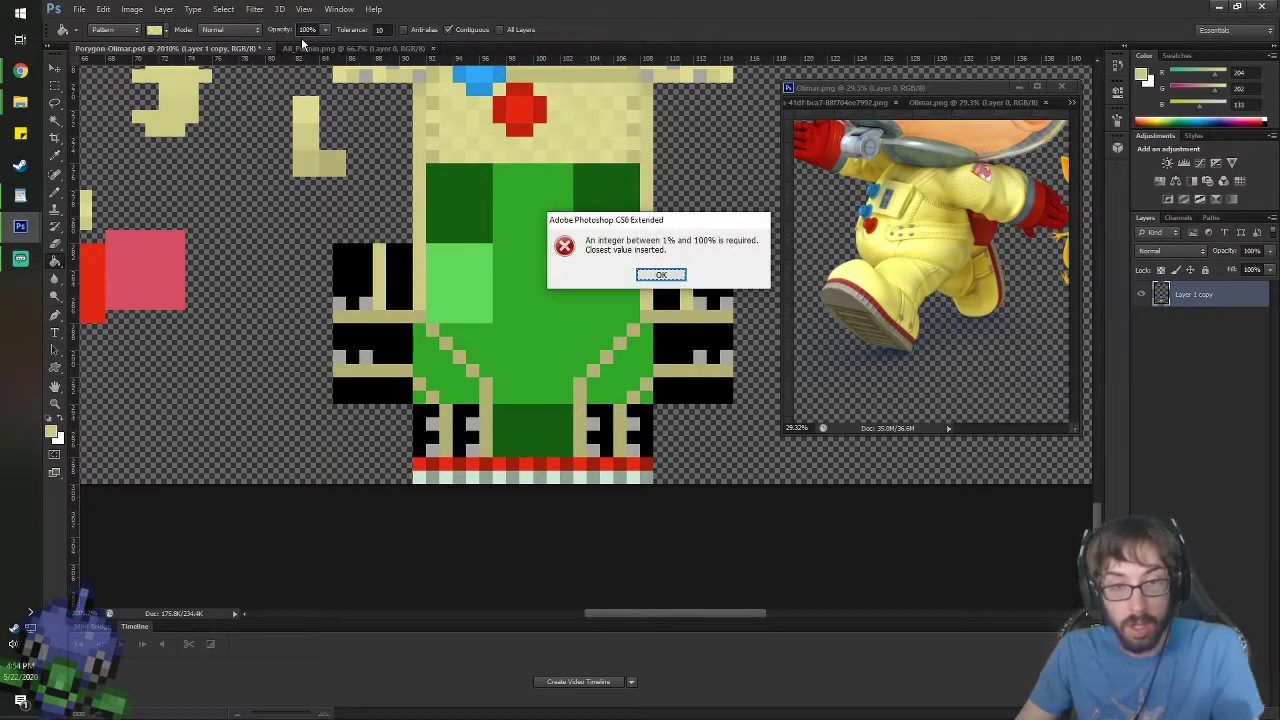
left_click(673, 278)
- Sample the light cream swatch (RGB 223, 220, 145) and fill the torso's green panels with it, using Foreground as fill source
key("i")
left_click(307, 113)
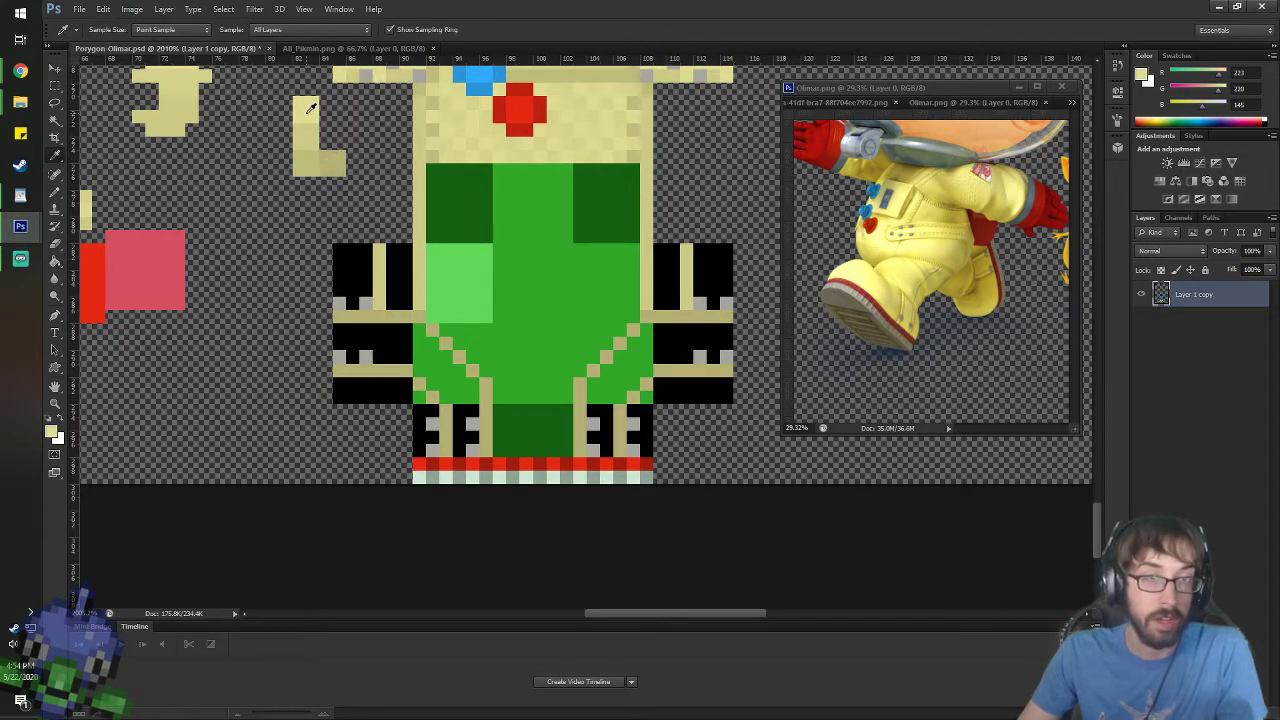
key("g")
left_click(115, 29)
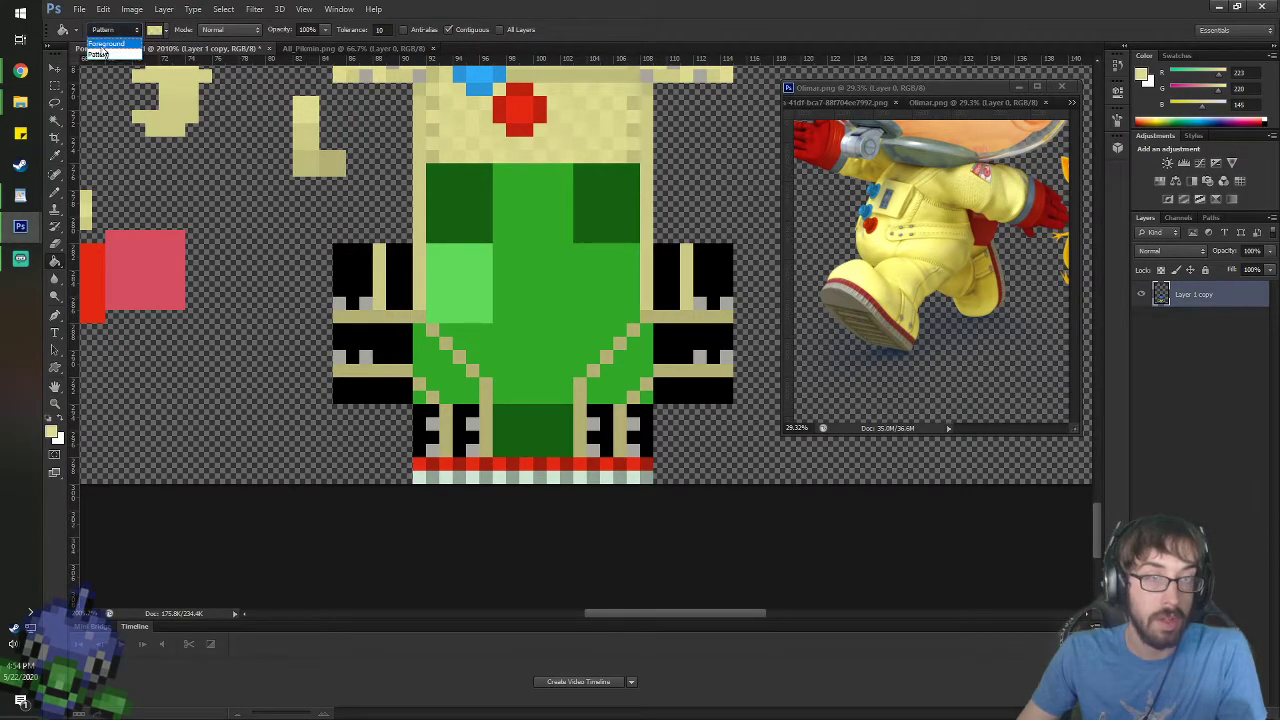
left_click(110, 38)
left_click(514, 287)
left_click(459, 284)
left_click(459, 217)
left_click(593, 219)
left_click(643, 378)
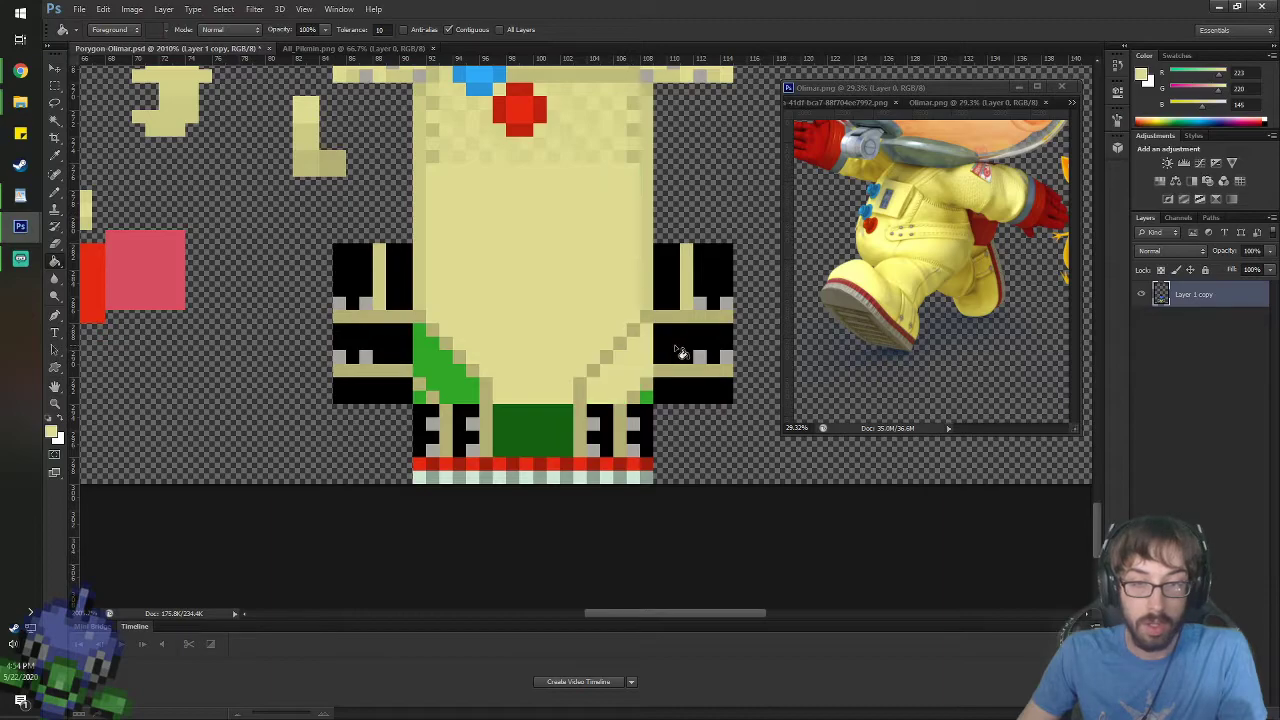
- Fill the black panels of the right leg flap and the remaining gaps beside its foot with the same cream
left_click(682, 352)
left_click(667, 302)
left_click(707, 293)
left_click(700, 393)
left_click(647, 397)
left_click(645, 425)
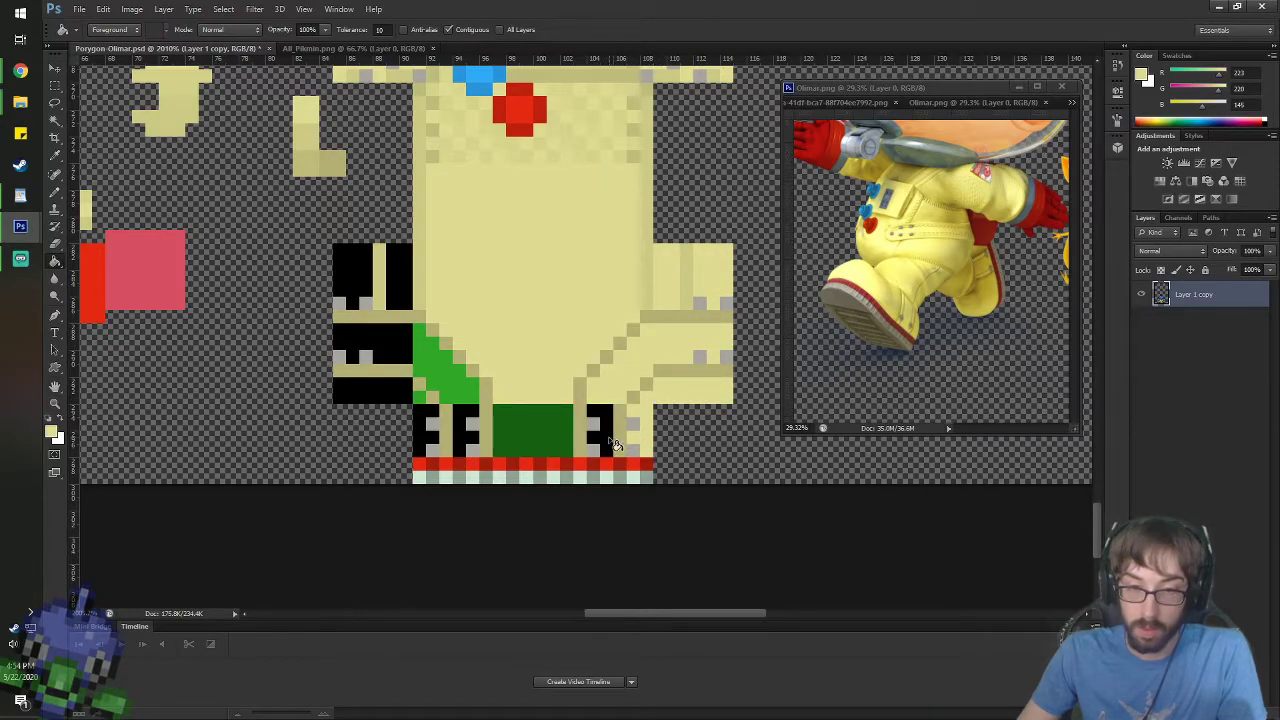
- Fill the remaining black and green areas of the lower legs, crotch and left leg flap with cream
left_click(612, 445)
left_click(603, 420)
left_click(594, 444)
left_click(530, 430)
left_click(434, 422)
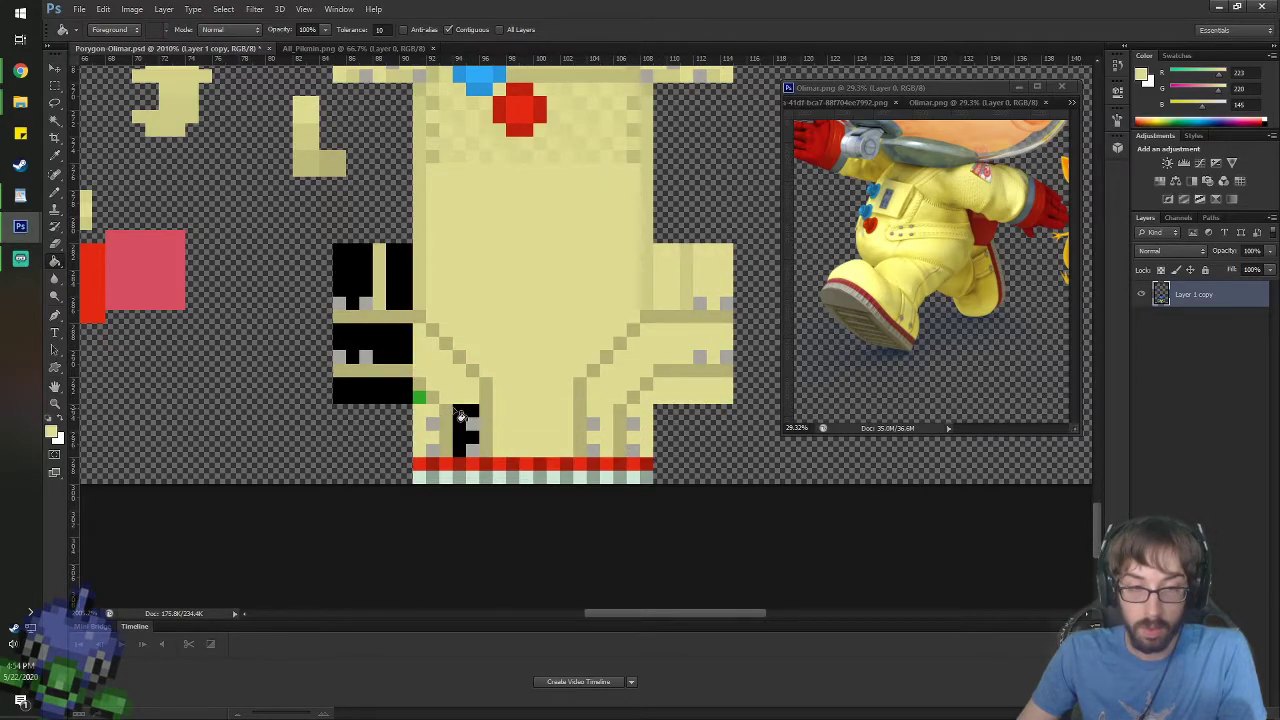
left_click(462, 415)
left_click(394, 393)
left_click(400, 357)
left_click(401, 277)
left_click(365, 267)
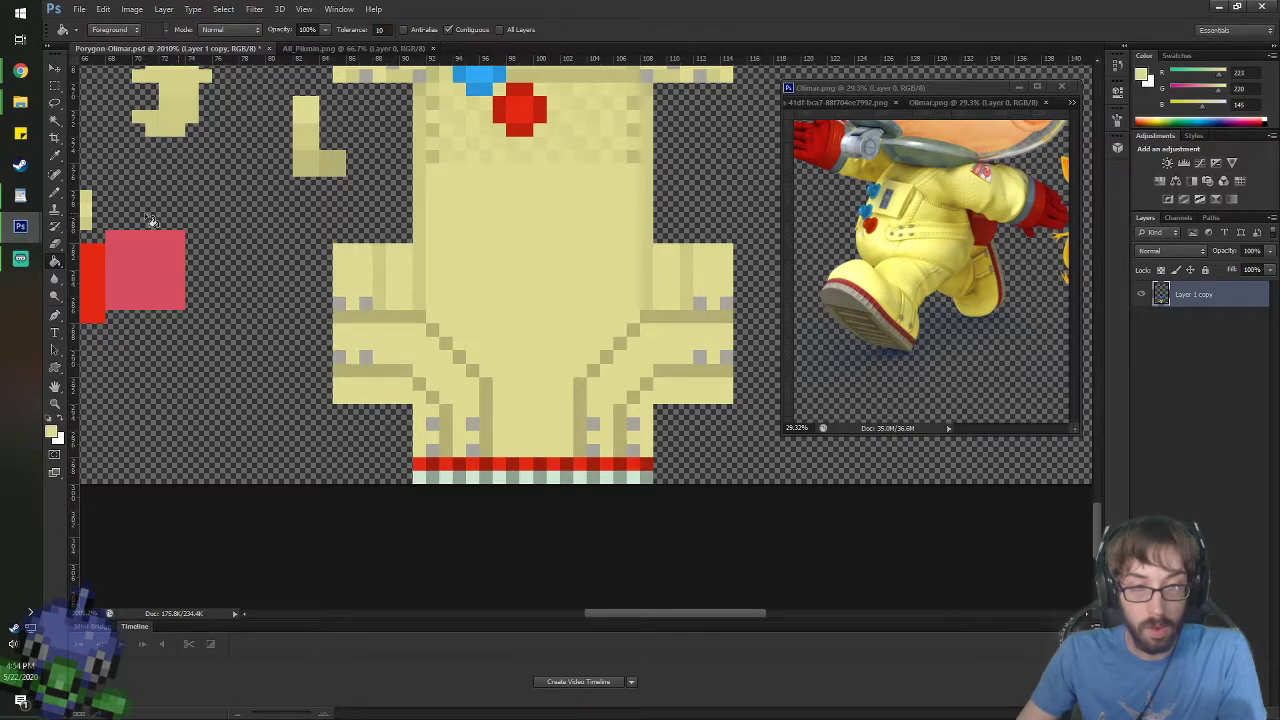
- Fill the cream torso and leg panels with the Paint Bucket's pattern at 50% opacity
left_click(124, 31)
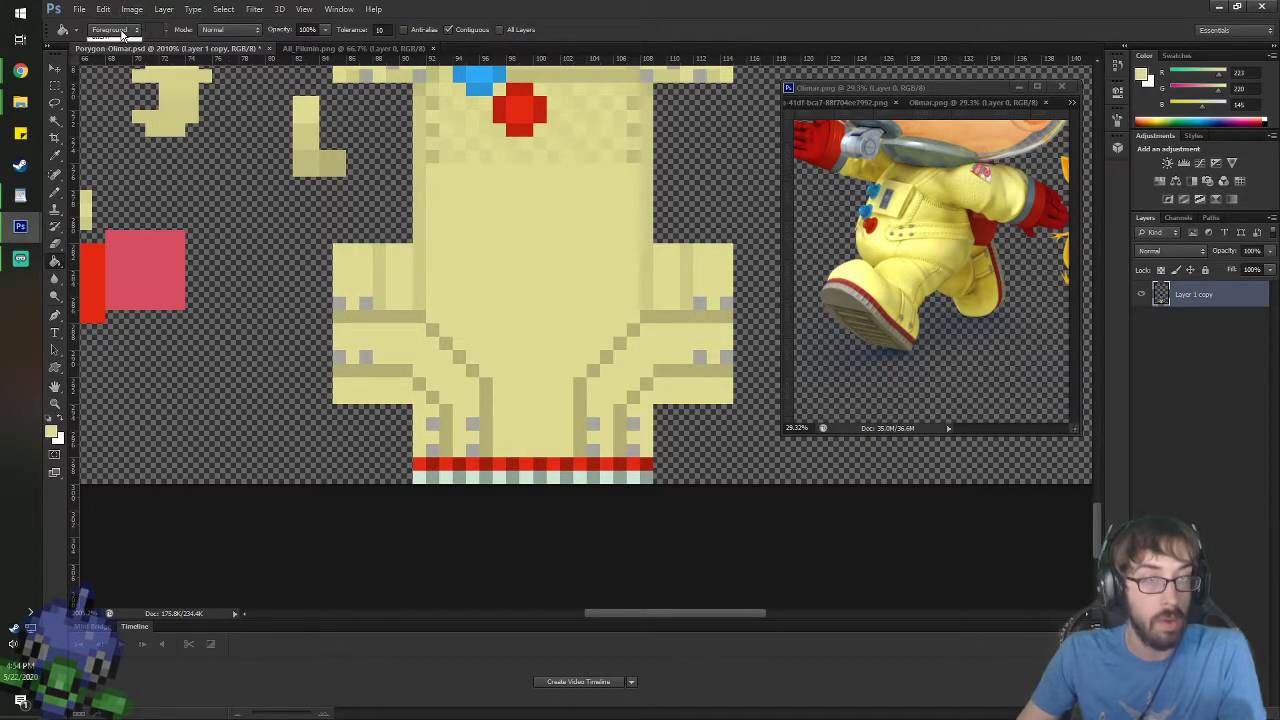
left_click(116, 45)
left_click(112, 32)
left_click(116, 55)
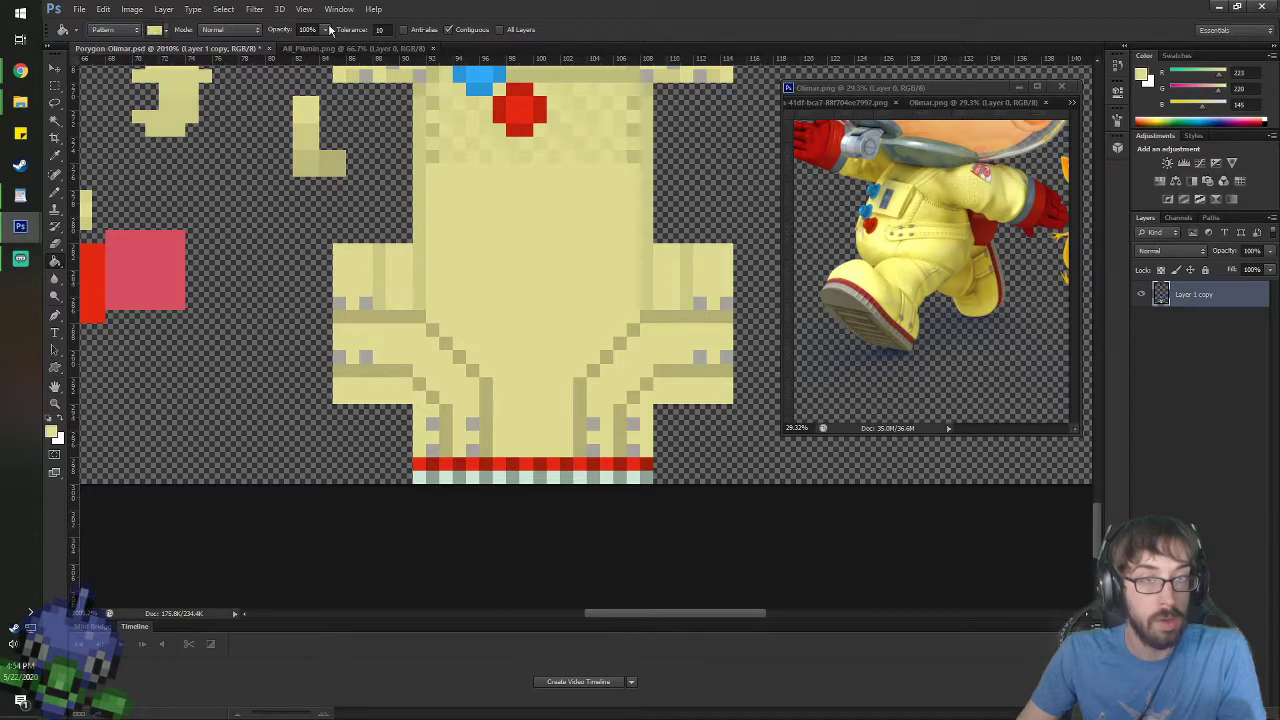
left_click(306, 29)
type("50")
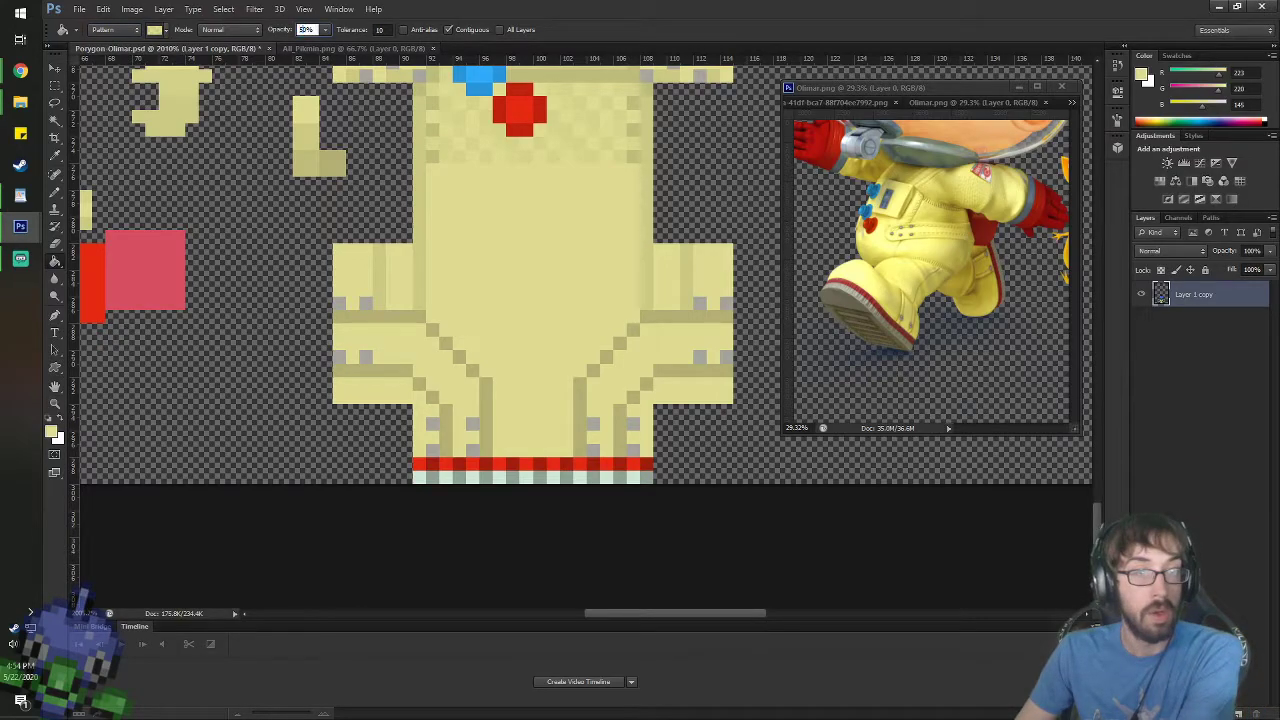
key("Return")
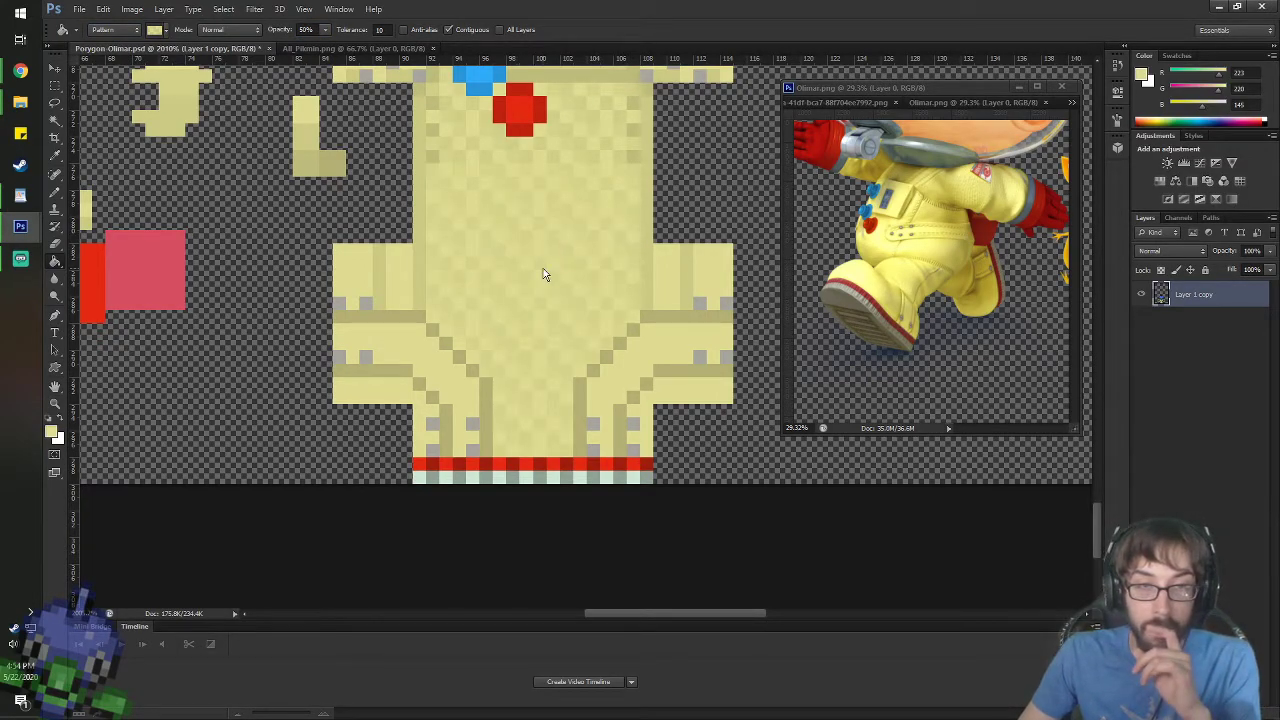
scroll(543, 268, "down", 3)
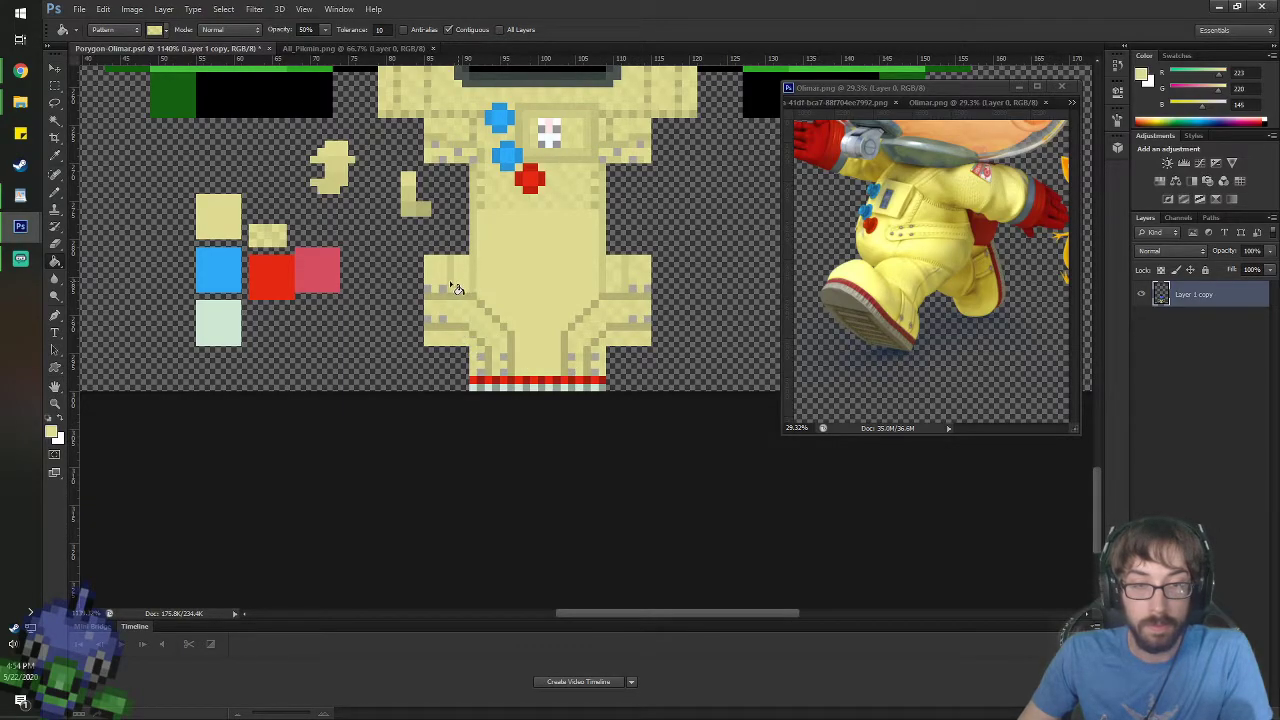
scroll(514, 286, "up", 5)
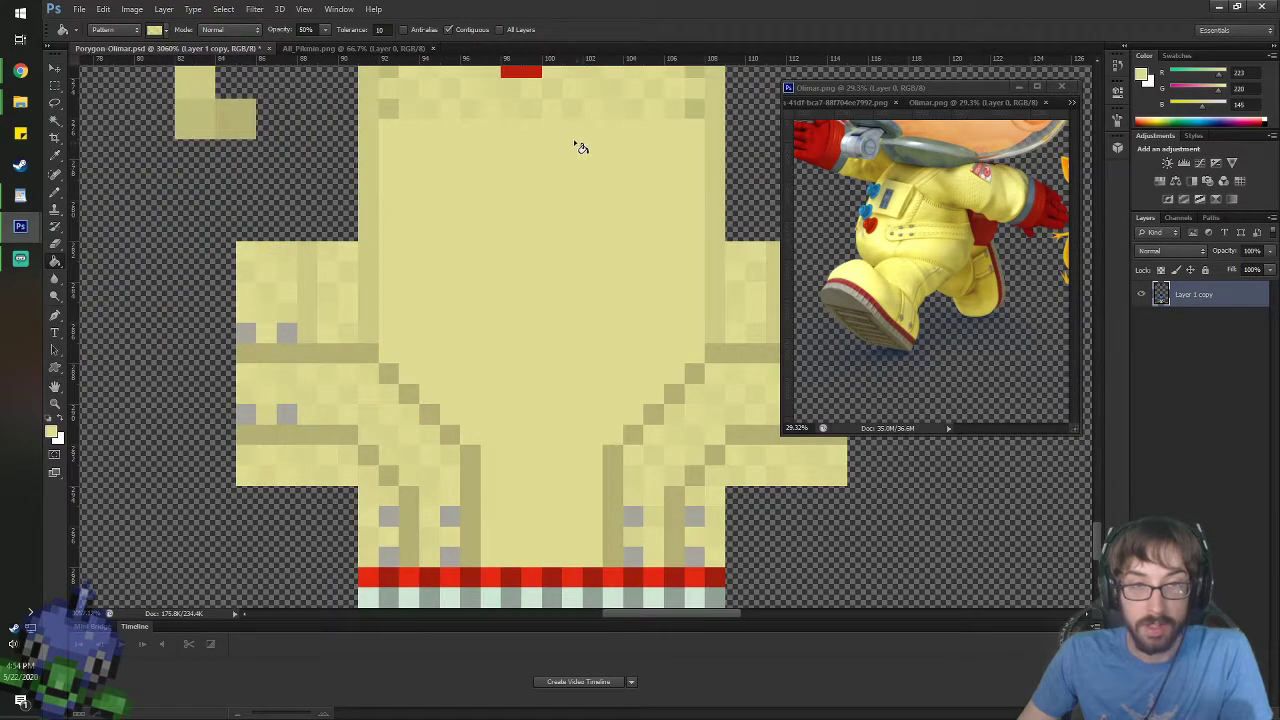
scroll(594, 255, "down", 3)
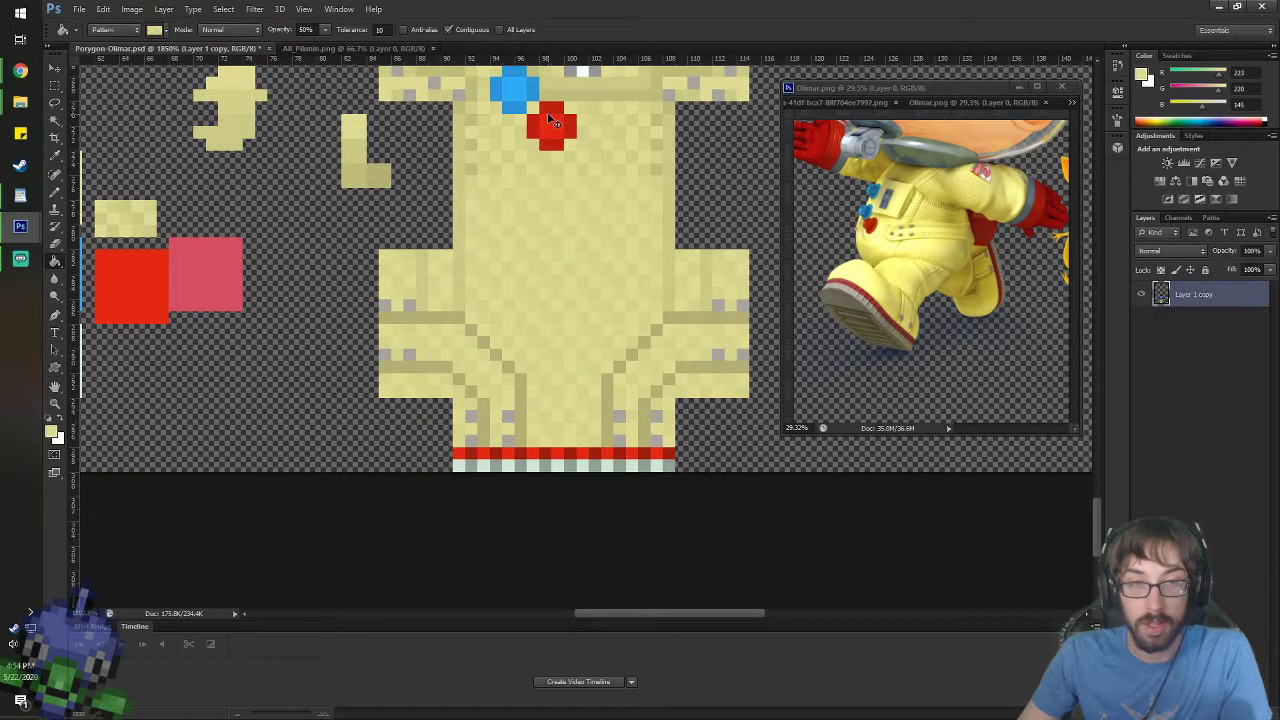
- Recolour the already patterned belly area around the buttons to plain cream, leaving the buttons and stitches intact
mouse_move(1094, 520)
left_mouse_down()
mouse_move(1083, 477)
mouse_move(1096, 514)
left_mouse_up()
scroll(585, 390, "up", 2)
key("i")
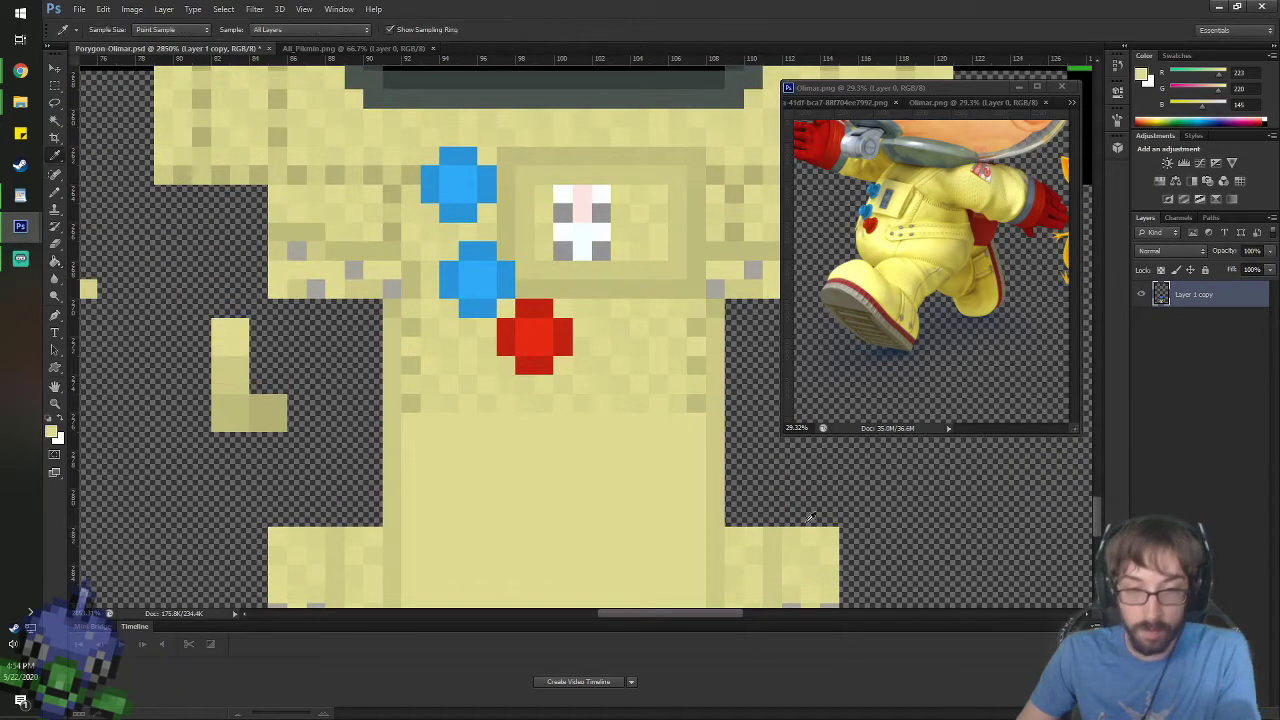
key("b")
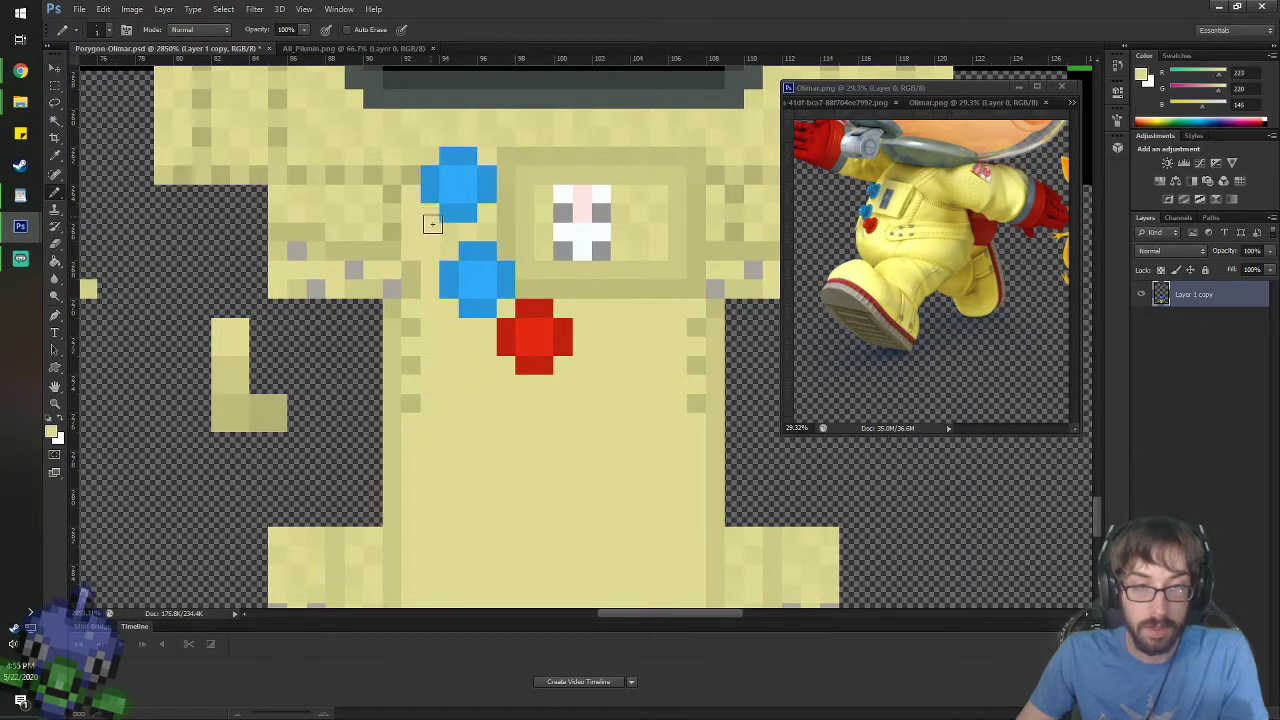
scroll(560, 360, "down", 2)
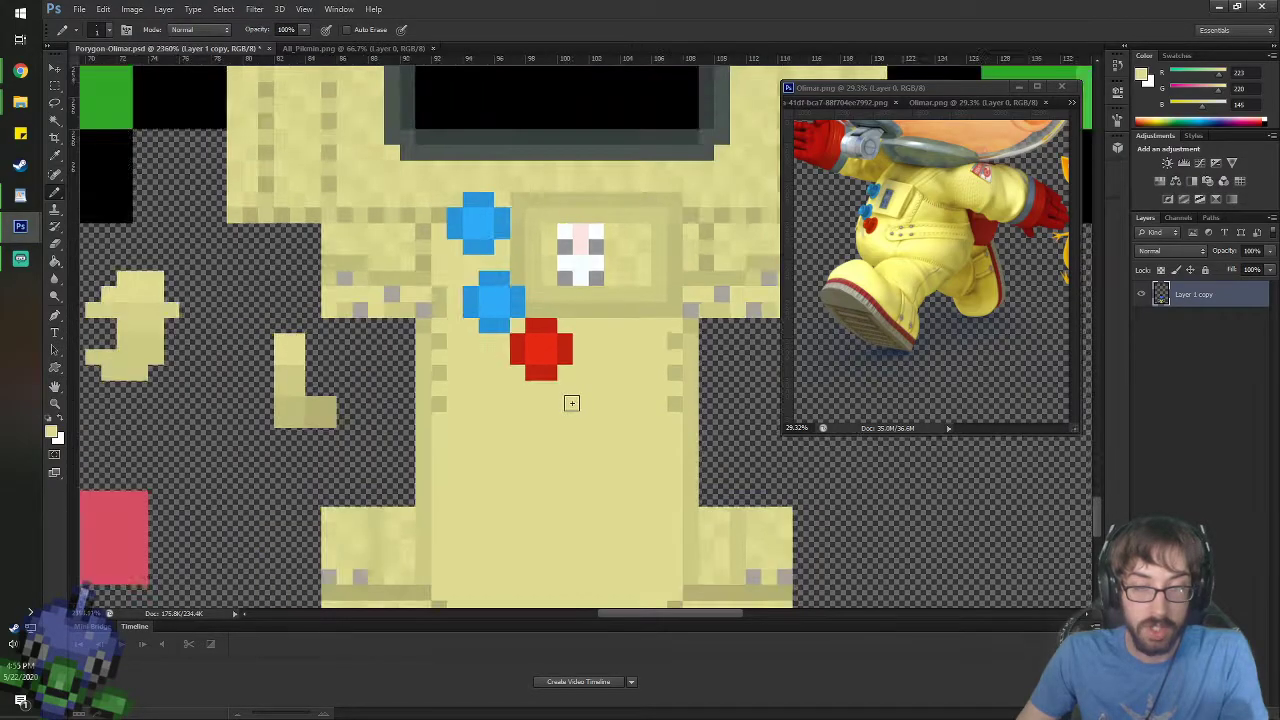
scroll(608, 500, "up", 1)
- Fill the whole plain torso front with the pattern at 50% opacity
key("f")
key("f")
key("f")
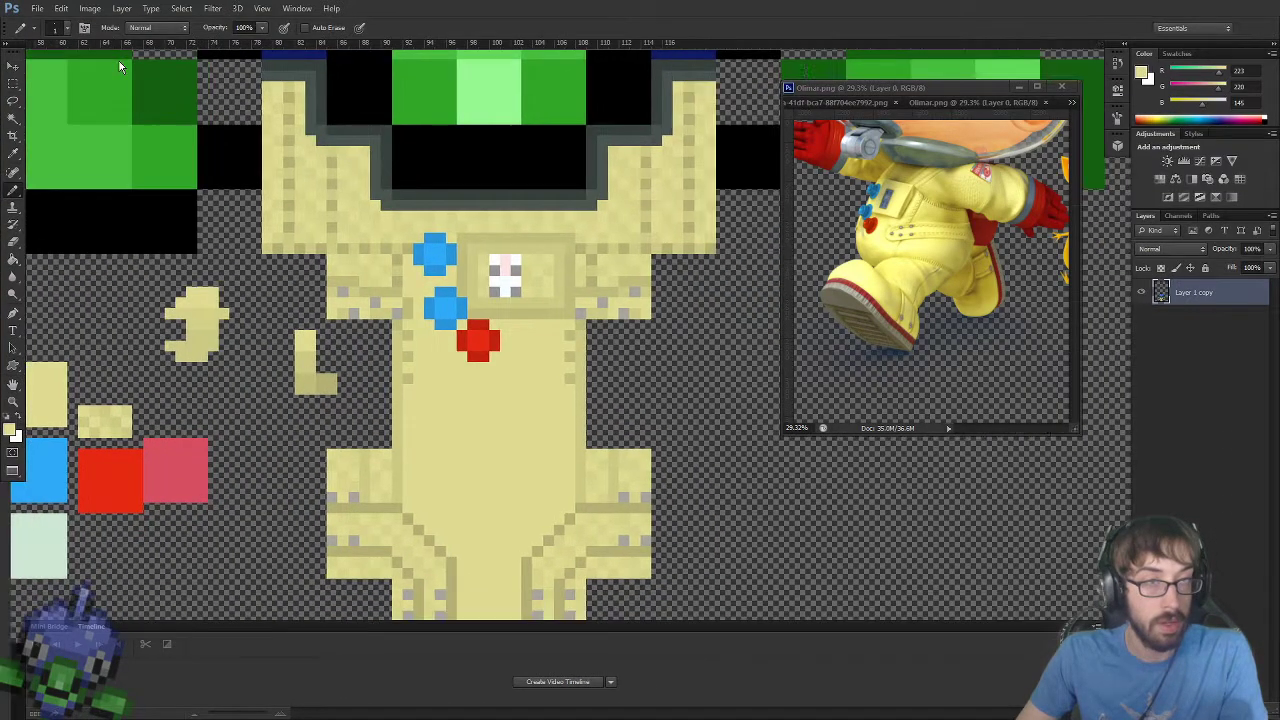
key("g")
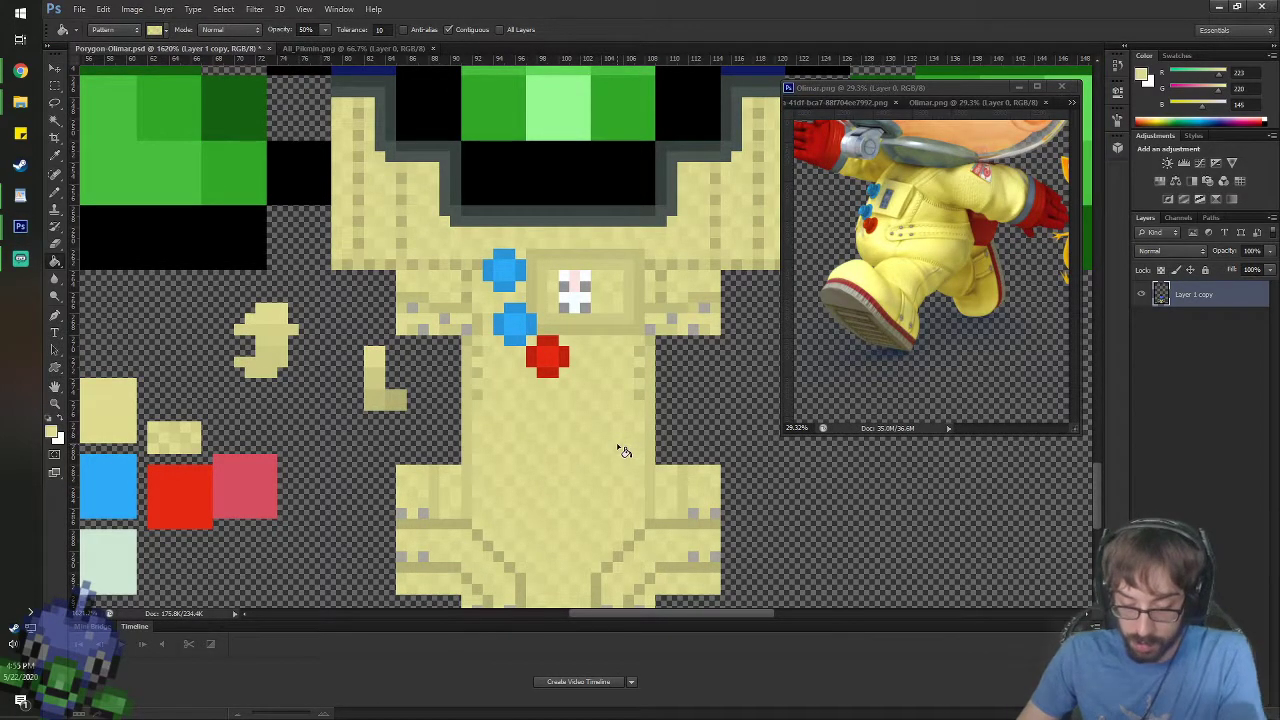
- Sample the stitch colour (RGB 191, 189, 124) and continue the alternating stitch pixels down both sides of the torso to the leg seams
key("i")
left_click(642, 393)
scroll(614, 591, "up", 2)
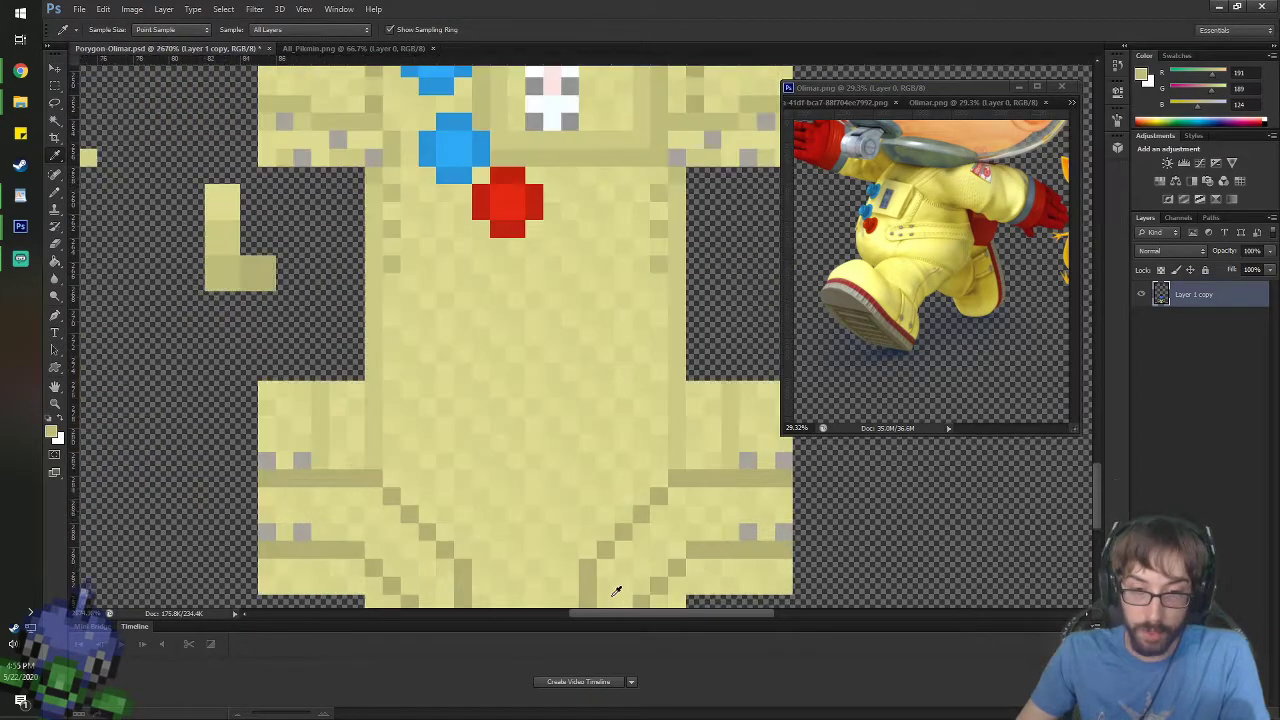
key("b")
left_click(657, 268)
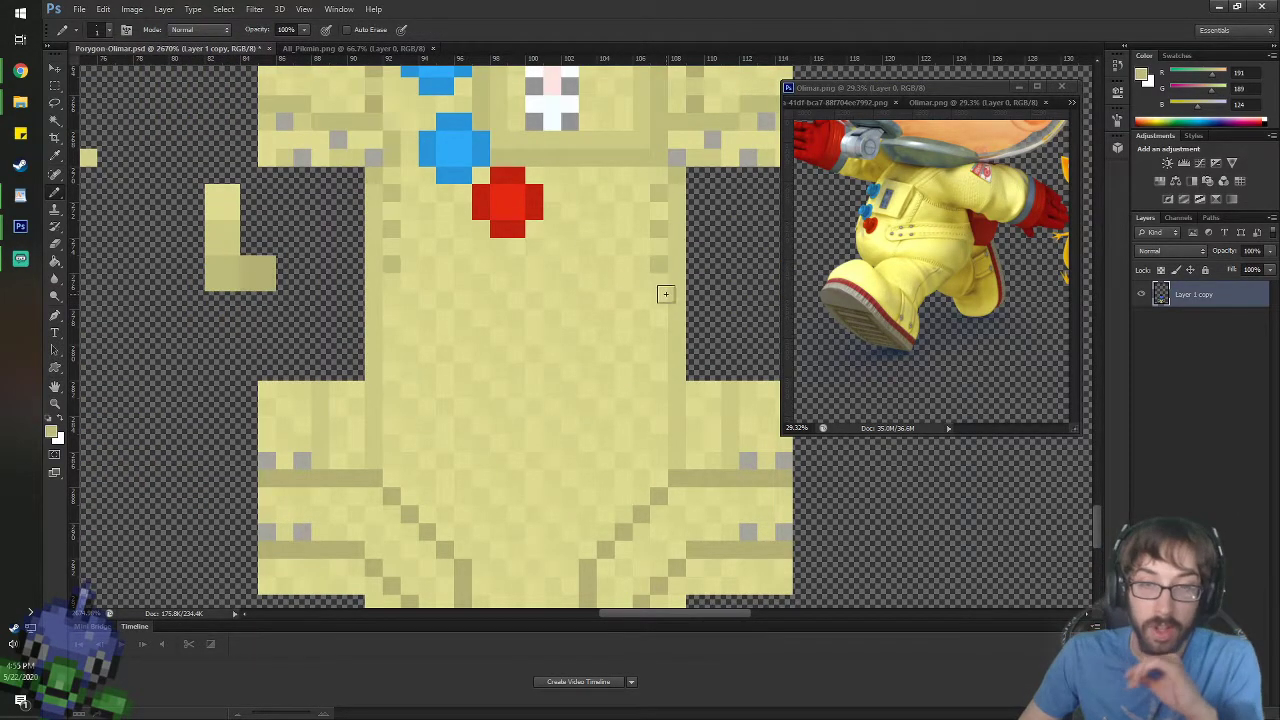
left_click(660, 299)
left_click(658, 337)
left_click(659, 370)
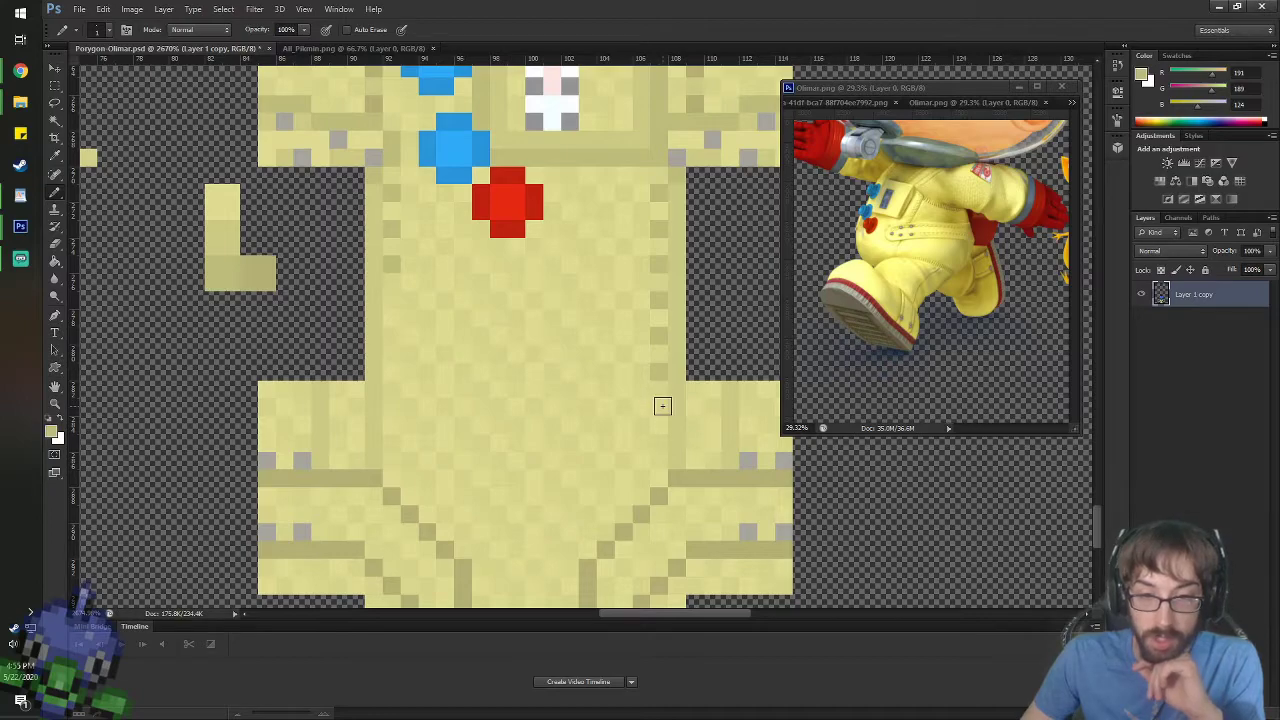
left_click(394, 304)
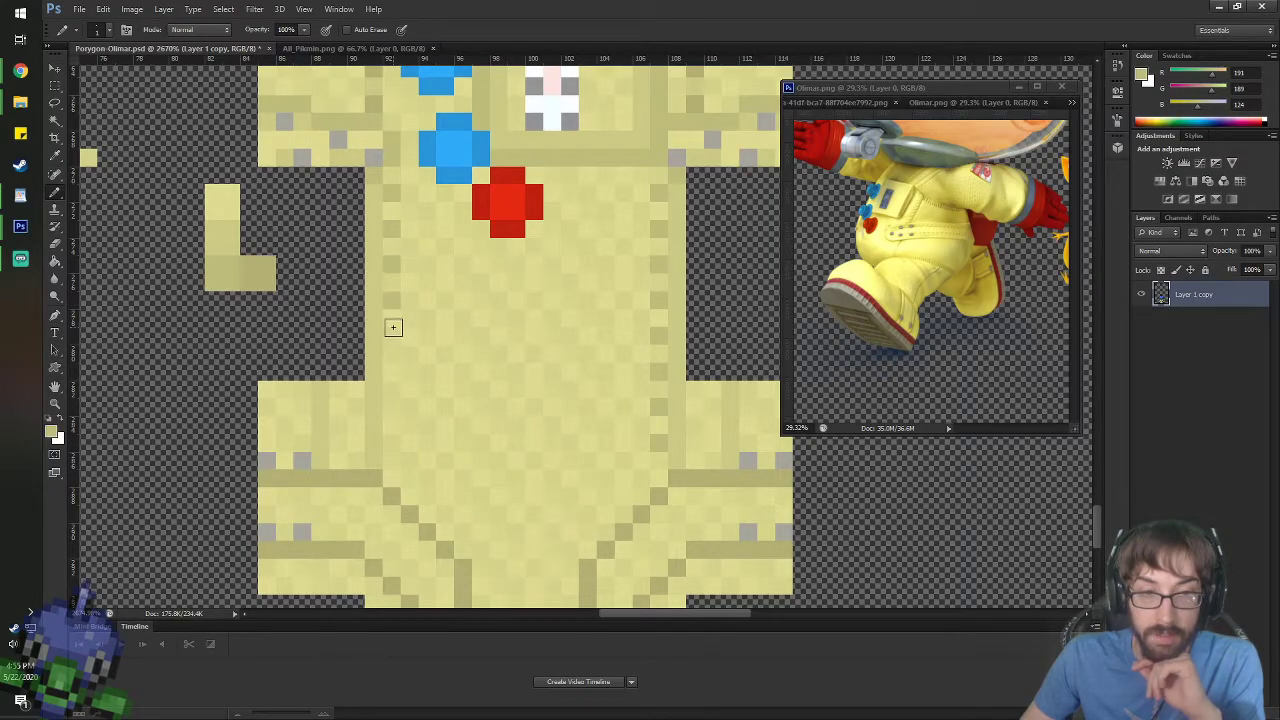
left_click(394, 338)
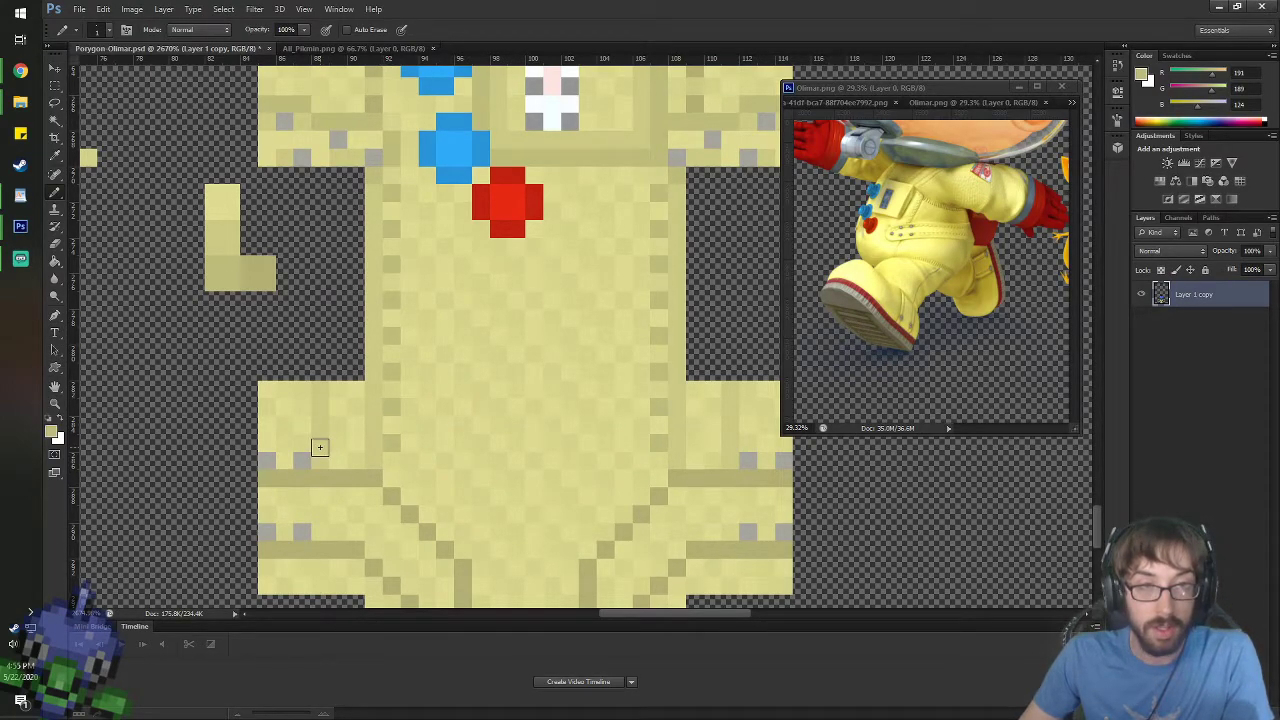
- Redraw the vertical seam on the upper part of both leg flaps in the stitch colour, RGB 191, 189, 124
key("i")
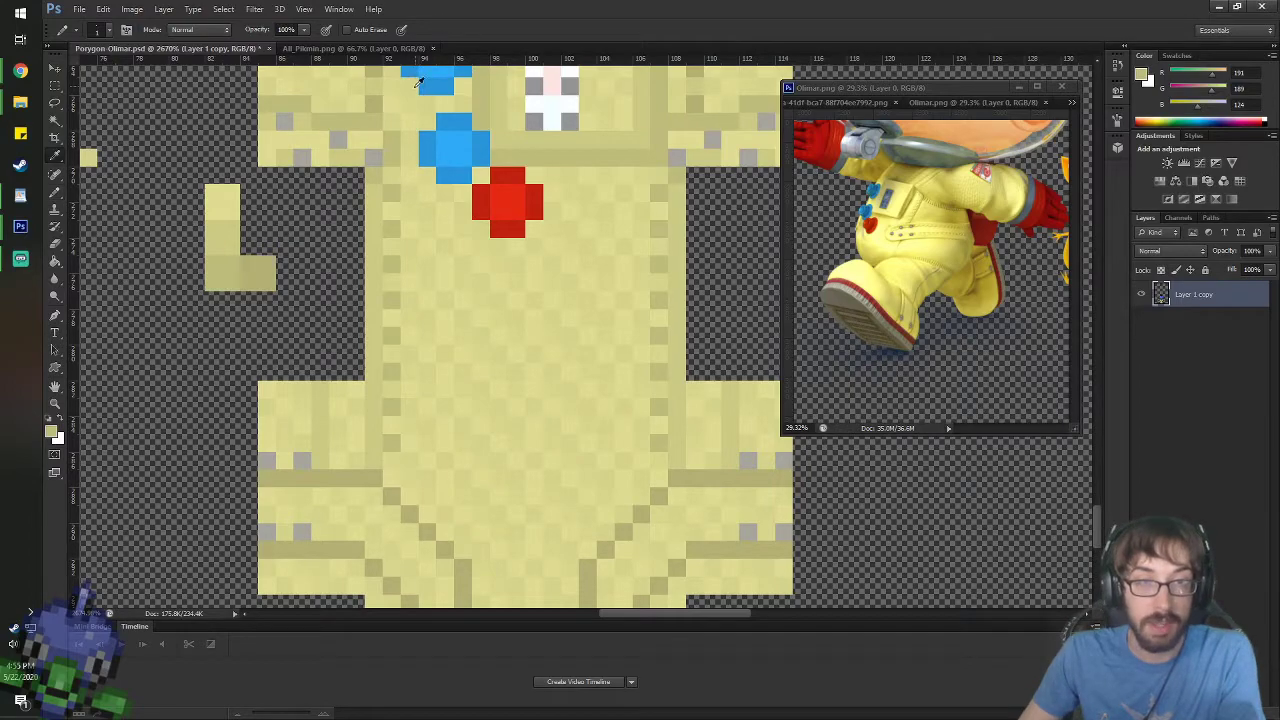
key("b")
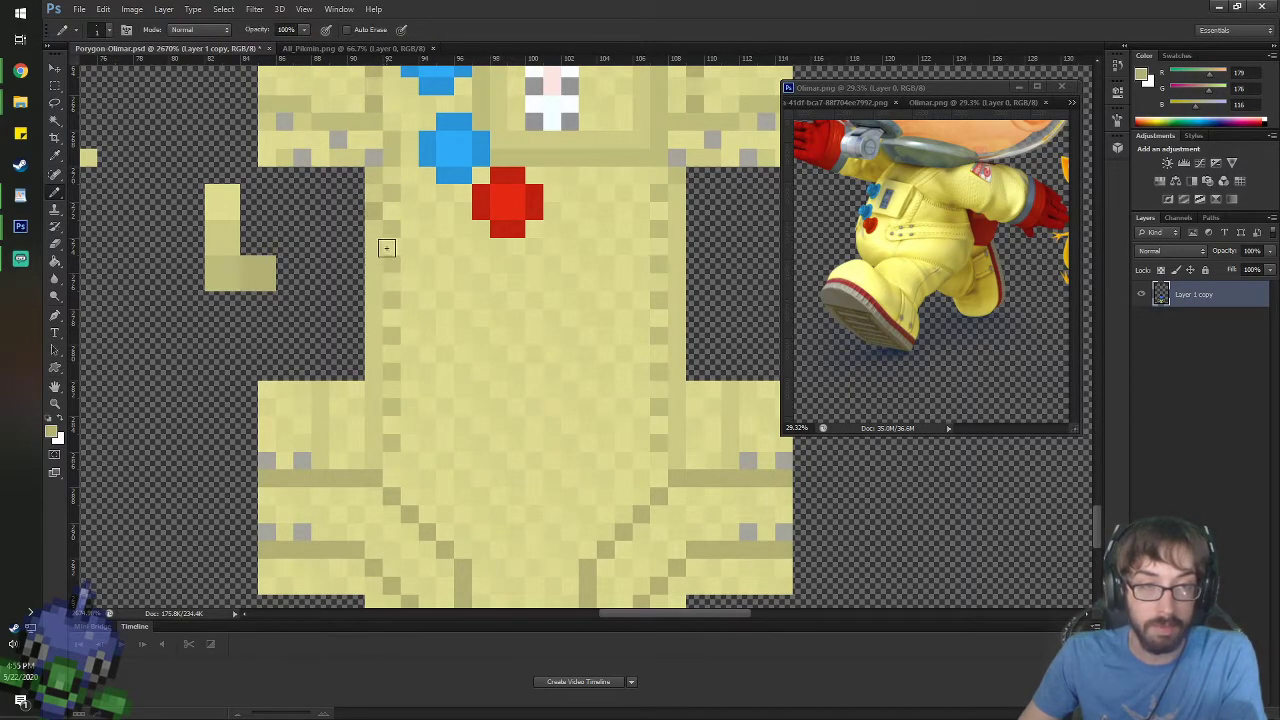
key("i")
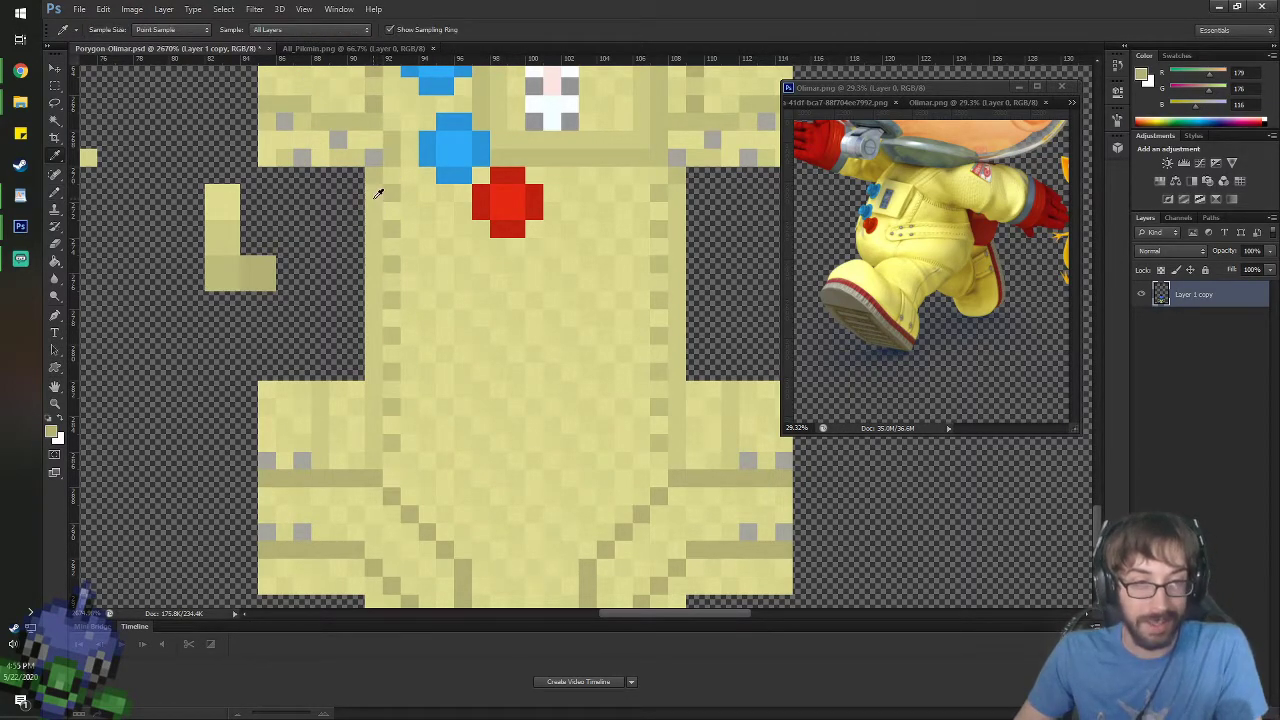
left_click(395, 362)
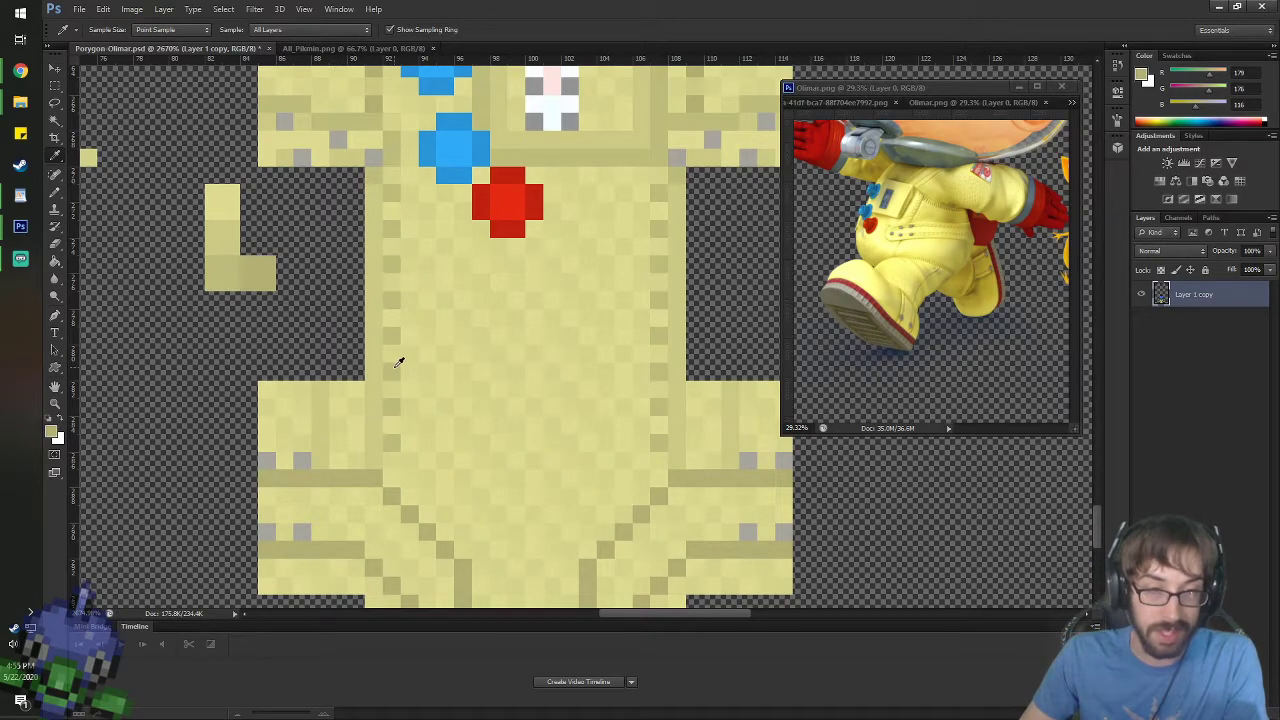
key("b")
left_click_drag(320, 385, 318, 458)
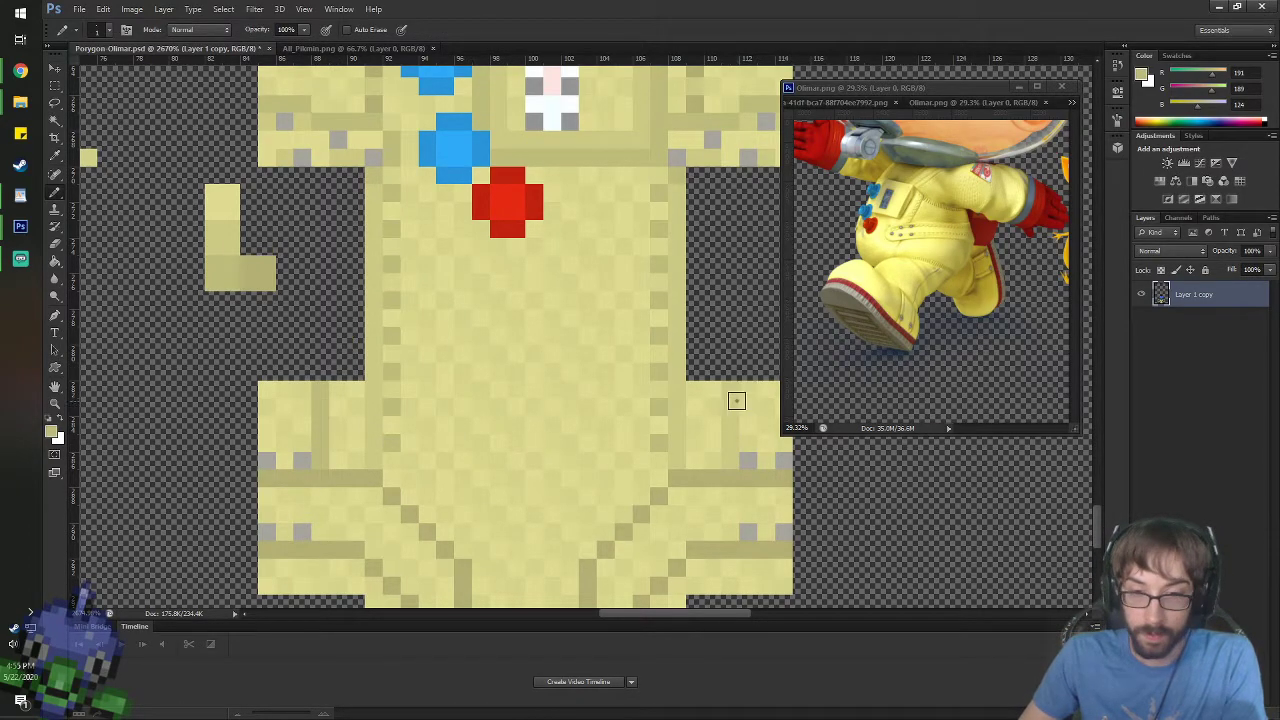
left_click_drag(729, 388, 729, 460)
- Add darker pixels (RGB 179, 176, 116) to both outer torso seams beside every other stitch
key("i")
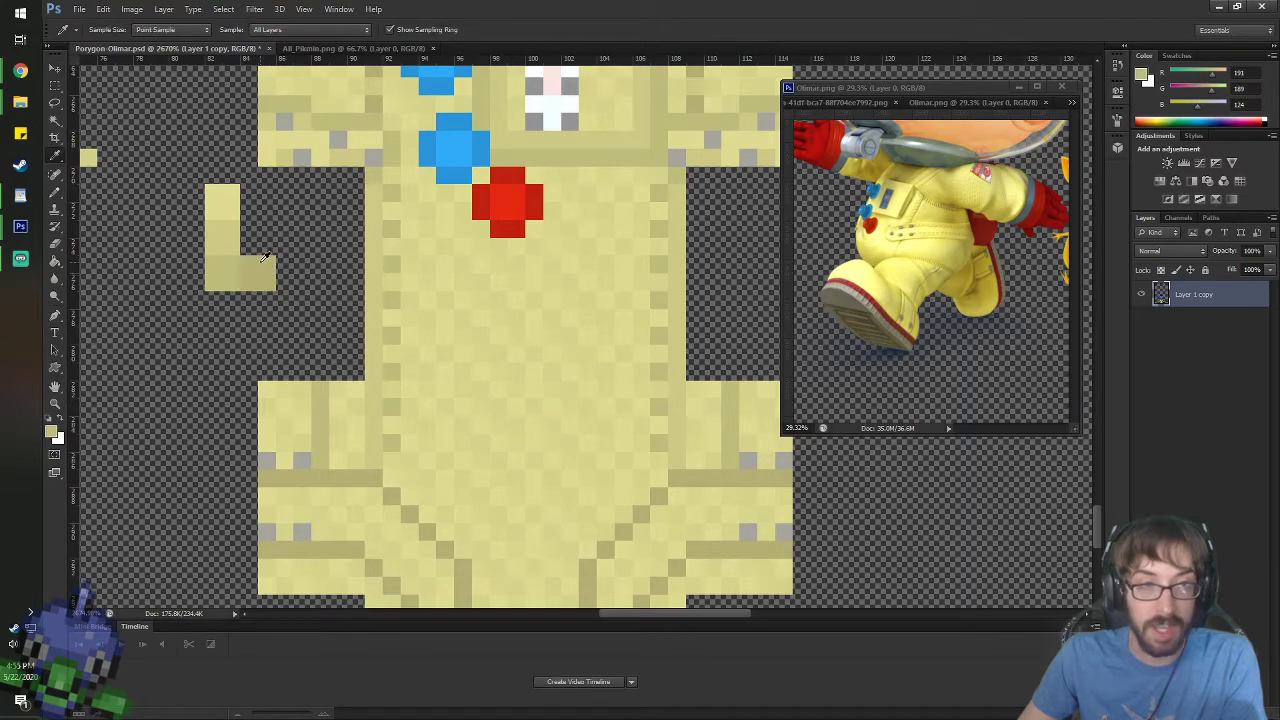
key("b")
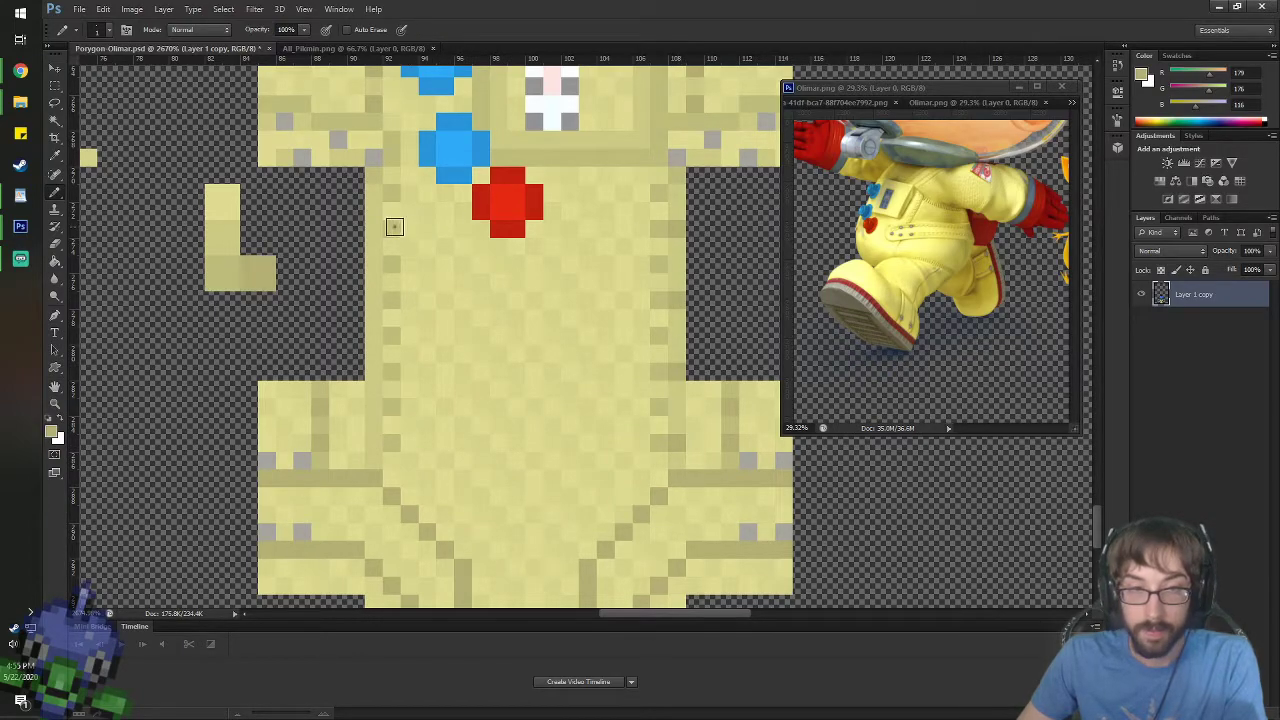
left_click(356, 230)
key("ctrl+z")
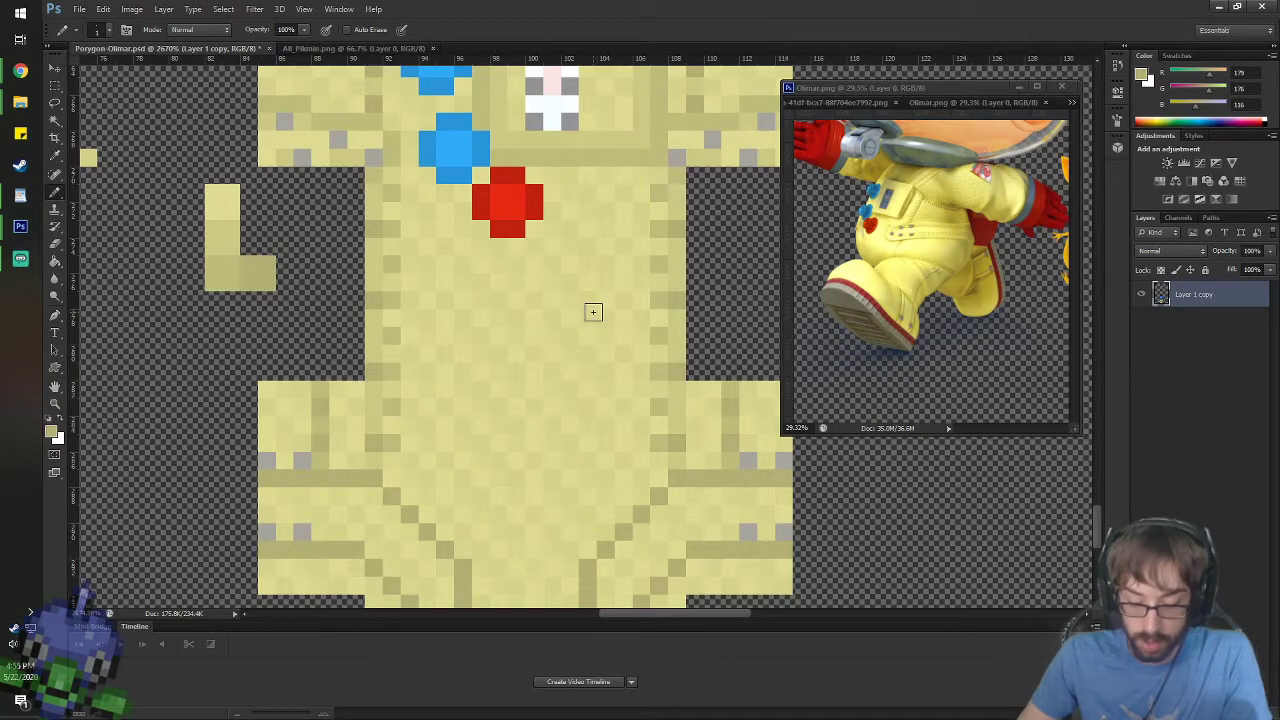
- Sample the leg seam colour, RGB 191, 189, 124, for the Pencil
key("space")
left_click_drag(593, 312, 563, 191)
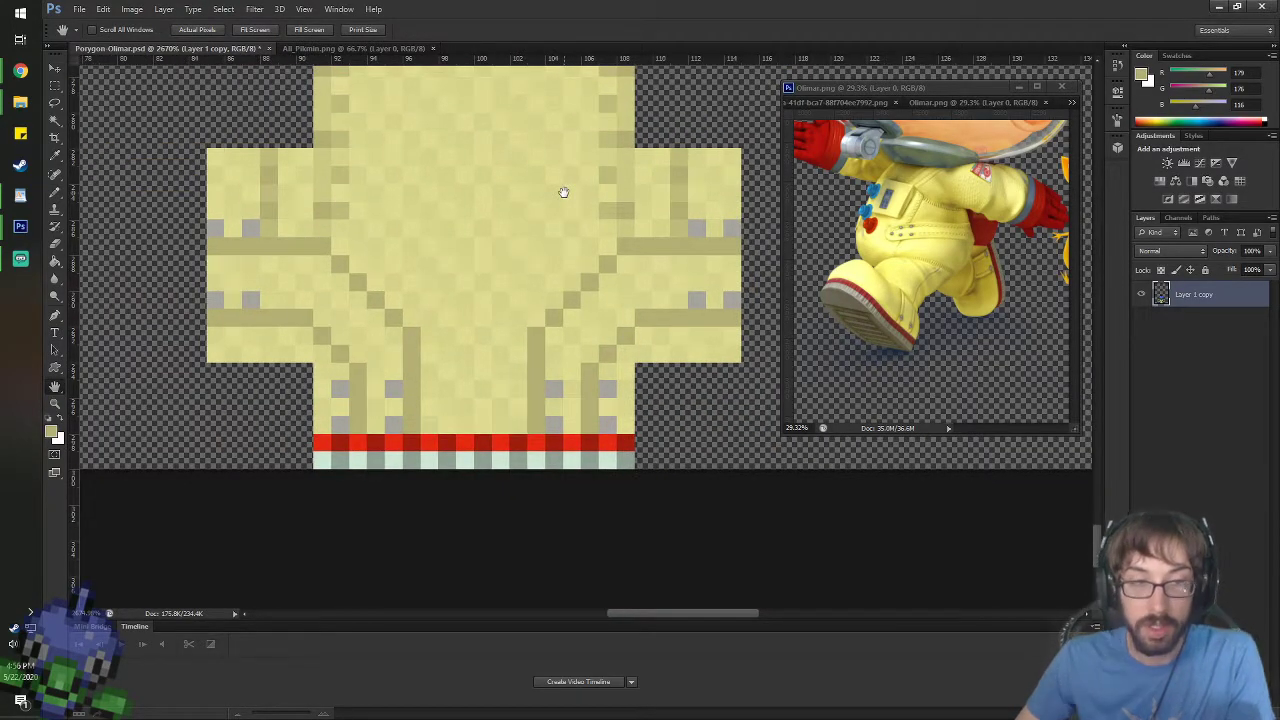
key("i")
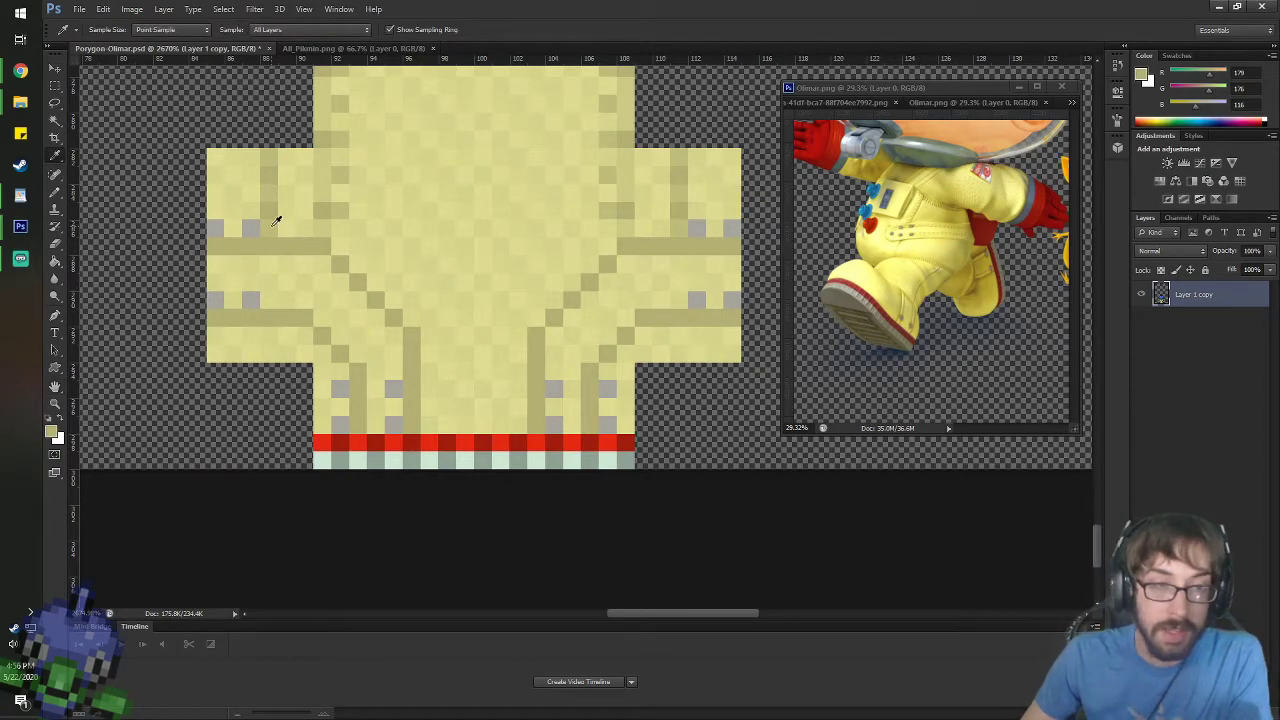
left_click(281, 214)
key("b")
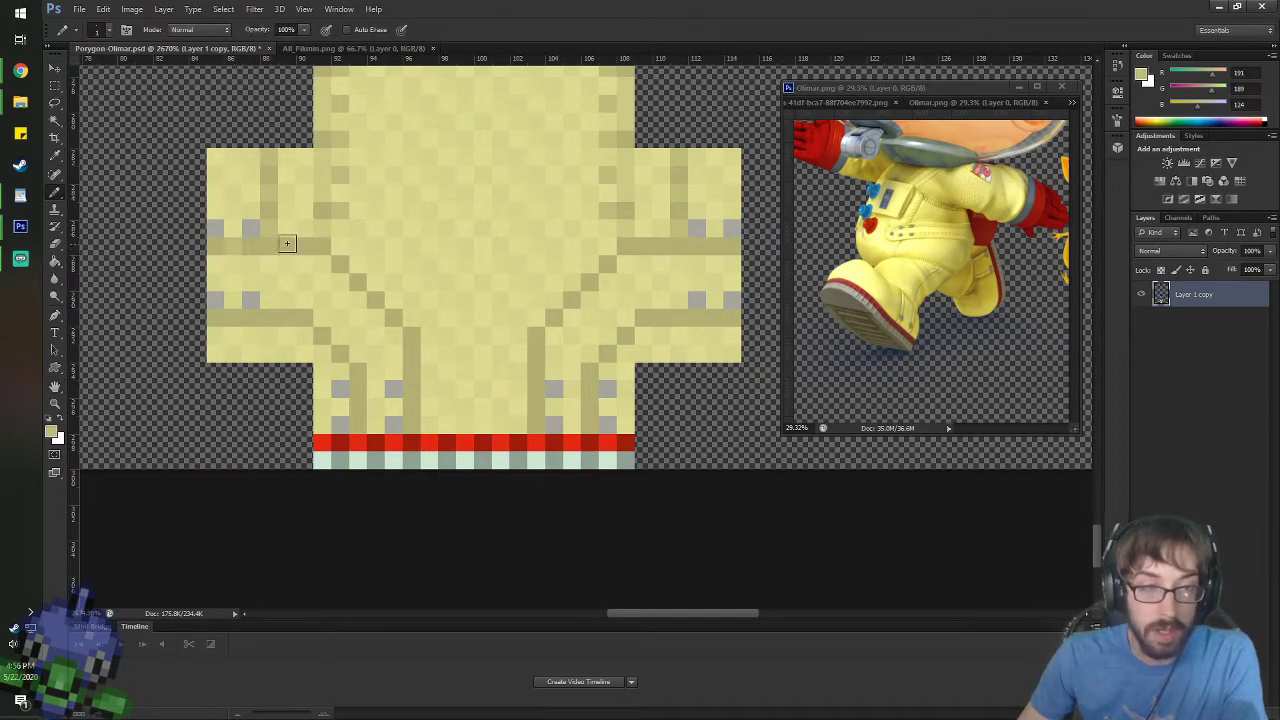
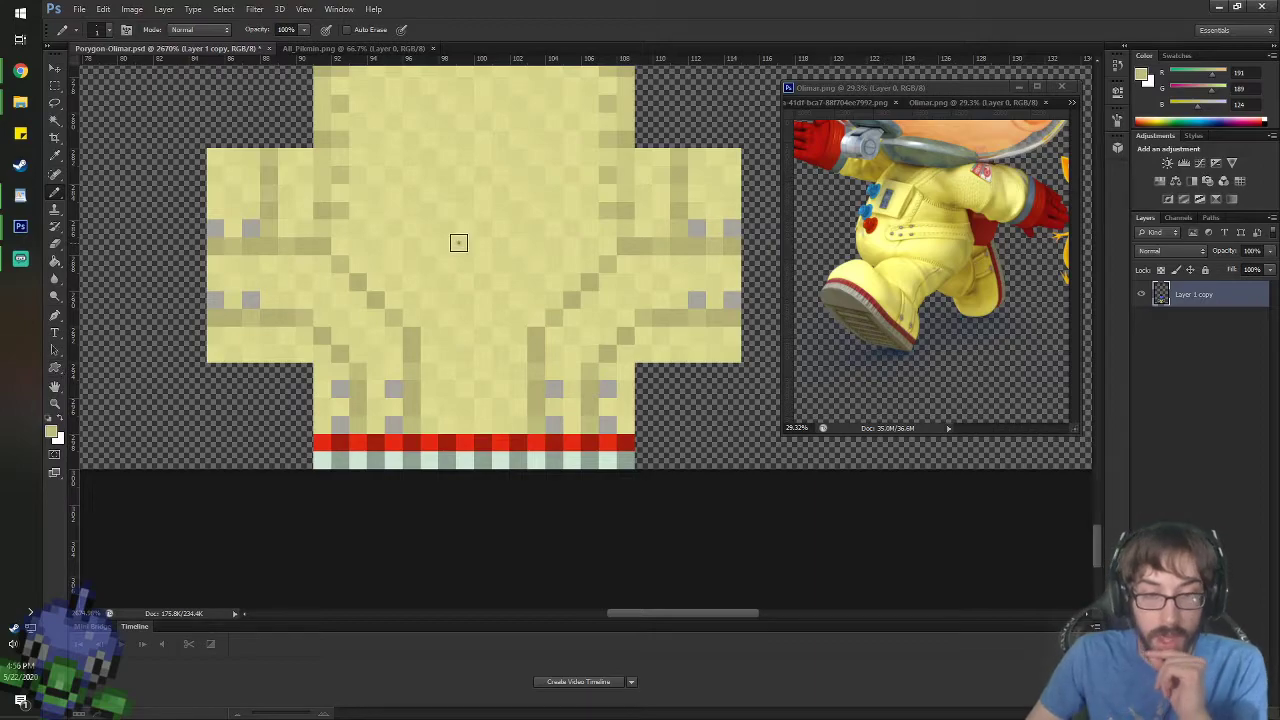
- Examine the whole figure at overview size, then the green and black arm beside the suit's shoulder
scroll(459, 241, "down", 3)
scroll(459, 241, "down", 5)
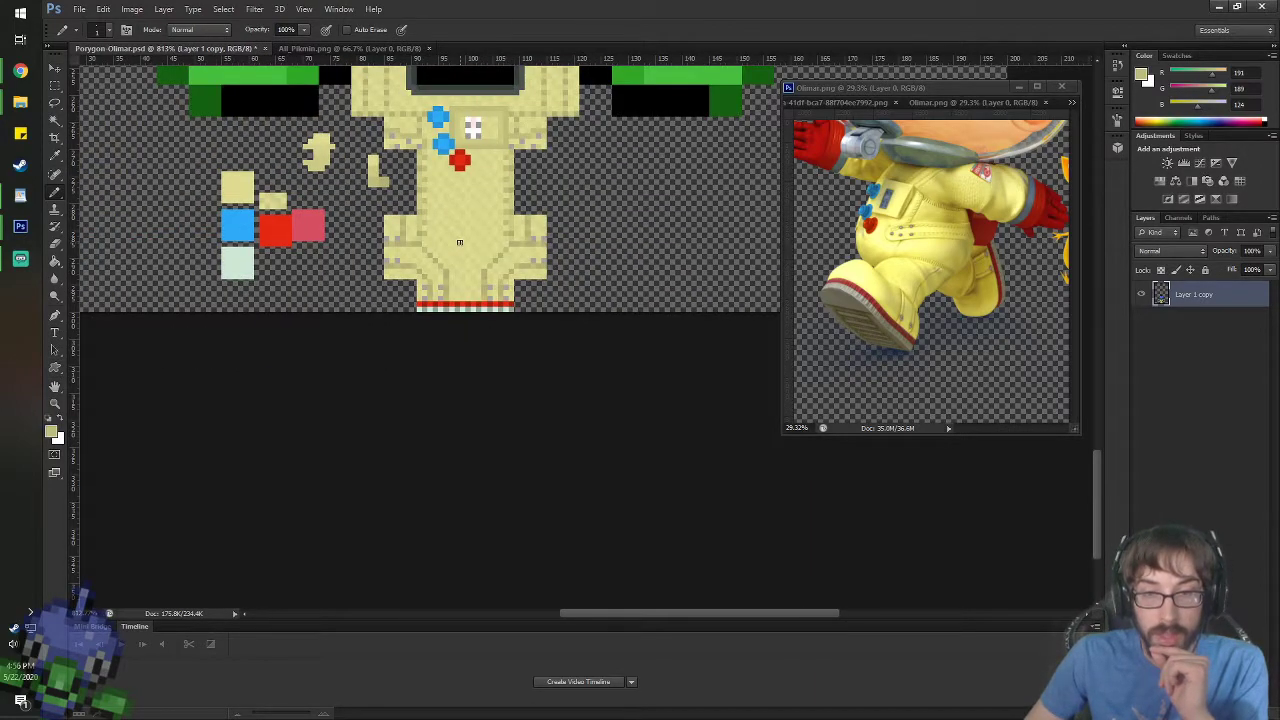
scroll(459, 241, "down", 2)
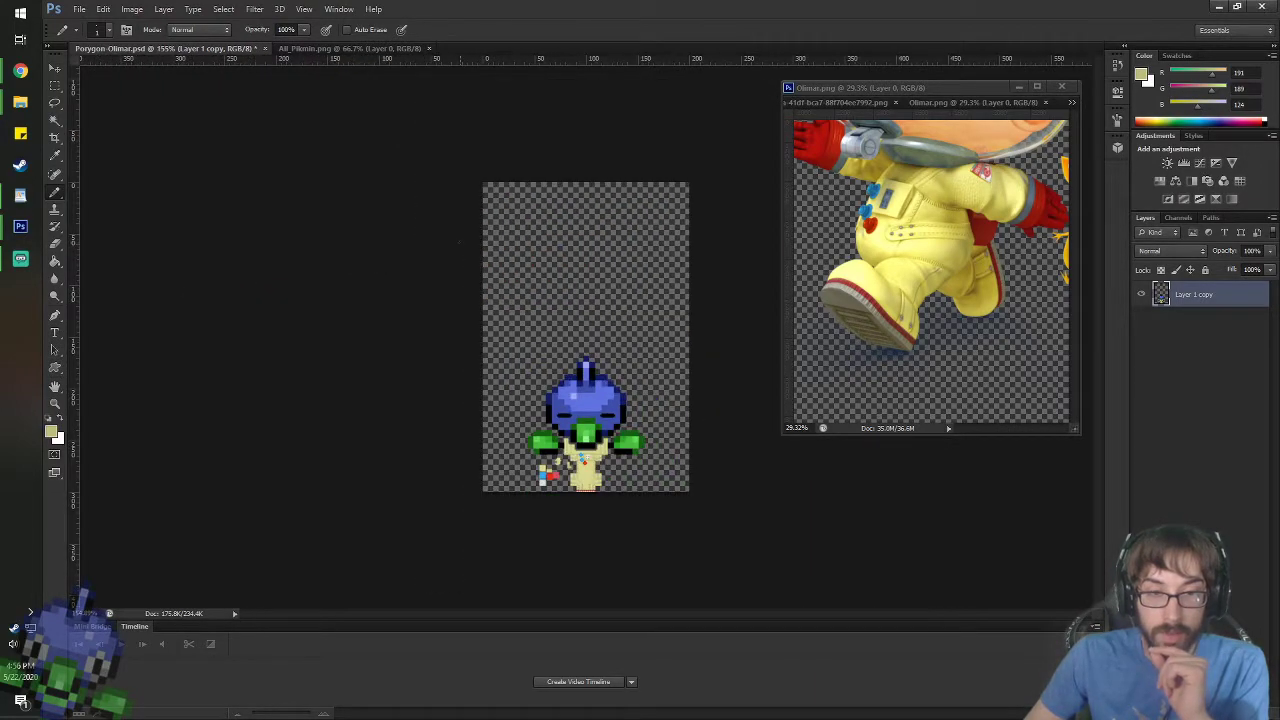
scroll(600, 480, "up", 6)
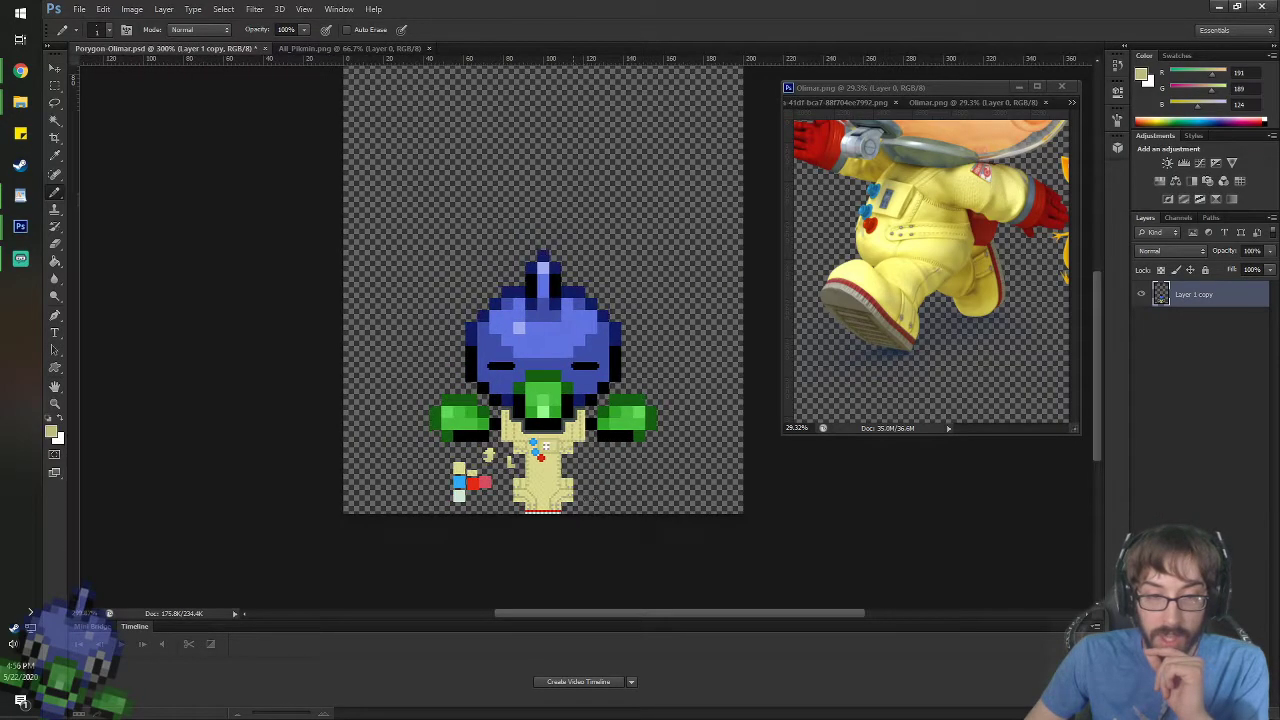
scroll(620, 420, "down", 1)
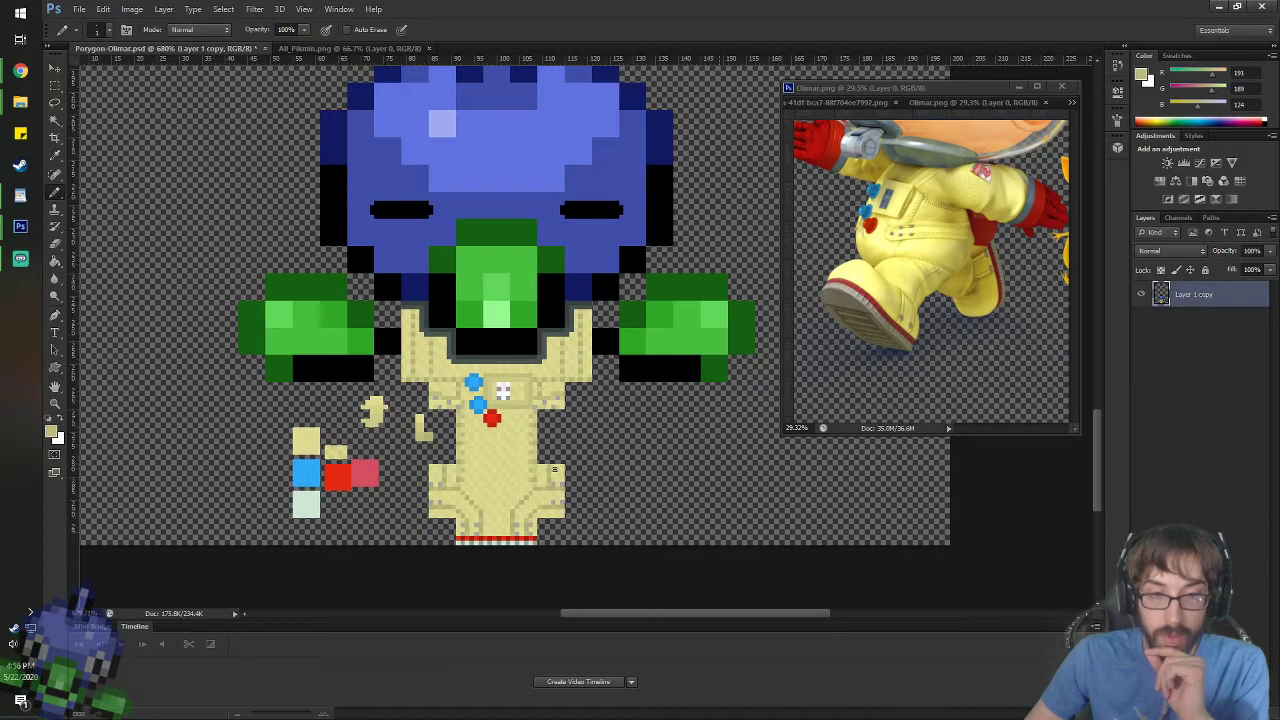
scroll(782, 262, "up", 2)
scroll(746, 367, "up", 2)
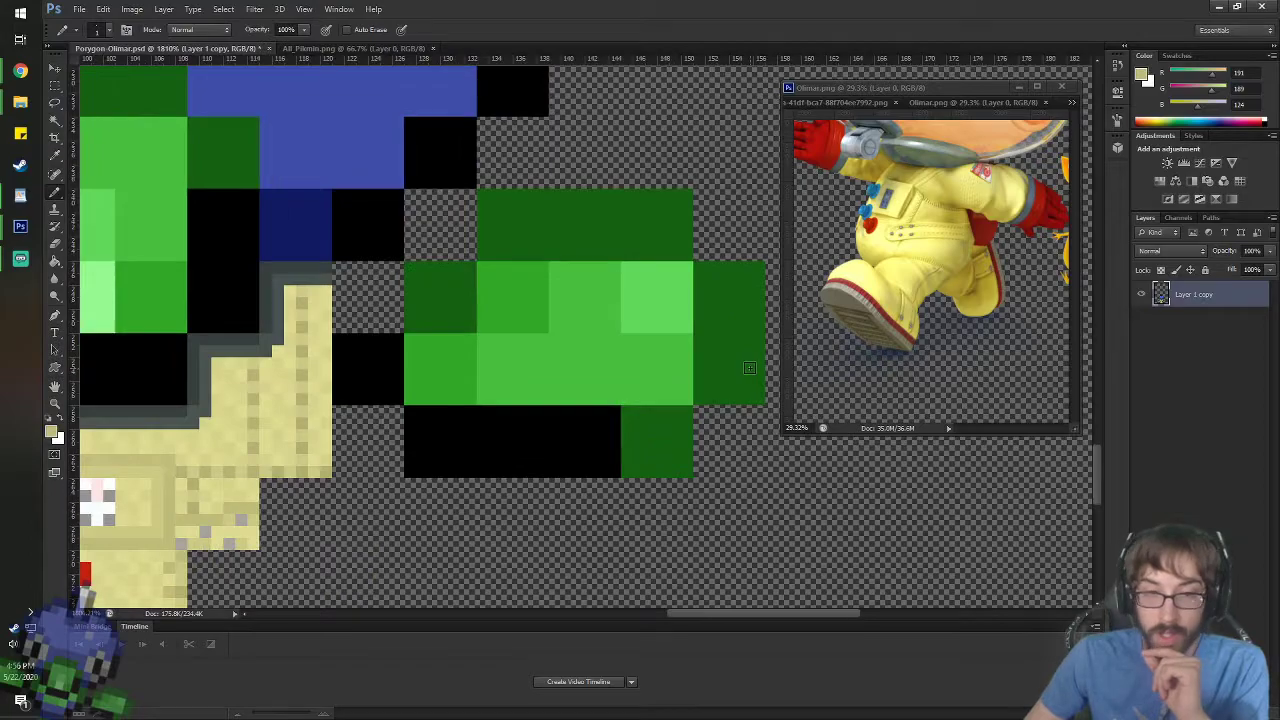
- Sample the cream palette square (RGB 223, 220, 145) and set the Paint Bucket's opacity to 100%
key("i")
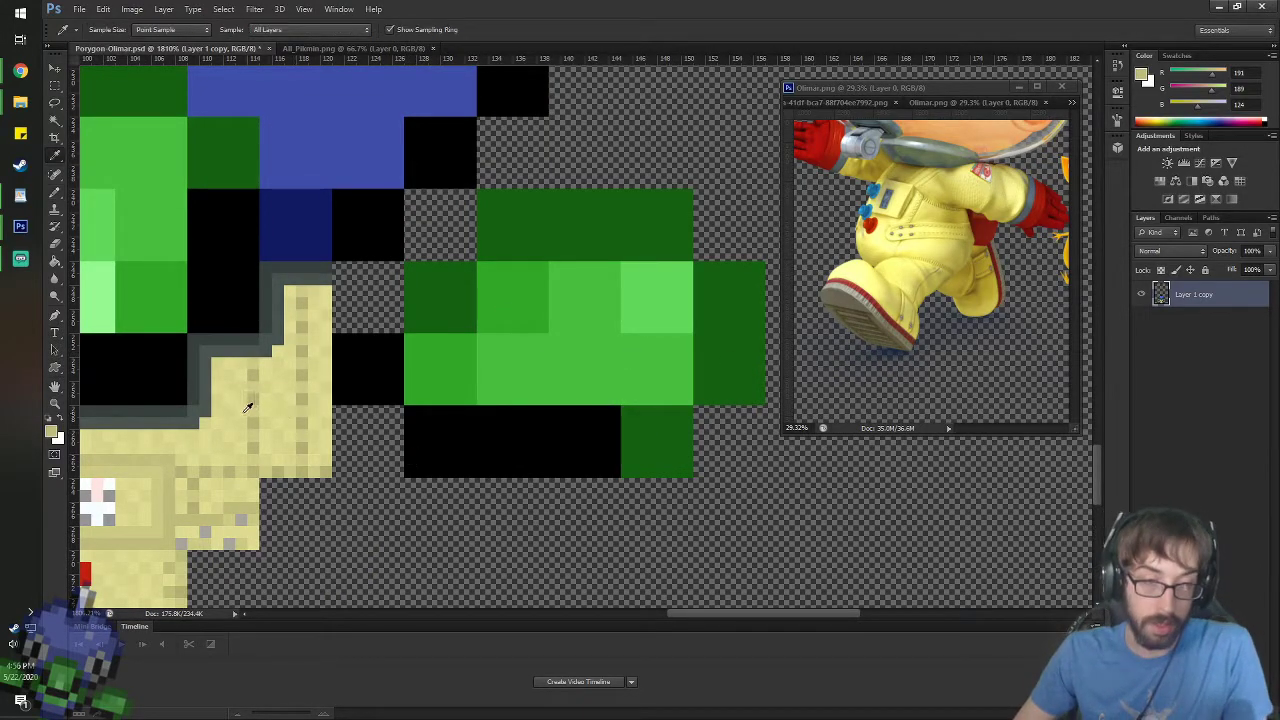
key("g")
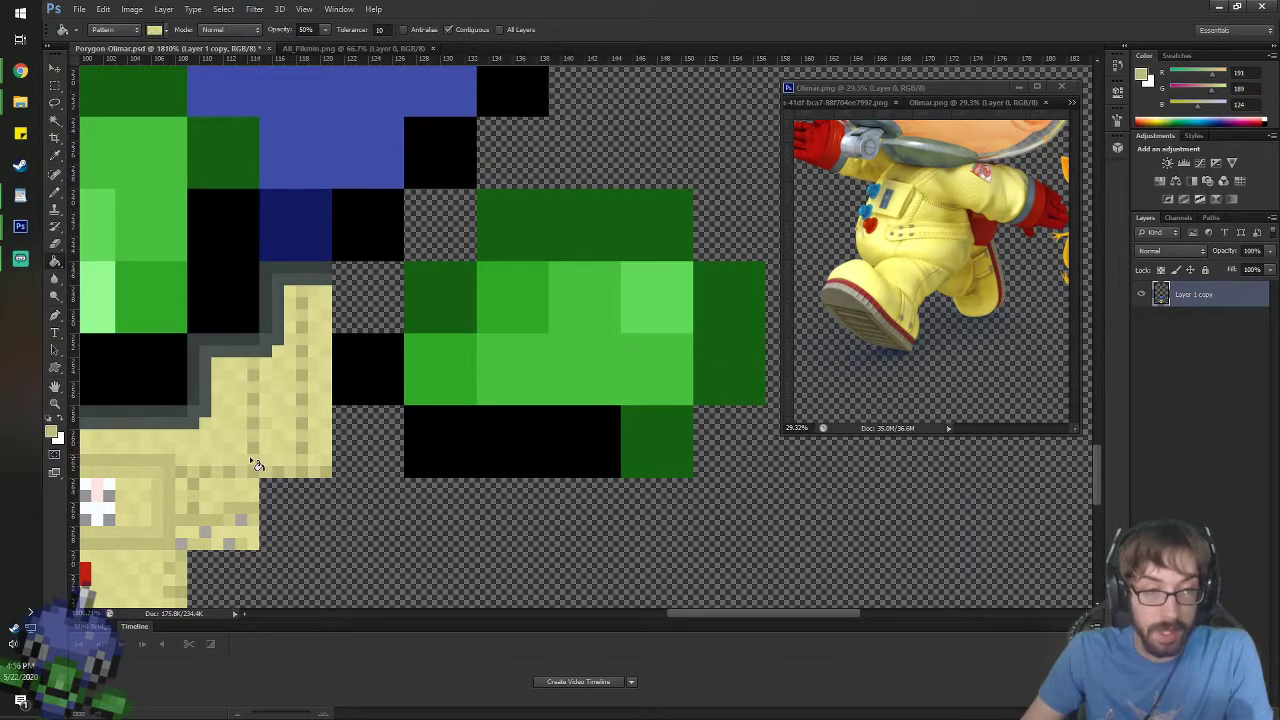
scroll(250, 456, "down", 2)
key("space")
mouse_move(276, 459)
left_mouse_down()
mouse_move(406, 359)
mouse_move(555, 371)
left_mouse_up()
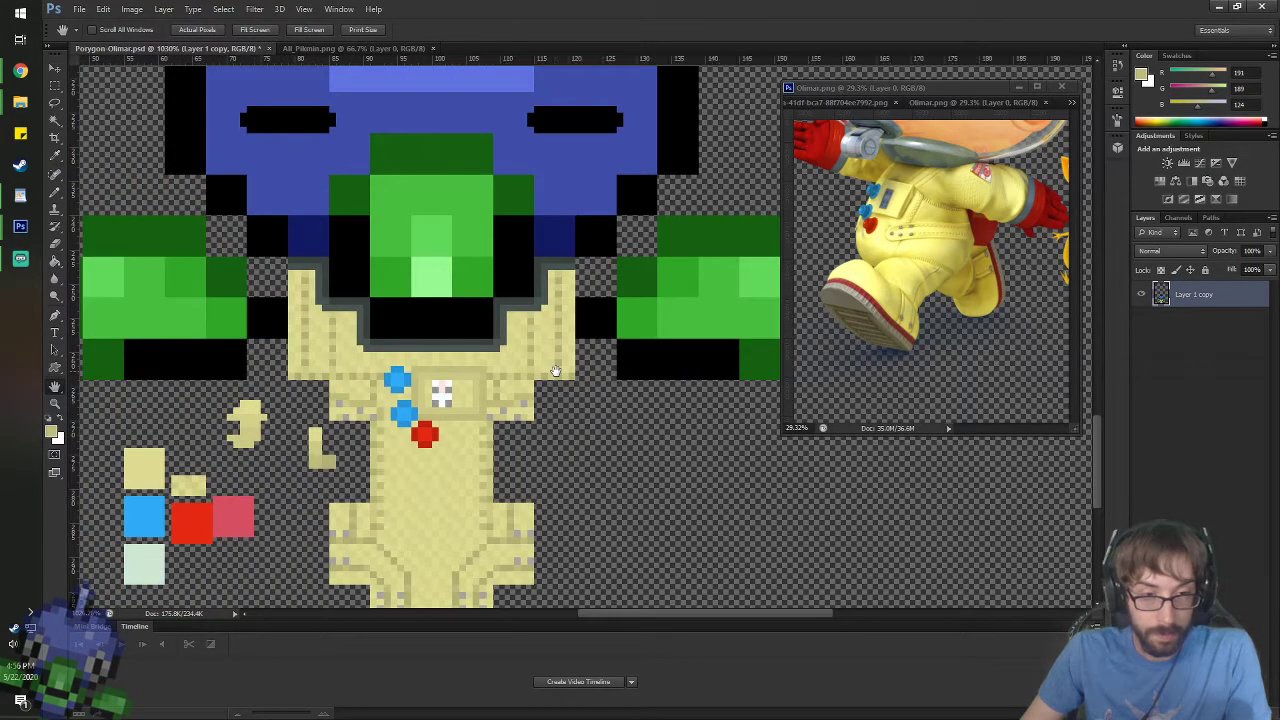
key("i")
left_click(143, 459)
key("g")
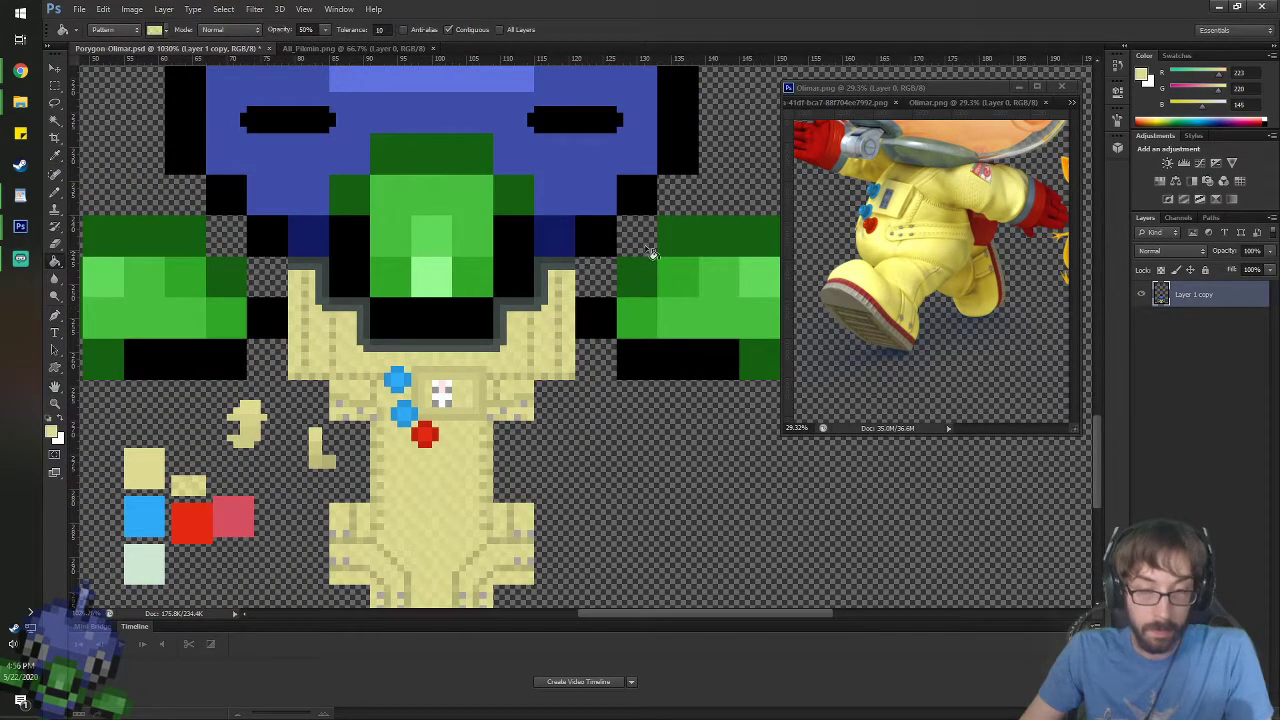
key("3")
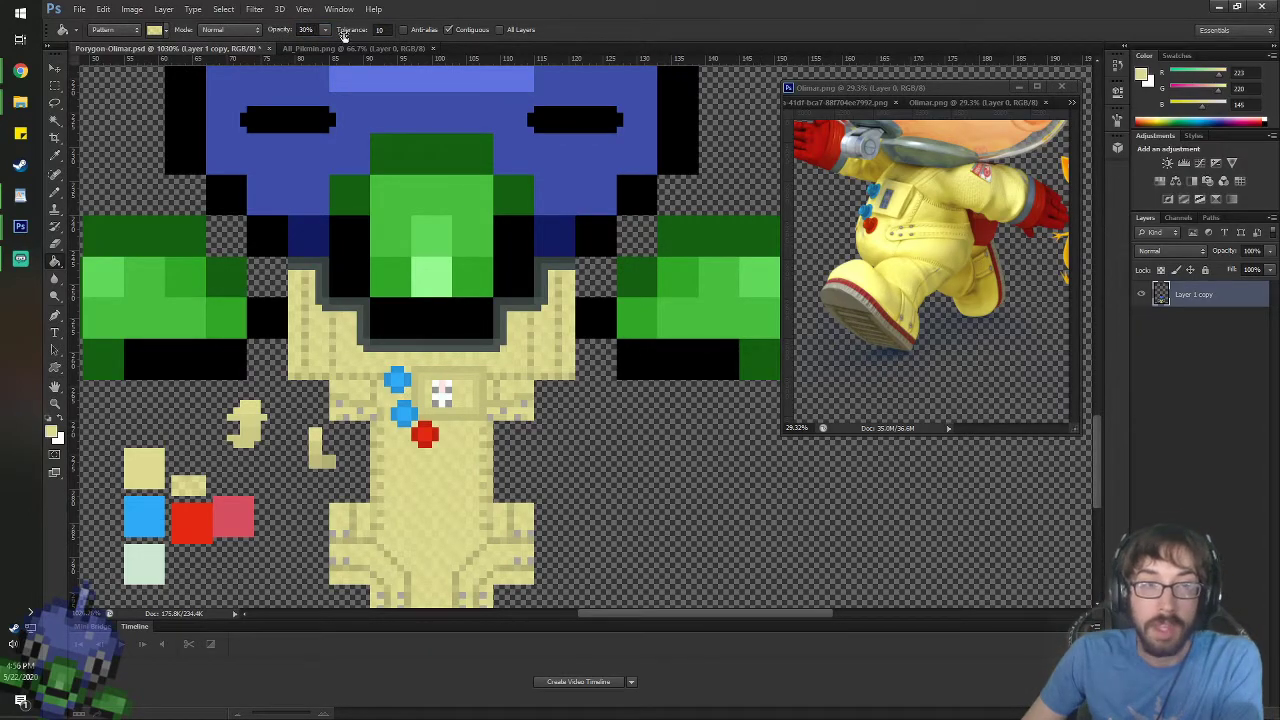
left_click(326, 30)
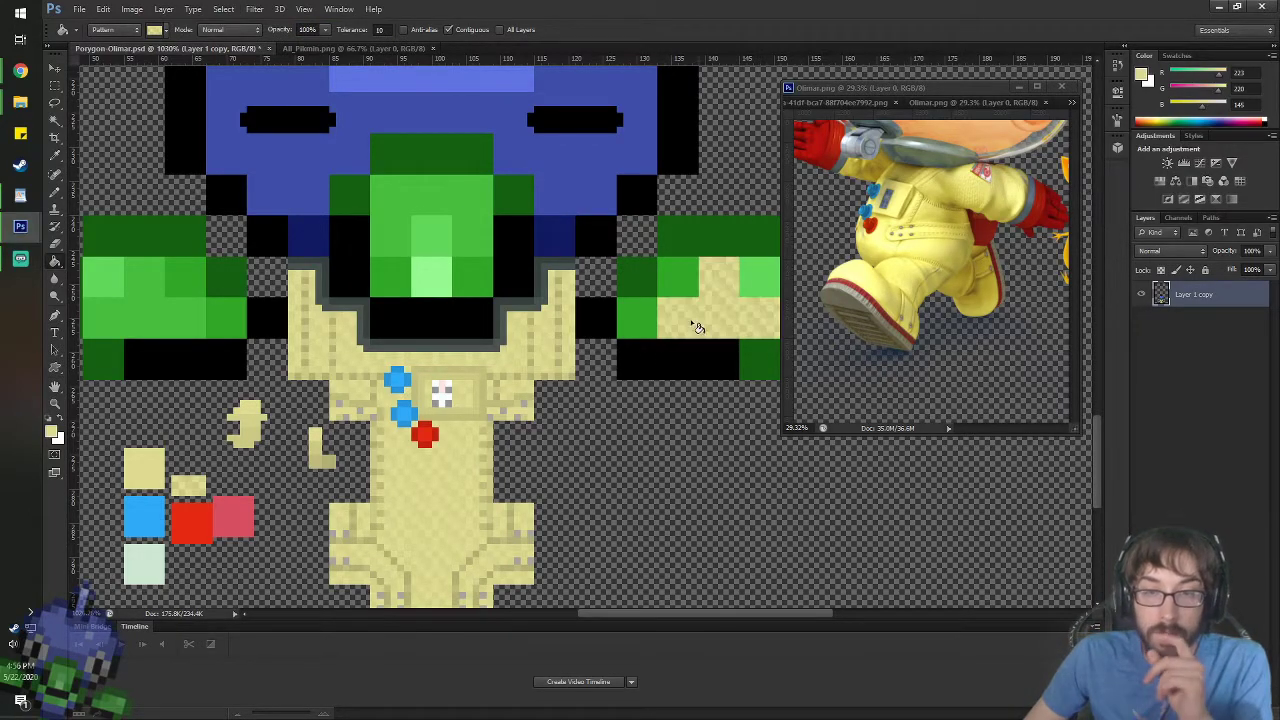
right_click(659, 365, "shift")
left_click(655, 370)
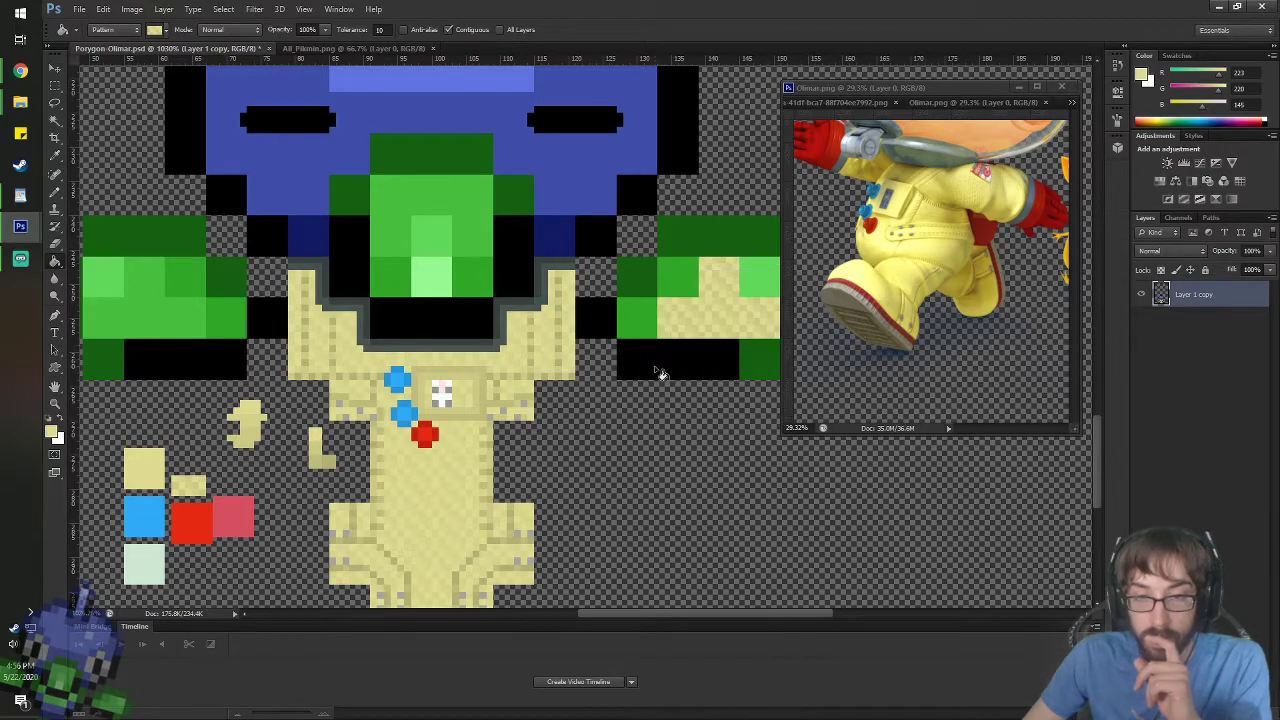
right_click(684, 350, "shift")
key("Escape")
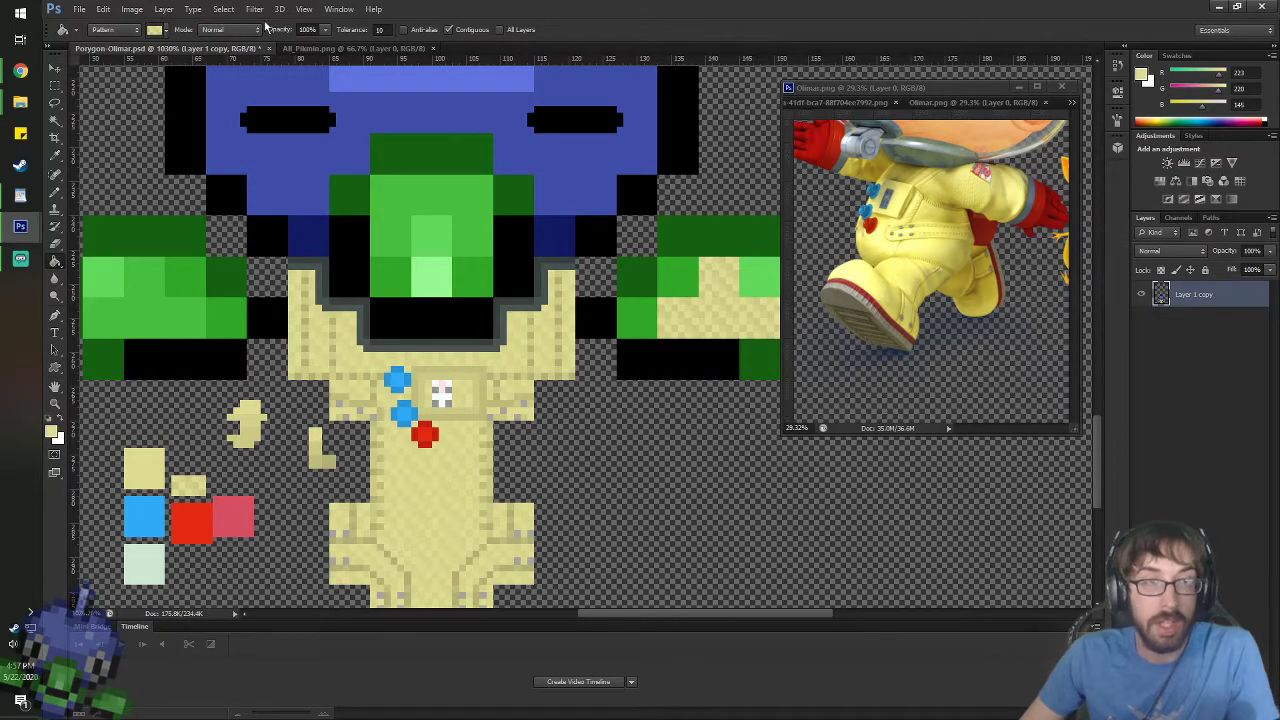
key("ctrl+z")
- Switch the fill source to Foreground and fill the inner green and black blocks of the right-hand arm with cream
left_click(125, 30)
left_click(114, 42)
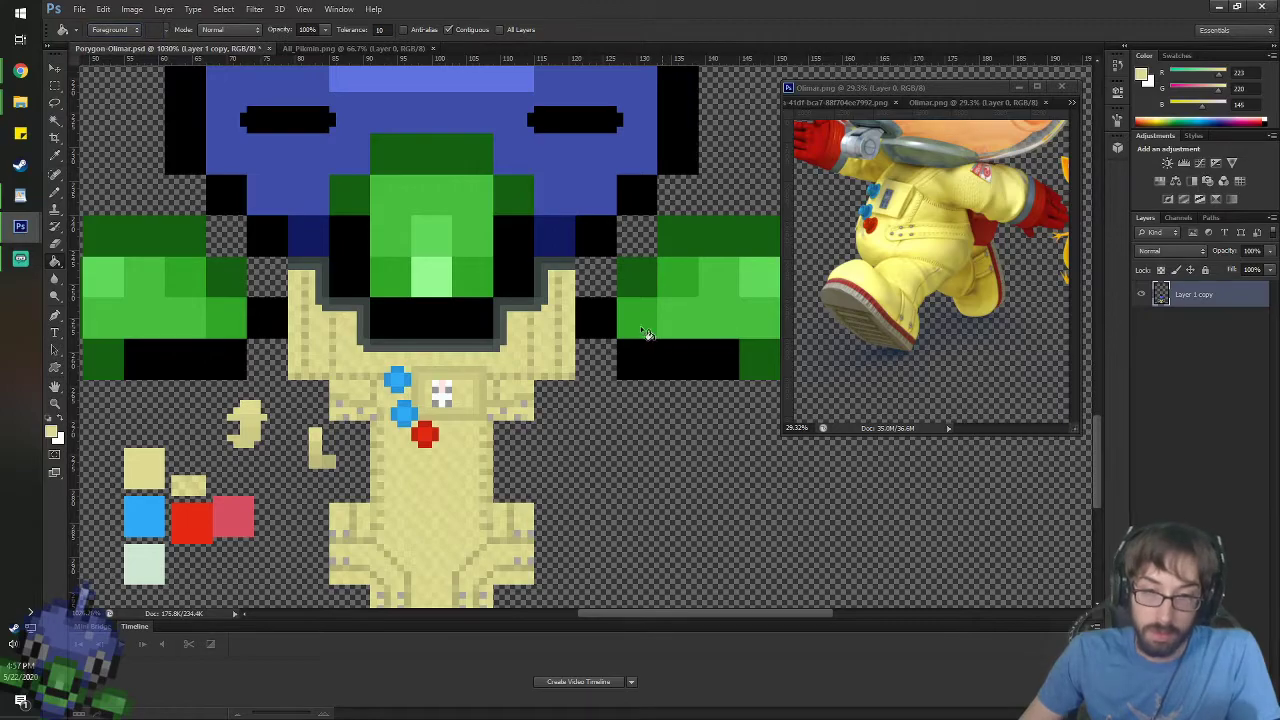
left_click(666, 324)
left_click(636, 318)
left_click(637, 278)
left_click(680, 238)
left_click(678, 277)
left_click(714, 357)
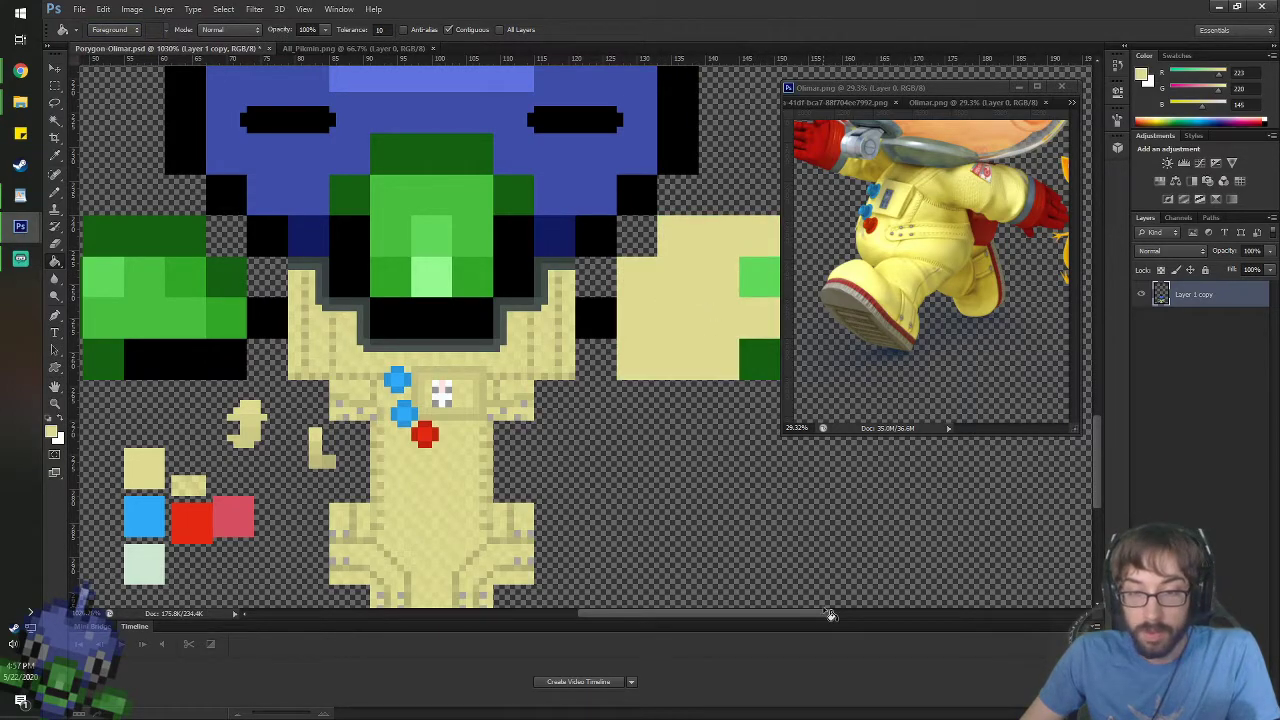
- Fill the remaining green blocks at the right-hand arm's outer end and its black shoulder connector with cream
left_click(825, 607)
key("ctrl+z")
left_click_drag(822, 612, 865, 615)
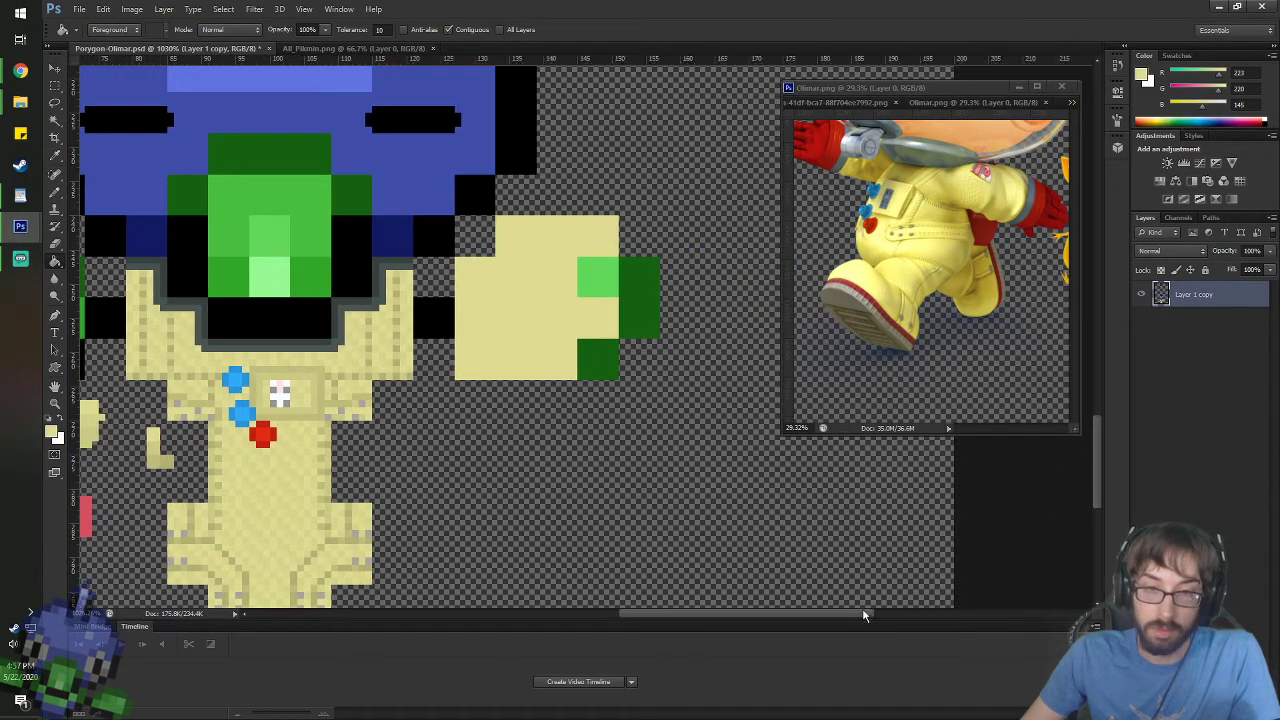
left_click(640, 300)
left_click(597, 277)
left_click(598, 359)
left_click(434, 317)
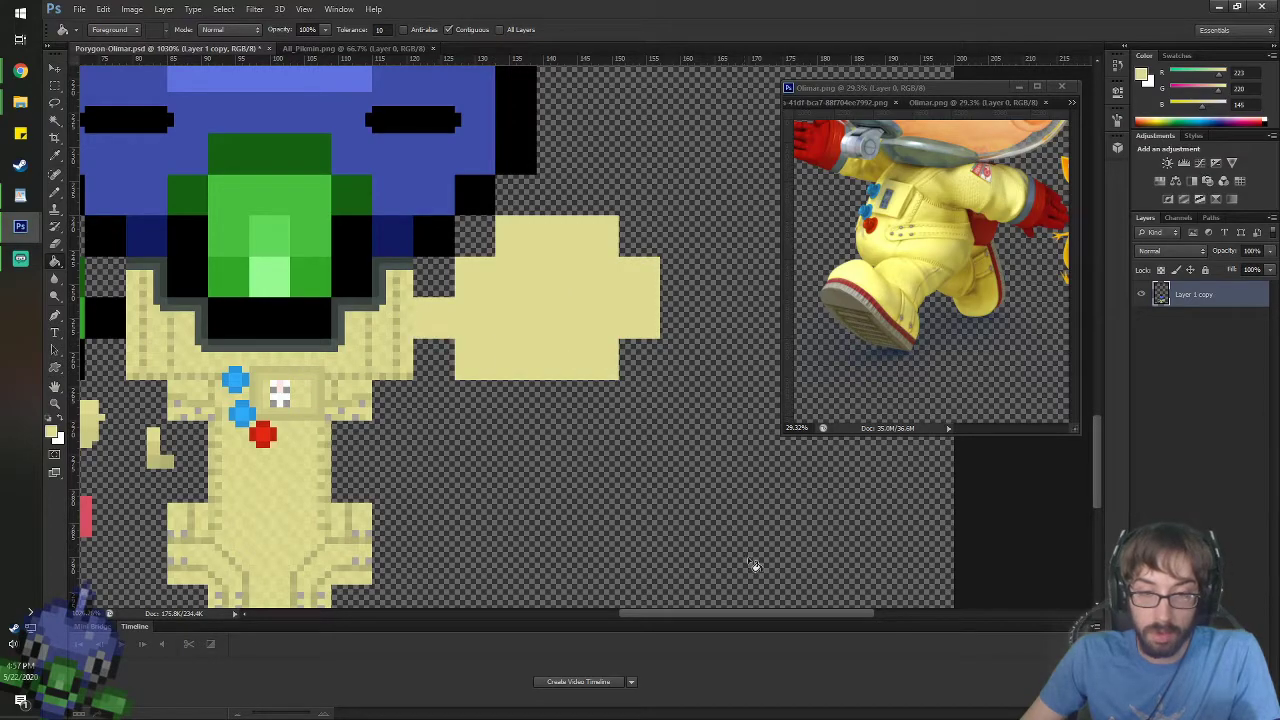
- Fill all green and black blocks of the left-hand arm with the same cream colour
left_click_drag(774, 618, 600, 612)
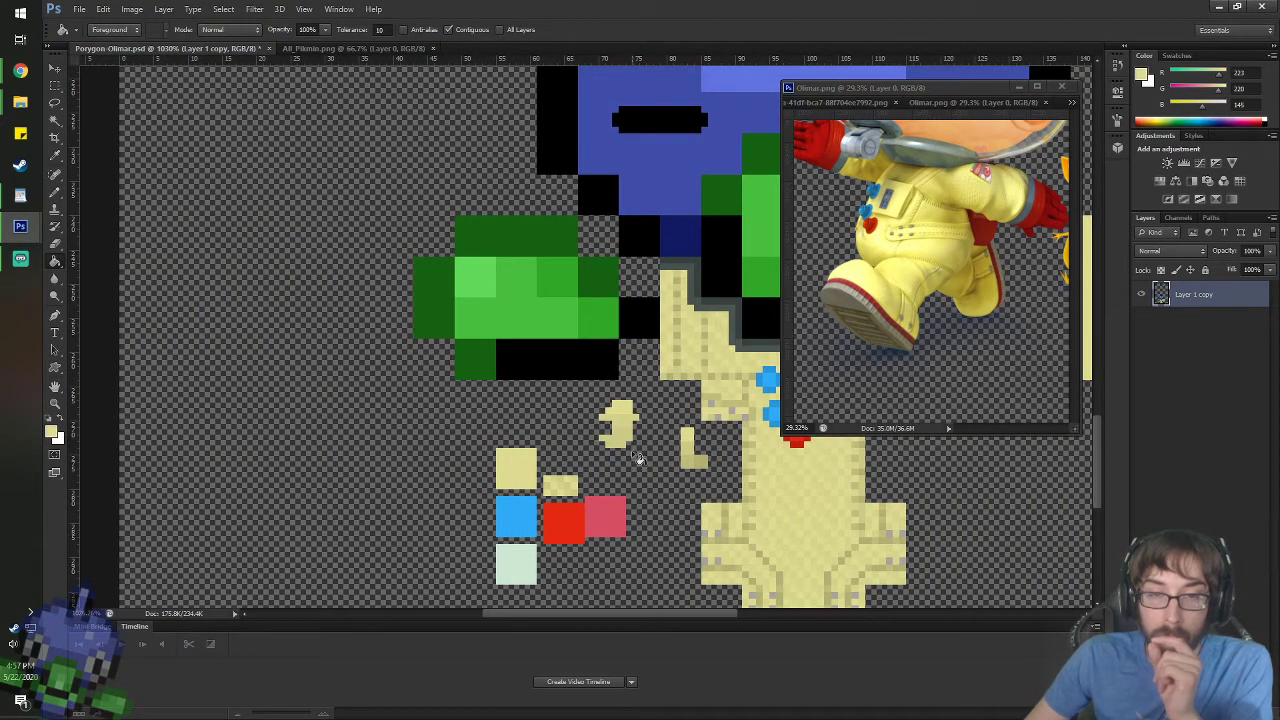
left_click(606, 318)
left_click(580, 285)
left_click(565, 350)
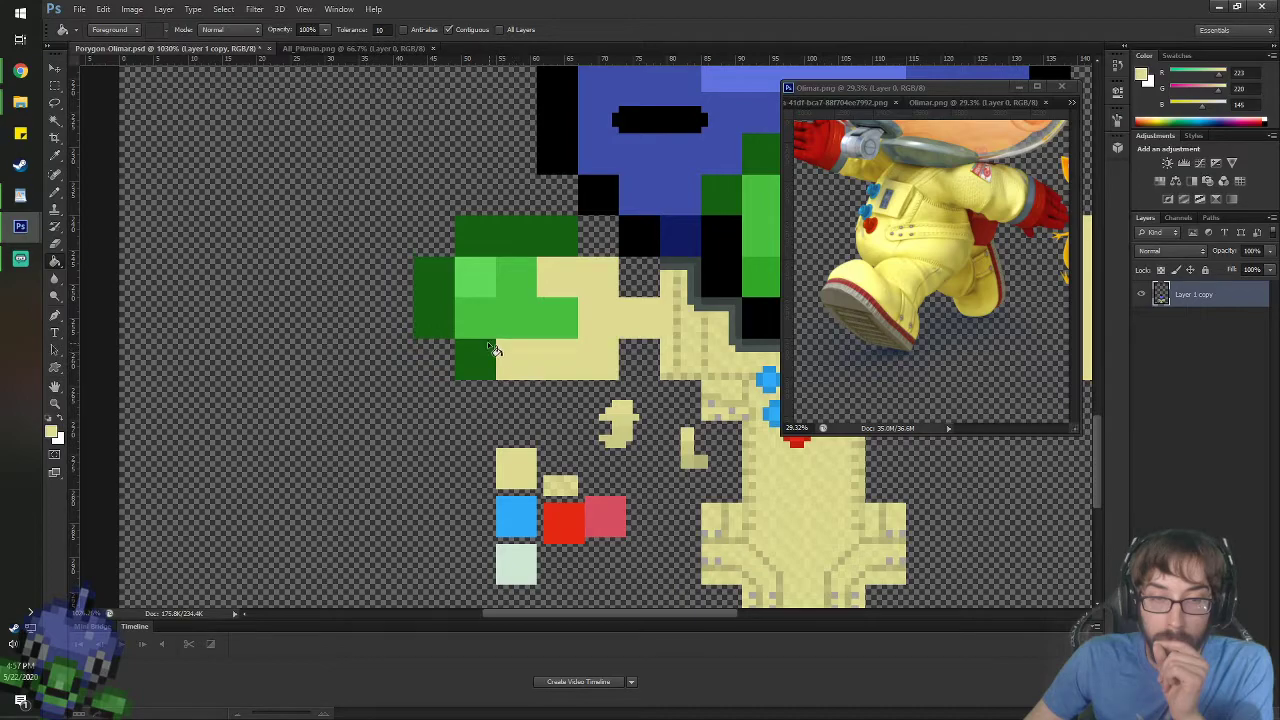
left_click(475, 300)
left_click(475, 245)
left_click(447, 283)
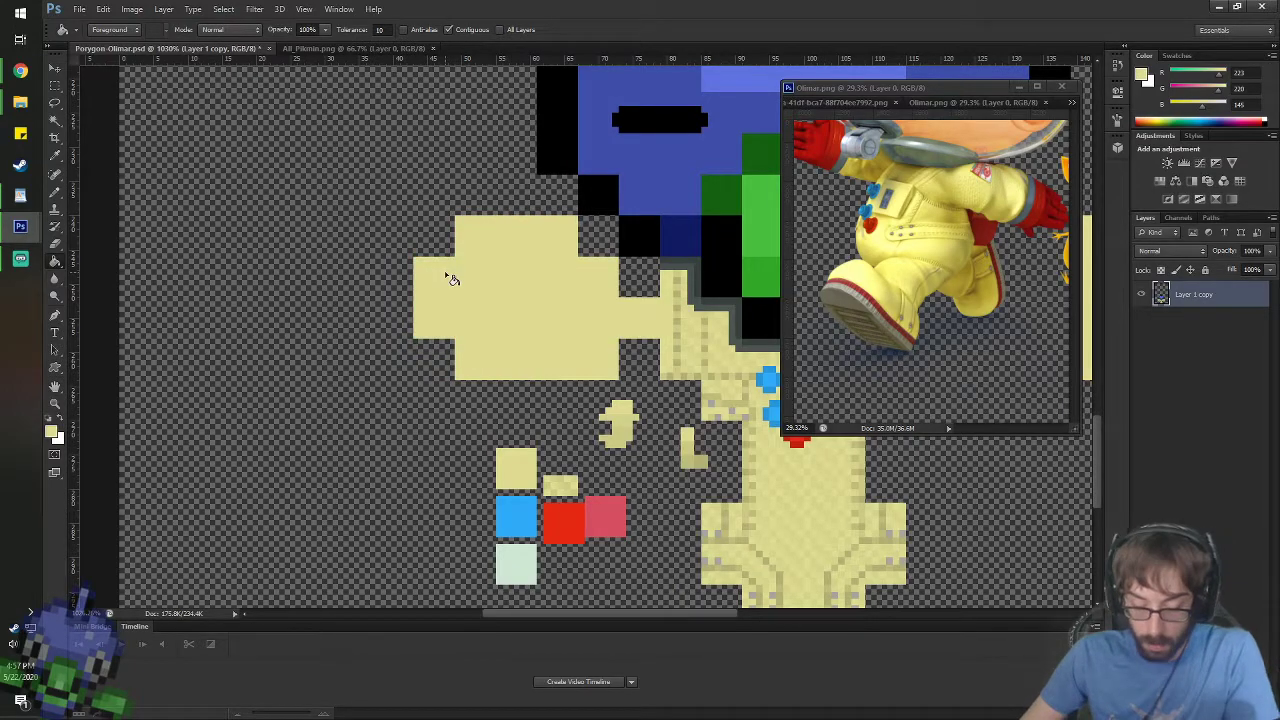
- Sample the dark collar grey (RGB 55, 64, 61) and draw a one-pixel vertical line across the full height of the right-hand arm
key("space")
mouse_move(691, 275)
left_mouse_down()
mouse_move(371, 240)
mouse_move(253, 250)
left_mouse_up()
mouse_move(602, 192)
left_mouse_down()
mouse_move(561, 192)
mouse_move(585, 202)
left_mouse_up()
scroll(717, 212, "up", 4)
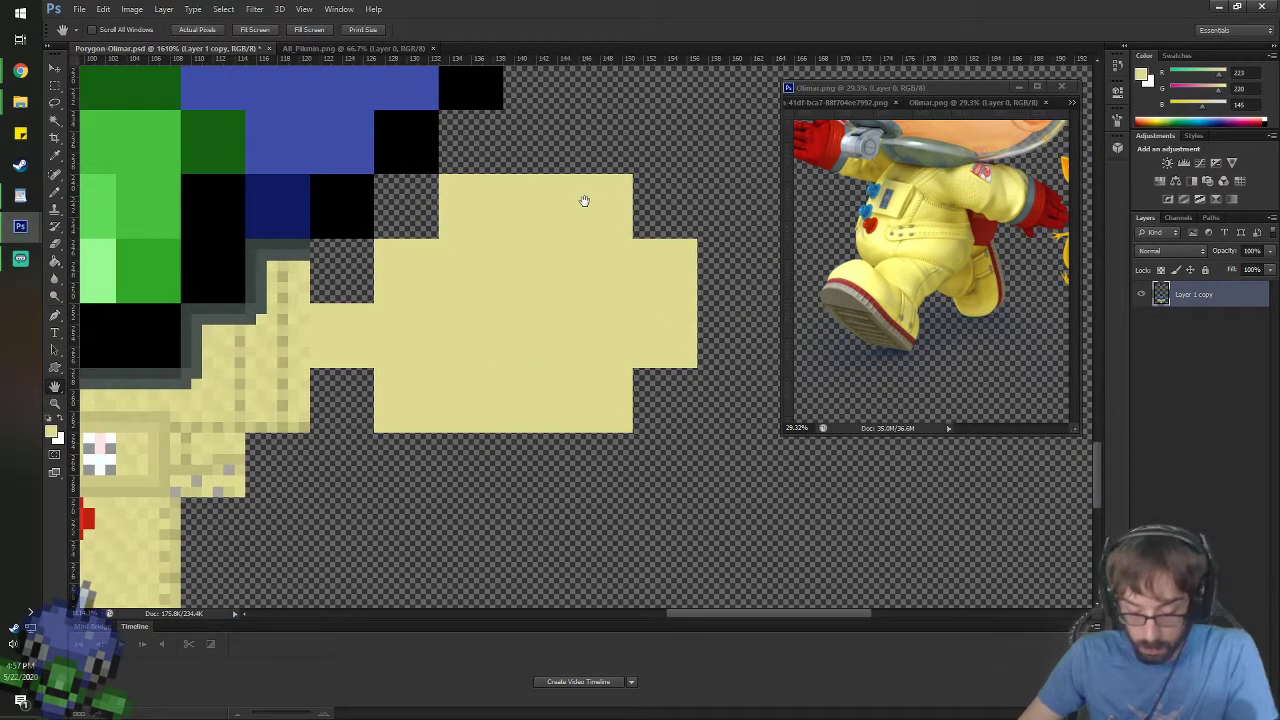
key("i")
left_click(220, 305)
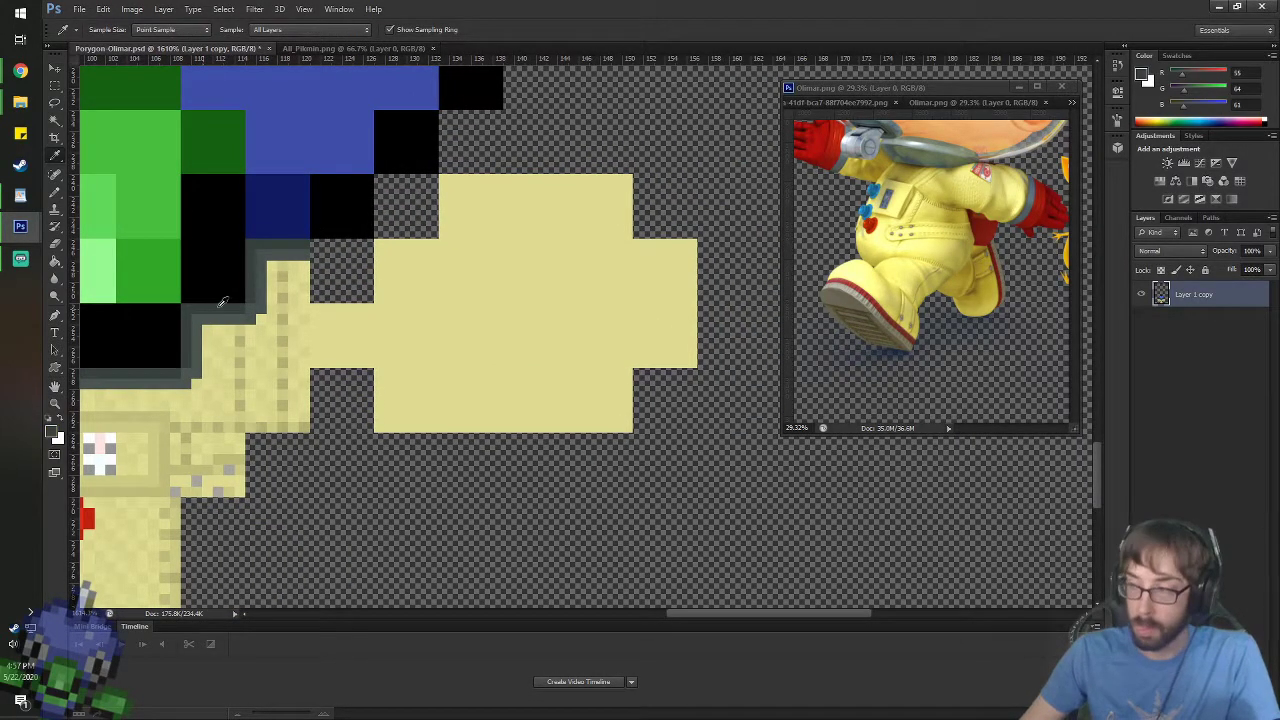
key("b")
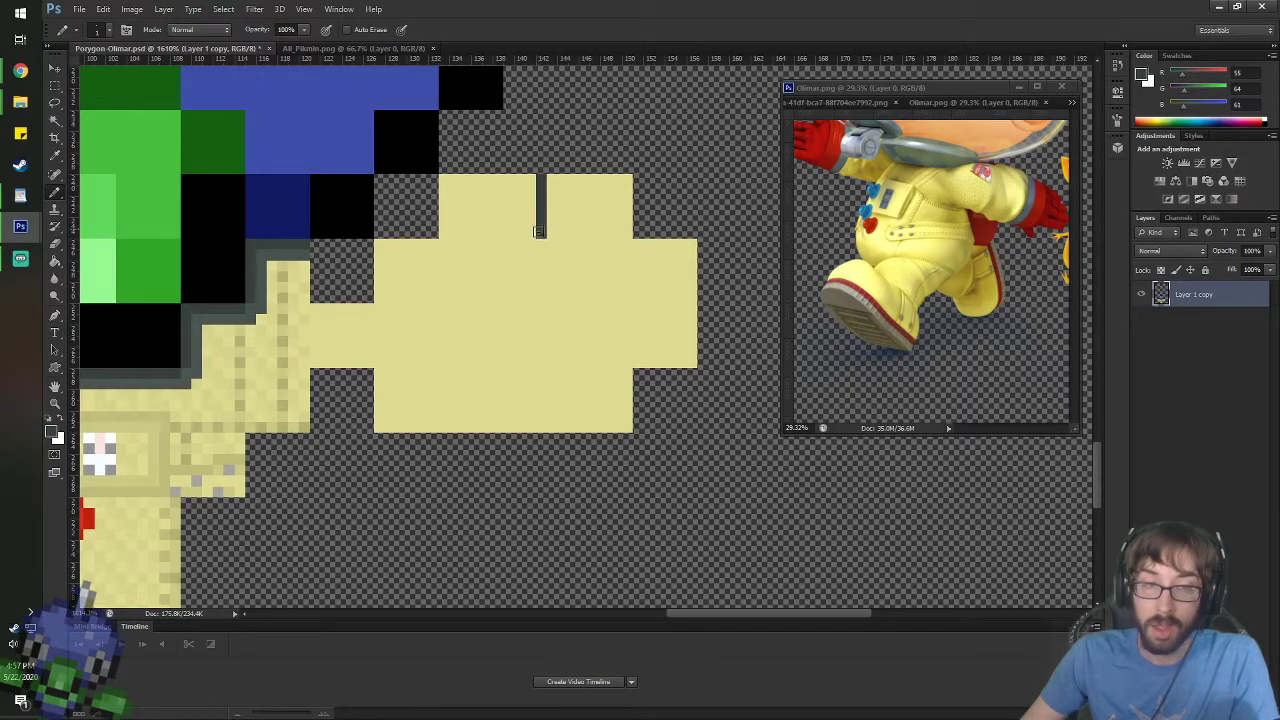
left_click_drag(539, 231, 542, 416)
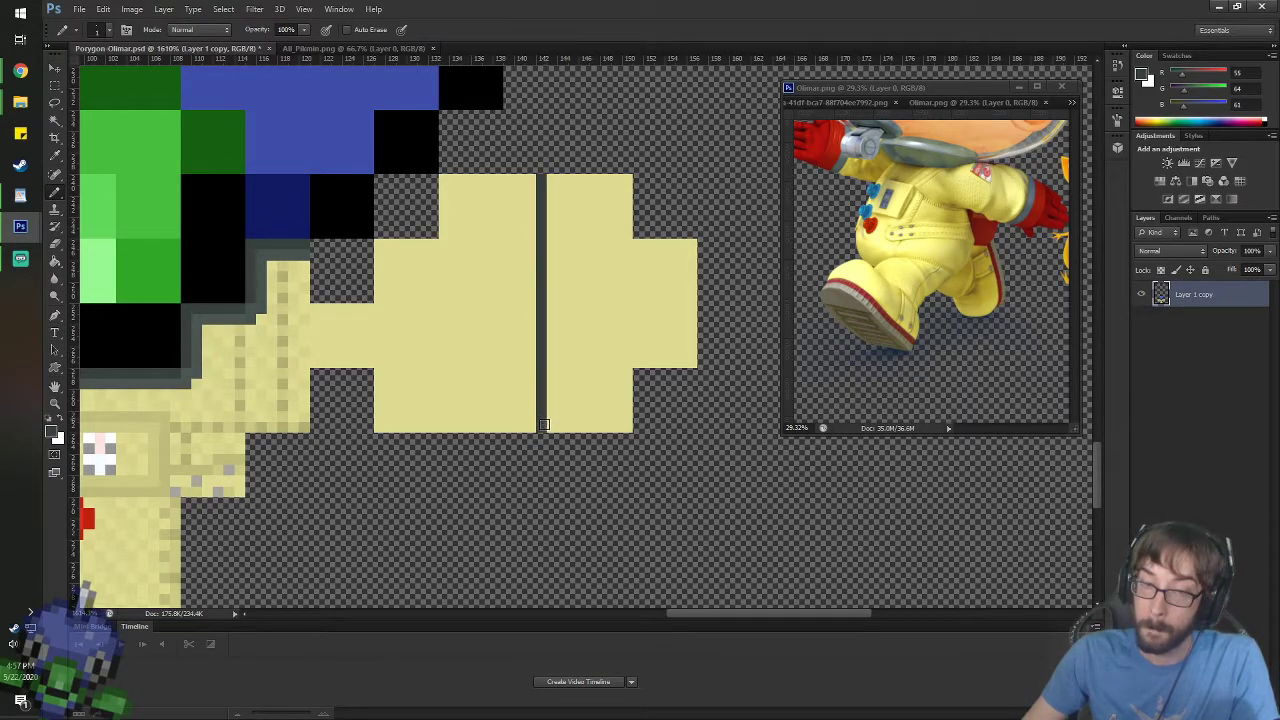
- Sample the lighter collar grey (RGB 71, 82, 78) and draw vertical cuff edges on both sides of the dark line
left_click(266, 256, "alt")
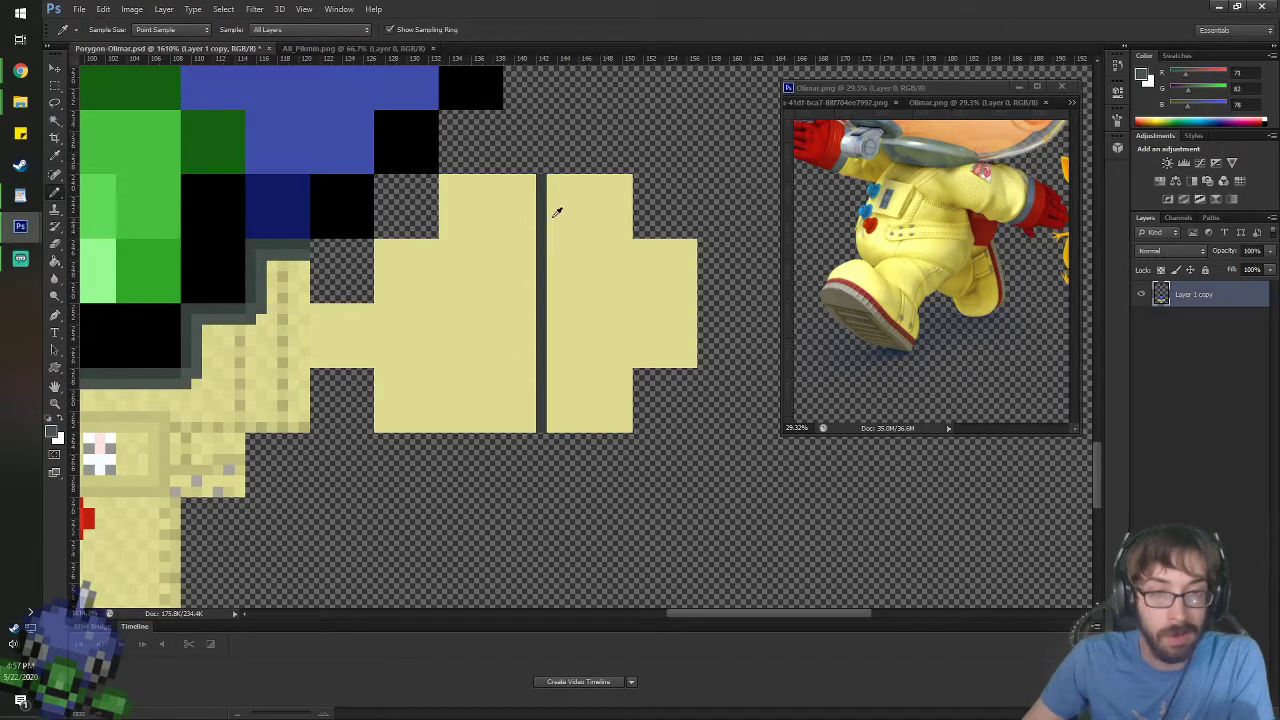
left_click_drag(565, 182, 574, 300)
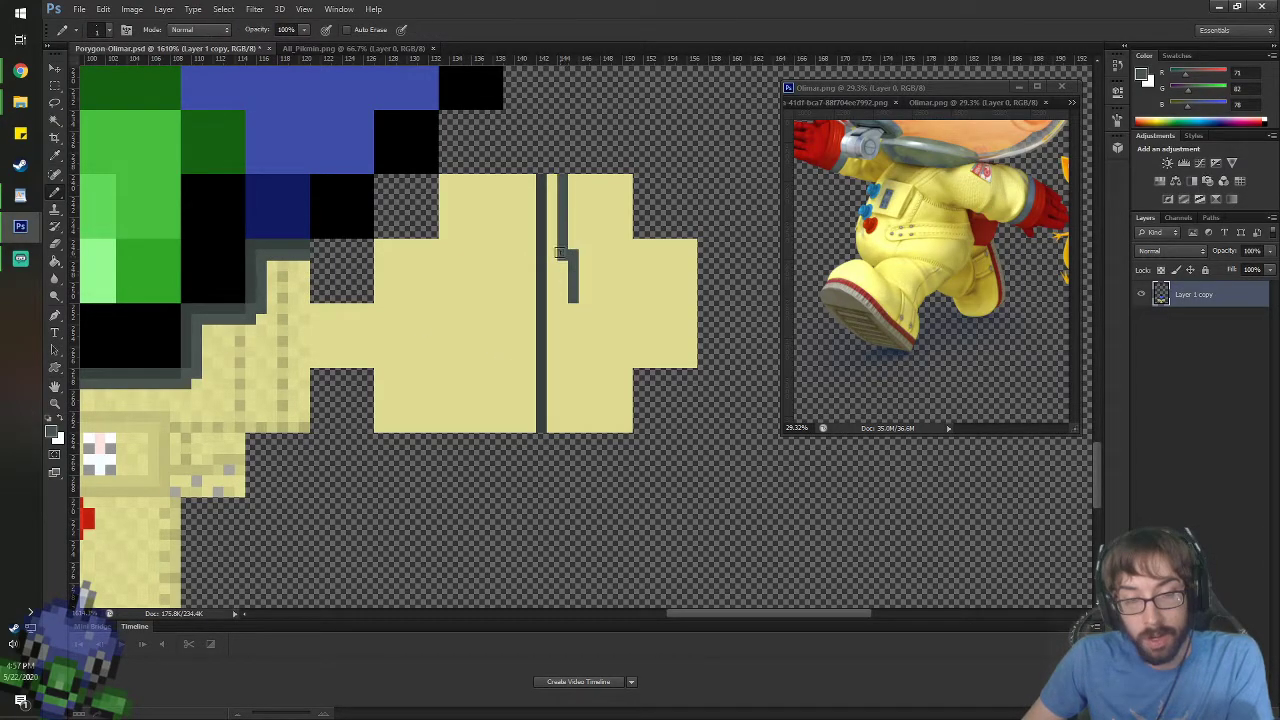
key("ctrl+z")
mouse_move(560, 176)
left_mouse_down()
mouse_move(559, 427)
mouse_move(528, 399)
mouse_move(529, 195)
left_mouse_up()
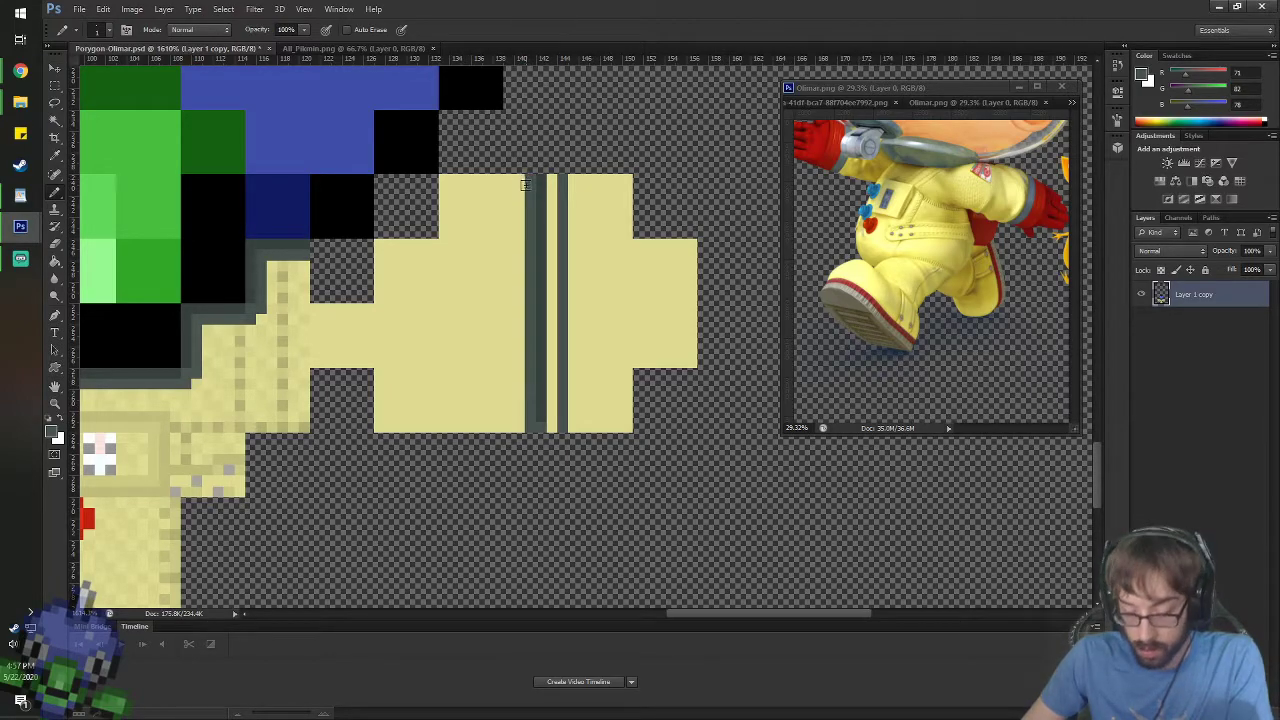
- Fill the cream gap between the cuff edges with the dark grey, RGB 55, 64, 61
left_click(549, 216, "alt")
key("g")
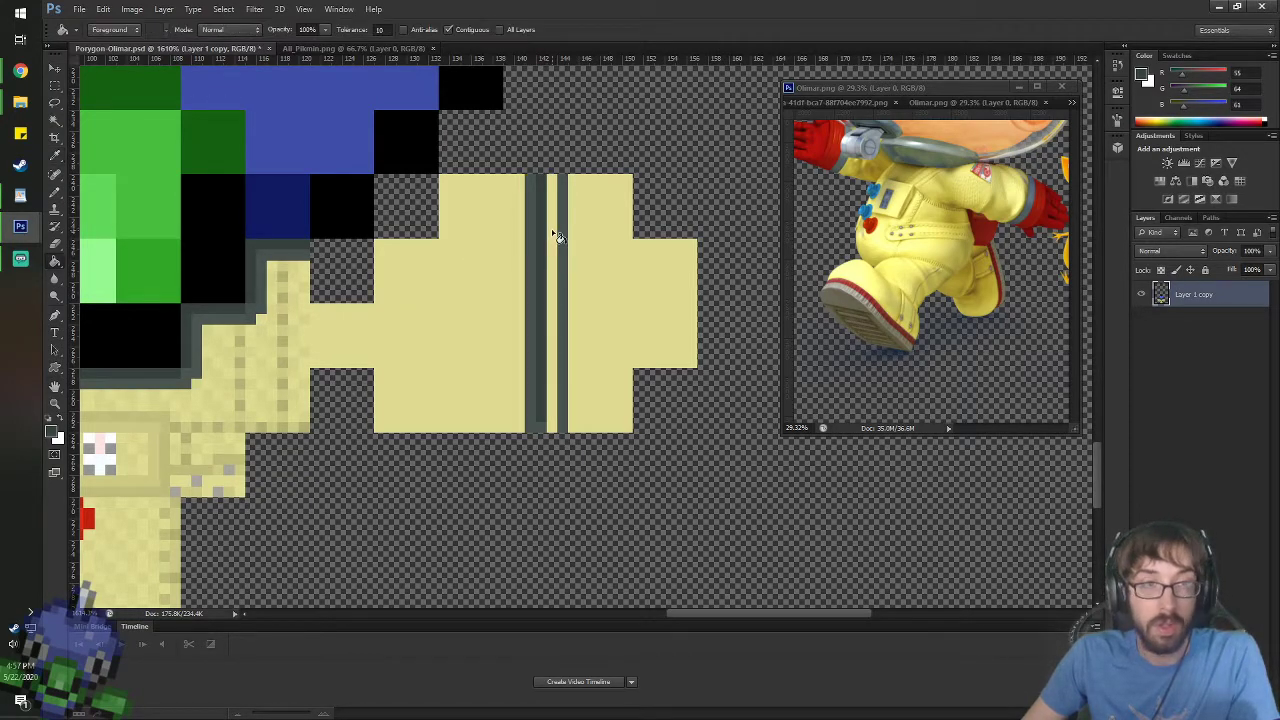
left_click(553, 236)
key("b")
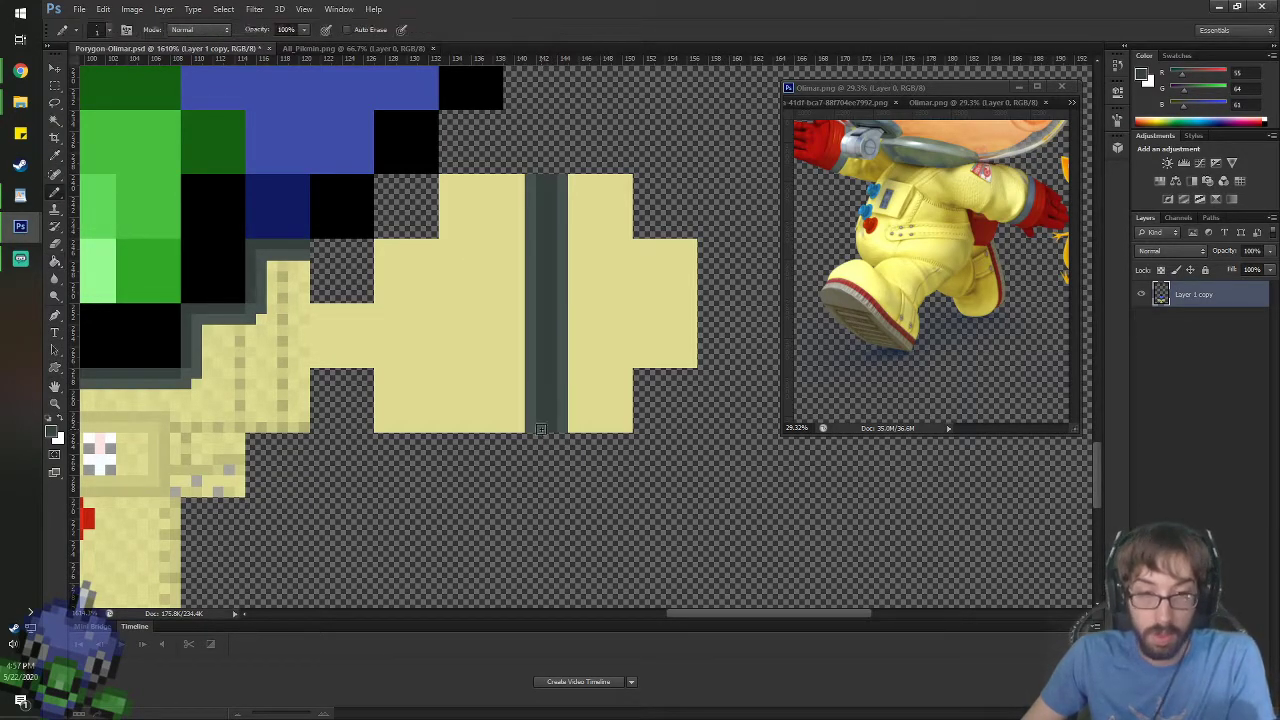
- Sample the glove red (RGB 180, 17, 12) from the Olimar reference and dab it beside the colour swatches
key("space")
left_click_drag(473, 404, 744, 196)
scroll(632, 269, "down", 5)
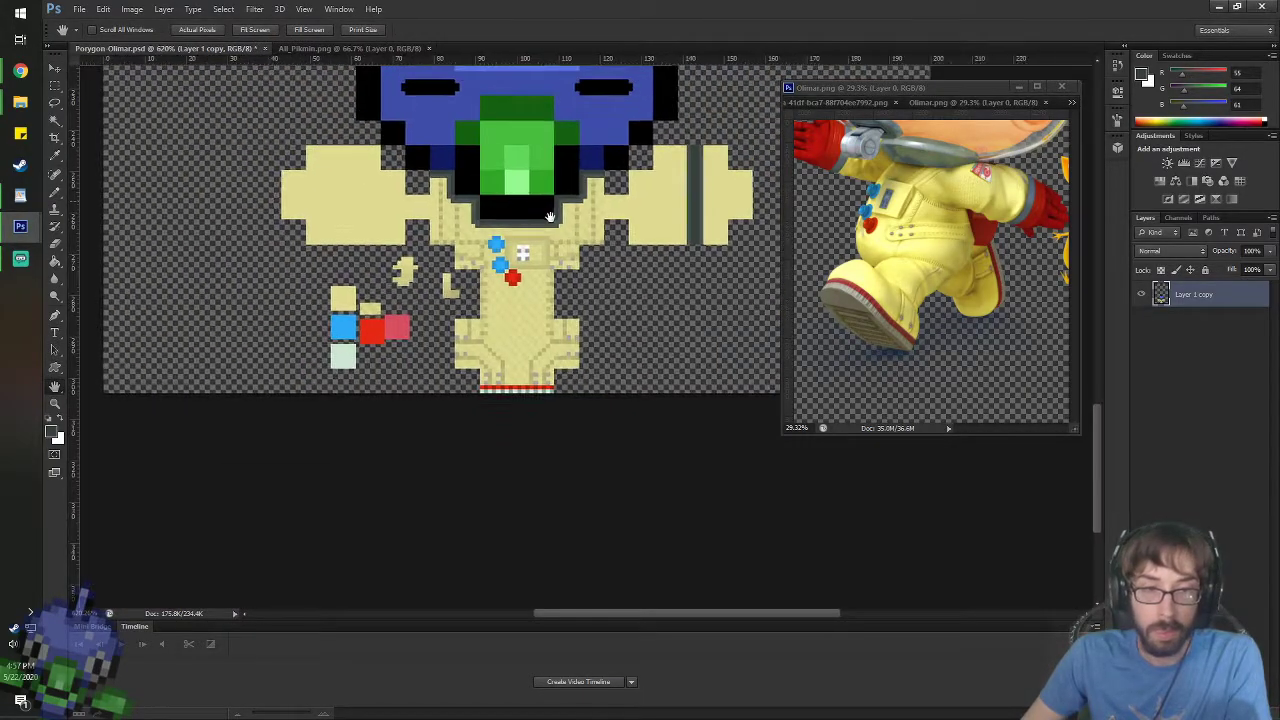
key("i")
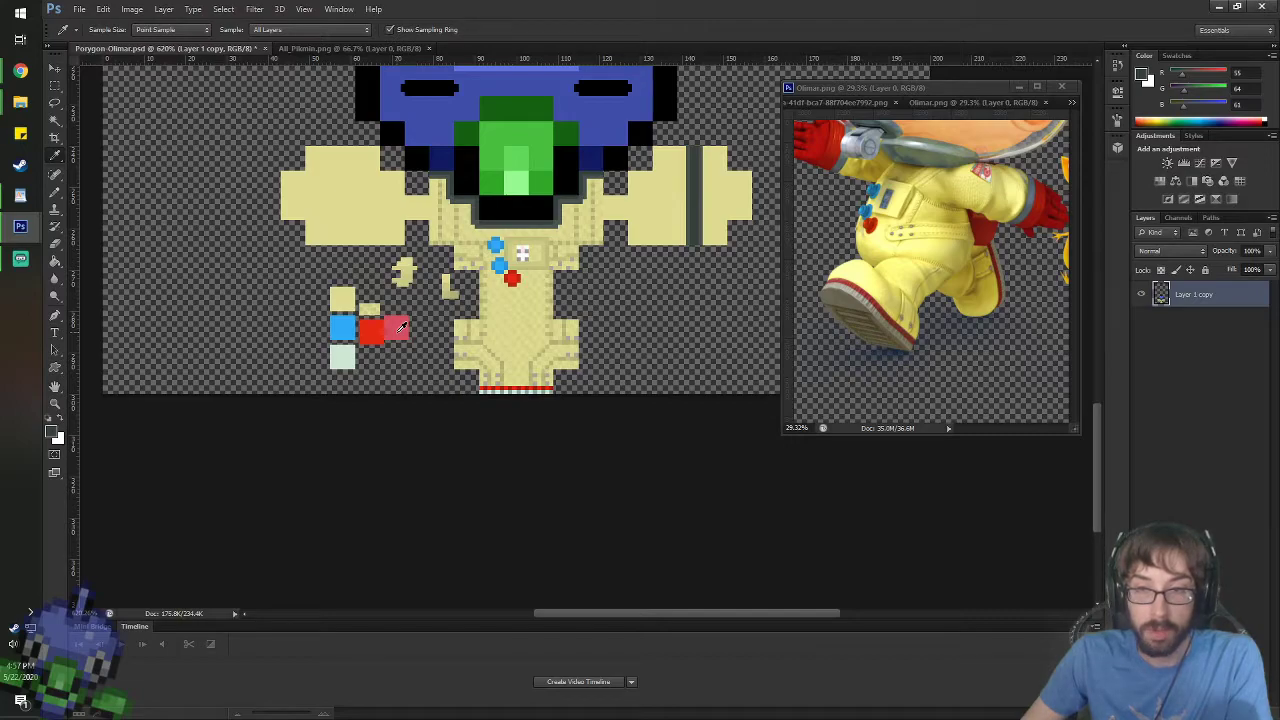
left_click(813, 131)
key("b")
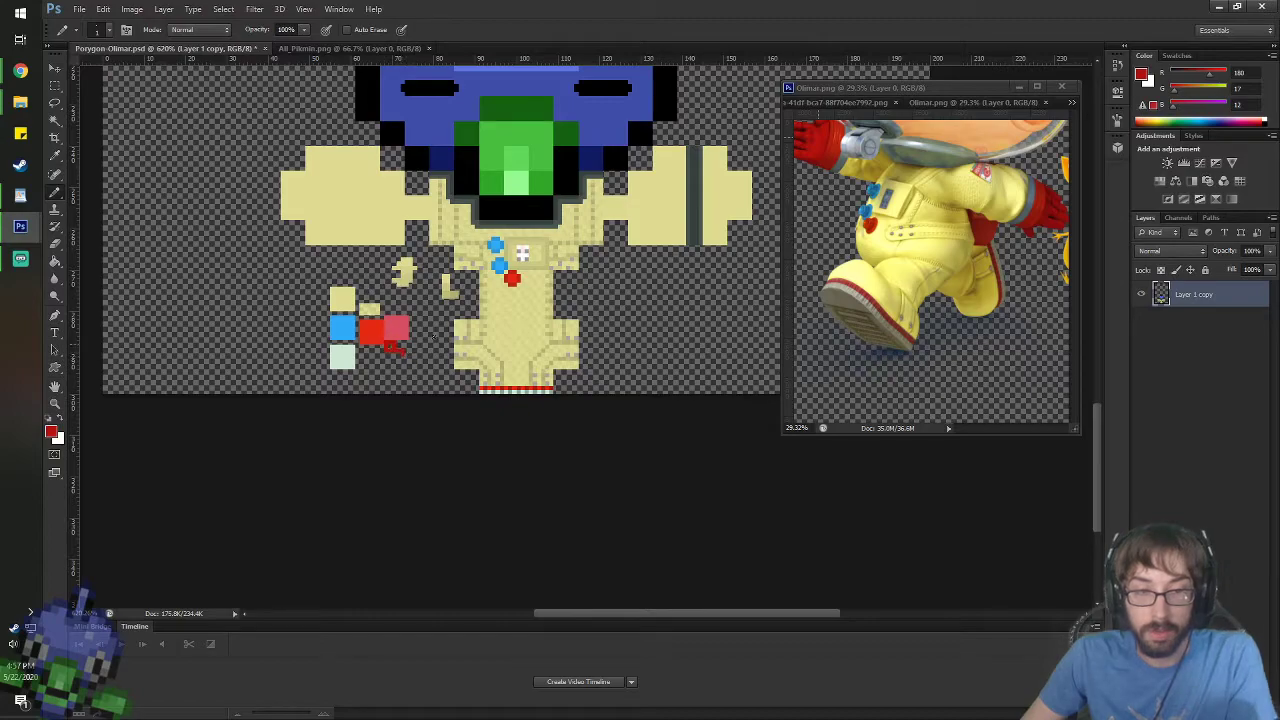
- Fill the right-hand arm's cream end beyond the grey cuff with the glove red
key("h")
left_click_drag(639, 199, 537, 229)
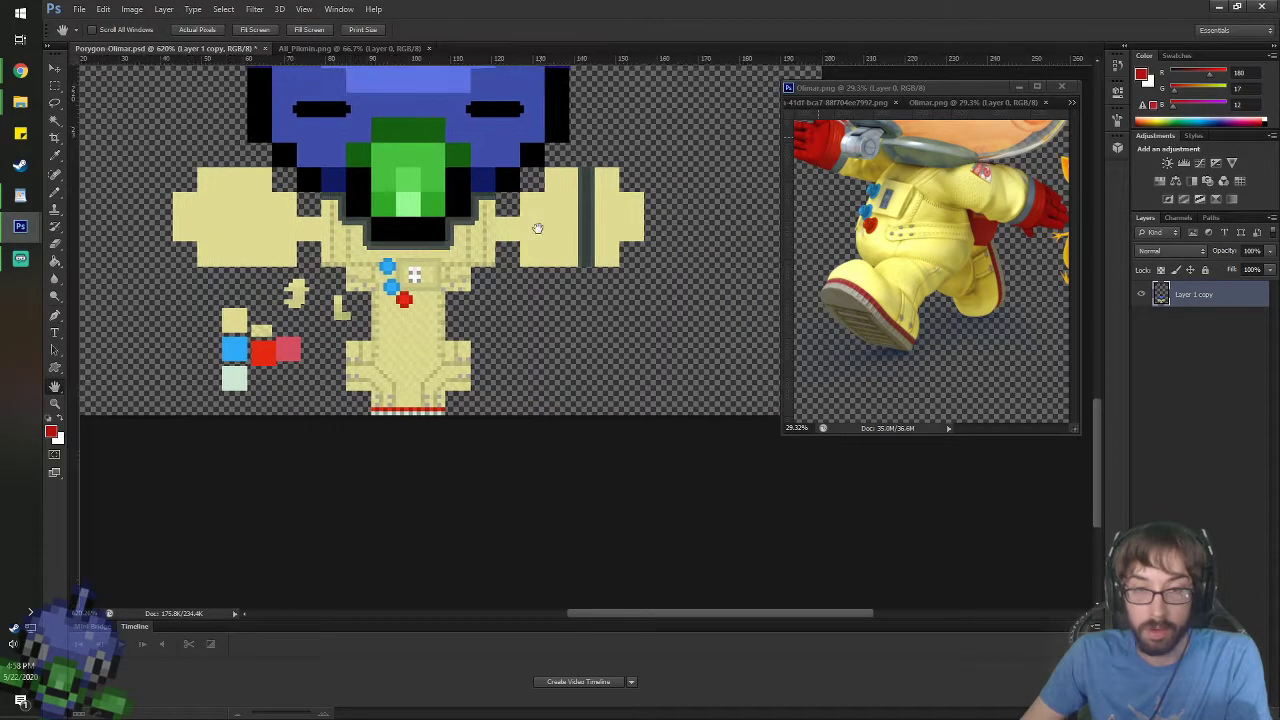
scroll(620, 177, "up", 4)
scroll(566, 234, "up", 4)
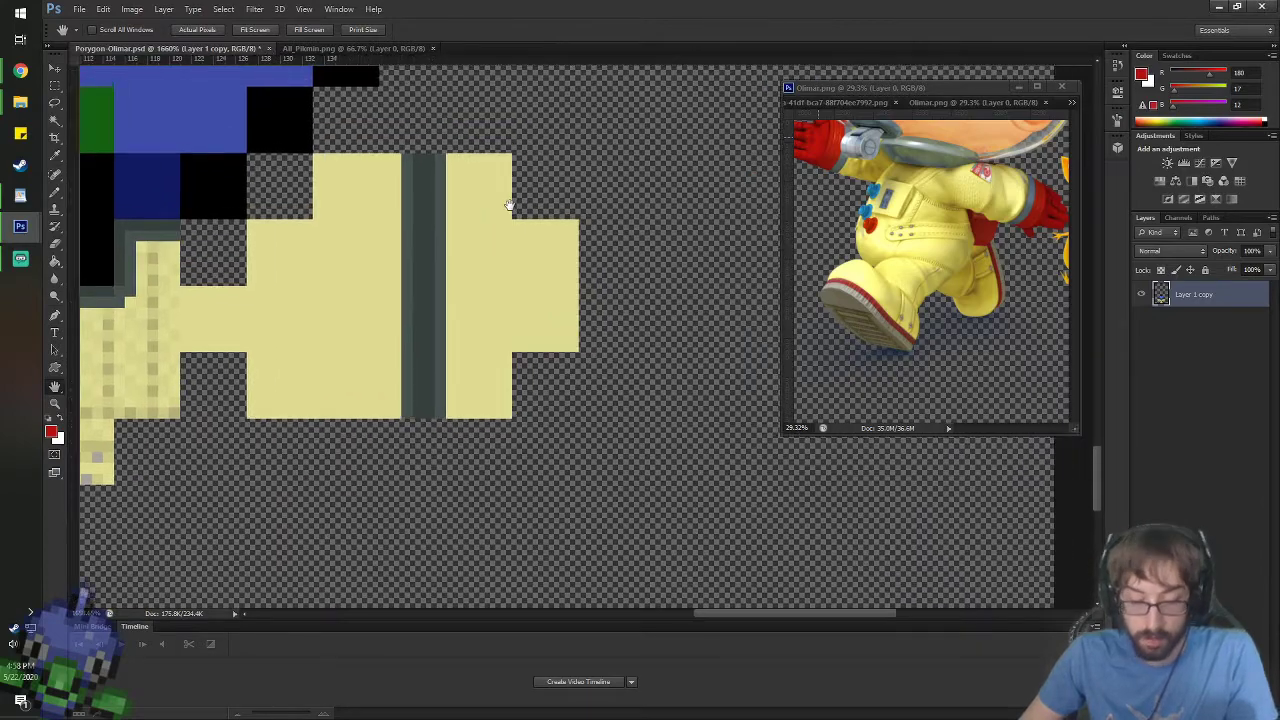
key("g")
left_click(509, 200)
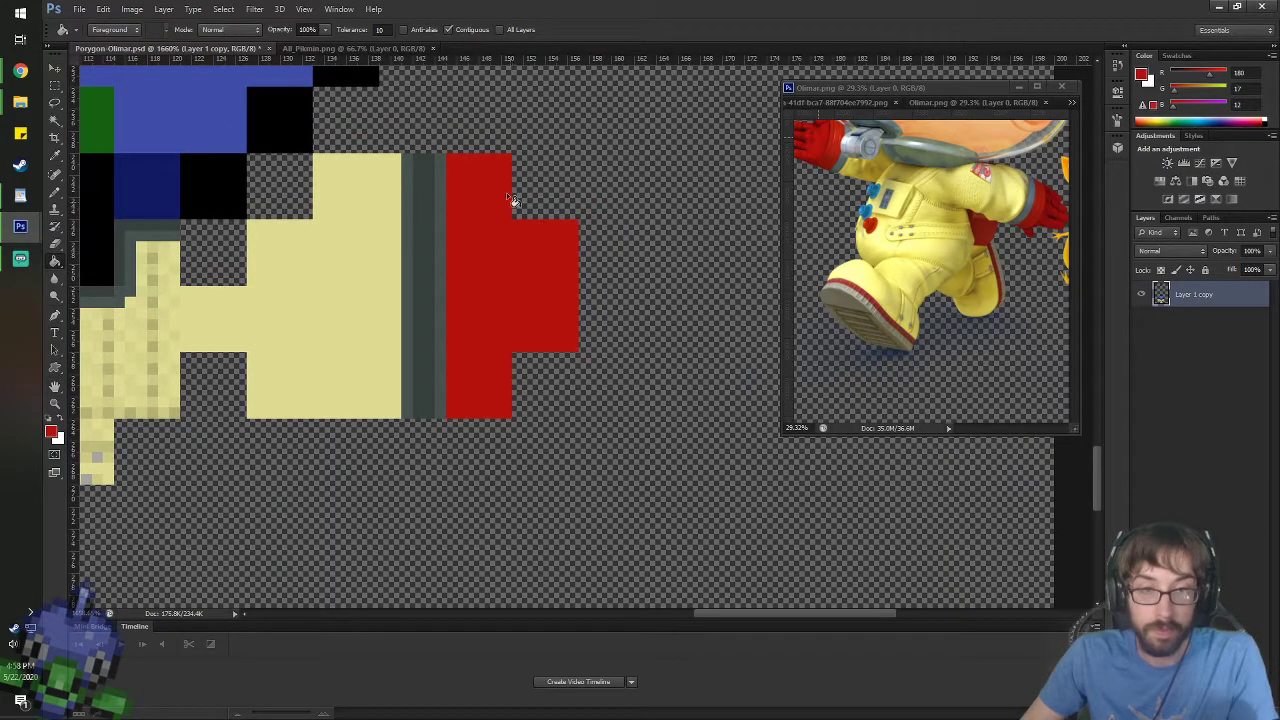
- Select the full-height grey cuff band on the right-hand arm, move it two pixels toward the body and deselect
key("m")
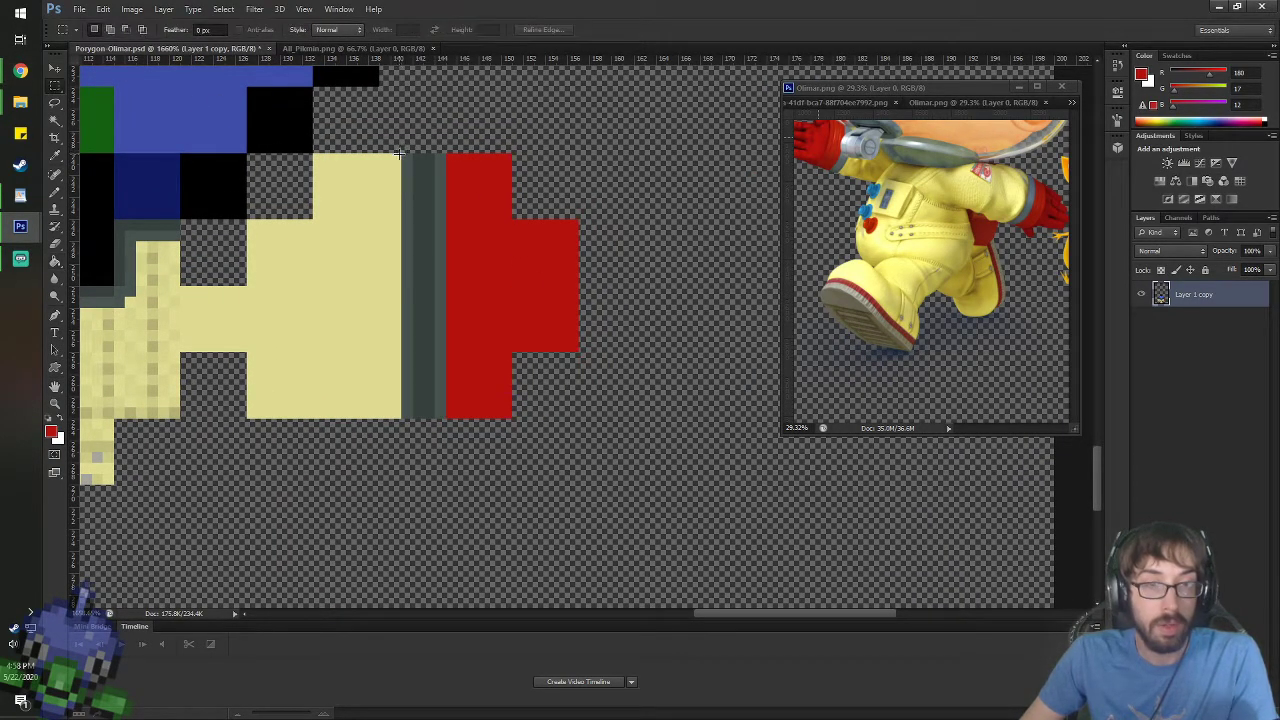
left_click_drag(398, 154, 440, 416)
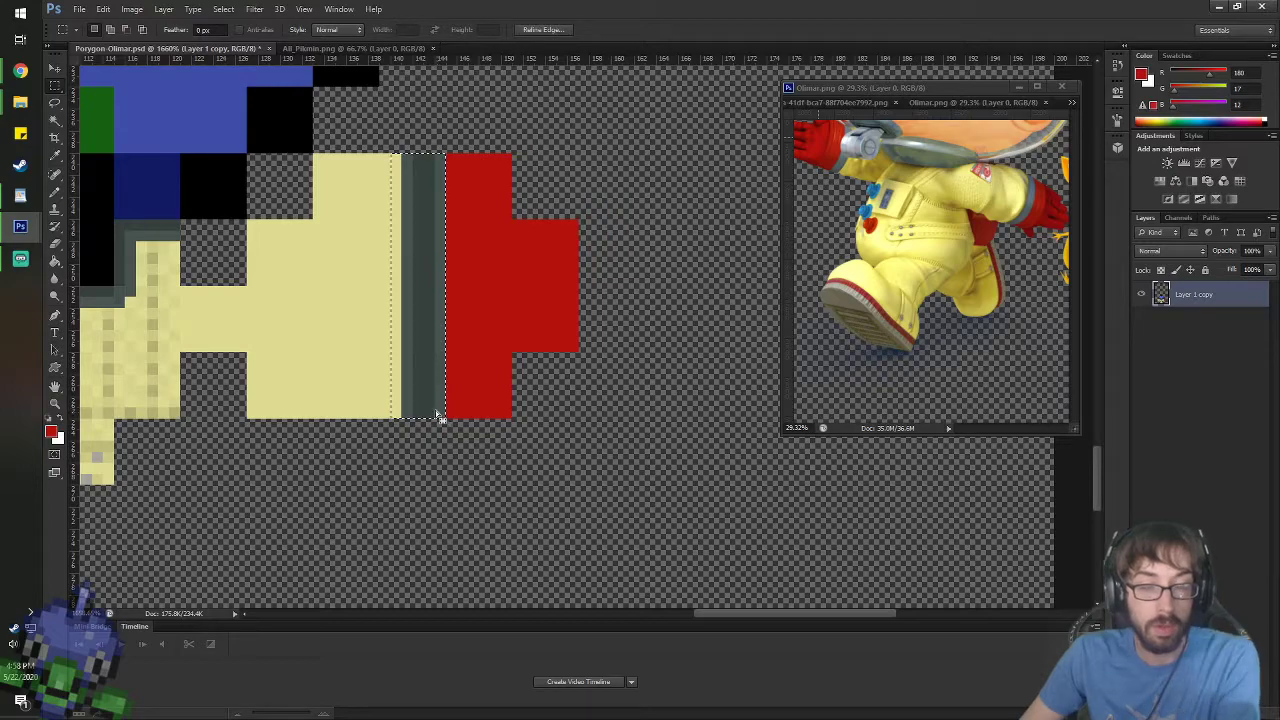
left_click(55, 68)
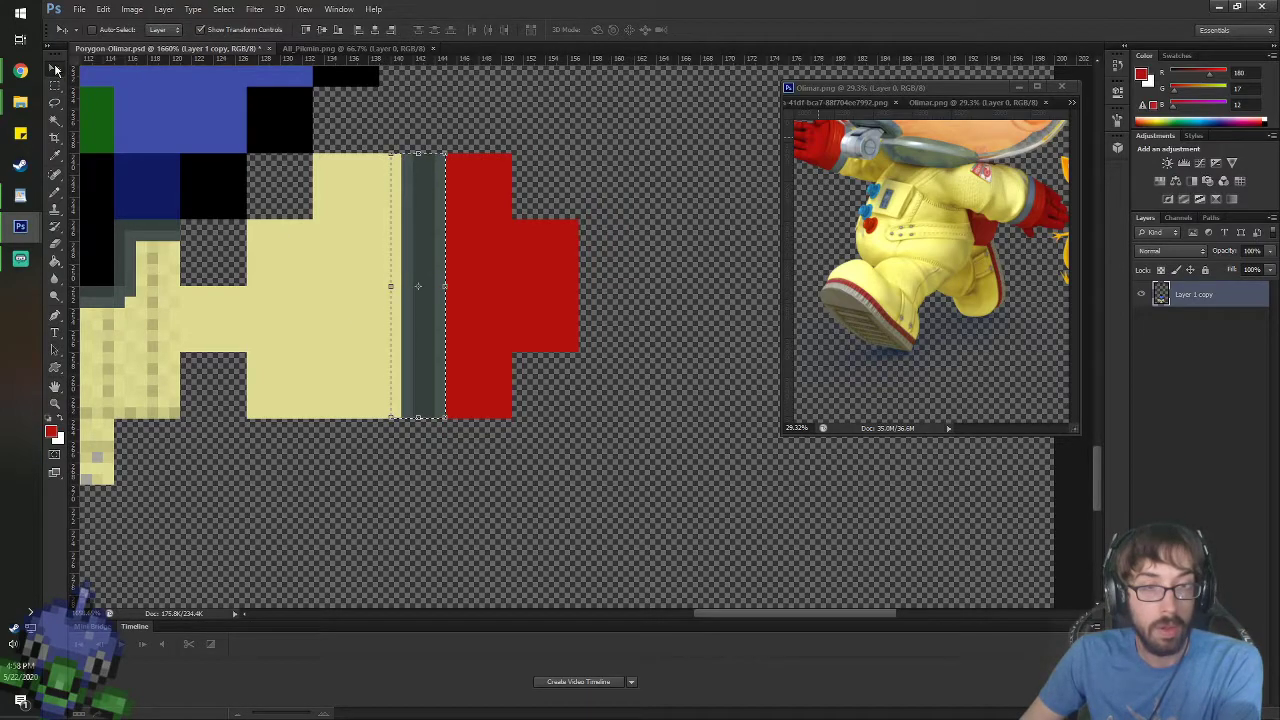
key("Left")
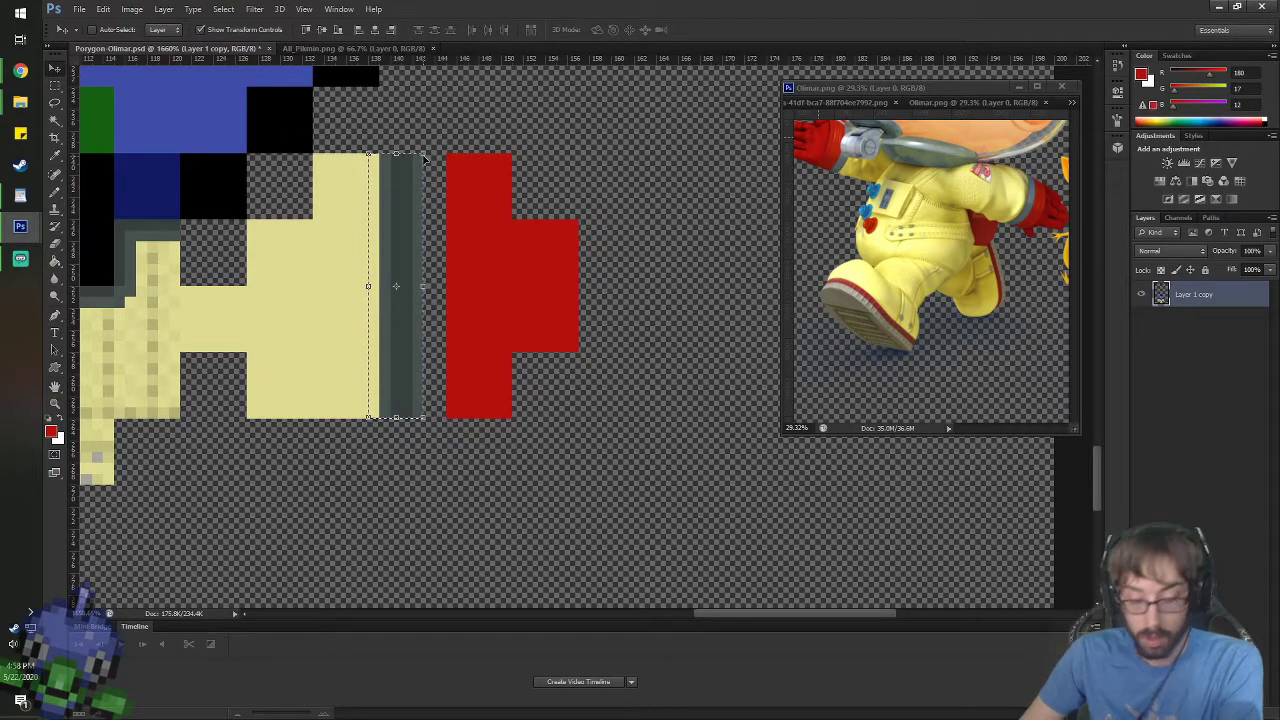
key("ctrl+d")
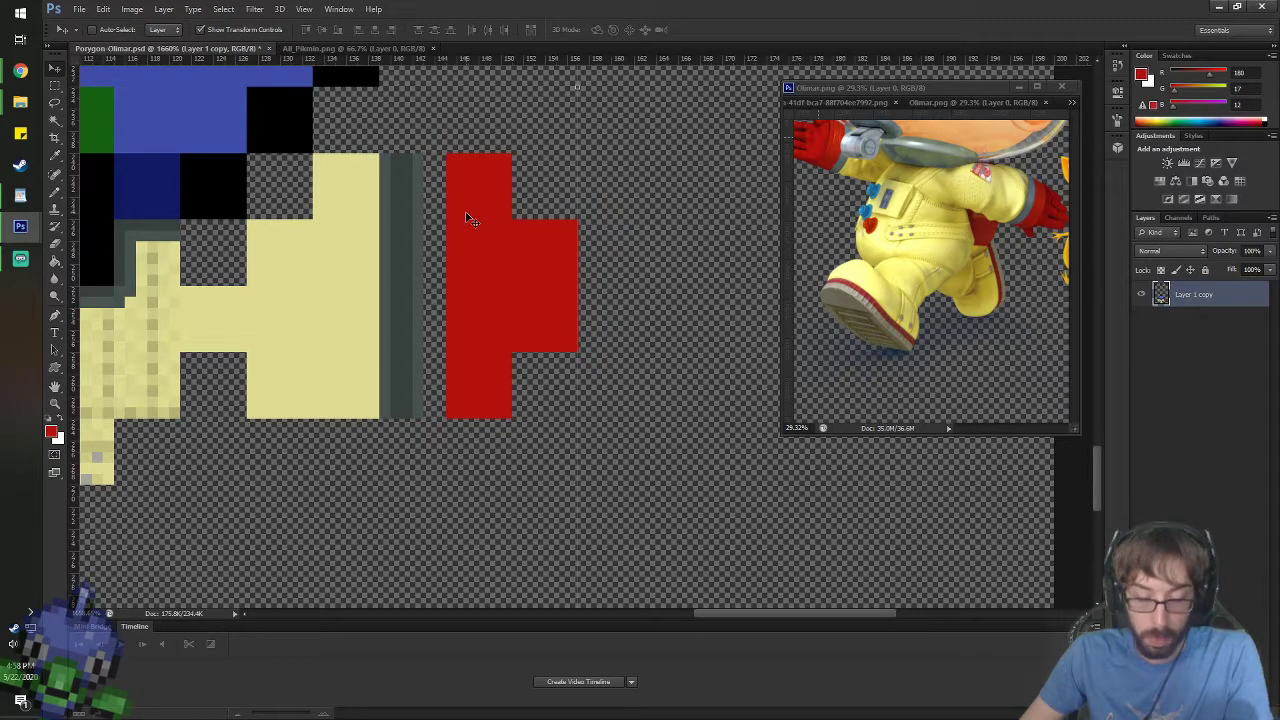
- Set the foreground to a darker red, RGB 166, 17, 12, and draw a one-pixel vertical line along the cuff's outer edge
key("i")
key("b")
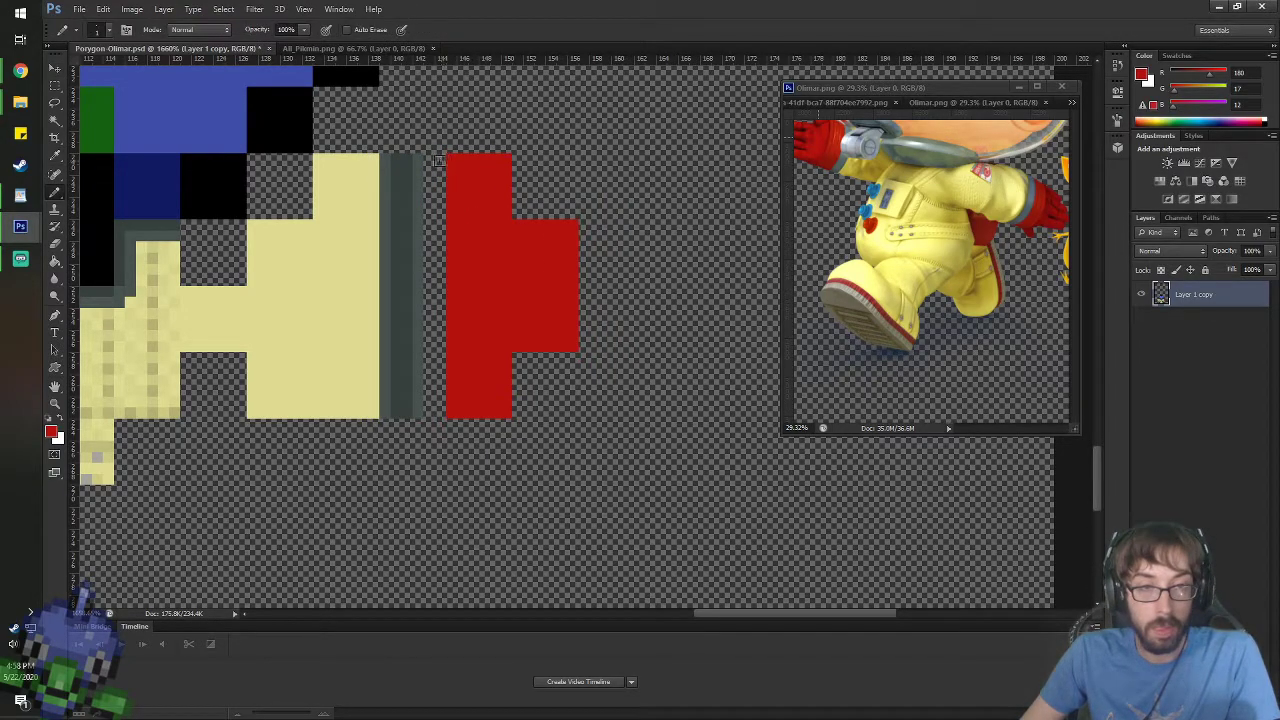
left_click(1143, 76)
type("166")
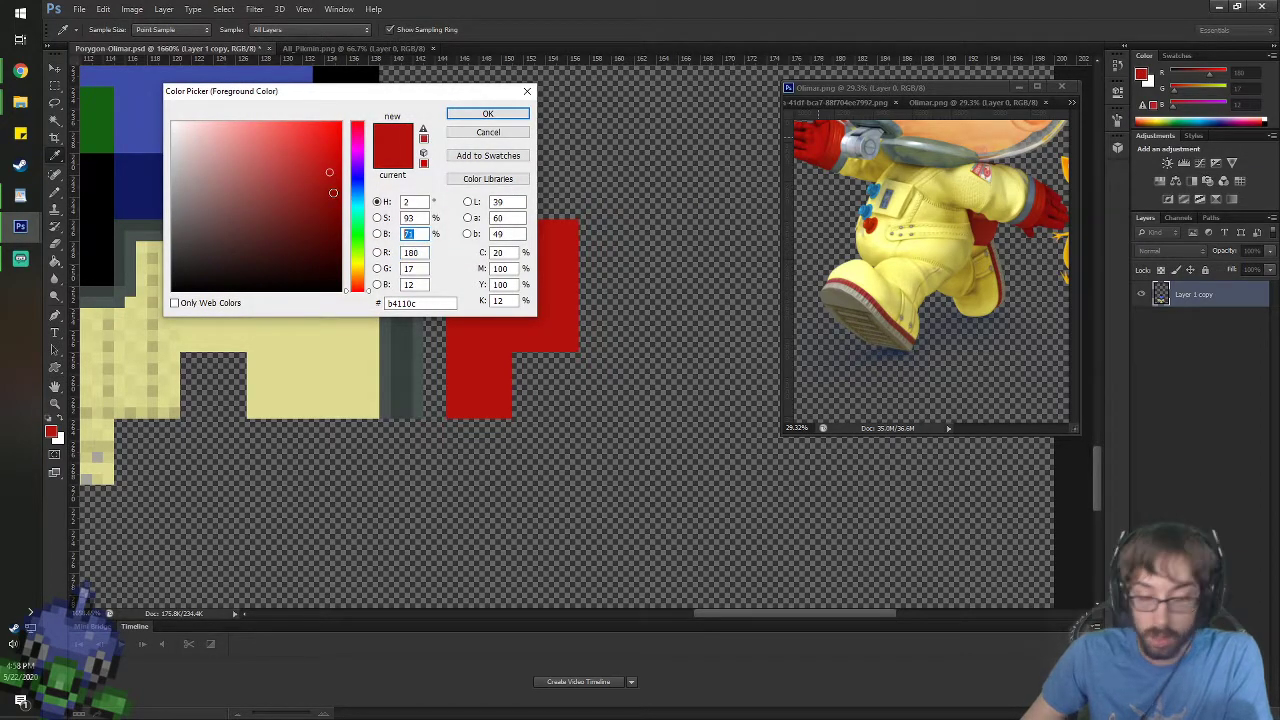
key("Return")
scroll(464, 161, "up", 3)
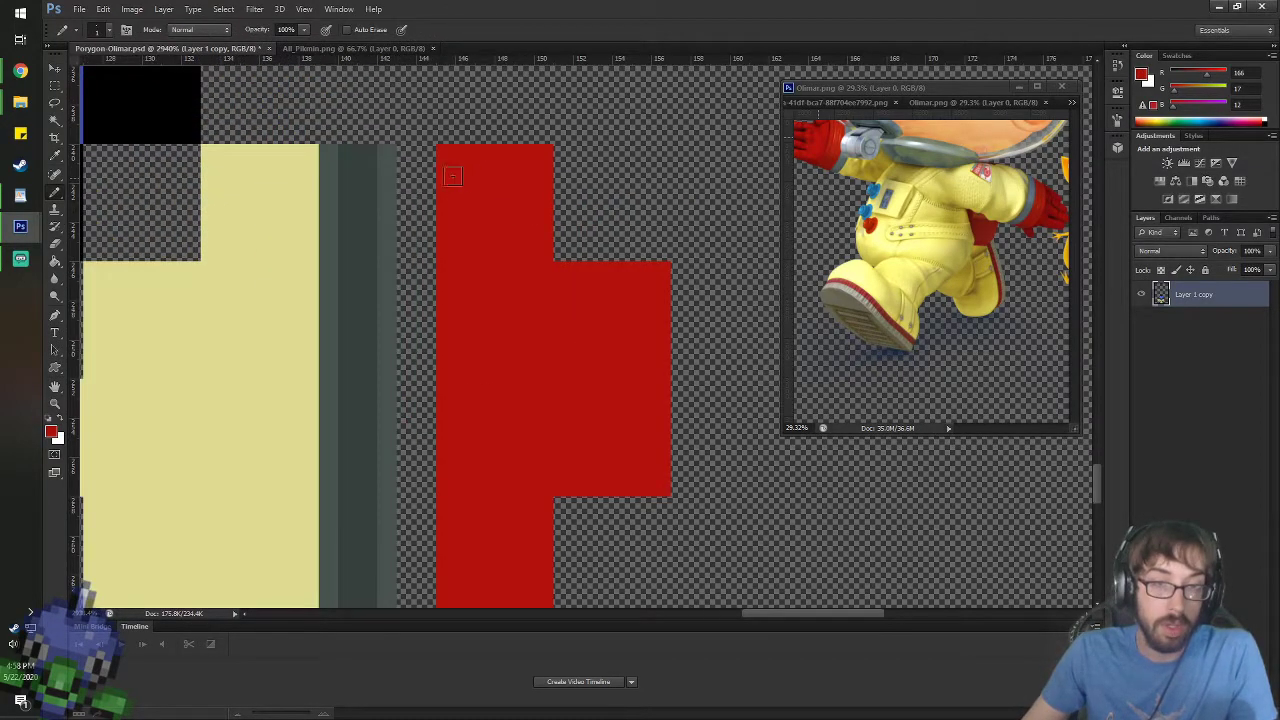
left_click_drag(404, 155, 405, 222)
key("space")
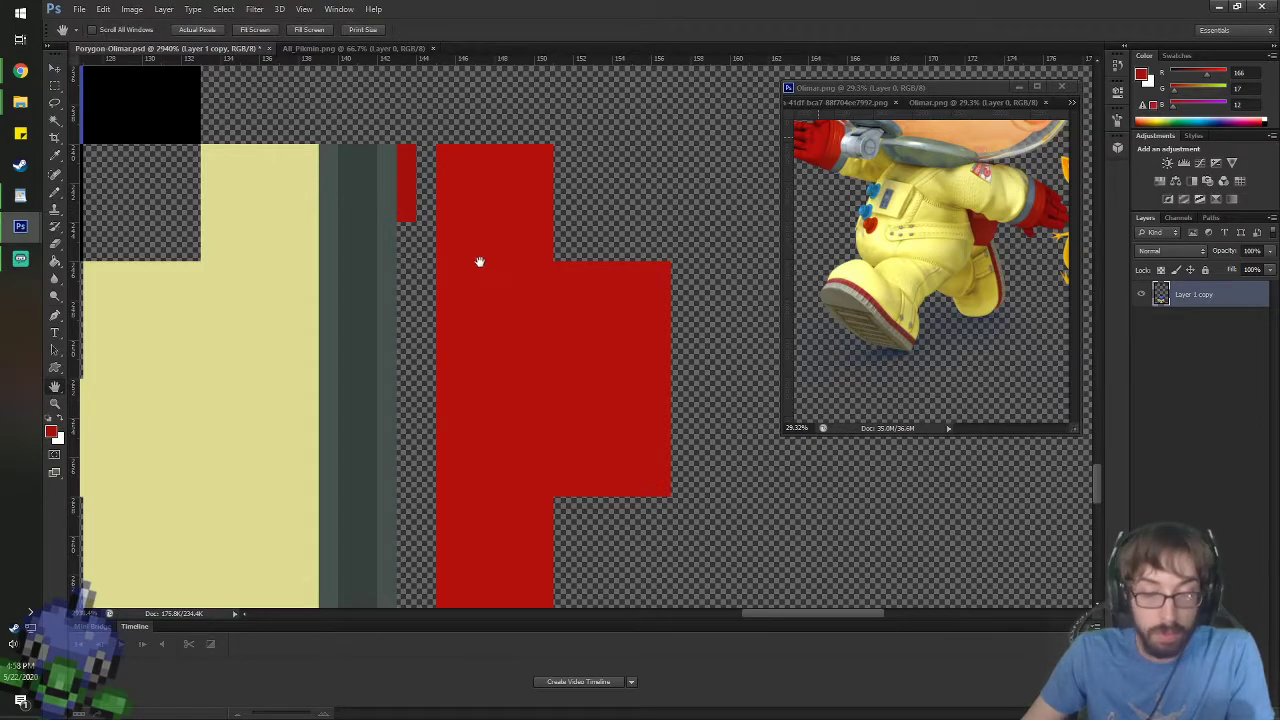
left_click_drag(477, 263, 488, 180)
left_click_drag(414, 138, 413, 529)
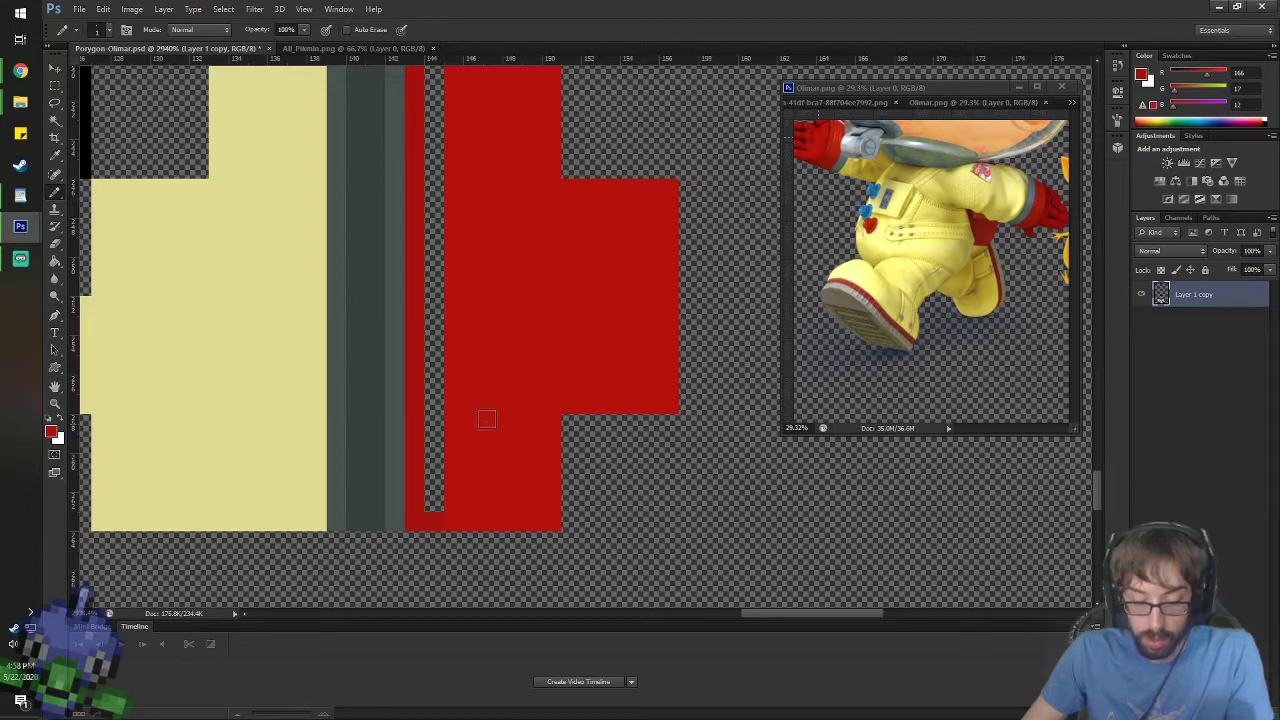
- Fill the remaining transparent gap beside the glove with the darker red and erase the stray pixel above its upper edge
key("space")
left_click_drag(517, 206, 503, 349)
left_click(433, 227)
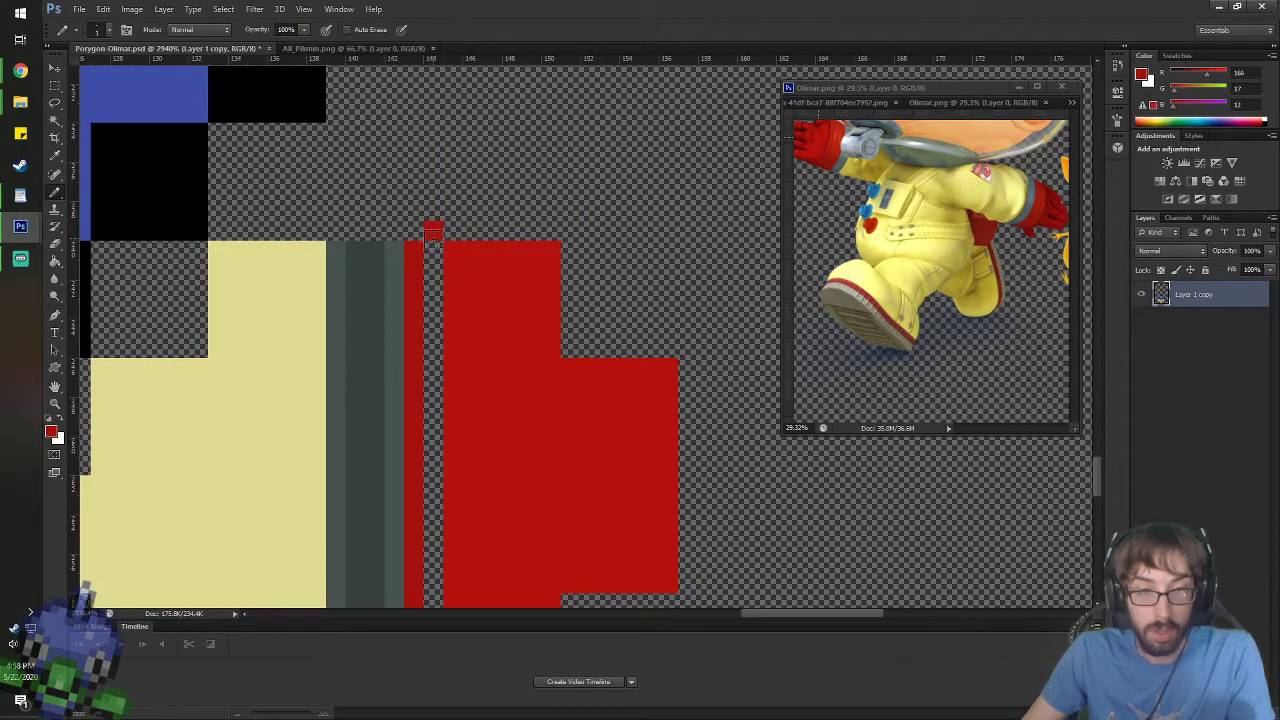
left_click_drag(433, 237, 433, 260)
key("g")
left_click(434, 288)
key("e")
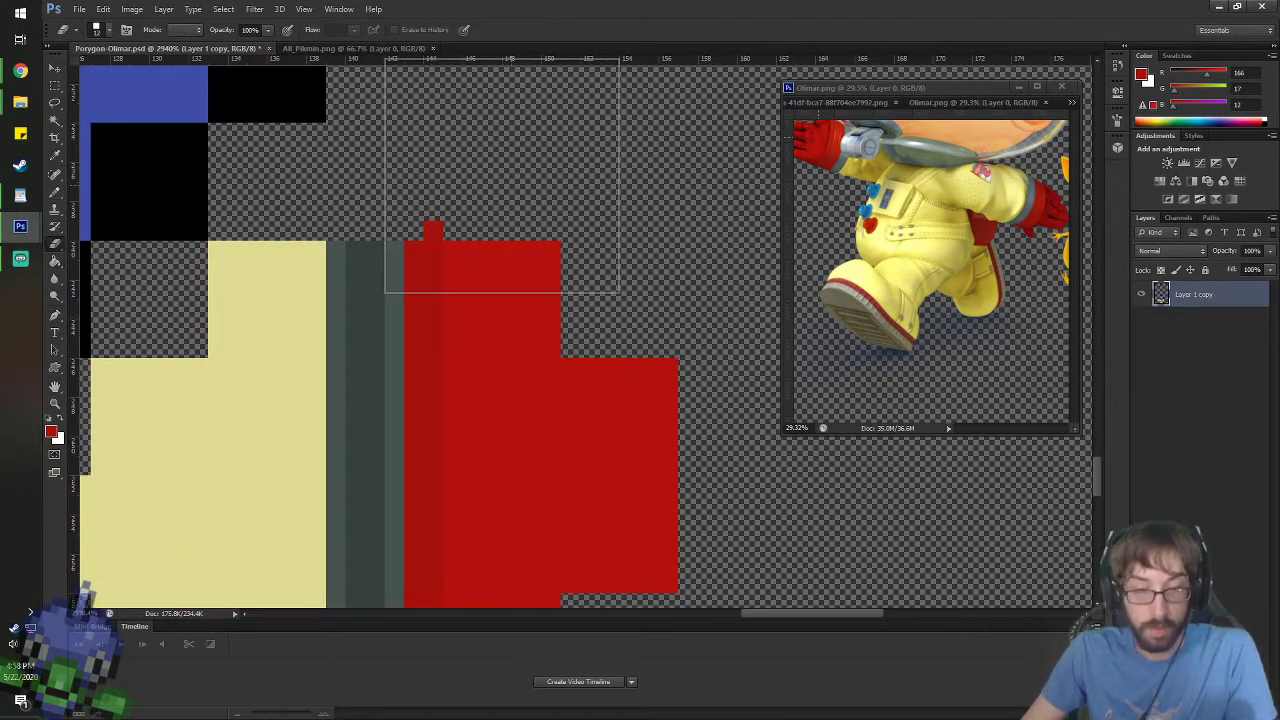
left_click(500, 120)
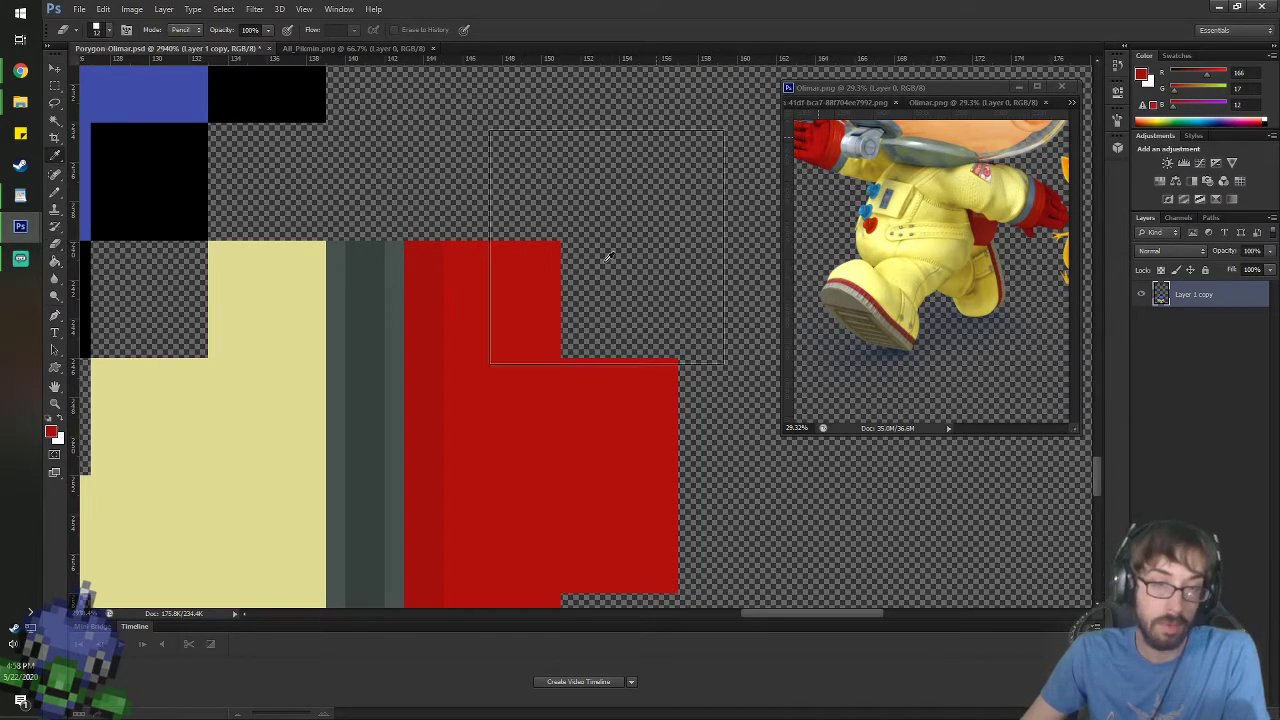
- Switch to File Explorer, browse Sprites > 3 Non-Current > Metal Gear Solid and preview Porygon-MGS5 Snake.png
key("i")
mouse_move(20, 101)
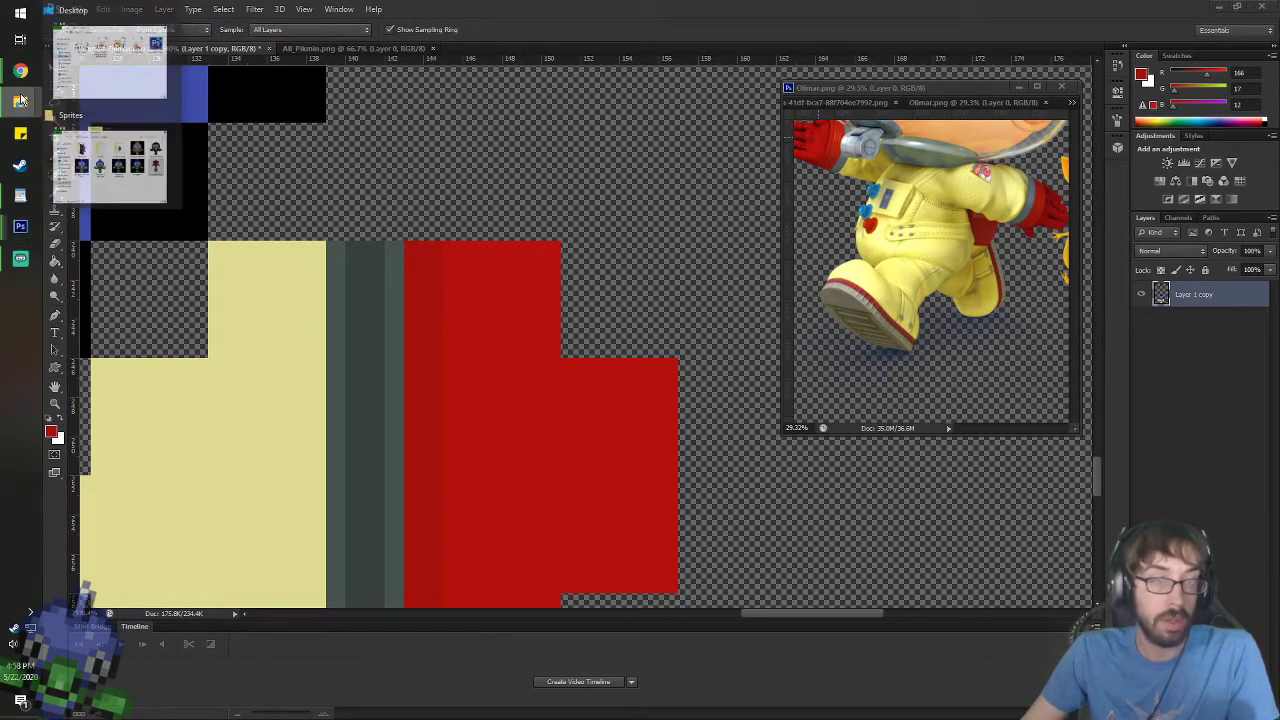
left_click(112, 160)
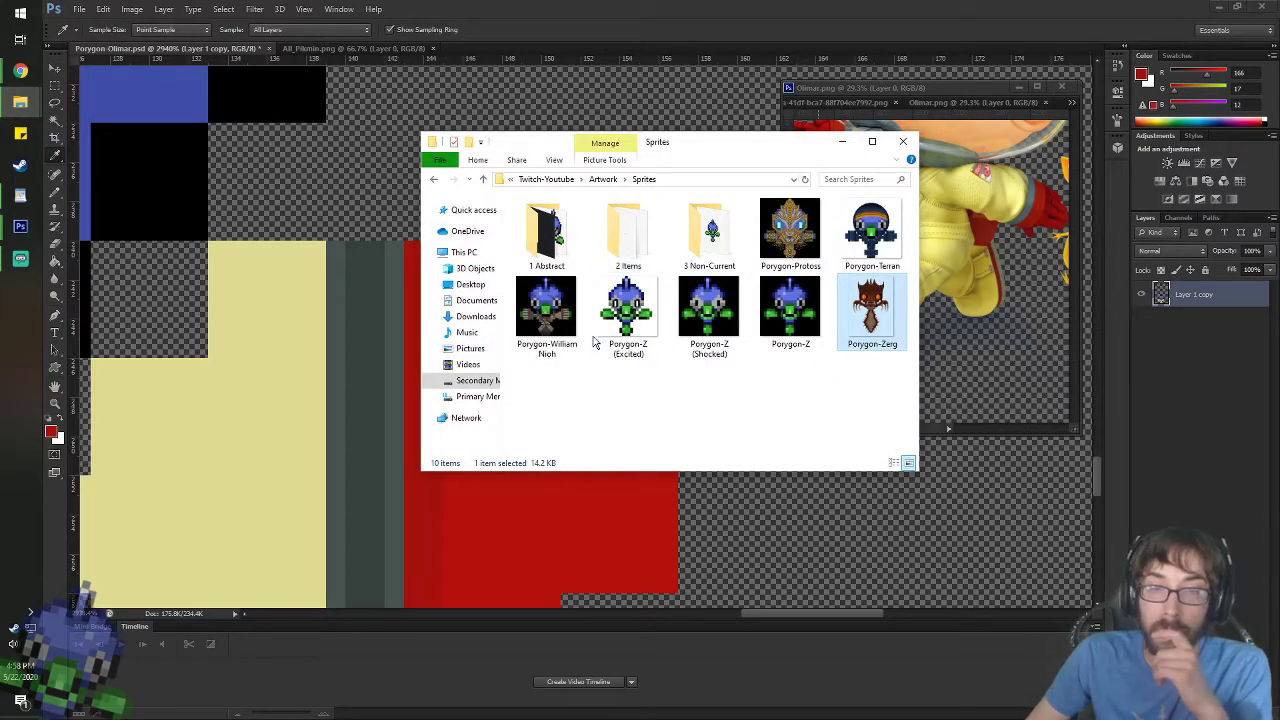
left_click(598, 181)
double_click(638, 230)
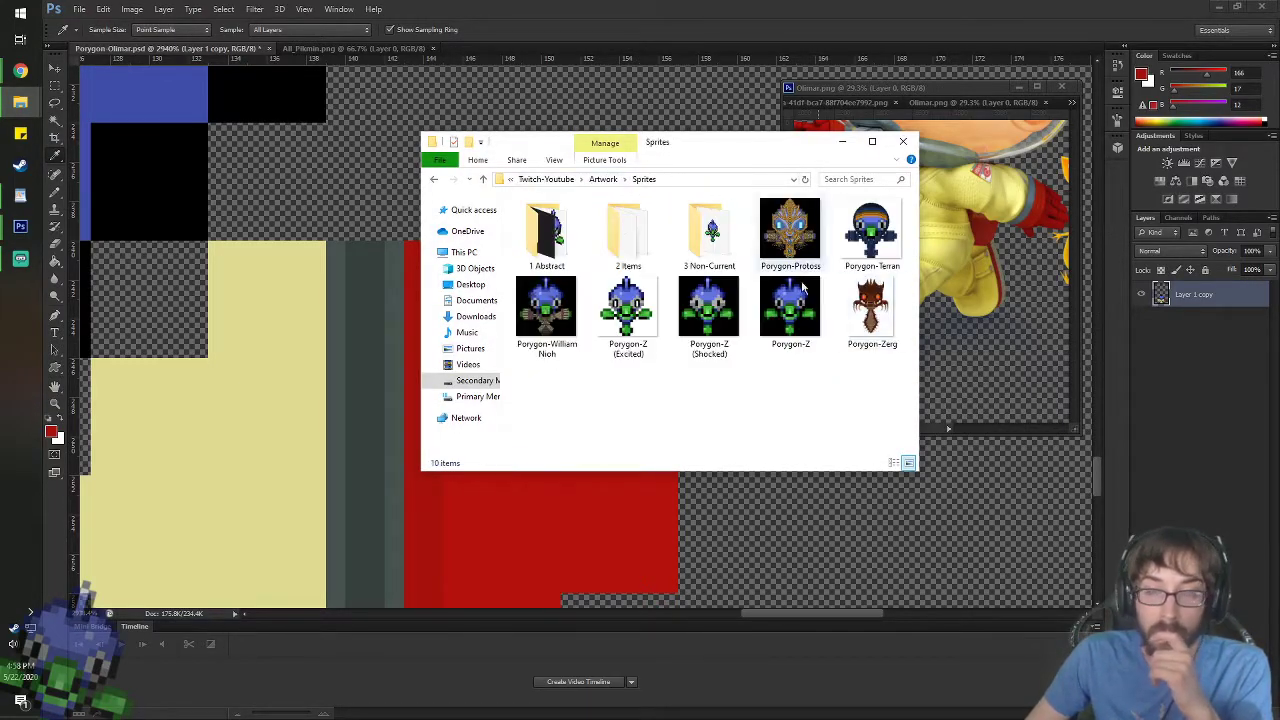
double_click(709, 232)
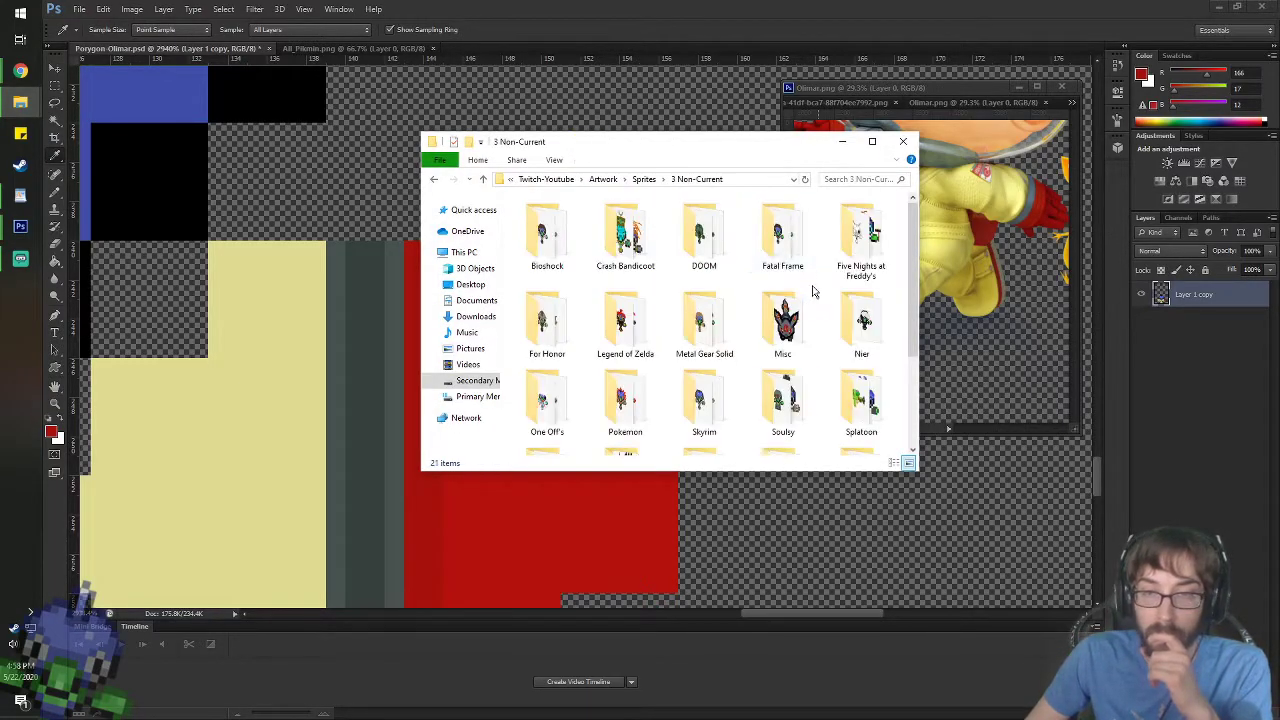
double_click(724, 317)
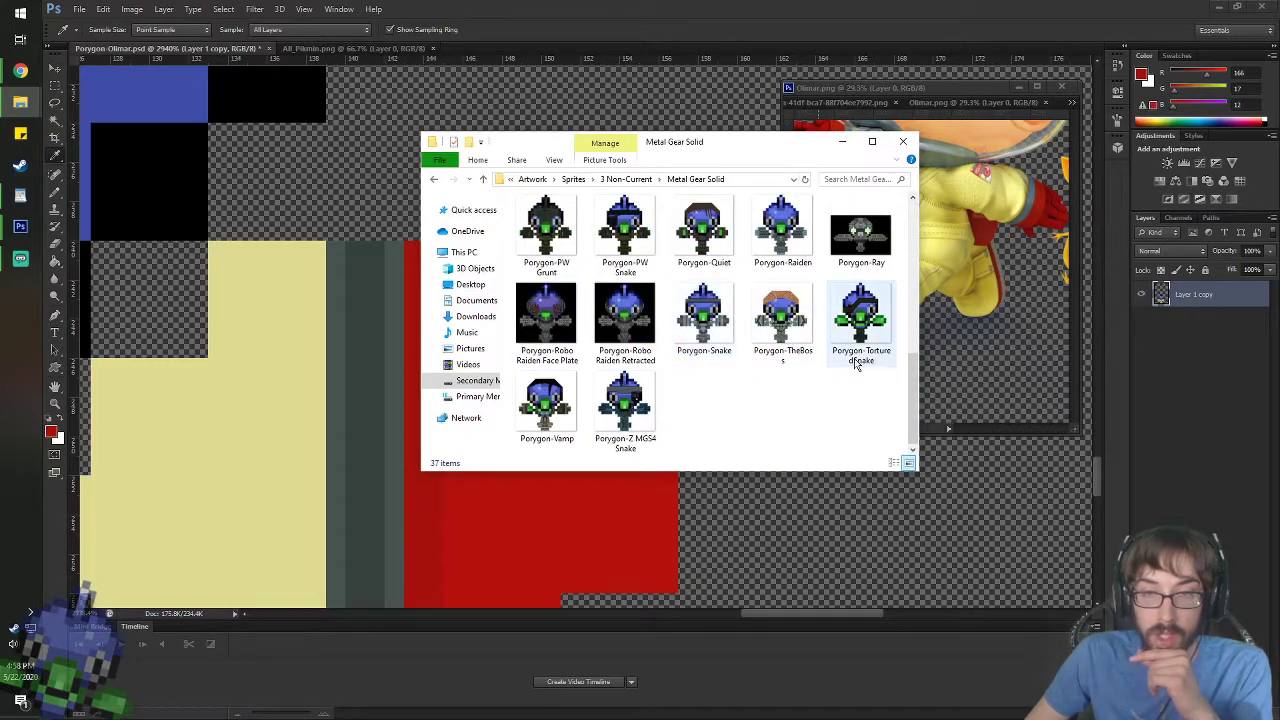
scroll(825, 354, "up", 2)
scroll(639, 340, "down", 2)
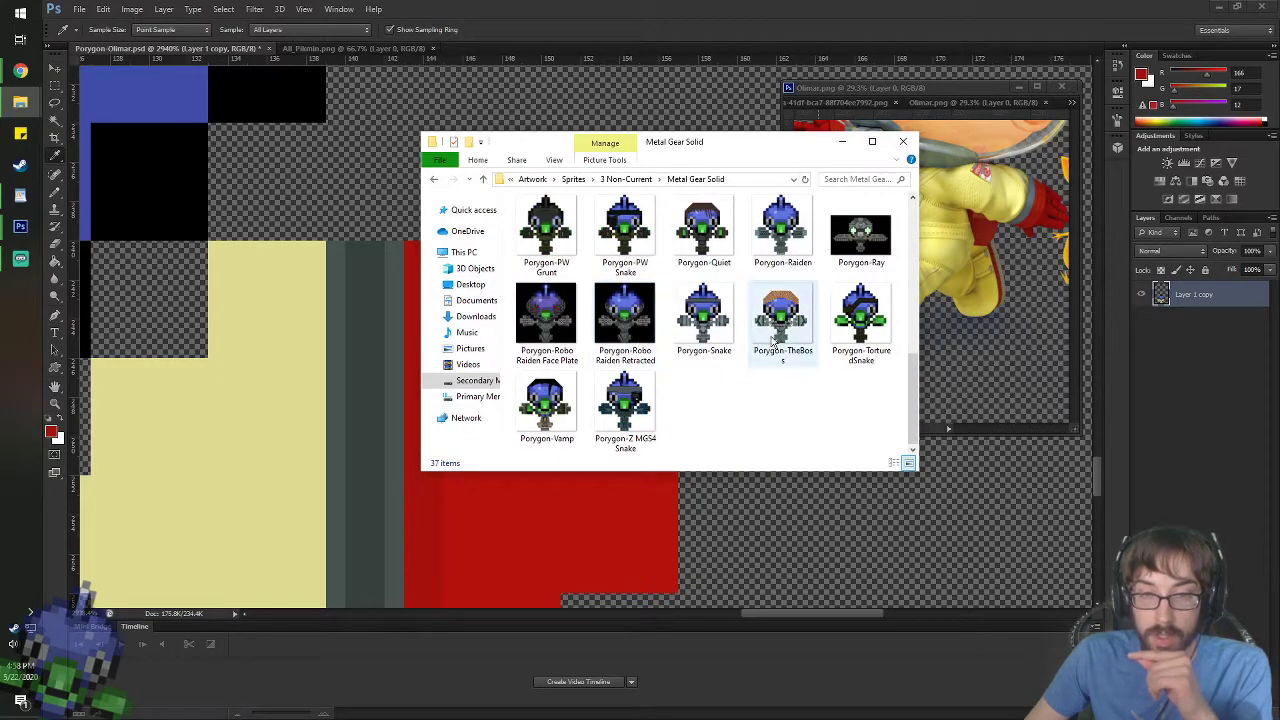
scroll(826, 347, "up", 2)
scroll(826, 349, "up", 1)
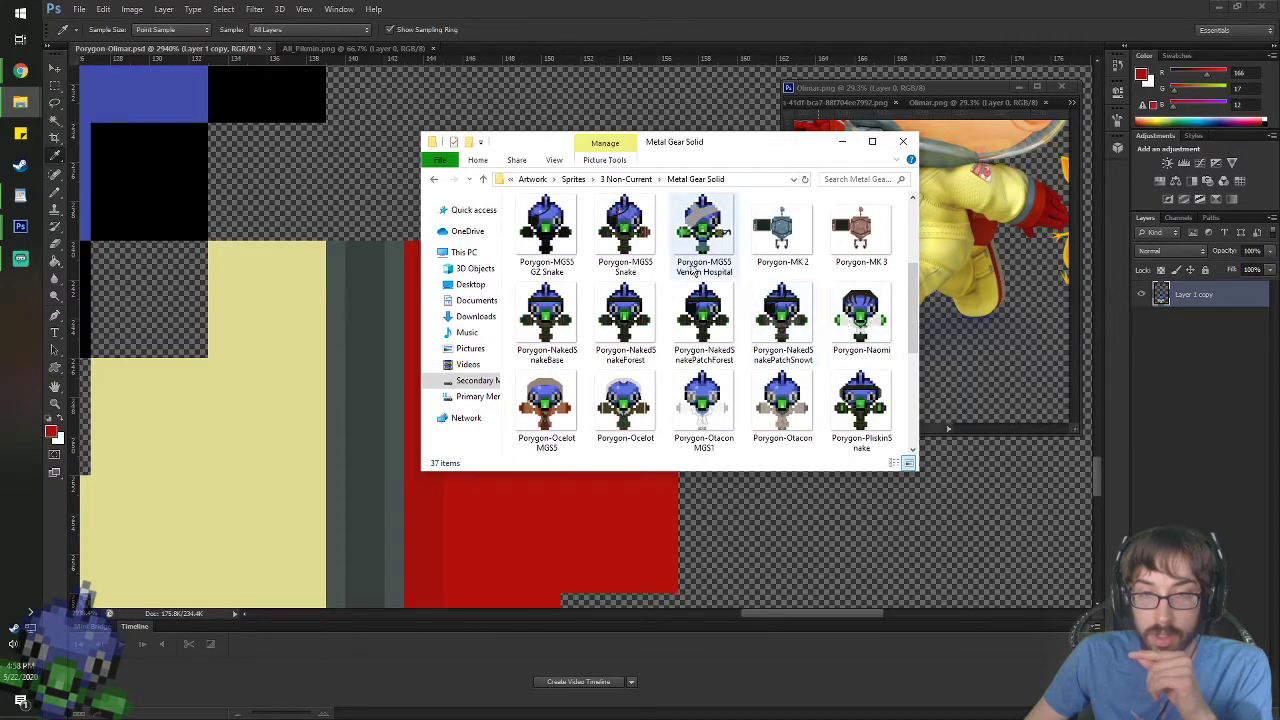
double_click(625, 230)
left_click(1213, 109)
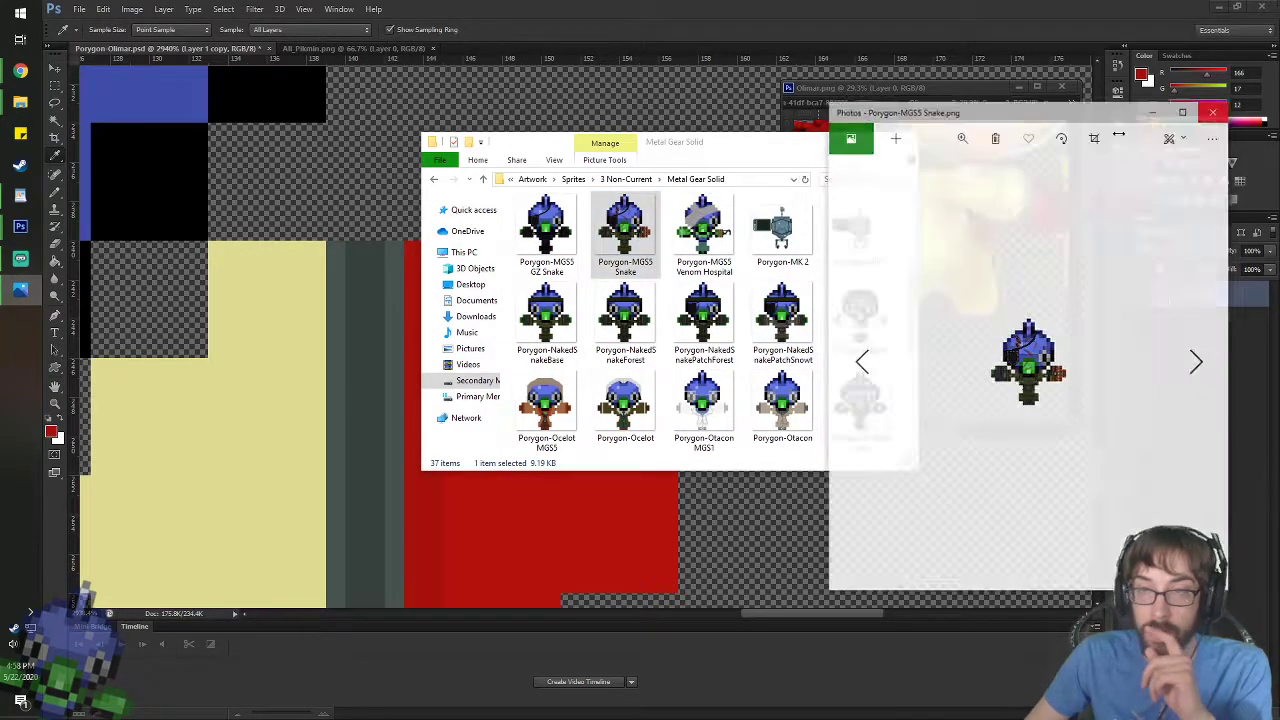
- Open Porygon-MGS5 Snake.png in Photoshop and examine how the fingers of its red hand are drawn
double_click(635, 218)
scroll(770, 413, "up", 10)
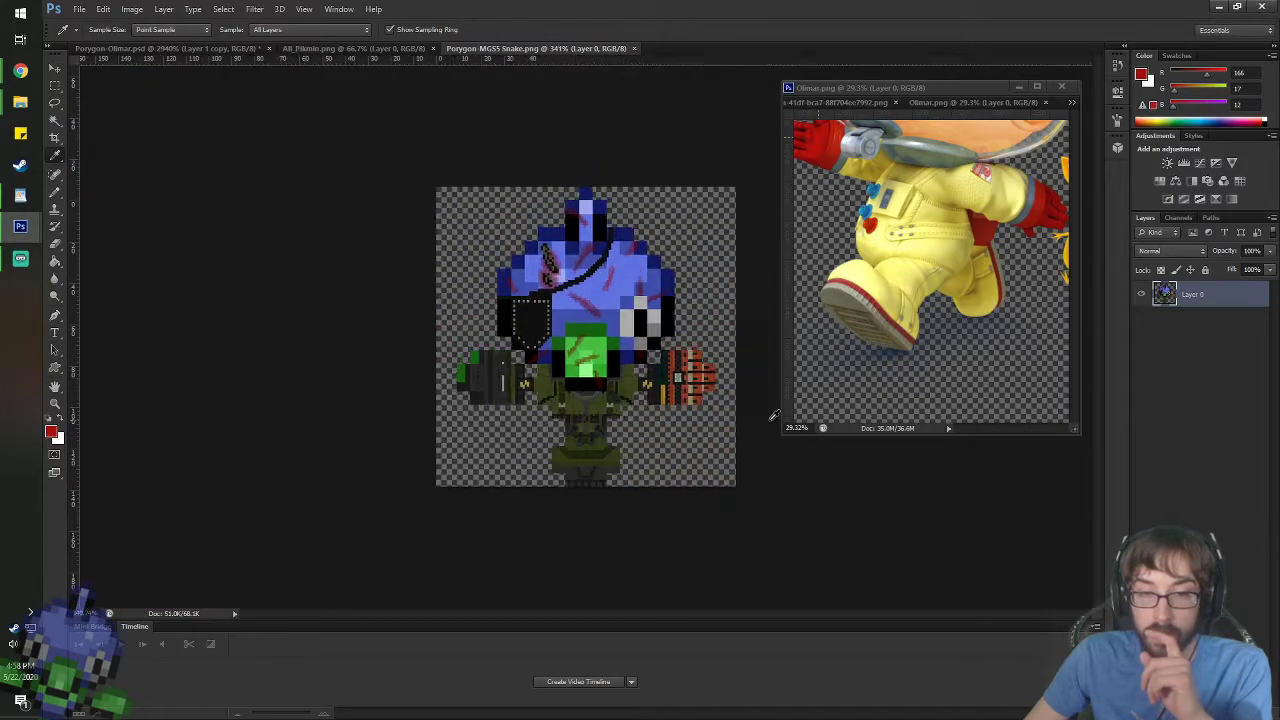
scroll(719, 553, "up", 3)
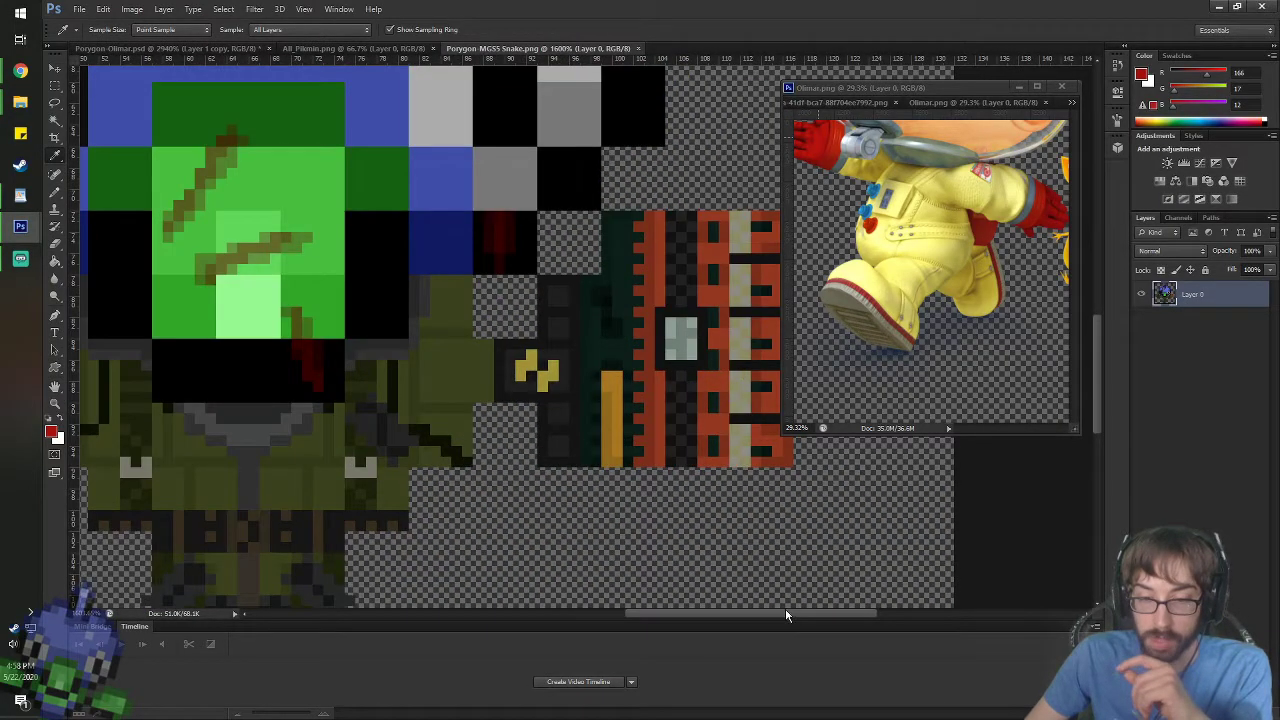
left_click_drag(786, 615, 854, 591)
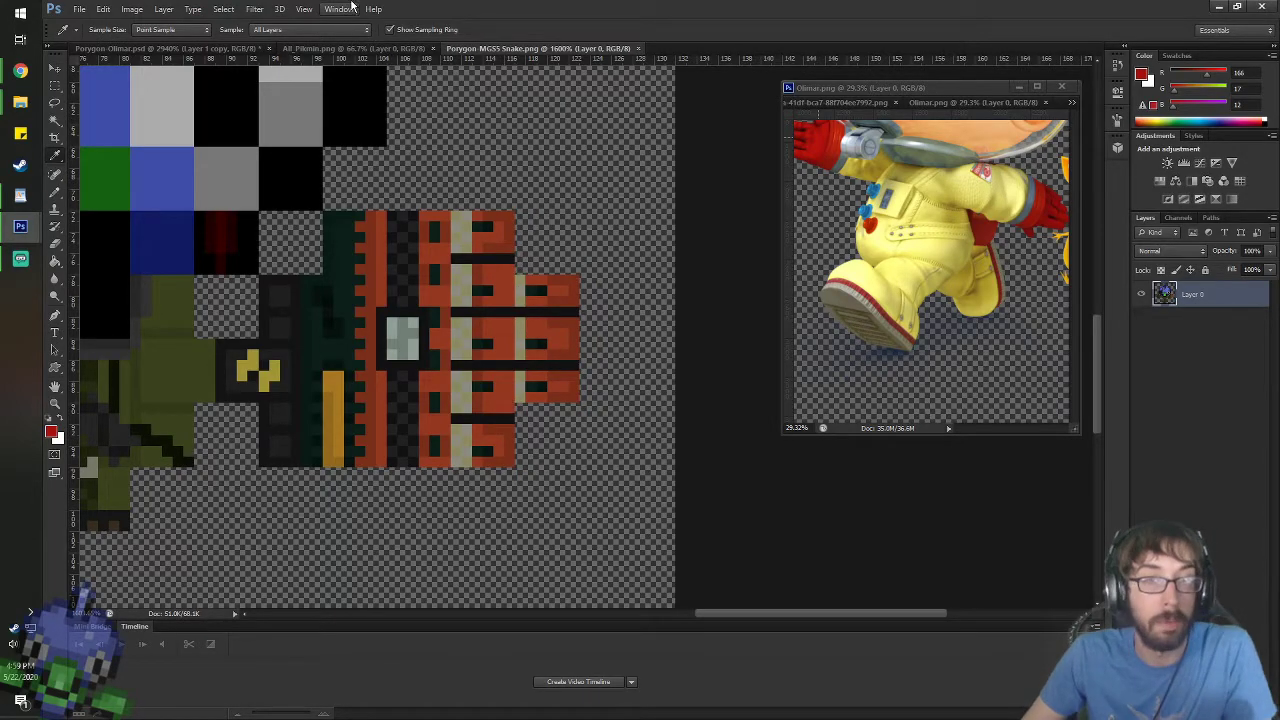
- Return to Porygon-Olimar.psd, sample black and mark one pixel near the lower end of the glove's upper finger edge with the Pencil
left_click(376, 48)
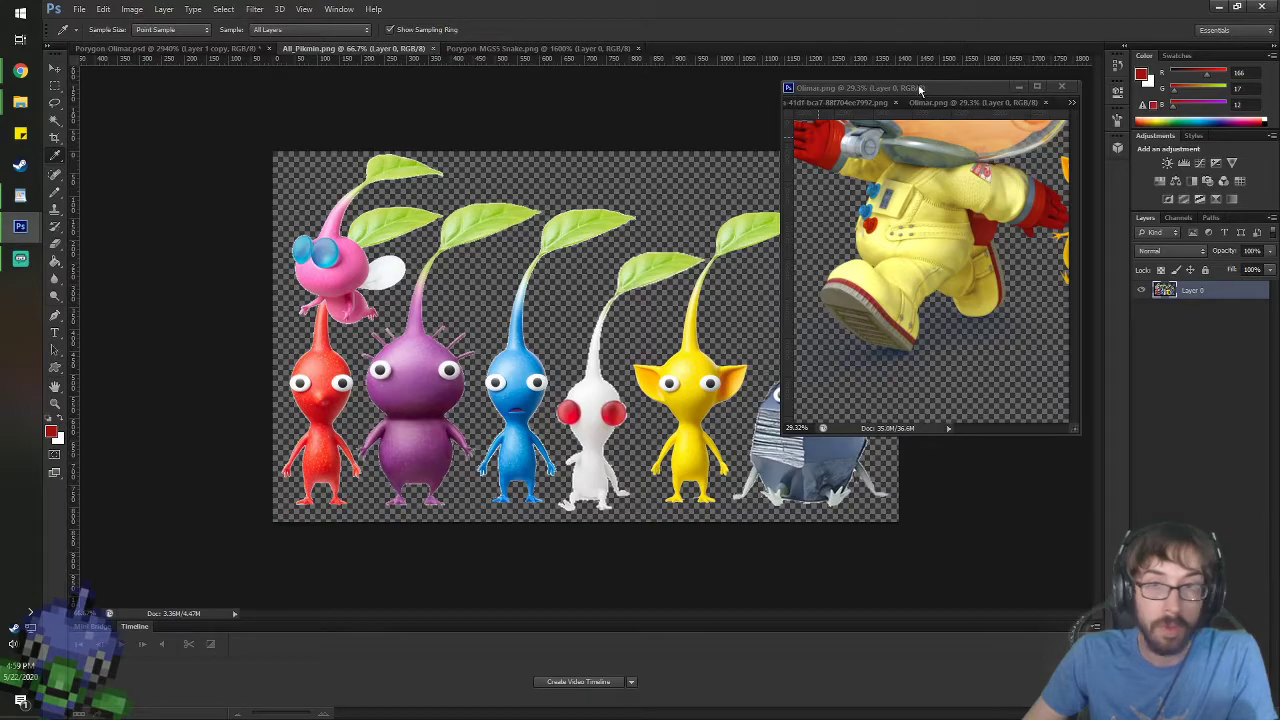
left_click(150, 48)
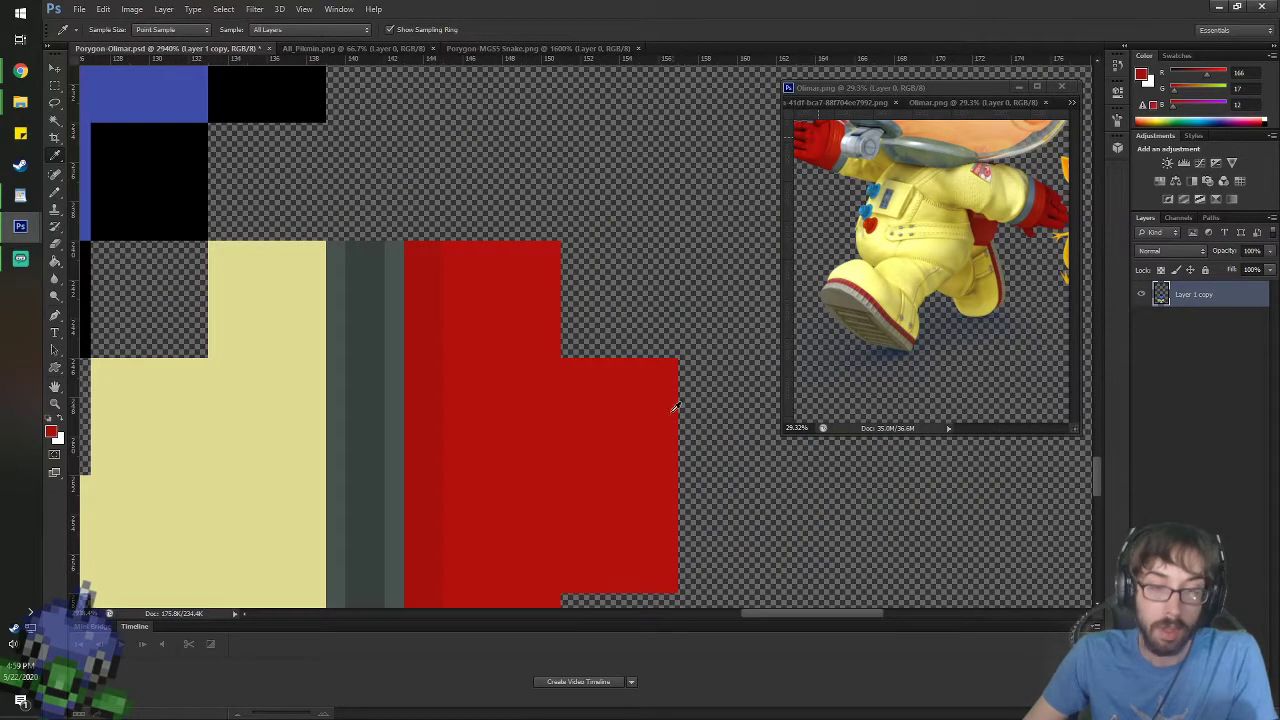
left_click(50, 419)
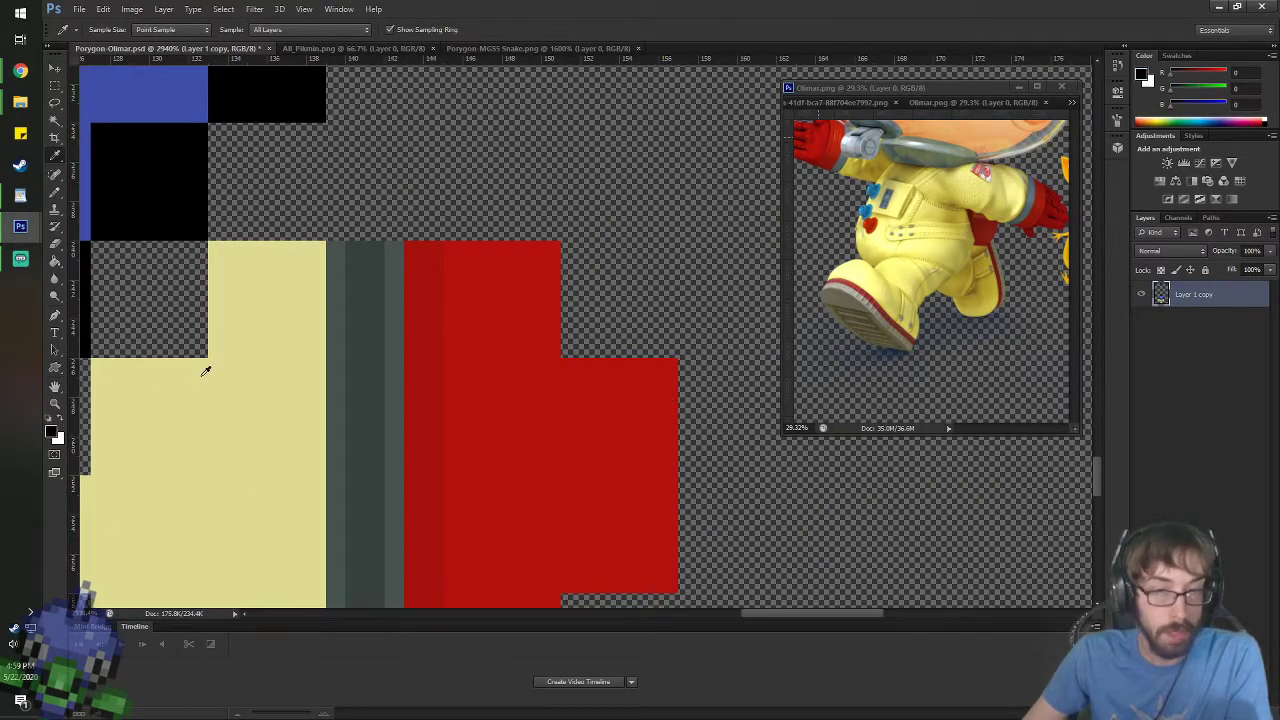
key("b")
left_click_drag(550, 250, 550, 318)
key("ctrl+alt+z")
key("ctrl+alt+z")
key("ctrl+alt+z")
key("ctrl+alt+z")
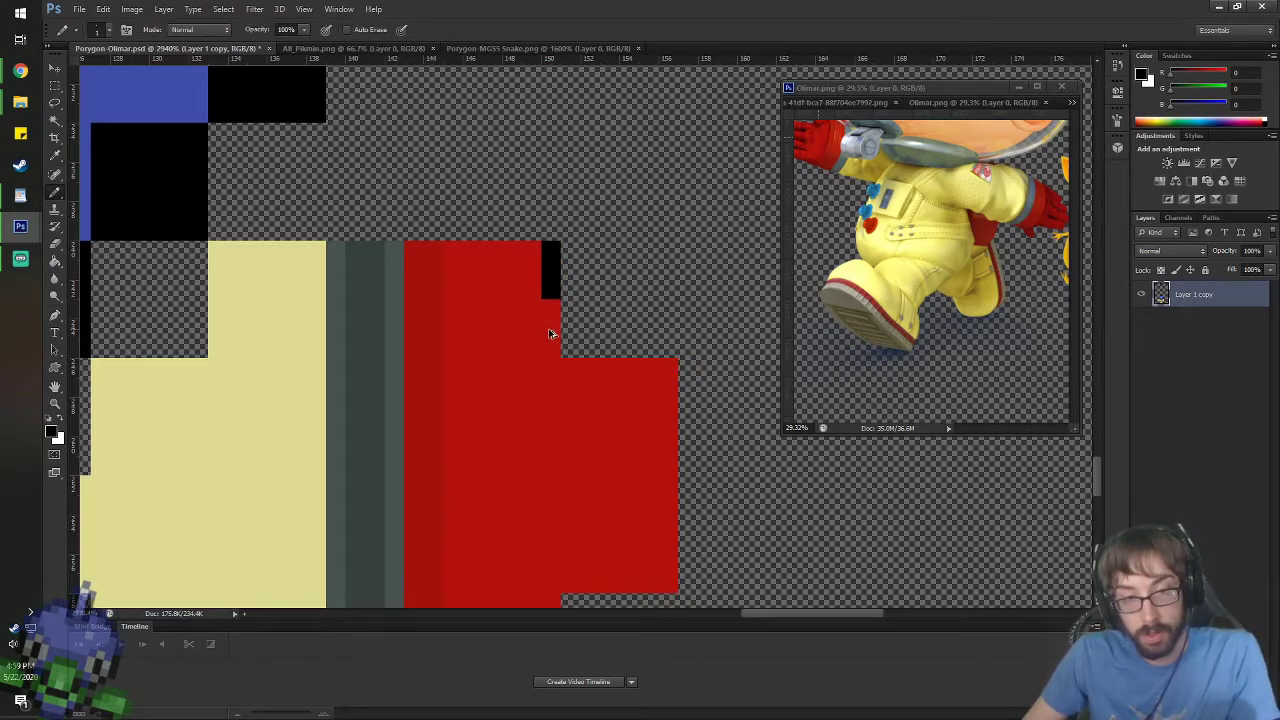
left_click(549, 329)
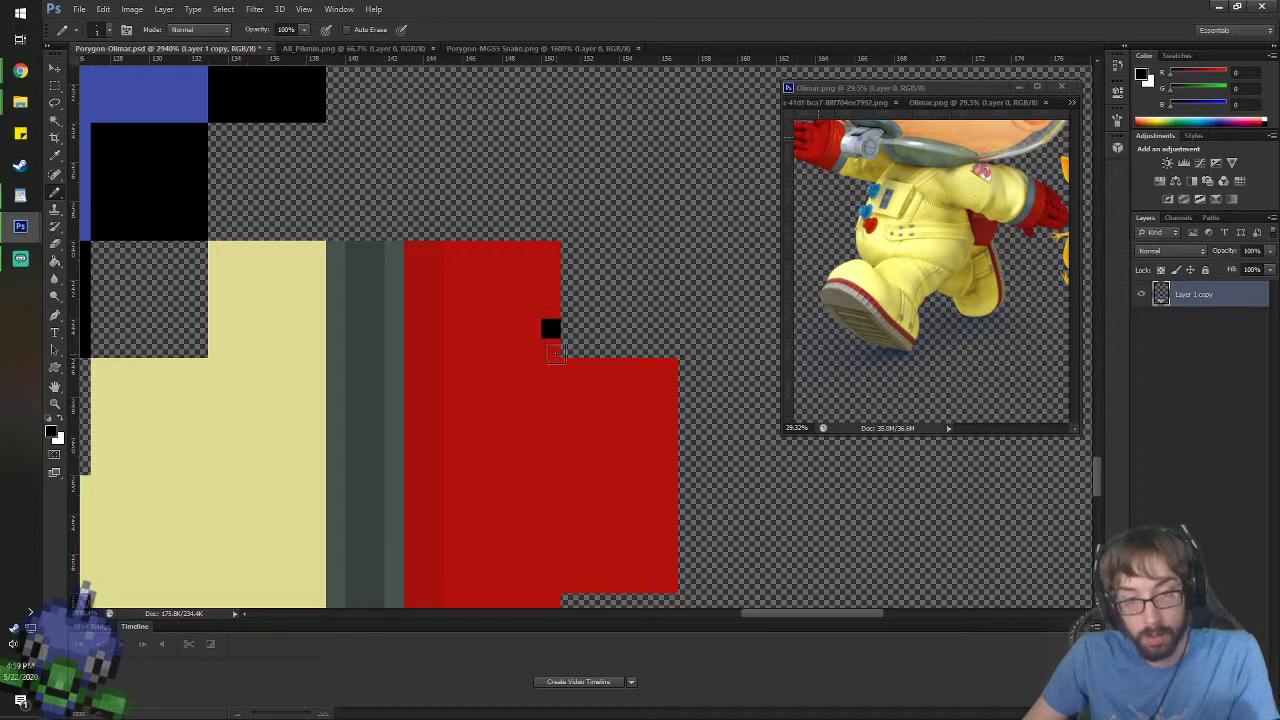
- Mark one black pixel on the outer edge of the glove's longest section, four pixels below its upper corner
left_click_drag(668, 386, 668, 408)
key("ctrl+alt+z")
key("ctrl+alt+z")
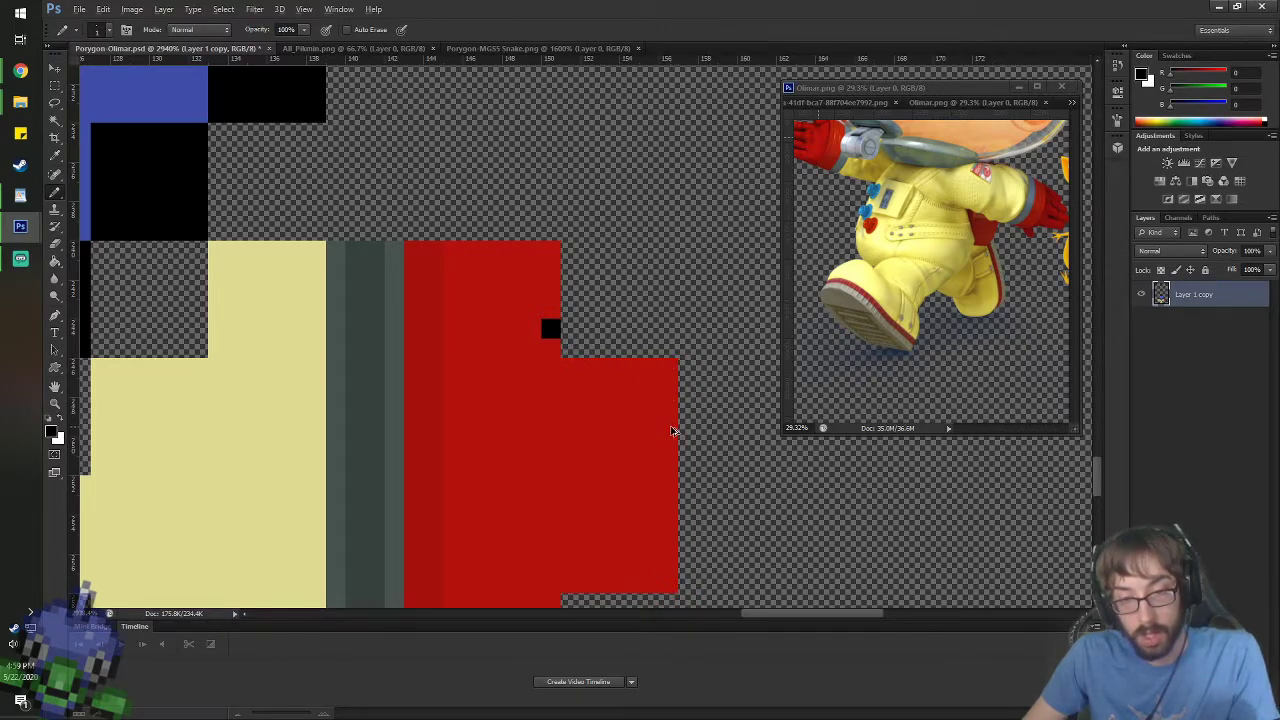
left_click(670, 424)
- Mark one black pixel on the glove's lower short finger edge, five pixels up from the bottom of the glove
key("space")
left_click_drag(669, 423, 670, 252)
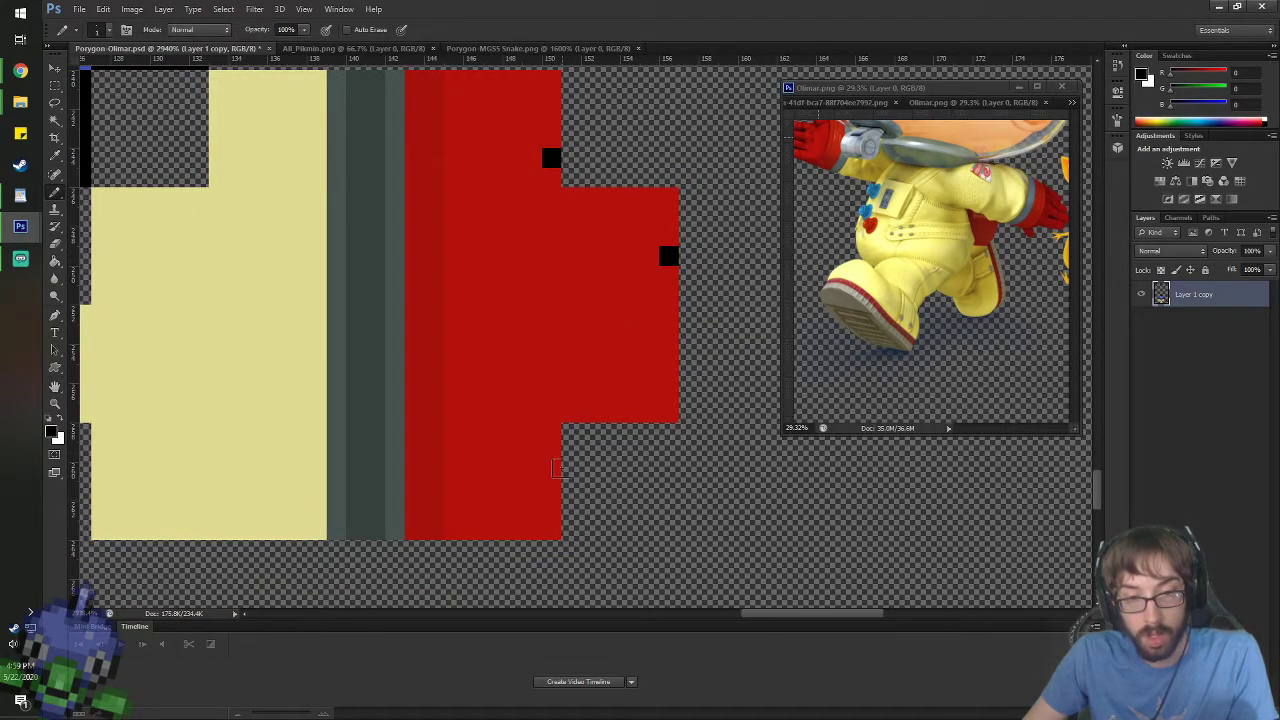
left_click_drag(553, 512, 552, 465)
key("ctrl+alt+z")
key("ctrl+alt+z")
key("ctrl+alt+z")
key("ctrl+alt+z")
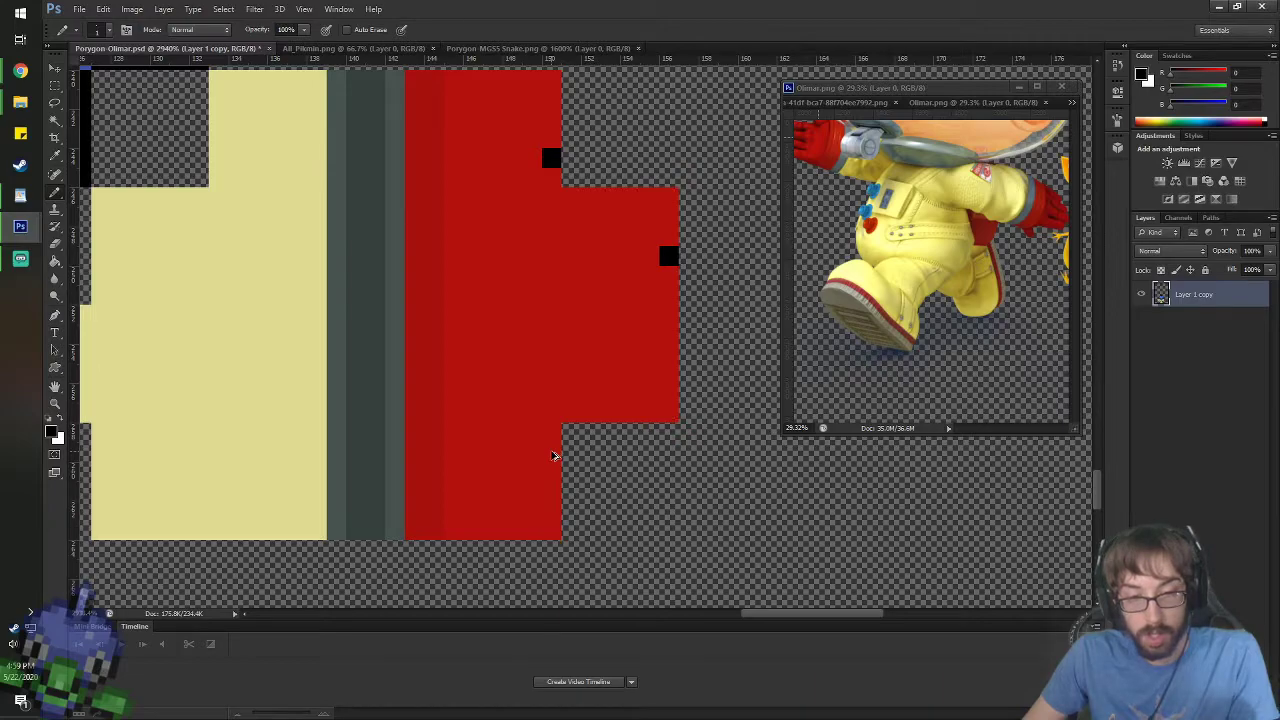
left_click(551, 451)
left_click_drag(552, 434, 568, 413)
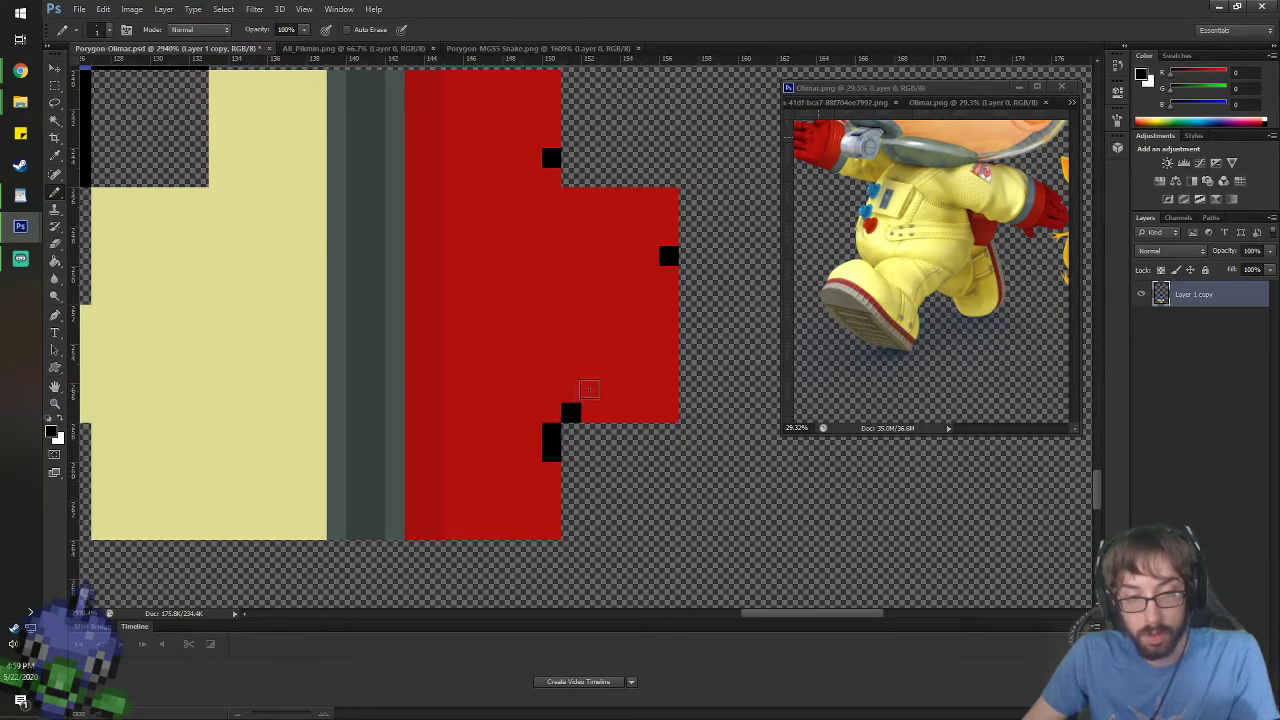
left_click(590, 392)
left_click(609, 374)
left_click(630, 352)
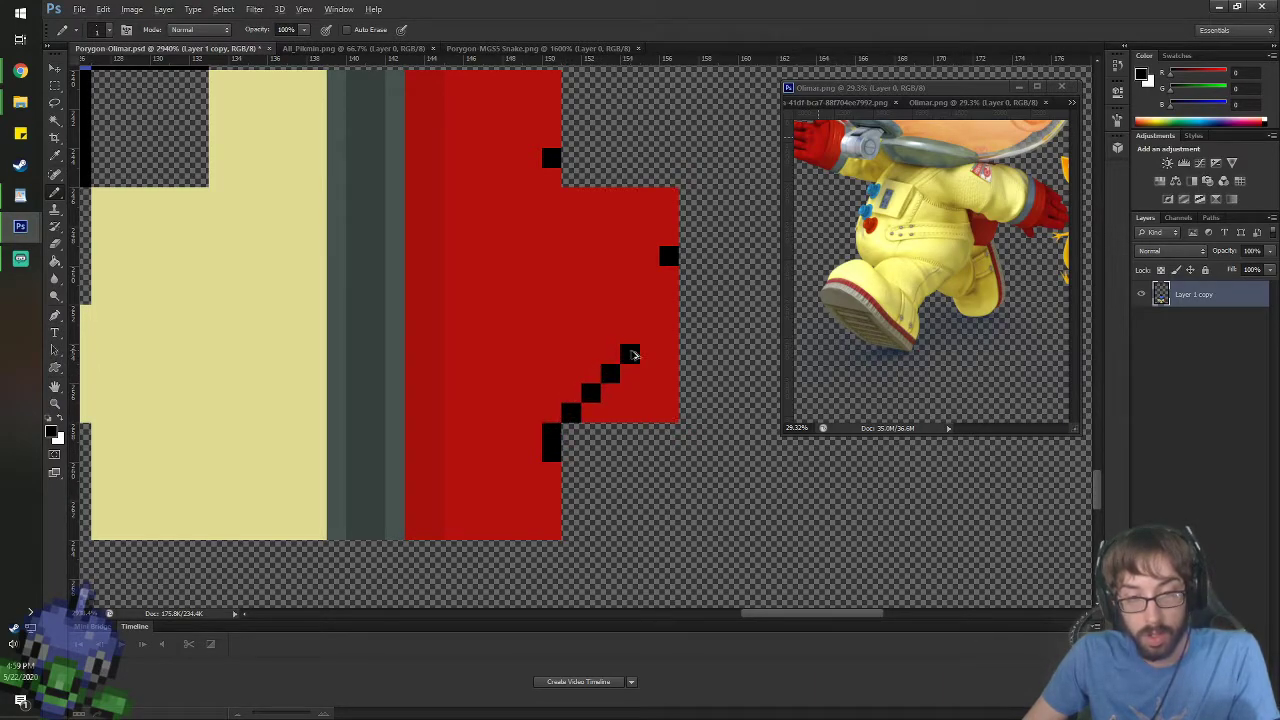
key("ctrl+alt+z")
key("ctrl+alt+z")
key("ctrl+alt+z")
key("ctrl+alt+z")
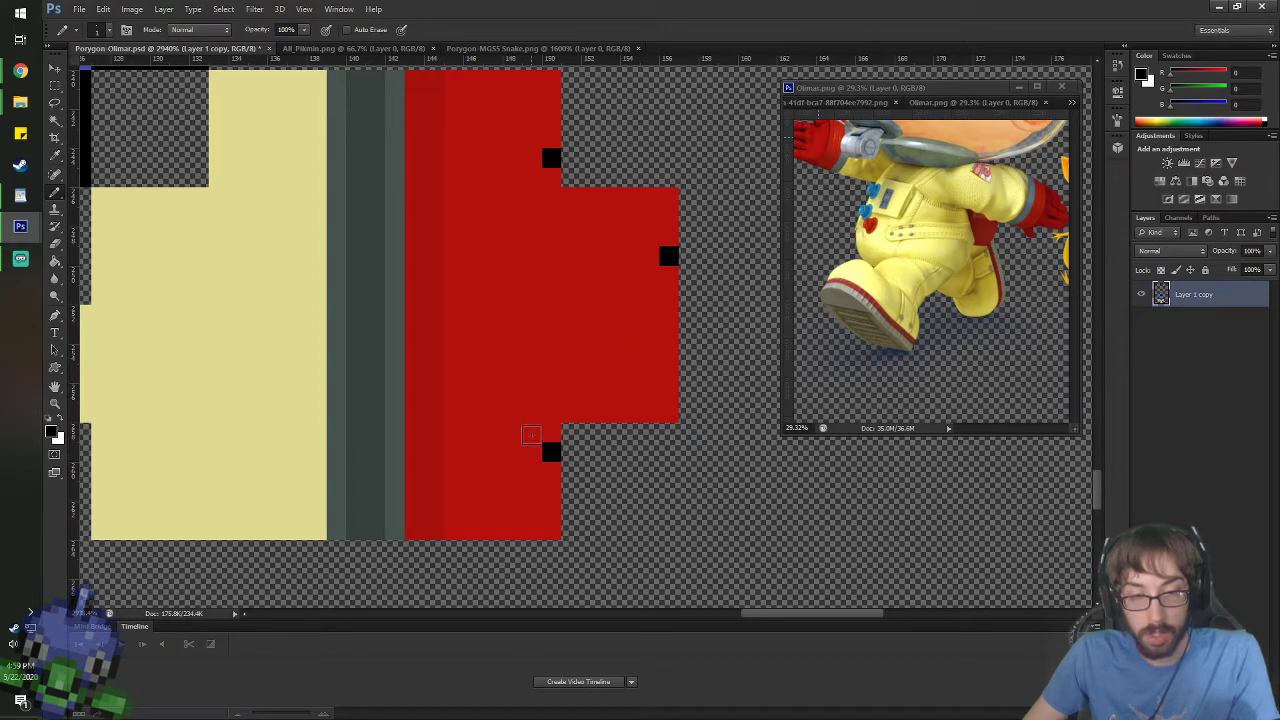
left_click(552, 434)
left_click(571, 413)
left_click(590, 393)
left_click(609, 374)
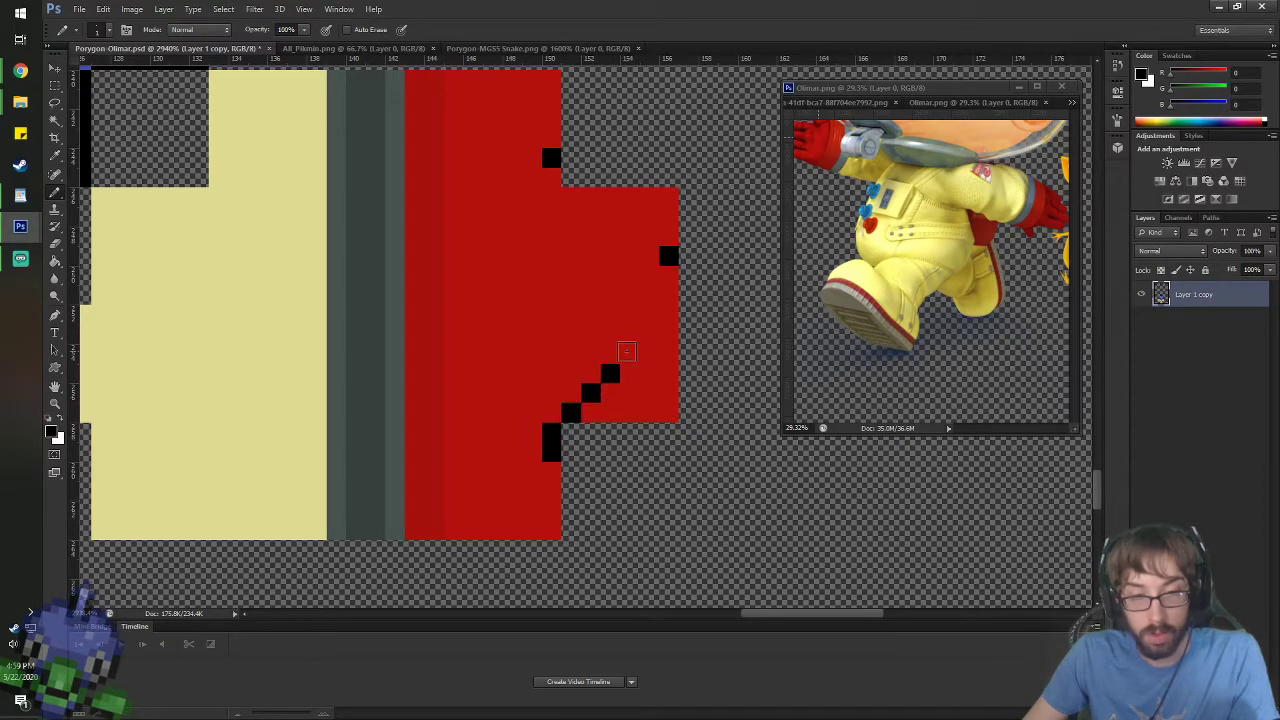
key("ctrl+alt+z")
key("ctrl+alt+z")
key("ctrl+alt+z")
key("ctrl+alt+z")
- Draw two black horizontal finger dividers, ten and four pixels long, across the glove's lower half, checking the Snake texture for reference
left_click(629, 352)
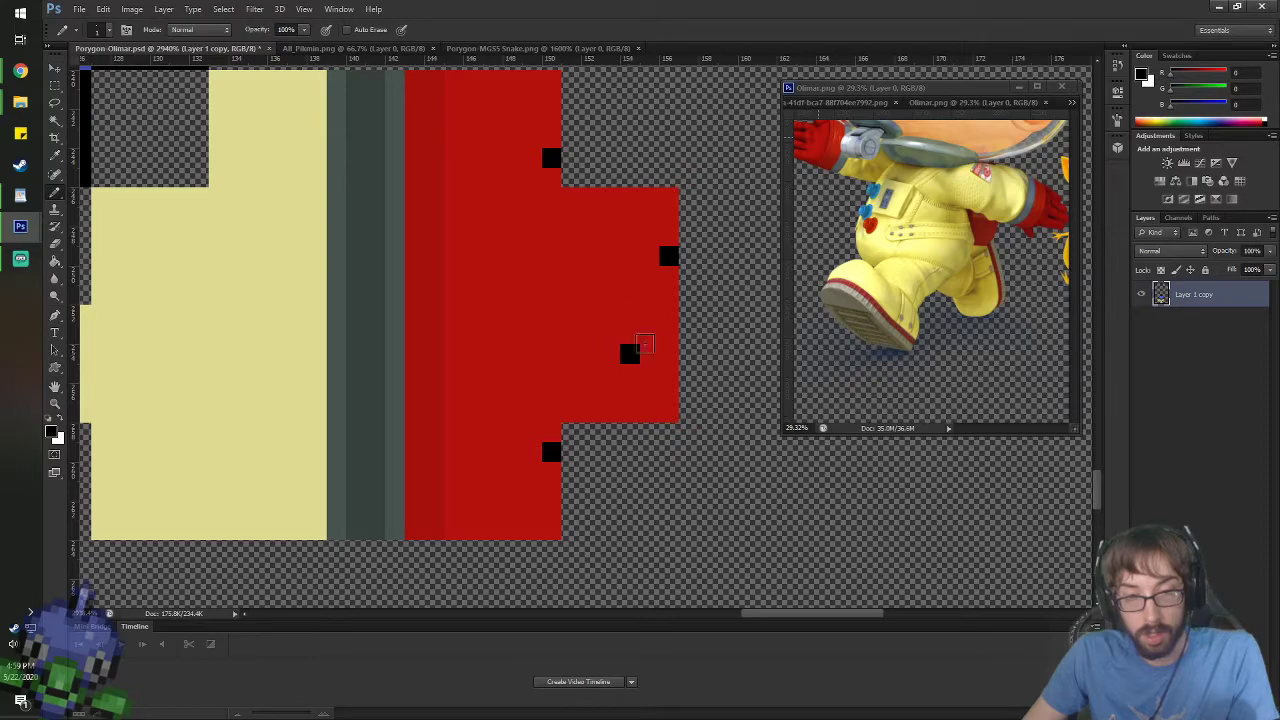
left_click_drag(665, 352, 632, 352)
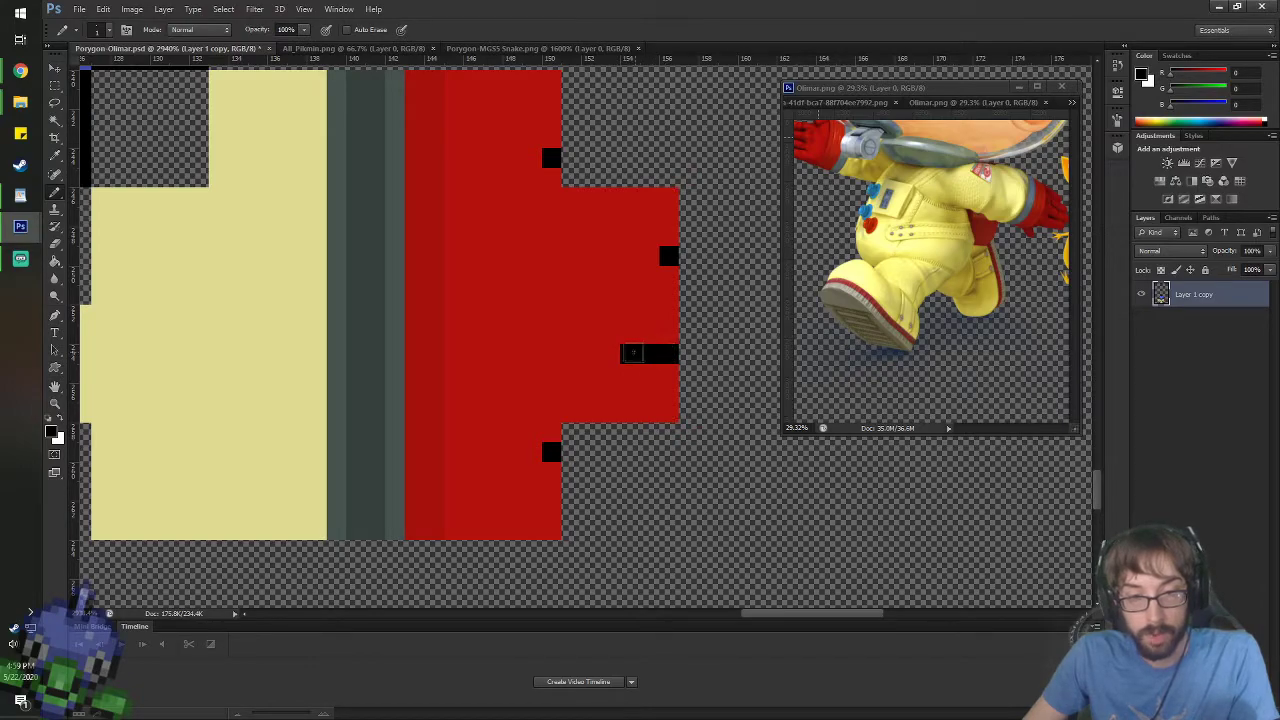
left_click(512, 48)
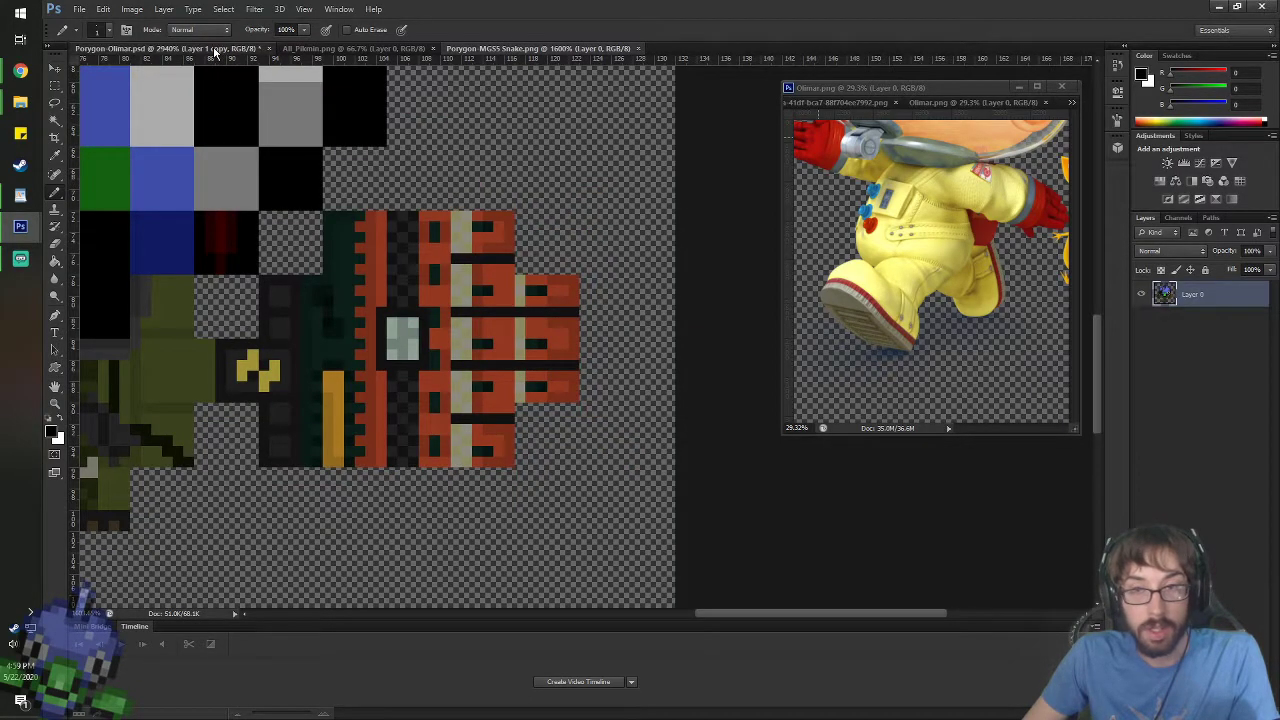
left_click(214, 48)
left_click_drag(532, 451, 493, 451)
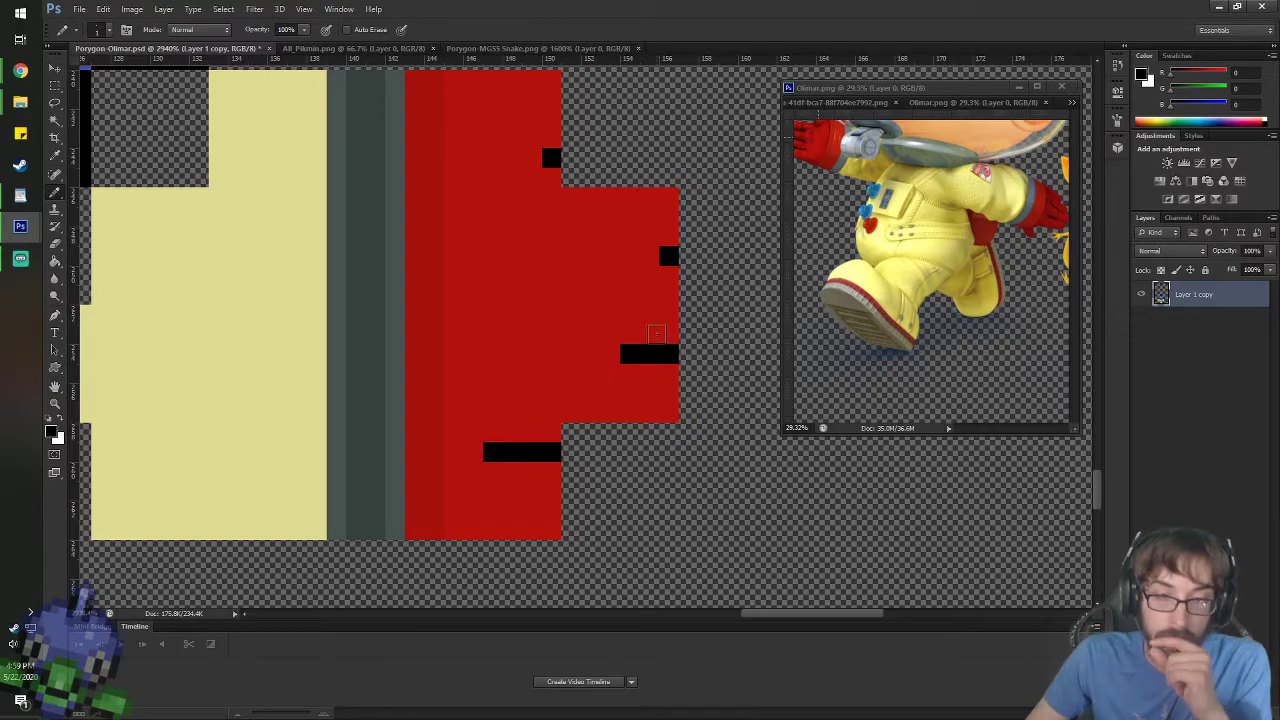
left_click_drag(615, 353, 495, 356)
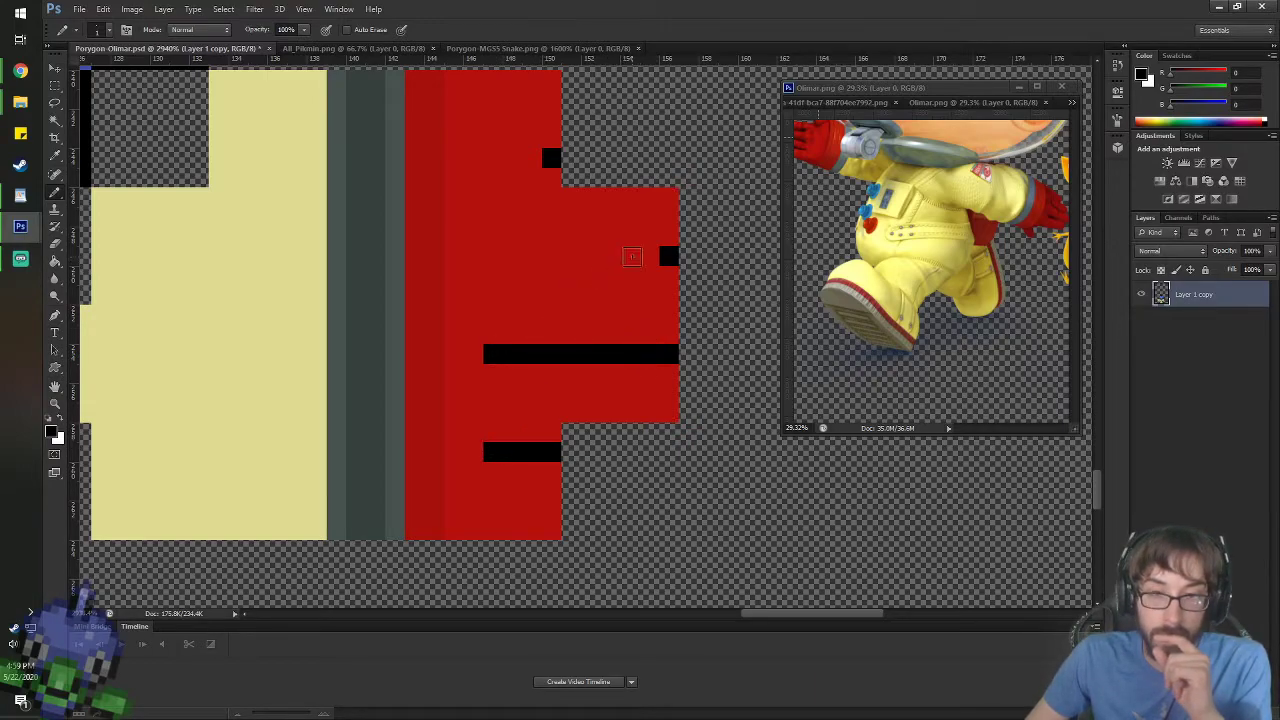
- Sample the darker red of the glove and set the foreground colour's brightness to 30%, giving RGB 77, 8, 5
key("i")
left_click(471, 294)
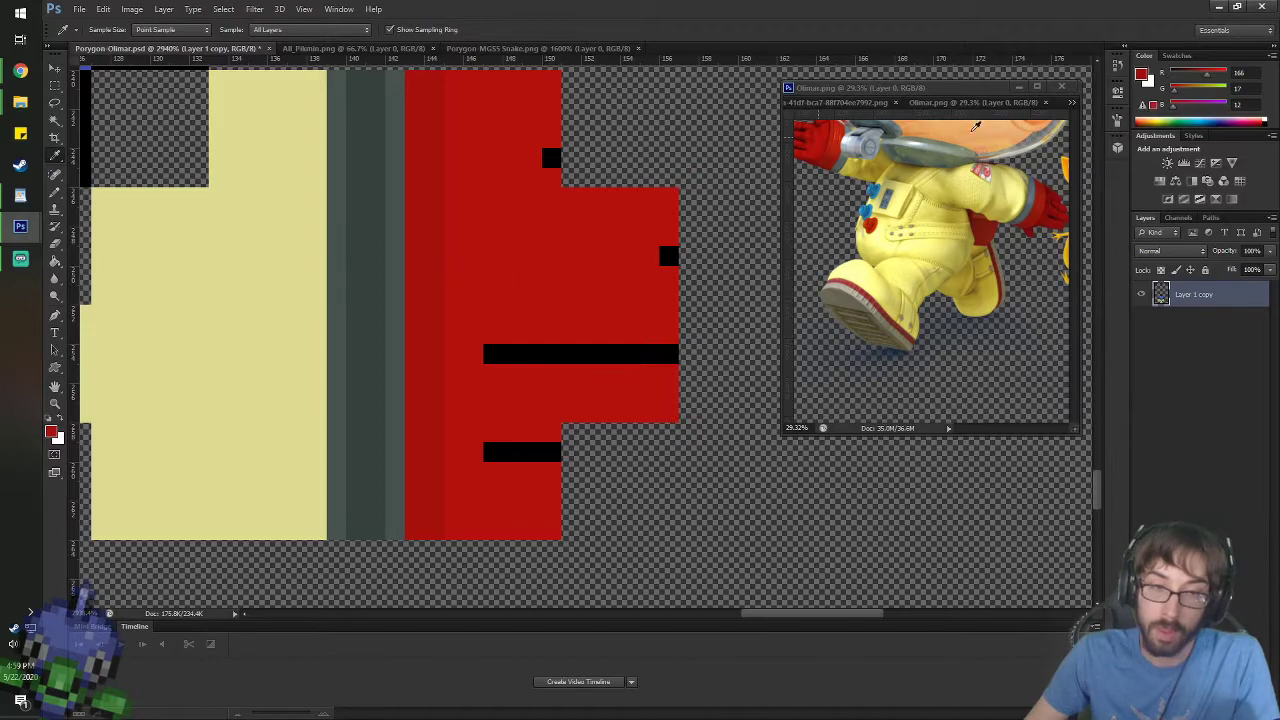
left_click(1142, 76)
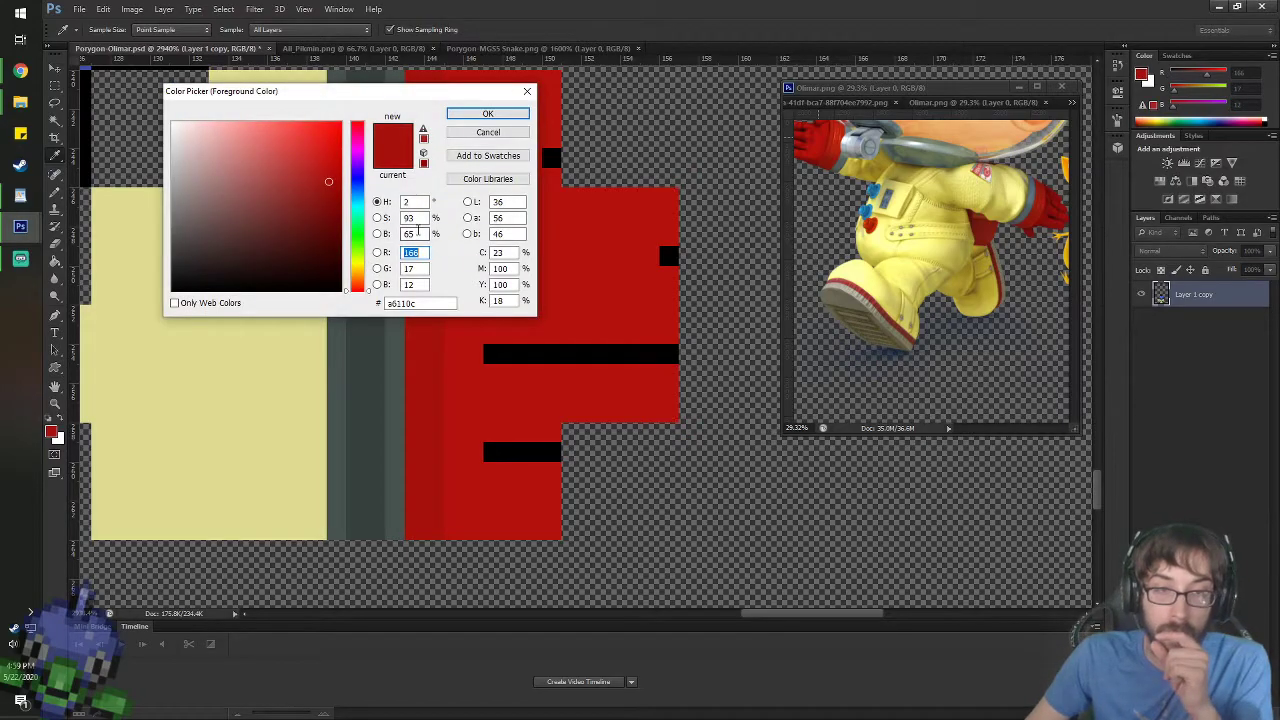
left_click_drag(418, 232, 398, 214)
type("30")
key("Return")
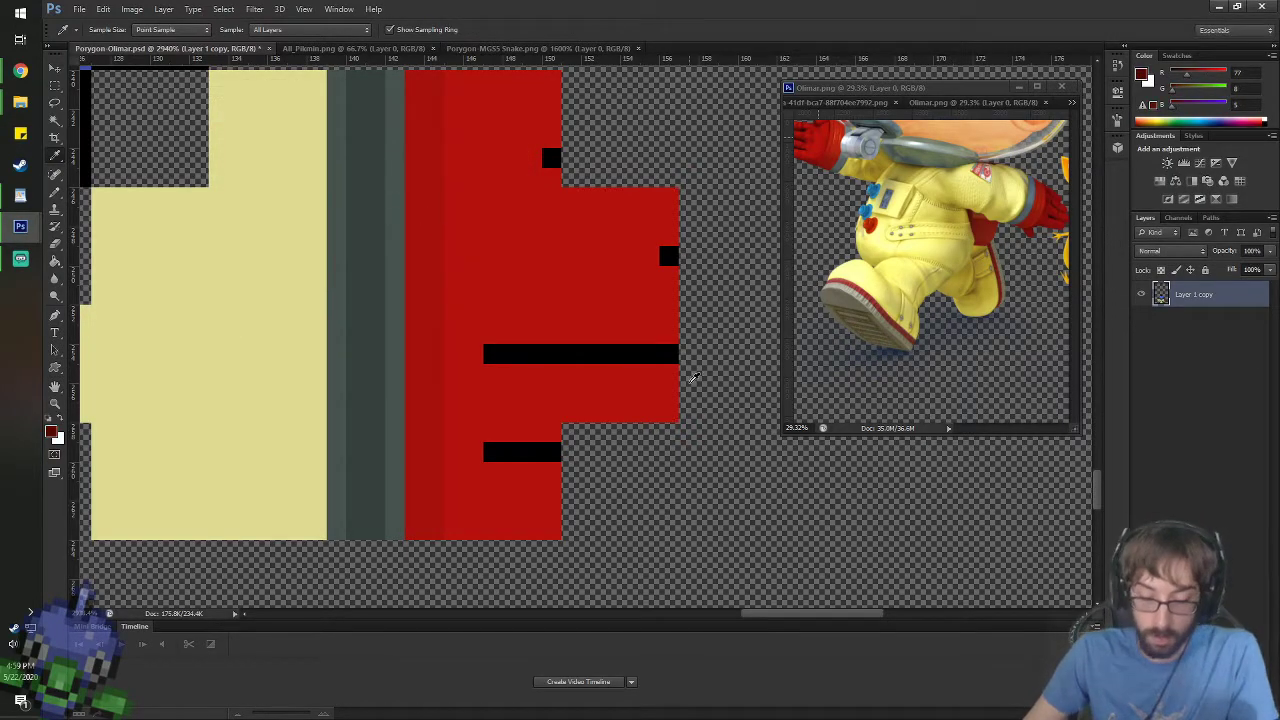
- Draw four one-pixel-thick dark red finger dividers over the black marks, two long in the middle and two short outside
key("b")
left_click_drag(484, 352, 670, 352)
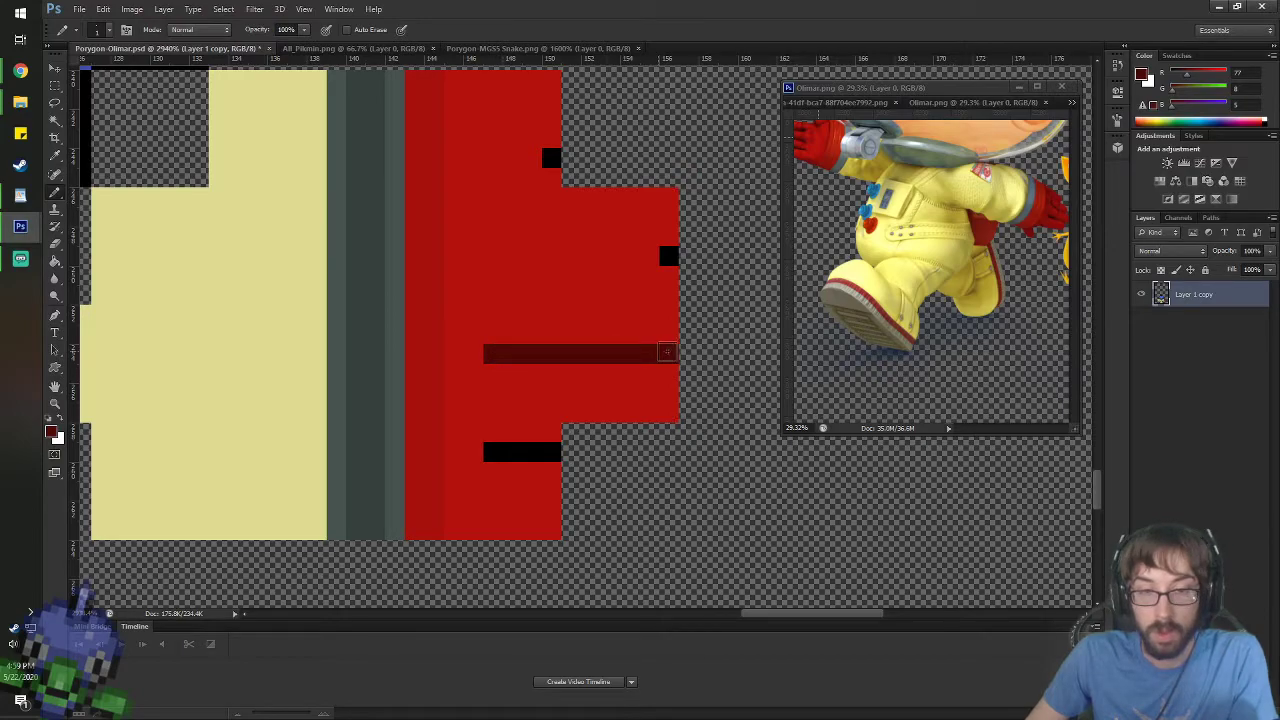
left_click_drag(670, 256, 490, 255)
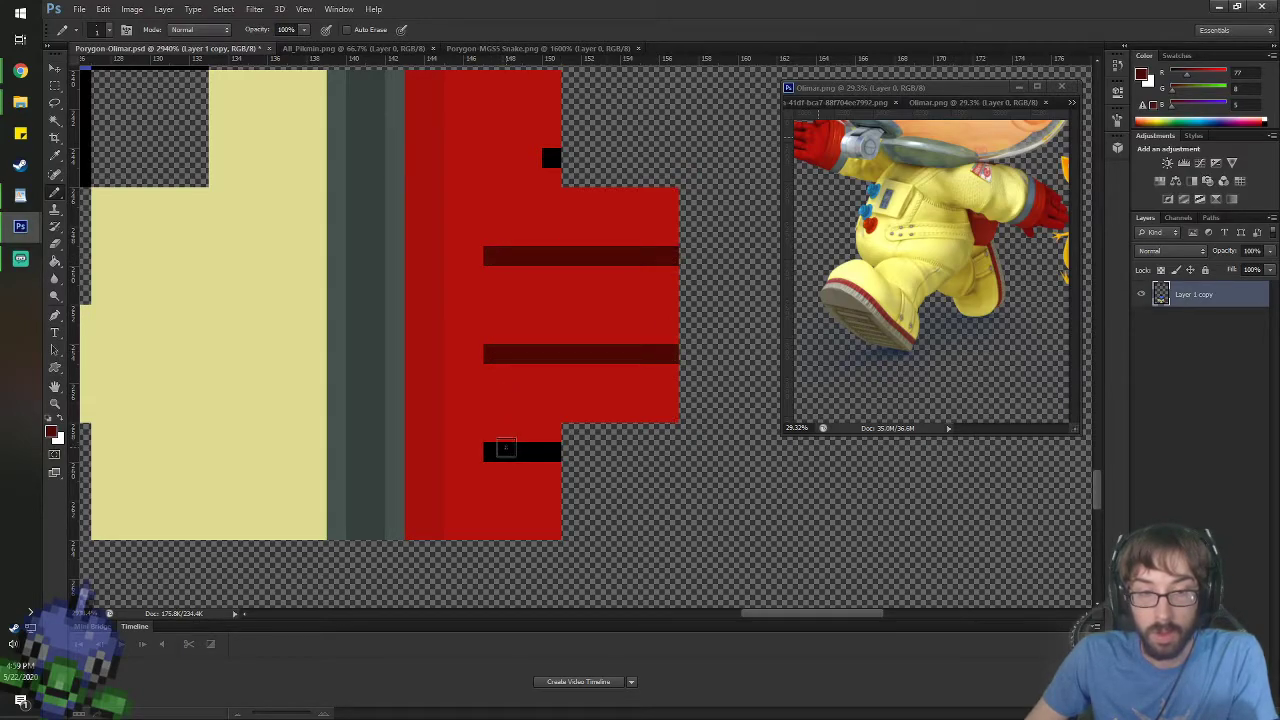
left_click_drag(495, 451, 553, 451)
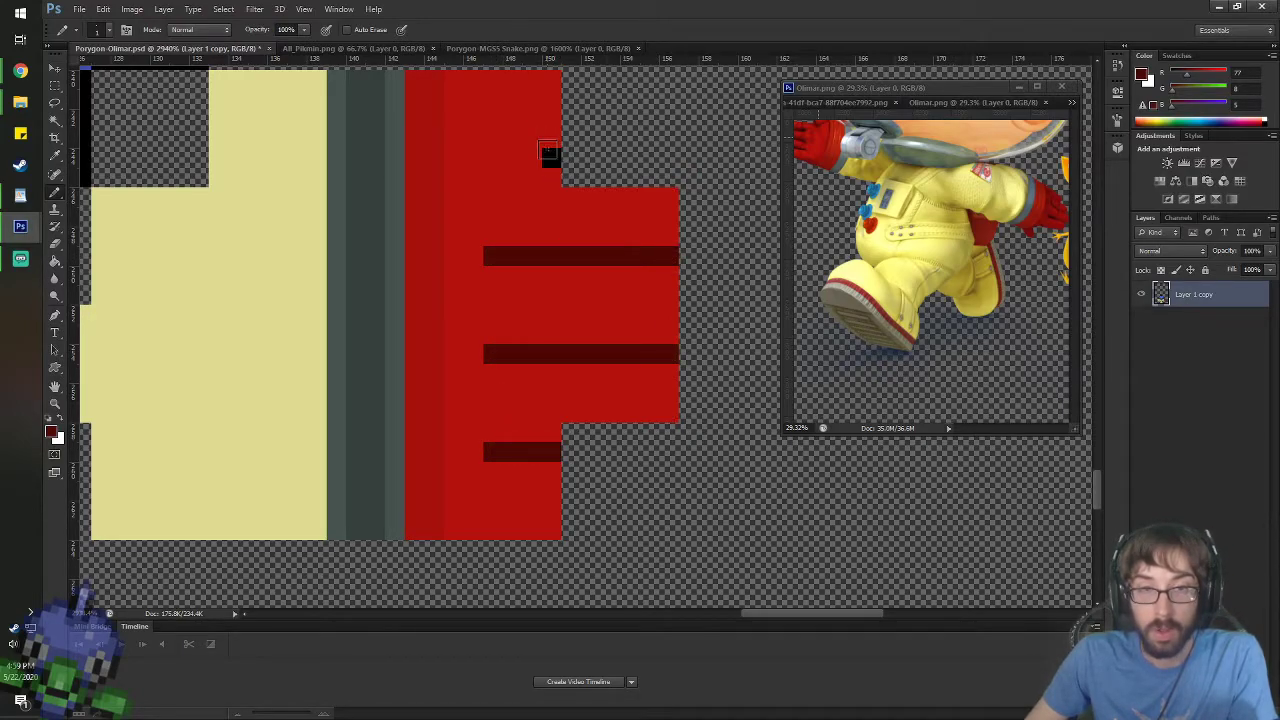
left_click_drag(548, 157, 486, 157)
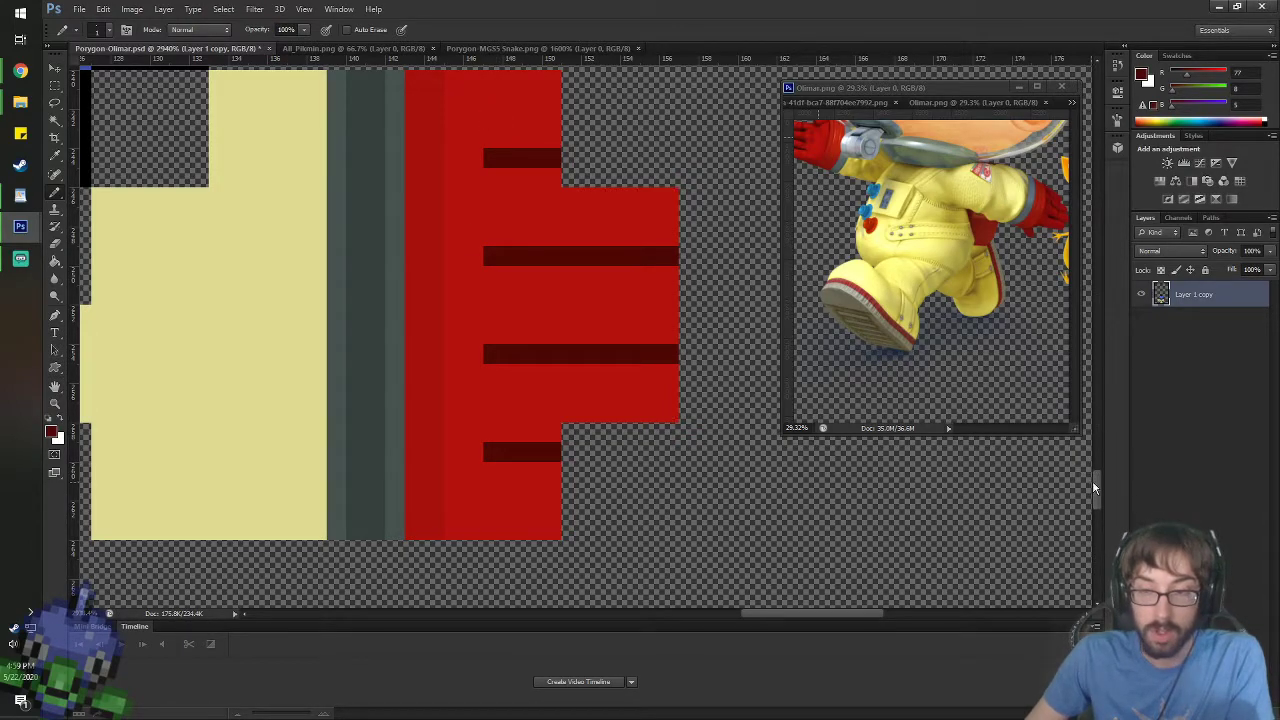
scroll(1094, 484, "up", 3)
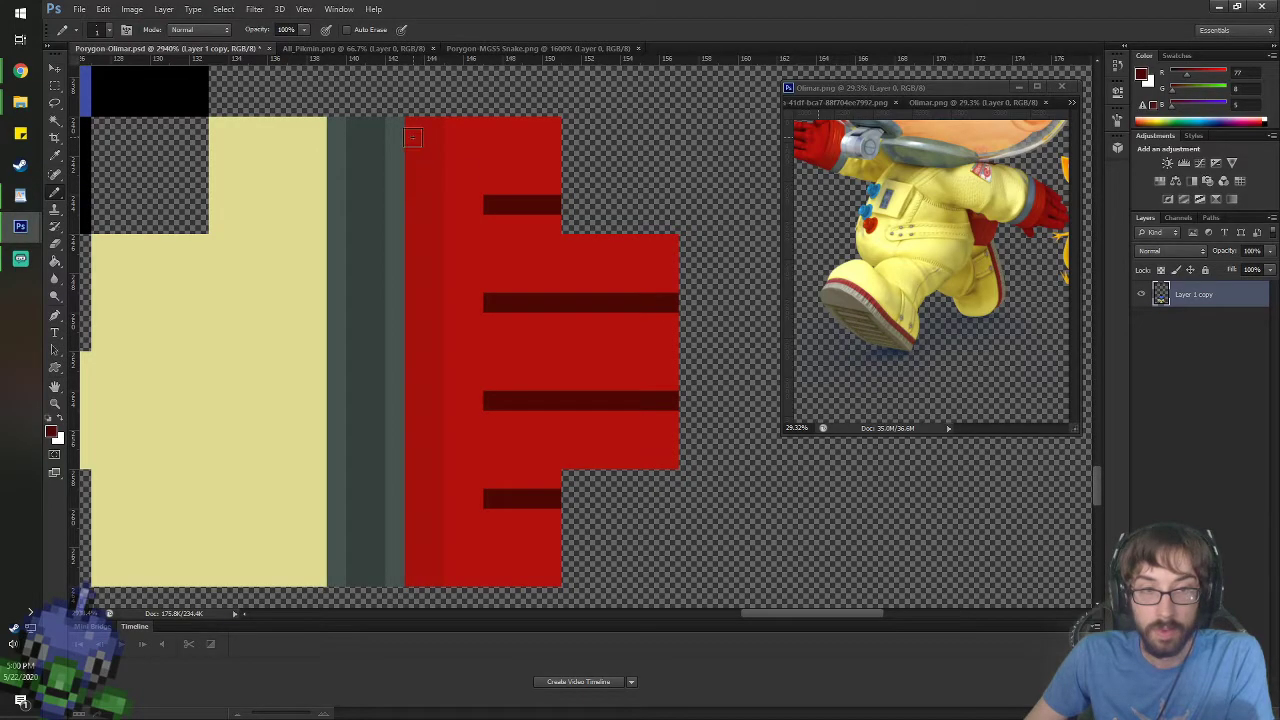
left_click(413, 145)
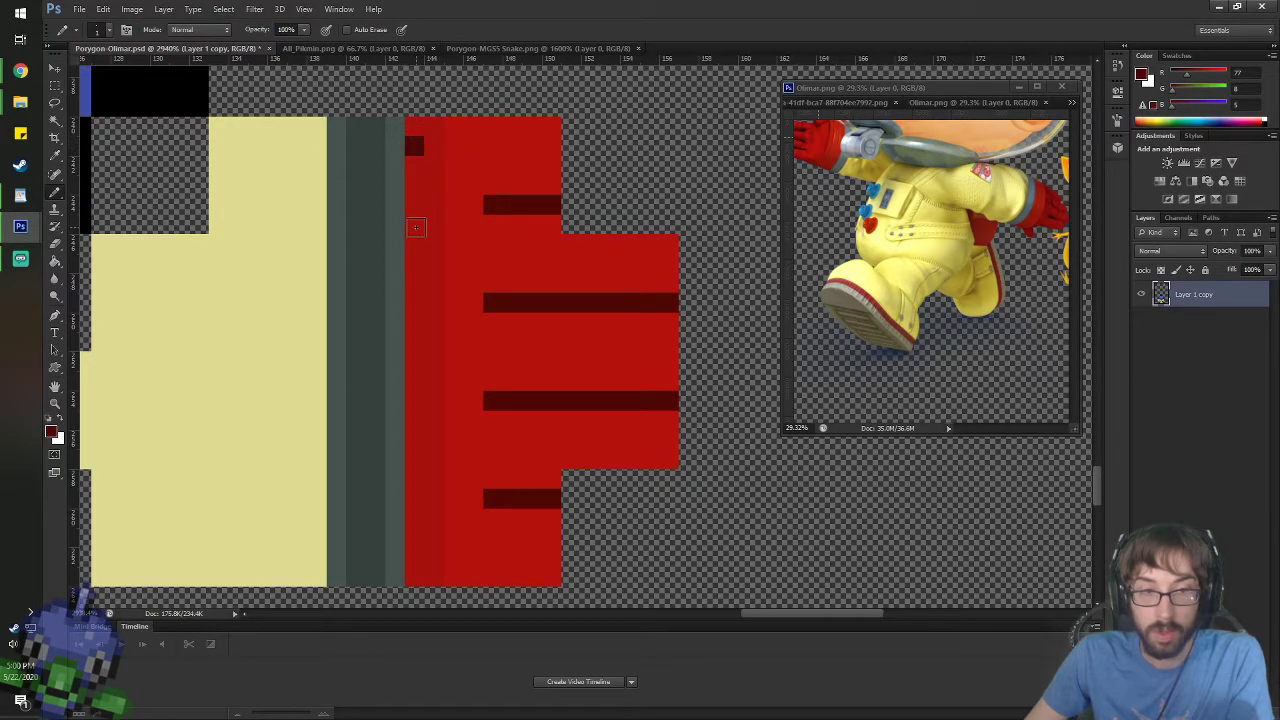
key("ctrl+z")
- Sample the glove's darker red again and set the foreground colour's brightness to 55%, giving RGB 140, 14, 10
left_click(51, 431)
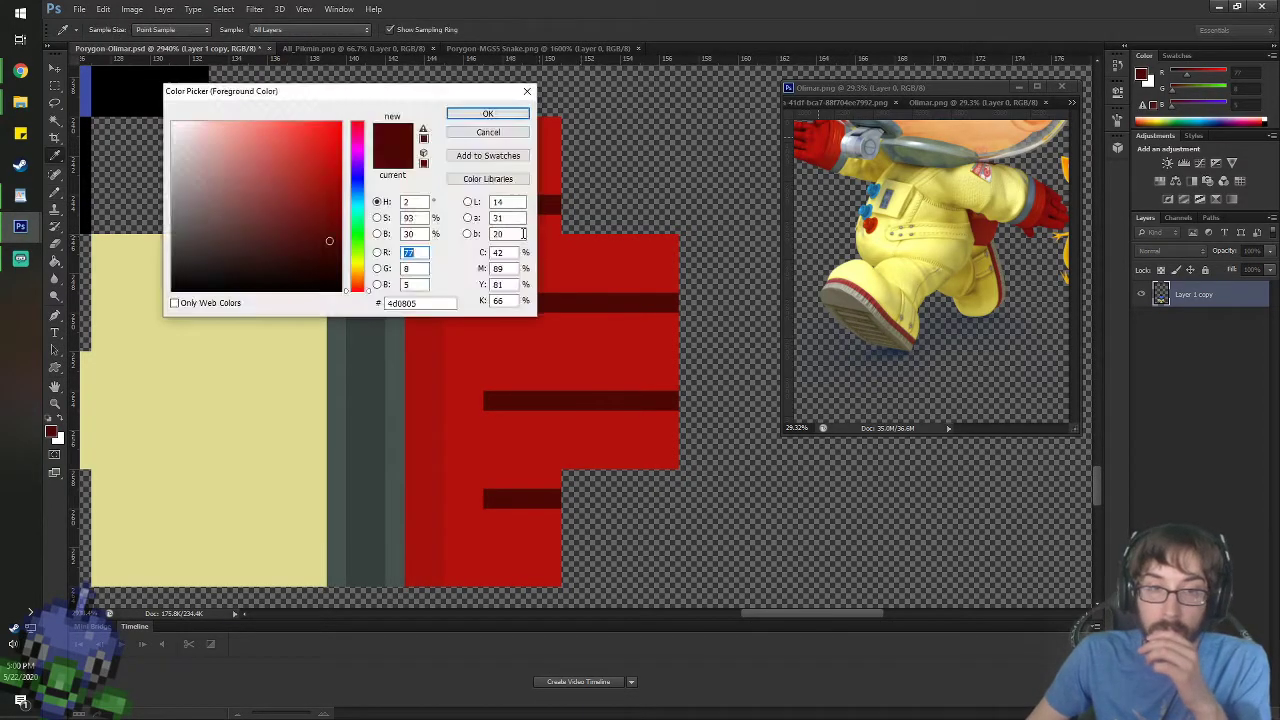
left_click(434, 411)
double_click(415, 233)
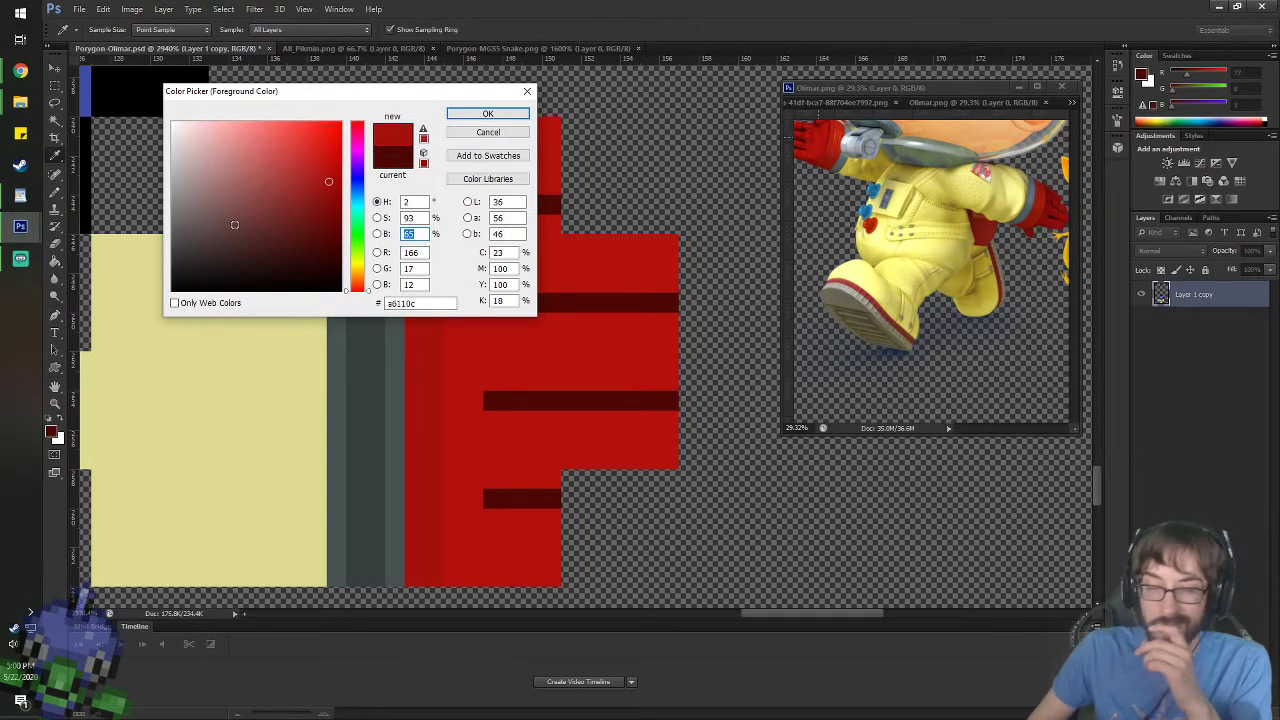
type("55")
key("Return")
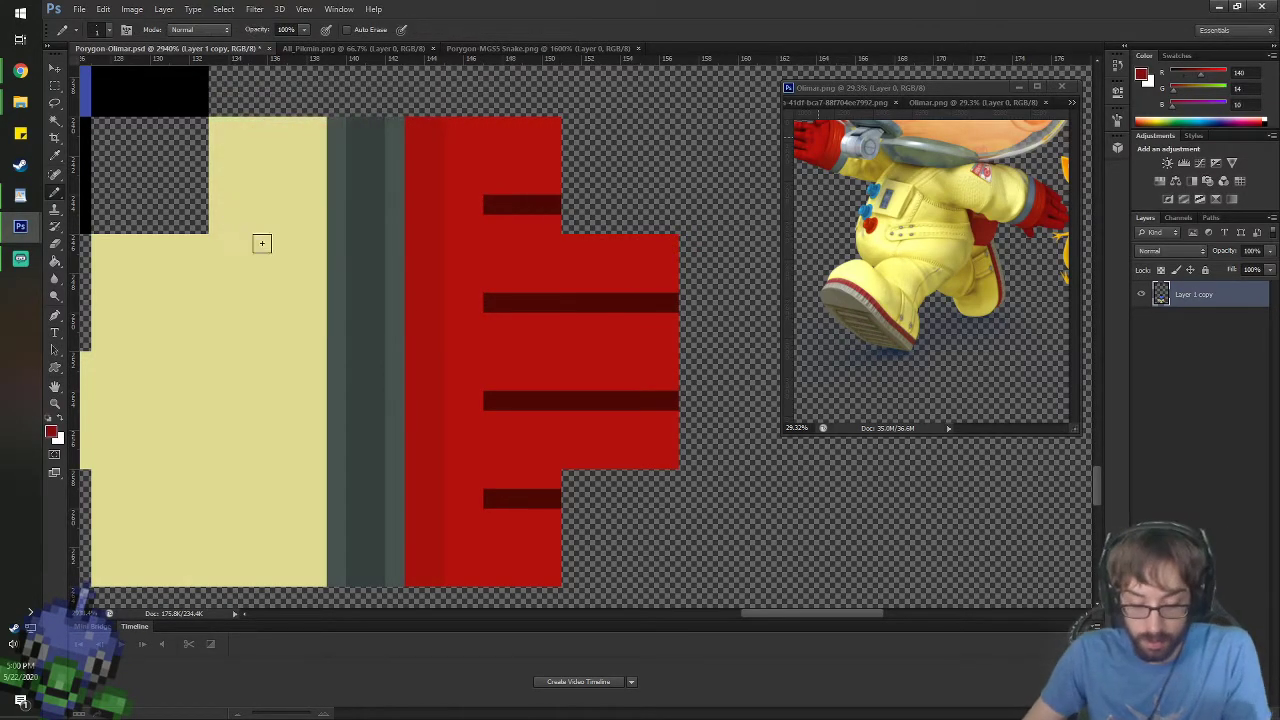
- Dot nine single darker red pixels in an alternating zigzag down the glove's wrist band
left_click(411, 173)
left_click(453, 205)
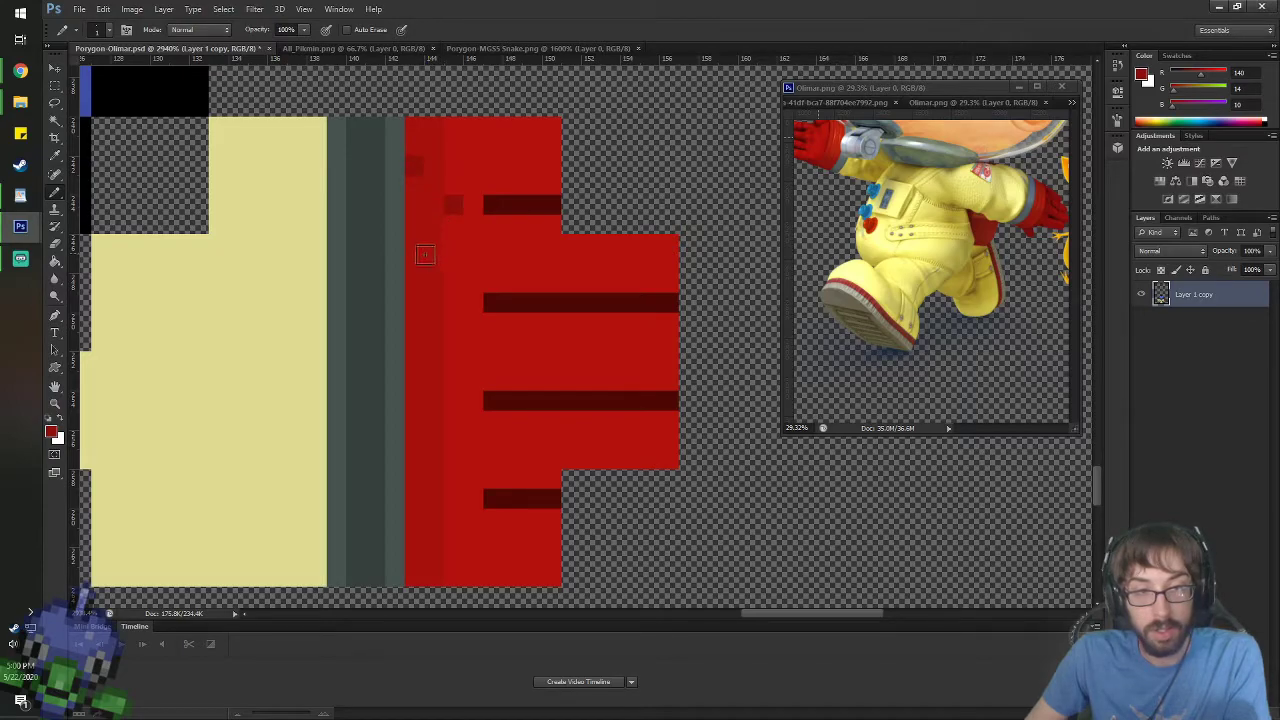
left_click(415, 262)
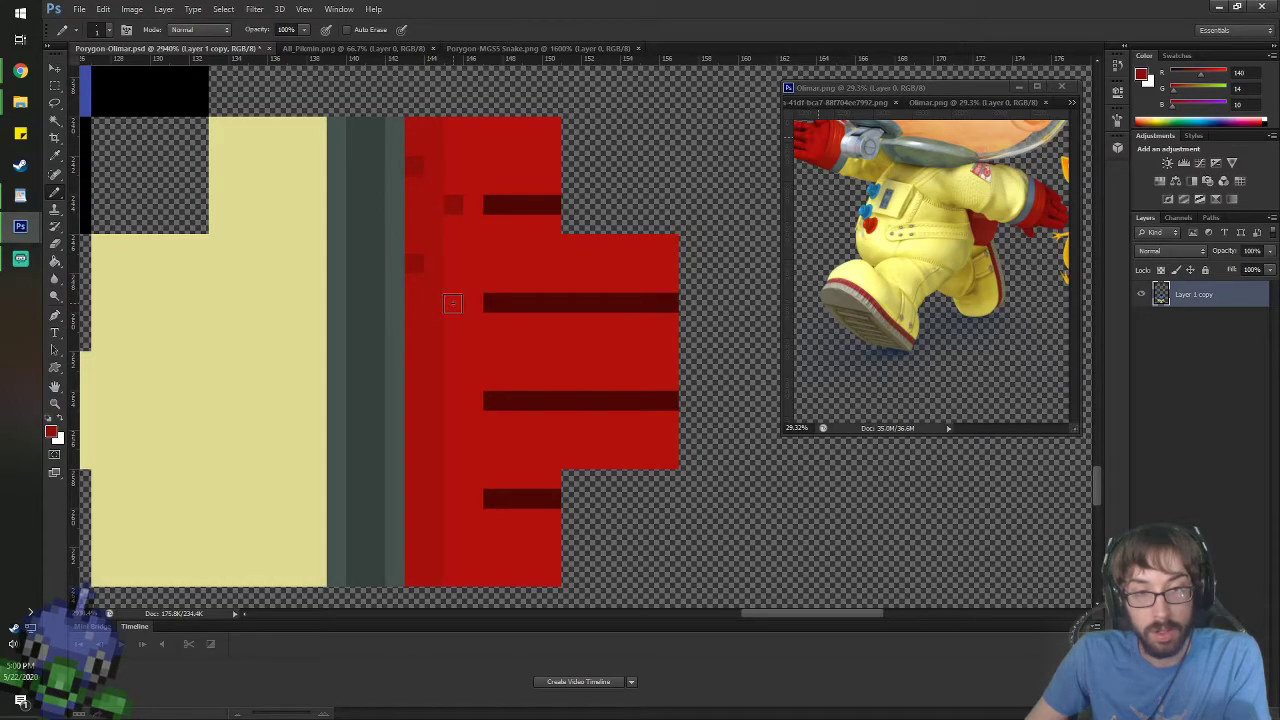
left_click(453, 303)
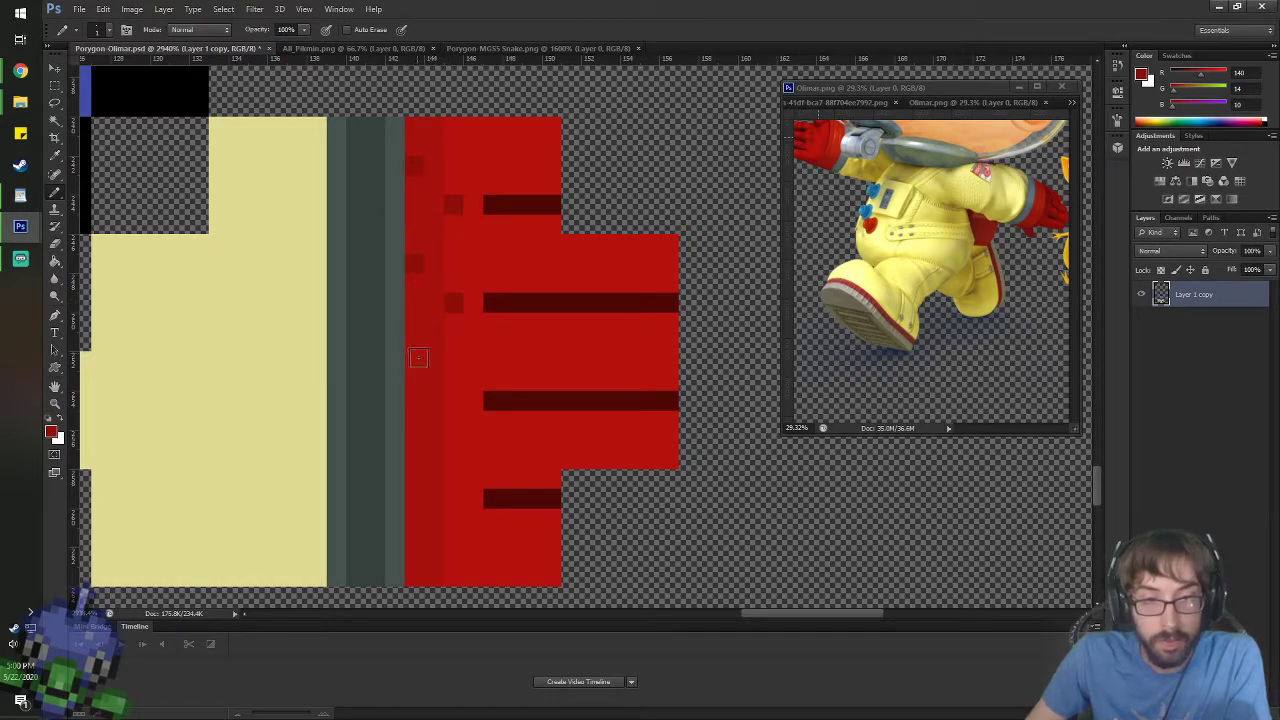
left_click(412, 357)
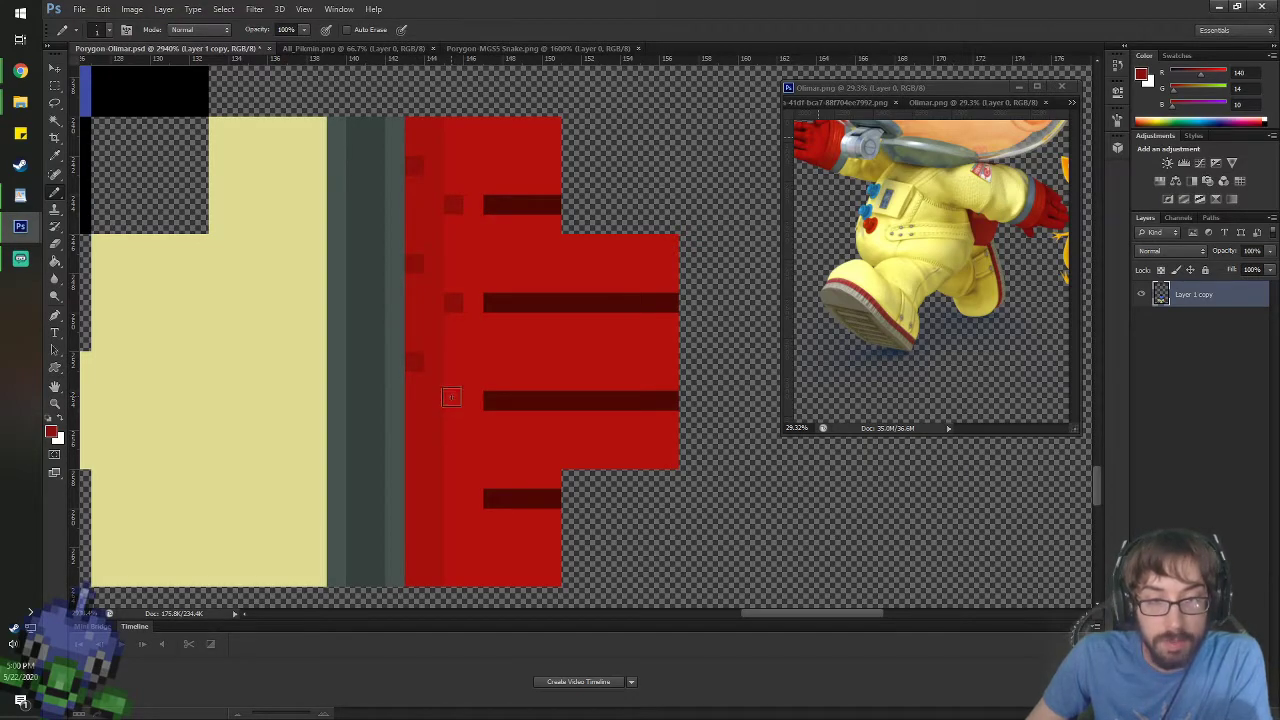
left_click(453, 404)
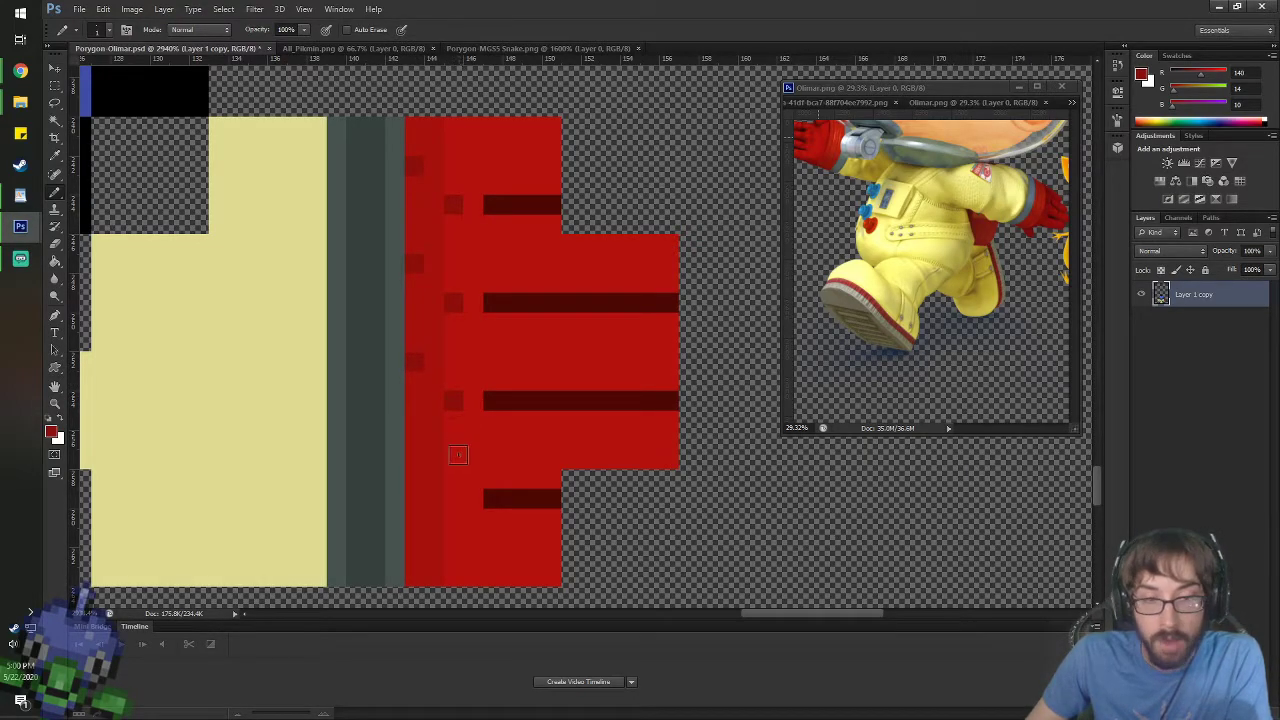
left_click(415, 464)
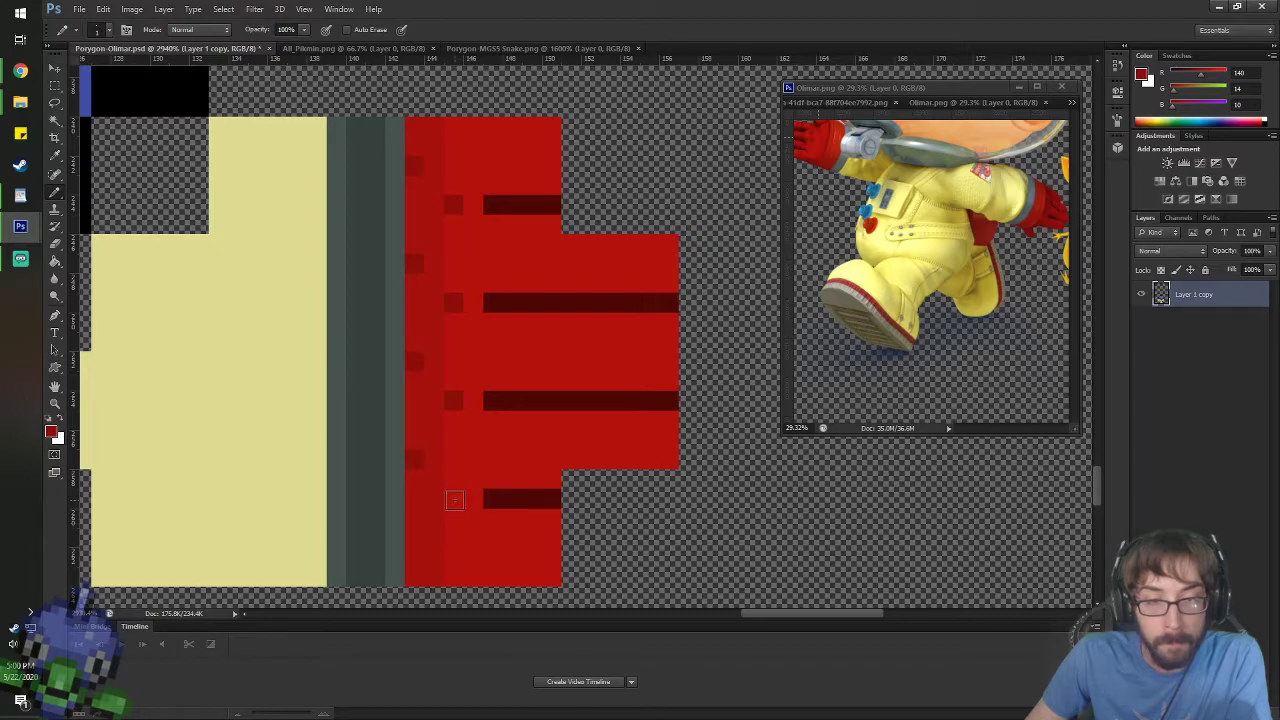
left_click(453, 498)
left_click(414, 557)
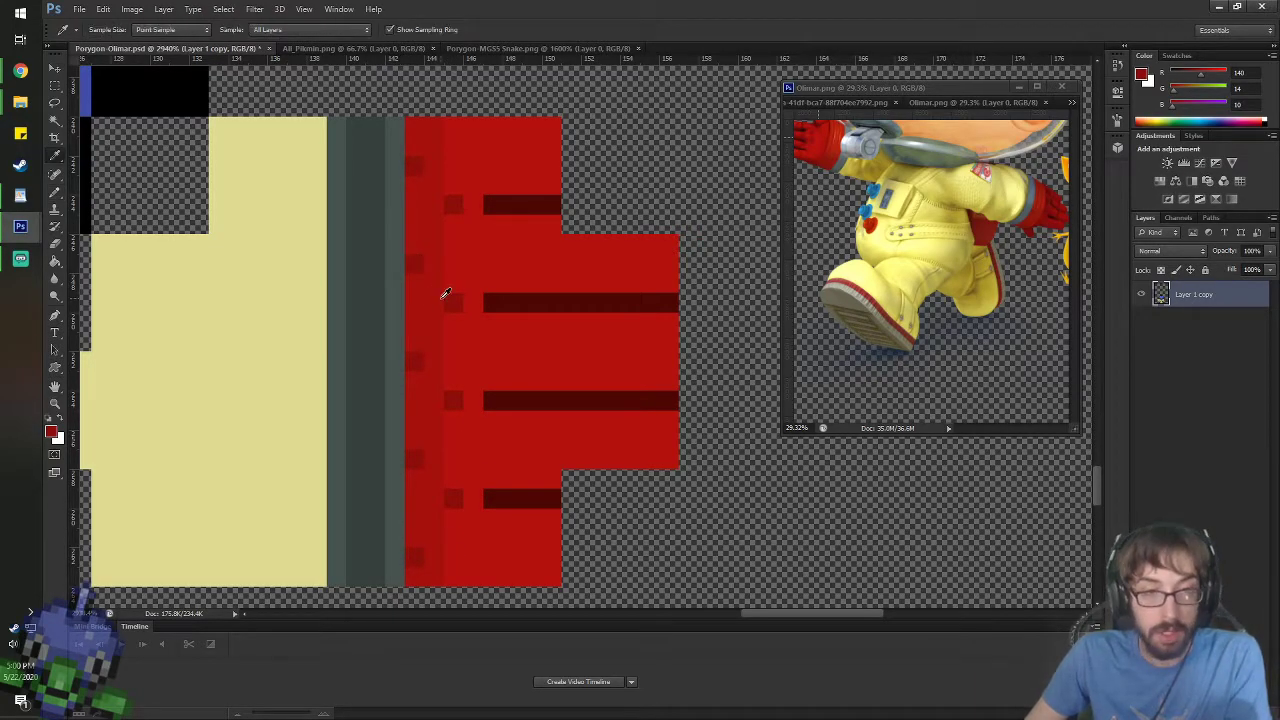
- Blend the zigzag dots by adding surrounding pixels in the glove's two sampled reds, RGB 166, 17, 12 and 180, 17, 12
left_click(448, 236, "alt")
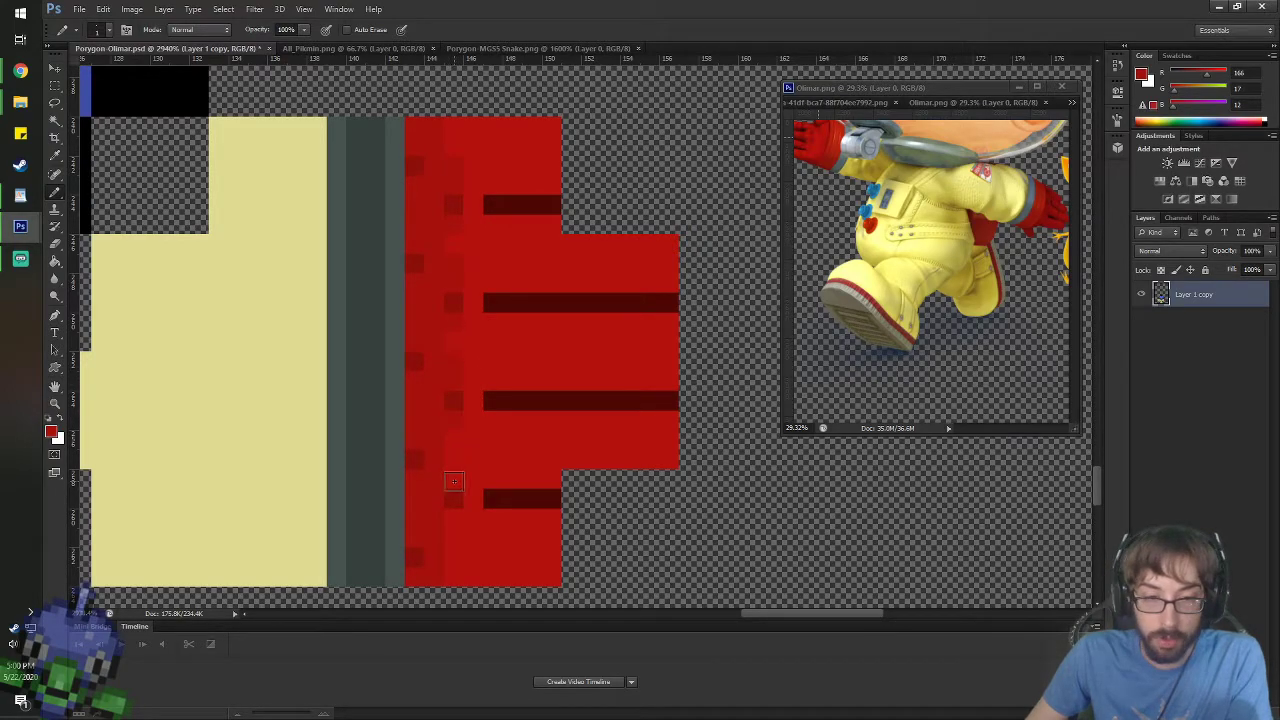
key("i")
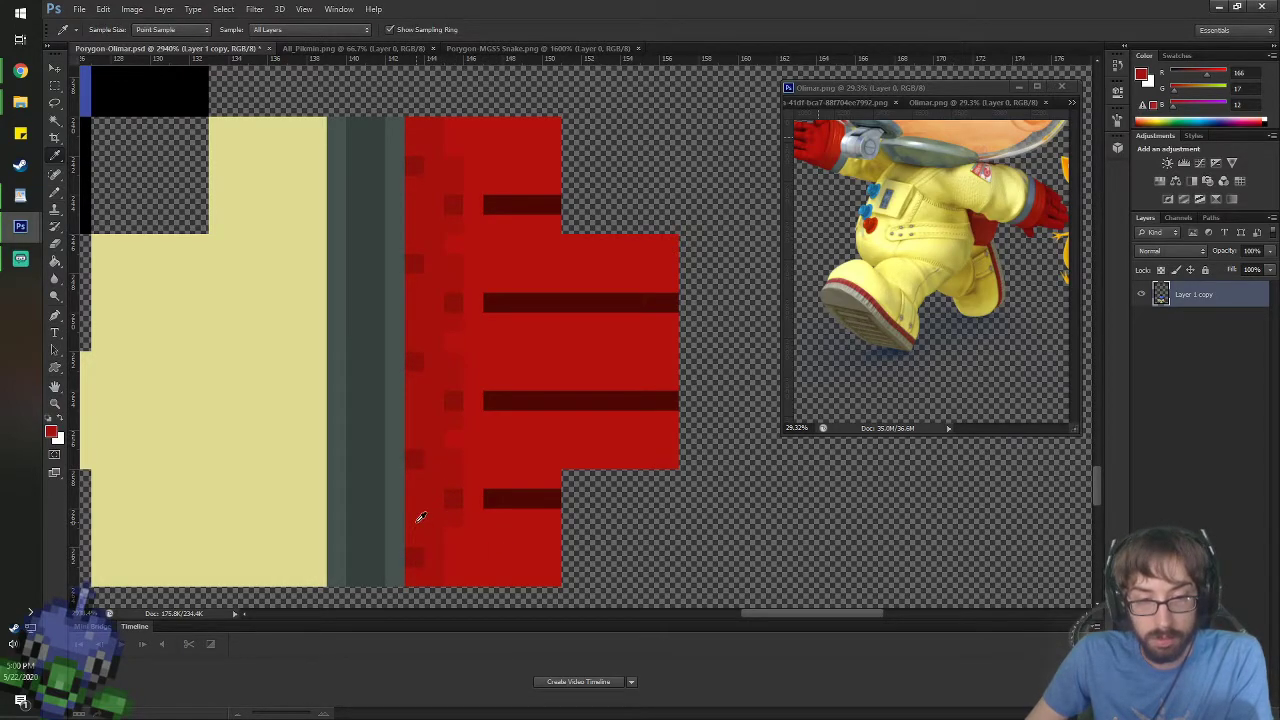
key("b")
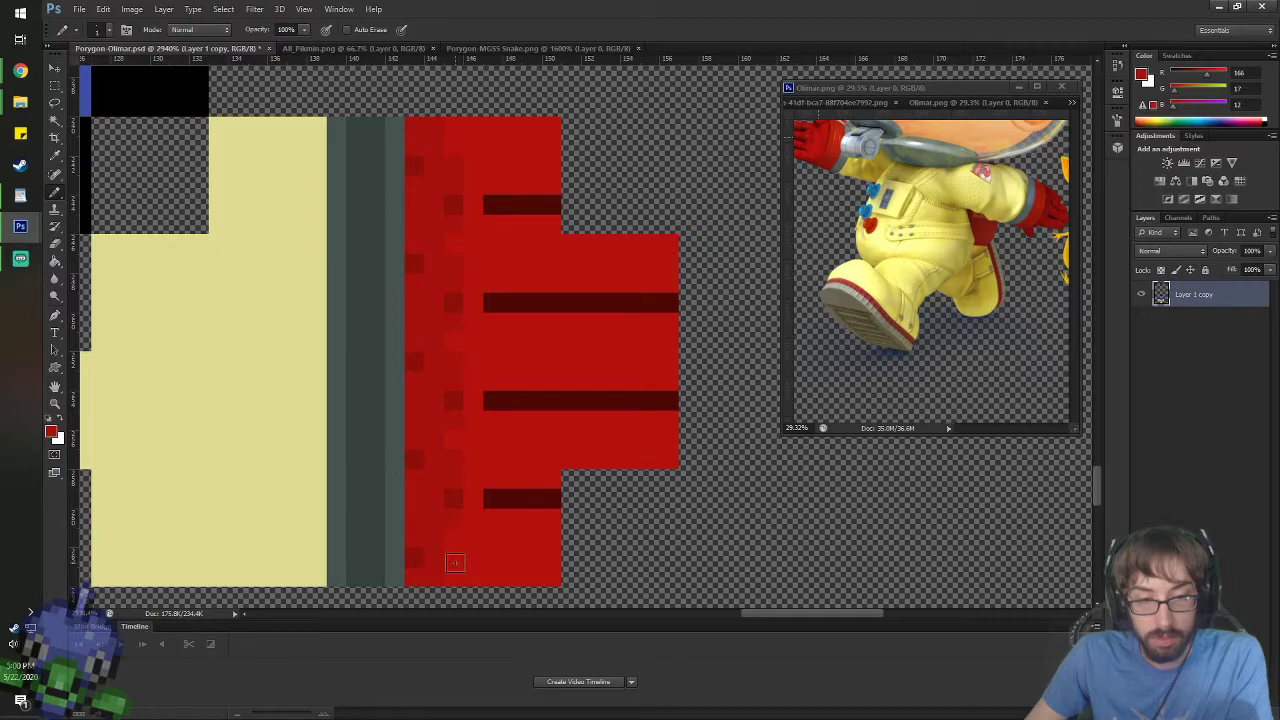
left_click(470, 535, "alt")
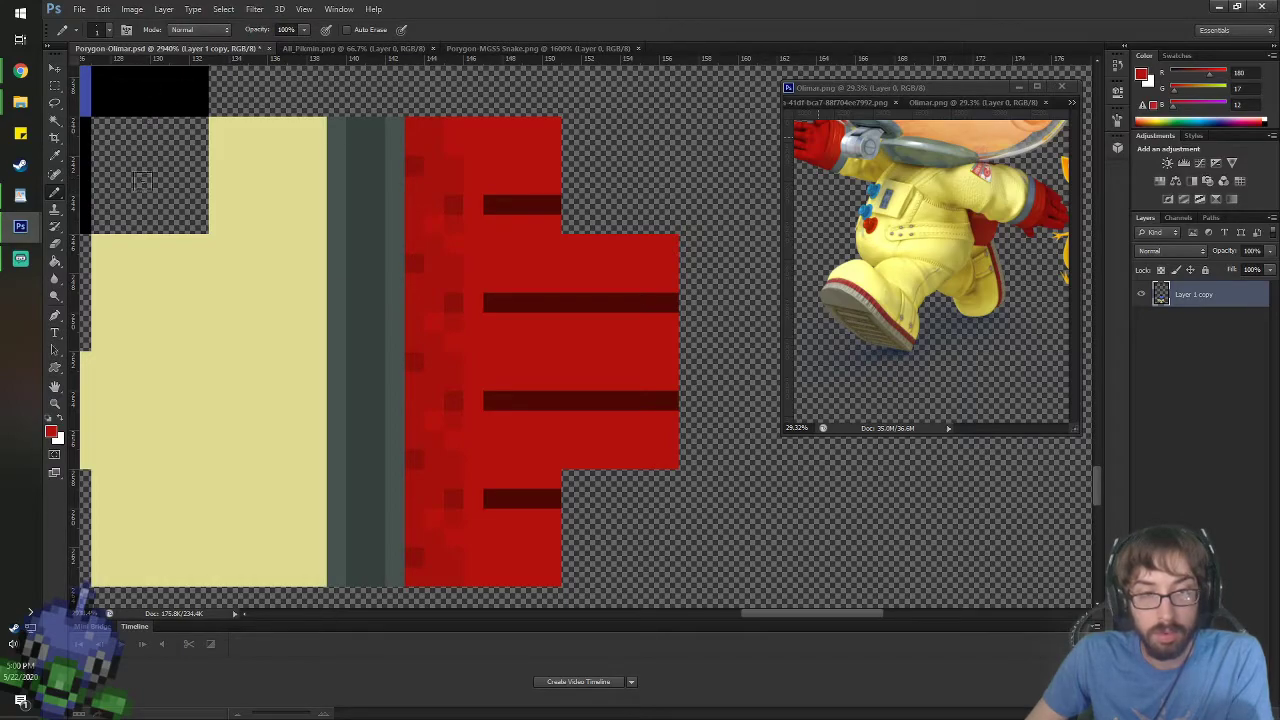
- Paint over the zigzag in RGB 166, 17, 12 as a plain four-pixel-wide wrist band and restore the stray grey cuff pixel
key("alt")
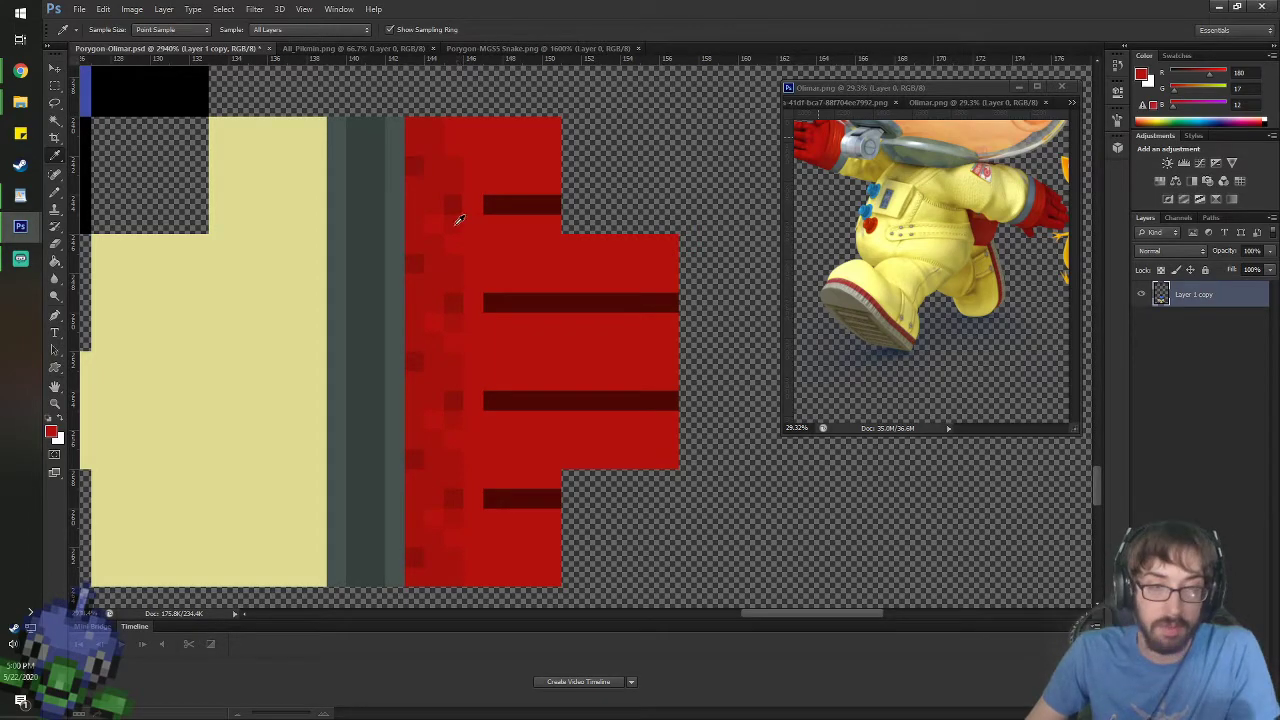
key("b")
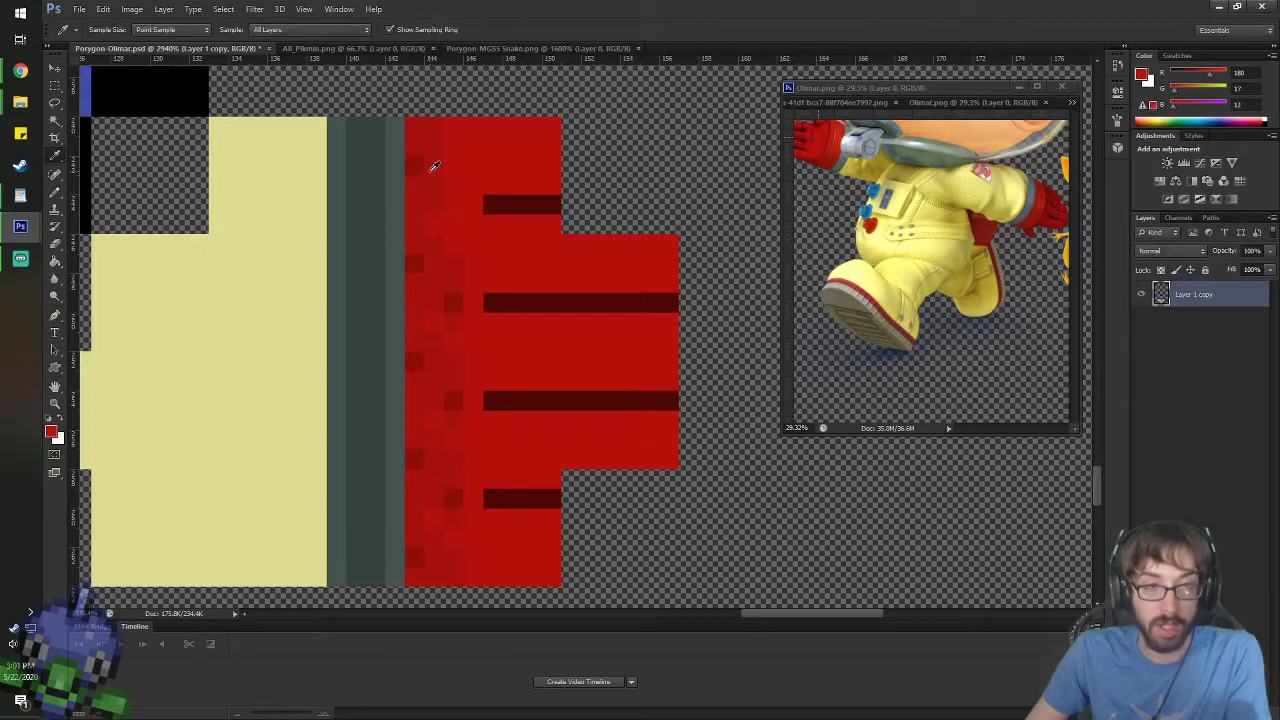
left_click(437, 162, "alt")
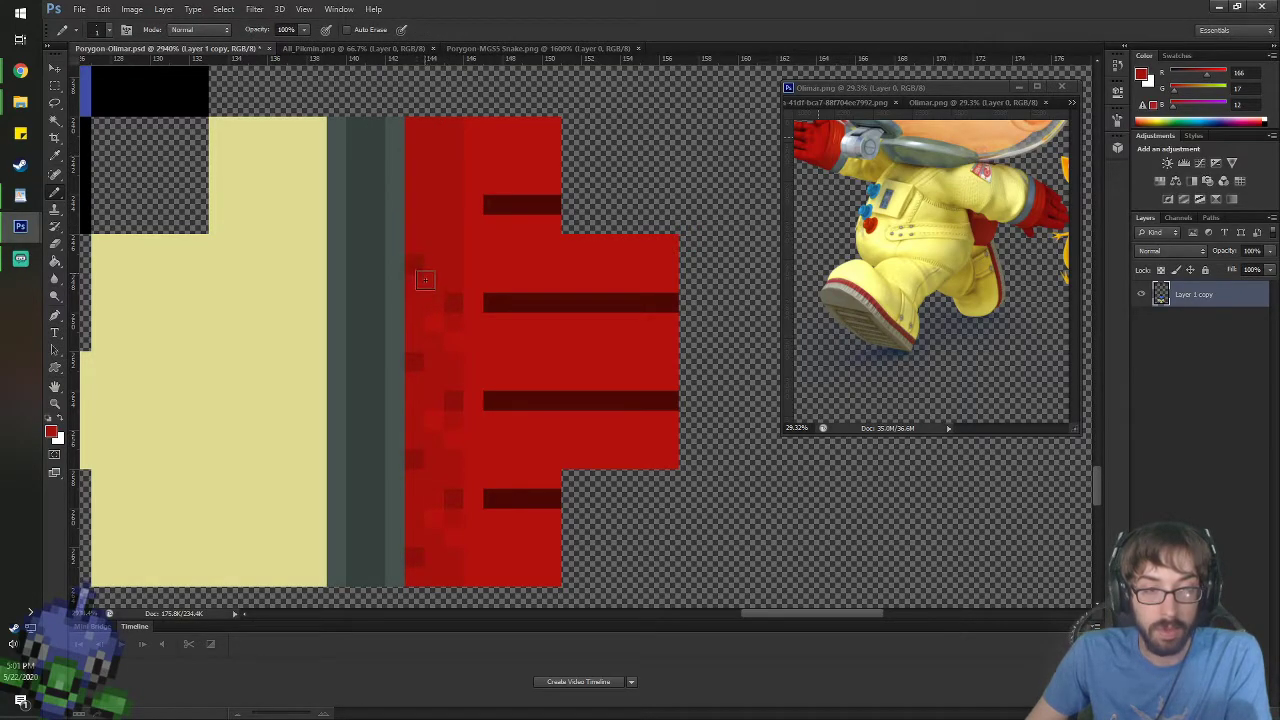
left_click(414, 263)
left_click(437, 322)
left_click(454, 303)
left_click(453, 334)
mouse_move(416, 360)
left_mouse_down()
mouse_move(442, 421)
mouse_move(453, 399)
mouse_move(447, 540)
mouse_move(442, 559)
mouse_move(400, 549)
mouse_move(416, 550)
mouse_move(425, 525)
mouse_move(425, 477)
mouse_move(441, 525)
left_mouse_up()
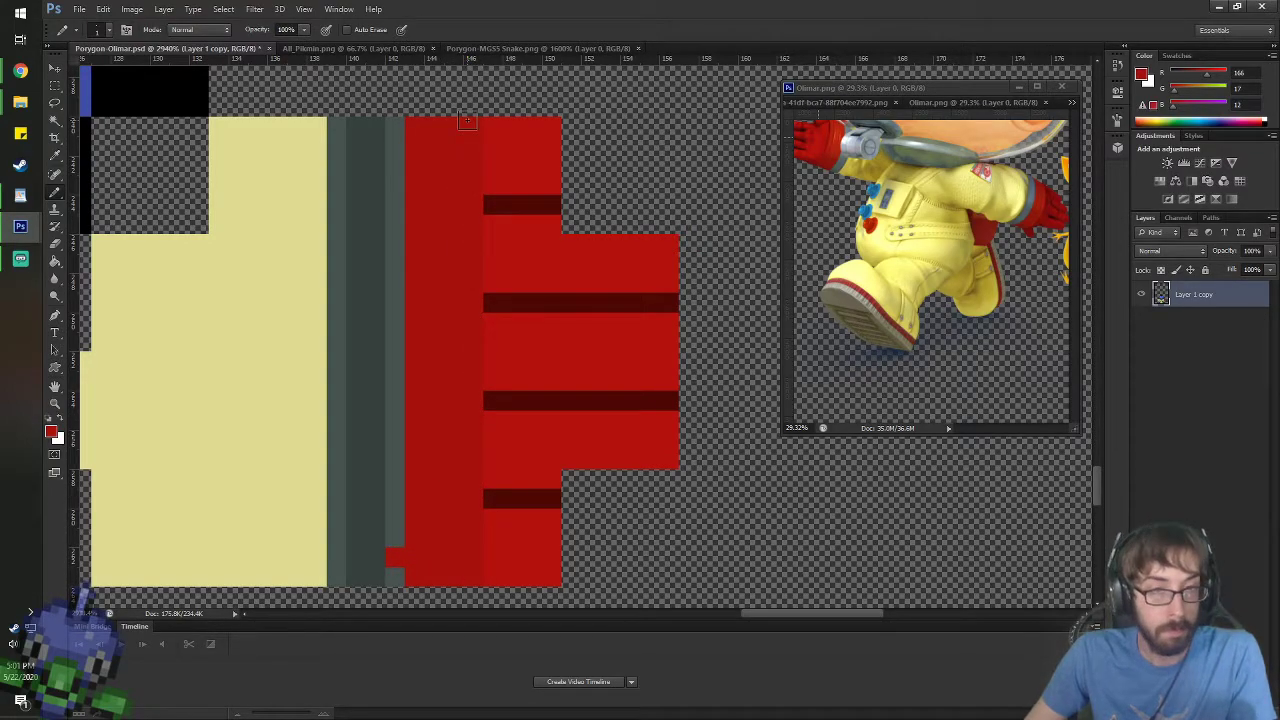
left_click(391, 518, "alt")
left_click(395, 558)
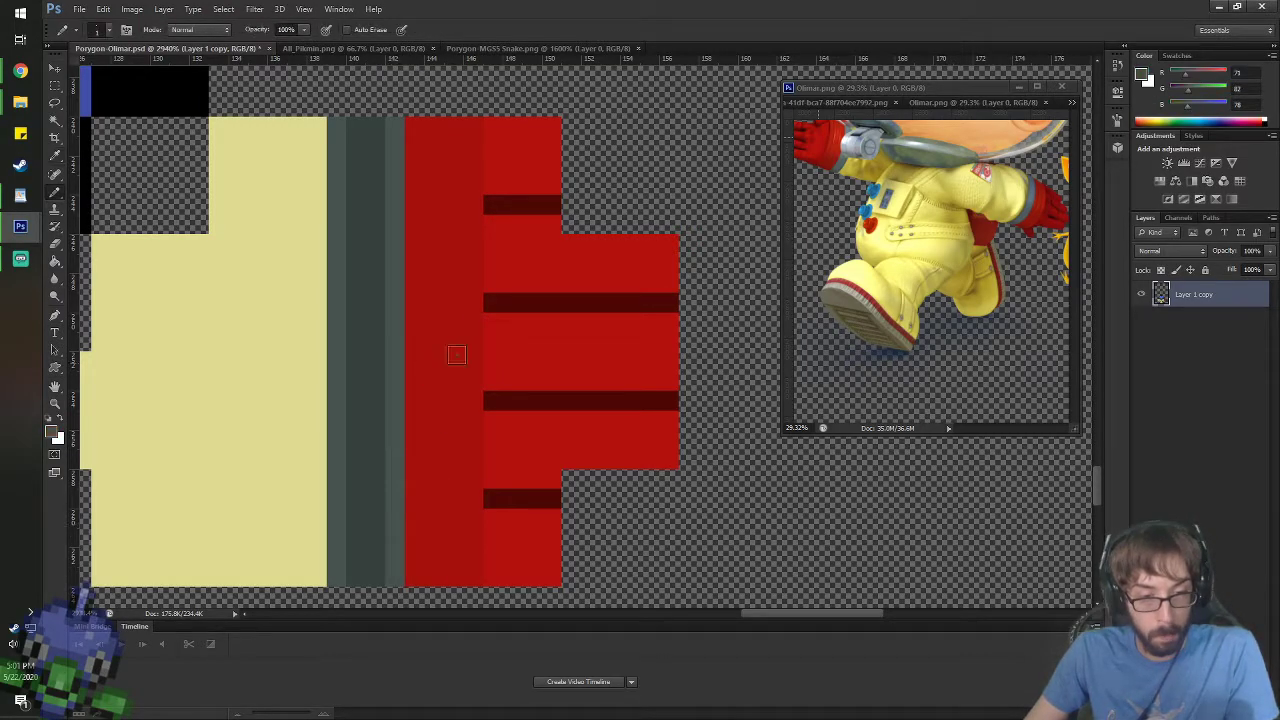
- Sample the wrist band's red and set the foreground colour's brightness to 55%, giving RGB 140, 14, 10
key("i")
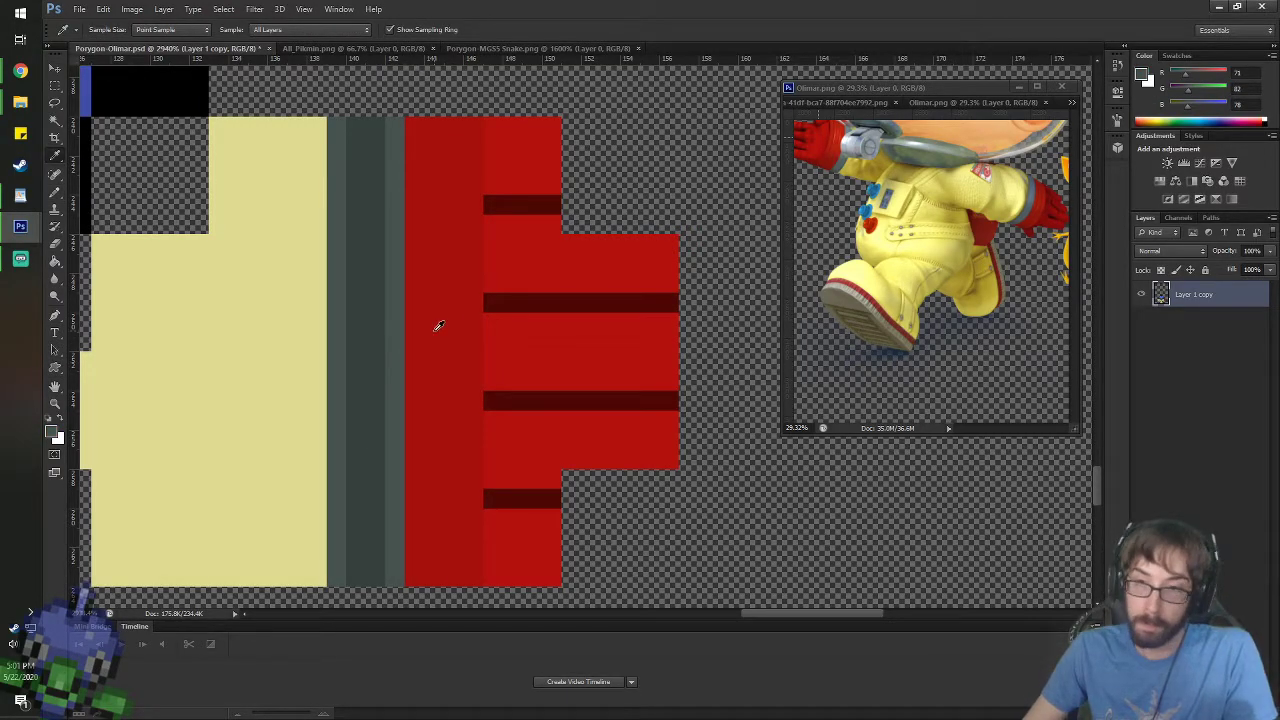
left_click(460, 280)
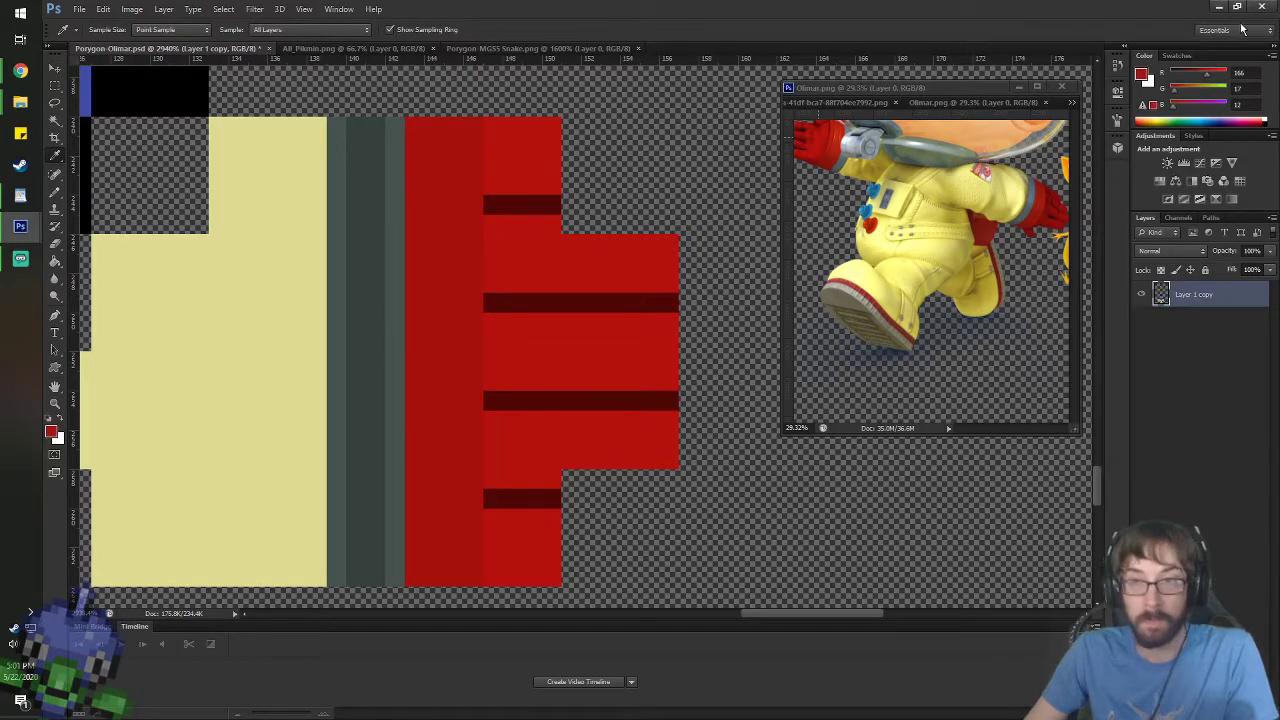
left_click(1141, 74)
left_click_drag(426, 233, 355, 236)
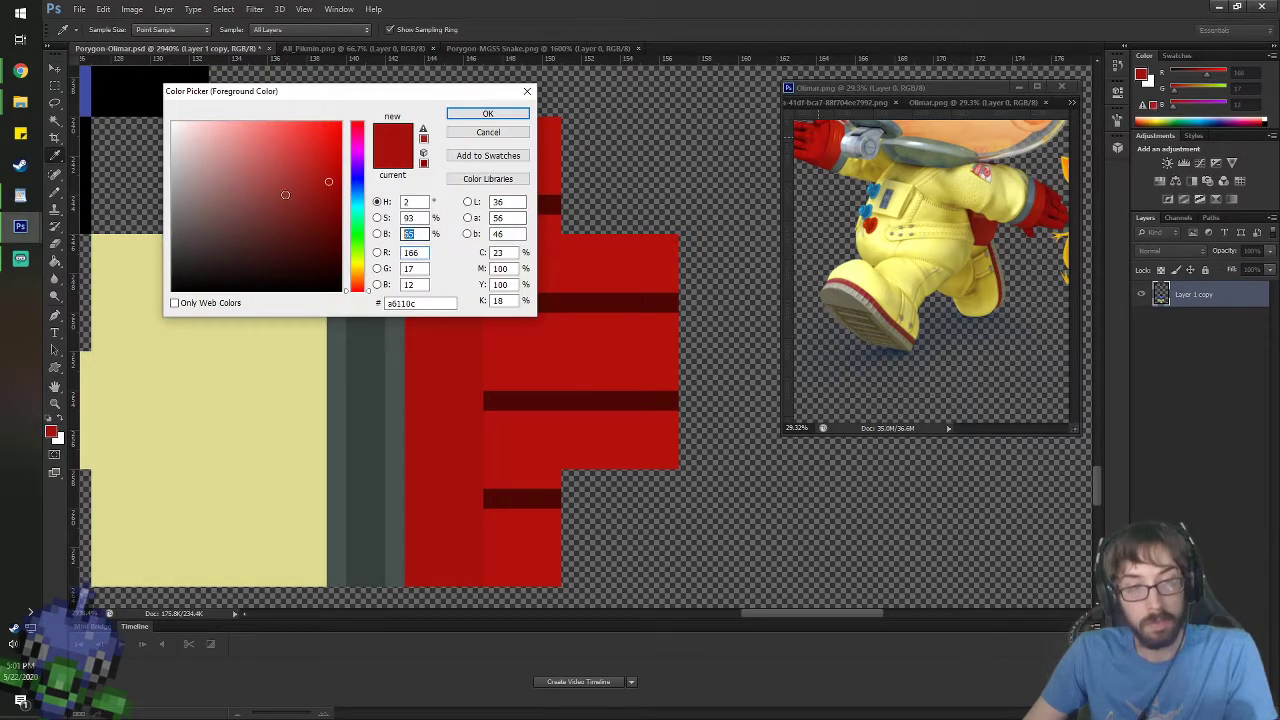
type("55")
key("Return")
key("b")
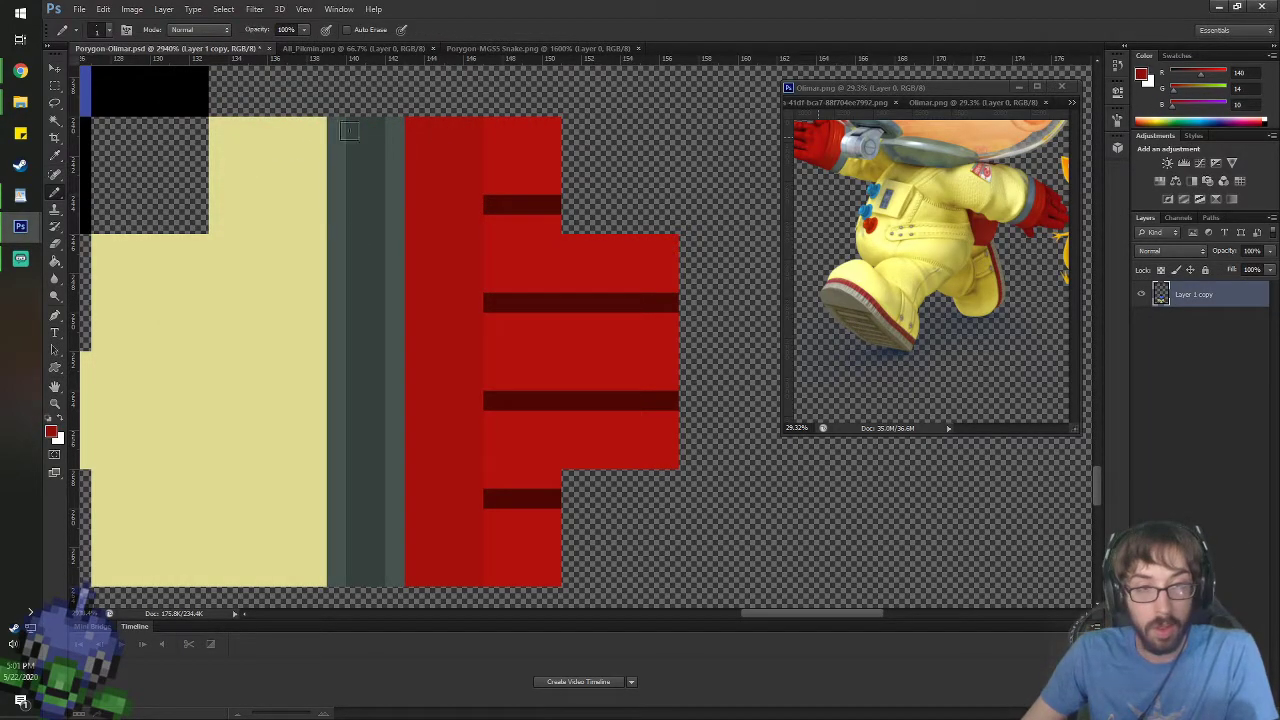
- Draw two one-pixel-wide vertical stripes down the wrist band and repair the stray pixels around the third finger divider
left_click_drag(425, 126, 430, 169)
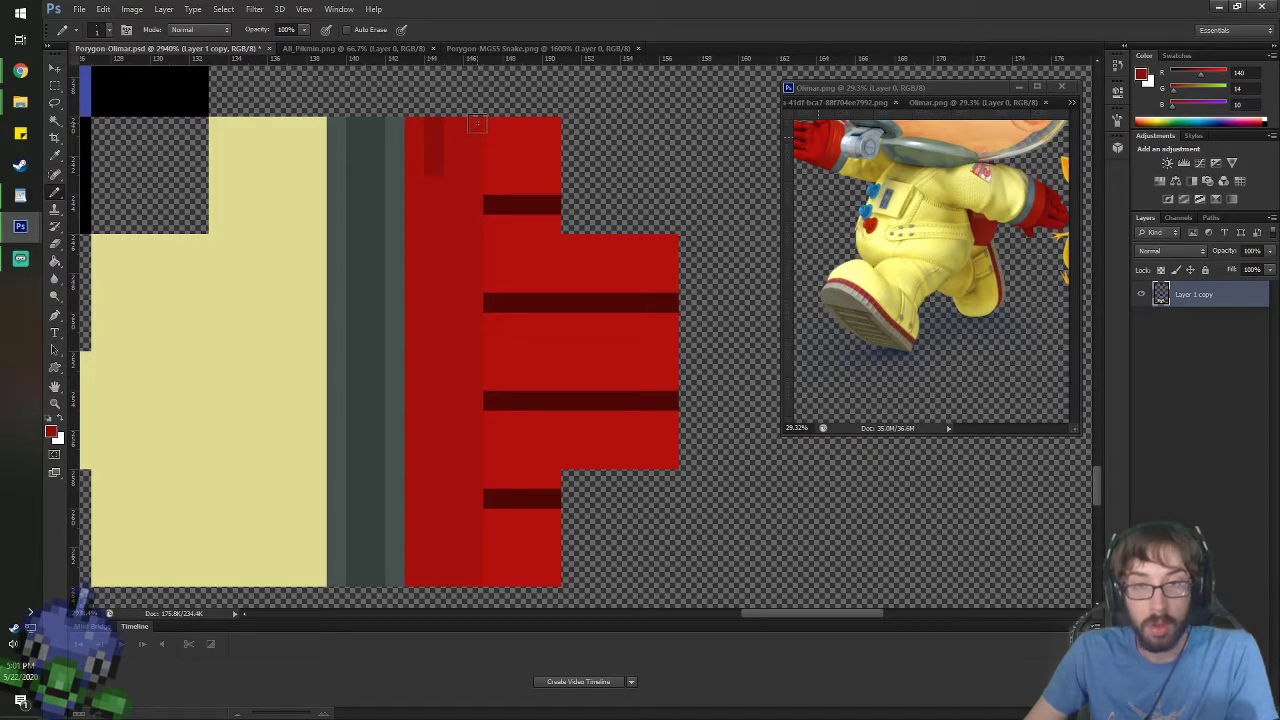
left_click_drag(477, 123, 470, 294)
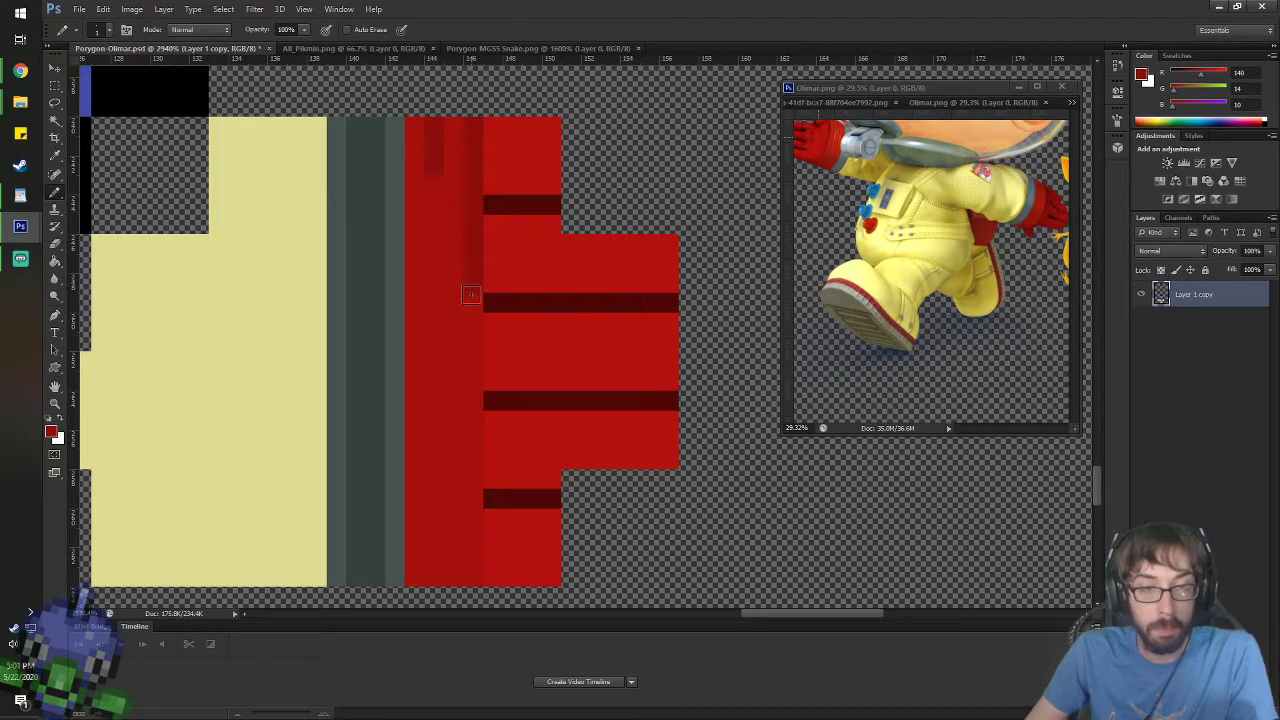
mouse_move(435, 195)
left_mouse_down()
mouse_move(439, 307)
mouse_move(475, 337)
mouse_move(483, 390)
mouse_move(474, 570)
mouse_move(433, 573)
mouse_move(429, 300)
left_mouse_up()
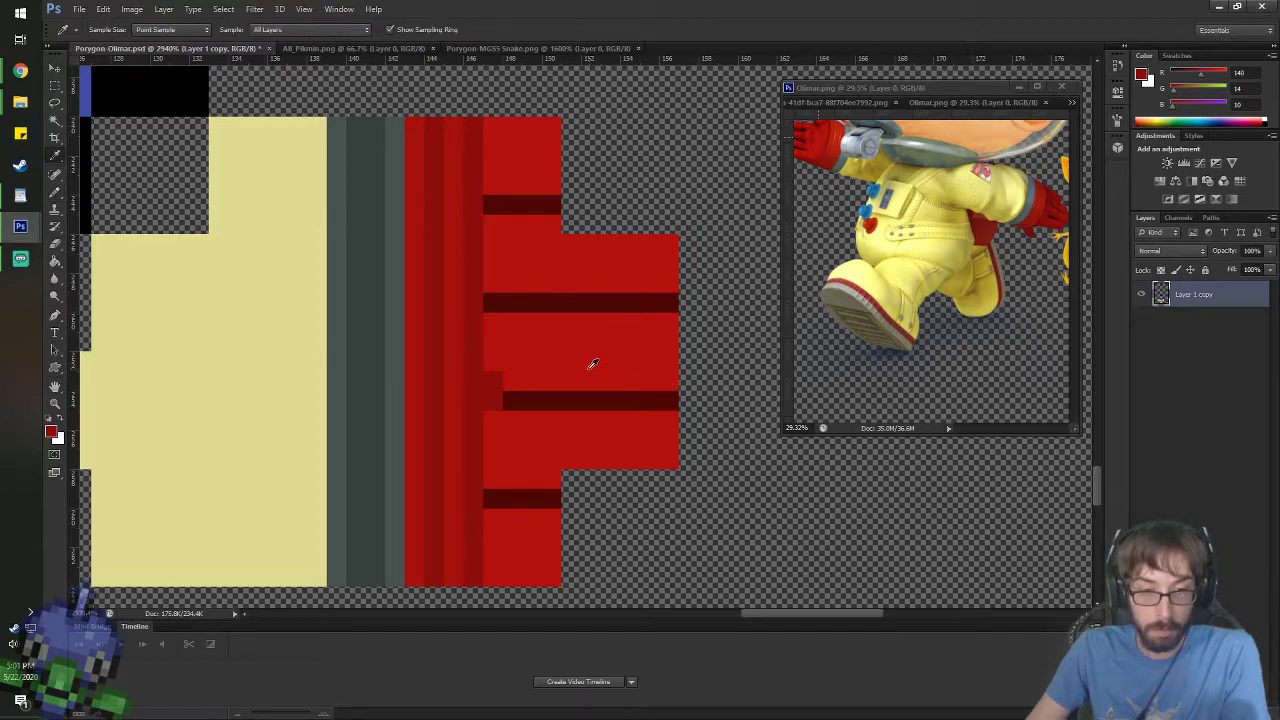
left_click(588, 368, "alt")
key("b")
left_click(493, 380)
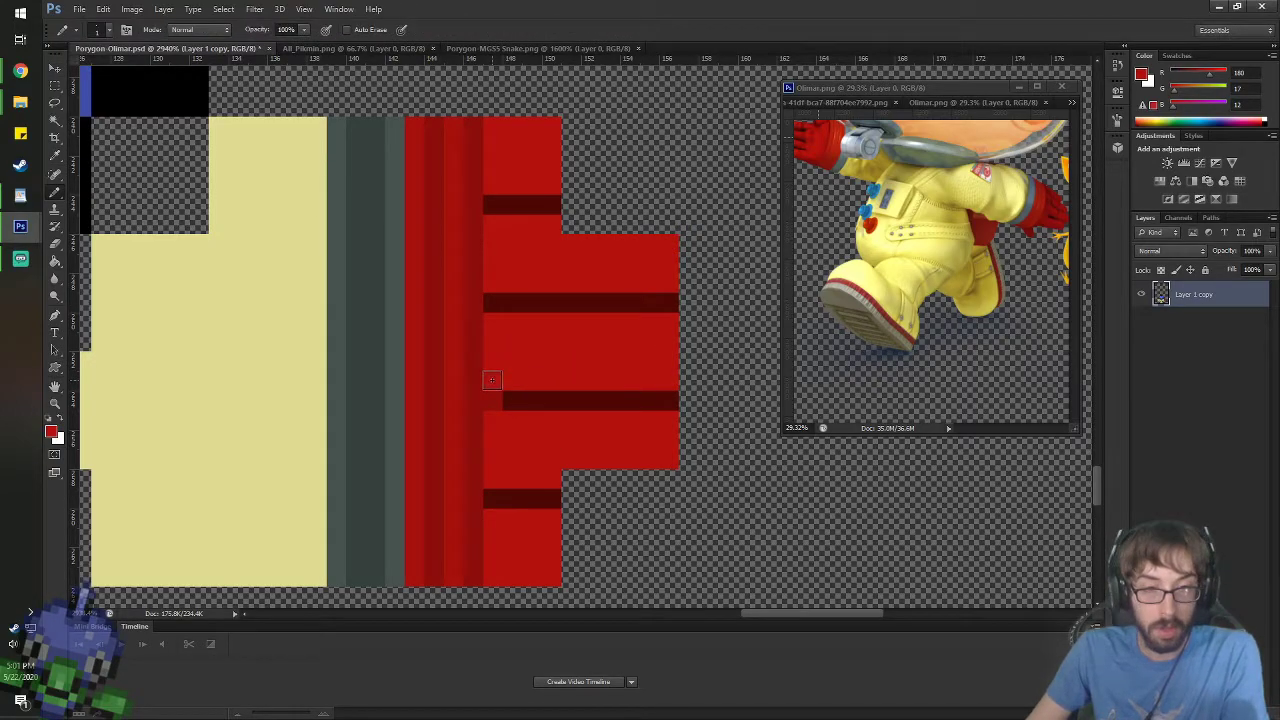
left_click(516, 402, "alt")
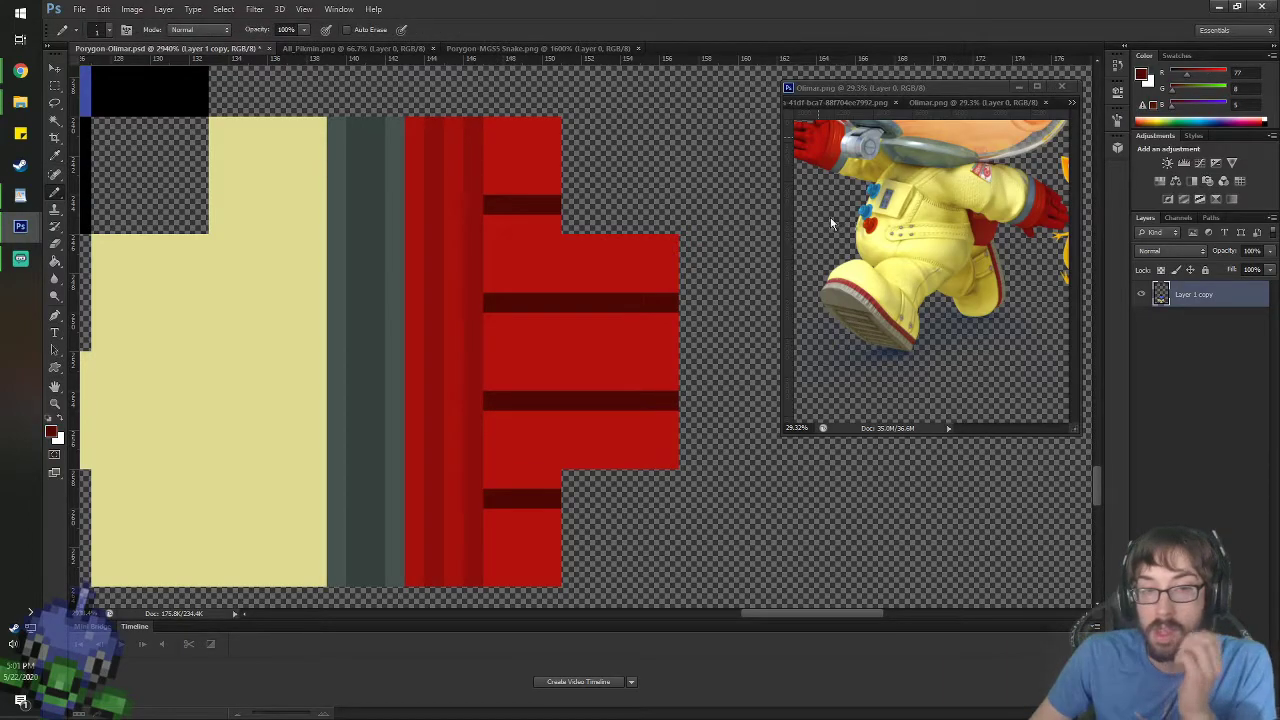
- Sample the wrist stripe's red and lower the foreground colour's brightness, giving RGB 115, 12, 8
left_click(1146, 76)
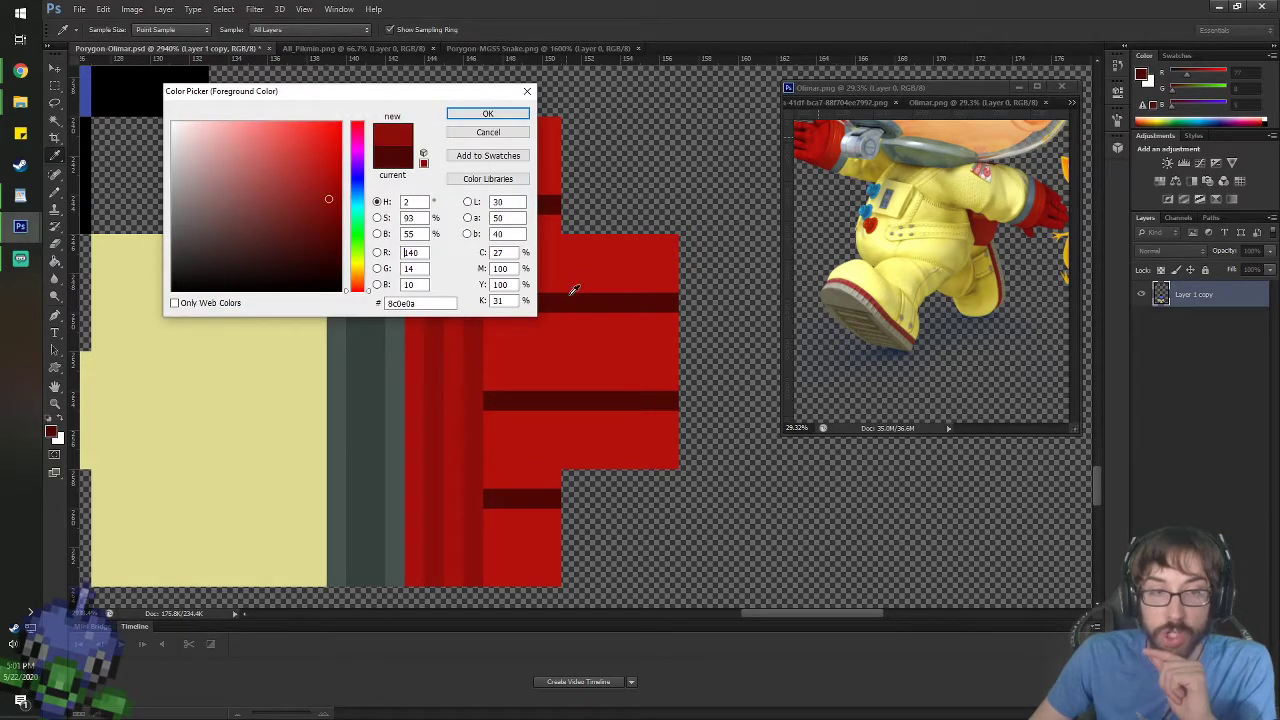
left_click(474, 337)
left_click_drag(423, 234, 306, 231)
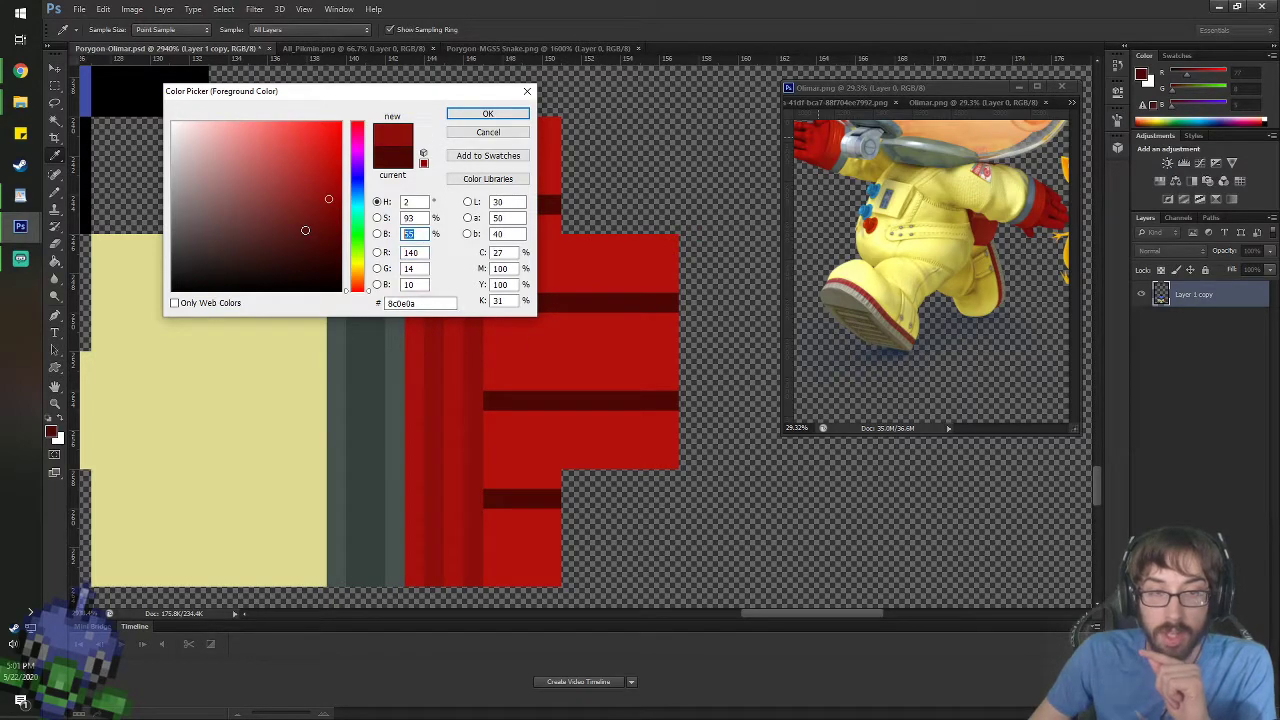
key("Return")
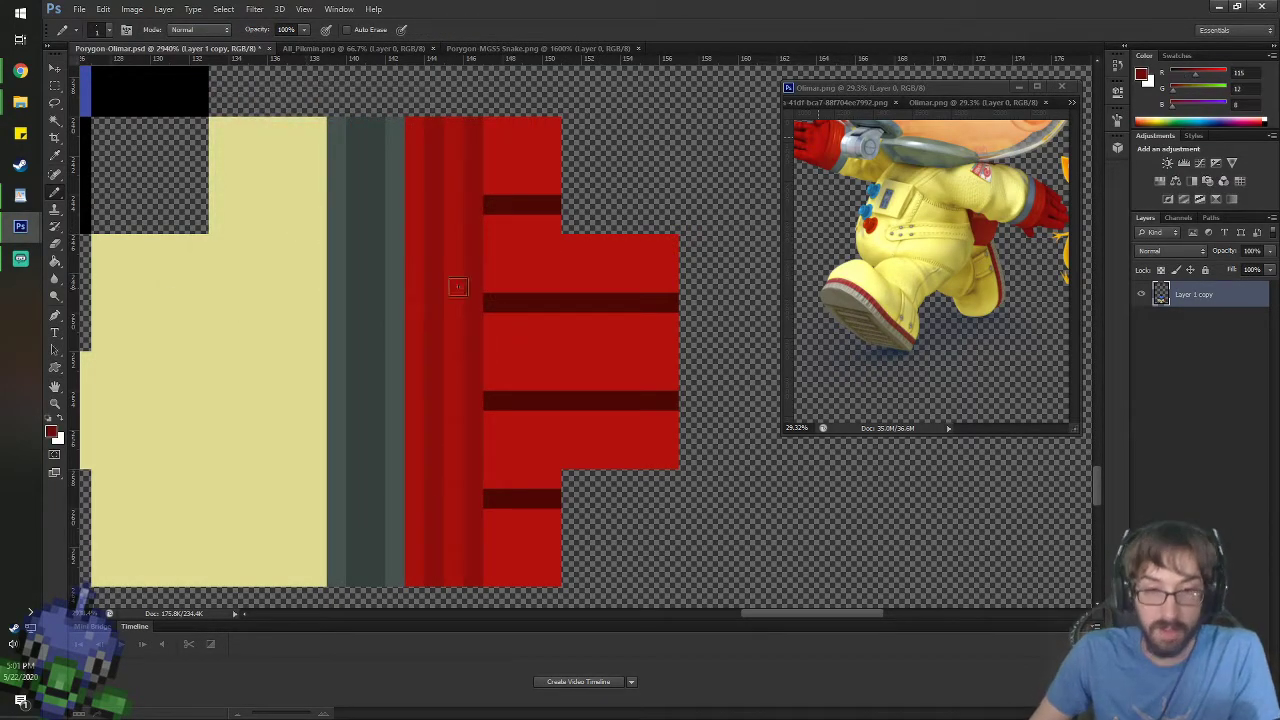
- Fill the glove's four finger dividers with the RGB 115, 12, 8 red
key("g")
left_click(545, 306)
left_click(514, 206)
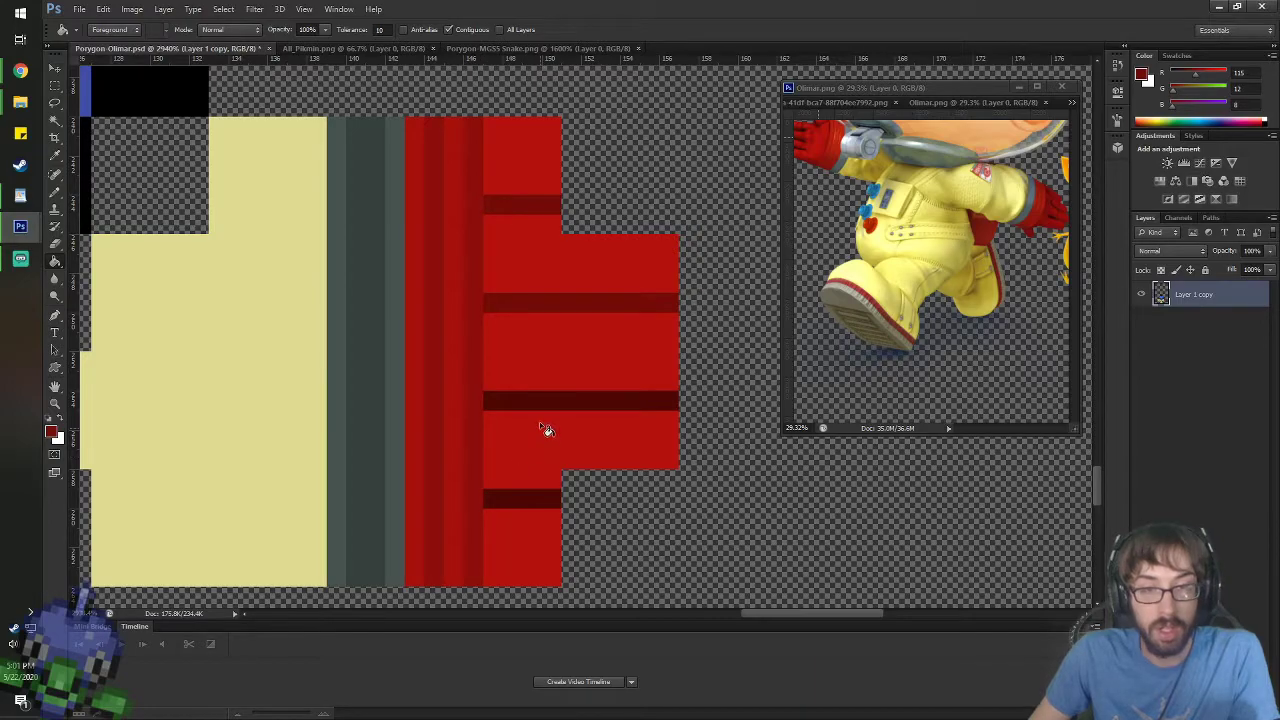
left_click(540, 401)
left_click(540, 498)
scroll(466, 449, "down", 5)
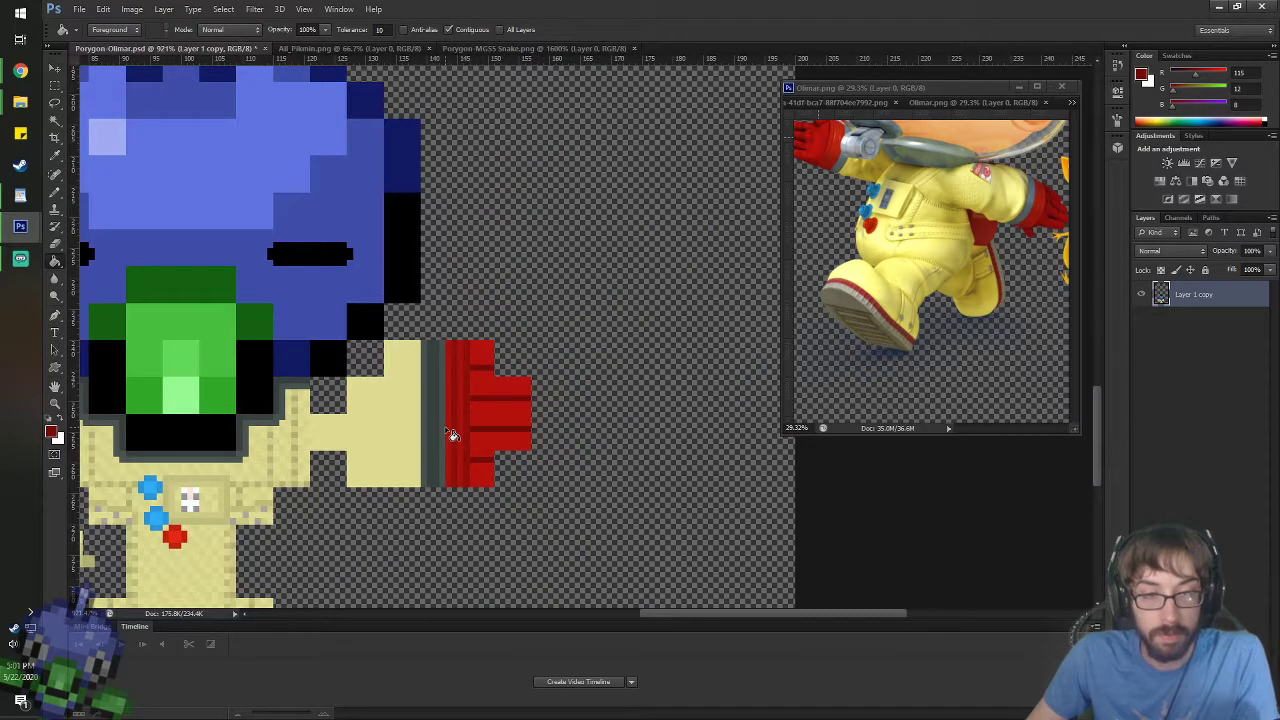
scroll(250, 428, "up", 2)
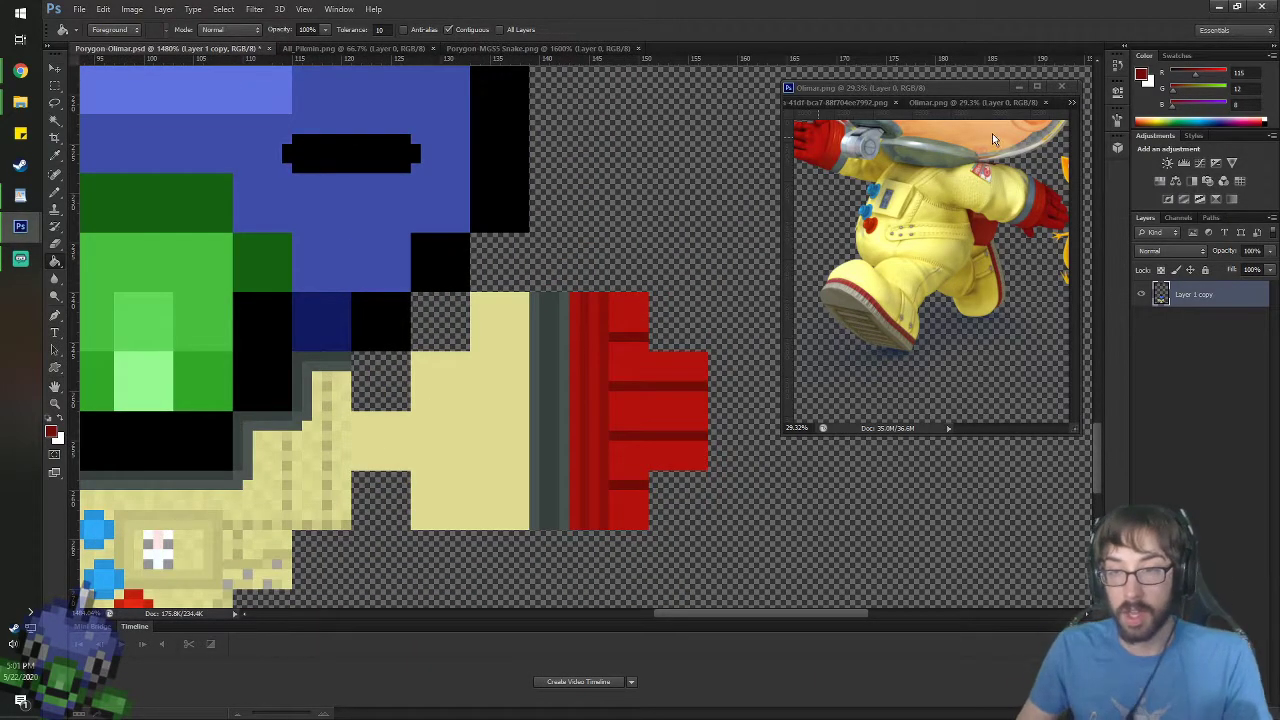
- Compare the gloves and sleeve cuffs across the three Olimar reference images, returning to Olimar.png
left_click(1072, 103)
left_click(935, 106)
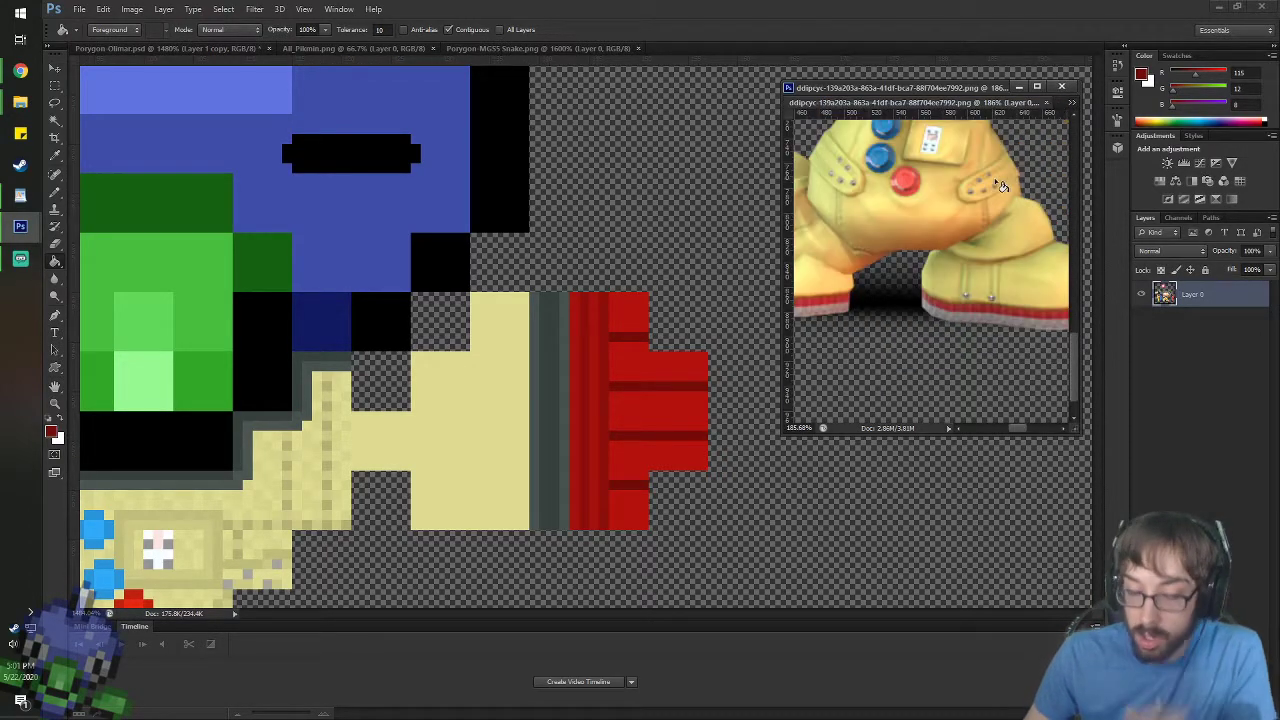
key("space")
left_click_drag(983, 174, 858, 356)
left_click_drag(1066, 128, 954, 269)
left_click_drag(820, 330, 1060, 240)
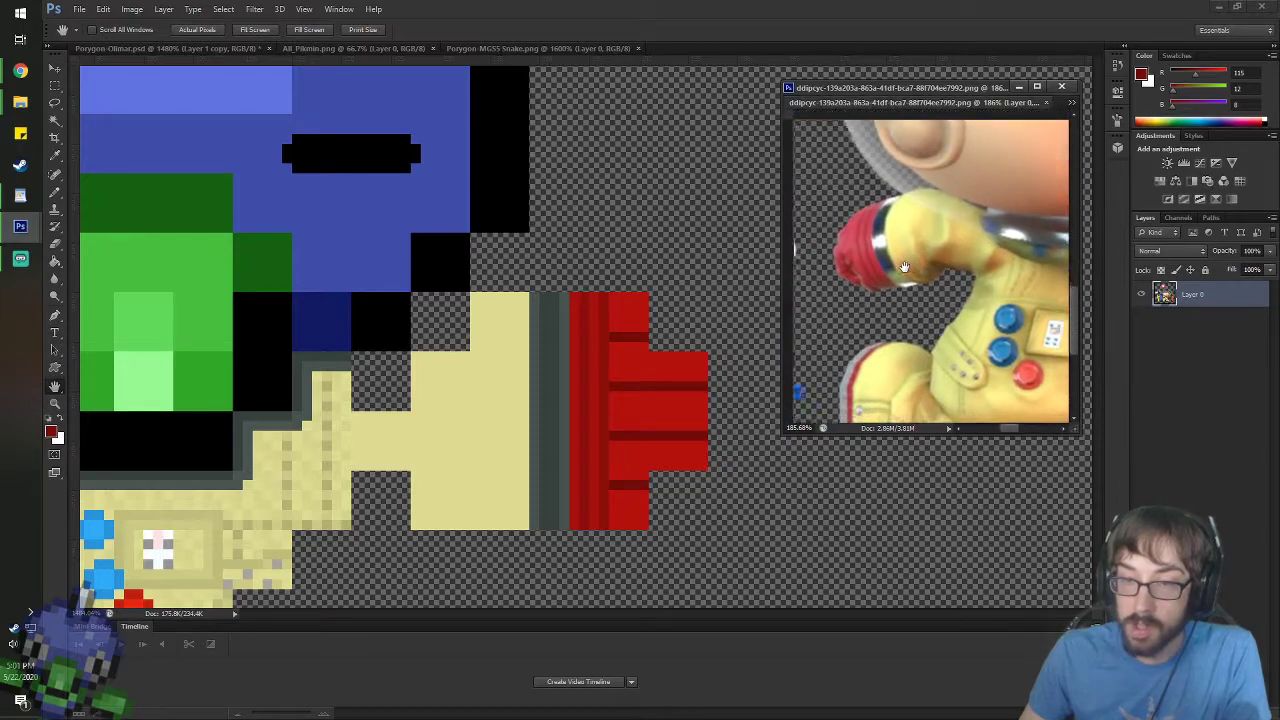
mouse_move(856, 284)
left_mouse_down()
mouse_move(876, 278)
mouse_move(842, 290)
left_mouse_up()
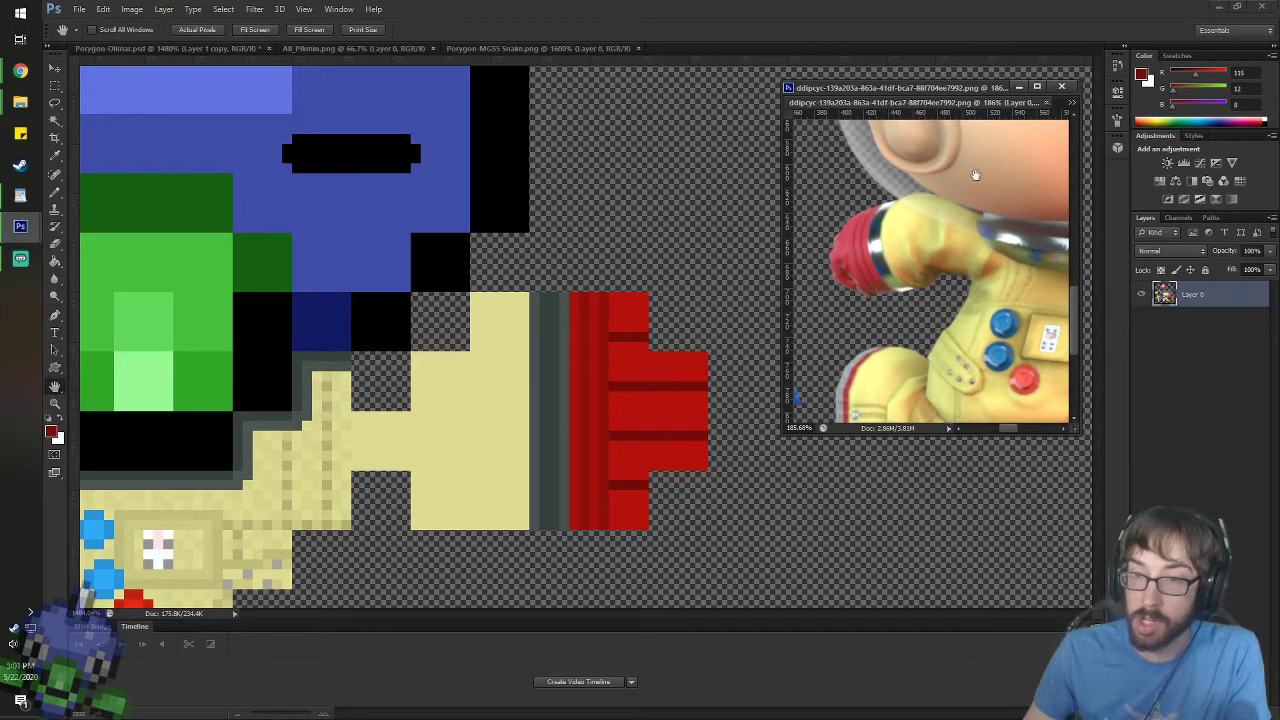
left_click(1070, 103)
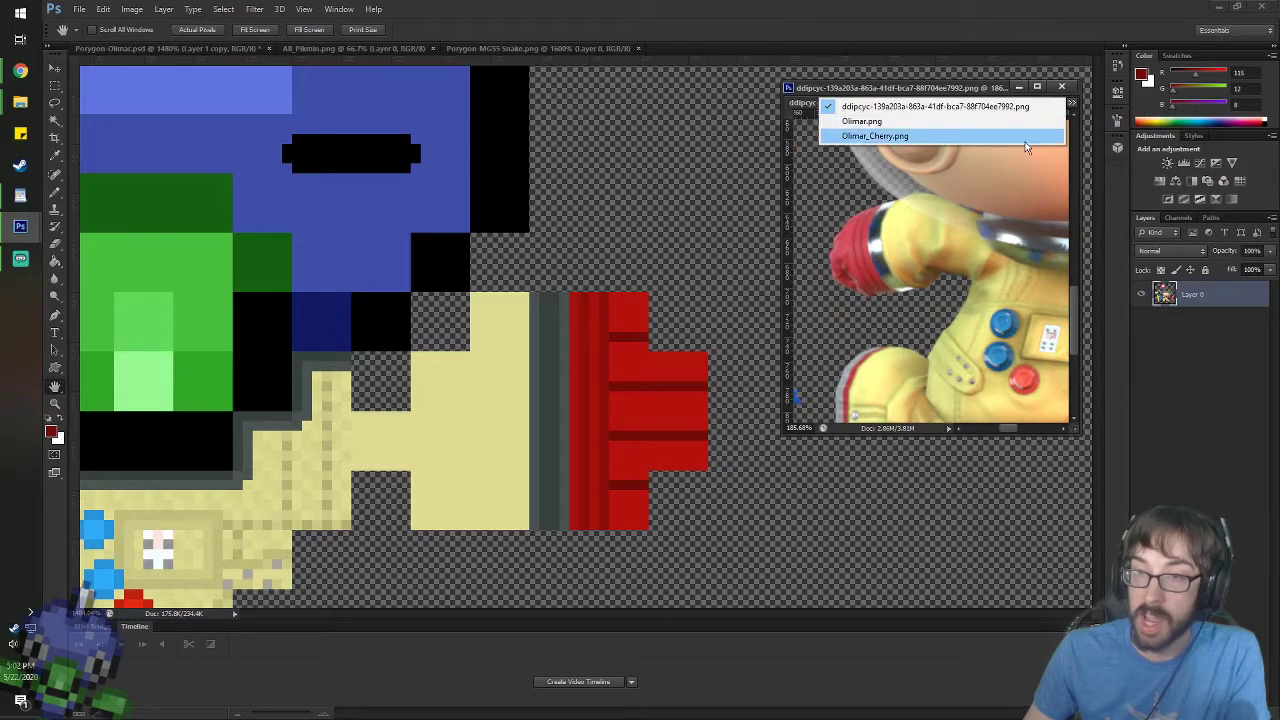
left_click(1024, 136)
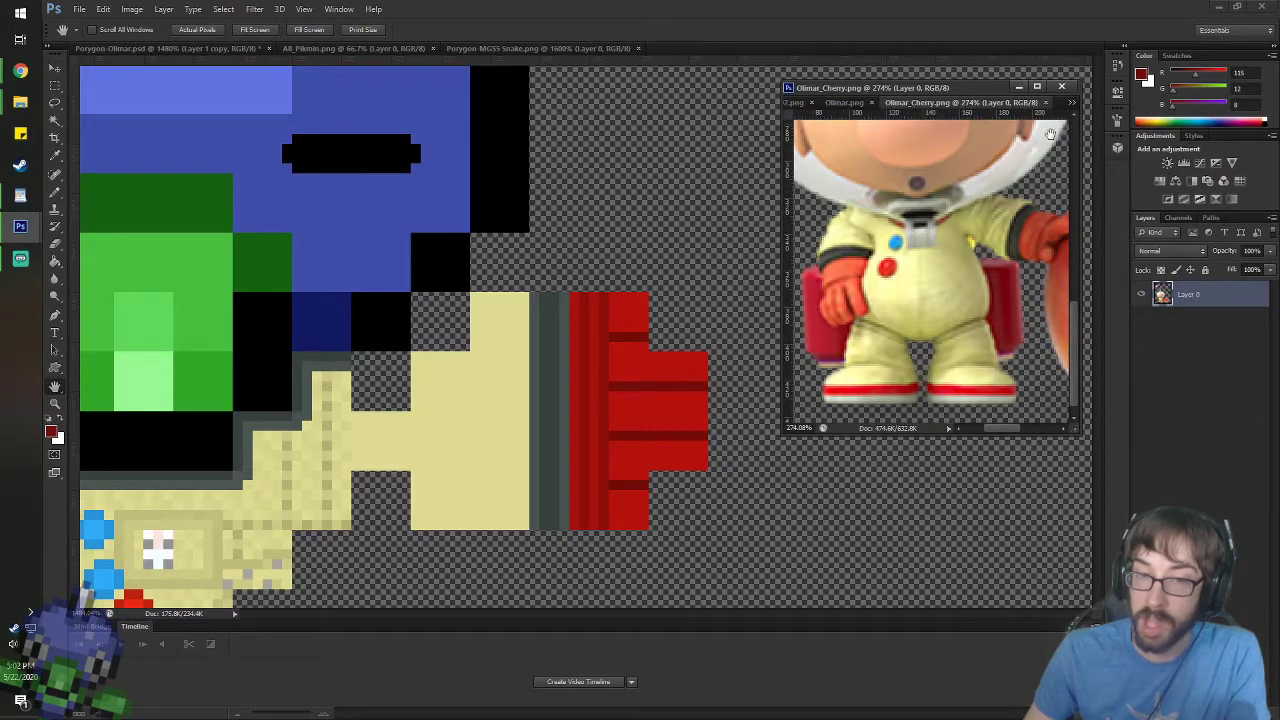
left_click(1072, 104)
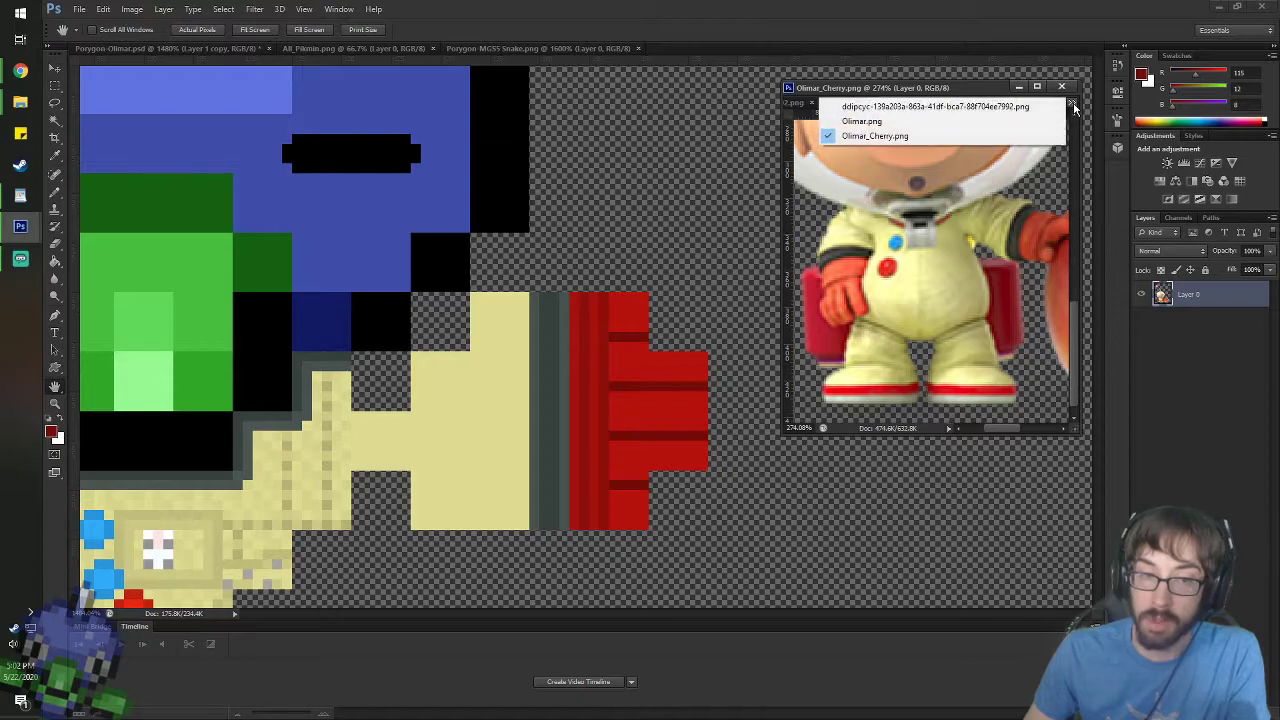
left_click(1024, 126)
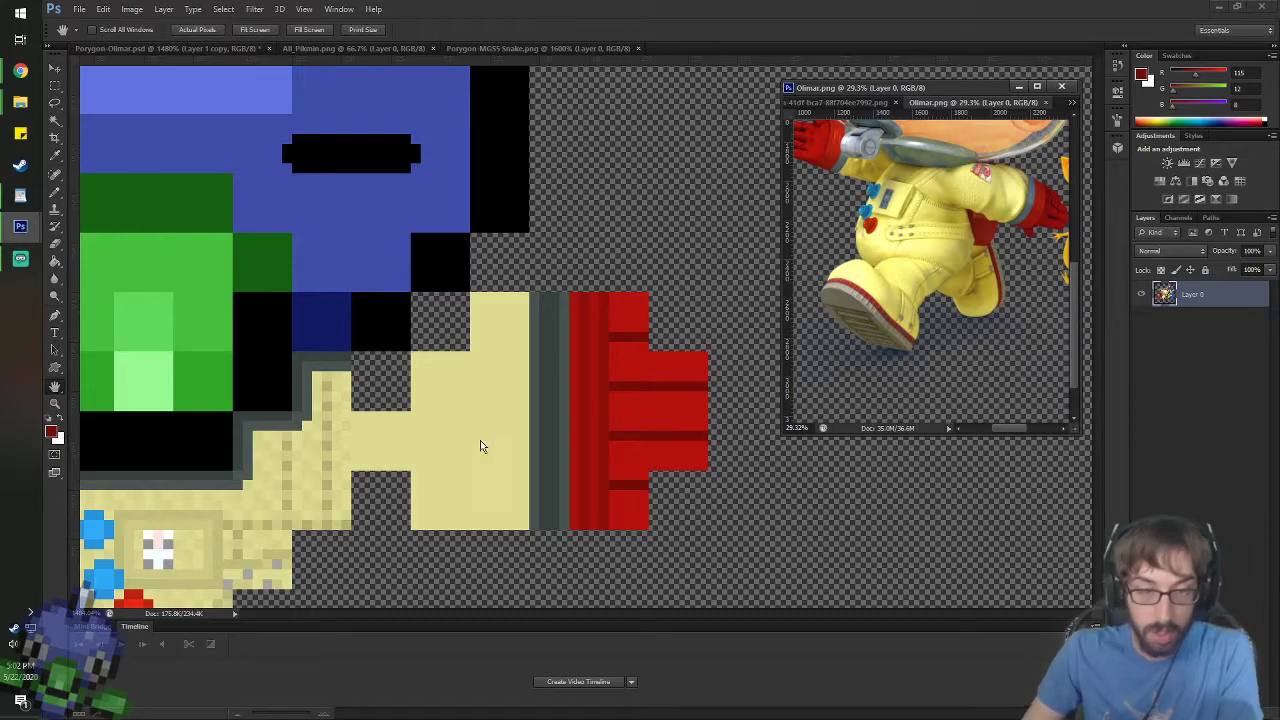
key("b")
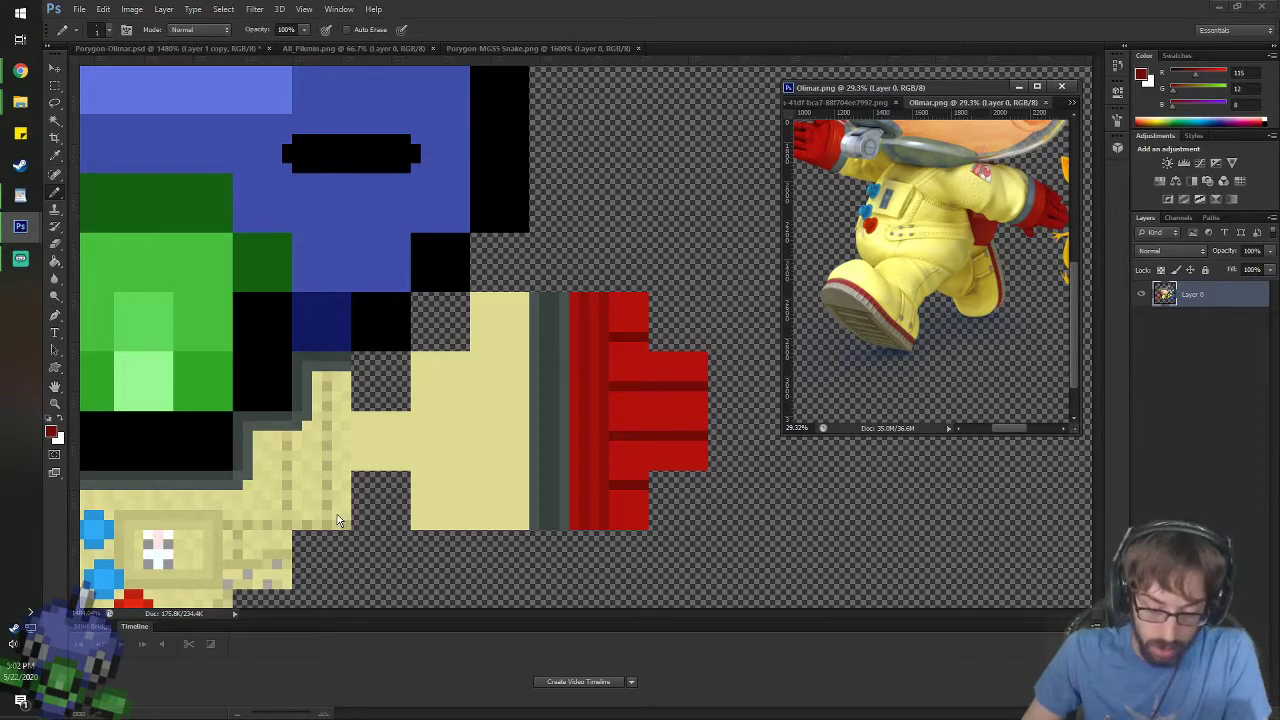
left_click(341, 501)
left_click_drag(337, 514, 339, 489)
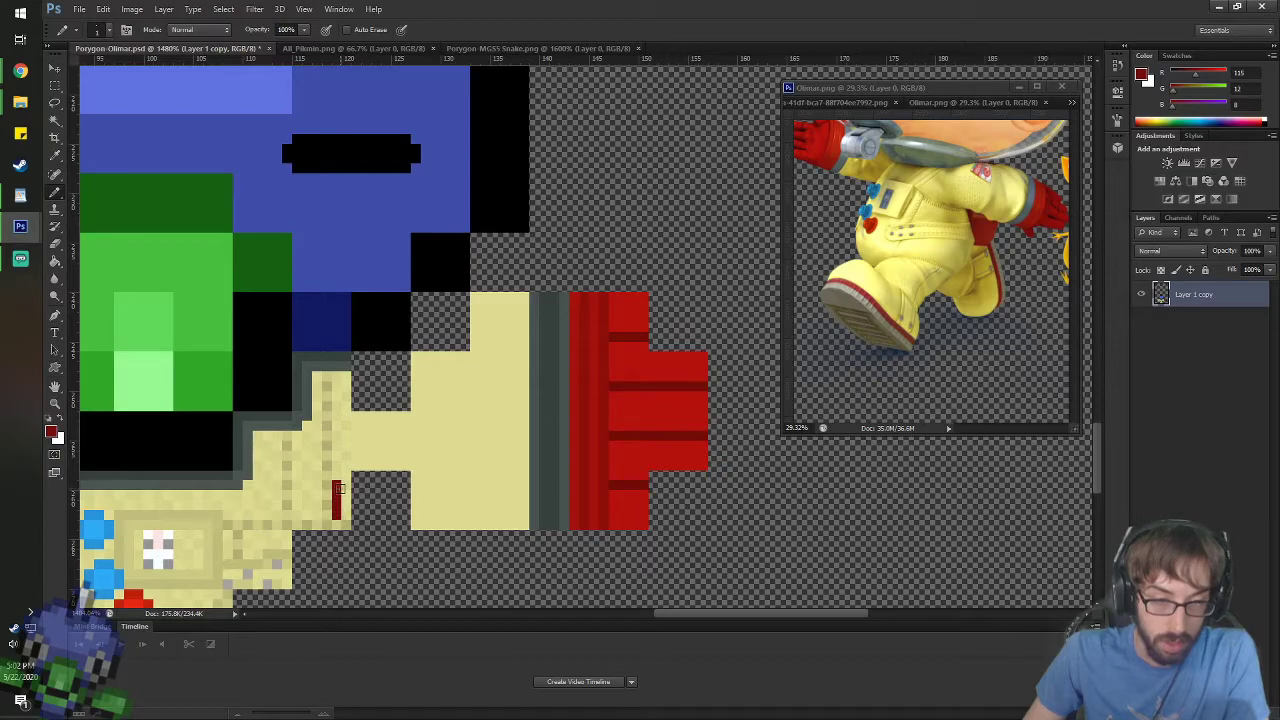
left_click(405, 434, "alt")
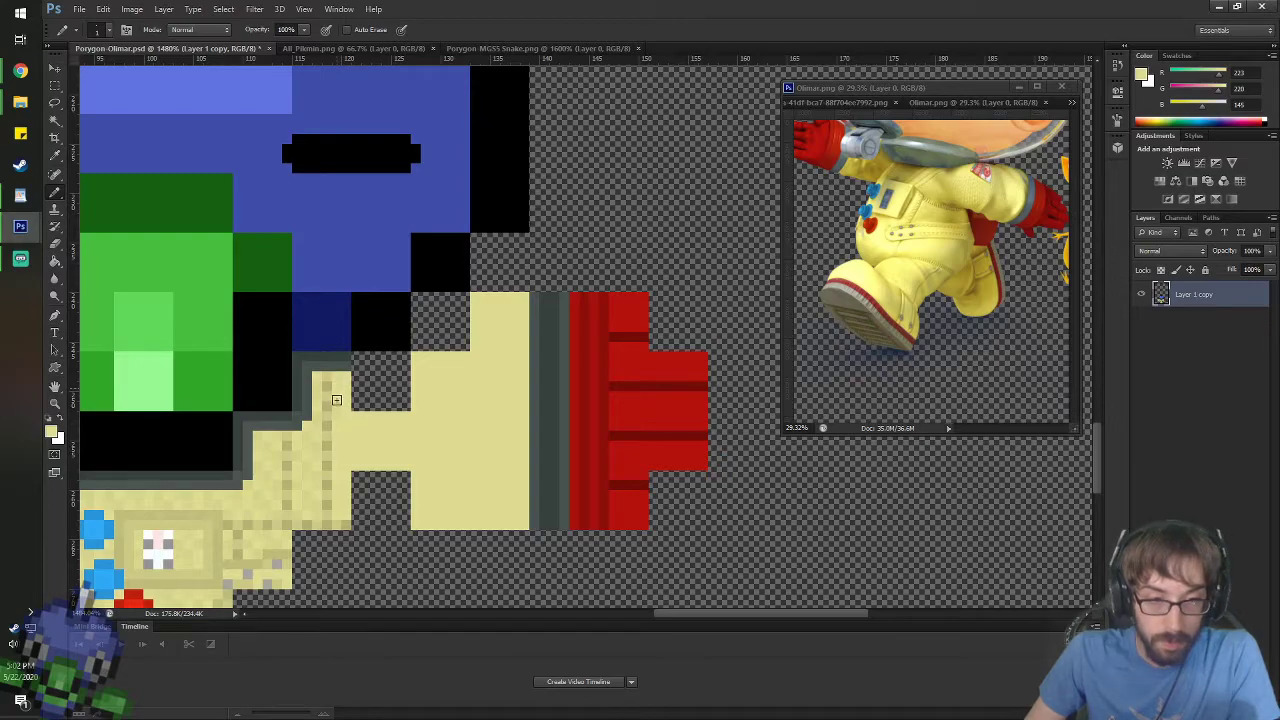
- Copy the finished red glove with its grey cuff and sleeve end, and paste it as a new layer
key("h")
left_click_drag(298, 465, 638, 376)
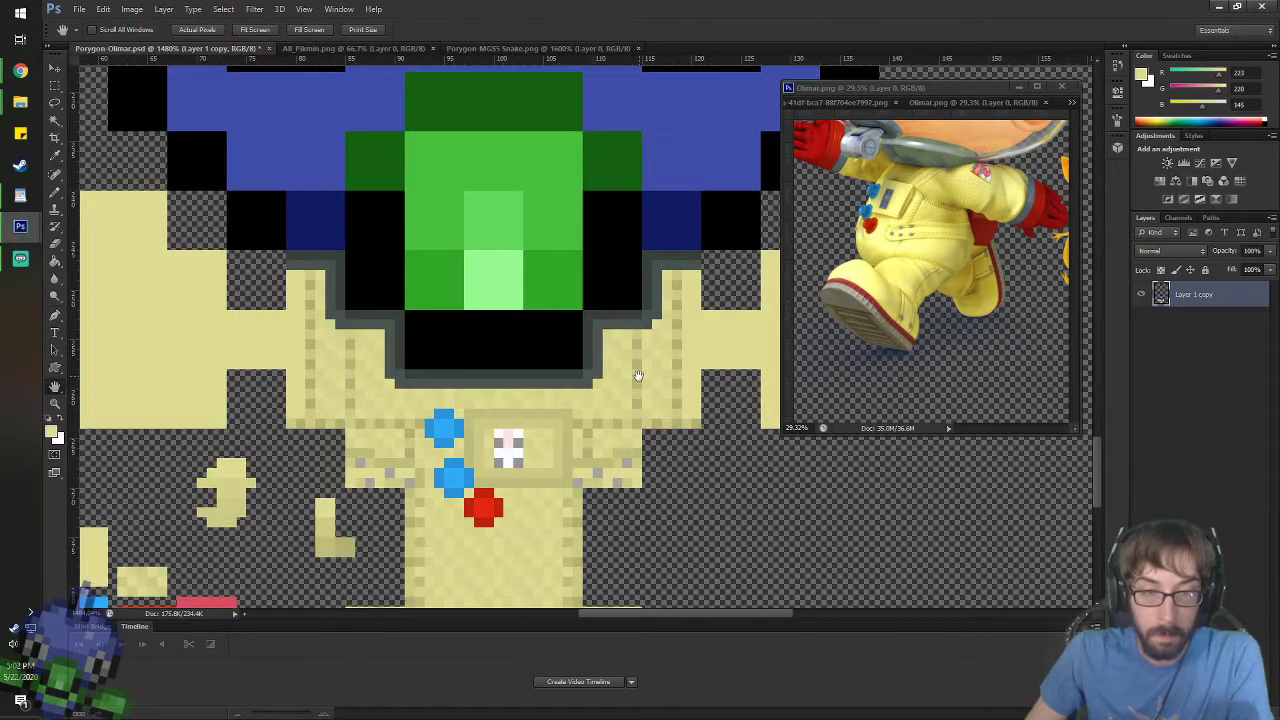
key("b")
key("space")
left_click_drag(518, 297, 481, 306)
scroll(506, 308, "down", 3)
left_click_drag(443, 221, 415, 236)
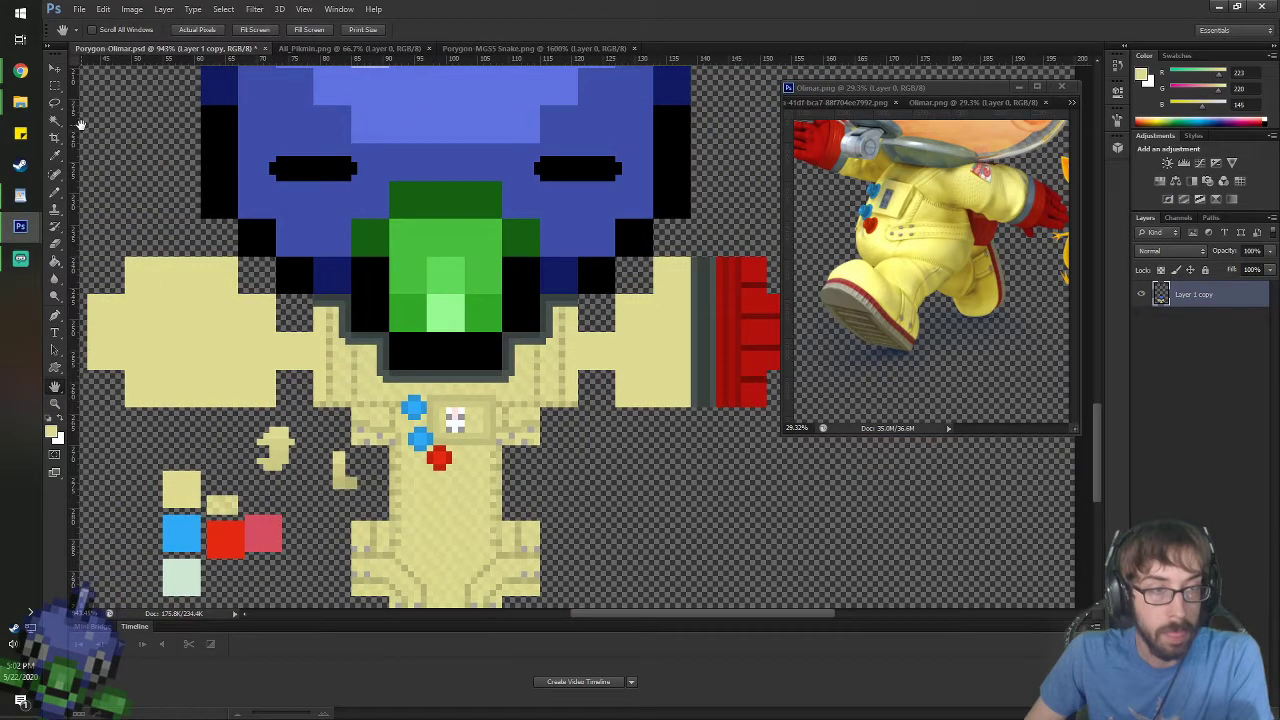
left_click(55, 85)
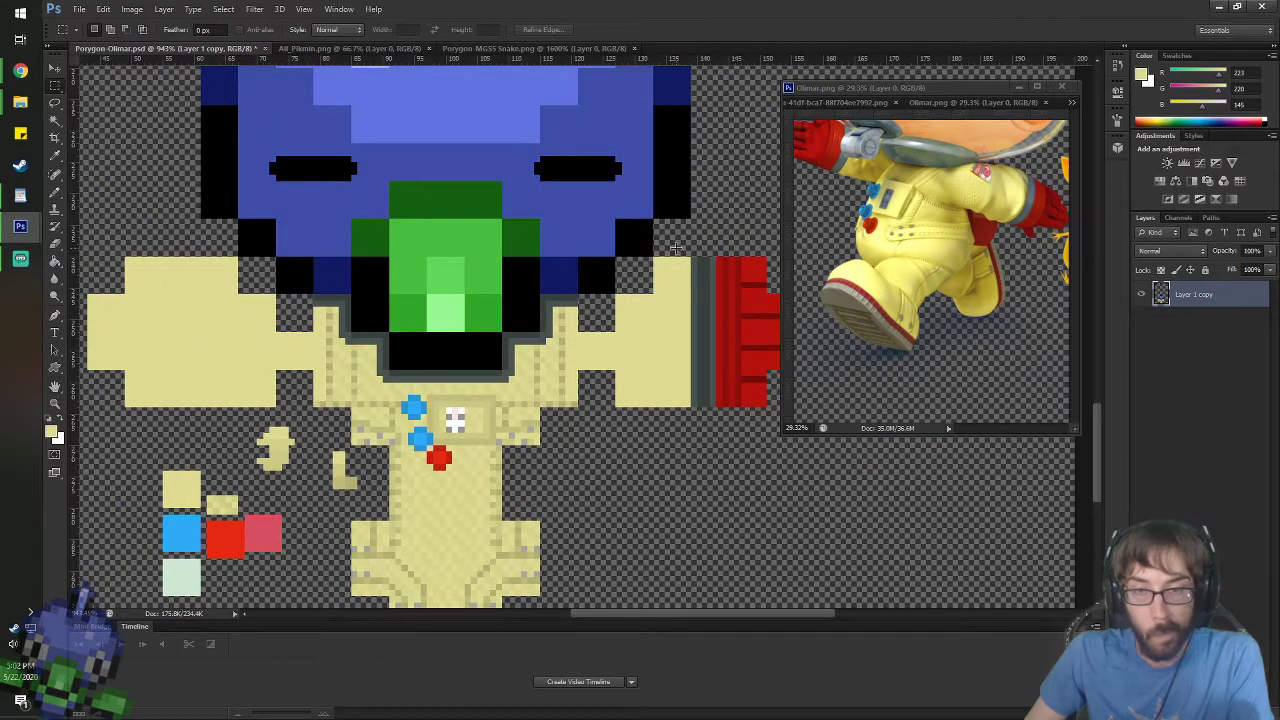
left_click_drag(672, 244, 850, 445)
key("ctrl+c")
key("ctrl+v")
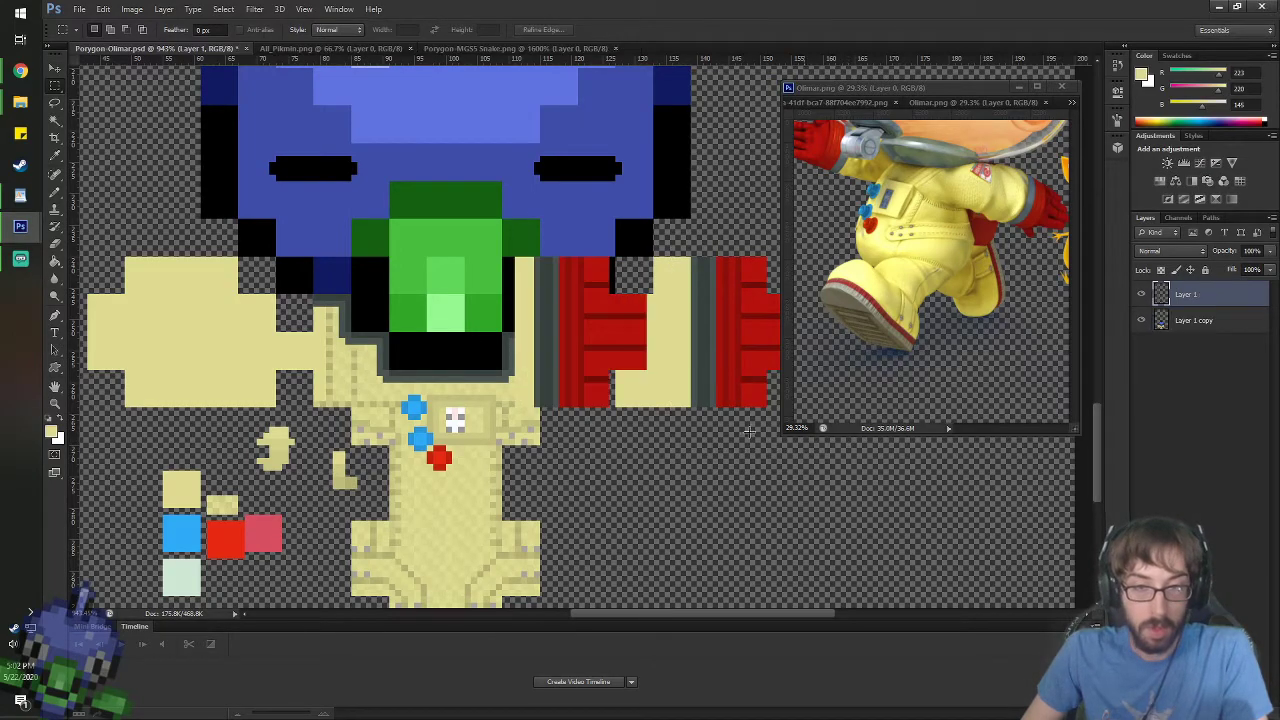
- Flip the pasted glove horizontally and align it with the end of the opposite, still plain arm
key("ctrl+t")
right_click(614, 334)
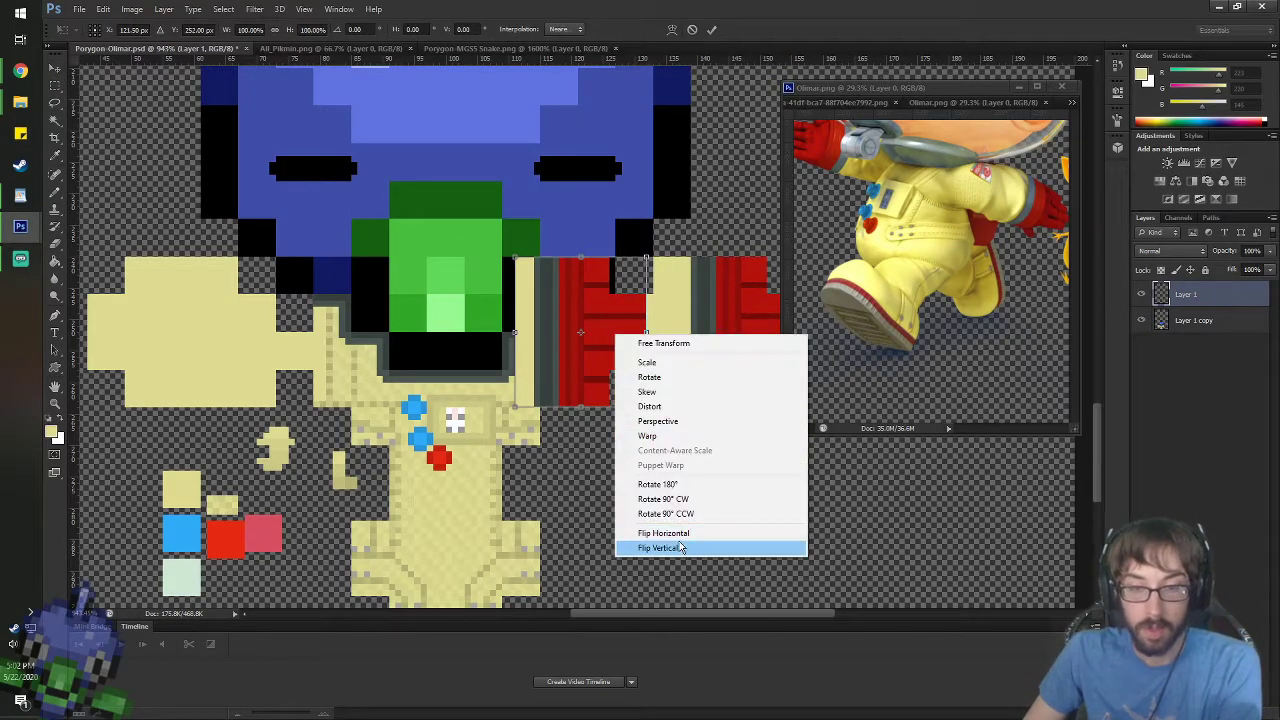
left_click(663, 533)
key("Return")
left_click_drag(598, 303, 184, 301)
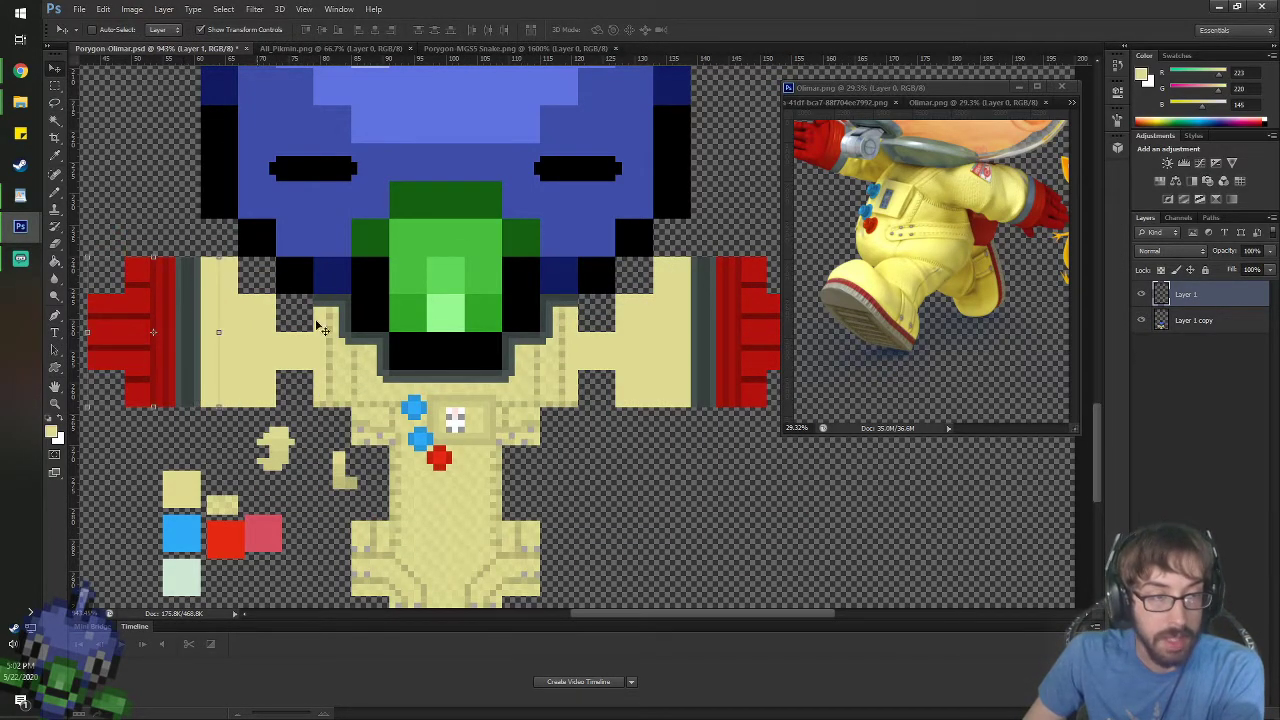
- Merge the mirrored glove layer with the character texture layer
left_click(1188, 320, "shift")
right_click(1188, 320)
left_click(1030, 511)
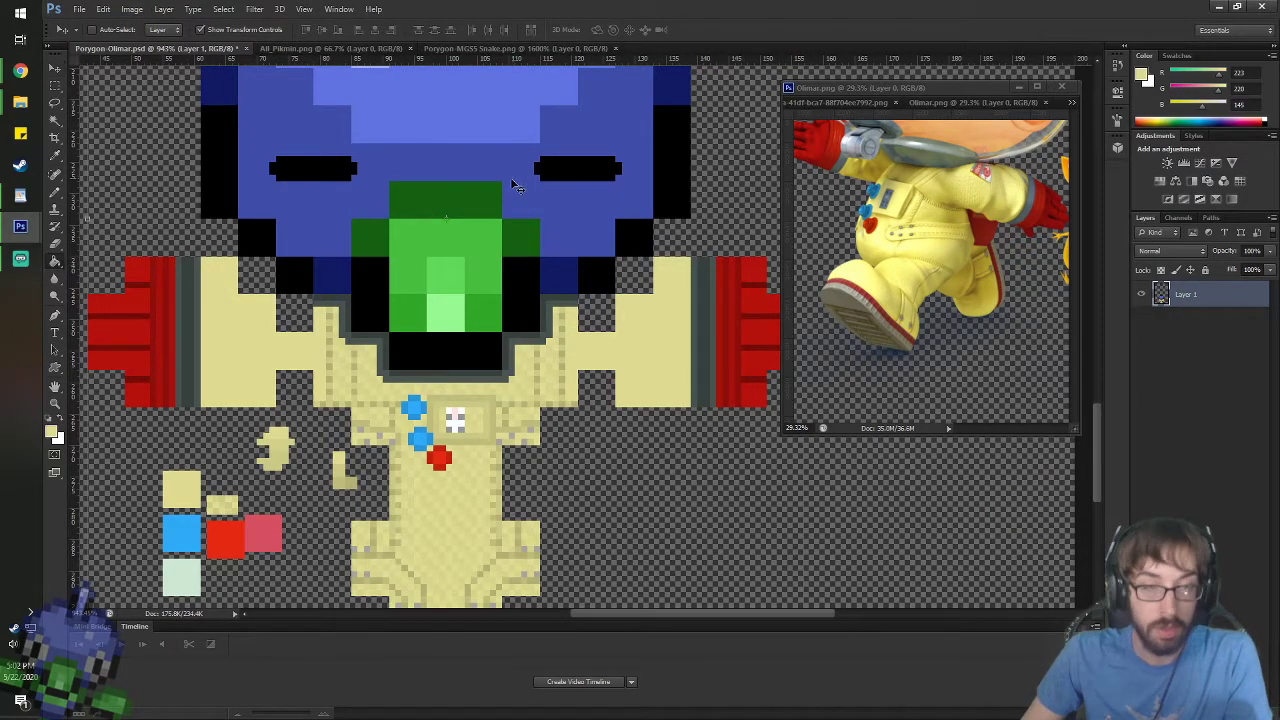
- Fill the cream areas of both arms with the suit's fabric pattern at 50% opacity
key("g")
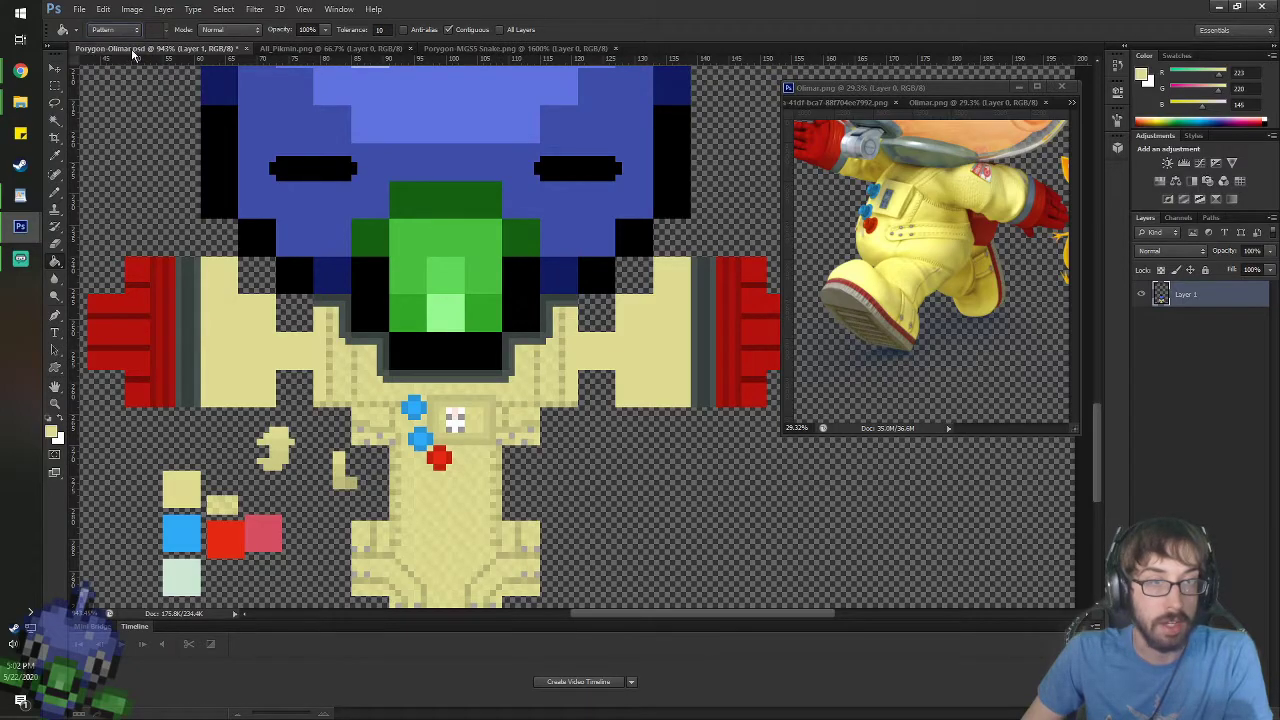
key("5")
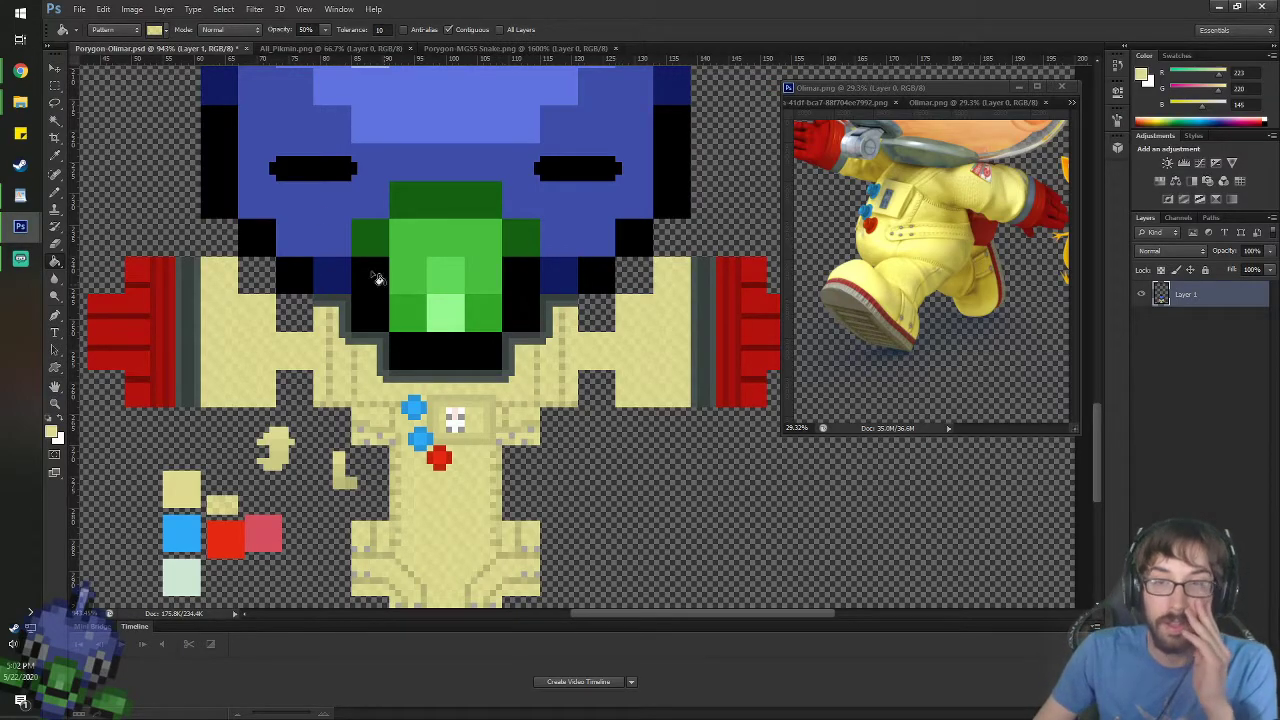
left_click(55, 67)
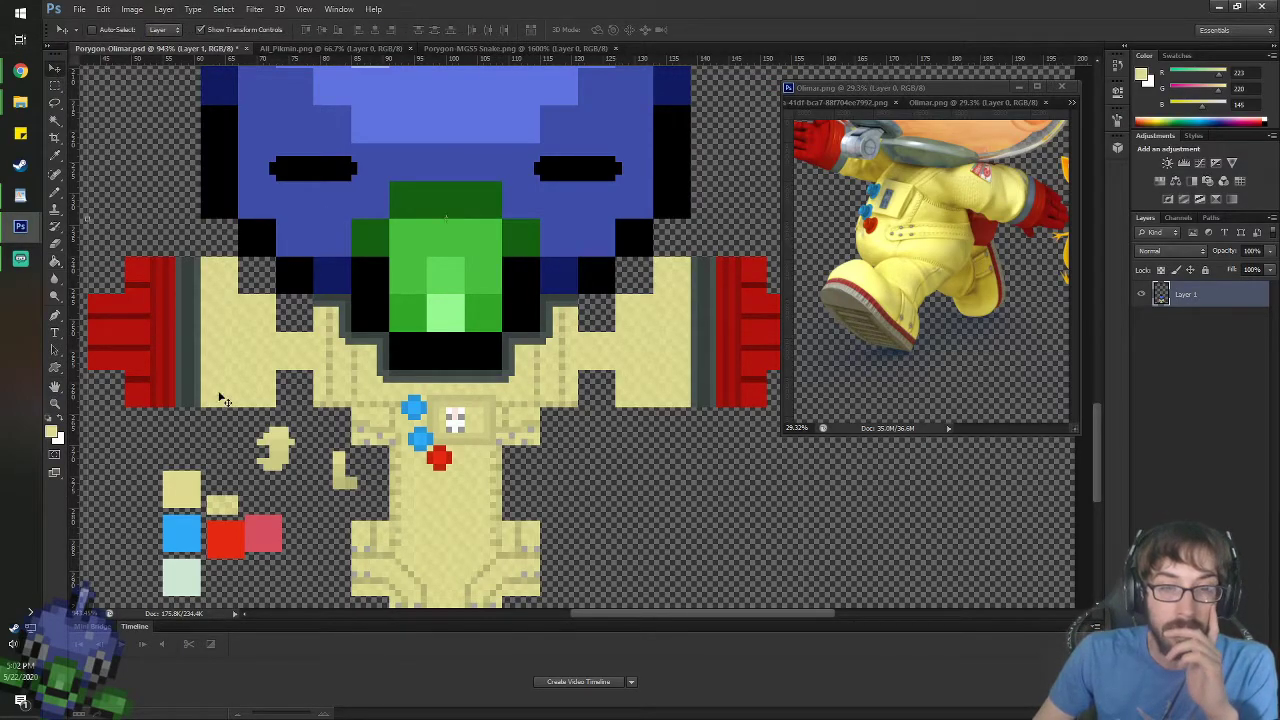
- Examine the whole character texture, checking the head, both gloved arms and the suit together
scroll(315, 473, "down", 3)
scroll(315, 473, "up", 2)
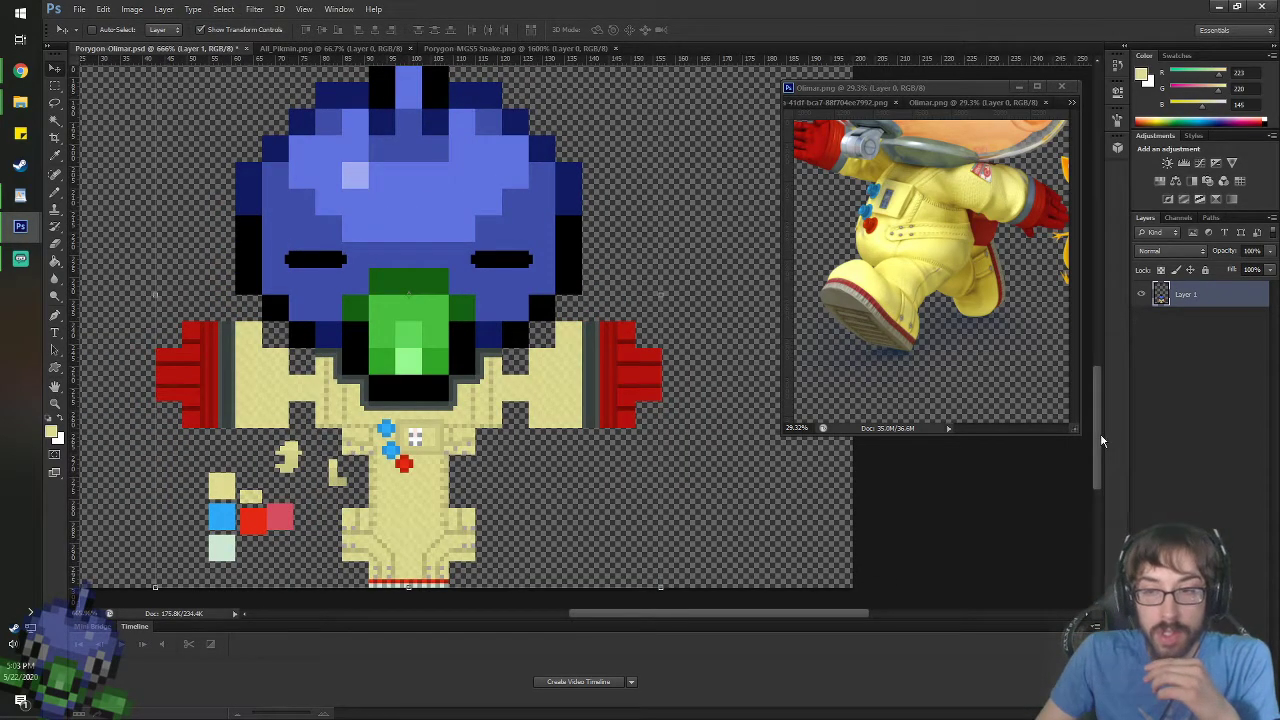
left_click_drag(1100, 437, 1095, 402)
scroll(502, 380, "down", 6)
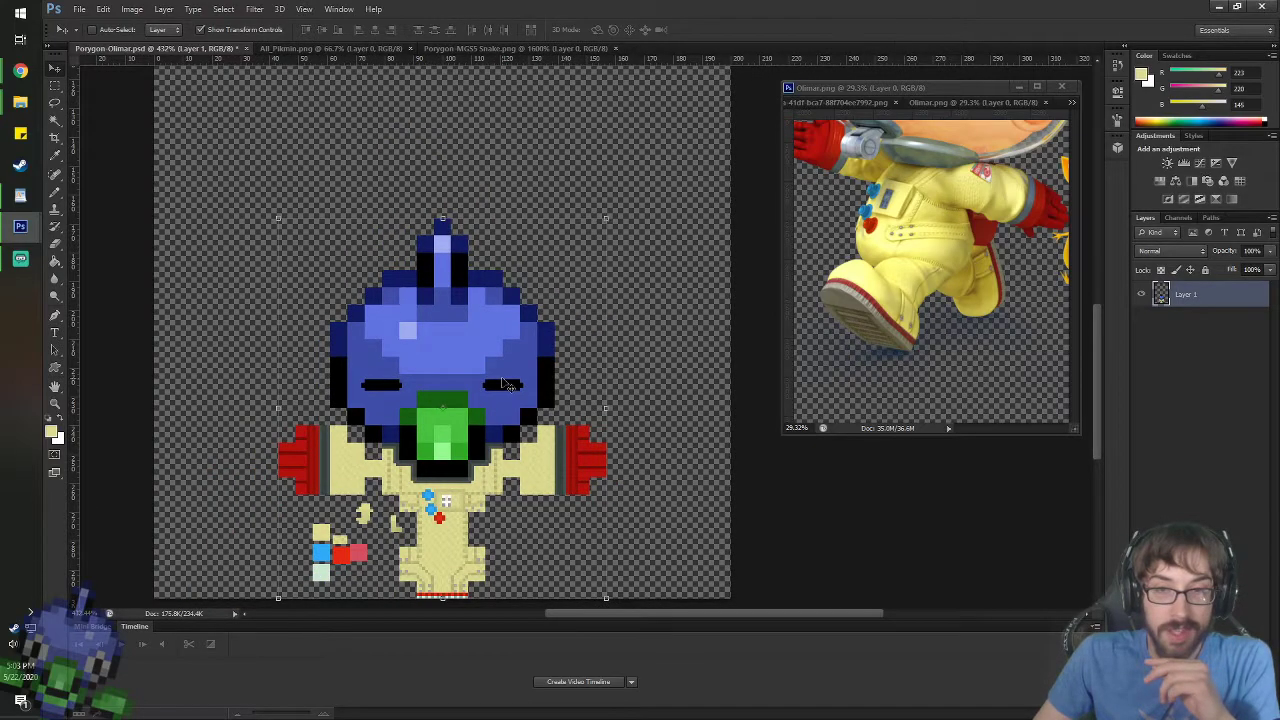
scroll(735, 540, "up", 4)
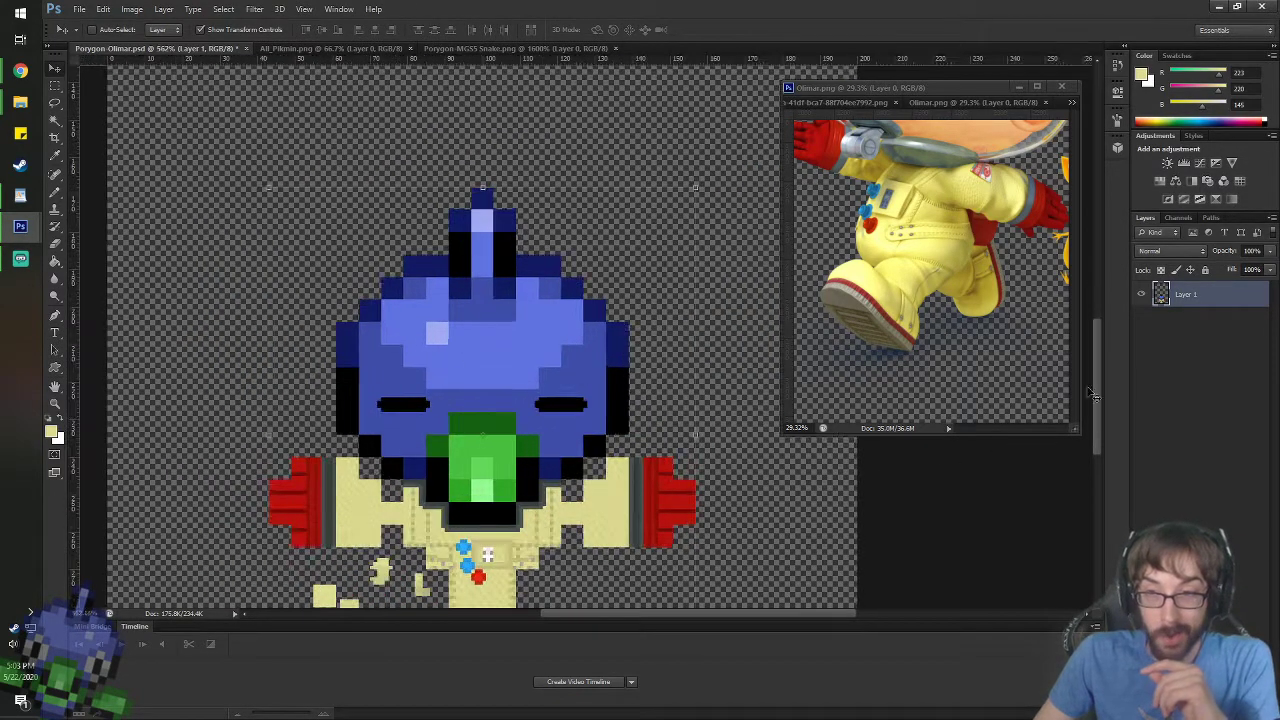
left_click_drag(1098, 368, 1097, 395)
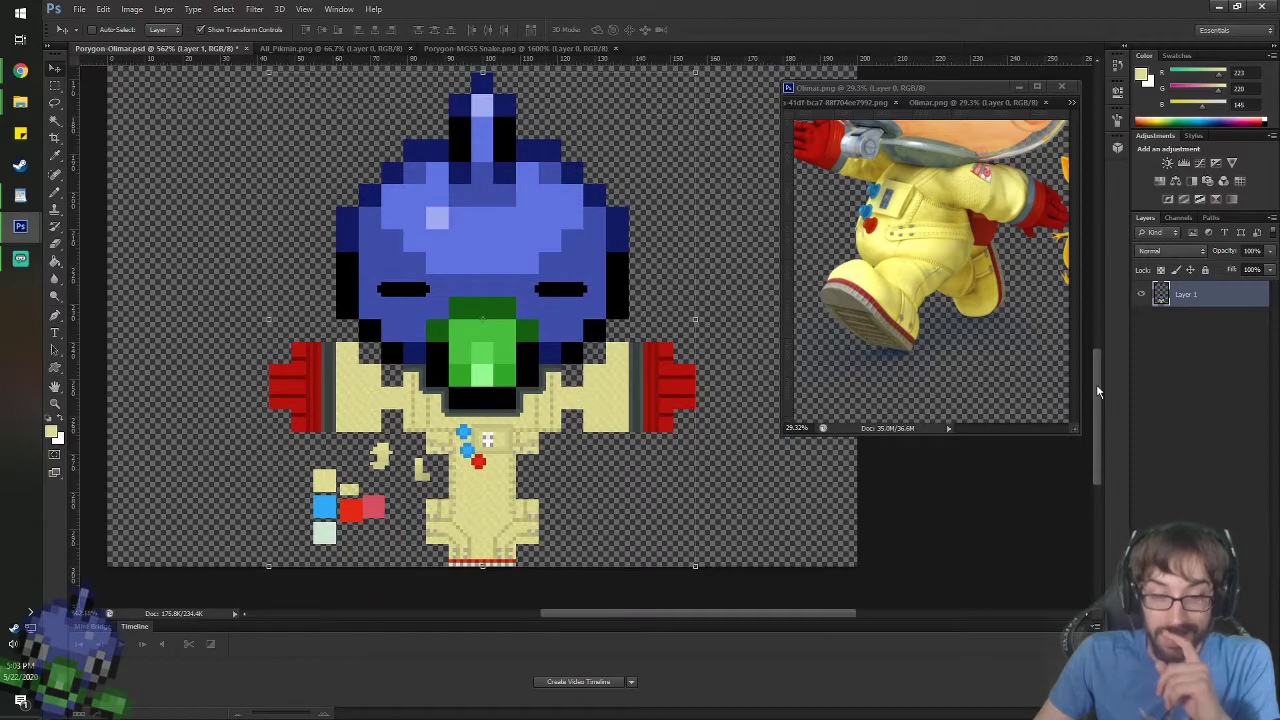
scroll(359, 226, "down", 2)
left_click_drag(1097, 344, 1098, 331)
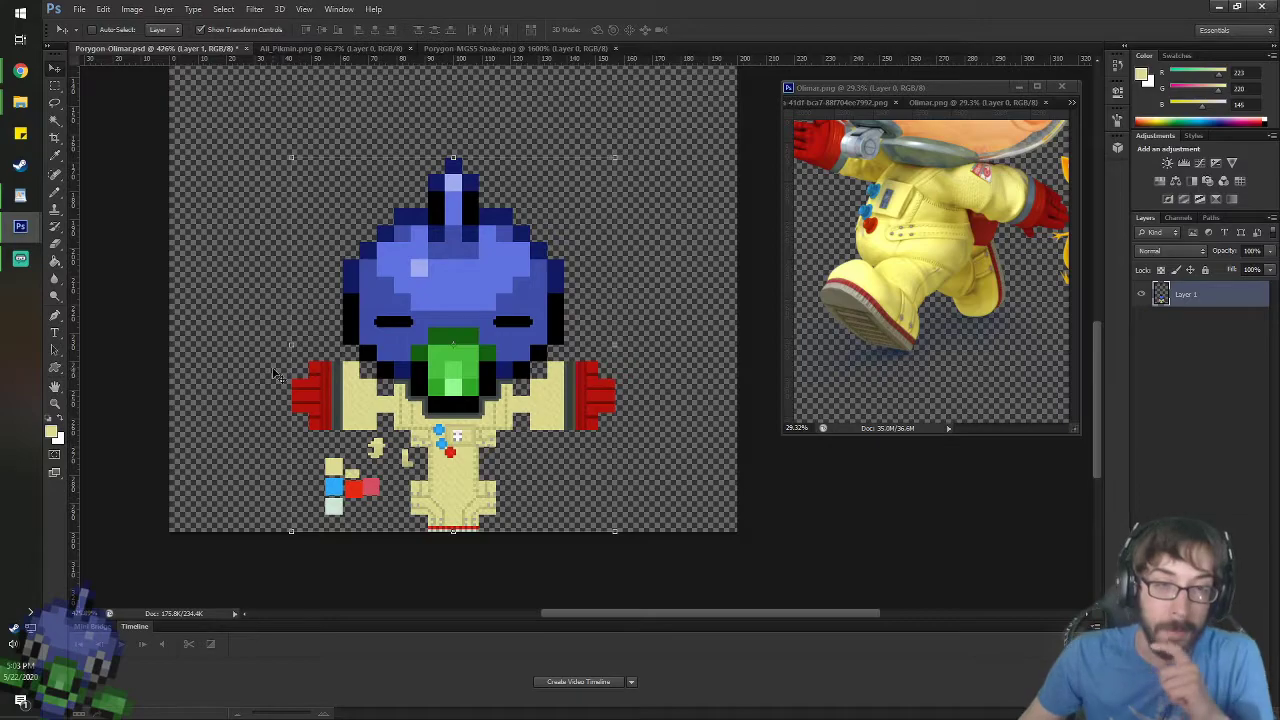
scroll(372, 385, "up", 3)
scroll(372, 385, "down", 2)
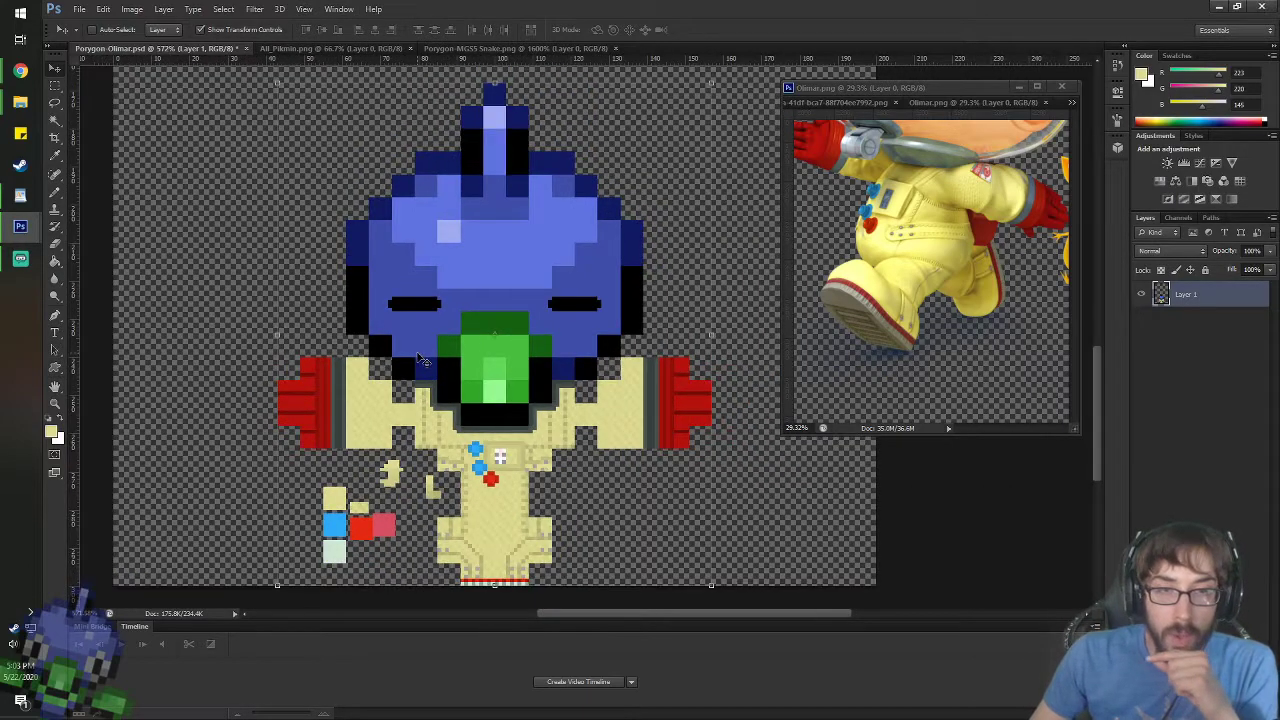
left_click_drag(449, 226, 449, 280)
scroll(600, 426, "up", 2)
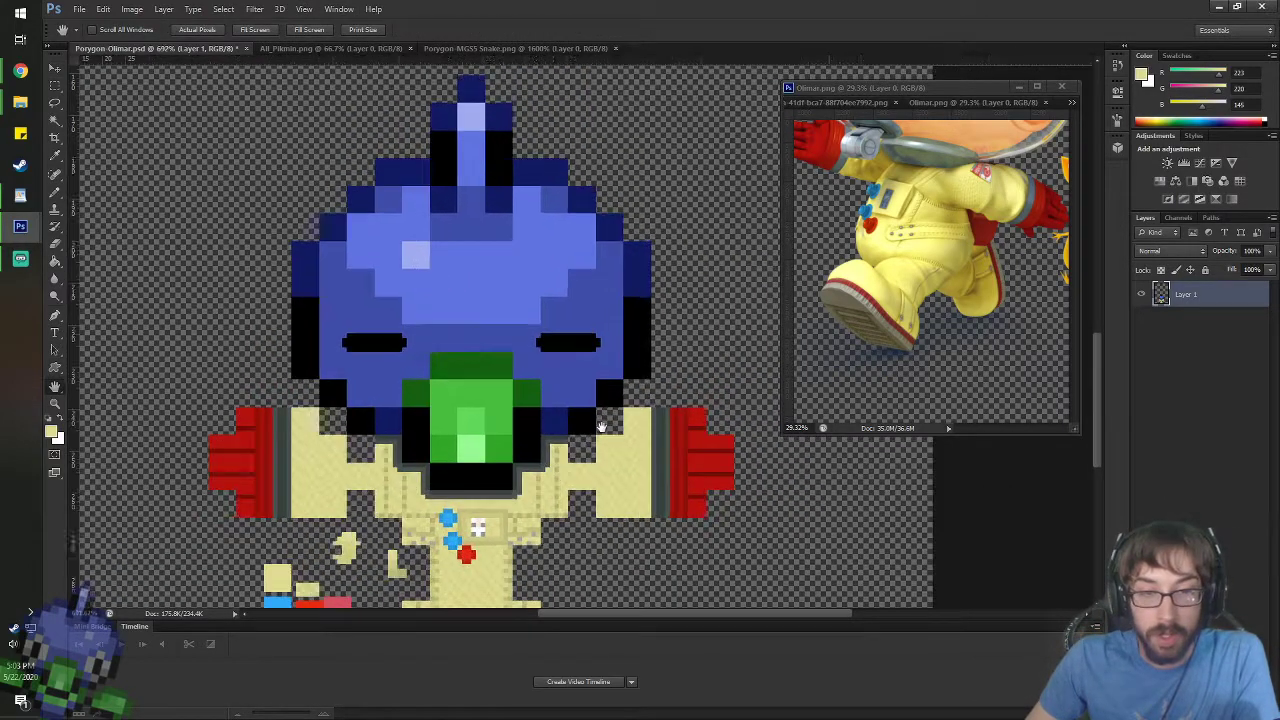
scroll(600, 426, "down", 2)
- Examine Olimar's head, glass helmet and antenna in the Olimar.png reference
left_click(940, 160)
left_click_drag(940, 160, 922, 298)
scroll(923, 190, "down", 3)
scroll(921, 215, "up", 1)
scroll(921, 215, "down", 3)
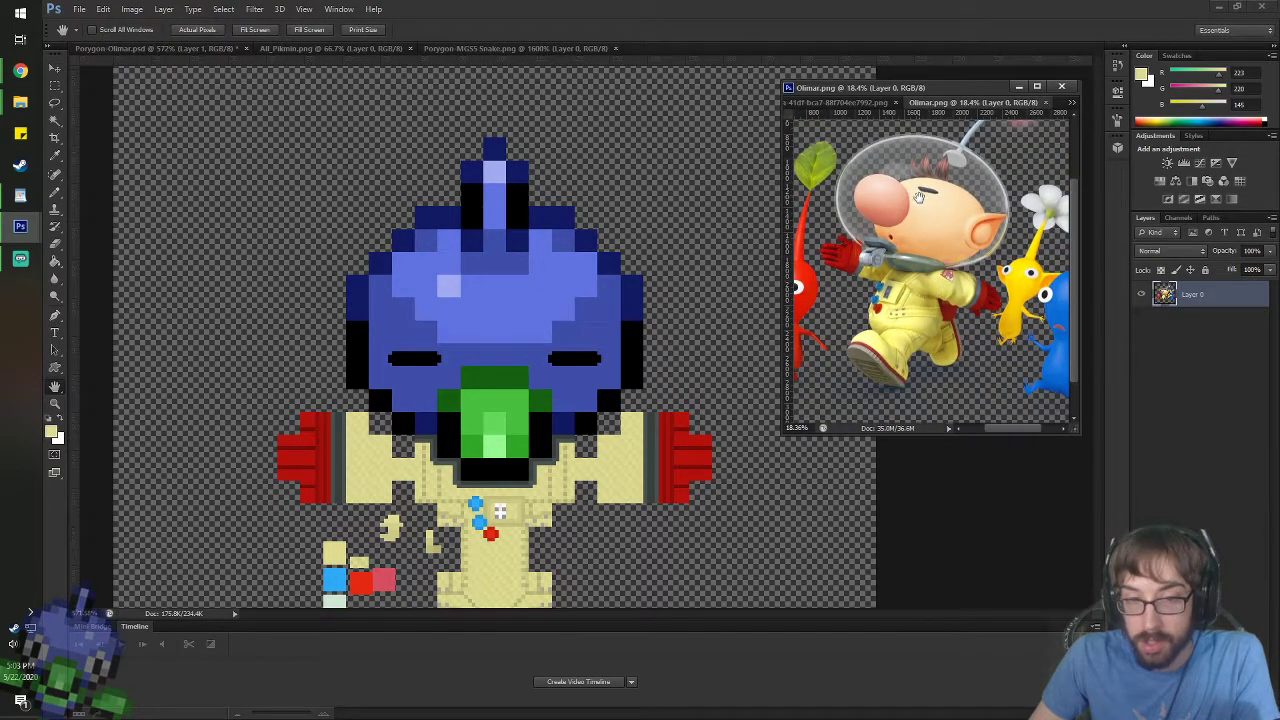
left_click_drag(913, 230, 898, 262)
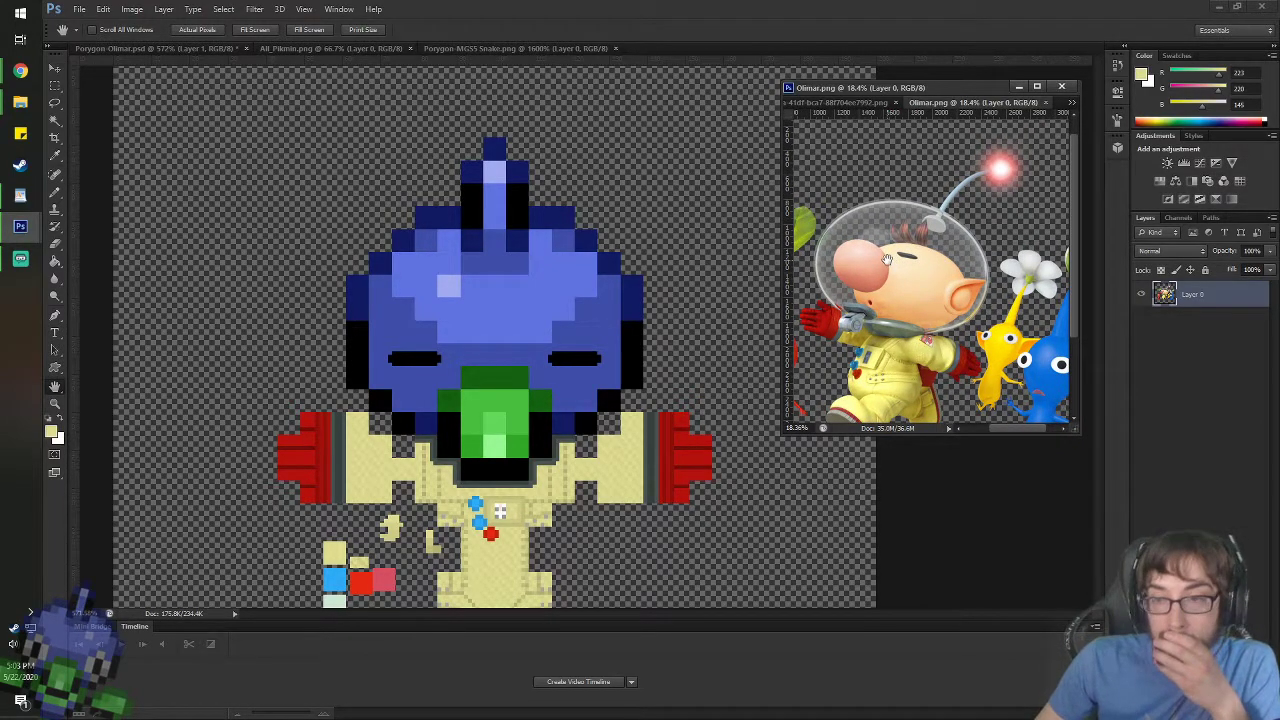
- Add a new empty layer to the Porygon-Olimar document and keep it above the character texture layer
left_click(810, 478)
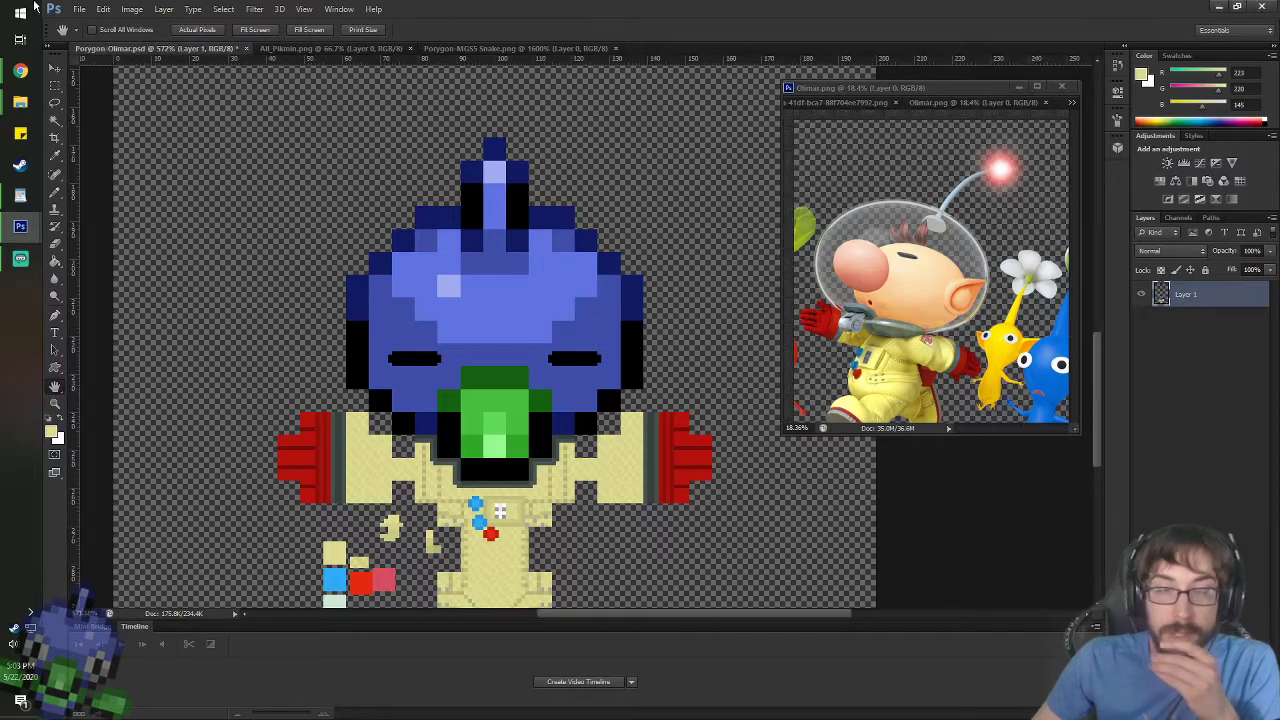
left_click(134, 10)
left_click(140, 15)
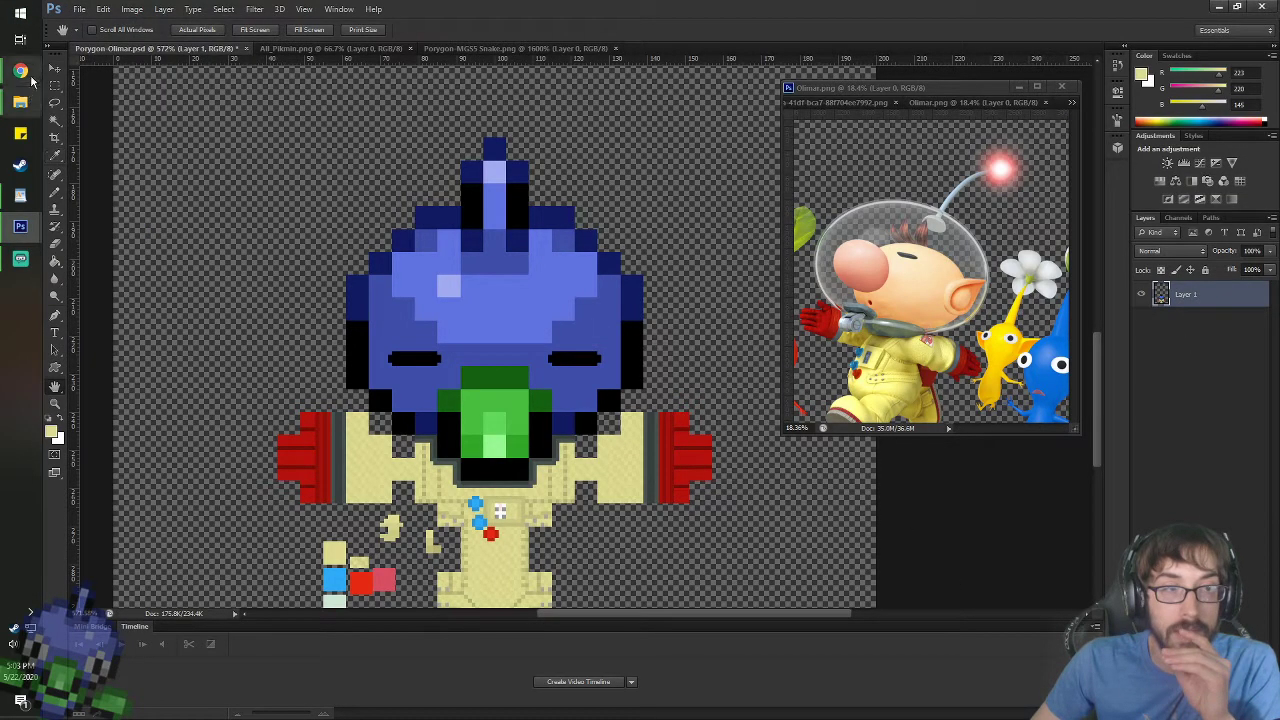
left_click(160, 10)
mouse_move(200, 20)
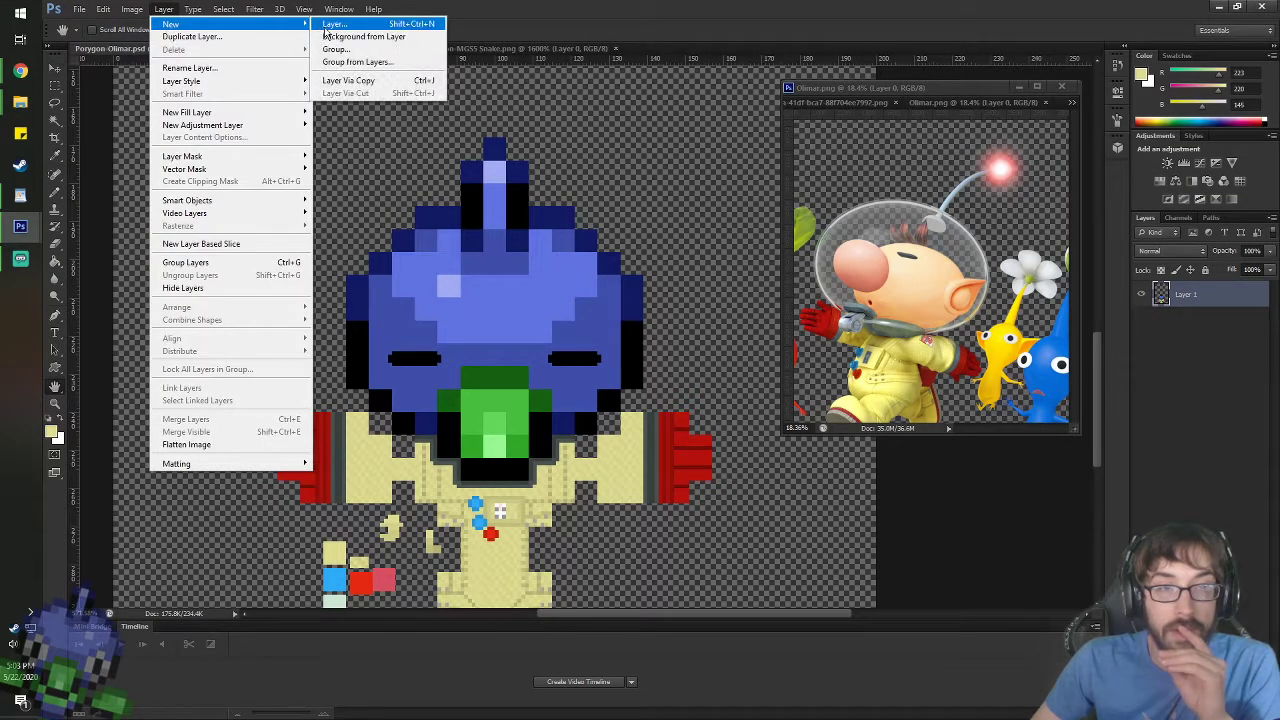
left_click(340, 22)
left_click(733, 224)
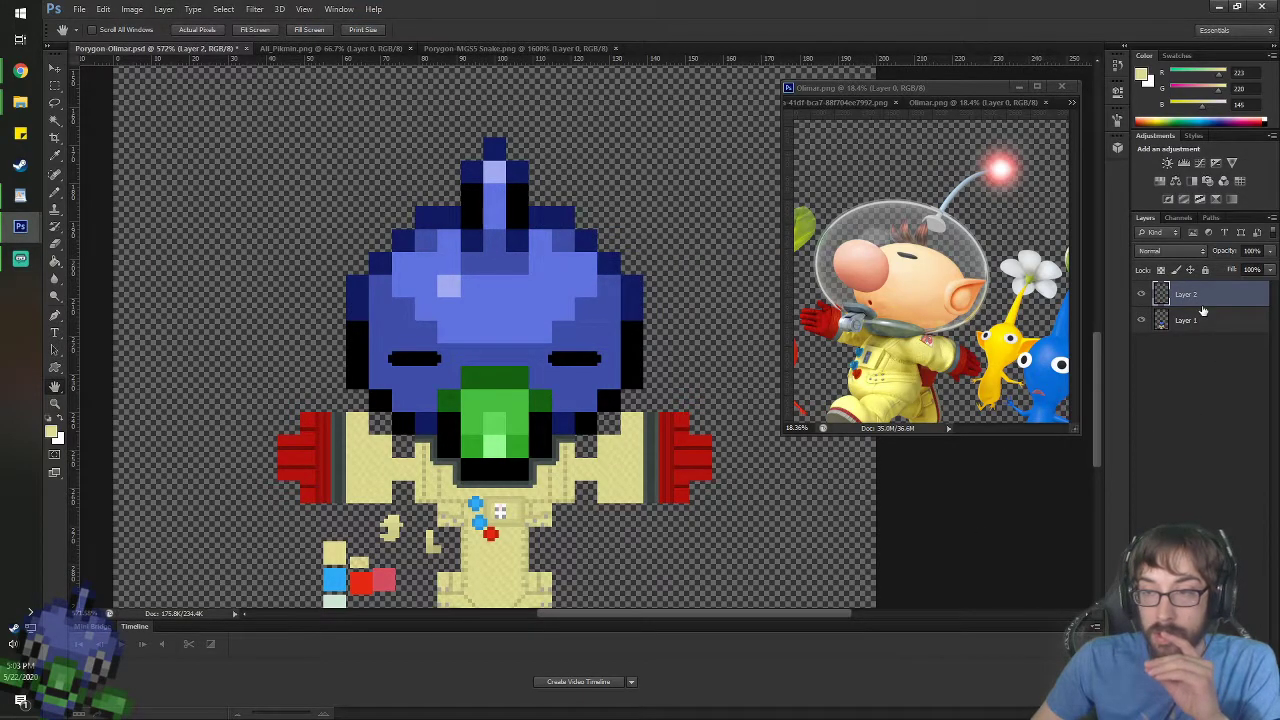
left_click_drag(1200, 296, 1189, 331)
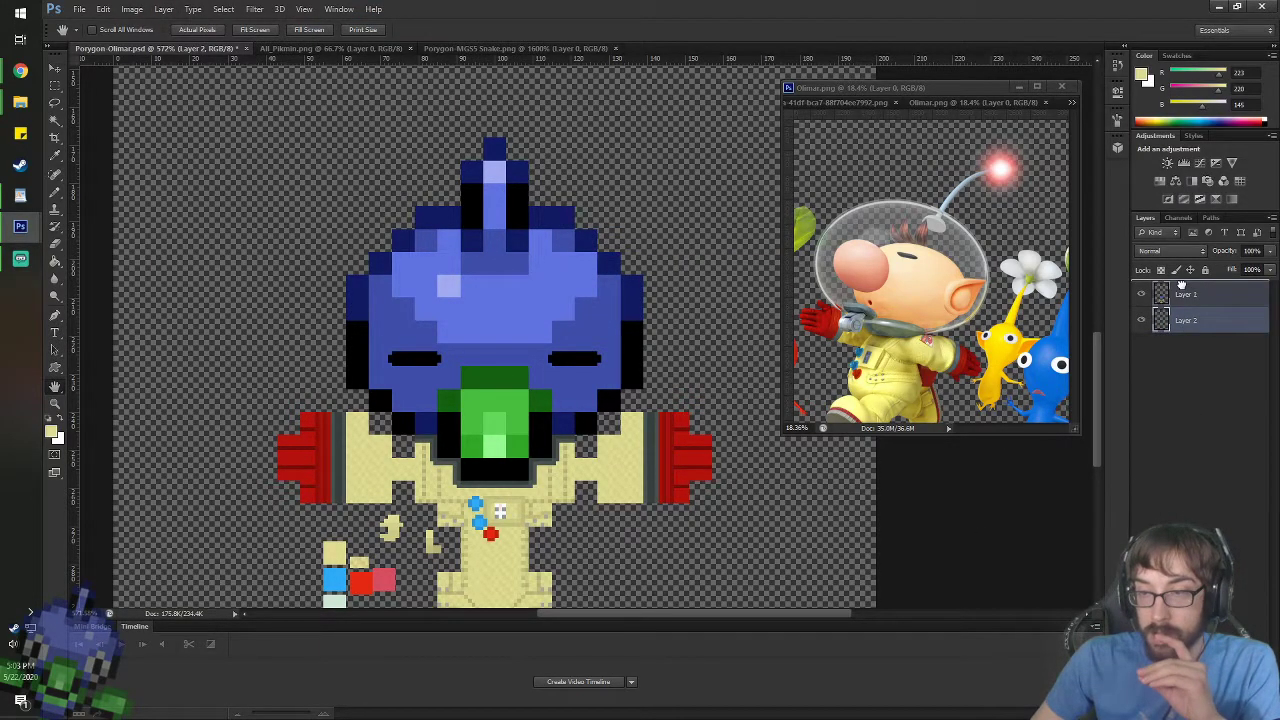
left_click_drag(1181, 287, 1179, 289)
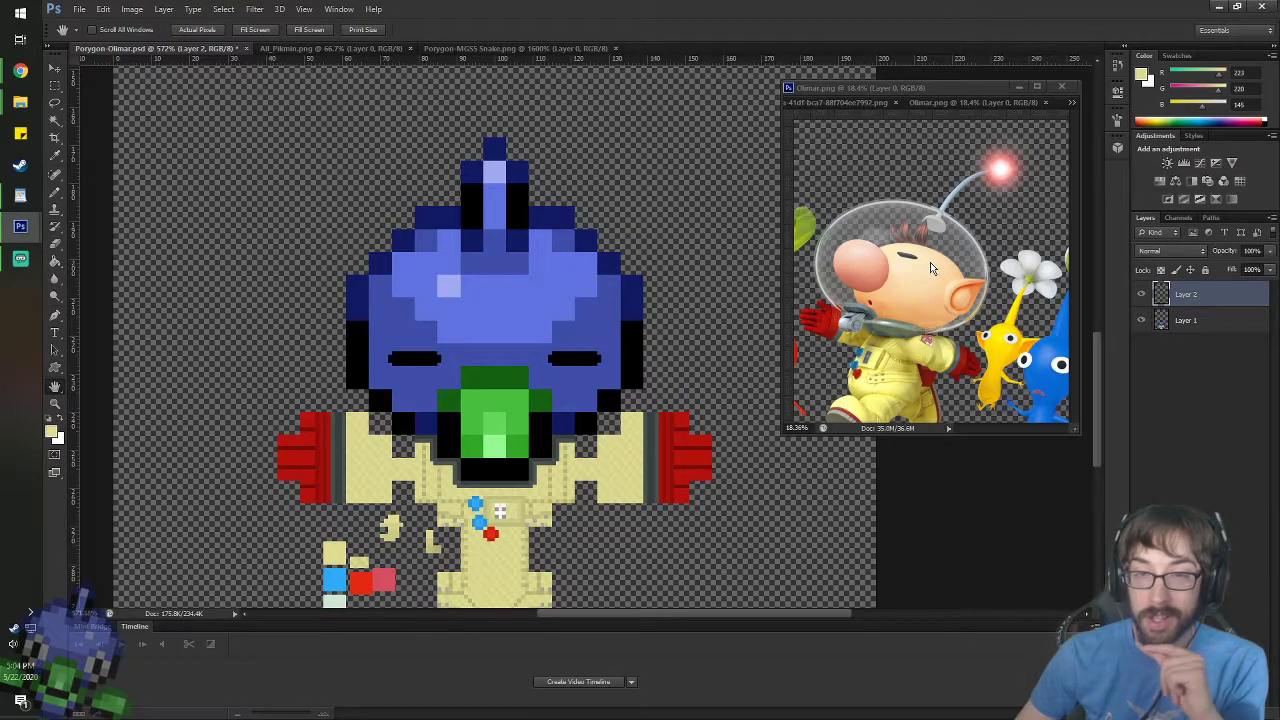
- Reset the colours to black and white and make the foreground a neutral light grey with 80% brightness
scroll(456, 240, "up", 2)
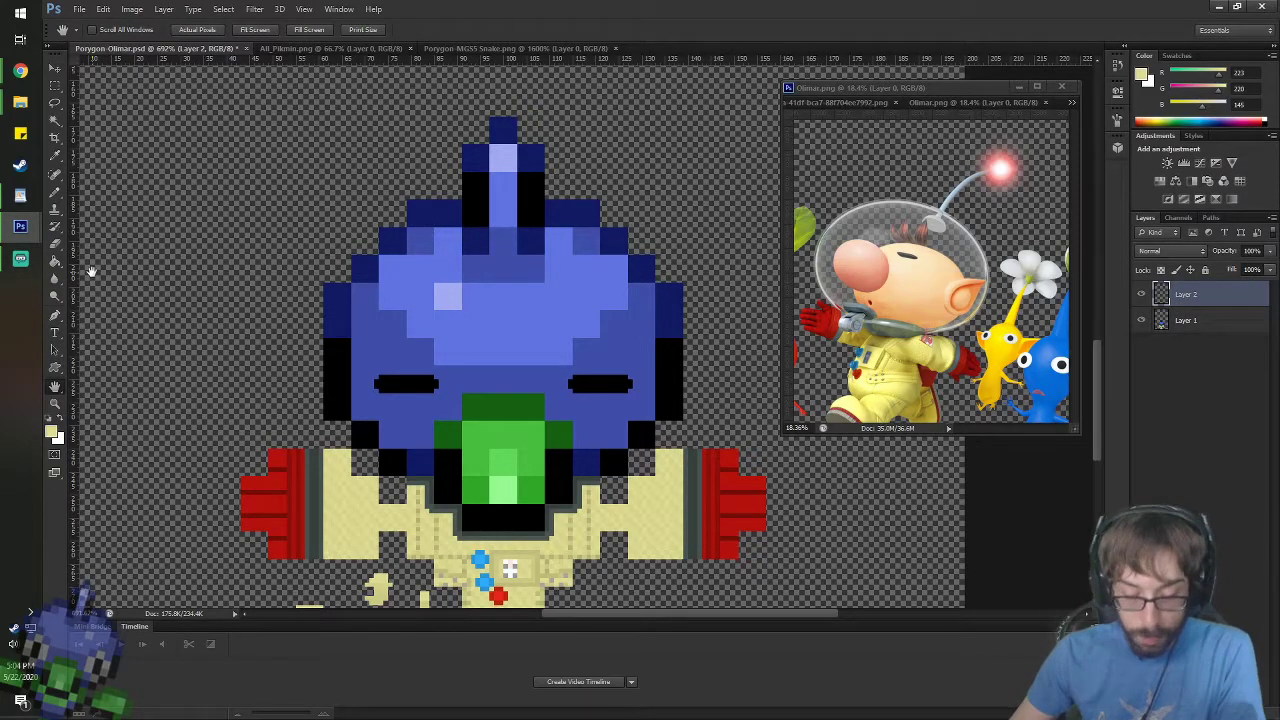
key("i")
key("d")
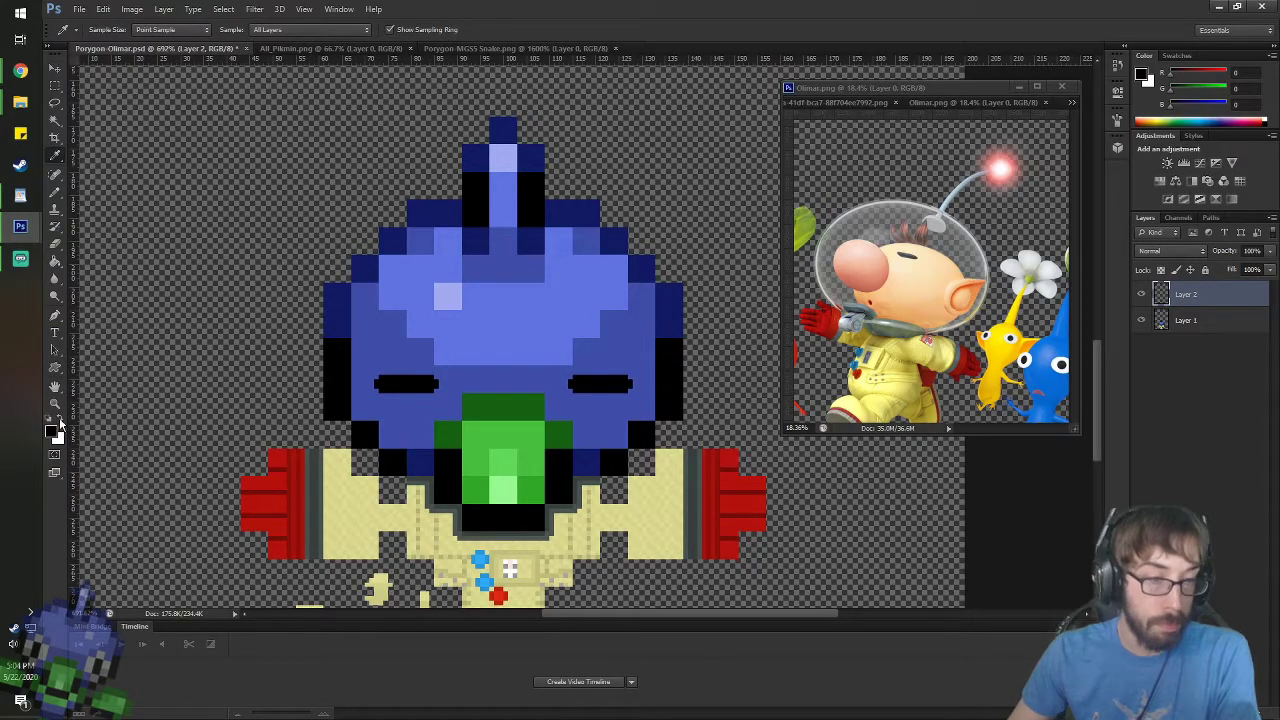
left_click(59, 424)
left_click(51, 430)
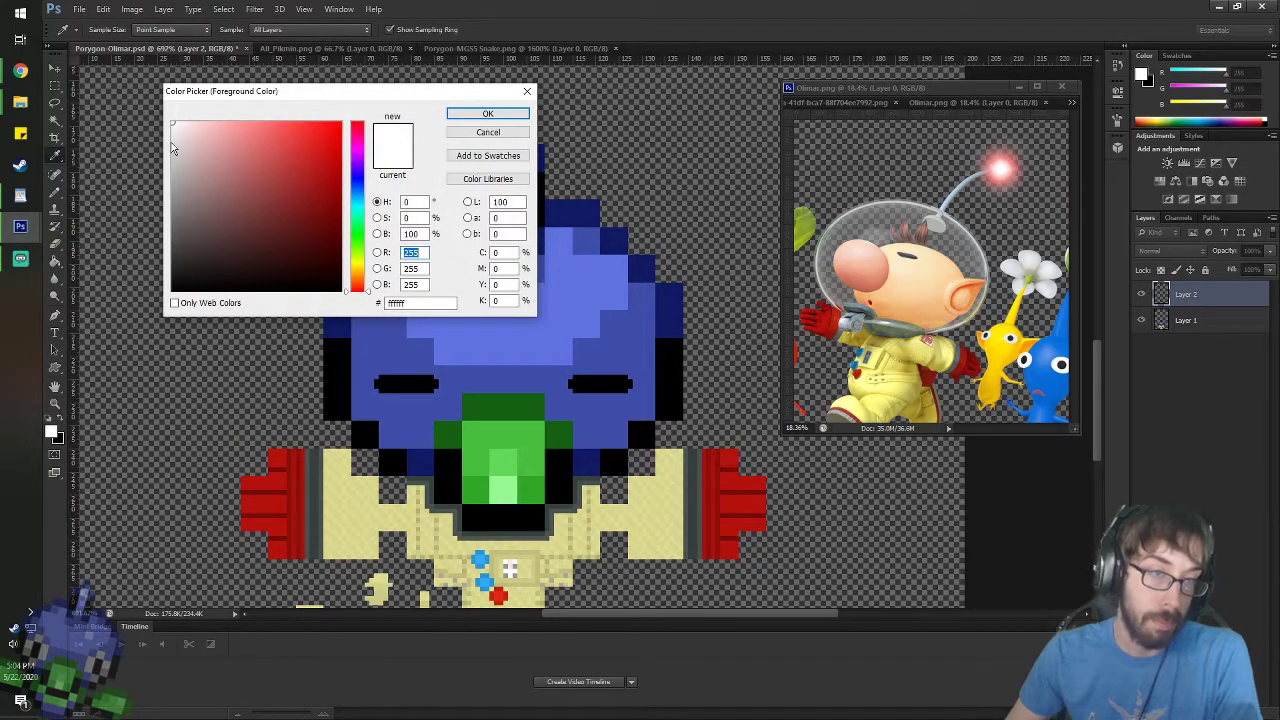
left_click(131, 151)
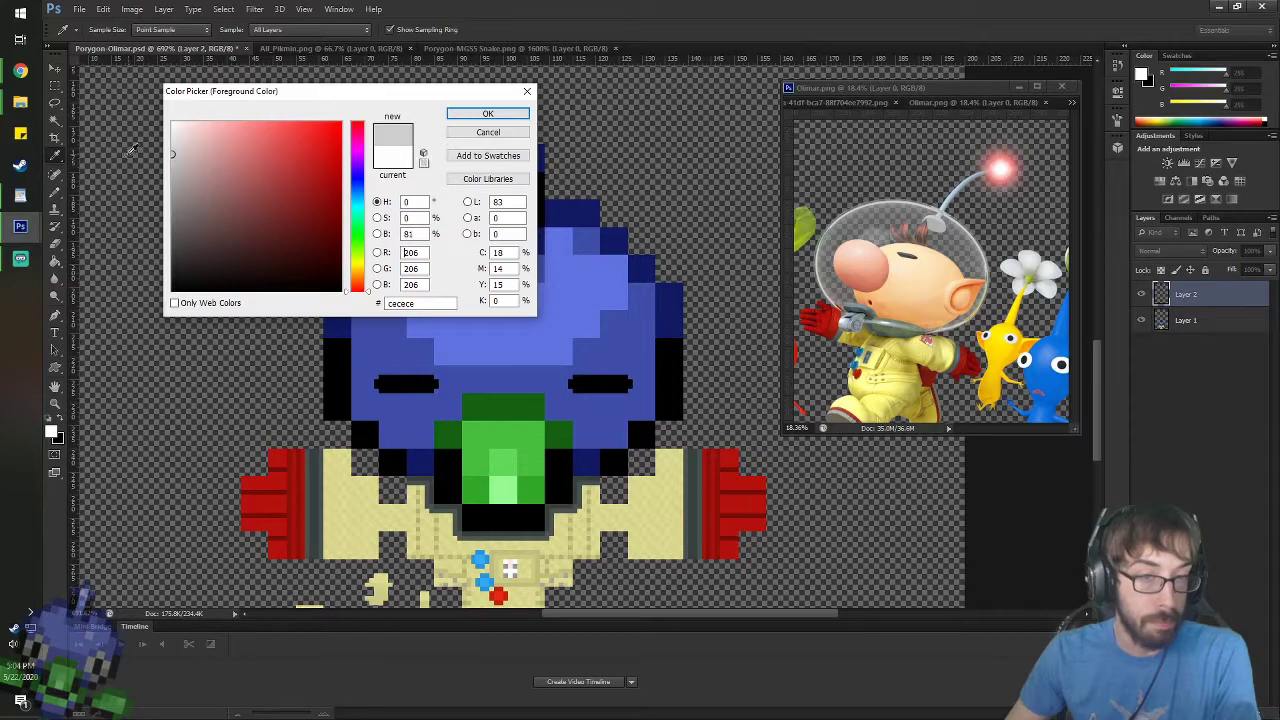
double_click(409, 234)
type("80")
key("Return")
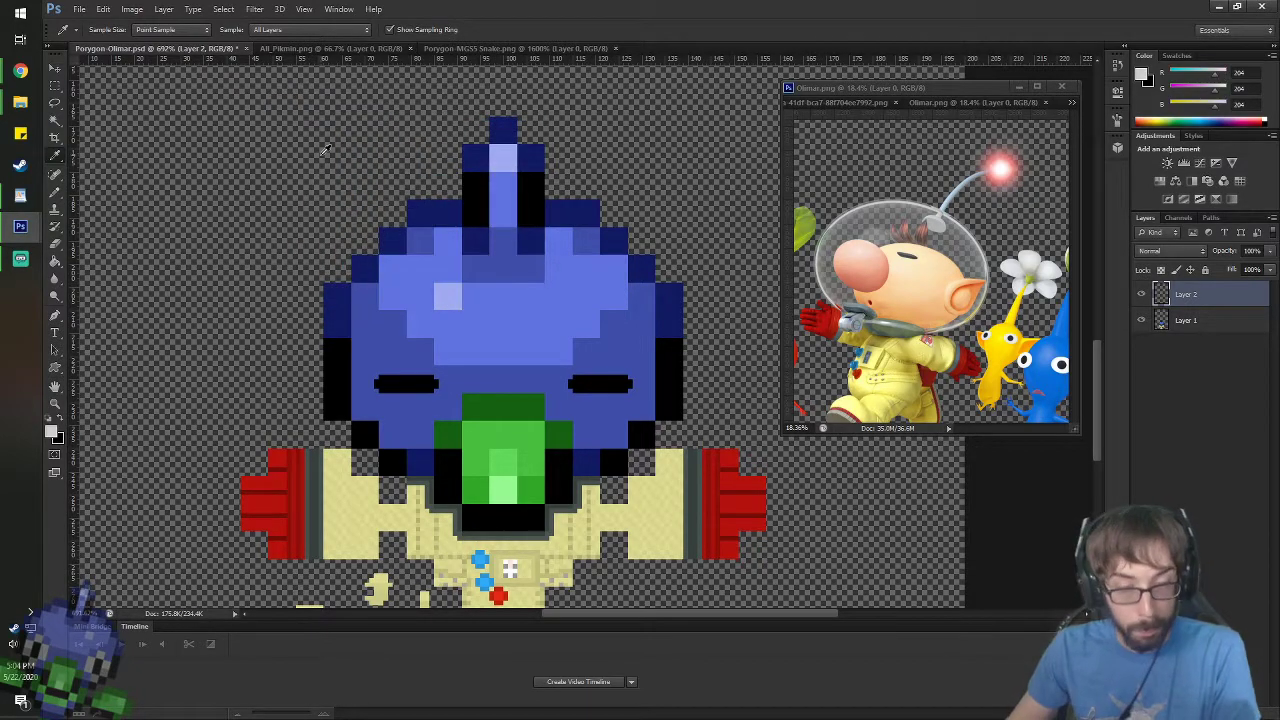
- Switch to the Pencil for drawing the helmet and give it a hard round 19 px tip
key("b")
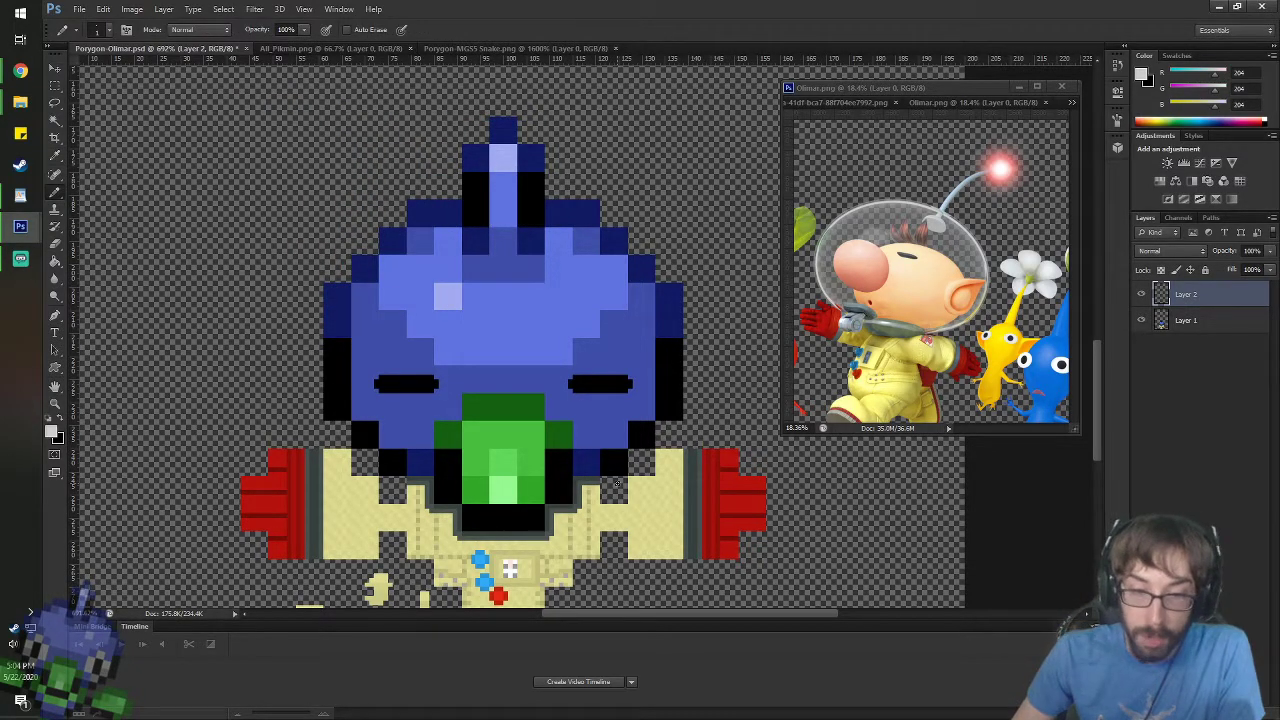
scroll(629, 523, "up", 3)
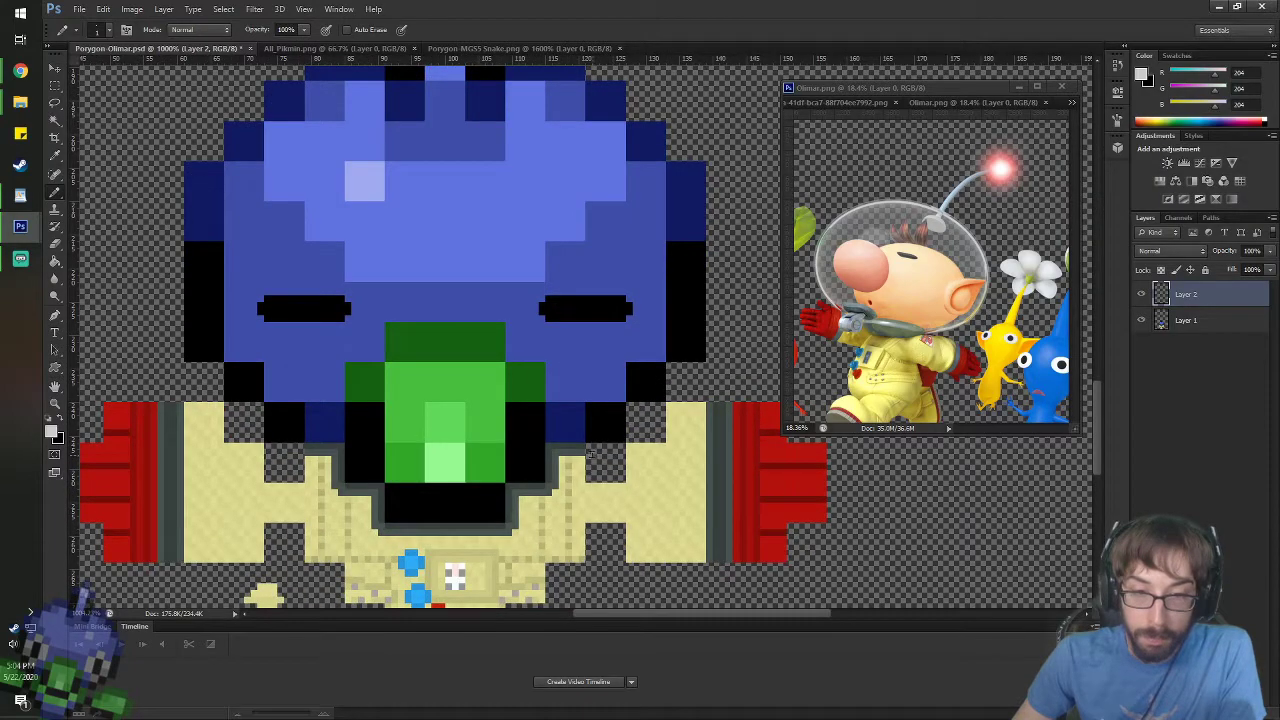
scroll(566, 400, "down", 1)
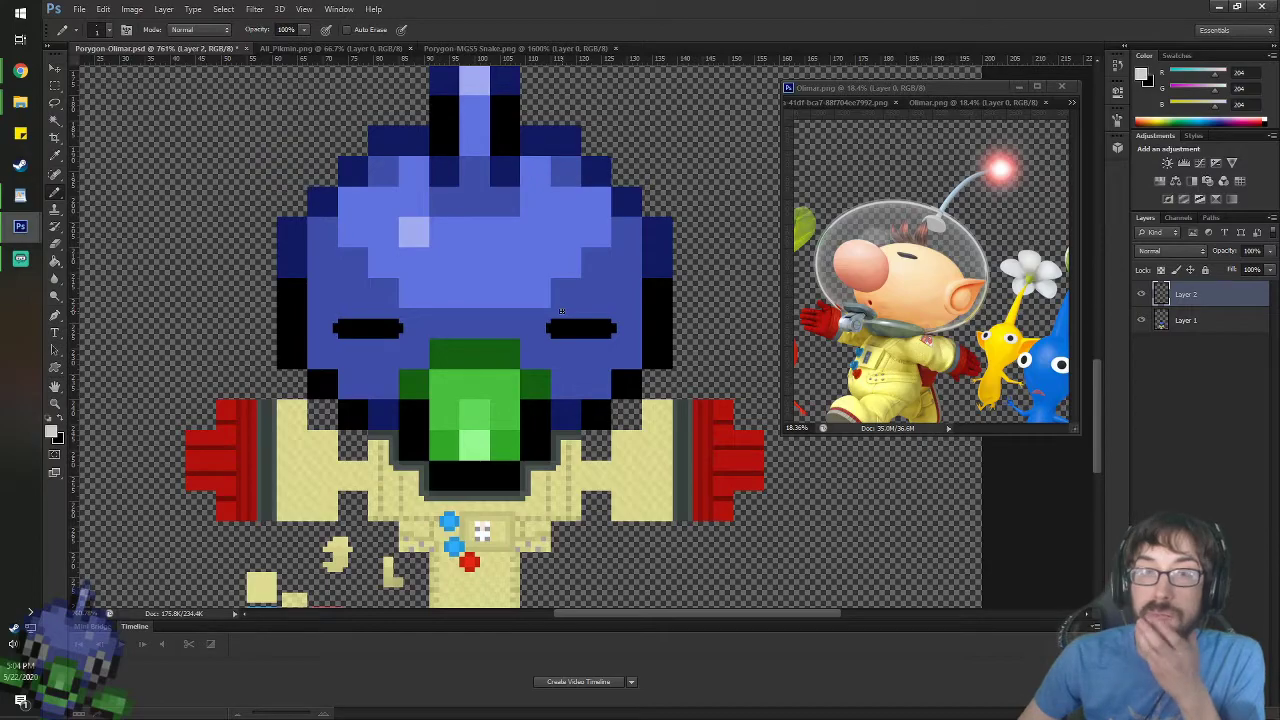
right_click(256, 223)
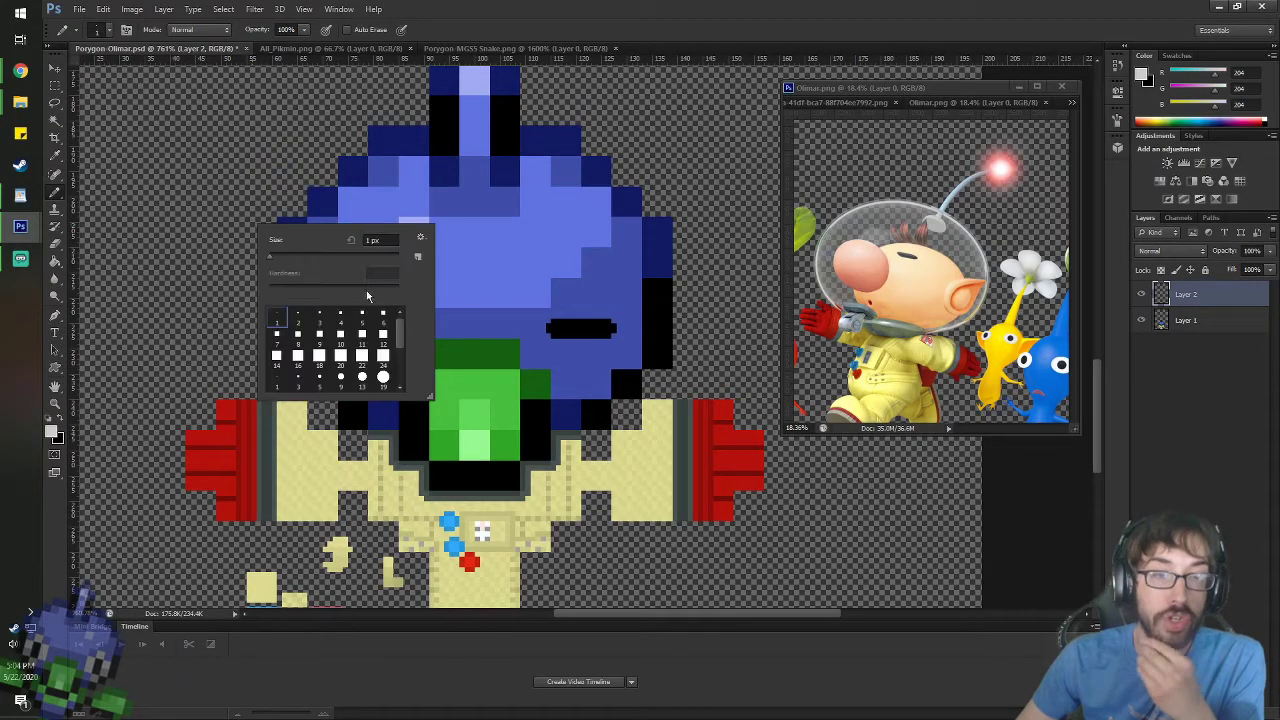
double_click(383, 377)
- Compare larger round Pencil tips, including 45 px and 65 px, against the head and choose the 65 px tip with 0% hardness
right_click(636, 262)
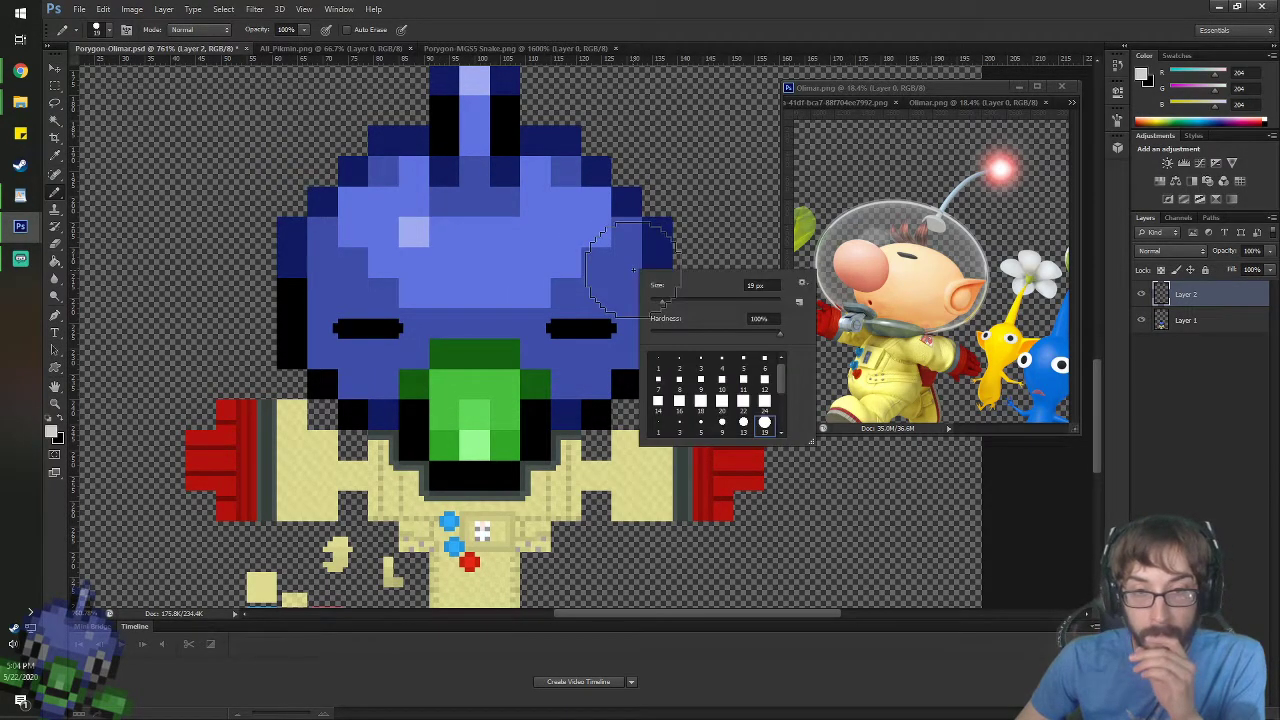
scroll(768, 415, "down", 3)
scroll(764, 415, "up", 1)
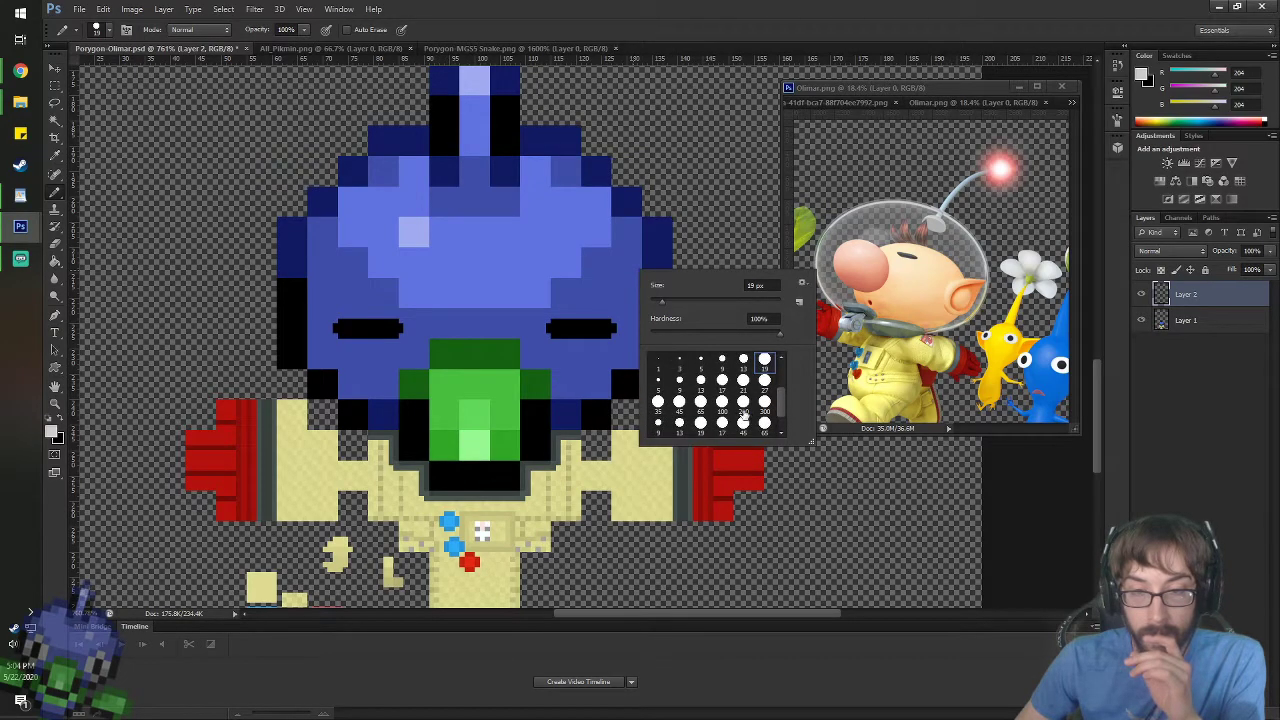
double_click(724, 406)
right_click(545, 289)
double_click(605, 424)
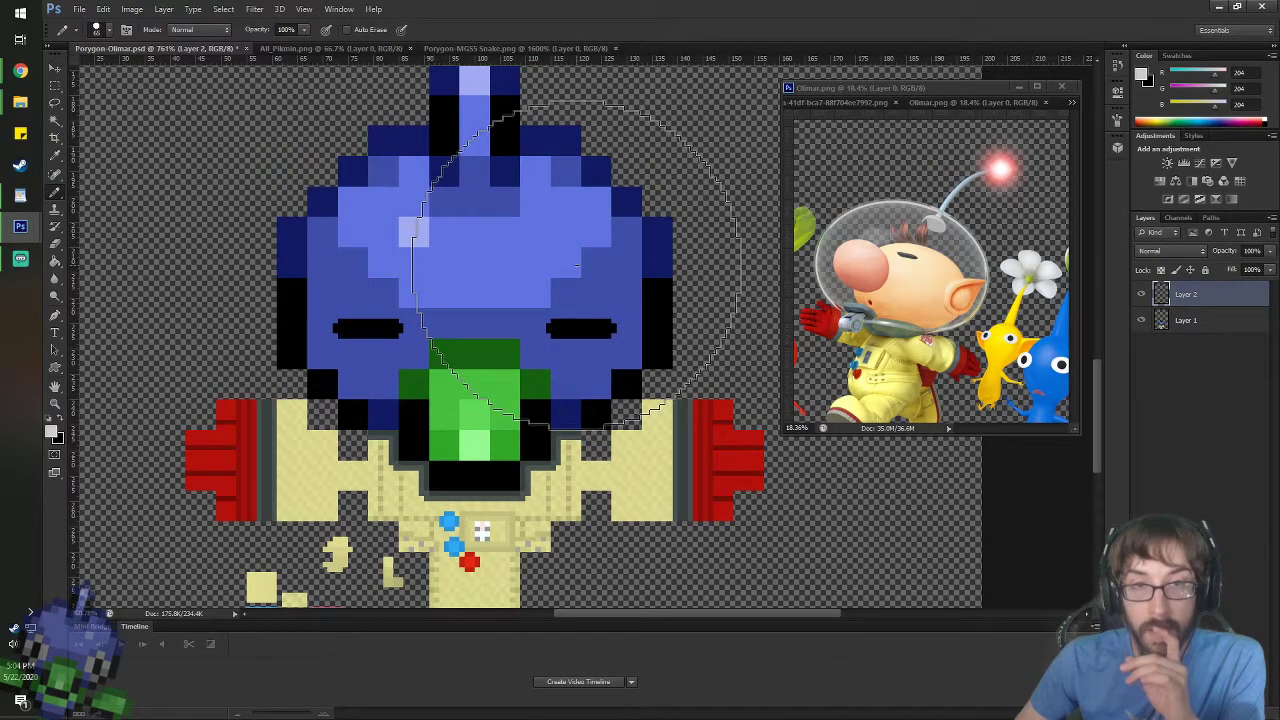
right_click(580, 267)
double_click(627, 401)
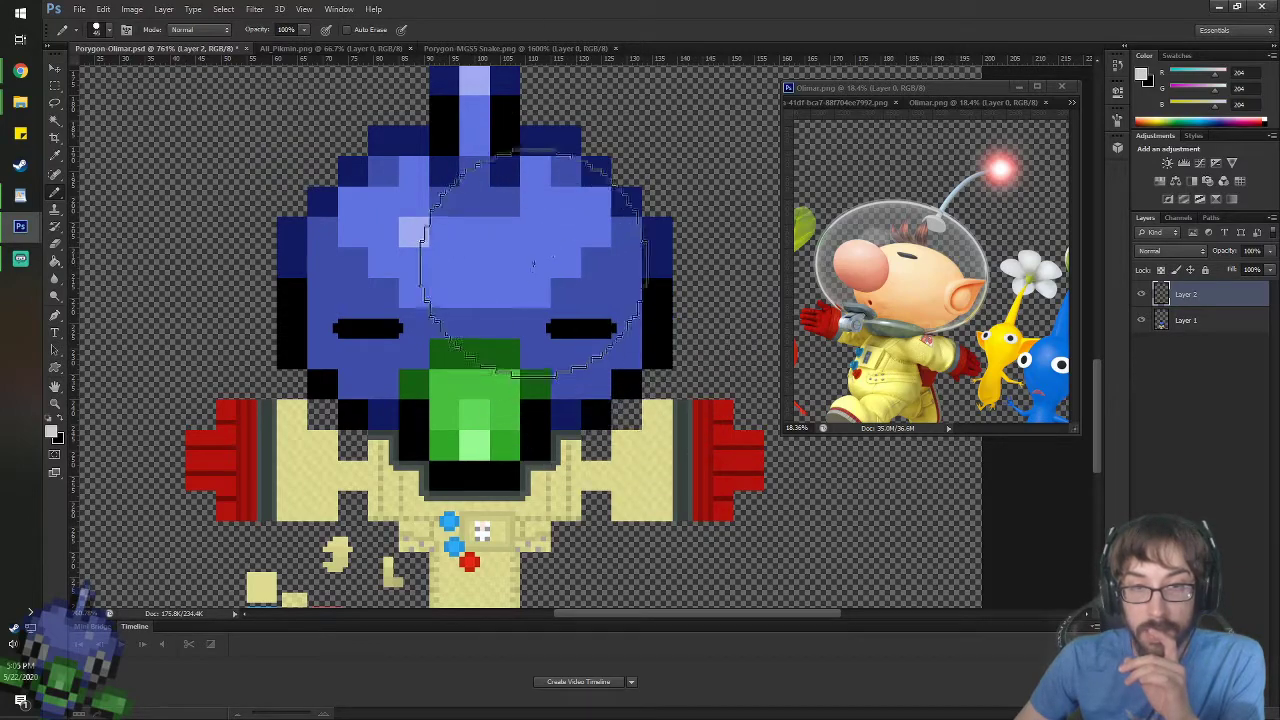
right_click(589, 276)
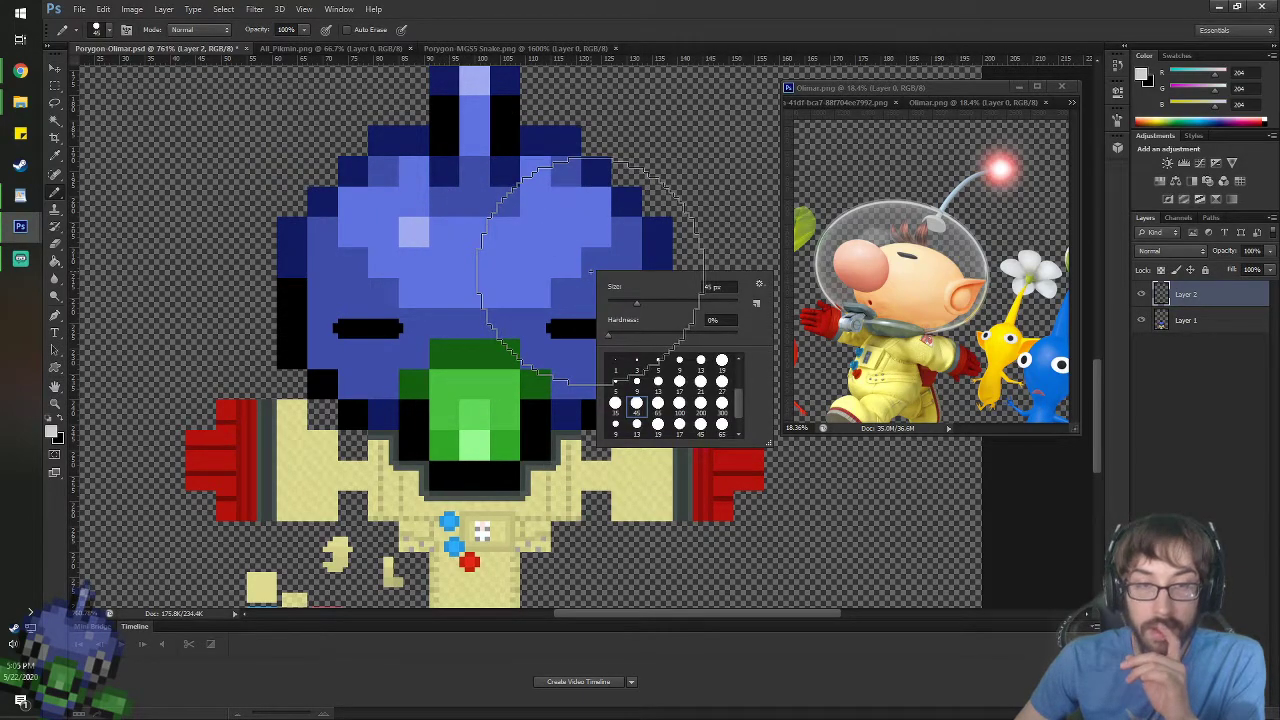
double_click(659, 414)
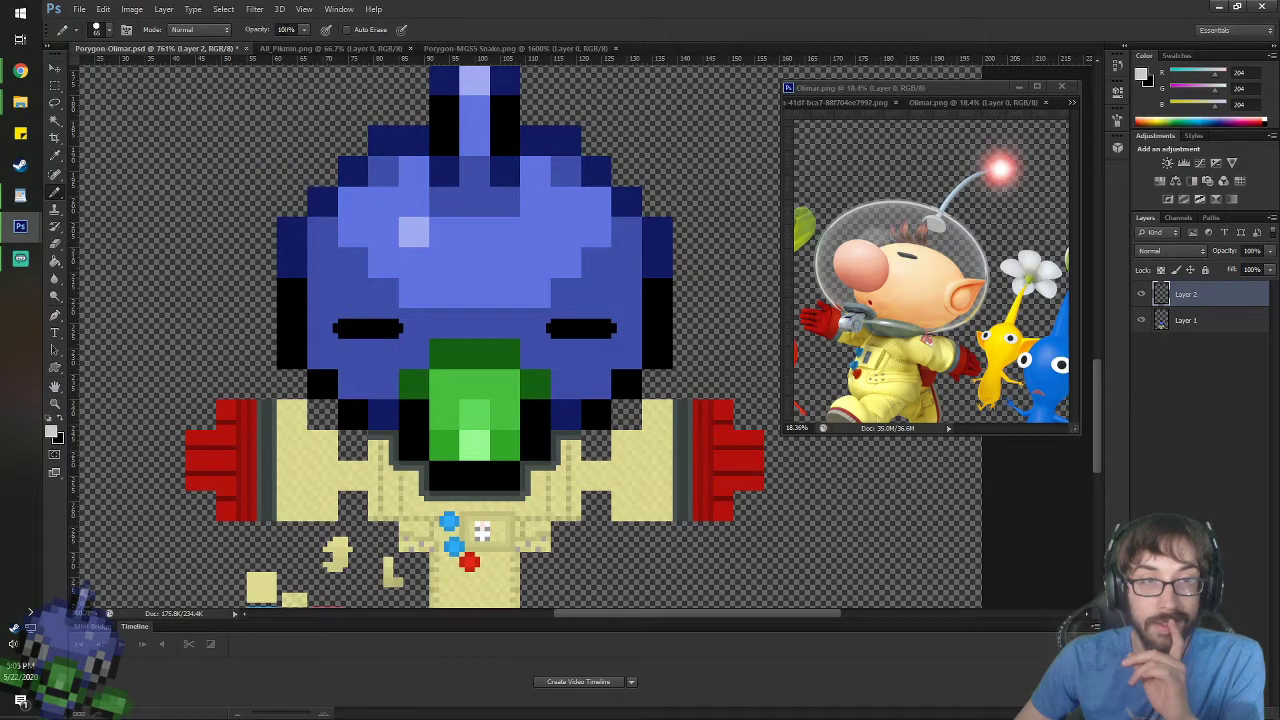
- Enlarge the Pencil tip to 80 px and further to 92 px, checking its outline against the whole head
right_click(547, 268)
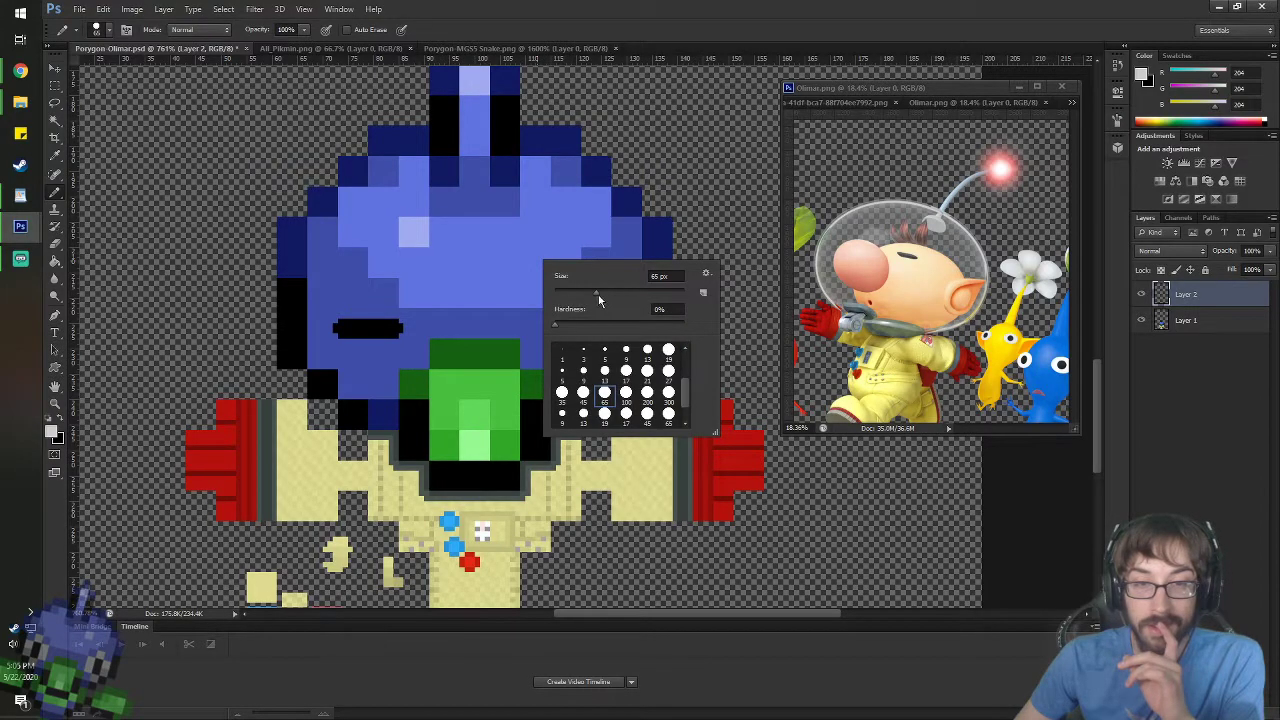
left_click_drag(599, 298, 608, 298)
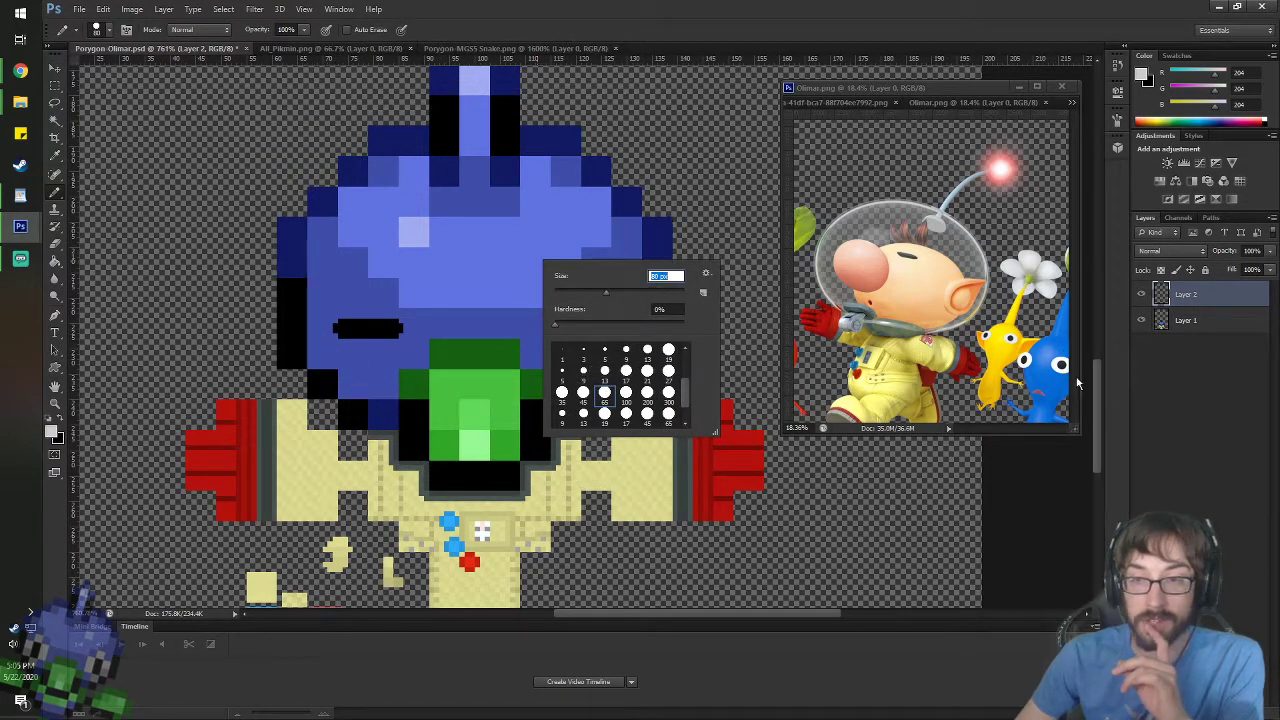
mouse_move(1098, 374)
left_mouse_down()
mouse_move(1096, 342)
mouse_move(1098, 358)
left_mouse_up()
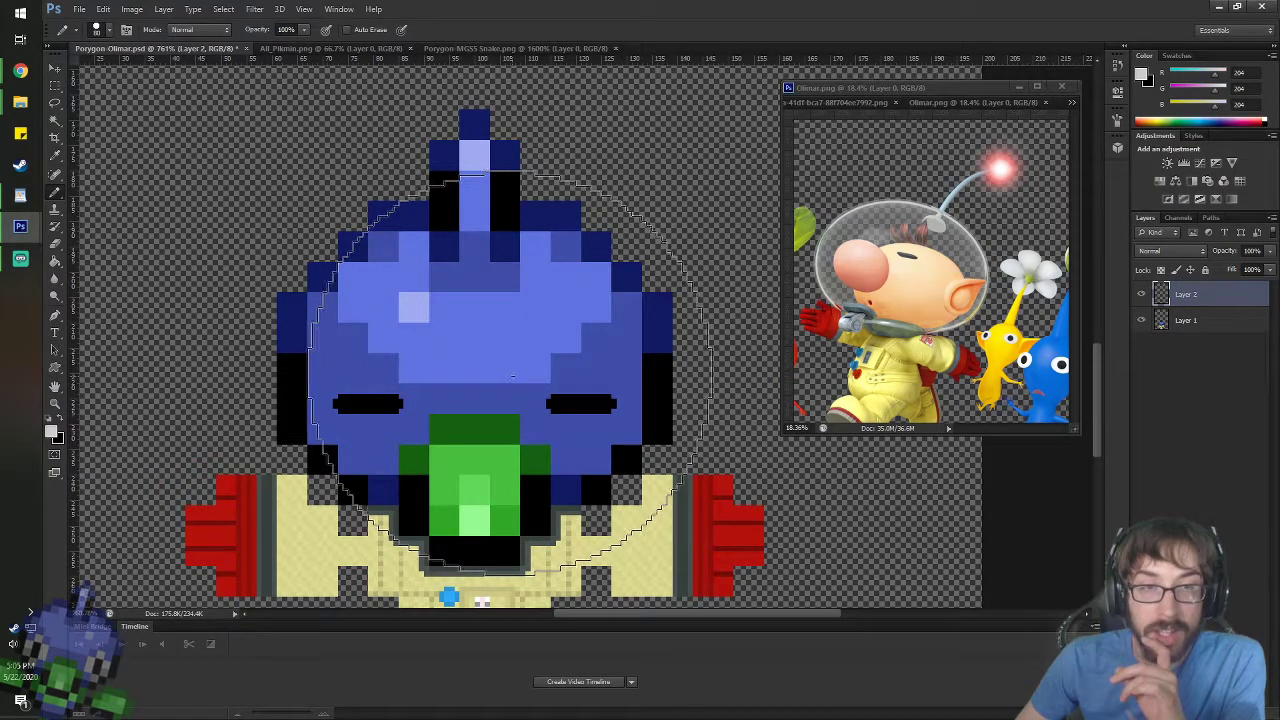
right_click(494, 288)
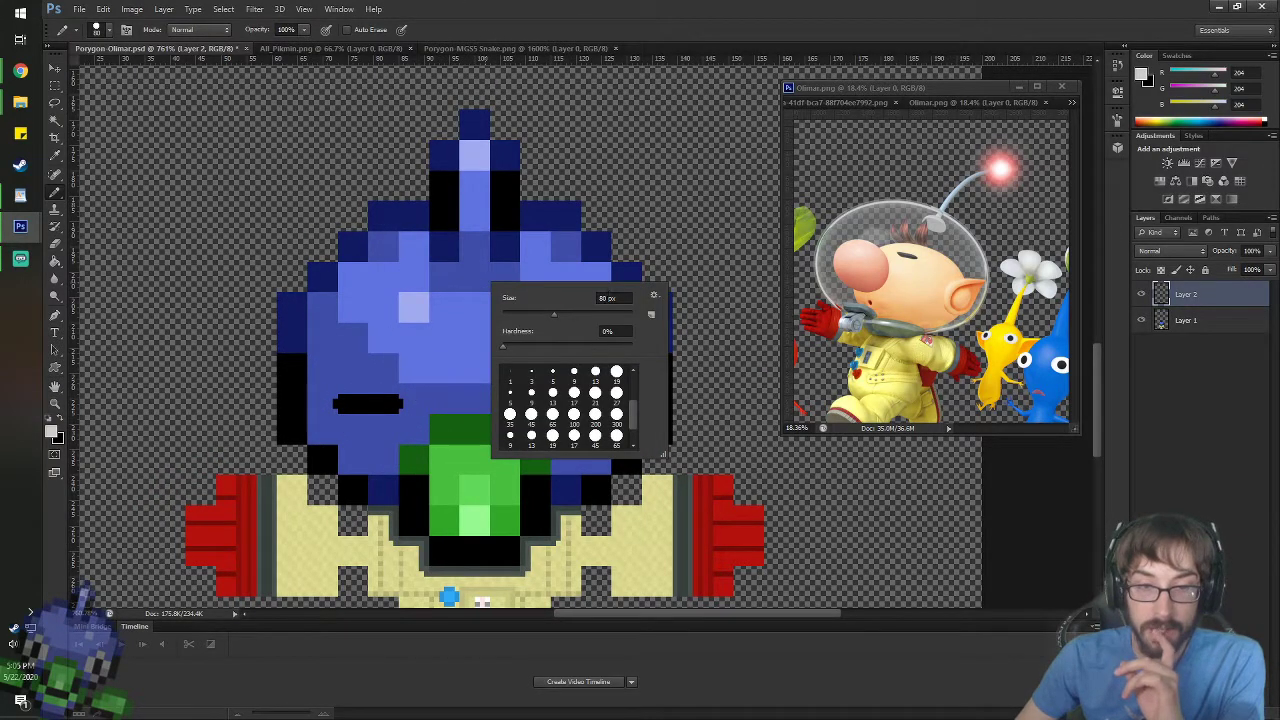
type("92")
key("Return")
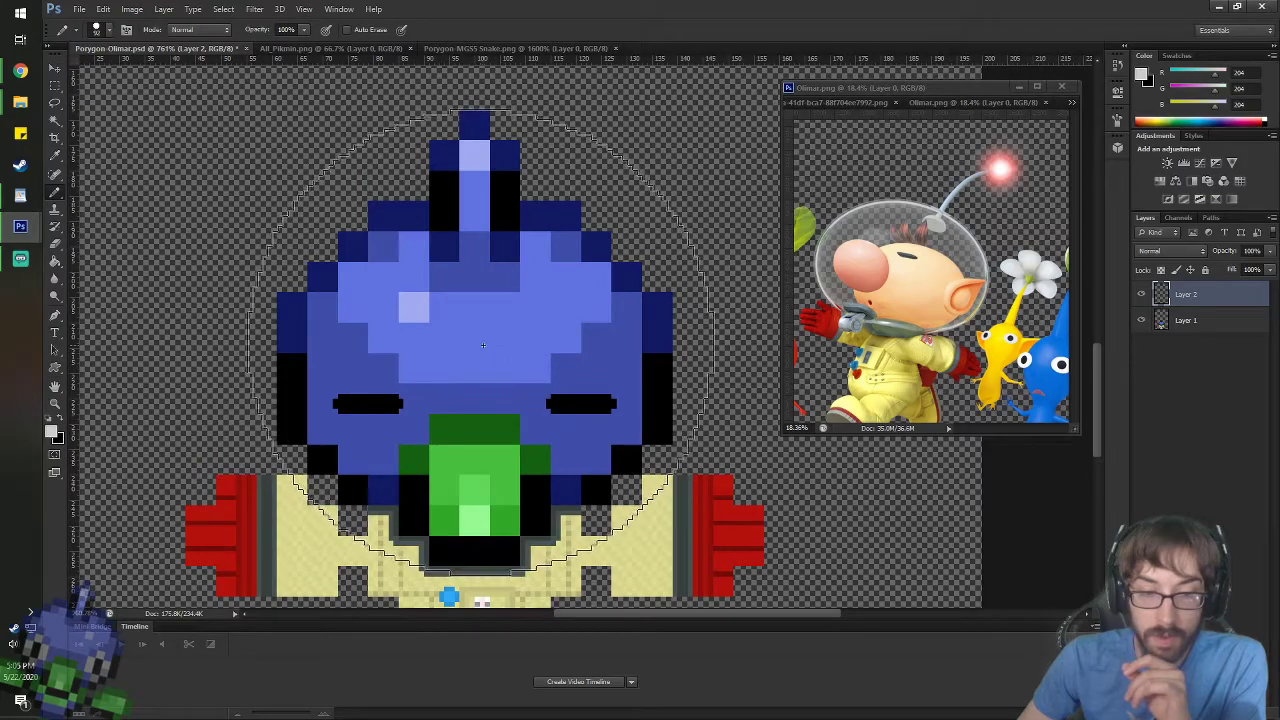
- Set the Pencil tip to 100 px and stamp two slightly offset, overlapping grey discs over the head as the helmet shape
right_click(483, 296)
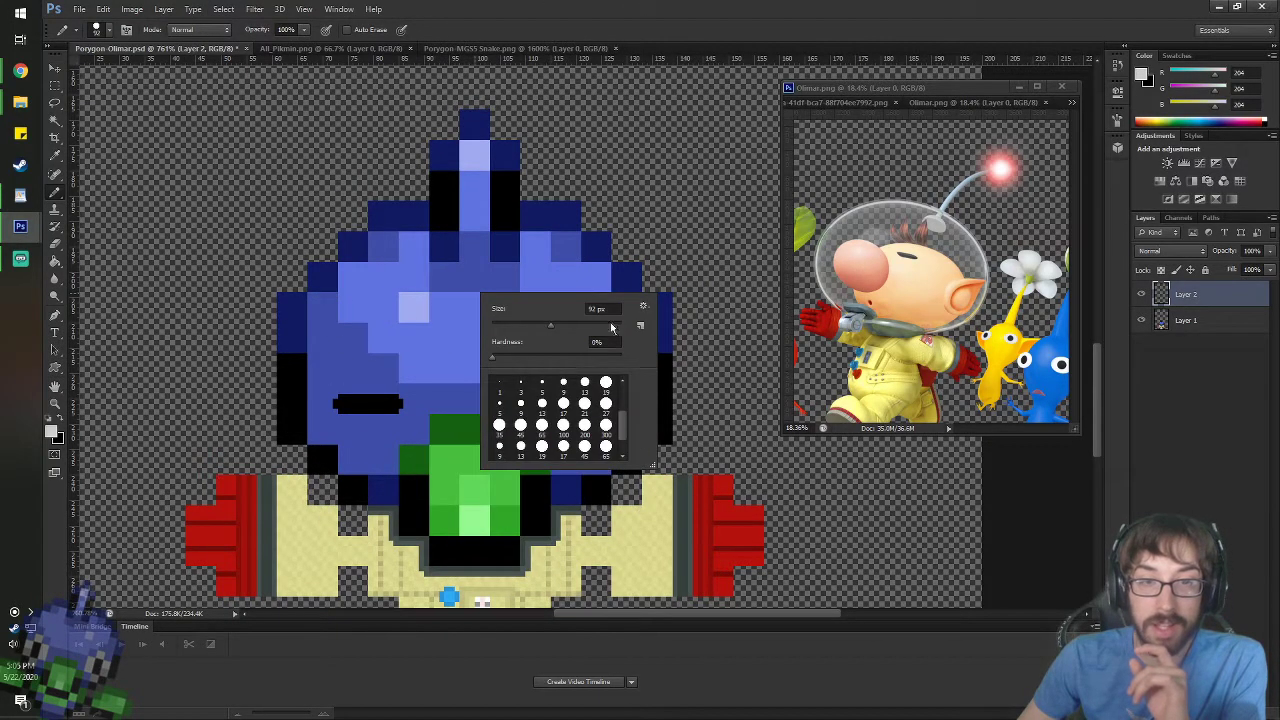
type("10")
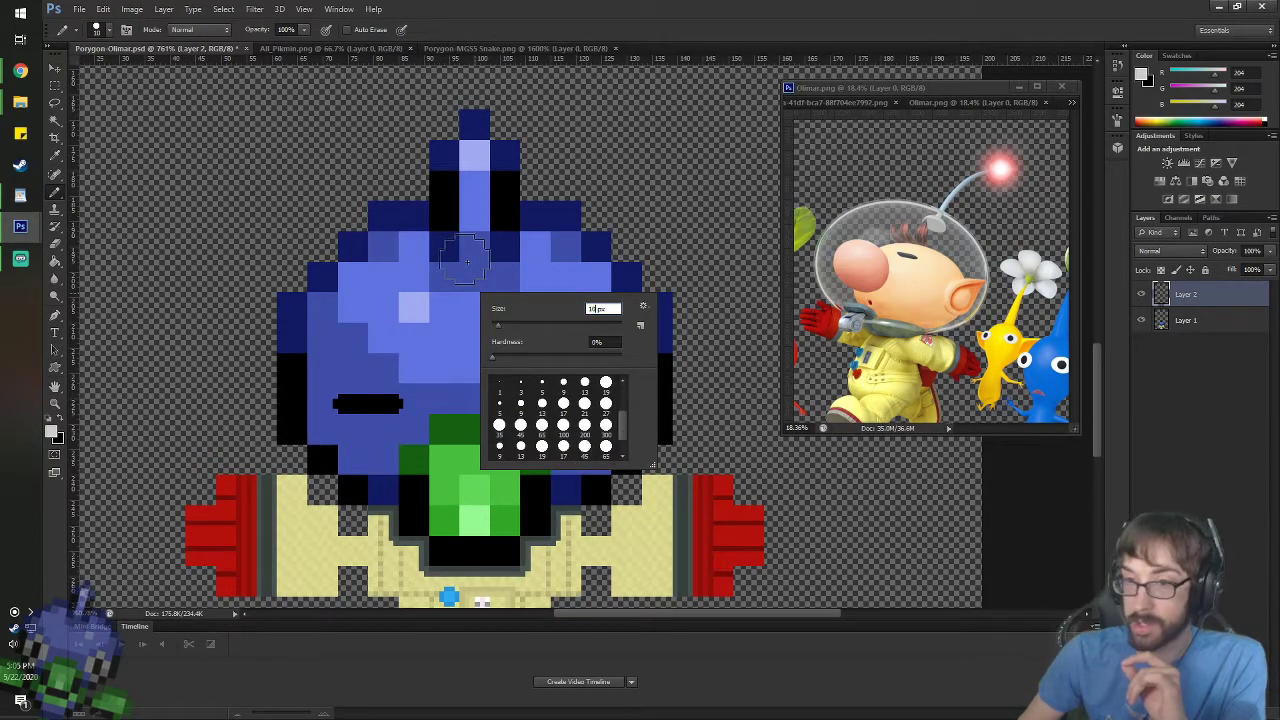
type("0")
key("Return")
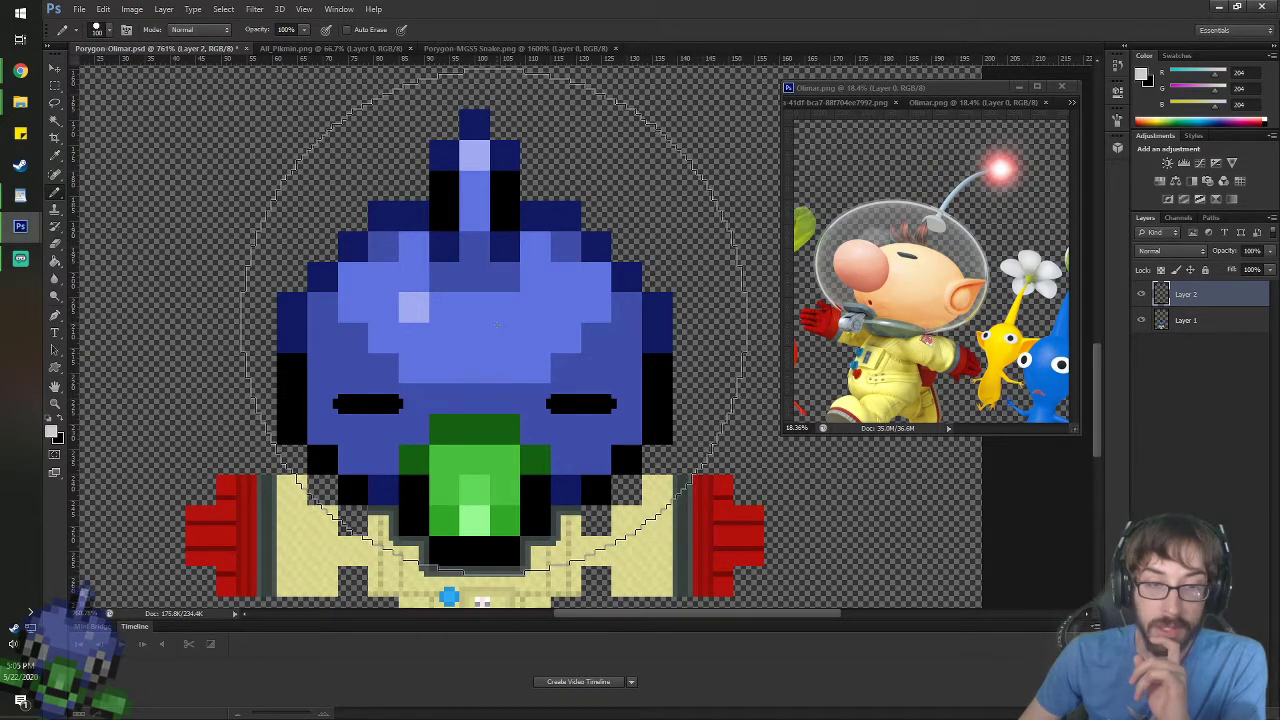
left_click(497, 324)
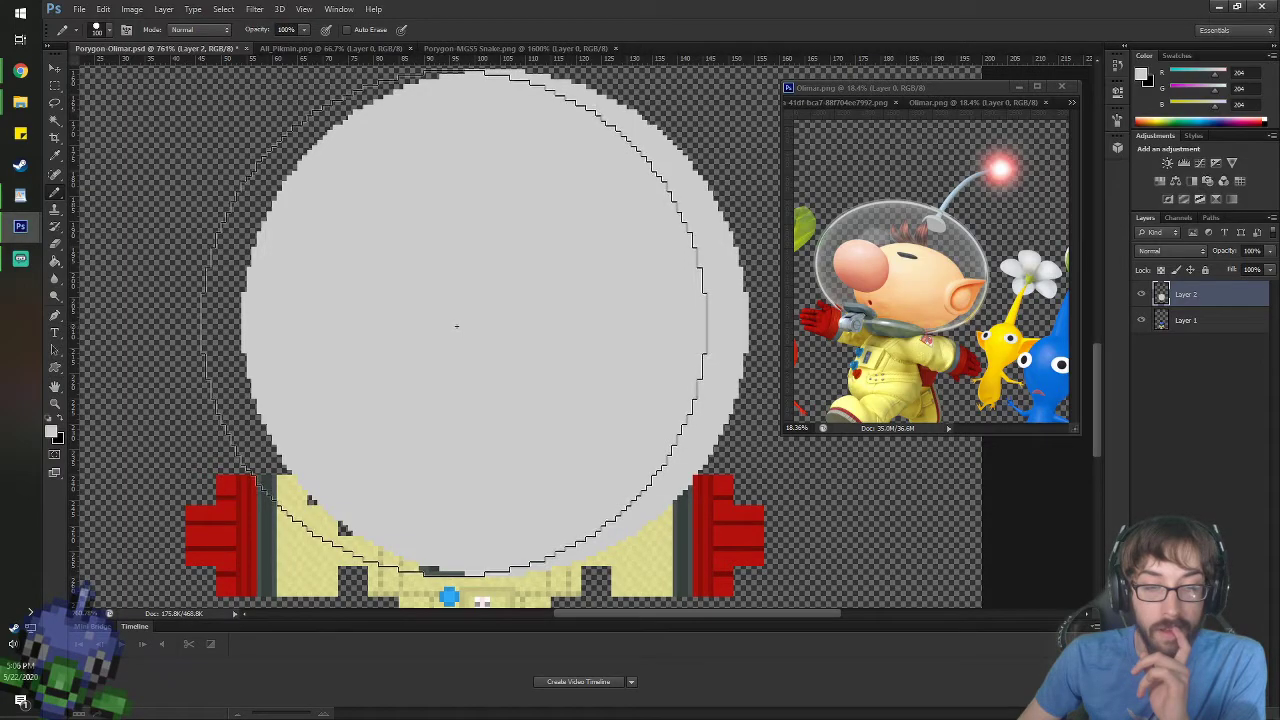
left_click(456, 325)
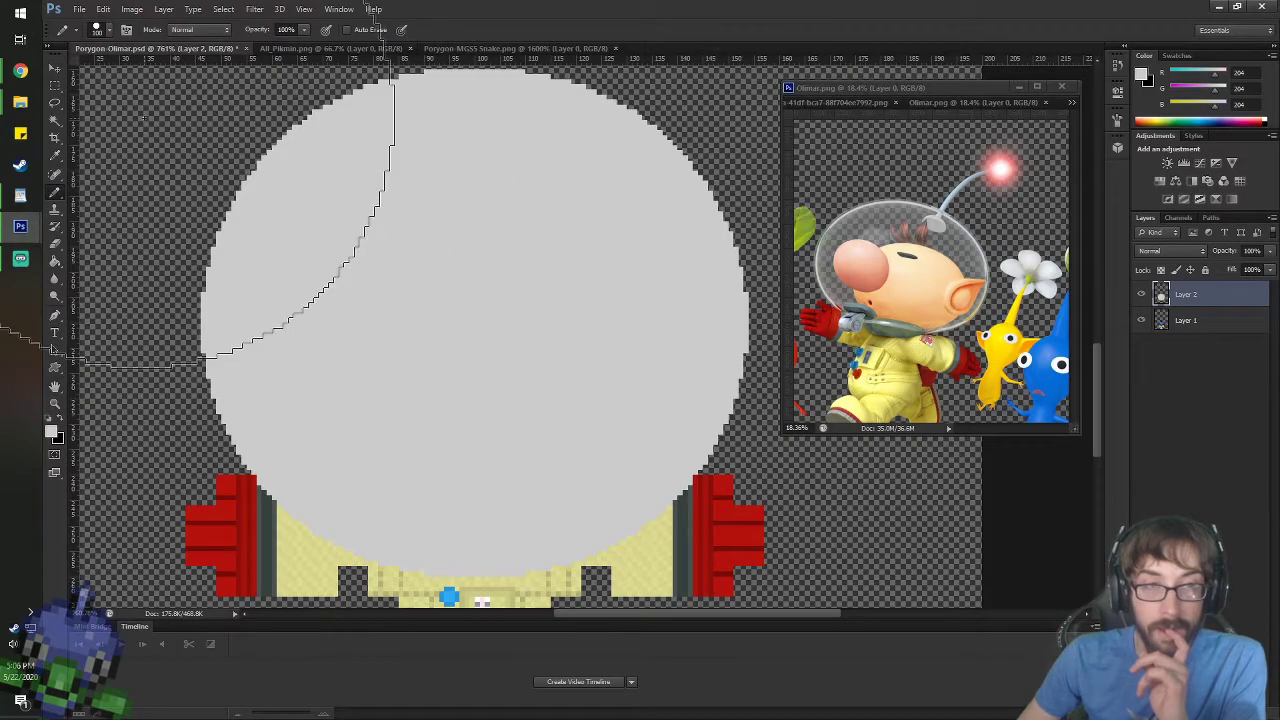
- Preview the helmet layer at lower opacities such as 10% and 36%, and restore it to 100%
left_click(56, 69)
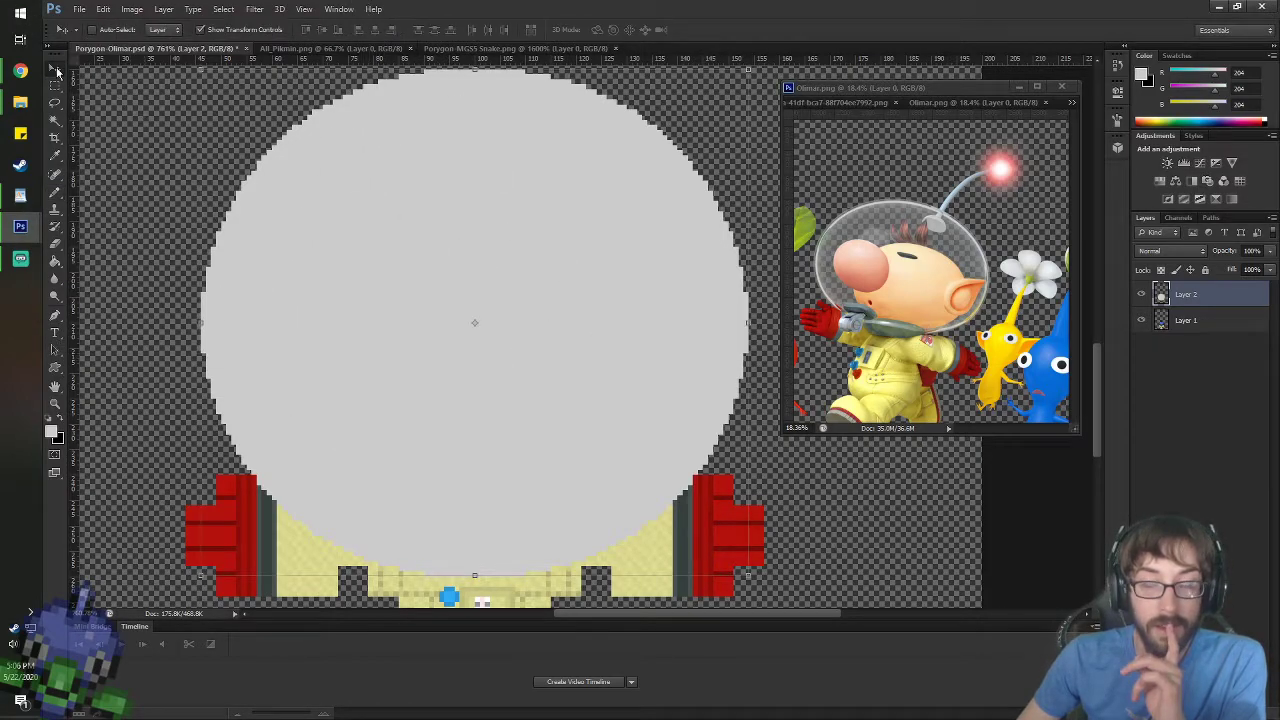
key("1")
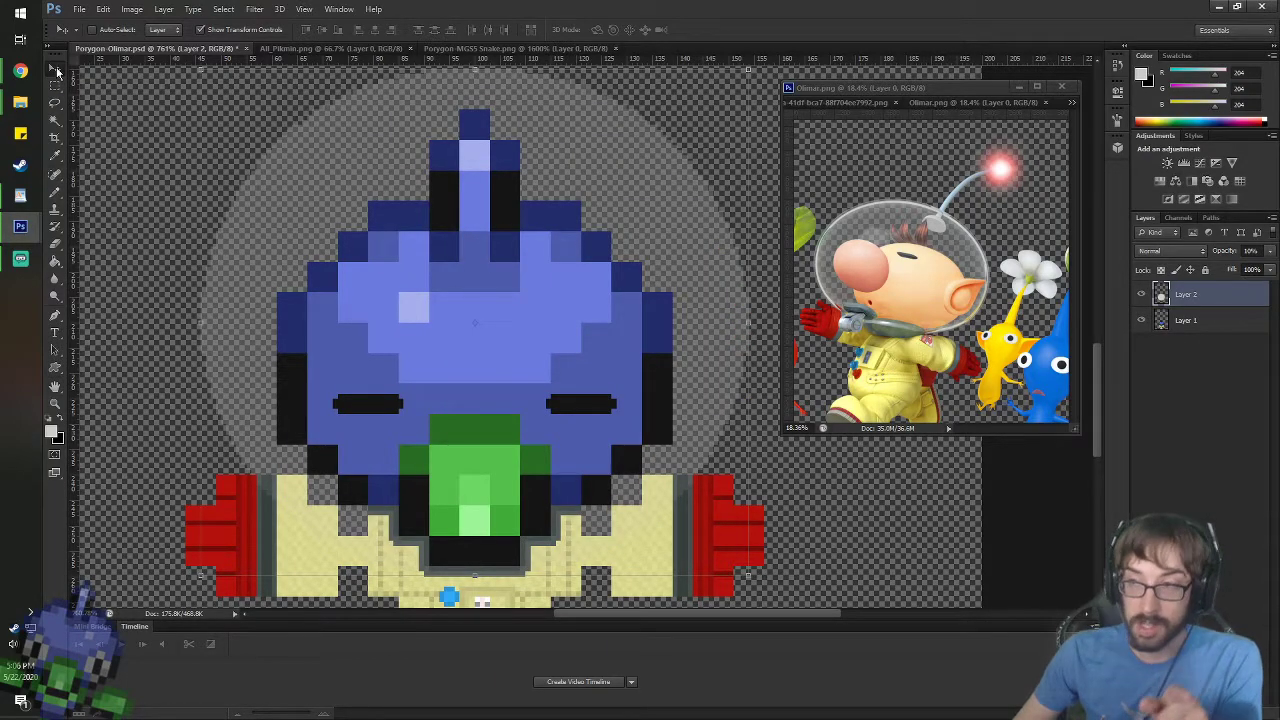
key("2")
key("3")
key("3")
key("6")
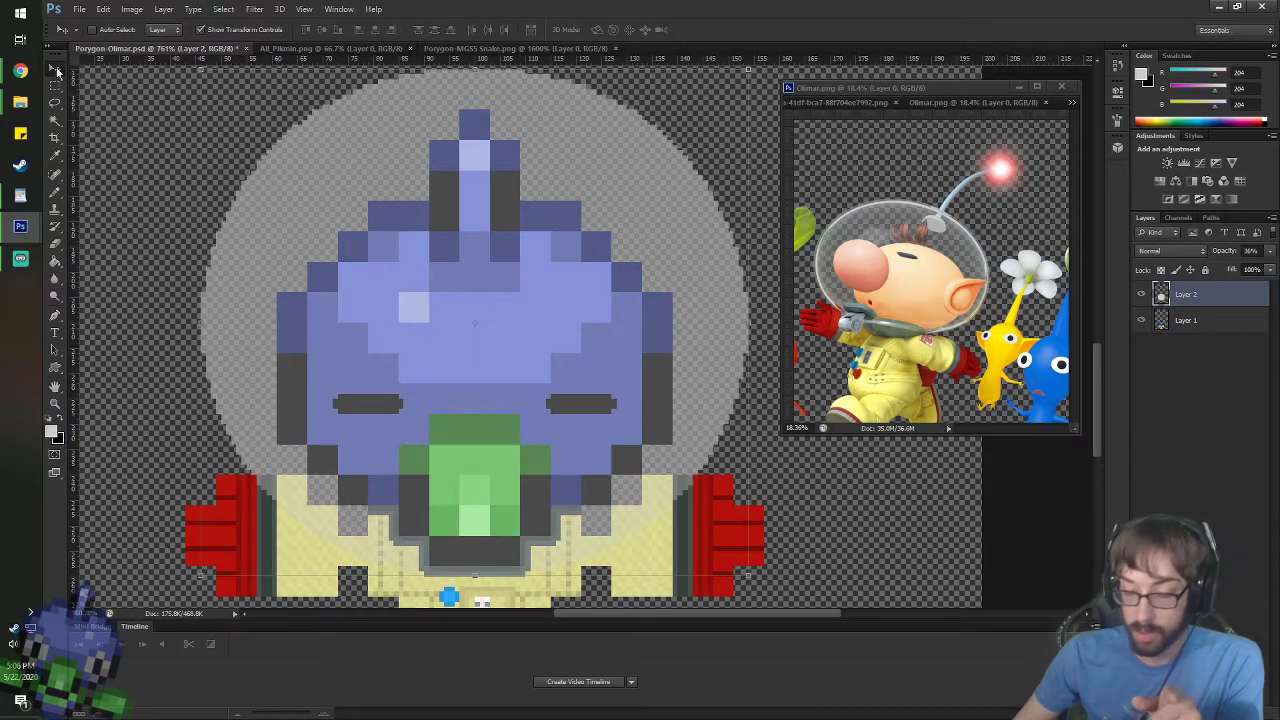
key("0")
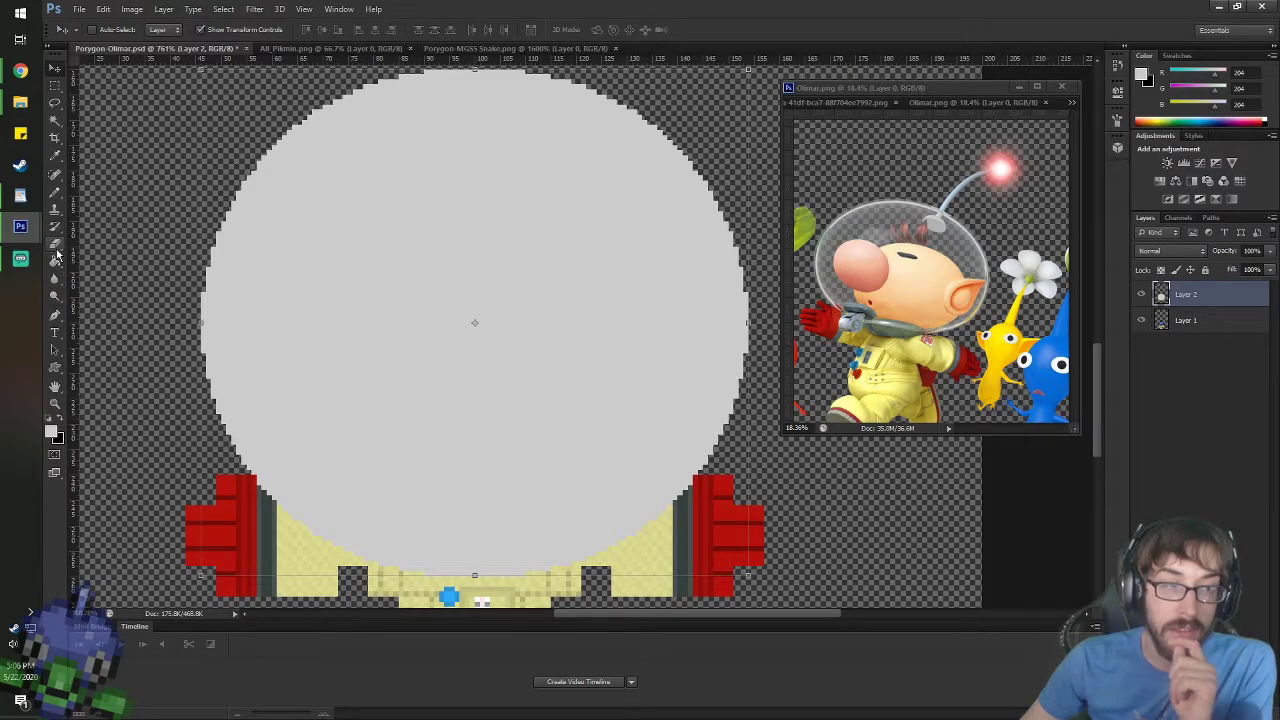
- Select the whole grey helmet disc with the Magic Wand, keeping the sample size at Point Sample
left_click(55, 120)
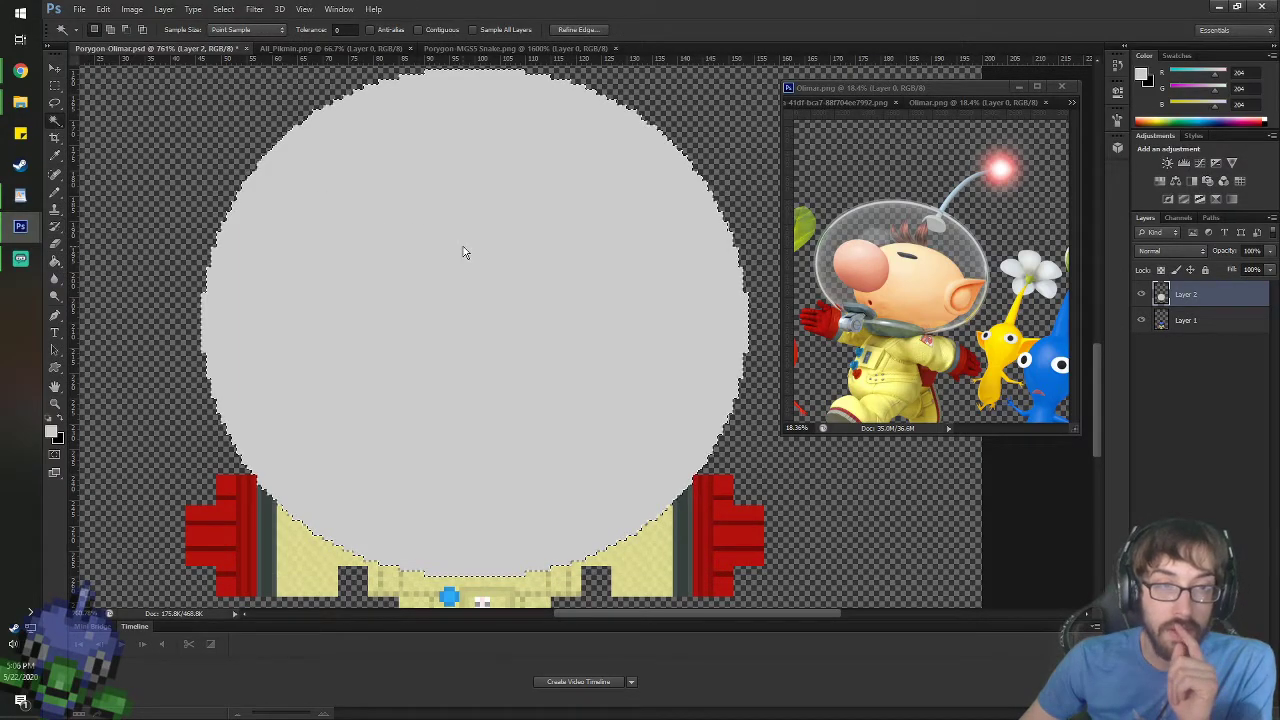
left_click(463, 246)
left_click(212, 29)
left_click(226, 31)
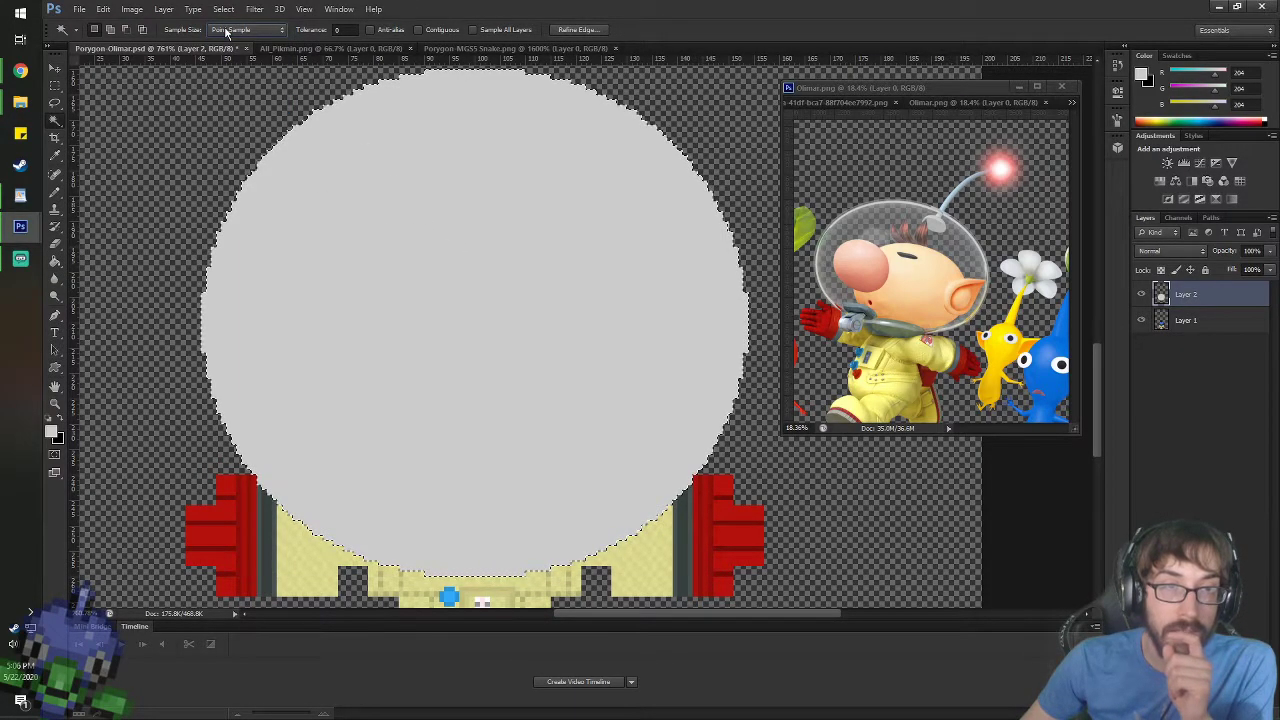
left_click(572, 29)
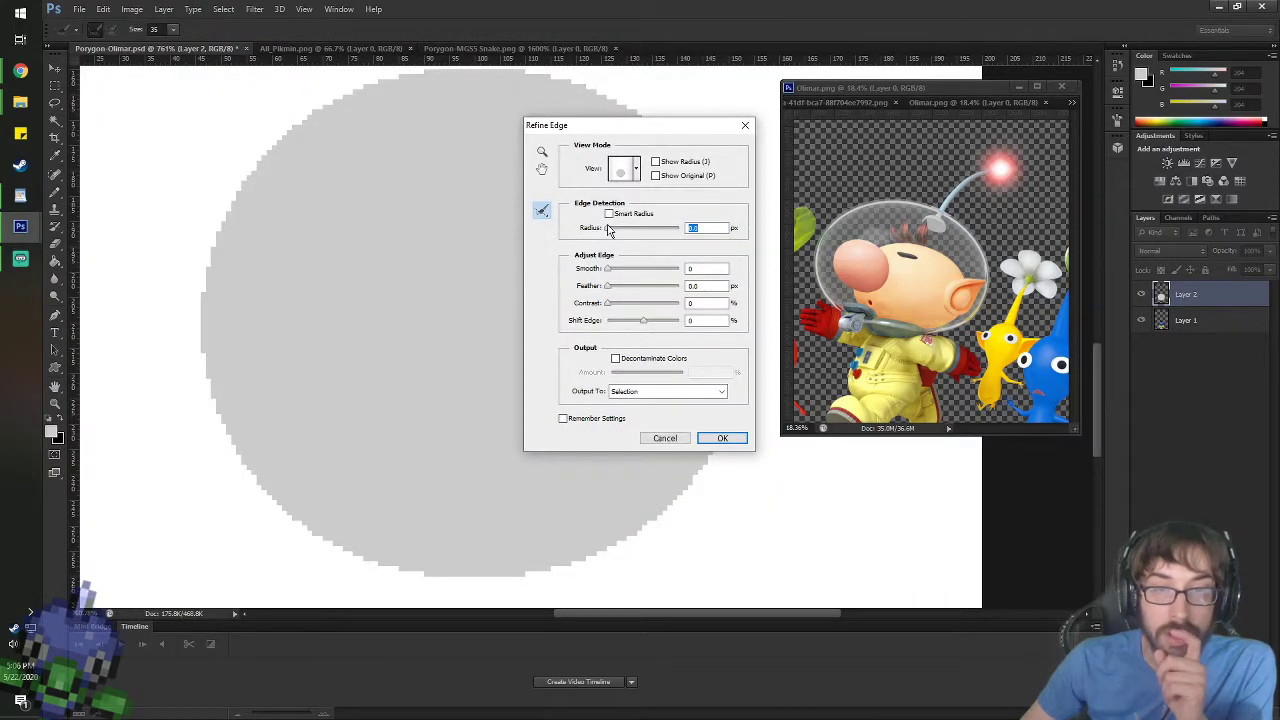
mouse_move(609, 229)
left_mouse_down()
mouse_move(655, 232)
mouse_move(597, 231)
left_mouse_up()
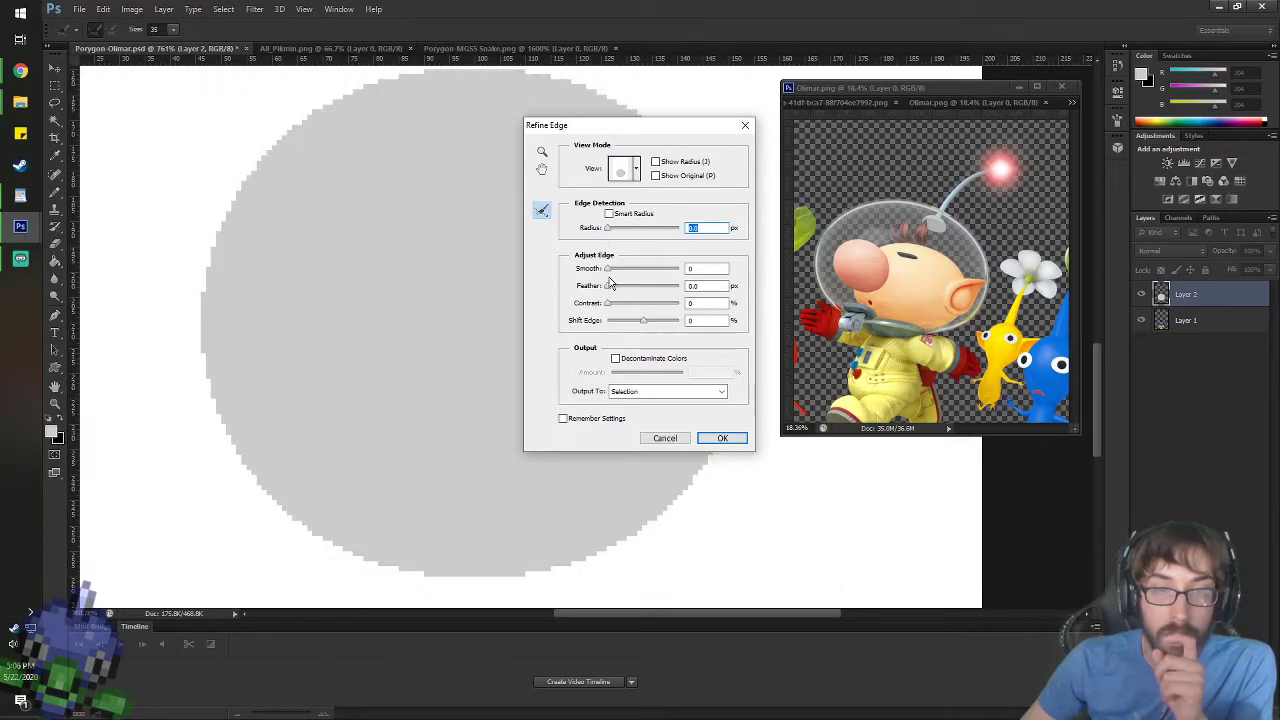
left_click(609, 214)
left_click_drag(609, 229, 543, 196)
left_click(609, 214)
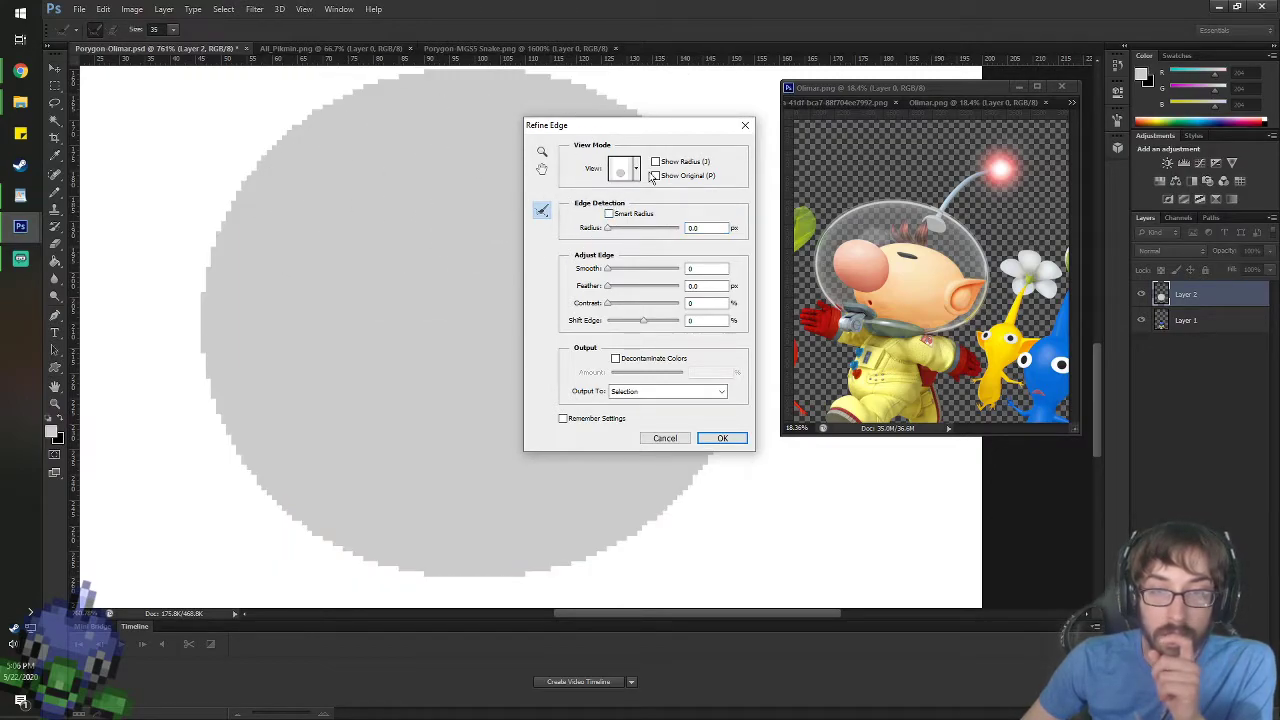
left_click(656, 162)
left_click(656, 162)
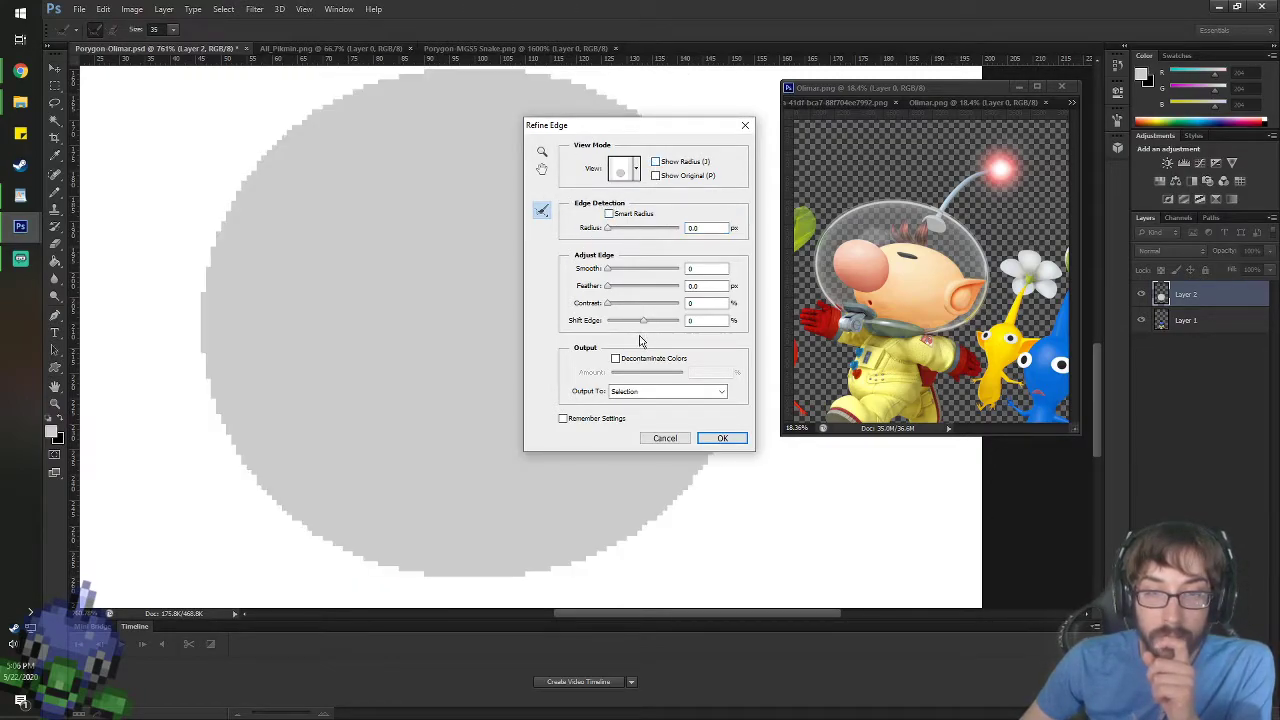
mouse_move(645, 322)
left_mouse_down()
mouse_move(626, 323)
mouse_move(674, 323)
mouse_move(651, 325)
left_mouse_up()
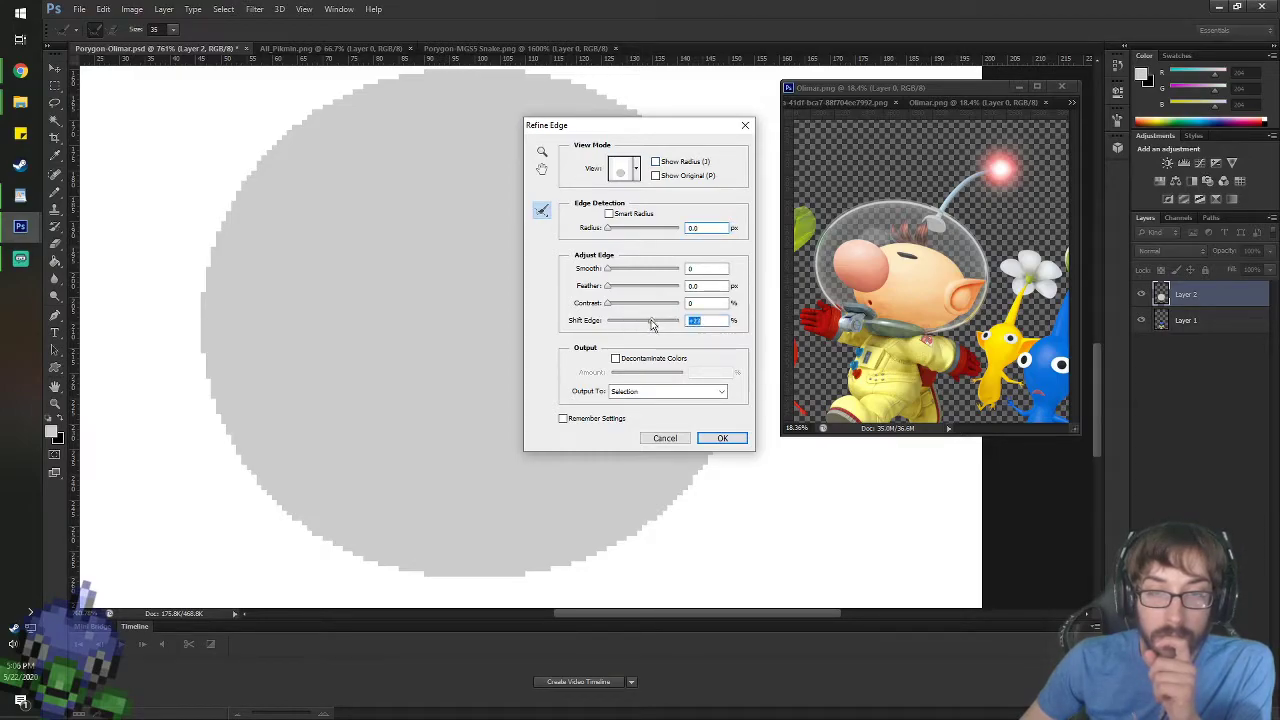
left_click(673, 441)
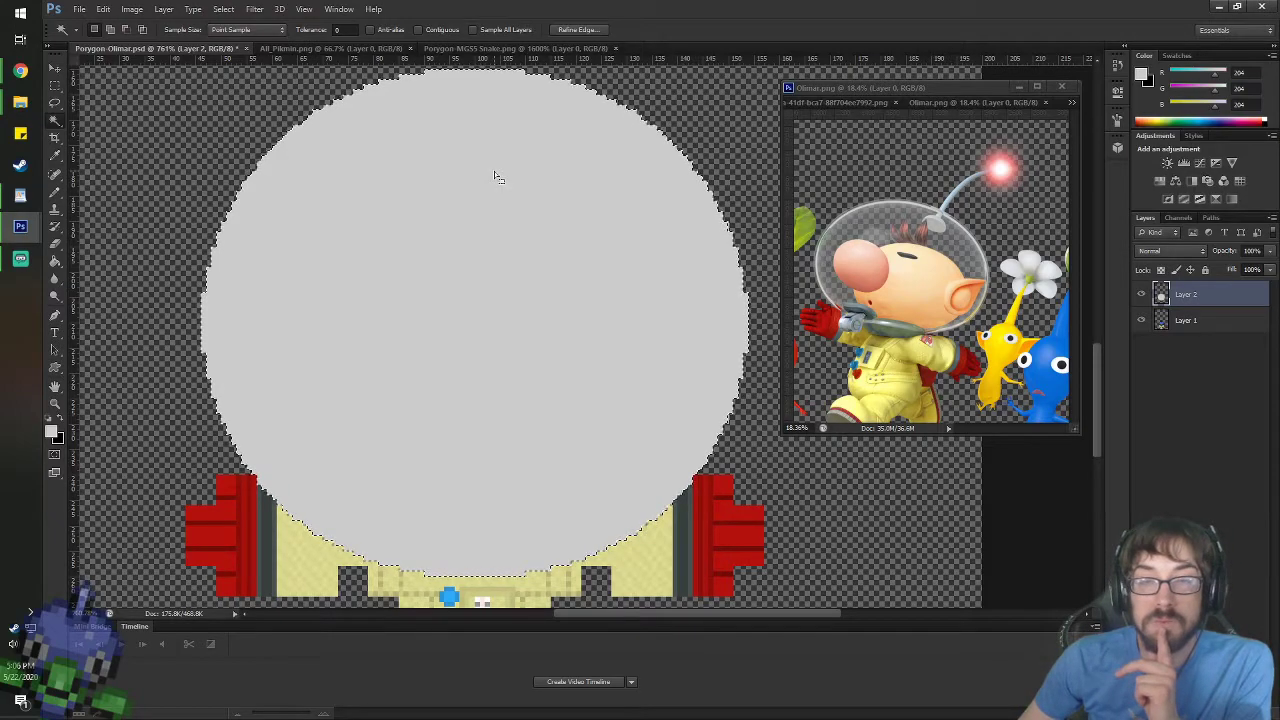
- Deselect the grey helmet disc and set the Pencil tip size to 96 px
key("ctrl+d")
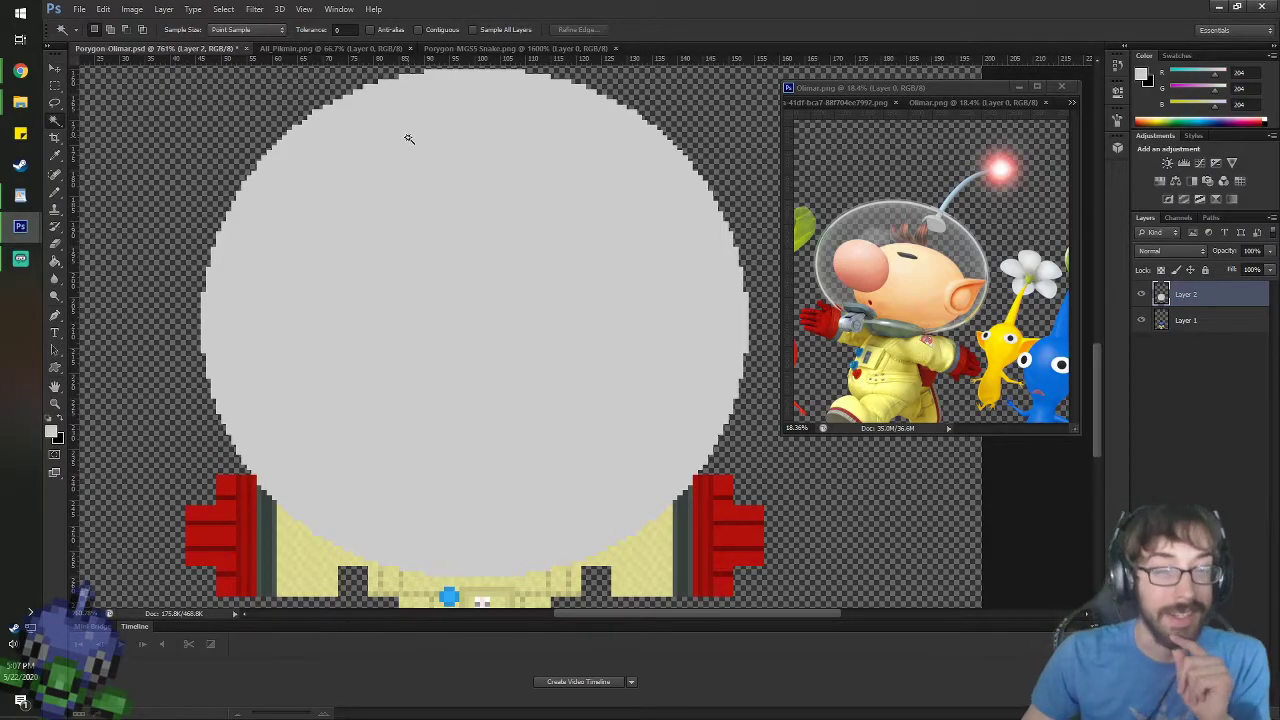
key("b")
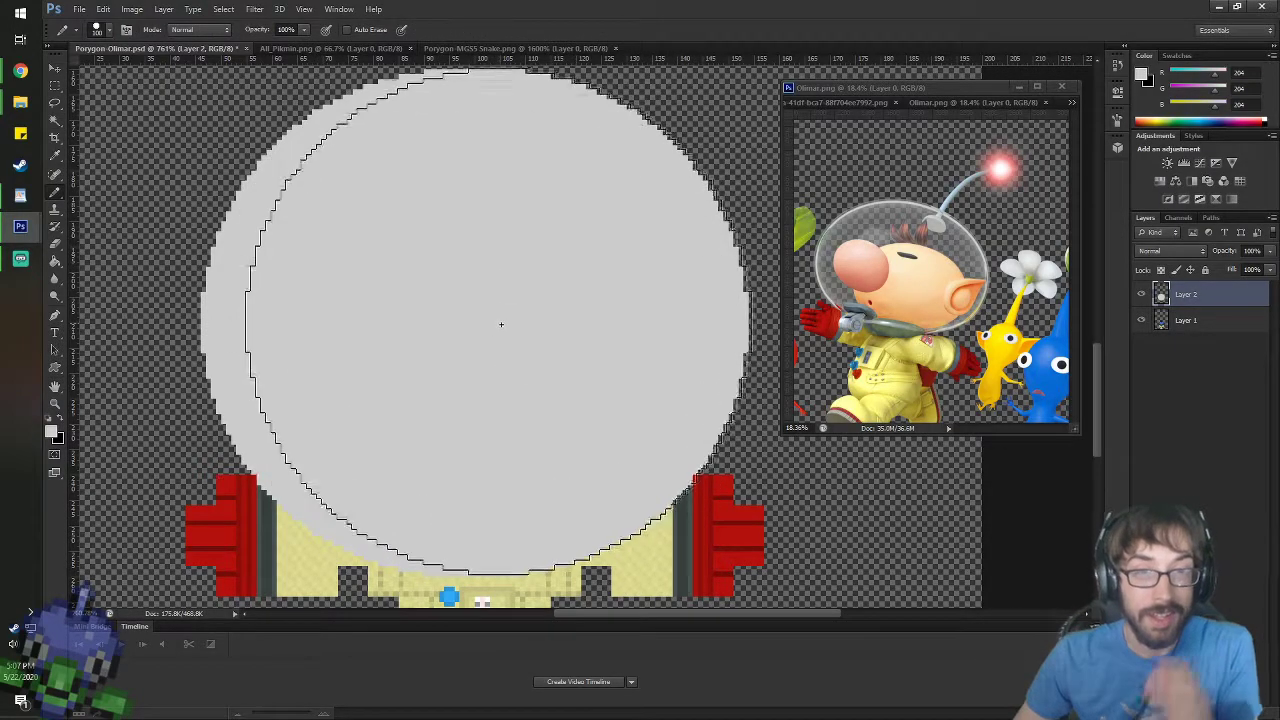
right_click(496, 326)
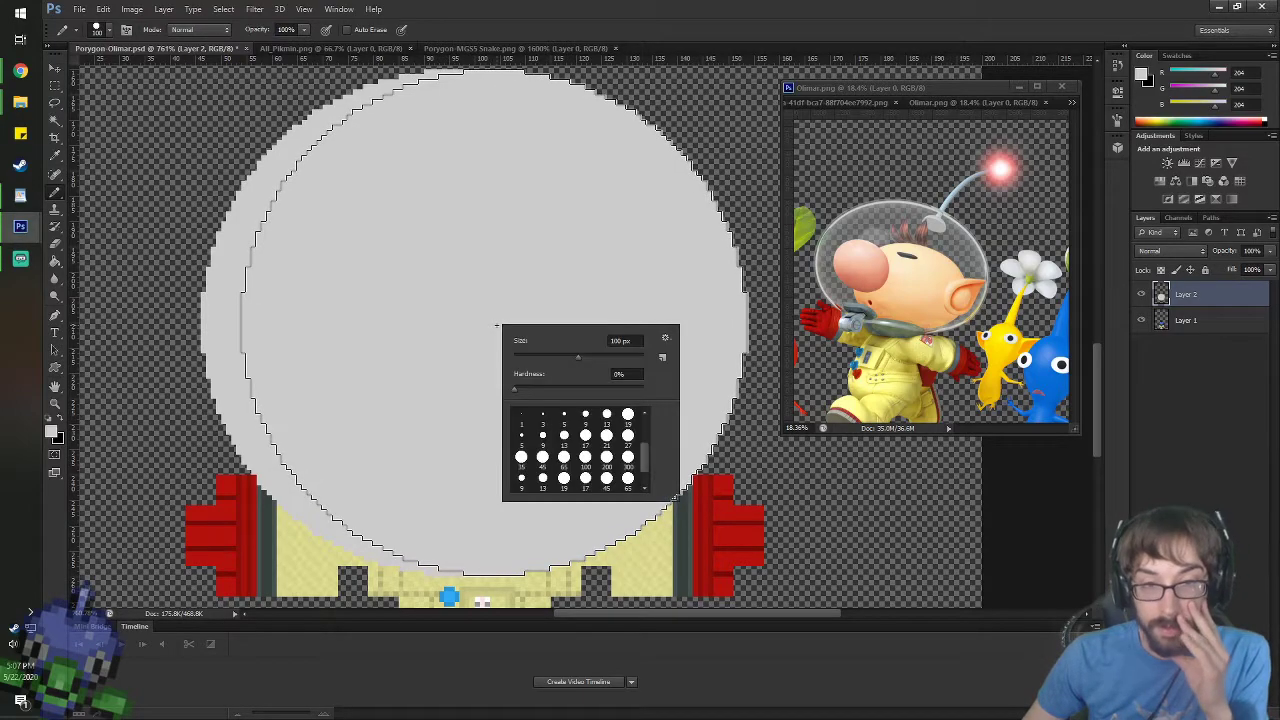
double_click(618, 340)
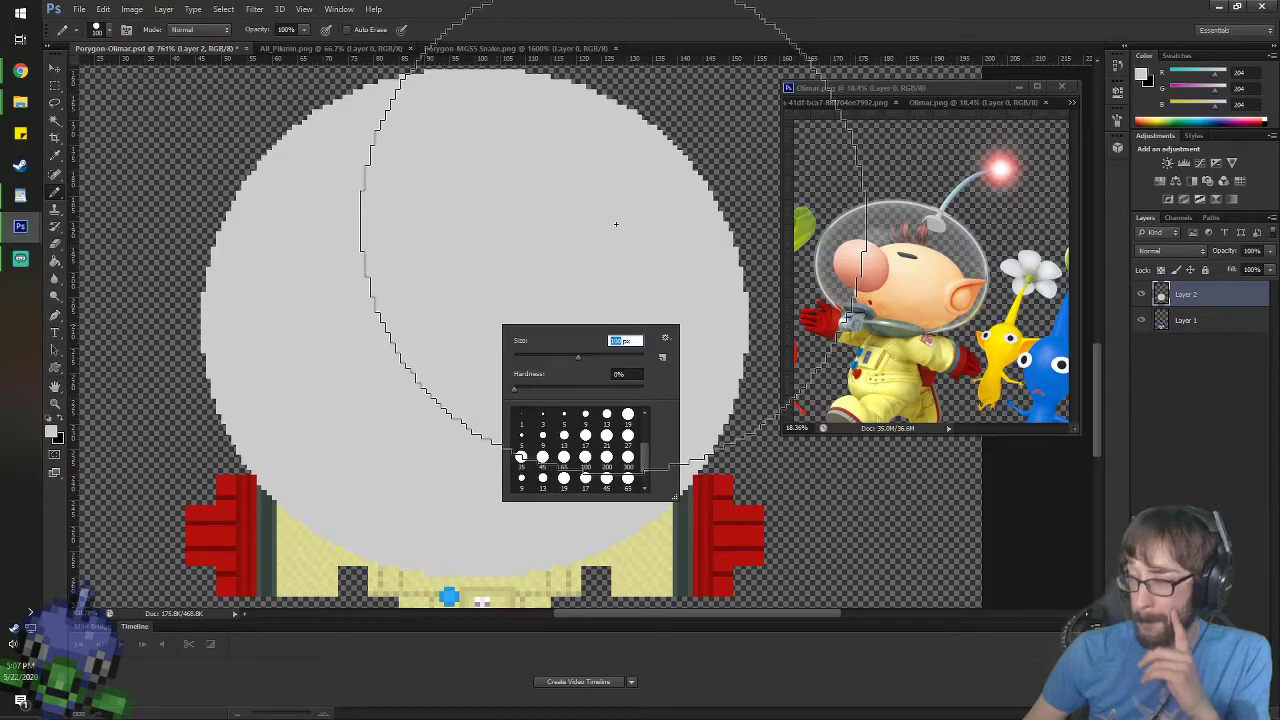
type("96")
key("Return")
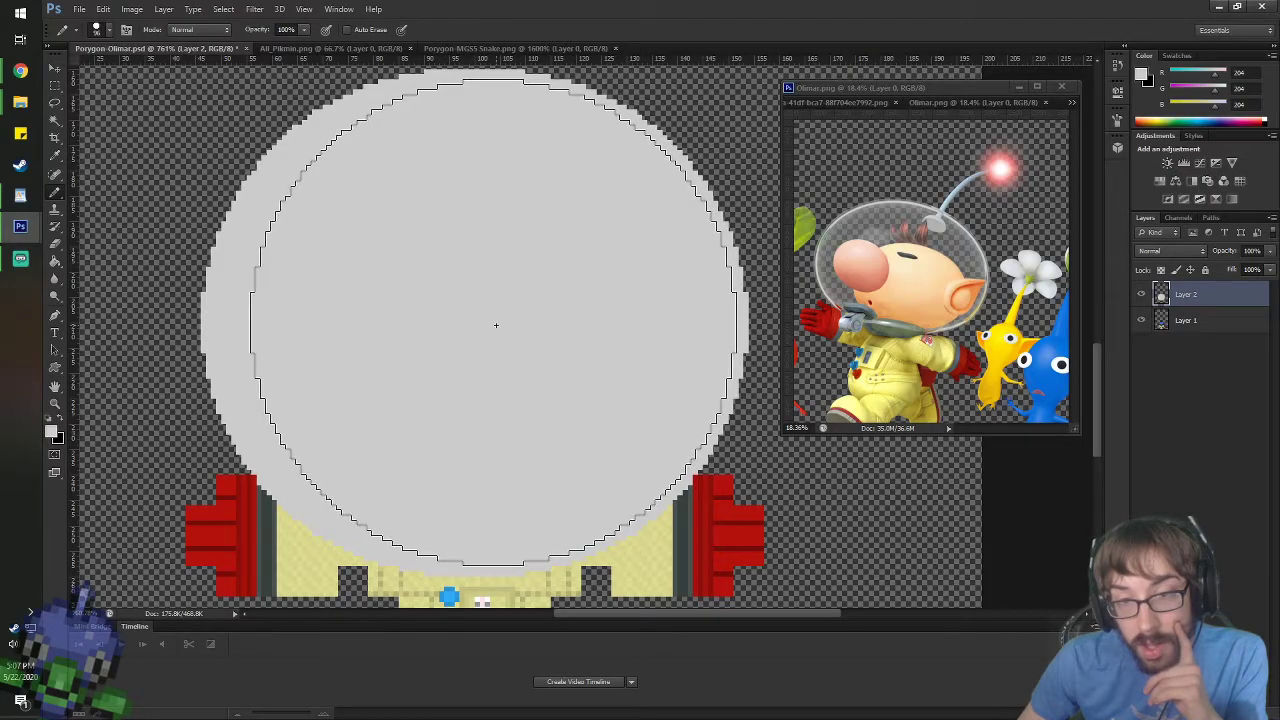
- Set the foreground colour to green (R 69, G 146, B 0) and stamp two slightly offset discs inside the grey disc, leaving a thin rim
left_click(49, 430)
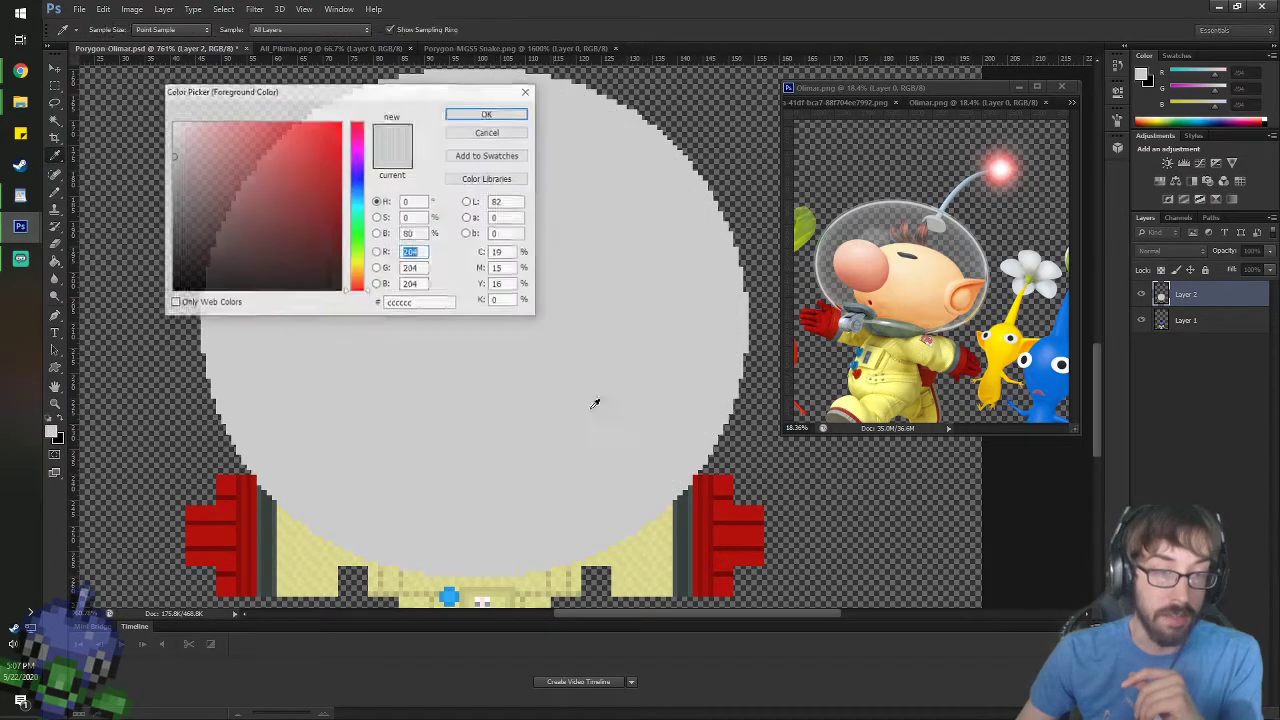
left_click(357, 236)
left_click(487, 117)
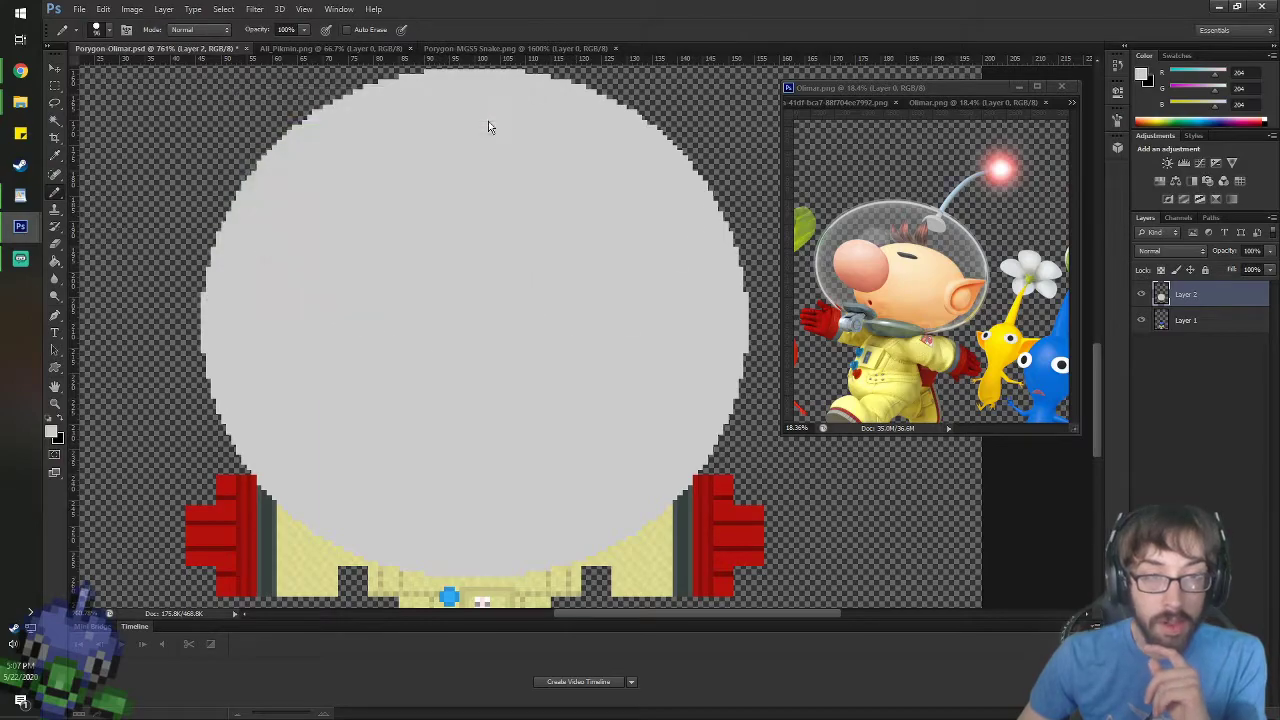
left_click(49, 430)
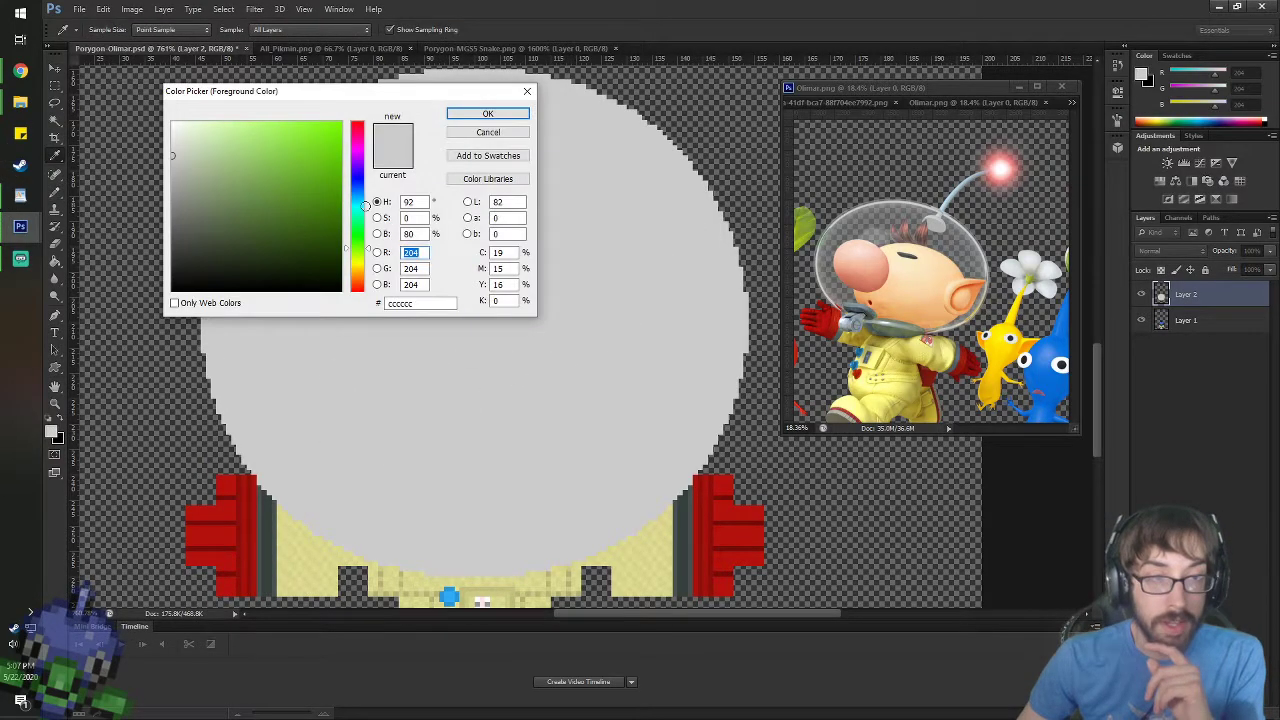
left_click(478, 130)
key("b")
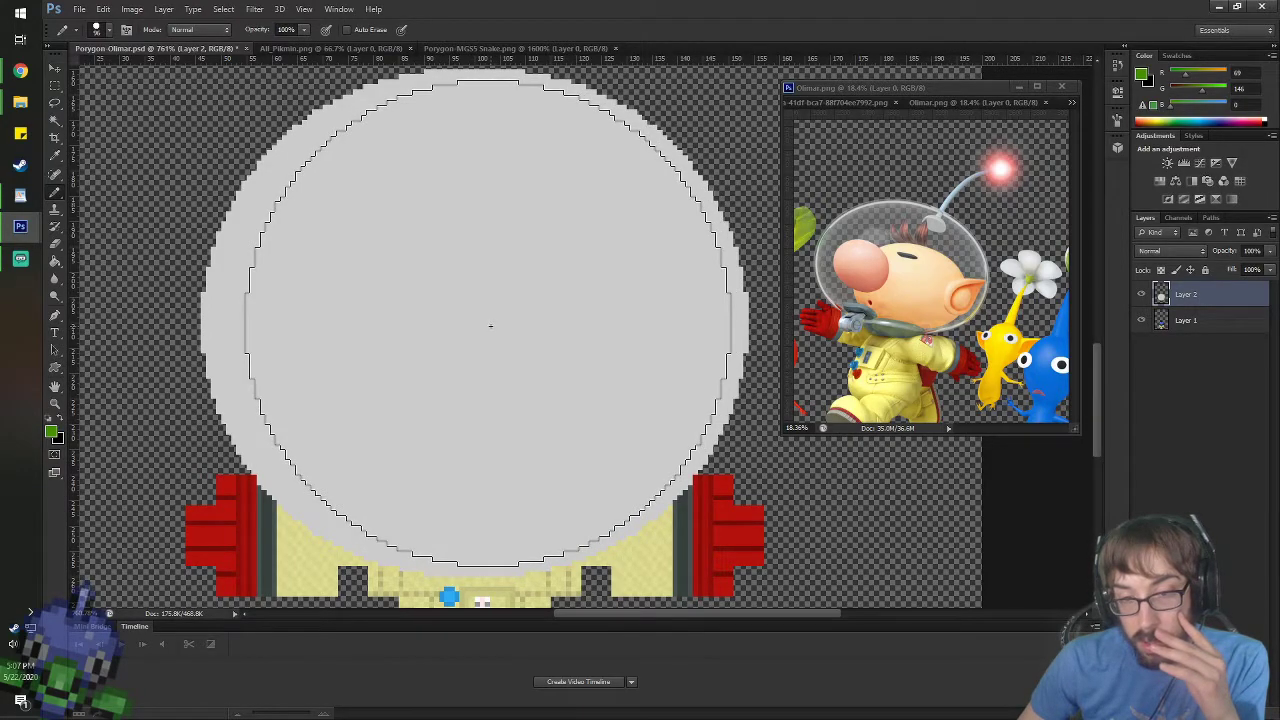
left_click(490, 325)
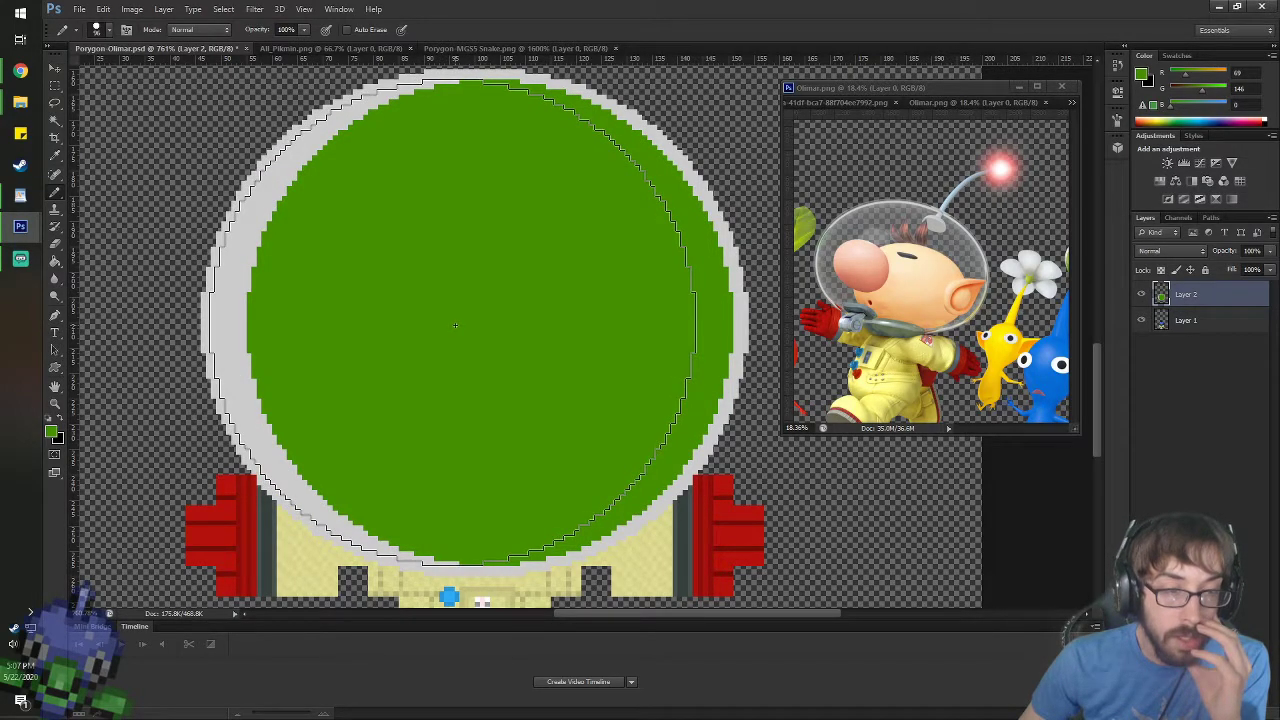
left_click(463, 326)
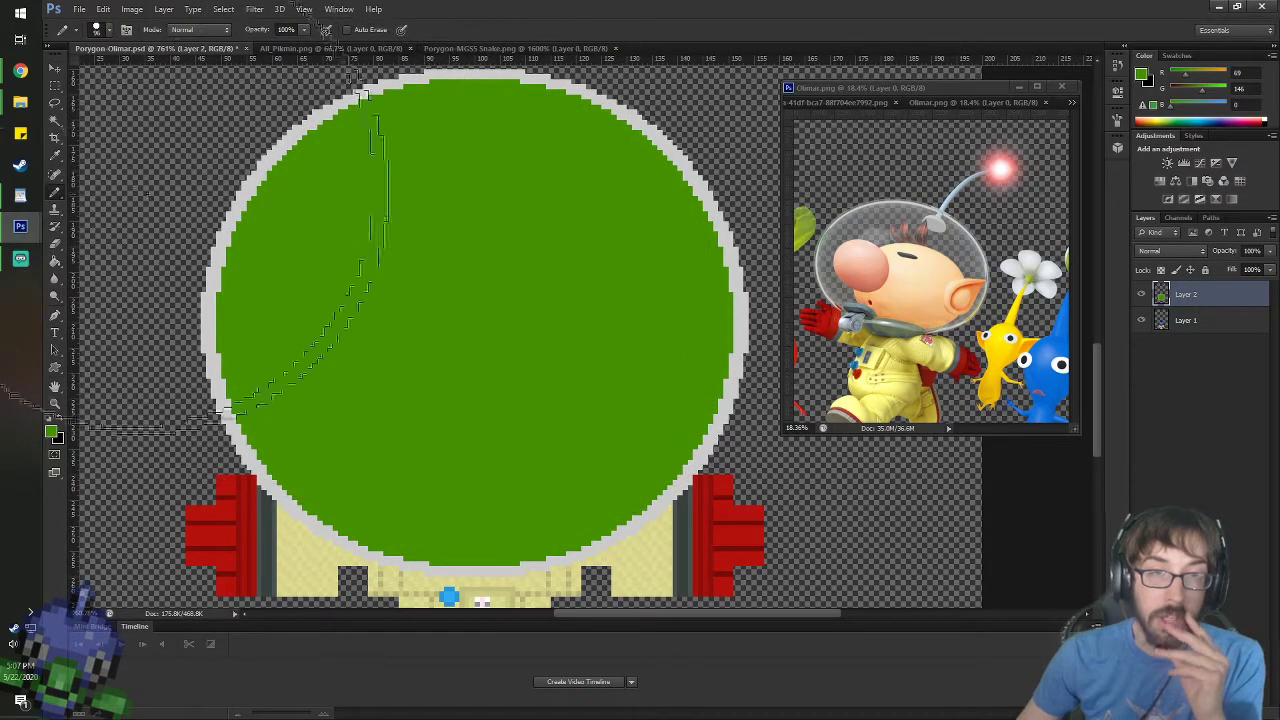
- Select the green area with the Magic Wand and cut it out, leaving only the grey helmet ring, and switch to the Move tool
left_click(55, 120)
left_click(311, 300)
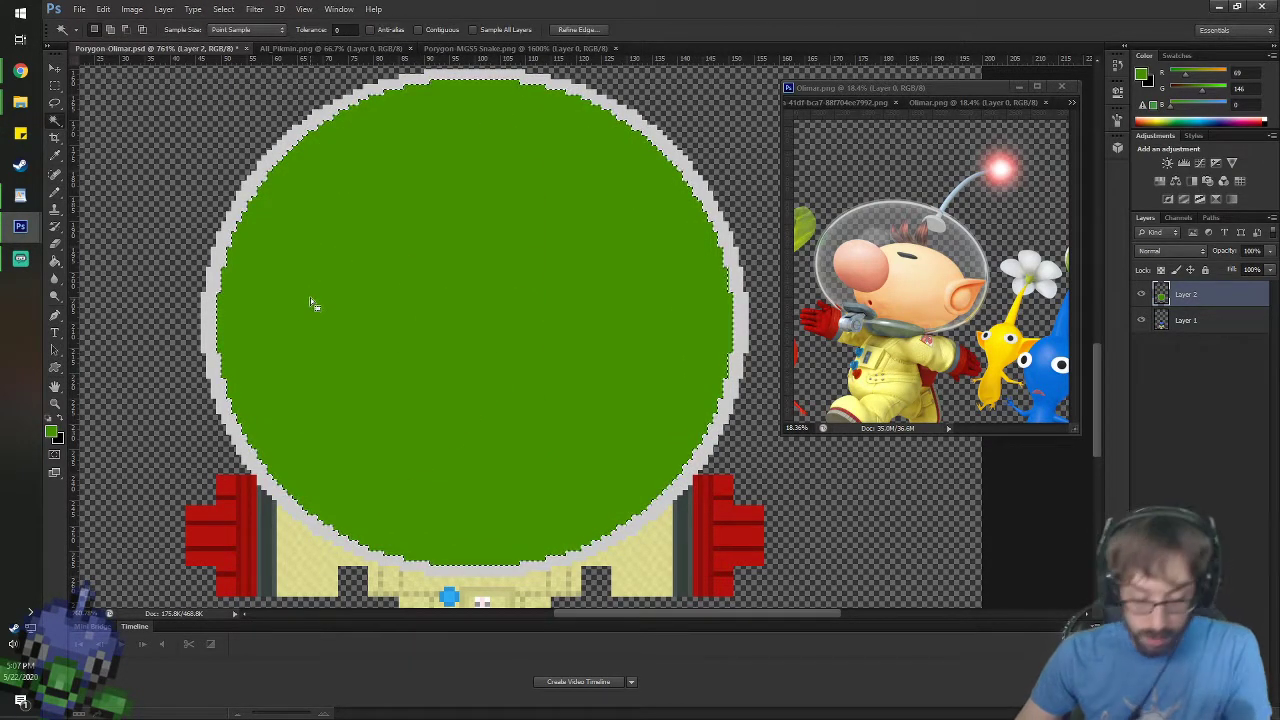
key("ctrl+x")
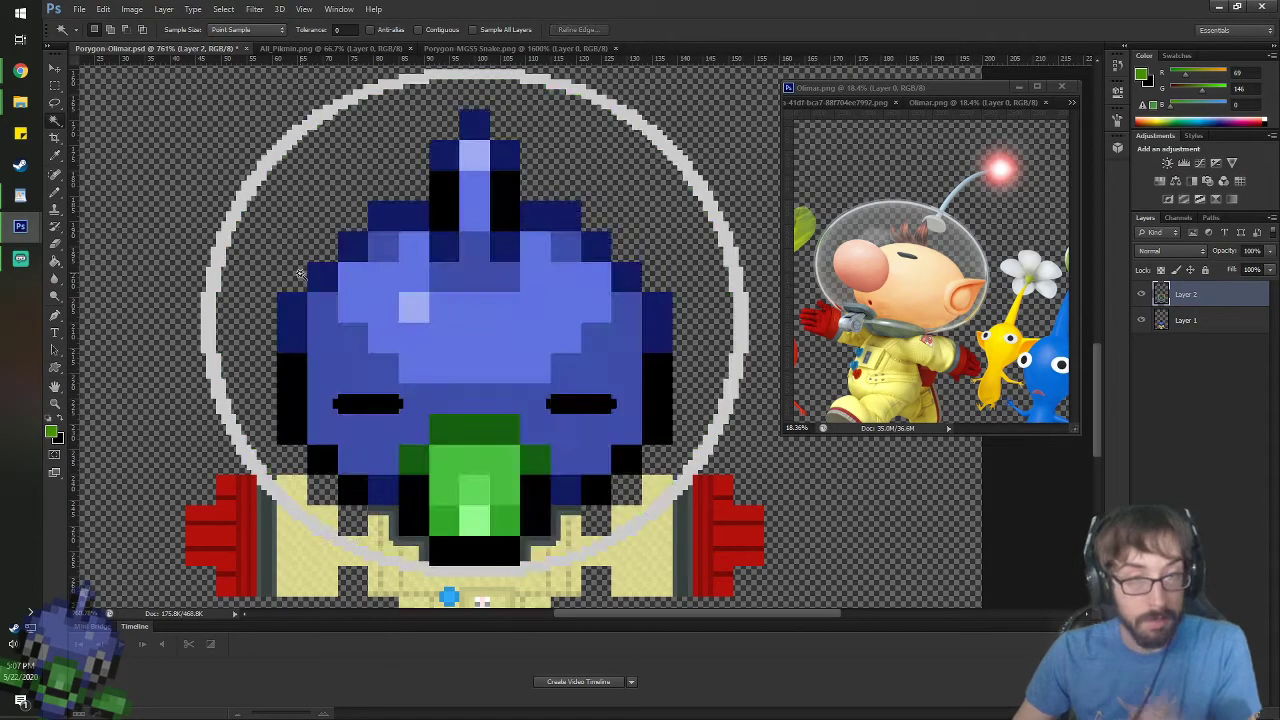
left_click(52, 70)
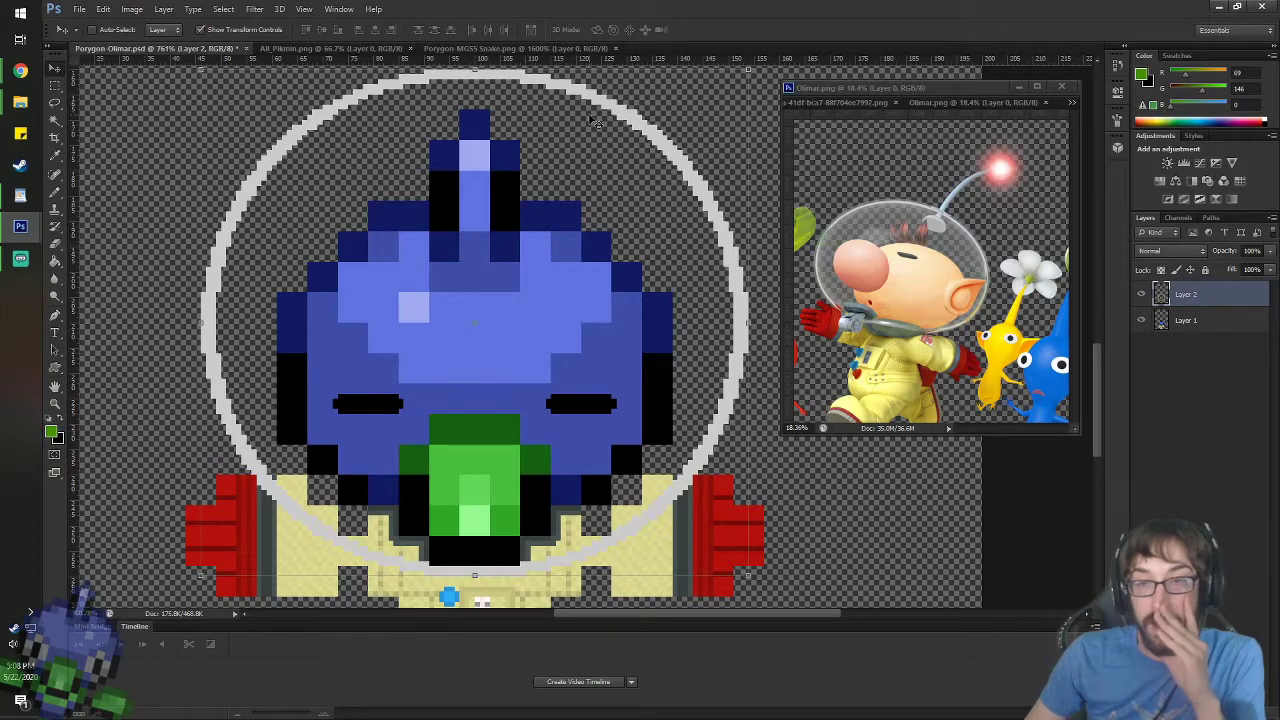
scroll(596, 122, "down", 1)
scroll(596, 122, "down", 2)
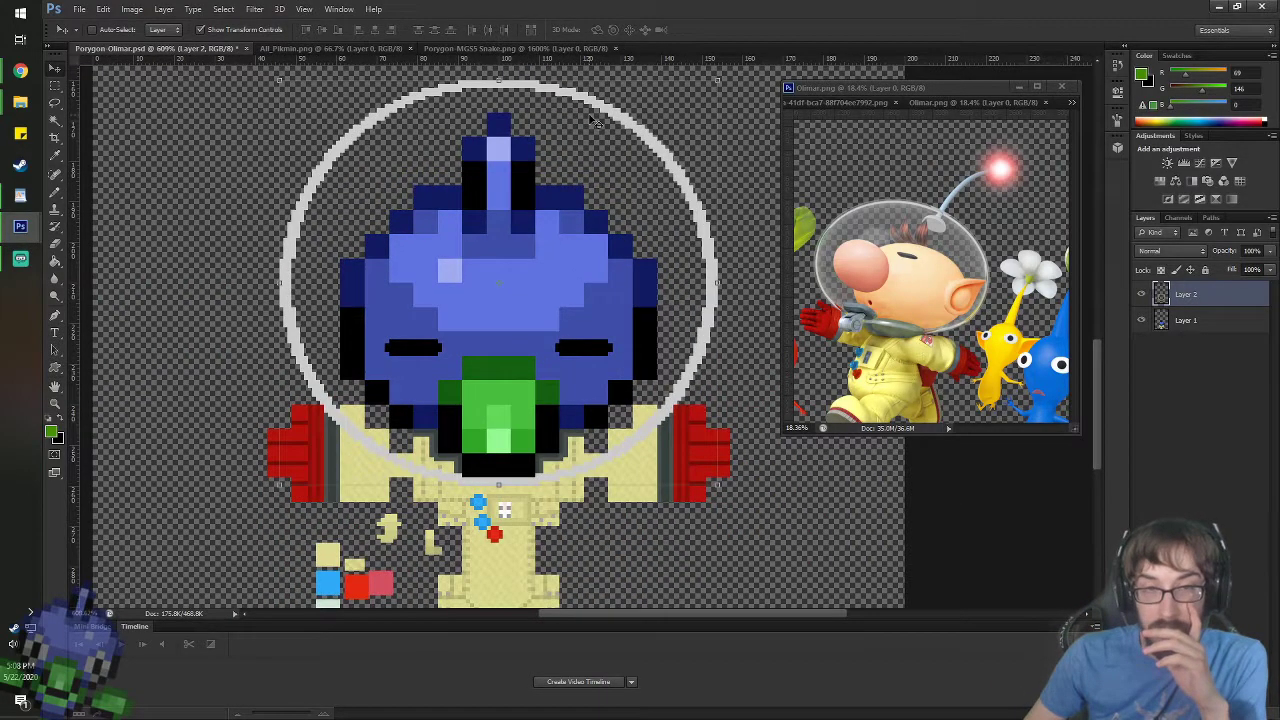
scroll(596, 118, "up", 2)
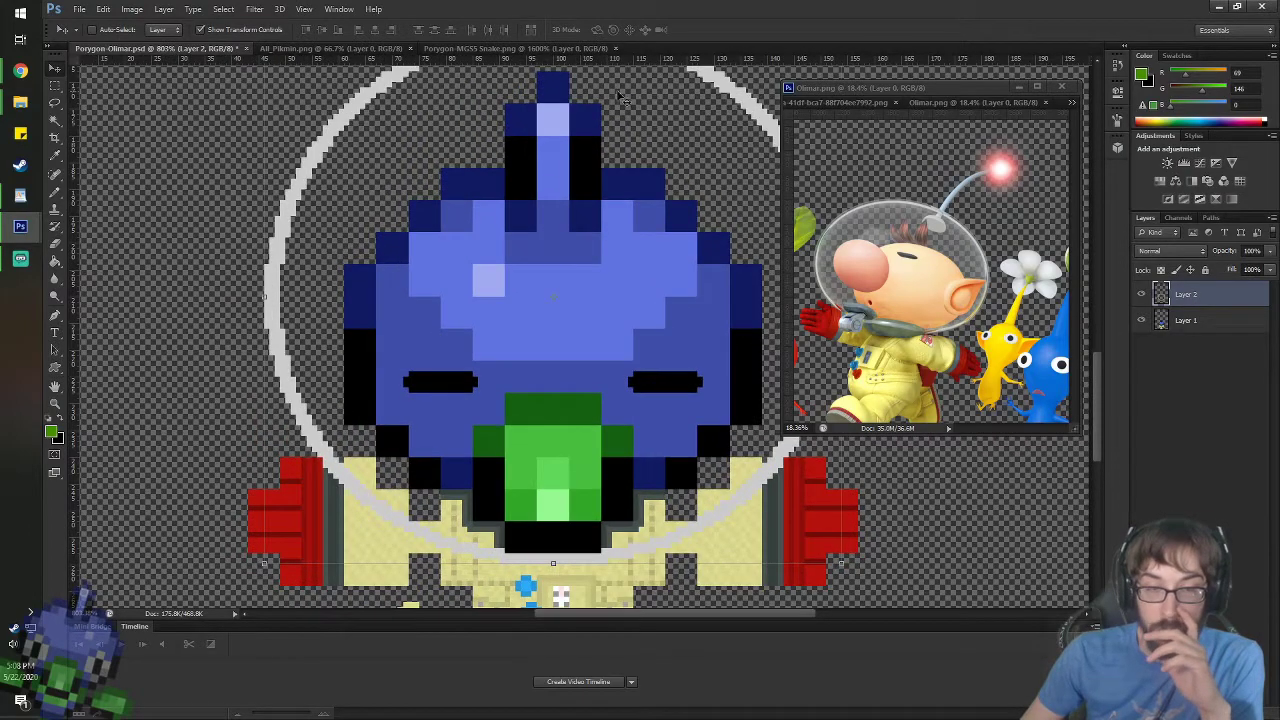
scroll(622, 100, "up", 2)
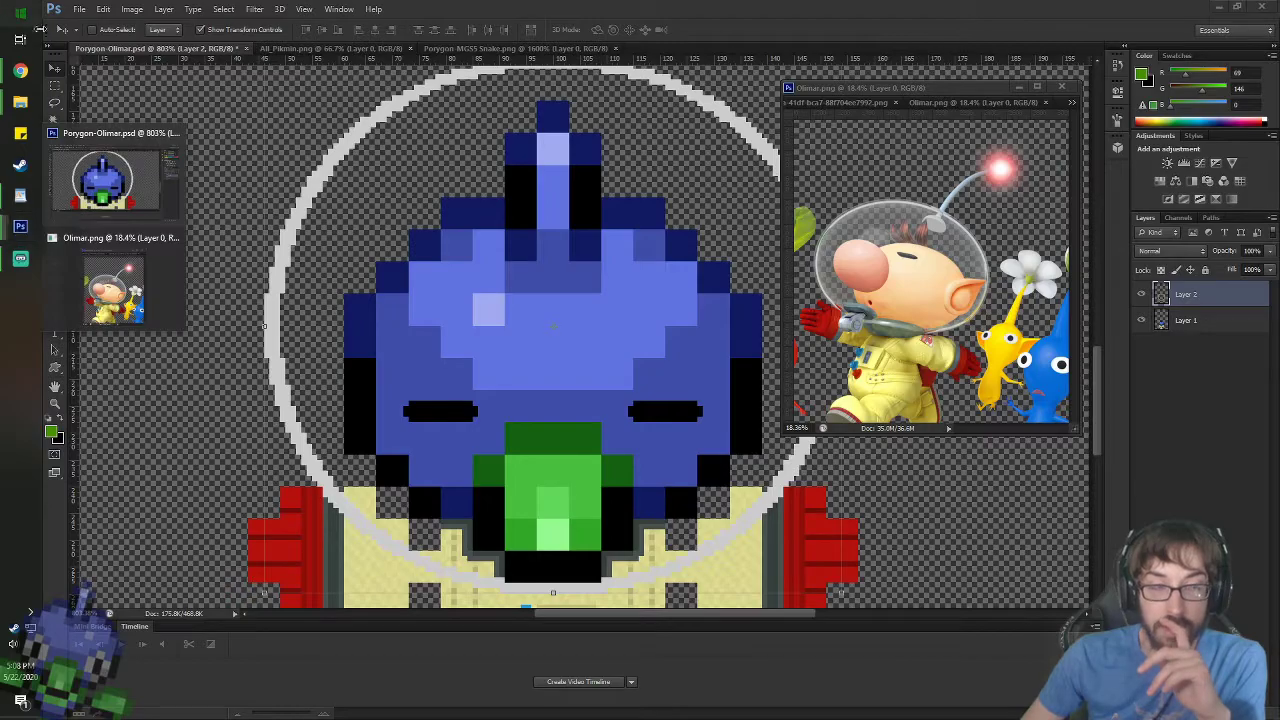
- Switch to WordPad, write 80 in the blank document, and return to Photoshop
left_click(20, 13)
left_click(420, 74)
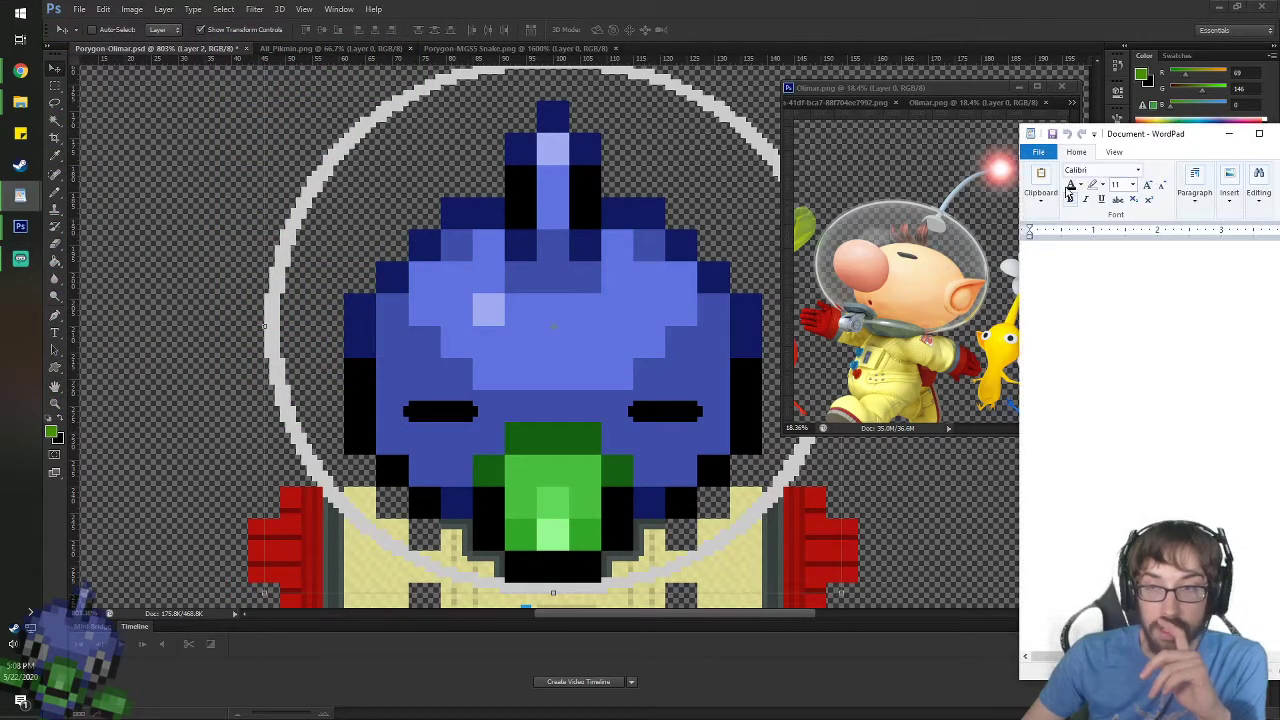
left_click_drag(1127, 138, 858, 84)
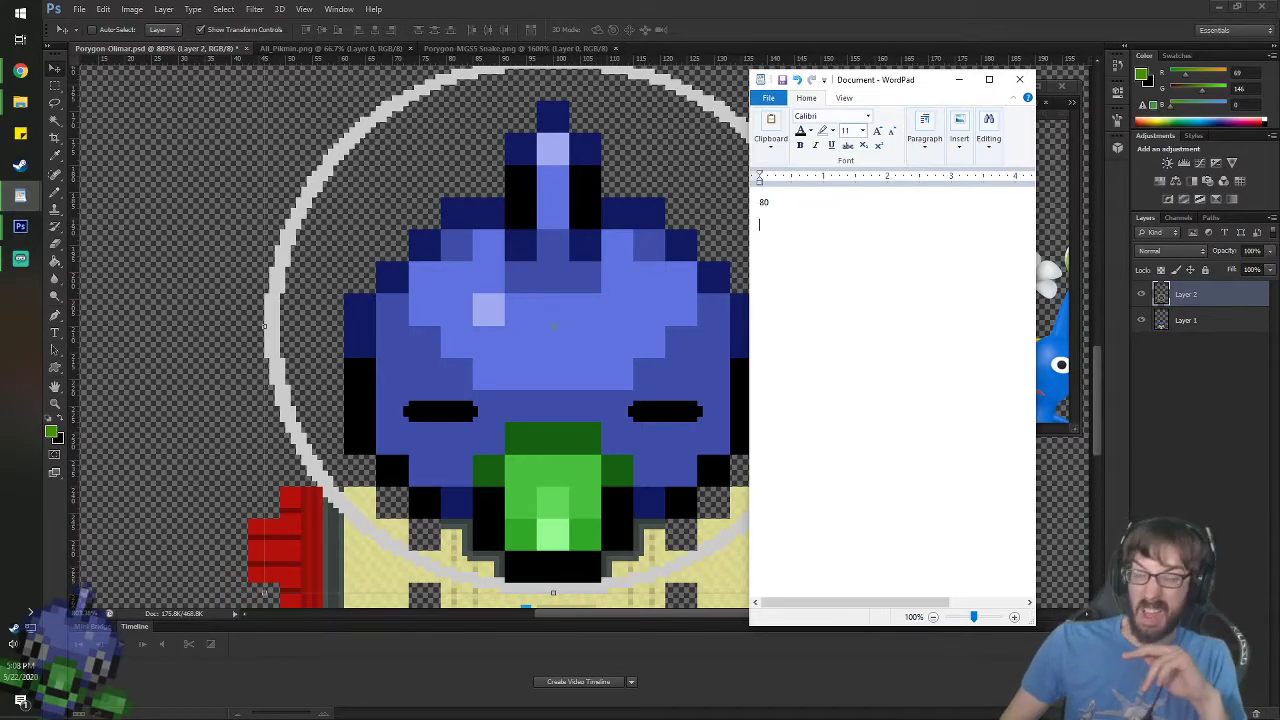
left_click(717, 6)
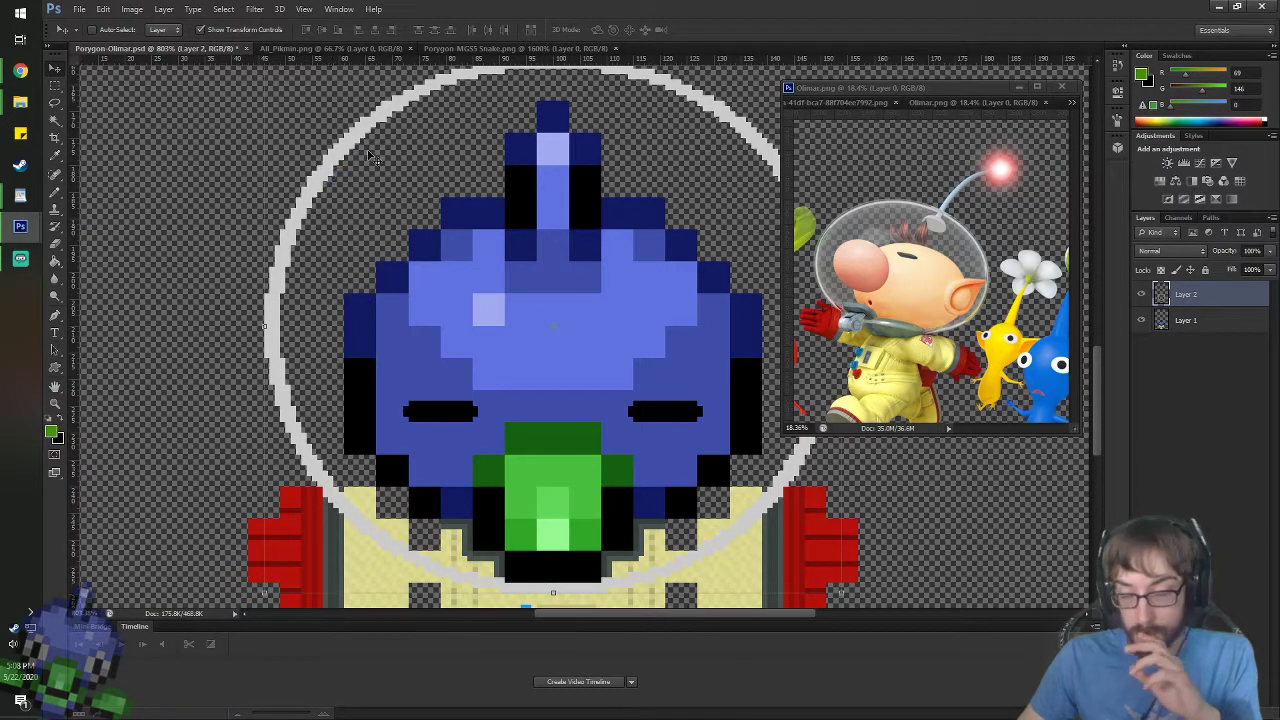
- Preview the helmet ring layer at a range of opacities, including 80, 76, 10, 23, 56 and 89%
key("8")
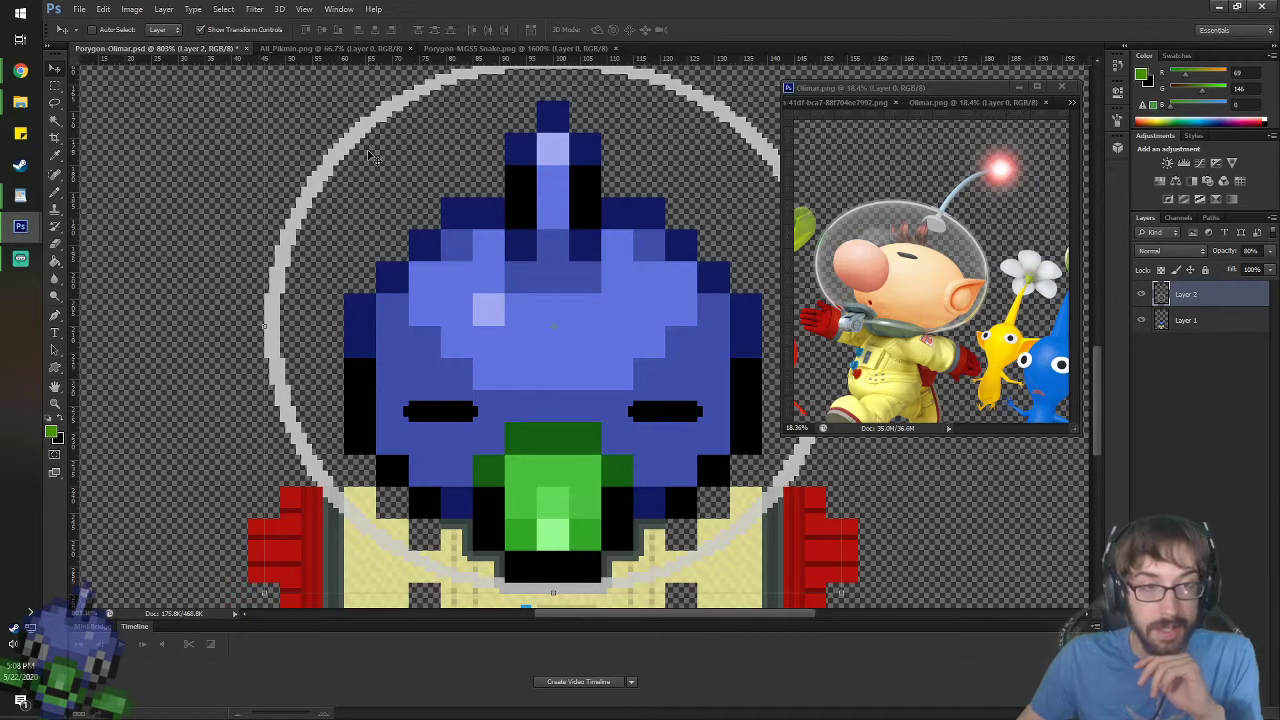
key("7")
key("6")
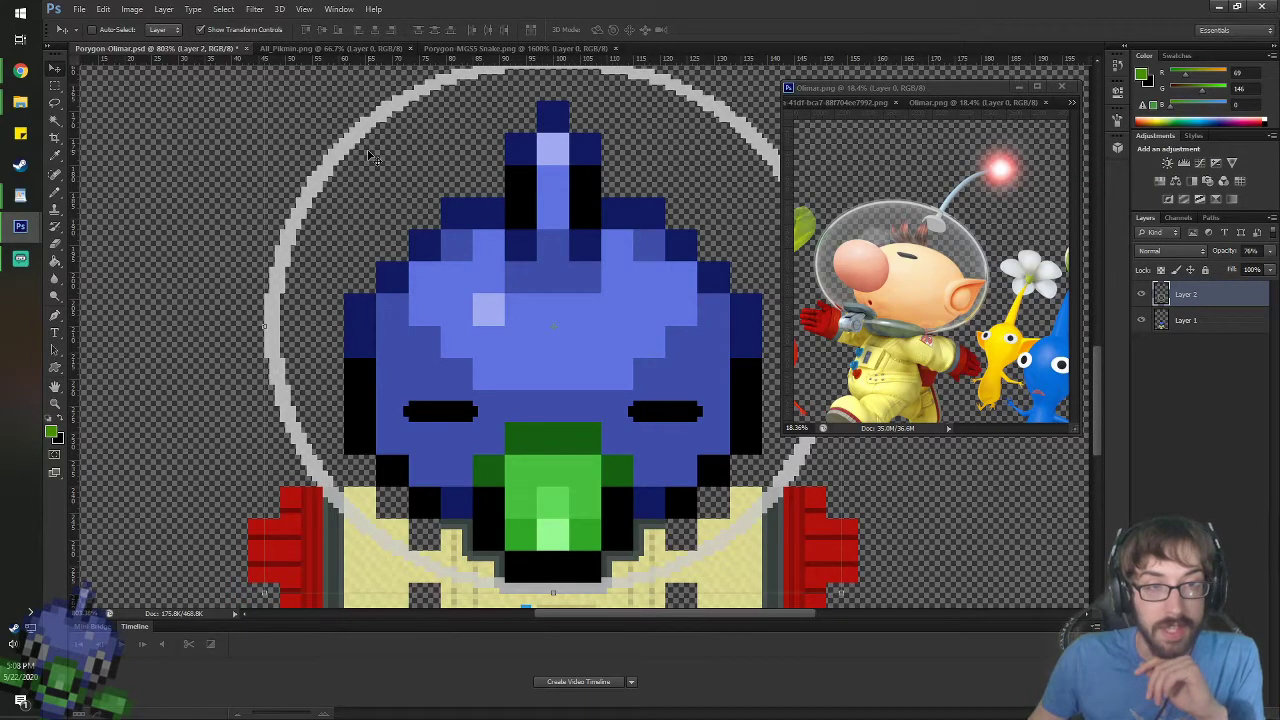
key("6")
key("4")
key("1")
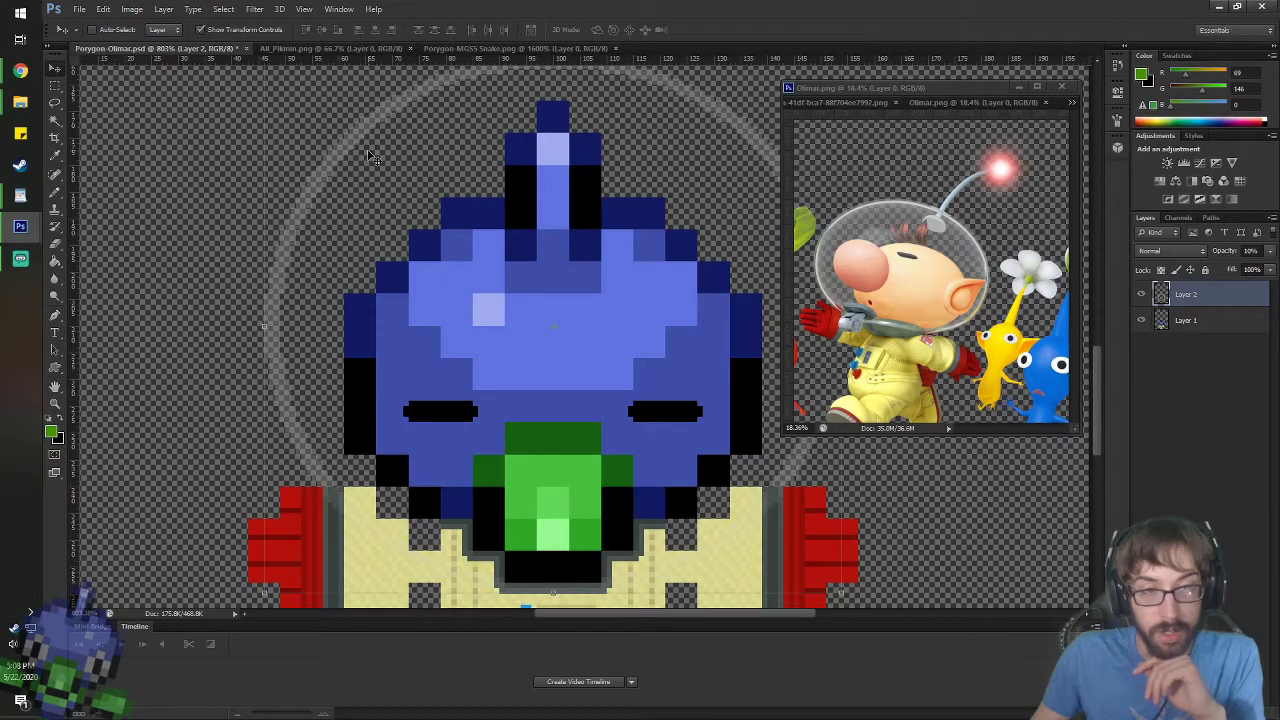
key("2")
key("3")
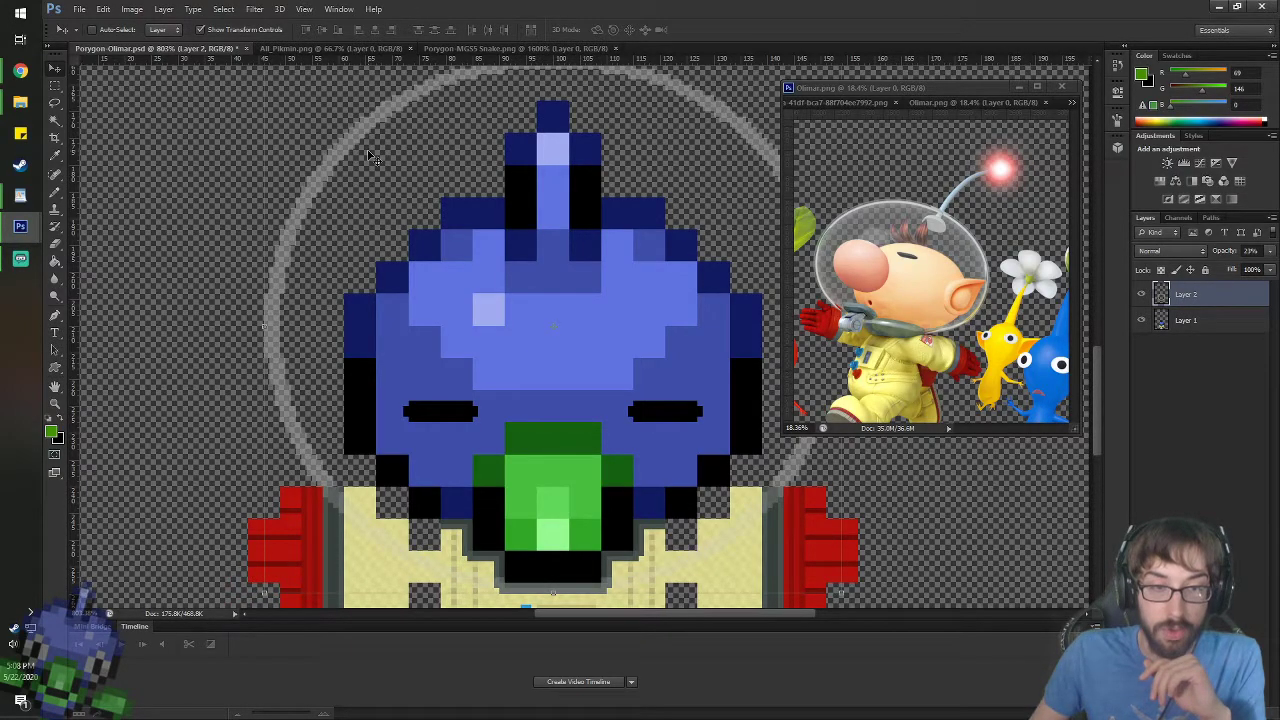
key("4")
key("5")
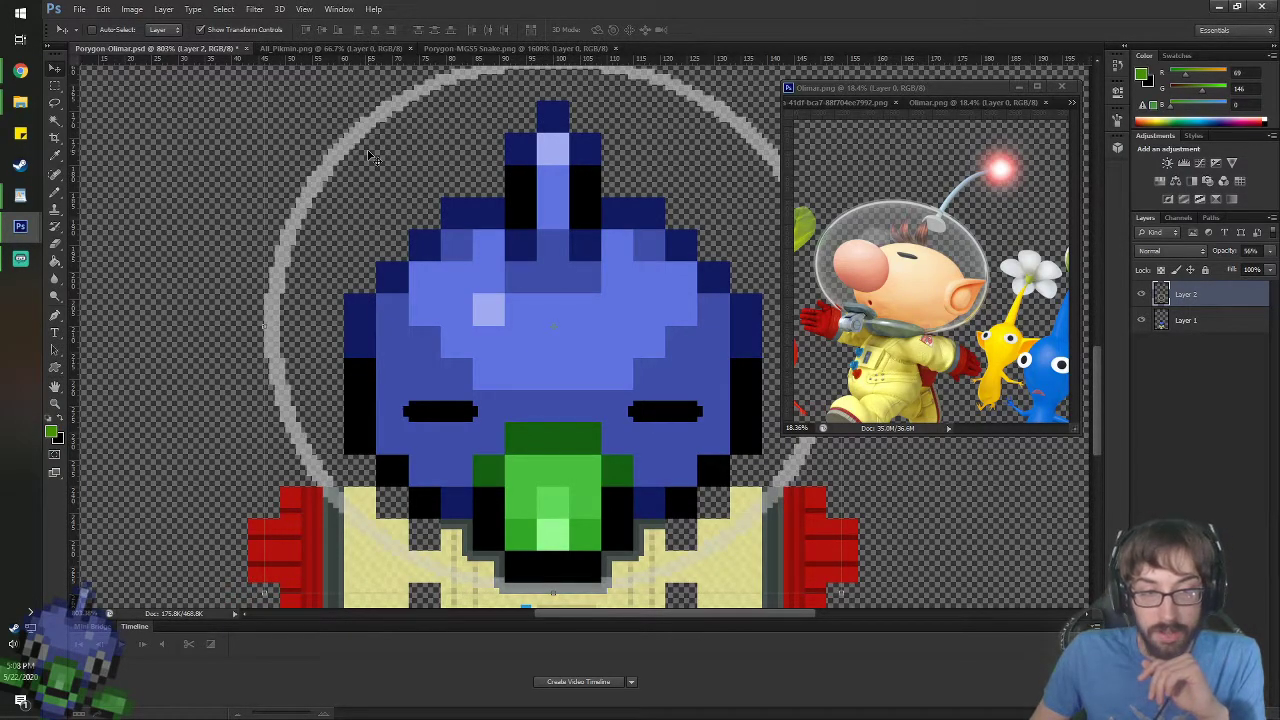
key("6")
key("7")
key("8")
key("9")
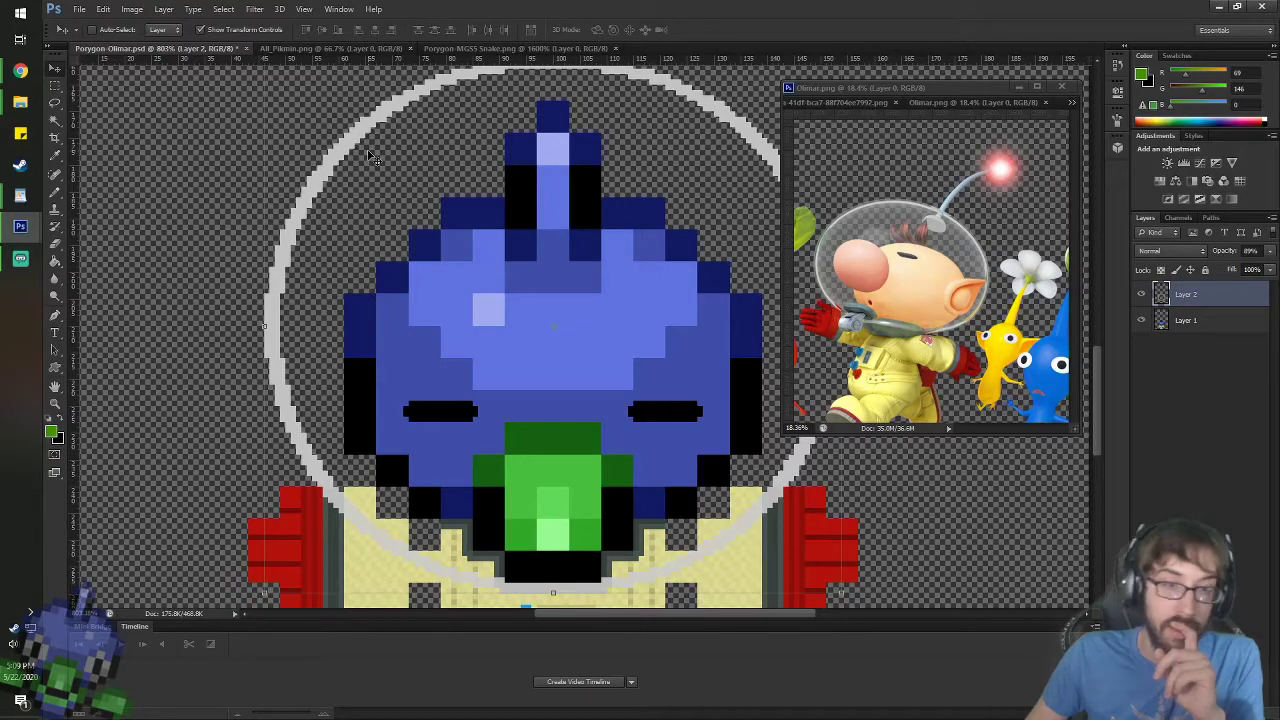
- Compare the helmet ring layer at 40, 33 and 0% opacity, and leave its opacity set to 99%
key("1")
key("3")
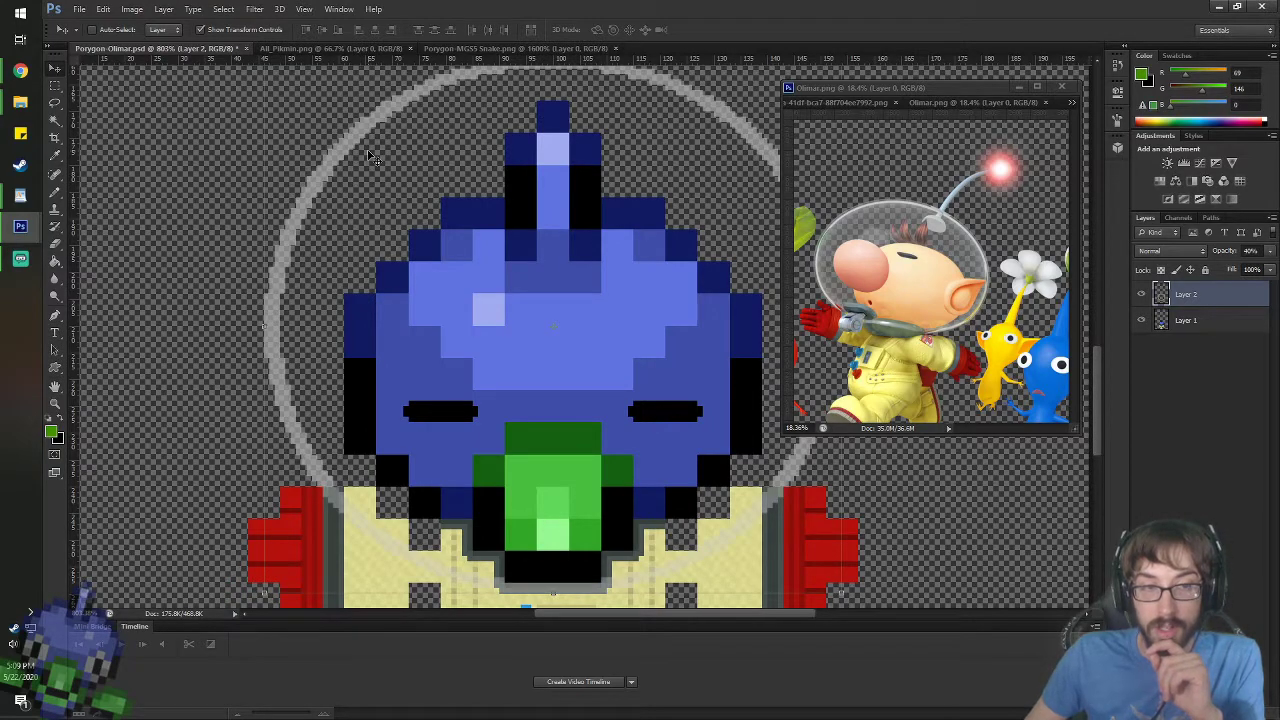
key("3")
key("3")
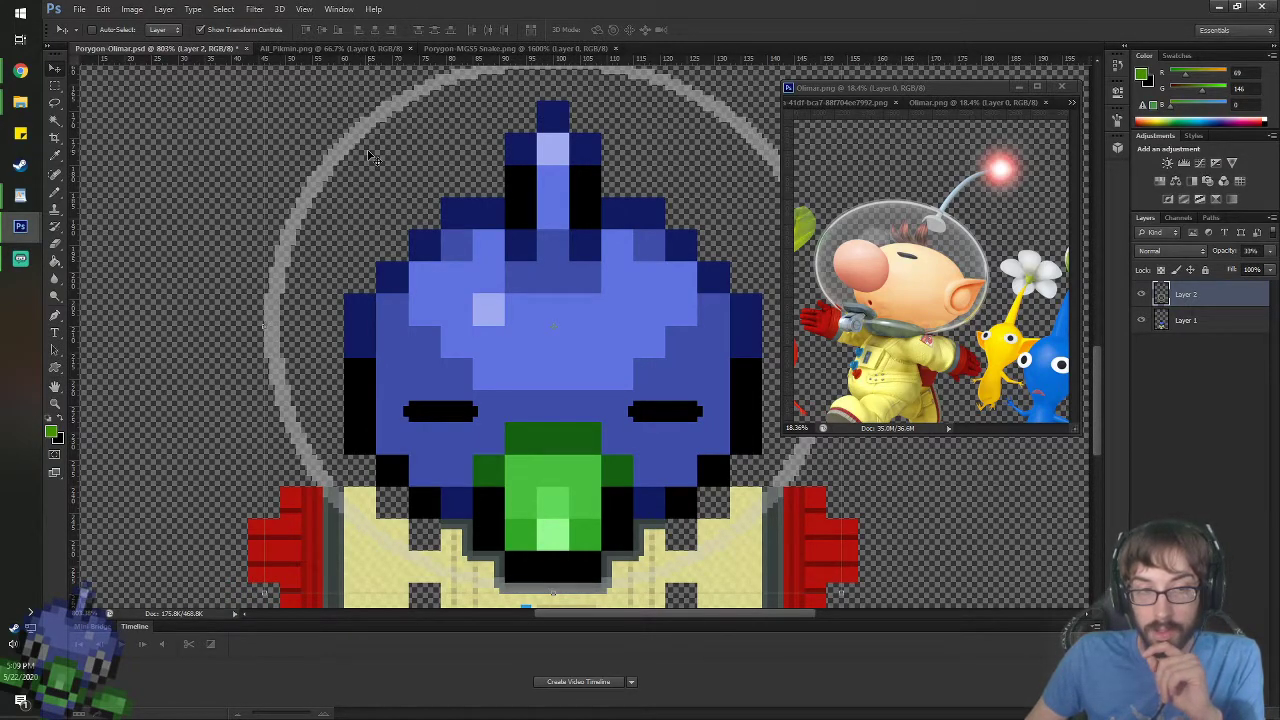
key("0")
key("0")
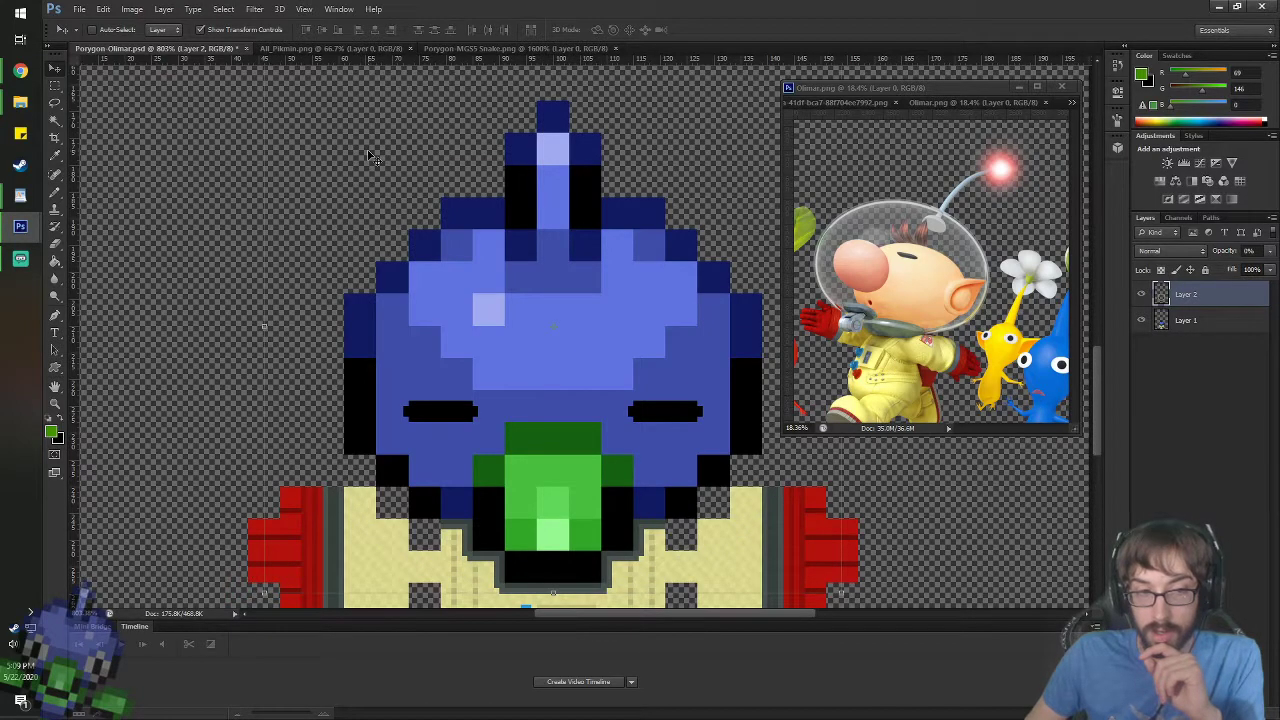
key("9")
key("9")
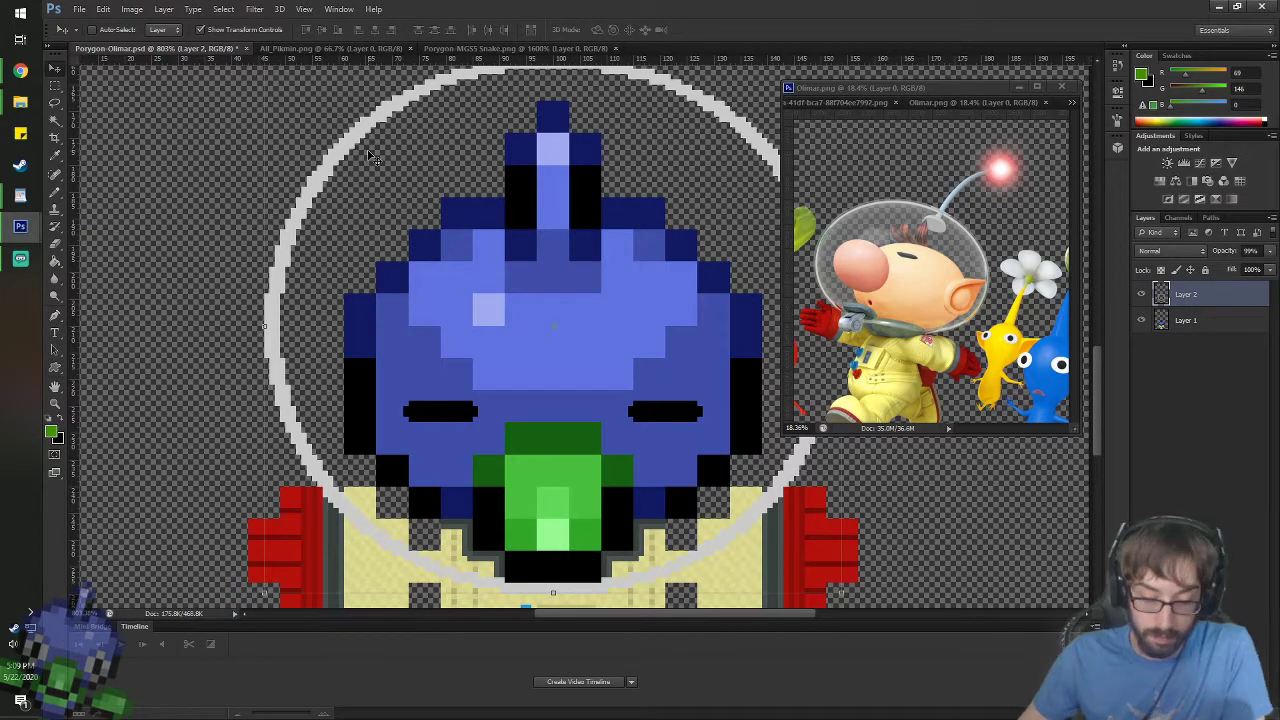
key("ctrl+t")
right_click(348, 158)
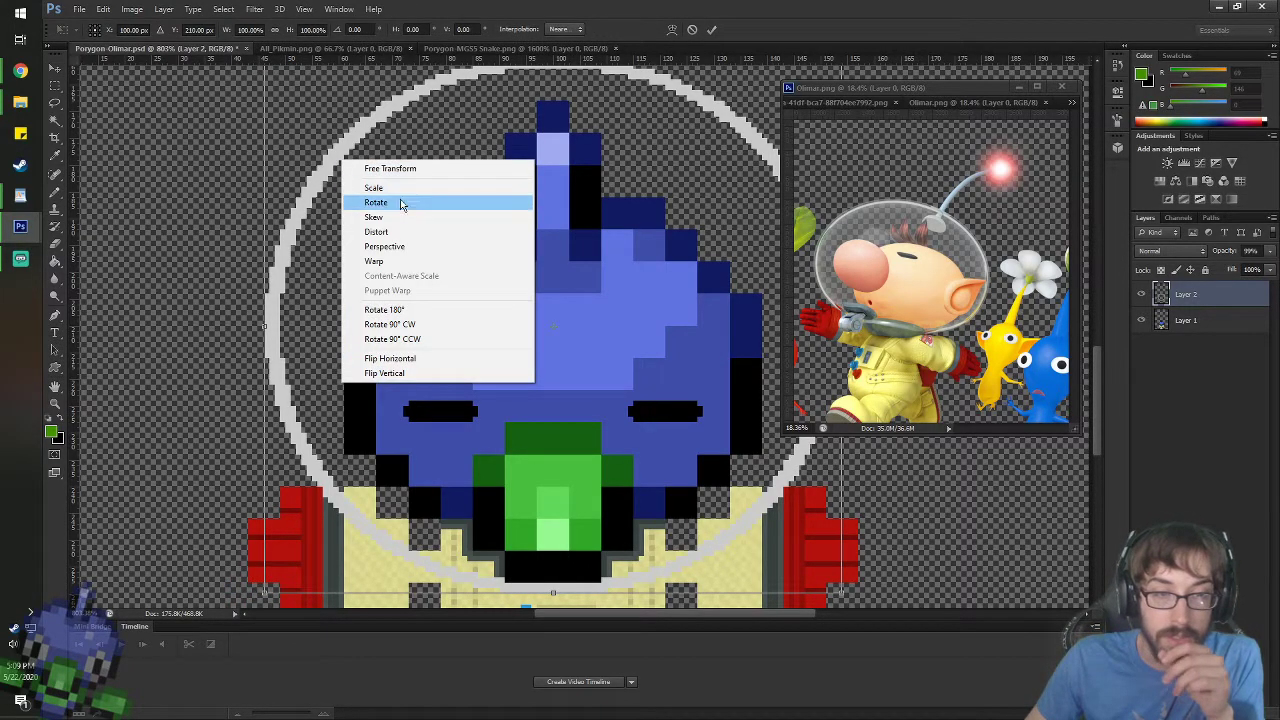
left_click(423, 92)
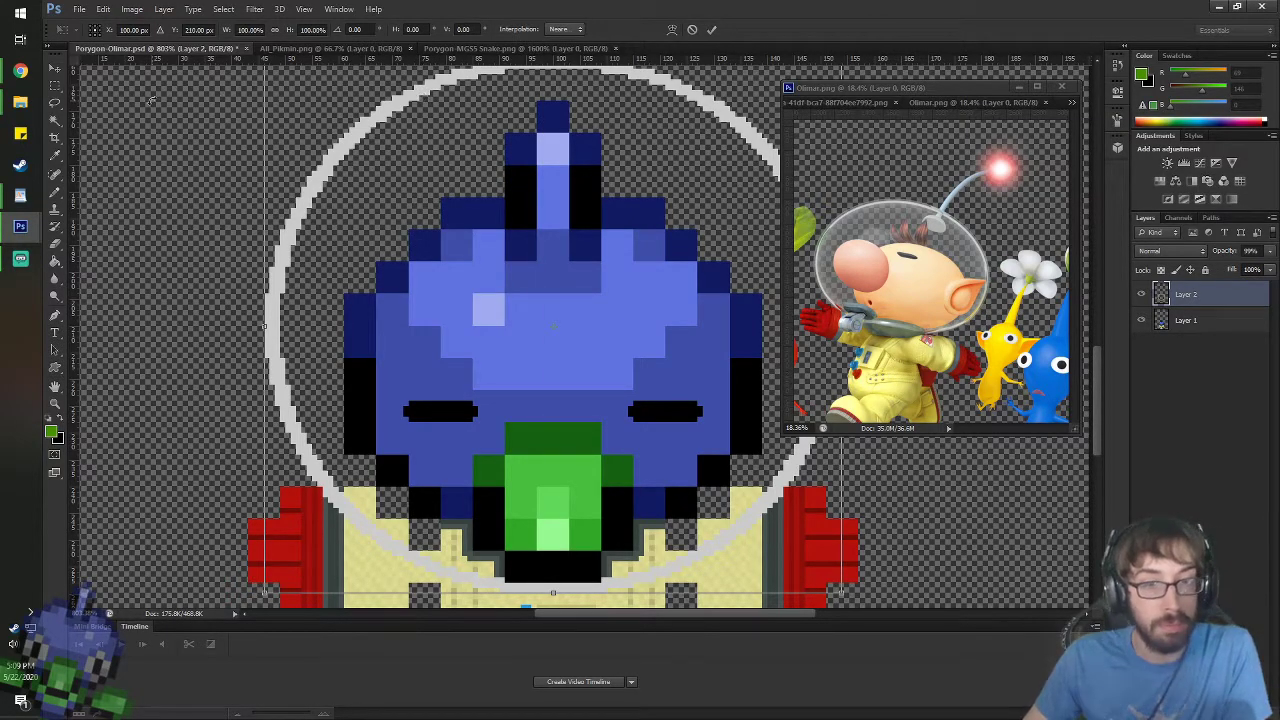
key("Return")
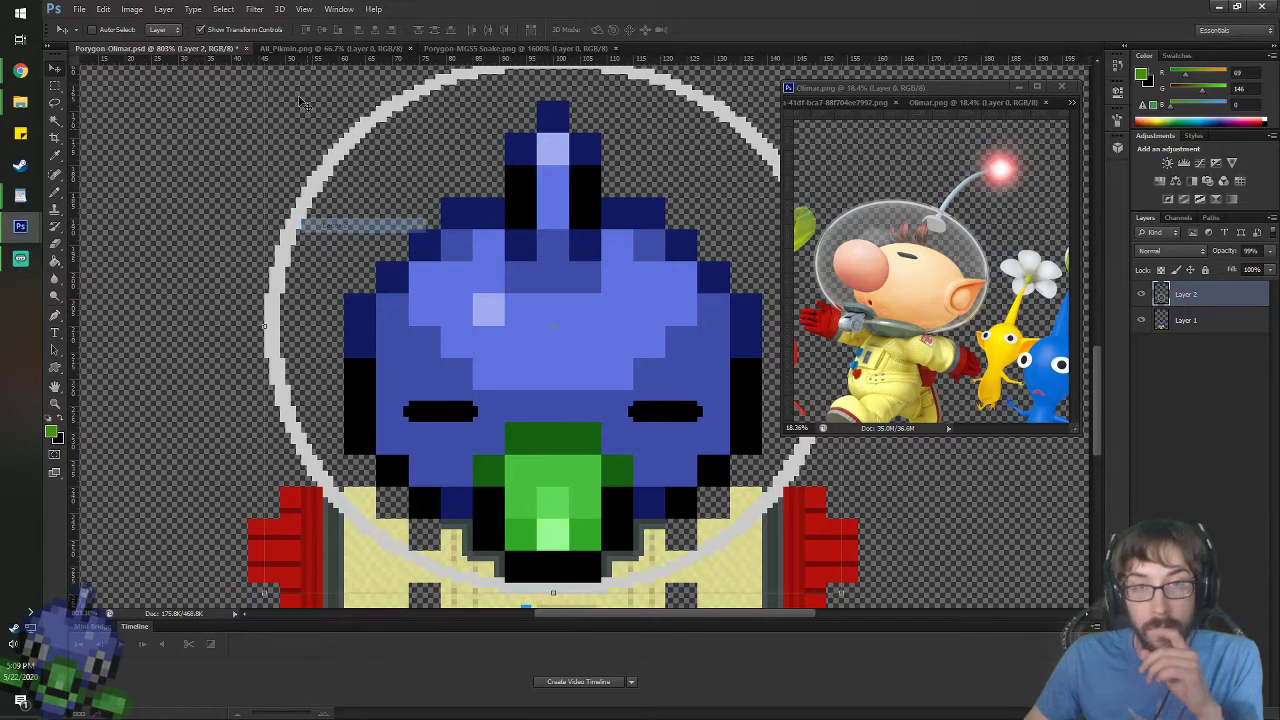
left_click(132, 9)
mouse_move(147, 45)
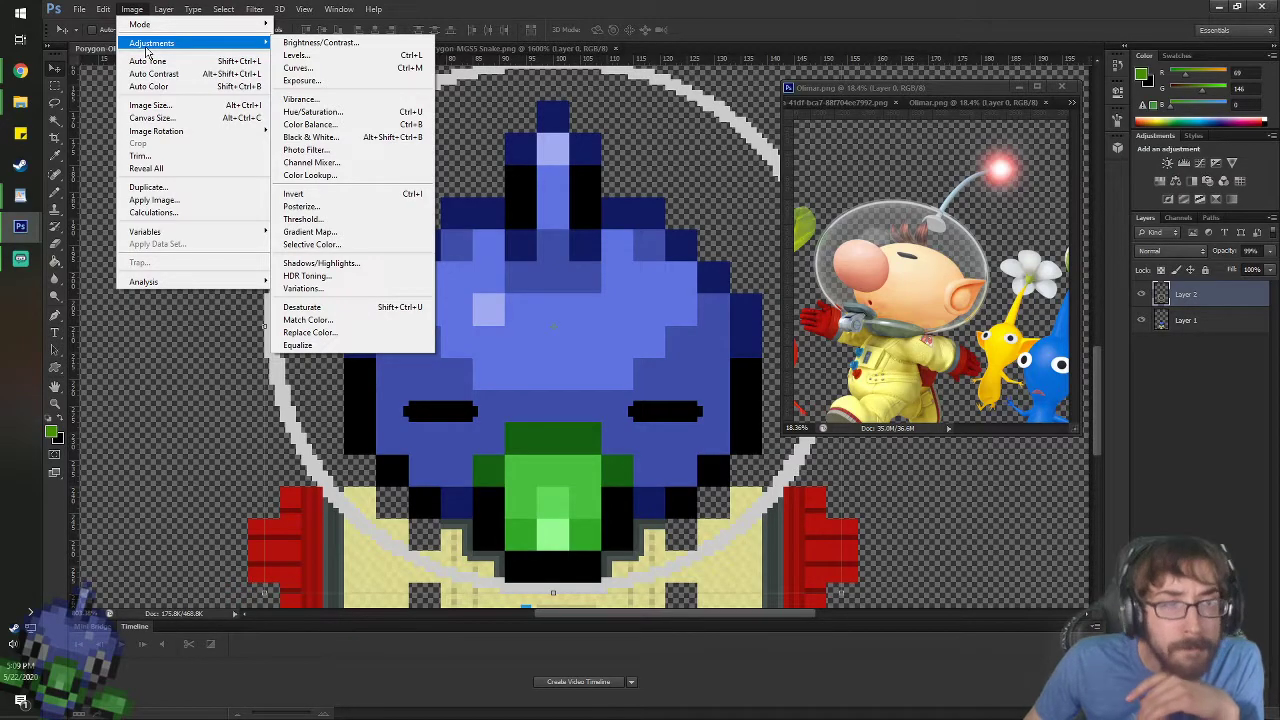
mouse_move(174, 137)
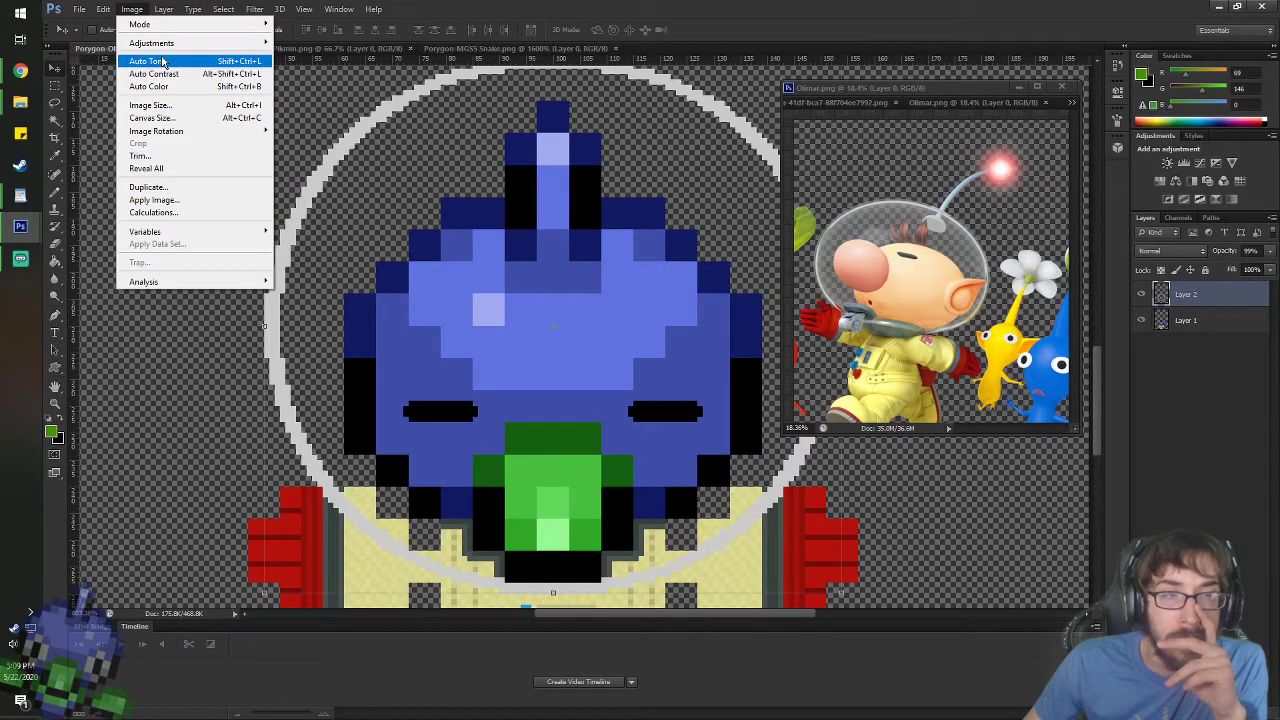
mouse_move(166, 22)
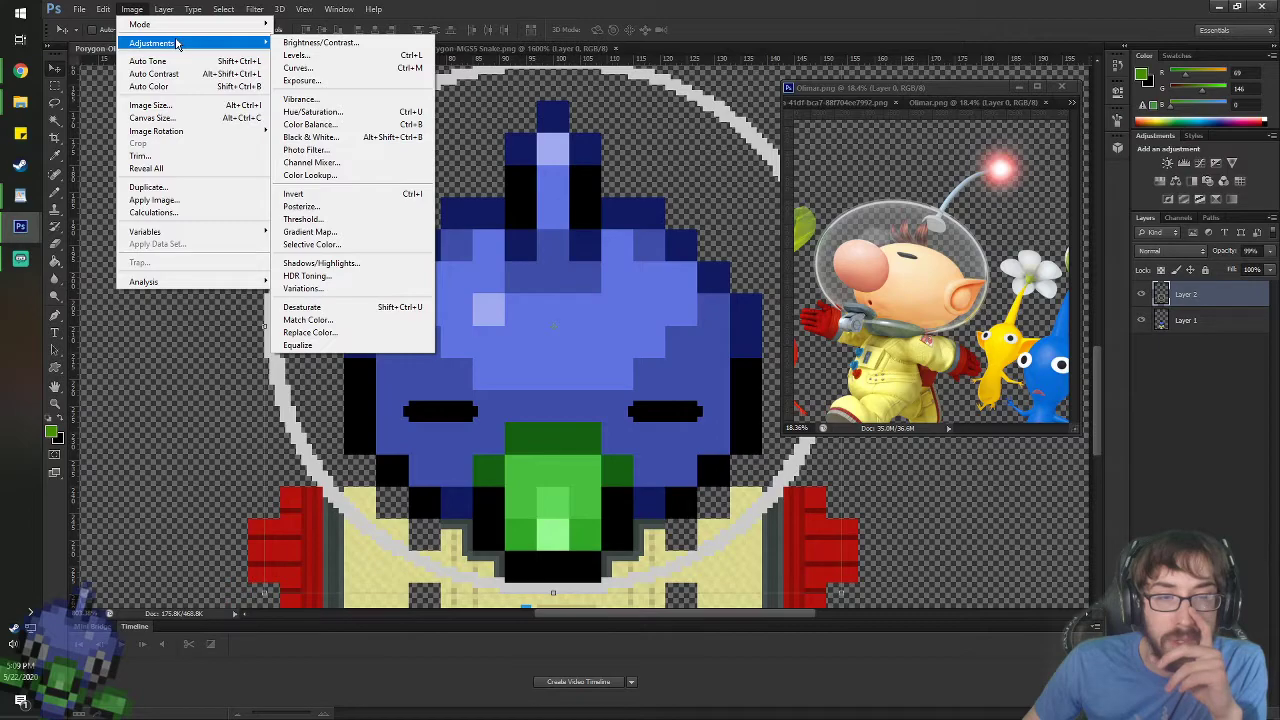
left_click(375, 9)
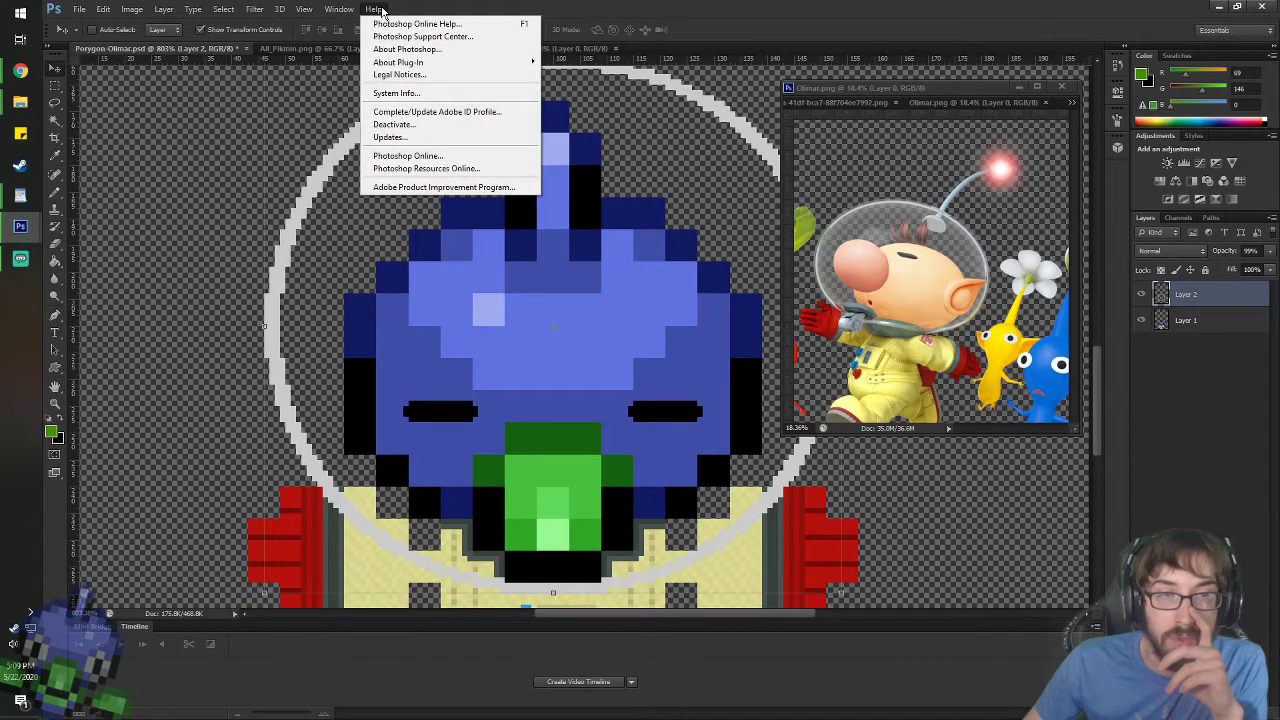
left_click(381, 10)
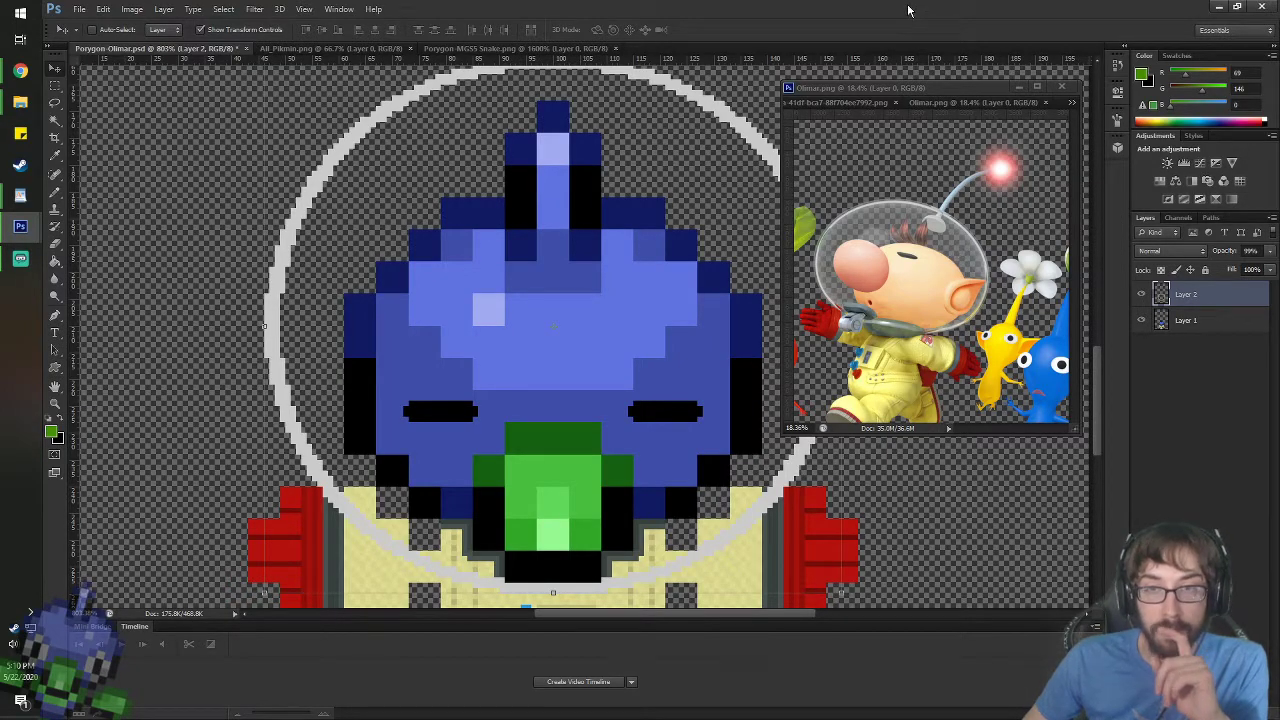
- Duplicate the helmet ring layer, keeping the suggested layer name
mouse_move(1097, 366)
left_mouse_down()
mouse_move(1097, 354)
mouse_move(1097, 365)
left_mouse_up()
scroll(570, 318, "down", 1)
scroll(575, 320, "down", 1)
scroll(617, 277, "up", 1)
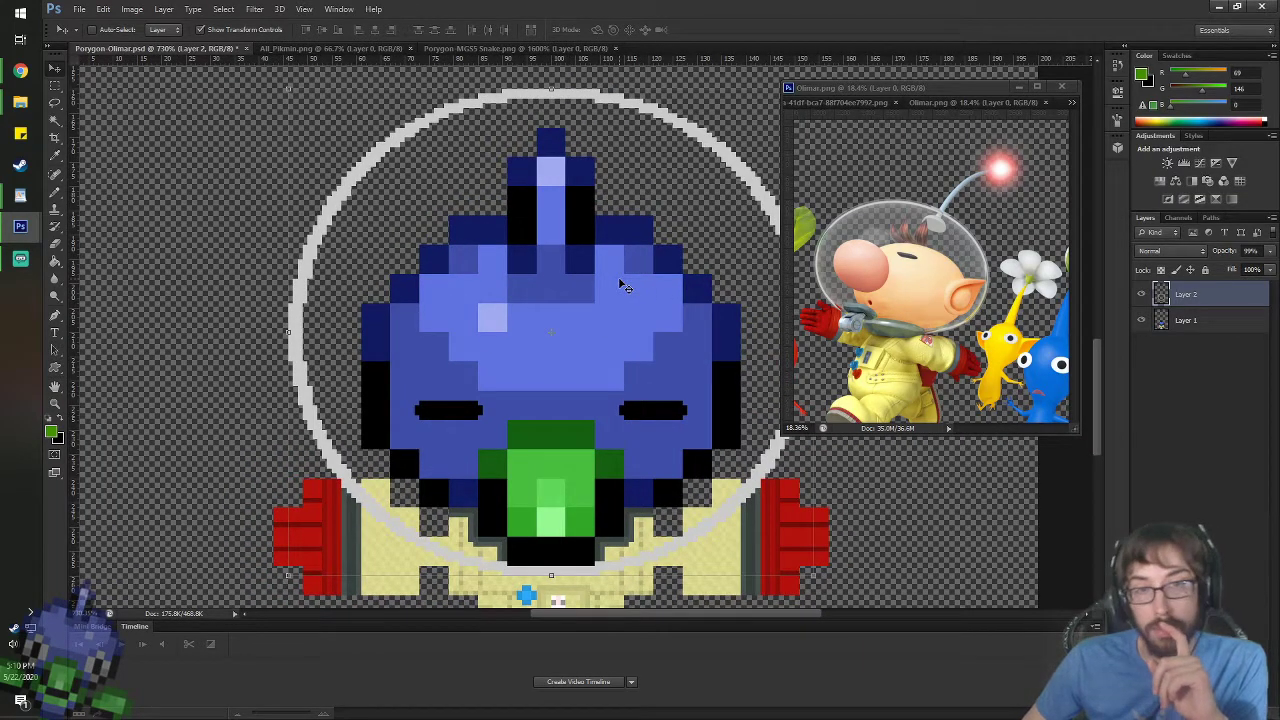
right_click(1203, 298)
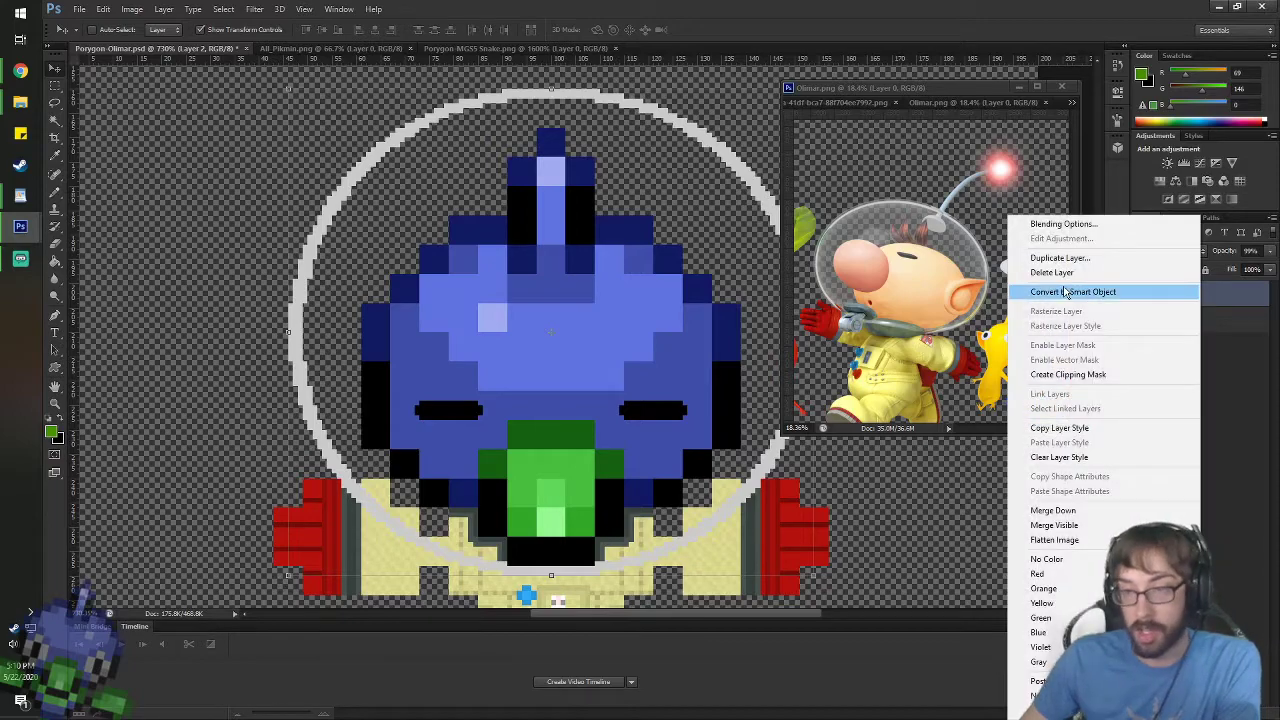
left_click(1050, 256)
key("Return")
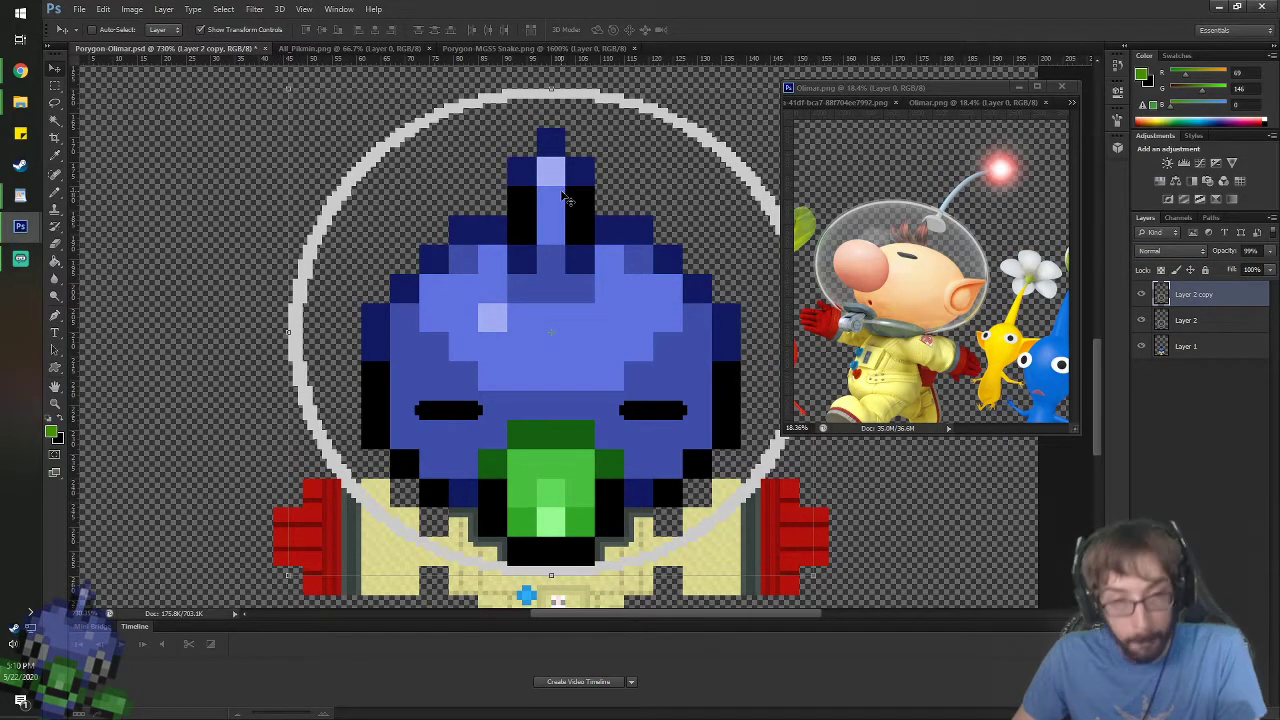
- Try filling the inside of the helmet ring with the Paint Bucket's current pattern at 50% opacity, and undo the fill
key("g")
left_click(472, 195)
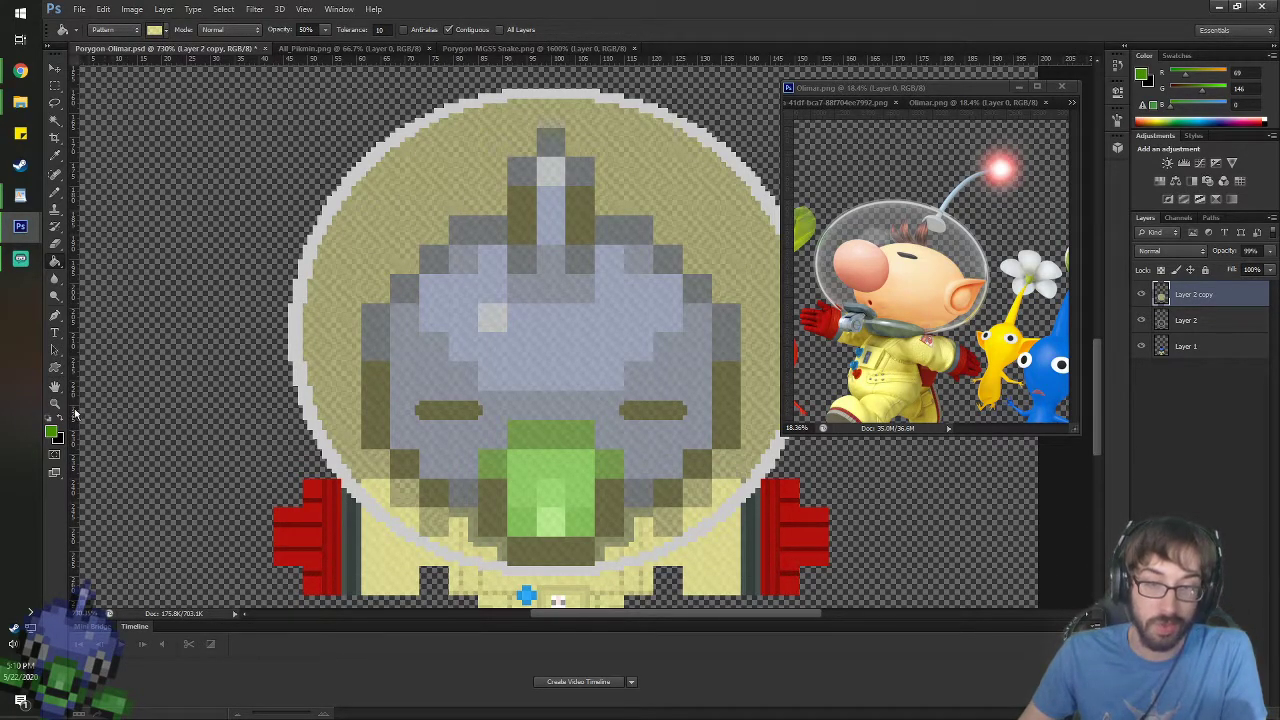
key("ctrl+z")
- Sample the helmet ring's light grey (#cccccc) as the foreground colour, and try another bucket fill inside the ring before undoing it
left_click(52, 433)
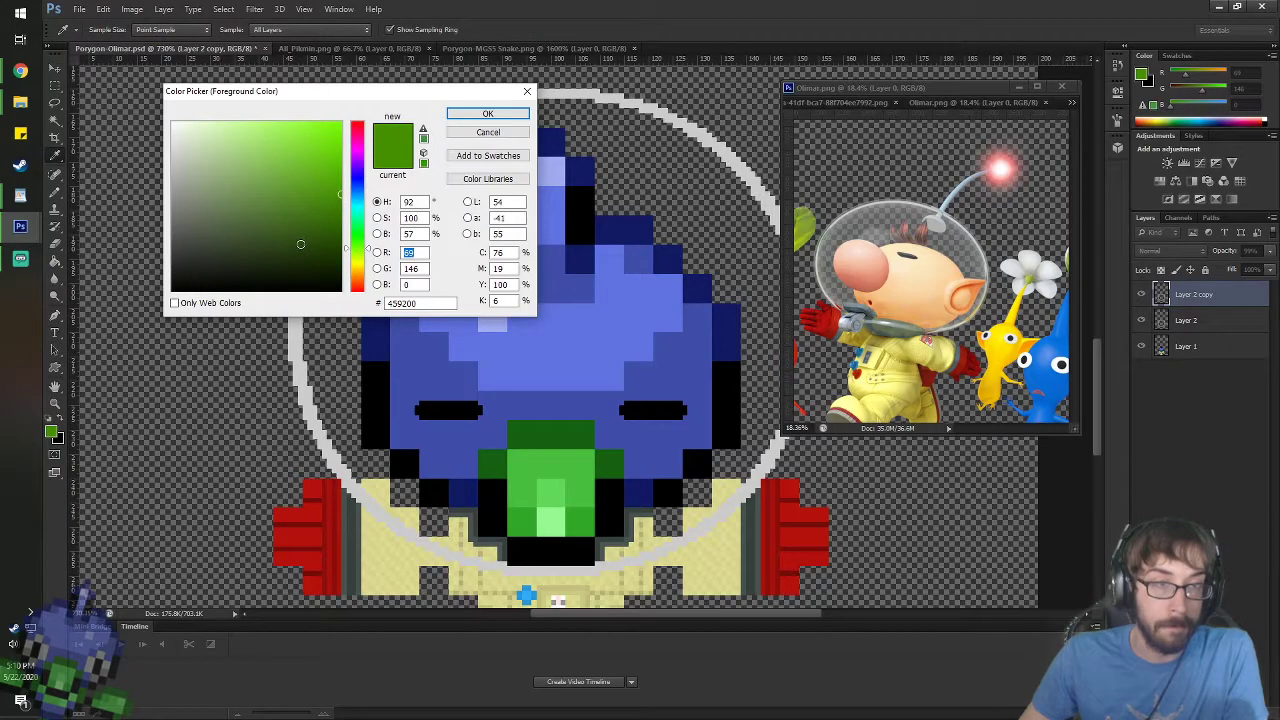
left_click(320, 378)
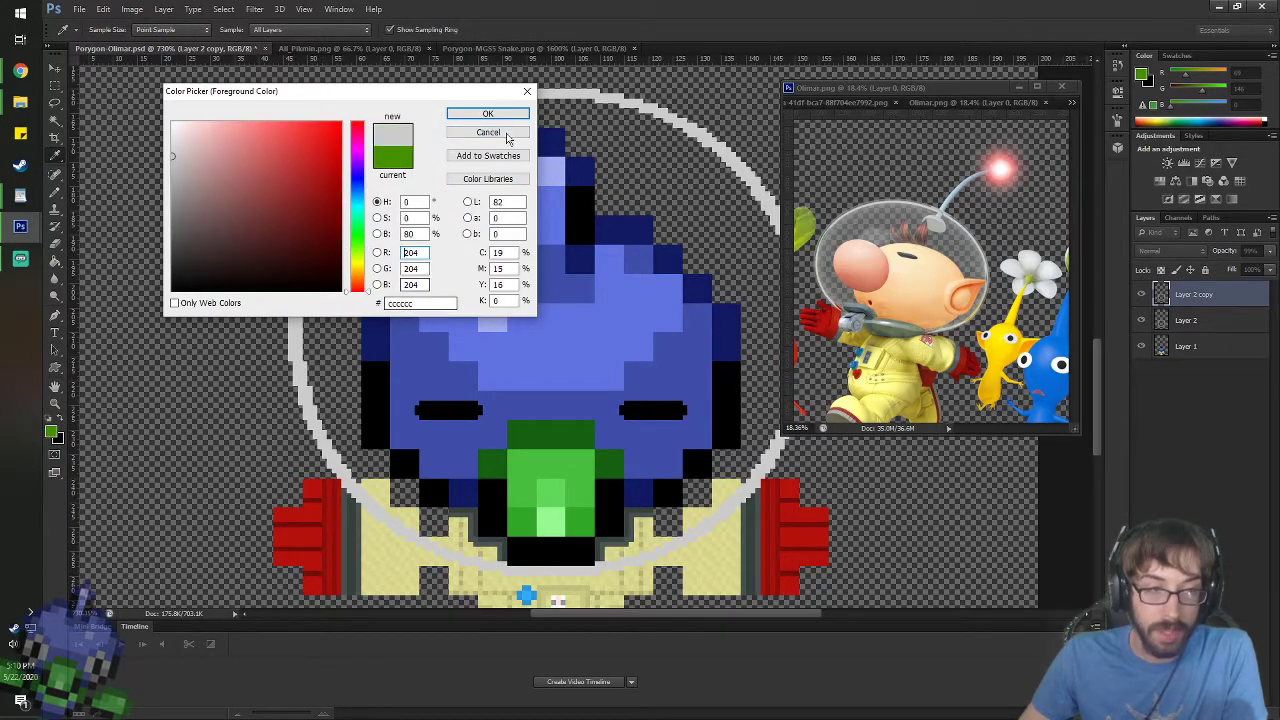
left_click(489, 113)
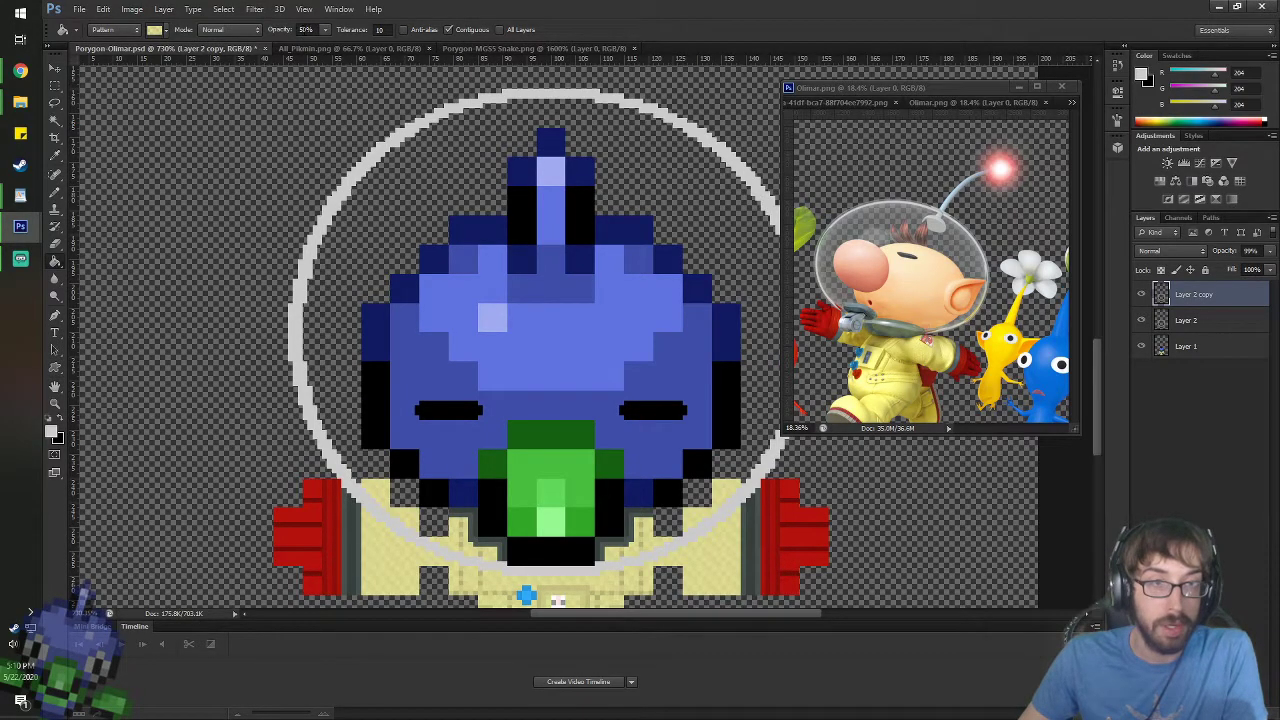
left_click(416, 155)
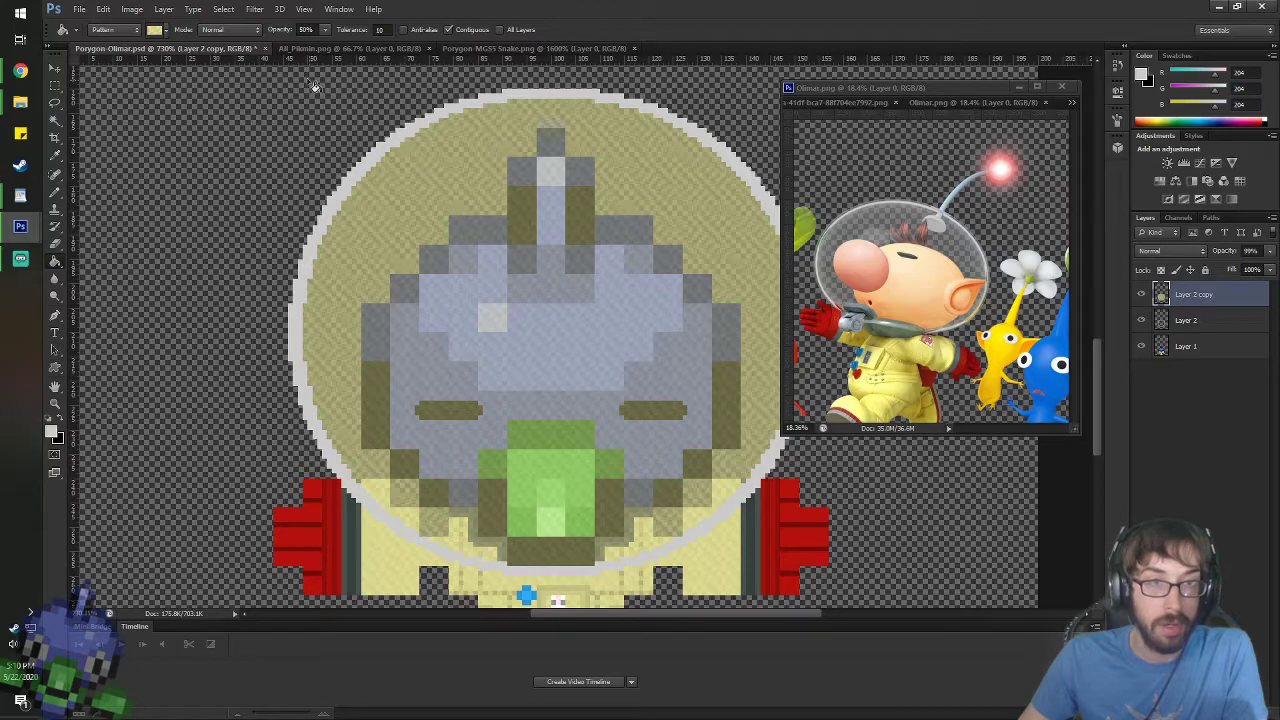
key("ctrl+z")
- Change the Paint Bucket's fill source from pattern to foreground, test a 50% opacity fill inside the helmet, and undo it
left_click(115, 30)
left_click(112, 45)
left_click(439, 190)
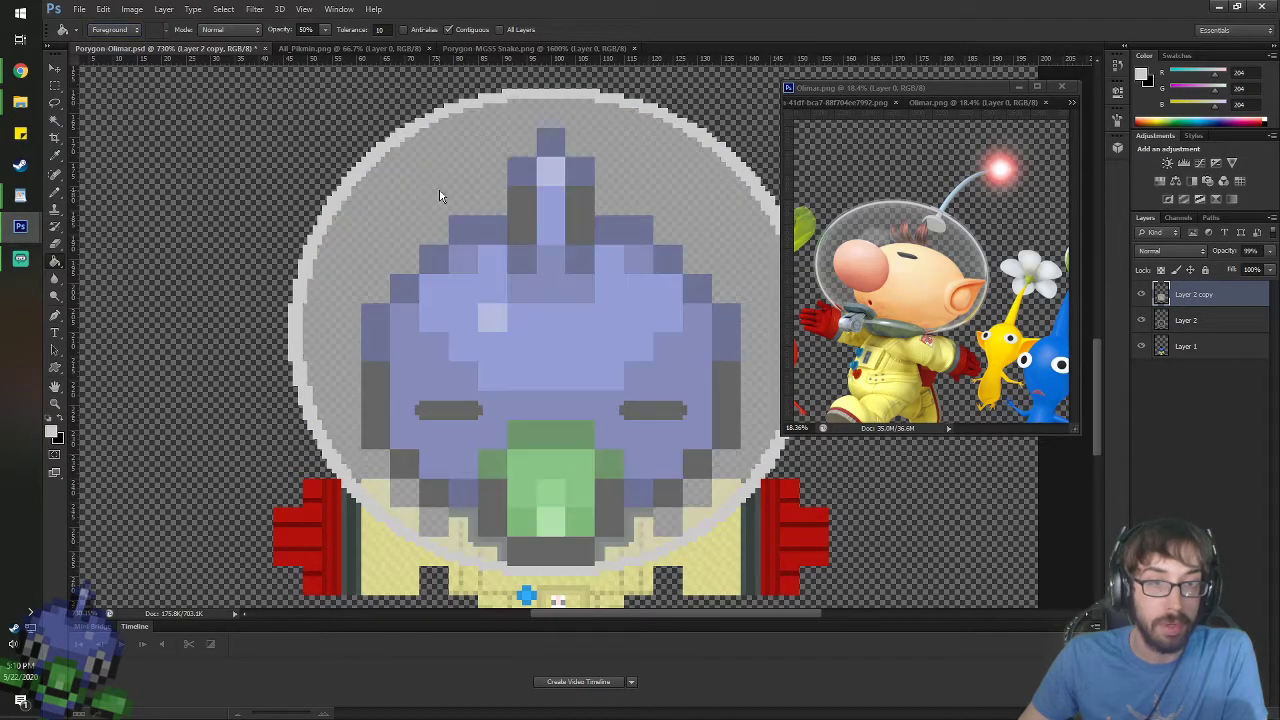
key("ctrl+z")
- Test the light grey fill inside the helmet at 20% and 30% bucket opacity, undoing each fill
left_click_drag(317, 29, 281, 29)
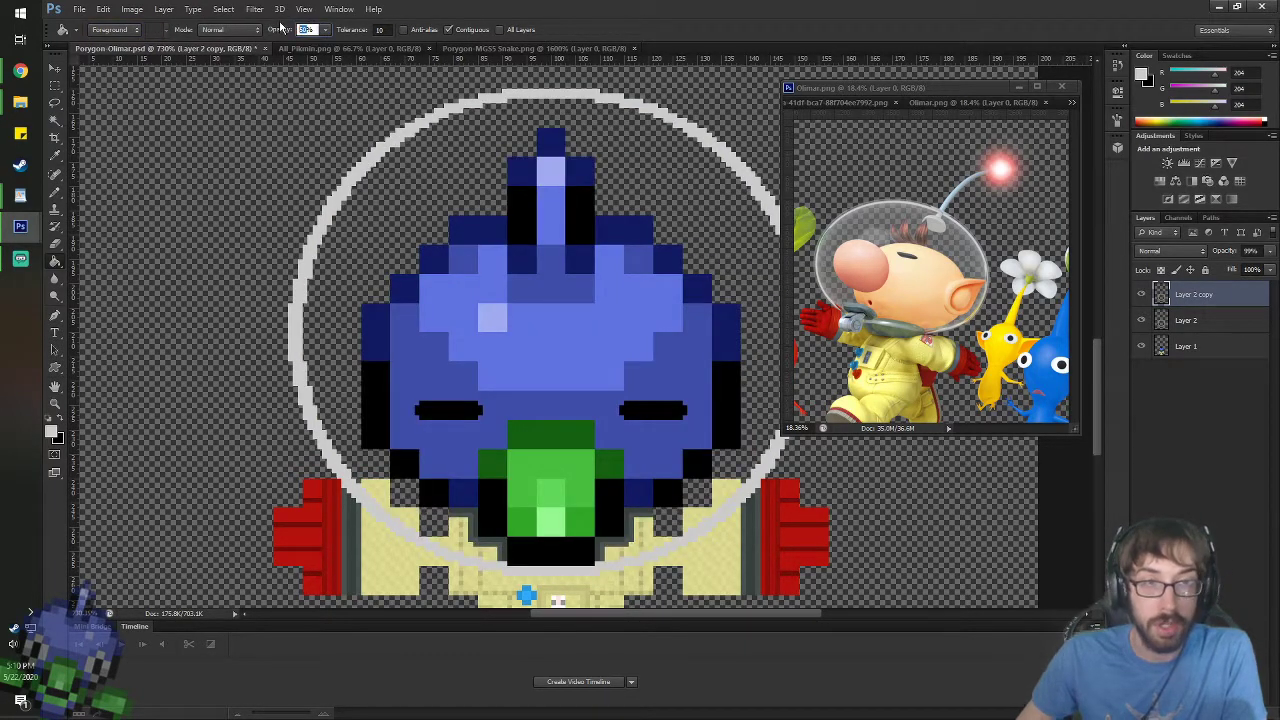
type("20")
key("Return")
left_click(445, 179)
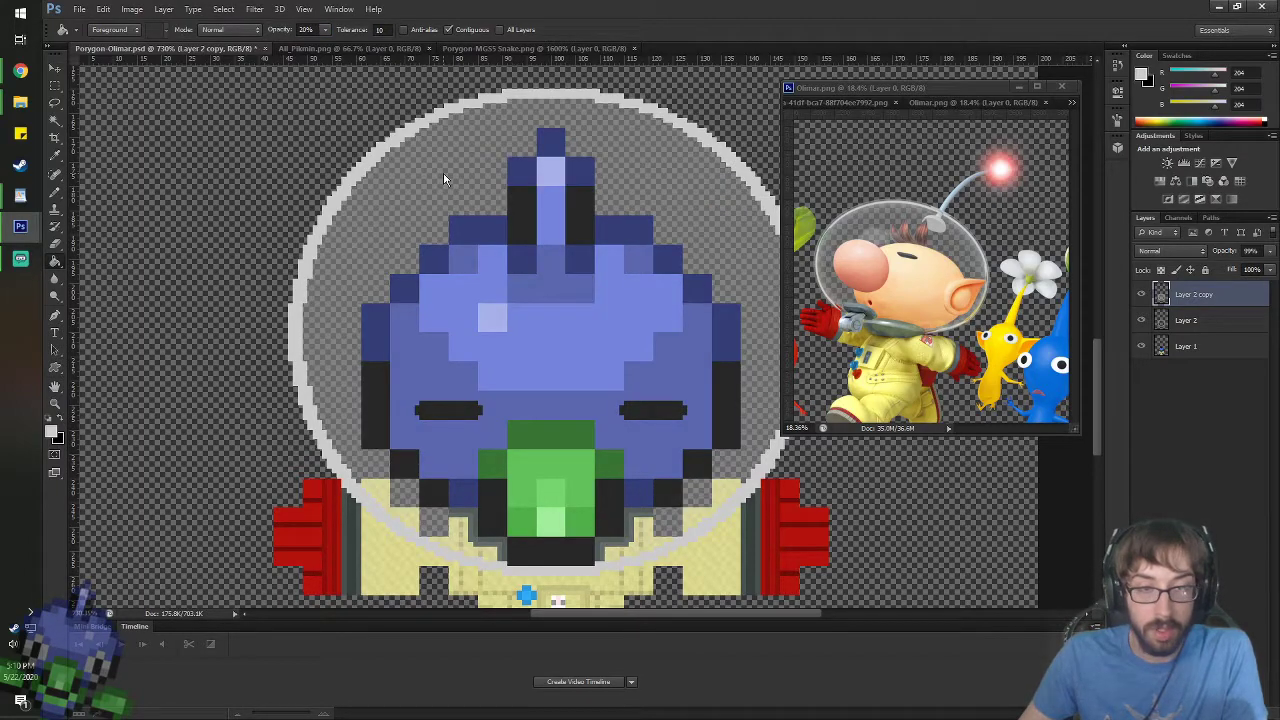
key("ctrl+z")
key("3")
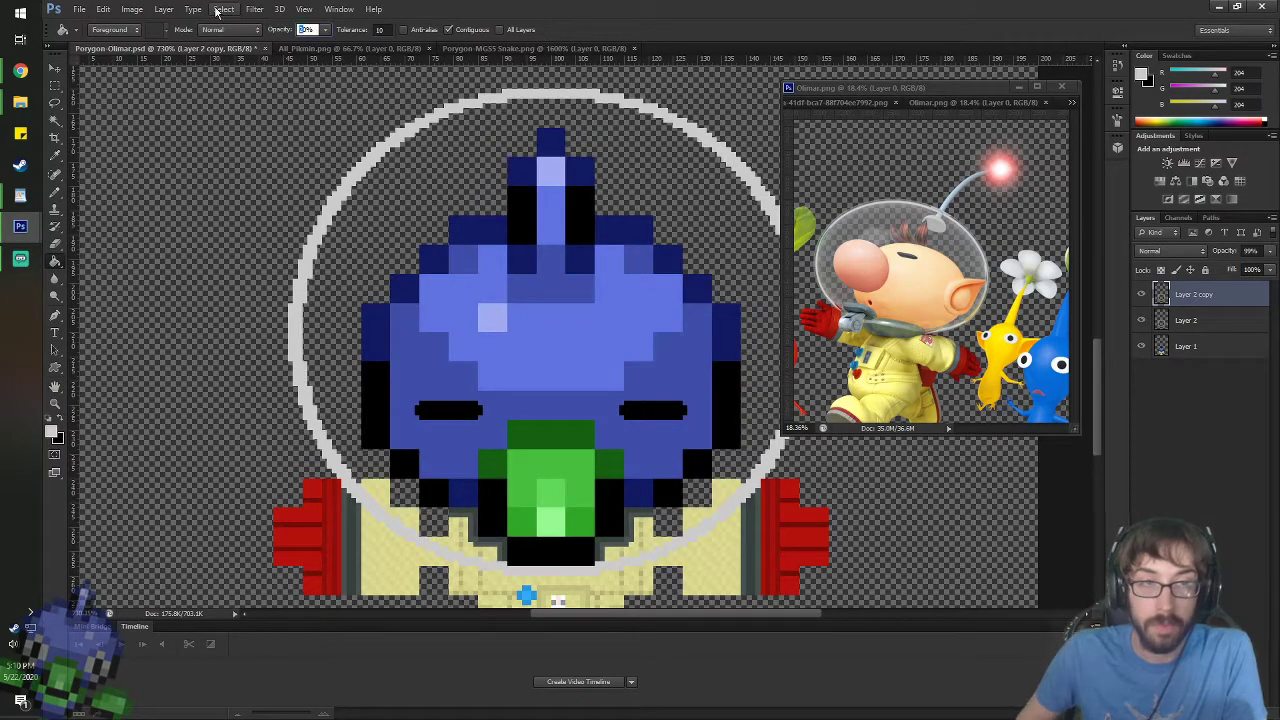
left_click(452, 180)
scroll(579, 360, "down", 2)
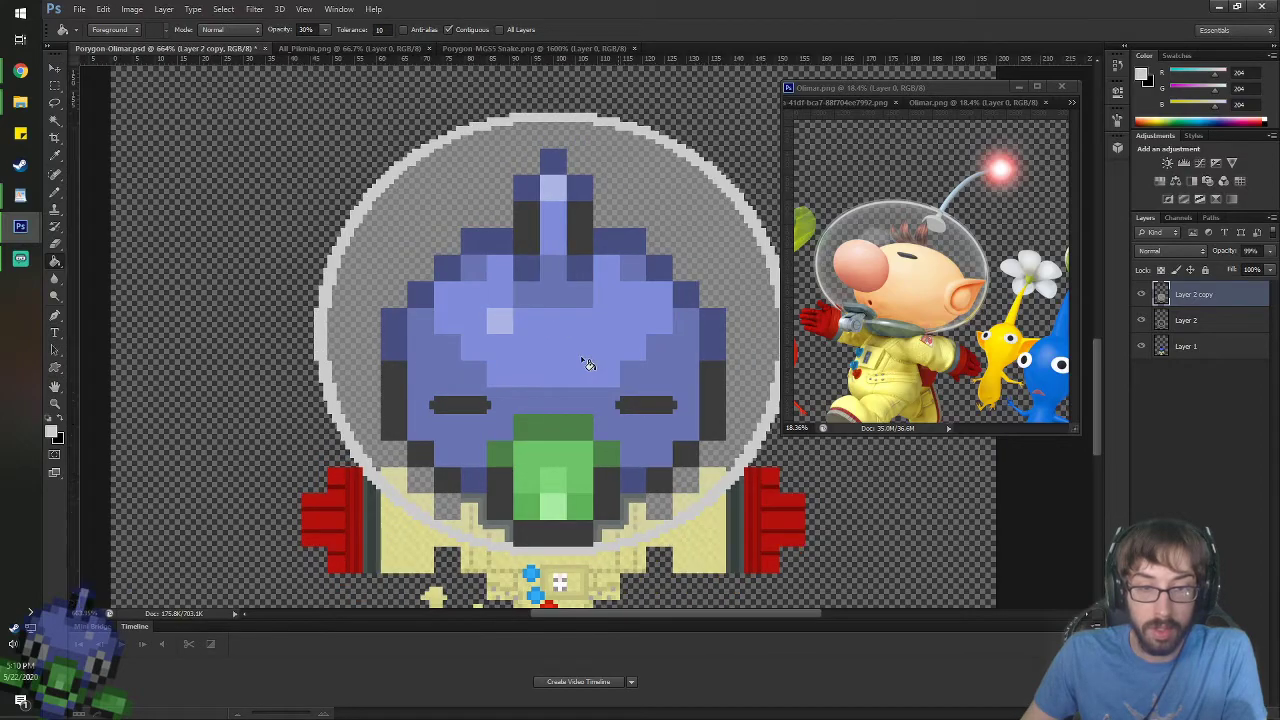
scroll(729, 294, "up", 2)
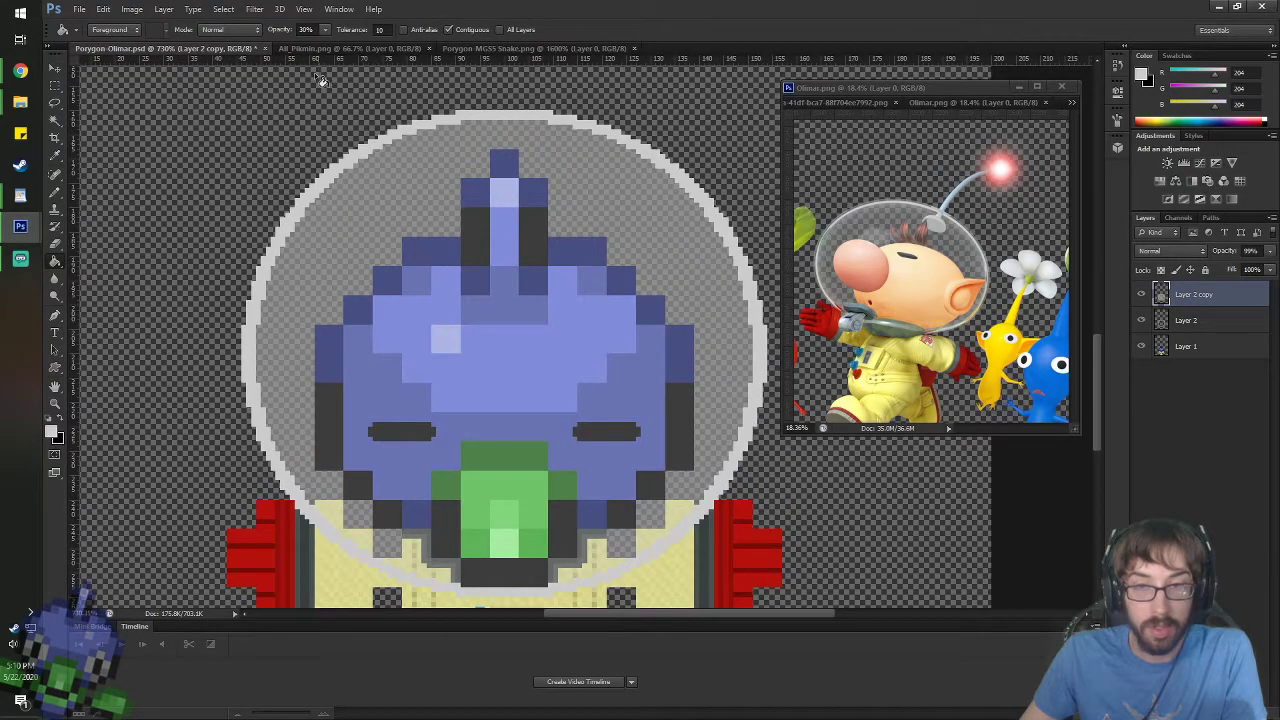
key("ctrl+z")
- Set the Paint Bucket opacity to 25% and fill the inside of the helmet ring with light grey
left_click_drag(305, 29, 251, 13)
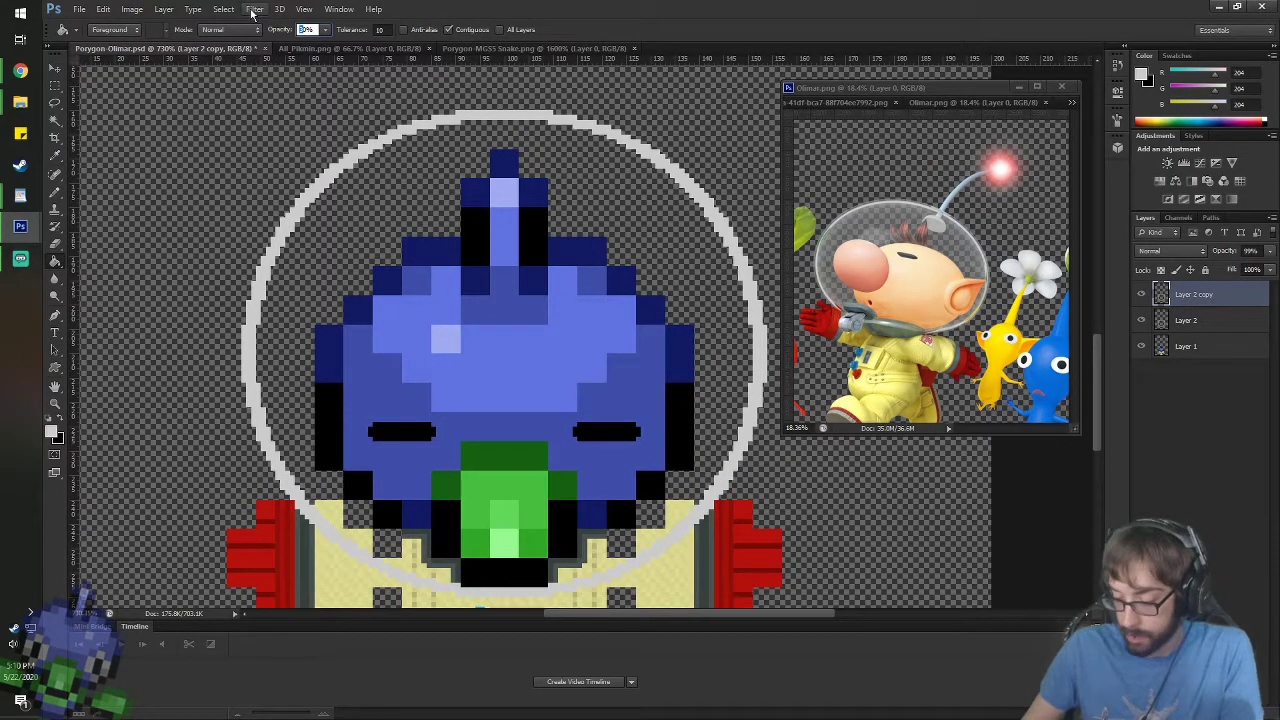
key("2")
key("5")
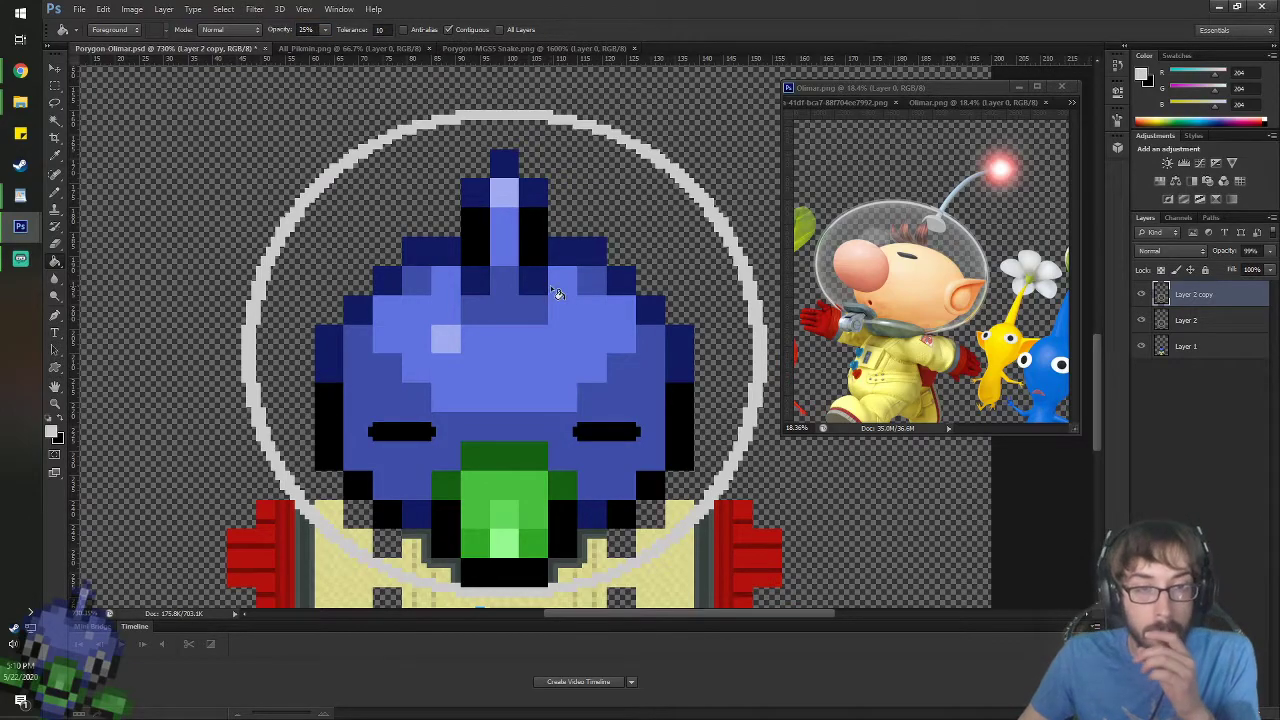
left_click(443, 210)
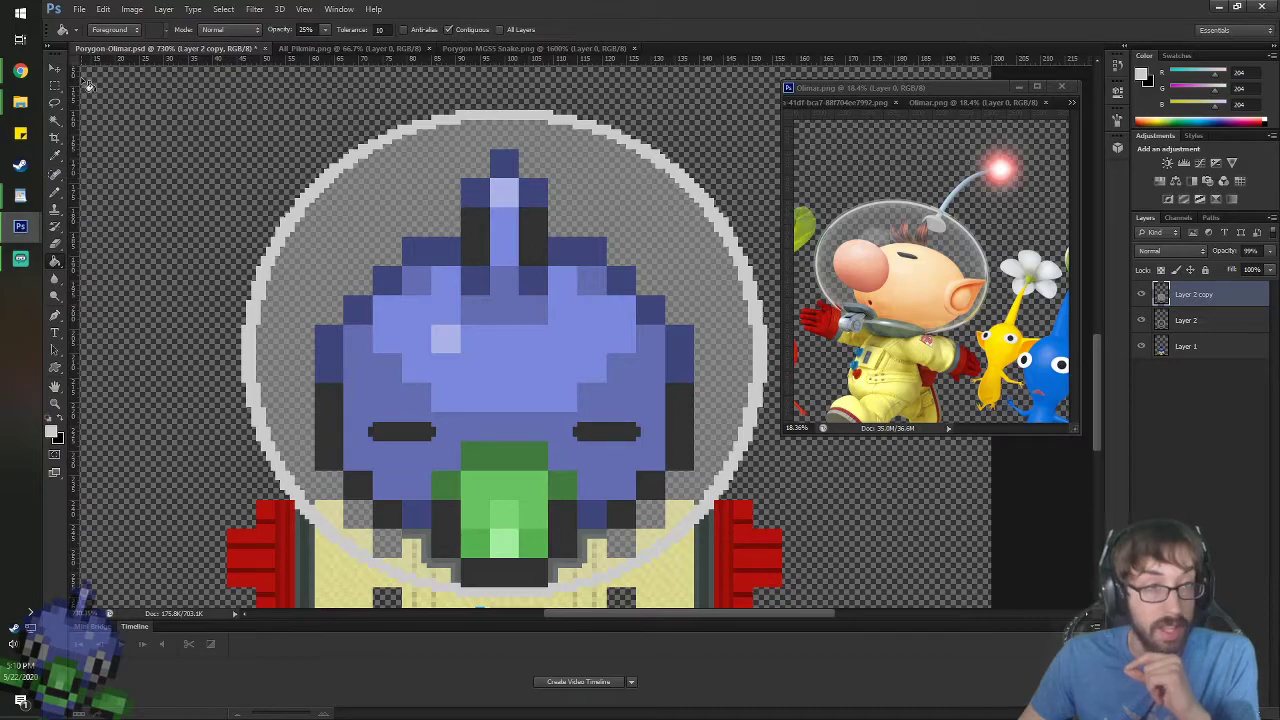
- Try to delete the ring from Layer 2 copy after selecting it with the Magic Wand
left_click(55, 68)
left_click(55, 121)
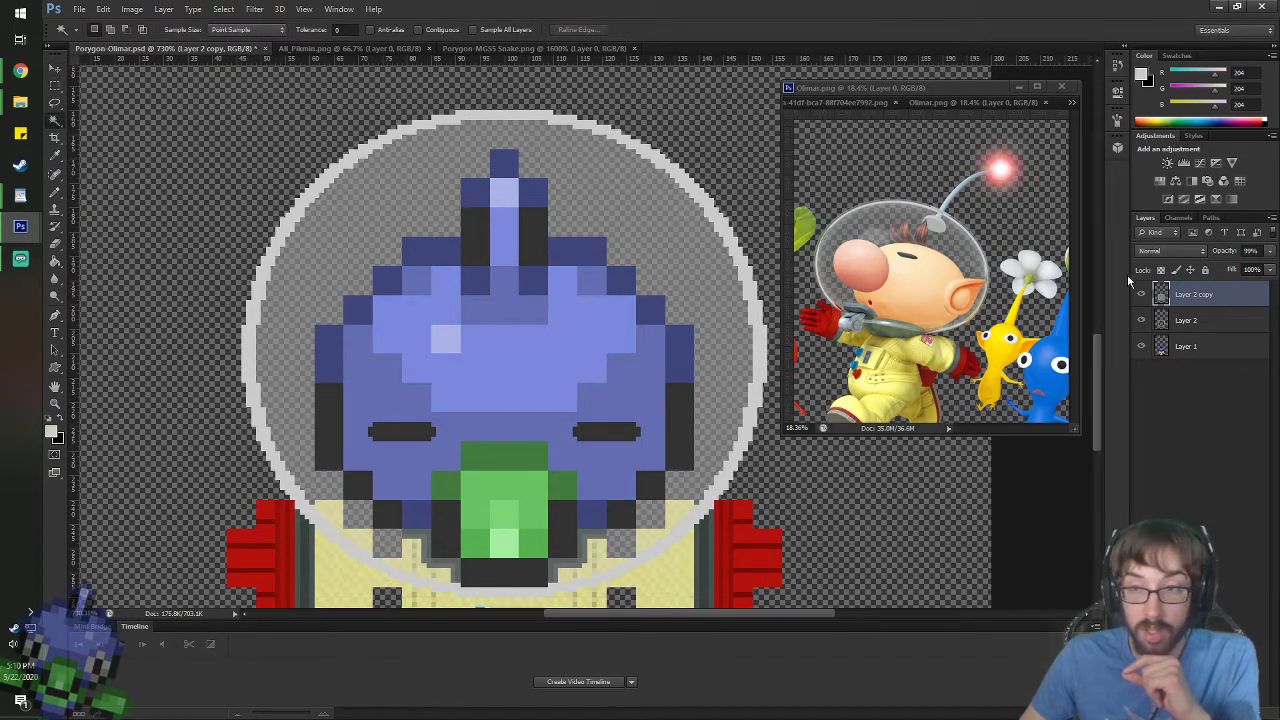
left_click(617, 137)
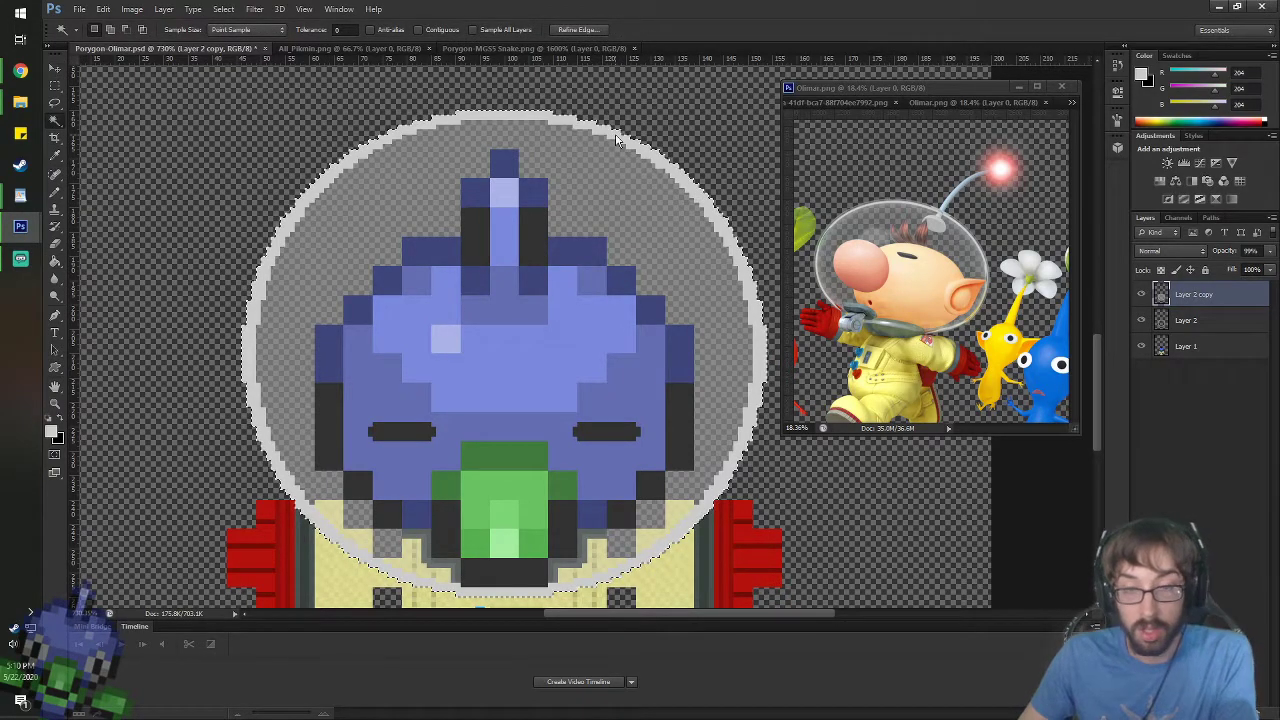
key("Delete")
key("ctrl+d")
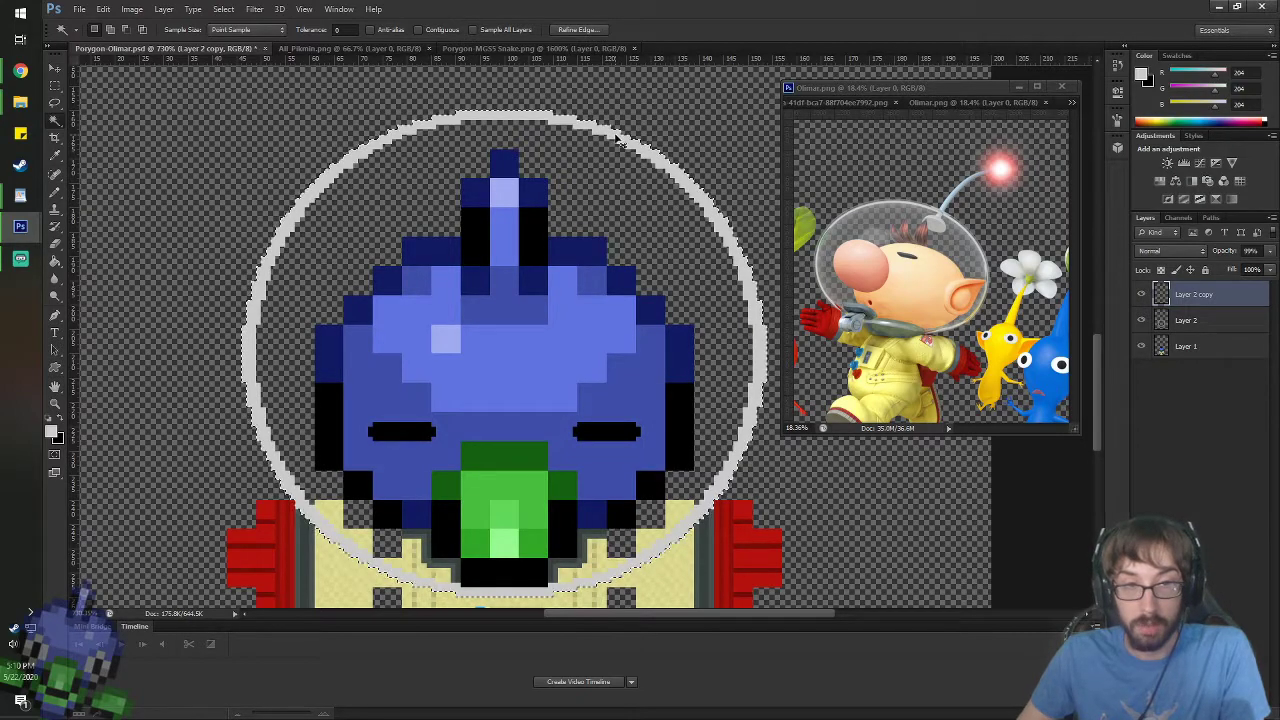
left_click(547, 115)
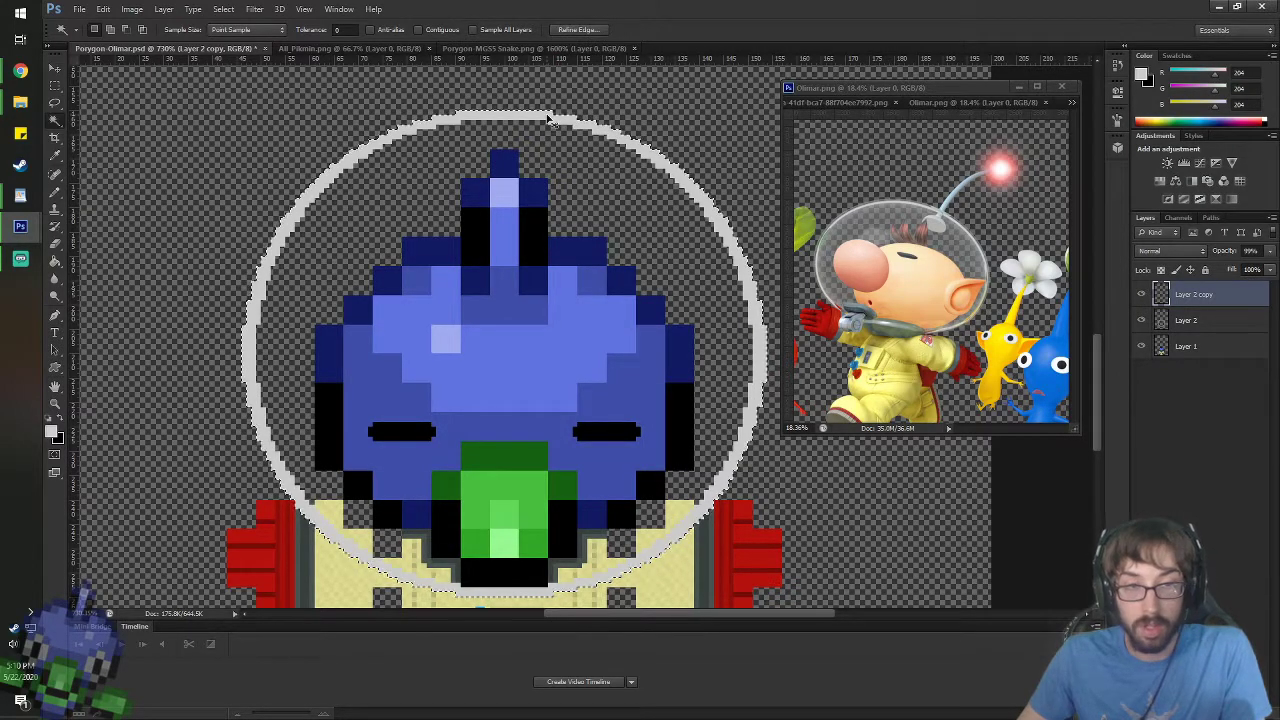
- Hide Layer 2 and toggle Layer 2 copy to check the deletion, undo that deletion, and clear the selection
left_click(1141, 320)
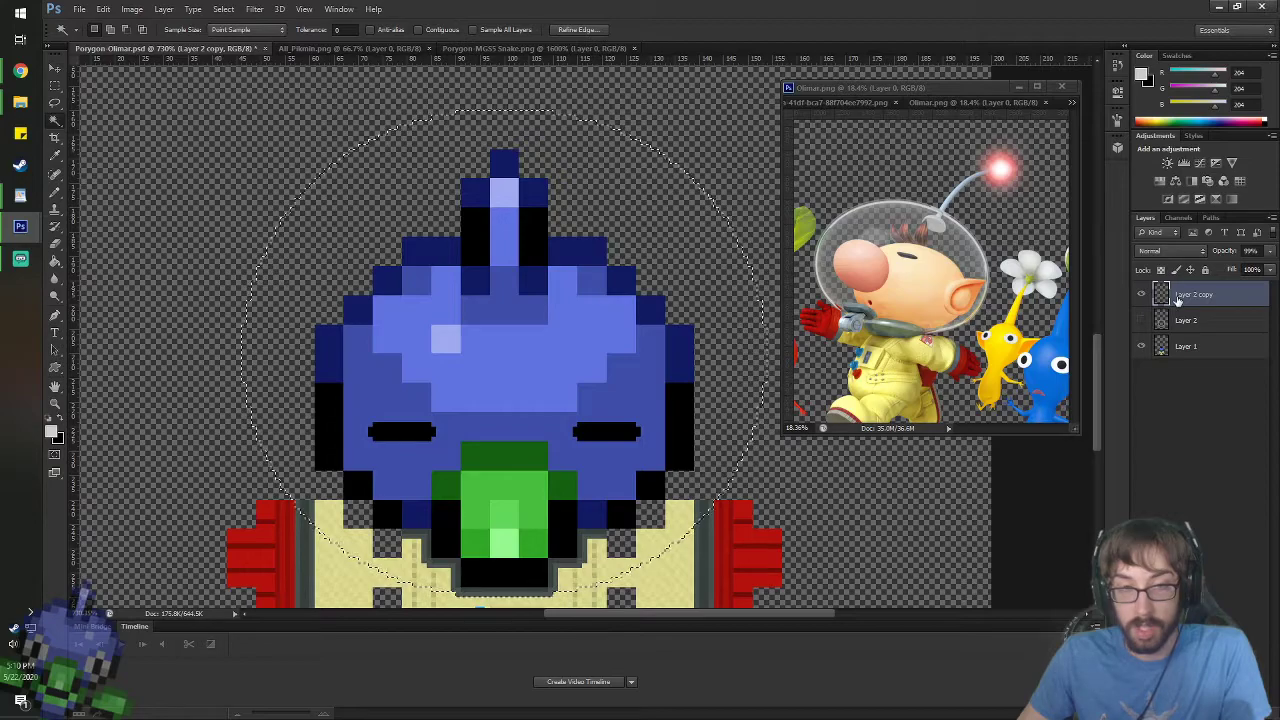
left_click(1140, 295)
left_click(1140, 296)
key("ctrl+alt+z")
key("ctrl+alt+z")
key("ctrl+alt+z")
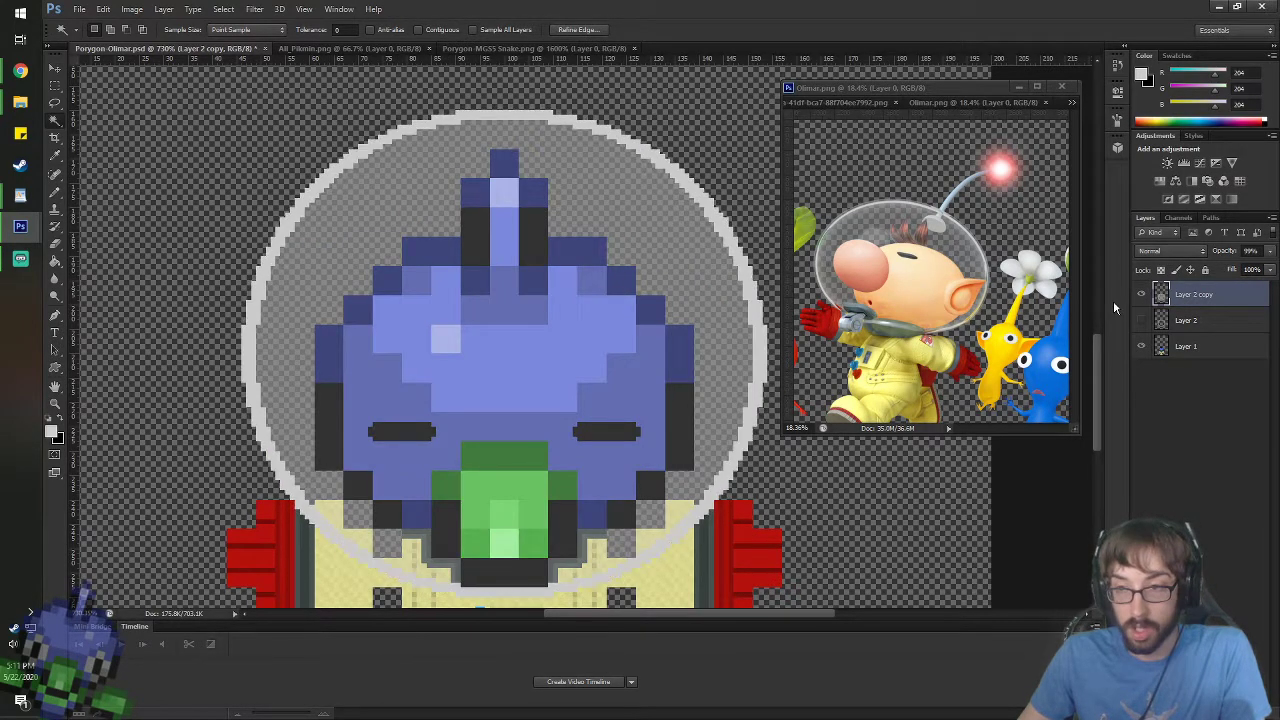
key("ctrl+d")
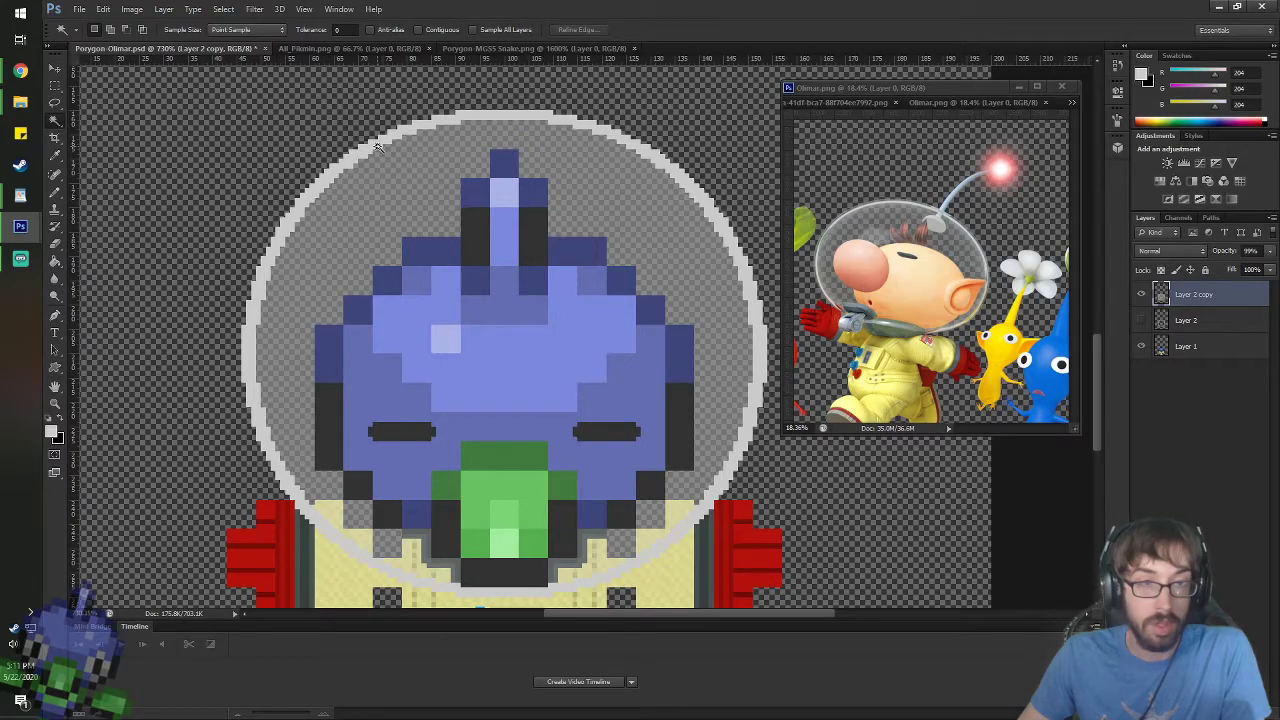
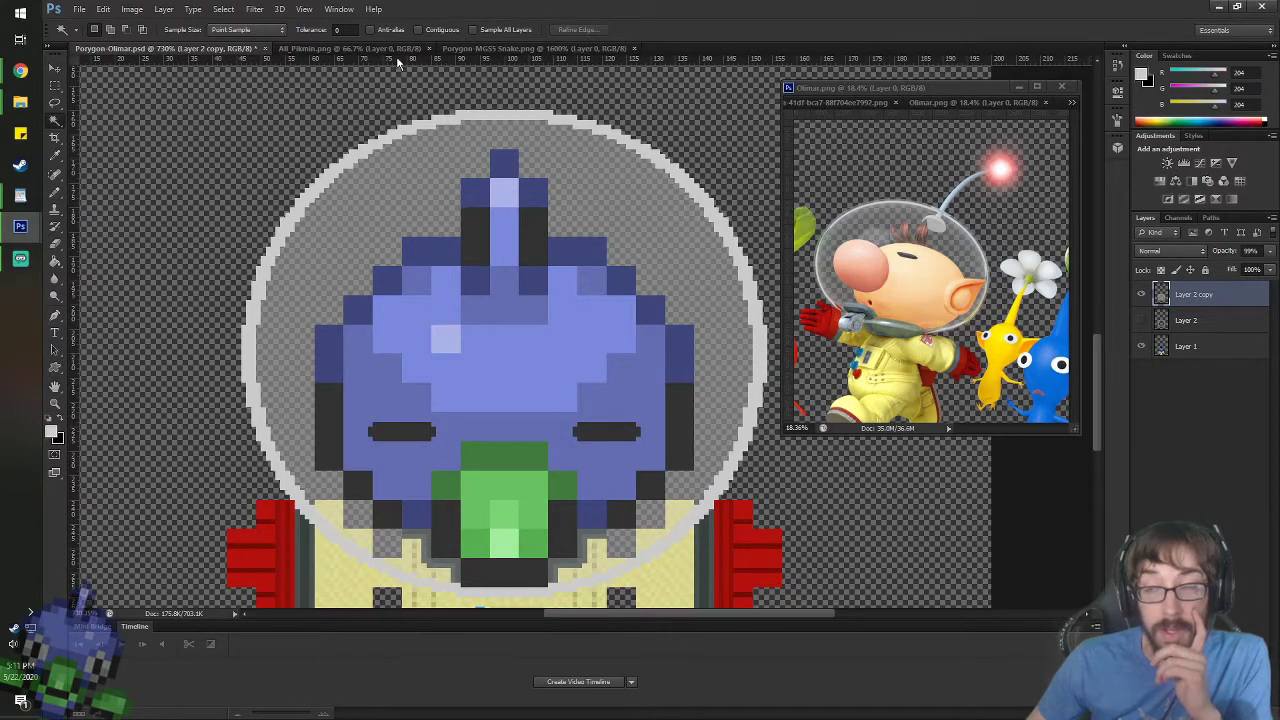
- Select the helmet ring, test Layer 2 copy at 30% opacity, and set the layer back to 99%
left_click(441, 121)
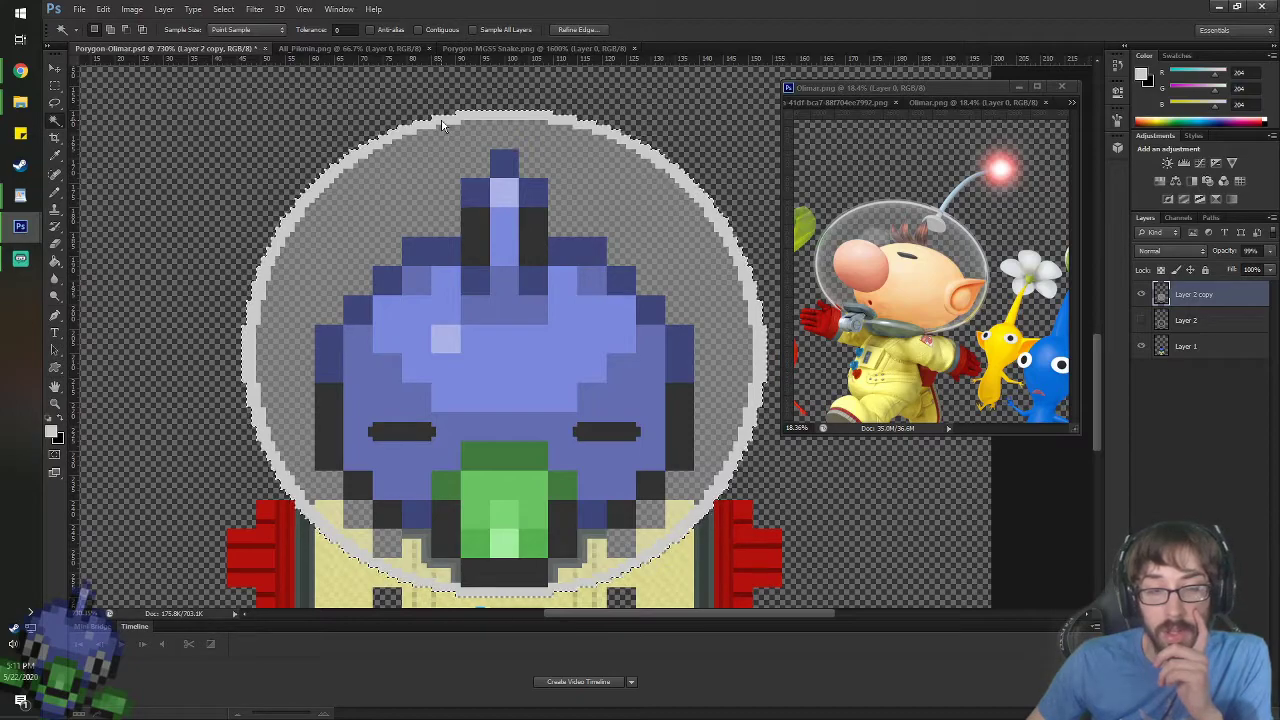
key("3")
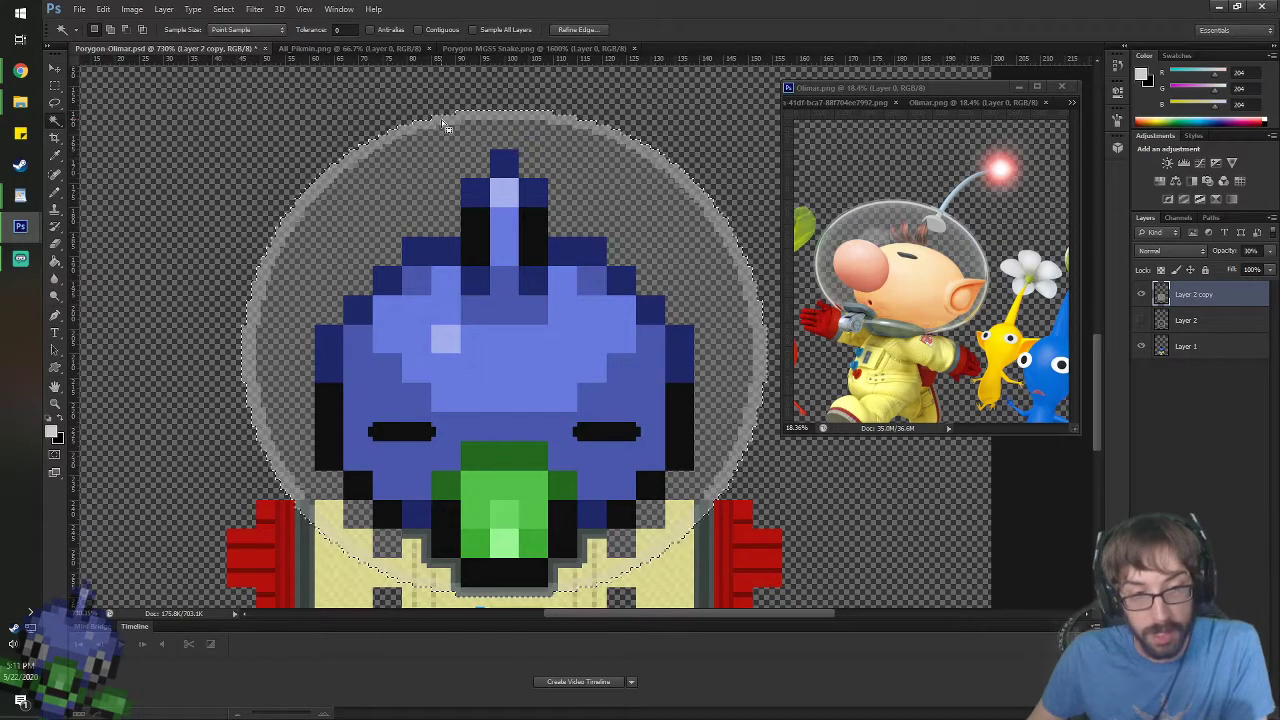
key("9")
key("9")
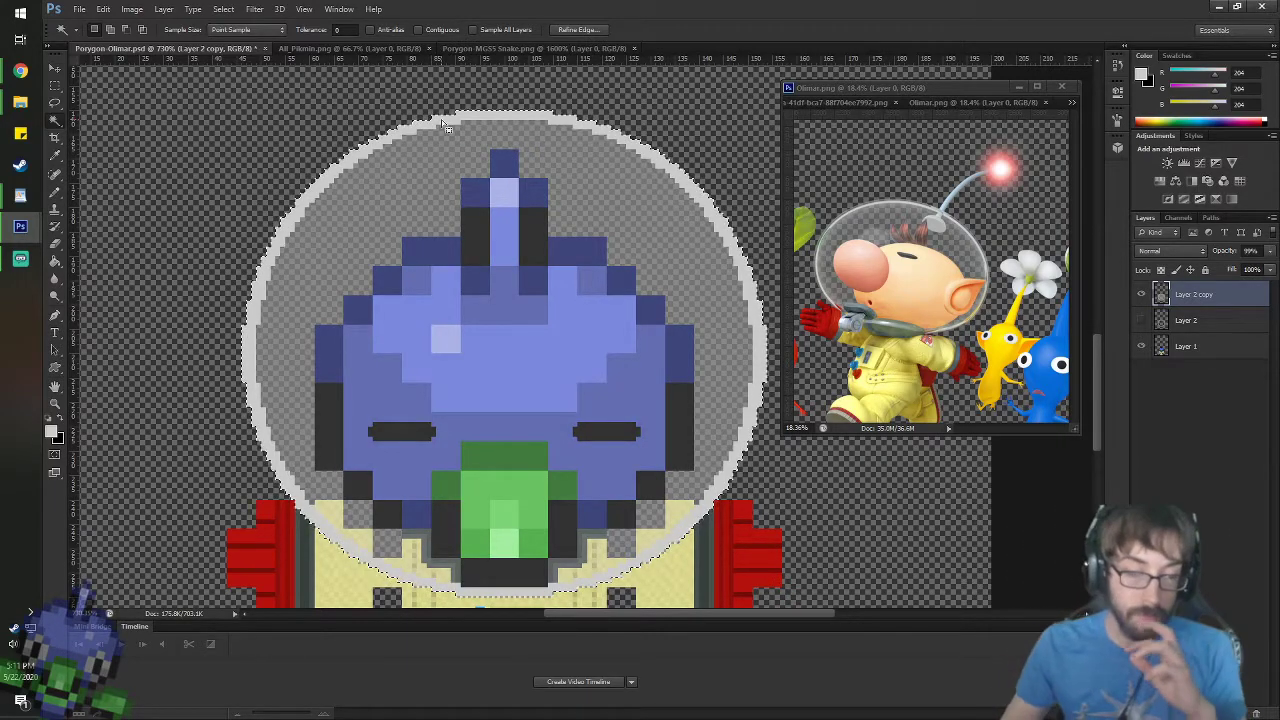
- Remove the translucent grey fill from inside the helmet ring on Layer 2 copy
left_click(55, 71)
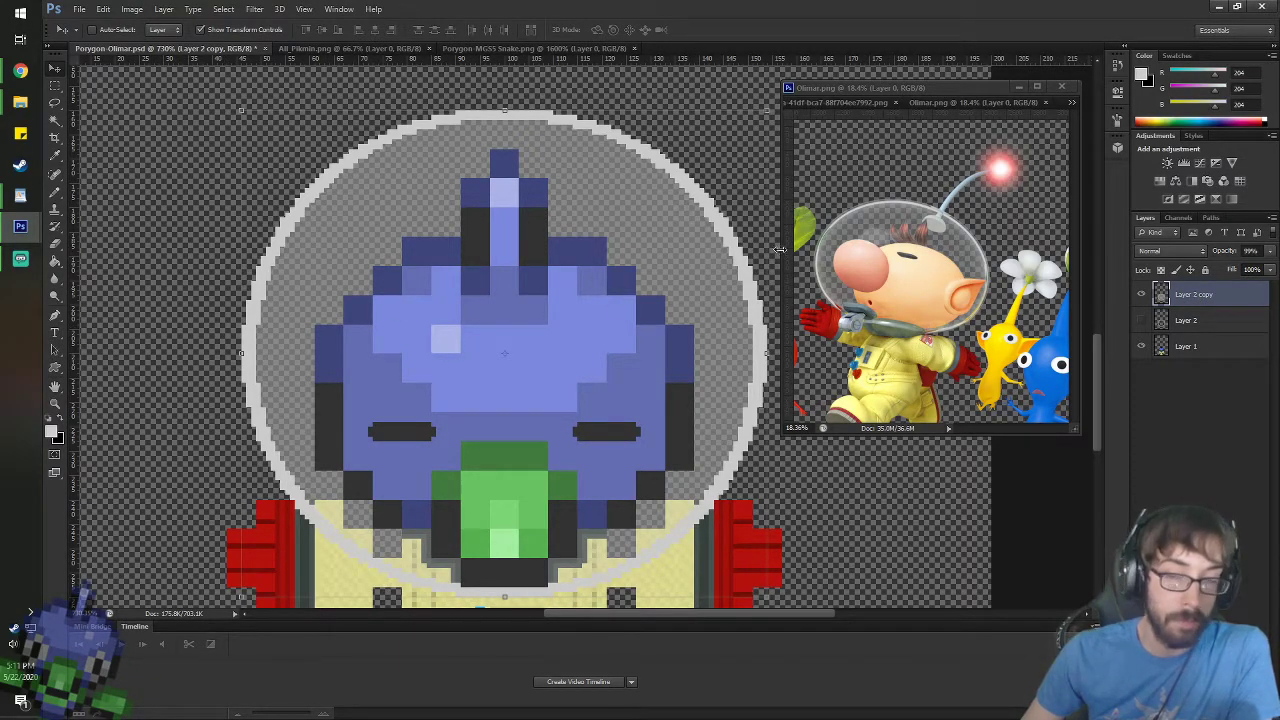
key("Delete")
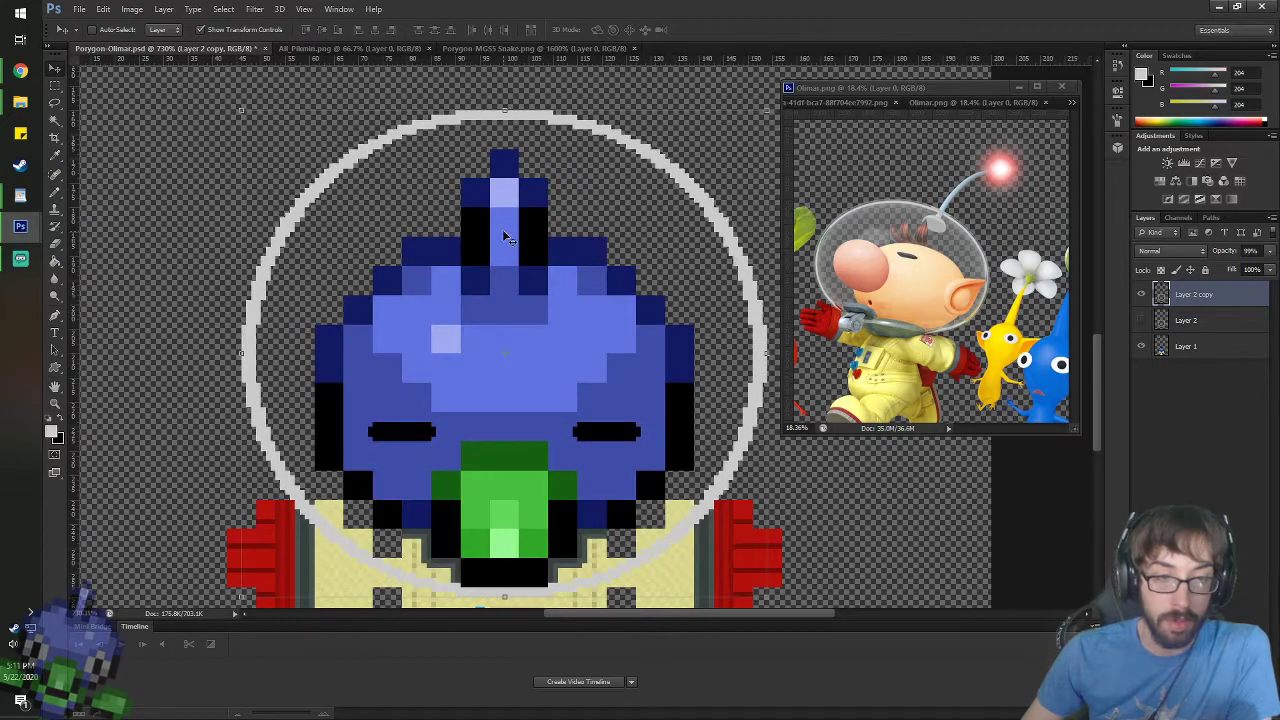
mouse_move(20, 196)
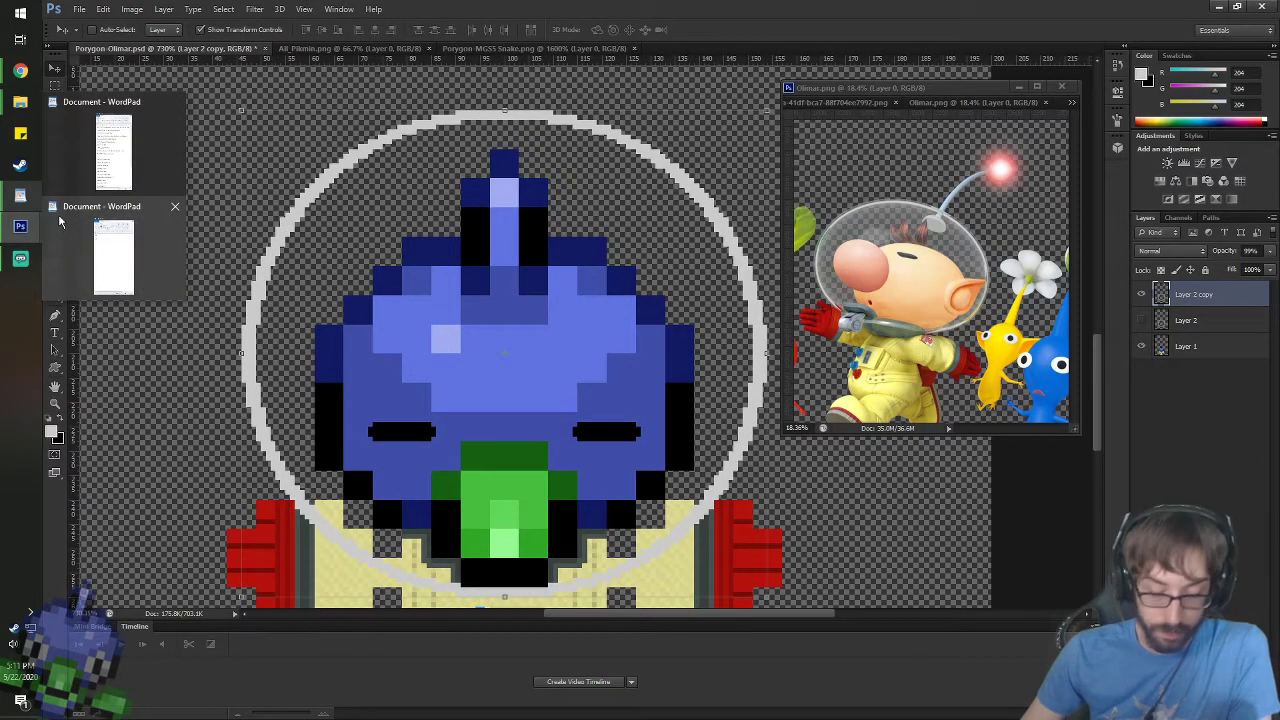
- Set the foreground to pure red (RGB 255, 0, 0), test a 25% opacity bucket fill inside the helmet, and undo it
key("g")
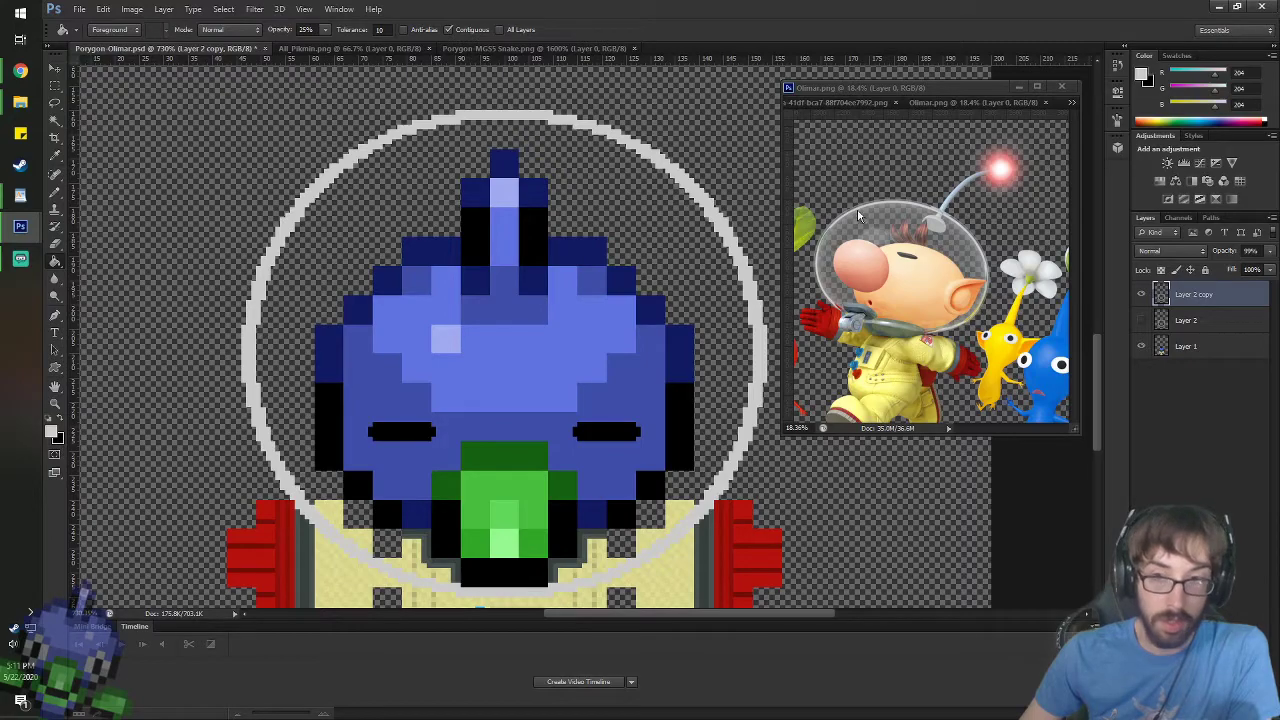
left_click(52, 433)
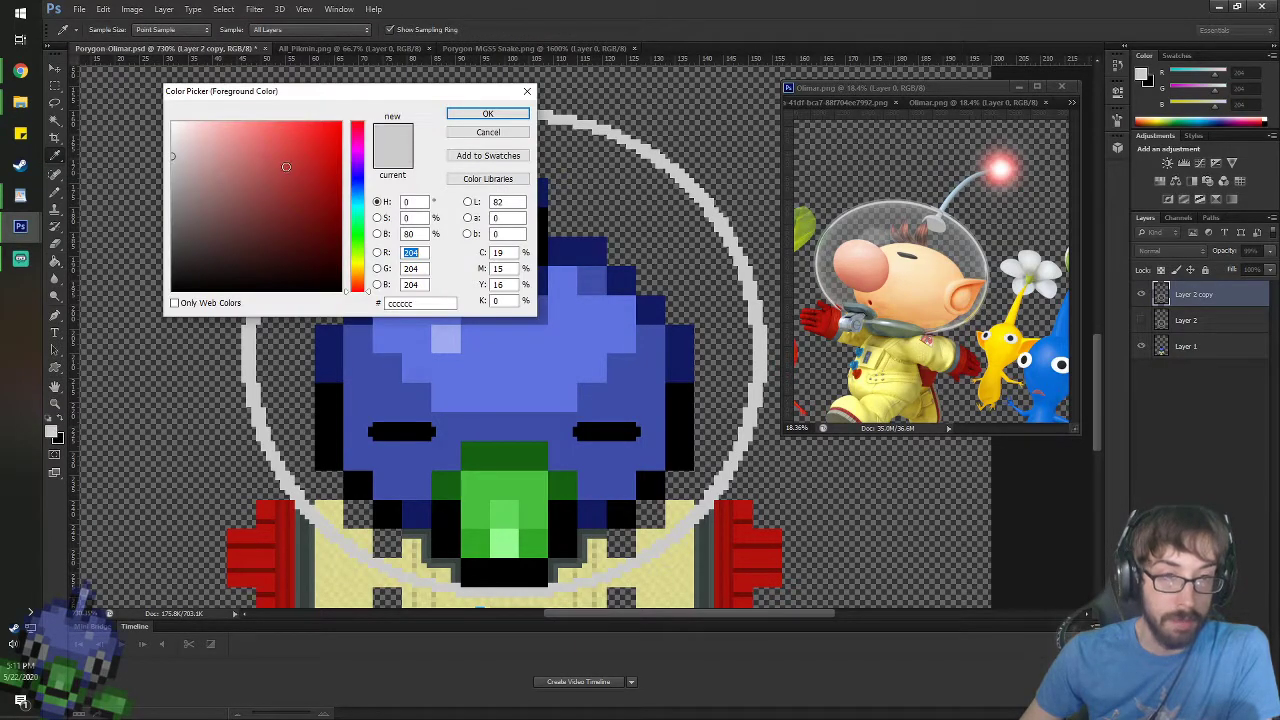
left_click(339, 122)
left_click(487, 114)
left_click(401, 222)
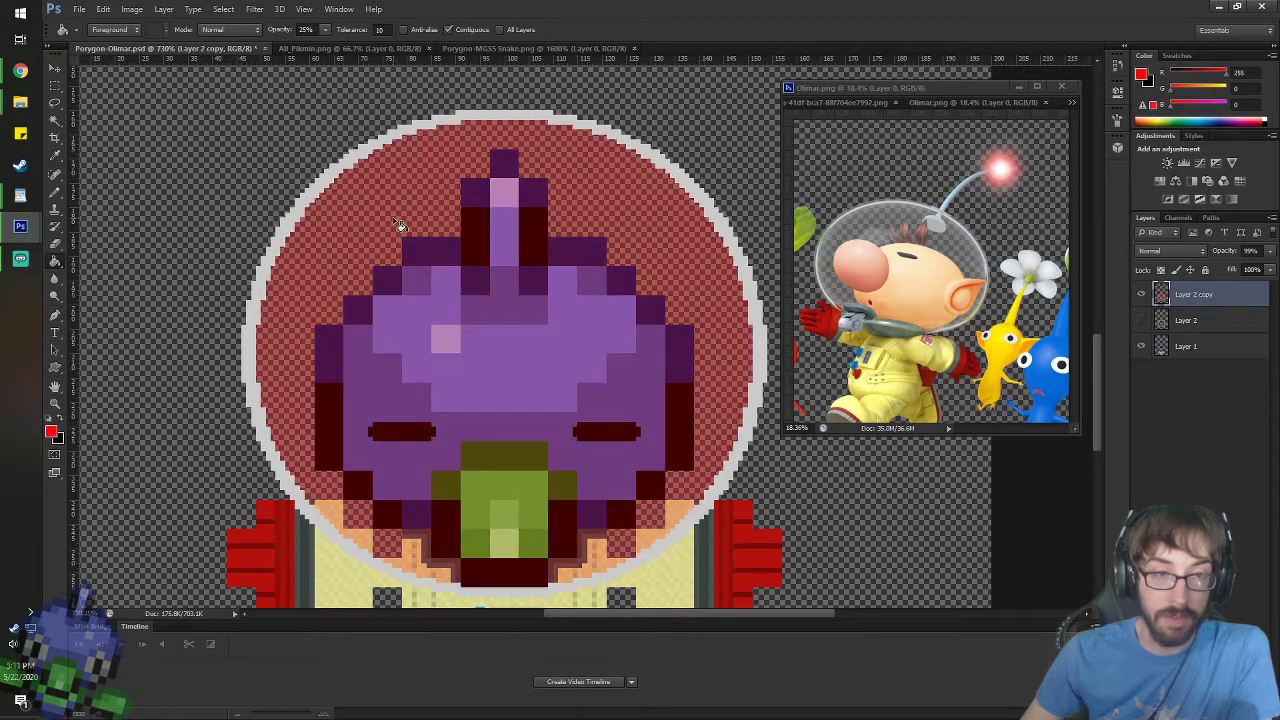
key("ctrl+z")
- Test the red fill inside the helmet with a bucket tolerance of 100, and undo it
left_click_drag(390, 30, 255, 8)
type("100")
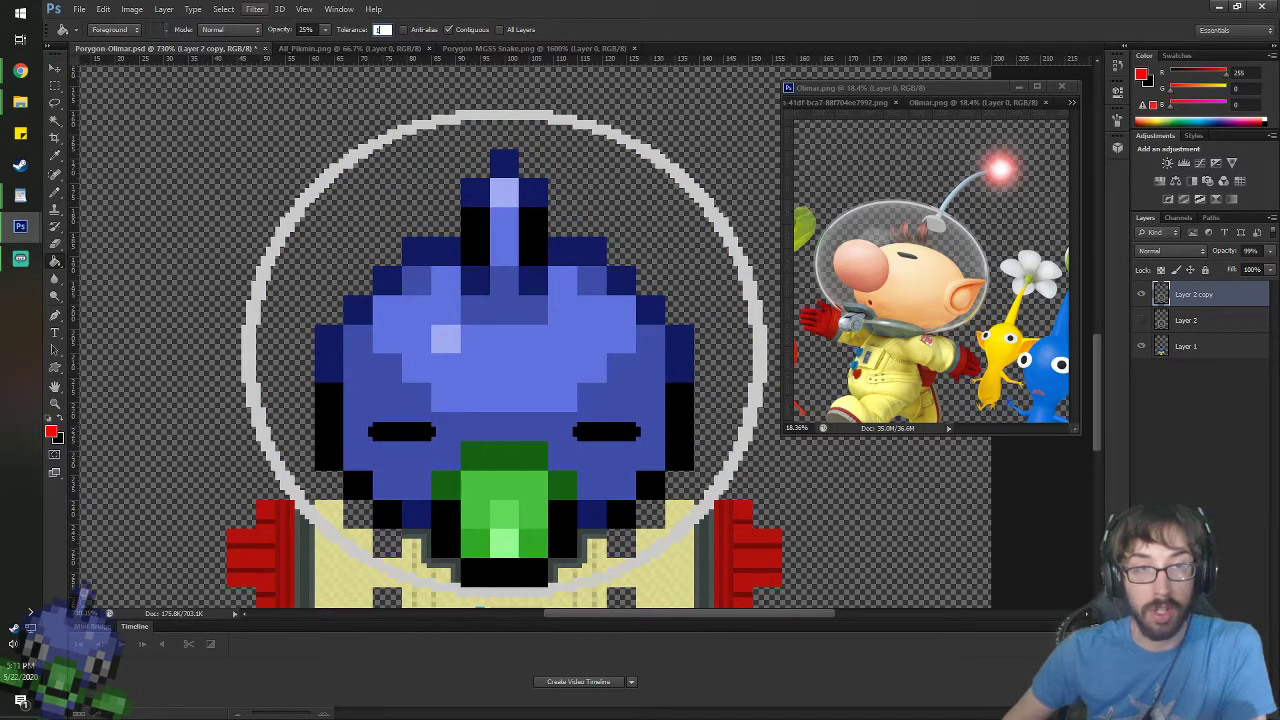
key("Return")
left_click(394, 191)
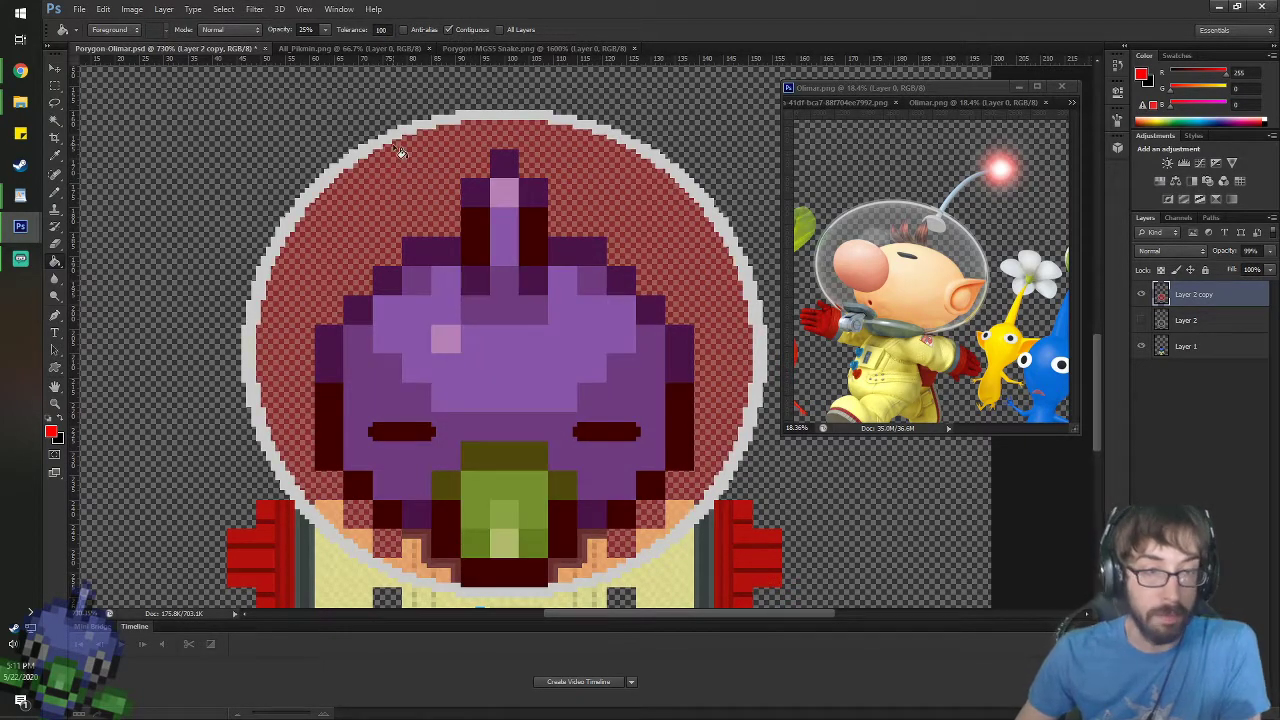
key("ctrl+z")
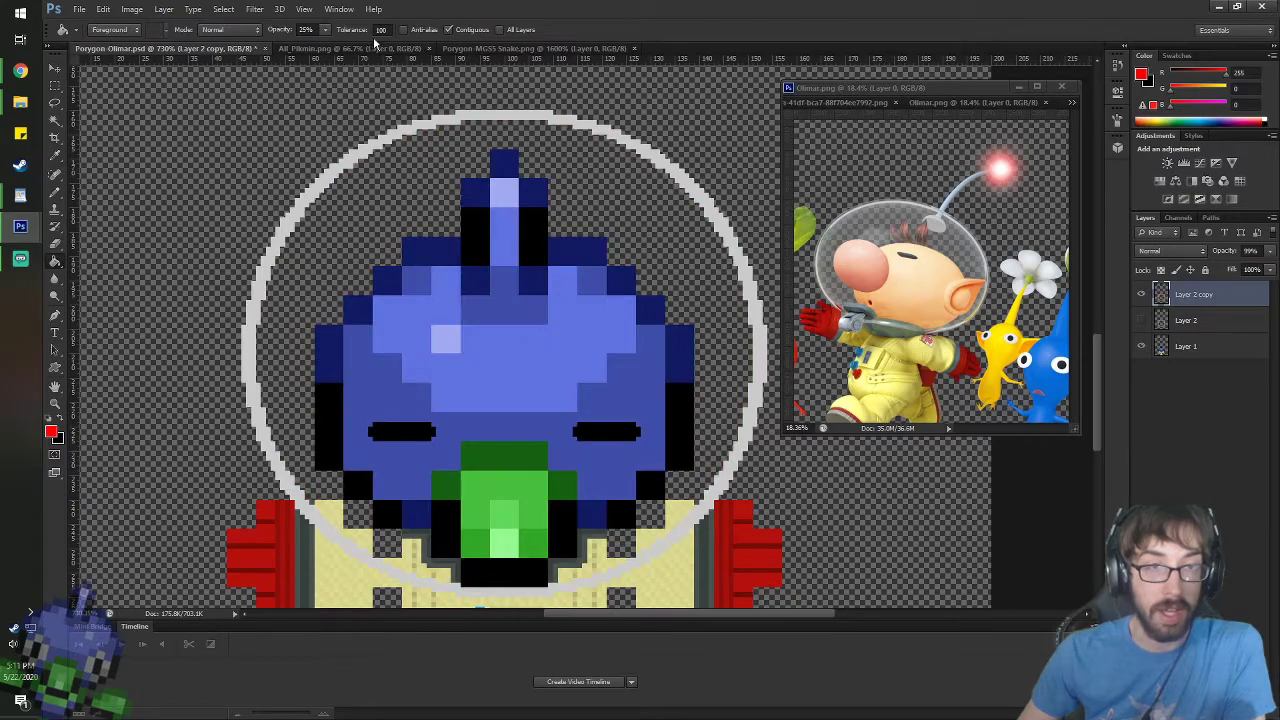
- Set the Paint Bucket tolerance to 0 and opacity to 100%, and fill the inside of the helmet ring with red
left_click(381, 29)
type("0")
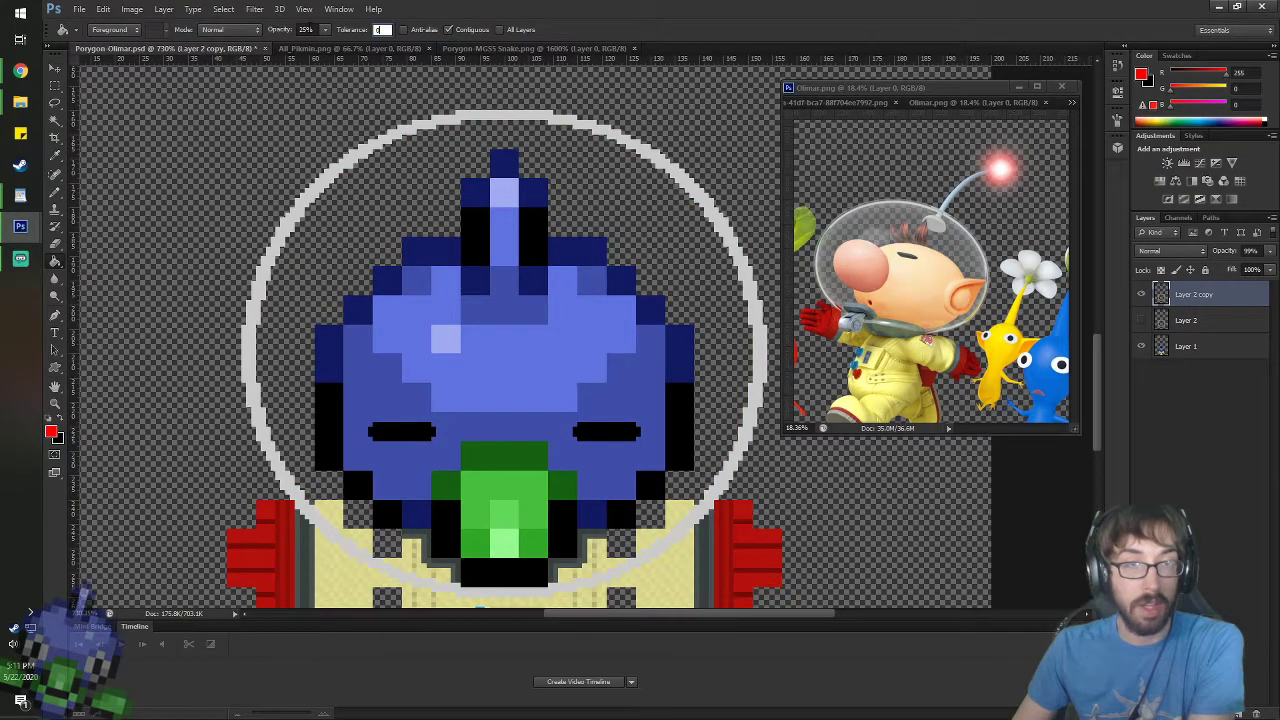
left_click_drag(310, 29, 197, 9)
type("100")
key("Return")
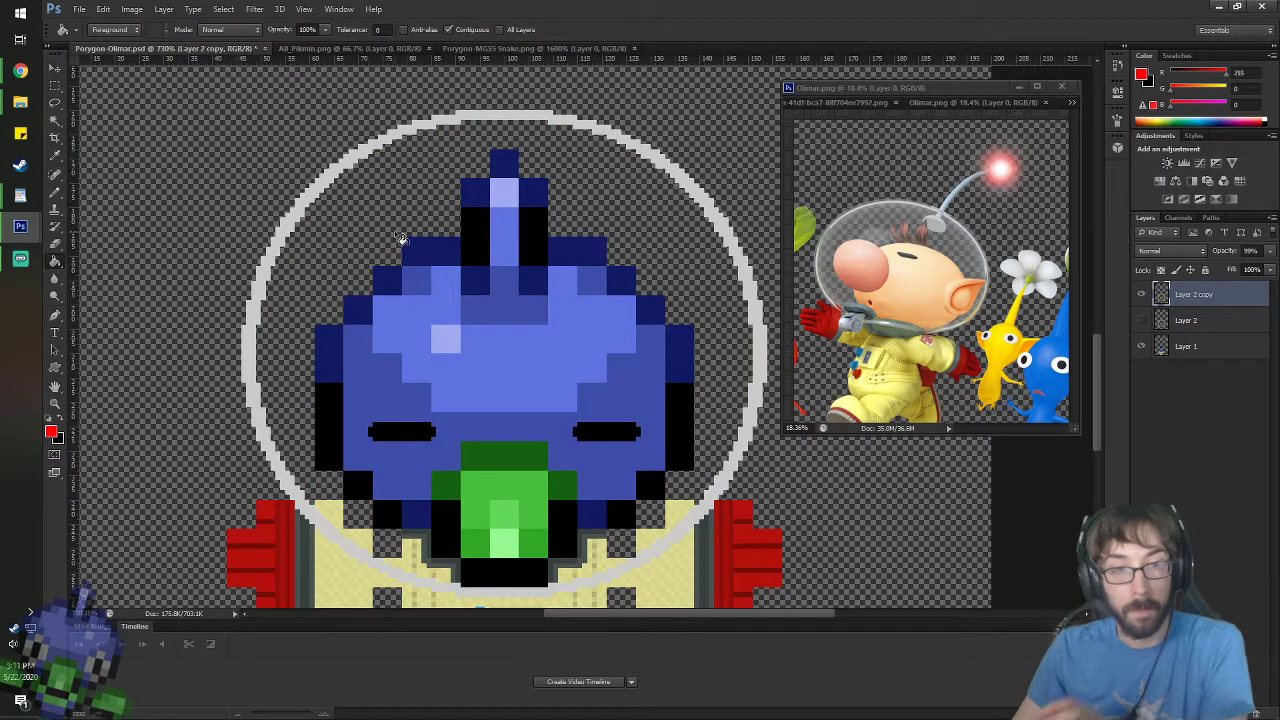
left_click(397, 237)
- Select the light grey ring around the red disc with the Magic Wand and delete it from Layer 2 copy
key("w")
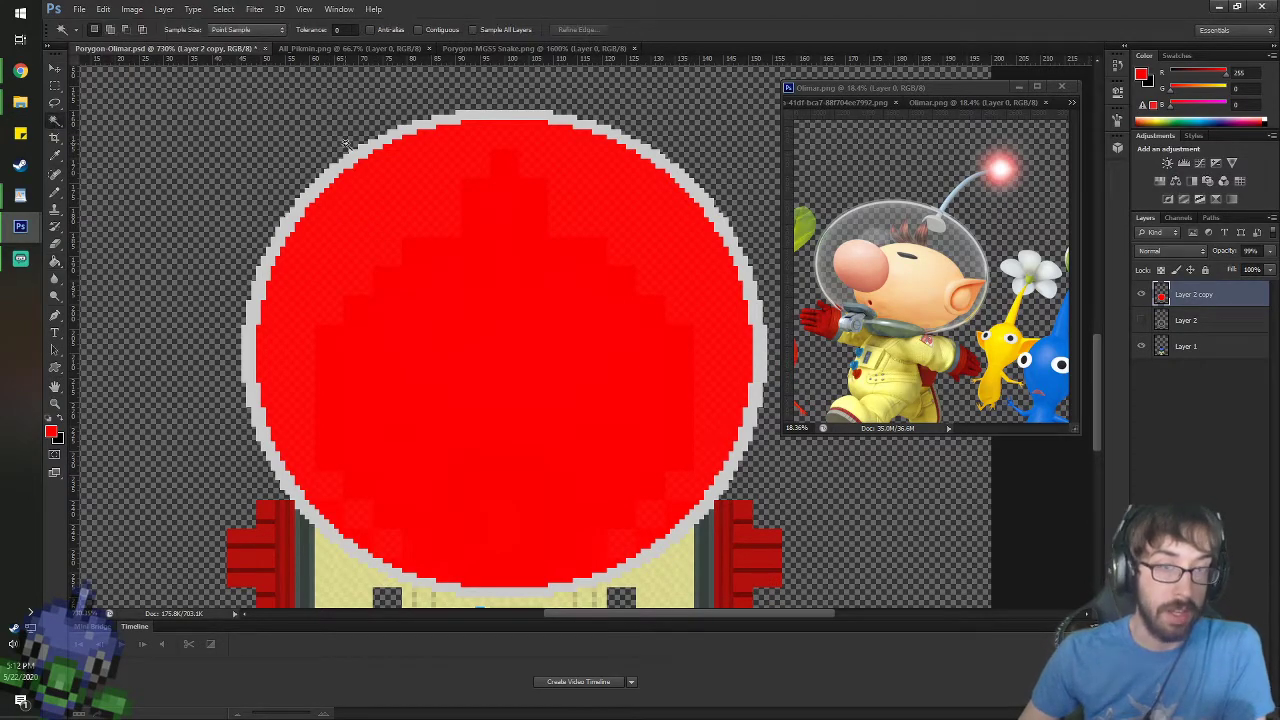
left_click(334, 172)
key("Delete")
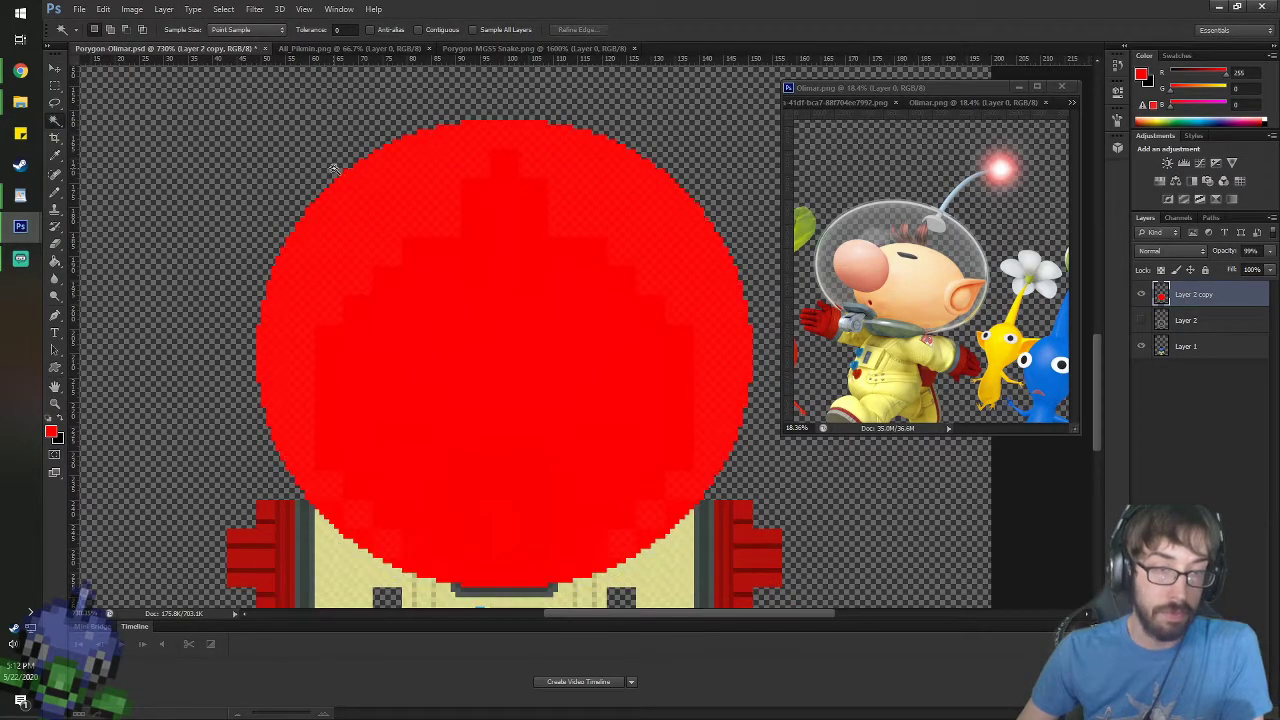
- Select the red disc with the Magic Wand, show Layer 2 again, and delete the red pixels while keeping the selection
left_click(326, 253)
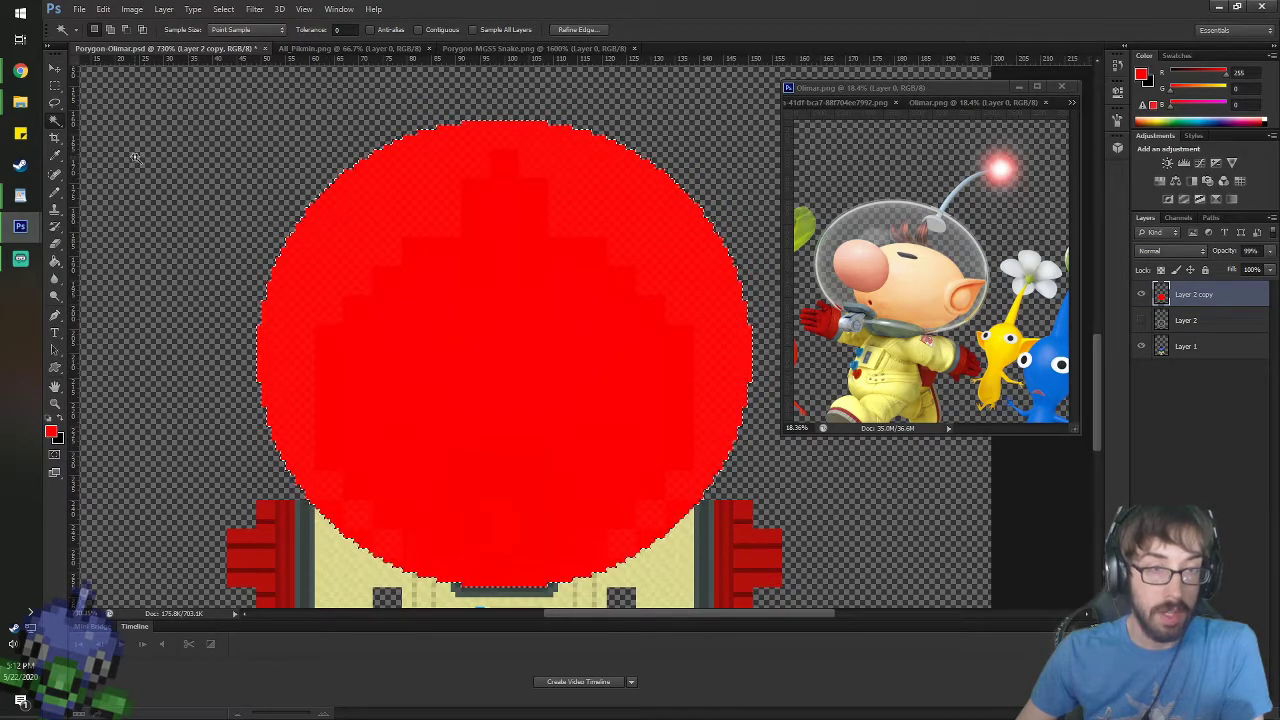
key("x")
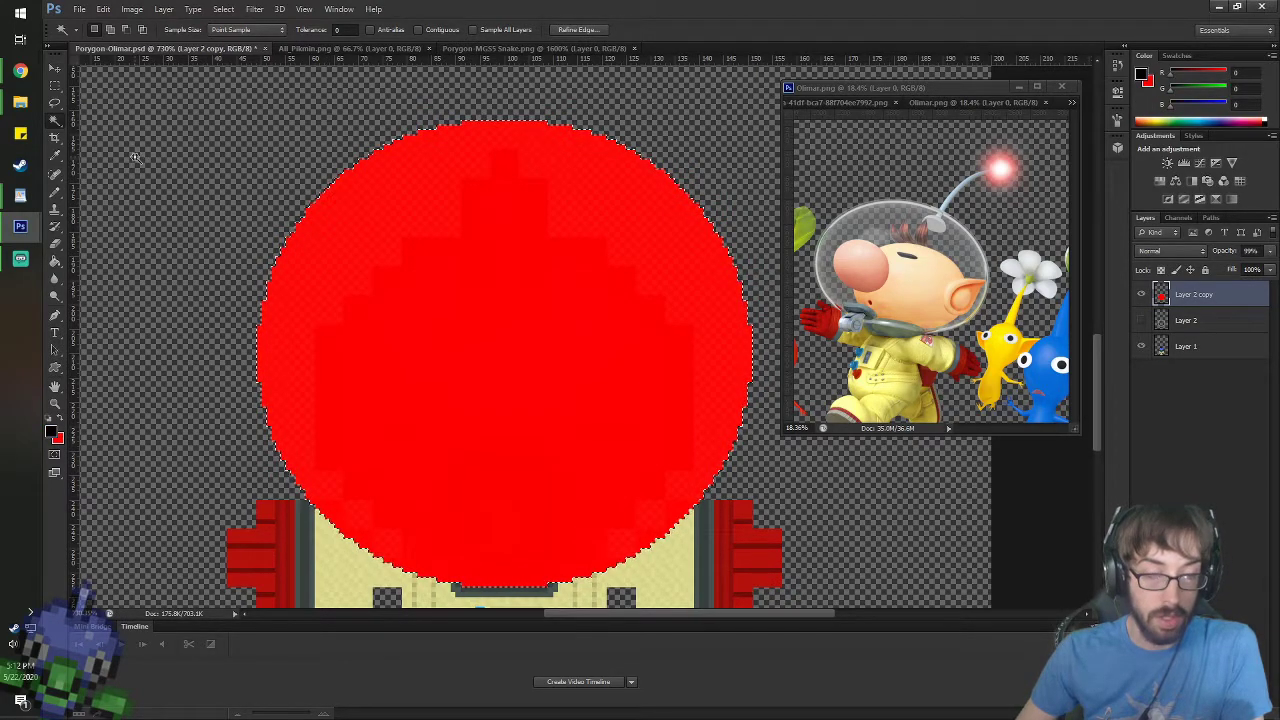
left_click(1141, 320)
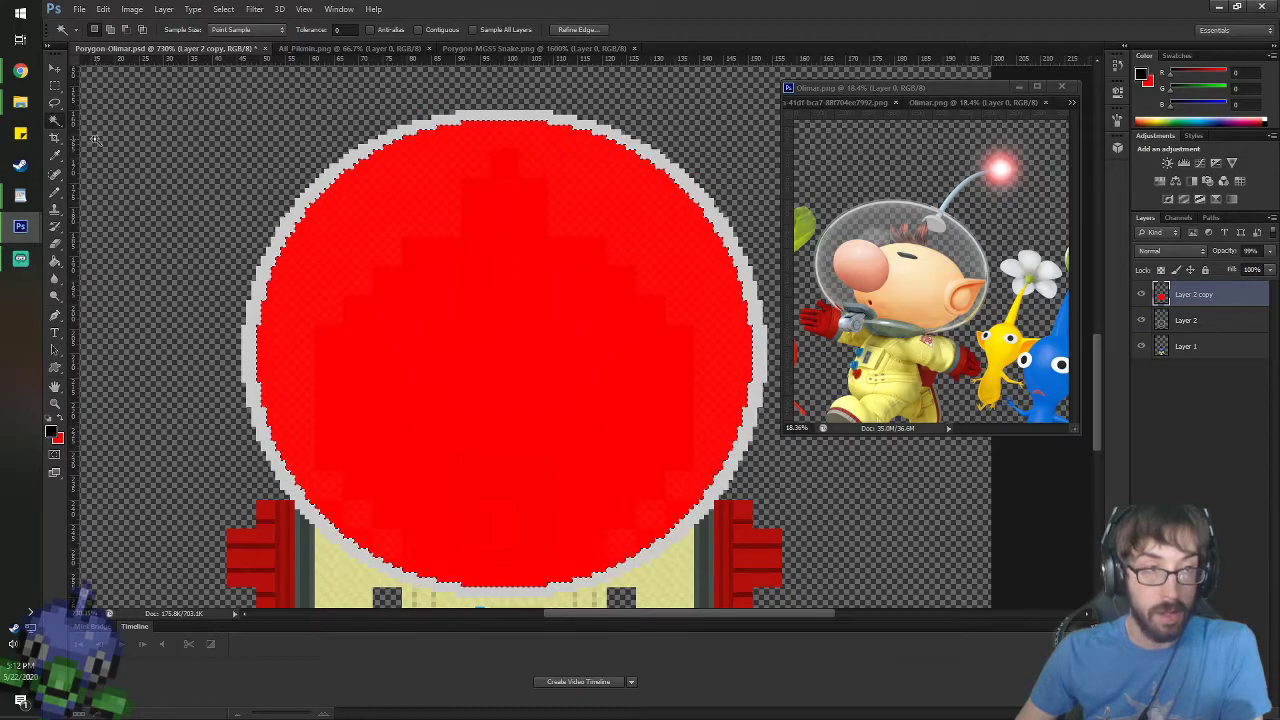
key("Delete")
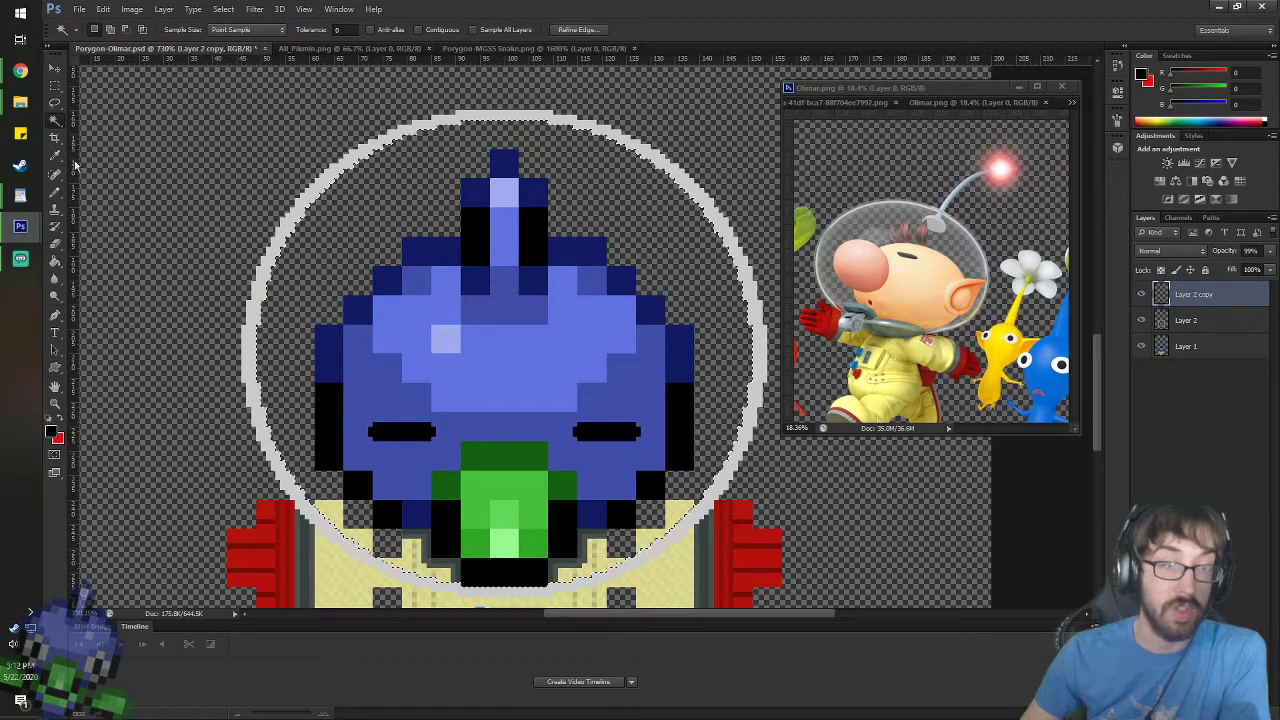
- Sample the ring's light grey and fill the circular selection on Layer 2 copy at 25% bucket opacity
key("i")
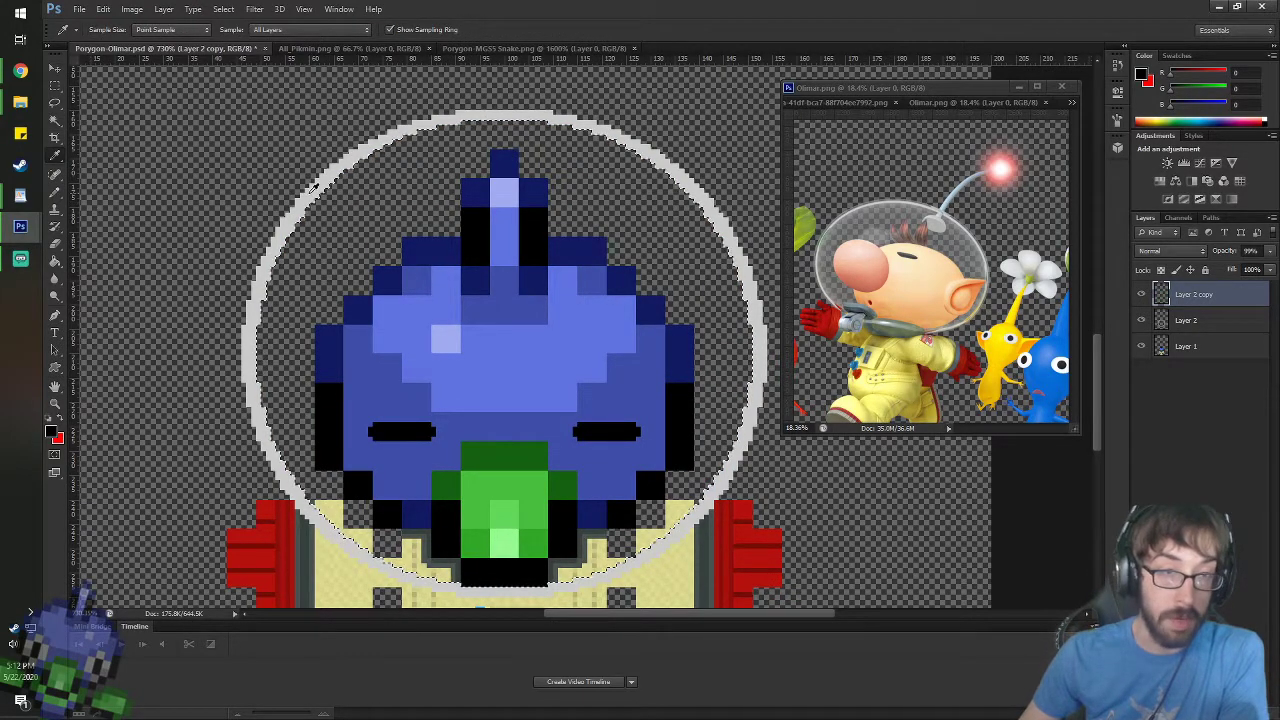
left_click(288, 228)
key("g")
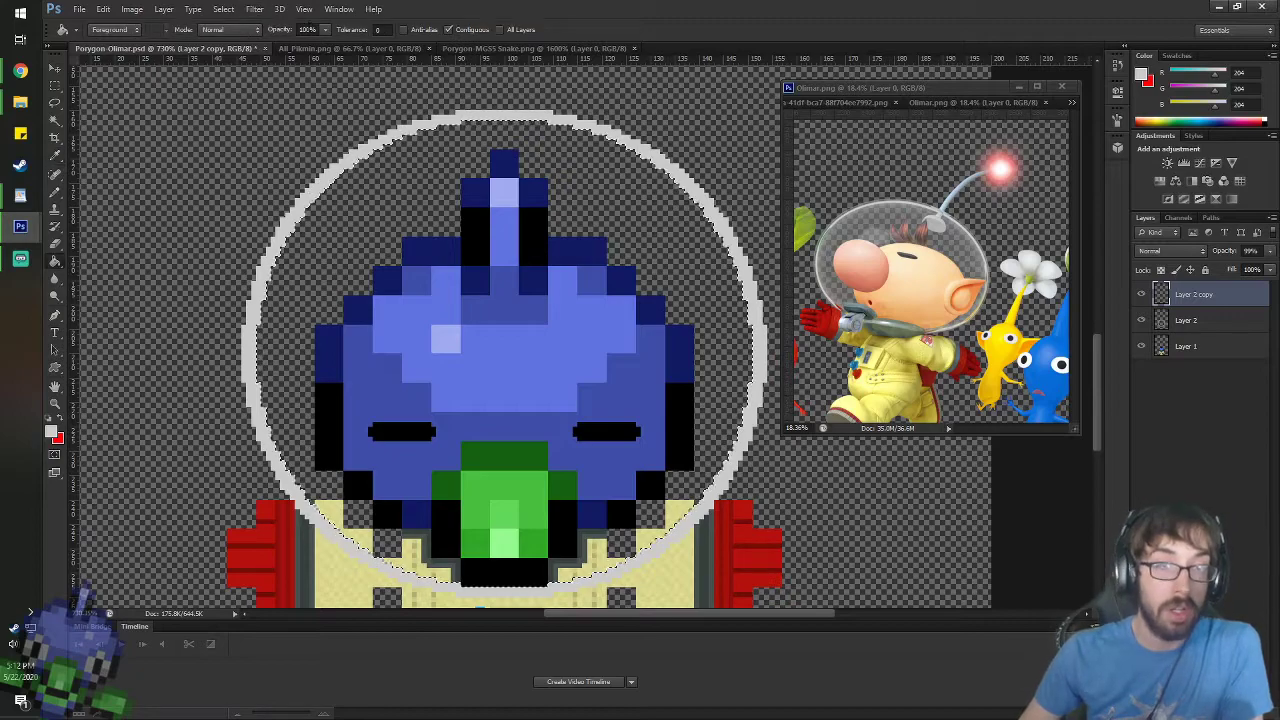
left_click_drag(311, 26, 168, 5)
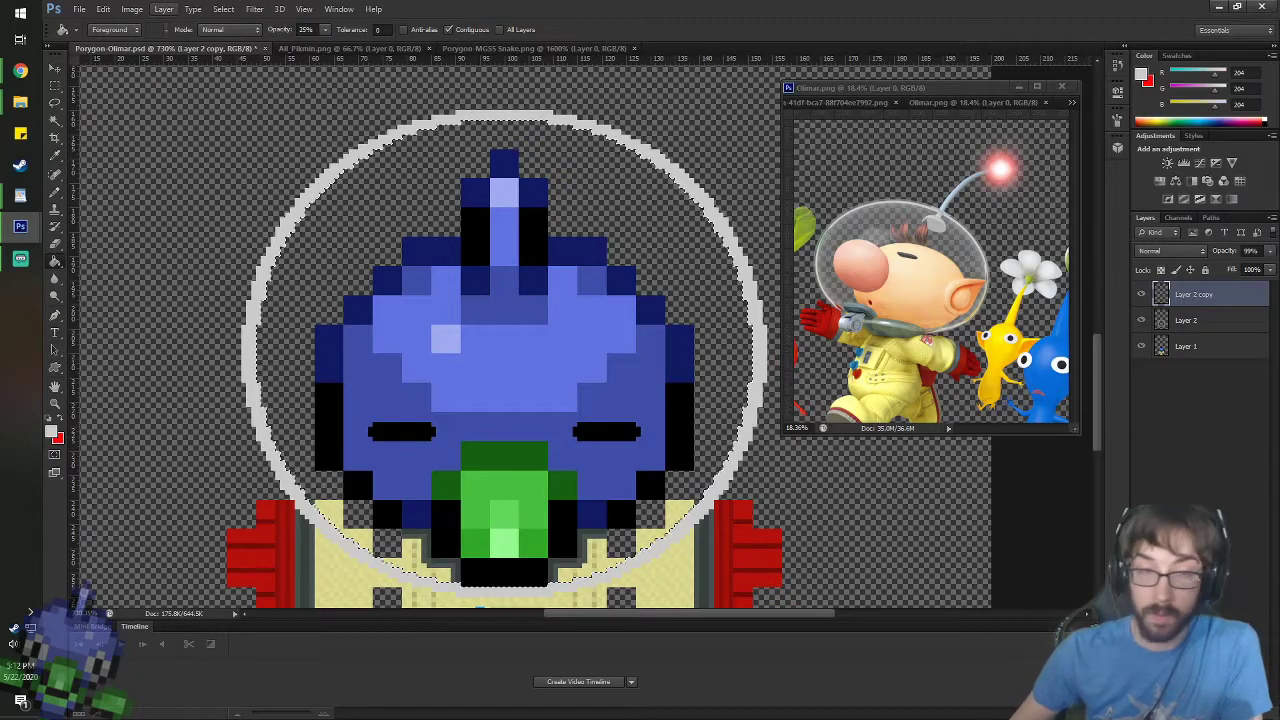
left_click(497, 181)
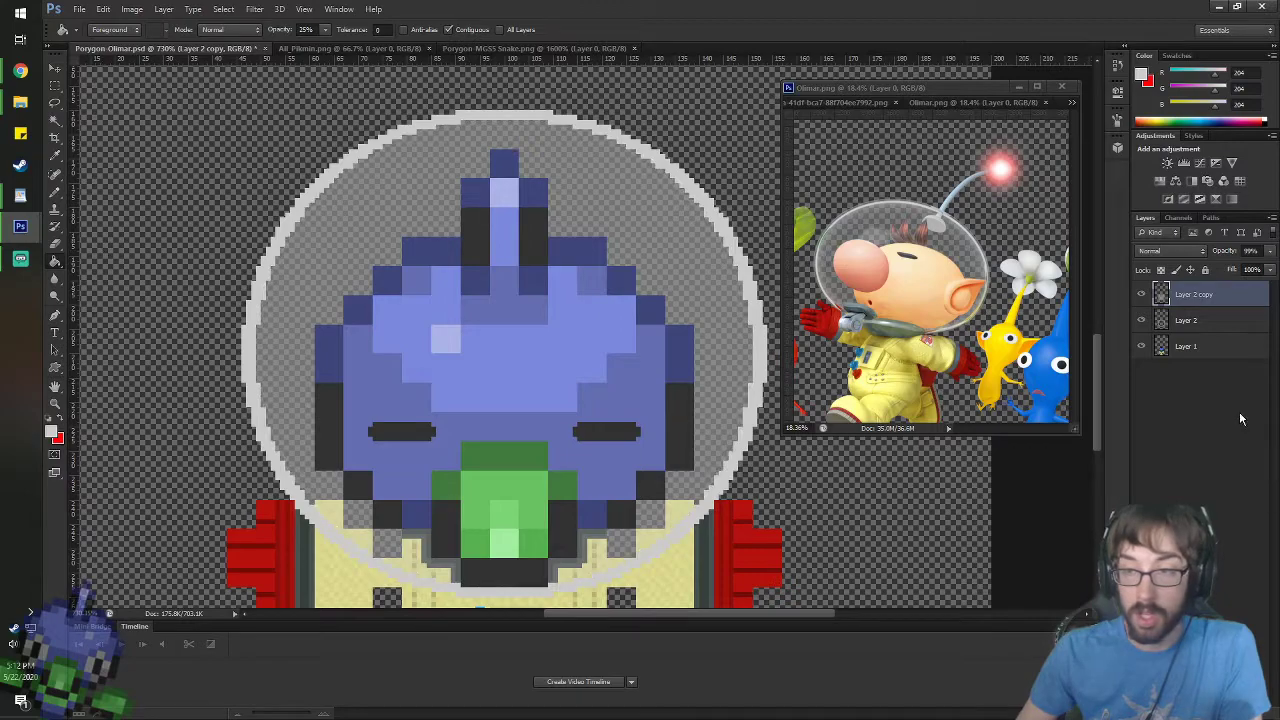
- Make the ring on Layer 2 translucent by setting that layer's opacity to 34%
left_click(1190, 320)
key("3")
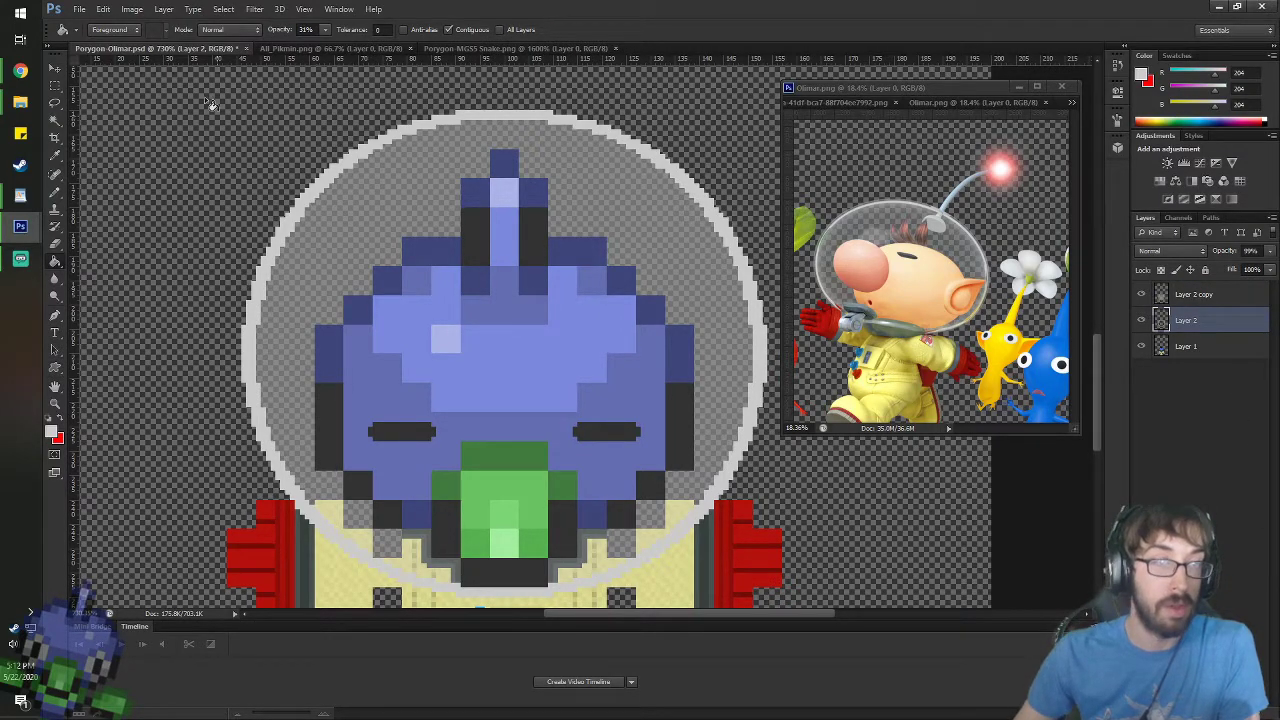
left_click(55, 68)
key("2")
key("3")
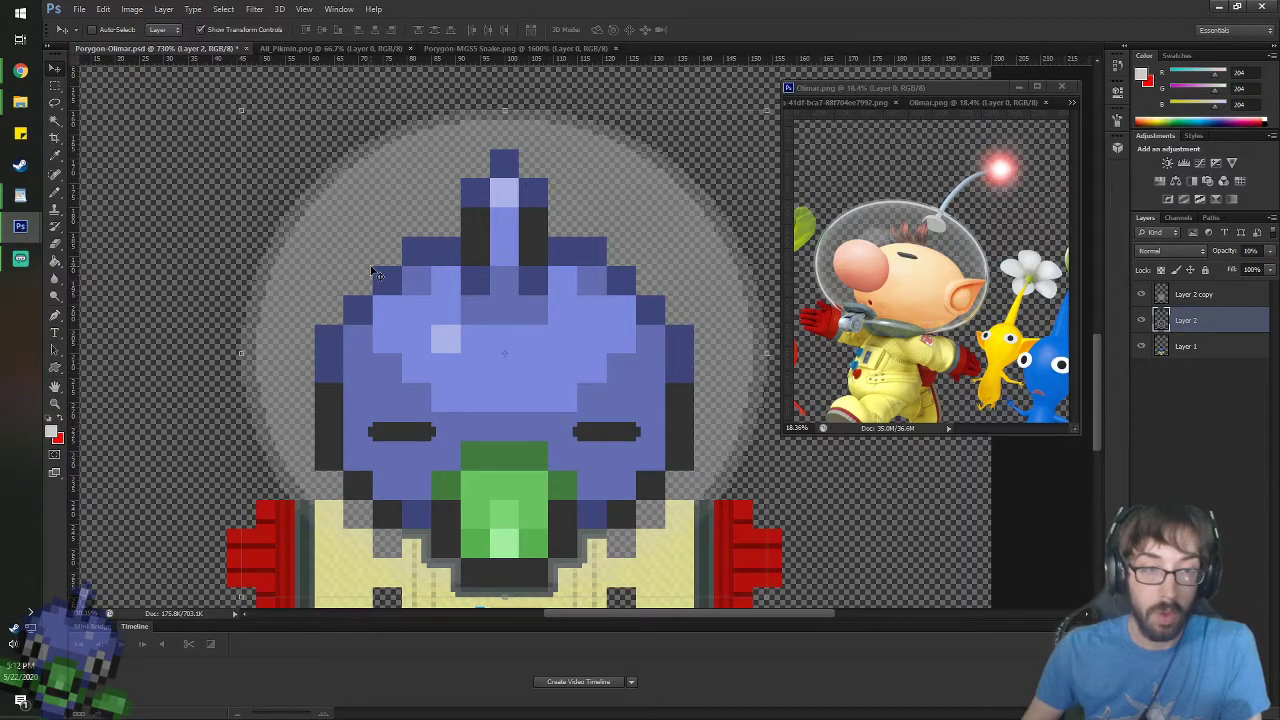
key("3")
key("4")
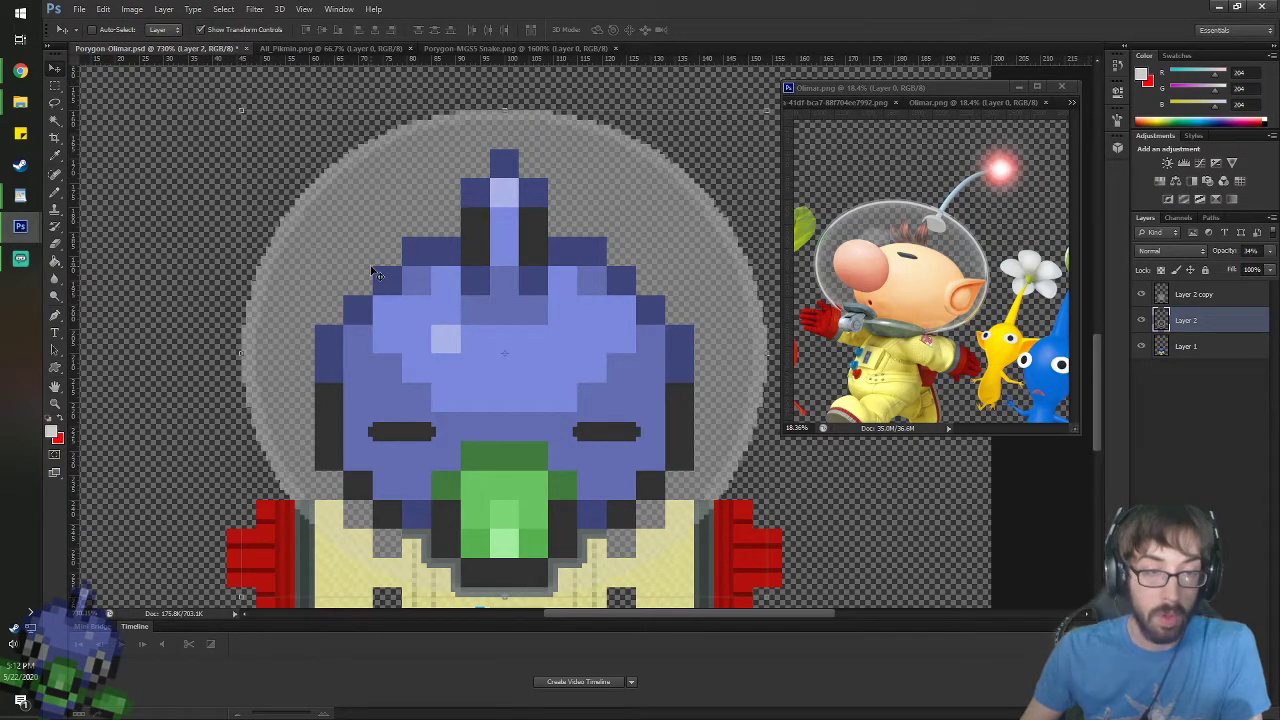
- Set Layer 2's opacity to 45%
key("5")
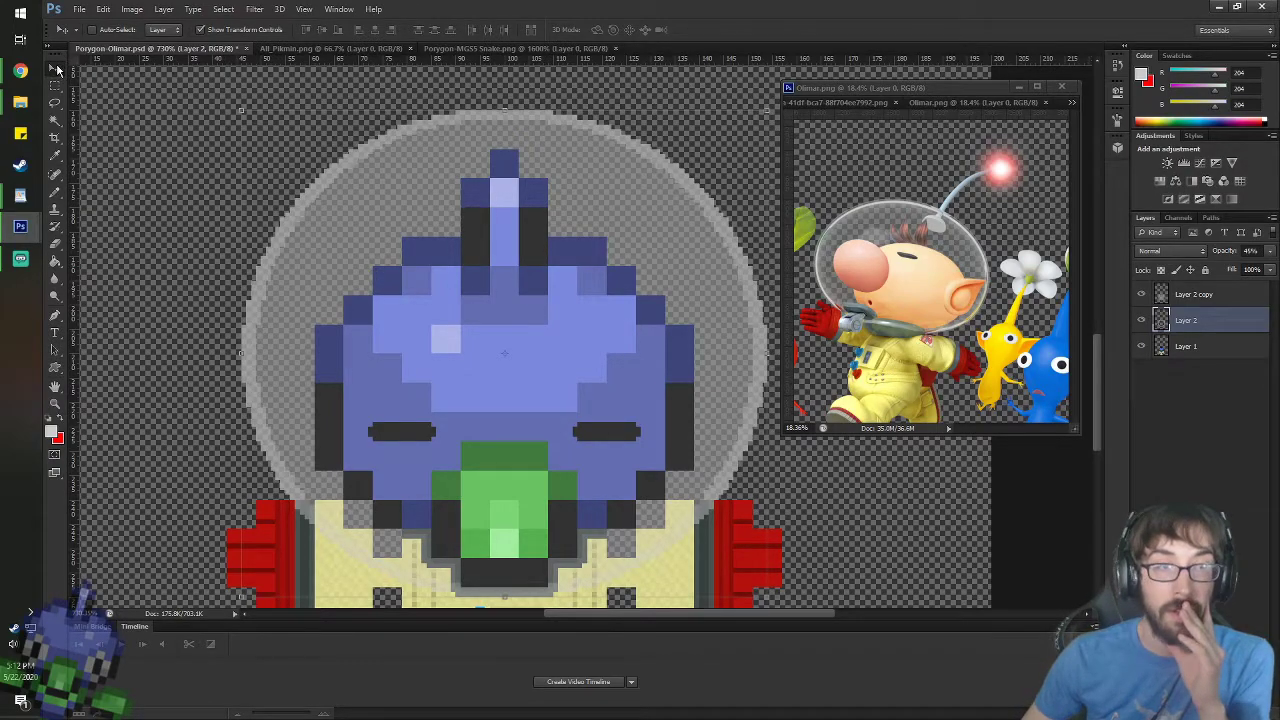
left_click(1186, 362)
left_click(1191, 325)
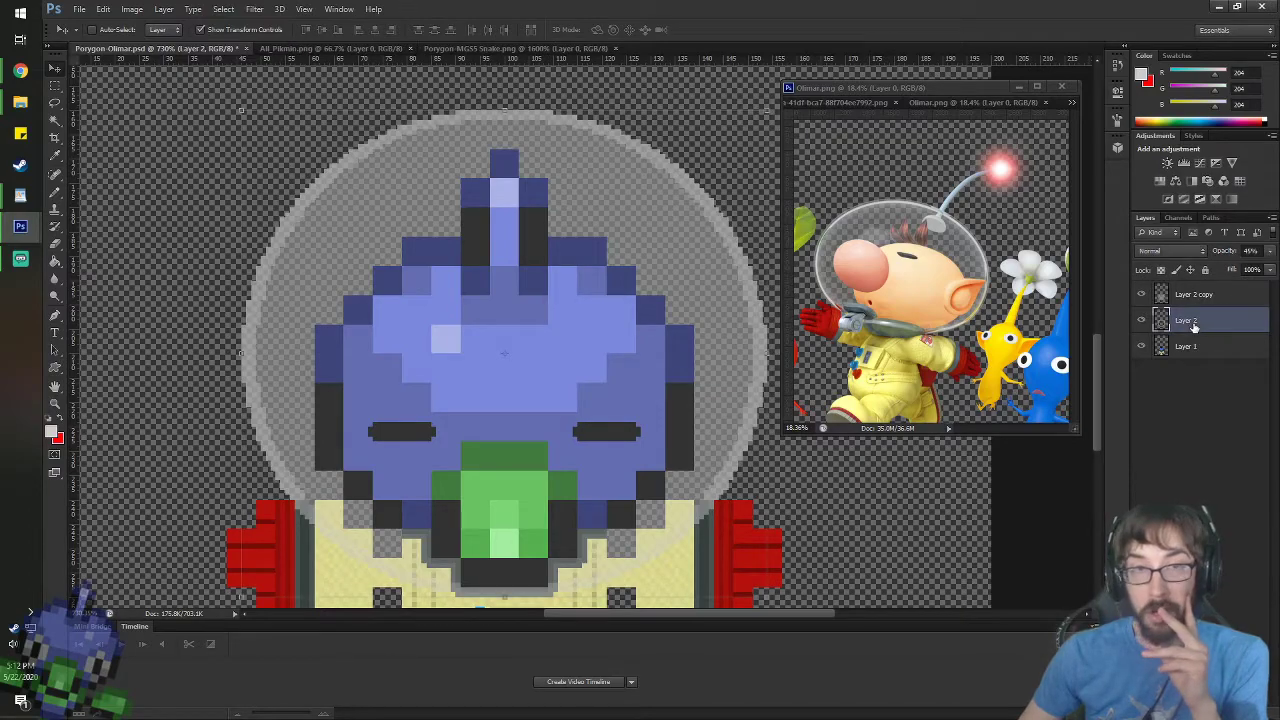
- Add a new empty layer directly above Layer 1
left_click(1215, 343)
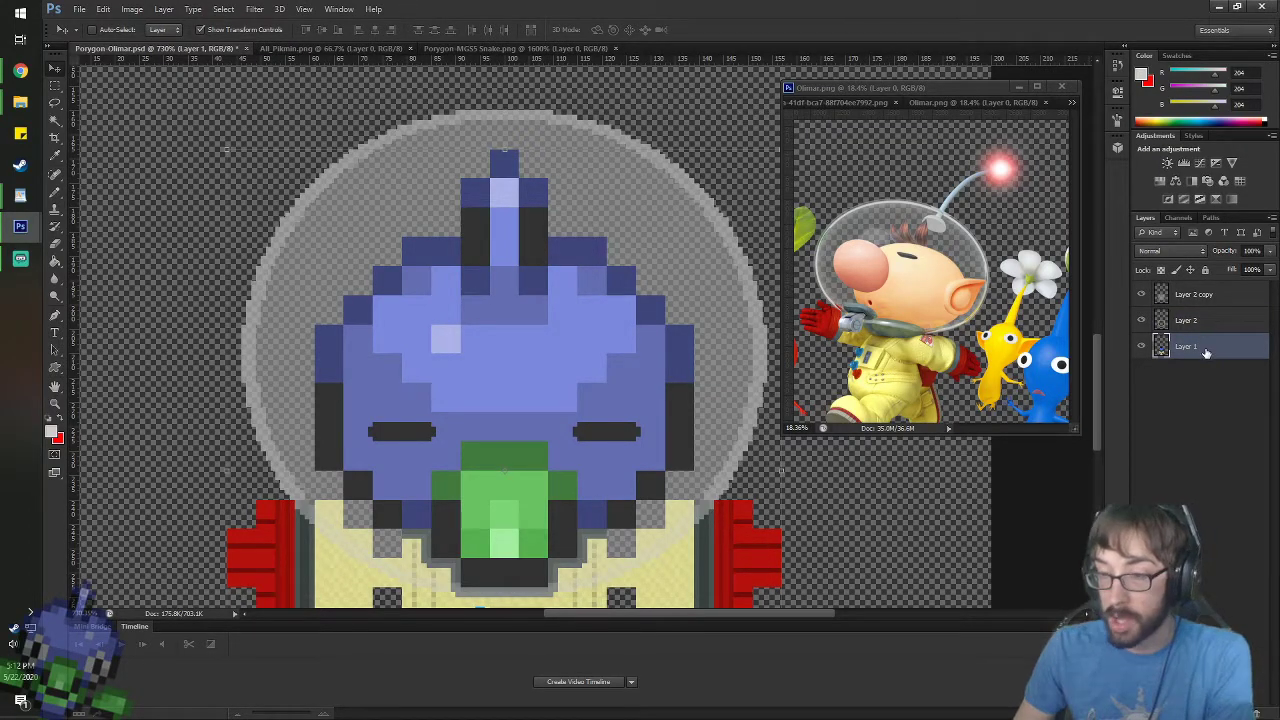
right_click(1205, 347)
key("Escape")
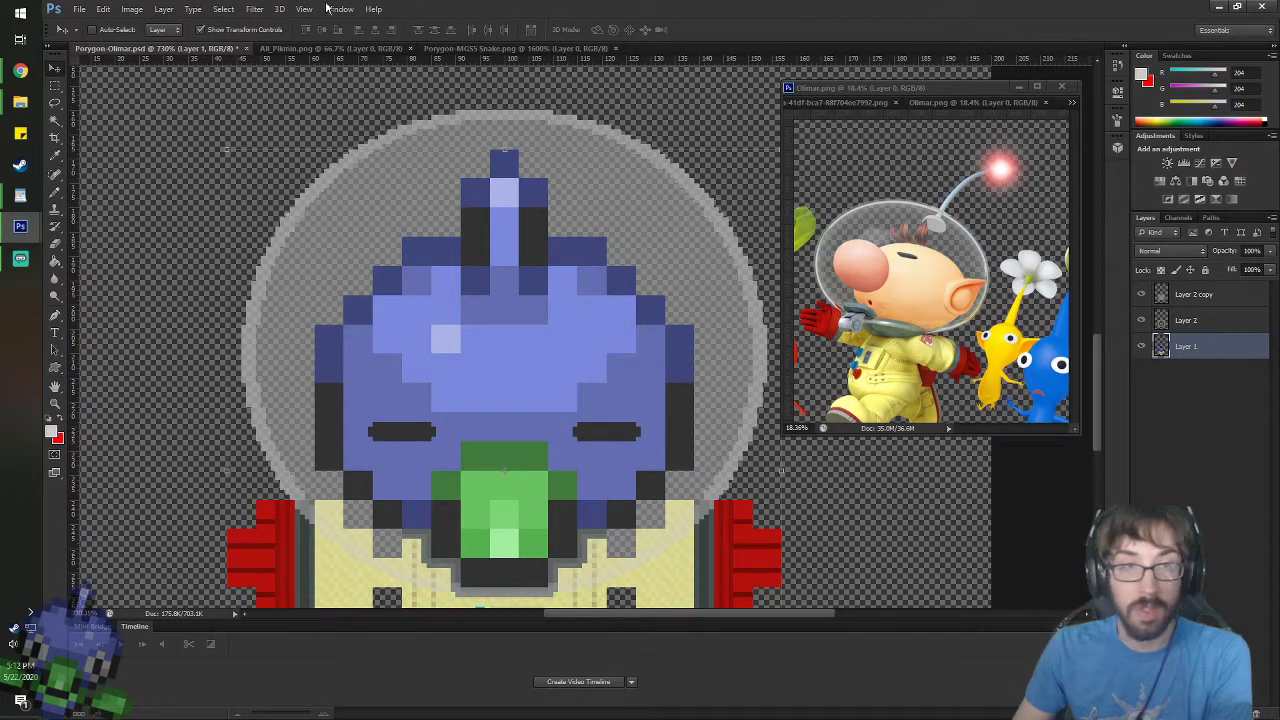
left_click(130, 16)
mouse_move(163, 9)
left_click(360, 23)
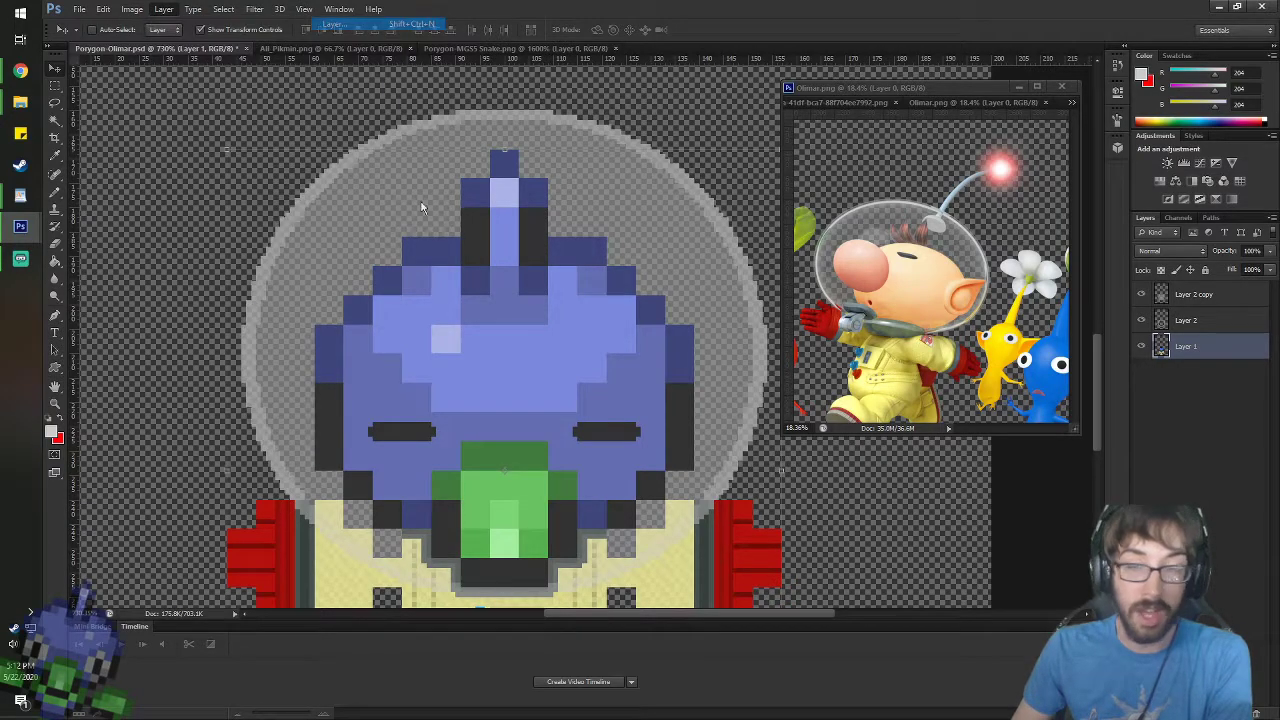
left_click(750, 218)
double_click(1185, 346)
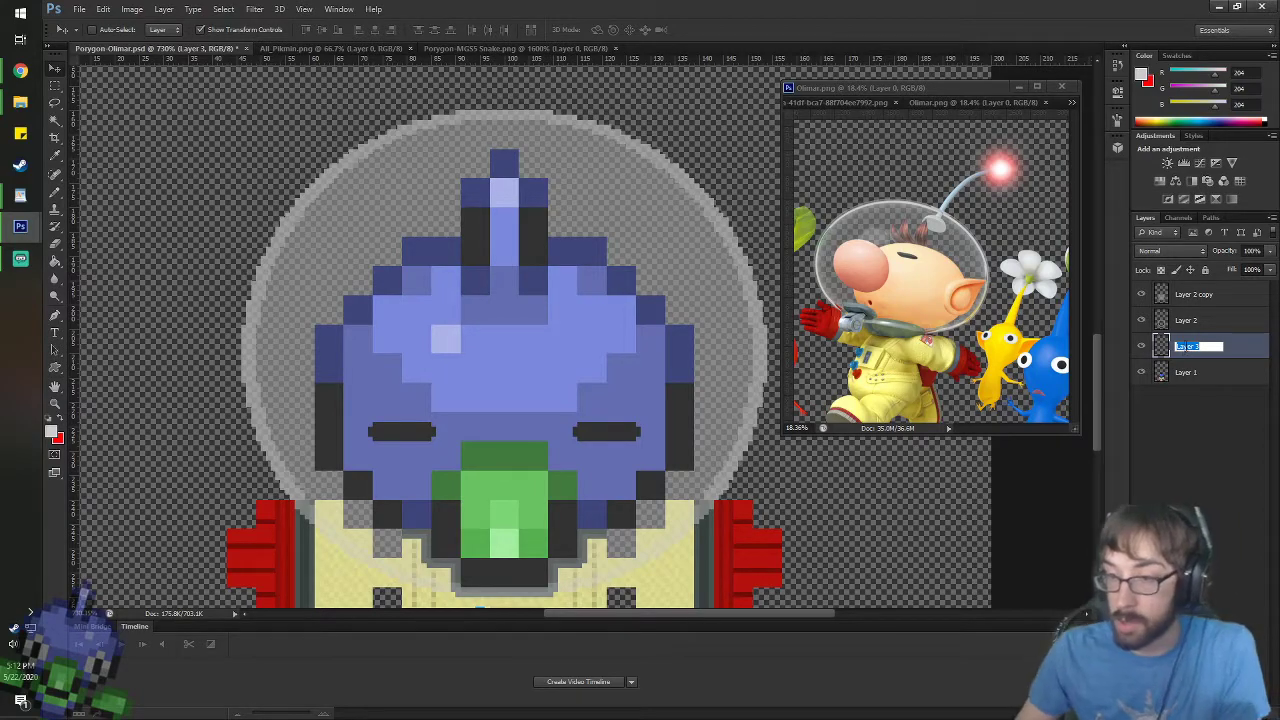
- Try several opacities between 10% and 54% on Layer 2 and settle on 40%
double_click(1201, 320)
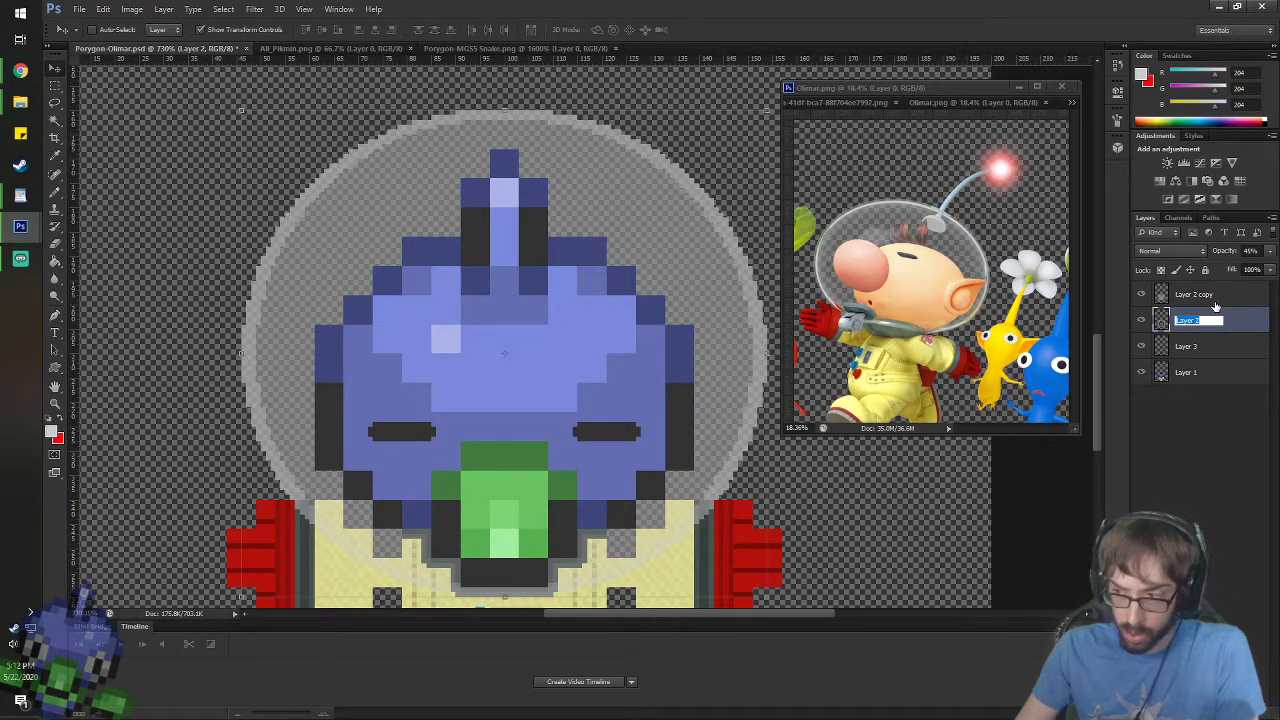
key("Return")
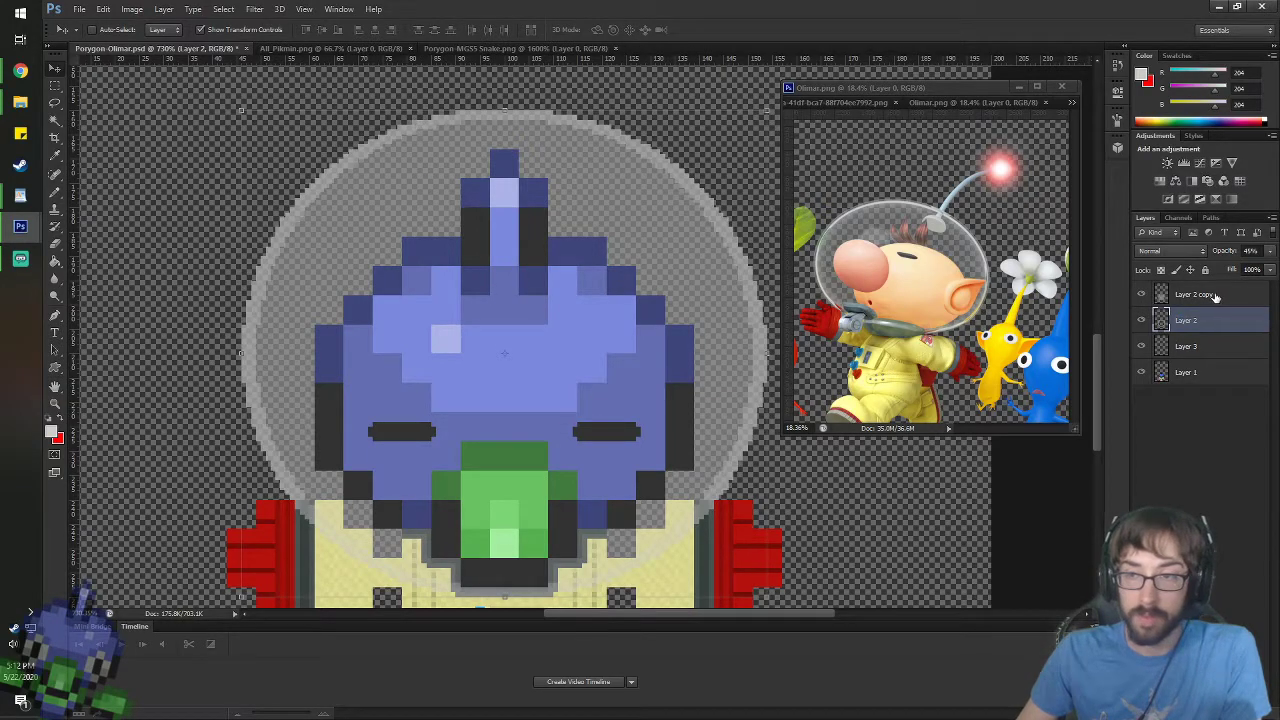
key("1")
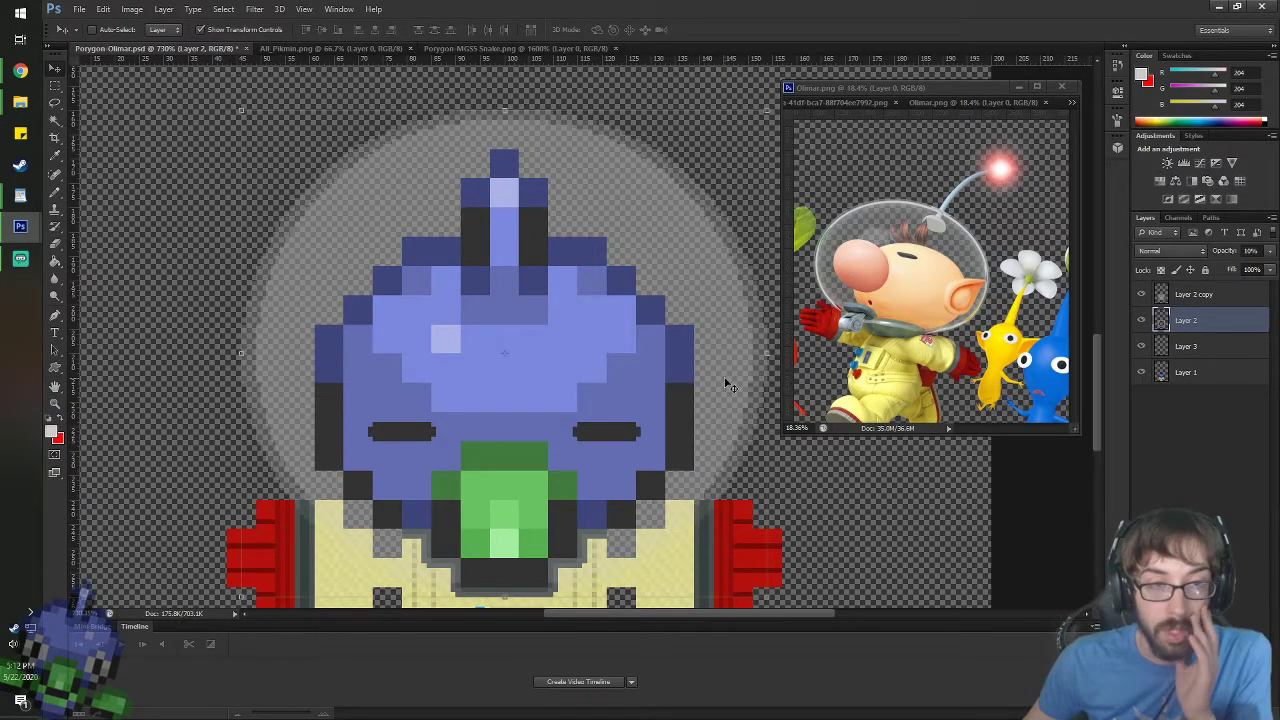
key("2")
key("3")
key("4")
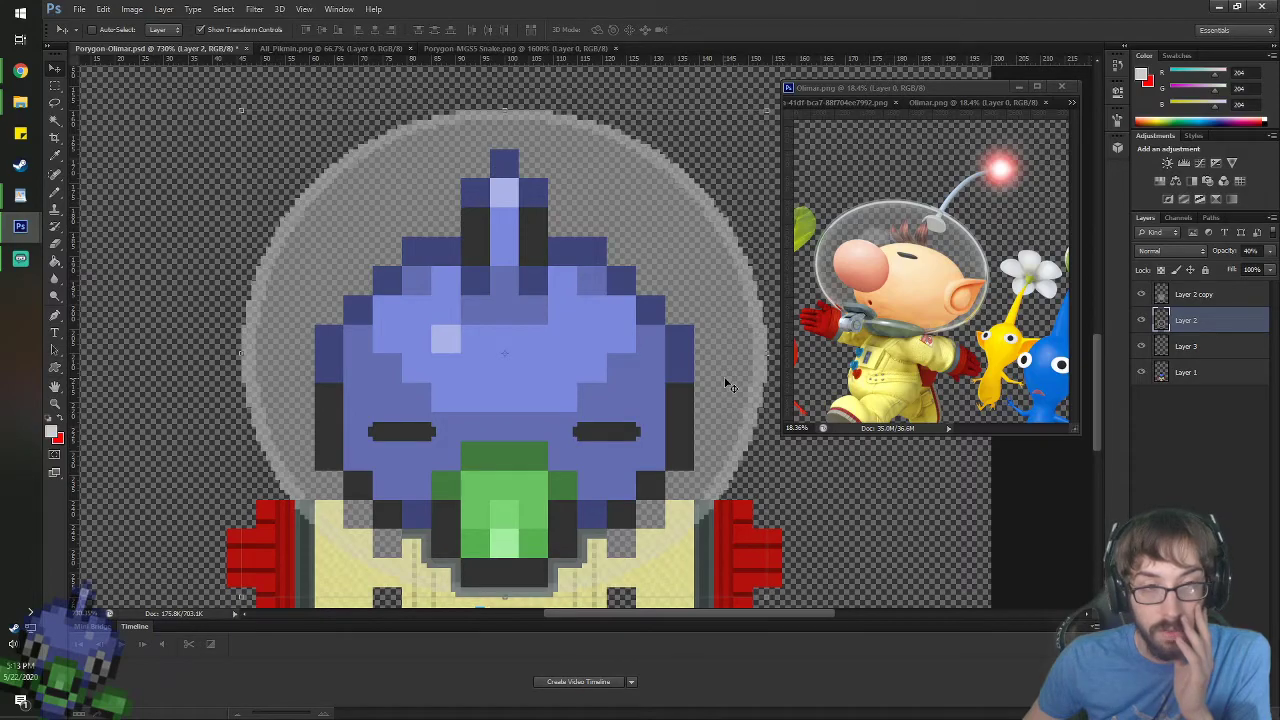
key("5")
key("4")
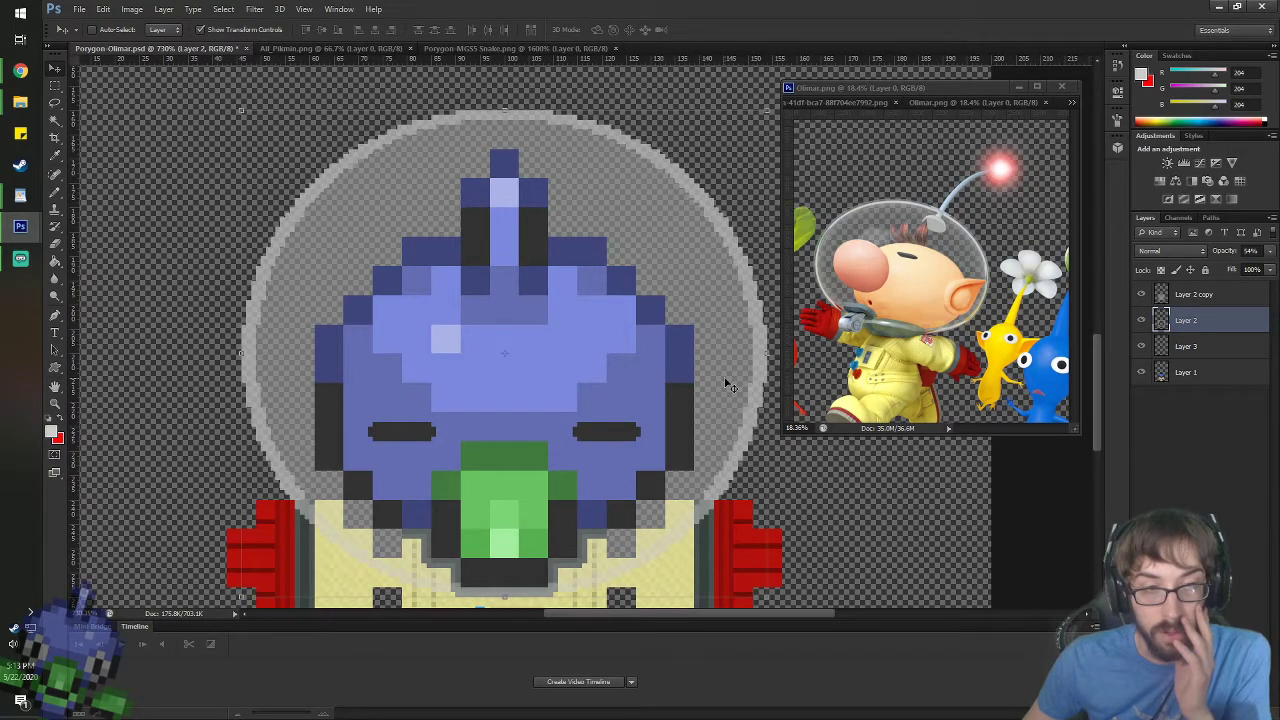
key("4")
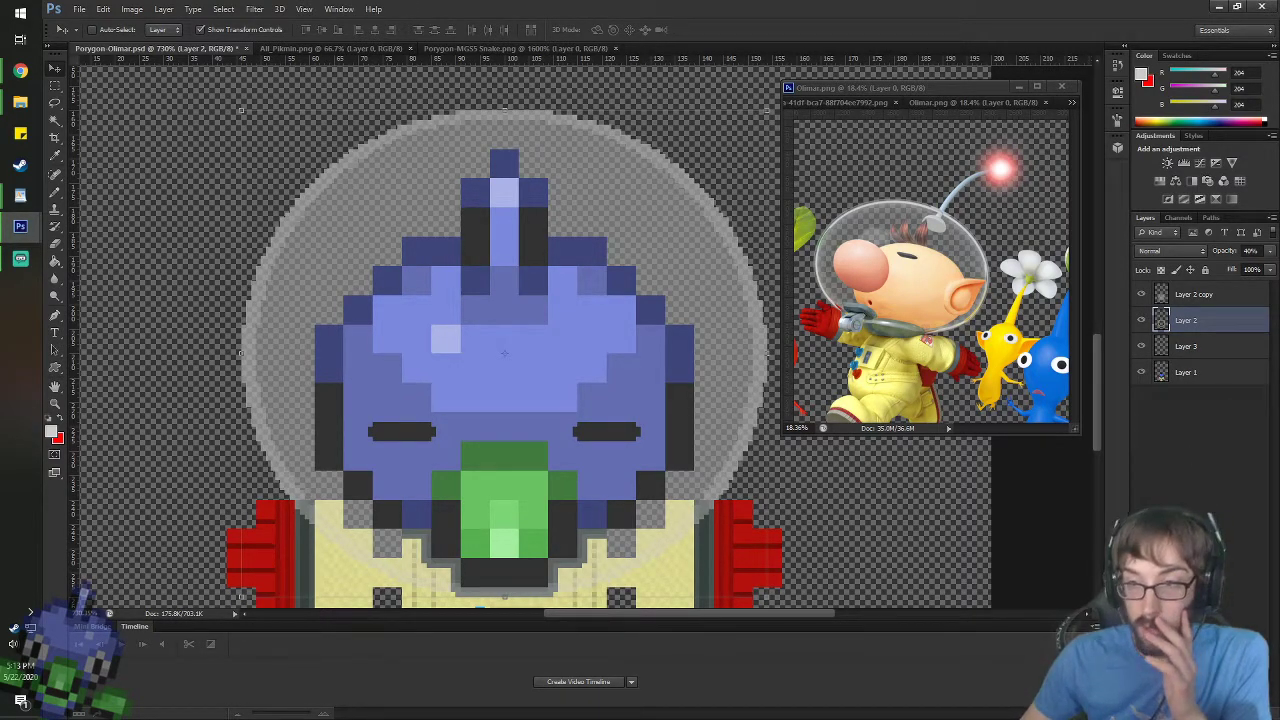
- Rename Layer 2 as 40% and Layer 2 copy as 25%
double_click(1180, 321)
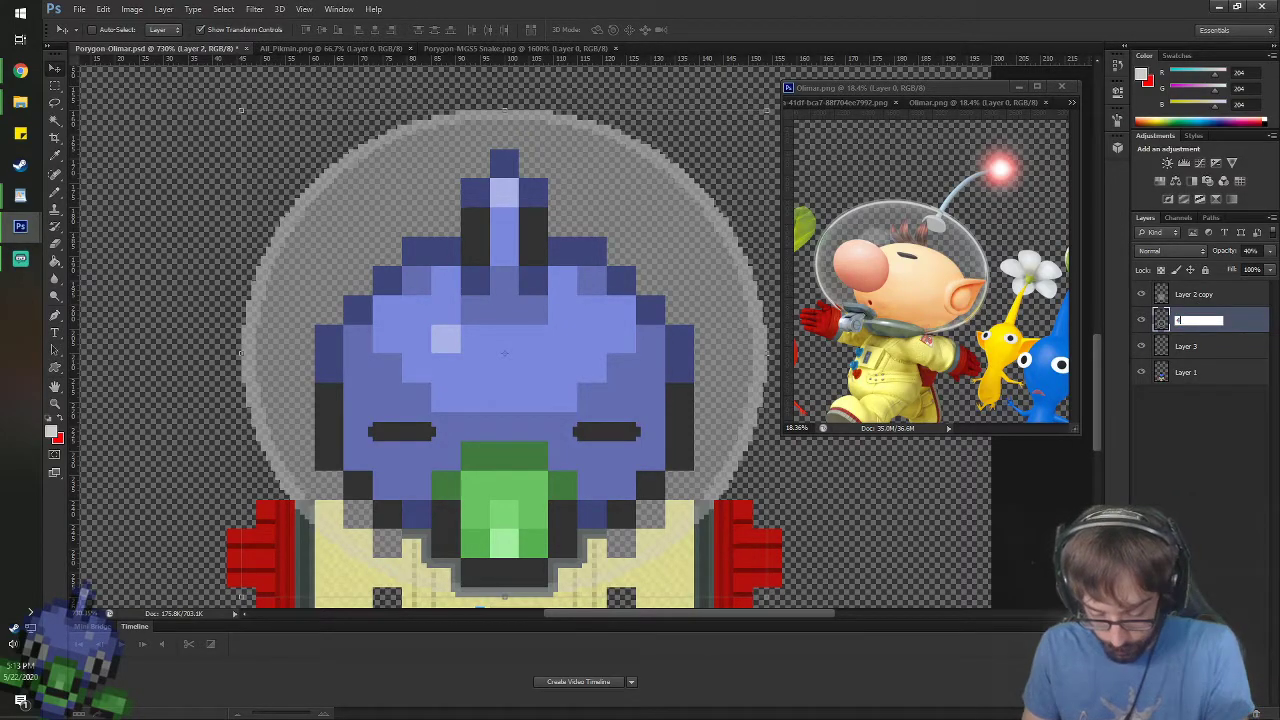
left_click(1198, 302)
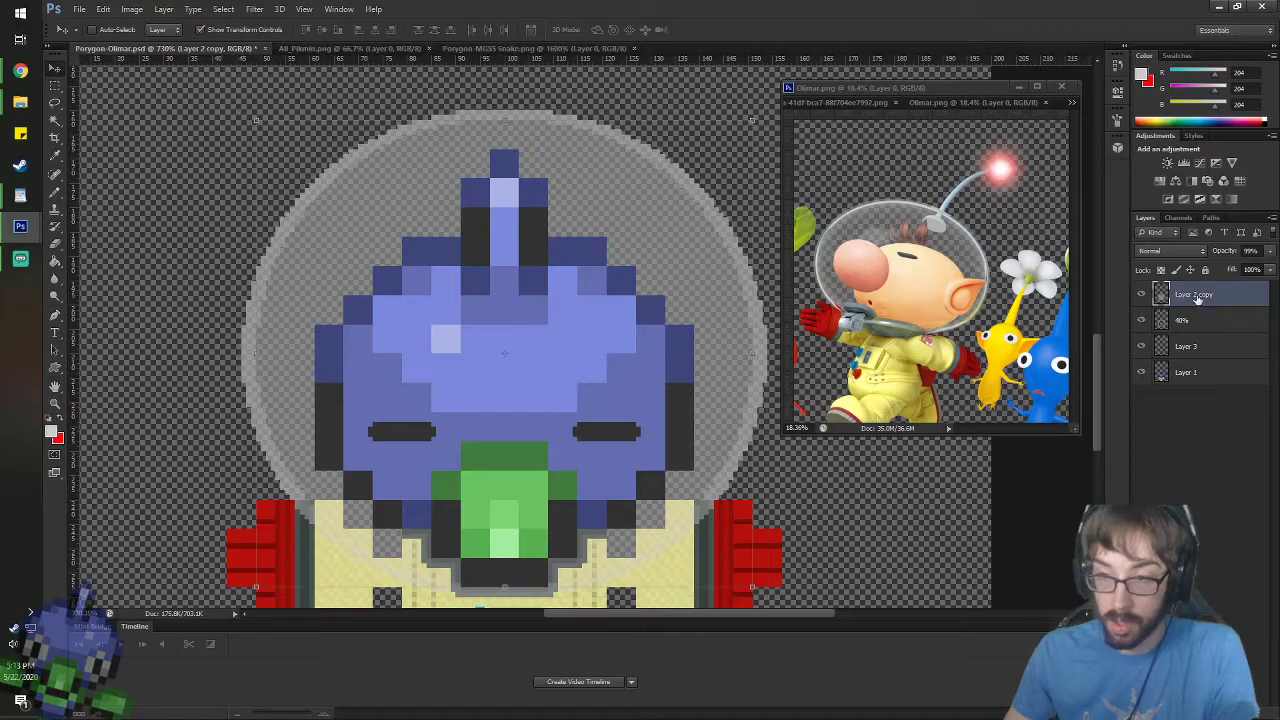
double_click(1196, 292)
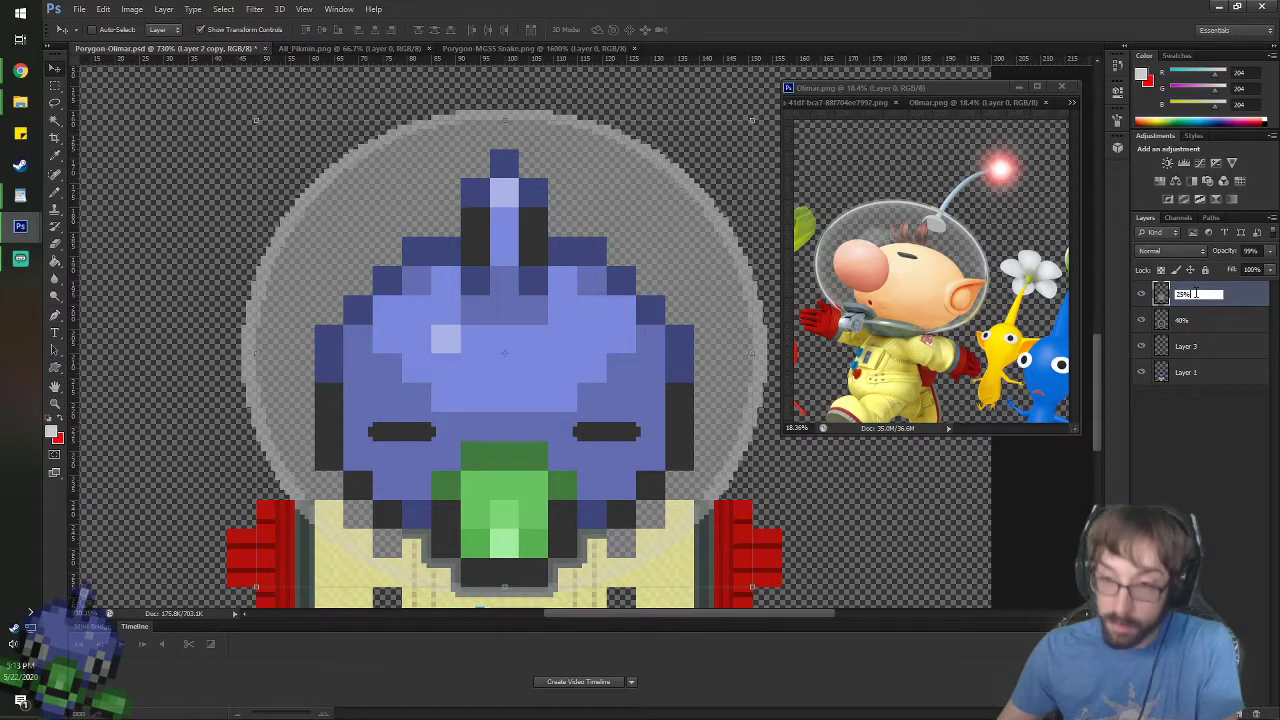
type("25%")
key("Return")
- Delete the empty Layer 3 and make the 25% layer active
left_click(1188, 346)
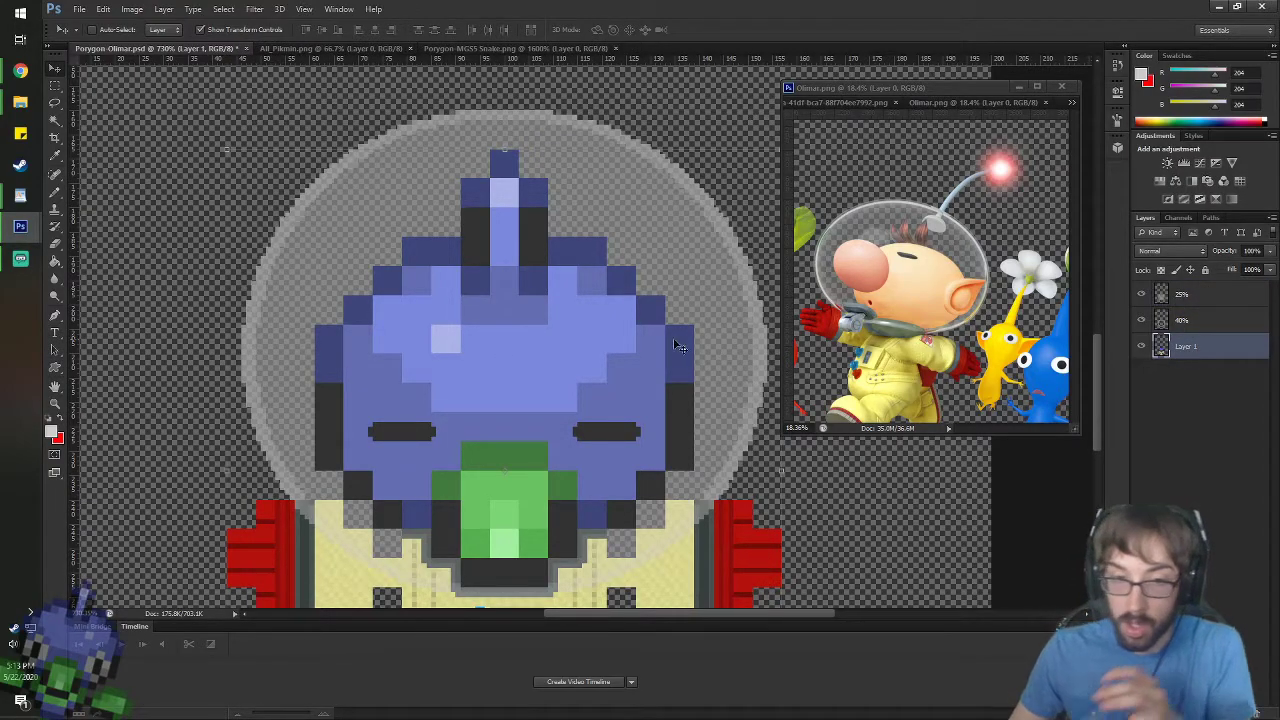
right_click(536, 277)
left_click(549, 285)
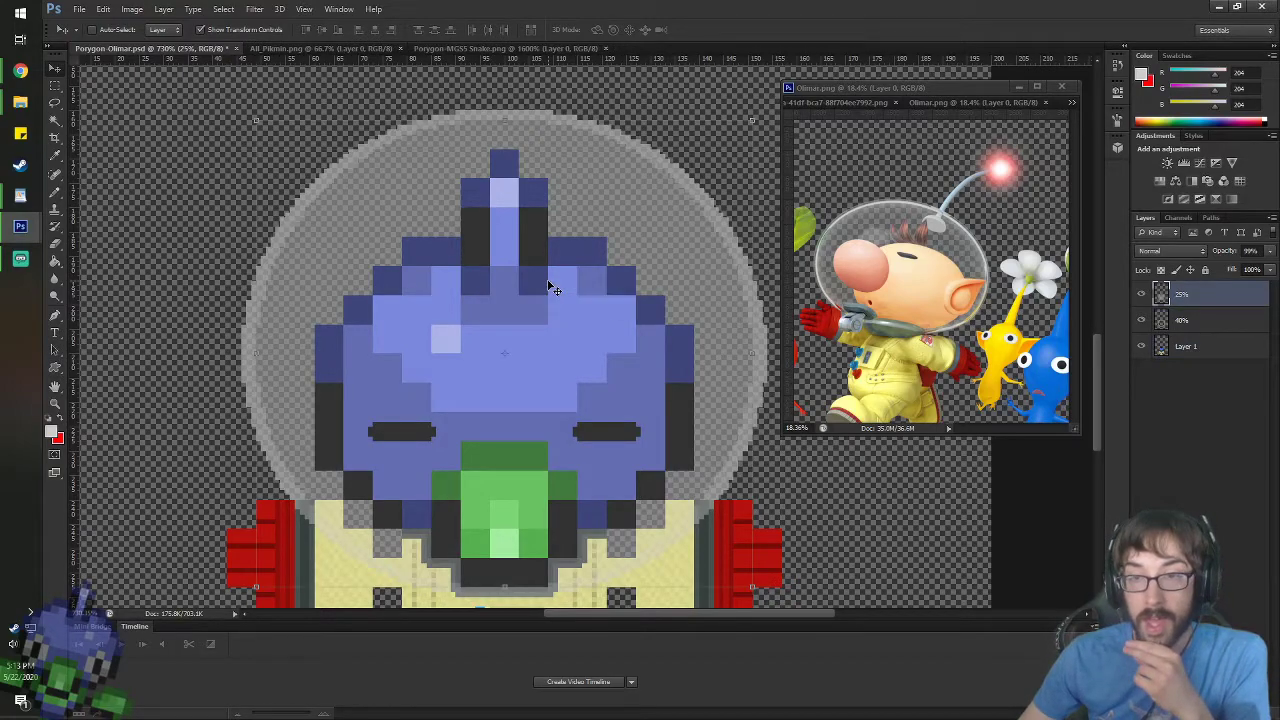
- Examine the translucent helmet on the whole figure and its upper rim up close
scroll(549, 297, "down", 9)
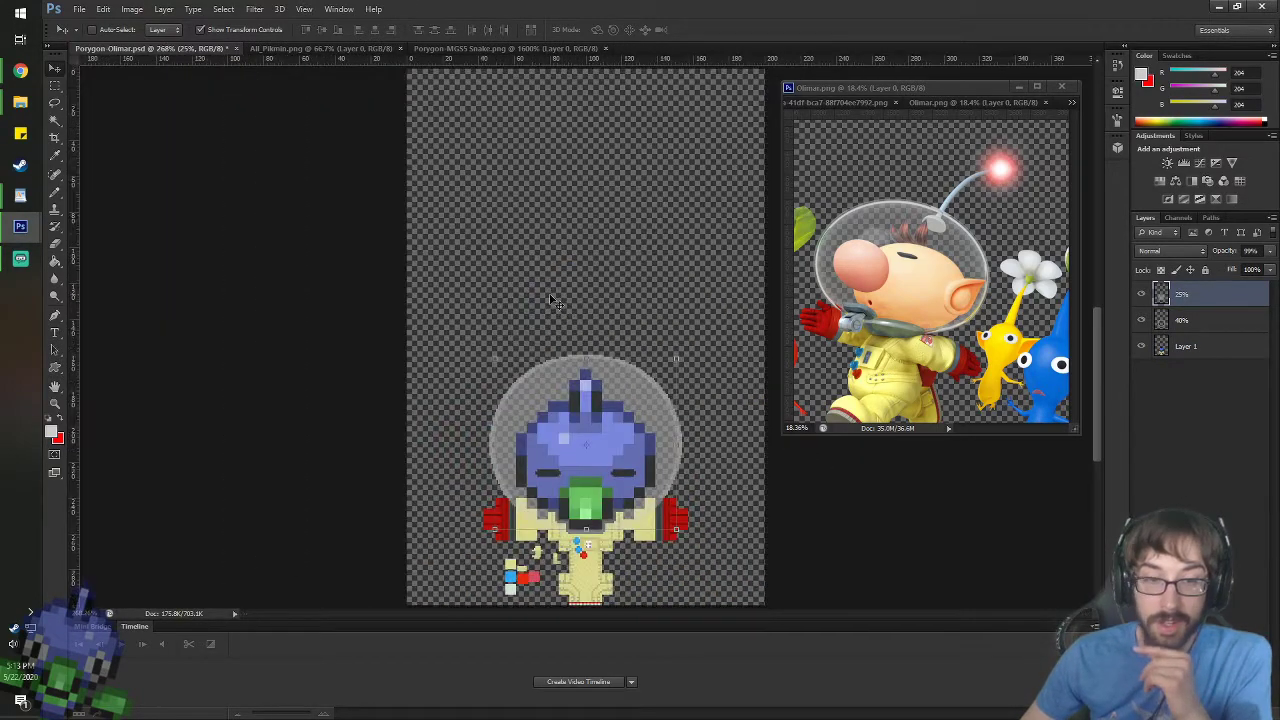
scroll(549, 300, "up", 4)
scroll(560, 315, "down", 6)
scroll(596, 573, "up", 2)
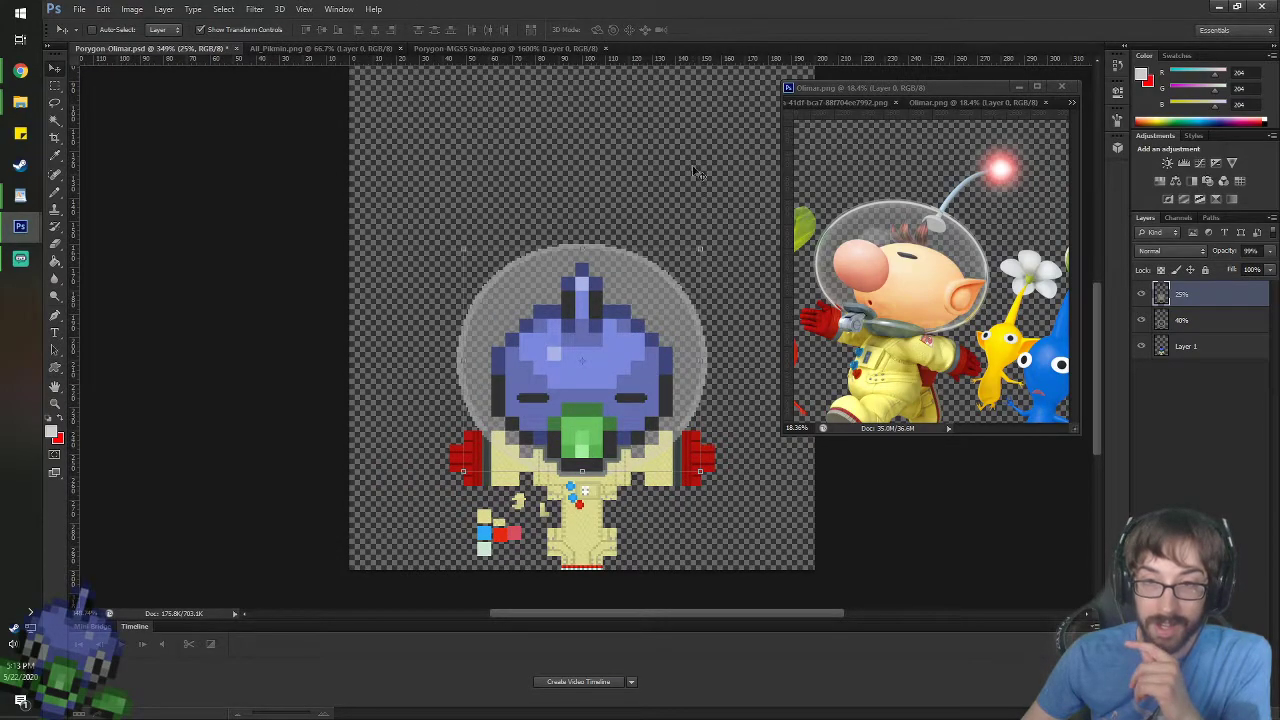
scroll(592, 210, "up", 6)
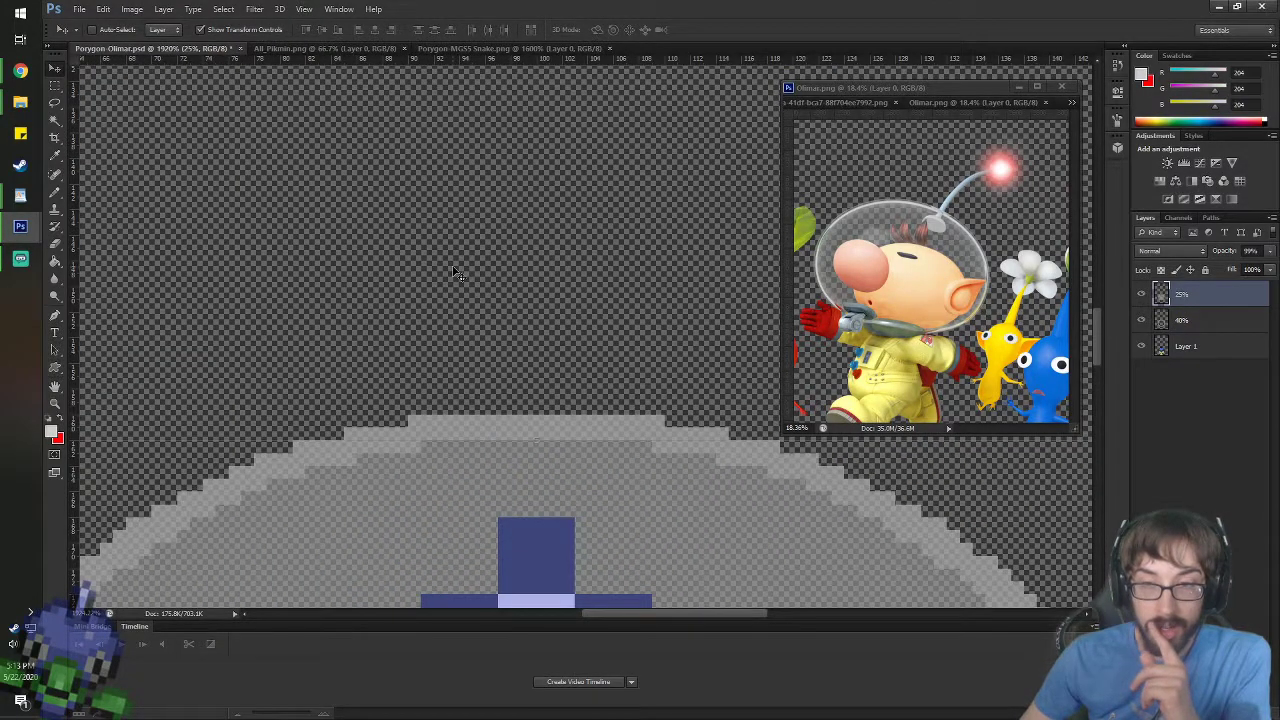
scroll(455, 272, "down", 2)
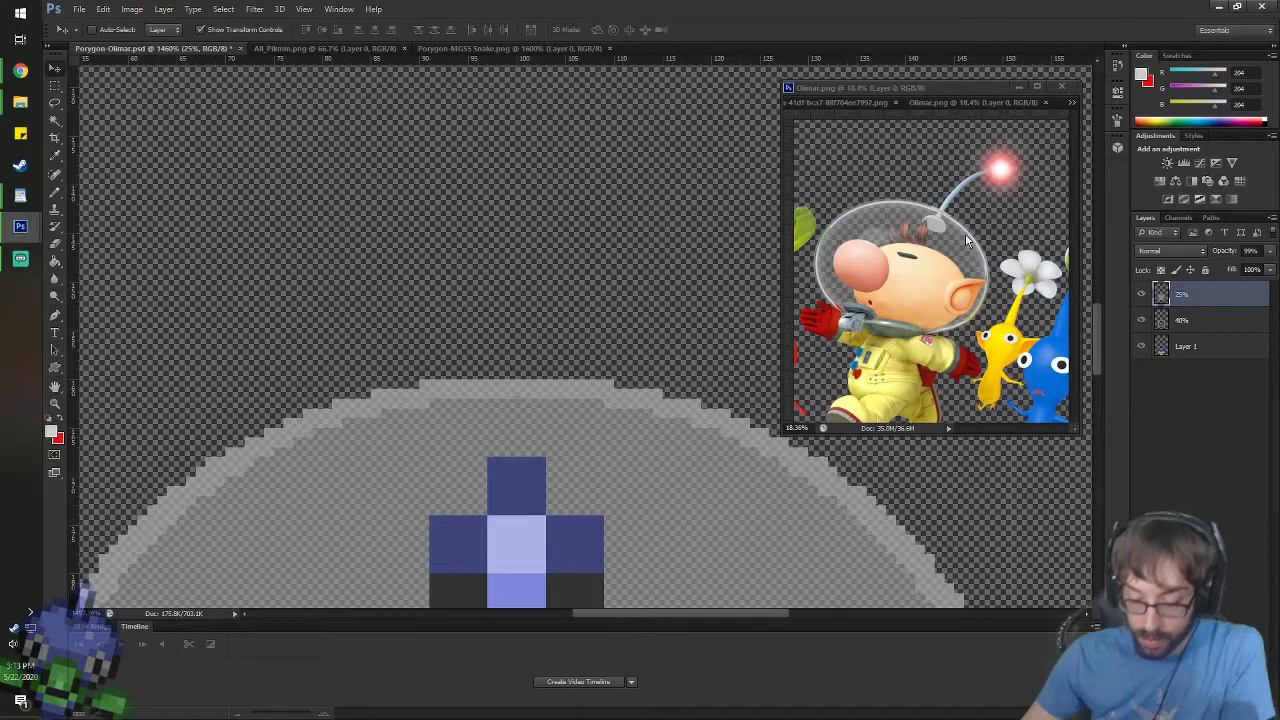
- Bring up the ddipcyc reference image and examine the glowing antenna on top of Olimar's helmet
left_click(946, 102)
key("ctrl+r")
left_click(1069, 105)
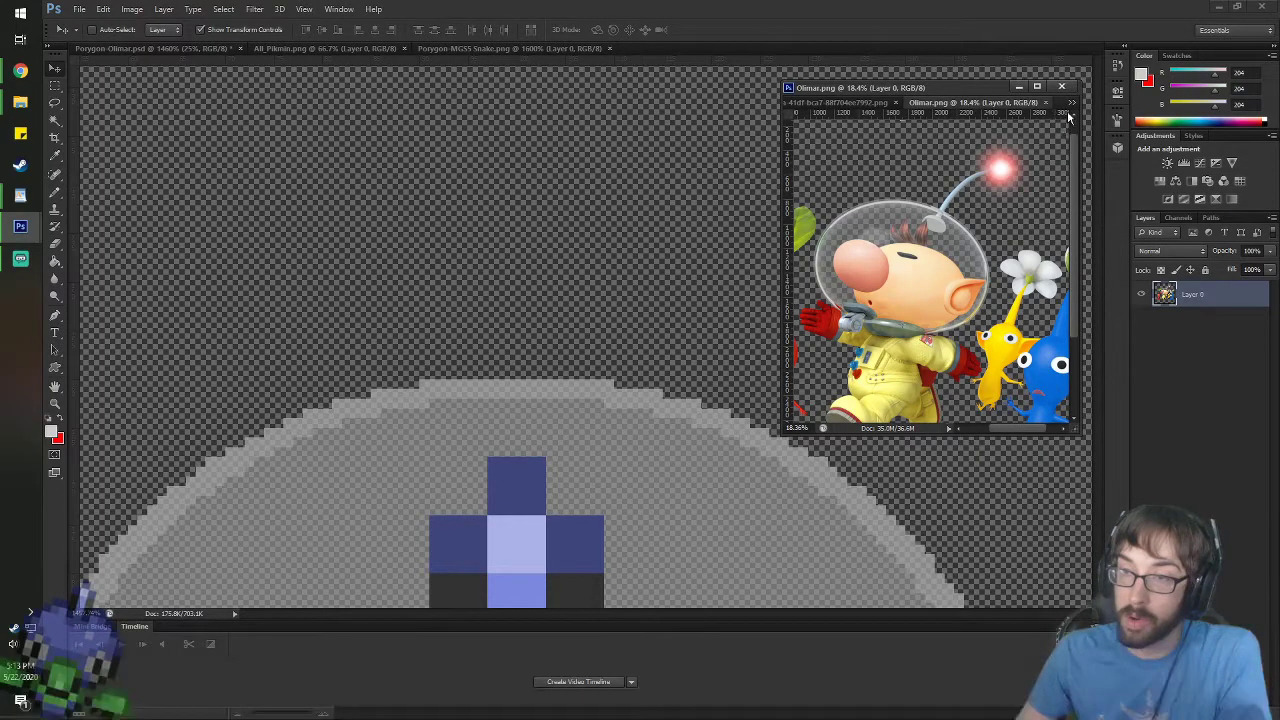
left_click(1063, 122)
left_click(1072, 105)
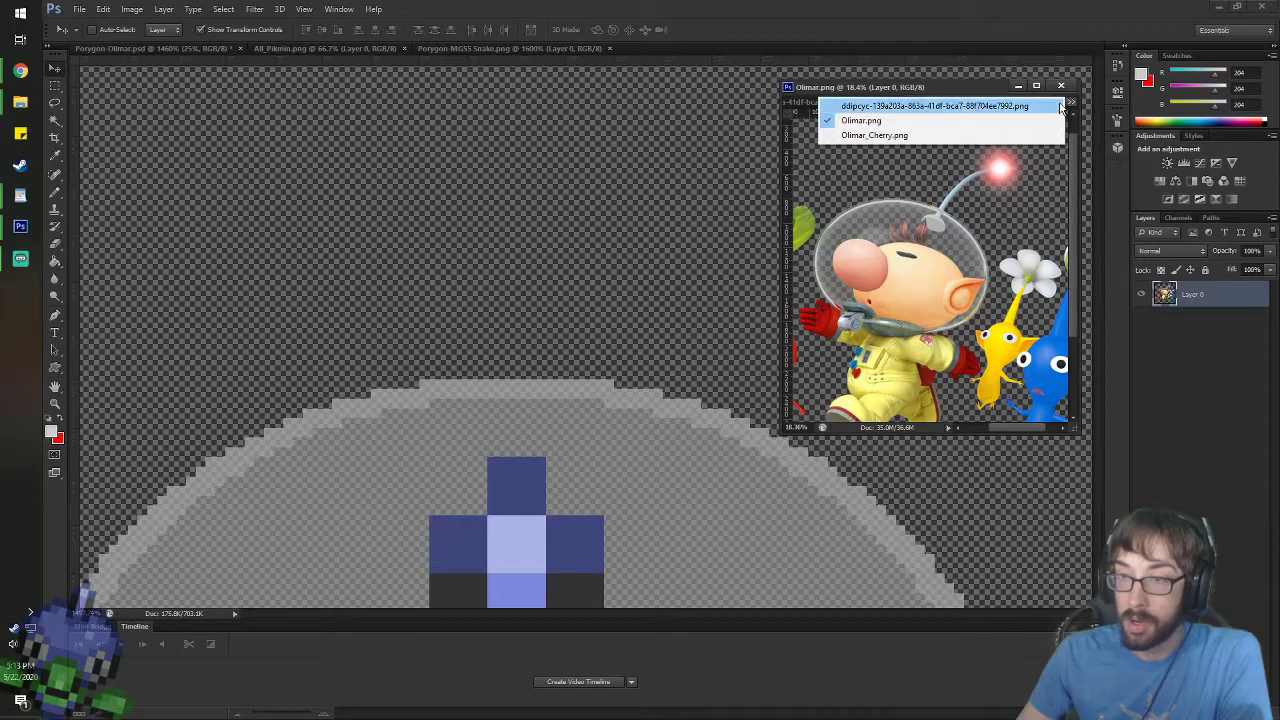
left_click(1040, 104)
key("h")
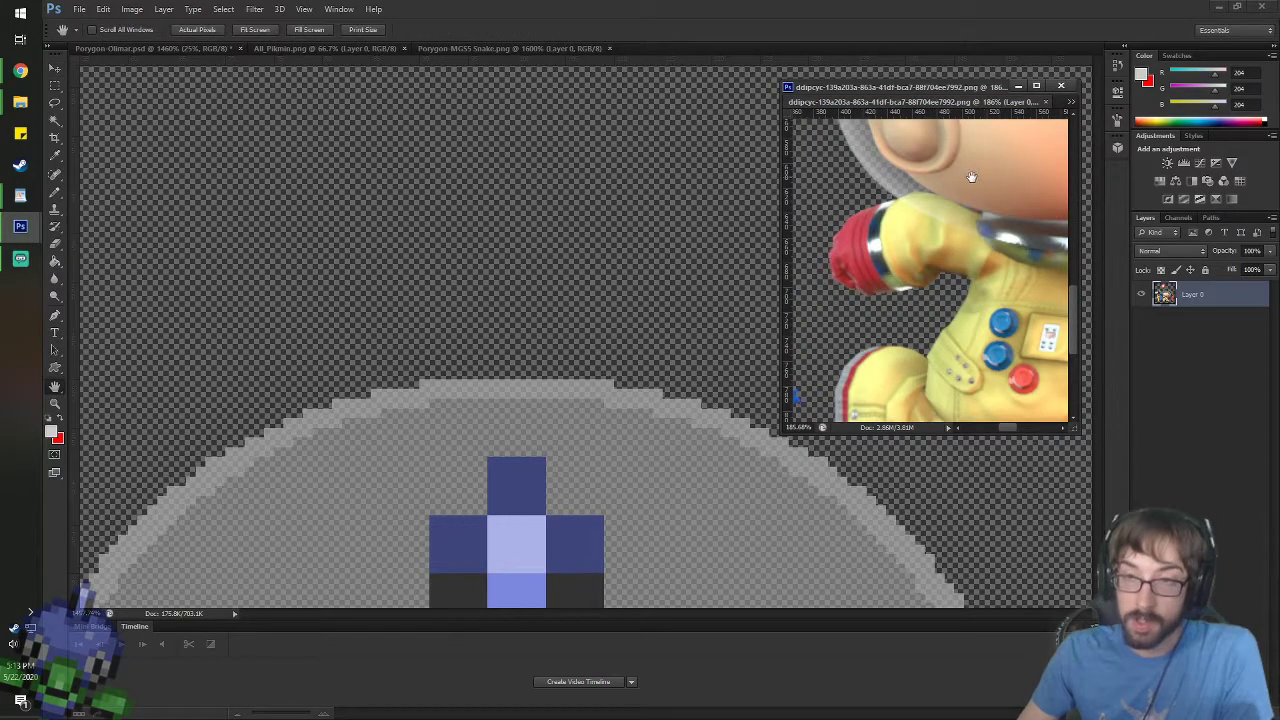
left_click_drag(971, 177, 840, 400)
left_click_drag(931, 203, 942, 311)
scroll(951, 218, "down", 1)
scroll(951, 218, "down", 5)
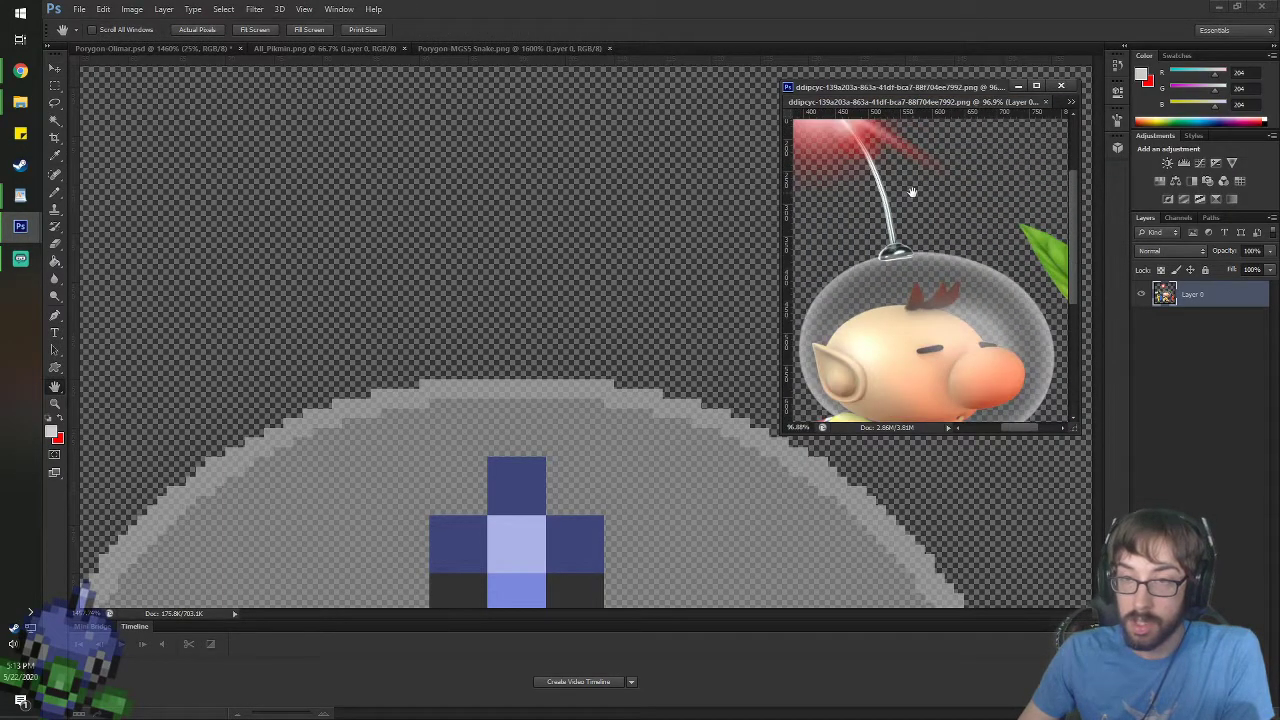
left_click_drag(911, 192, 957, 224)
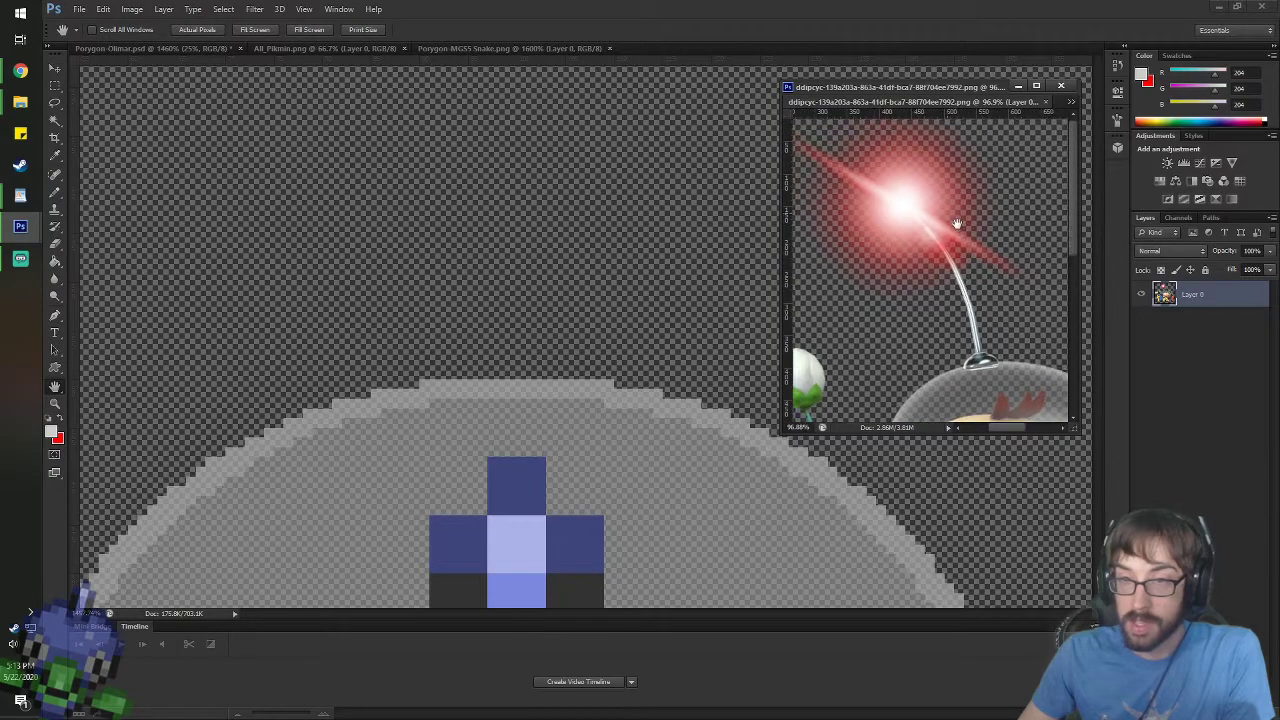
- Compare the antennas in Olimar_Cherry.png and Olimar.png, and return to the ddipcyc reference image
left_click(1071, 103)
left_click(870, 139)
scroll(950, 262, "up", 10)
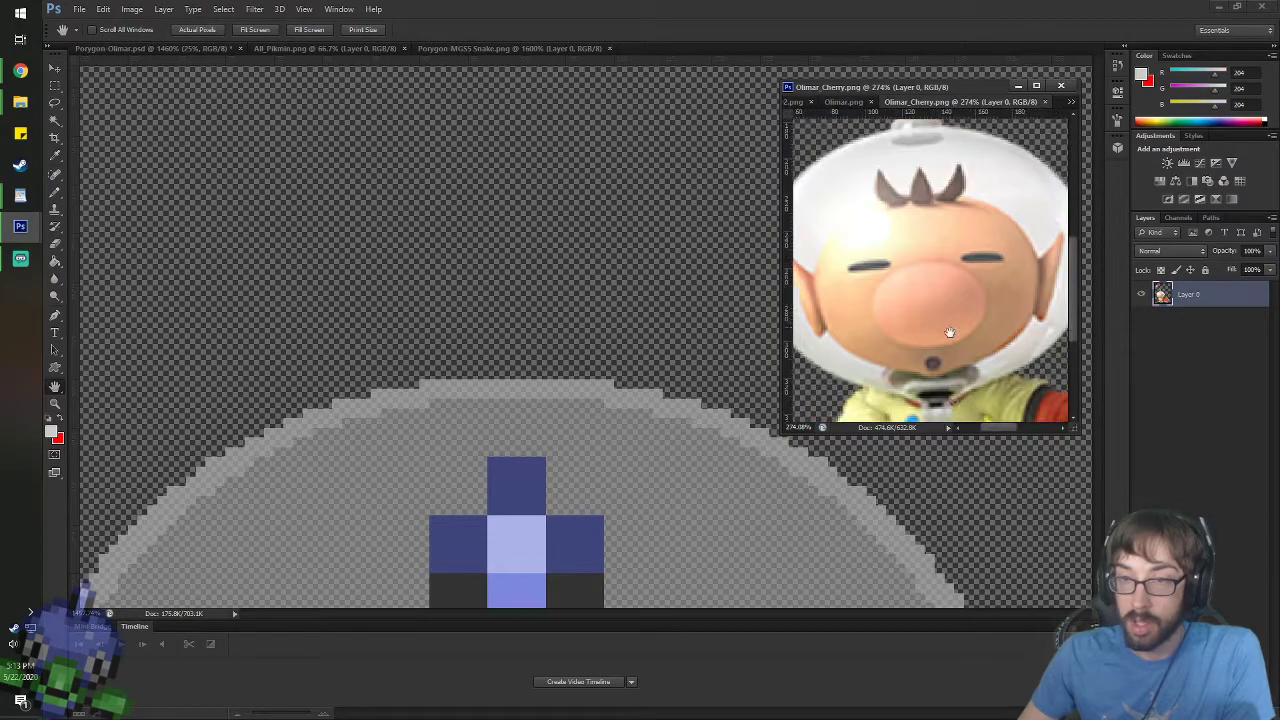
scroll(951, 262, "up", 4)
left_click(1071, 103)
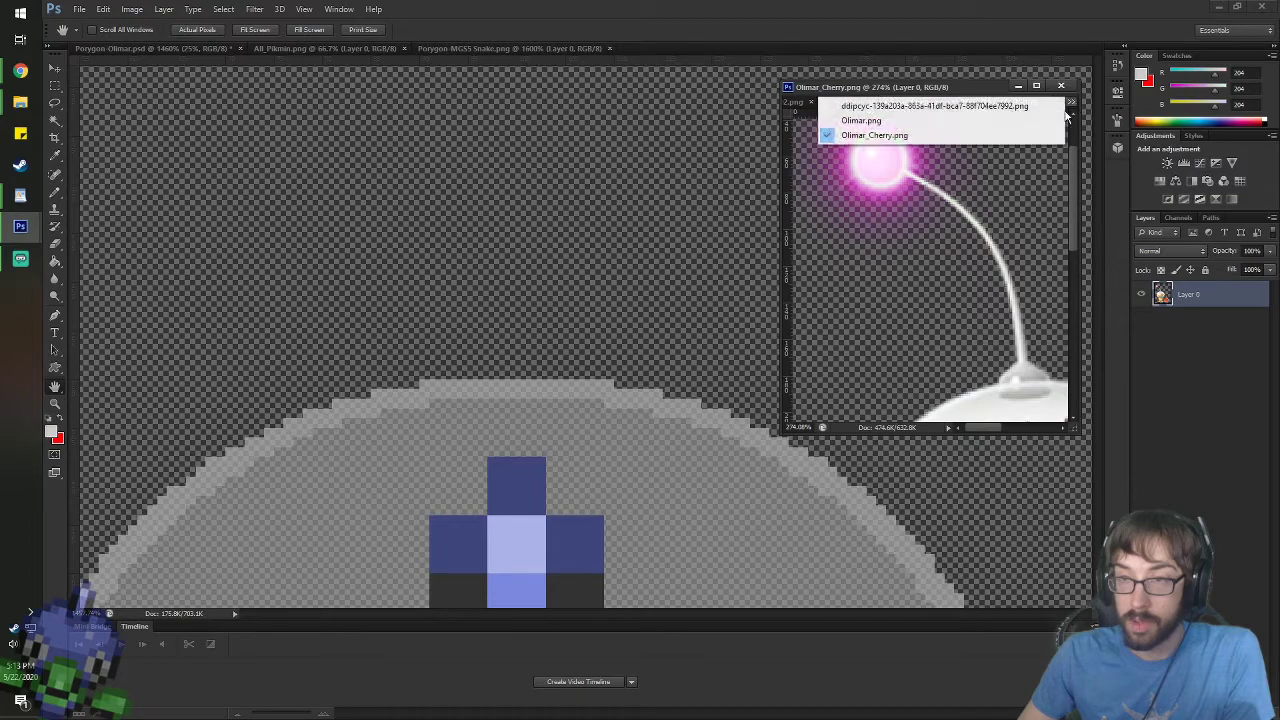
left_click(1052, 124)
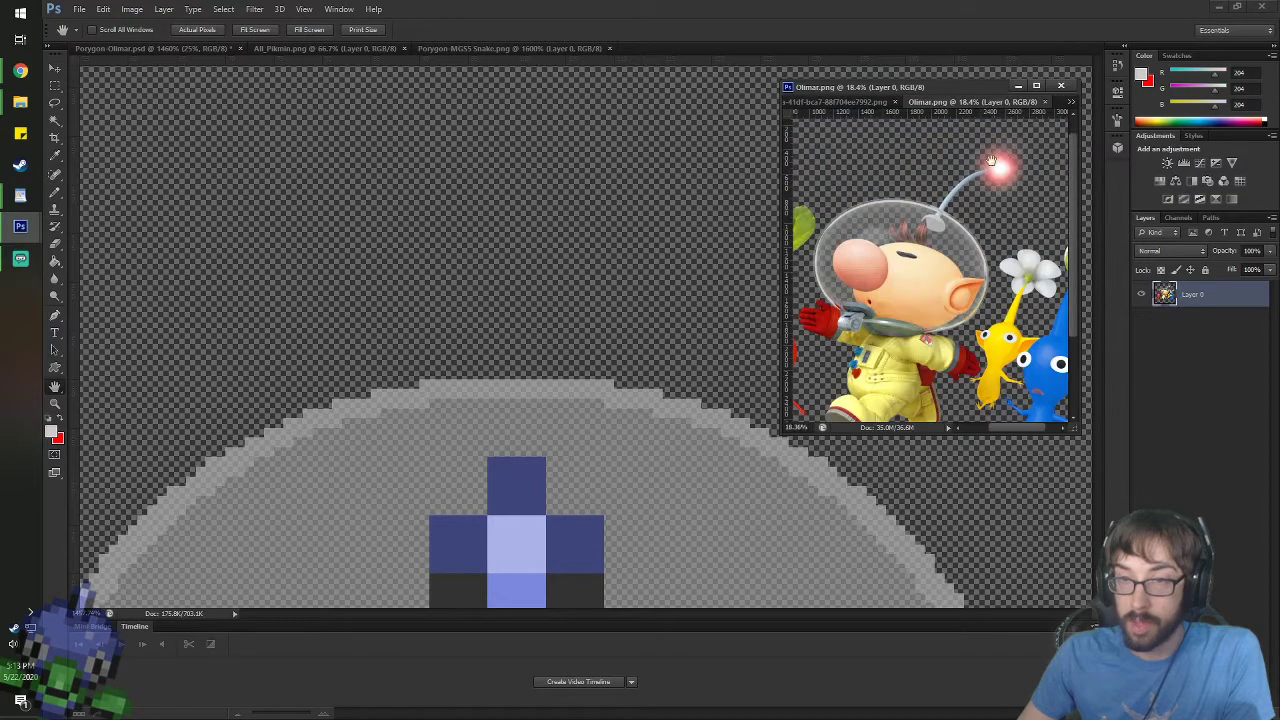
left_click(1071, 103)
left_click(1053, 108)
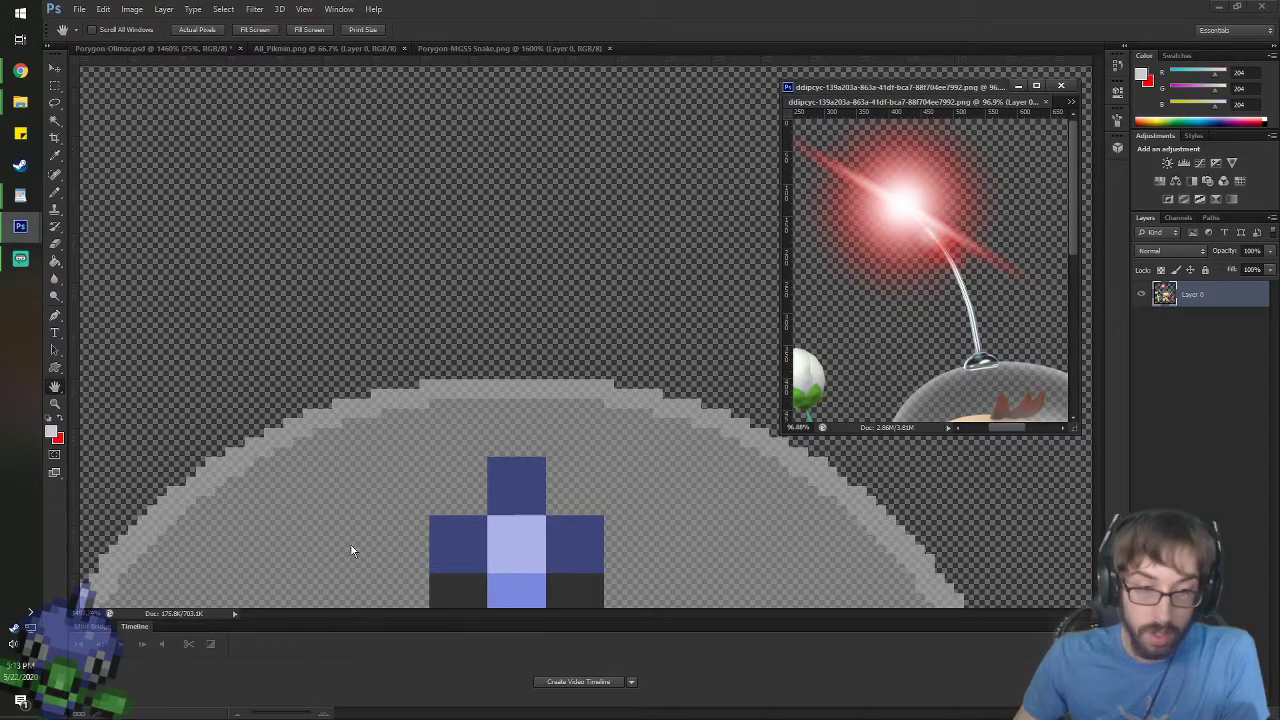
- Set the foreground colour to the medium grey aeaeae
left_click(1143, 78)
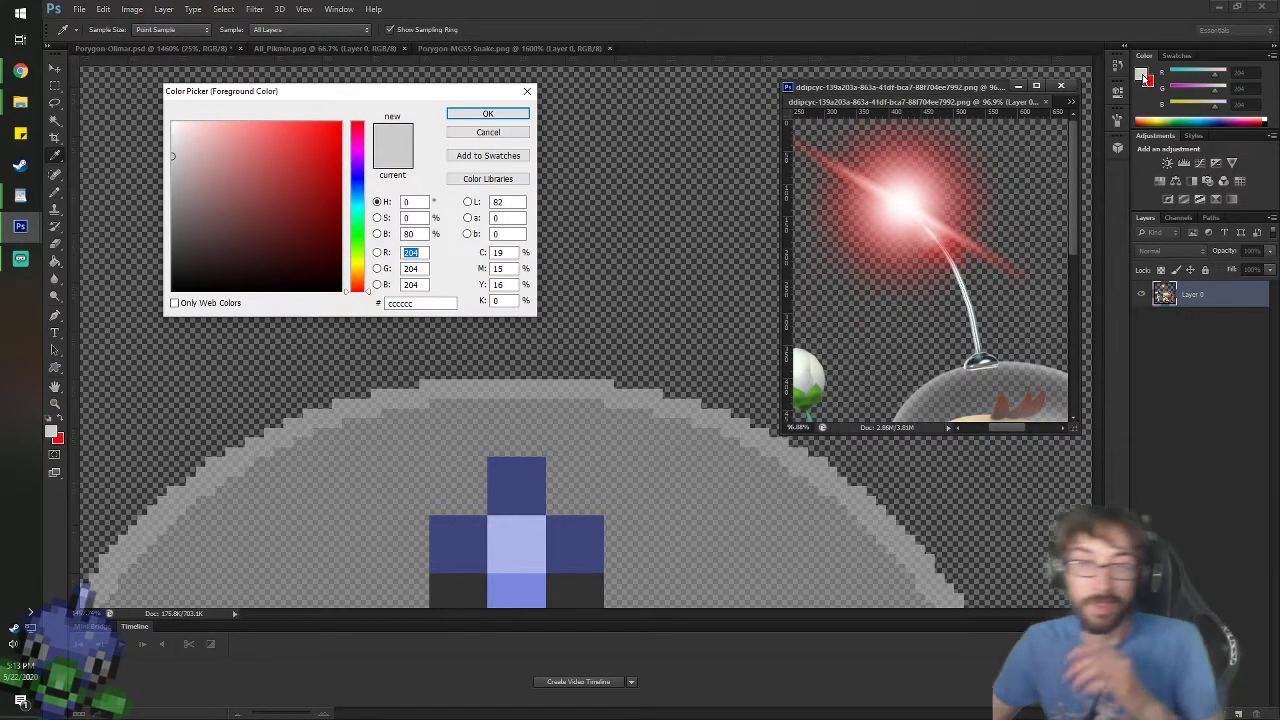
mouse_move(170, 180)
left_mouse_down()
mouse_move(168, 207)
mouse_move(167, 175)
left_mouse_up()
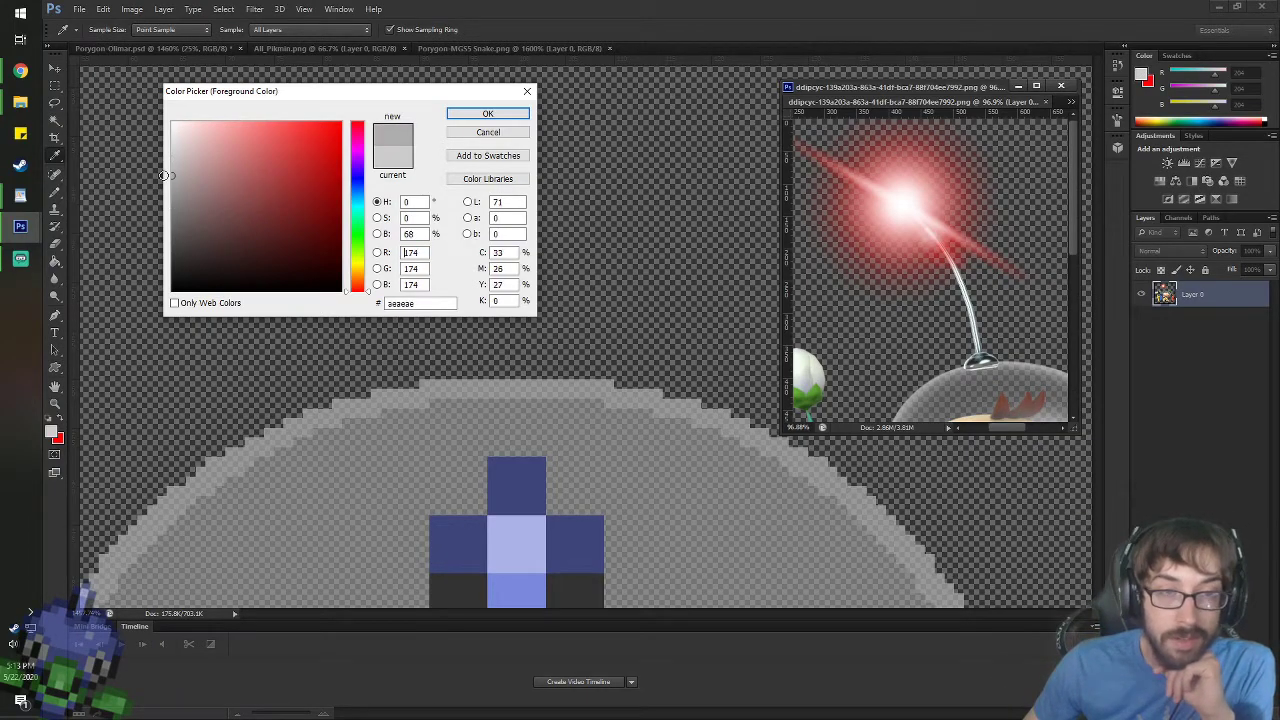
left_click(485, 114)
key("h")
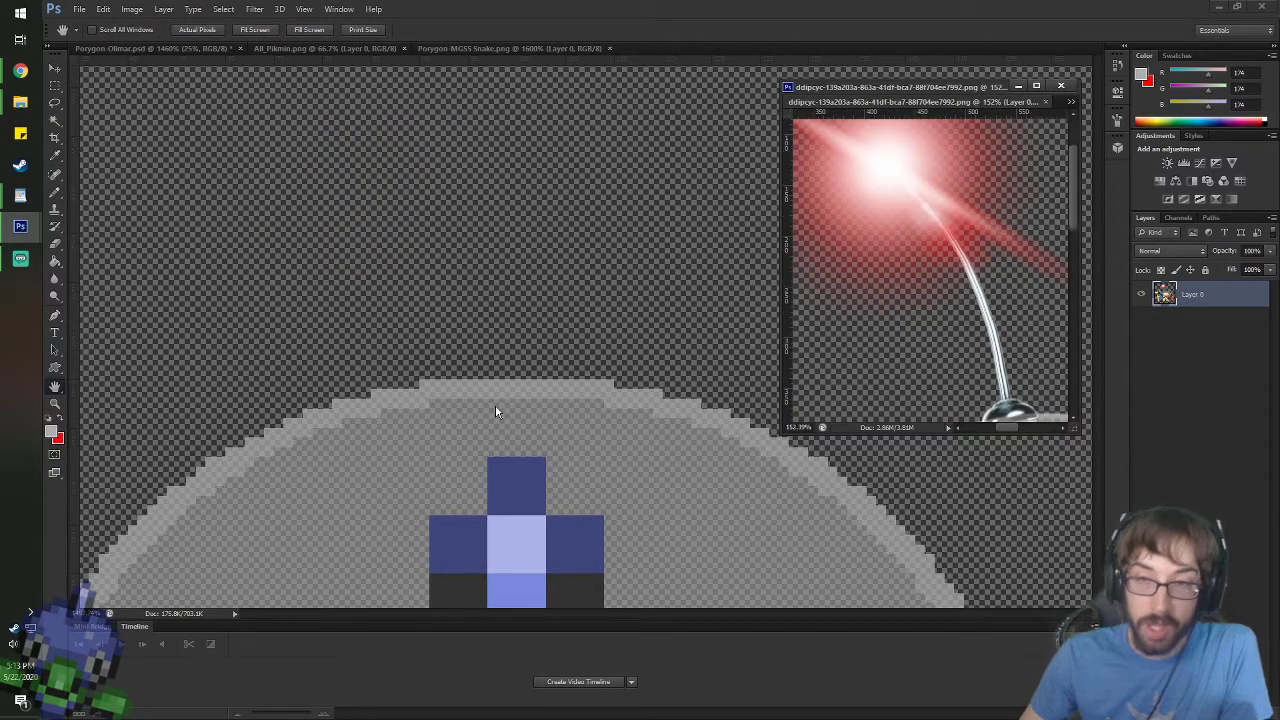
- Select Layer 1 in Porygon-Olimar.psd and set the Pencil tool to a 2-pixel tip for drawing above the helmet's rim
scroll(440, 394, "up", 2)
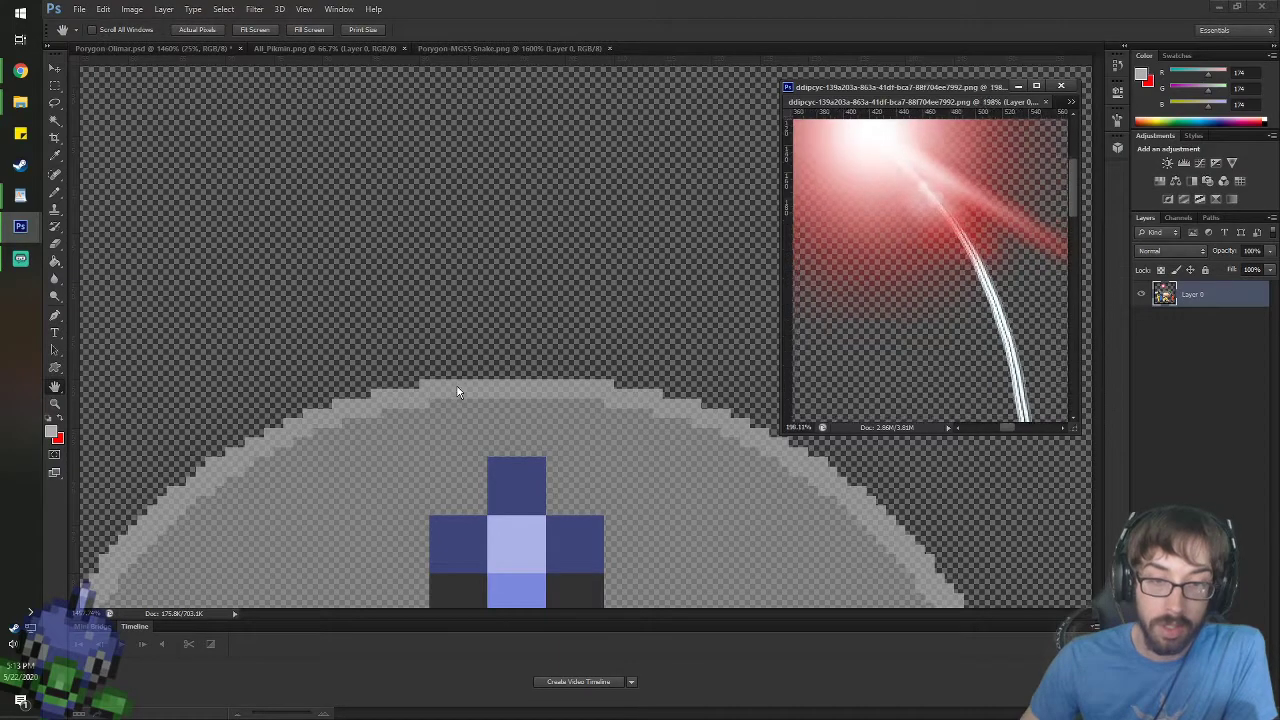
scroll(460, 386, "down", 3)
left_click(504, 371)
left_click(504, 372)
scroll(506, 424, "up", 3)
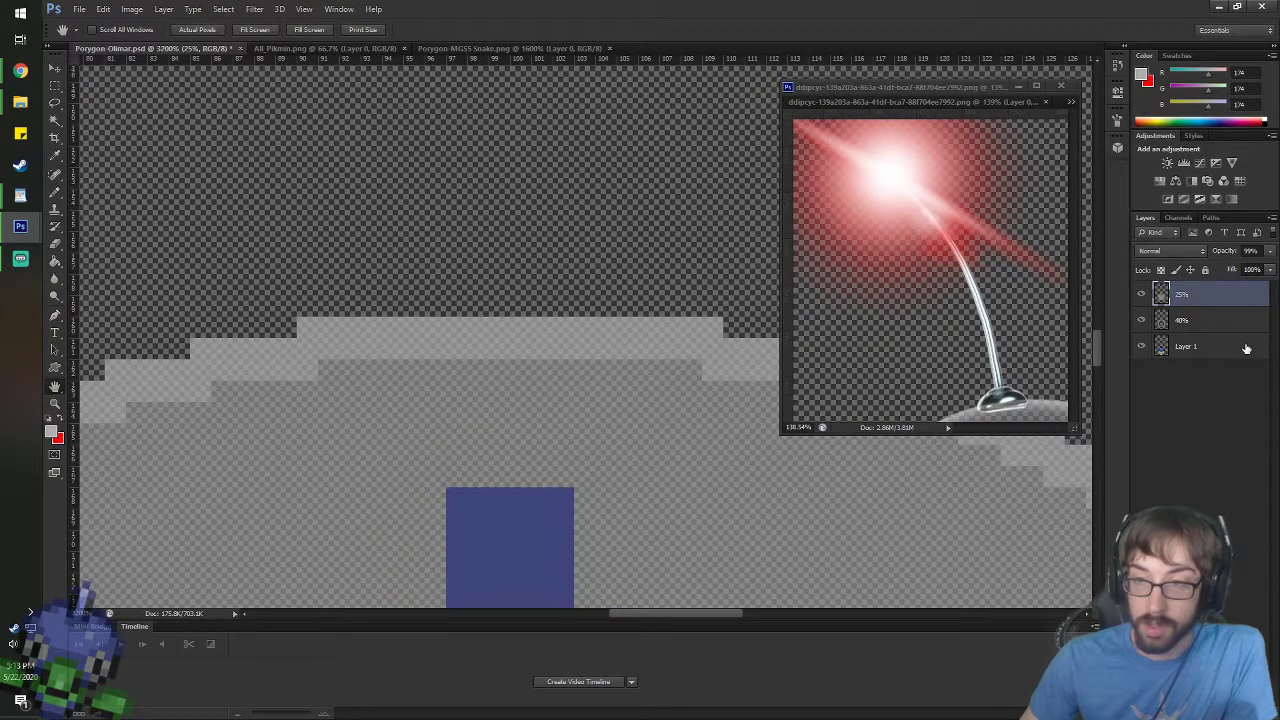
left_click(1246, 348)
key("b")
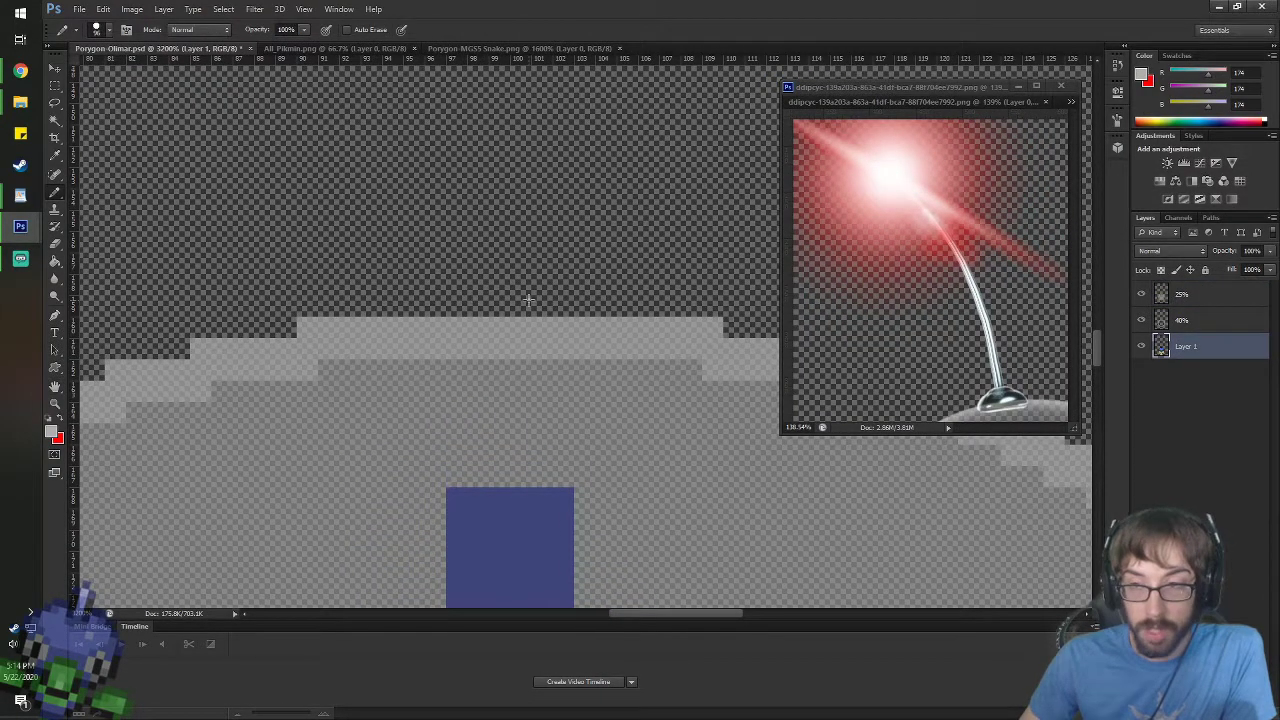
right_click(447, 225)
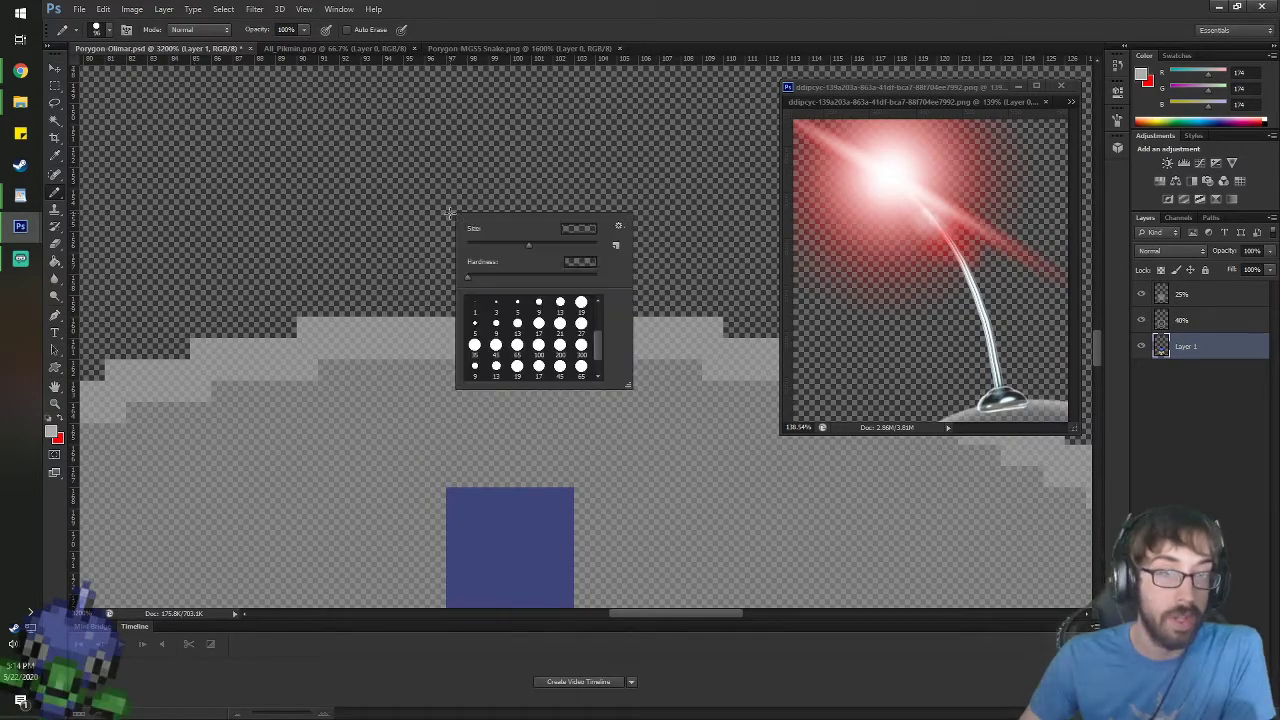
double_click(492, 305)
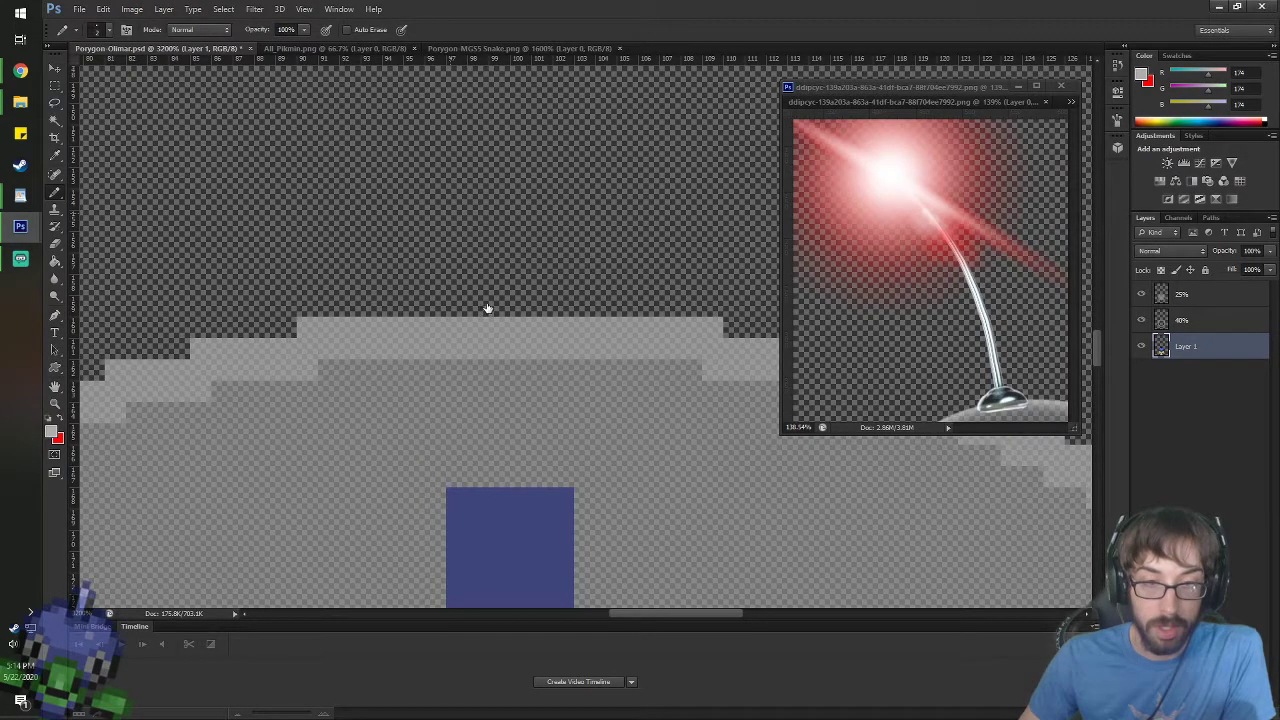
- Create a new layer and place it at the top of the layer stack, above the 25% layer
left_click(163, 9)
mouse_move(185, 18)
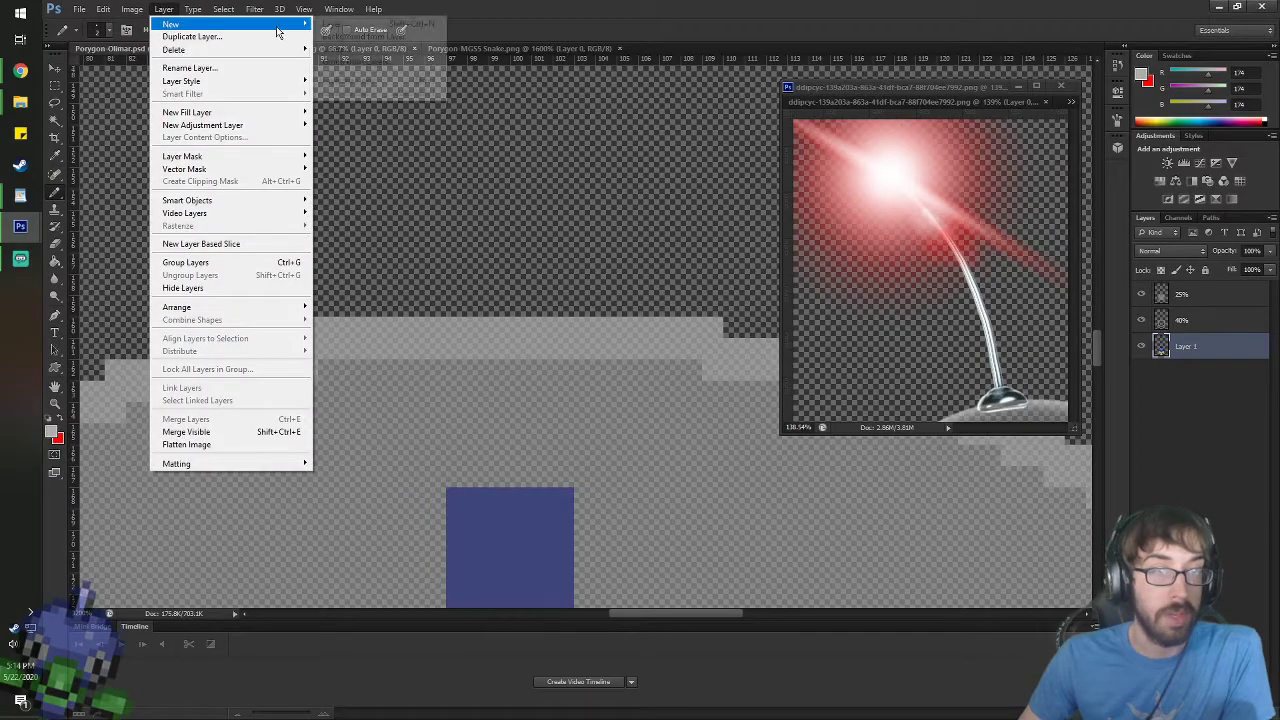
left_click(345, 22)
key("Return")
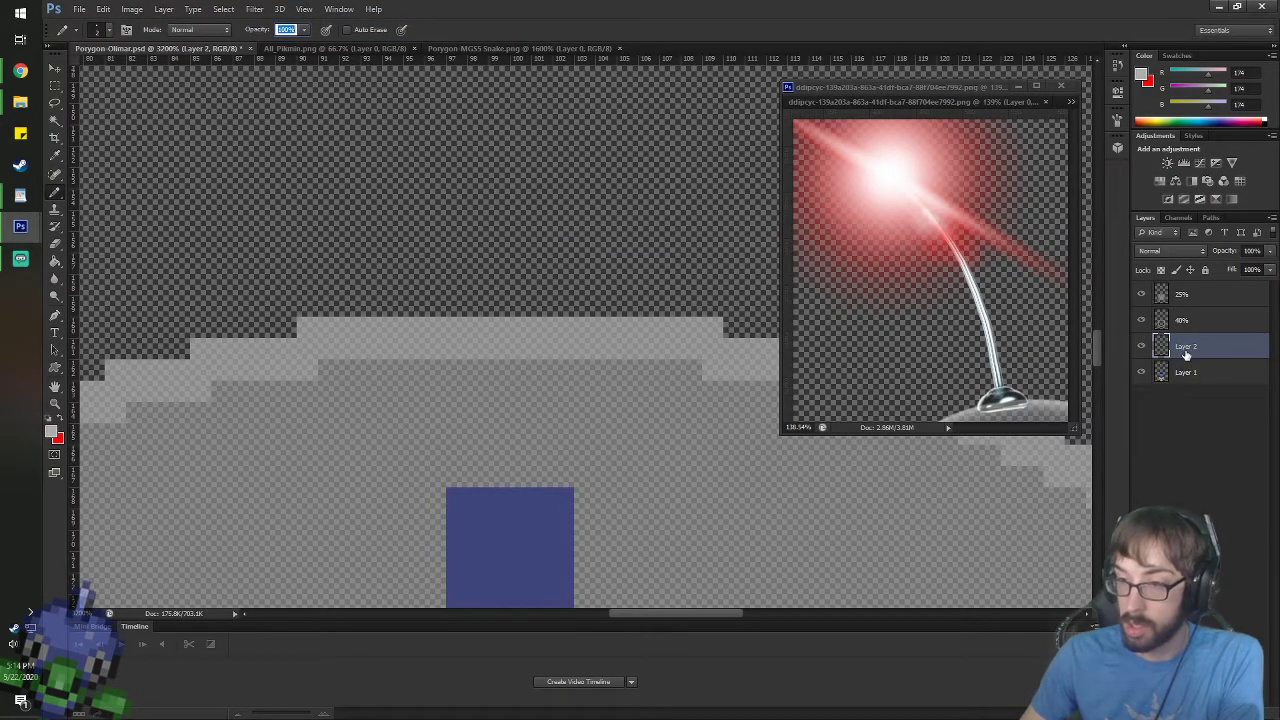
left_click_drag(1180, 343, 1180, 292)
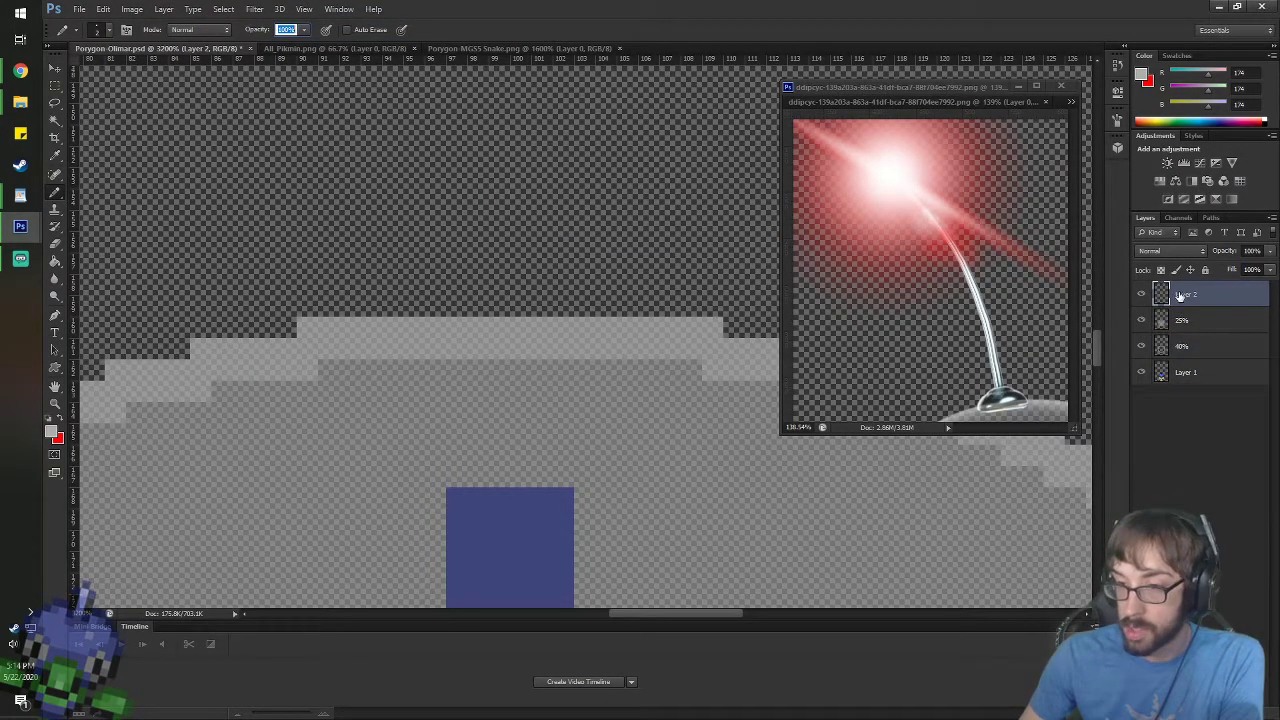
- Draw a stepped grey antenna base about 10 pixels wide and 3 pixels tall on the helmet's top centre, refining it with a 1-pixel Pencil tip
left_click(467, 294)
left_click_drag(497, 293, 553, 293)
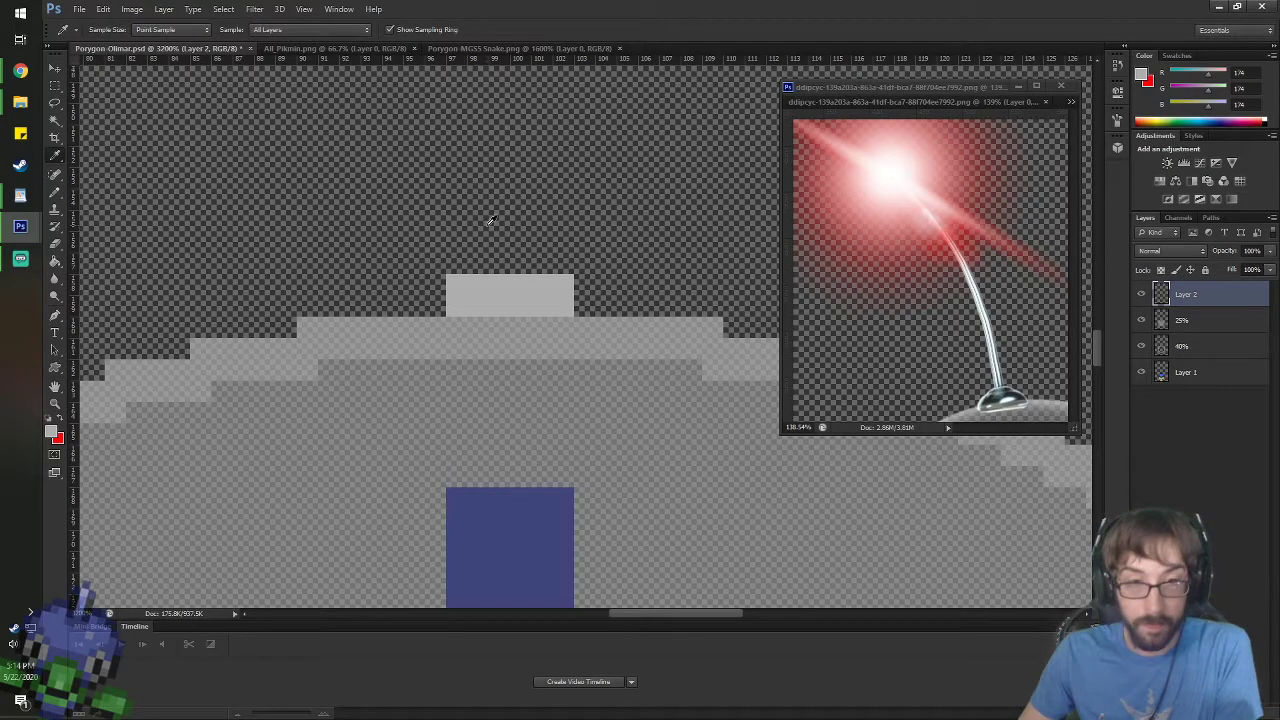
right_click(456, 320)
double_click(476, 406)
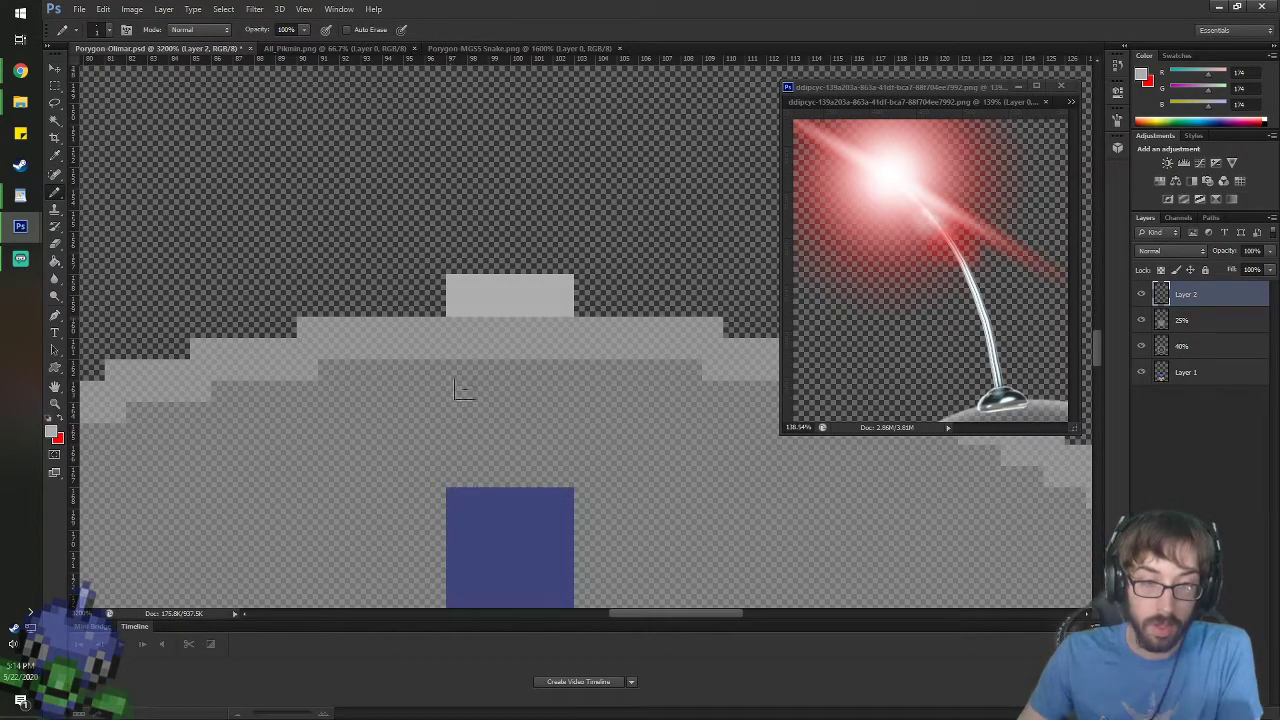
left_click(434, 308)
left_click(586, 306)
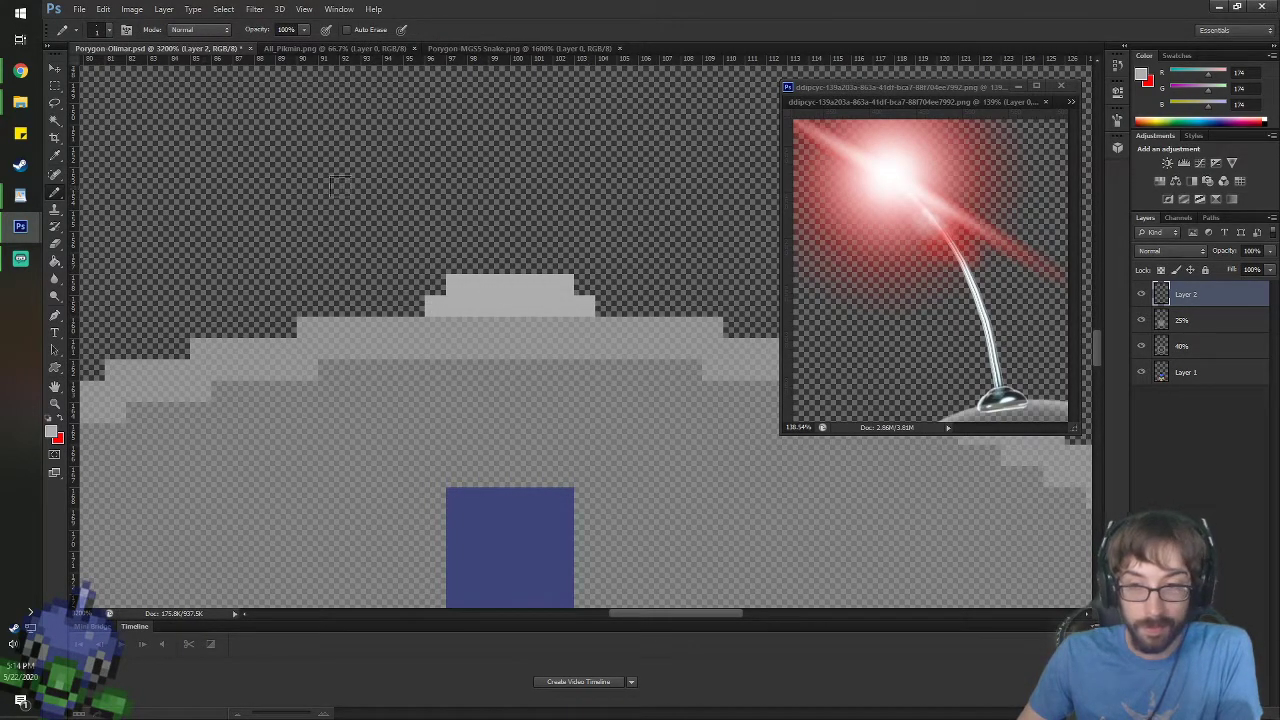
mouse_move(410, 306)
left_mouse_down()
mouse_move(454, 265)
mouse_move(534, 263)
mouse_move(606, 306)
left_mouse_up()
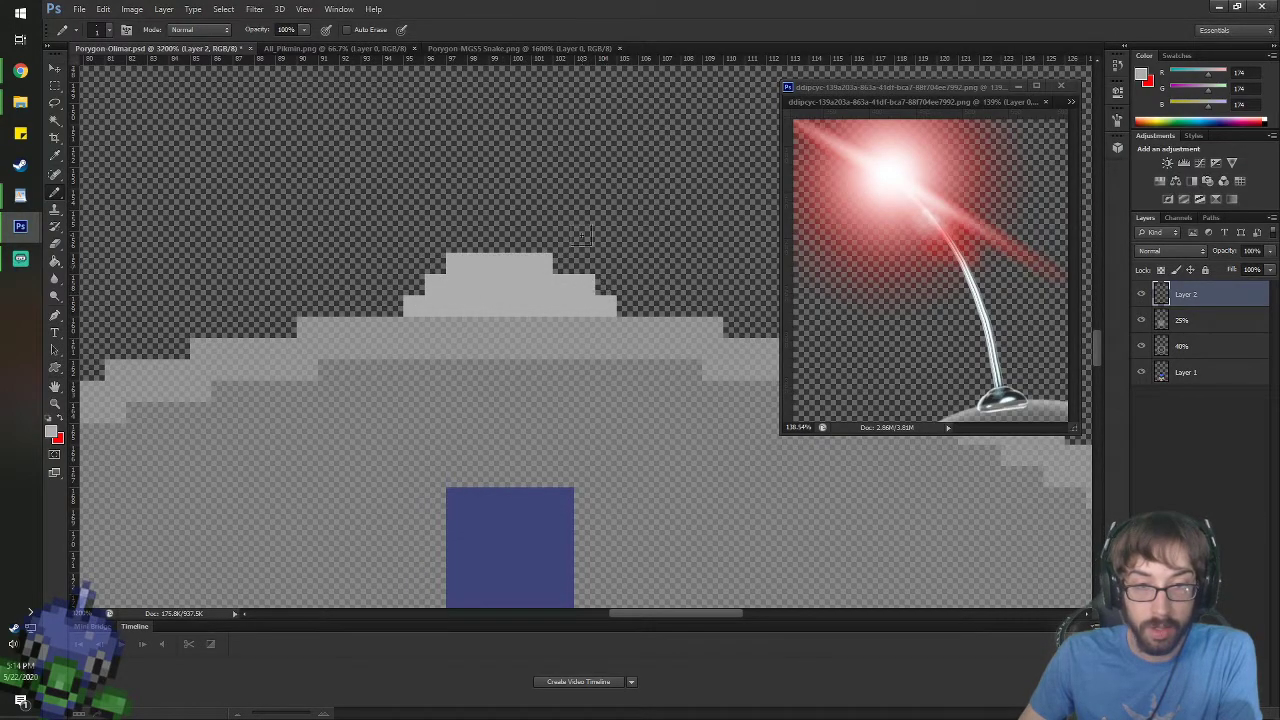
- Try to draw the antenna stem freehand in grey, rising from the base and curving over to the right in two strokes
scroll(463, 232, "down", 3)
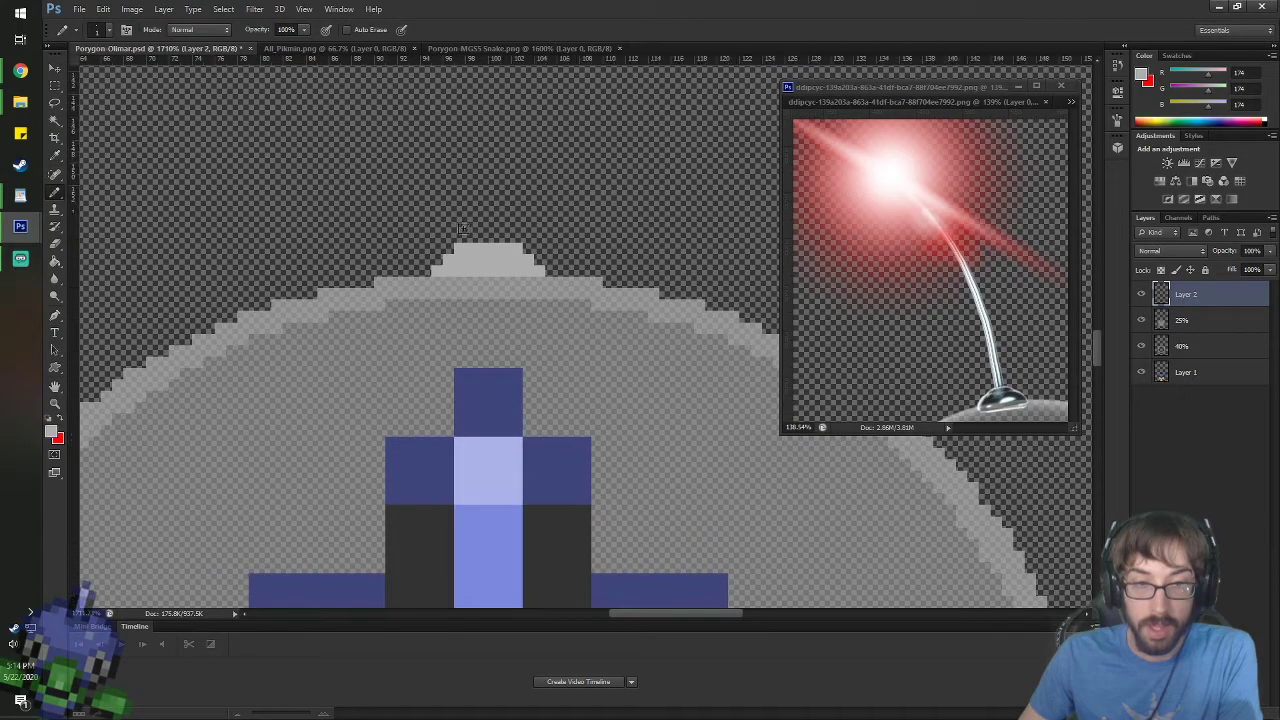
key("space")
left_click_drag(469, 149, 556, 442)
scroll(526, 351, "down", 6)
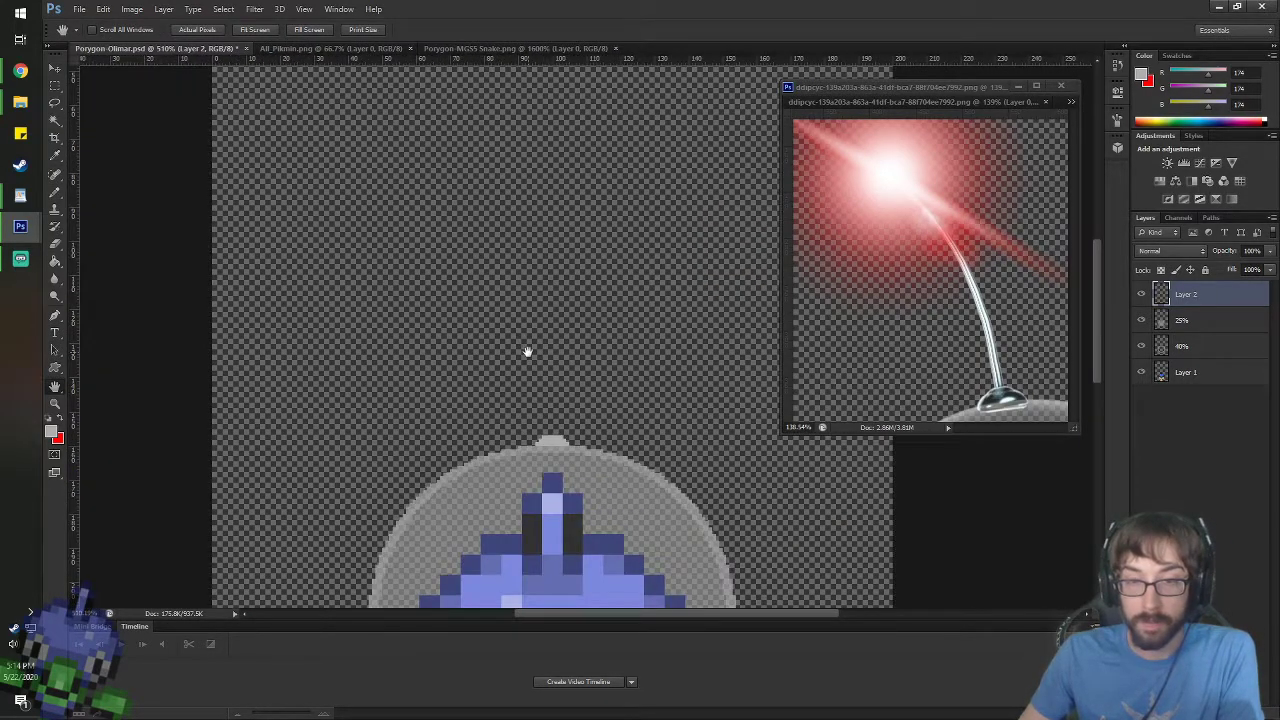
scroll(526, 351, "up", 3)
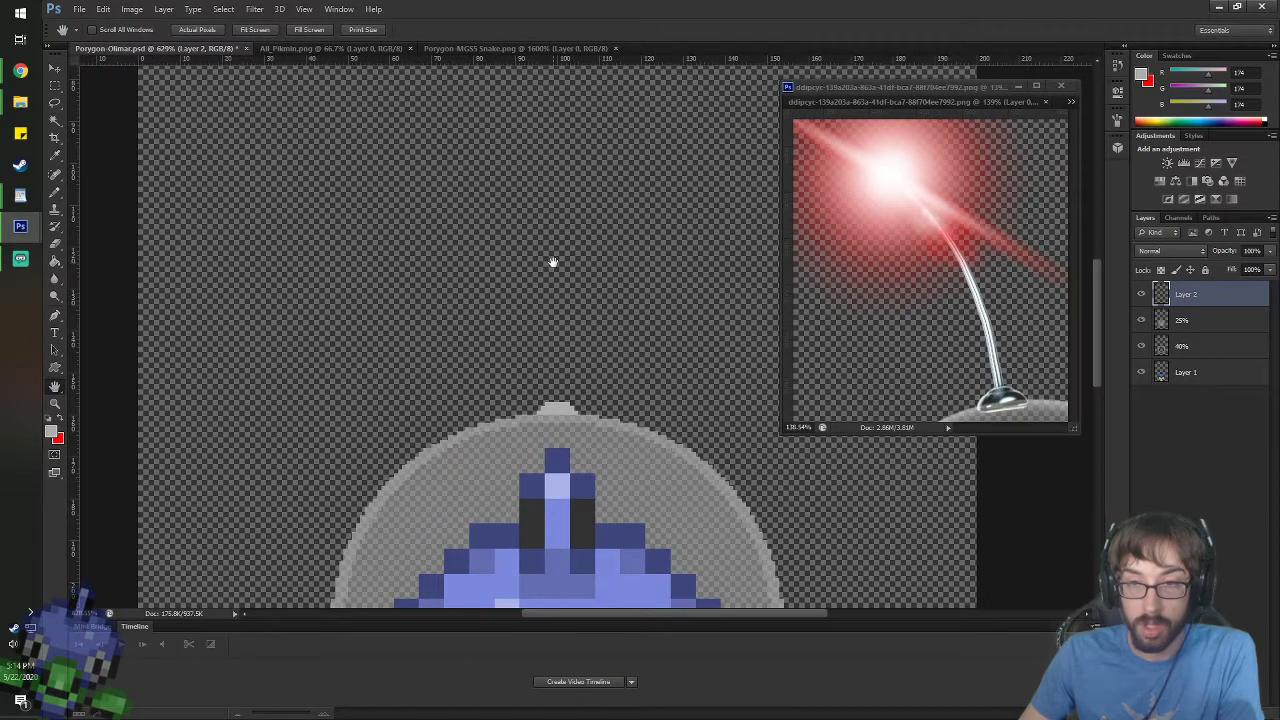
scroll(546, 303, "up", 2)
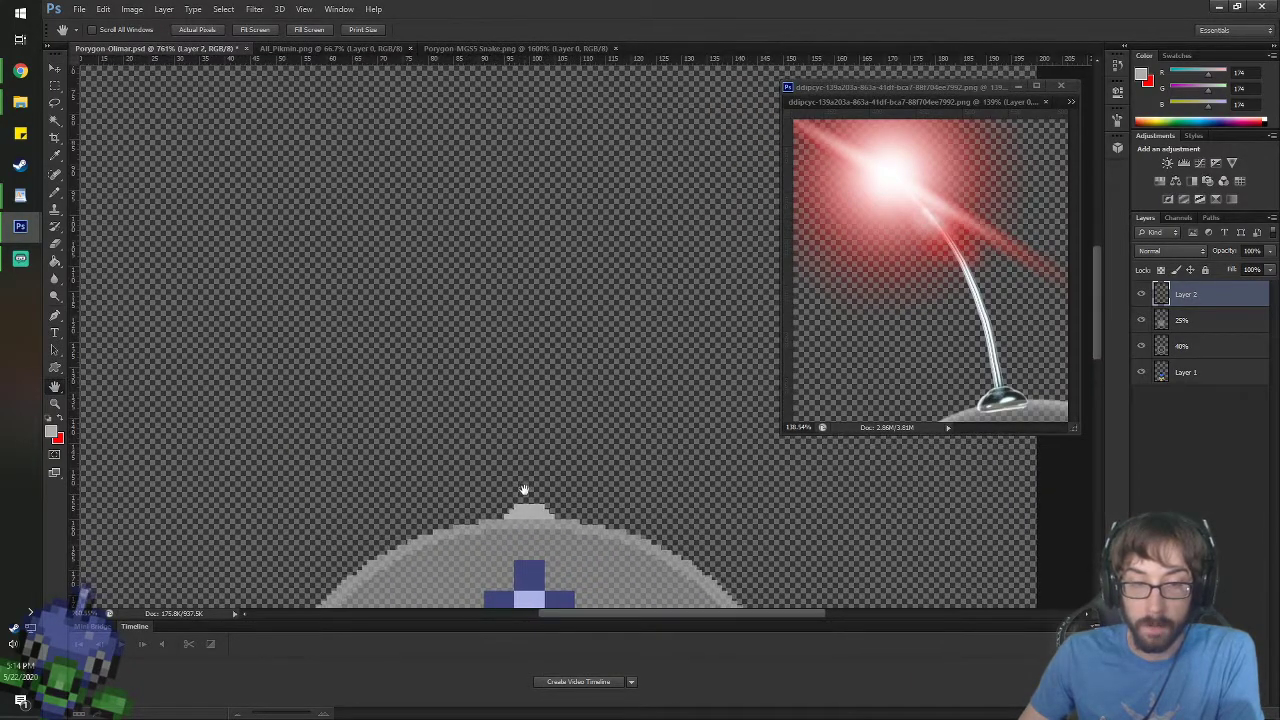
key("b")
left_click_drag(520, 476, 690, 210)
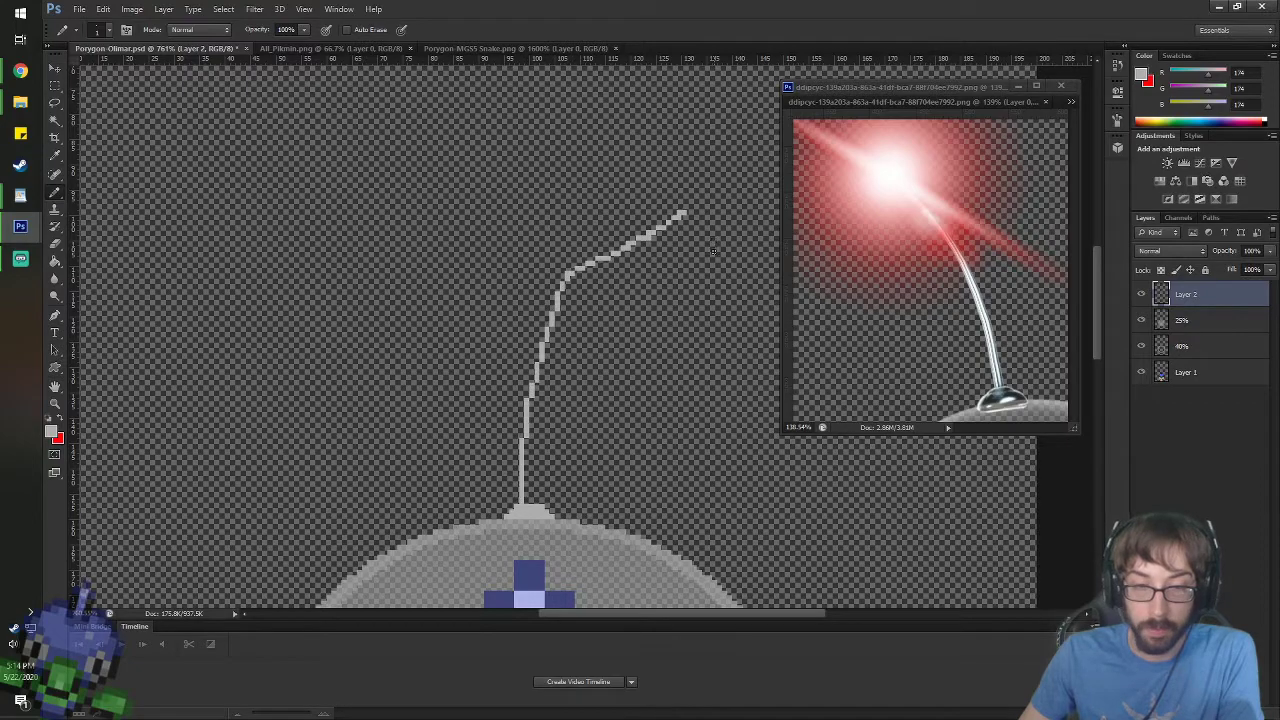
key("ctrl+z")
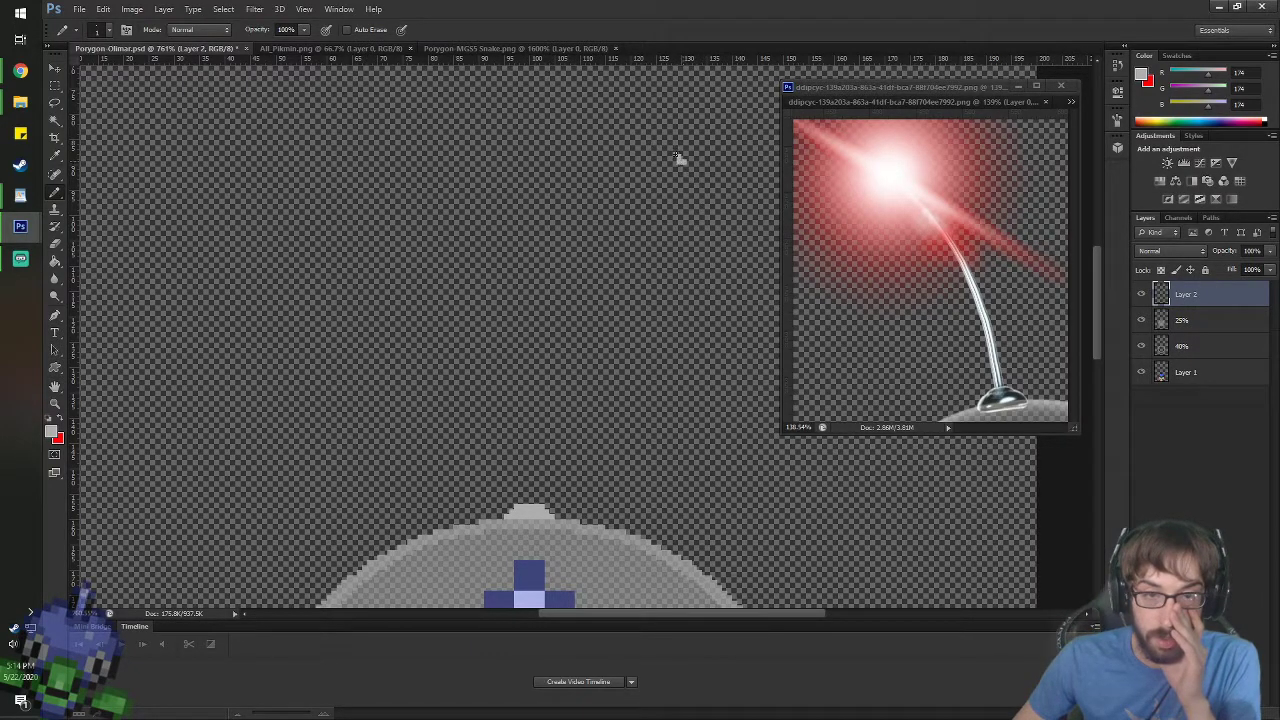
mouse_move(678, 158)
left_mouse_down()
mouse_move(627, 147)
mouse_move(558, 198)
mouse_move(531, 412)
left_mouse_up()
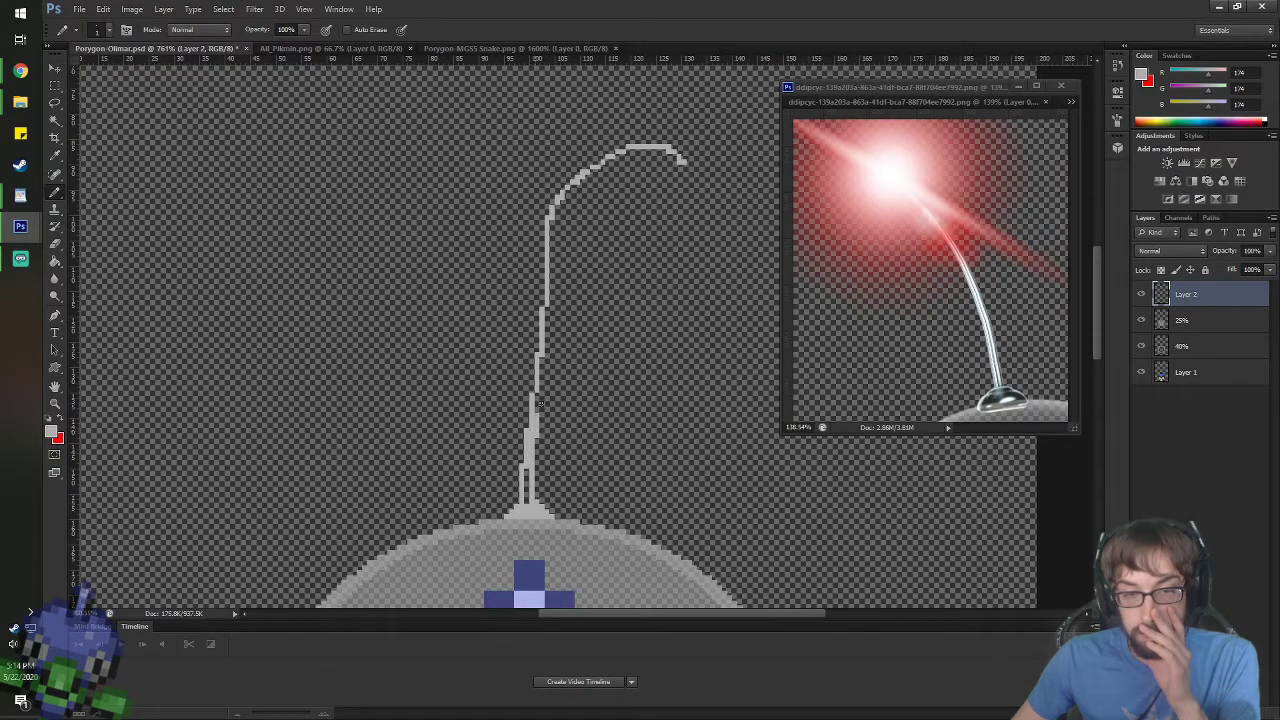
mouse_move(539, 405)
left_mouse_down()
mouse_move(564, 238)
mouse_move(607, 170)
mouse_move(661, 162)
mouse_move(690, 180)
left_mouse_up()
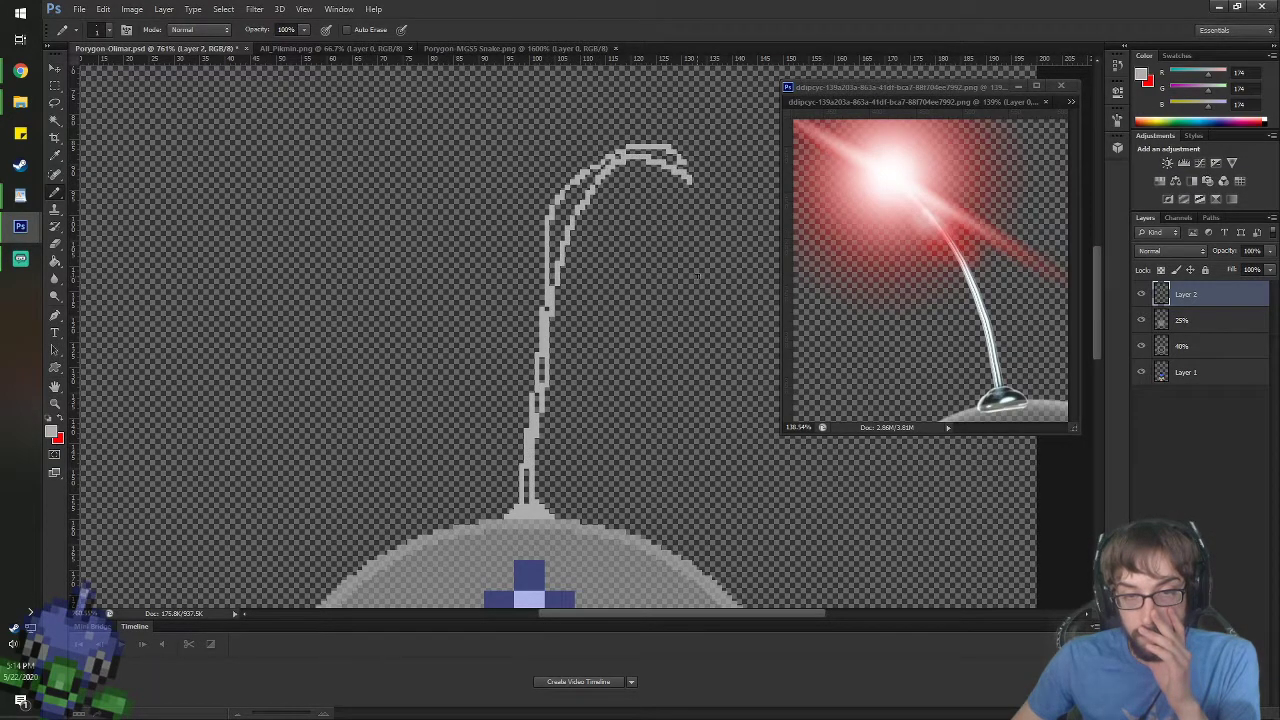
- Swap the foreground colour to red and undo the grey antenna strokes
key("x")
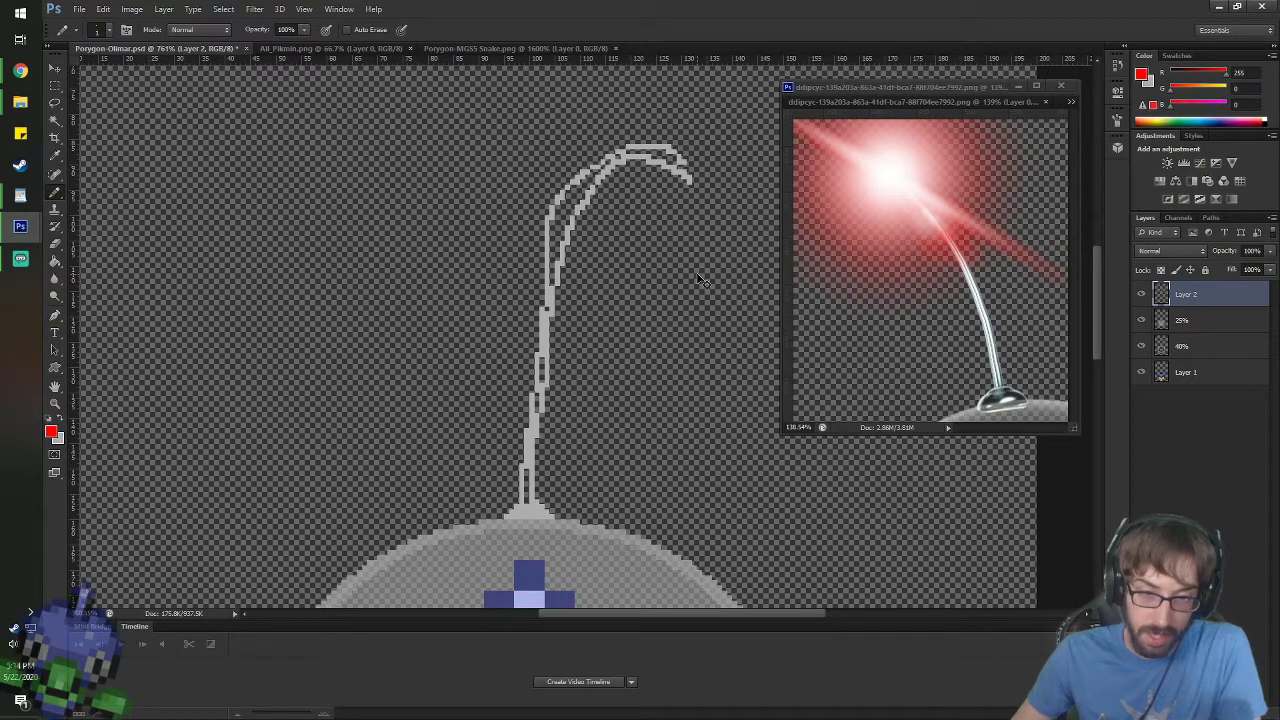
key("ctrl+alt+z")
key("ctrl+alt+z")
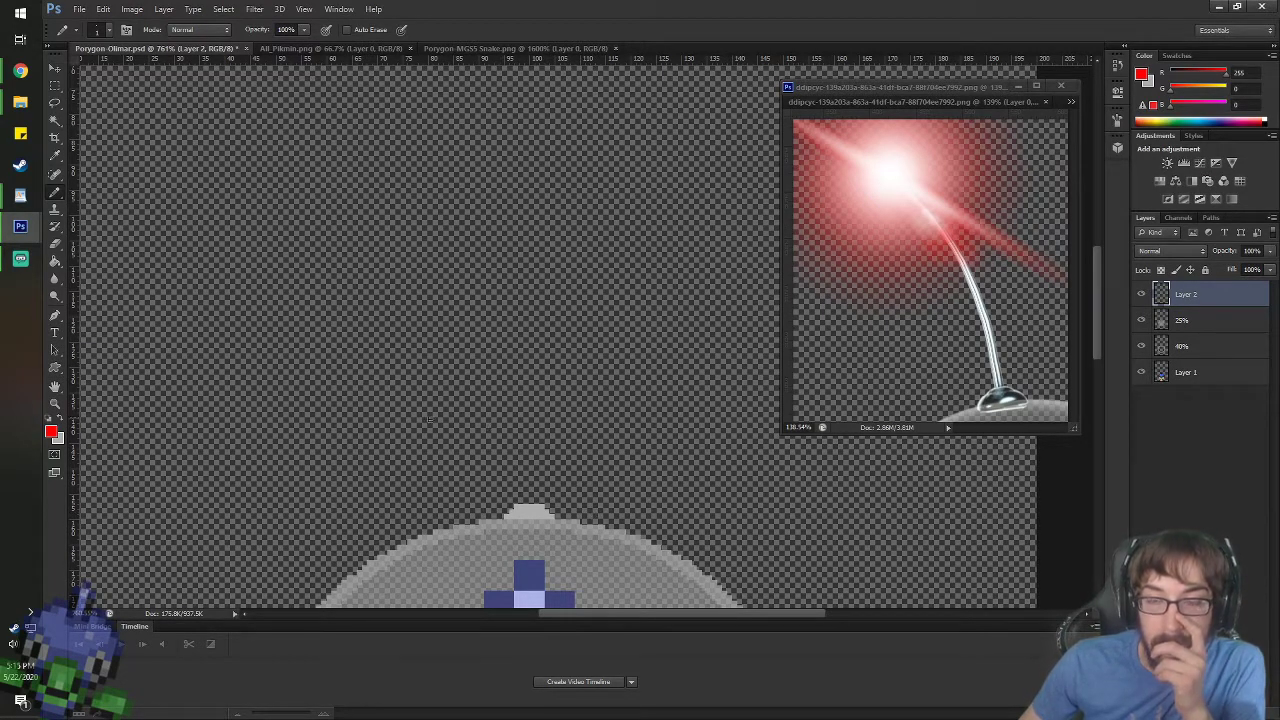
- Try several red freehand curves for the antenna stem above the base, undoing each one
left_click_drag(526, 500, 625, 157)
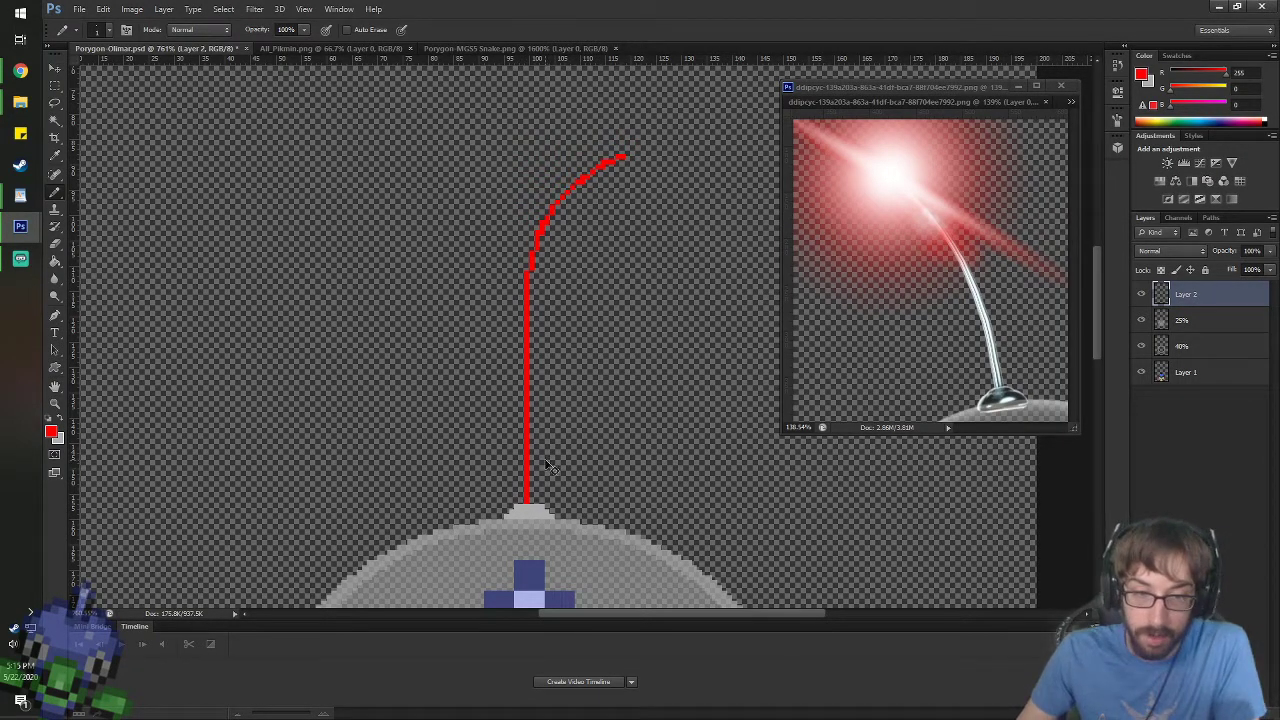
key("ctrl+z")
left_click_drag(526, 500, 650, 260)
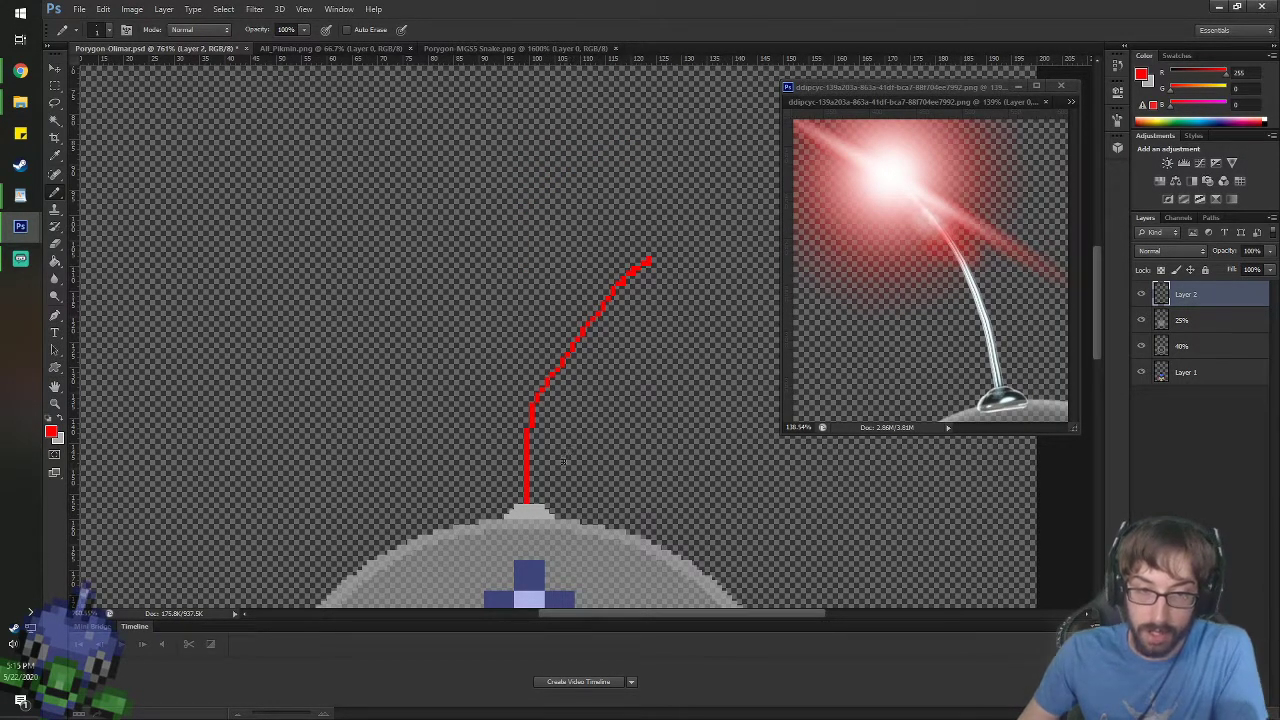
key("ctrl+z")
left_click_drag(521, 507, 610, 221)
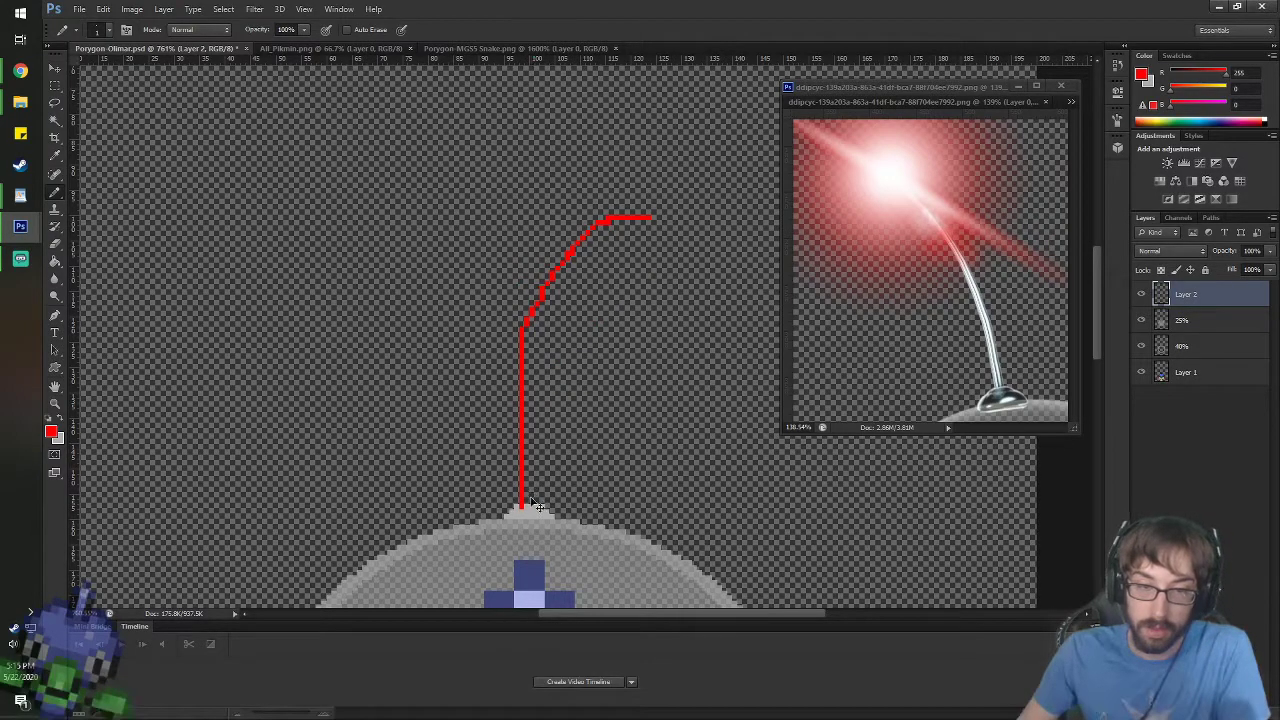
key("ctrl+z")
left_click_drag(522, 495, 718, 141)
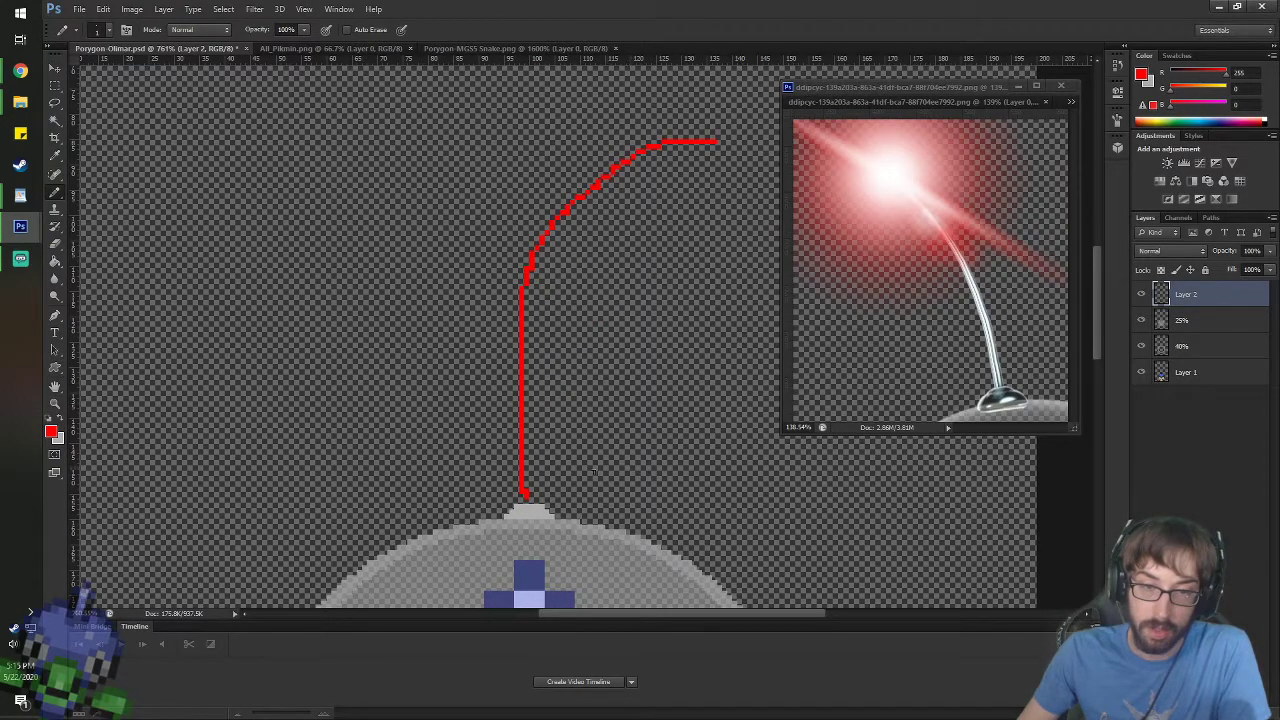
key("ctrl+z")
- Draw a red 1-pixel guide arc from the antenna base, about 66 pixels tall and 50 pixels wide, curving over and down to the right
left_click_drag(532, 490, 787, 344)
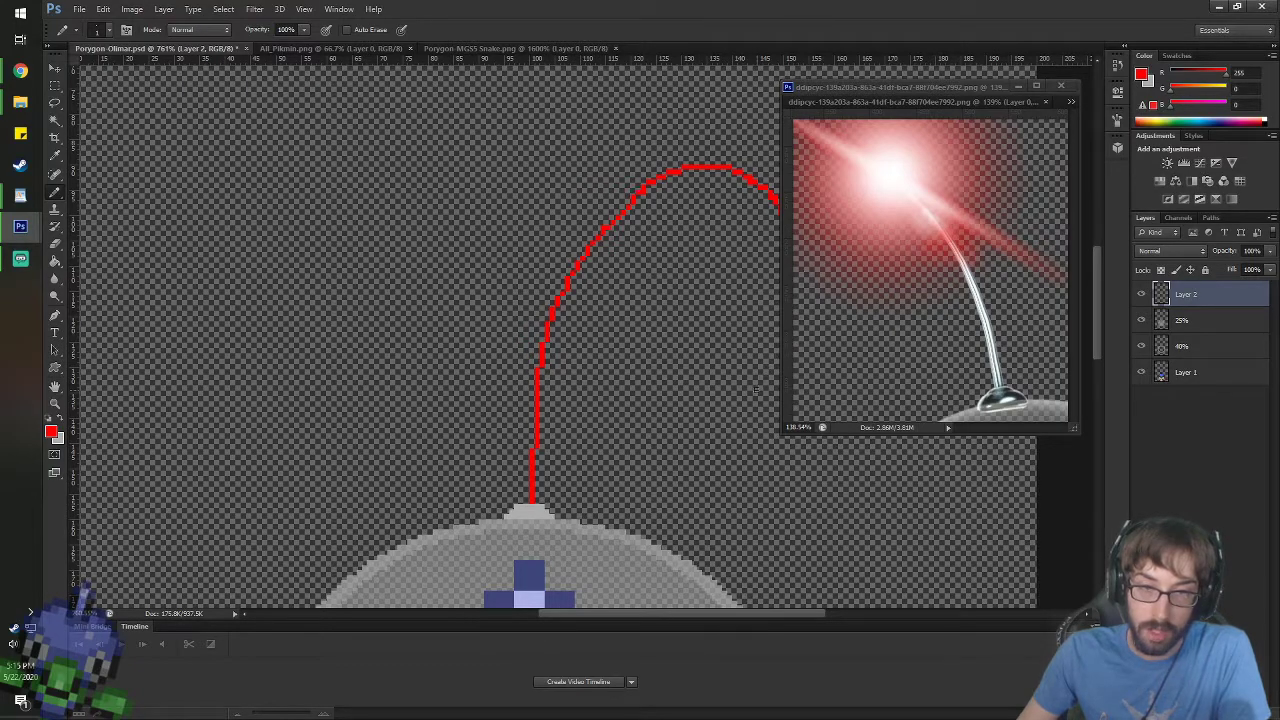
key("space")
left_click_drag(735, 280, 513, 260)
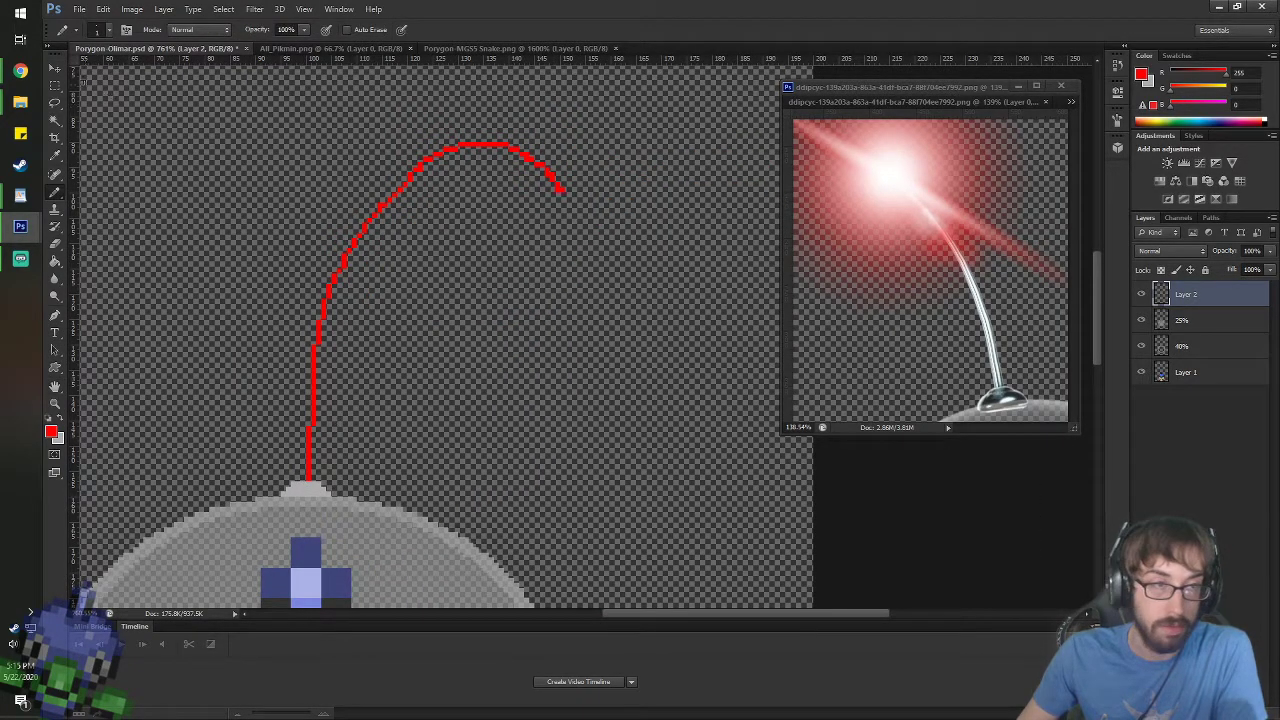
- Select the red antenna line above its grey base, shift it about 2 pixels left, and clear the selection
left_click(56, 70)
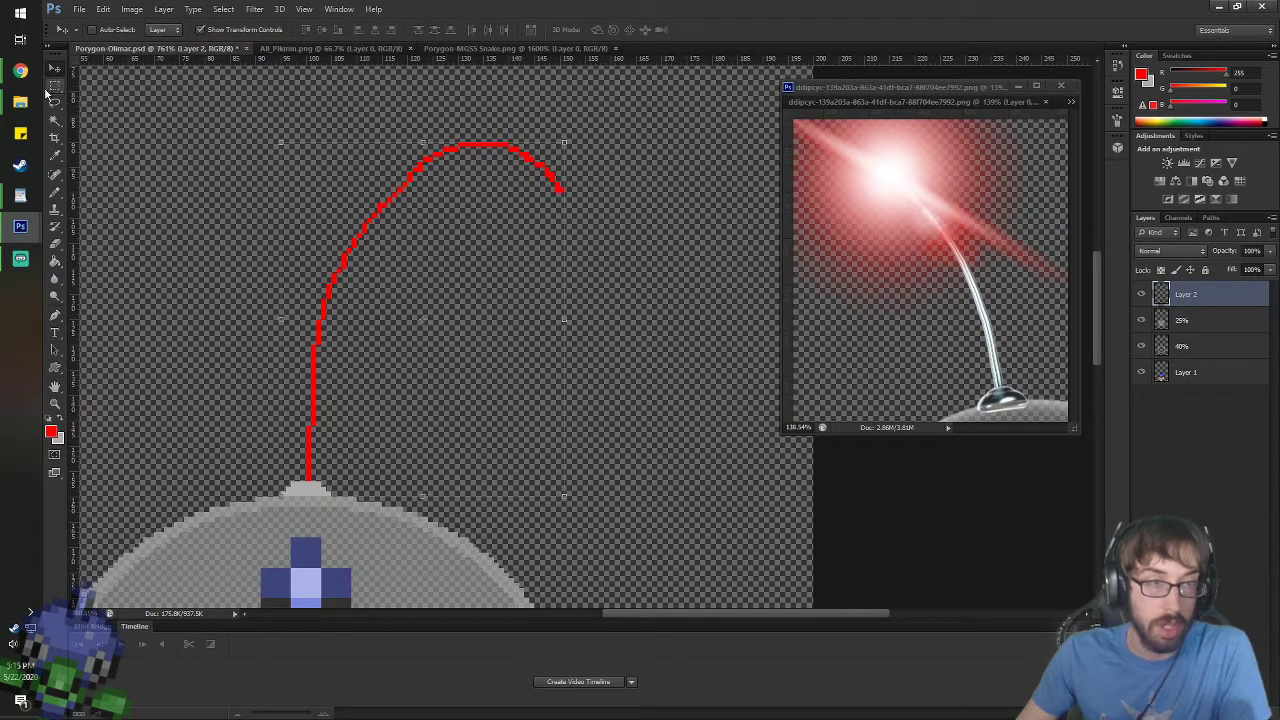
left_click(55, 86)
left_click_drag(209, 91, 631, 481)
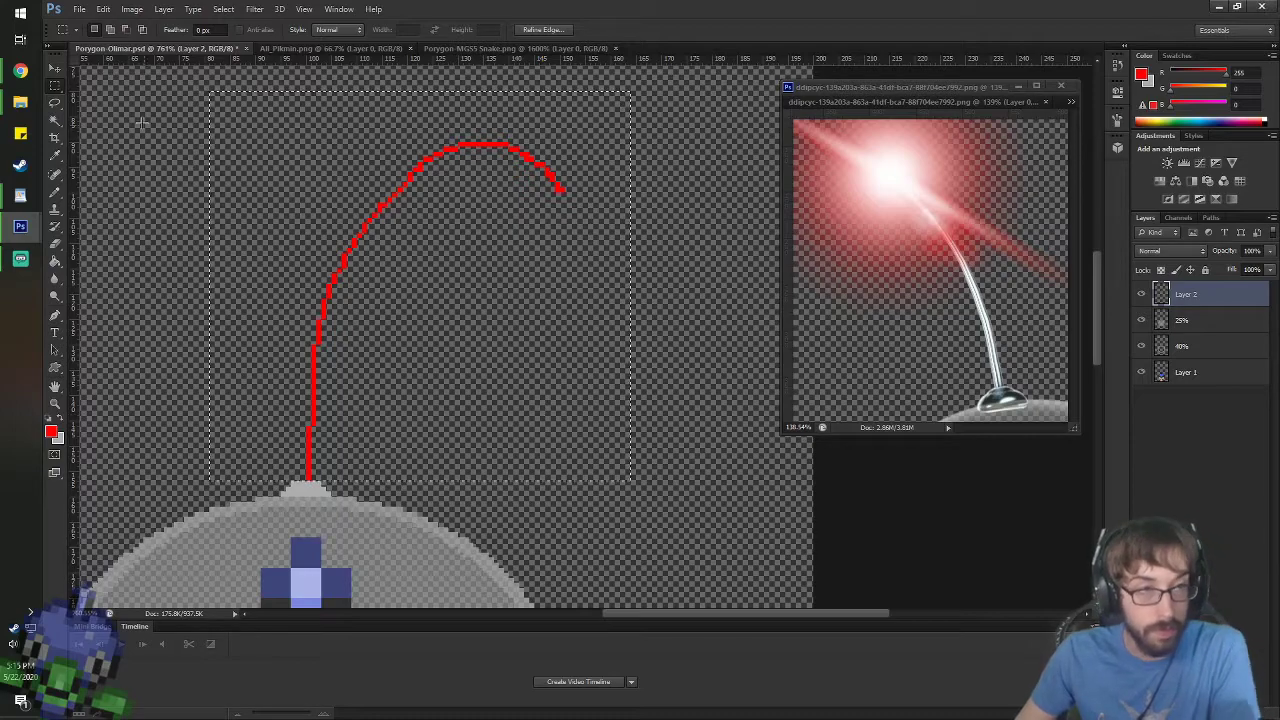
left_click(57, 68)
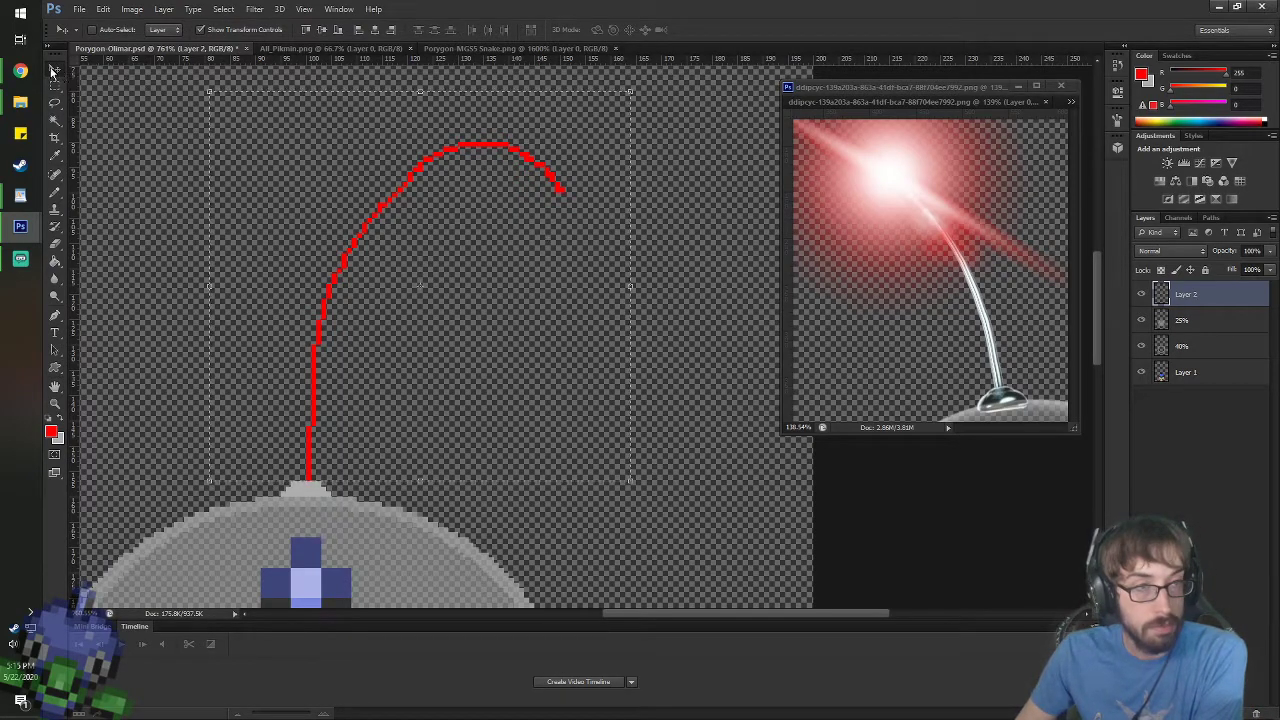
left_click_drag(547, 370, 541, 370)
key("Left")
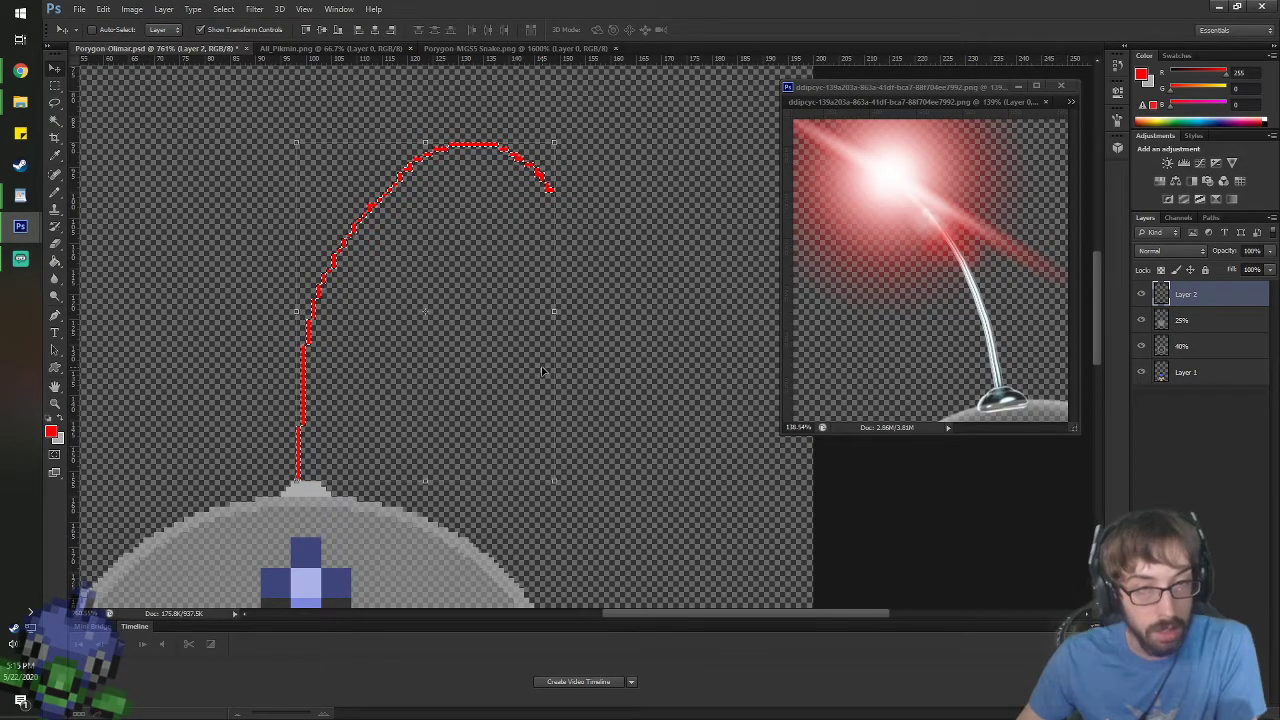
key("ctrl+d")
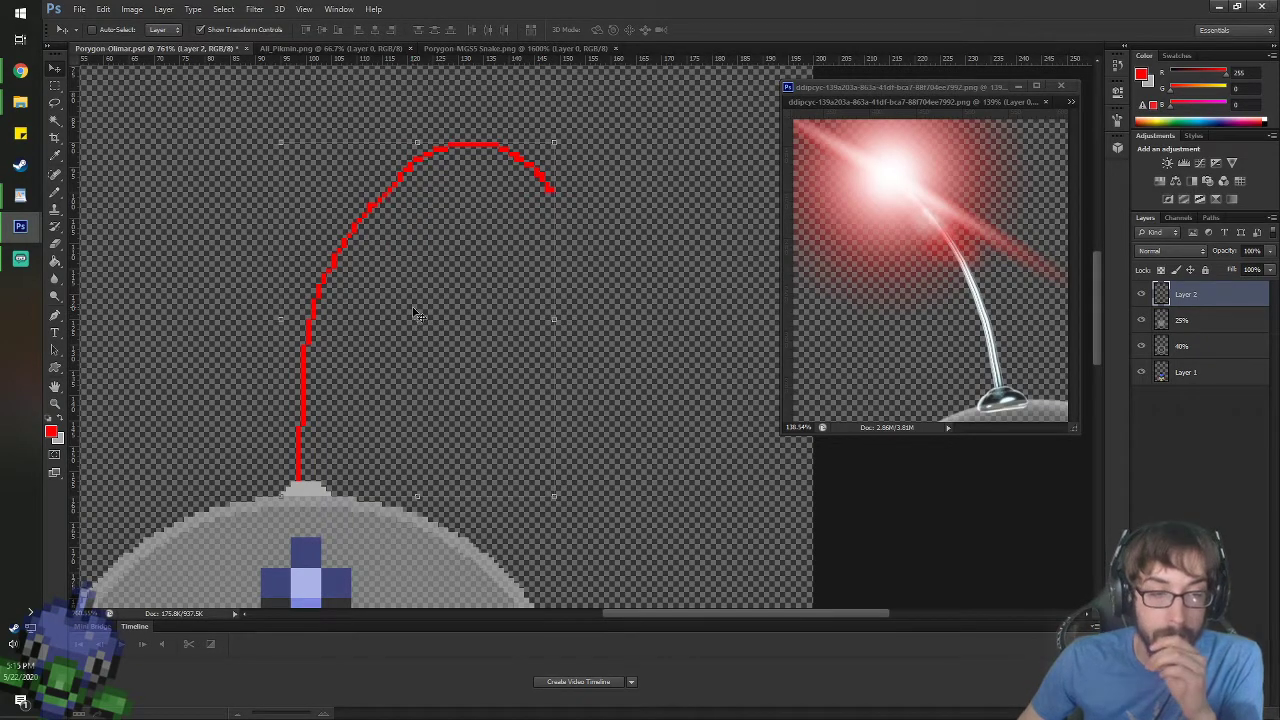
right_click(1198, 298)
left_click(1040, 255)
key("Return")
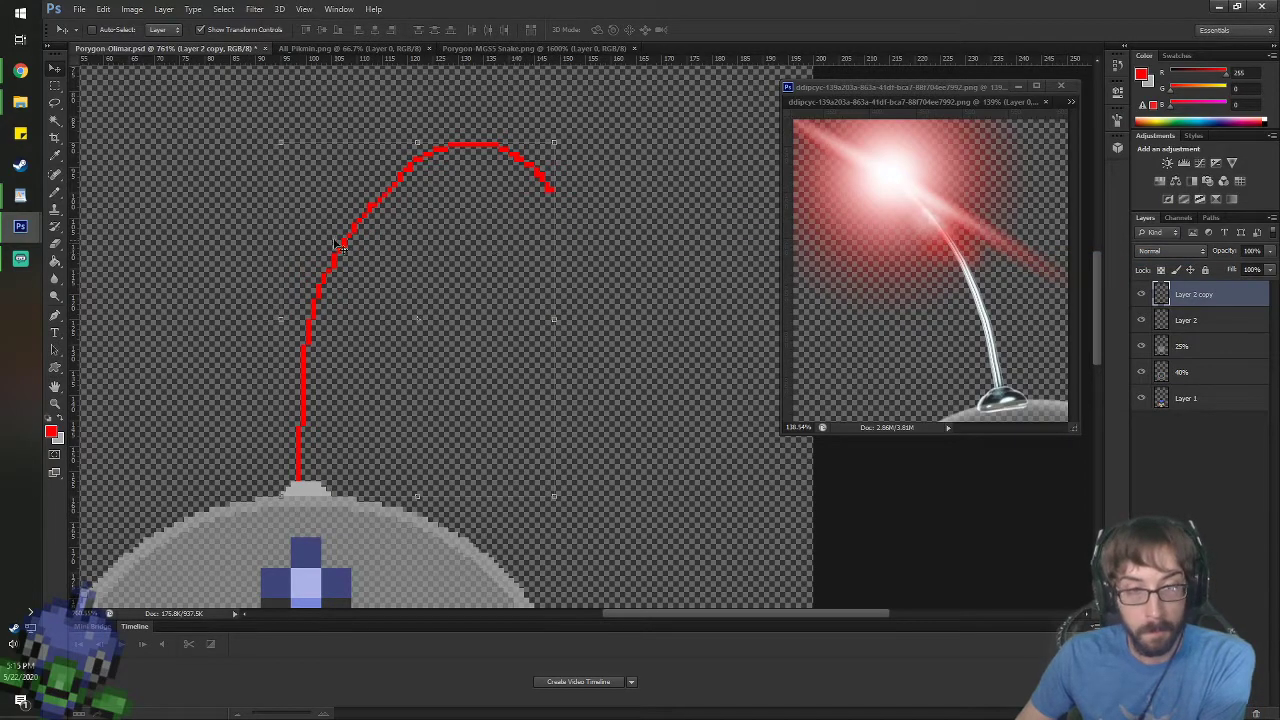
key("Right")
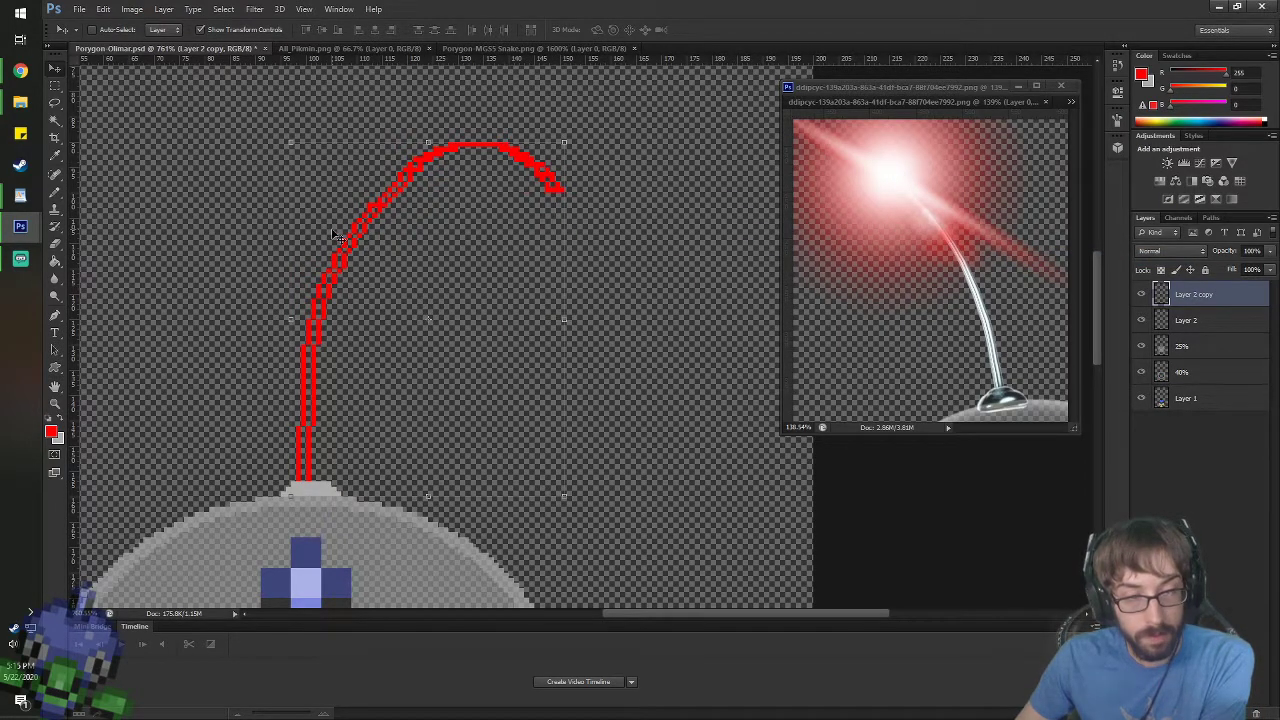
key("Delete")
- Copy the red antenna line onto a new layer and place the copy about 3 pixels right of the original
left_click(55, 86)
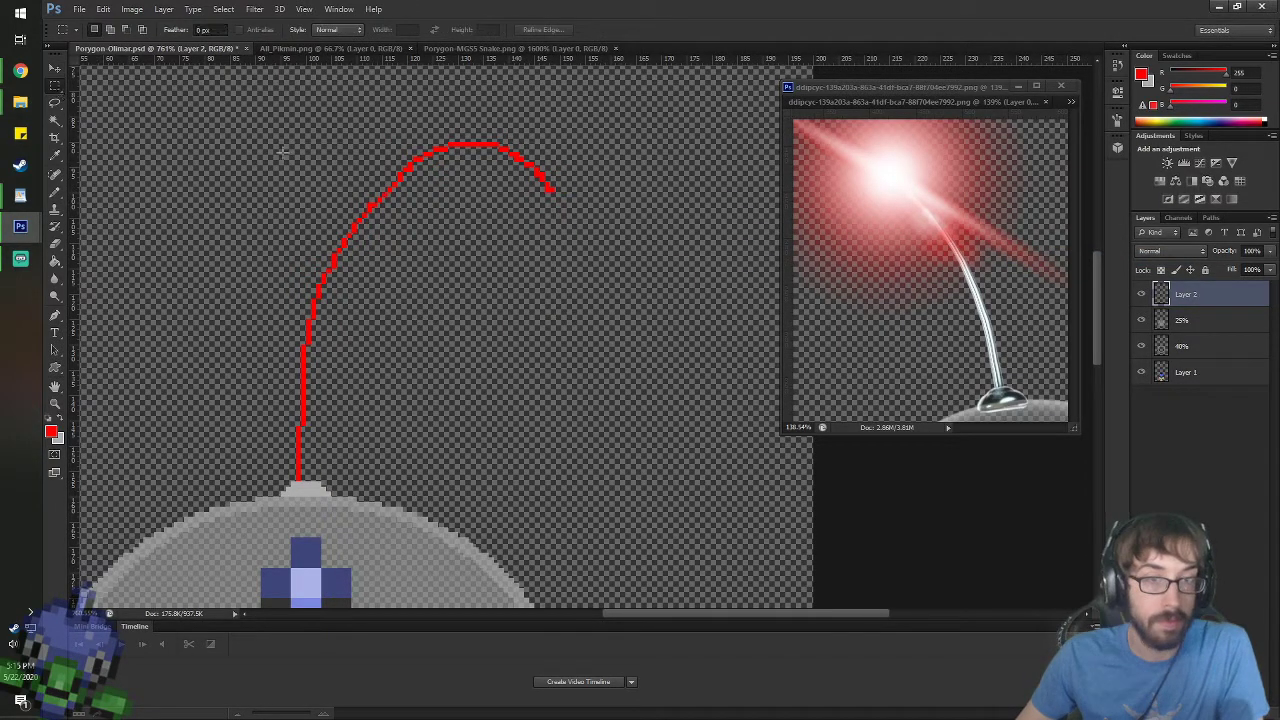
left_click_drag(205, 112, 643, 486)
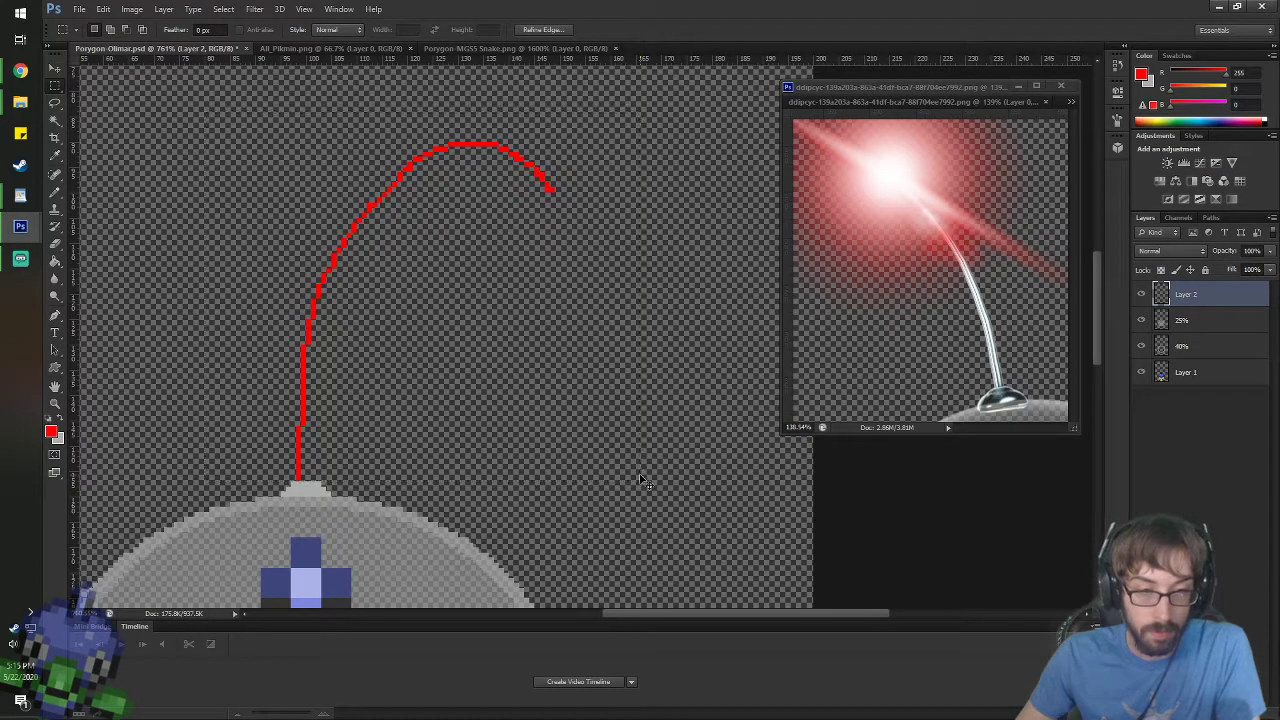
key("ctrl+c")
key("ctrl+v")
left_click(55, 68)
left_click_drag(550, 206, 397, 190)
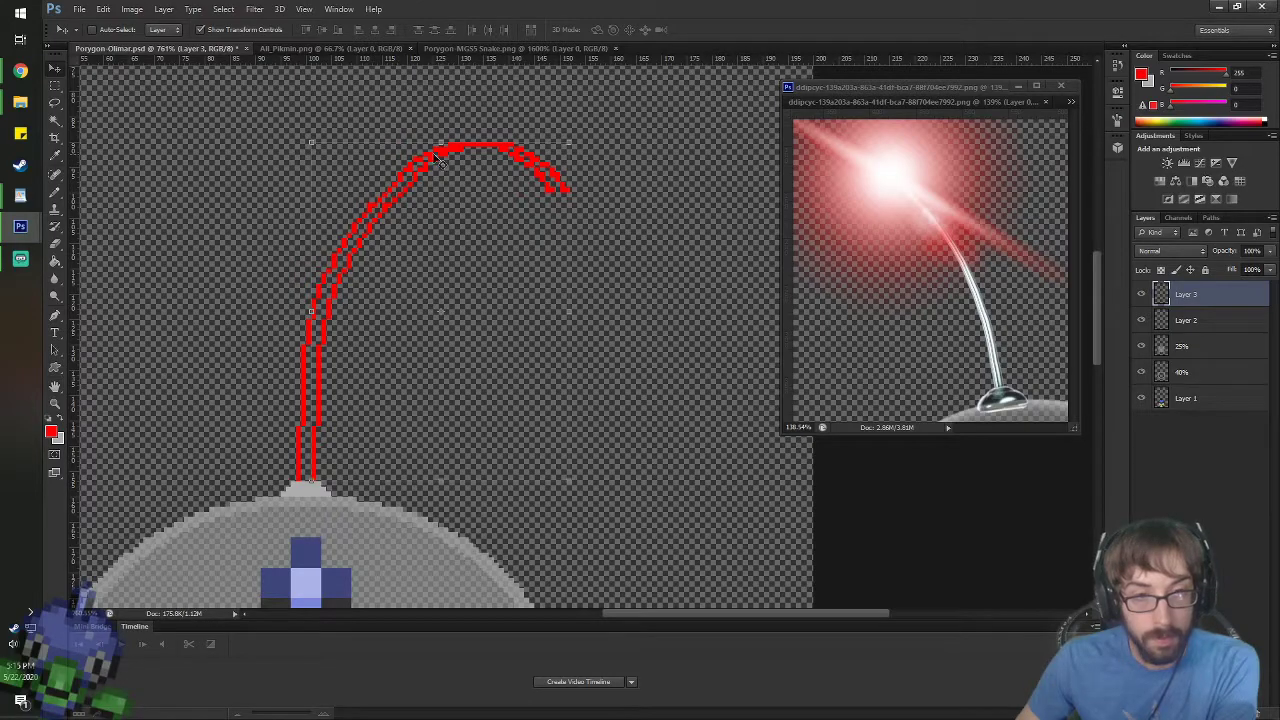
- Pencil a red lower edge beneath the antenna's arch, following it down to the tip
scroll(440, 160, "up", 2)
scroll(456, 155, "up", 2)
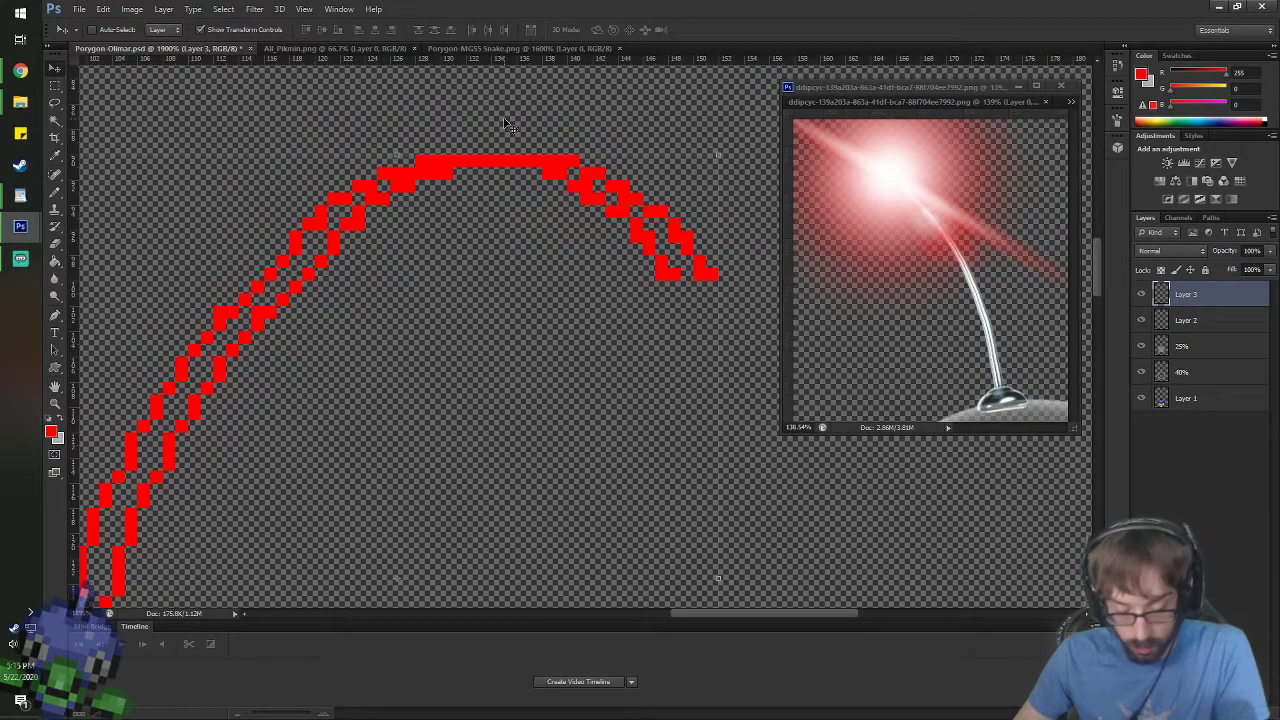
key("i")
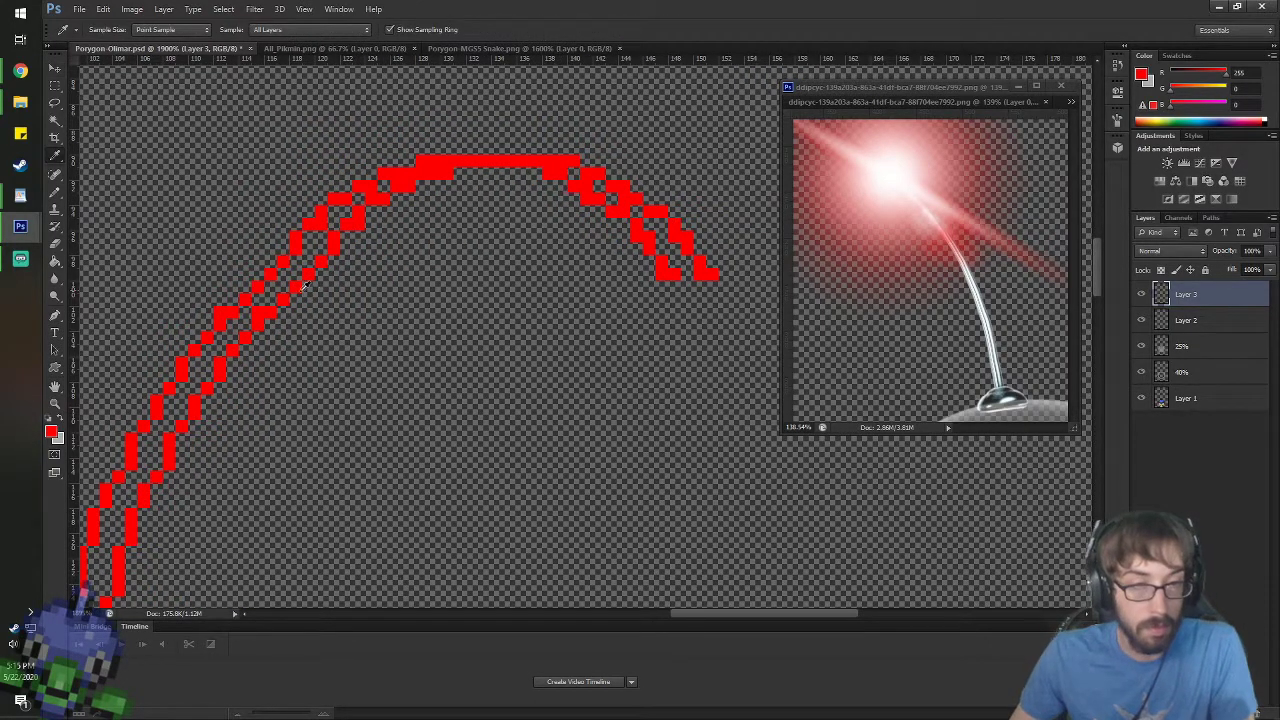
key("b")
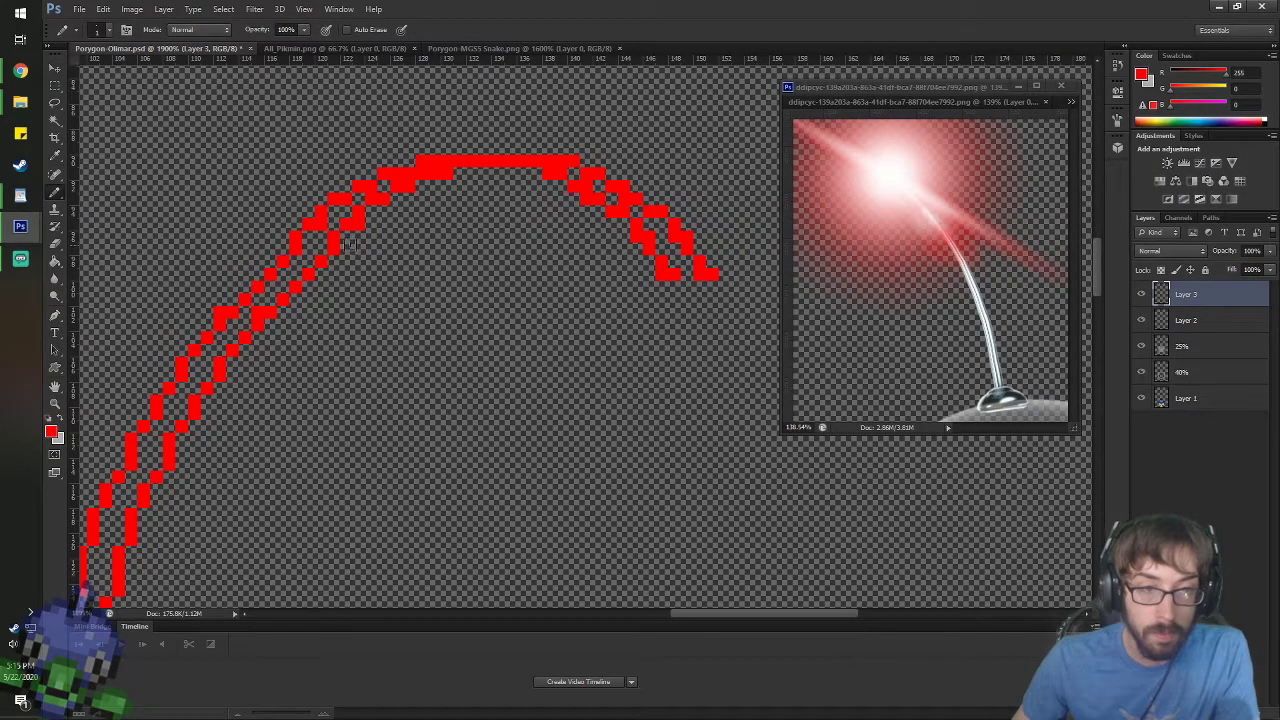
mouse_move(348, 244)
left_mouse_down()
mouse_move(436, 197)
mouse_move(531, 195)
mouse_move(574, 210)
mouse_move(666, 282)
left_mouse_up()
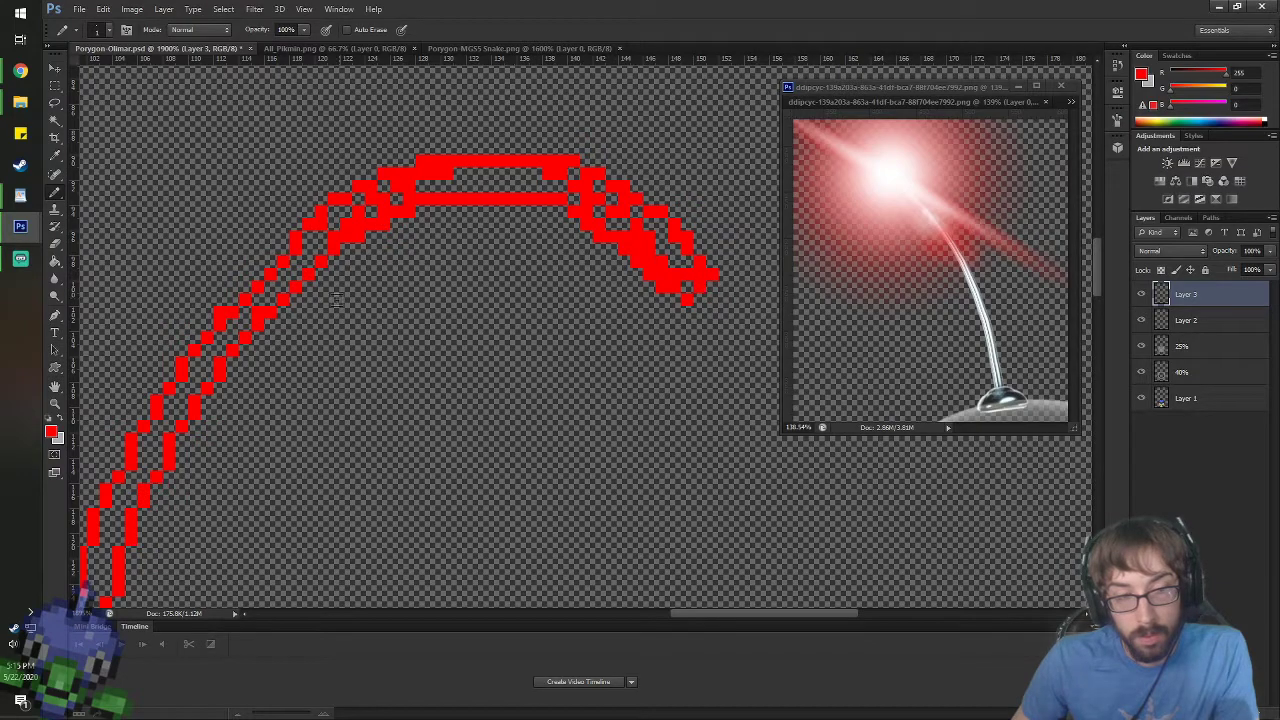
- Merge Layer 3 and Layer 2 so both antenna lines share one layer
scroll(336, 300, "down", 6)
scroll(195, 315, "up", 2)
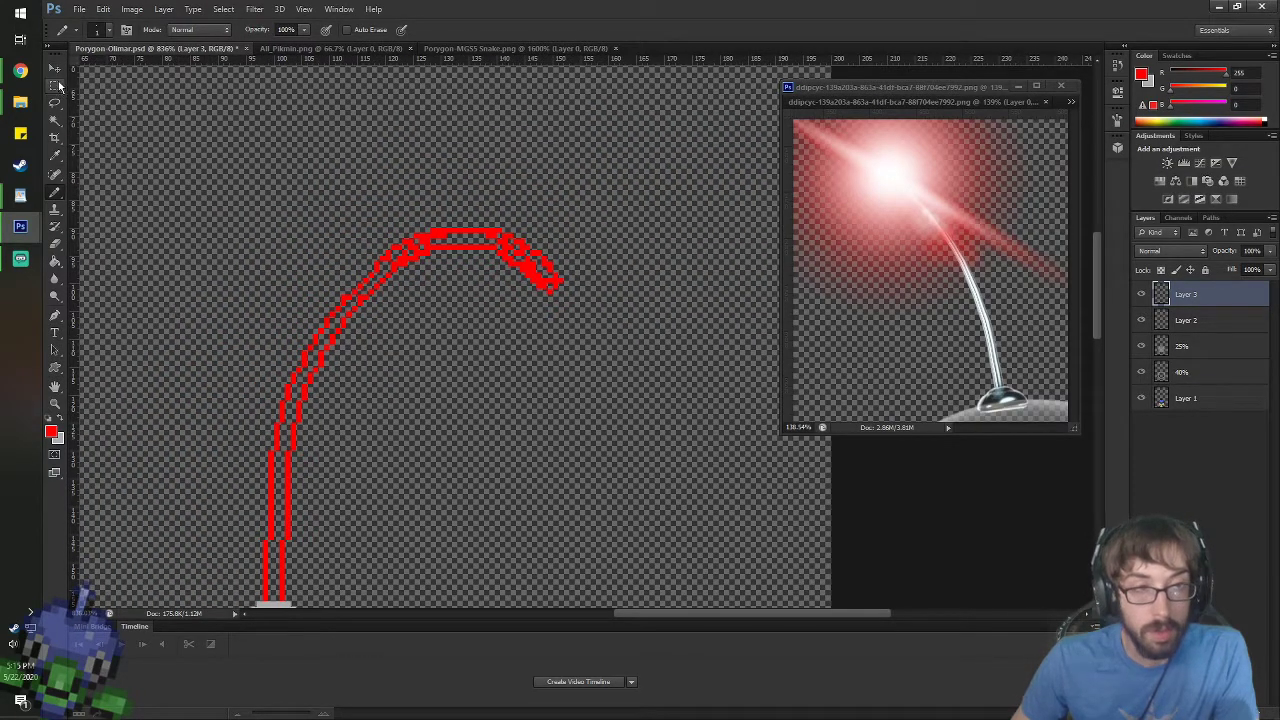
left_click(55, 68)
left_click(1186, 320)
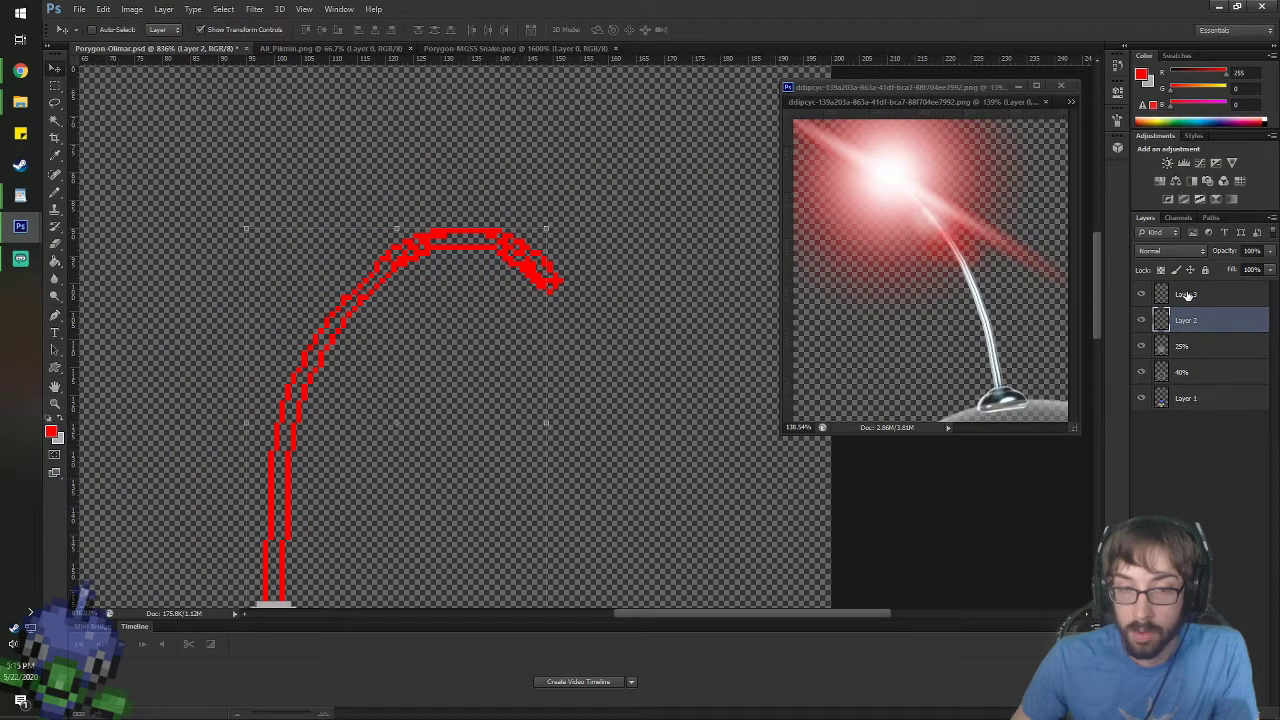
key("space")
left_click_drag(515, 432, 518, 320)
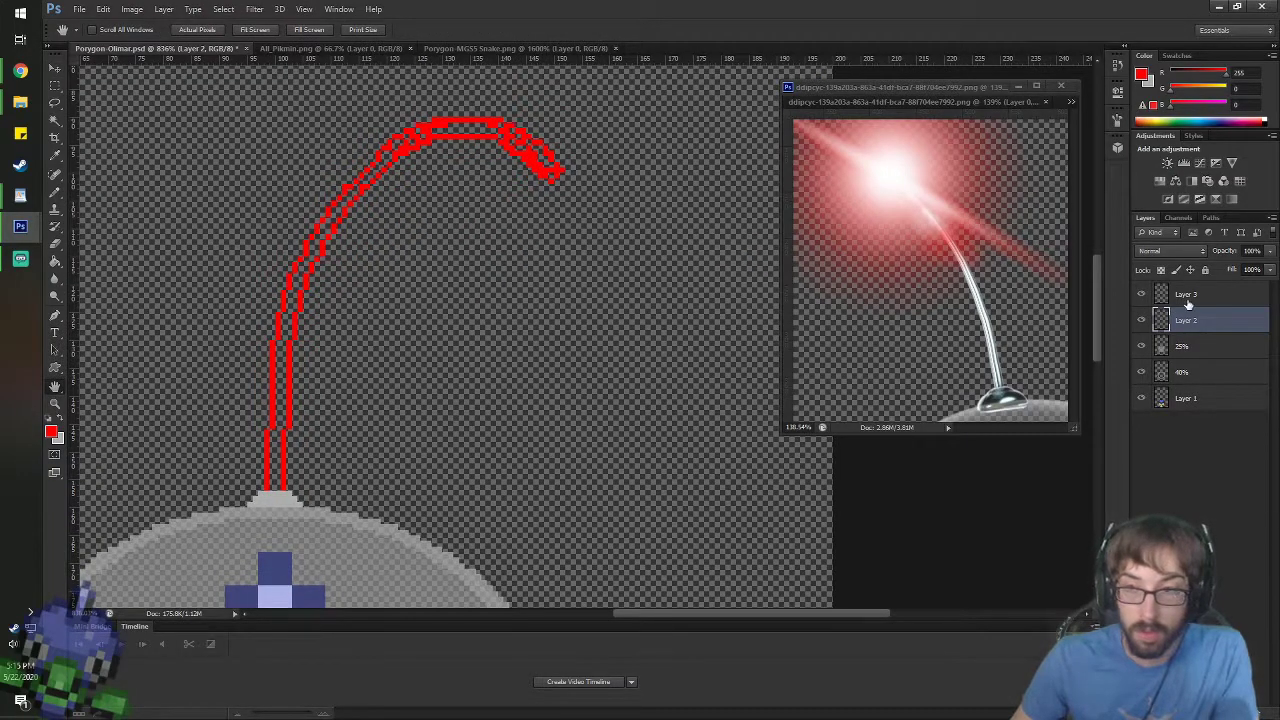
left_click(57, 69)
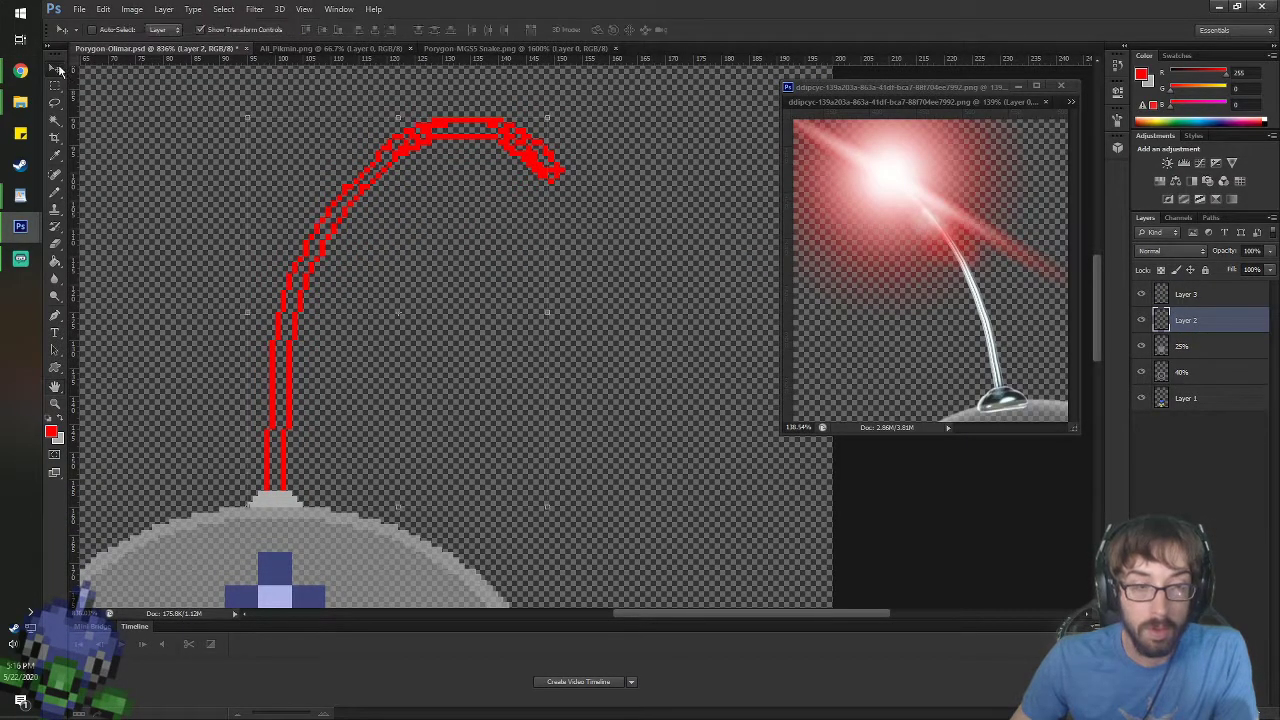
left_click(1213, 298)
left_click(1212, 321, "shift")
right_click(1207, 298)
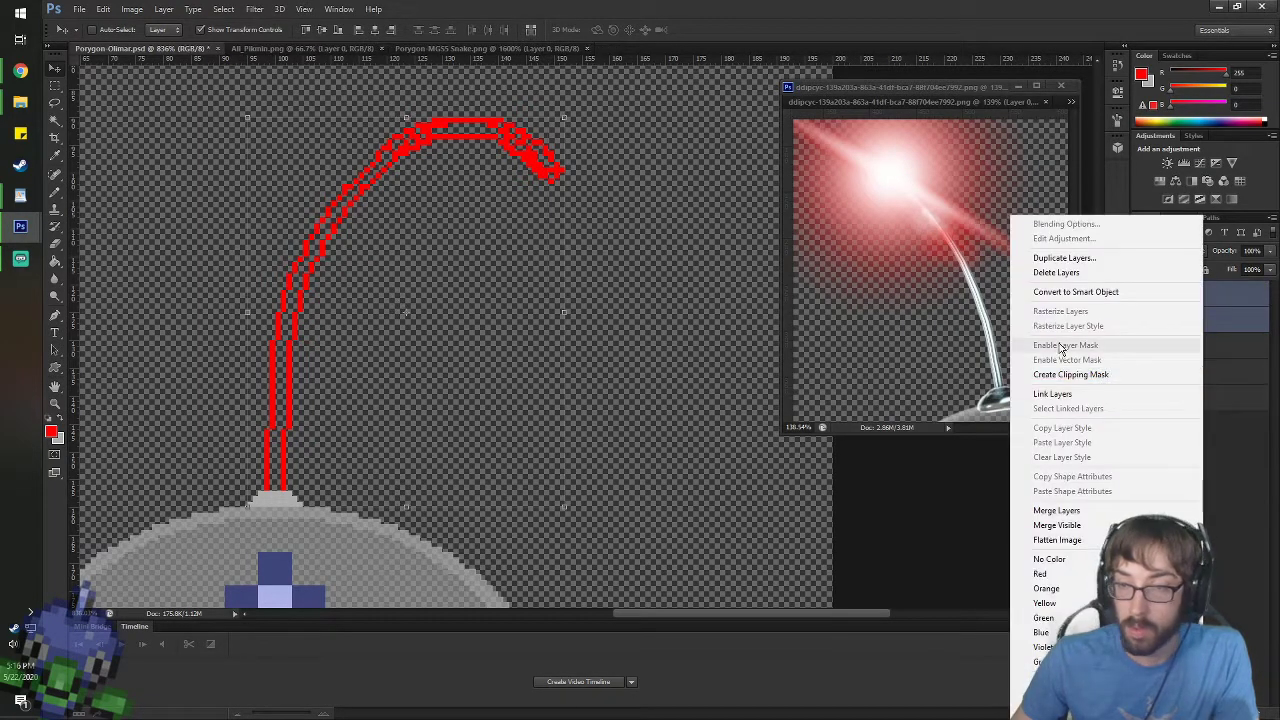
left_click(1056, 511)
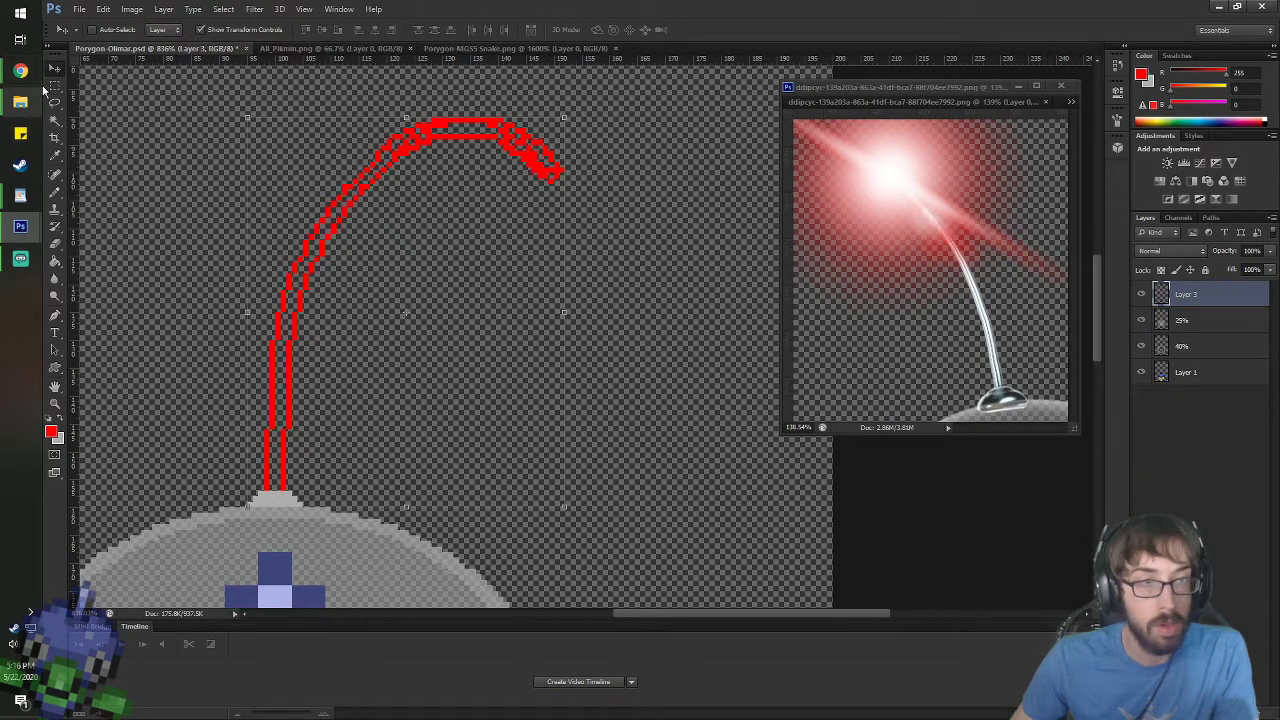
- Select the area around the antenna outline and apply a Black & White adjustment with the Default preset
left_click(55, 86)
left_click_drag(226, 111, 640, 485)
left_click(294, 254)
left_click_drag(186, 121, 592, 490)
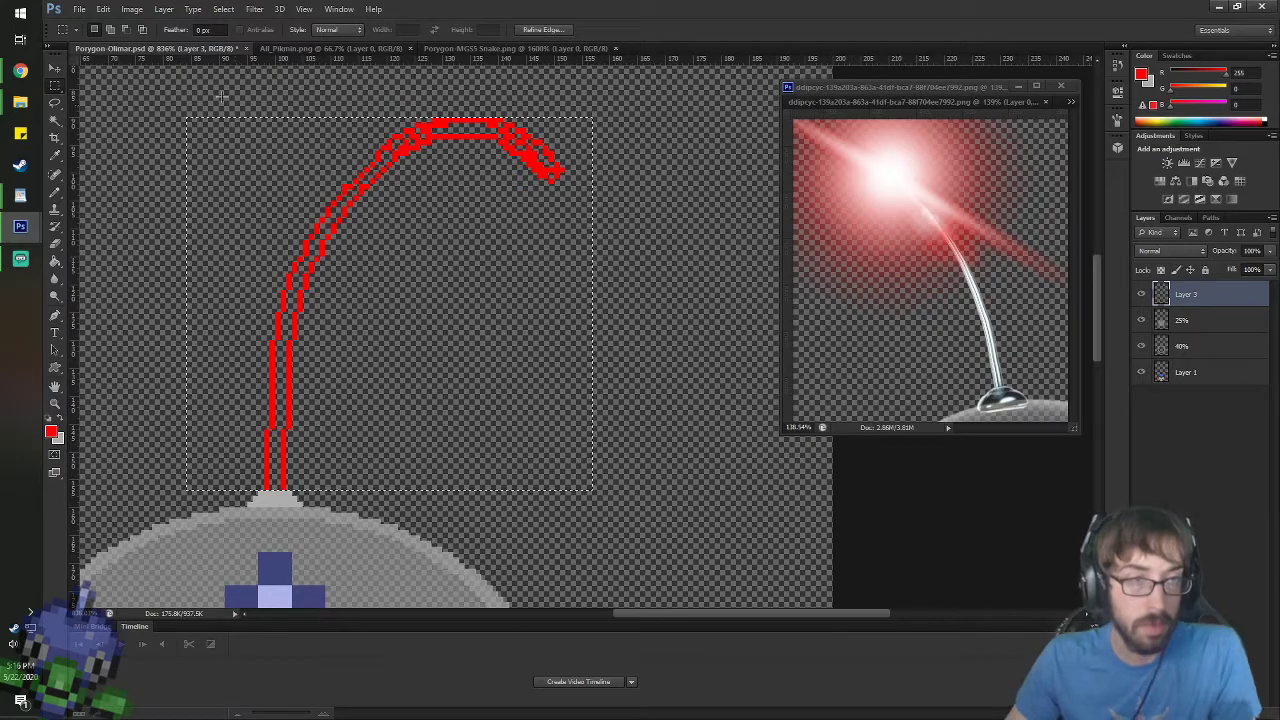
left_click(132, 9)
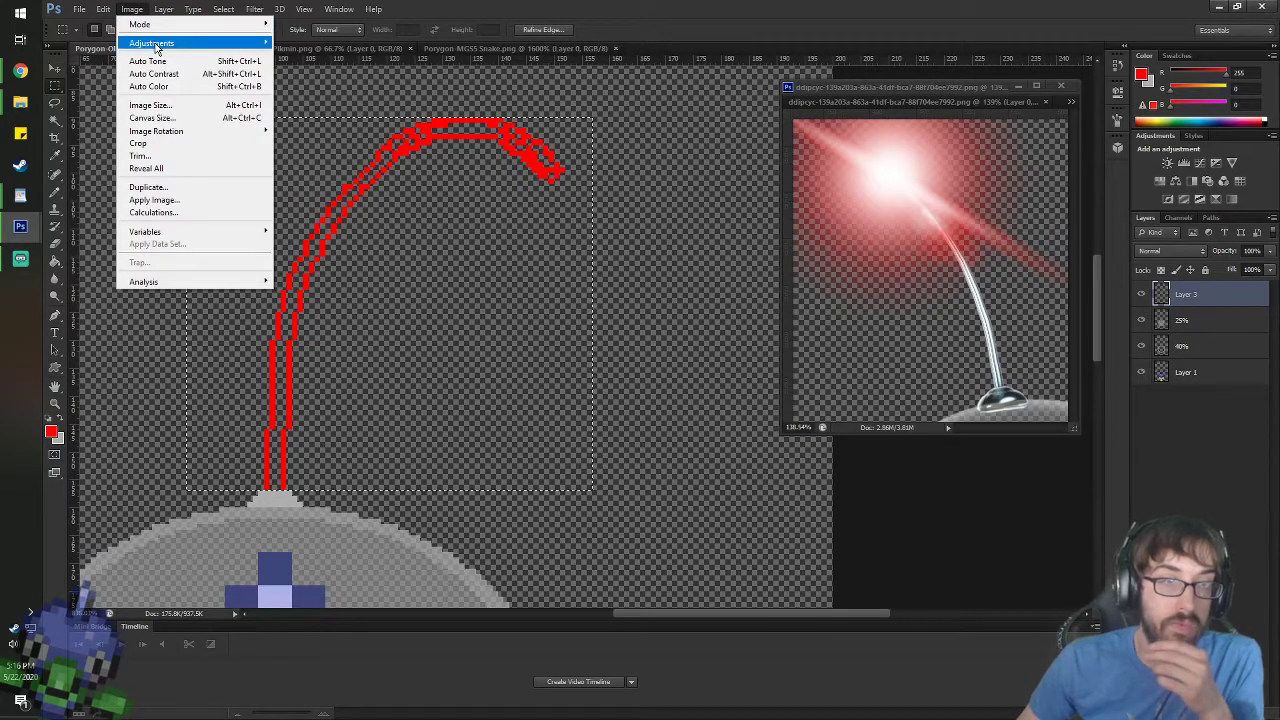
mouse_move(155, 44)
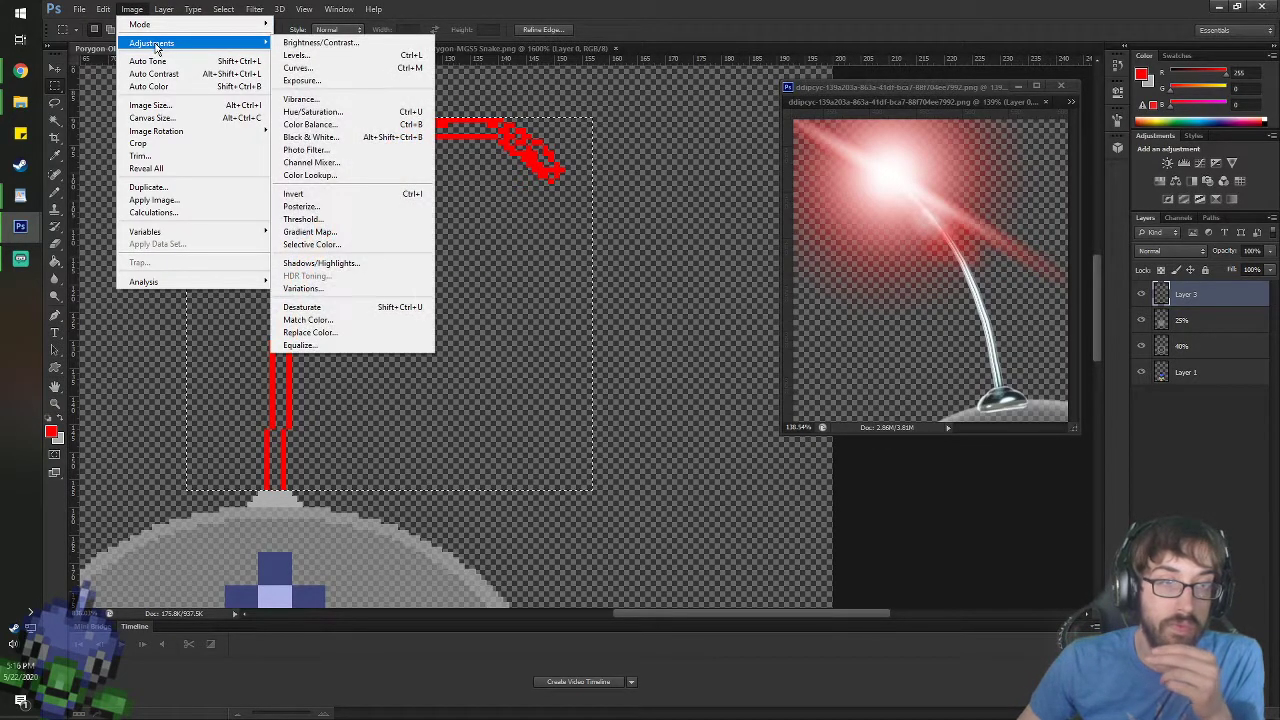
left_click(384, 143)
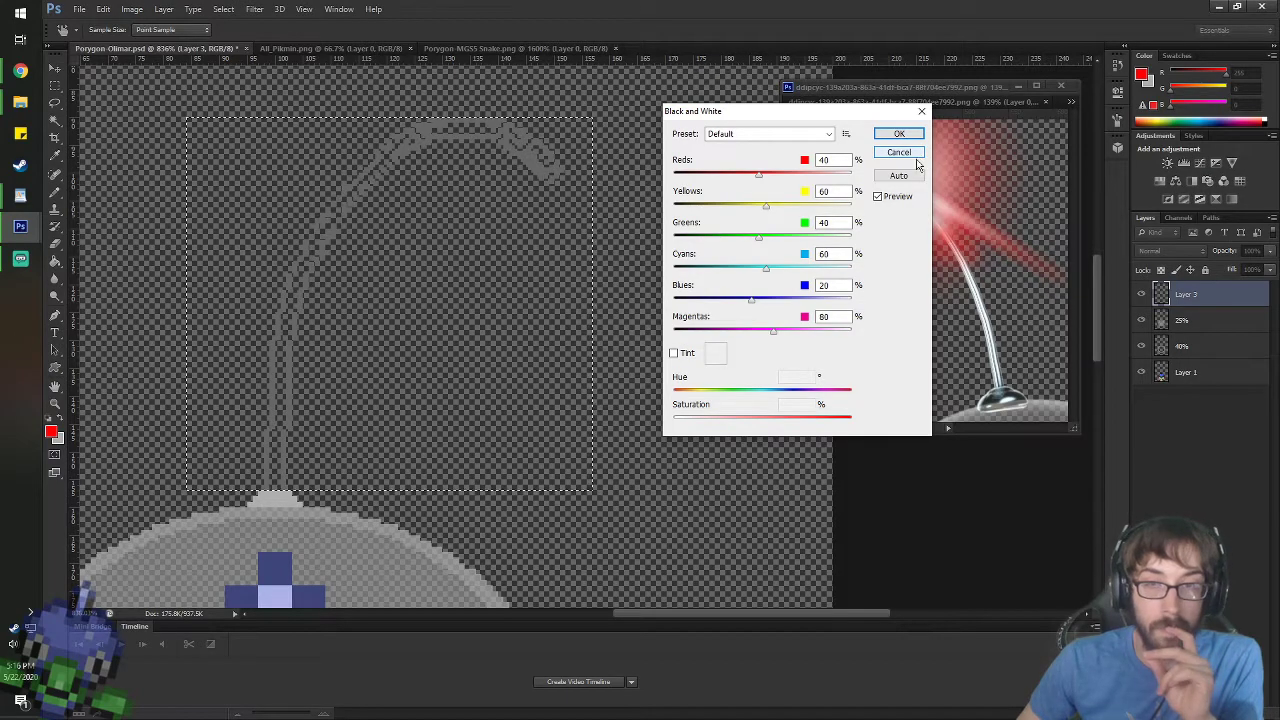
left_click(900, 131)
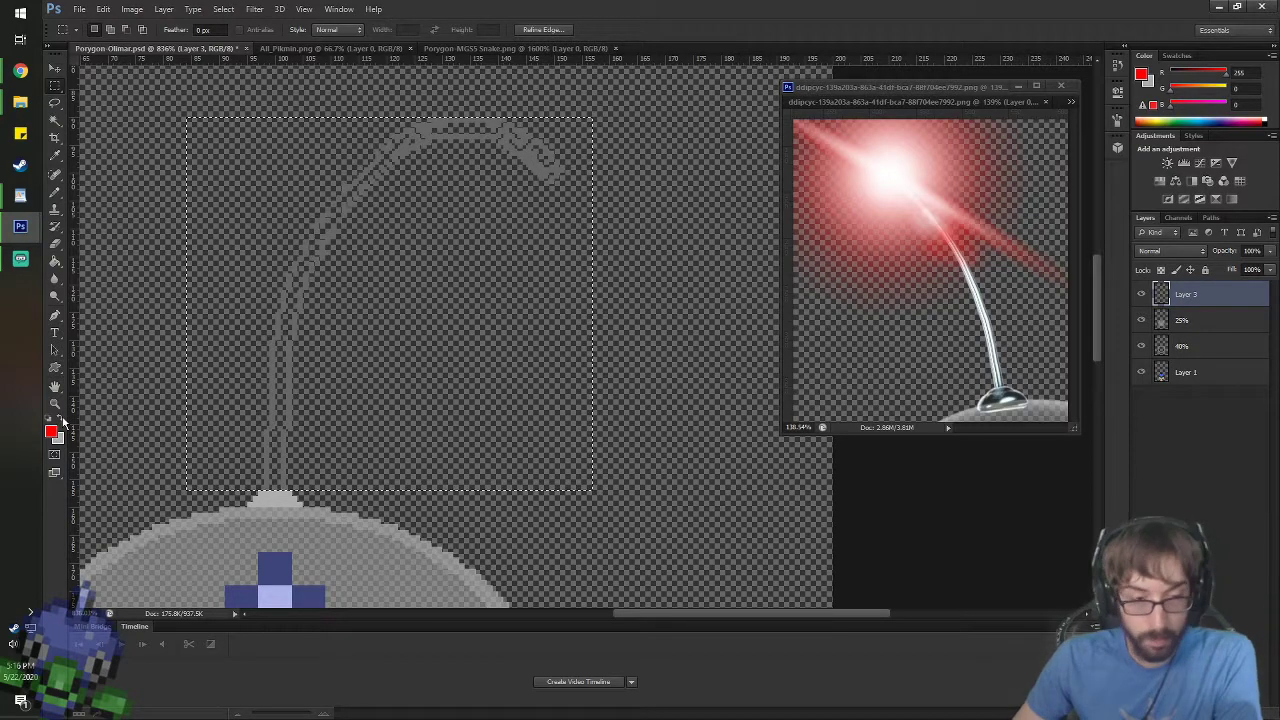
- Sample the antenna base's grey, set the foreground to RGB 202, 202, 202, and turn off contiguous filling for the Paint Bucket
key("i")
left_click(286, 498)
left_click(1139, 74)
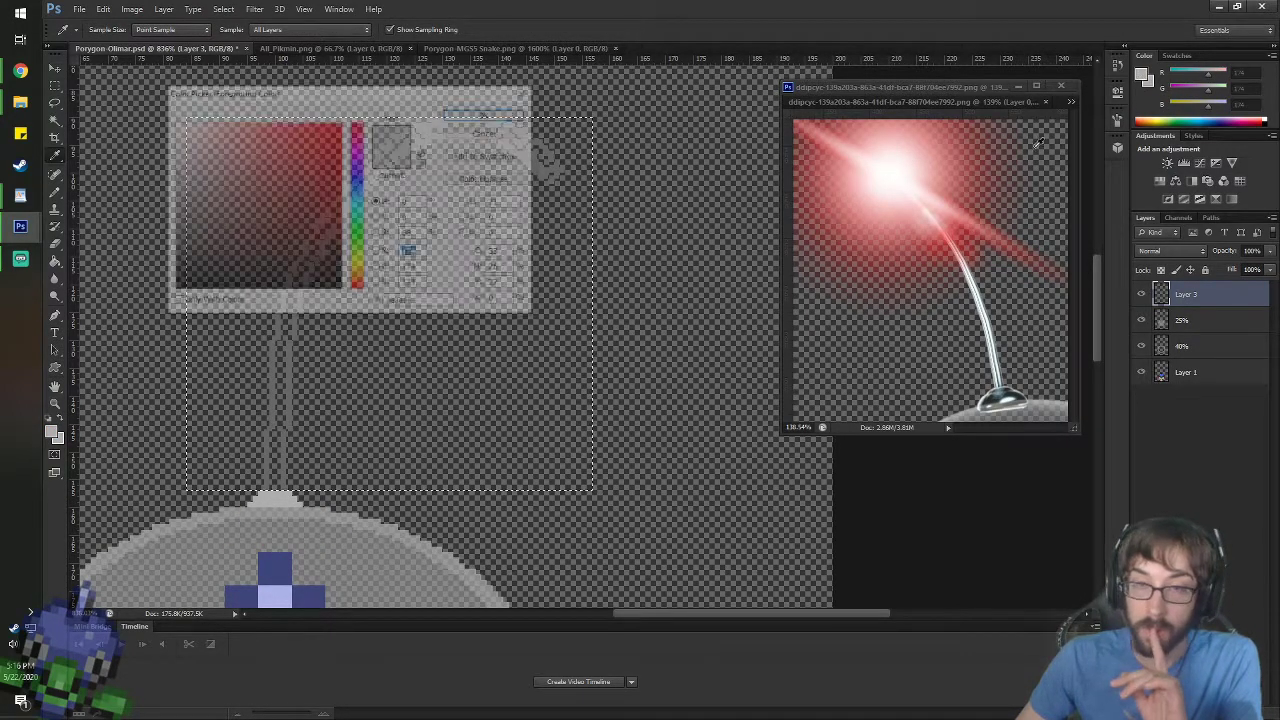
left_click(461, 116)
key("g")
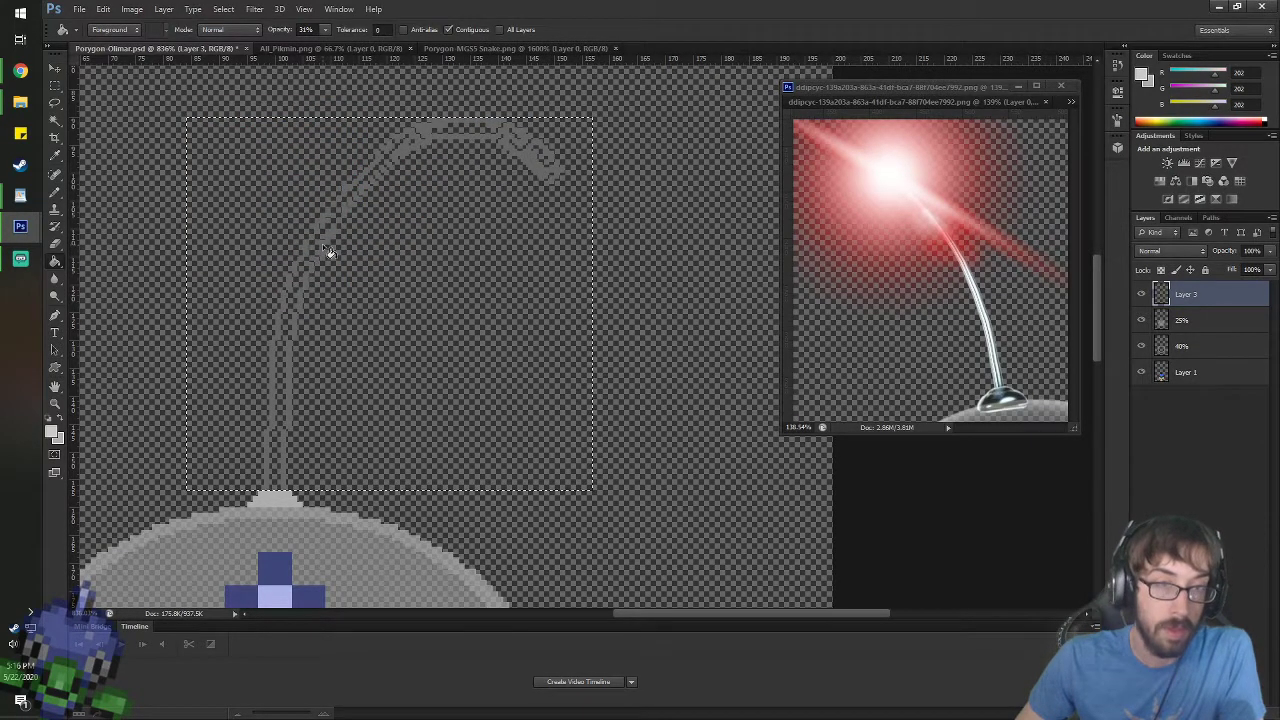
left_click(449, 29)
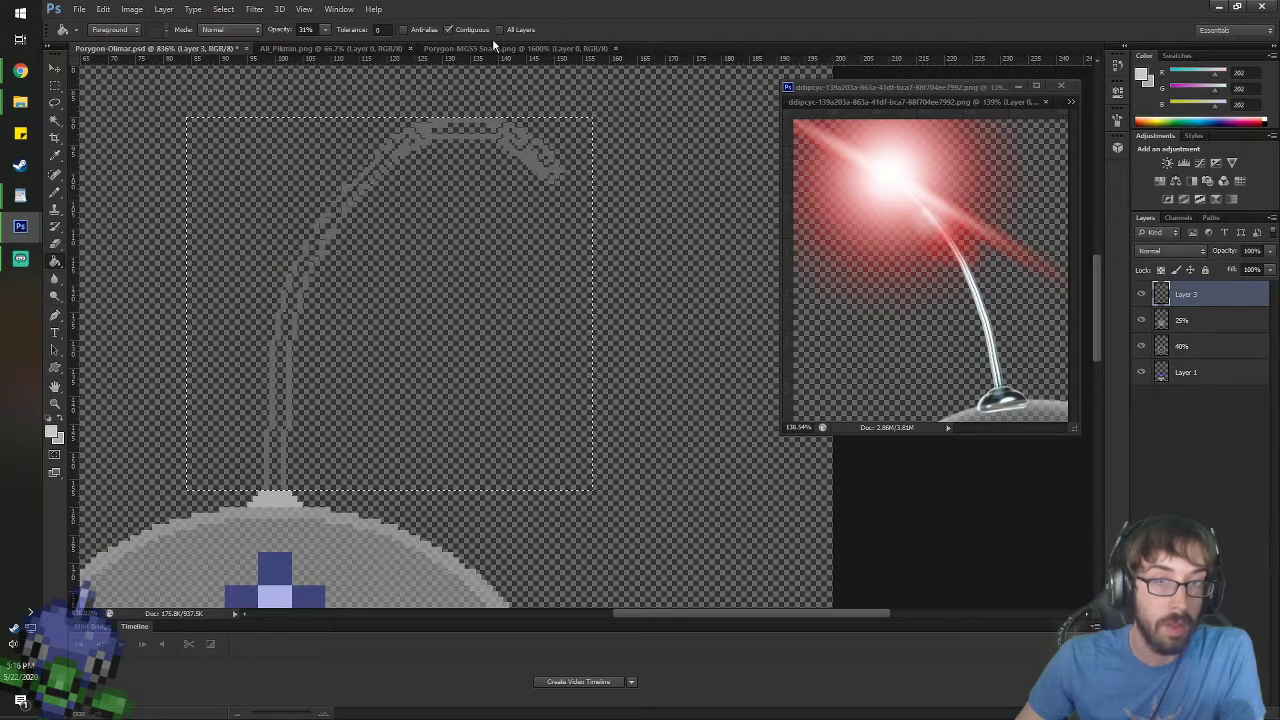
left_click(426, 133)
scroll(454, 254, "down", 3)
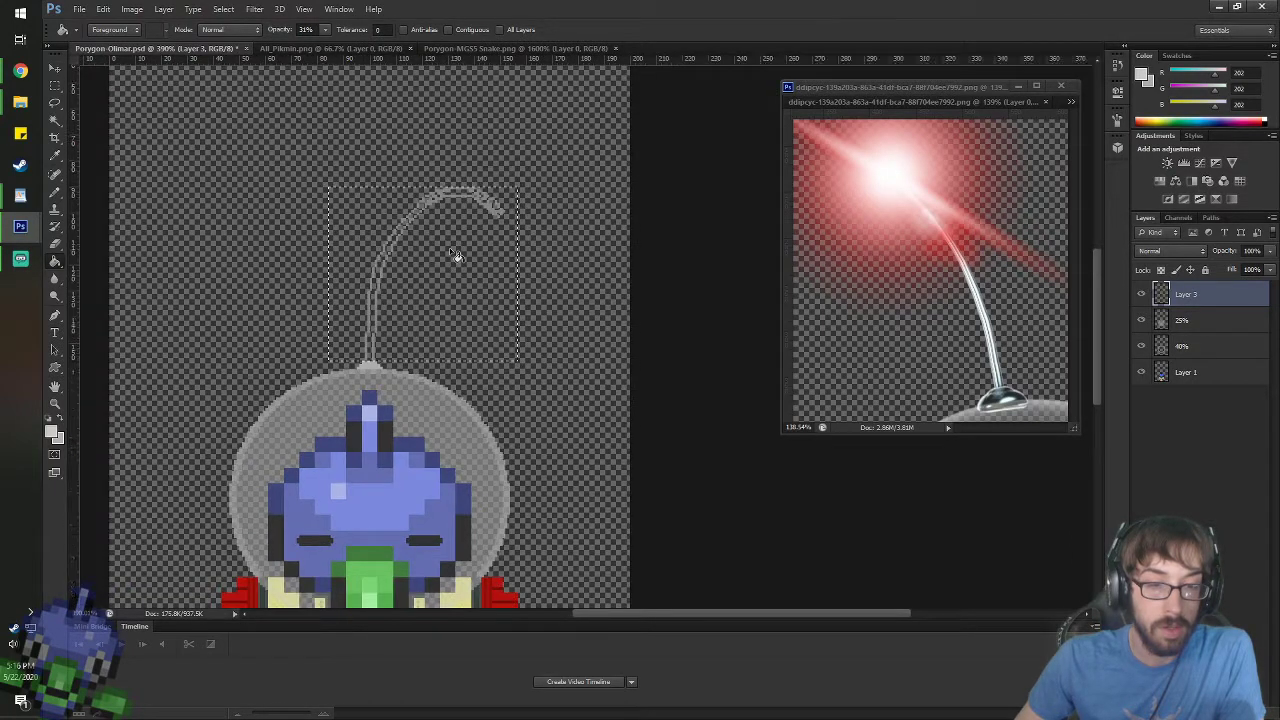
scroll(449, 247, "down", 2)
key("ctrl+z")
scroll(454, 240, "up", 4)
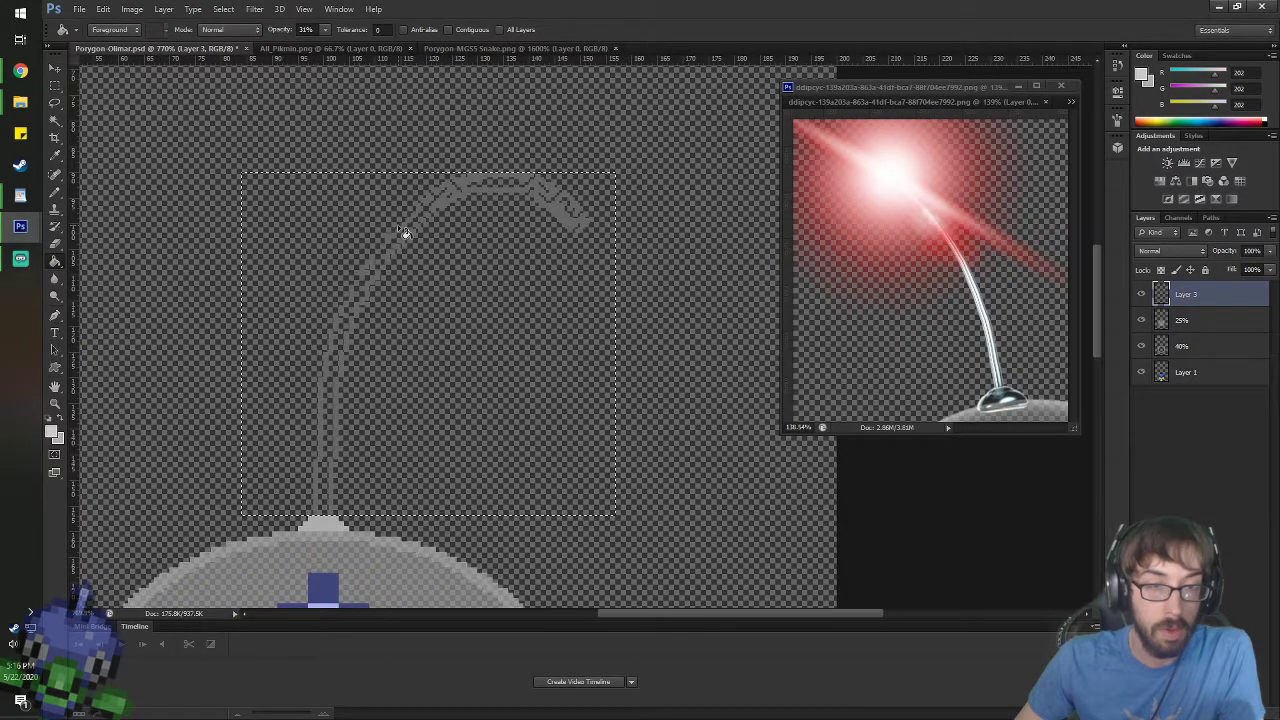
- Fill the antenna outline with the light grey at 31% opacity and clear the selection
left_click(403, 234)
scroll(450, 275, "up", 2)
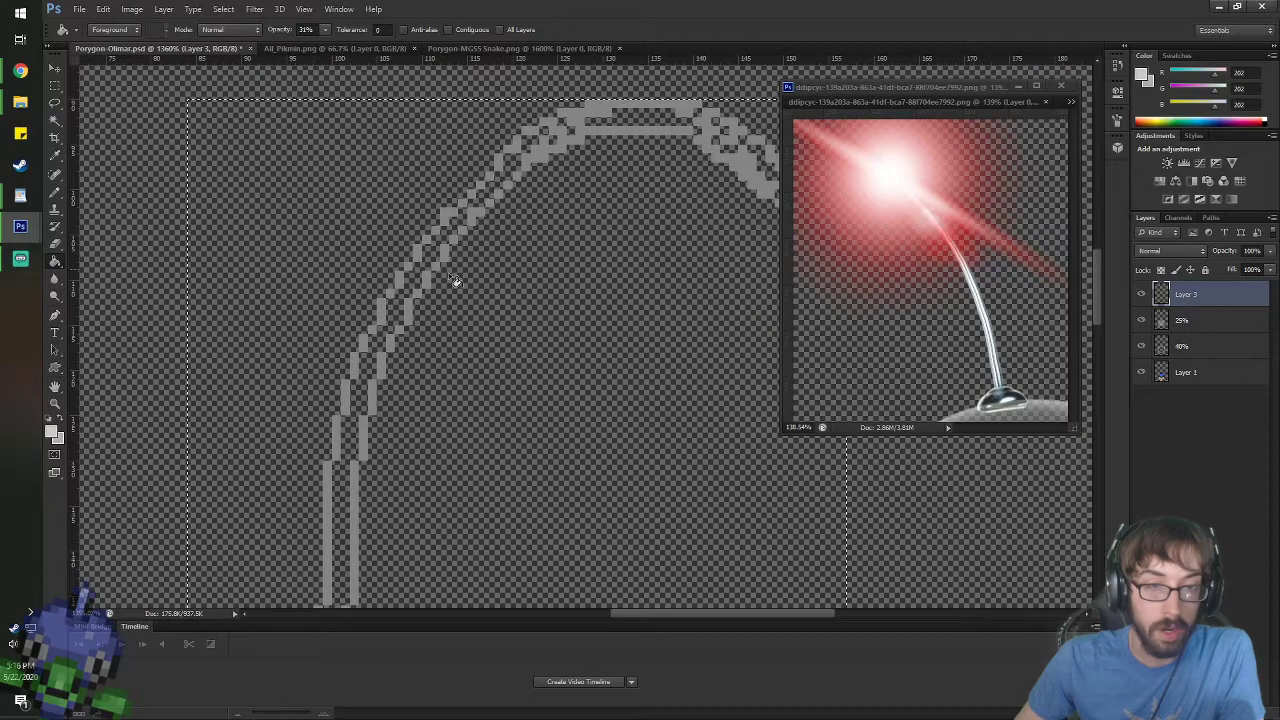
key("ctrl+d")
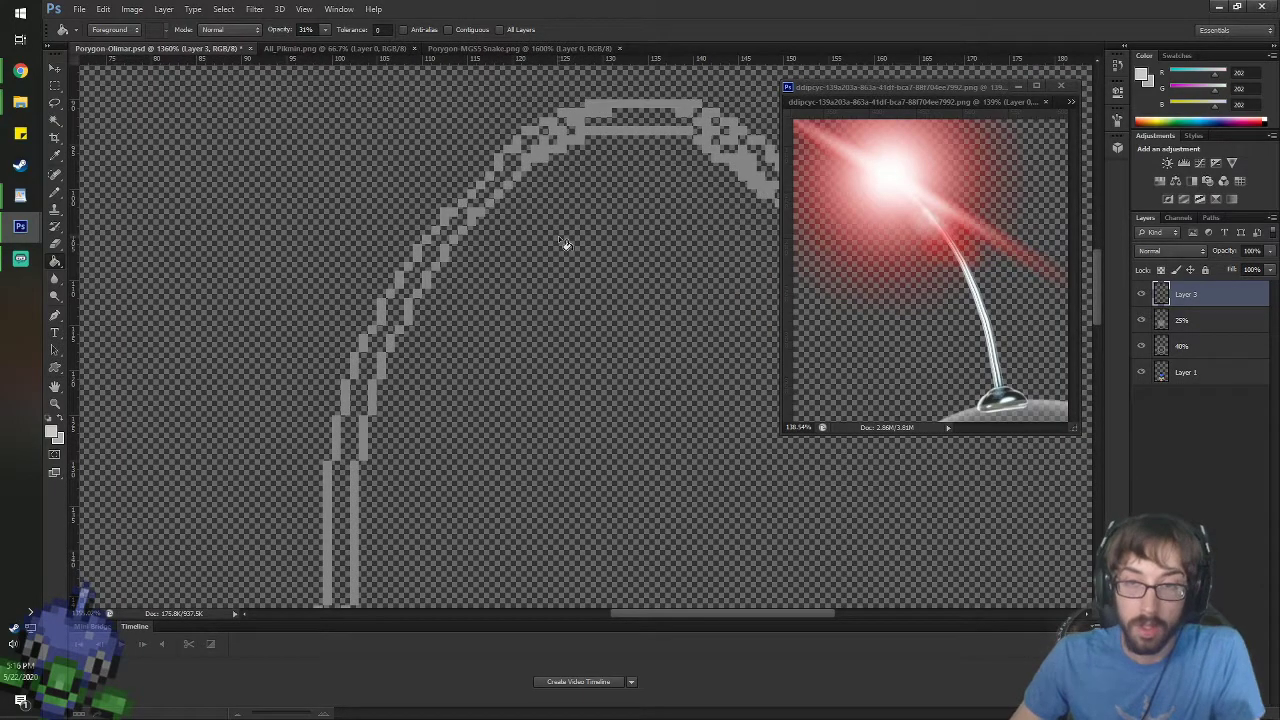
- Try filling the antenna outline once more with the light grey at 31% opacity, undoing the fills
left_click(56, 69)
key("e")
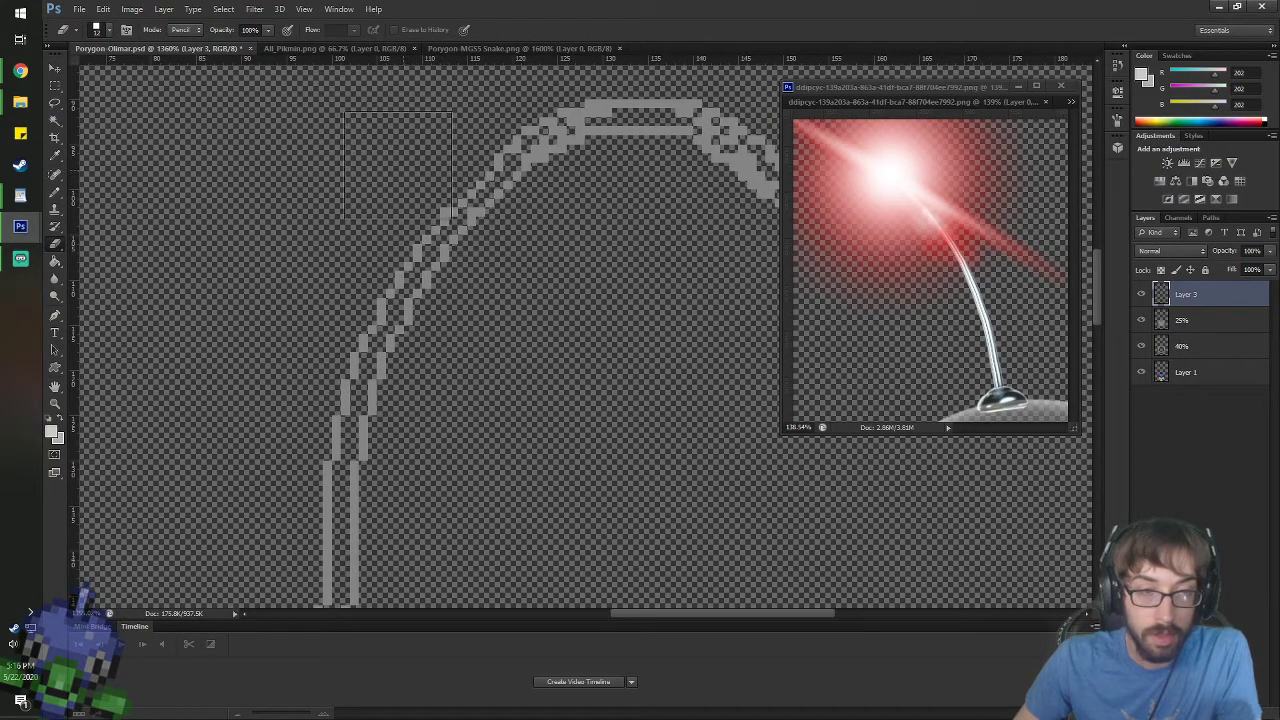
key("g")
left_click(453, 226)
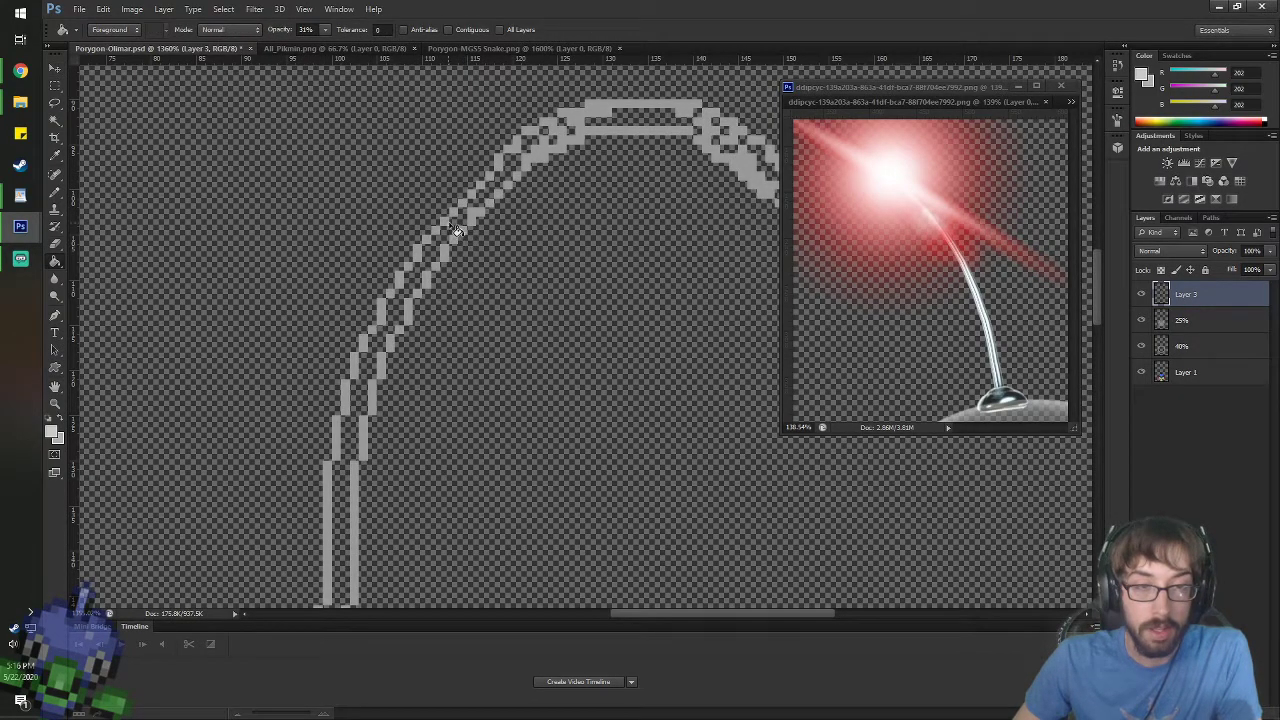
key("ctrl+z")
left_click(460, 232)
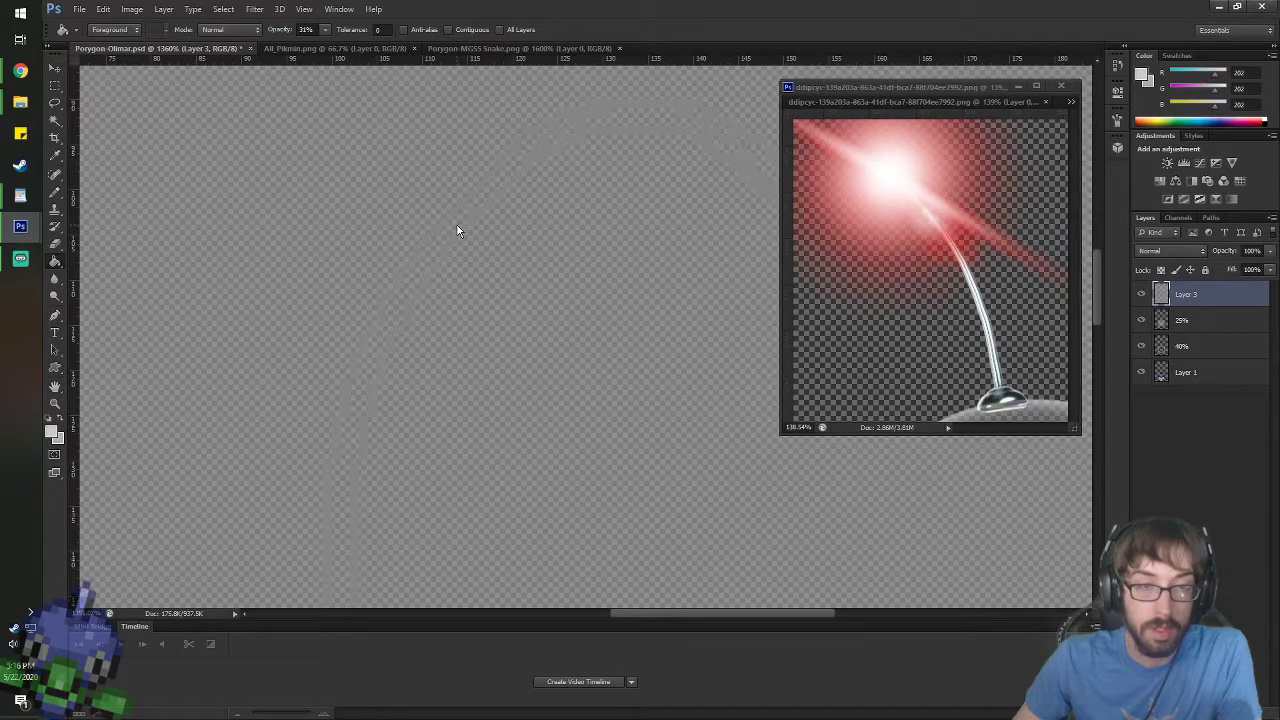
key("ctrl+z")
- Raise the Paint Bucket opacity to 100% and fill the antenna outline with the light grey
left_click(305, 29)
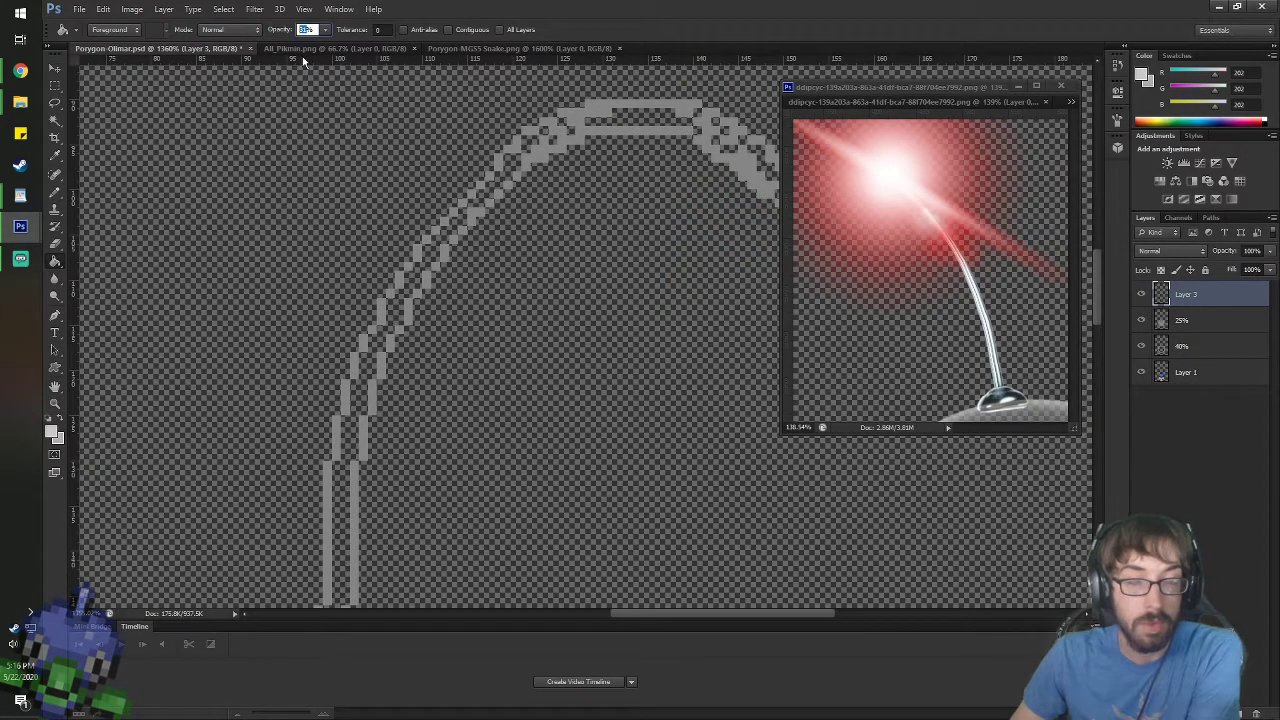
left_click(482, 248)
scroll(479, 258, "down", 4)
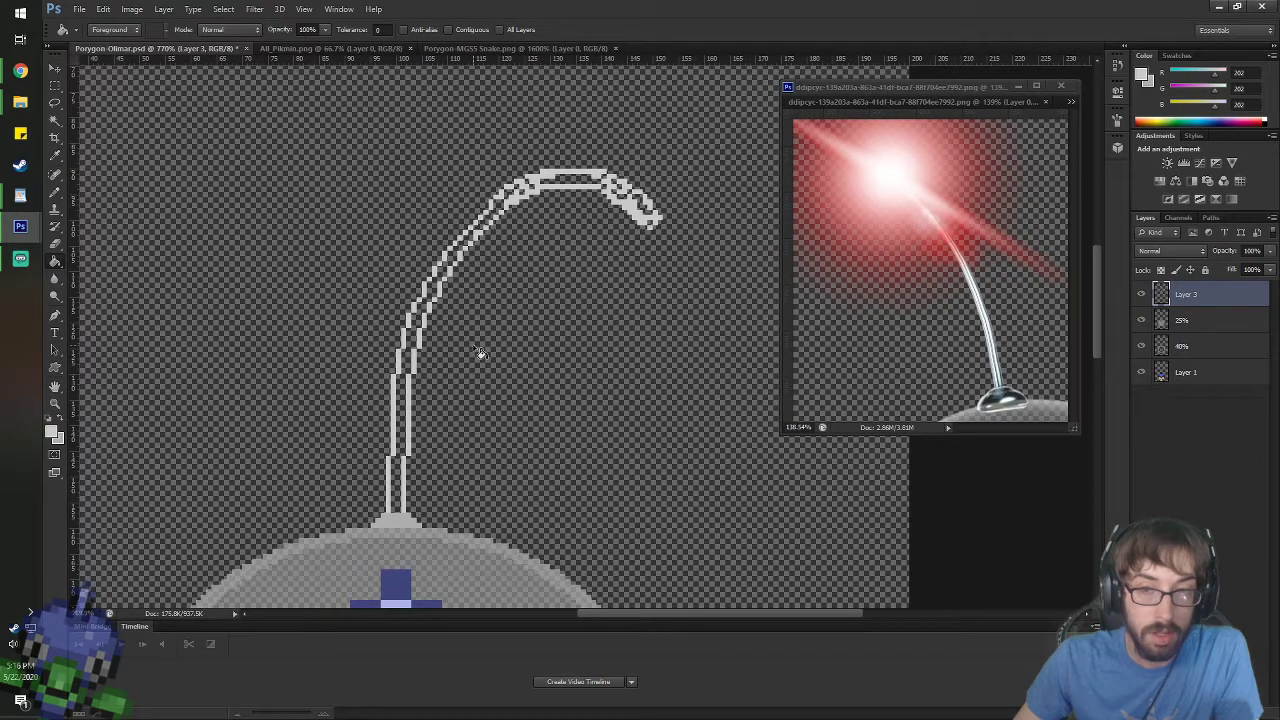
scroll(467, 340, "up", 3)
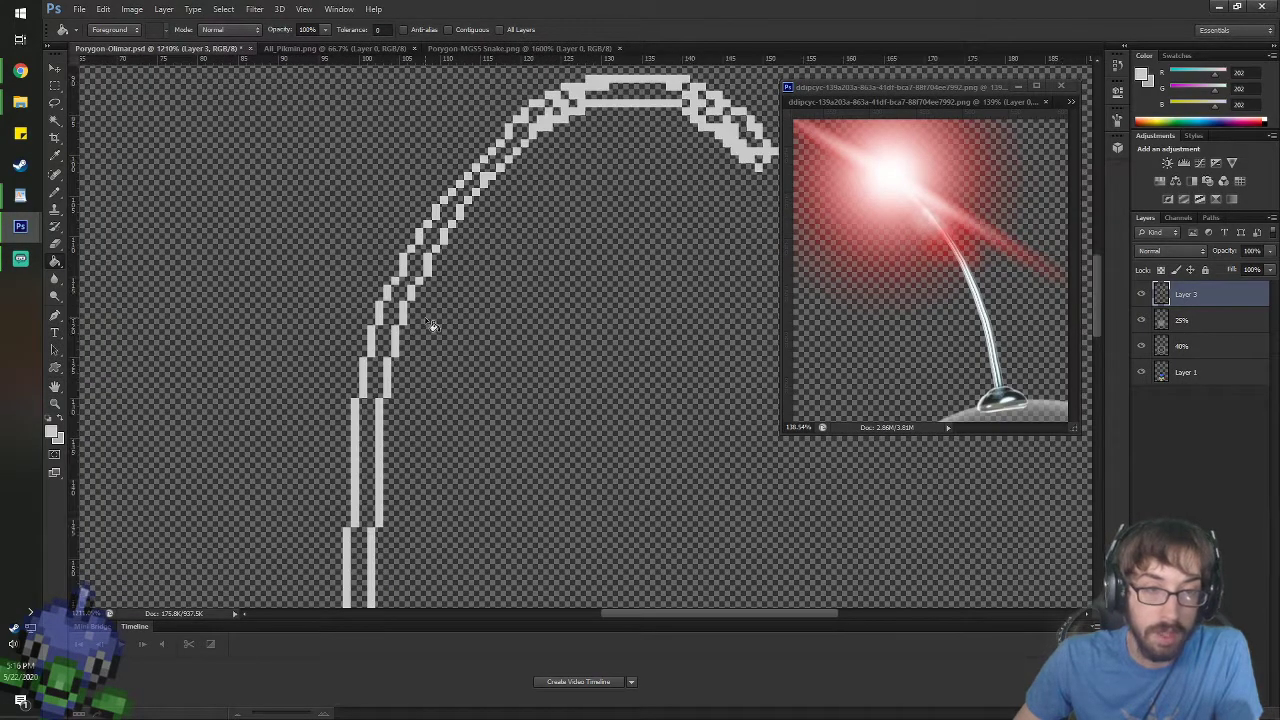
- Set the foreground colour's brightness to 70% and refill the antenna outline with that grey
left_click(1144, 78)
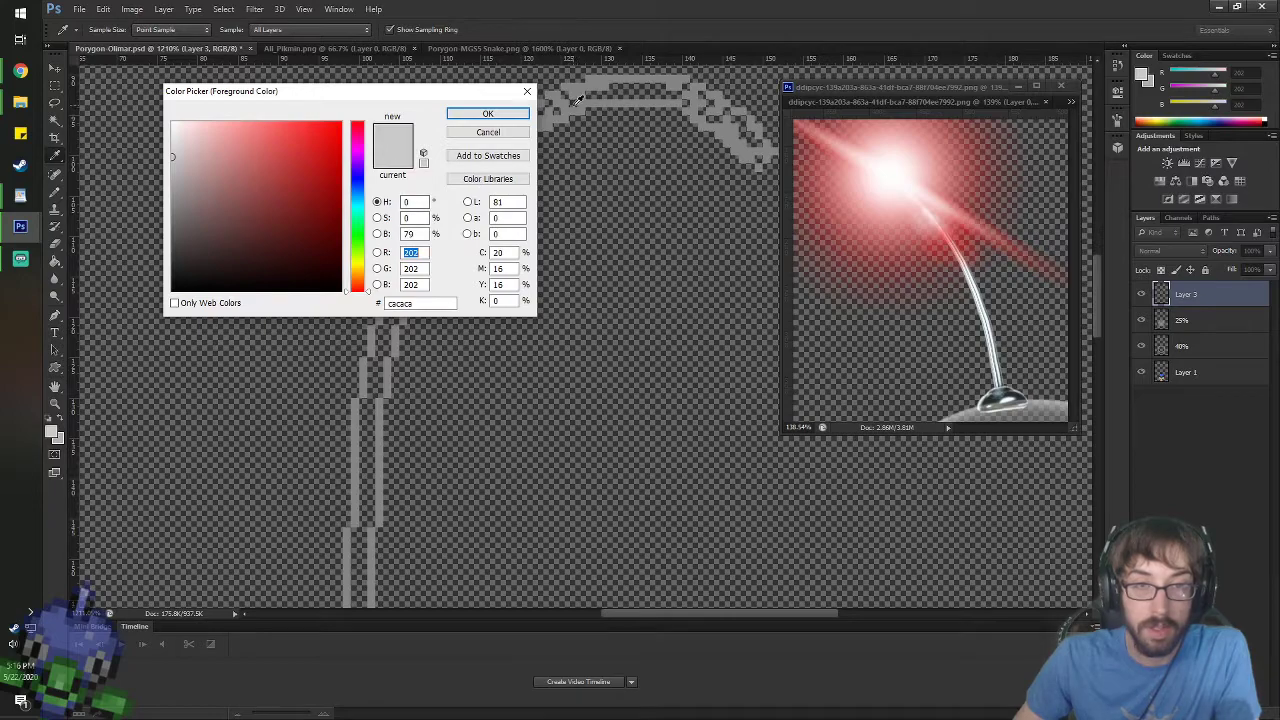
double_click(418, 233)
type("70")
key("Return")
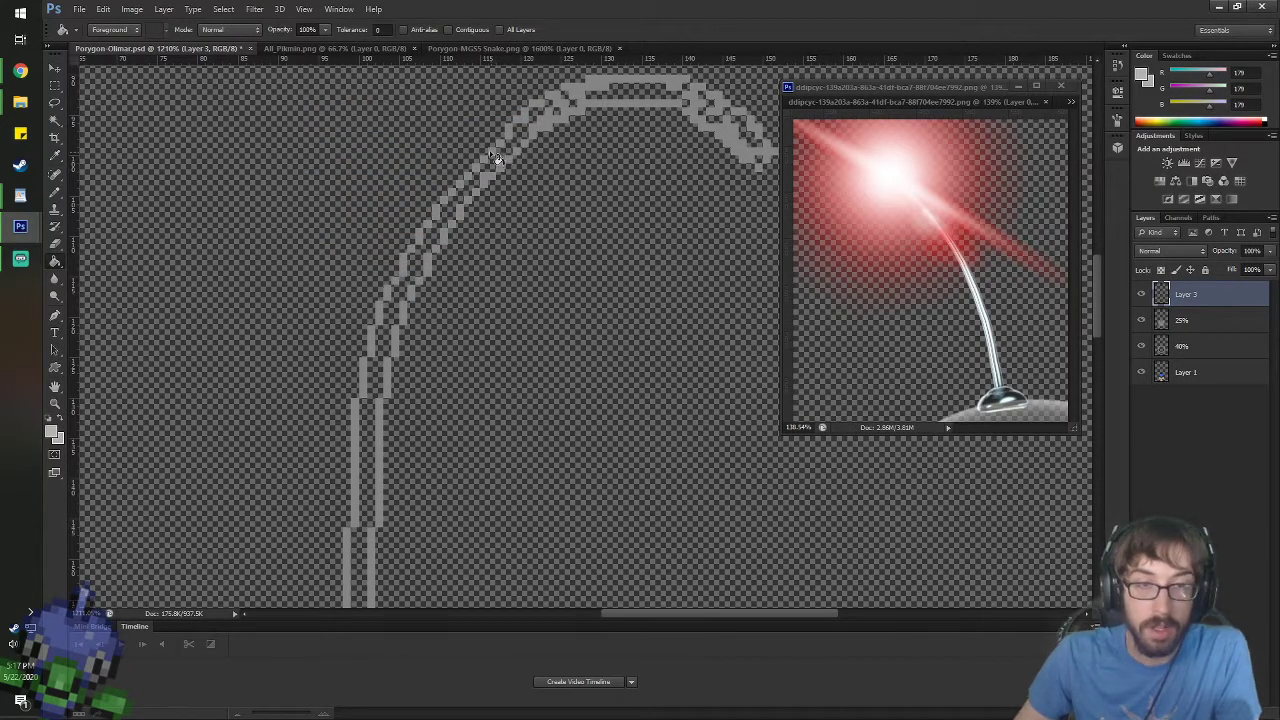
left_click(494, 158)
scroll(405, 368, "down", 3)
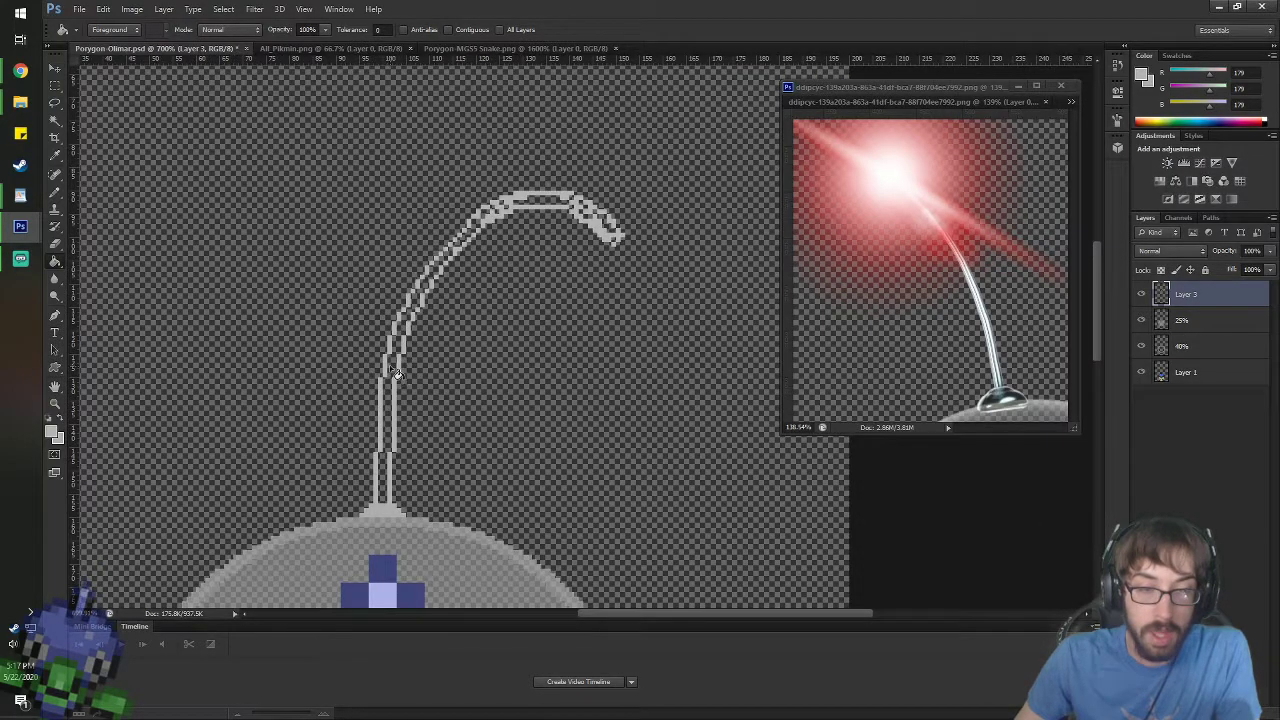
- Set the foreground colour's brightness to 80% and pencil it along the top row of the antenna base
scroll(385, 541, "up", 5)
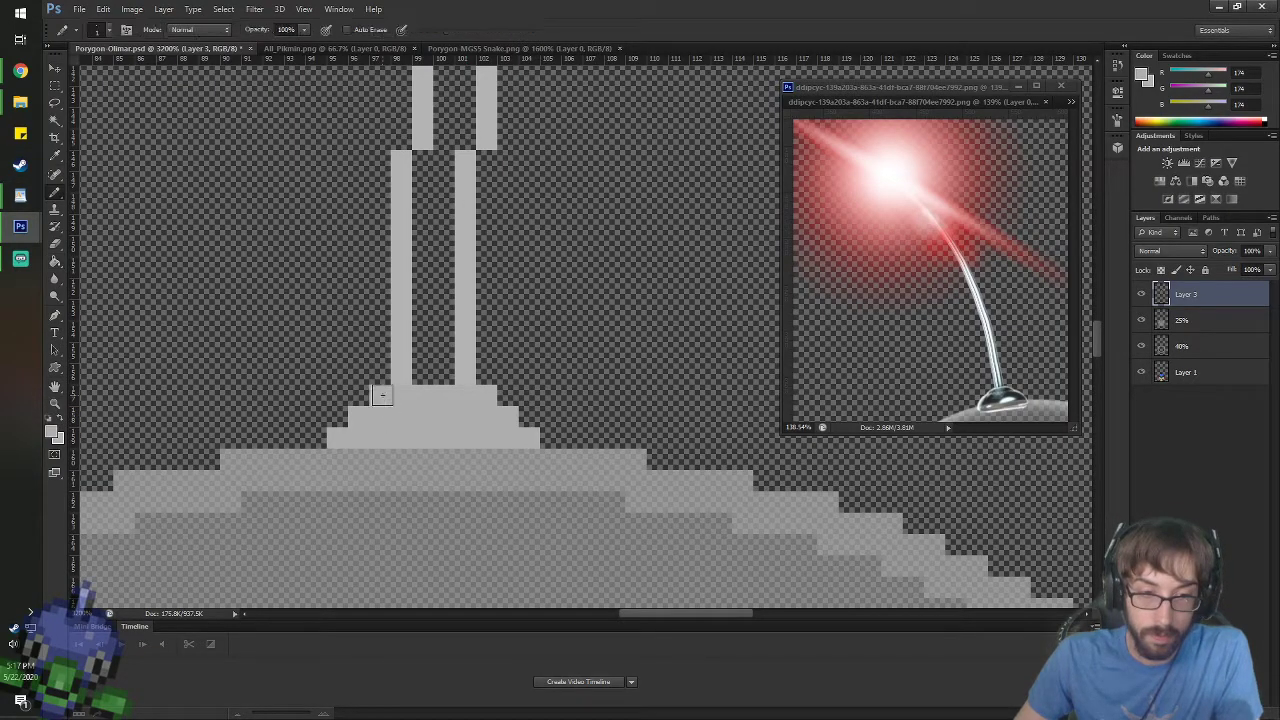
key("b")
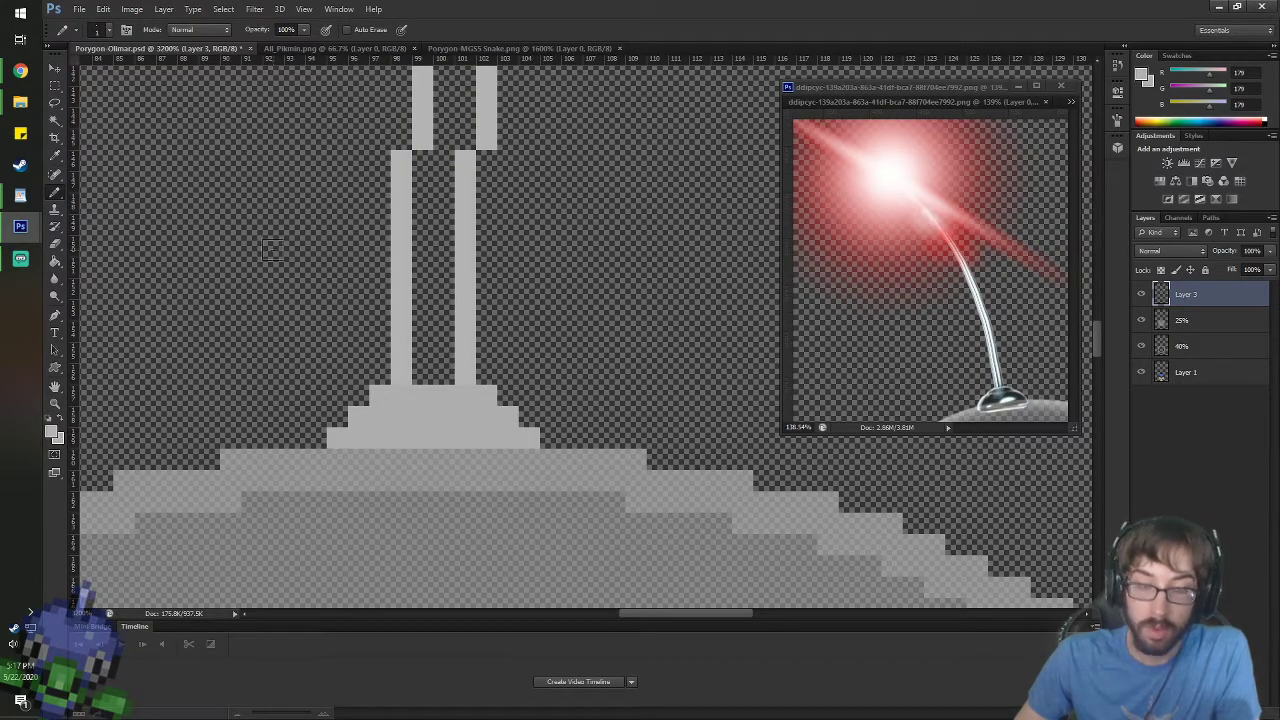
key("i")
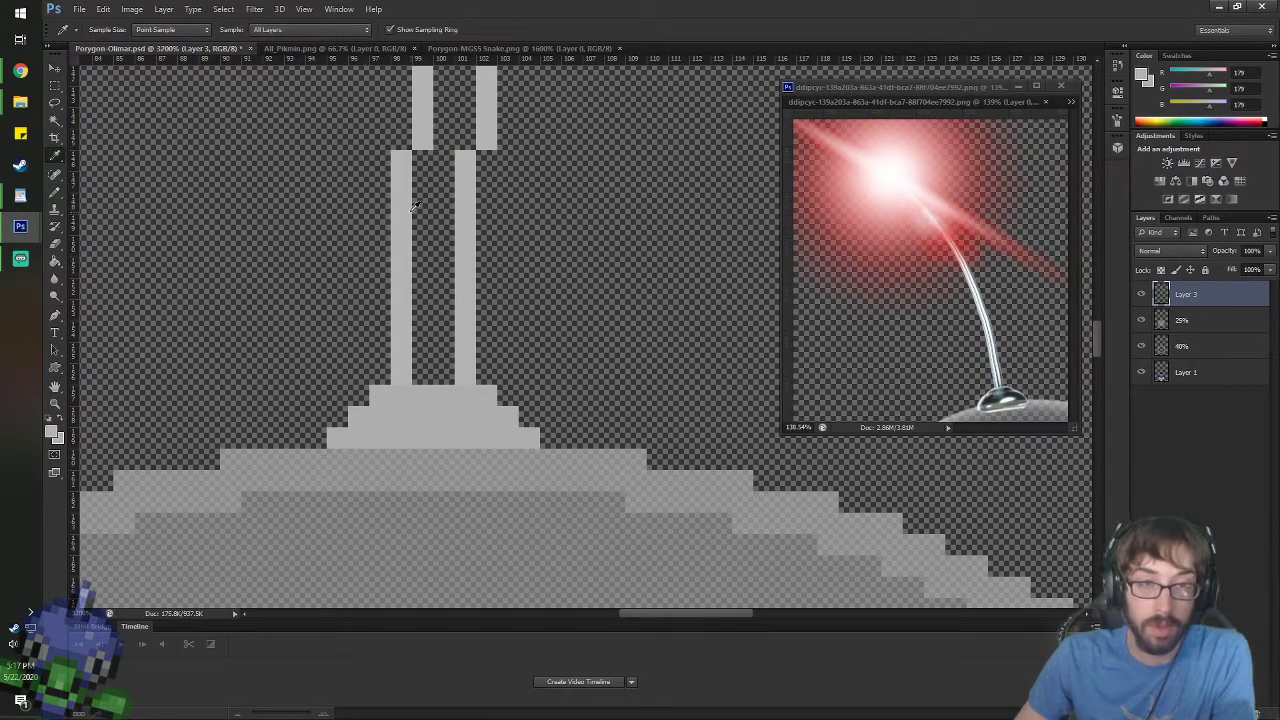
left_click(1143, 76)
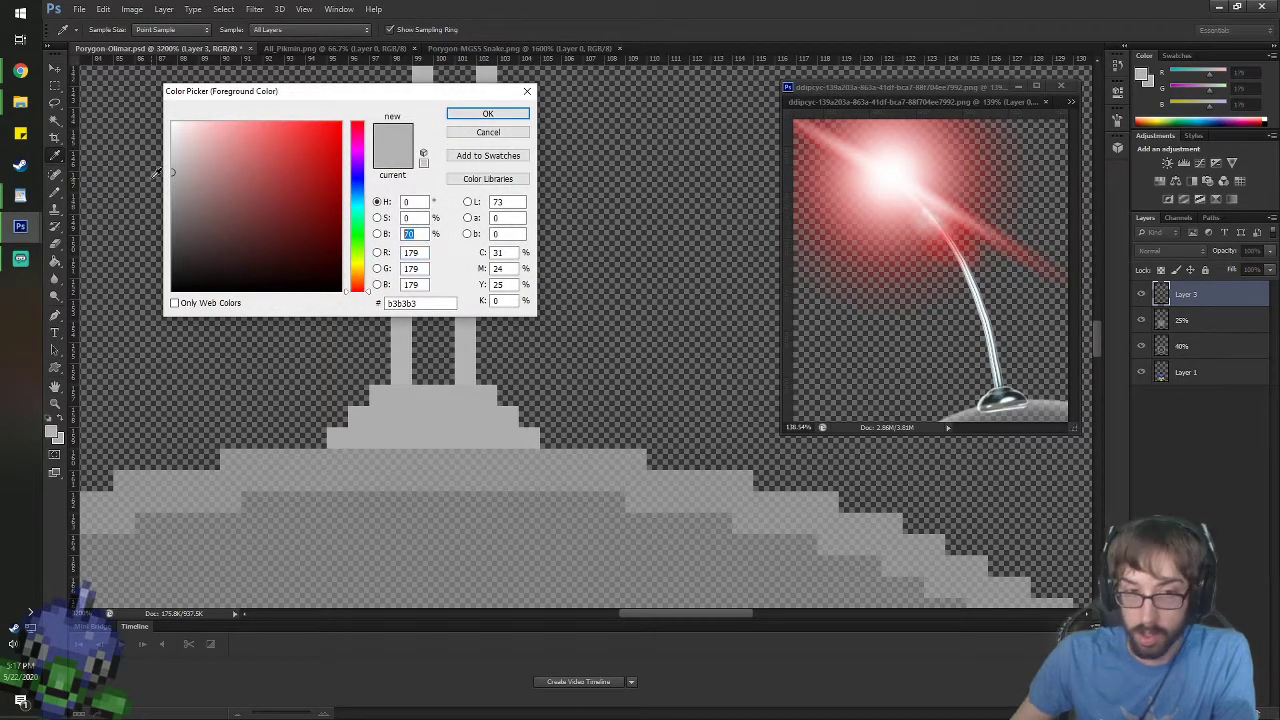
type("80")
key("Return")
key("b")
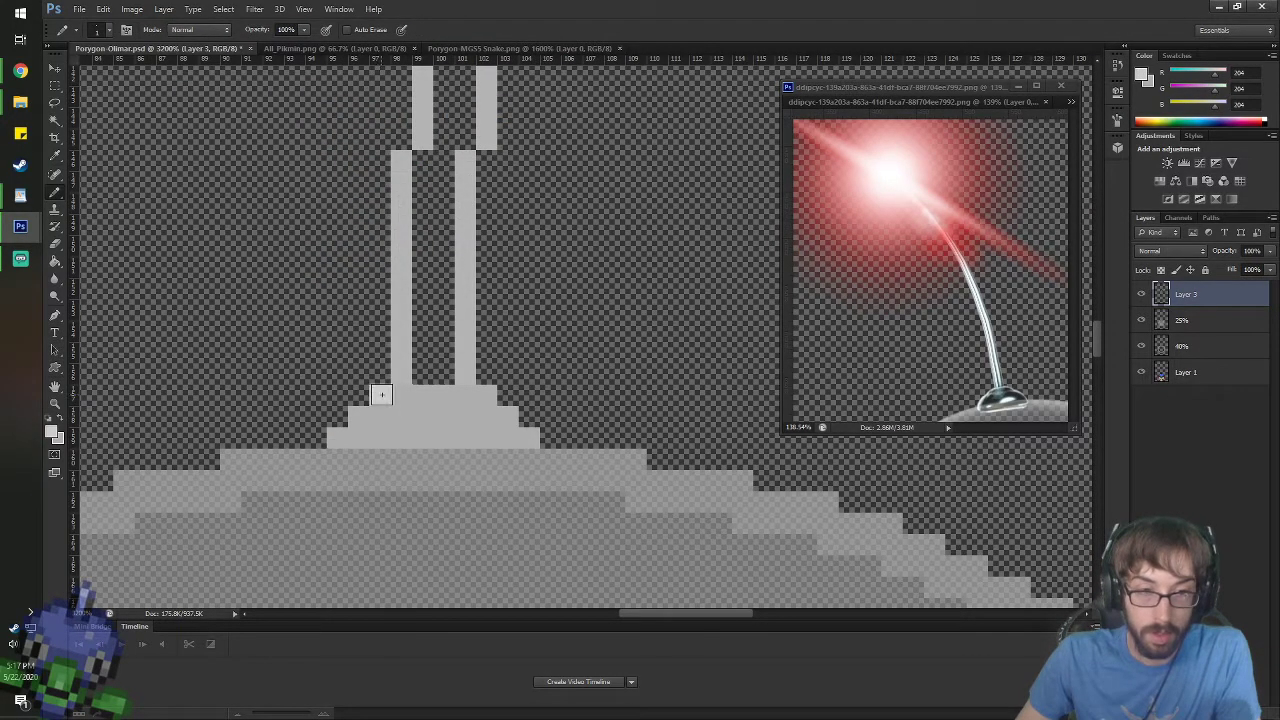
left_click_drag(381, 394, 490, 394)
- Set the foreground colour's brightness to 60% and pencil over the whole stepped antenna base
left_click(1143, 76)
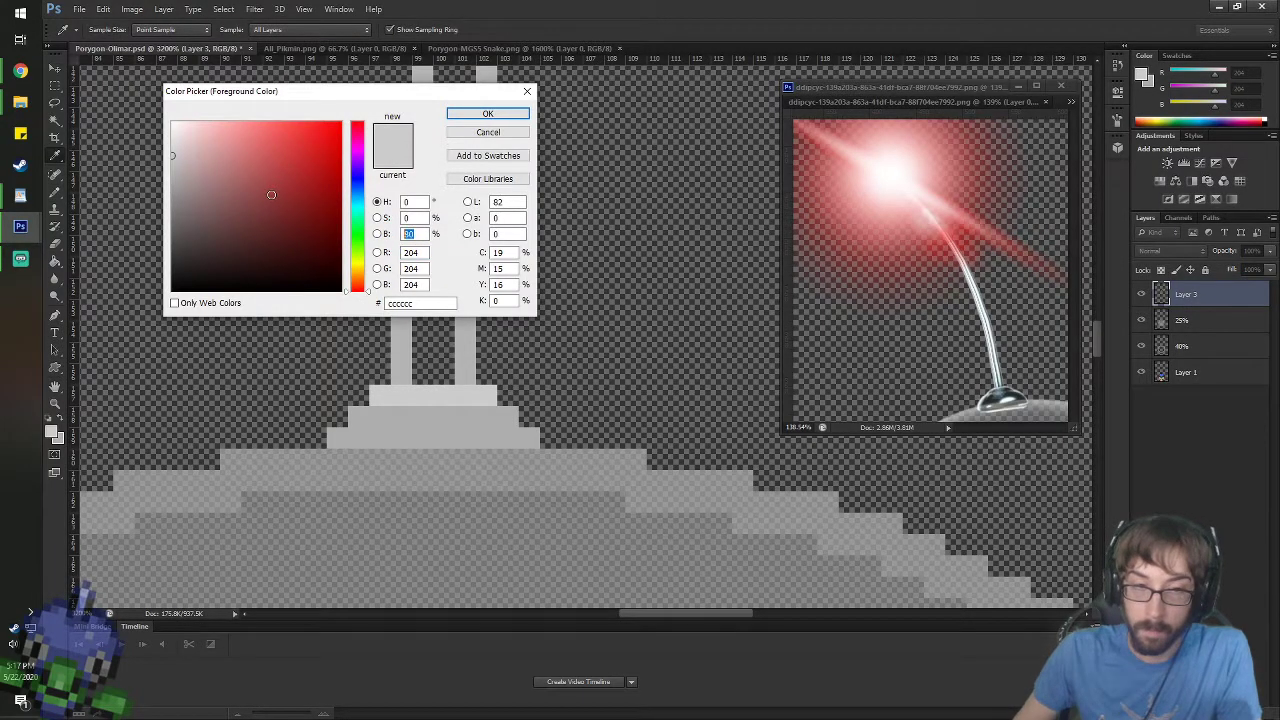
type("60")
key("Return")
key("b")
left_click(381, 394)
mouse_move(381, 394)
left_mouse_down()
mouse_move(481, 398)
mouse_move(518, 418)
mouse_move(359, 418)
mouse_move(344, 437)
mouse_move(533, 438)
left_mouse_up()
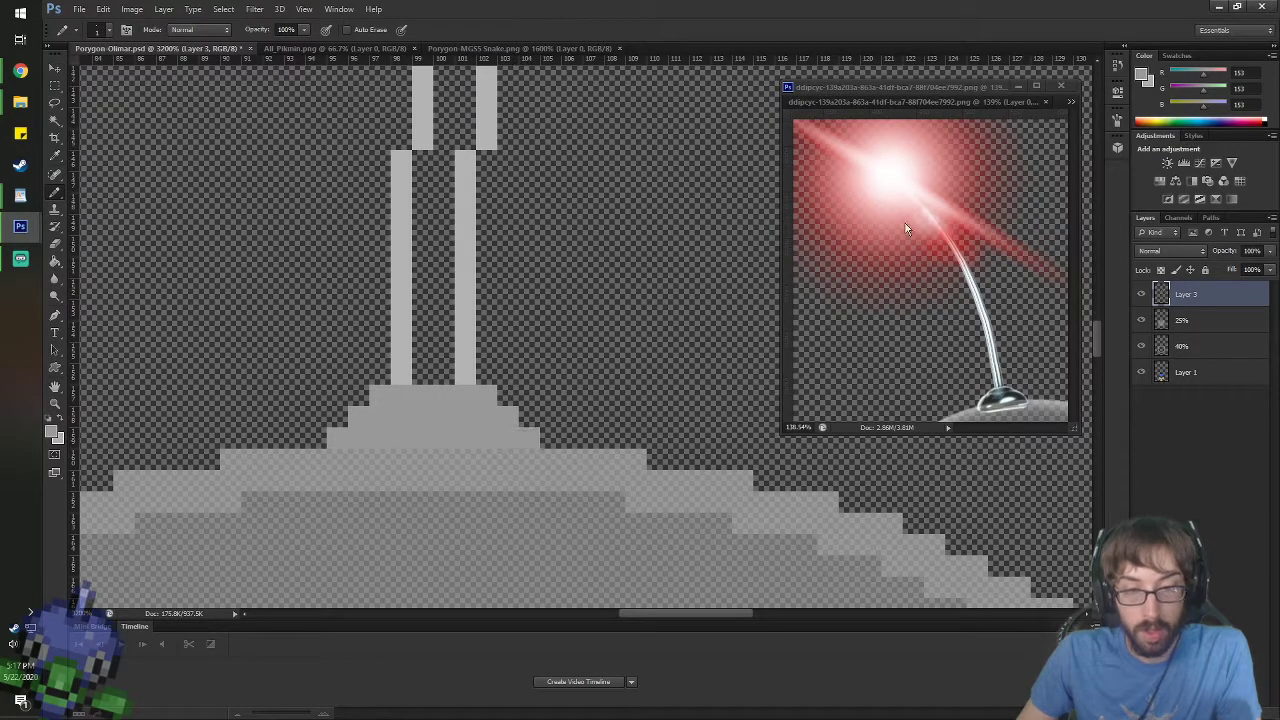
- Set the foreground colour's brightness to 50% and pencil a darker core into the lower two rows of the antenna base
left_click(1143, 77)
type("50")
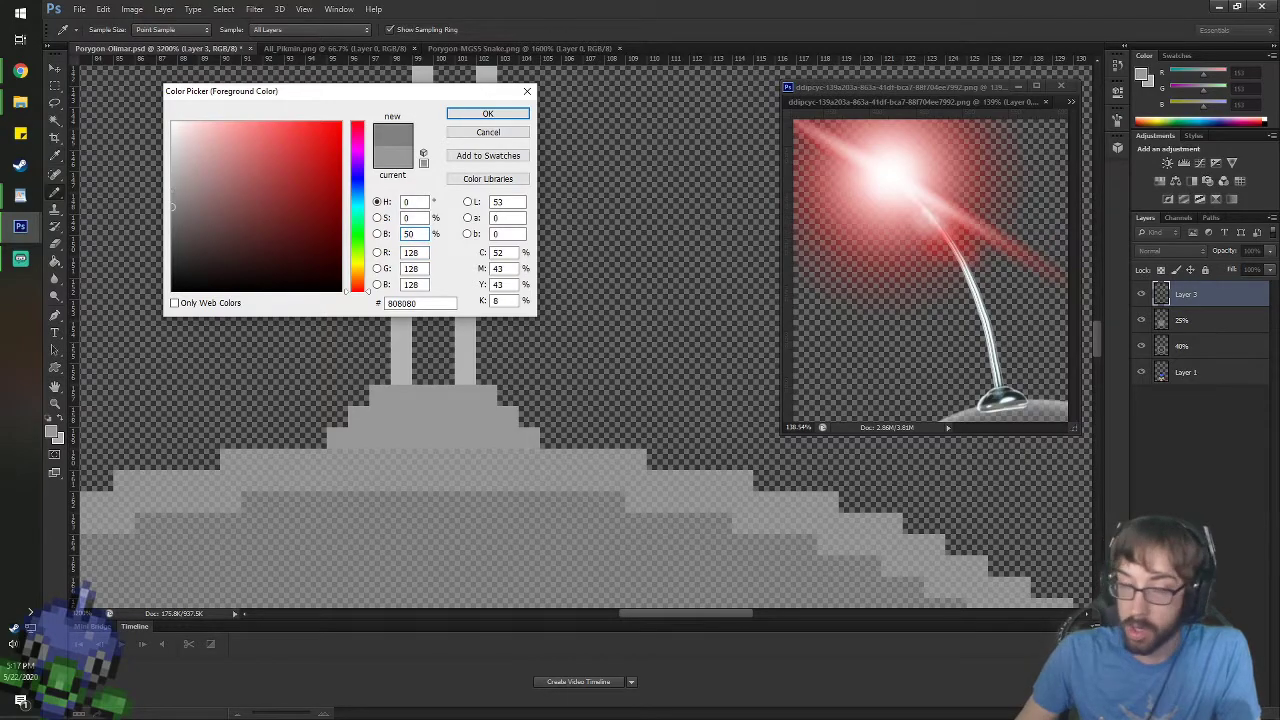
key("Return")
mouse_move(372, 437)
left_mouse_down()
mouse_move(480, 440)
mouse_move(468, 420)
mouse_move(400, 418)
left_mouse_up()
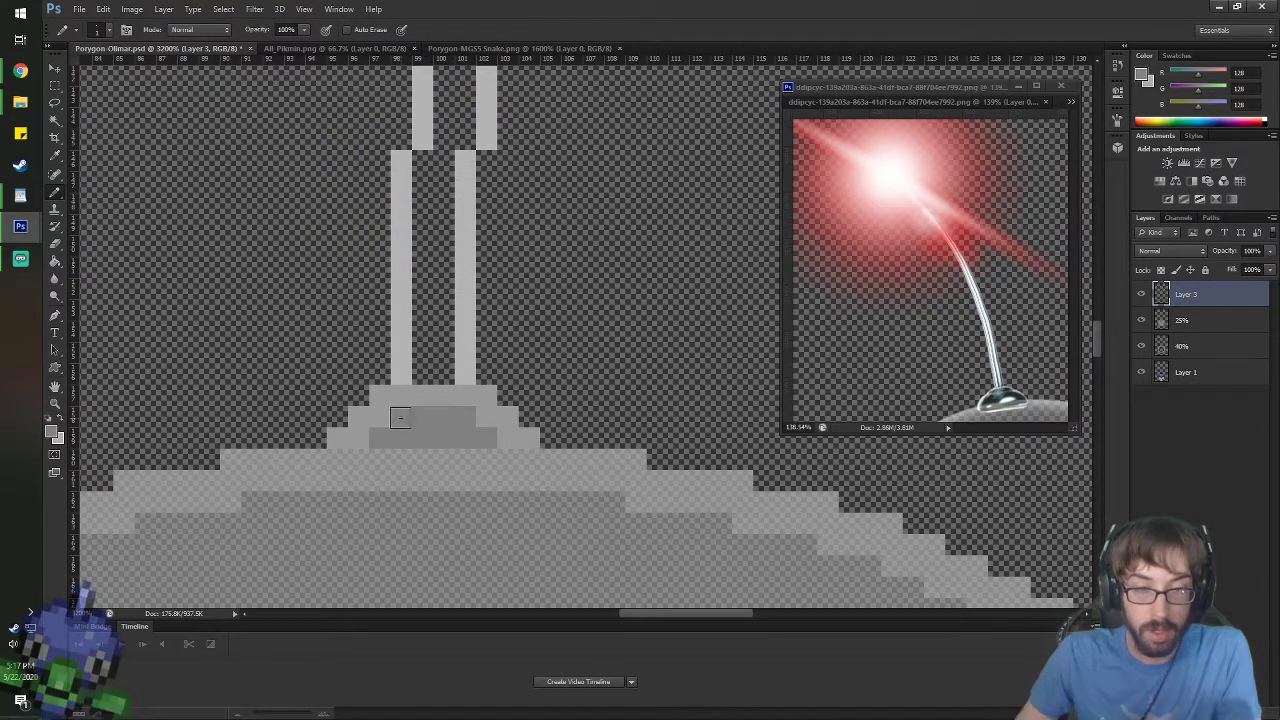
- Try filling the inside of the antenna stalk with grey sampled from its outline using a contiguous fill, then undo it
key("i")
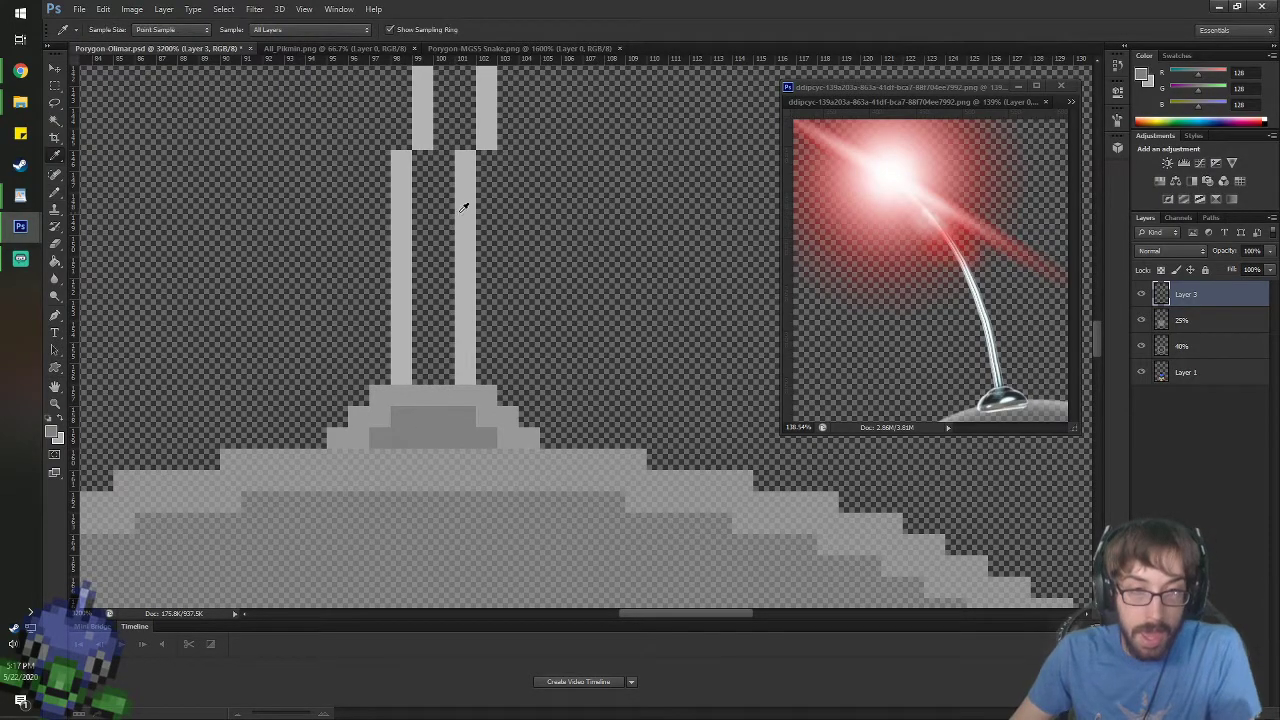
left_click(466, 204)
key("g")
left_click(455, 198)
key("ctrl+z")
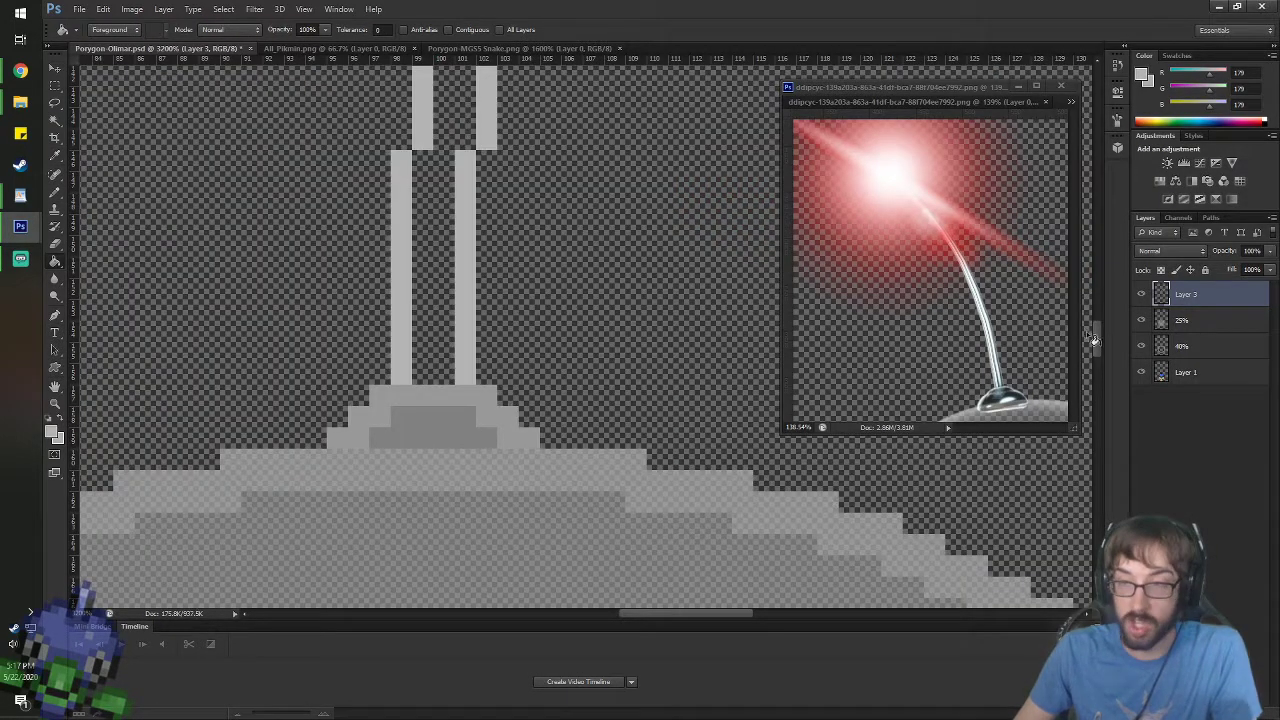
left_click(469, 30)
left_click(465, 89)
key("space")
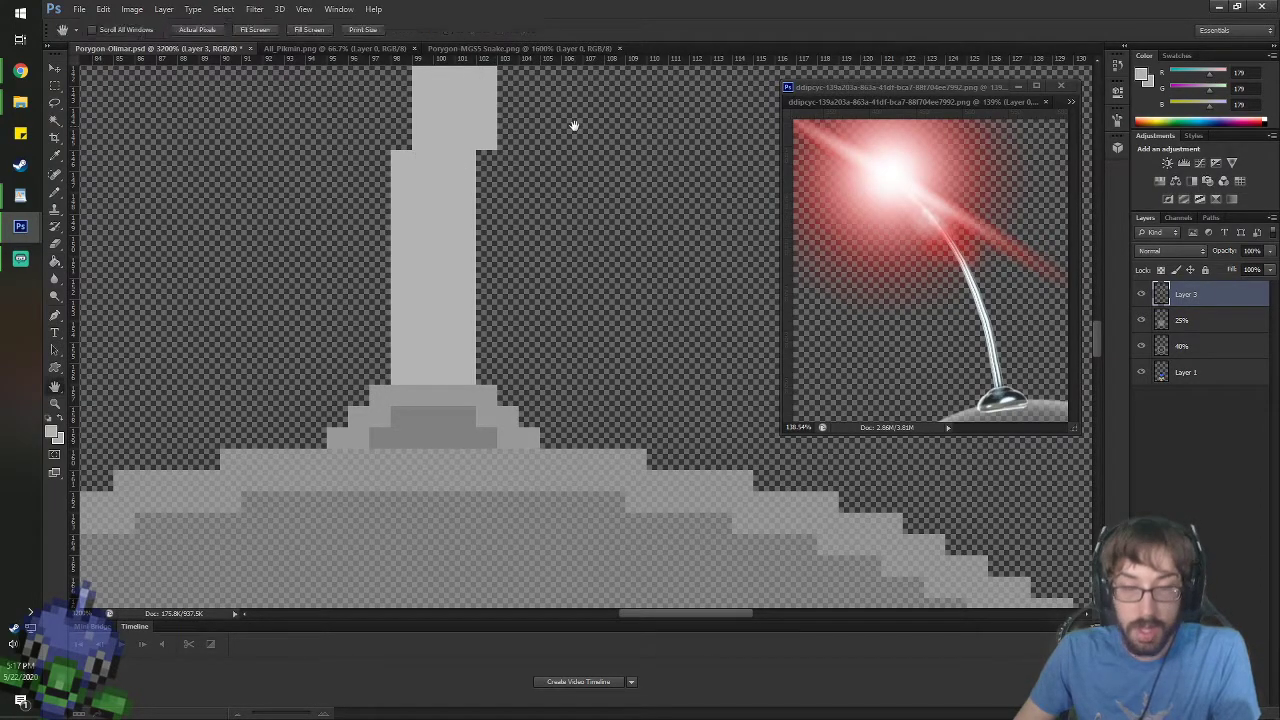
key("ctrl+z")
- Set the foreground colour's brightness to 65% and recolour the entire antenna outline with a non-contiguous fill
left_click_drag(555, 138, 519, 450)
scroll(519, 413, "down", 7)
scroll(582, 192, "down", 4)
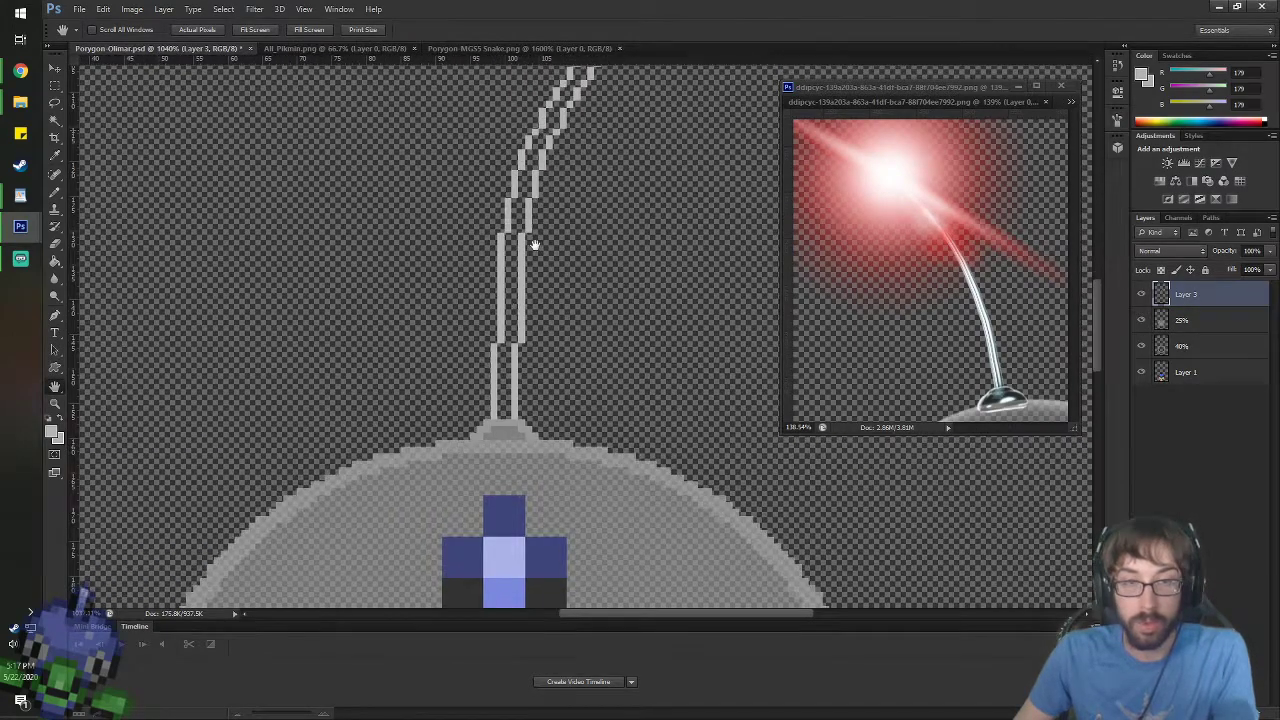
left_click_drag(534, 246, 445, 425)
left_click(1145, 78)
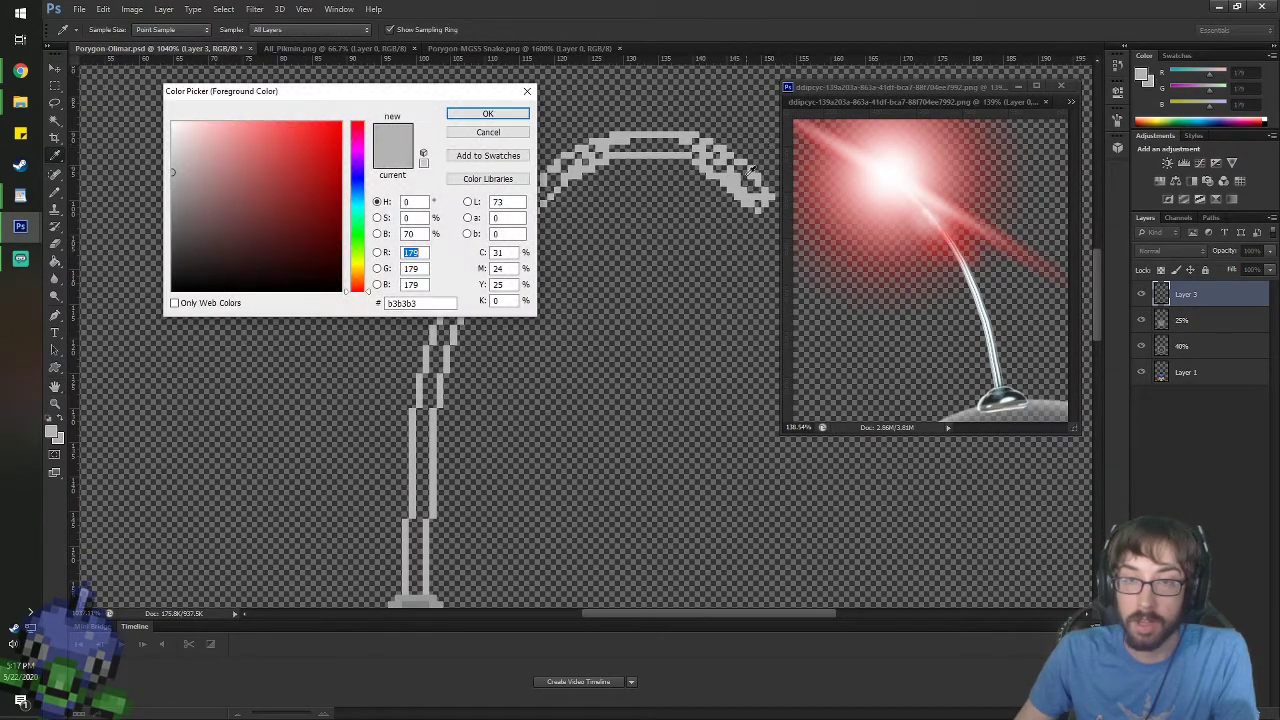
double_click(410, 234)
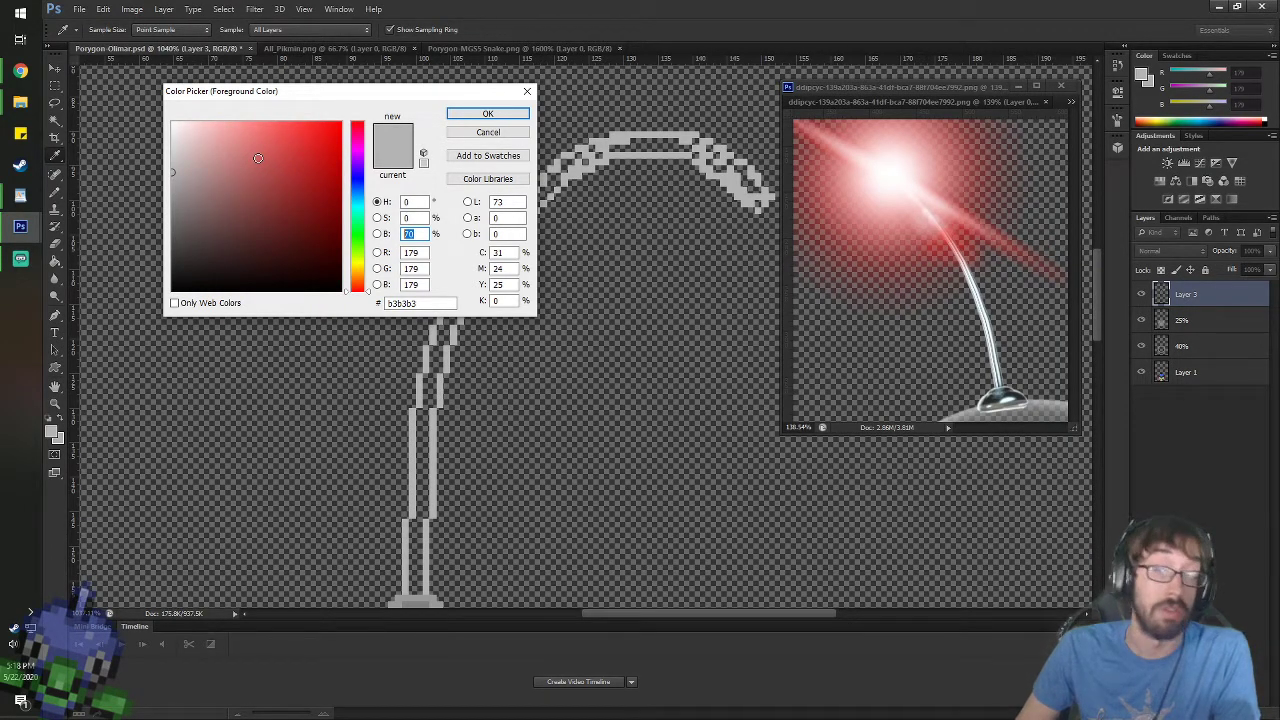
type("65")
key("Return")
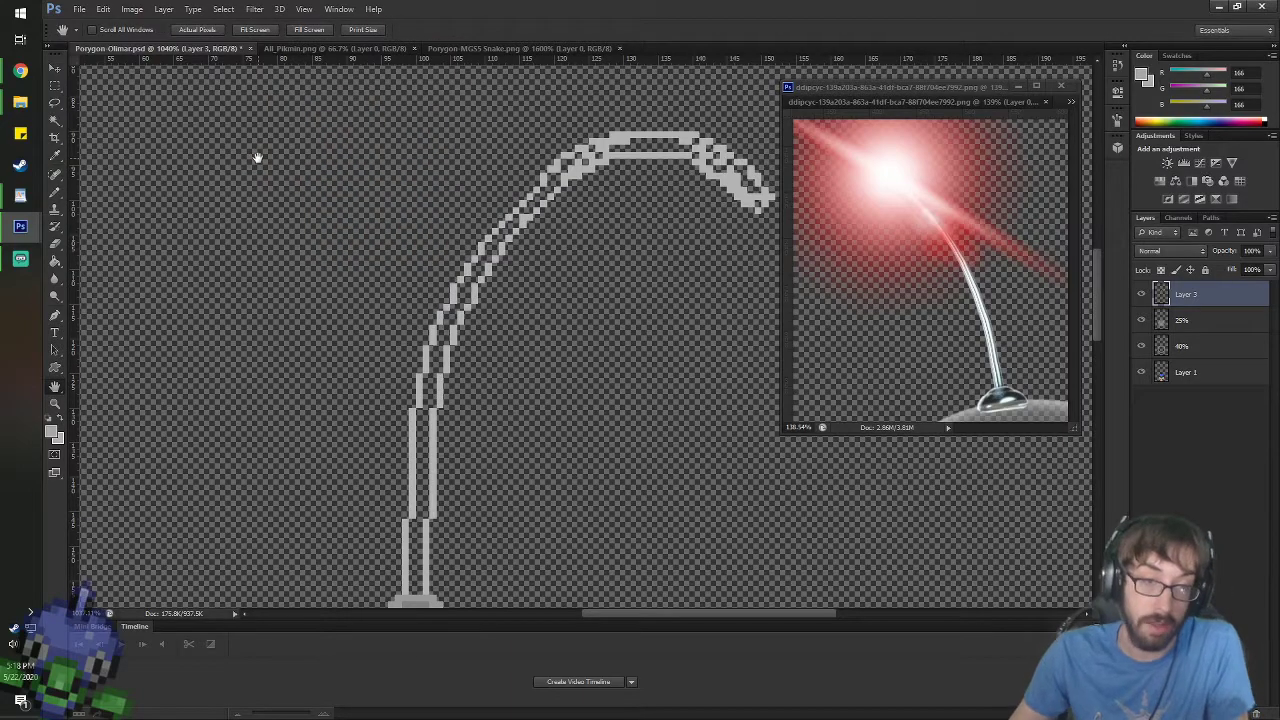
key("g")
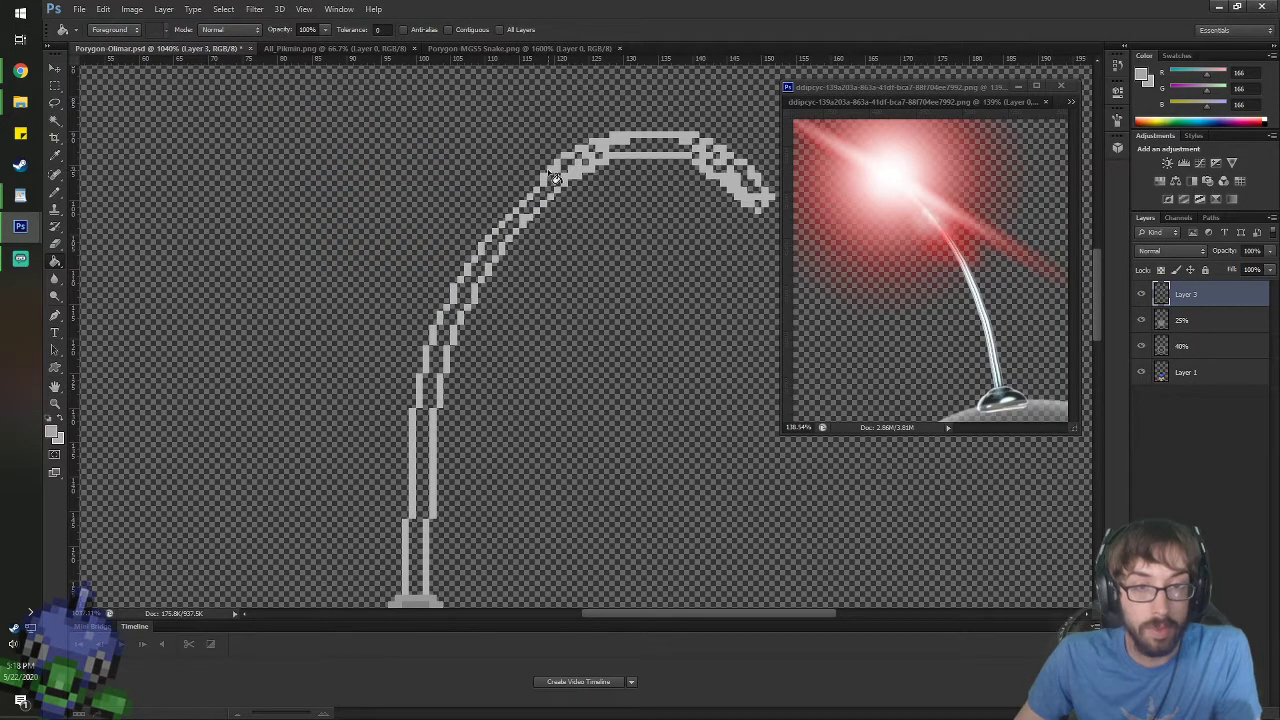
left_click(552, 176)
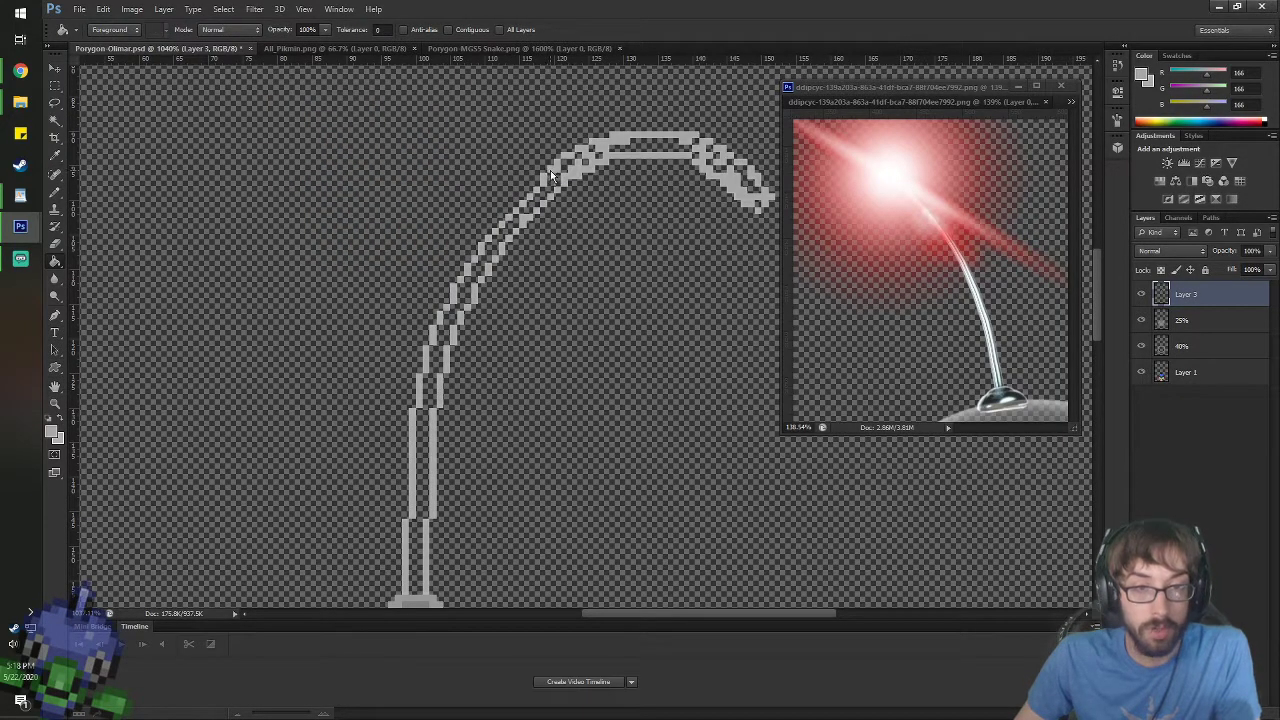
- Set the foreground colour's brightness to 75% and fill the antenna's interior from the base up the left curve, using contiguous filling
left_click(1143, 76)
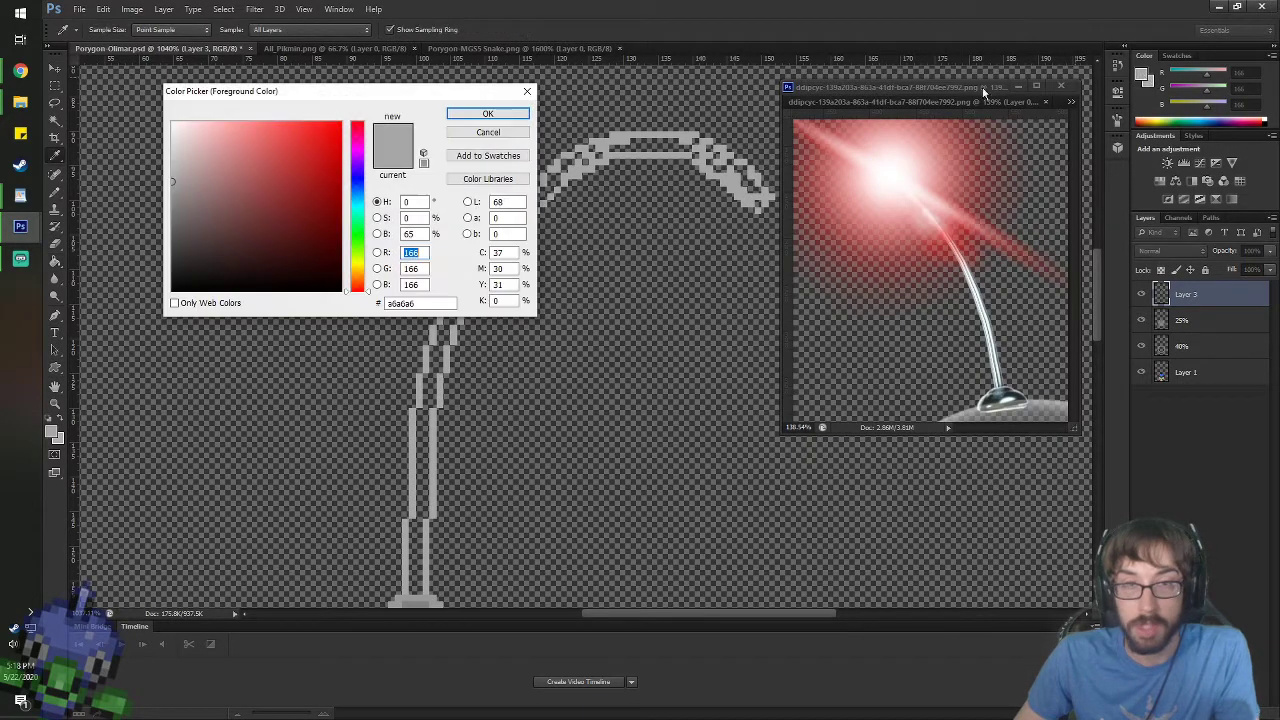
left_click(410, 233)
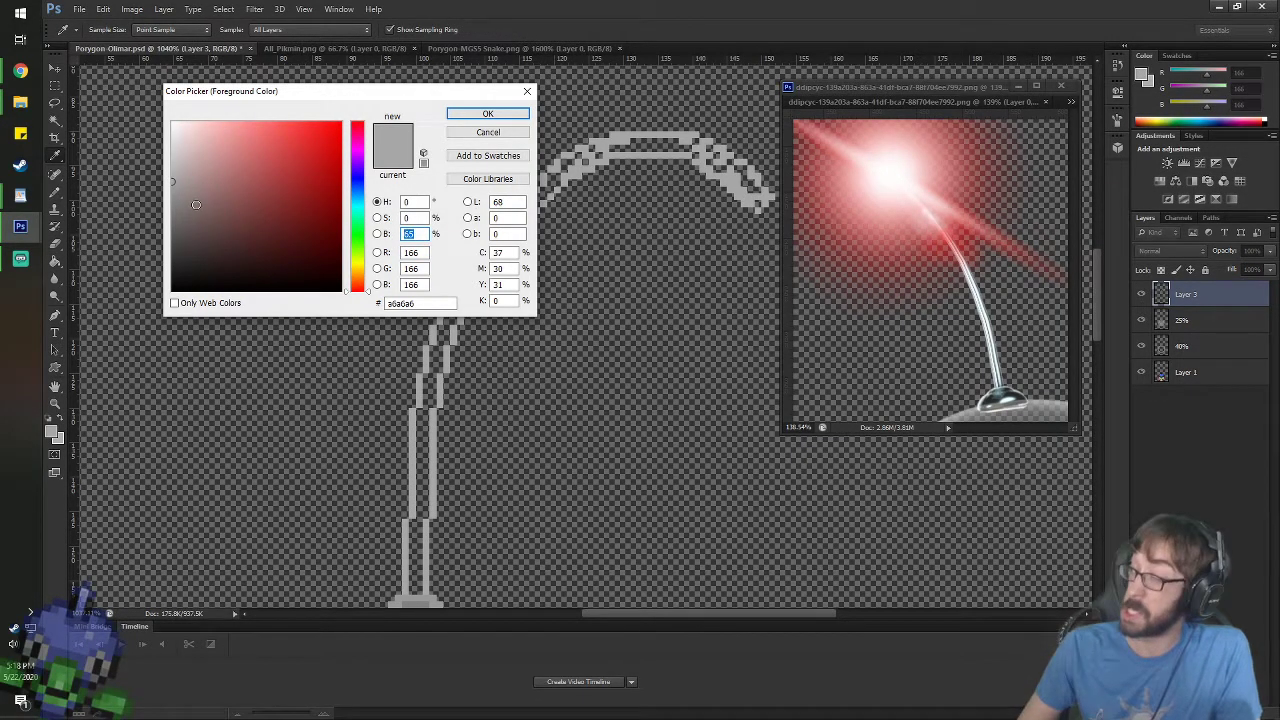
type("75")
key("Return")
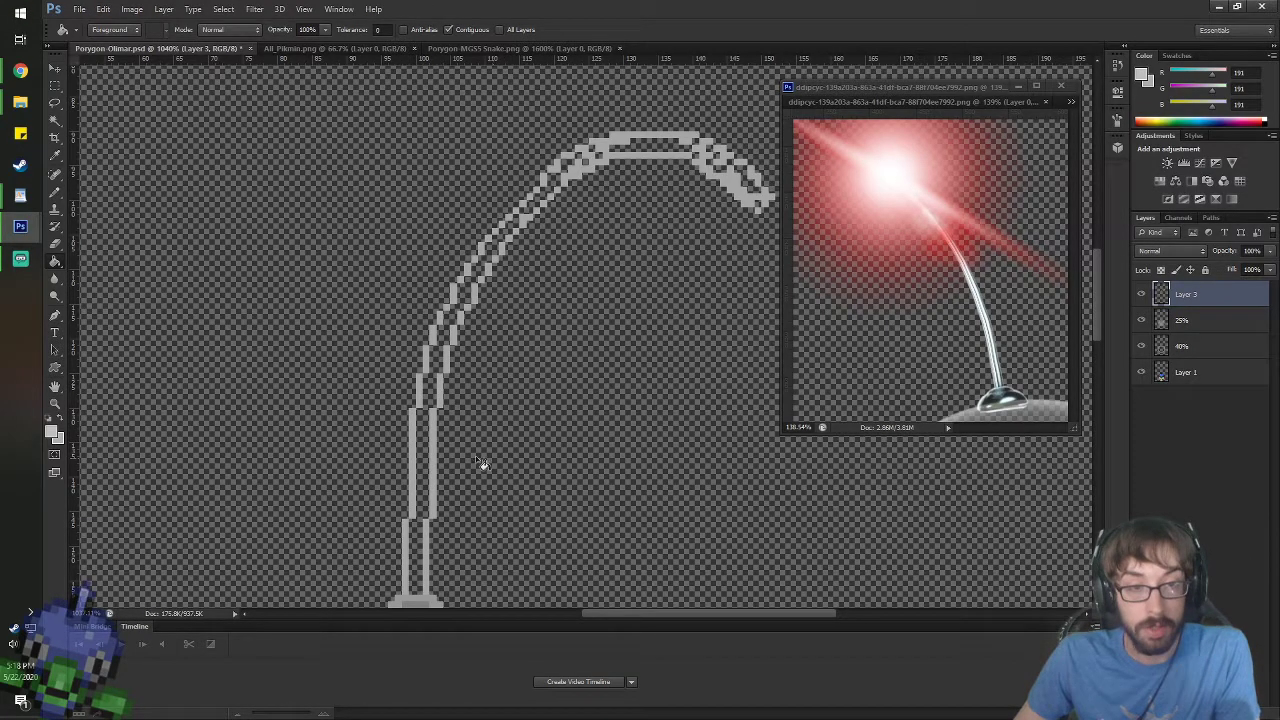
left_click(425, 443)
key("space")
left_click_drag(540, 220, 471, 406)
scroll(466, 412, "up", 5)
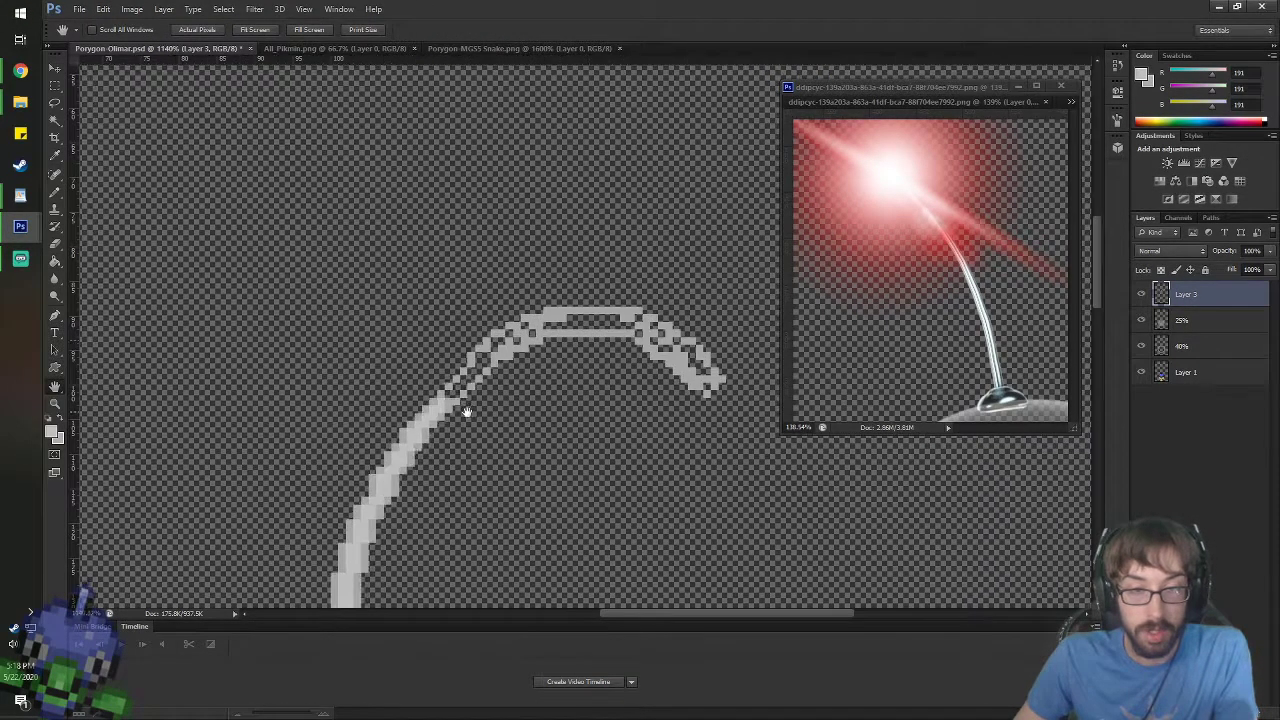
left_click(492, 322)
- Pencil the same light grey through the gaps in the antenna's upper-left bend and fill the hollow along its flat top
key("space")
left_click_drag(559, 264, 342, 329)
key("b")
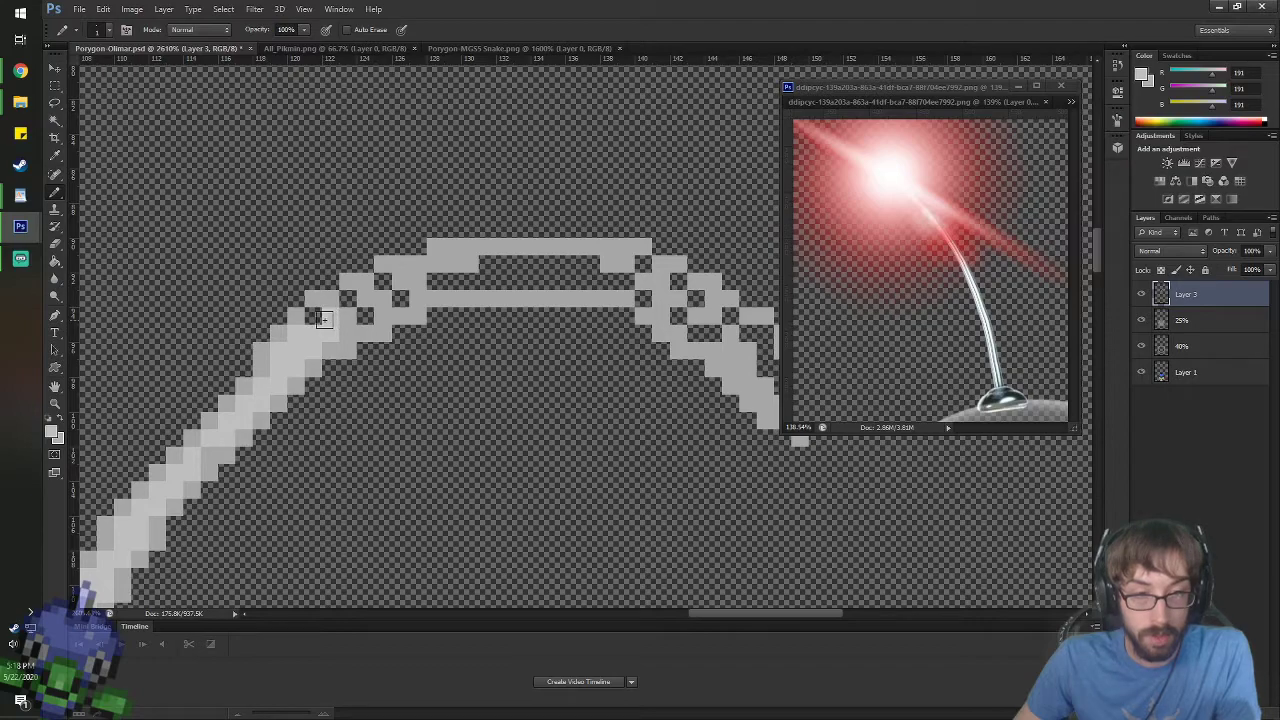
mouse_move(324, 318)
left_mouse_down()
mouse_move(355, 320)
mouse_move(401, 283)
mouse_move(388, 286)
mouse_move(420, 278)
left_mouse_up()
key("g")
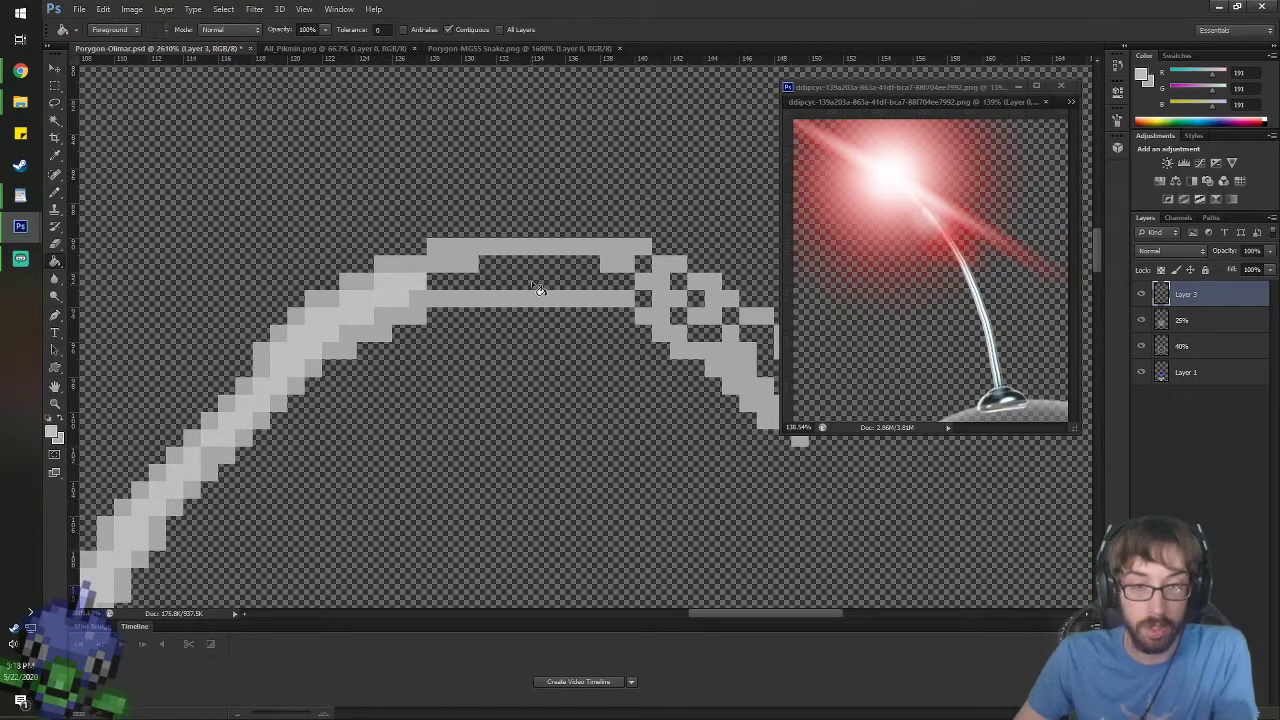
left_click(534, 286)
key("space")
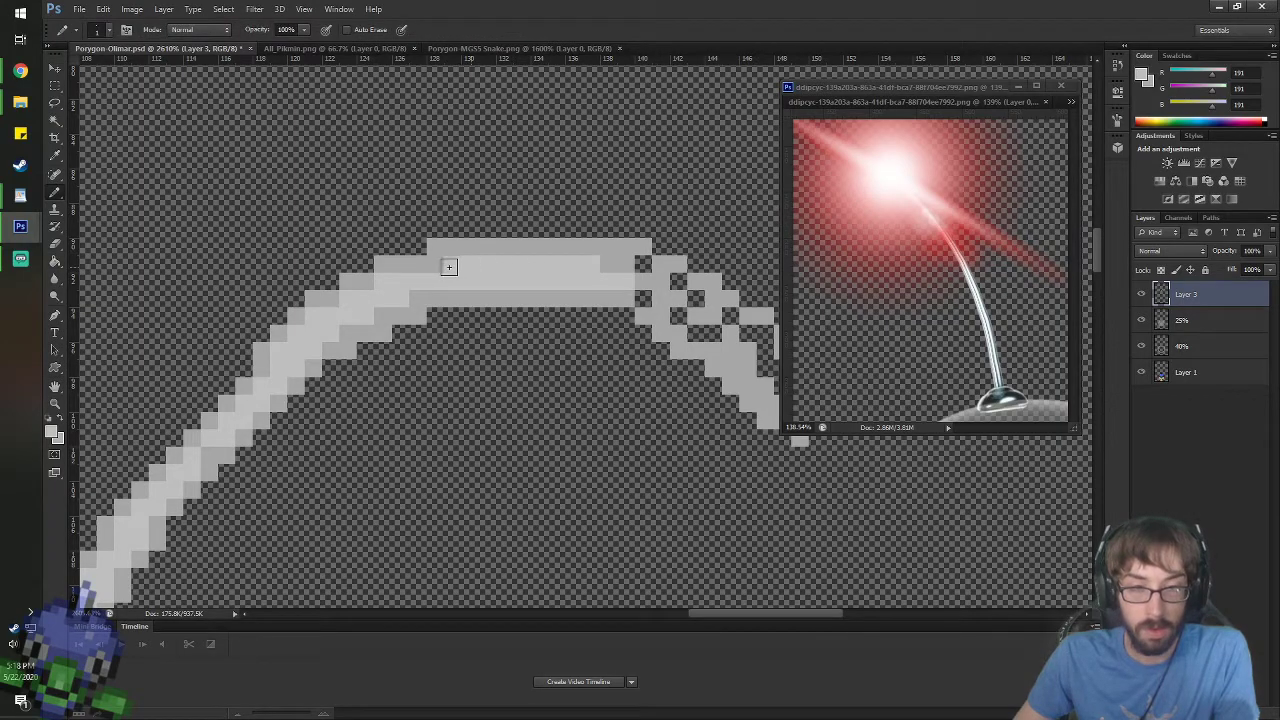
left_click_drag(540, 276, 362, 293)
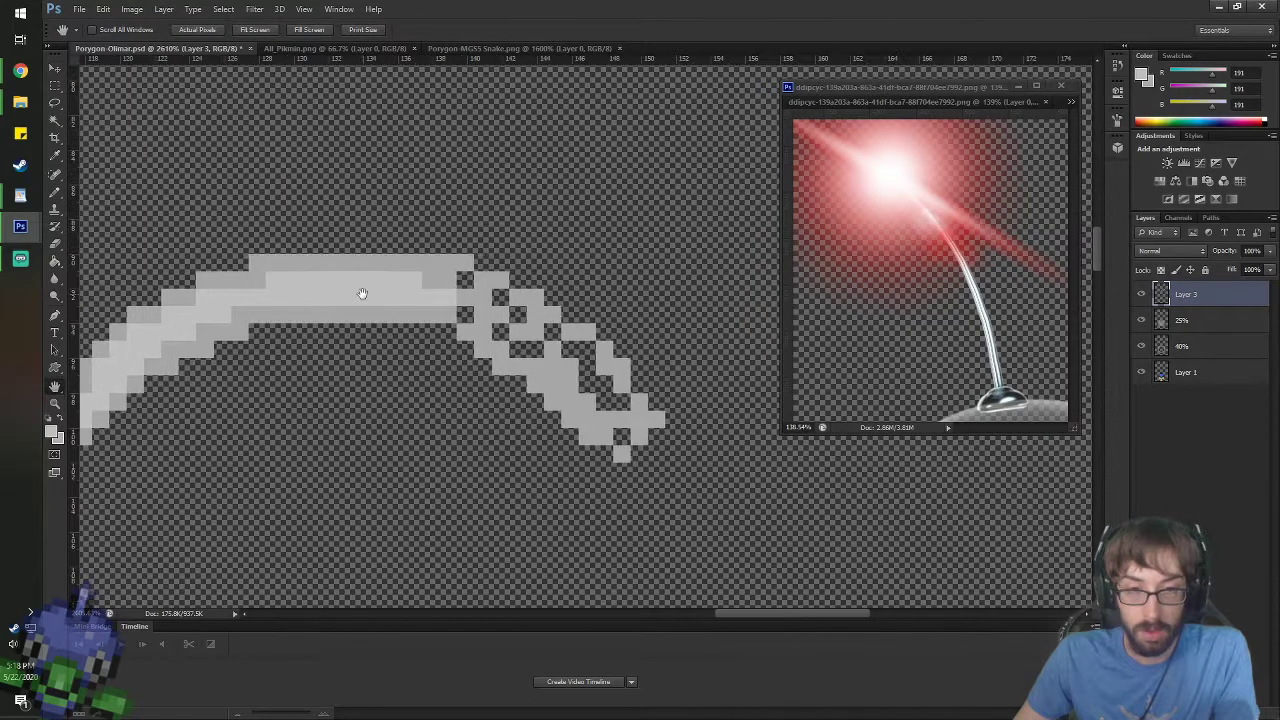
- Fill the hollows in the antenna's downward-sloping end with light grey and undo the fill that spills over its outline
left_click(600, 378)
left_click(525, 352)
left_click(540, 334)
left_click(518, 326)
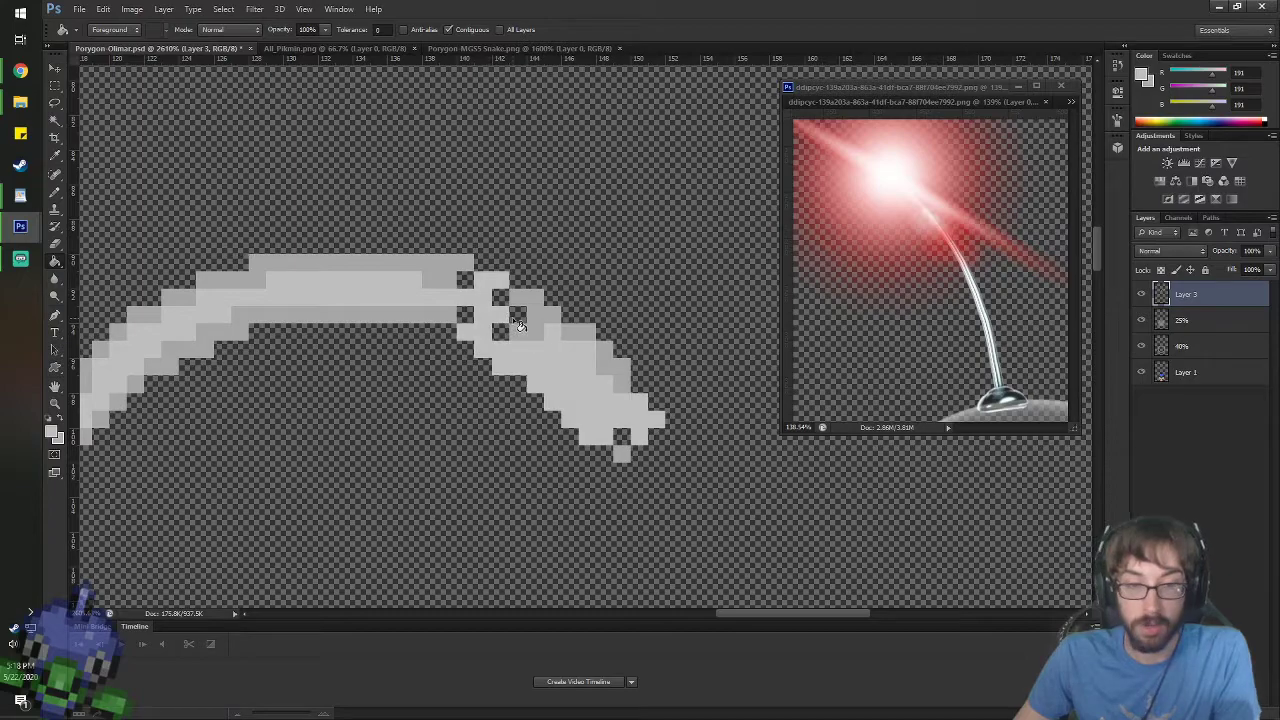
key("ctrl+z")
- Sample the darker outline grey and pencil a squared-off tip at the antenna's end, closing the gaps in it
key("b")
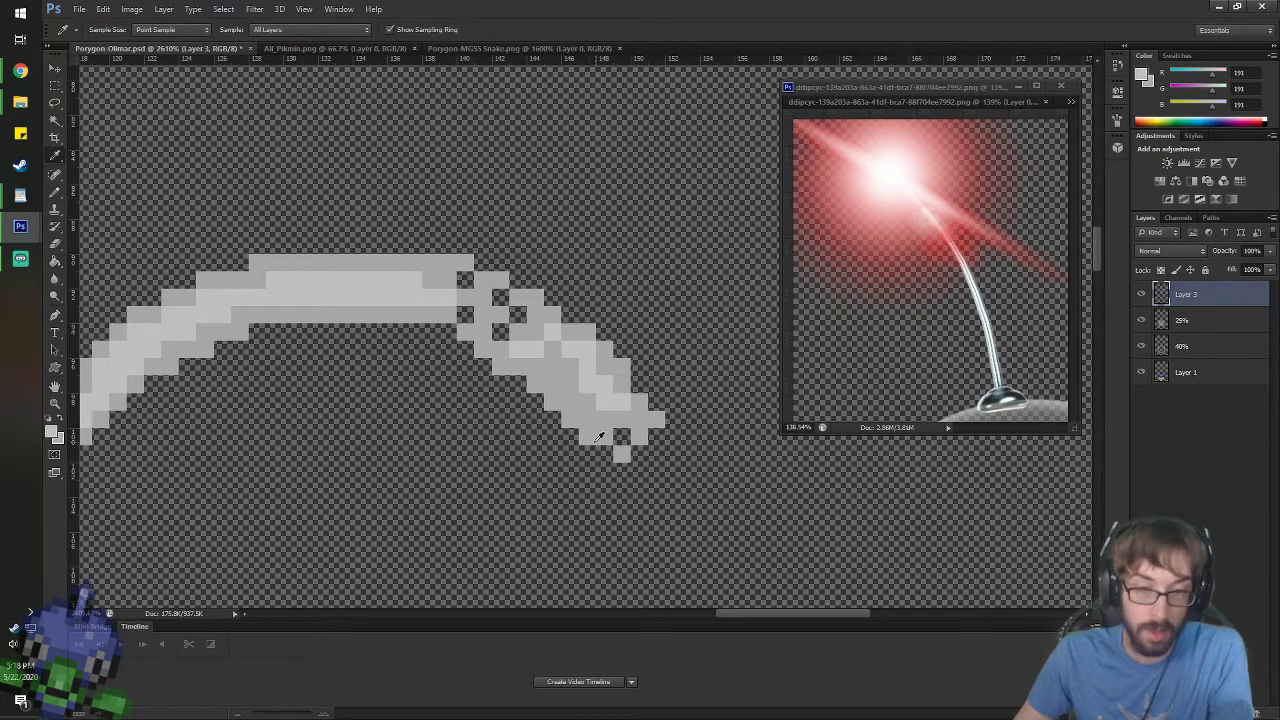
left_click(605, 454)
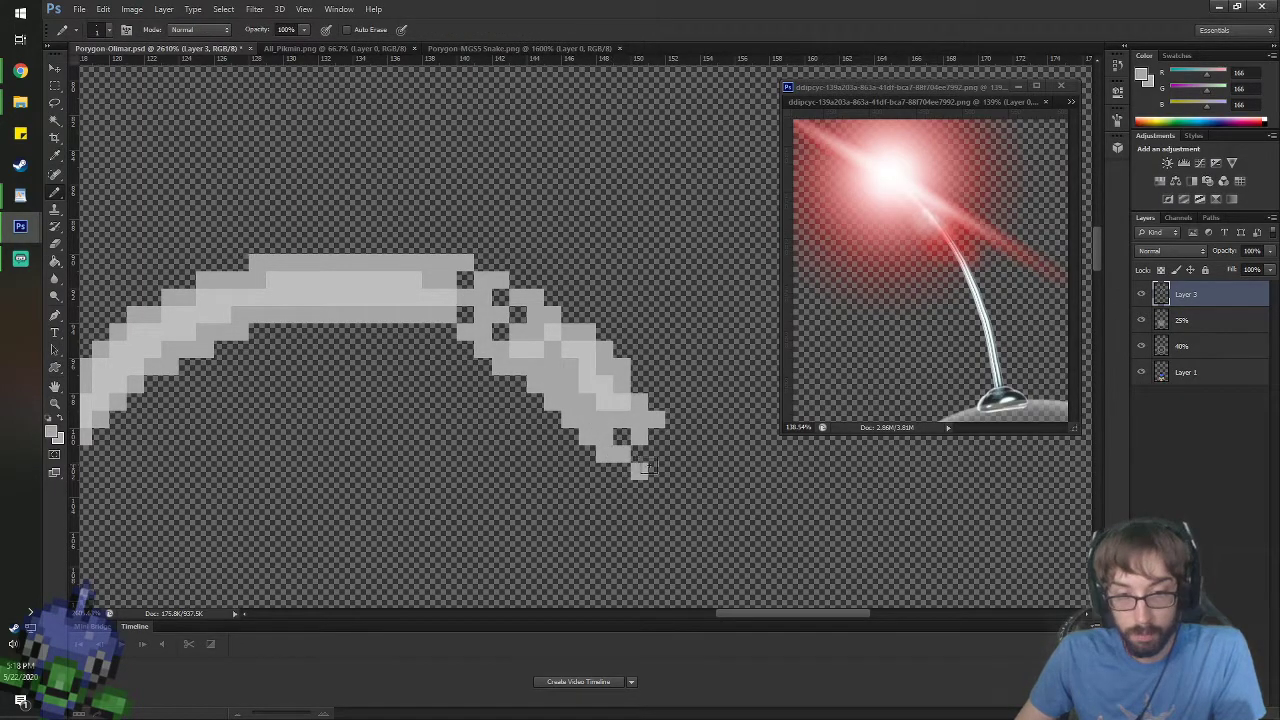
left_click(658, 444)
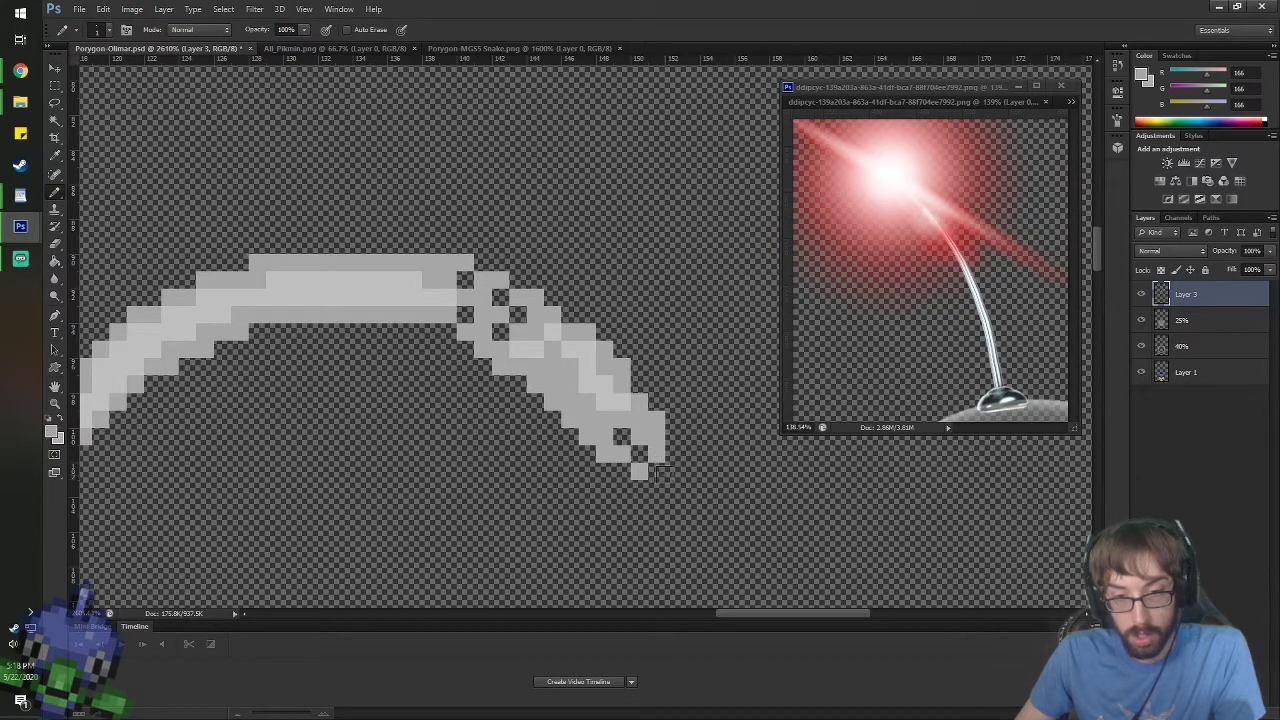
left_click(622, 436)
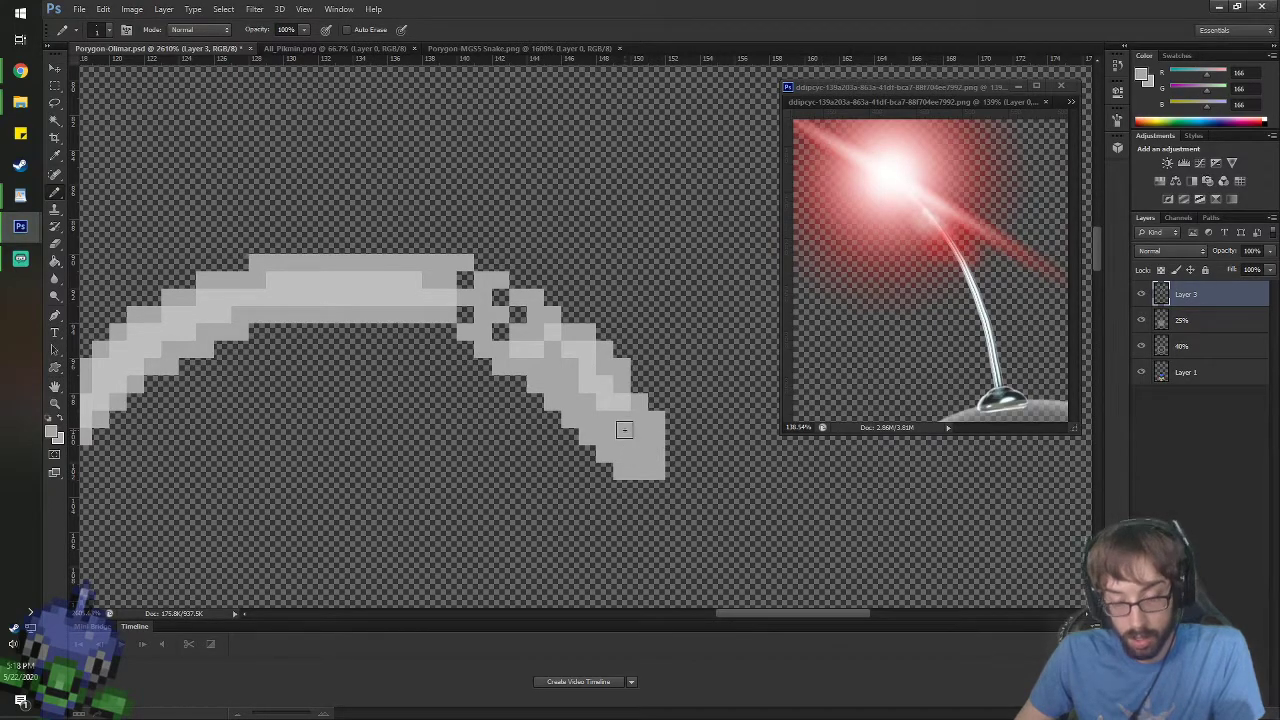
- Sample the interior light grey and pencil it continuously from the flat top through the downward bend to the tip
key("i")
left_click(437, 297)
key("b")
mouse_move(431, 283)
left_mouse_down()
mouse_move(487, 328)
mouse_move(501, 307)
mouse_move(504, 346)
mouse_move(518, 322)
mouse_move(535, 332)
mouse_move(589, 412)
mouse_move(640, 436)
left_mouse_up()
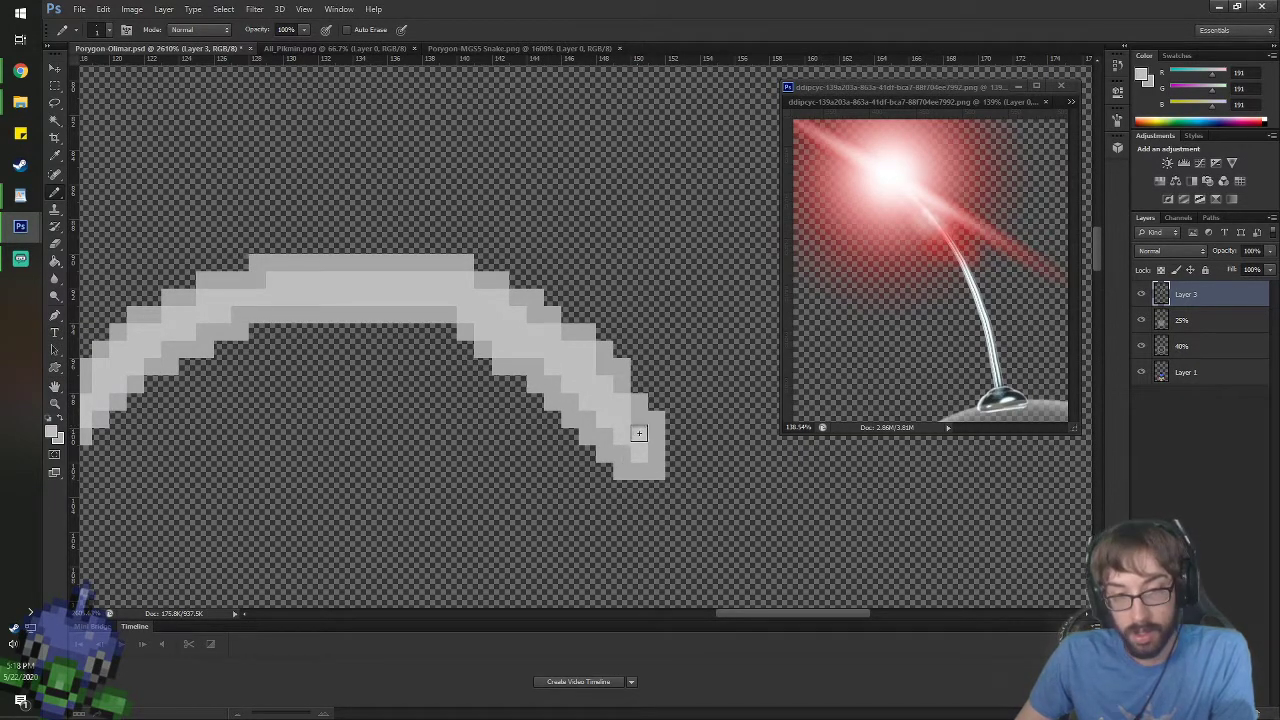
- Retouch the outline and interior pixels along the antenna's upper-left bend with the two sampled greys
scroll(519, 455, "down", 3)
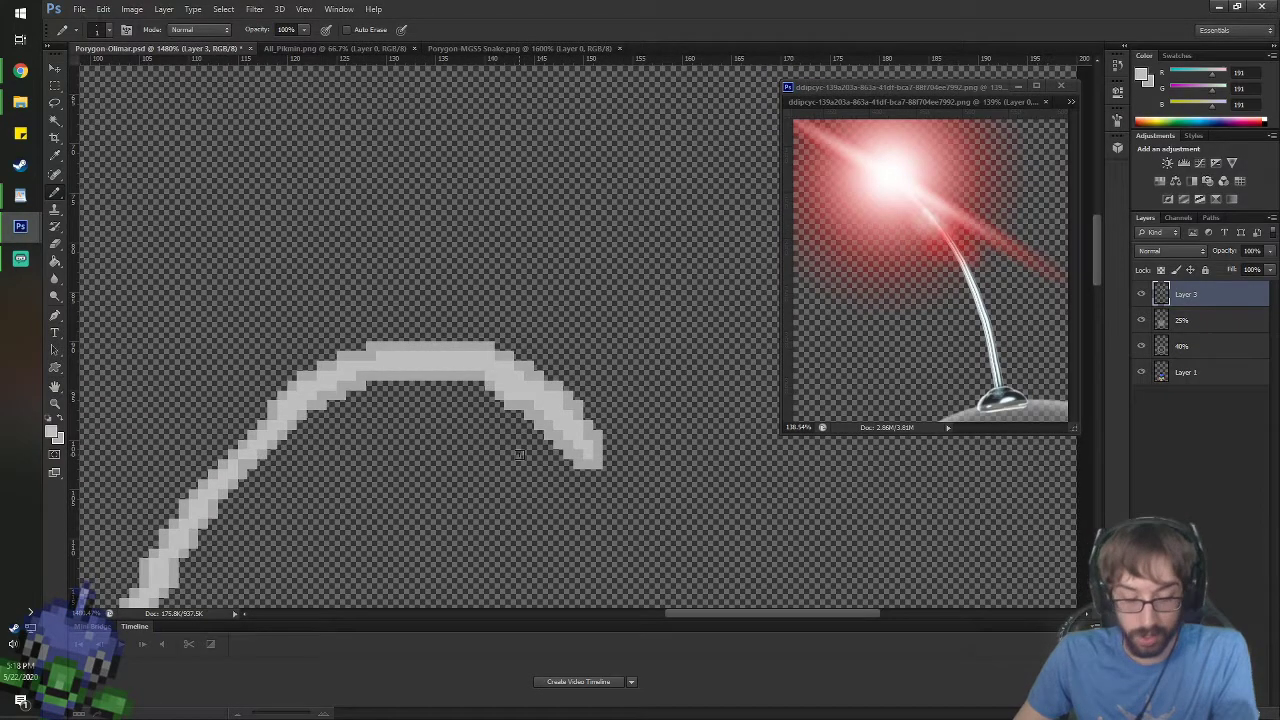
key("space")
left_click_drag(519, 455, 538, 247)
scroll(726, 338, "down", 3)
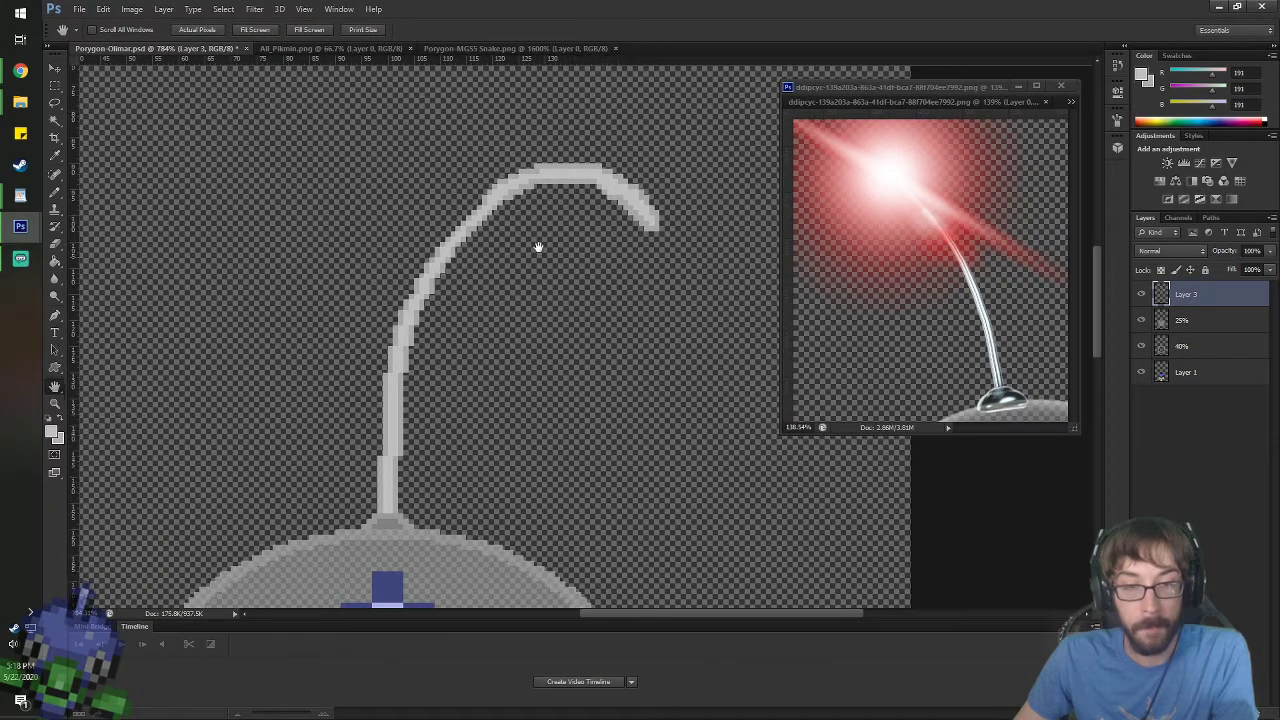
scroll(320, 268, "up", 2)
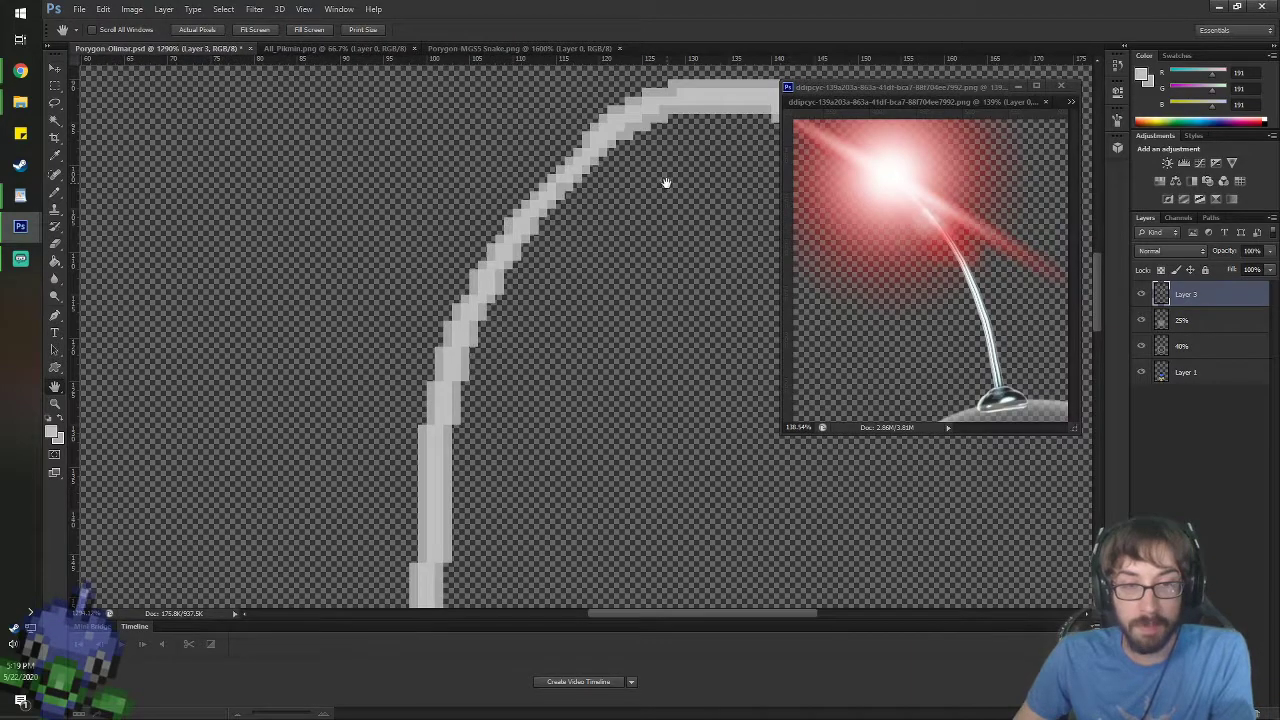
left_click_drag(666, 183, 529, 240)
scroll(452, 233, "up", 1)
key("b")
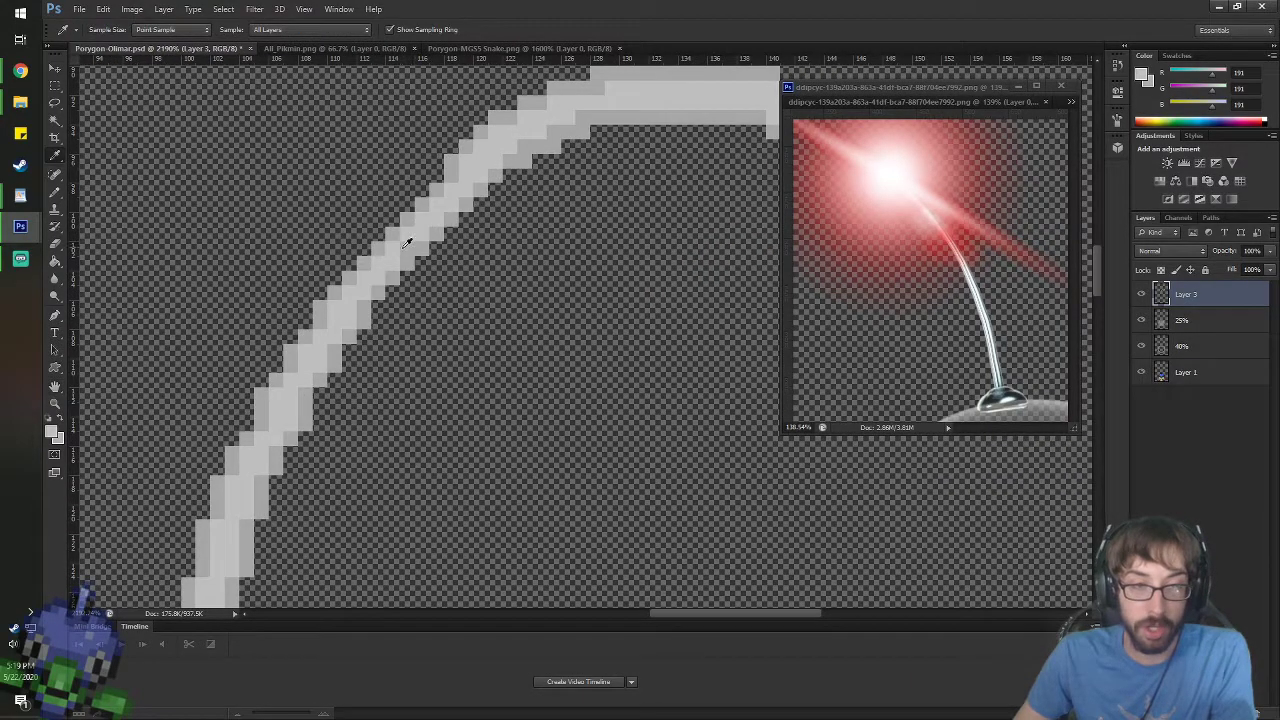
left_click(437, 177, "alt")
mouse_move(437, 177)
left_mouse_down()
mouse_move(321, 295)
mouse_move(463, 166)
mouse_move(452, 176)
left_mouse_up()
left_click(338, 298, "alt")
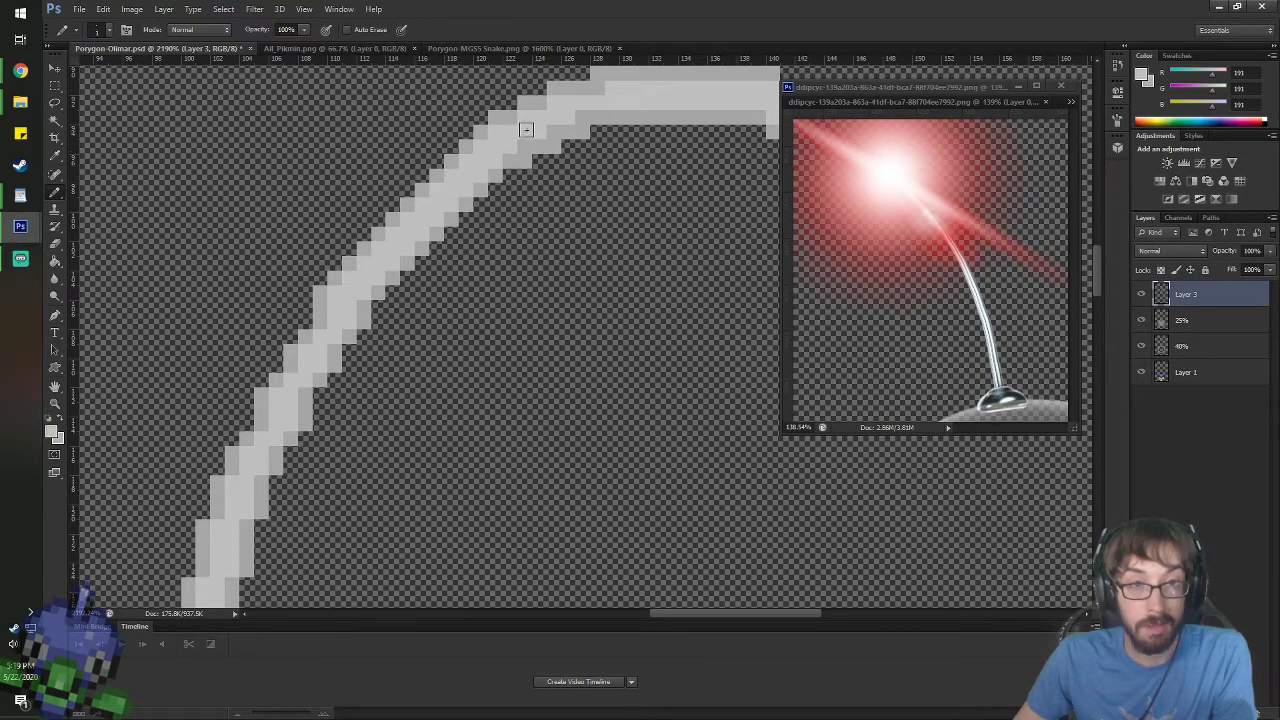
- Pencil an outline-grey pixel on the outer edge of the left curve and adjust the pixel beside it with light grey
left_click(328, 329, "alt")
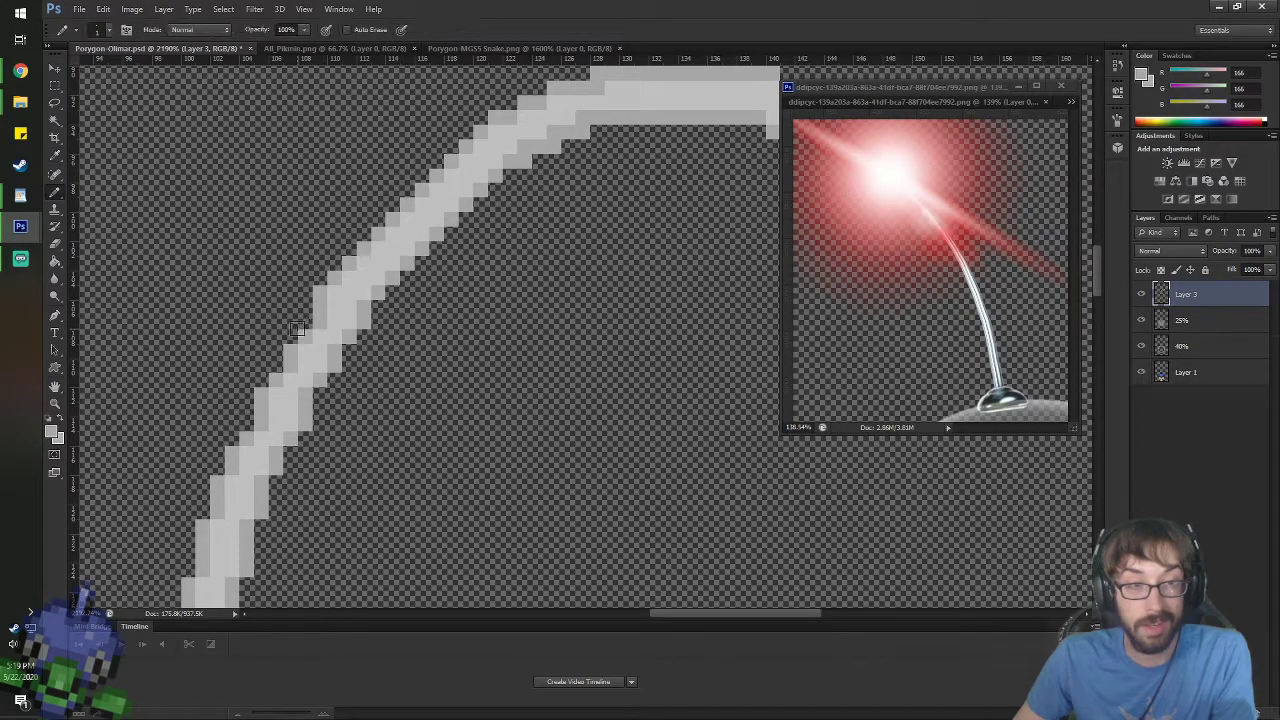
left_click(291, 336)
left_click(313, 335, "alt")
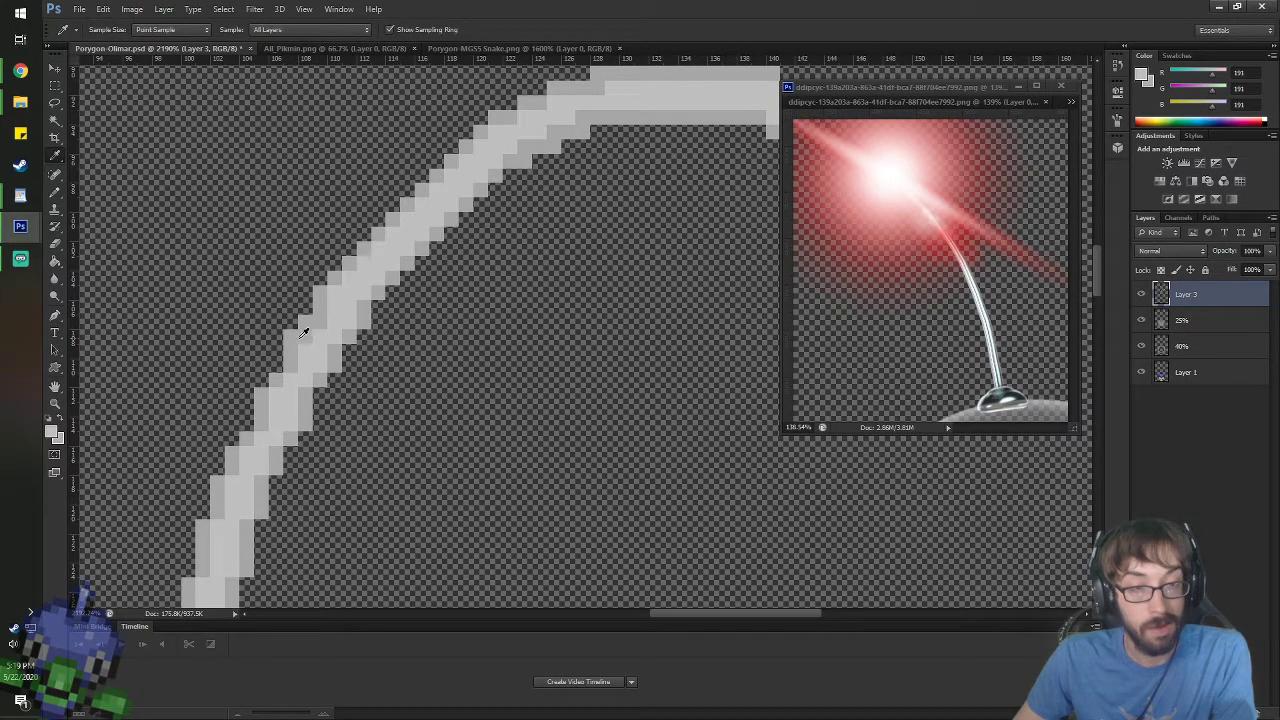
left_click(304, 337)
left_click(299, 345, "alt")
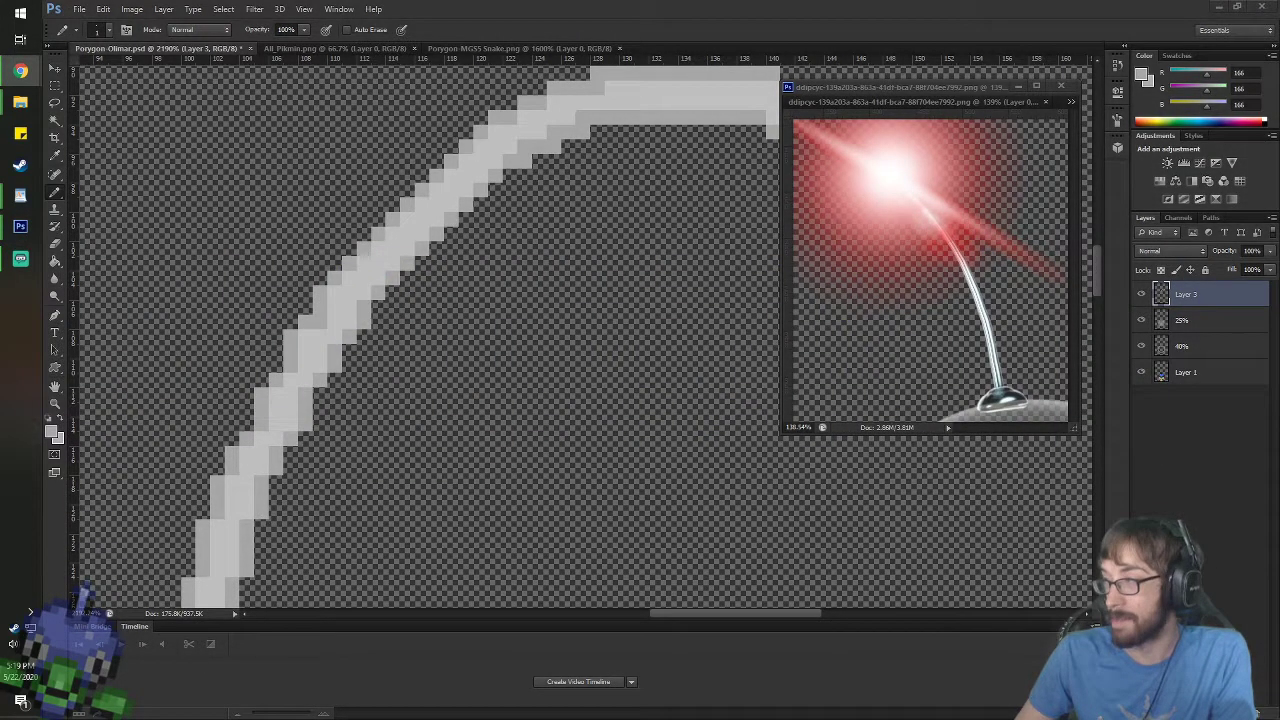
- Examine the shape and shading of the whole antenna above the helmet at several magnifications
scroll(662, 196, "down", 5)
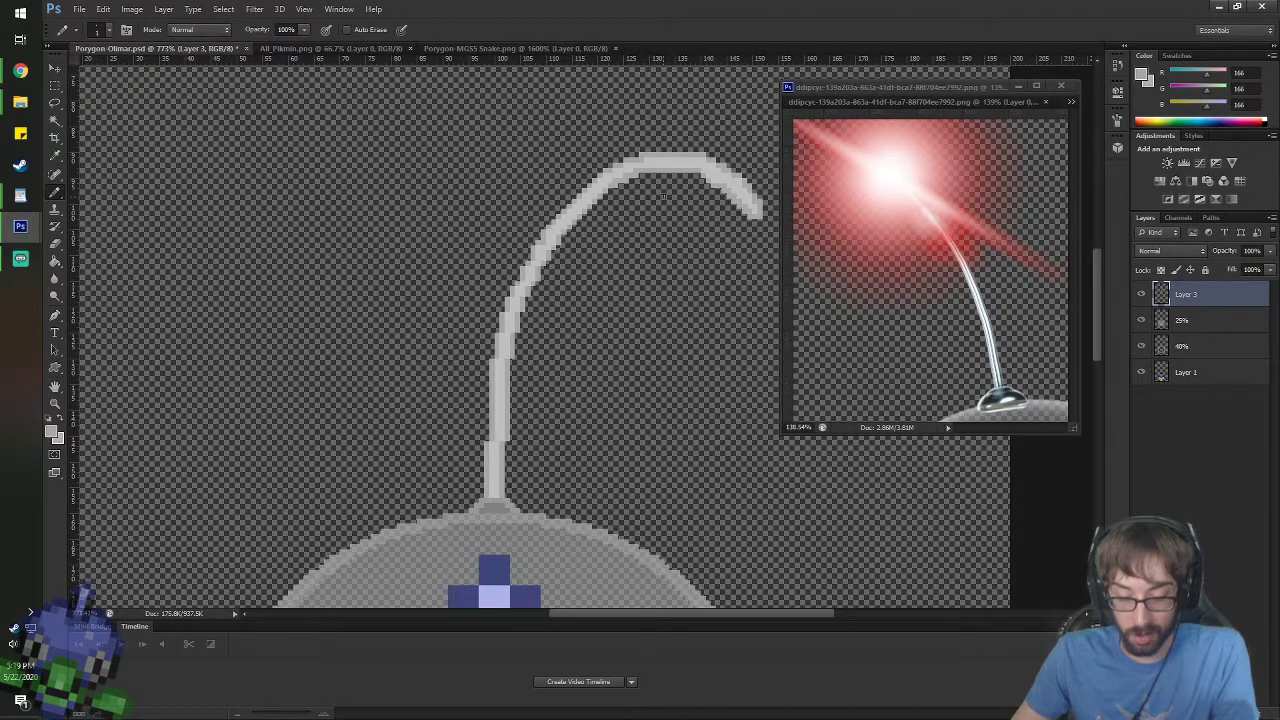
key("space")
left_click_drag(662, 205, 512, 282)
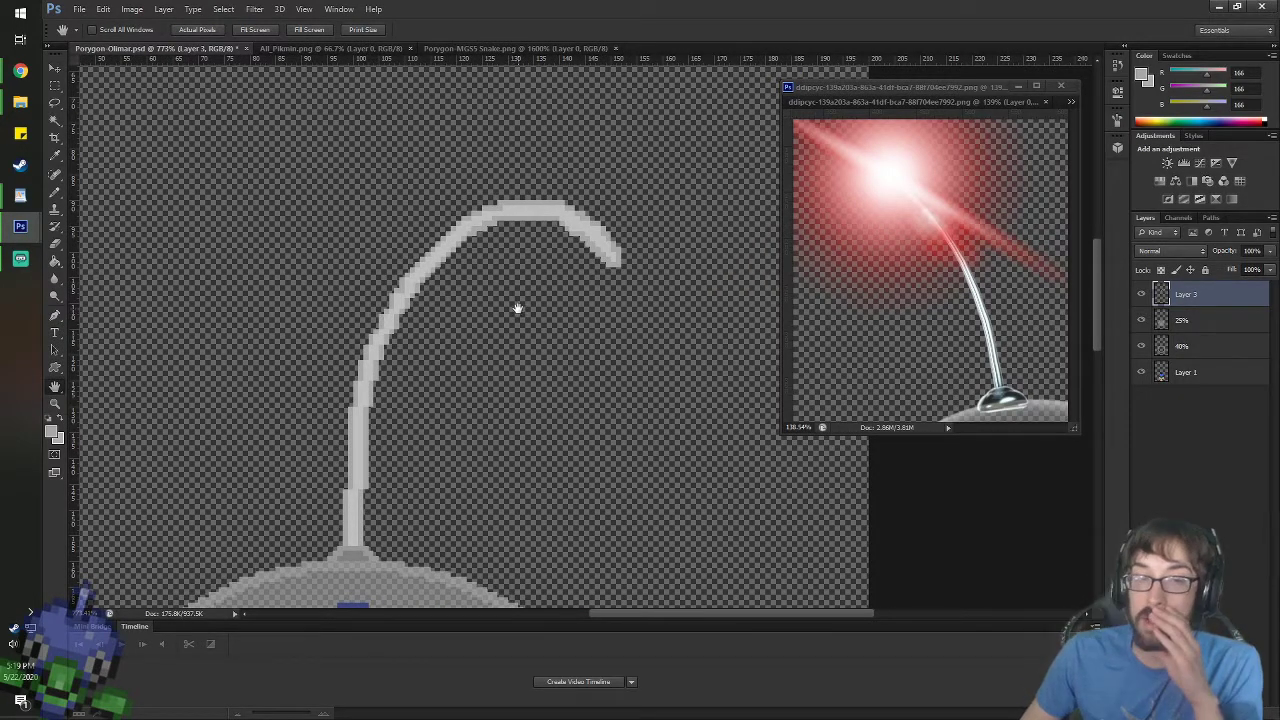
scroll(517, 310, "down", 2)
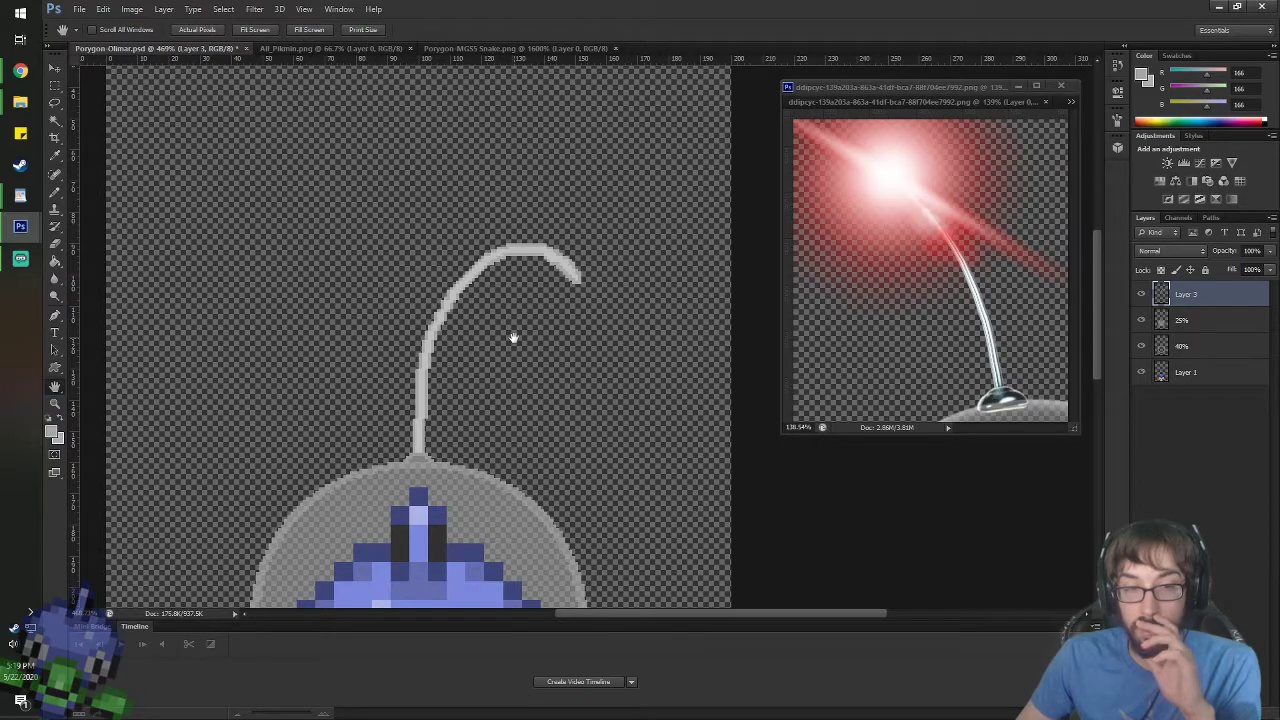
scroll(601, 272, "up", 2)
scroll(557, 309, "down", 2)
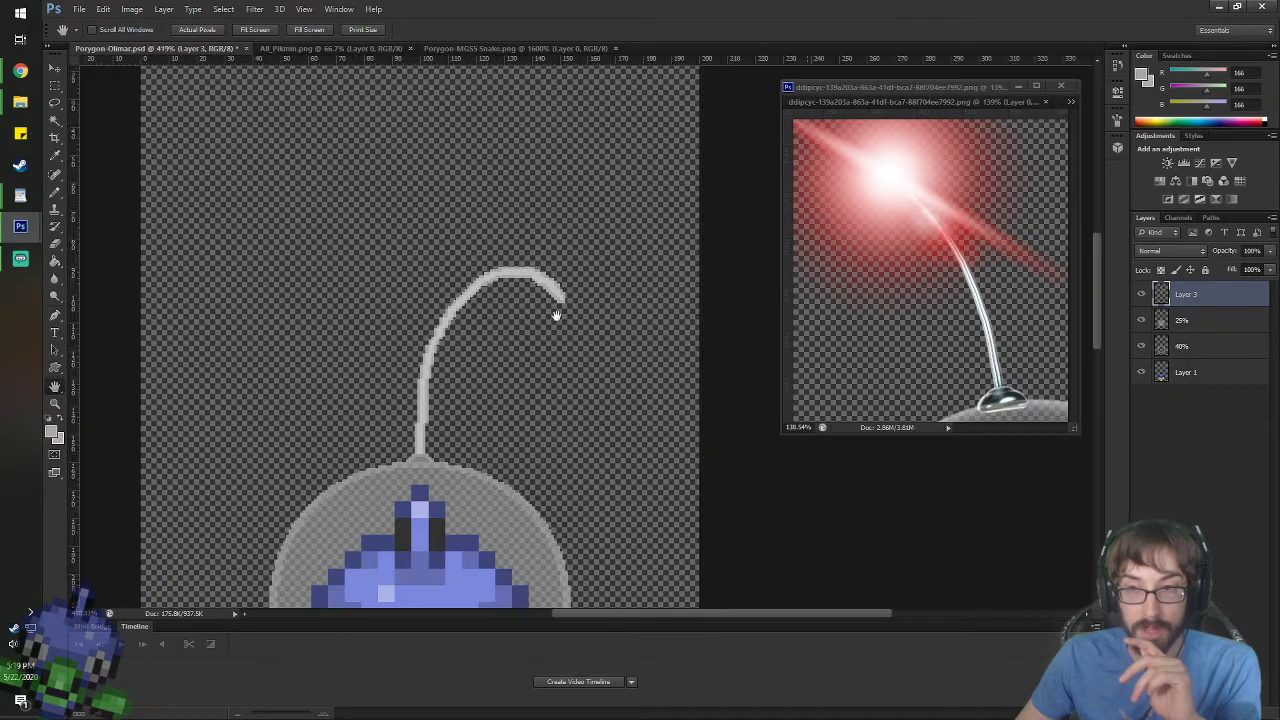
scroll(566, 175, "up", 2)
- Create a new layer with the default settings, place it above the antenna's layer and make it active
left_click(1203, 319)
left_click(164, 9)
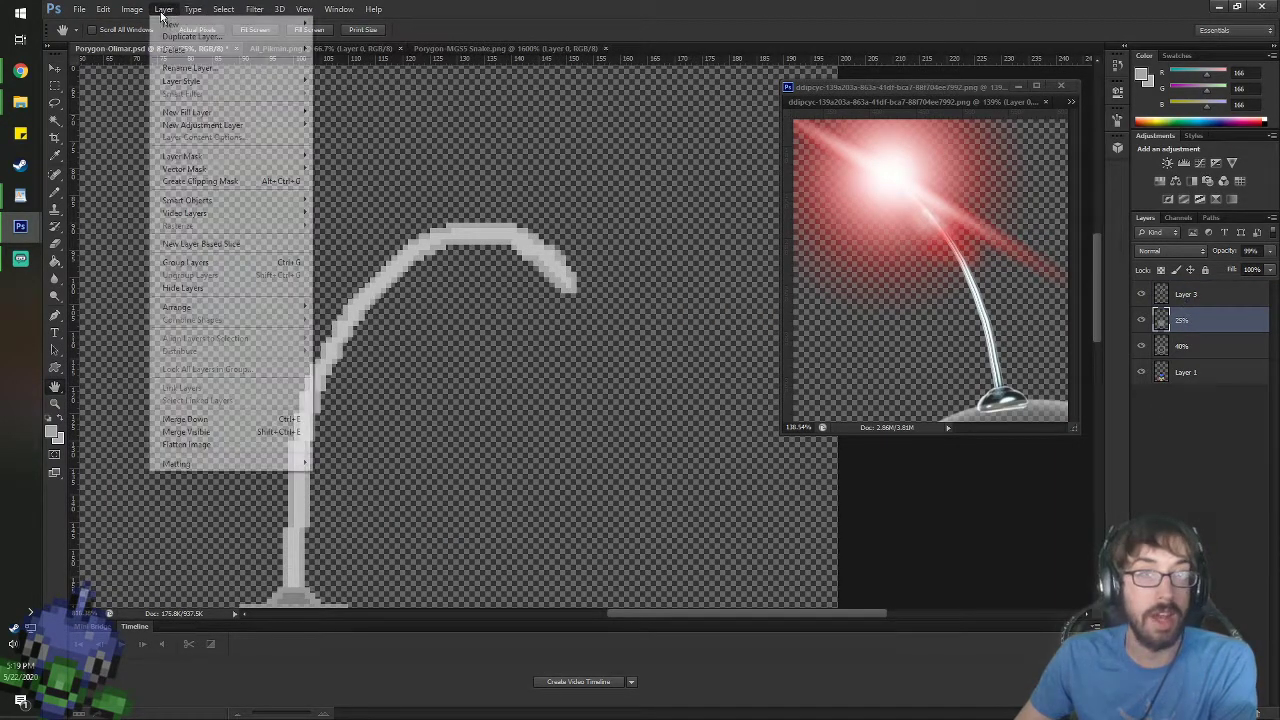
mouse_move(185, 24)
left_click(385, 24)
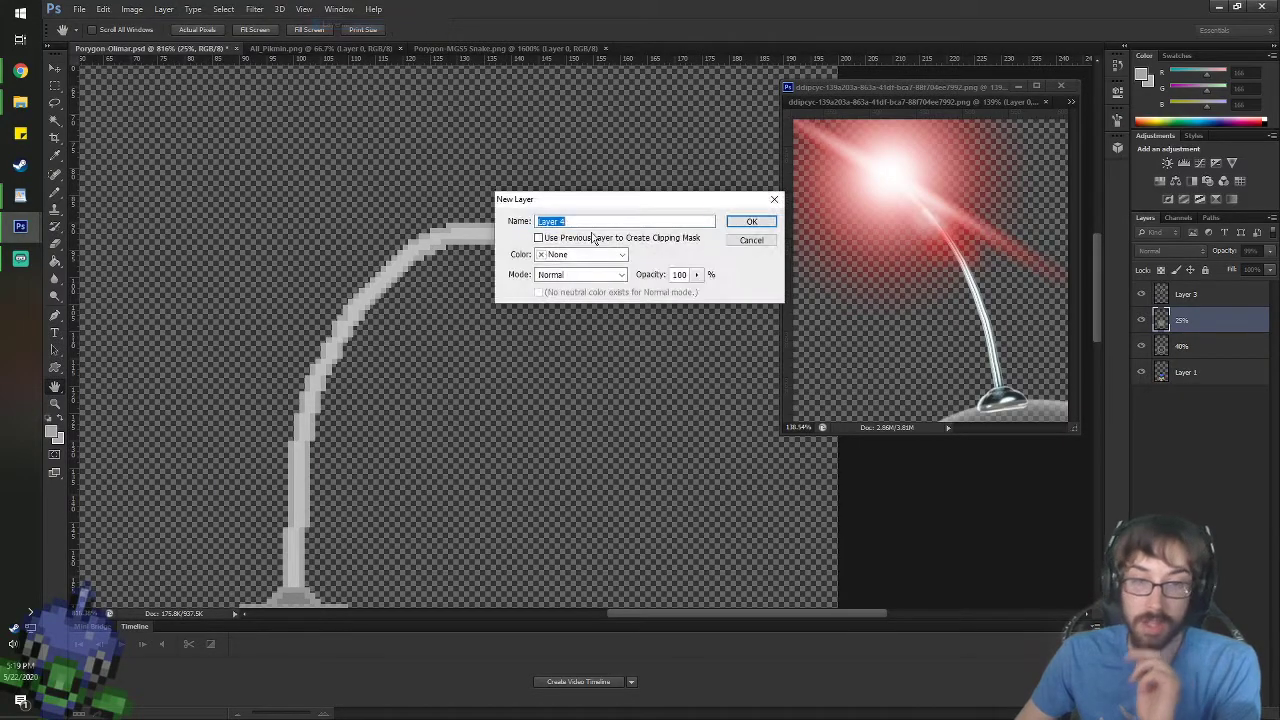
left_click(750, 218)
left_click_drag(1193, 289, 1193, 289)
left_click(1186, 321)
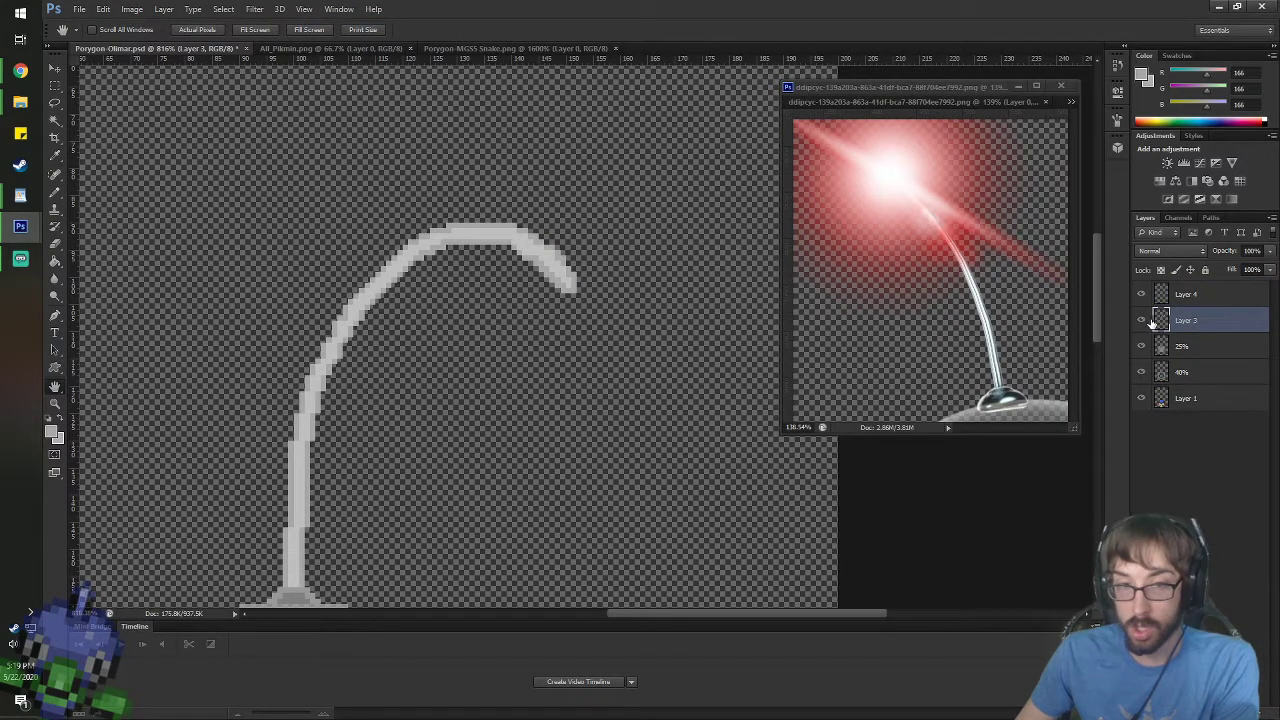
left_click(1141, 320)
left_click(1141, 320)
left_click(1185, 294)
- Sample a bright red (255, 50, 50) from the glow in the Olimar antenna reference
scroll(591, 311, "up", 1)
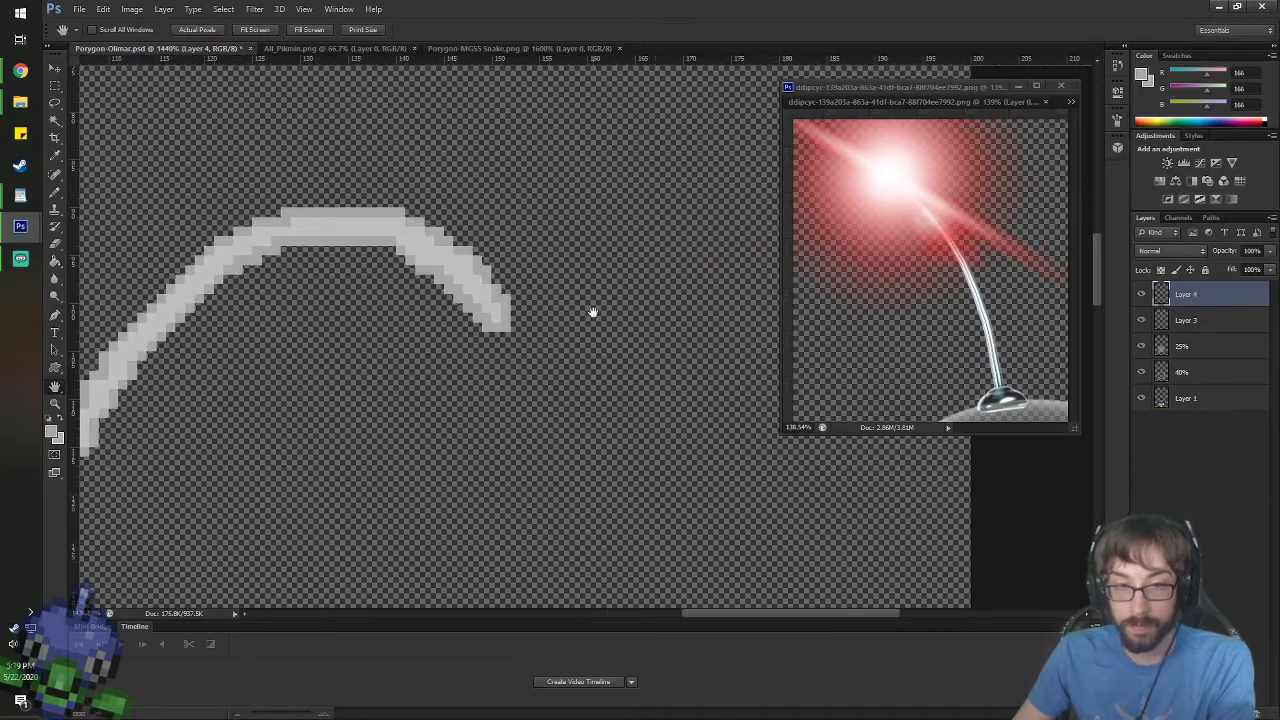
scroll(274, 329, "up", 1)
scroll(275, 330, "up", 2)
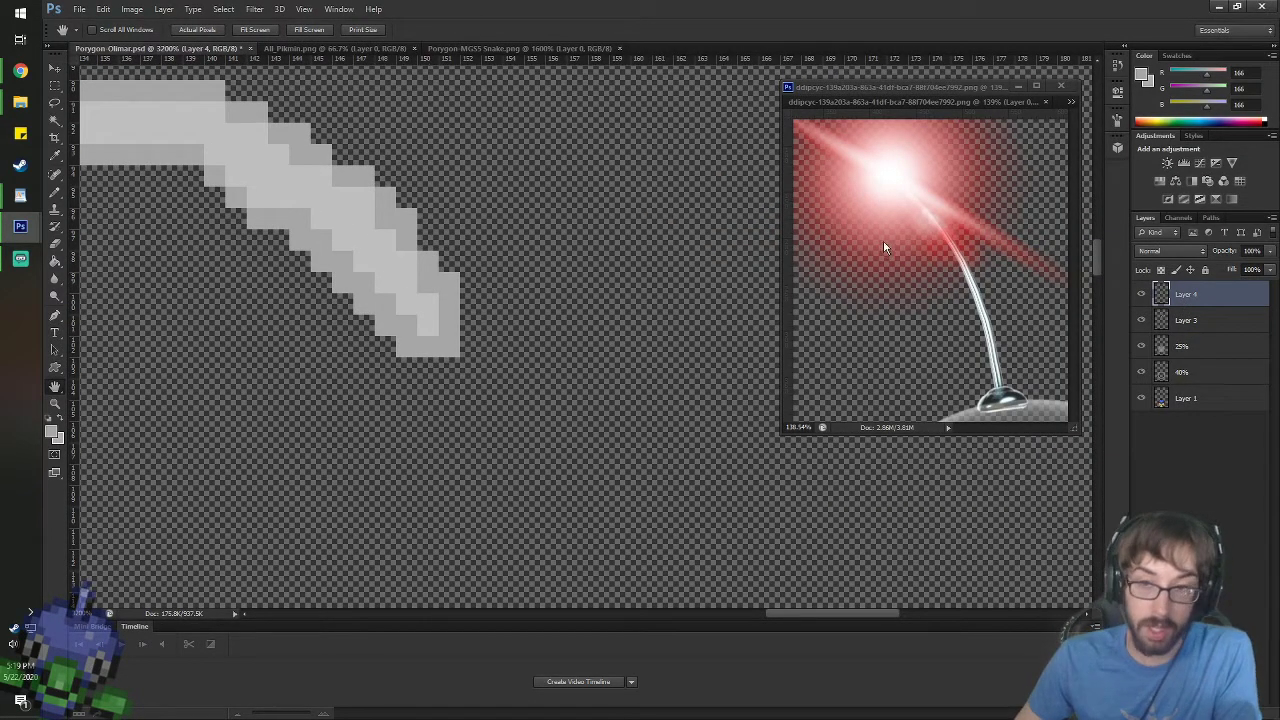
key("i")
left_click(842, 202)
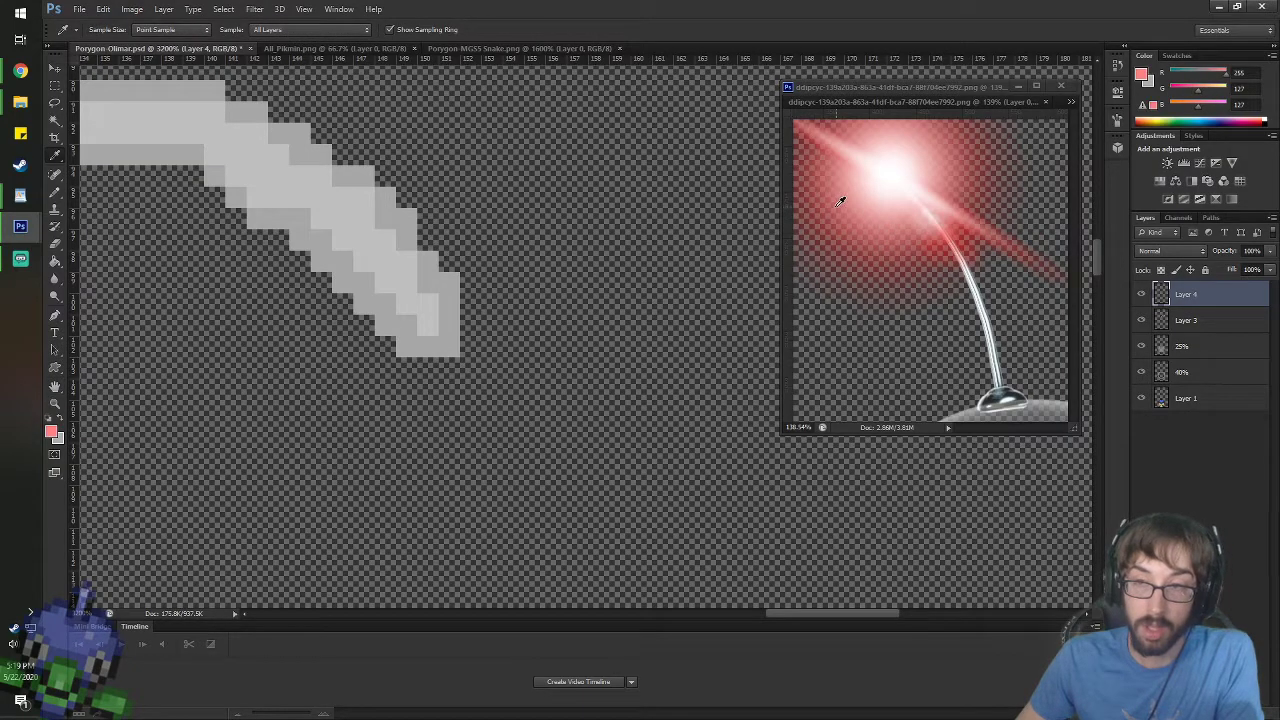
left_click(860, 203)
left_click(842, 219)
left_click(826, 243)
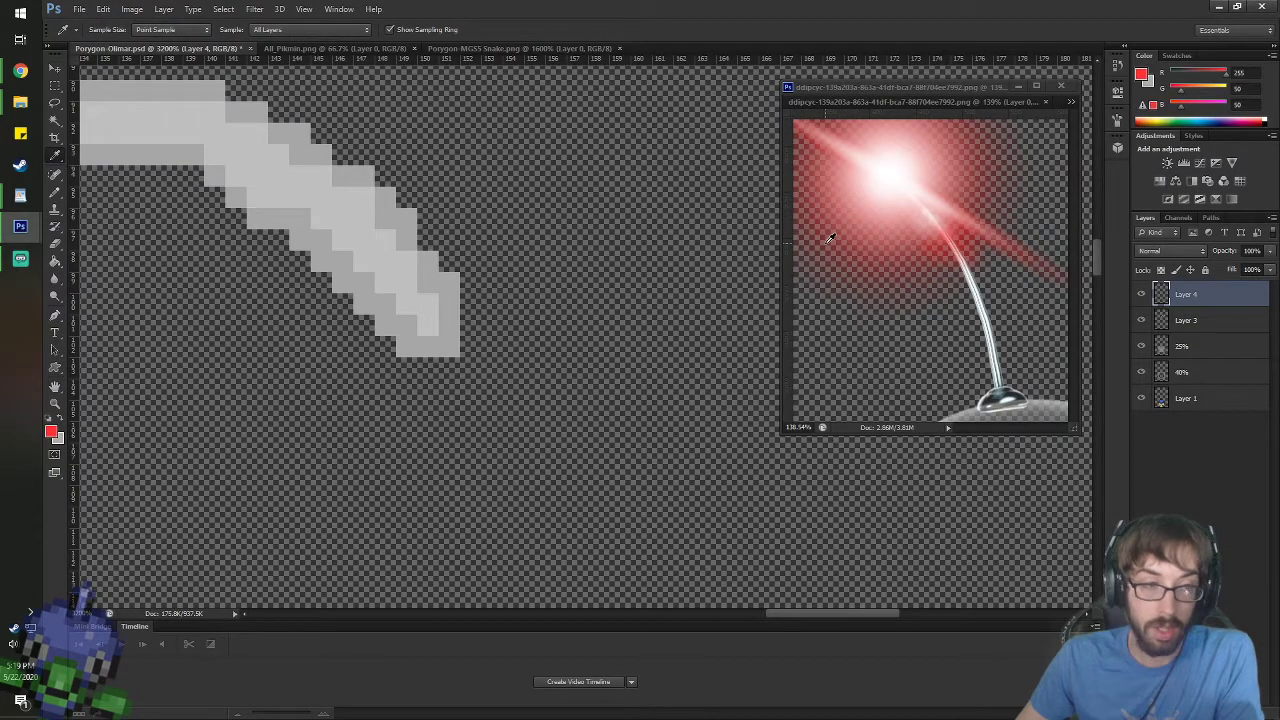
- Pencil a red square of 2 by 2 pixels at the antenna's tip on the new layer
key("b")
left_click(449, 346)
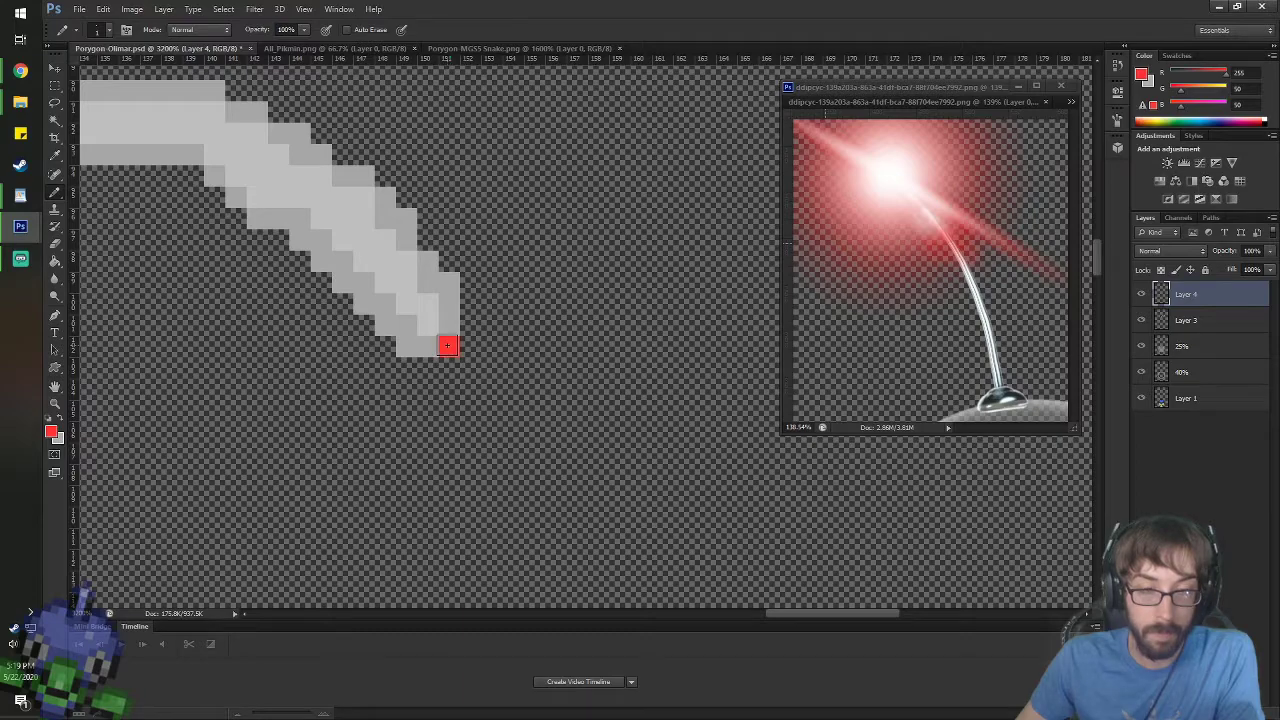
left_click_drag(450, 360, 461, 345)
key("v")
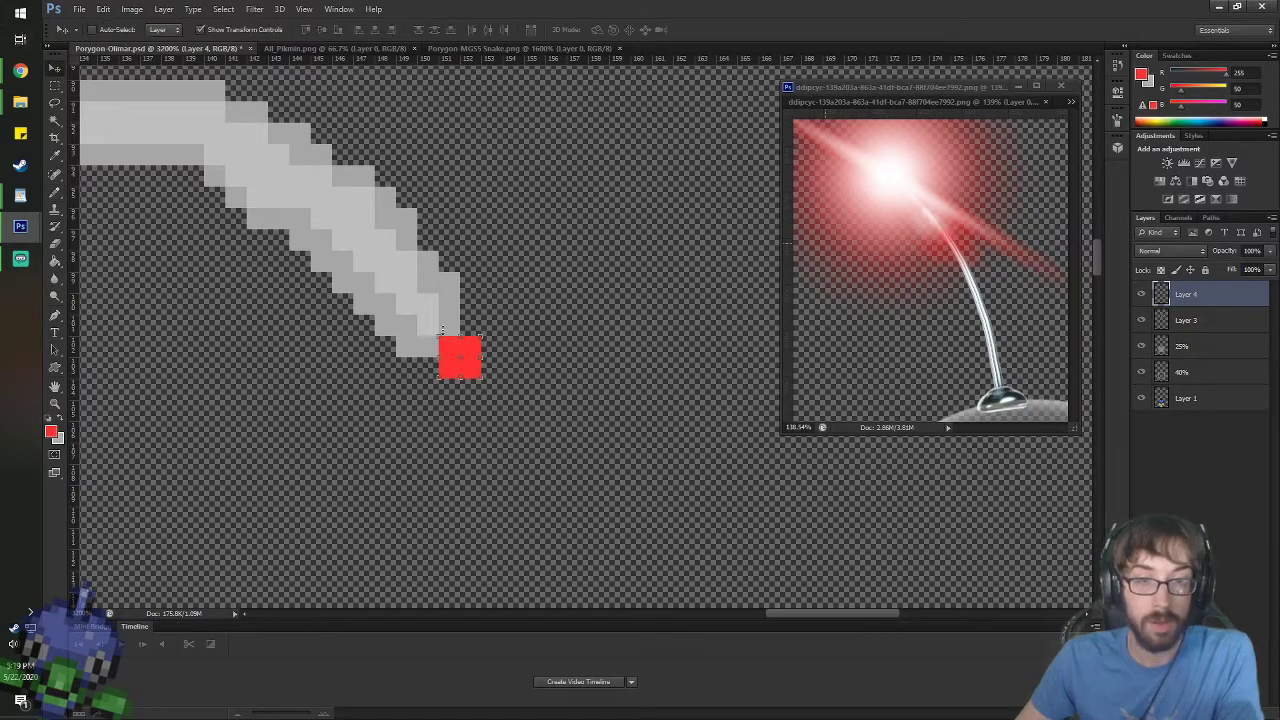
- Try an Outer Glow on the red square's layer, coloured ff3232 by sampling the square, and cancel the layer style
right_click(1187, 296)
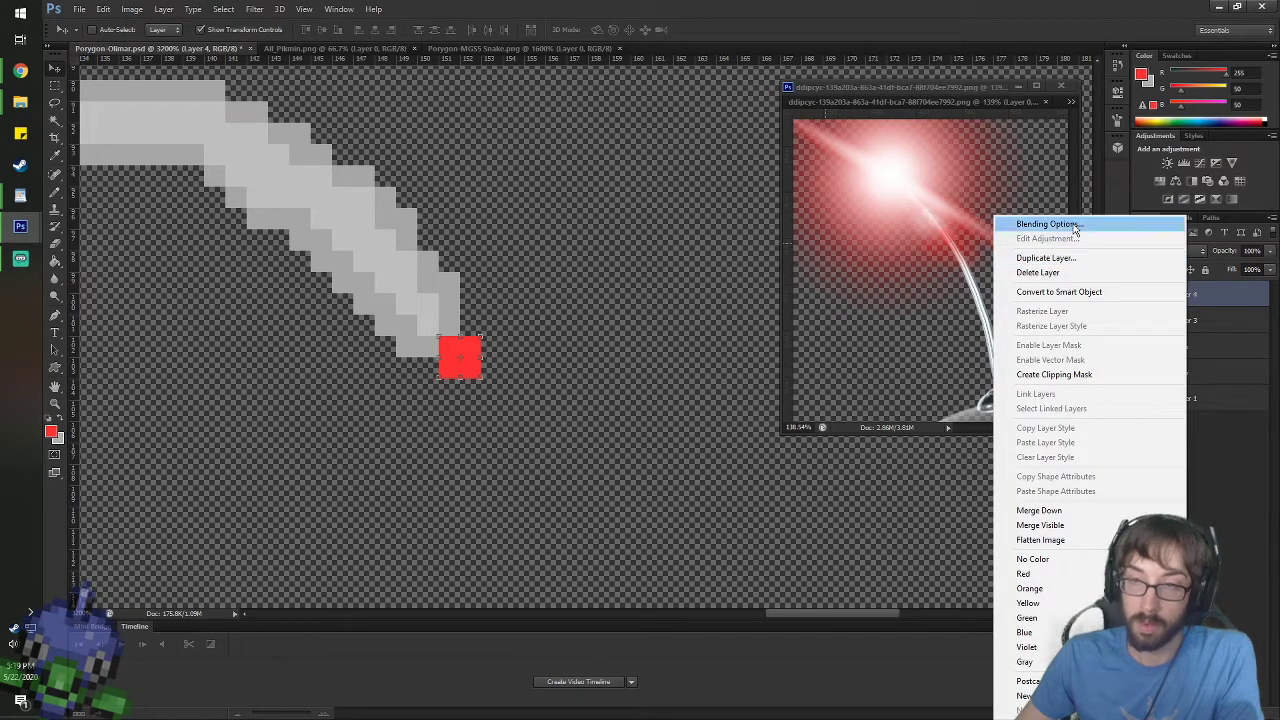
left_click(1062, 223)
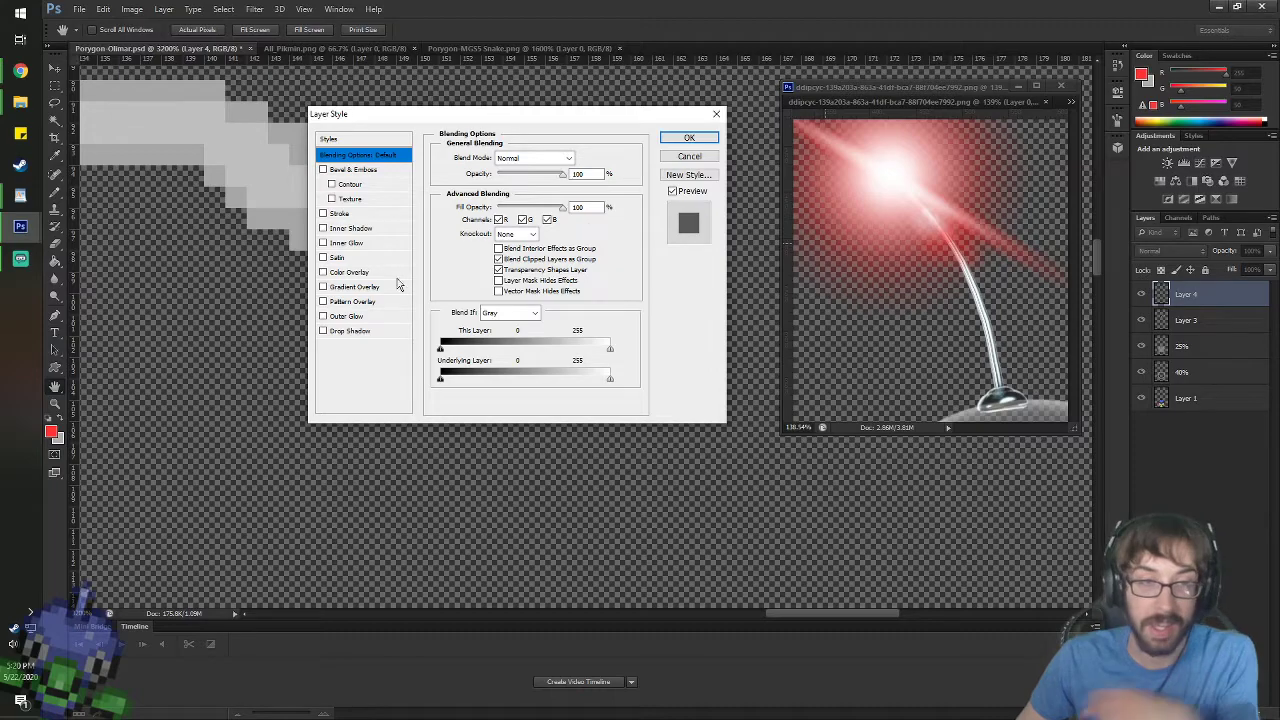
left_click(323, 316)
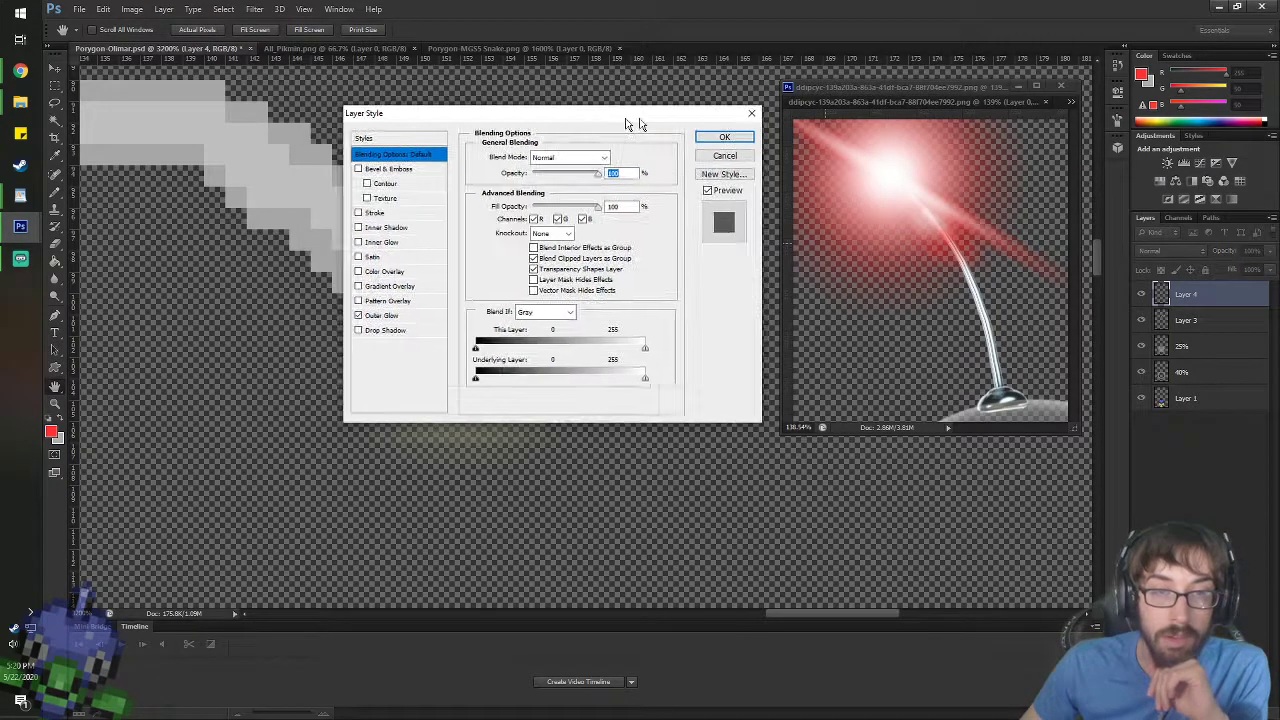
left_click_drag(600, 115, 890, 111)
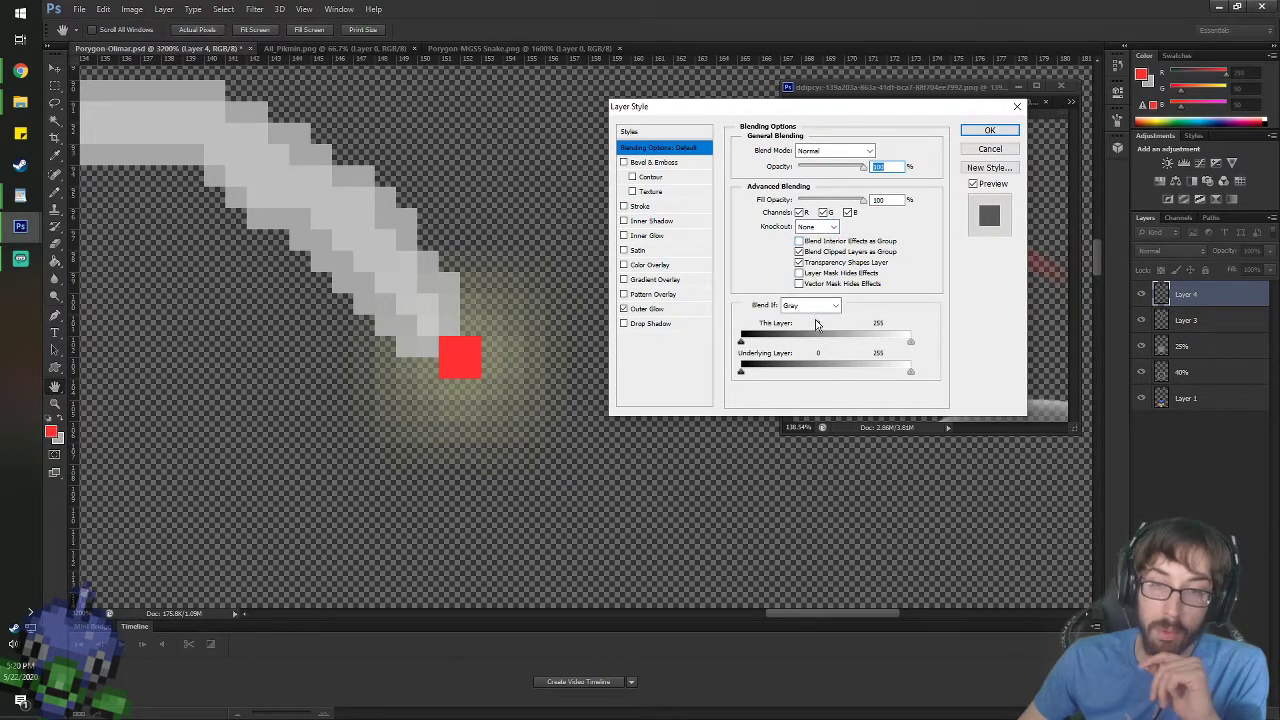
left_click(674, 311)
left_click(777, 198)
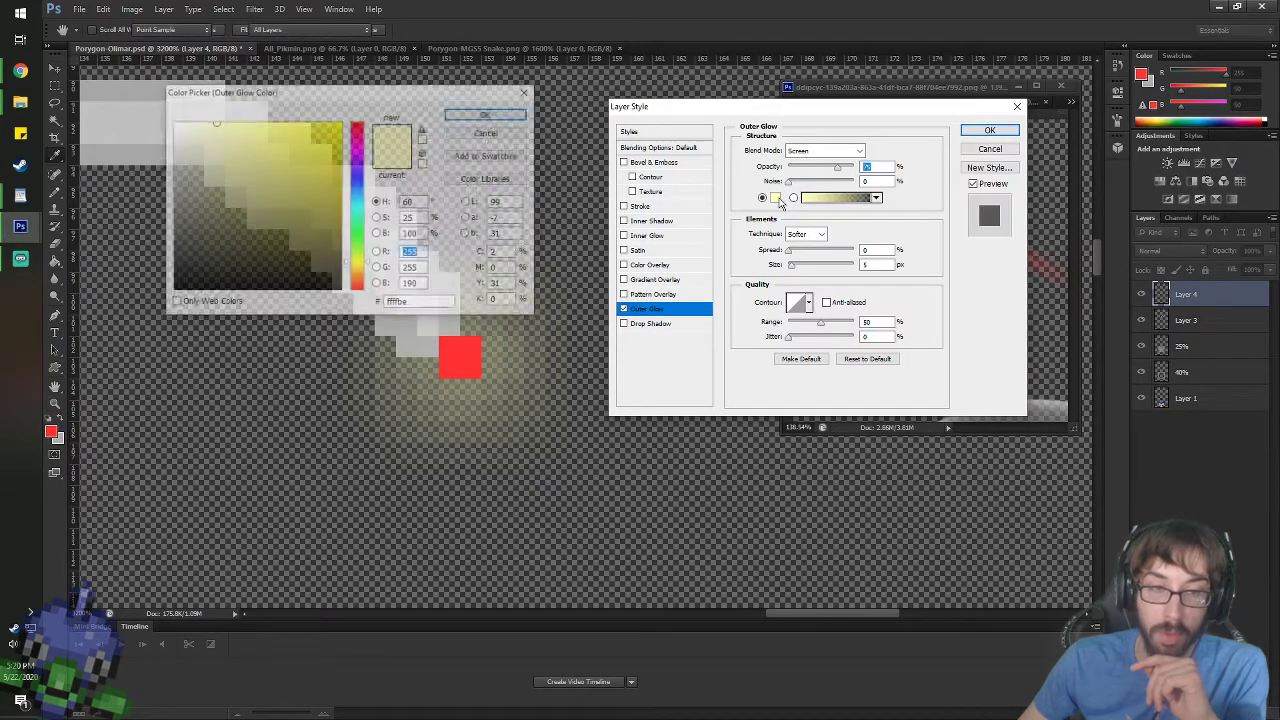
left_click(463, 356)
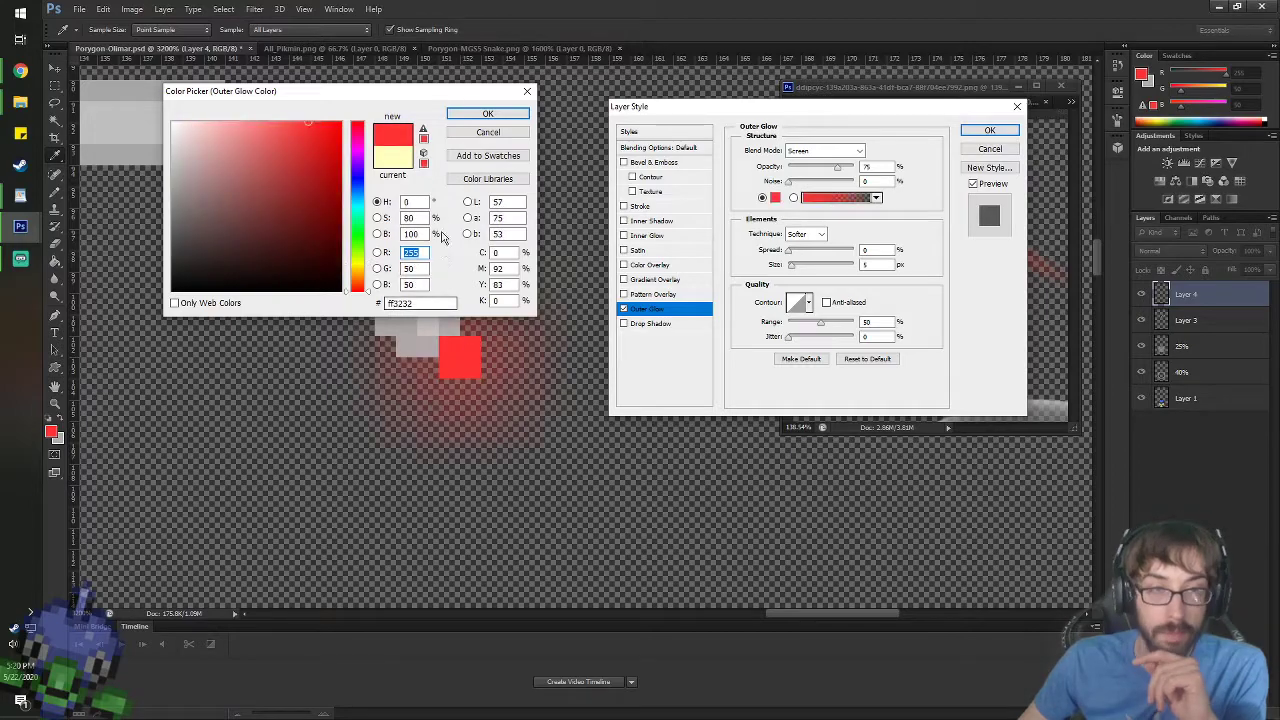
left_click(487, 113)
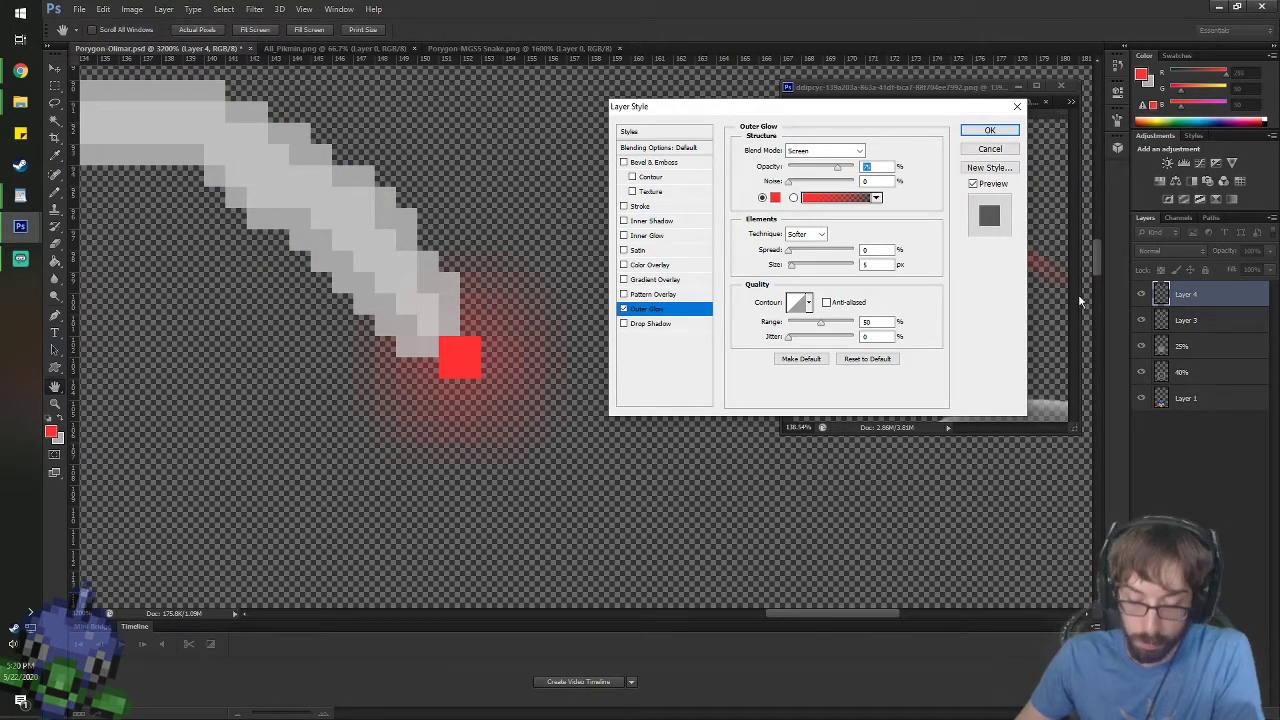
left_click(982, 150)
right_click(1185, 294)
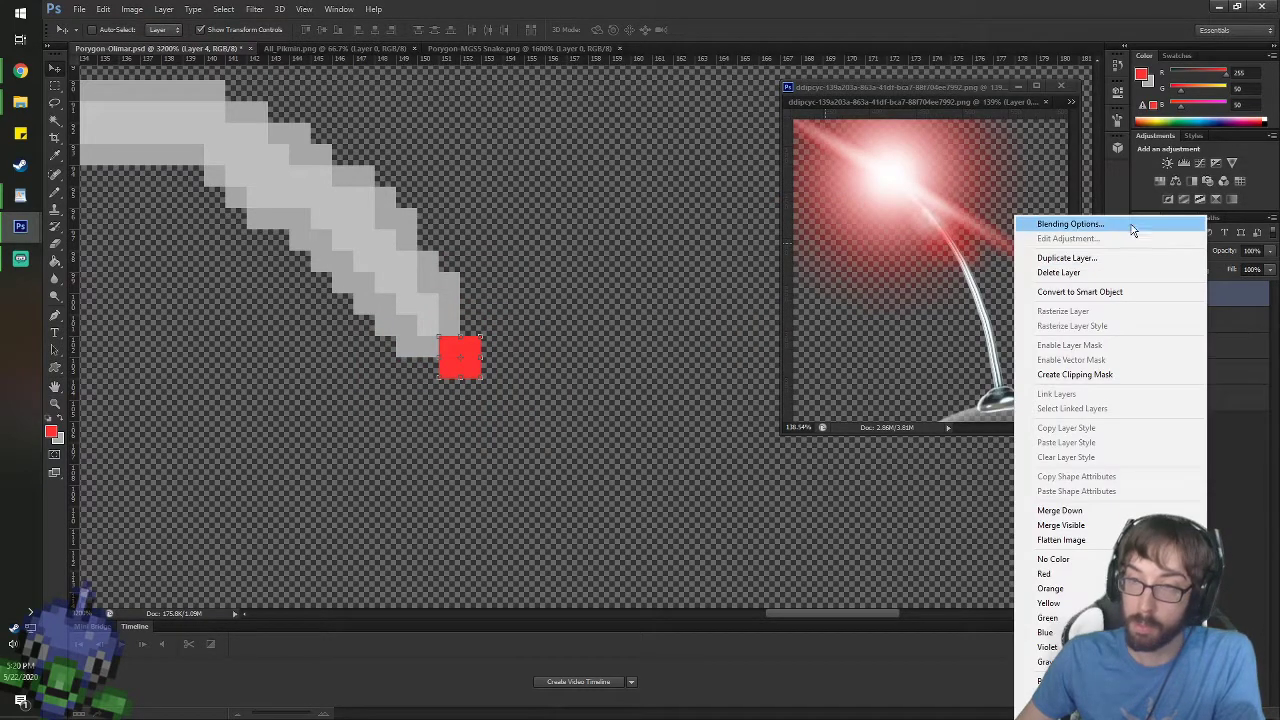
left_click(1065, 224)
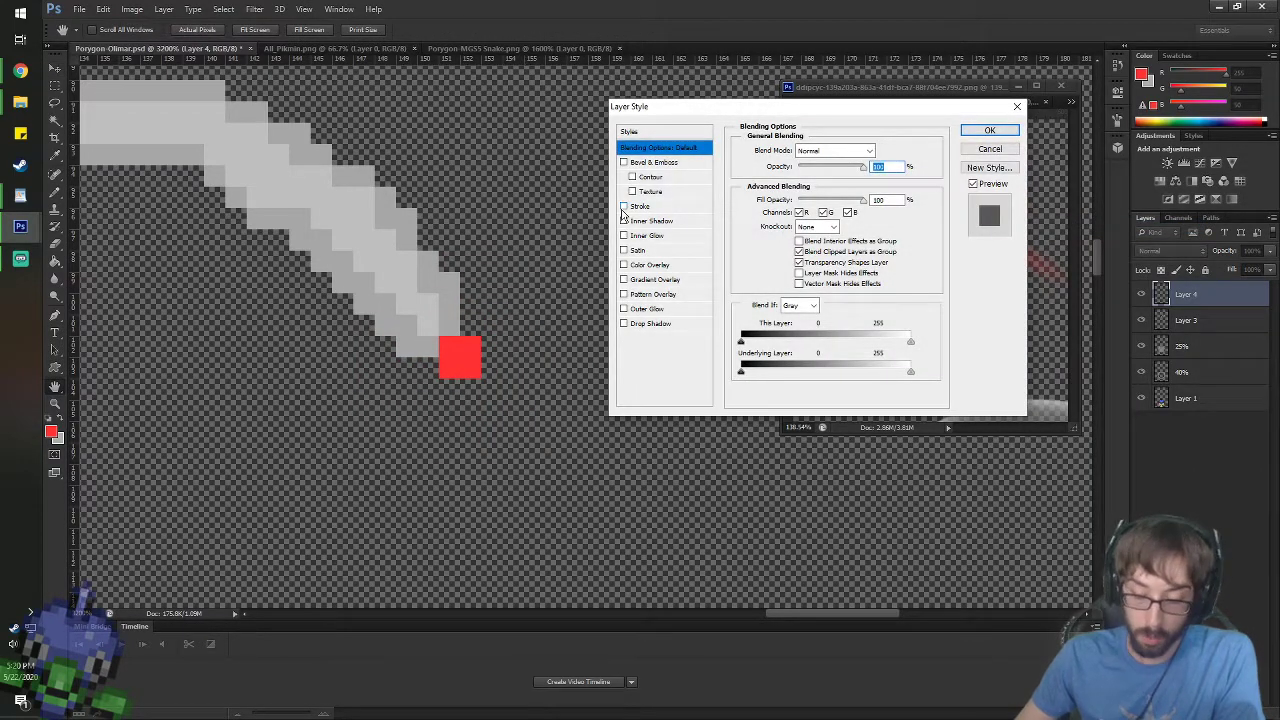
left_click(990, 149)
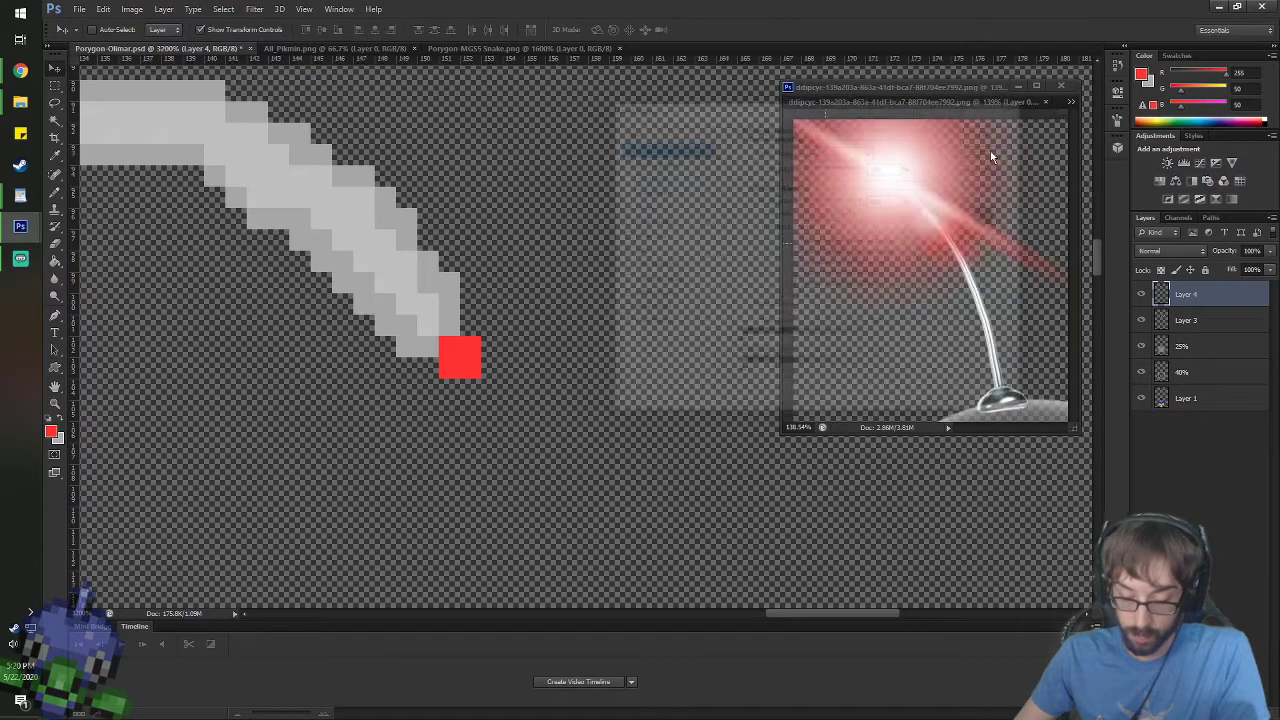
- Pencil red pixels around all four sides of the 2 by 2 square, forming a rounded 4 by 4 pixel light without corners
key("i")
key("b")
left_click_drag(449, 325, 470, 325)
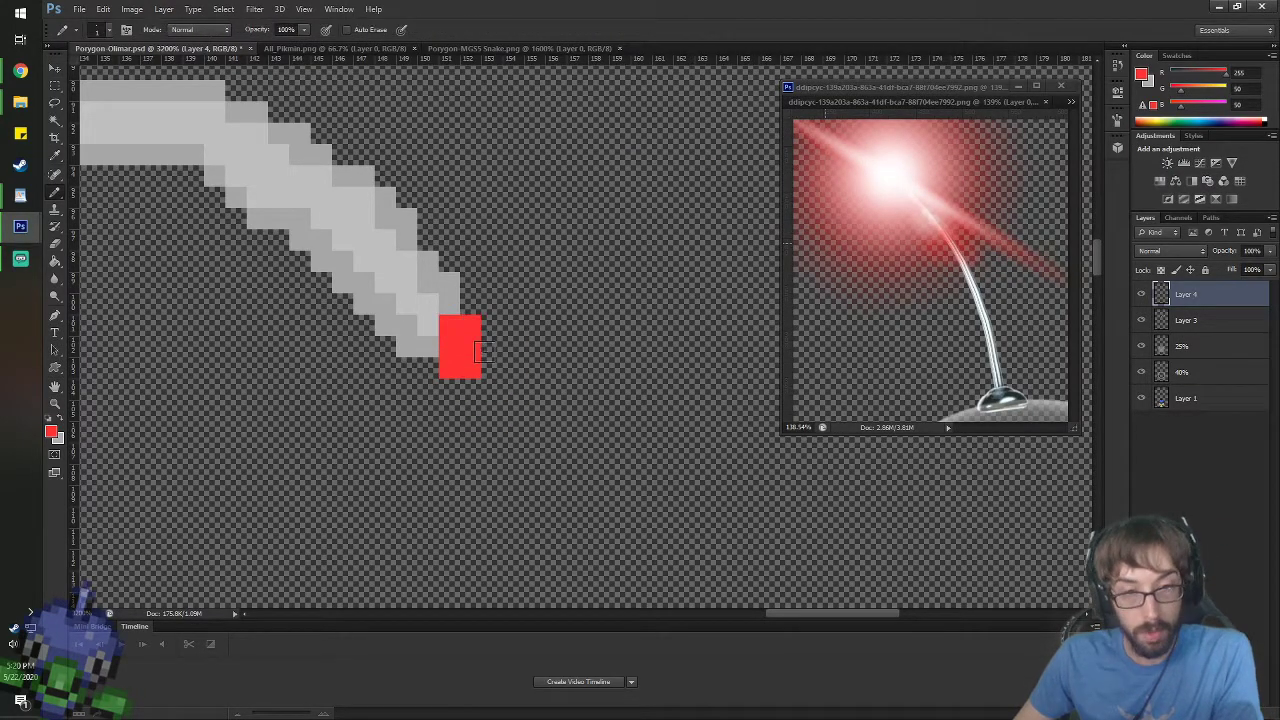
left_click(491, 369)
mouse_move(491, 370)
left_mouse_down()
mouse_move(491, 347)
mouse_move(428, 357)
mouse_move(467, 384)
left_mouse_up()
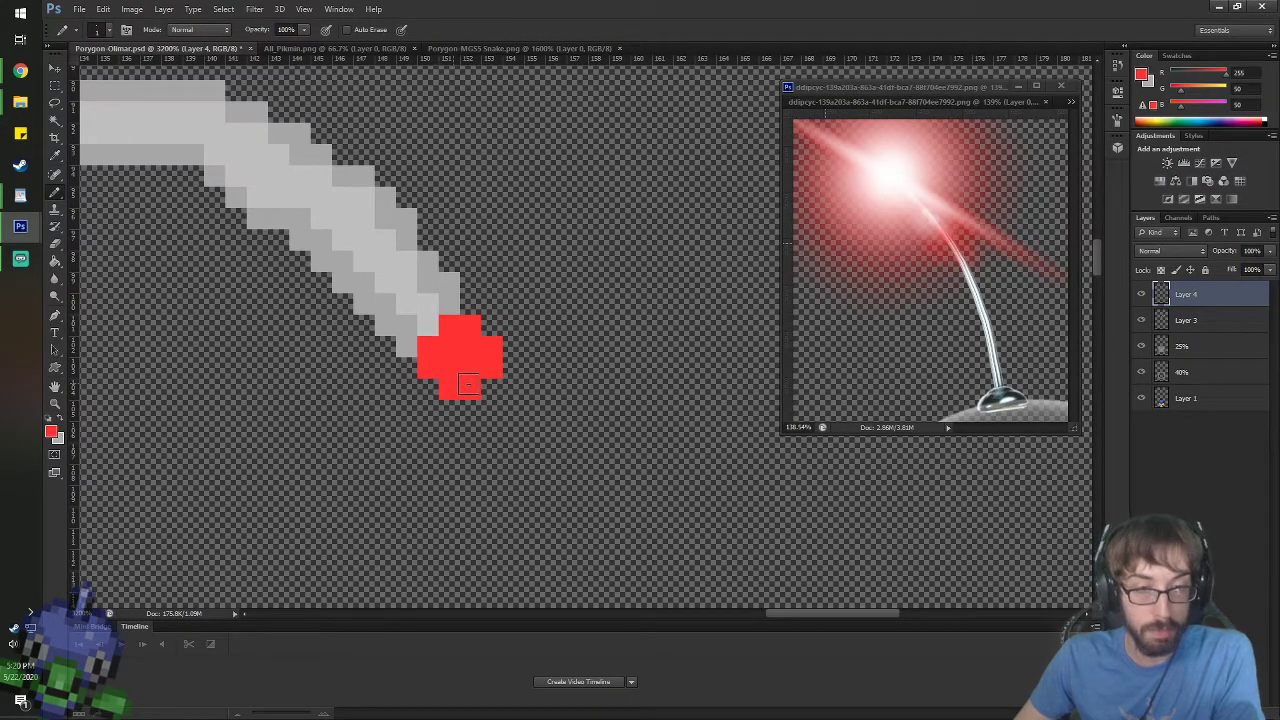
- Try an Outer Glow on the red light's layer, with its colour sampled from the light
right_click(1197, 300)
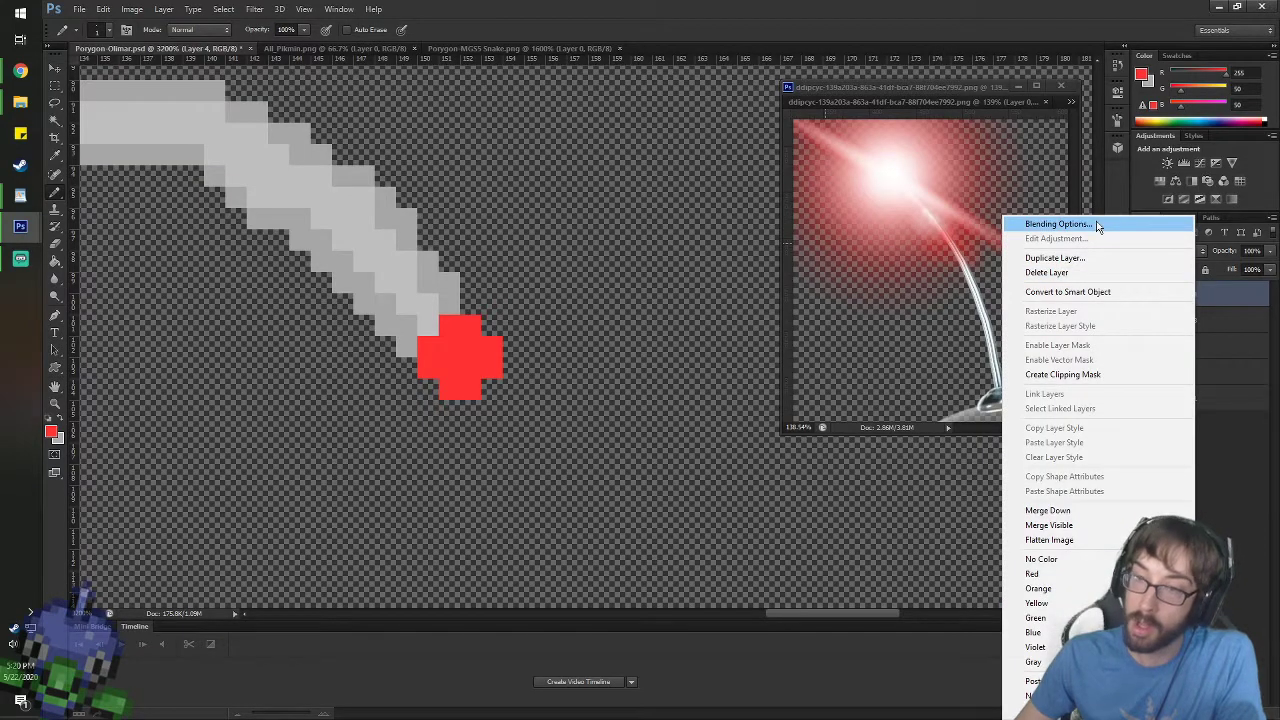
left_click(1094, 222)
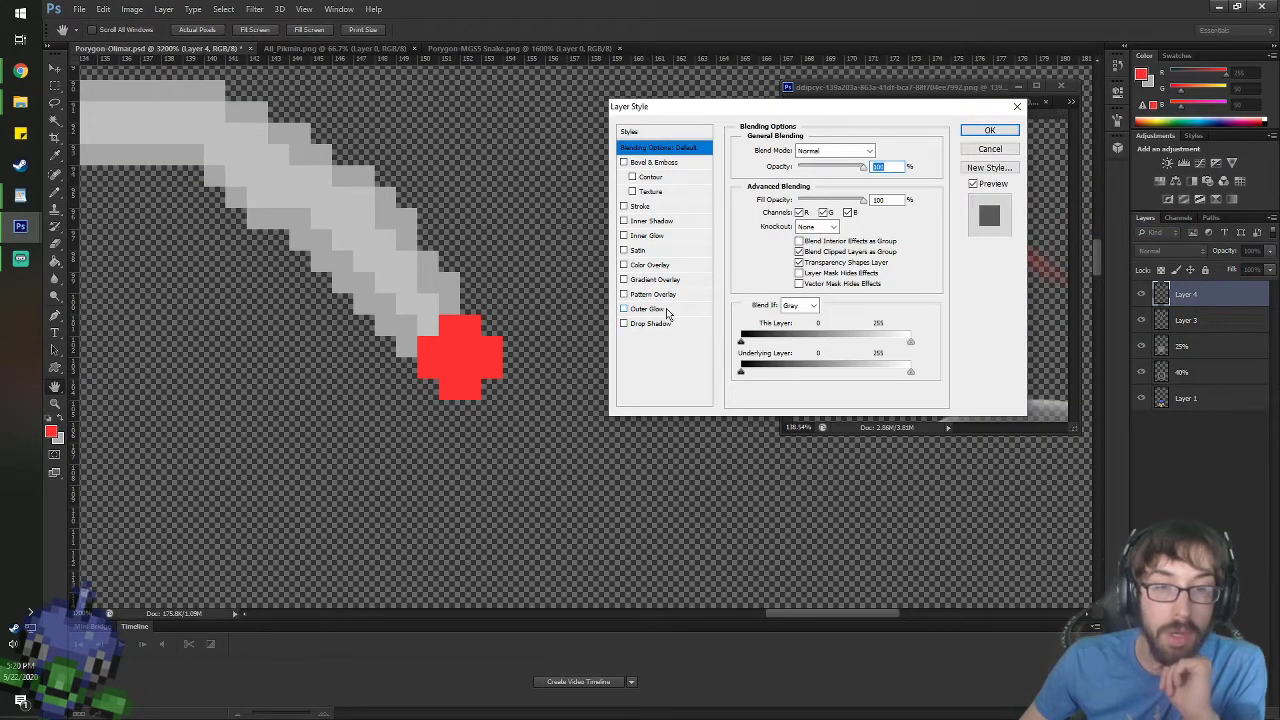
left_click(637, 311)
left_click(773, 198)
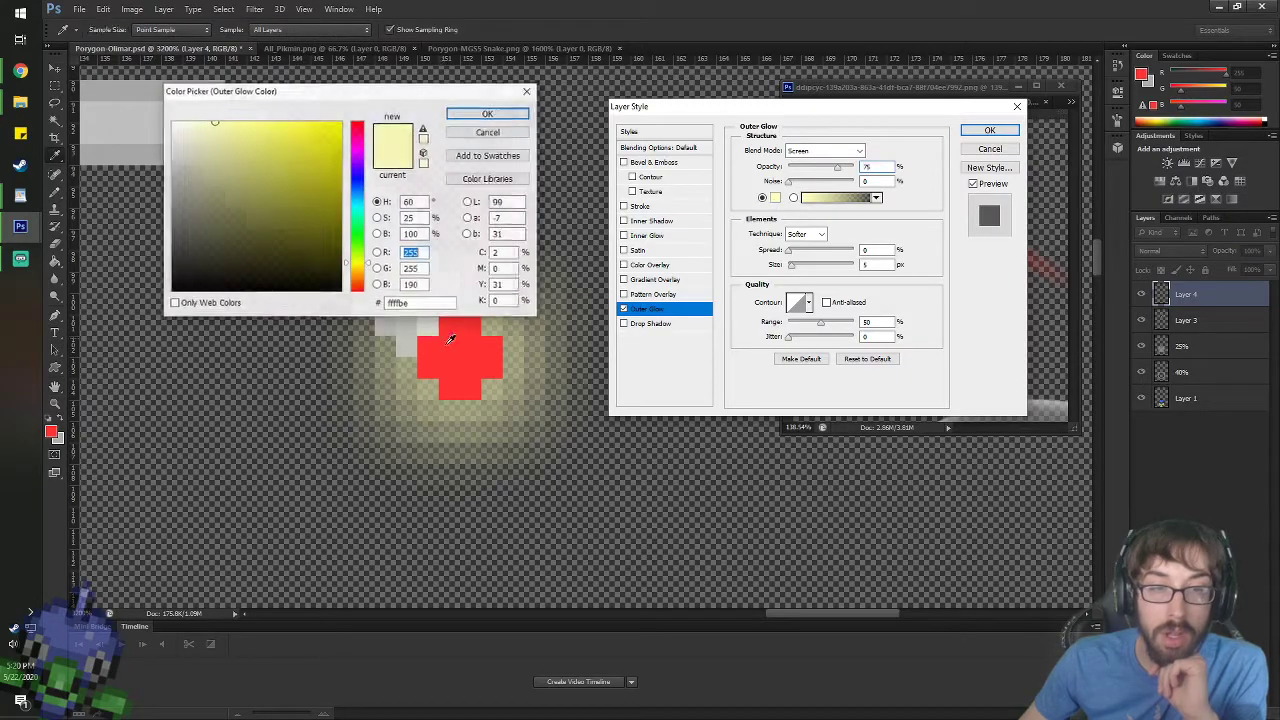
left_click(460, 330)
left_click(488, 118)
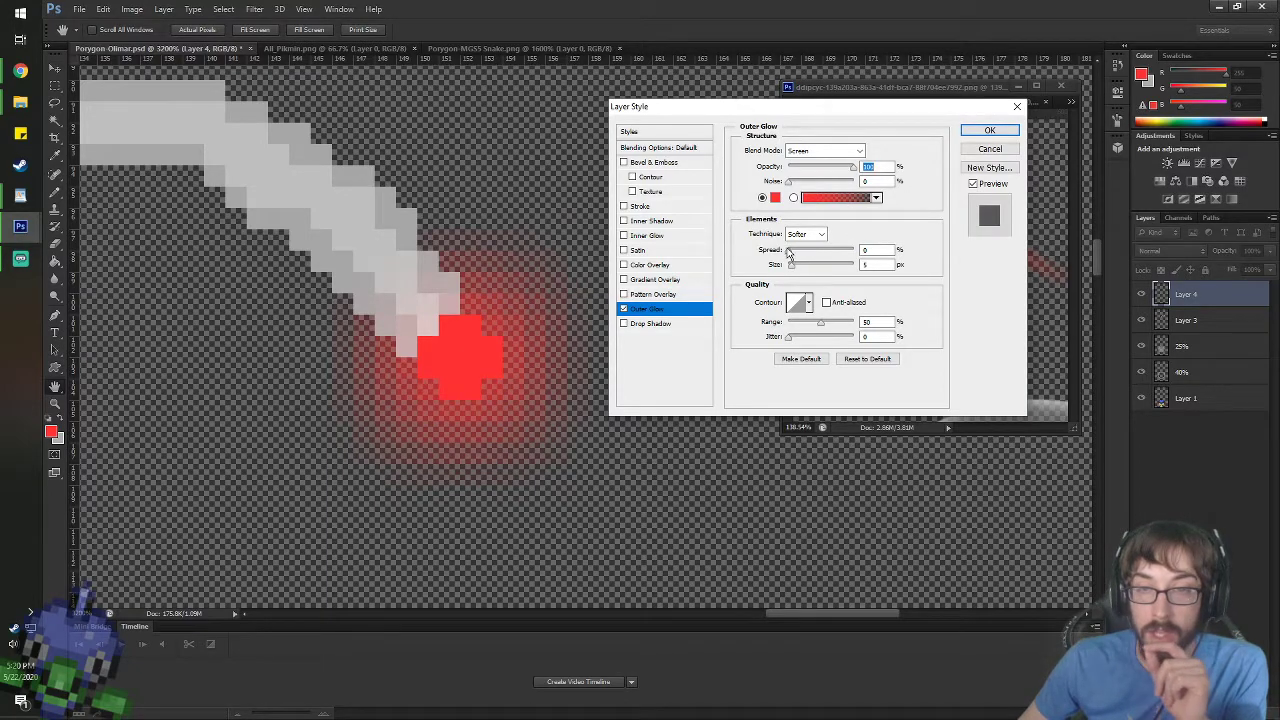
- Try a 100% spread and a larger size for the Outer Glow at 100% opacity, and cancel the layer style
left_click_drag(788, 254, 1188, 316)
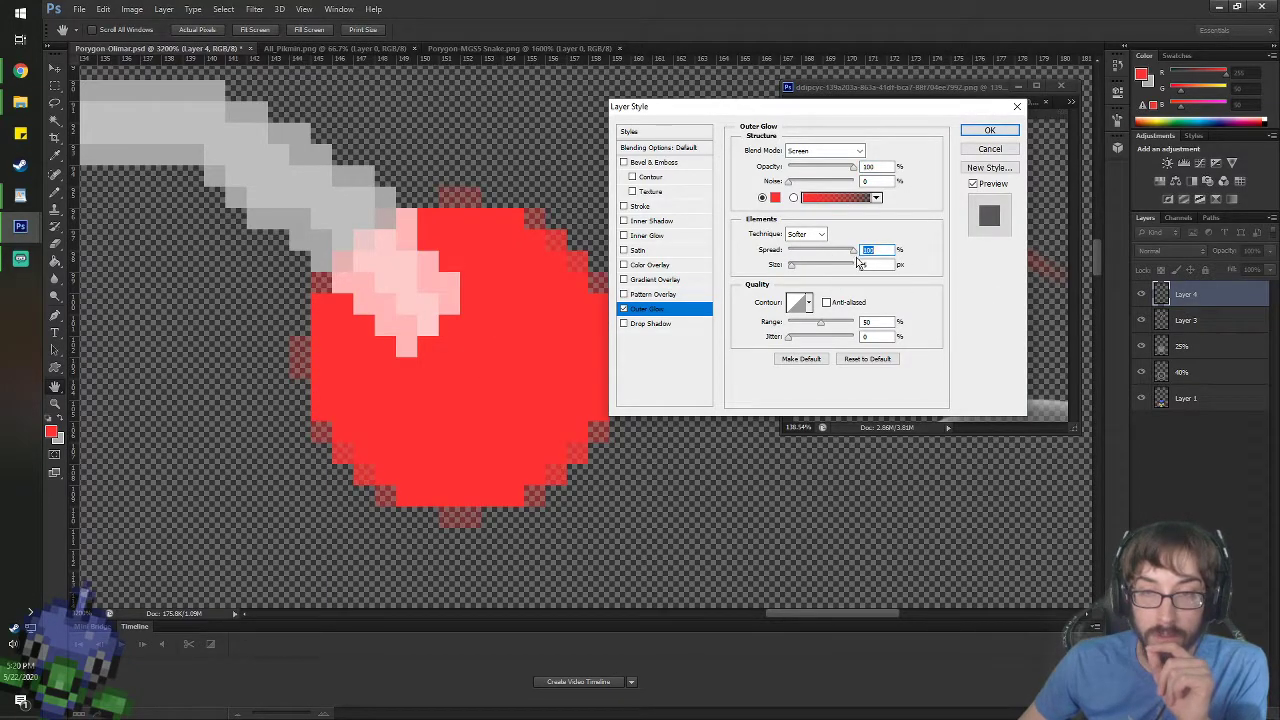
left_click_drag(834, 252, 672, 267)
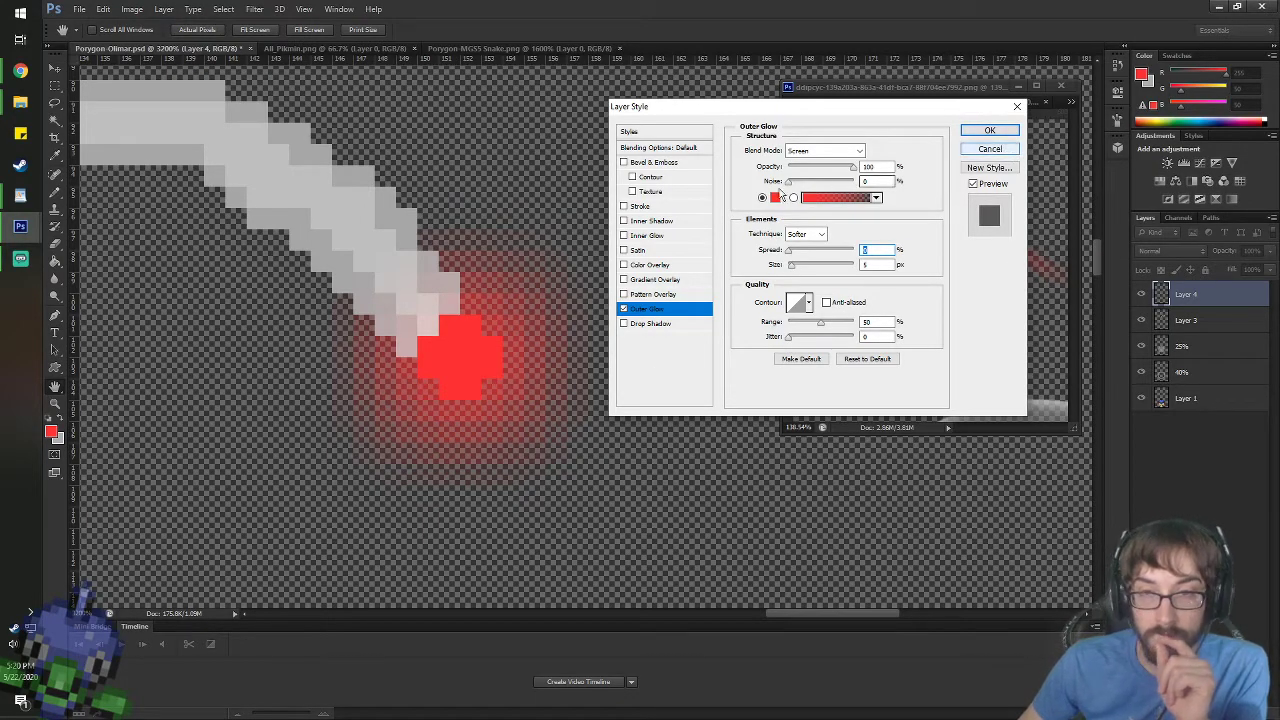
mouse_move(790, 181)
left_mouse_down()
mouse_move(850, 185)
mouse_move(776, 178)
left_mouse_up()
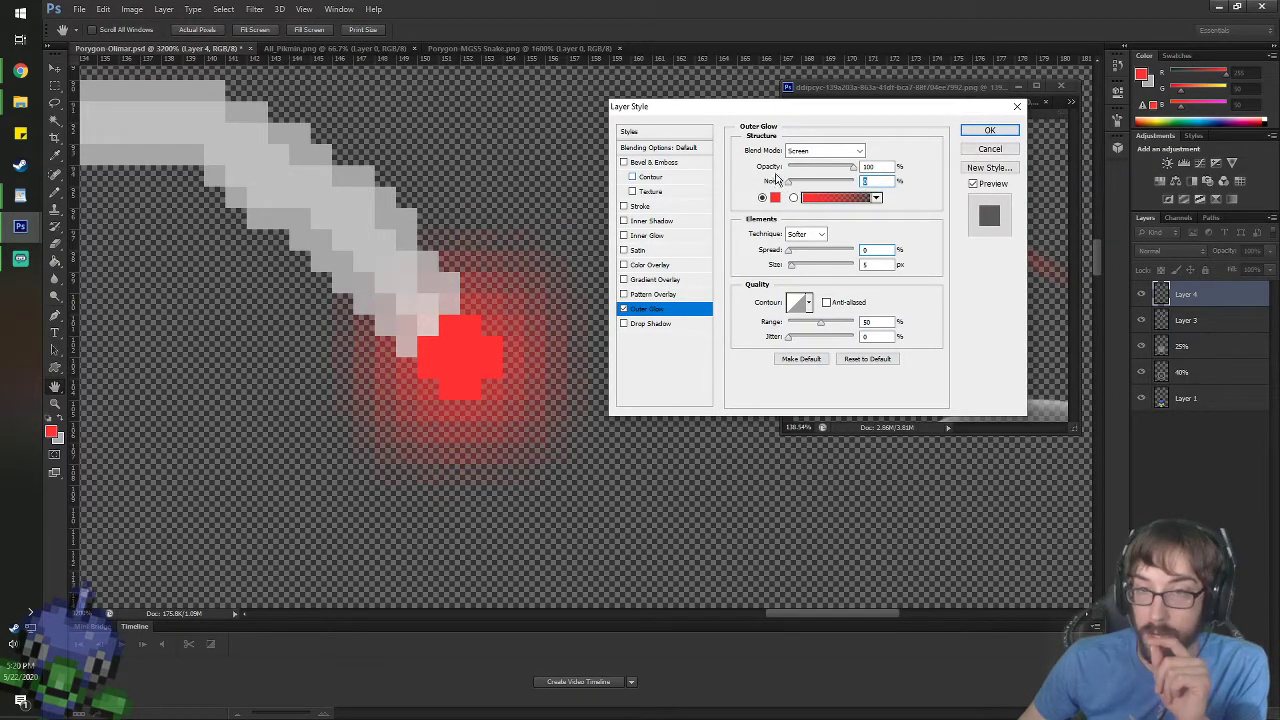
left_click_drag(790, 256, 858, 268)
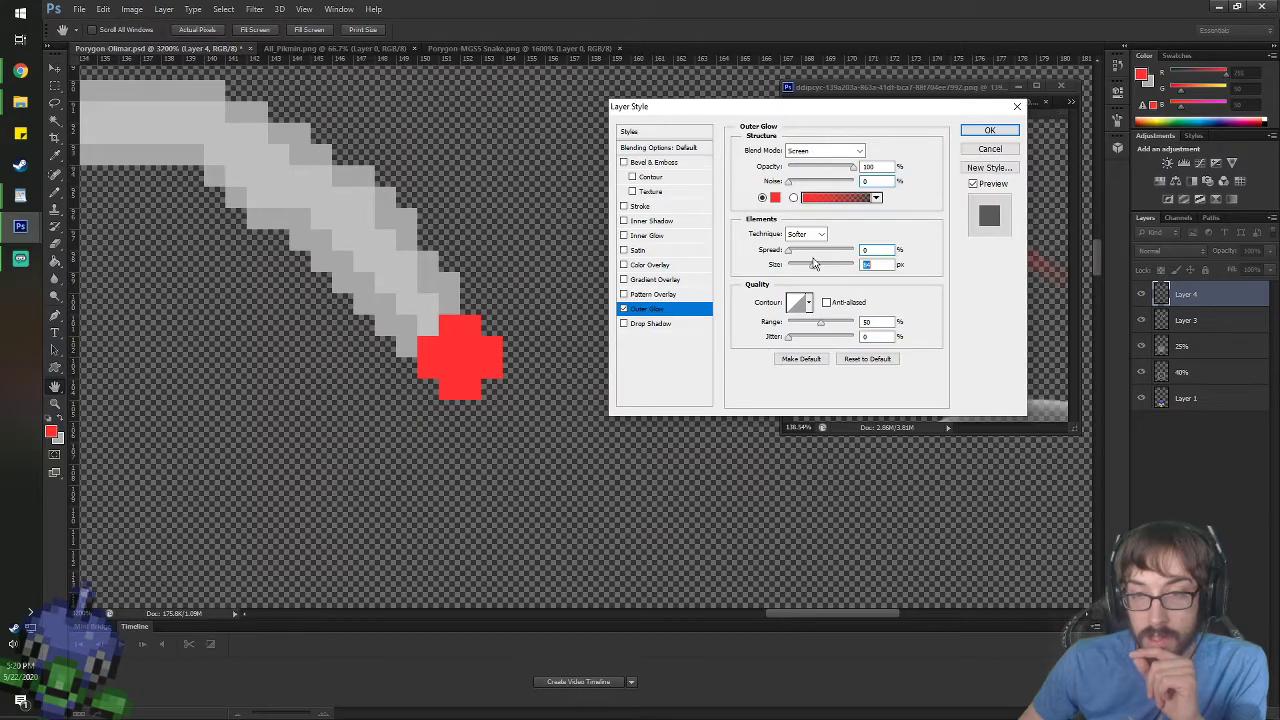
left_click_drag(790, 255, 800, 250)
left_click(988, 152)
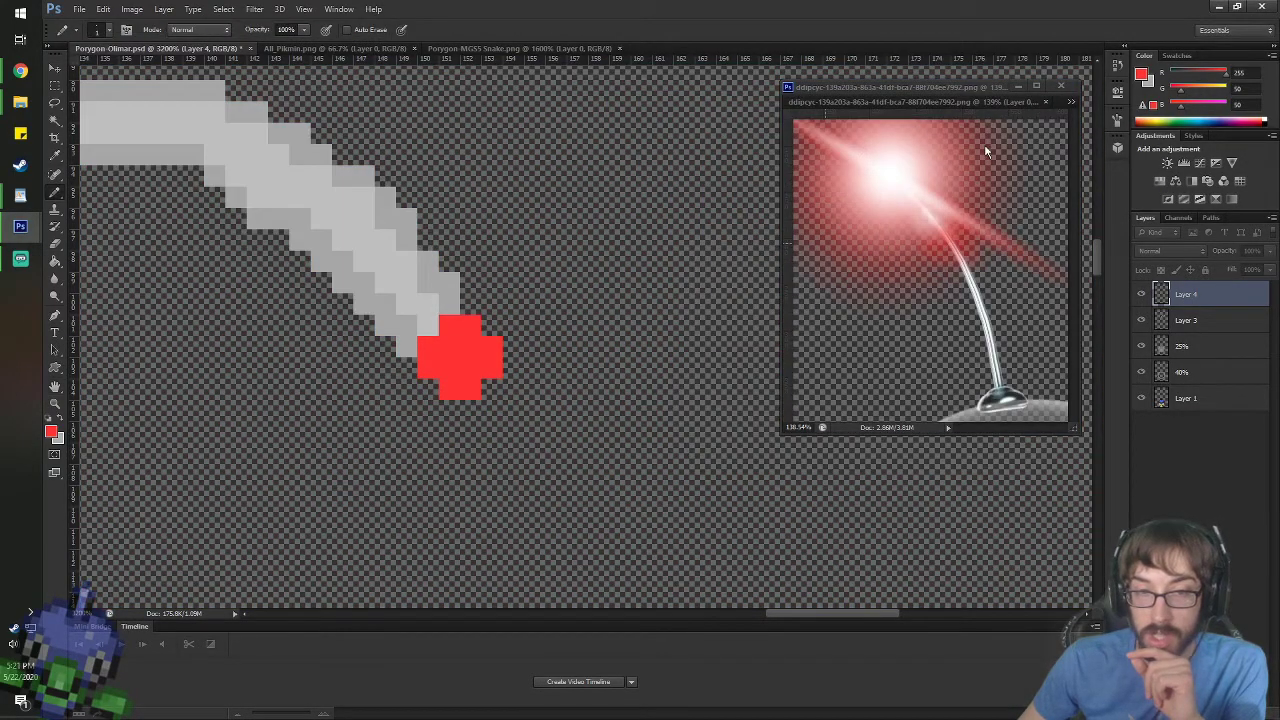
- Enable an Outer Glow on the red light's layer and set its colour to ff3232 by sampling the light
scroll(265, 428, "down", 10)
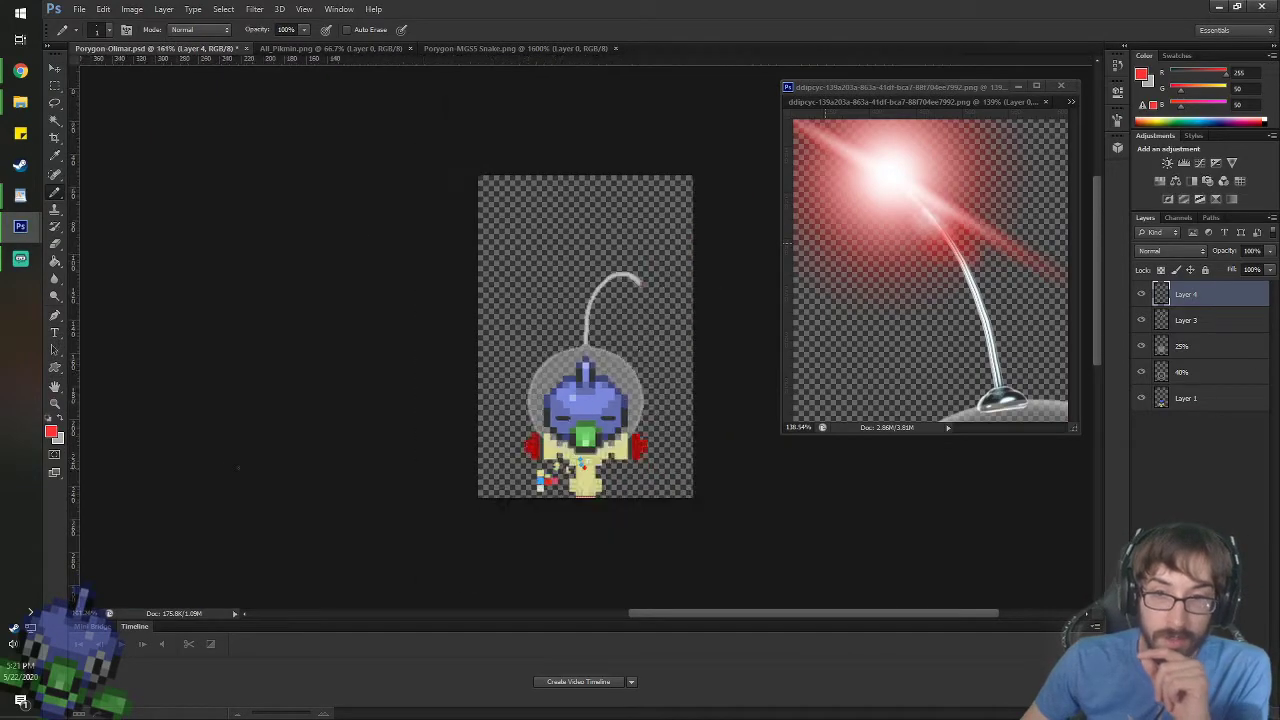
scroll(483, 264, "up", 3)
scroll(483, 264, "up", 4)
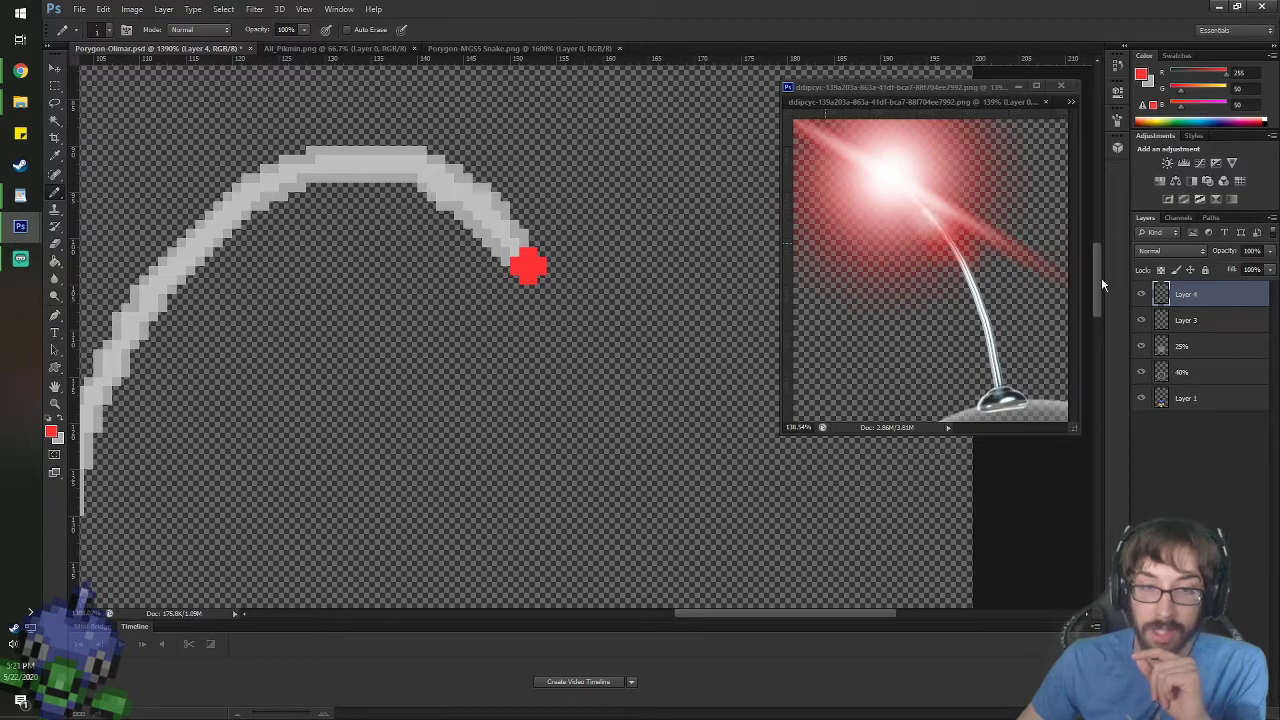
right_click(1186, 301)
left_click(1116, 218)
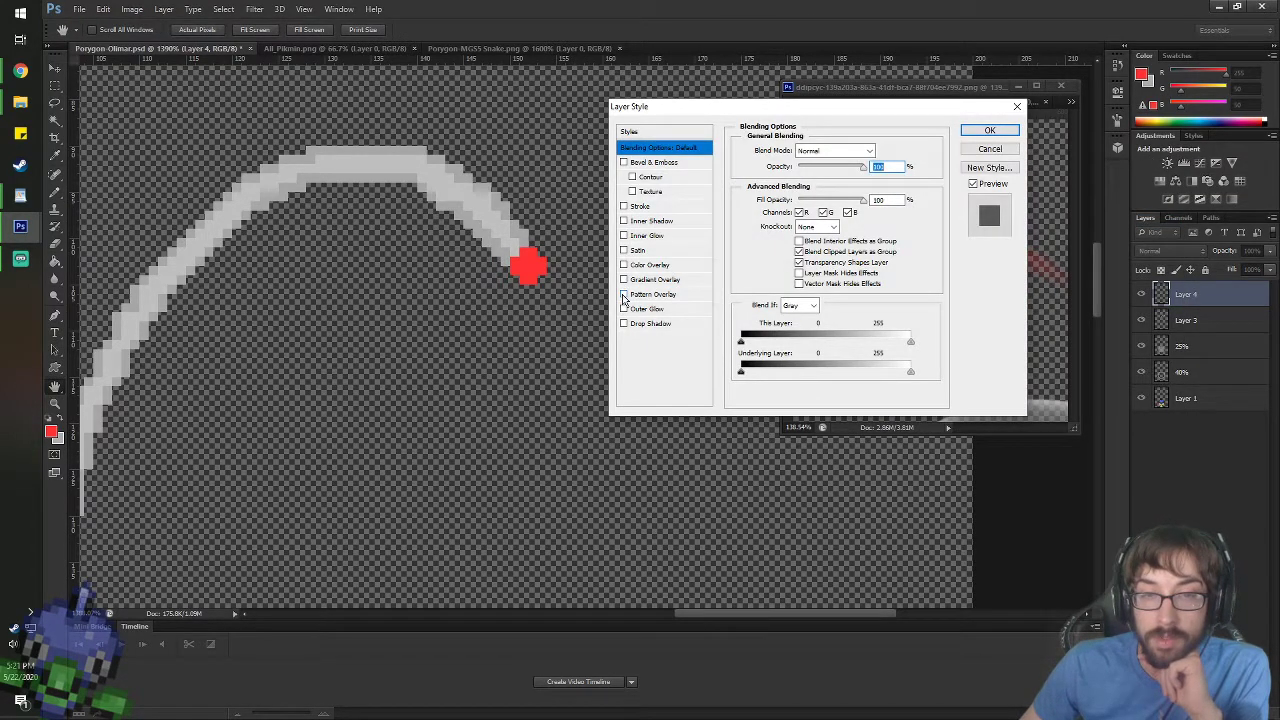
left_click(624, 309)
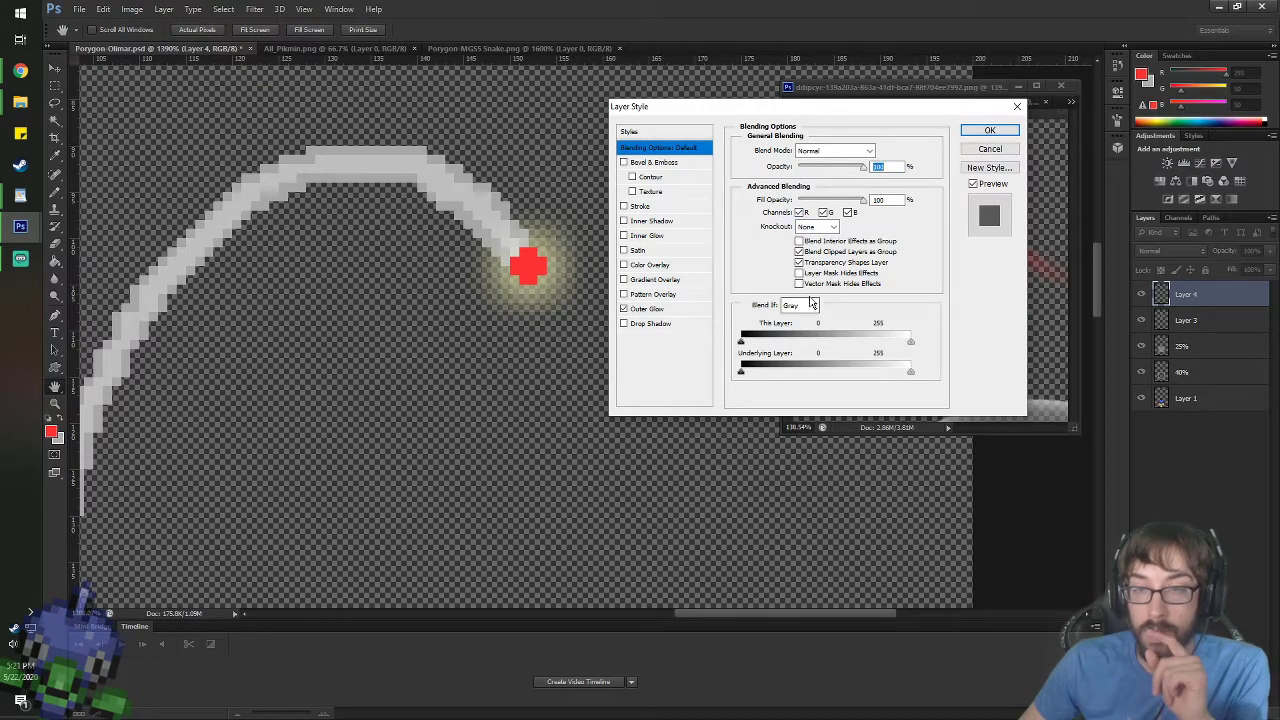
left_click(684, 310)
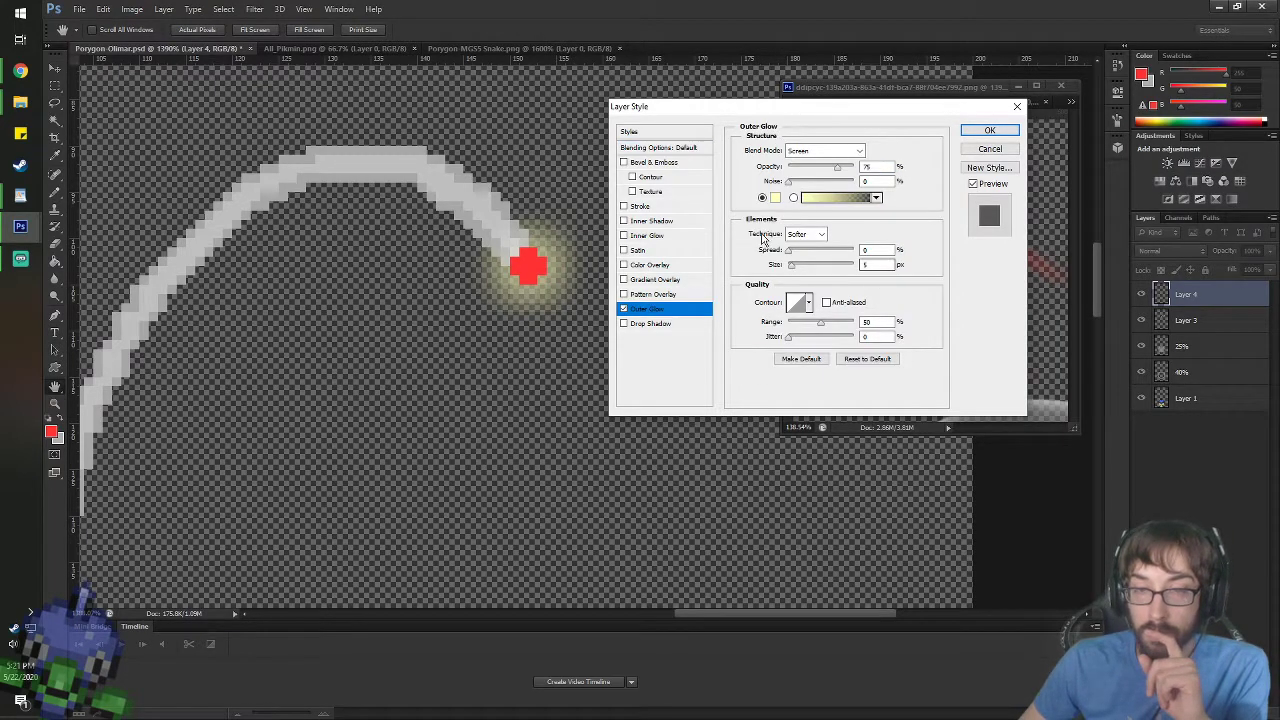
left_click(776, 198)
left_click(534, 265)
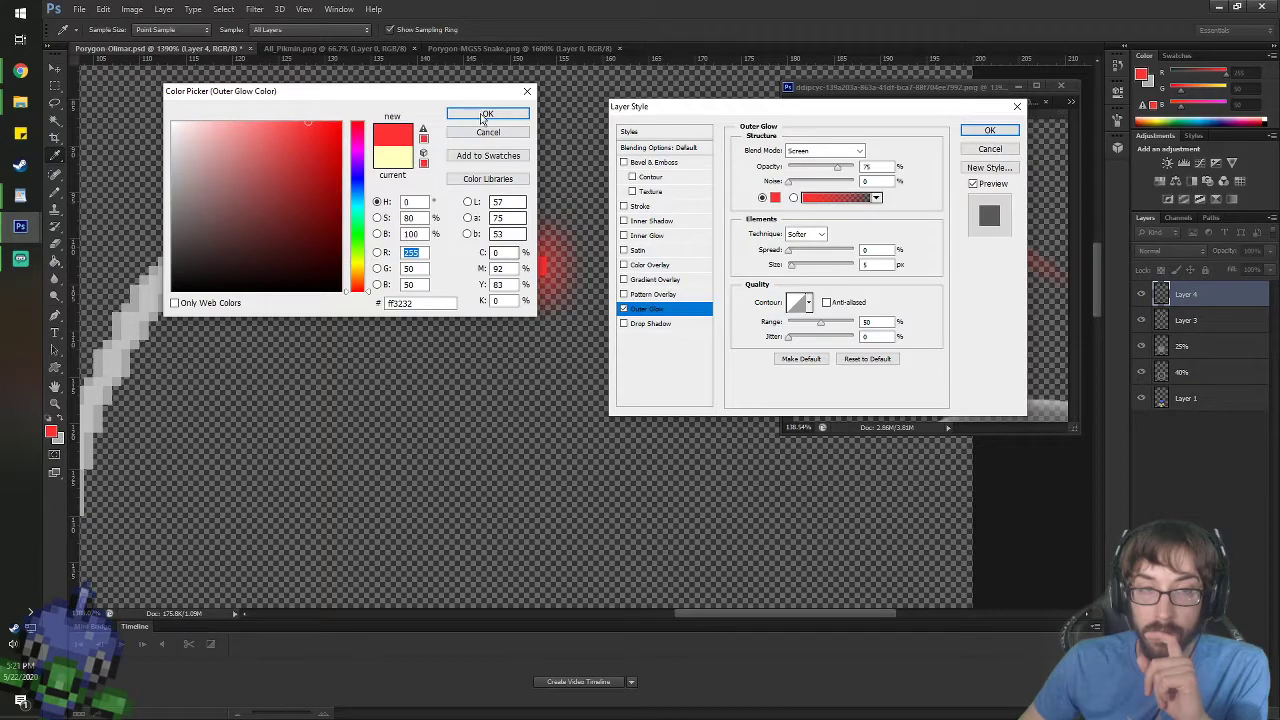
left_click(485, 114)
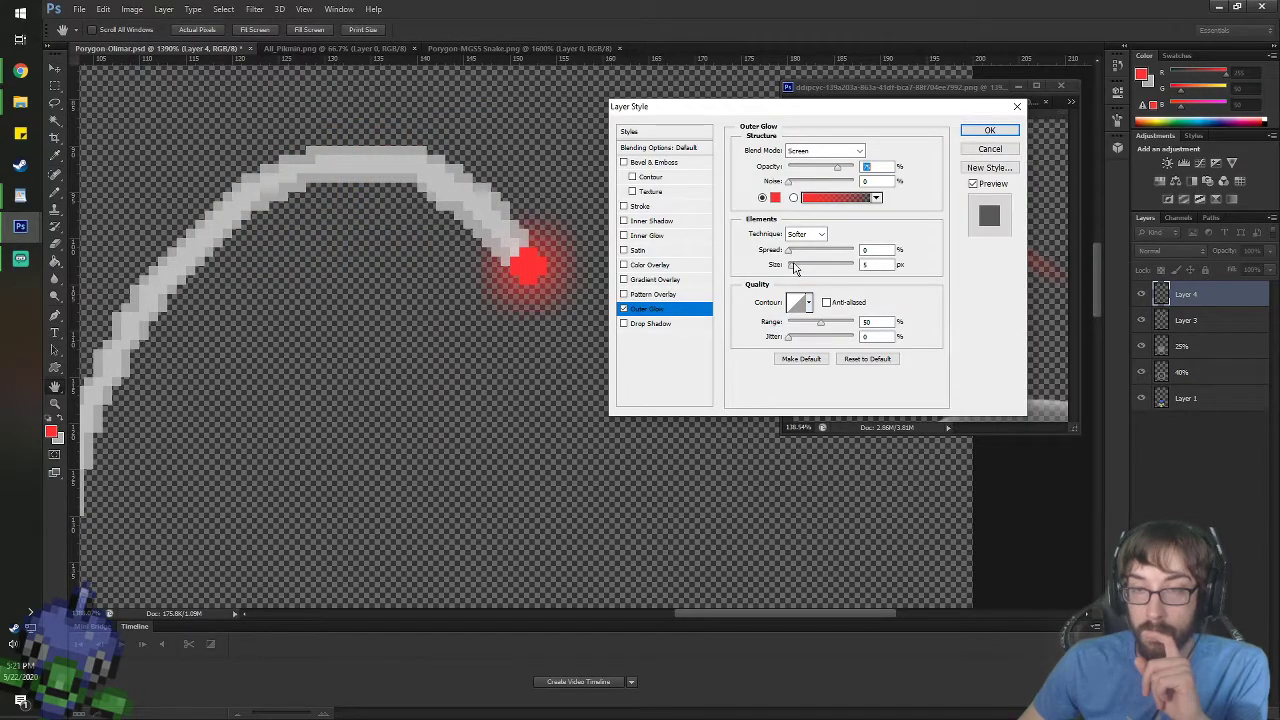
- Set the Outer Glow's size to 50 px and its spread to 10%
left_click(863, 266)
type("50")
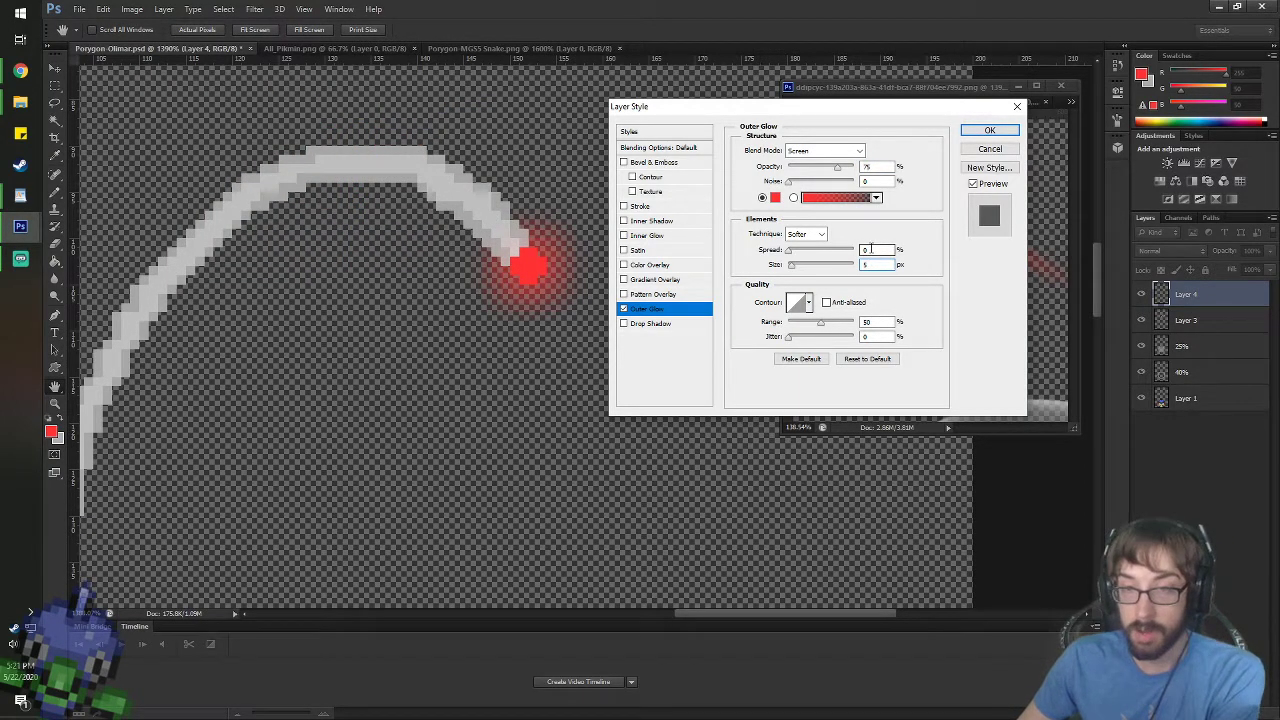
left_click(875, 249)
type("10")
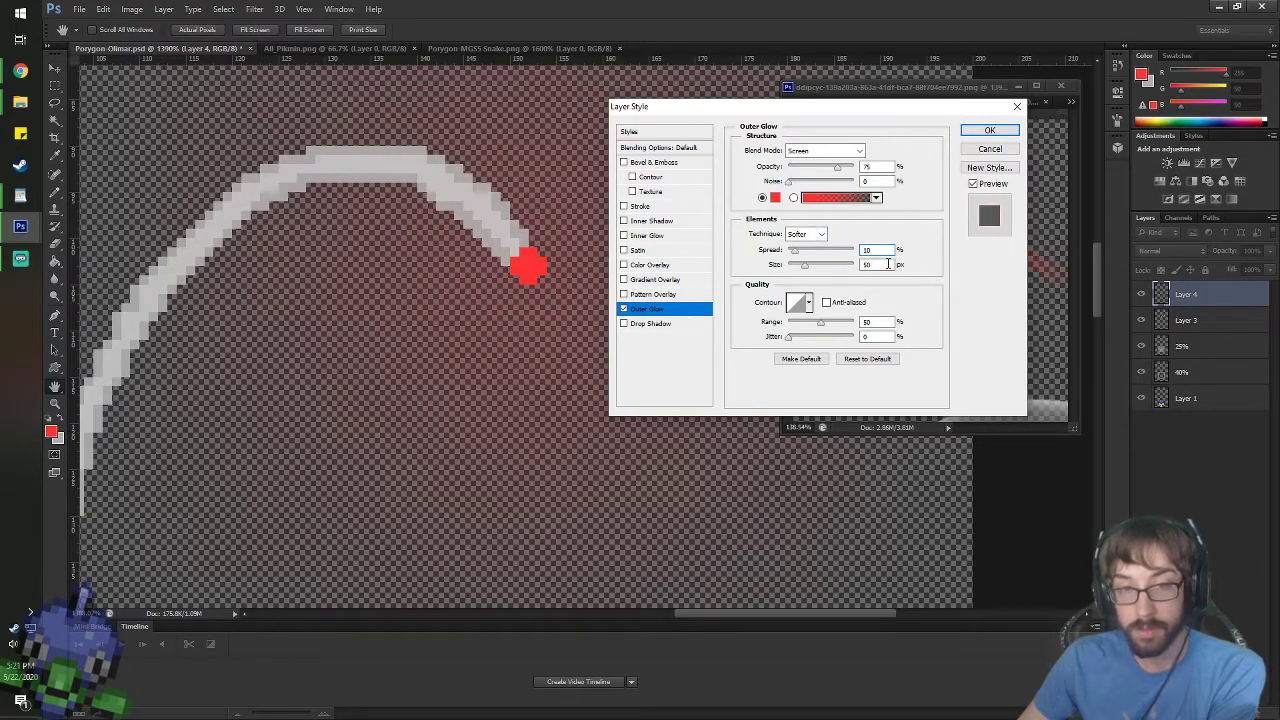
- Try a 29% spread and a range of about 75% for the Outer Glow, and return the range to 50%
left_click_drag(798, 252, 810, 257)
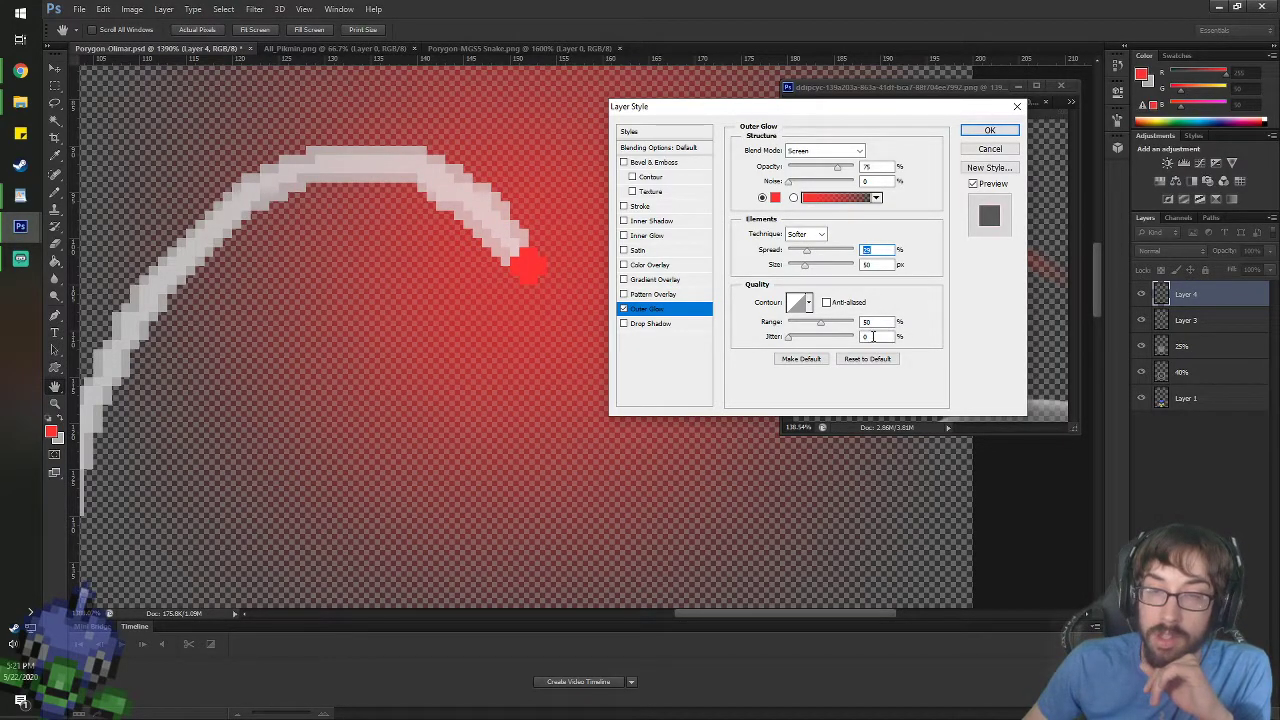
mouse_move(820, 323)
left_mouse_down()
mouse_move(777, 335)
mouse_move(834, 336)
mouse_move(758, 330)
mouse_move(863, 335)
mouse_move(839, 336)
left_mouse_up()
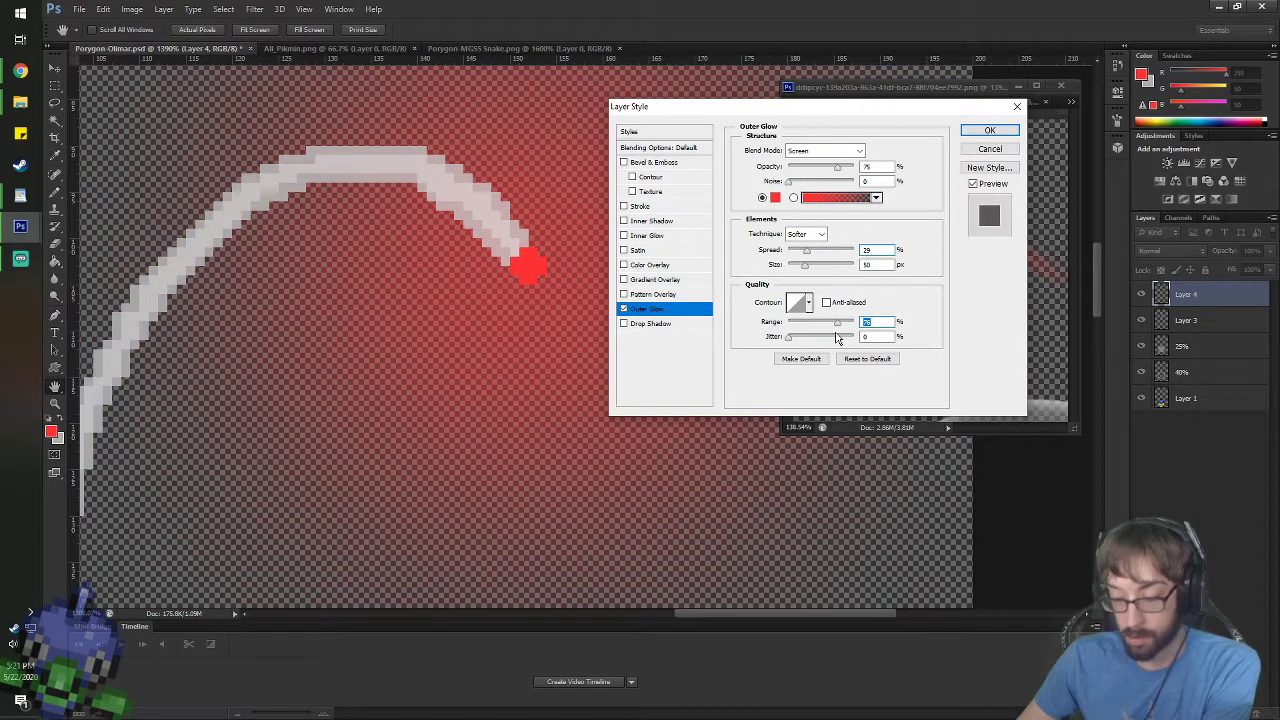
type("50")
left_click(870, 337)
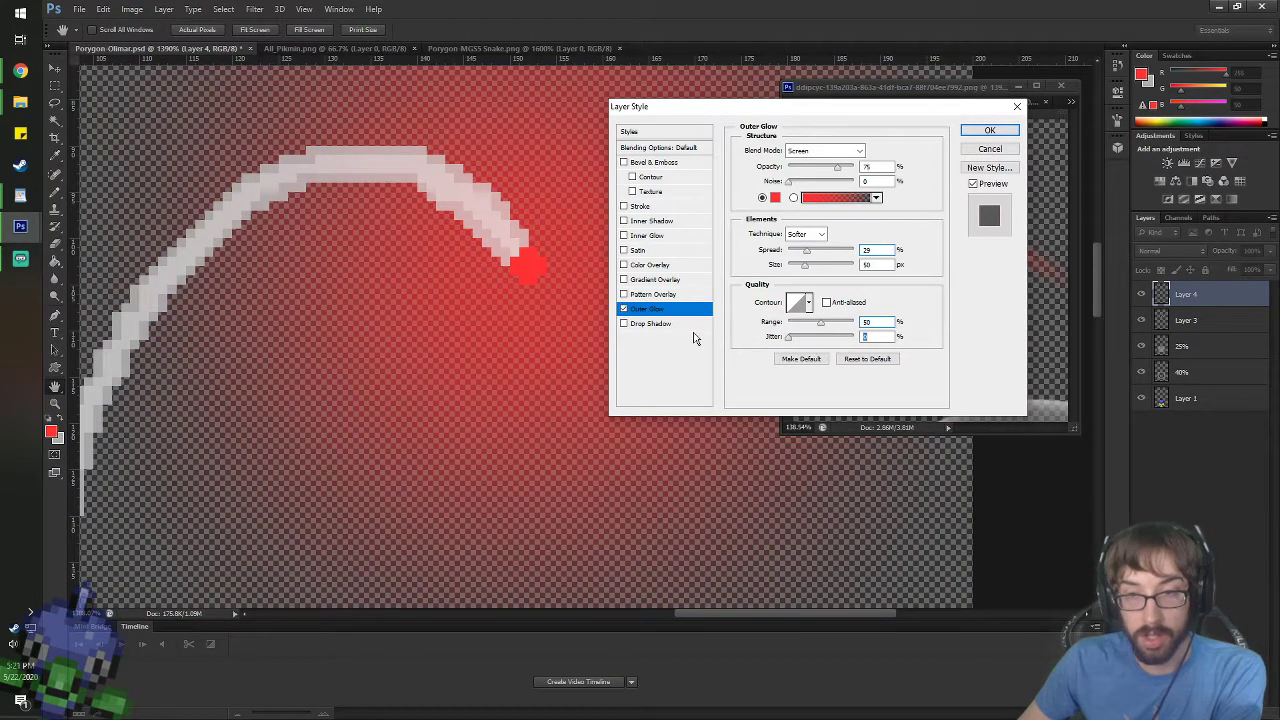
- Set the Outer Glow's spread to 30%, keep its size at 50 px and apply the layer style
left_click(807, 253)
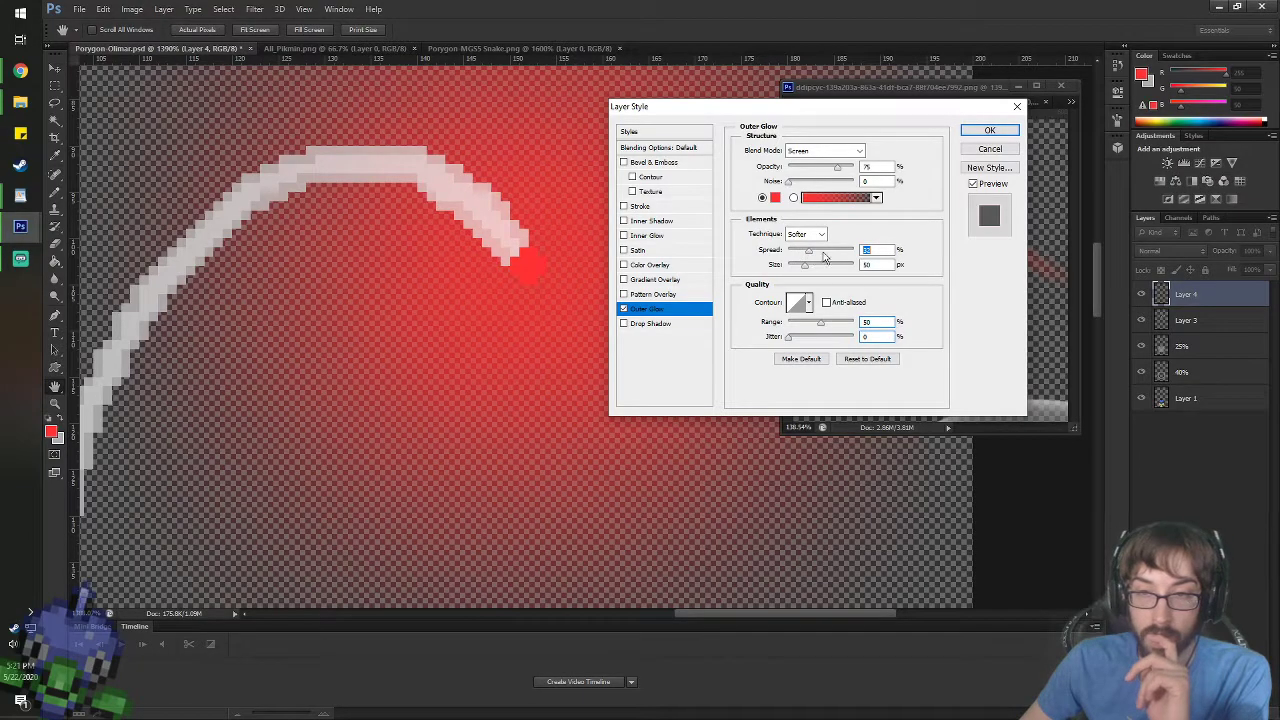
left_click_drag(886, 251, 725, 240)
type("30")
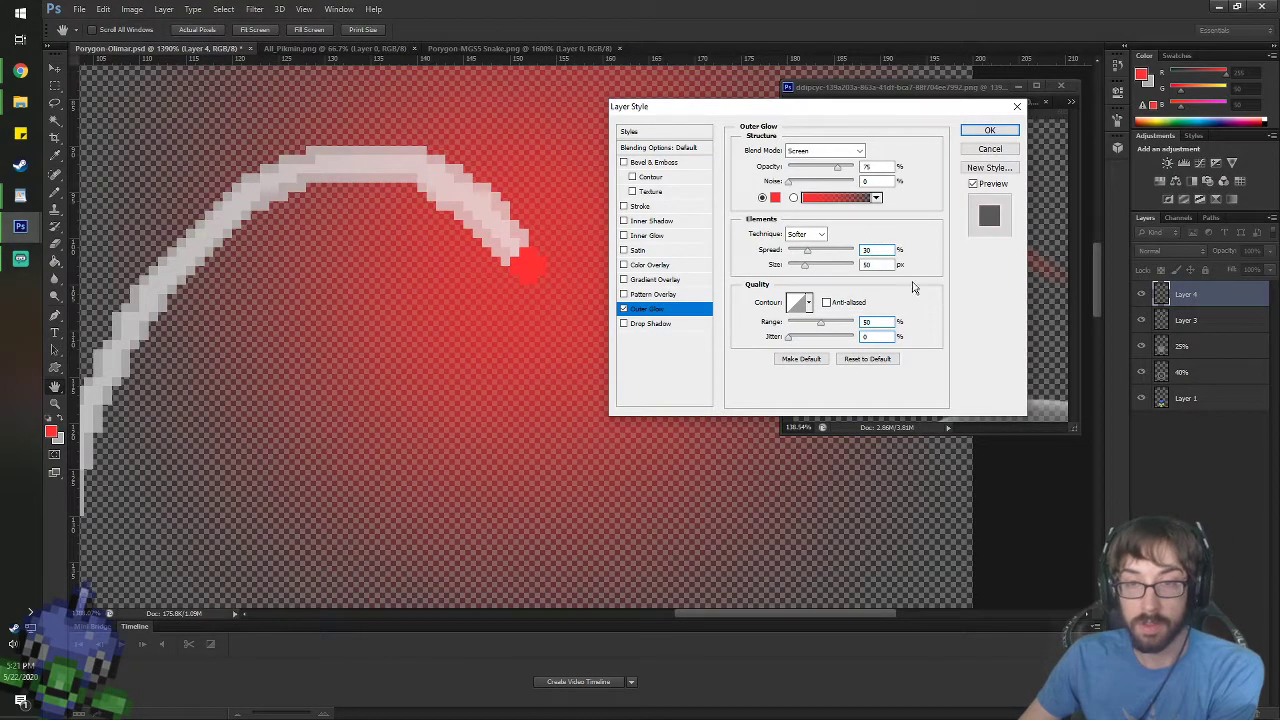
mouse_move(807, 266)
left_mouse_down()
mouse_move(831, 266)
mouse_move(805, 266)
left_mouse_up()
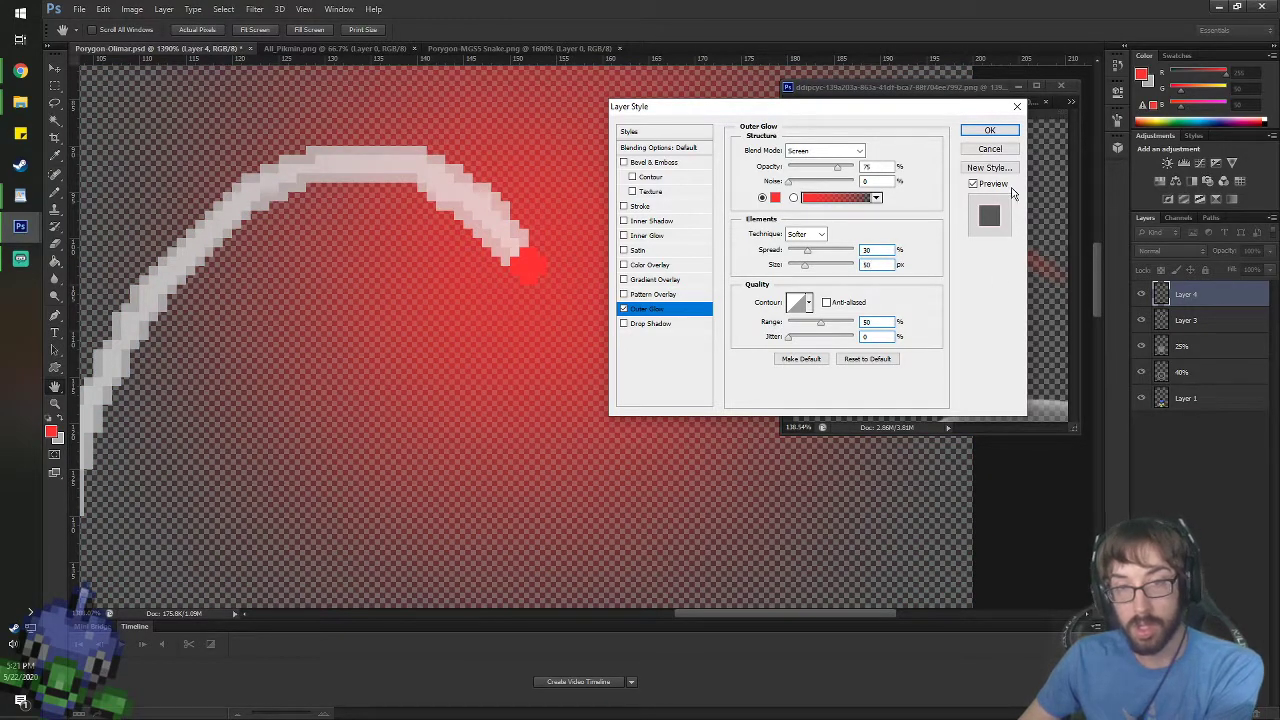
left_click(989, 130)
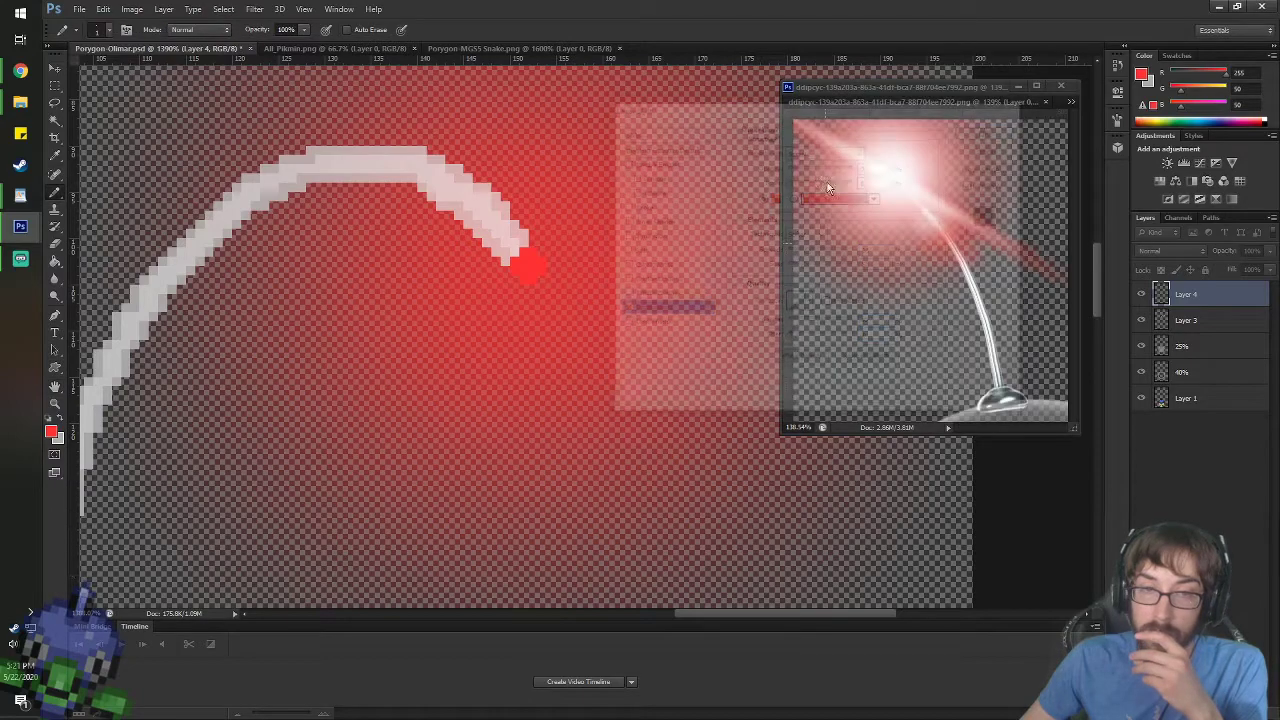
- Turn off the Outer Glow in the layer style of Layer 4, which holds the red light, and apply the change
scroll(493, 304, "down", 3)
scroll(493, 304, "down", 5)
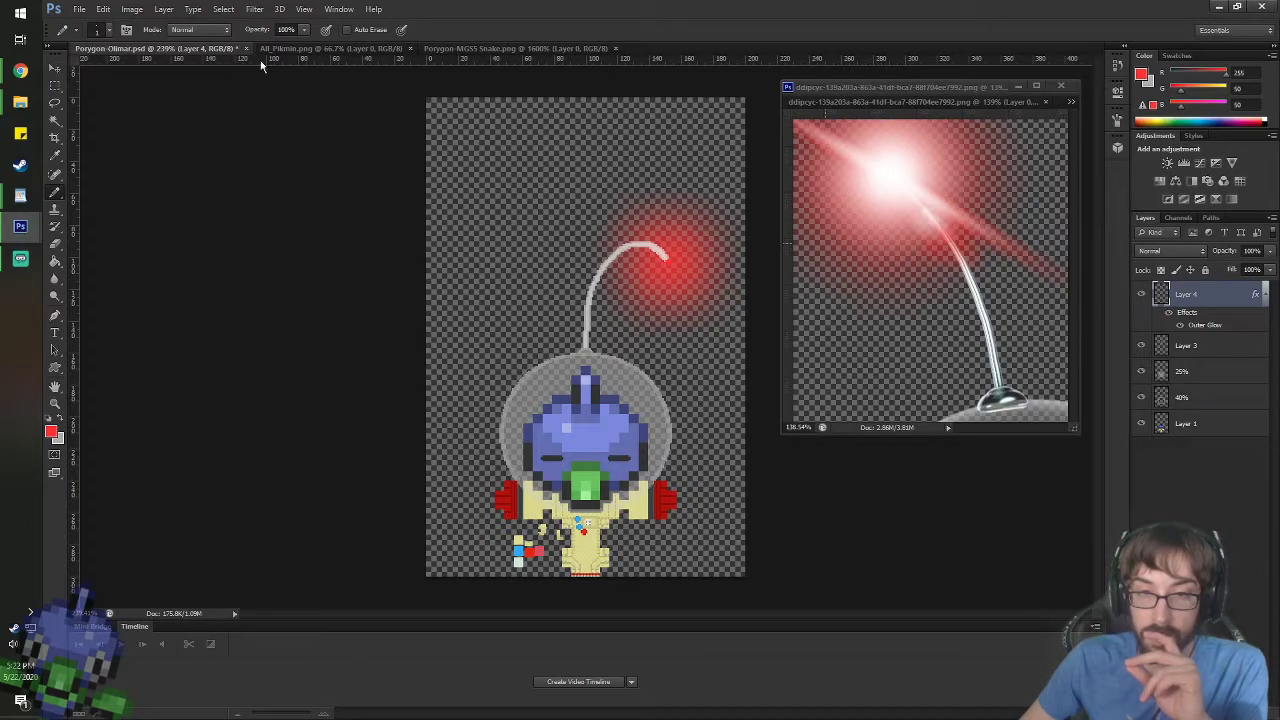
scroll(646, 227, "up", 6)
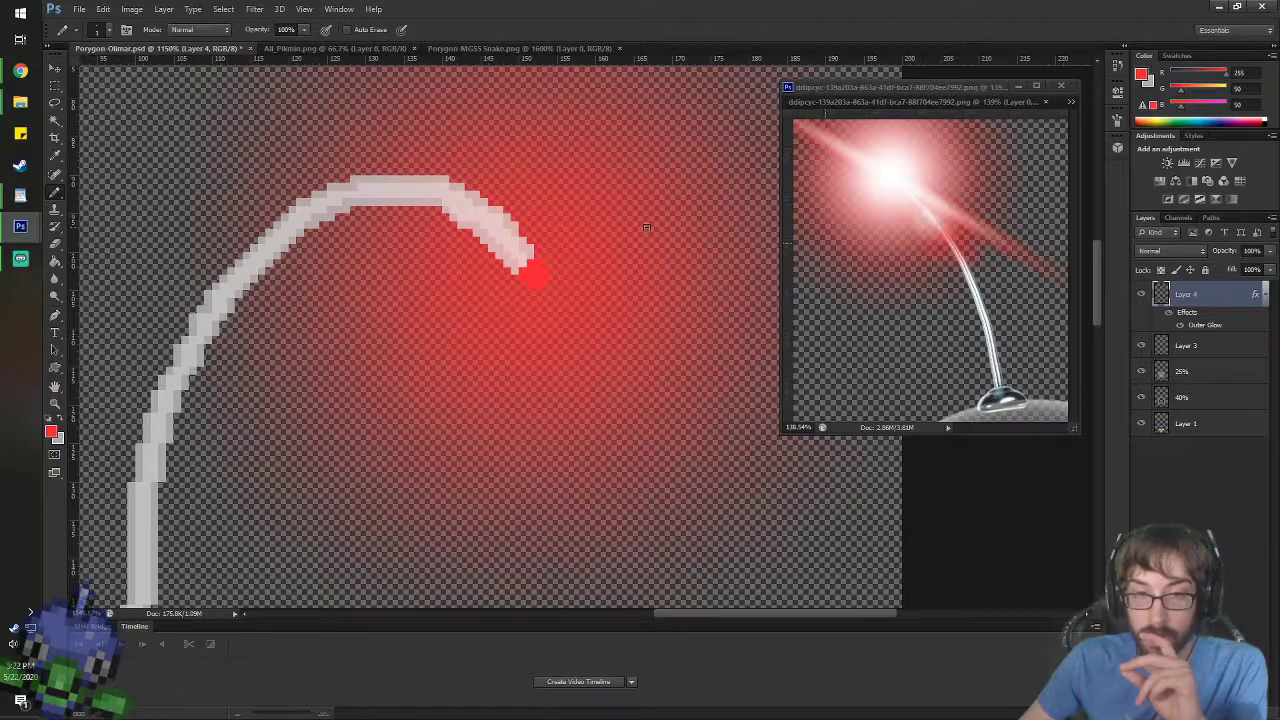
scroll(500, 271, "up", 2)
scroll(428, 284, "up", 2)
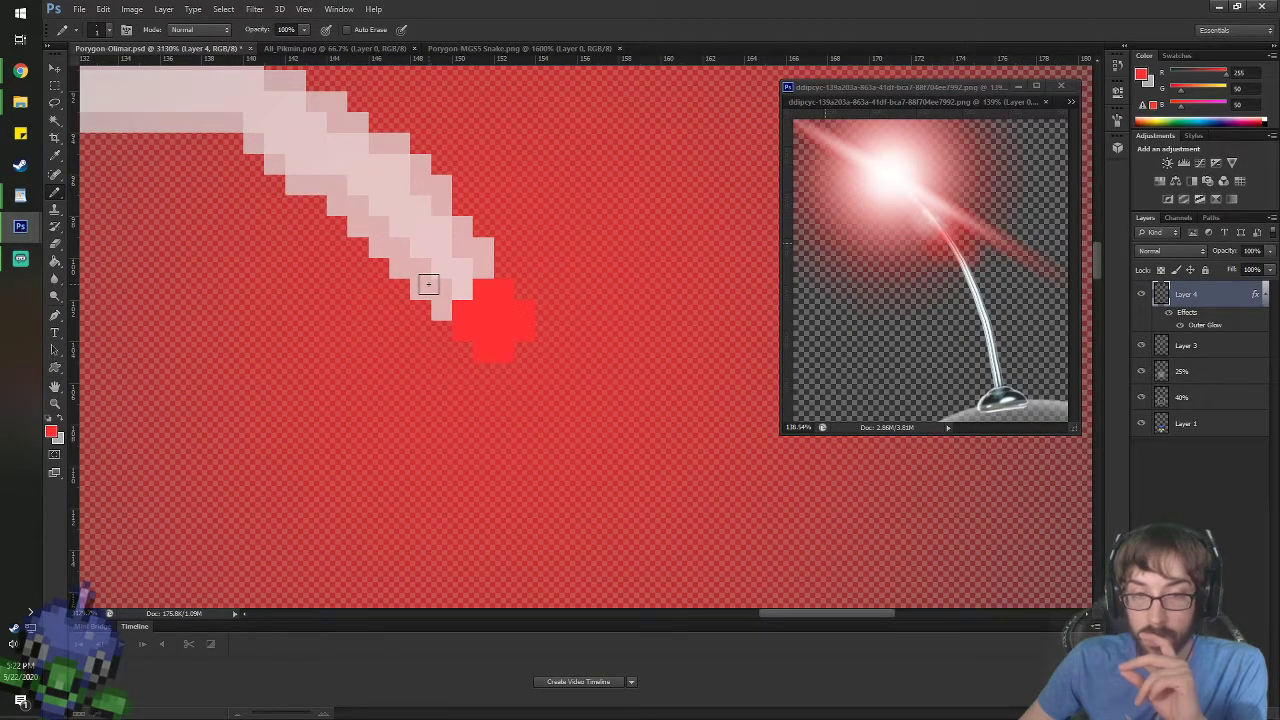
double_click(1199, 307)
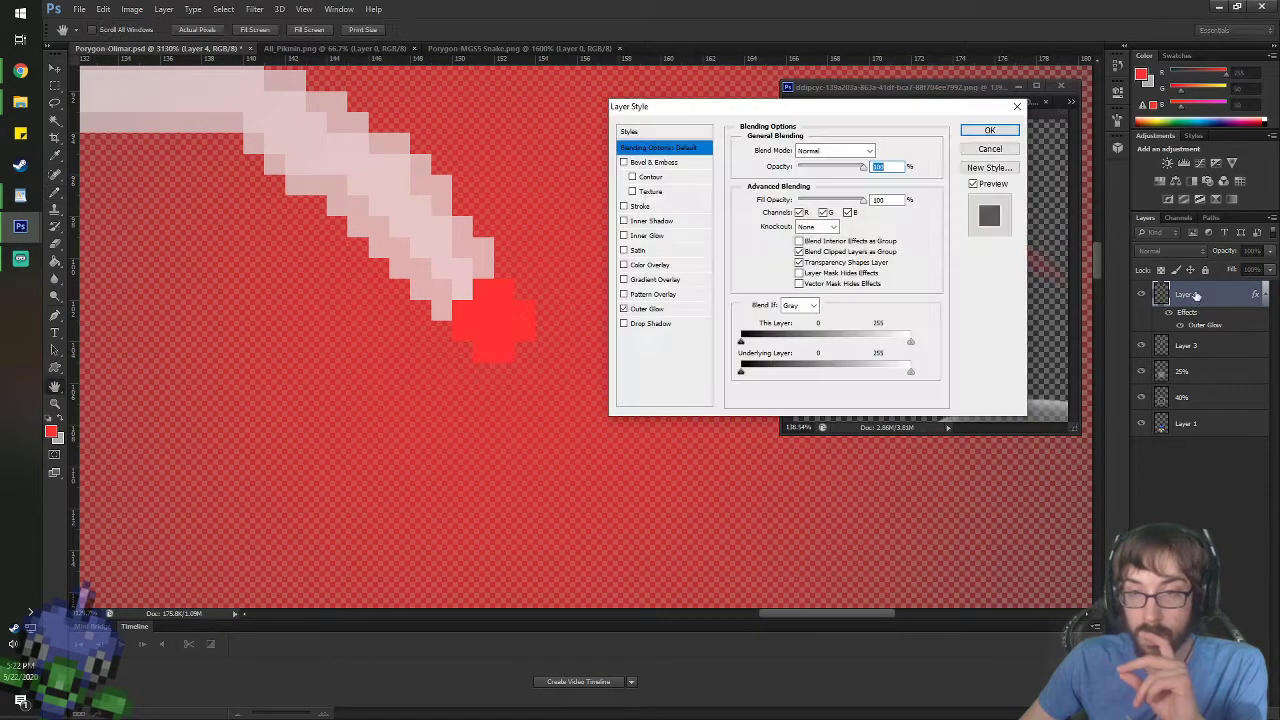
left_click(628, 311)
left_click(625, 311)
left_click(625, 311)
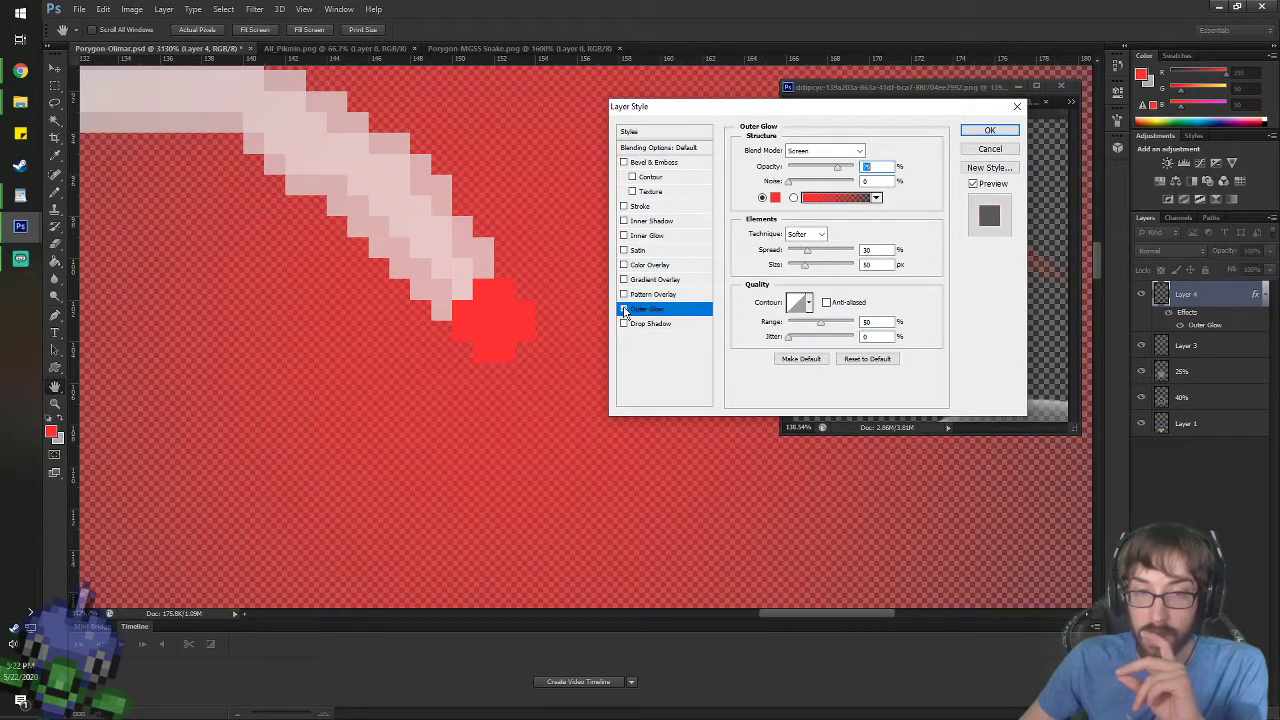
left_click(625, 311)
left_click(988, 131)
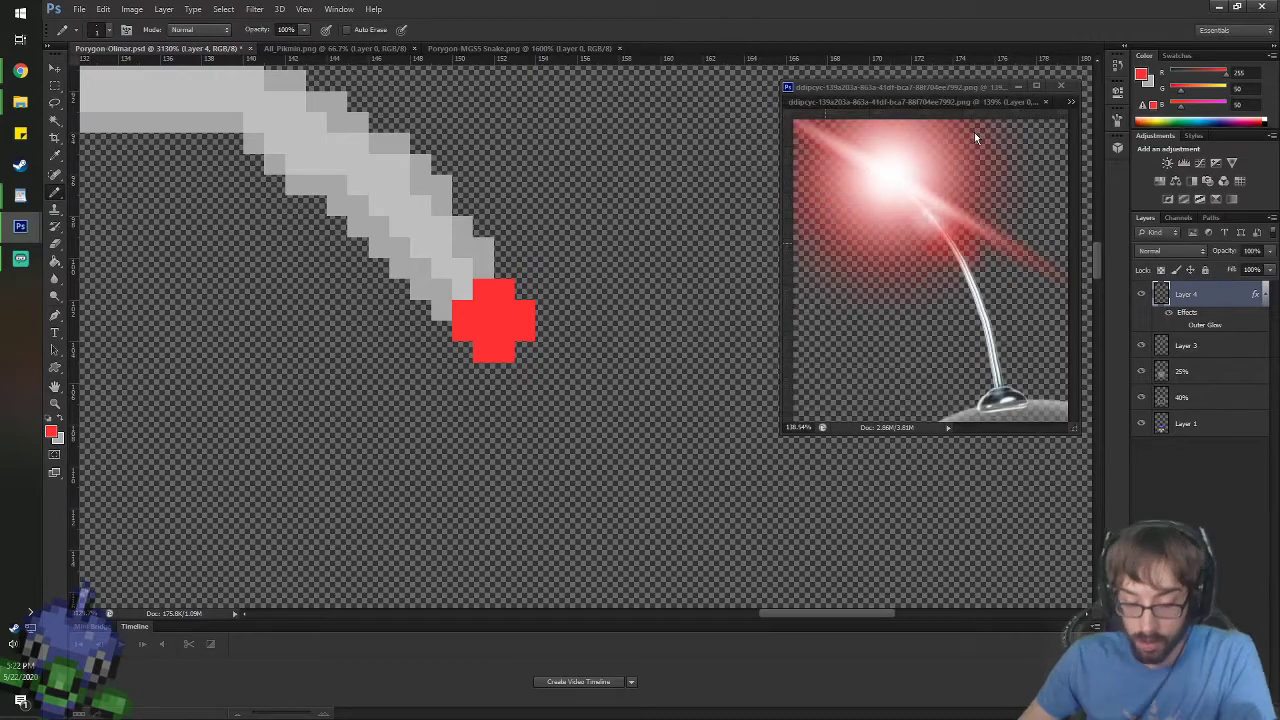
- Try painting over the red light's pixels beside the antenna tip on Layer 4 with the antenna's darker grey (166, 166, 166)
key("i")
left_click(486, 251)
key("b")
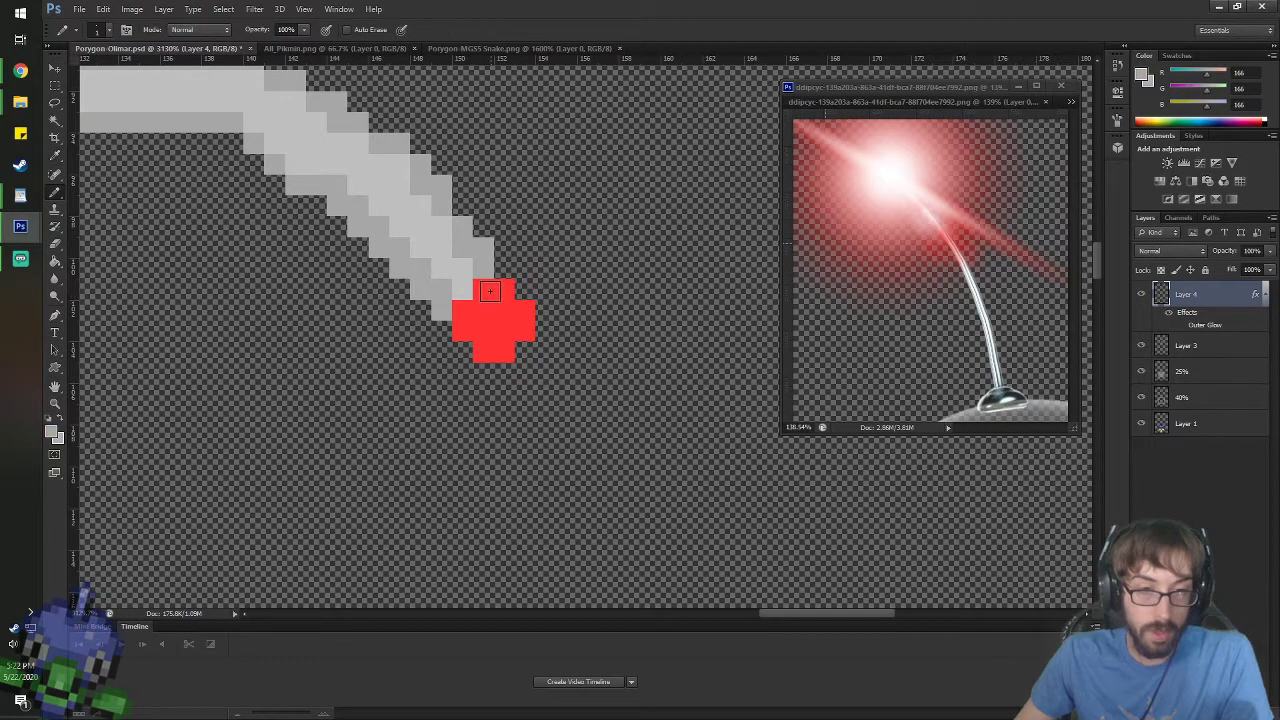
left_click(484, 291)
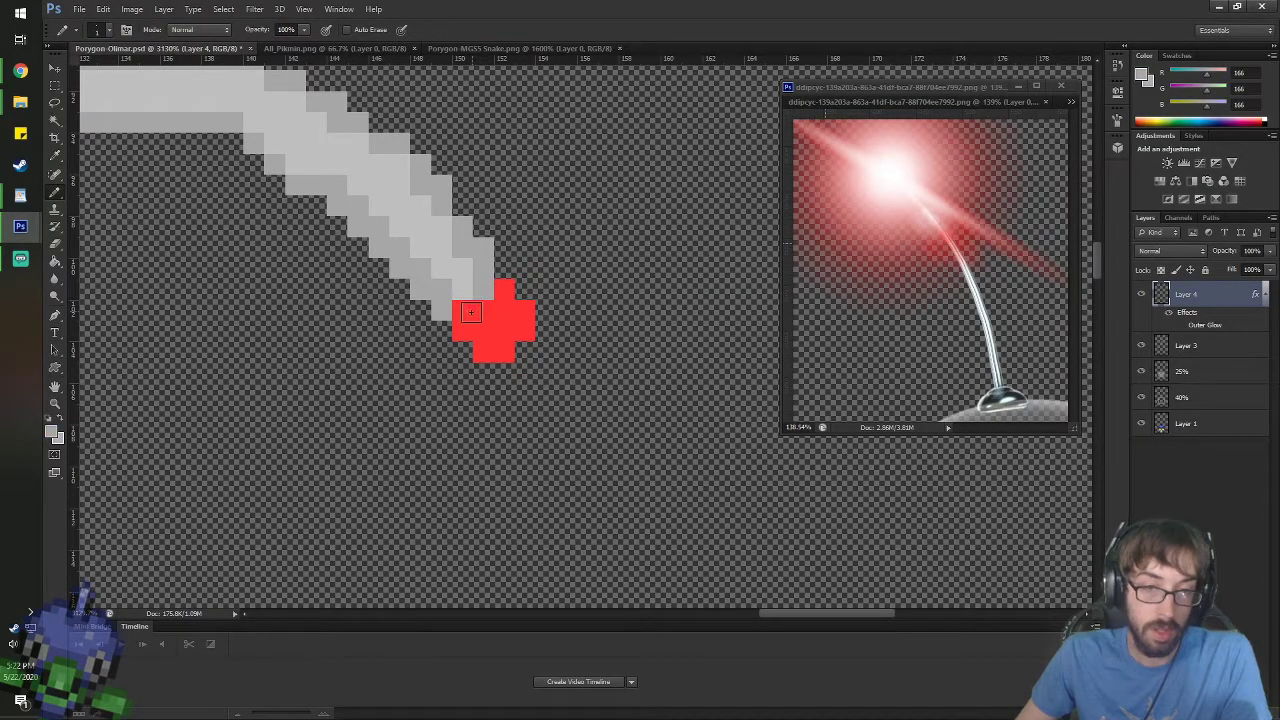
left_click(466, 312)
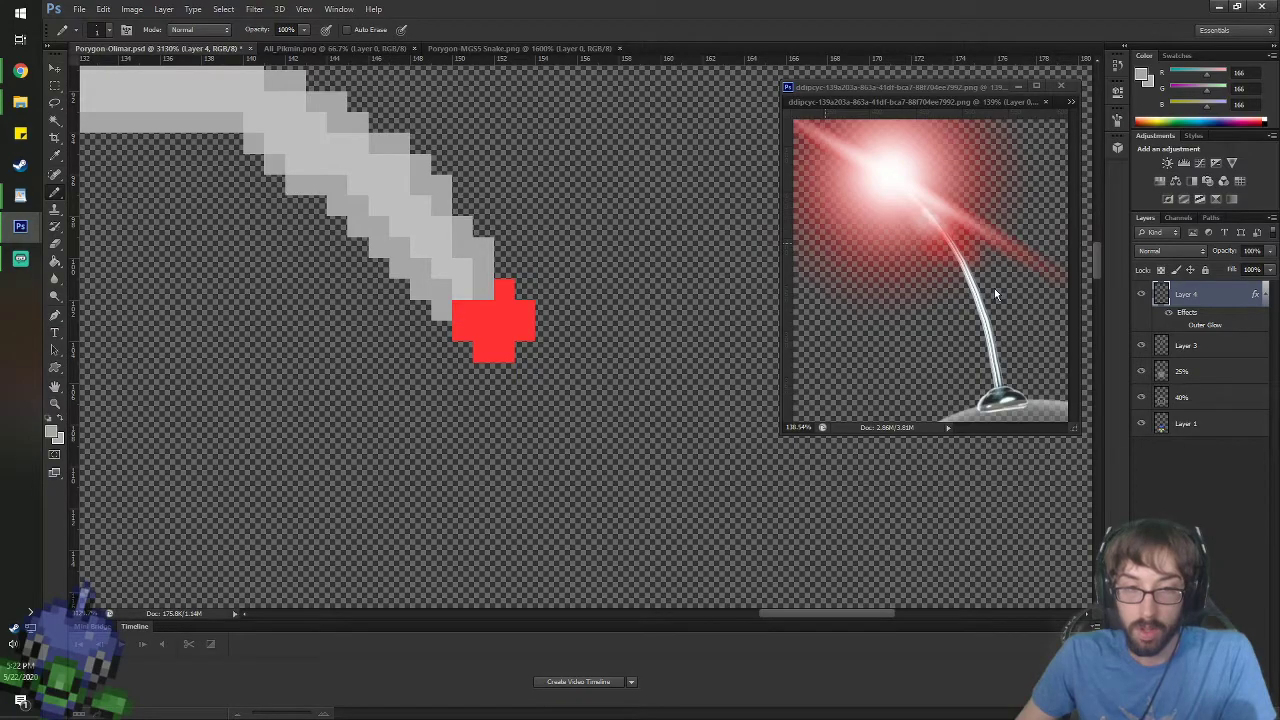
- Show the red light's Outer Glow for a quick check and hide the glow again
key("q")
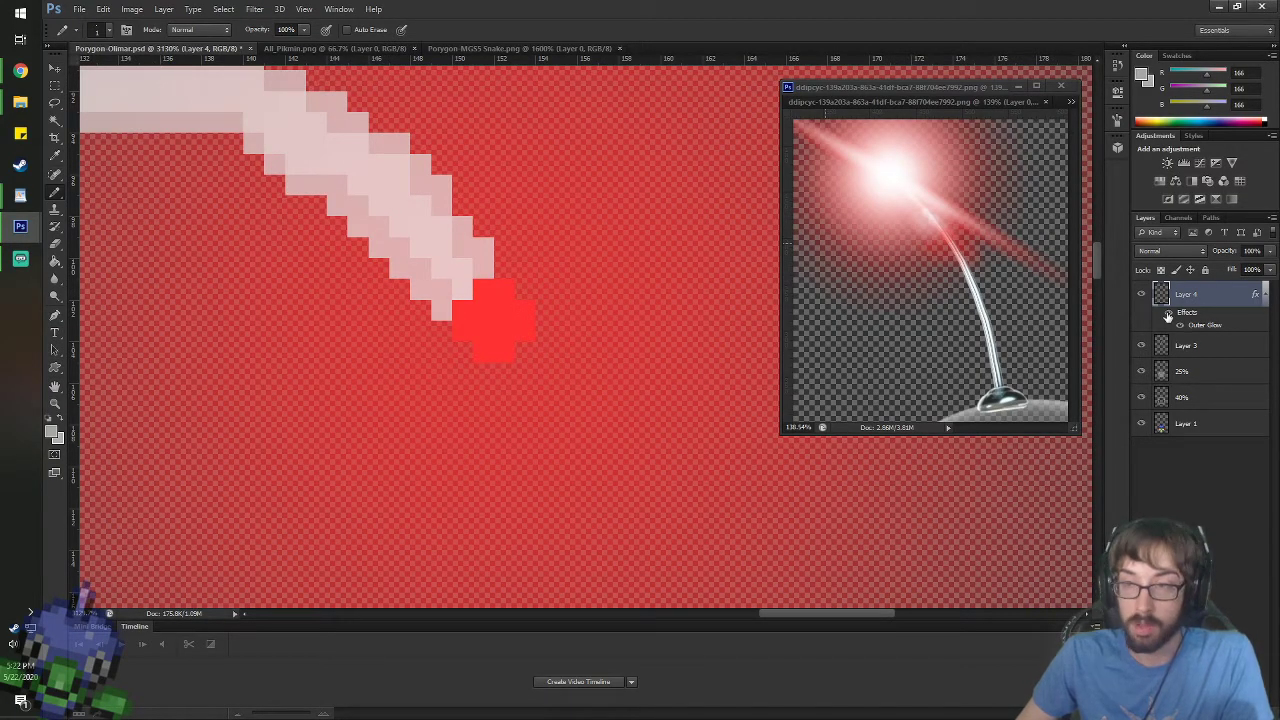
double_click(1190, 311)
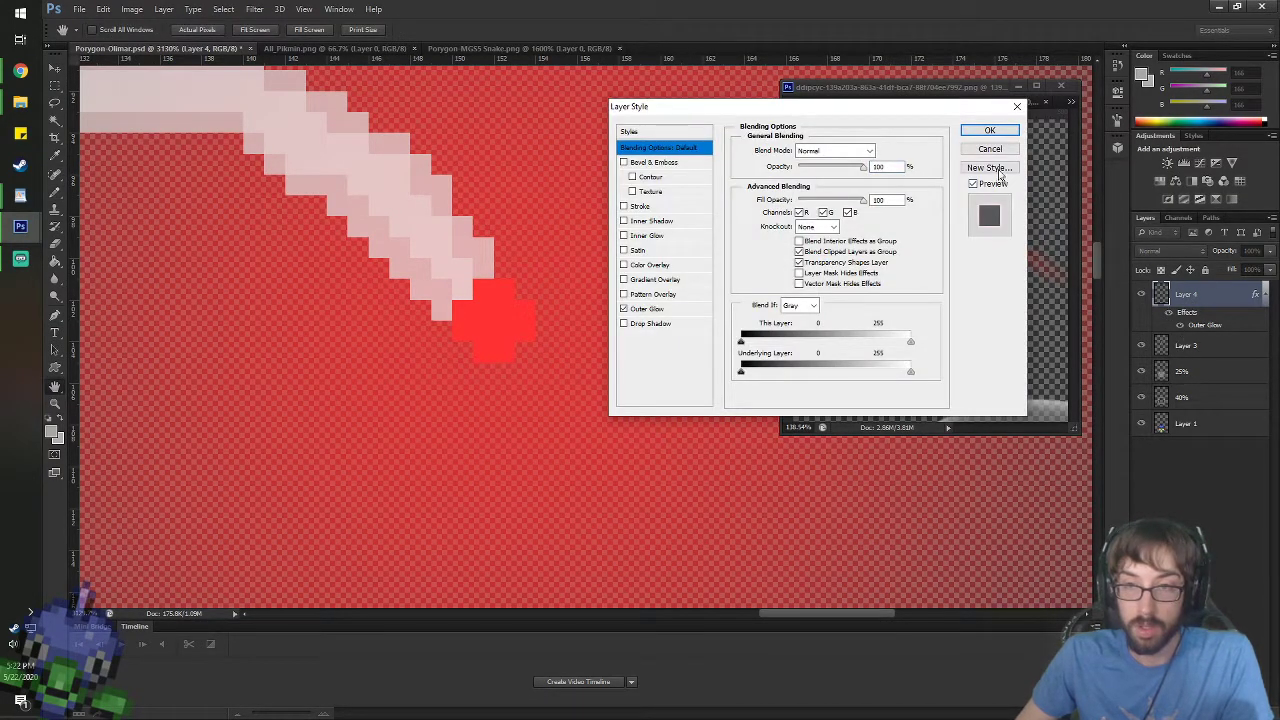
key("Return")
key("q")
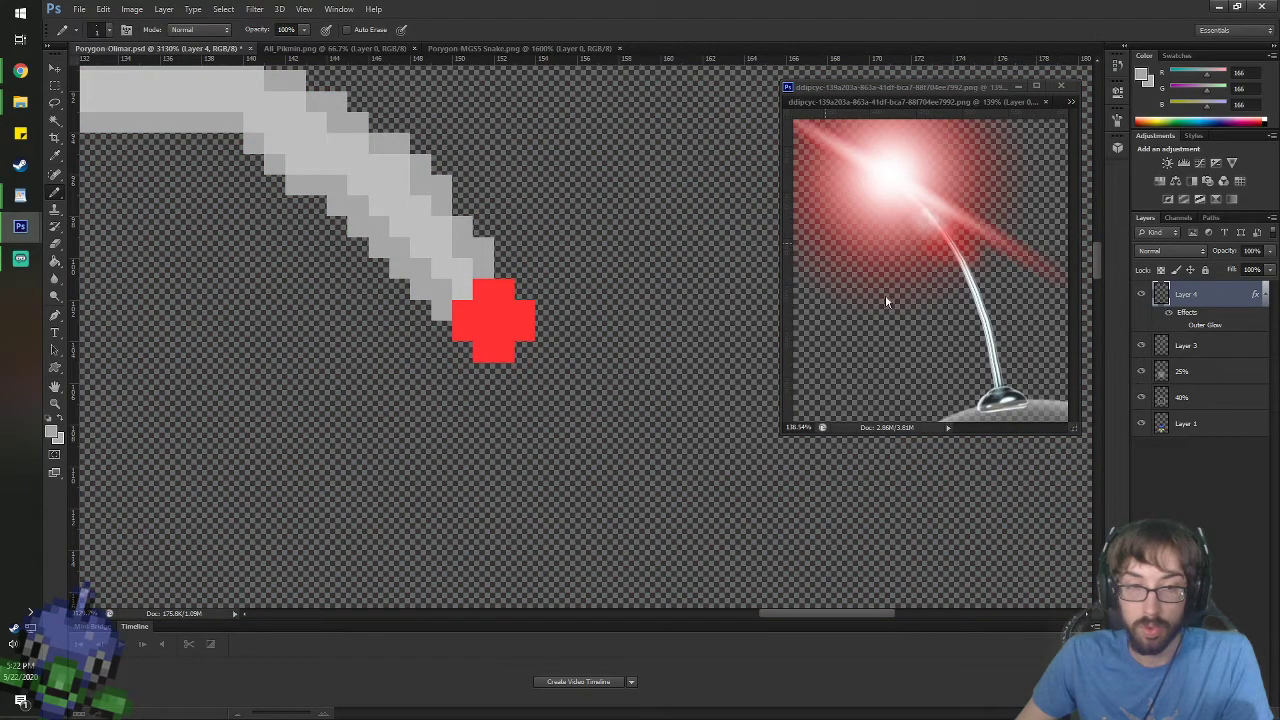
- Erase the part of the red light overlapping the antenna tip, plus the light's lowest pixel row and outermost right column
key("e")
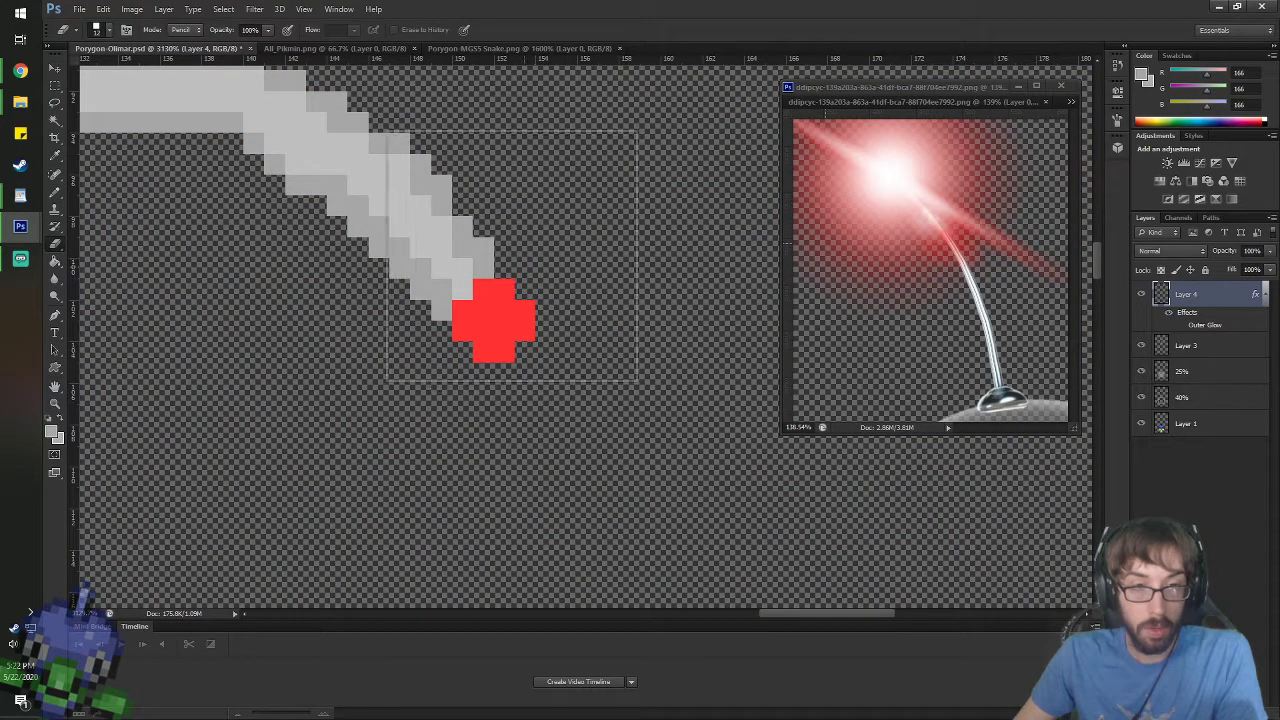
left_click(366, 176)
left_click(349, 197)
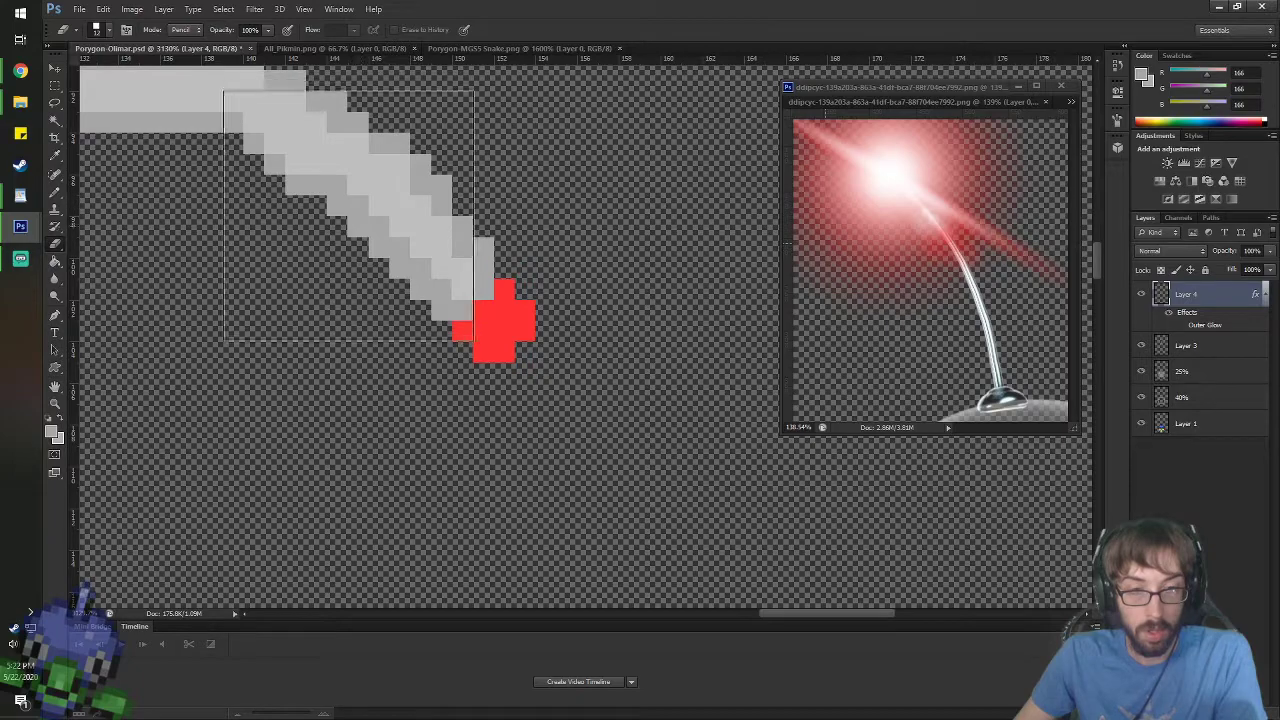
left_click(583, 469)
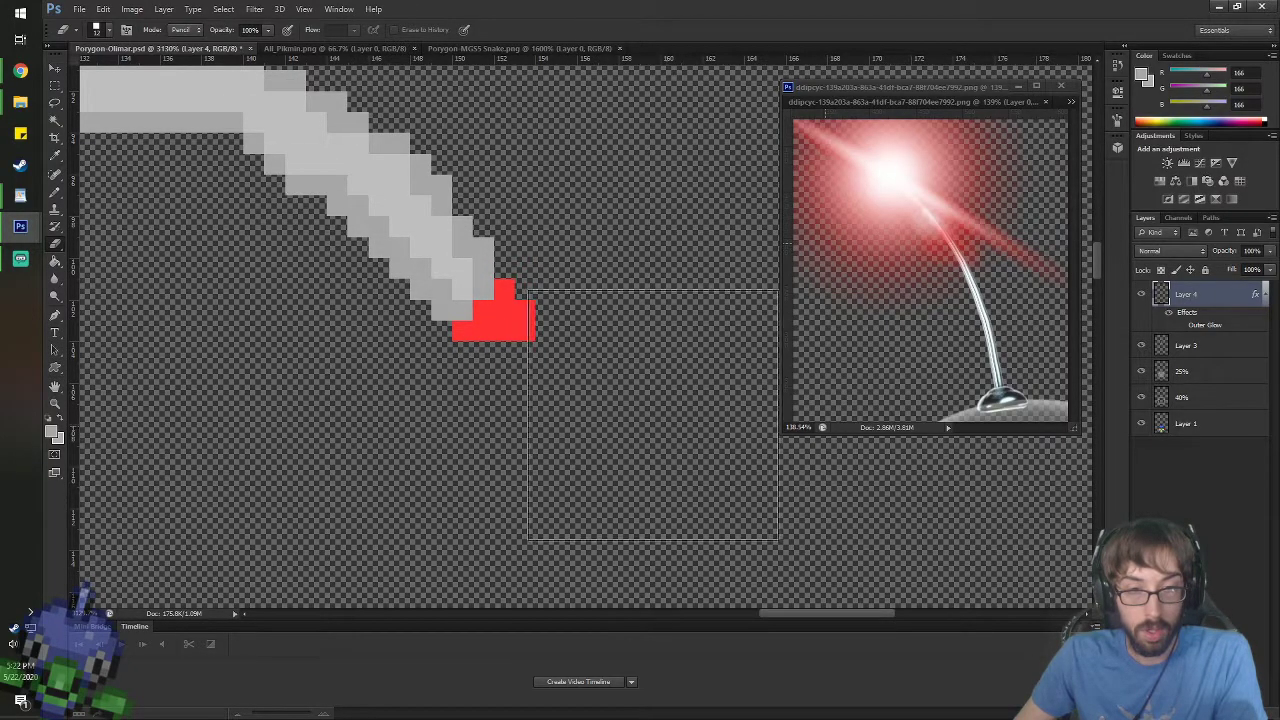
left_click(641, 415)
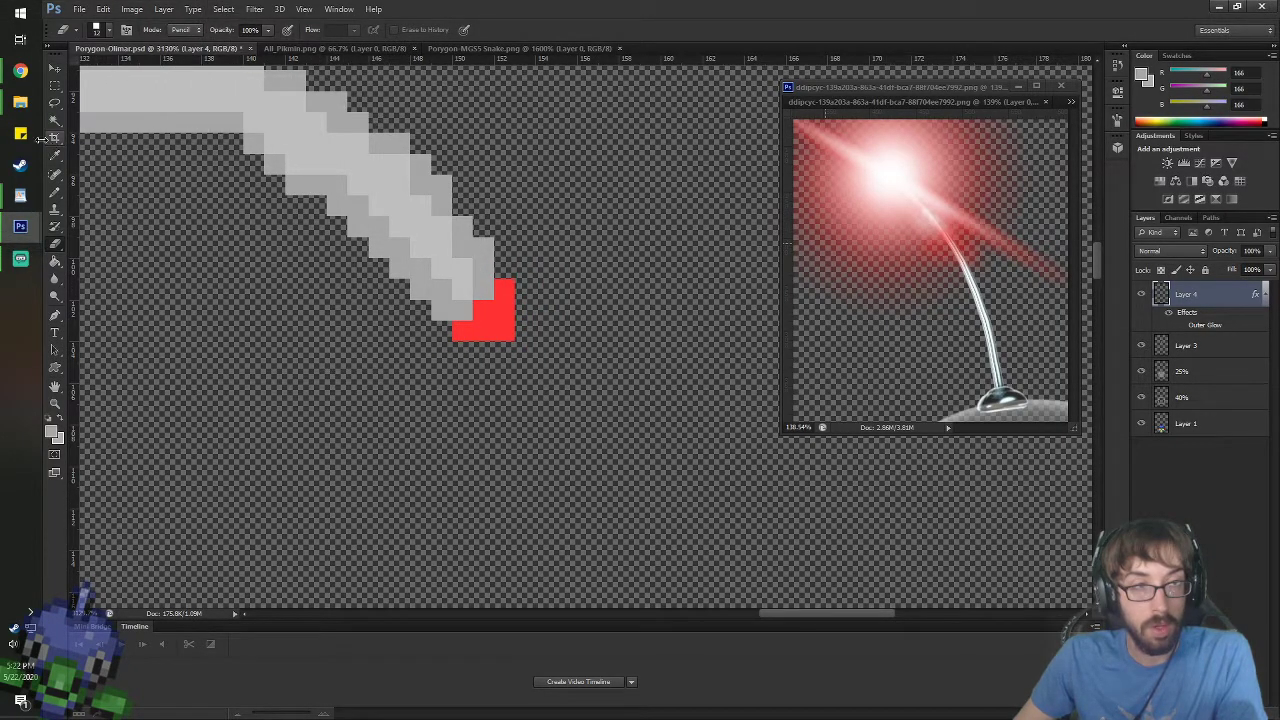
- Show the Outer Glow again and examine the trimmed light on the whole sprite with Layer 1 selected
left_click(55, 68)
left_click(1181, 326)
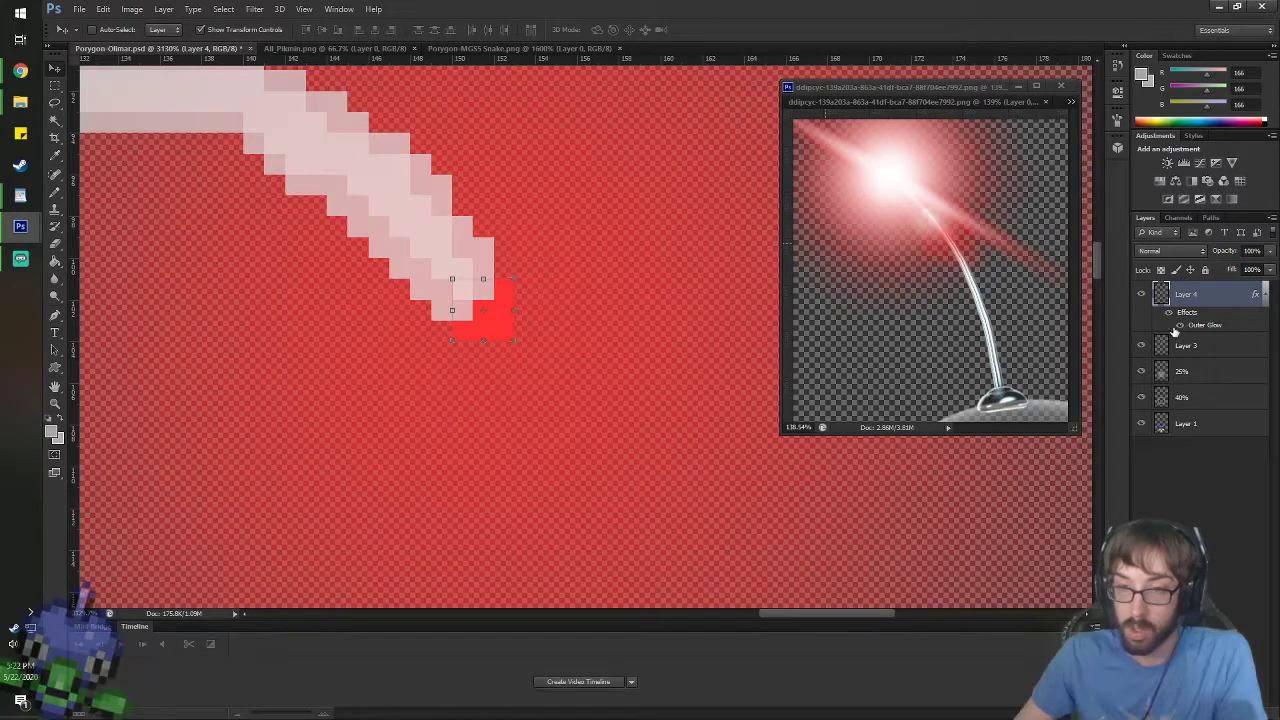
scroll(495, 290, "down", 4)
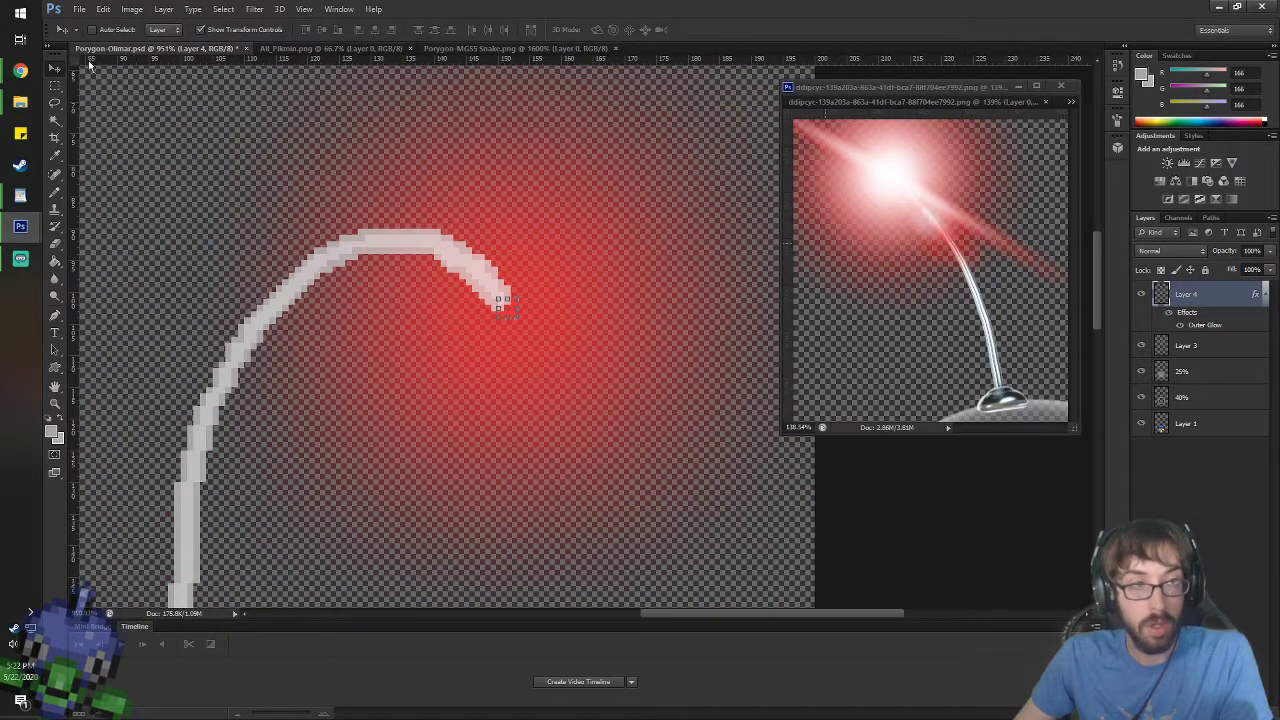
left_click(1190, 347)
left_click(1183, 424)
scroll(657, 458, "down", 5)
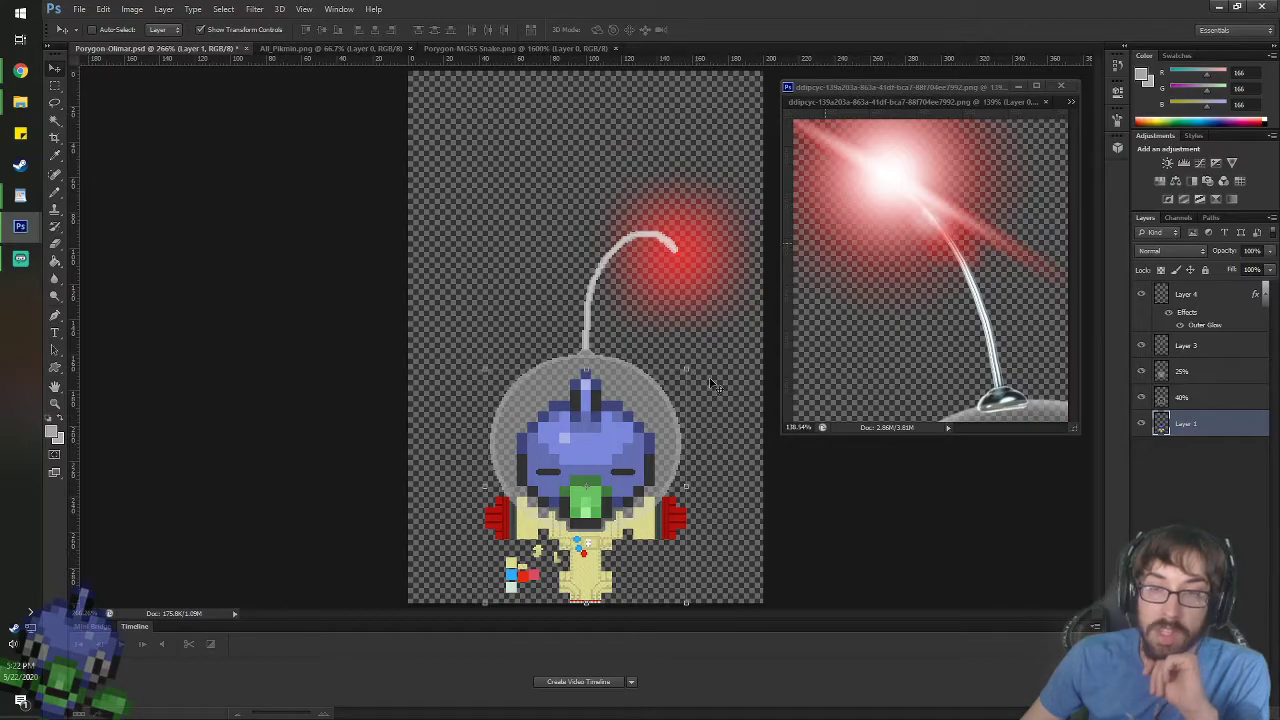
scroll(705, 266, "up", 6)
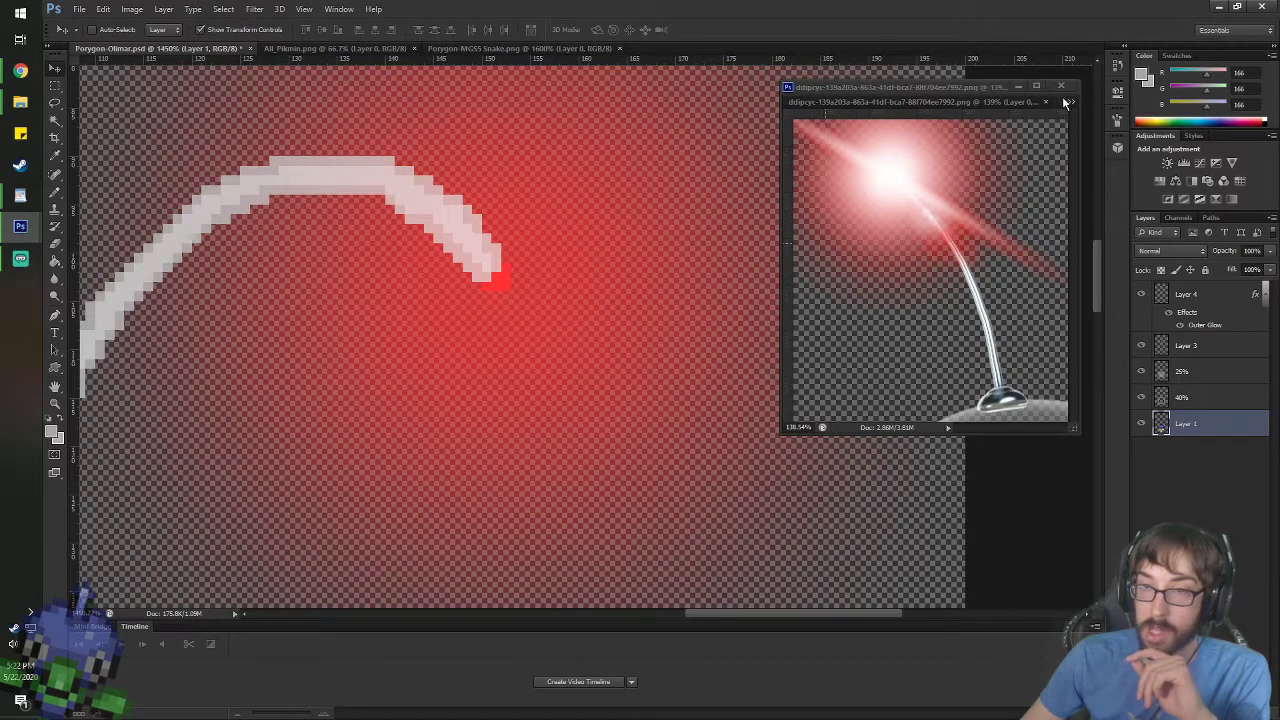
- Compare the antenna lights in Olimar.png and Olimar_Cherry.png, and return to the red-glow reference and the sprite's antenna tip
left_click(1065, 102)
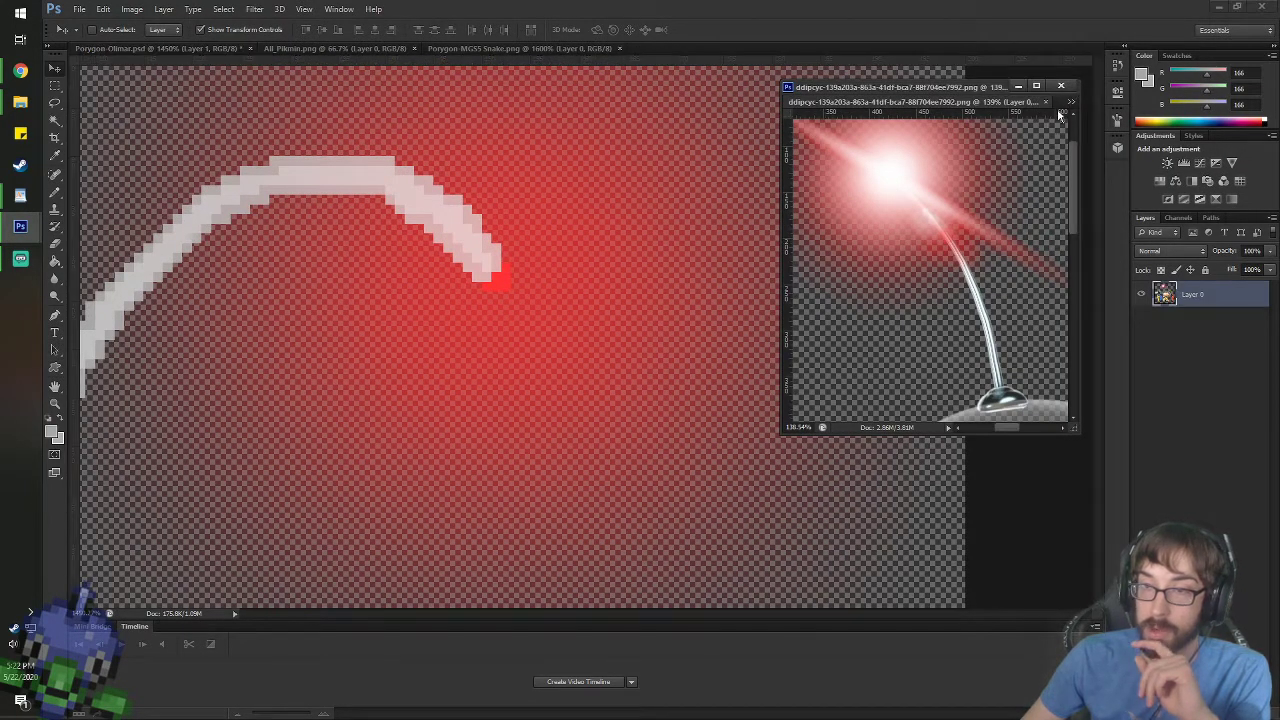
left_click(1070, 102)
left_click(1040, 118)
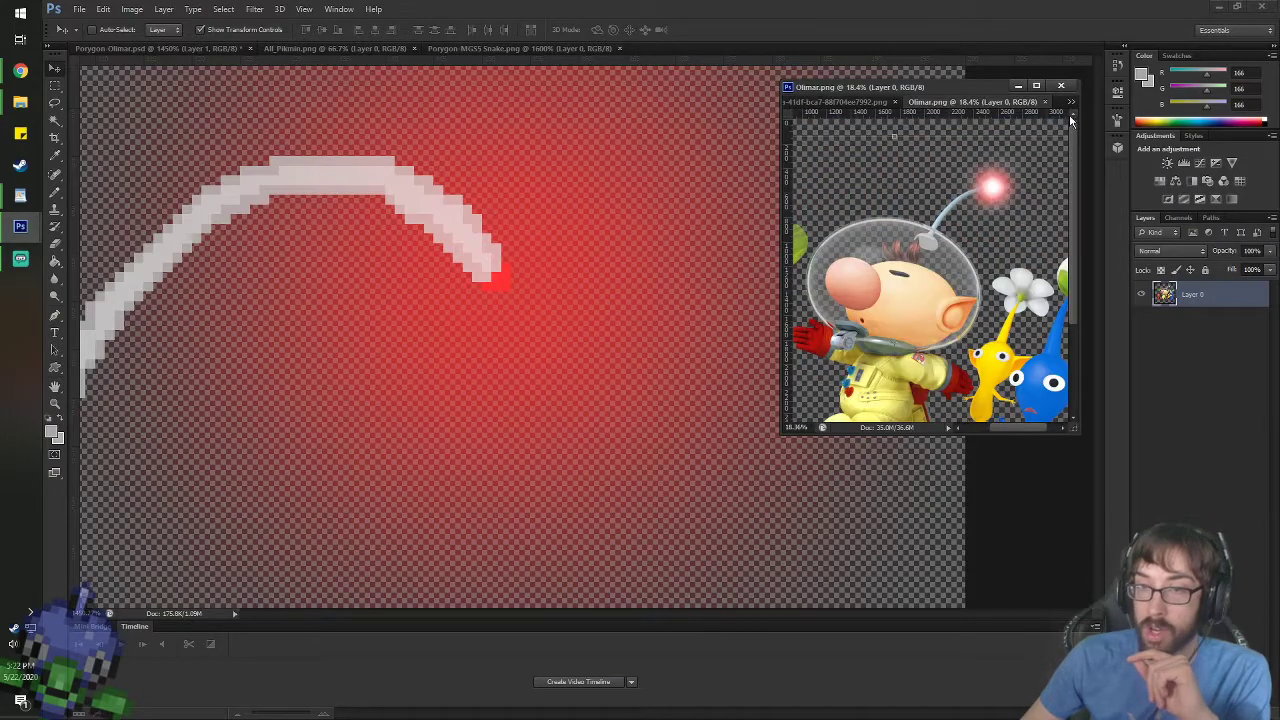
left_click(1070, 102)
left_click(1009, 136)
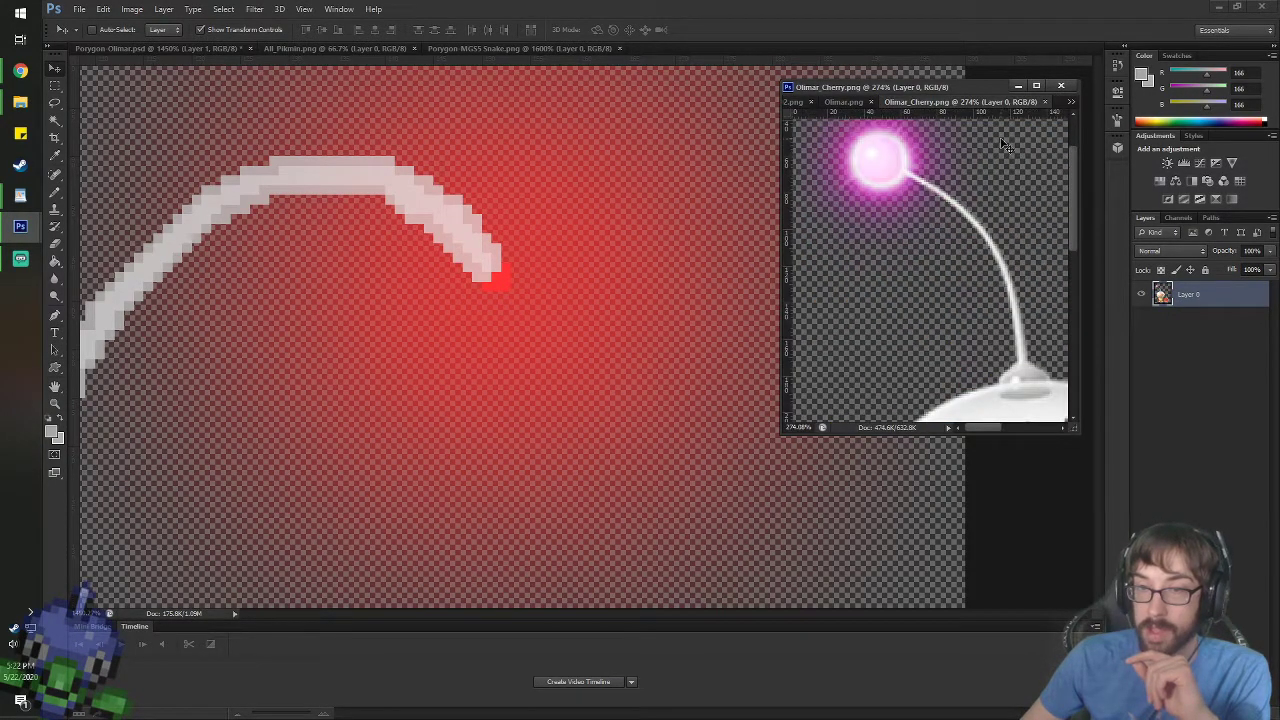
left_click(1071, 103)
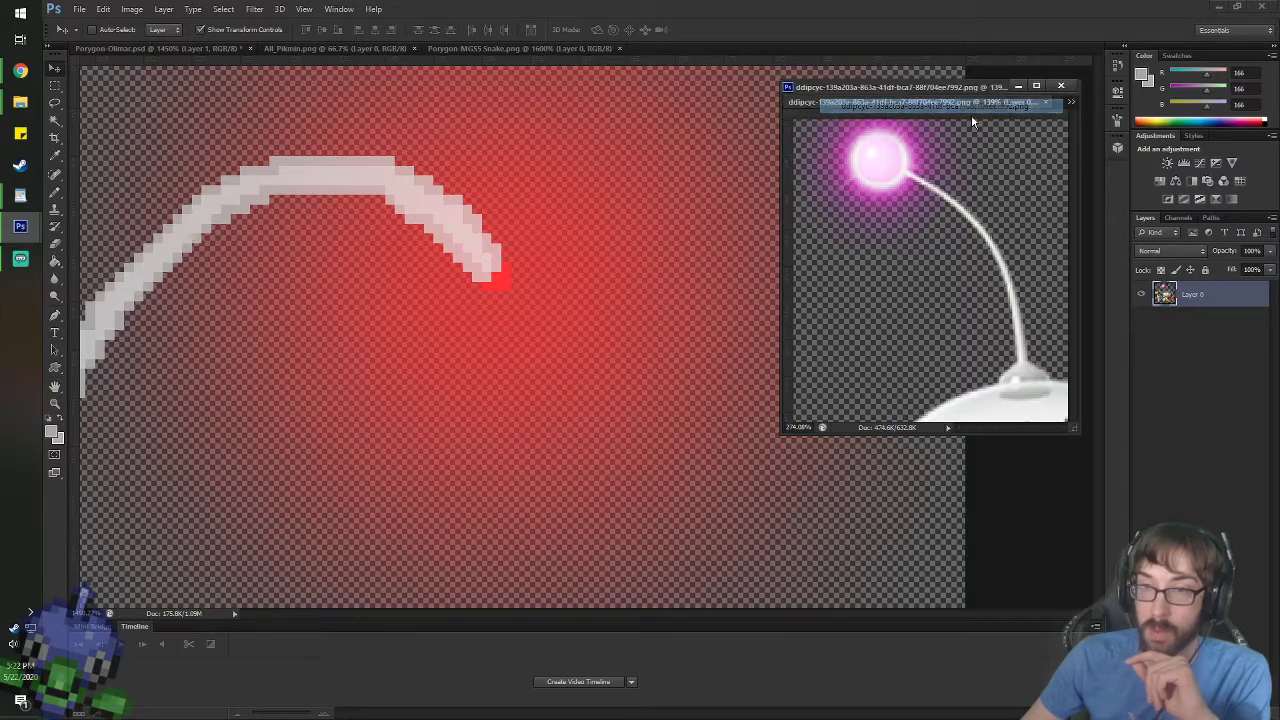
left_click(971, 108)
left_click(484, 272)
scroll(520, 272, "up", 3)
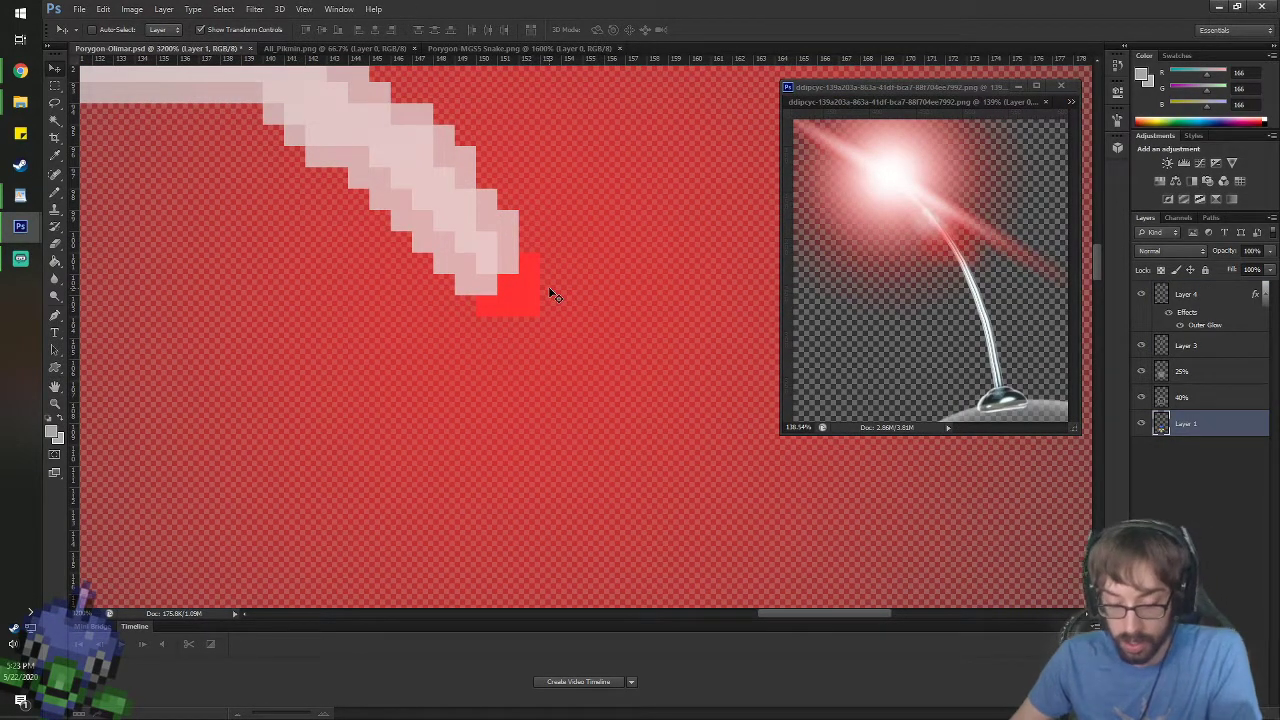
- Hide the glow, sample the light's red (255, 50, 50) and repaint its right column and bottom row on Layer 4
key("i")
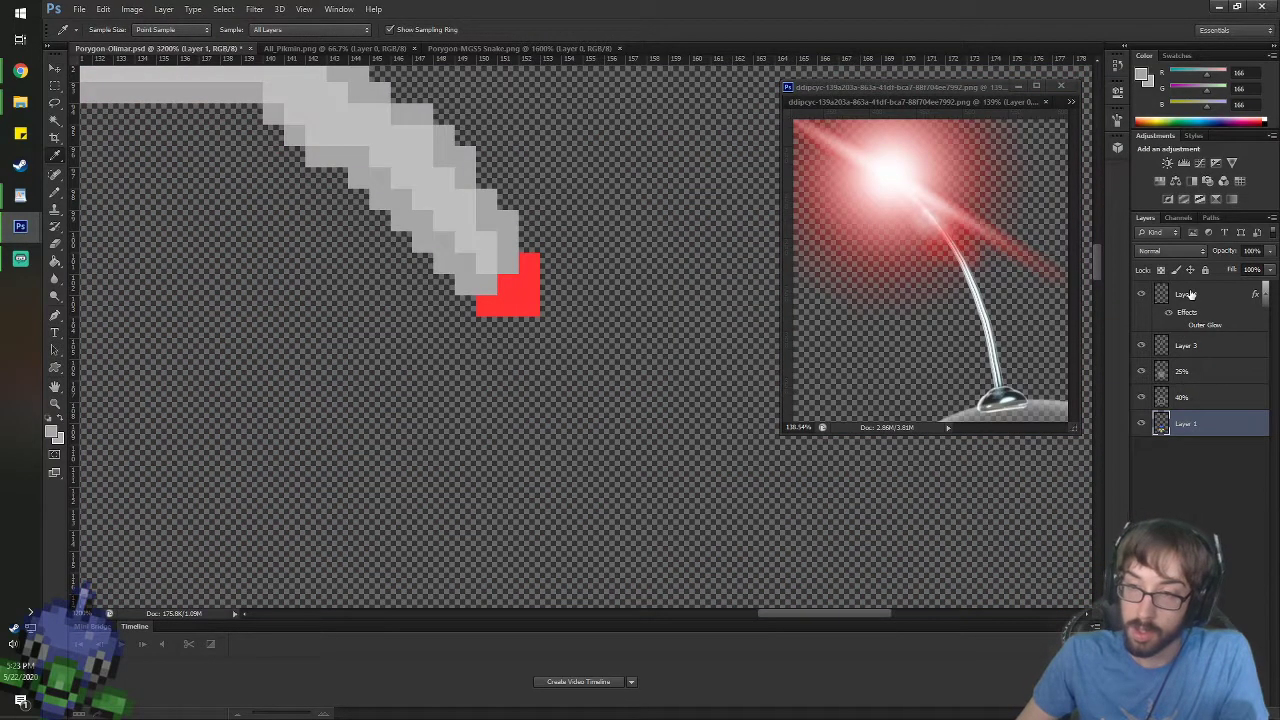
left_click(1190, 294)
left_click(535, 290)
key("b")
left_click(551, 286)
left_click(508, 328)
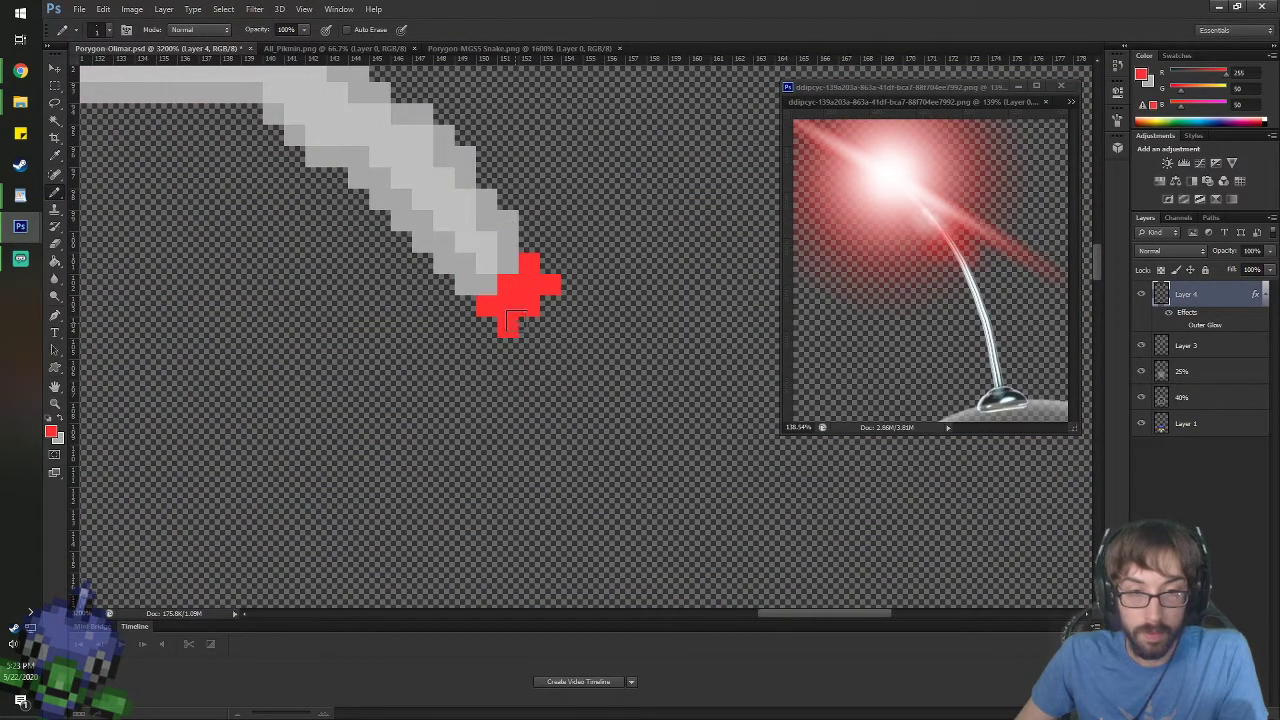
left_click(530, 326)
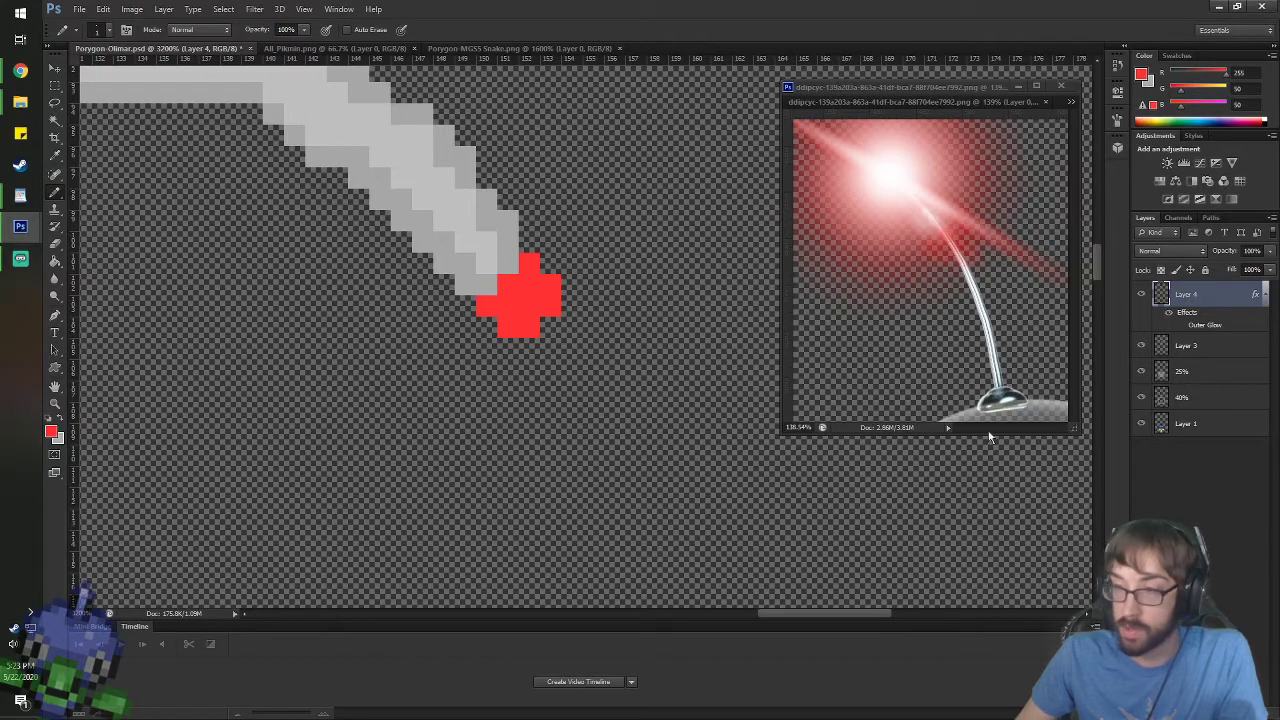
- Turn the Outer Glow on Layer 4 back on around the rebuilt red light
double_click(1202, 295)
key("Return")
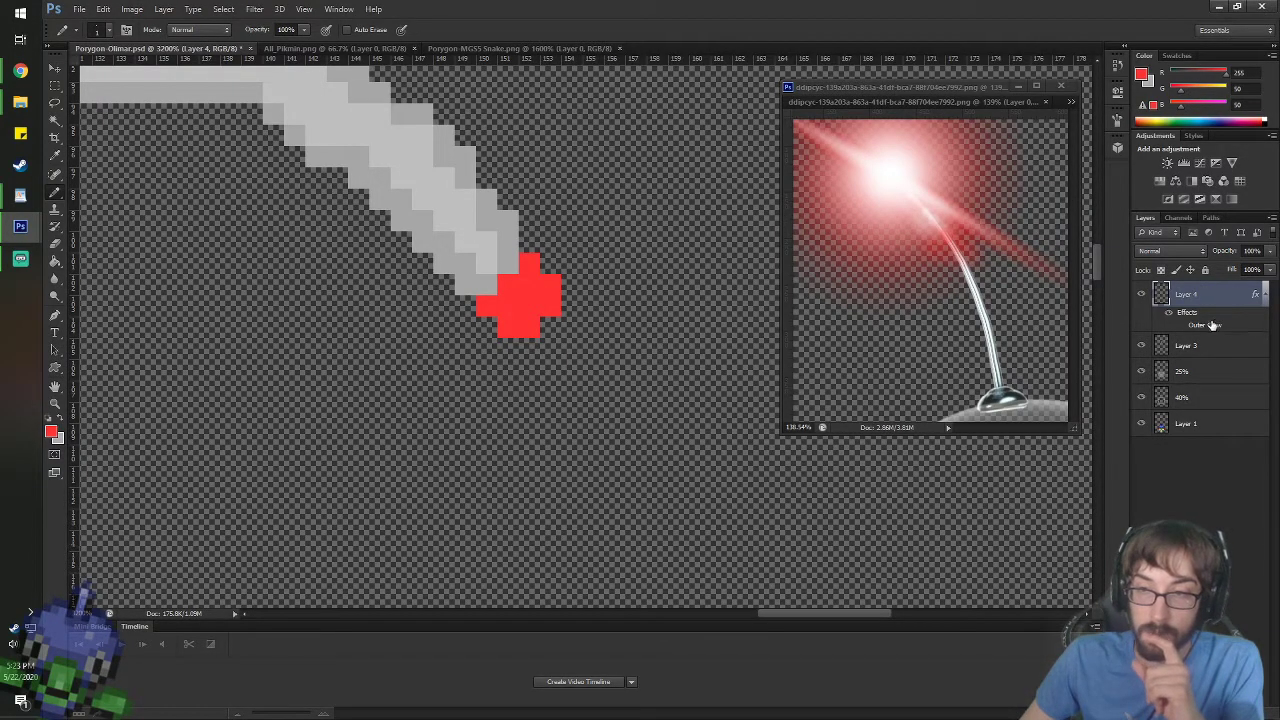
left_click(1181, 326)
- Try an Inner Glow with a size of 2 px in Layer 4's blending options and disable the effect
right_click(1196, 289)
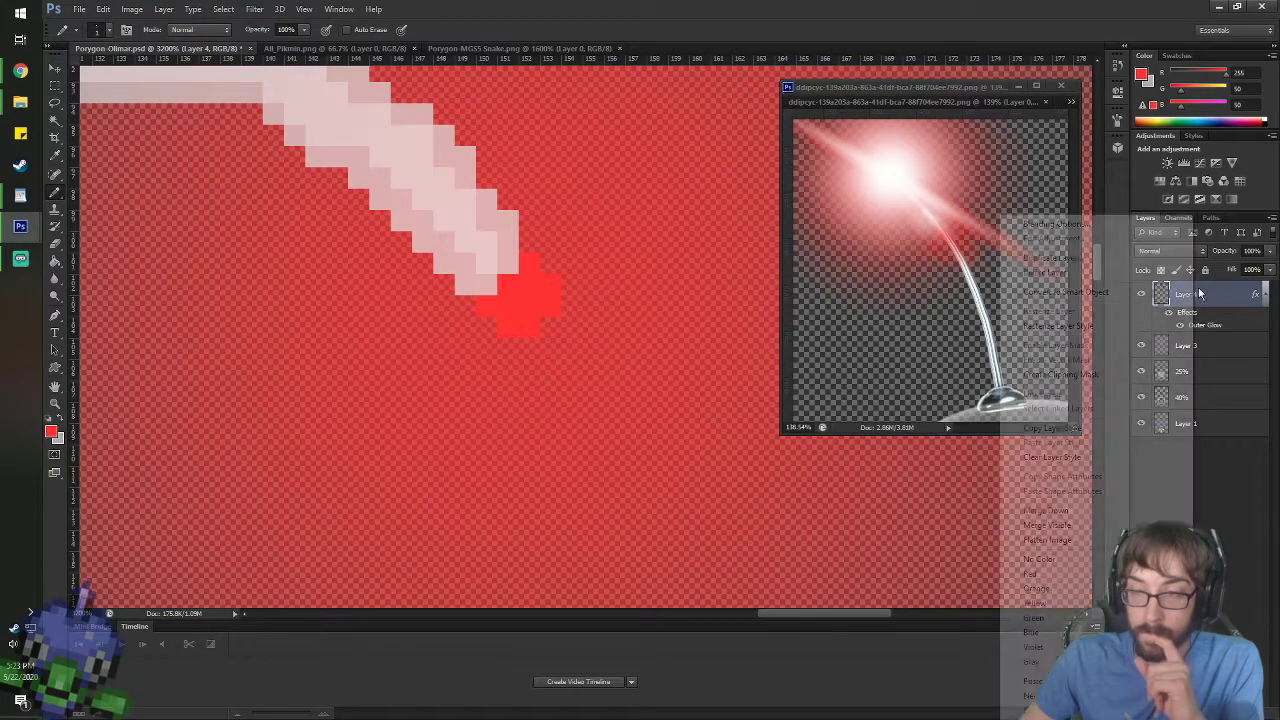
left_click(1120, 221)
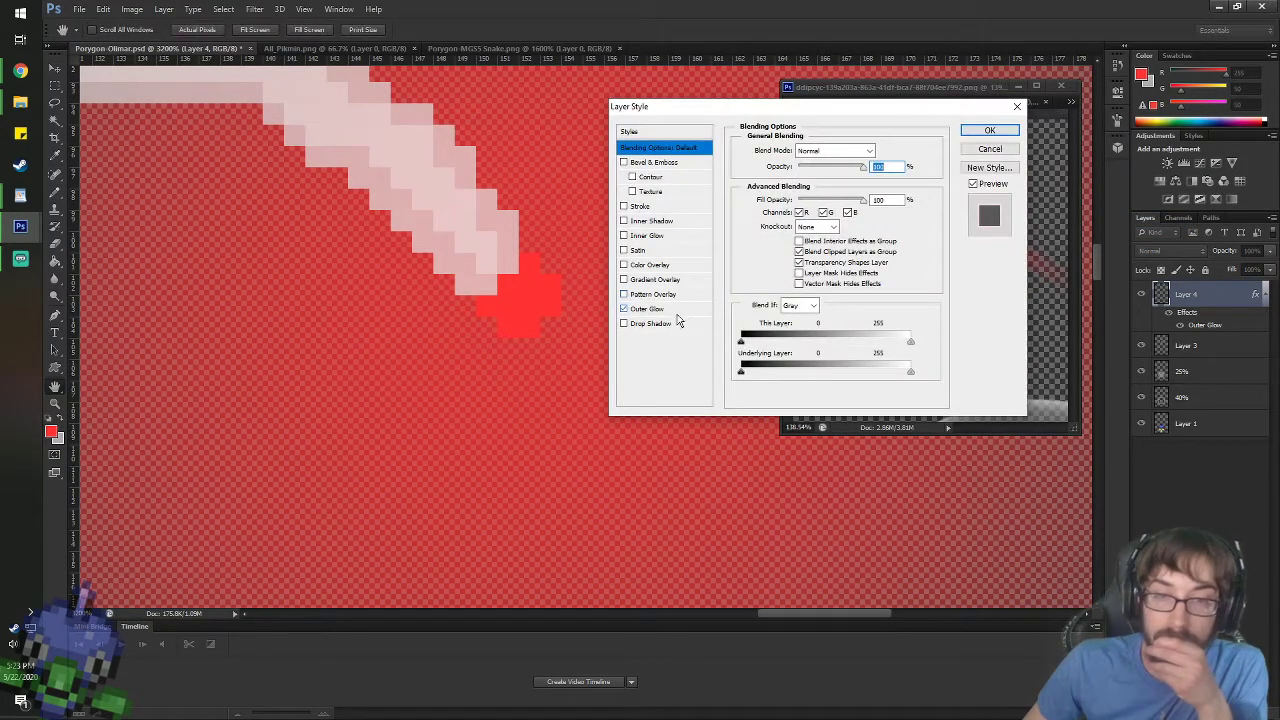
left_click(654, 237)
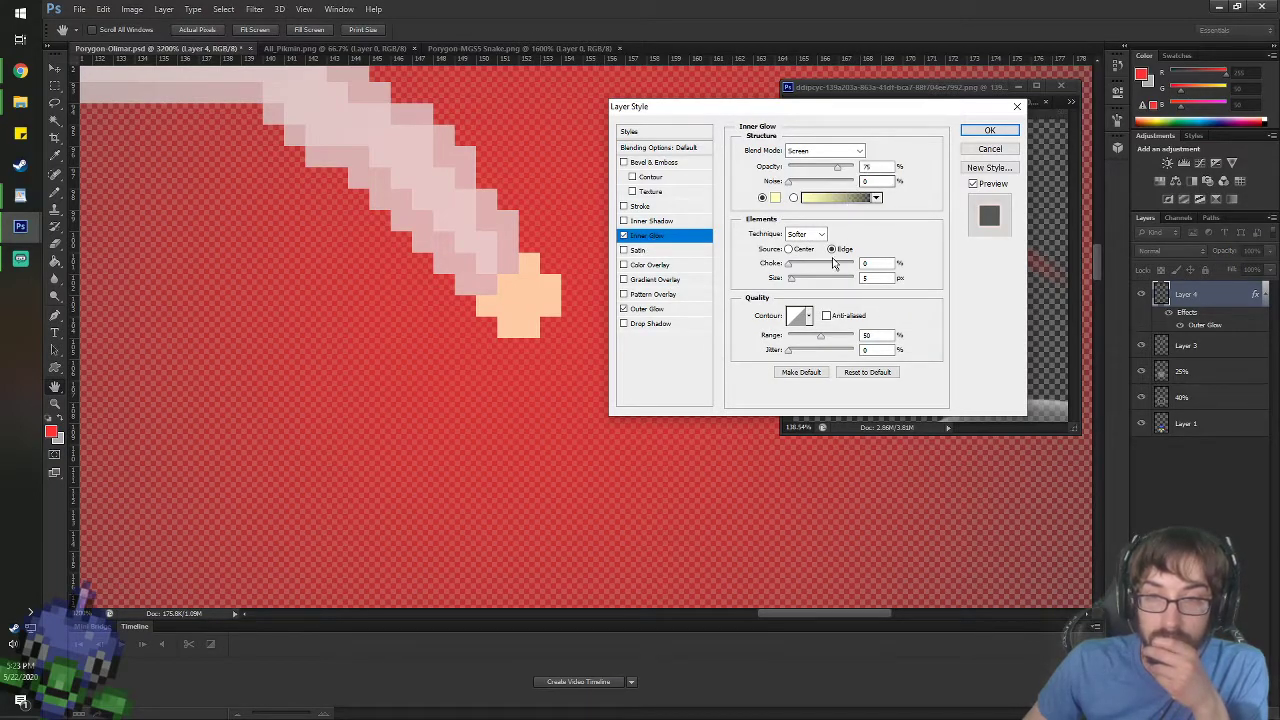
left_click_drag(791, 283, 789, 281)
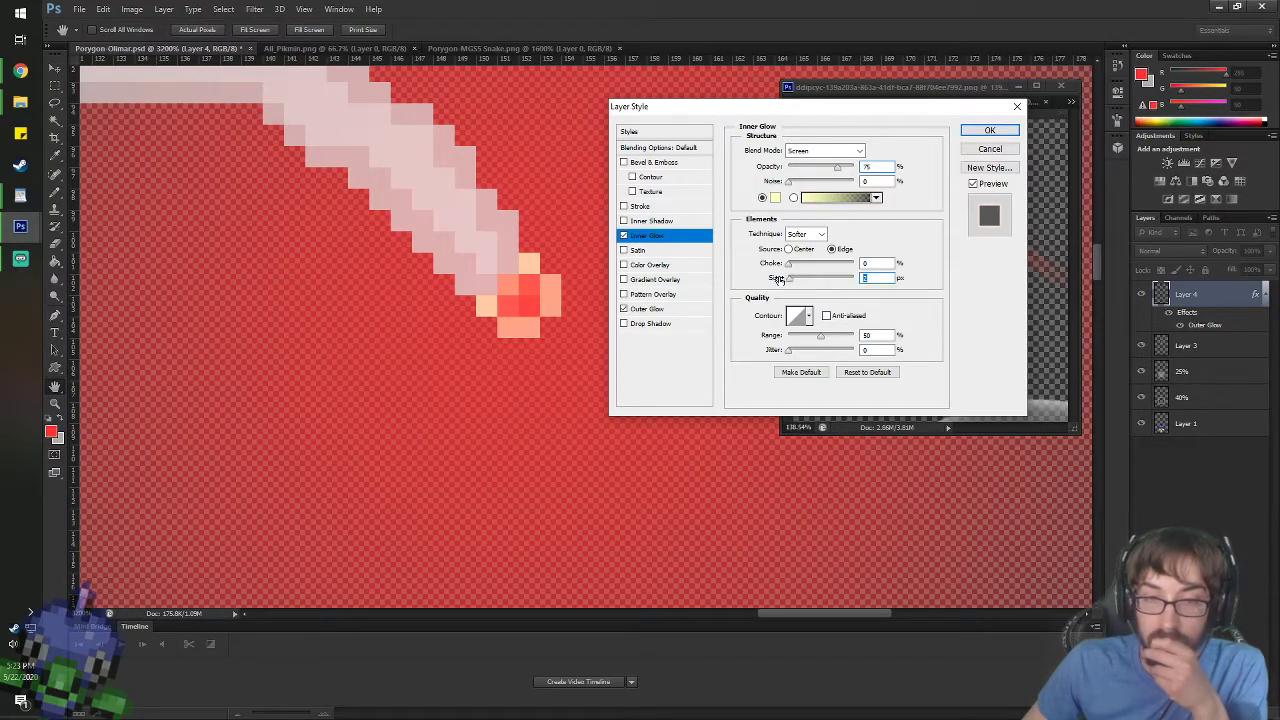
left_click(624, 236)
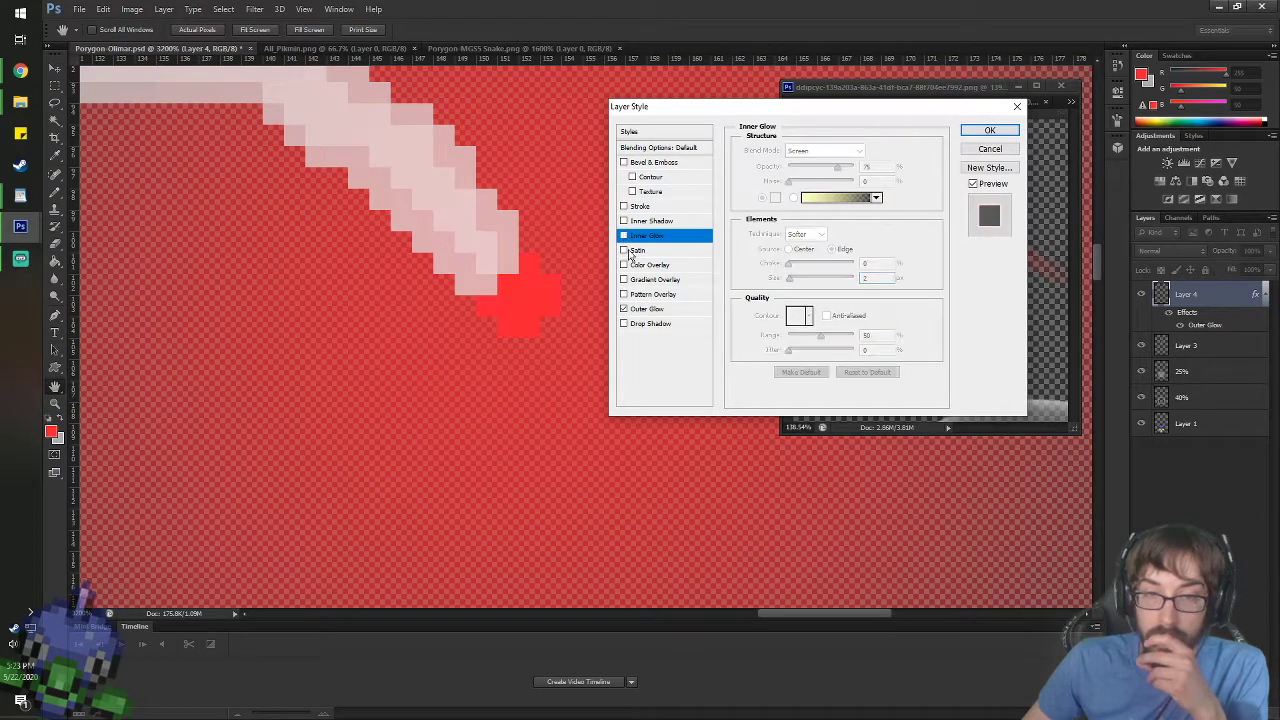
- Try a Drop Shadow on Layer 4, turn it off, and apply the Inner Glow to the light instead
left_click(671, 327)
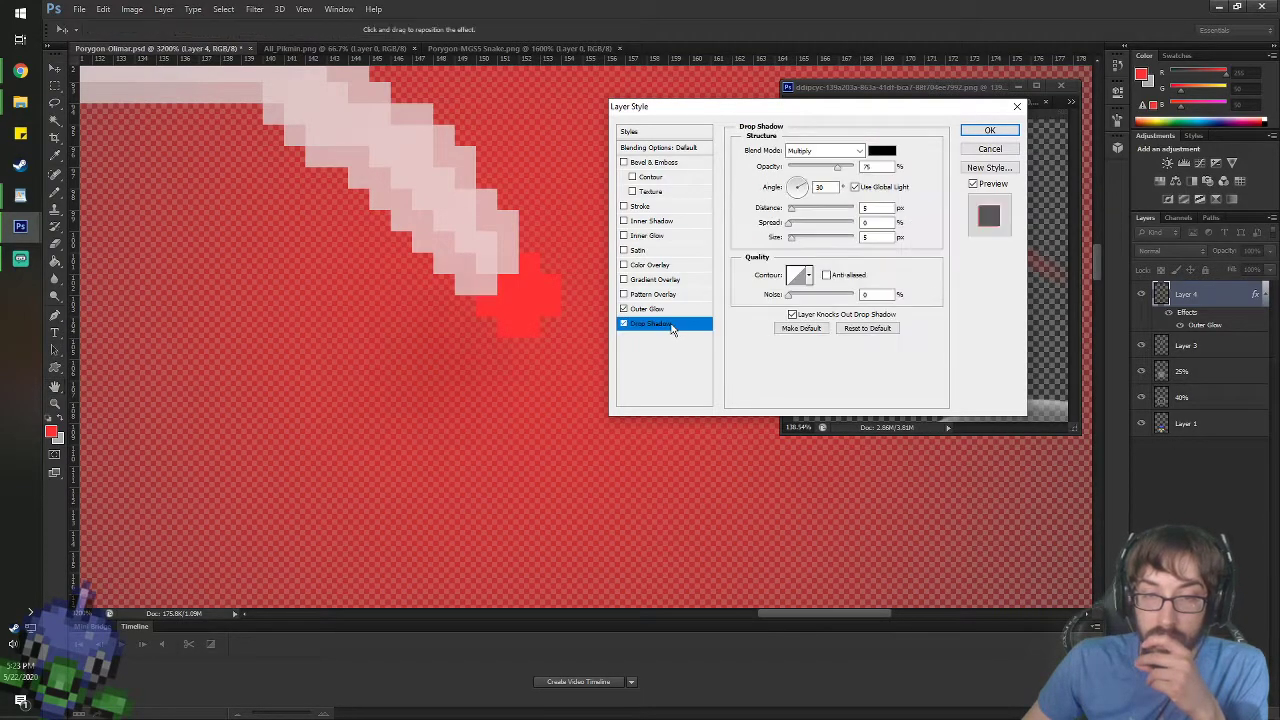
left_click(623, 324)
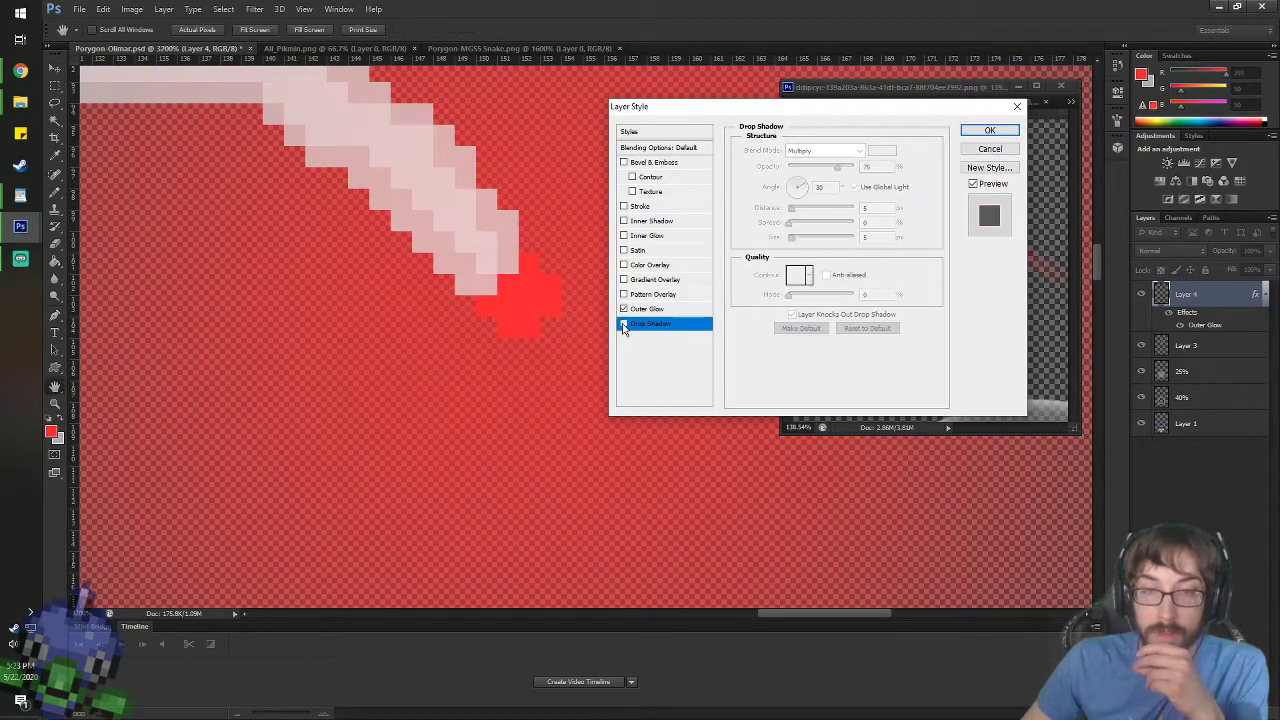
left_click(625, 237)
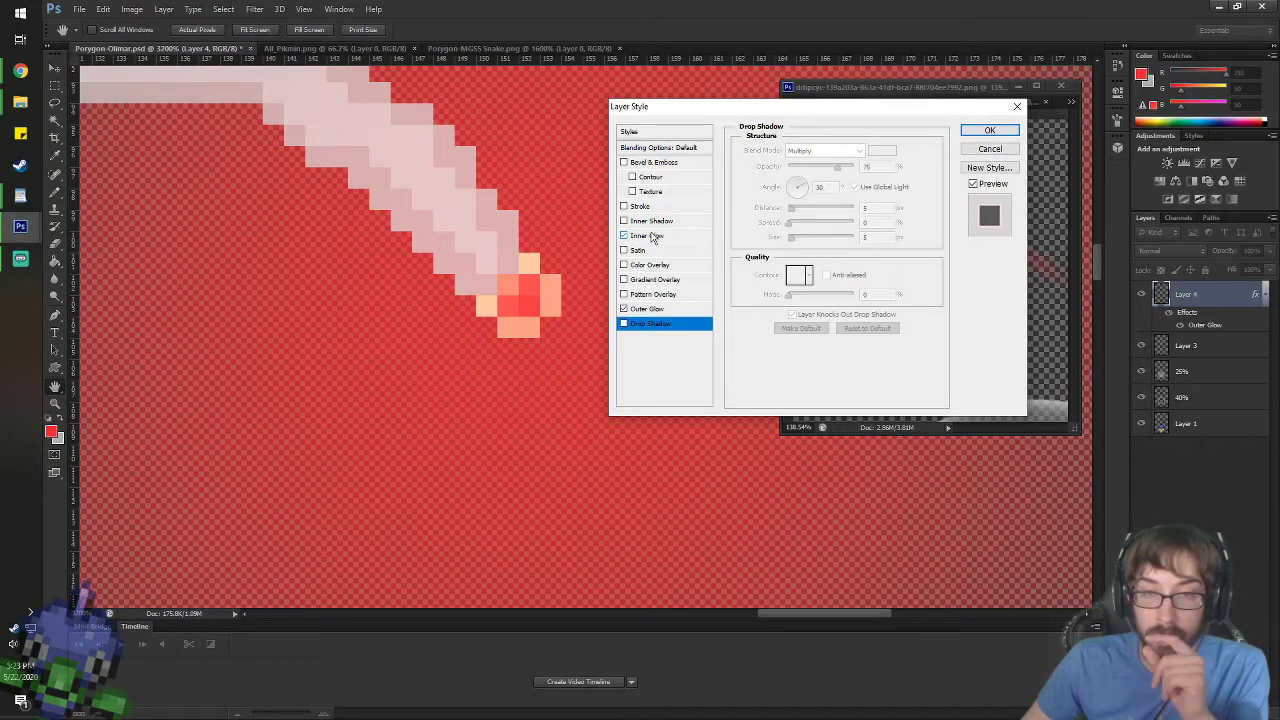
left_click(978, 130)
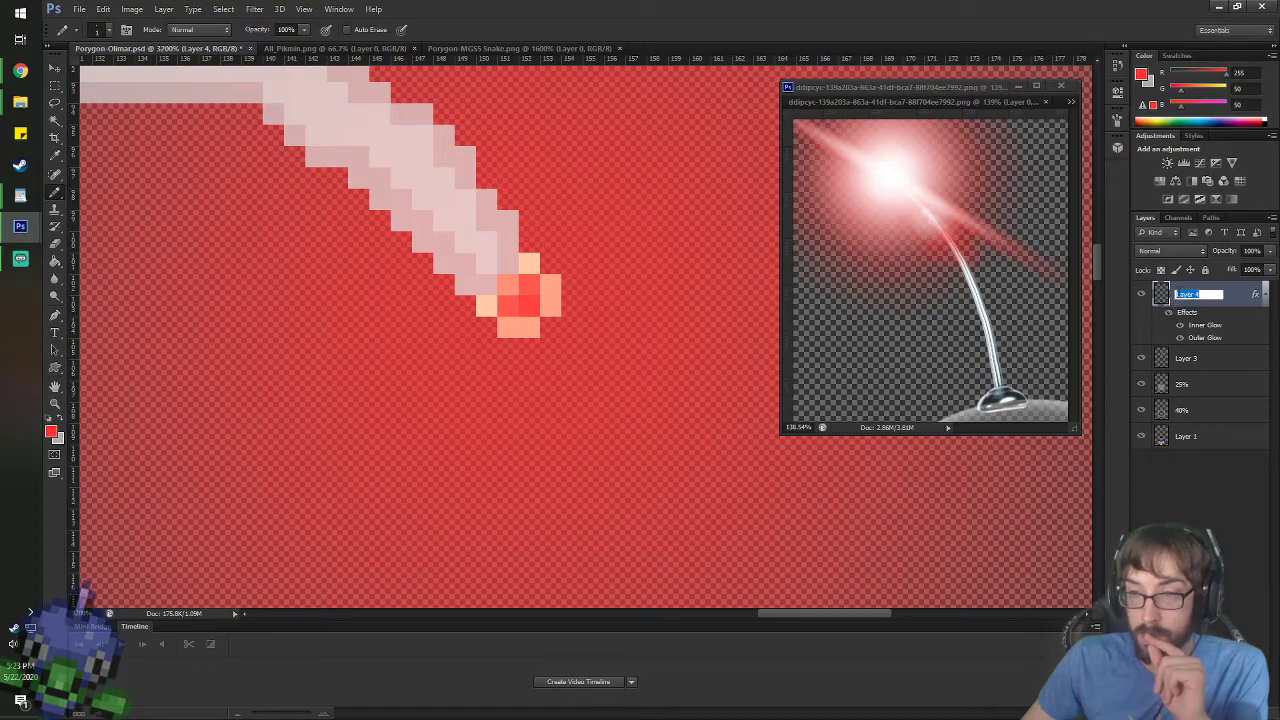
- Change the colour of Layer 4's Inner Glow to white (ffffff) and apply it with an enlarged size
right_click(1238, 292)
left_click(1121, 224)
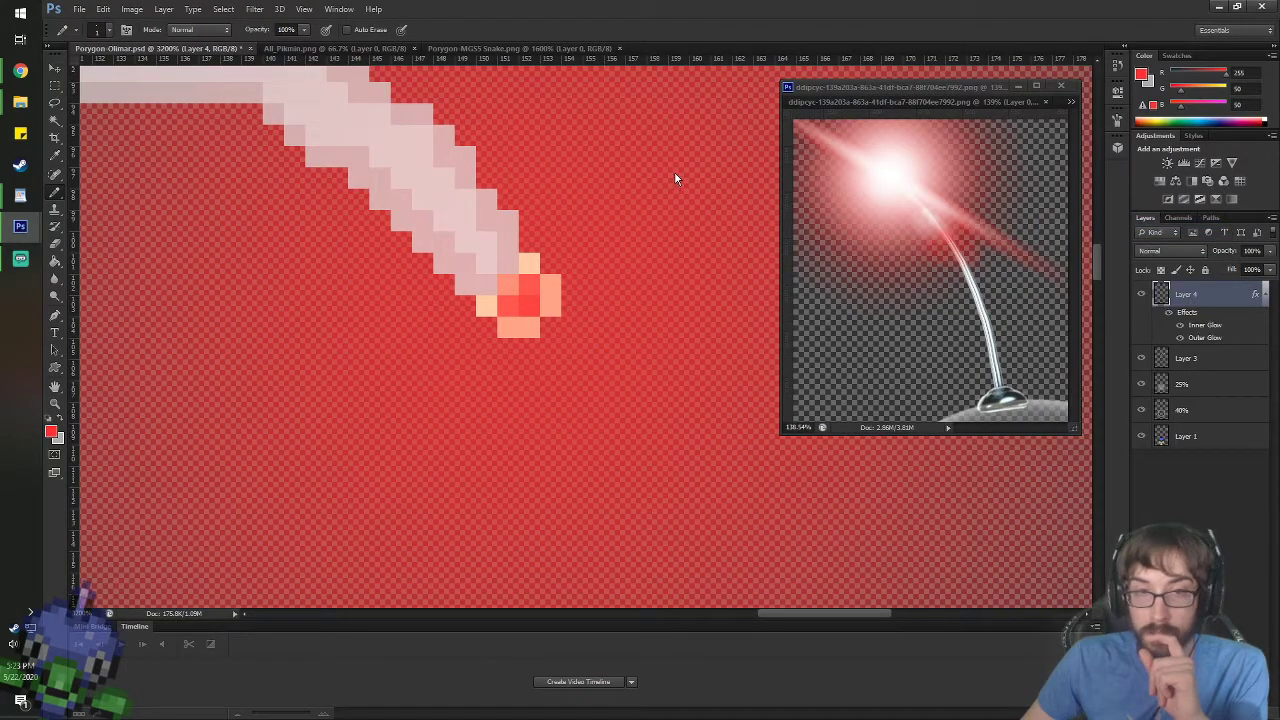
left_click(686, 239)
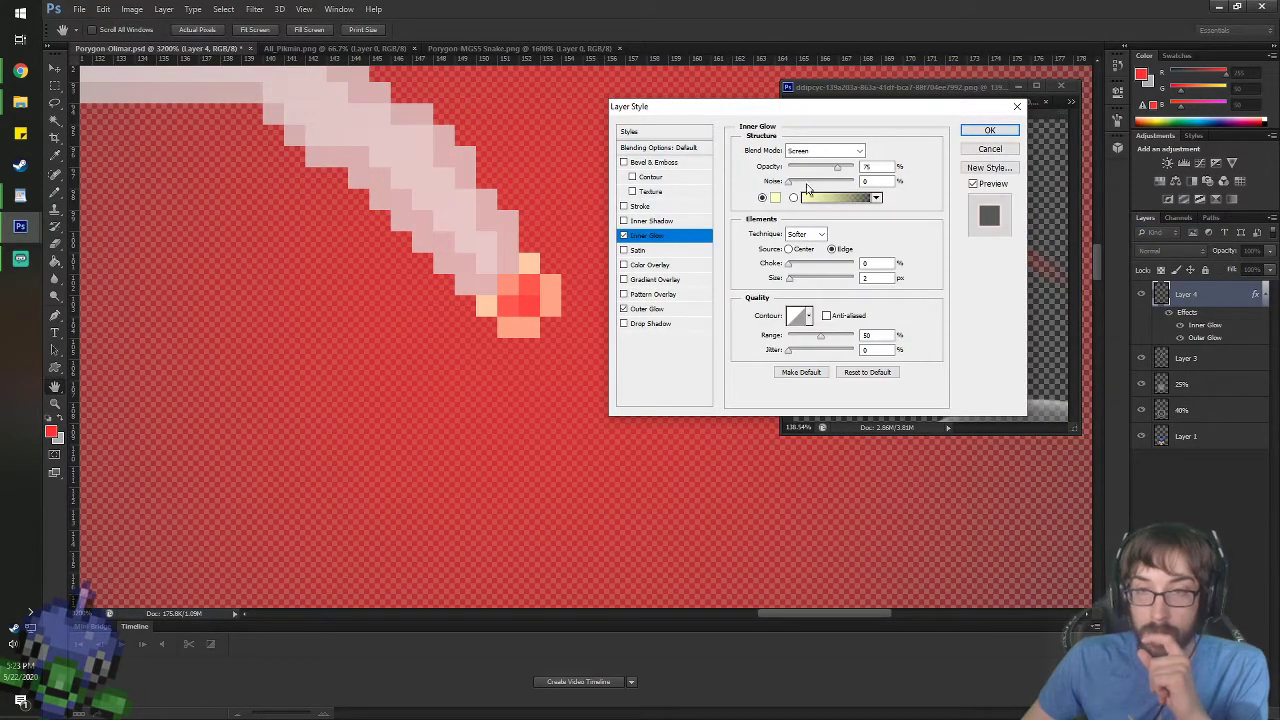
left_click(777, 197)
left_click_drag(206, 134, 20, 13)
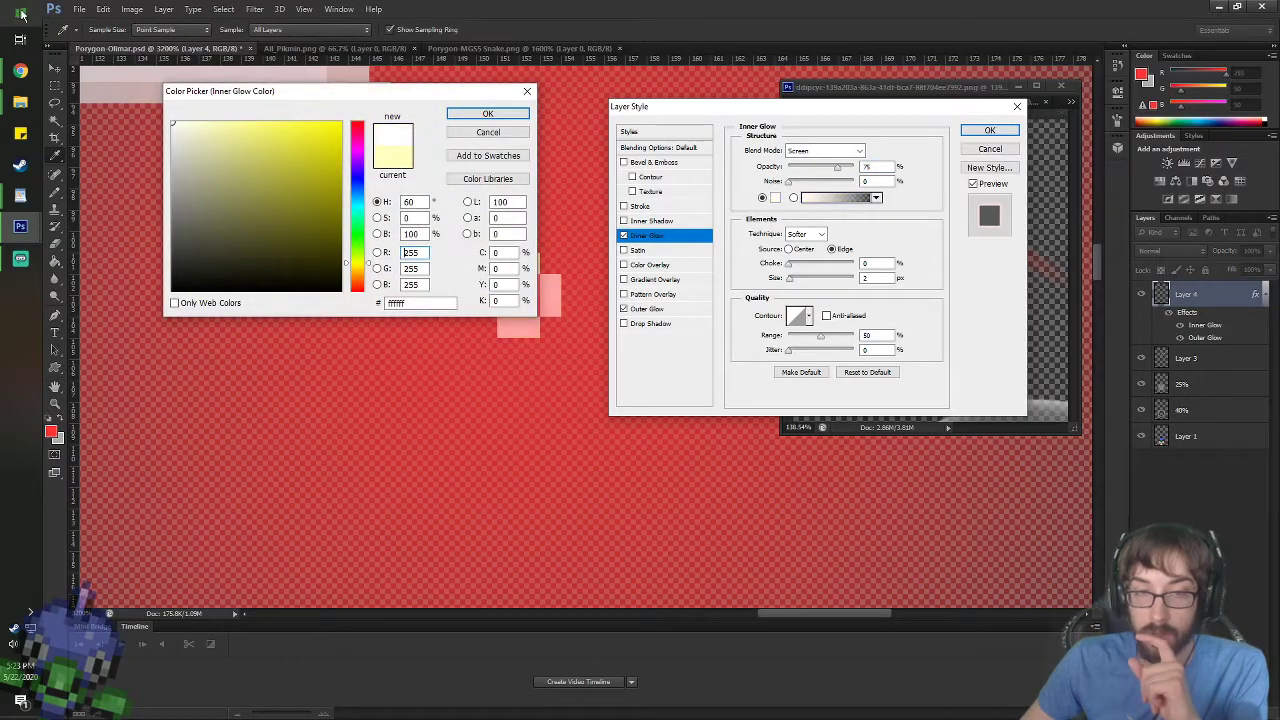
left_click(488, 113)
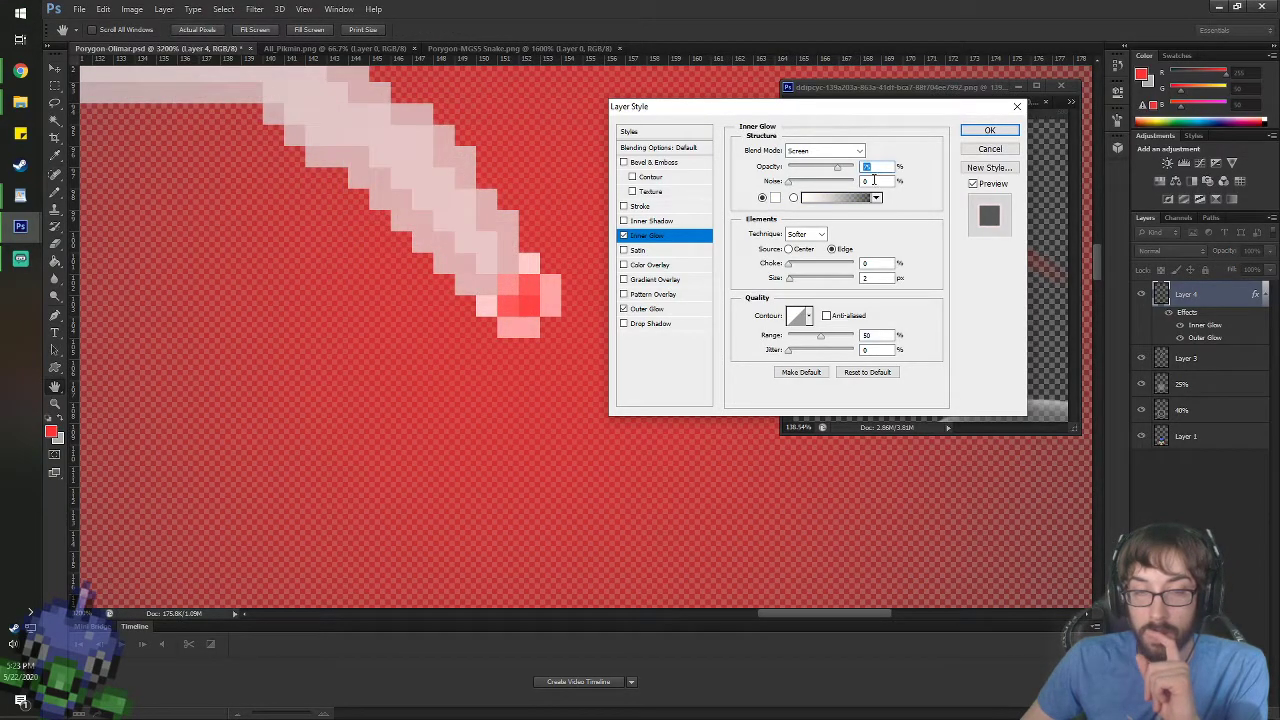
mouse_move(792, 270)
left_mouse_down()
mouse_move(823, 270)
mouse_move(785, 265)
mouse_move(812, 284)
left_mouse_up()
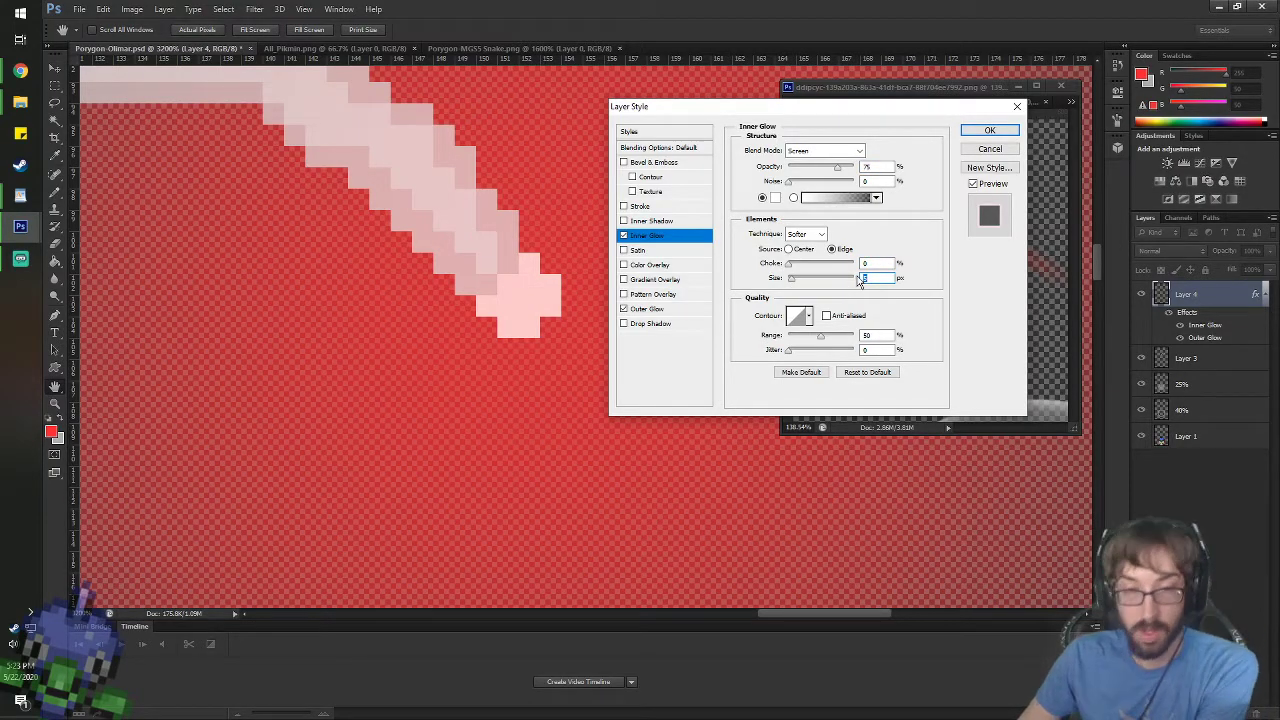
key("Return")
- Reduce Layer 4's Inner Glow size to 2 px with a range of 50% and apply the layer style
right_click(1206, 294)
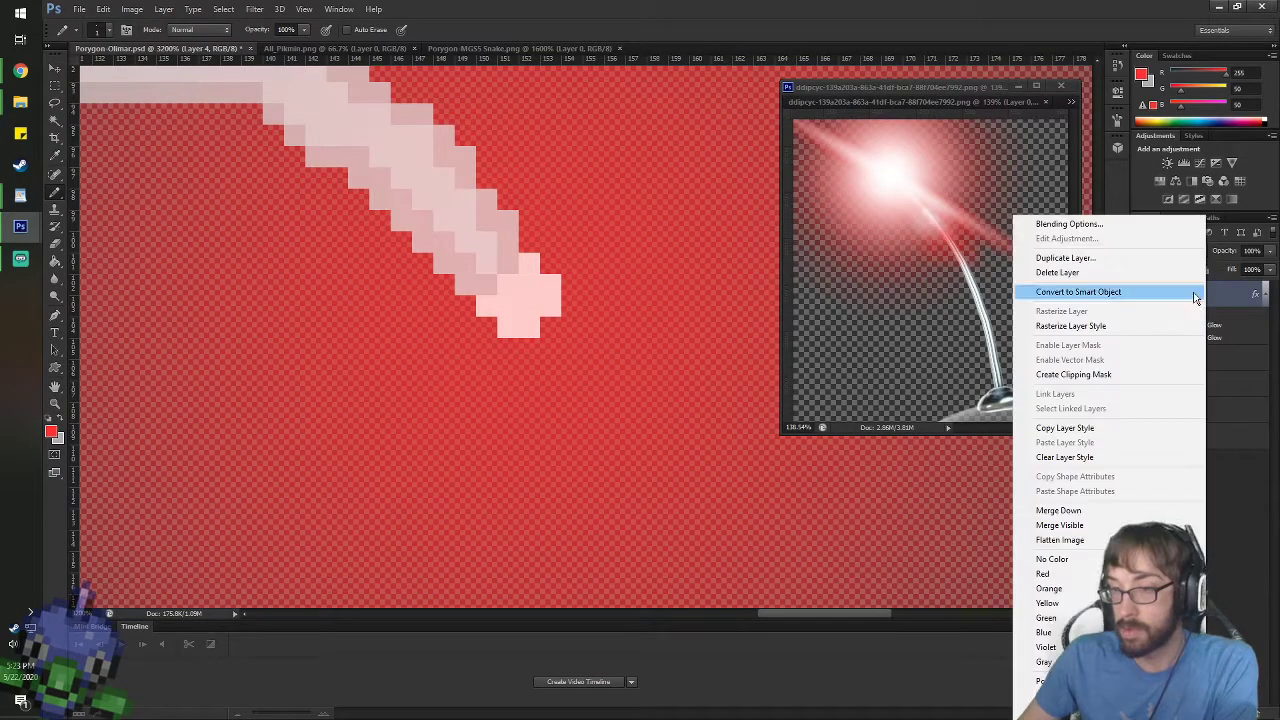
left_click(1110, 226)
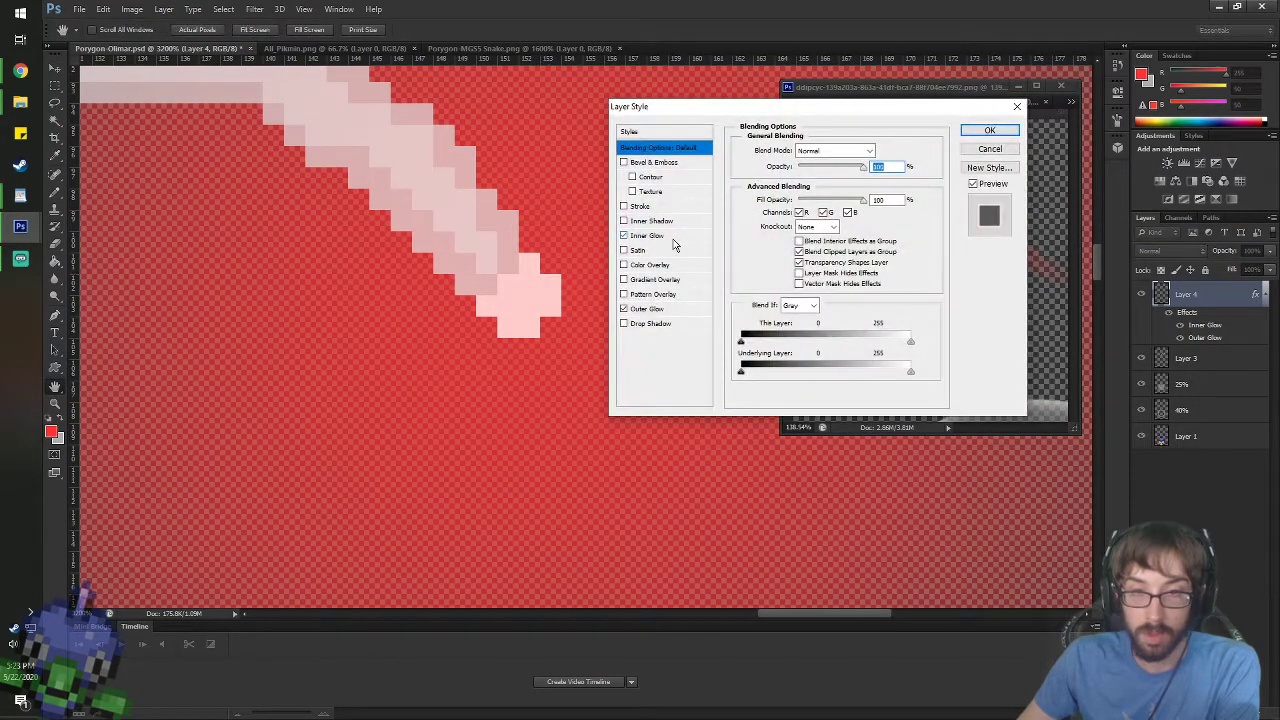
left_click(672, 238)
key("Down")
key("Down")
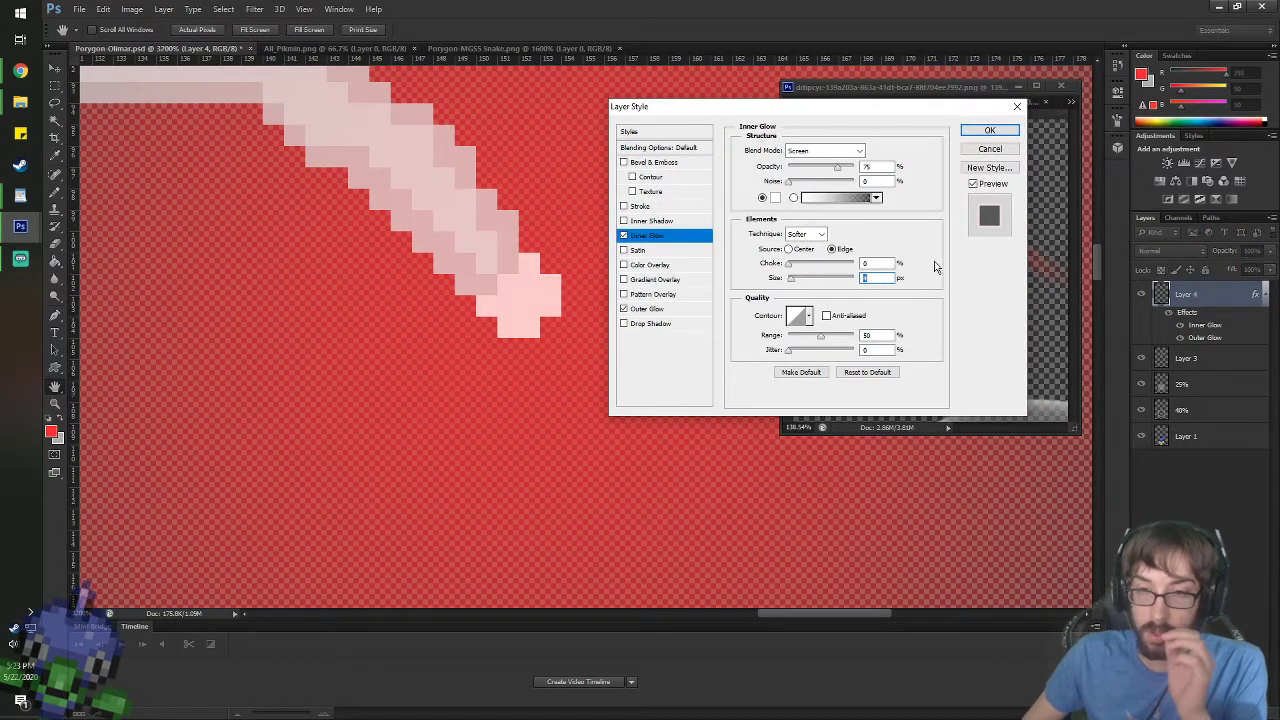
key("Down")
key("Up")
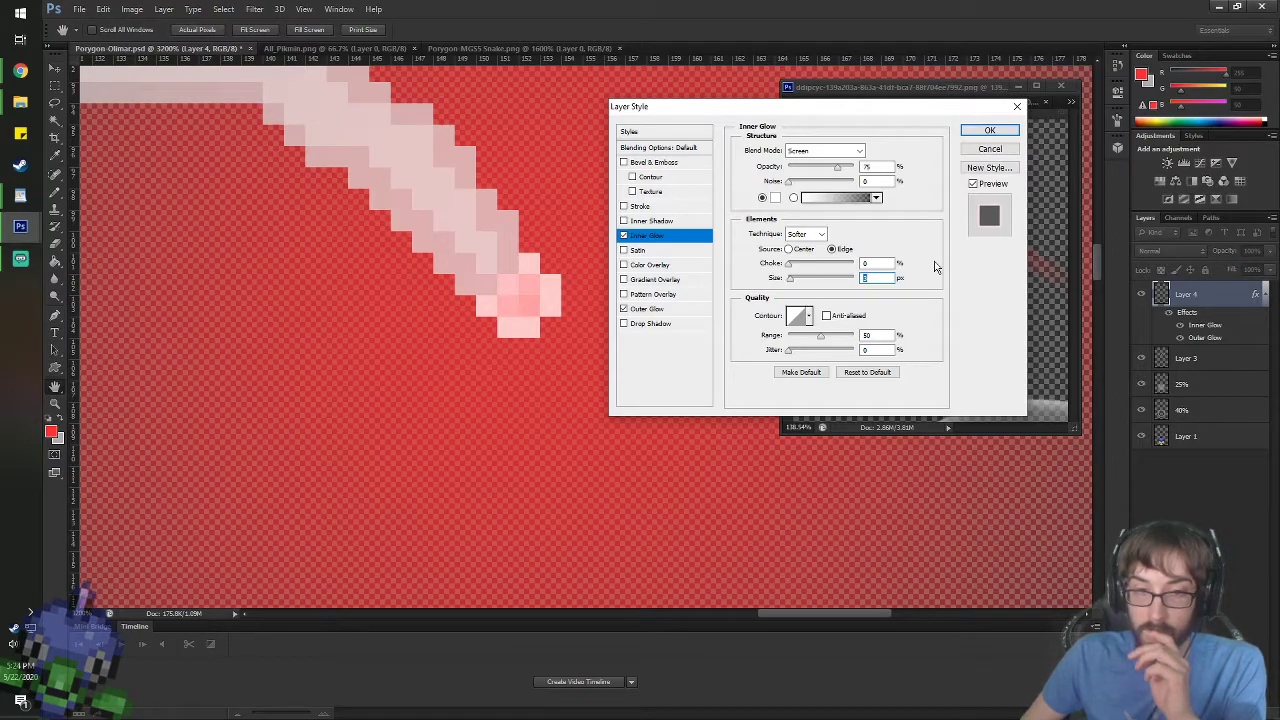
key("Down")
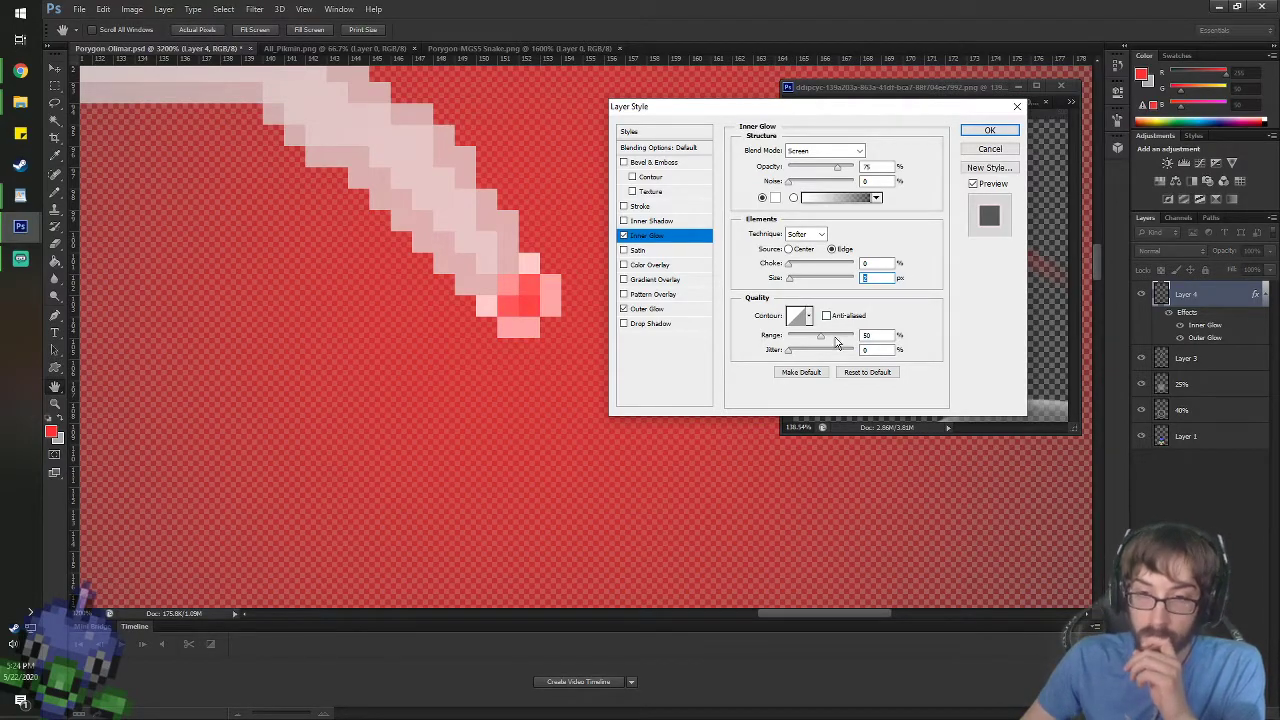
mouse_move(826, 341)
left_mouse_down()
mouse_move(840, 337)
mouse_move(770, 337)
mouse_move(817, 336)
left_mouse_up()
type("50")
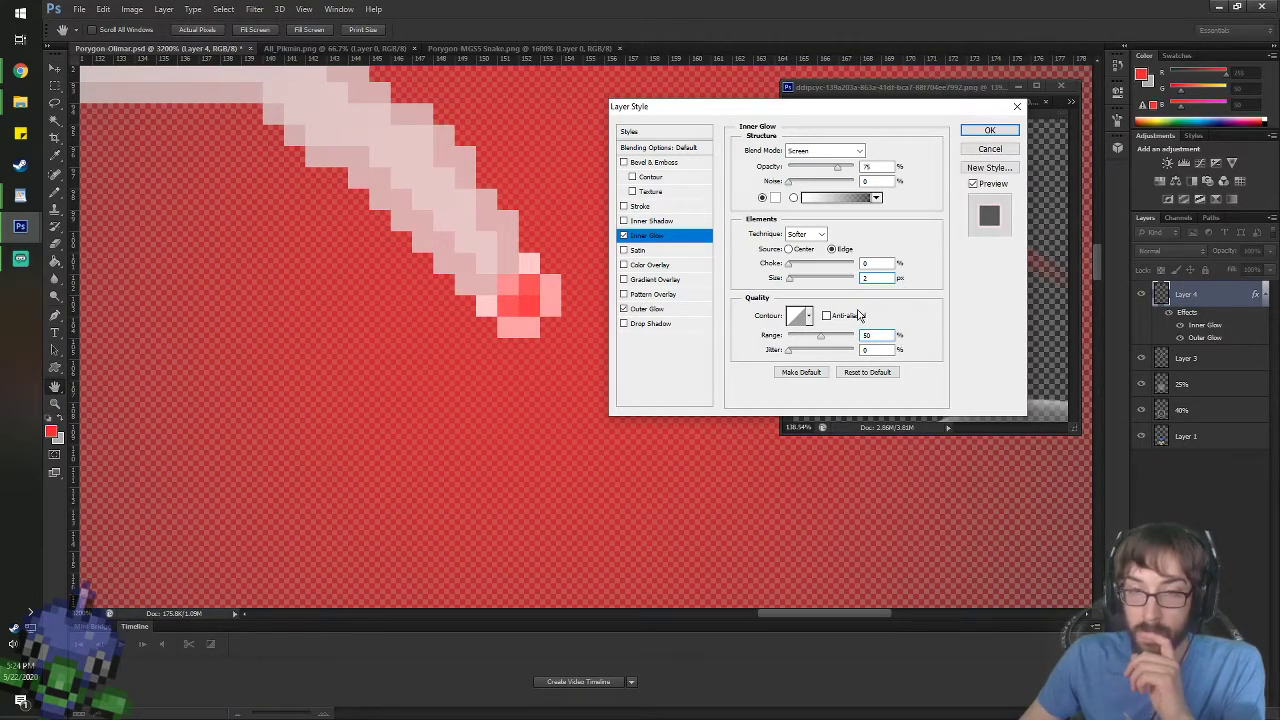
left_click(989, 131)
- Check the glowing light on the whole sprite and add a new layer above Layer 4
scroll(630, 400, "down", 5)
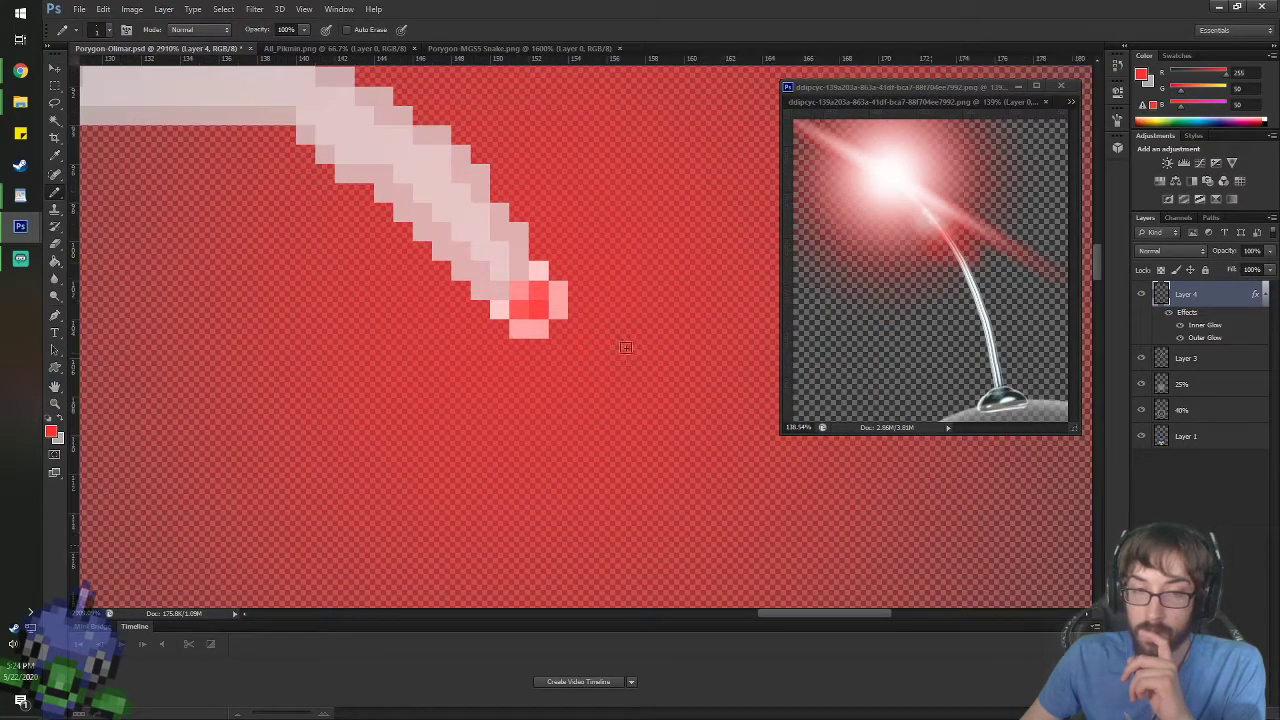
scroll(634, 411, "down", 4)
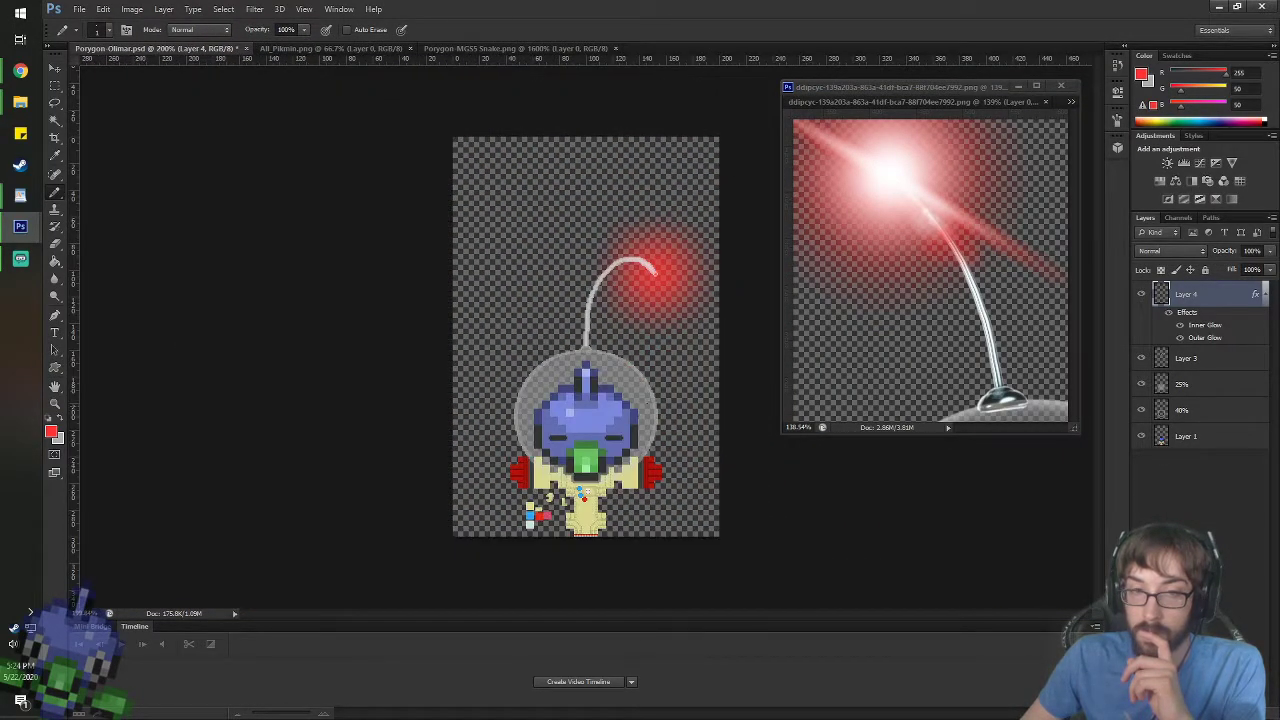
scroll(666, 269, "up", 9)
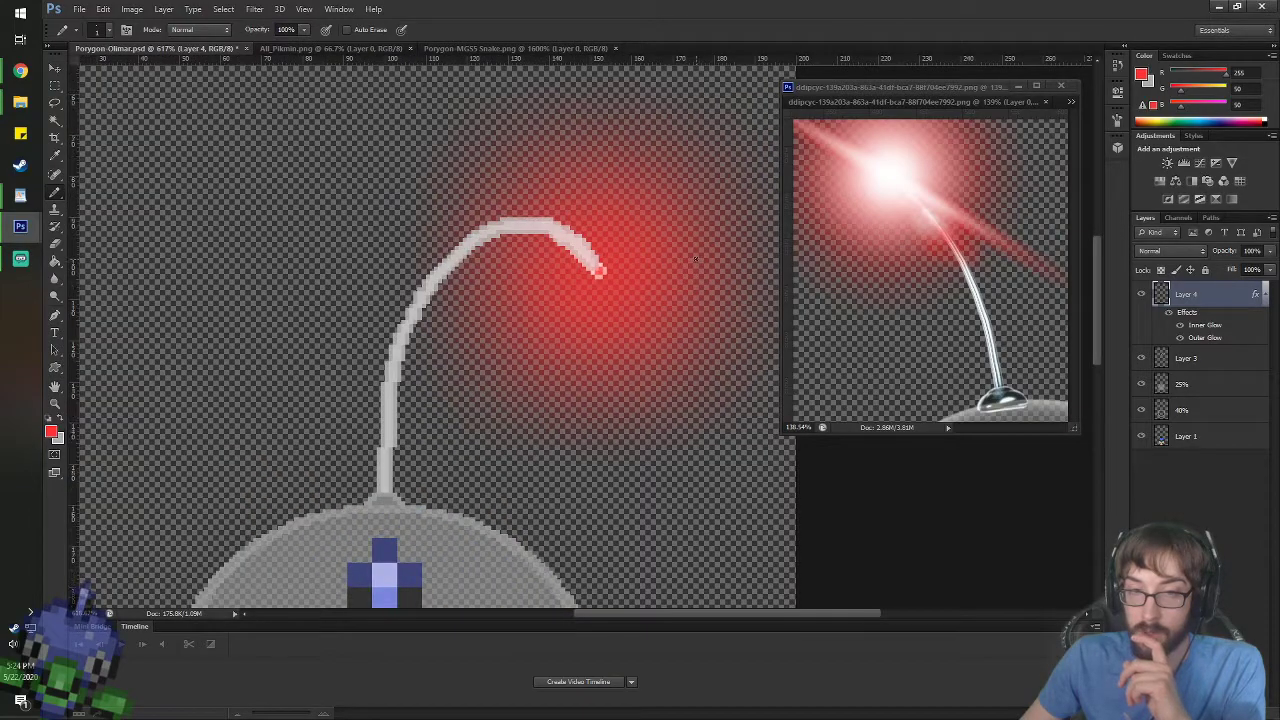
scroll(708, 232, "up", 3)
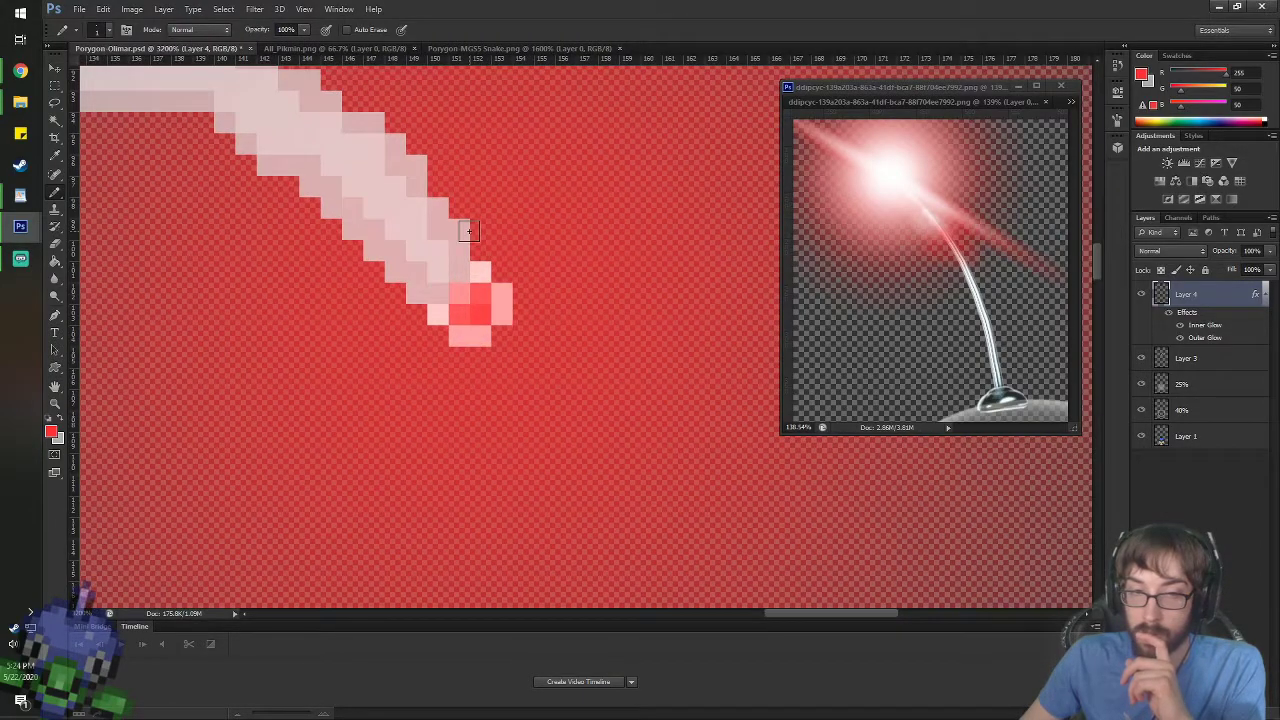
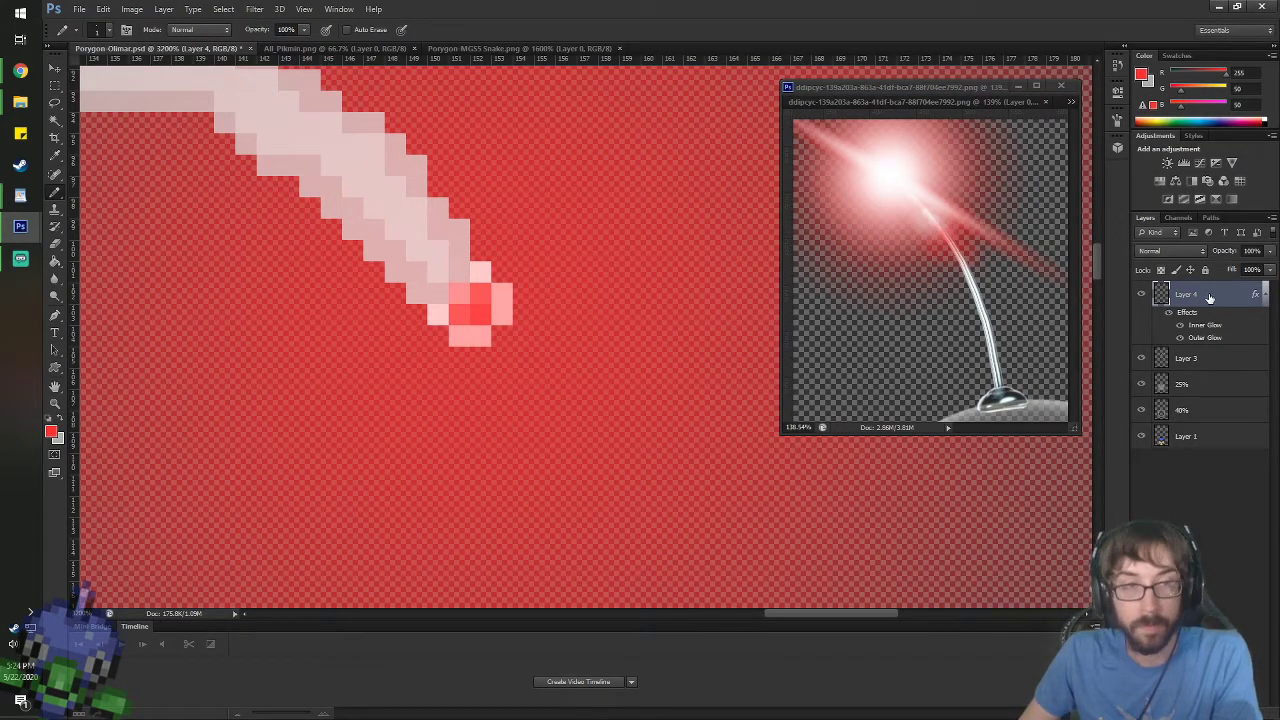
left_click(132, 9)
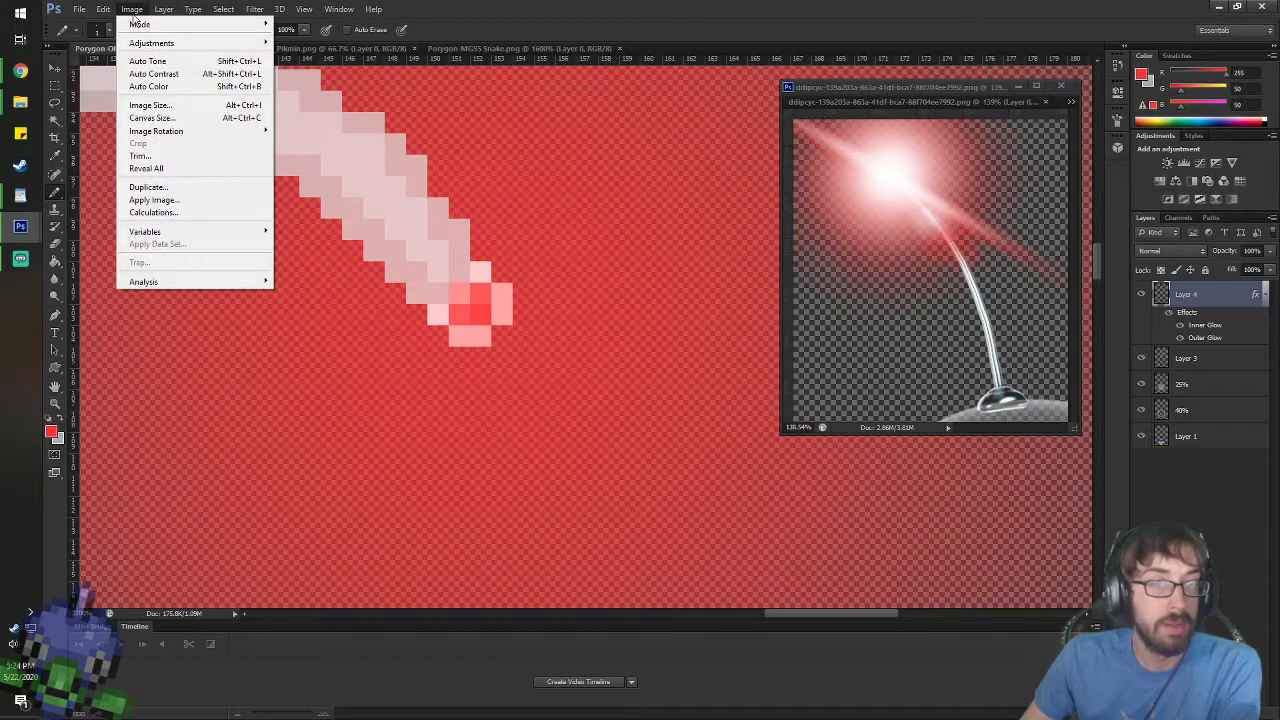
mouse_move(138, 25)
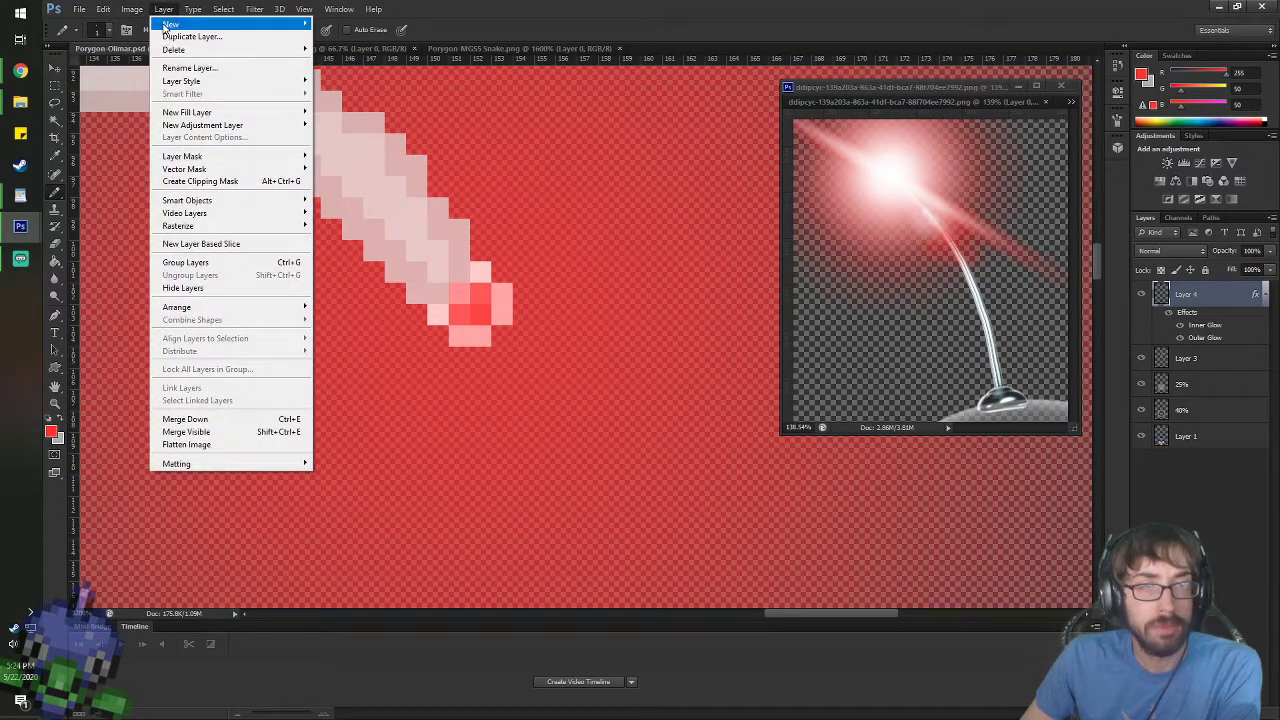
left_click(333, 23)
key("Return")
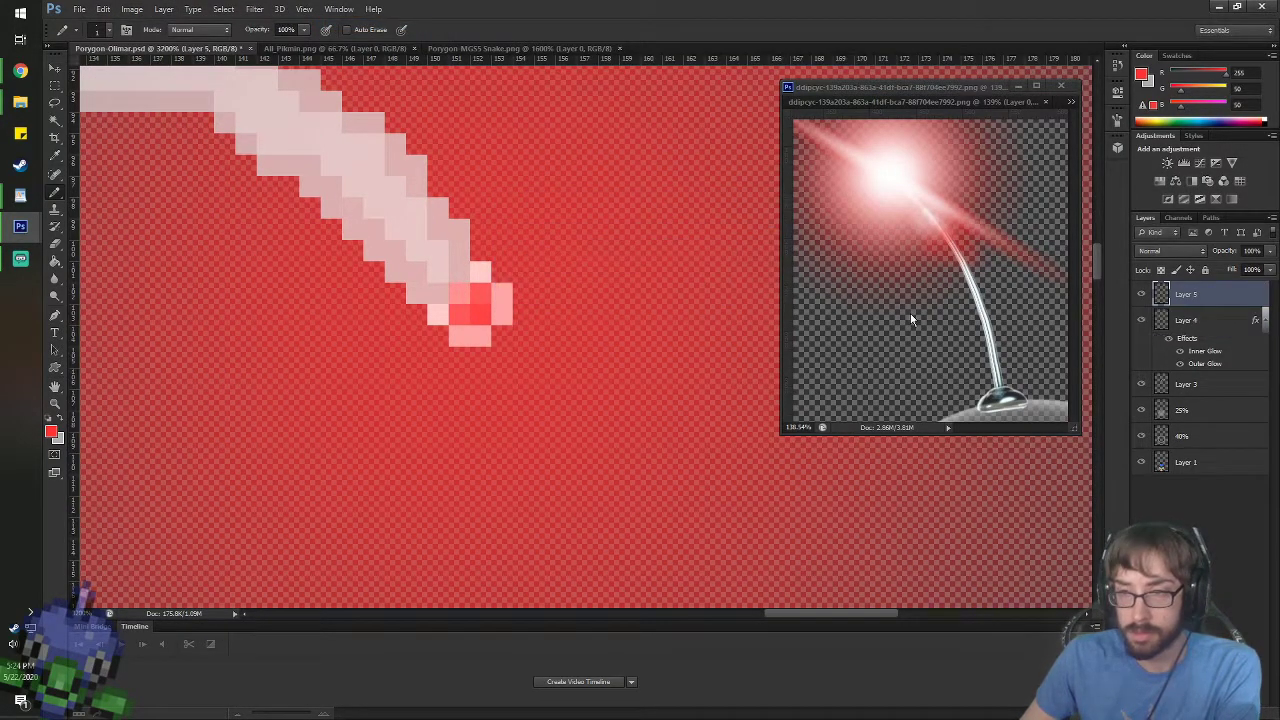
- Set the foreground colour to white and paint over the whole antenna light on Layer 5
key("i")
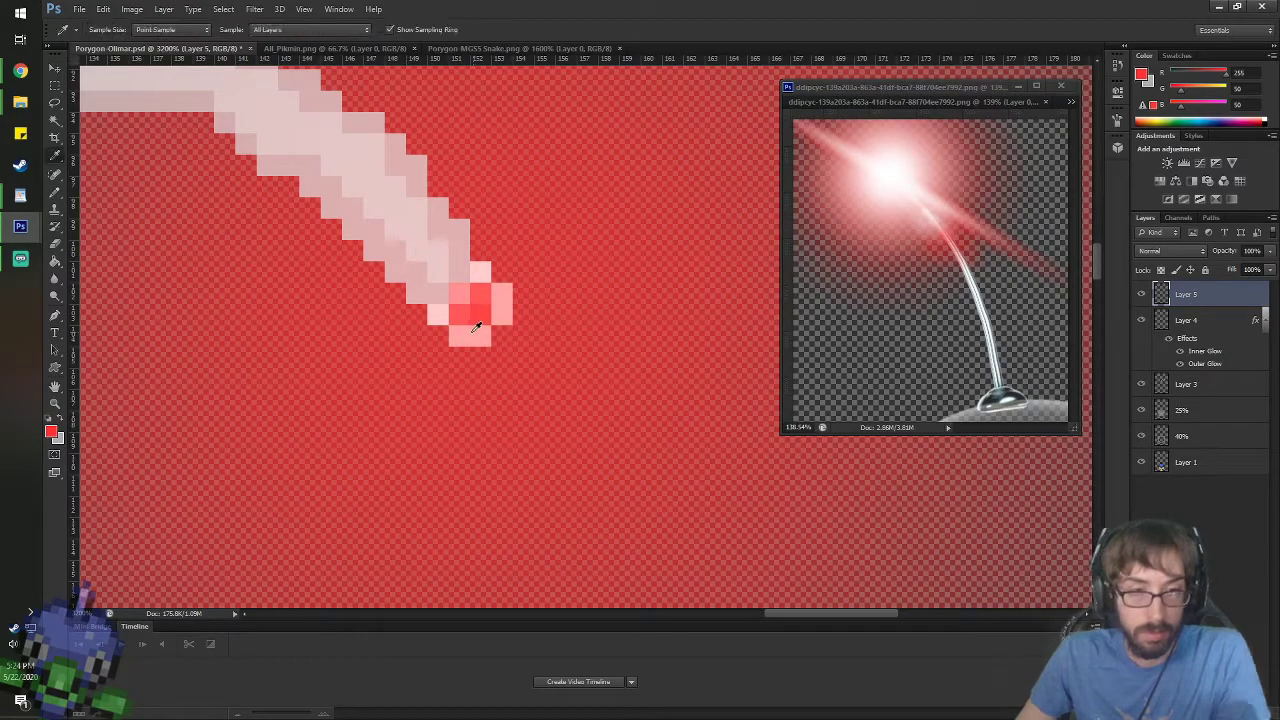
left_click(59, 418)
left_click(47, 419)
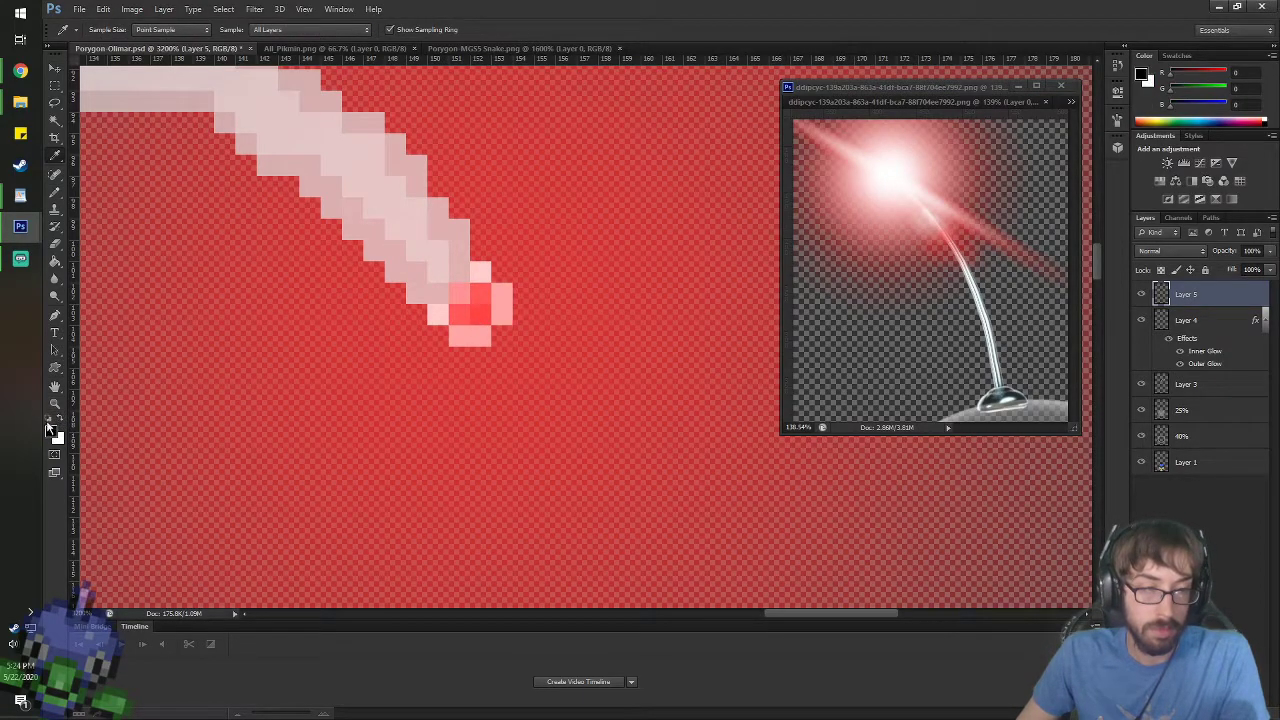
left_click(59, 418)
key("b")
mouse_move(469, 302)
left_mouse_down()
mouse_move(480, 277)
mouse_move(497, 315)
mouse_move(477, 334)
mouse_move(434, 314)
mouse_move(465, 272)
left_mouse_up()
- Pick light grey (d8d8d8) and fill the white antenna light on Layer 5 with it
left_click(1141, 74)
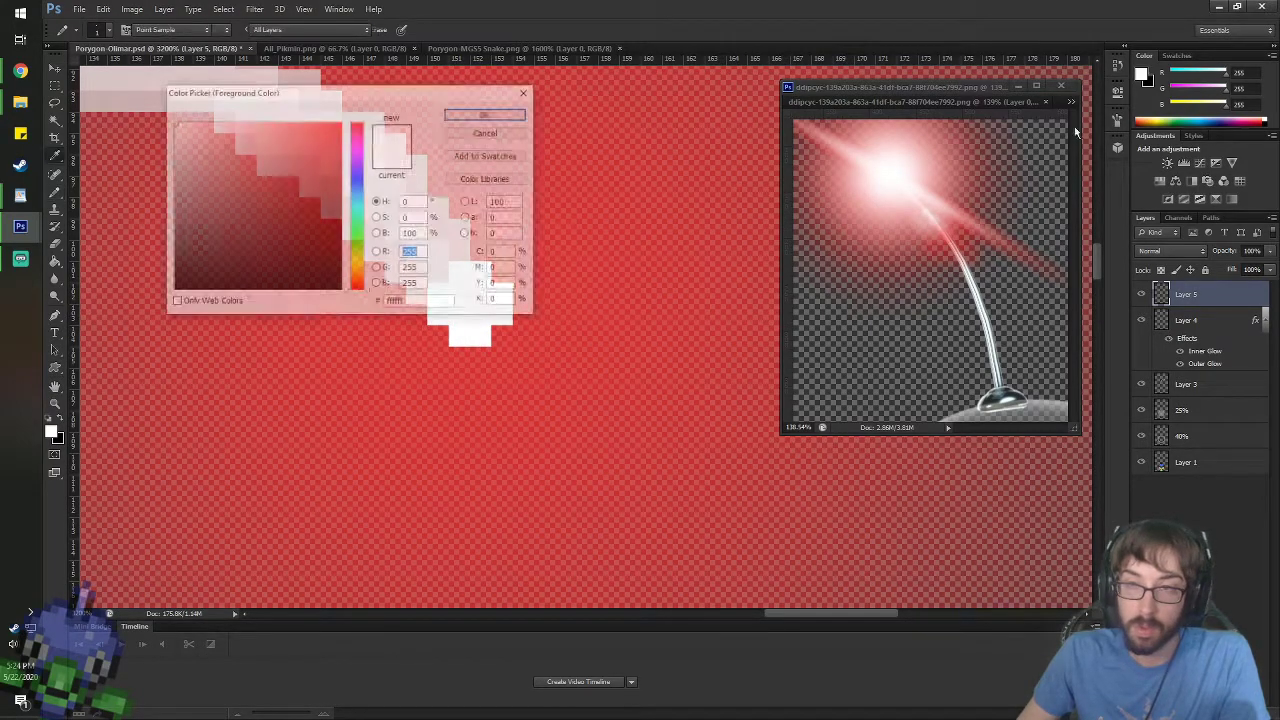
left_click_drag(243, 169, 124, 148)
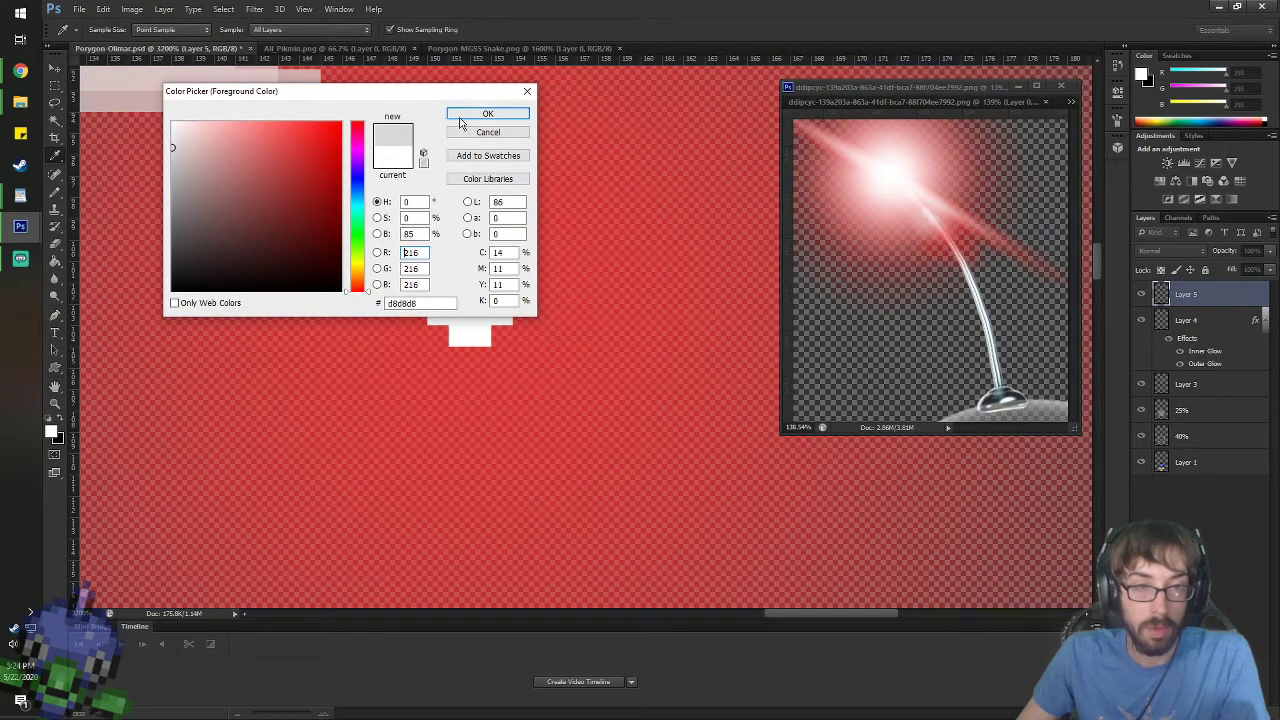
left_click(487, 113)
key("g")
left_click(473, 301)
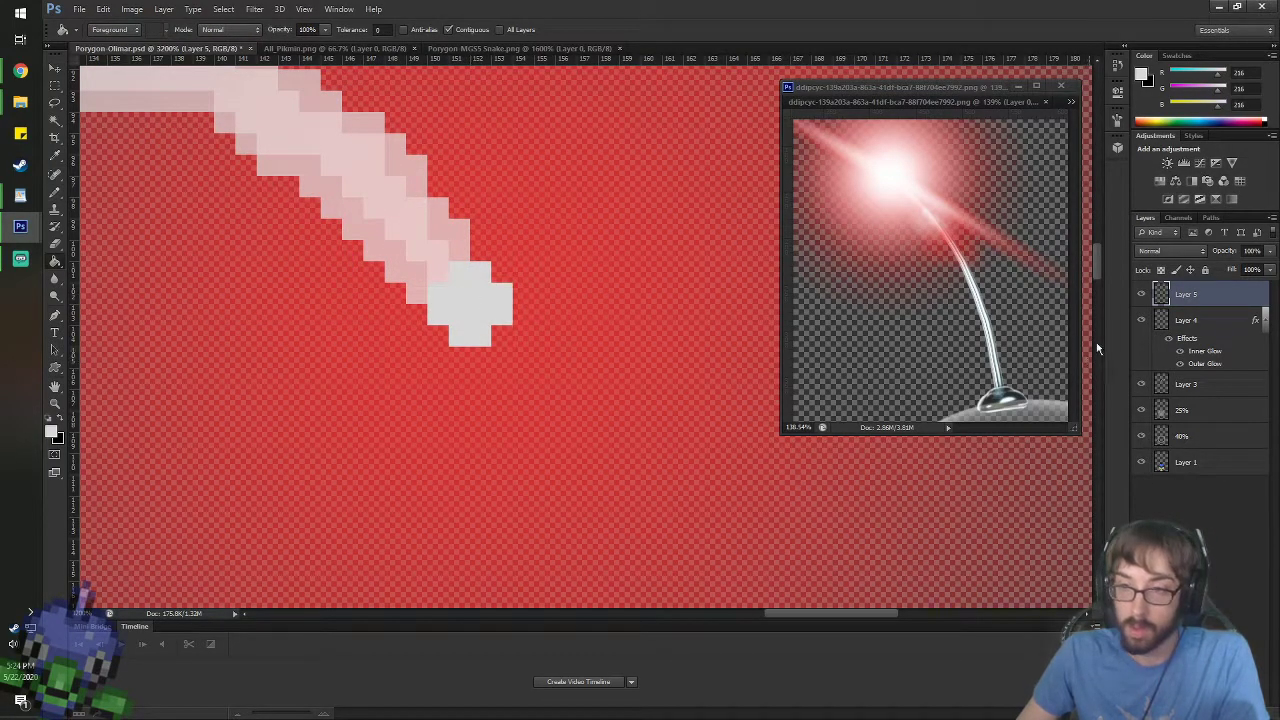
- Try a white (ffffff) Outer Glow with a spread of 13% on Layer 5 and discard the layer style
right_click(1203, 294)
left_click(1090, 223)
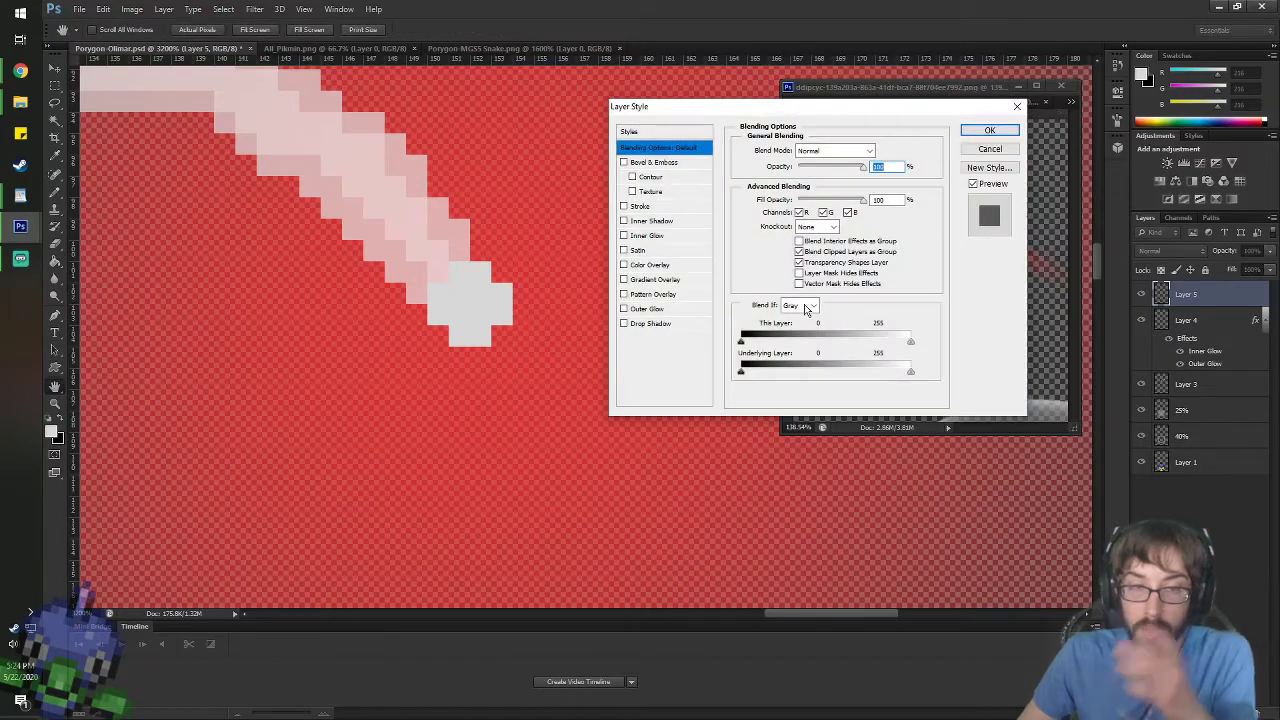
left_click(664, 311)
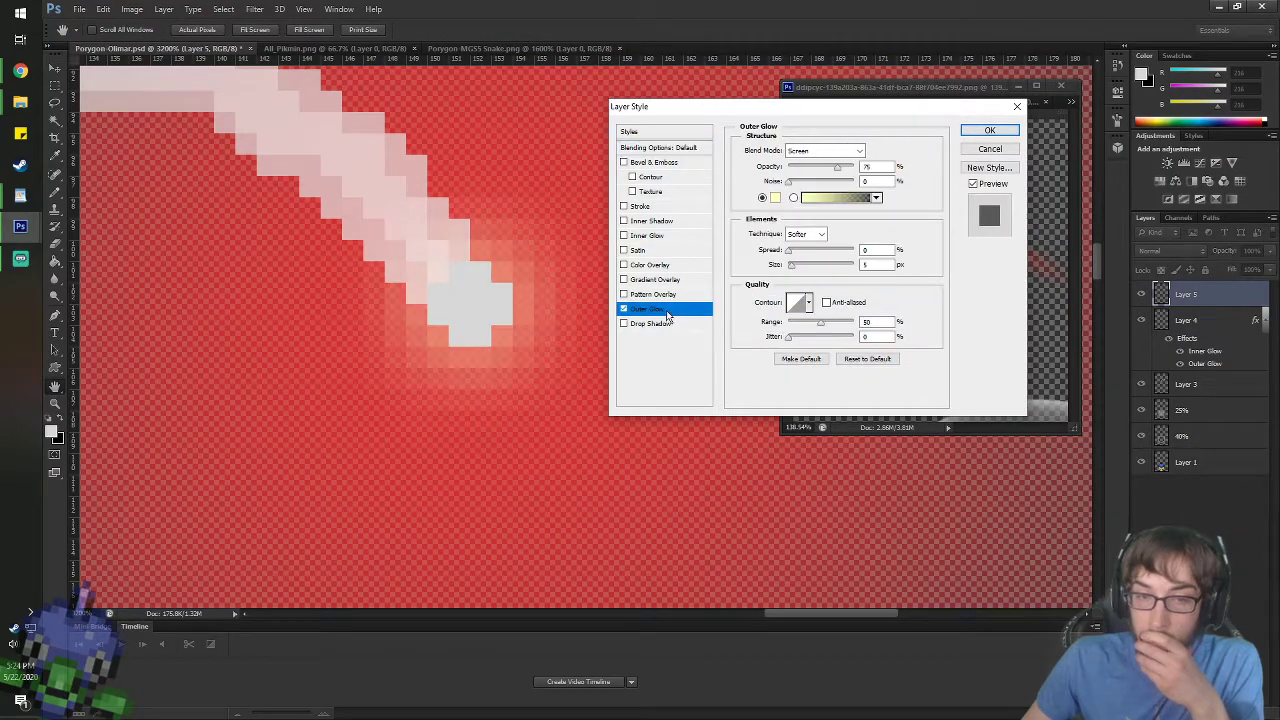
left_click(775, 198)
left_click(180, 126)
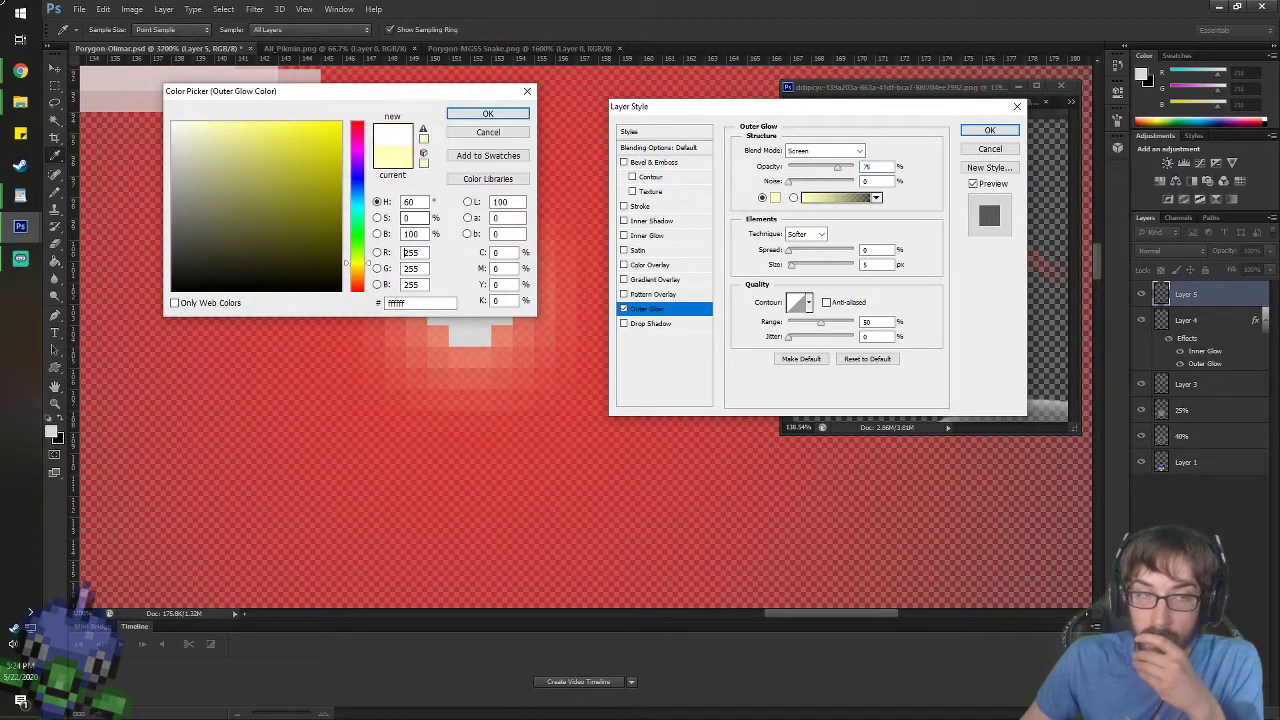
left_click(500, 114)
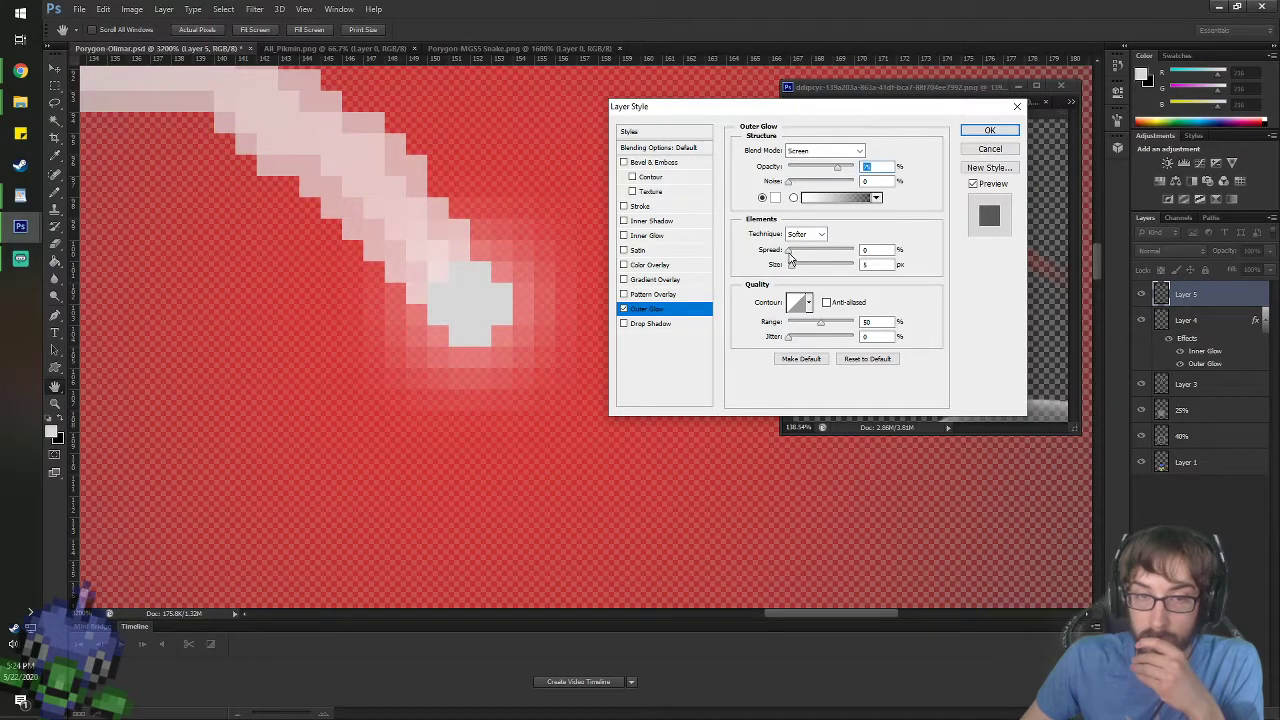
mouse_move(790, 257)
left_mouse_down()
mouse_move(804, 265)
mouse_move(792, 266)
left_mouse_up()
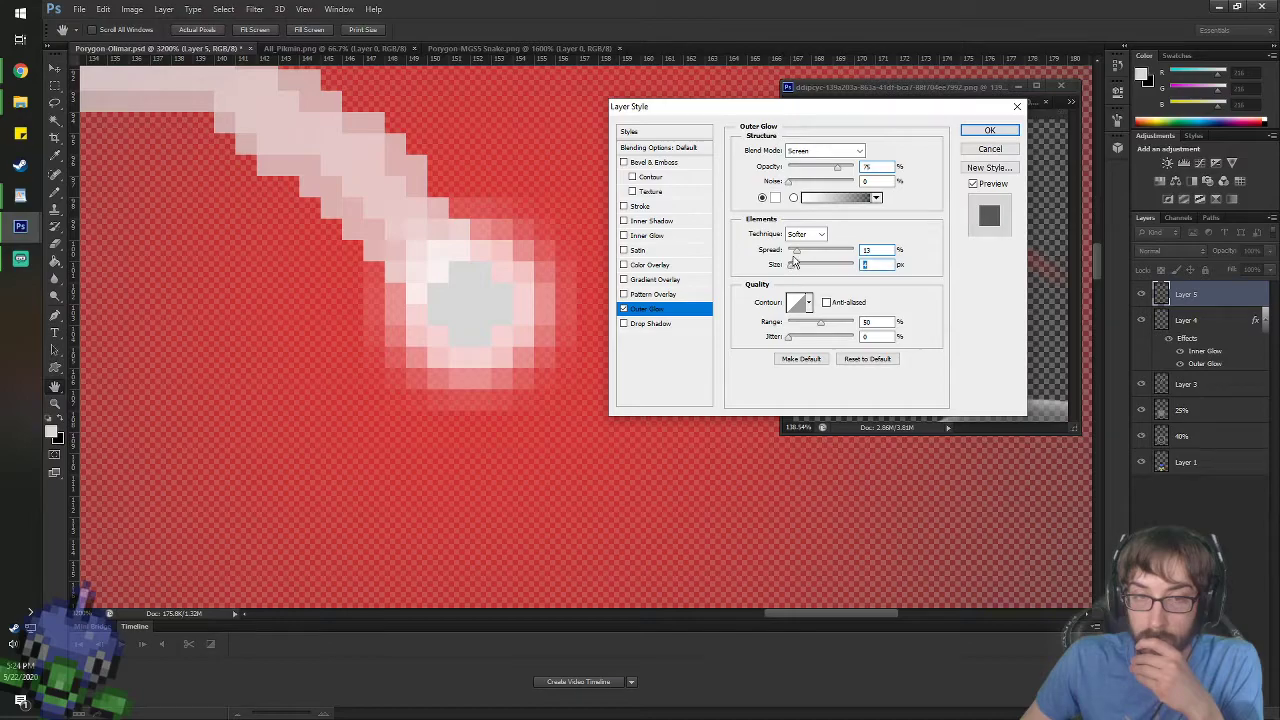
left_click(990, 148)
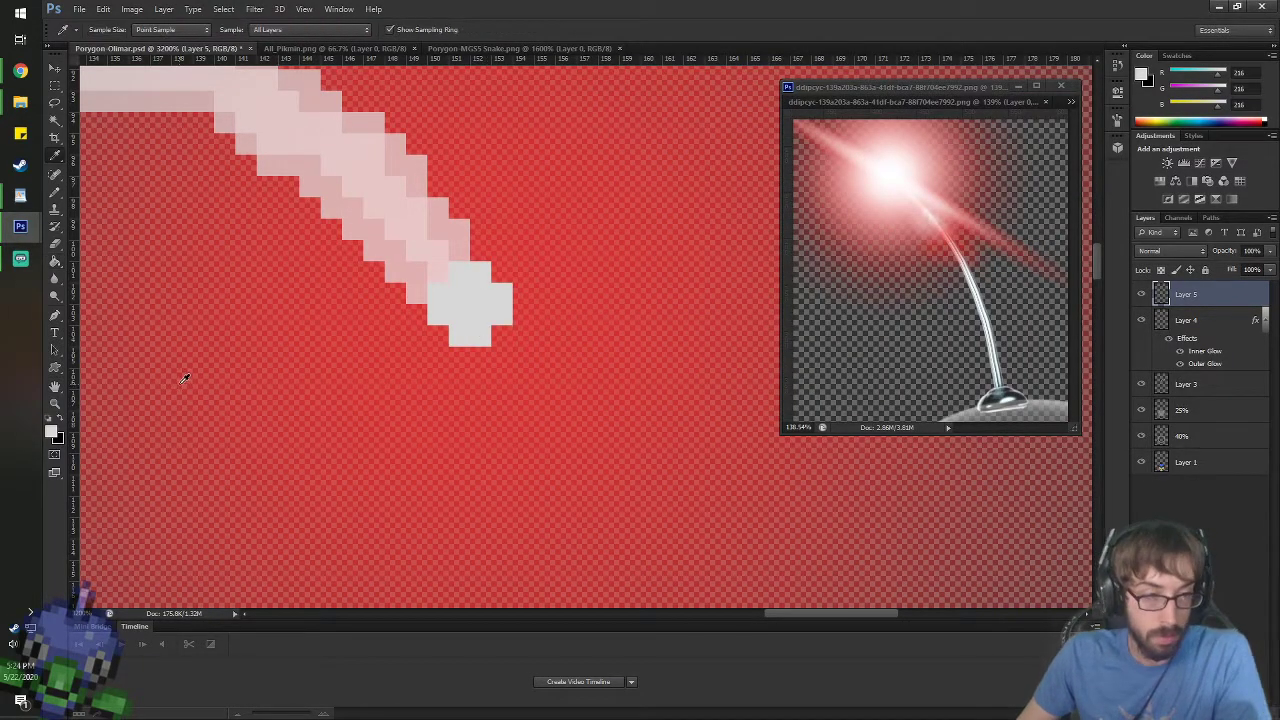
- Reset the foreground and background to the default colours, then fill the light grey antenna light on Layer 5 with white
left_click(48, 418)
left_click(60, 418)
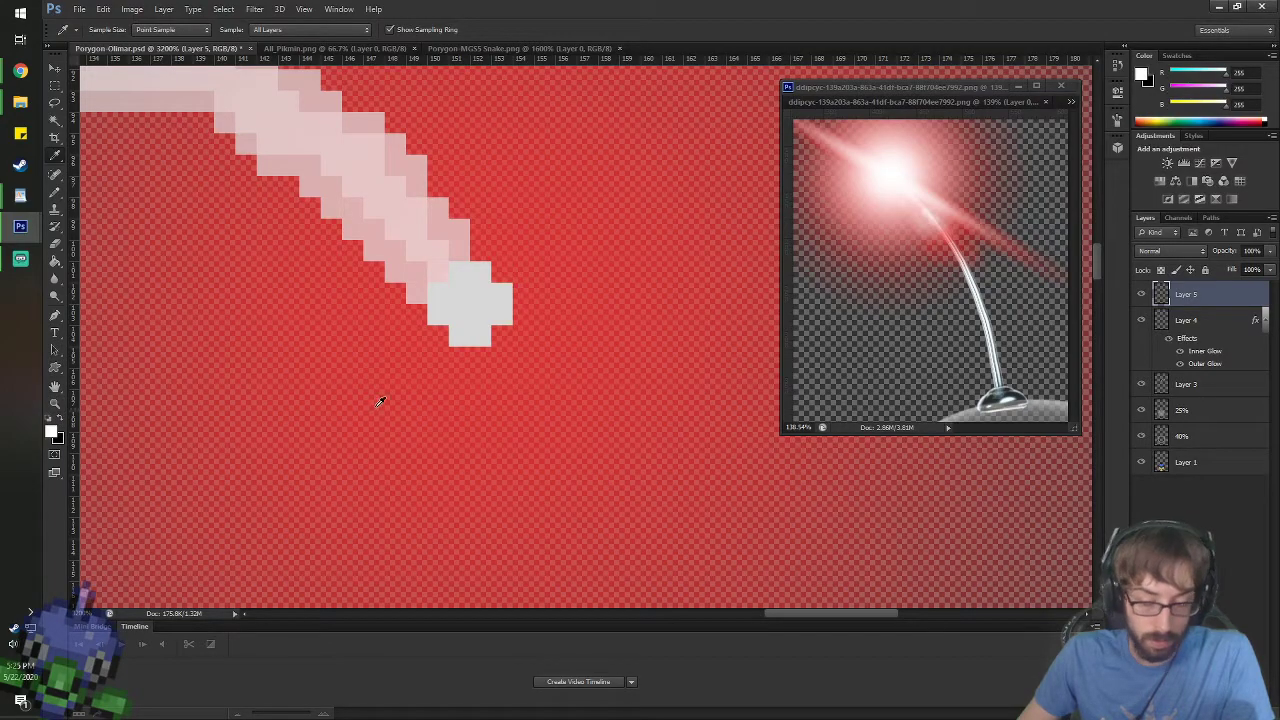
key("g")
left_click(489, 333)
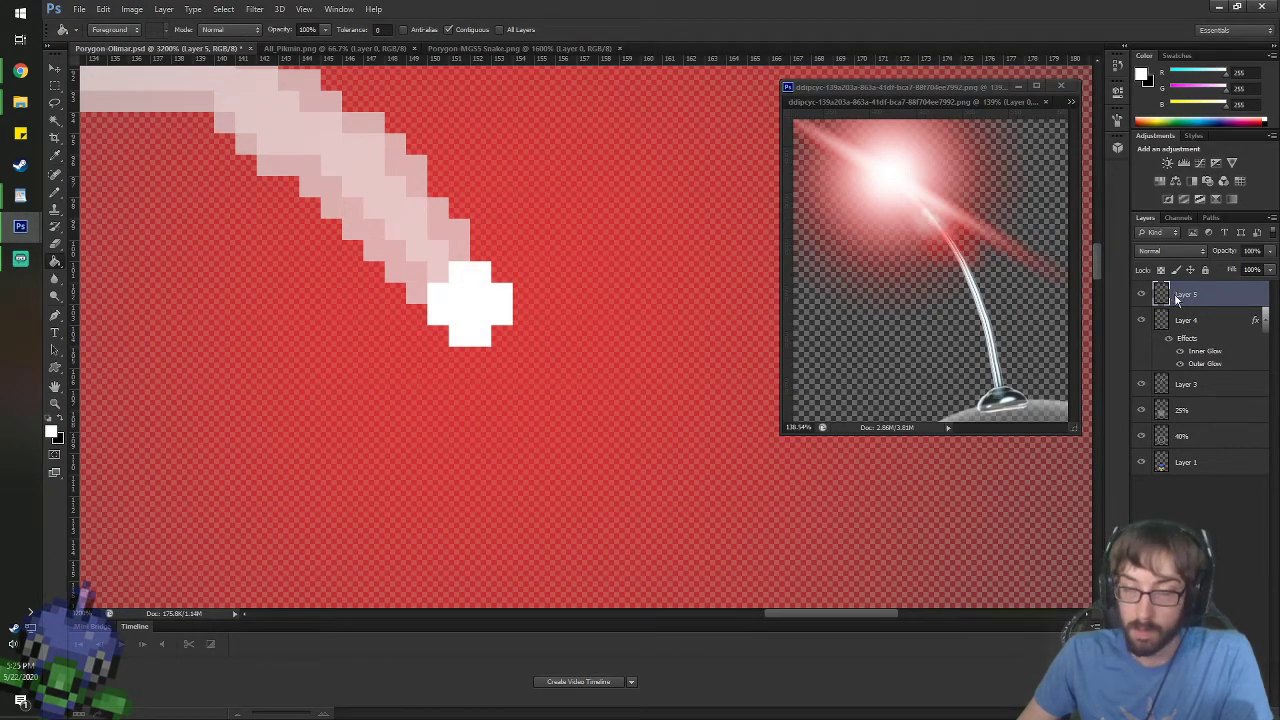
- Enable an Outer Glow in Layer 5's layer style and set its colour to white
right_click(1204, 298)
left_click(1010, 221)
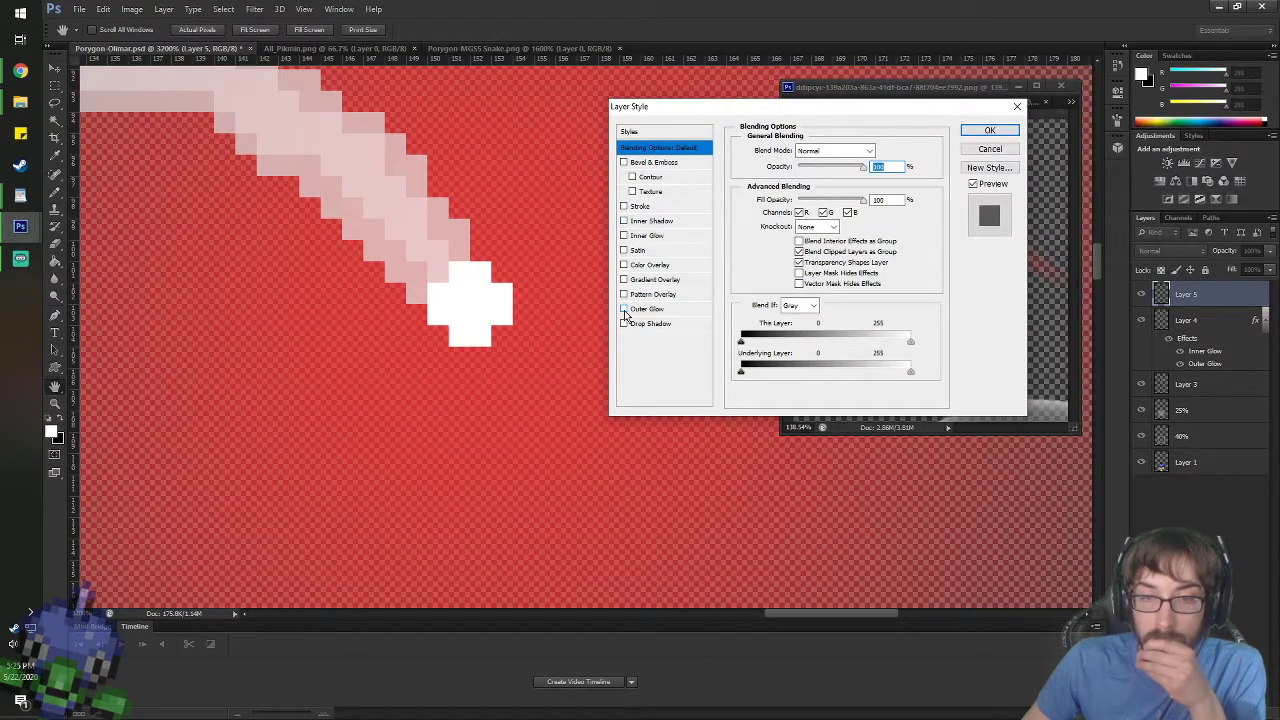
left_click(624, 310)
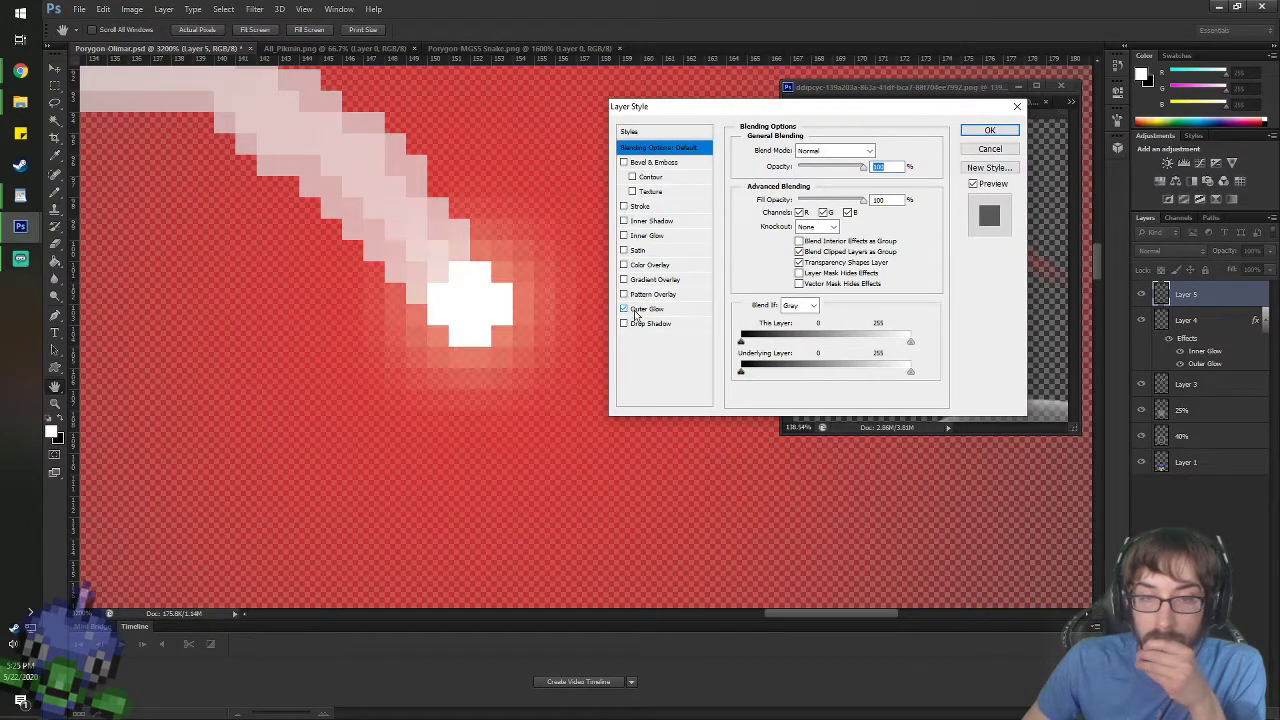
left_click(686, 312)
left_click(775, 197)
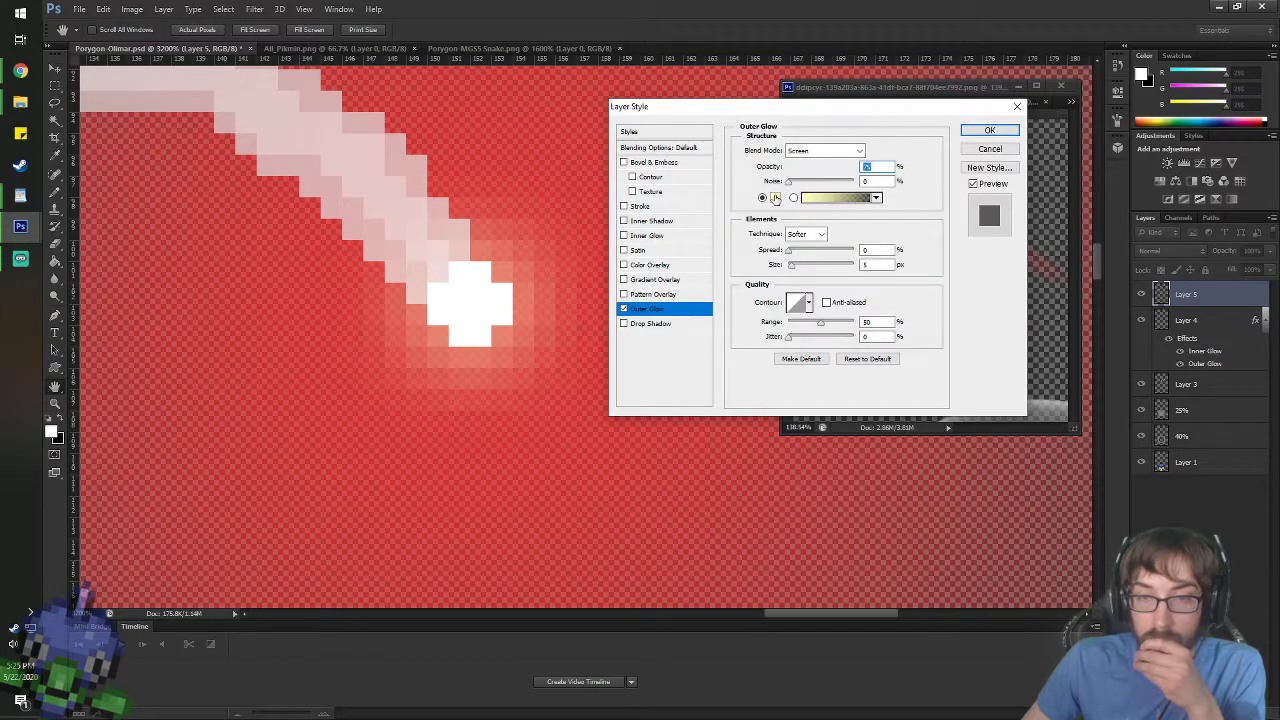
left_click(423, 160)
left_click(486, 114)
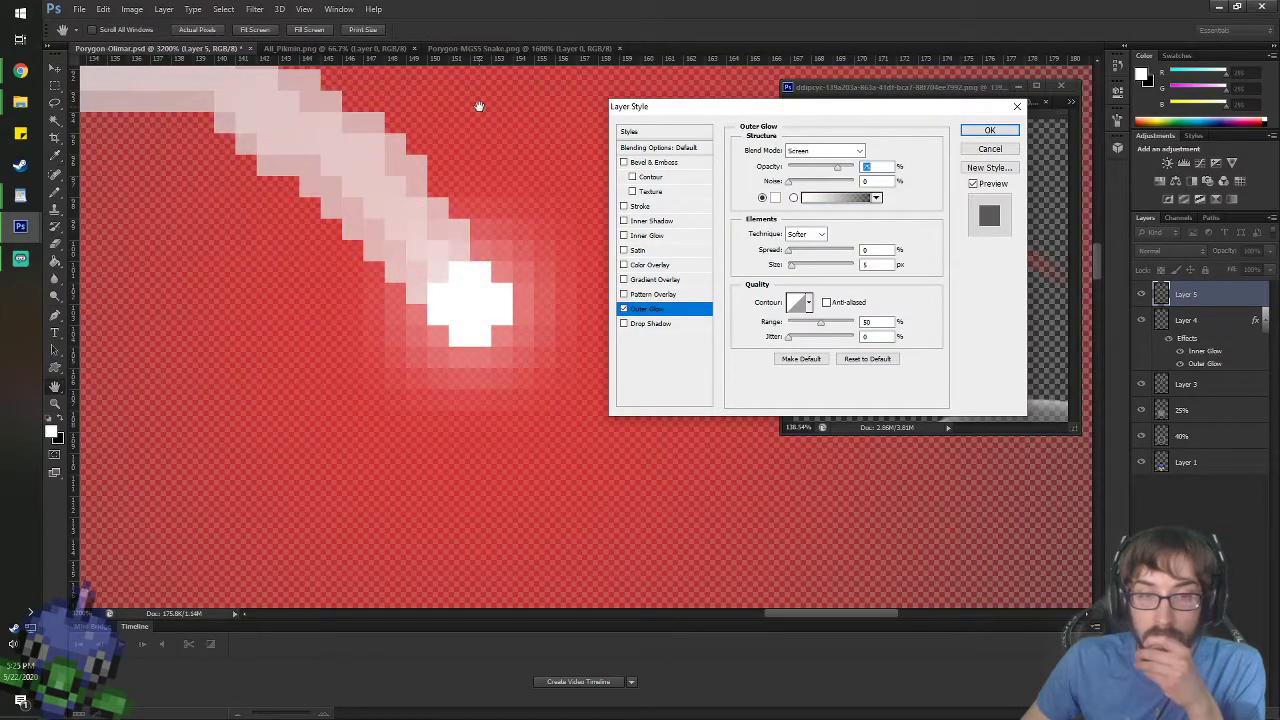
- Set the Outer Glow's size to 20 px, spread to 50% and opacity to 90%, and apply the style to Layer 5
left_click_drag(794, 265, 797, 270)
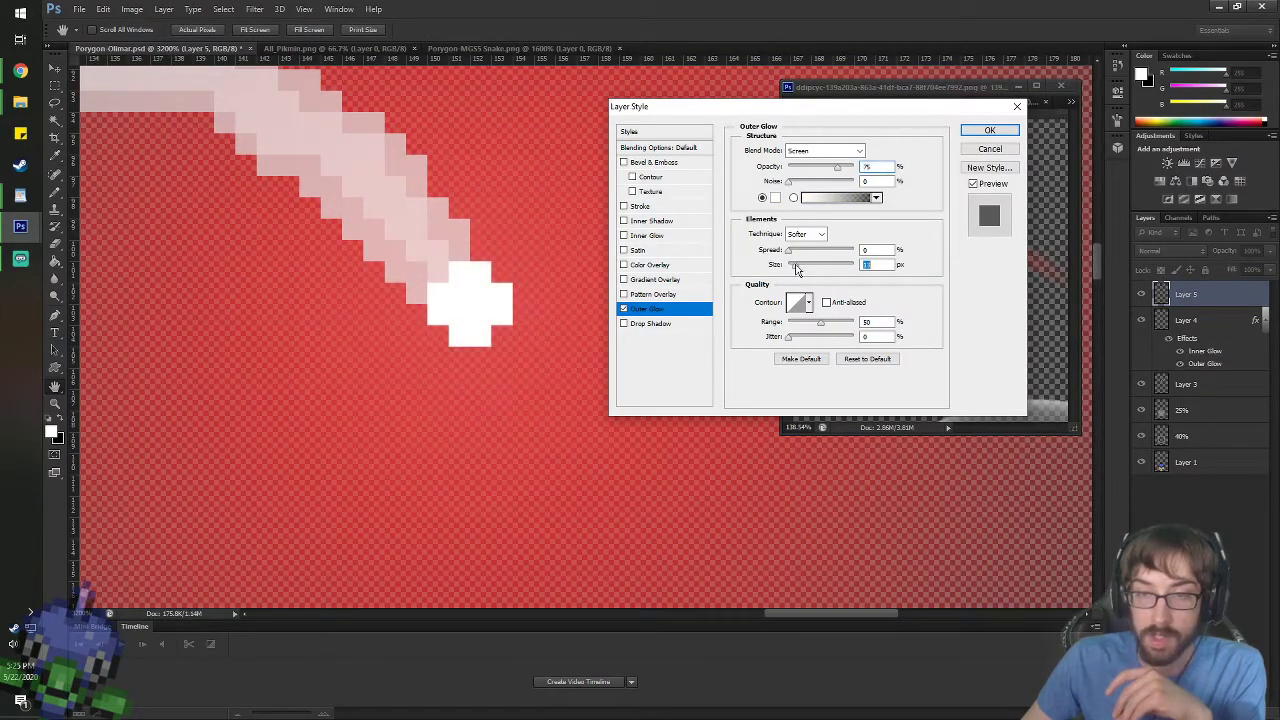
type("20")
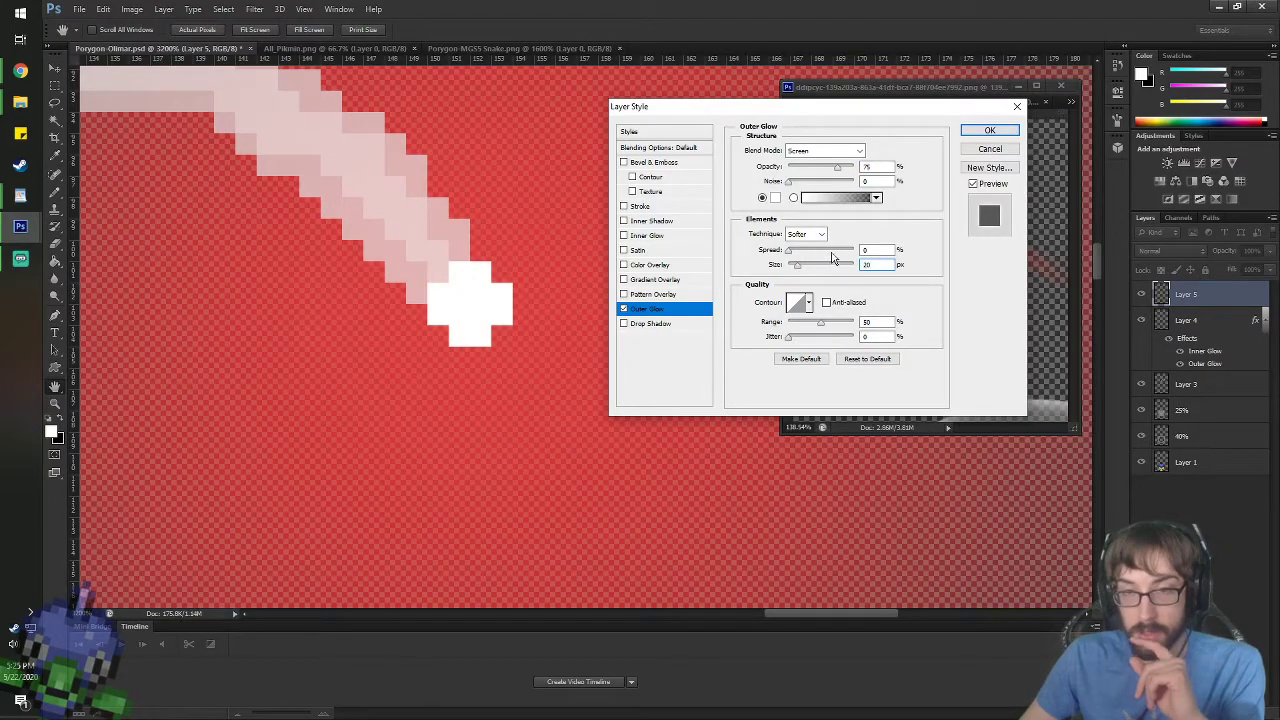
left_click_drag(787, 251, 821, 255)
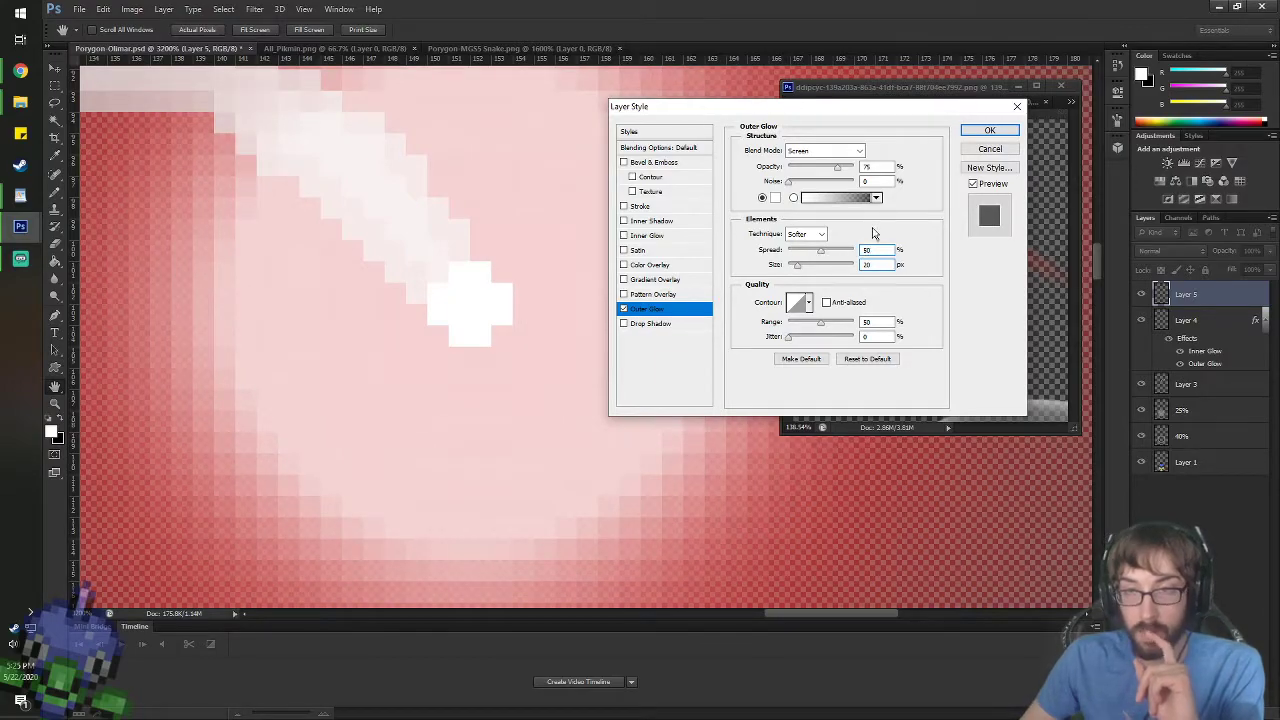
left_click_drag(845, 171, 877, 176)
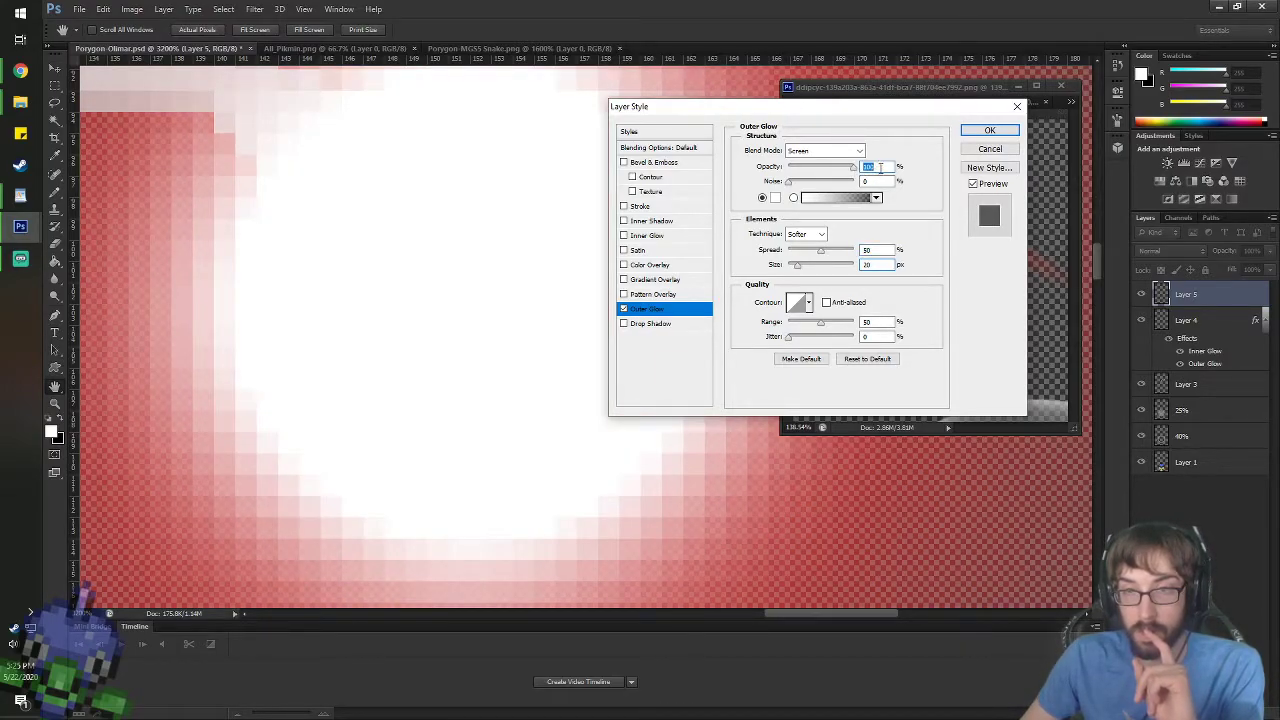
type("80")
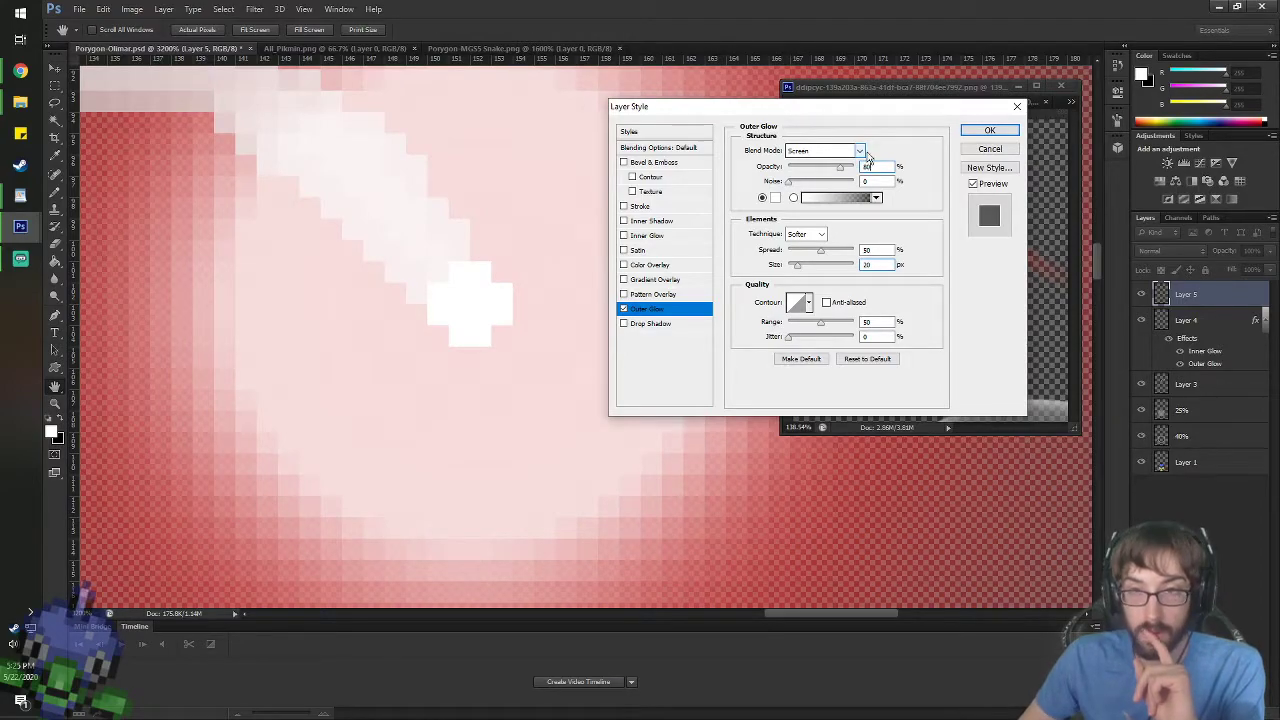
left_click_drag(878, 166, 734, 145)
type("90")
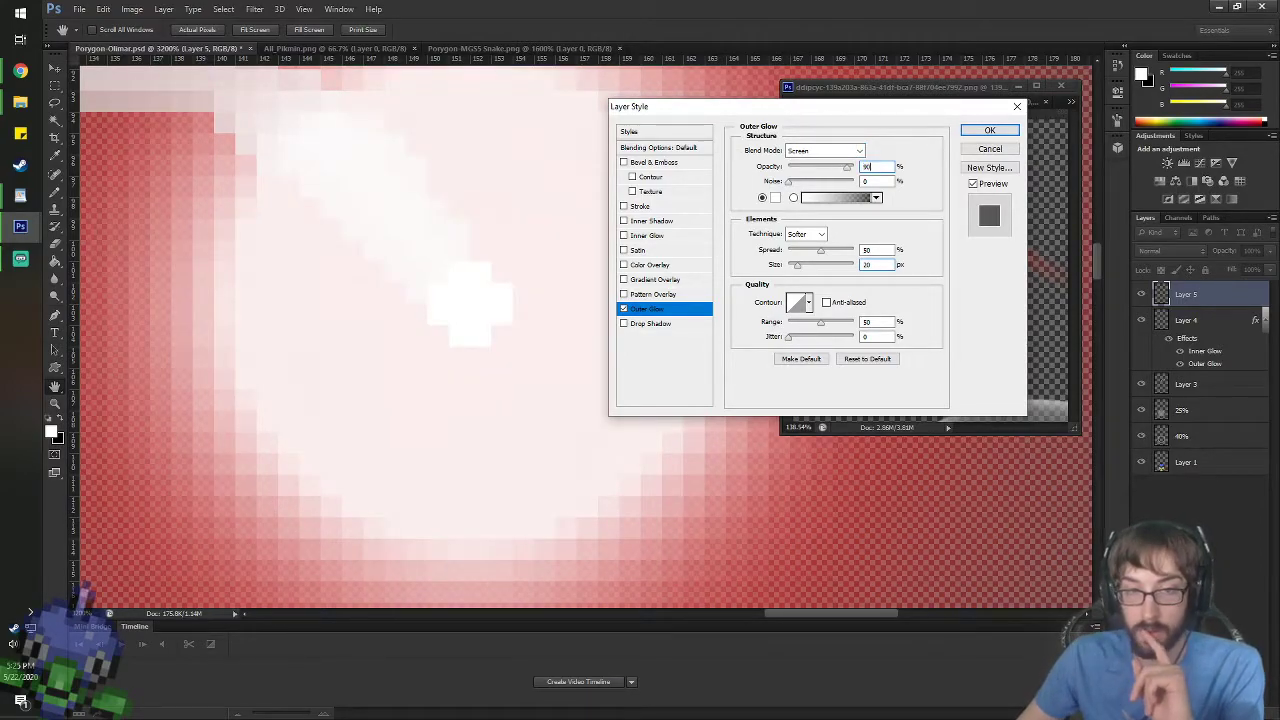
left_click(988, 130)
- Reduce the spread of Layer 5's Outer Glow to 40%, judging it against the whole sprite, and apply the style
scroll(417, 394, "down", 10)
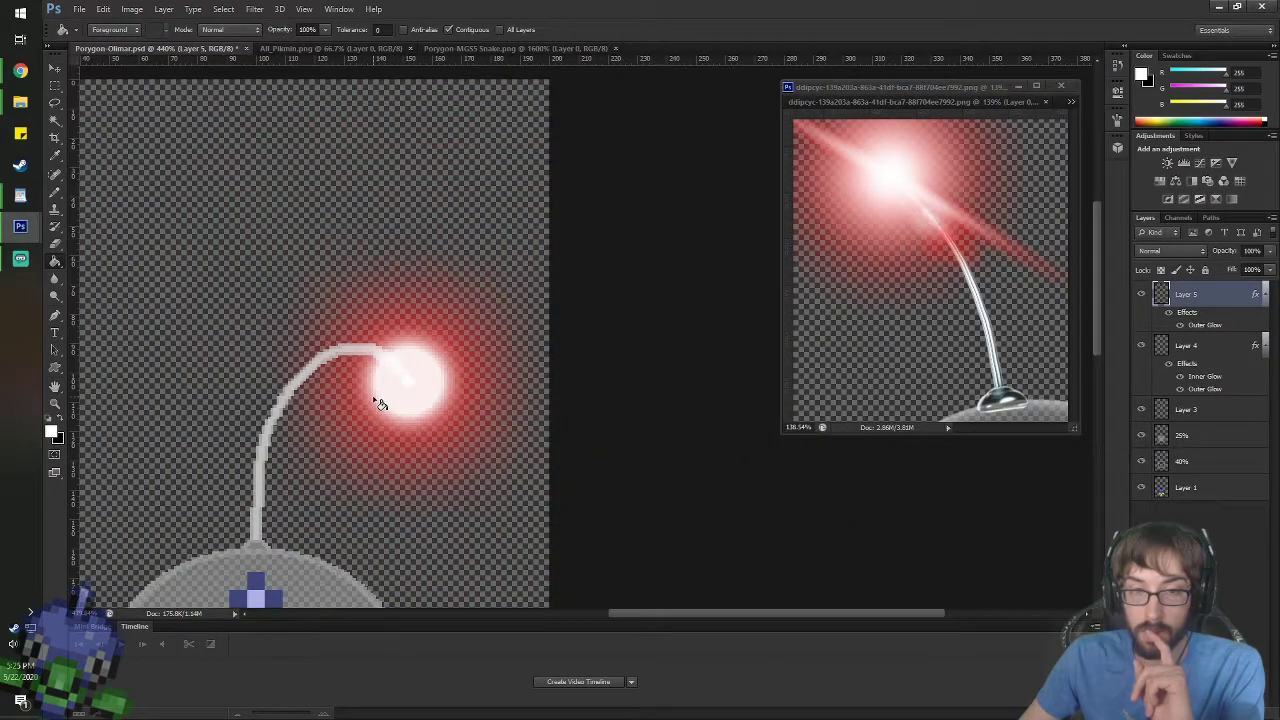
scroll(683, 208, "up", 5)
scroll(685, 212, "down", 3)
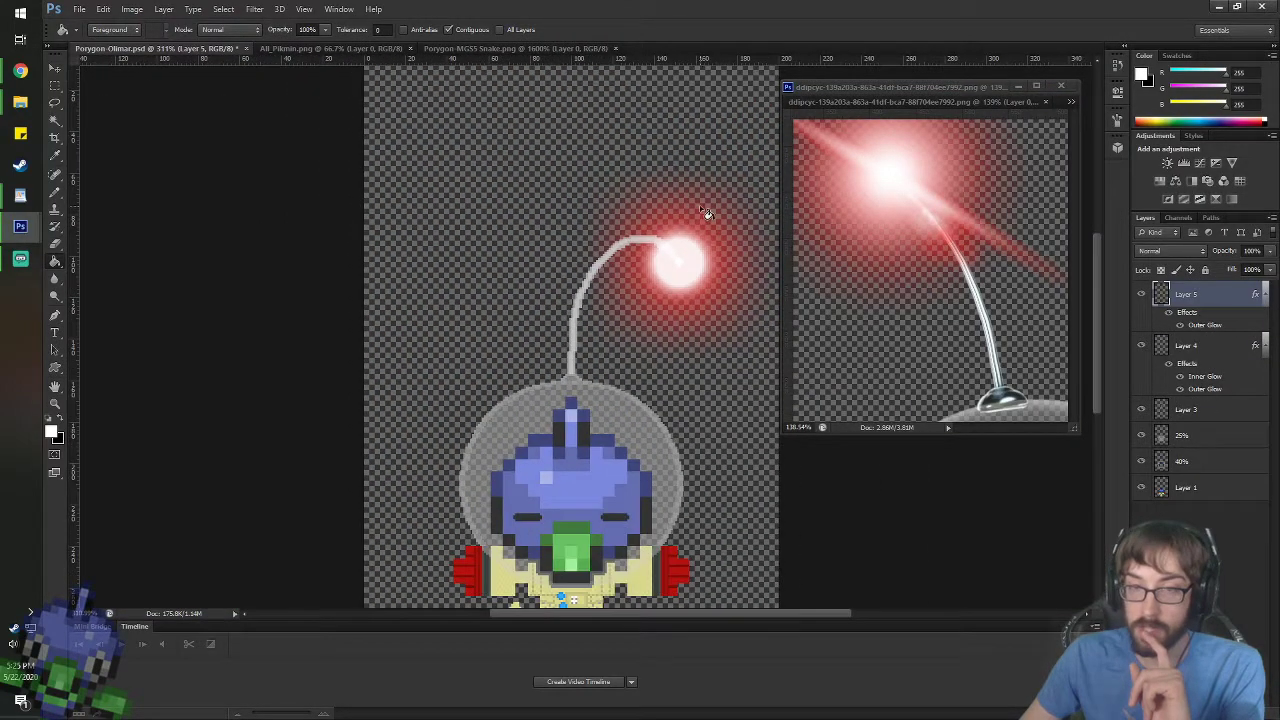
right_click(1182, 294)
left_click(1114, 223)
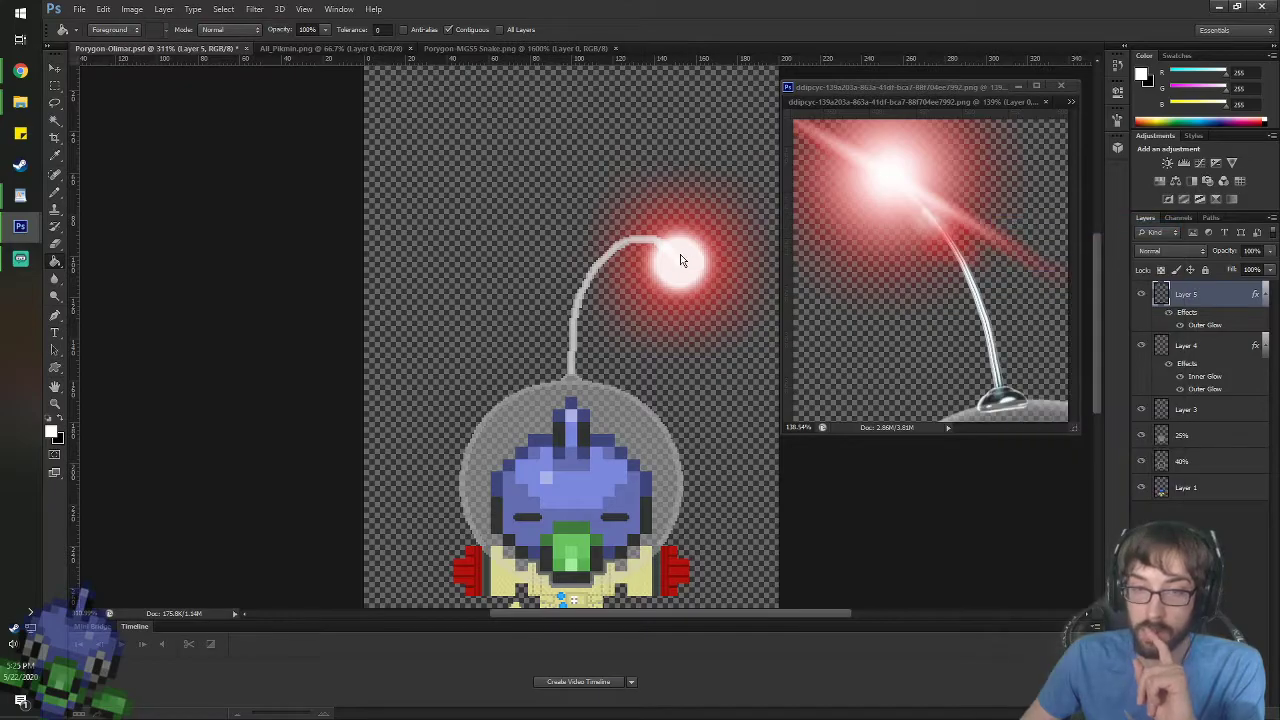
left_click_drag(797, 113, 530, 122)
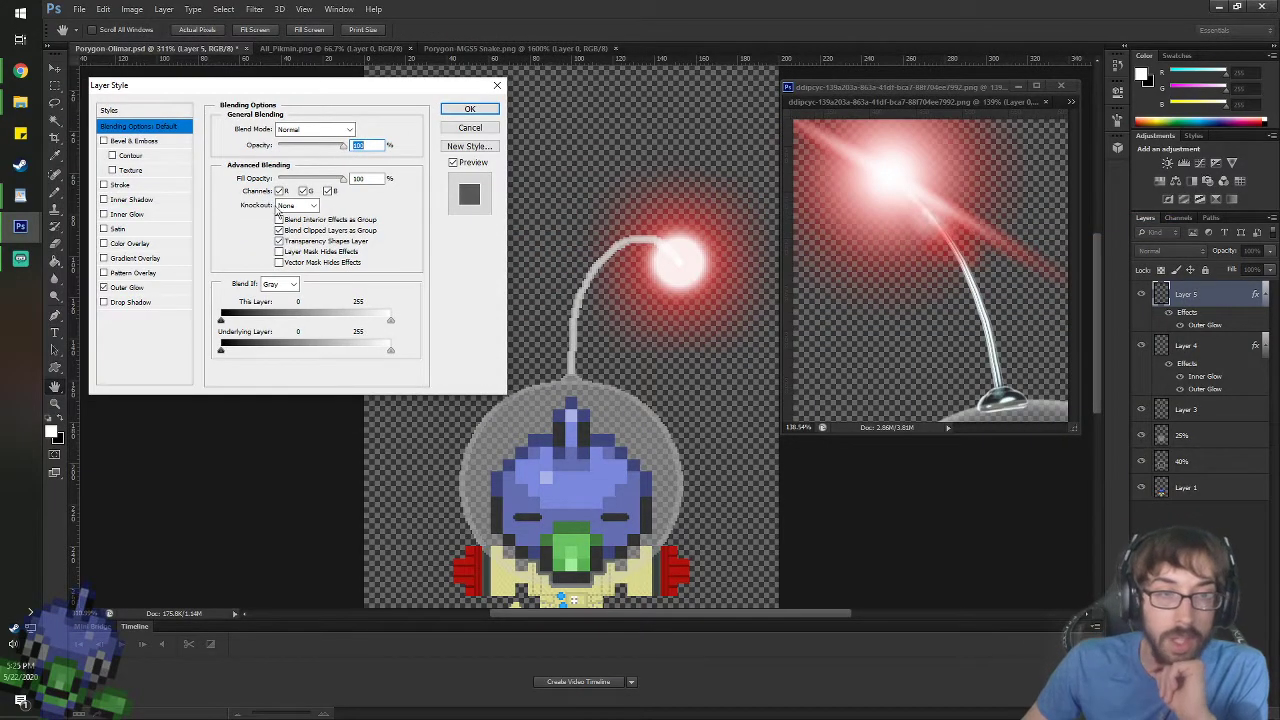
left_click(140, 288)
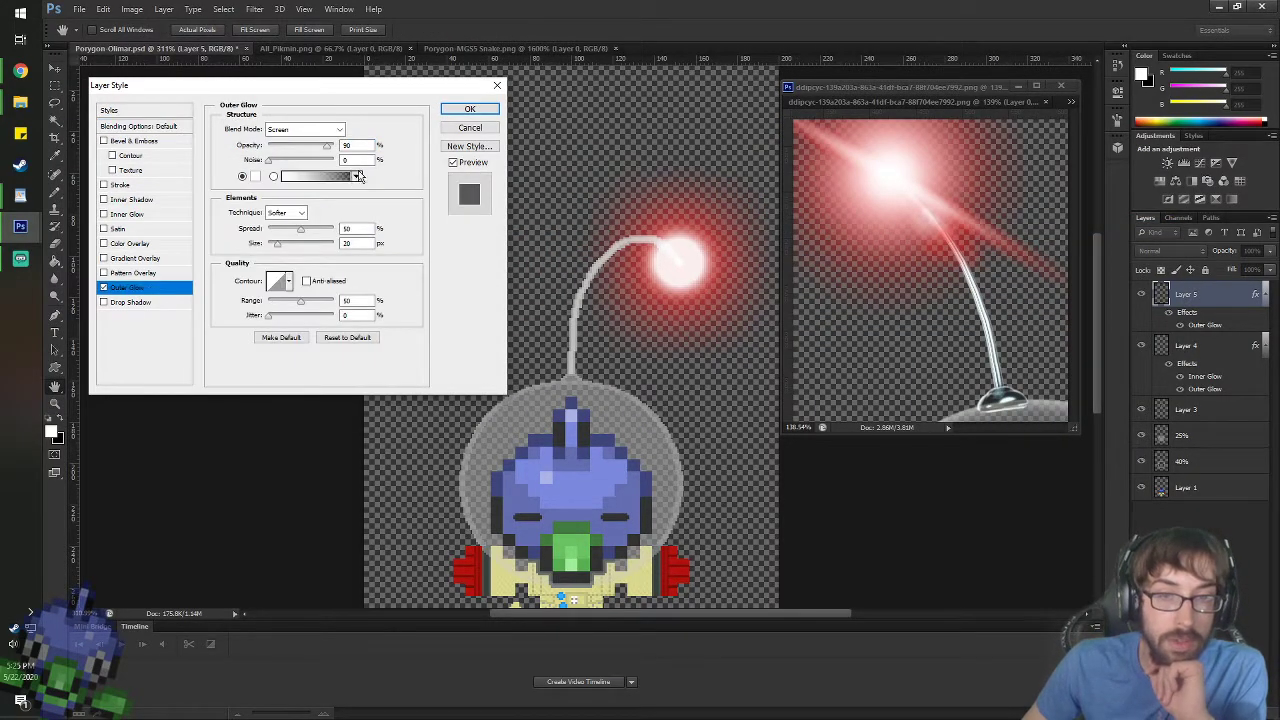
left_click_drag(354, 228, 262, 212)
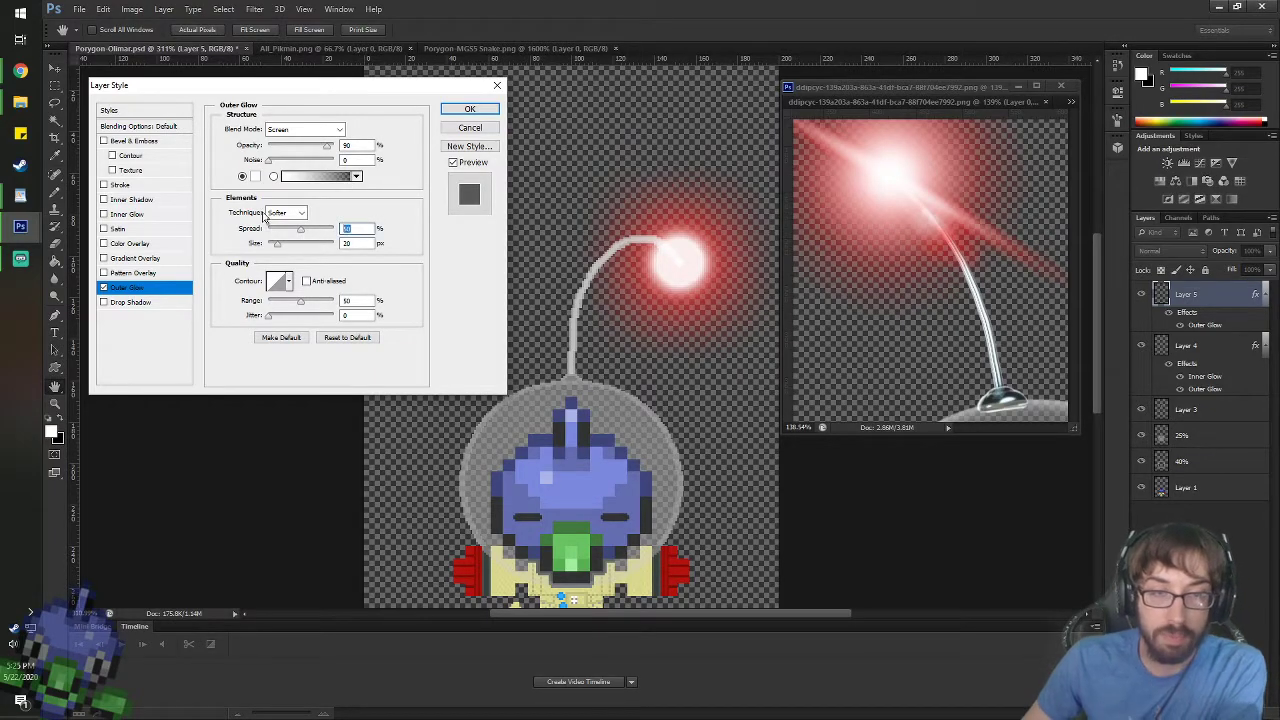
key("Down")
key("Down")
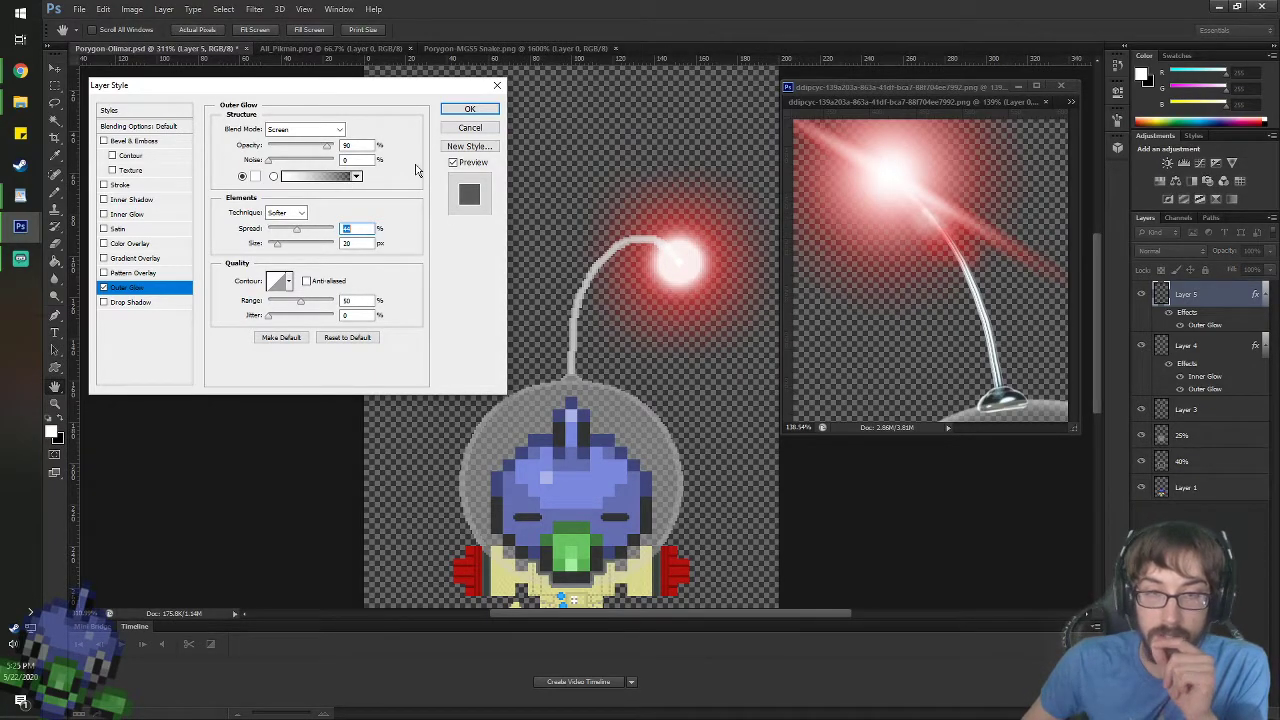
key("Down")
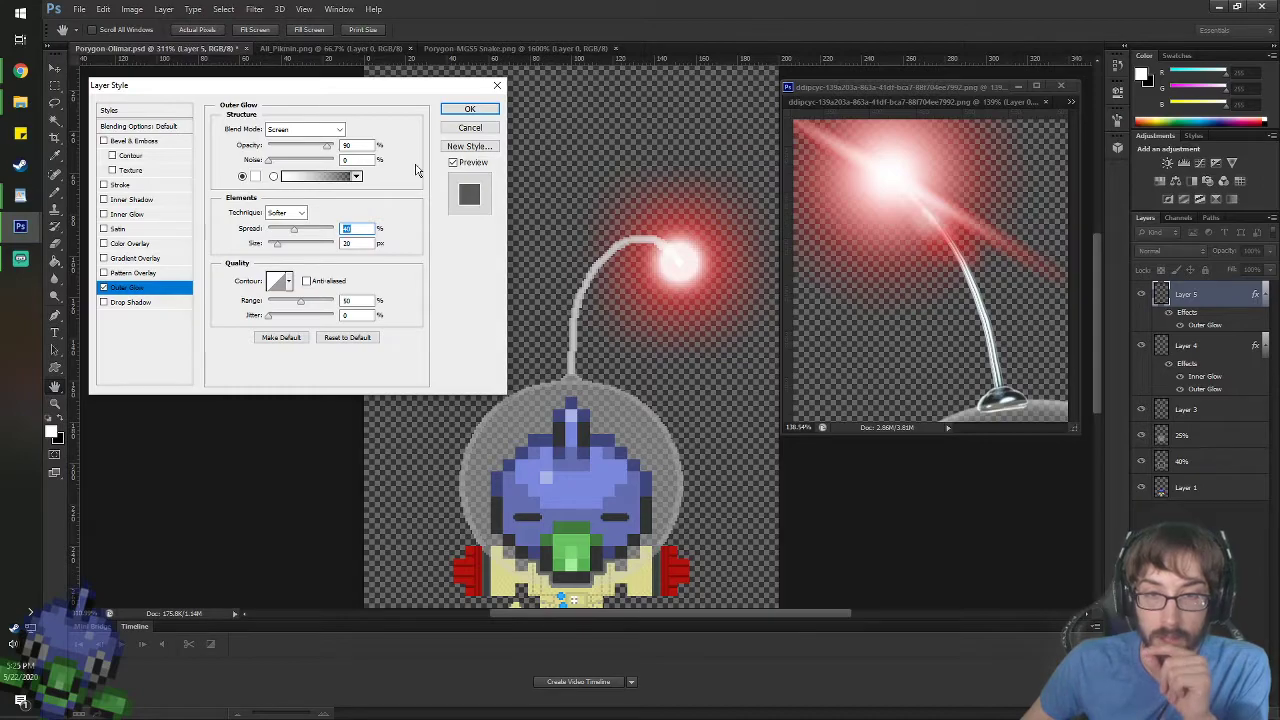
left_click(470, 108)
- Check the finished antenna glow on the whole sprite and examine Olimar's red glove closely in the reference image
scroll(601, 383, "down", 2)
scroll(608, 398, "up", 2)
scroll(612, 407, "down", 1)
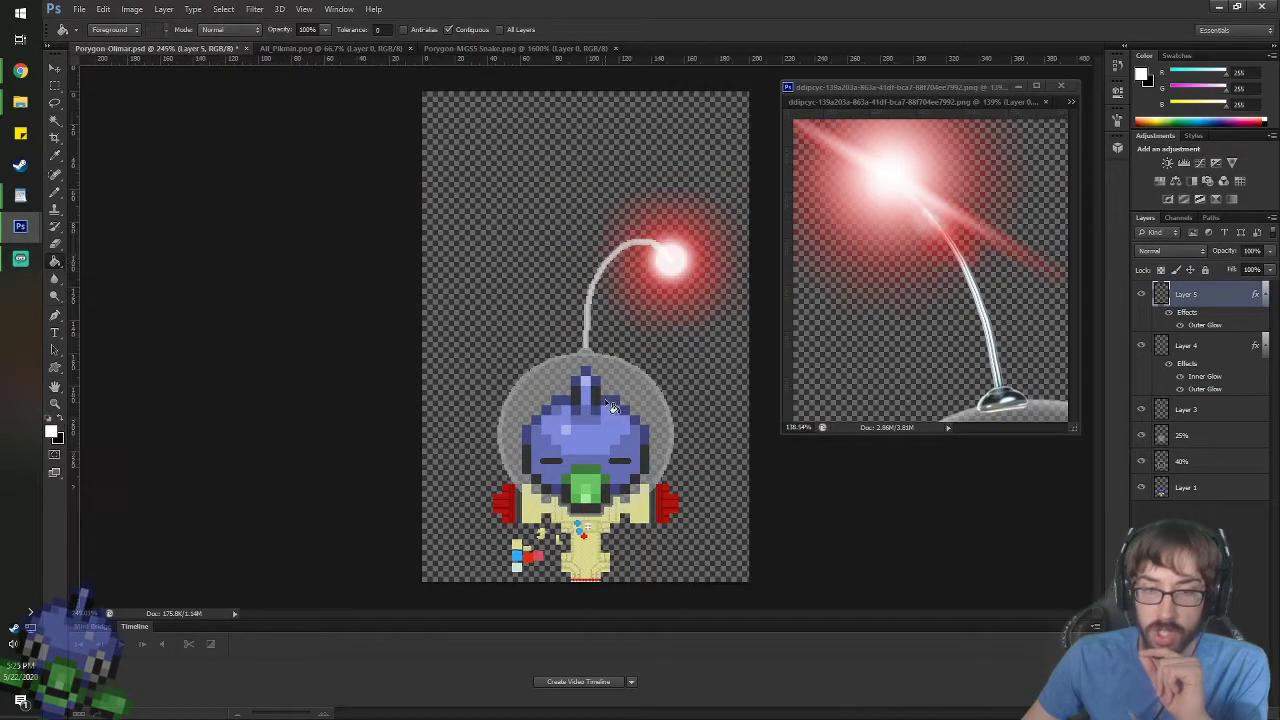
scroll(660, 413, "up", 1)
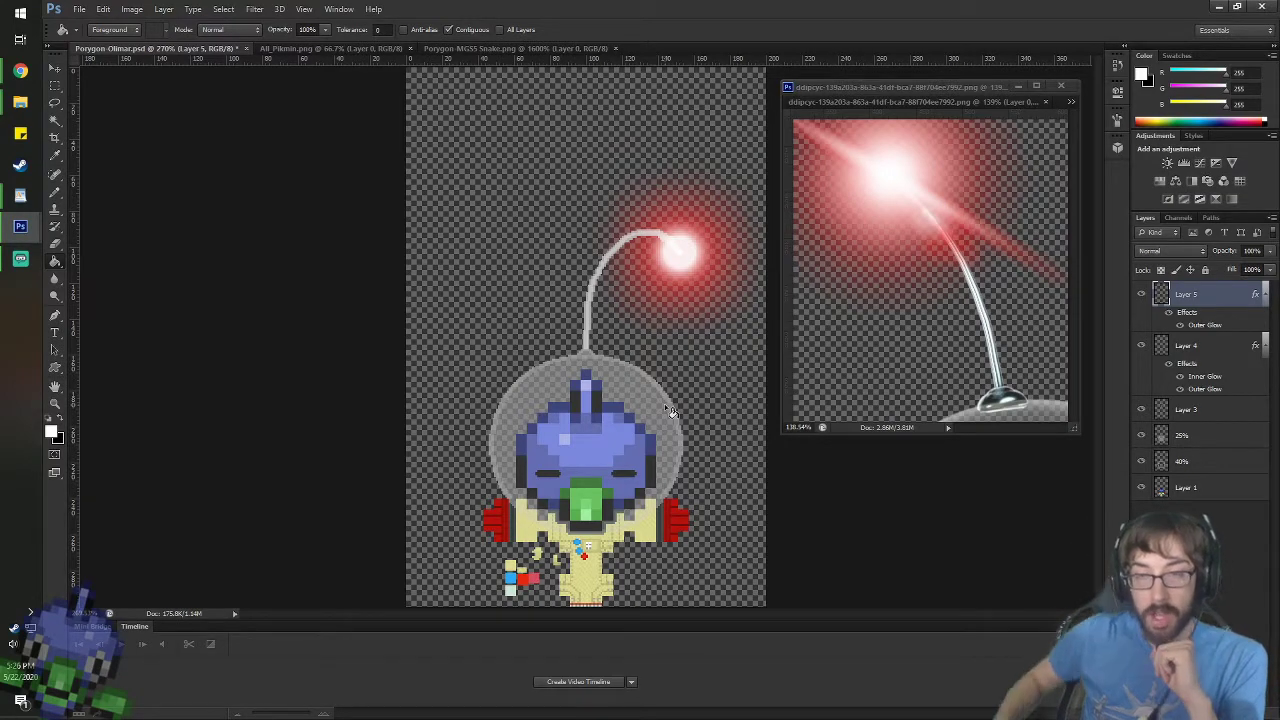
left_click(929, 98)
scroll(930, 255, "down", 3)
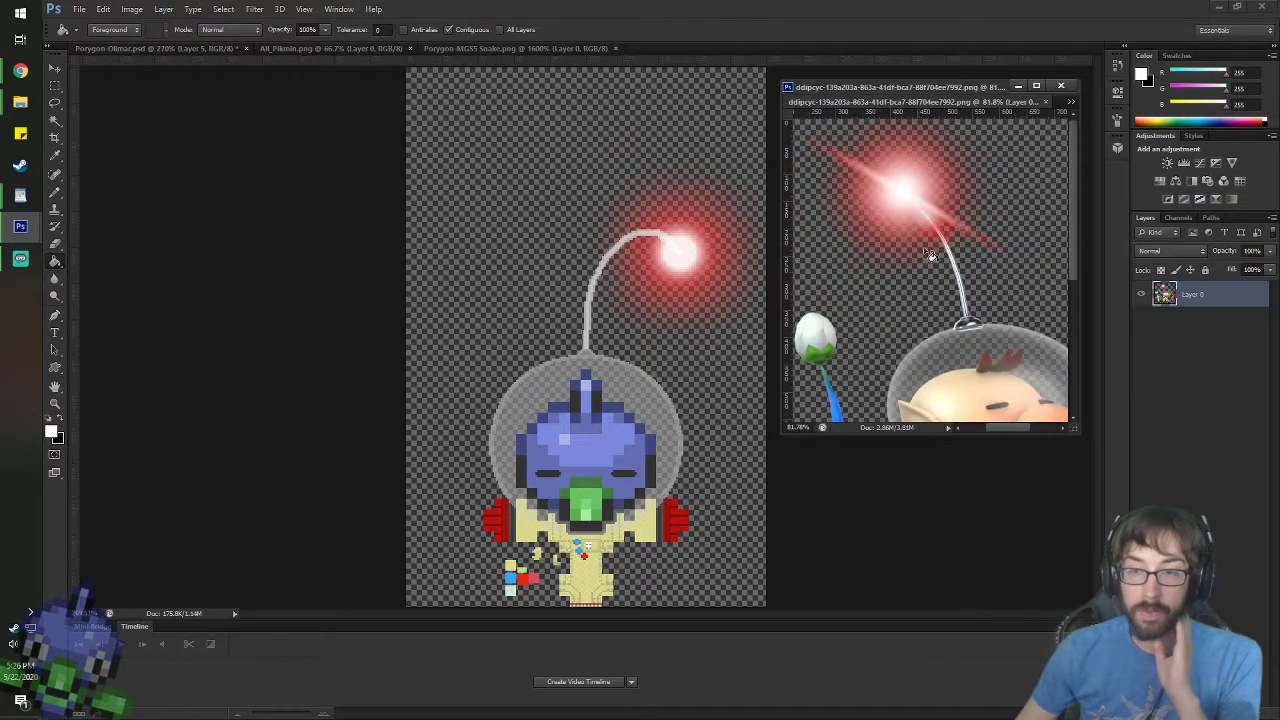
scroll(930, 255, "down", 2)
scroll(1040, 405, "up", 2)
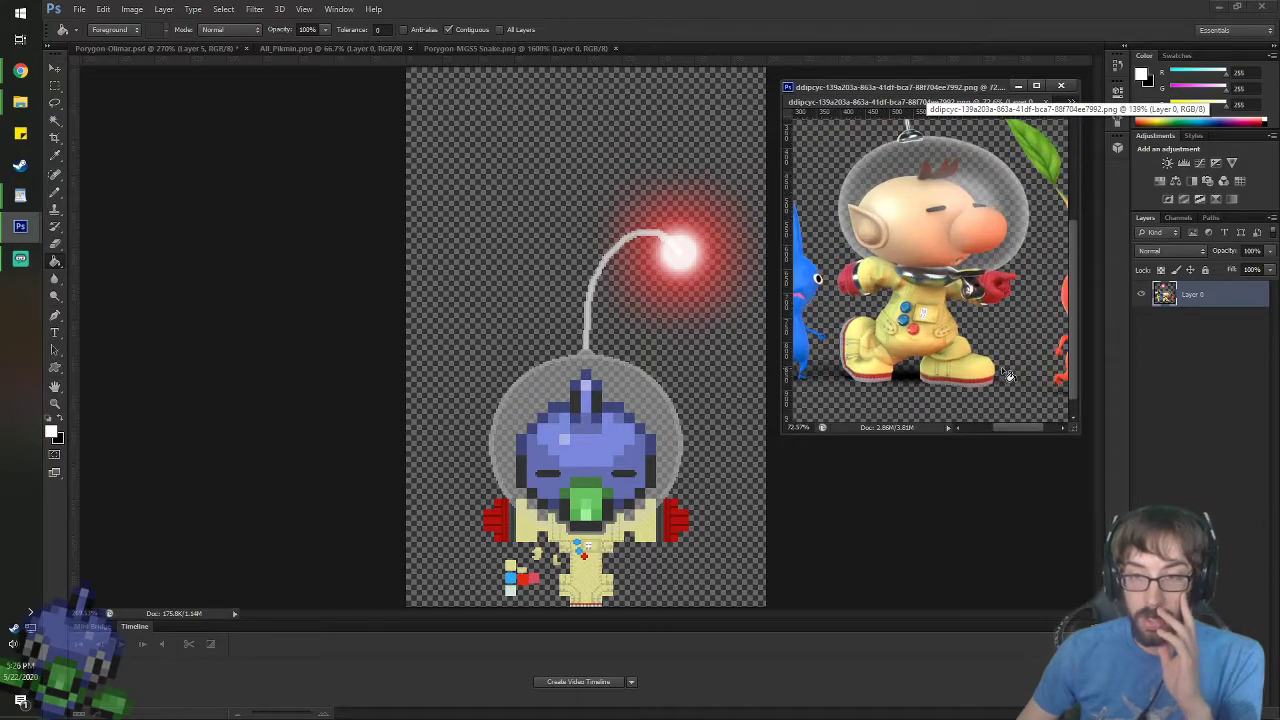
key("v")
scroll(995, 320, "up", 2)
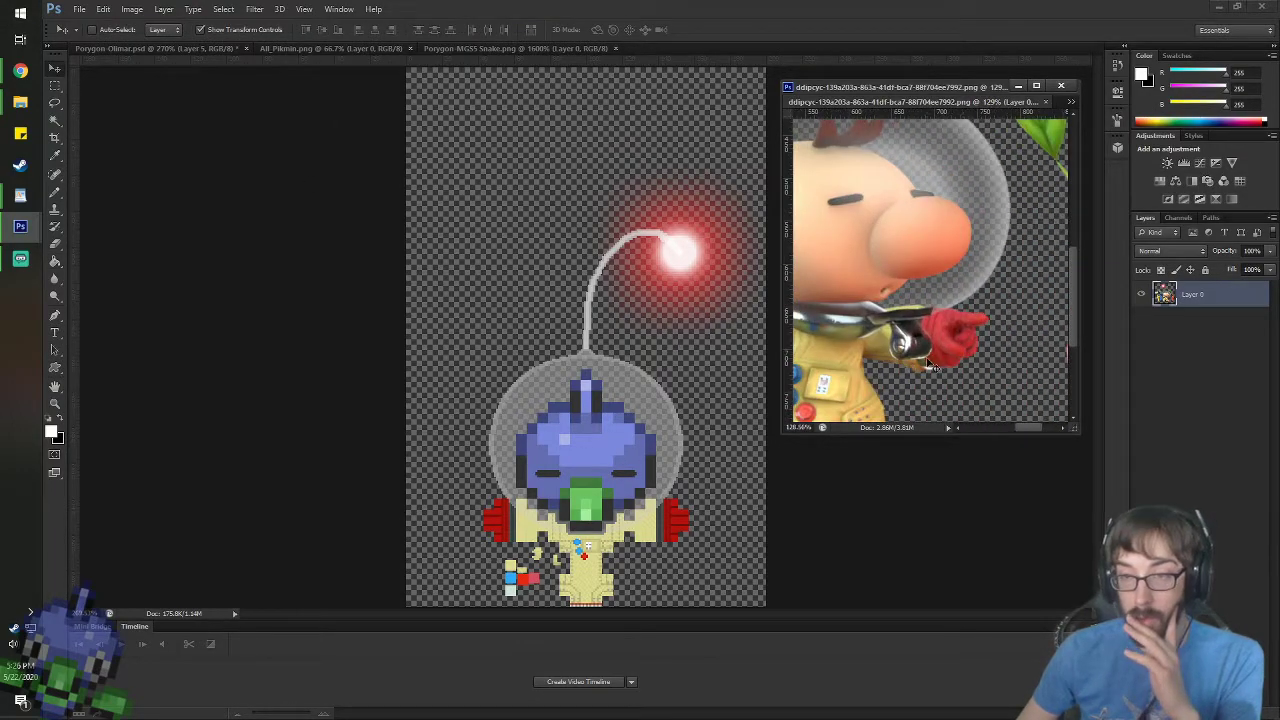
scroll(929, 365, "up", 2)
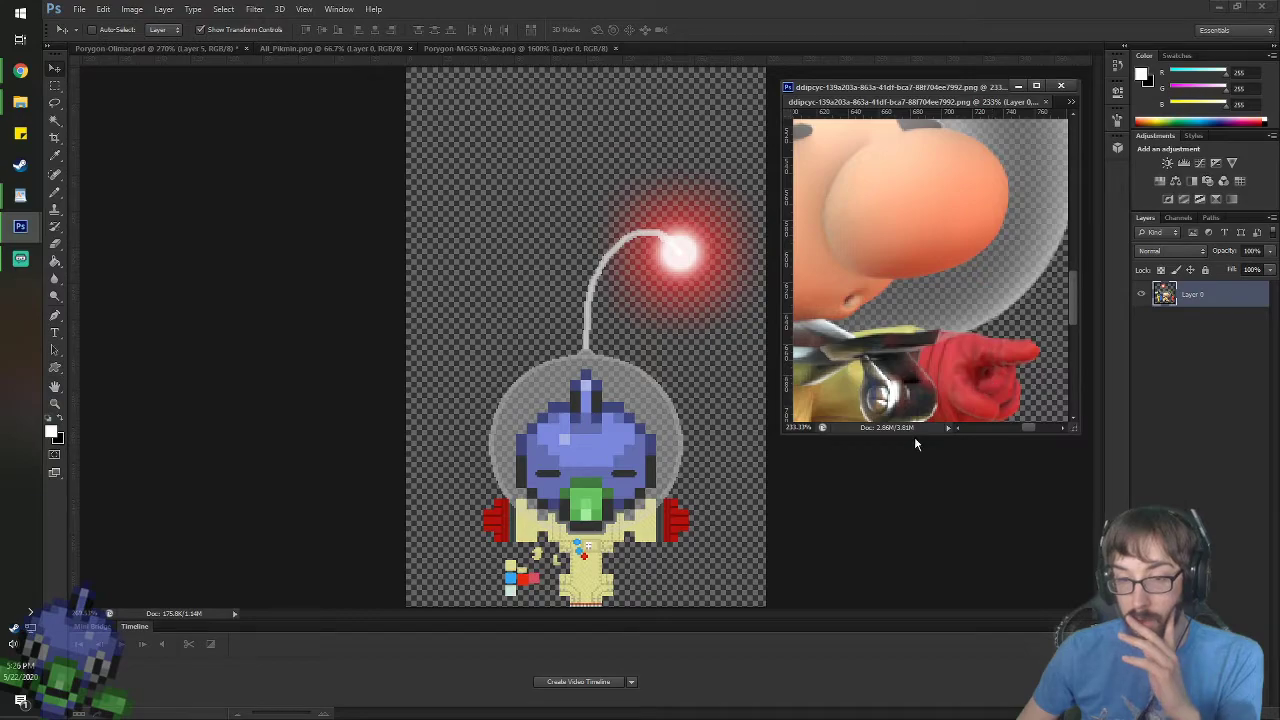
- Sample the slightly darker red (RGB 166, 17, 12) from the cuff of the sprite's right-hand glove for use with the Pencil tool
left_click(734, 586)
scroll(734, 586, "up", 6)
scroll(526, 286, "up", 3)
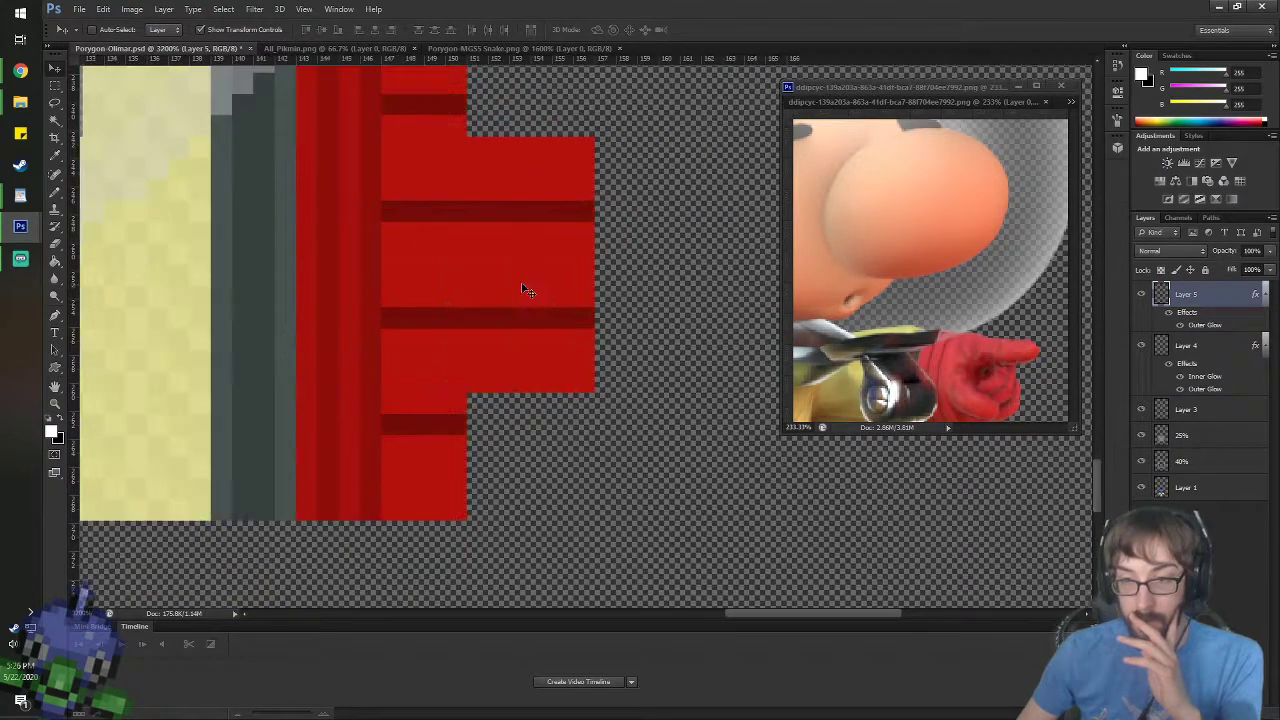
key("i")
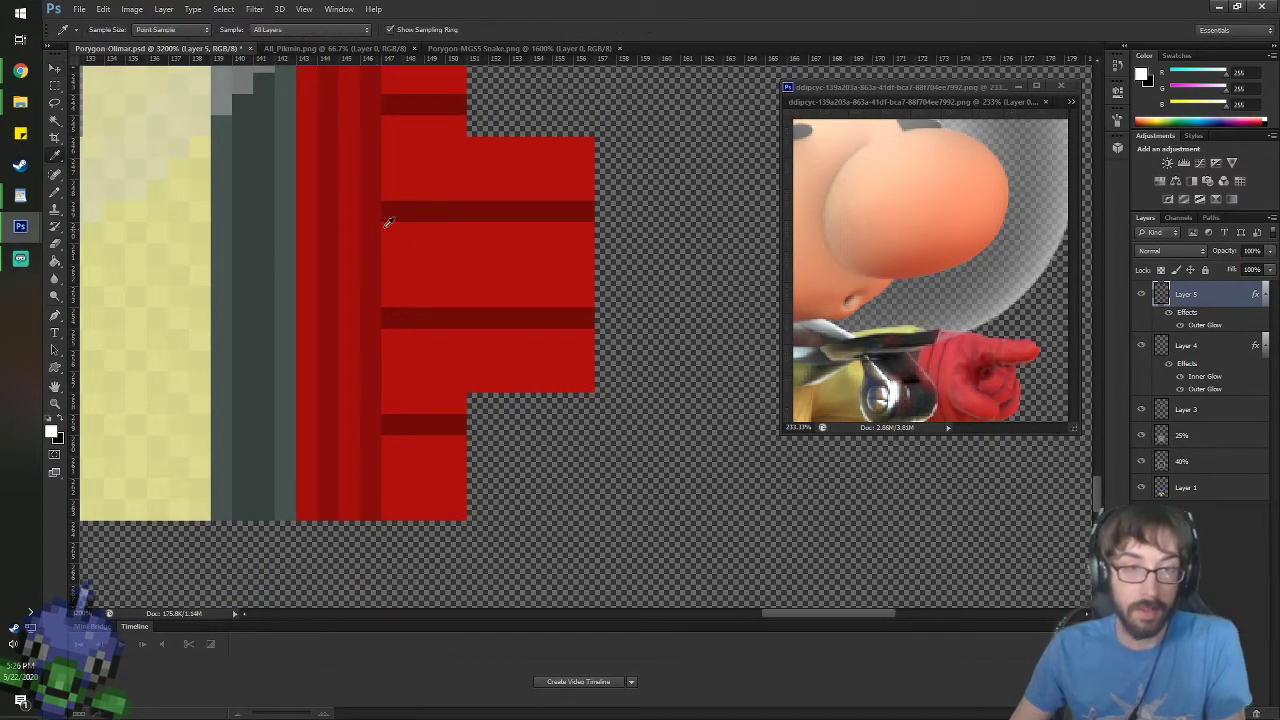
left_click(361, 180)
key("b")
- Pencil darker red vertical joint lines across all the fingers of the right-hand glove on Layer 1
left_click(515, 150)
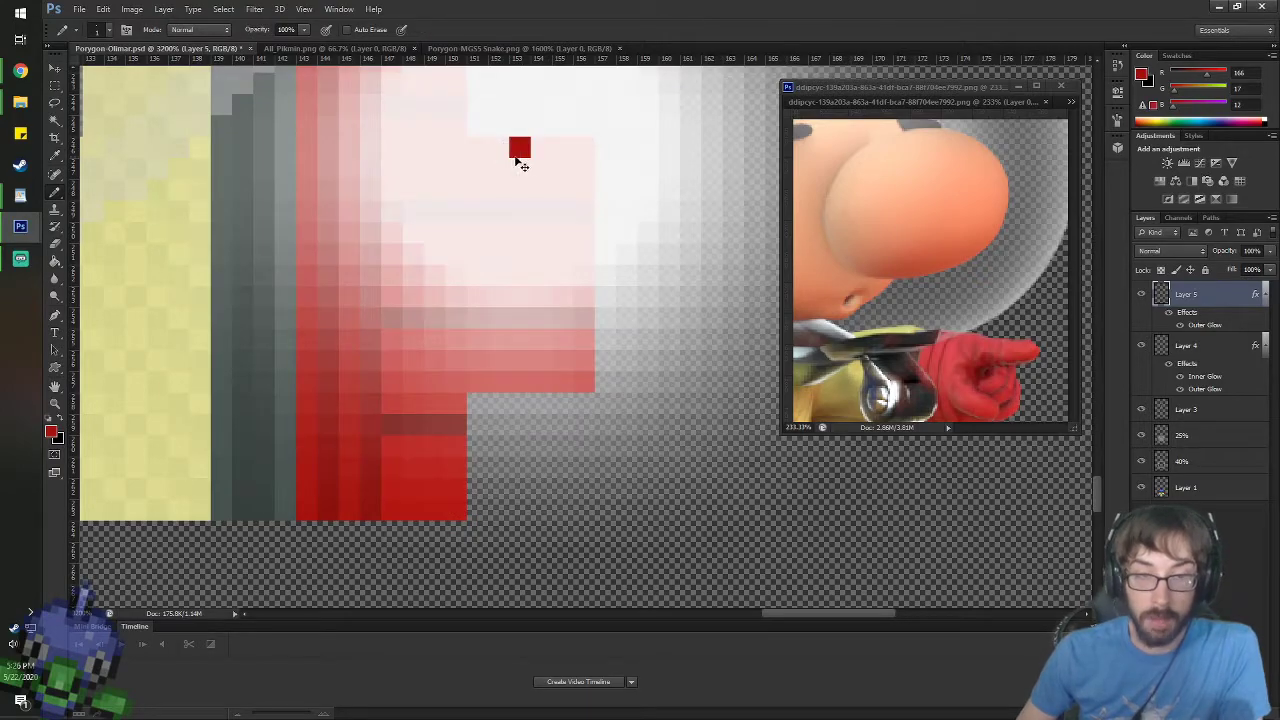
key("ctrl+z")
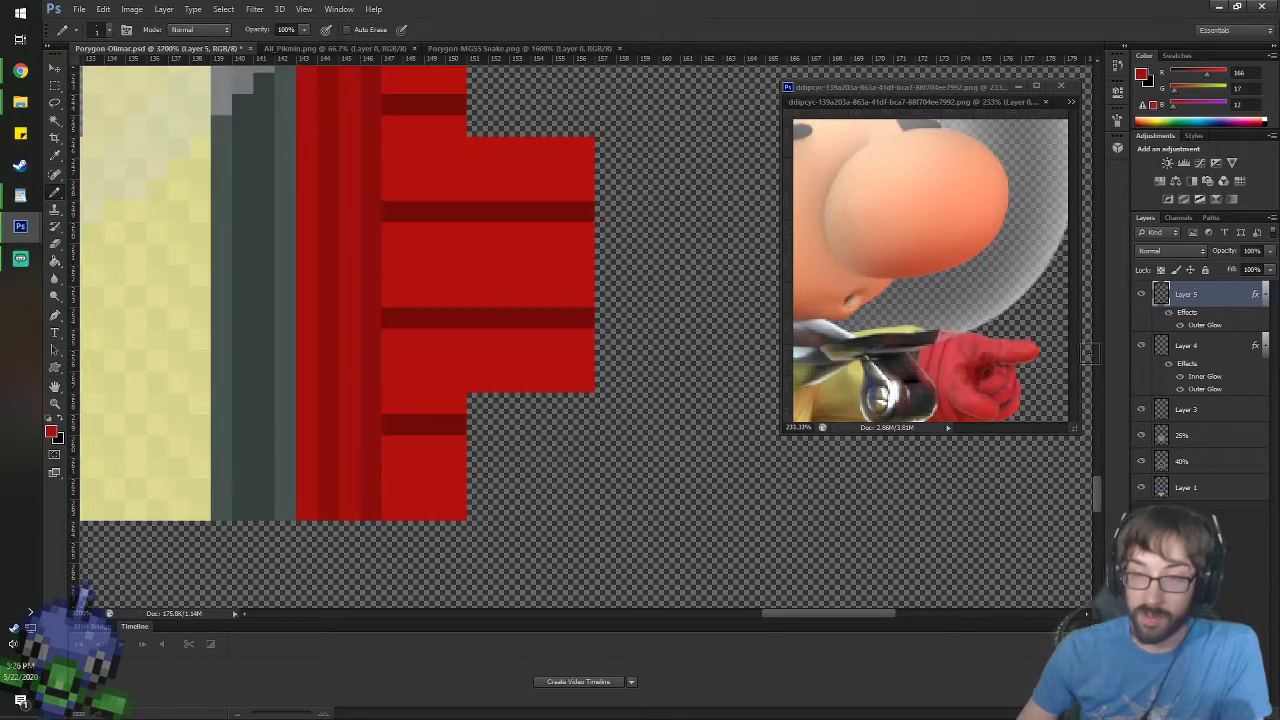
left_click(1194, 462)
left_click(1208, 487)
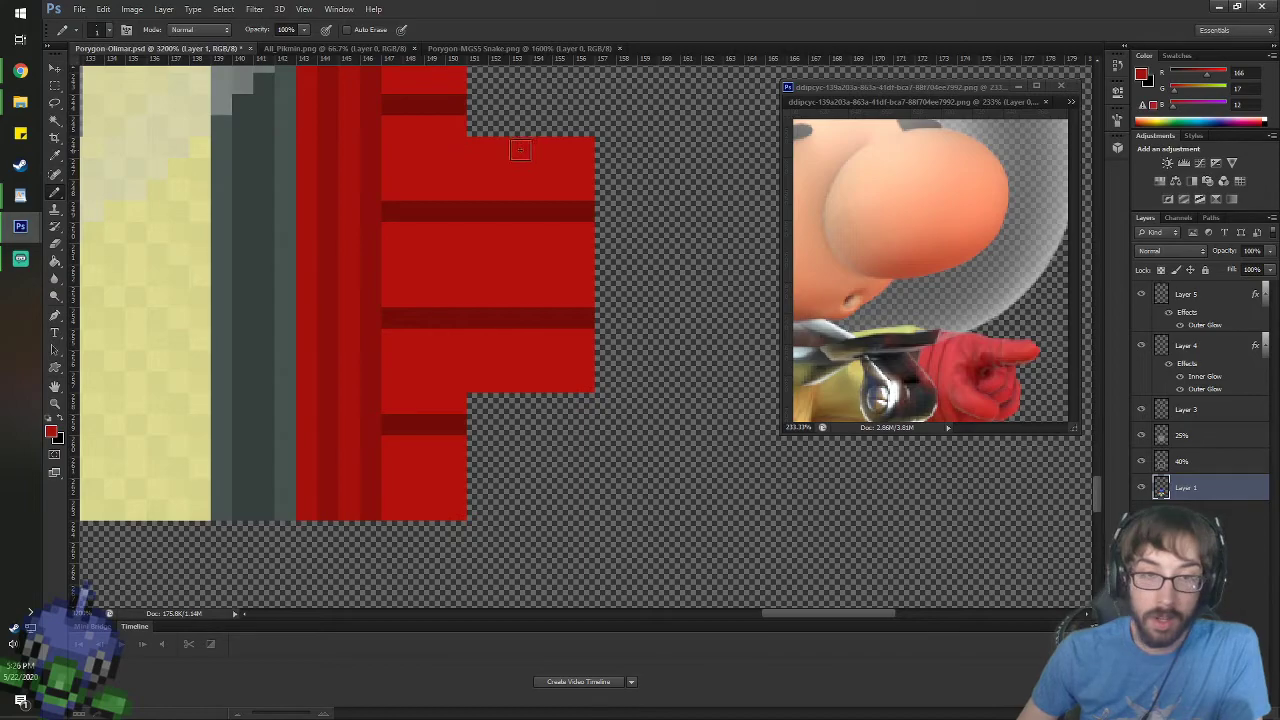
left_click_drag(519, 200, 520, 391)
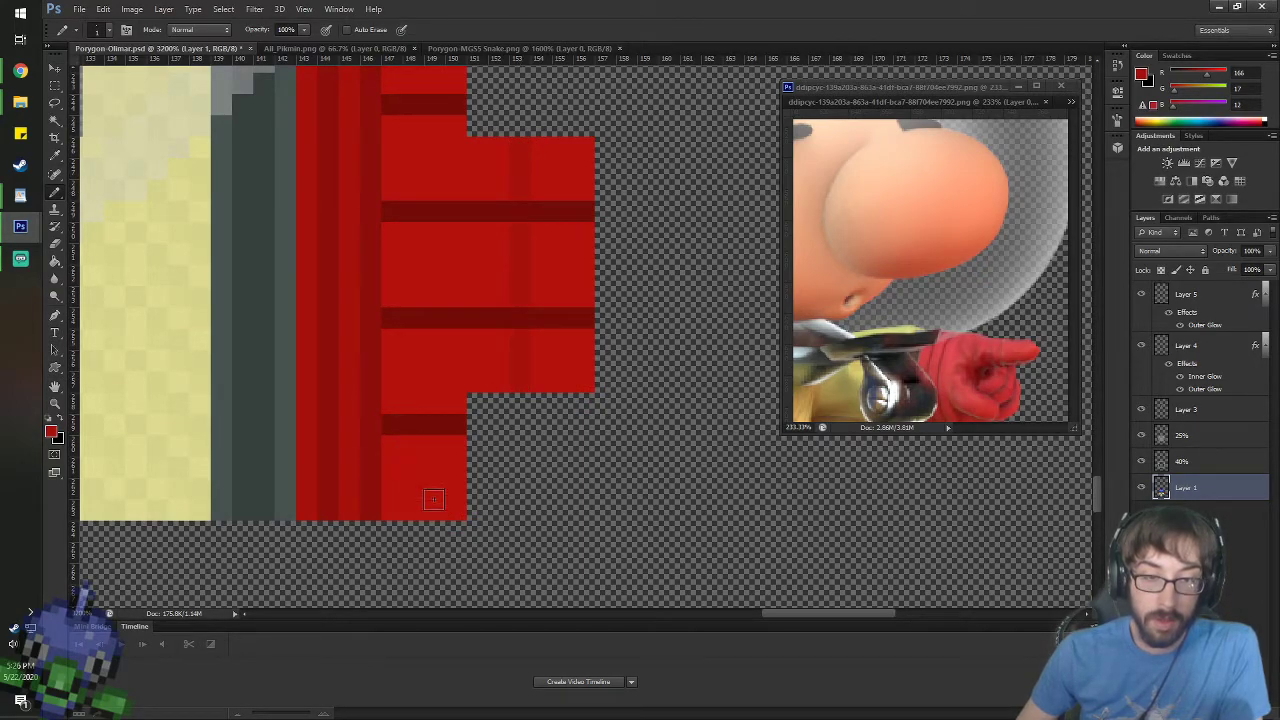
scroll(416, 477, "down", 2)
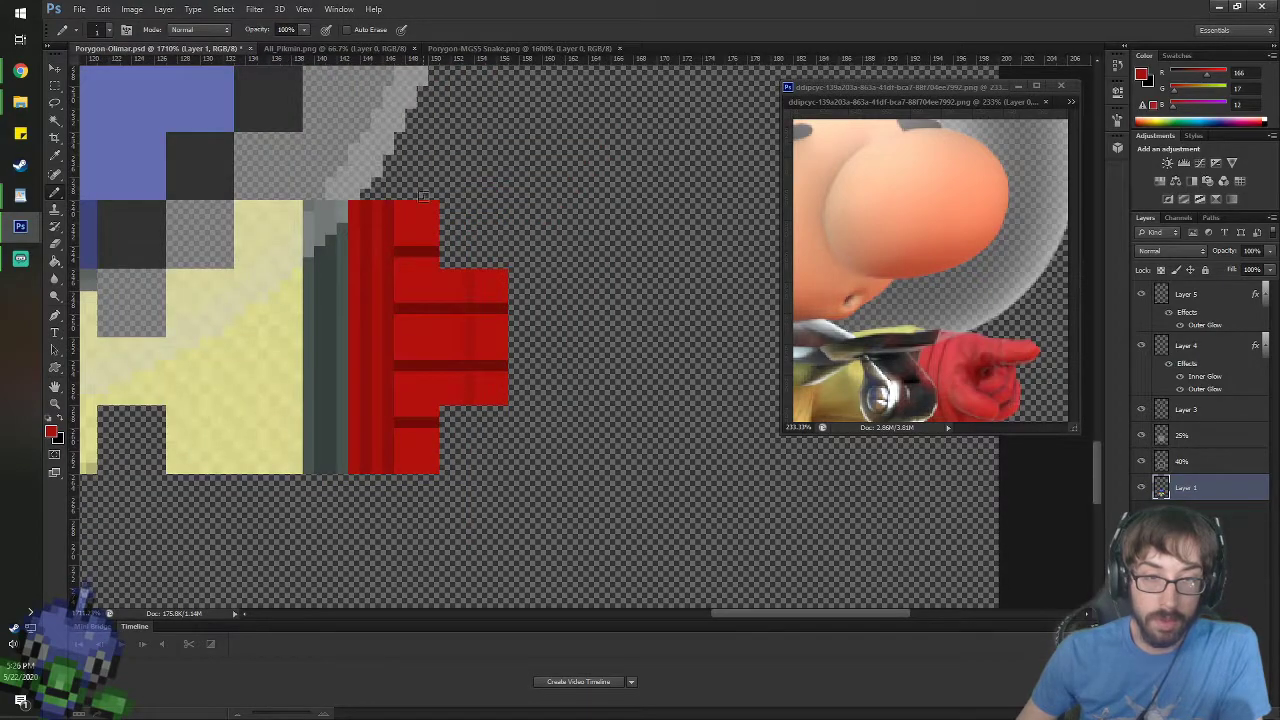
scroll(415, 201, "up", 2)
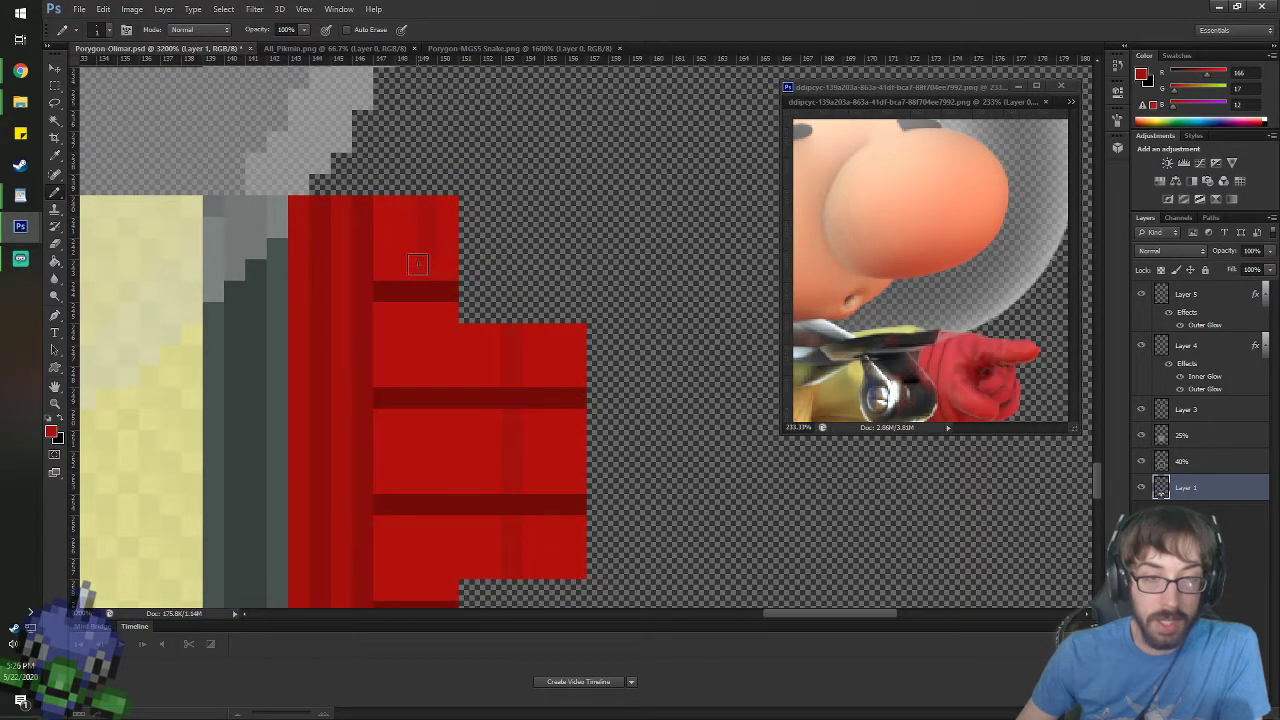
key("space")
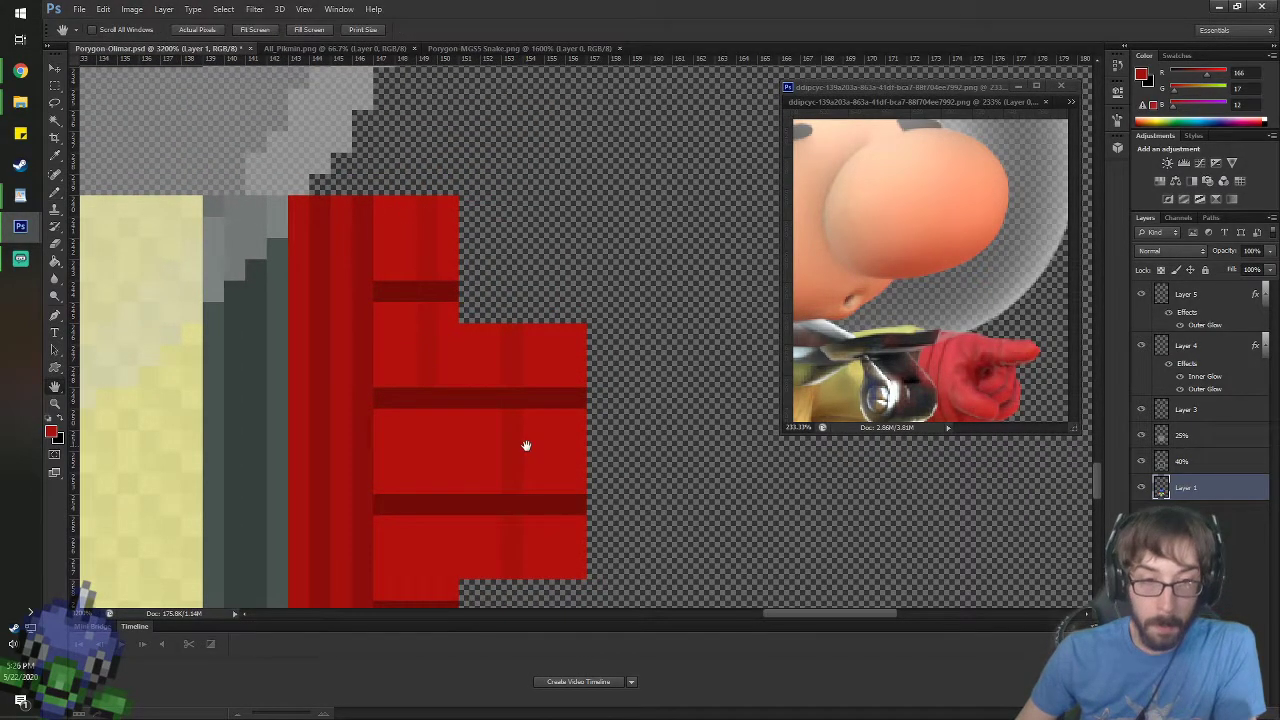
left_click_drag(526, 443, 443, 289)
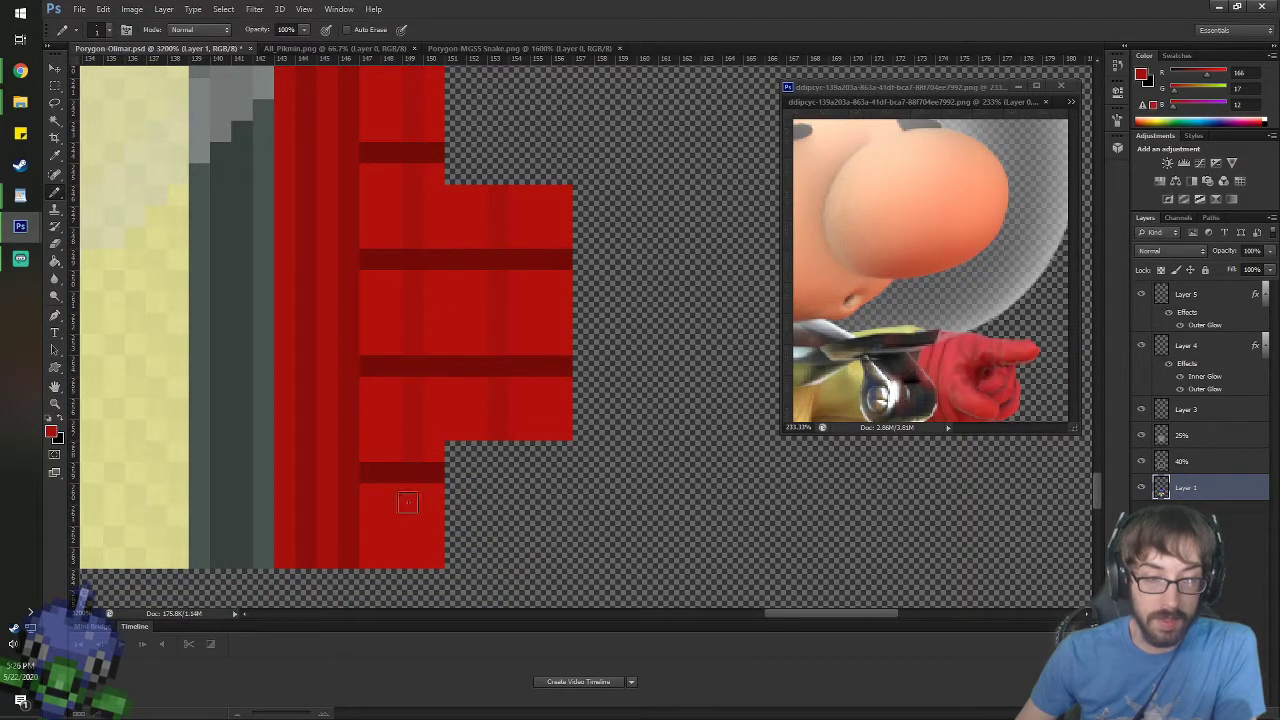
- Pencil matching darker red vertical joint lines across the fingers of the left-hand glove, mirroring the right-hand glove
key("space")
left_click_drag(338, 276, 998, 350)
scroll(481, 327, "down", 5)
scroll(482, 327, "down", 4)
scroll(364, 344, "up", 3)
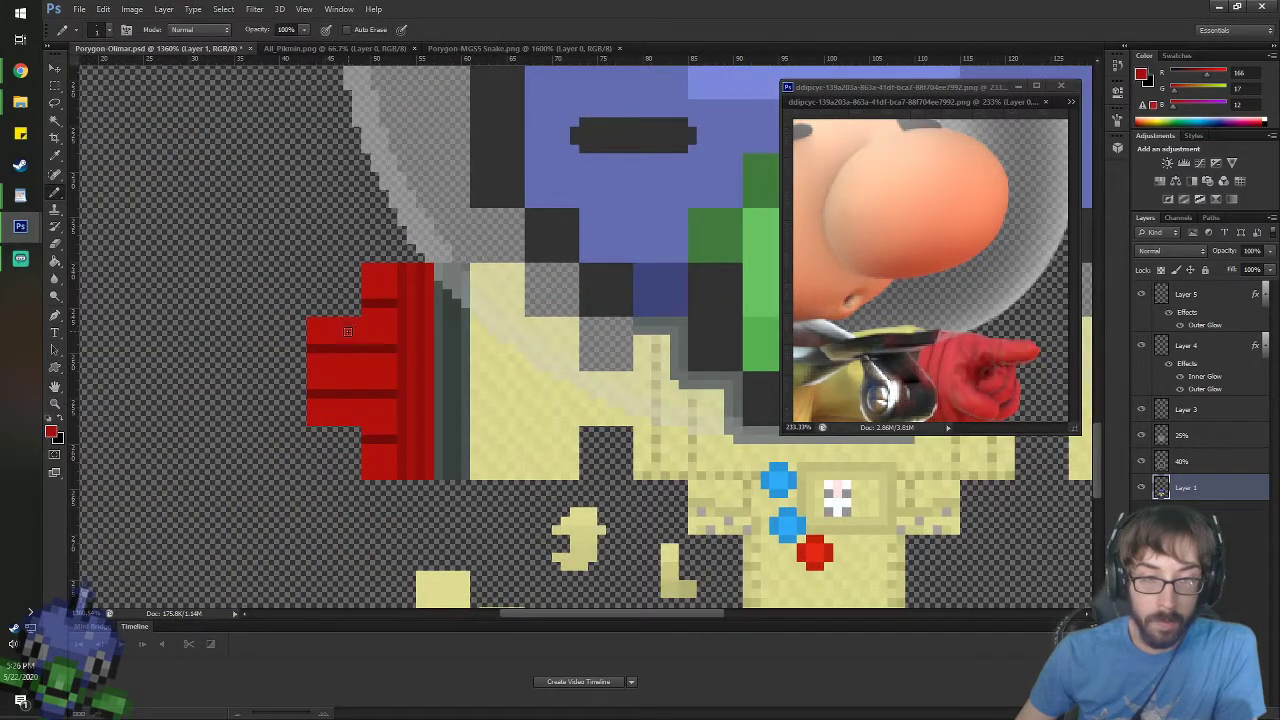
key("space")
left_click_drag(431, 346, 48, 248)
left_click_drag(206, 229, 680, 264)
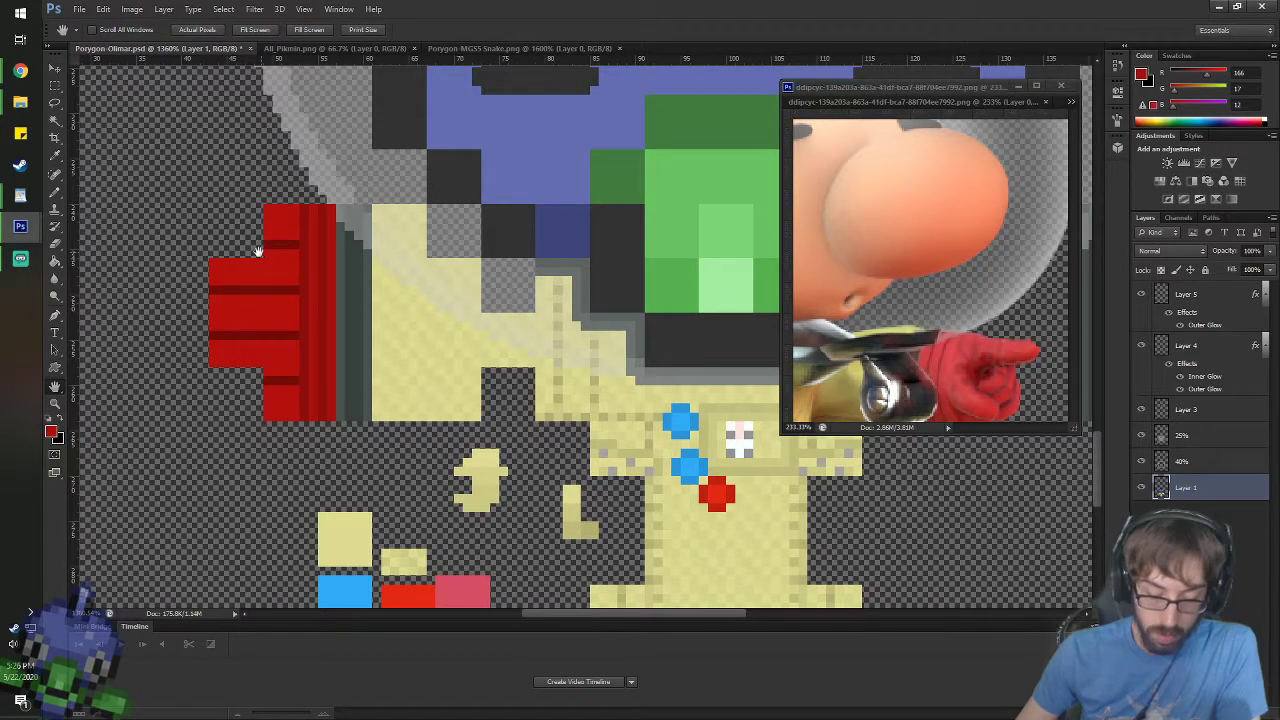
scroll(248, 224, "up", 1)
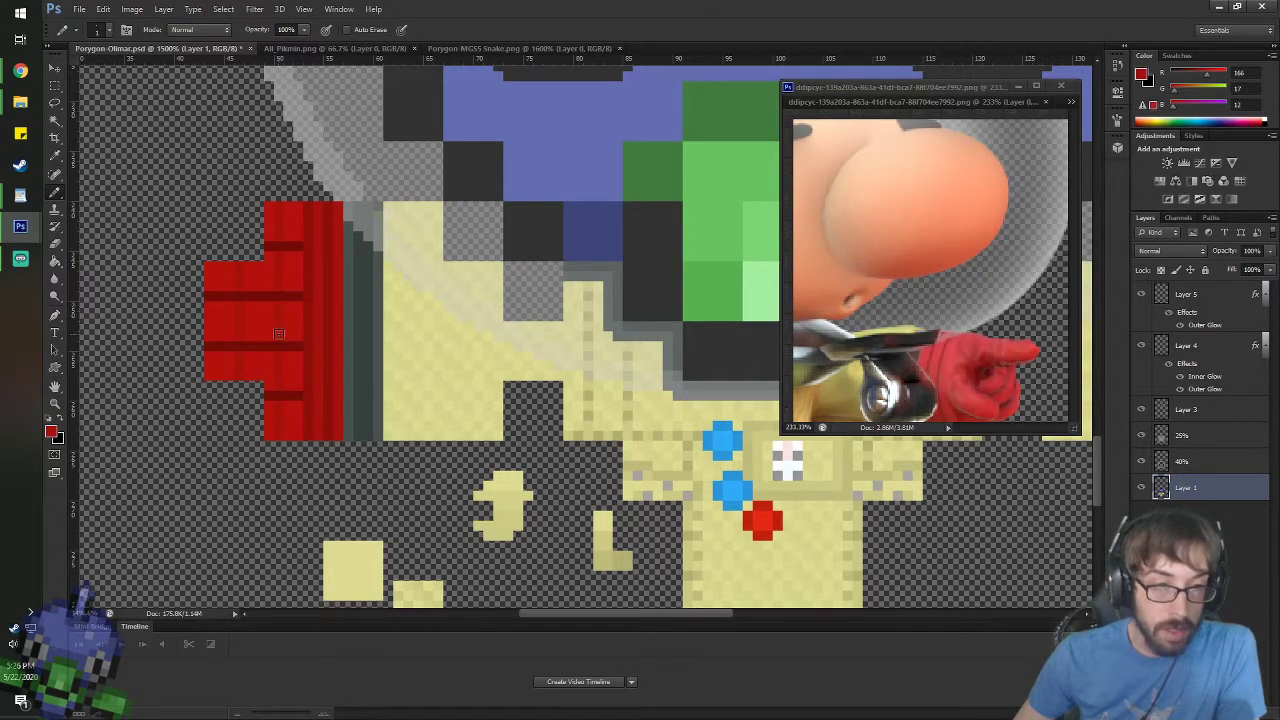
- Review the whole sprite with its shaded gloves and compare its suit details with Olimar in the reference image
key("space")
left_click_drag(677, 289, 234, 324)
scroll(440, 379, "down", 2)
left_click_drag(375, 404, 459, 370)
scroll(404, 355, "down", 5)
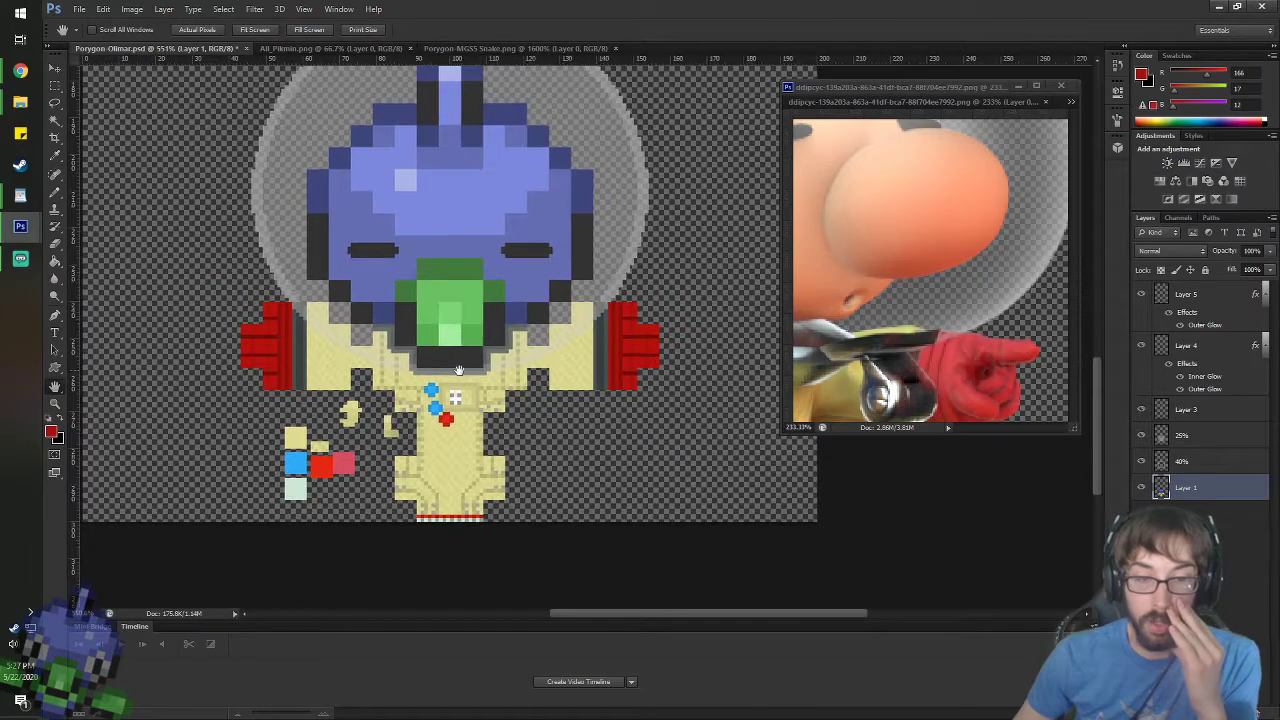
left_click_drag(890, 313, 1049, 218)
left_click_drag(950, 312, 960, 204)
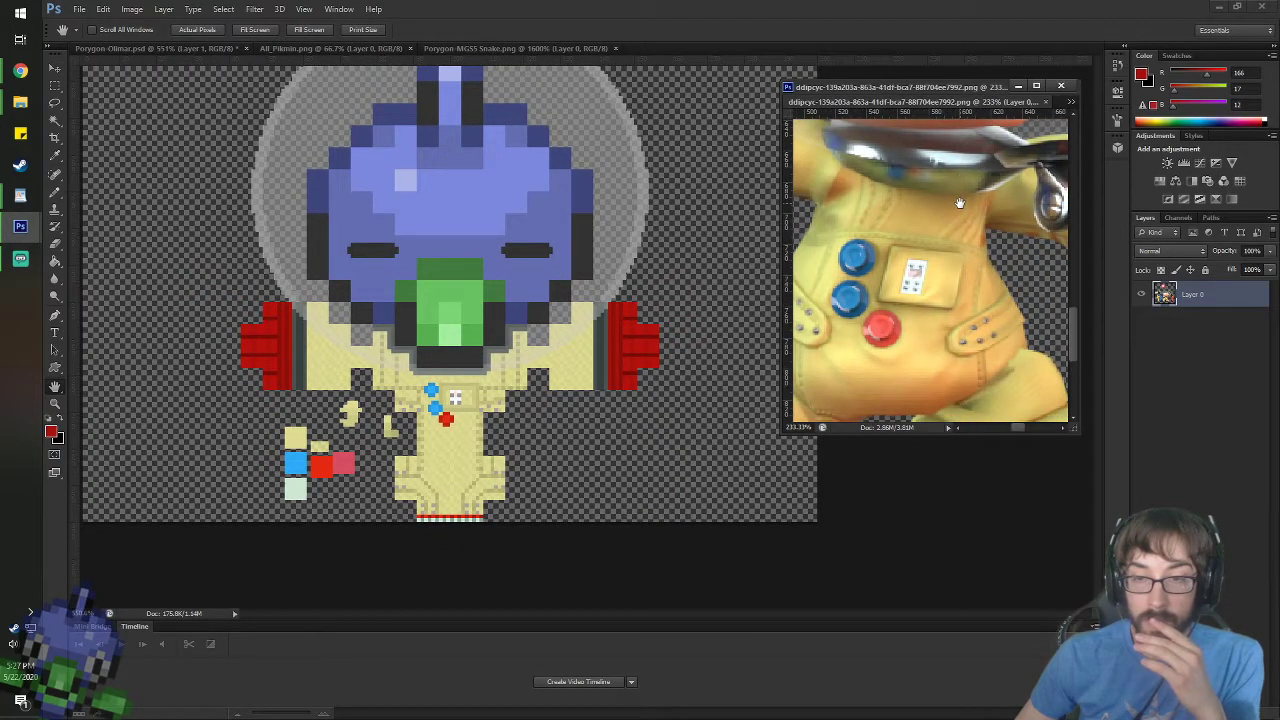
left_click_drag(948, 259, 946, 195)
scroll(934, 251, "down", 3)
scroll(933, 249, "down", 3)
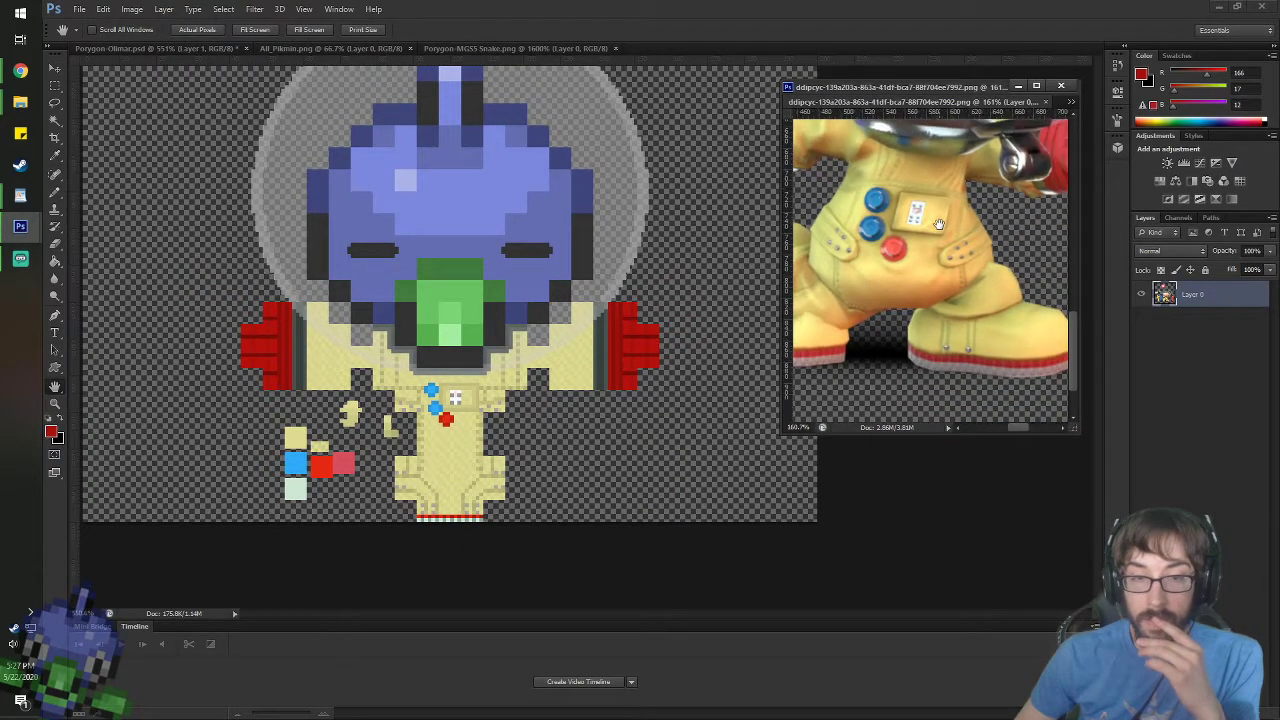
scroll(915, 248, "down", 3)
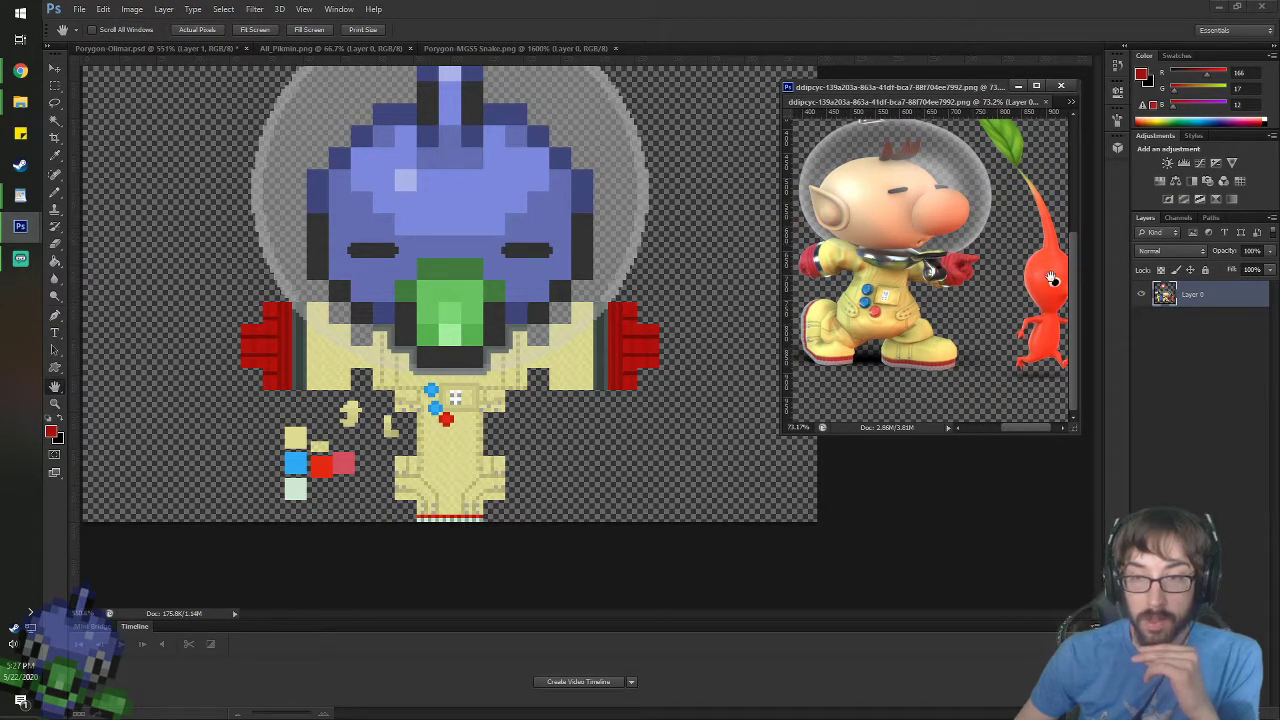
- Examine Olimar's suit, gloves and boots in the Olimar.png and Olimar_Cherry.png references for details still missing on the sprite
left_click(1071, 101)
left_click(1055, 126)
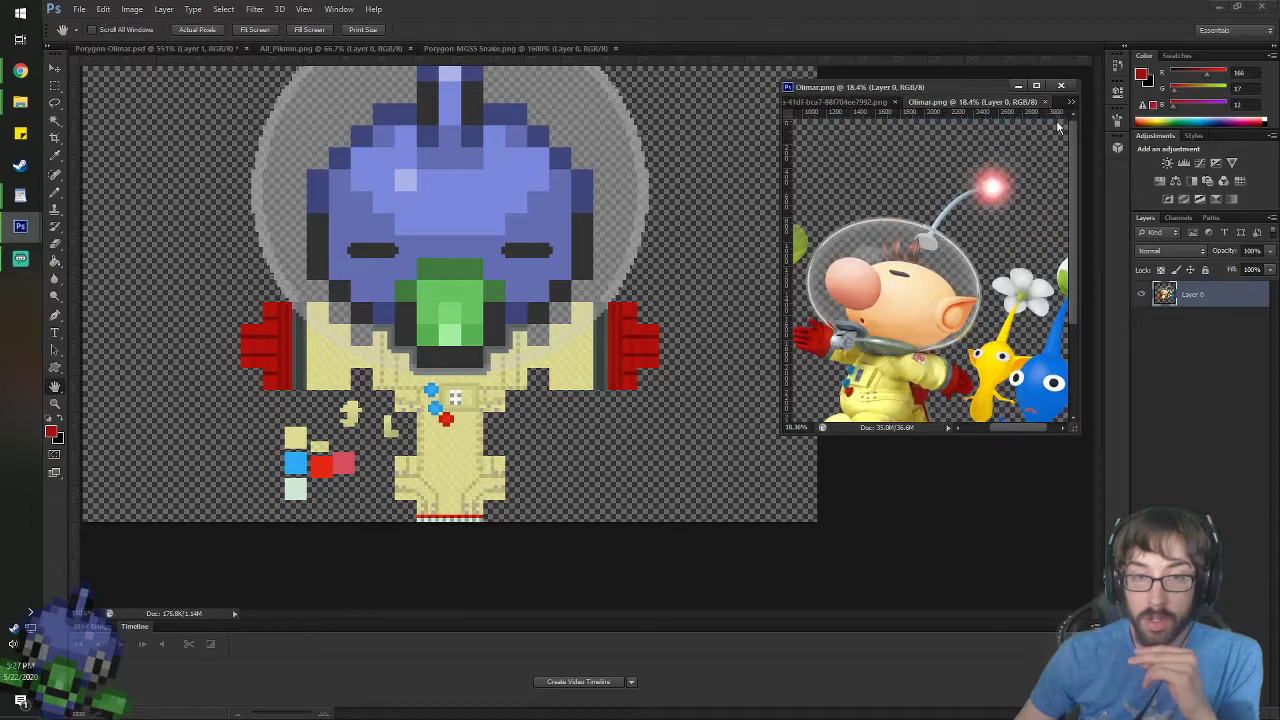
left_click_drag(923, 283, 945, 231)
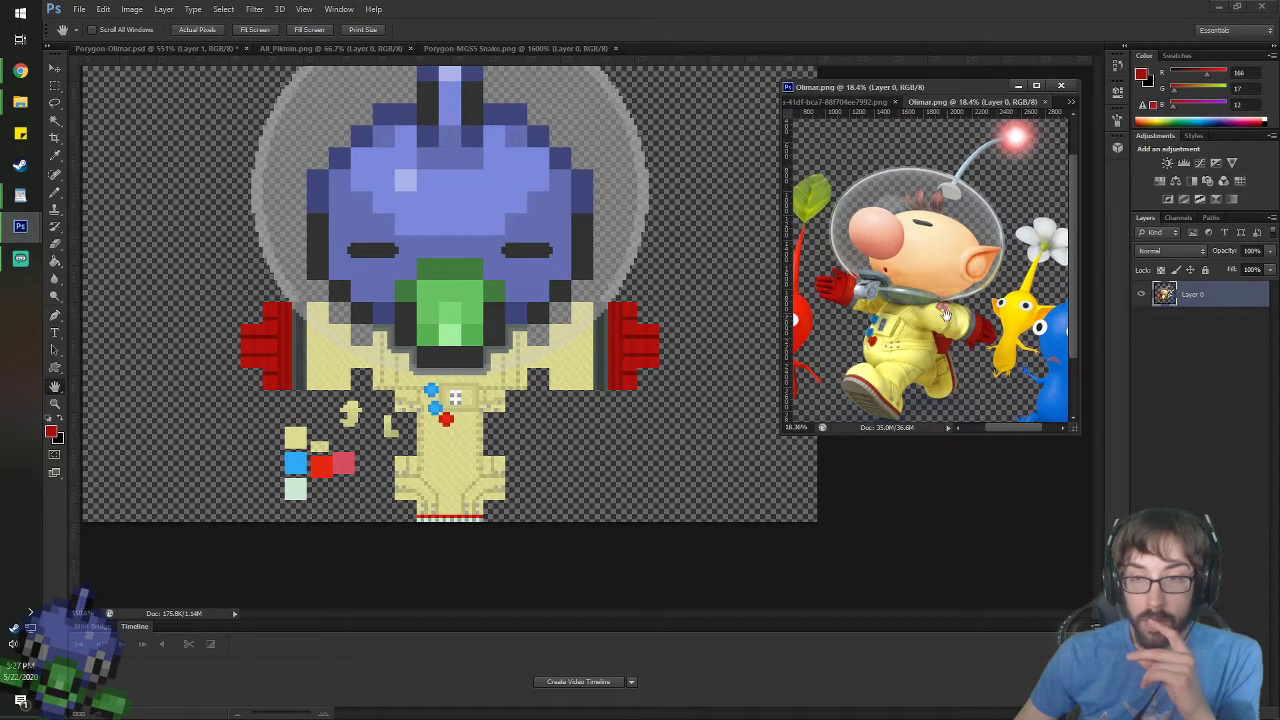
left_click(1071, 101)
left_click(1050, 135)
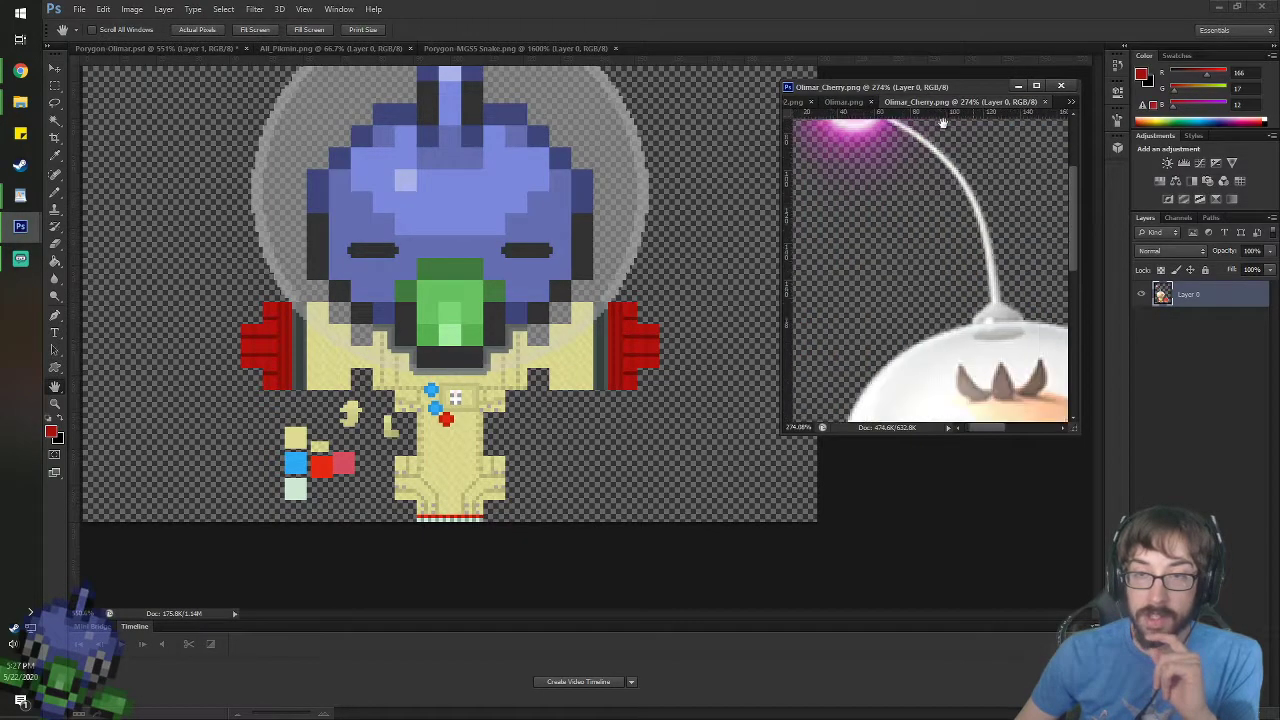
left_click_drag(1010, 395, 928, 177)
left_click_drag(975, 300, 951, 237)
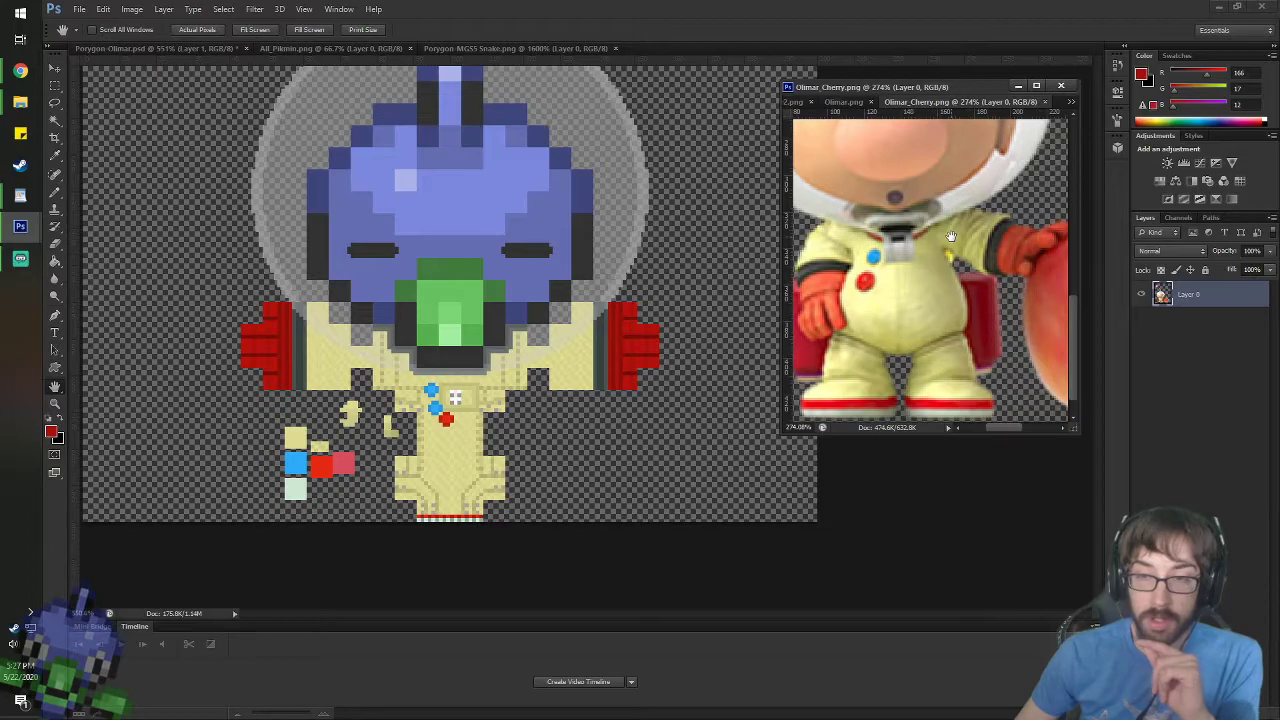
scroll(951, 236, "down", 3)
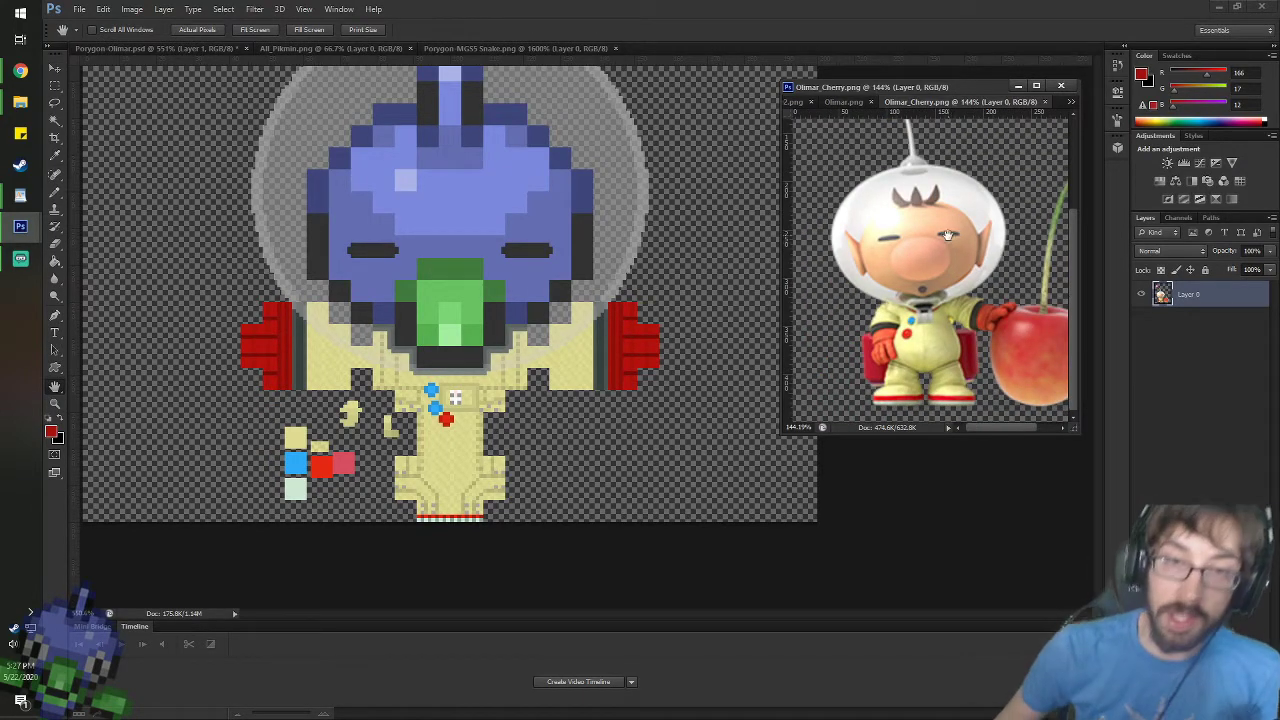
- Erase the leftover yellow suit scraps and the colour swatches beside the sprite's body on Layer 1, and save the document
left_click(642, 199)
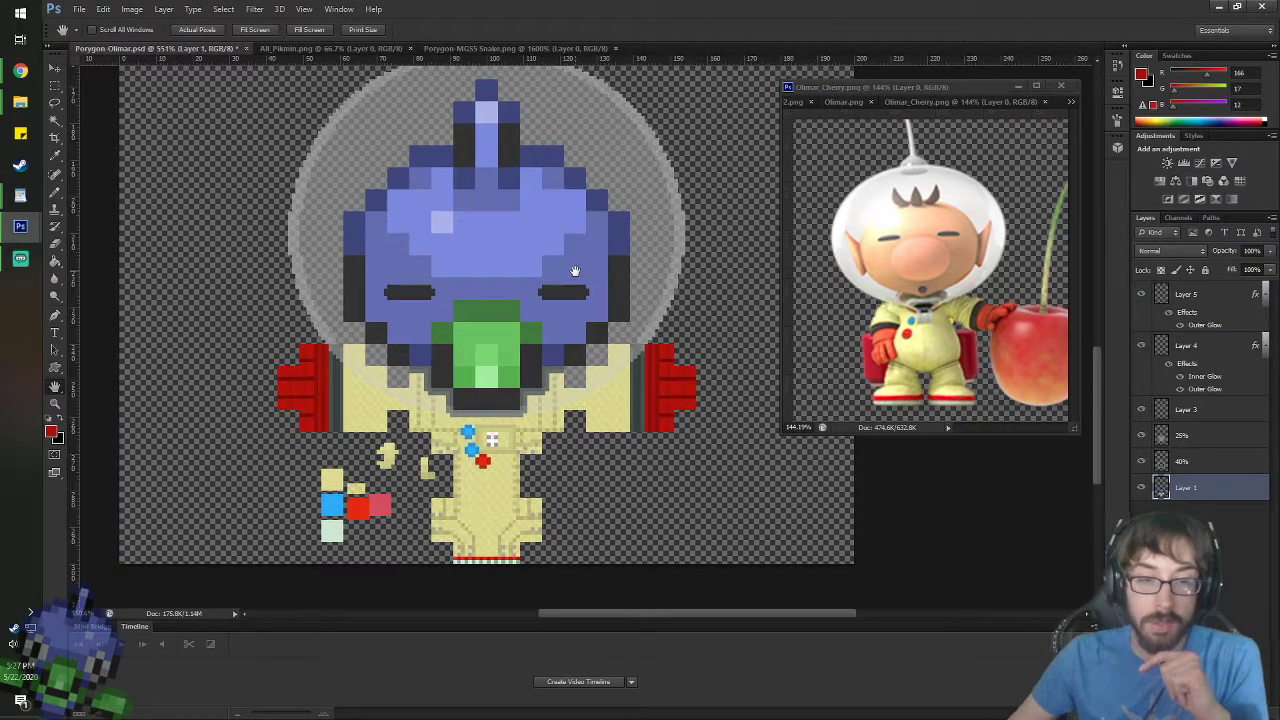
scroll(575, 270, "down", 4)
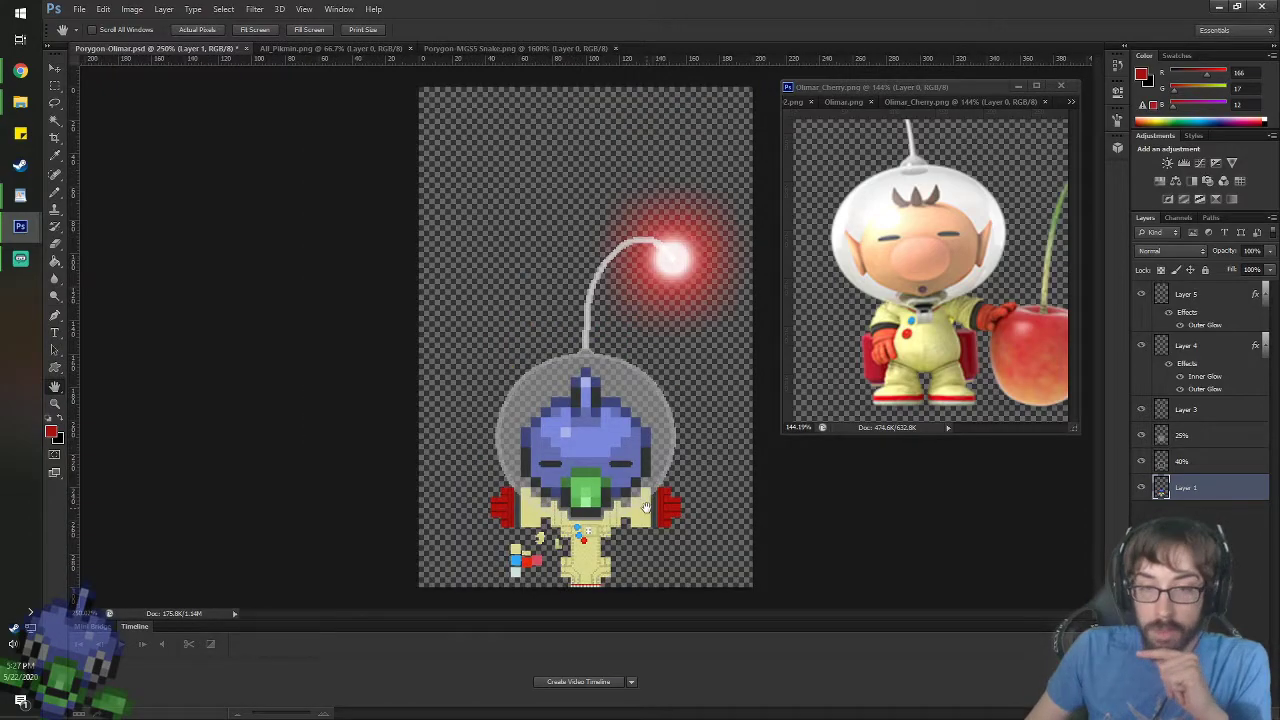
scroll(645, 507, "up", 5)
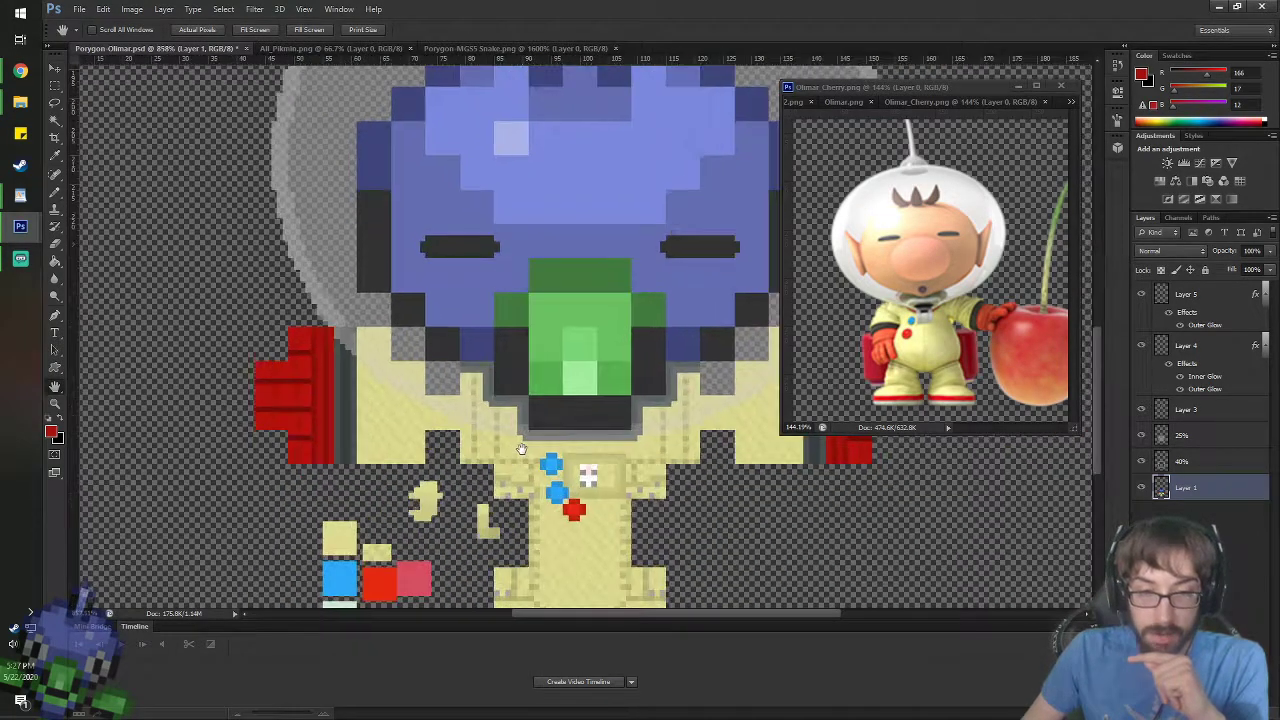
scroll(535, 410, "up", 3)
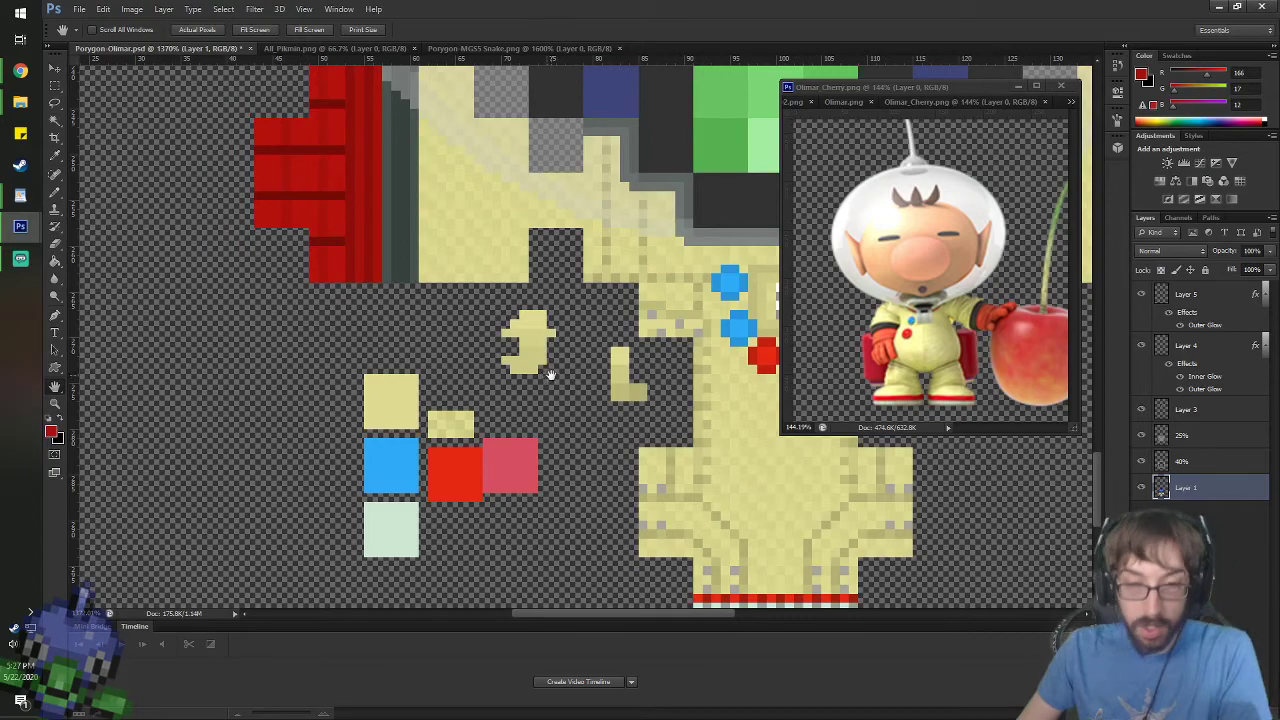
key("e")
left_click(528, 342)
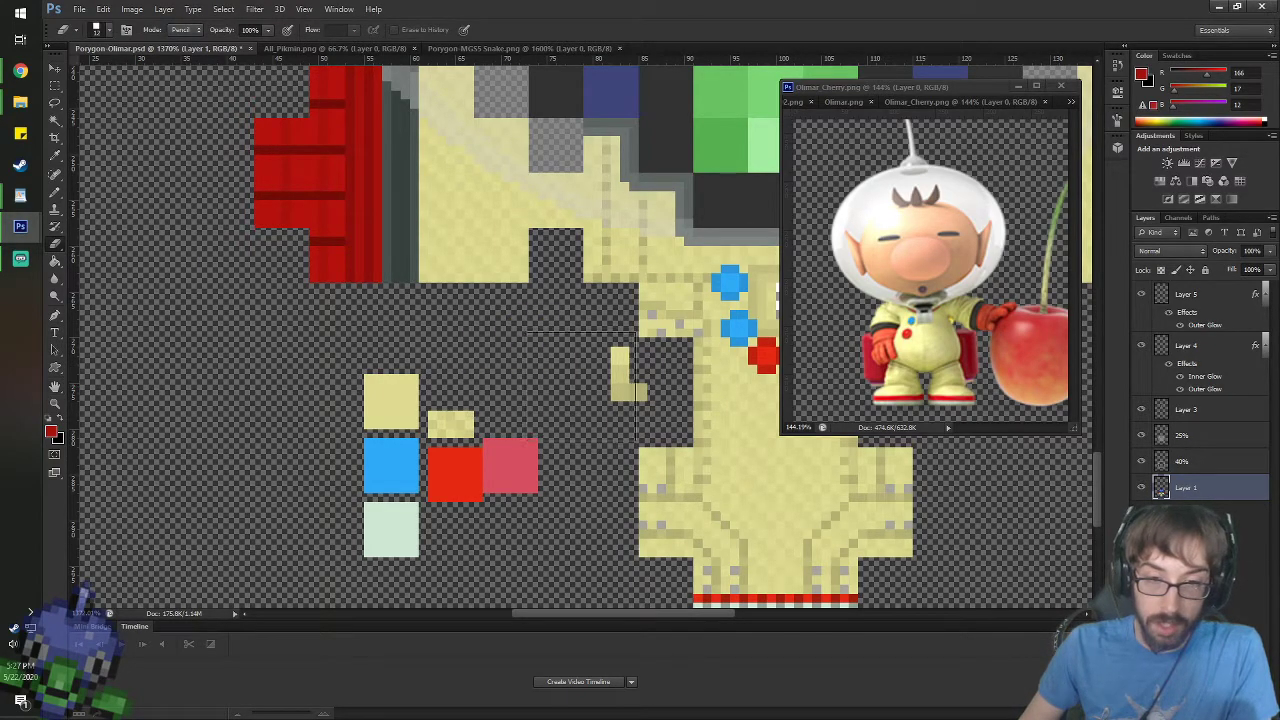
mouse_move(601, 396)
left_mouse_down()
mouse_move(453, 393)
mouse_move(326, 418)
mouse_move(388, 416)
left_mouse_up()
key("v")
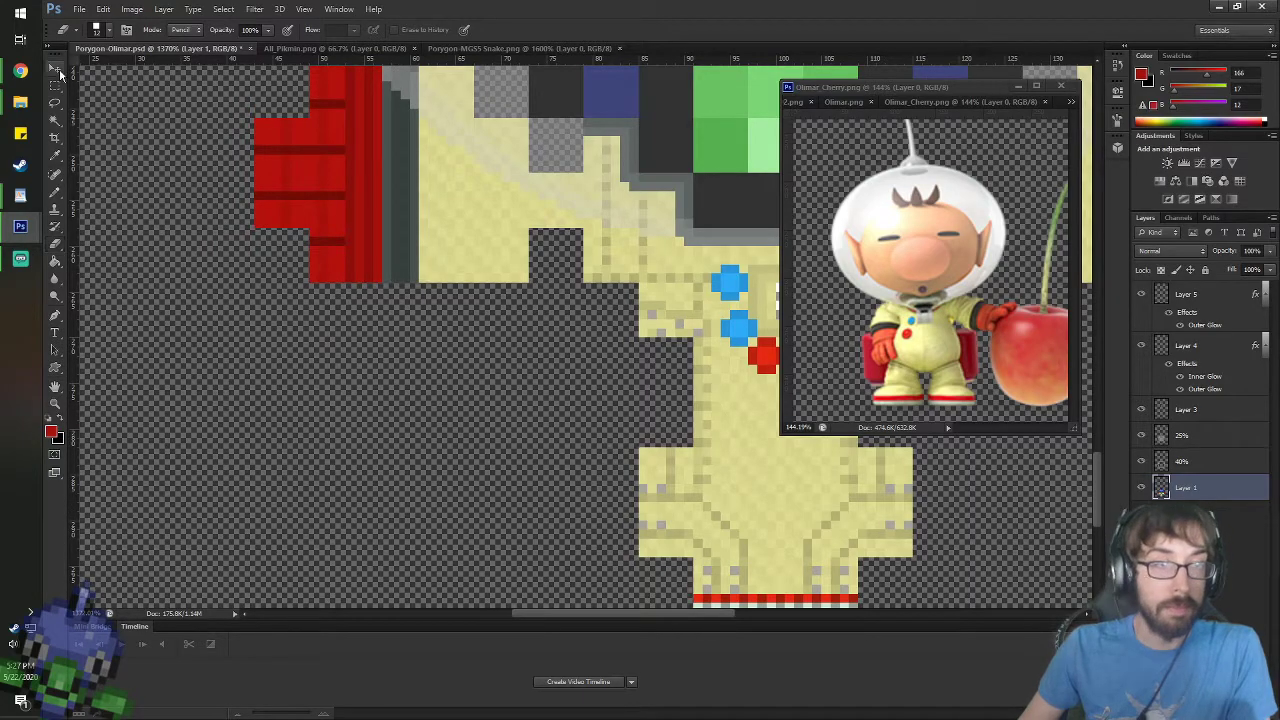
key("ctrl+s")
- Try reducing the canvas height to 100 pixels with the anchor at bottom centre, and undo the resize
scroll(467, 296, "down", 10)
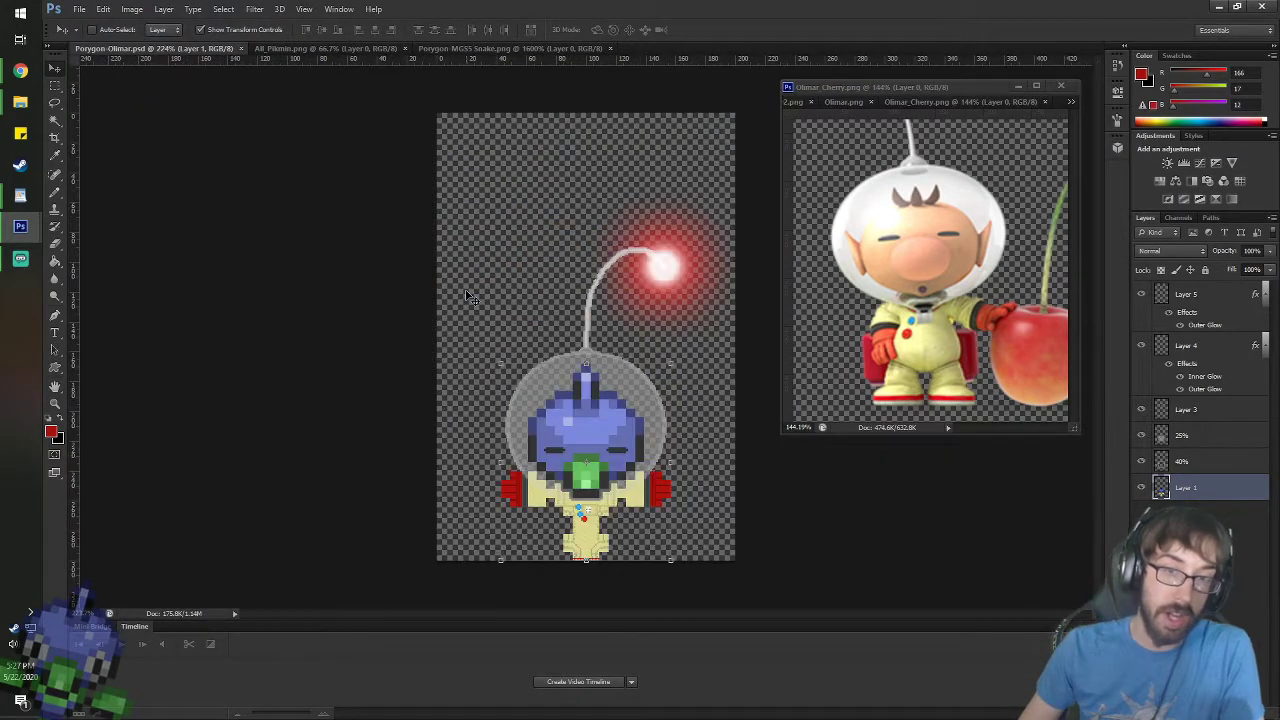
left_click(131, 9)
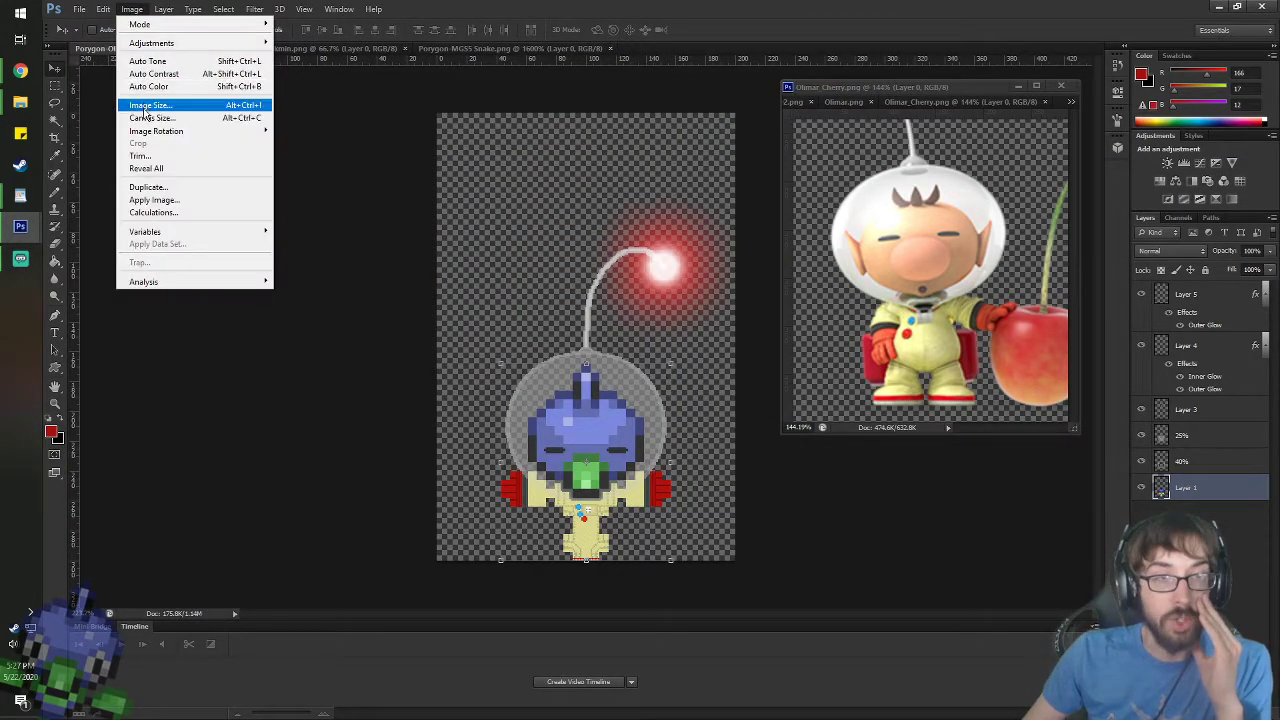
left_click(147, 118)
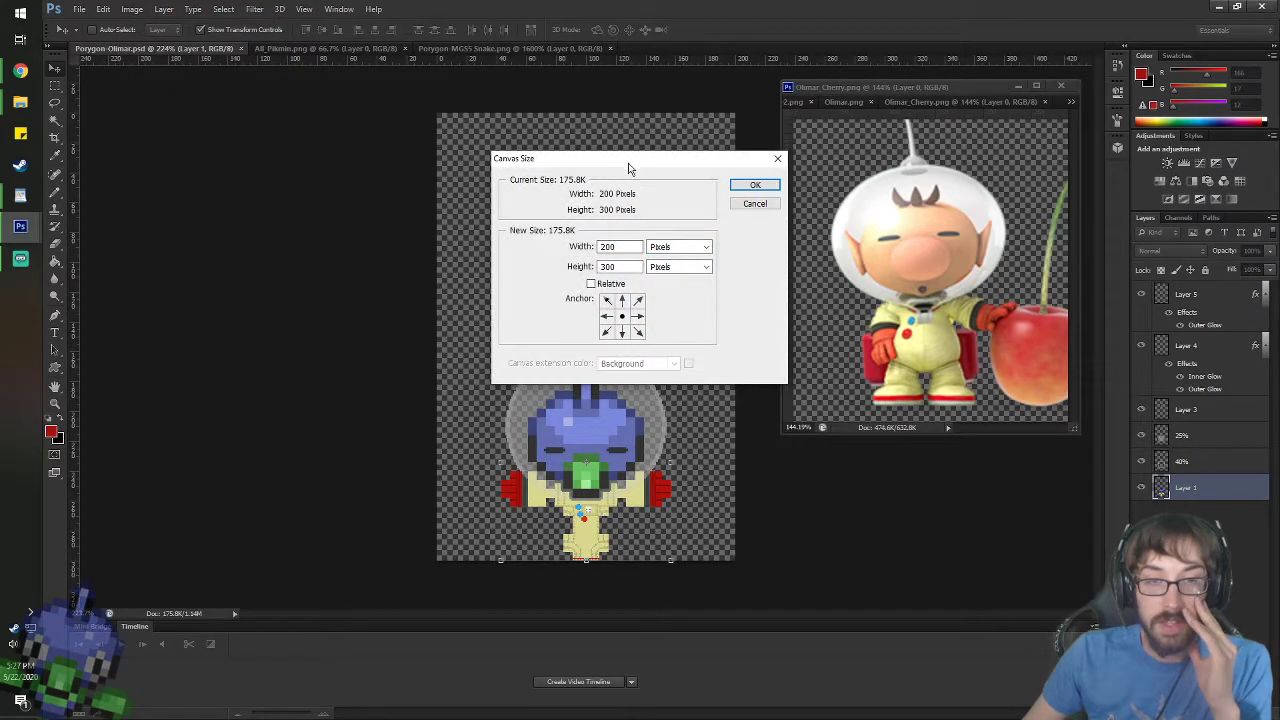
left_click_drag(630, 163, 240, 122)
left_click(231, 291)
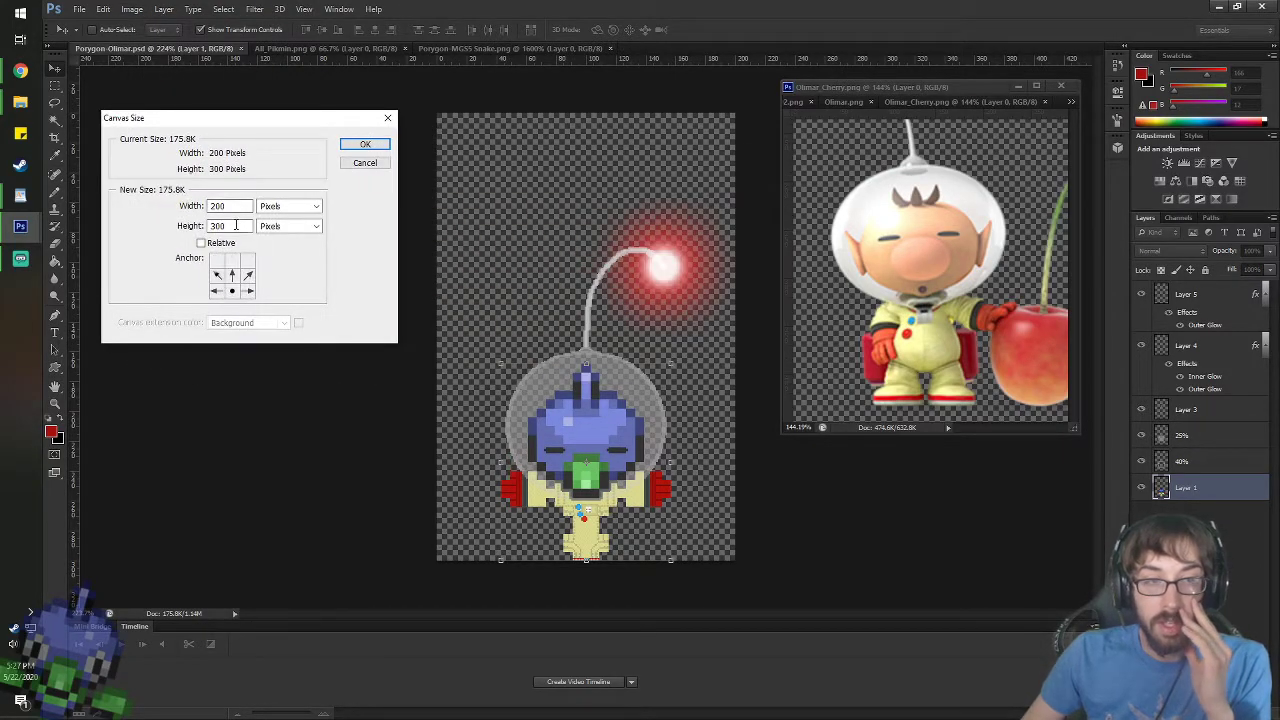
double_click(236, 226)
type("100")
key("Return")
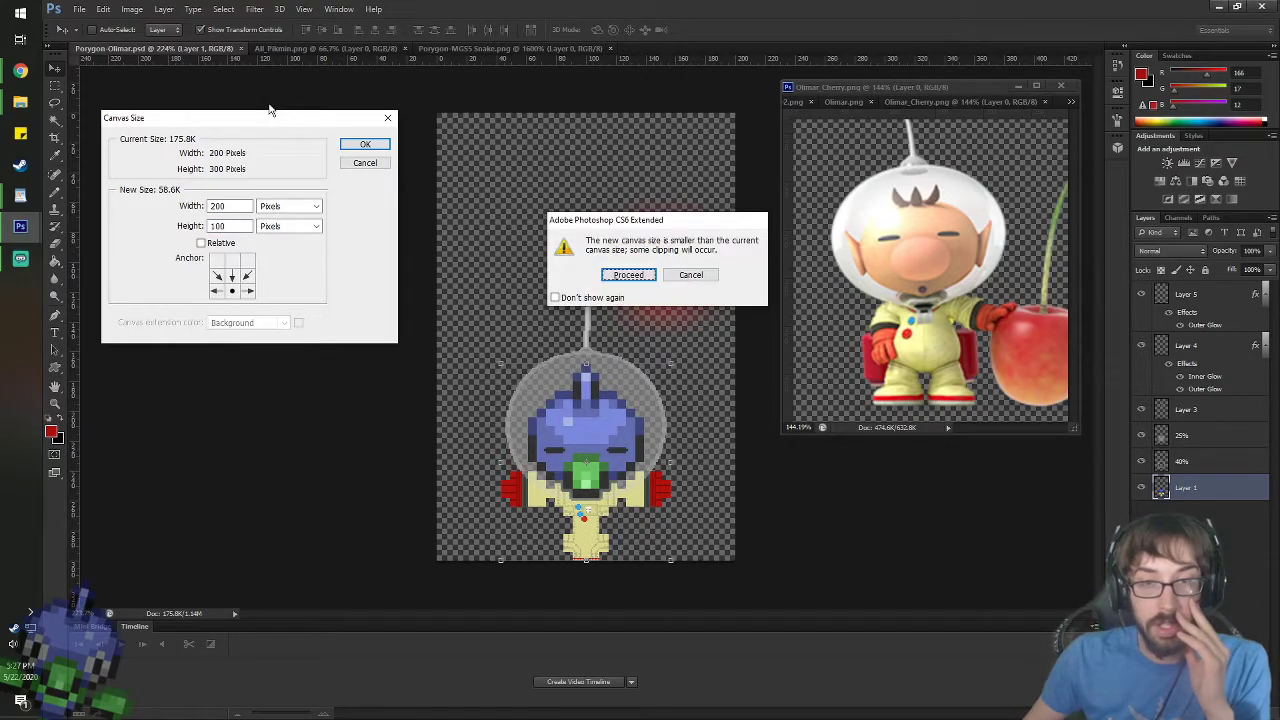
key("Return")
key("ctrl+z")
- Try reducing the canvas height to 200 pixels with the anchor at the centre, and undo the resize
left_click(132, 9)
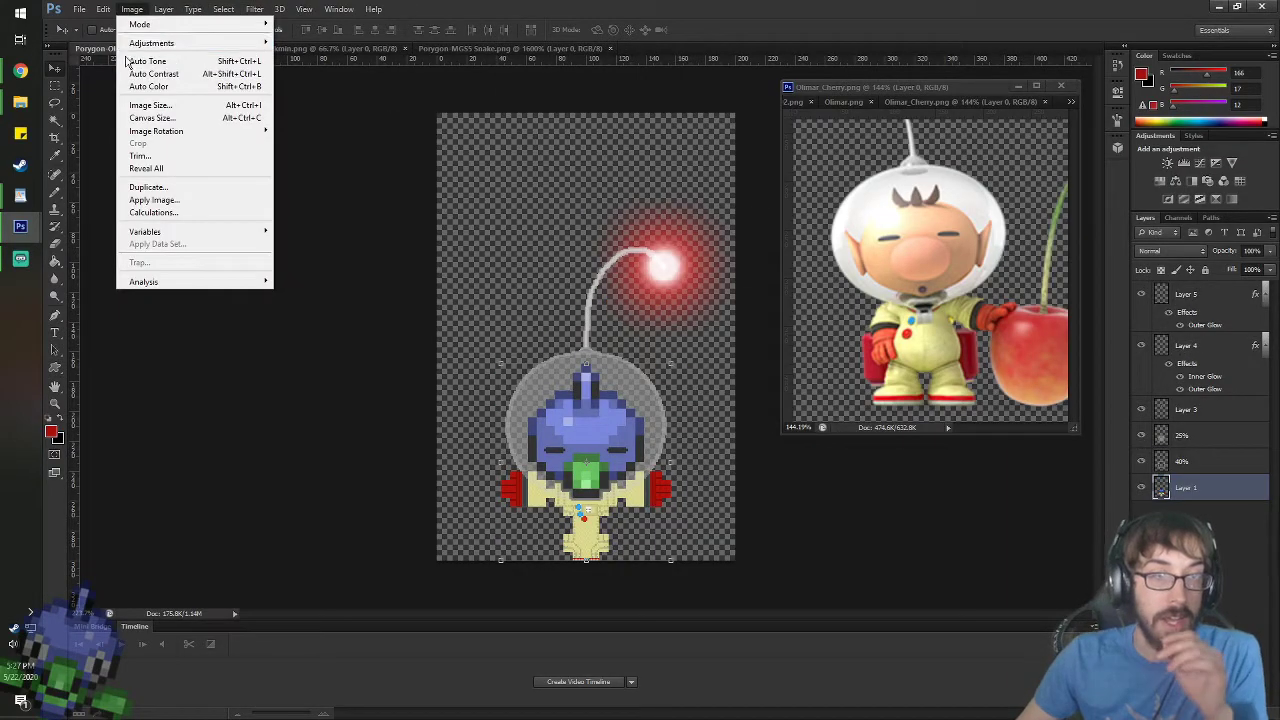
left_click(152, 118)
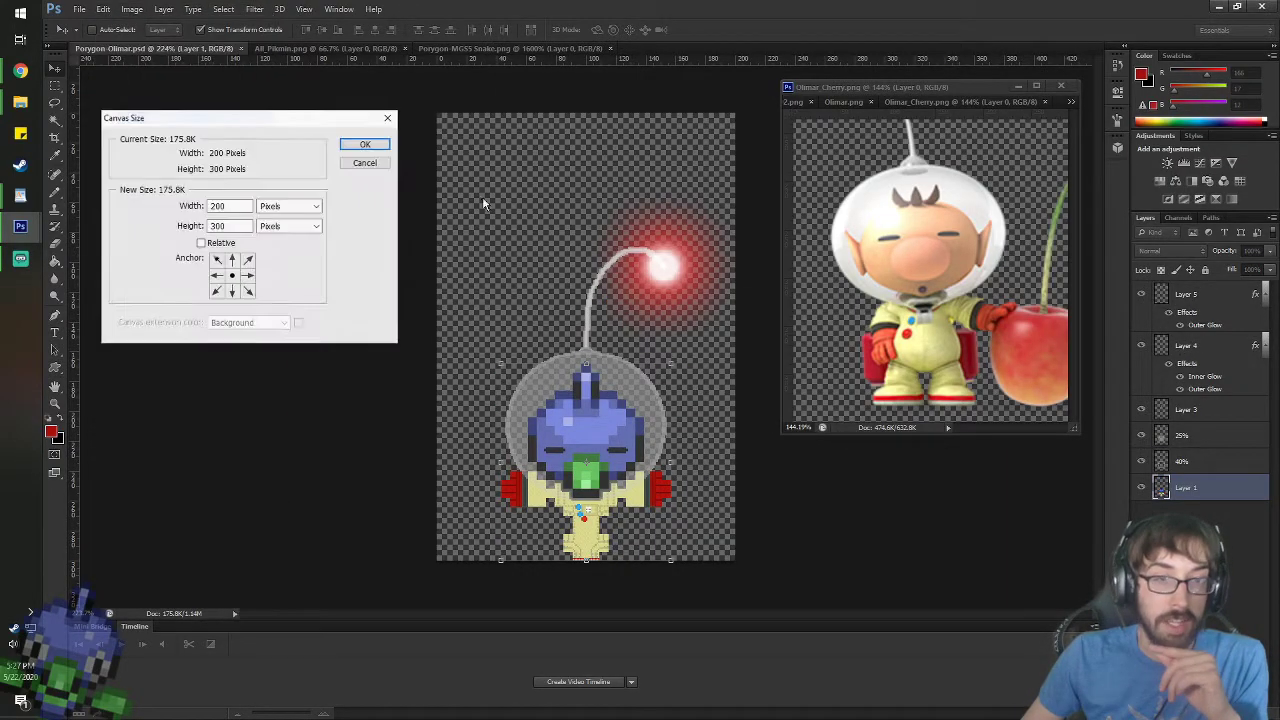
left_click(219, 225)
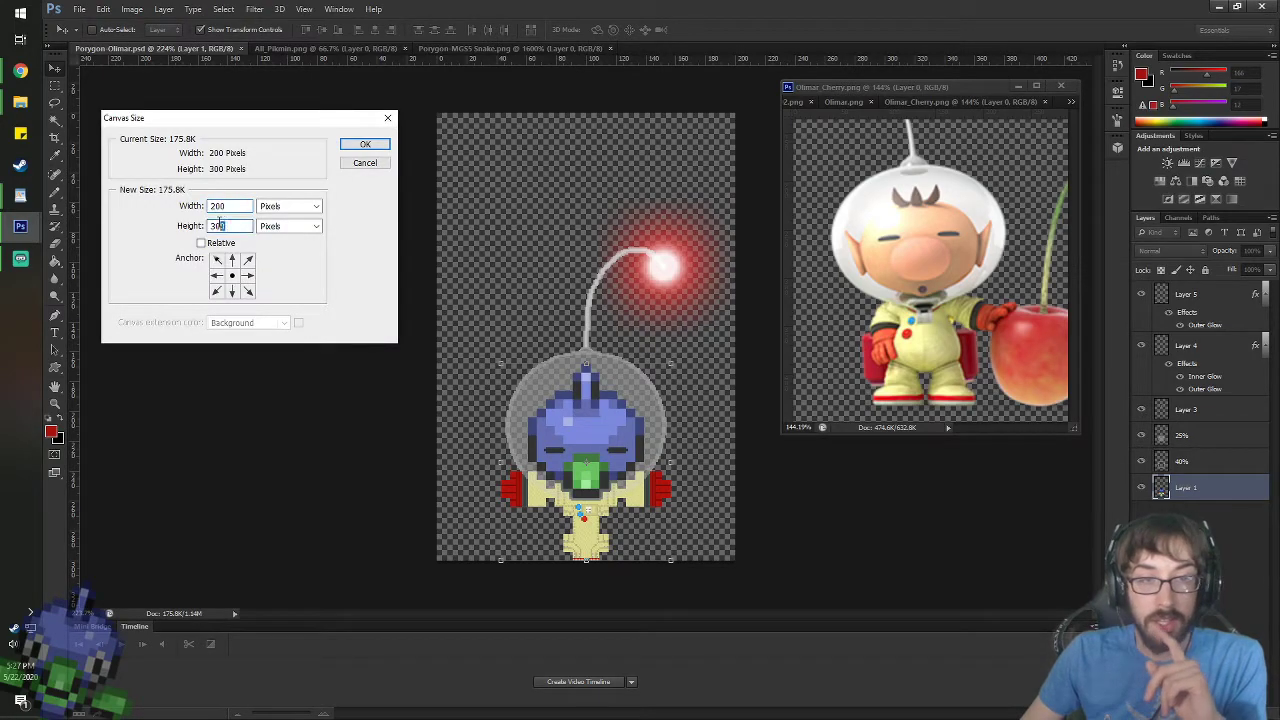
type("200")
key("Return")
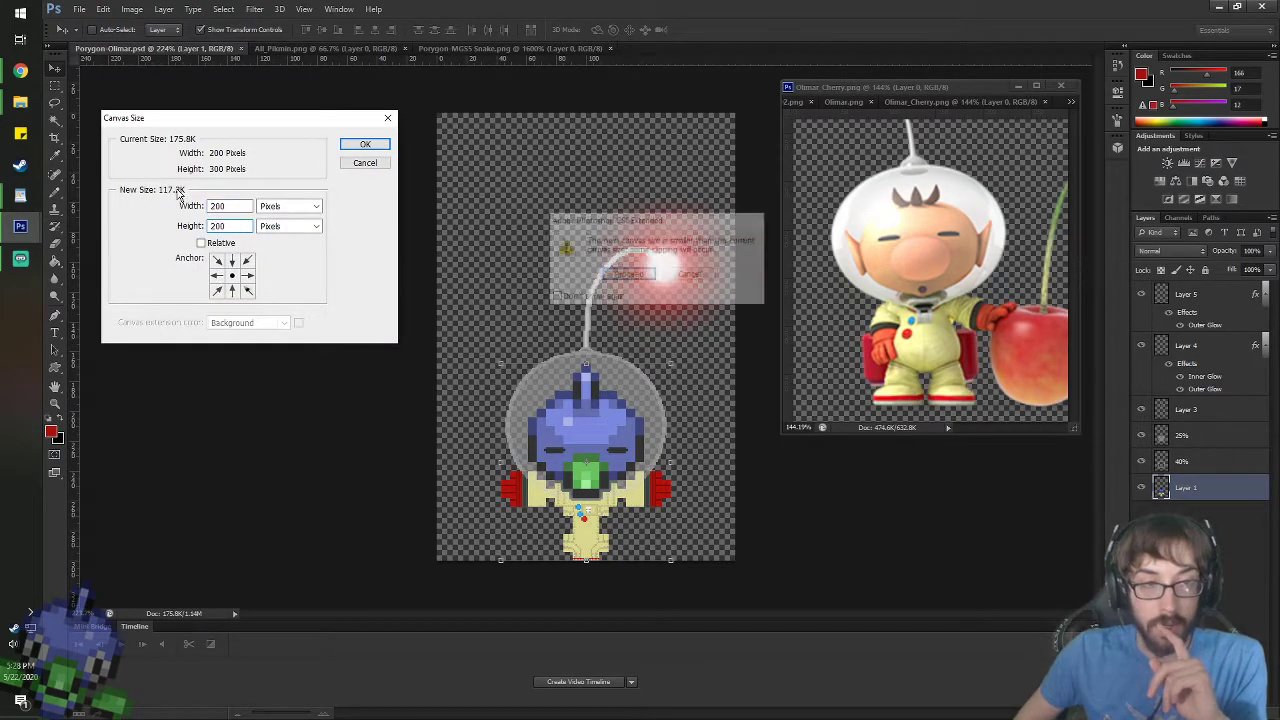
key("Return")
key("ctrl+z")
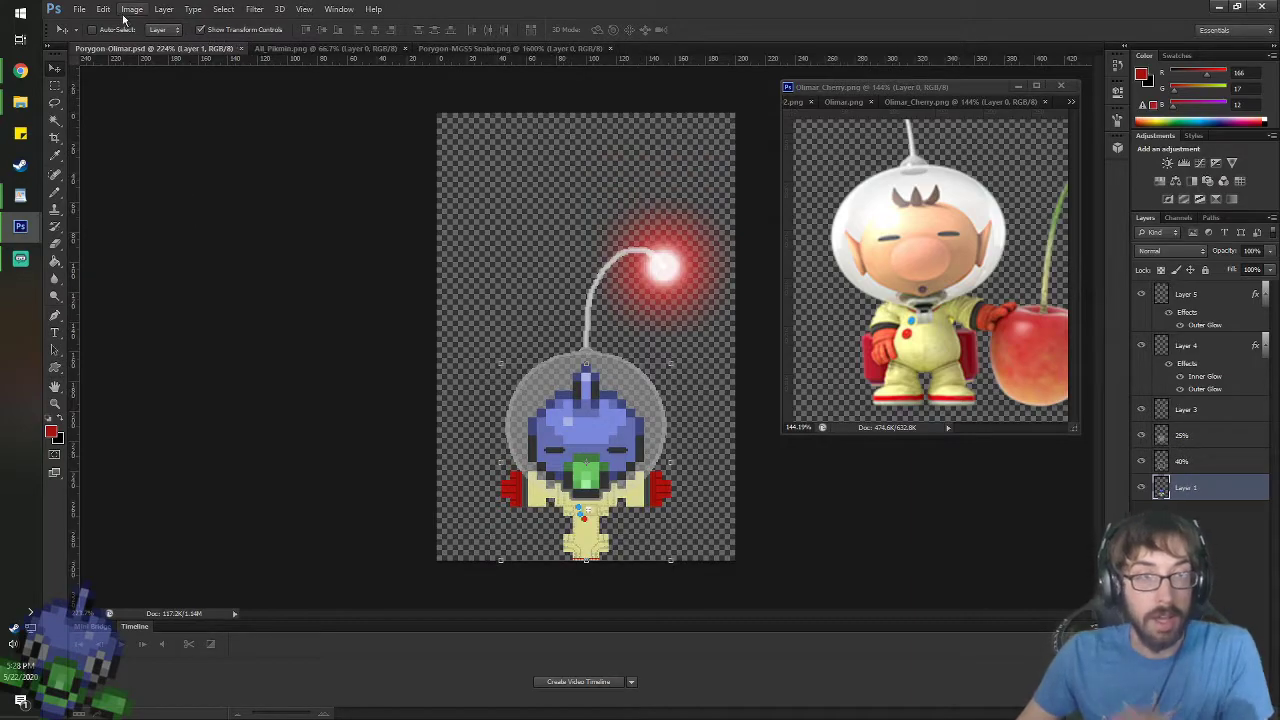
- Try reducing the canvas height to 200 pixels with the anchor at bottom centre, and undo the resize
left_click(132, 9)
left_click(170, 101)
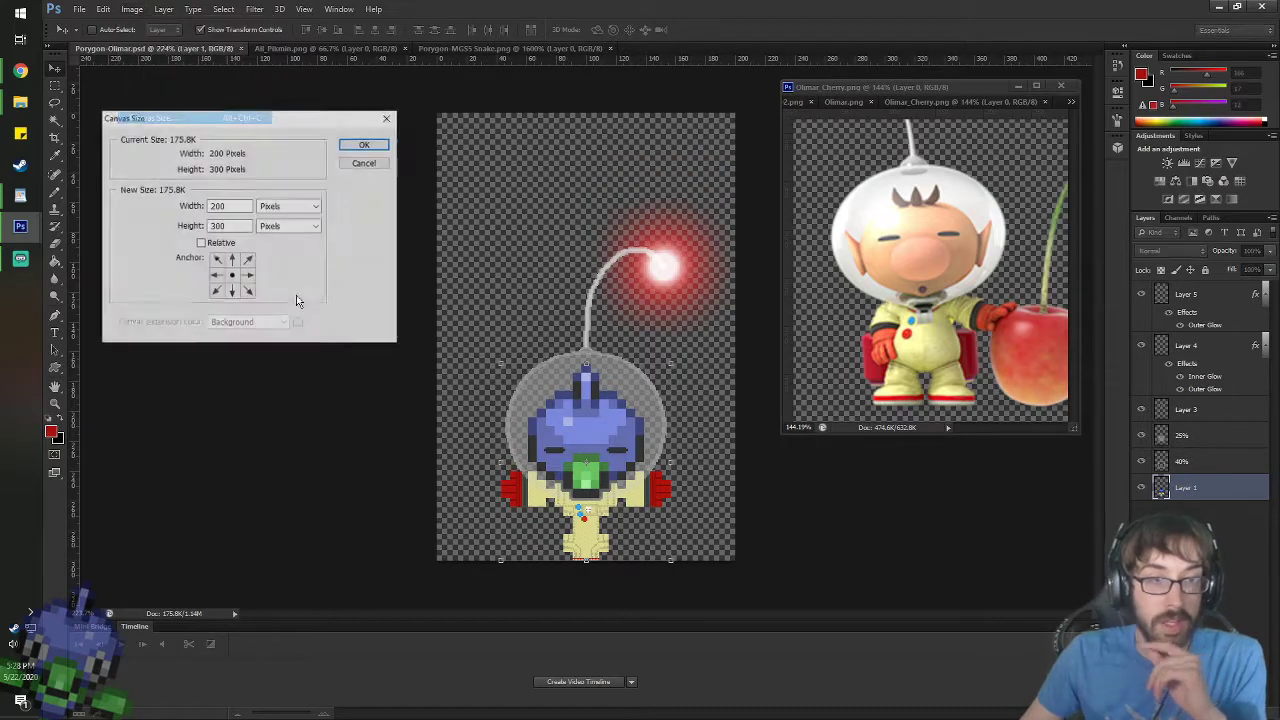
left_click(232, 291)
type("200")
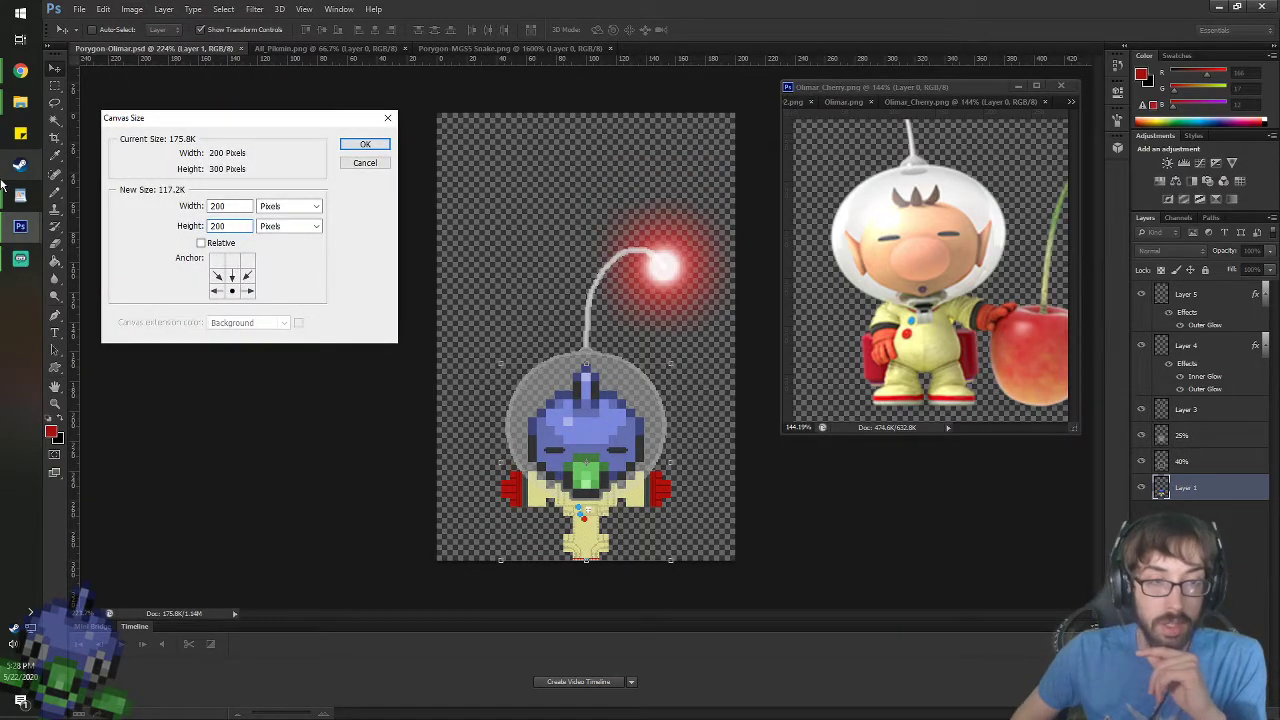
key("Return")
key("Return")
key("ctrl+z")
- Try resizing the canvas to 175 by 275 pixels with the anchor at bottom centre, and undo the resize
left_click(132, 9)
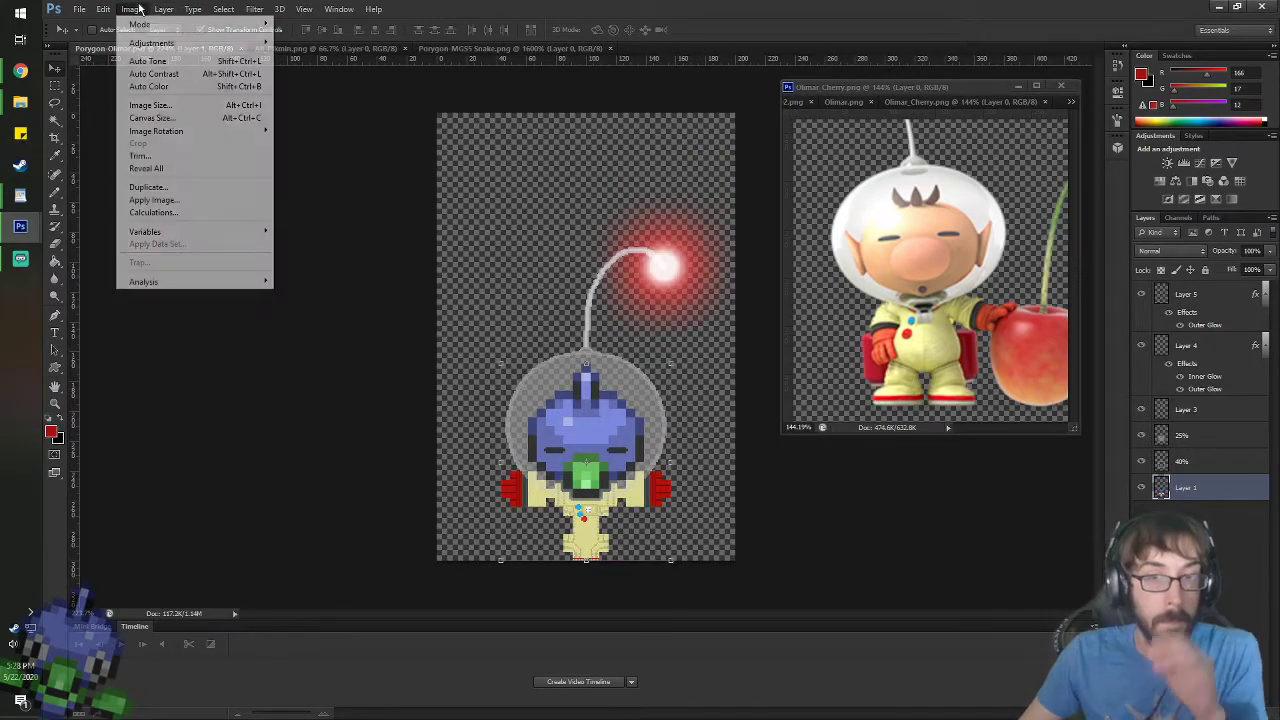
left_click(152, 118)
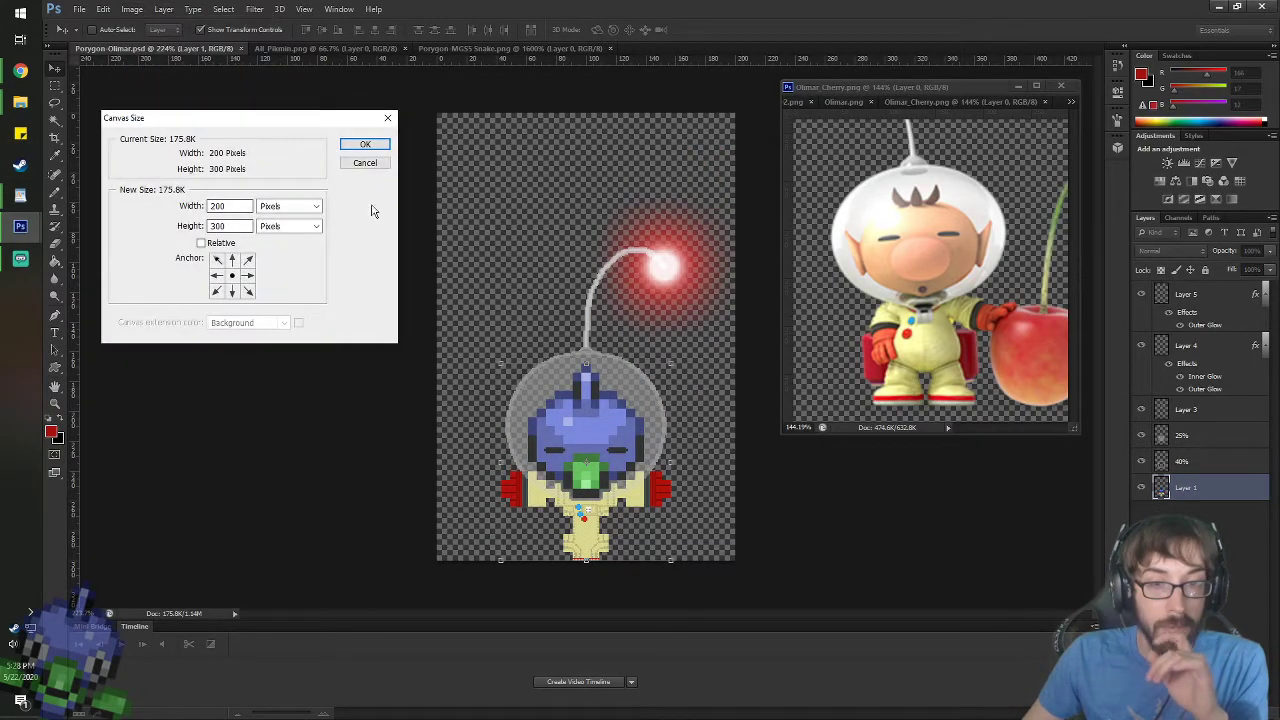
type("175")
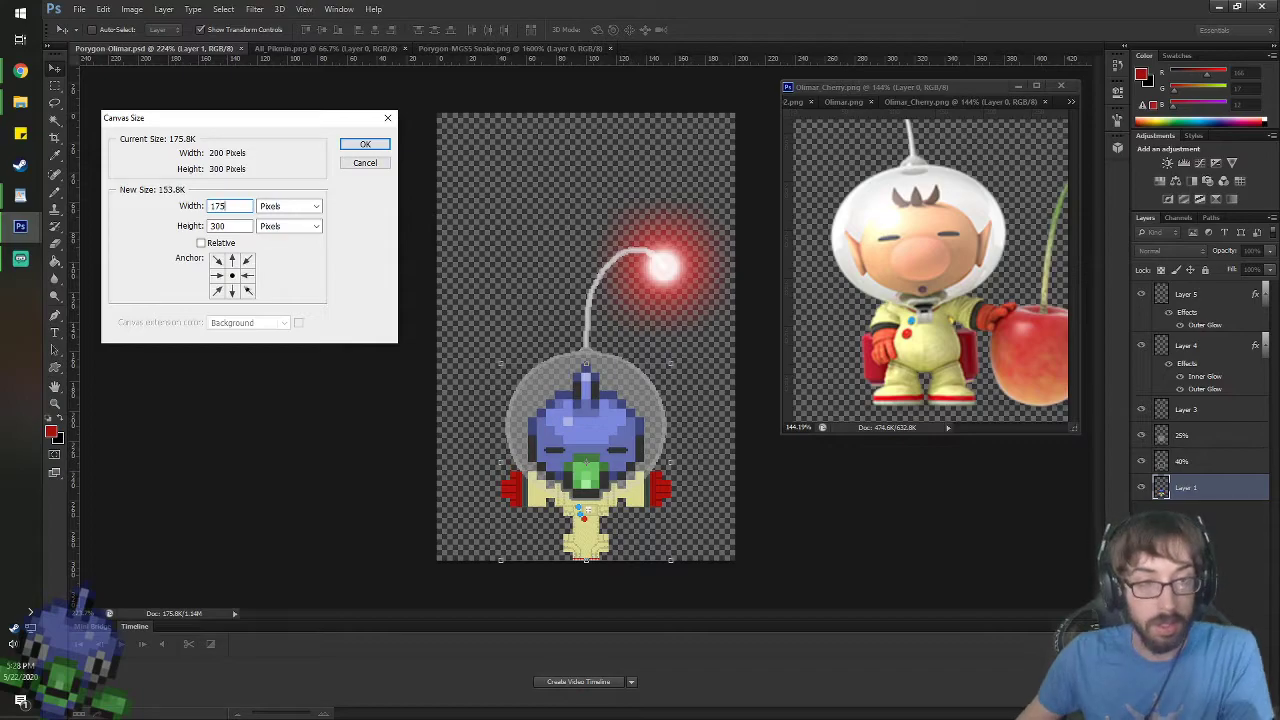
key("Tab")
mouse_move(3, 219)
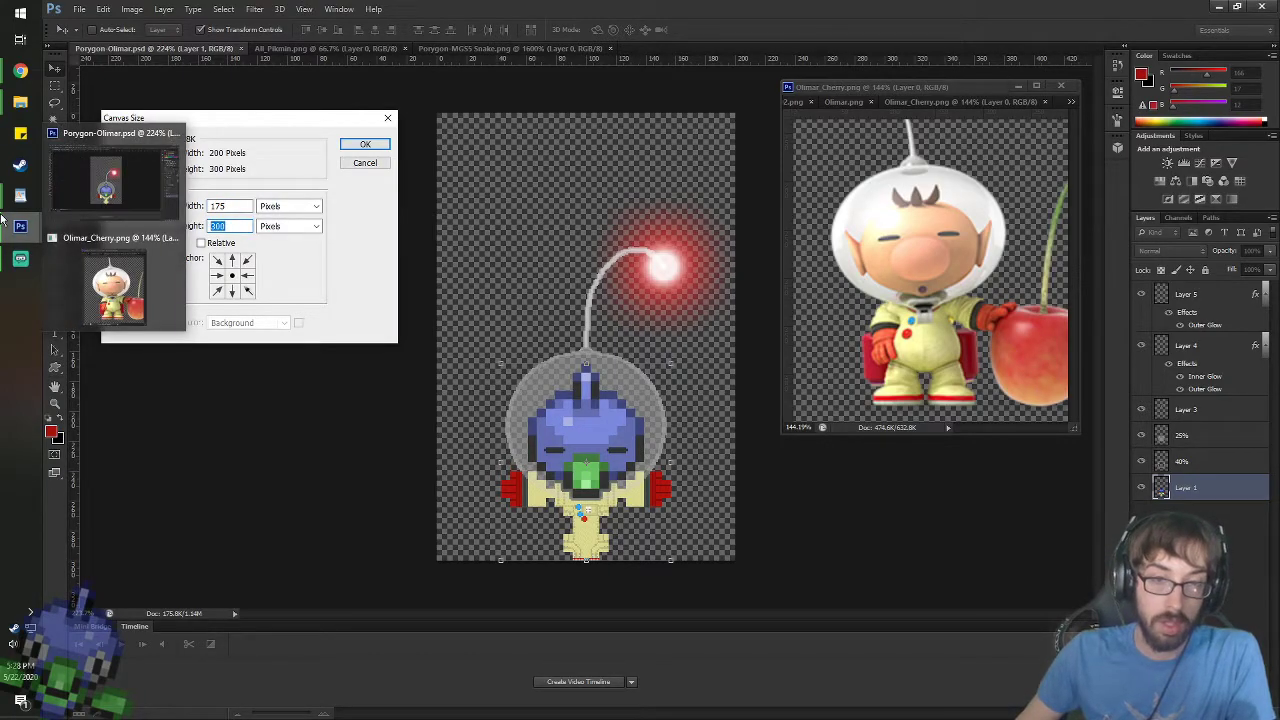
type("275")
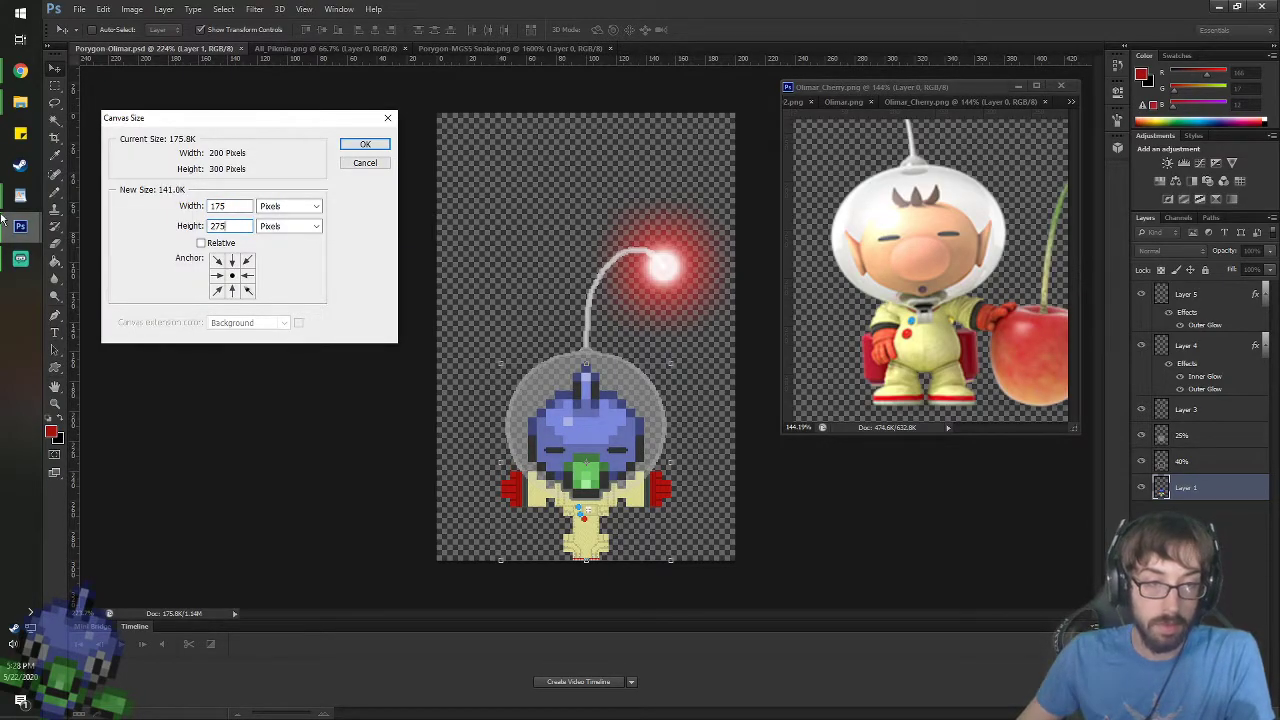
left_click(231, 291)
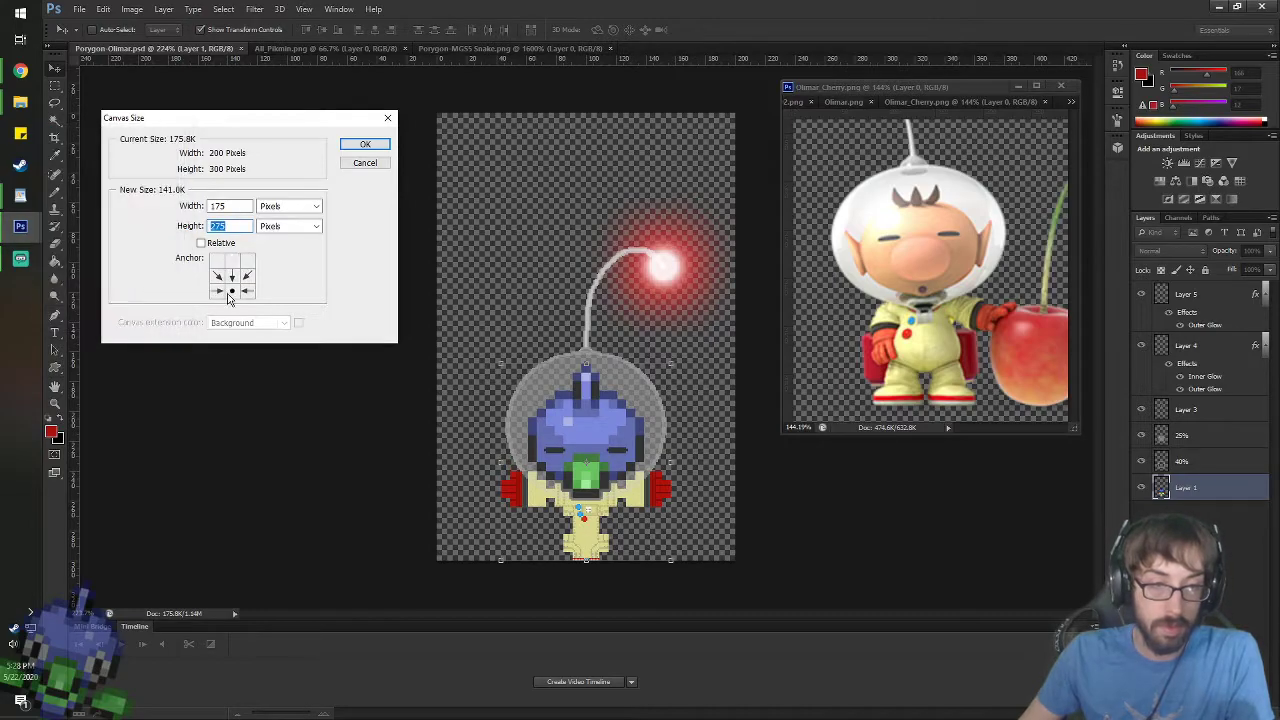
left_click(365, 144)
left_click(629, 275)
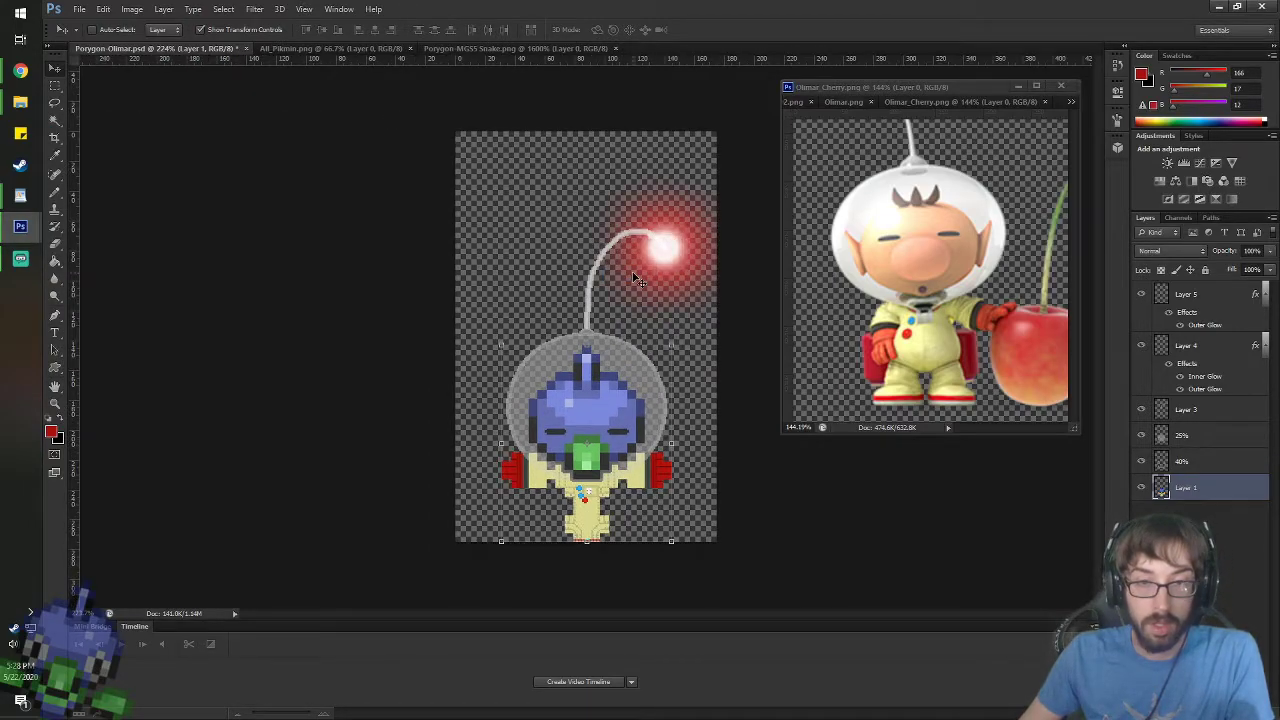
key("ctrl+z")
- Reduce the canvas height to 250 pixels with the anchor at bottom centre, accepting the clipping
left_click(132, 9)
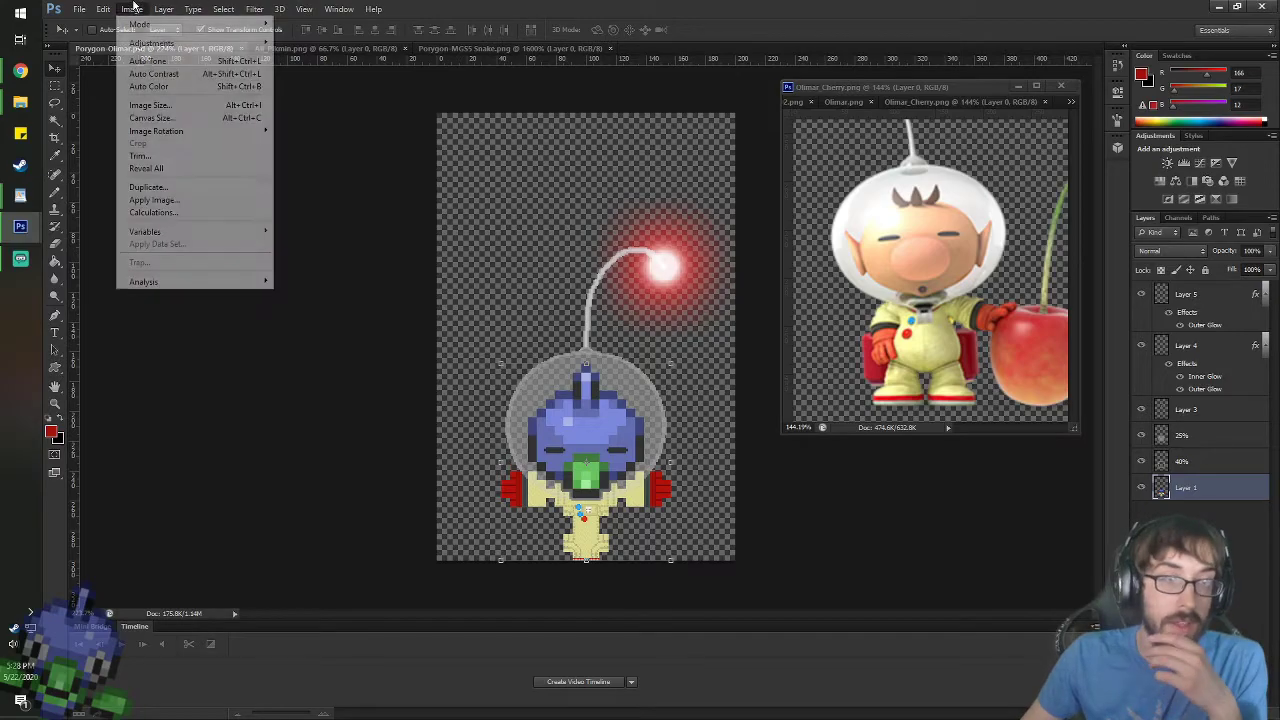
left_click(160, 104)
left_click(232, 291)
key("Tab")
key("Tab")
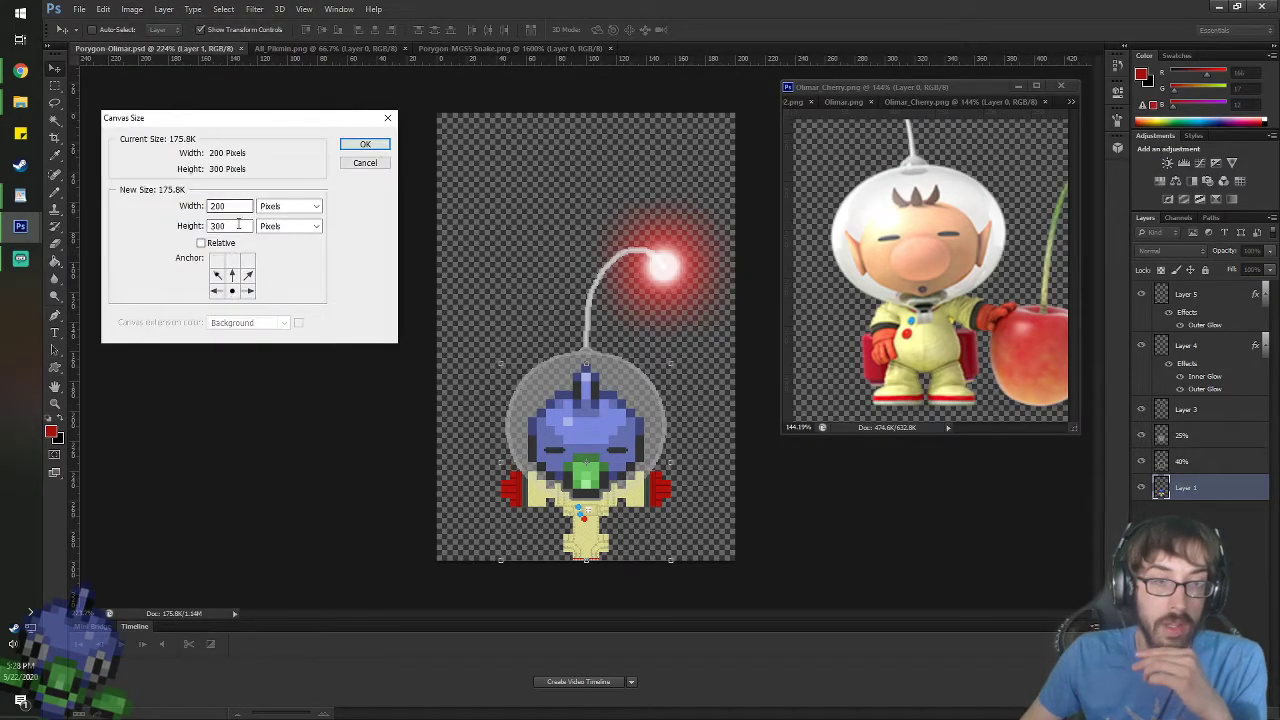
type("250")
key("Return")
key("Return")
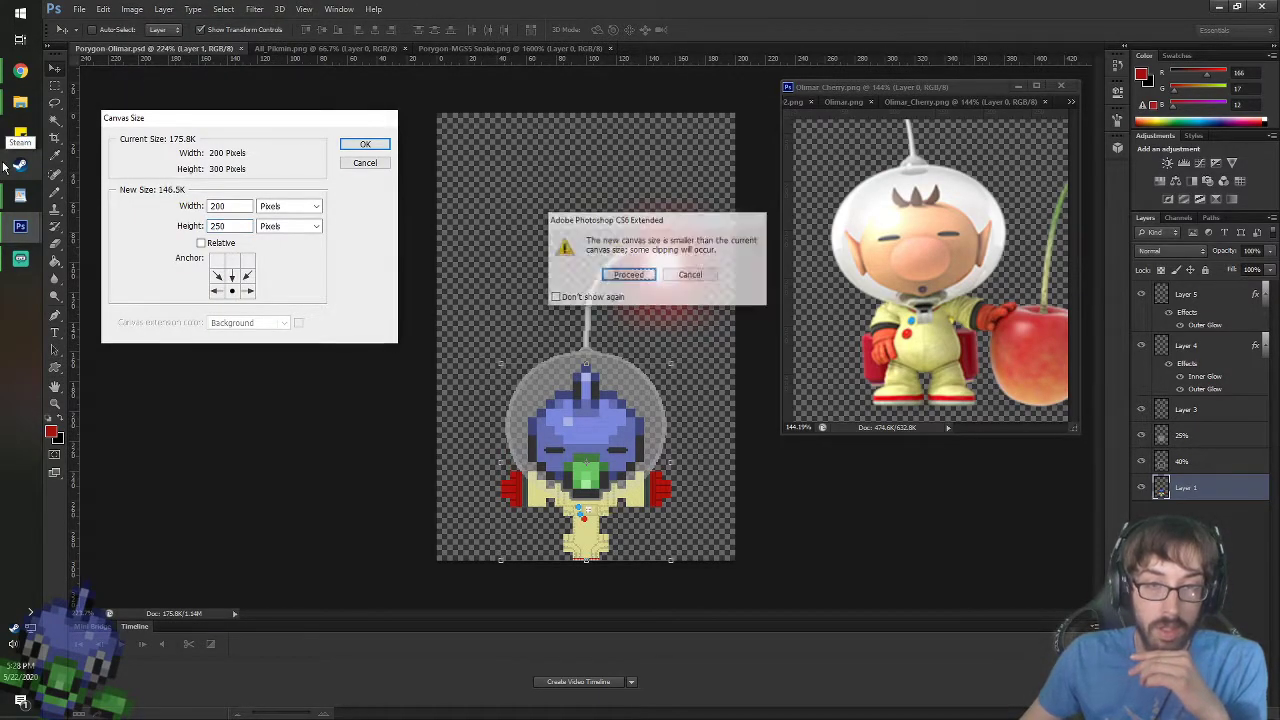
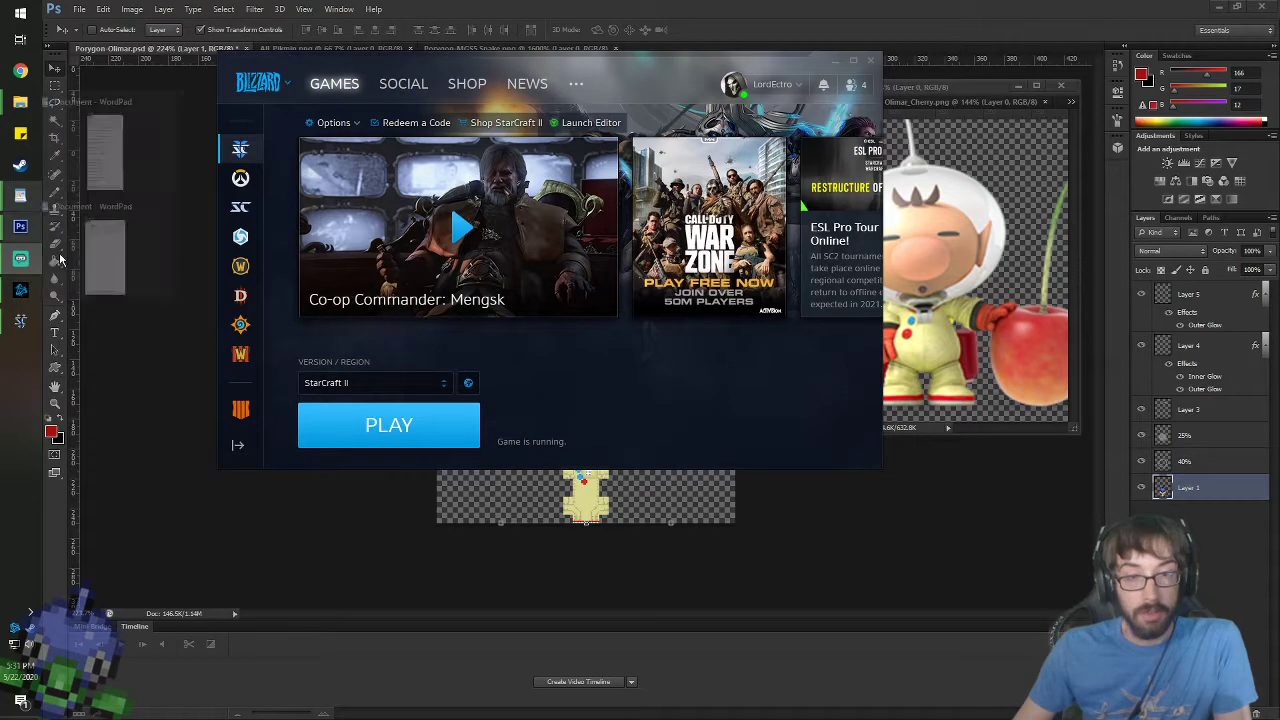
- Launch StarCraft II from the Blizzard launcher, look over the co-op custom mutators and weekly mutation details, and return to the co-op missions
left_click(388, 425)
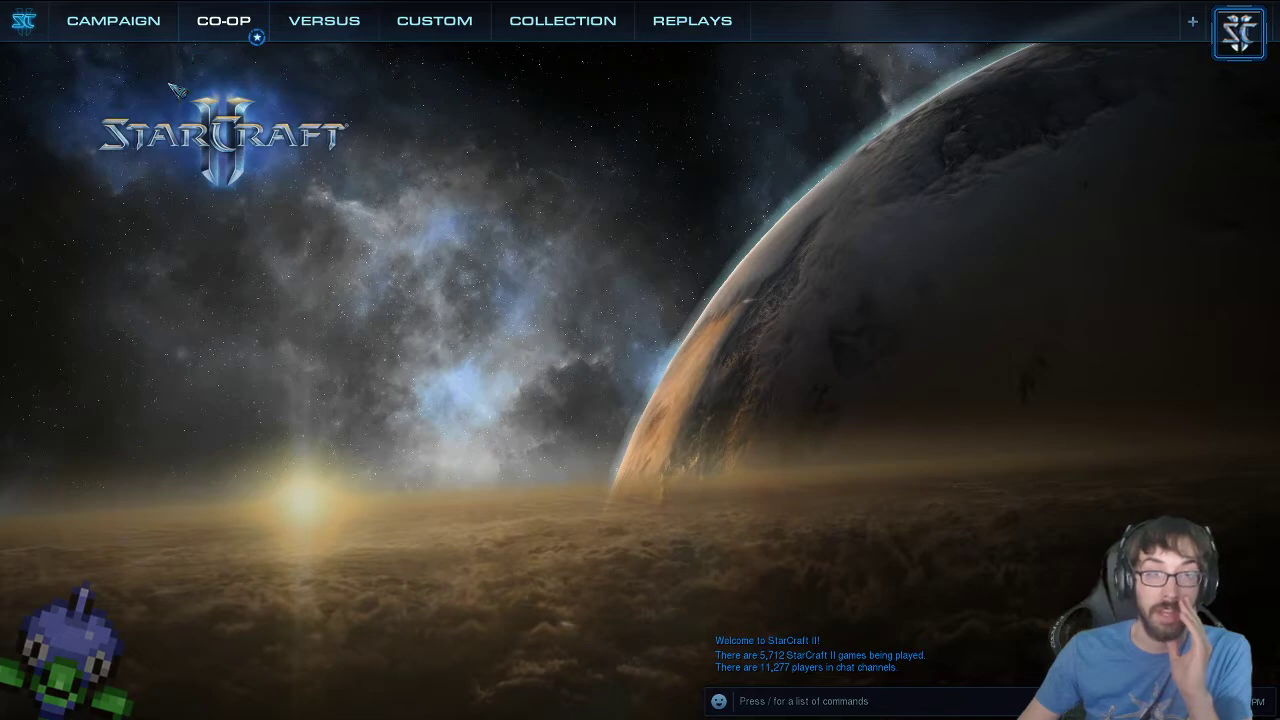
left_click(256, 36)
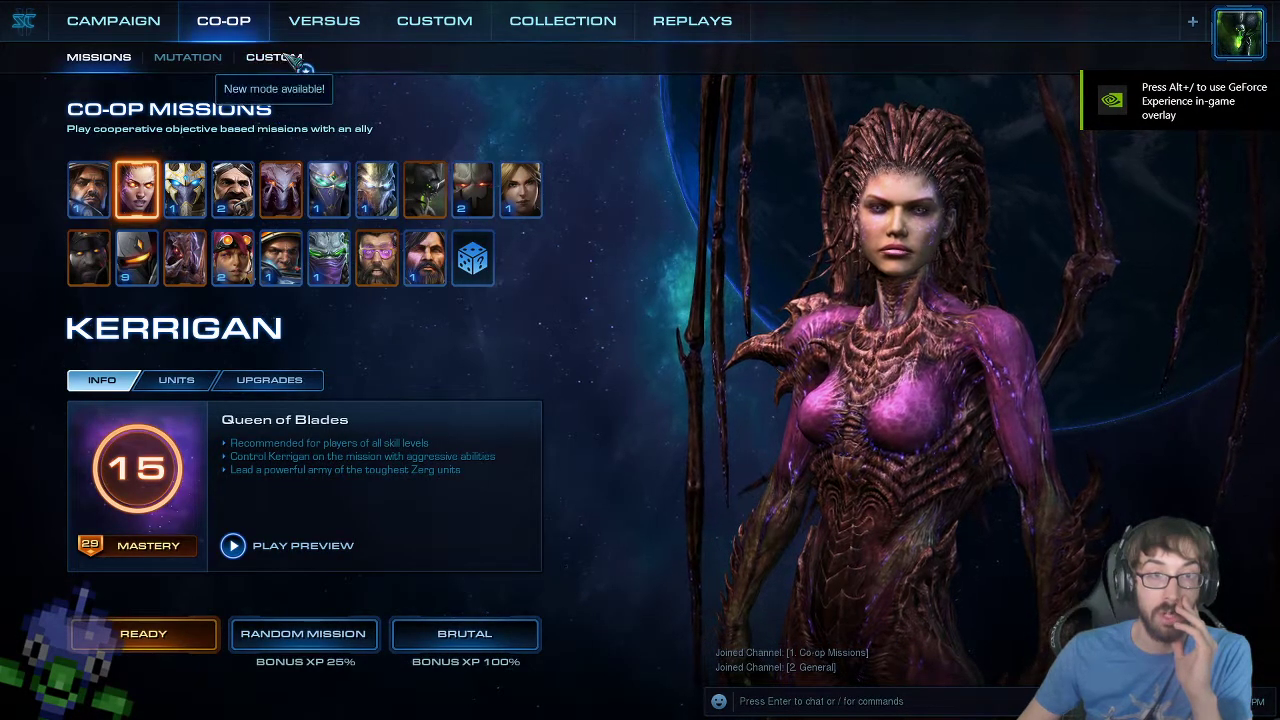
left_click(295, 60)
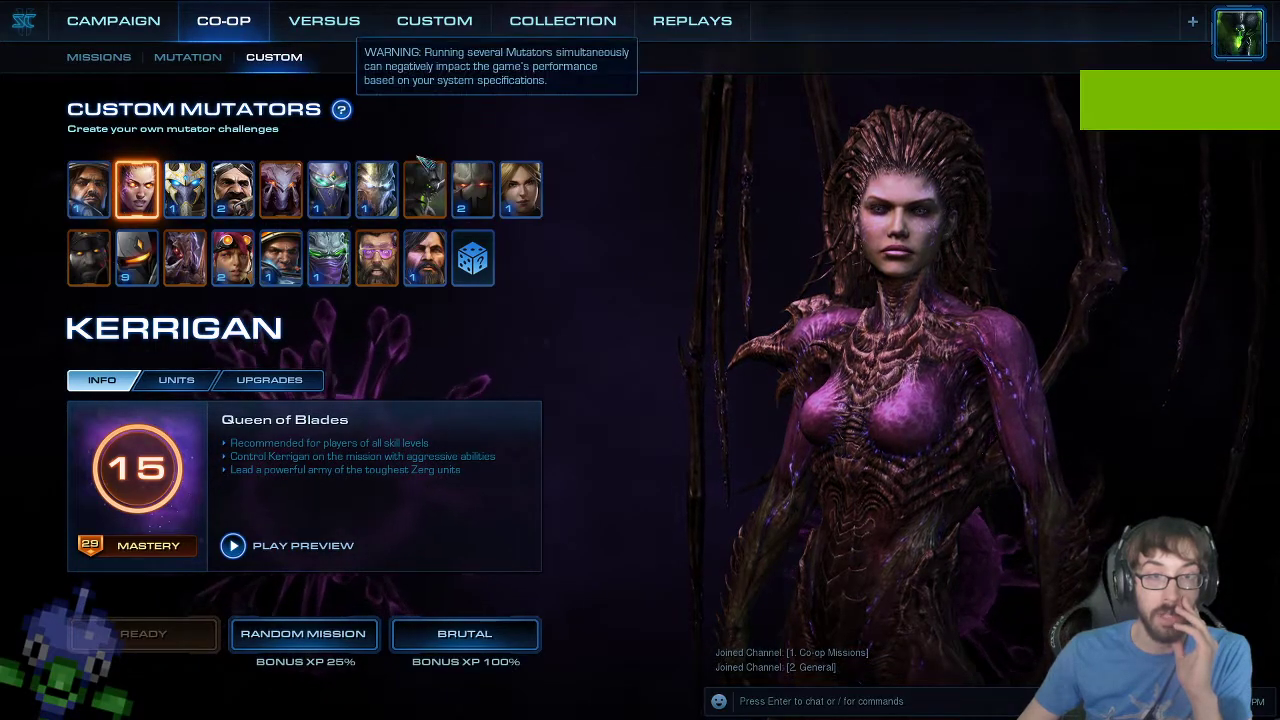
left_click(187, 57)
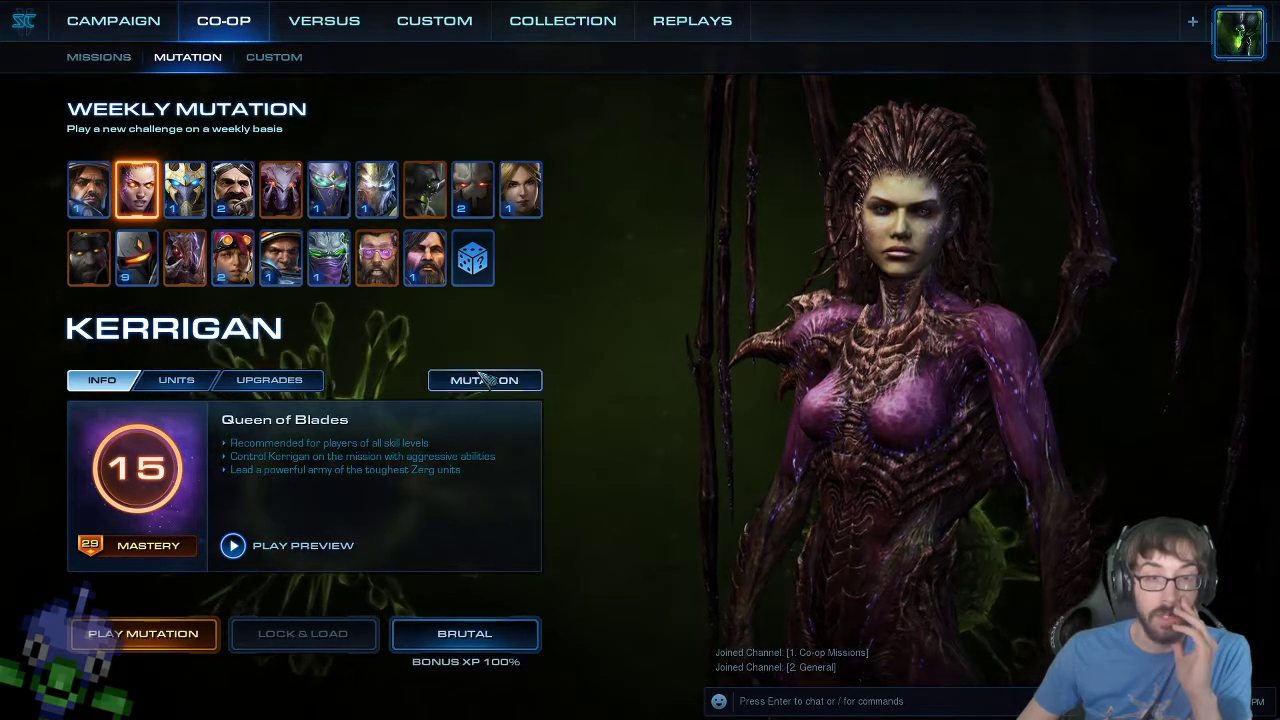
left_click(483, 379)
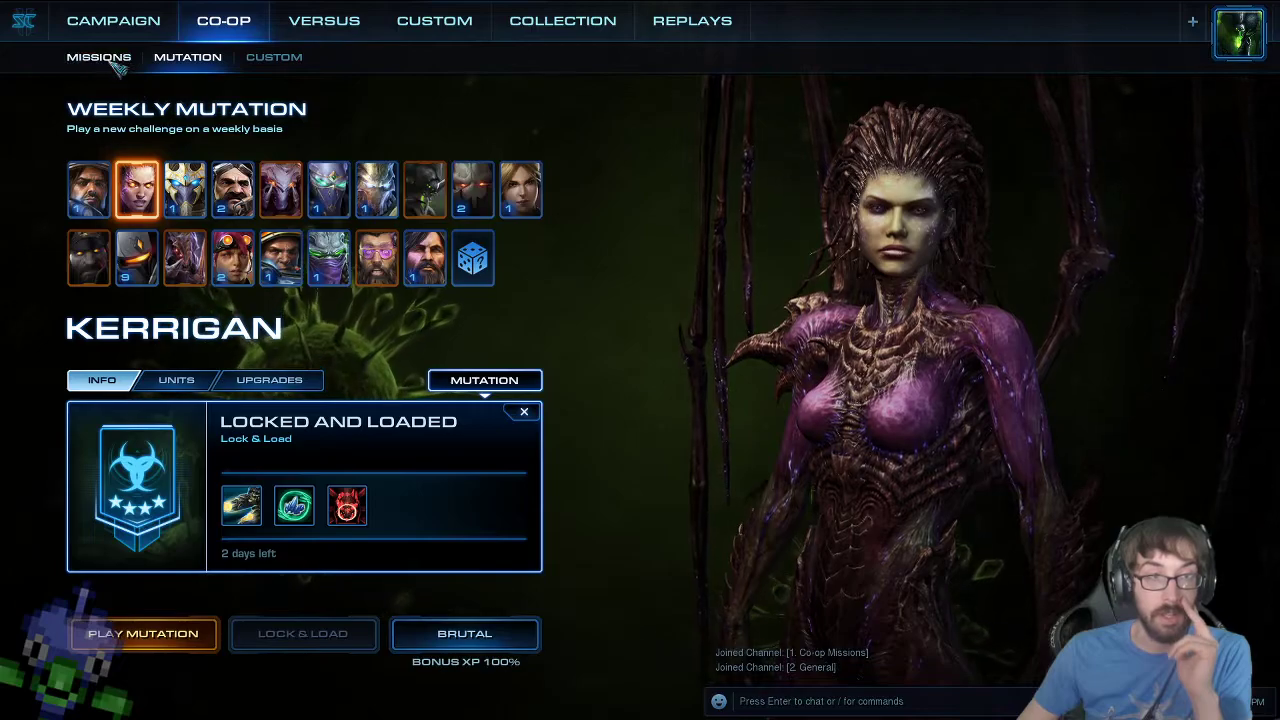
left_click(100, 58)
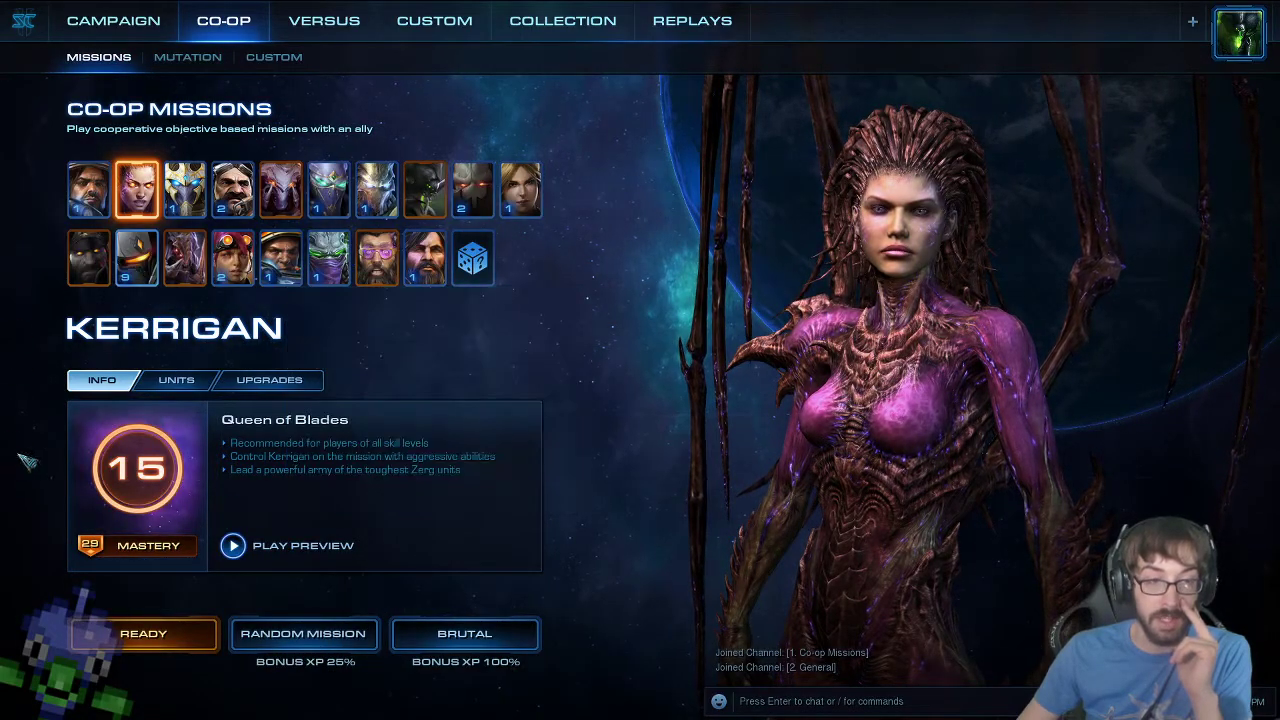
- Select Fenix as the co-op commander, show his units, and set the mission difficulty to Hard
left_click(136, 257)
left_click(176, 380)
left_click(464, 633)
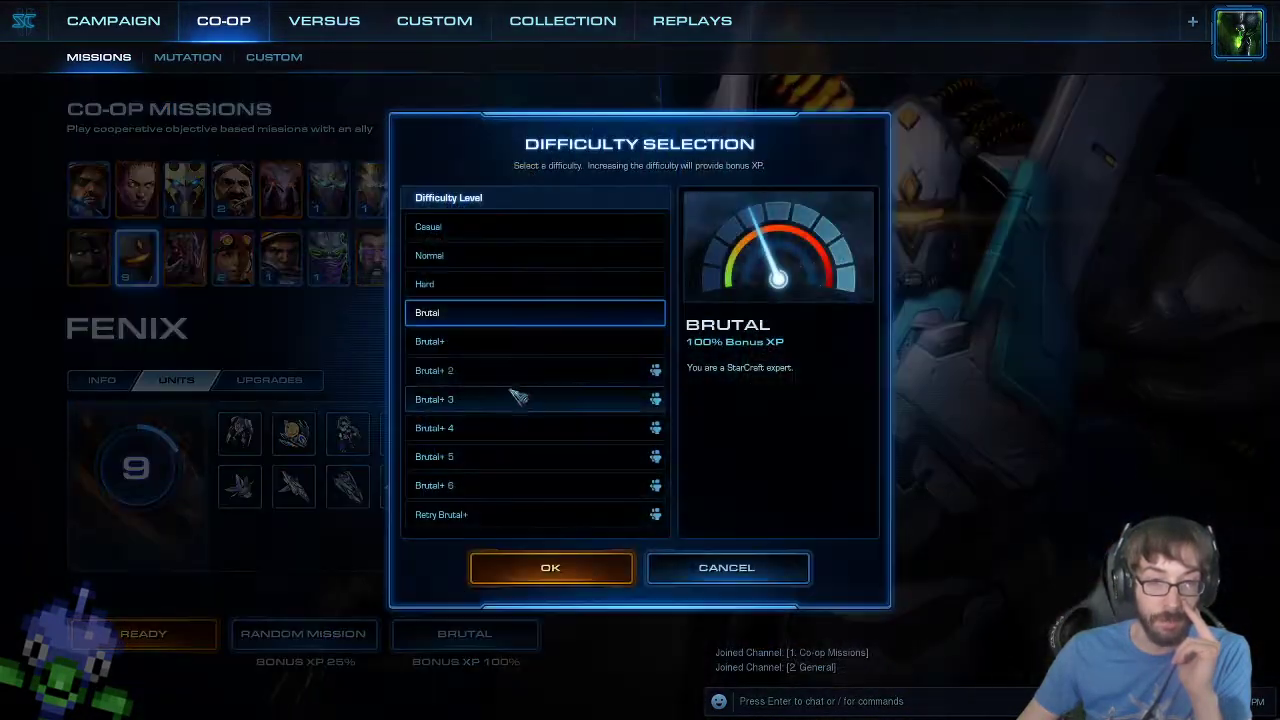
left_click(443, 284)
left_click(550, 567)
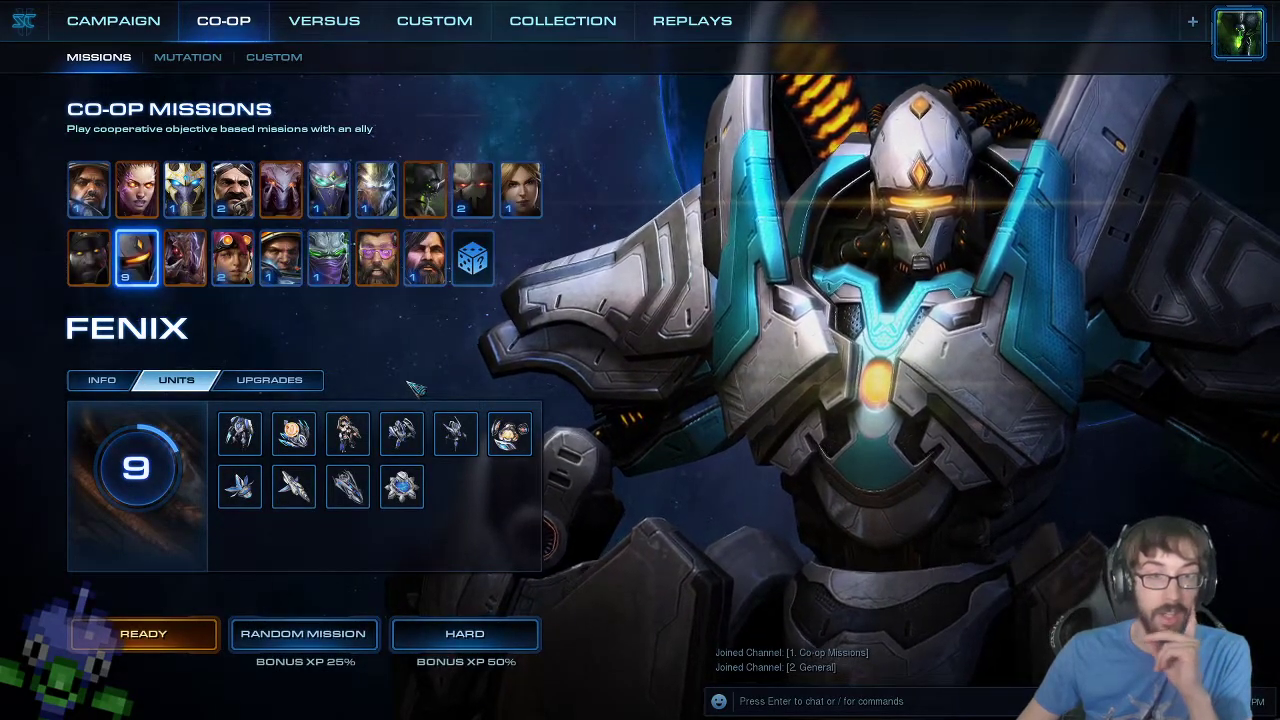
- Select Alarak as the co-op commander and review his units, upgrades and general information
left_click(472, 189)
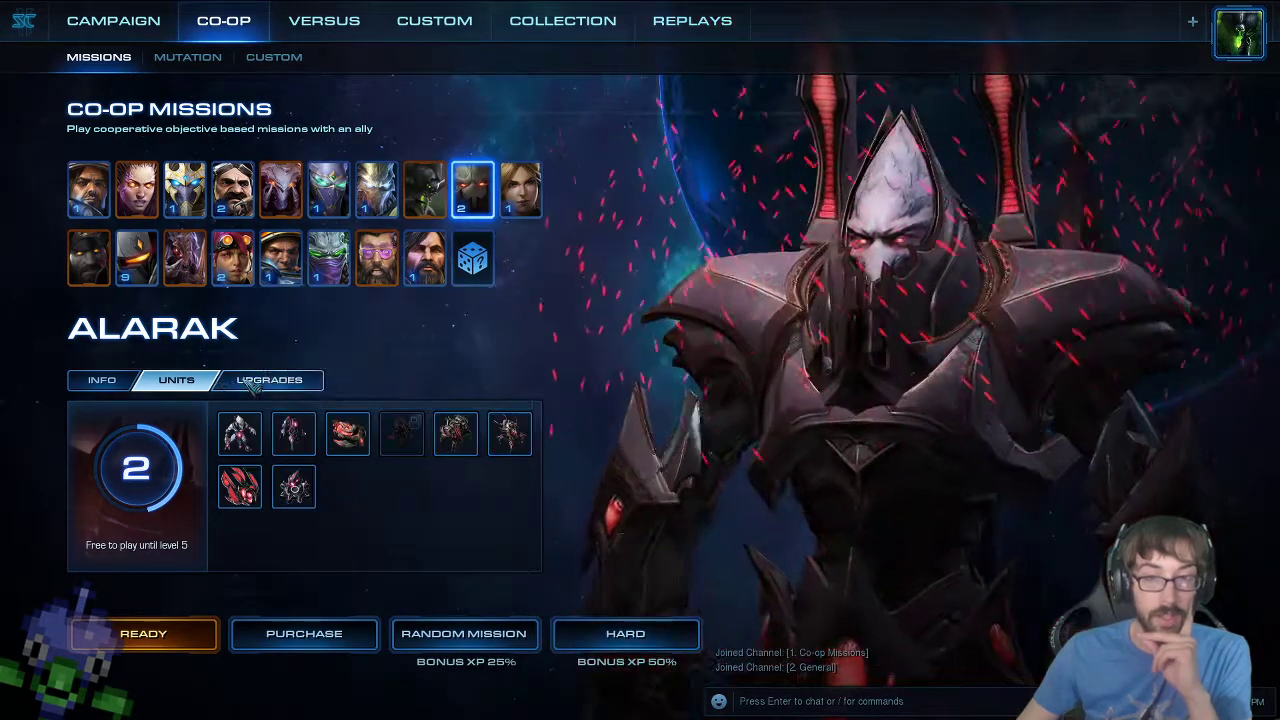
left_click(247, 382)
left_click(121, 383)
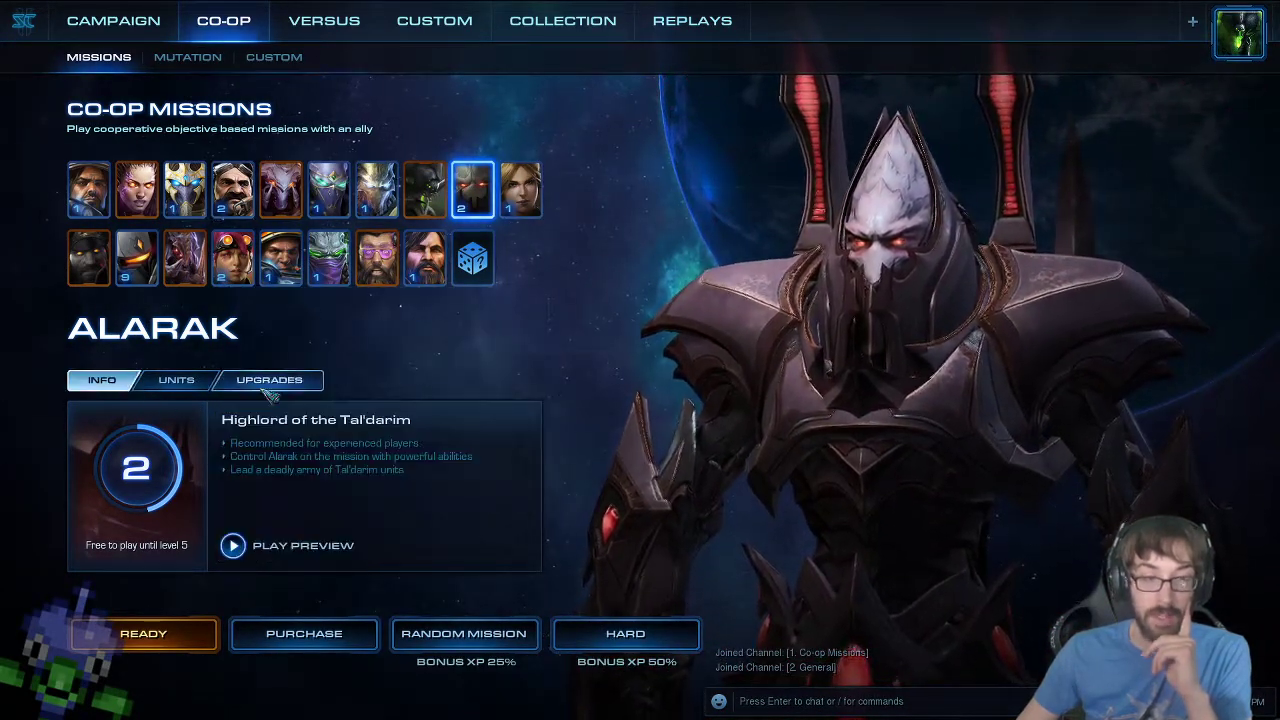
left_click(269, 380)
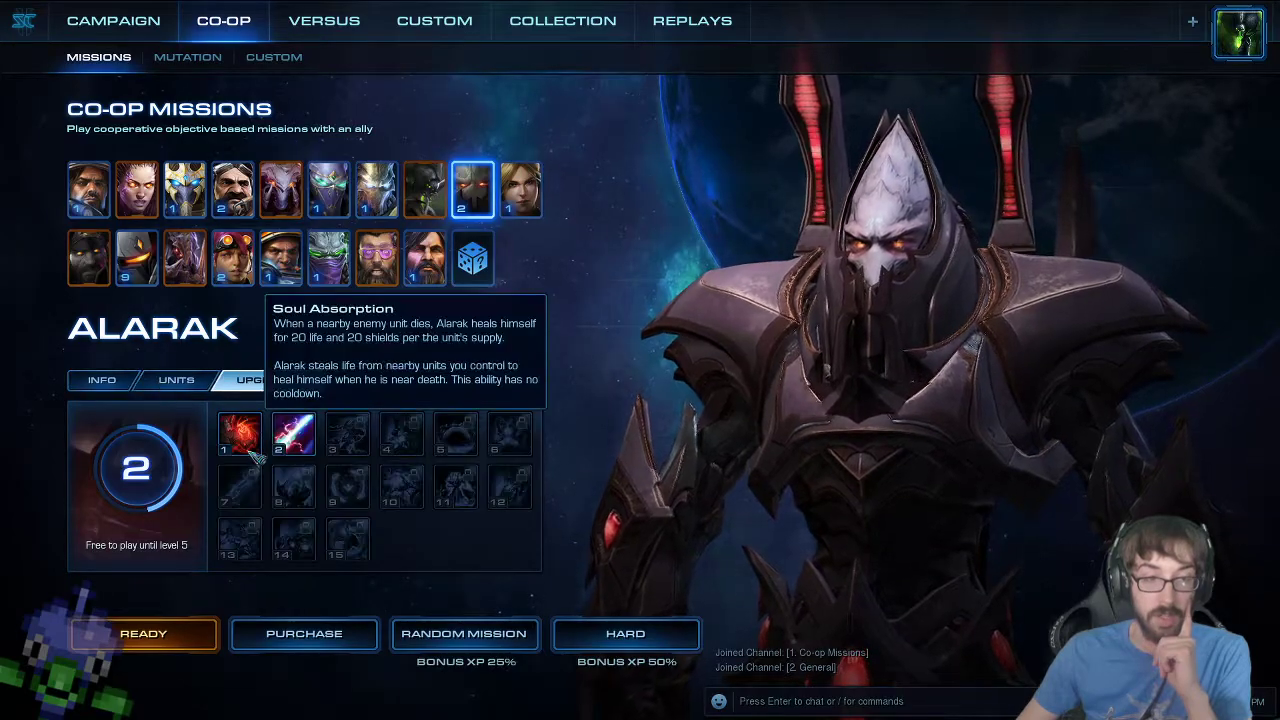
left_click(101, 380)
- Set the co-op difficulty to Normal and ready up for a random mission with Alarak
left_click(625, 633)
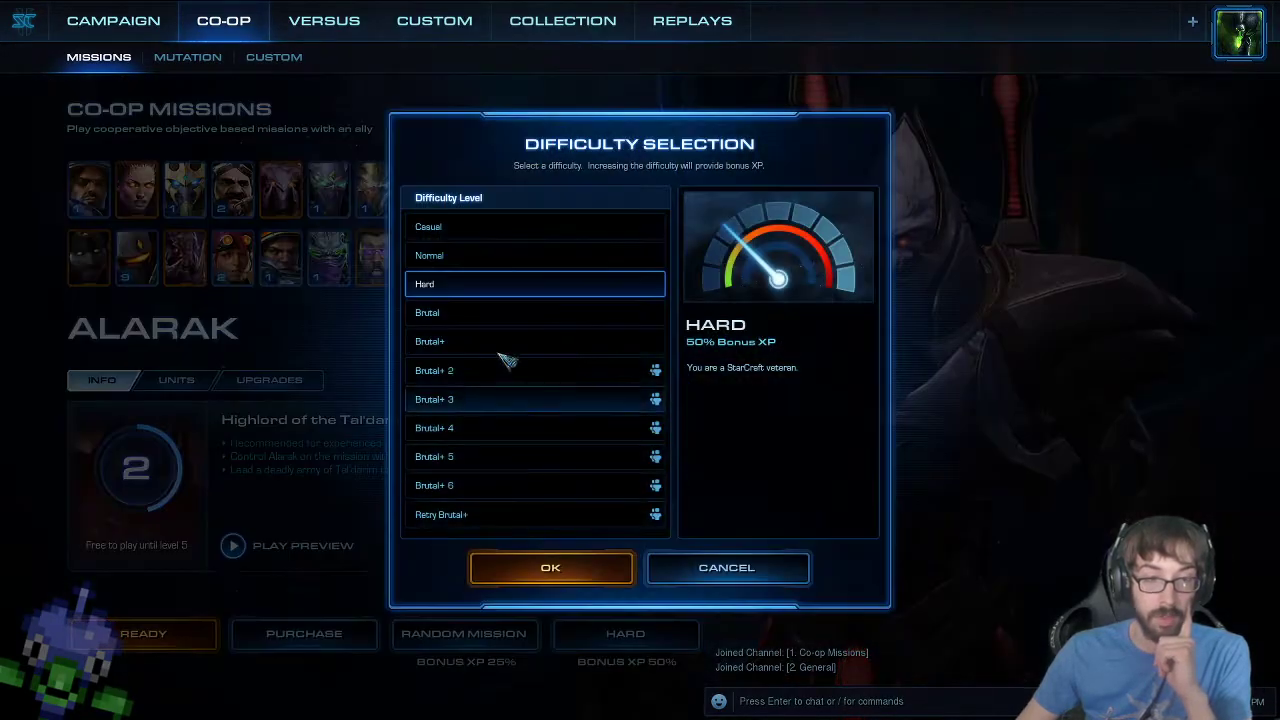
left_click(510, 258)
left_click(575, 567)
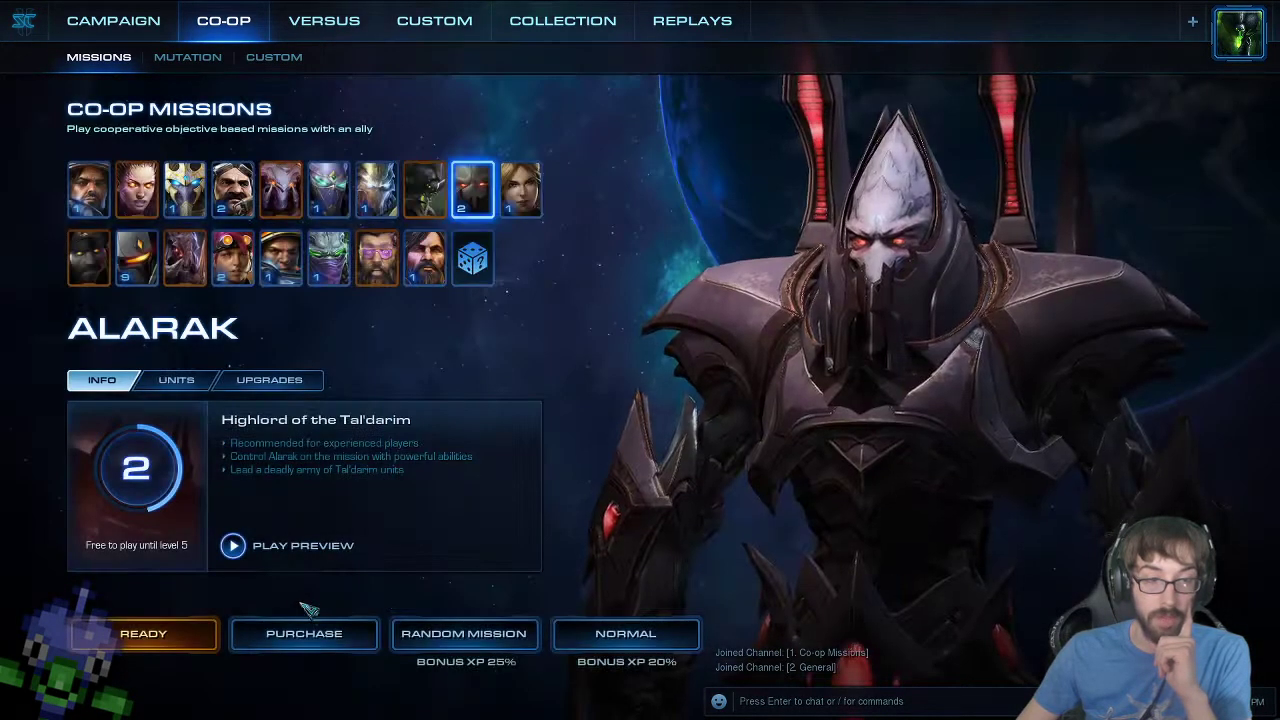
left_click(200, 633)
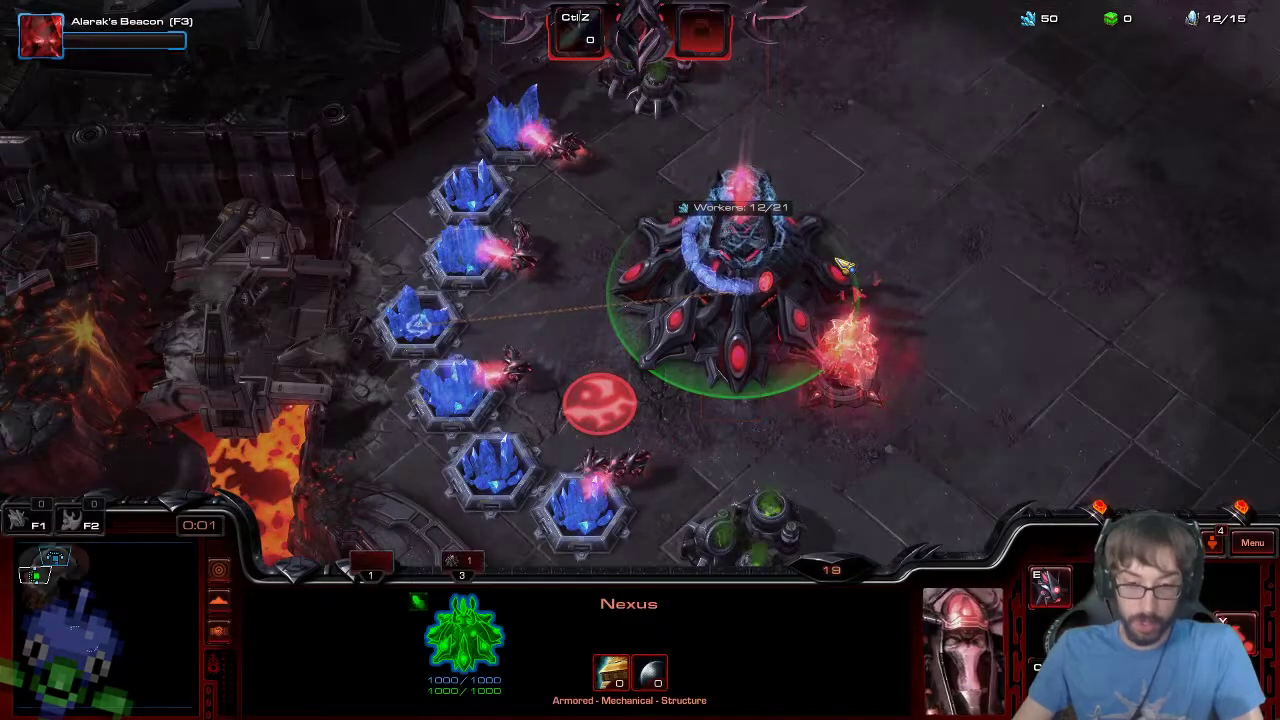
- Send the greeting "glhf" to the ally in the match chat
key("Return")
type("glhf")
key("Return")
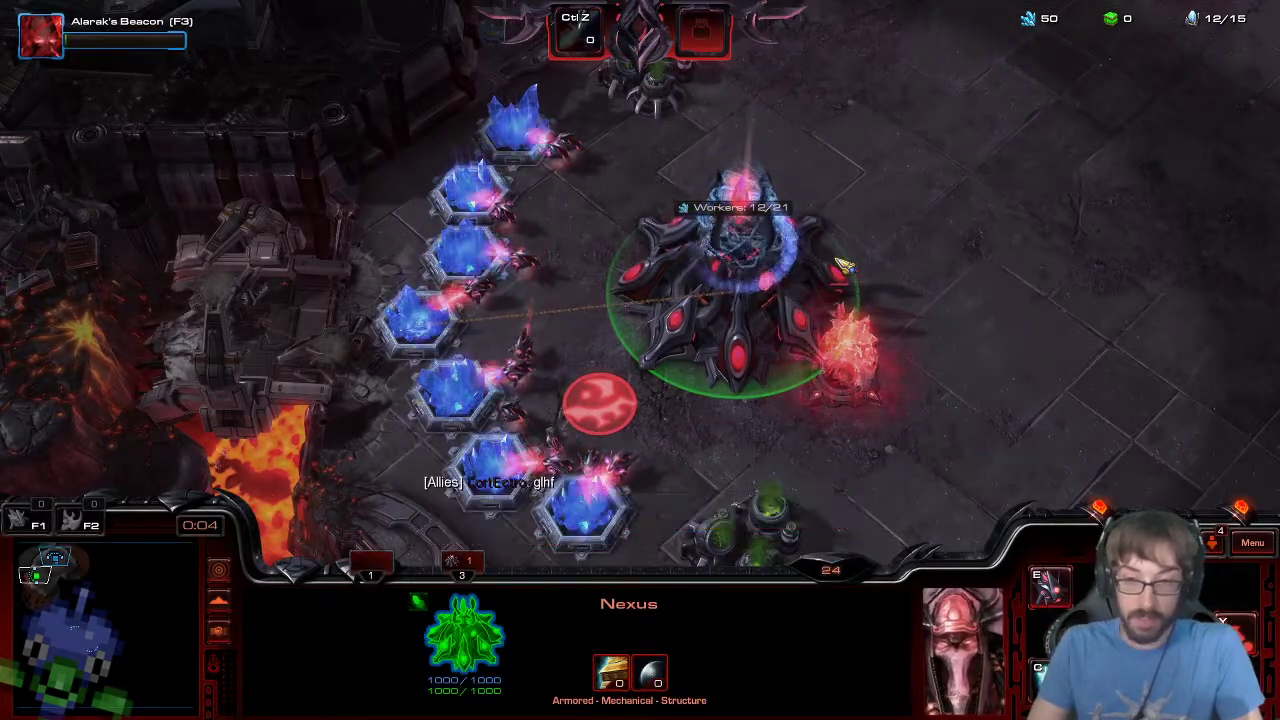
- Start warping in a worker at the Nexus and try queuing additional ones
key("e")
key("e")
key("e")
key("e")
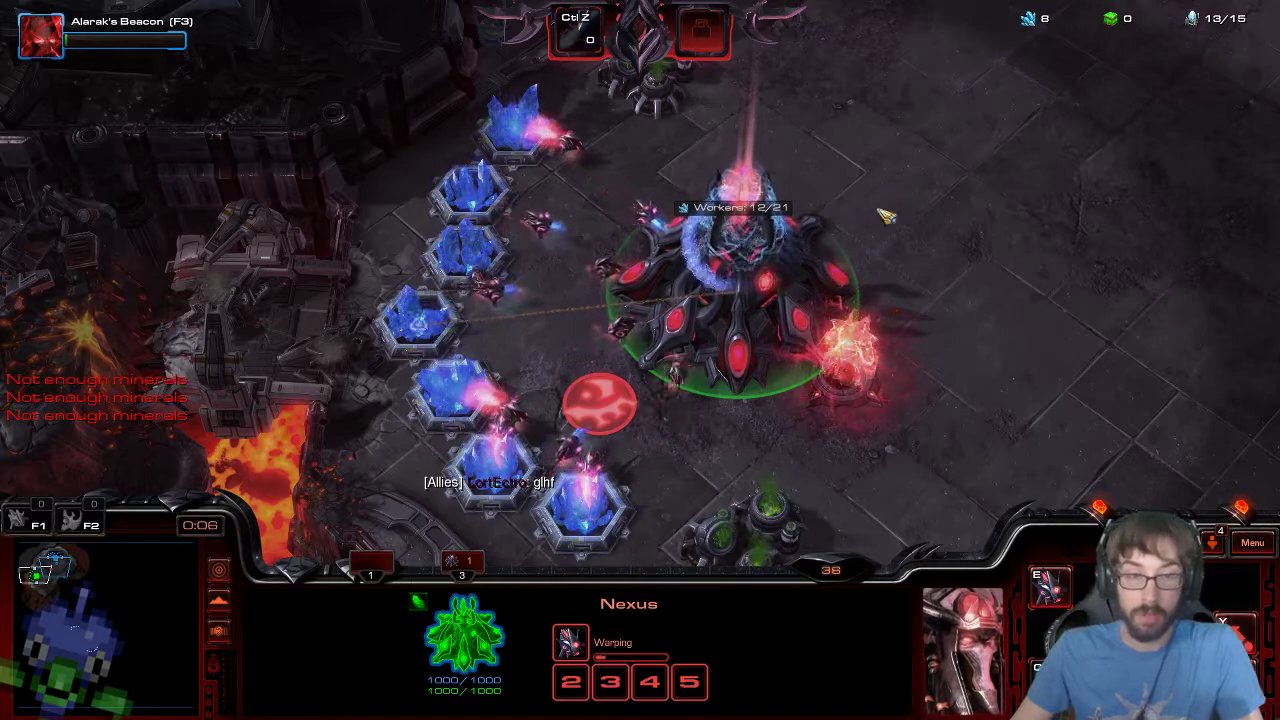
key("Down")
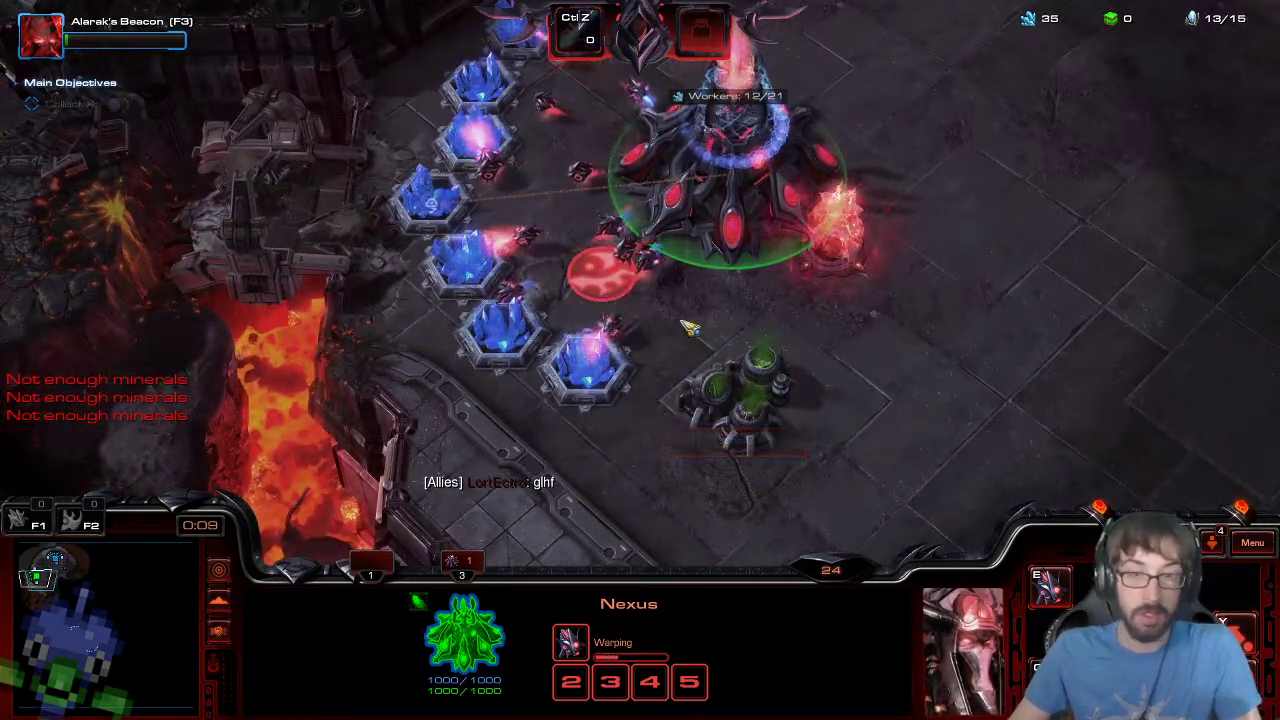
- Have a mining Probe warp in a Pylon beside the vespene geyser south of the Nexus
left_click(548, 300)
key("b")
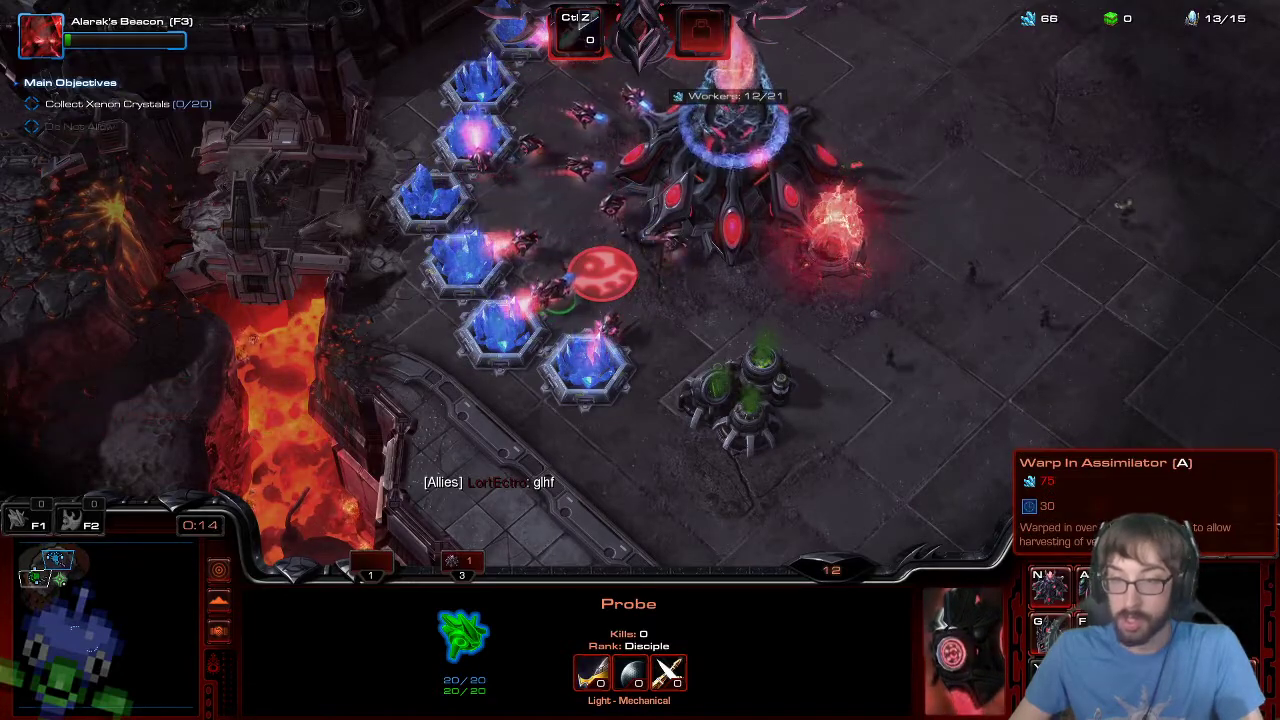
mouse_move(1279, 514)
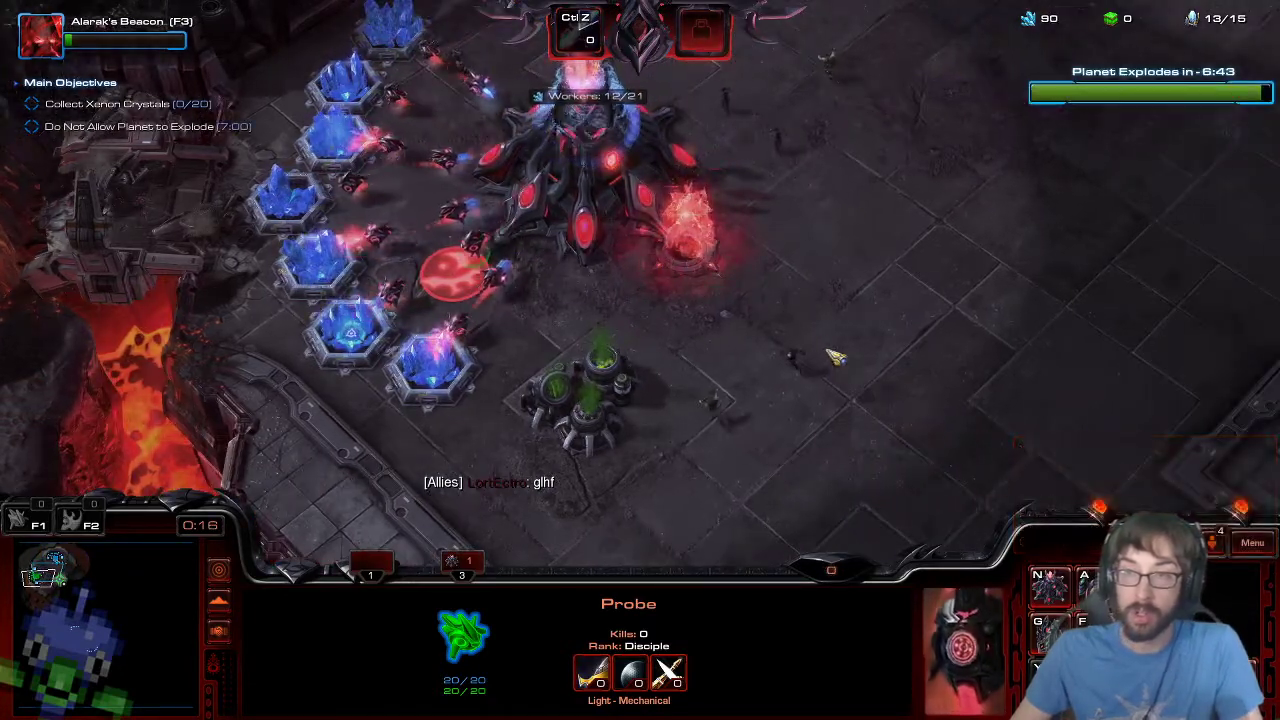
key("e")
left_click(740, 390)
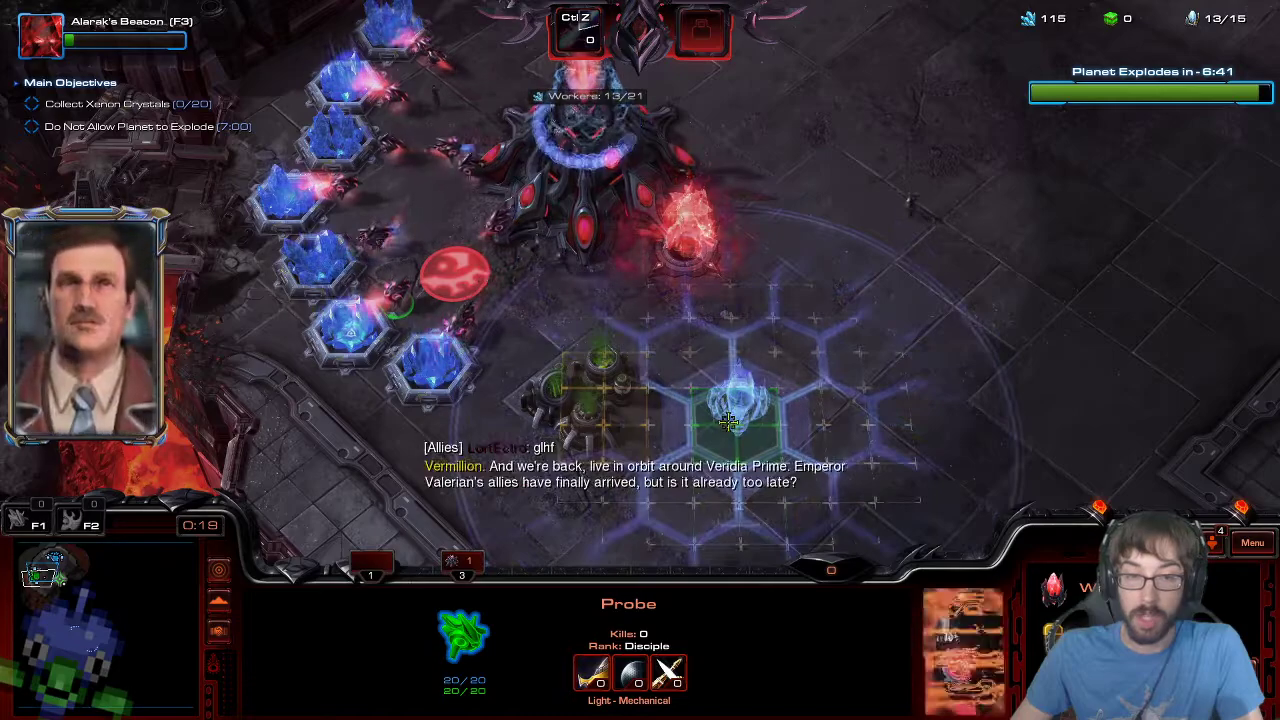
key("BackSpace")
key("Left")
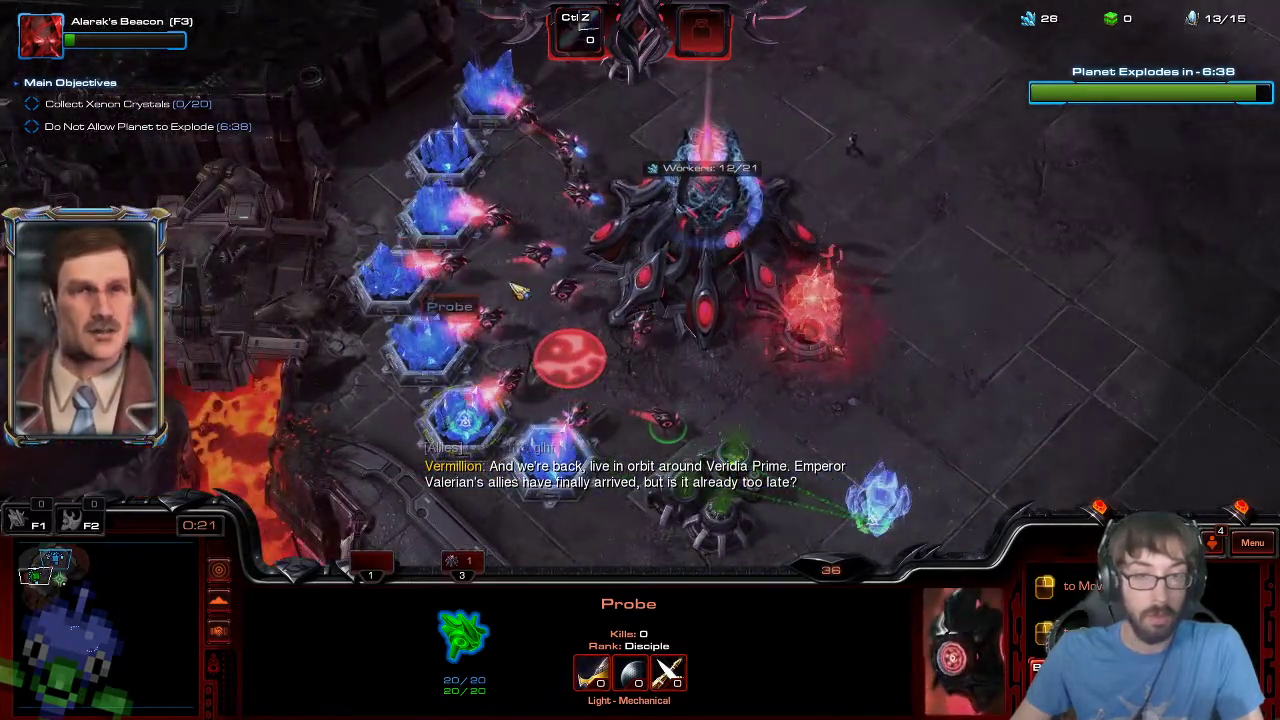
- Have a Probe warp in a second Pylon on the open ground northeast of the Nexus
key("Up")
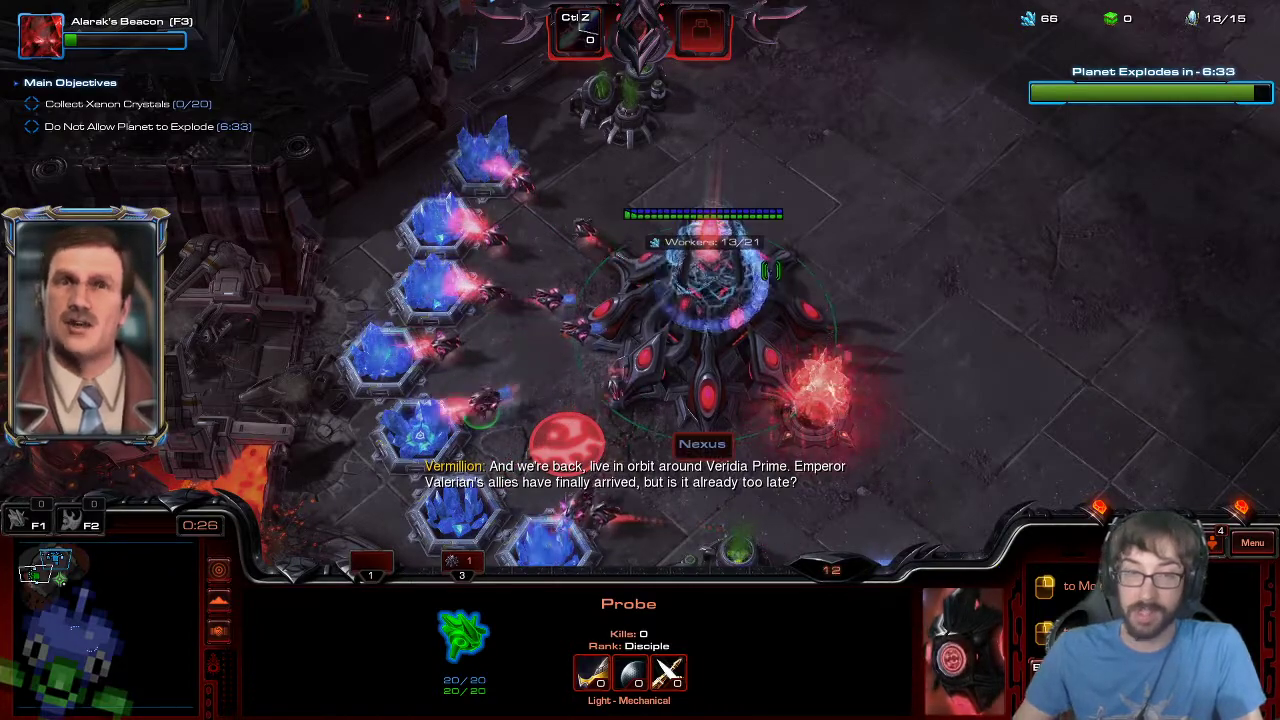
left_click(716, 350)
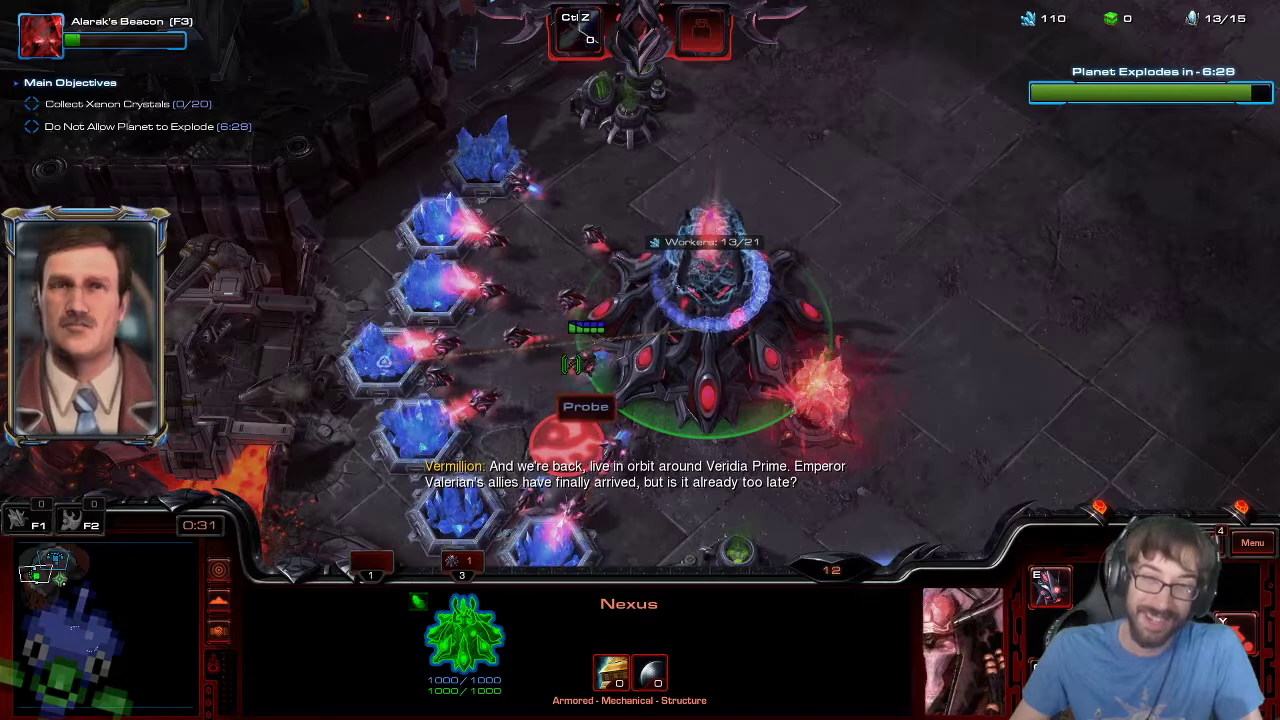
left_click(571, 364)
key("b")
key("e")
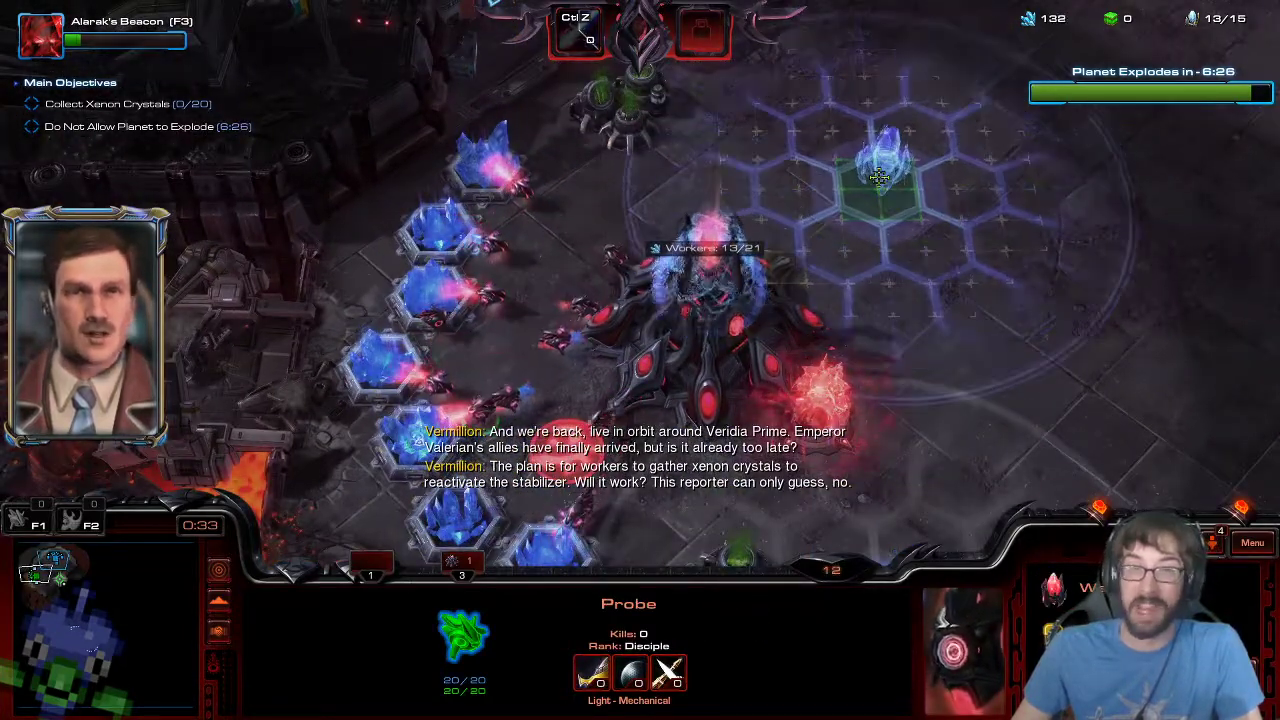
left_click(878, 176)
key("BackSpace")
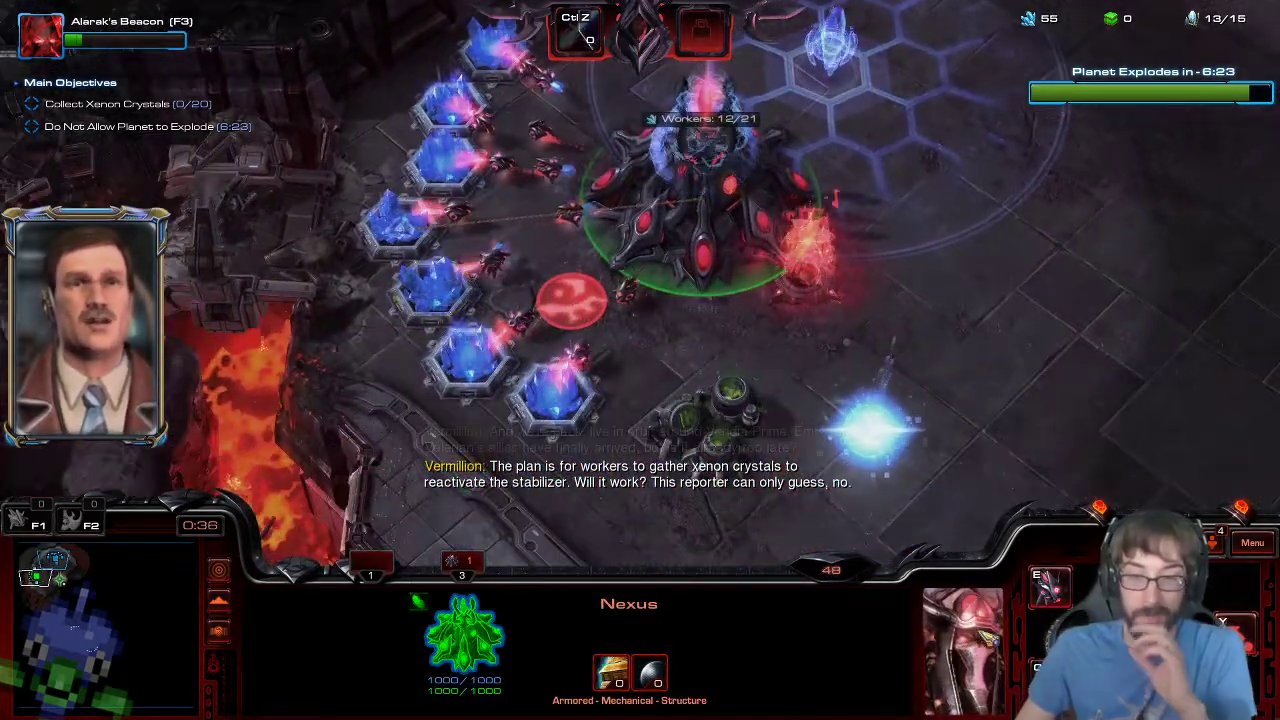
- Queue three more Probes at the Nexus as minerals allow
left_click(1049, 587)
left_click(1049, 587)
left_click(1049, 587)
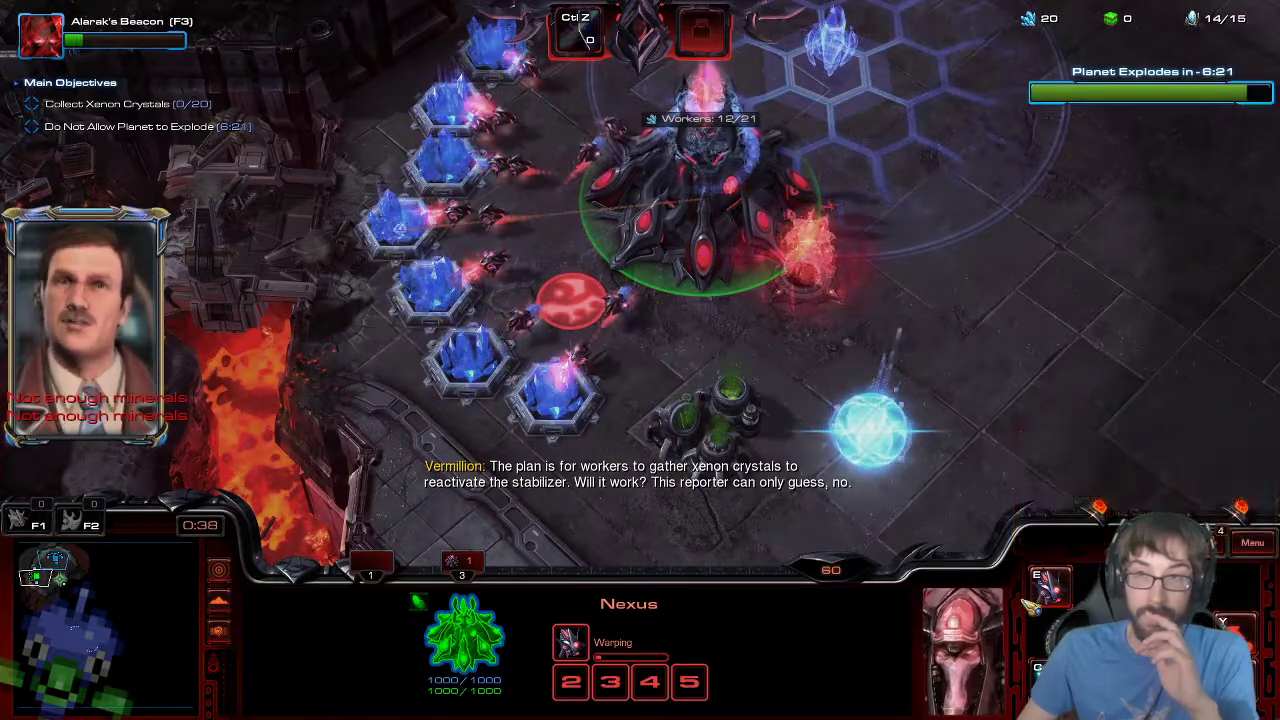
key("BackSpace")
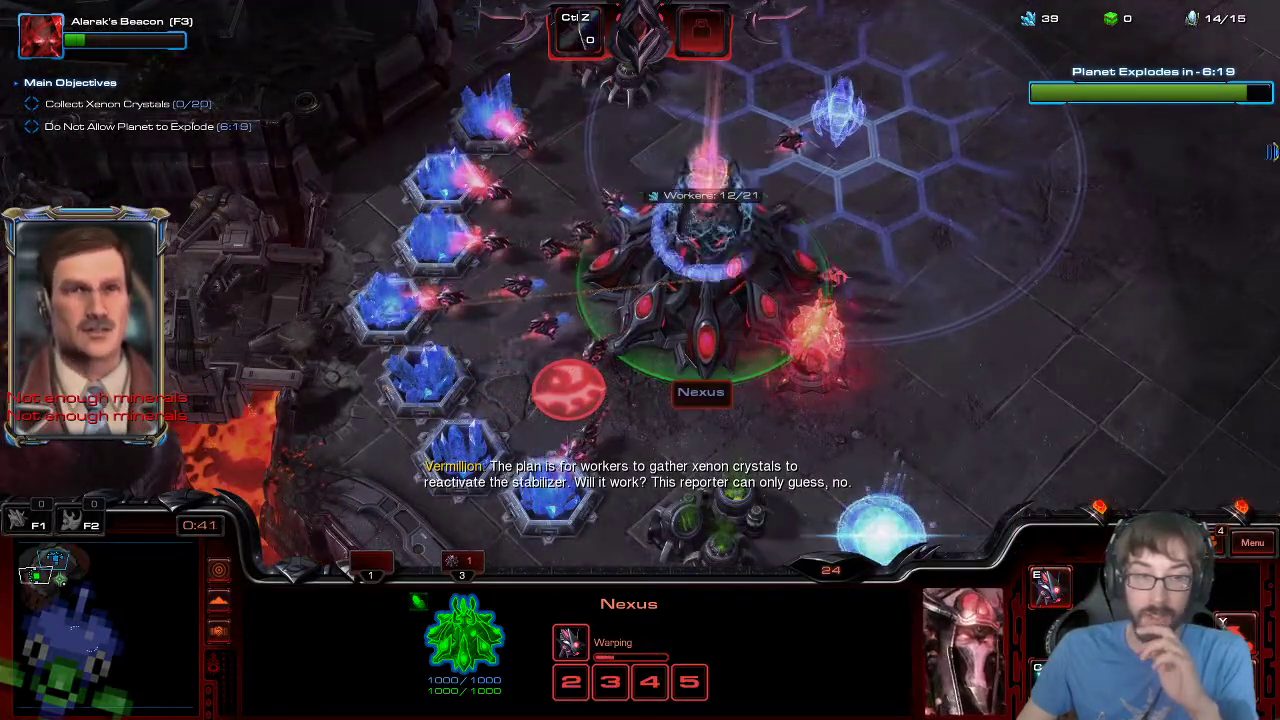
key("BackSpace")
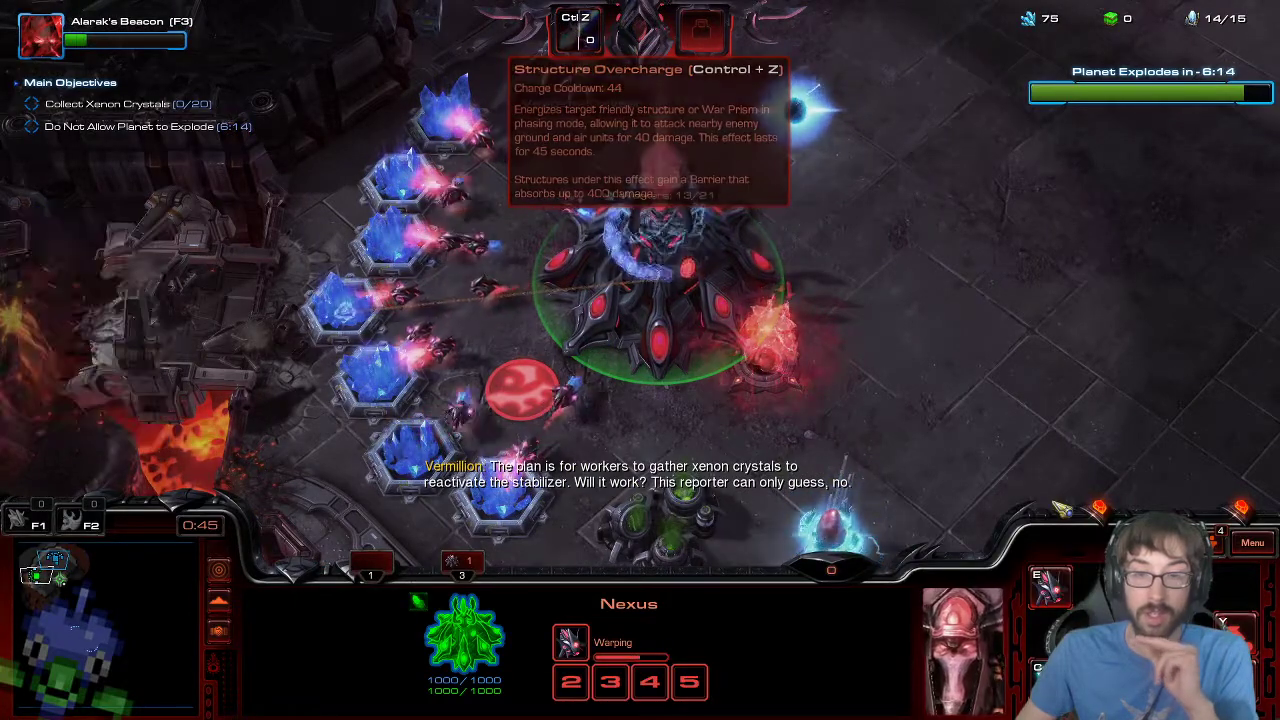
left_click(1052, 588)
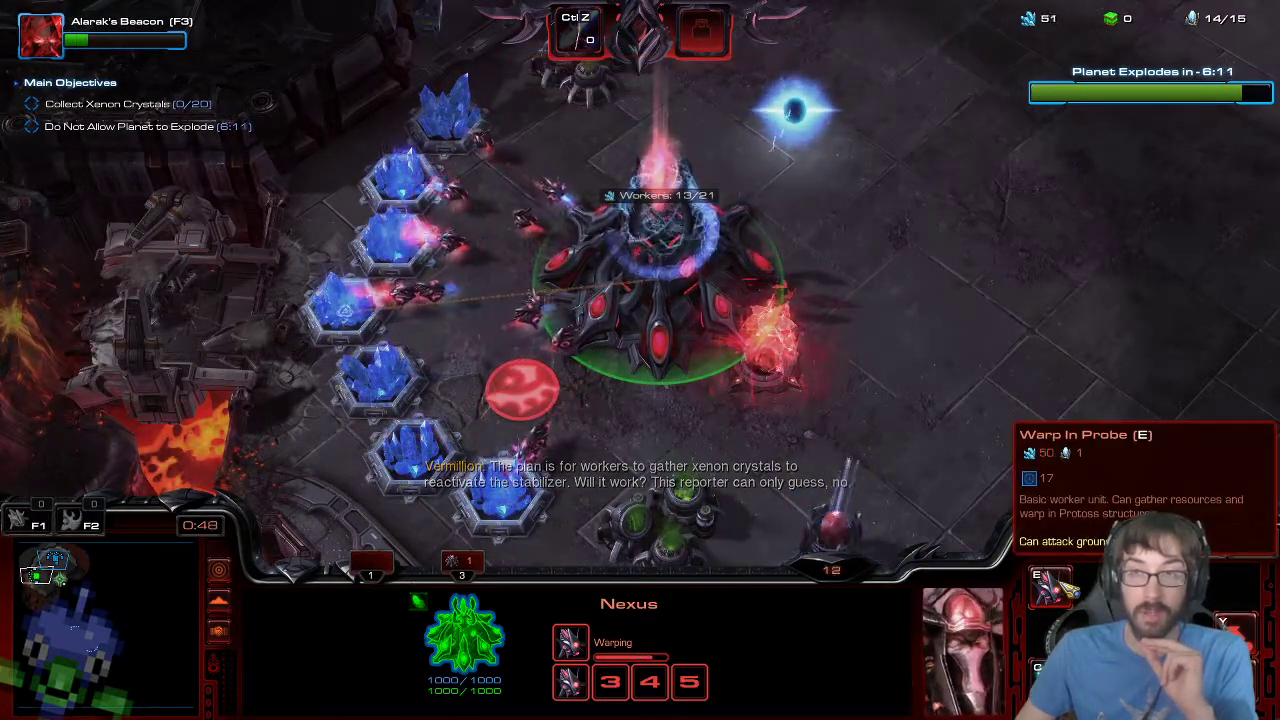
key("e")
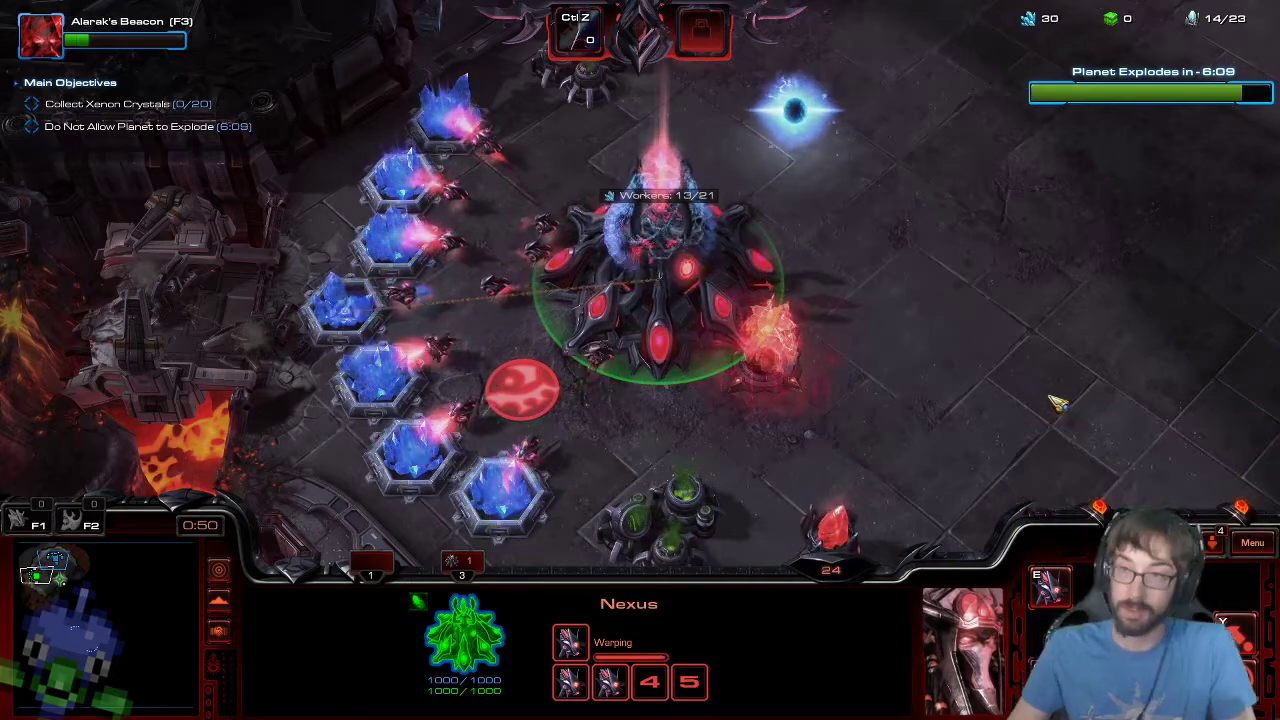
- Inspect Alarak's Beacon, the southern Pylon and the Nexus production queue
left_click(768, 345)
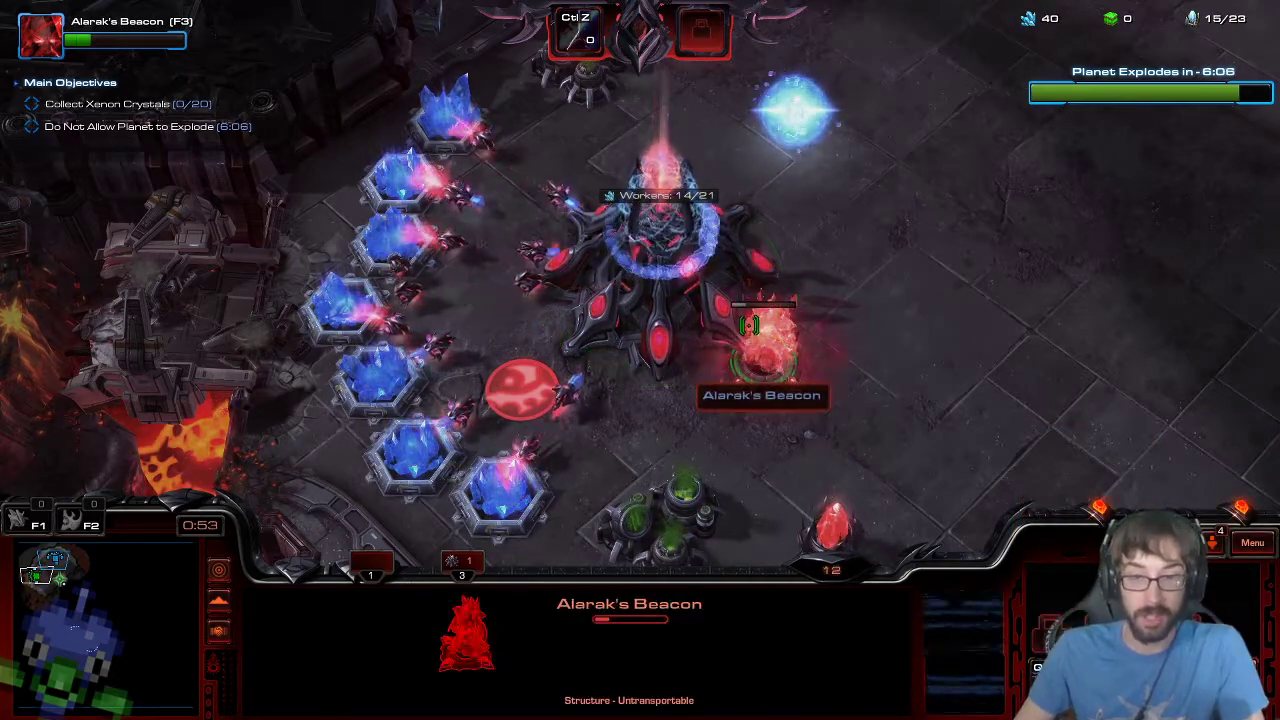
left_click(818, 418)
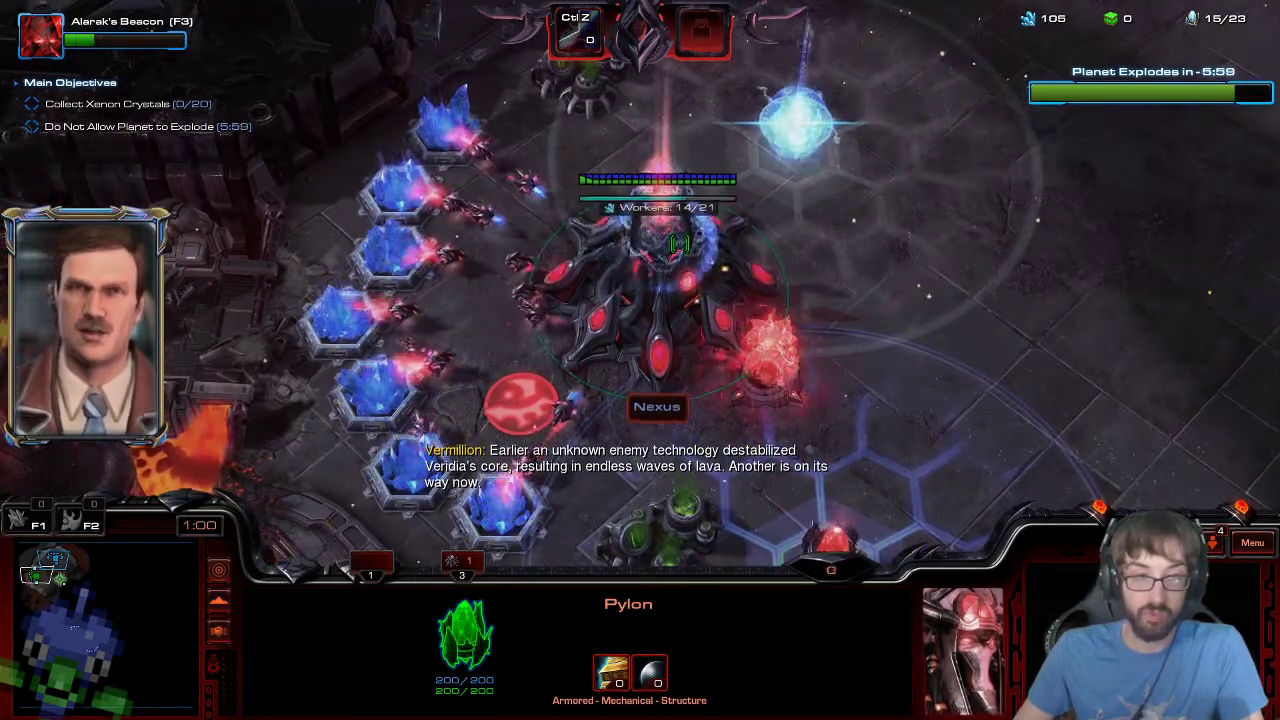
left_click(678, 243)
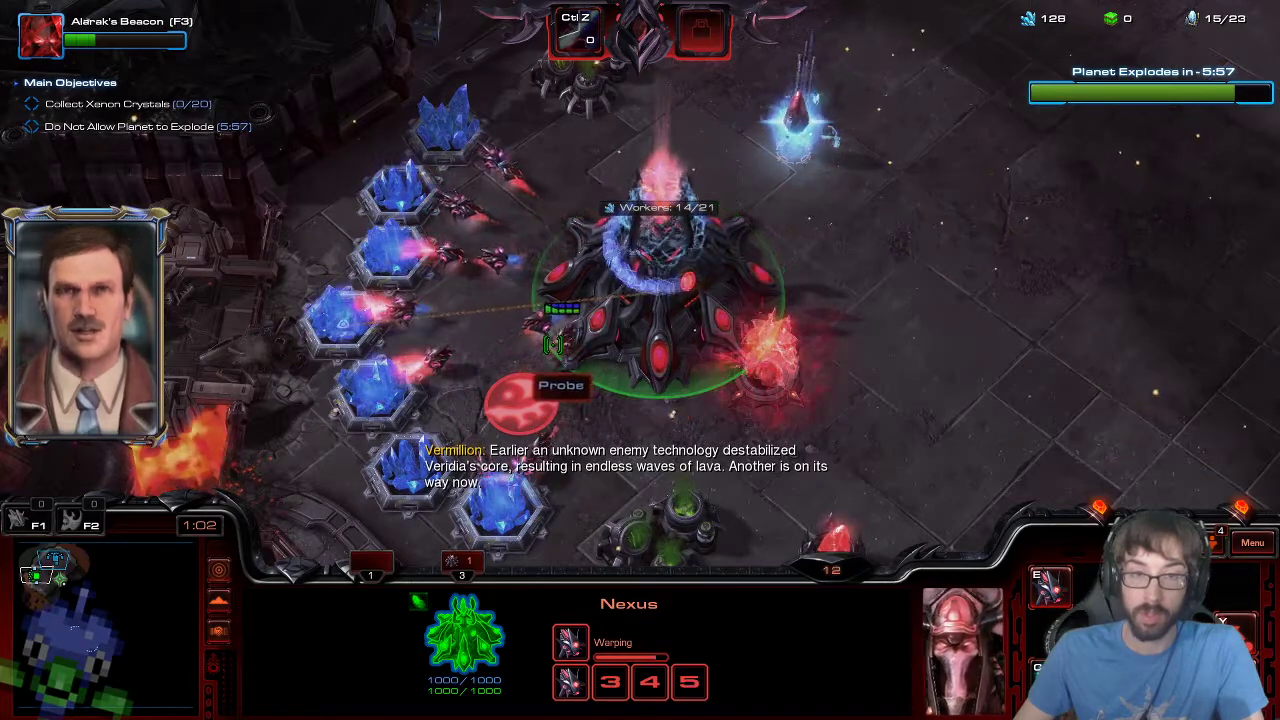
- Warp in a Gateway beside the northeastern Pylon and queue another Probe at the Nexus
left_click(560, 348)
key("v")
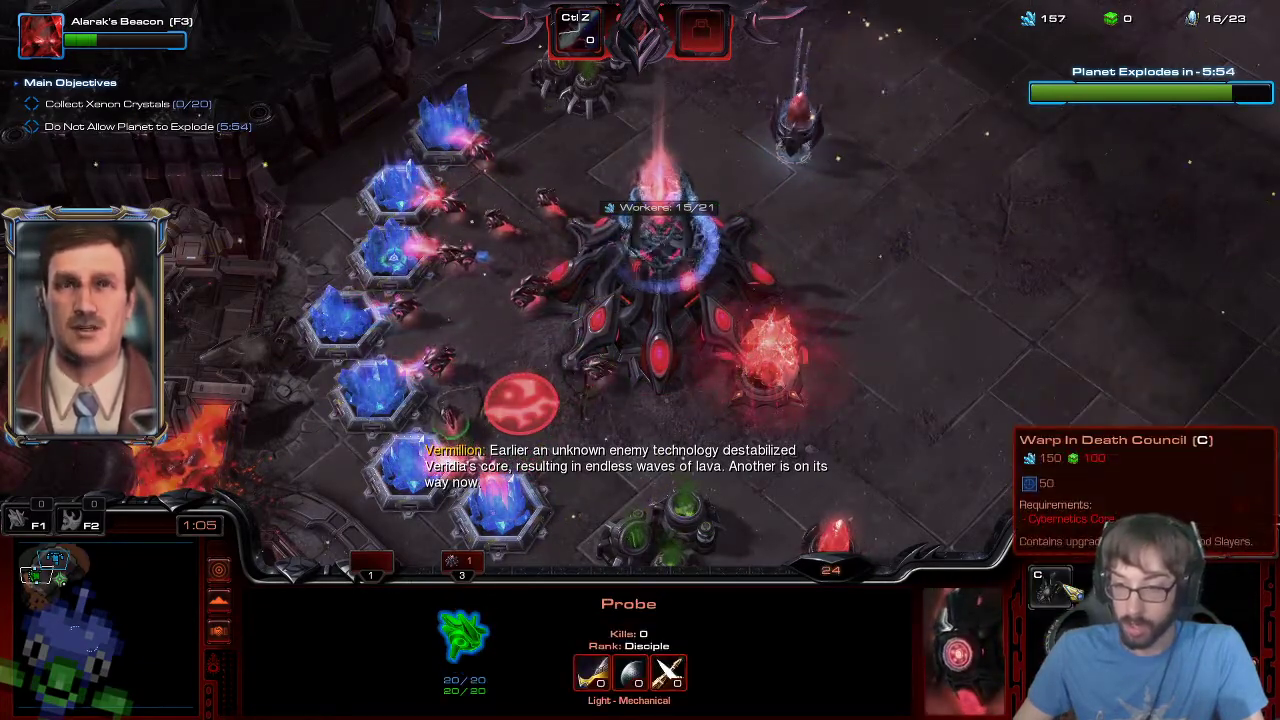
key("Escape")
left_click(1054, 682)
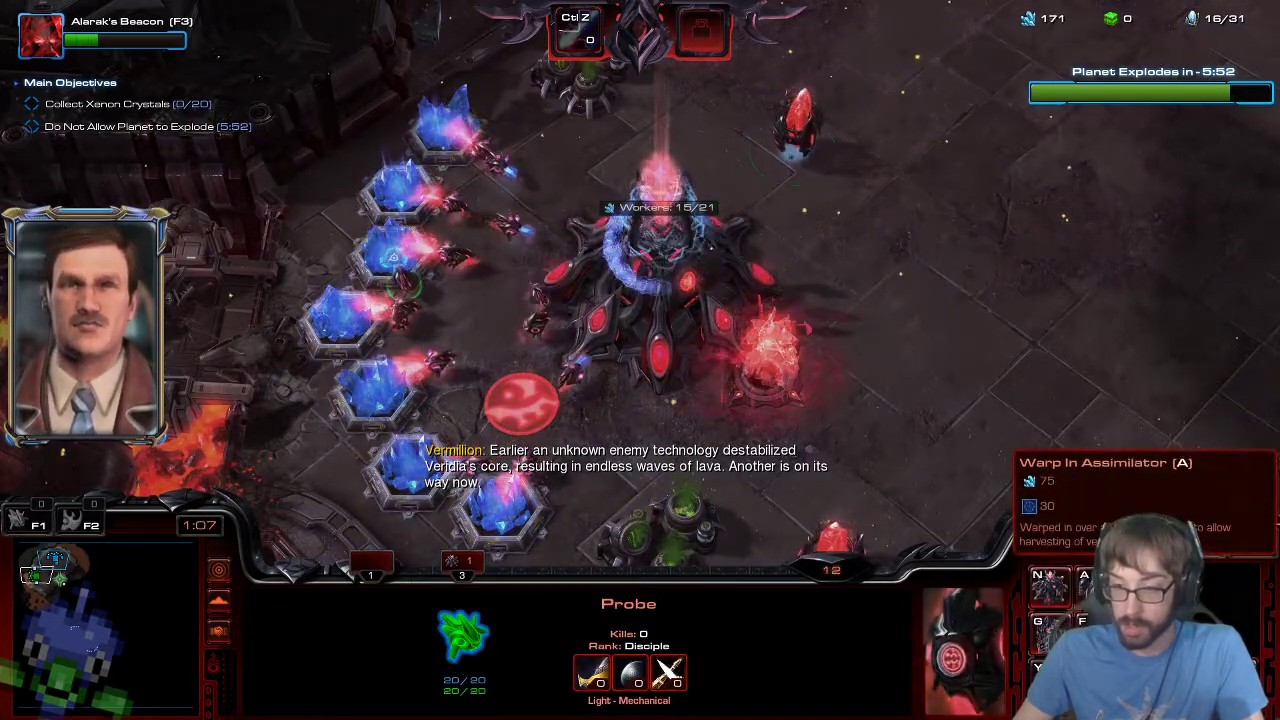
left_click(1054, 636)
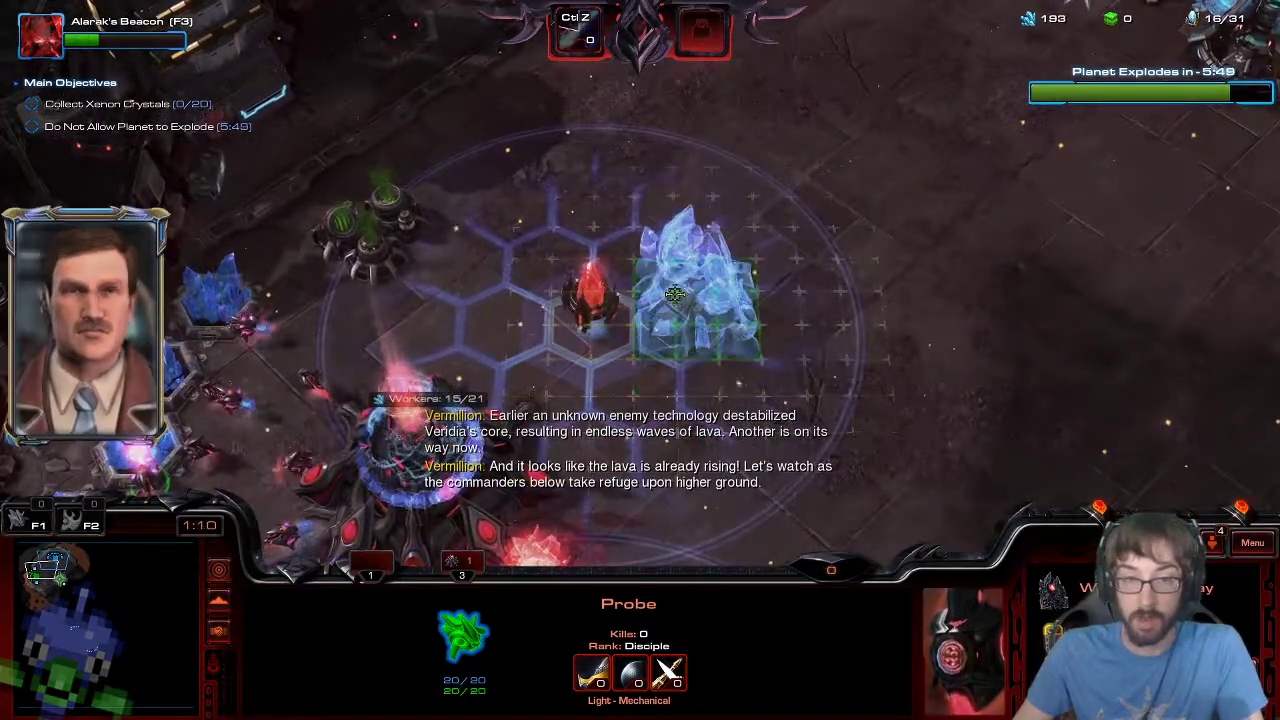
left_click(663, 312)
left_click(693, 337)
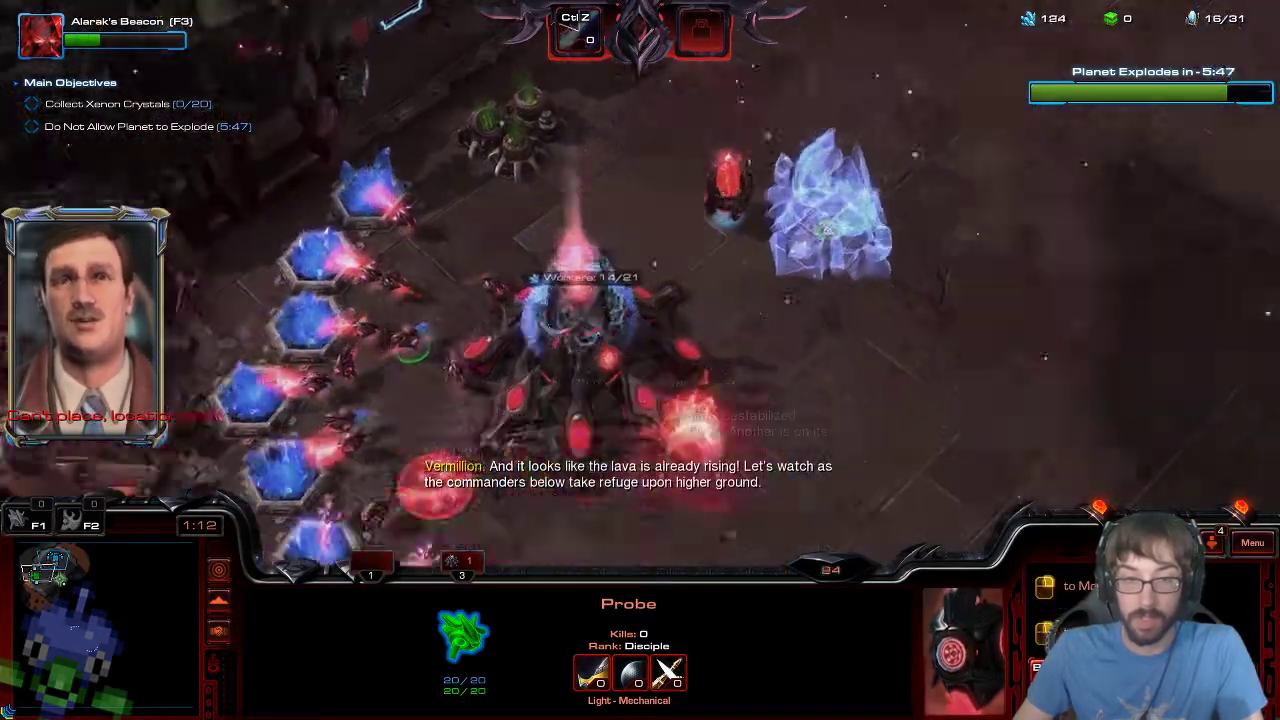
left_click(648, 325)
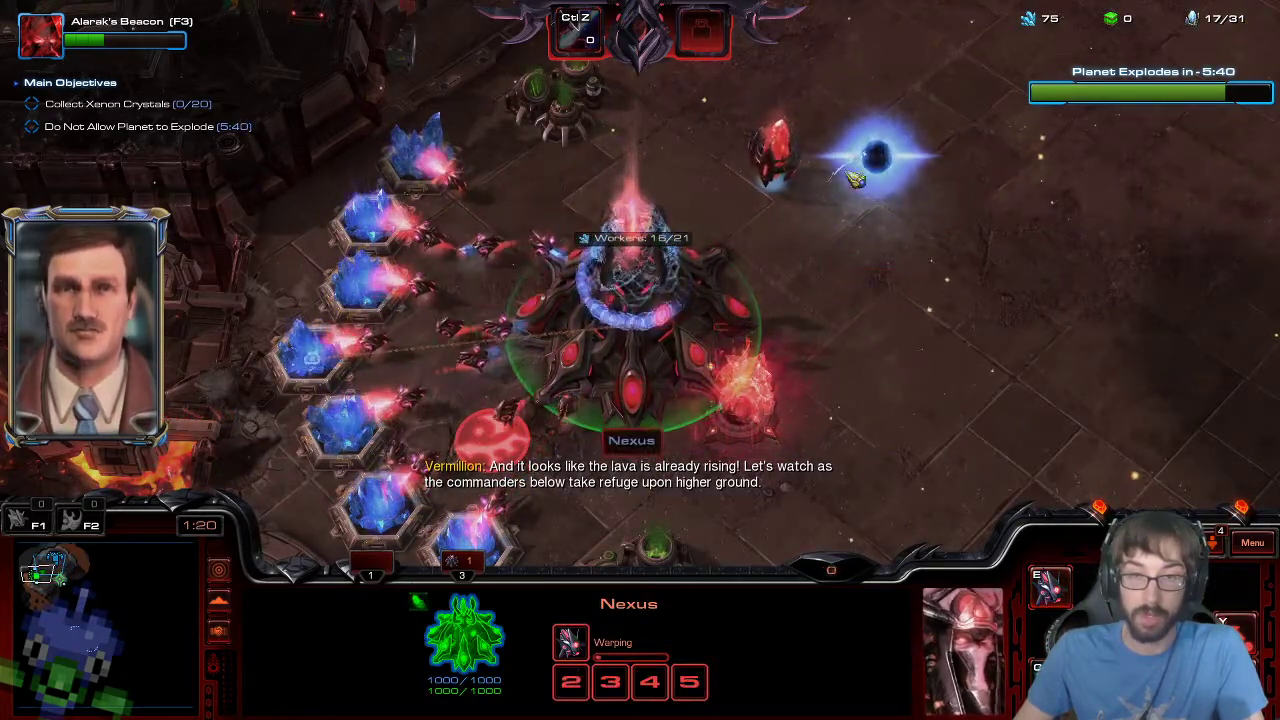
left_click(866, 162)
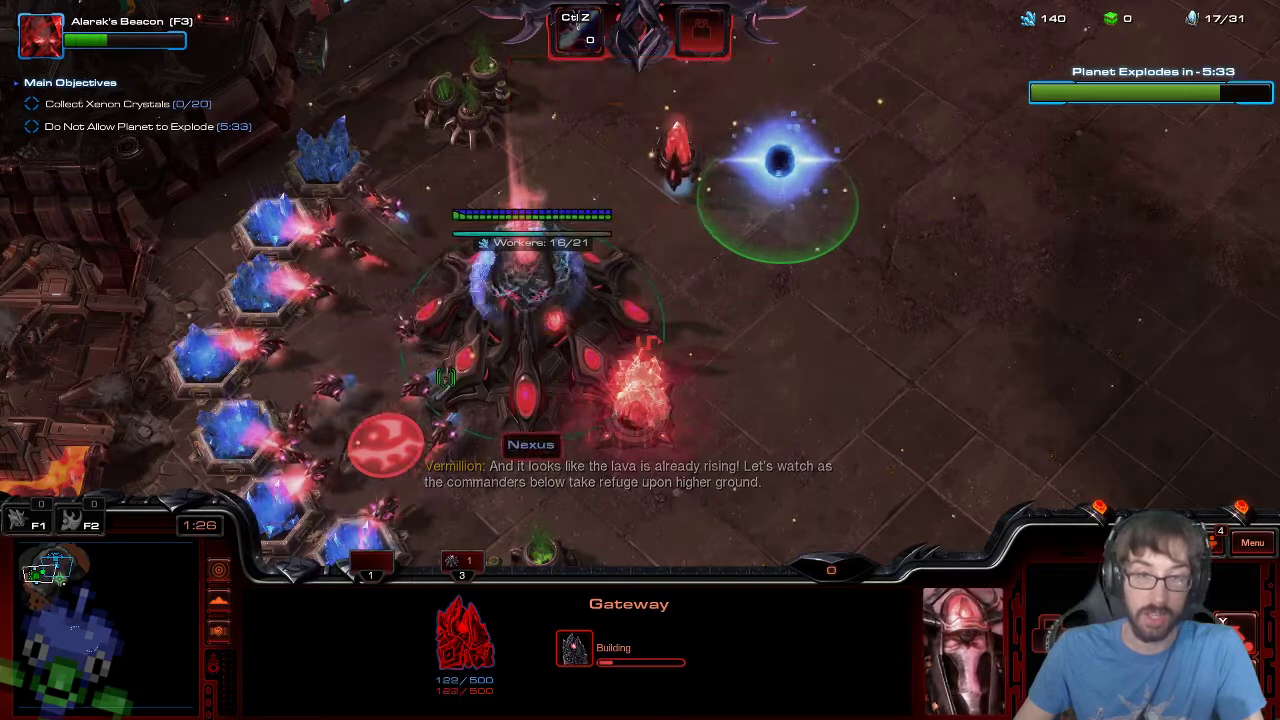
- Have a Probe warp in an Assimilator on the southern vespene geyser and queue its return to mining
left_click(432, 382)
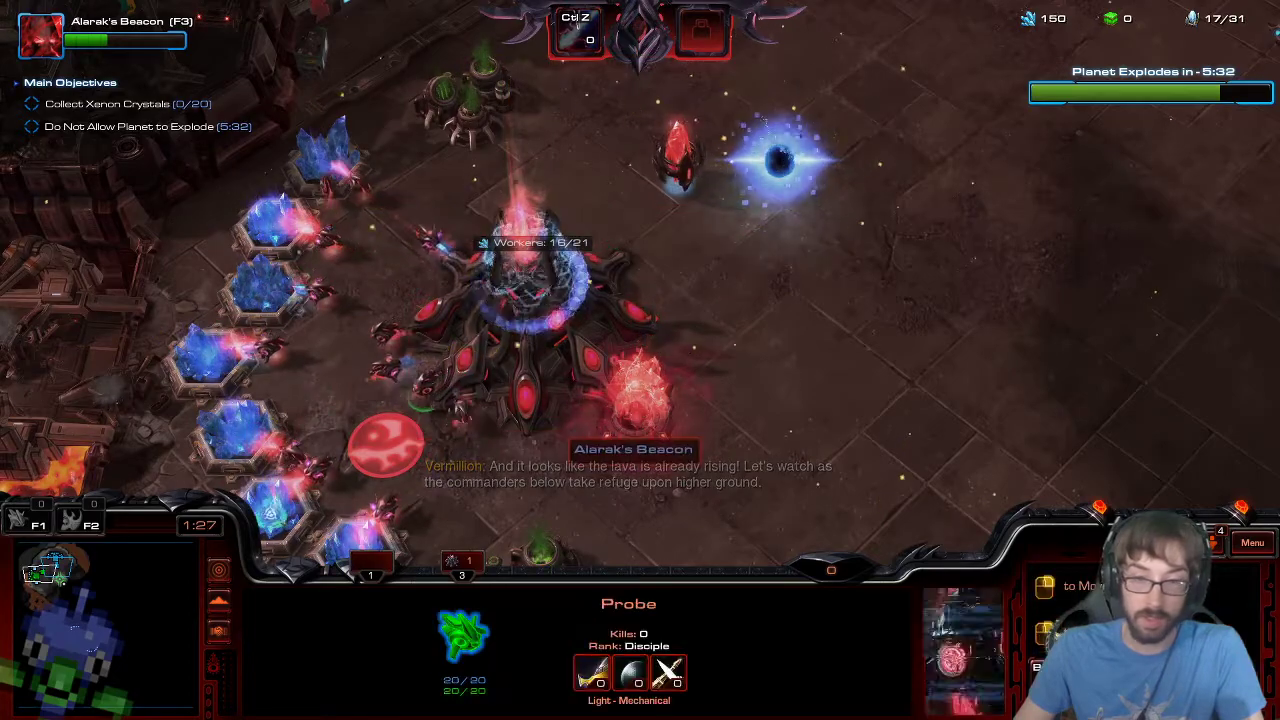
key("b")
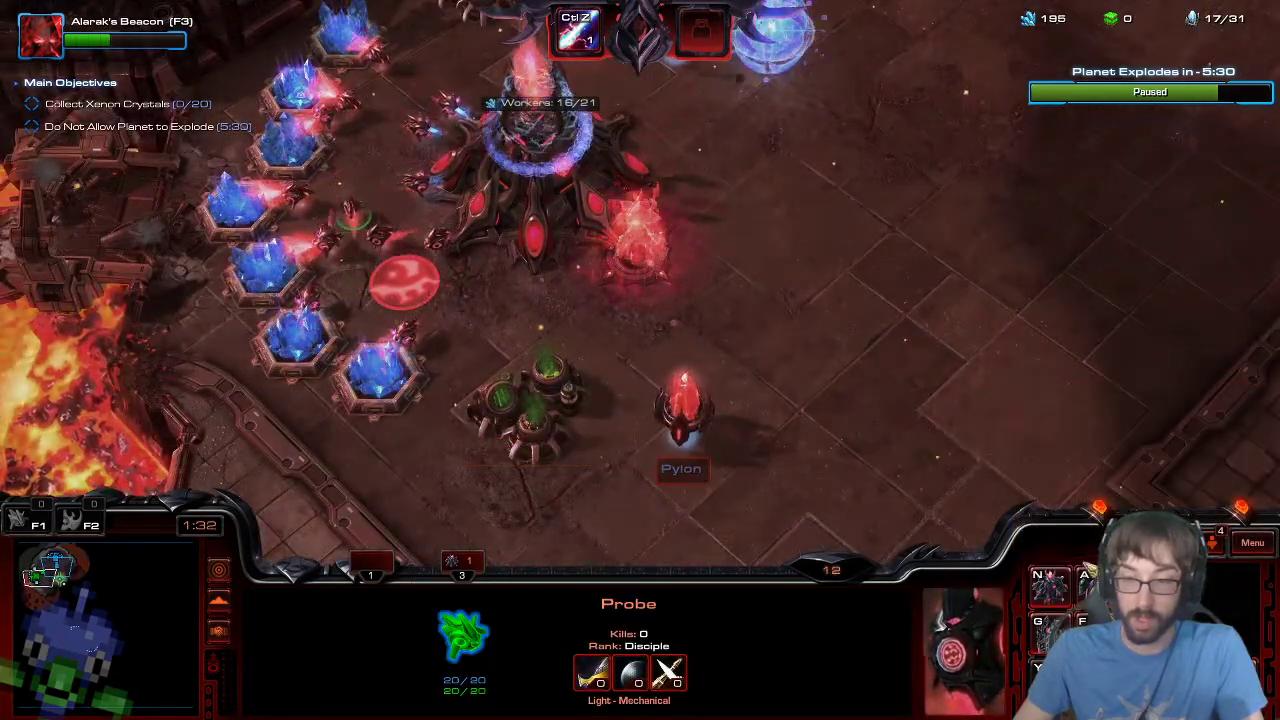
key("a")
right_click(314, 314, "shift")
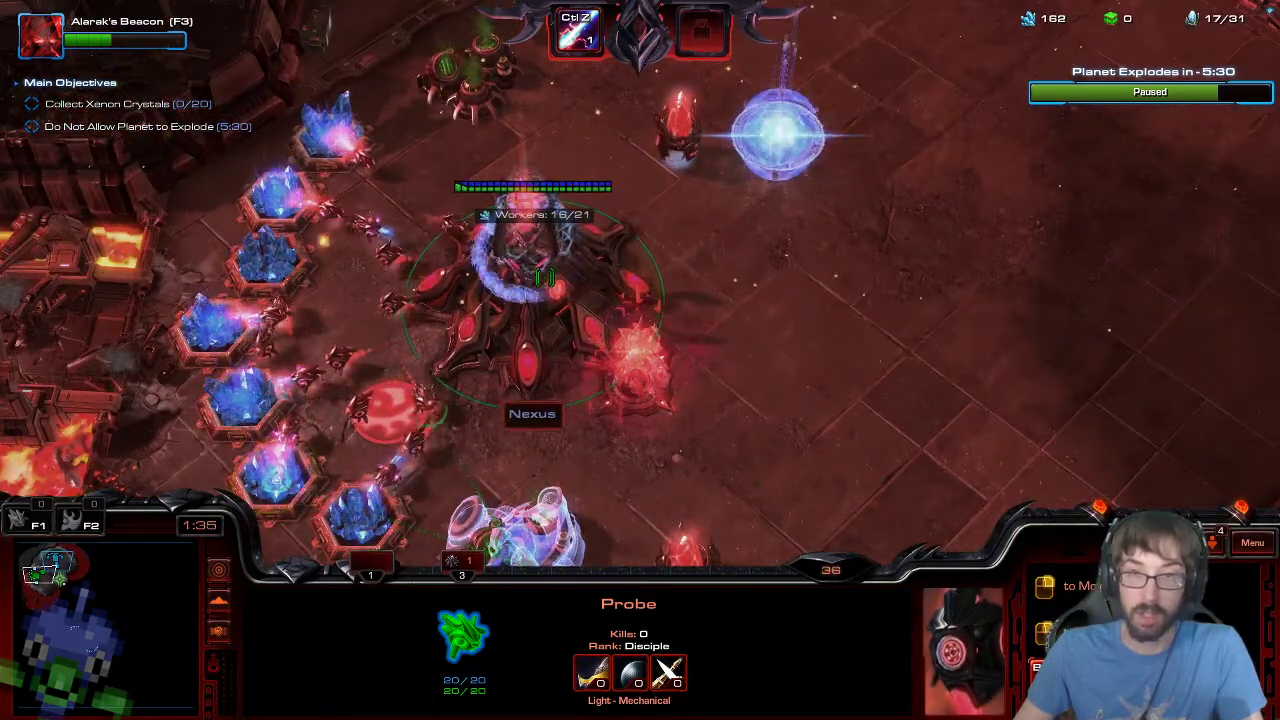
- Queue two Probes at the Nexus and check the Gateway under construction
left_click(545, 278)
key("e")
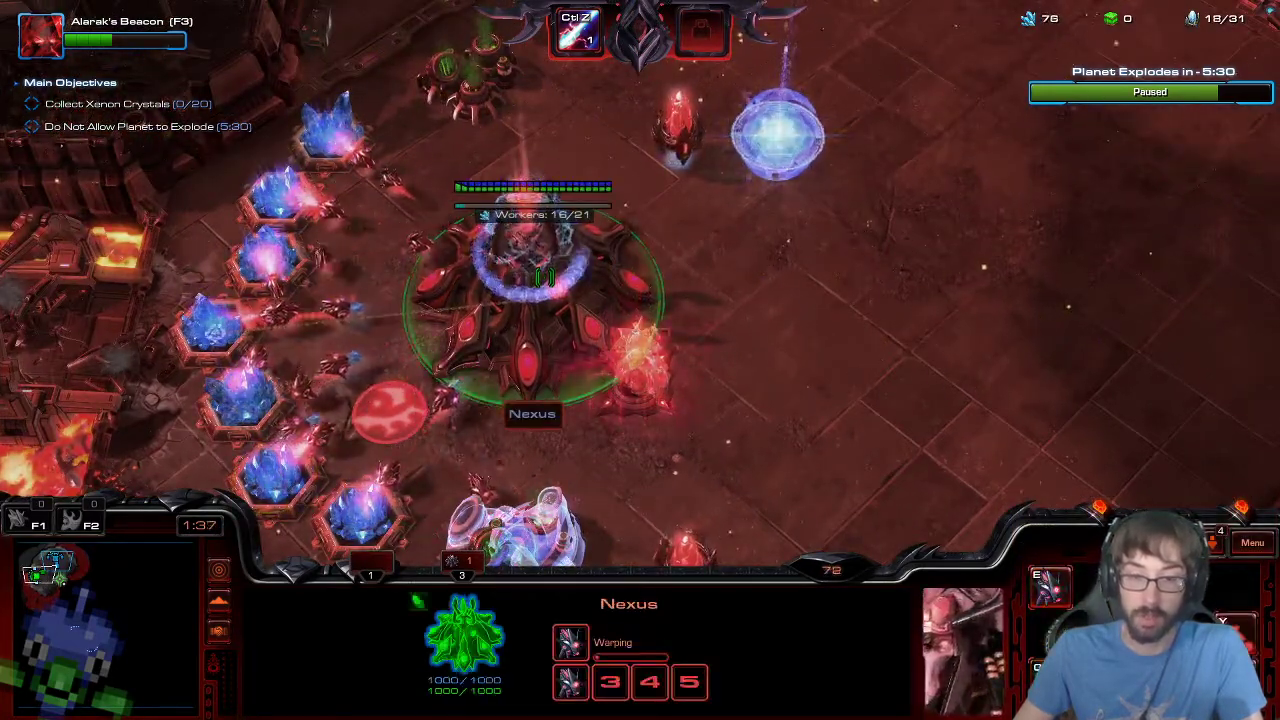
left_click(776, 138)
- Have a Probe warp in a Forge between the northern vespene geyser and the northeastern Pylon
key("Down")
left_click(345, 328)
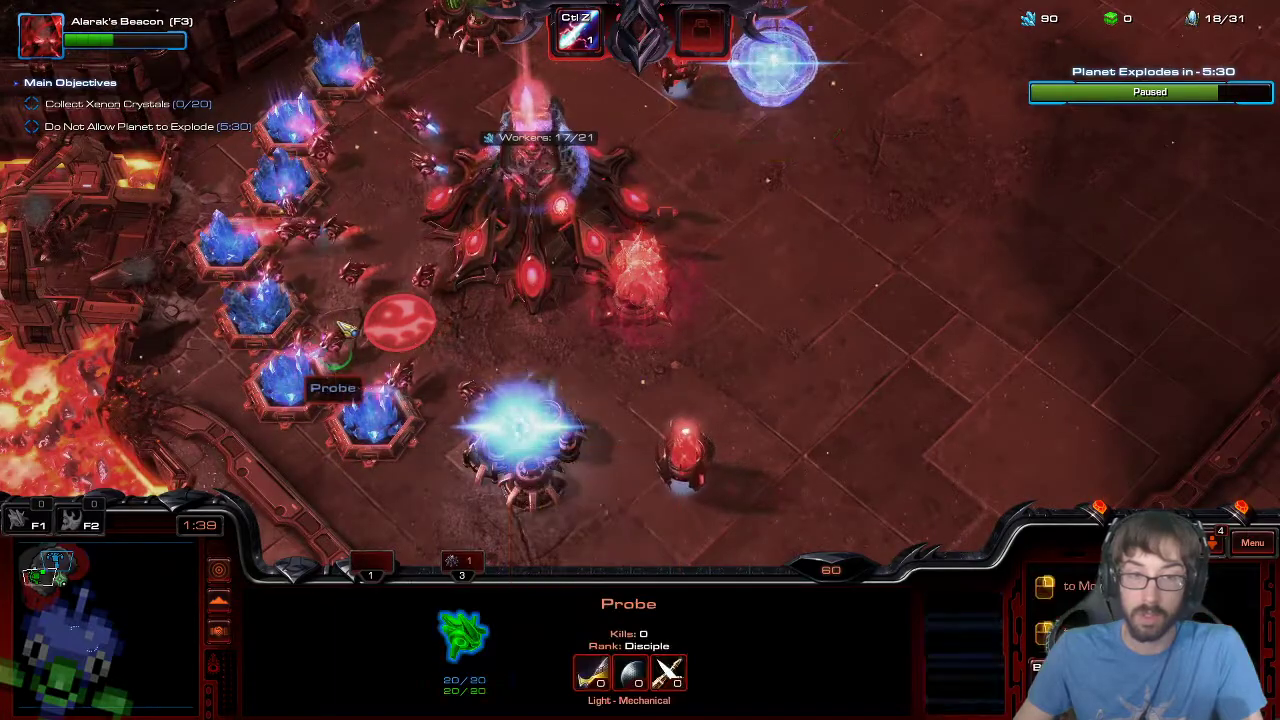
key("b")
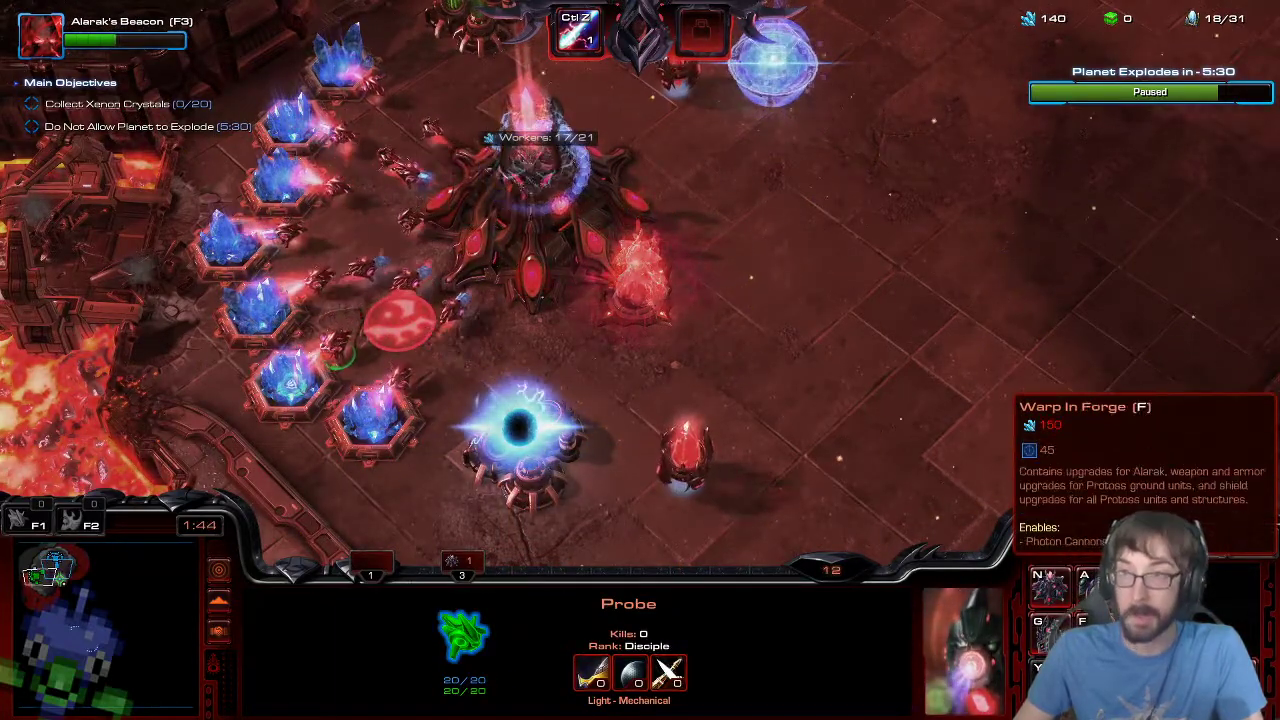
left_click(1098, 632)
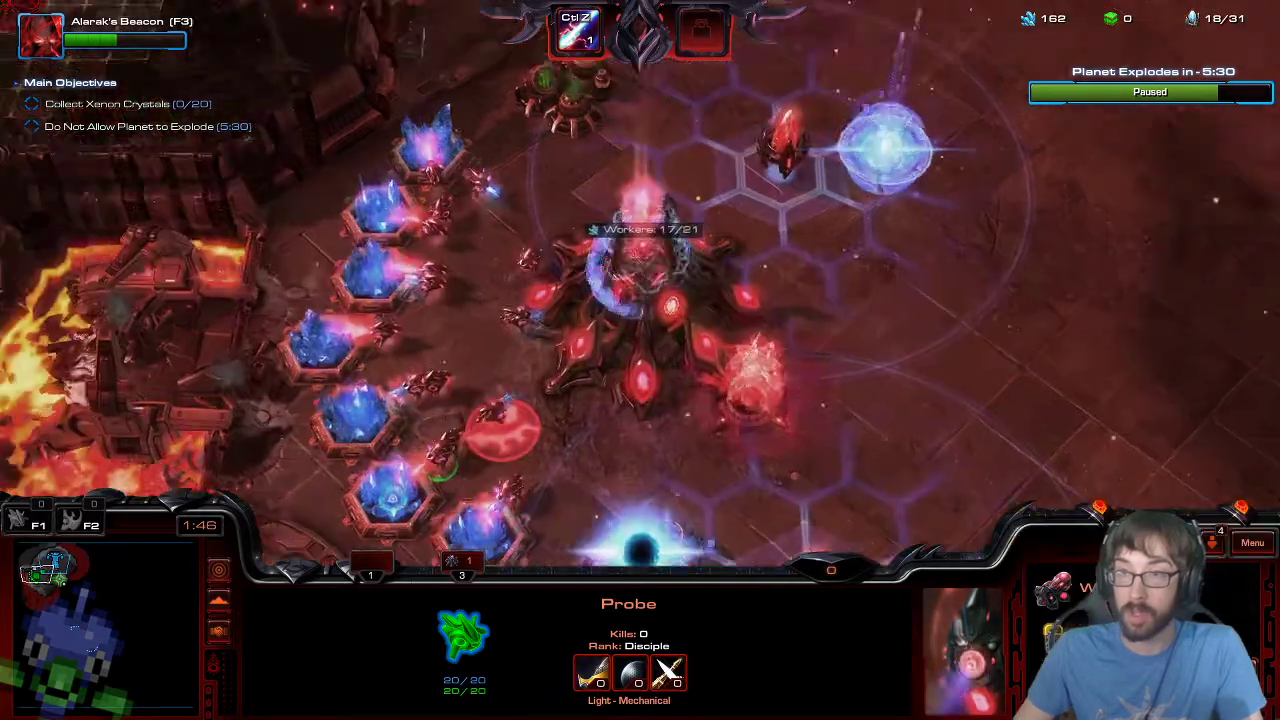
left_click(926, 351)
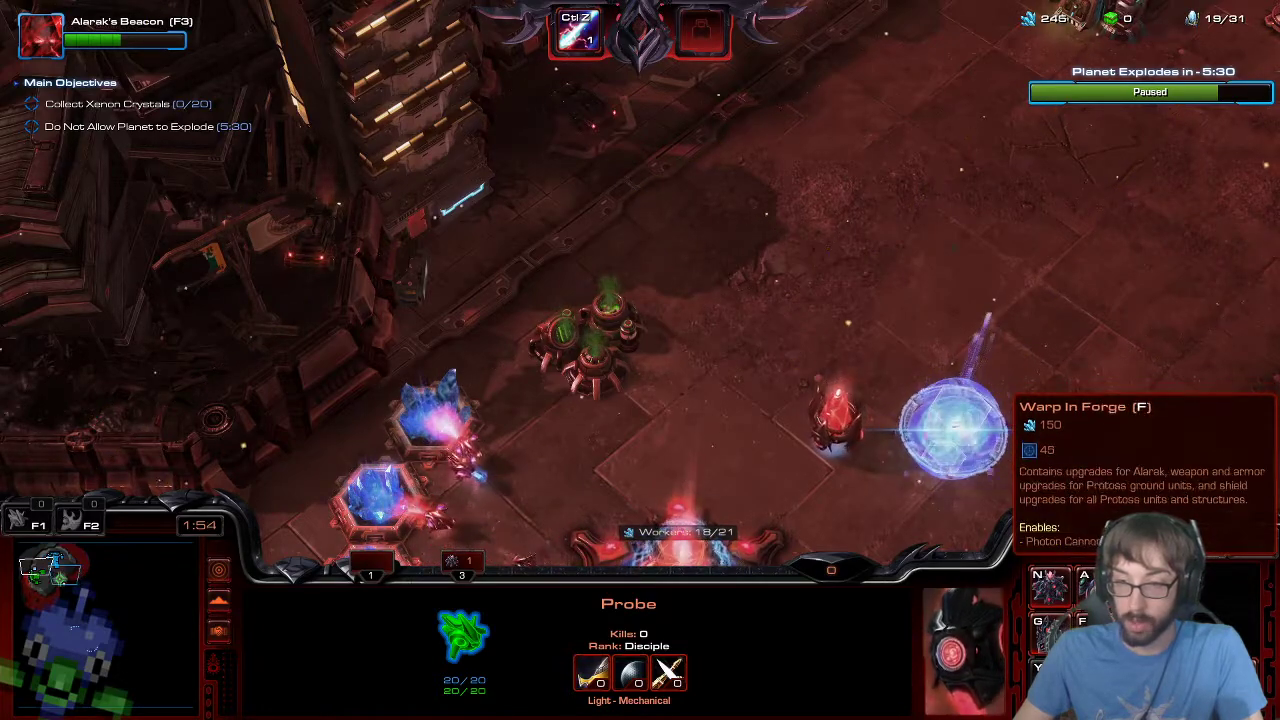
key("n")
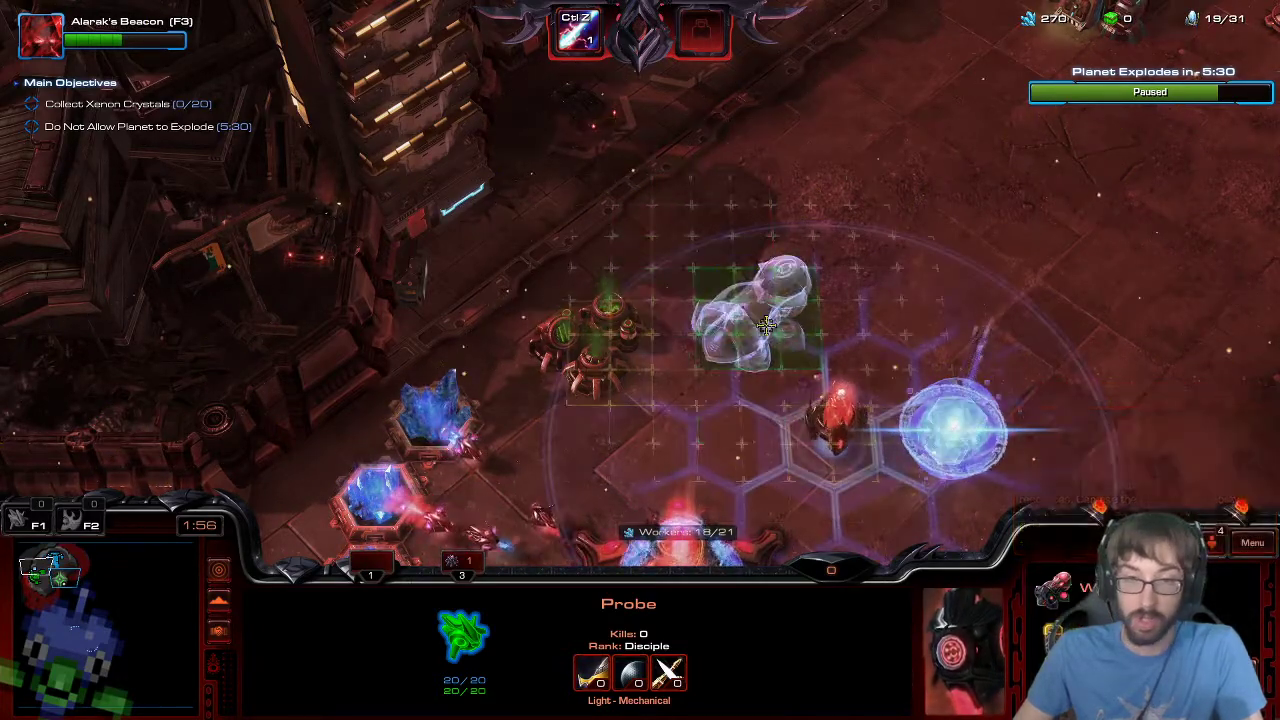
left_click(708, 340)
key("BackSpace")
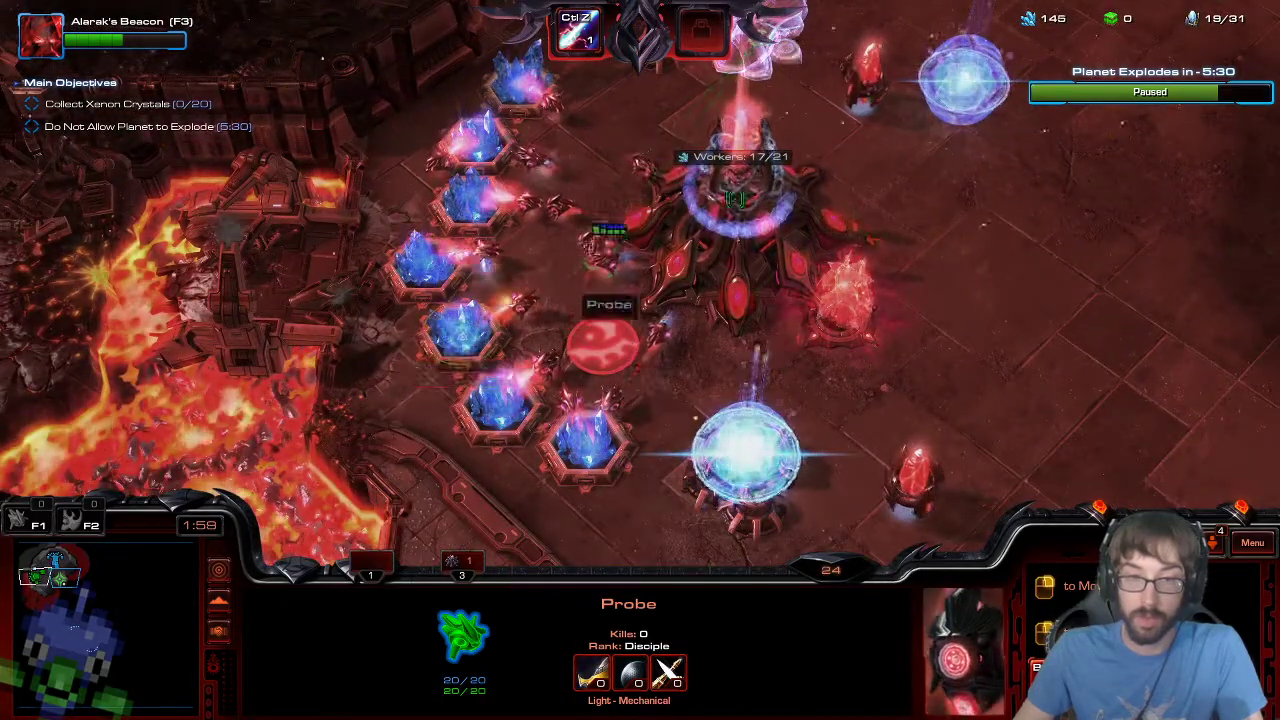
- Assign the Gateway to control group 2 and the Forge to control group 4, and reselect the Nexus
left_click(945, 86)
key("ctrl+2")
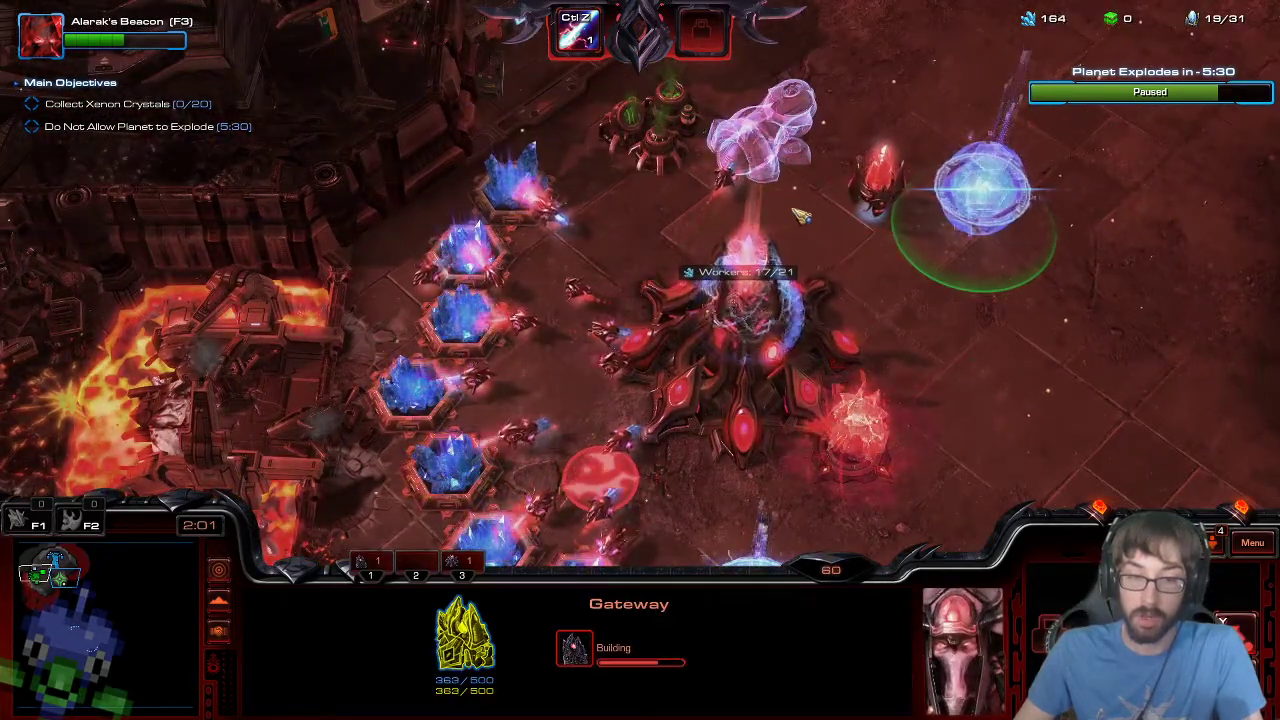
left_click(790, 123)
key("ctrl+4")
key("1")
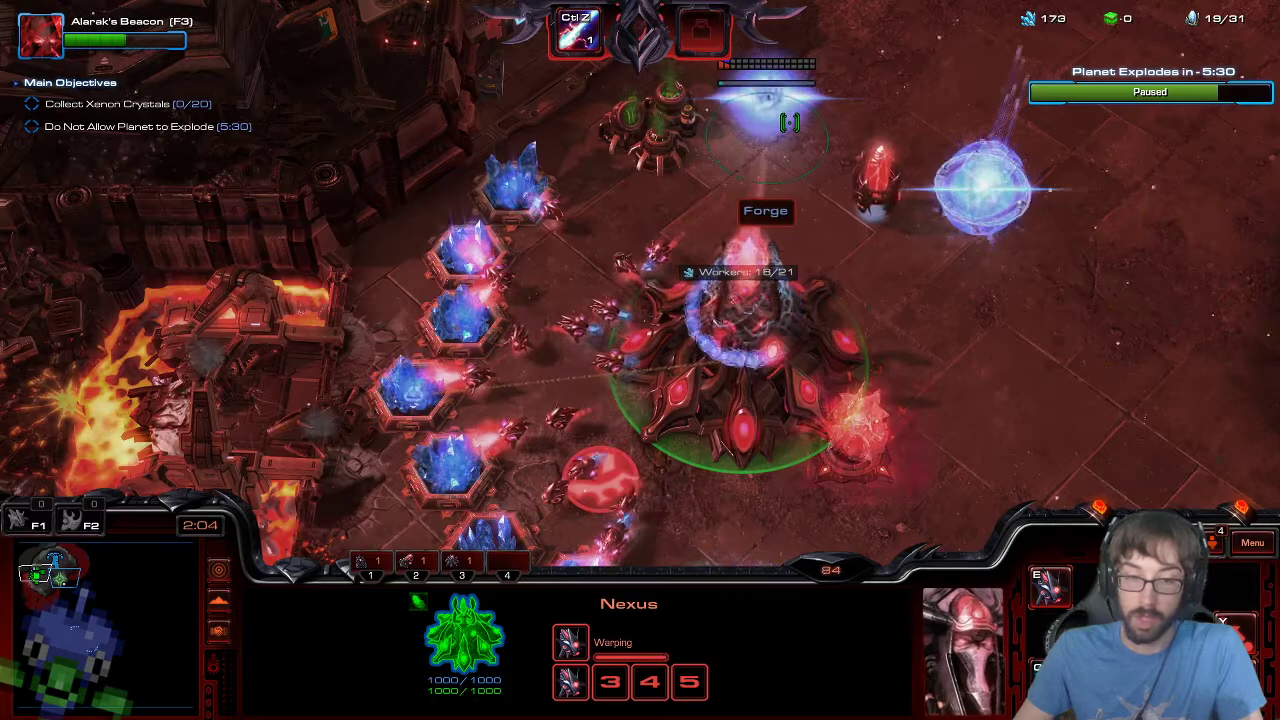
key("Down")
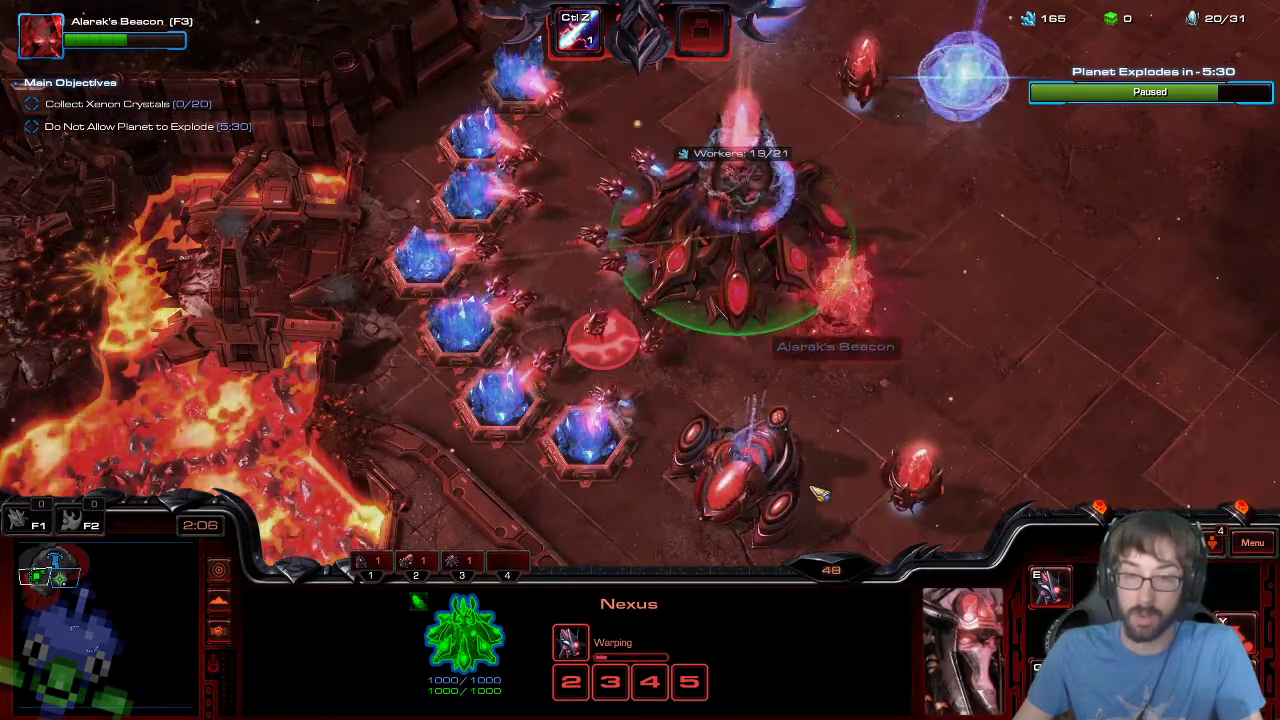
- Assign three Probes to harvest gas from the southern Assimilator and check on the Gateway under construction
left_click(750, 472)
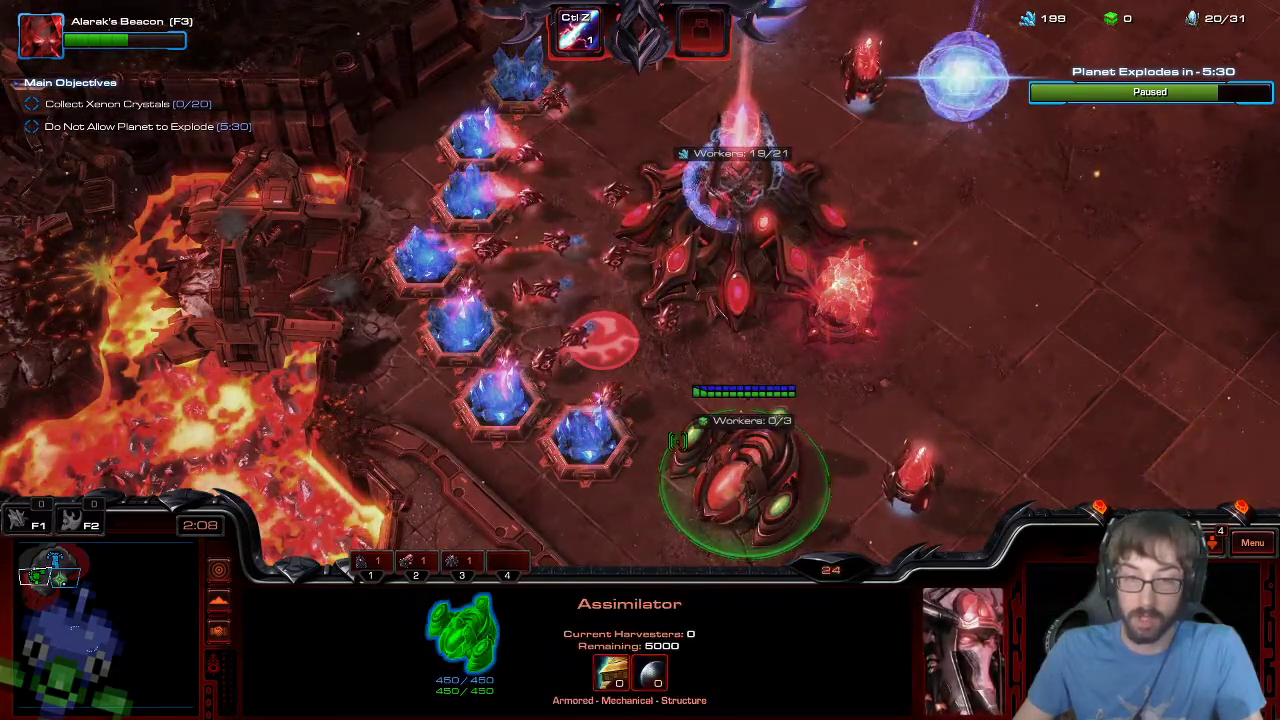
left_click_drag(604, 362, 665, 437)
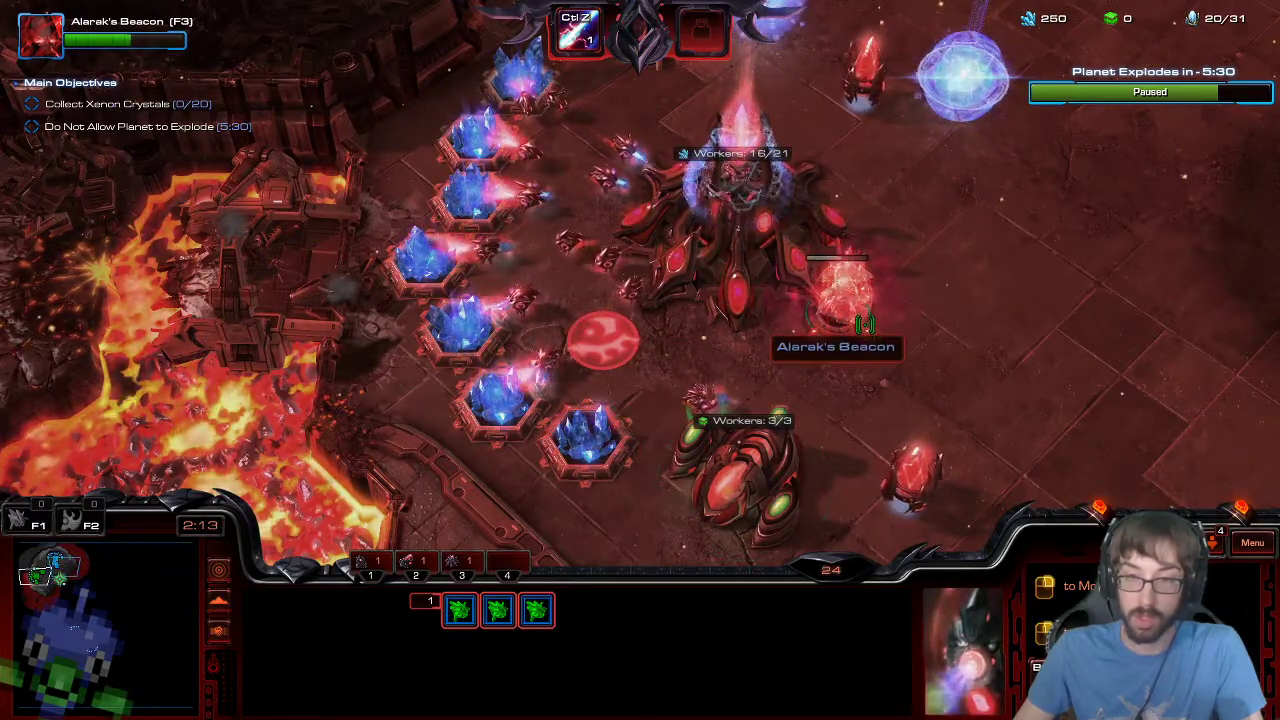
key("Right")
key("Up")
left_click(872, 135)
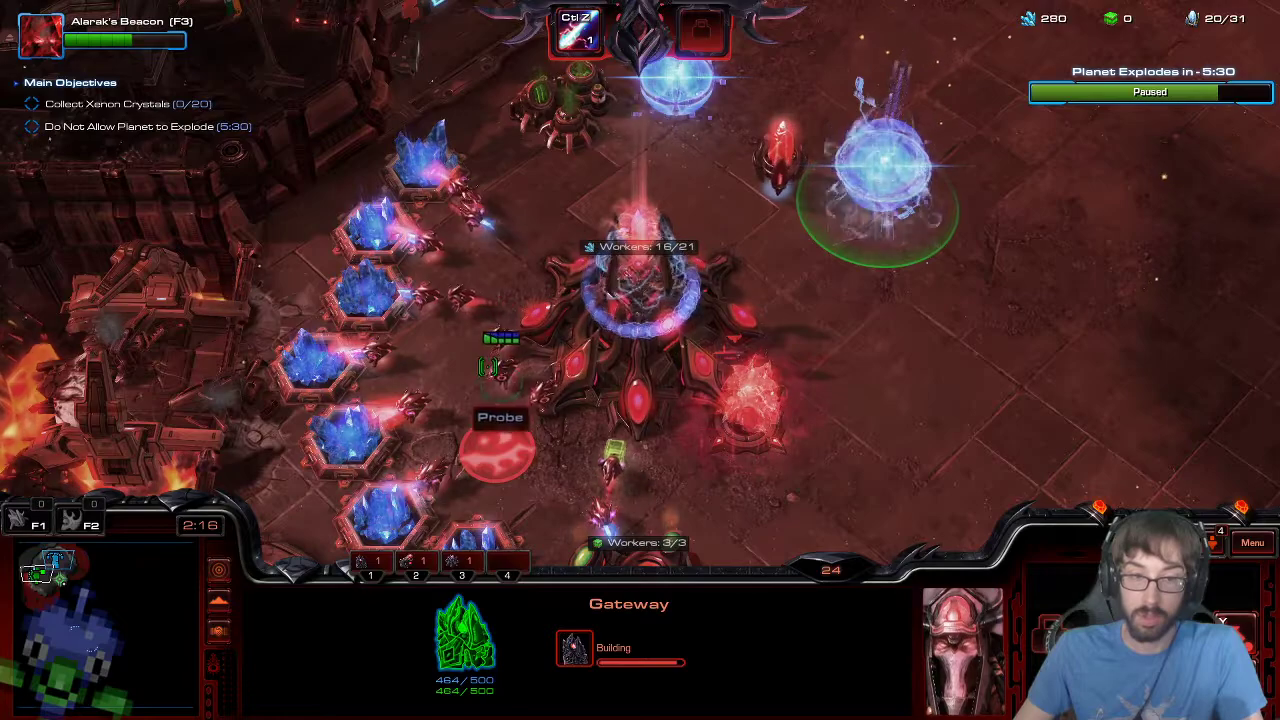
- Review the basic and advanced structures a Probe can warp in, including the Gateway and the Death Council's requirements
left_click(490, 367)
key("Down")
key("b")
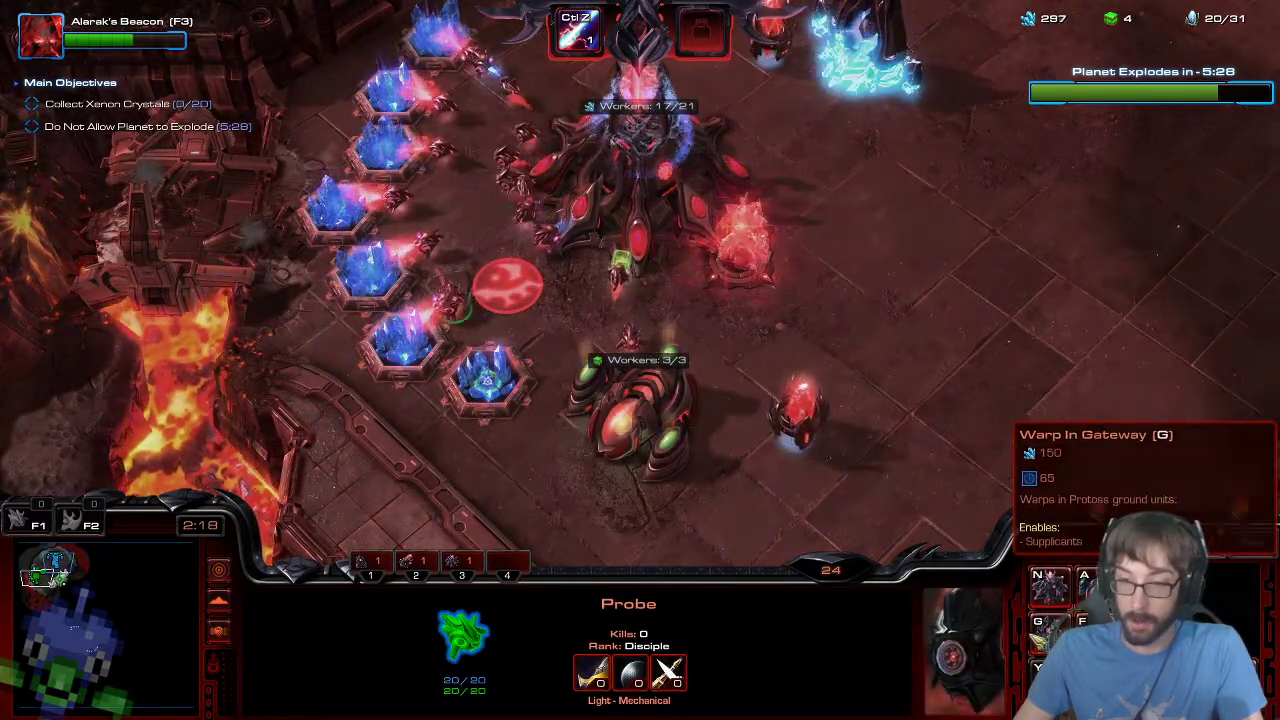
key("g")
left_click(1102, 681)
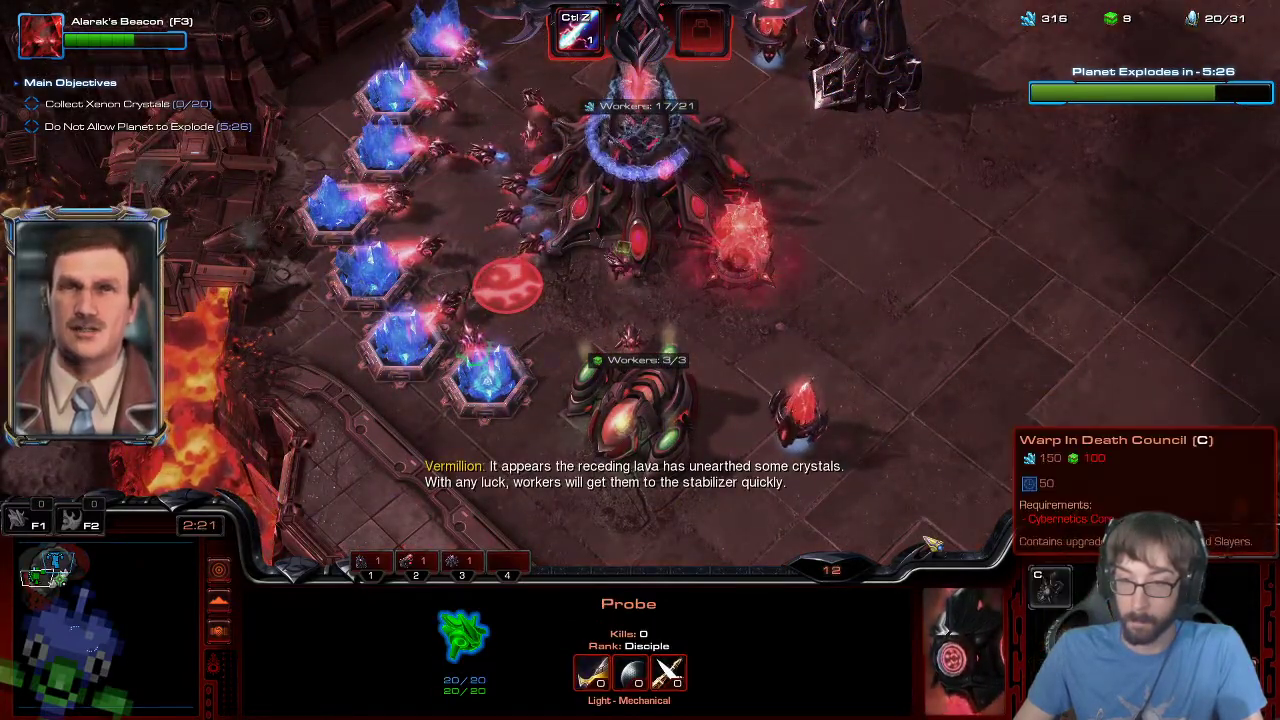
- Send a Probe to collect the xenon crystal southeast of the Nexus and queue its return to the Nexus
left_click(528, 252)
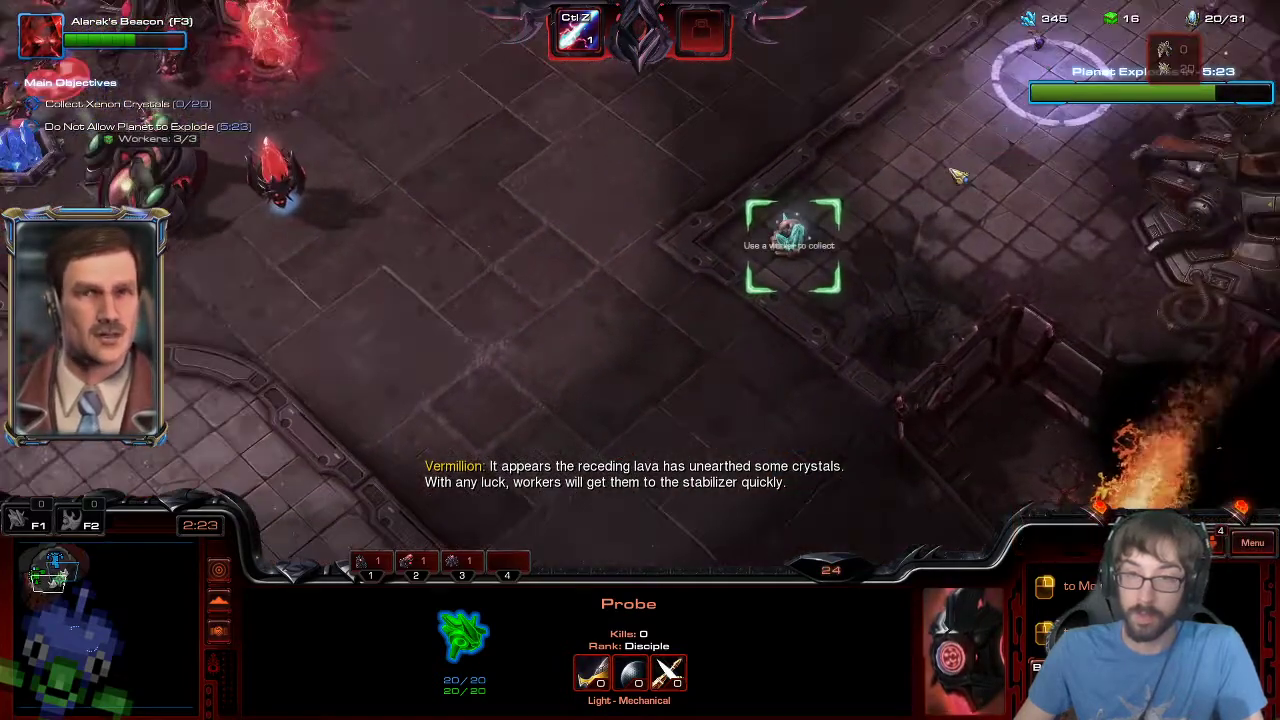
right_click(797, 243)
right_click(457, 229, "shift")
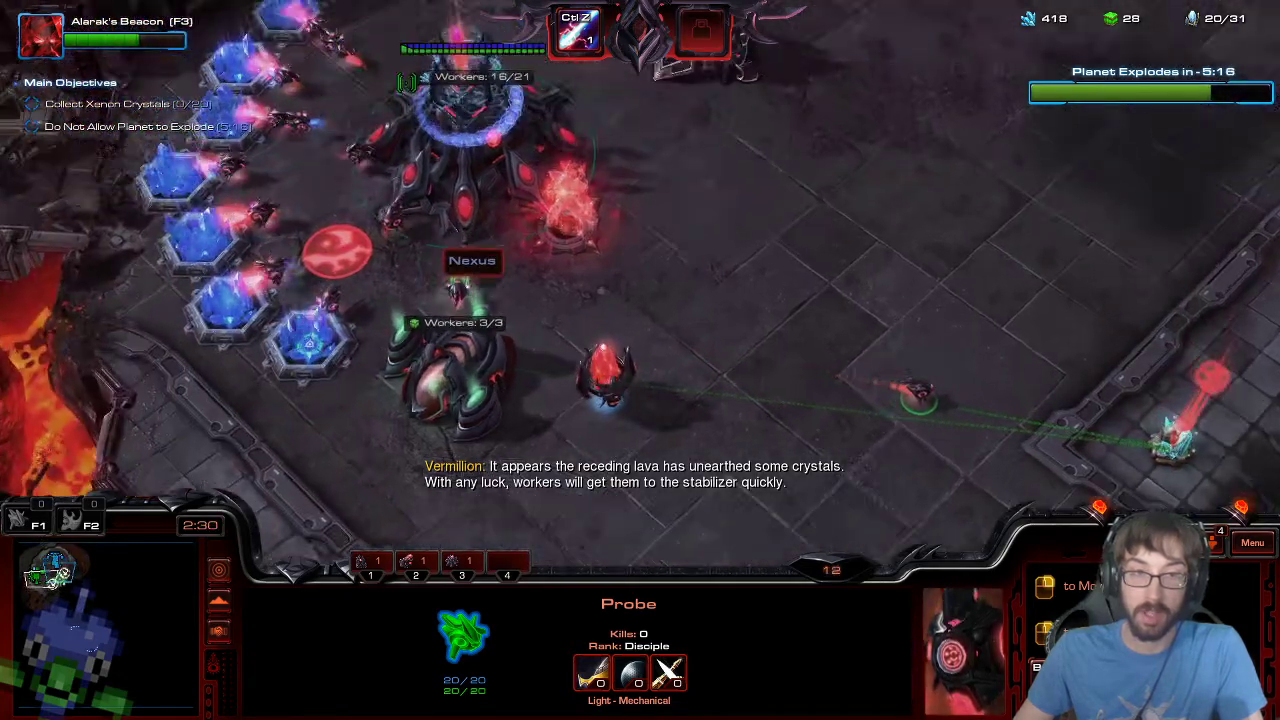
- Queue two Probes at the Nexus
left_click(486, 119)
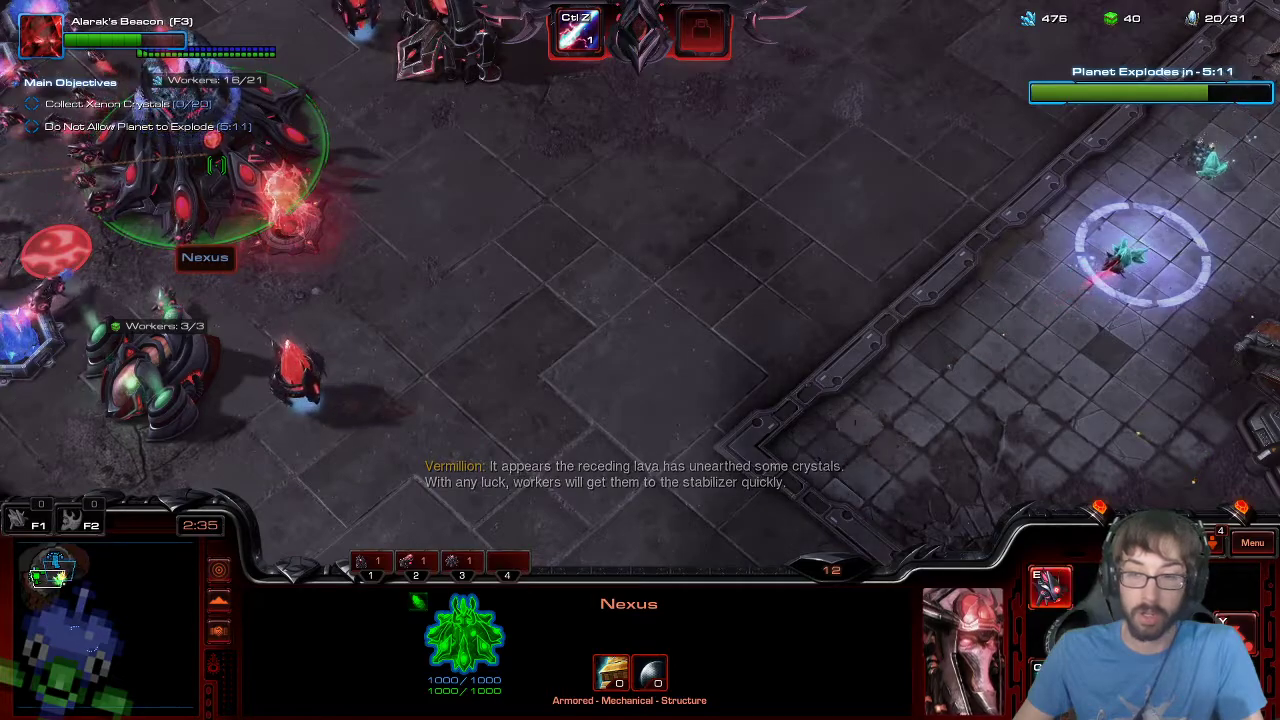
key("e")
key("e")
- Send the Probe at the eastern crystal drop-off back toward the base and check the Nexus production queue
left_click(1150, 258)
right_click(600, 271)
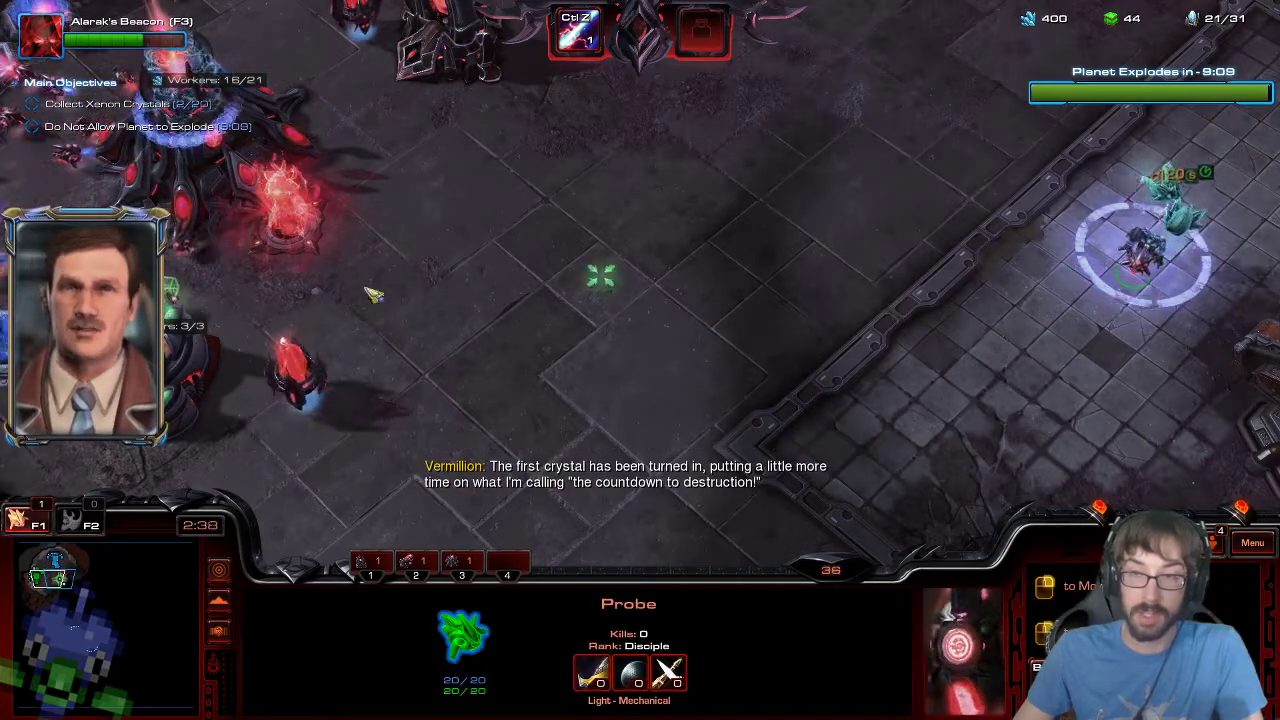
key("BackSpace")
key("BackSpace")
left_click(566, 325)
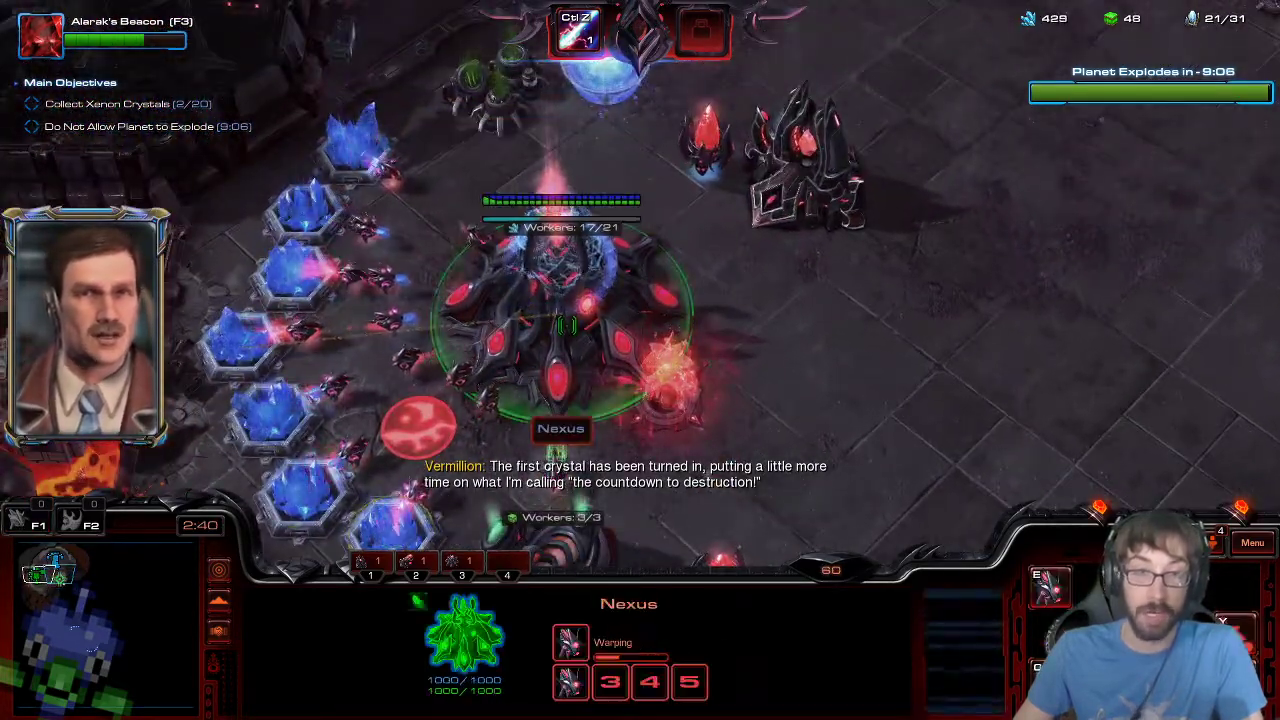
- Queue two Supplicant warp-ins at the Gateway and review the upgrades offered at the Forge
left_click(805, 175)
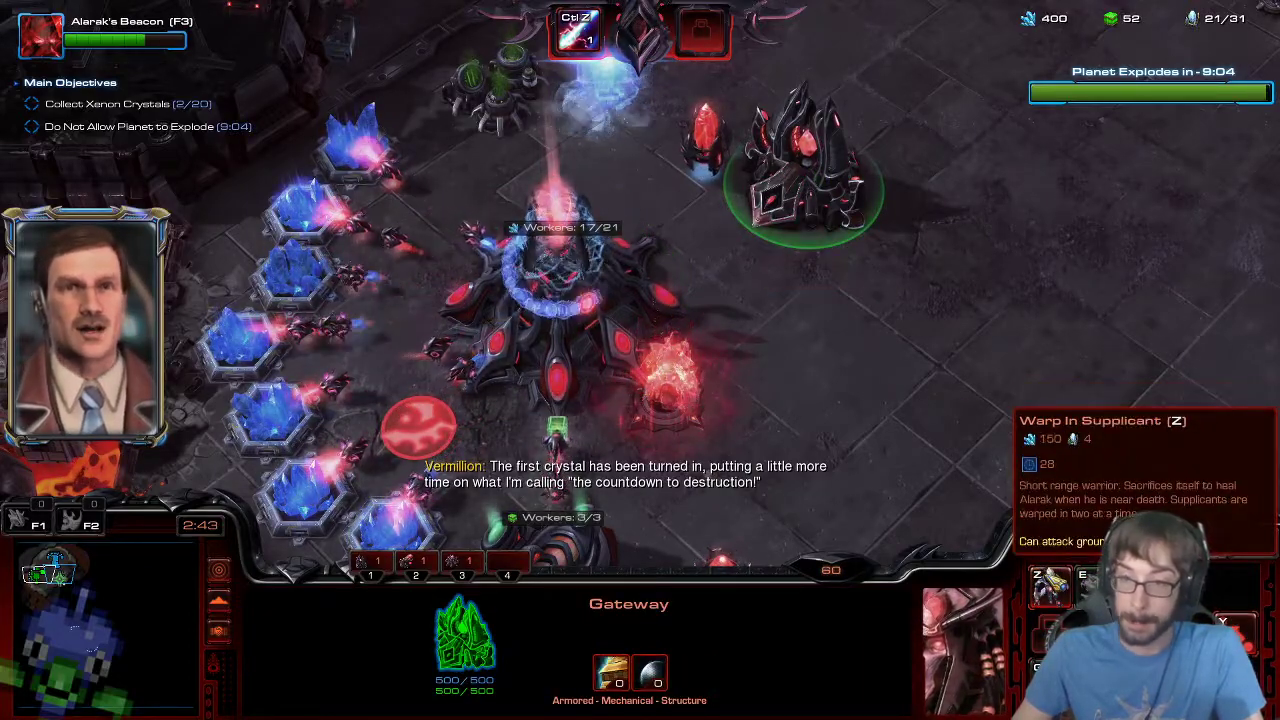
key("z")
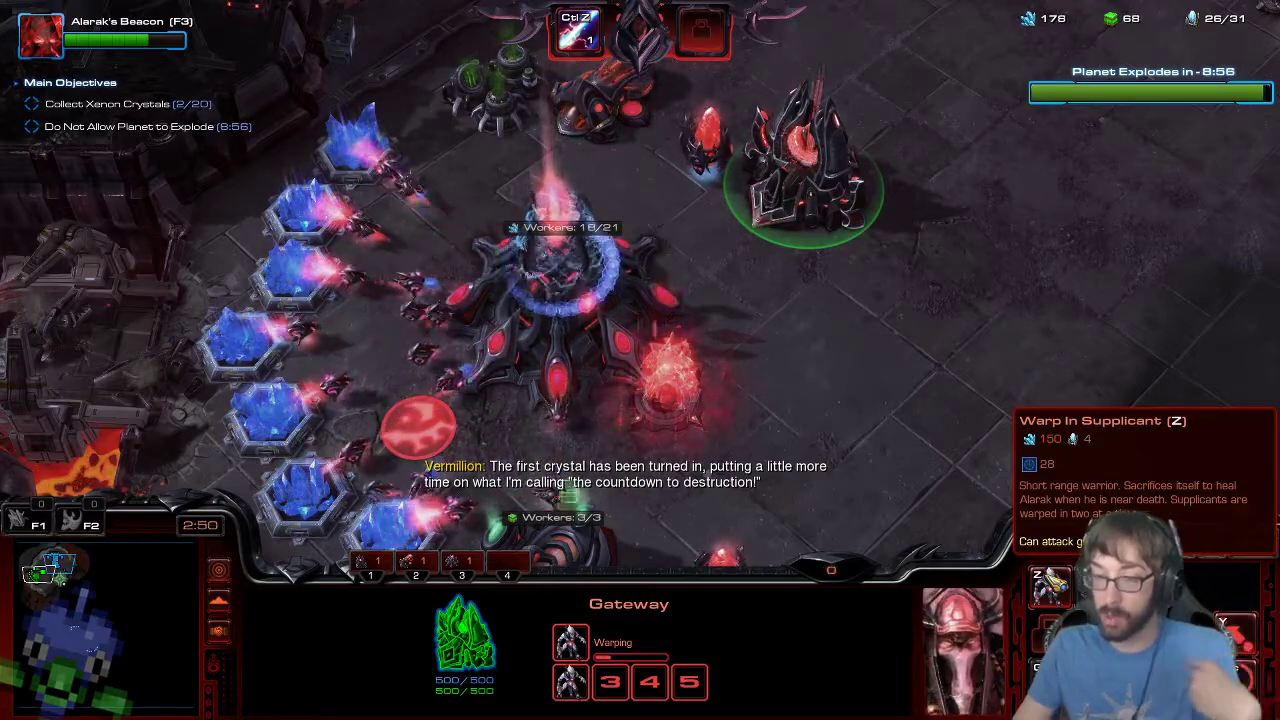
key("1")
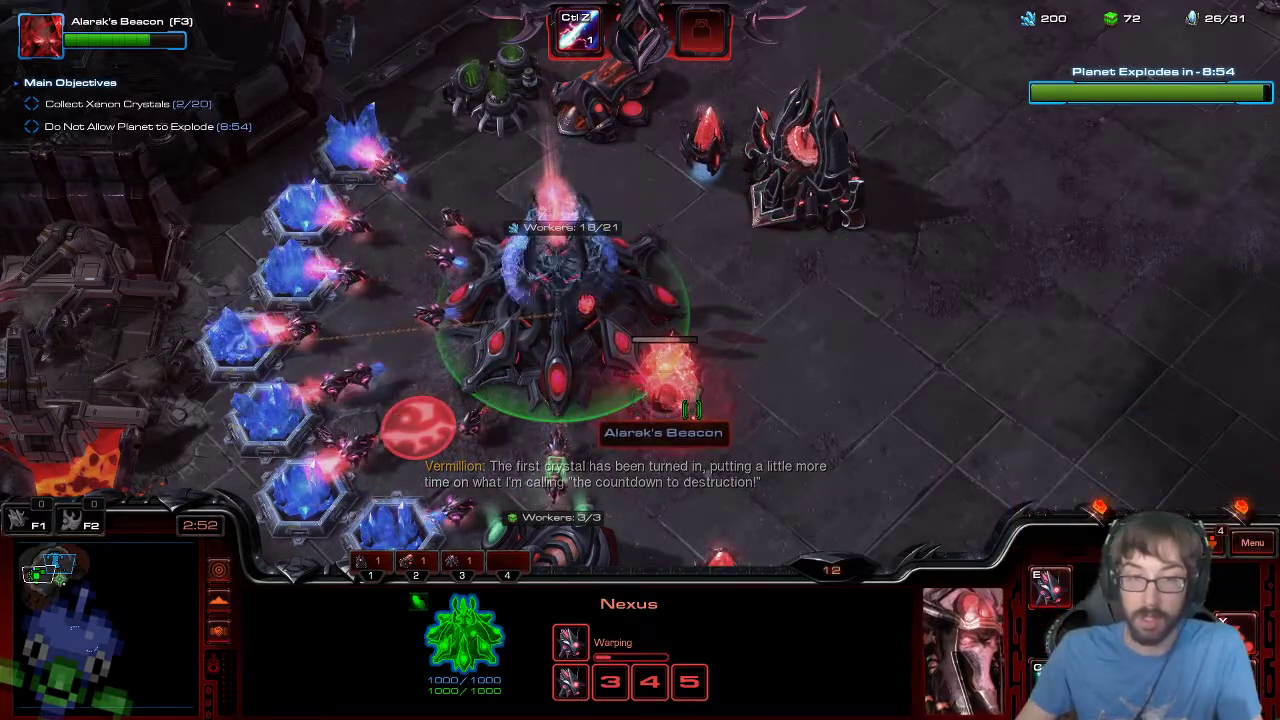
key("2")
key("3")
key("1")
left_click(600, 173)
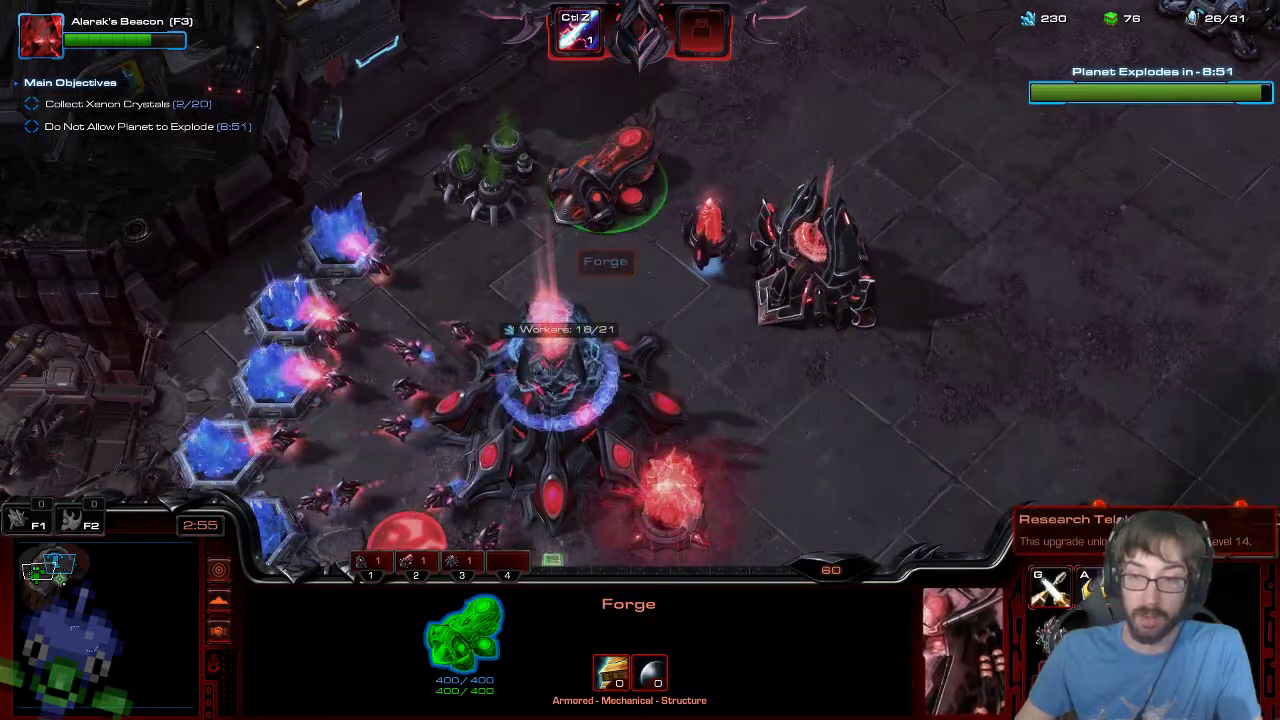
- Have a Probe warp in a Cybernetics Core just north of the Forge and queue its return to mining
left_click(535, 343)
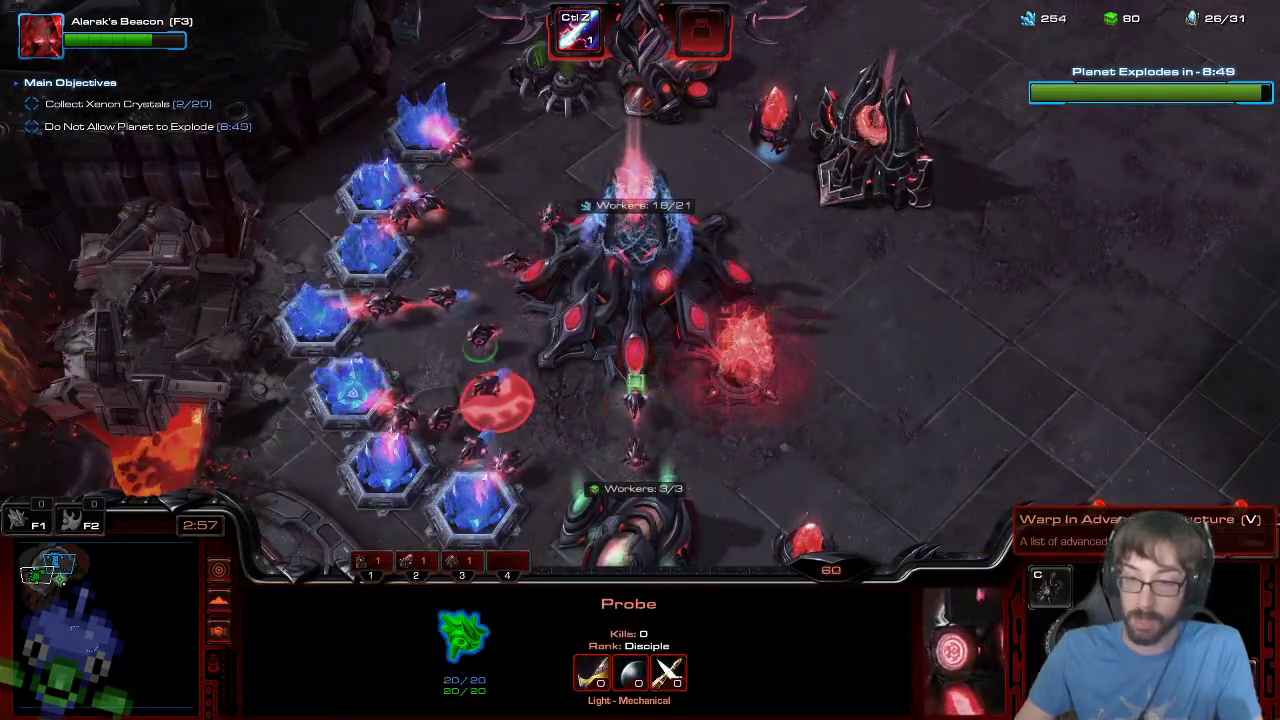
key("v")
left_click(1054, 684)
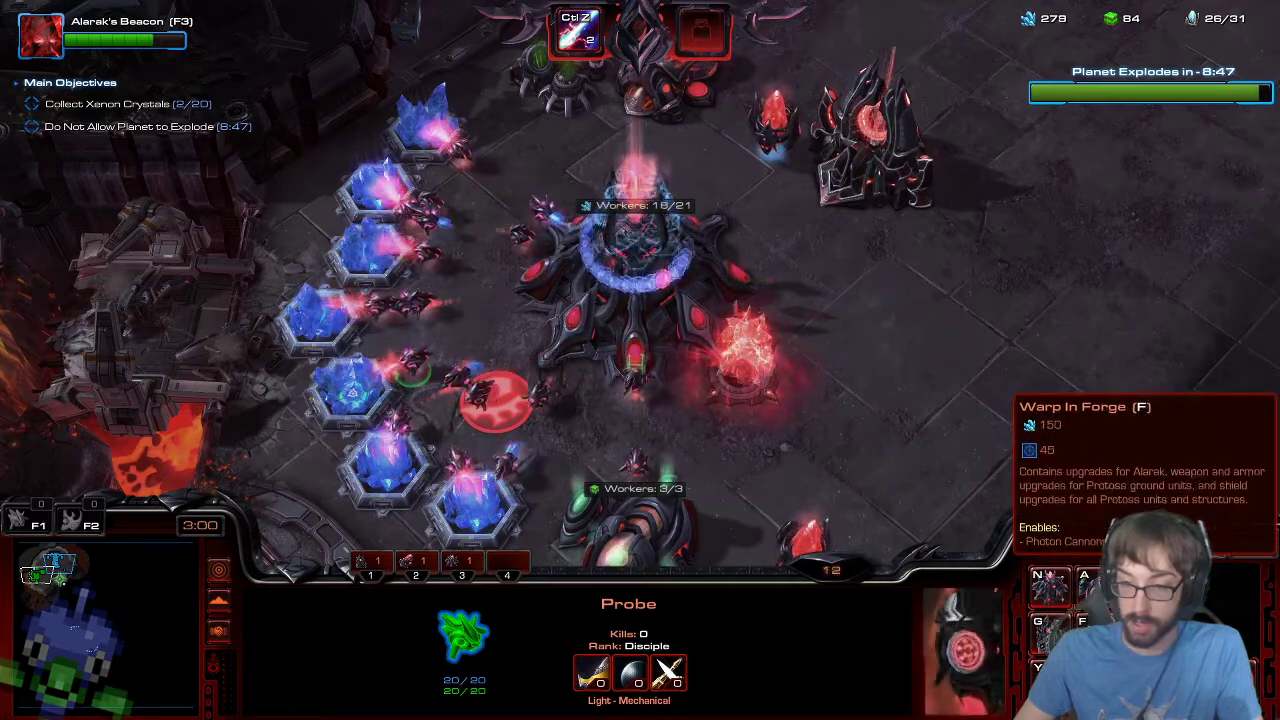
left_click(1157, 634)
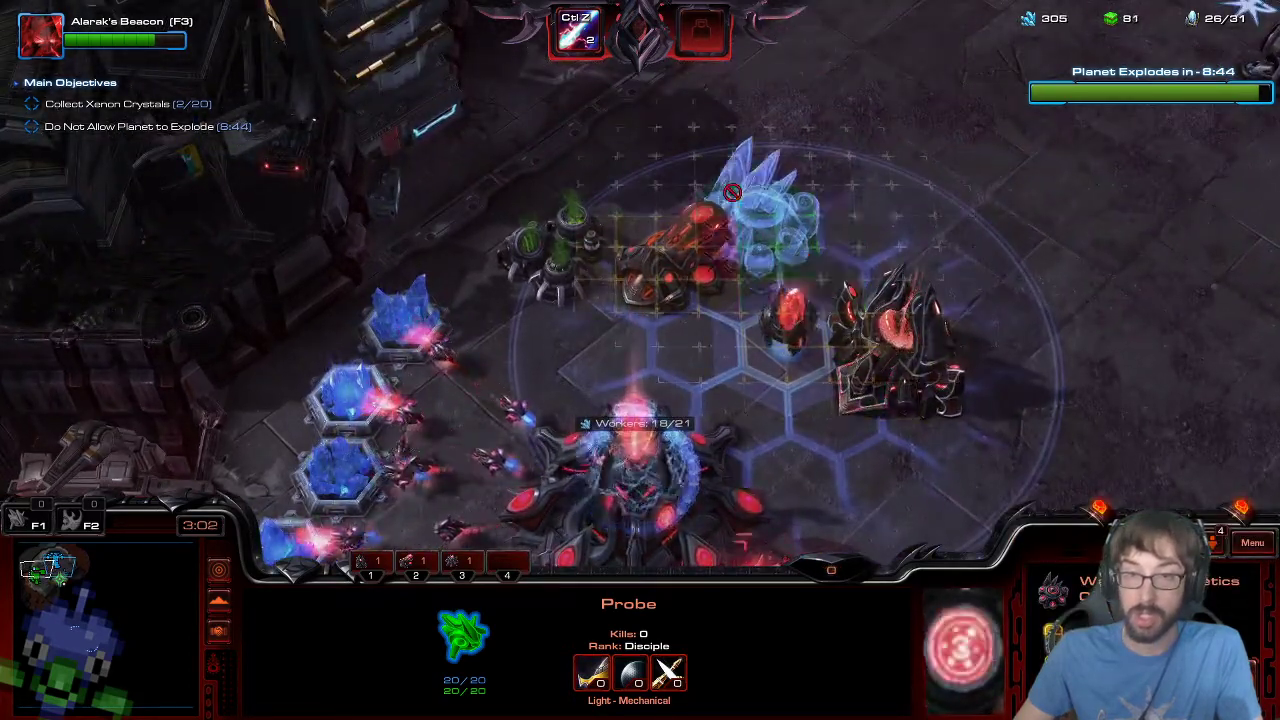
left_click(694, 177)
right_click(370, 331, "shift")
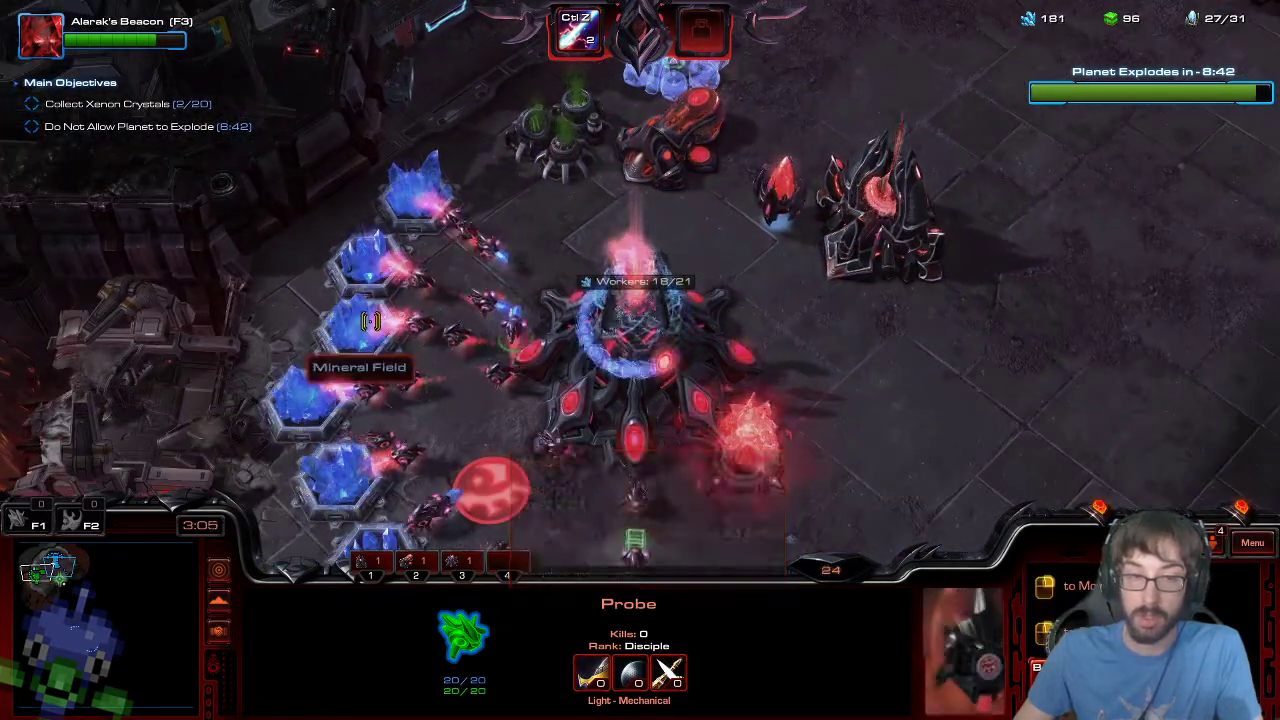
- Check the production queues of the Nexus and the Gateway, and review the requirements for warping in a Slayer
key("4")
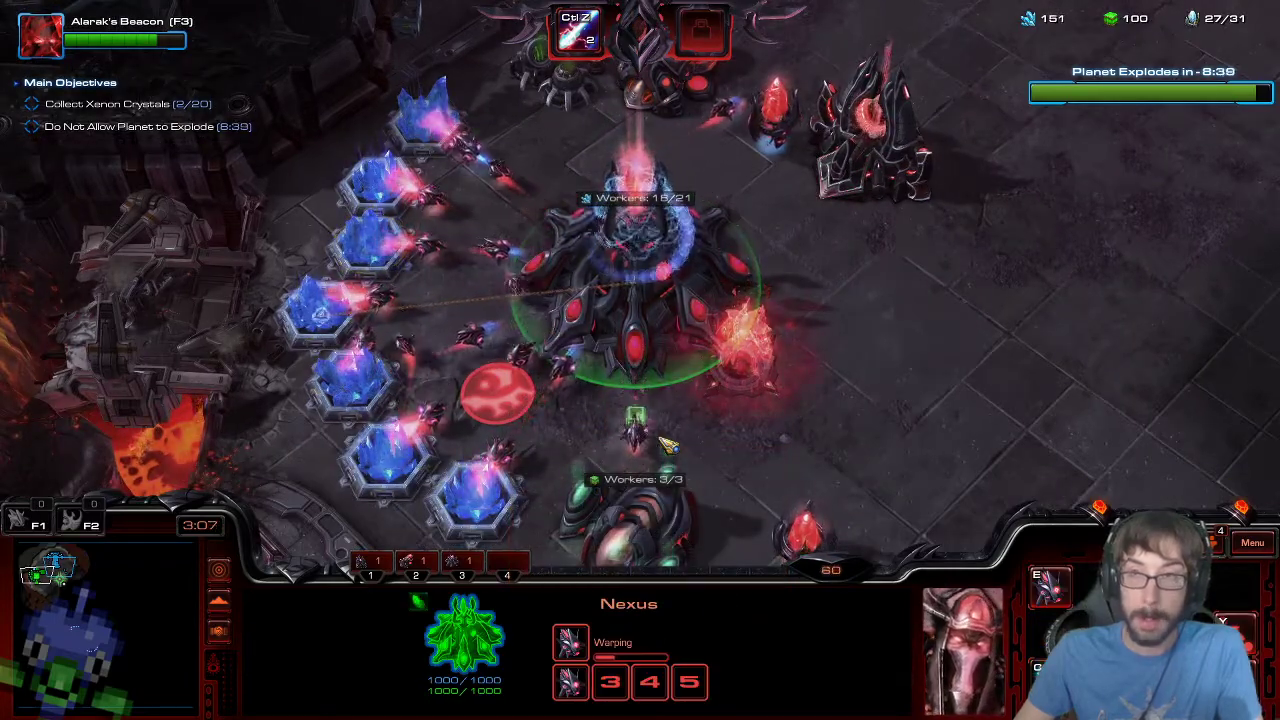
left_click(852, 178)
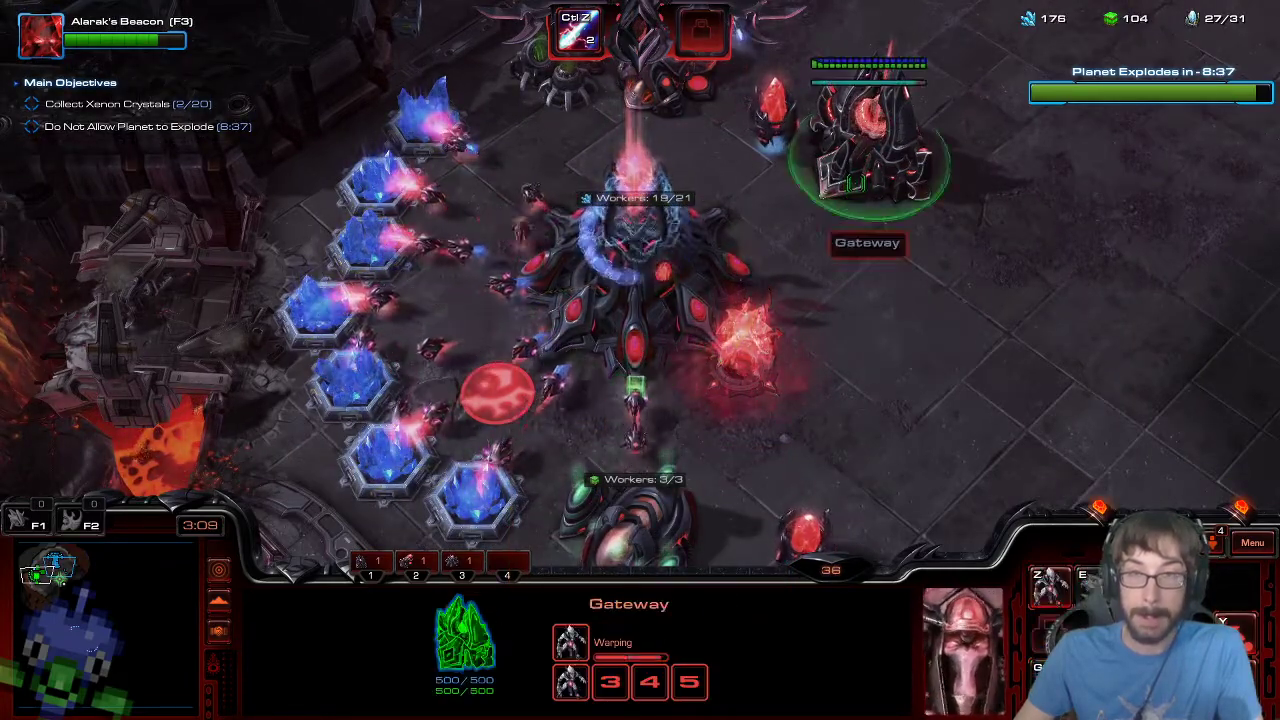
left_click(650, 290)
left_click(865, 200)
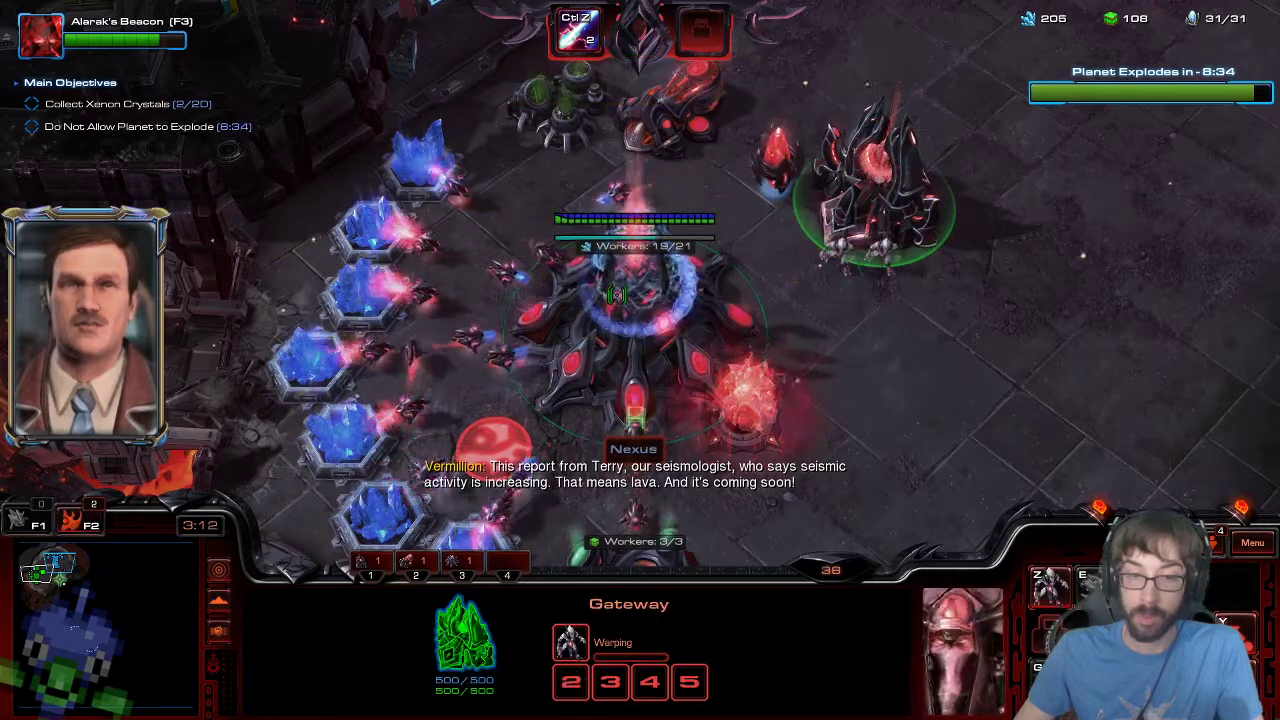
key("Down")
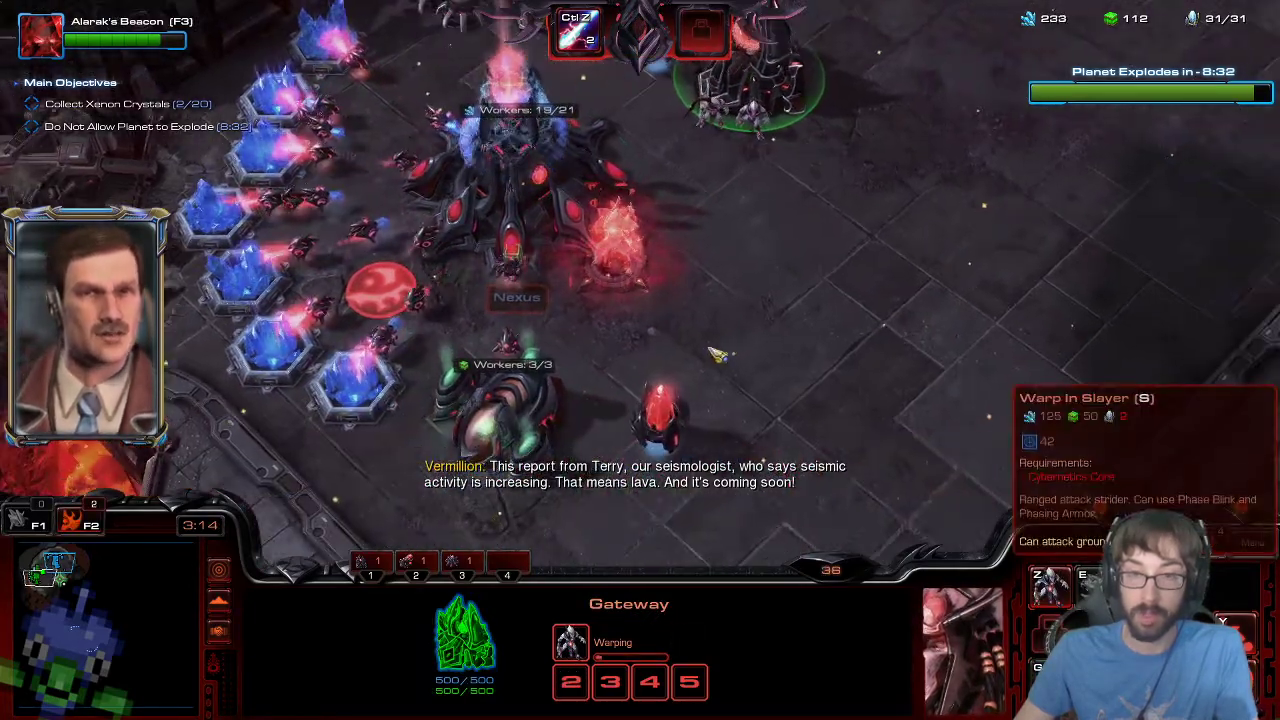
- Move the two Supplicants east of the Nexus and review one Supplicant's Devotion and Blood Shields abilities
key("F2")
right_click(830, 289)
left_click(846, 272)
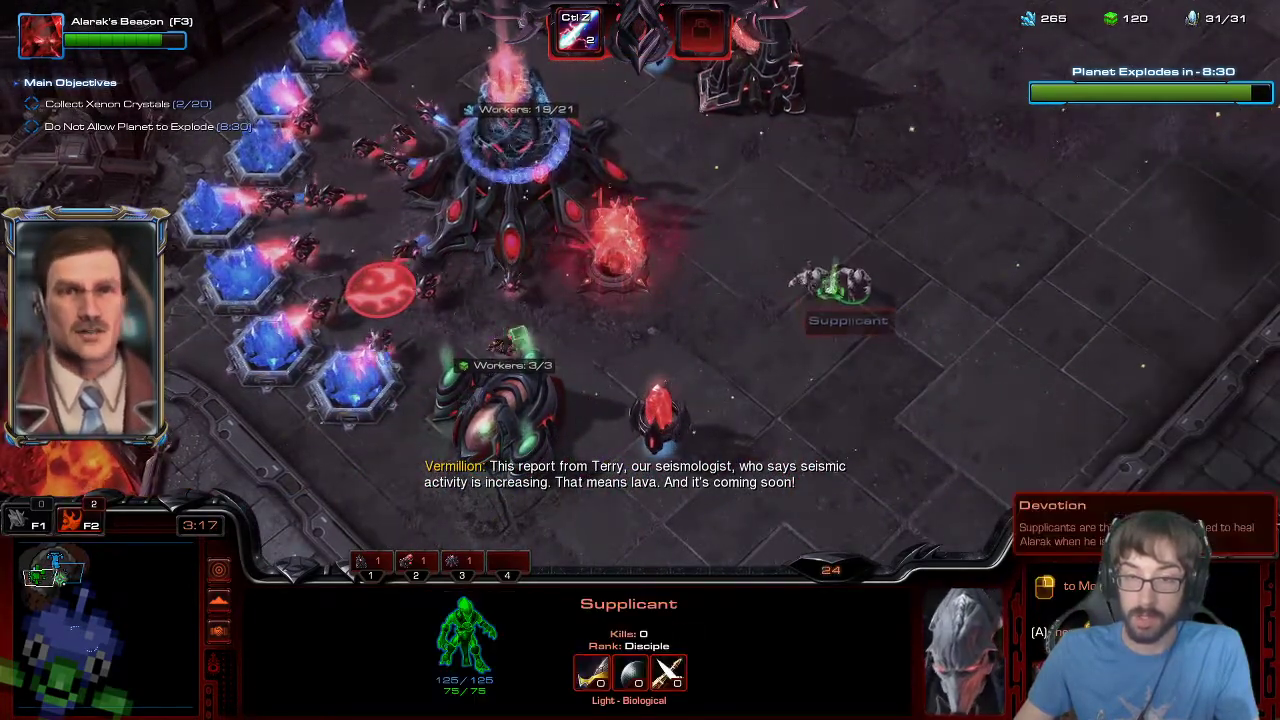
key("Down")
key("Right")
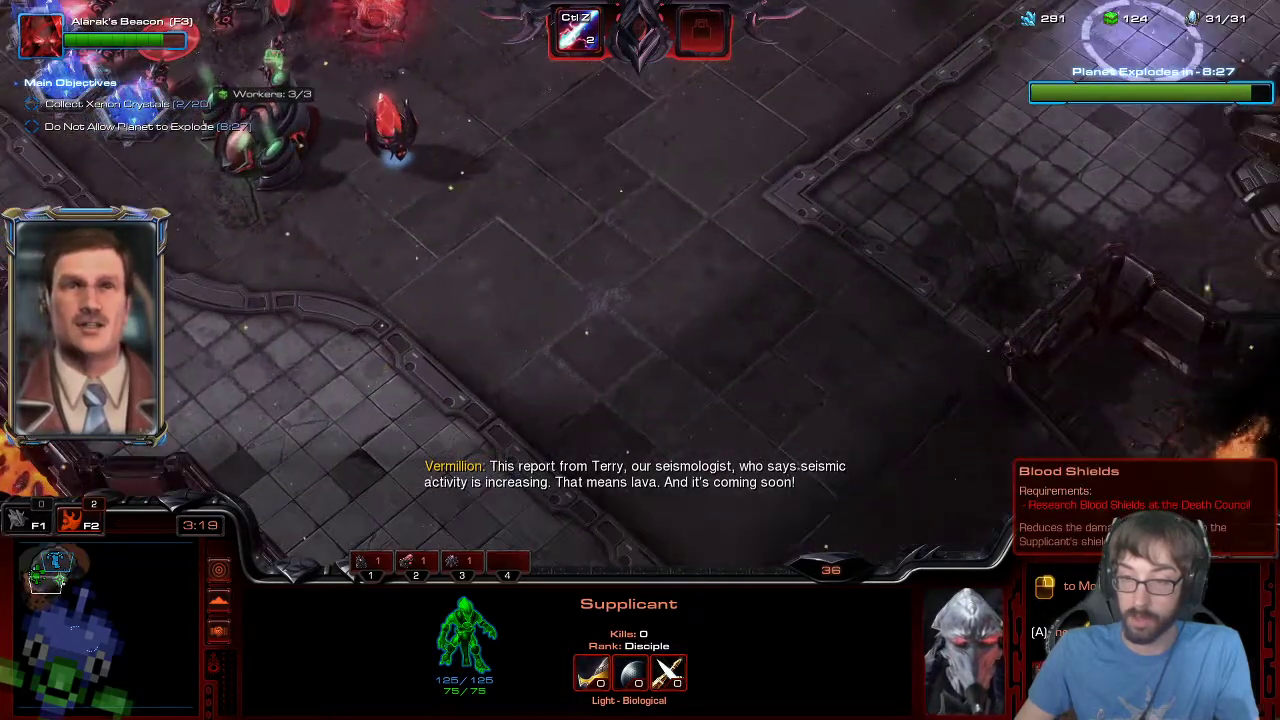
key("Up")
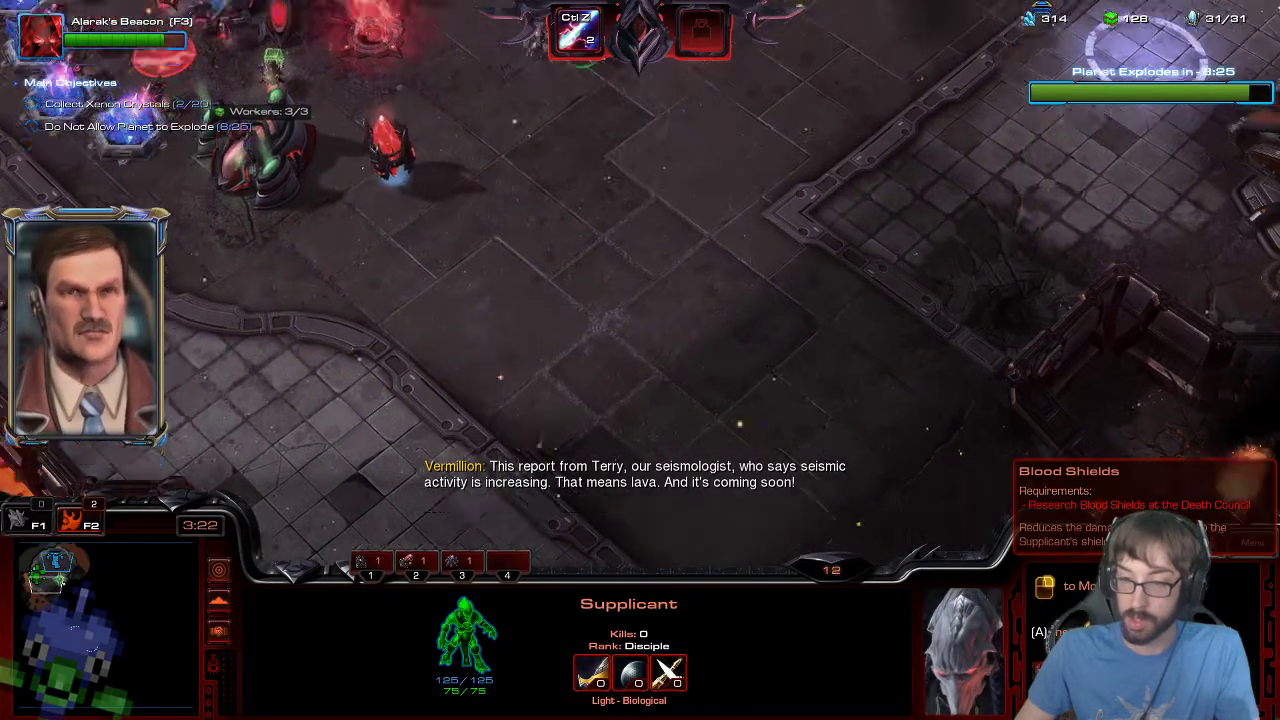
- Move both Supplicants to the open ground southeast of the Nexus and check the Gateway's production queue
key("F2")
right_click(479, 291)
key("Left")
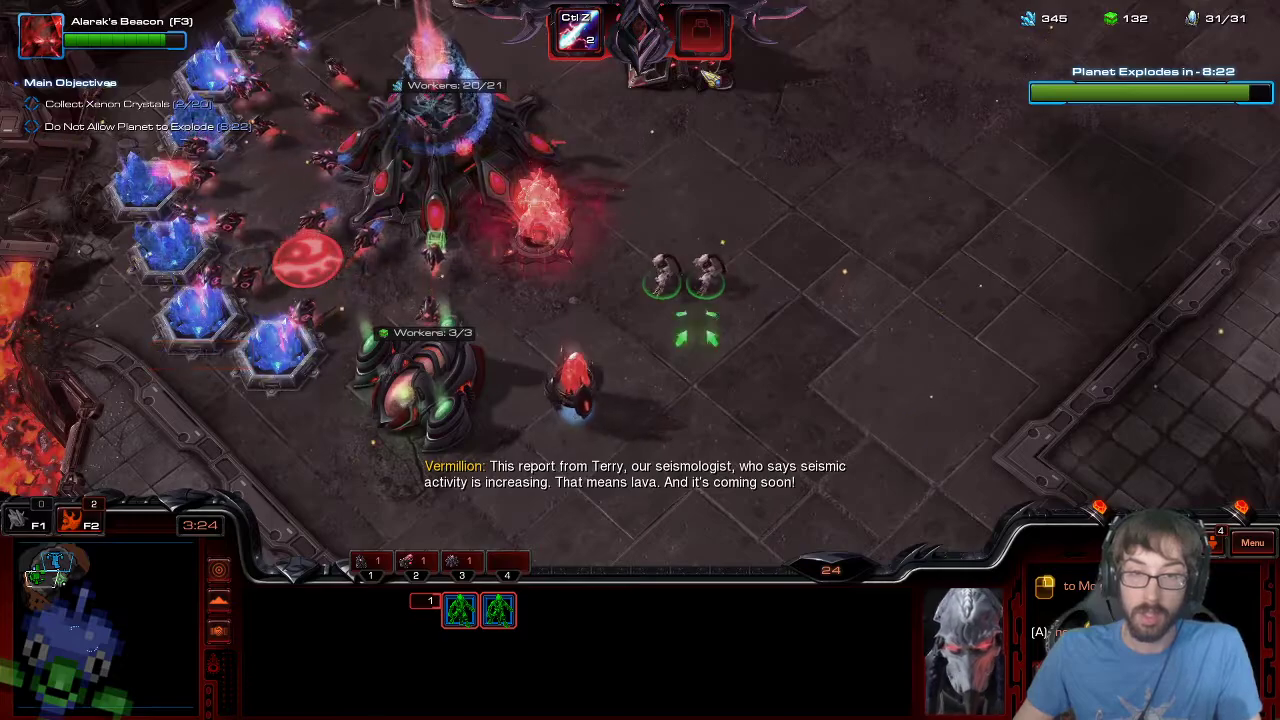
key("Up")
left_click(672, 152)
key("Up")
key("Left")
key("Down")
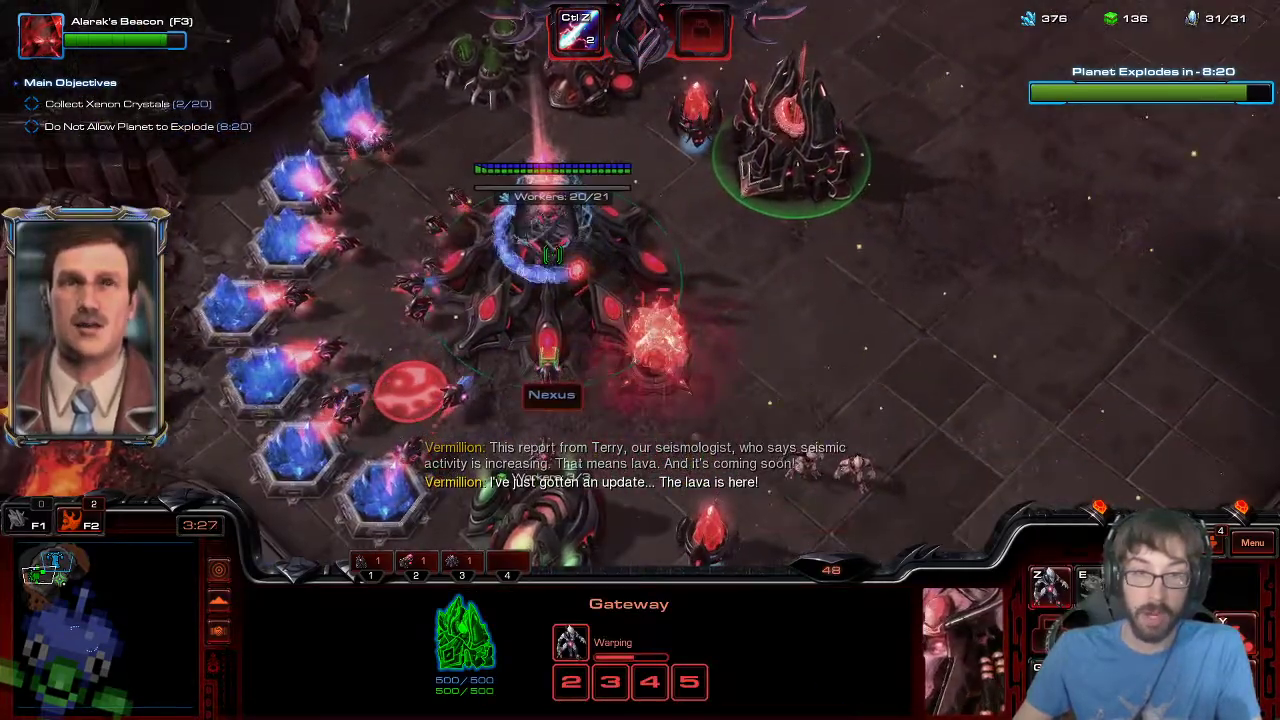
- Queue two more Probes at the Nexus
left_click(553, 255)
key("Left")
key("Down")
key("e")
key("Up")
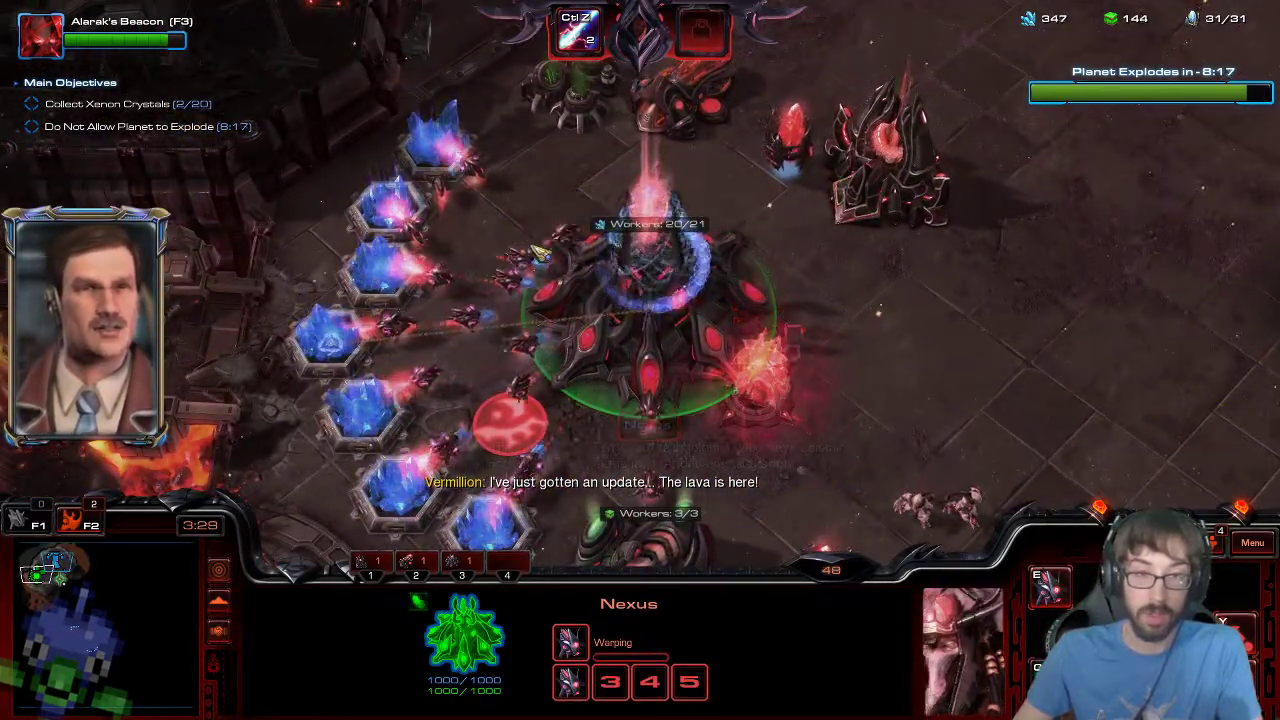
- Have a Probe warp in an Assimilator on the northern vespene geyser and reselect the Nexus
left_click(539, 251)
key("Up")
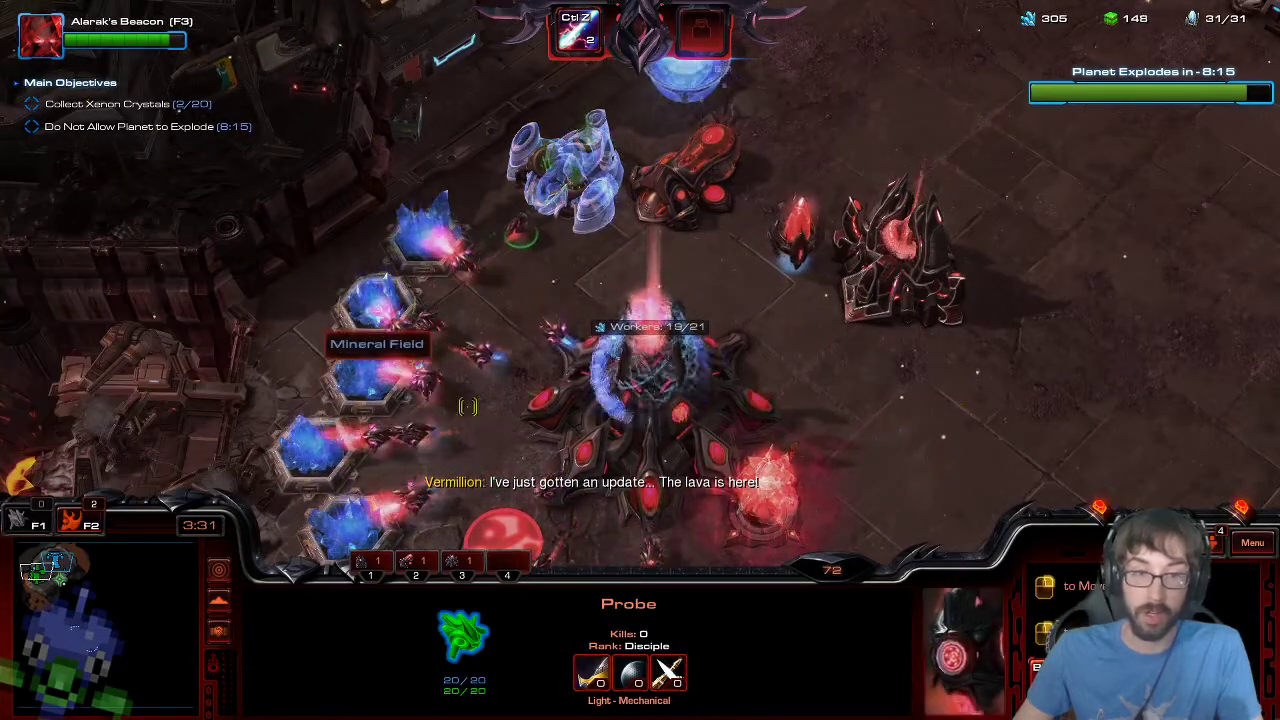
left_click(600, 400)
key("Down")
key("Up")
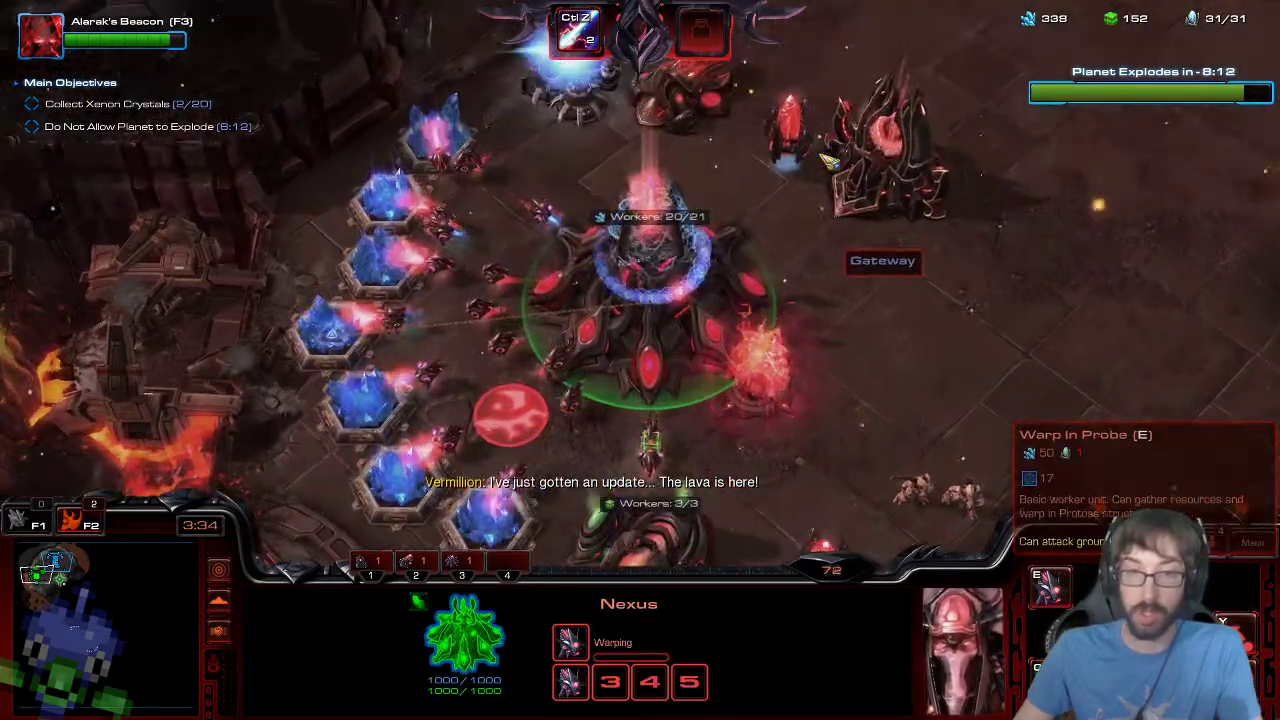
key("Up")
key("Down")
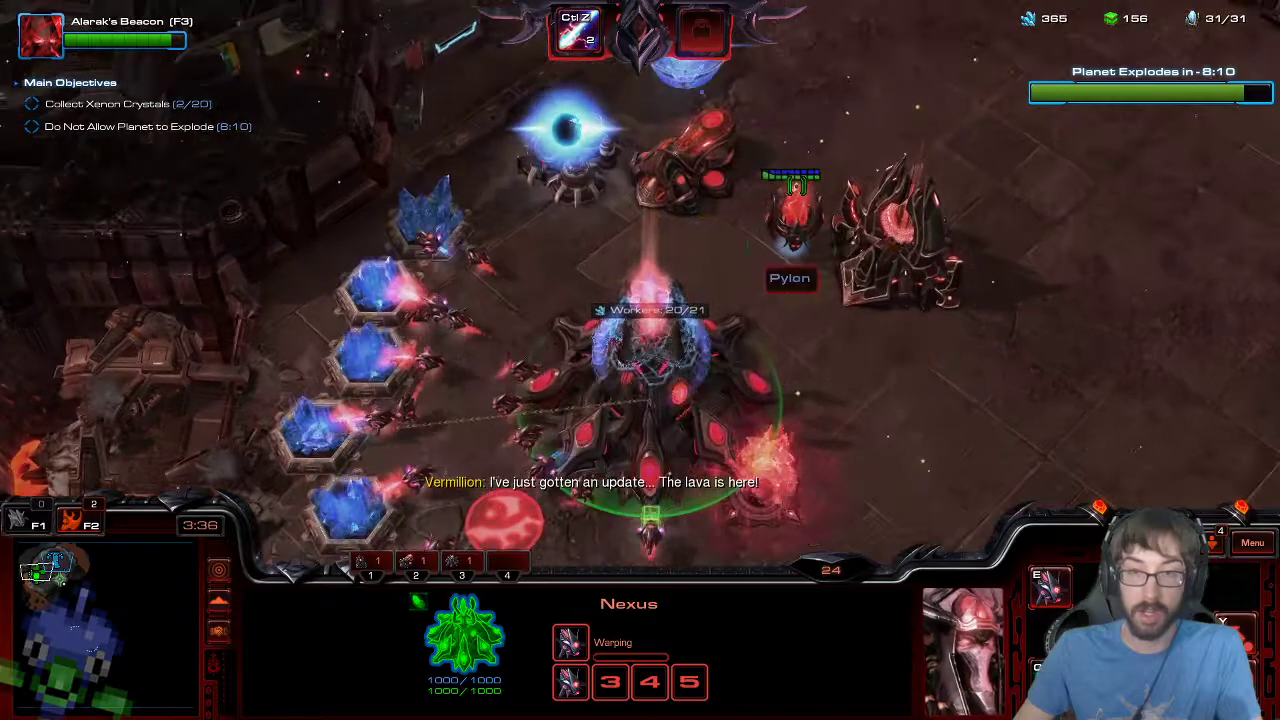
- Have a Probe warp in a Pylon east of the Gateway, and gather the four Supplicants east of the Nexus
left_click(507, 293)
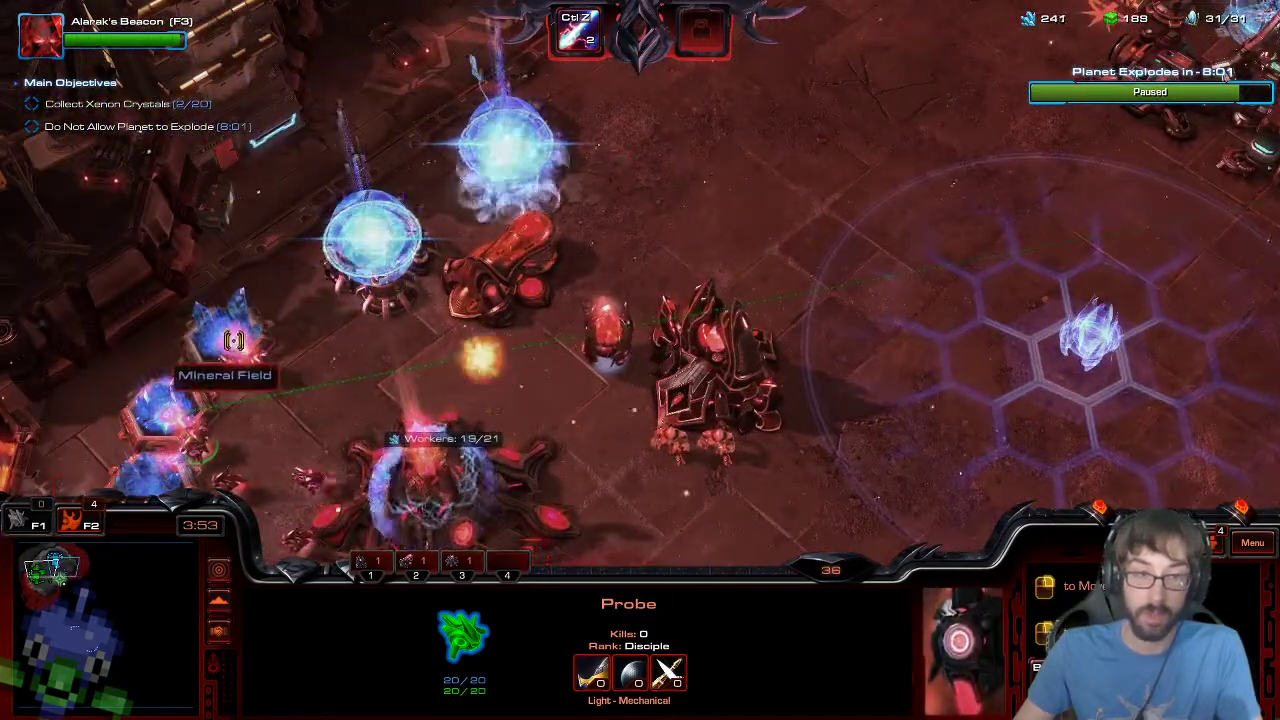
key("F2")
key("F2")
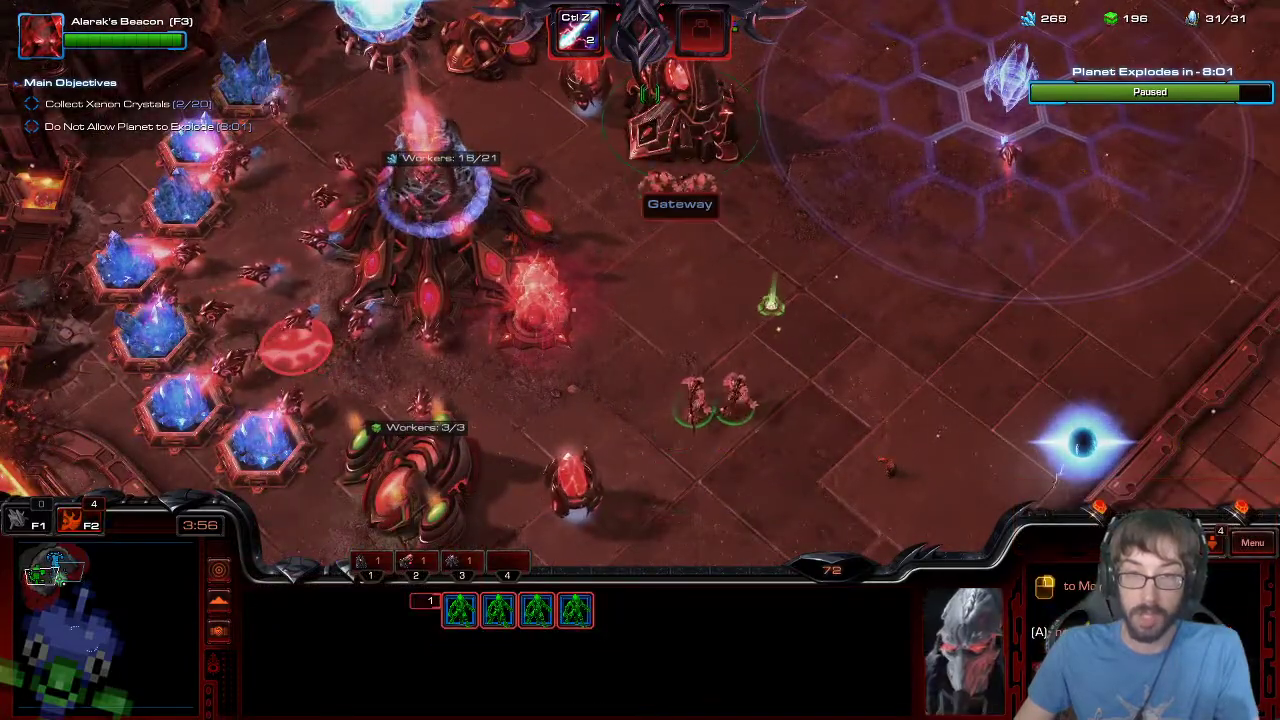
left_click(648, 92)
left_click(459, 240)
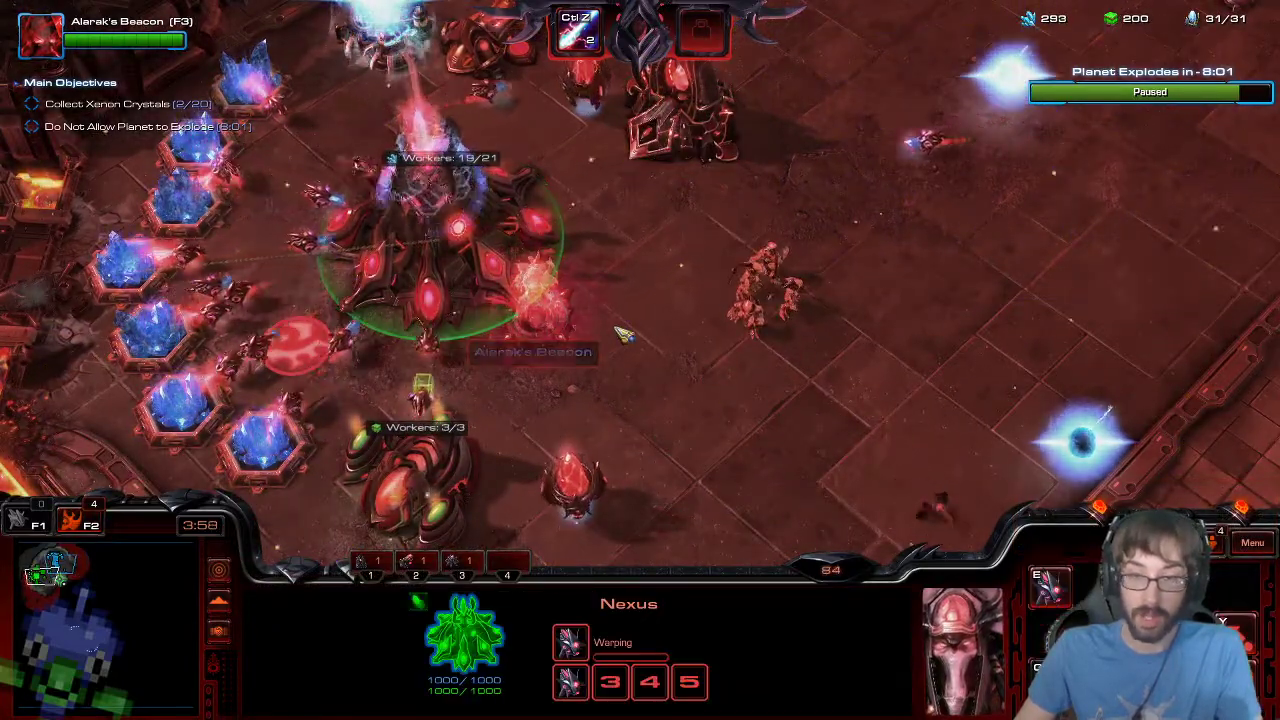
- Have a mining Probe warp in a Death Council north of the Pylon beside the Gateway
left_click(368, 322)
key("b")
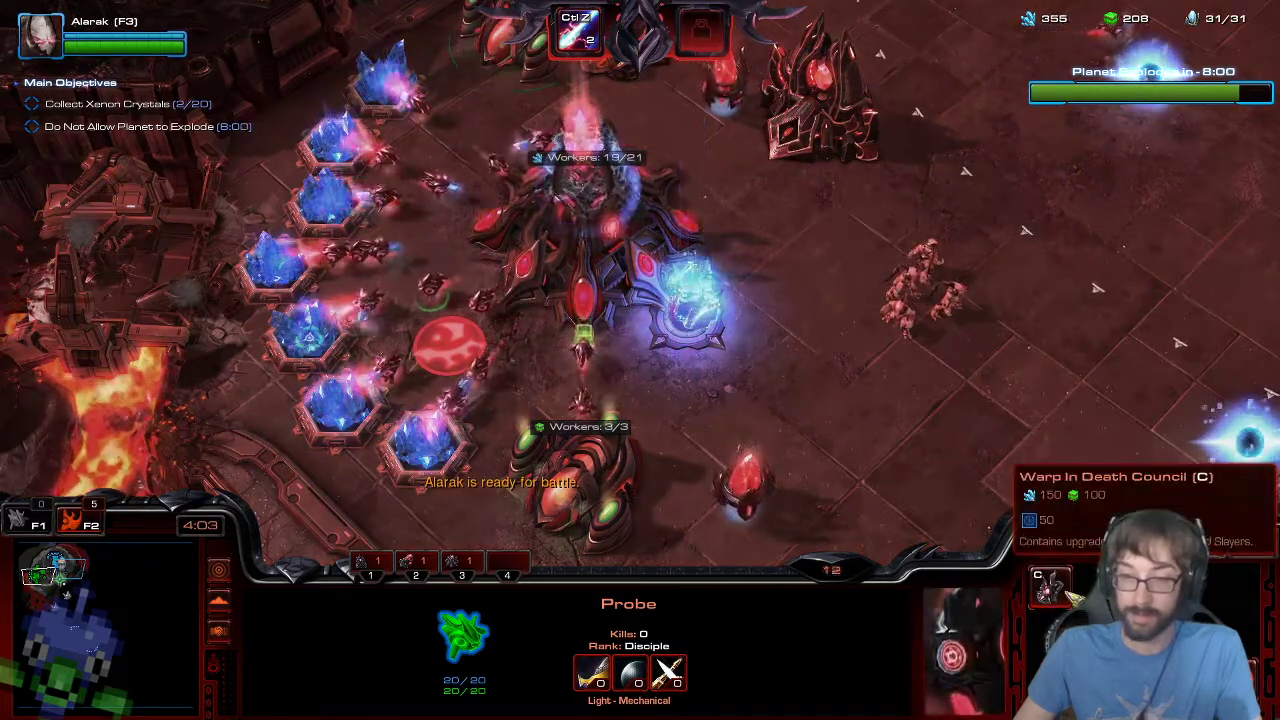
left_click(1062, 590)
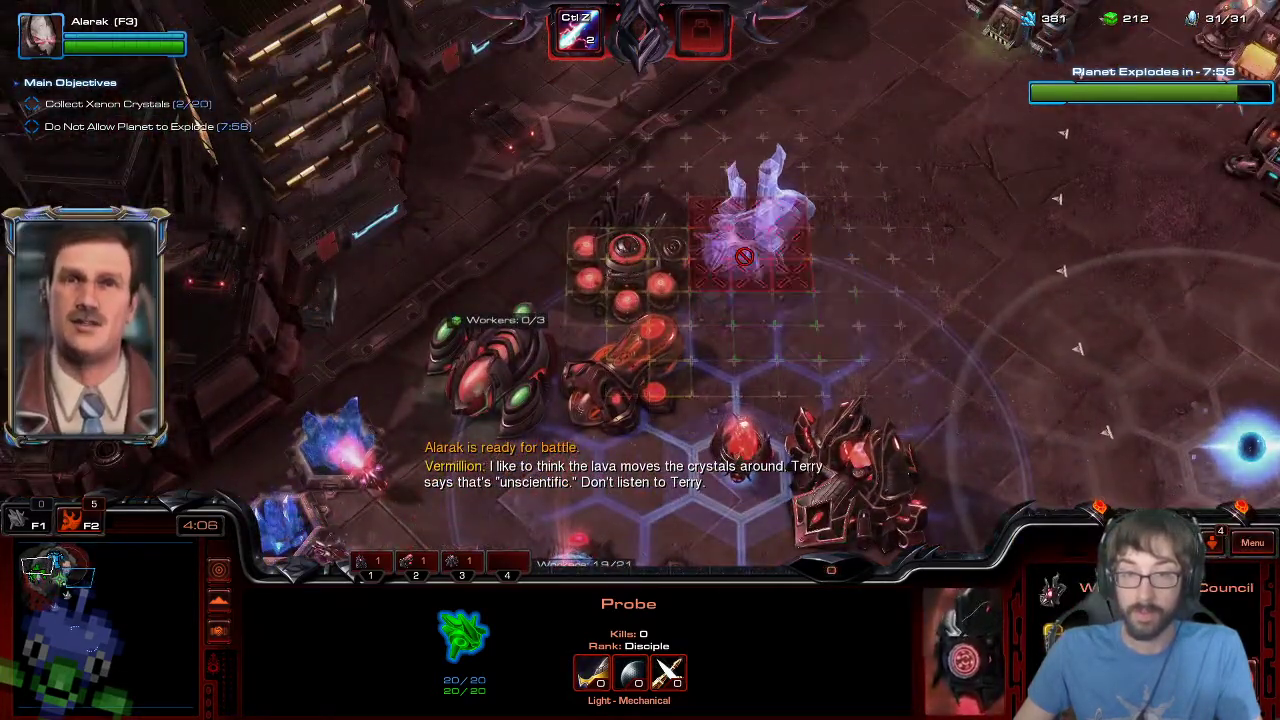
left_click(746, 288)
- Have the same Probe warp in a Robotics Facility directly east of the Gateway
key("v")
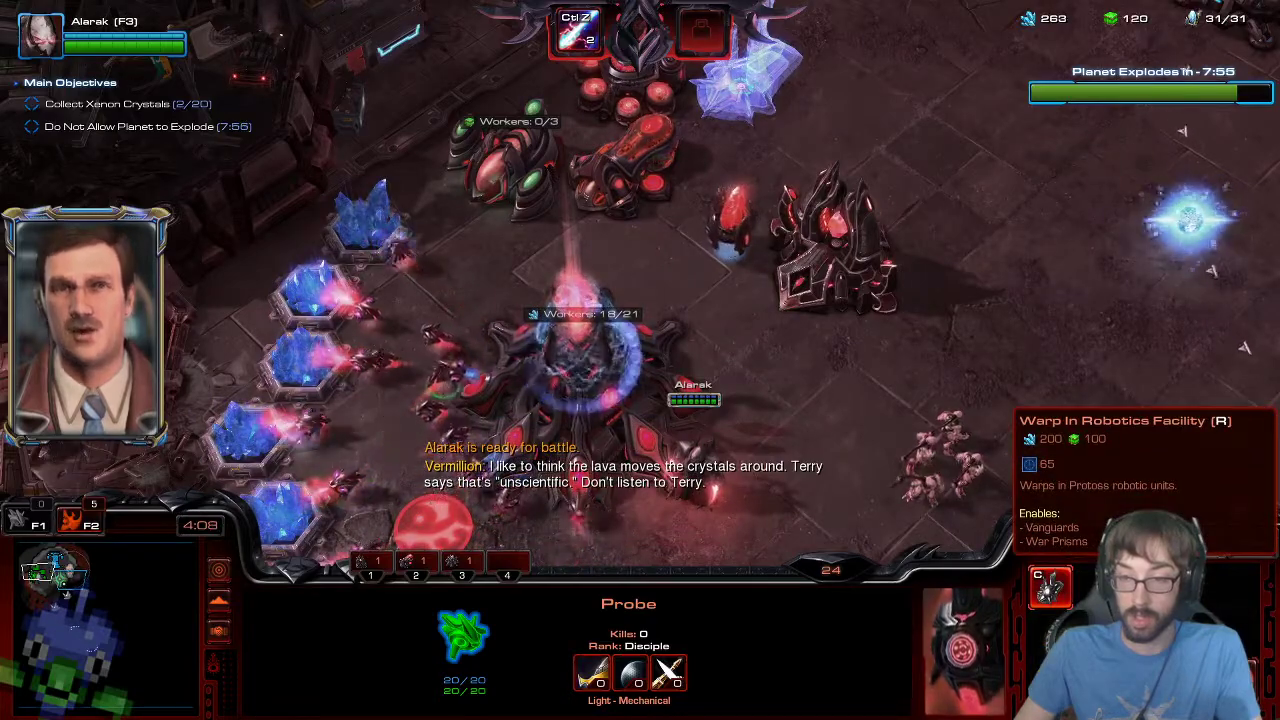
left_click(1050, 588)
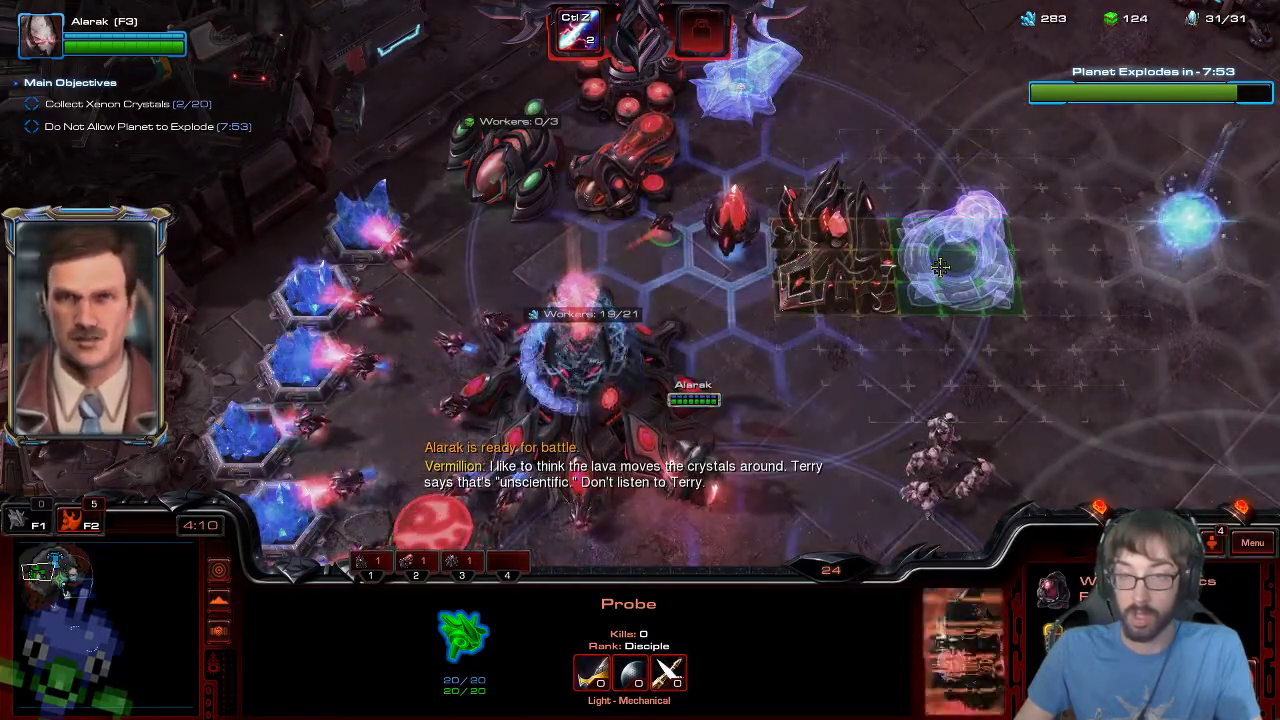
left_click(940, 265)
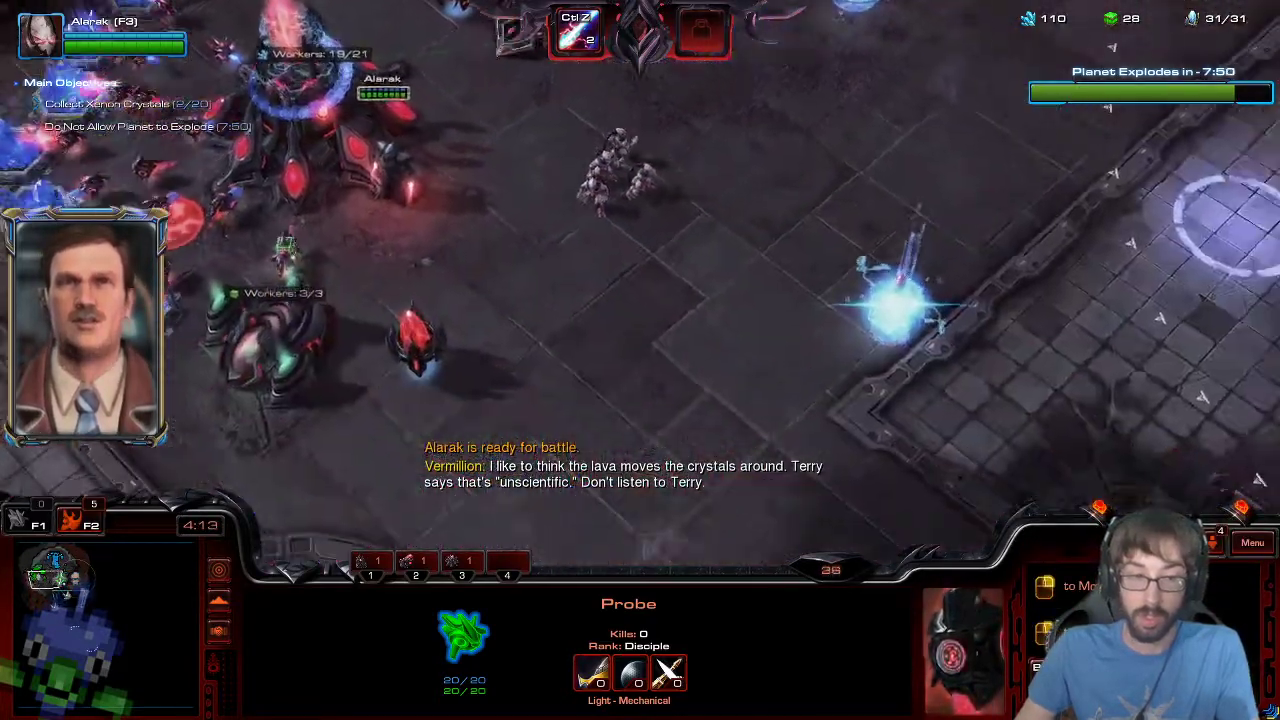
- Select Alarak and the Supplicants and send them on an attack-move to the xenon crystal south of the base
key("F2")
right_click(731, 434)
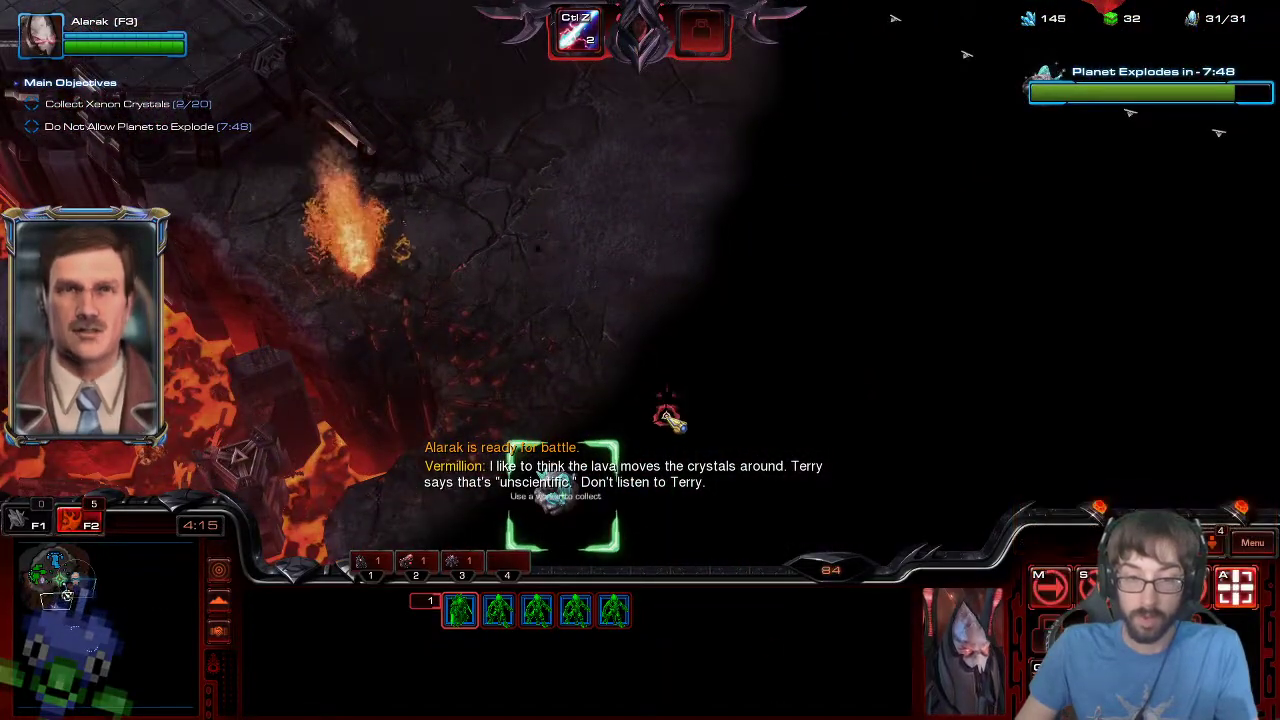
left_click_drag(667, 417, 820, 531)
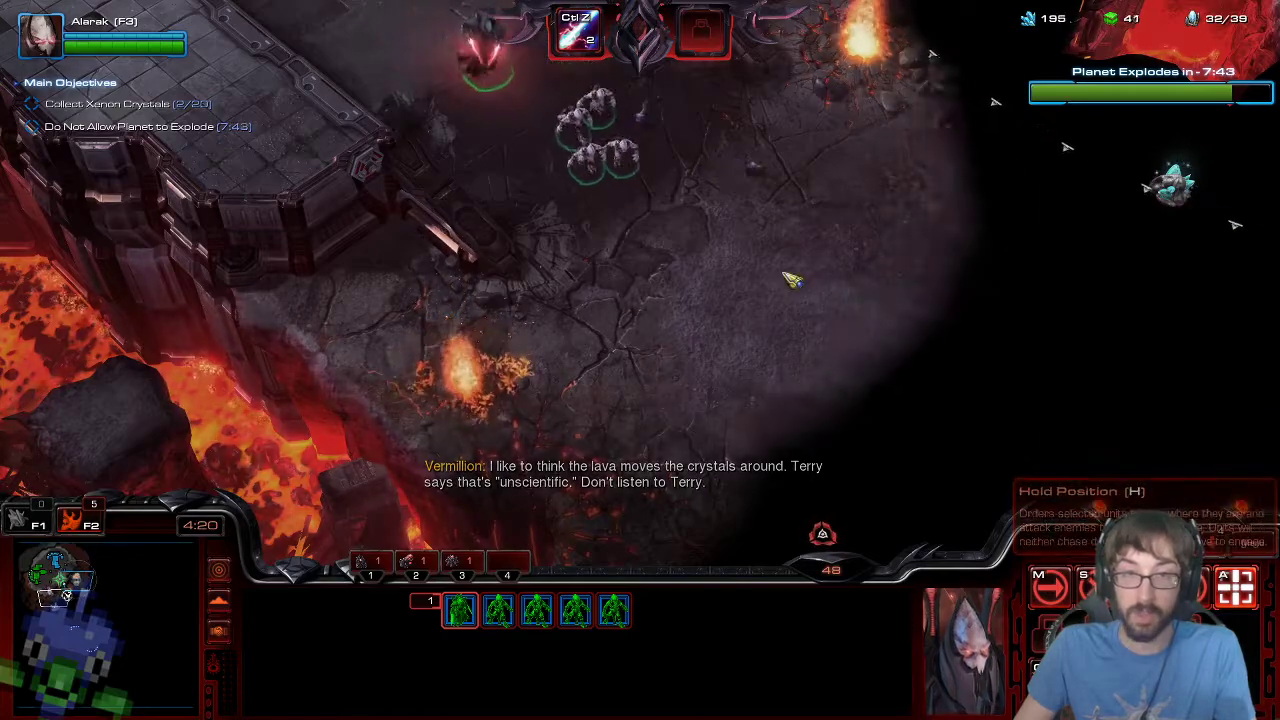
mouse_move(1268, 709)
key("a")
left_click(563, 385)
- Send a Probe from the mineral line to collect the xenon crystal guarded by Alarak's group
left_click(37, 580)
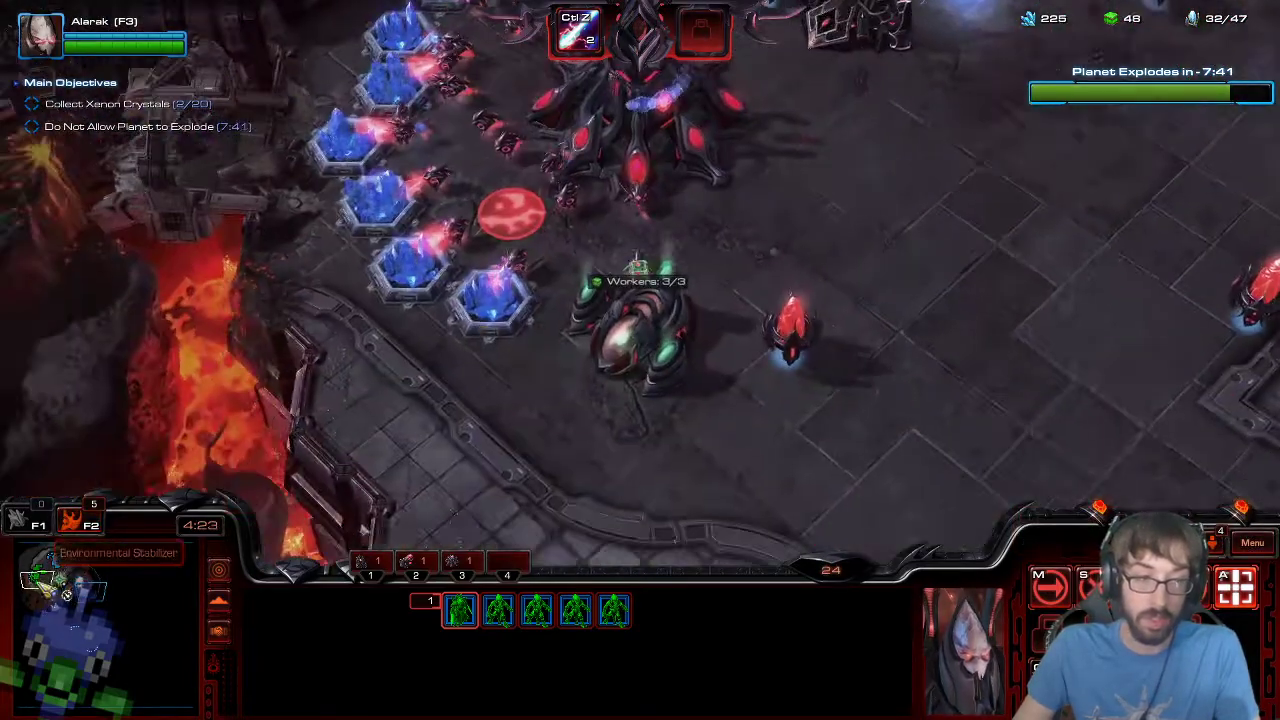
left_click(447, 169)
left_click(57, 603)
right_click(500, 342)
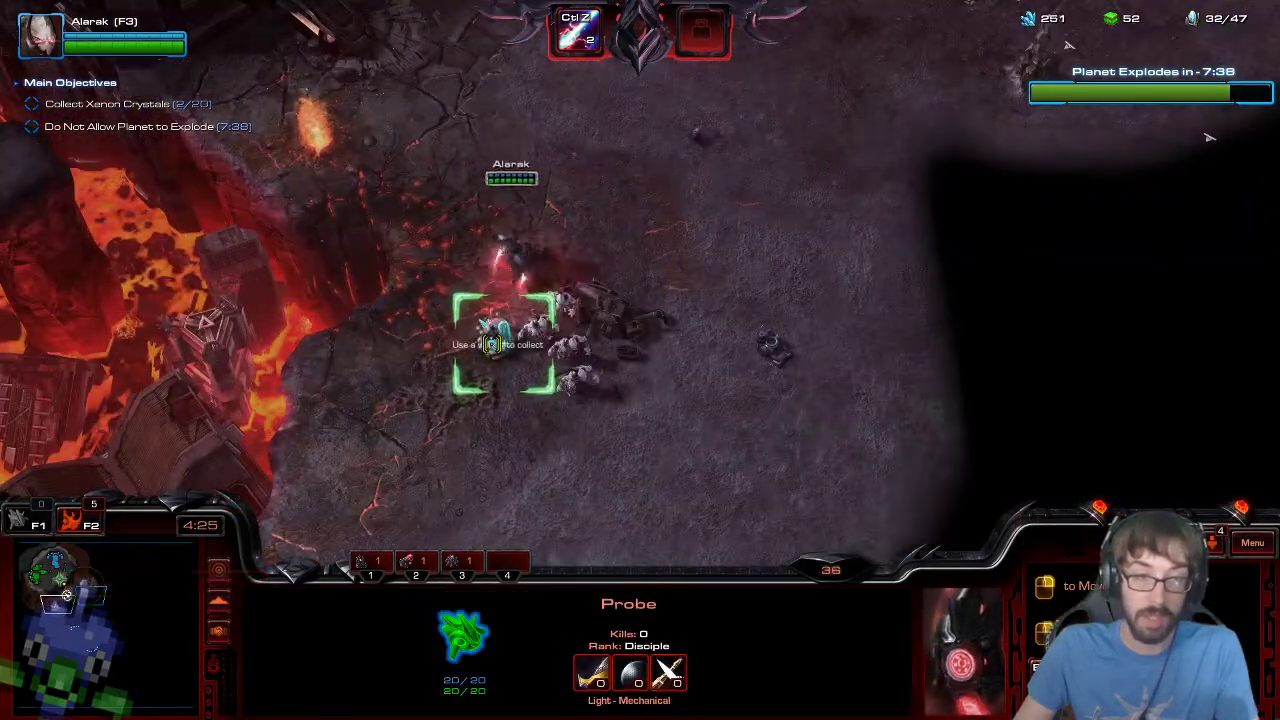
- Reposition Alarak and the Supplicants on the open ground just southeast of the xenon crystal
key("F2")
mouse_move(1274, 6)
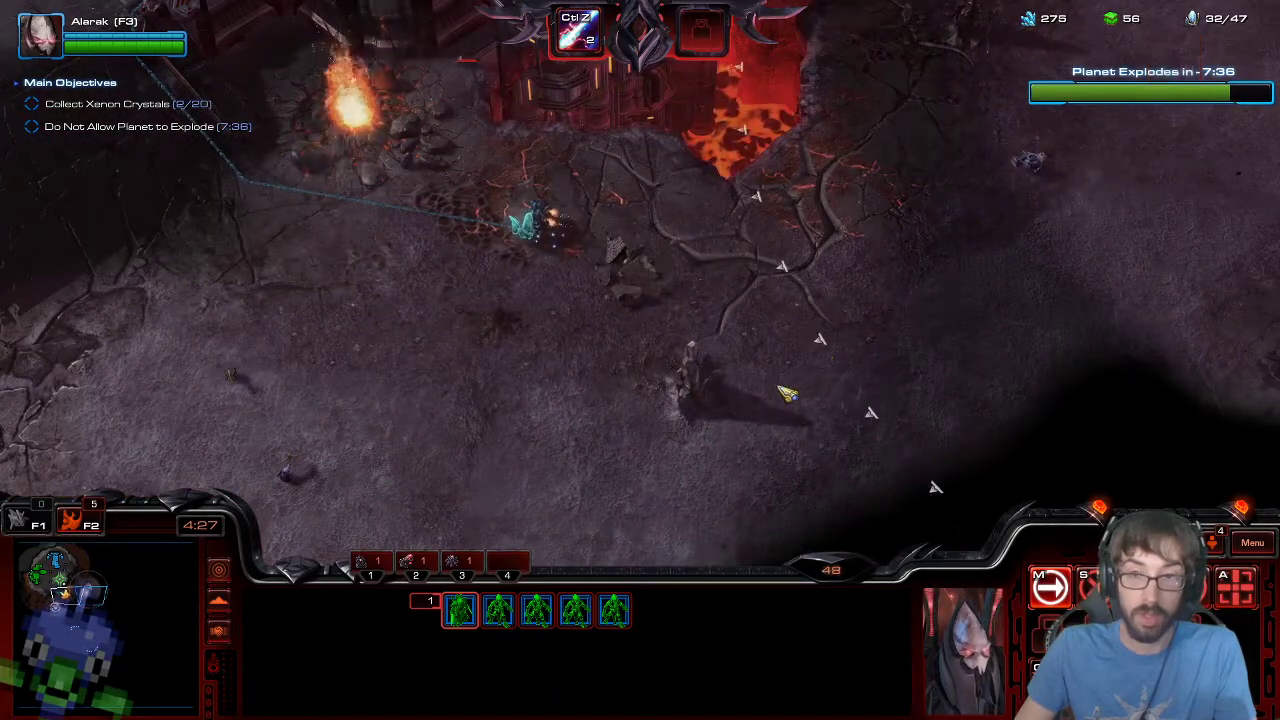
mouse_move(6, 712)
right_click(600, 440)
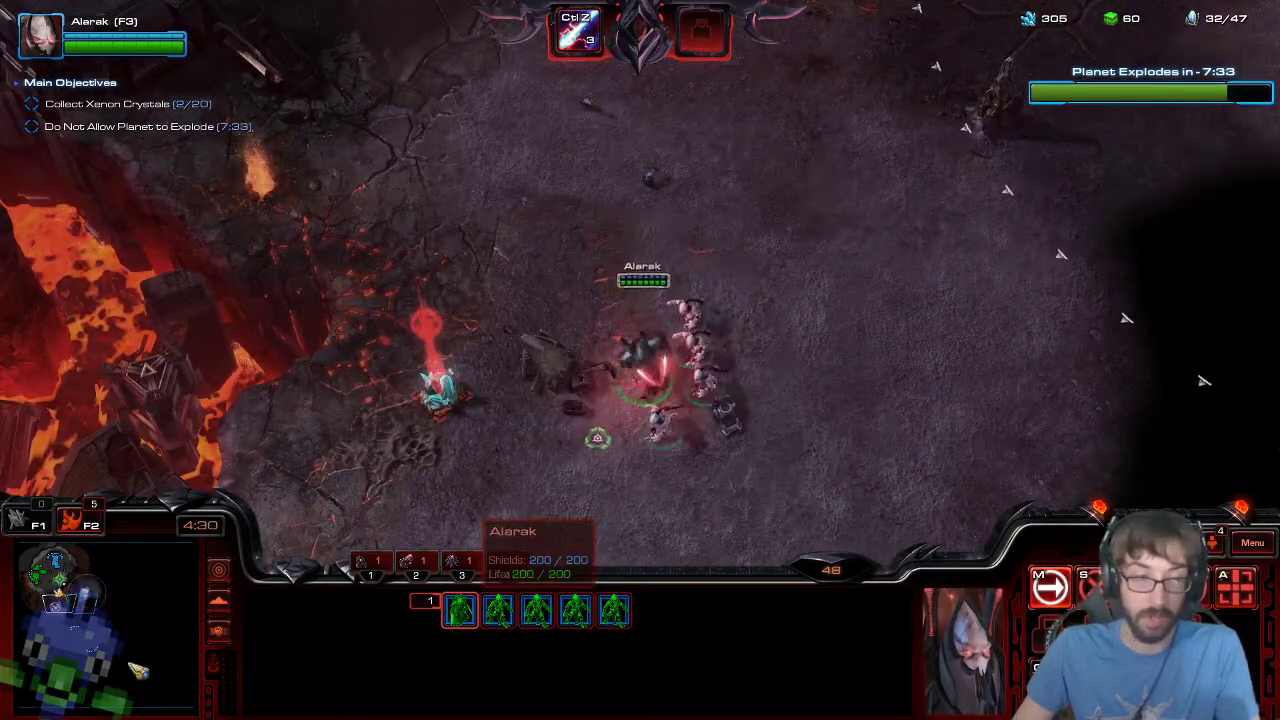
- Return to the main base and check the Nexus's production queue
left_click(42, 576)
left_click(527, 330)
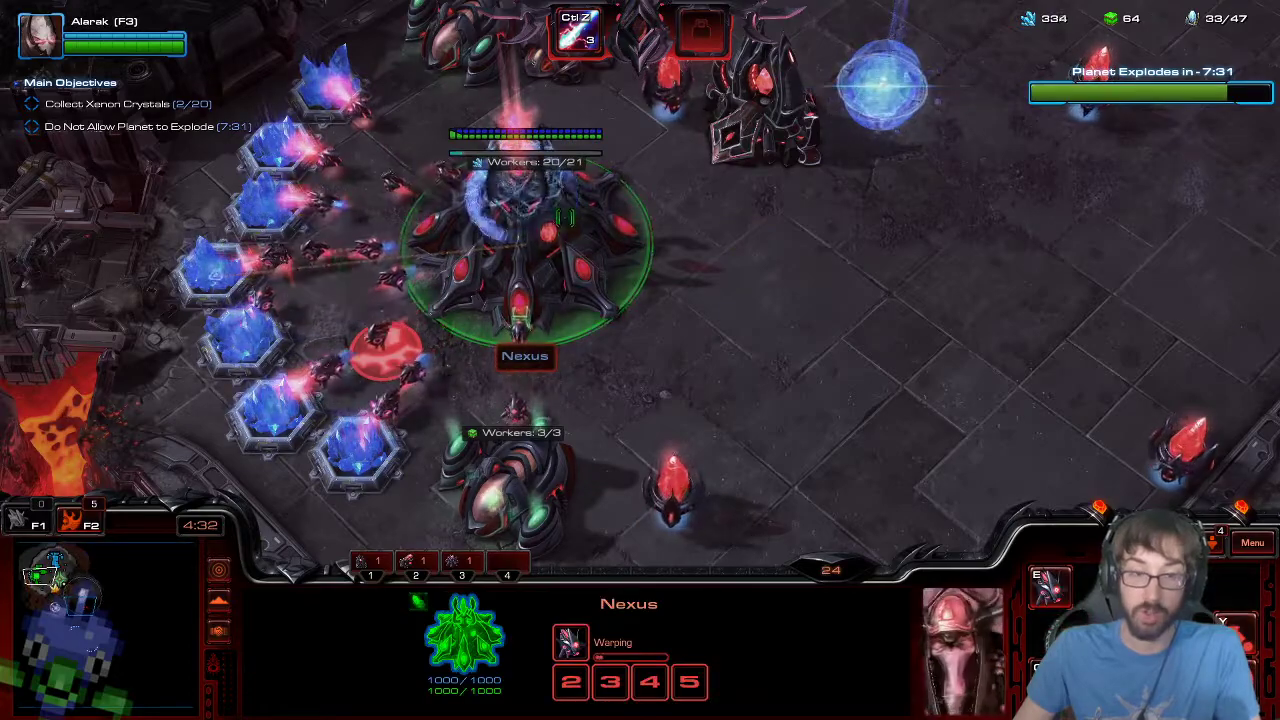
mouse_move(602, 4)
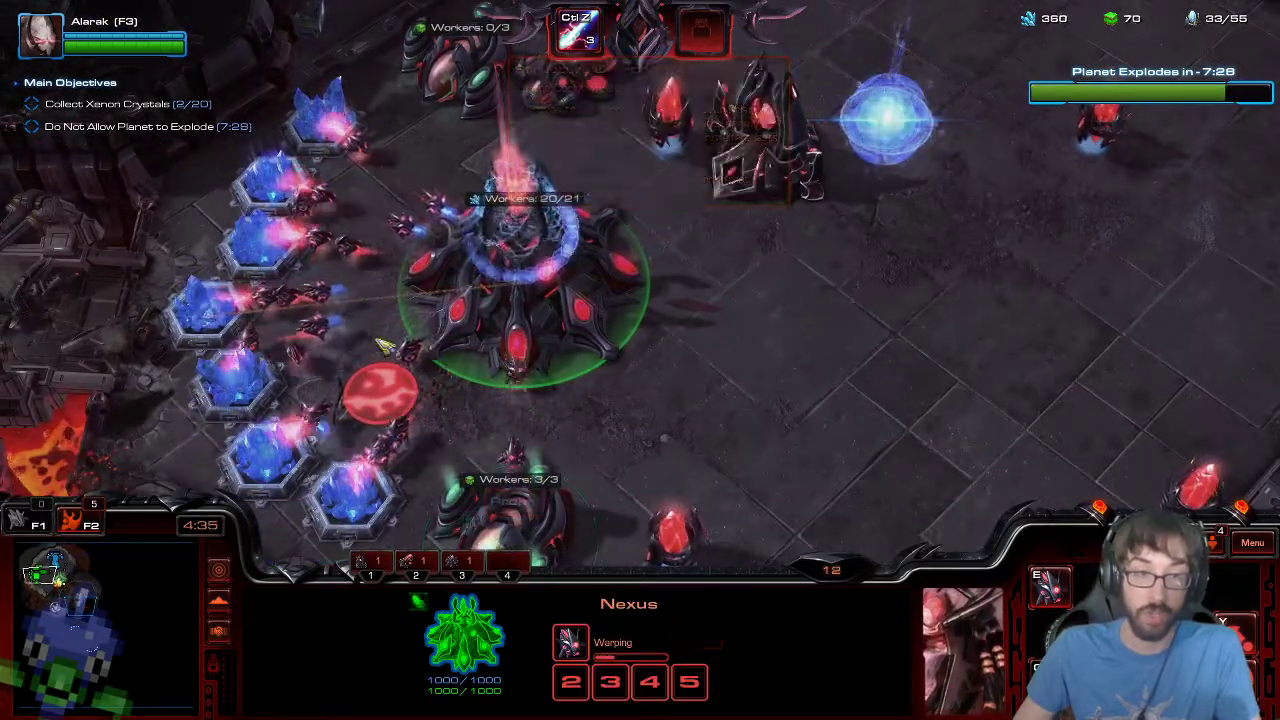
left_click(372, 394)
- Send Alarak and the Supplicants to the paved ground southeast of Nova
key("F2")
key("F2")
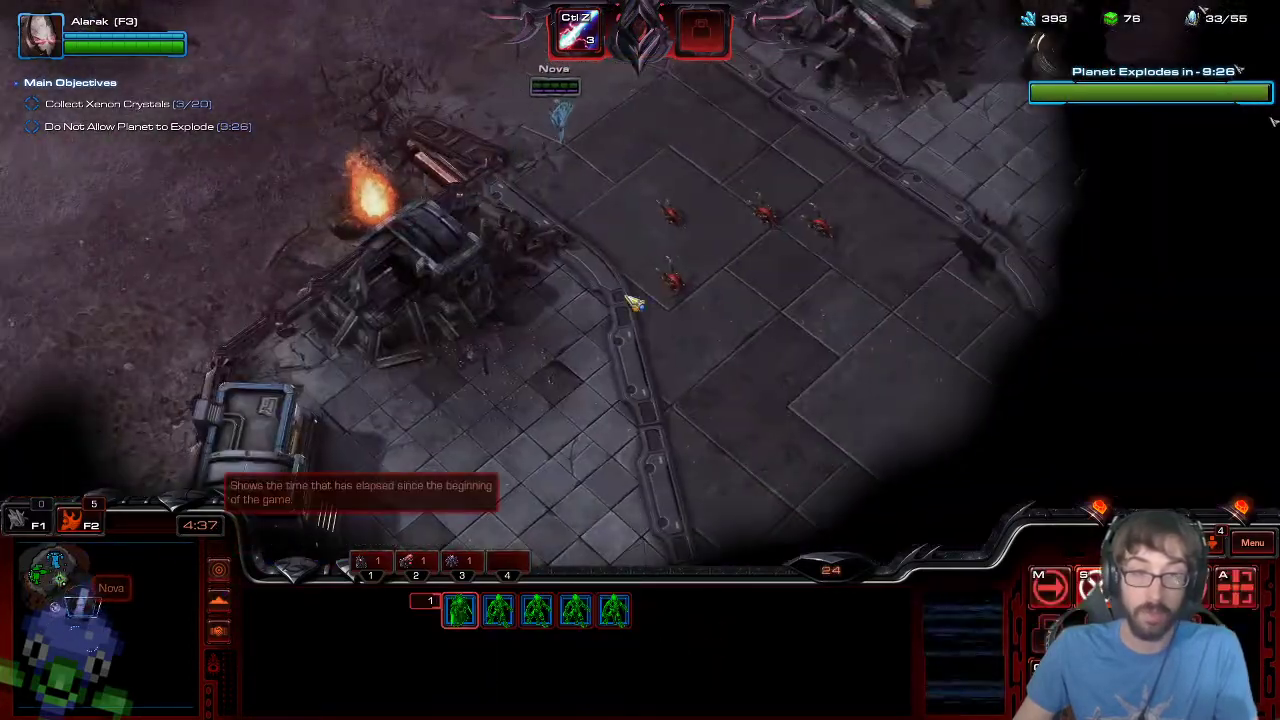
right_click(773, 286)
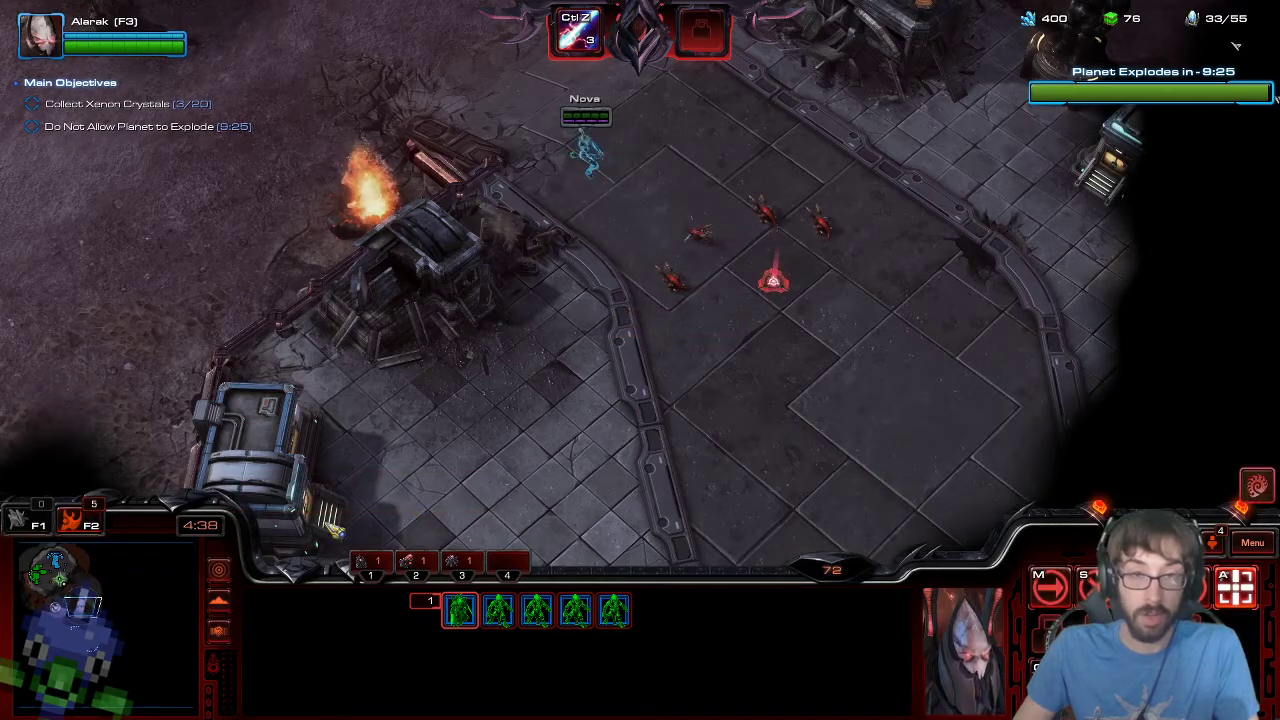
- Check the Nexus's production queue, select a mining Probe and open its list of advanced structures
left_click(44, 578)
left_click(408, 245)
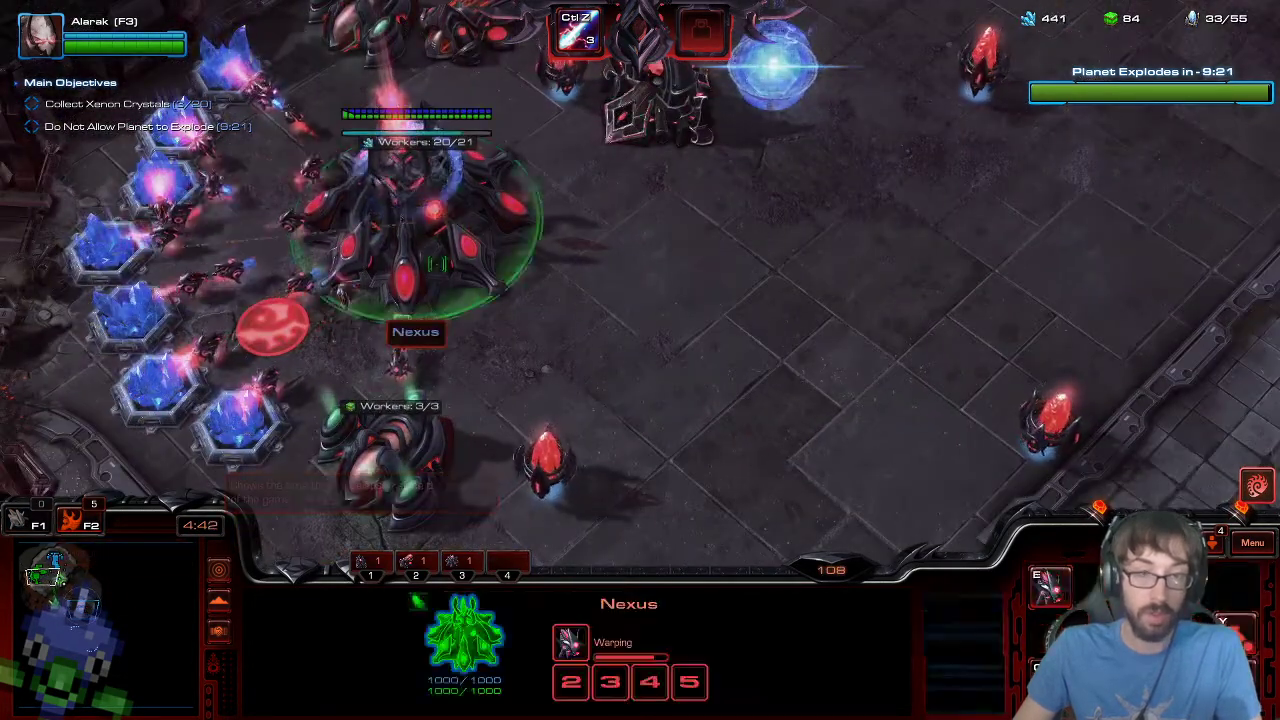
left_click(207, 346)
left_click(1050, 678)
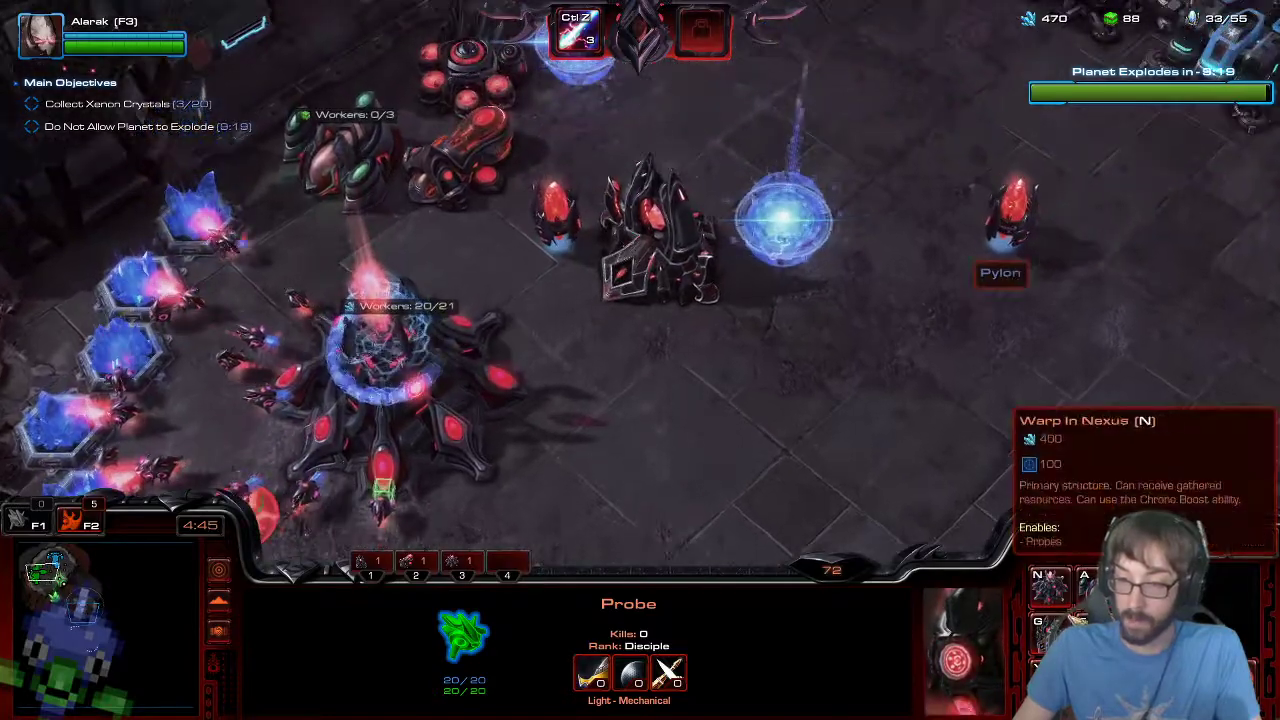
left_click(1238, 678)
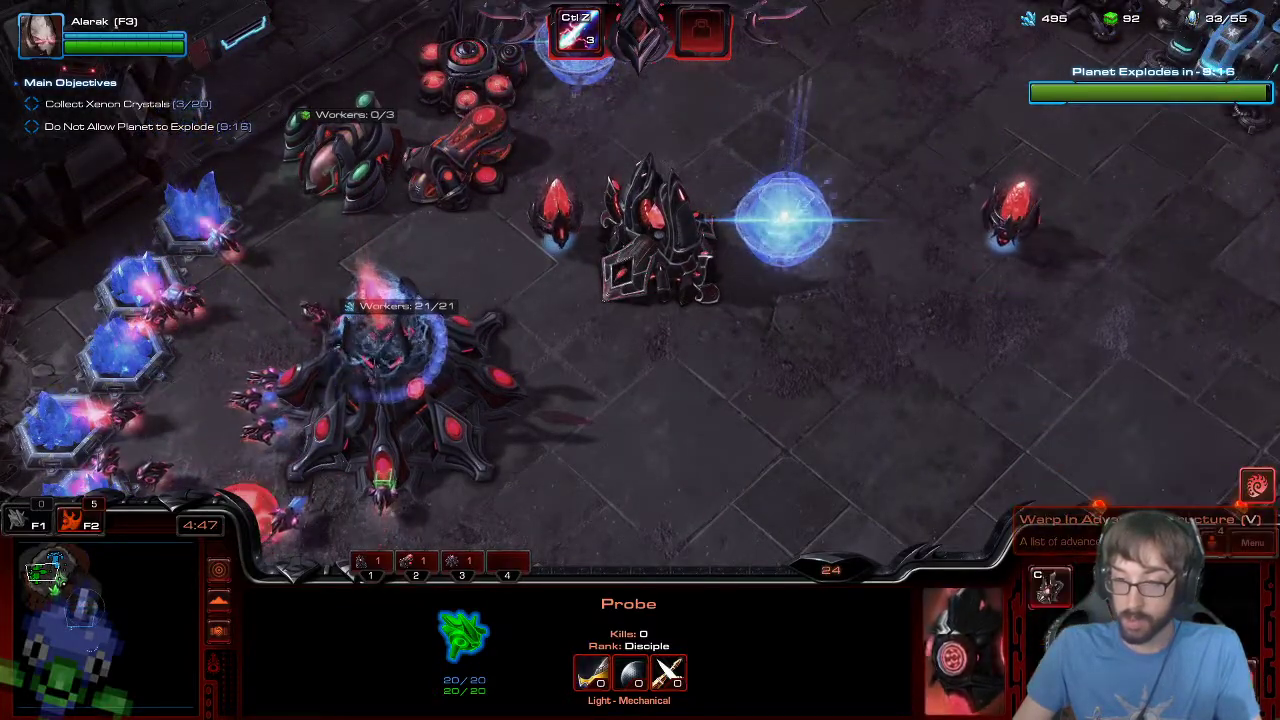
left_click(1097, 678)
mouse_move(1000, 2)
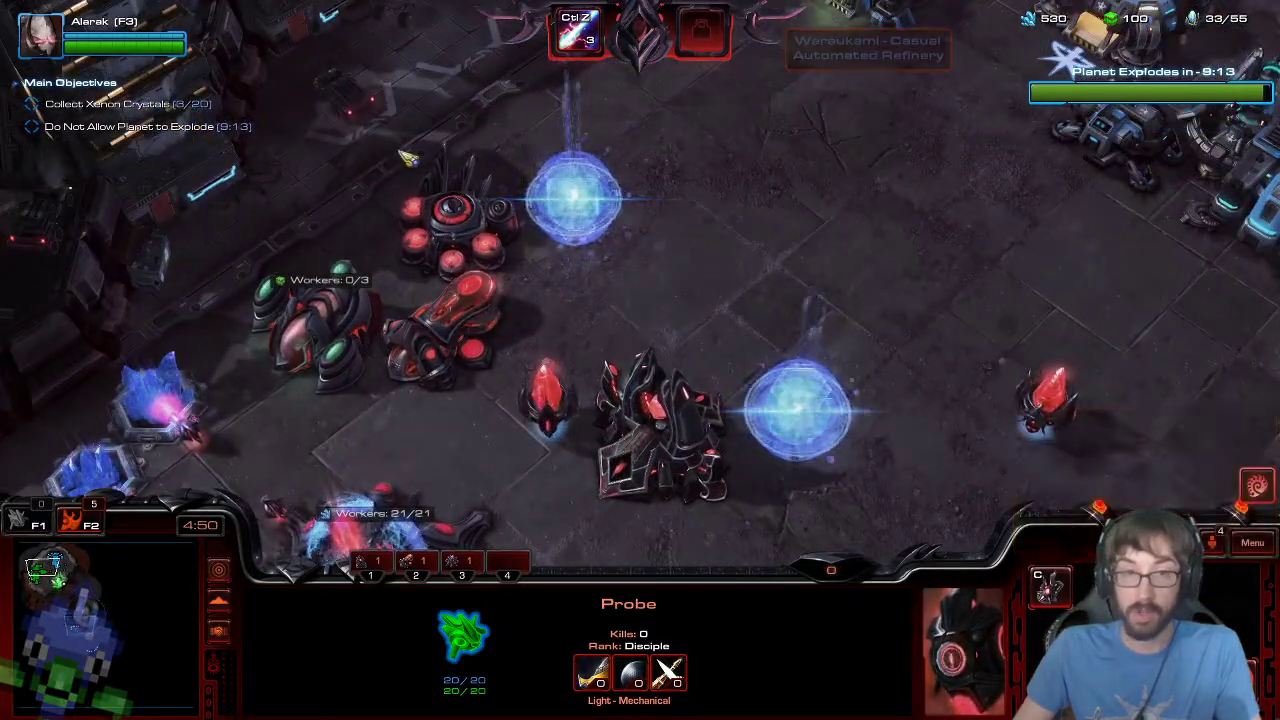
- Start the Warp Gate research at the Cybernetics Core
left_click(734, 414)
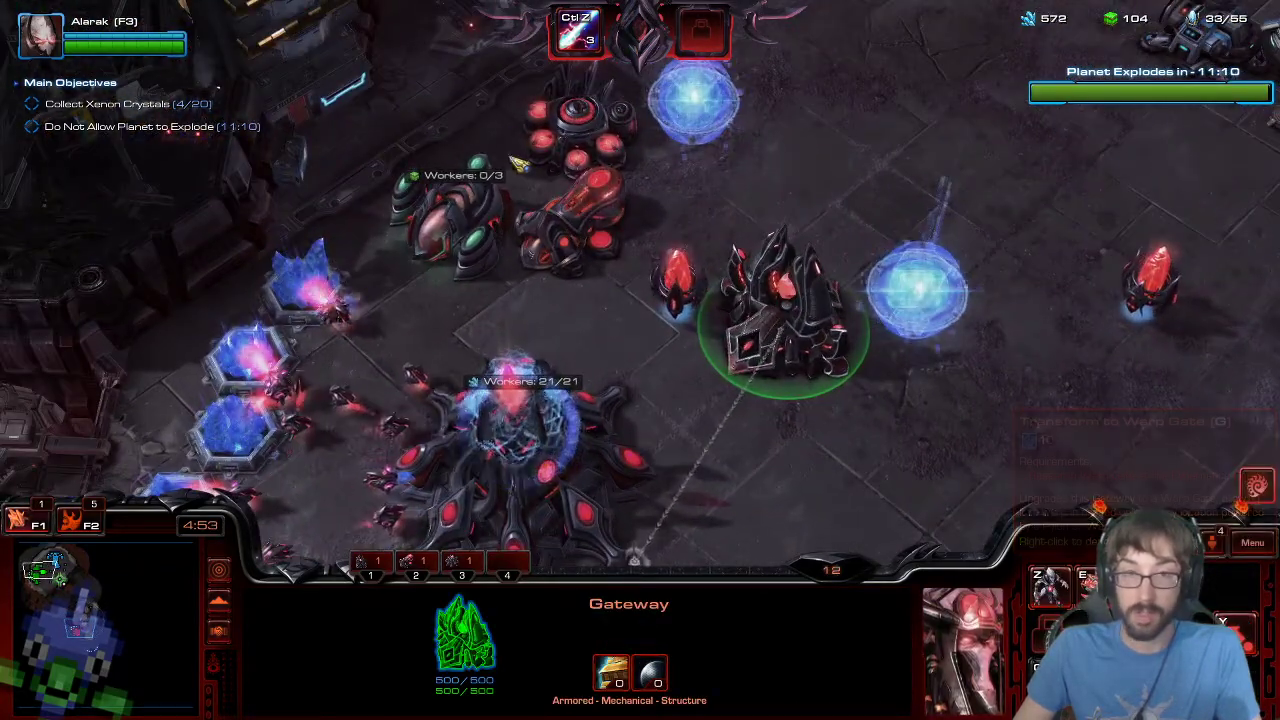
left_click(578, 125)
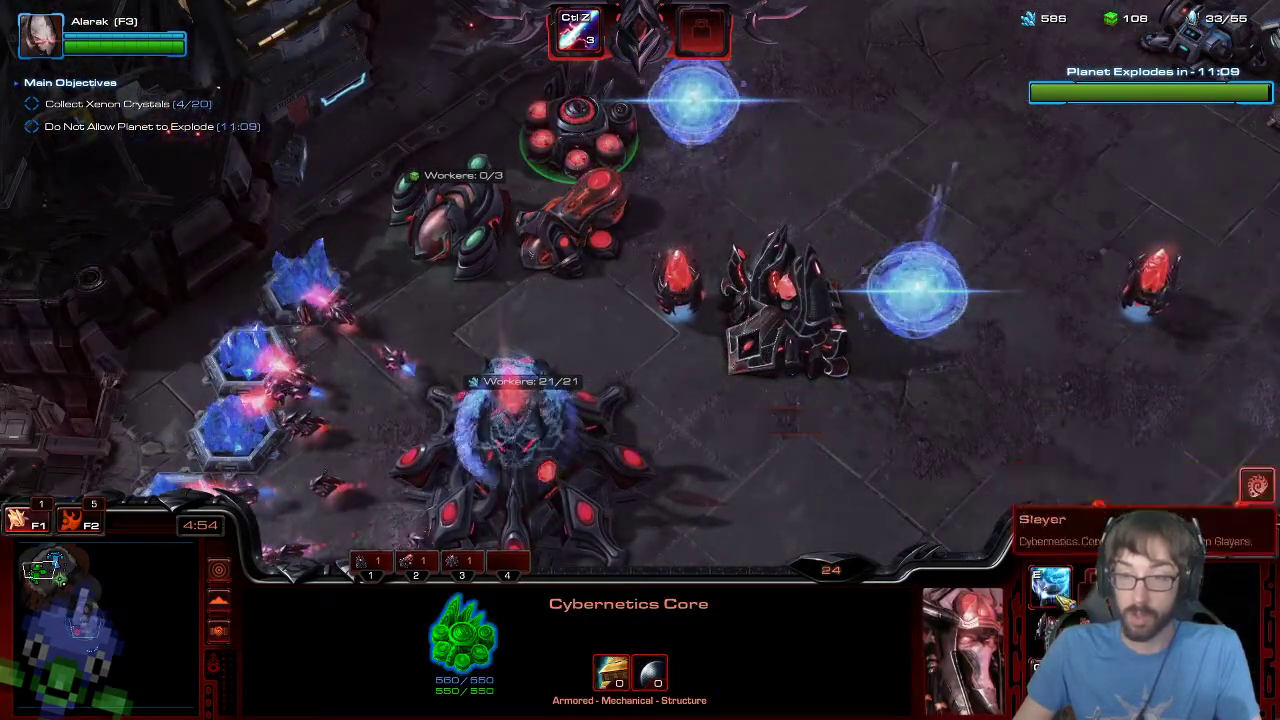
left_click(1051, 678)
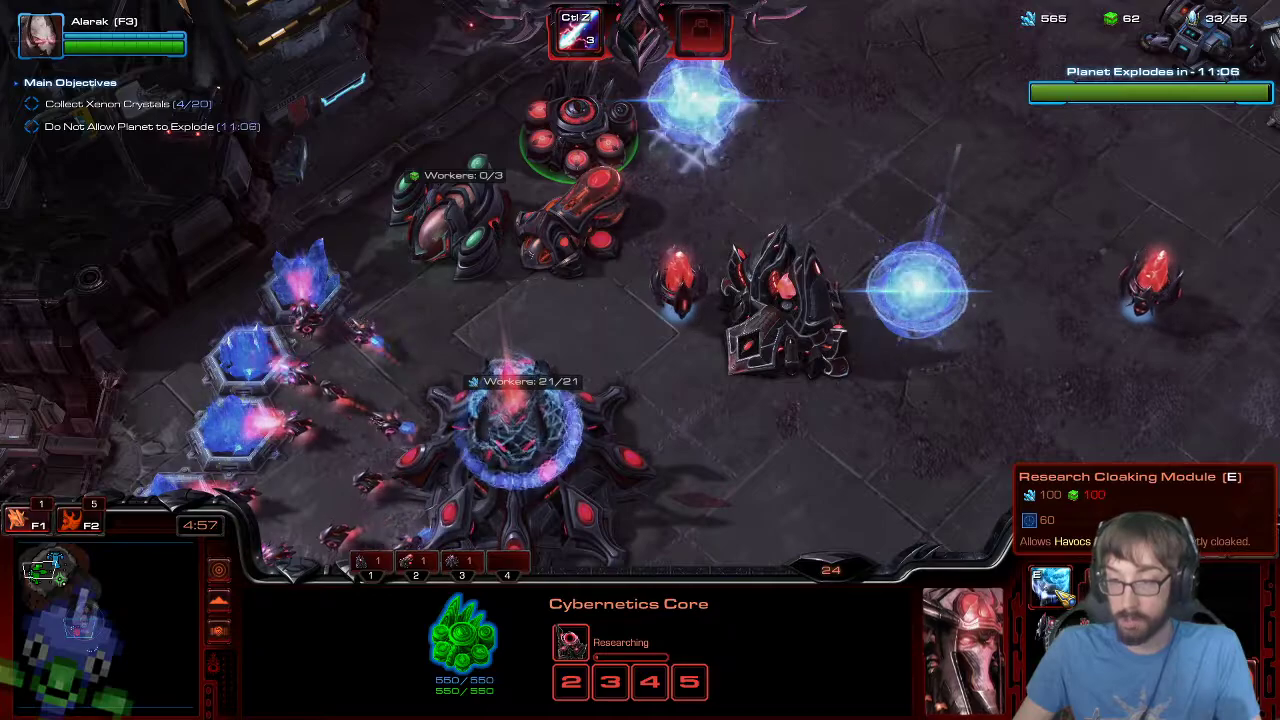
- Pull three Probes off the mineral line and send them to gather from the unstaffed Assimilator
key("Down")
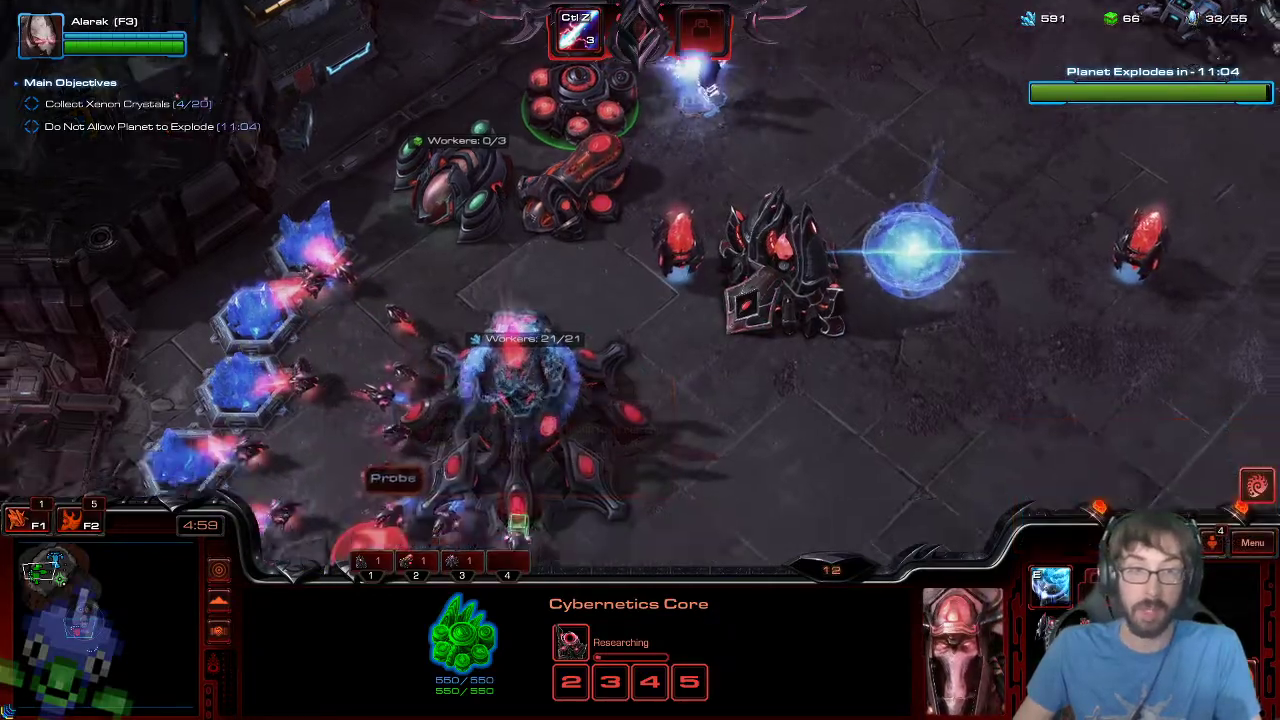
key("Left")
left_click_drag(425, 185, 518, 277)
left_click(498, 610, "shift")
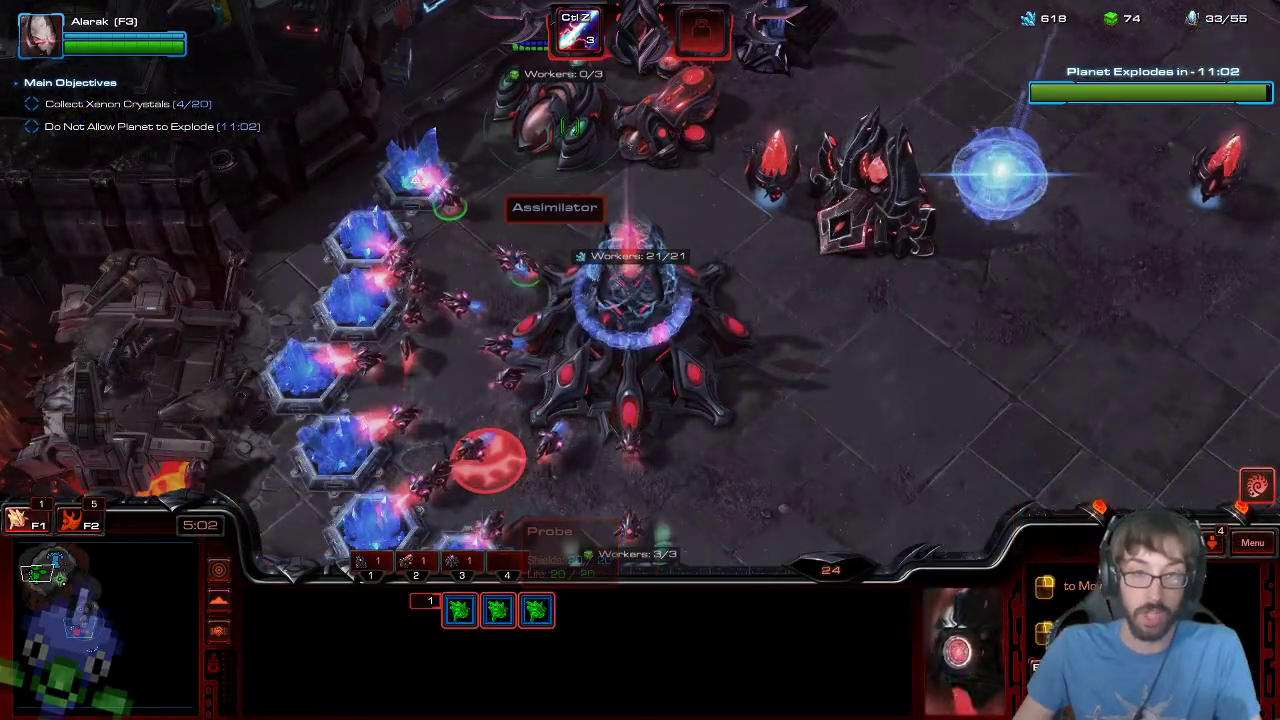
right_click(540, 130)
- Recall Alarak's army in control group 1 and order it to attack toward Amon's base by the mineral fields
left_click(836, 216)
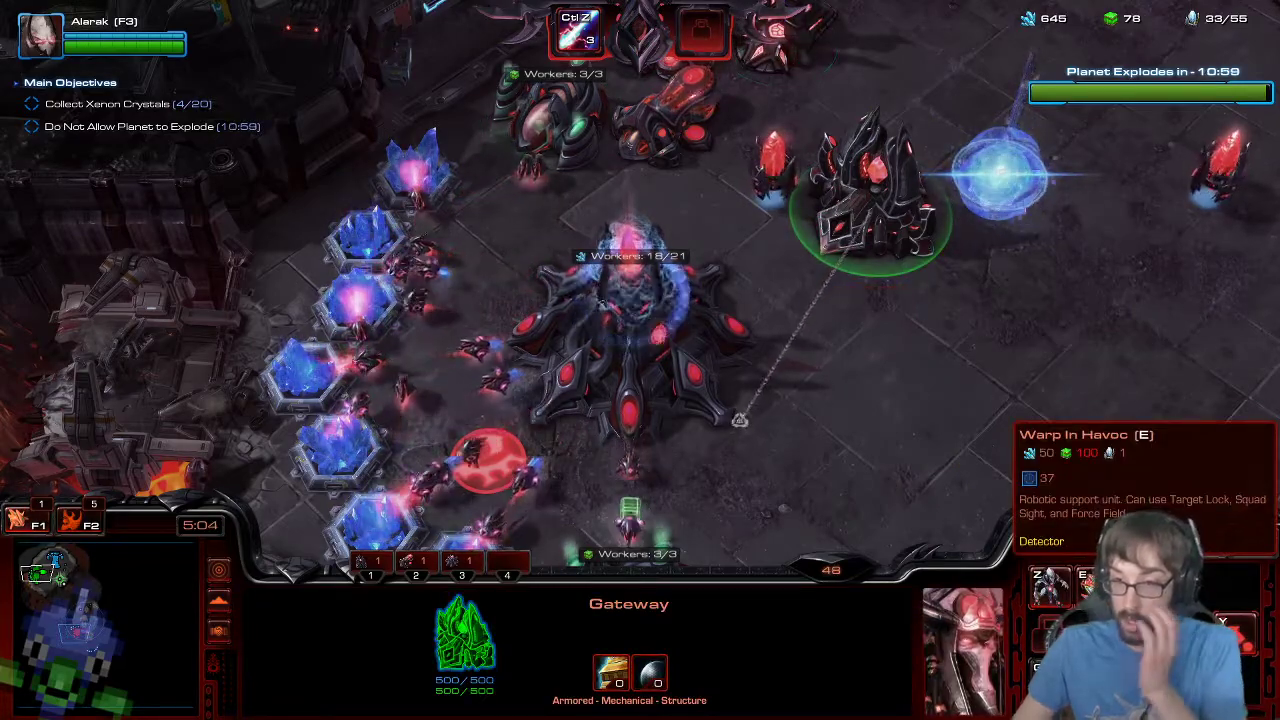
key("1")
key("1")
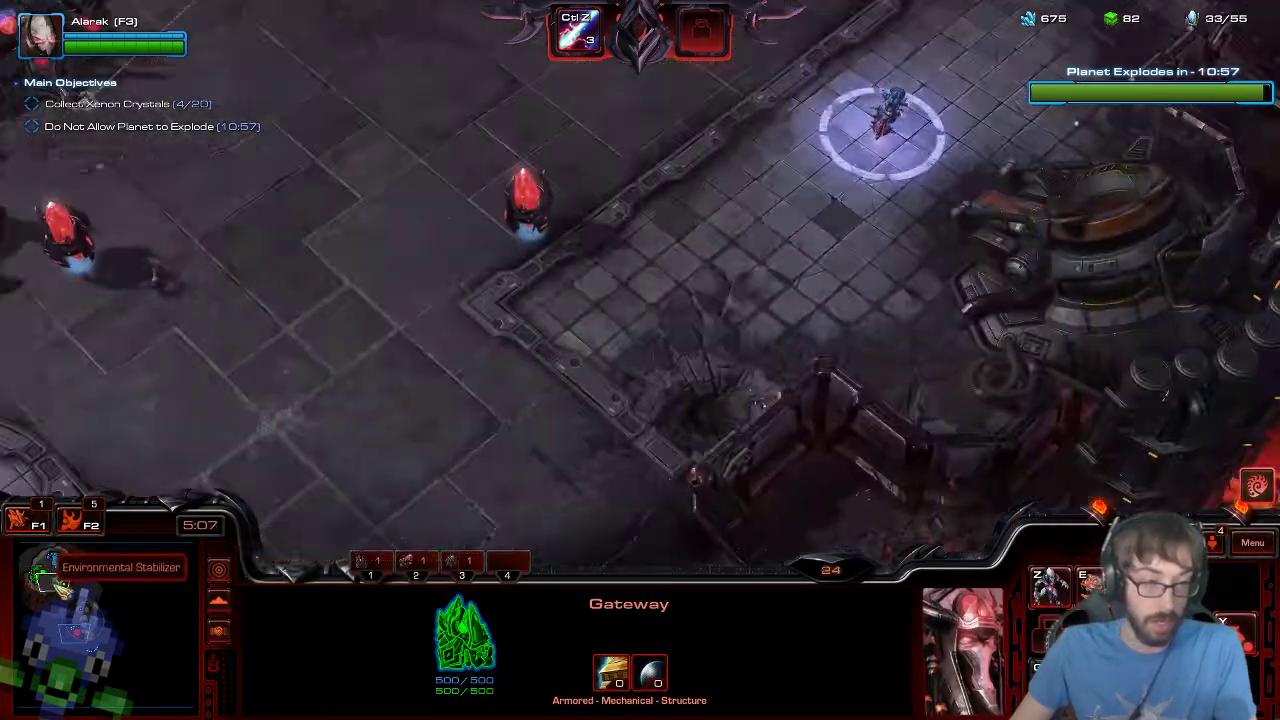
left_click_drag(78, 620, 83, 620)
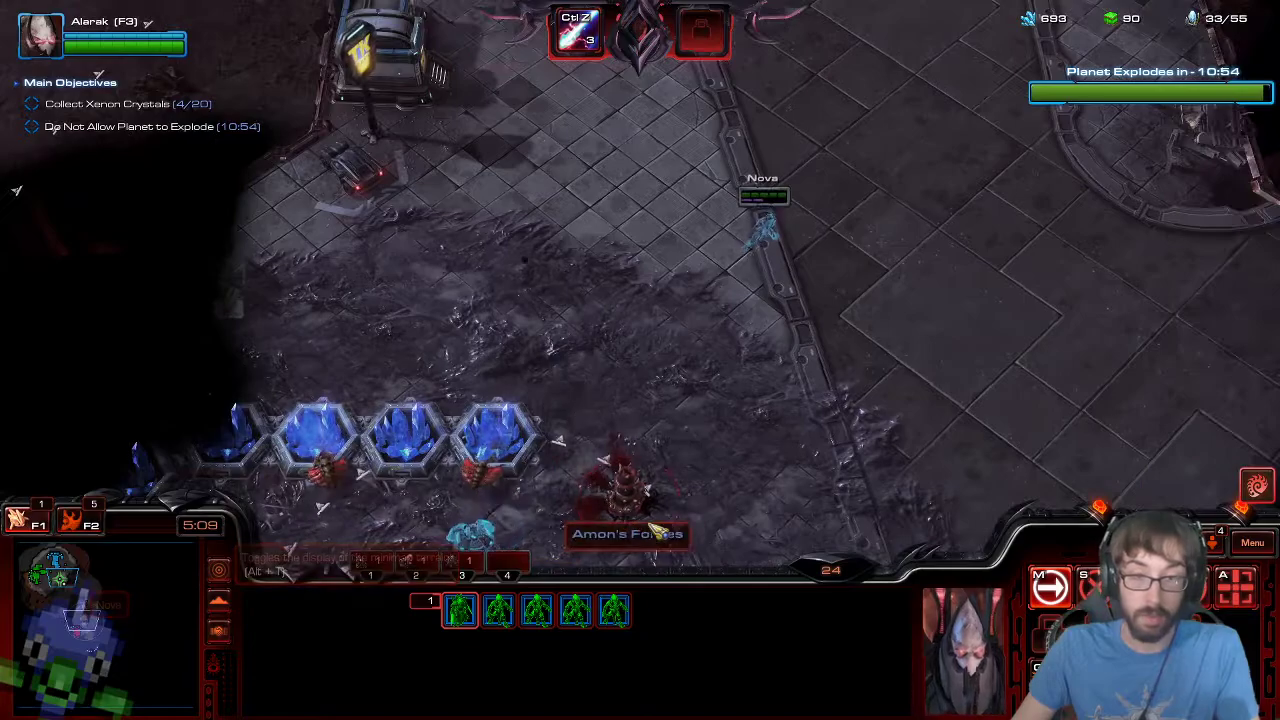
left_click(700, 514)
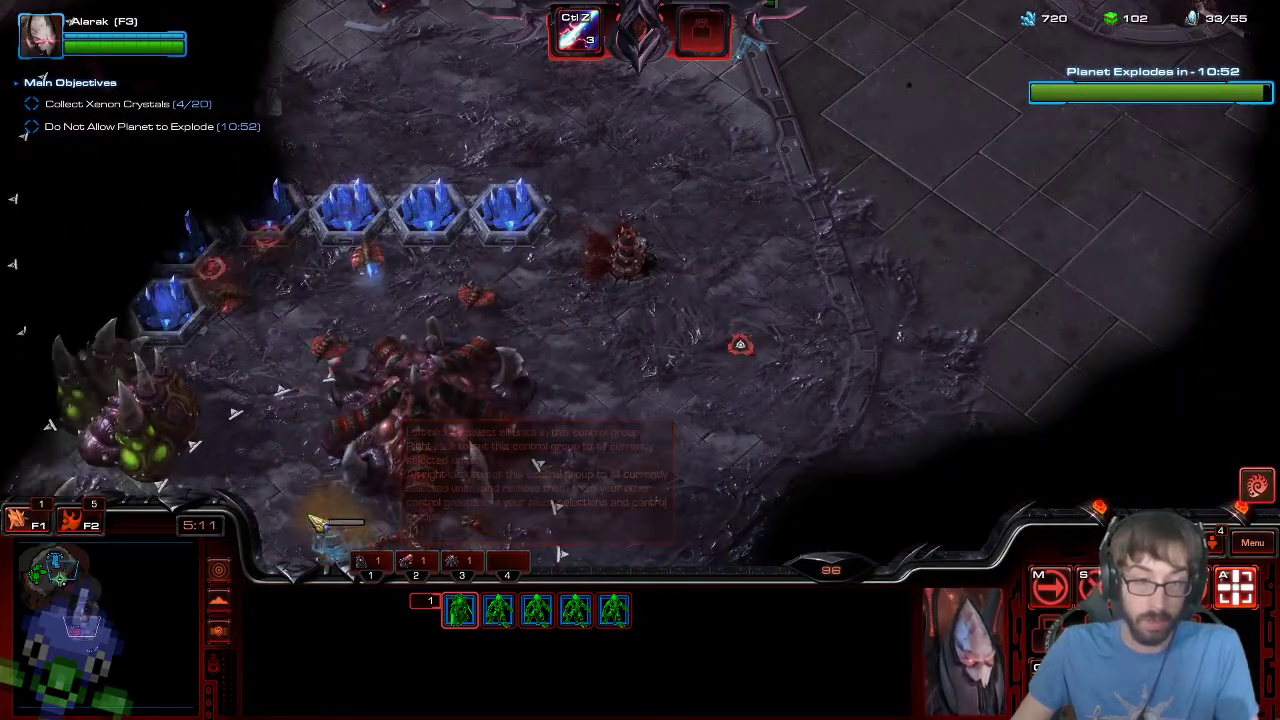
key("Down")
- Select the idle Probe and send it to mine the mineral fields at the main base
key("F1")
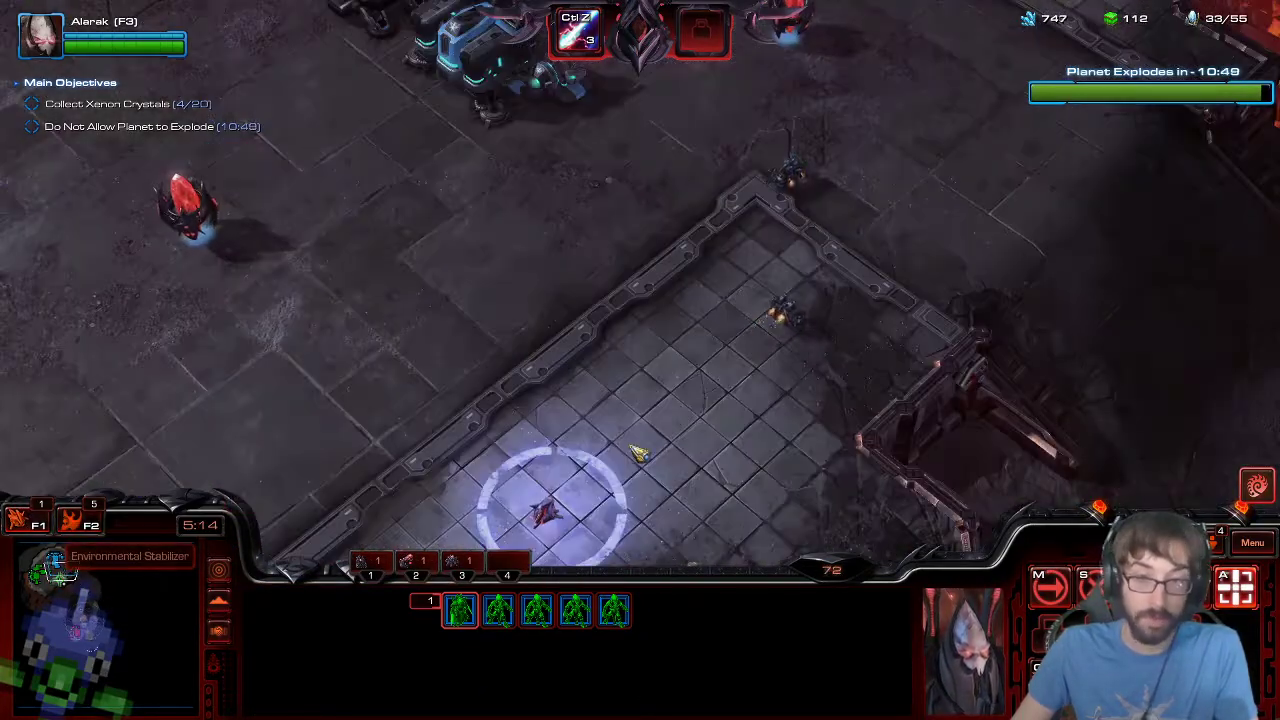
key("BackSpace")
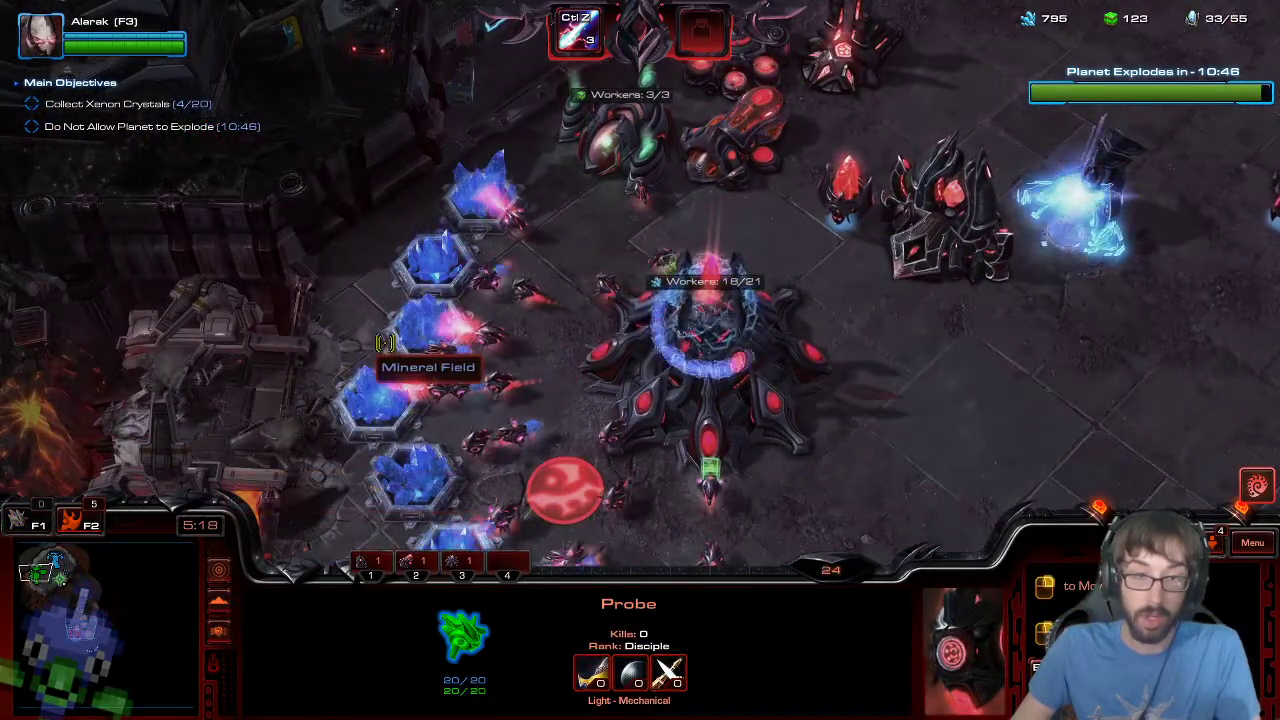
right_click(385, 342)
- Queue two Probes at the Nexus
left_click(654, 256)
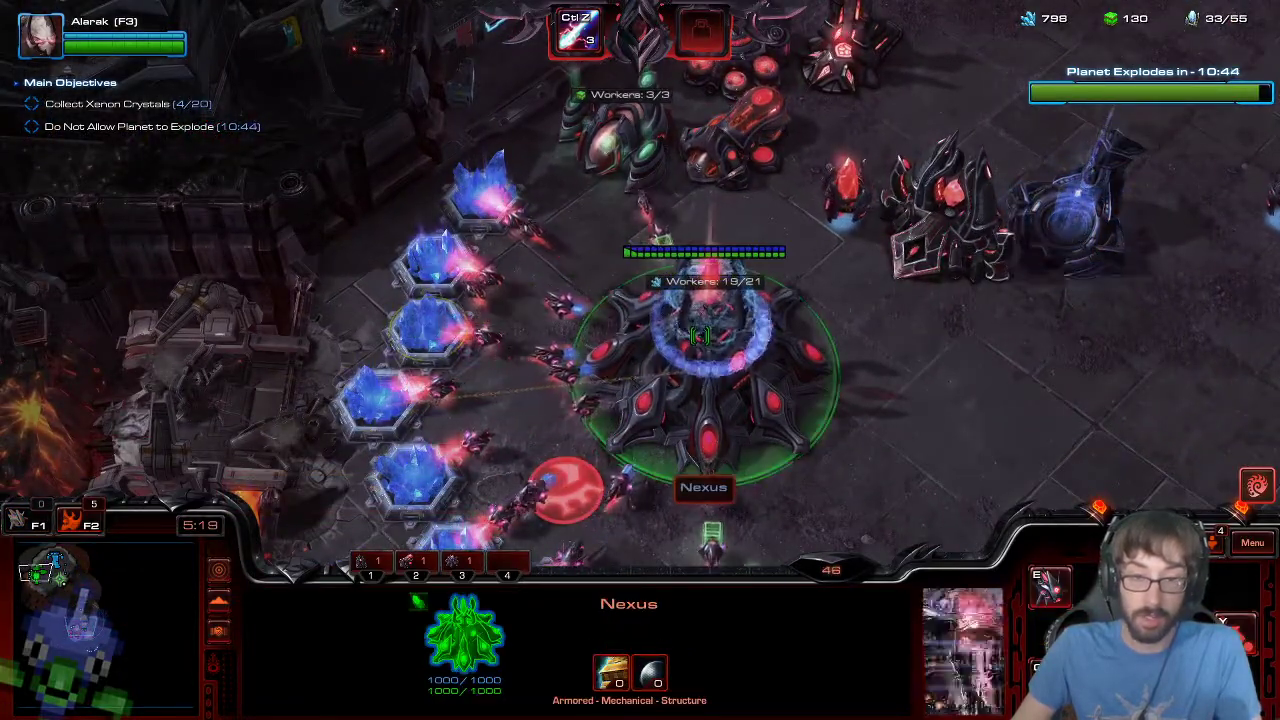
key("e")
key("e")
- Queue the Cloaking Module research at the Cybernetics Core
mouse_move(1276, 40)
left_click(580, 221)
left_click(585, 155)
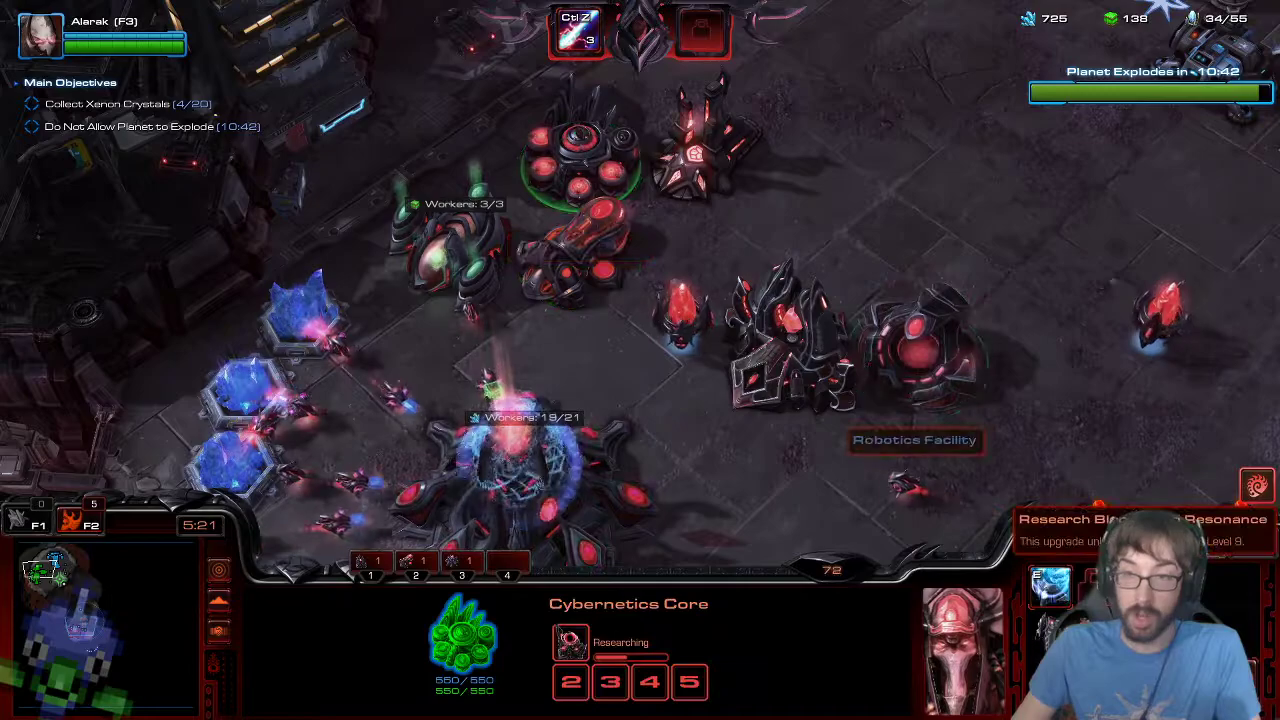
left_click(1054, 591)
- Examine the Robotics Facility's unit options and a Probe's advanced structures, including the cost of the Robotics Bay
left_click(916, 355)
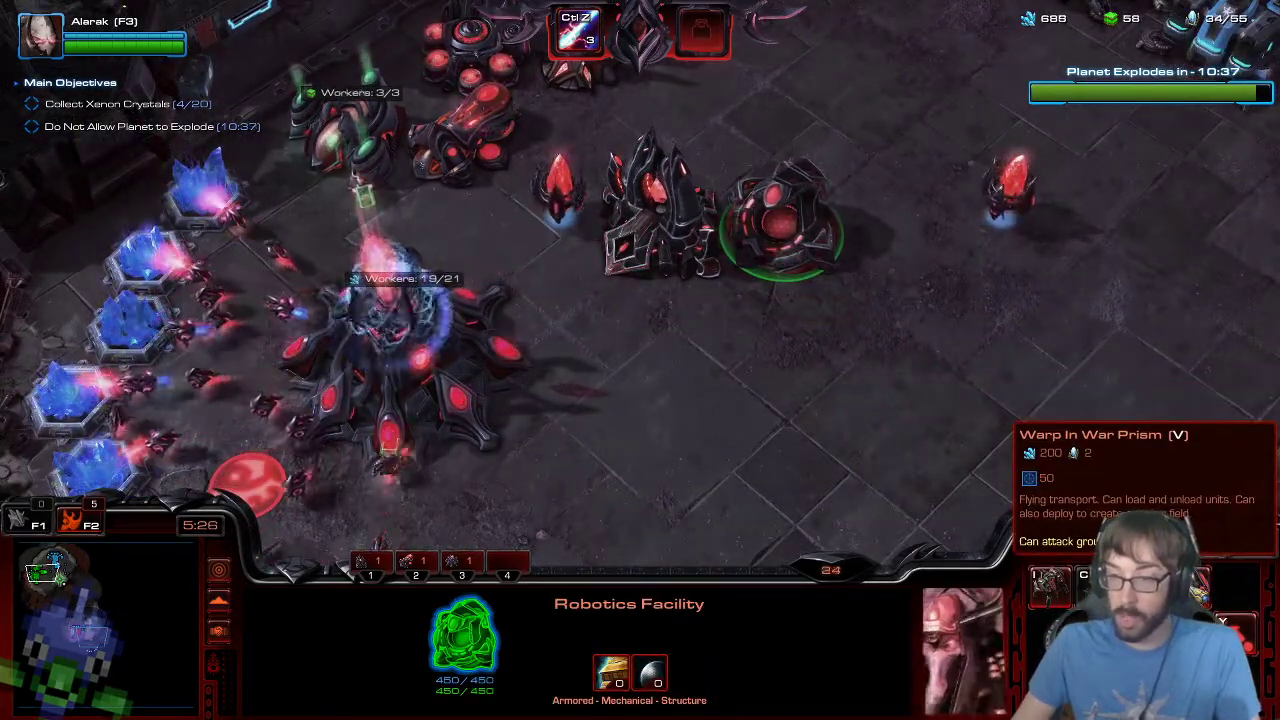
mouse_move(3, 380)
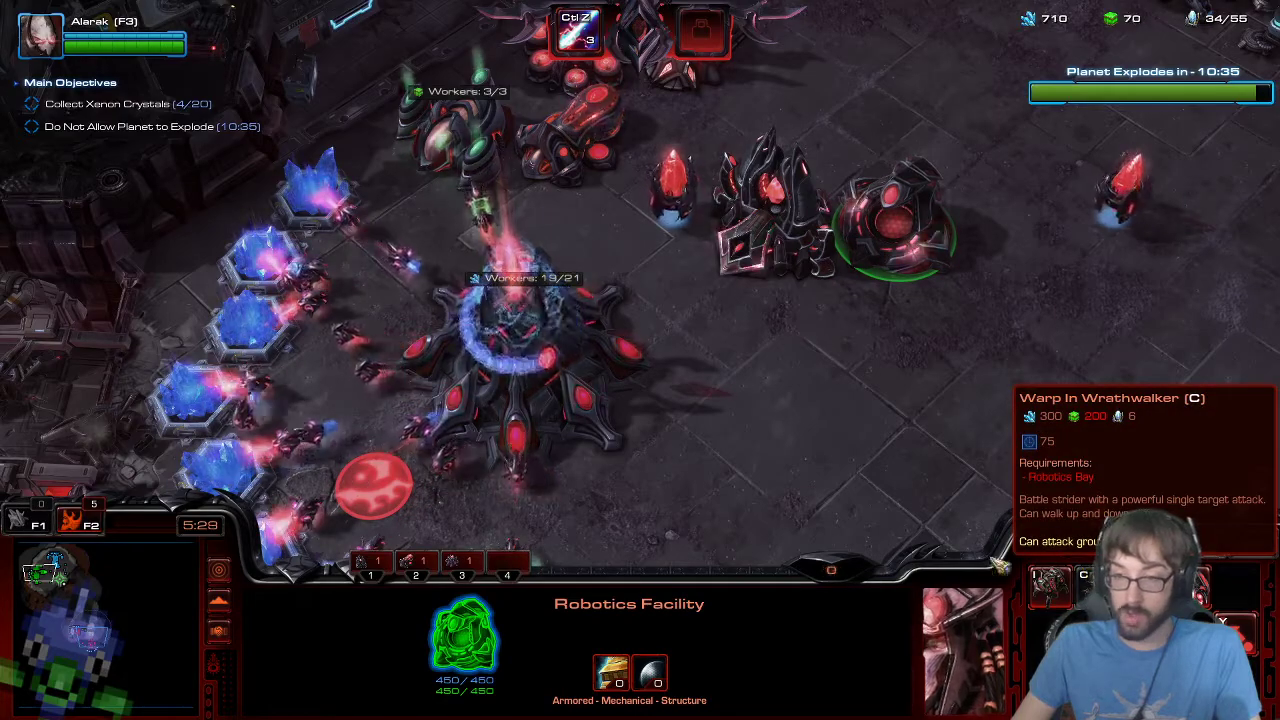
left_click(515, 478)
mouse_move(560, 3)
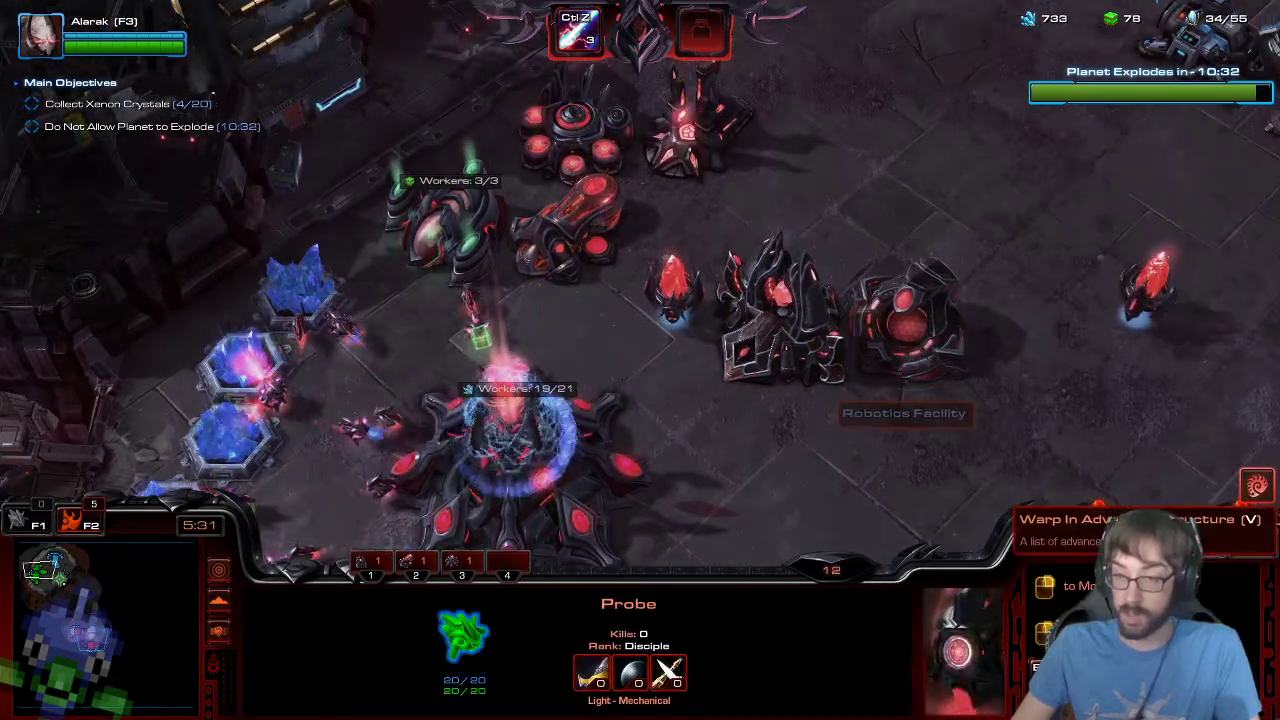
key("v")
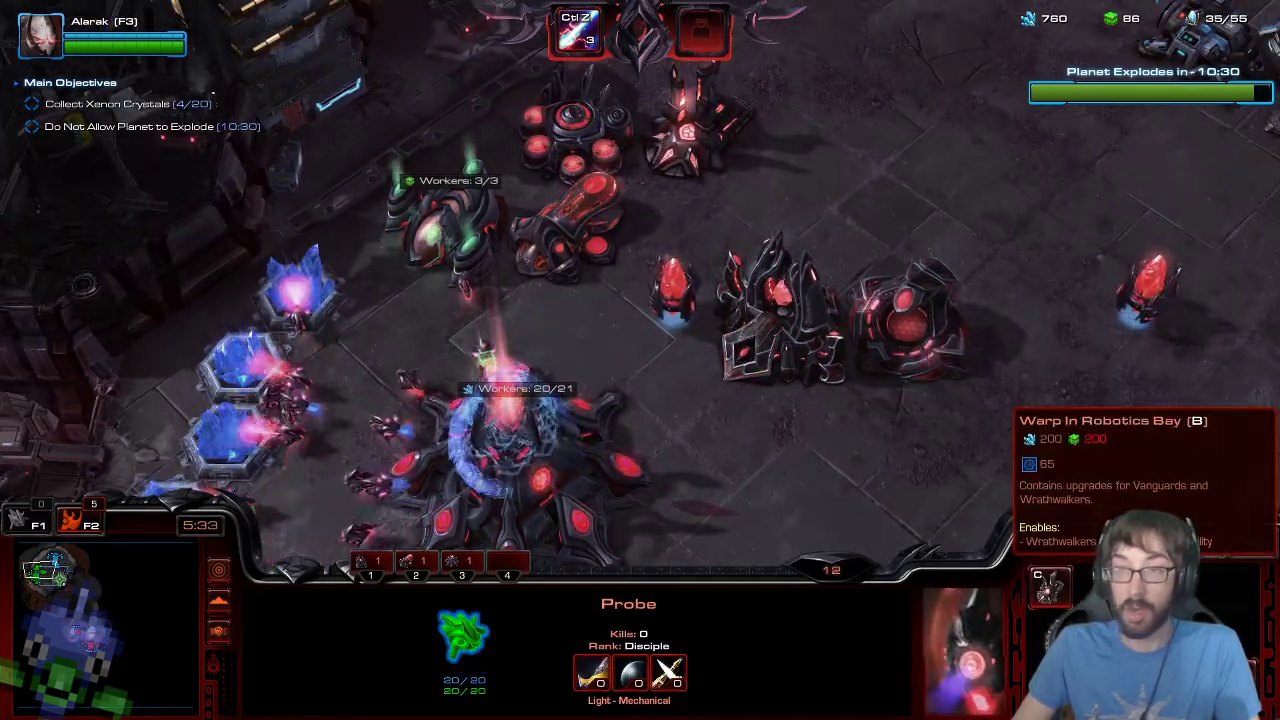
- Queue three Supplicant warp-ins at the Gateway
left_click(826, 314)
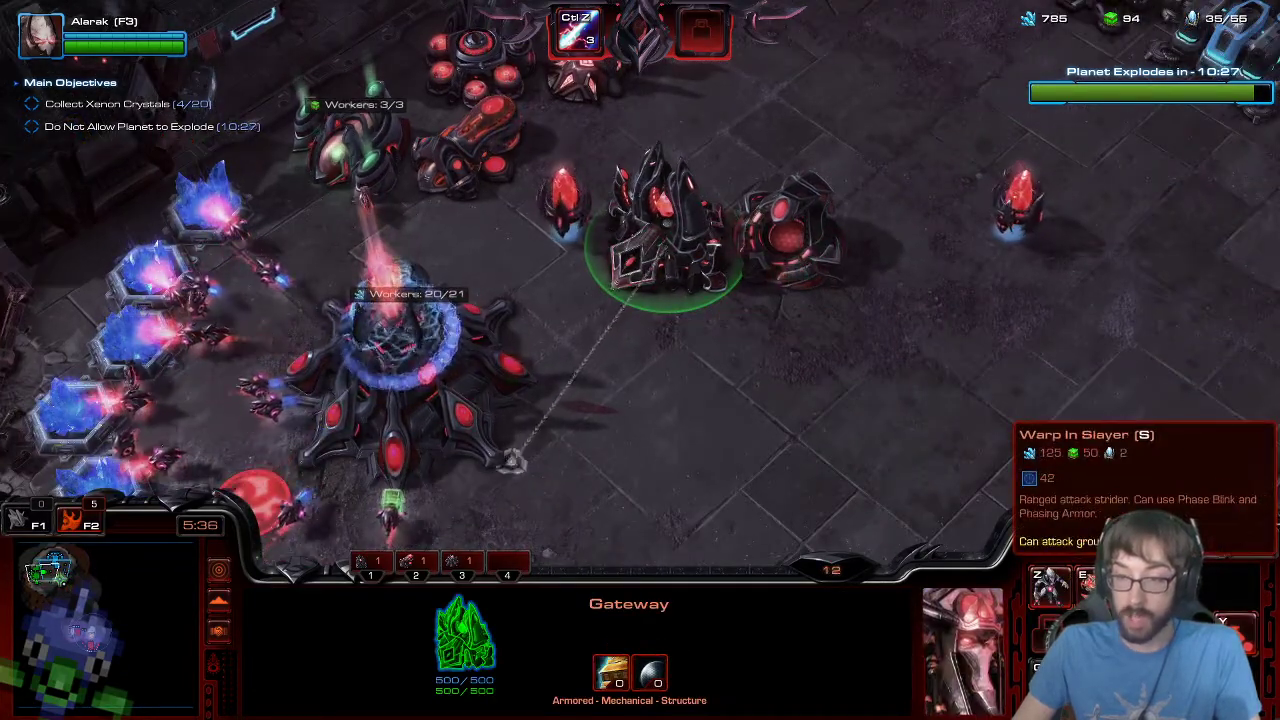
key("z")
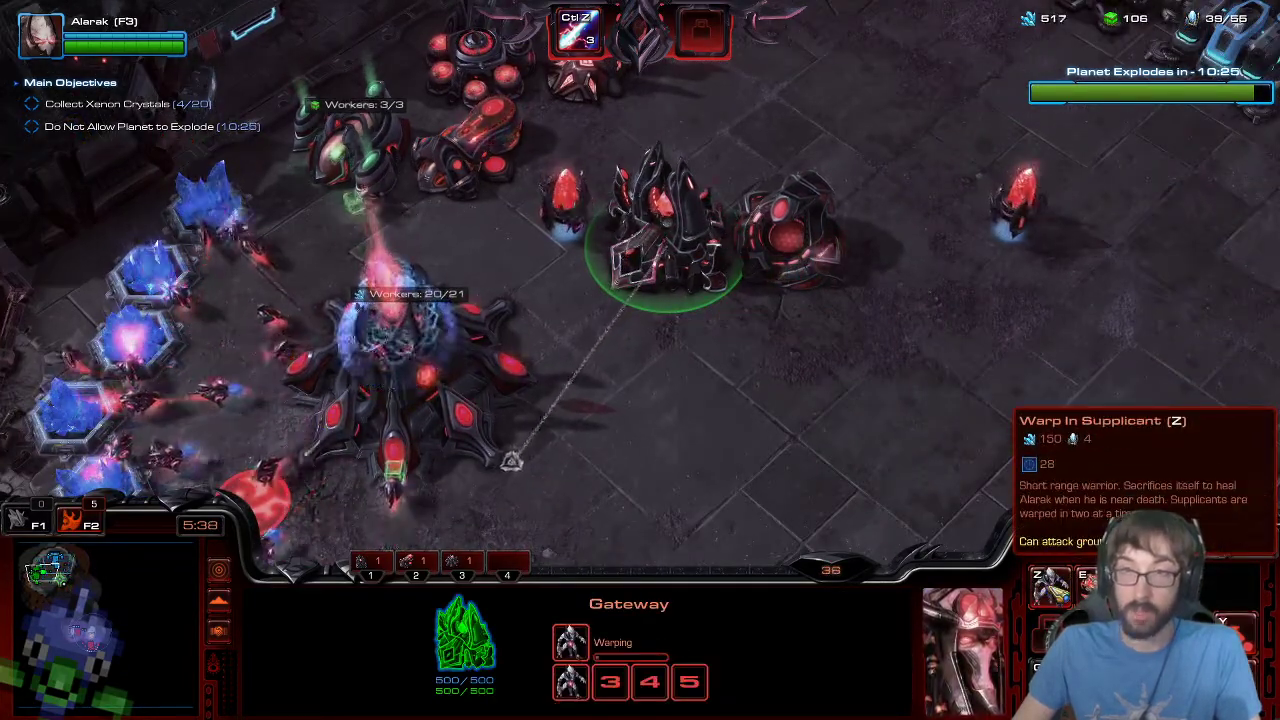
left_click(1052, 590)
left_click(327, 362)
key("Up")
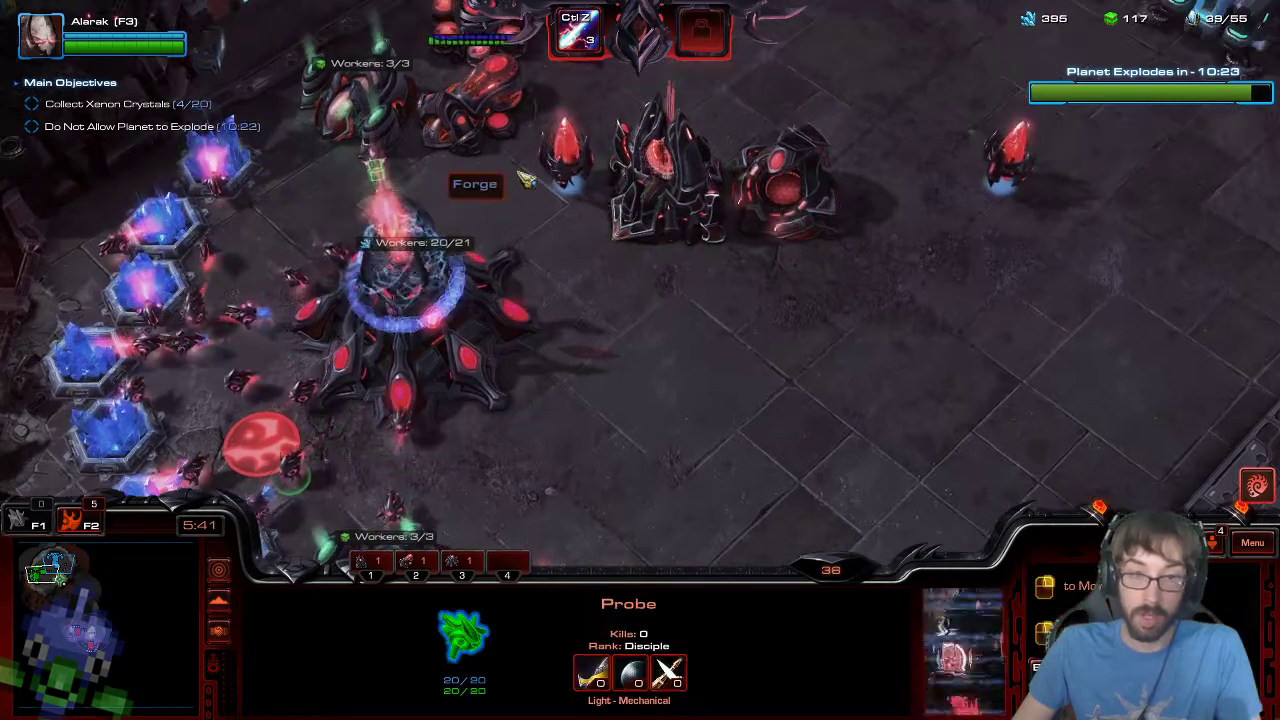
left_click(660, 166)
key("Left")
key("Up")
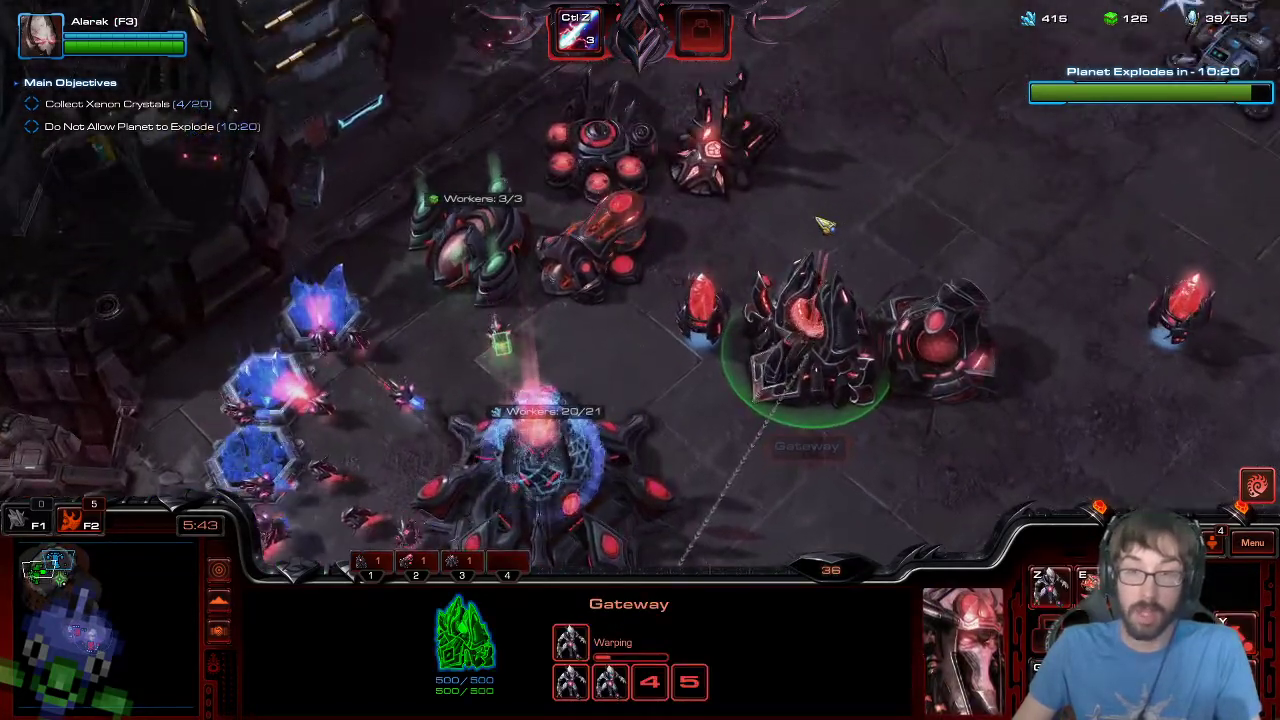
key("Right")
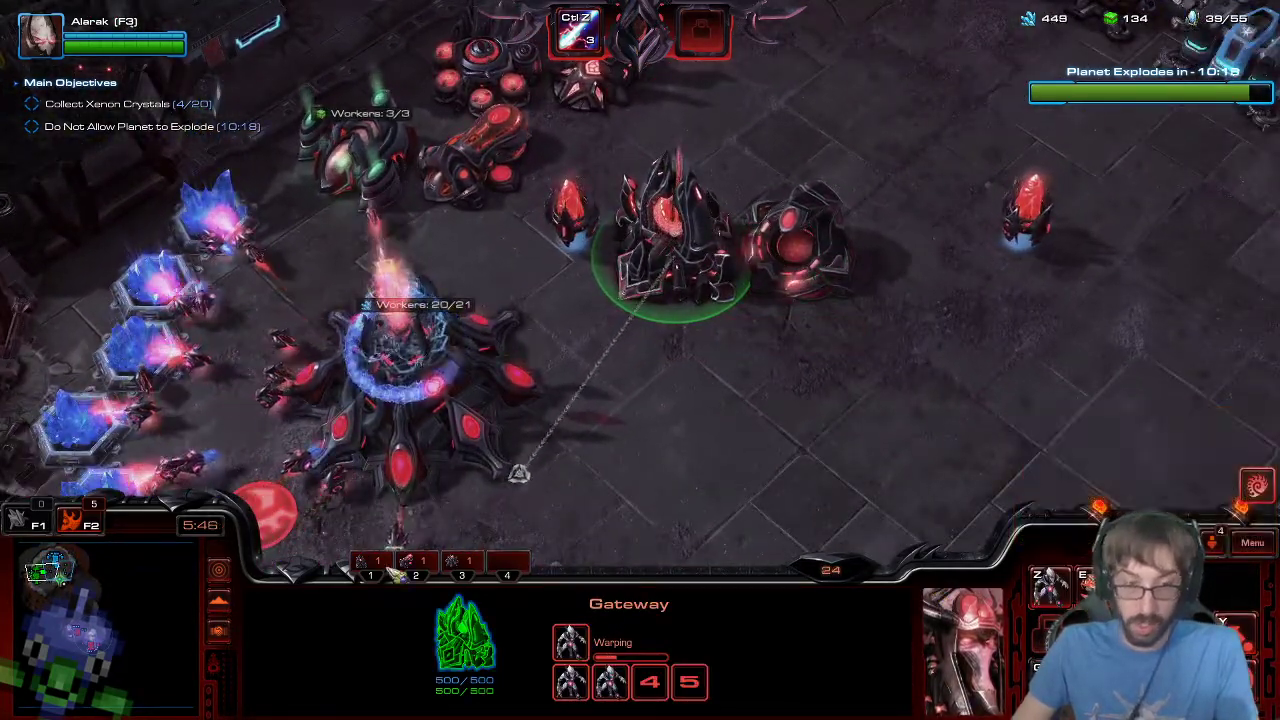
- Have a Probe warp in two Gateways near the existing Gateway and Robotics Facility, and queue its return to mining
left_click(390, 440)
left_click(290, 483)
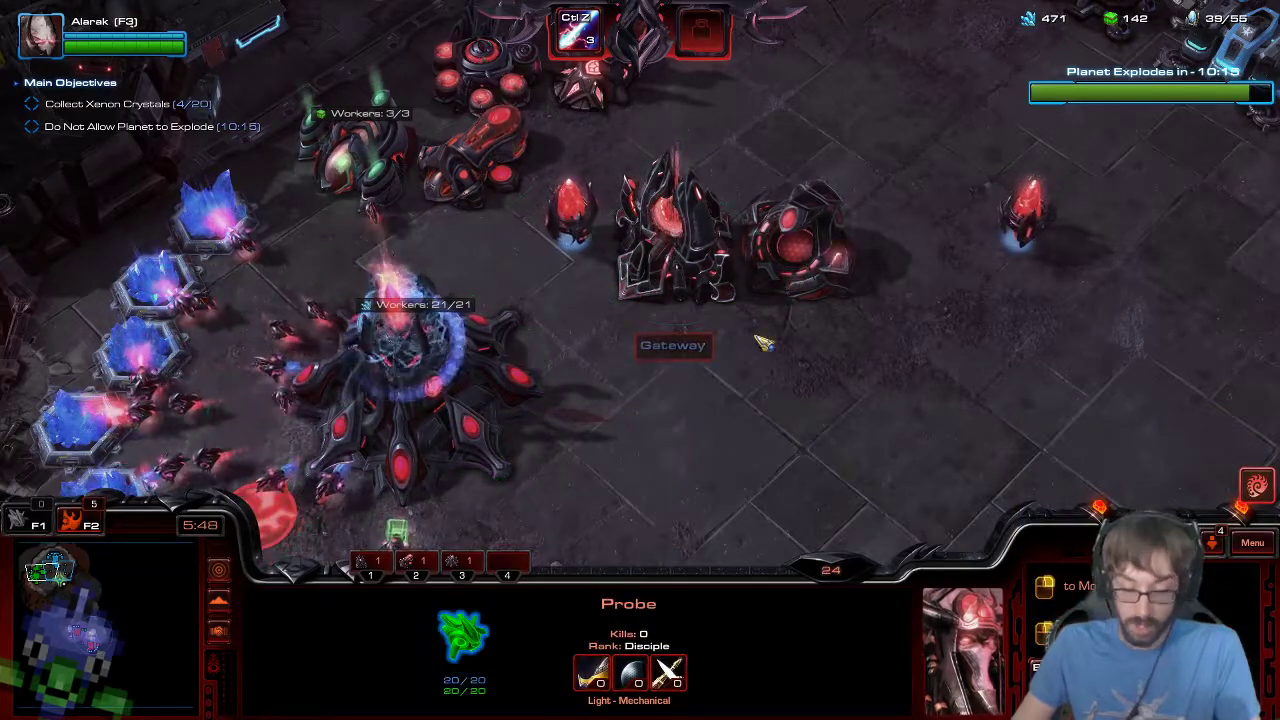
key("b")
key("g")
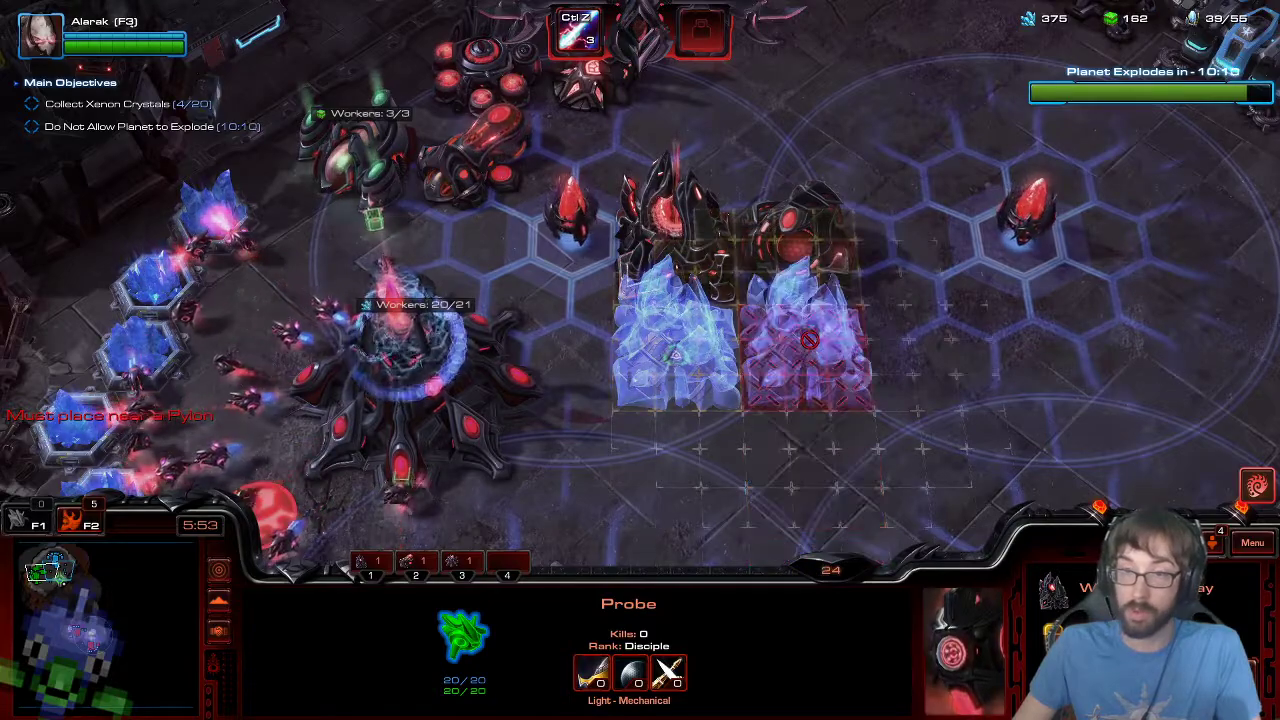
key("Down")
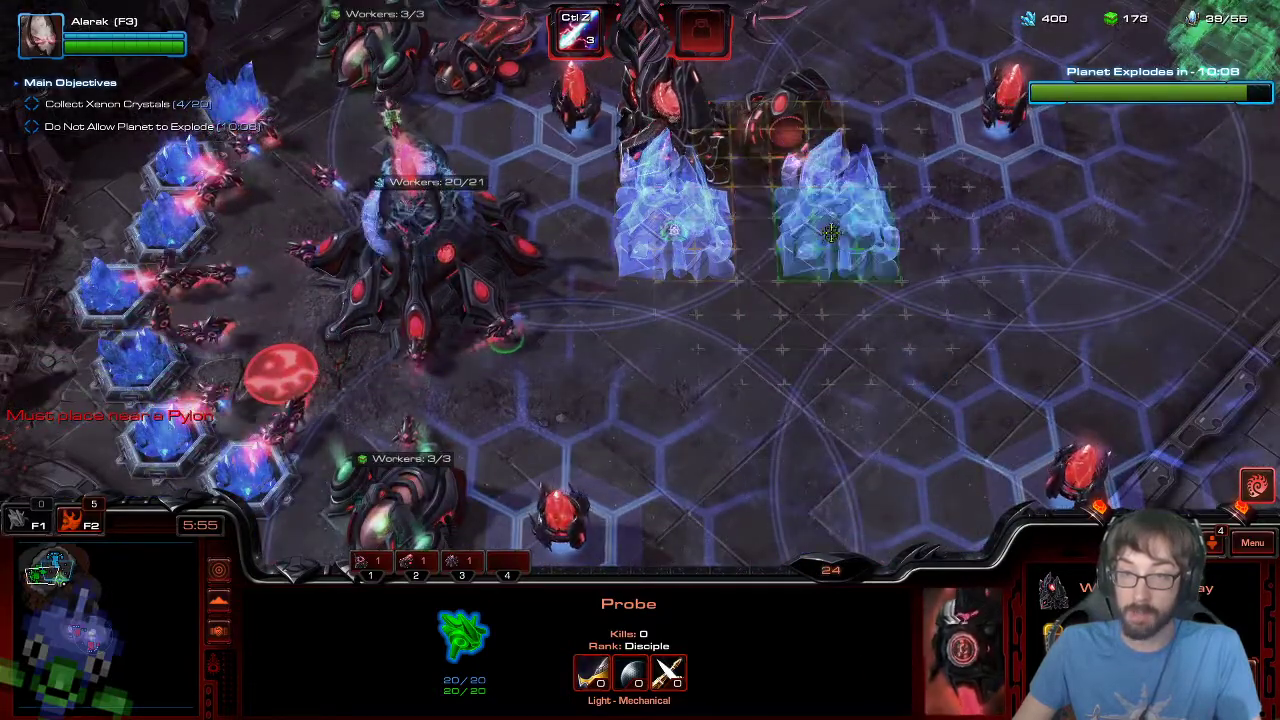
left_click(831, 232, "shift")
right_click(340, 368, "shift")
- Select the entire army and direct Alarak's forces against Amon's base structure beside the mineral fields
left_click(91, 636)
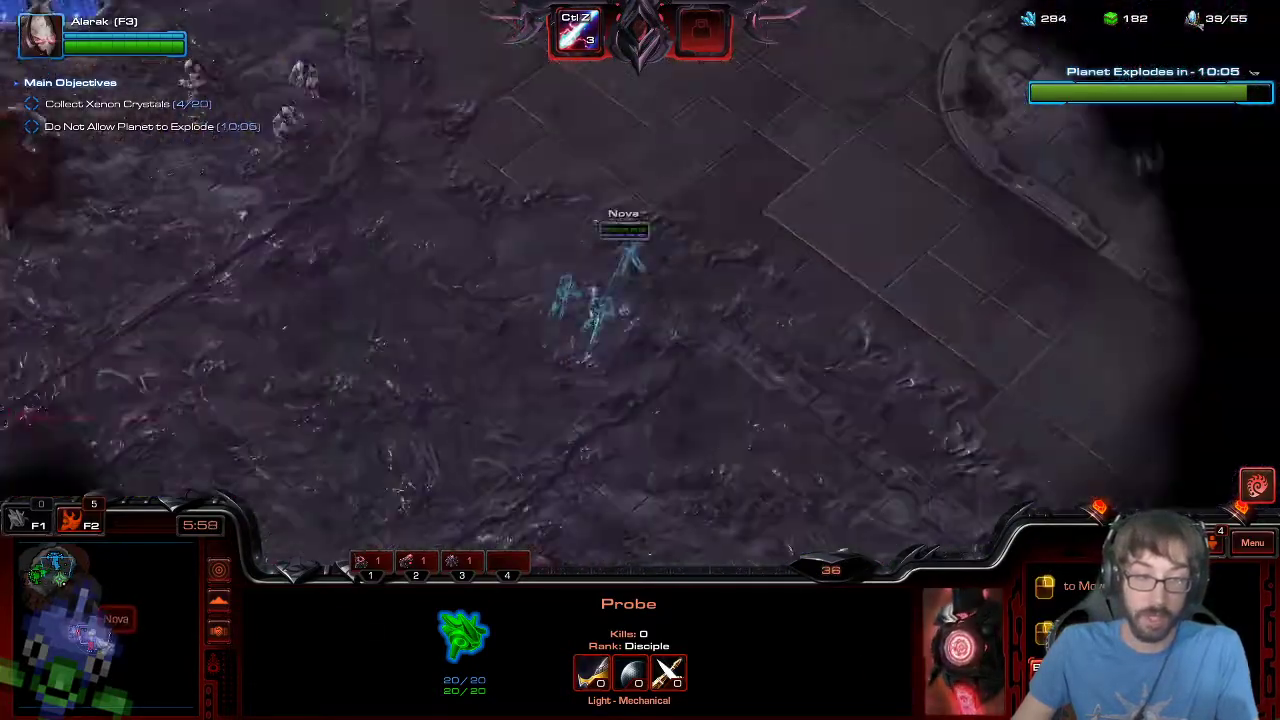
key("F2")
key("F2")
right_click(486, 403)
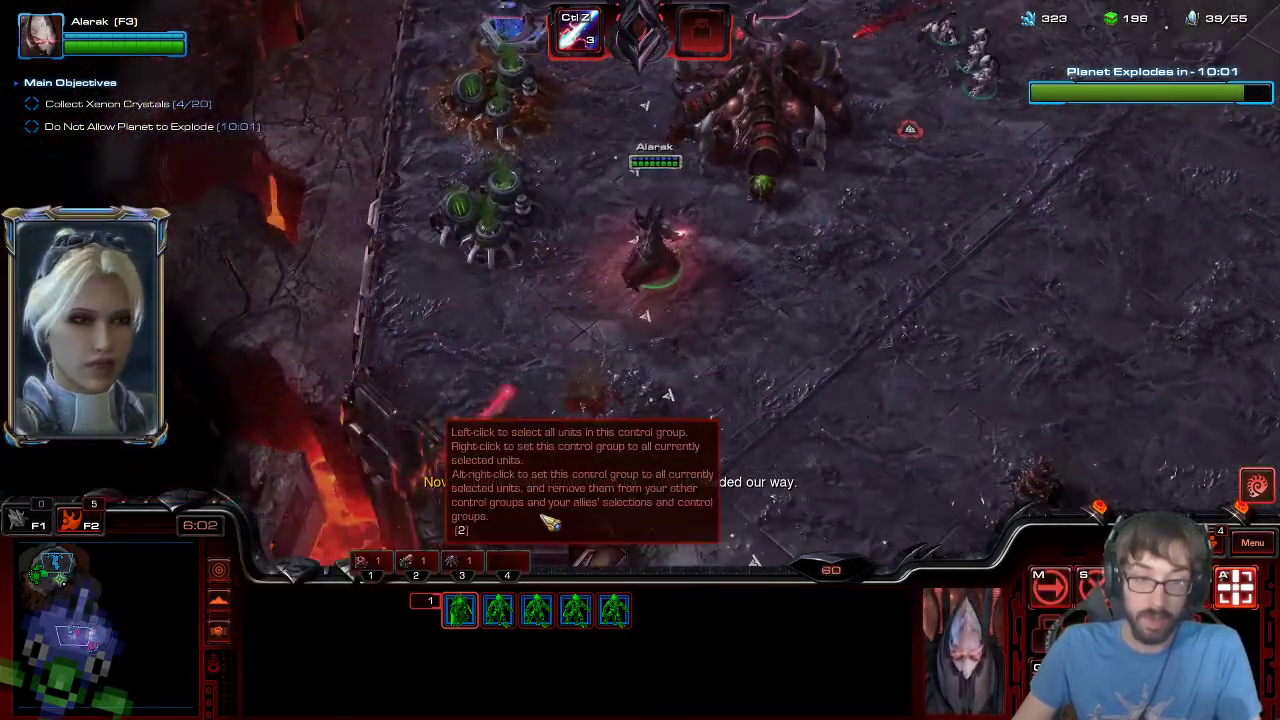
key("Up")
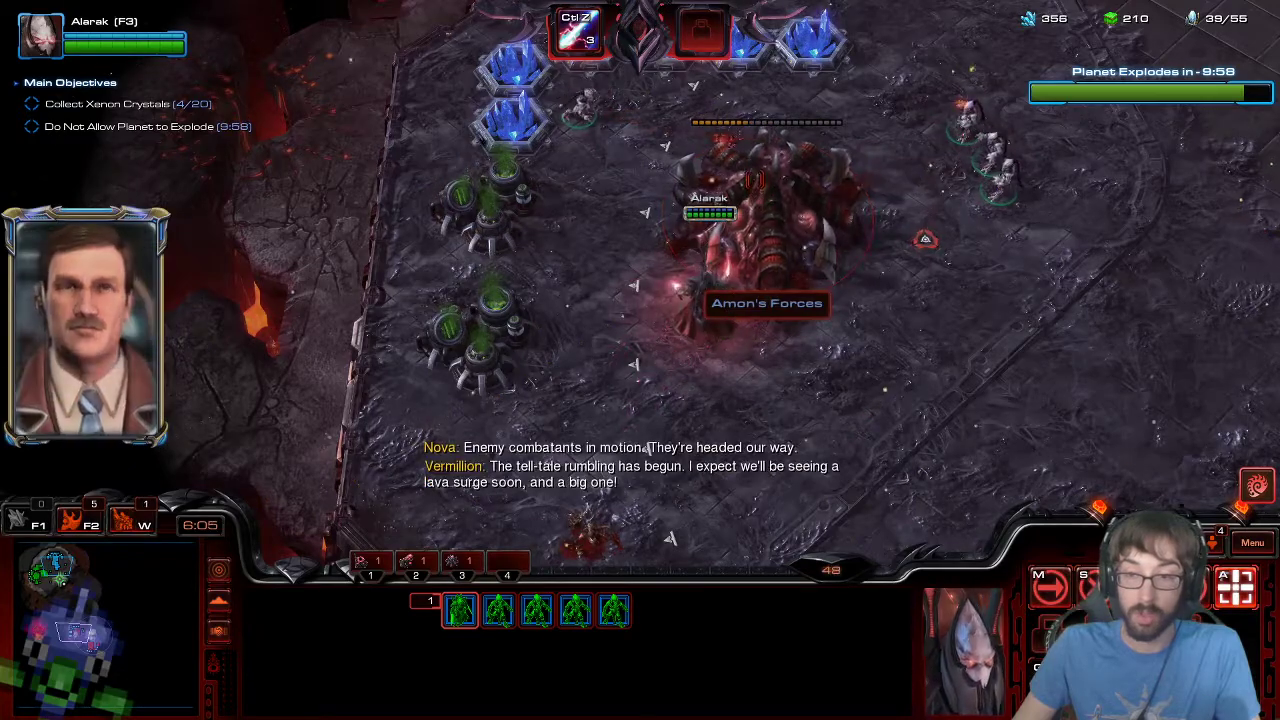
key("Up")
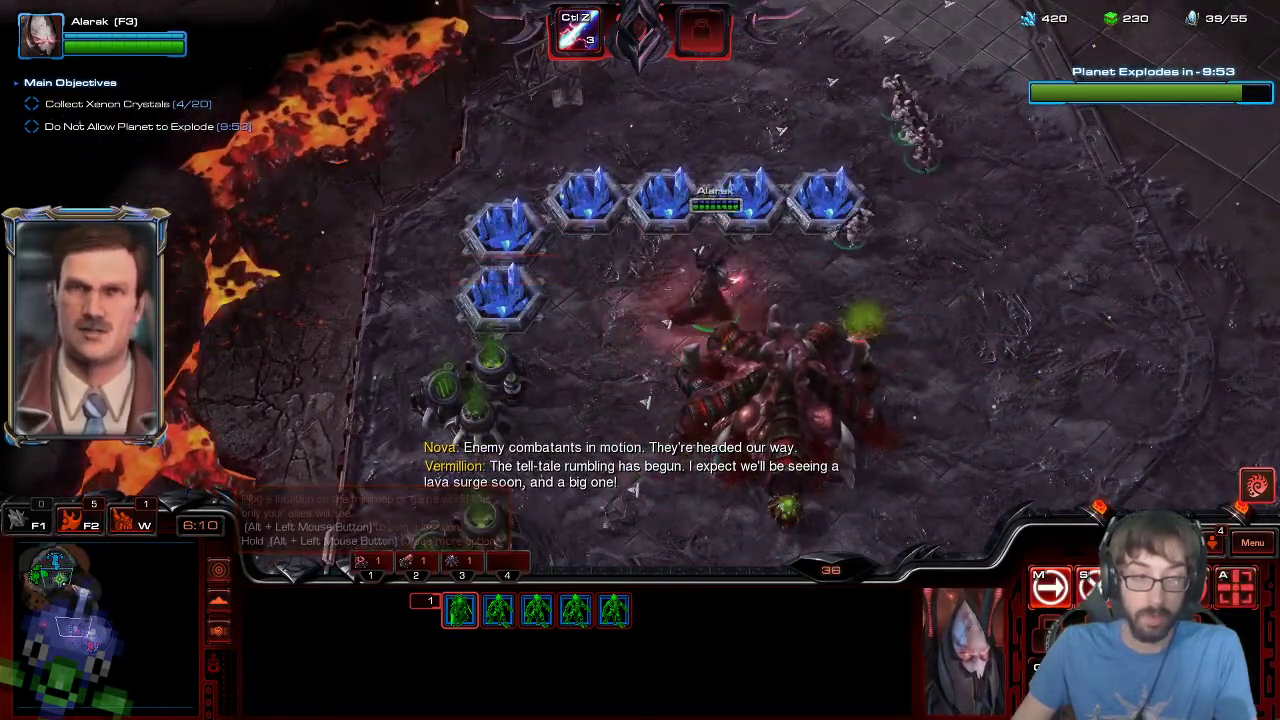
- Warp in Supplicants from the Warp Gate onto the open ground by the pylon near the Nexus
left_click(56, 579)
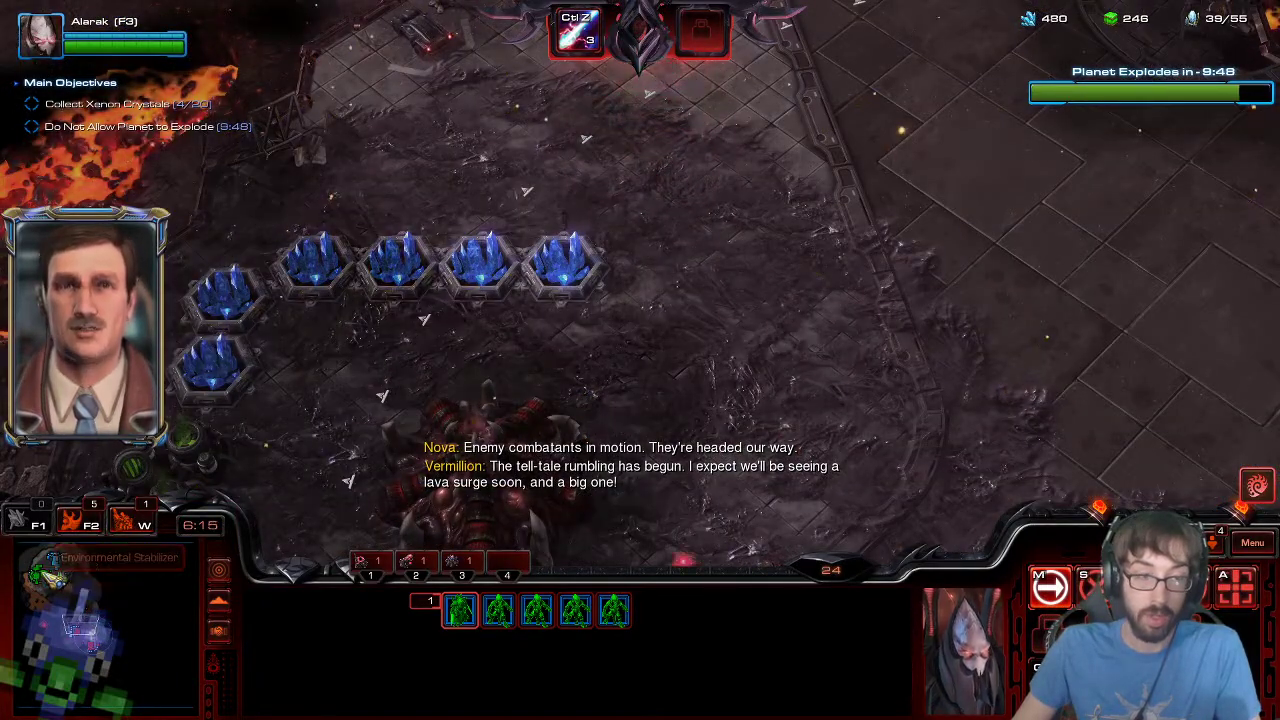
left_click(116, 541)
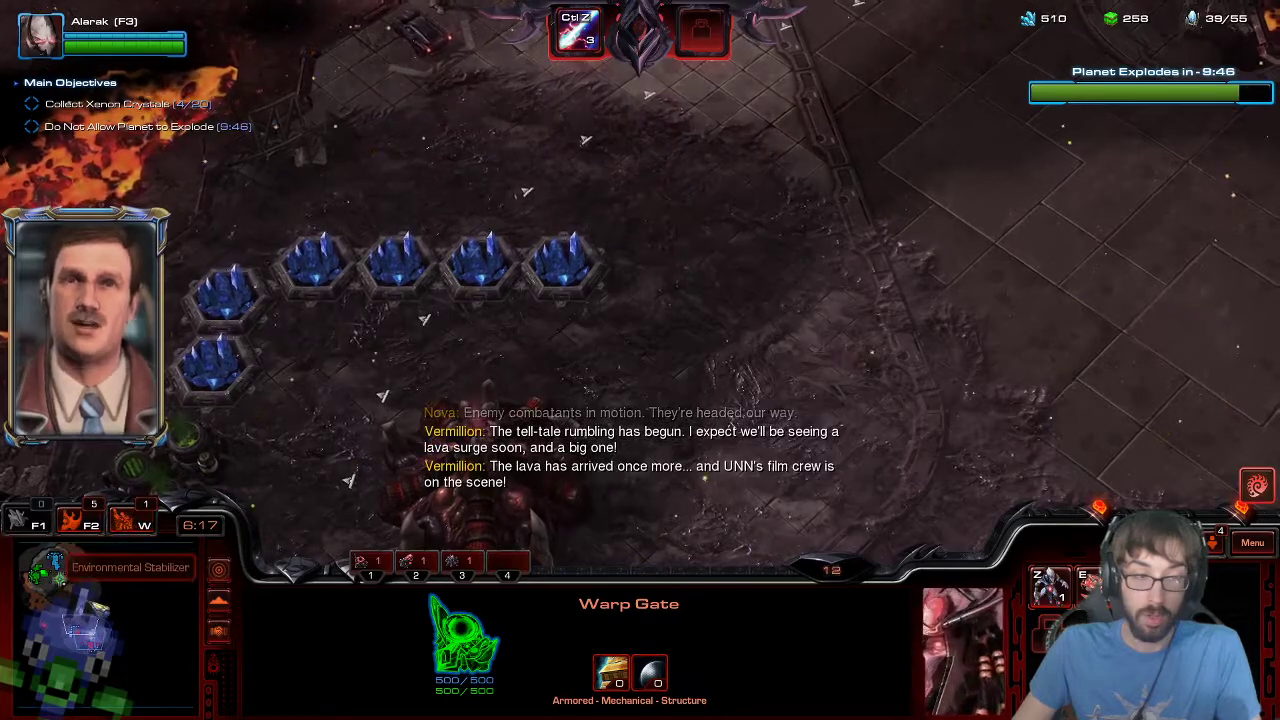
left_click(80, 598)
left_click(130, 522)
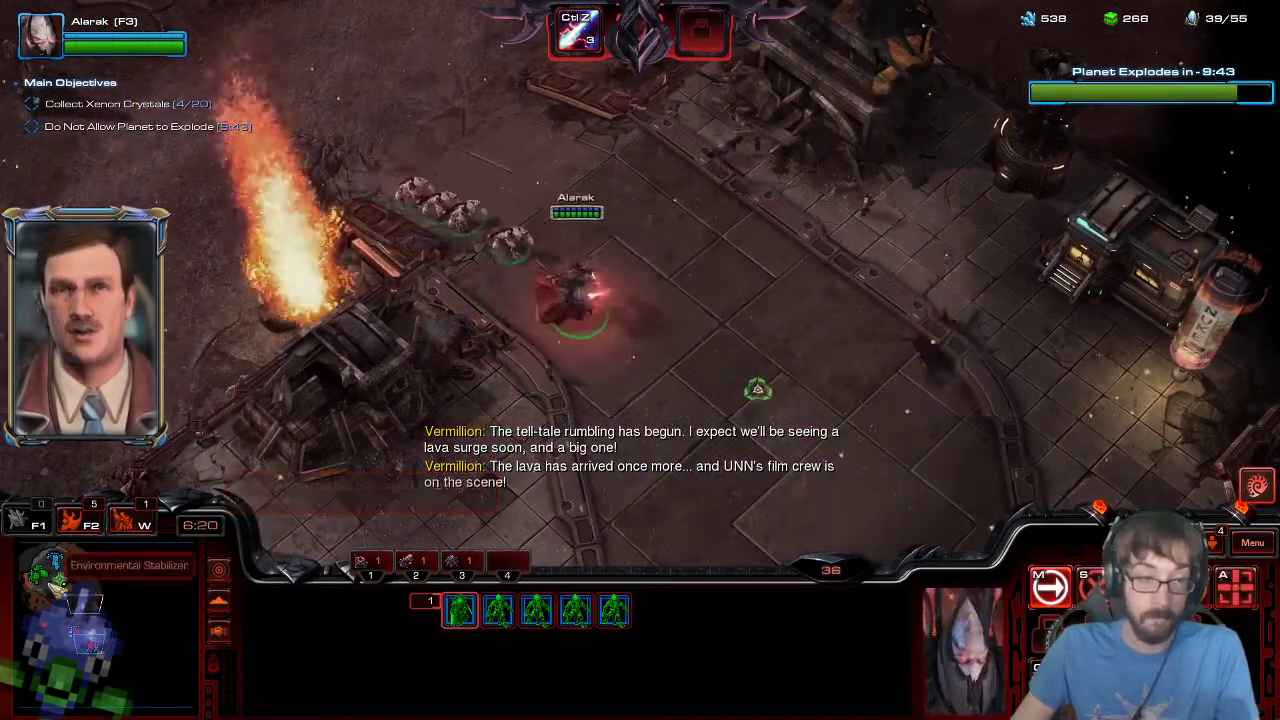
left_click(45, 575)
left_click(41, 573)
left_click(652, 190)
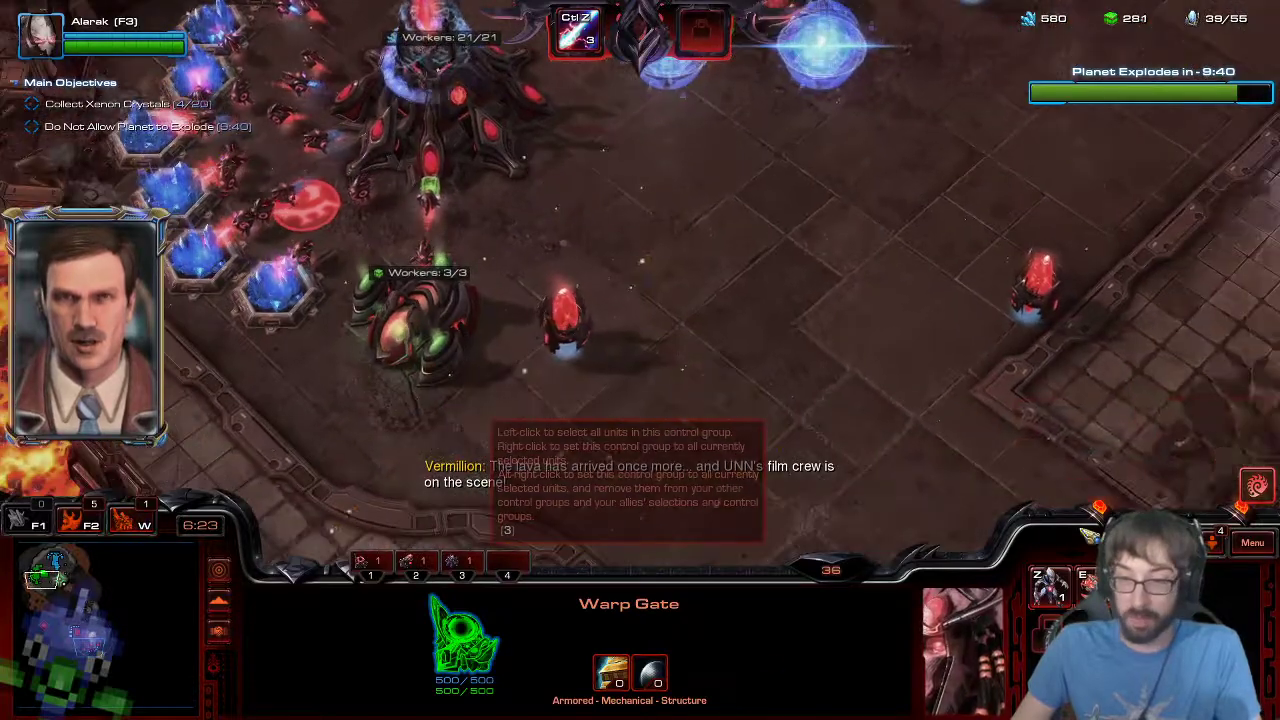
key("z")
left_click(672, 256)
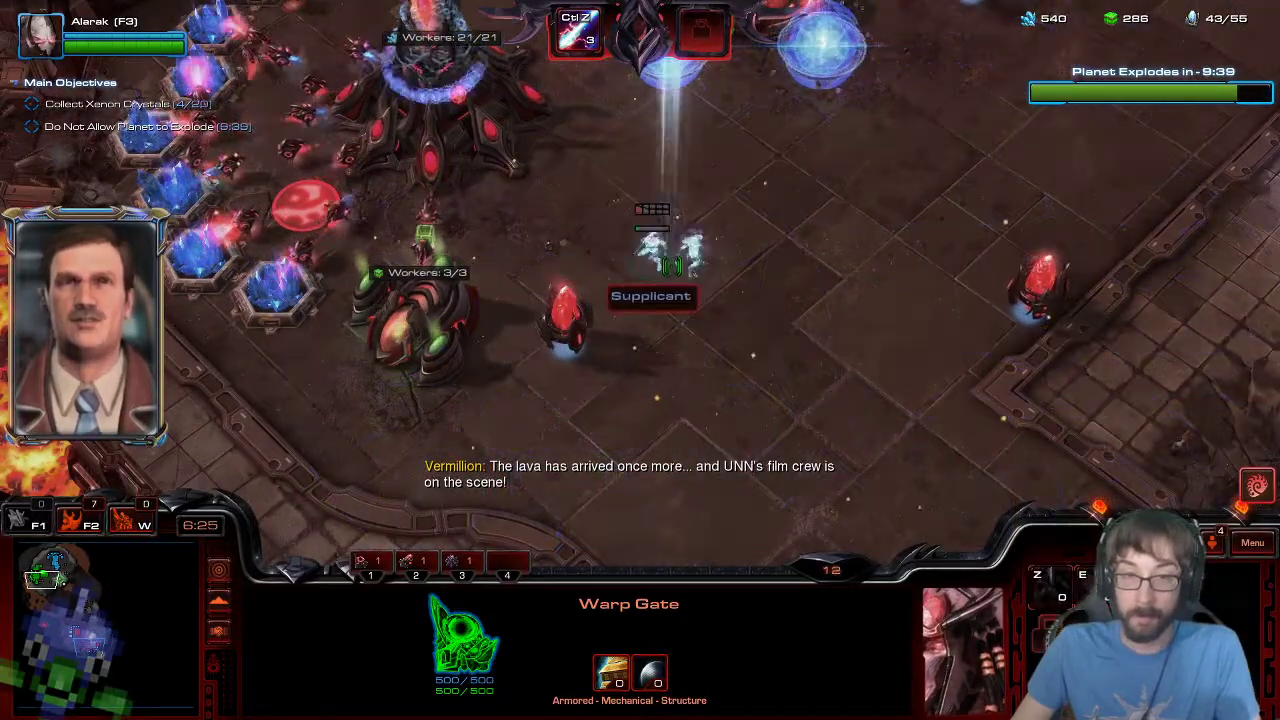
- Send Alarak's army toward Amon's territory and queue an attack-move onto the ground beside the blue mineral fields there
left_click(785, 125)
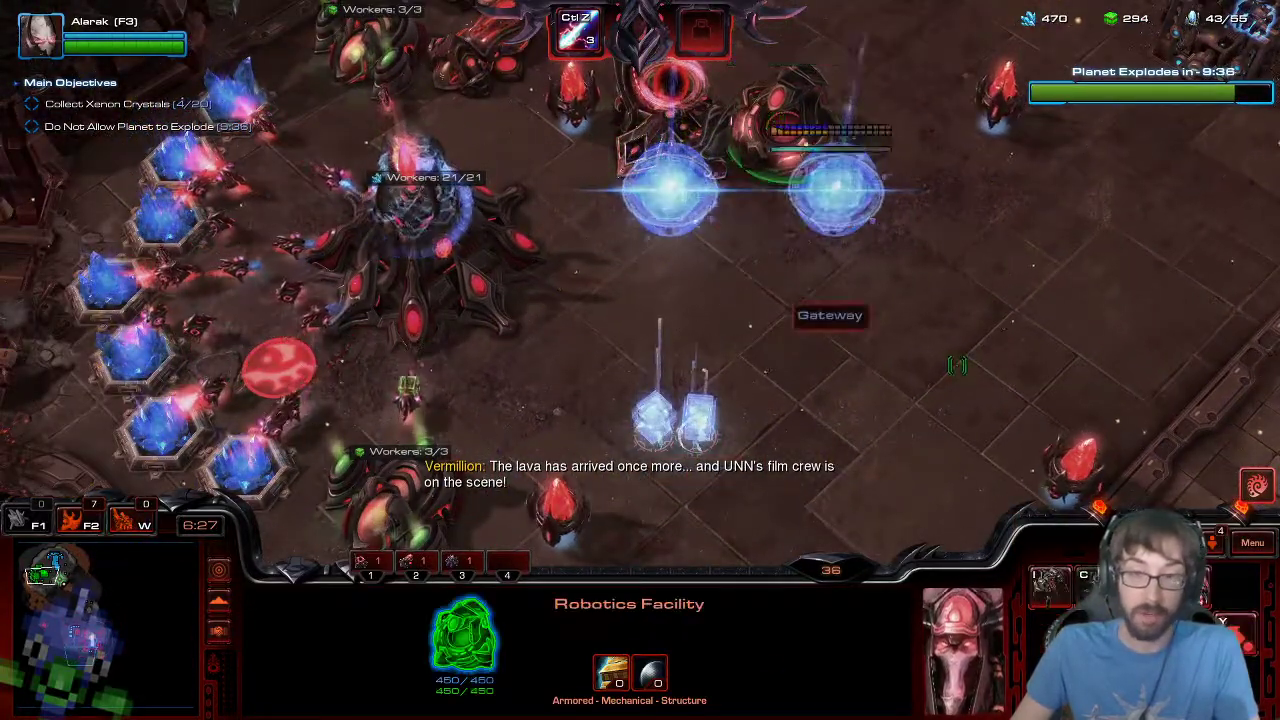
left_click(92, 640)
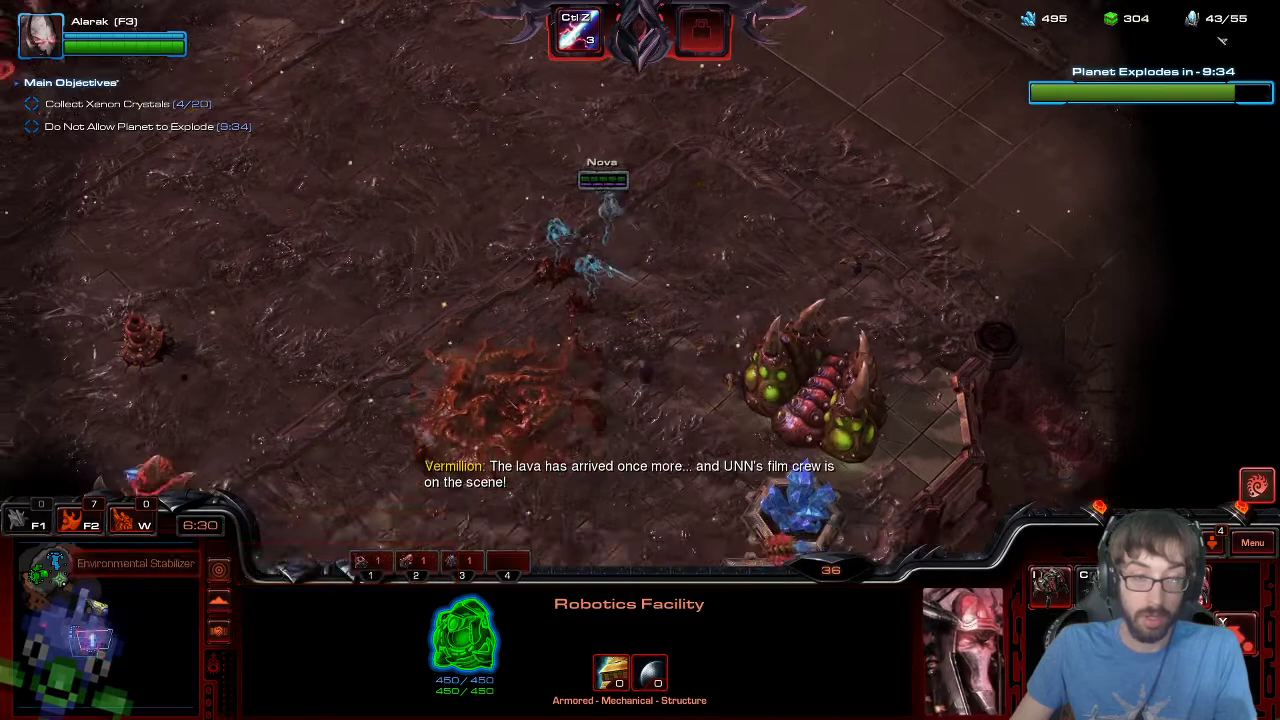
left_click(87, 606)
right_click(102, 641)
left_click(93, 644)
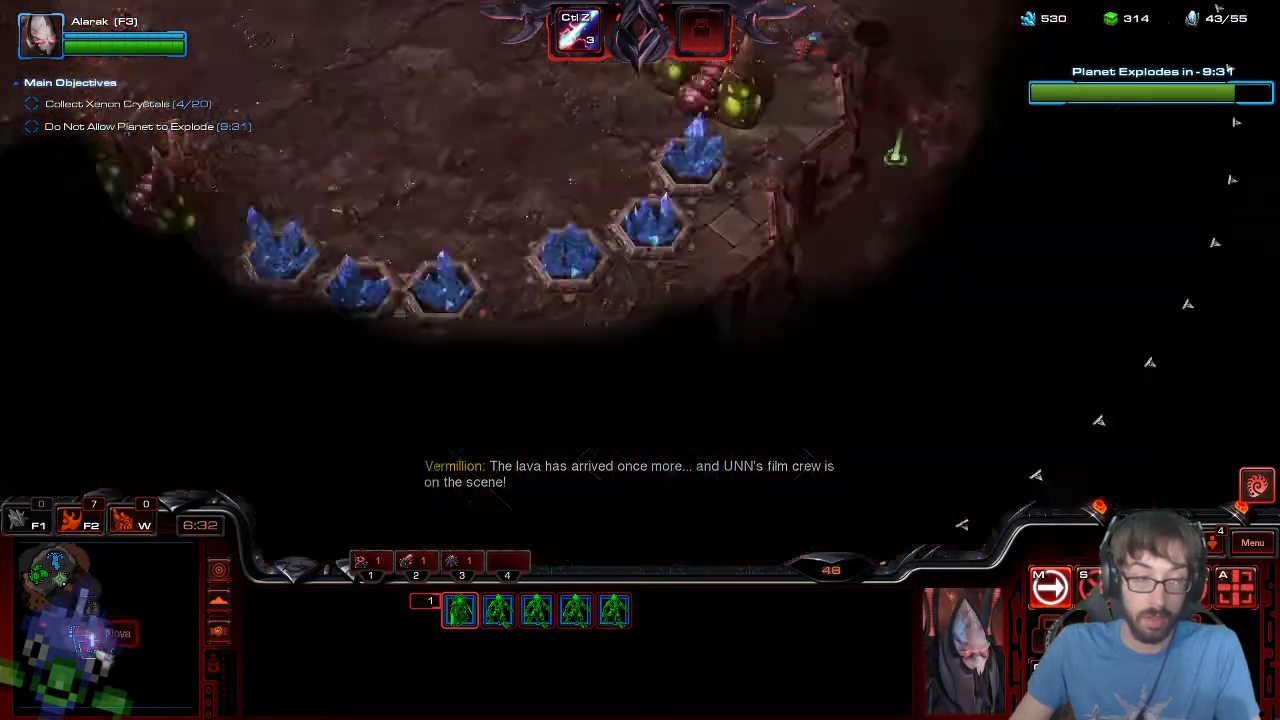
key("a")
left_click(585, 304, "shift")
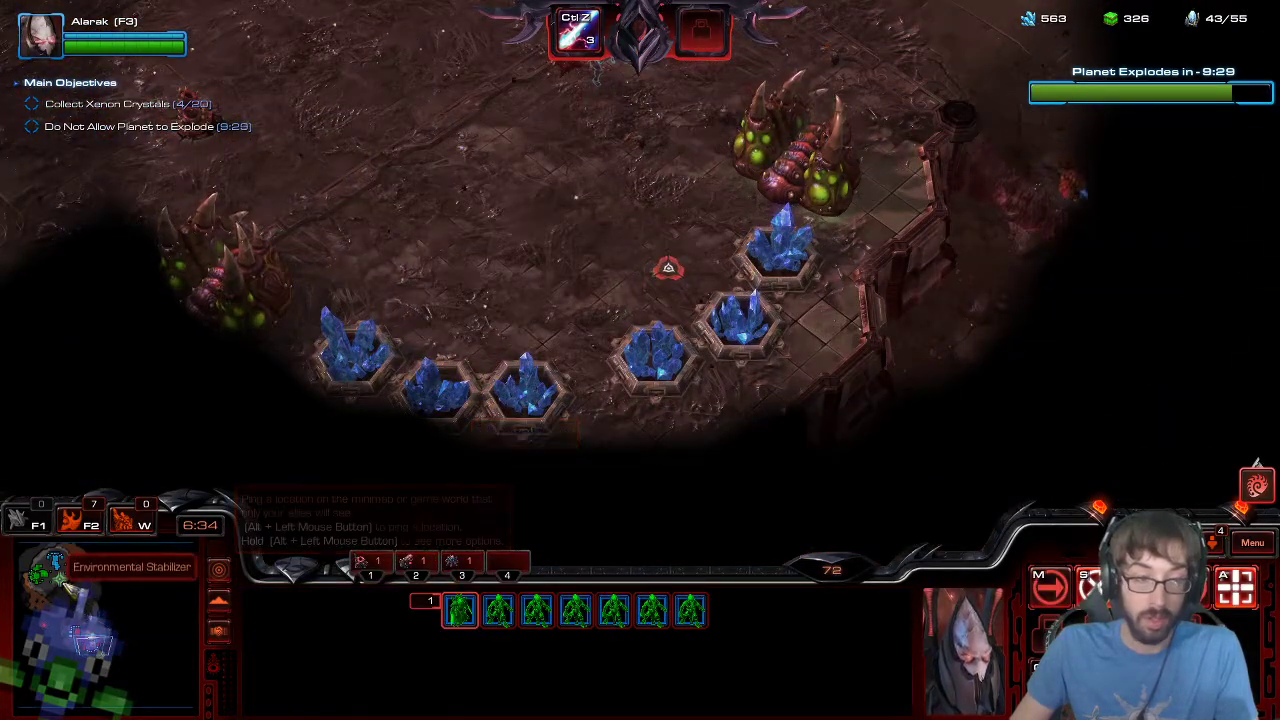
- Start a Vanguard at the Robotics Facility, cancel it, and warp in a War Prism instead
left_click_drag(62, 583, 48, 572)
left_click(576, 238)
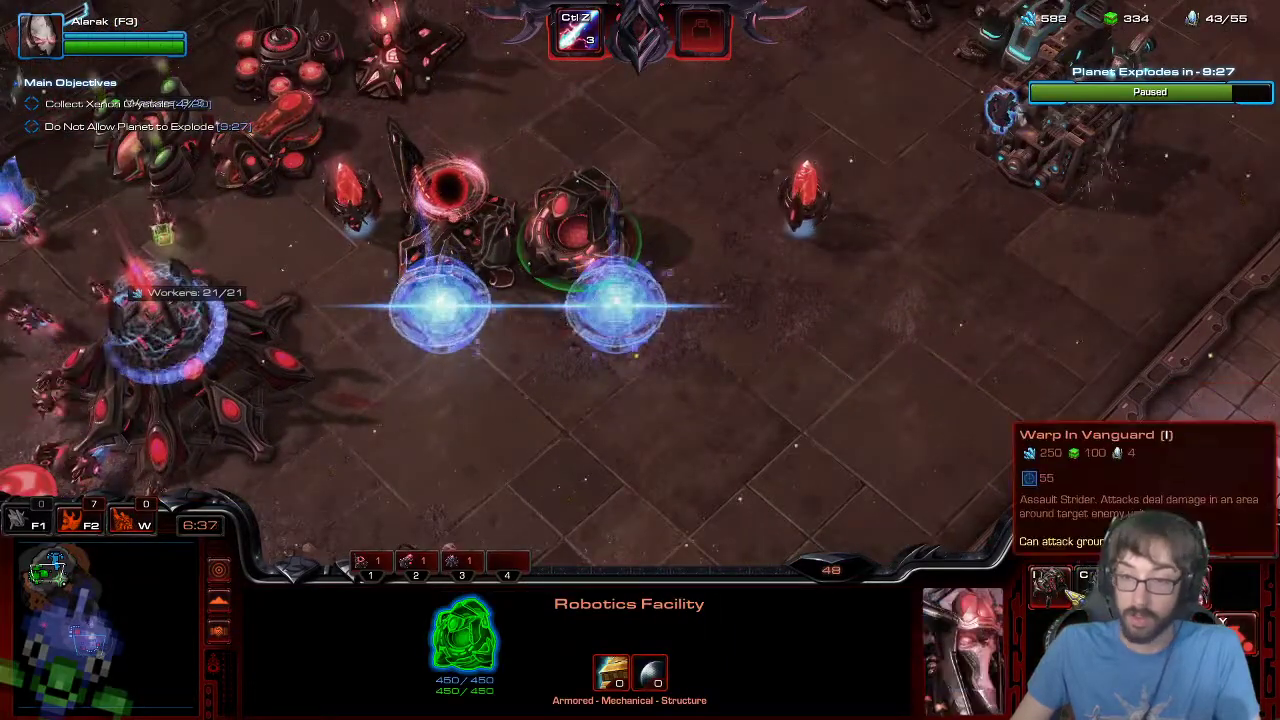
left_click(1070, 596)
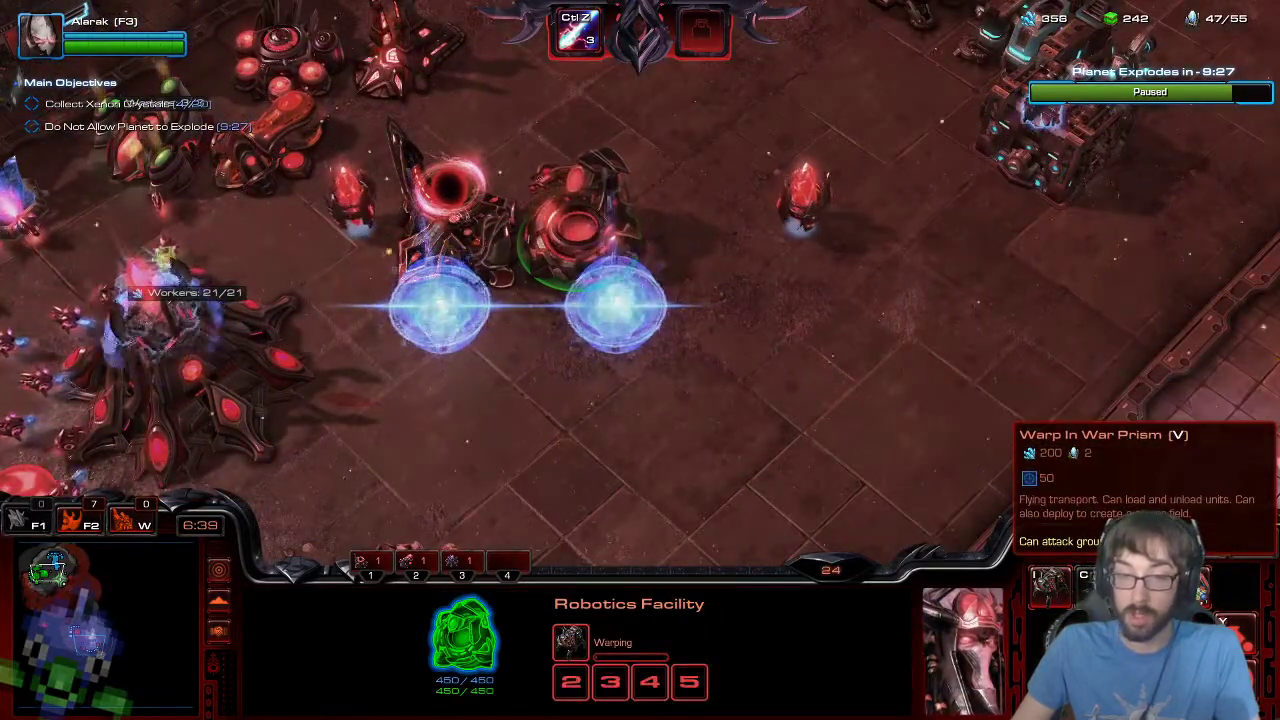
left_click(580, 637)
left_click(1188, 587)
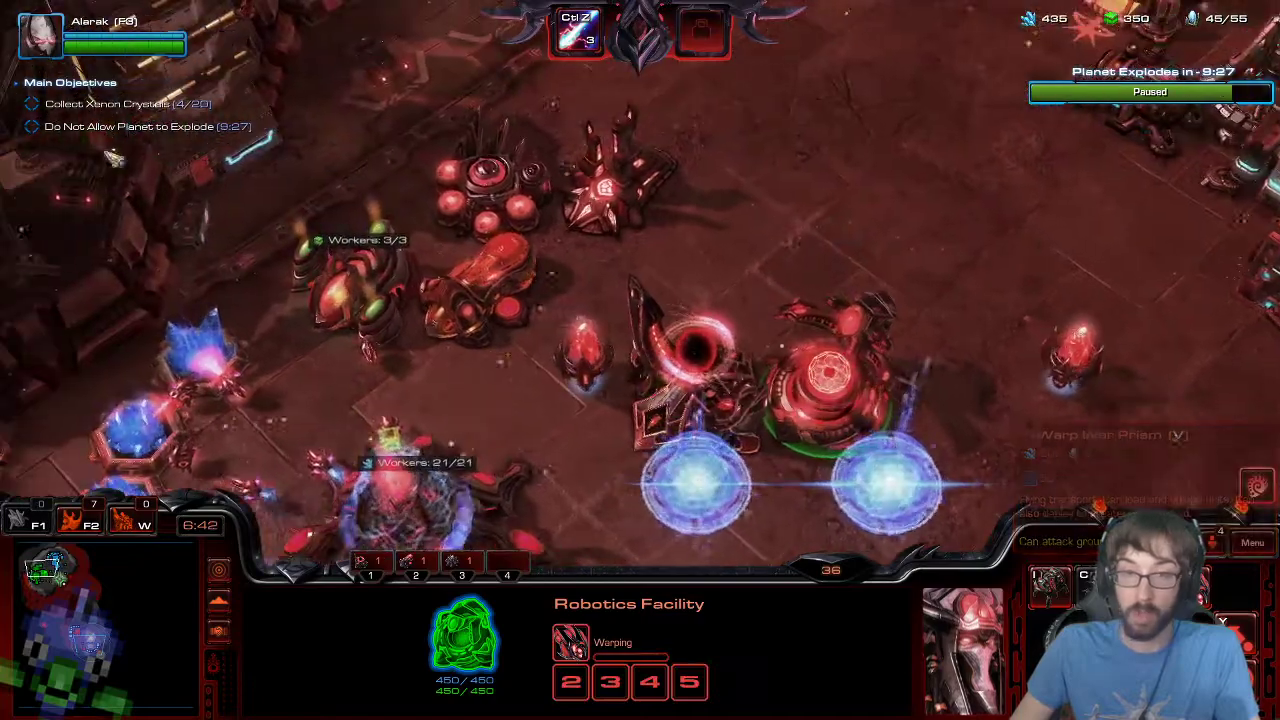
- Research Blood Shields at the Death Council
left_click(490, 185)
left_click(603, 183)
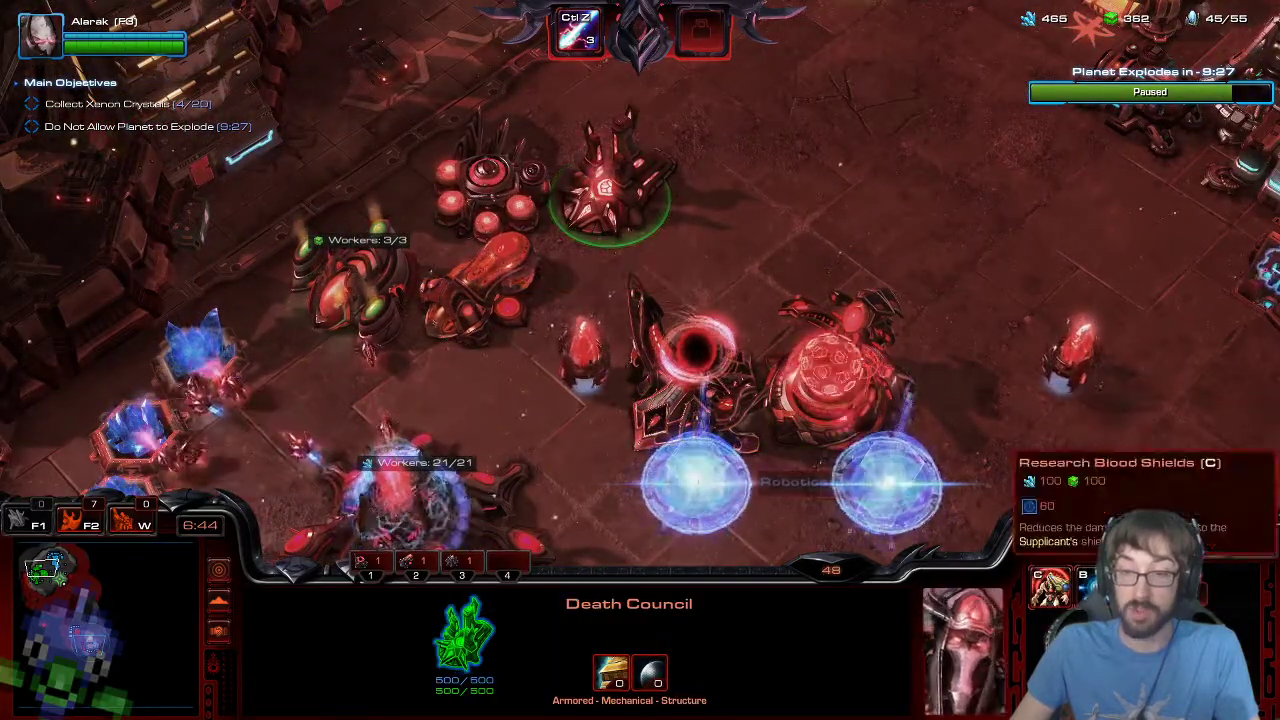
key("c")
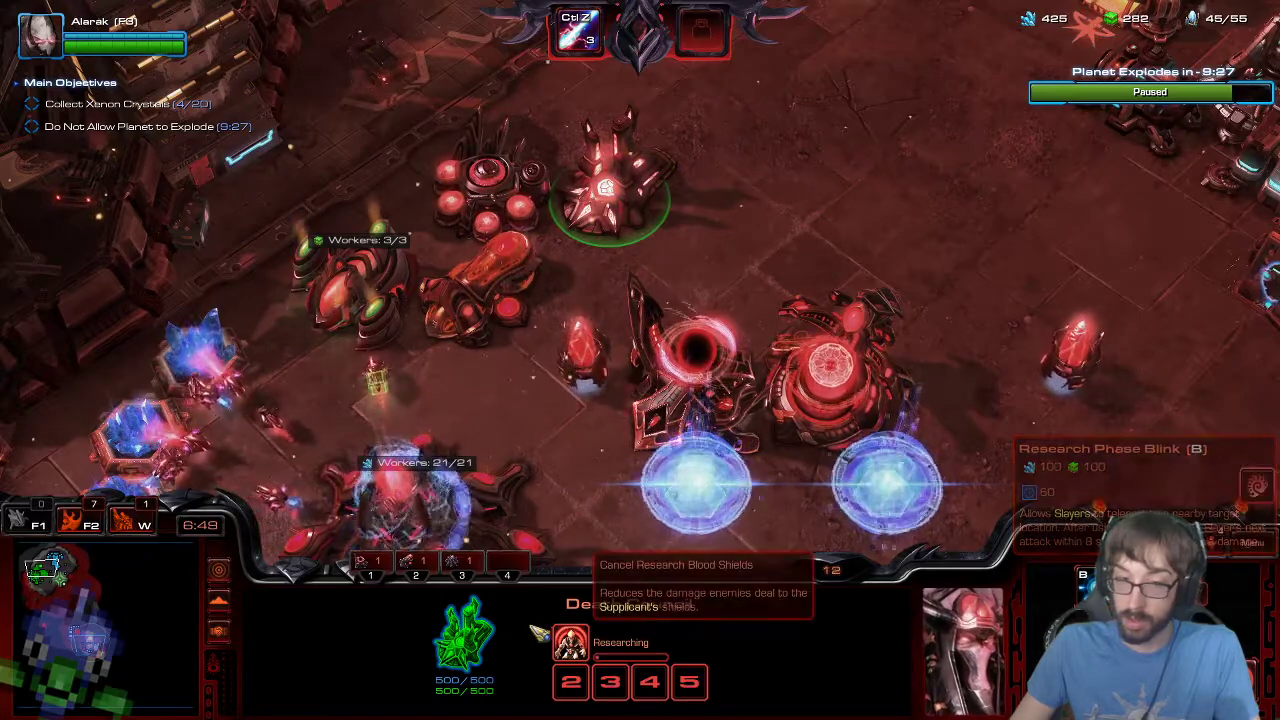
- Start an upgrade at the Forge and speed it up with the Nexus's boost ability
left_click(522, 312)
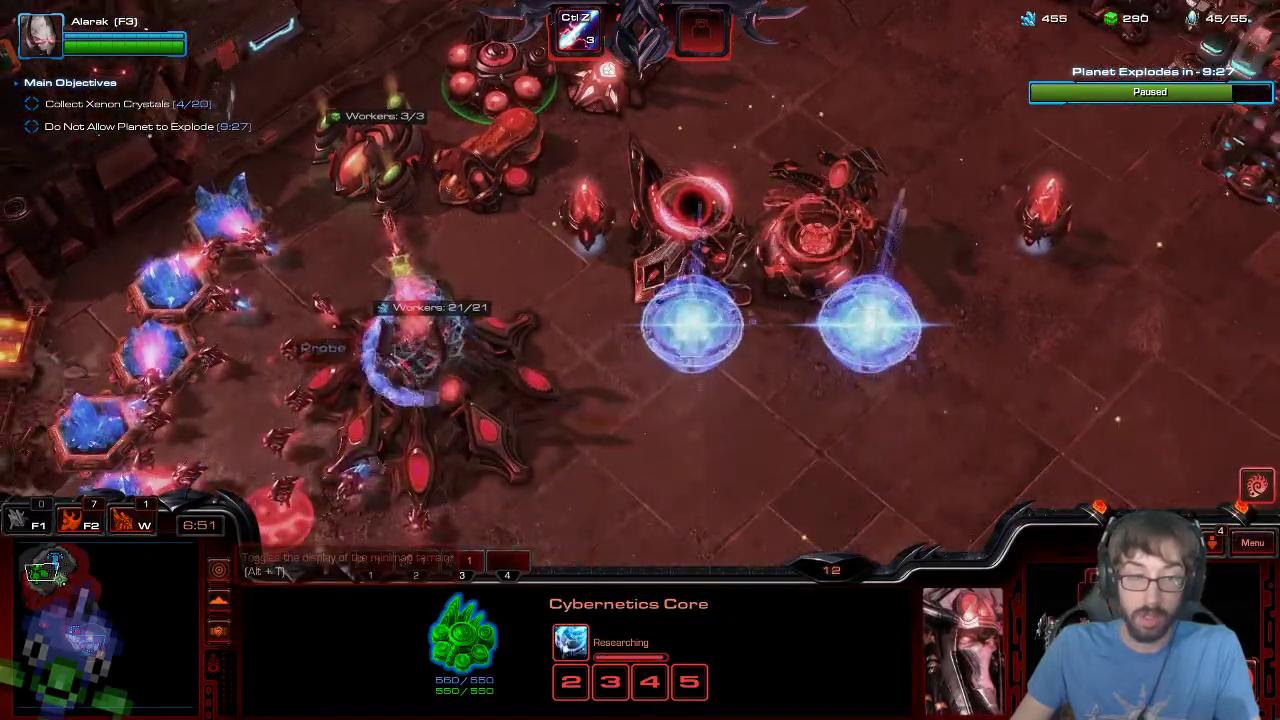
left_click(496, 155)
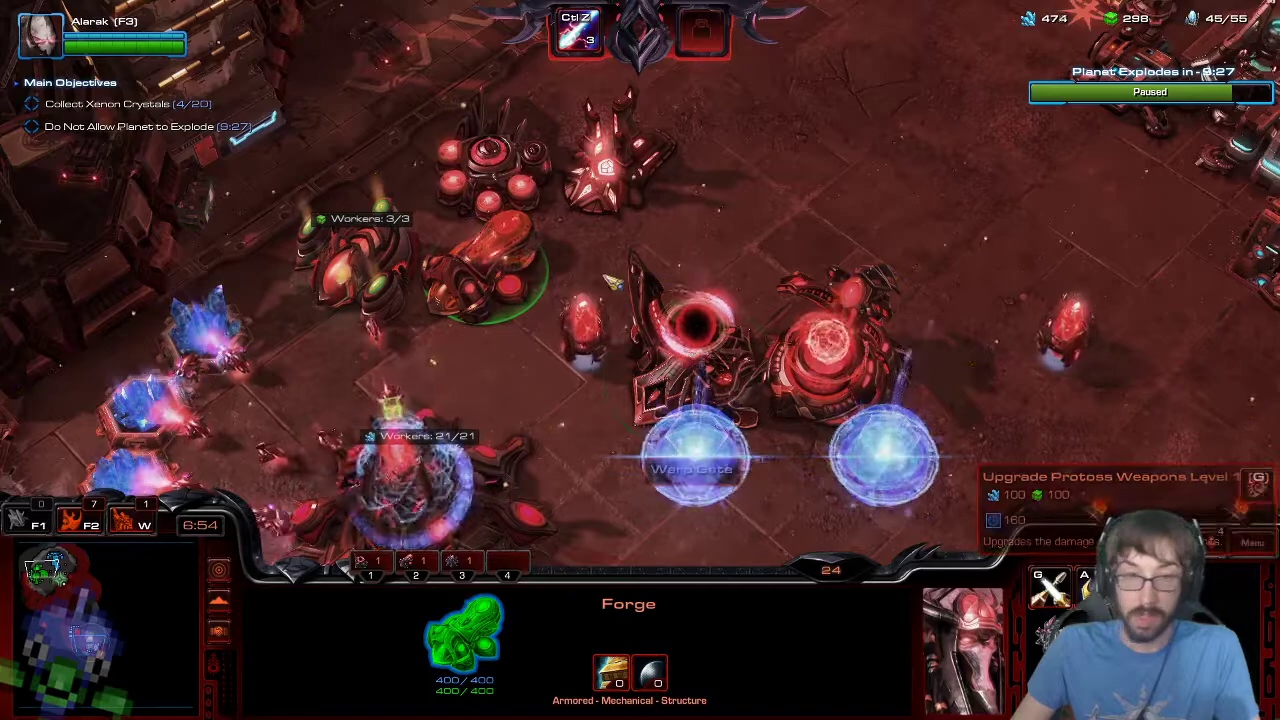
left_click(374, 271)
left_click(440, 448)
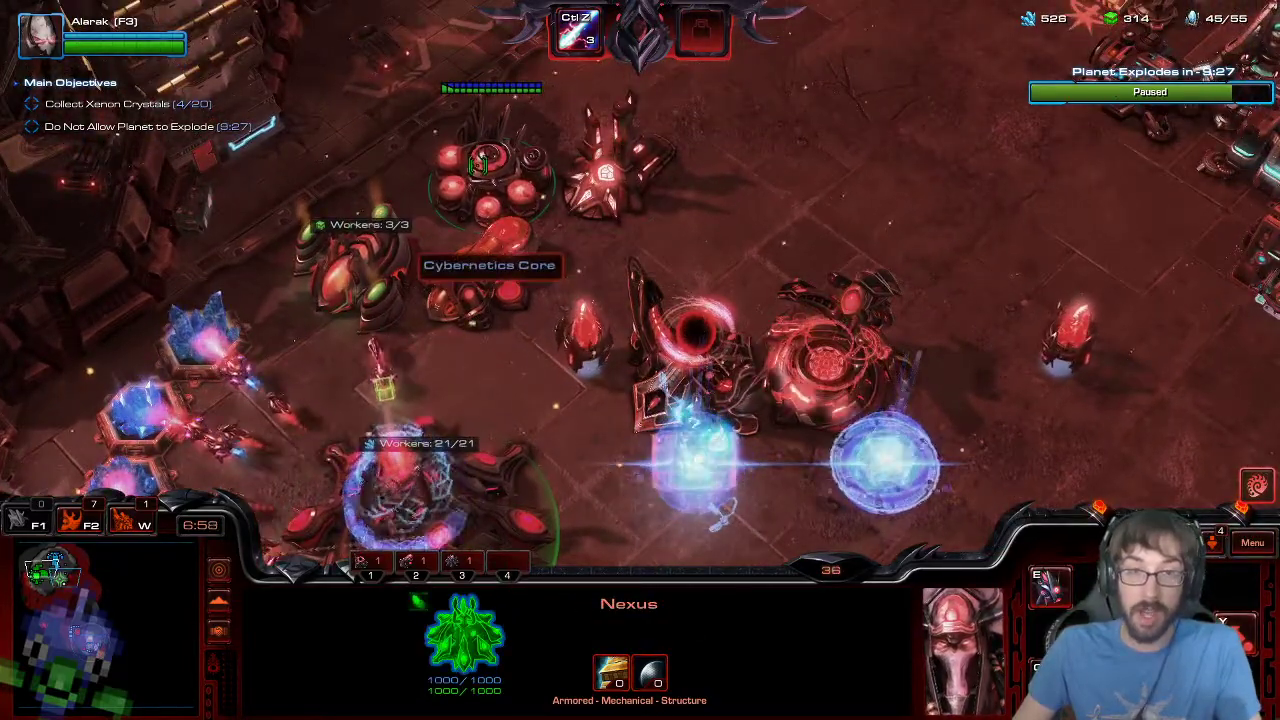
left_click(489, 168)
left_click(460, 288)
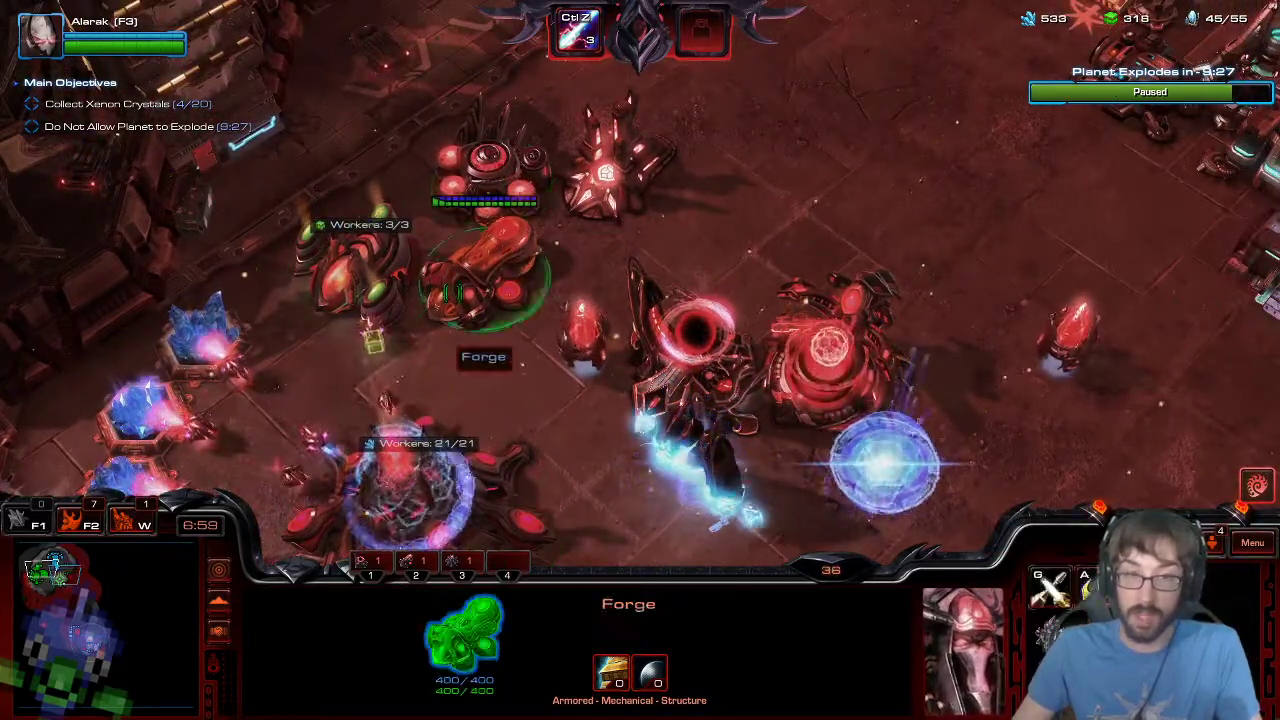
left_click(1092, 588)
left_click(430, 455)
key("c")
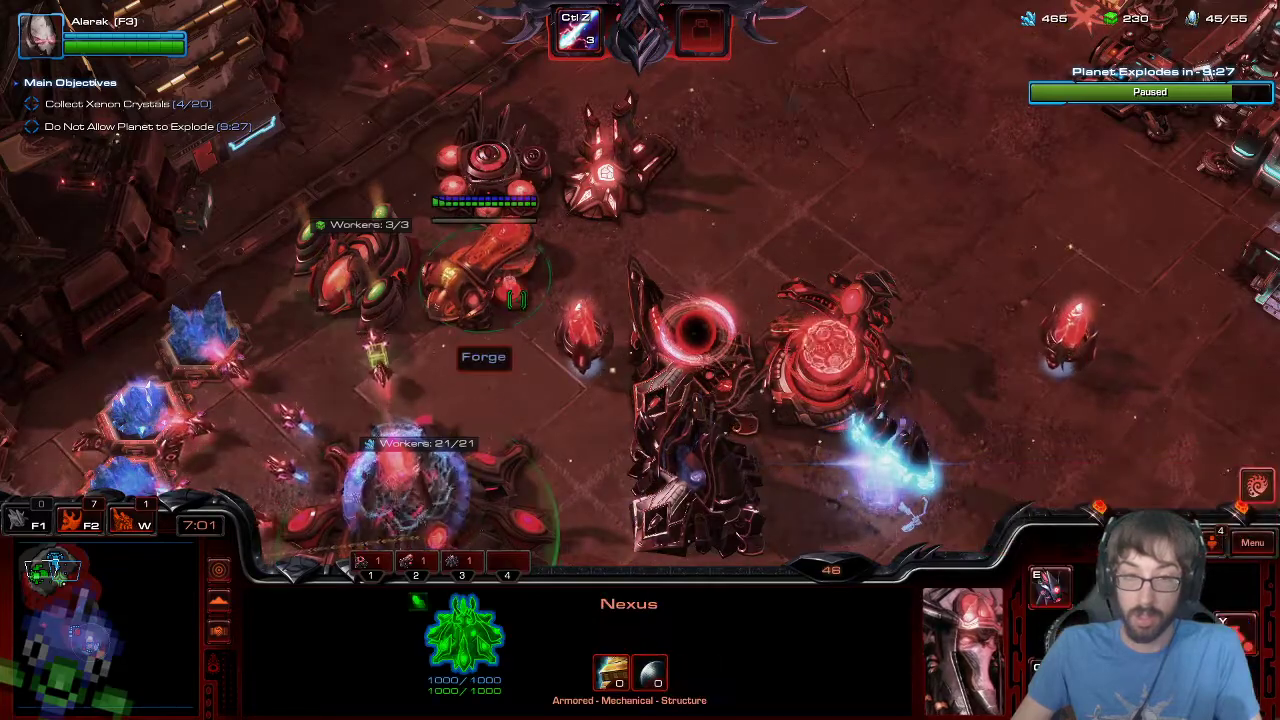
left_click(482, 275)
- Have a mineral-line Probe warp in a second Robotics Facility between the existing one and the neighbouring Pylon
left_click(822, 262)
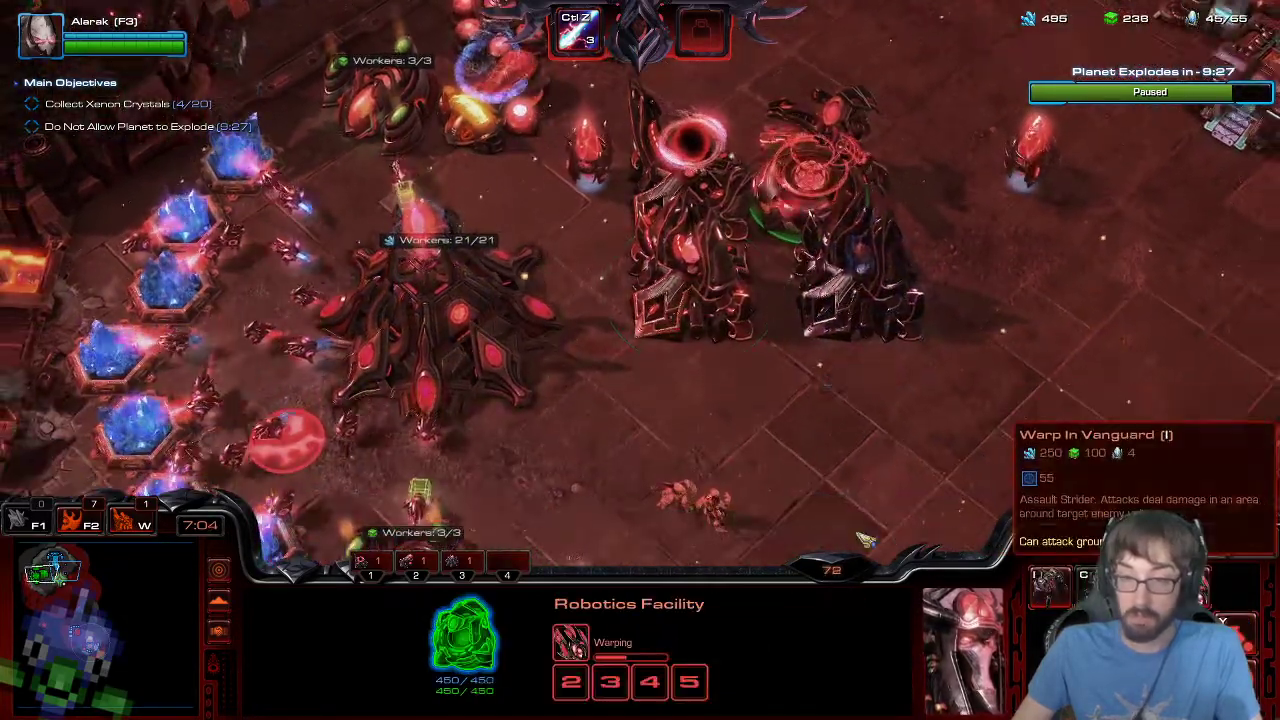
left_click(222, 350)
key("v")
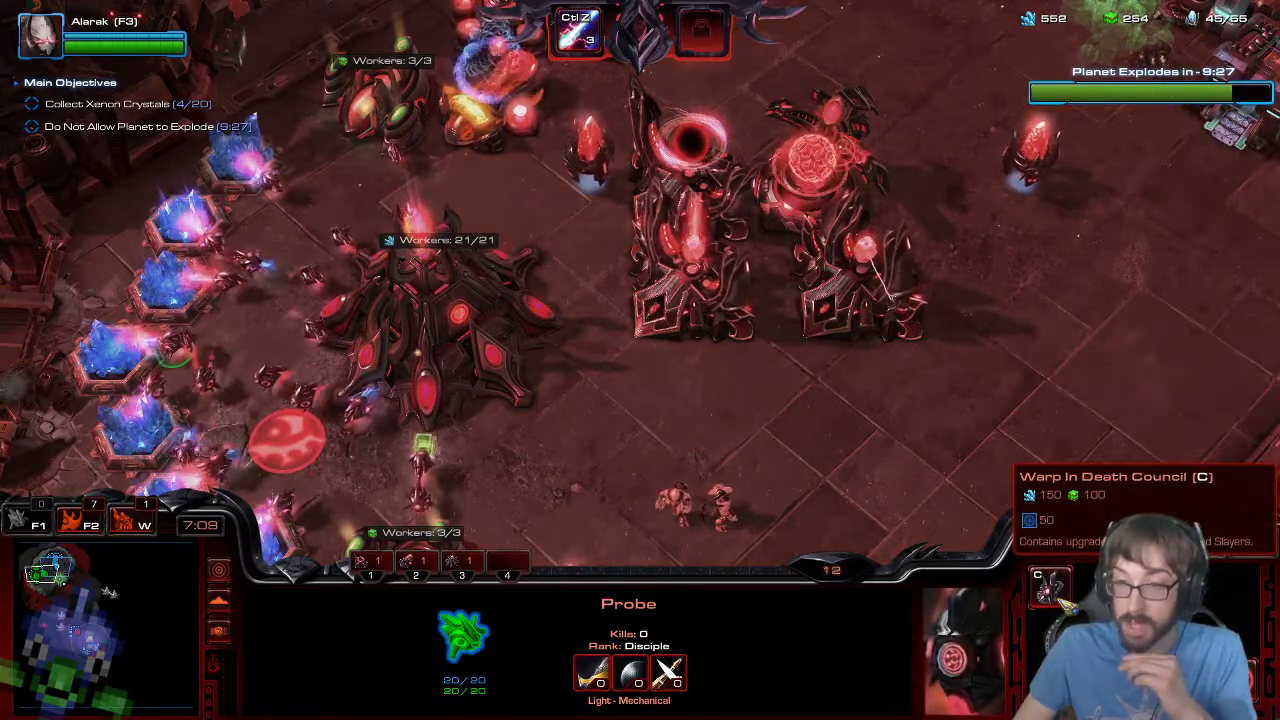
key("r")
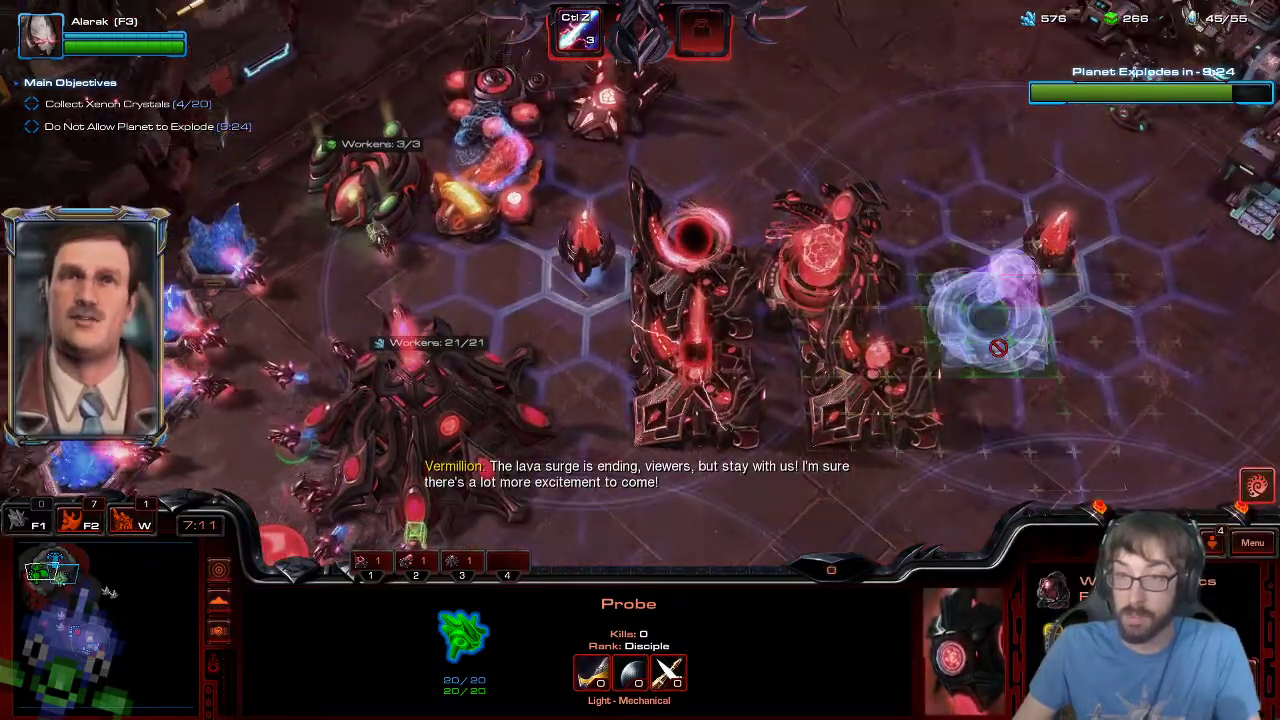
left_click(926, 288)
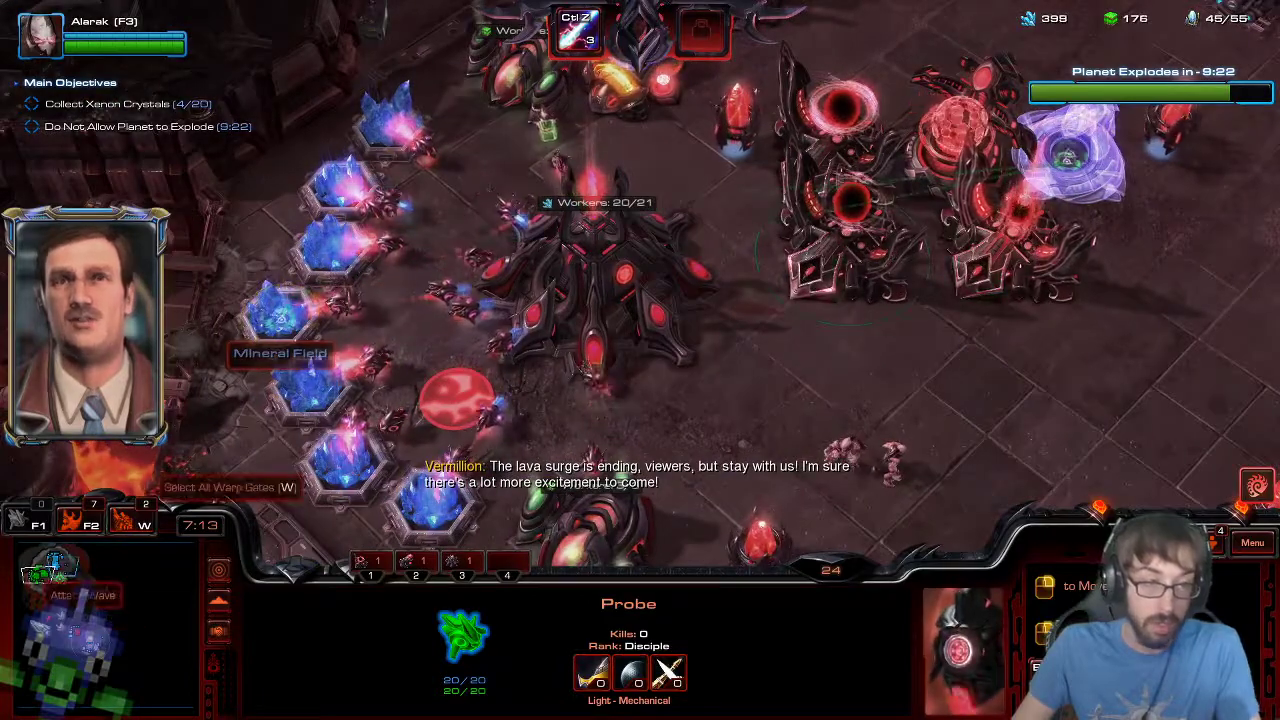
- Select the entire army and order it to attack-move onto the open ground near the home base
left_click(57, 591)
key("F2")
key("a")
left_click(585, 376)
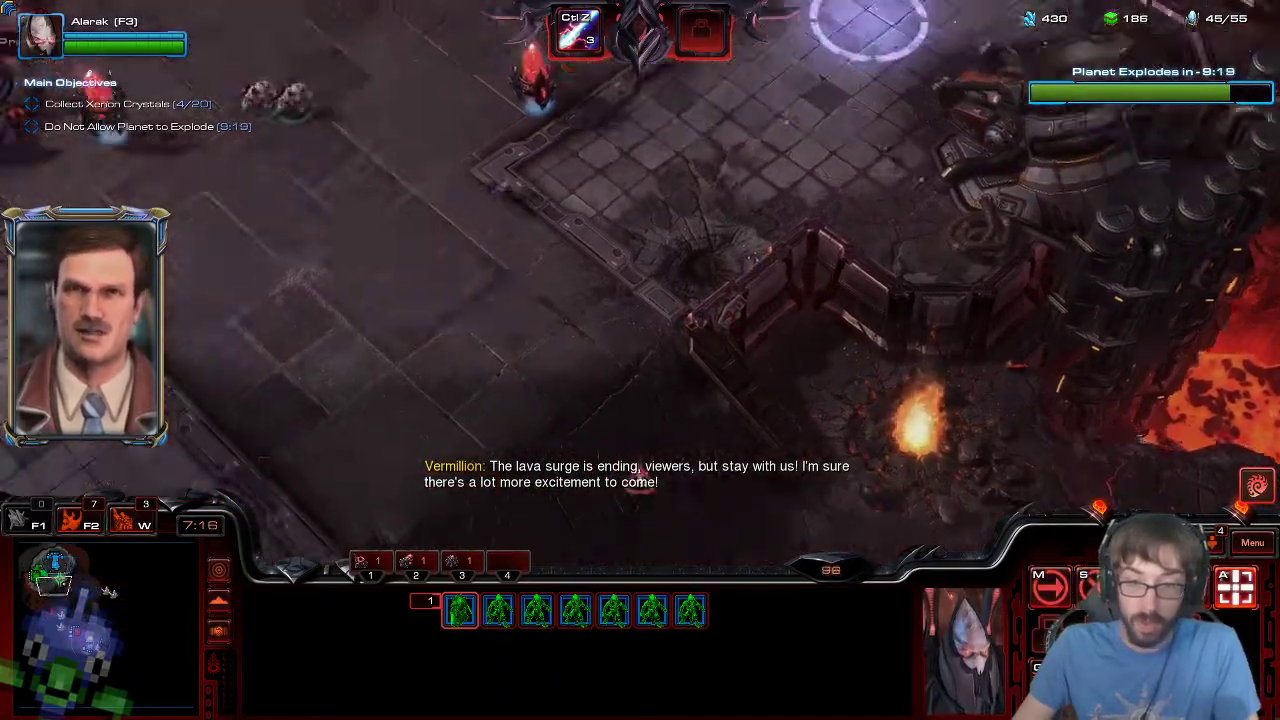
- Warp in two pairs of Supplicants from the Warp Gates onto the ground between the two Pylons near the Nexus
key("w")
key("z")
left_click(523, 290, "shift")
left_click(648, 308, "shift")
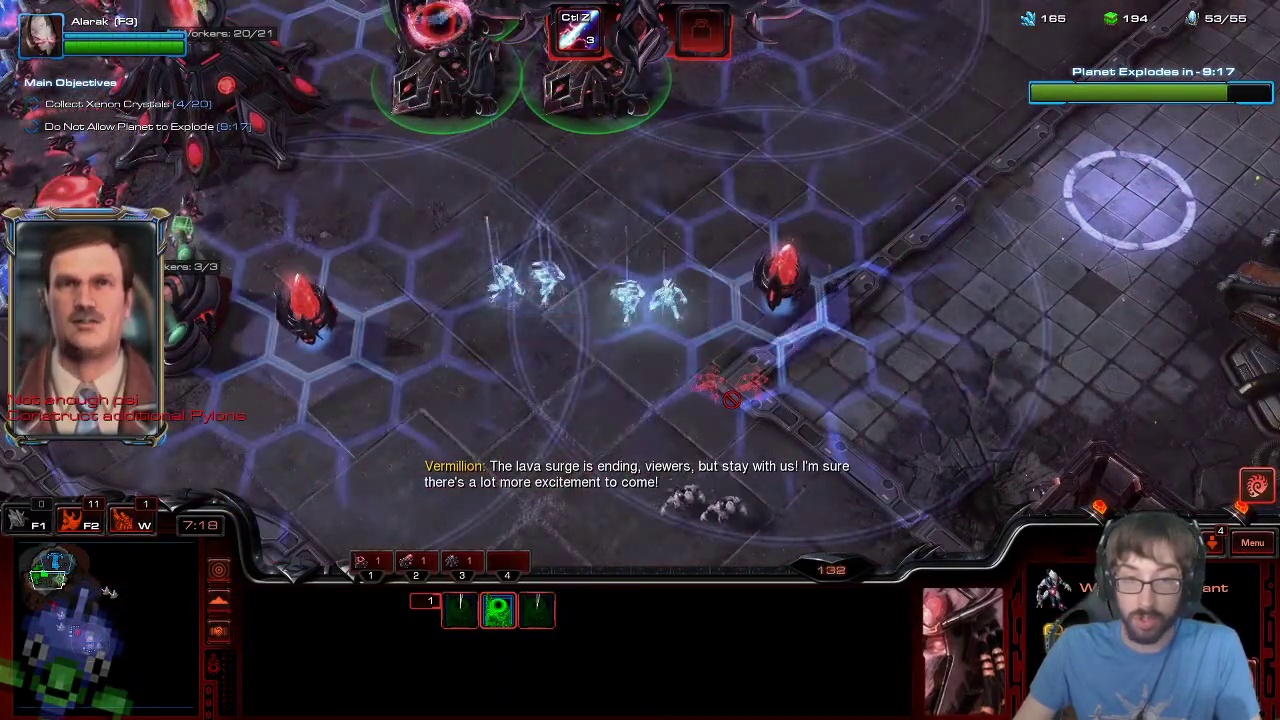
- Select the two forward Supplicants and pull them back from the attackers toward the newly warped-in reinforcements
key("F2")
key("w")
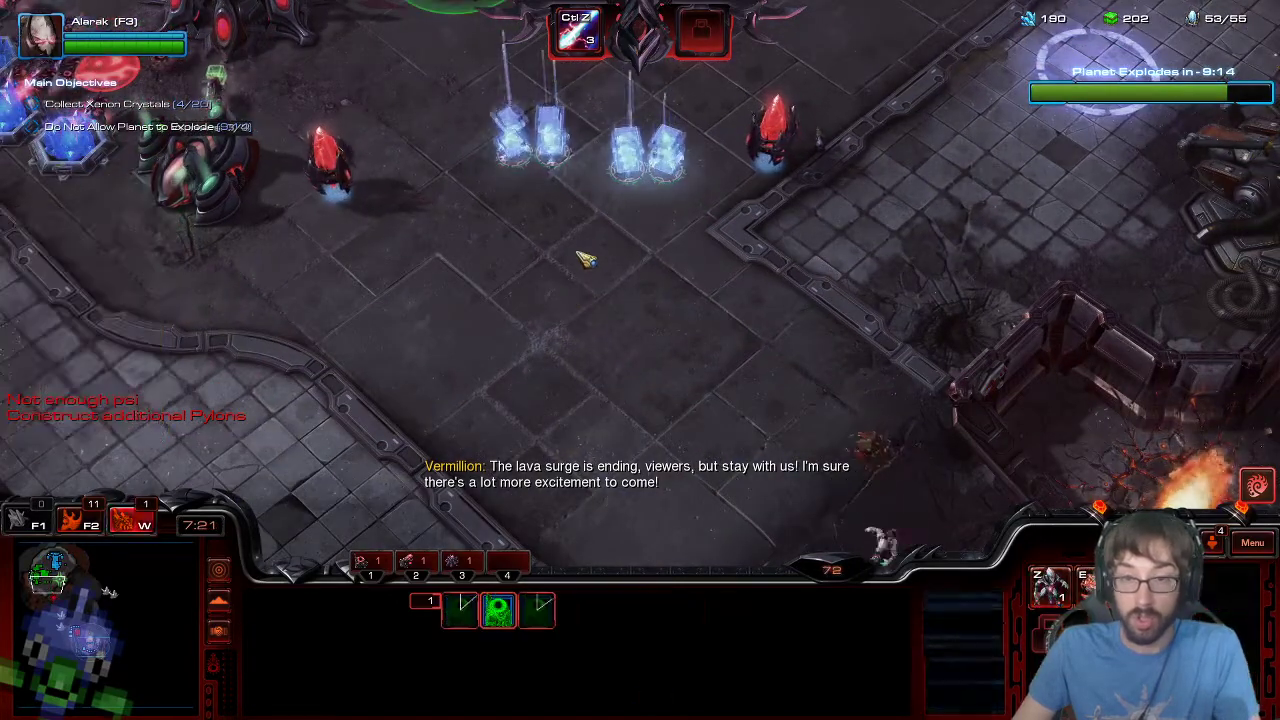
left_click_drag(945, 510, 840, 400)
right_click(483, 222)
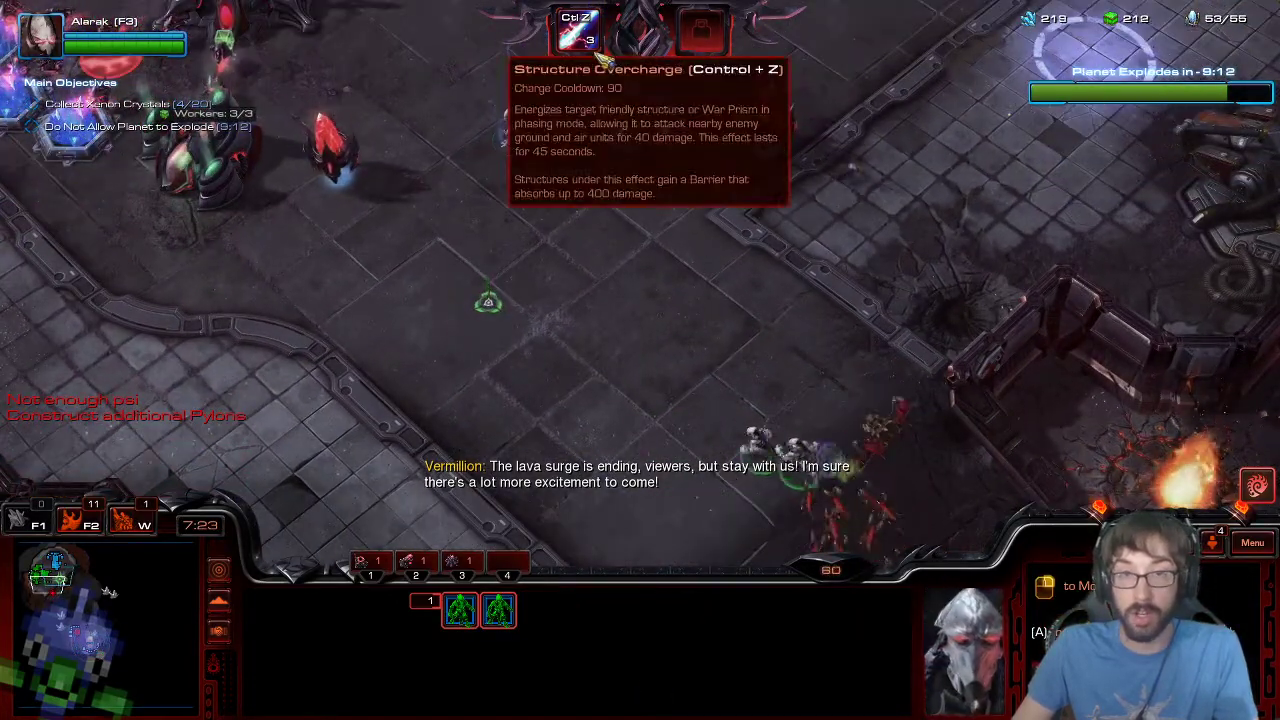
right_click(550, 216)
- Cast Structure Overcharge on the Pylon facing the attackers and gather the six Supplicants beside it to defend
left_click(597, 47)
left_click(768, 150)
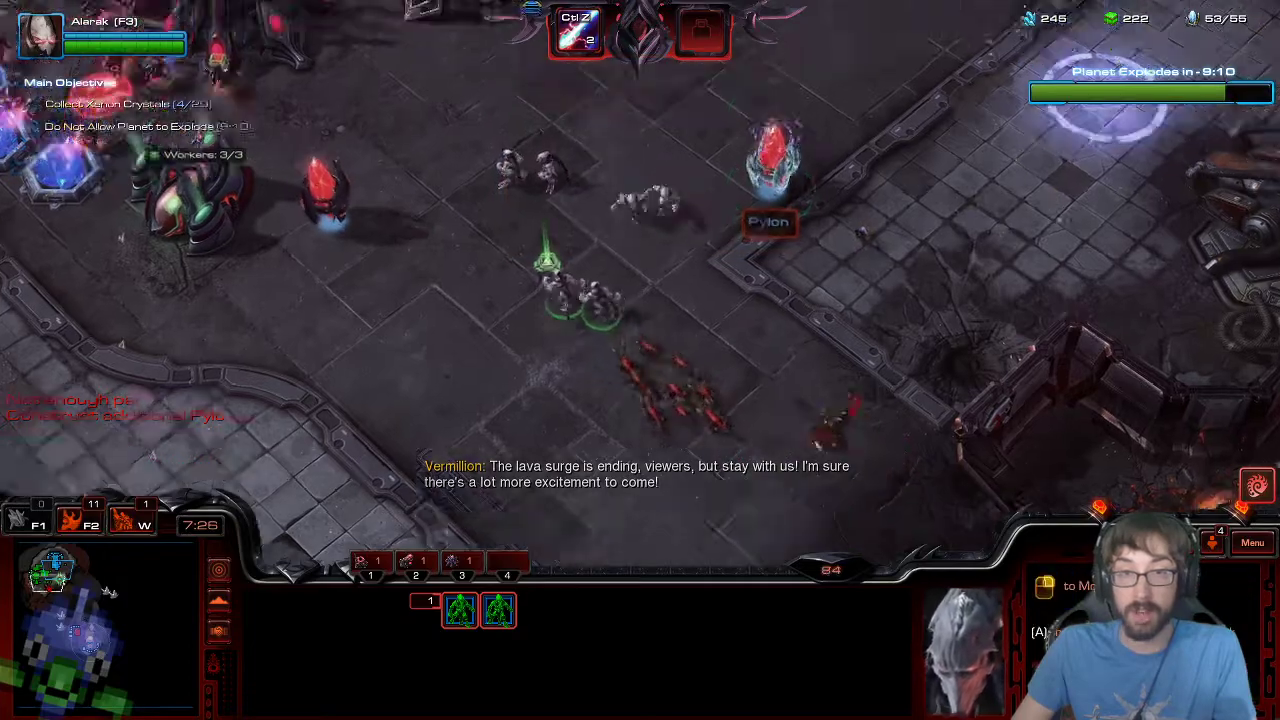
left_click_drag(489, 179, 670, 332)
right_click(662, 185)
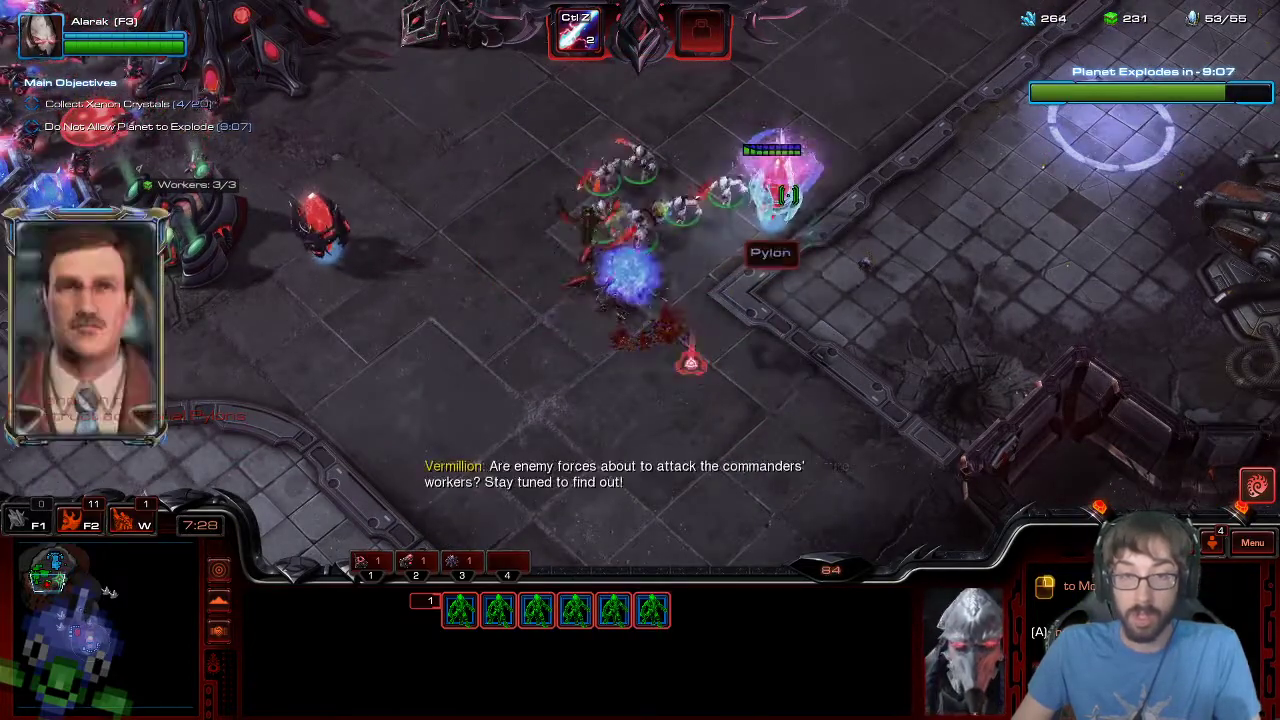
left_click(787, 195)
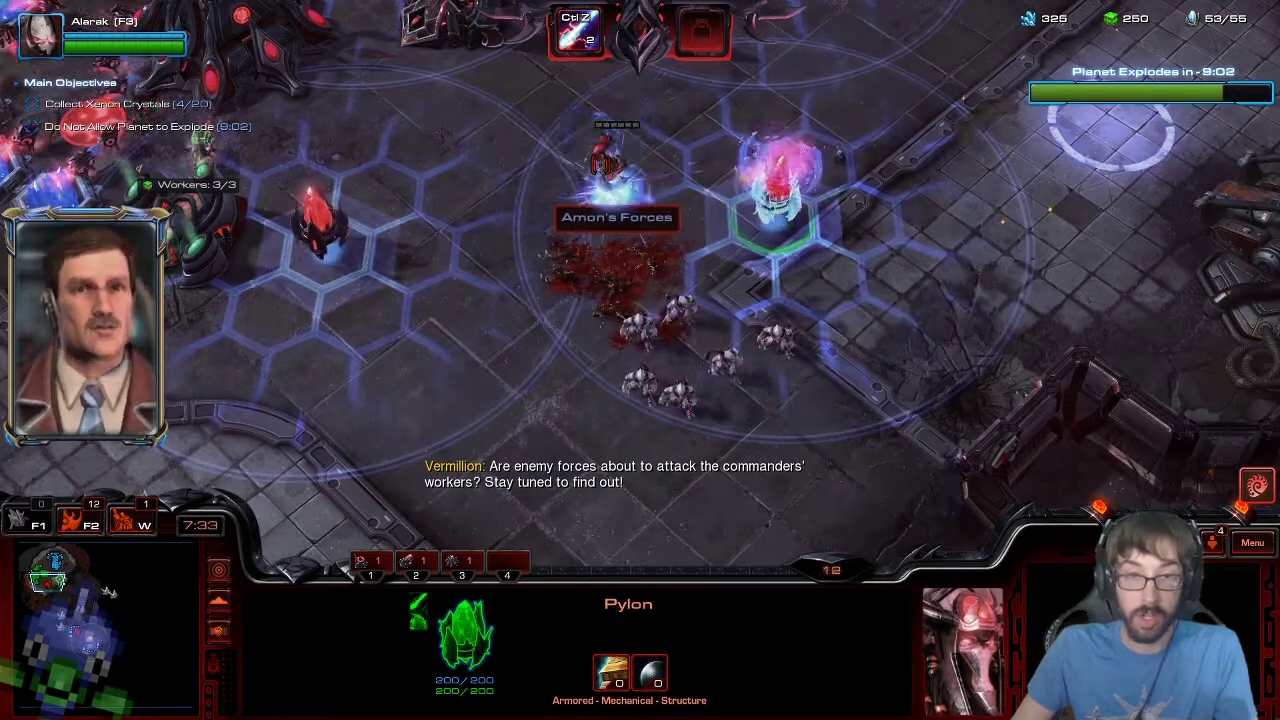
- Select the entire army and attack-move it to Amon's structure beside the vespene geysers and mineral fields
left_click(80, 519)
key("a")
left_click(82, 630)
left_click(82, 630)
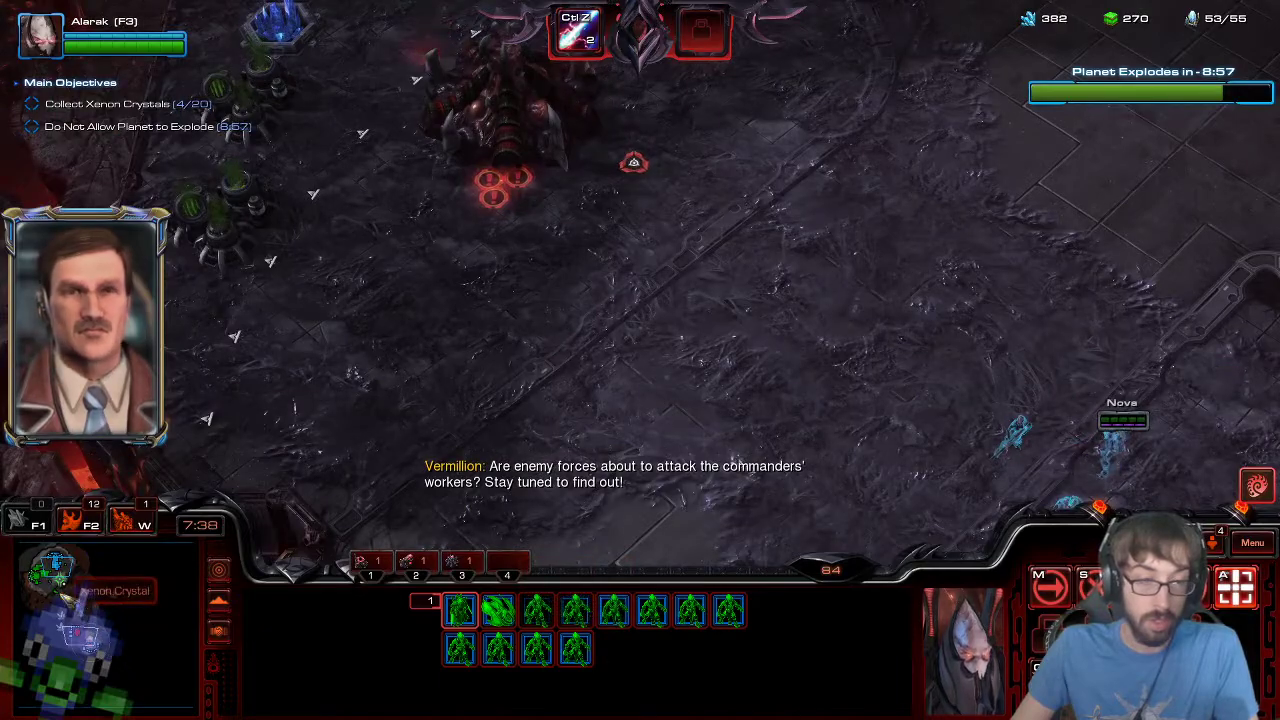
- Select both Robotics Facilities in the home base and assign them together to control group 2
left_click(55, 570)
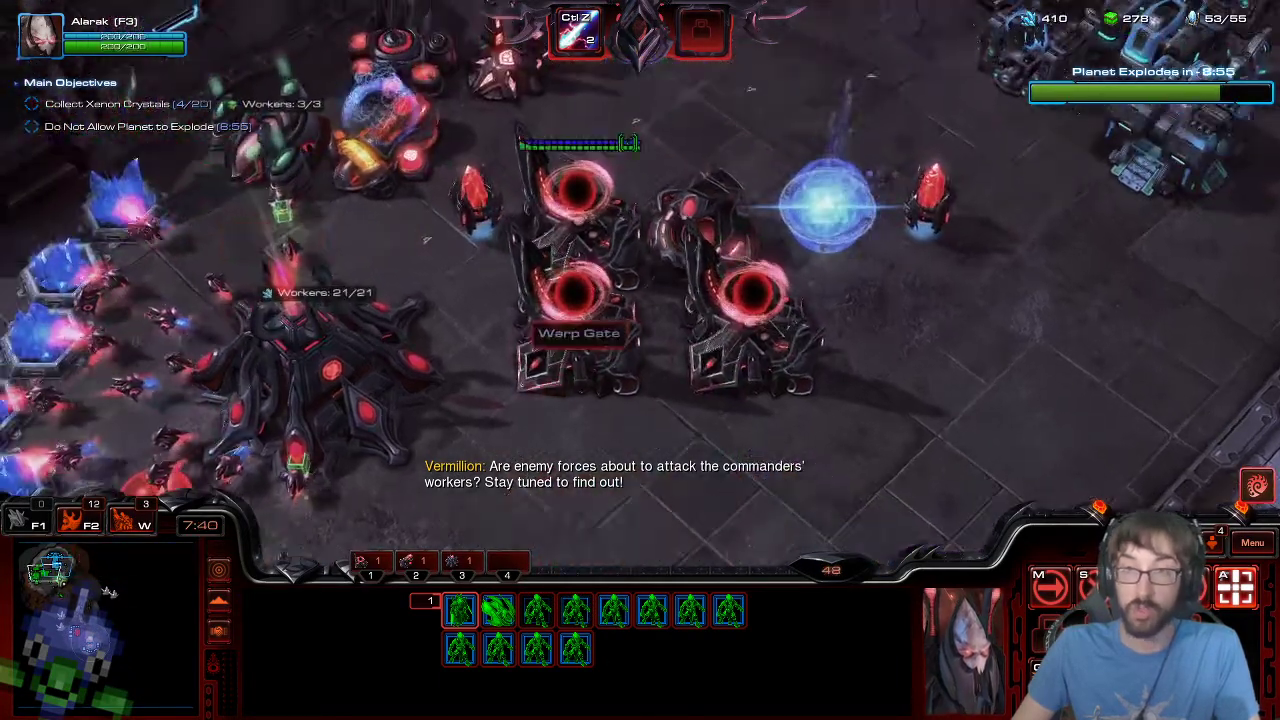
left_click(785, 220)
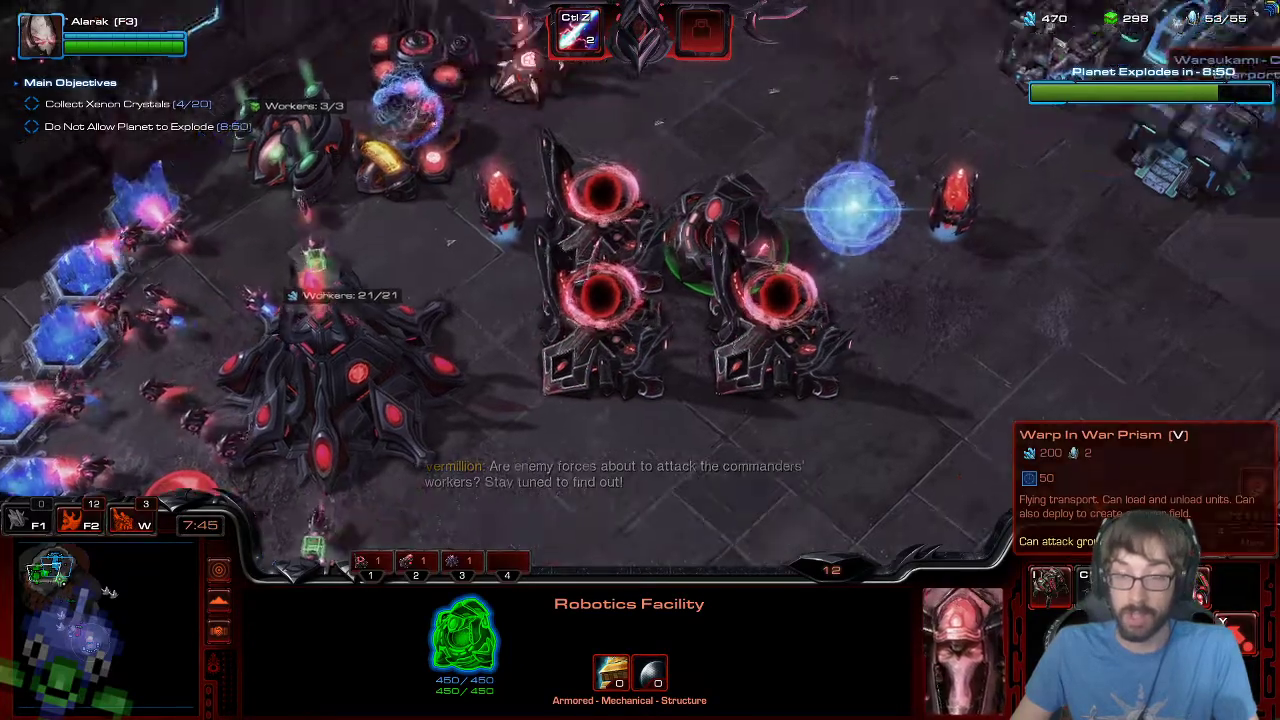
left_click(823, 245)
left_click(695, 258, "shift")
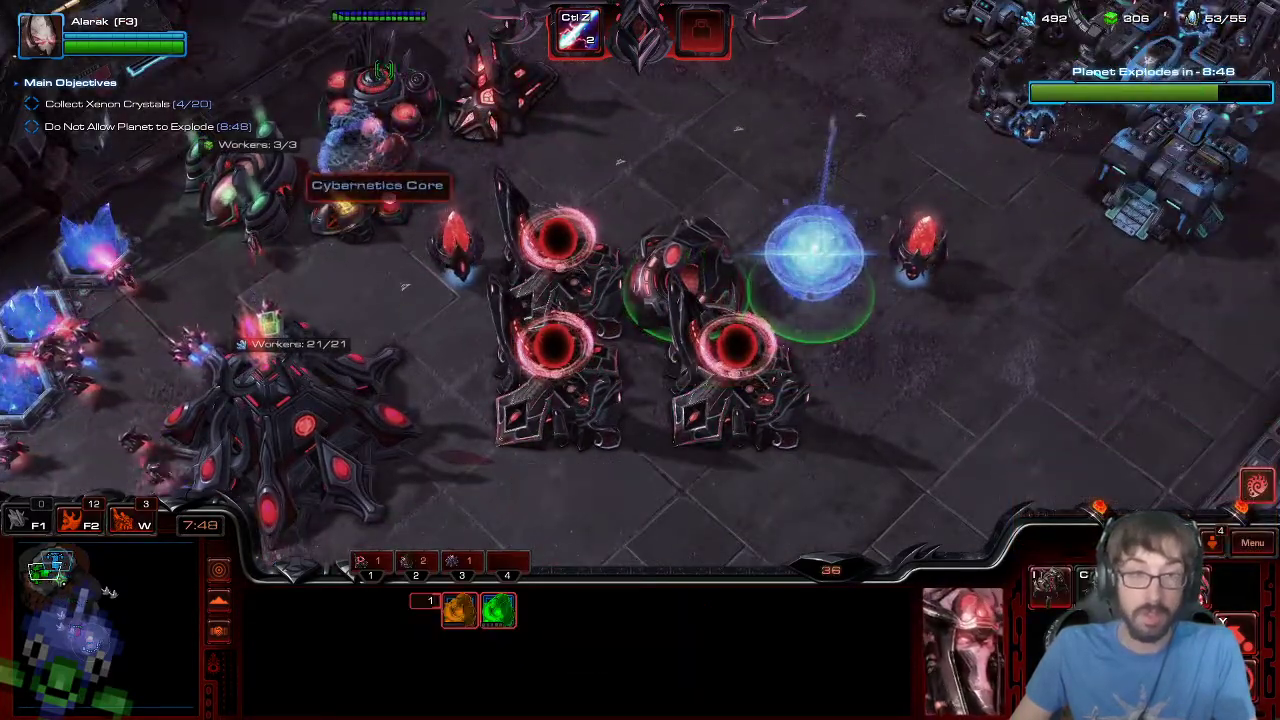
- Queue the Protoss Armor upgrade at the Forge, and inspect the Death Council and the Nexus
left_click(384, 70)
left_click(345, 212)
left_click(1097, 588)
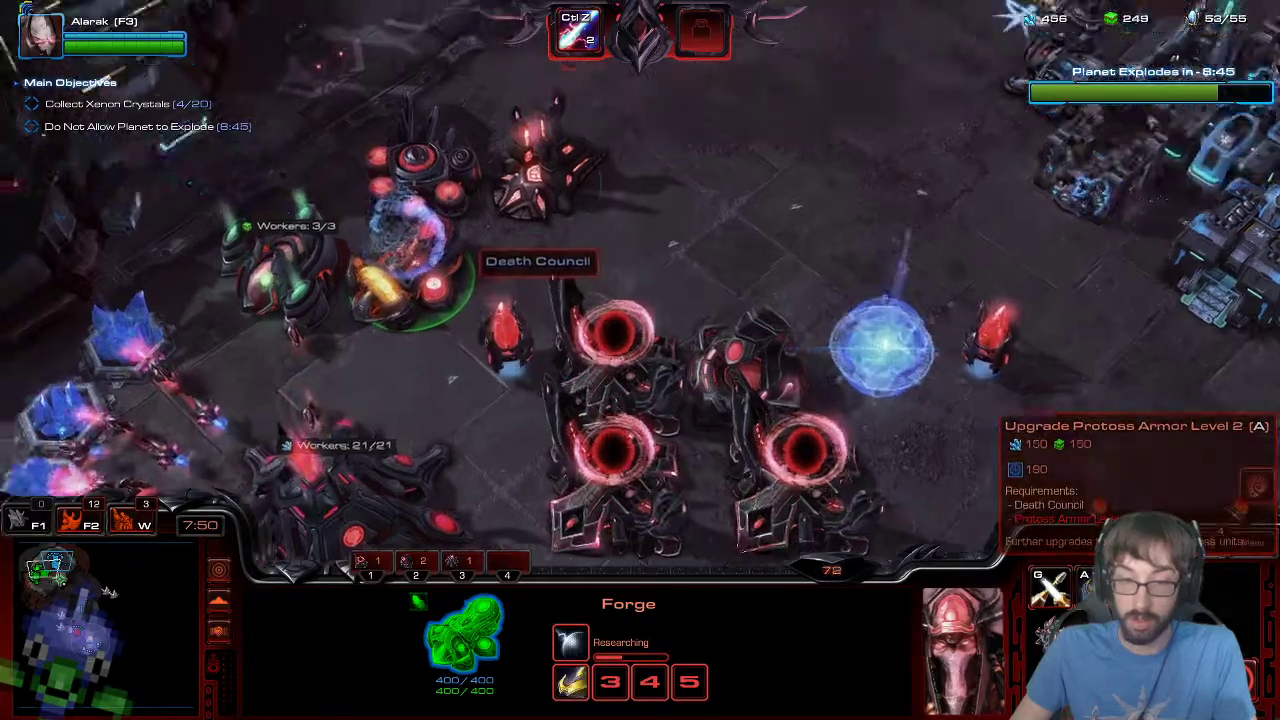
left_click(590, 225)
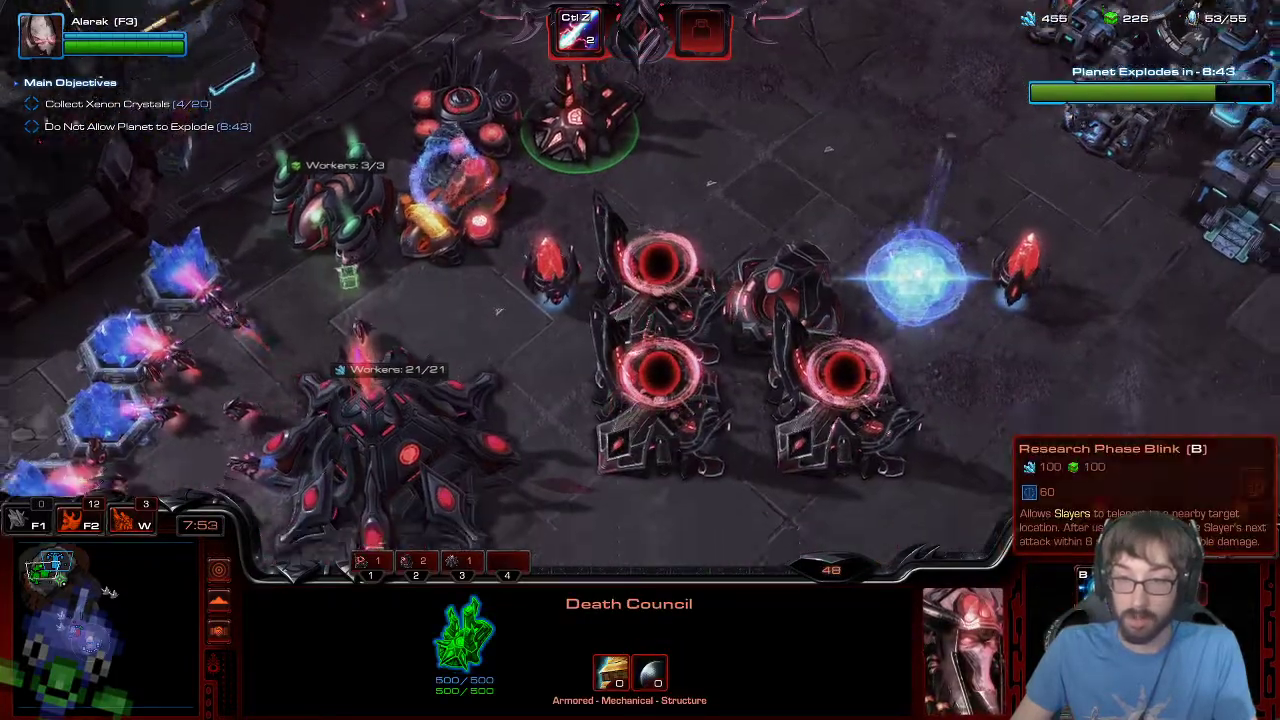
left_click(400, 360)
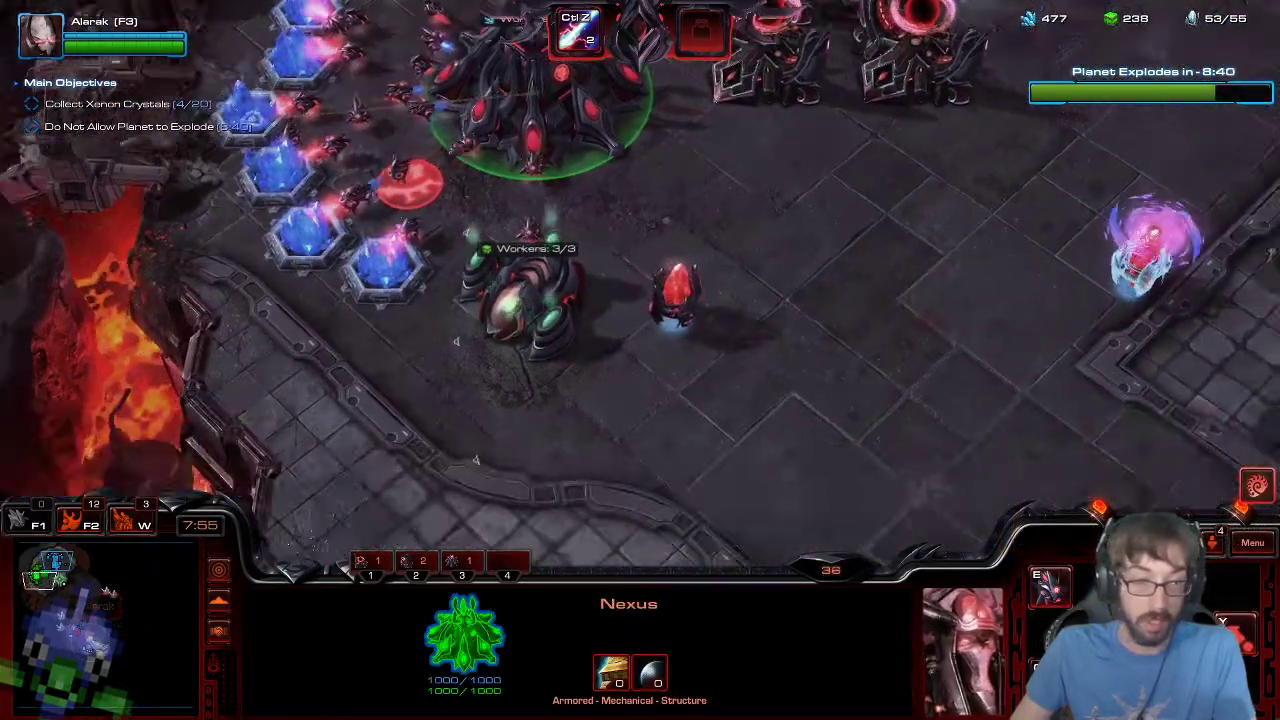
- Attack-move the entire army onto the ground beside the mineral fields and geysers, and single out the War Prism
key("F2")
key("F2")
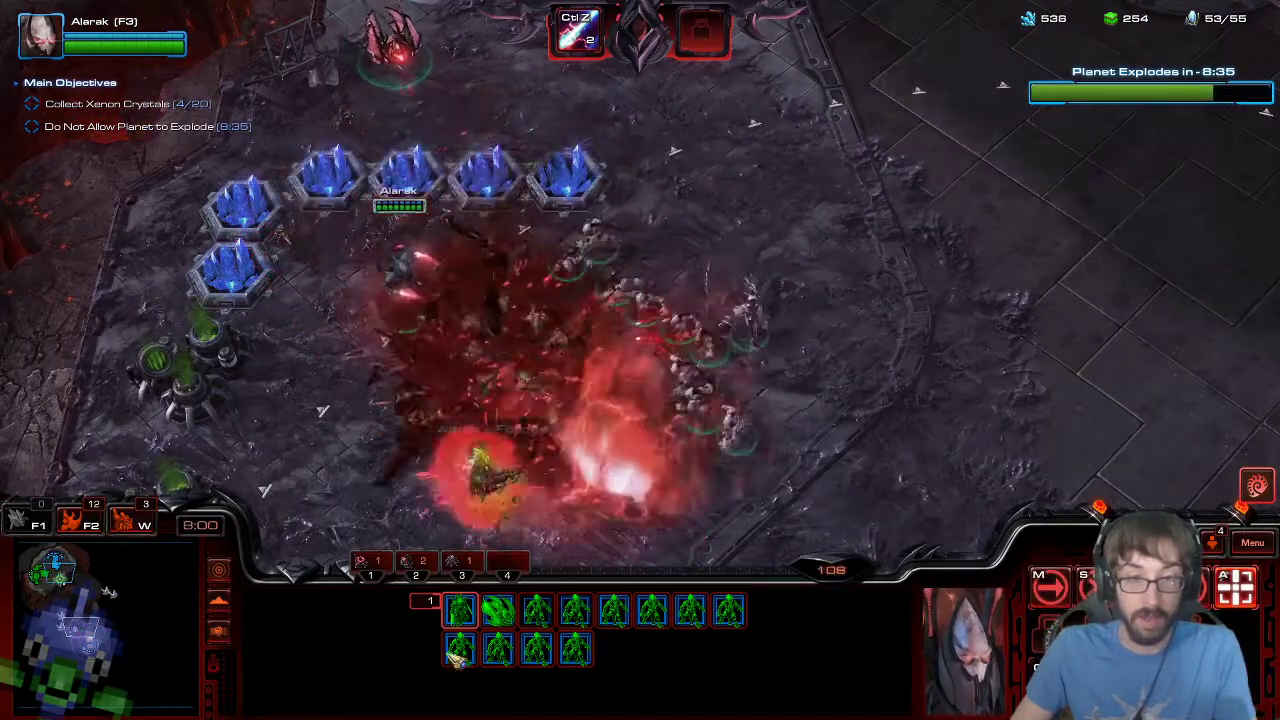
key("a")
left_click(440, 411)
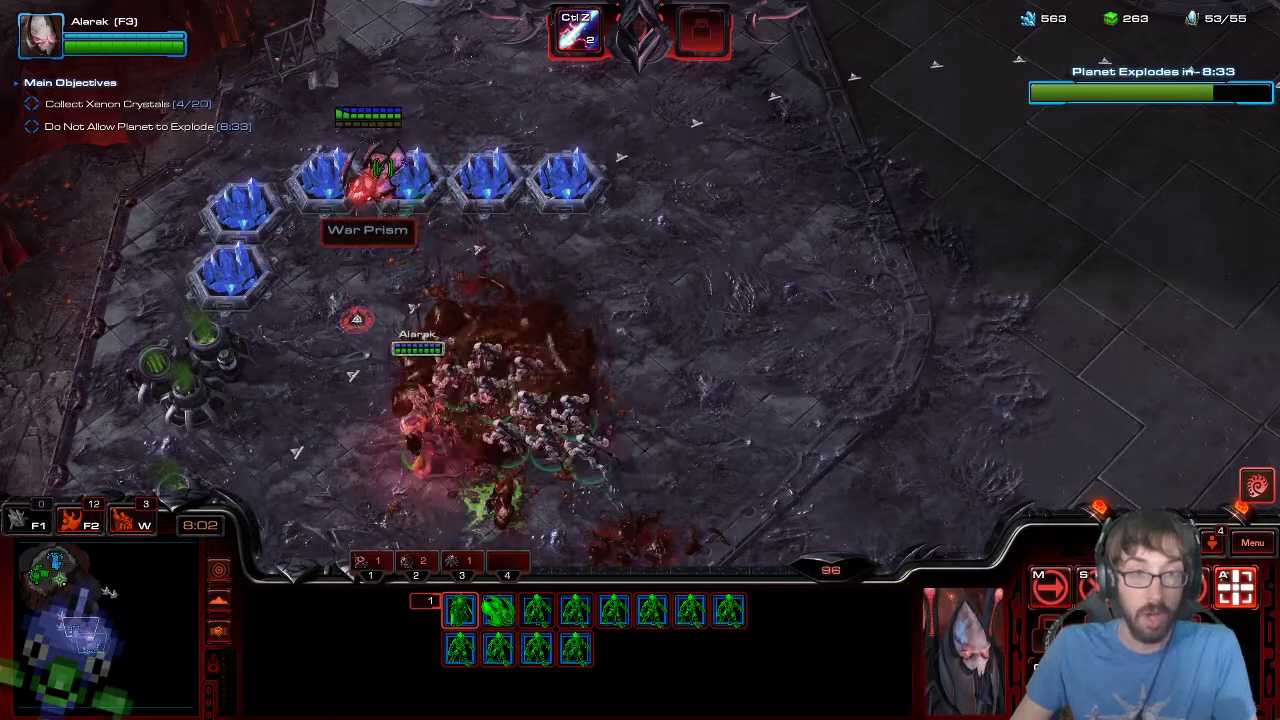
left_click(498, 610)
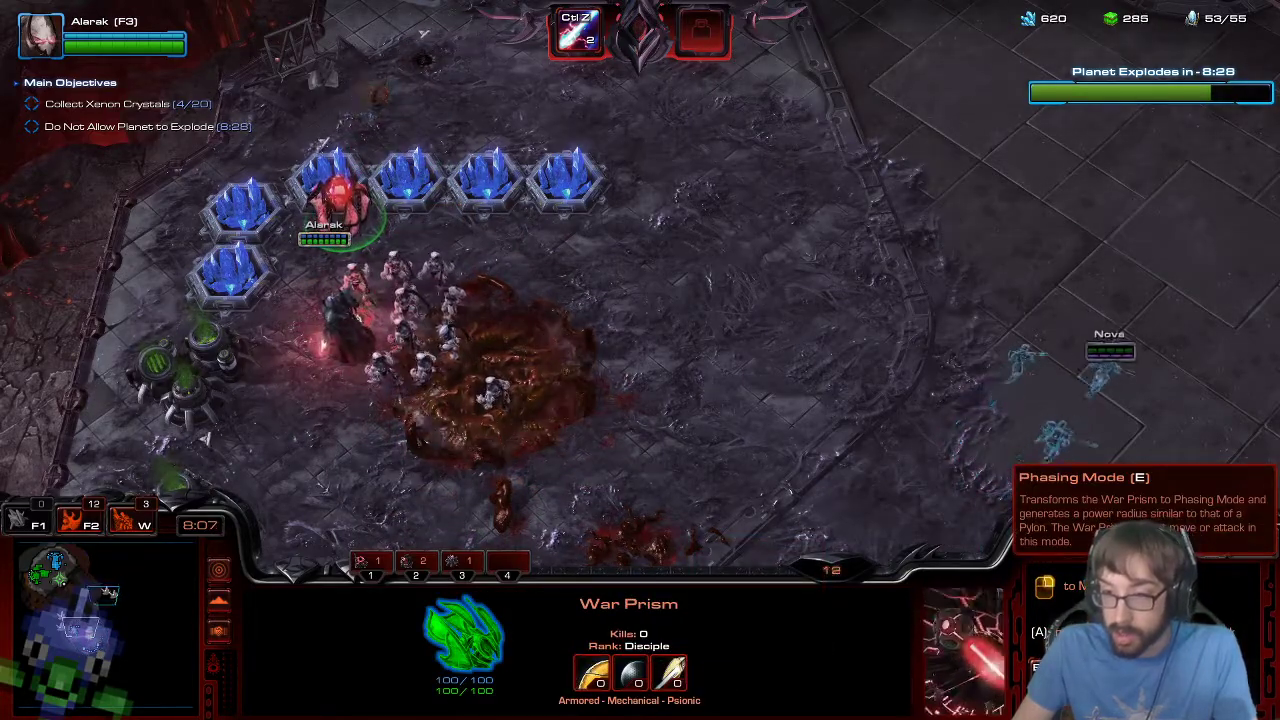
- Select the entire army and send it out of the cleared expansion towards Nova's squad
key("F2")
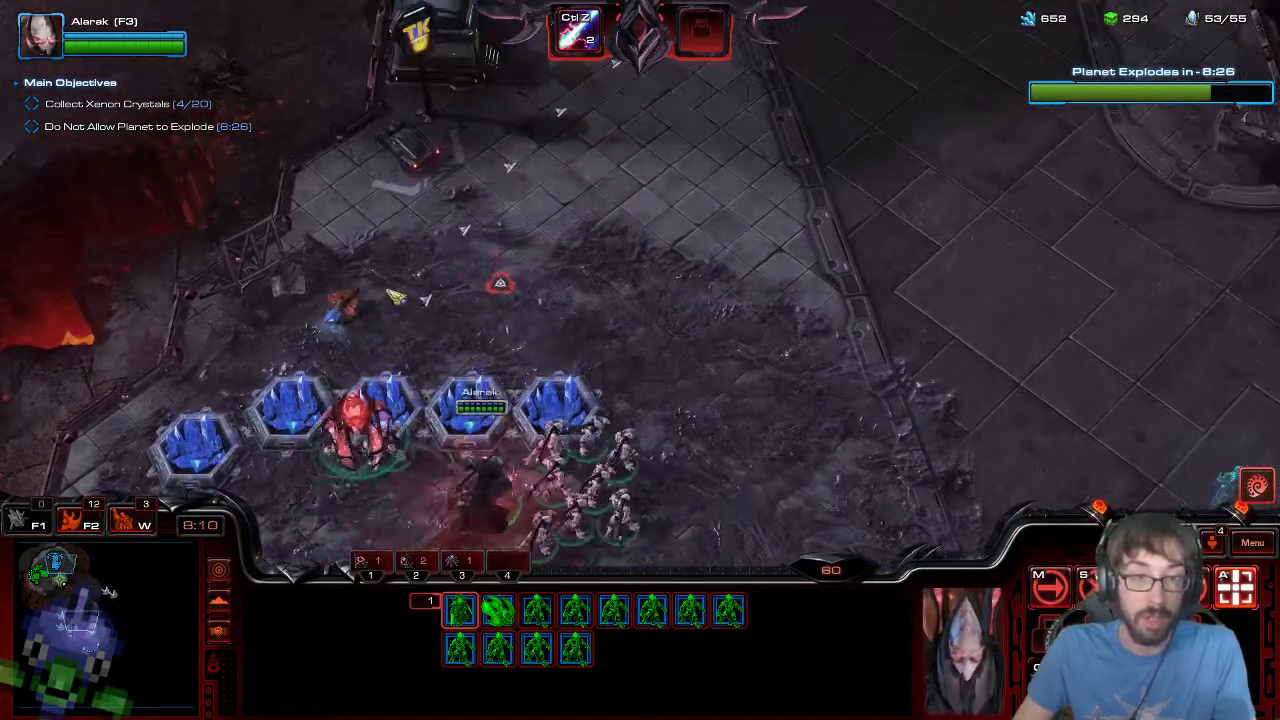
left_click(120, 585)
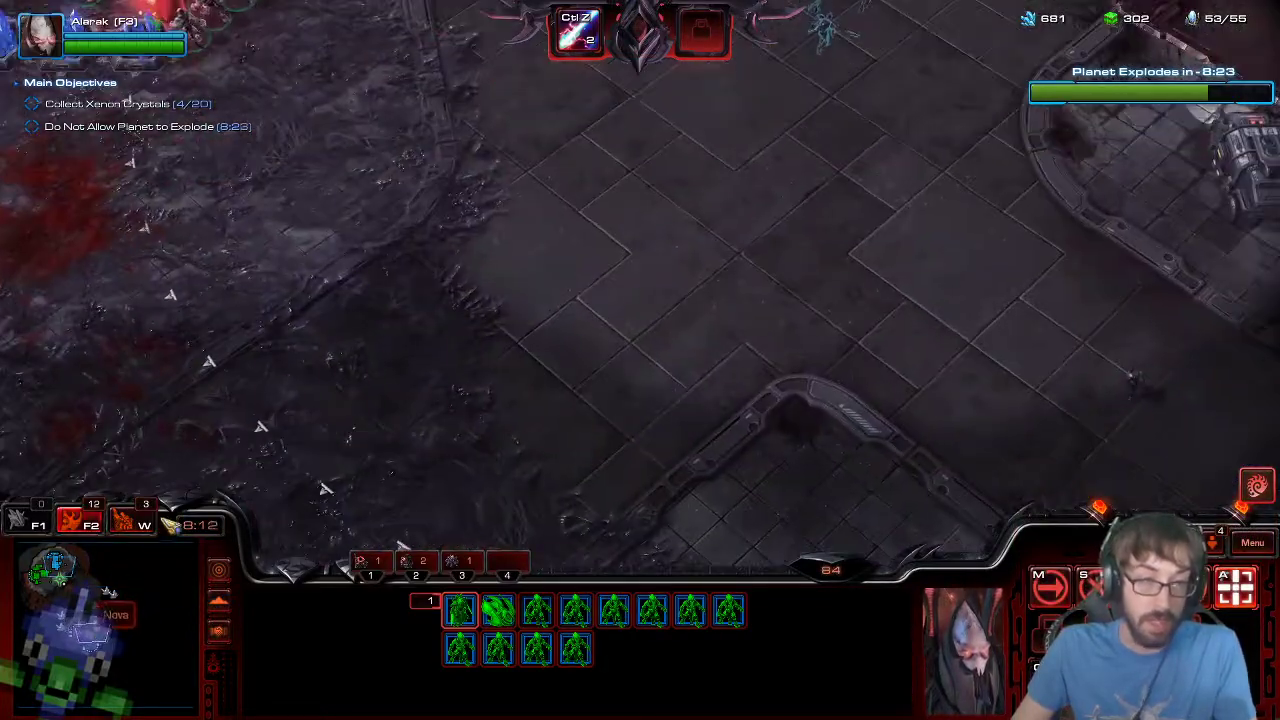
- Take a Probe from the home mineral line and have it build a Nexus at the cleared expansion beside the mineral fields and geysers
left_click(48, 573)
left_click(385, 398)
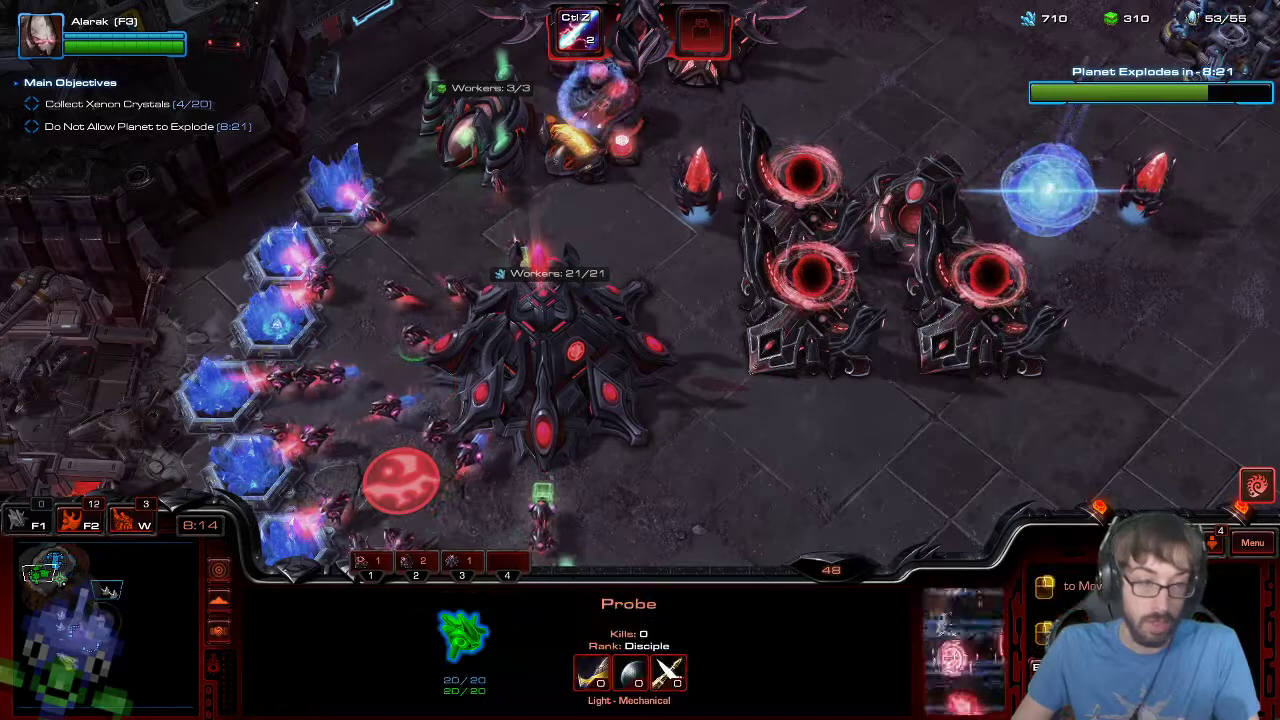
left_click_drag(98, 600, 107, 590)
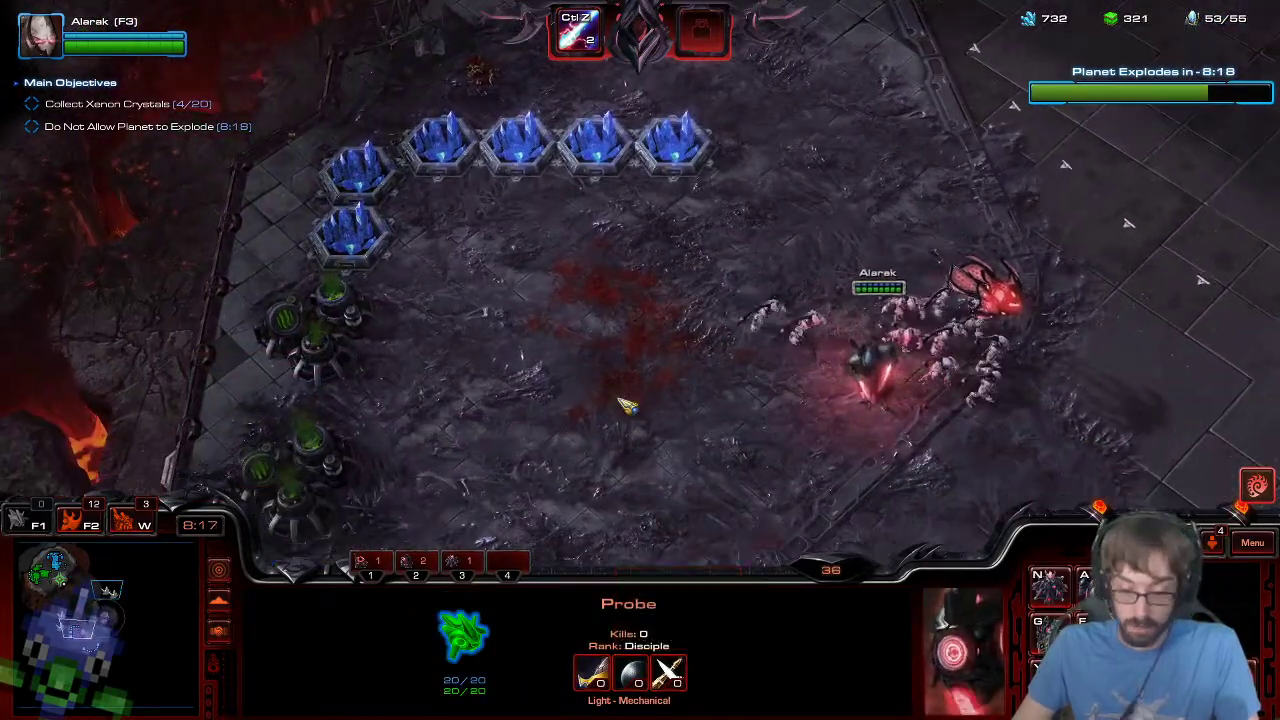
key("b")
key("g")
left_click(618, 337)
key("BackSpace")
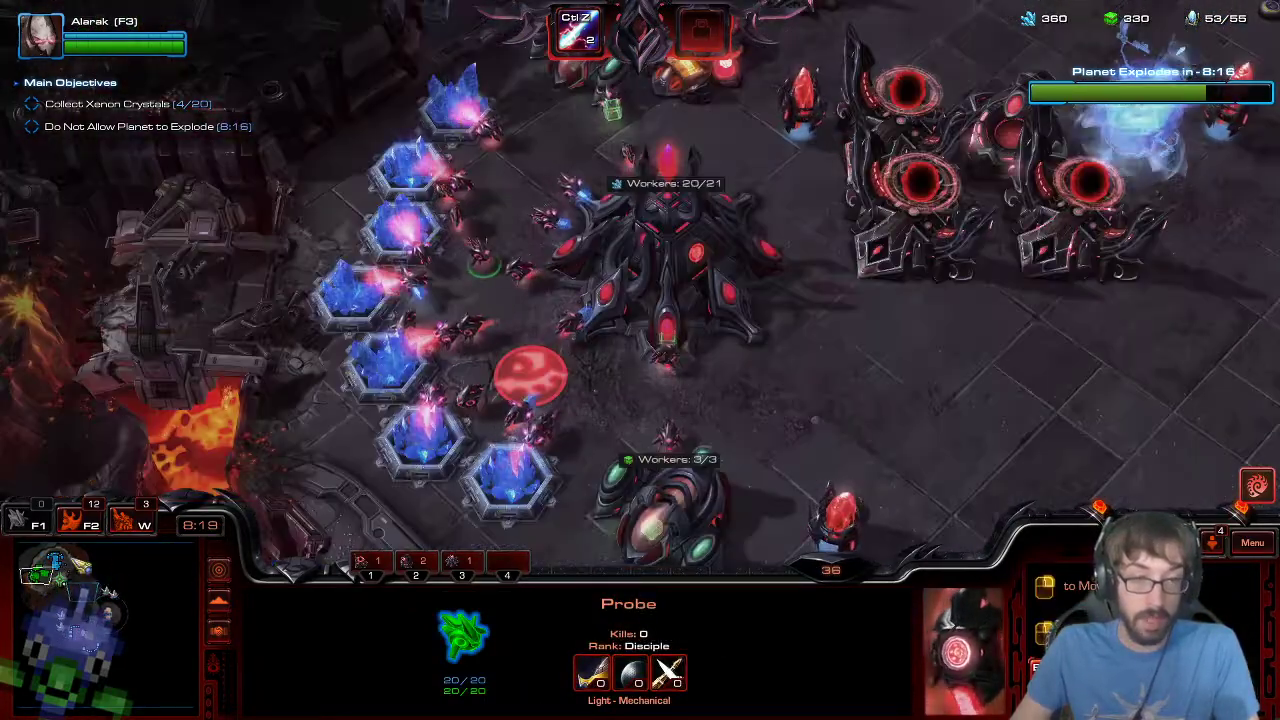
- Inspect the home Assimilator, and direct the entire army to the Xenon Crystal near Nova
left_click(632, 258)
left_click(676, 536)
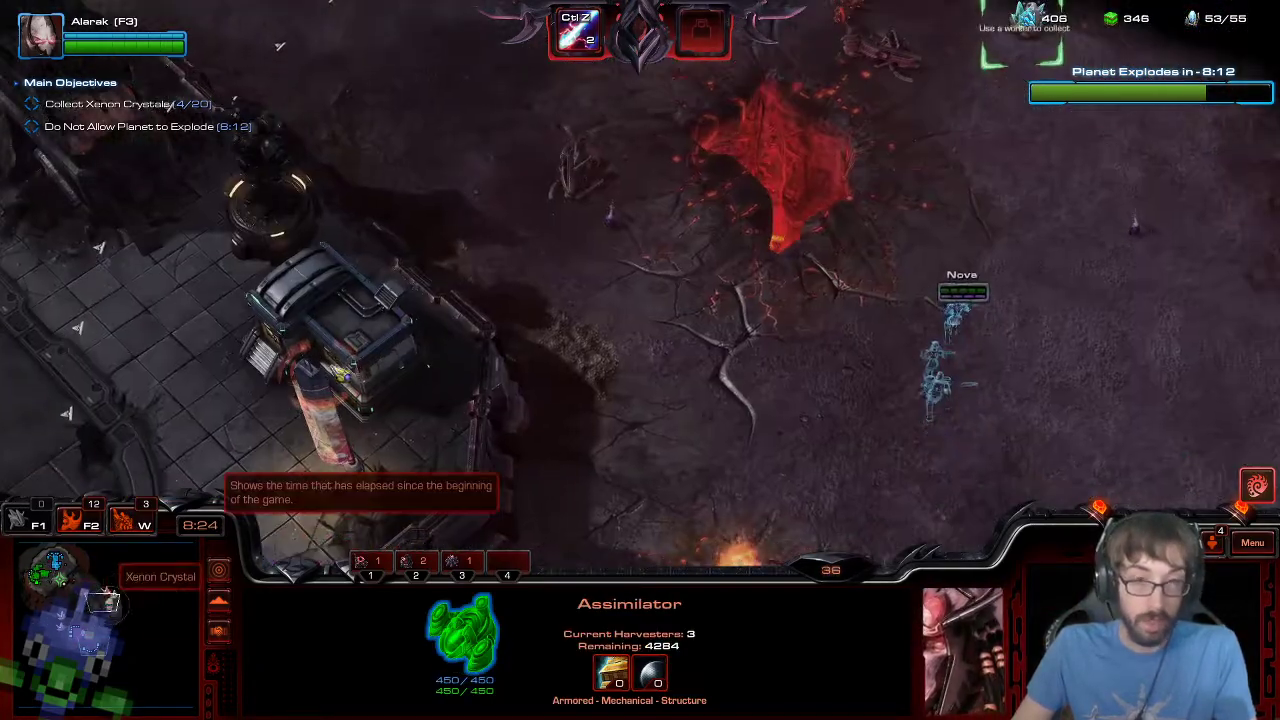
left_click(108, 596)
key("F2")
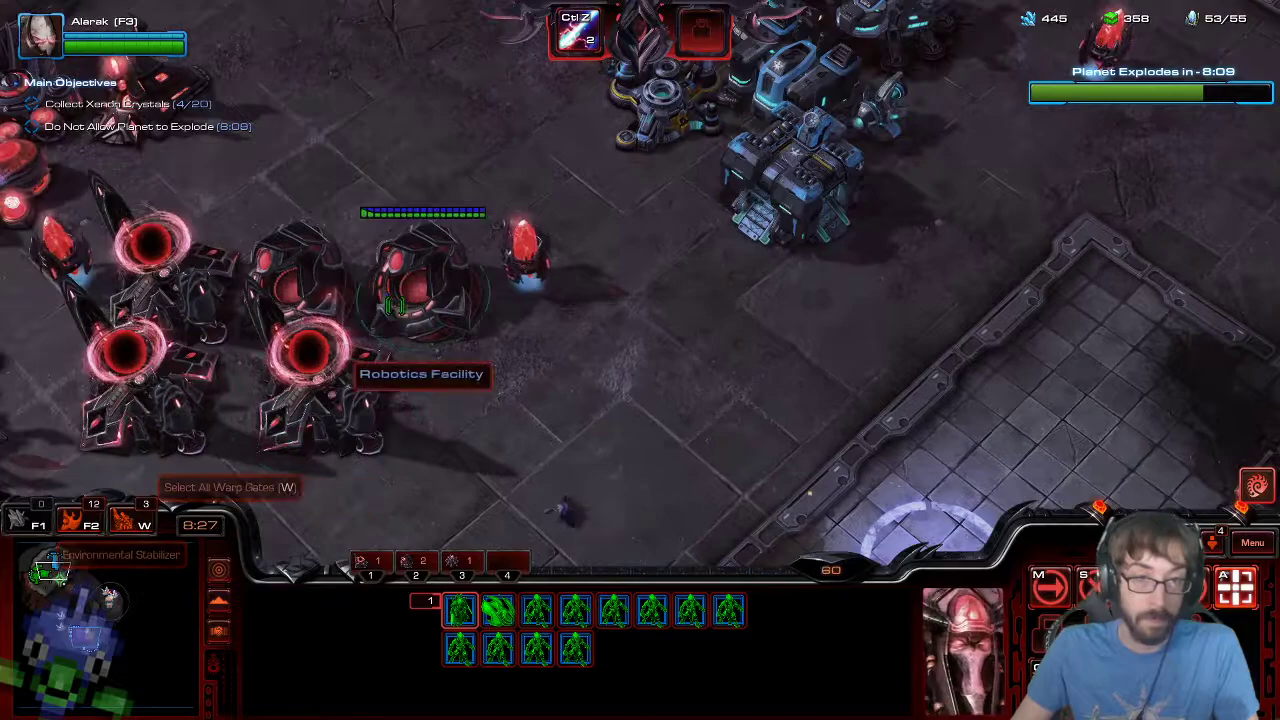
- Check the Robotics Facility, and have a home Probe queue Pylons around the home base and the neighbouring allied base
left_click(395, 305)
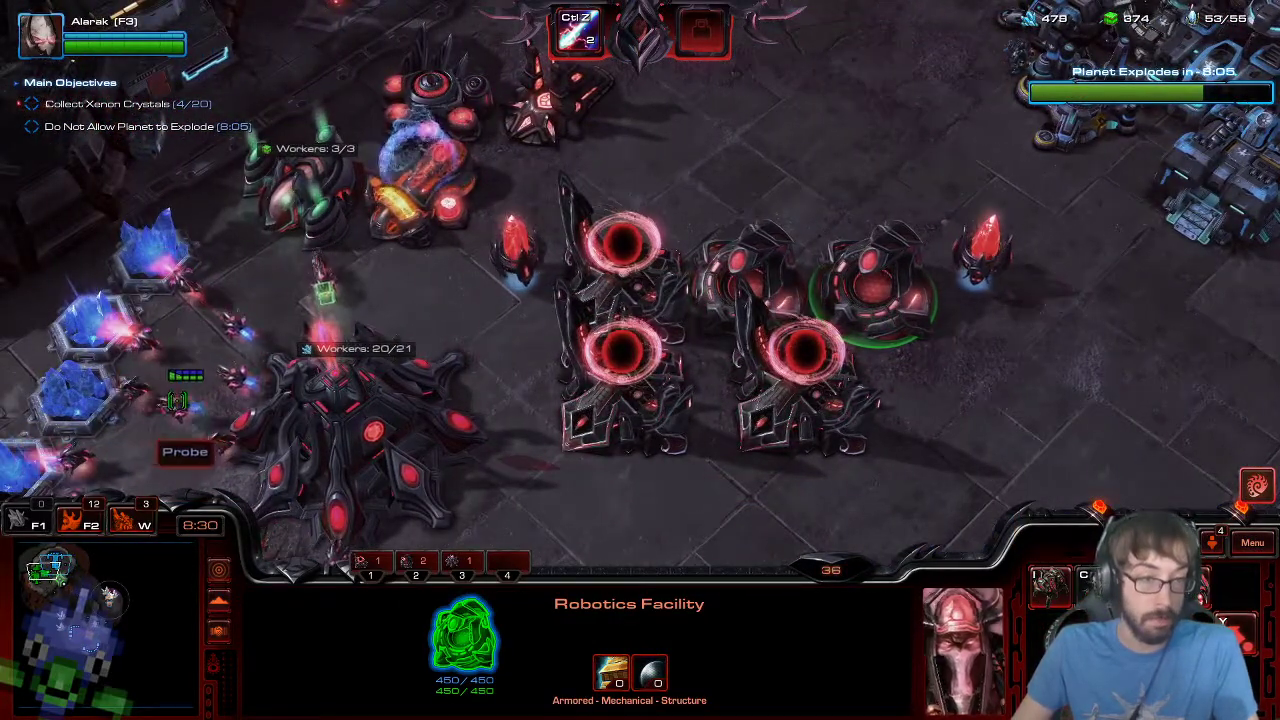
left_click(177, 400)
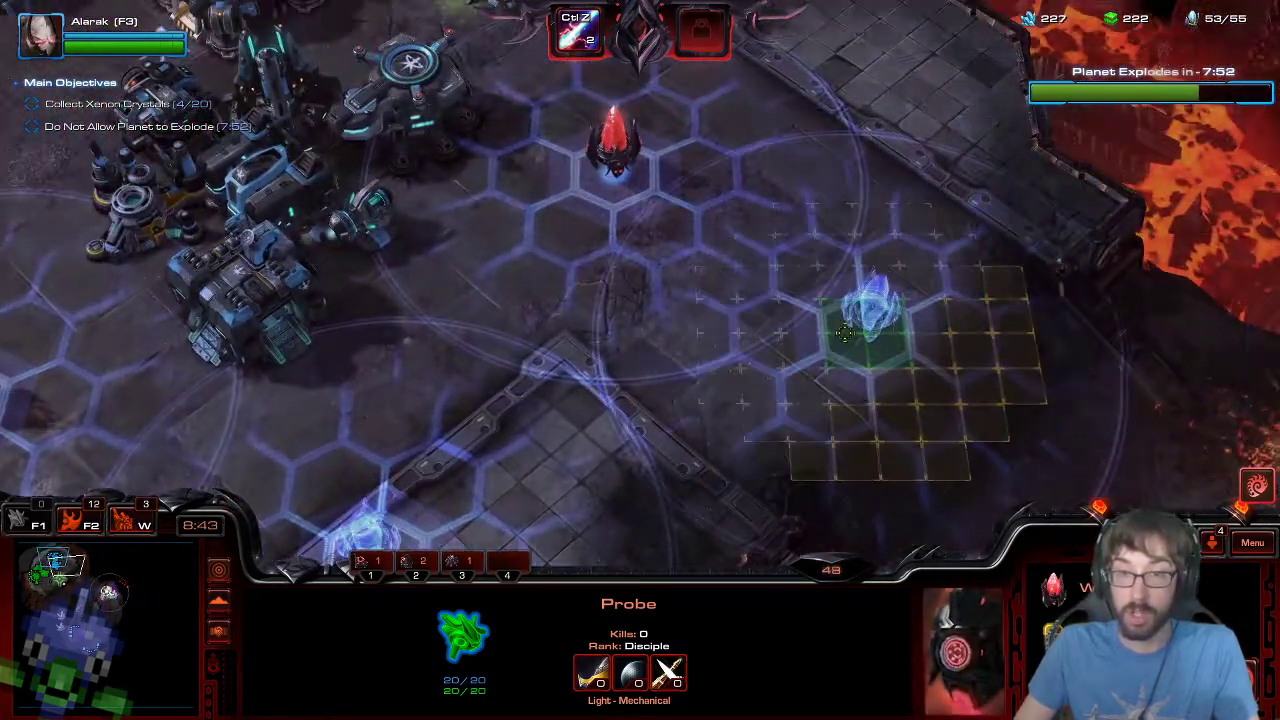
left_click(845, 333, "shift")
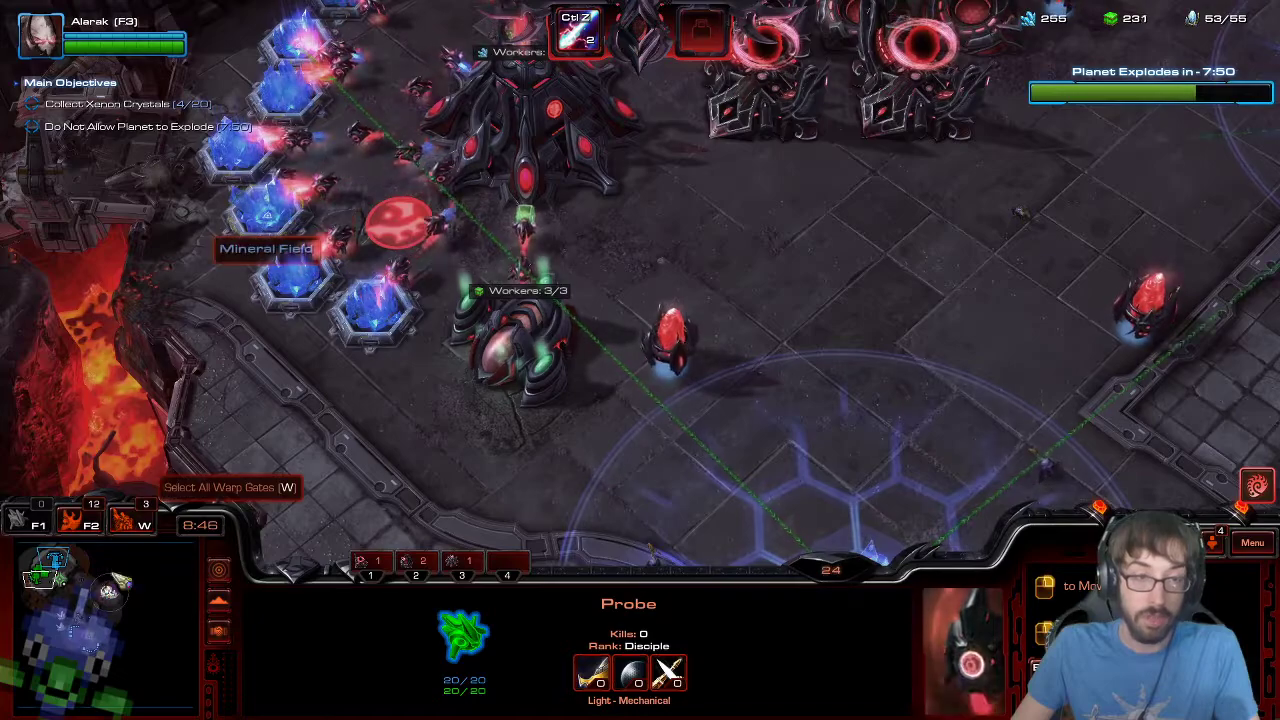
- Attack-move the entire army away from the Xenon Crystal beside Nova
left_click(108, 593)
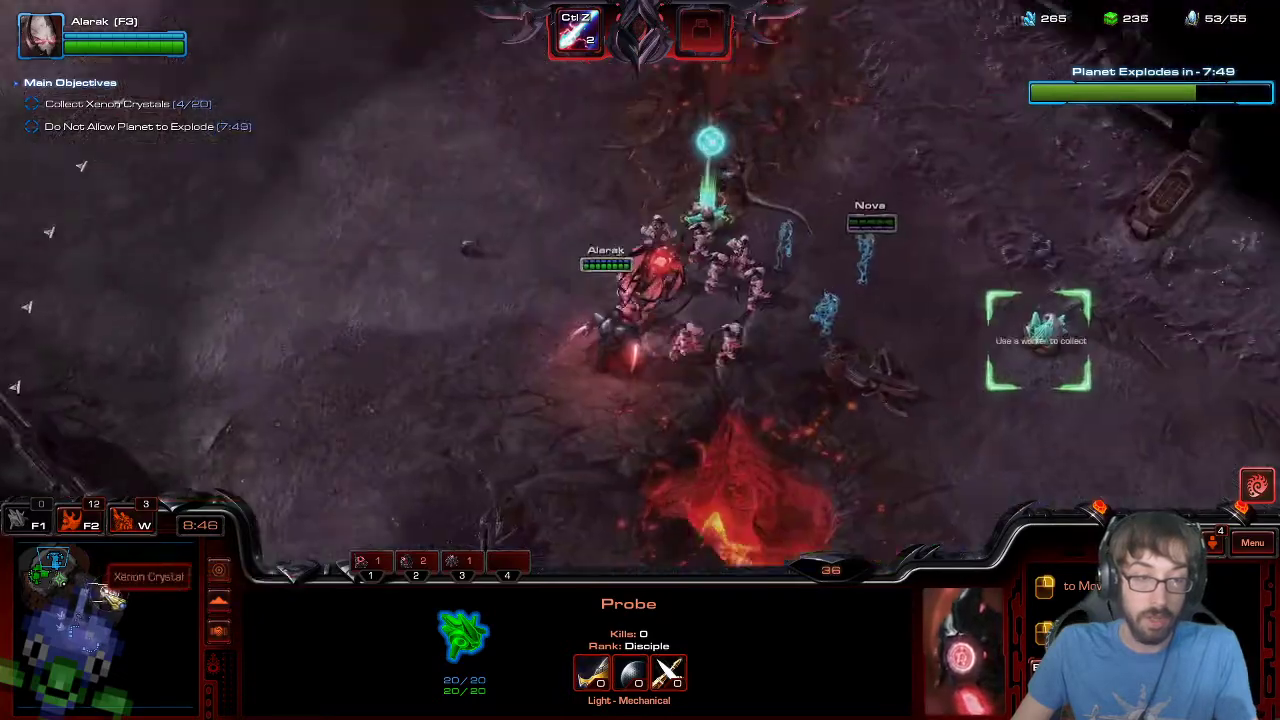
key("F2")
key("a")
left_click(291, 491)
key("BackSpace")
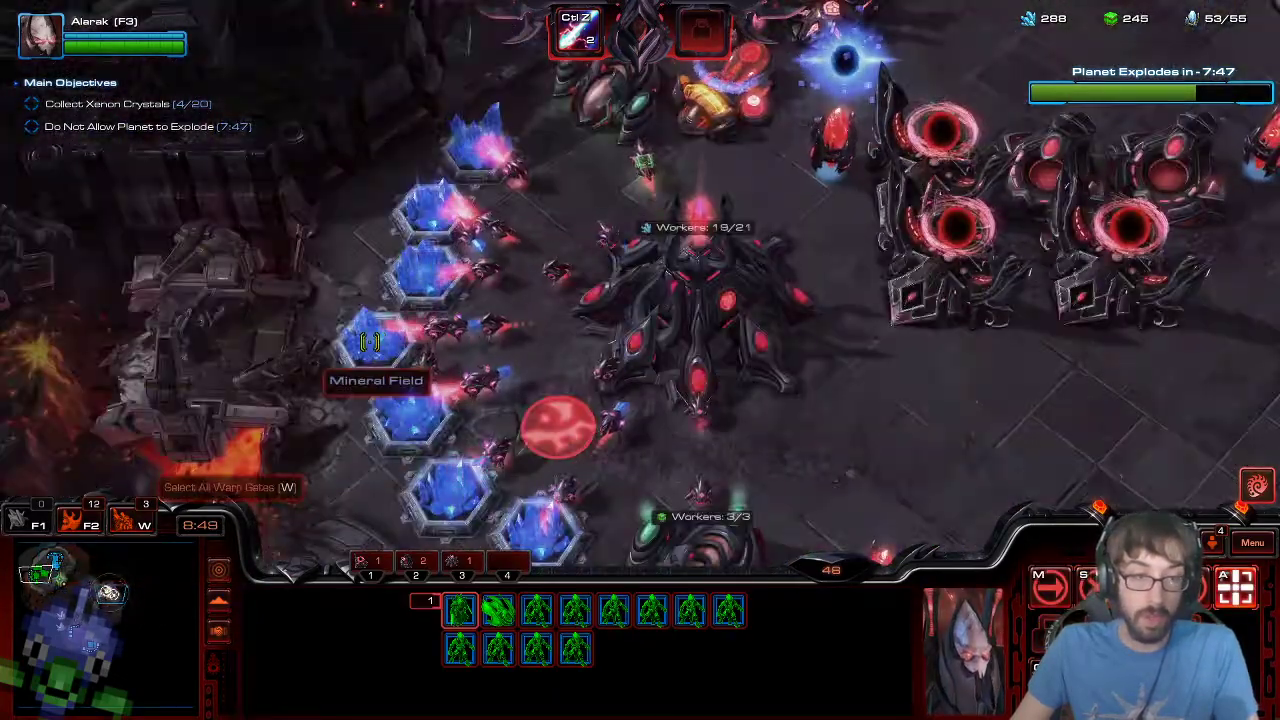
left_click(436, 342)
key("F2")
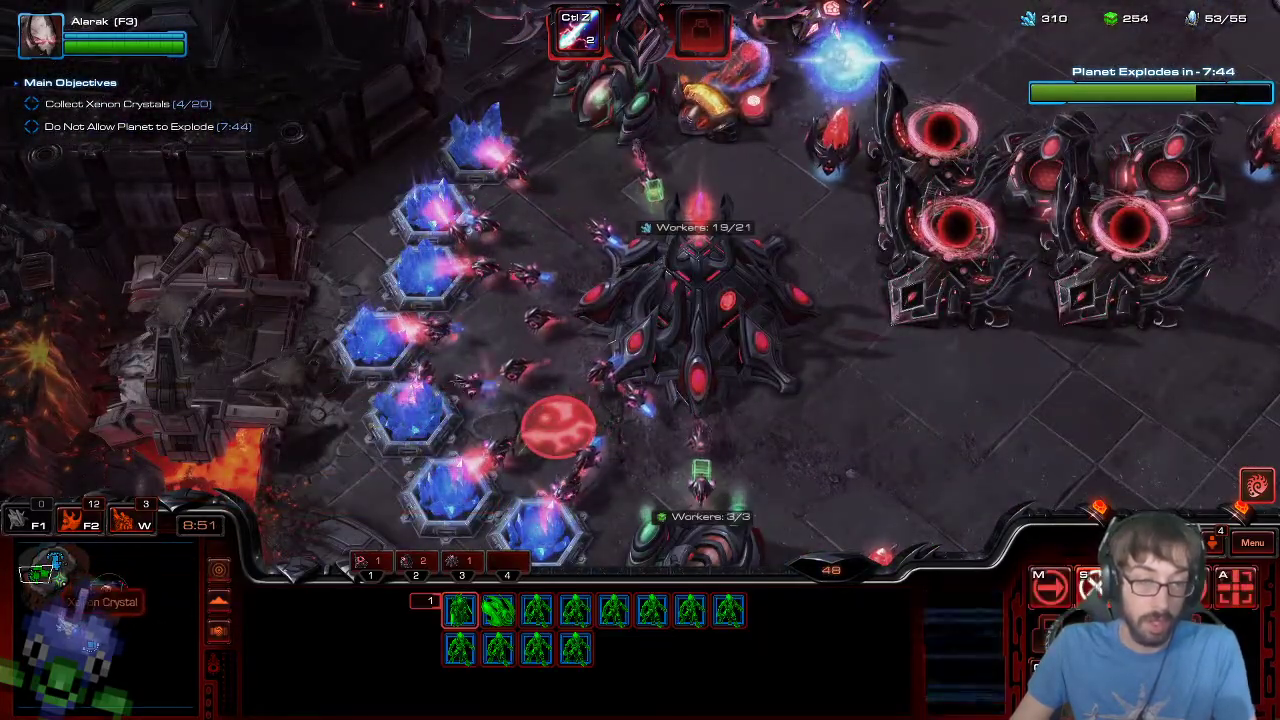
left_click(107, 595)
- Have the expansion's Probe queue three Pylons around the warping-in Nexus: one at the eastern edge, one to the south and one beside the geysers
left_click(676, 162)
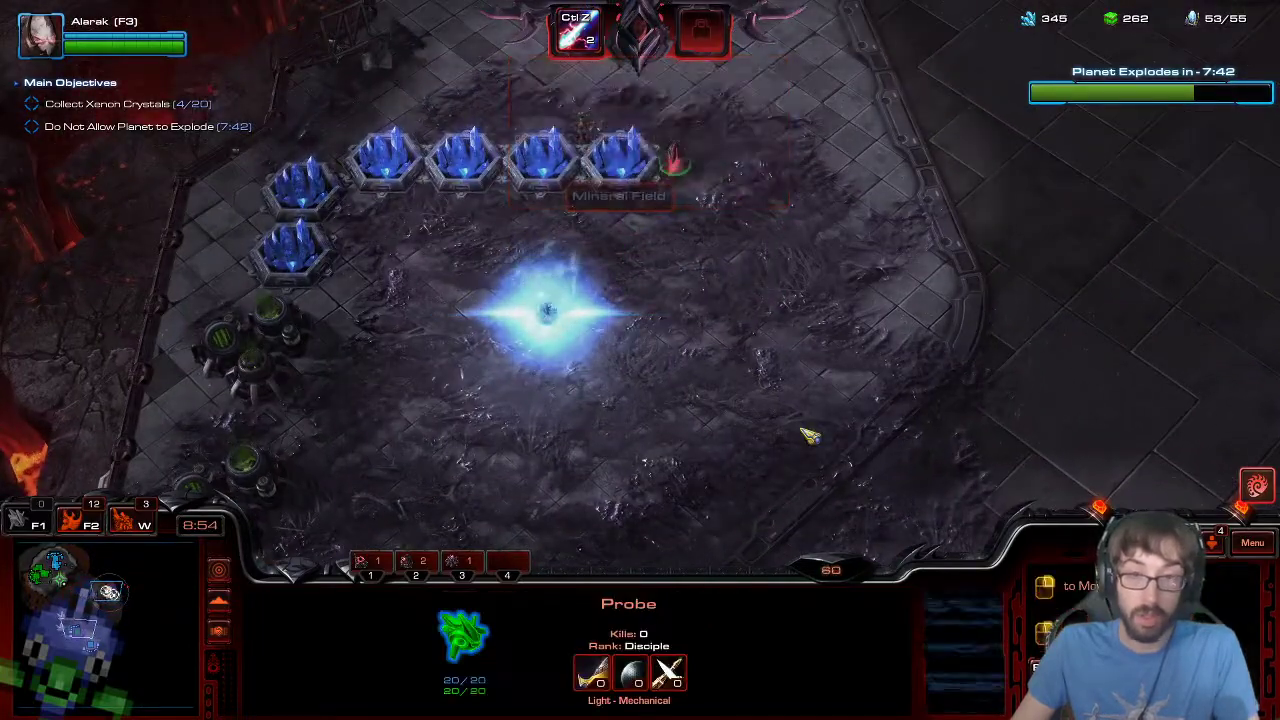
left_click(916, 280, "shift")
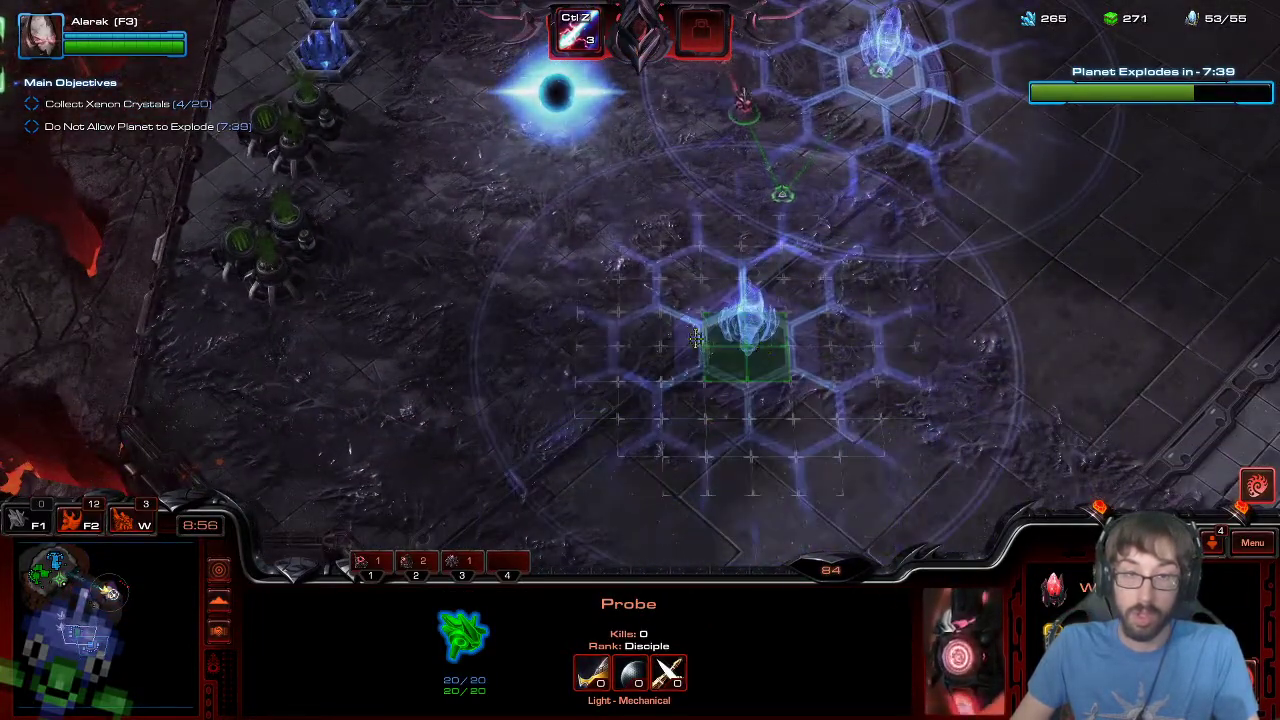
left_click(706, 370, "shift")
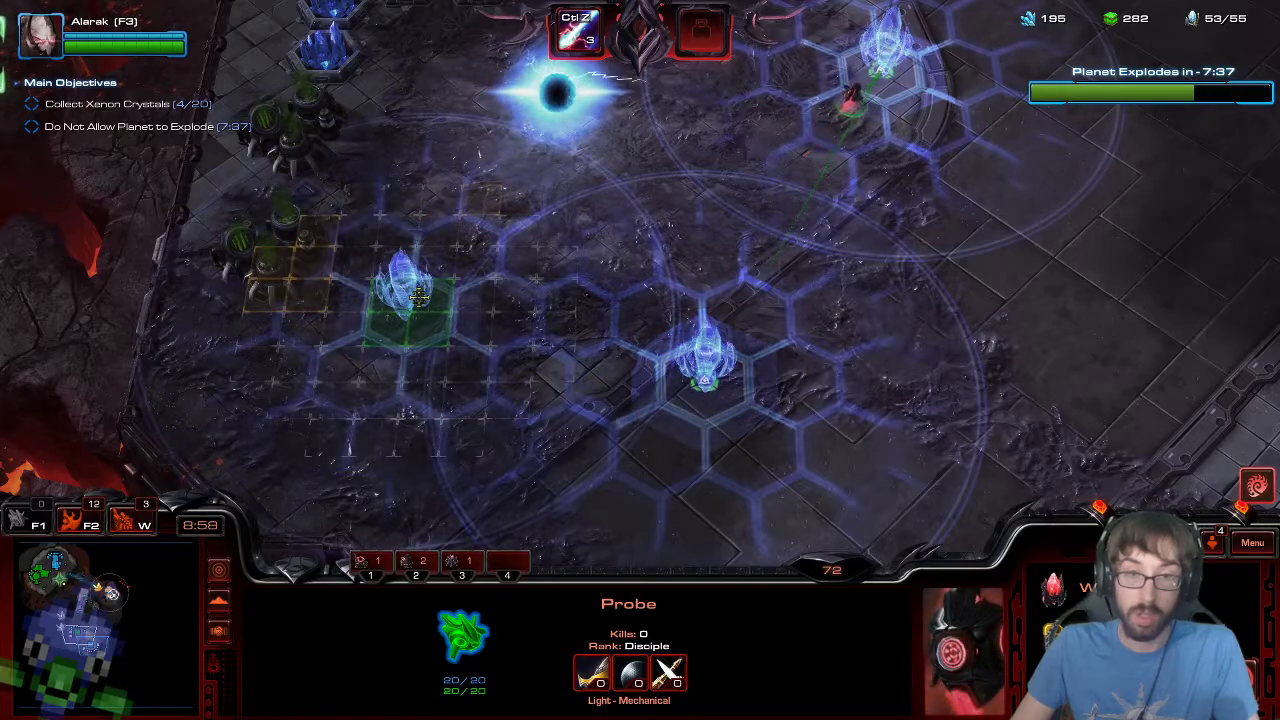
left_click(419, 297, "shift")
- Attack-move the entire army to the ground just southwest of the Xenon Crystal beside the lava chasm
left_click(31, 579)
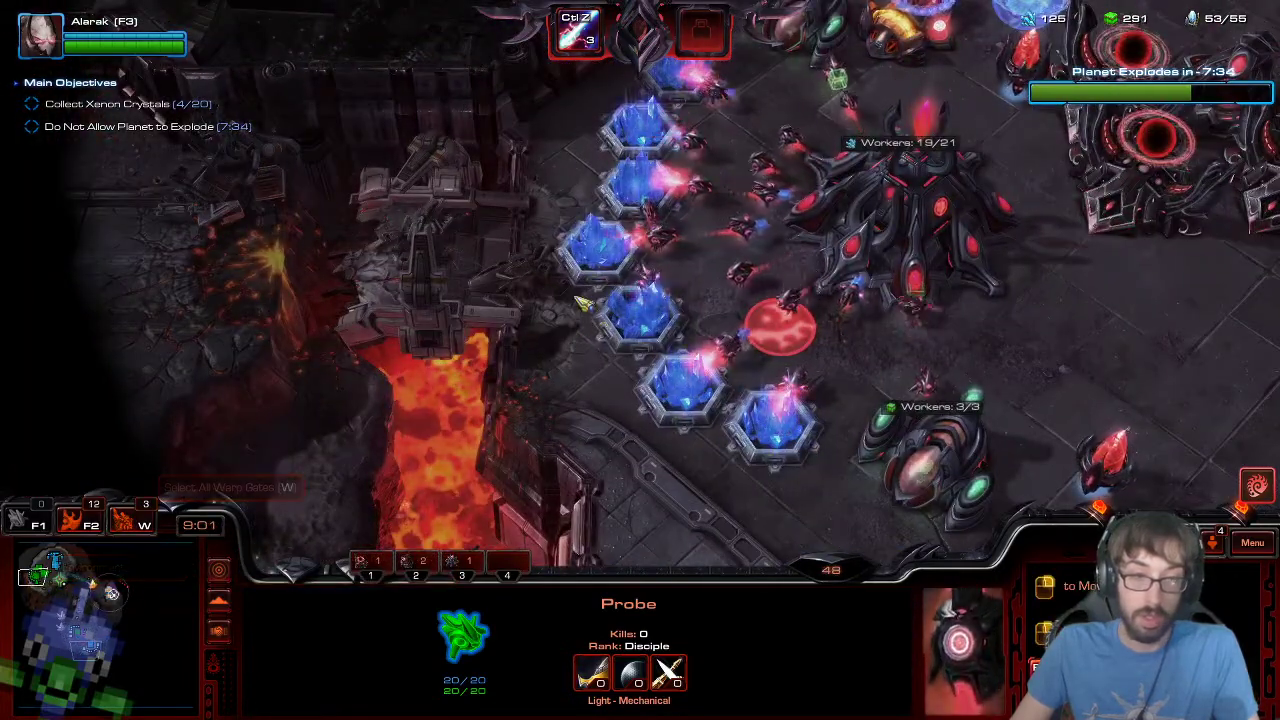
left_click(59, 618)
key("F2")
key("a")
left_click(583, 314)
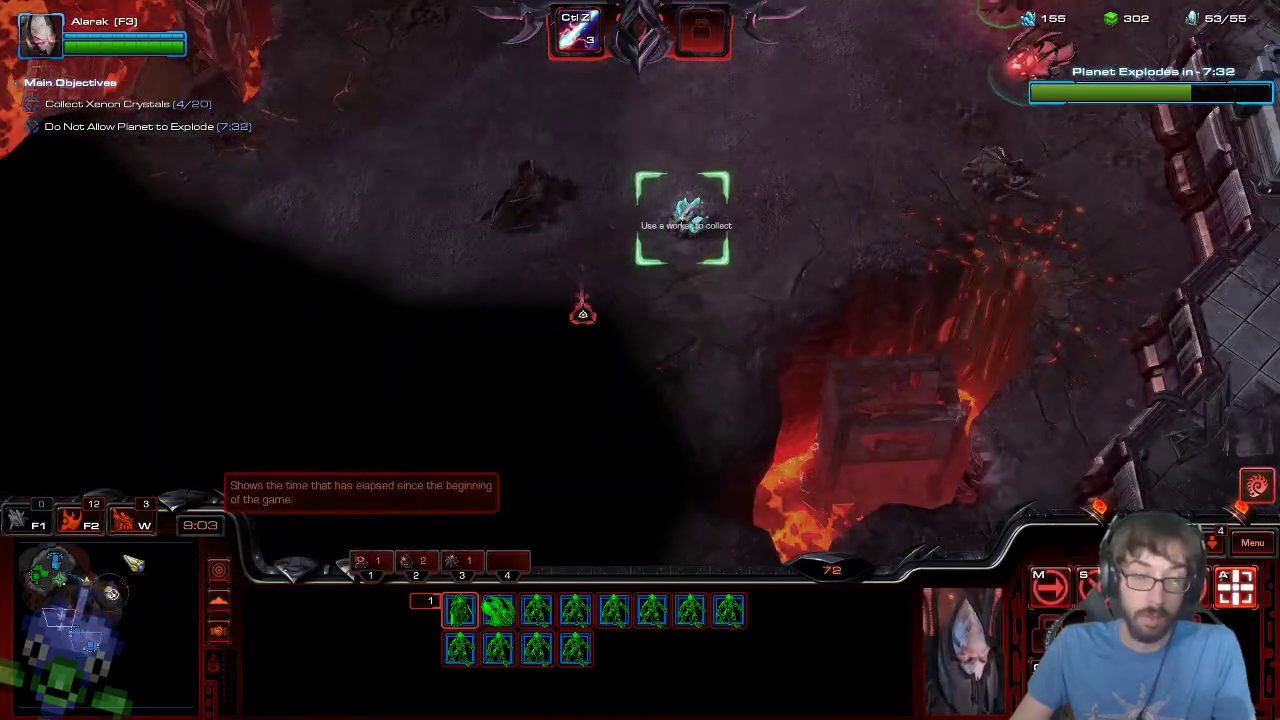
left_click_drag(50, 574, 110, 590)
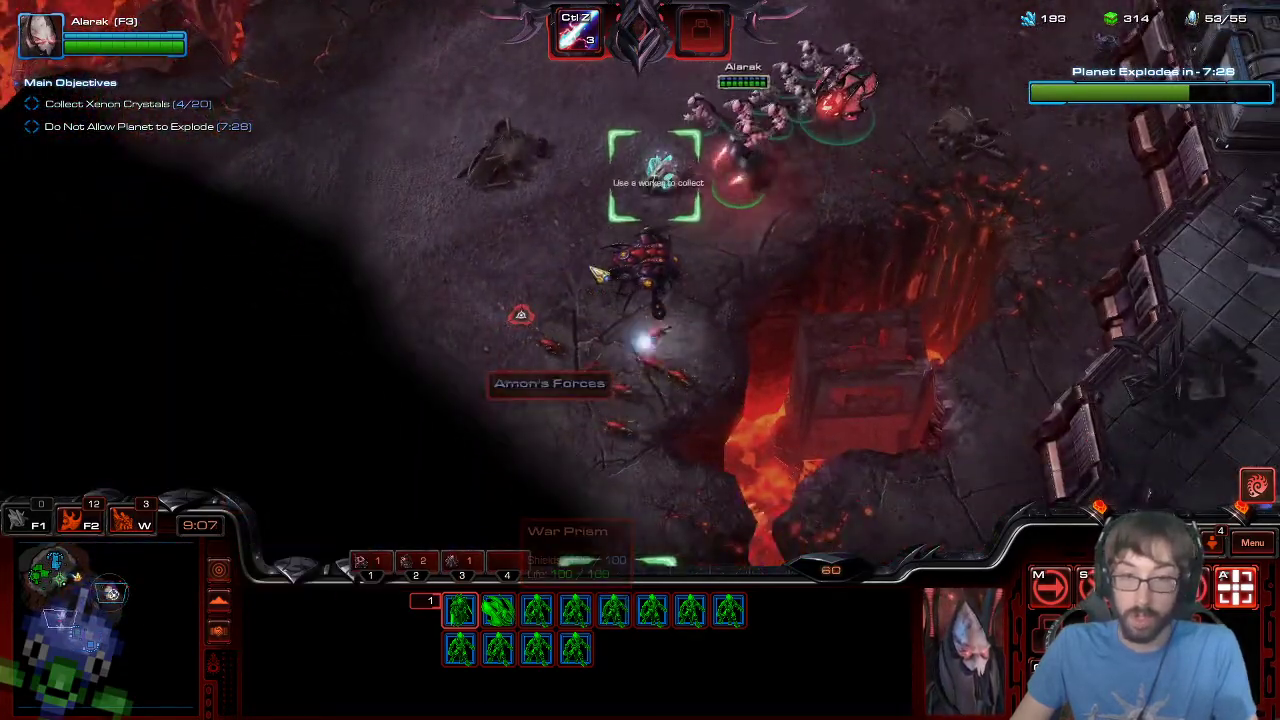
- Use Alarak's ability on Amon's Forces beside the Xenon Crystal, and attack-move the army further south
key("d")
left_click(641, 322)
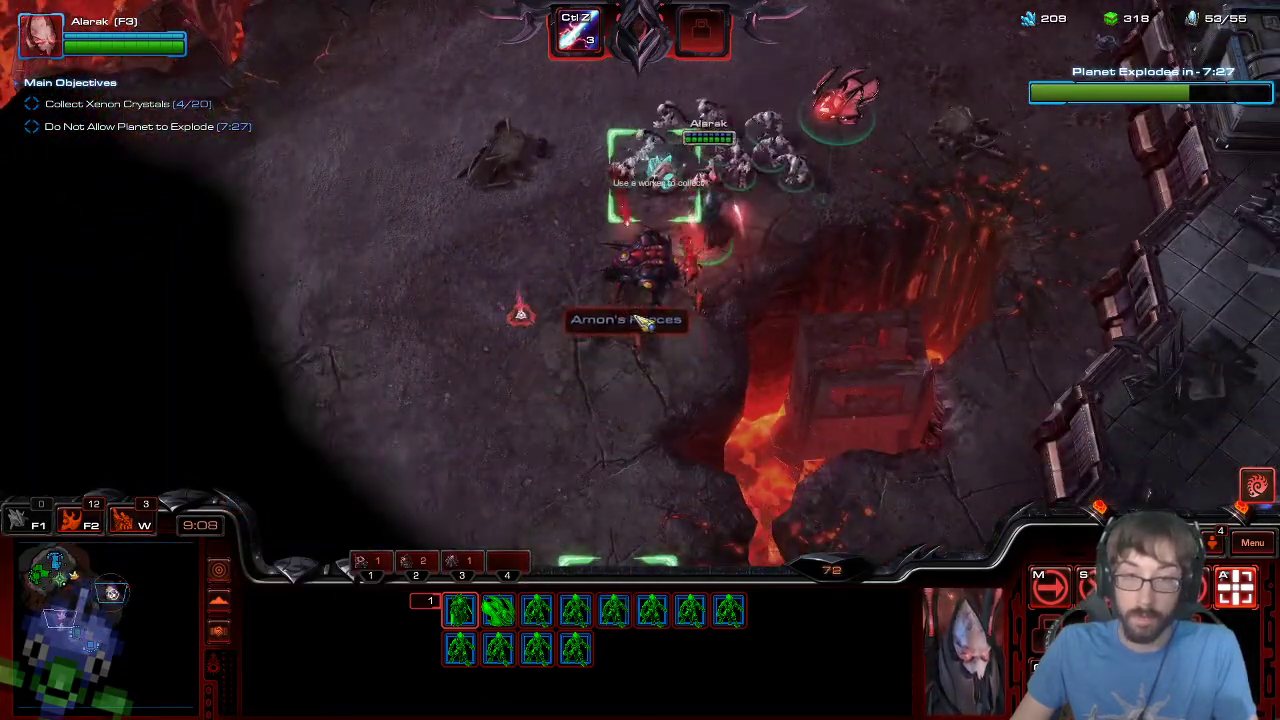
key("a")
left_click(586, 396)
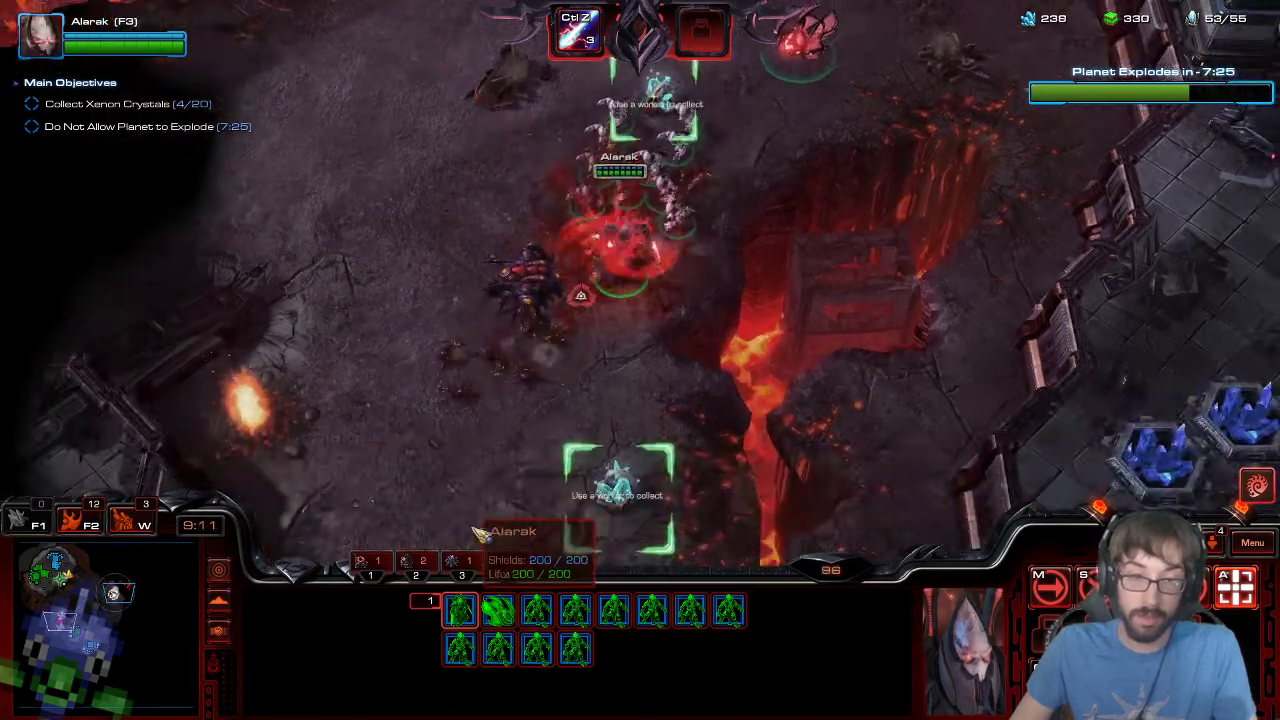
- Select two Probes in the home mineral line and send one to each Xenon Crystal beside the lava chasm
key("BackSpace")
left_click_drag(497, 360, 545, 408)
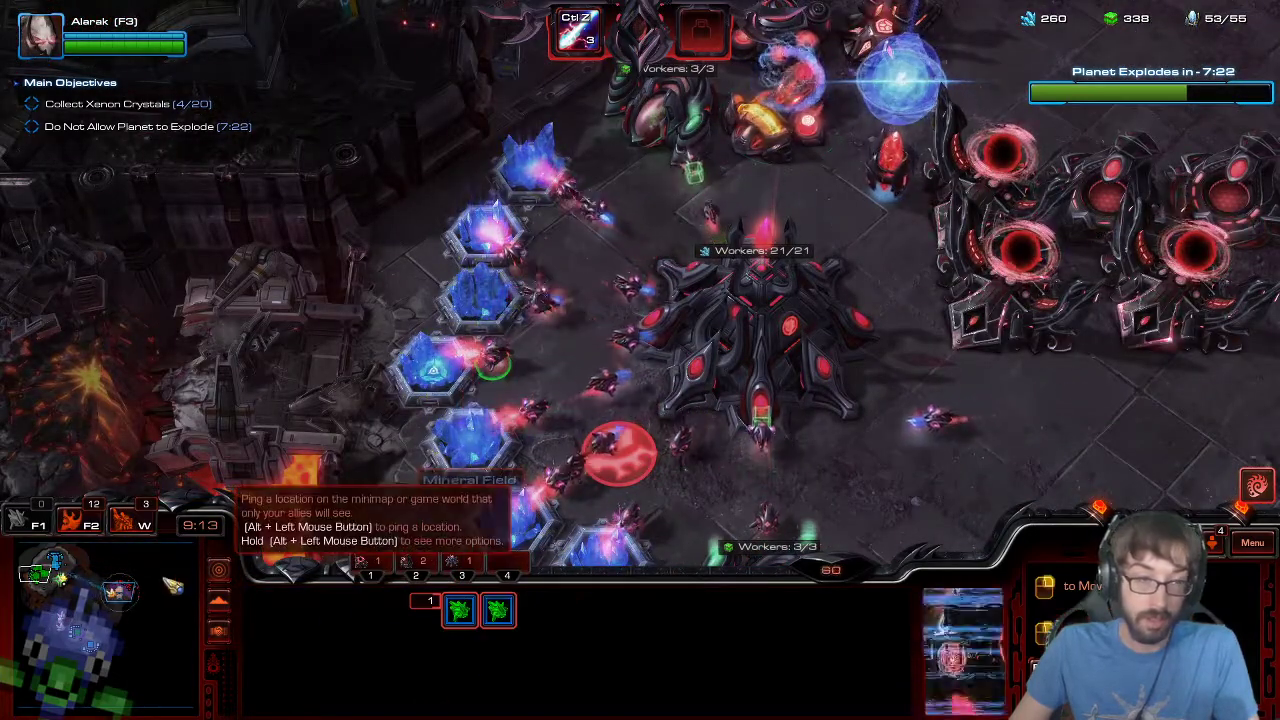
left_click_drag(62, 610, 55, 619)
right_click(906, 132)
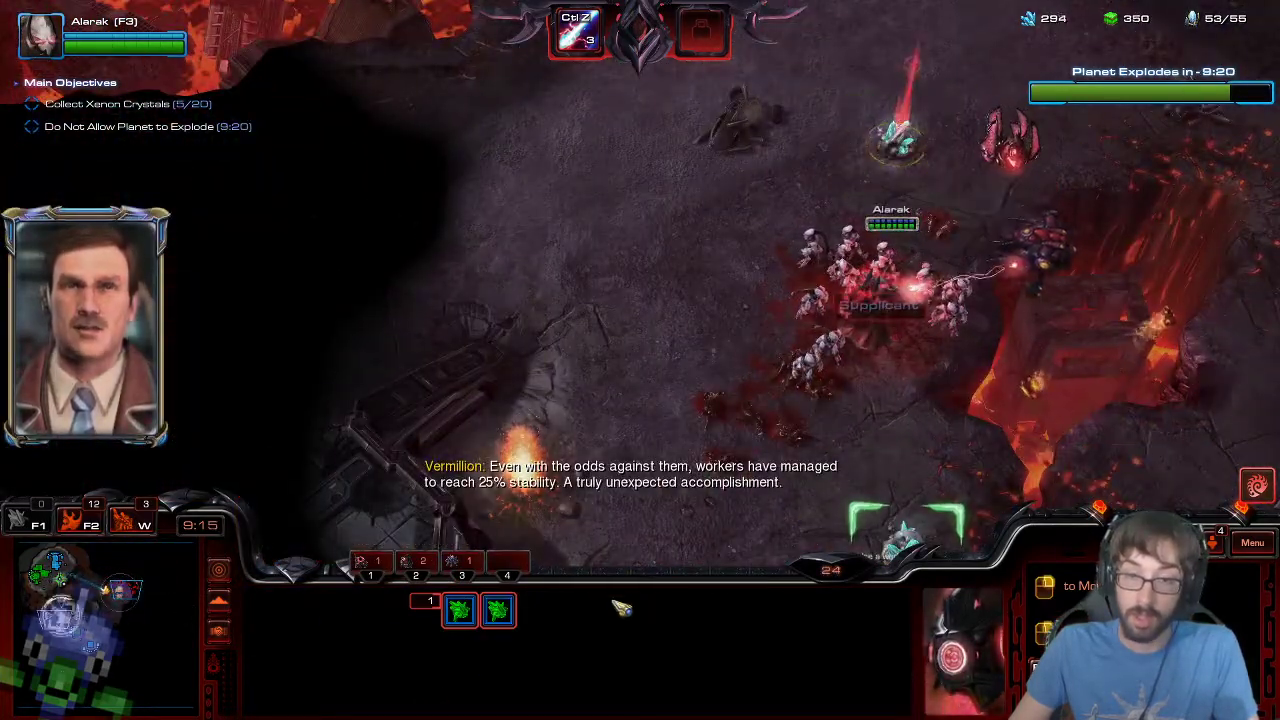
left_click(498, 610)
right_click(888, 426)
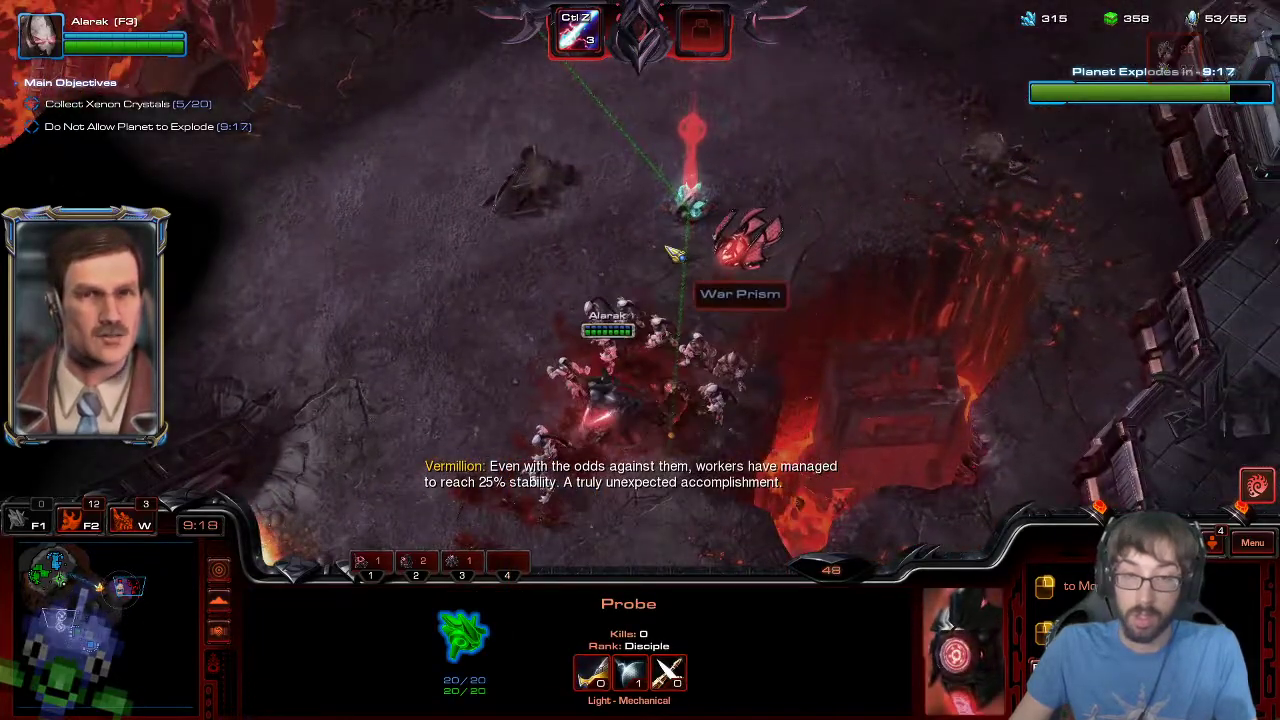
- Place the War Prism just southwest of the northern Xenon Crystal and transform it to Phasing Mode
key("F2")
left_click(598, 294)
key("e")
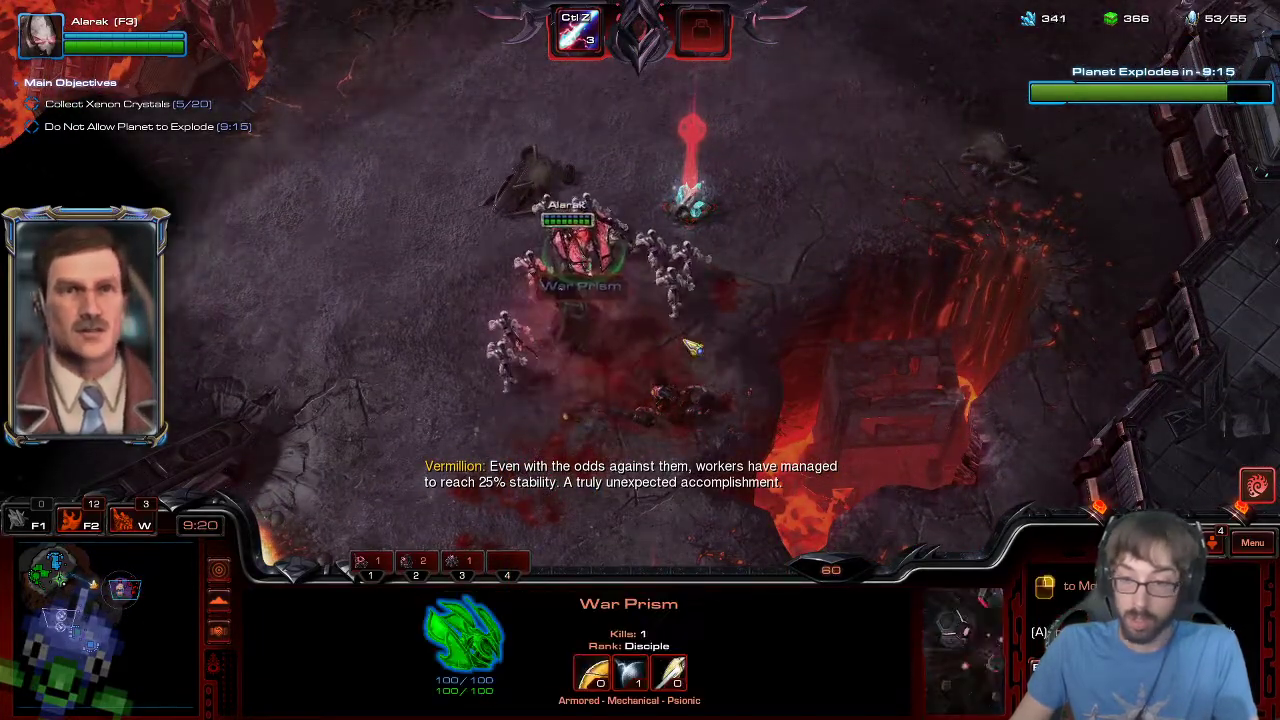
- Warp in a Havoc and two Slayers from the Warp Gates inside the War Prism's power radius, and single out the Havoc
key("w")
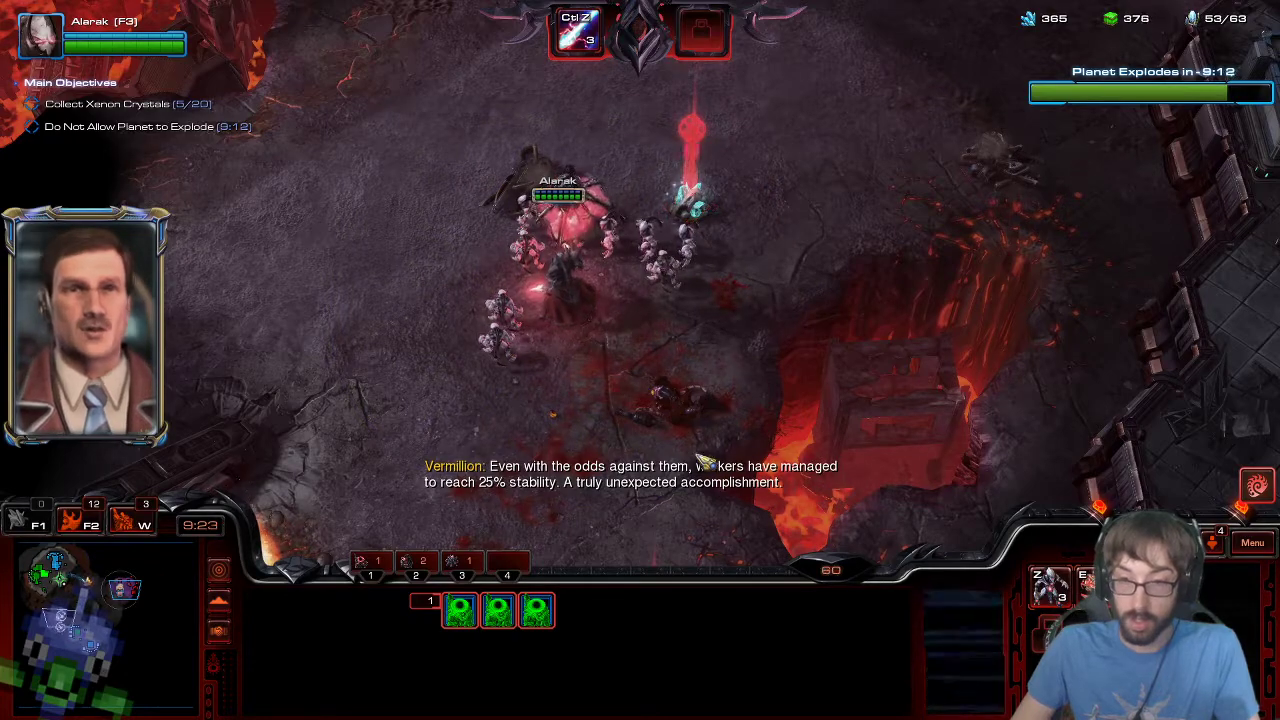
key("e")
left_click(622, 328)
key("e")
left_click(700, 334)
key("s")
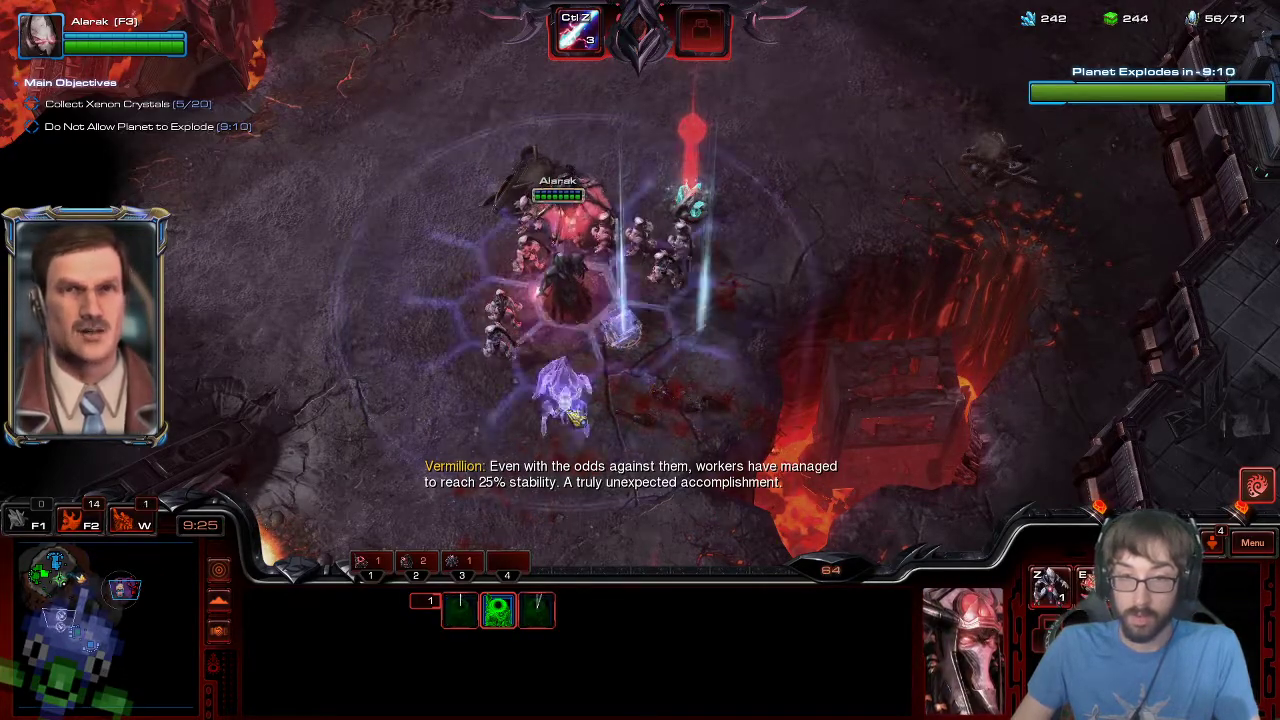
left_click(564, 408)
left_click(619, 342)
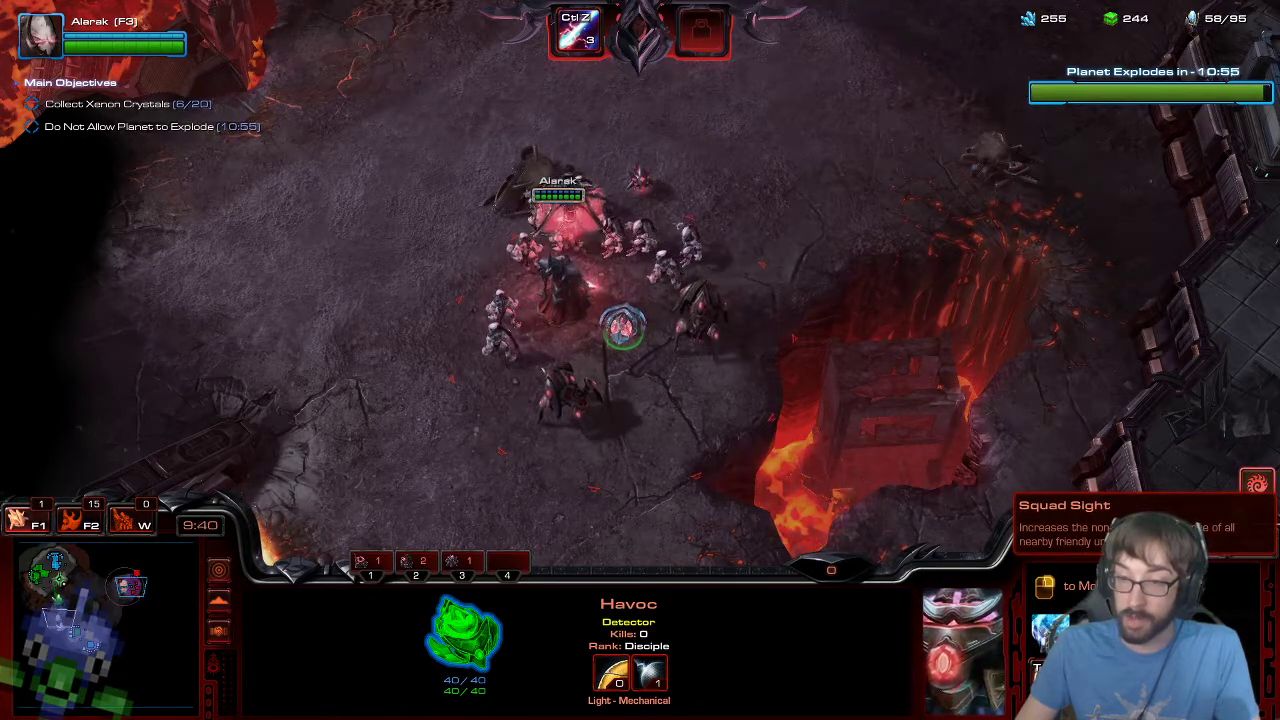
- Take the War Prism out of Phasing Mode and move it together with the entire army a short way across the crystal area
left_click(564, 199)
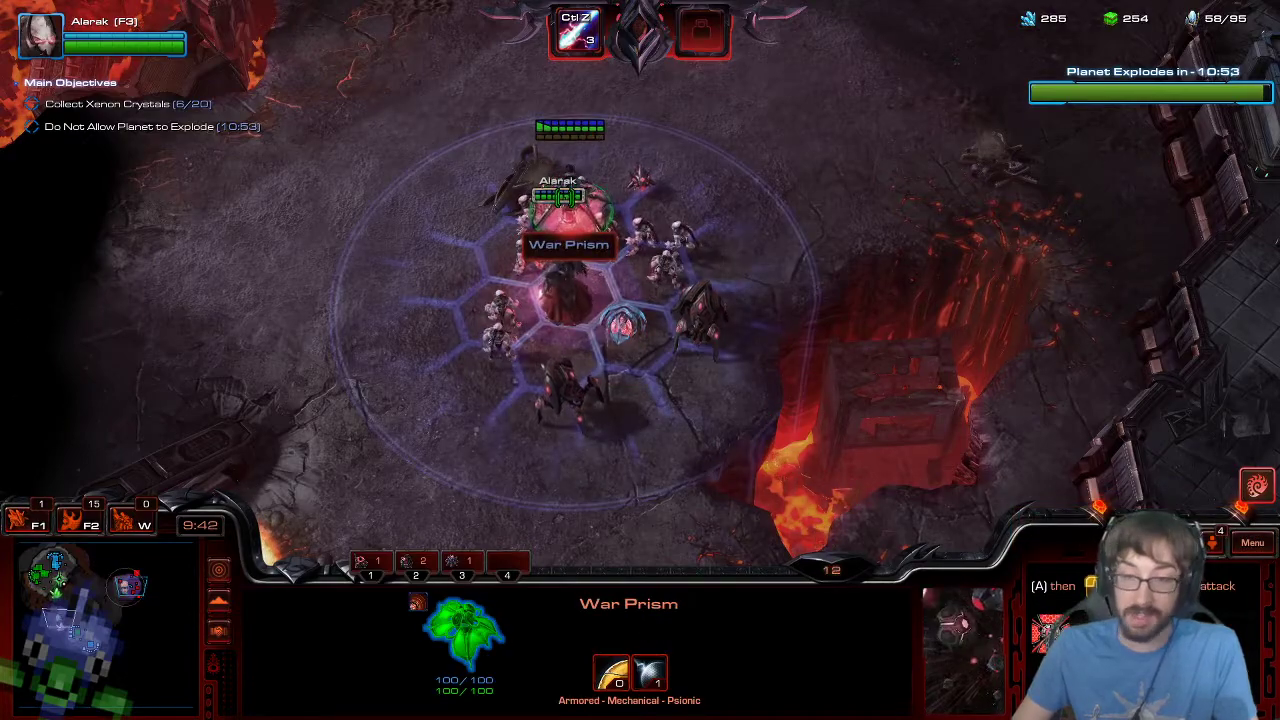
key("e")
key("F2")
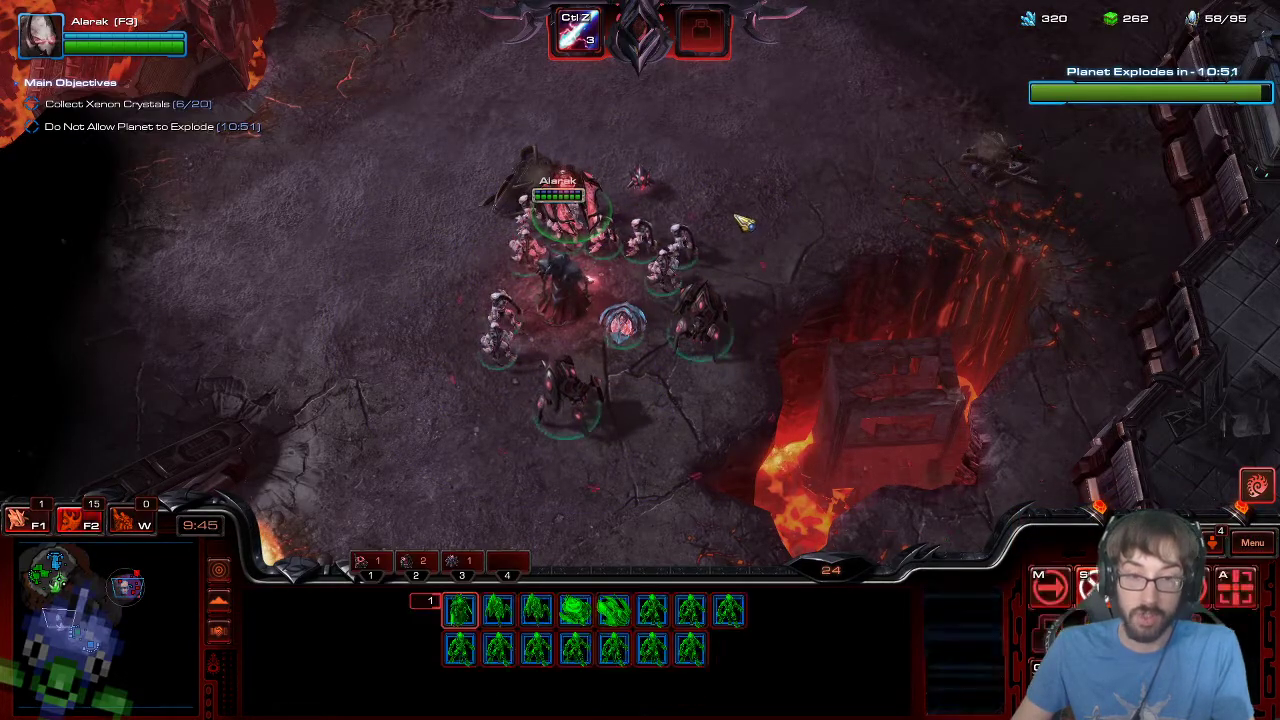
right_click(523, 334)
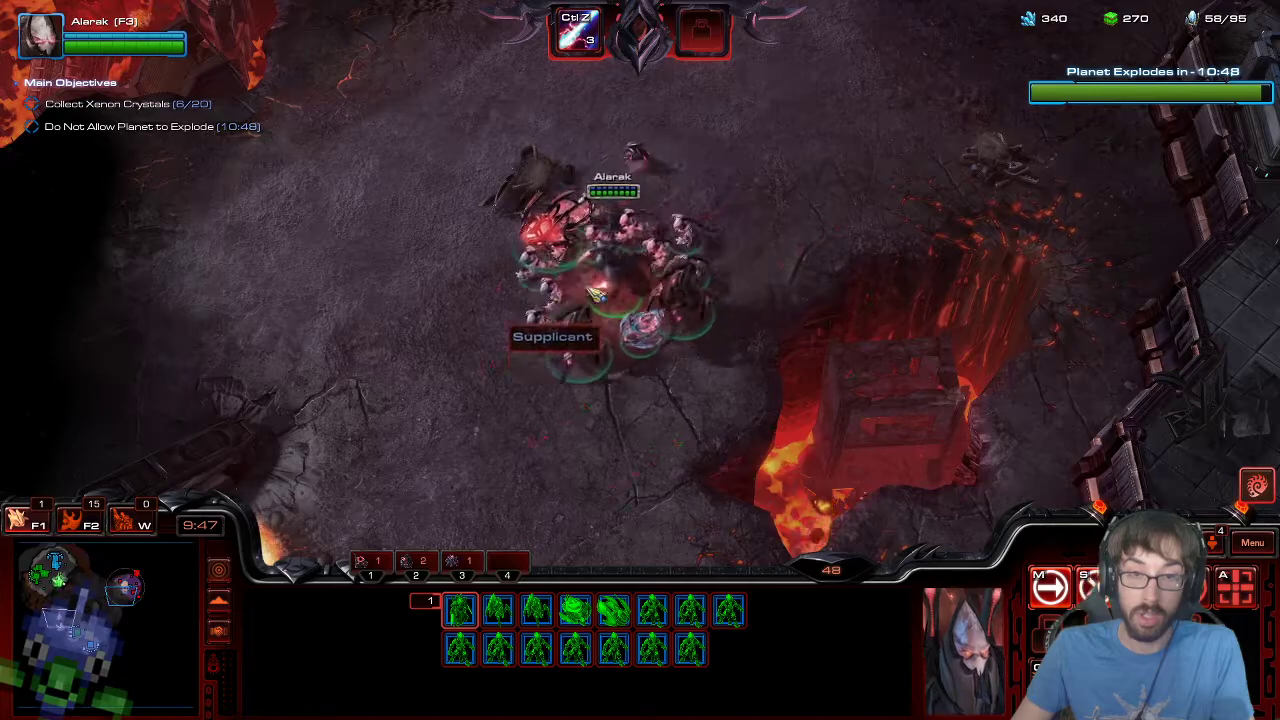
- Select the Probe beside Alarak's army and send it to a mineral field in the home base
left_click(640, 162)
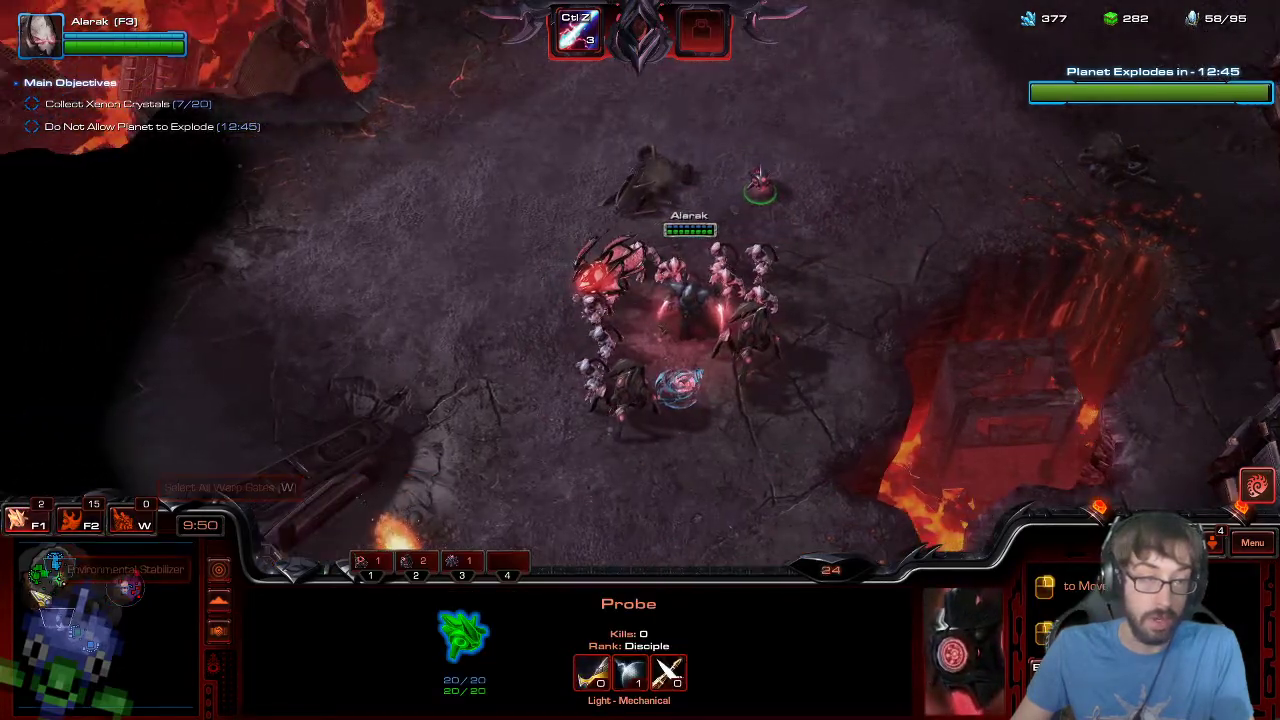
left_click(31, 575)
right_click(598, 322)
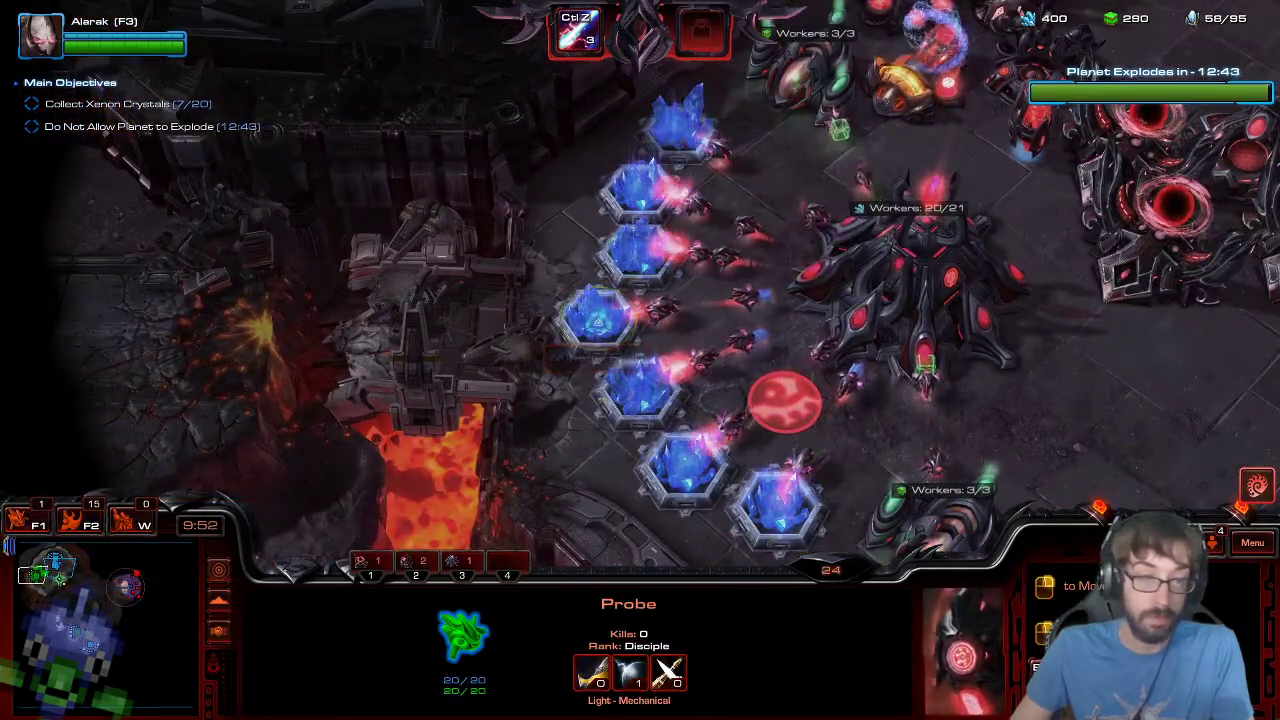
- Send the Probe in the Environmental Stabilizer's circle back towards the home base, and check the Nexus warping in at the expansion
left_click(57, 568)
left_click(706, 243)
right_click(510, 308)
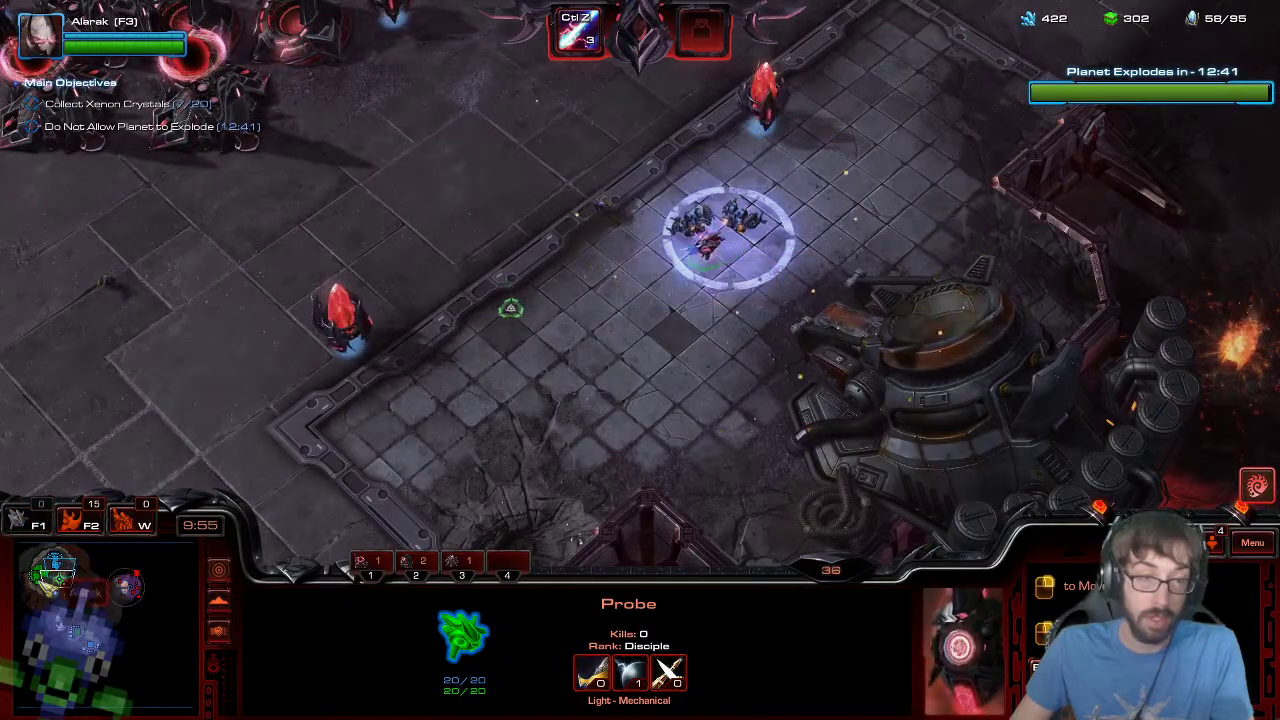
left_click(38, 578)
left_click(76, 630)
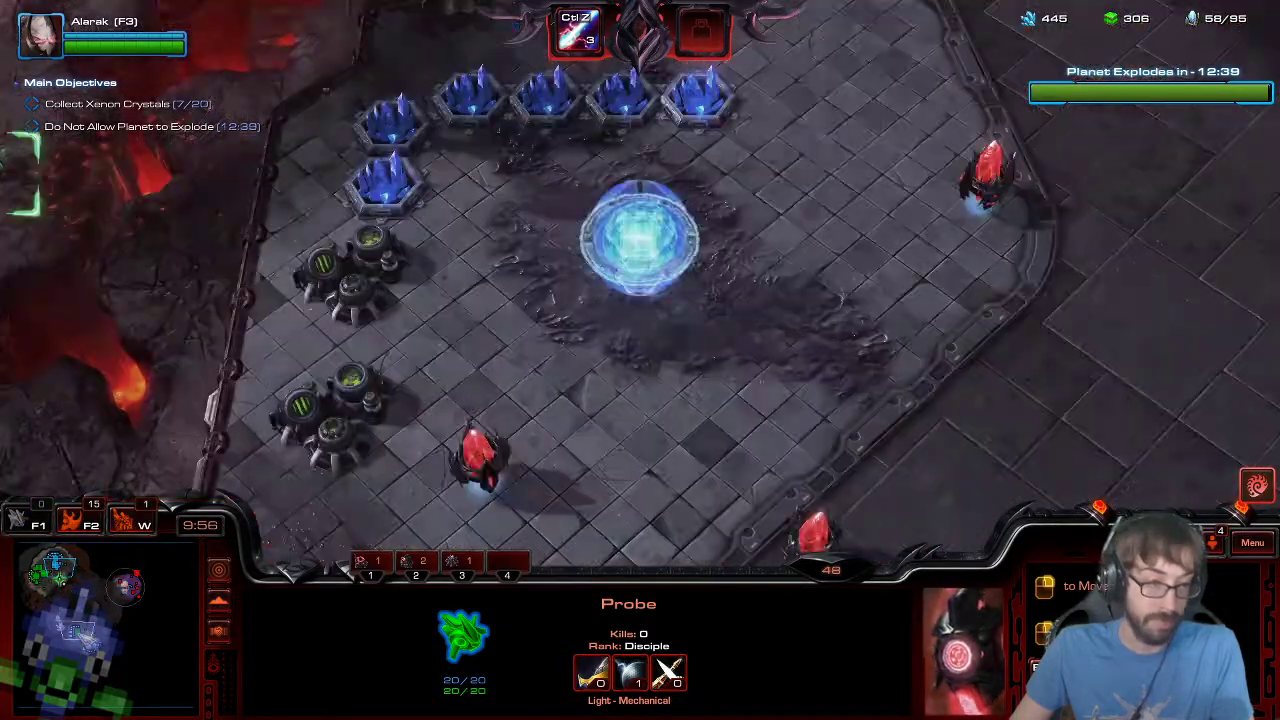
- Gather the entire army beside Alarak and attack-move it to the ground where the allied Nova and her troops stand
left_click(663, 228)
left_click(123, 594)
key("F2")
key("F2")
right_click(457, 166)
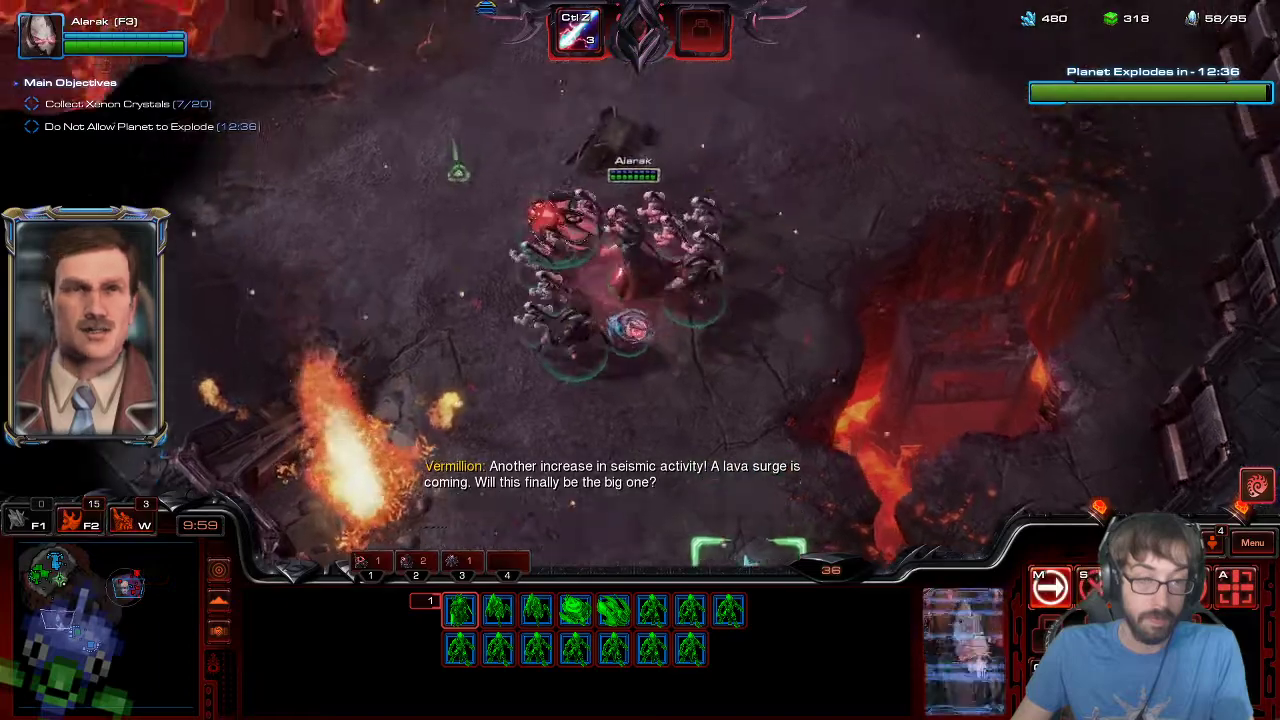
left_click(129, 589)
key("a")
left_click(900, 428)
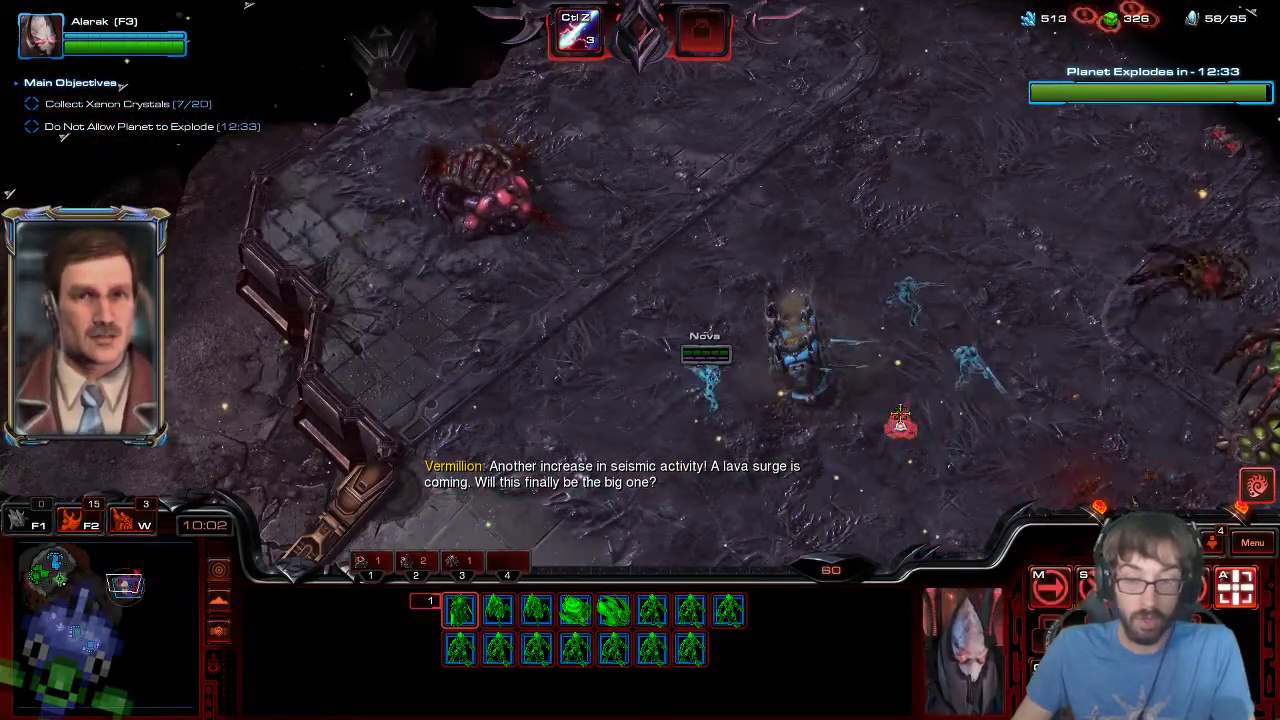
- Load four units into the War Prism, fly it onto the paved high ground, and bring the rest of the army there
left_click(68, 615)
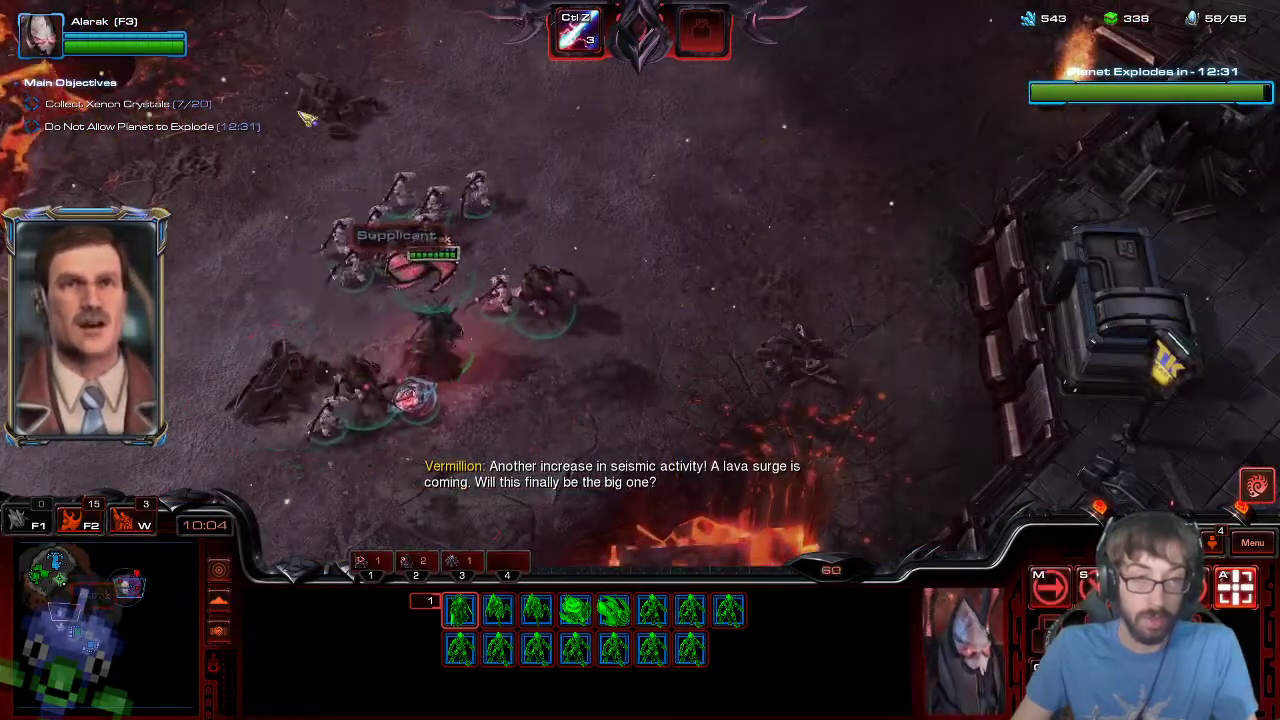
right_click(577, 225)
left_click(678, 194)
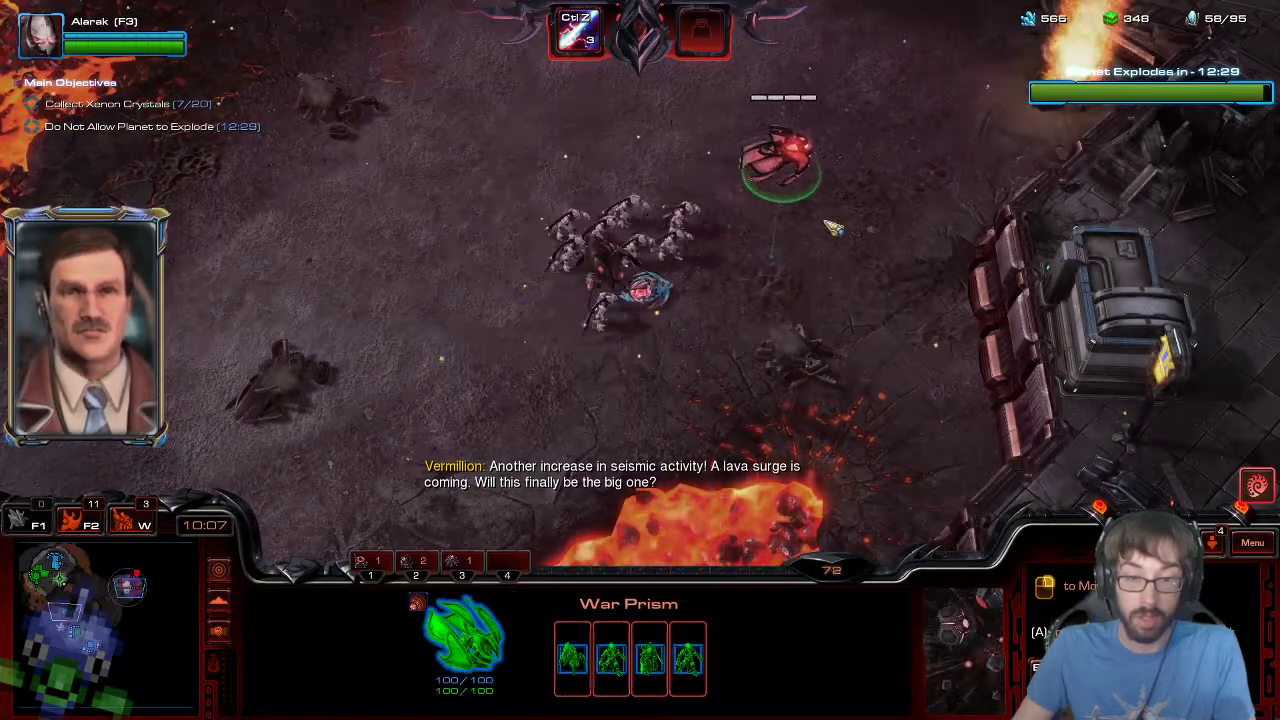
key("F5")
right_click(1060, 197)
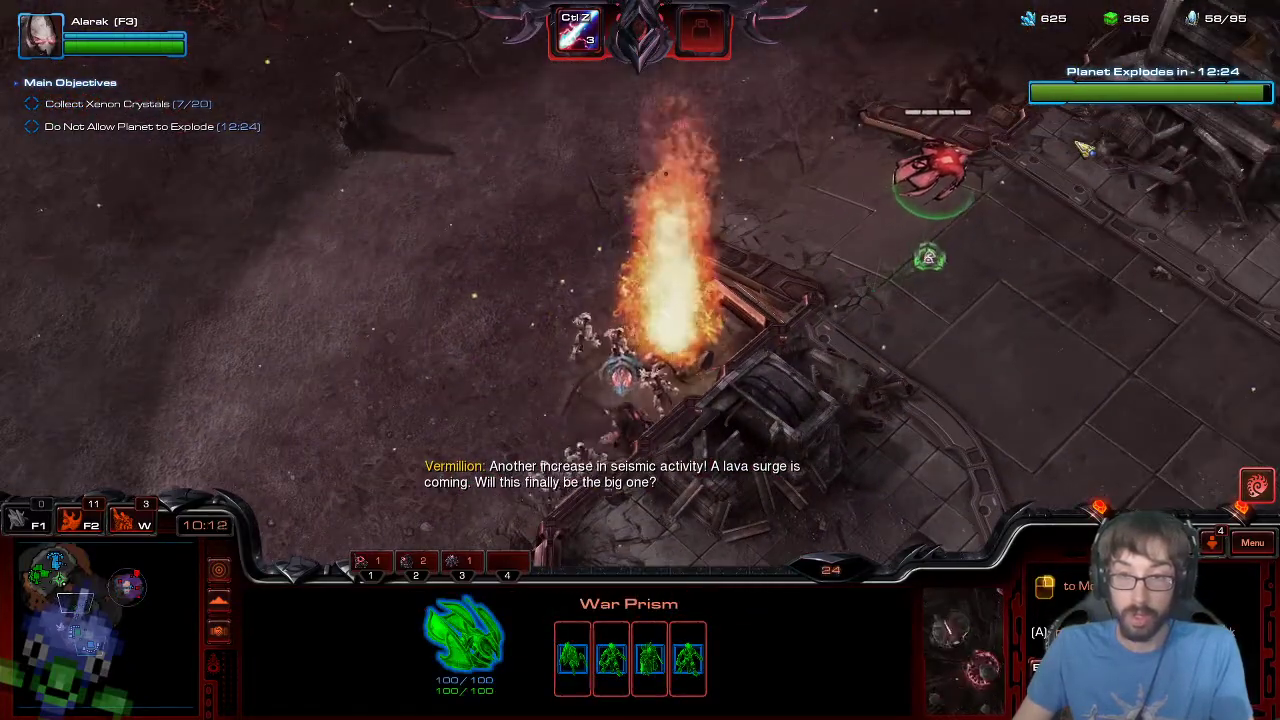
key("F2")
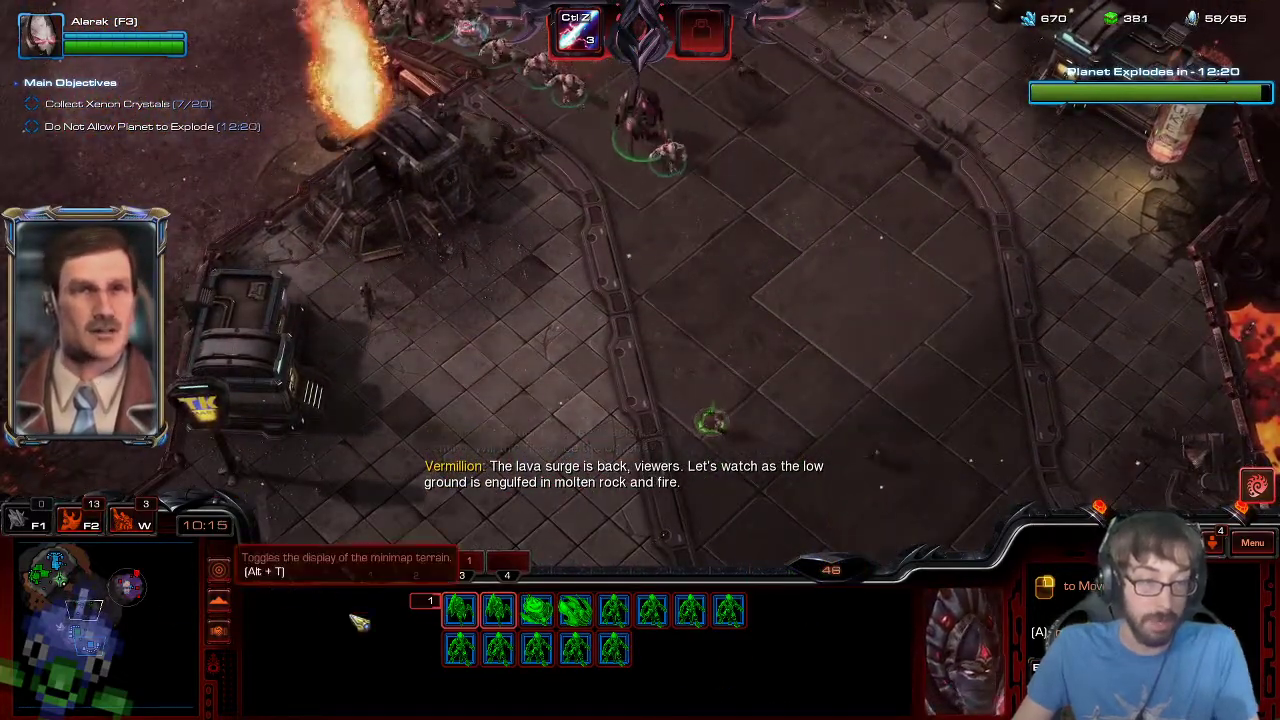
- Queue another upgrade at the Forge in the home base, and check the Nexus and a Robotics Facility
mouse_move(368, 712)
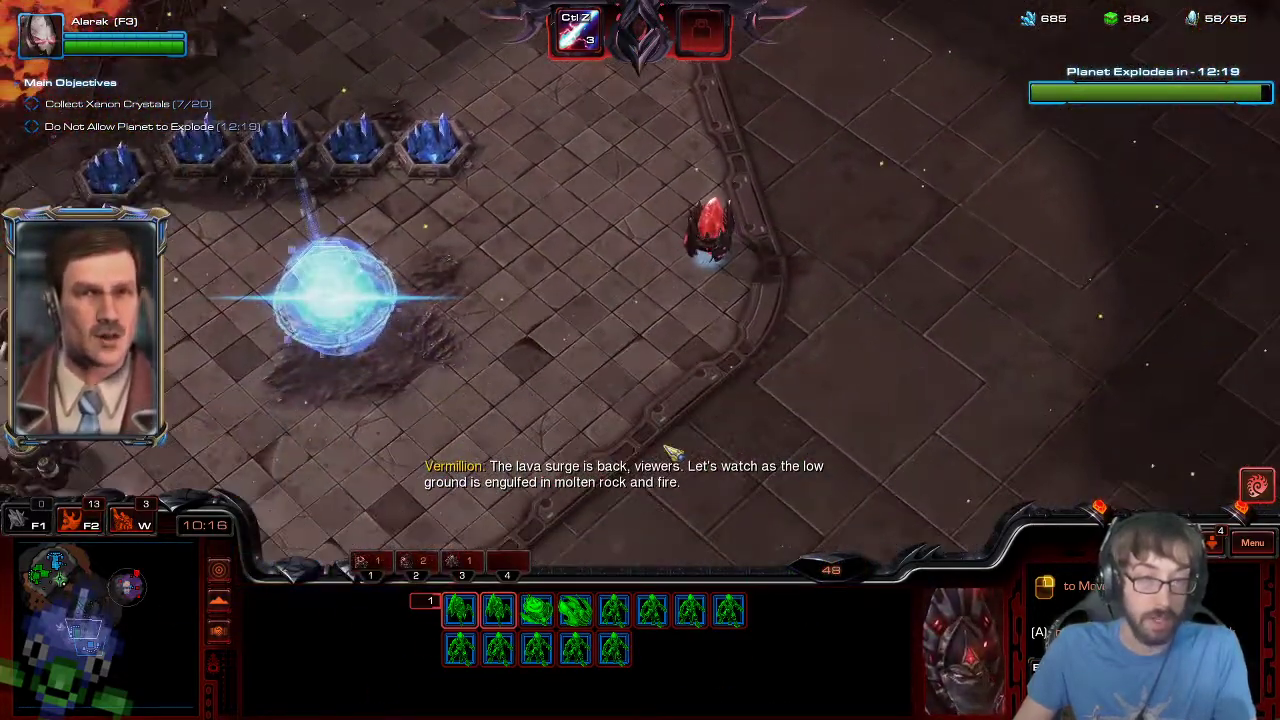
left_click(40, 572)
left_click(543, 429)
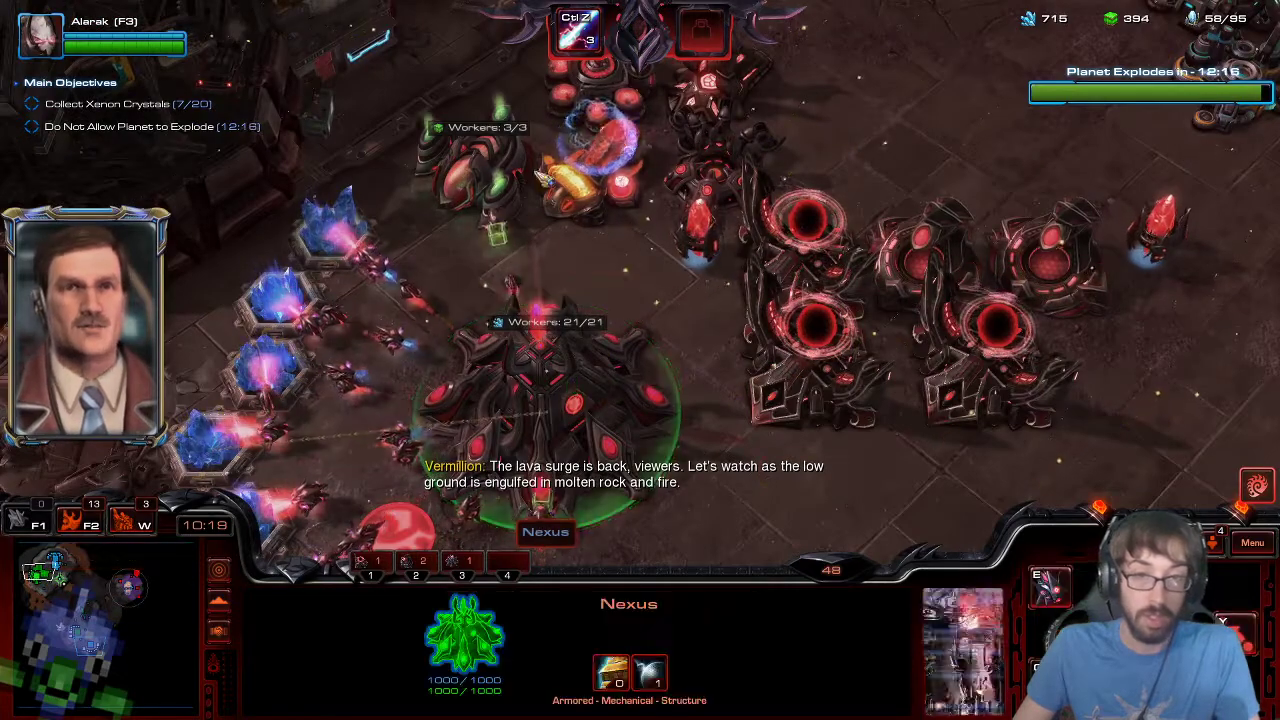
left_click(594, 263)
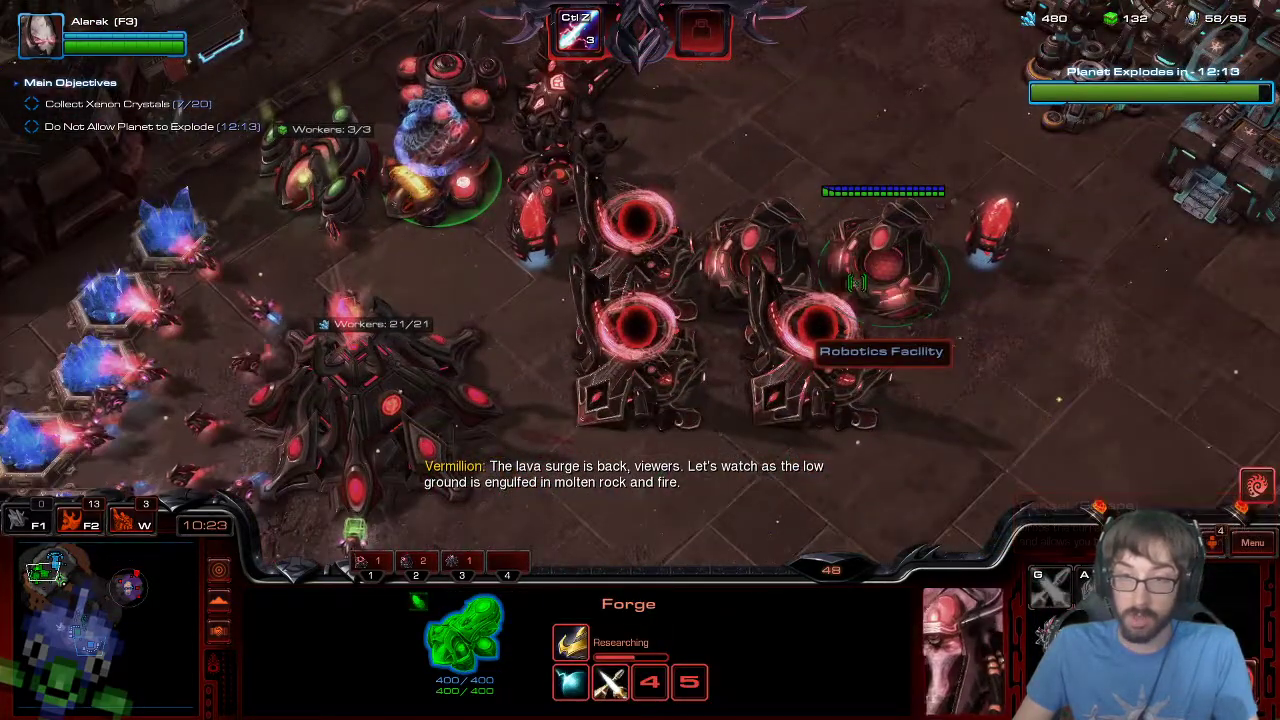
left_click(878, 276)
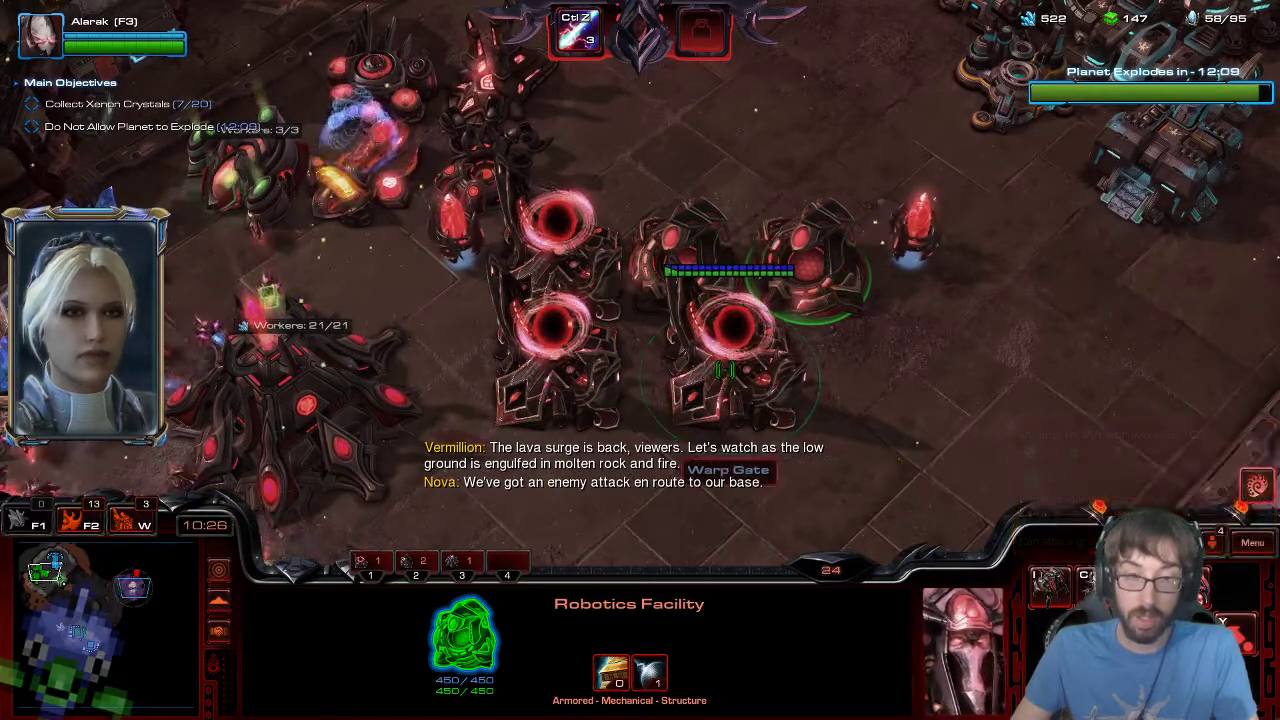
- Warp in a Slayer, a Havoc and a pair of Supplicants on the open ground beside the home base's Warp Gates
left_click_drag(64, 618, 54, 623)
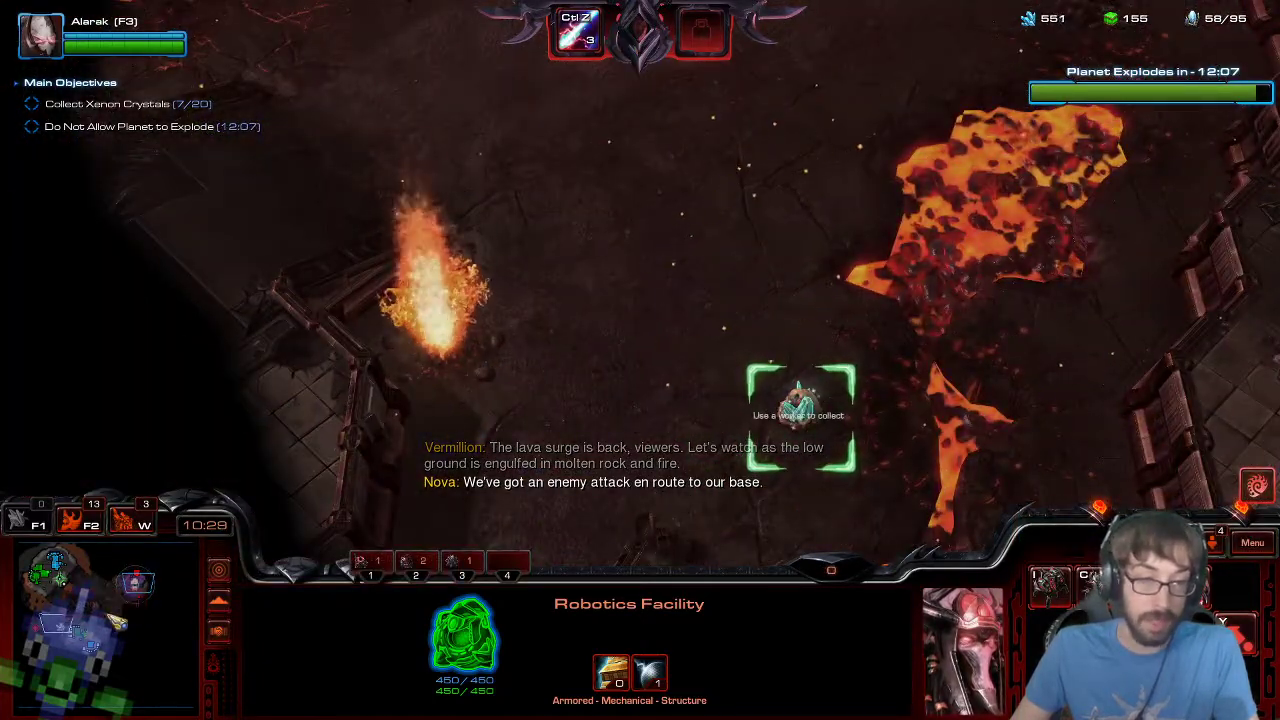
left_click_drag(50, 577, 47, 571)
key("w")
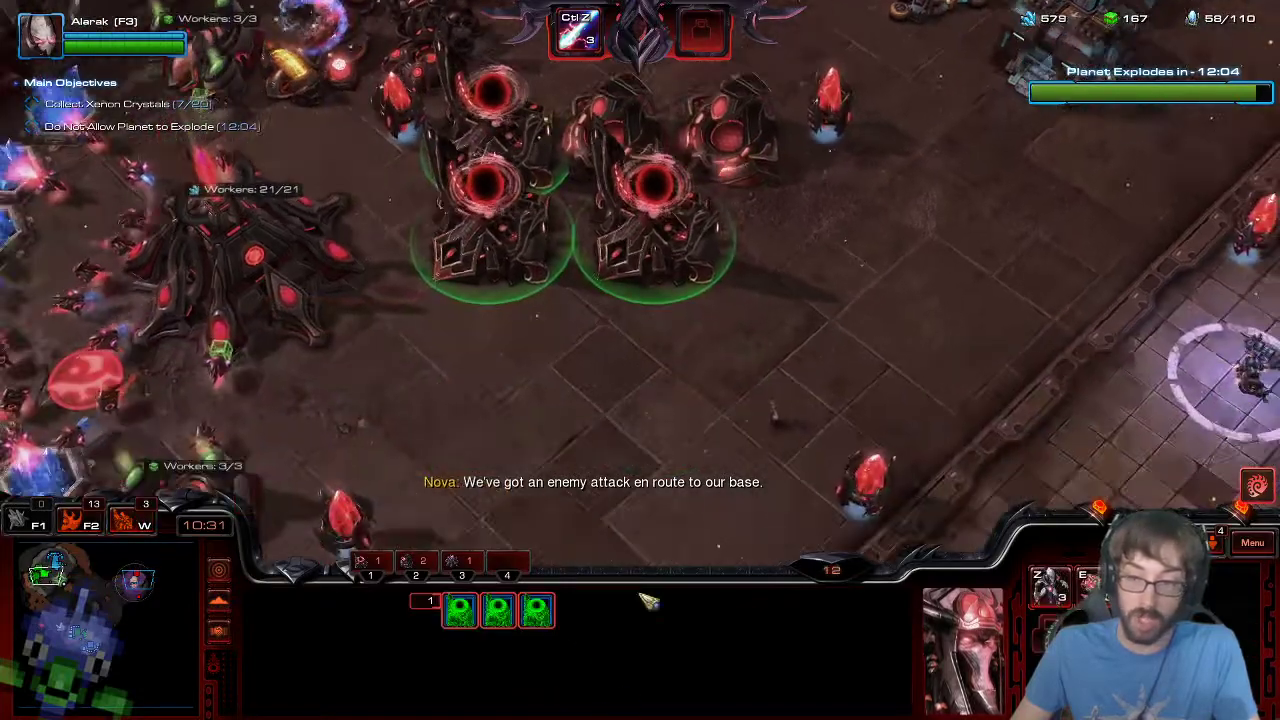
key("s")
left_click(738, 338)
key("e")
left_click(817, 350)
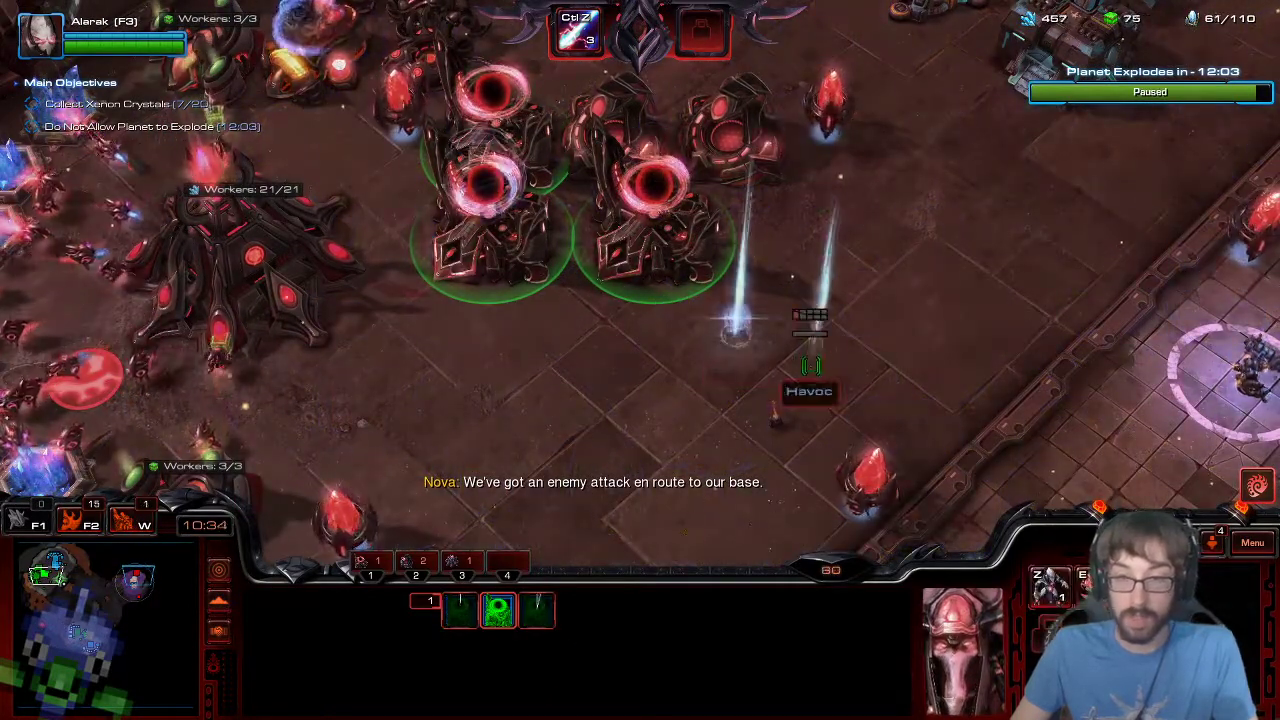
key("z")
left_click(743, 371)
left_click(748, 418)
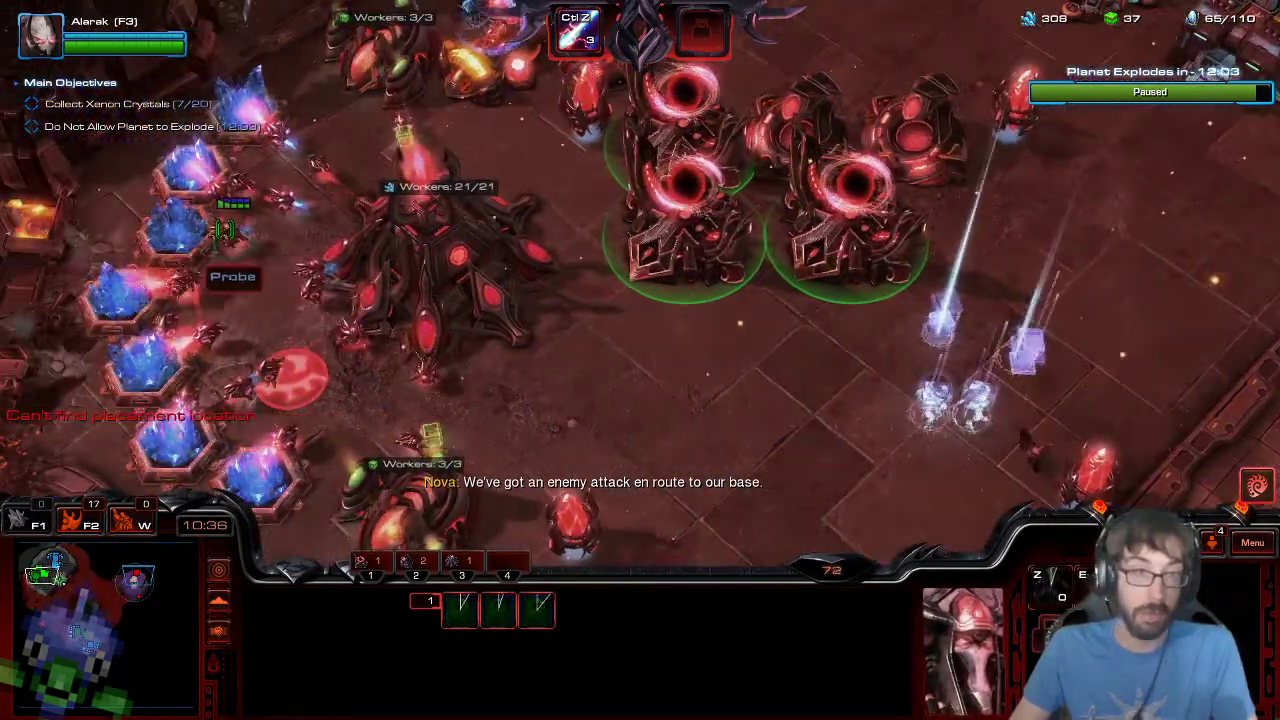
- Have a mining Probe warp in two Gateways side by side next to the Warp Gates, and queue its return to mining
left_click(238, 258)
key("b")
key("e")
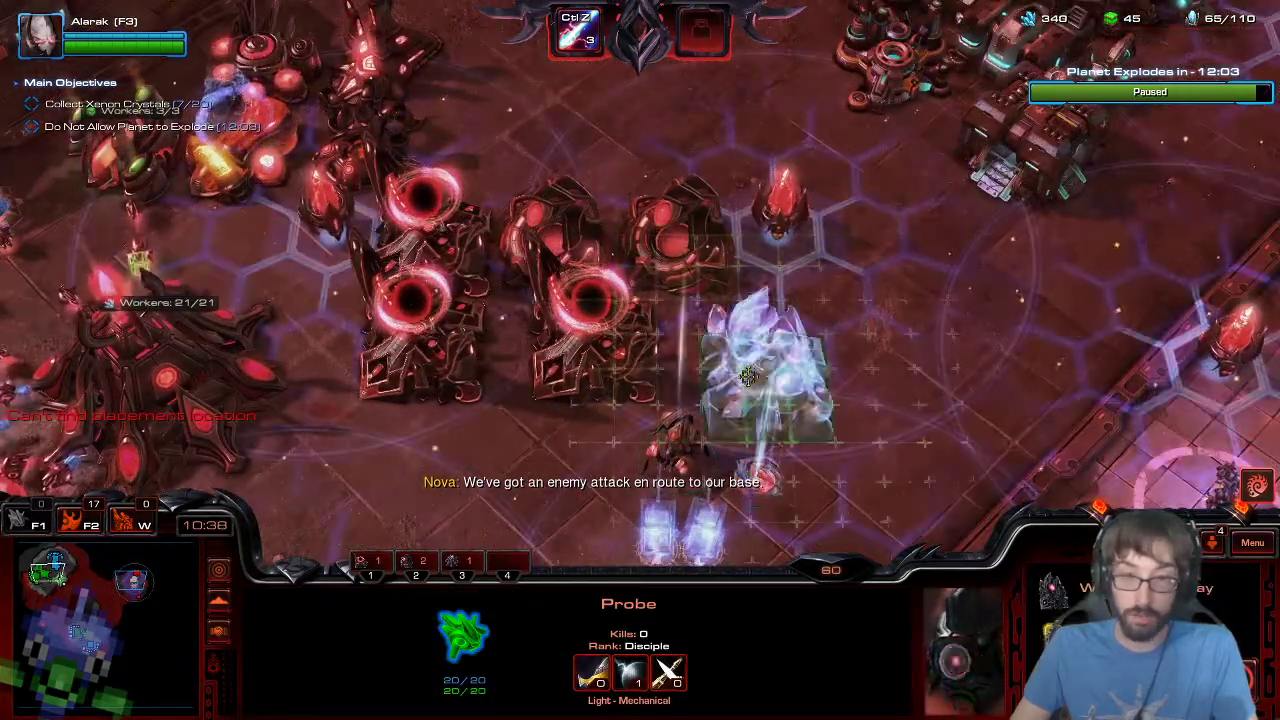
left_click(712, 348, "shift")
left_click(825, 345, "shift")
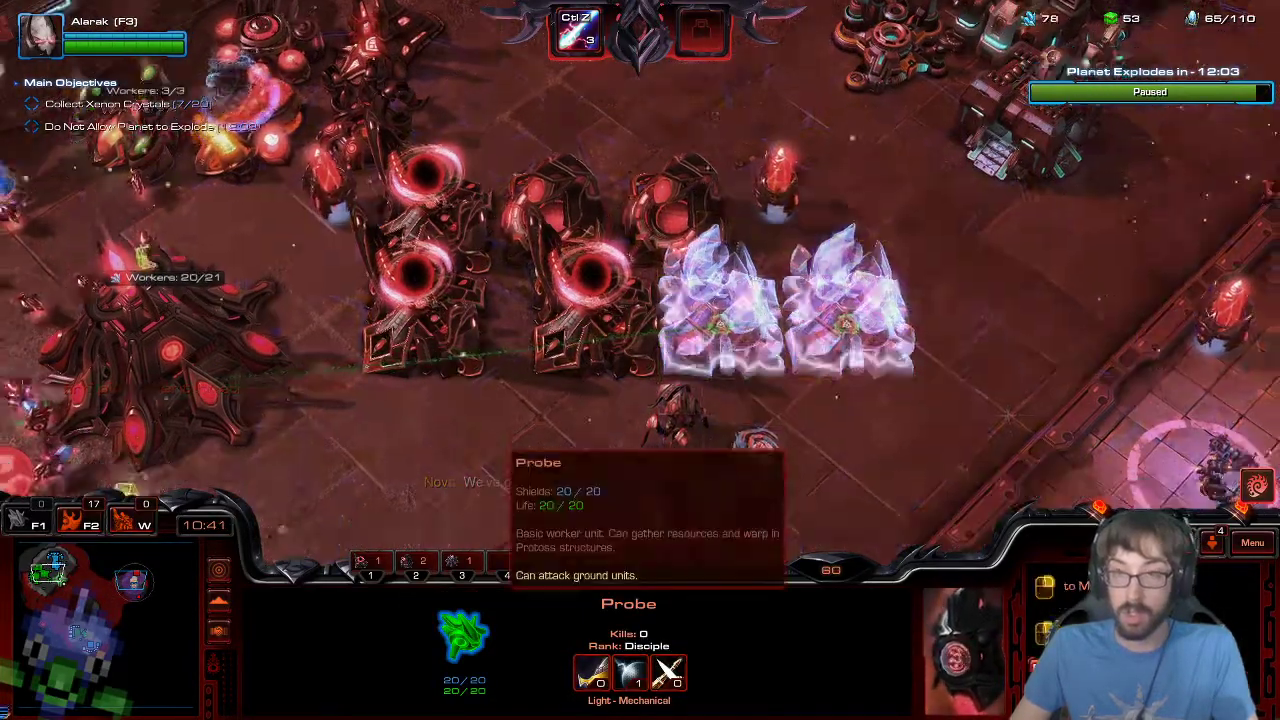
key("BackSpace")
right_click(278, 315, "shift")
- Select the finished Nexus at the expansion and queue four Probes
left_click_drag(80, 618, 91, 629)
mouse_move(2, 250)
left_click(440, 342)
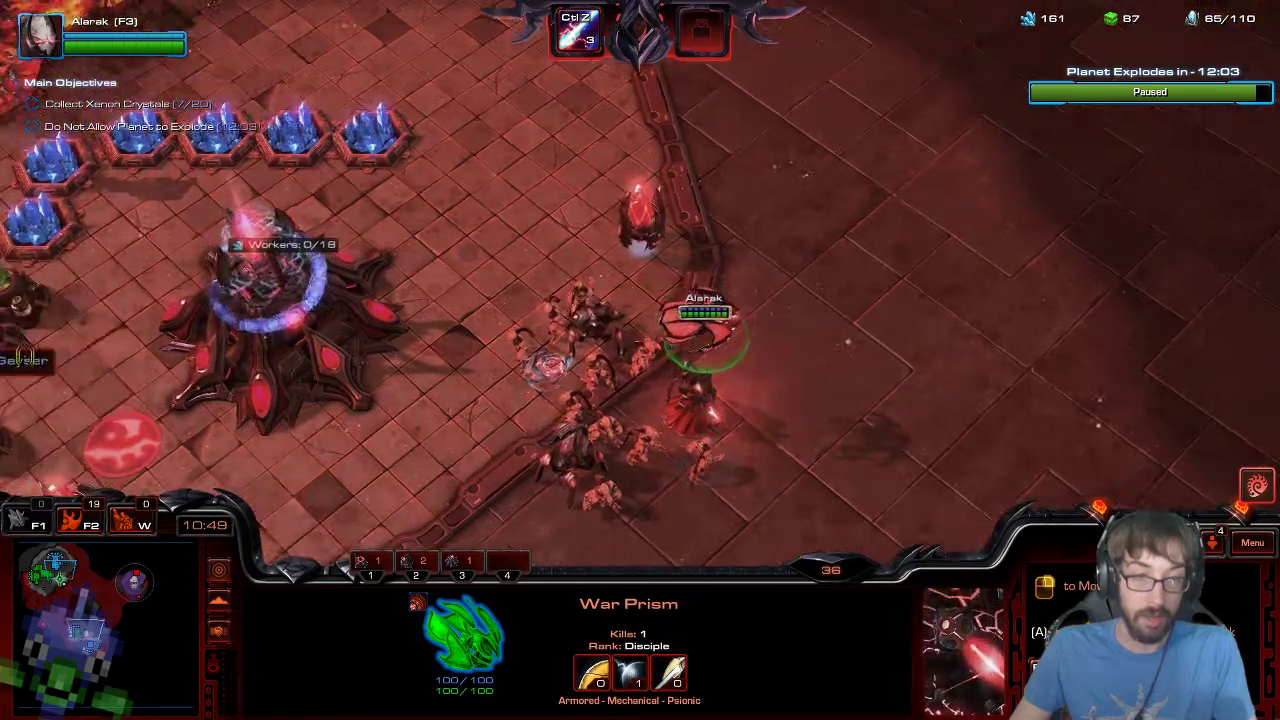
left_click(285, 335)
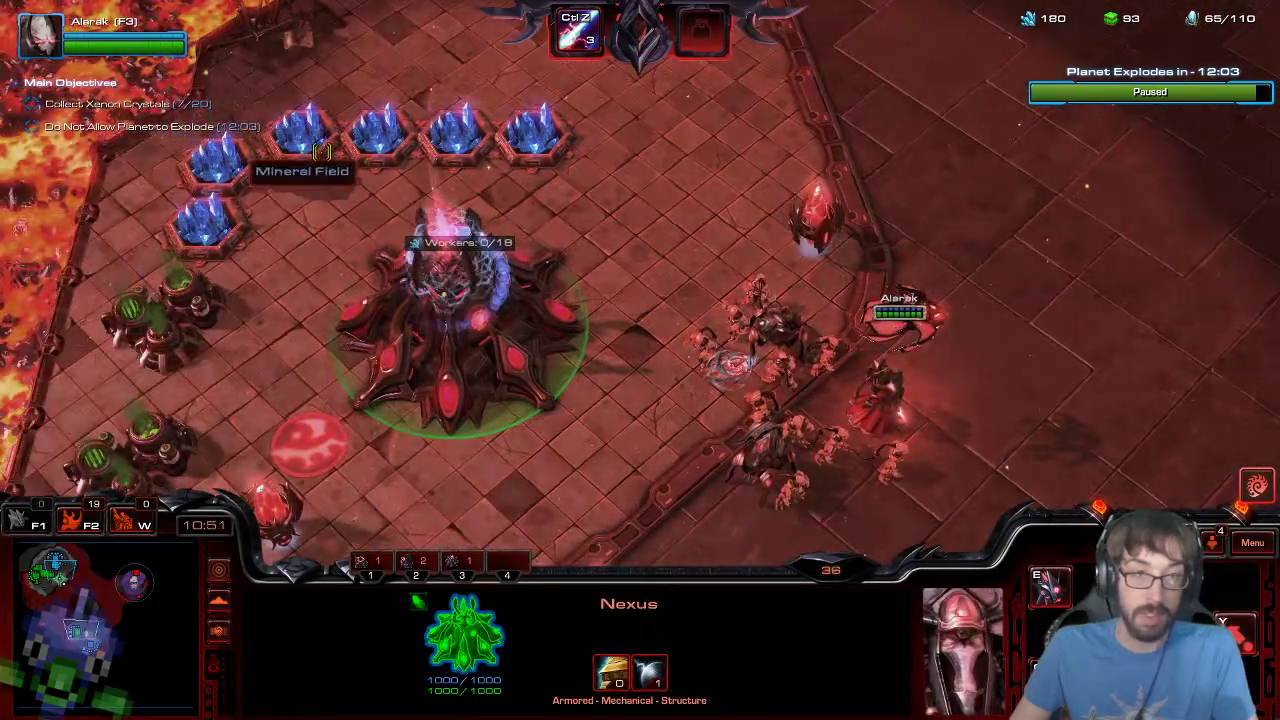
key("e")
key("e")
key("e")
key("e")
- Move the entire army up the paved road beyond the expansion, and select a Robotics Facility in the home base
key("F2")
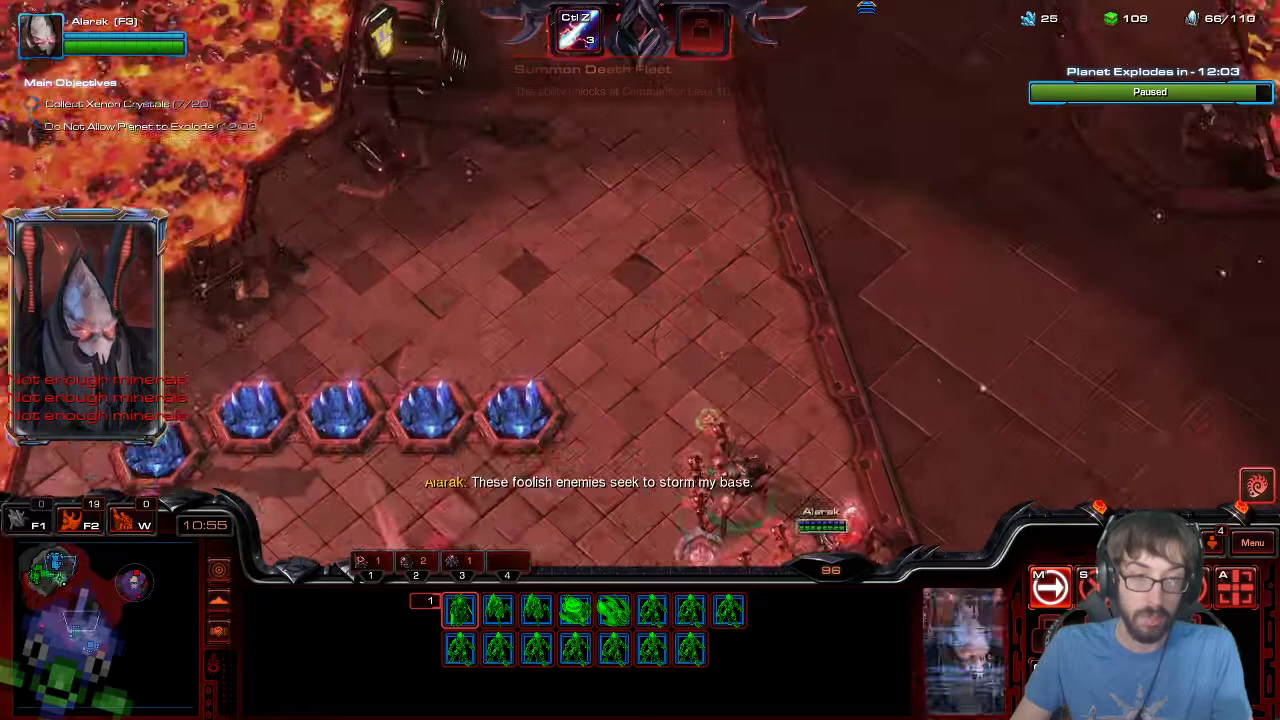
right_click(768, 148)
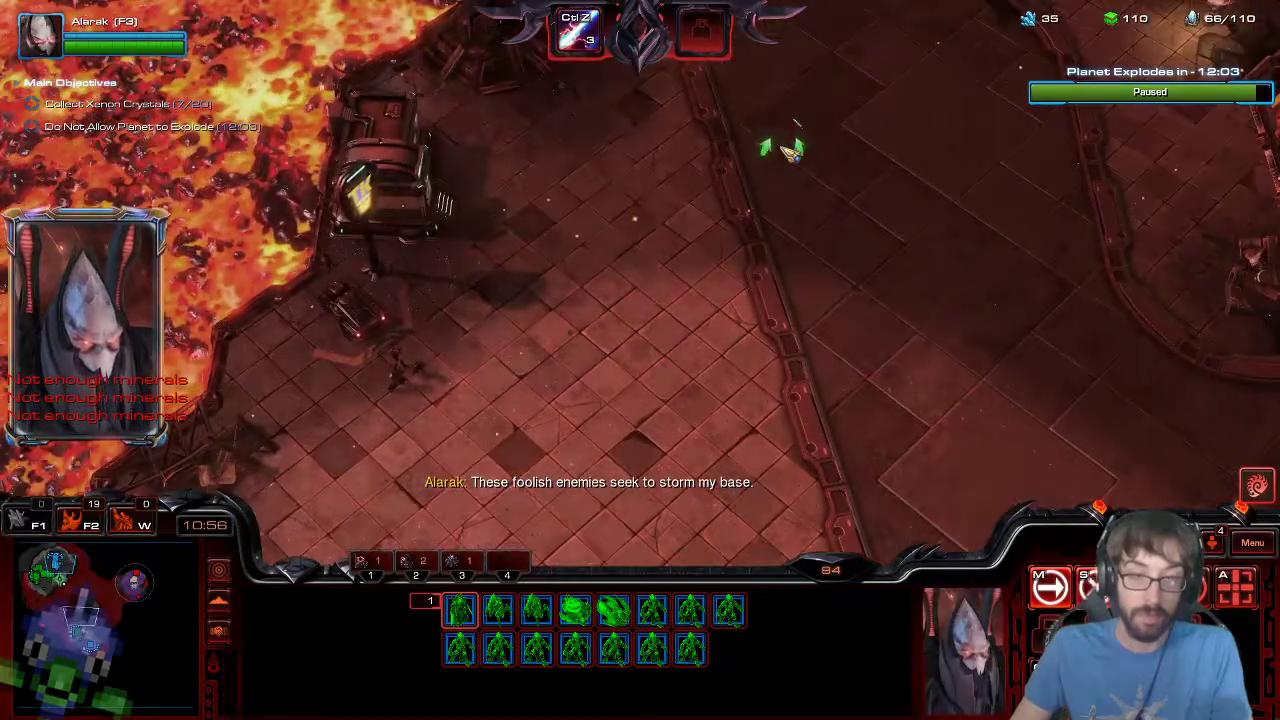
right_click(734, 143)
right_click(723, 123)
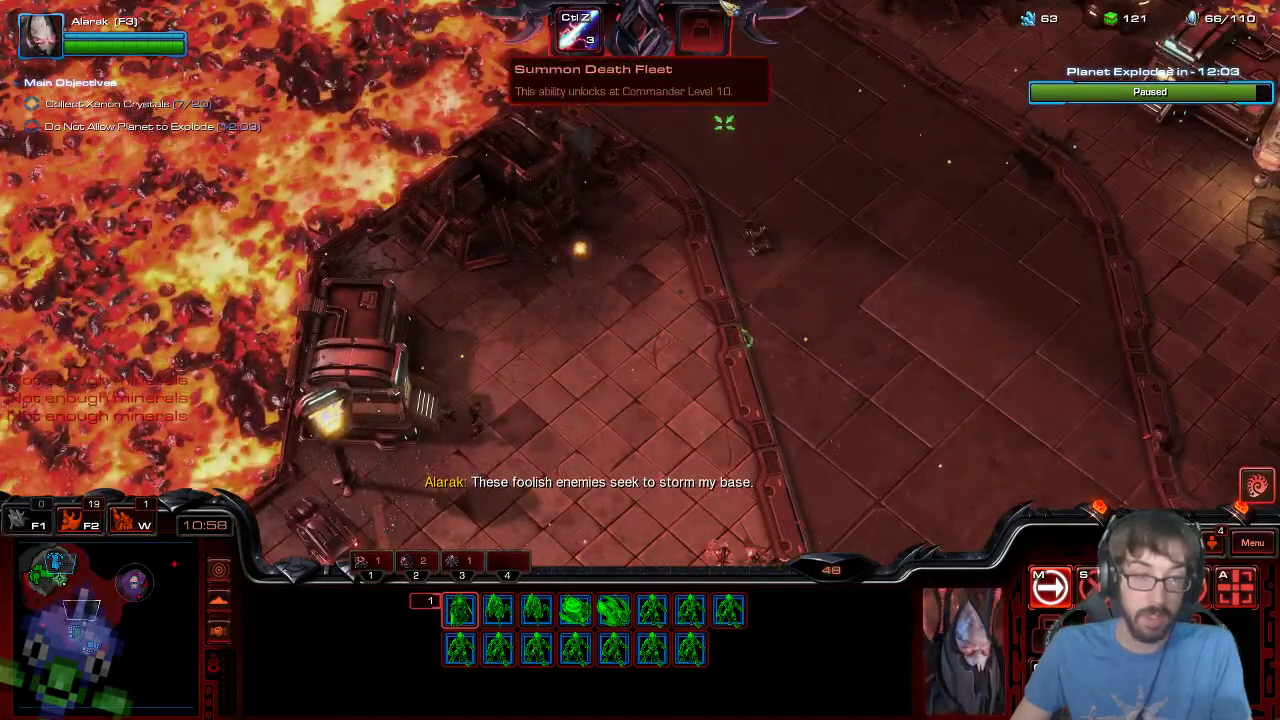
right_click(743, 349)
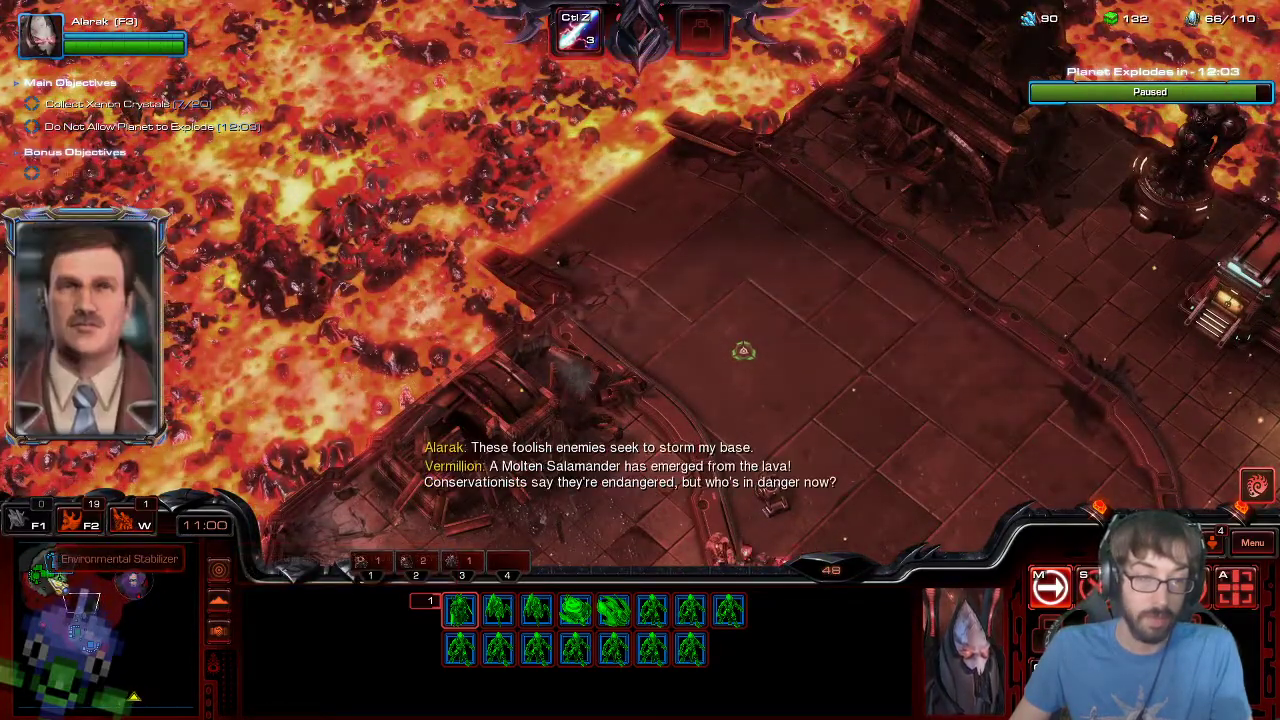
left_click(47, 578)
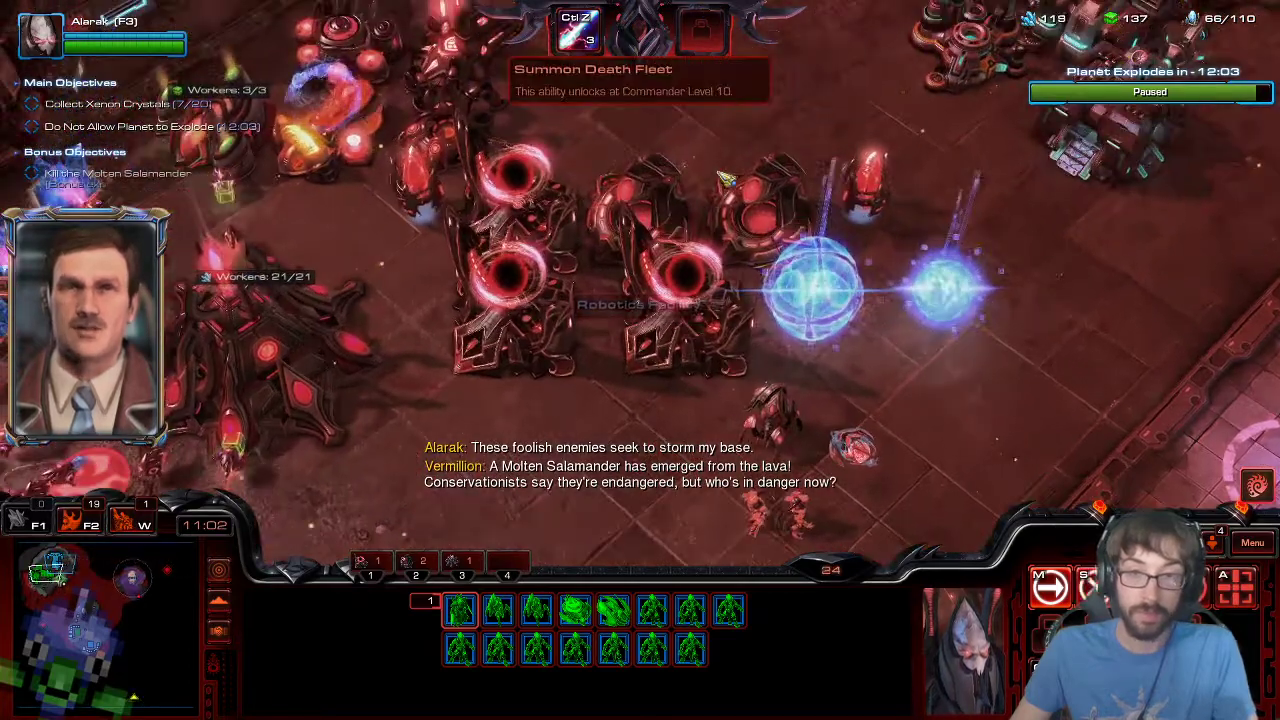
left_click(640, 230)
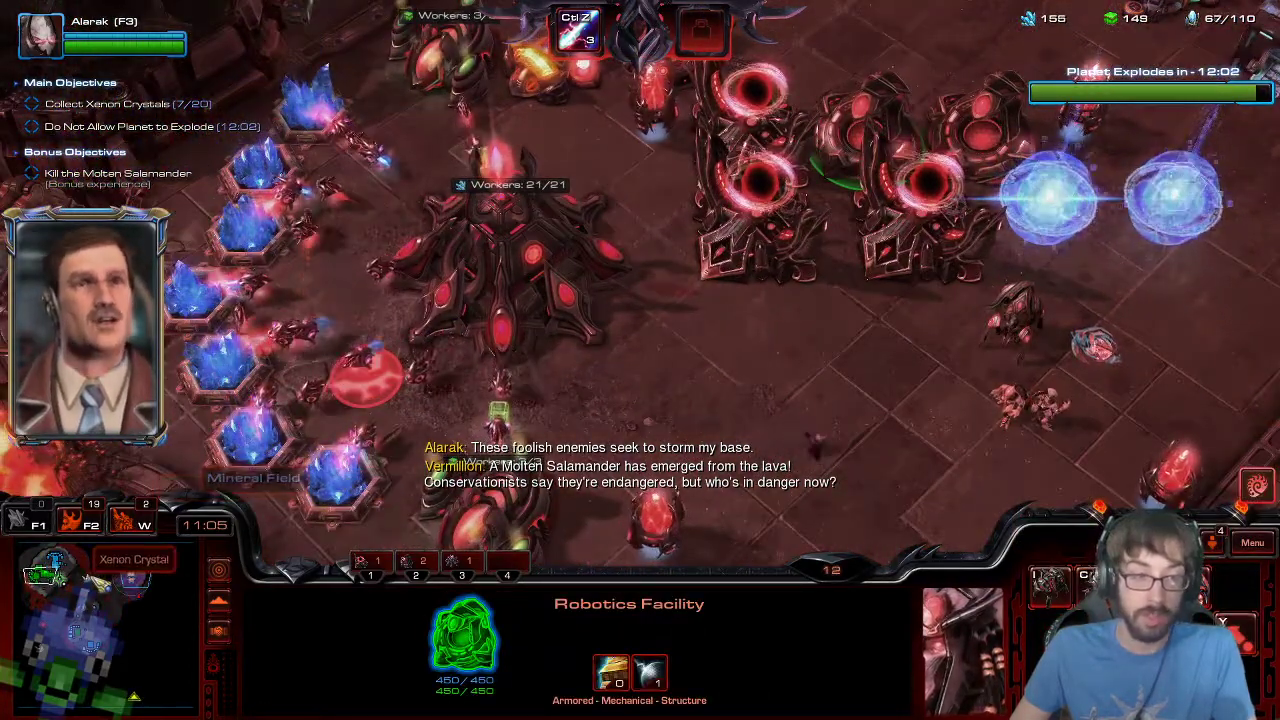
- Attack-move the entire army, including the newly warped-in units, across the low ground towards the incoming attack wave
key("F2")
left_click(59, 582)
key("a")
left_click(423, 457)
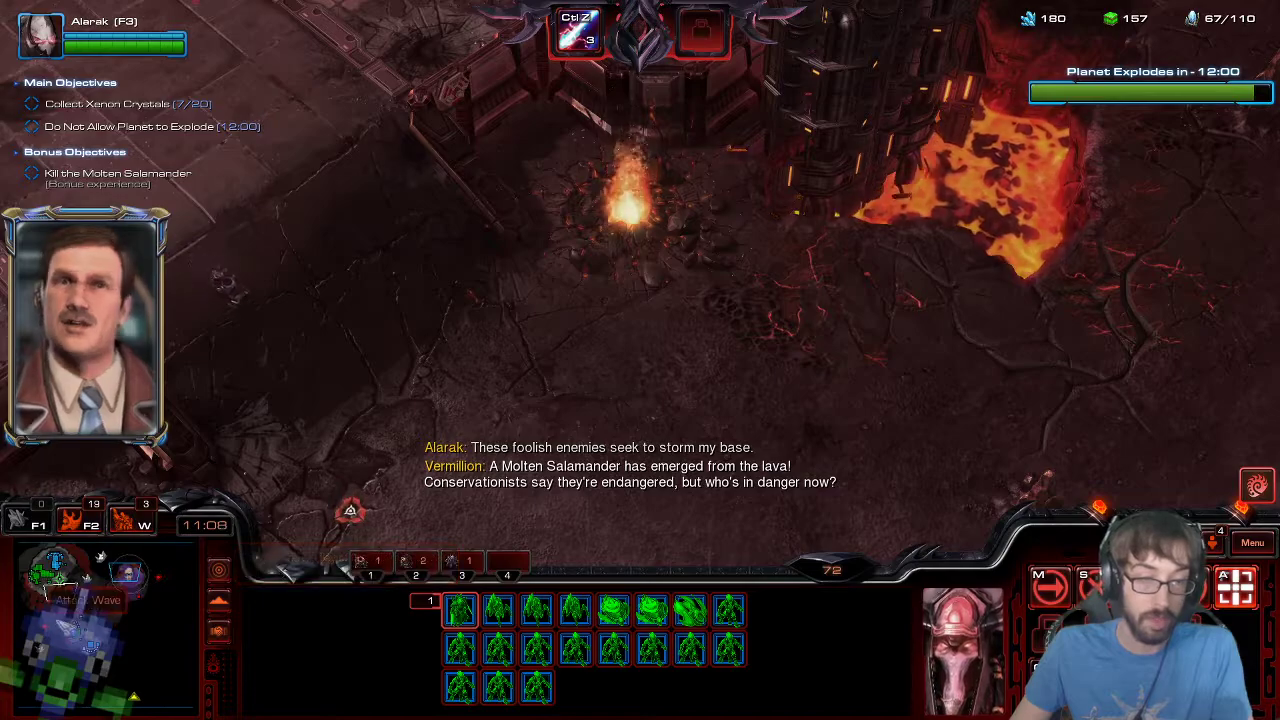
left_click(127, 570)
key("a")
left_click(698, 209)
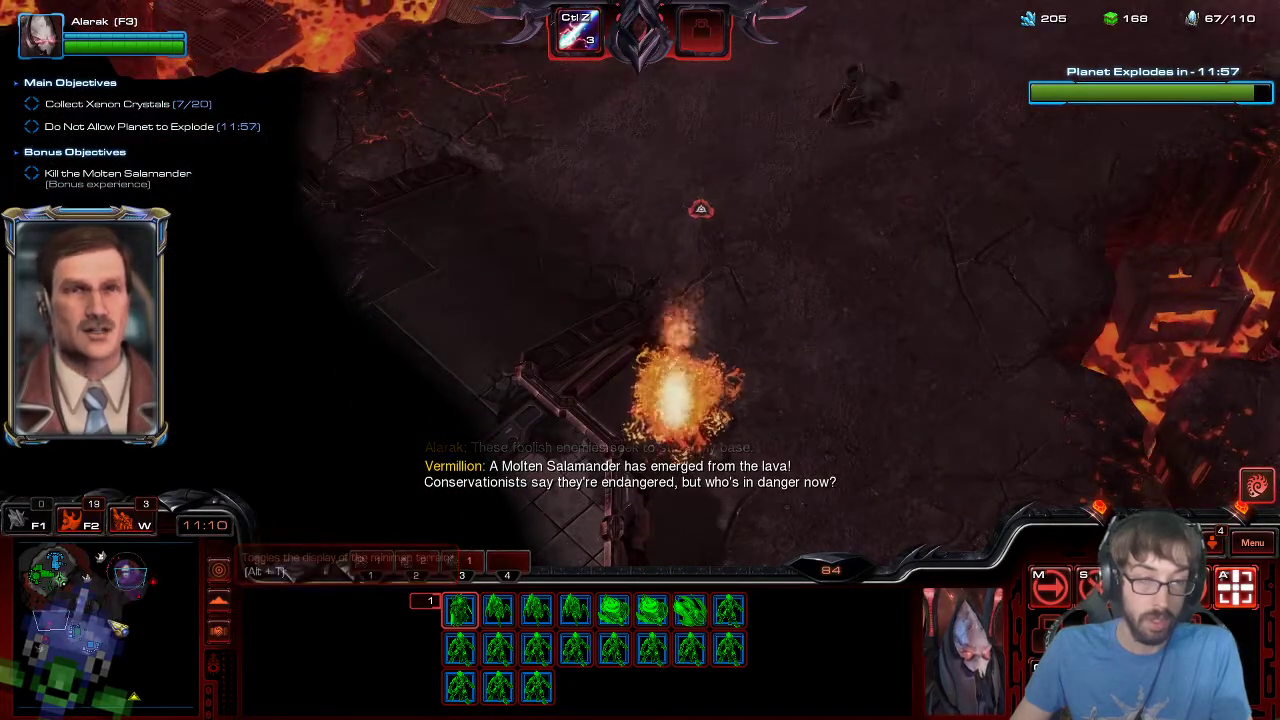
left_click(66, 611)
key("a")
left_click(440, 361)
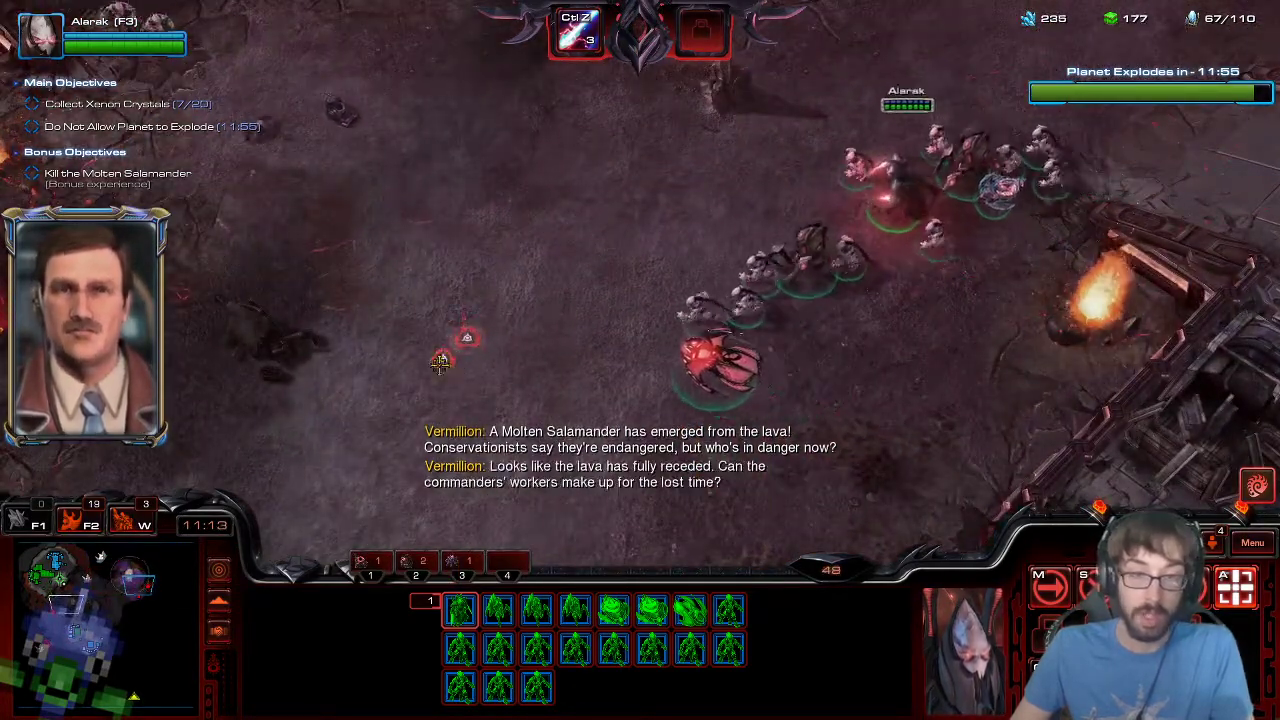
- Follow Alarak's army into the fight and attack-move it through Amon's Forces on the low ground
key("Up")
key("Left")
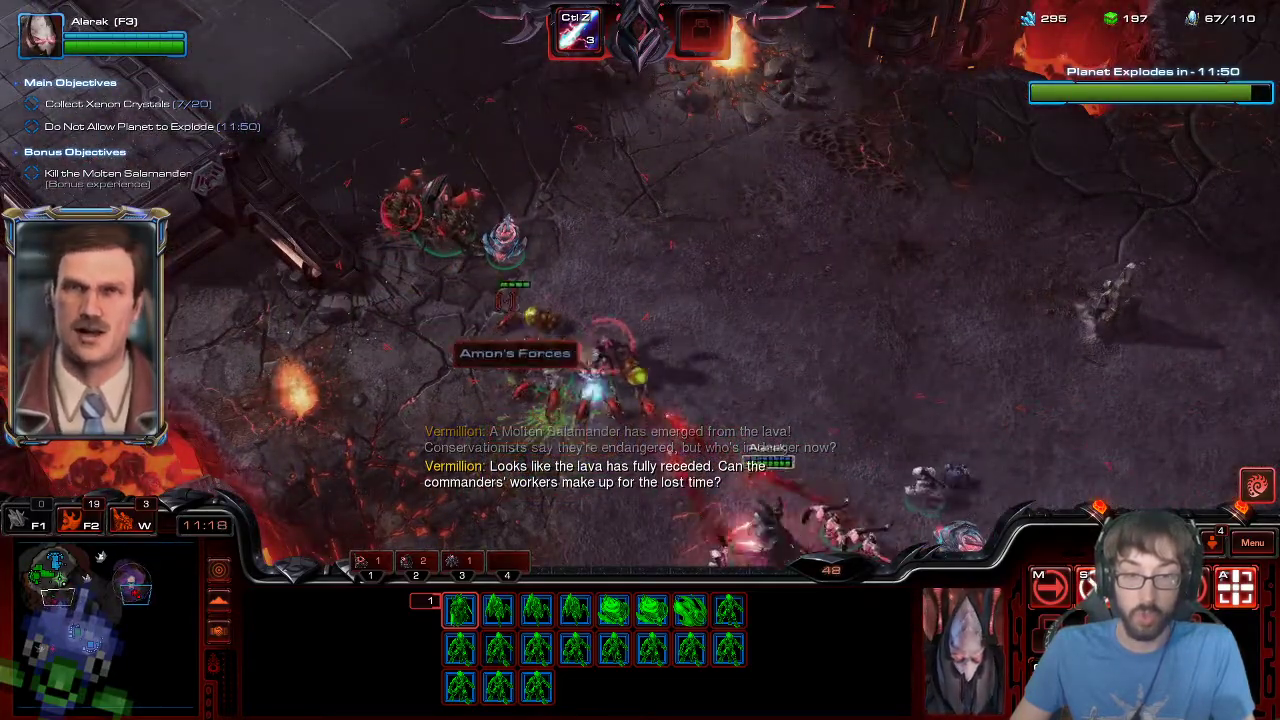
key("a")
left_click(394, 196)
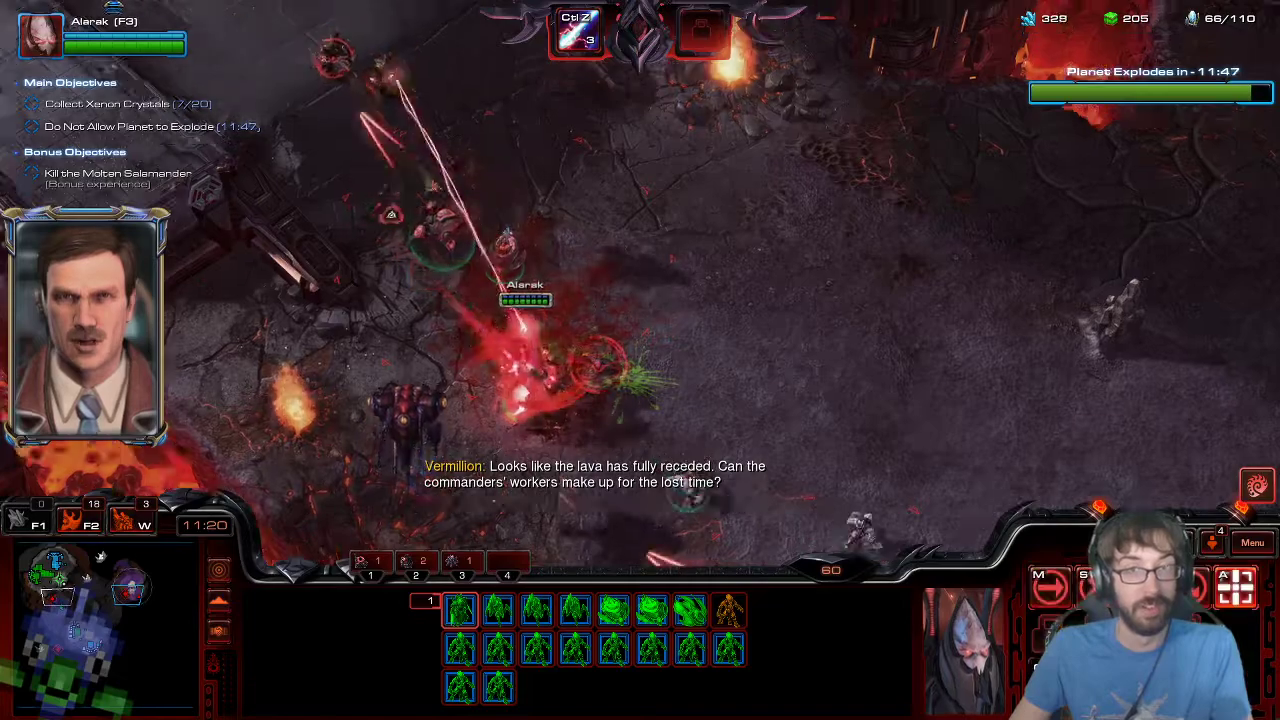
key("Up")
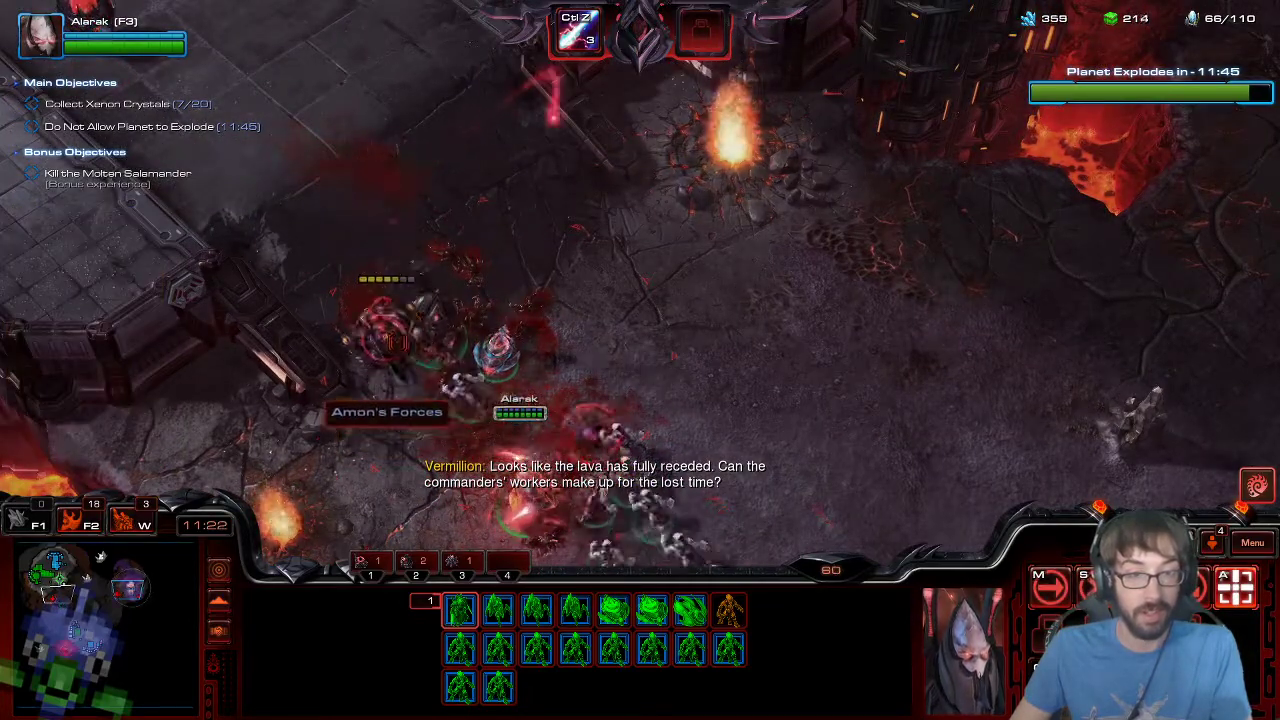
key("Down")
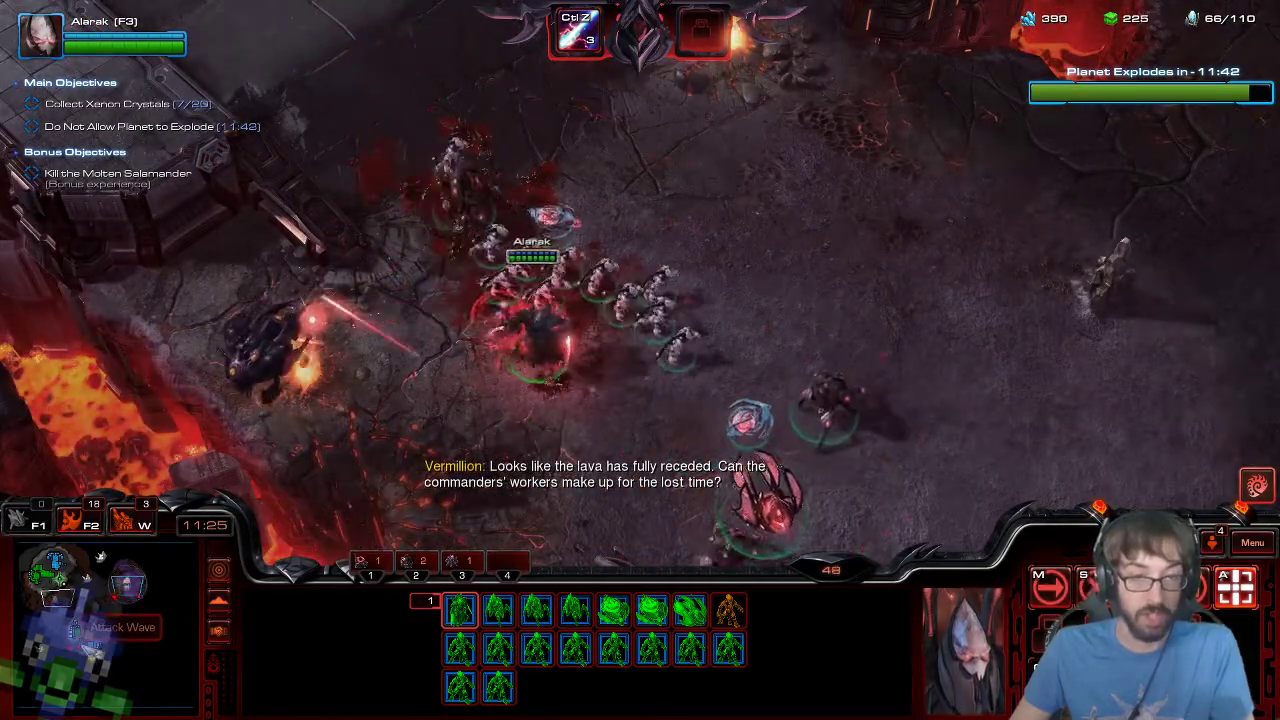
key("a")
left_click(508, 316)
- Defend the expansion by casting Structure Overcharge on the ally's Automated Refinery and two Pylons
left_click(80, 645)
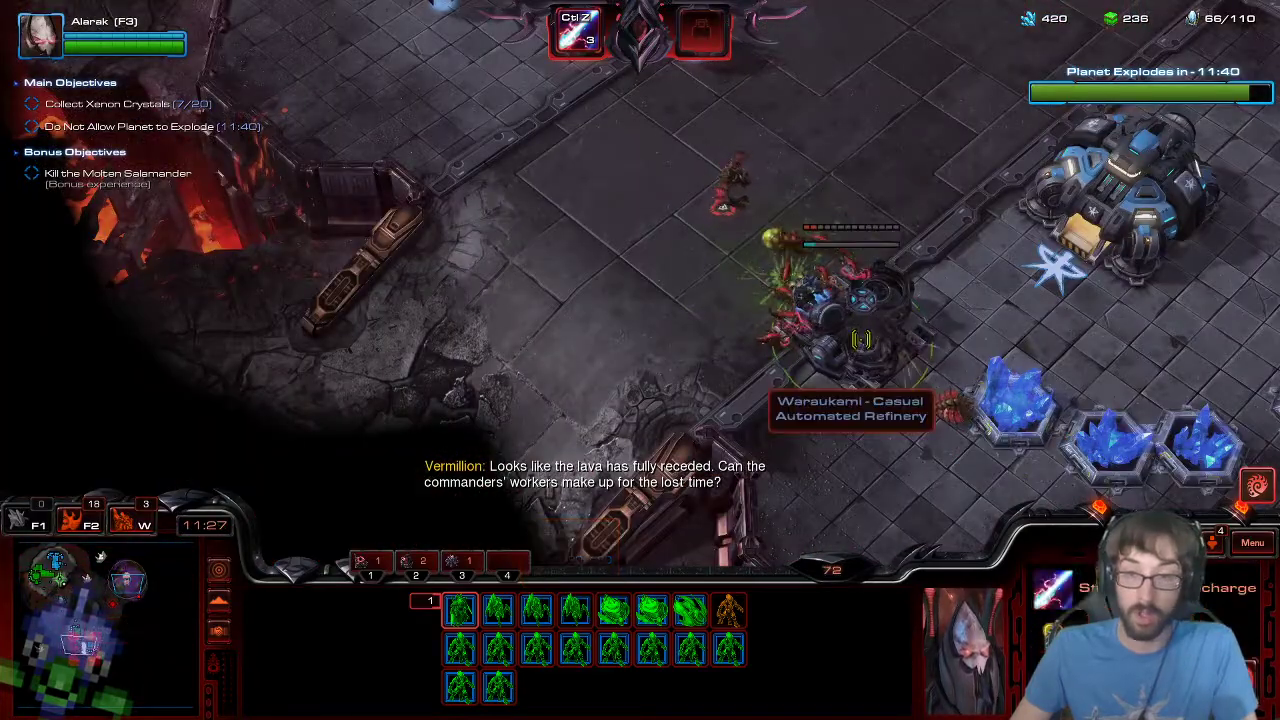
key("Up")
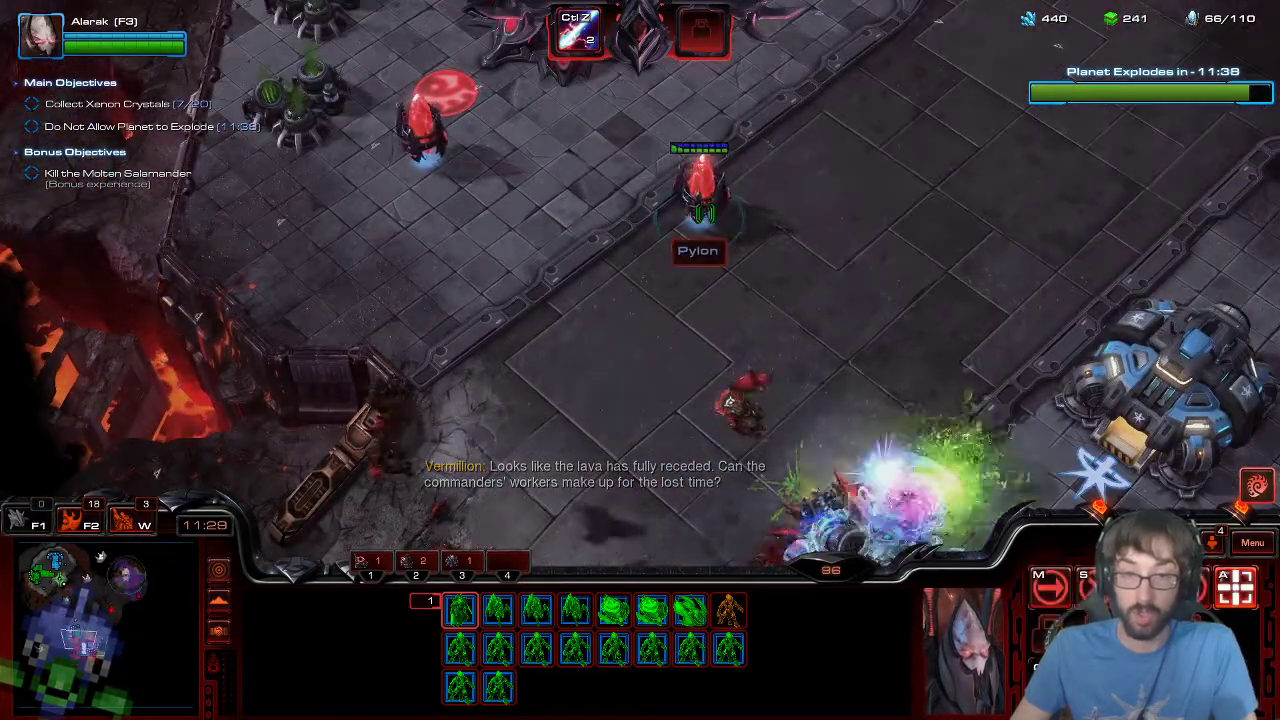
key("Down")
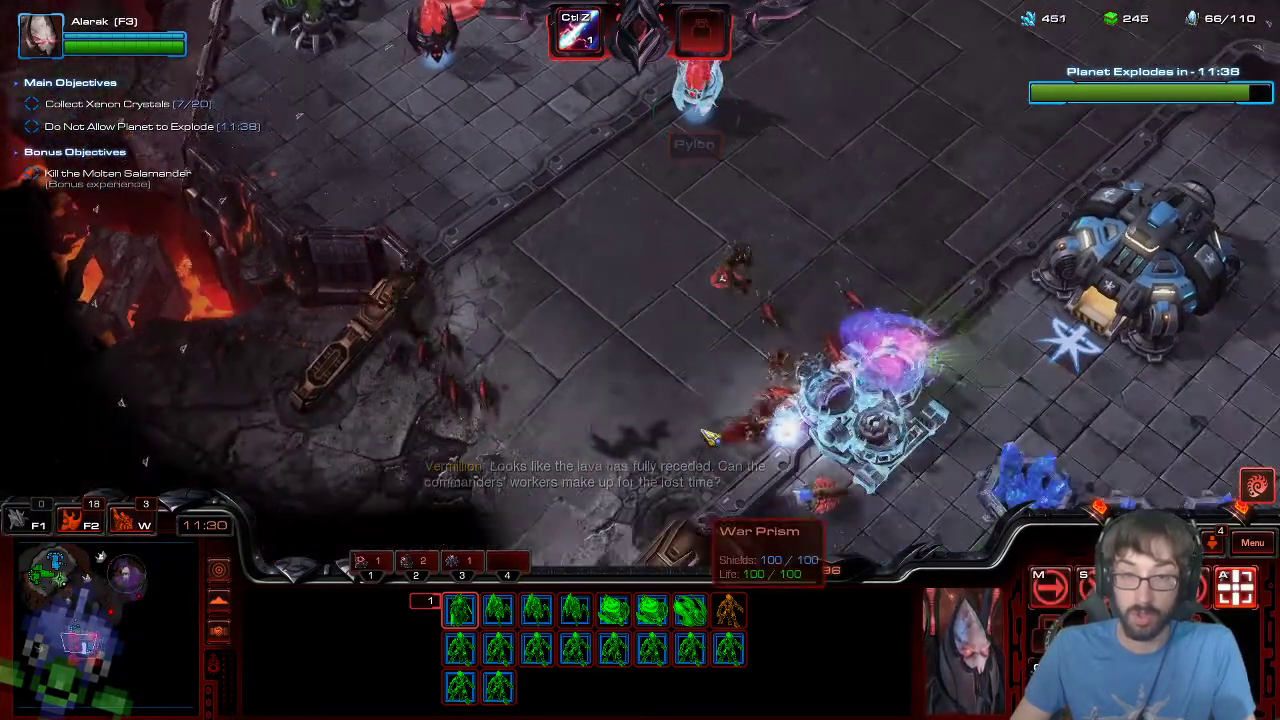
key("Up")
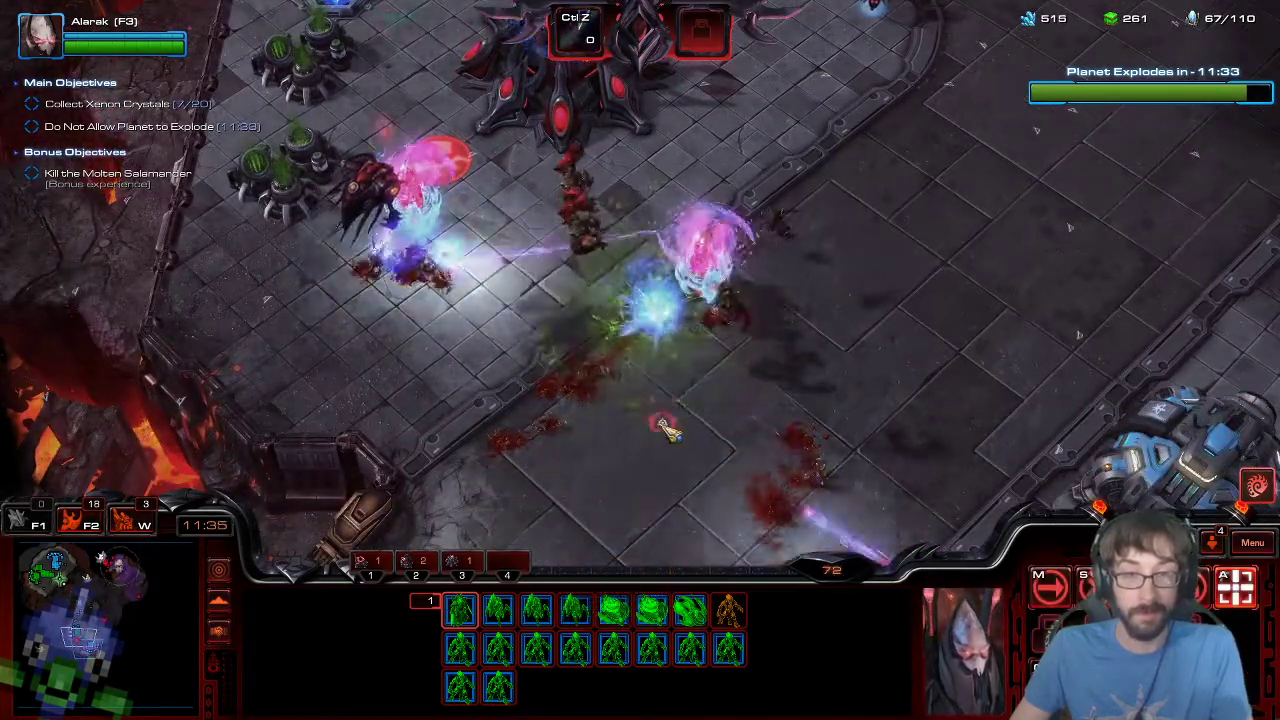
- Queue another Probe at the expansion Nexus and rally its new workers to the nearby mineral field
key("Down")
key("Up")
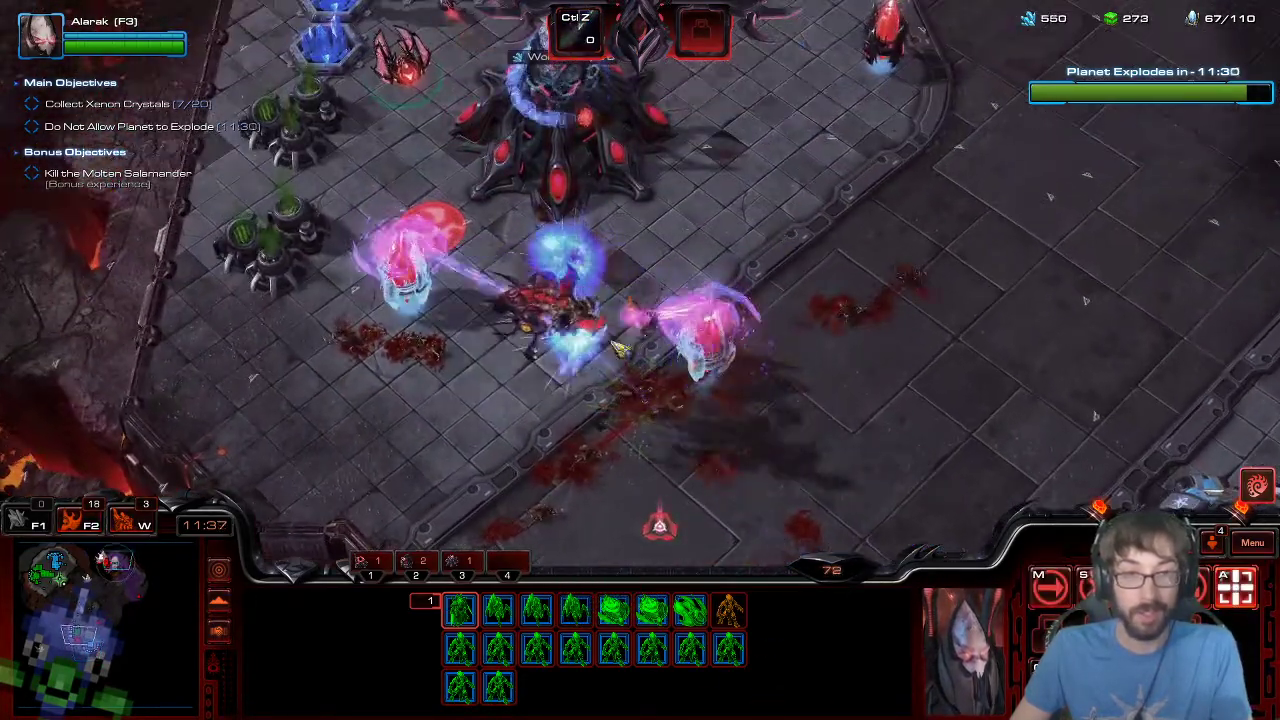
left_click(589, 4)
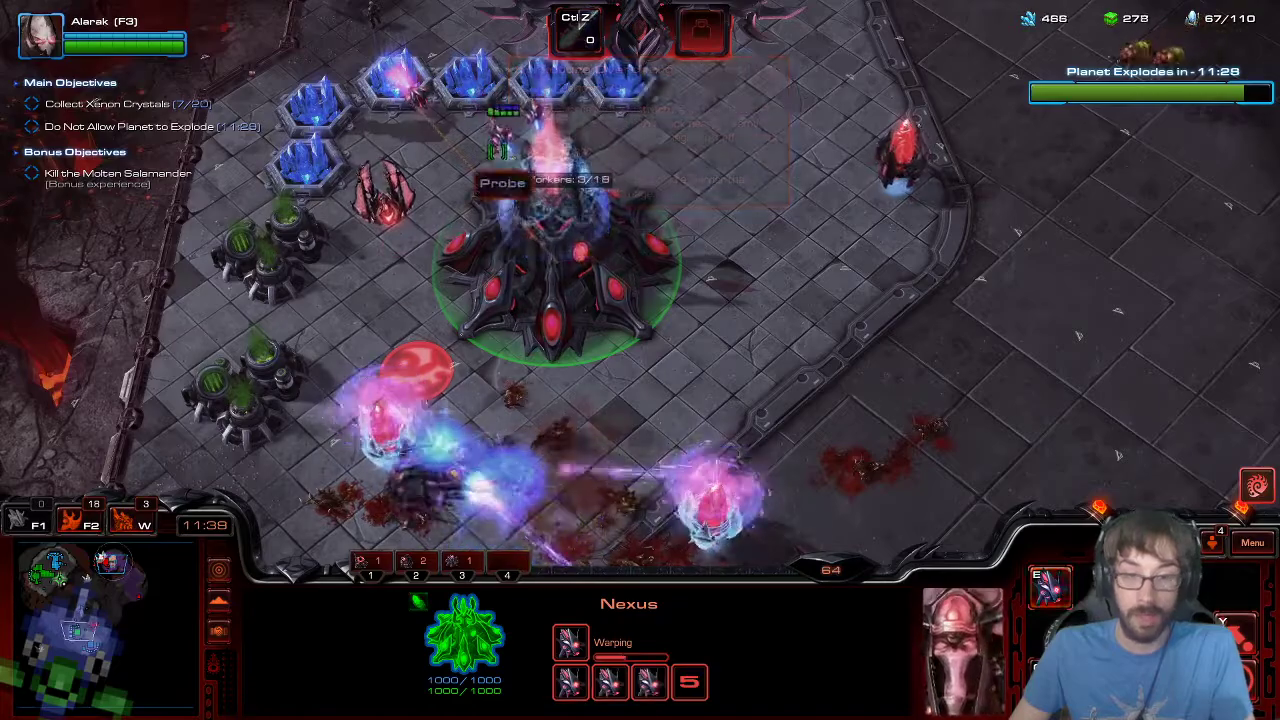
key("e")
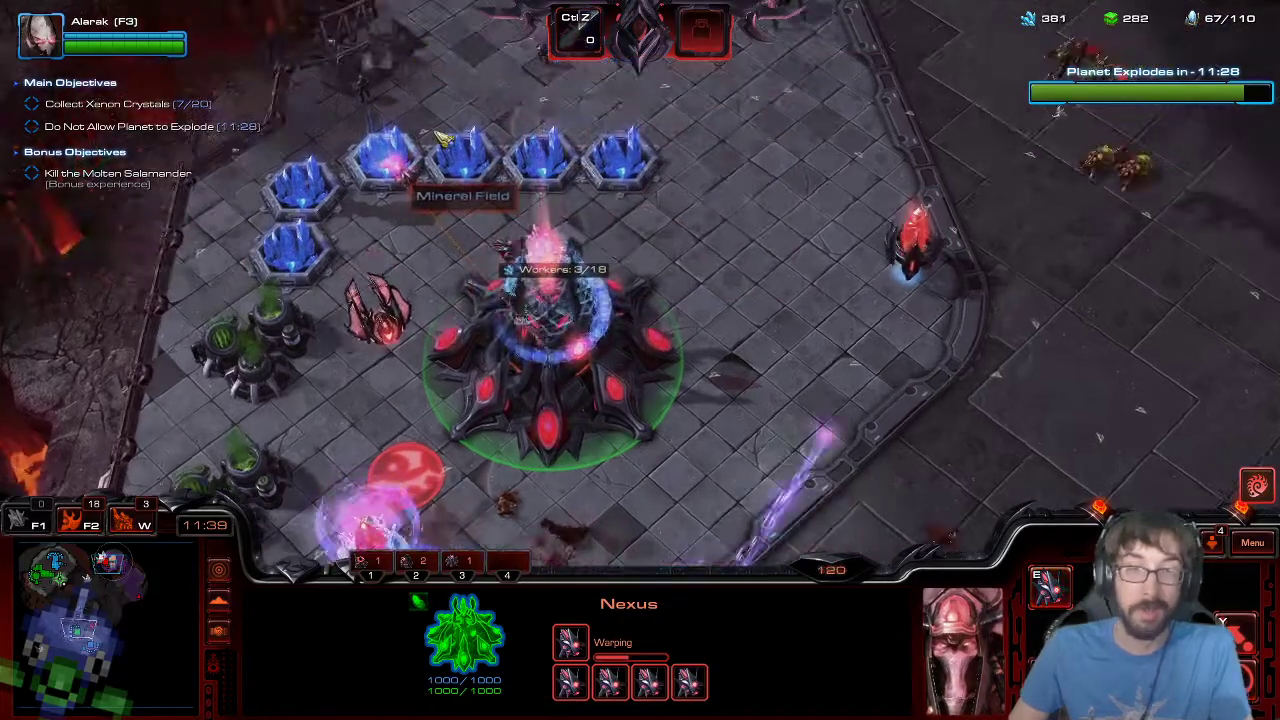
right_click(440, 148)
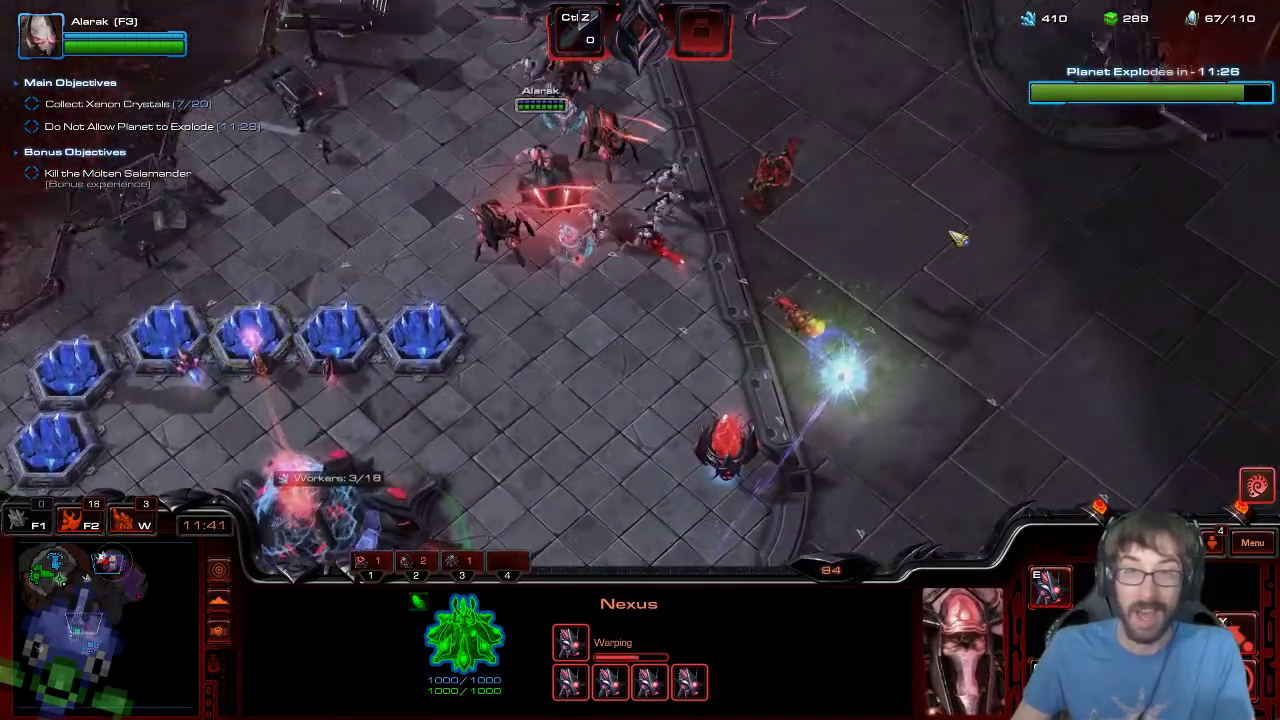
- Attack-move the entire army against the attackers beside the expansion, and check the enemy ground around Nova
key("F2")
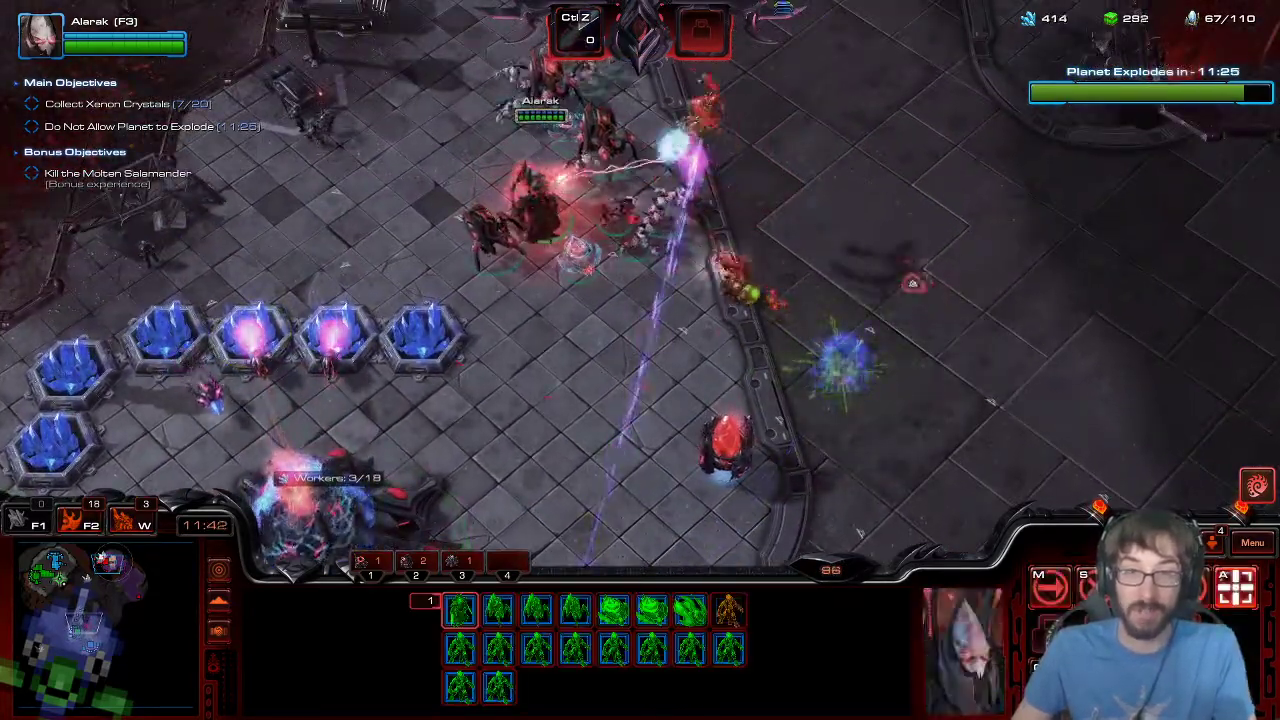
key("Up")
key("Down")
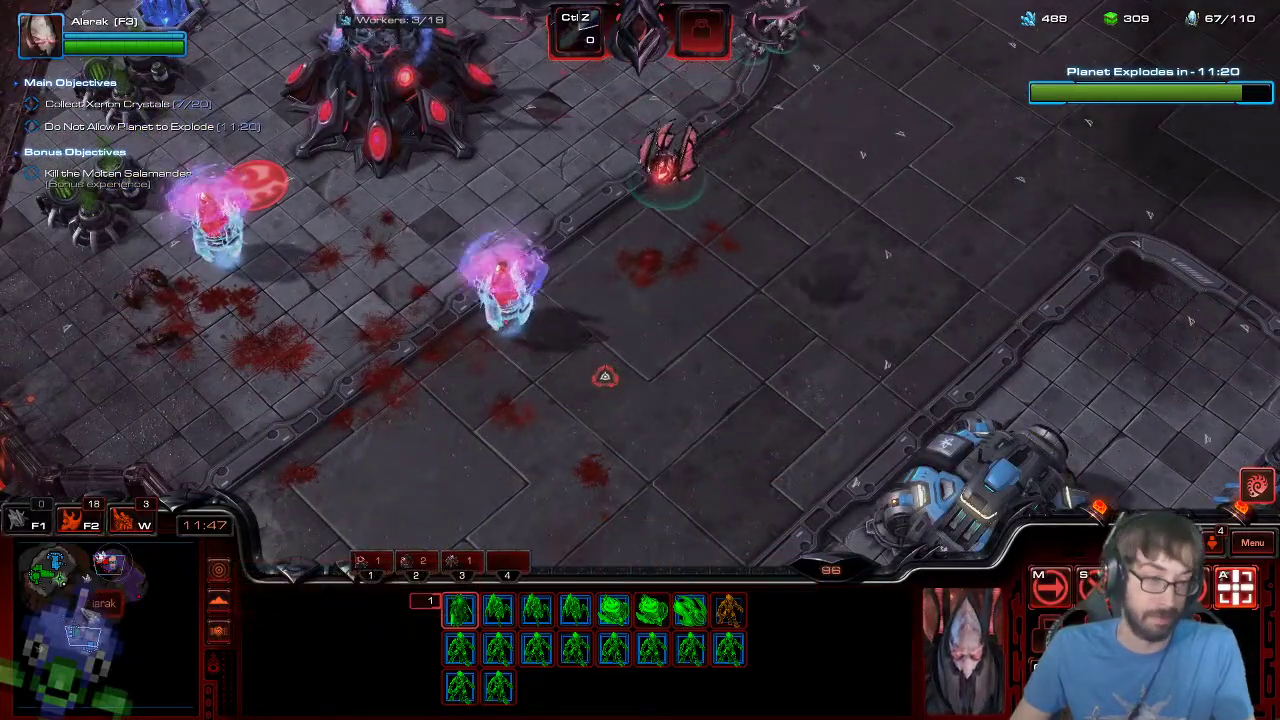
left_click(106, 566)
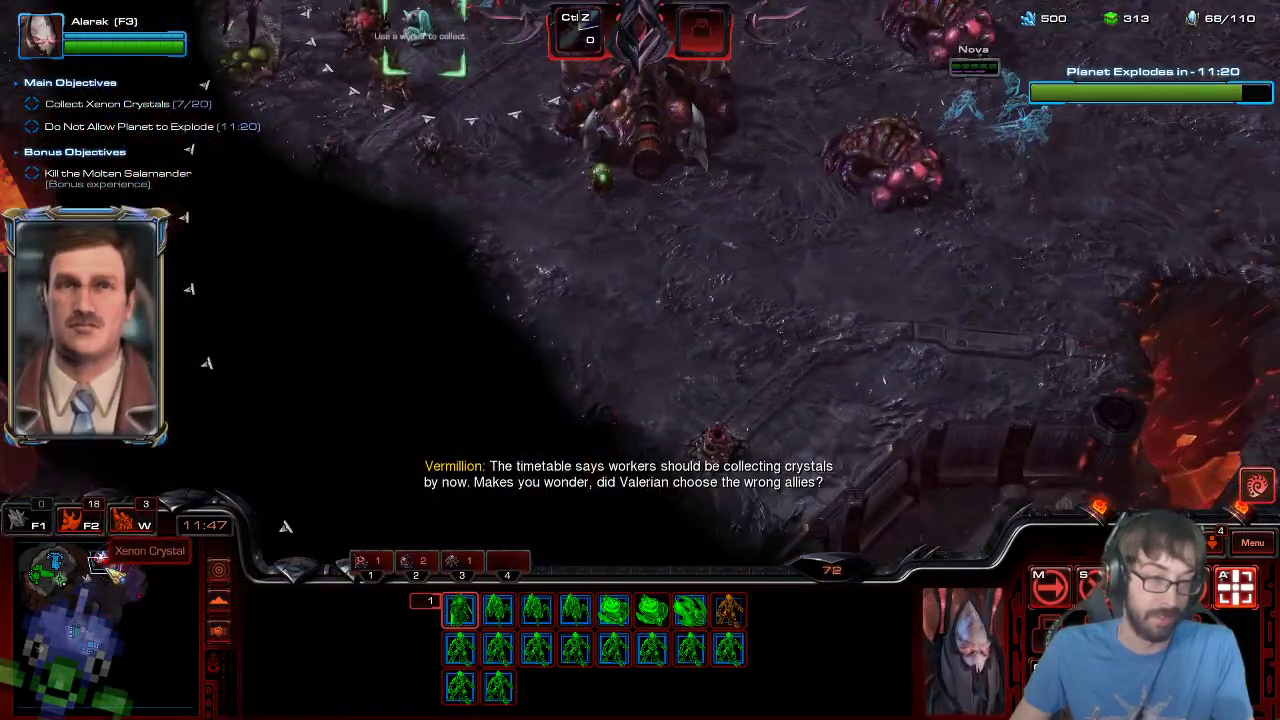
- Select the home base's Nexus and both Robotics Facilities, and queue an upgrade at the Forge
left_click(45, 573)
left_click(350, 305)
key("Up")
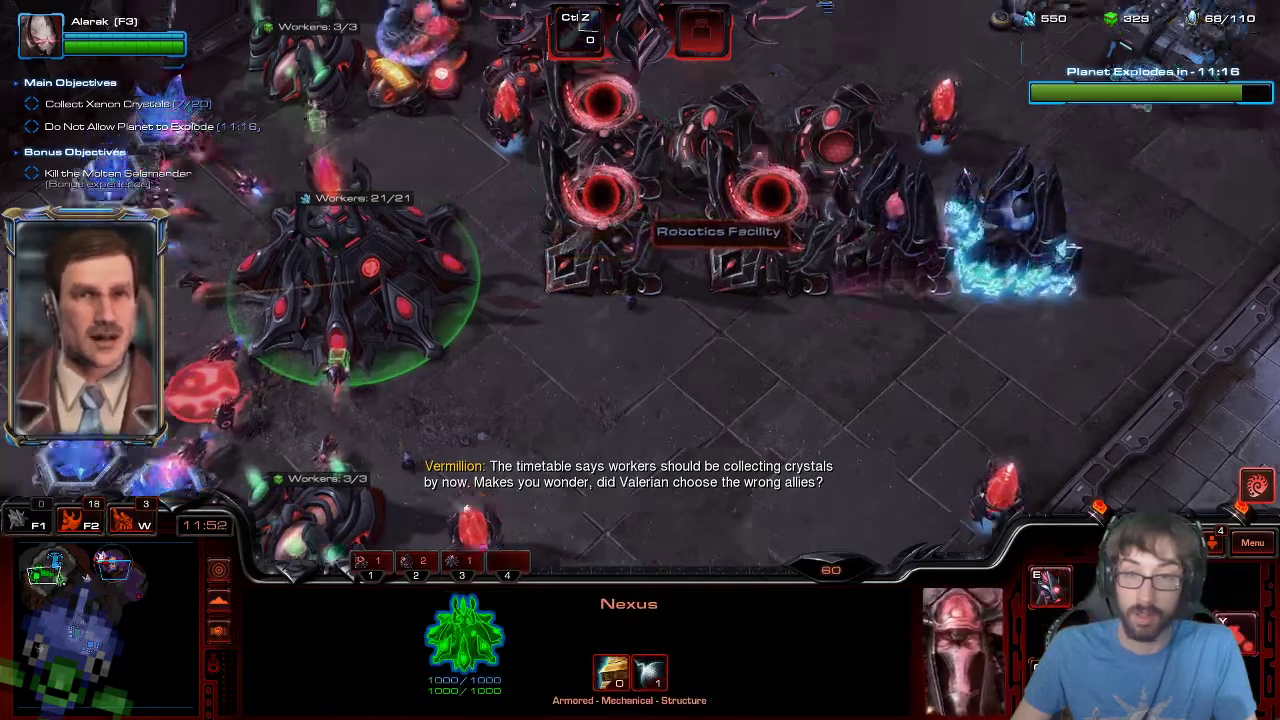
left_click(800, 260)
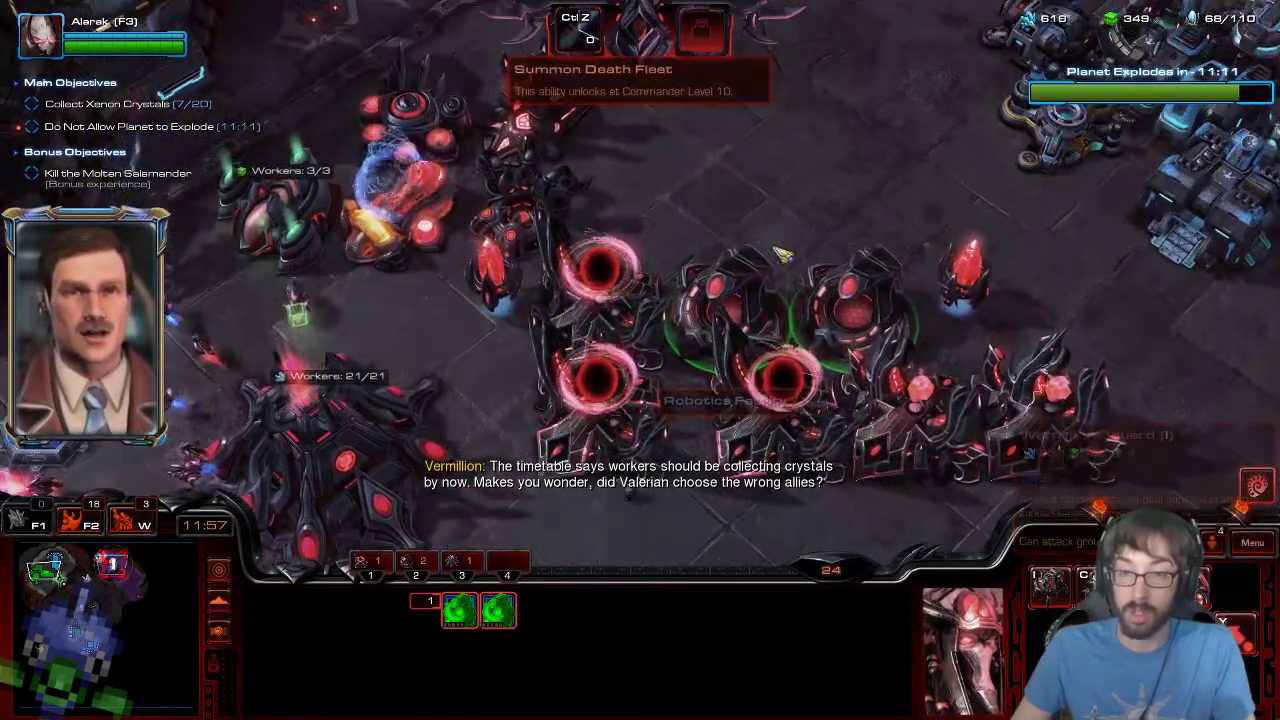
left_click(597, 275)
left_click(546, 397)
left_click(548, 262)
left_click(550, 380)
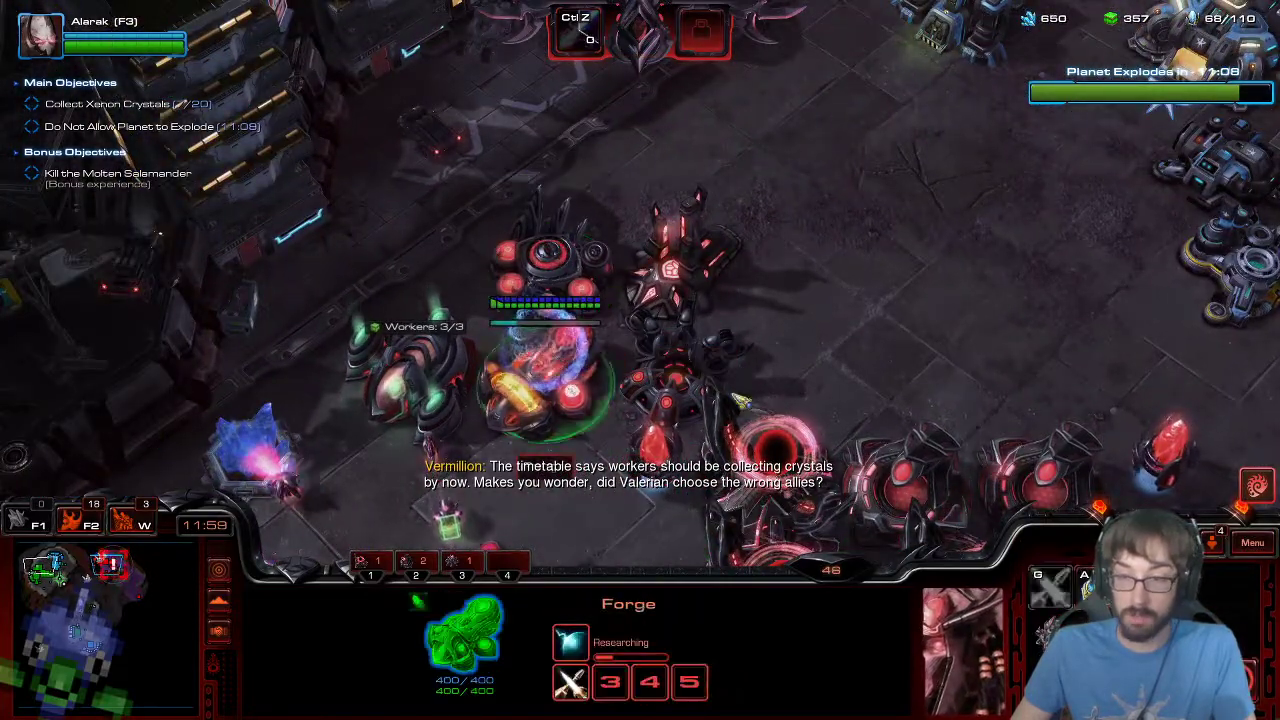
- Start an upgrade at the Death Council and research Fusion Mortars at the Robotics Bay
left_click(676, 259)
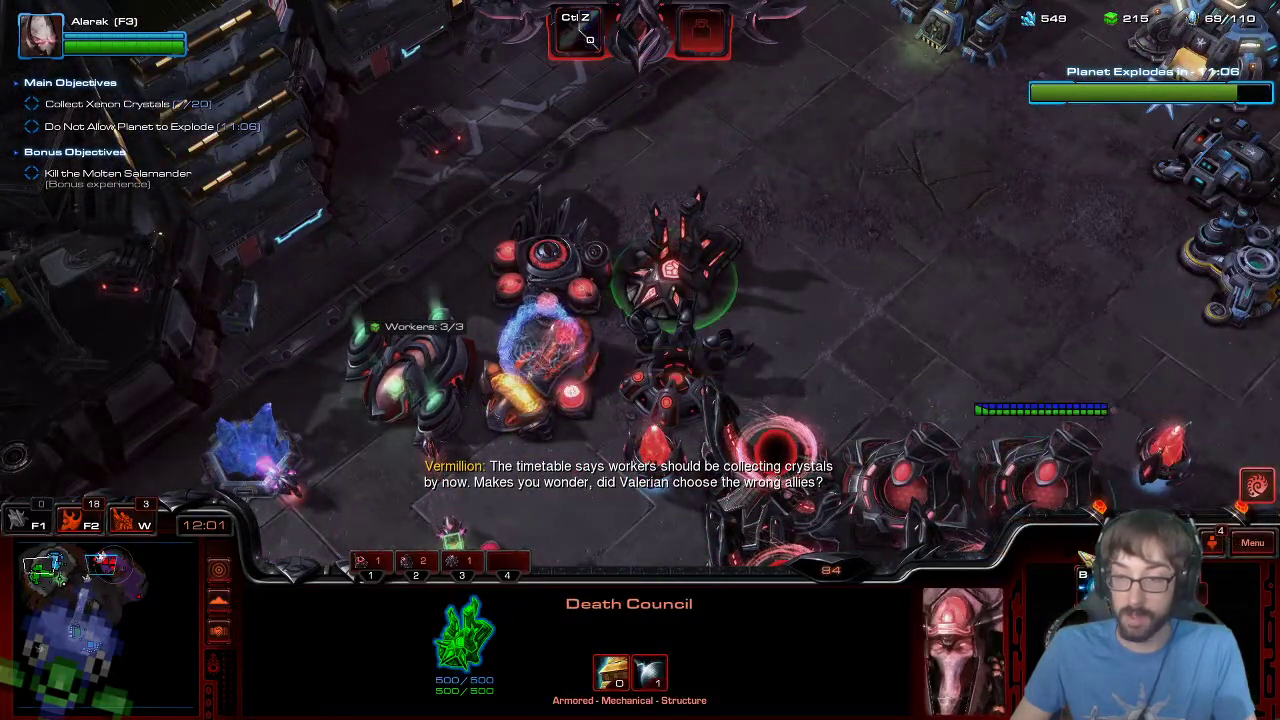
left_click(665, 385)
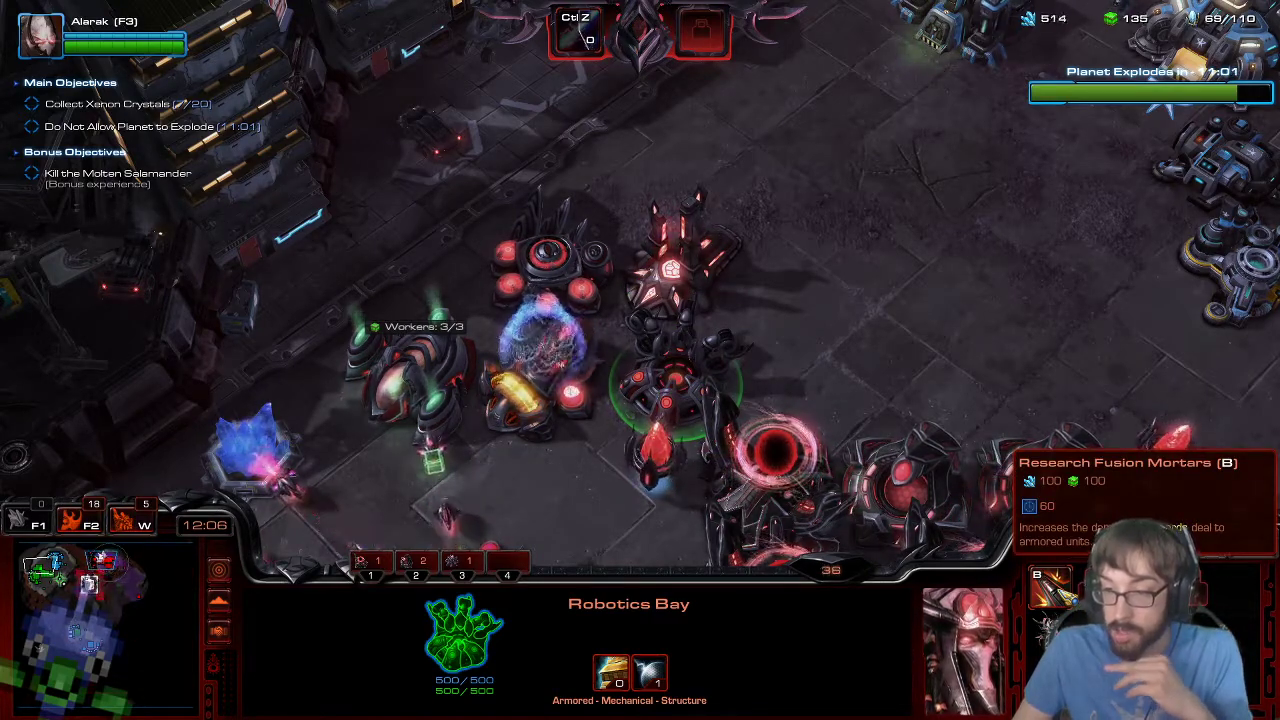
key("b")
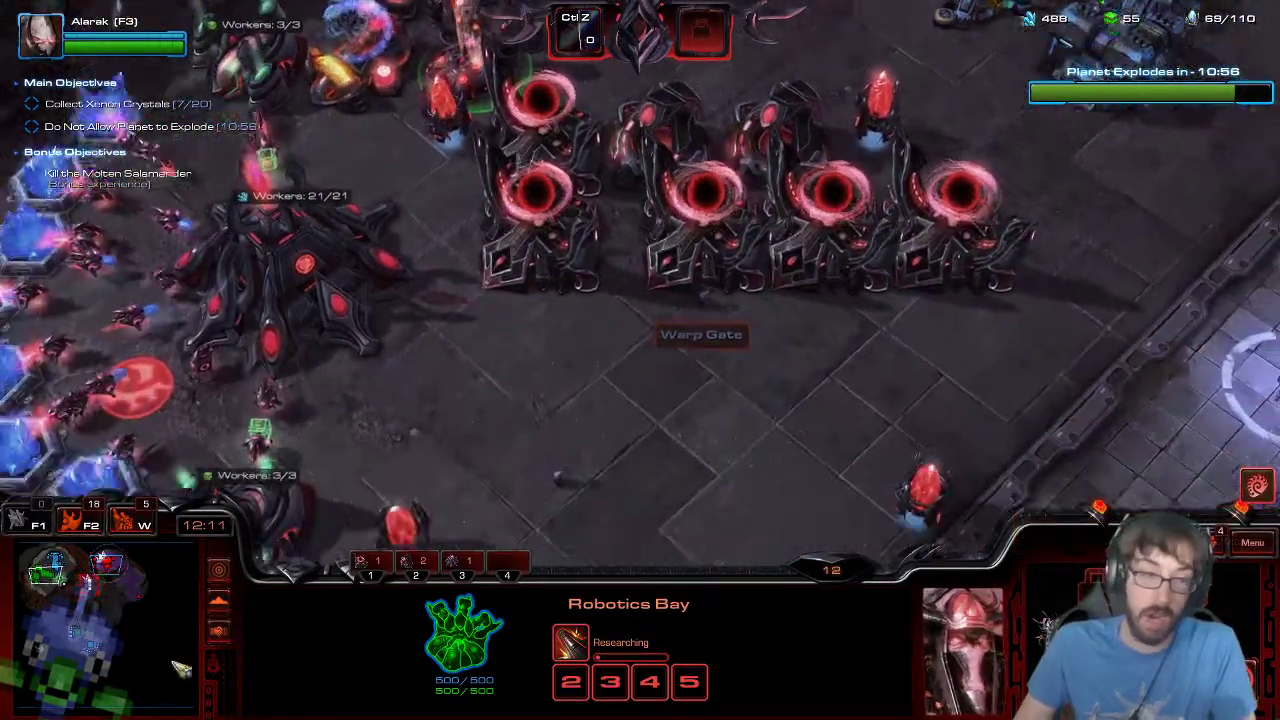
- Gather the entire army near the Xenon Crystal and deploy the War Prism's power field beside Alarak
left_click(98, 590)
left_click(86, 580)
key("F2")
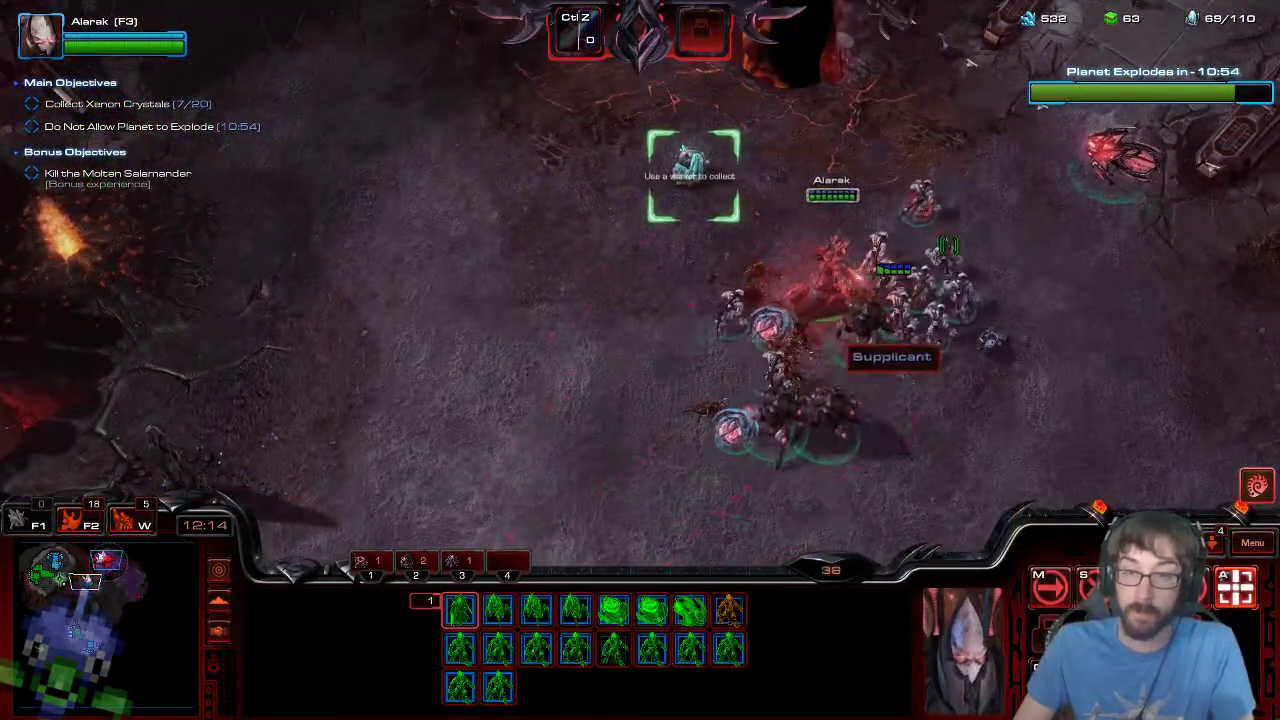
left_click(1043, 121)
key("e")
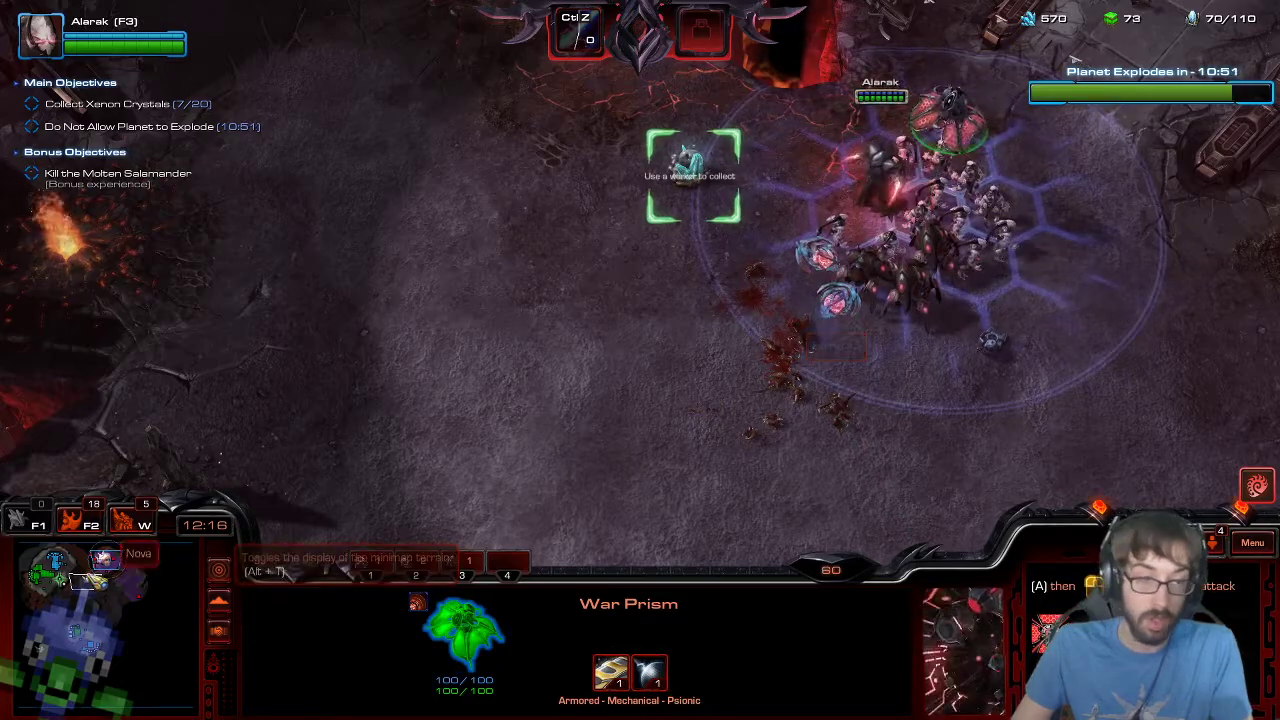
- Send an idle Probe to collect the Xenon Crystal beside Alarak's army
left_click(43, 571)
key("F1")
left_click(90, 578)
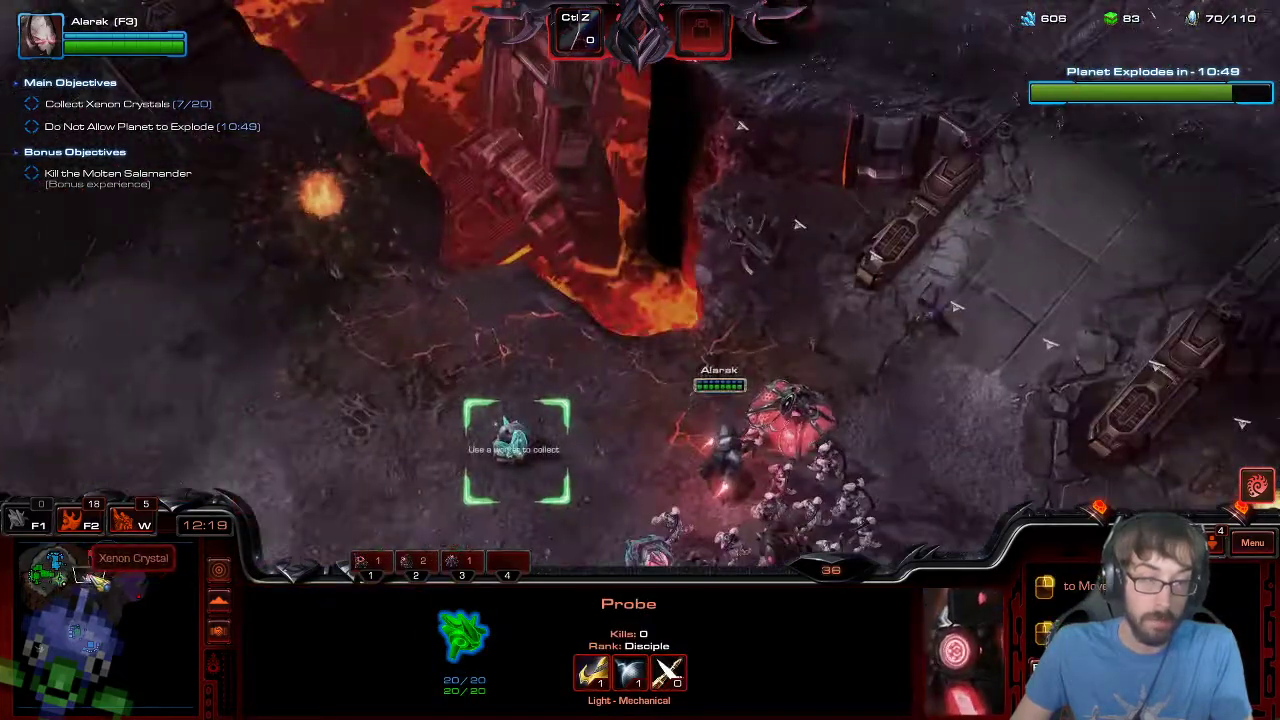
left_click(795, 420)
- Warp in Supplicants from all Warp Gates inside the War Prism's power field next to the army
key("w")
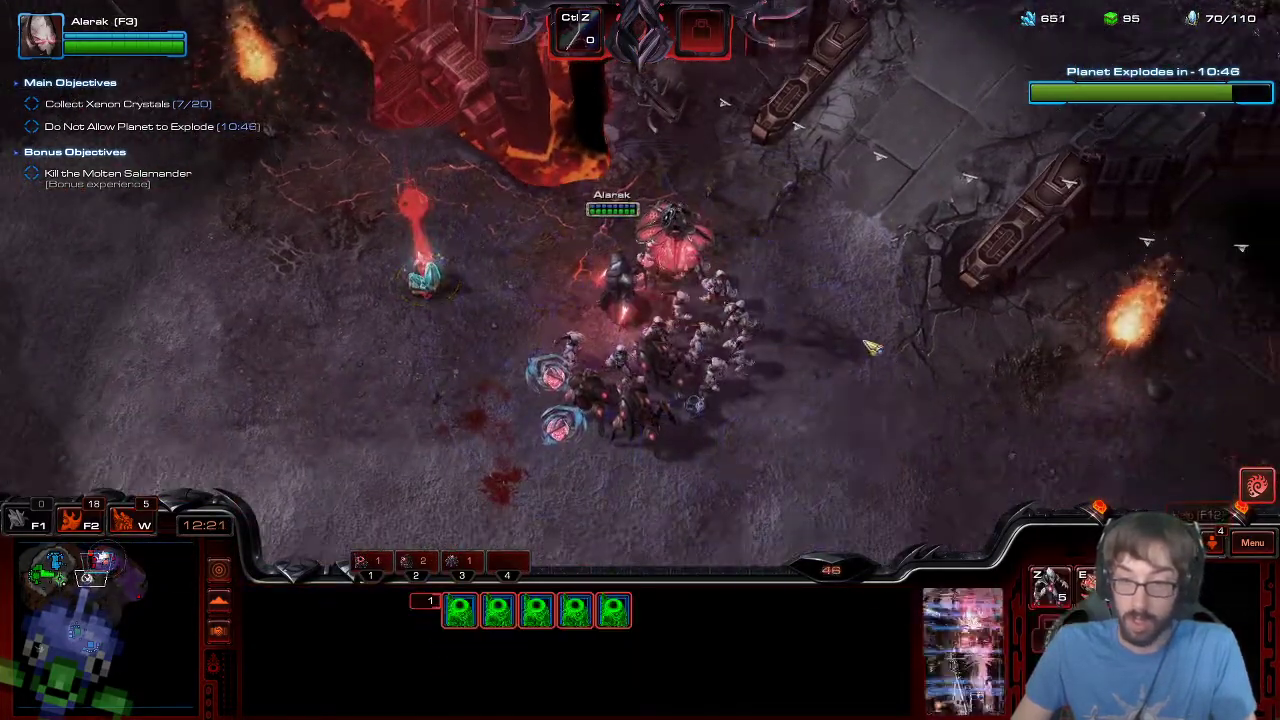
key("z")
left_click(842, 325)
left_click(855, 365)
left_click(815, 418)
left_click(796, 464)
key("z")
left_click(788, 484)
key("z")
left_click(709, 485)
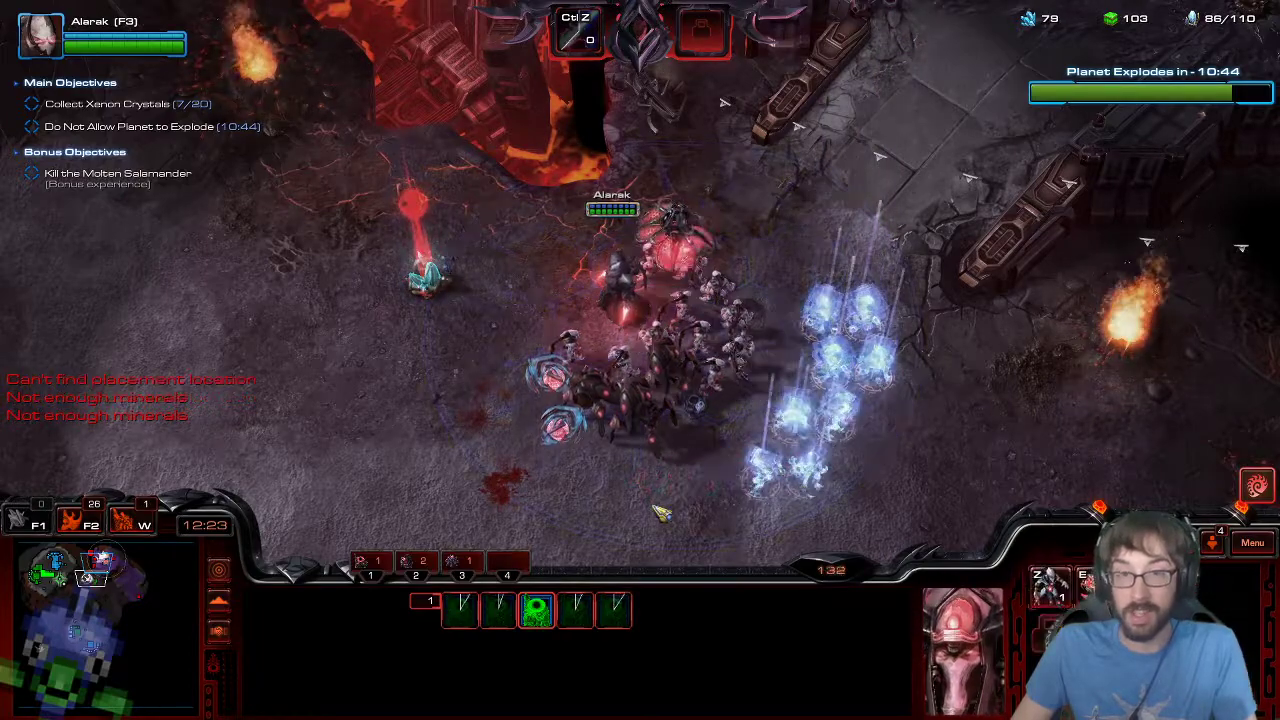
- Return the War Prism to transport mode and send the entire army, including the new Supplicants, towards Nova's position
left_click(681, 225)
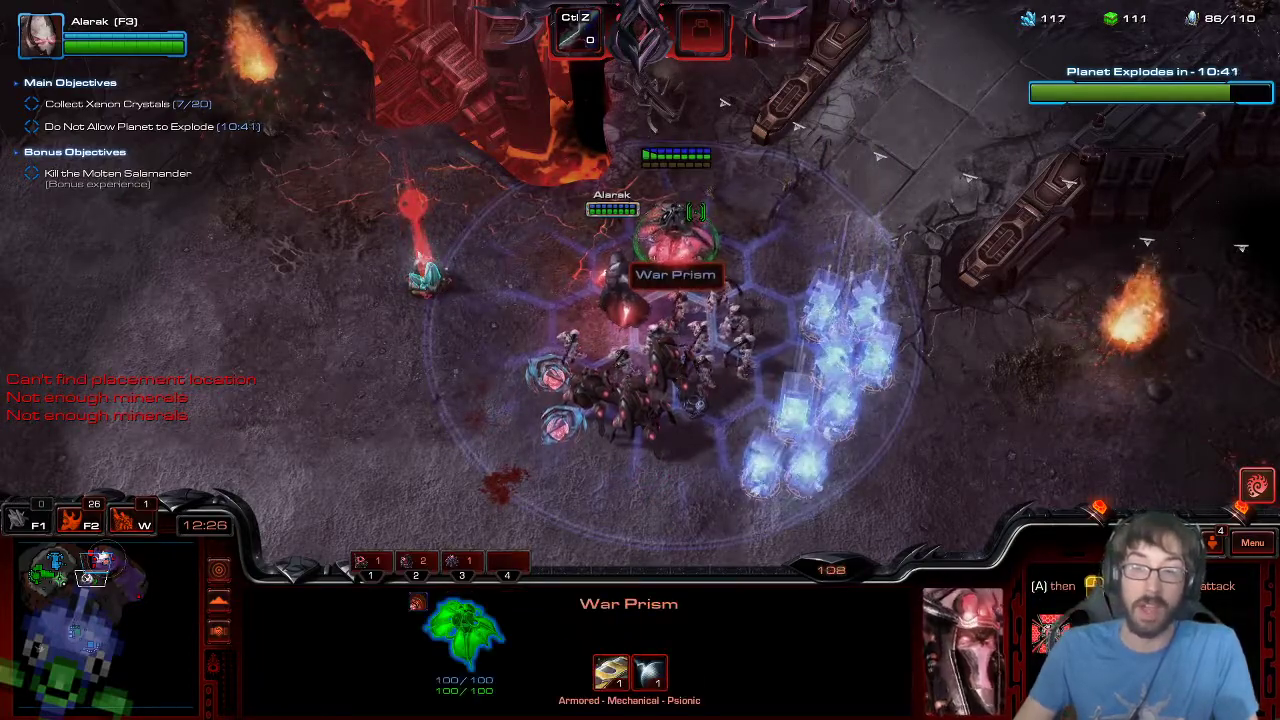
key("F2")
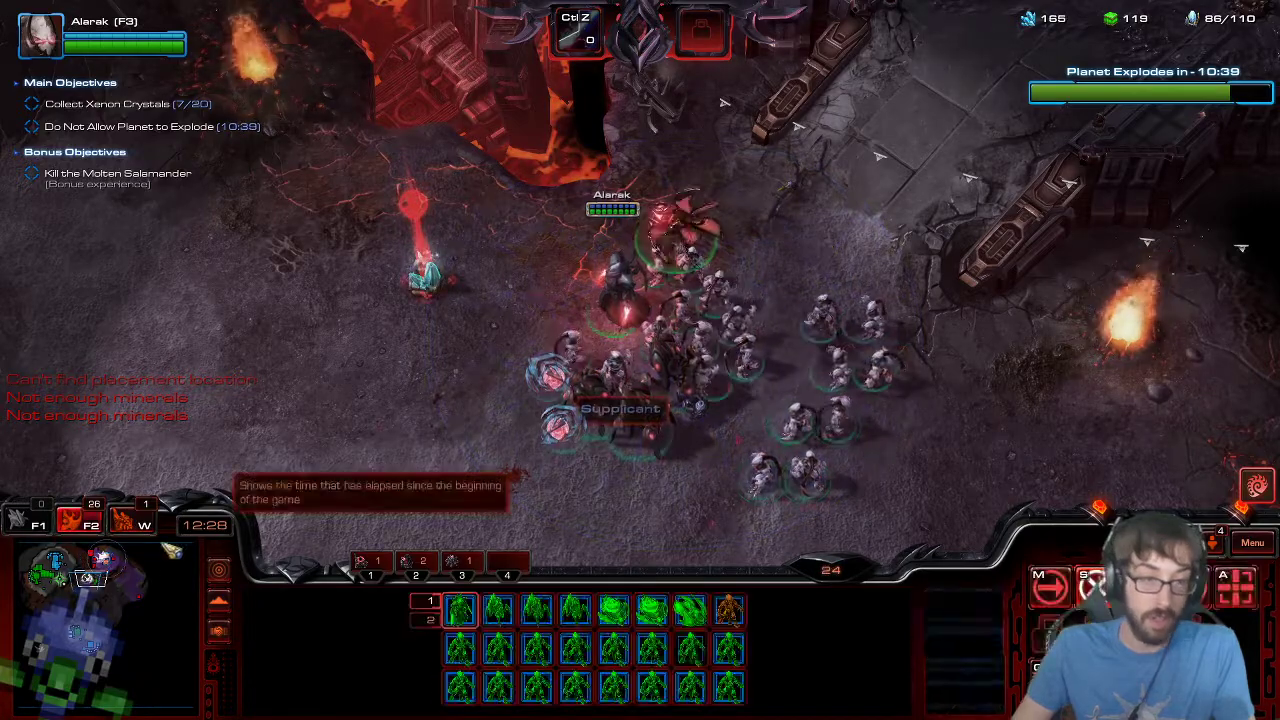
left_click(100, 558)
- Take two Probes from the home mineral line and send one to each of the two Xenon Crystals near Nova
left_click(40, 568)
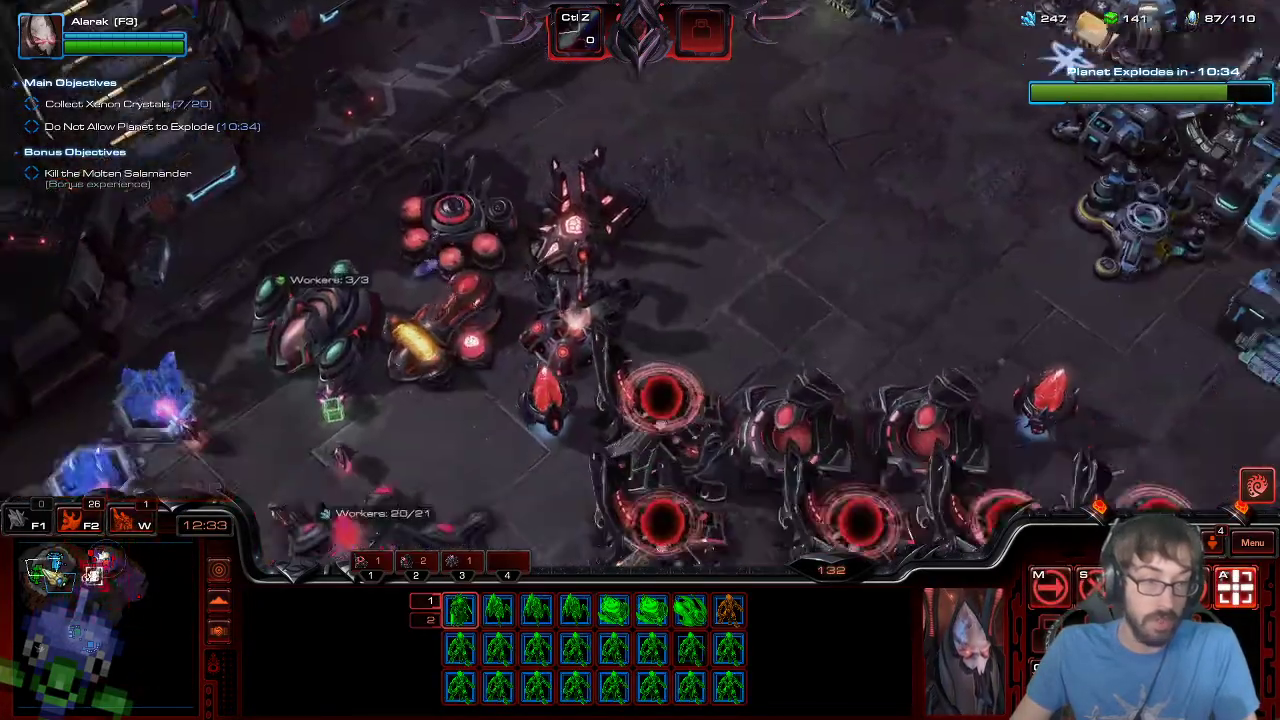
left_click_drag(40, 568, 35, 575)
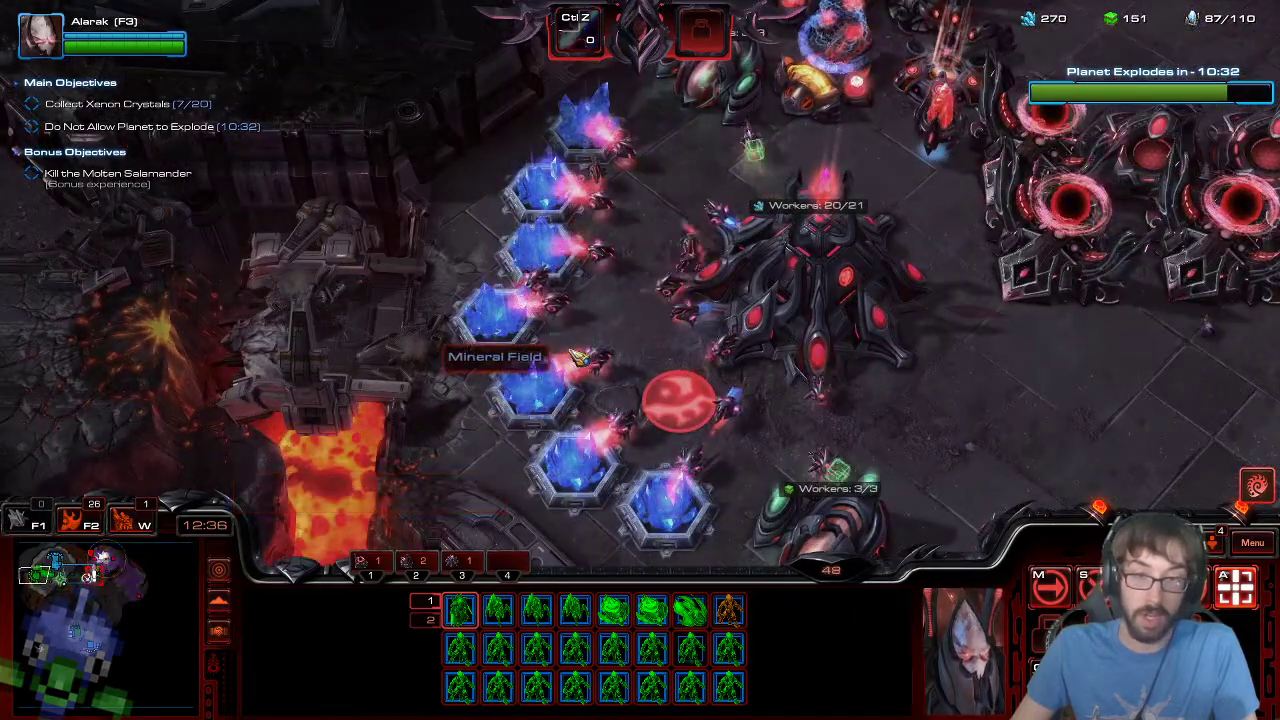
left_click_drag(515, 352, 650, 435)
left_click(488, 618, "shift")
left_click(488, 616, "shift")
left_click(103, 559)
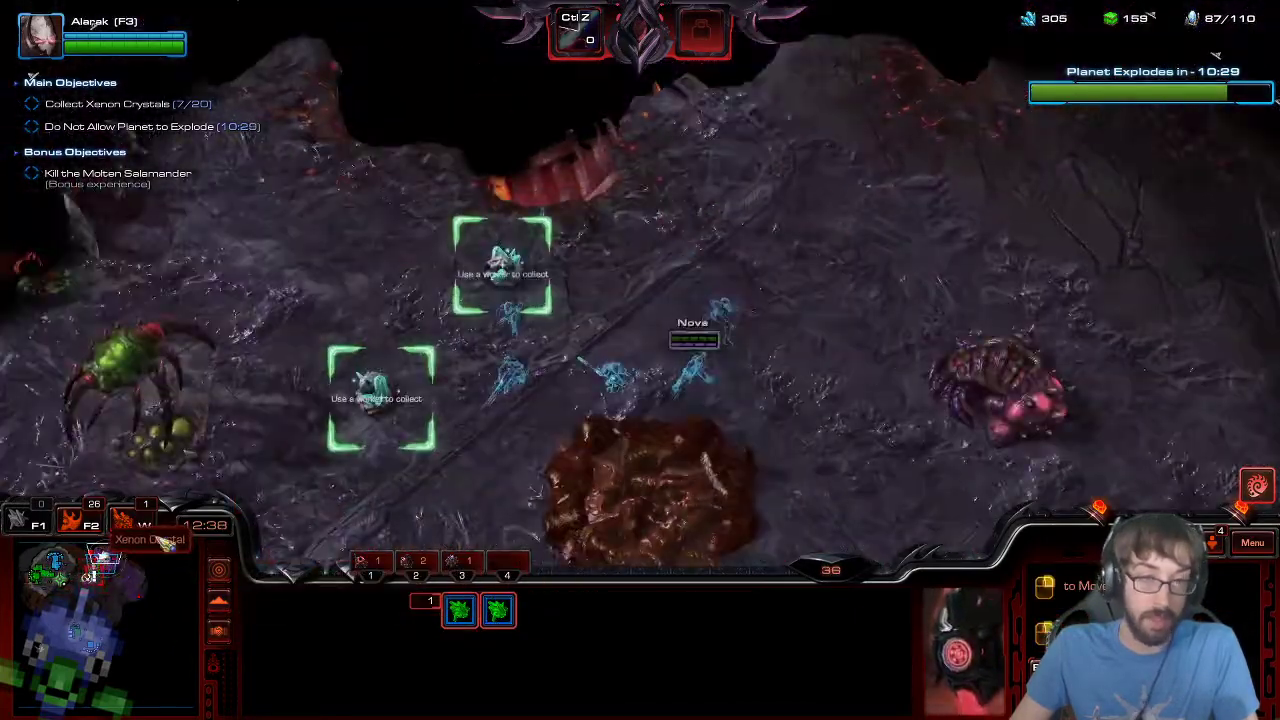
right_click(500, 272)
left_click(462, 618, "shift")
right_click(376, 395)
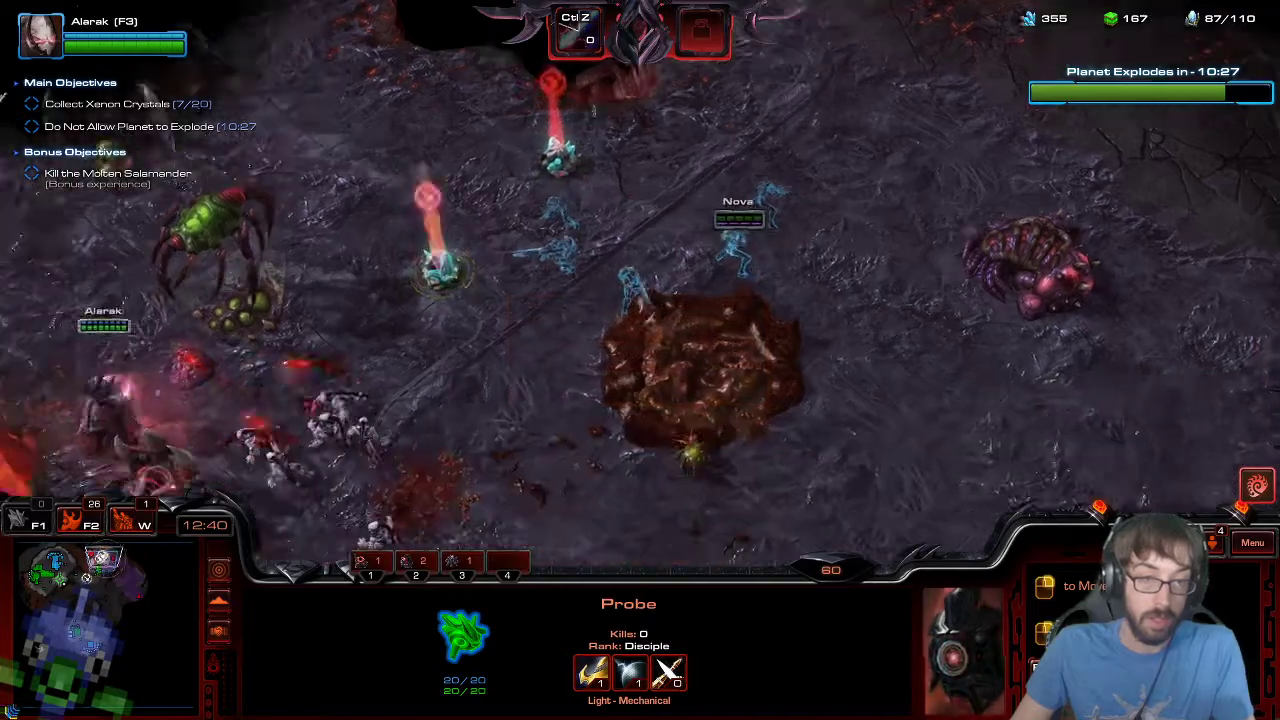
- Attack-move the entire army towards the enemy defenses beside the two Xenon Crystals
key("F2")
key("a")
left_click(524, 214)
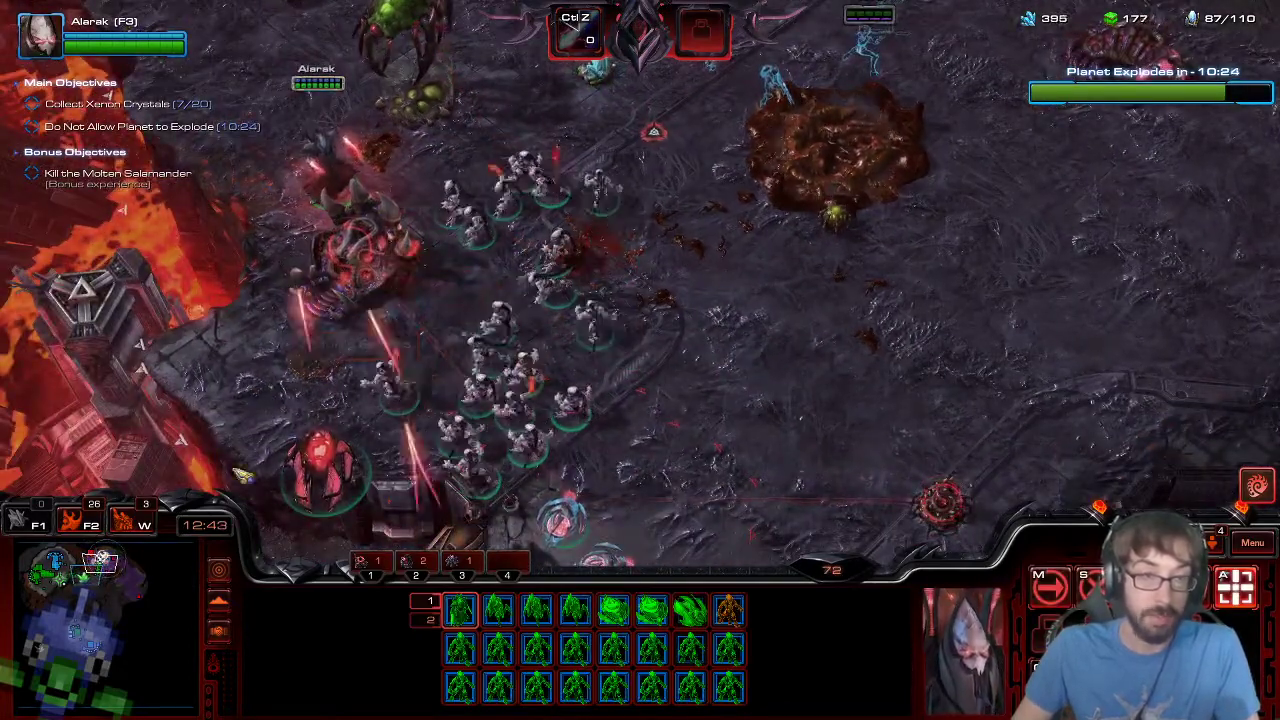
- Queue another upgrade at the Robotics Bay and warp in a Vanguard from the home base's Robotics Facilities
left_click(47, 568)
left_click(672, 326)
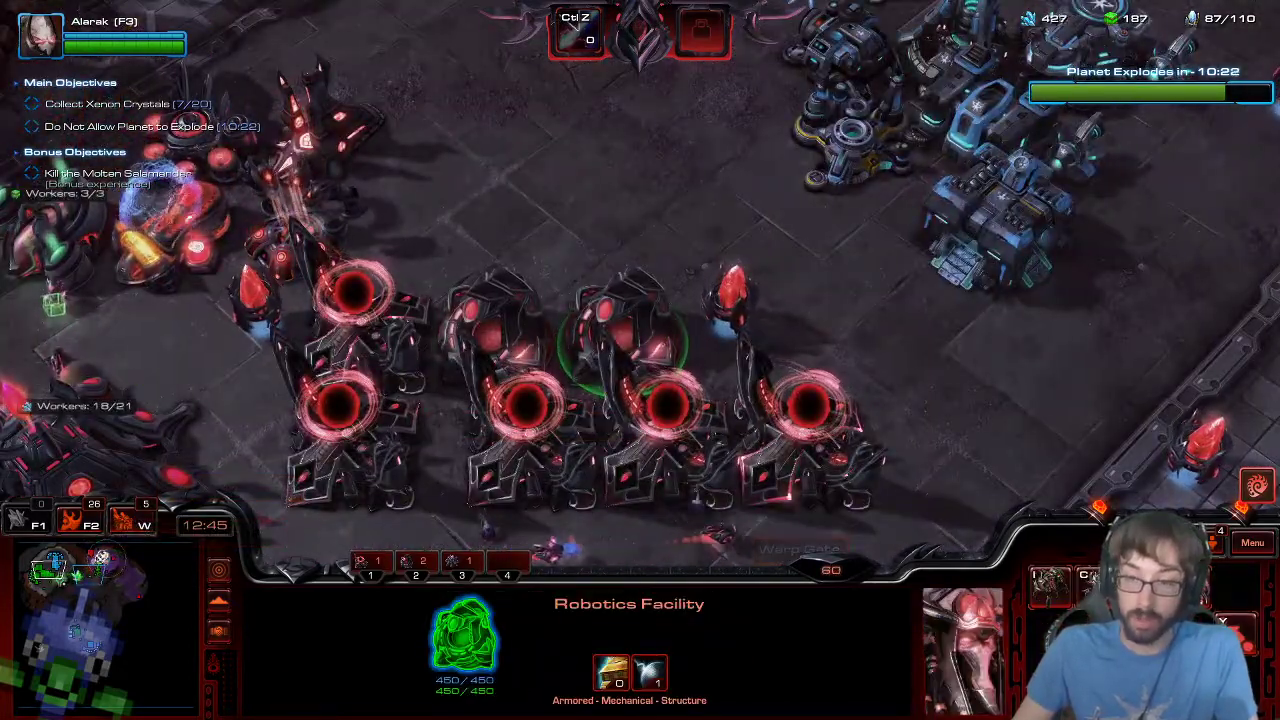
left_click(305, 200)
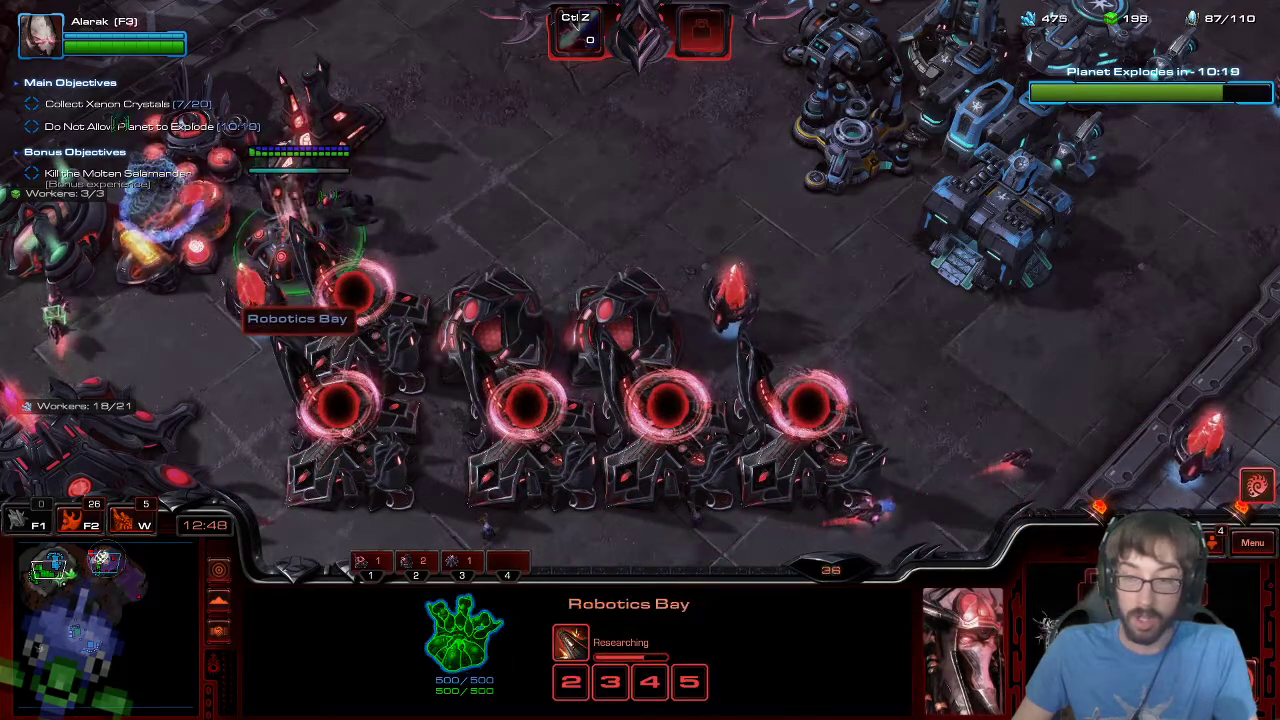
key("Left")
left_click(918, 292)
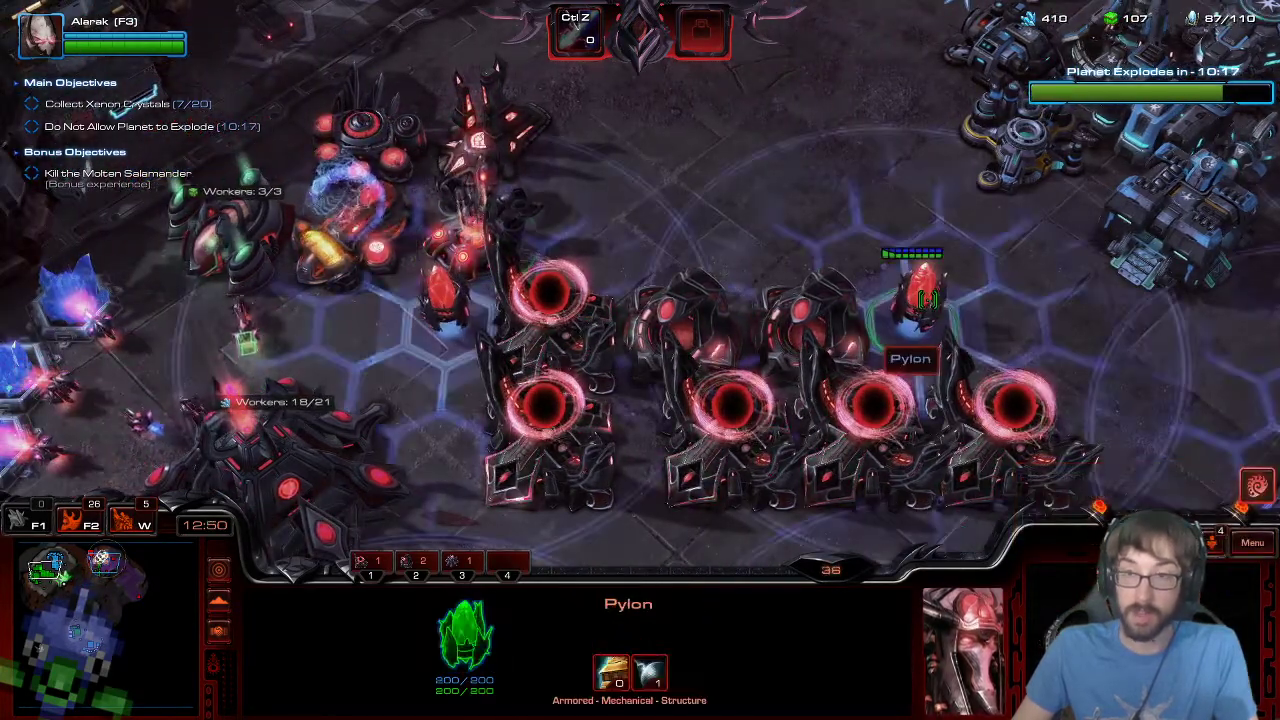
left_click(822, 312)
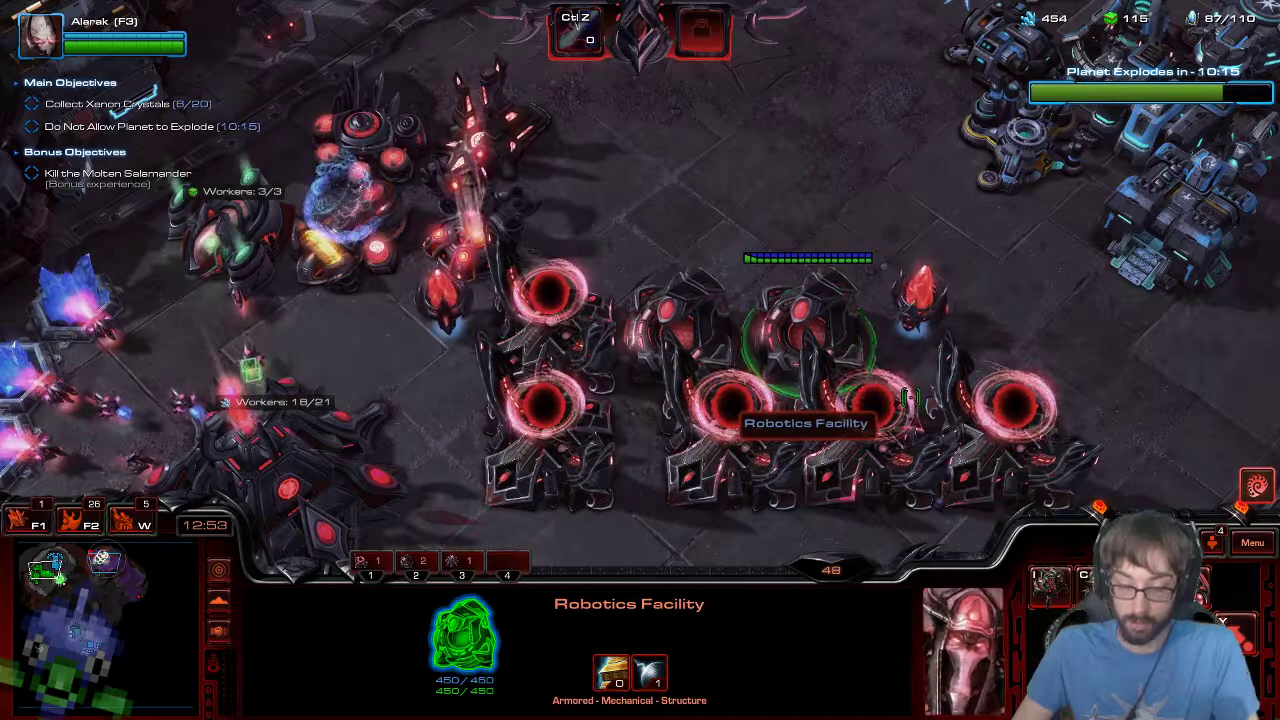
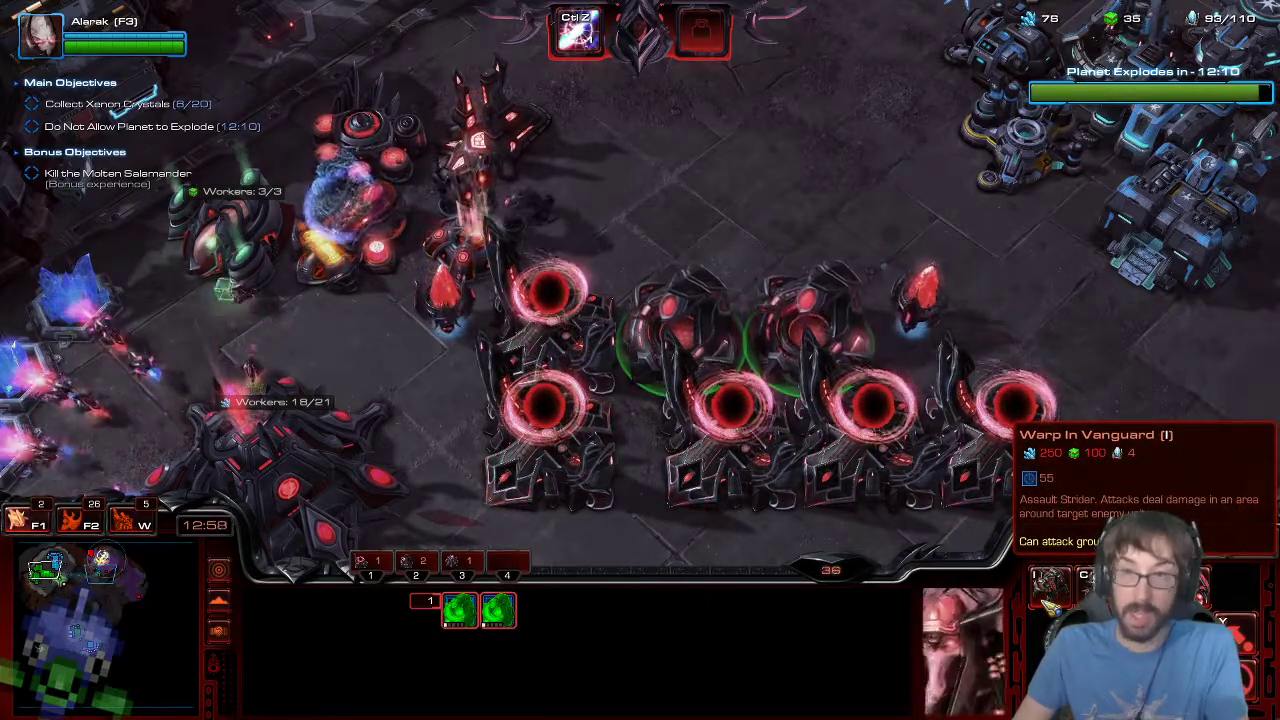
- Attack-move the entire army towards the enemy Zerg structure northwest of Nova's group
left_click(98, 563)
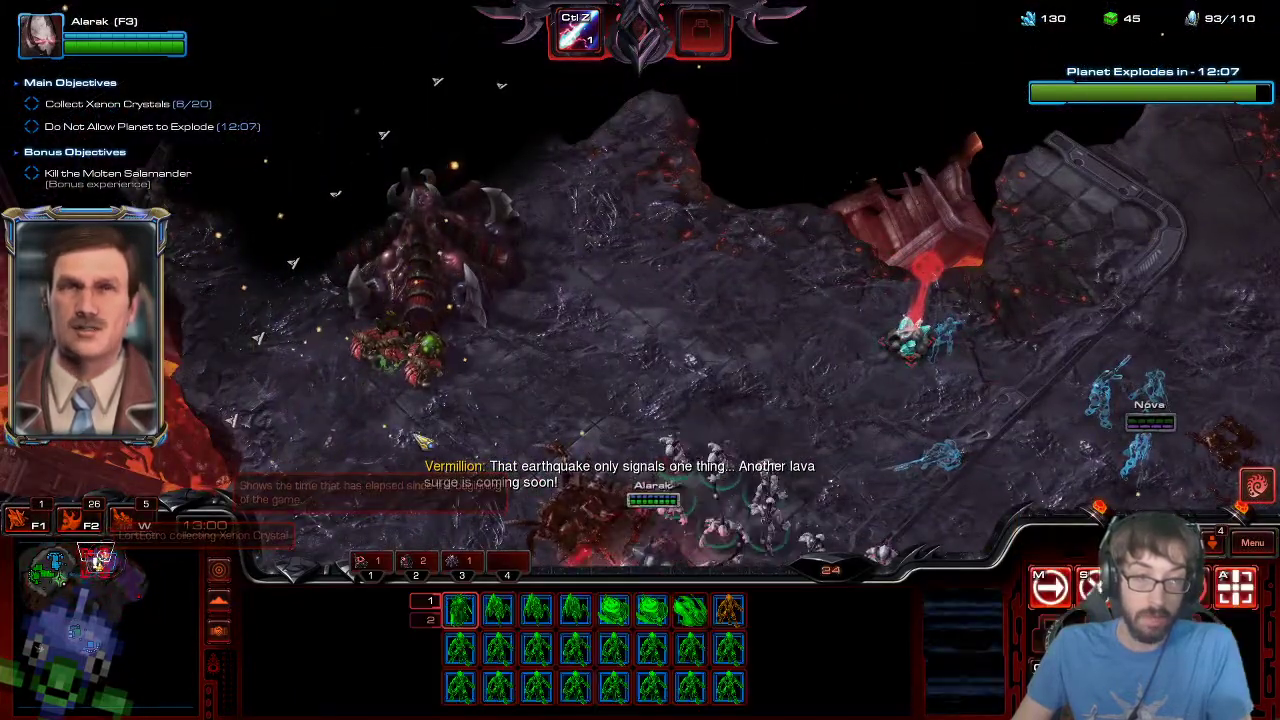
left_click(518, 350)
- Select the Probe beside the lava and move it up the paved ramp towards Alarak's army, away from the lava surge
mouse_move(628, 717)
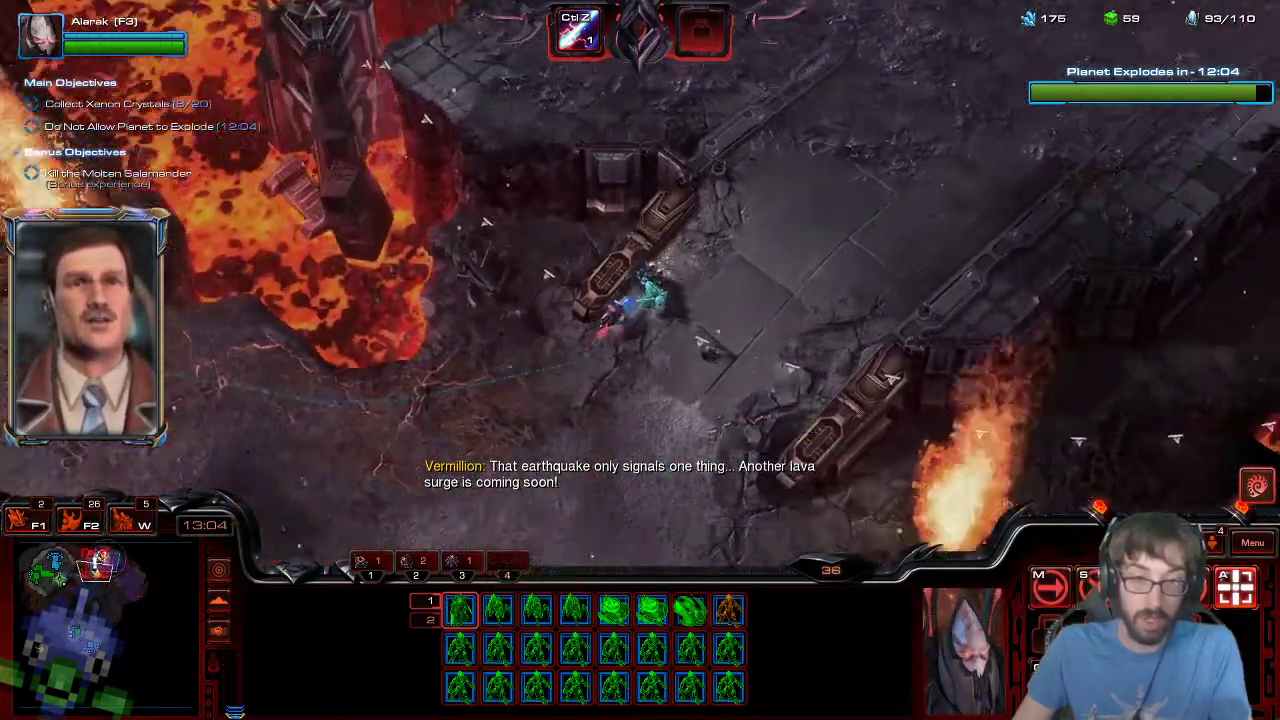
left_click_drag(340, 210, 782, 404)
right_click(783, 300)
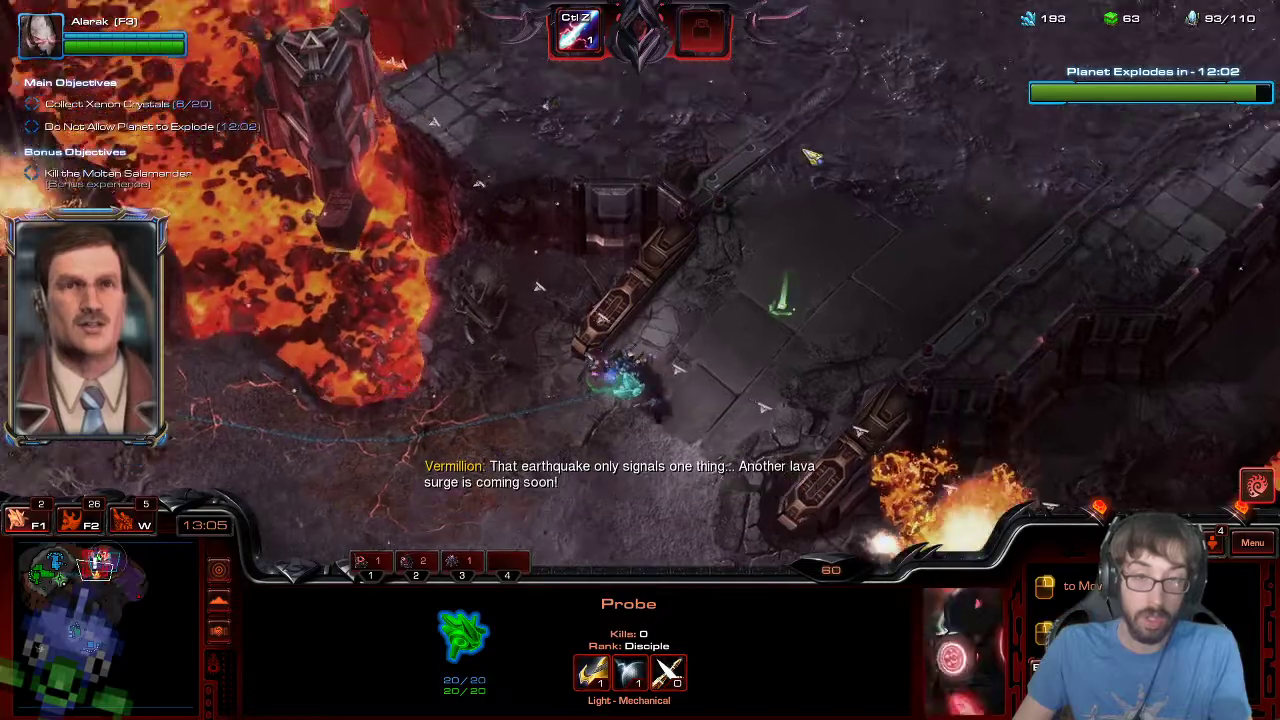
right_click(794, 194)
mouse_move(700, 3)
right_click(686, 241)
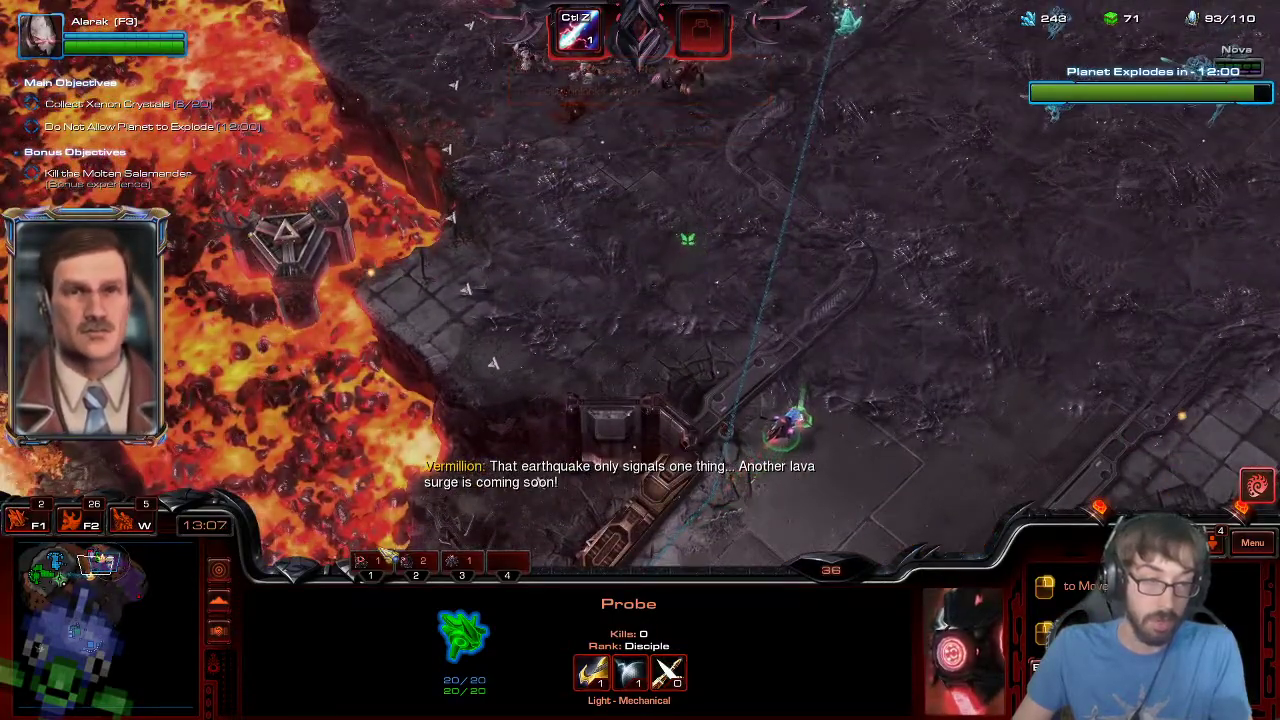
key("space")
left_click(94, 564)
key("Up")
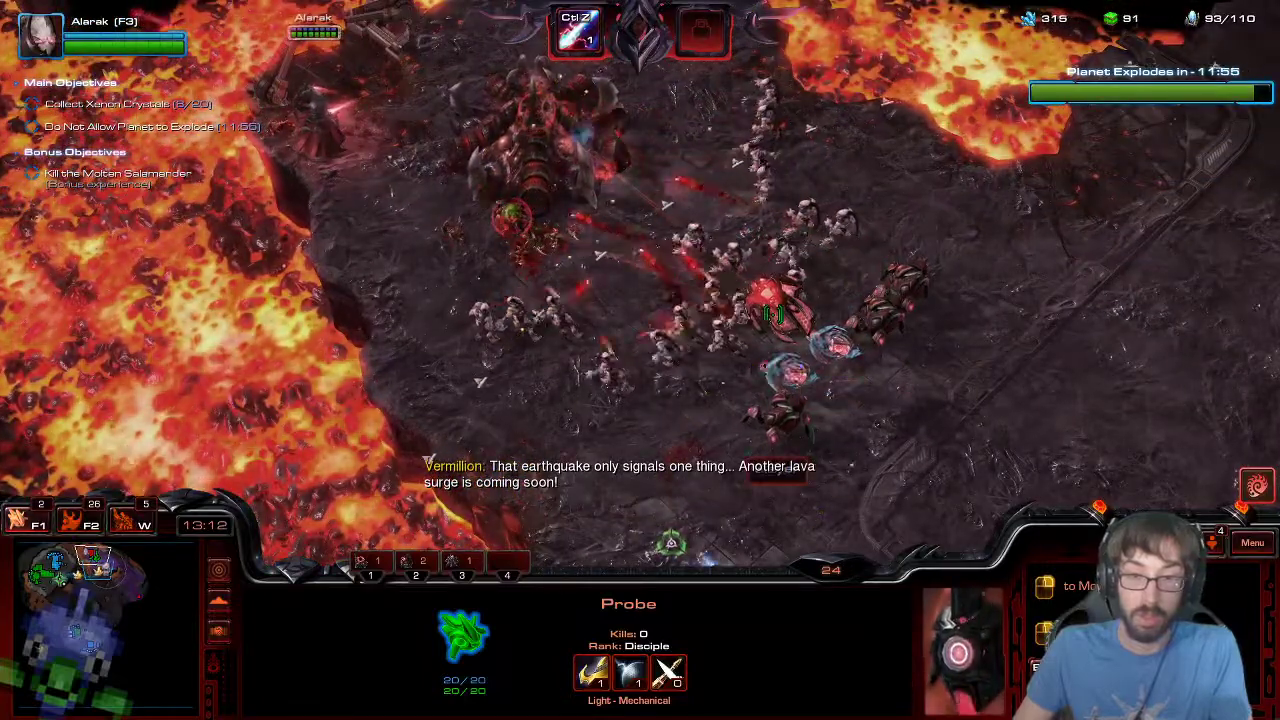
- Check the War Prism carrying a Probe at the crystal drop-off circle and select the idle Probe
left_click(762, 392)
key("Down")
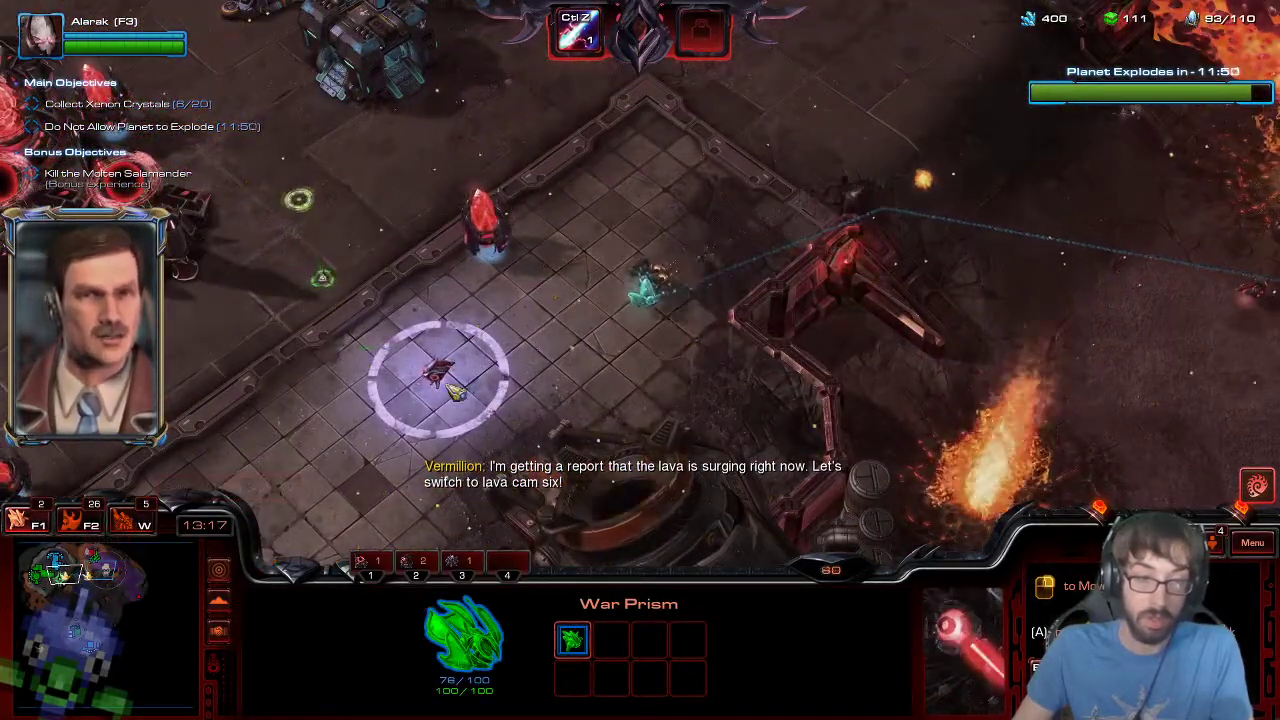
left_click(27, 519)
left_click(40, 570)
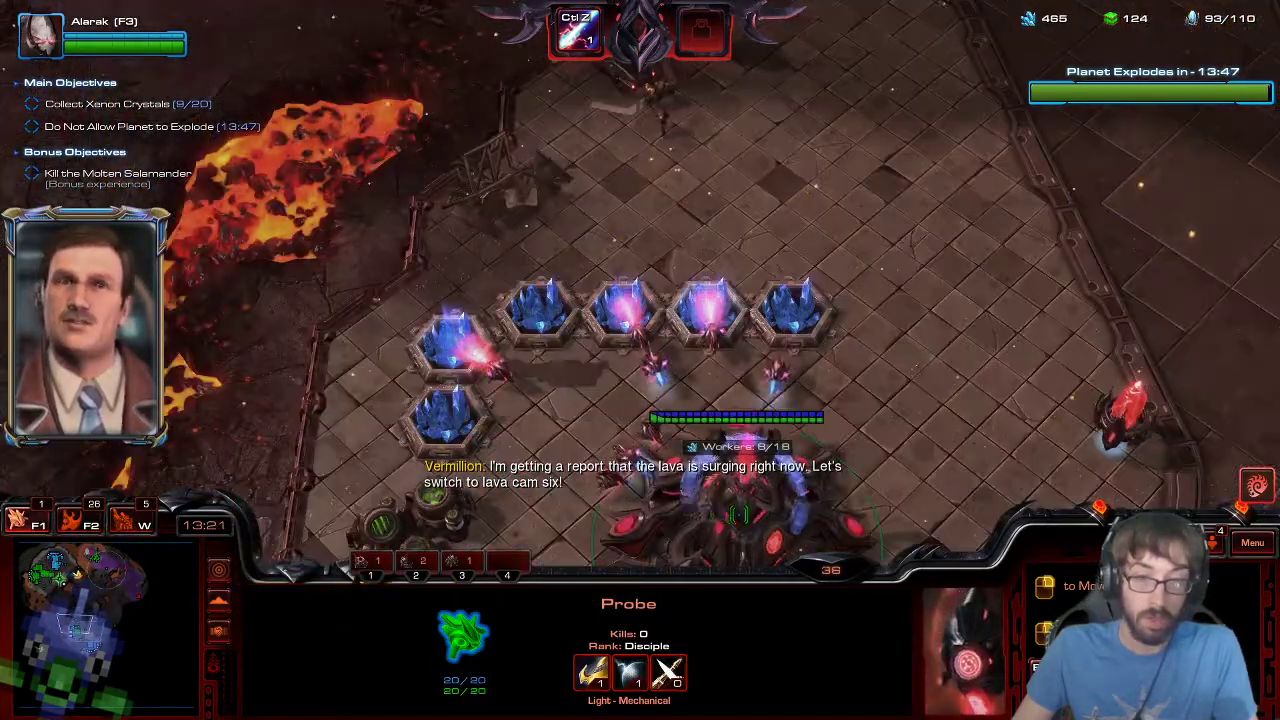
- Queue five Probes at the expansion's Nexus
left_click(739, 514)
key("e")
key("e")
key("e")
key("e")
key("e")
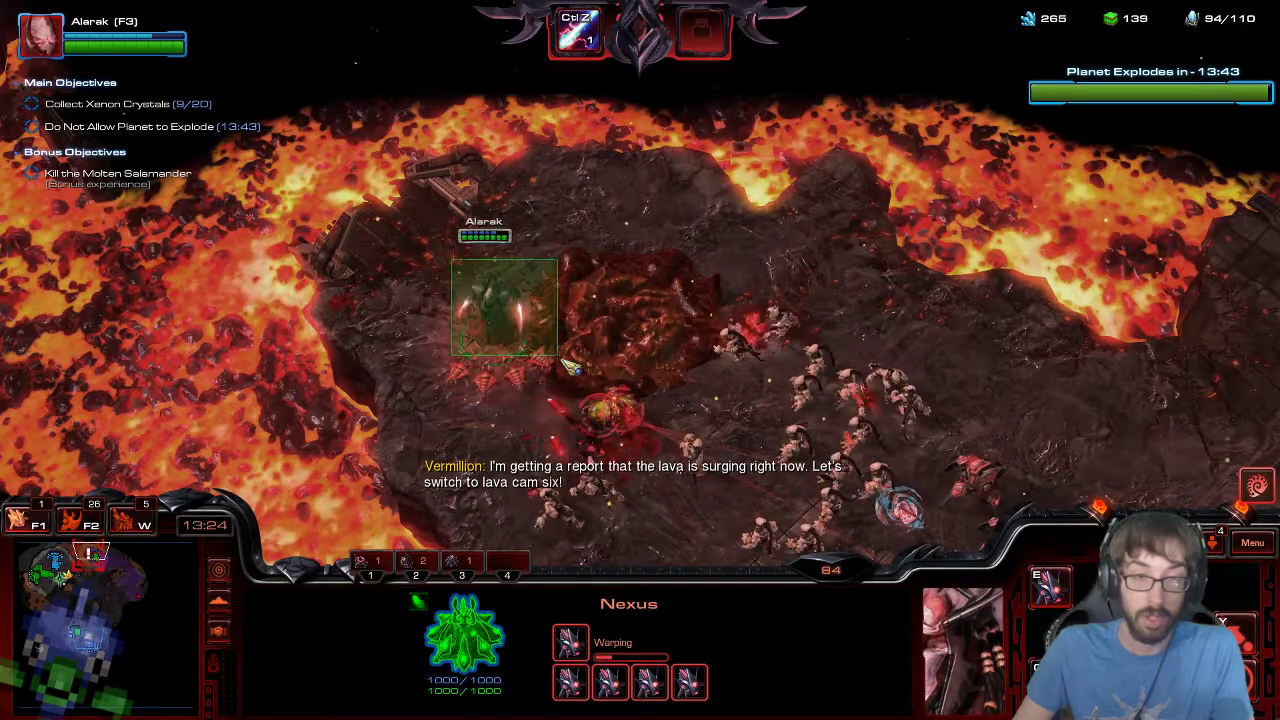
- Select Alarak with his surrounding army, and select the War Prism carrying a Probe beside the home base's drop-off circle
key("F3")
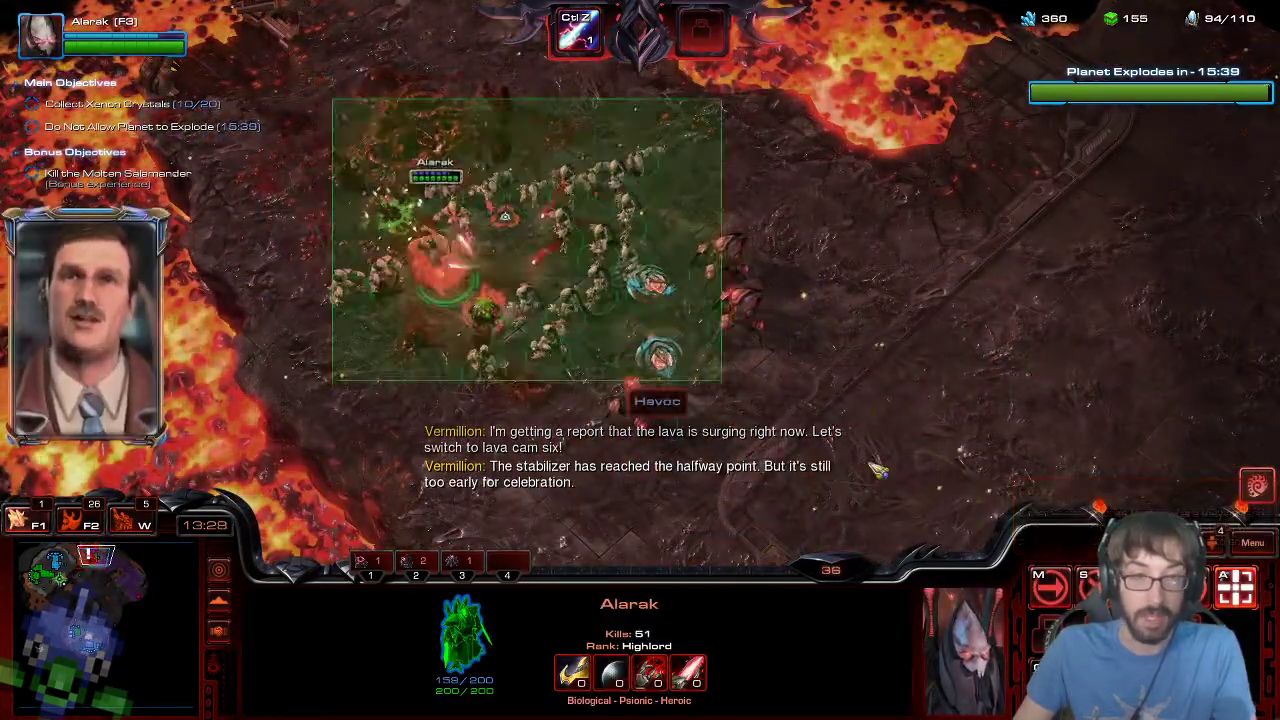
left_click_drag(333, 98, 721, 381)
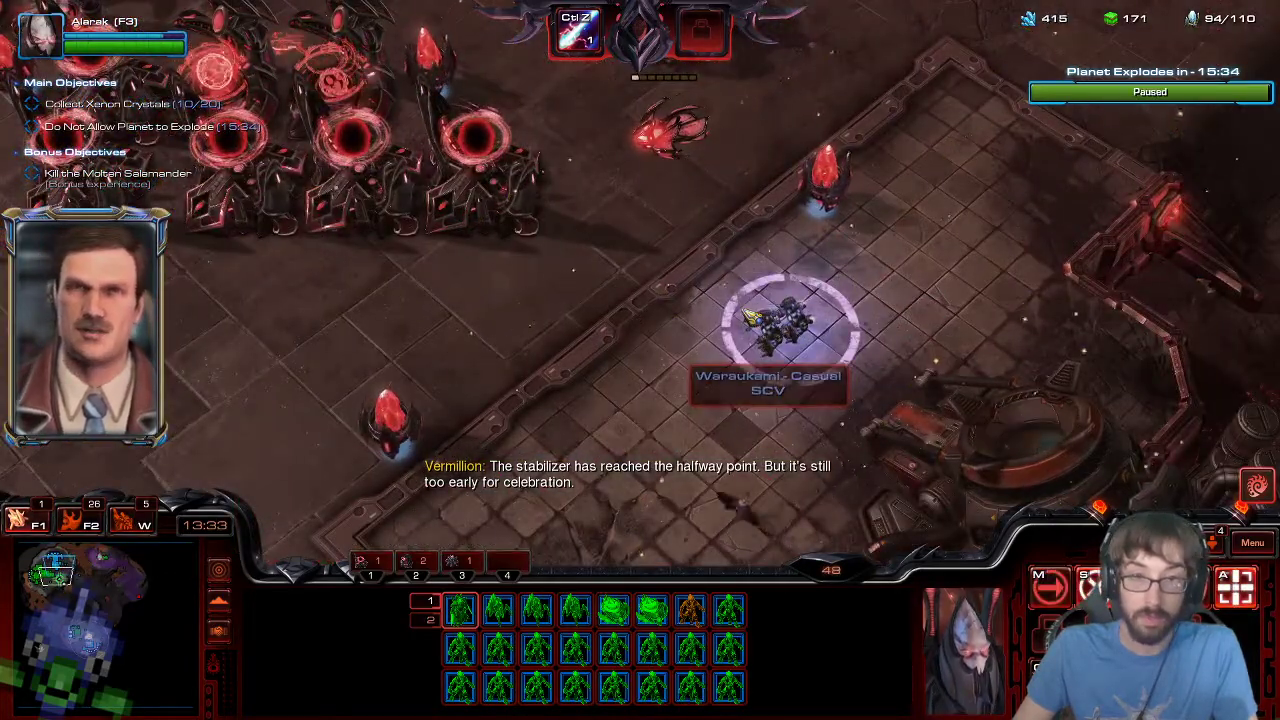
left_click(684, 126)
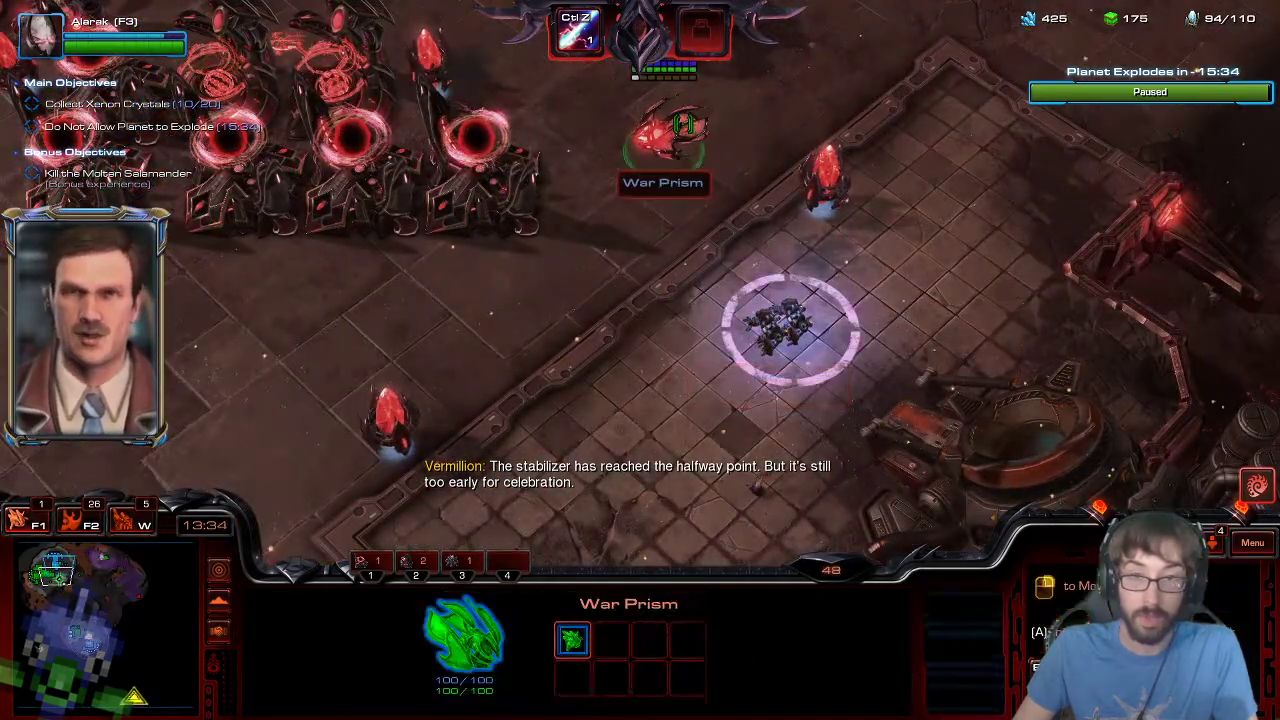
left_click(700, 262)
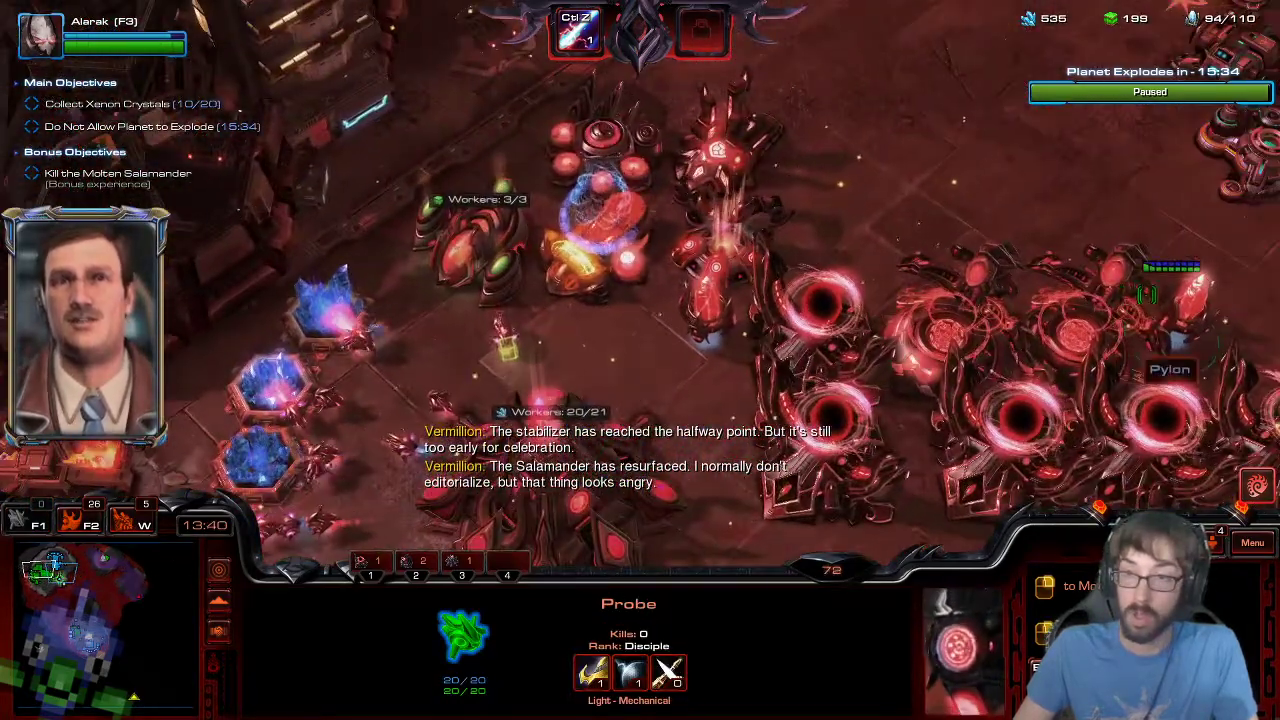
- Queue more units at both home base Robotics Facilities and warp in two Slayers beside the Warp Gates
left_click(1075, 330)
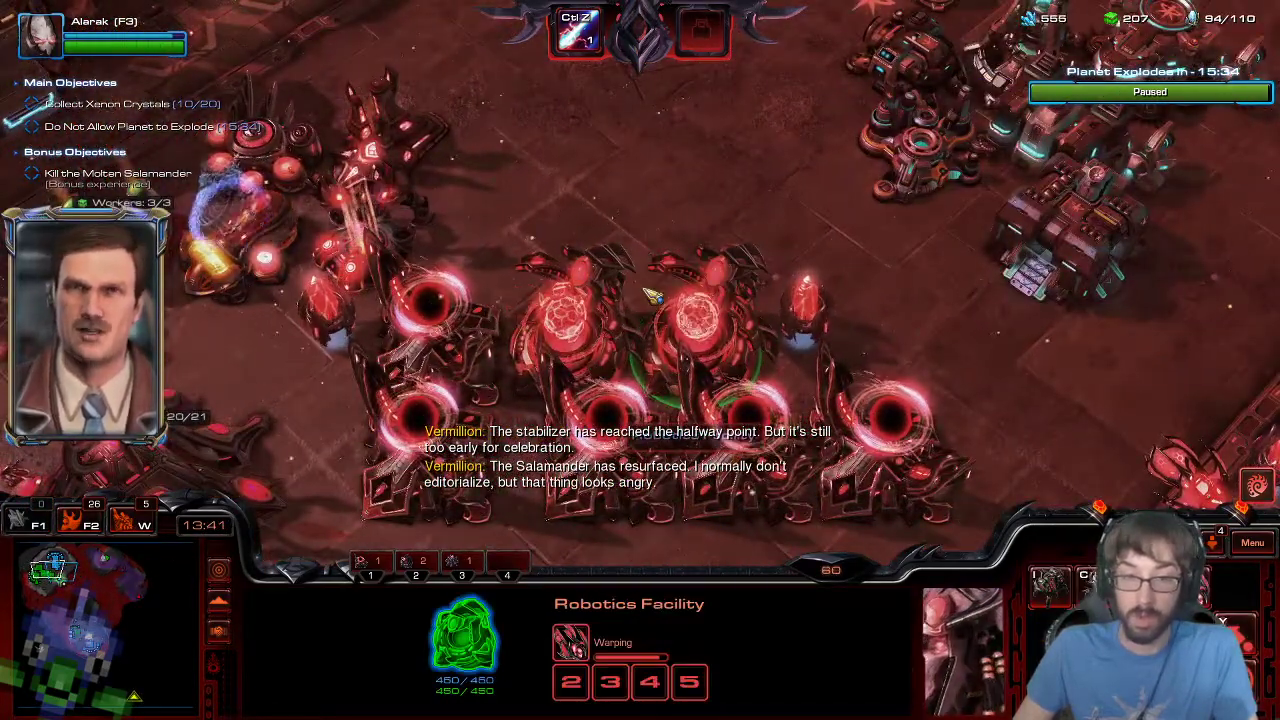
double_click(609, 295)
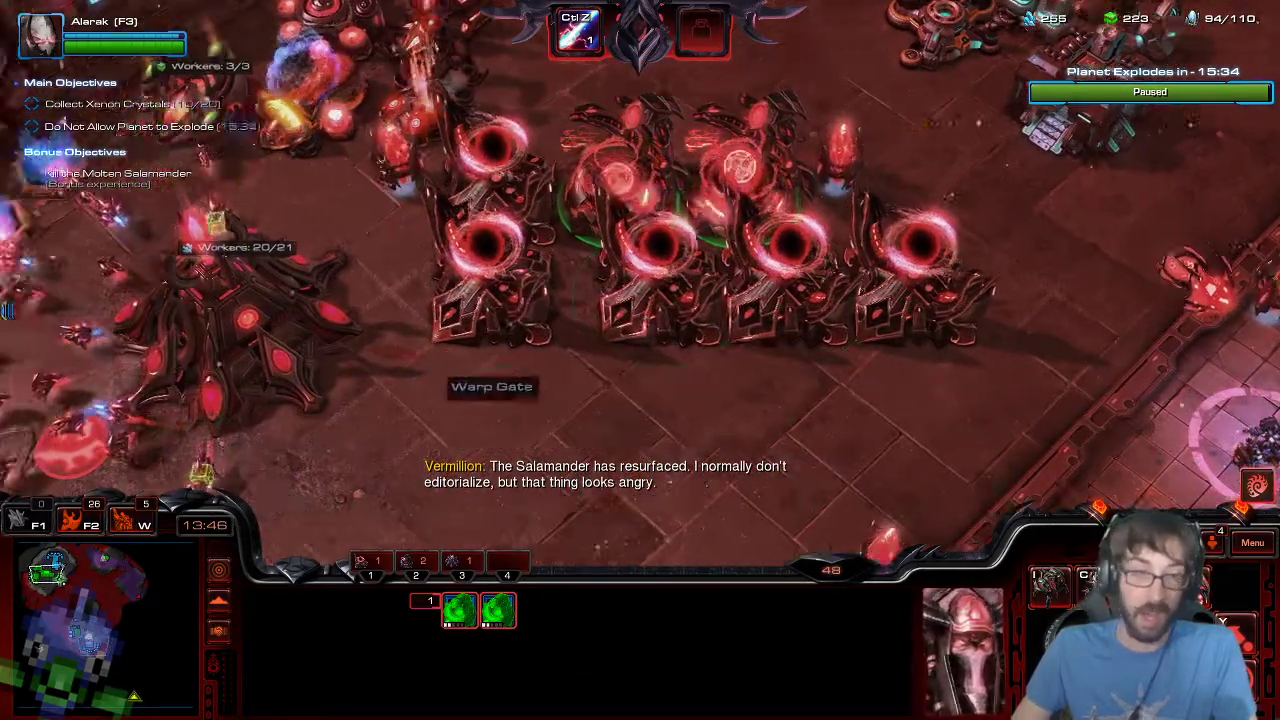
key("w")
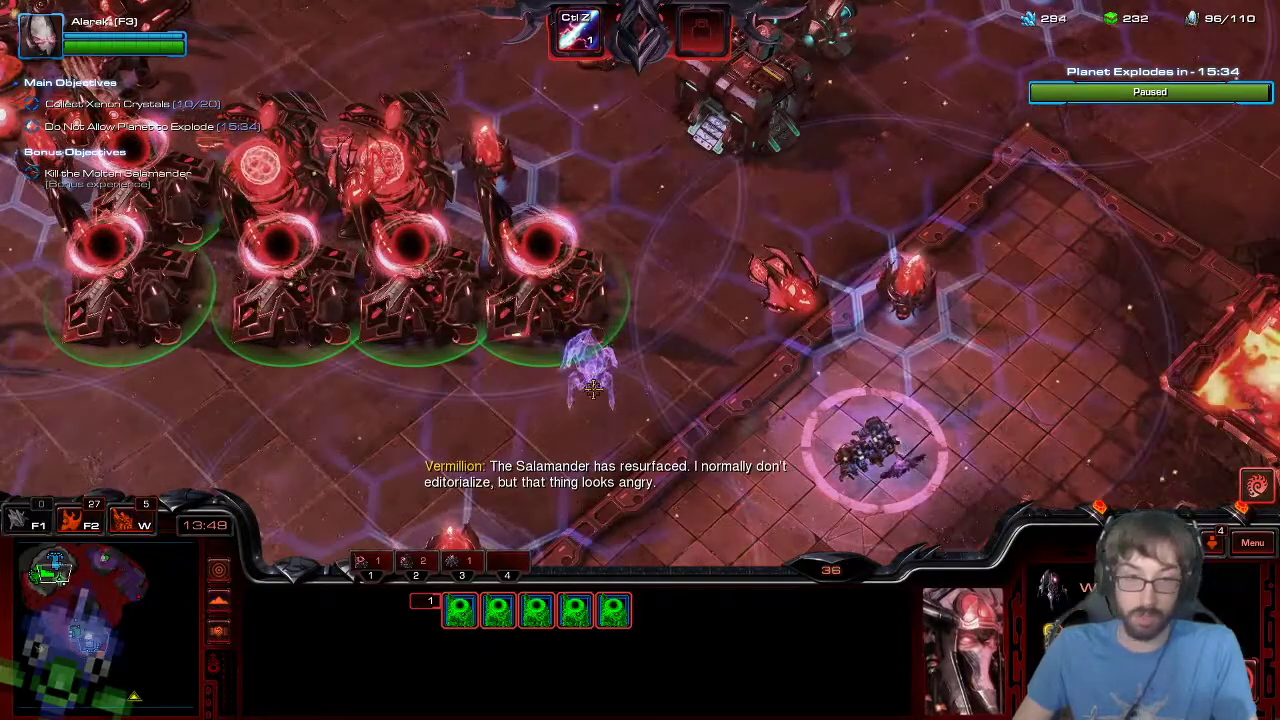
- Select the army around Alarak and move it east across the plateau between the lava pools
left_click(106, 556)
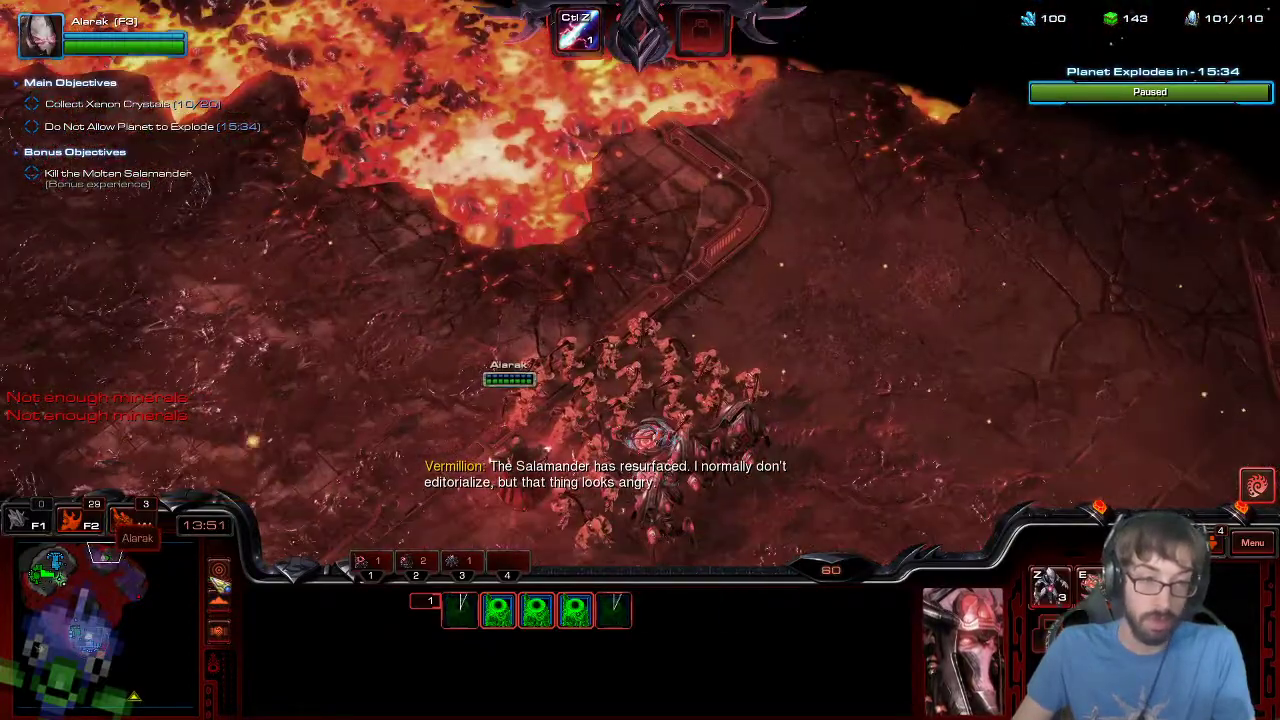
left_click_drag(414, 234, 985, 430)
right_click(986, 430)
left_click_drag(142, 554, 124, 562)
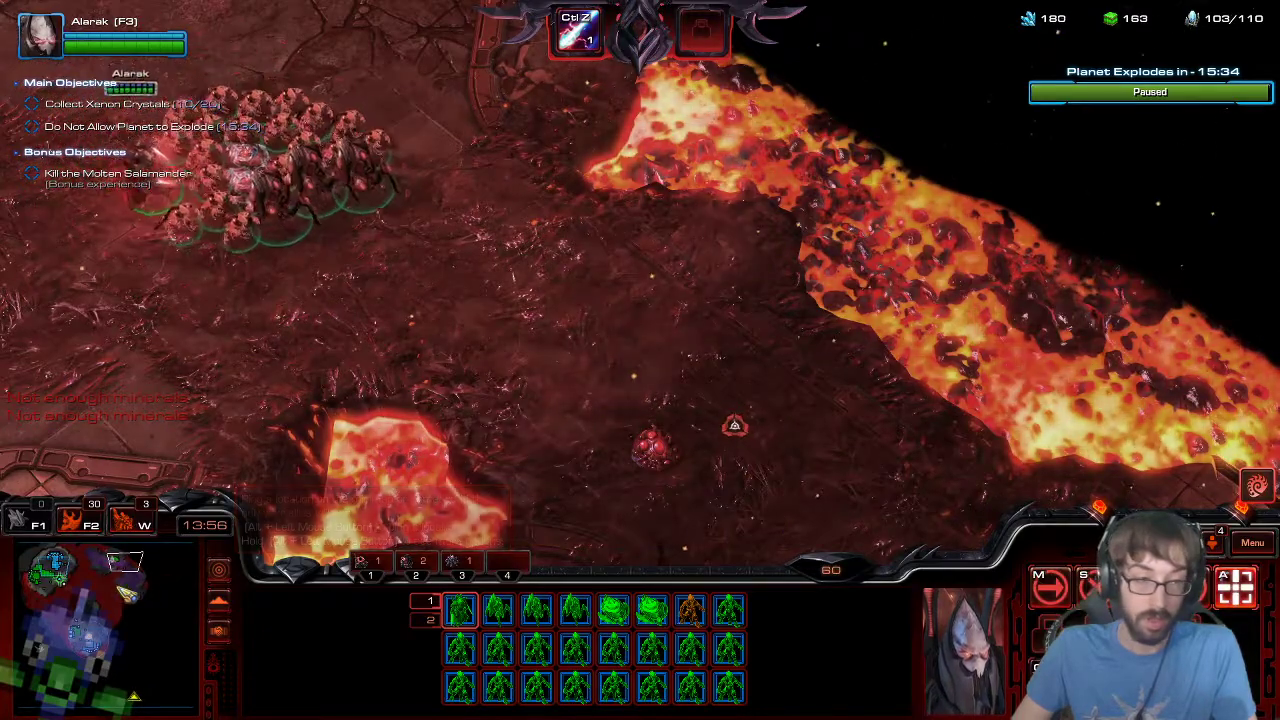
- Attack-move the entire army southward past the lava pools
left_click(447, 225)
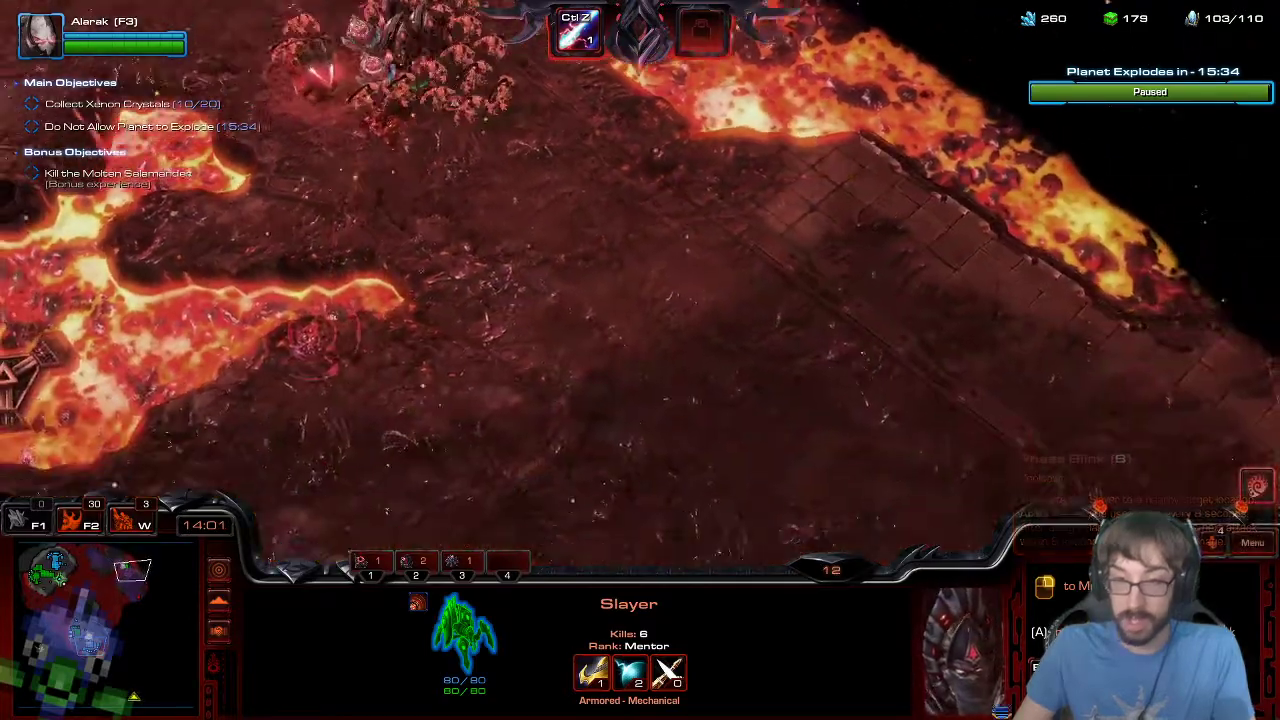
key("F2")
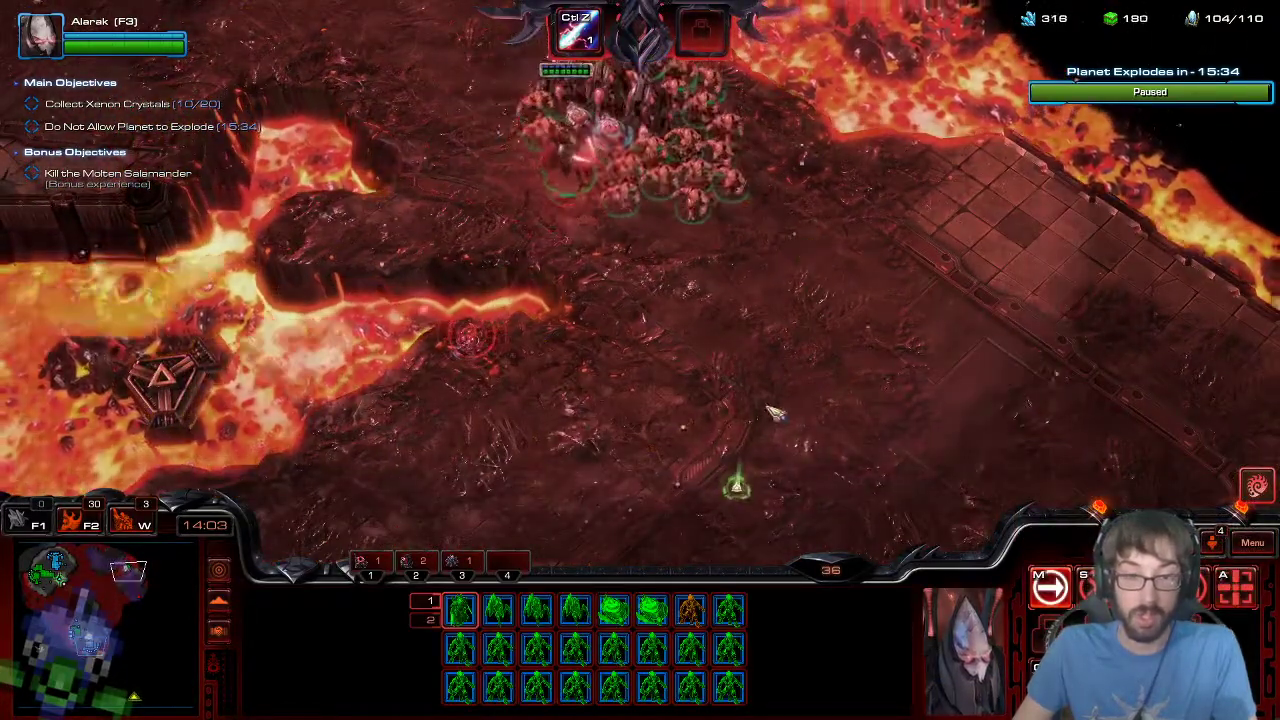
mouse_move(766, 710)
key("a")
left_click(780, 327)
key("a")
left_click(715, 439)
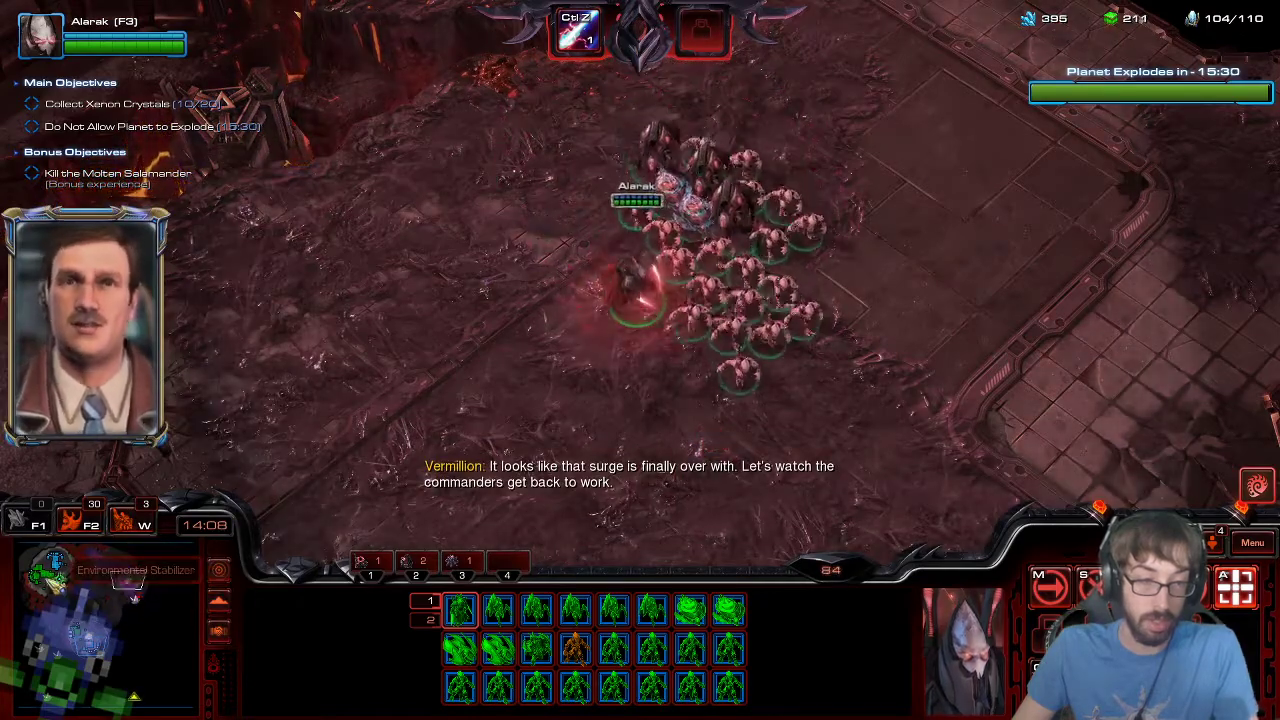
- Check the Forge's research queue and order another unit from the home base's two Robotics Facilities
left_click(45, 577)
key("2")
left_click(782, 298)
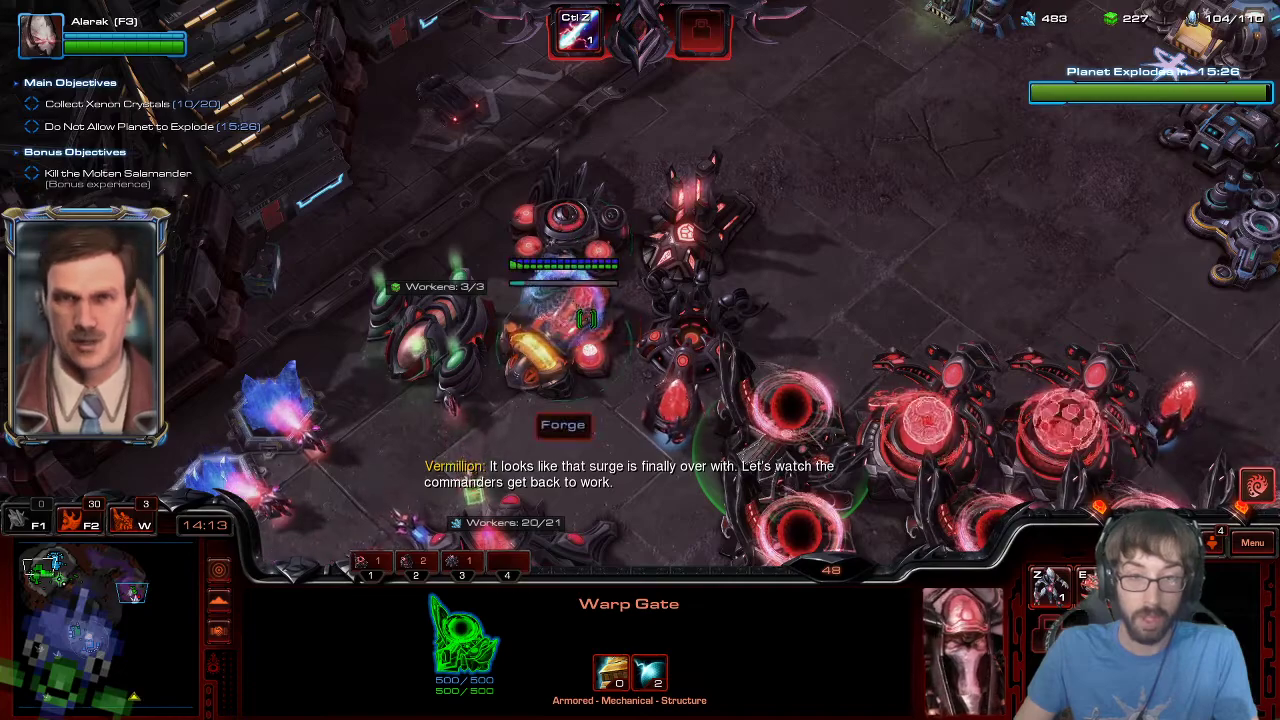
left_click(545, 335)
left_click(531, 356)
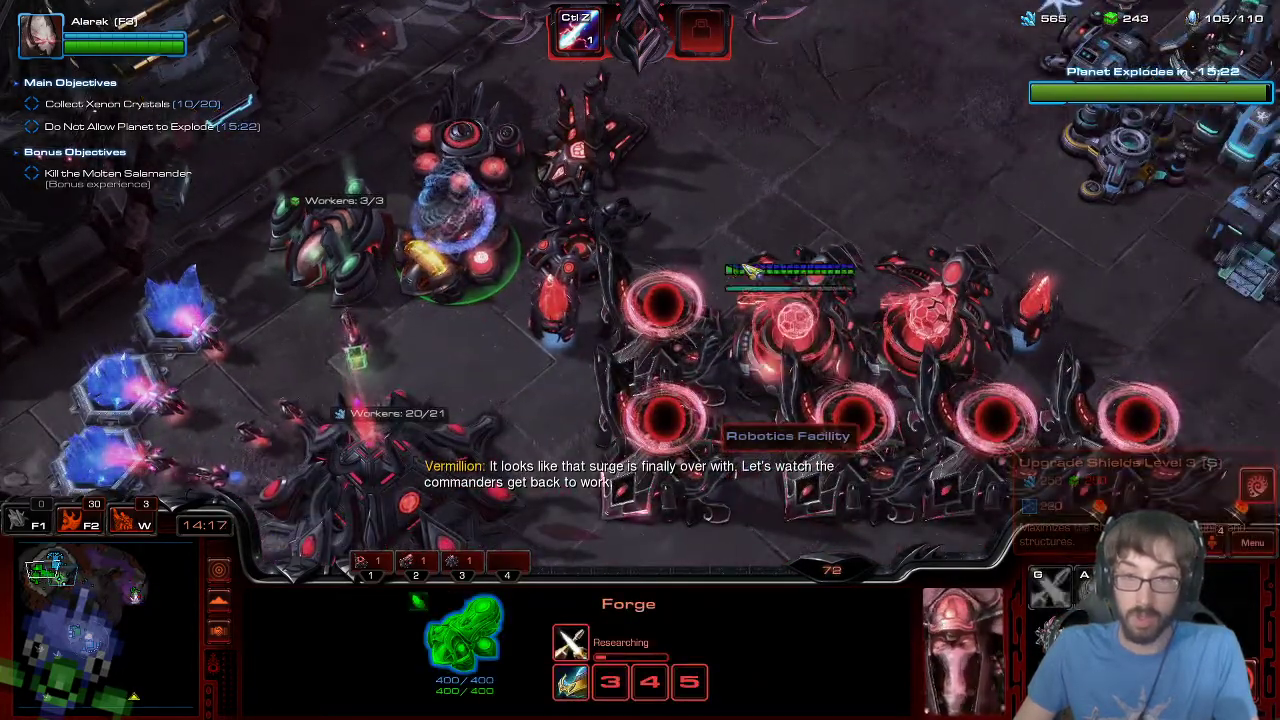
left_click(919, 322)
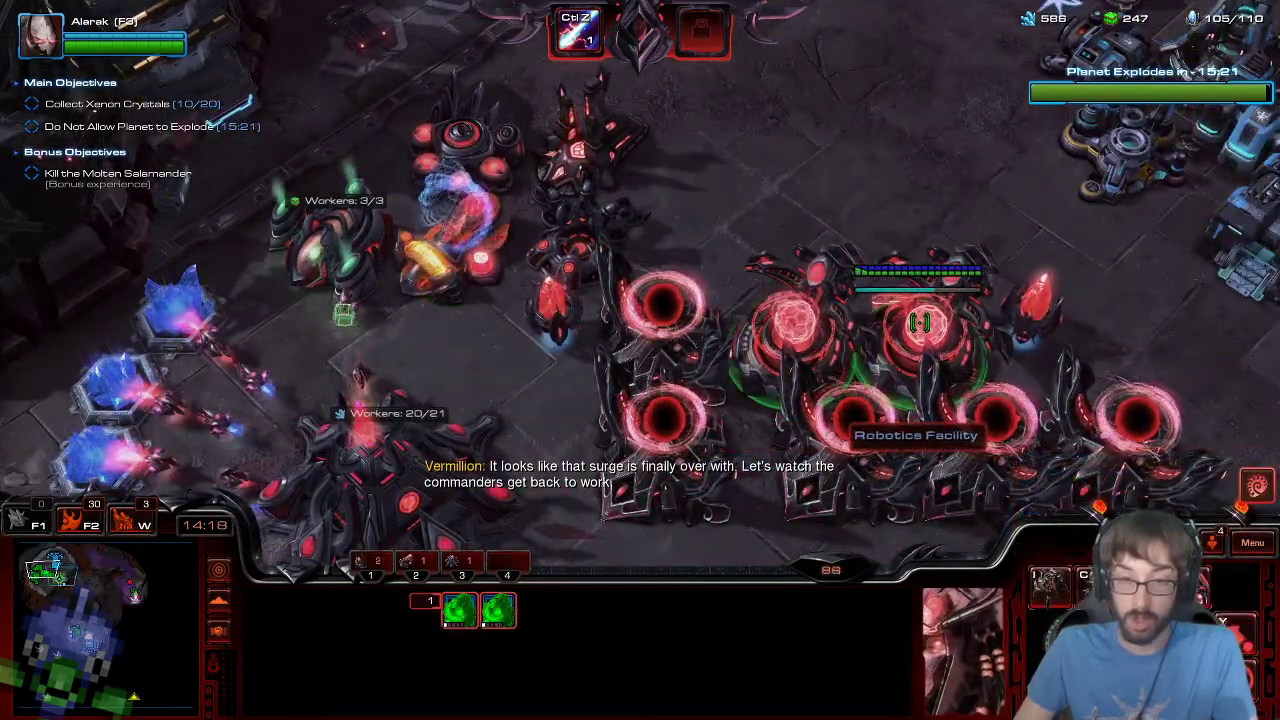
- Attack-move the entire army against the enemy structure beside the Xenon Crystal and use Alarak's targeted ability there
left_click(133, 598)
key("F2")
key("a")
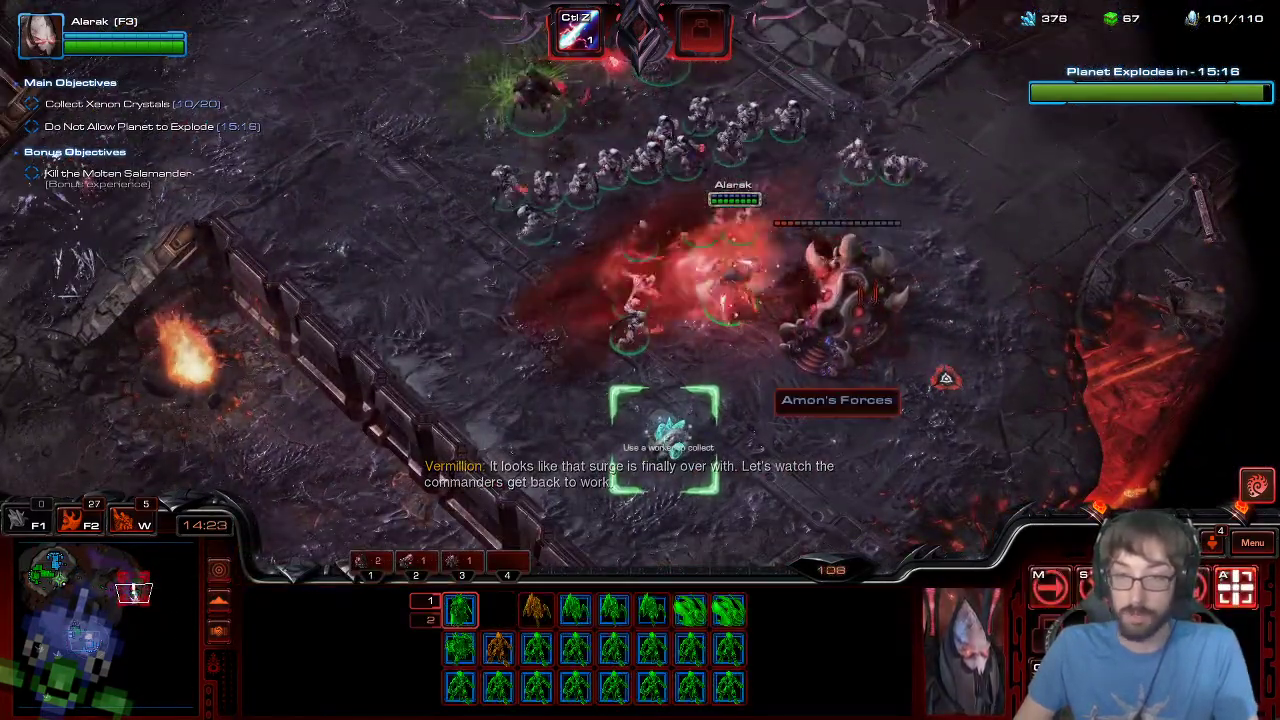
key("d")
left_click(946, 378)
- Send a mineral-gathering Probe from the home base to collect the Xenon Crystal below Alarak's army
left_click(48, 576)
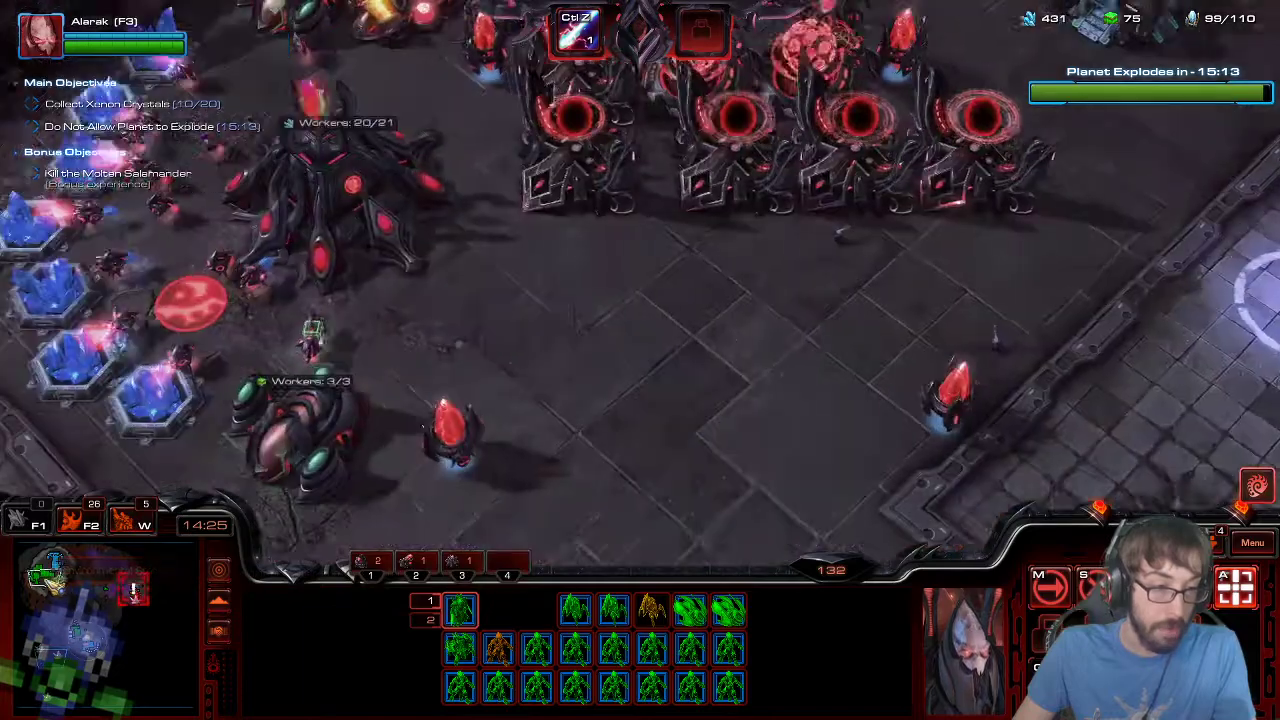
left_click(44, 576)
left_click(300, 356)
right_click(250, 388)
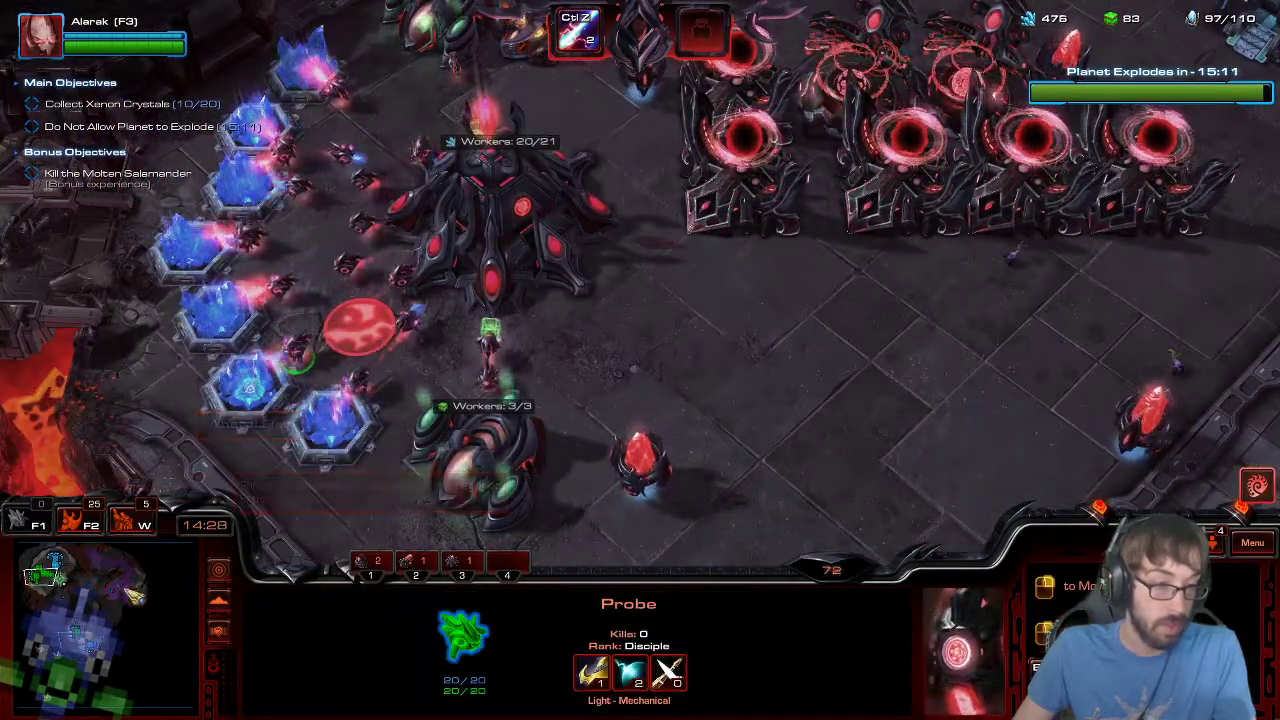
left_click(133, 593)
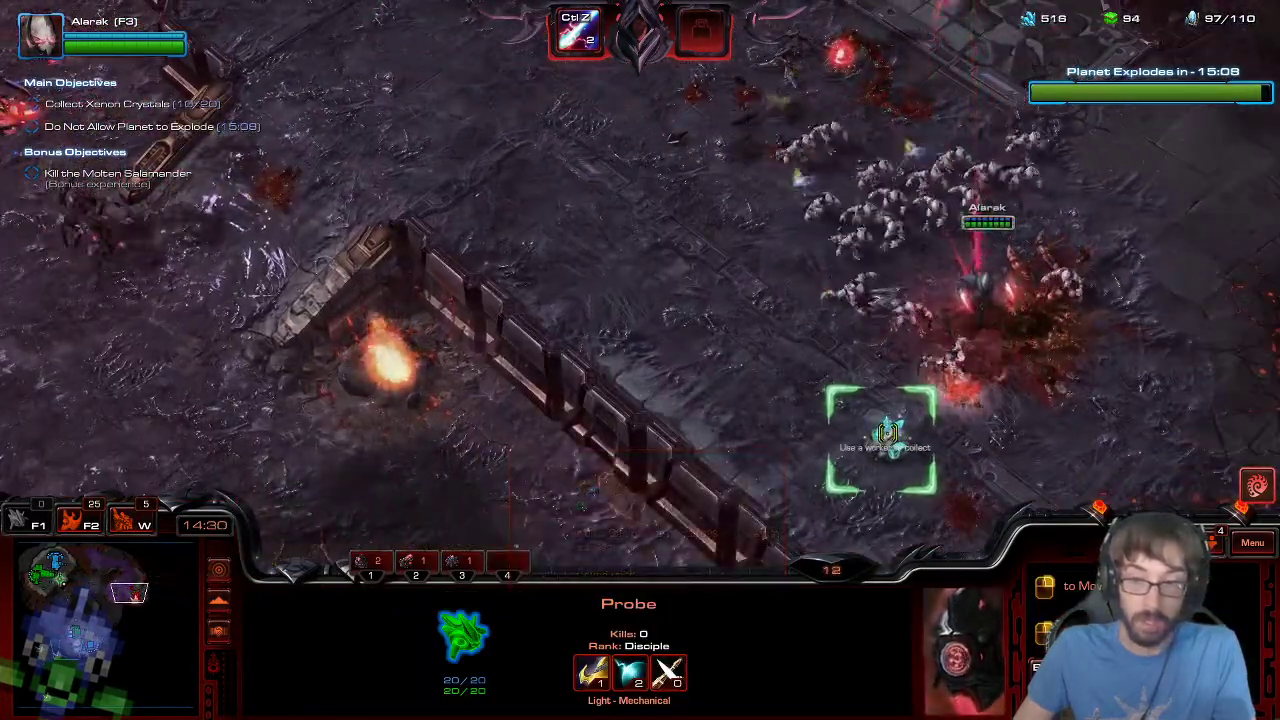
right_click(887, 433)
- Attack-move the entire army beside the Xenon Crystal and select the reinforcing Vanguard approaching from the west
key("F2")
key("a")
left_click(791, 409)
left_click(109, 587)
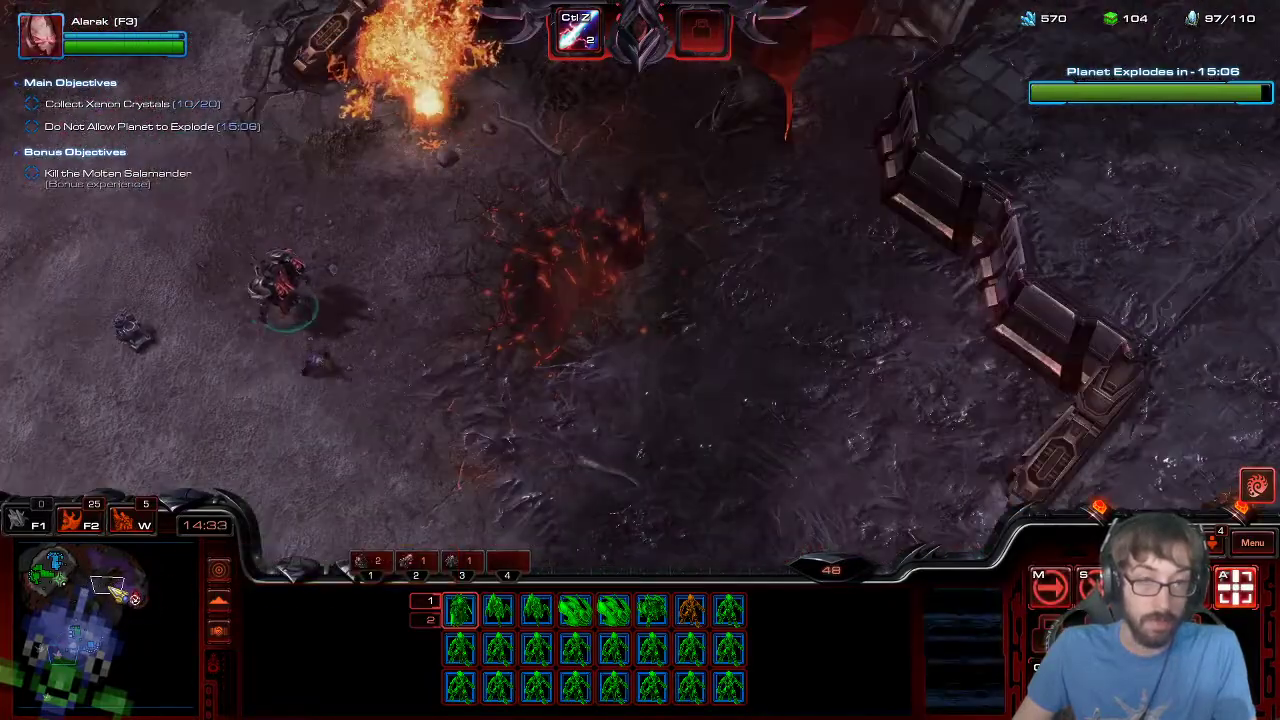
left_click(383, 288)
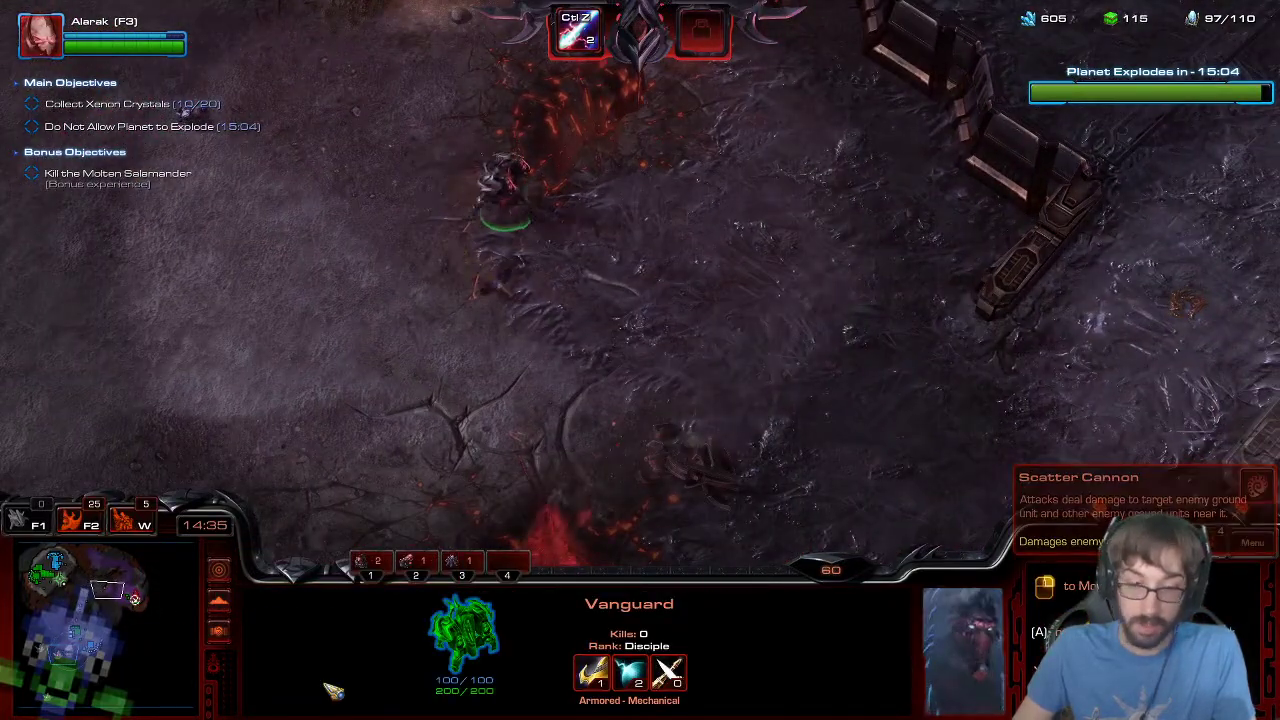
- Attack-move the entire army, including the two War Prisms, towards the enemies northwest of the Xenon Crystal
left_click(136, 593)
key("F2")
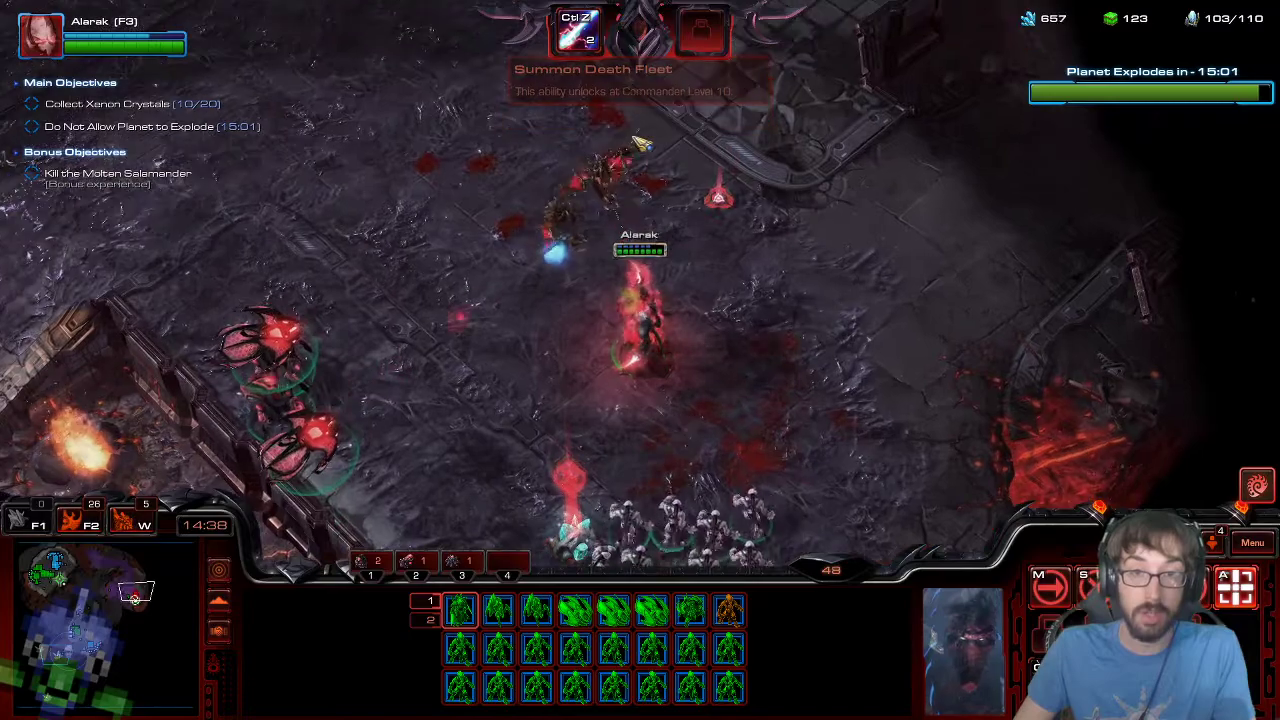
key("a")
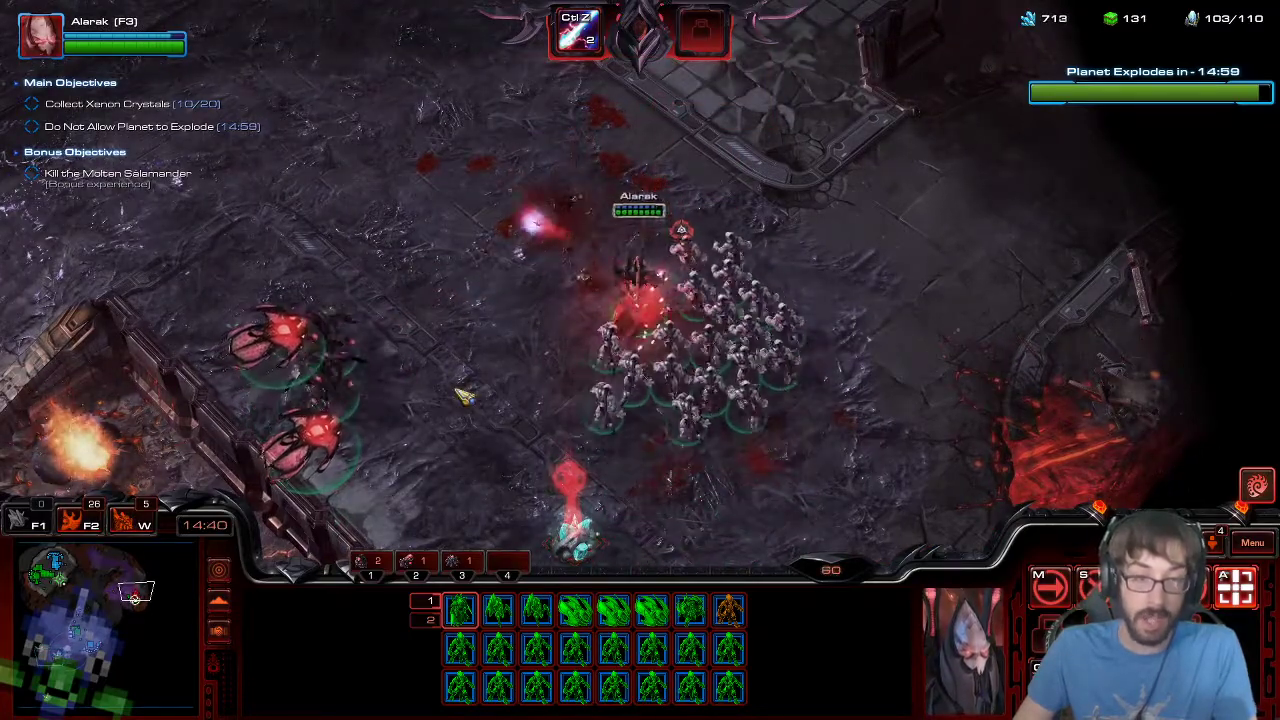
left_click(455, 284)
- Deploy the War Prism beside Alarak into phasing mode and warp in three Slayers within its power field
key("w")
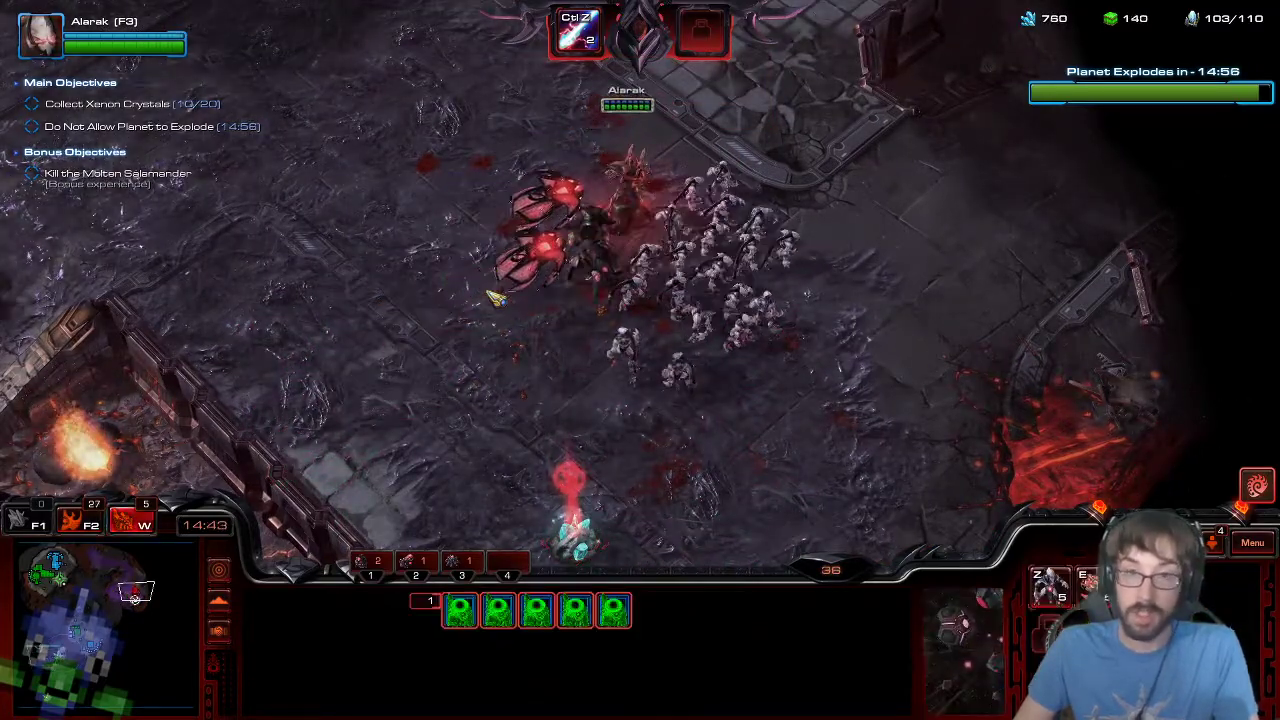
left_click(645, 153)
key("e")
key("w")
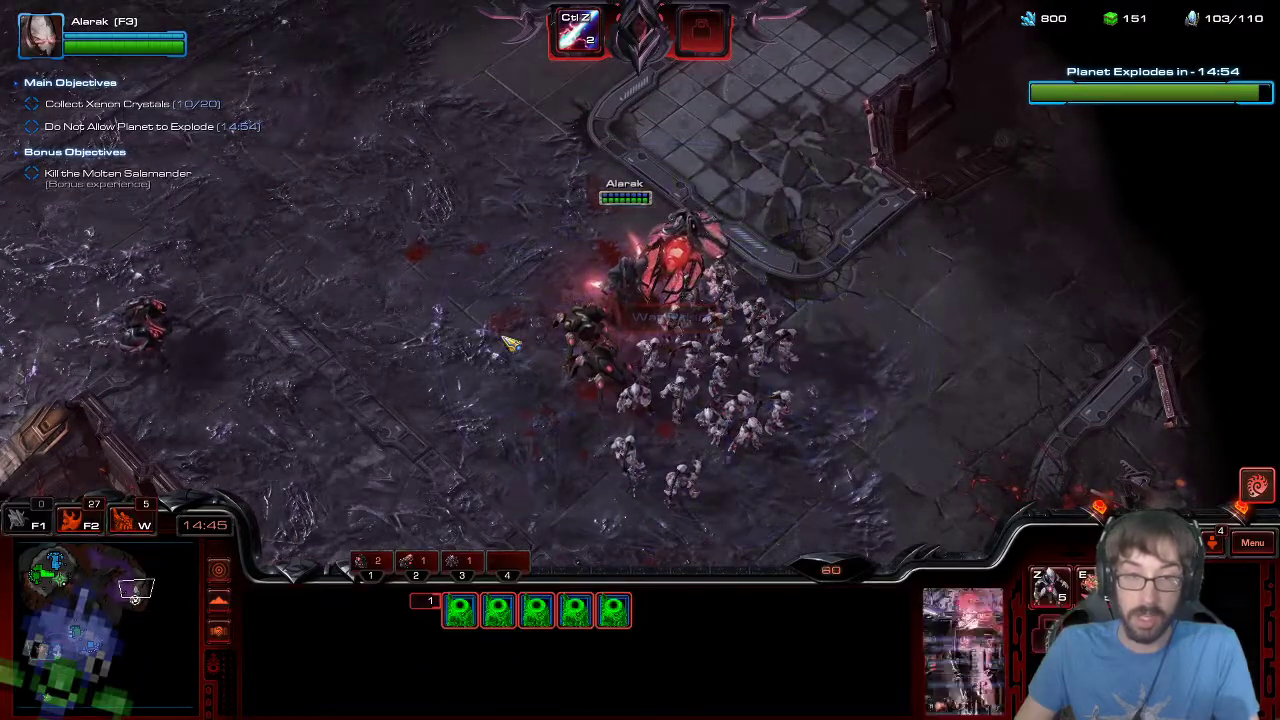
key("s")
left_click(564, 440, "shift")
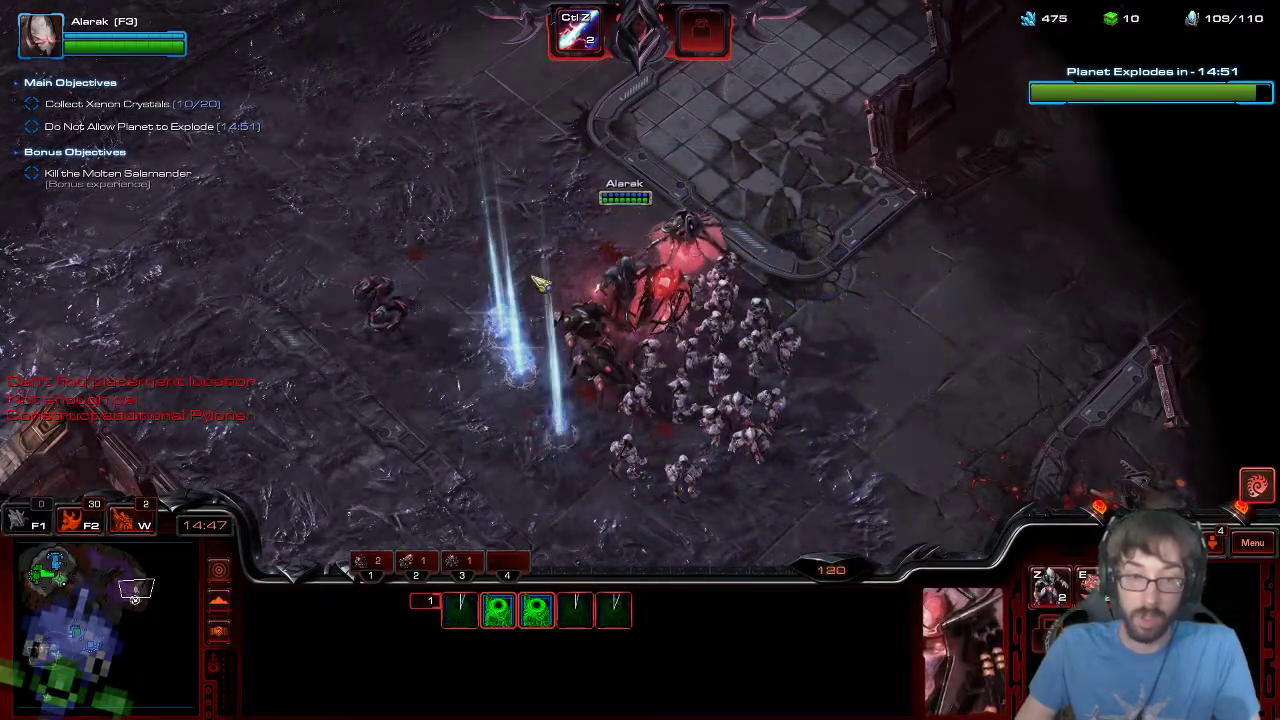
- Return the War Prism to transport mode and send the entire army southwest towards Nova's threatened position
key("F2")
right_click(108, 618)
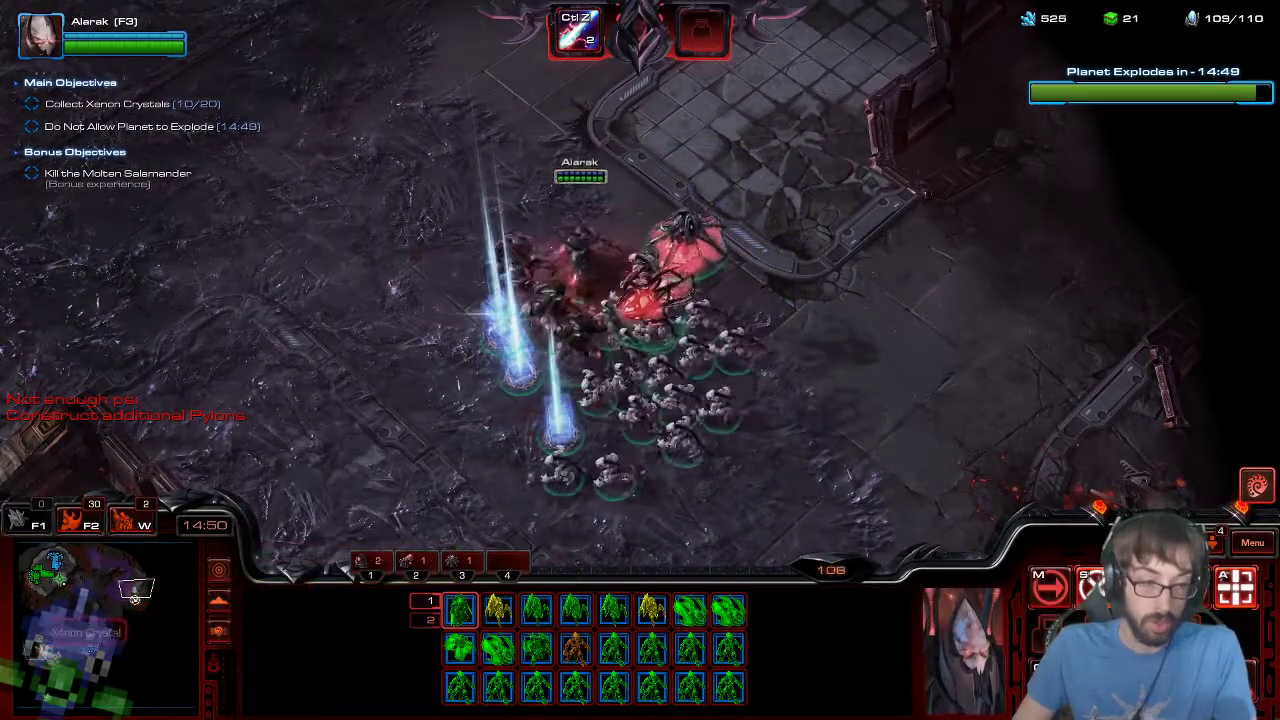
left_click(681, 264)
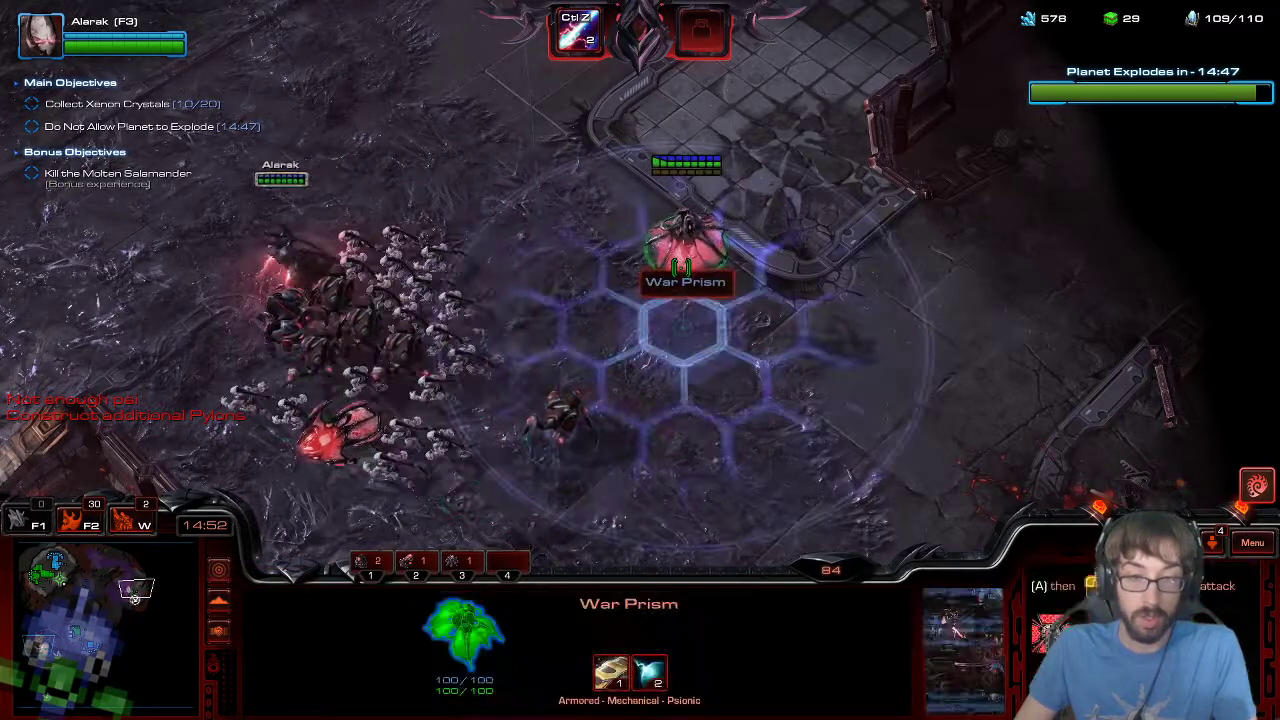
key("d")
key("F2")
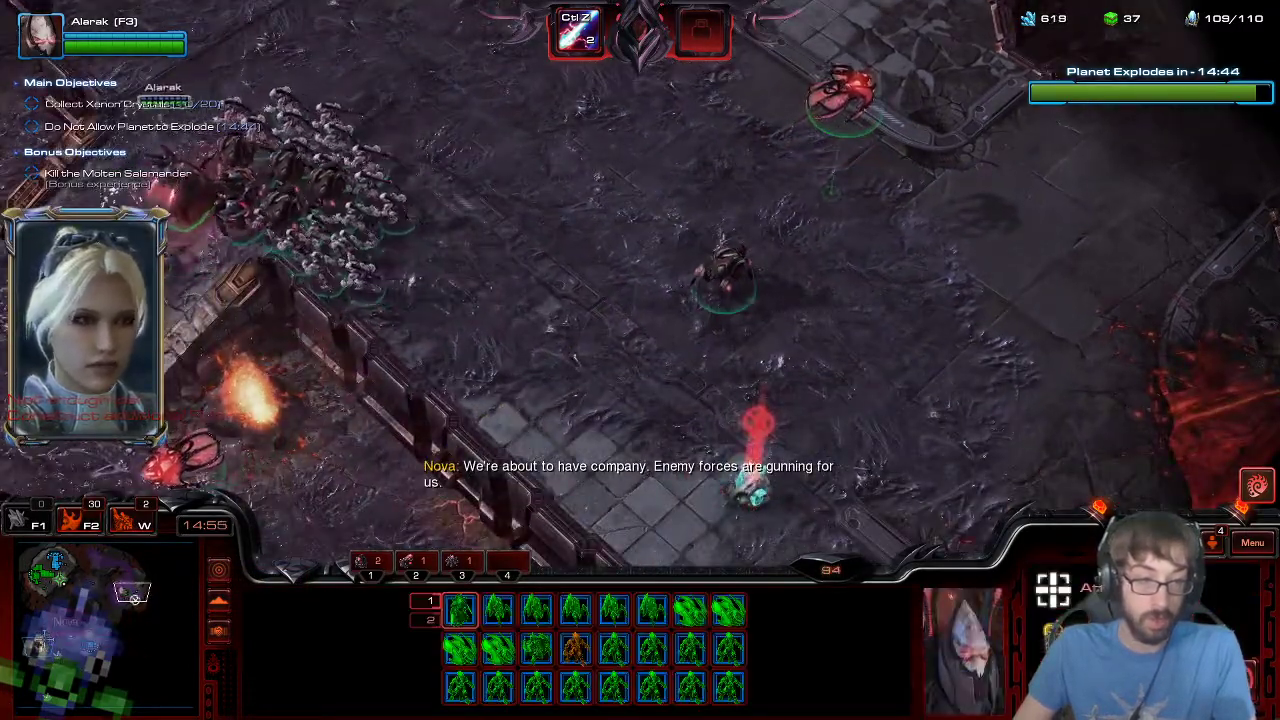
left_click(75, 628)
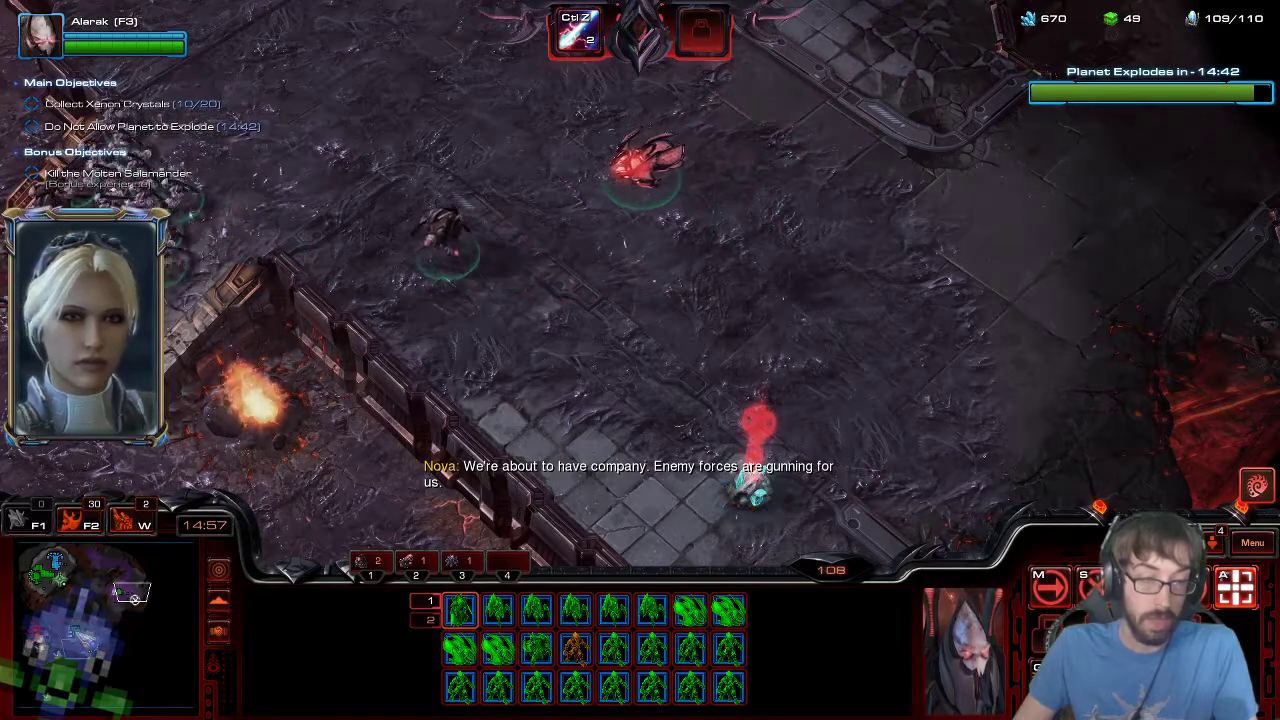
- Queue five more Probes at the expansion's Nexus
left_click(75, 630)
left_click(764, 283)
key("e")
key("e")
key("e")
key("e")
key("e")
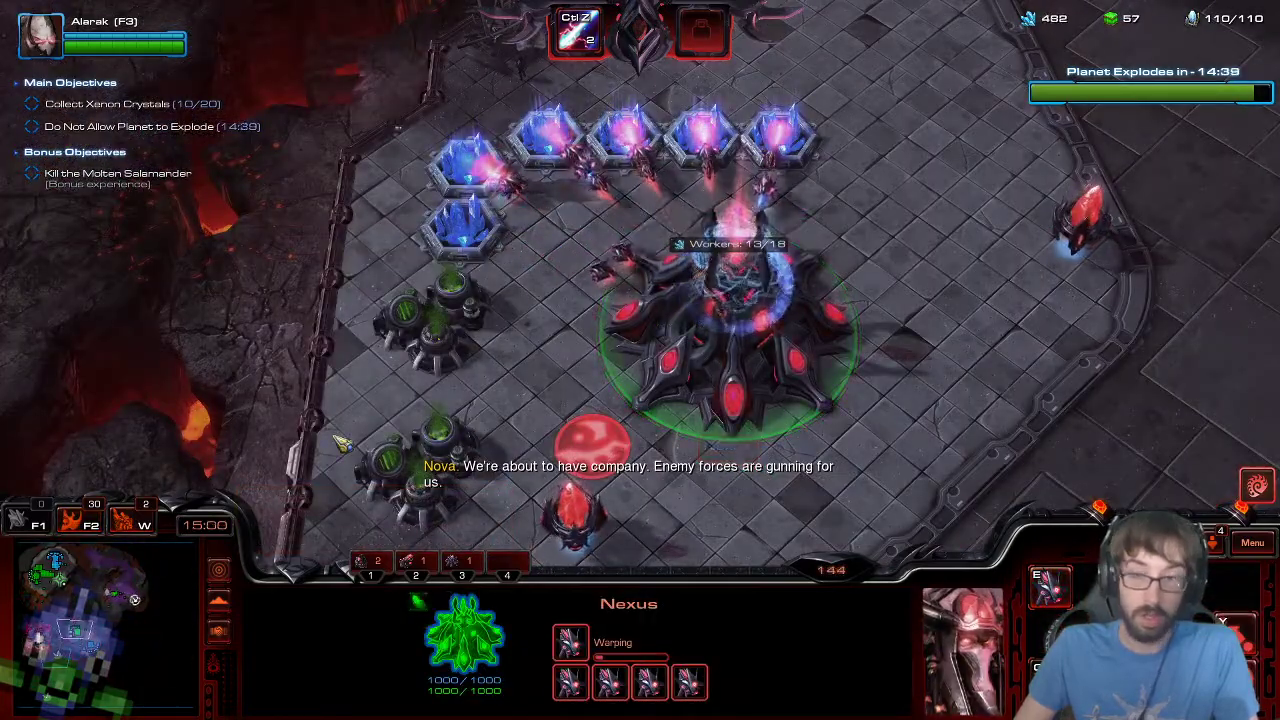
- Send the lone War Prism towards Alarak's army and queue its onward move to the northeast
key("F2")
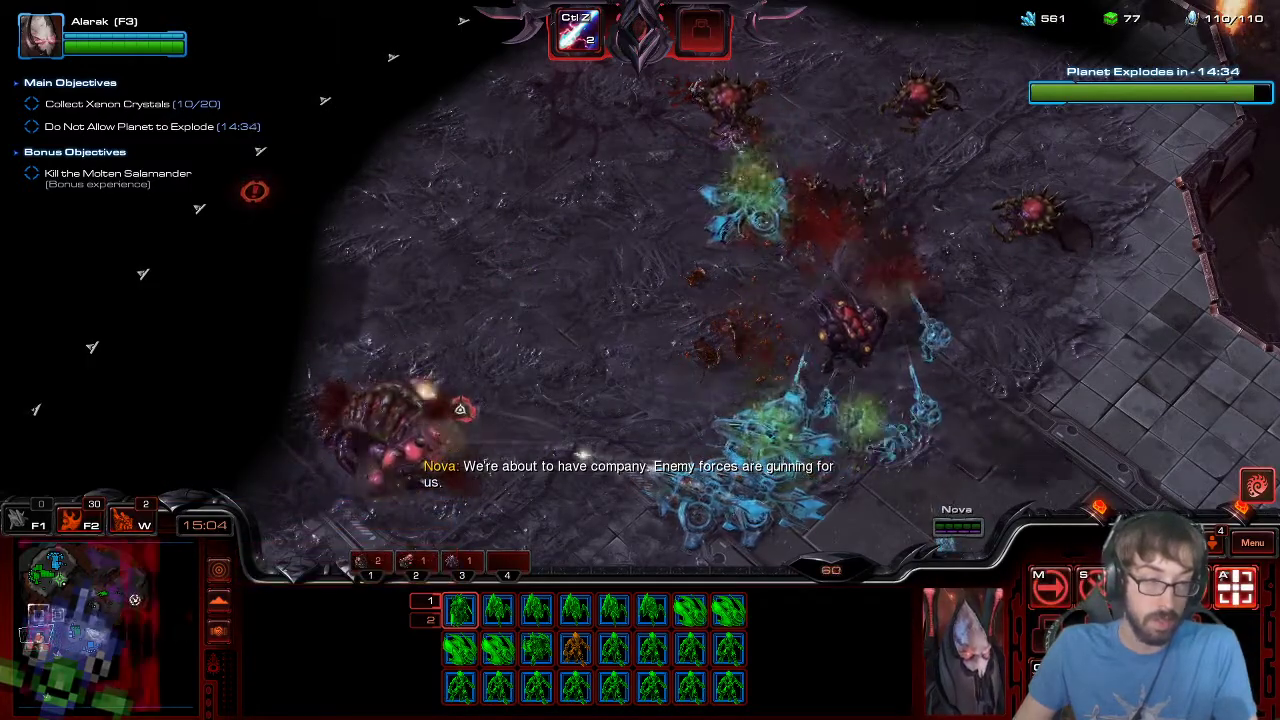
key("space")
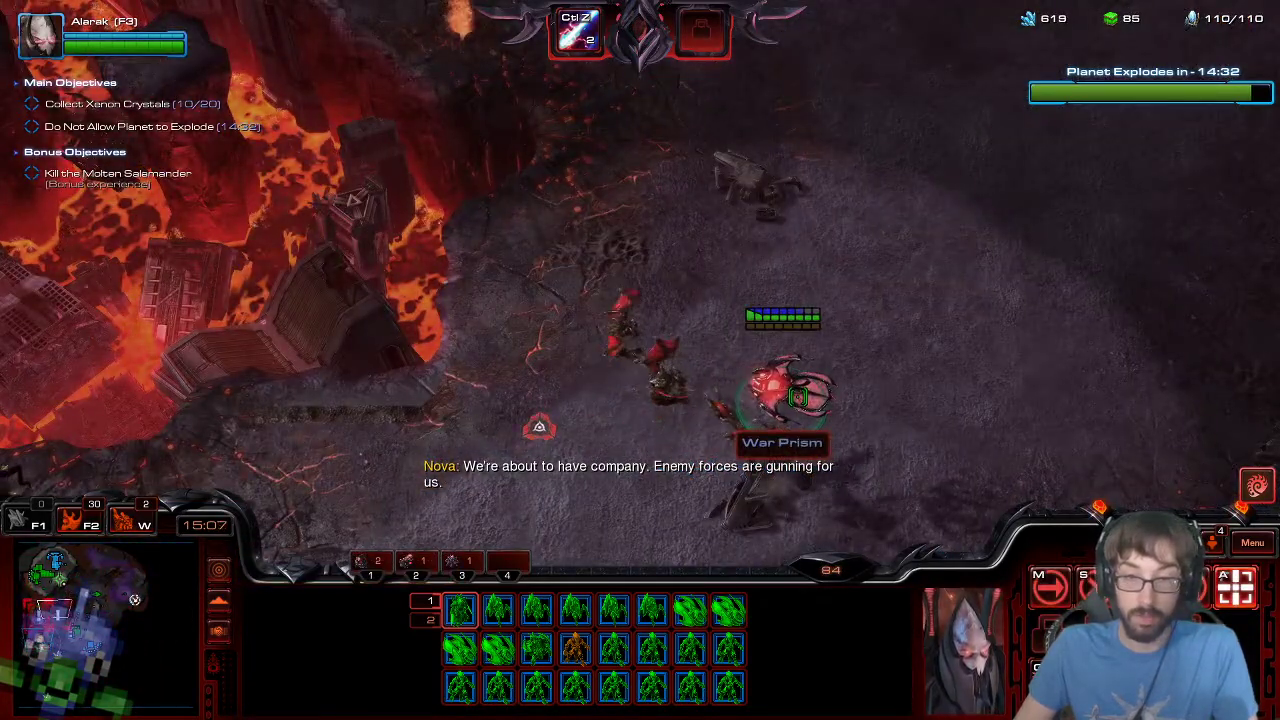
left_click(798, 397)
right_click(996, 234)
right_click(864, 176)
right_click(706, 162)
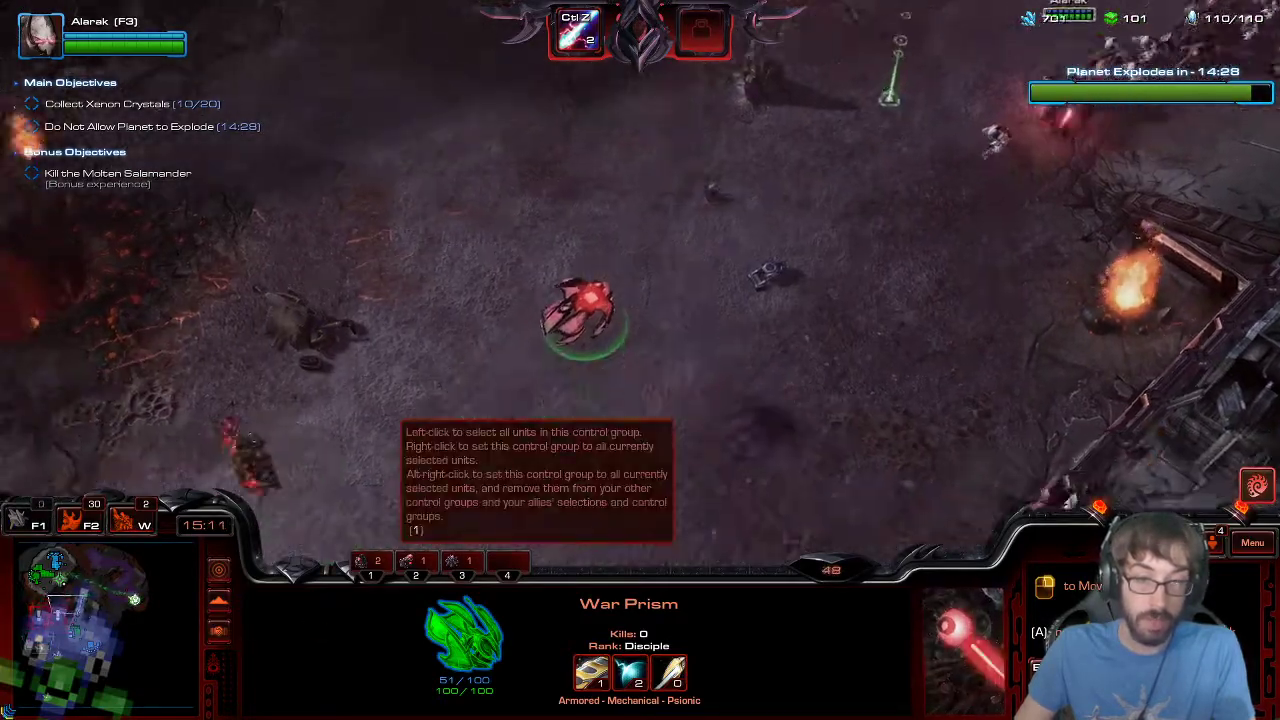
right_click(134, 599, "shift")
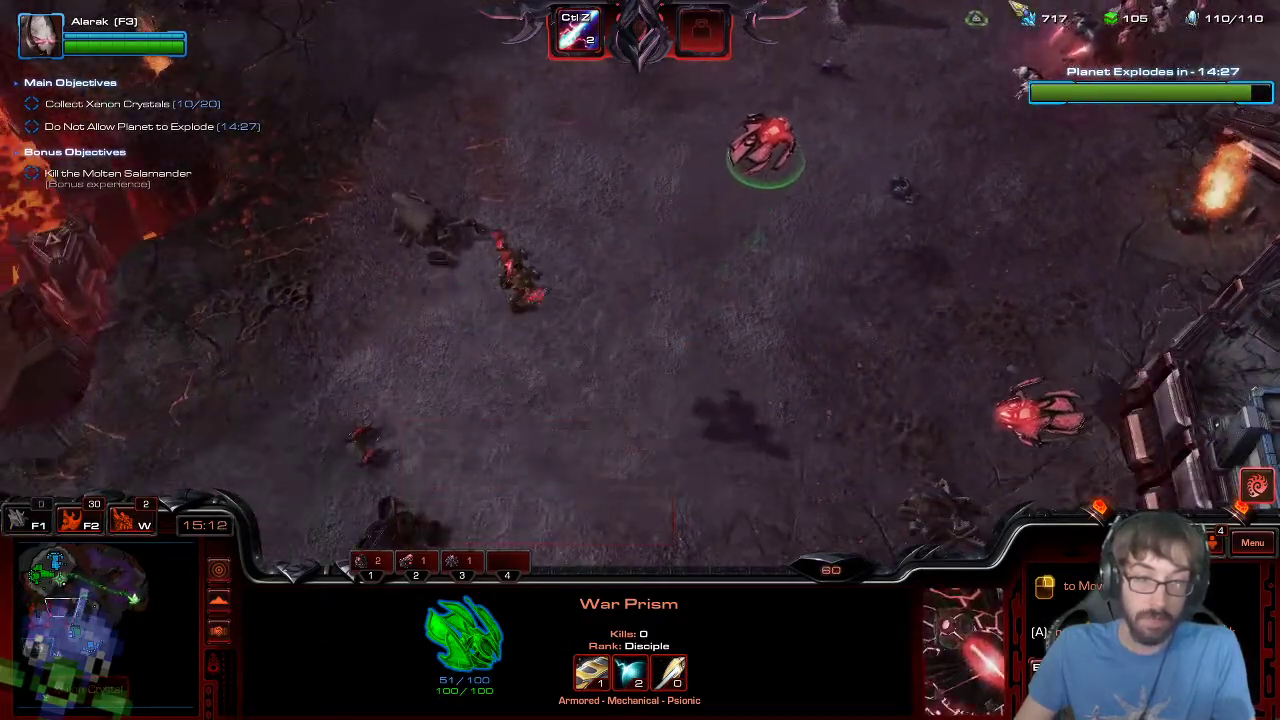
- Attack-move the entire army against the enemy wave approaching from the northeast
key("F2")
key("a")
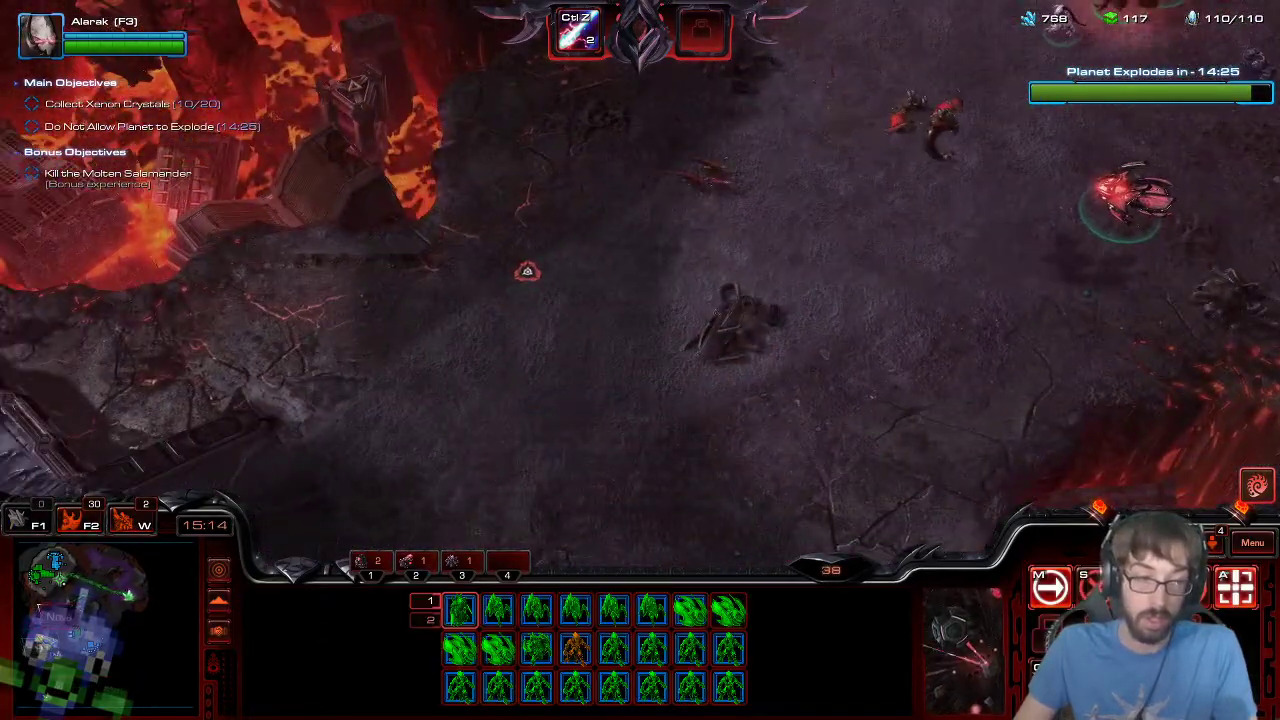
left_click(128, 595)
key("a")
left_click(560, 386)
- Have an expansion Probe warp in Assimilators on both vespene geysers beside the Nexus
key("F5")
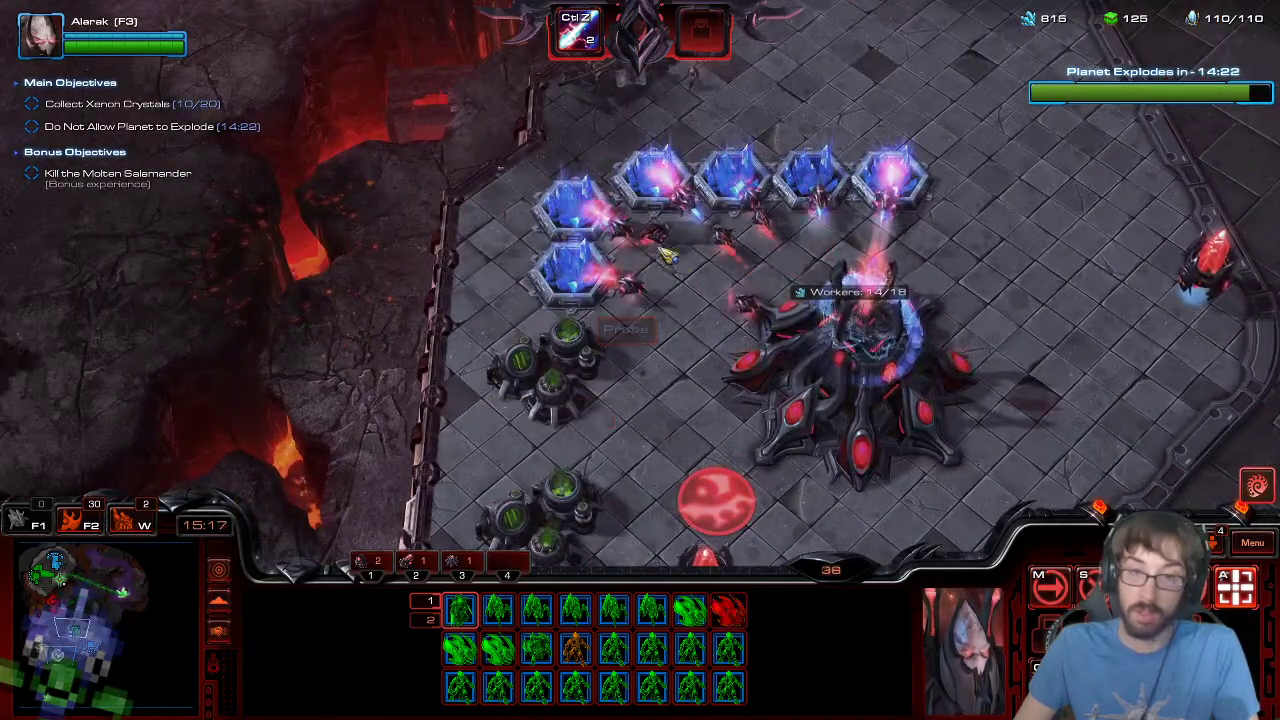
left_click(660, 248)
key("b")
key("a")
left_click(545, 435, "shift")
left_click(602, 444, "shift")
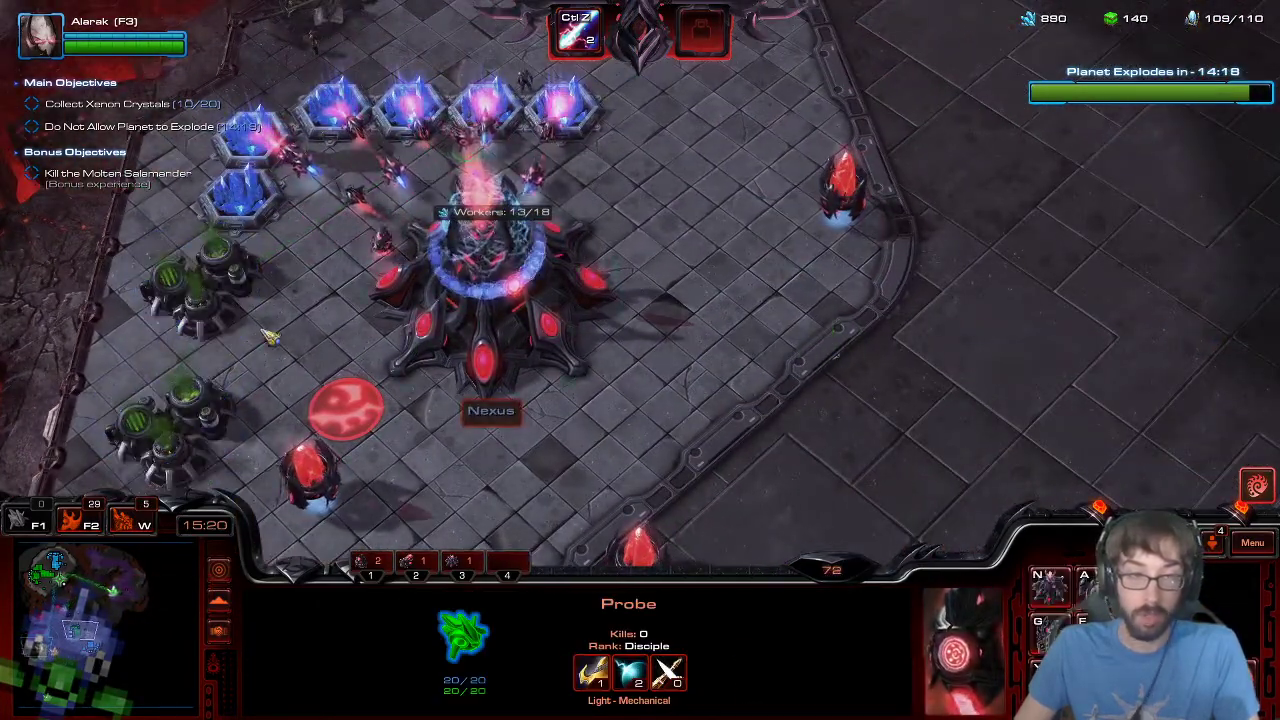
key("a")
left_click(203, 292, "shift")
left_click(168, 438, "shift")
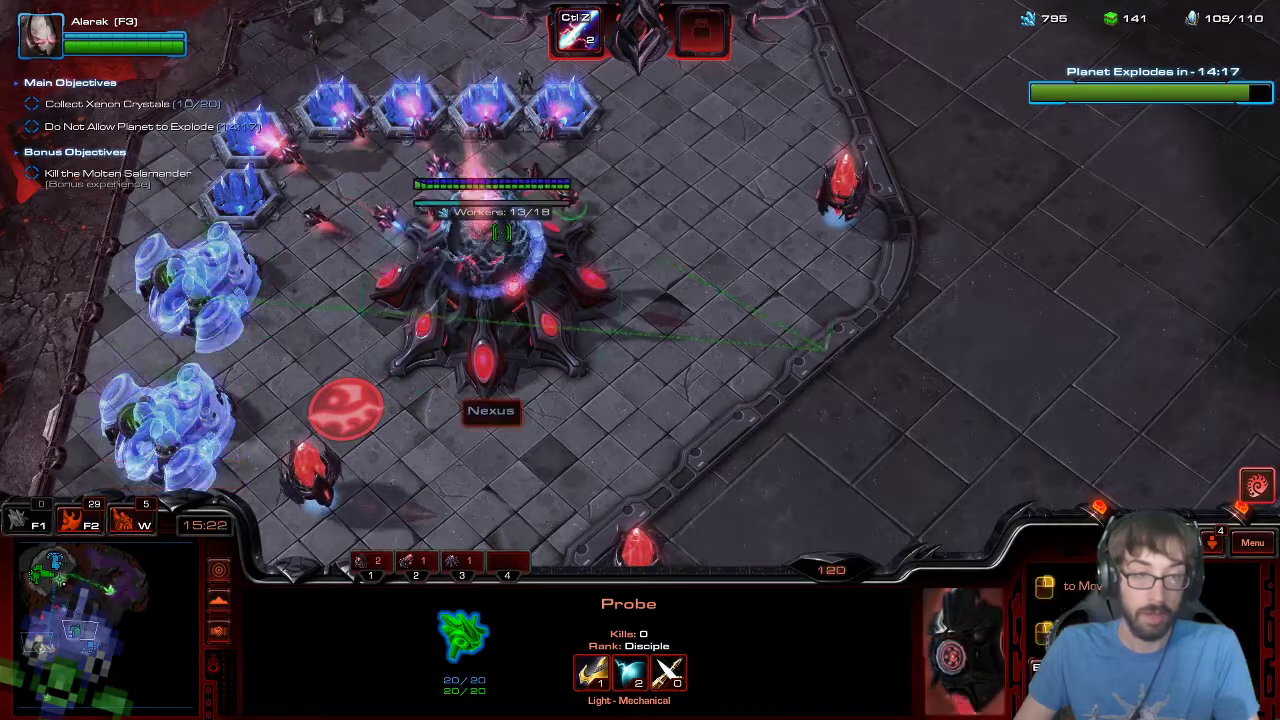
- Queue five Pylons on the open ground around the expansion and send the building Probe back to gathering
key("e")
left_click(945, 387, "shift")
left_click(1005, 247, "shift")
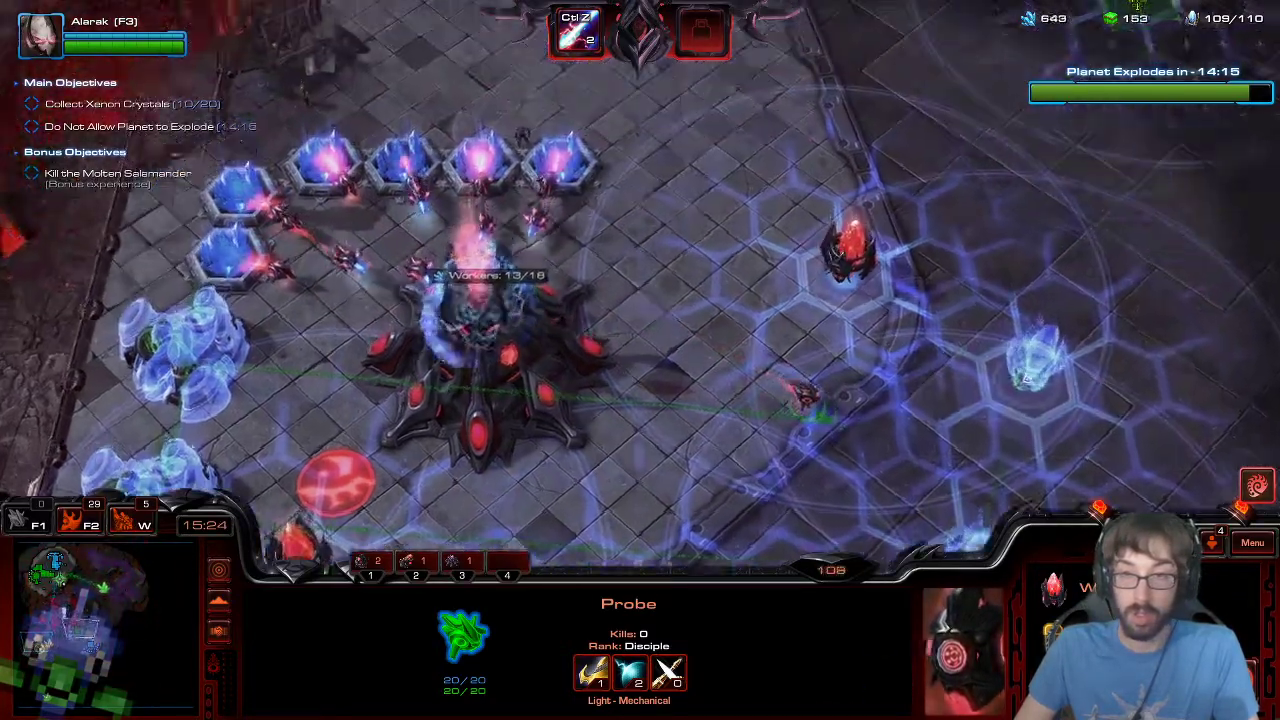
left_click(1046, 188, "shift")
left_click(714, 82, "shift")
left_click(475, 83, "shift")
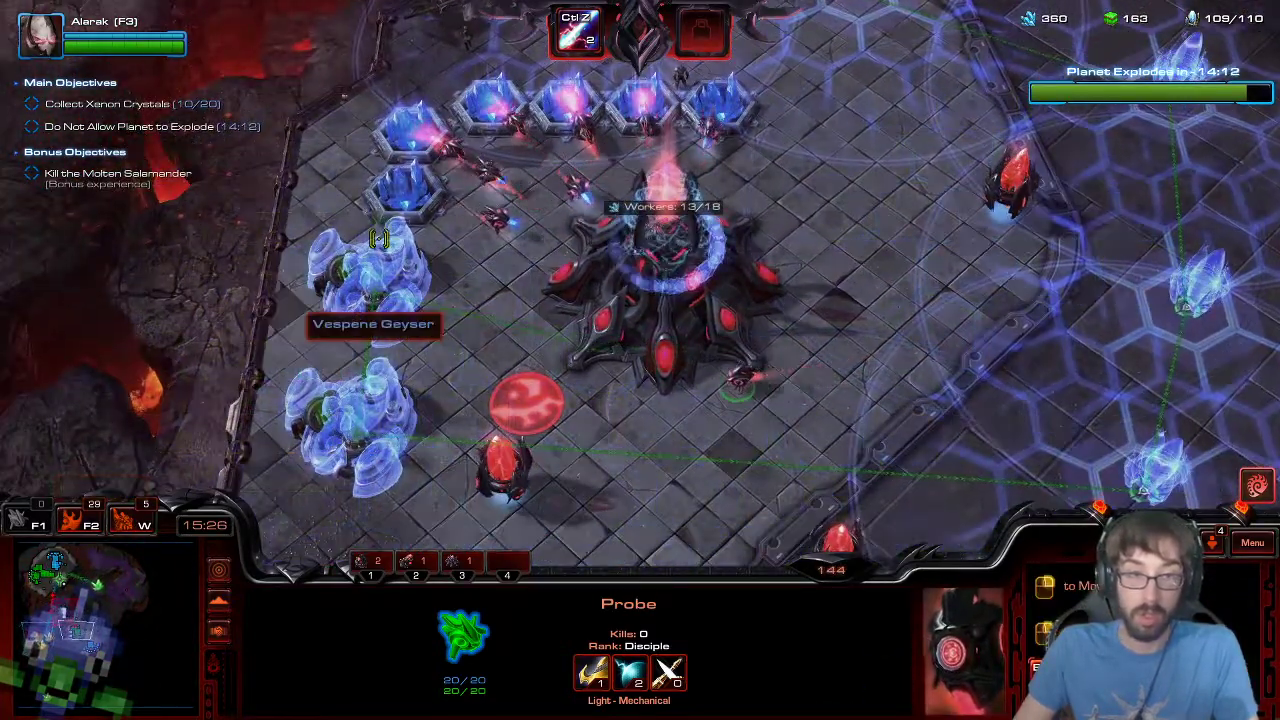
right_click(394, 220, "shift")
- Attack-move the entire army to the main base to fight the enemies attacking it
key("F2")
key("F2")
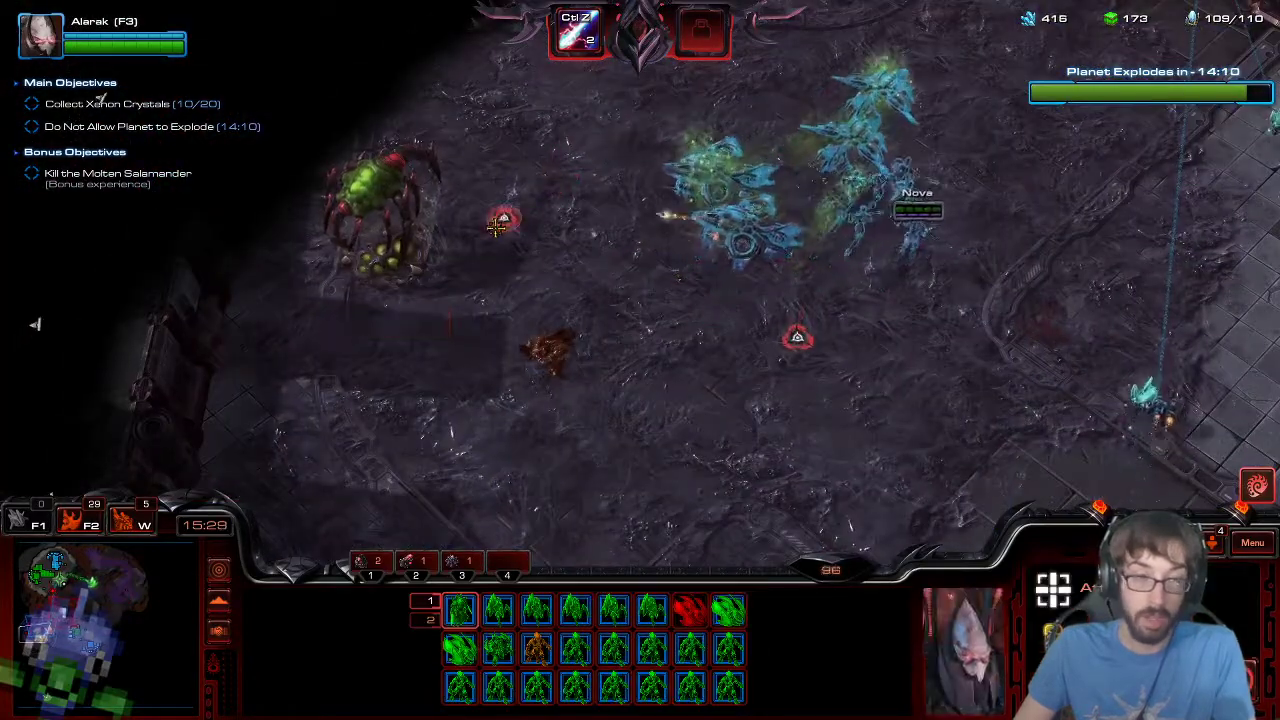
left_click(52, 590)
key("a")
left_click(434, 223)
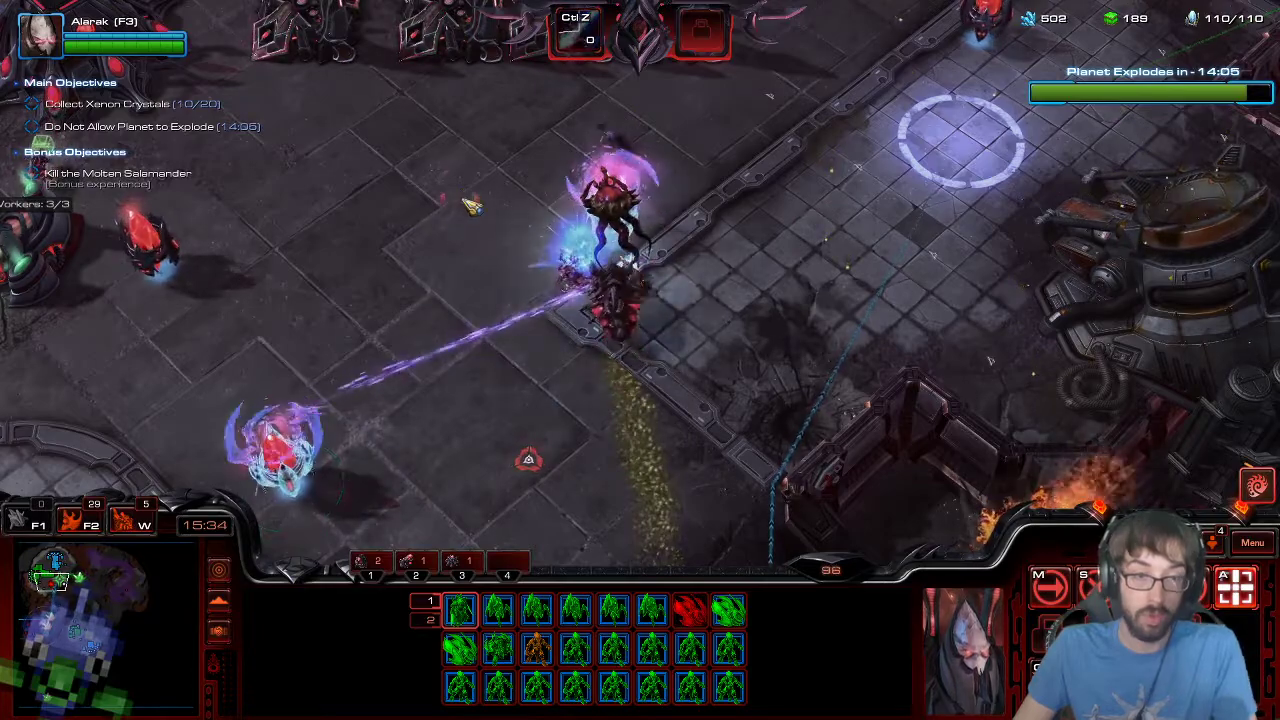
- Queue a Wrathwalker at the Robotics Facility behind the row of Warp Gates
key("w")
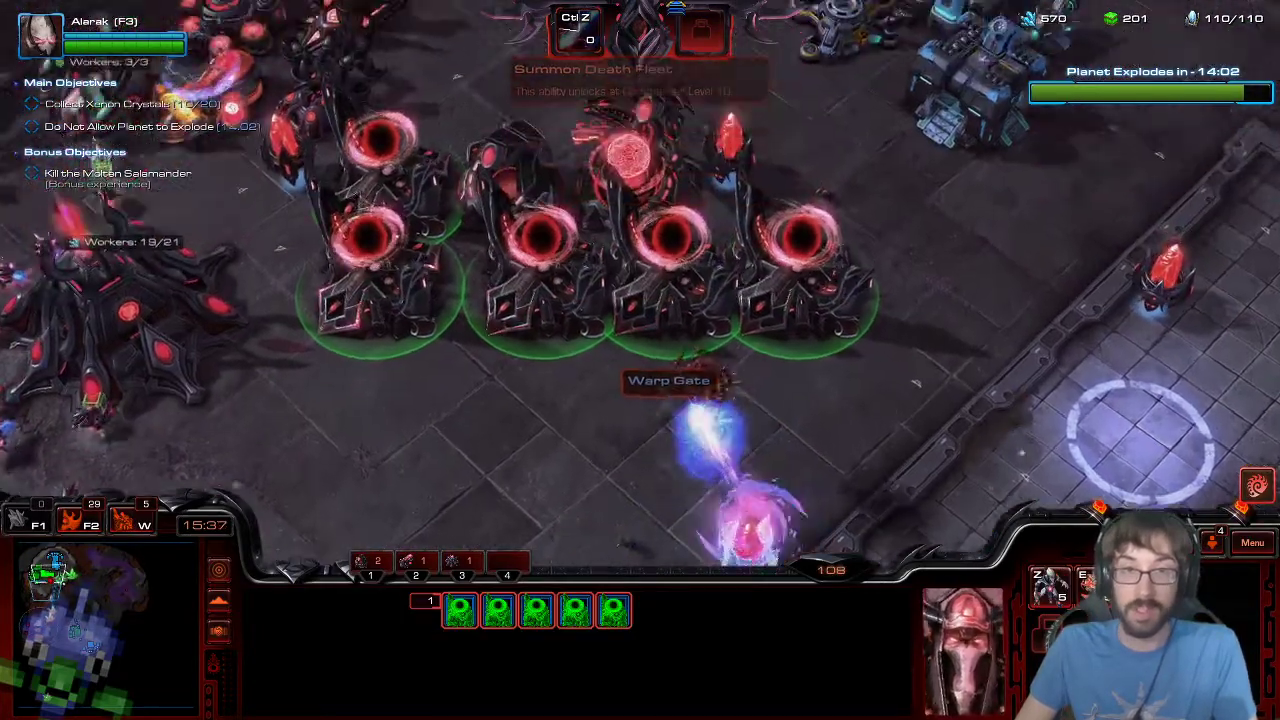
left_click(630, 206)
left_click(508, 220)
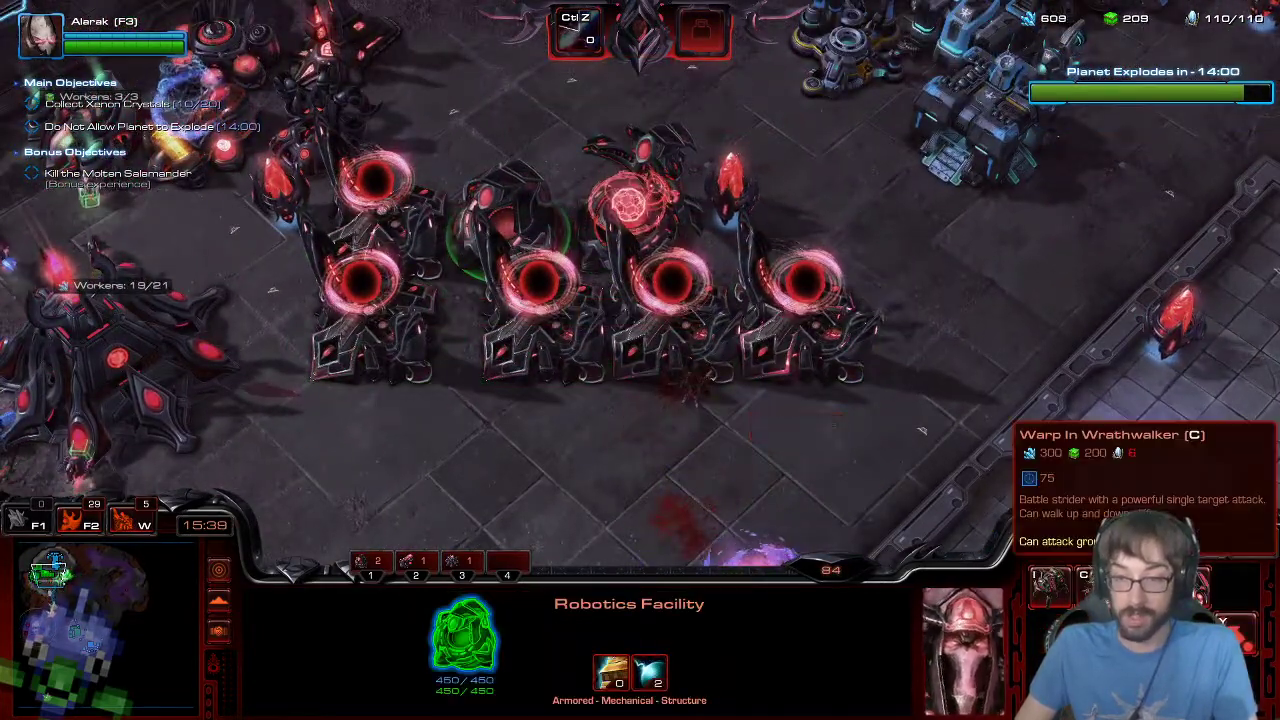
left_click(1095, 588)
- Have a main-base Probe queue several Pylons around the Warp Gates and the open ground southeast of the Nexus
key("F2")
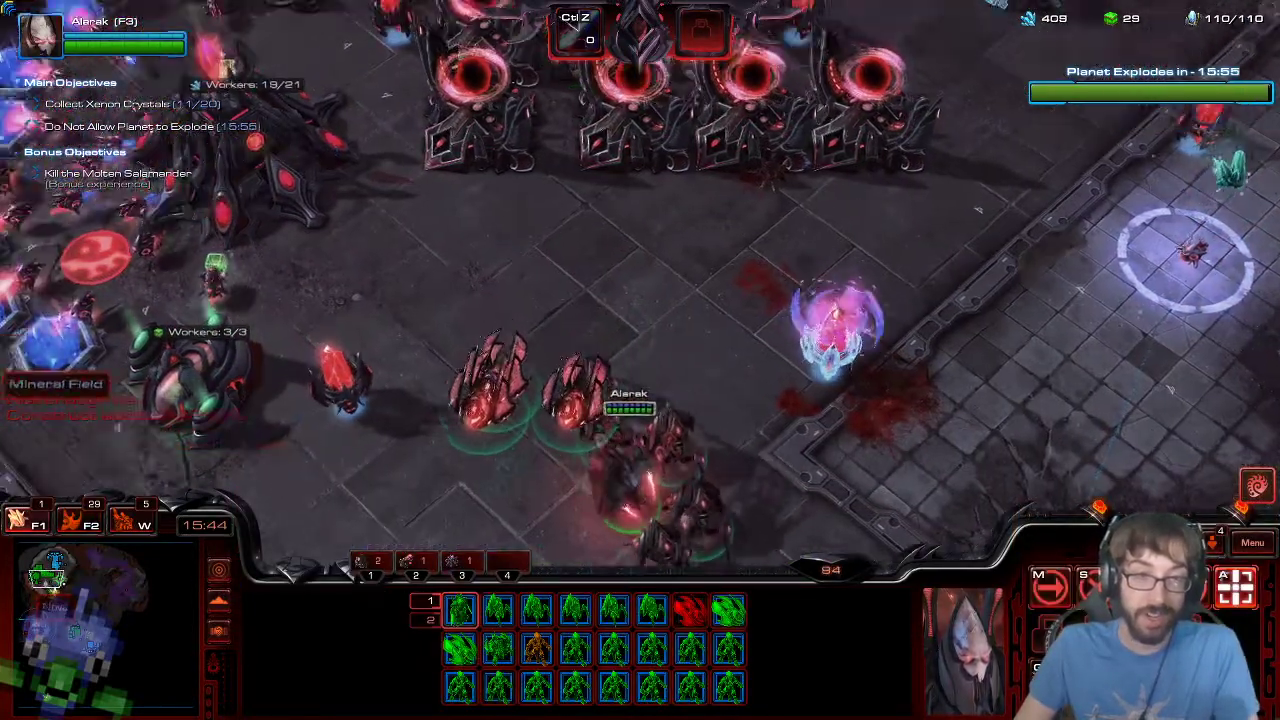
key("BackSpace")
left_click(293, 316)
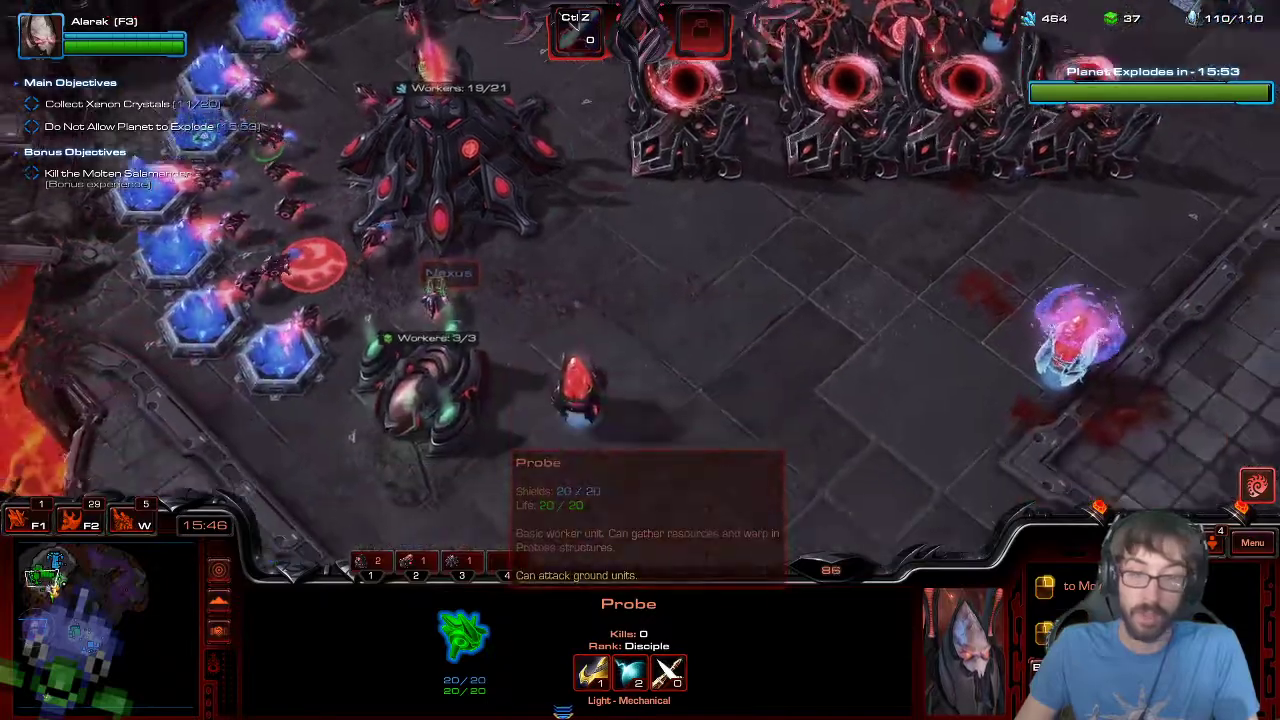
key("b")
key("e")
left_click(868, 248)
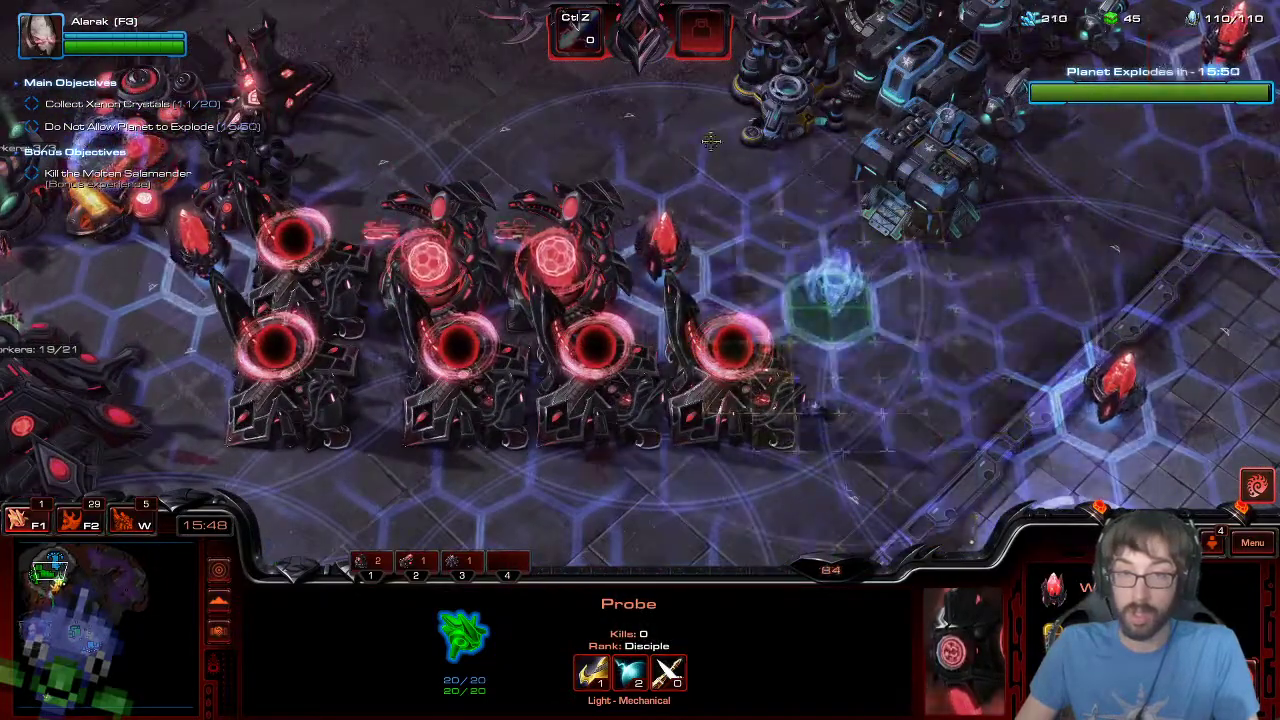
key("BackSpace")
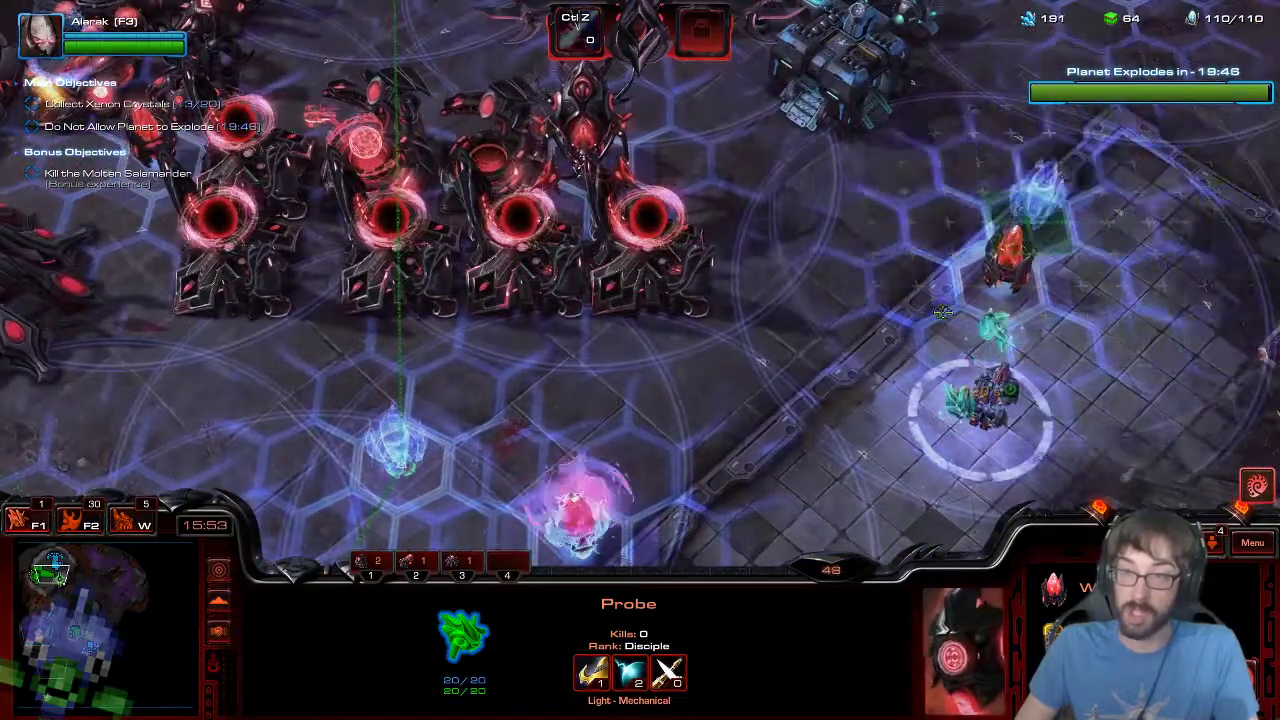
left_click(1040, 212, "shift")
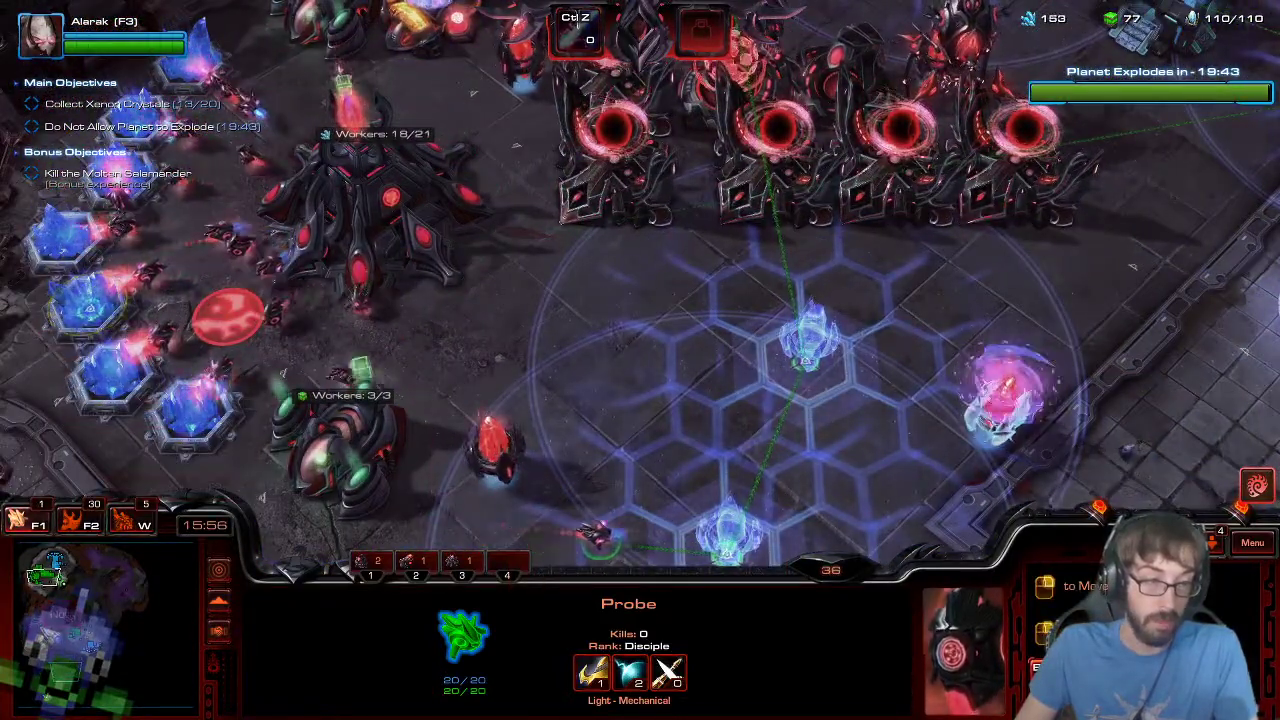
- Check the two Robotics Facilities and send the main base's idle Probe back to work
key("1")
key("1")
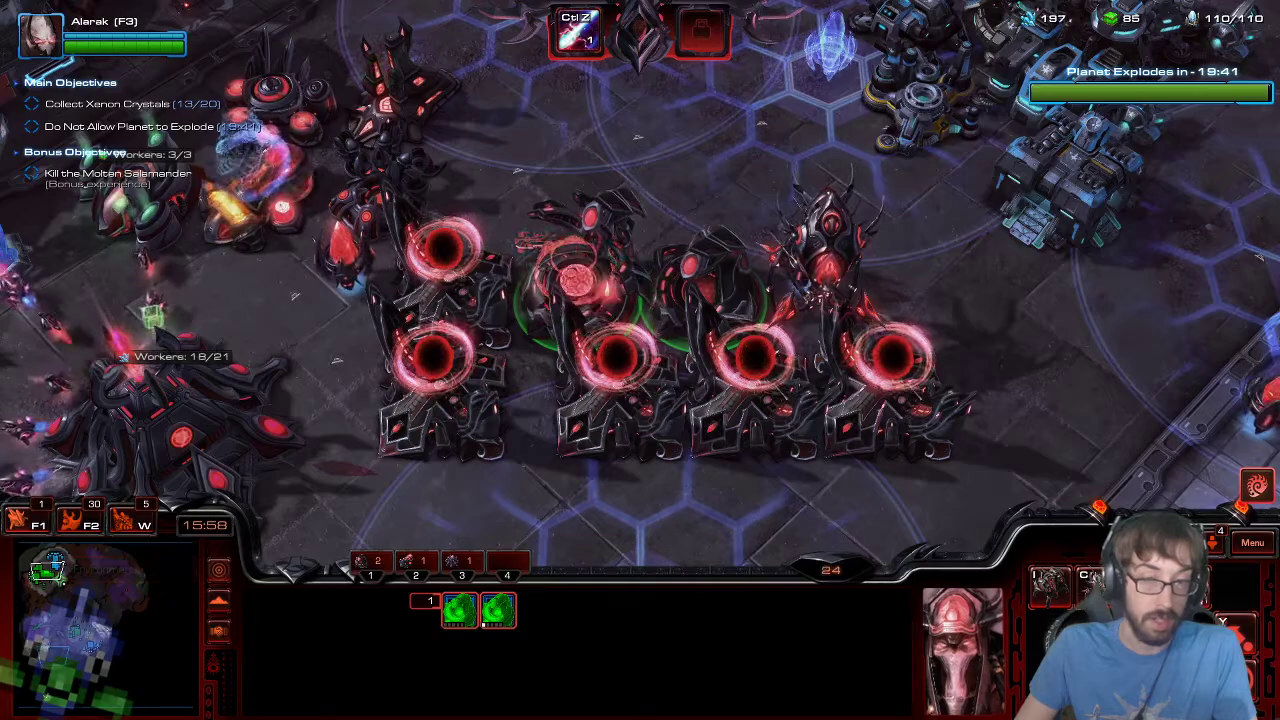
key("F1")
mouse_move(6, 712)
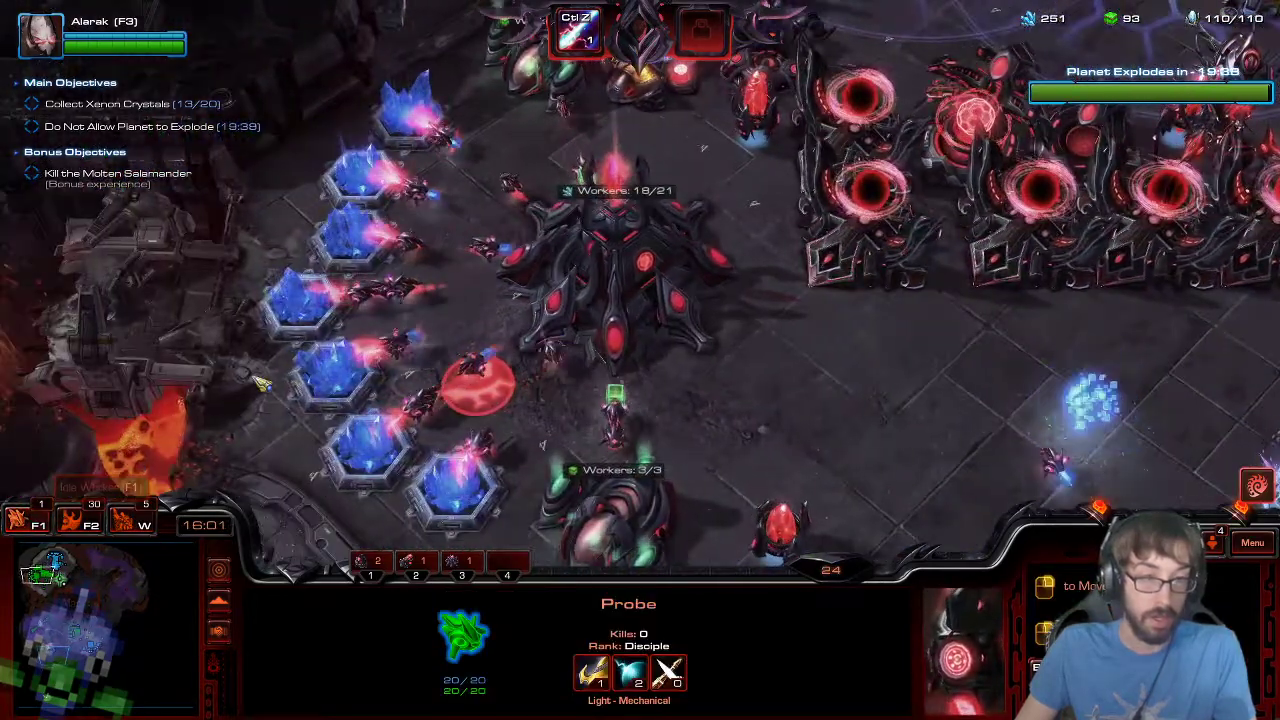
- Attack-move the entire army south along the stone path and on into the unexplored area beyond
left_click(43, 626)
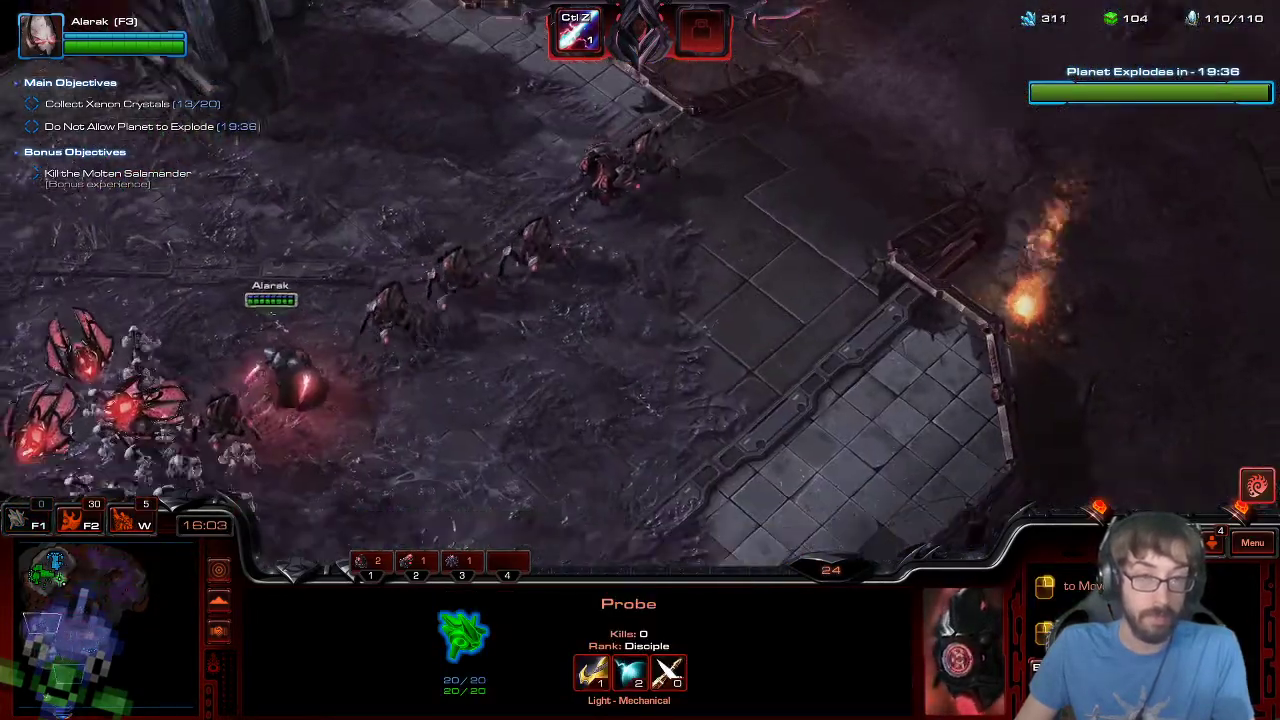
key("F2")
key("a")
left_click(513, 455)
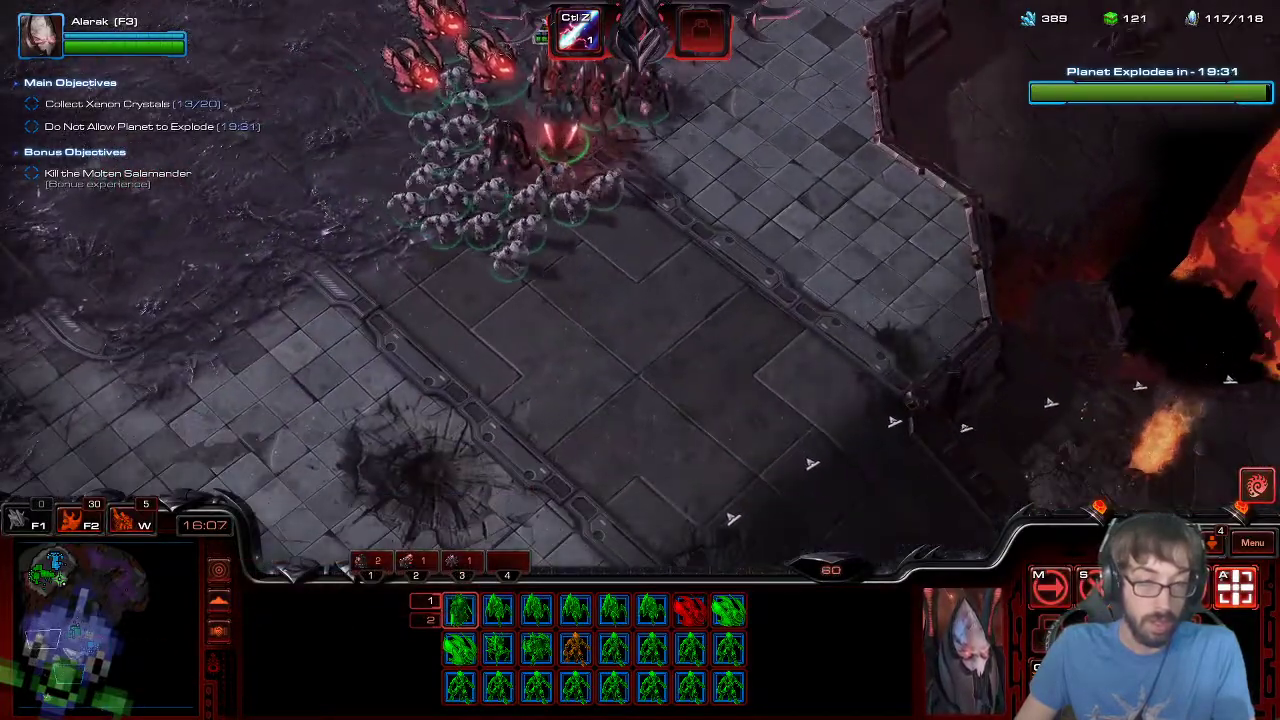
left_click(76, 676)
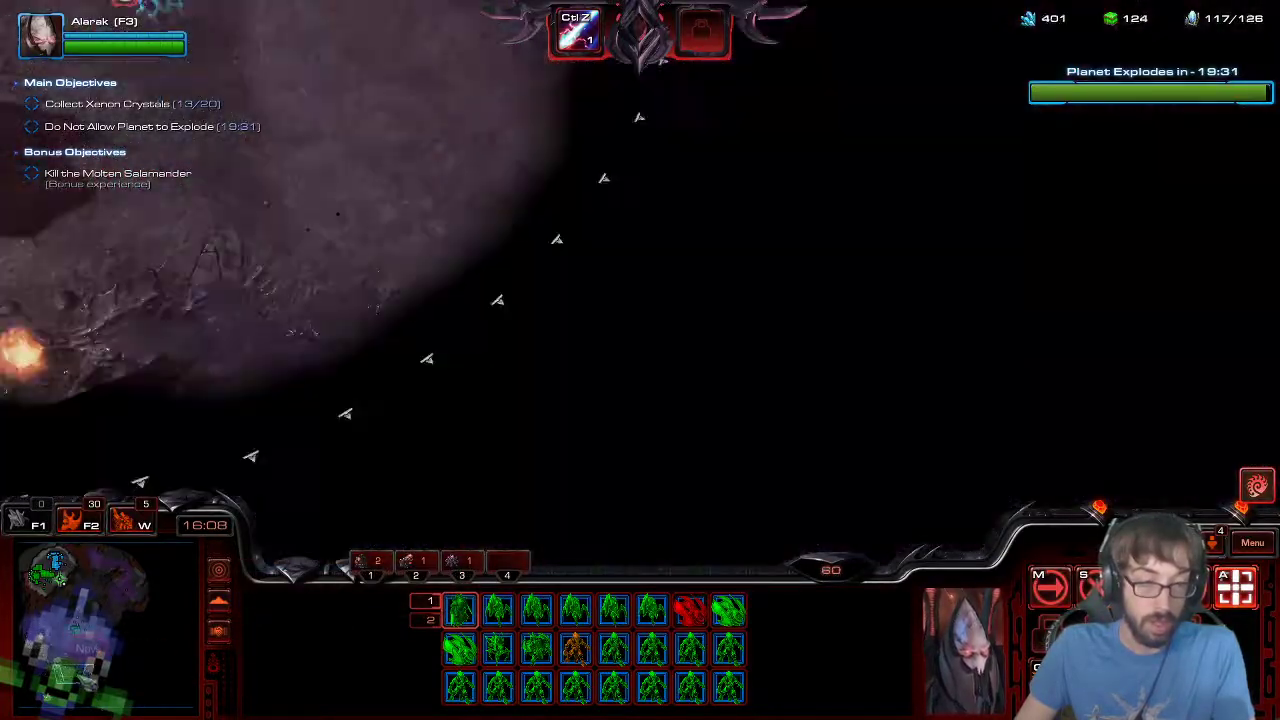
key("a")
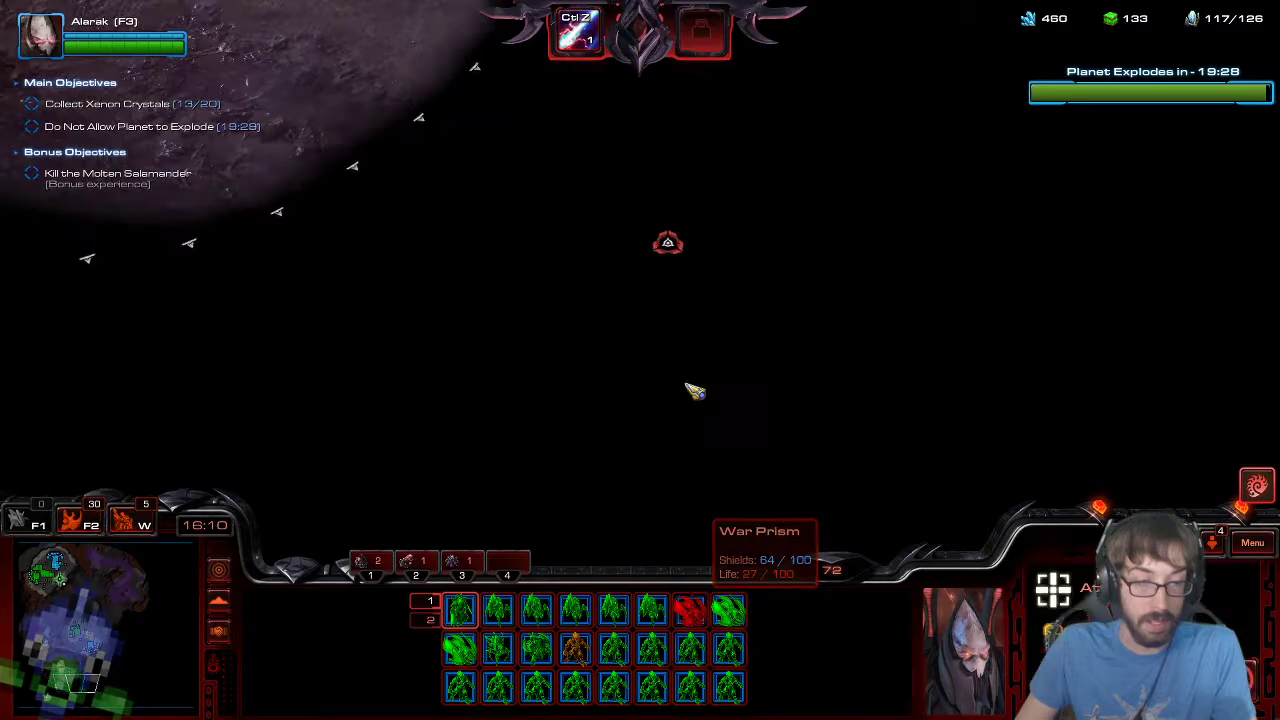
left_click(691, 383)
- Check the expansion Nexus's production and queue two Probes at the main base's Nexus
left_click(80, 631)
left_click(435, 261)
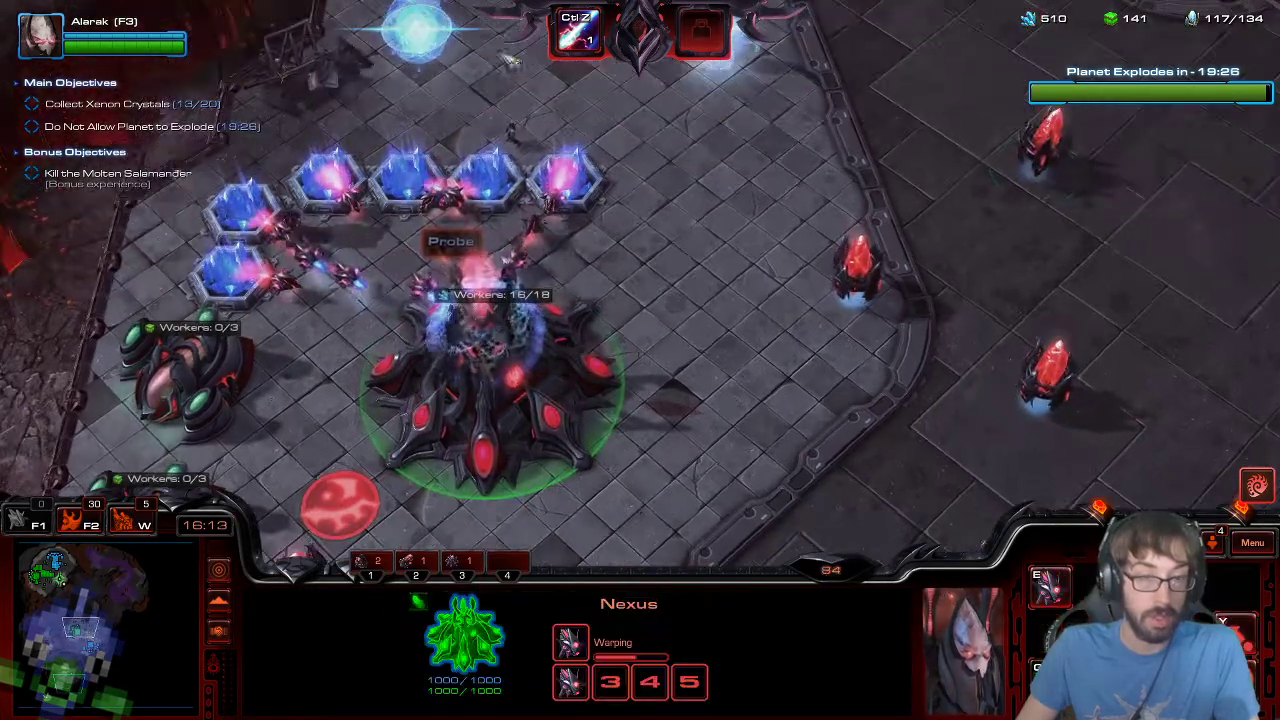
left_click(62, 582)
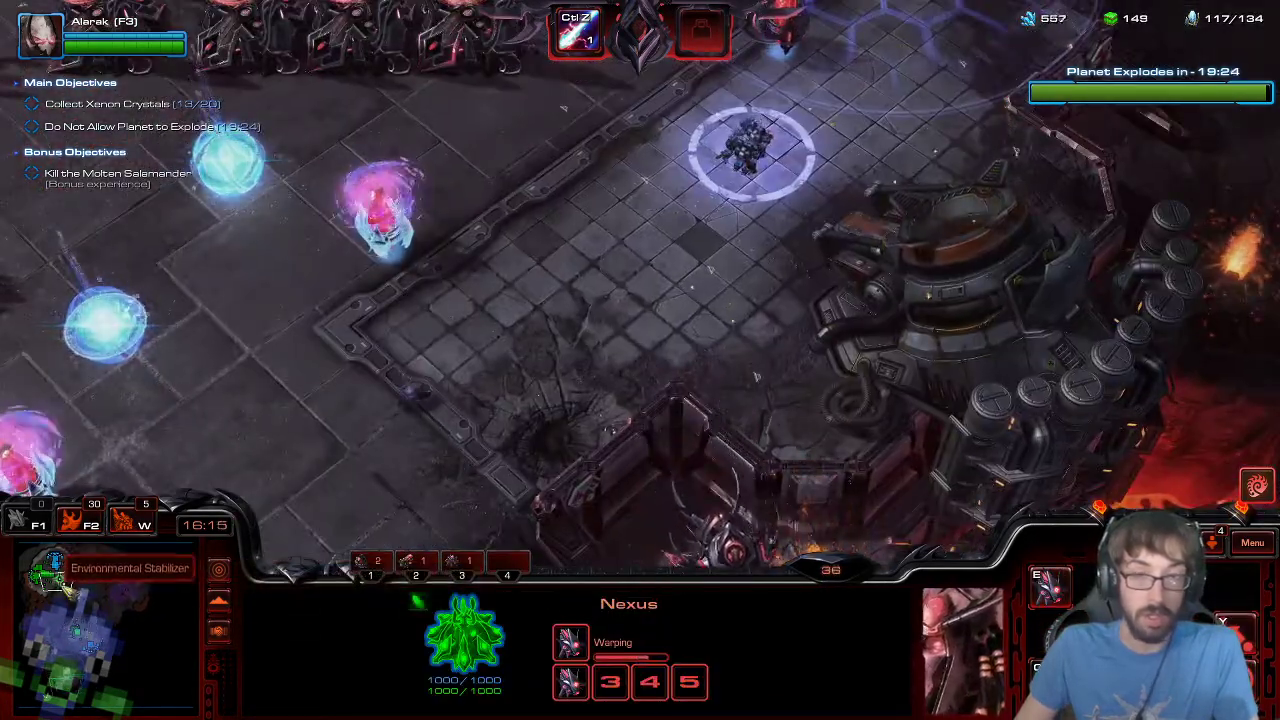
key("BackSpace")
key("e")
key("e")
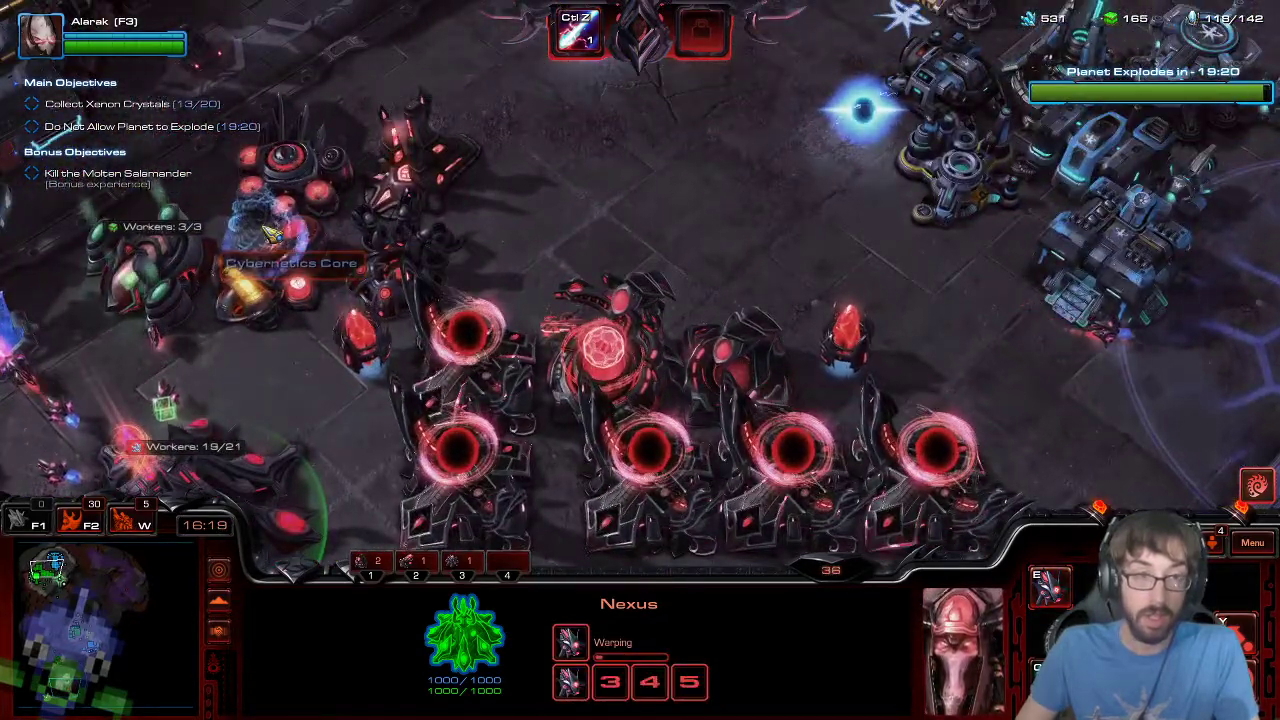
- Inspect the Cybernetics Core for upgrades and the Robotics Facility for its production queue
left_click(388, 290)
left_click(297, 182)
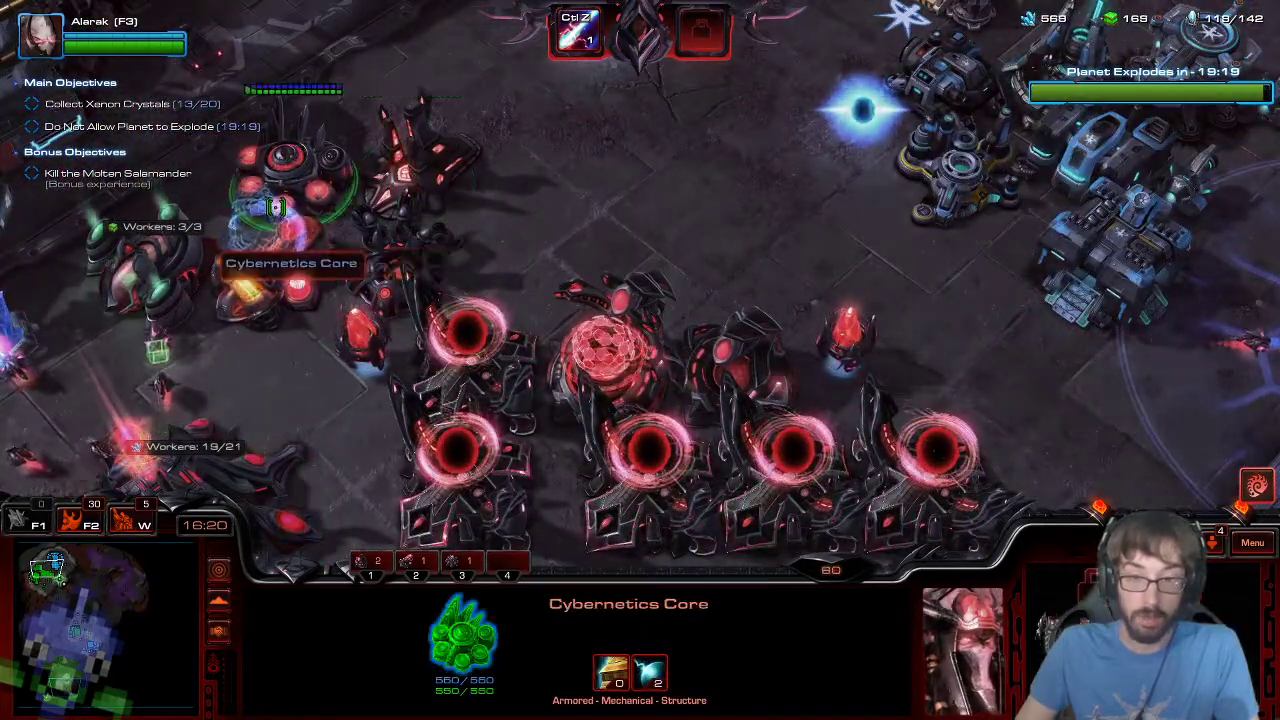
left_click(604, 246)
mouse_move(646, 712)
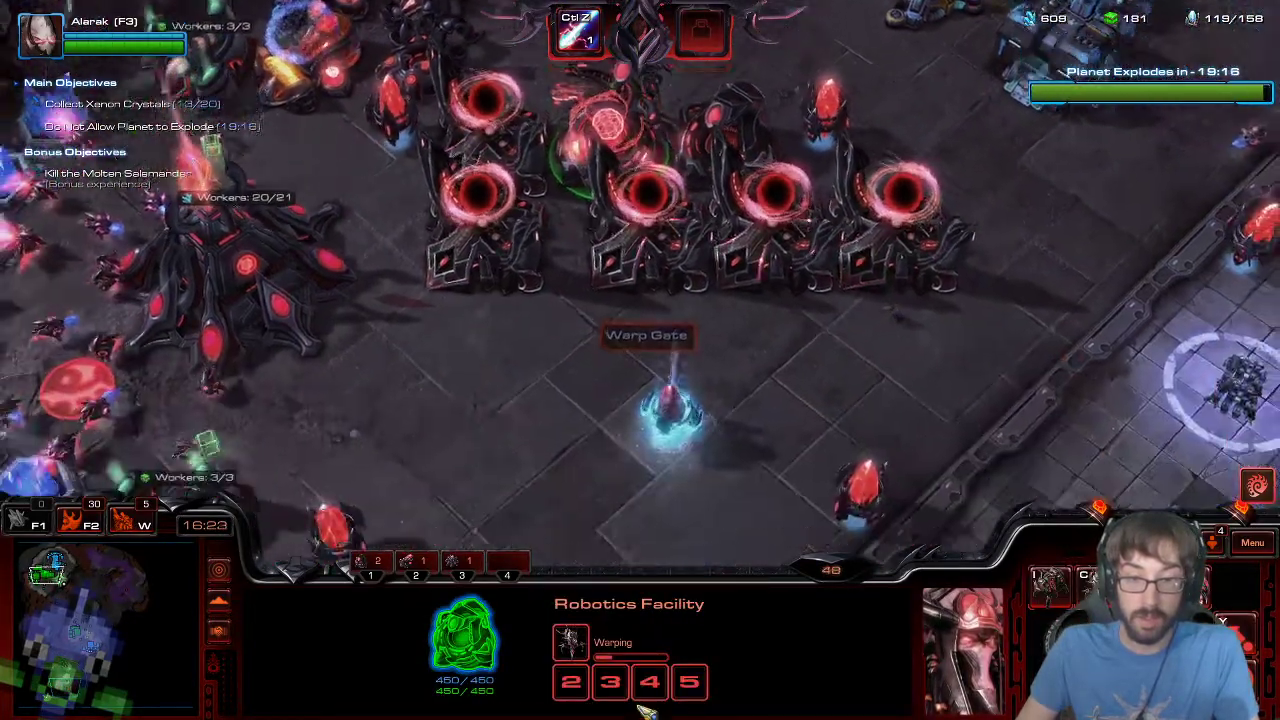
- Attack-move the entire army towards Amon's forces beside Nova's army, and redirect it east past the lava pit
left_click(60, 688)
key("F2")
key("a")
left_click(606, 388)
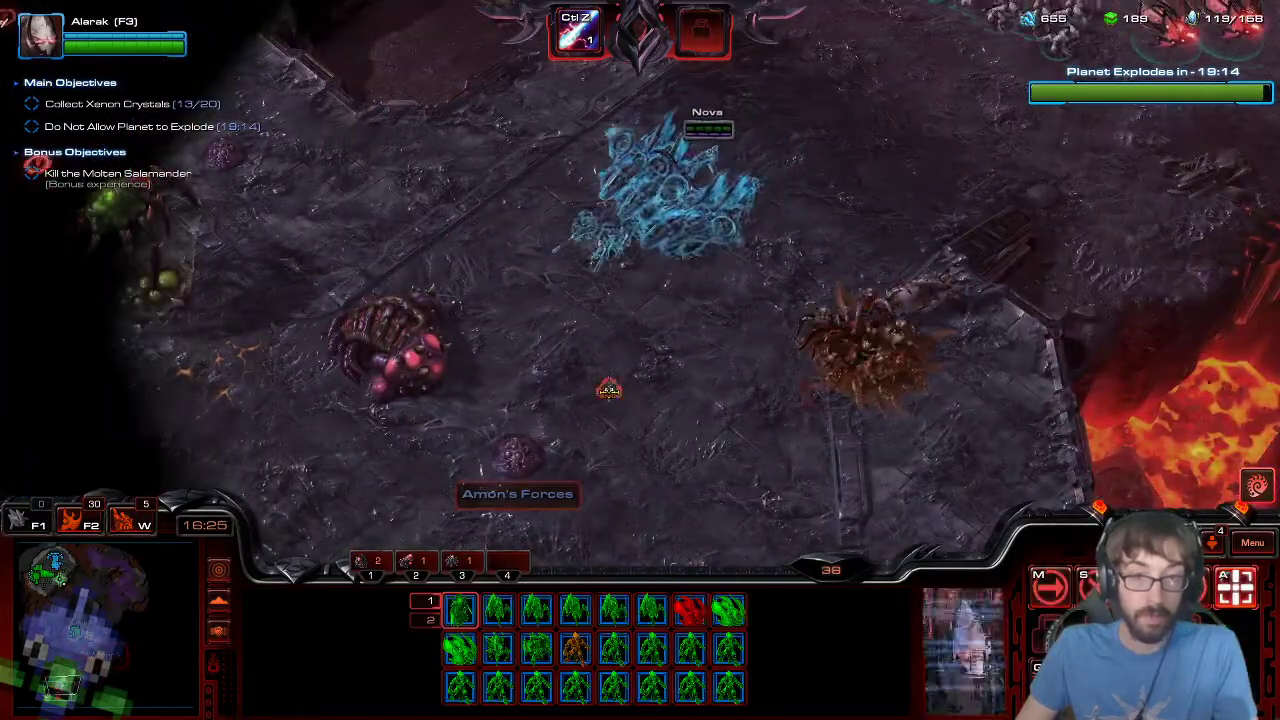
key("a")
left_click(1275, 166)
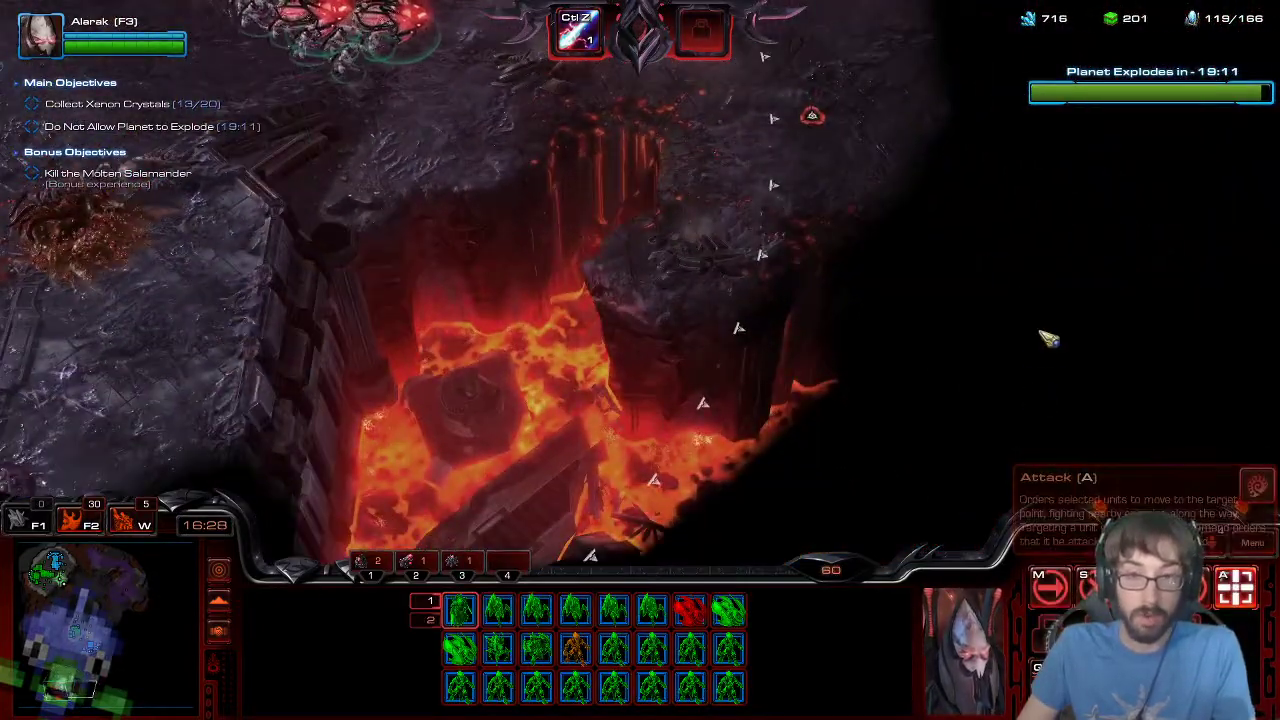
key("a")
left_click(1116, 334)
- Attack-move the army east past the lava pit into Amon's forces and strike them with Alarak's Destruction Wave
mouse_move(1060, 3)
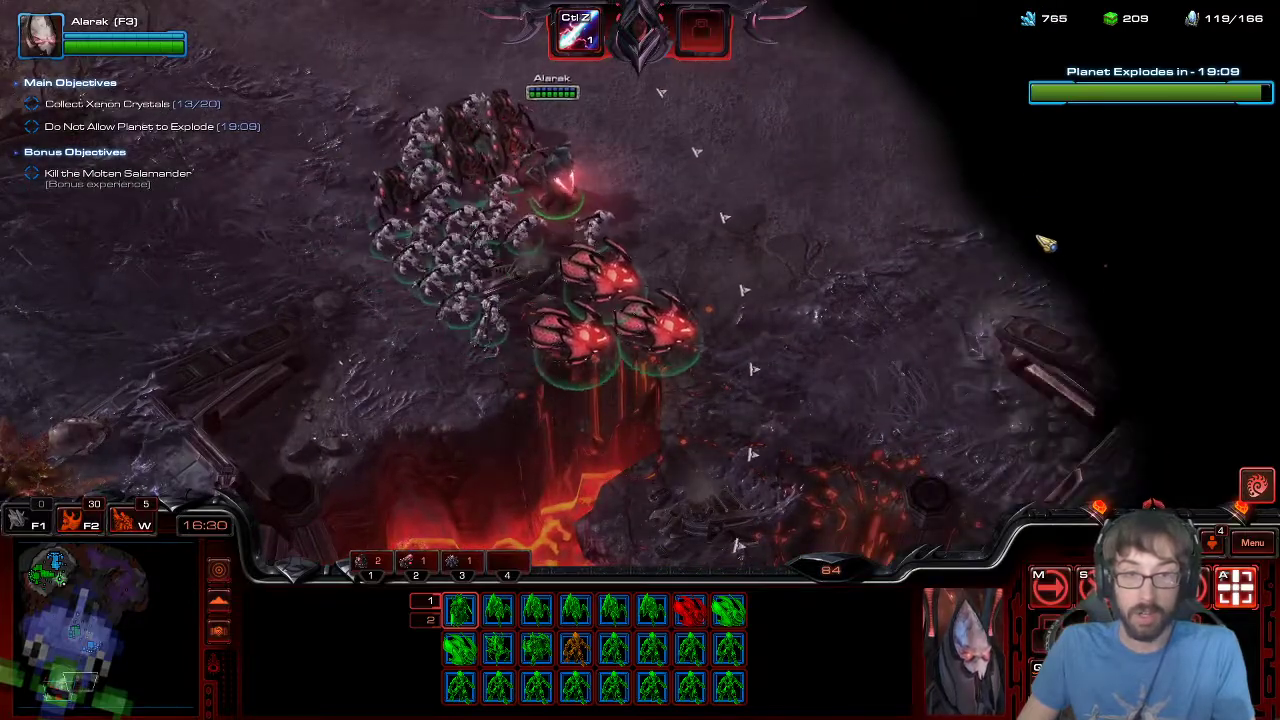
mouse_move(1275, 400)
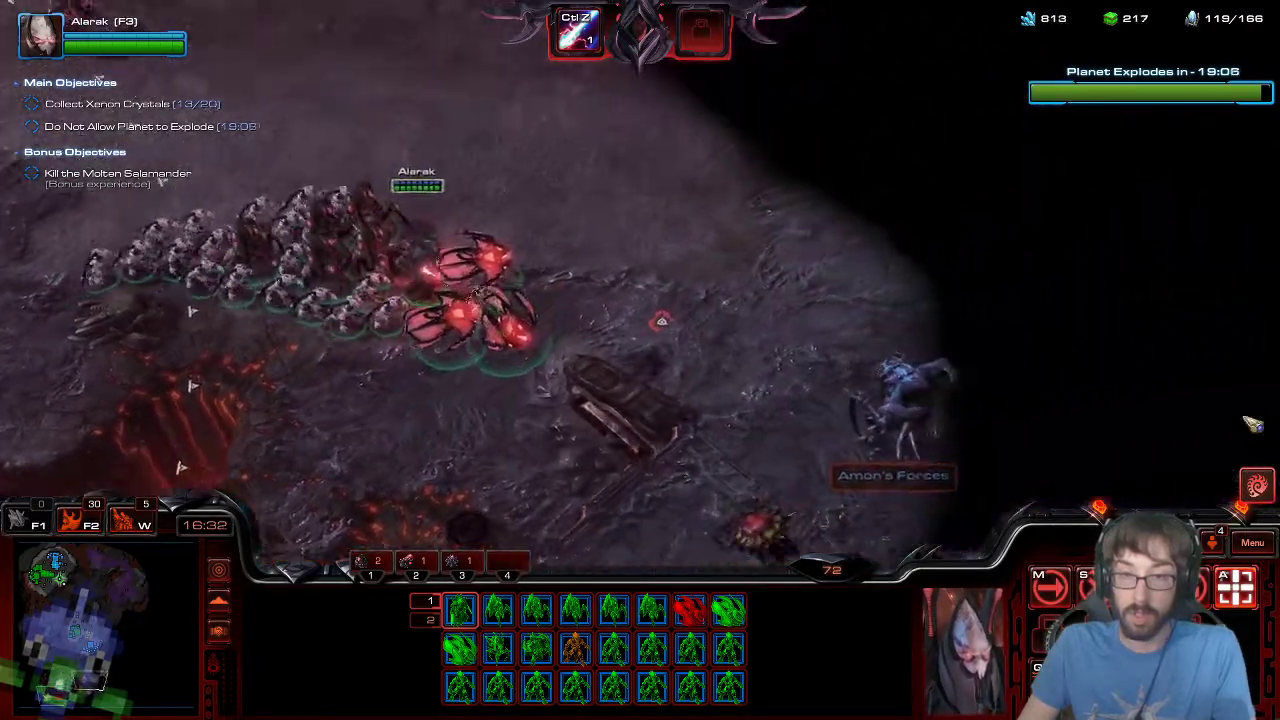
key("a")
left_click(960, 483)
key("F3")
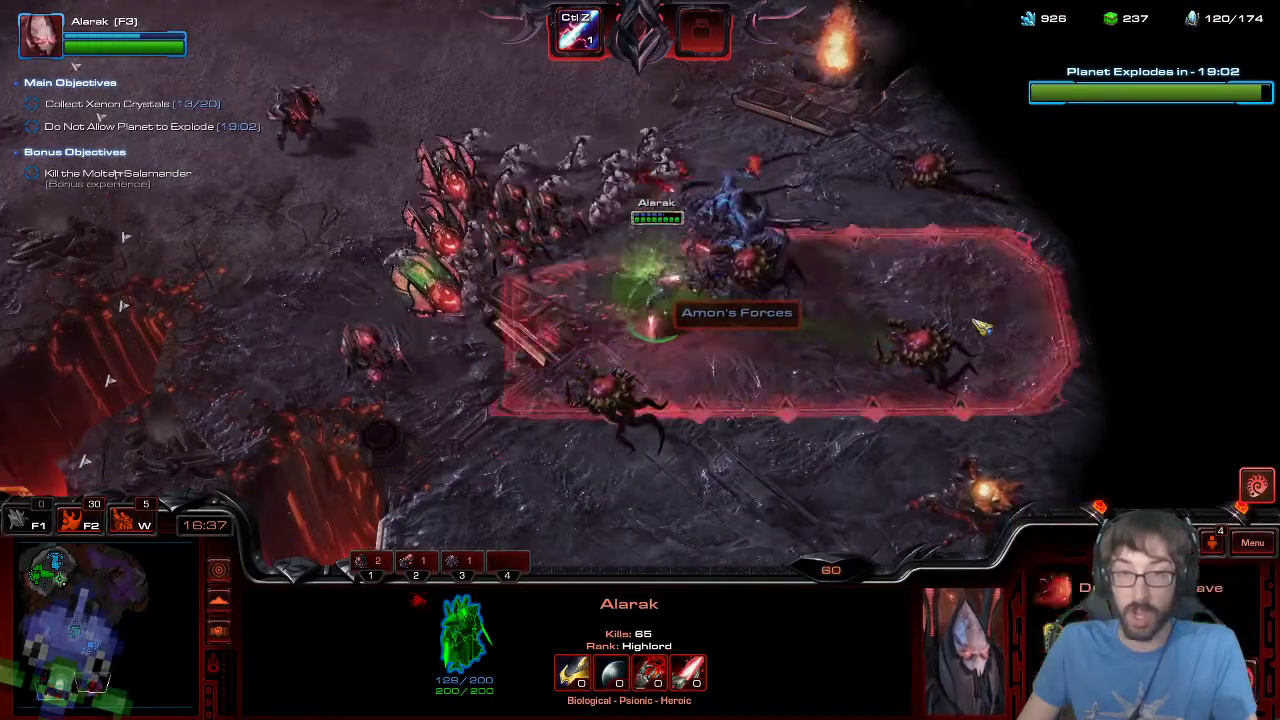
key("F2")
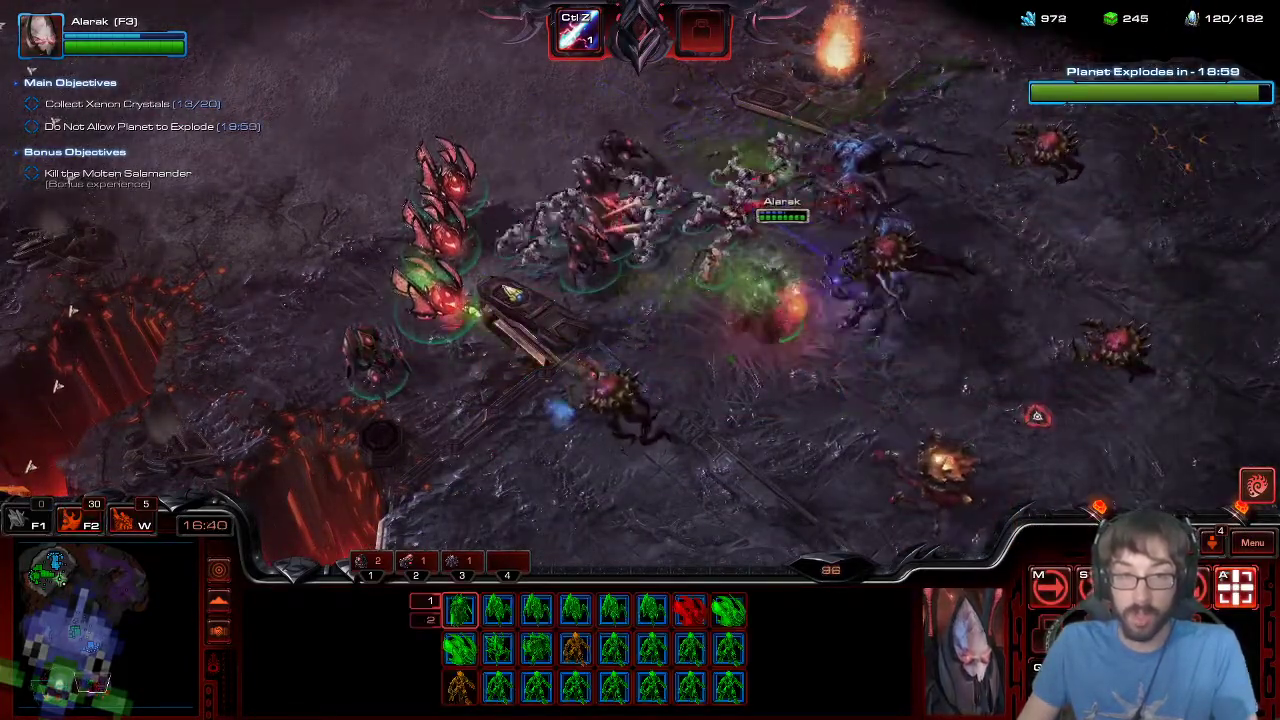
- Deploy the War Prism into phase mode behind the battle line and warp in five Slayers there
left_click(541, 330)
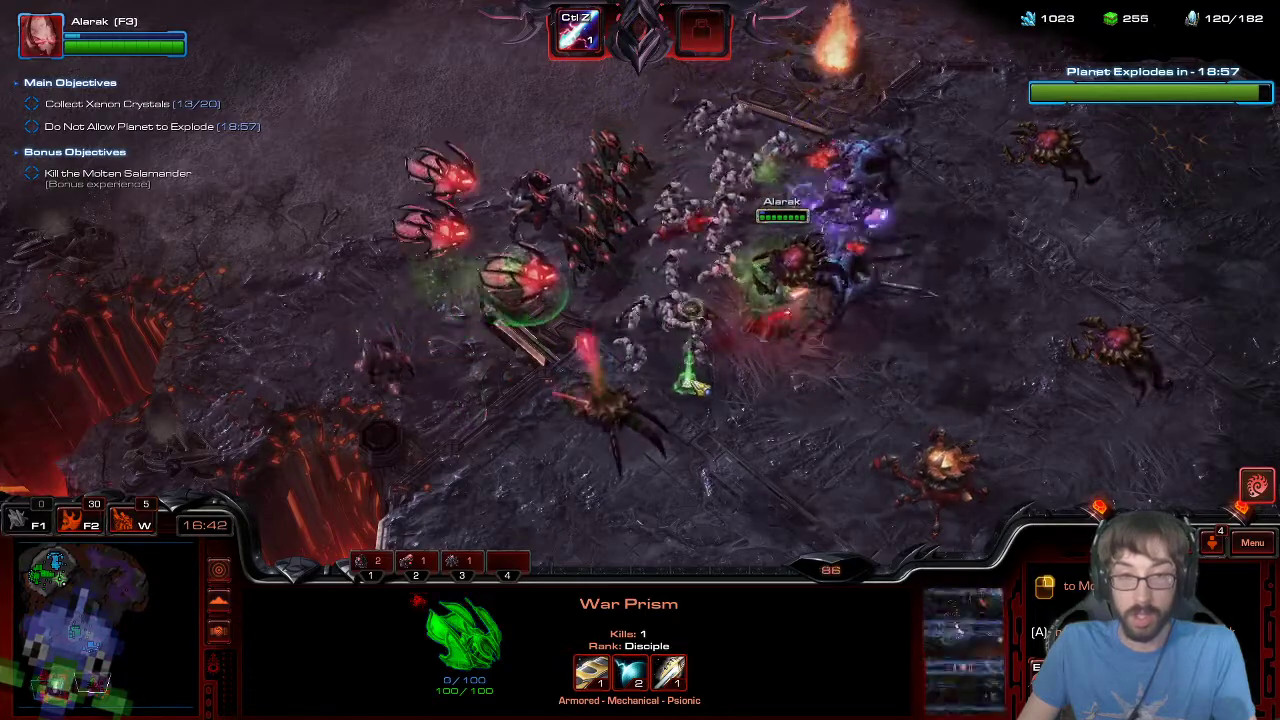
key("e")
key("w")
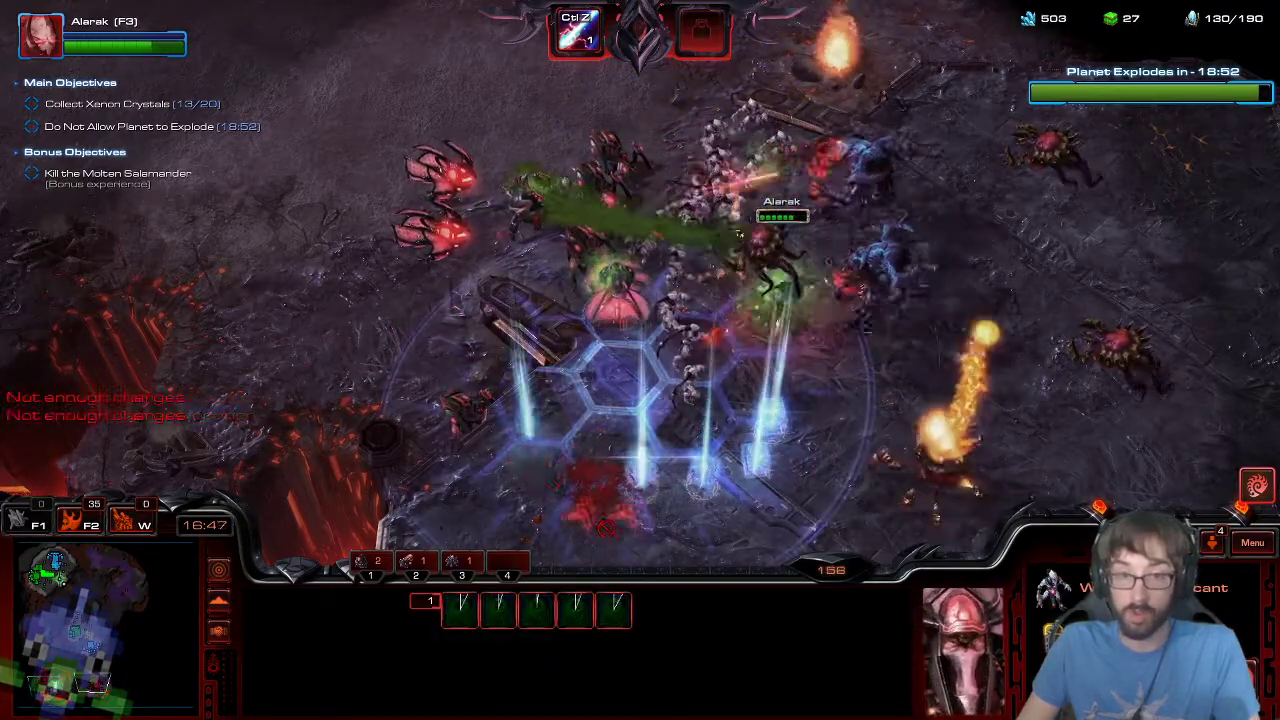
- Press the attack on Amon's forces with Alarak and the army, and return the War Prism to transport mode
key("F2")
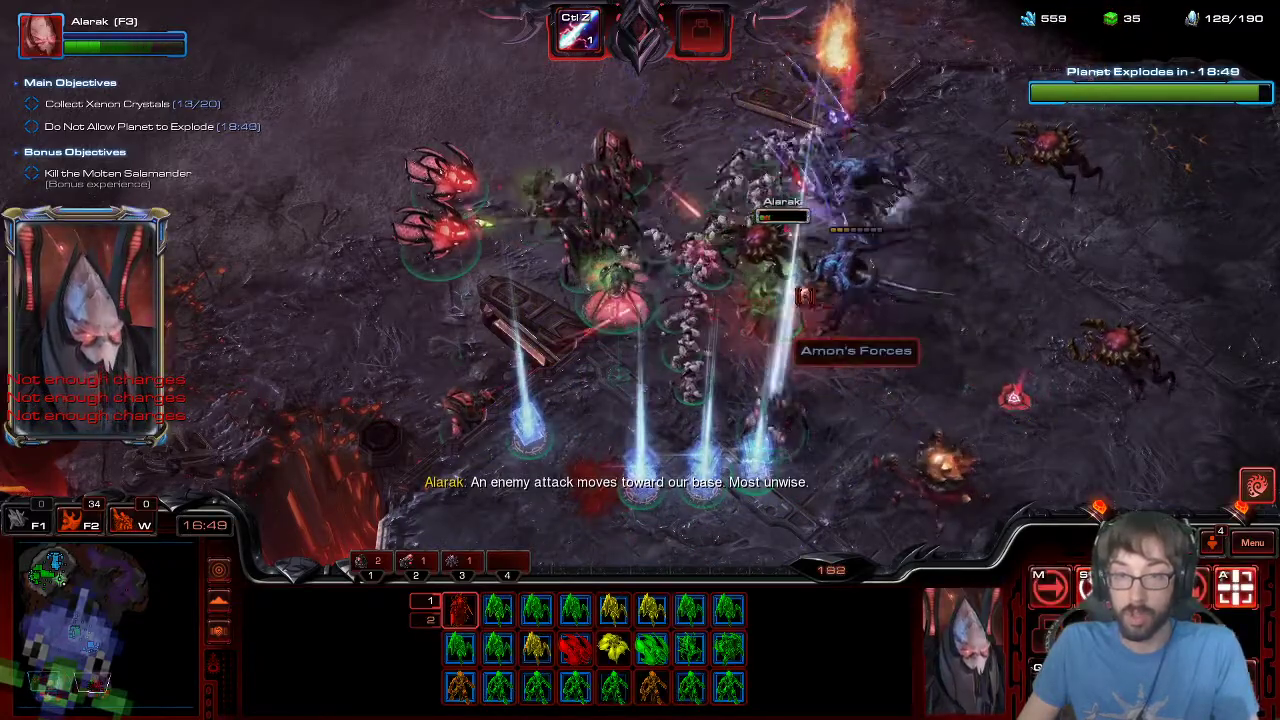
key("F3")
key("w")
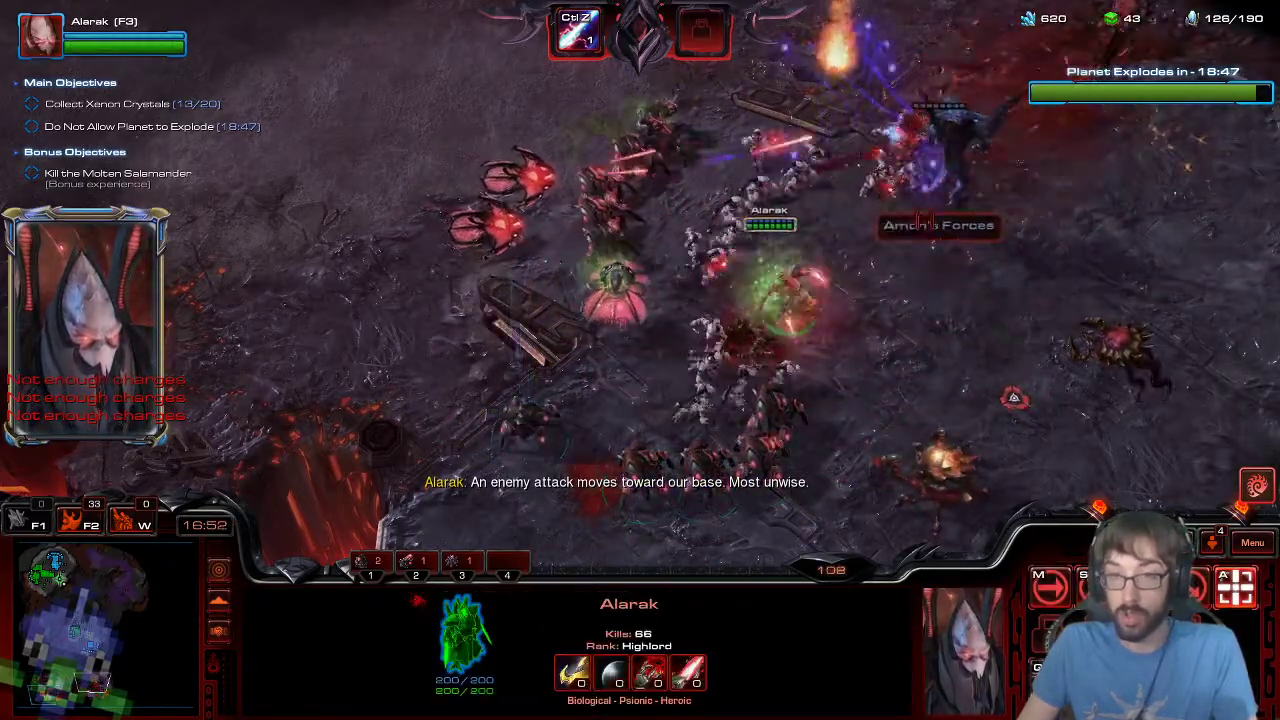
key("F2")
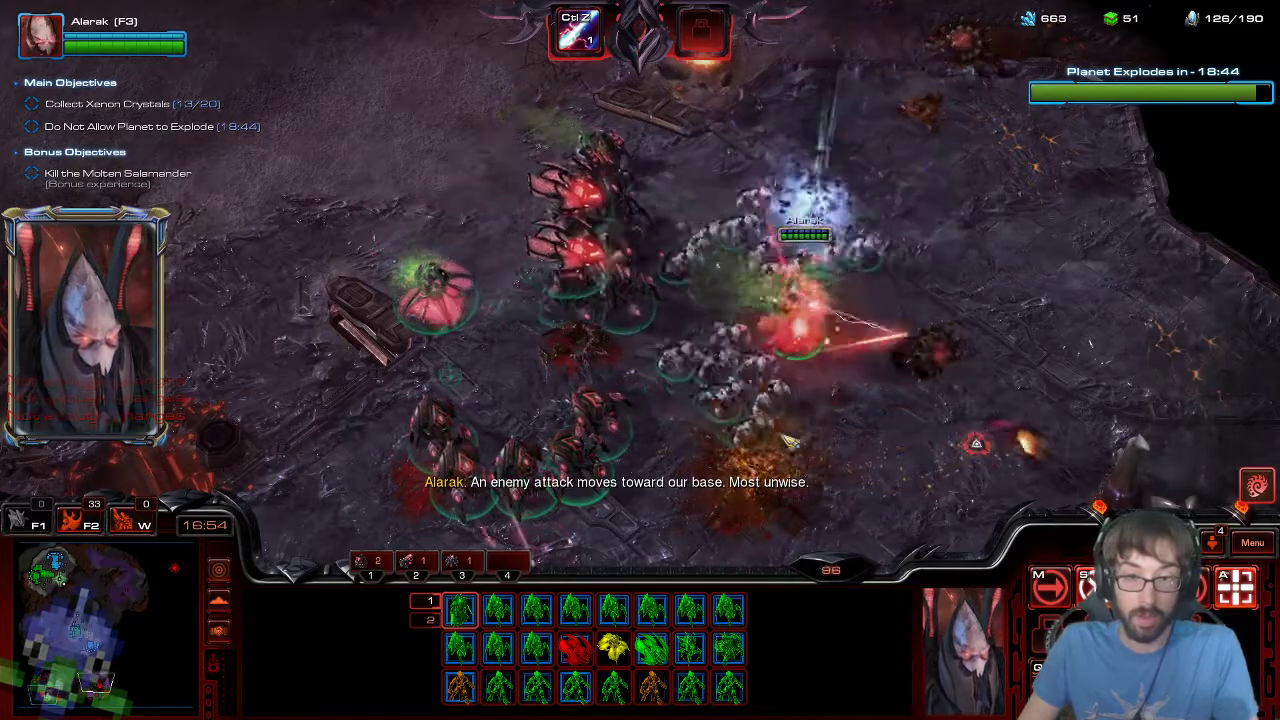
left_click(430, 290)
key("F2")
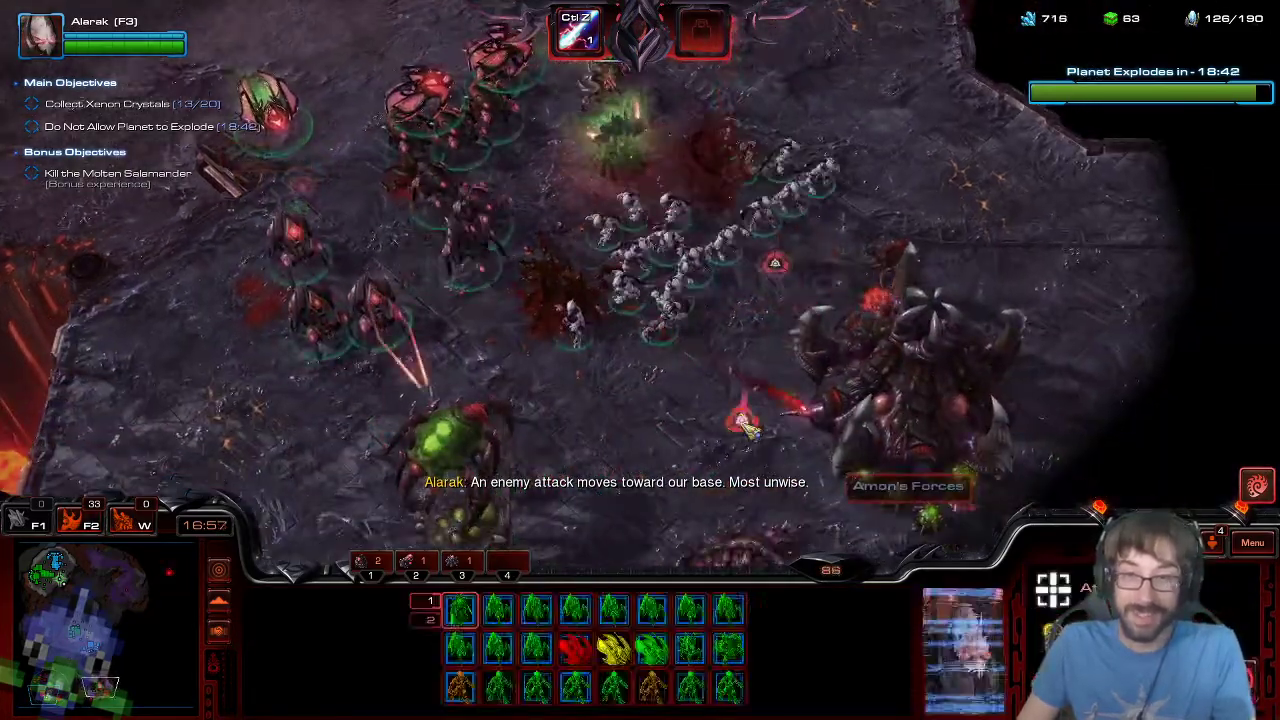
key("Left")
key("Down")
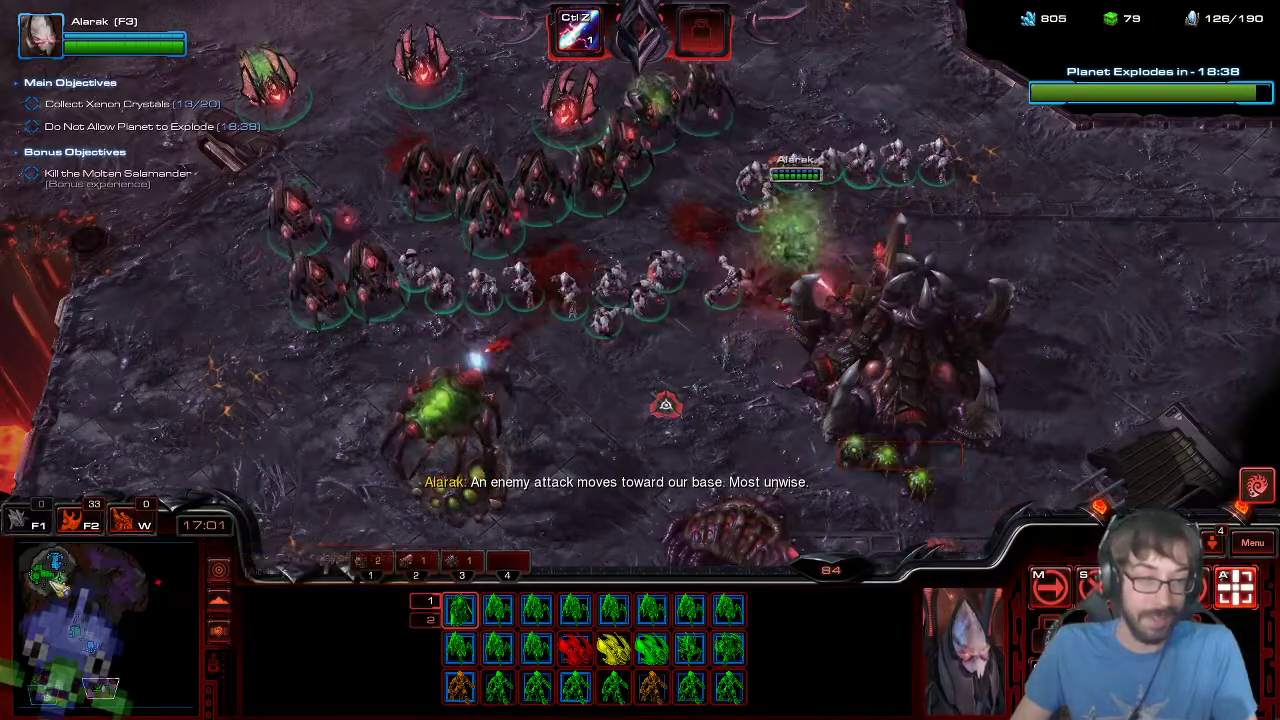
- Go back to the main base and queue a Vanguard at the Robotics Facilities
left_click(60, 590)
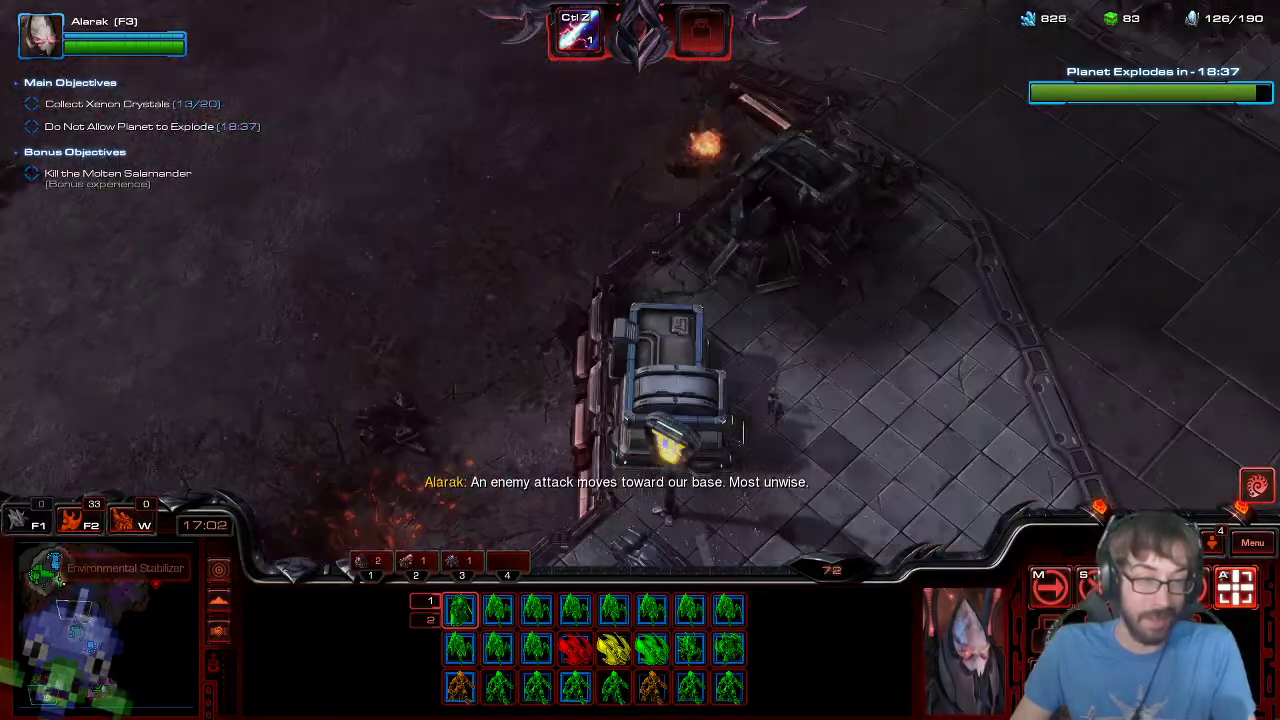
left_click(76, 626)
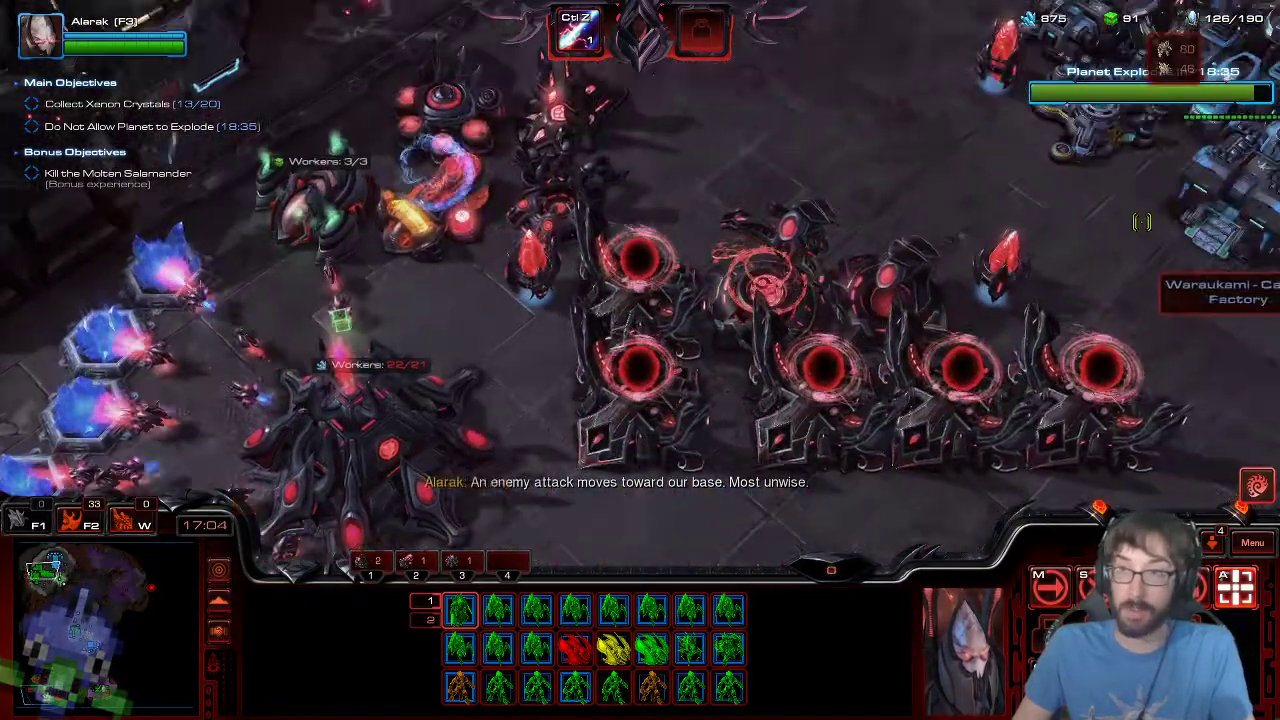
key("2")
key("1")
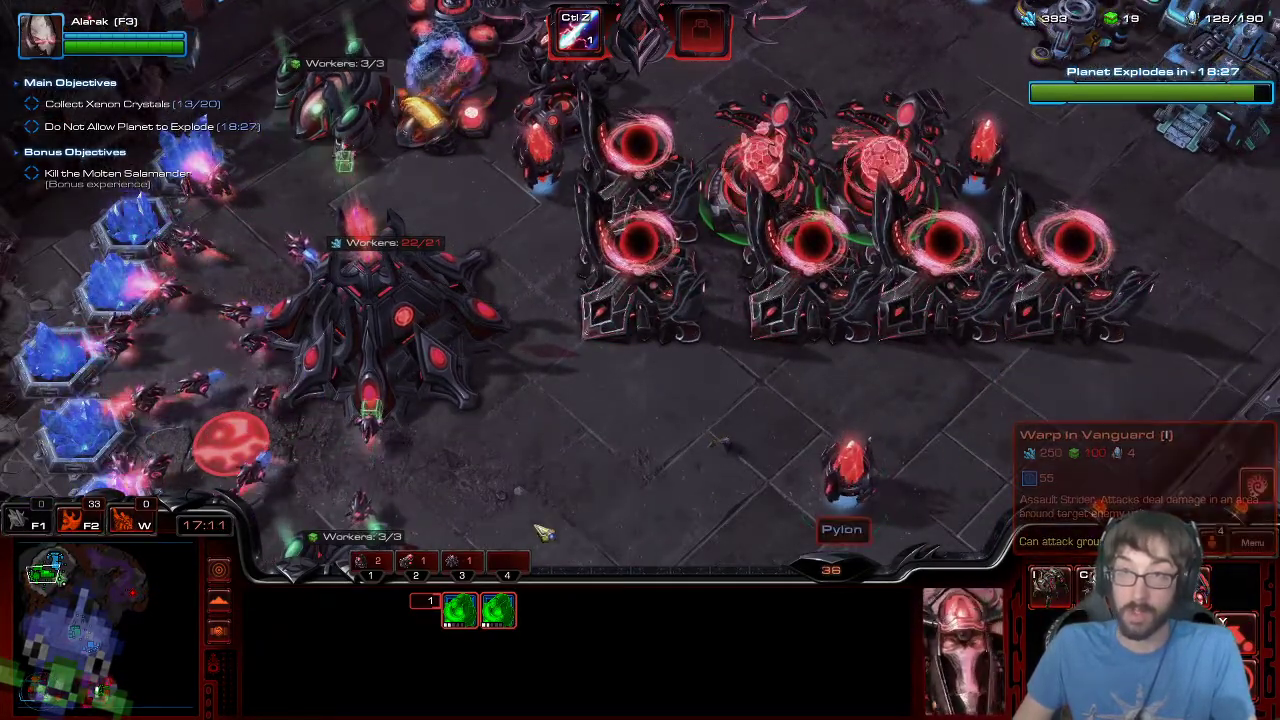
- Continue the army's attack on Amon's remaining forces and check the enemy attack wave in the northeast of the map
left_click(94, 687)
left_click(105, 692)
key("F2")
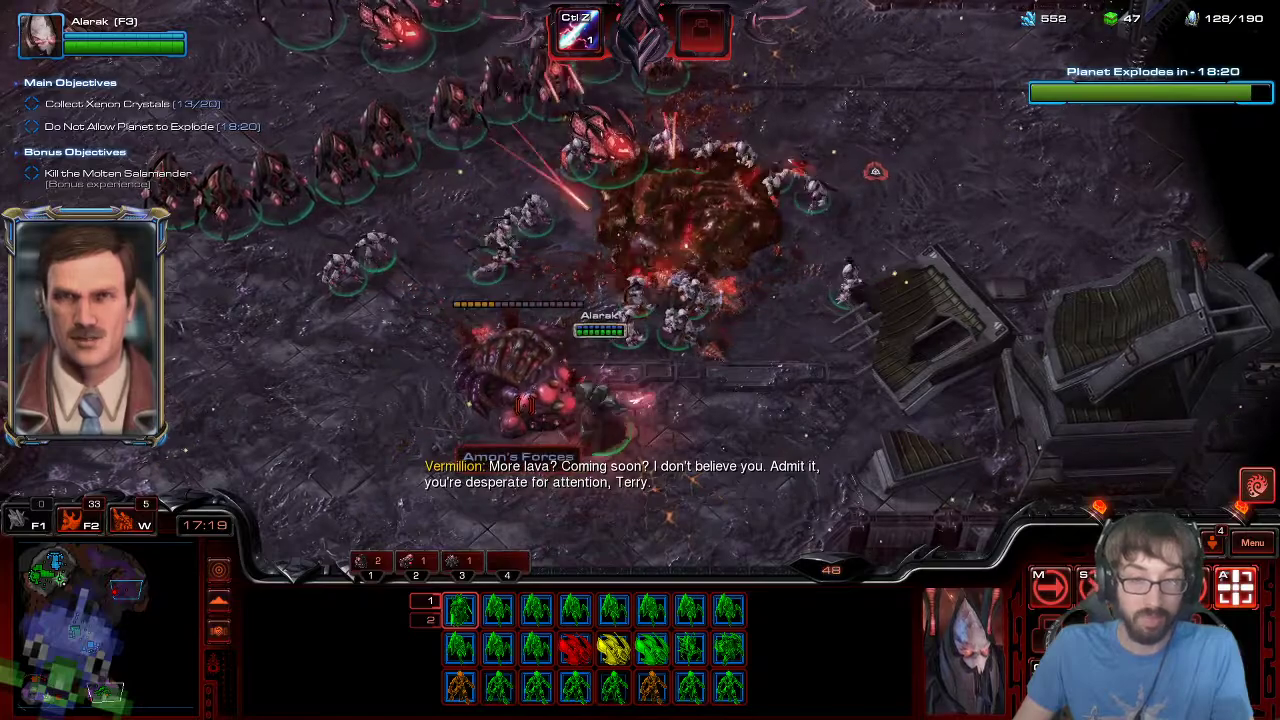
left_click(137, 594)
left_click(123, 590)
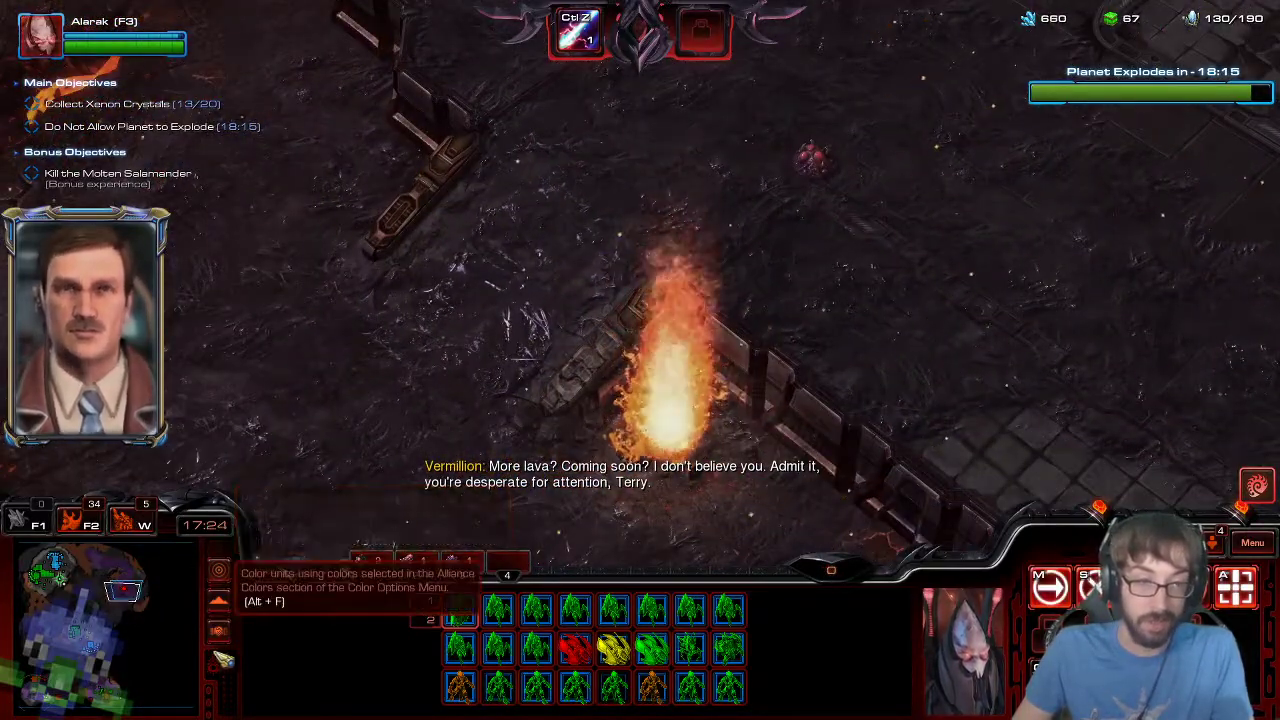
left_click(103, 689)
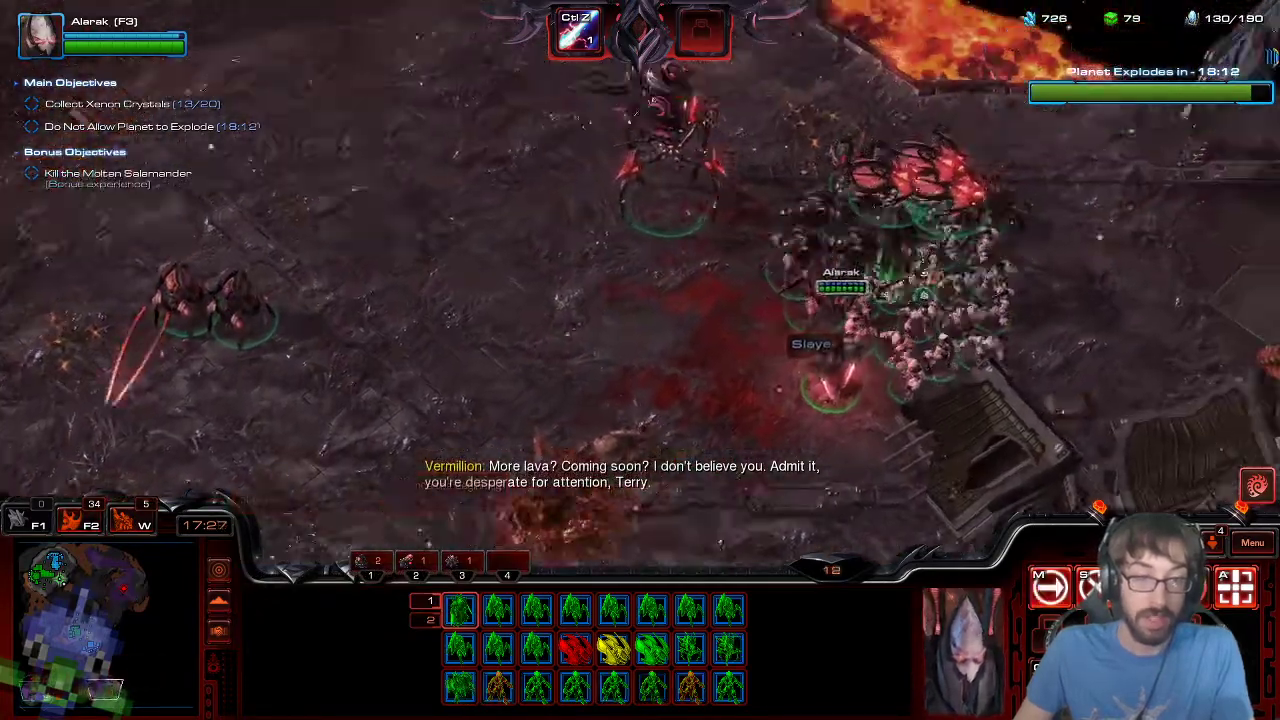
- Attack-move the army east onto the paved platform by the ramp and regroup it around the Wrathwalker
mouse_move(1272, 57)
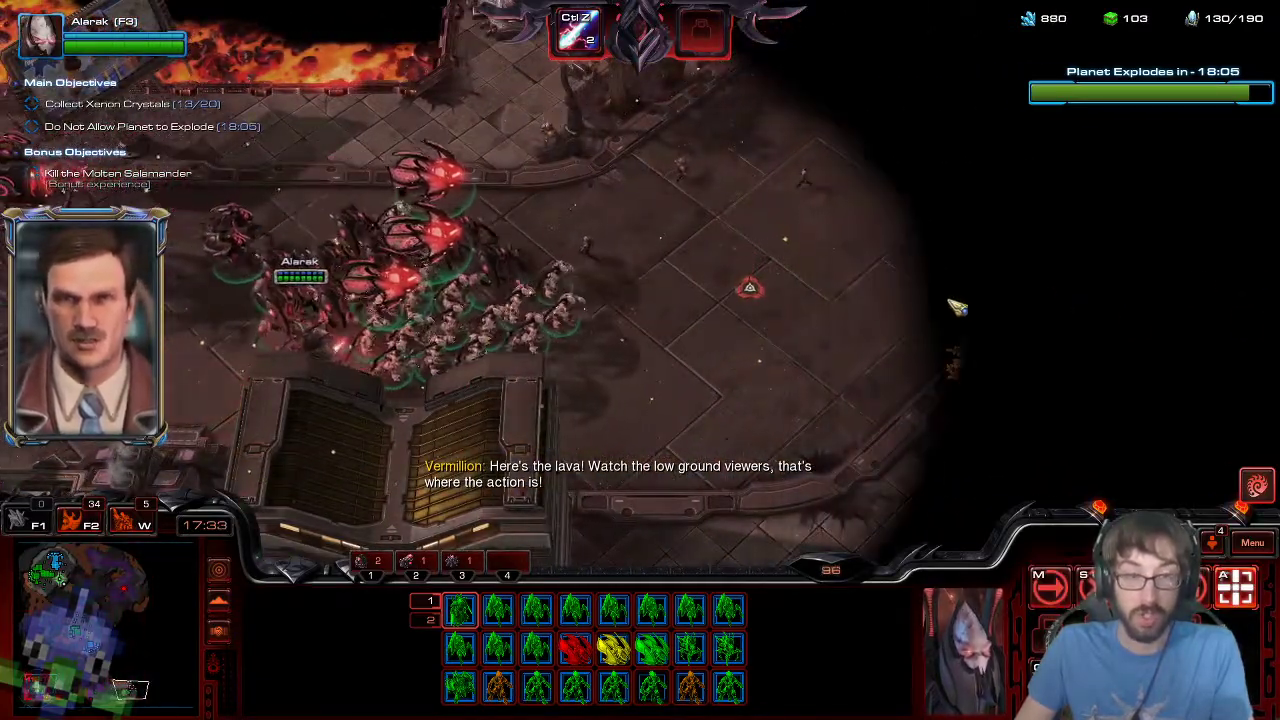
key("a")
left_click(850, 349)
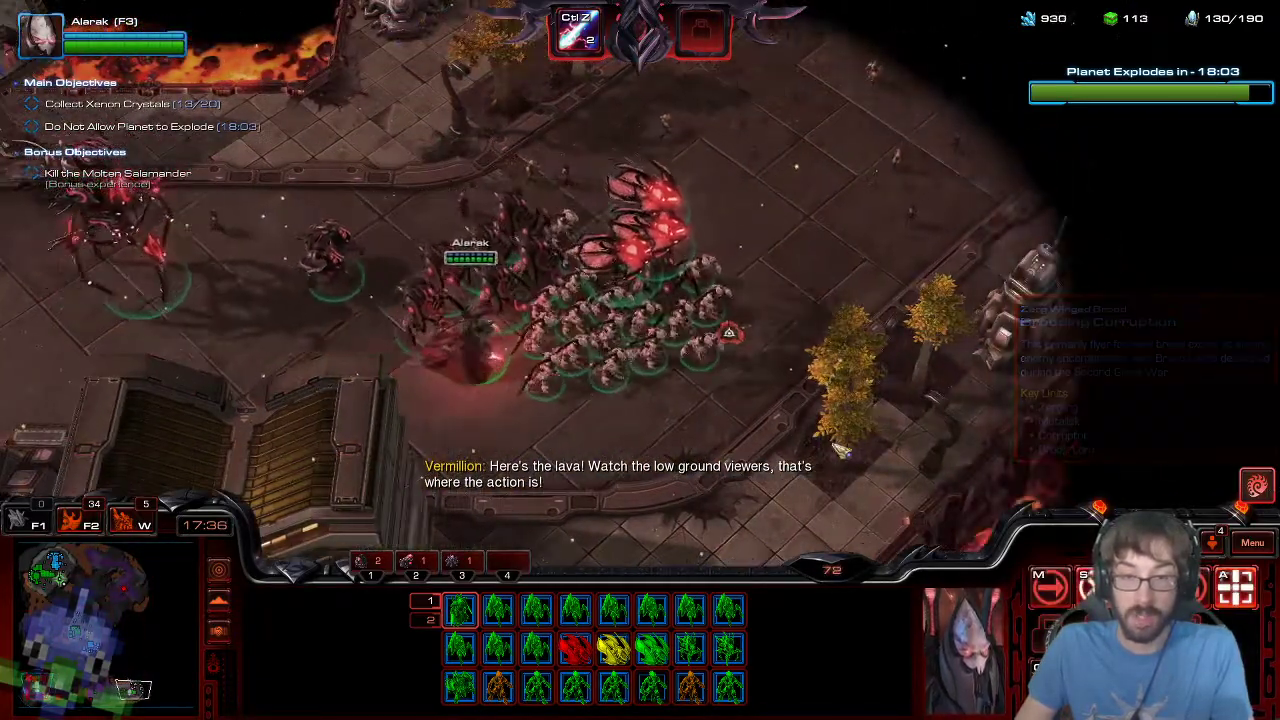
mouse_move(732, 712)
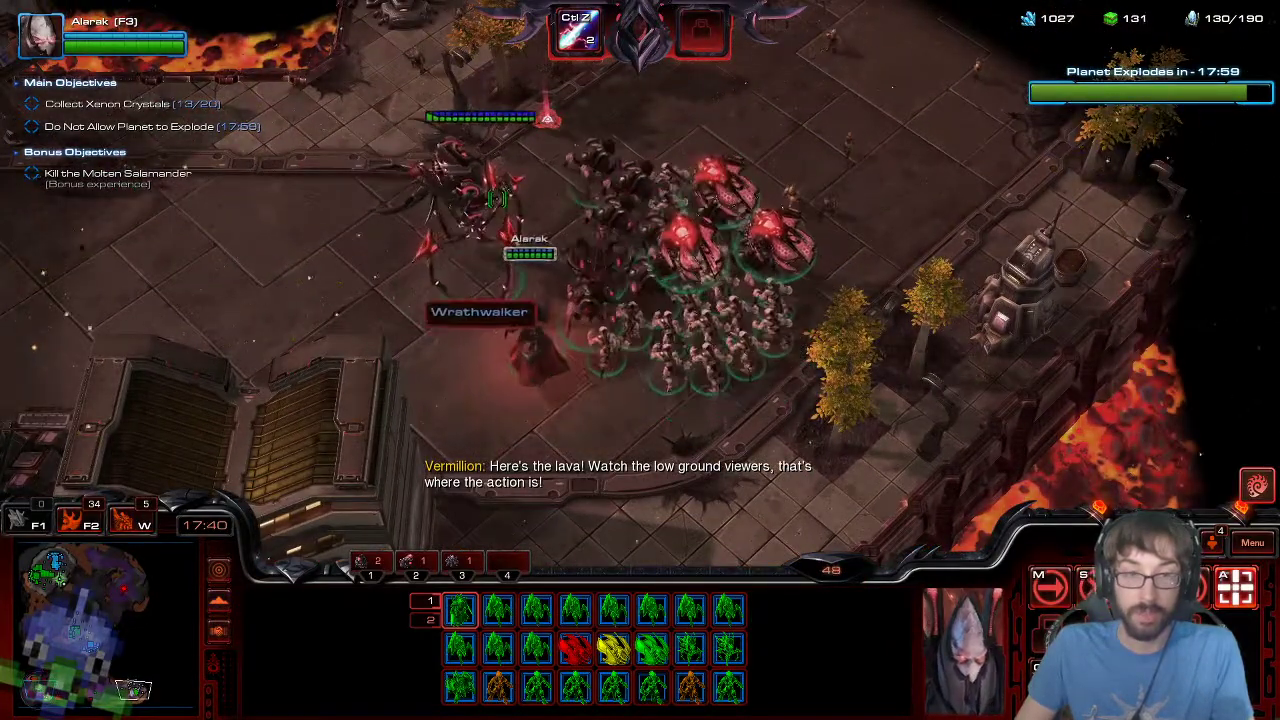
left_click(525, 345)
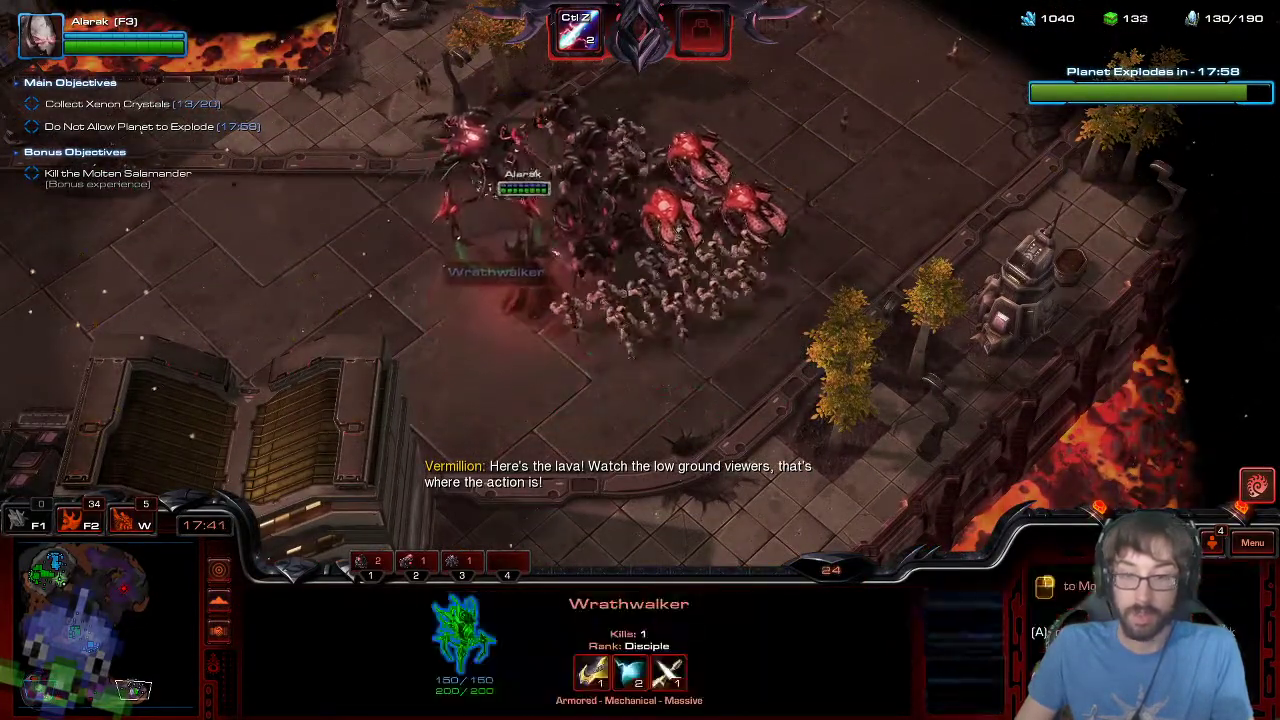
key("F2")
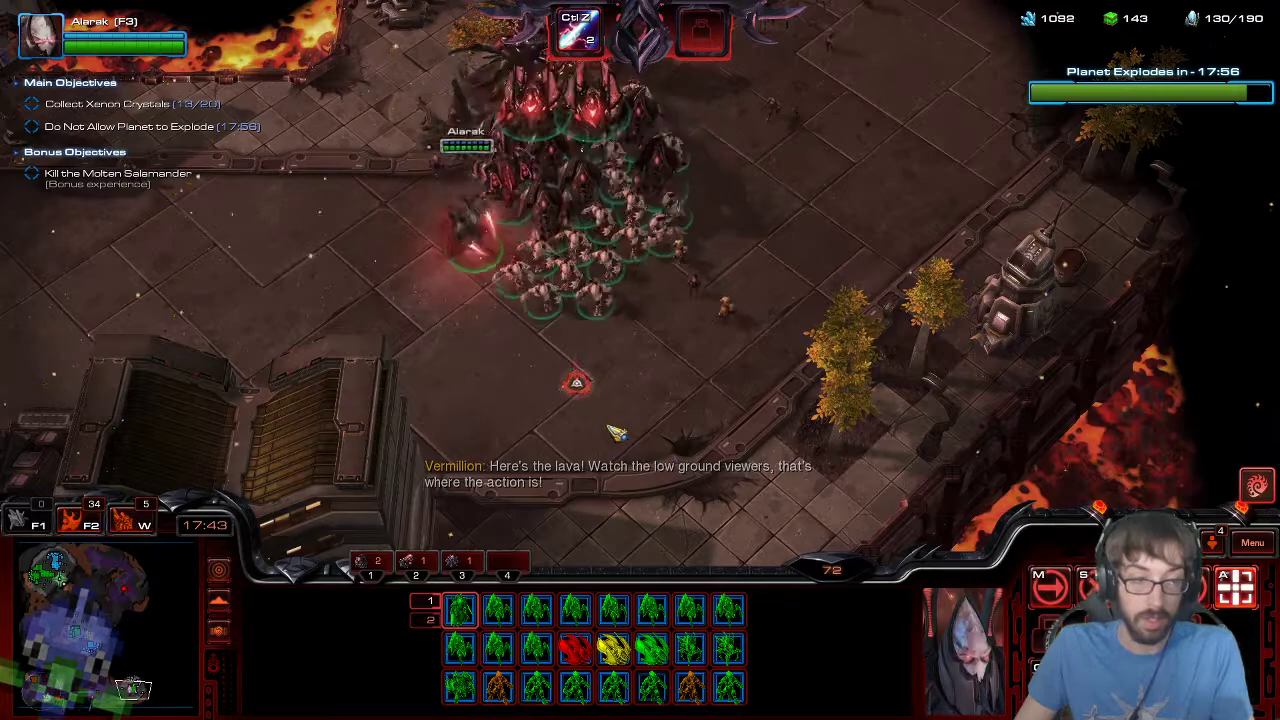
- Check the allied Griffin to the west, and send the army from the Molten Salamander fight into the unexplored area northeast
left_click(42, 684)
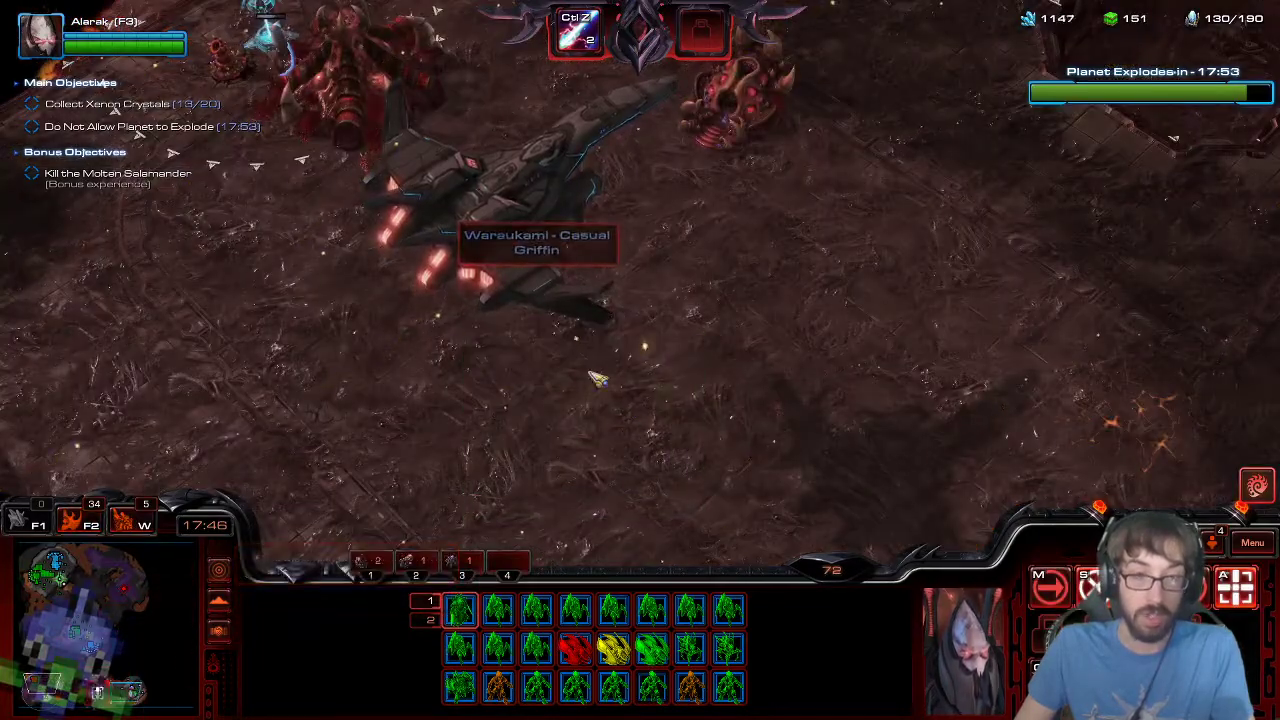
left_click_drag(146, 692, 128, 688)
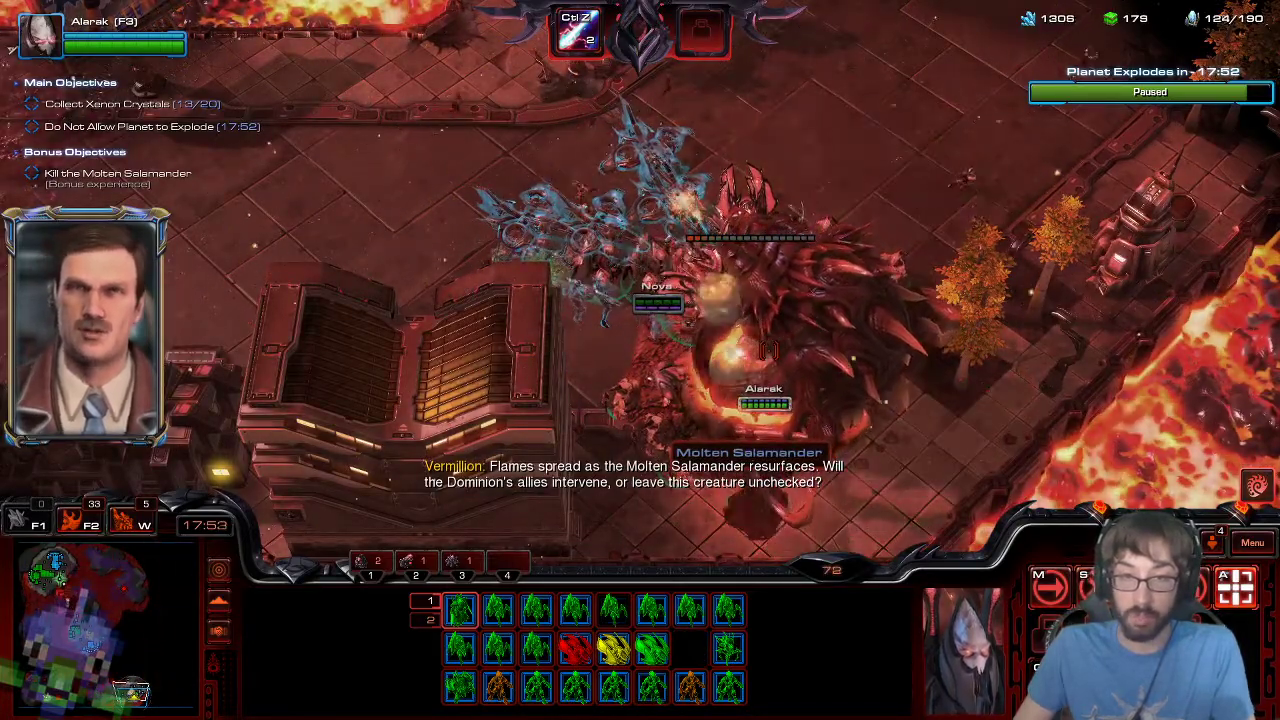
right_click(371, 166)
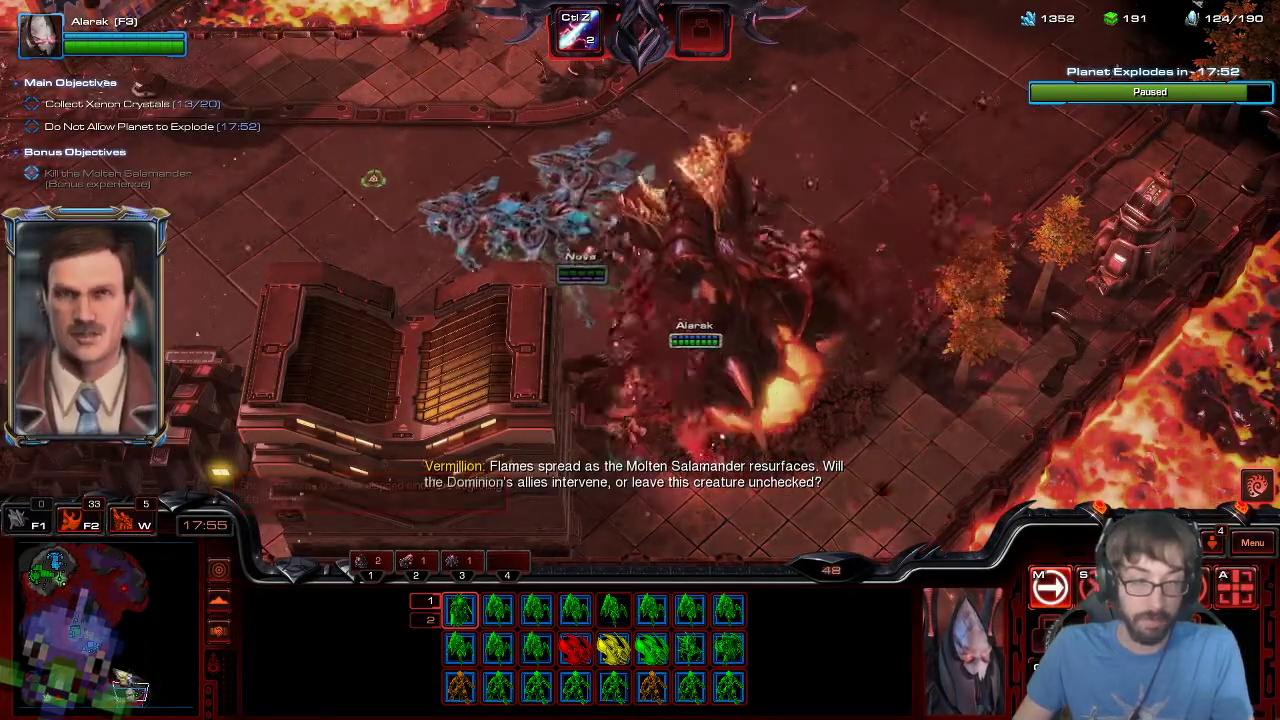
left_click_drag(124, 689, 112, 687)
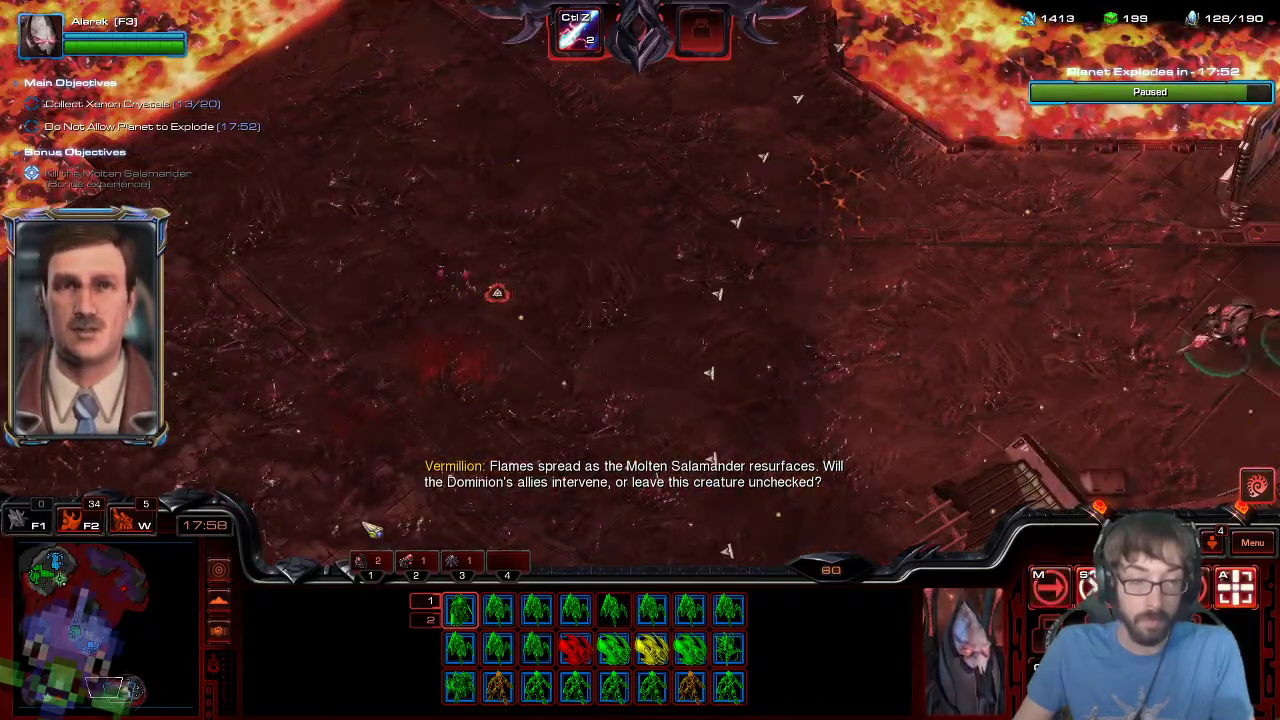
left_click(143, 678)
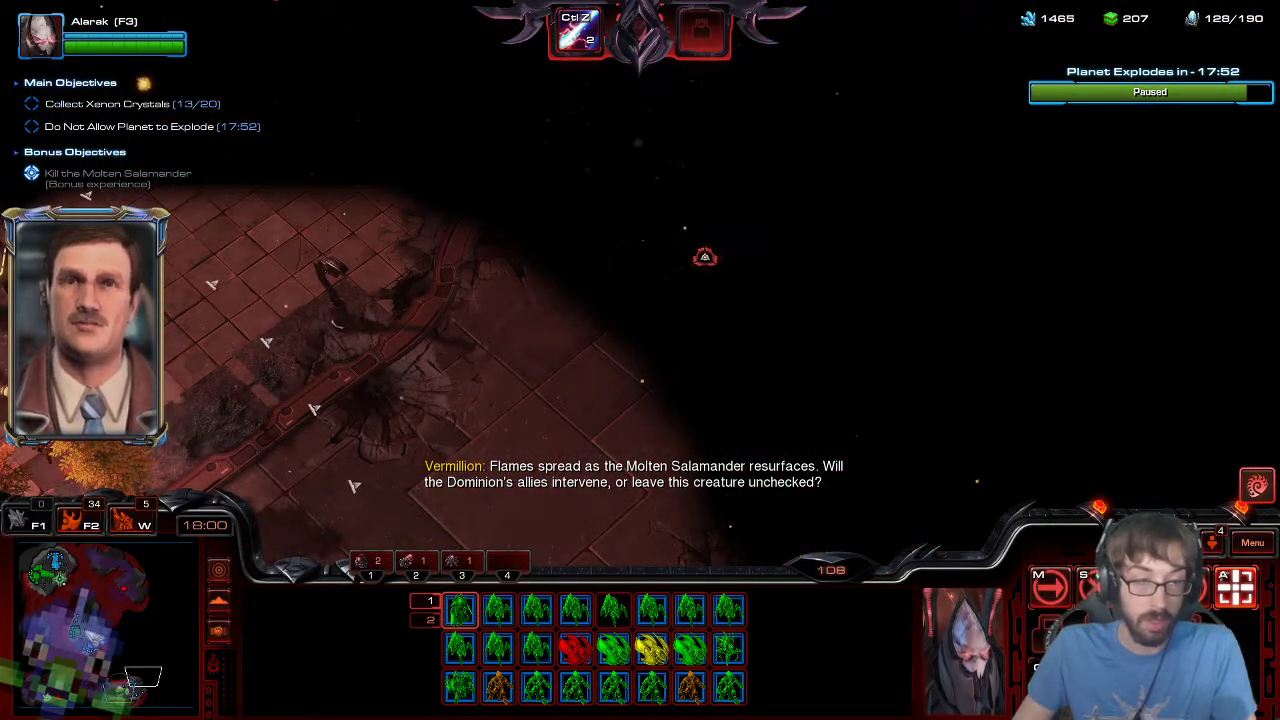
- Queue the Protoss weapons upgrade at the Forge and two units at the Robotics Facilities while following the army
left_click(1050, 587)
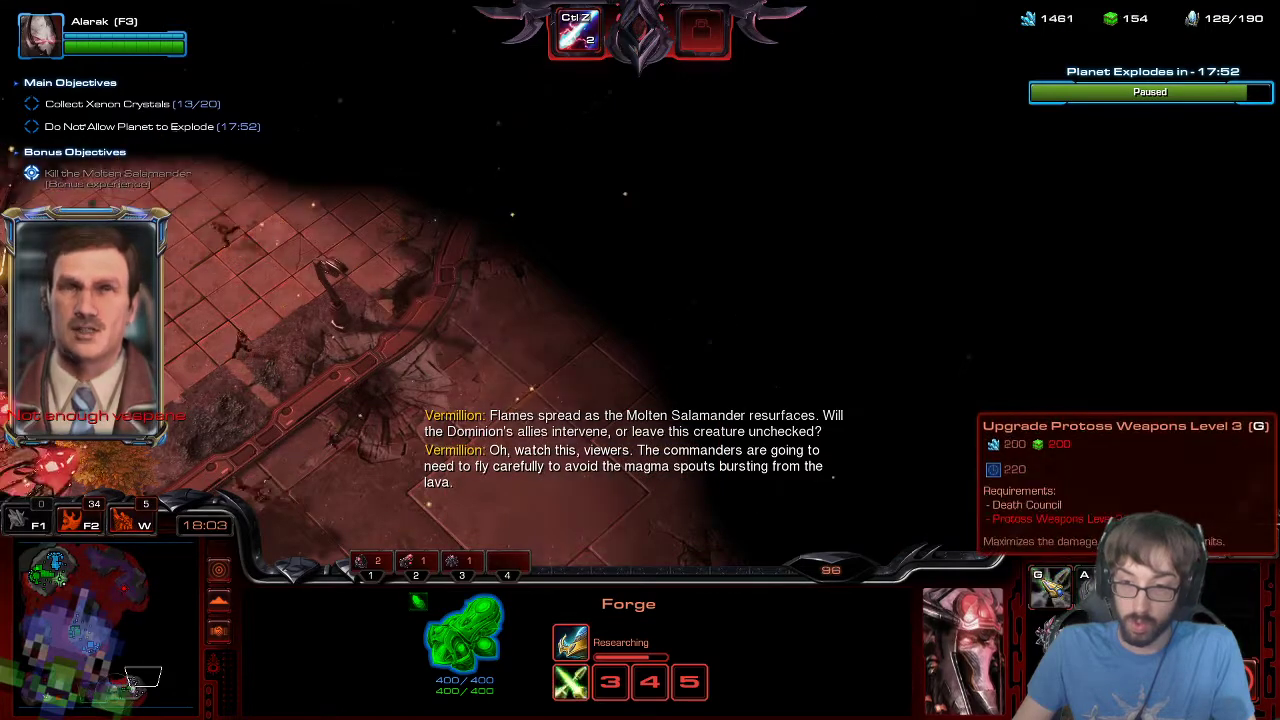
key("1")
left_click(140, 680)
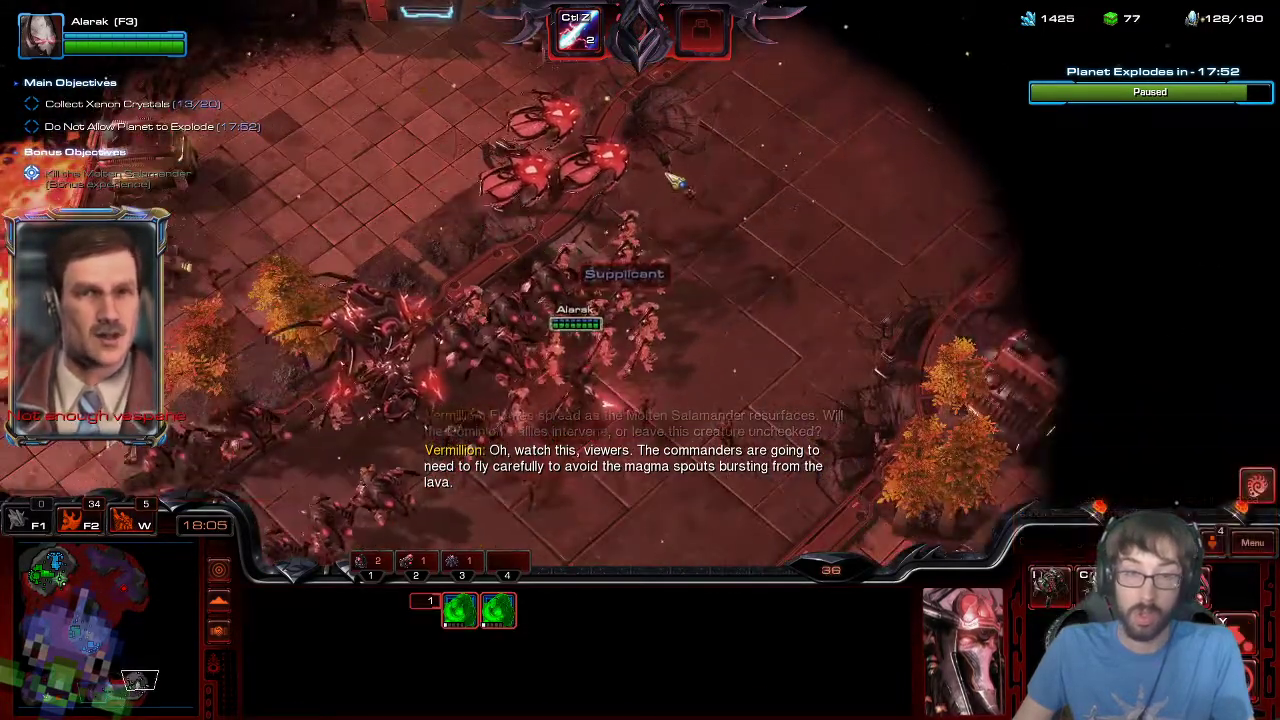
double_click(628, 108)
key("2")
key("1")
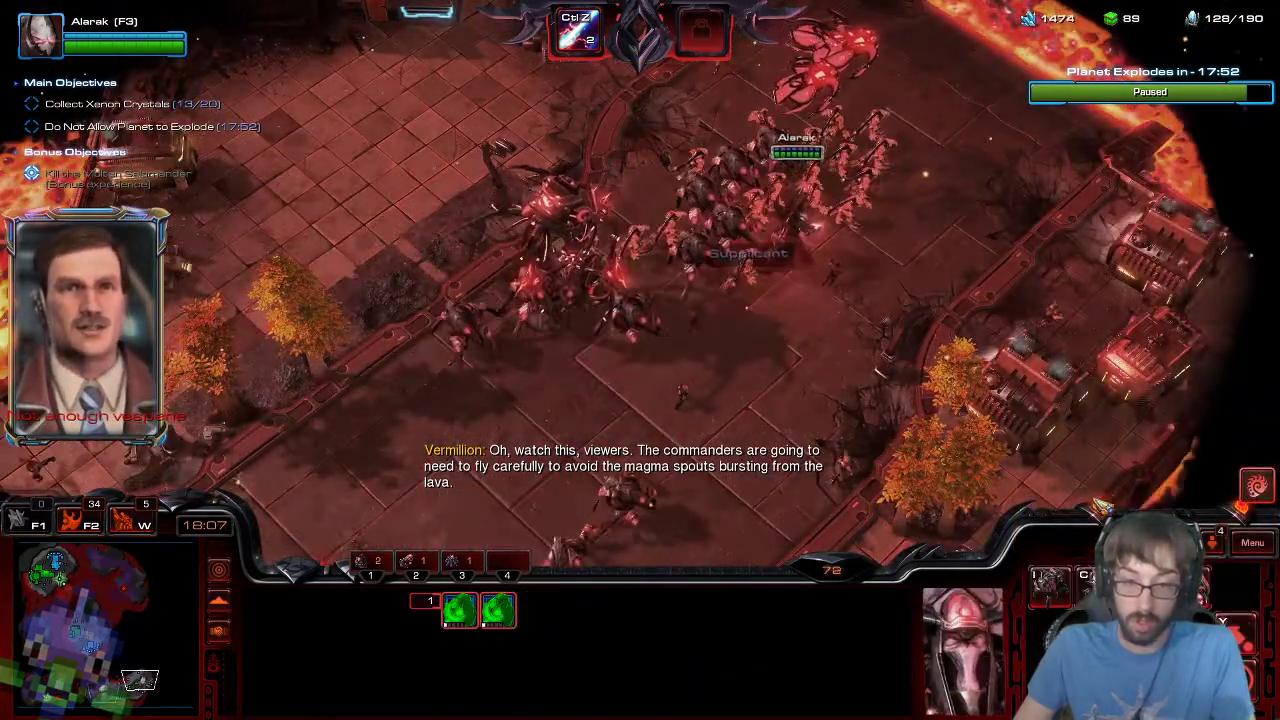
left_click(1142, 587)
left_click(1142, 587)
- Pull the army off the southeast platform and send it back northwest toward the expansion
left_click_drag(475, 88, 980, 371)
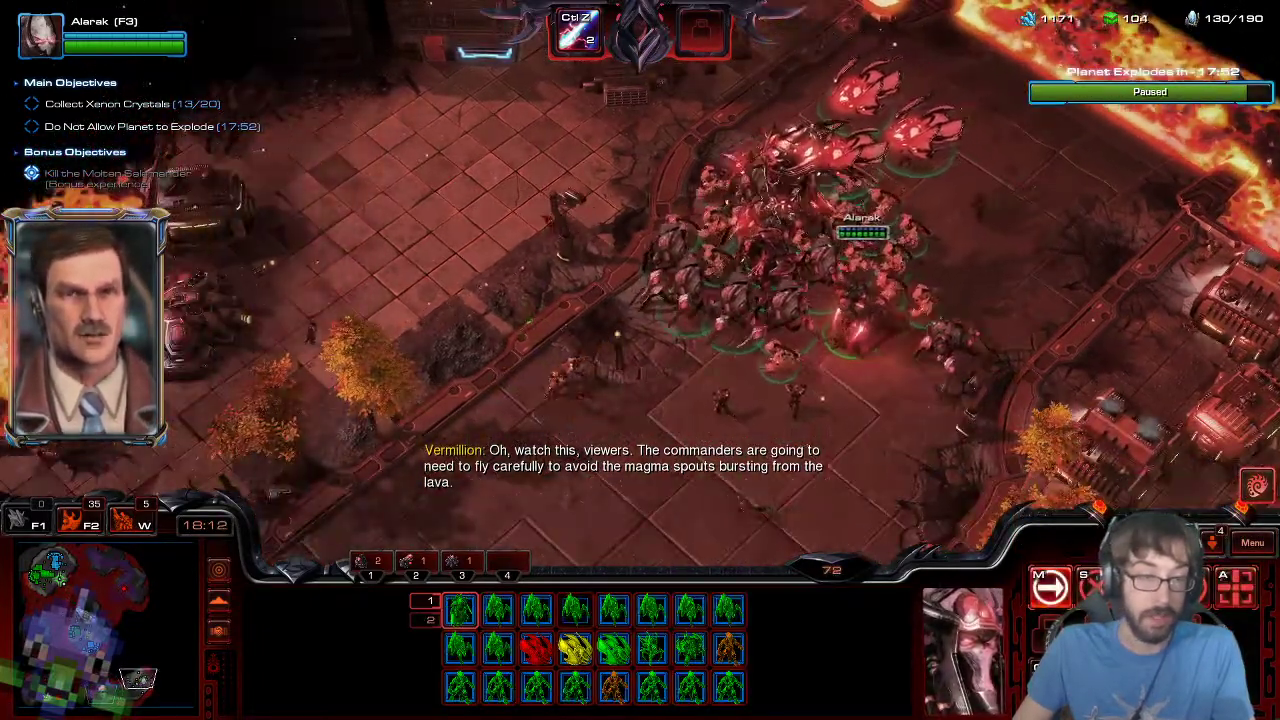
left_click(76, 605)
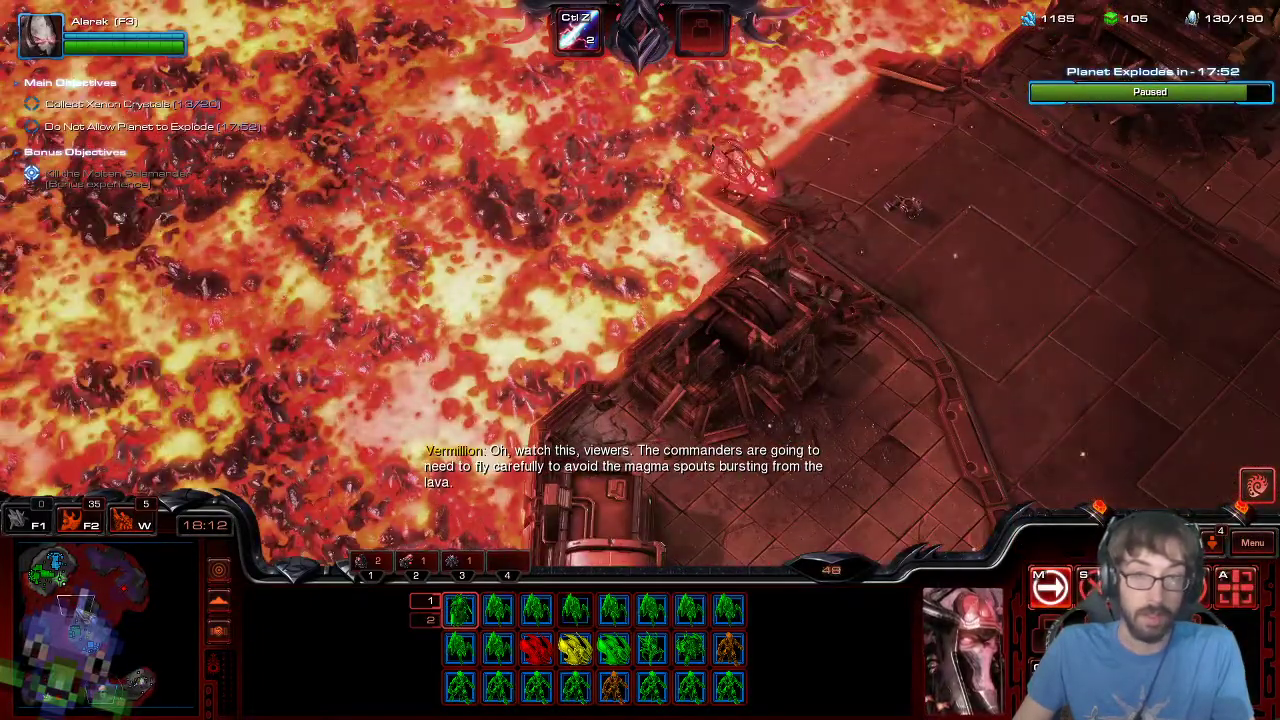
left_click_drag(157, 672, 137, 681)
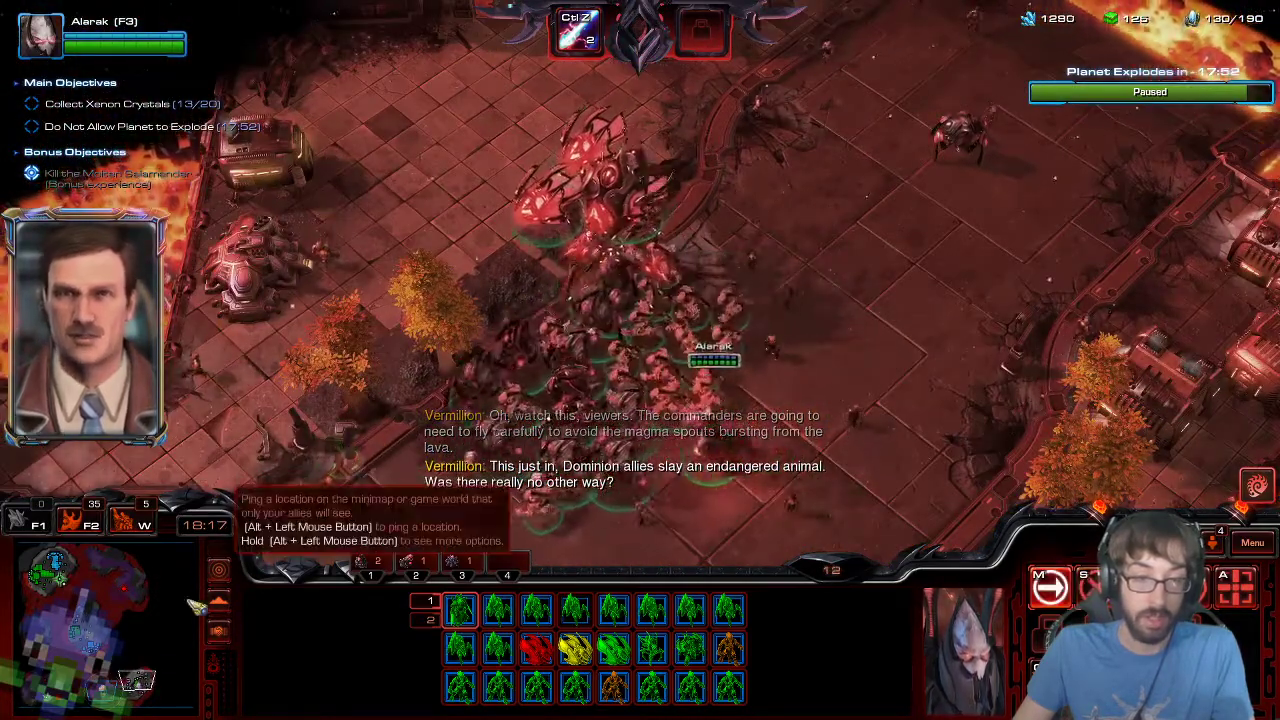
left_click(94, 615)
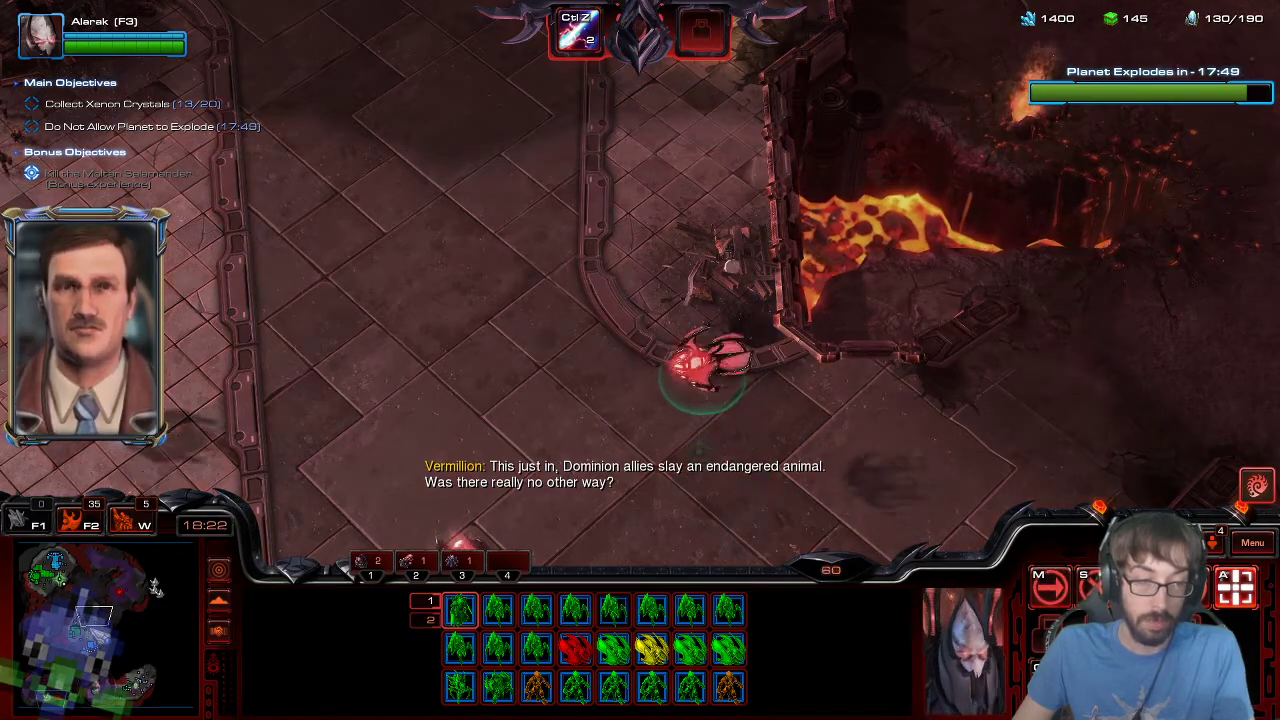
left_click(87, 624)
- Warp in three Slayers and two groups of Supplicants around the forward pylon east of the expansion
key("w")
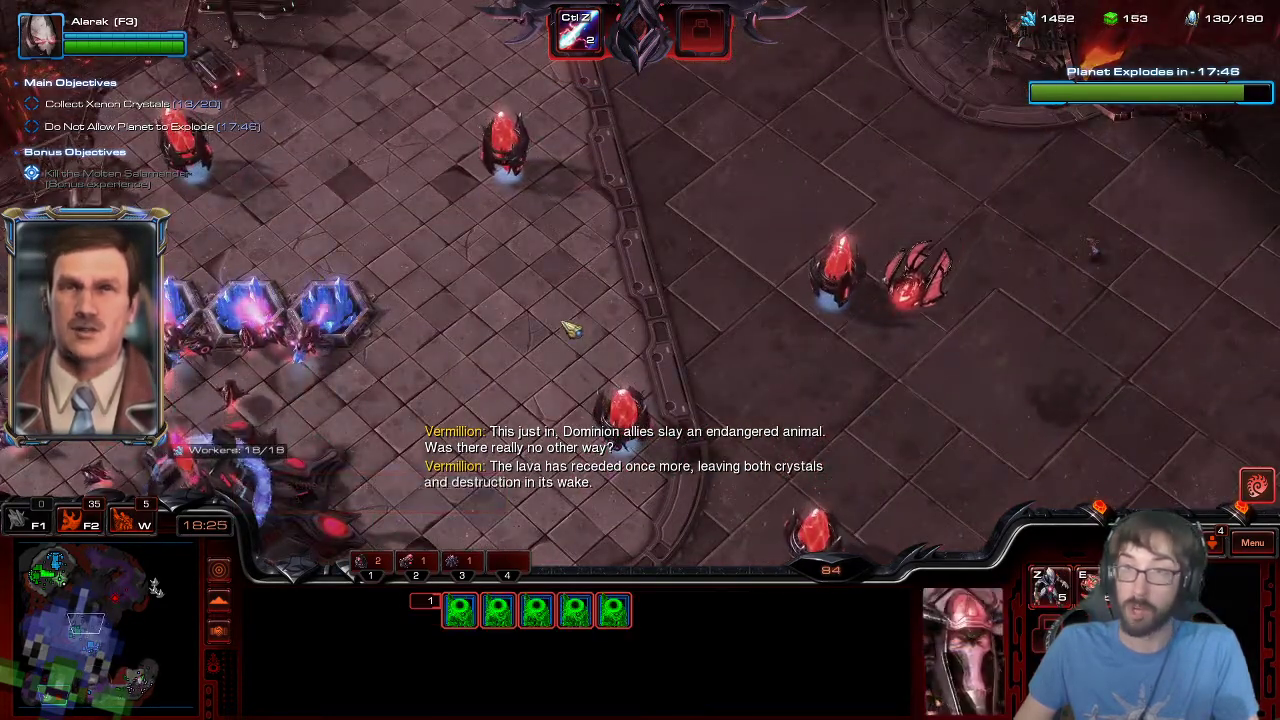
key("s")
left_click(590, 284)
left_click(590, 284)
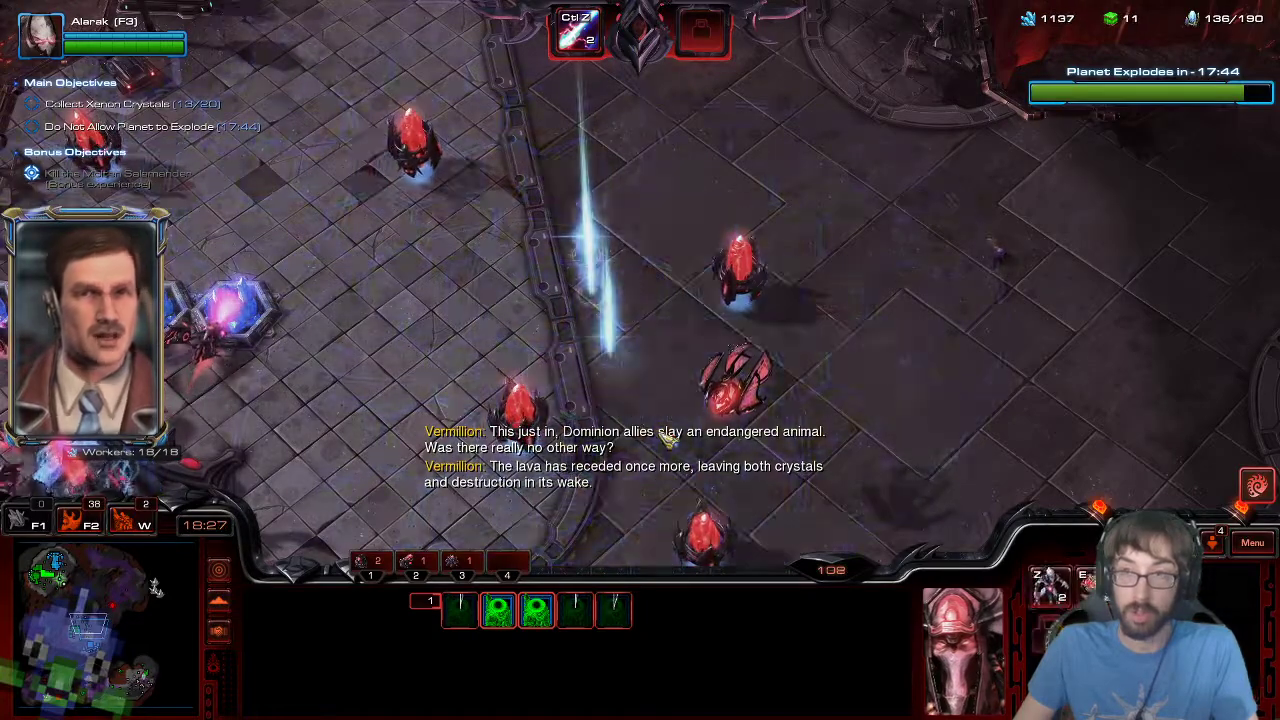
key("z")
left_click(668, 440, "shift")
left_click(715, 460, "shift")
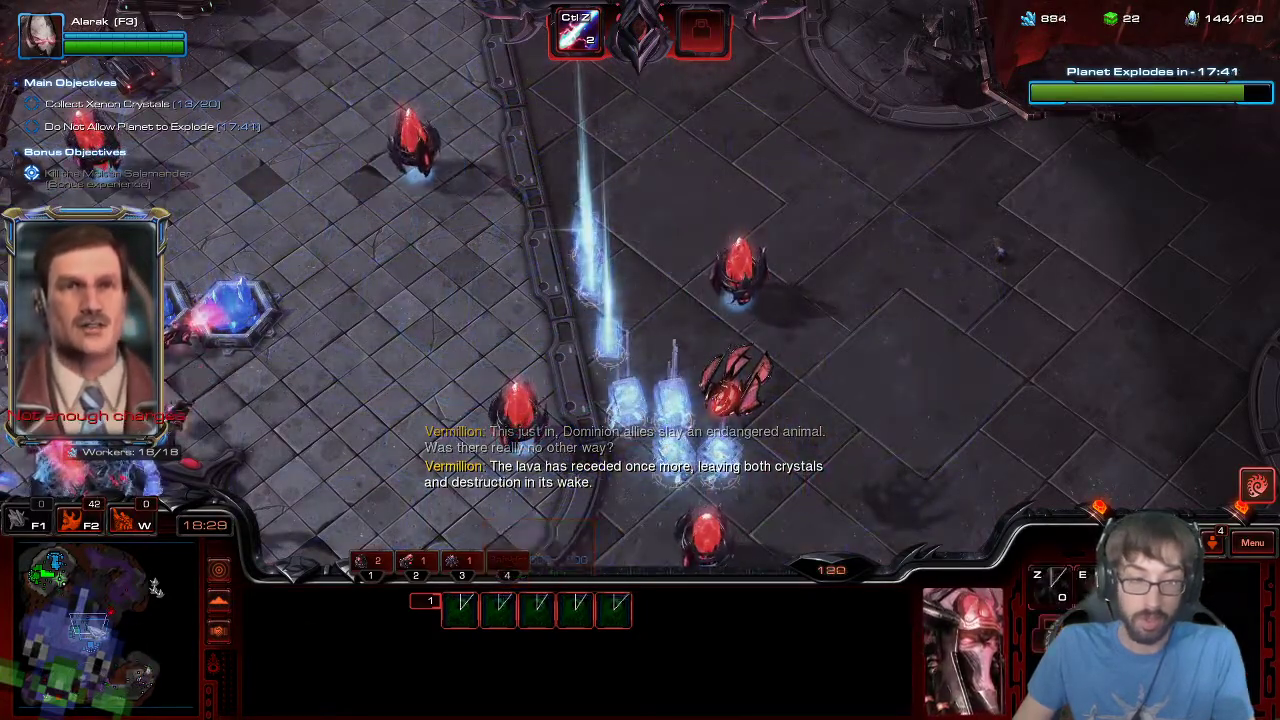
- Pull the freshly warped-in units back beside the expansion's pylons and cast Structure Overcharge on the forward pylon
key("F2")
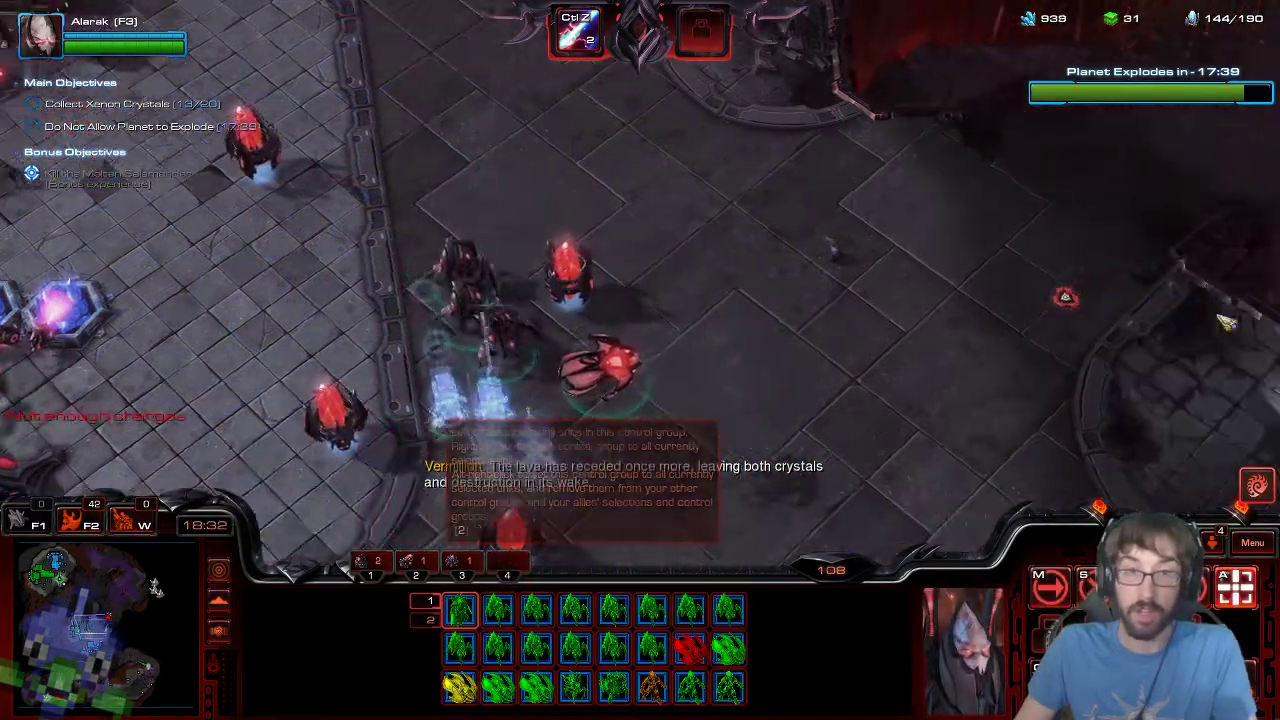
left_click_drag(830, 230, 430, 440)
right_click(368, 340)
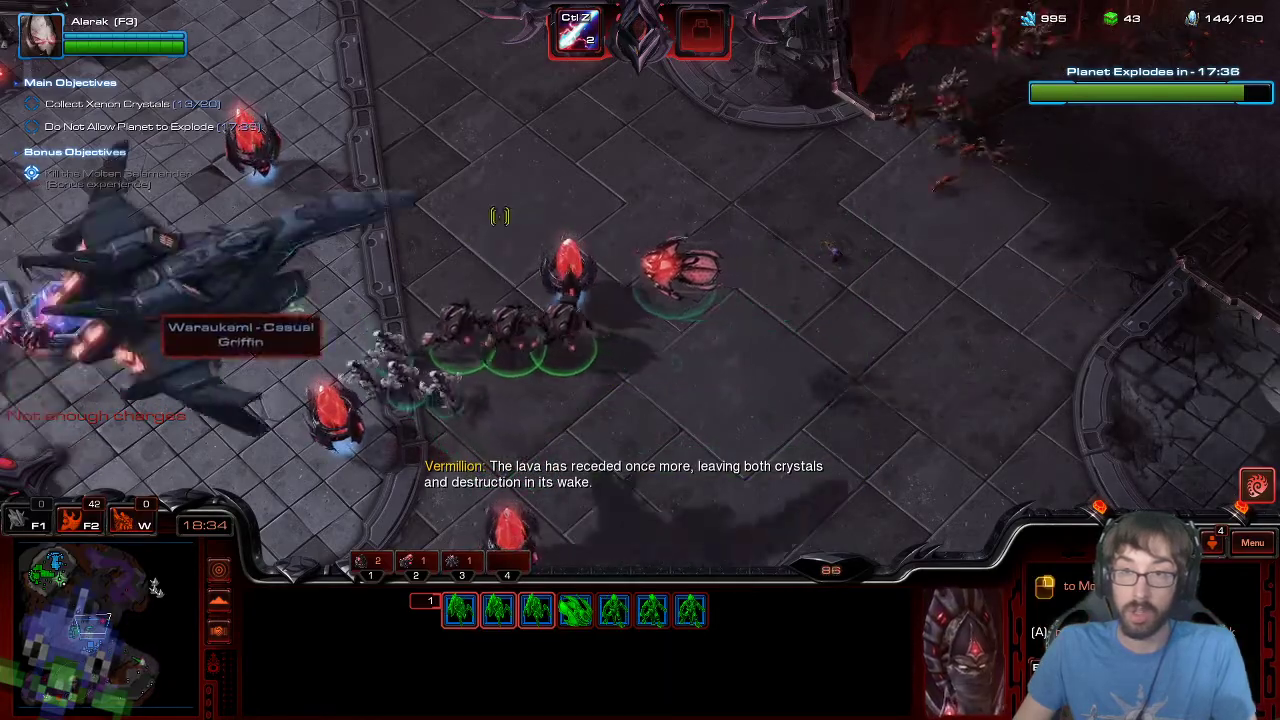
key("ctrl+z")
left_click(569, 274)
- Attack-move the entire army into the Zerg wave east of the overcharged pylon
key("F2")
key("a")
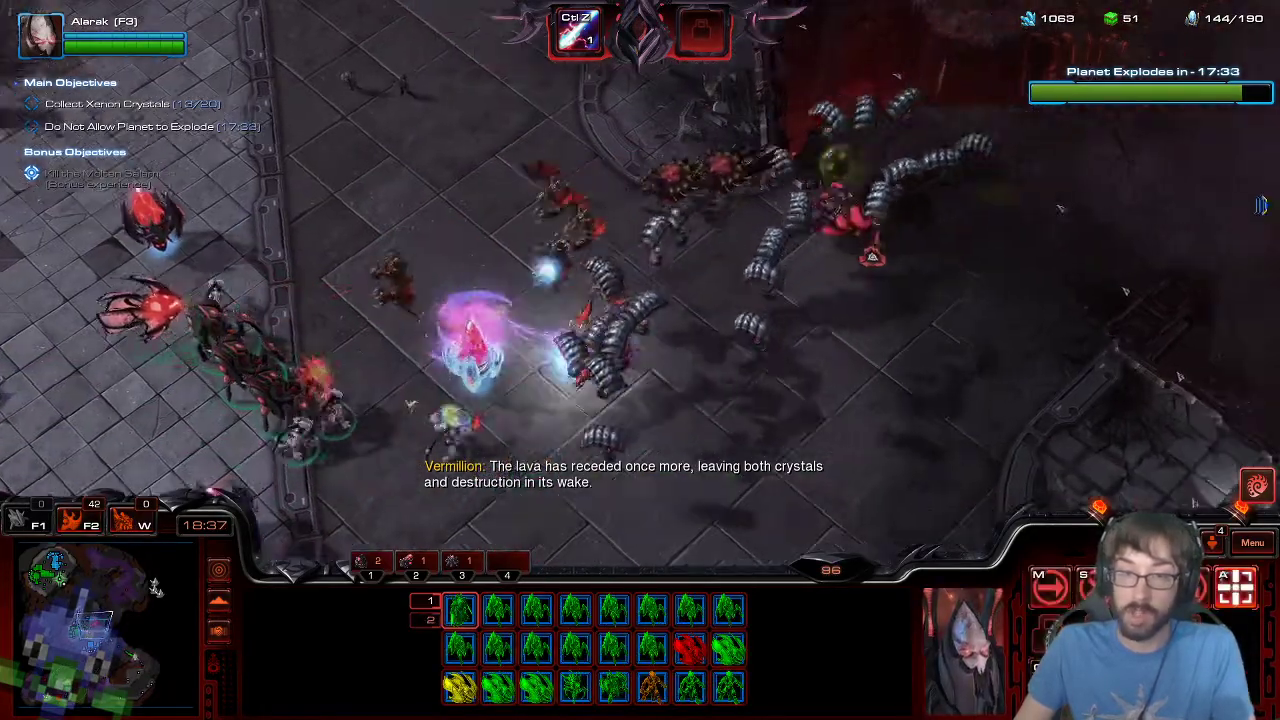
left_click(869, 254)
key("Up")
key("Right")
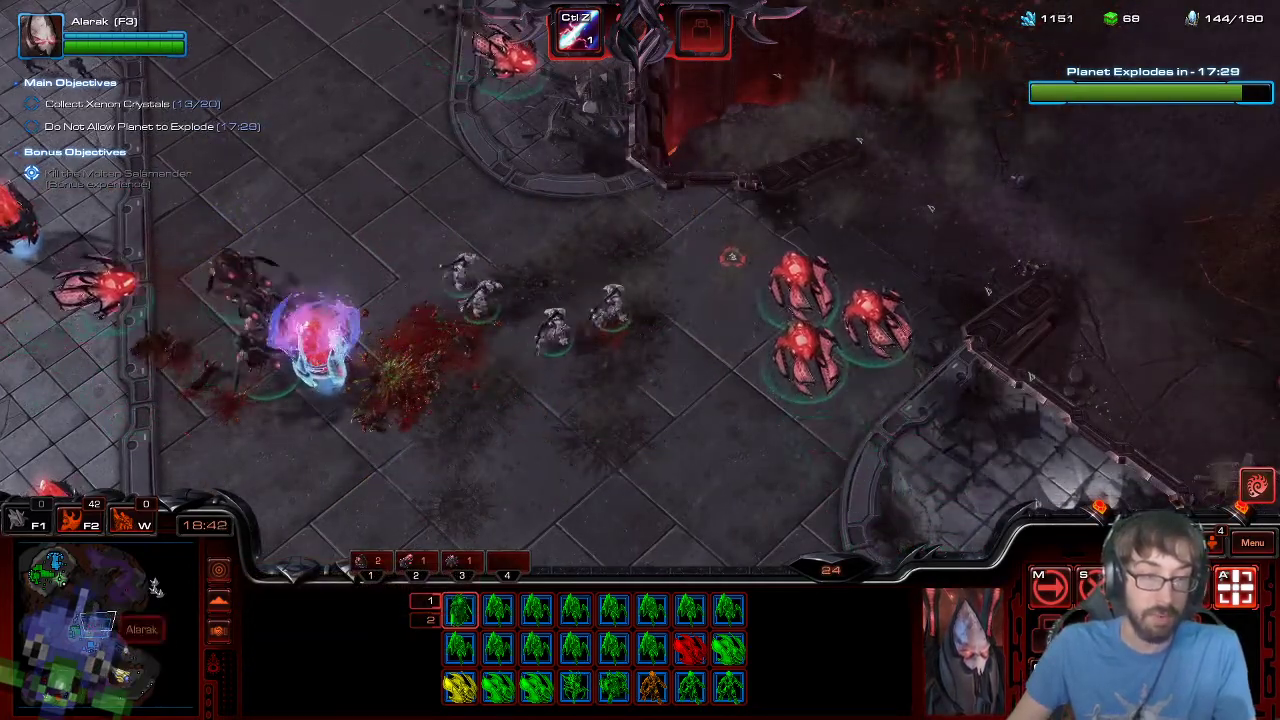
- Attack-move the army to the southwest of the map, past the Xenon Crystal near Nova's forces
left_click(48, 692)
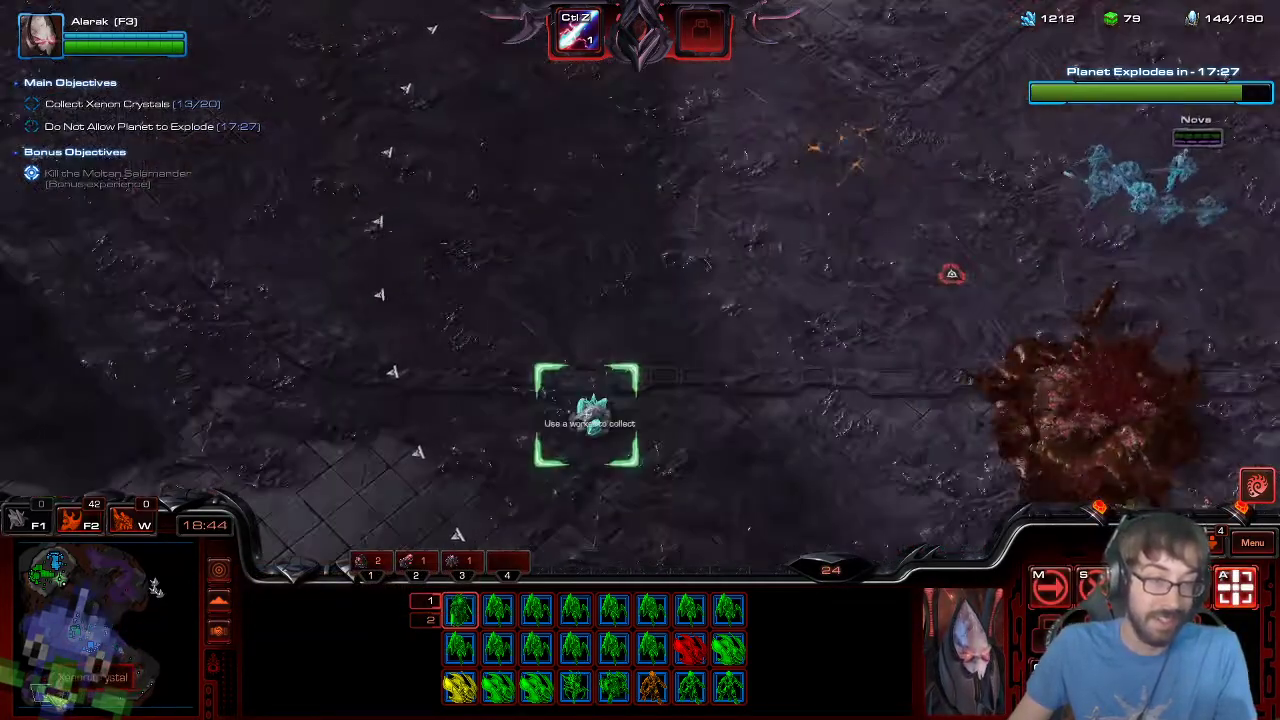
key("a")
left_click(449, 383)
key("a")
left_click(380, 415)
key("a")
left_click(279, 157)
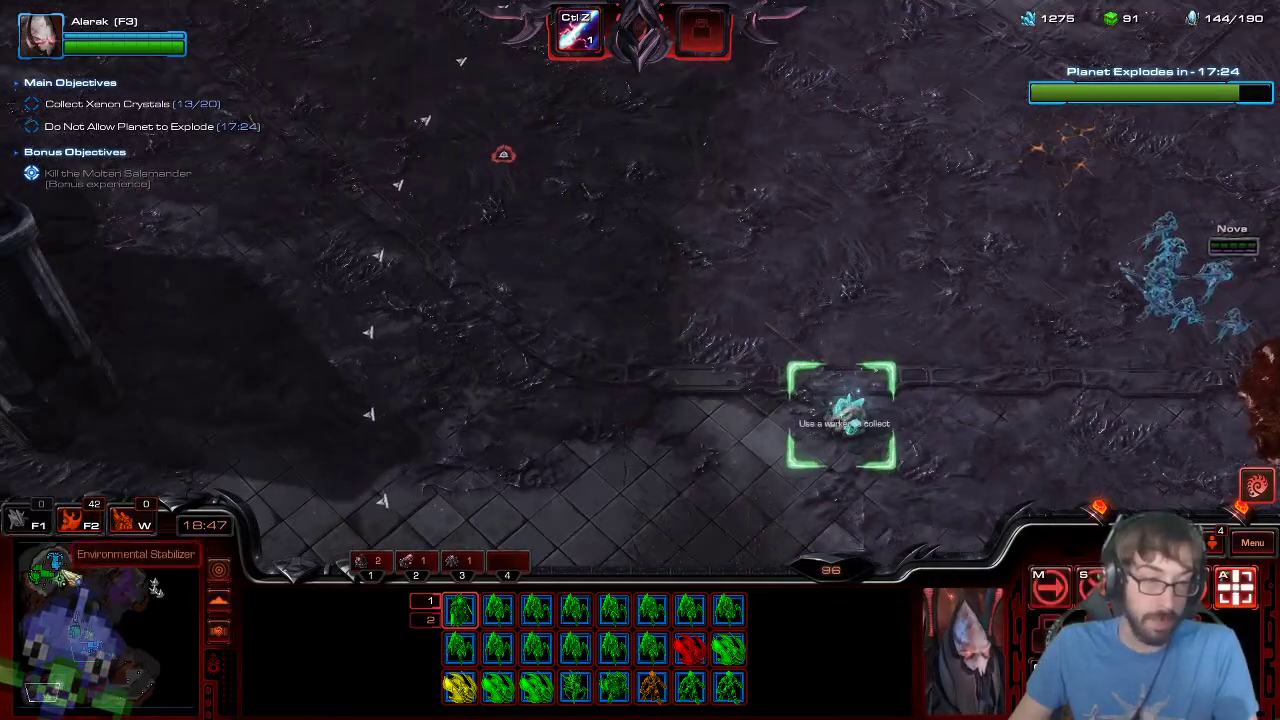
- Select the Forge in the main base and check its research and the Upgrade Shields Level 3 cost
left_click(45, 575)
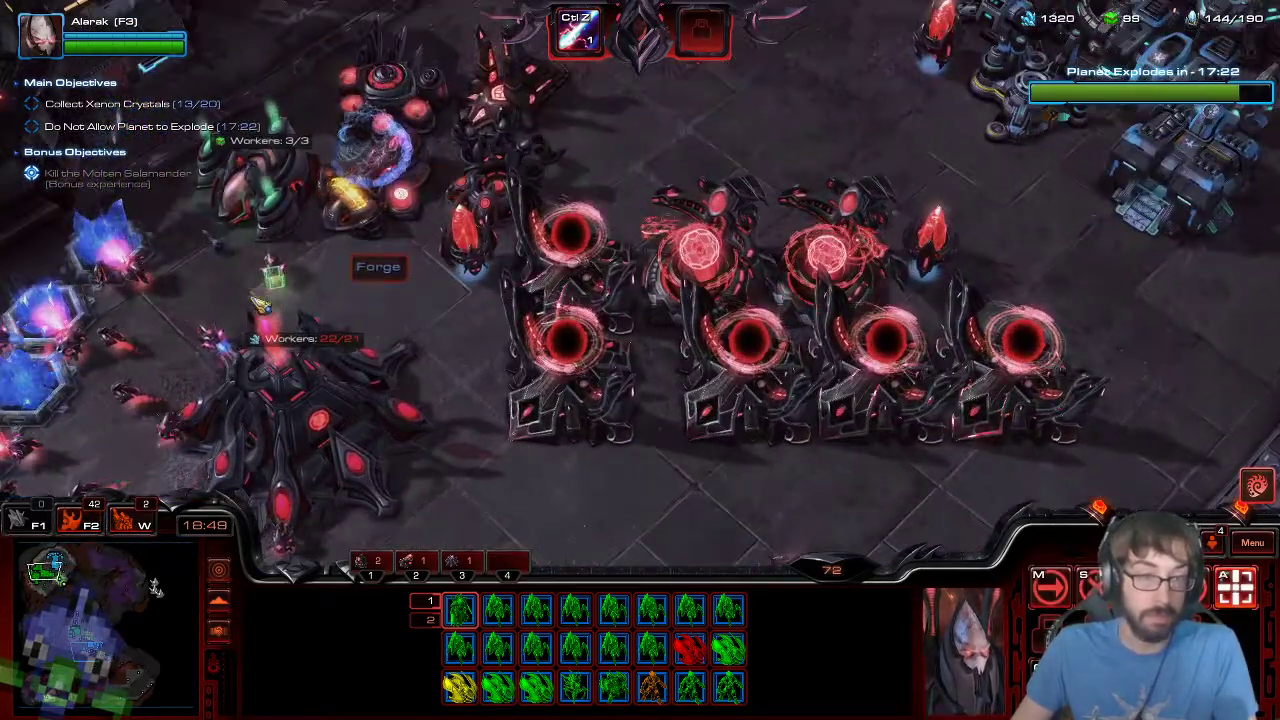
left_click(257, 190)
left_click(390, 255)
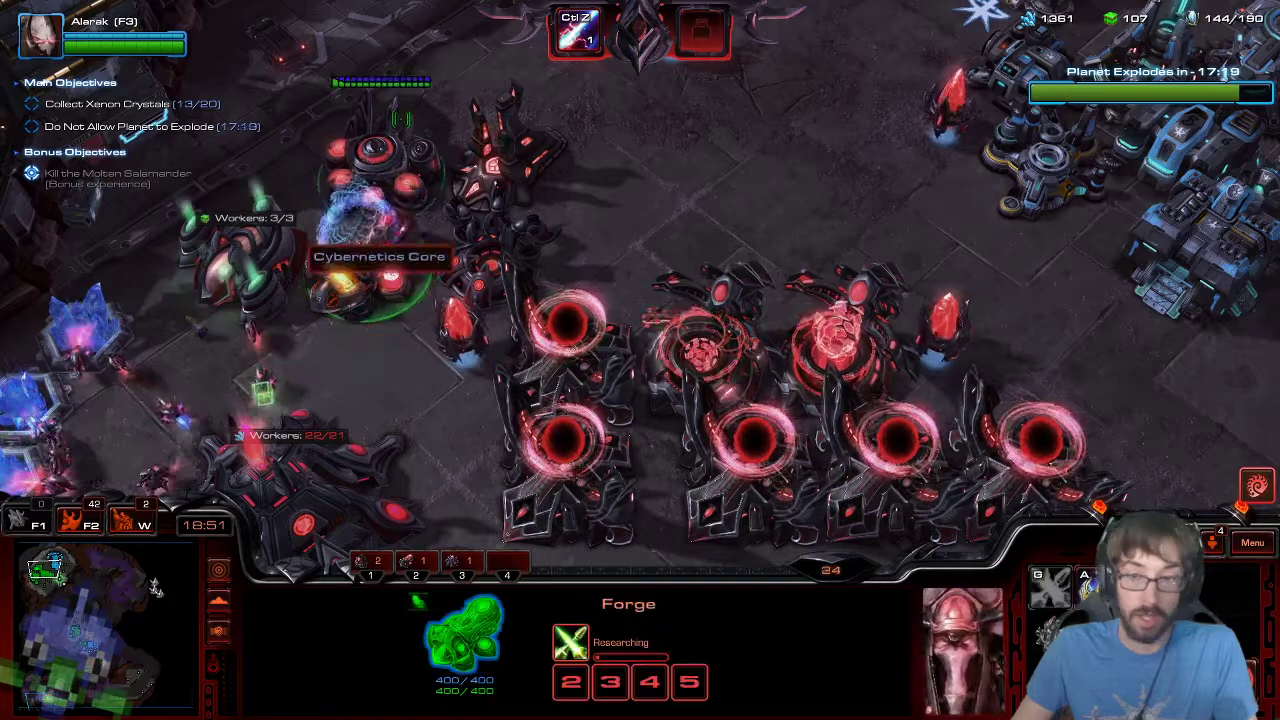
left_click(385, 175)
left_click(370, 270)
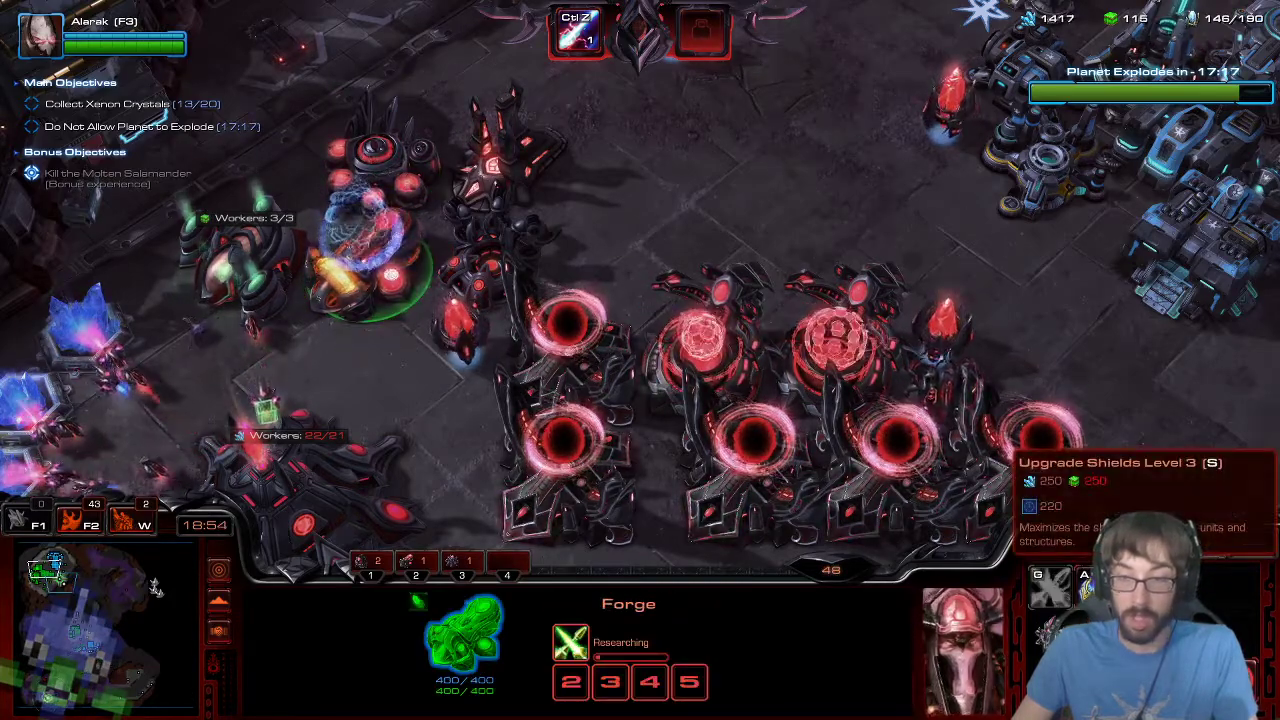
- Reassign two groups of three Probes from the expansion's mineral line to its two Assimilators
key("F5")
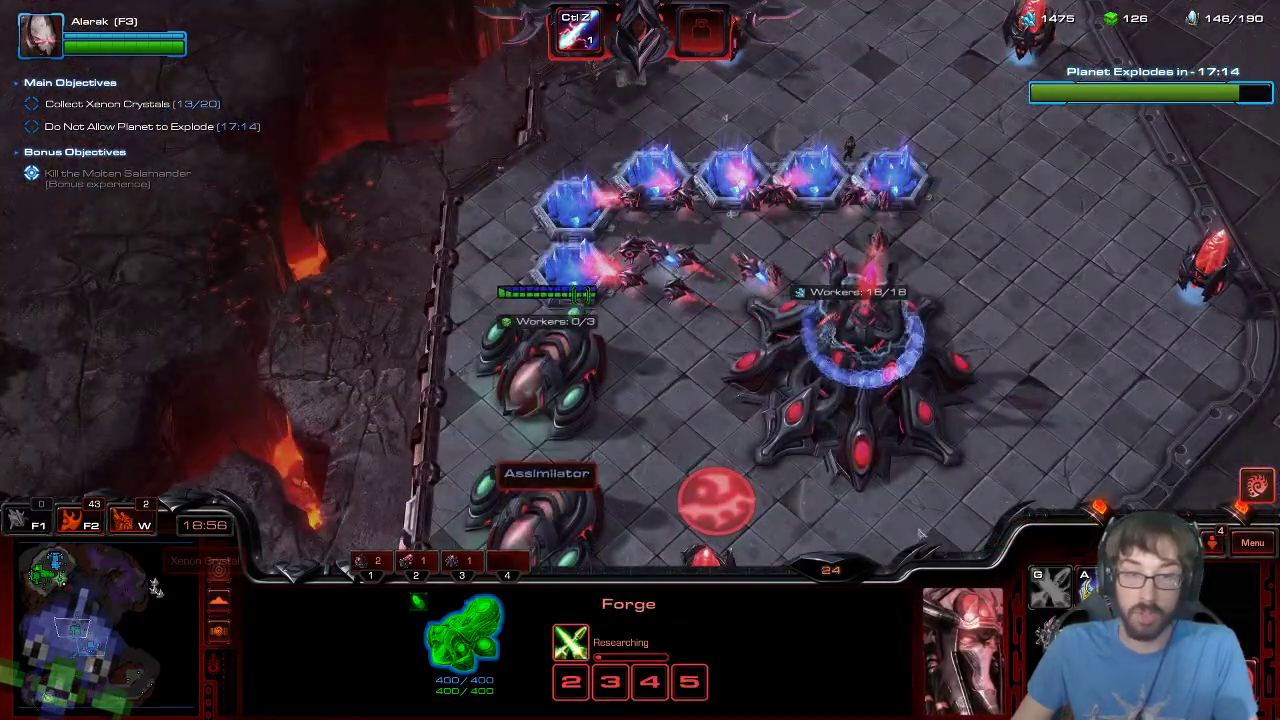
left_click_drag(590, 232, 692, 338)
left_click(537, 622, "shift")
right_click(548, 318)
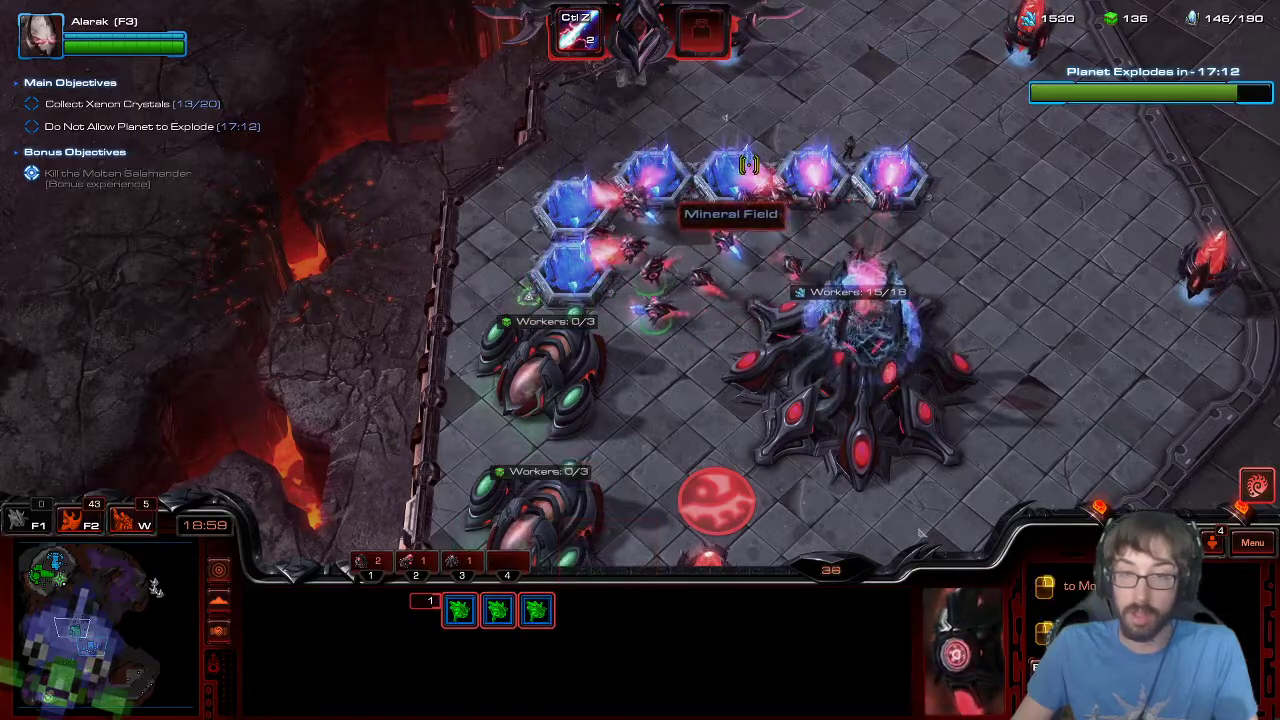
left_click_drag(828, 160, 672, 262)
left_click(530, 606, "shift")
left_click(498, 606, "shift")
key("Down")
right_click(537, 420)
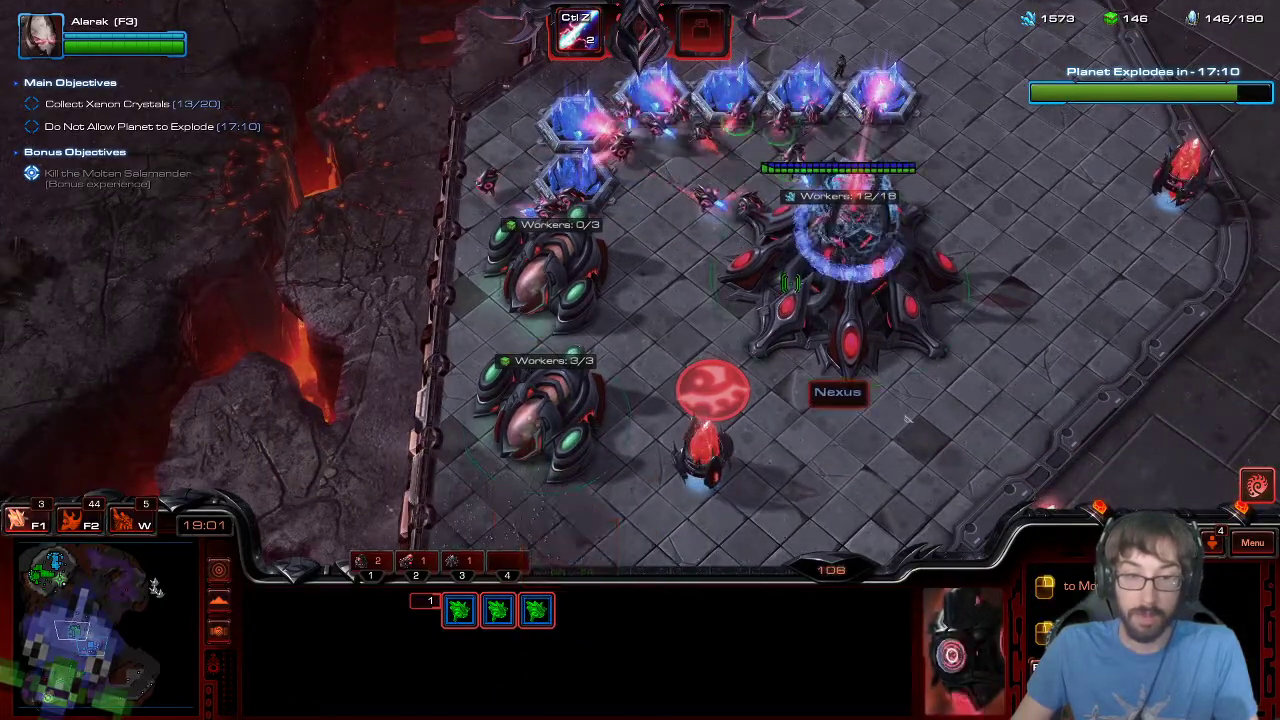
- Queue five Probes at the expansion Nexus and check the workers in the main base
left_click(830, 340)
key("e")
key("e")
key("e")
key("e")
key("BackSpace")
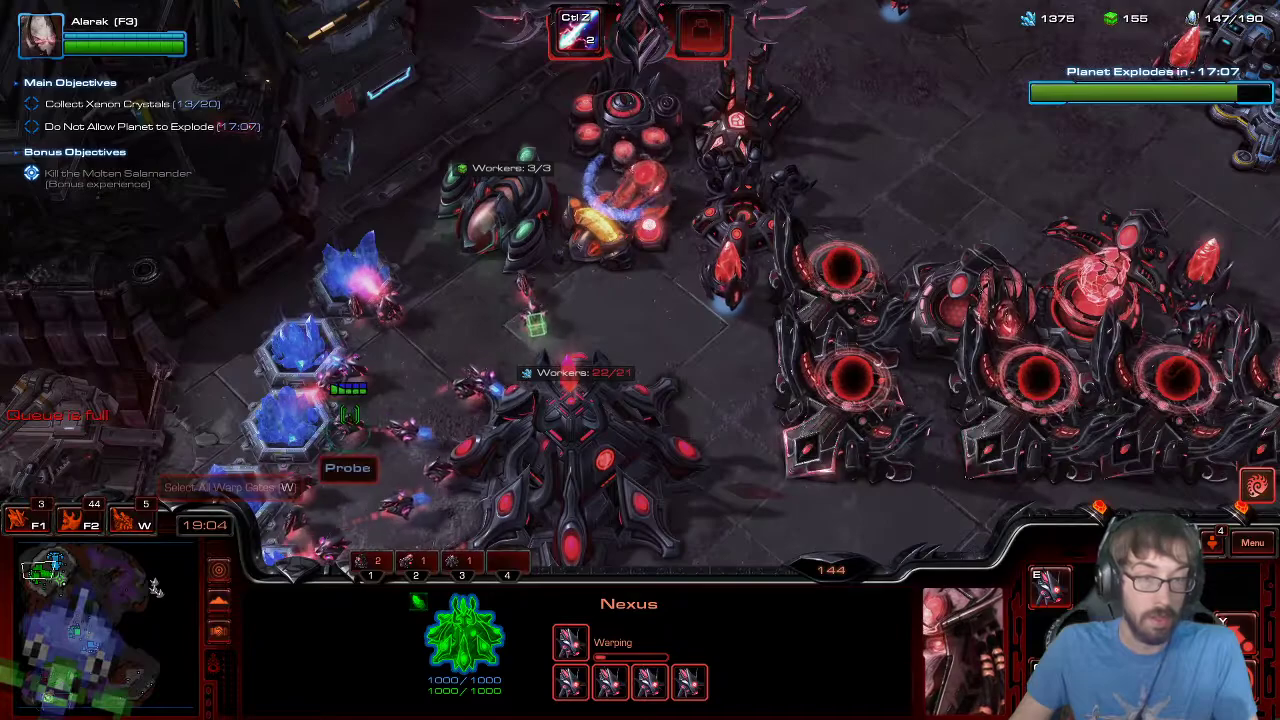
left_click(349, 417)
key("BackSpace")
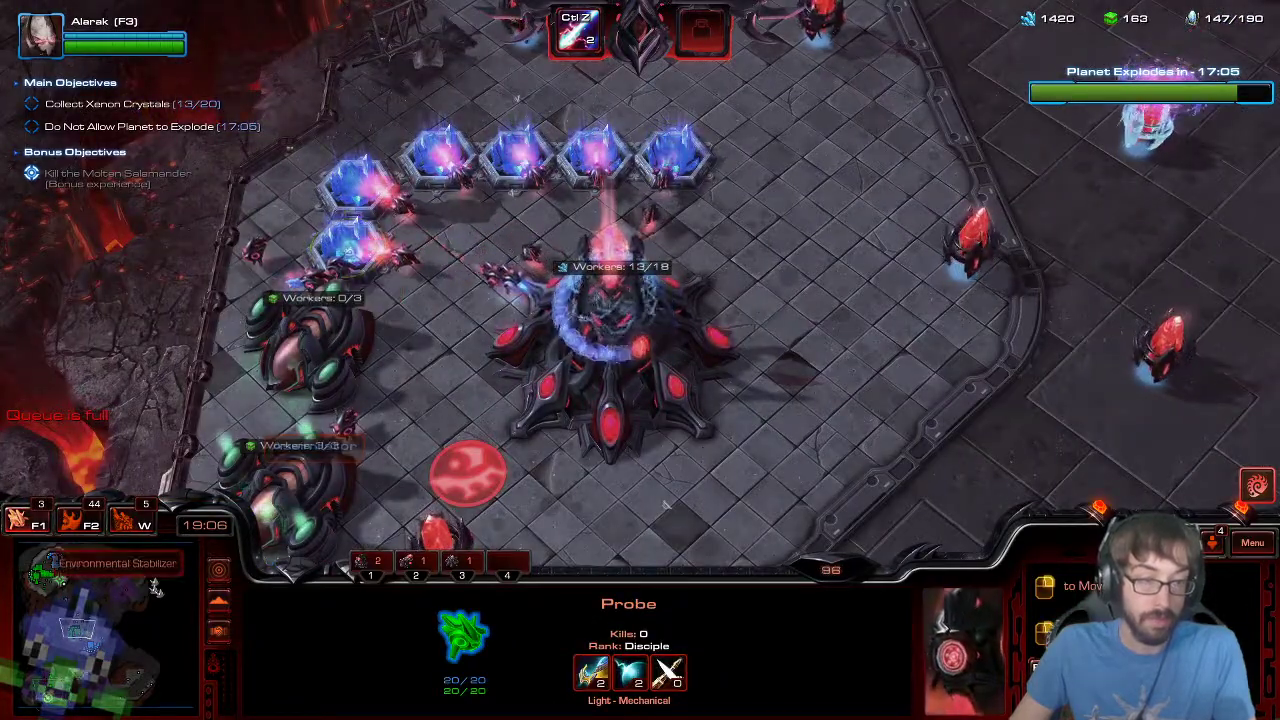
- Check the army's fight in the southwest and queue a Wrathwalker at the Robotics Facilities
key("space")
mouse_move(1279, 719)
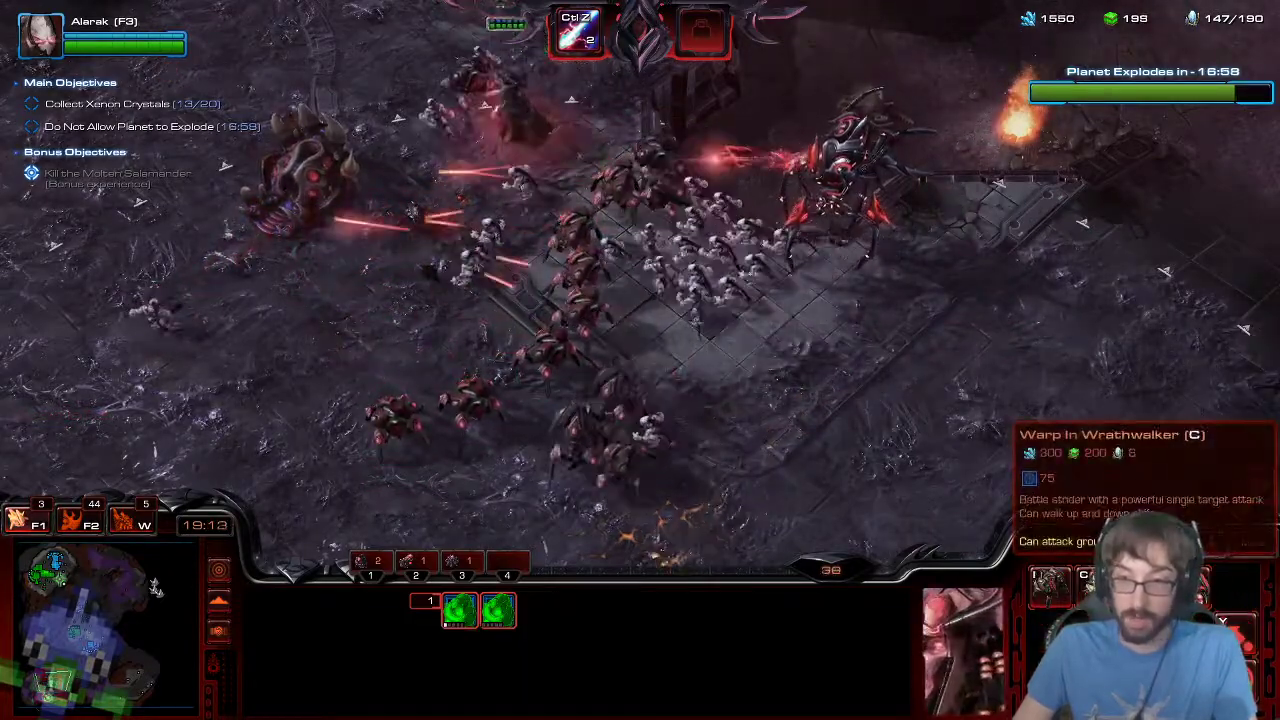
key("c")
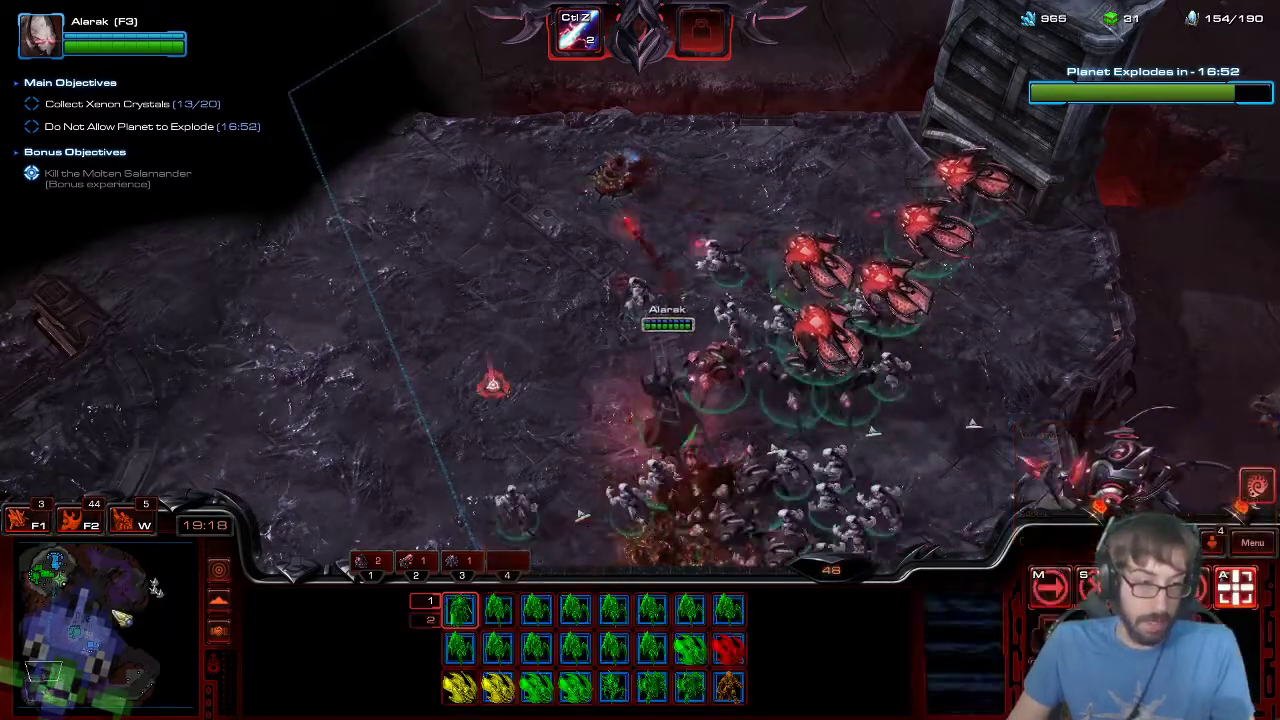
- Attack-move the army from the southwest to the Xenon Crystal area in the northeast and check the War Prisms on the way
left_click_drag(80, 600, 131, 587)
key("a")
left_click(589, 390)
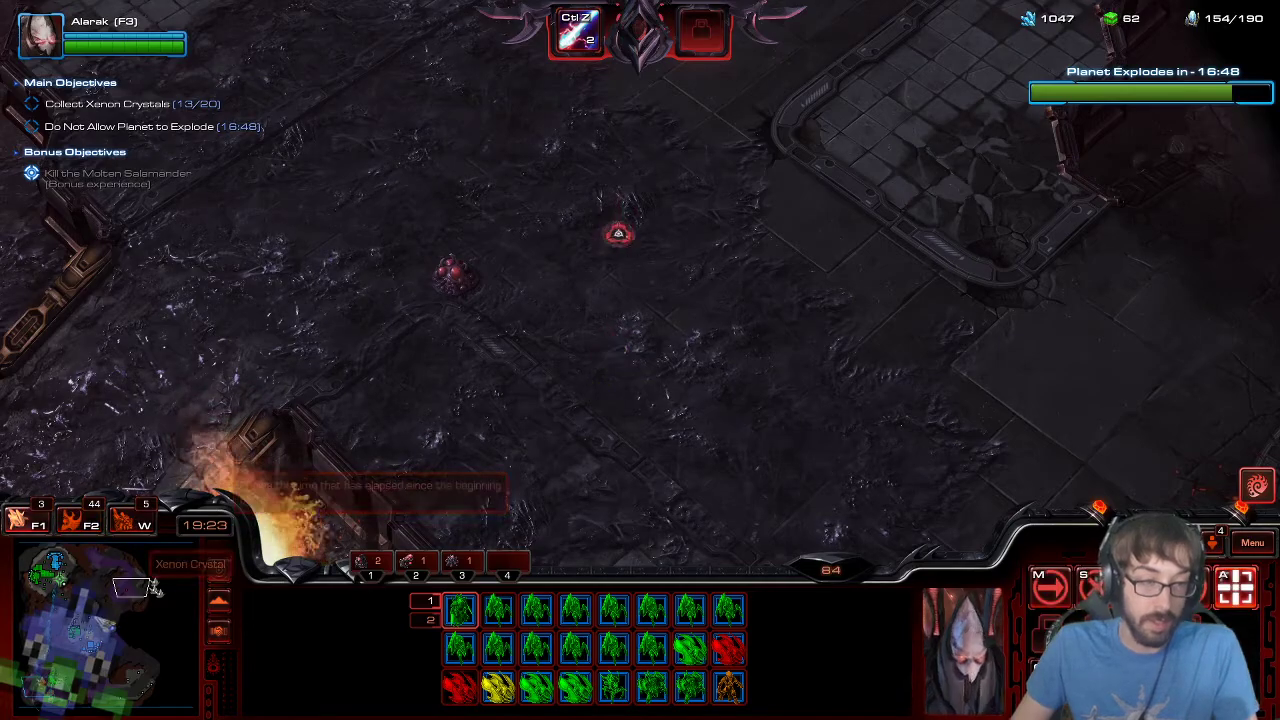
key("F2")
key("F2")
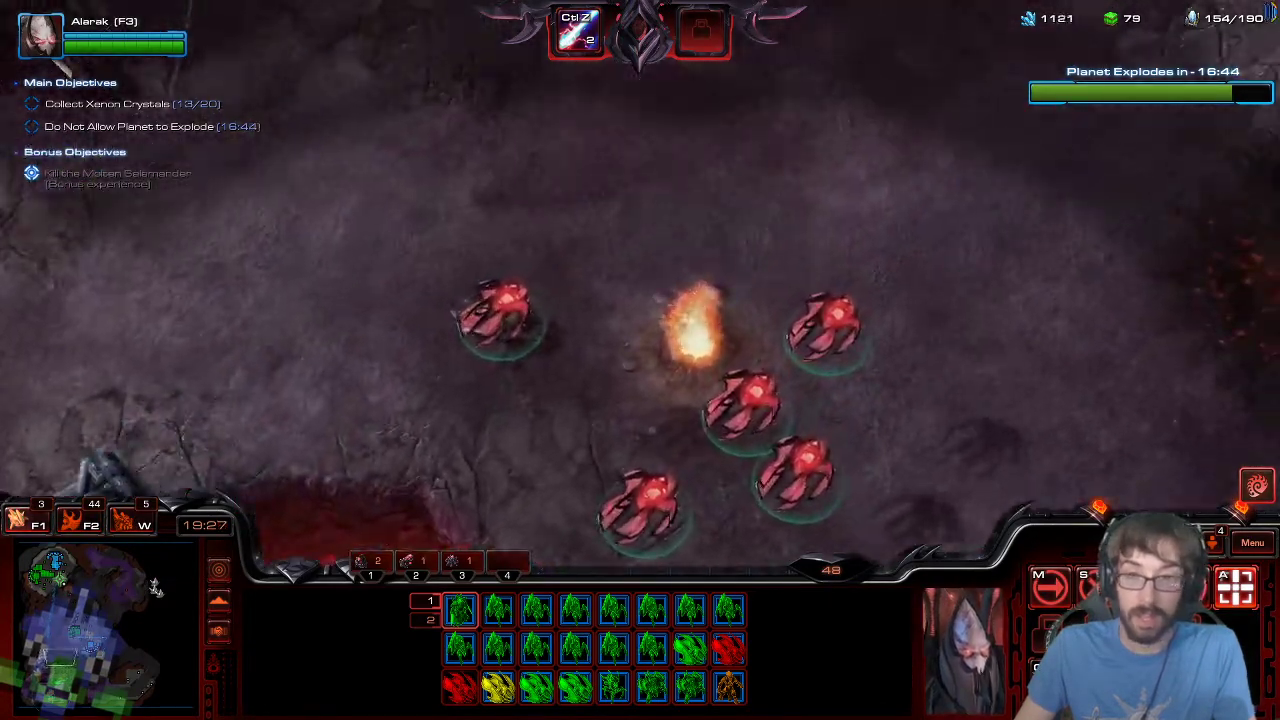
left_click(822, 285)
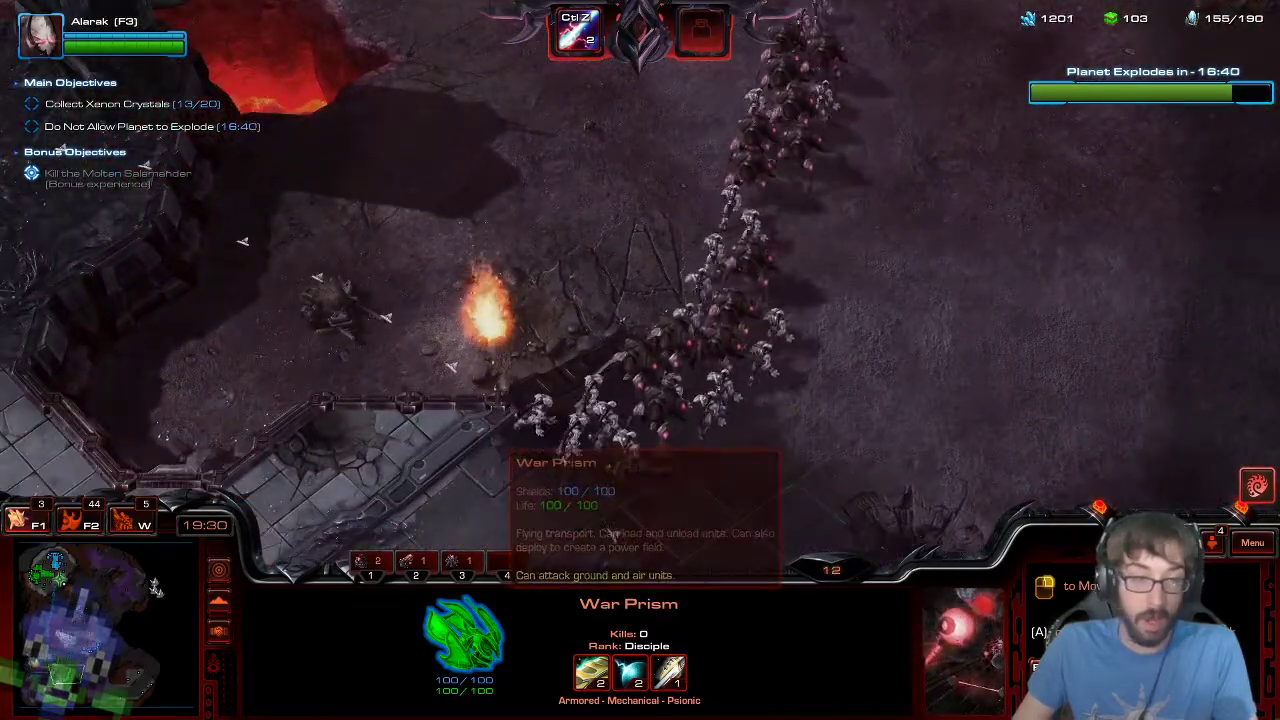
- Warp in a Havoc and several groups of Supplicants around the forward pylon, and select the Havoc
left_click(85, 620)
key("w")
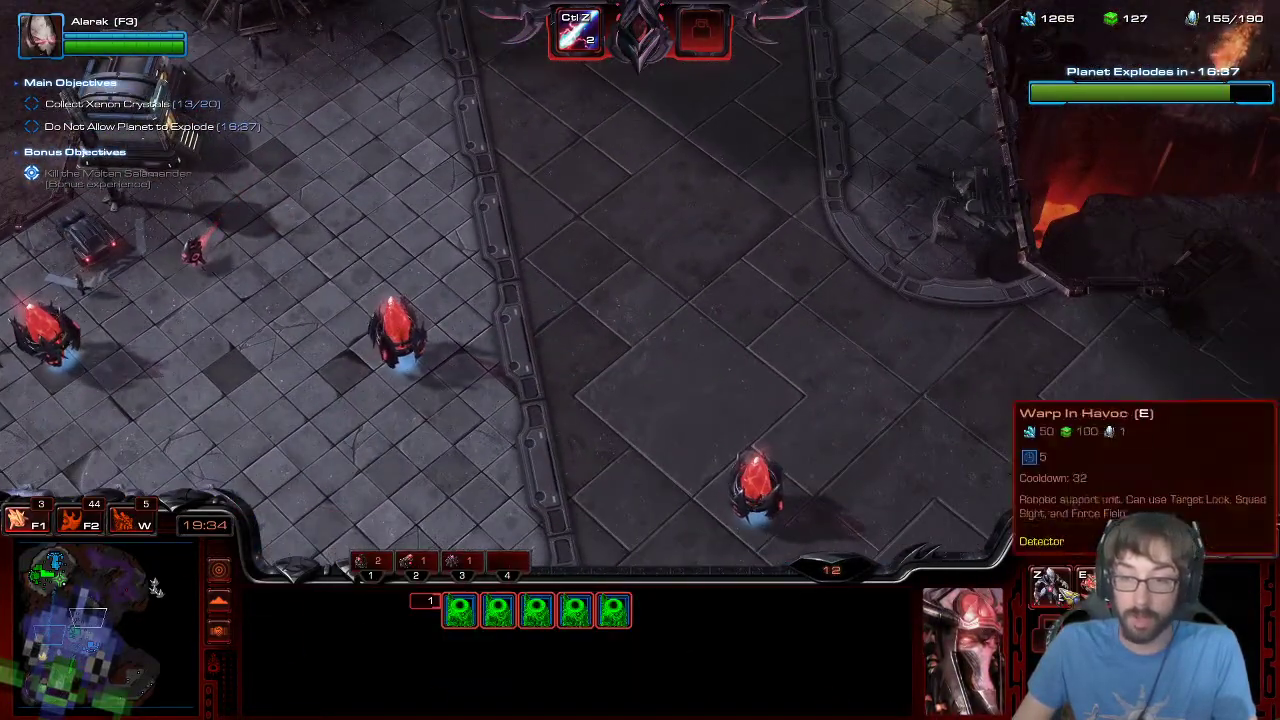
key("e")
left_click(637, 320)
key("z")
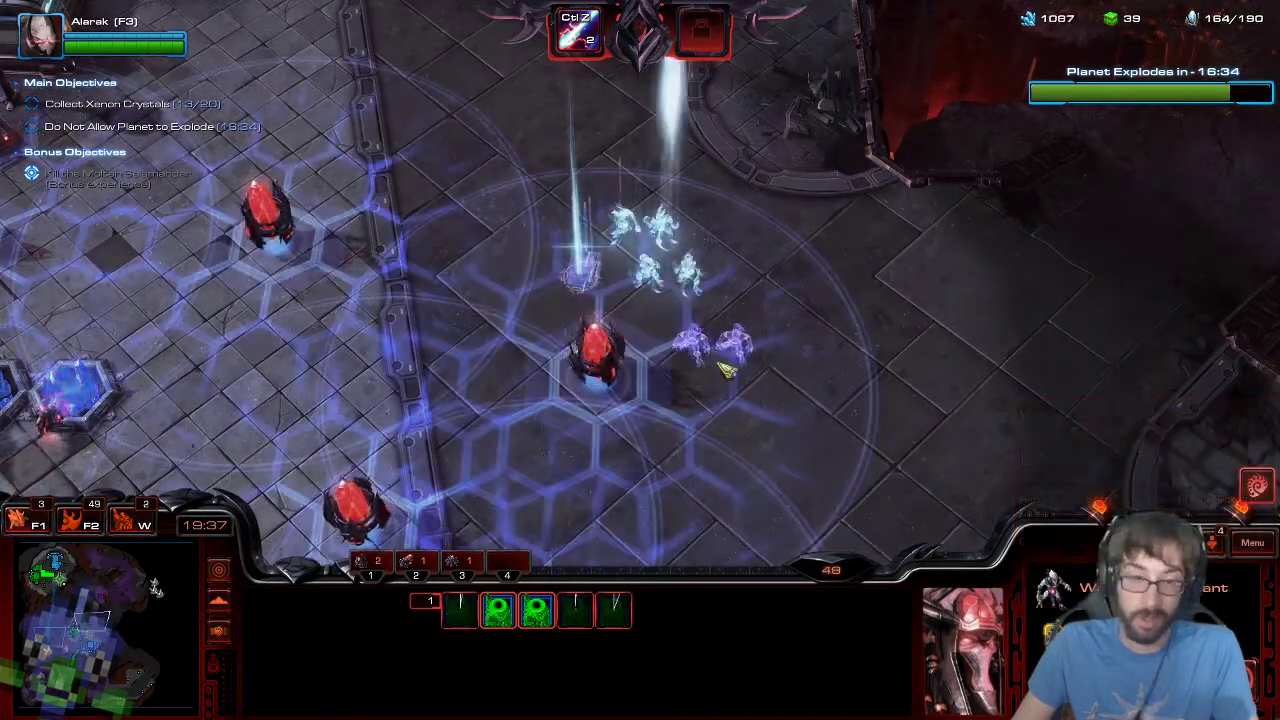
left_click(715, 440)
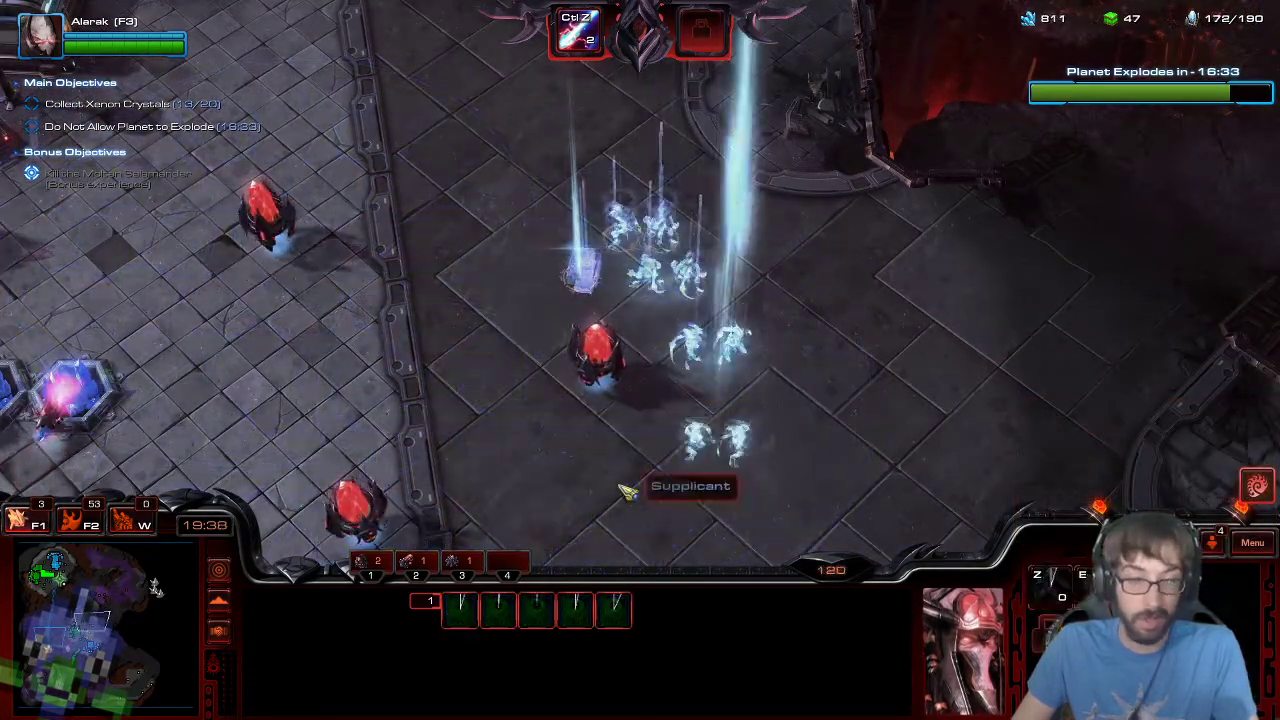
left_click(570, 273)
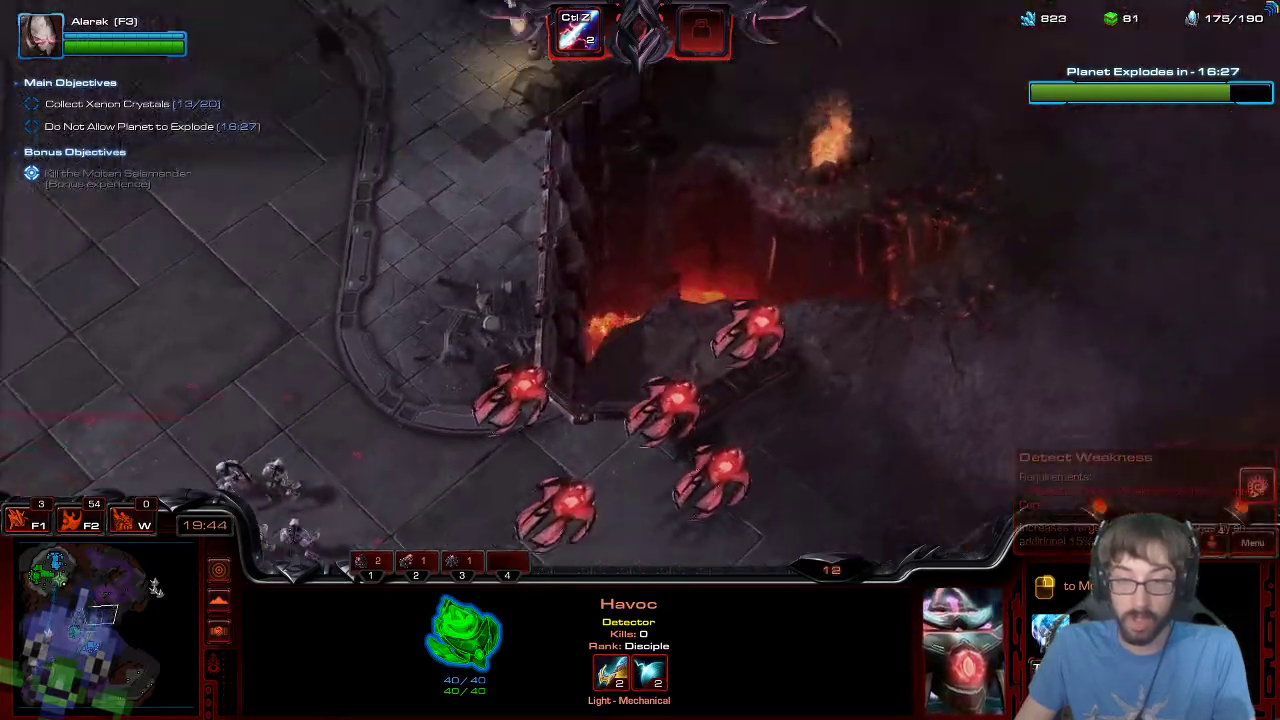
- Attack-move the whole army with its reinforcements to the northeast and check the leading War Prism near the broken walls
key("F2")
key("a")
left_click(1054, 251)
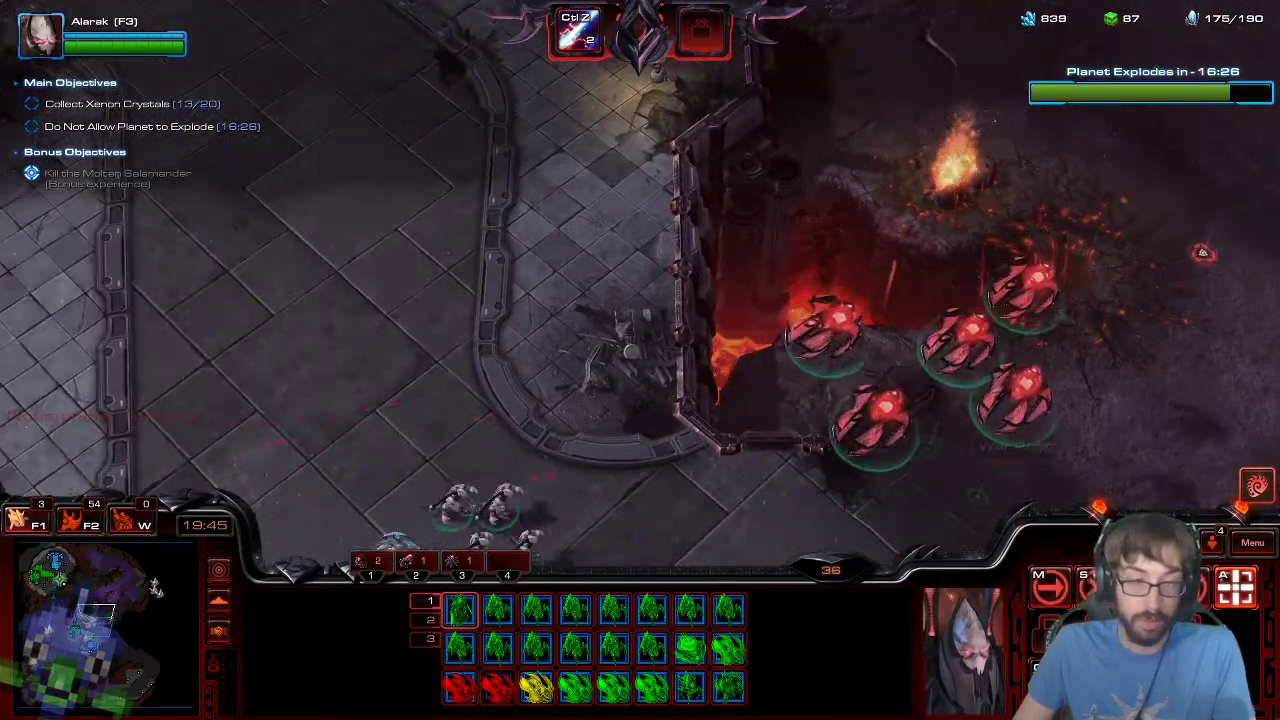
left_click(128, 588)
left_click(121, 588)
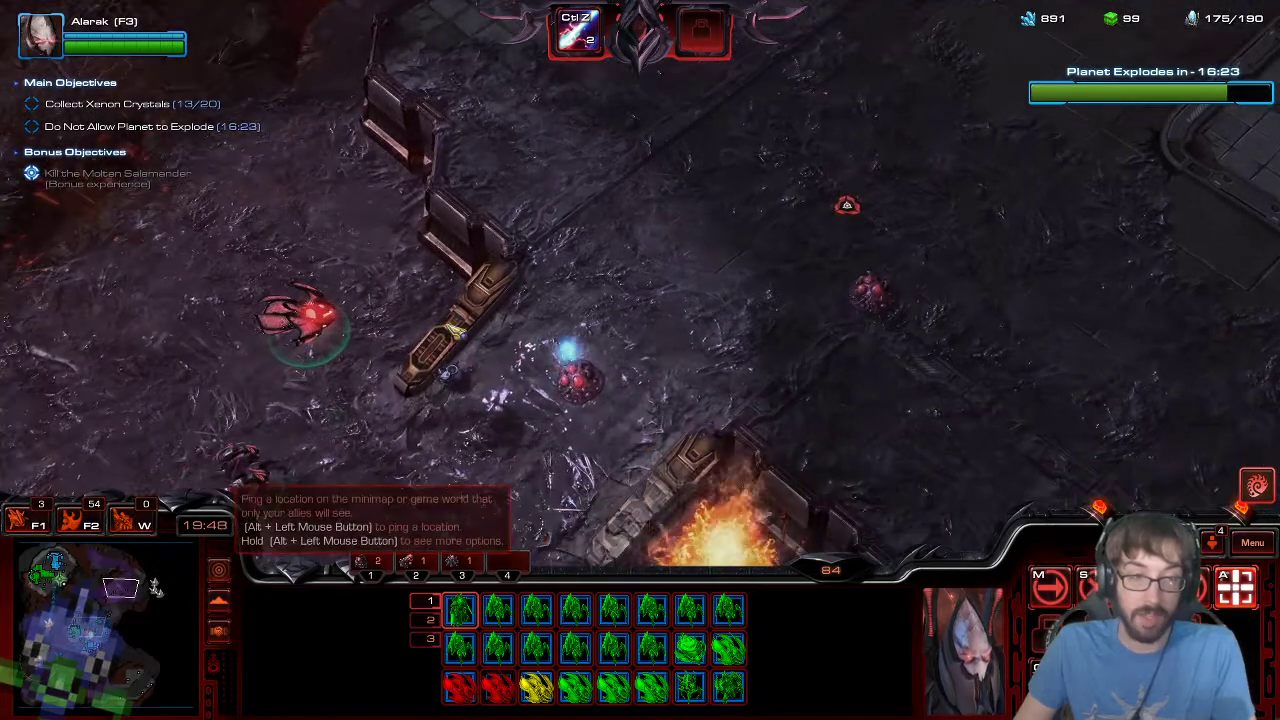
left_click(303, 314)
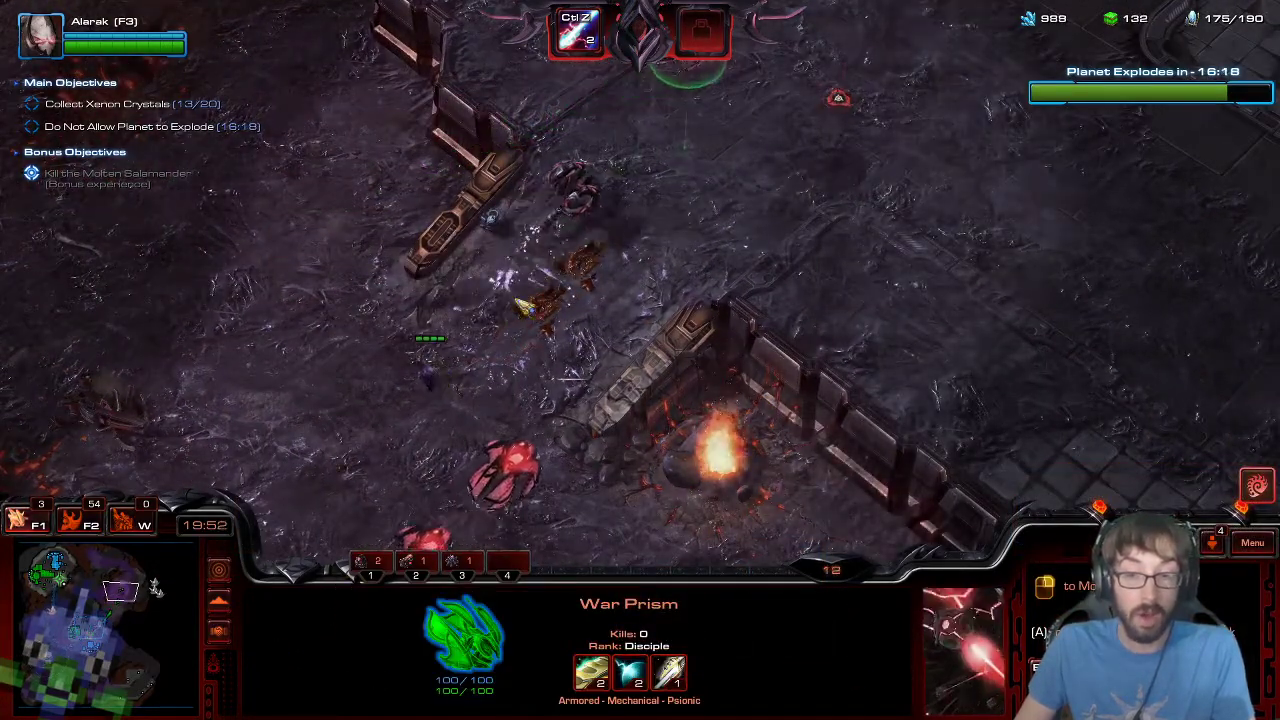
- Attack-move the whole army to the Xenon Crystal area in the northeast and check a Vanguard and a Havoc on the way
key("F2")
left_click(740, 262)
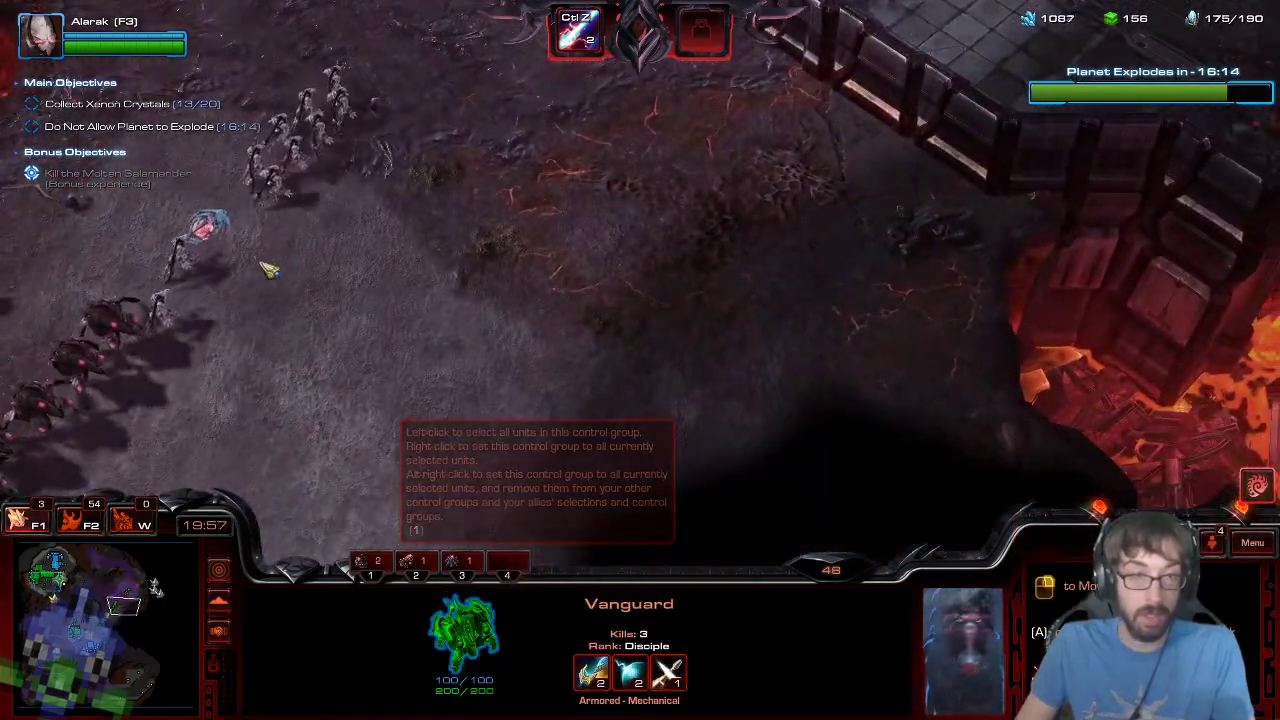
left_click(205, 229)
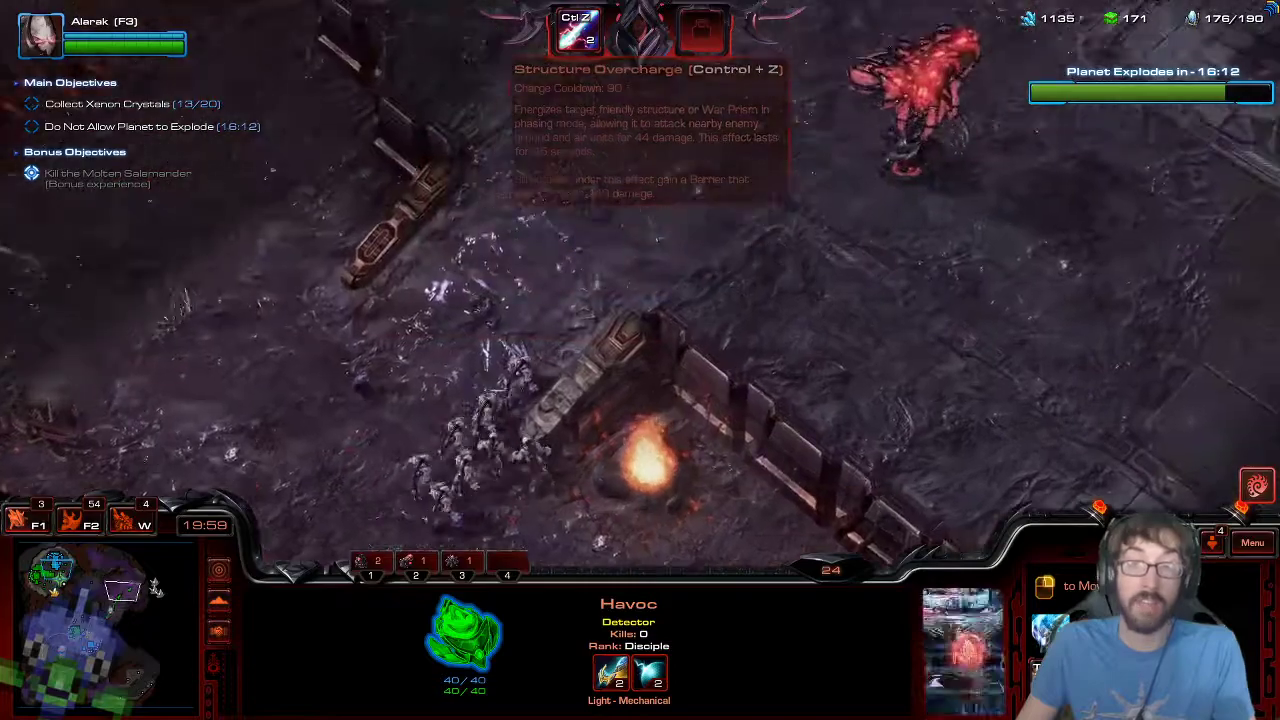
key("F2")
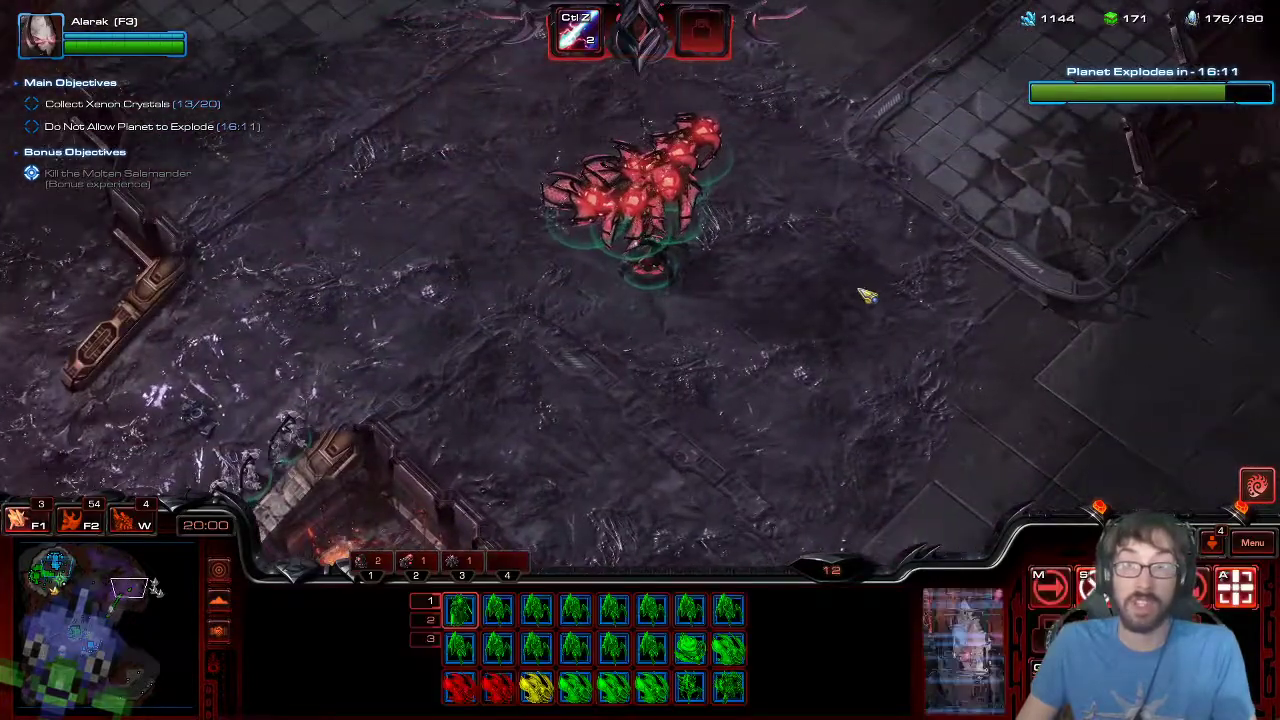
left_click(155, 588)
key("a")
left_click(643, 323)
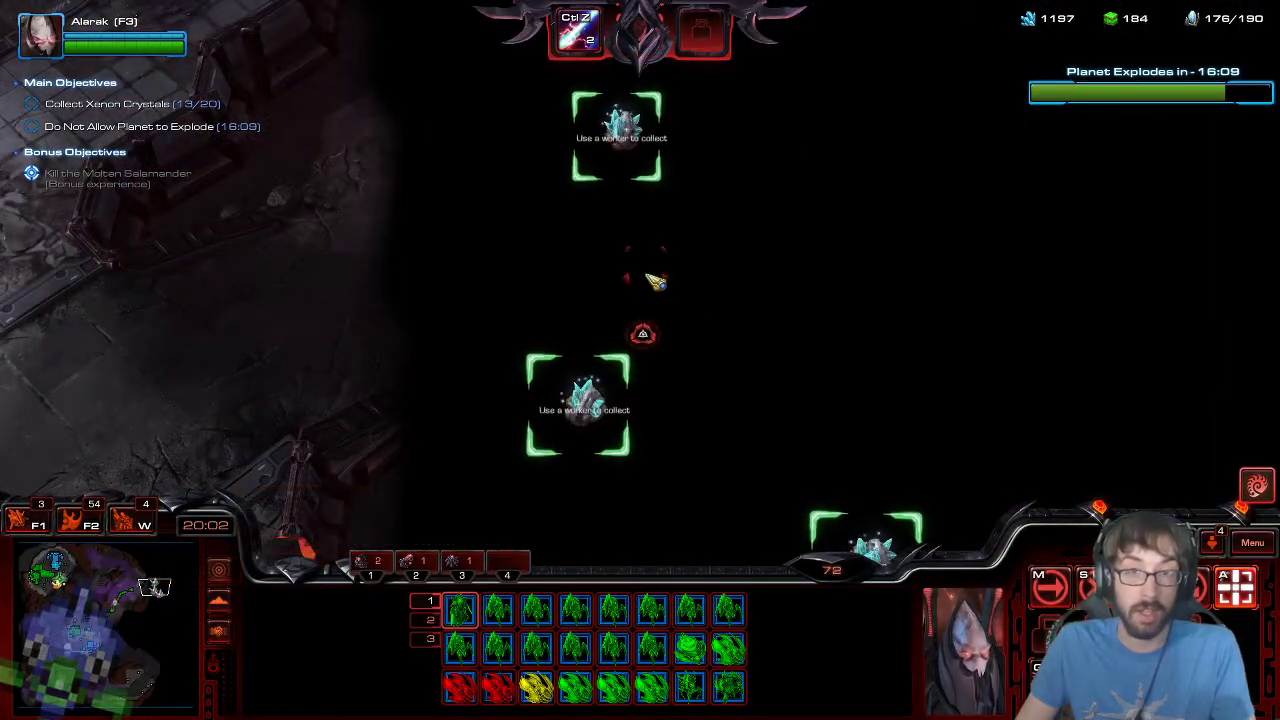
- Send the three idle Probes at the expansion to harvest gas from the upper Assimilator
left_click_drag(79, 616, 78, 631)
left_click(337, 429)
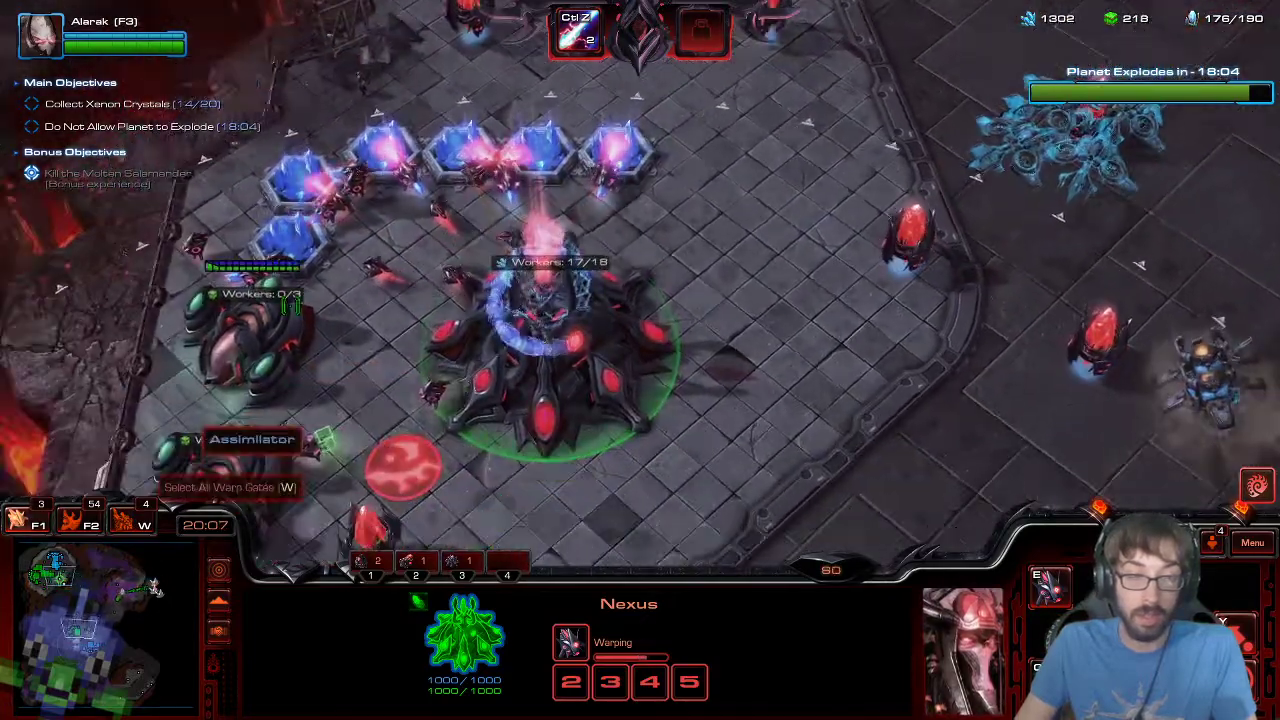
key("ctrl+F1")
right_click(250, 340)
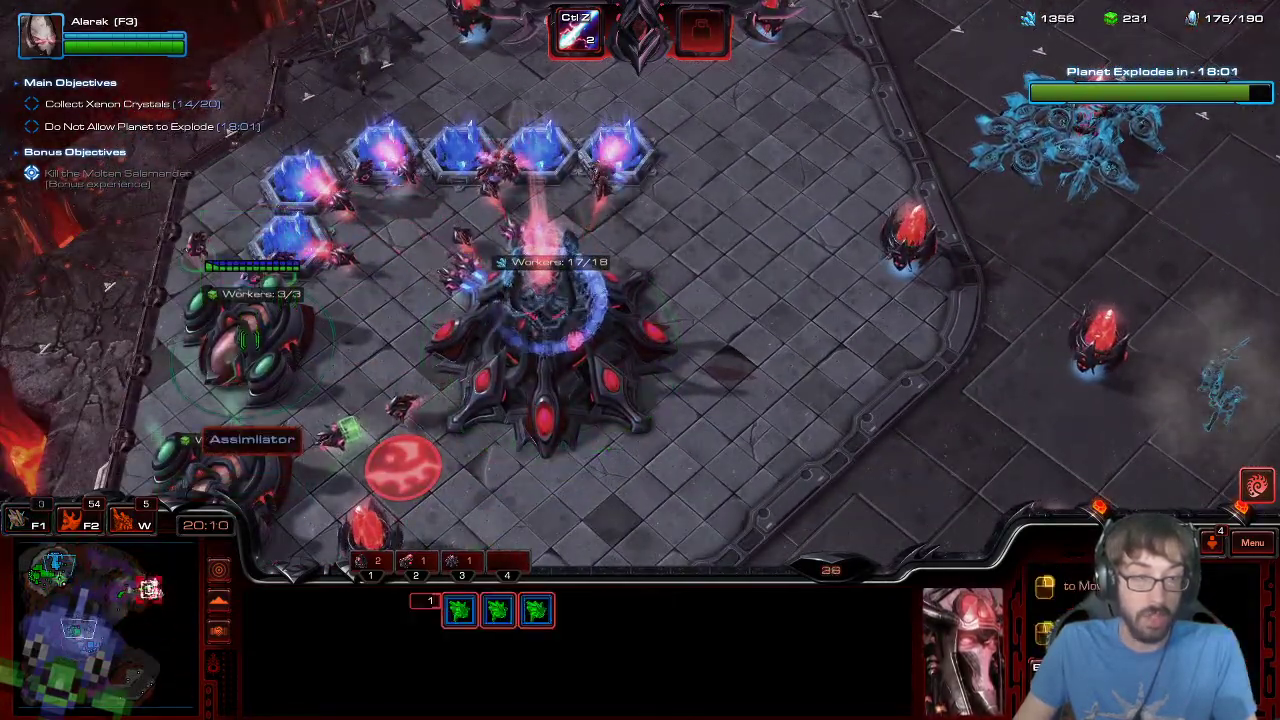
- Attack-move the whole army past the broken walls onto the northeastern Xenon Crystal field
left_click(150, 587)
key("F2")
key("a")
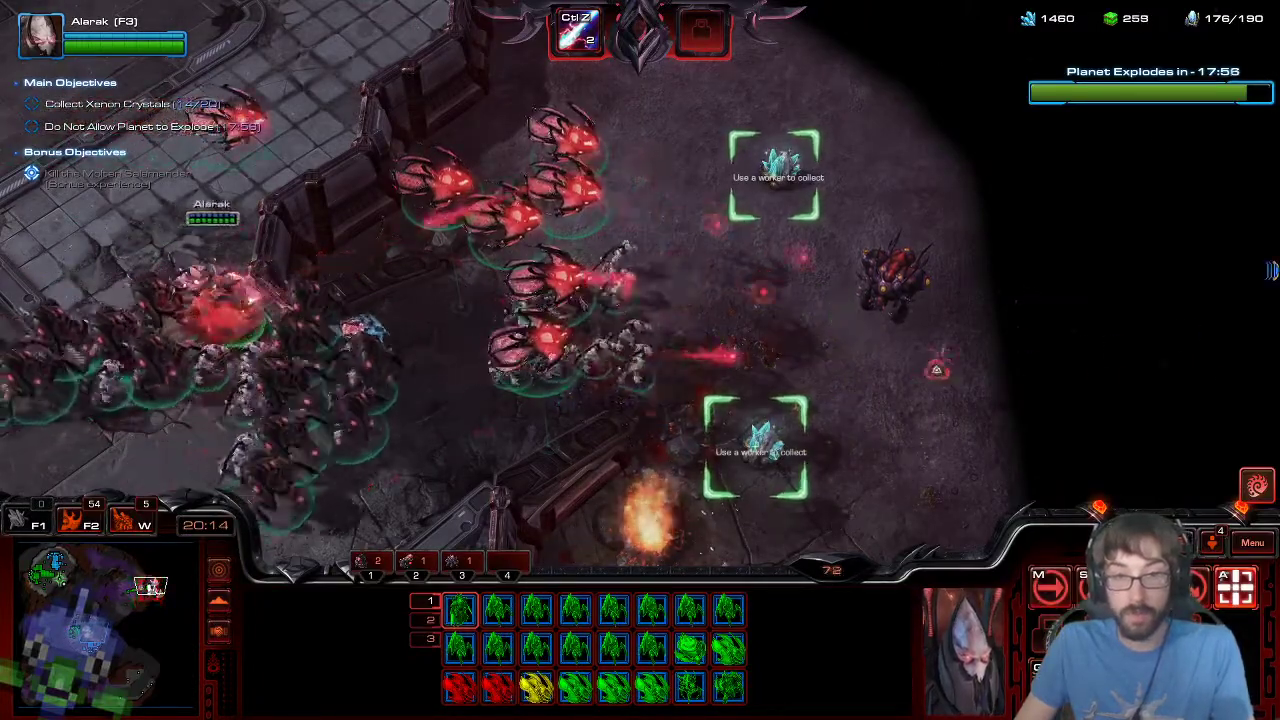
key("a")
left_click(873, 327)
key("a")
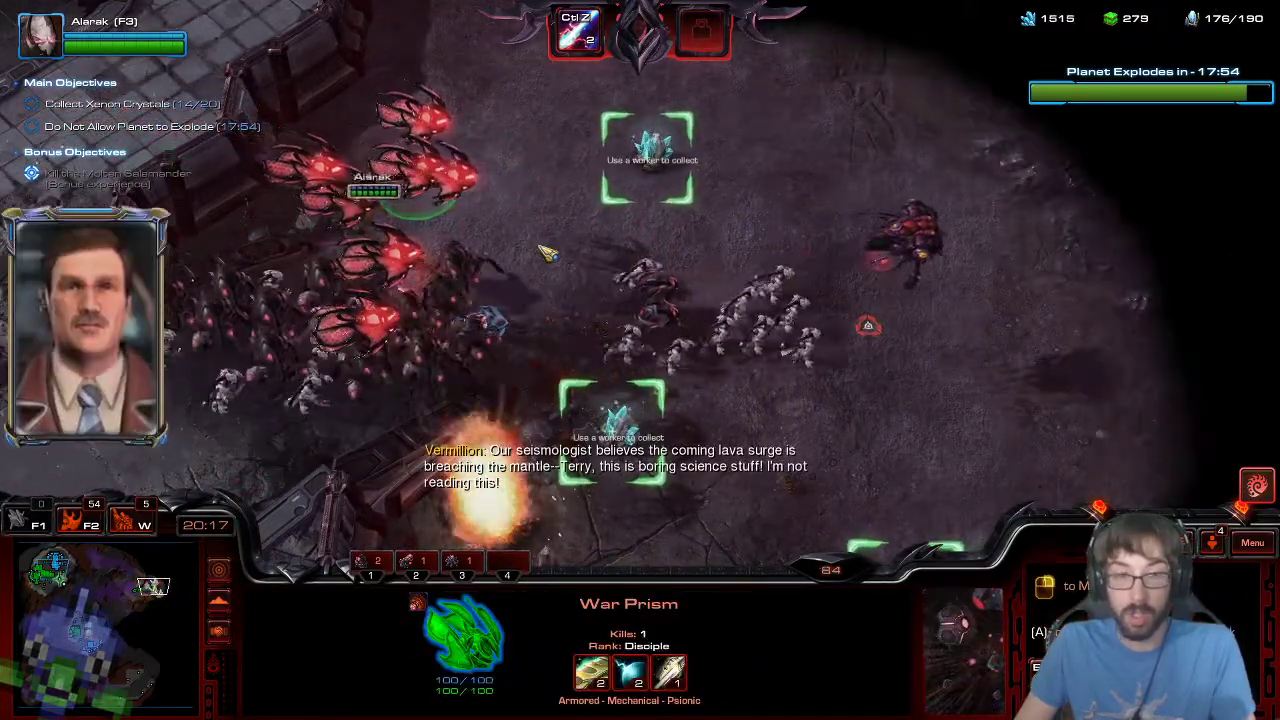
- Phase the War Prism among the northeastern crystals and warp in a Havoc beside the army
key("e")
key("w")
key("v")
left_click(550, 250, "shift")
left_click(550, 250, "shift")
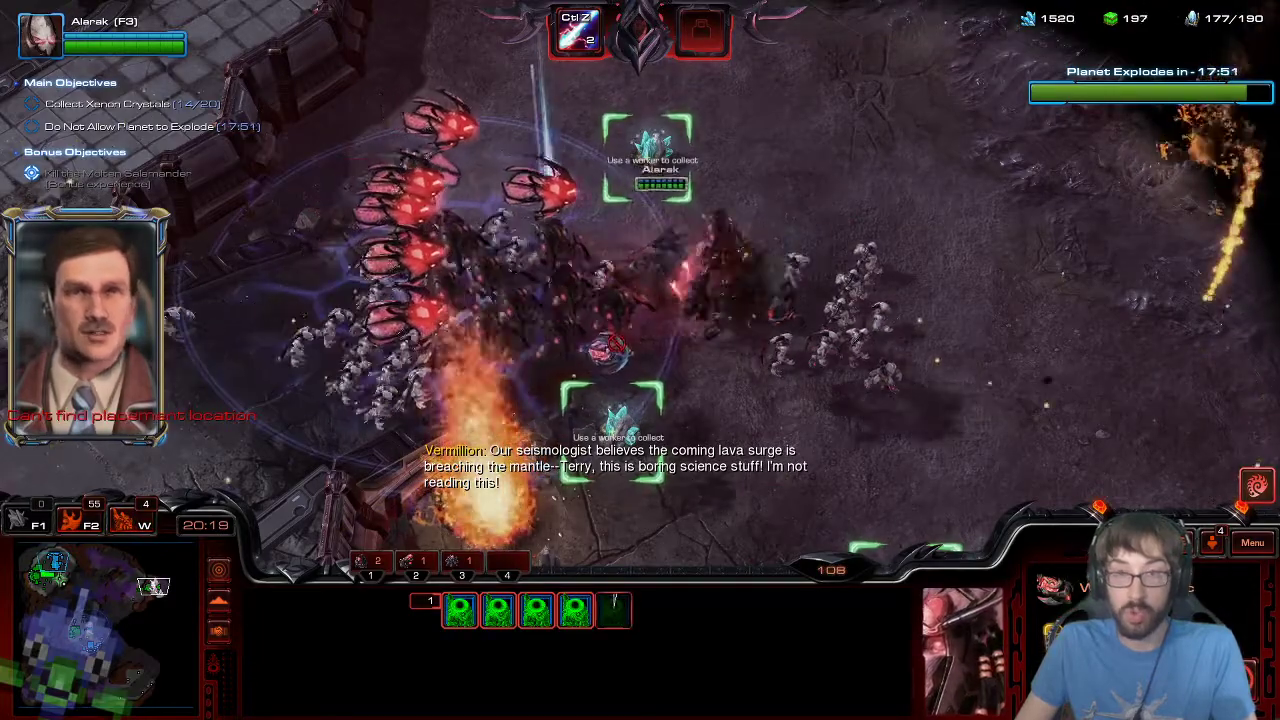
left_click(610, 345, "shift")
- Check the main base's mineral line and attack-move the army deeper into the northeastern crystal field
left_click(47, 571)
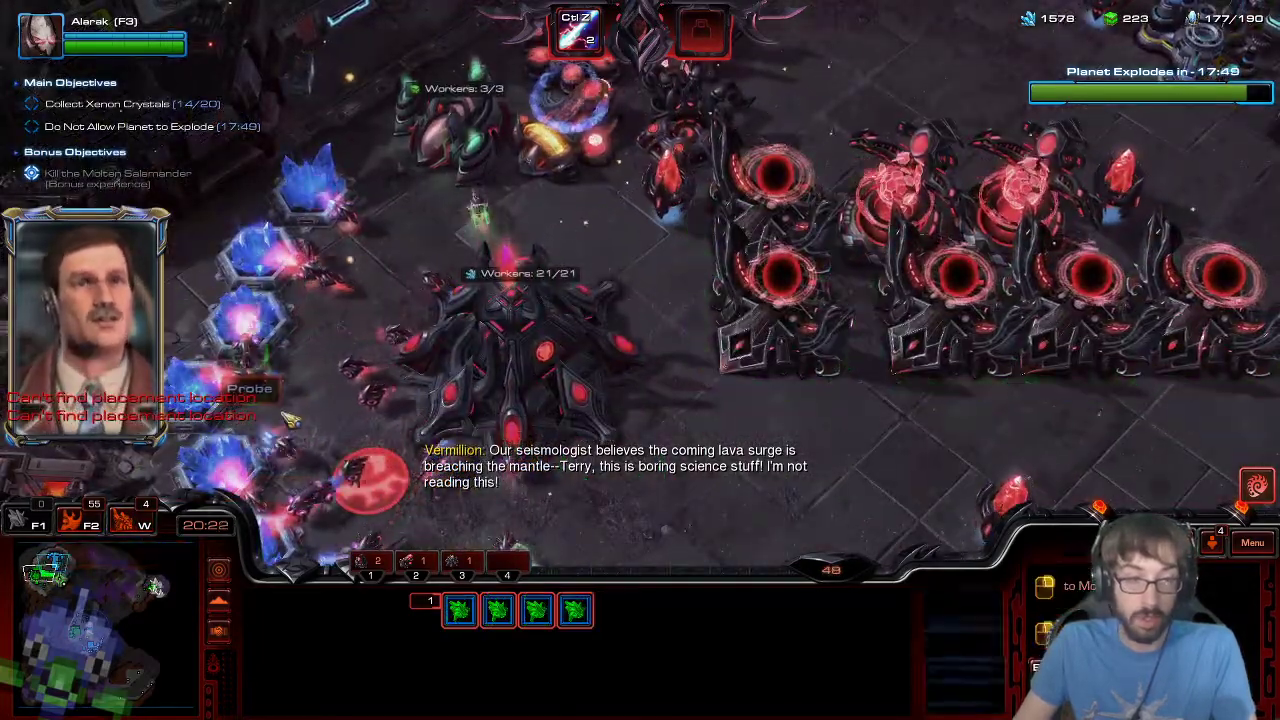
left_click(160, 587)
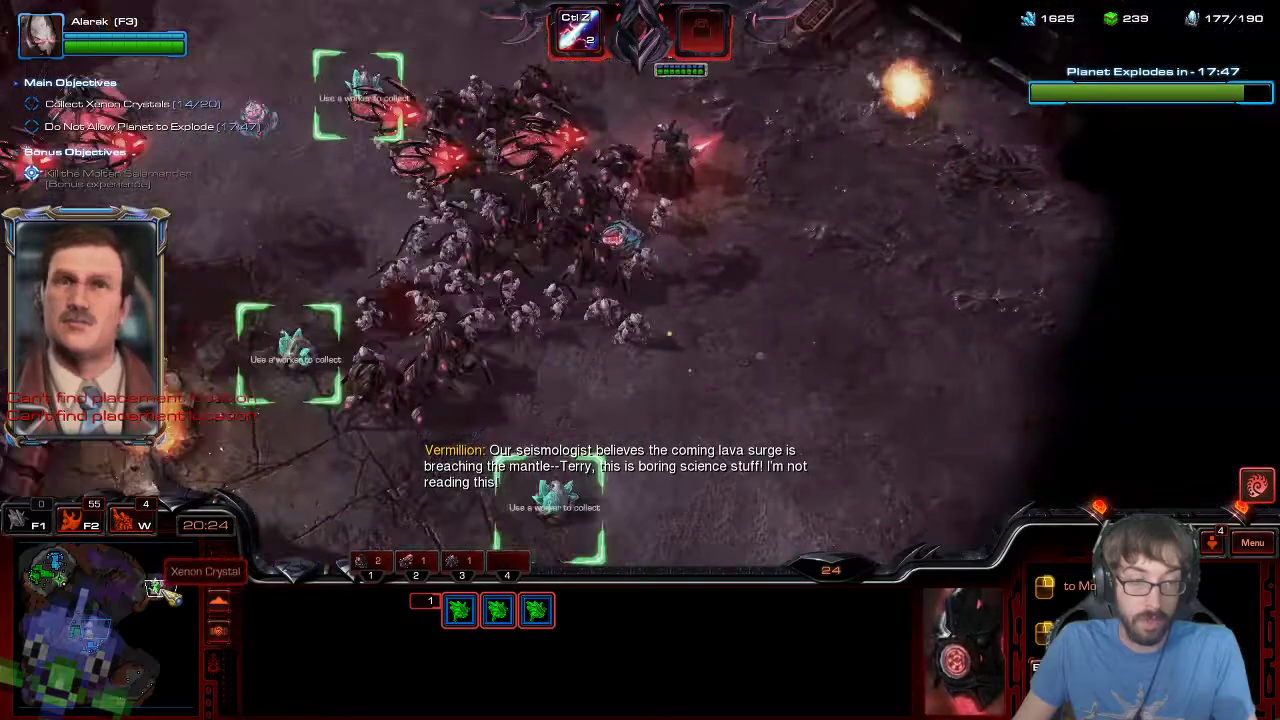
key("F2")
key("a")
left_click(877, 374)
- Pull the whole army and the phased War Prism back southwest from the crystal field with an attack-move
key("a")
left_click_drag(313, 268, 393, 428)
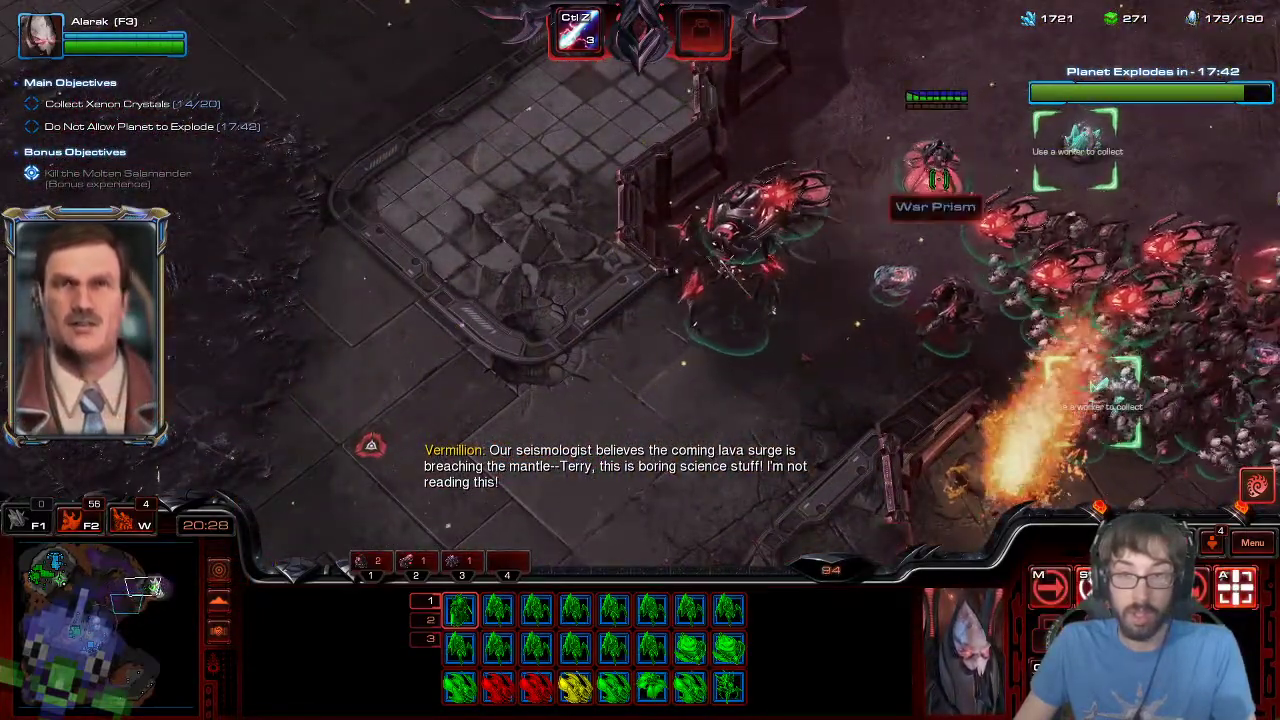
left_click(935, 172)
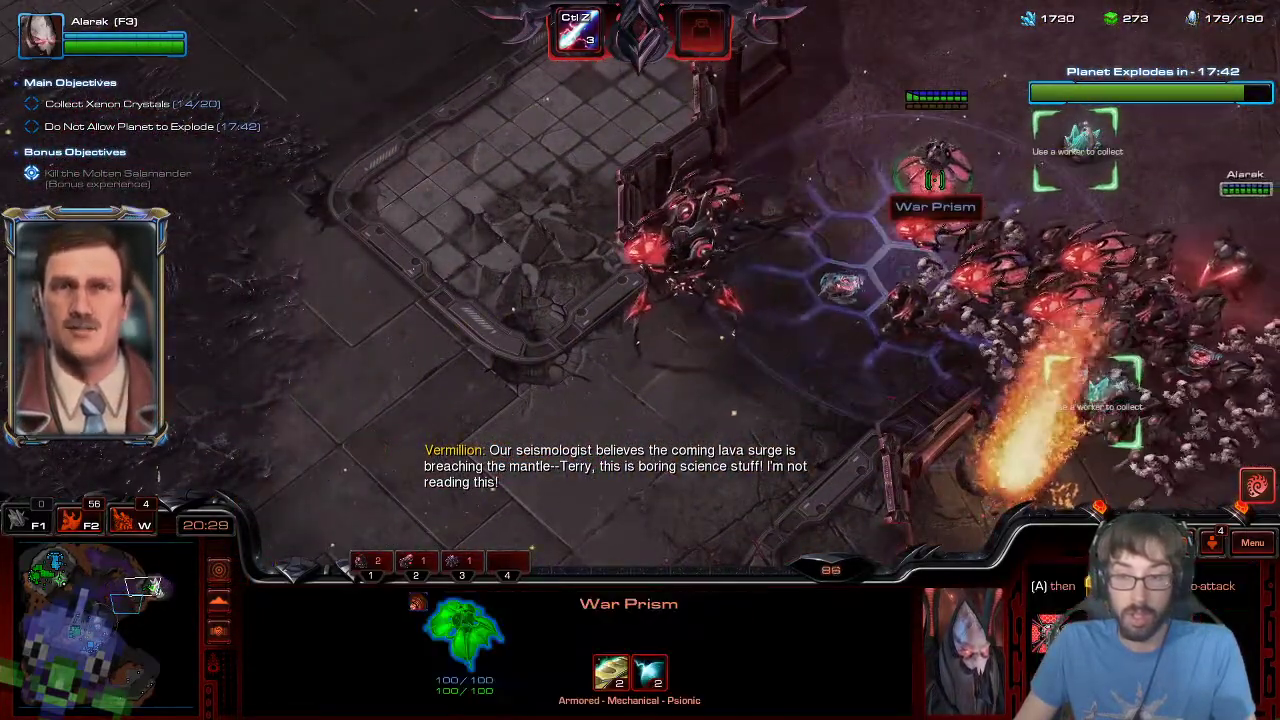
key("Right")
key("F2")
key("a")
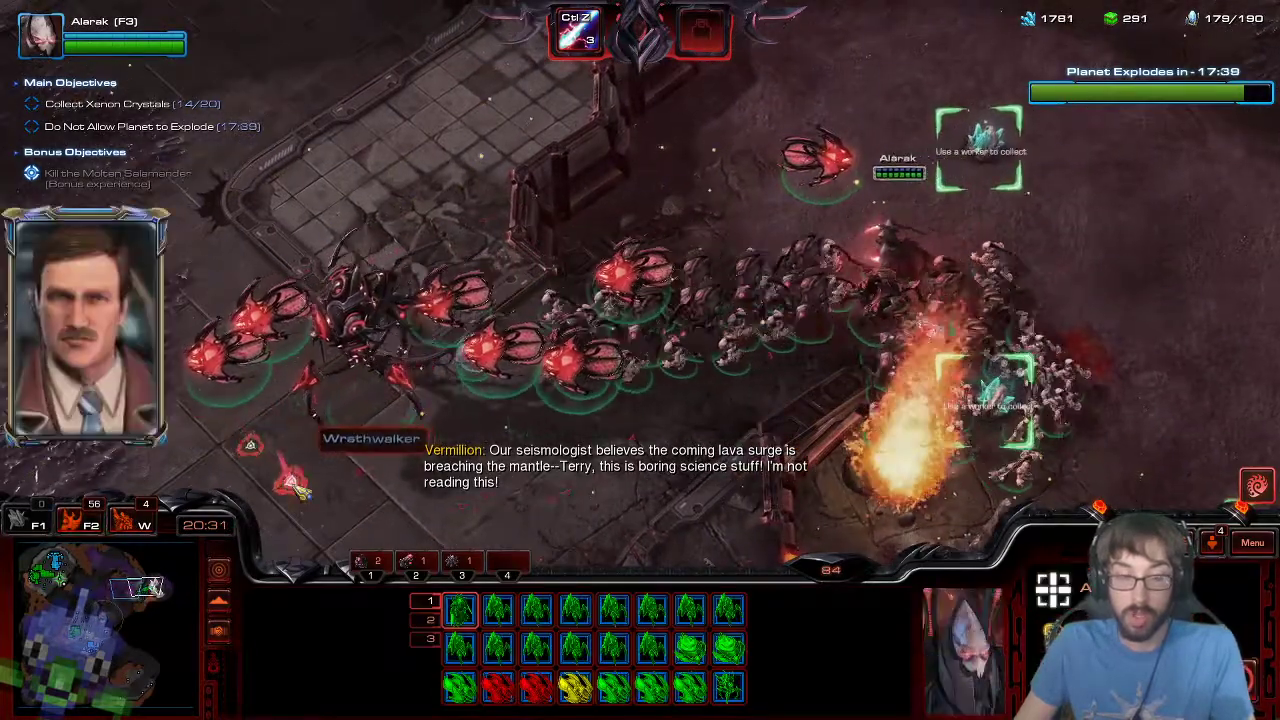
left_click(300, 474)
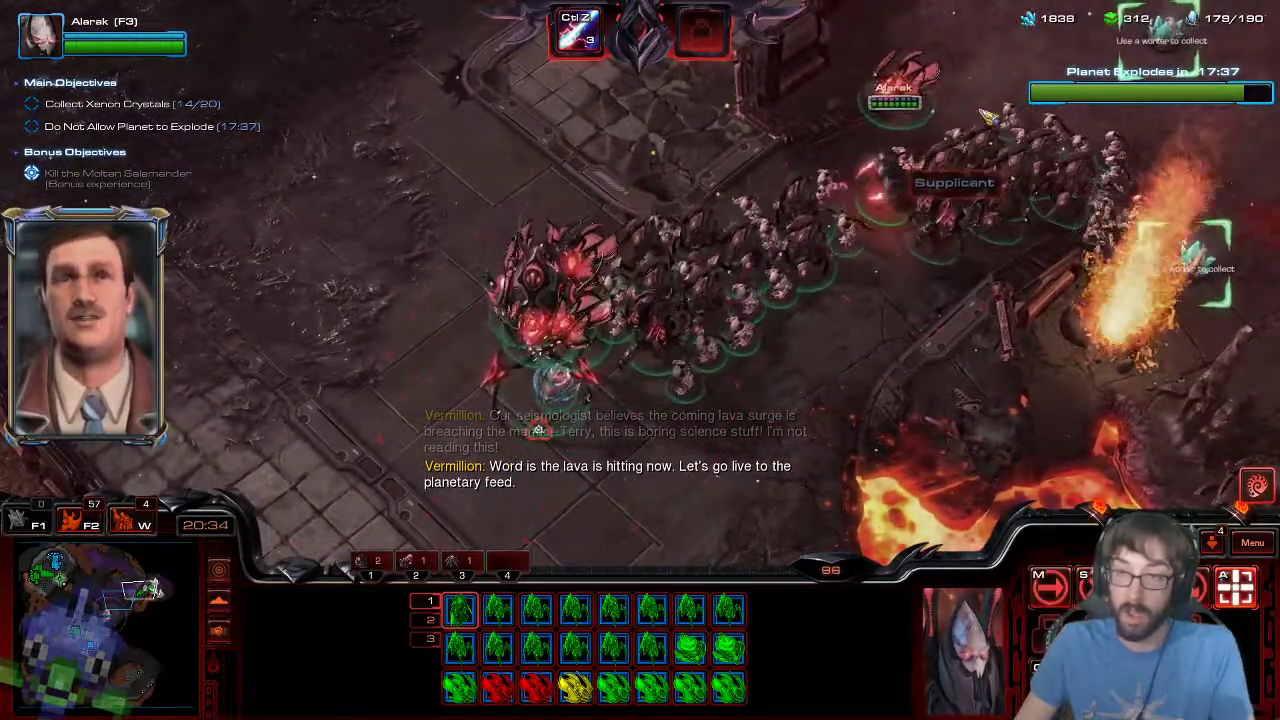
- Check the Forge's research and the main Nexus's production queue
key("2")
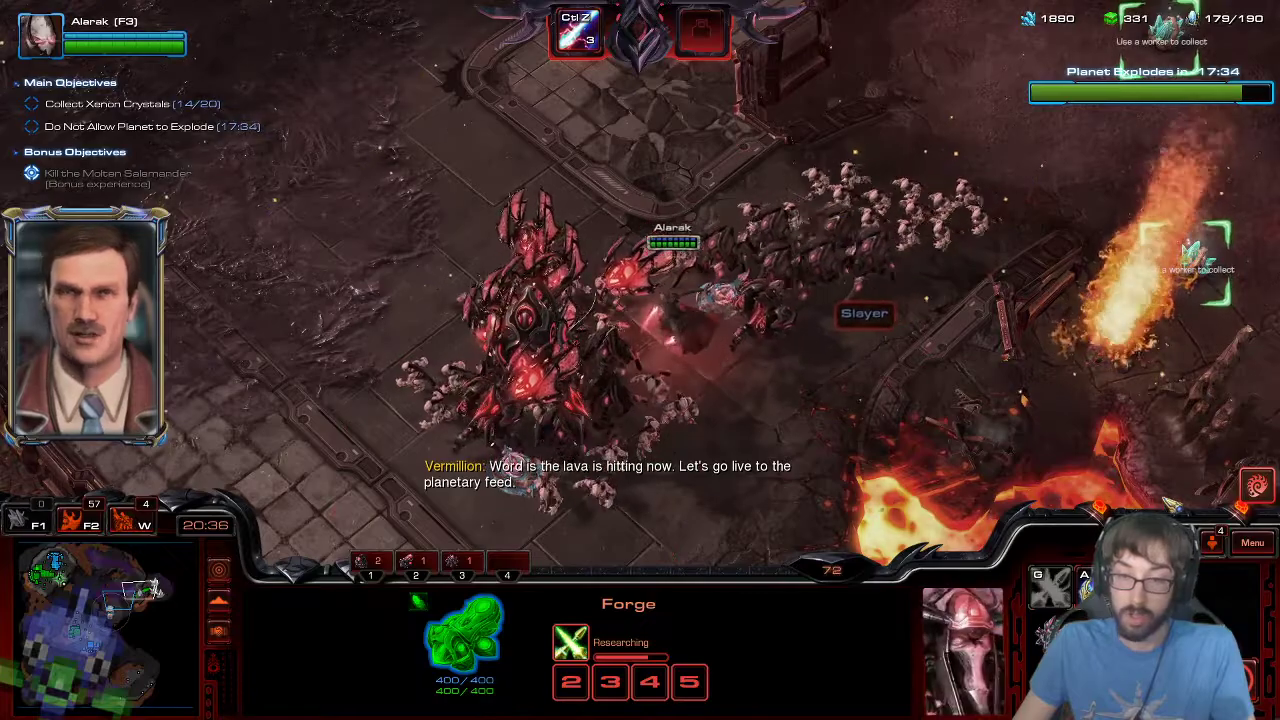
key("3")
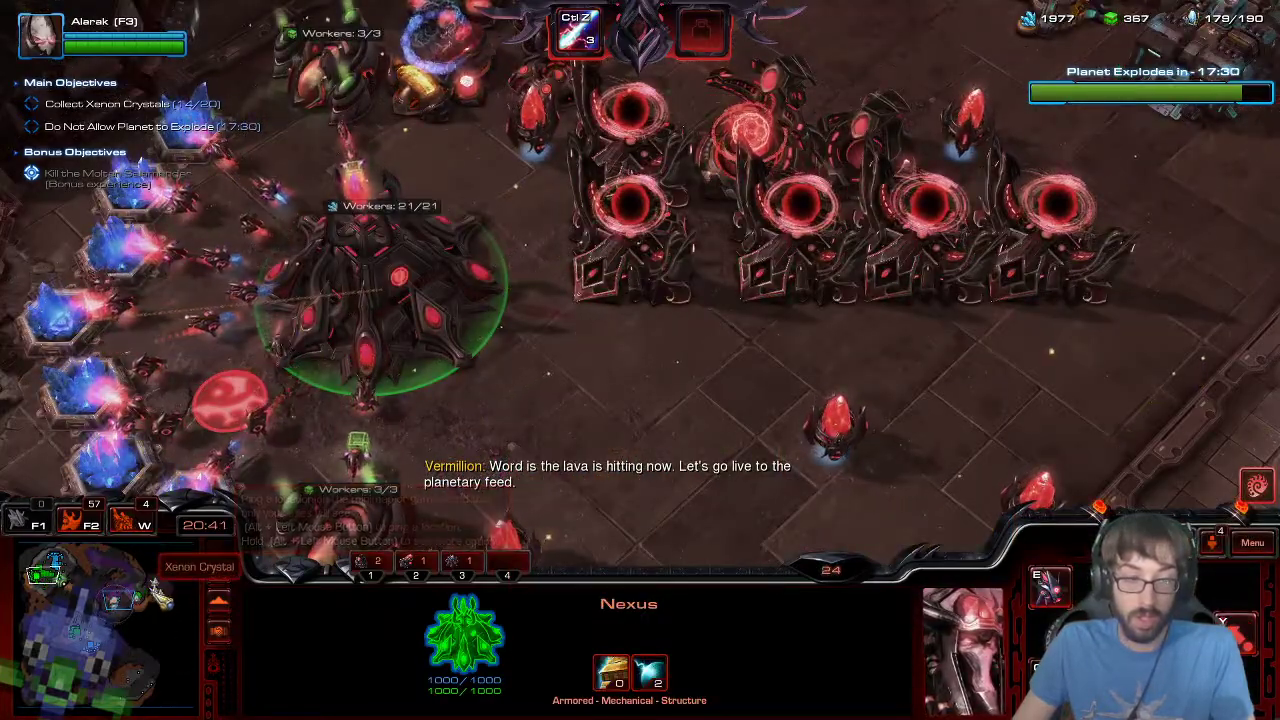
left_click(157, 597)
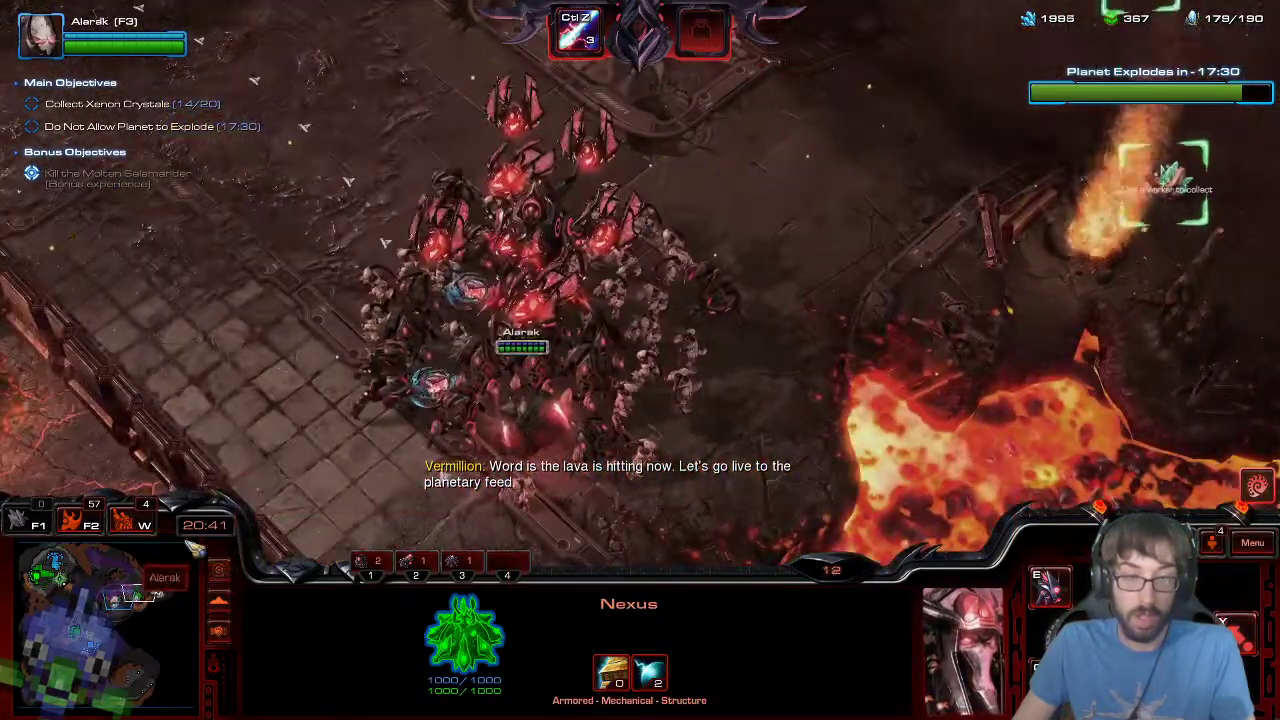
- Send the damaged War Prism from the army back to the expansion base and check its progress and the waiting army
left_click(585, 148)
right_click(308, 204)
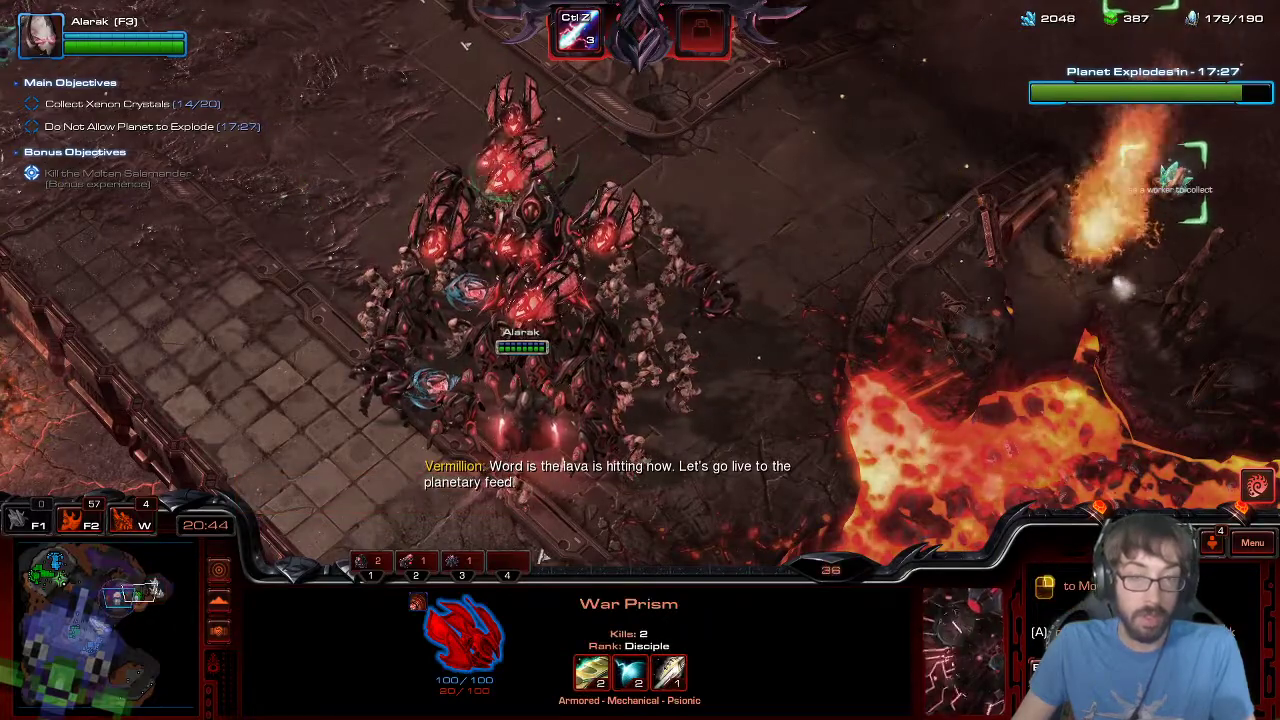
key("BackSpace")
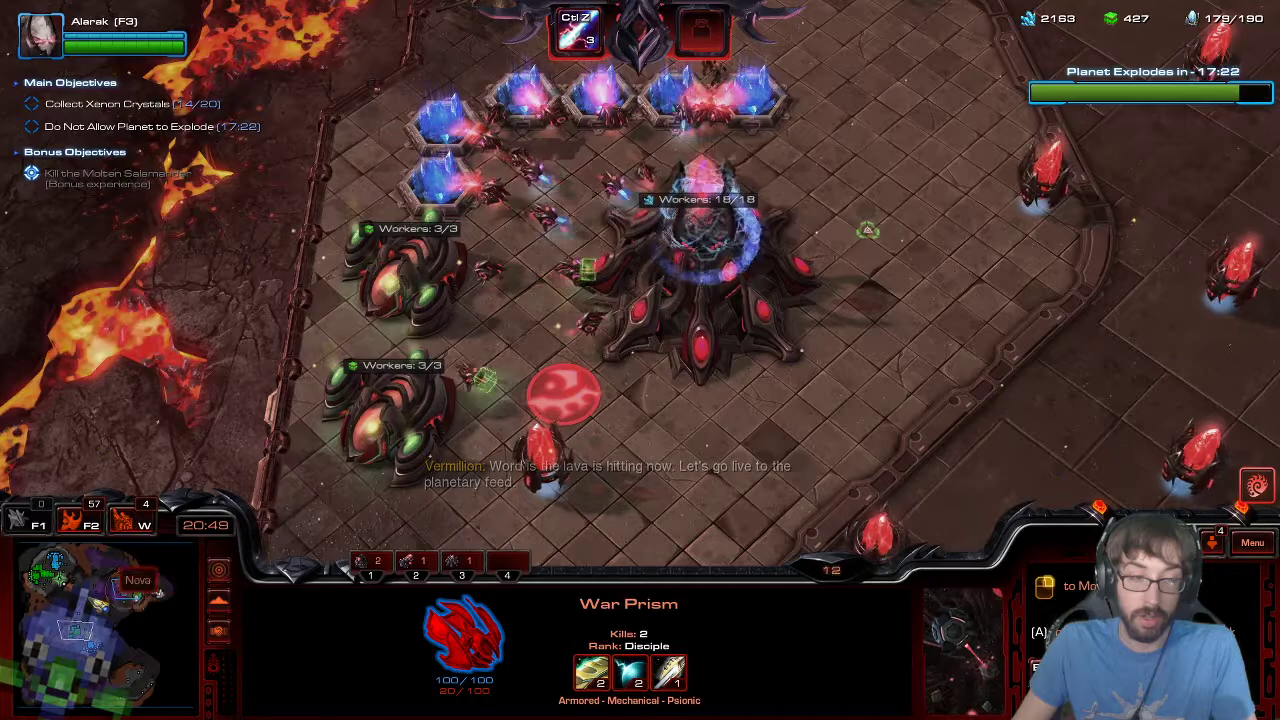
left_click(157, 593)
left_click_drag(108, 590, 99, 585)
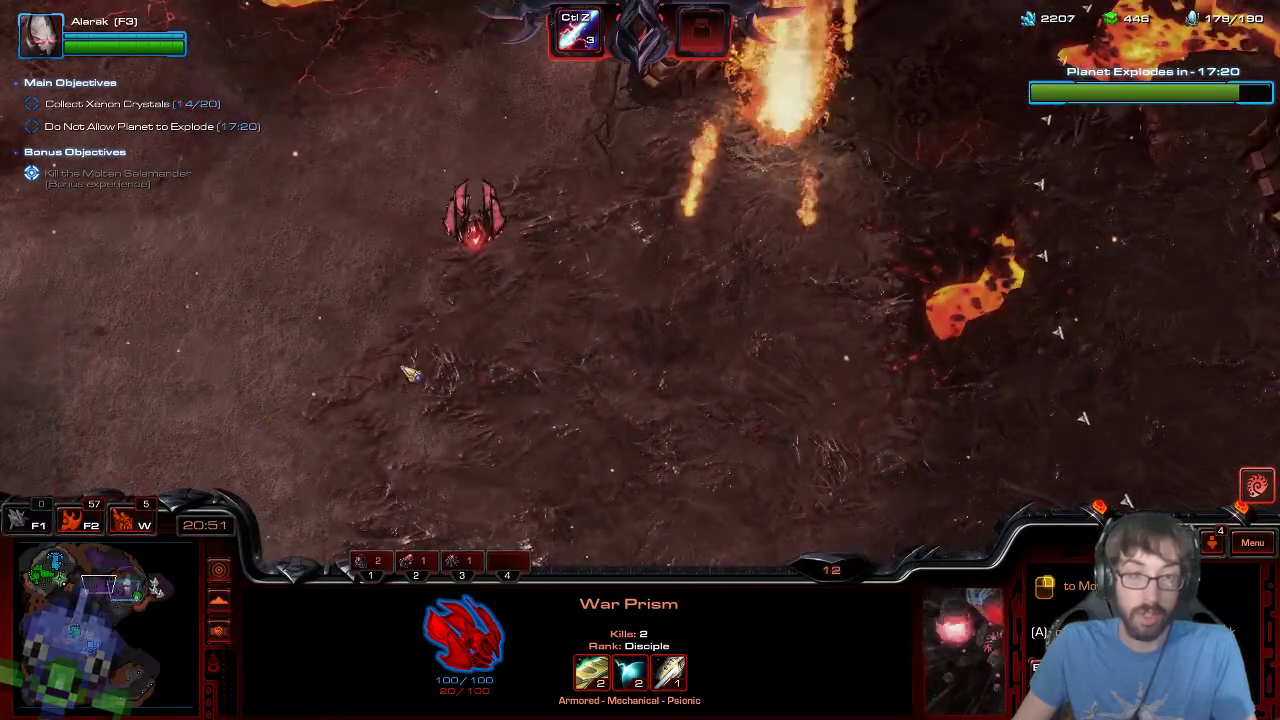
left_click(142, 602)
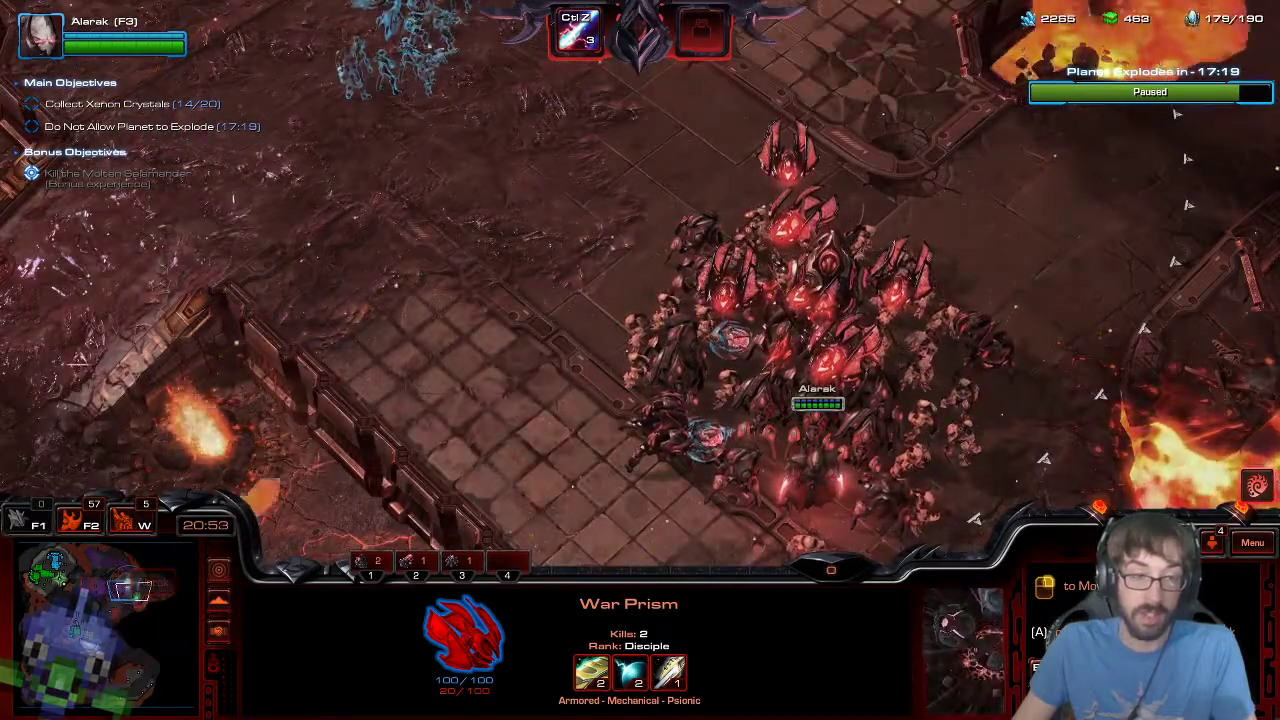
- Load three Probes from the expansion's mineral line into the damaged War Prism and send it to the army
left_click(86, 624)
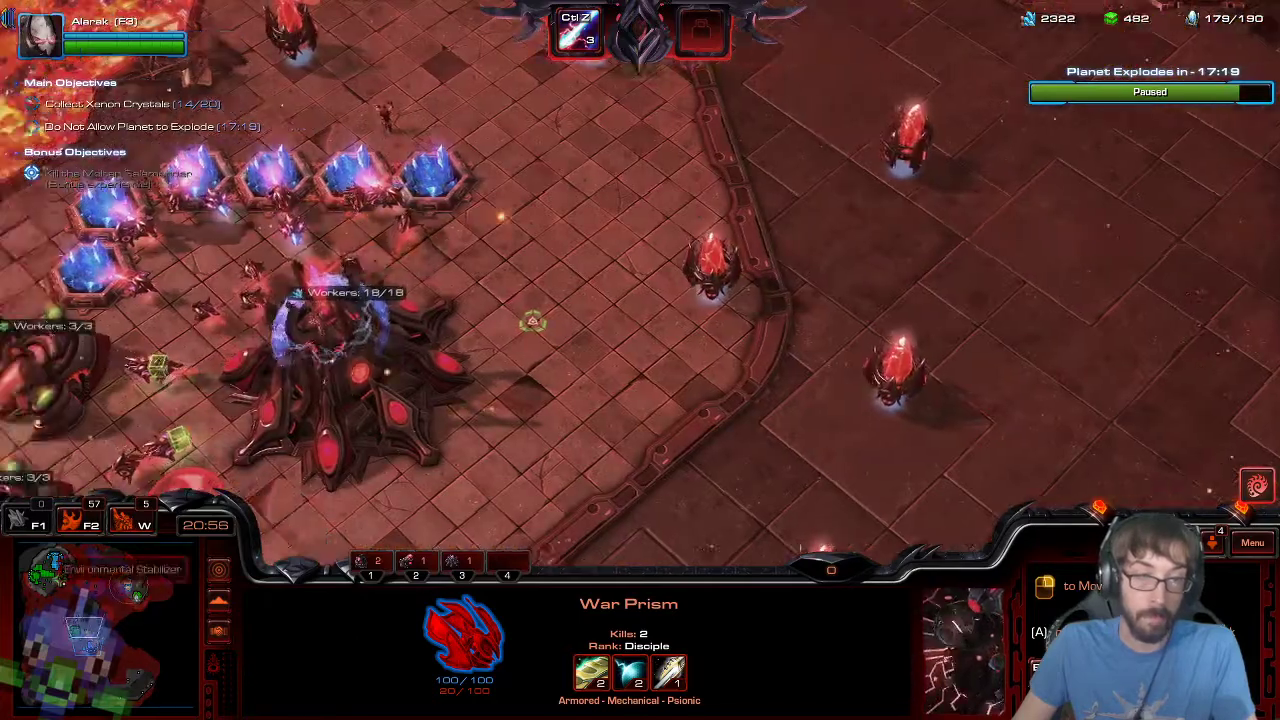
left_click_drag(532, 321, 643, 314)
left_click_drag(440, 180, 535, 246)
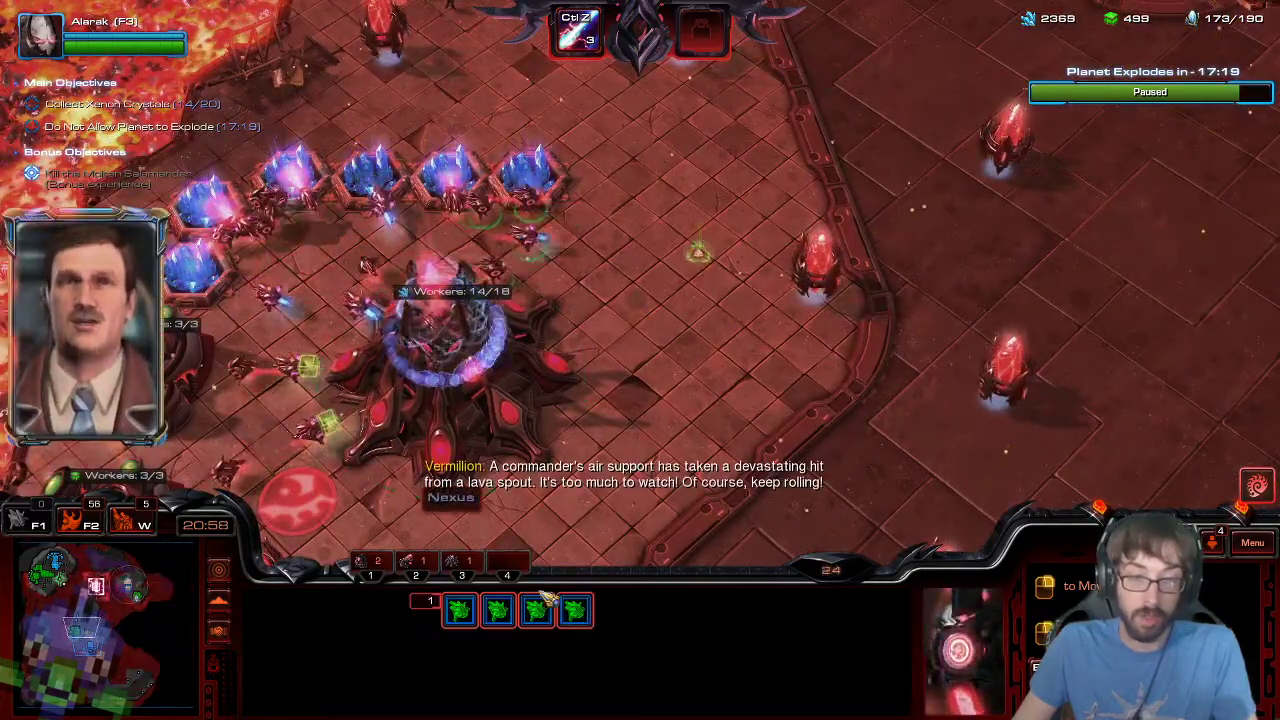
left_click(684, 282)
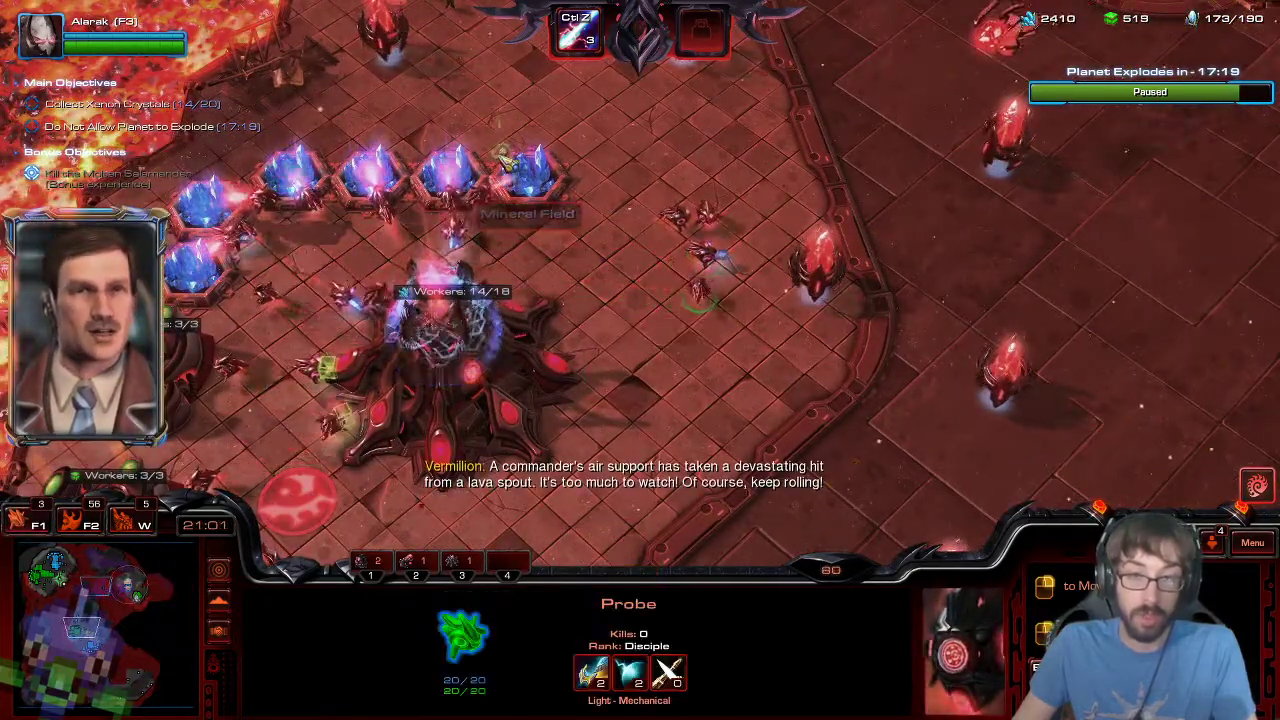
left_click(724, 180)
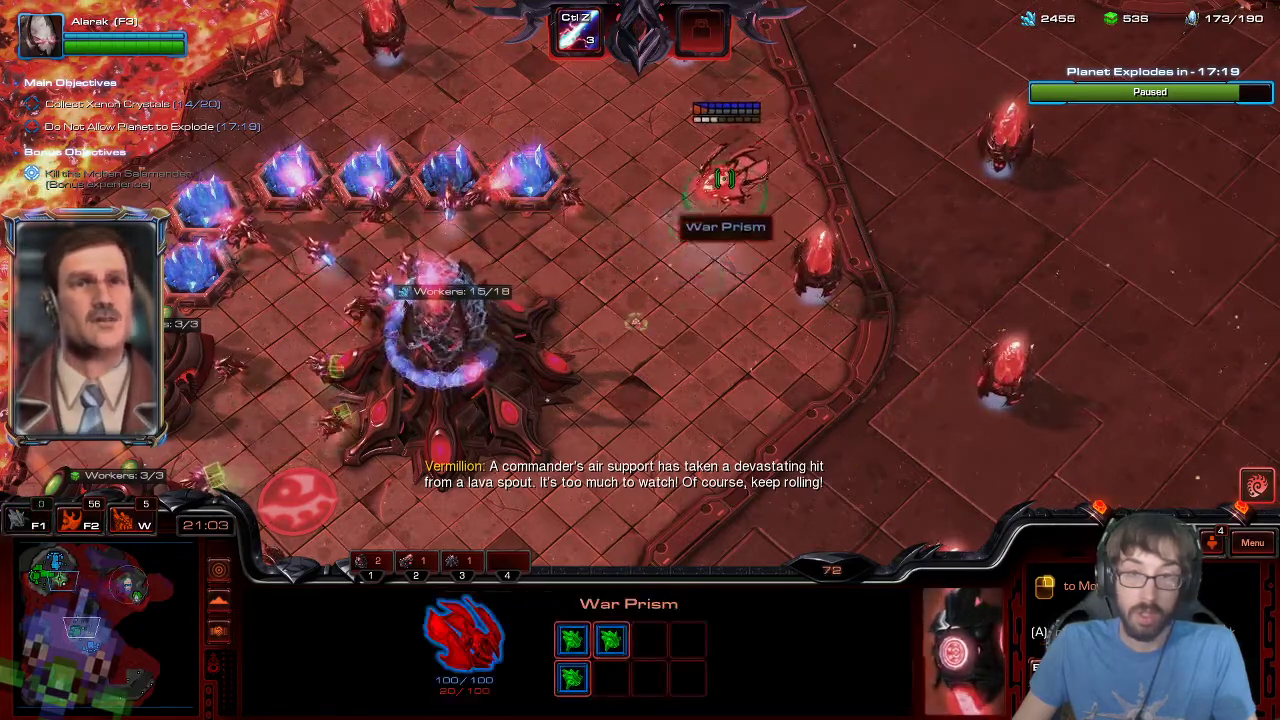
left_click(136, 586)
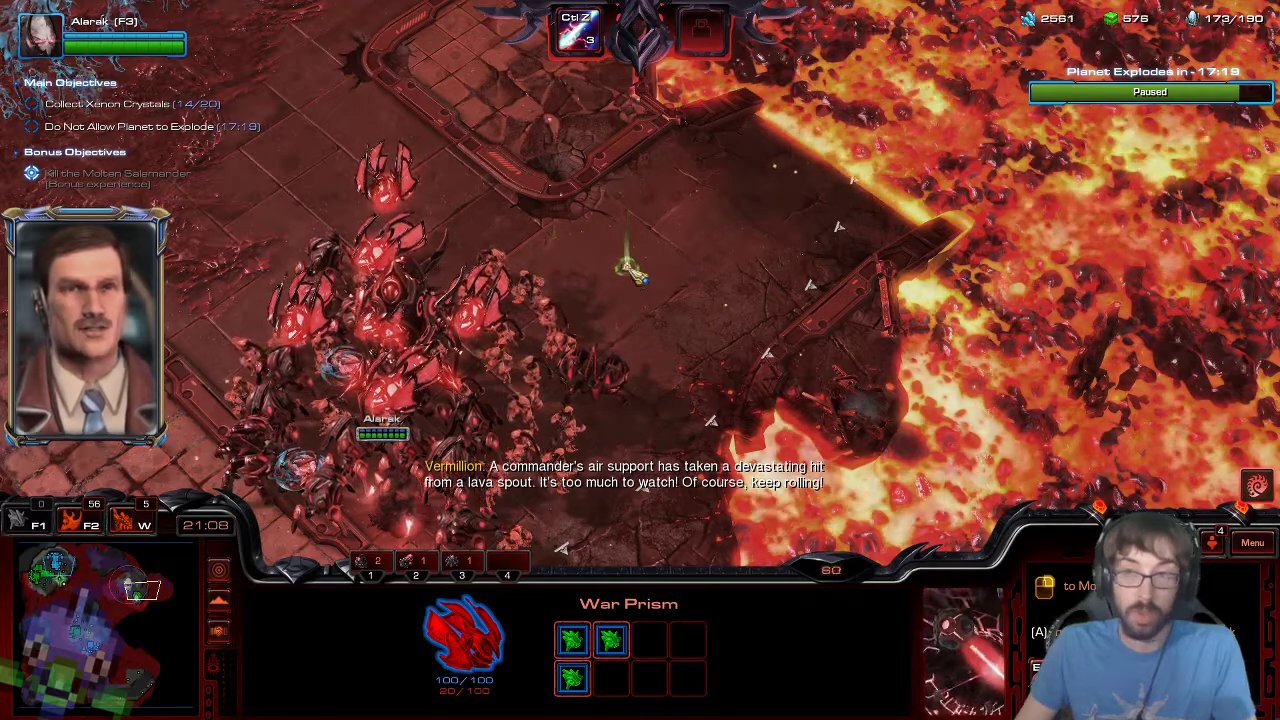
- Queue the Protoss Armor Level 3 upgrade at the Forge and check the Robotics Facilities
key("1")
key("2")
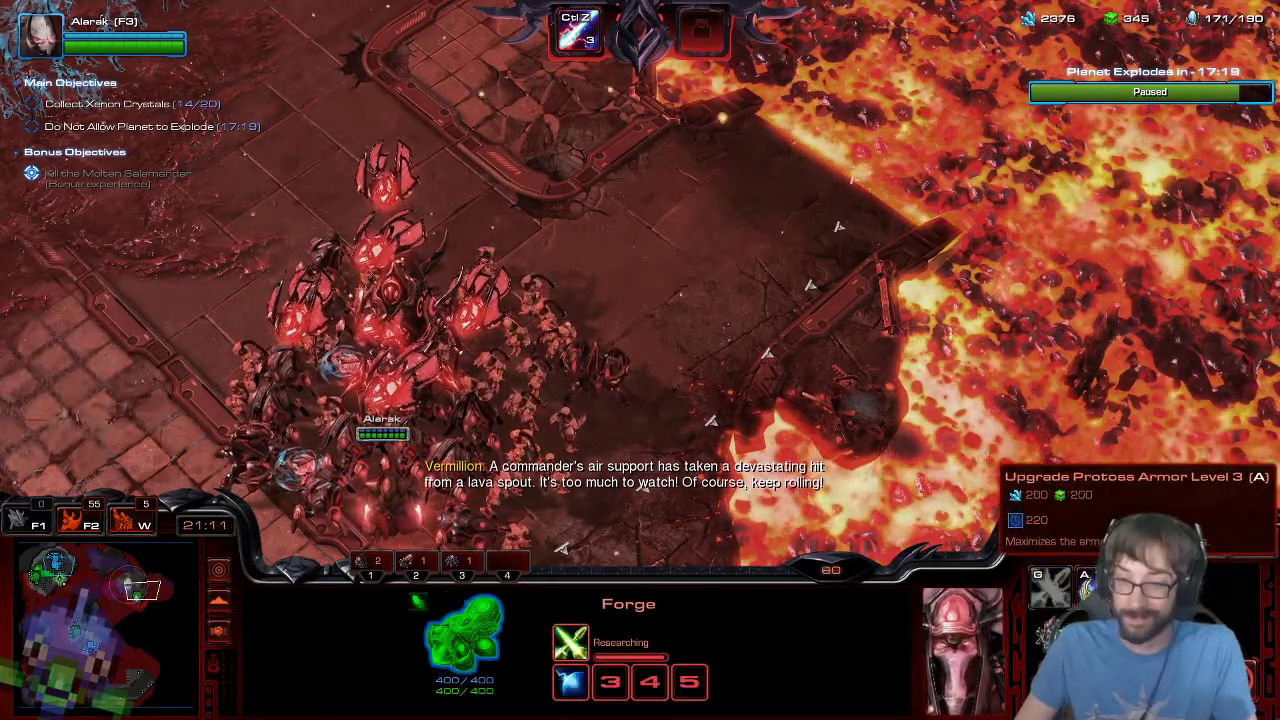
key("4")
key("1")
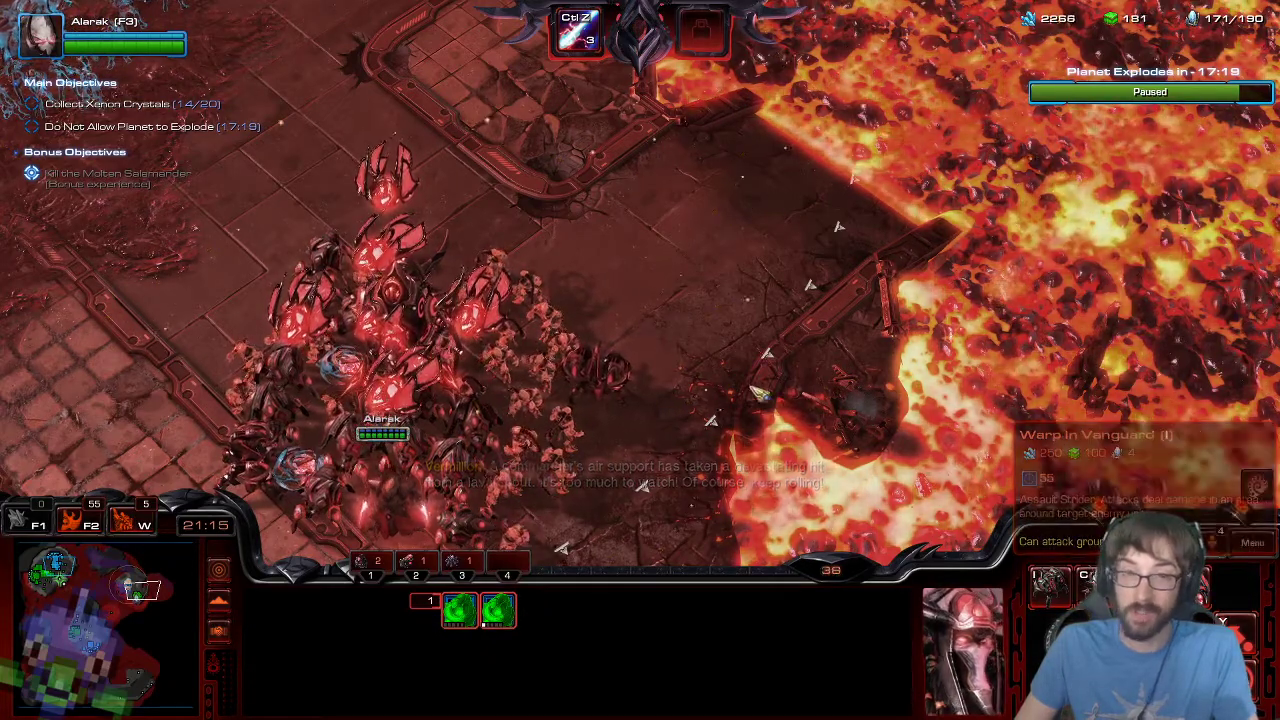
- Phase a War Prism at the army's edge and warp in several groups of Supplicants on the open ground beside it
left_click(466, 328)
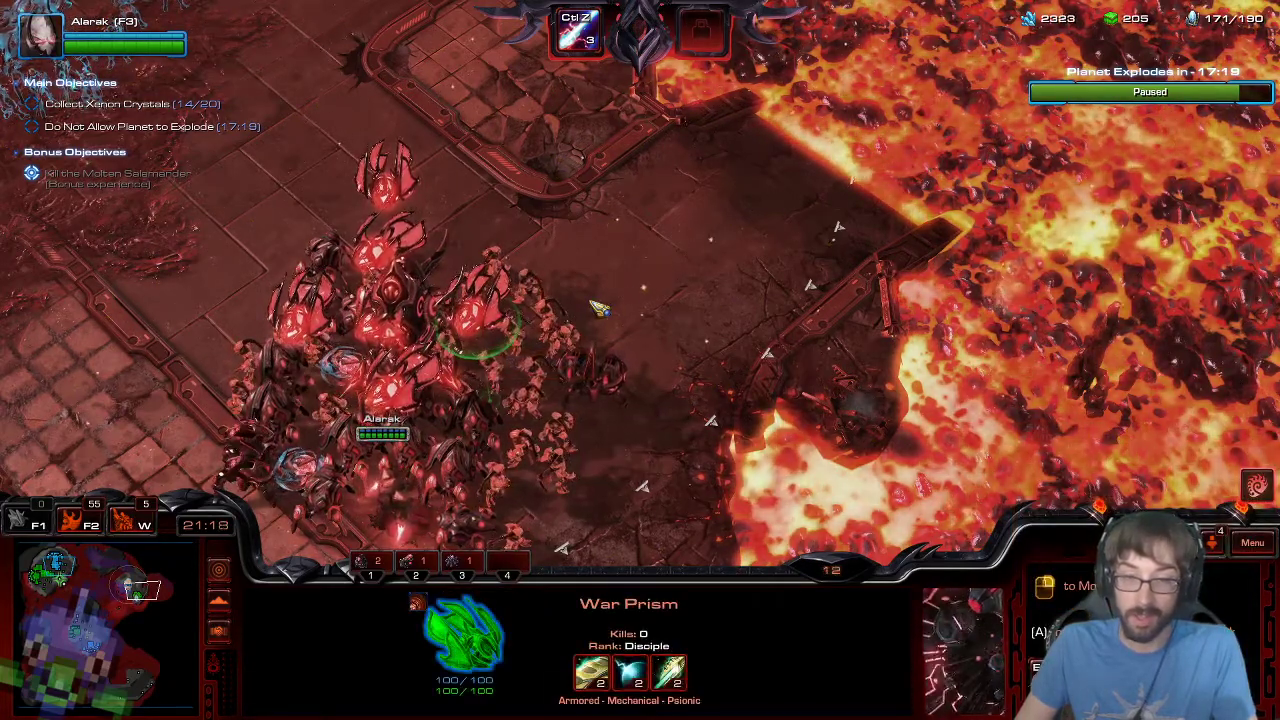
key("e")
key("w")
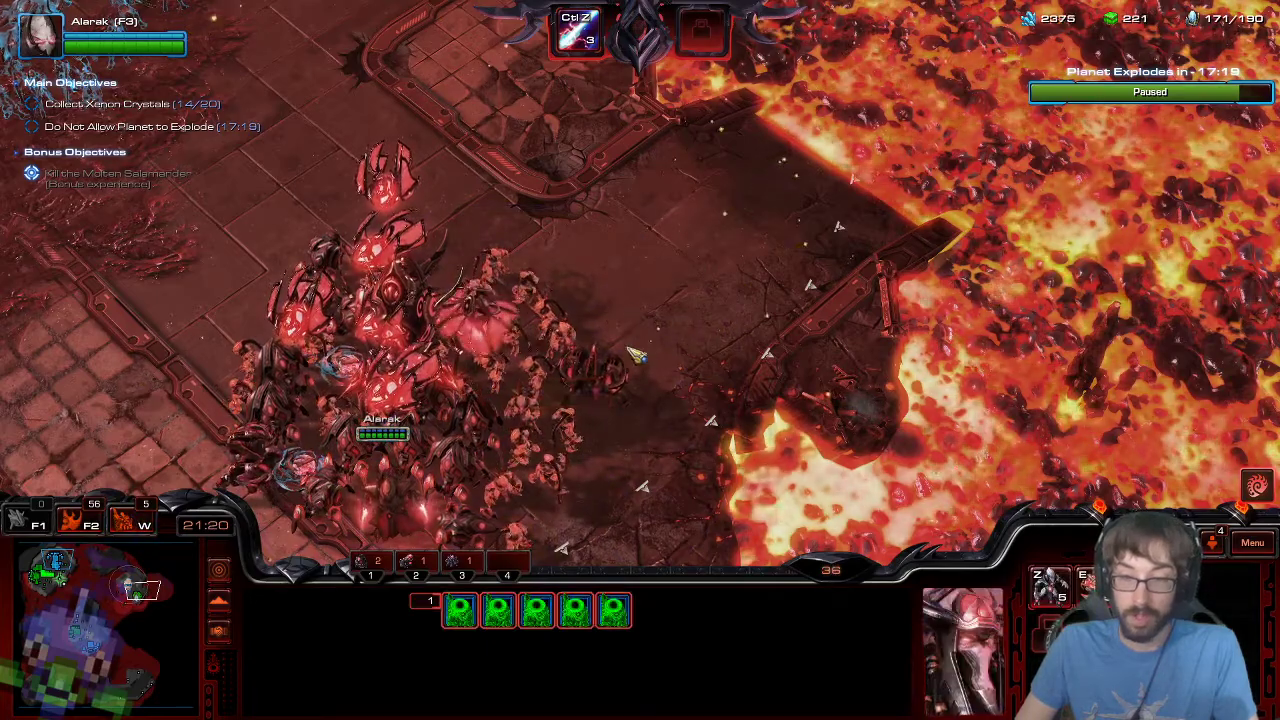
left_click(629, 319, "shift")
left_click(666, 366, "shift")
left_click(669, 421, "shift")
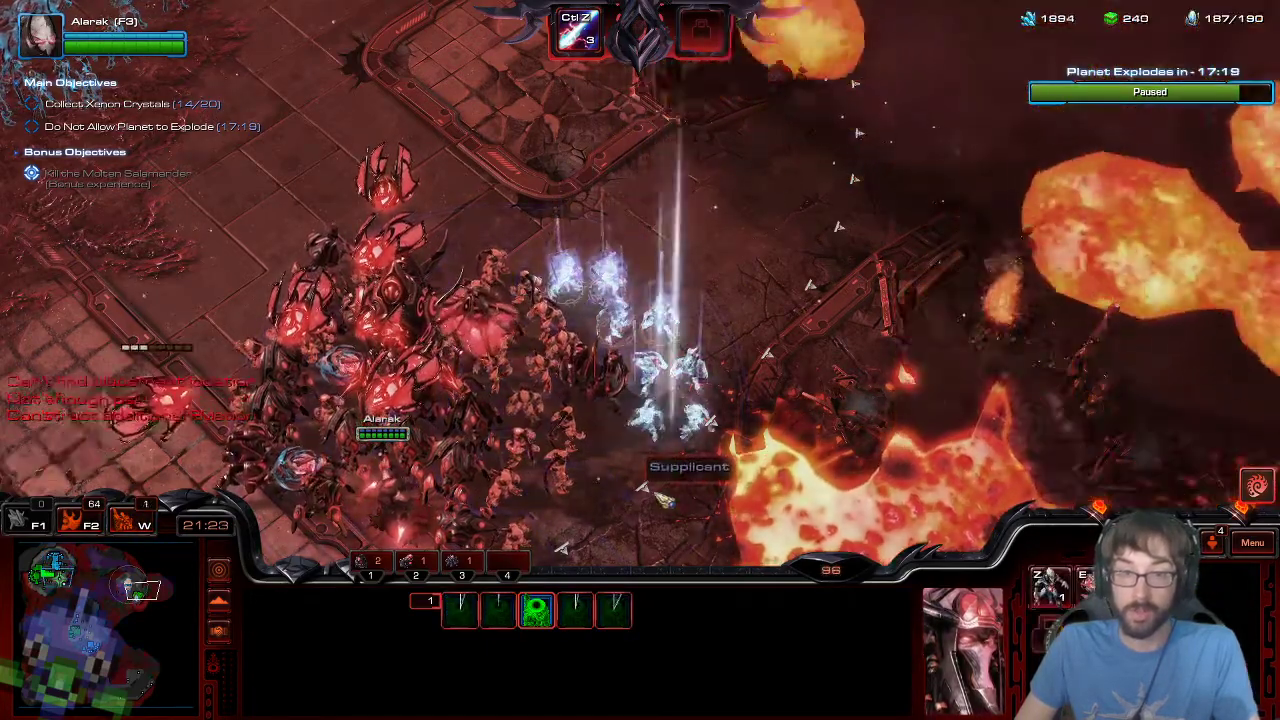
- Move the Probe-carrying War Prism toward the northeastern crystal field and attack-move the whole army after it
right_click(731, 205)
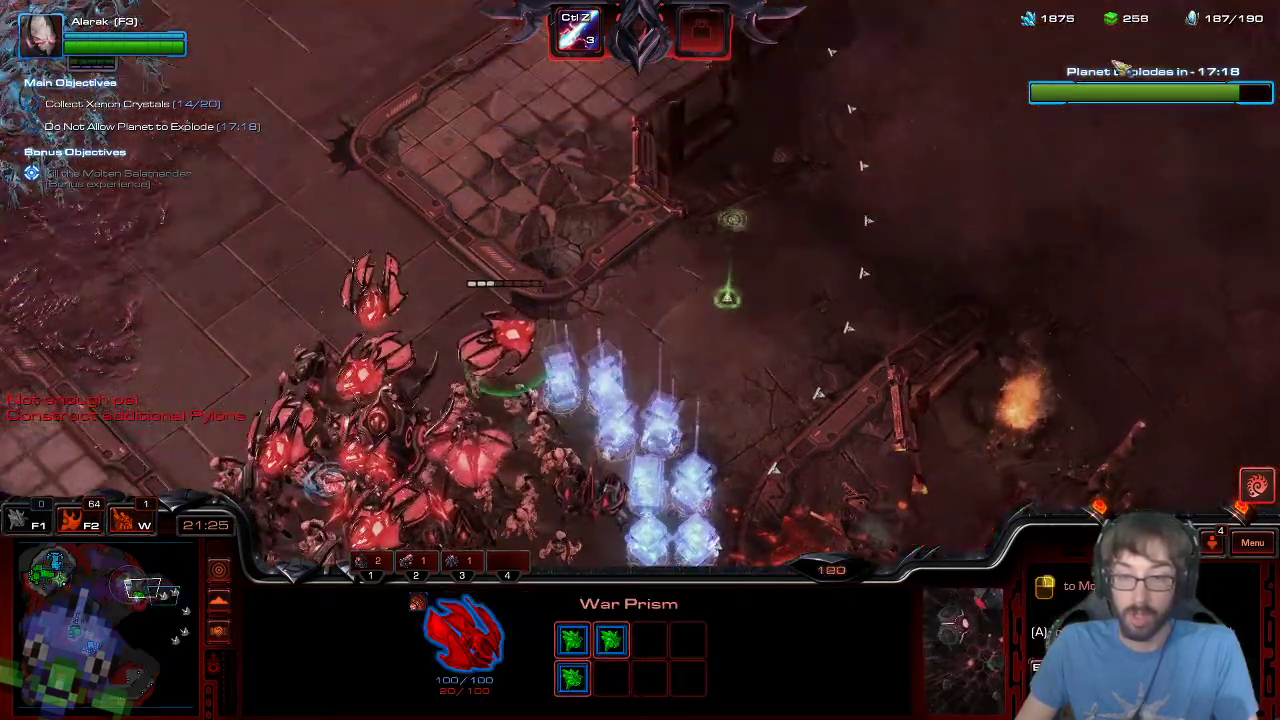
left_click(923, 288)
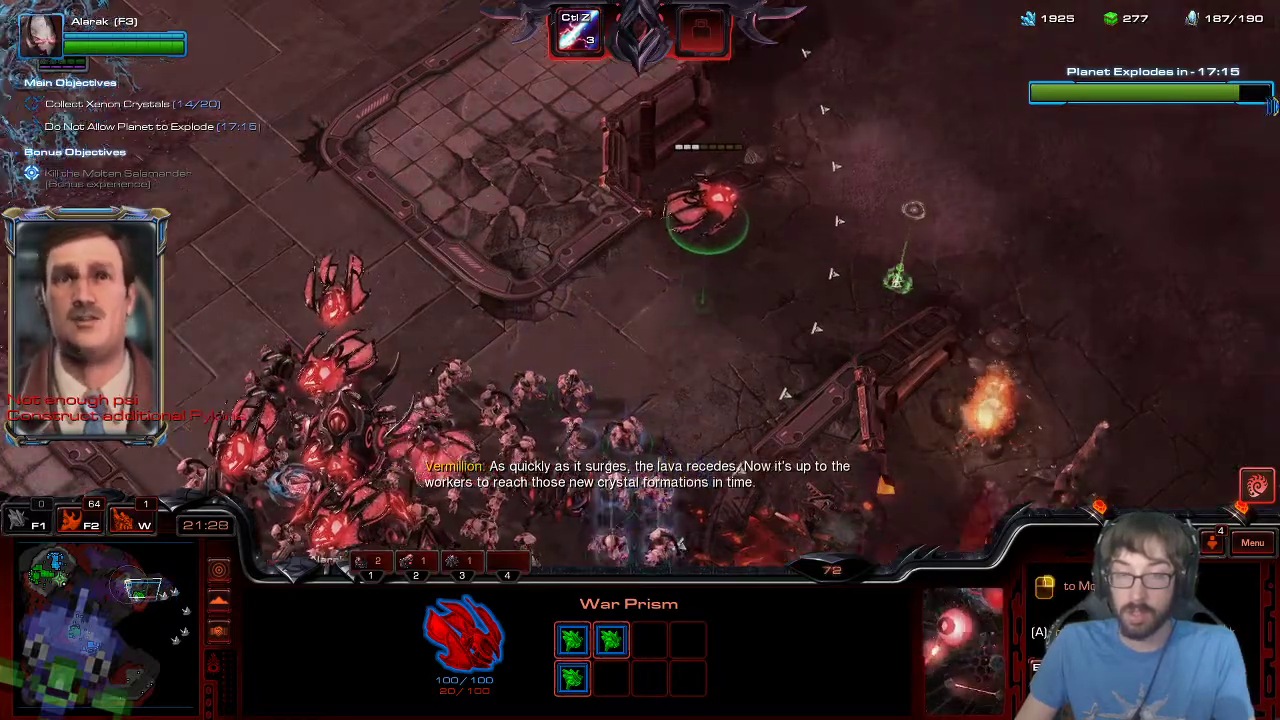
key("F2")
key("a")
left_click(1020, 158)
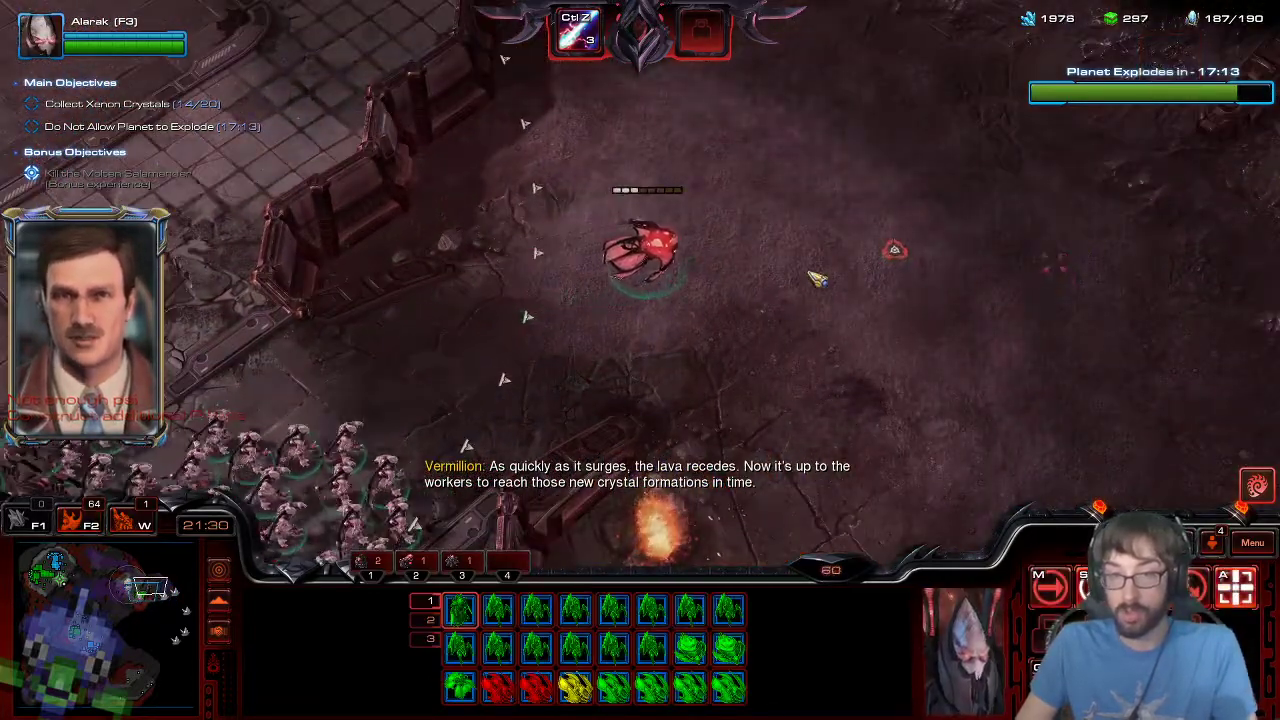
- Bring the loaded War Prism and the whole army to the northeastern crystal field and unload the three Probes there
left_click(727, 264)
right_click(814, 283)
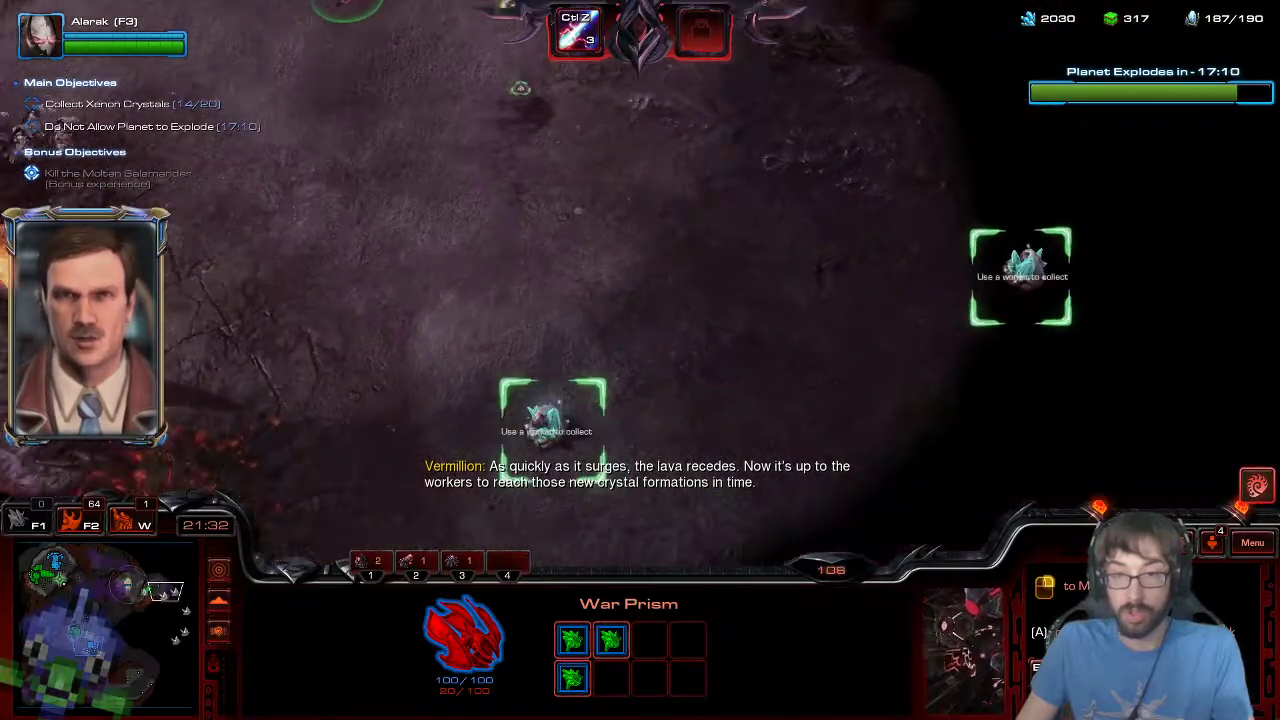
key("F2")
key("a")
left_click(585, 262)
left_click(485, 160)
key("d")
left_click(566, 345)
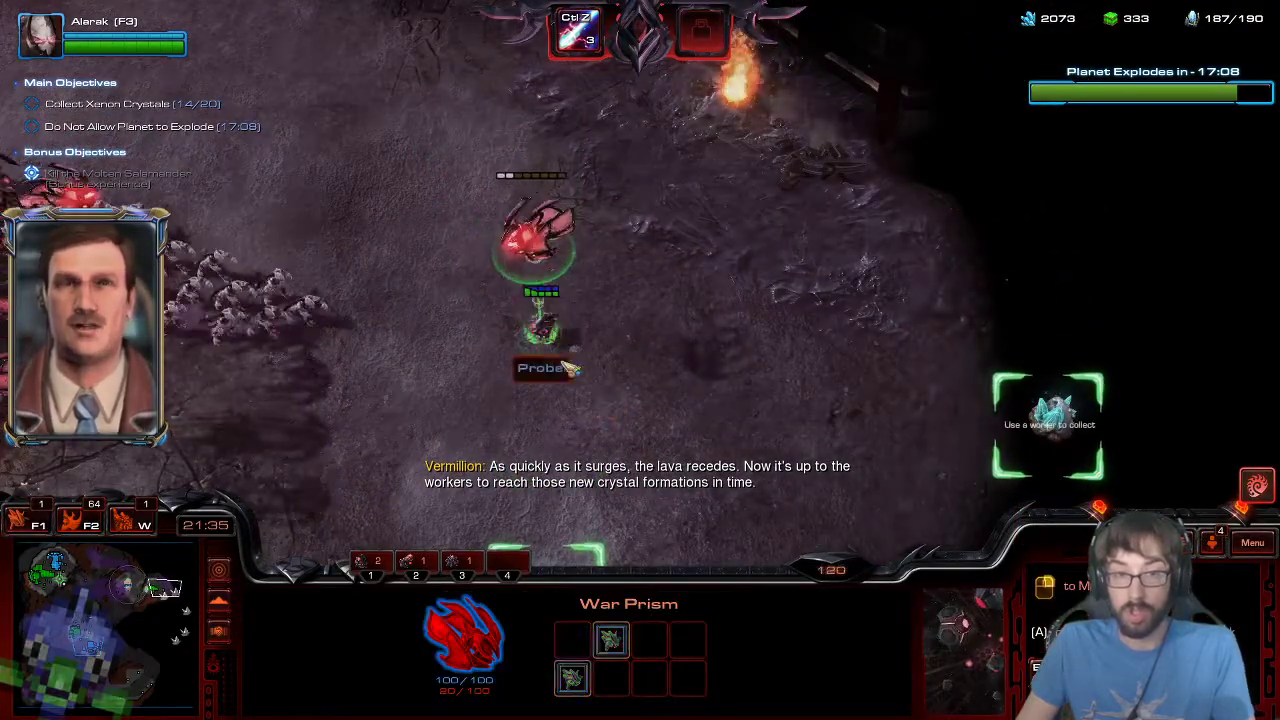
- Assign the unloaded Probes separately to the Xenon Crystals in the northeastern field and the one further southeast
key("Down")
key("F2")
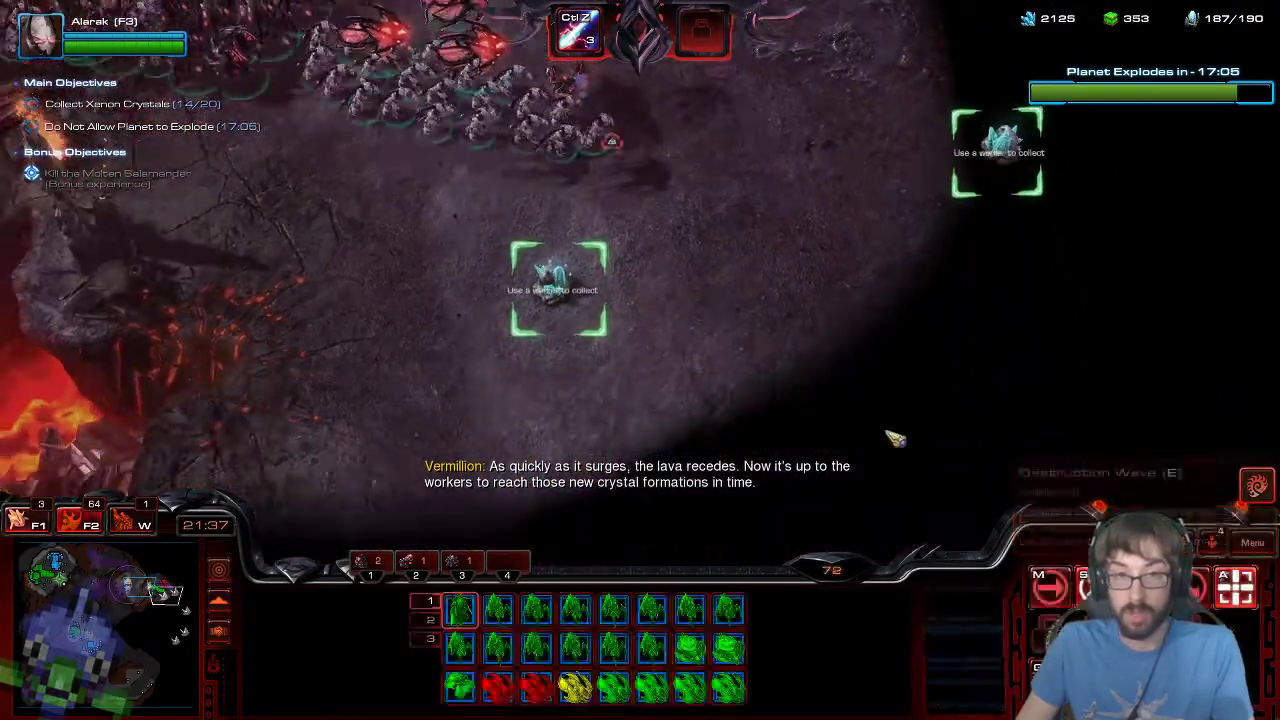
key("Up")
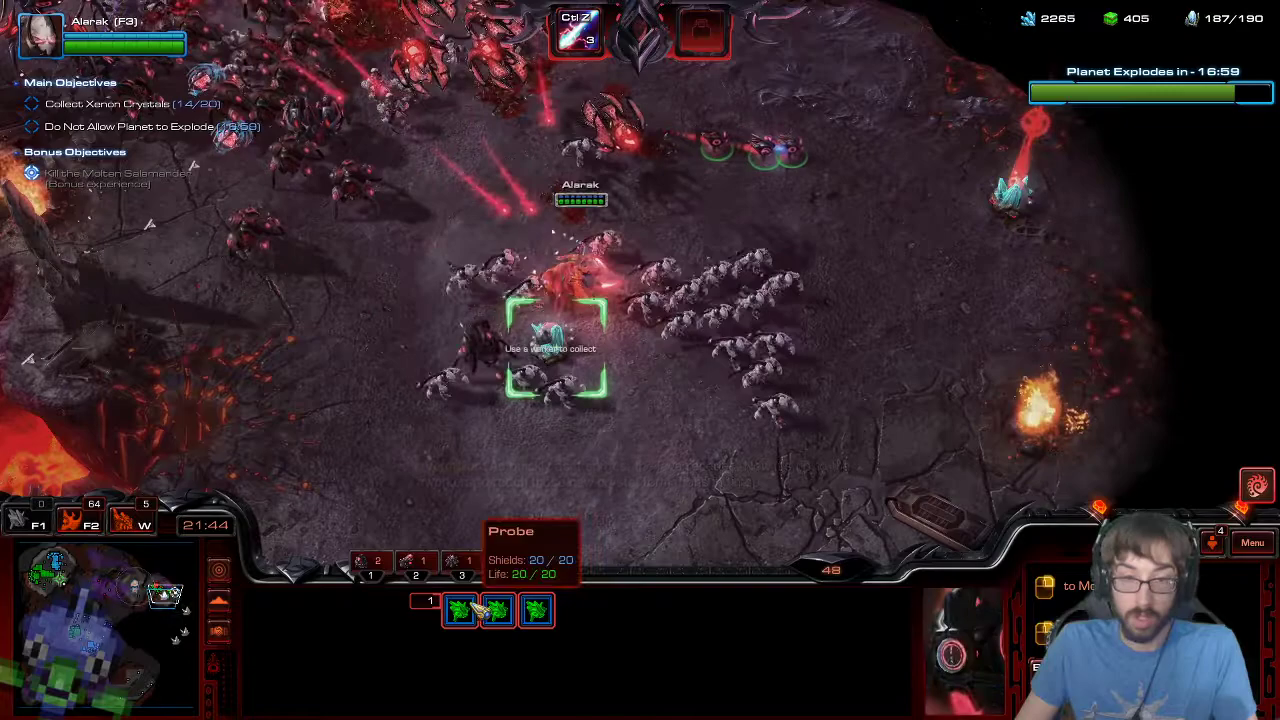
left_click(476, 606, "shift")
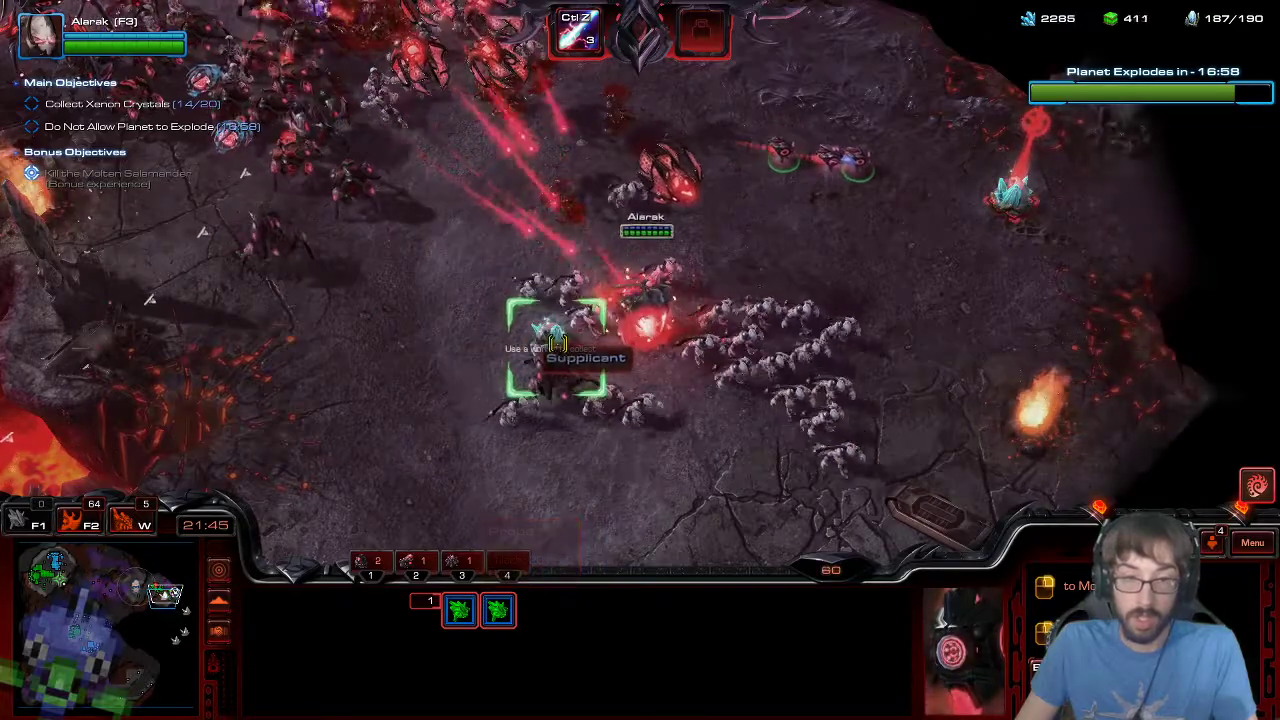
right_click(555, 346)
left_click_drag(166, 595, 176, 597)
right_click(174, 593)
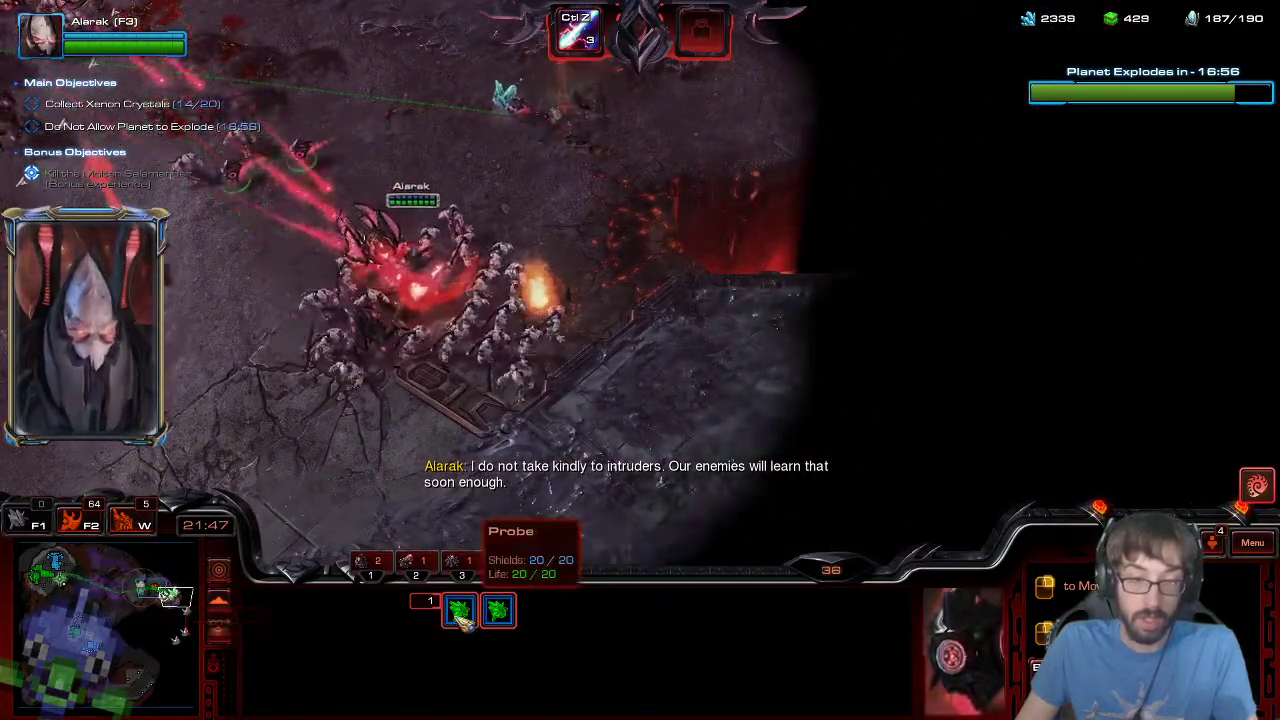
- Attack-move the whole army southeast into Amon's forces guarding the next Xenon Crystal
key("F2")
key("F2")
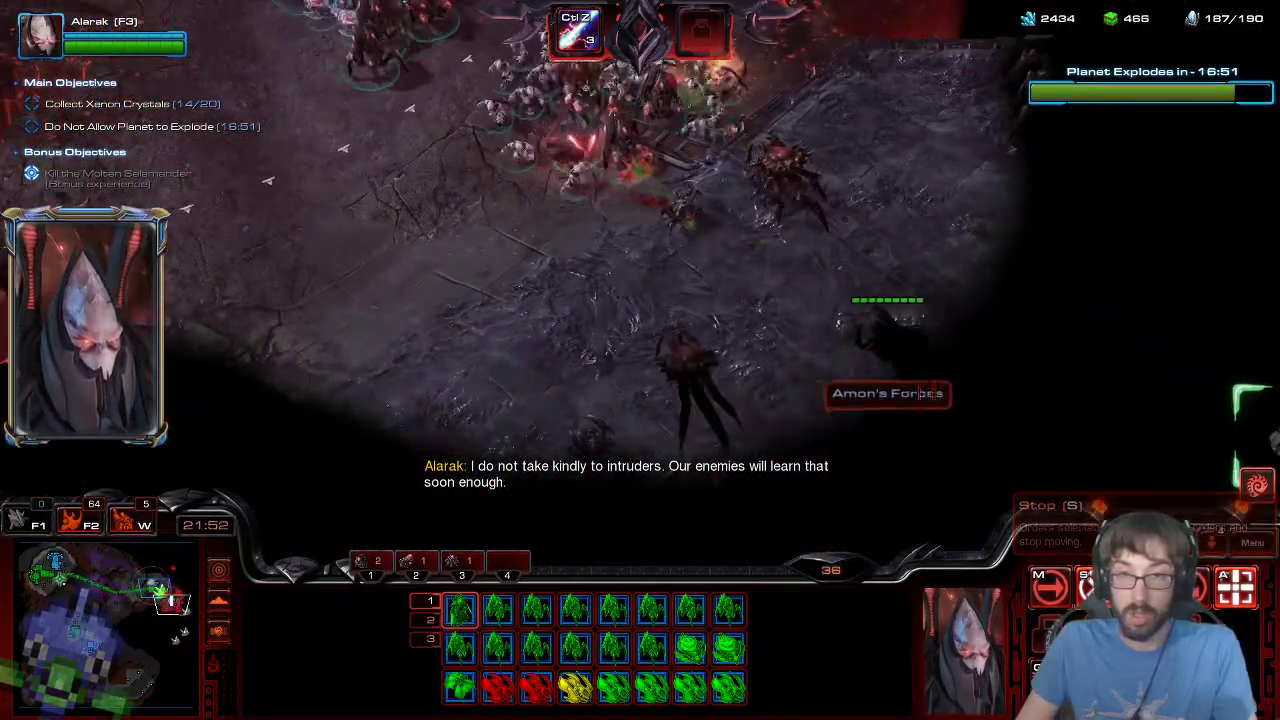
key("a")
left_click(964, 411)
key("F2")
key("F2")
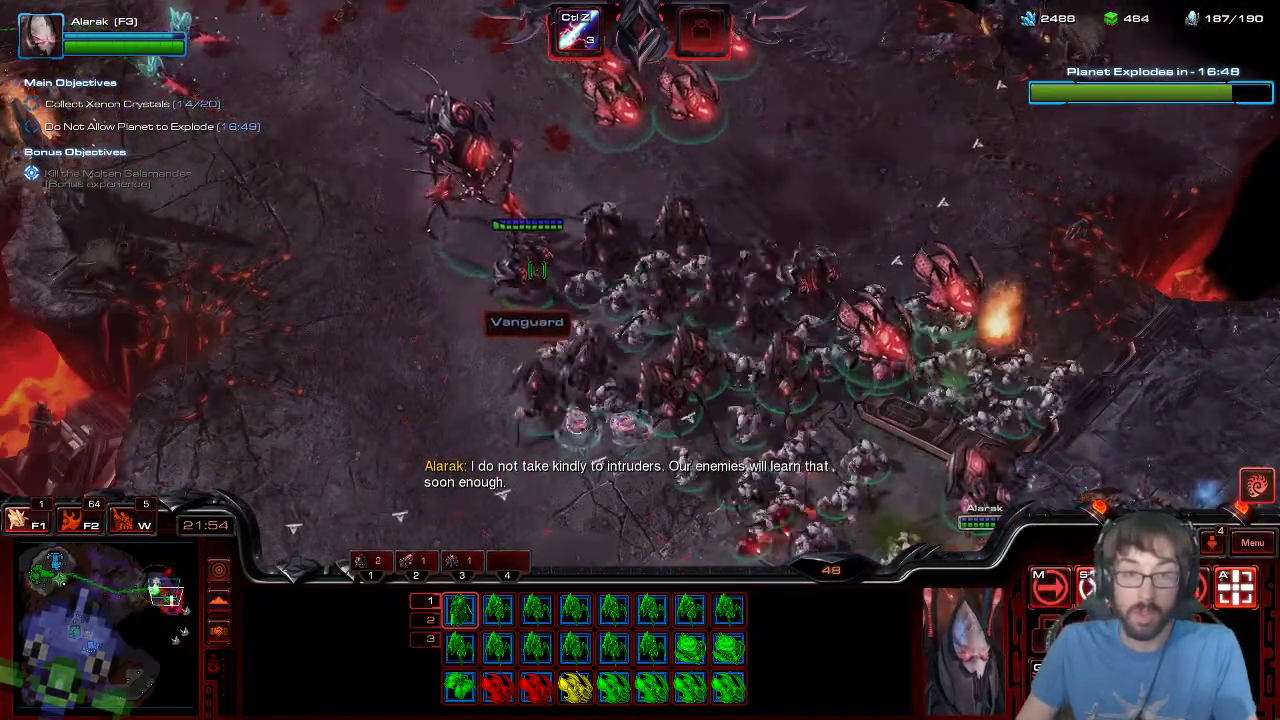
- Queue two War Prisms and a Wrathwalker at the Robotics Facilities
key("1")
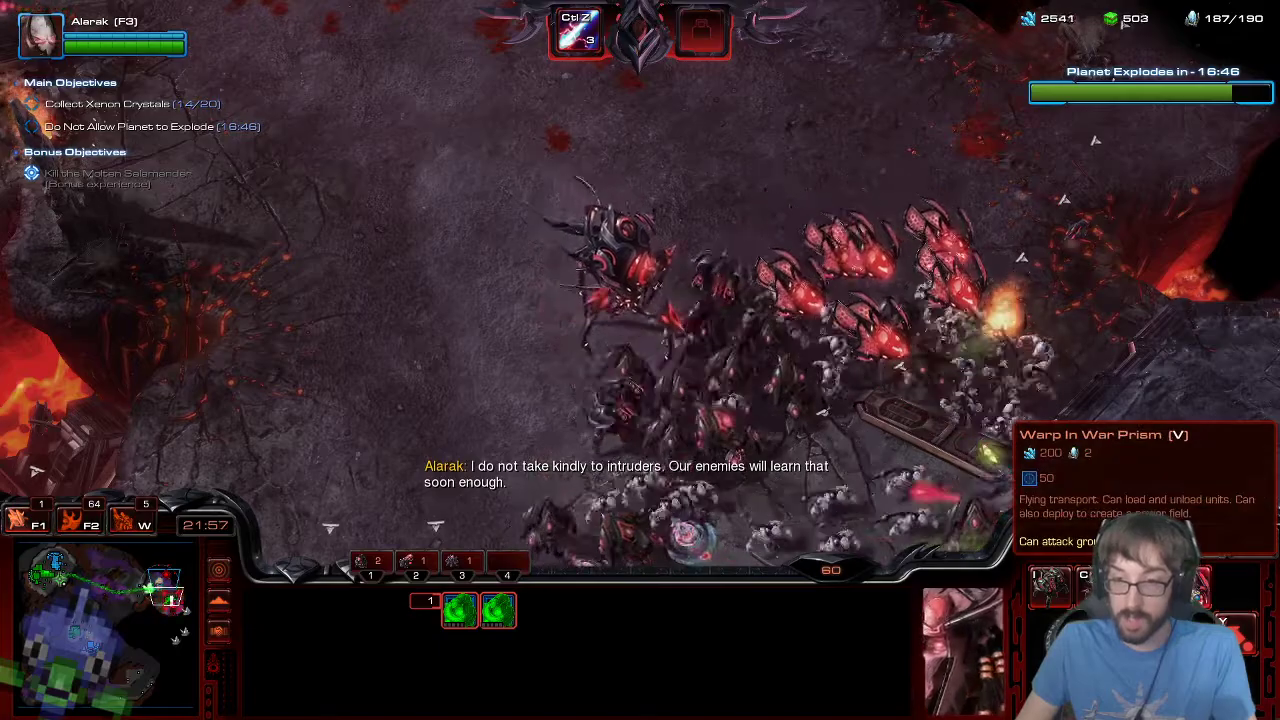
key("v")
key("v")
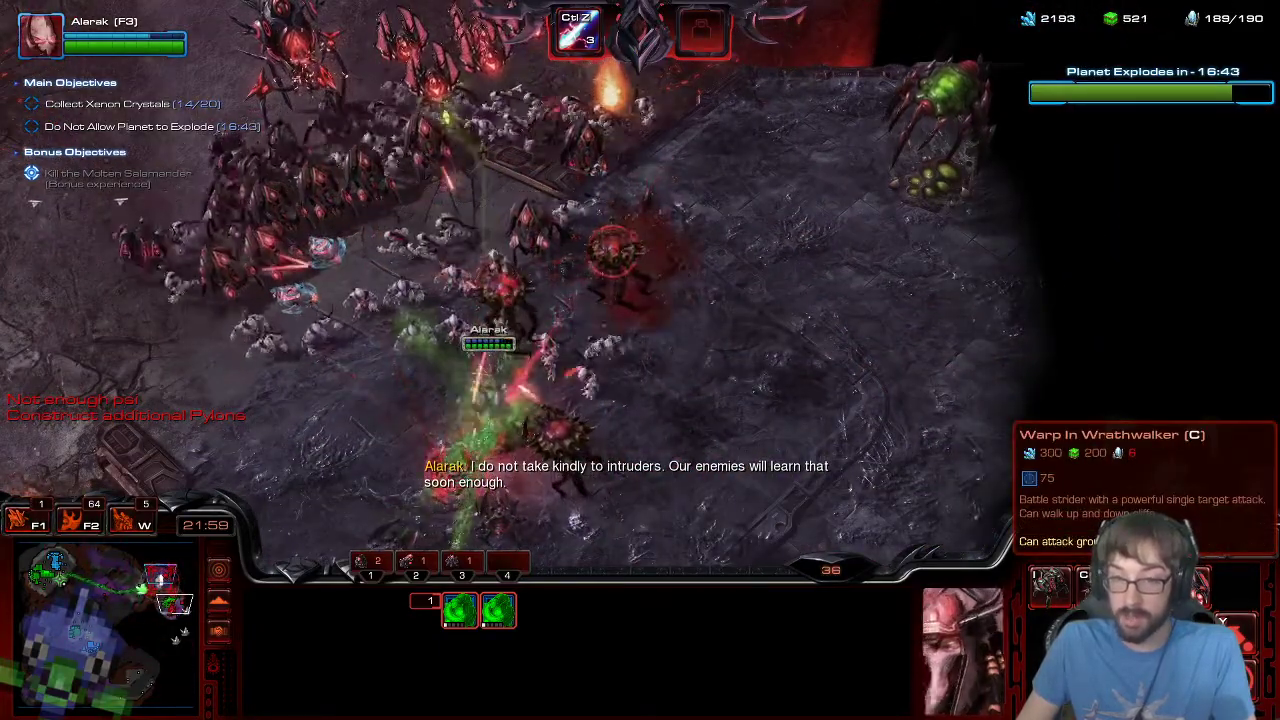
- Have a Probe from the expansion build two more Pylons on the open ground beside the Nexus
key("BackSpace")
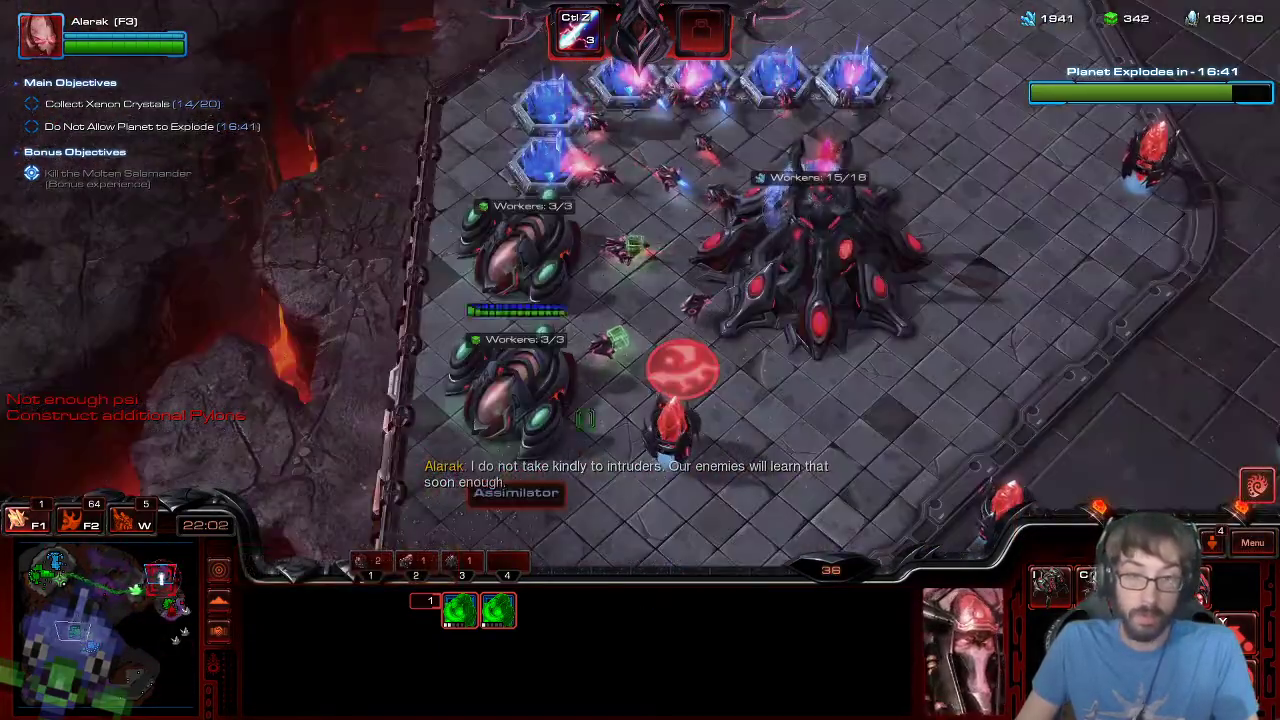
key("b")
key("e")
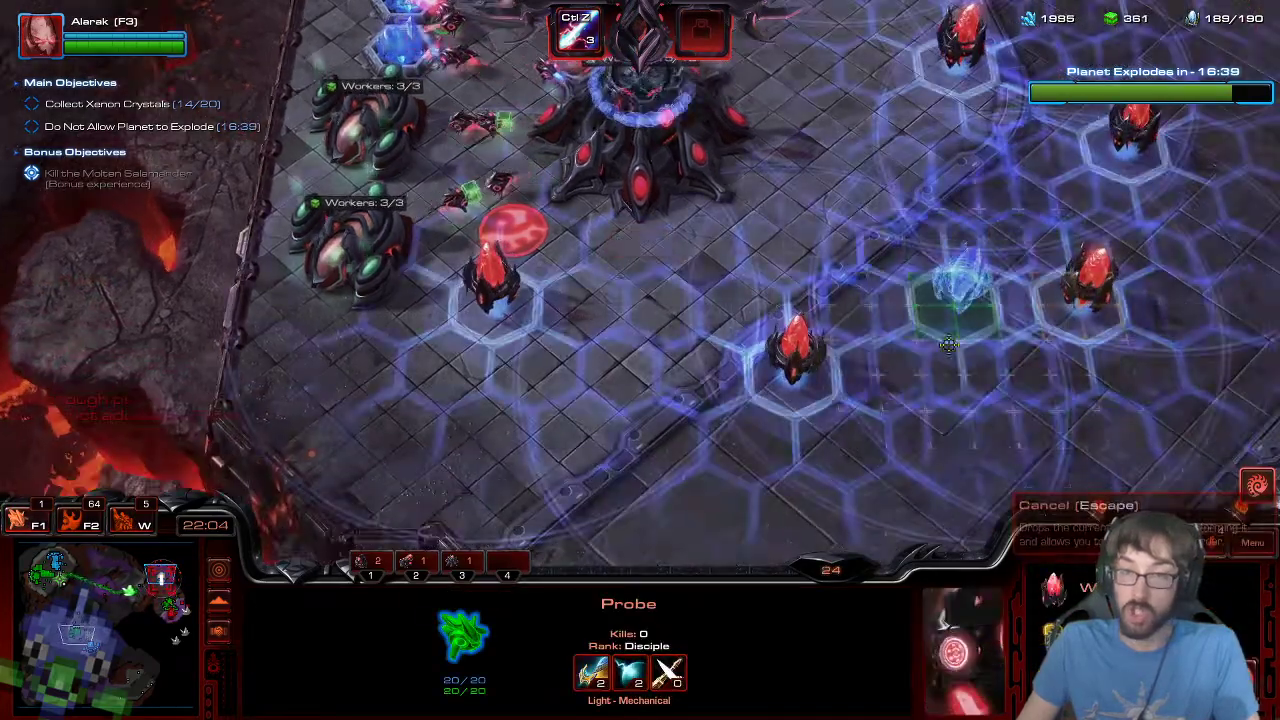
left_click(960, 308, "shift")
left_click(985, 212, "shift")
key("BackSpace")
- Return to the army and use Alarak's targeted ability on the hybrid fighting near the Xenon Crystal
left_click(196, 614)
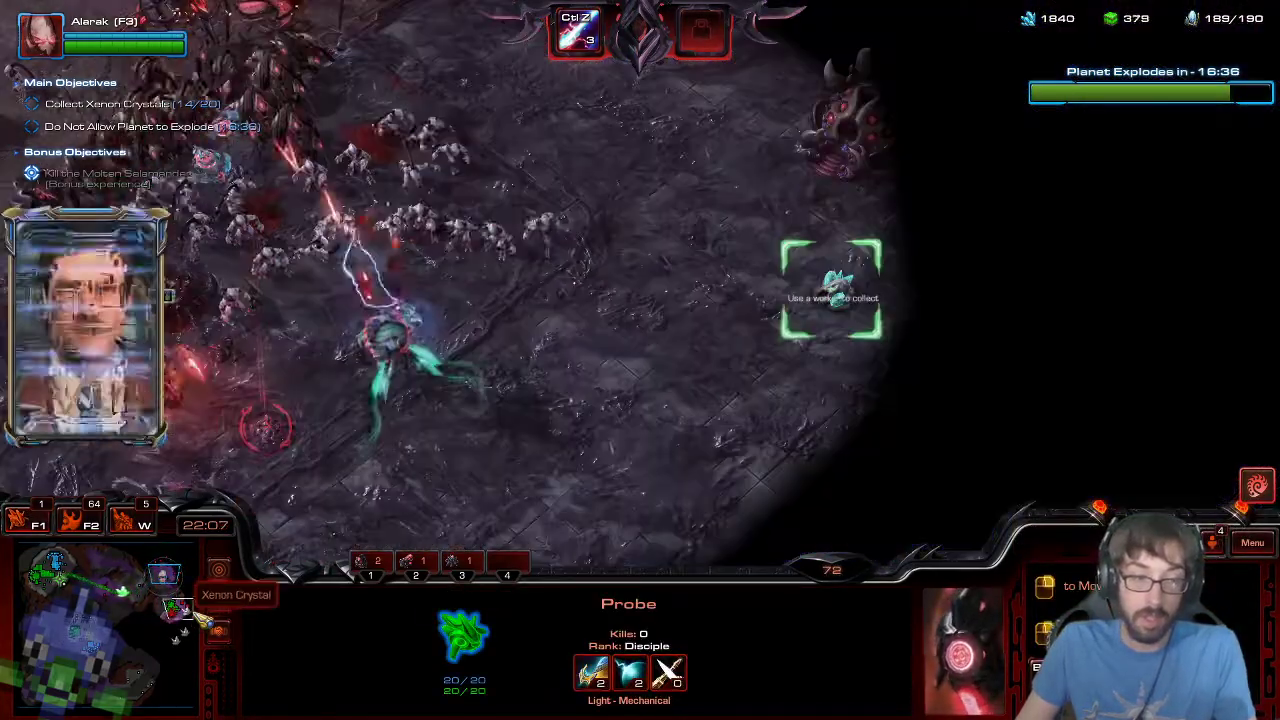
key("Left")
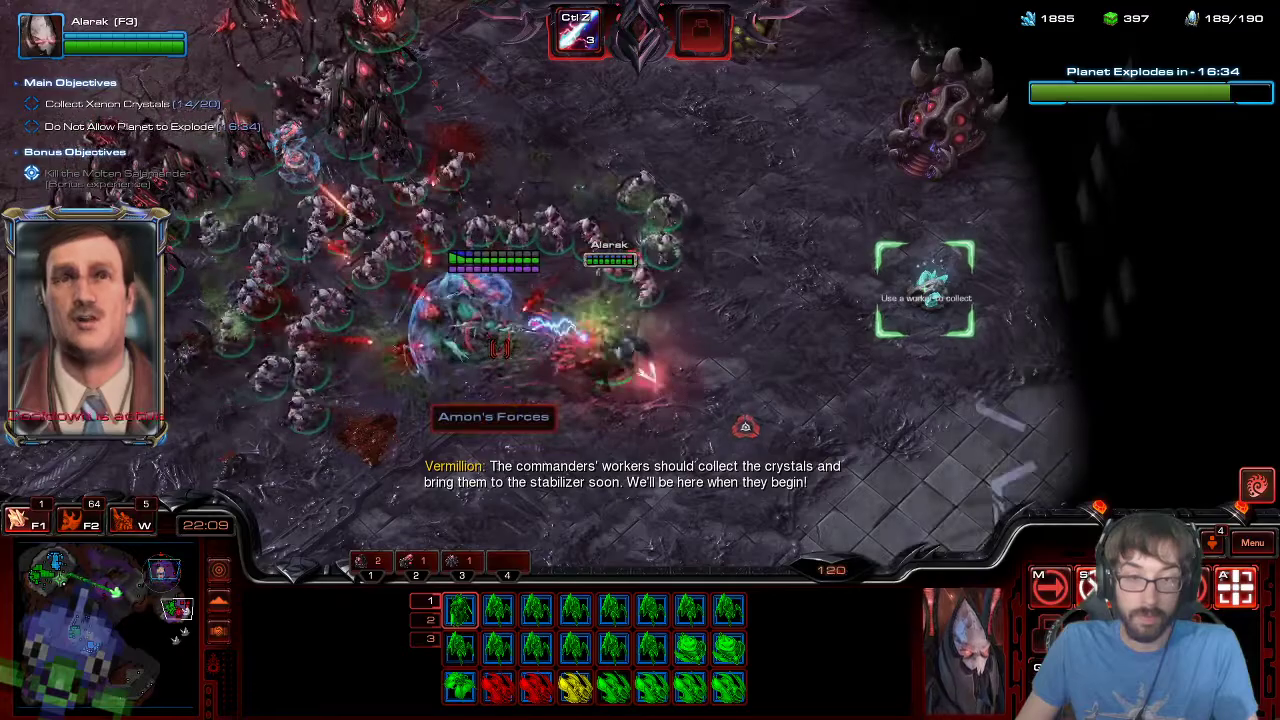
key("d")
left_click(524, 368)
key("d")
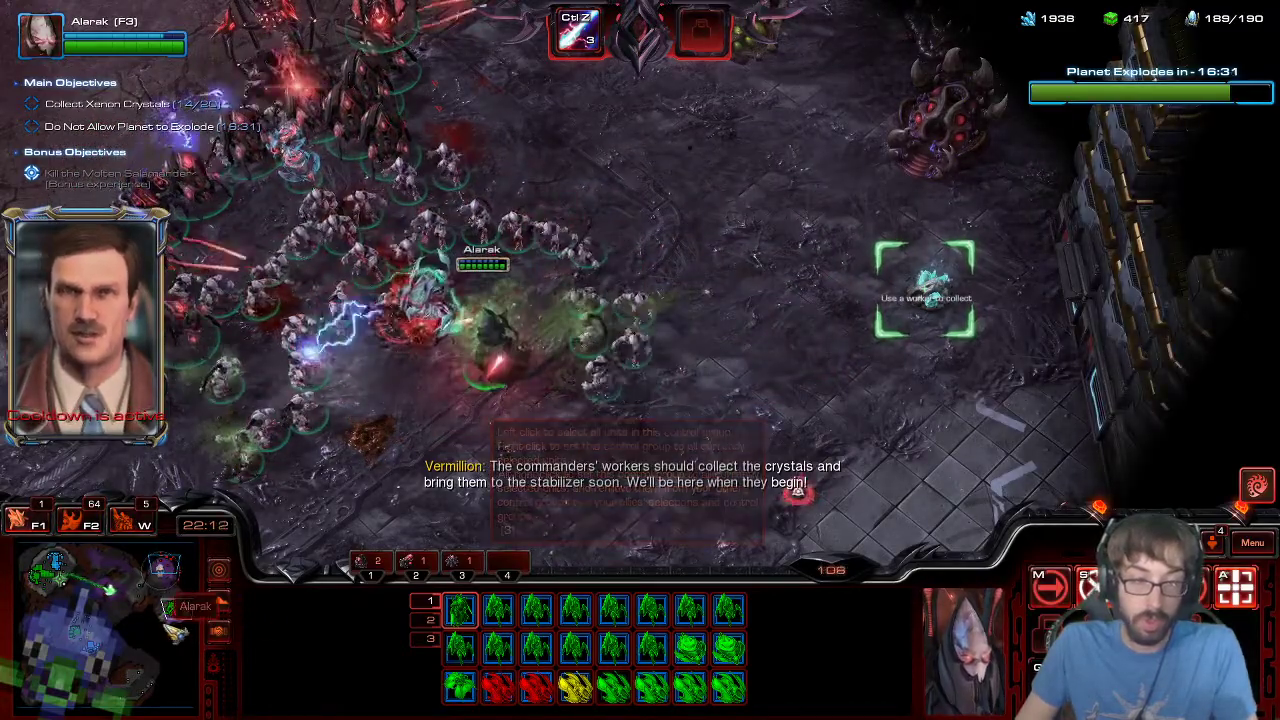
- Send a Probe to the Xenon Crystal by the eastern wall and check the next crystal further south
left_click(182, 608)
left_click_drag(178, 602, 180, 610)
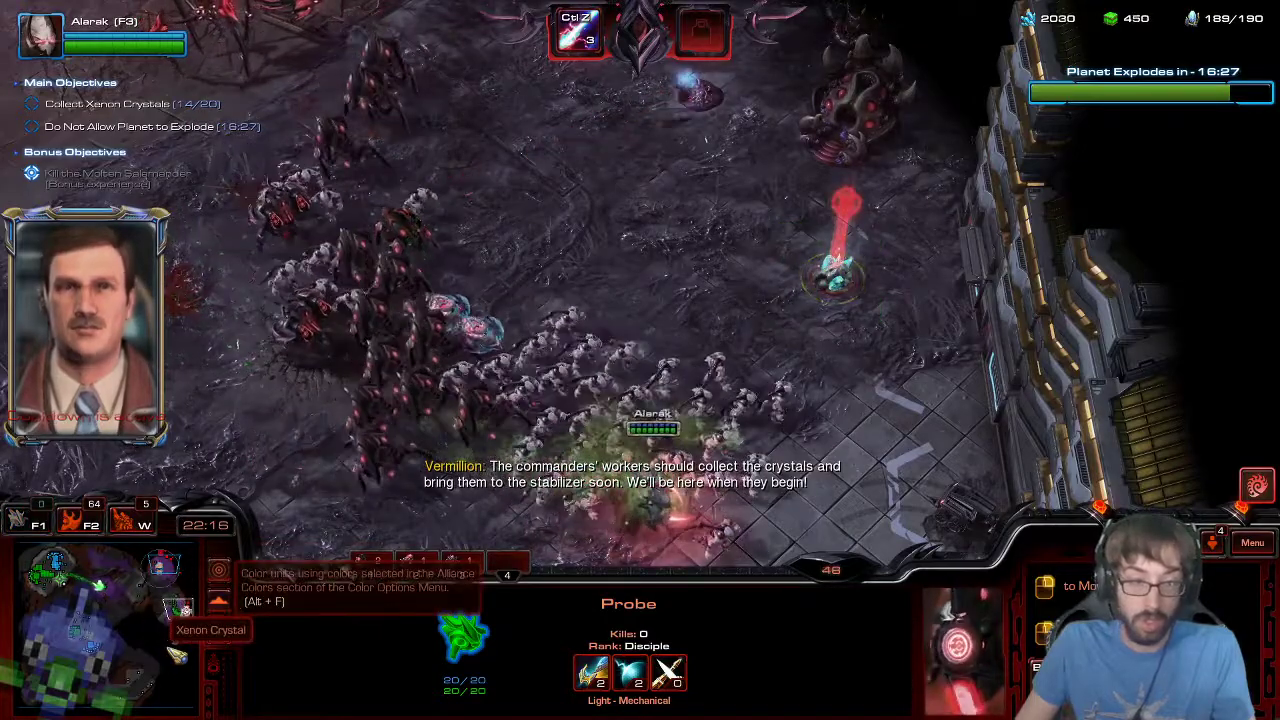
left_click(180, 612)
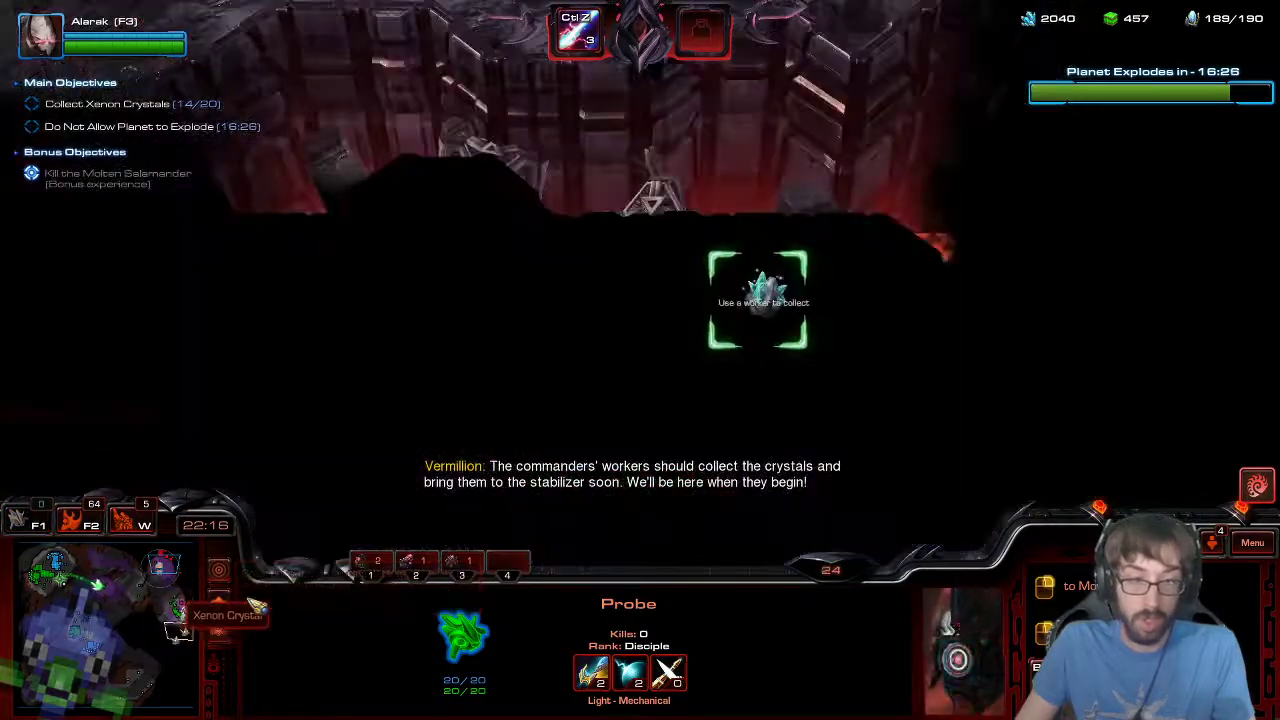
left_click(590, 460)
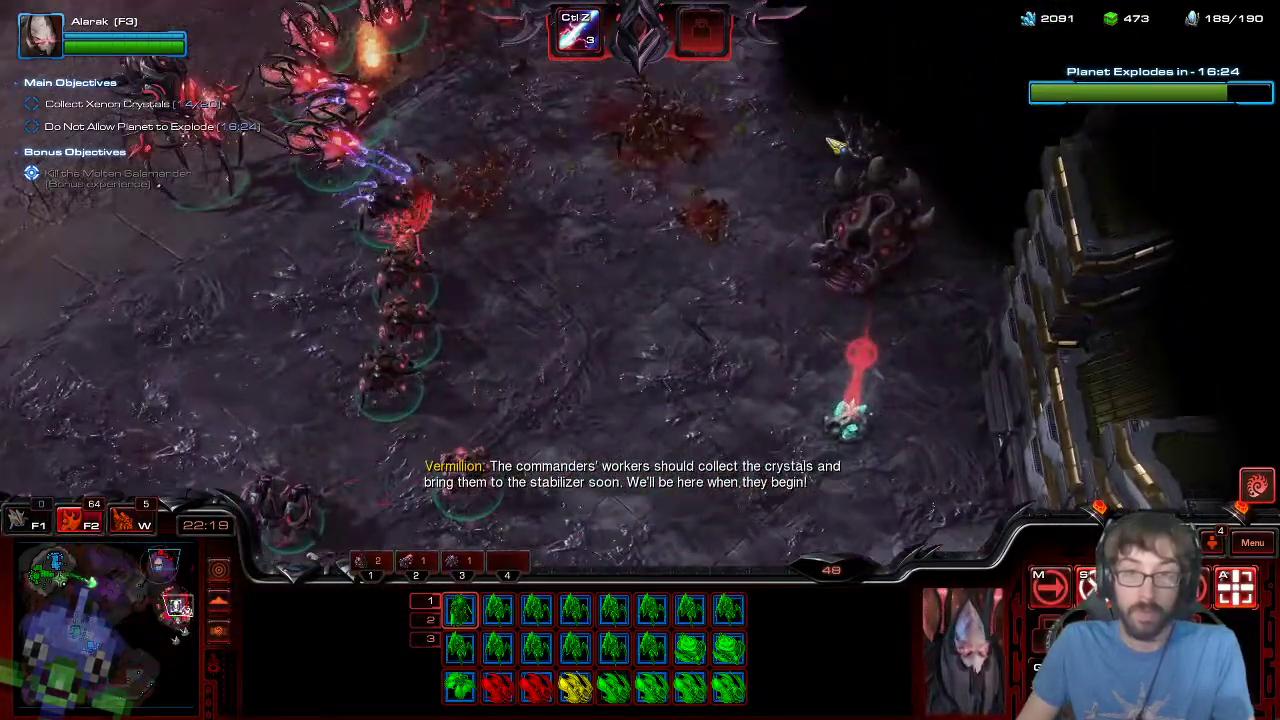
- Attack-move the whole army onto the enemy structure north of the crystal, then across the open ground to the southwest
key("a")
left_click(783, 198)
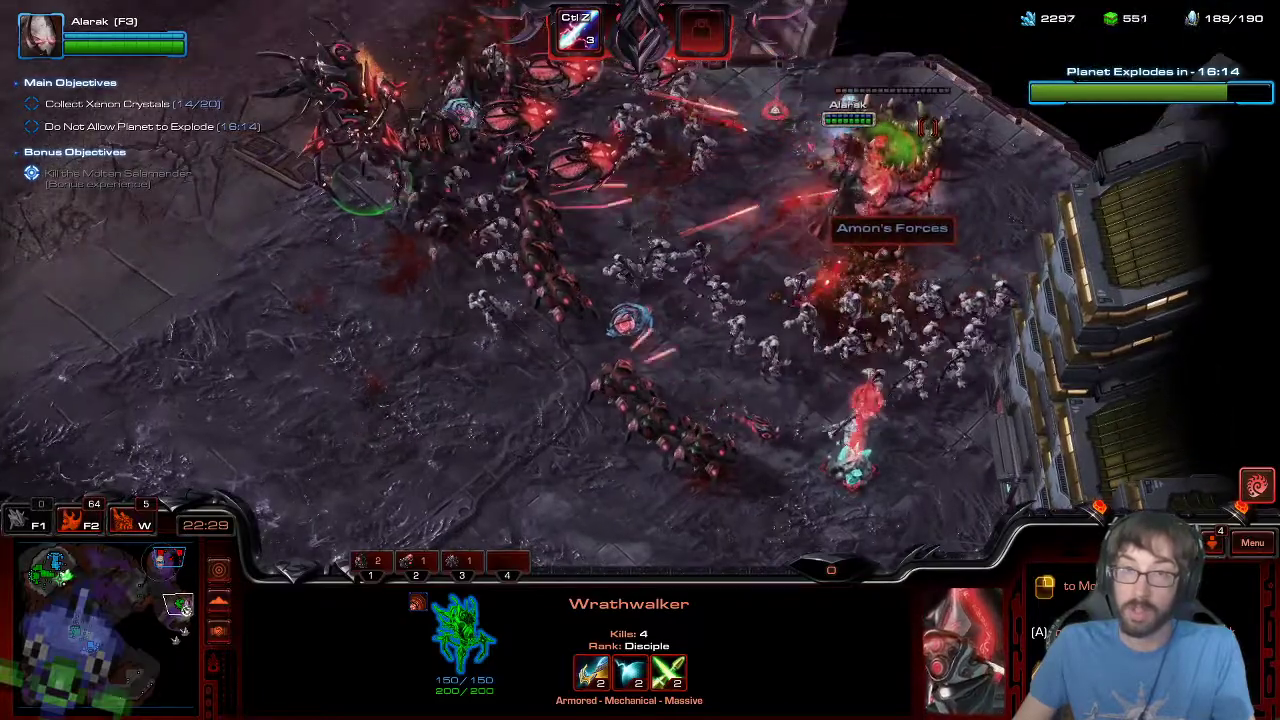
key("F2")
key("a")
left_click(403, 346)
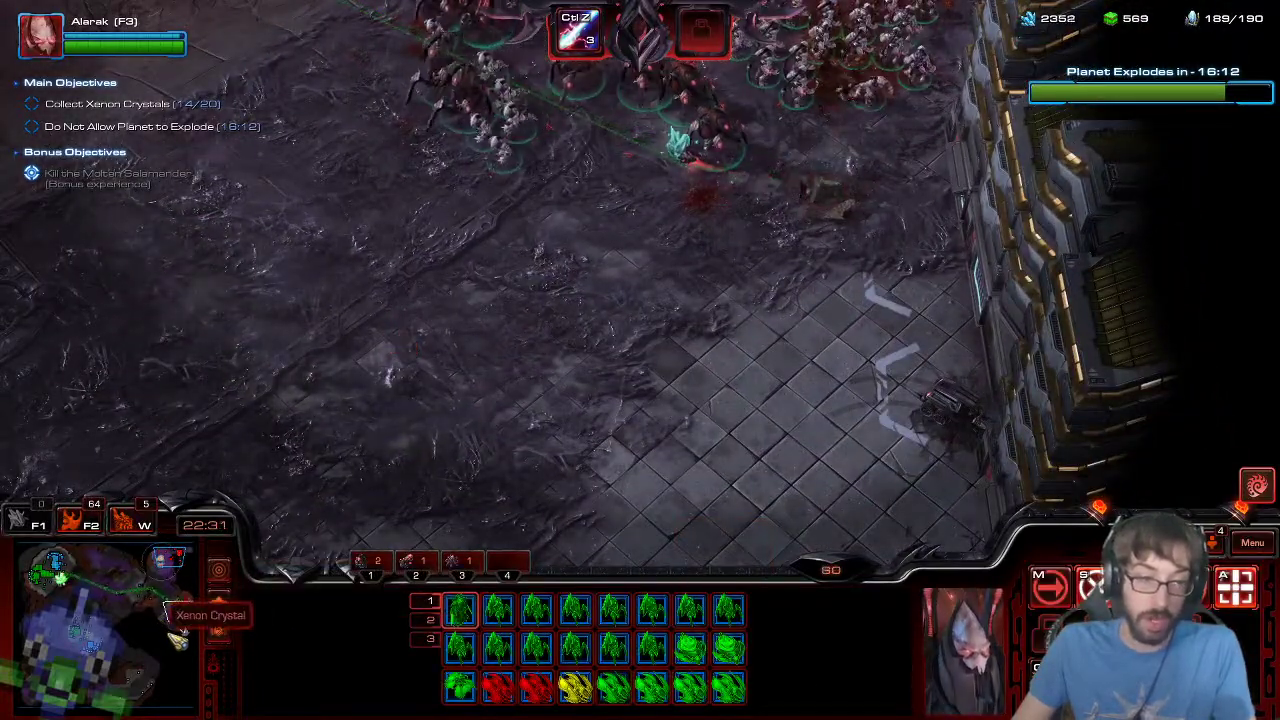
- Queue the ground weapons upgrade at the main base's Forge, then check the Robotics Facilities and the expansion
right_click(60, 580)
left_click(44, 576)
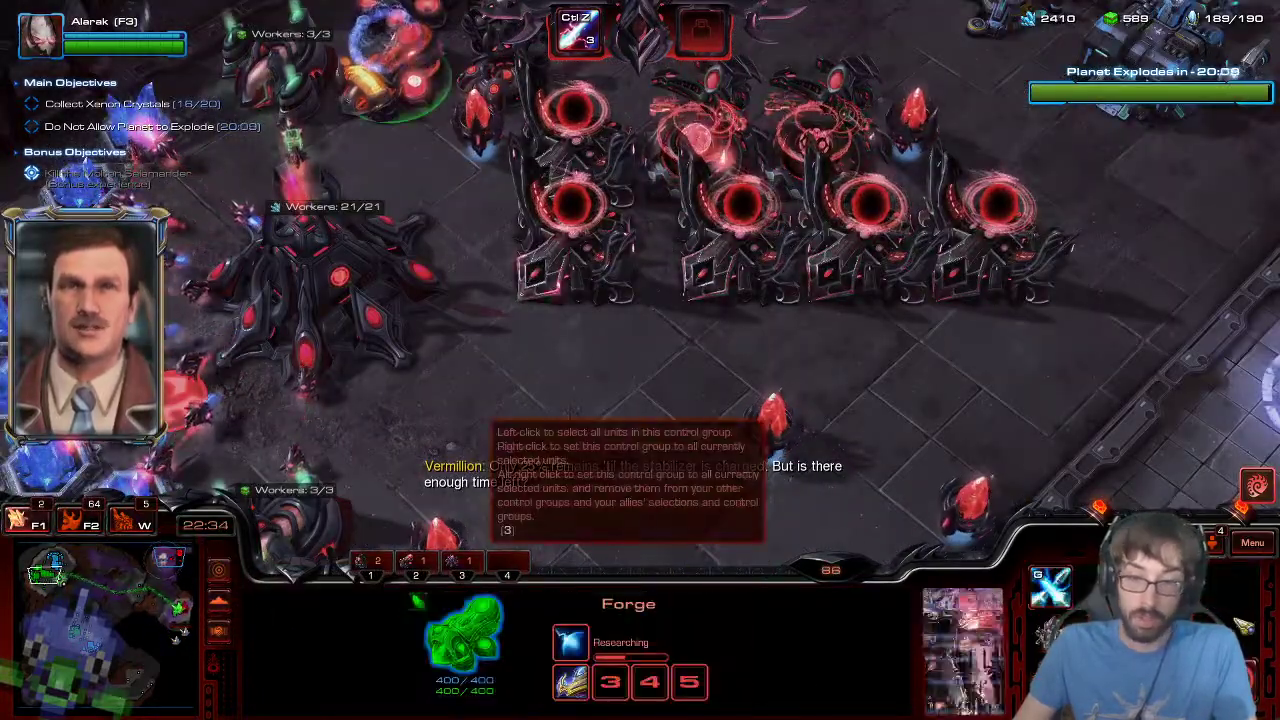
left_click(1050, 586)
left_click(310, 420)
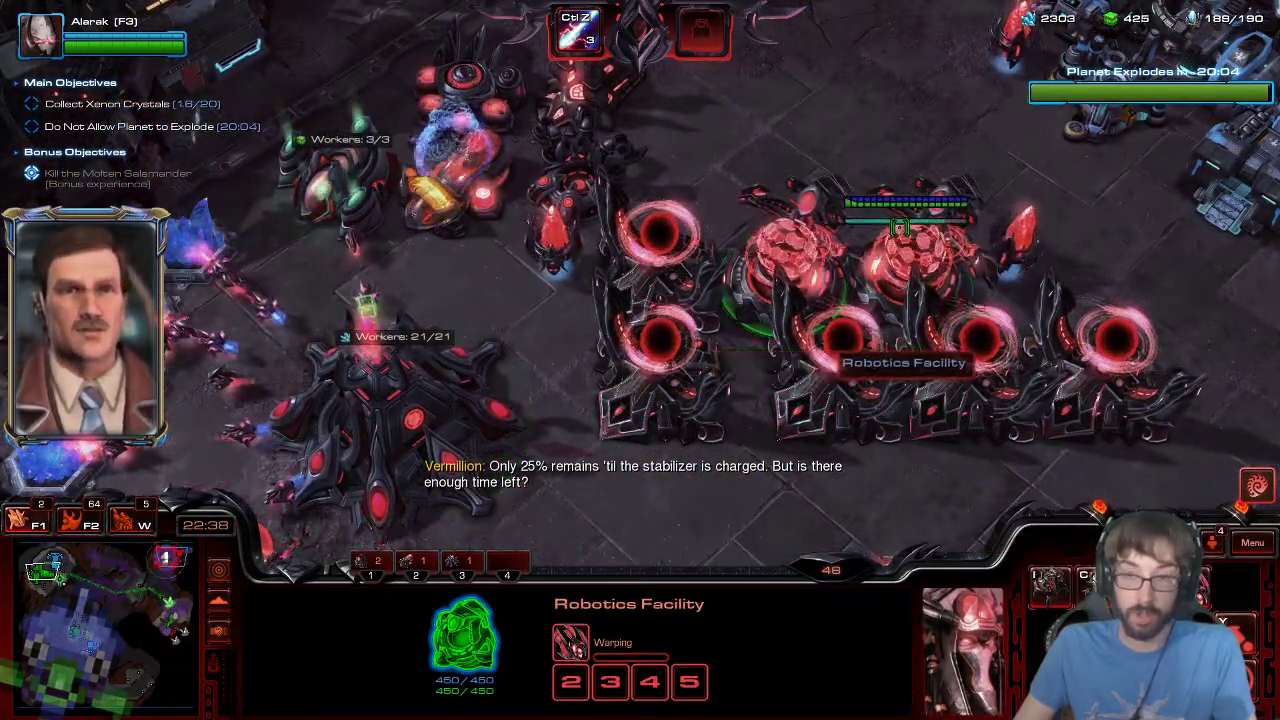
left_click(80, 632)
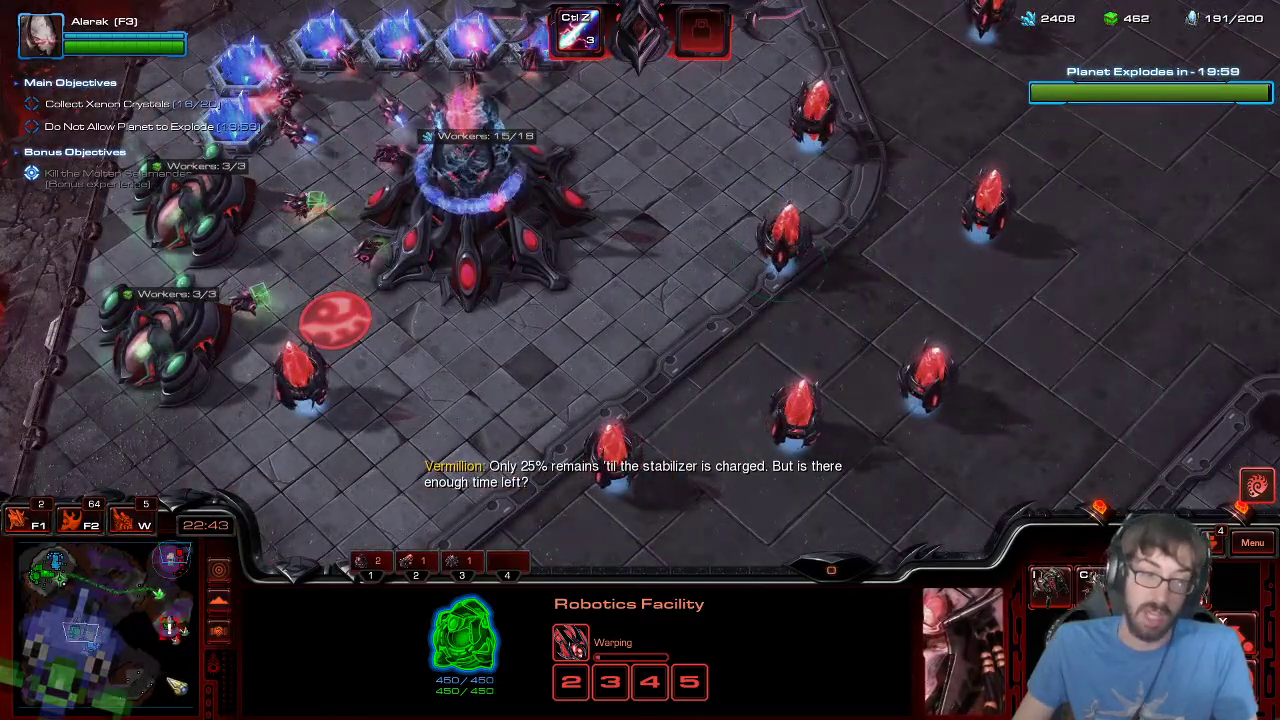
- Return to the army in the southeast and blink the Slayers forward against the approaching hybrid
left_click(163, 628)
key("Up")
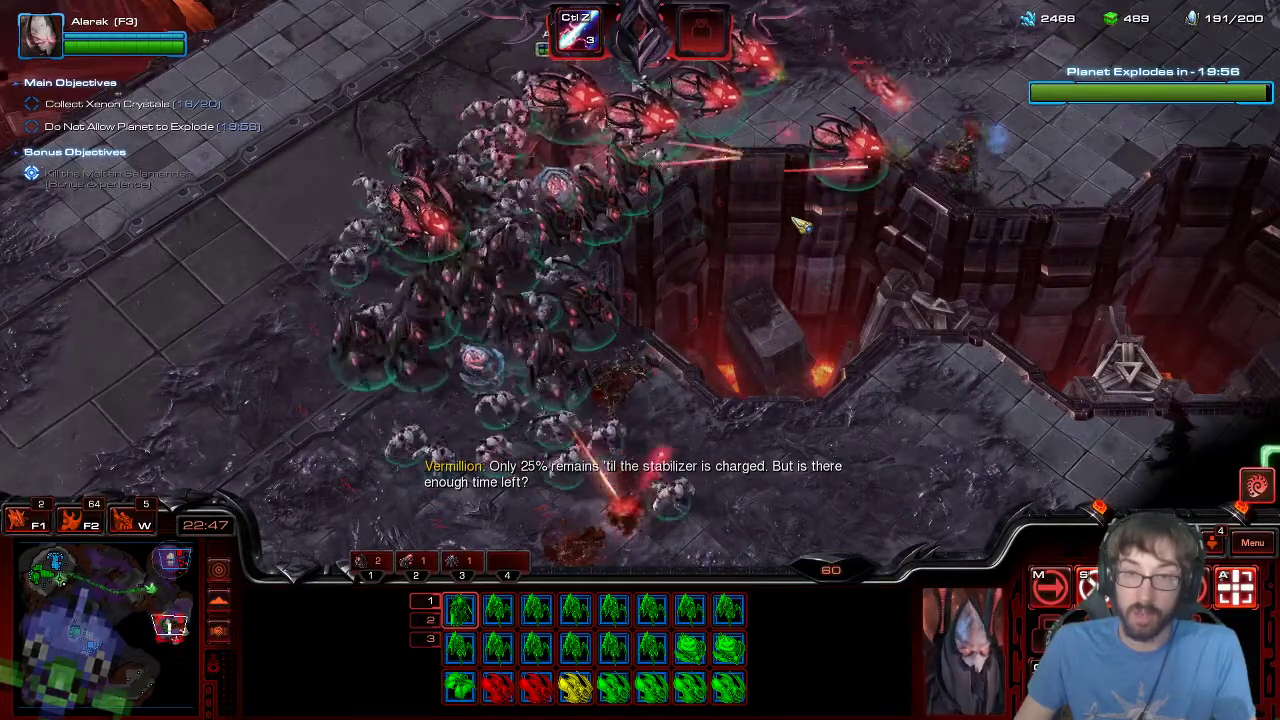
mouse_move(1279, 719)
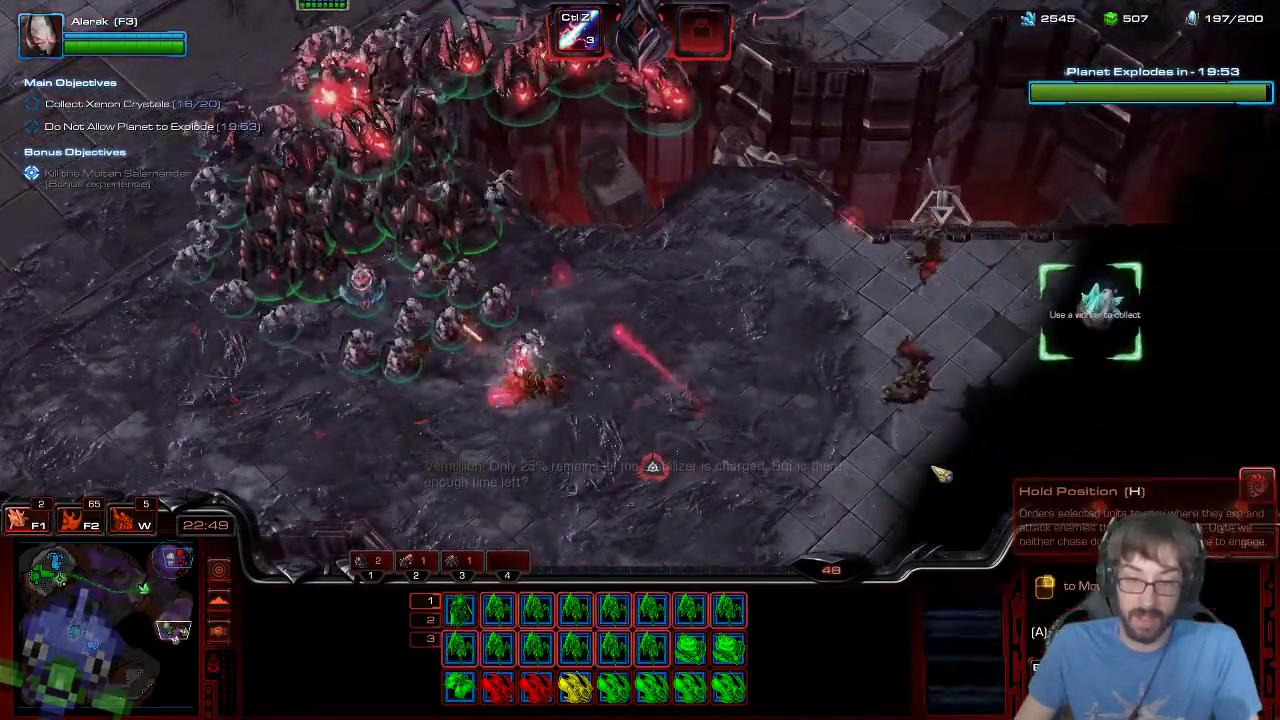
key("b")
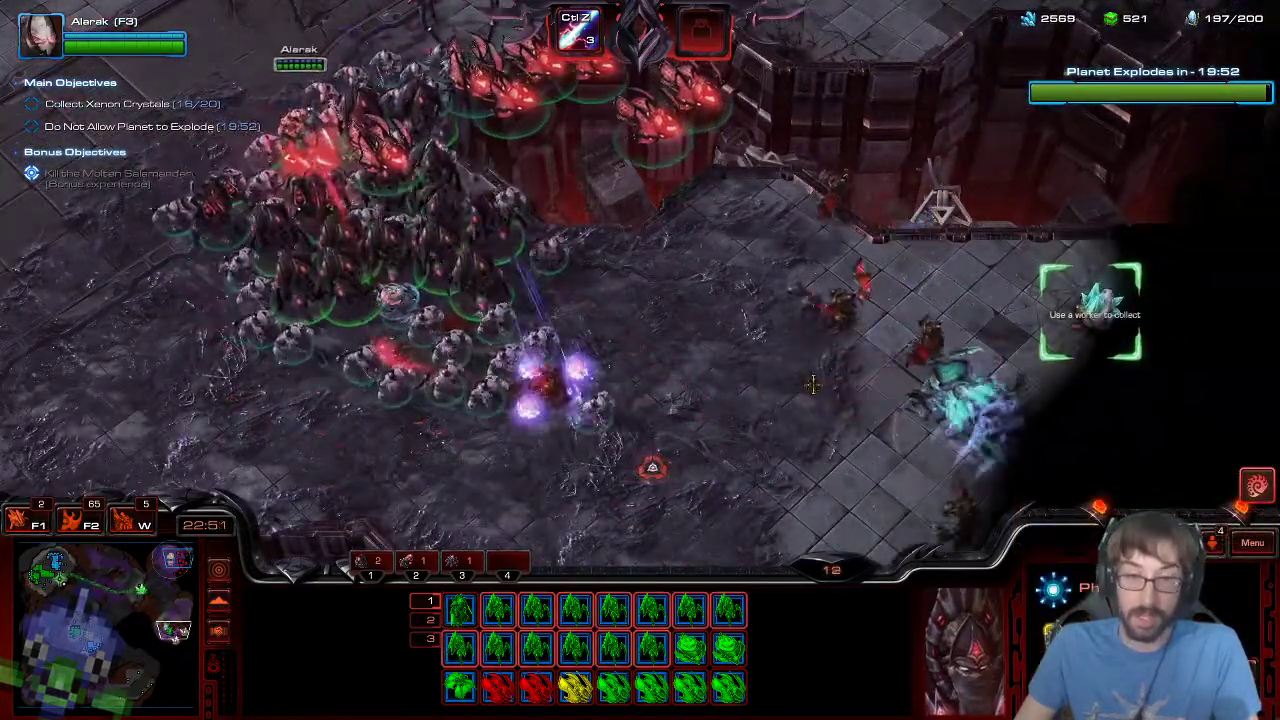
left_click(705, 385)
mouse_move(1279, 719)
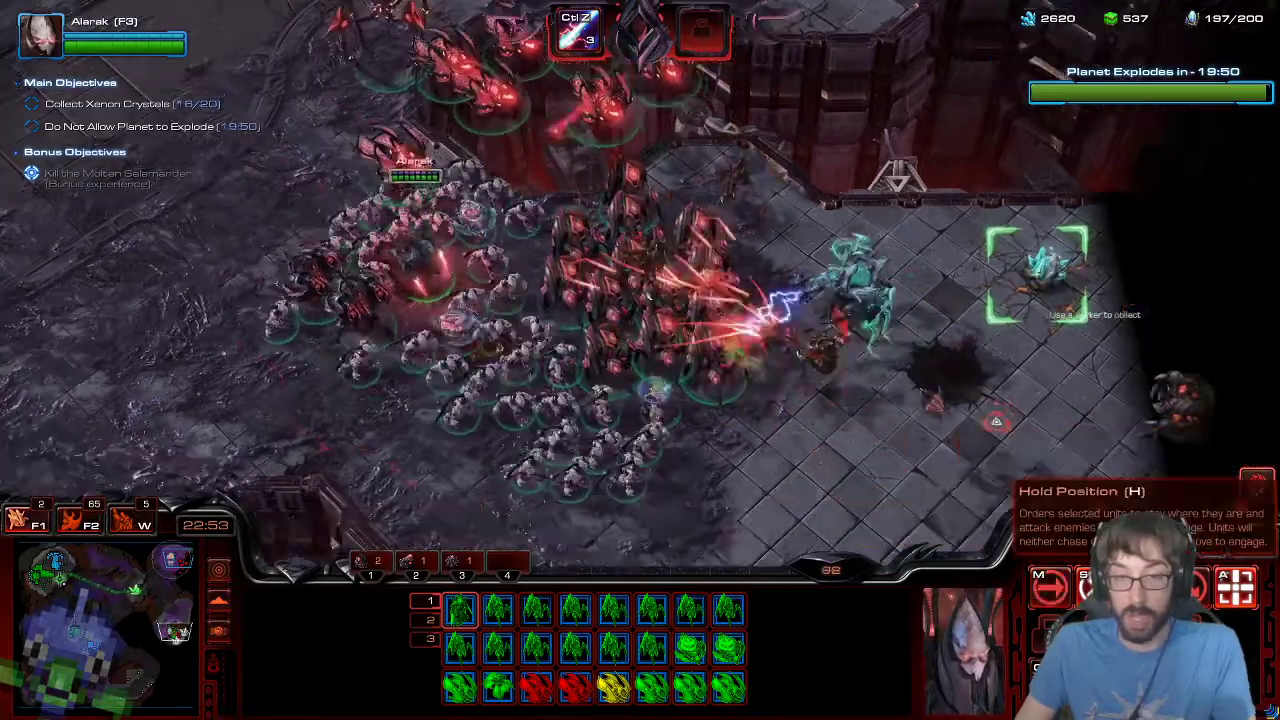
- Attack-move the whole army across the tiled ground past the two southeastern Xenon Crystals to clear Amon's remaining forces
key("a")
left_click(923, 368)
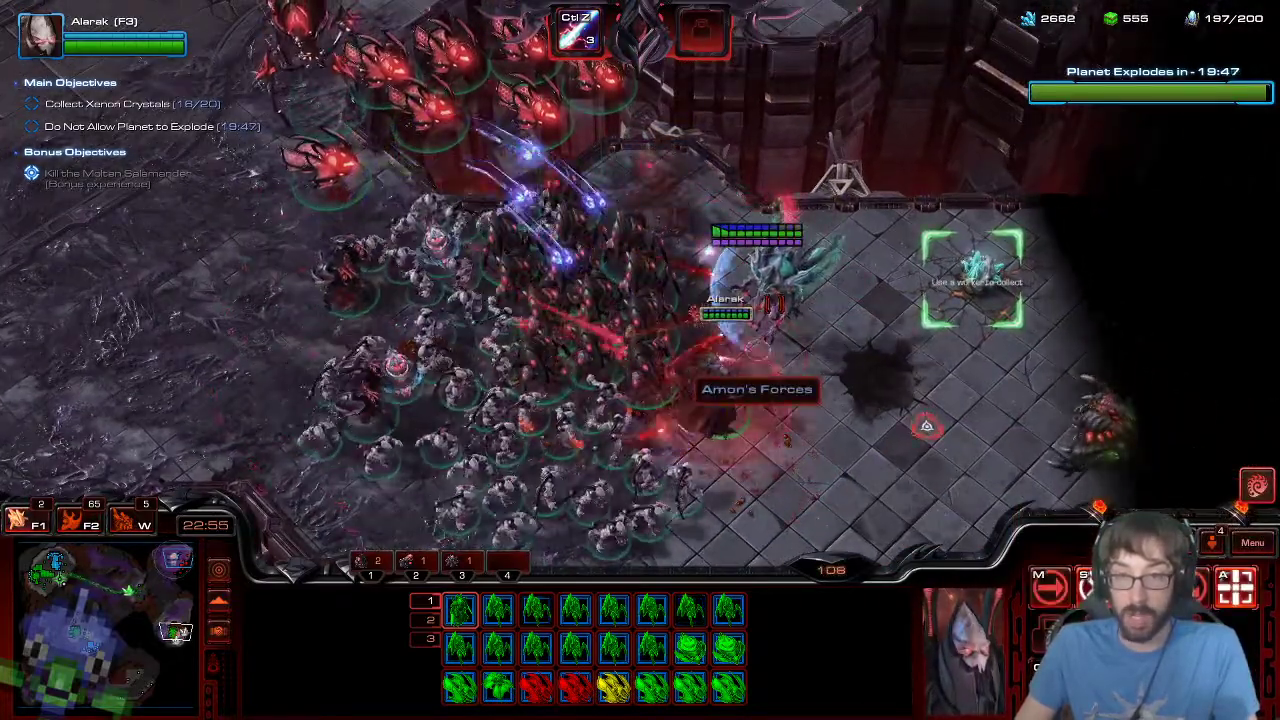
mouse_move(1279, 719)
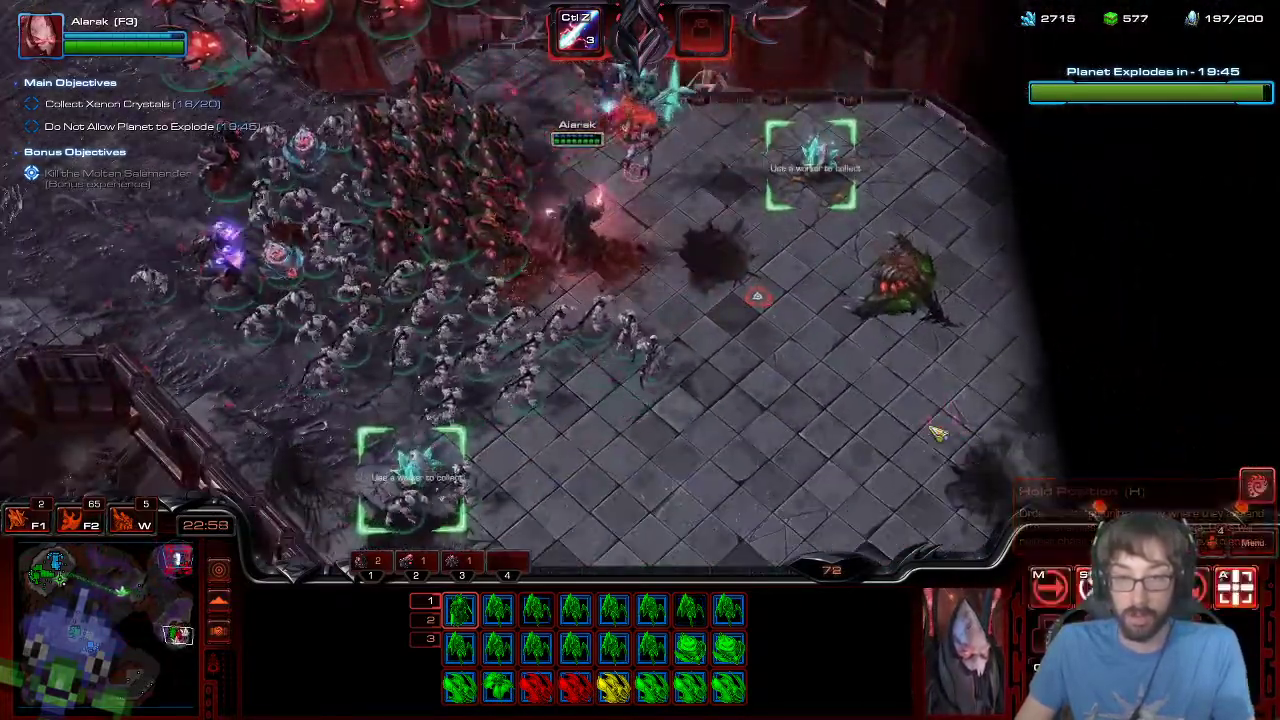
key("a")
left_click(836, 470)
- Switch the War Prism deployed on the northern path back to transport mode
left_click(138, 598)
mouse_move(578, 1)
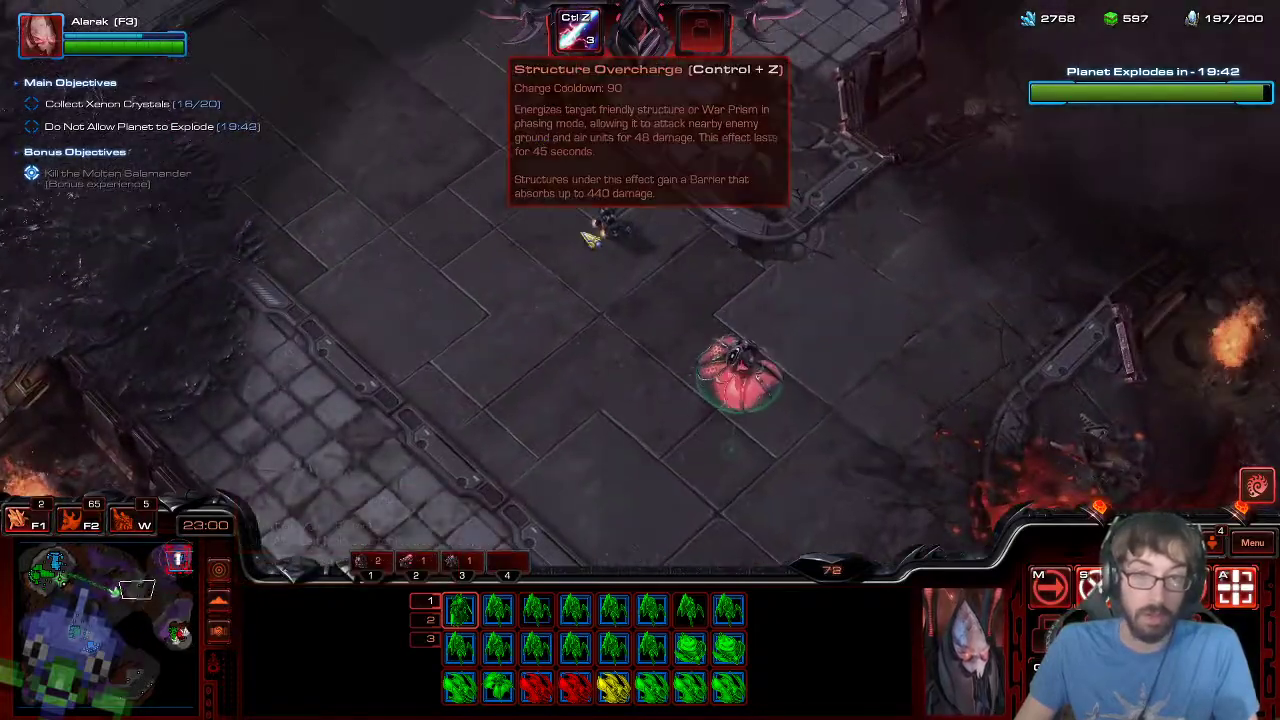
left_click(743, 400)
mouse_move(698, 1)
key("e")
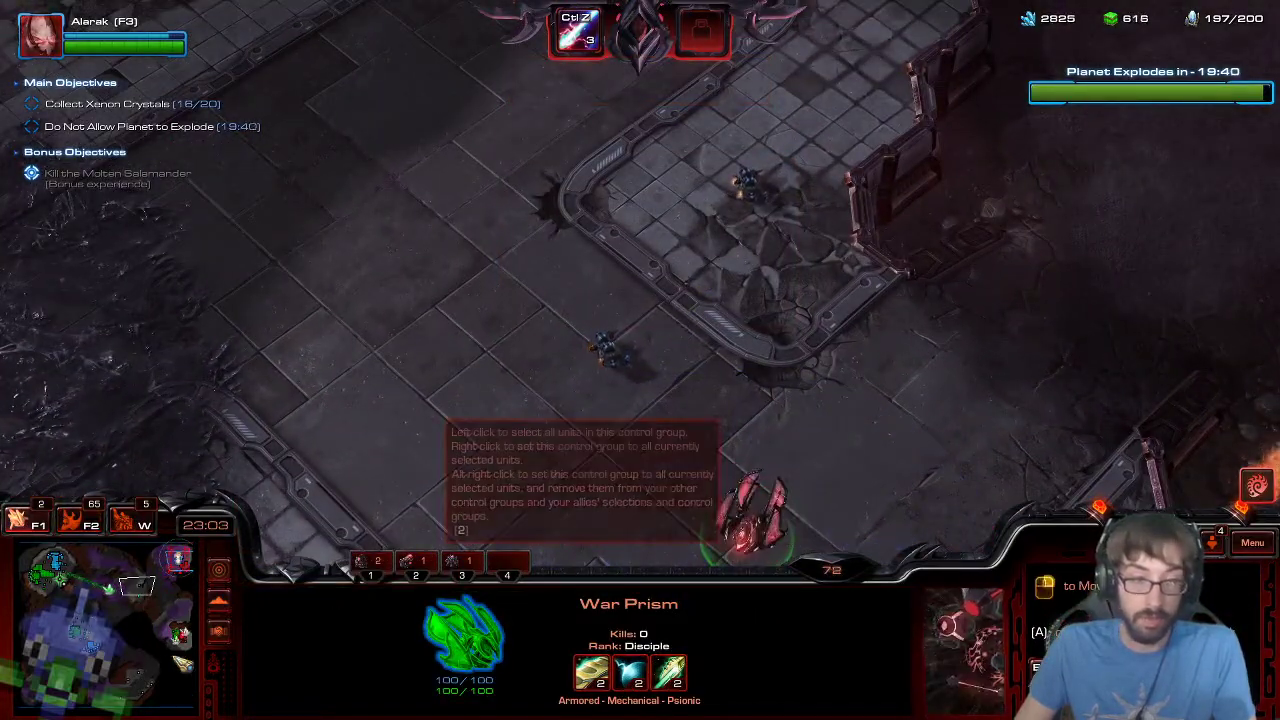
- Take two Probes from the expansion's mineral line and send one to each of the two southeastern Xenon Crystals
left_click(83, 628)
left_click(350, 298)
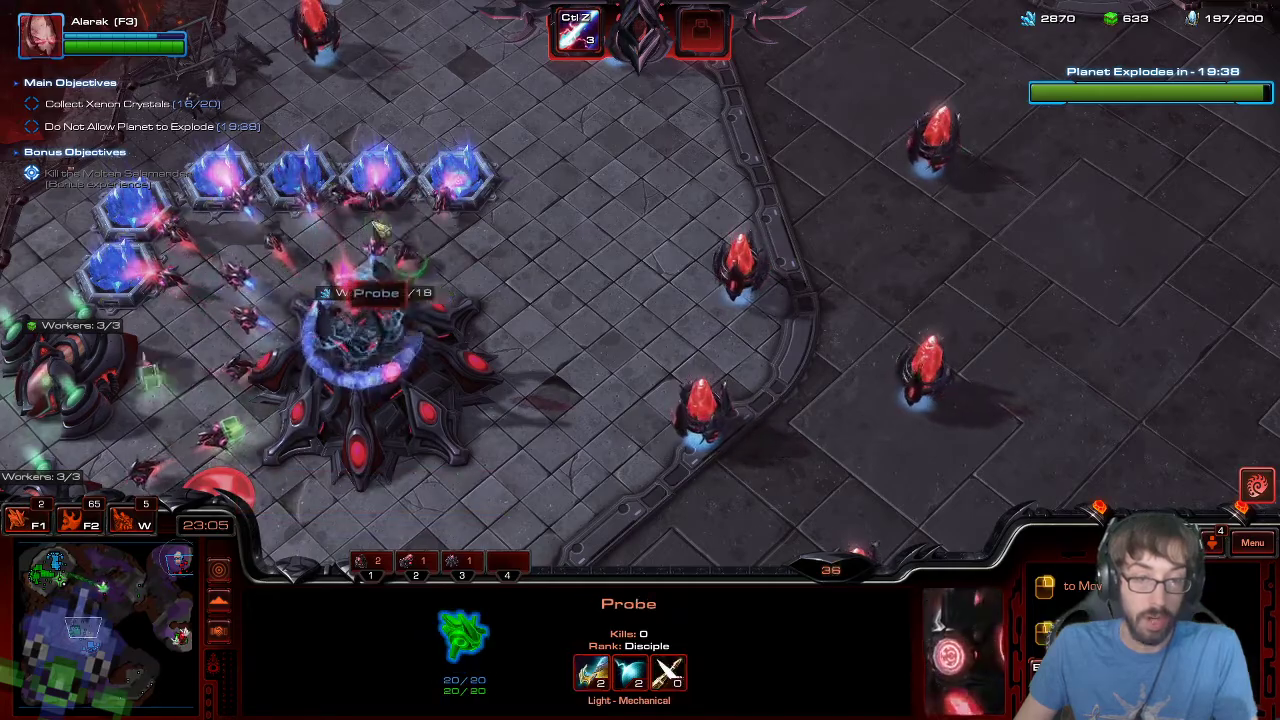
left_click(335, 310, "shift")
left_click(177, 633)
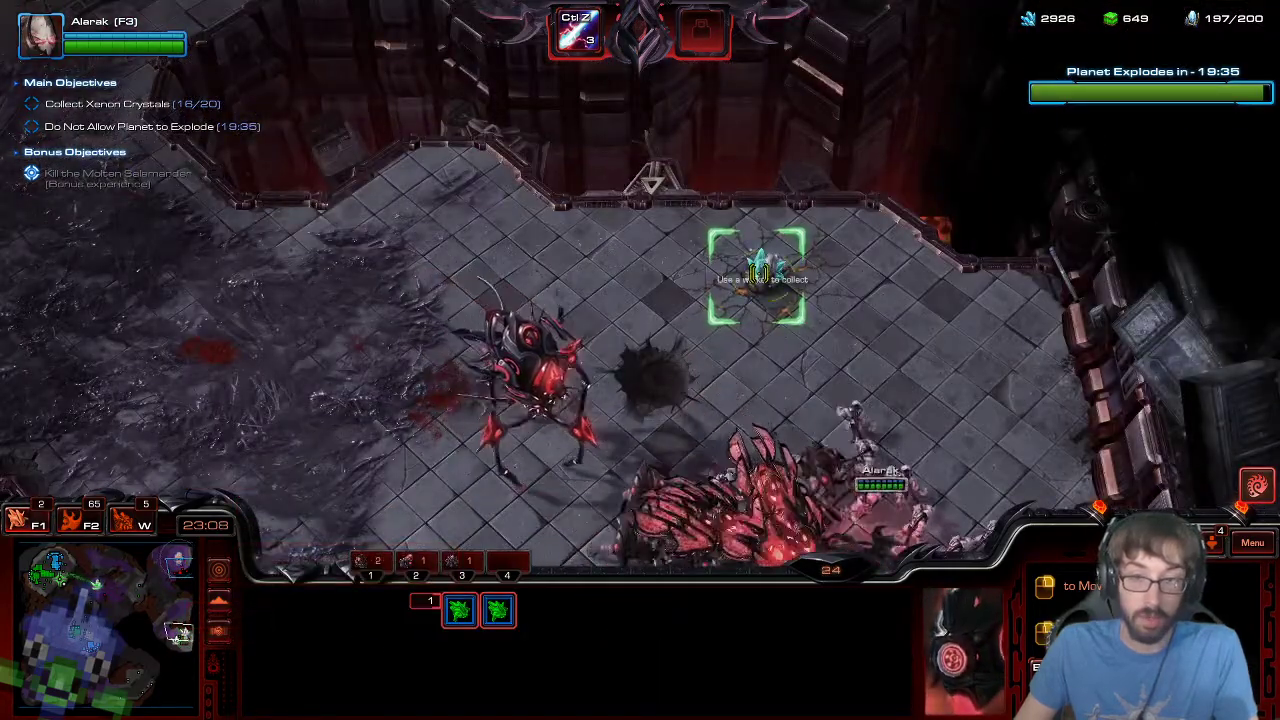
left_click(469, 621)
left_click(177, 636)
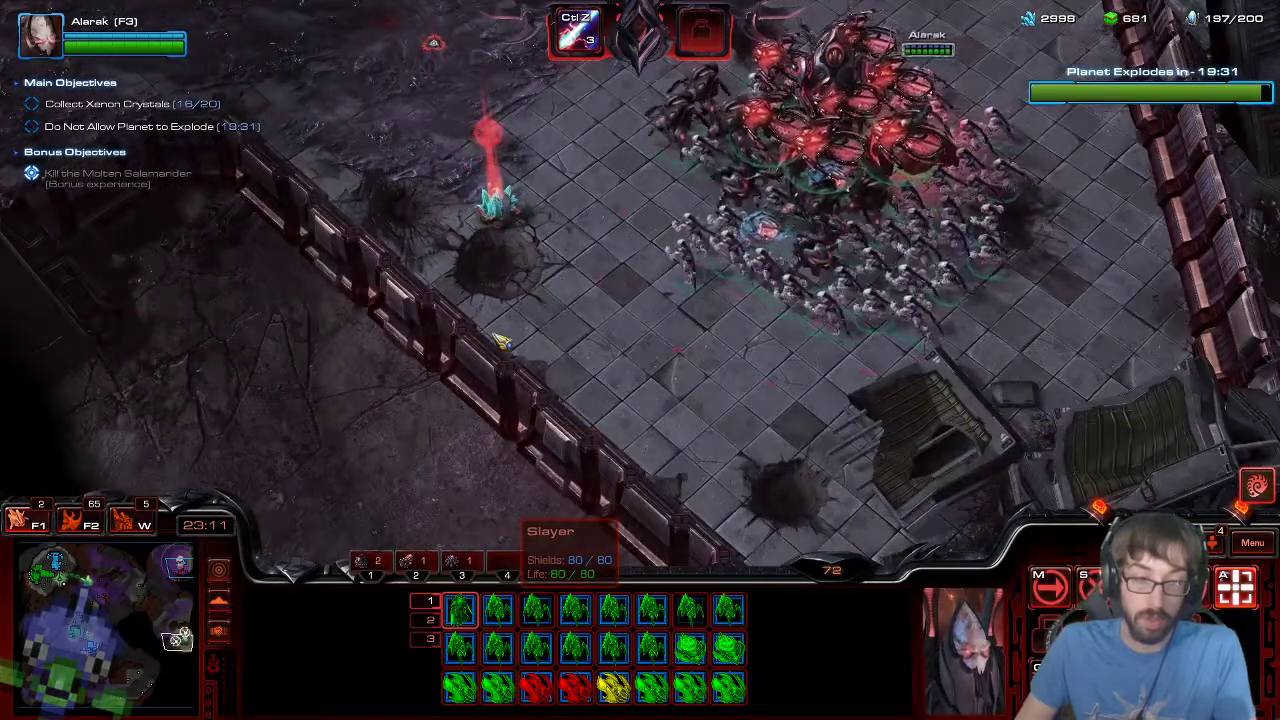
- Attack-move the whole army back west from the crystals across the dark open ground
key("a")
left_click(571, 186)
key("a")
left_click(466, 251)
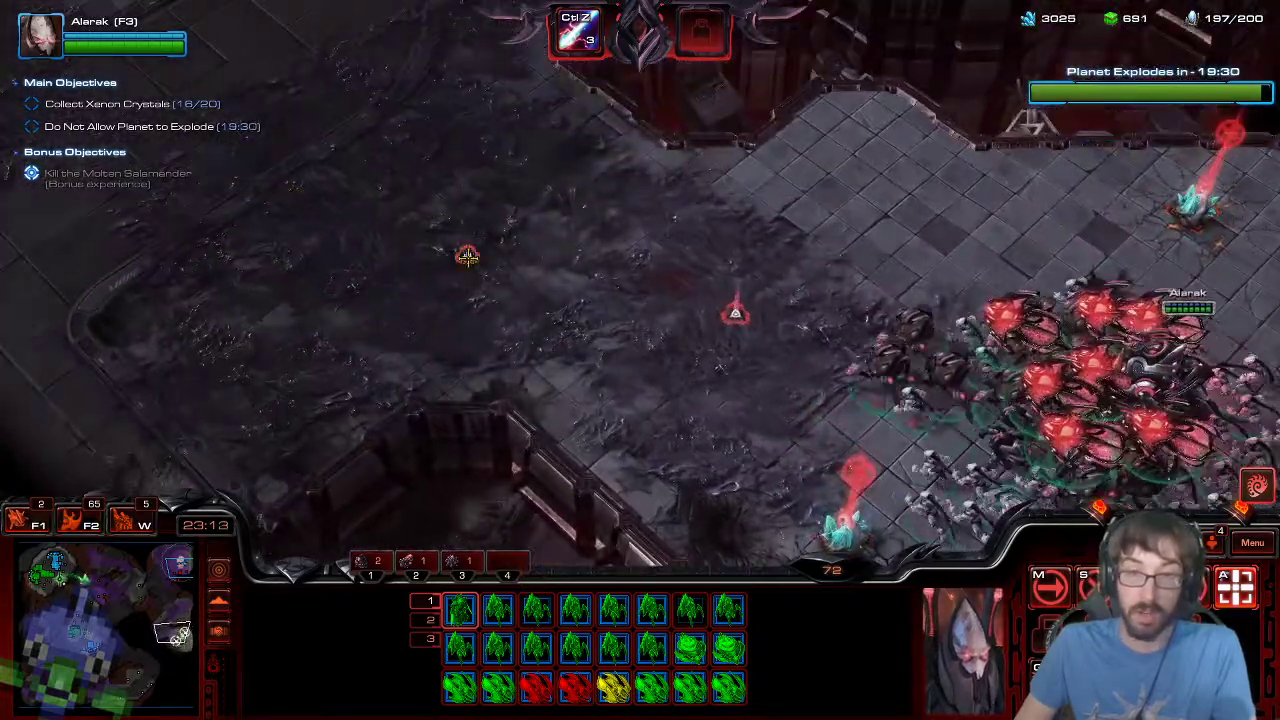
- Attack-move the whole army farther west past the low wall on the dark open ground
key("a")
left_click(534, 225)
key("a")
left_click(524, 270)
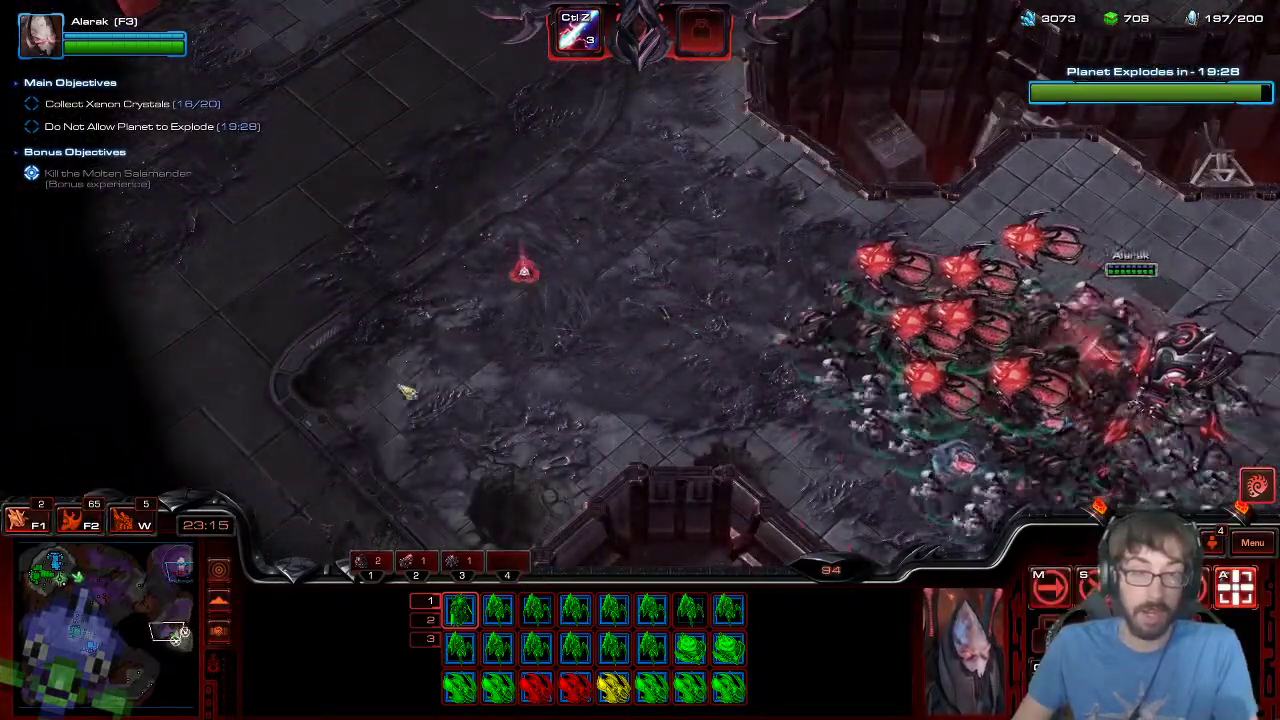
left_click(157, 610)
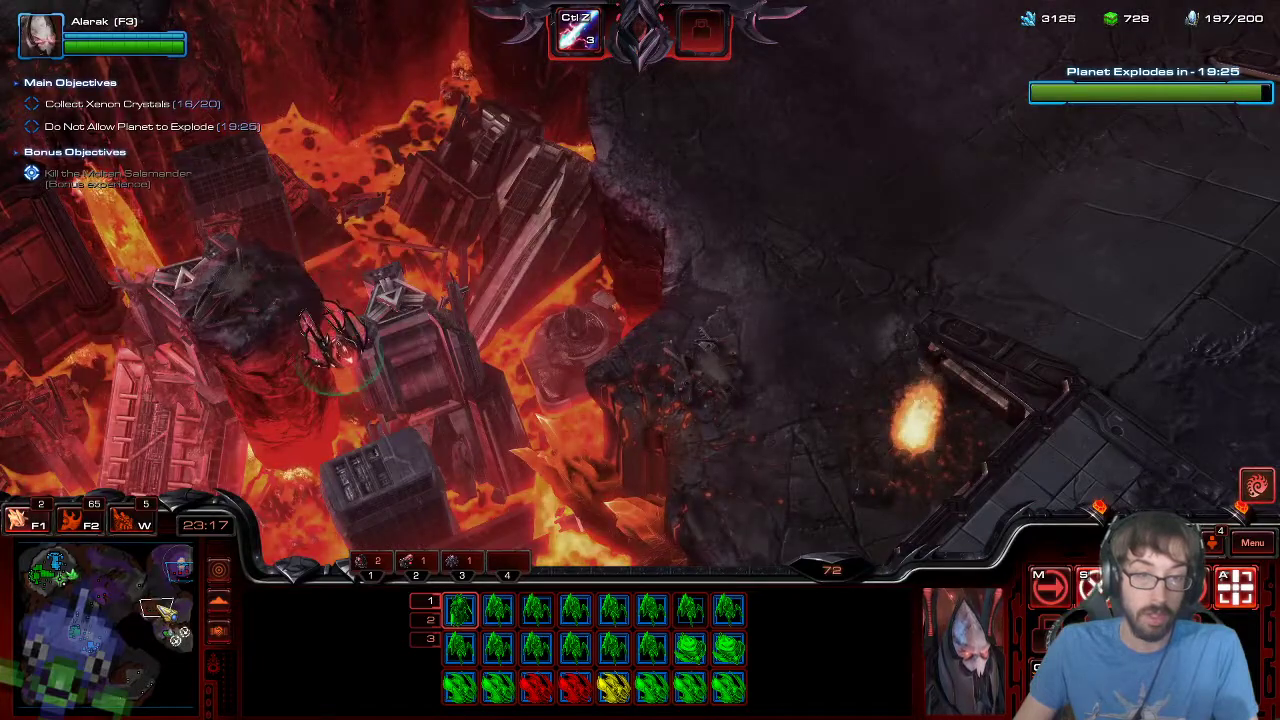
- Attack-move the whole army to the cracked ground east of the expansion and return to where it is fighting
left_click(121, 646)
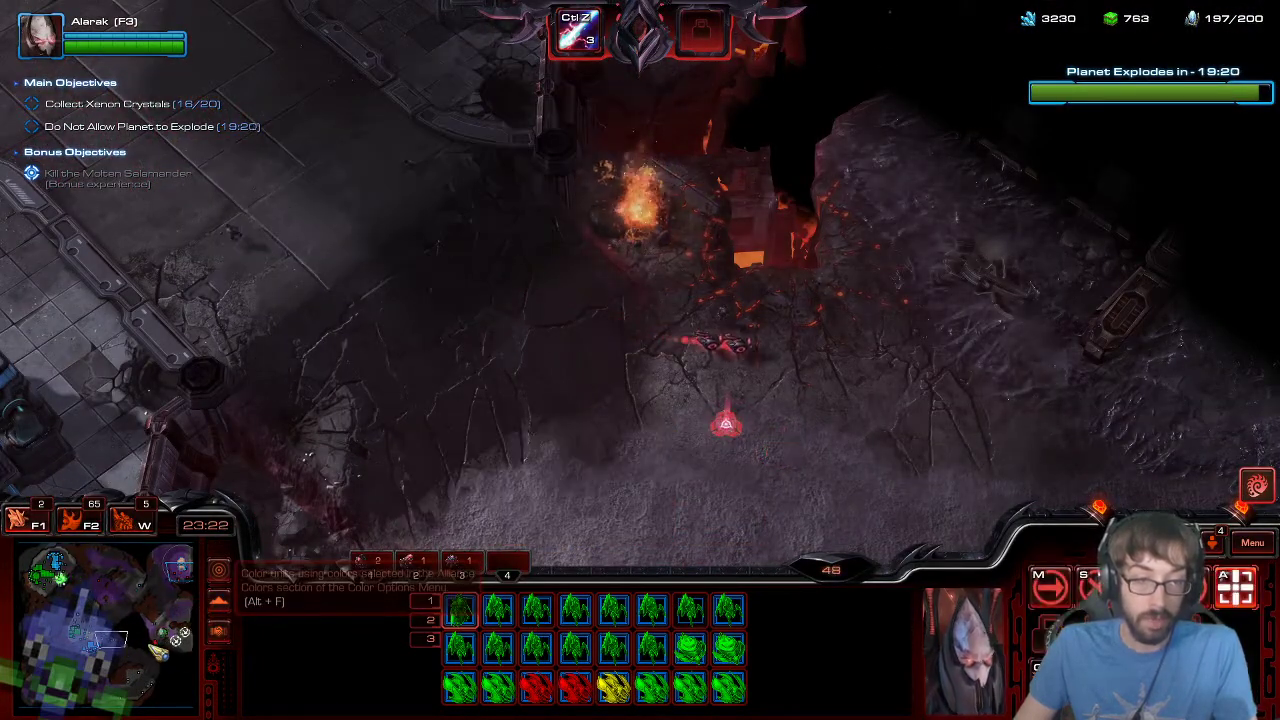
left_click(178, 568)
left_click(117, 643)
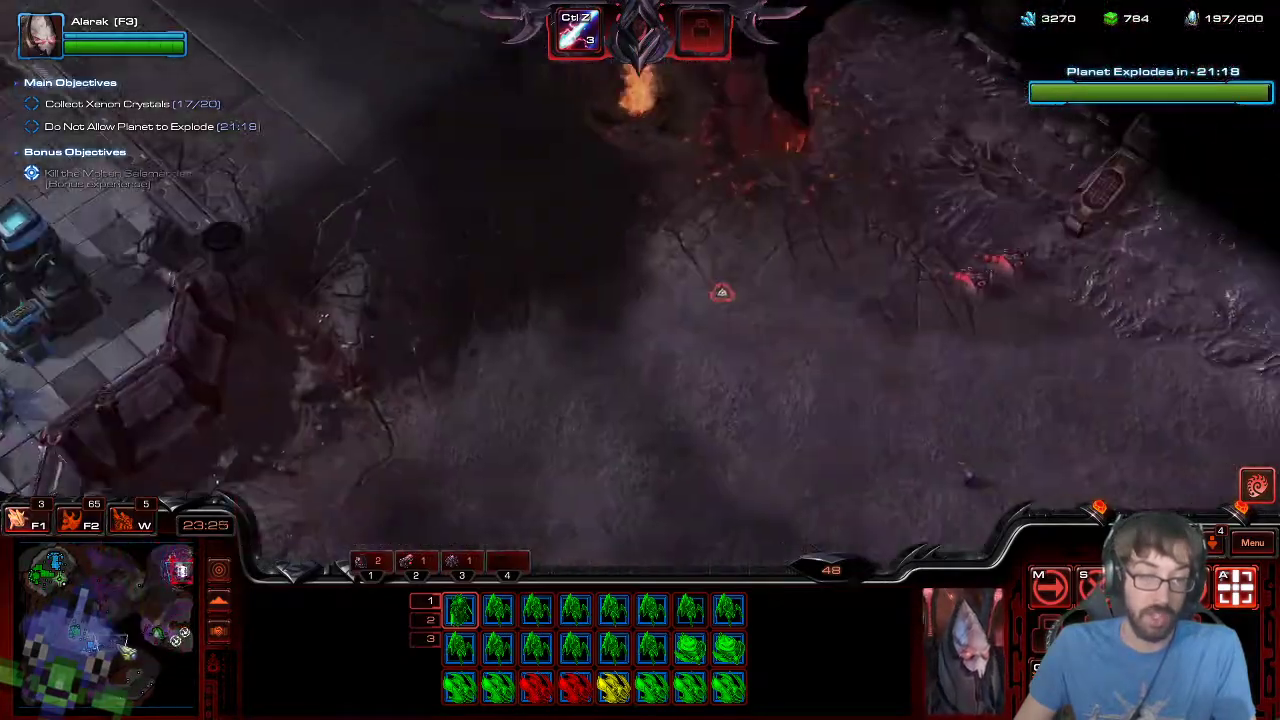
left_click(122, 639)
left_click(168, 626)
left_click(156, 631)
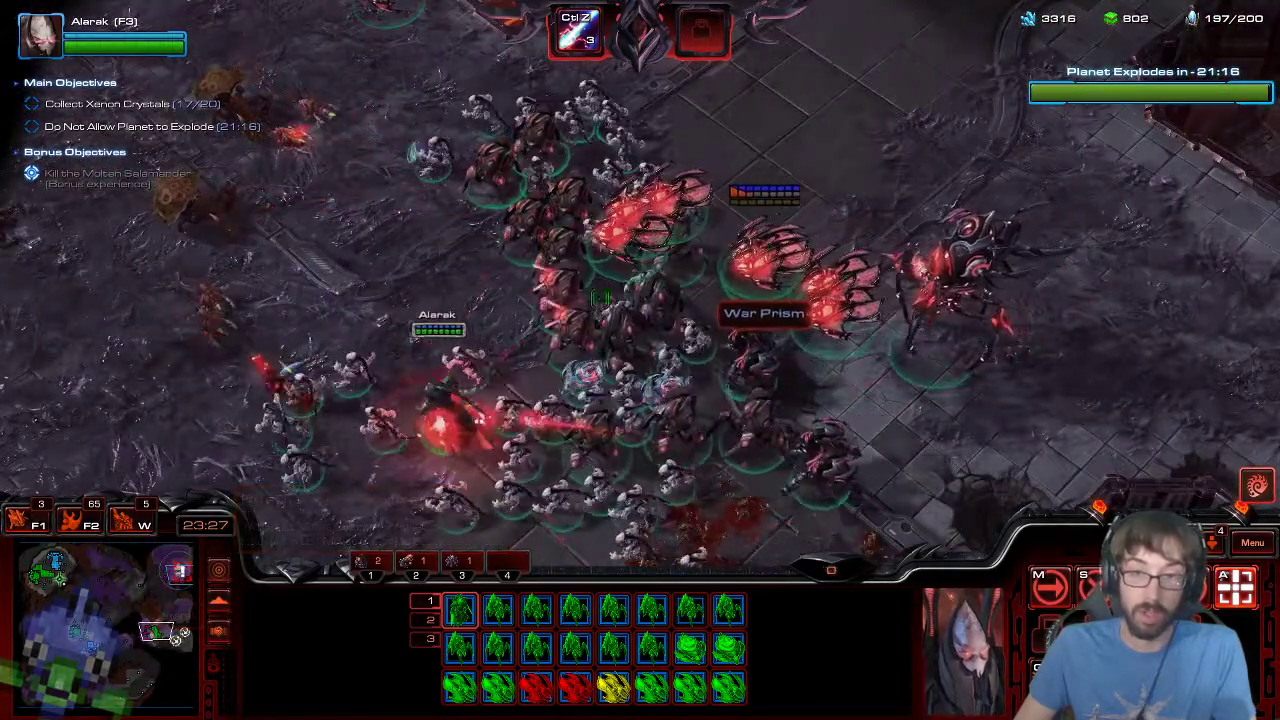
- Single out a War Prism flying with the army and send it west ahead of the troops
left_click(760, 258)
left_click(666, 268)
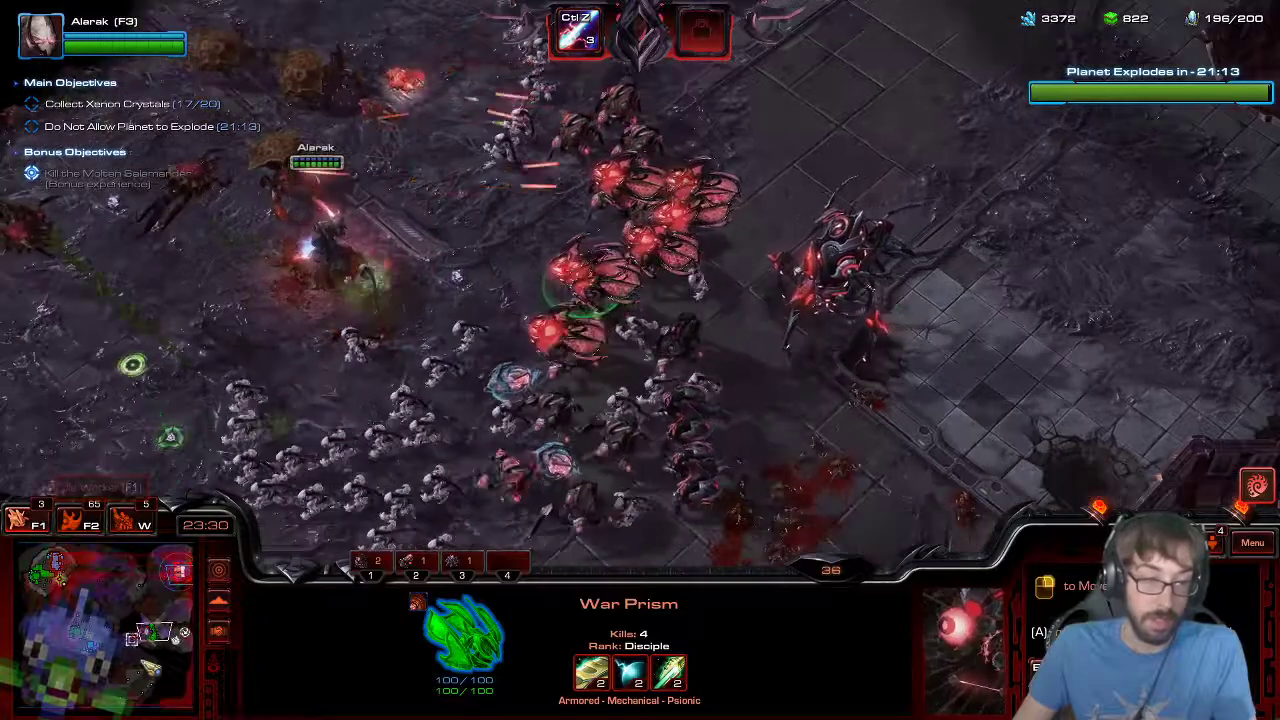
left_click(138, 638)
right_click(377, 391)
left_click(509, 286)
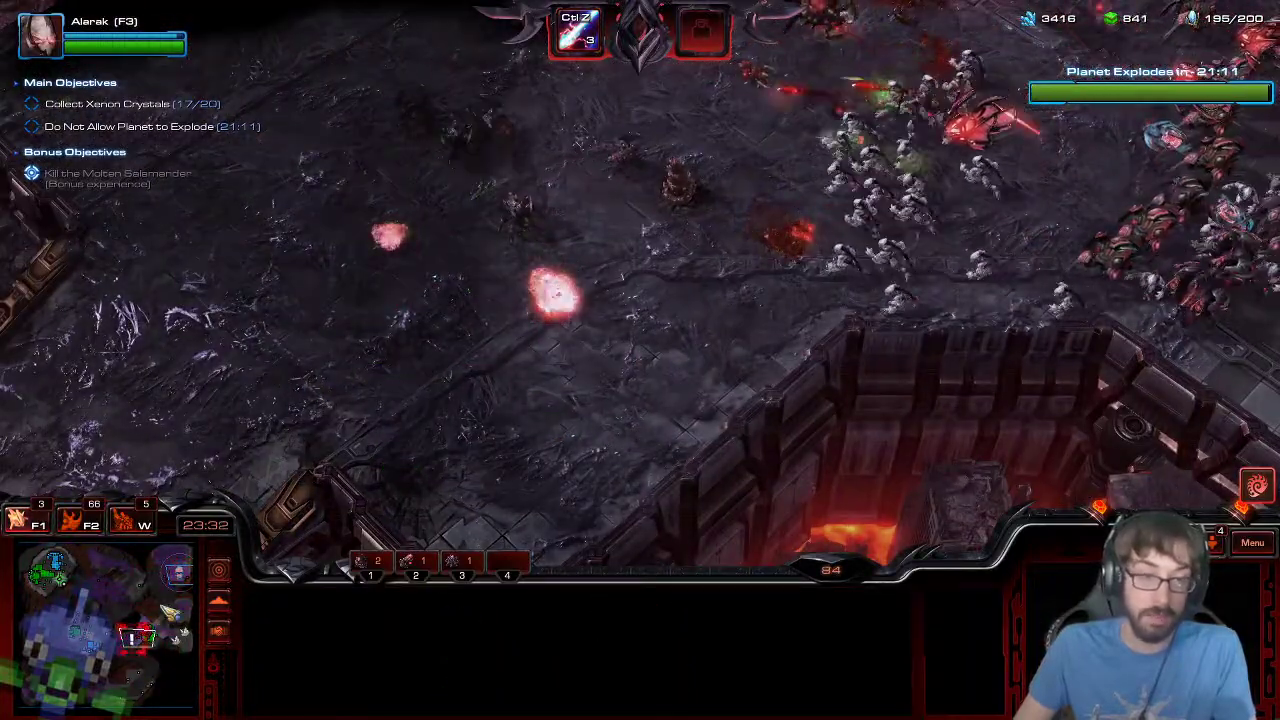
- Check the expansion's worker line, return to the battle and select a War Prism behind the front line
left_click(79, 634)
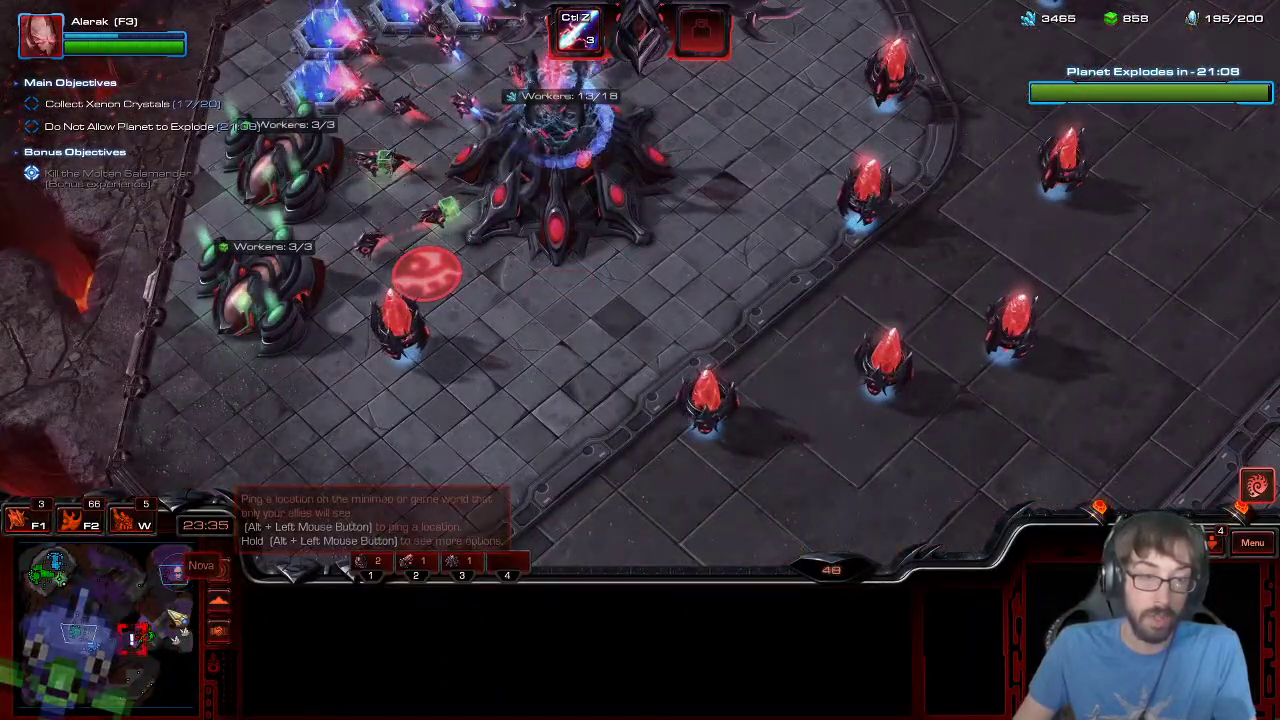
left_click(139, 634)
left_click(1110, 292)
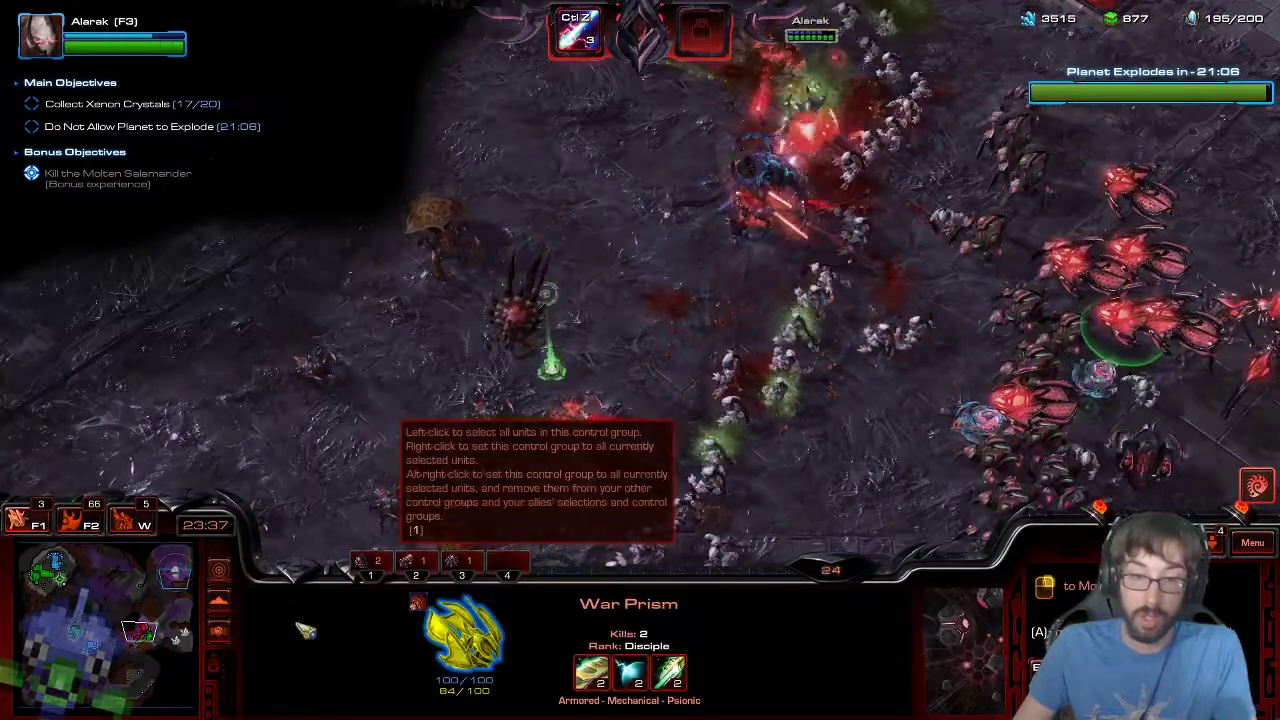
- Train two more Probes at the Nexus of the expansion base
left_click(80, 634)
left_click(586, 357)
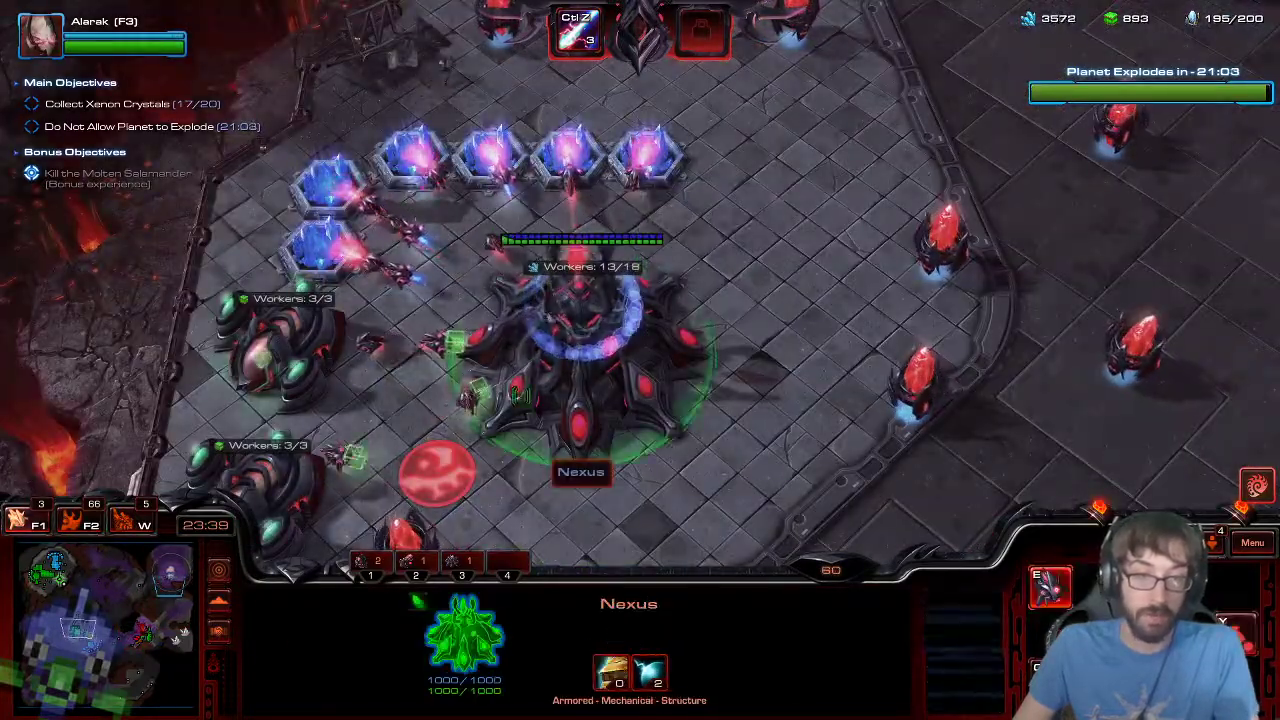
key("e")
key("e")
- Select all idle Probes and send them to gather minerals at the expansion Nexus
left_click(52, 574)
key("ctrl+F1")
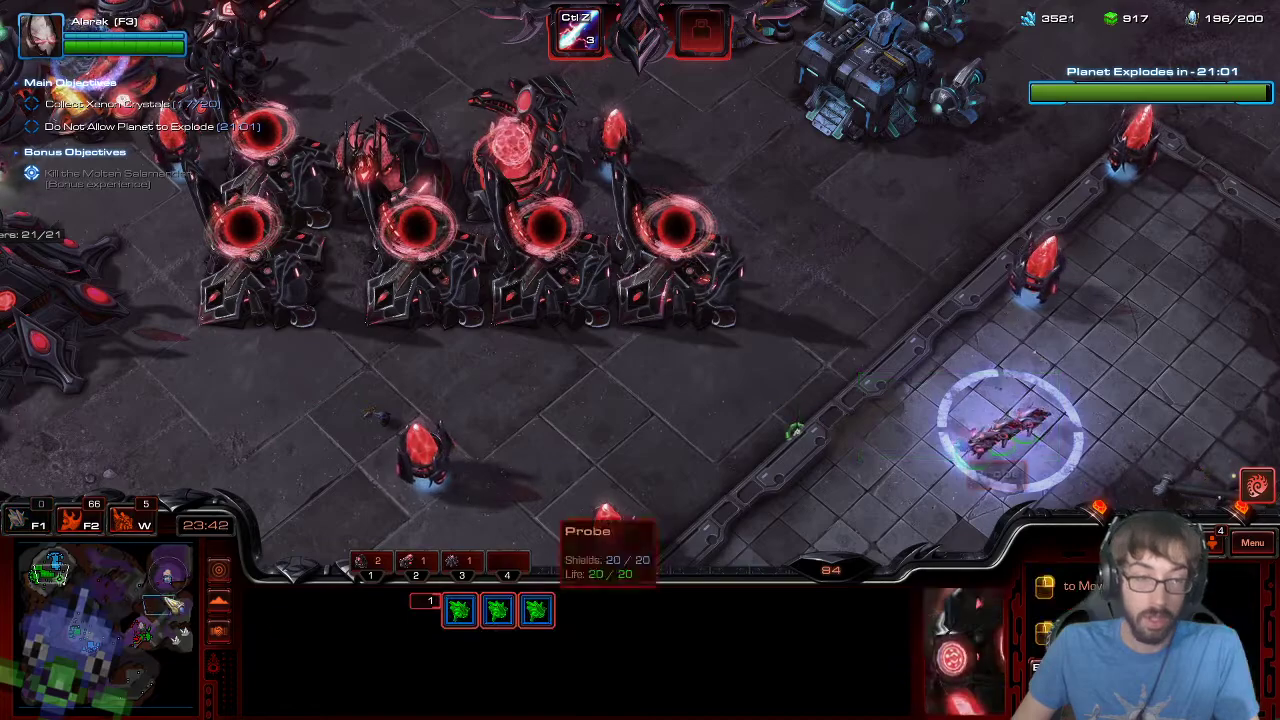
left_click(73, 634)
right_click(712, 216)
key("Up")
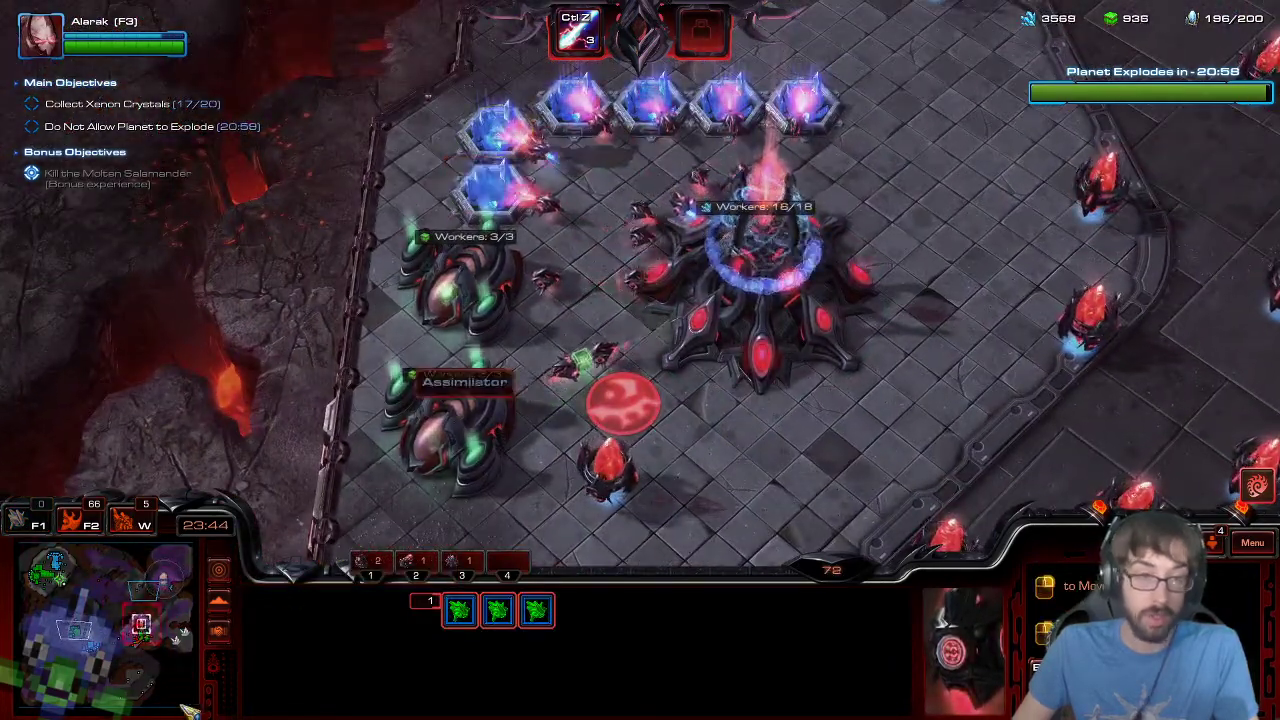
- Select the whole army and attack-move it west against Amon's Forces
key("F2")
key("F2")
left_click(391, 250)
key("Up")
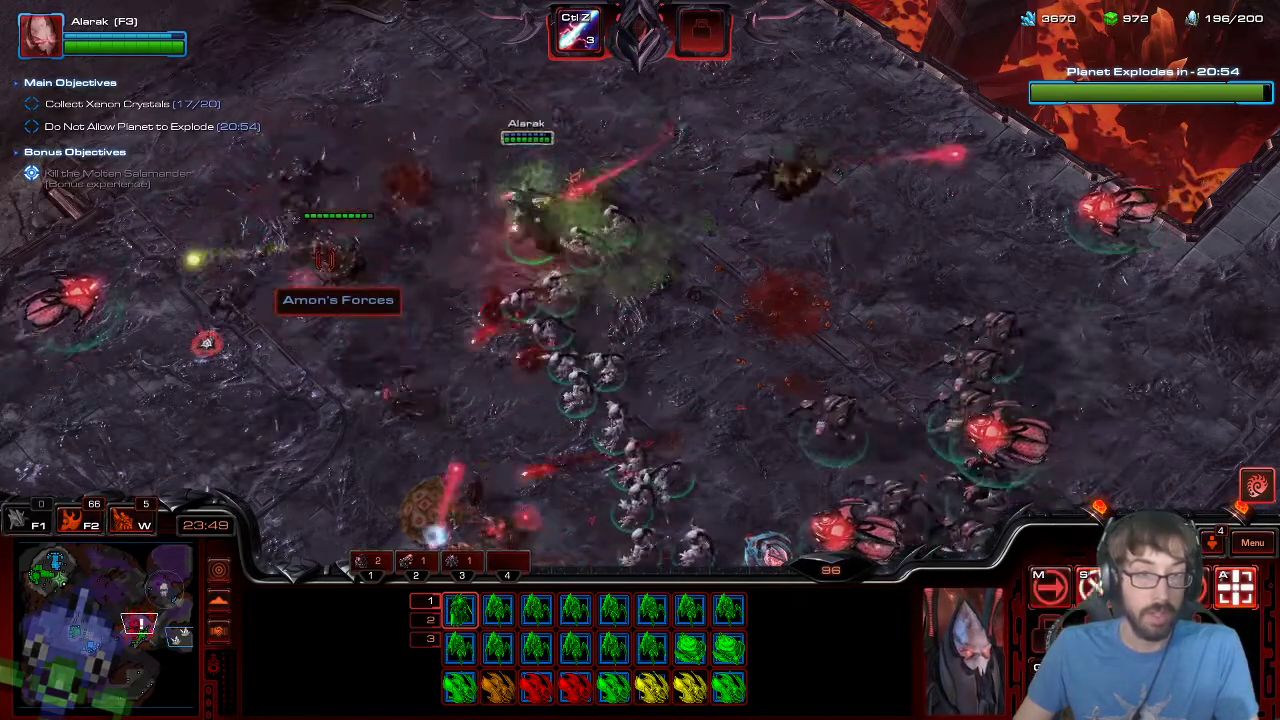
key("a")
left_click(260, 301)
- Pull the damaged War Prism west of Alarak out of the fight and move it to the expansion base
left_click(98, 292)
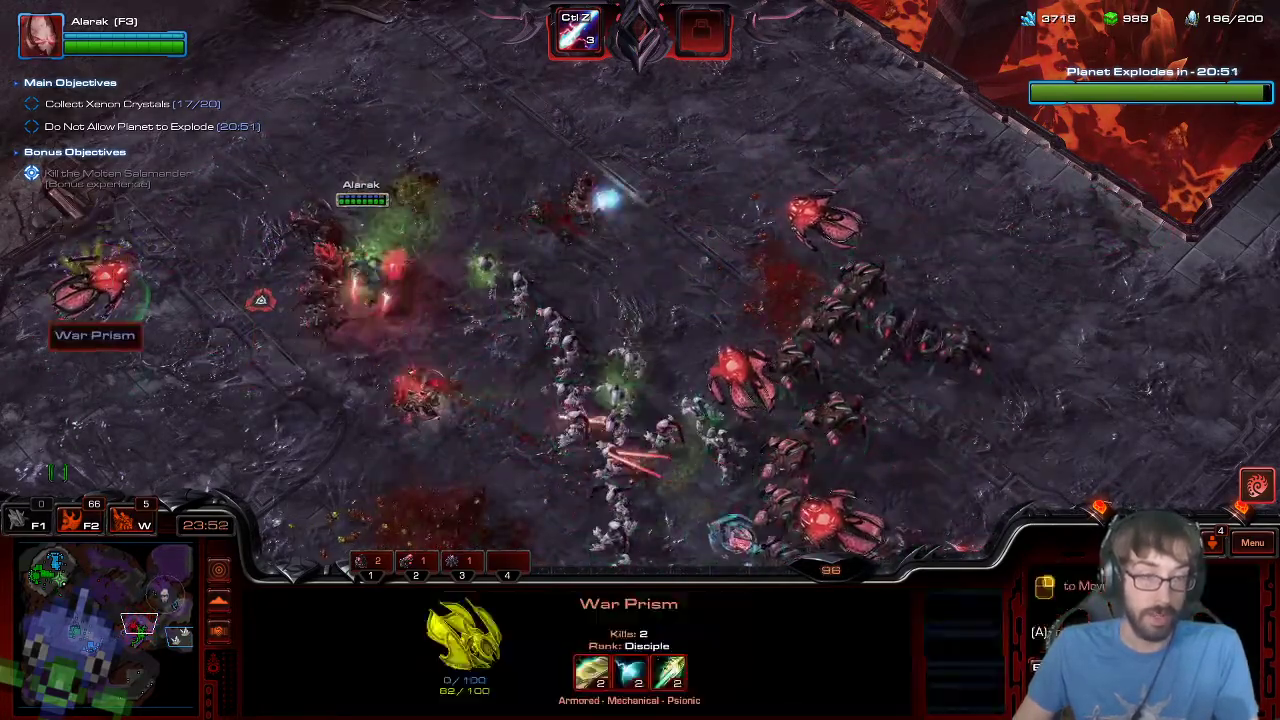
left_click(84, 629)
right_click(564, 268)
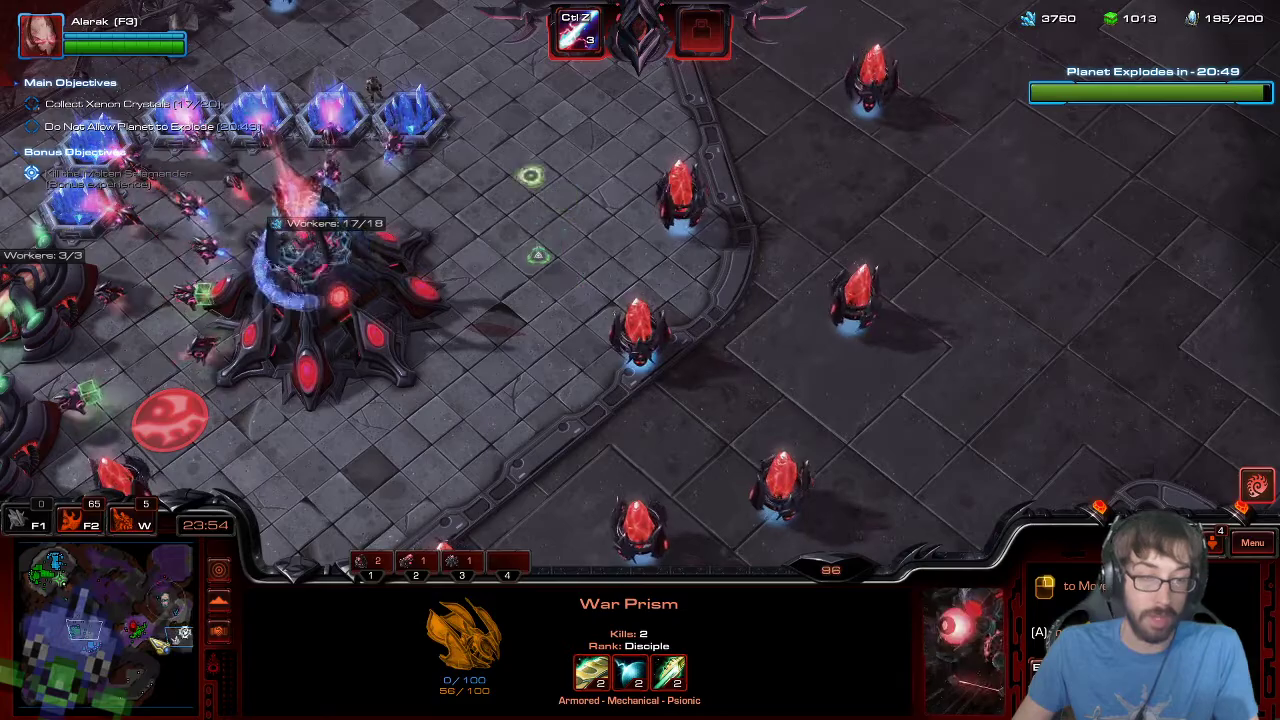
left_click(178, 638)
left_click(145, 632)
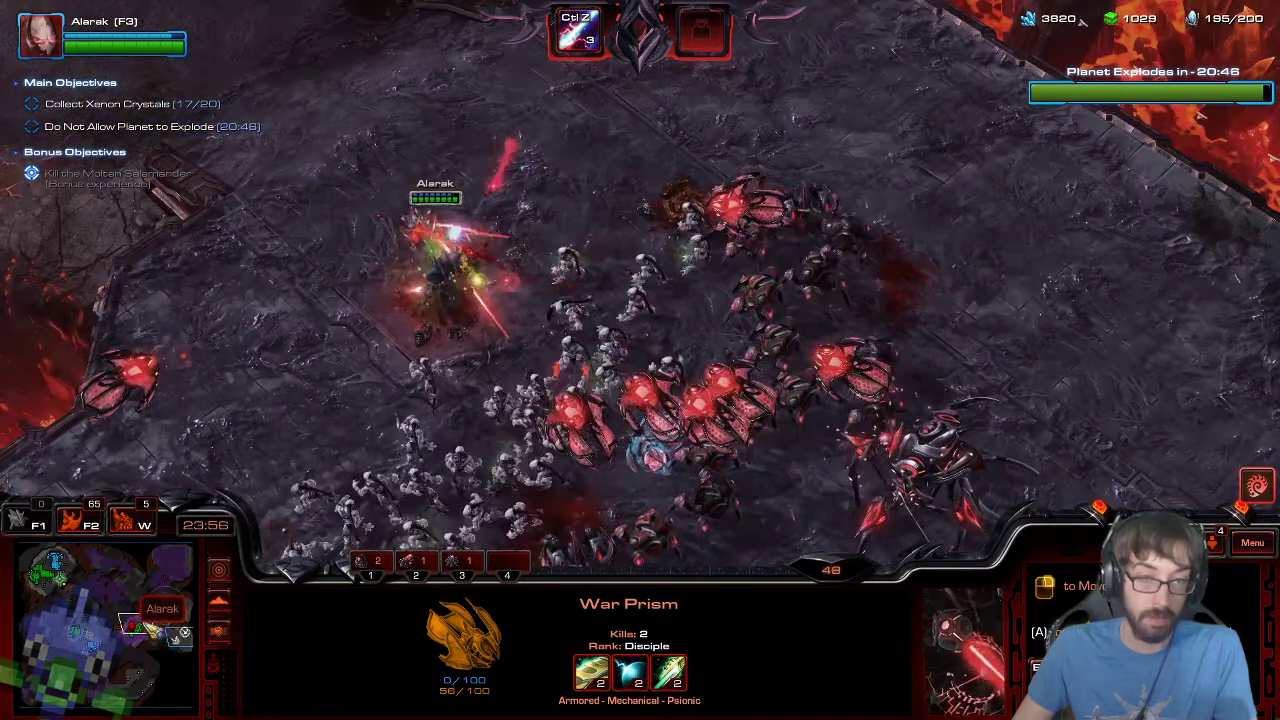
- Check the army, the expansion's workers, the Warp Gates and the Forge's ongoing research
key("F2")
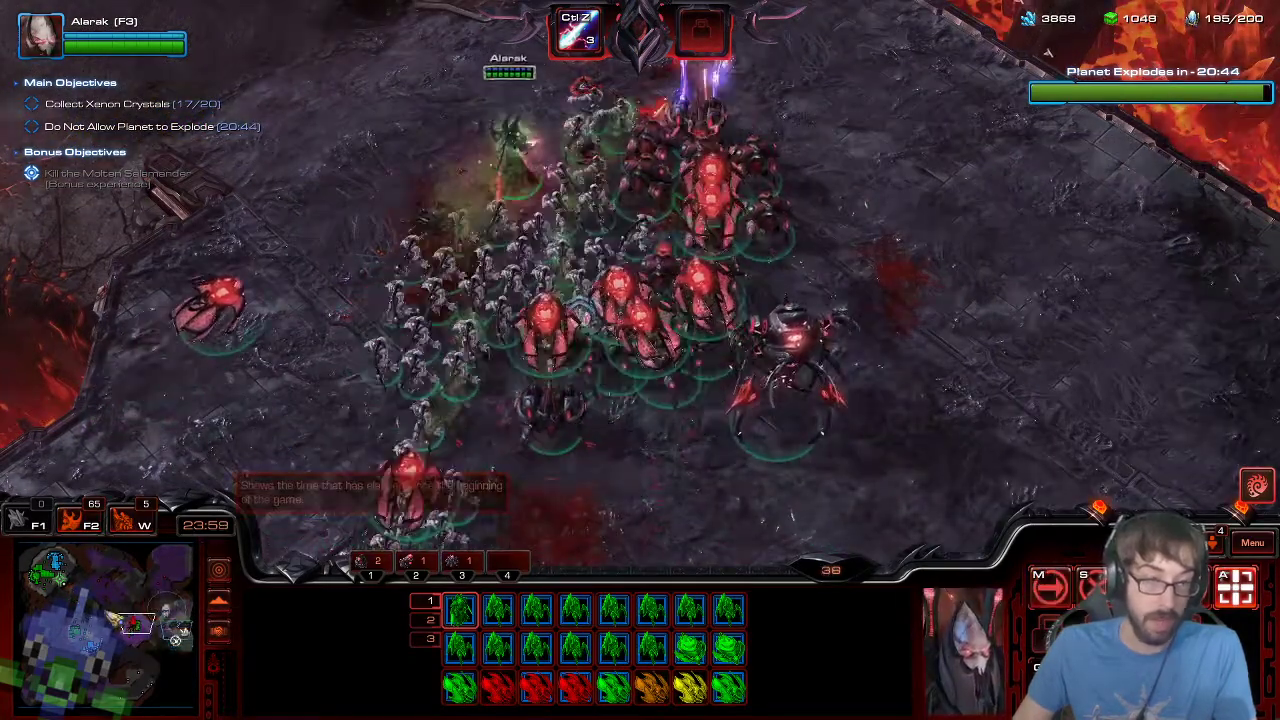
left_click(78, 602)
left_click_drag(494, 166, 891, 509)
left_click(75, 627)
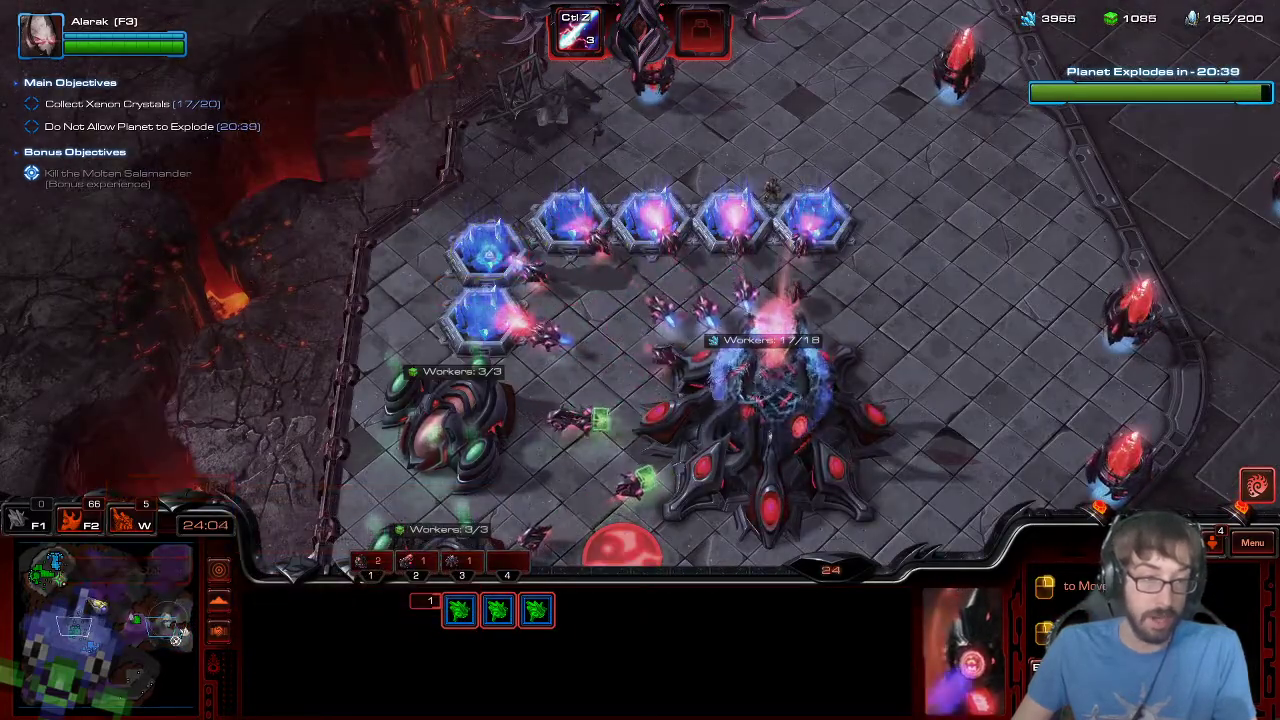
left_click(93, 596)
left_click(785, 340)
key("e")
key("w")
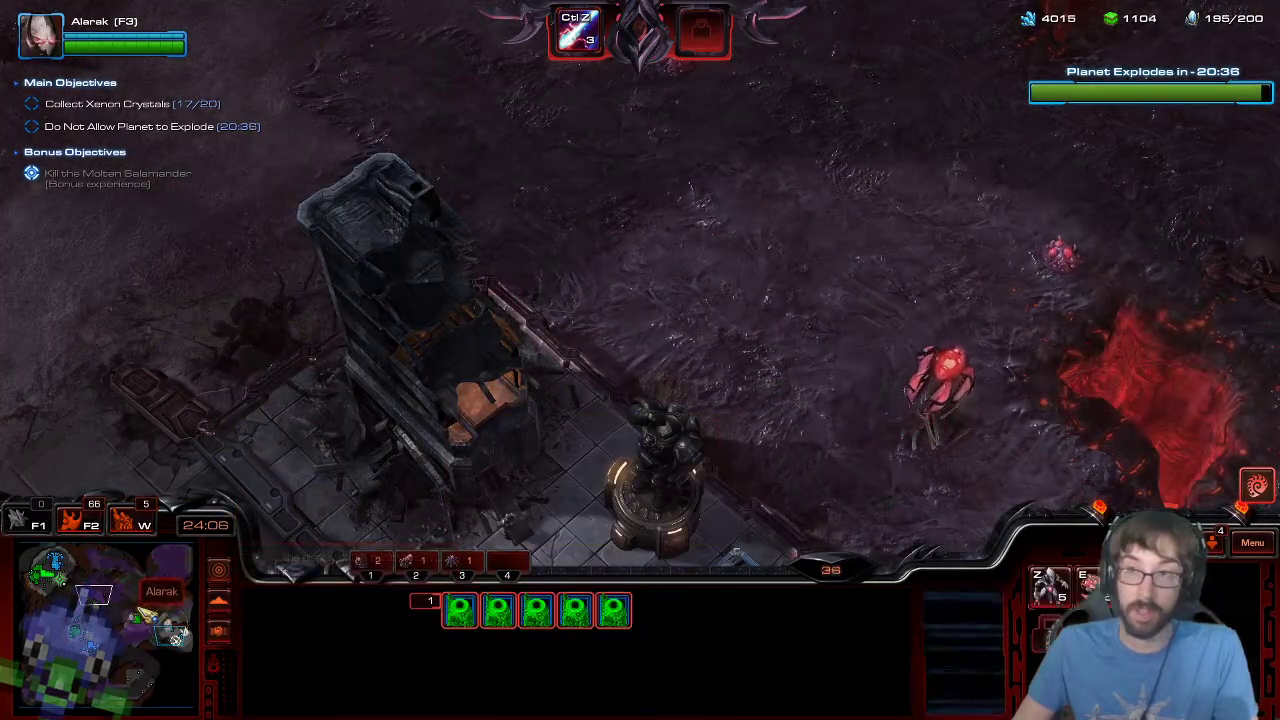
key("2")
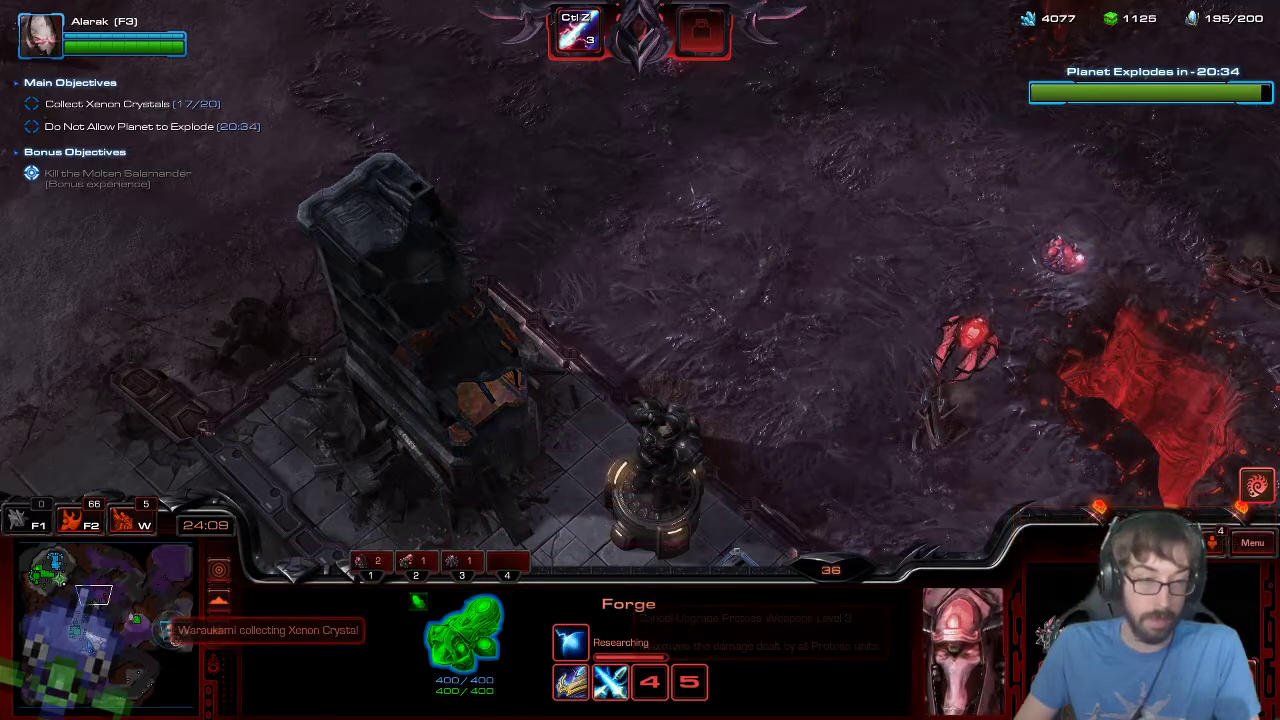
- Select the whole army and attack-move it southeast across the low ground
left_click_drag(156, 612, 146, 621)
key("F2")
key("a")
left_click(148, 648)
left_click_drag(153, 572, 163, 590)
left_click(178, 636)
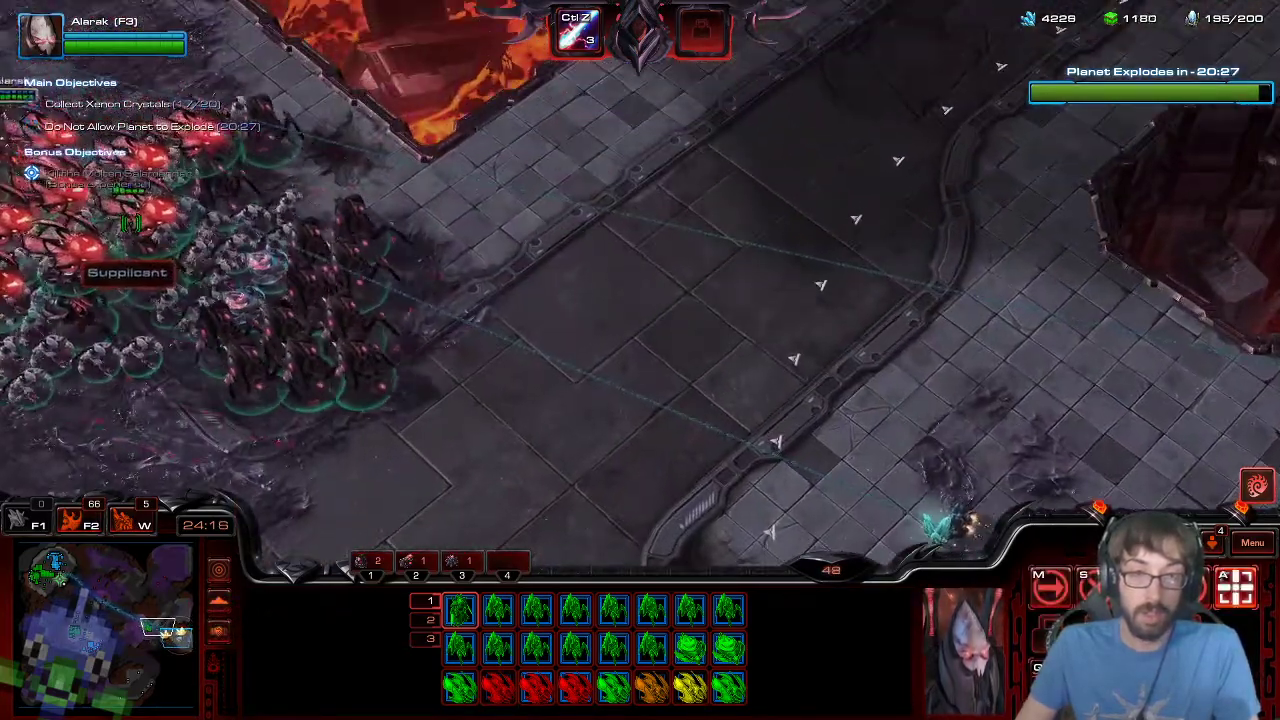
- Put a War Prism into phasing mode behind the army and warp in five units within its field
left_click(300, 232)
key("e")
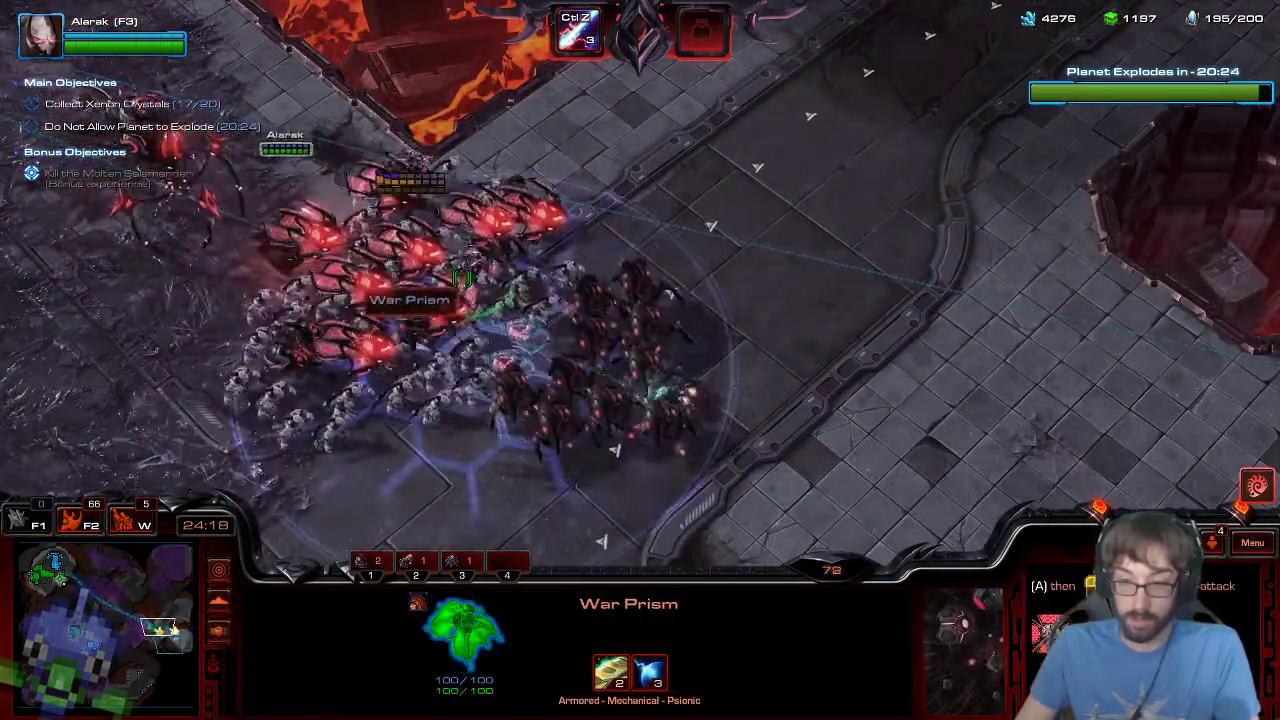
key("w")
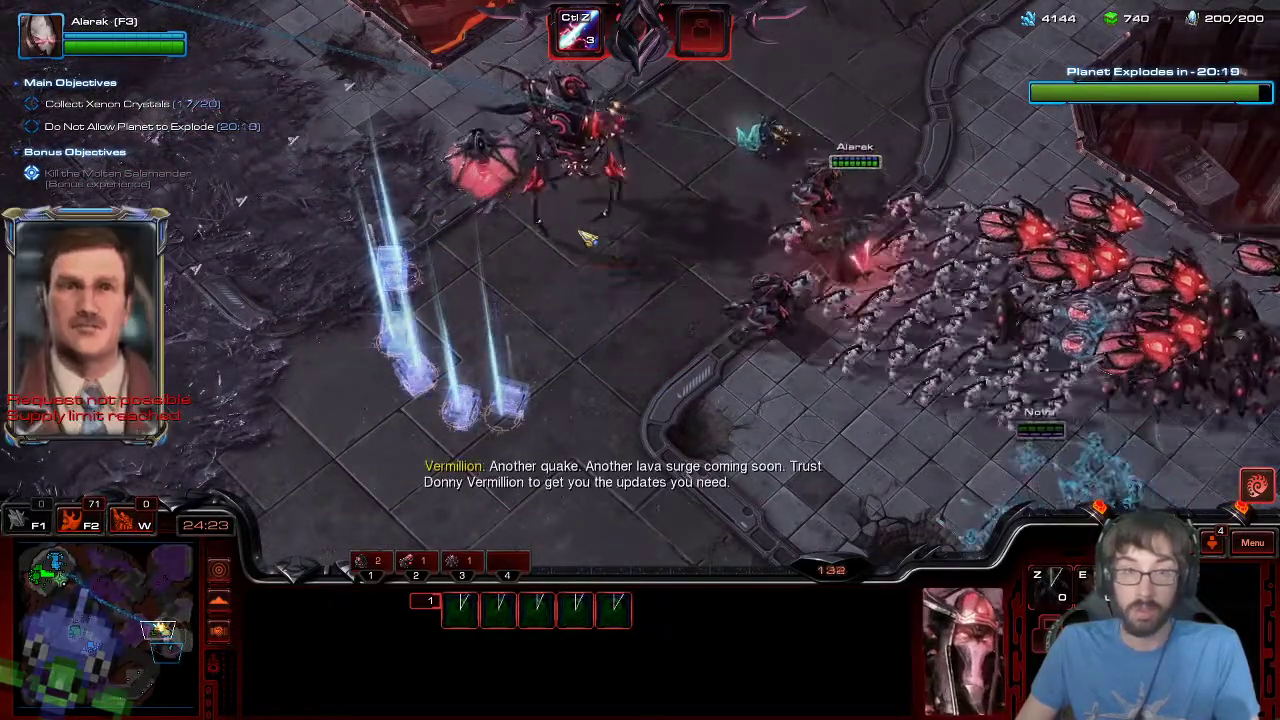
left_click(474, 160)
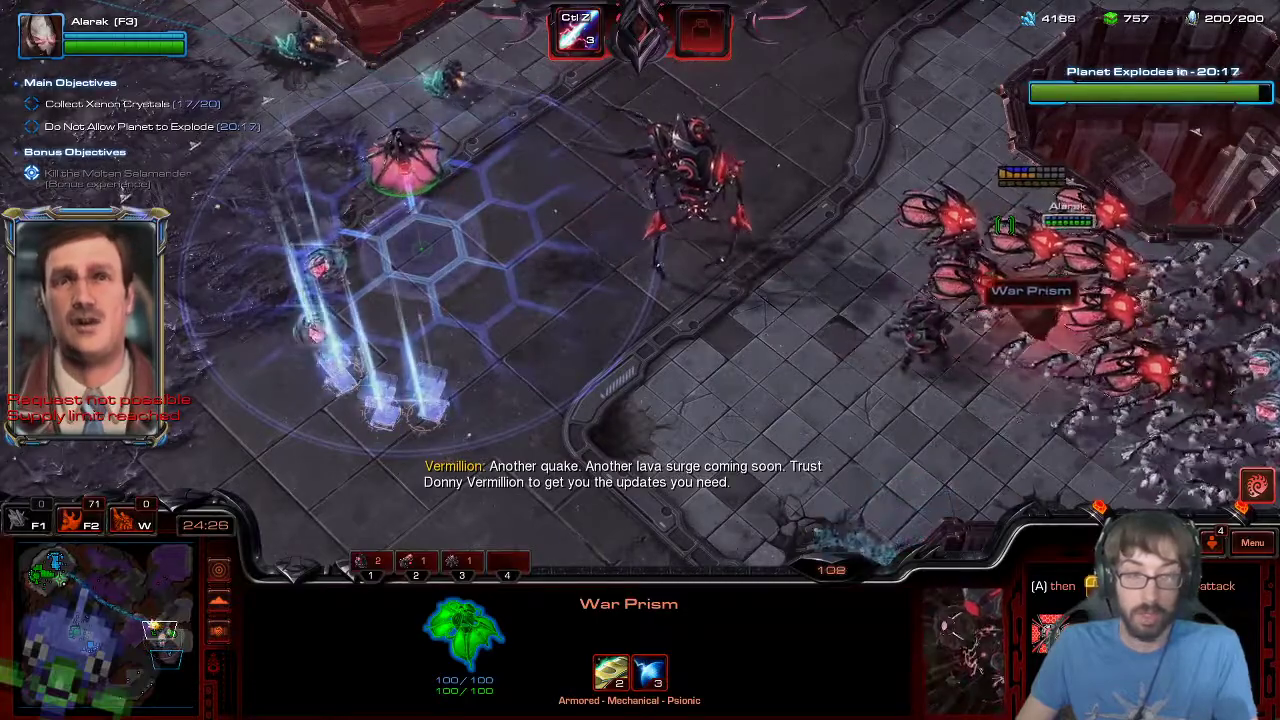
- Gather the whole army with the new reinforcements and attack-move it northwest across the low ground
key("F2")
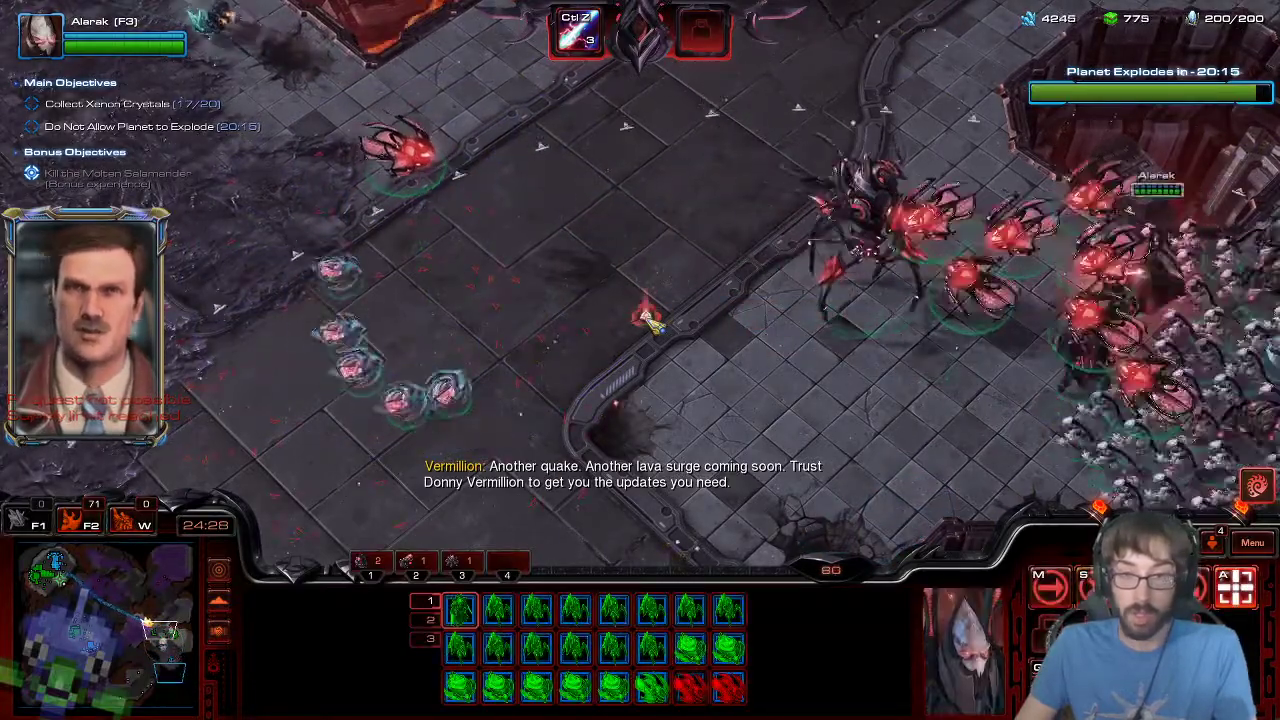
right_click(596, 274)
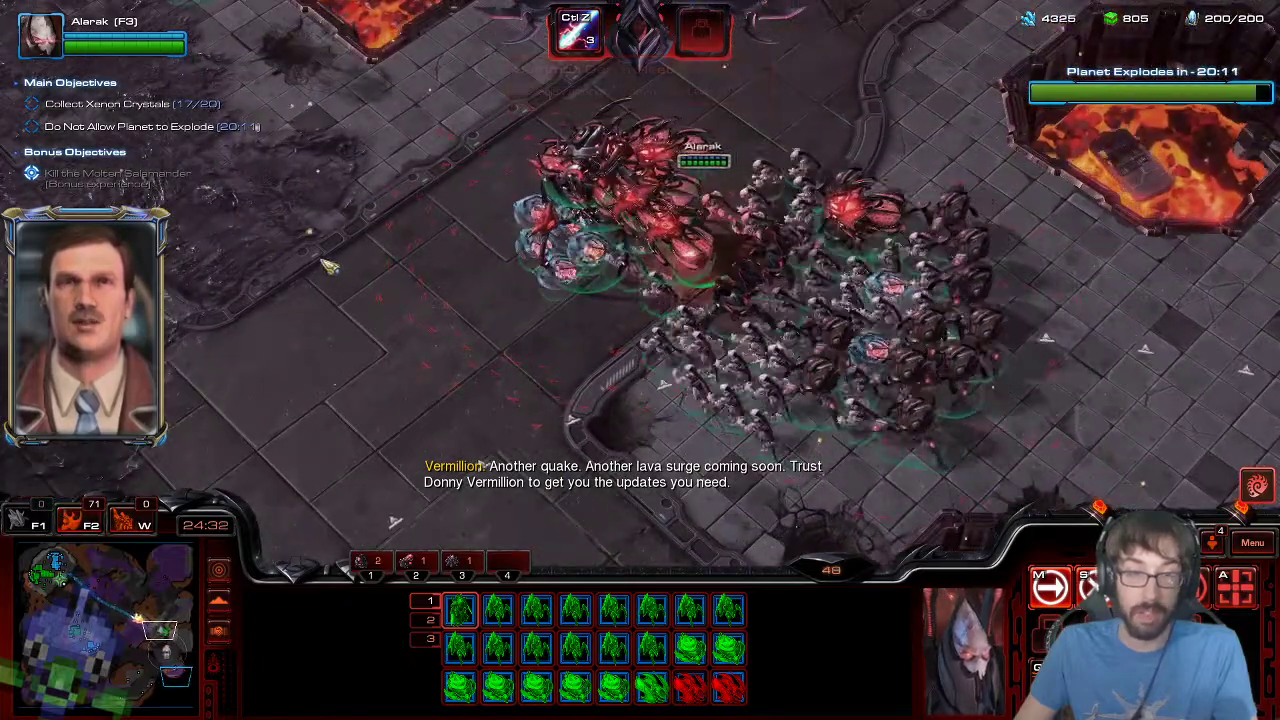
key("a")
left_click(323, 266)
- Check Nova's position in the southeast and move the whole army northwest along the stone path
left_click(176, 678)
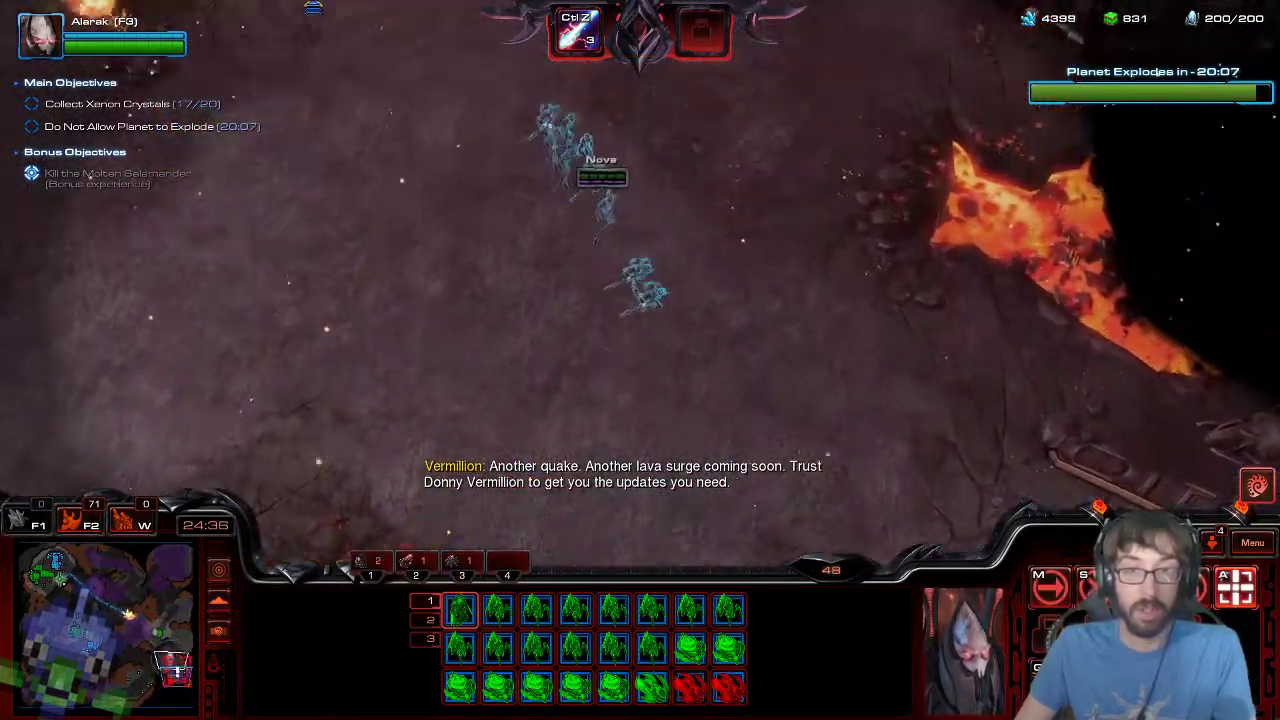
mouse_move(464, 8)
key("F2")
key("F2")
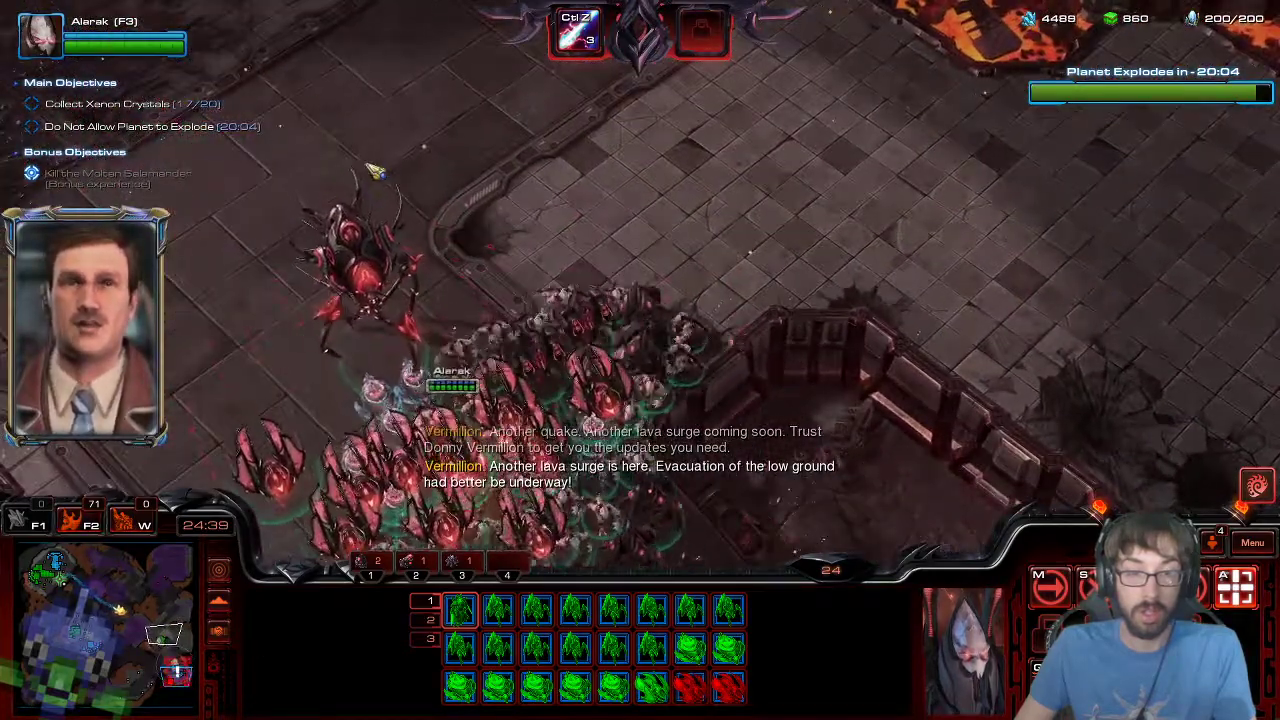
right_click(368, 166)
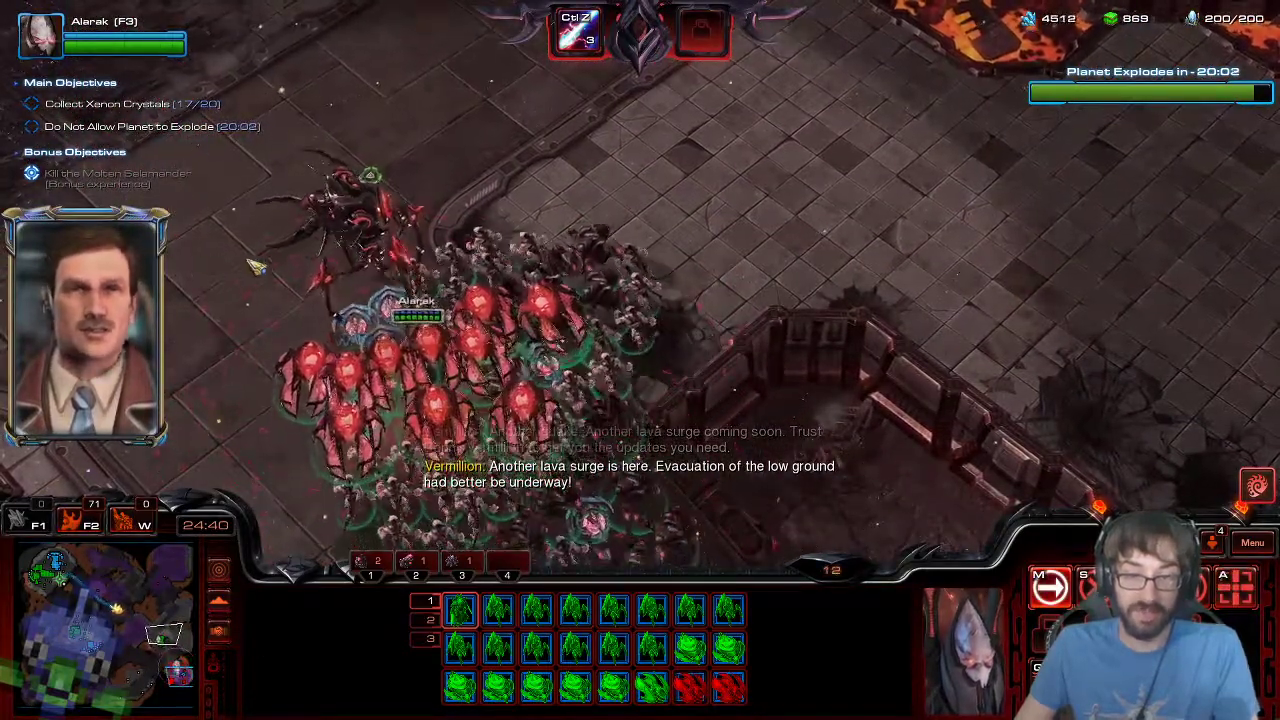
key("Up")
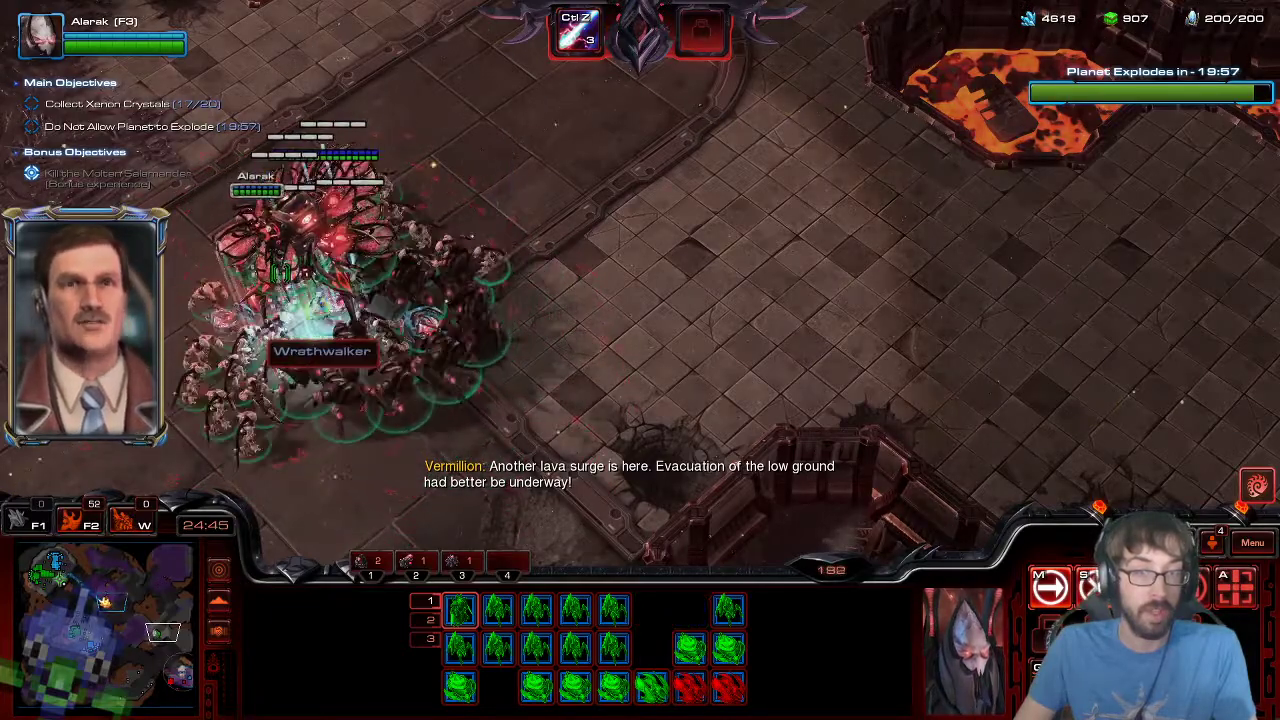
- Select the Supplicants separately from the War Prisms and move them southeast onto the tiled ground
double_click(367, 238)
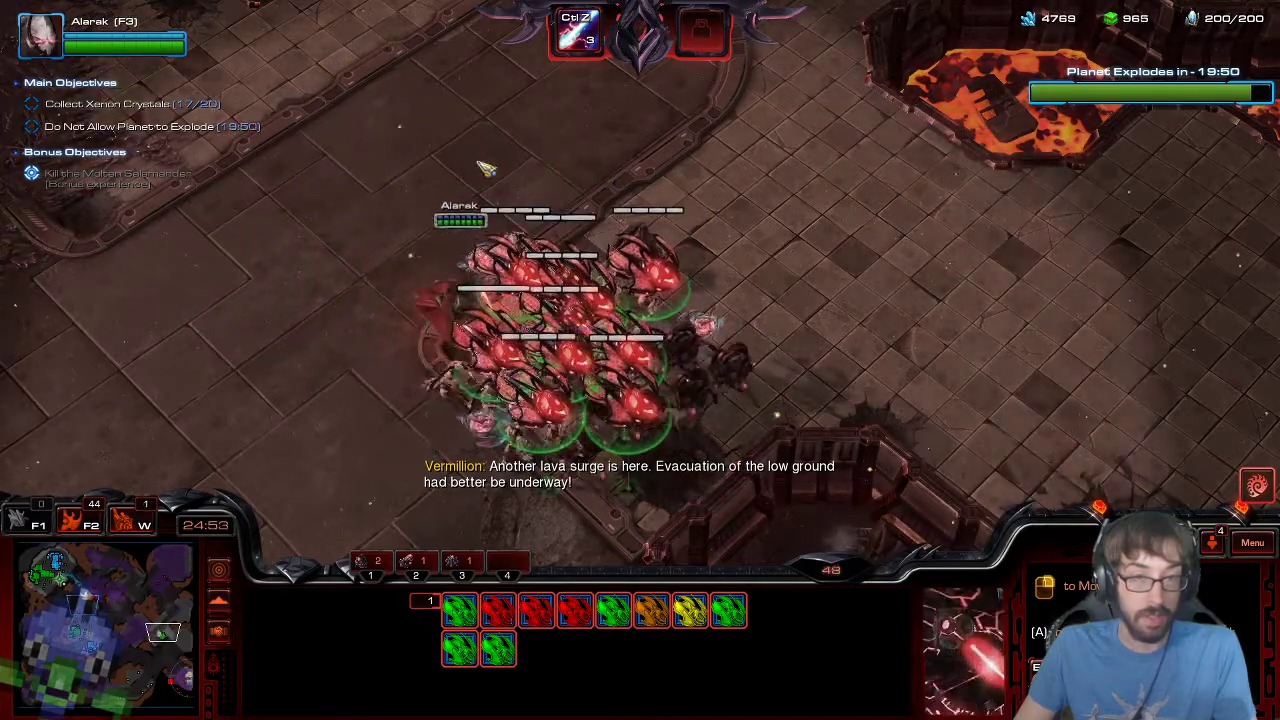
key("F2")
double_click(505, 234)
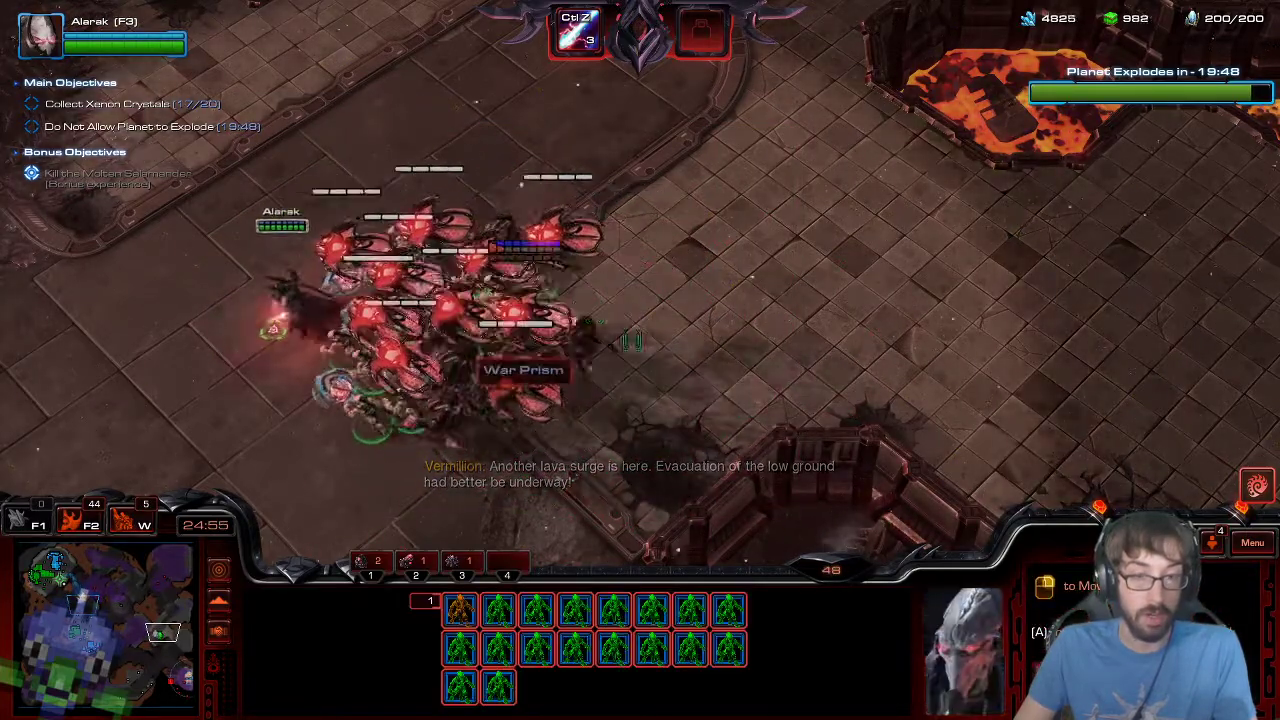
right_click(717, 422)
- Select all War Prisms on screen and send them to Nova's position in the southeast
left_click(382, 184)
double_click(306, 238)
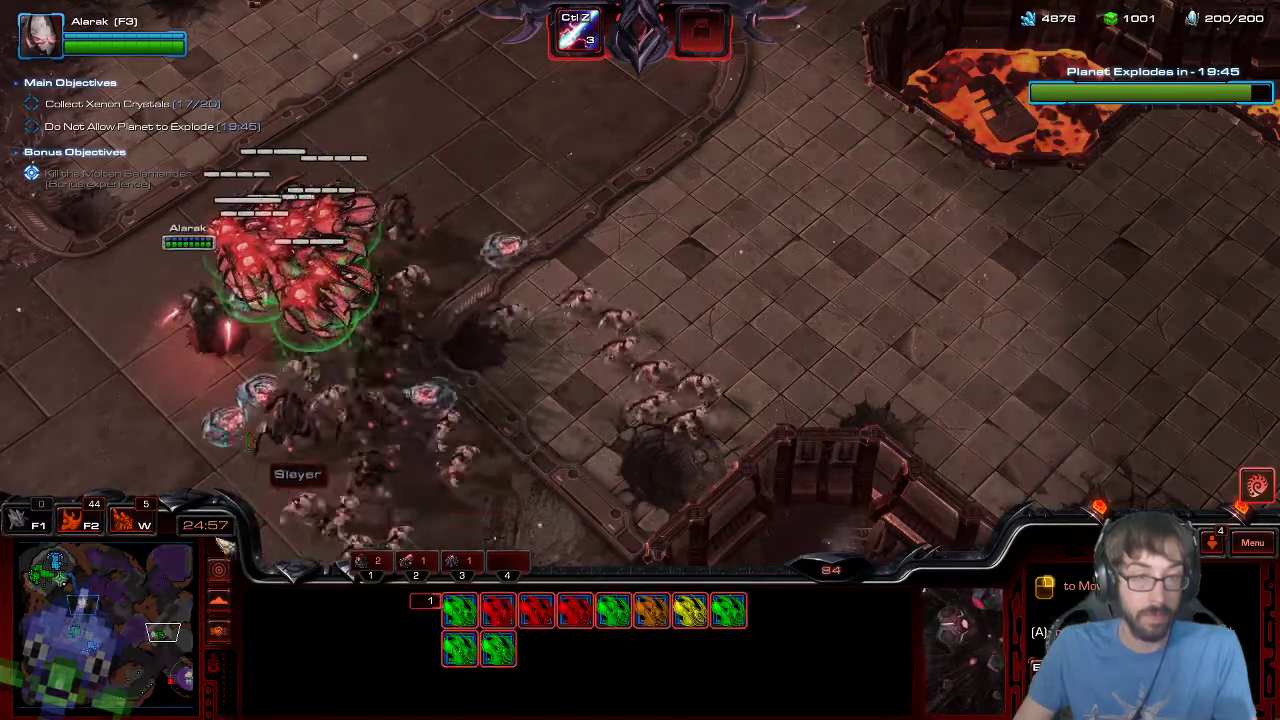
left_click(181, 676)
right_click(649, 474)
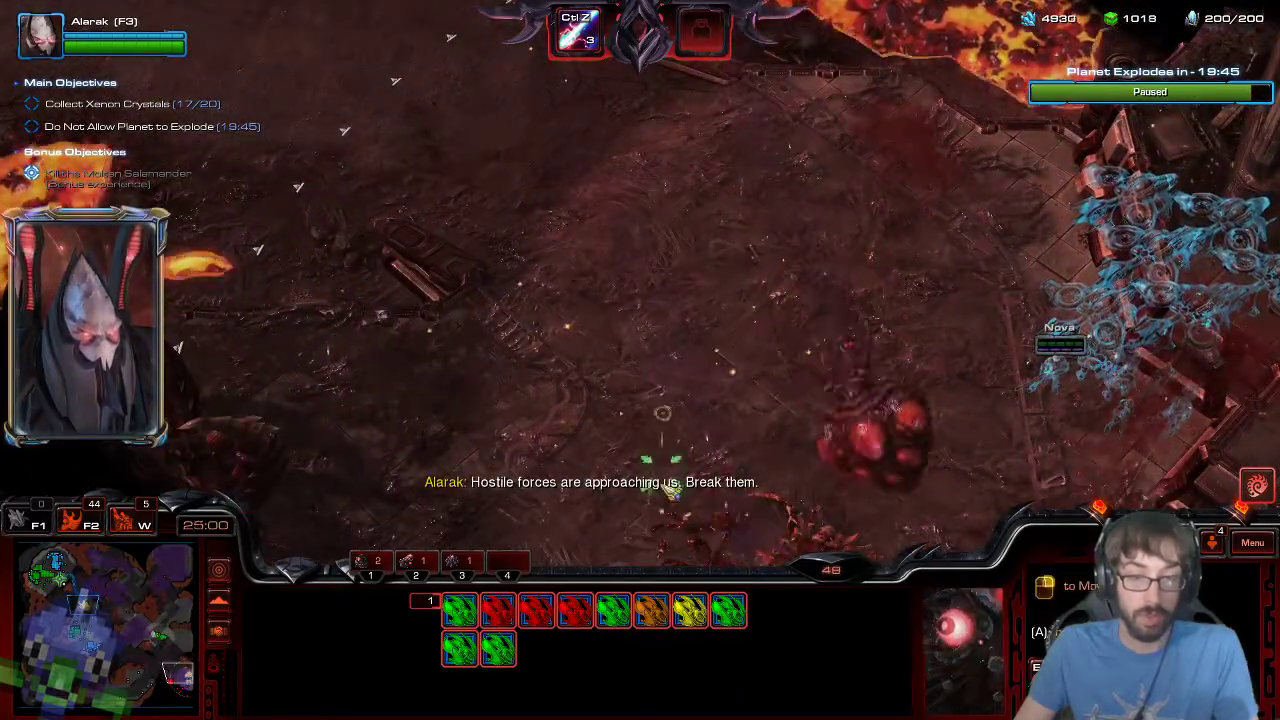
left_click(158, 634)
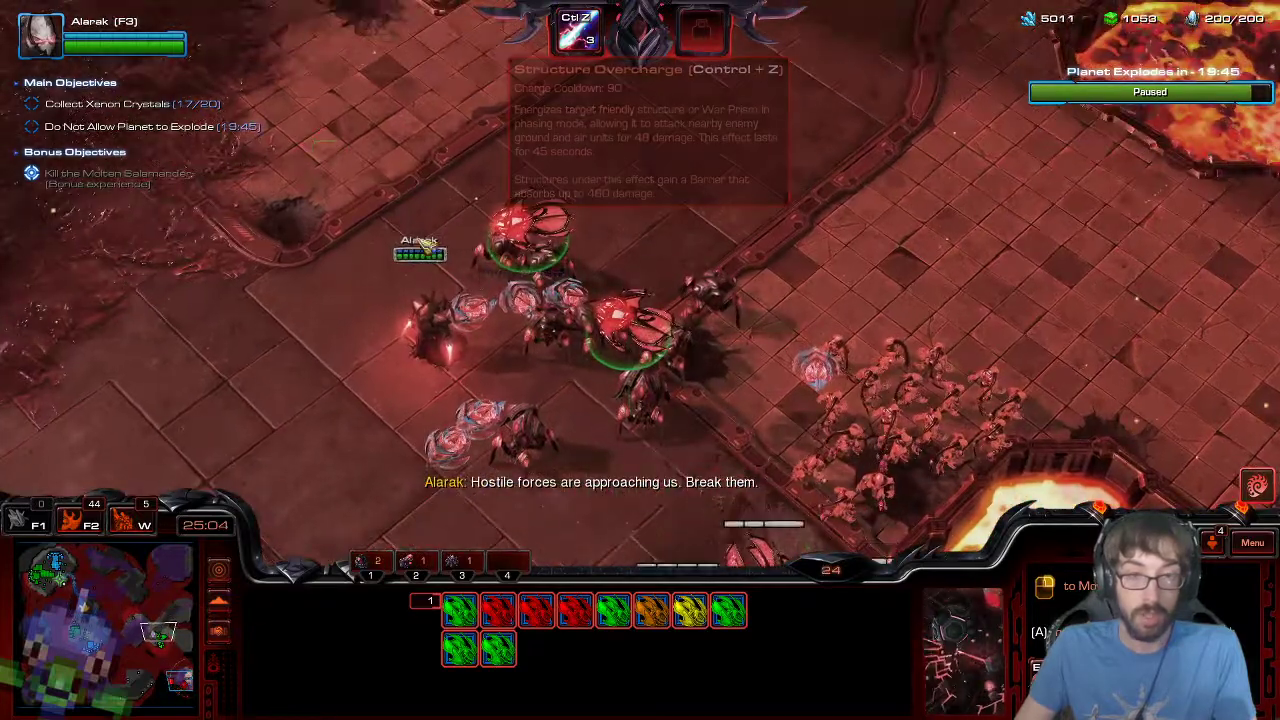
- Load the Slayers and other ground units near Alarak into the two remaining War Prisms and send both to Nova
left_click_drag(390, 180, 745, 450)
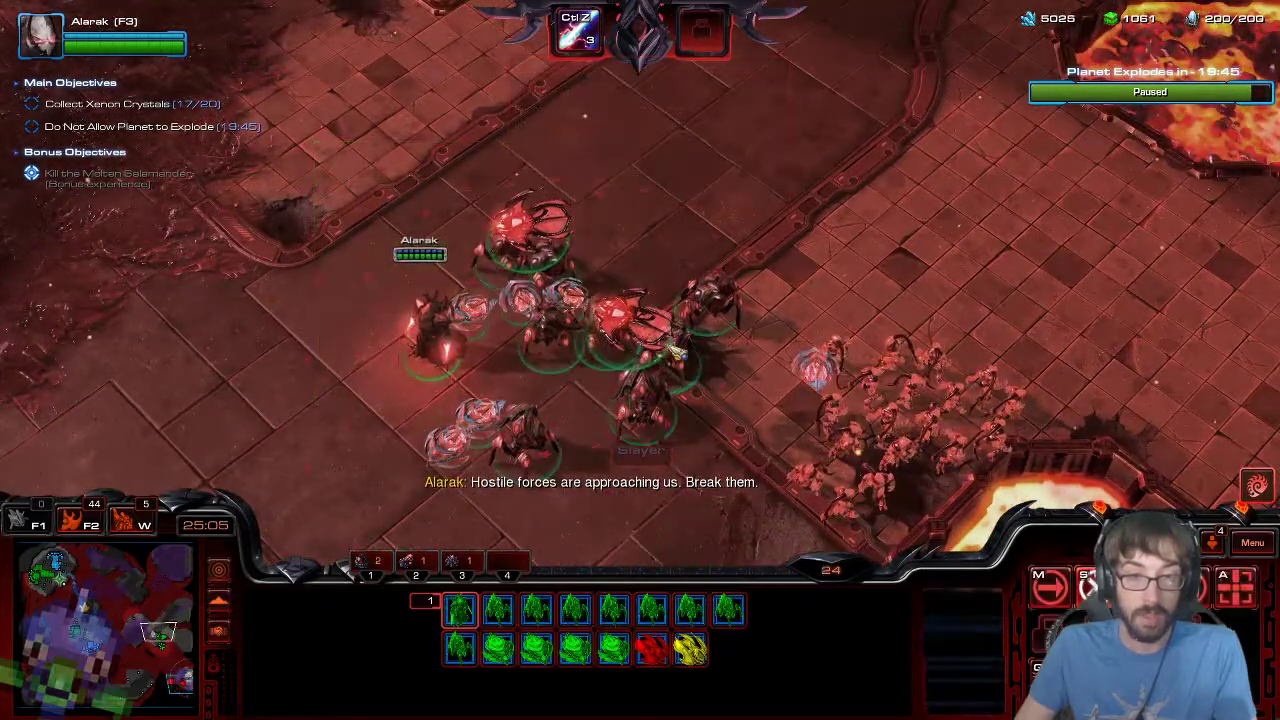
right_click(591, 265)
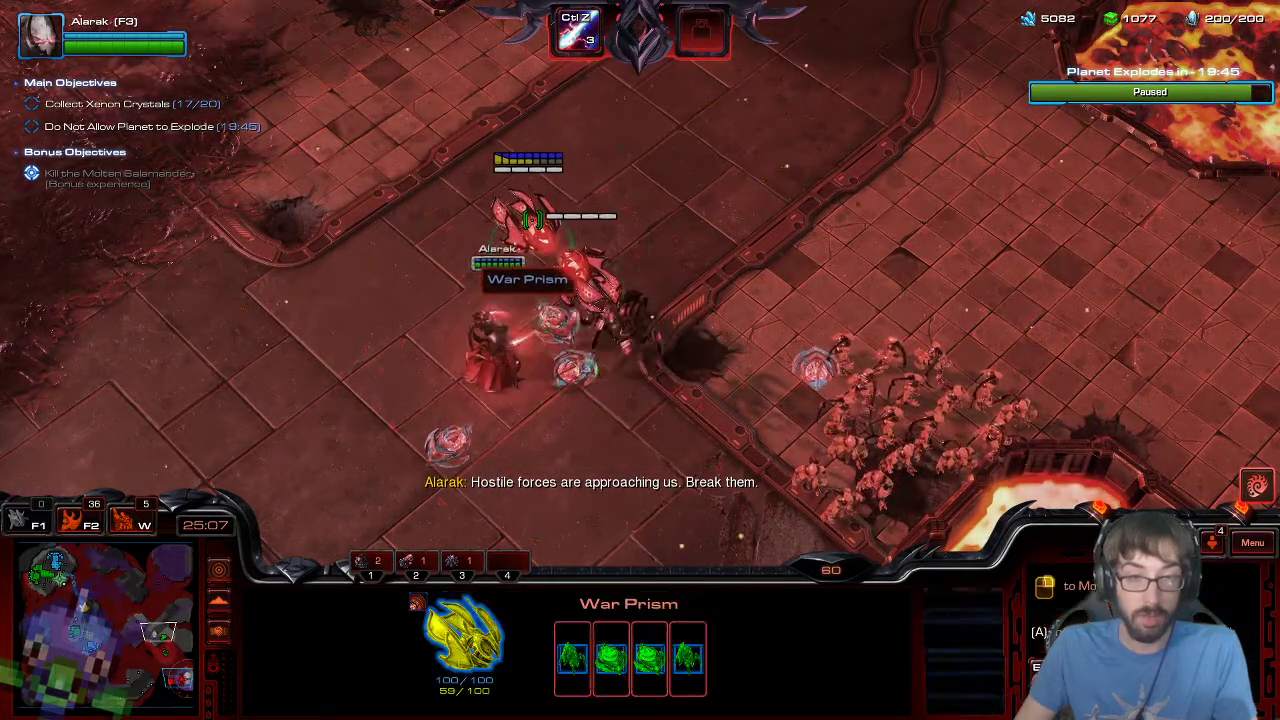
left_click_drag(477, 234, 632, 370)
double_click(507, 245)
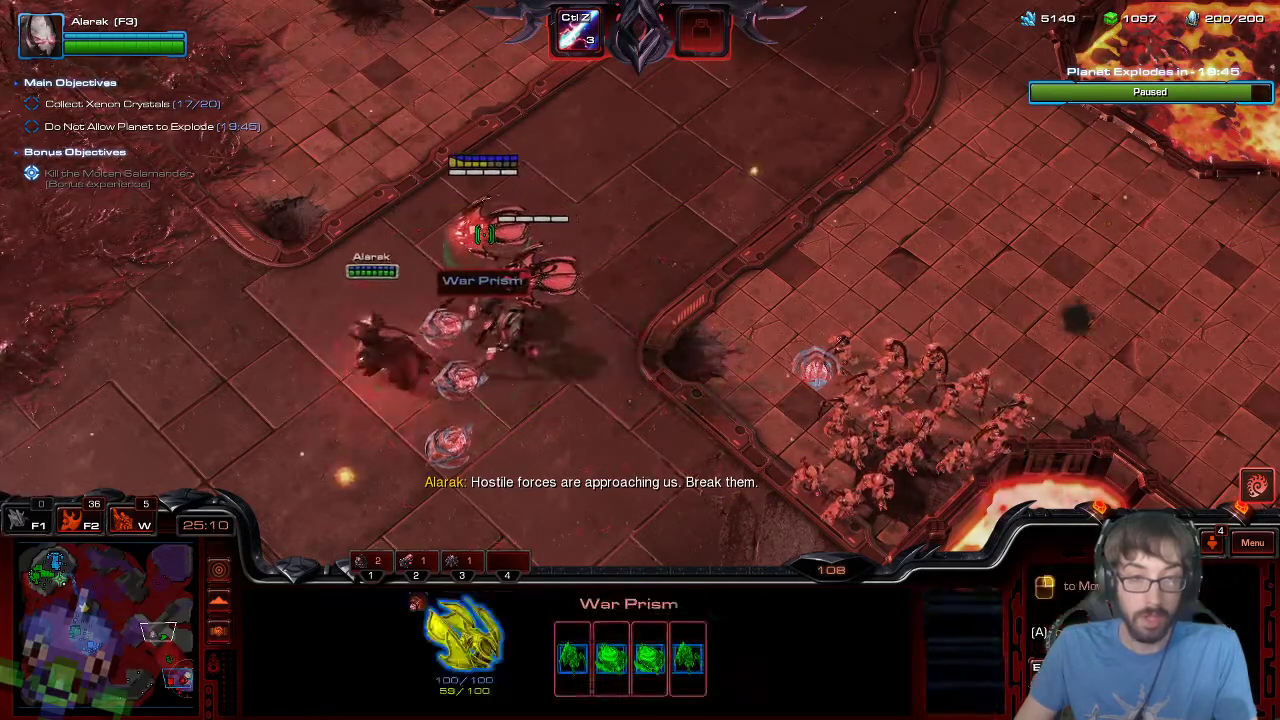
right_click(660, 388)
left_click(176, 680)
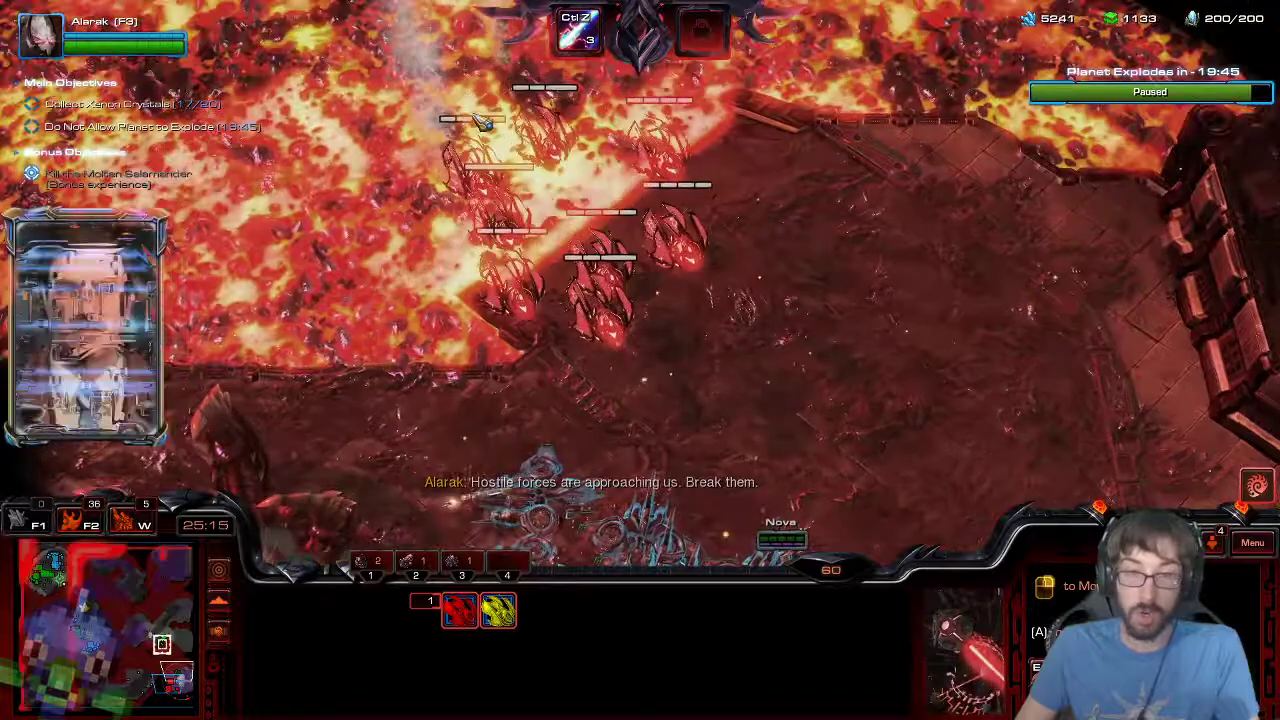
- Bring the War Prisms' troops together beside Nova and direct them at the Zerg structures to the west
left_click_drag(500, 100, 797, 382)
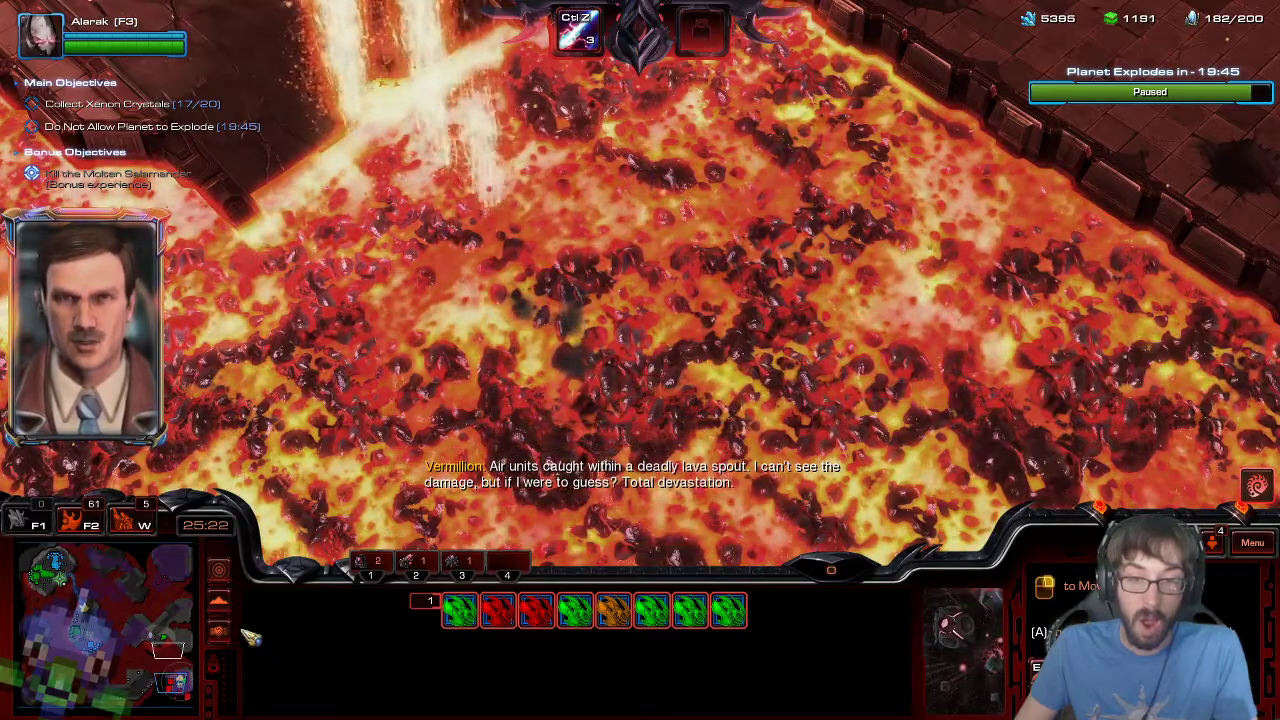
left_click(178, 680)
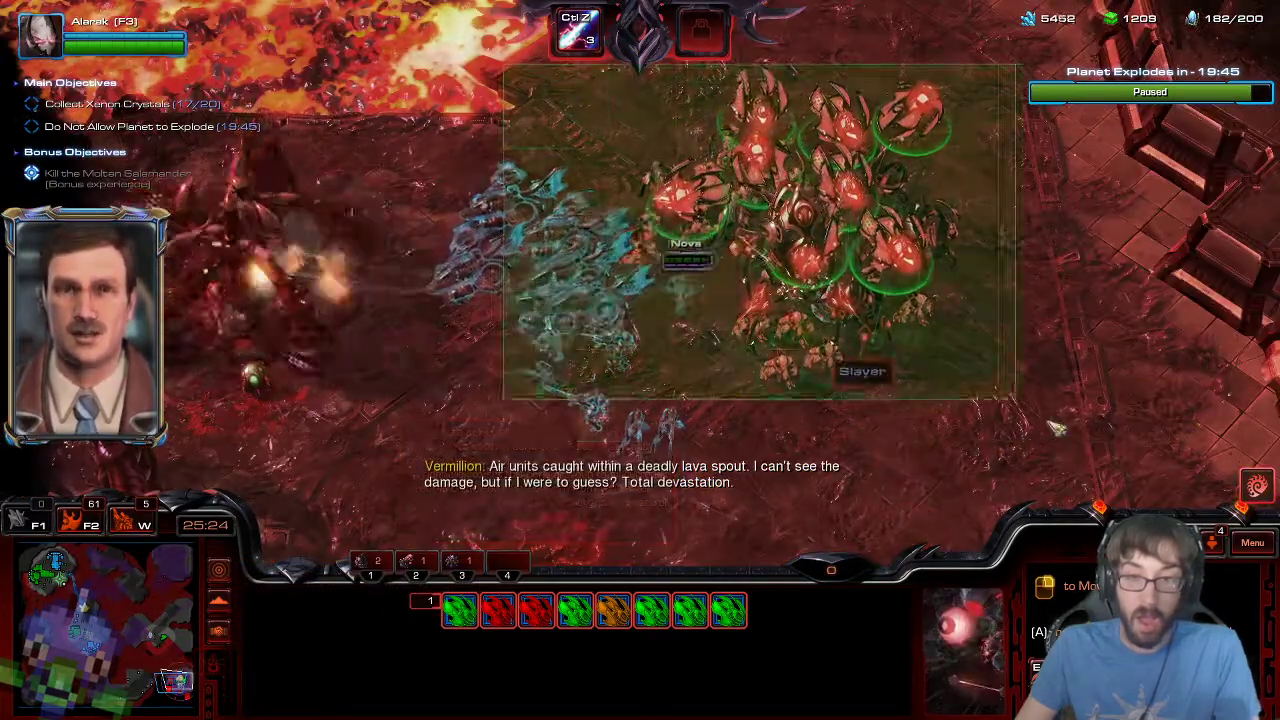
left_click_drag(1055, 428, 1040, 420)
key("Down")
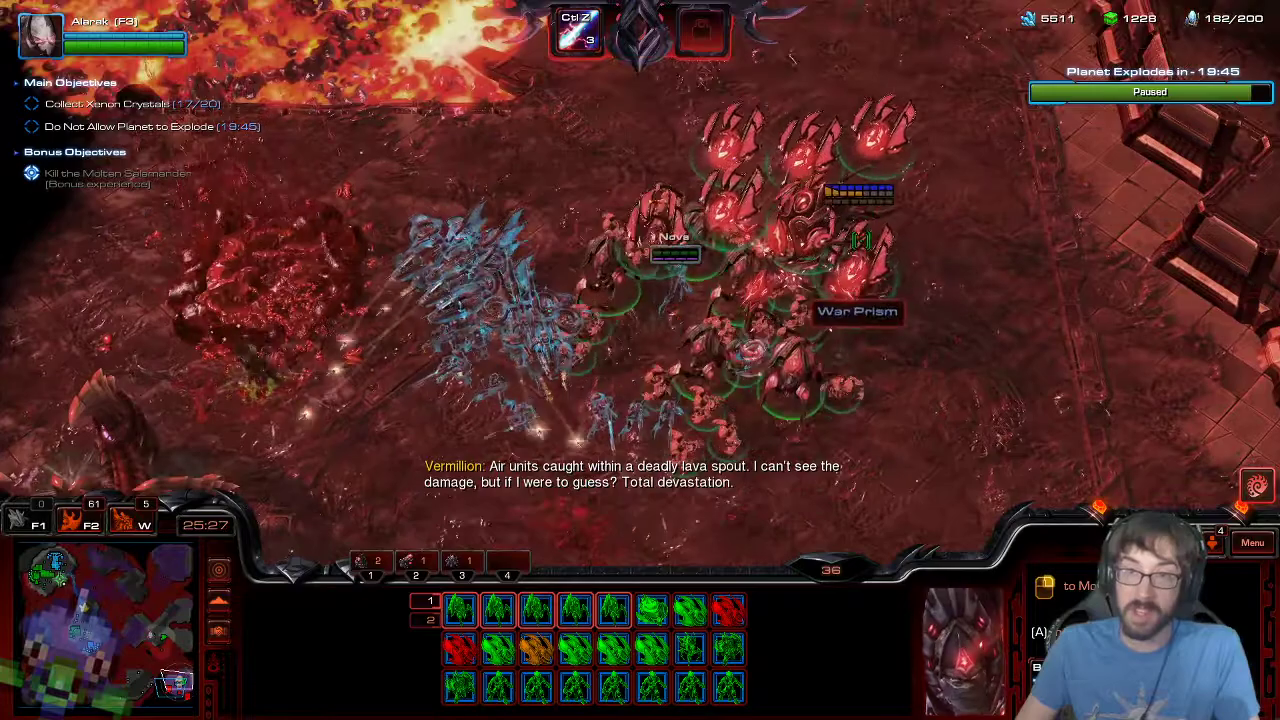
left_click(783, 330)
- Warp in five Slayers around the War Prism's power field, on the open ground southeast of Nova
left_click(880, 312)
key("w")
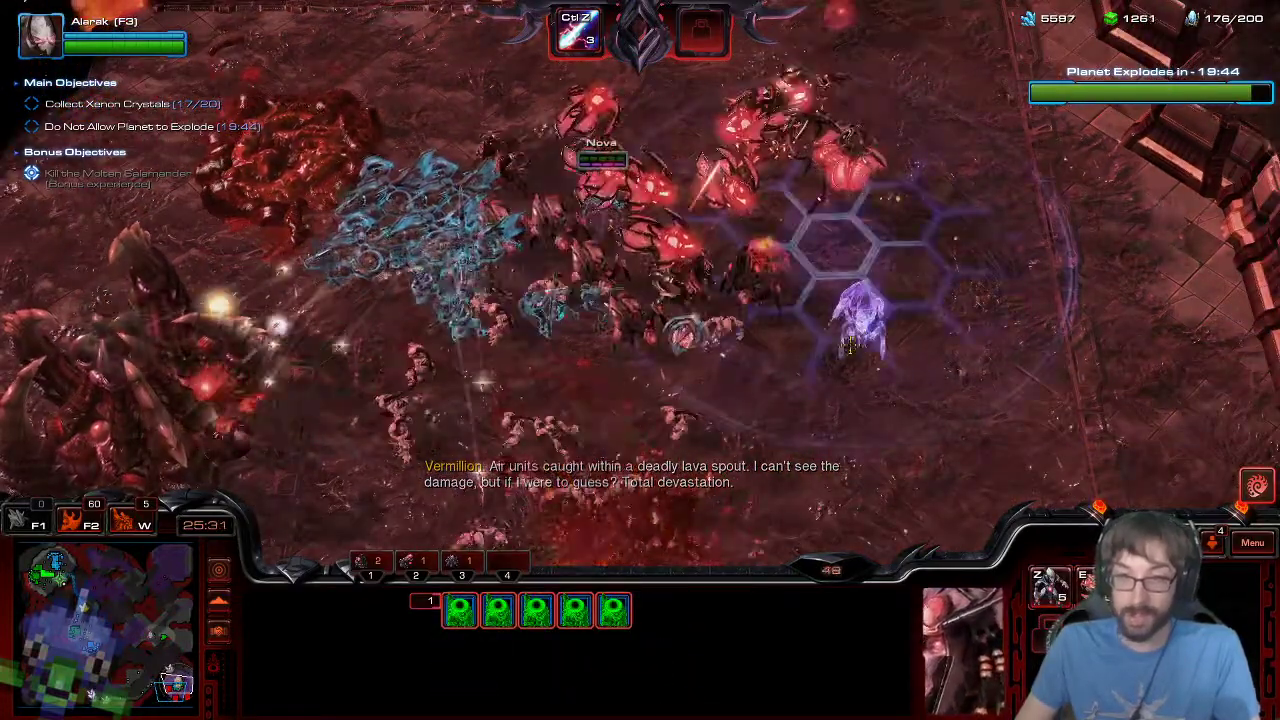
left_click(860, 324, "shift")
left_click(840, 354, "shift")
left_click(888, 368, "shift")
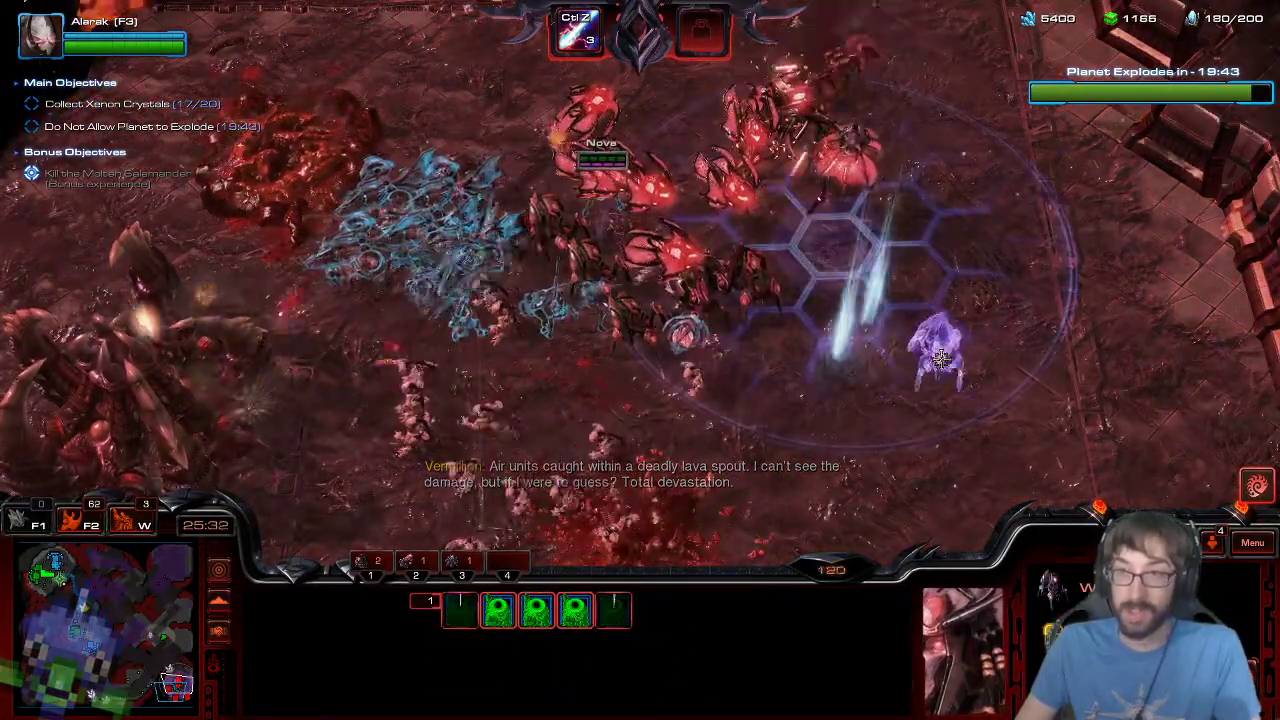
left_click(943, 355, "shift")
left_click(966, 240, "shift")
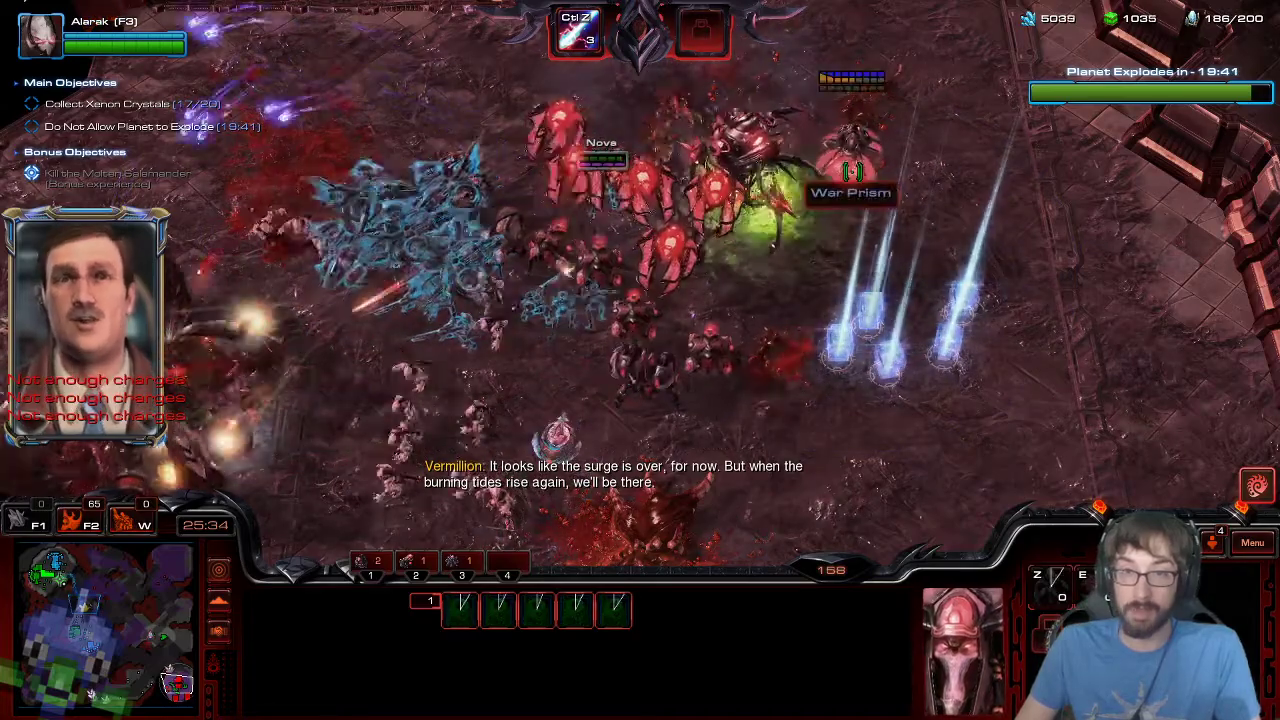
- Select the whole army and attack-move it from the Zerg structures in the southeast toward the Xenon Crystals in the southwest
left_click(852, 172)
key("F2")
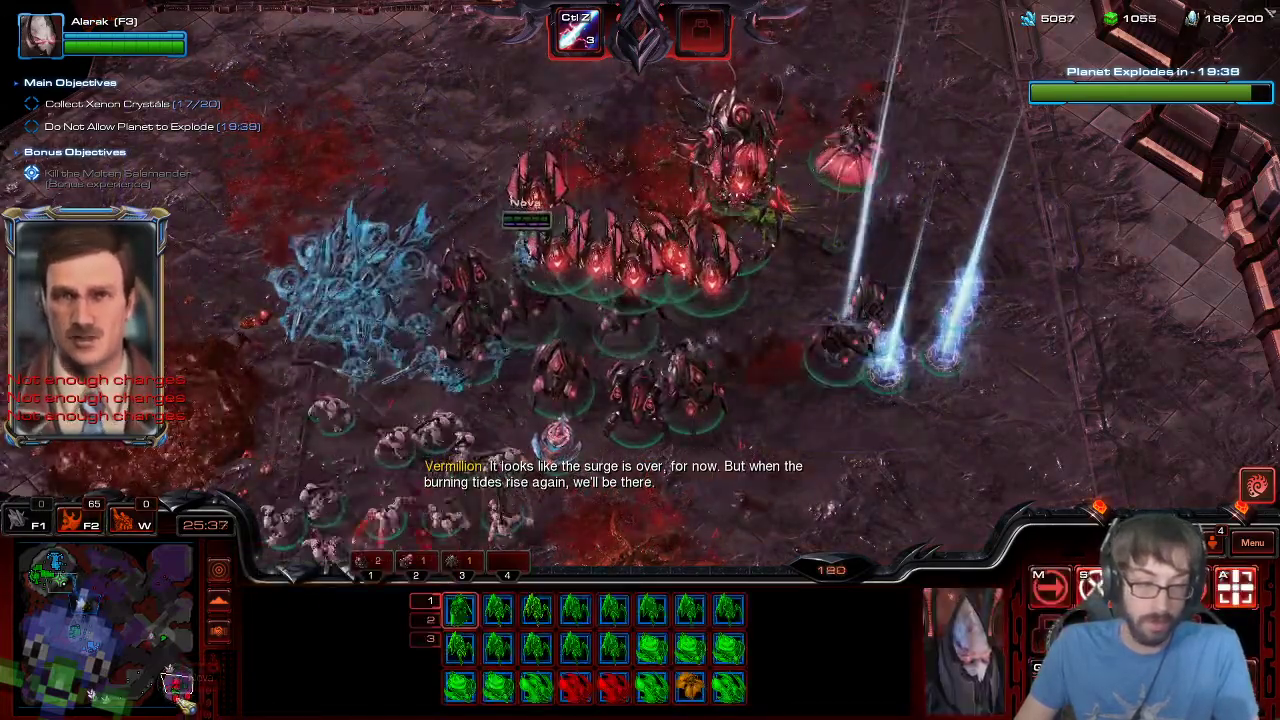
left_click(174, 696)
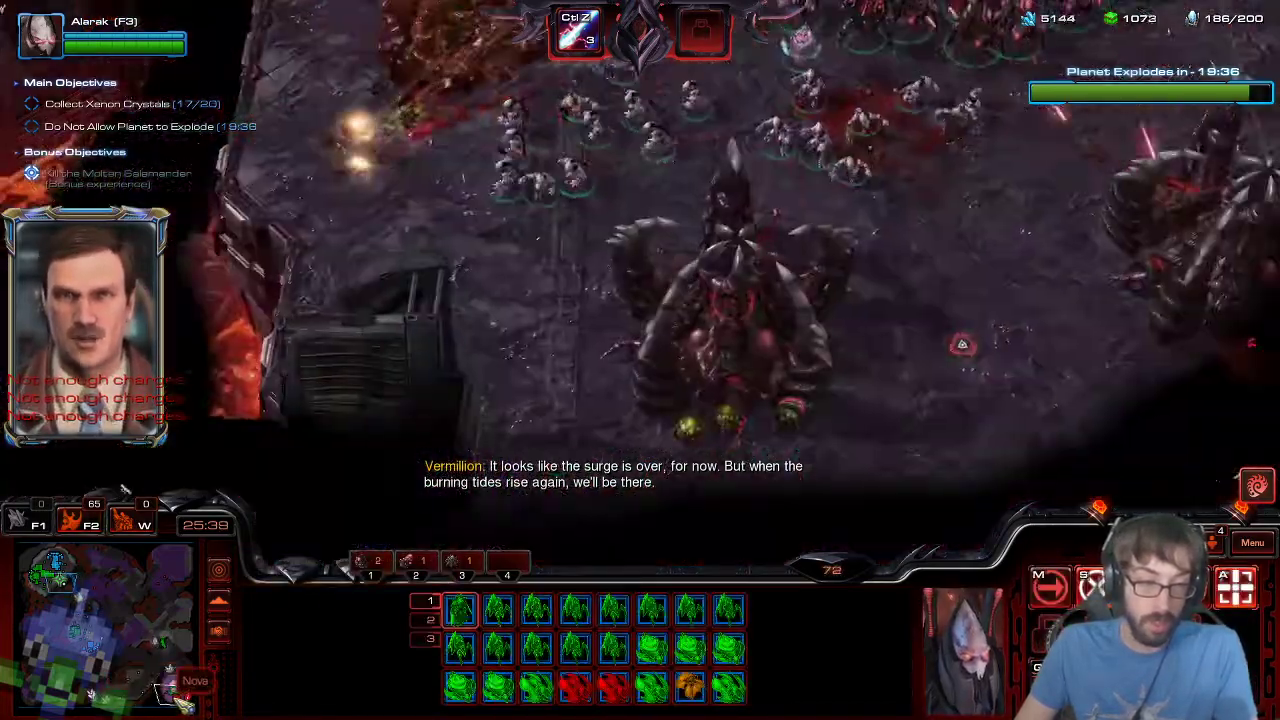
key("a")
left_click(99, 697)
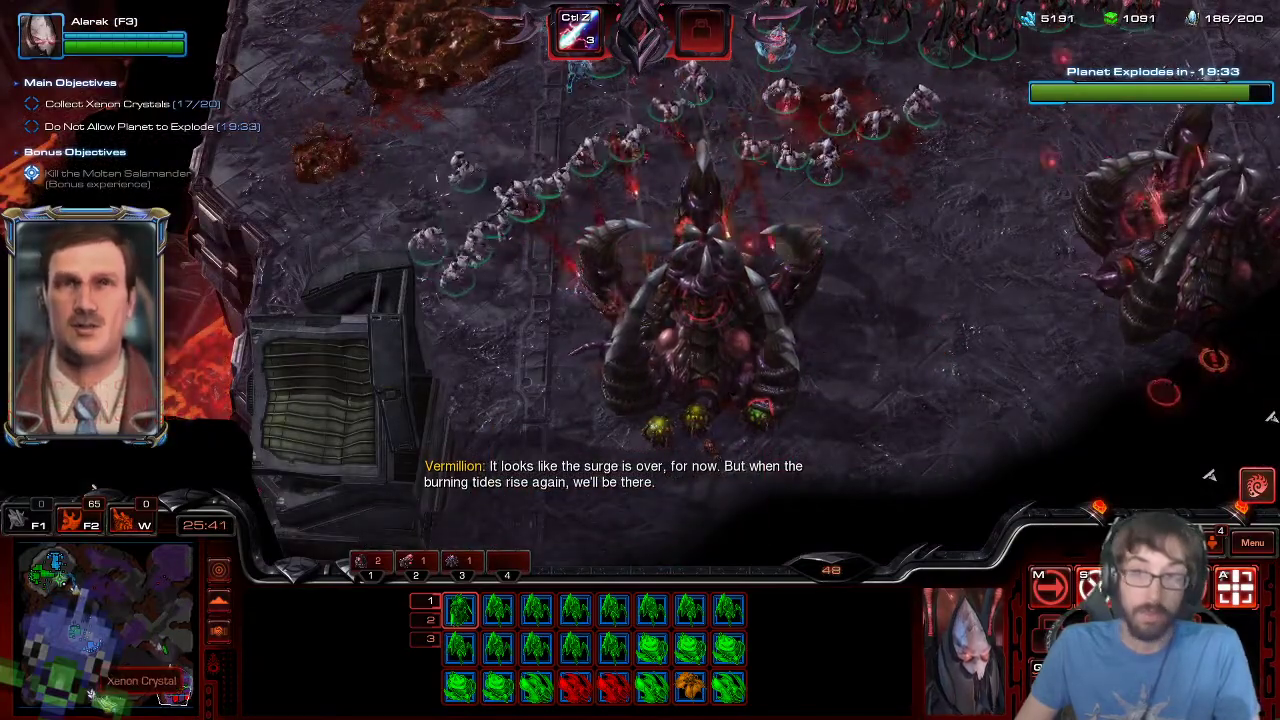
- Check the Forge and Nexus, and order Wrathwalkers at the two Robotics Facilities
key("2")
key("3")
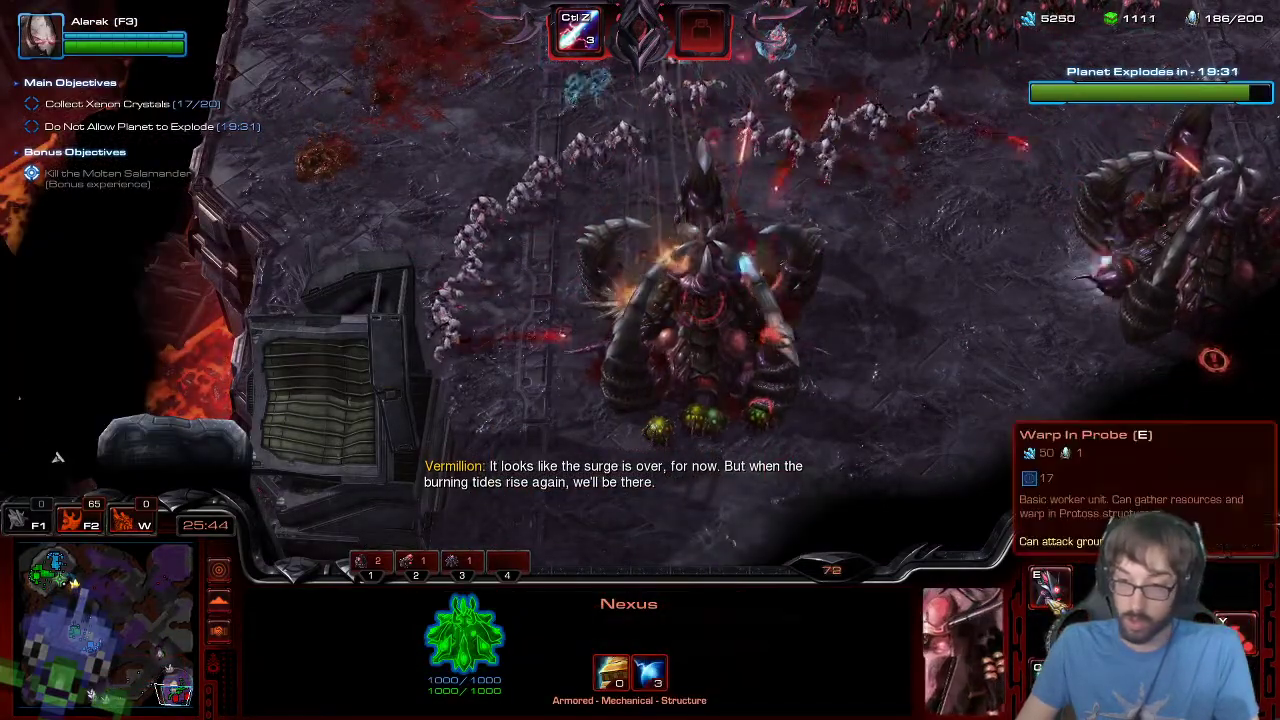
key("1")
left_click(1095, 588)
left_click(1095, 588)
left_click(1095, 588)
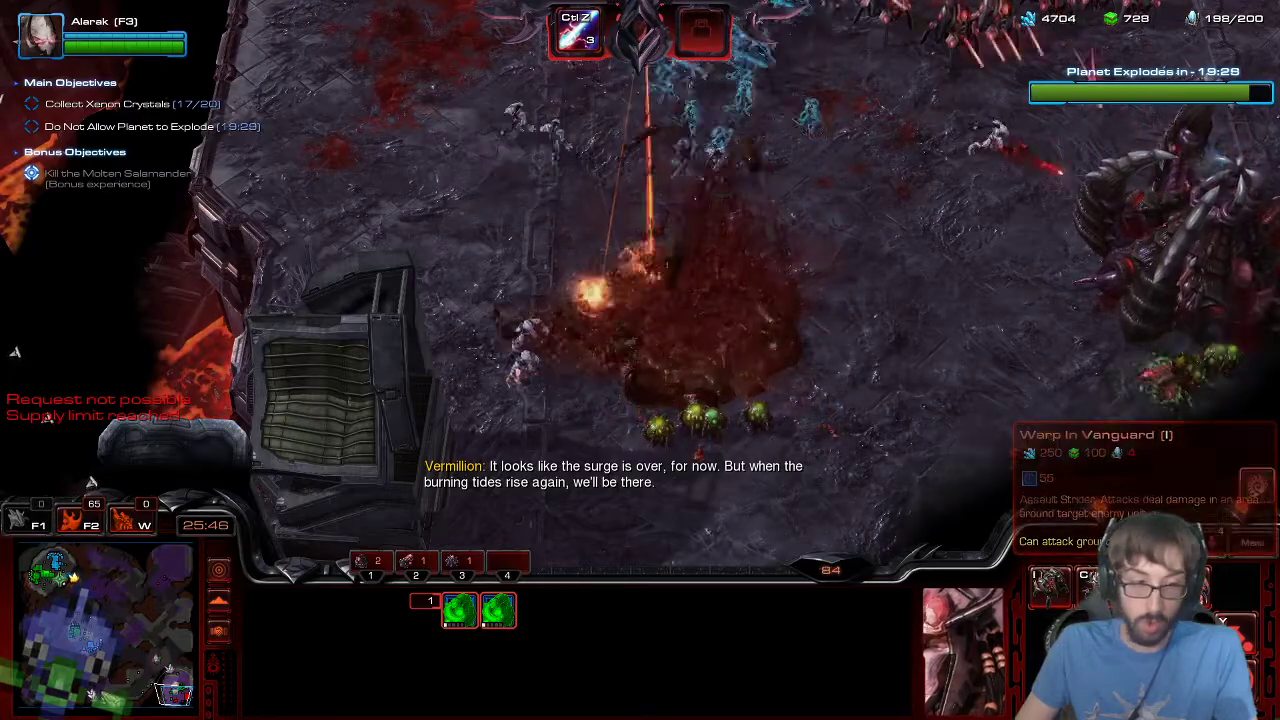
- Return to the base and pick out three Probes from the workers beside the Nexus
key("F2")
left_click(71, 634)
left_click(72, 628)
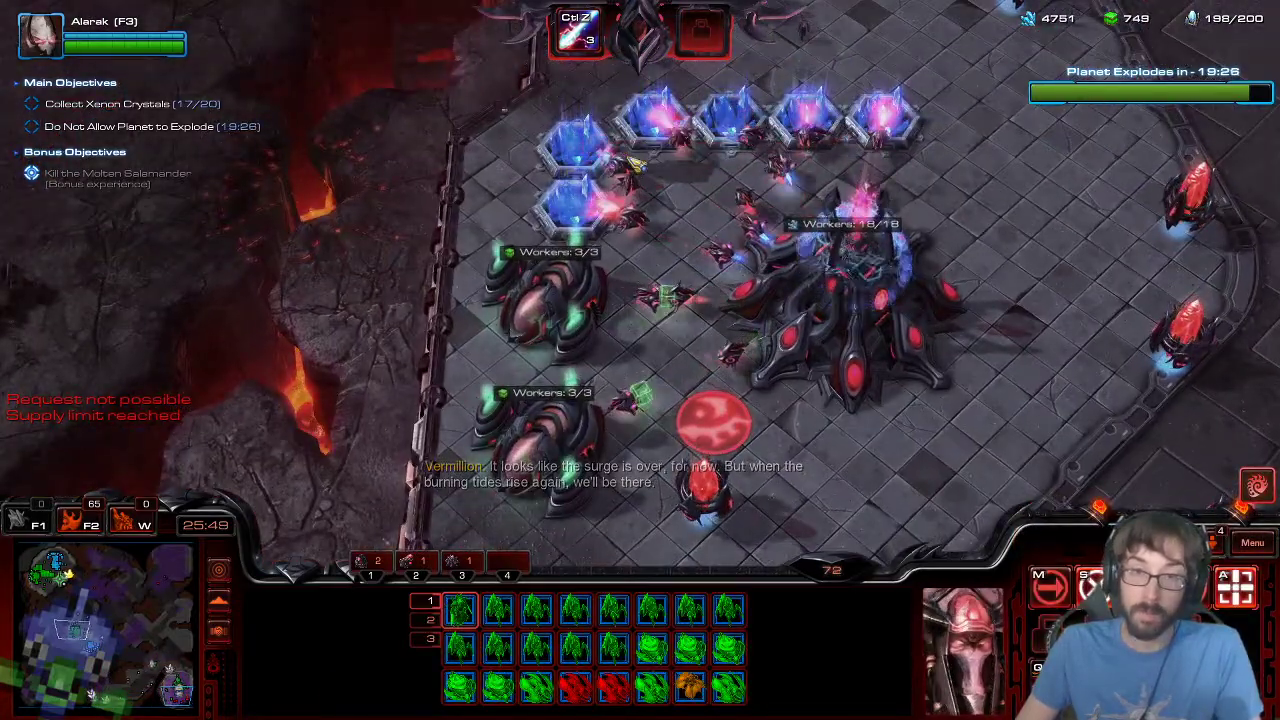
left_click_drag(632, 163, 700, 330)
left_click(498, 614, "shift")
left_click(466, 612, "shift")
- Send the selected Probes individually to collect the three Xenon Crystals in the south
left_click(90, 692)
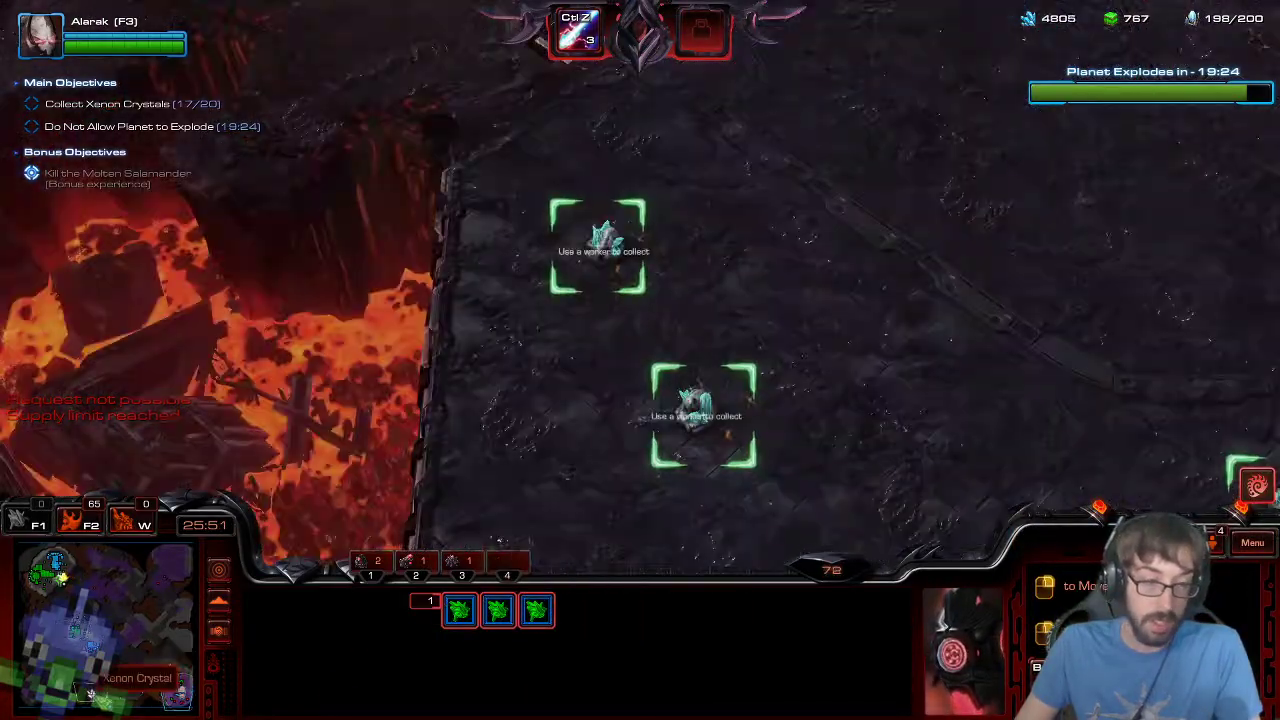
left_click(497, 616, "shift")
right_click(700, 410)
left_click(468, 613, "shift")
right_click(1070, 320)
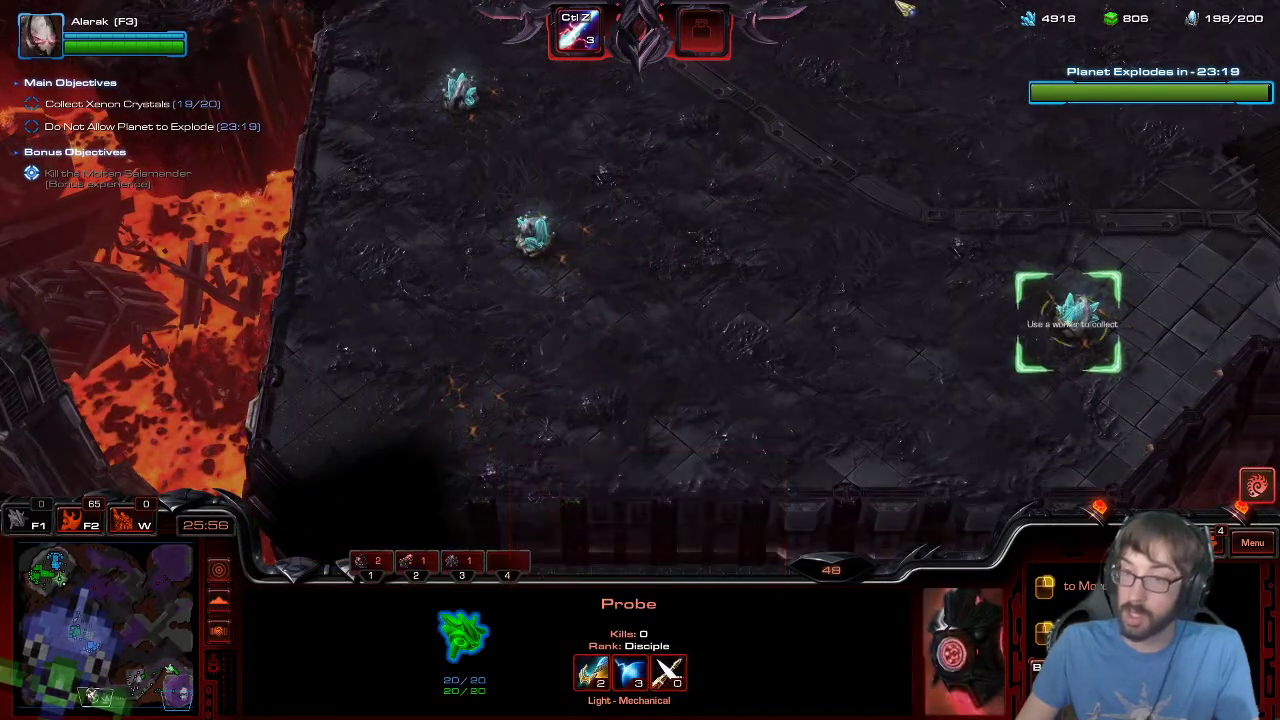
- Select the whole army and attack-move it to the ground between the southern Xenon Crystals
key("F2")
key("a")
left_click(592, 304)
- Send one more Probe from the base to collect the Xenon Crystal beside the lava crack in the southeast
left_click(169, 669)
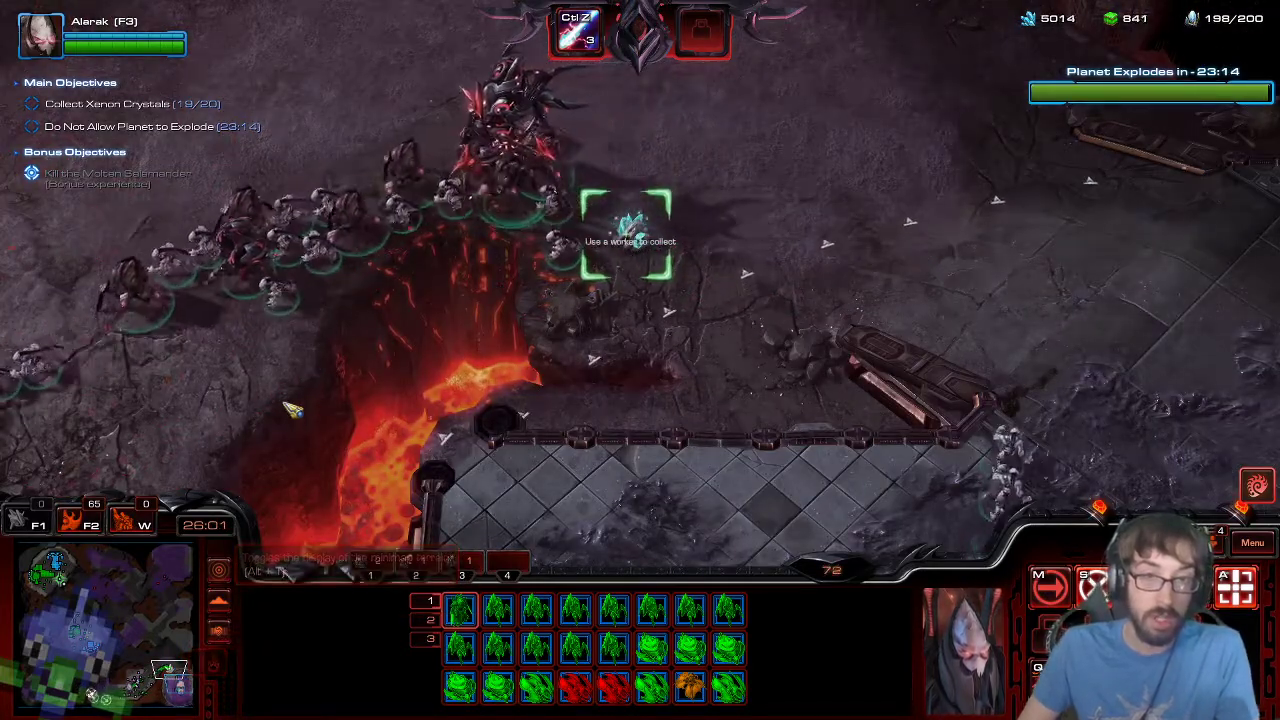
left_click(73, 642)
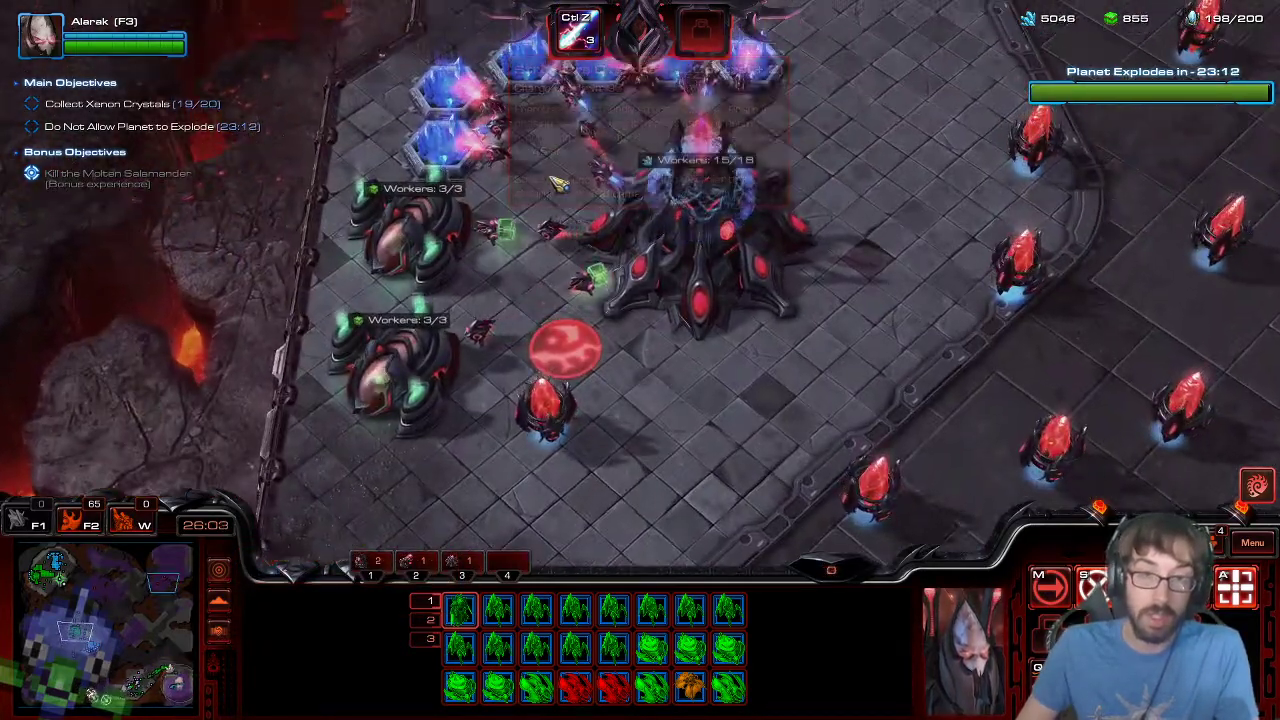
left_click(498, 243)
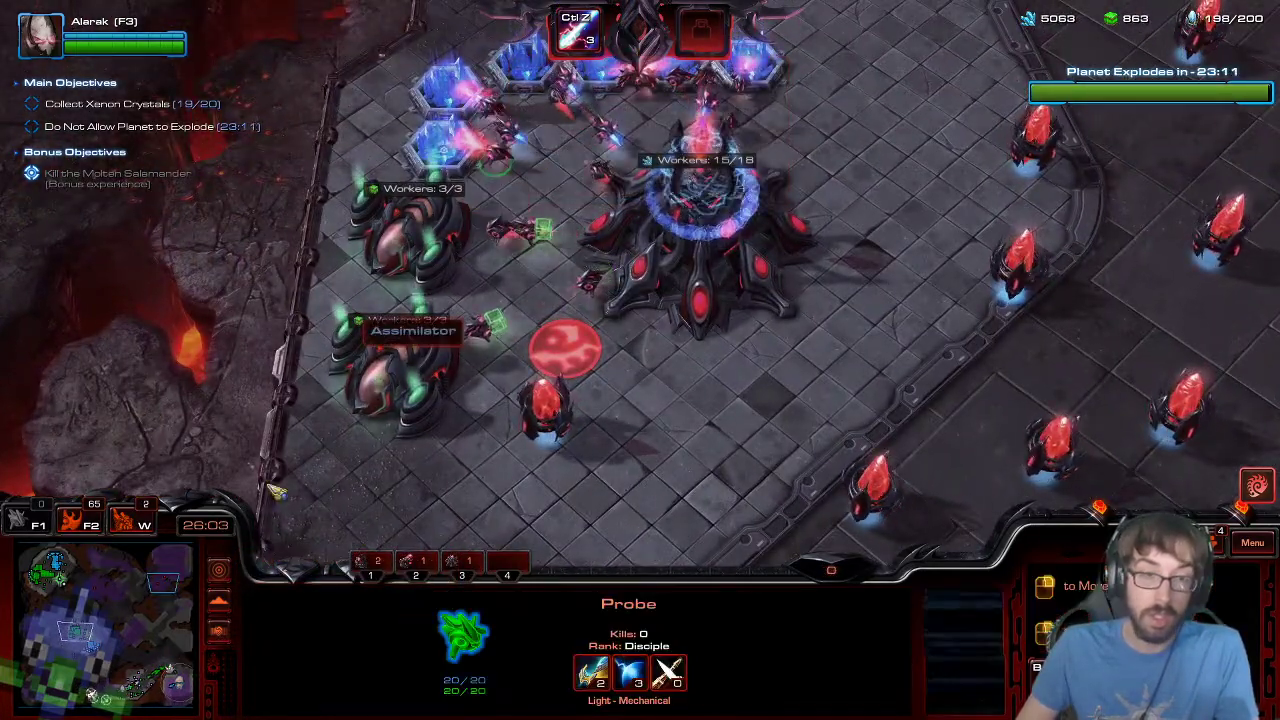
left_click(171, 672)
right_click(483, 160)
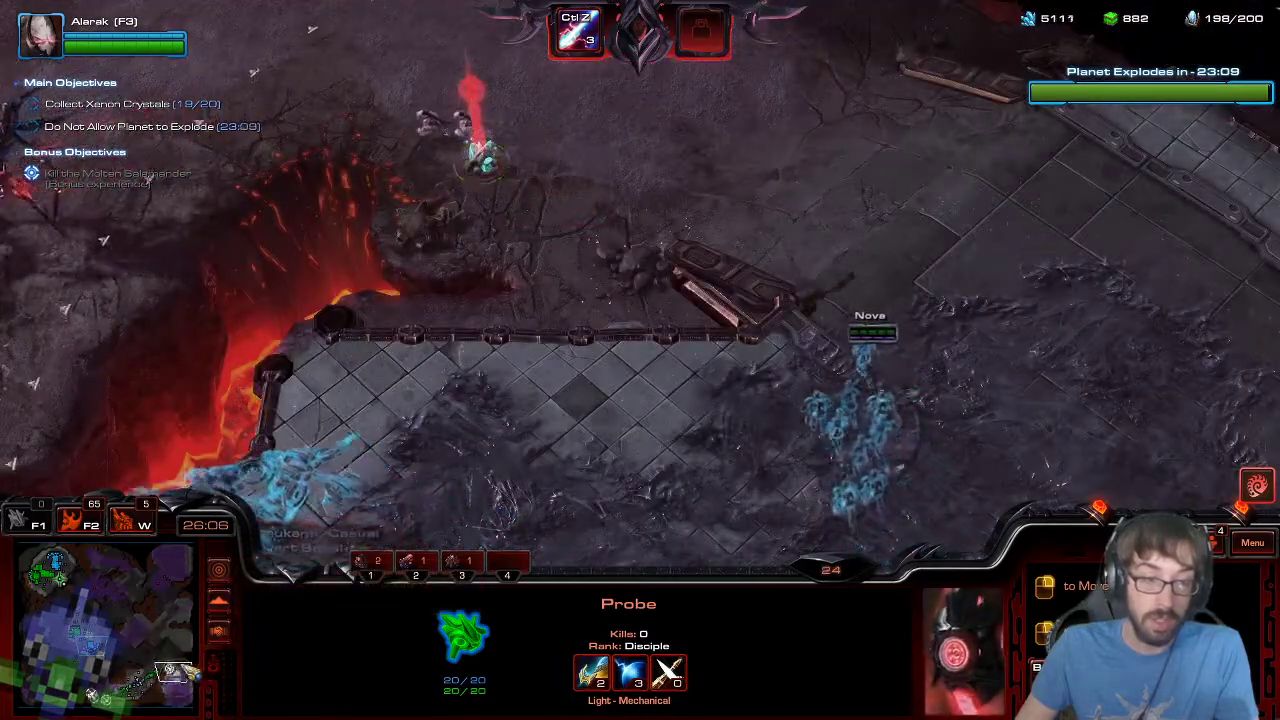
- Attack-move the army onto the tiled ground beside the southern Xenon Crystals, against Amon's forces there
left_click(107, 689)
key("F2")
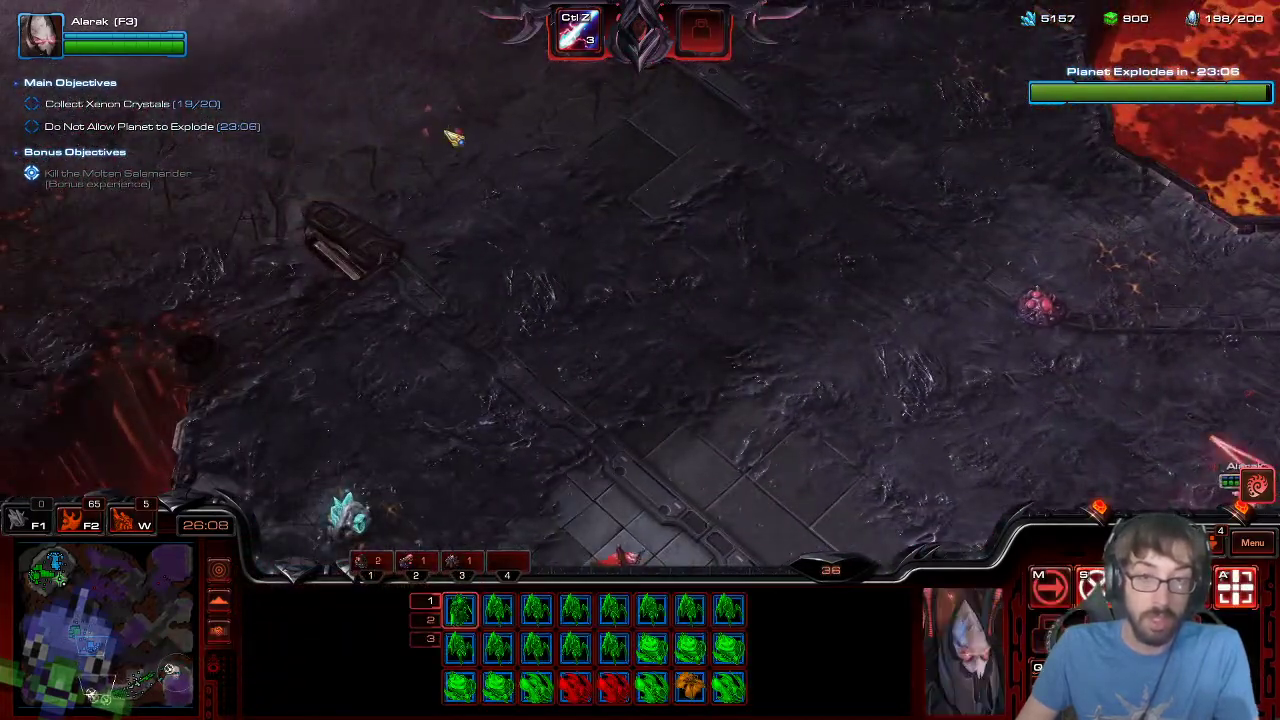
key("a")
left_click(443, 129)
key("a")
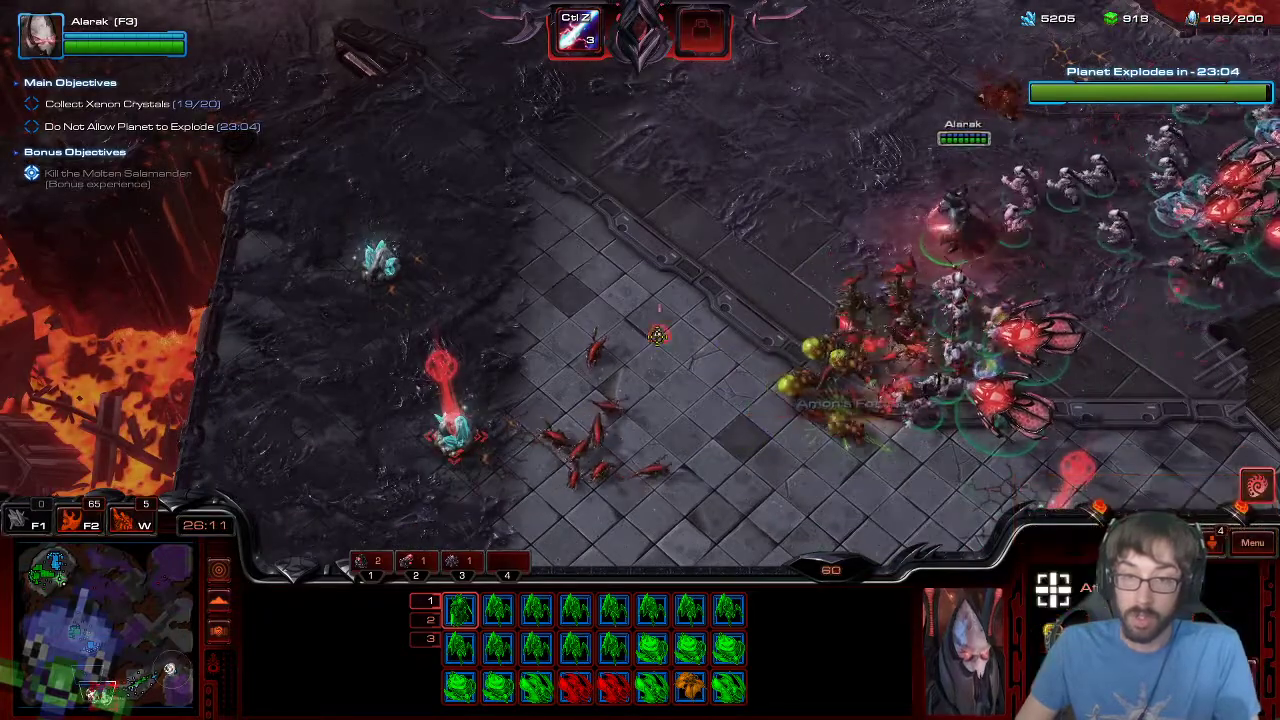
left_click(660, 331)
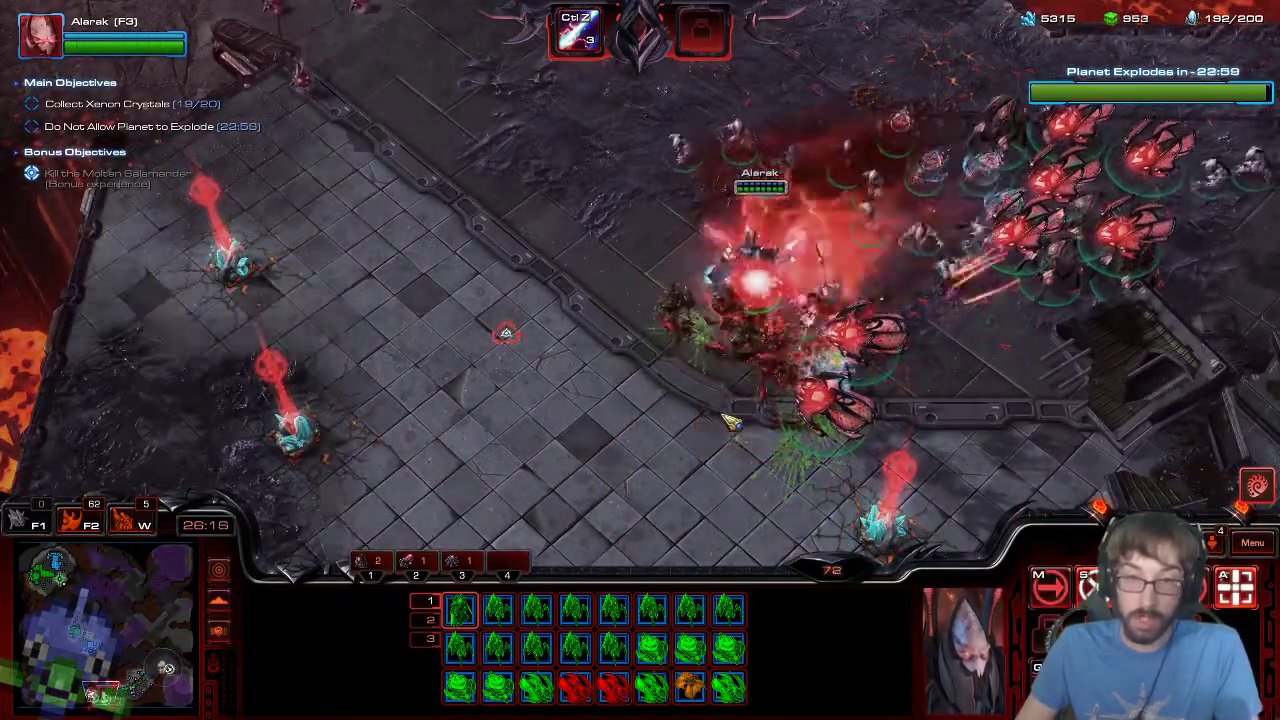
key("a")
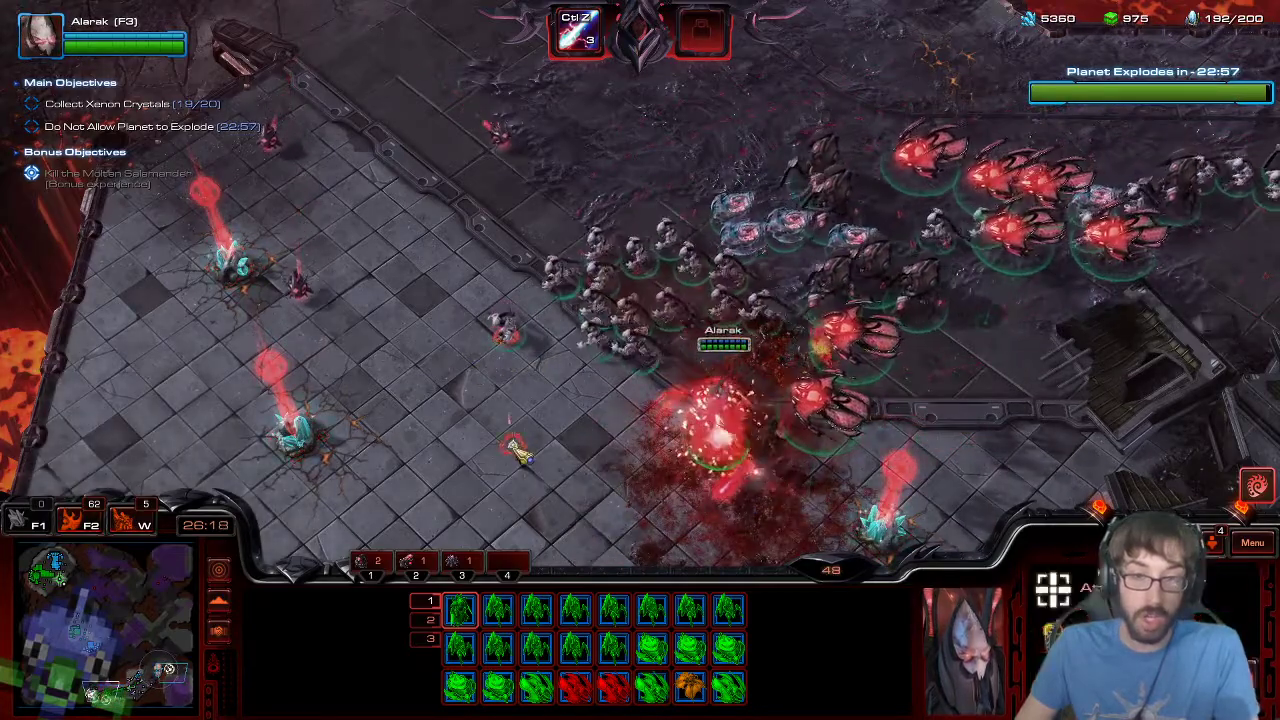
left_click(514, 446)
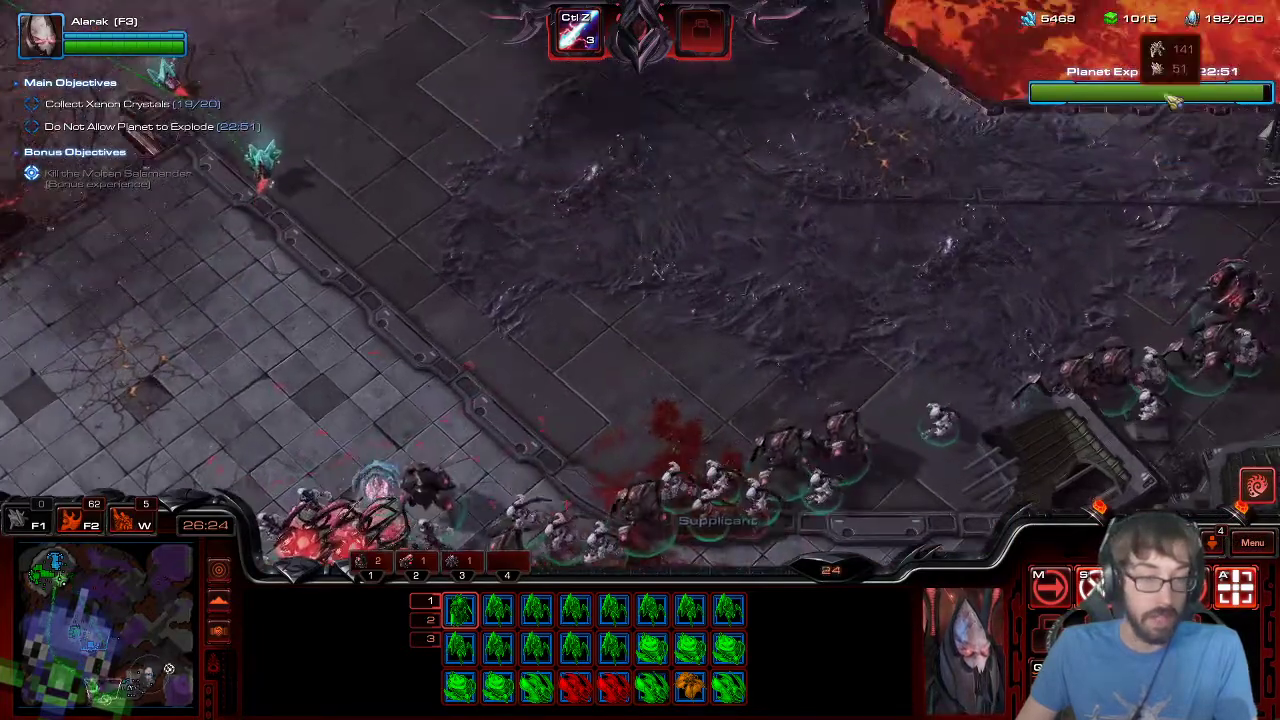
- Attack-move the army north from the tiled ground to escort the Probes carrying Xenon Crystals
key("a")
left_click(763, 196)
key("a")
left_click(497, 178)
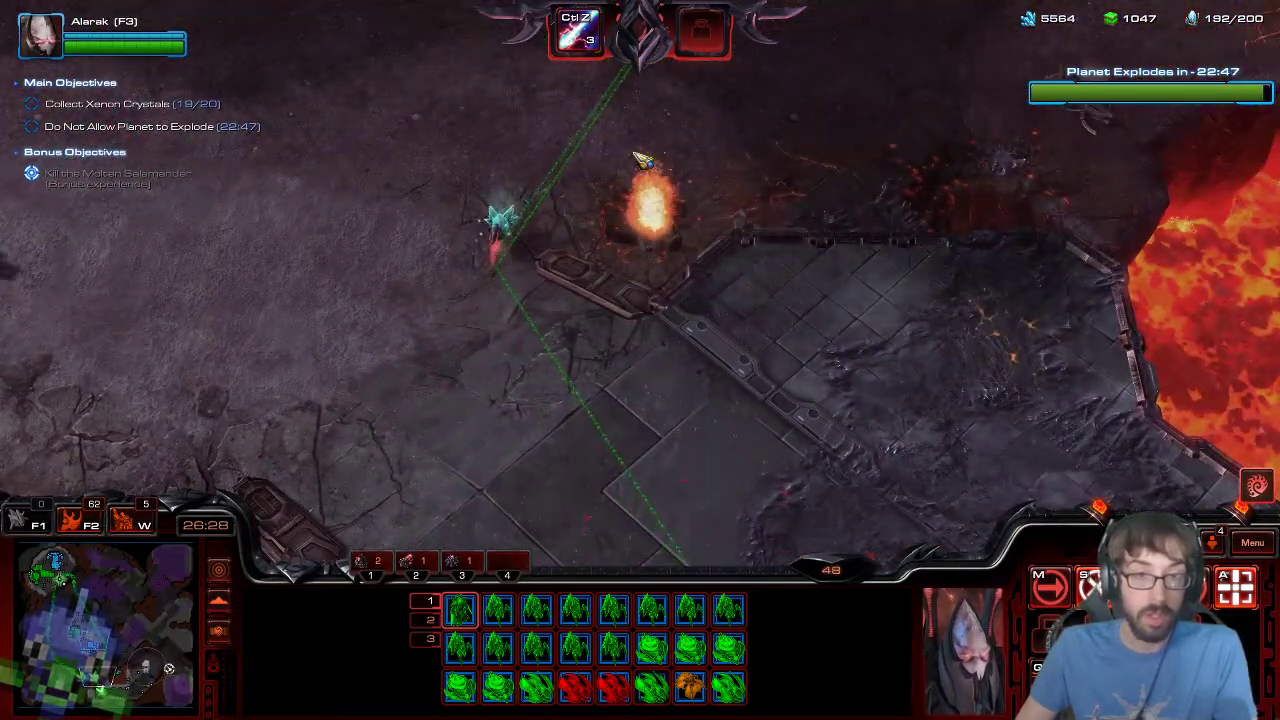
left_click(100, 605)
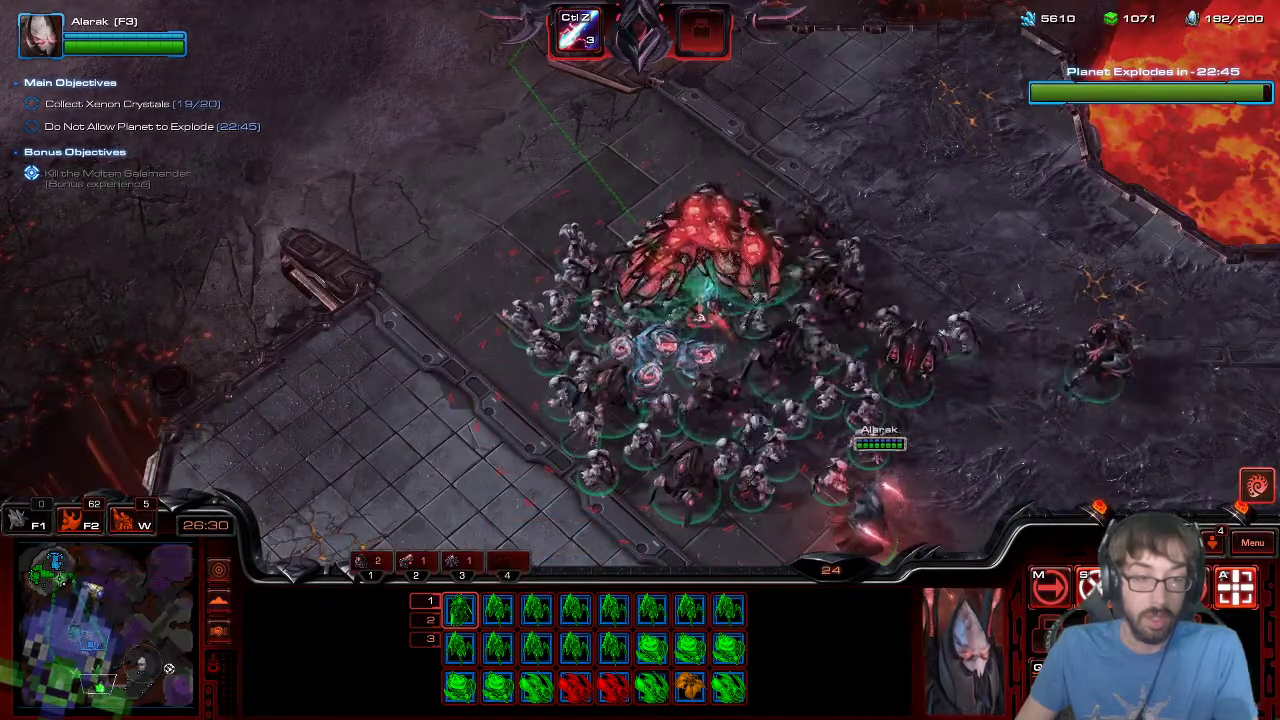
mouse_move(323, 709)
left_click_drag(98, 690, 109, 684)
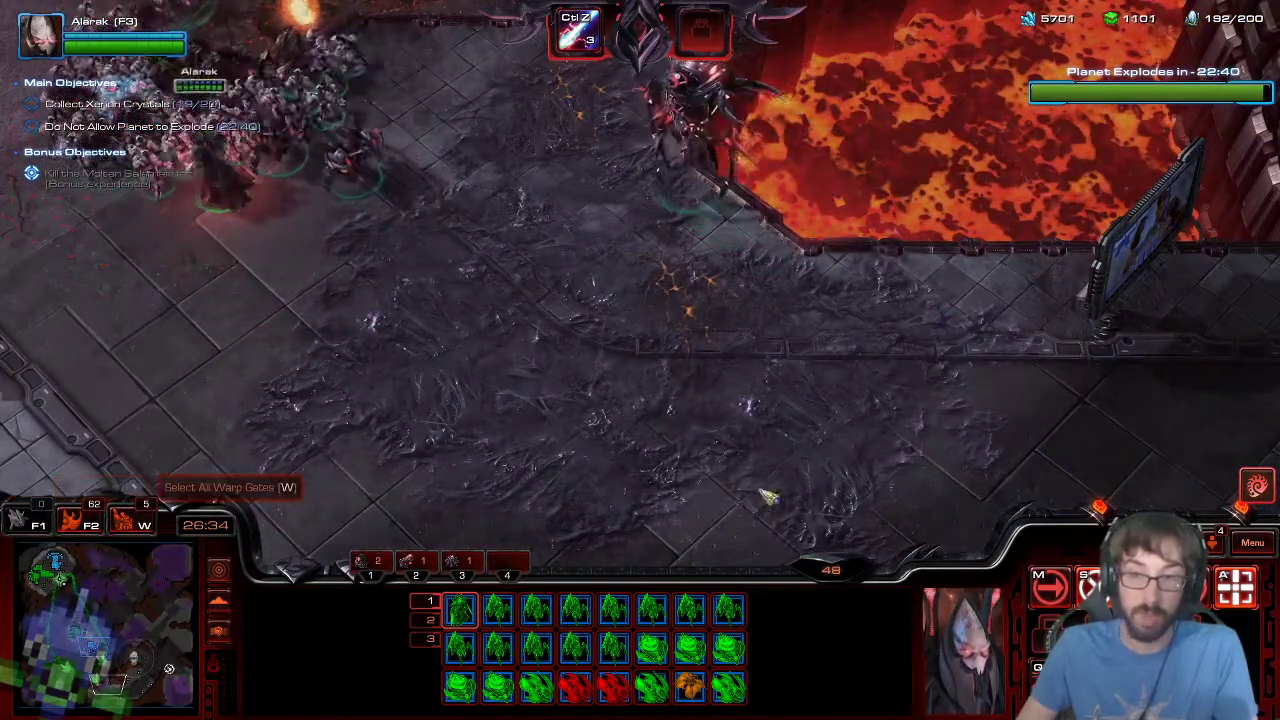
key("2")
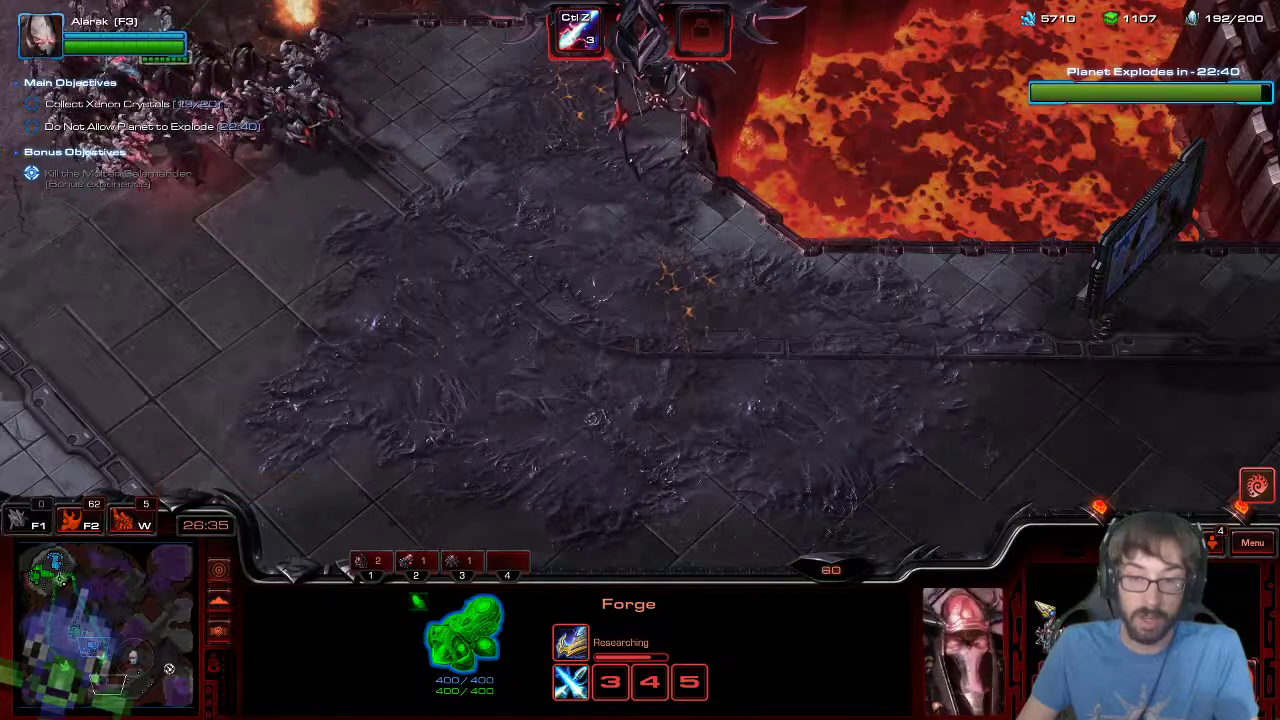
key("1")
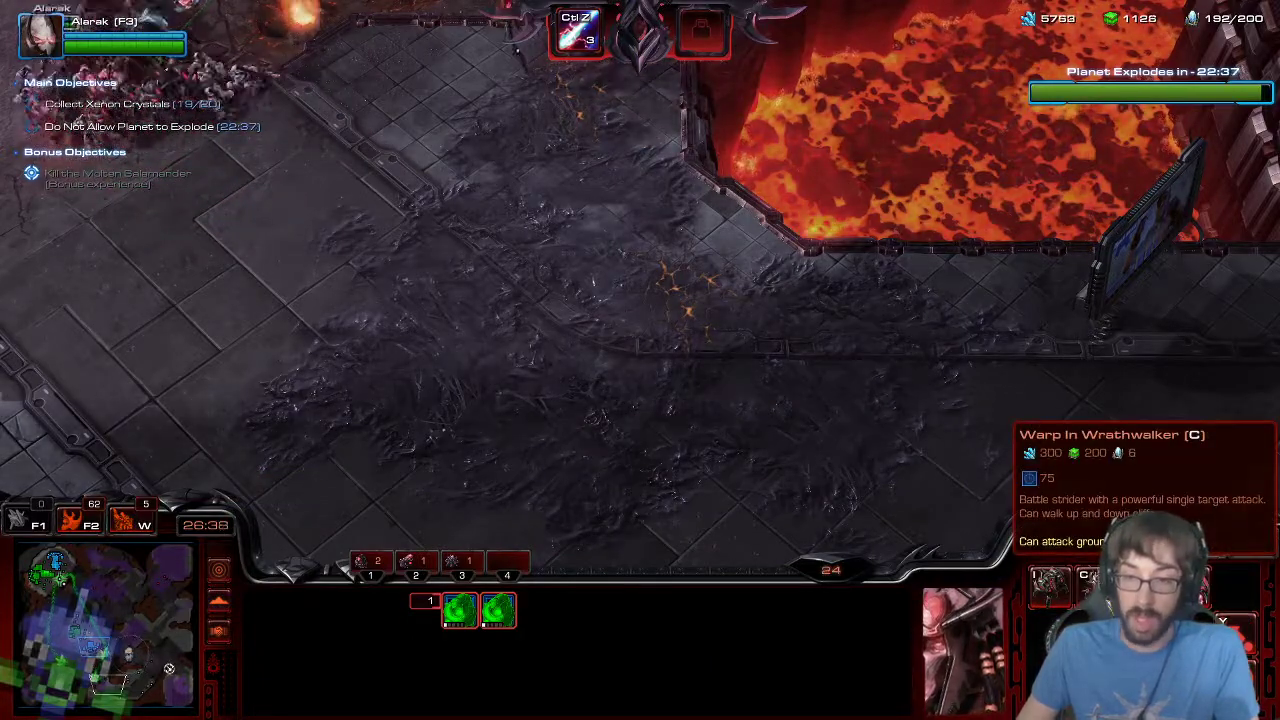
left_click(1094, 587)
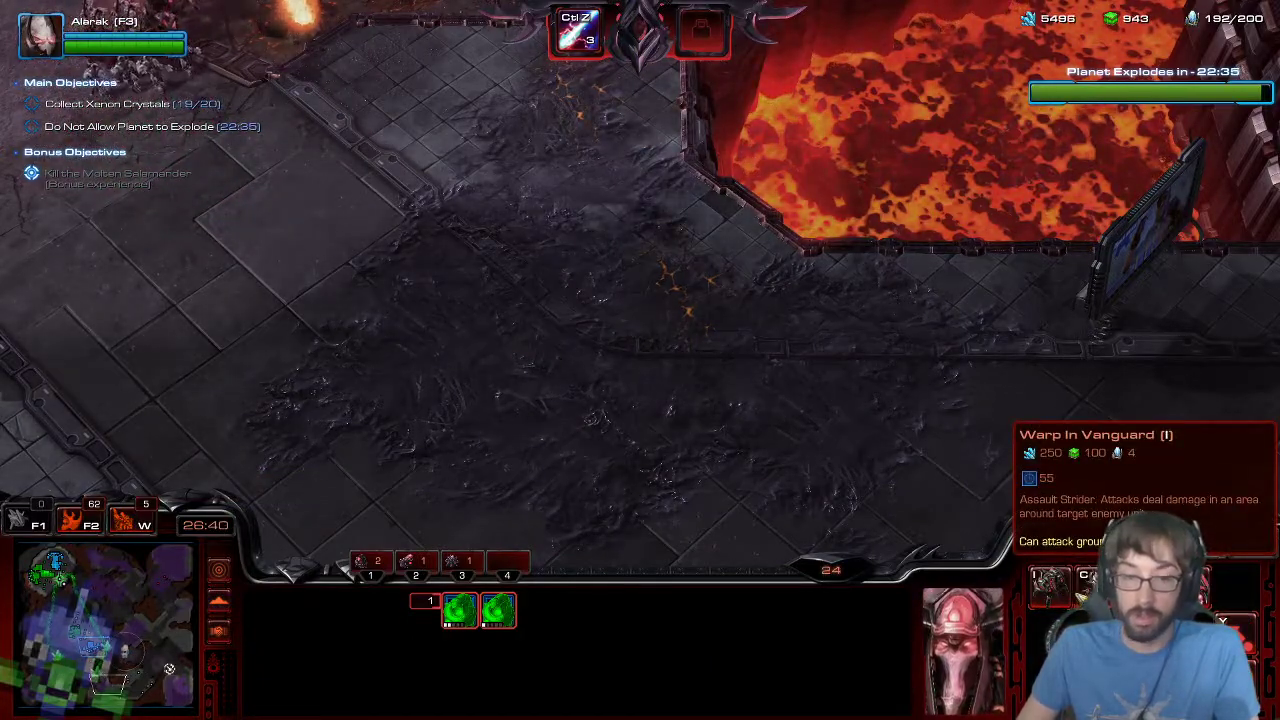
left_click(460, 610)
left_click(566, 676)
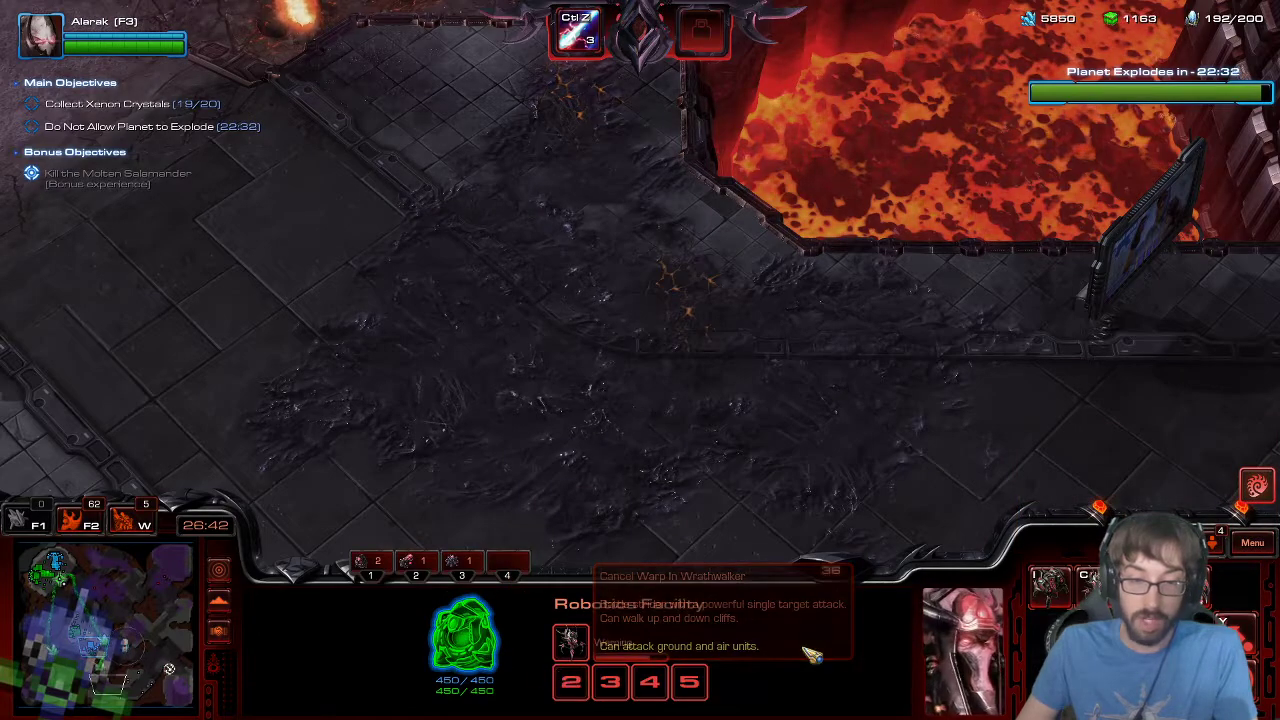
- Queue several Vanguards at the two Robotics Facilities
key("1")
left_click(1053, 583)
left_click(1055, 589)
left_click(1055, 589)
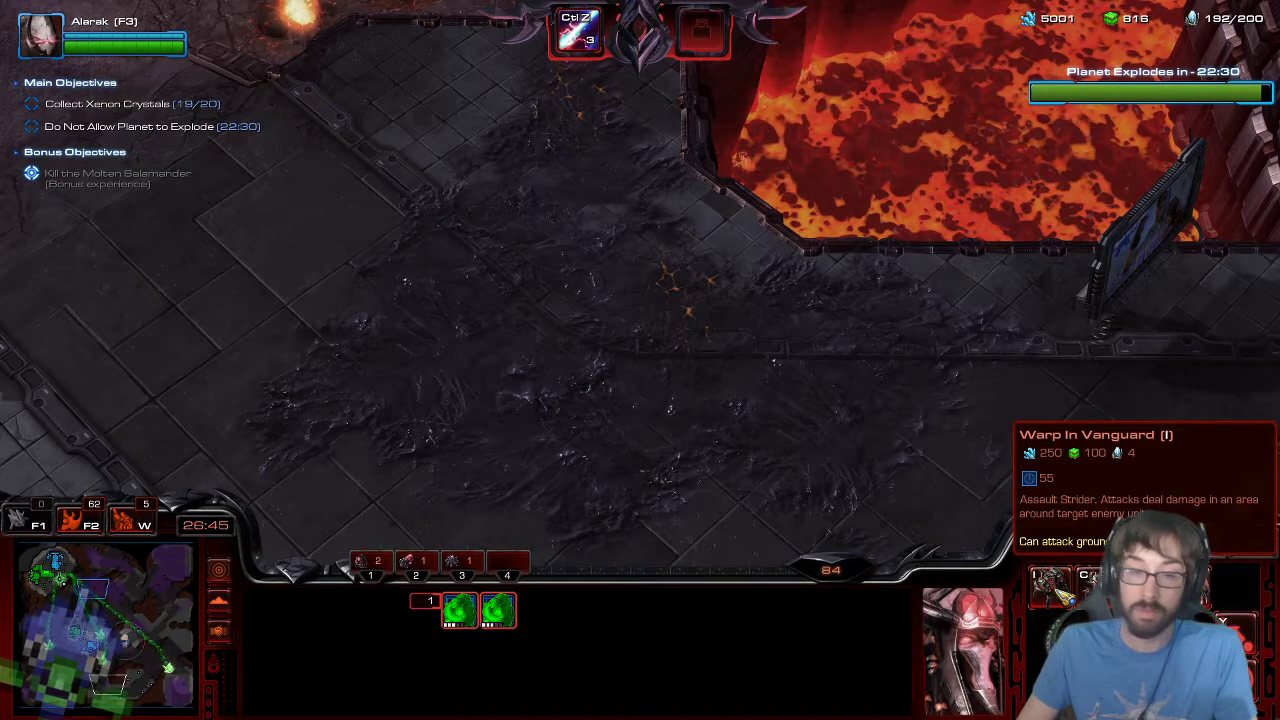
- Locate the Probe carrying the southeastern crystal and attack-move the whole army to the tiled ground along its route
left_click(167, 660)
key("F2")
left_click(168, 652)
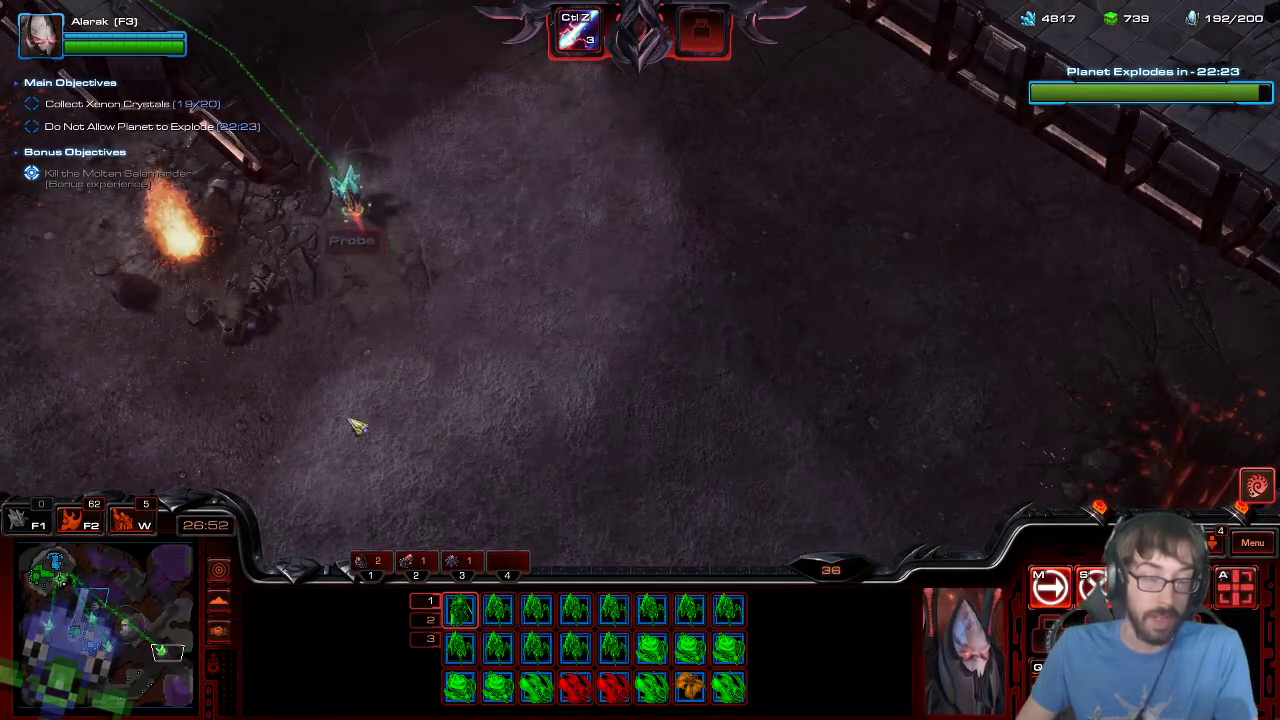
left_click(141, 619)
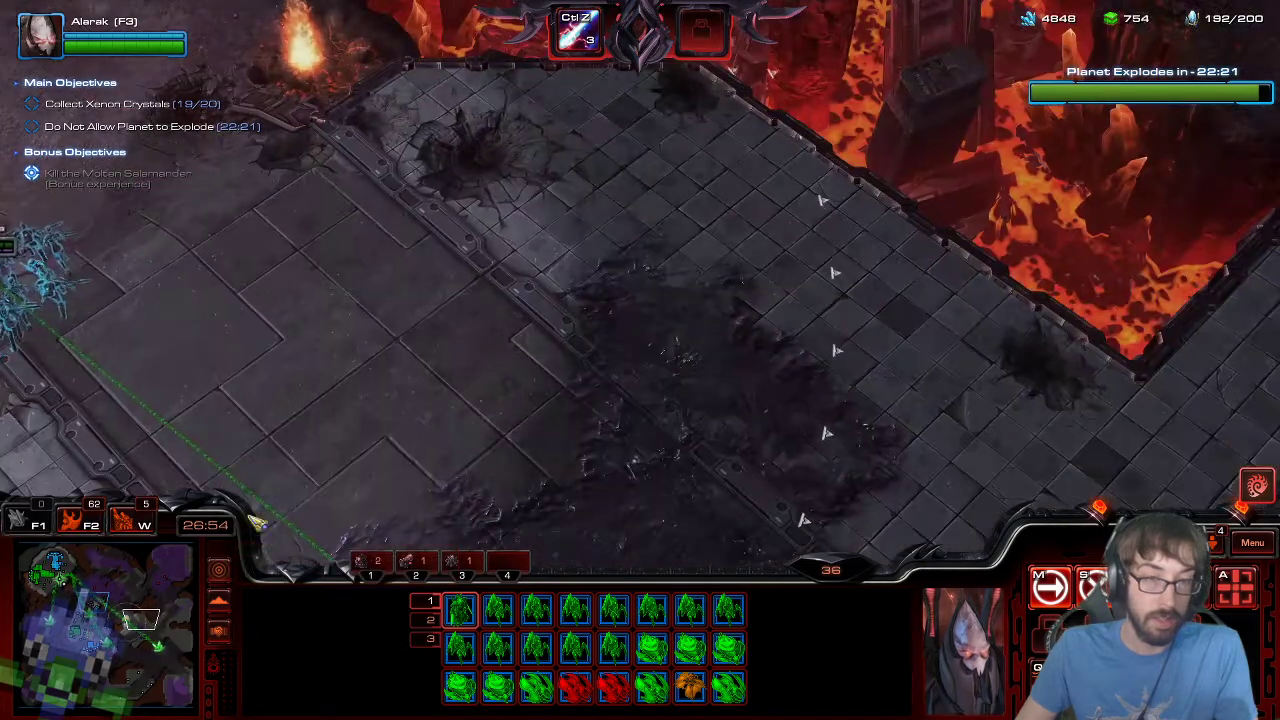
key("a")
left_click(437, 224)
- Attack-move the army farther north onto the crystal-carrying Probe's route toward the base
key("a")
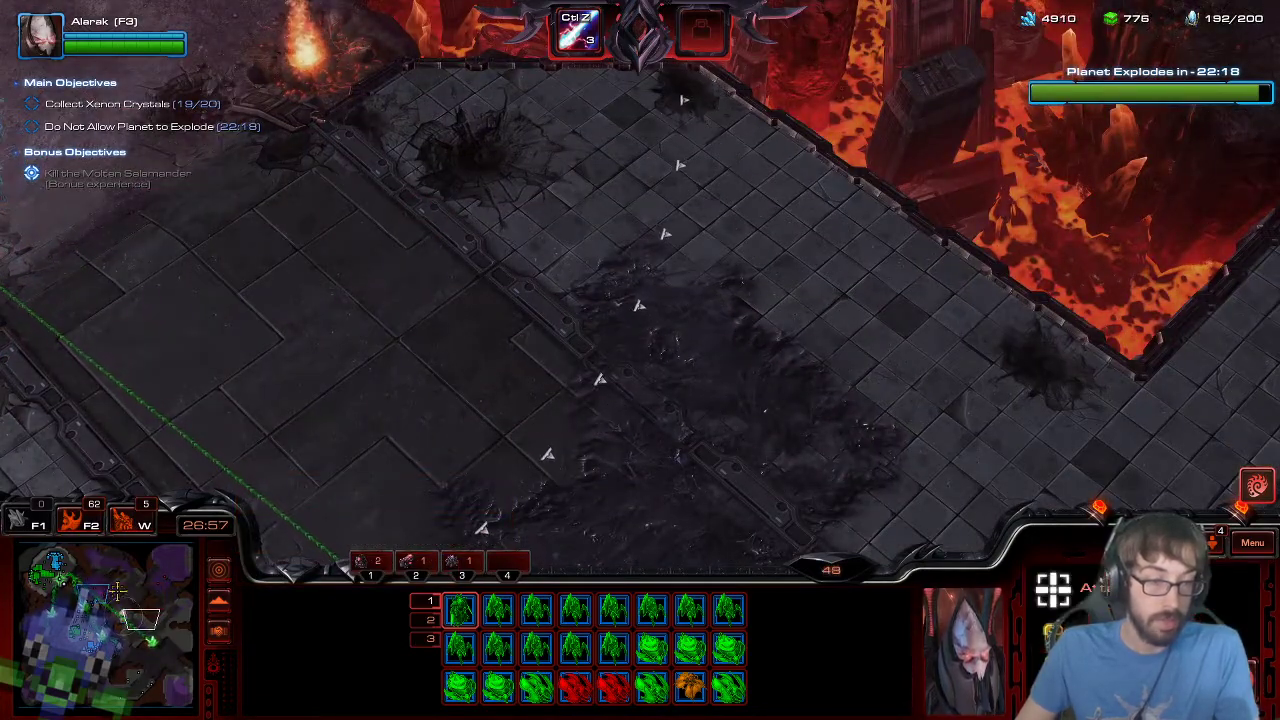
left_click(93, 586)
left_click(93, 586)
key("a")
left_click(289, 316)
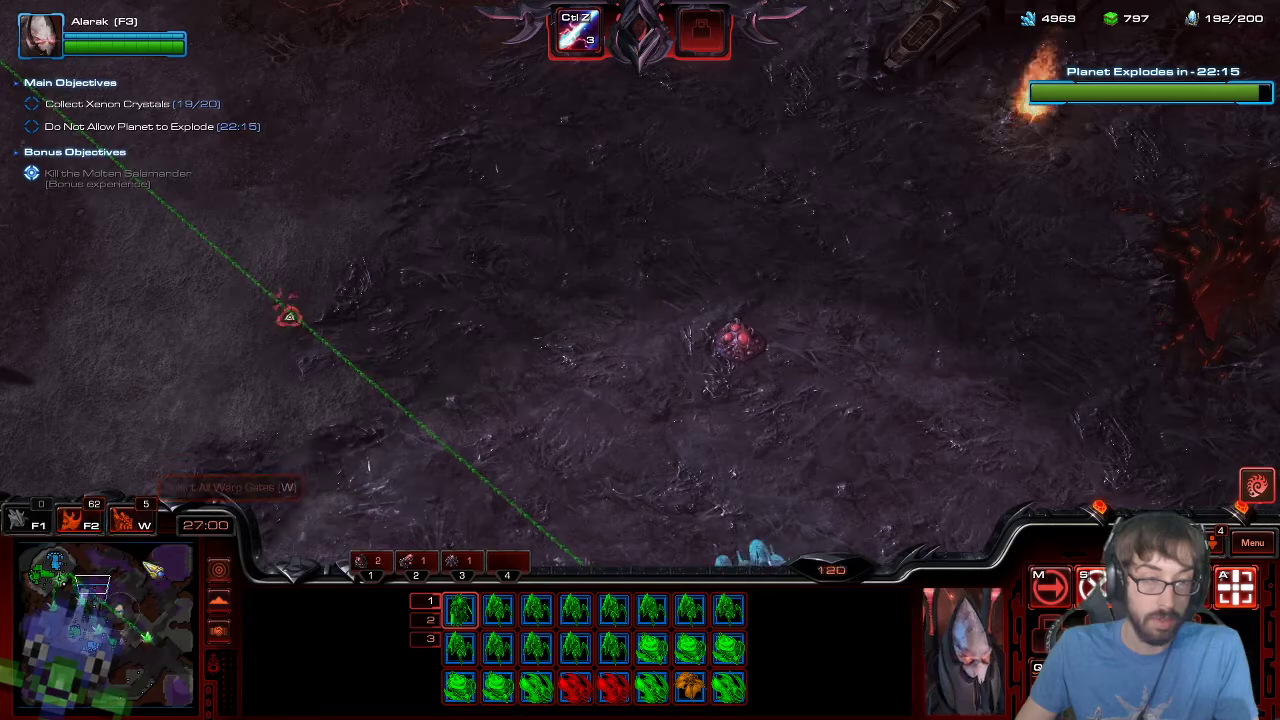
left_click(92, 591)
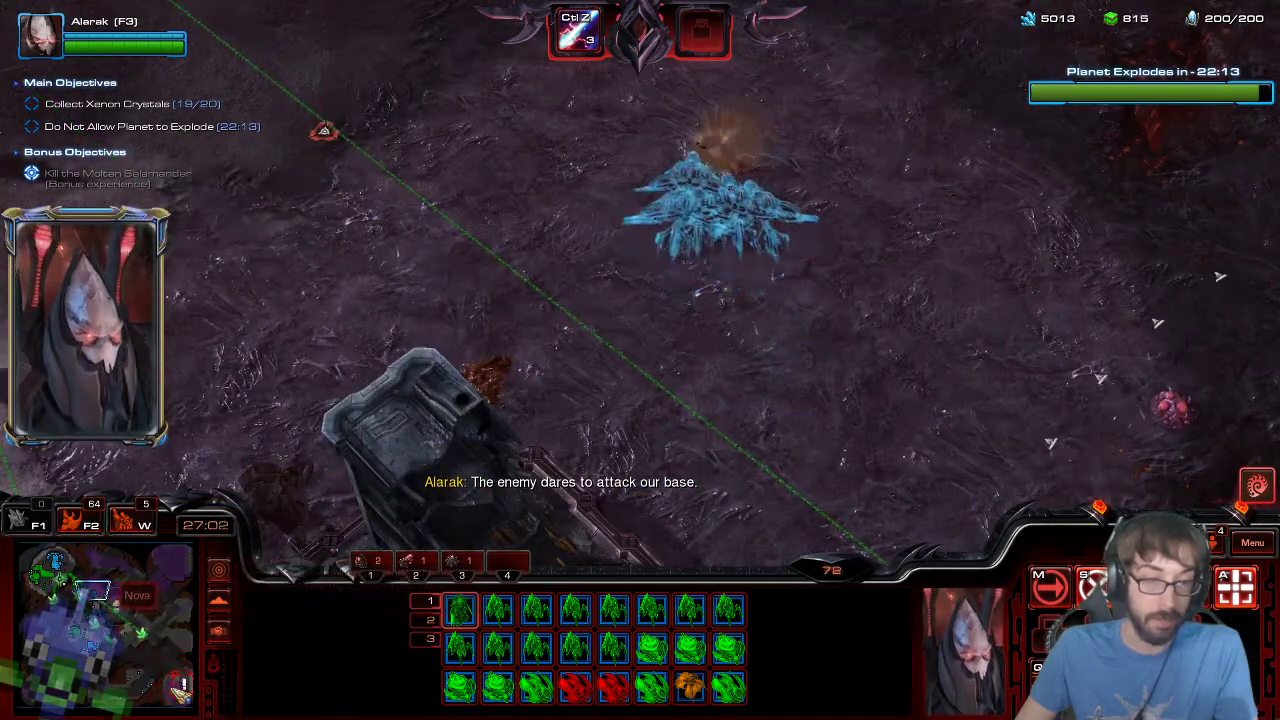
- Inspect the enemy units in the southeast, go back to the central crystal route and reselect the whole army
left_click_drag(176, 681, 178, 685)
left_click(755, 306)
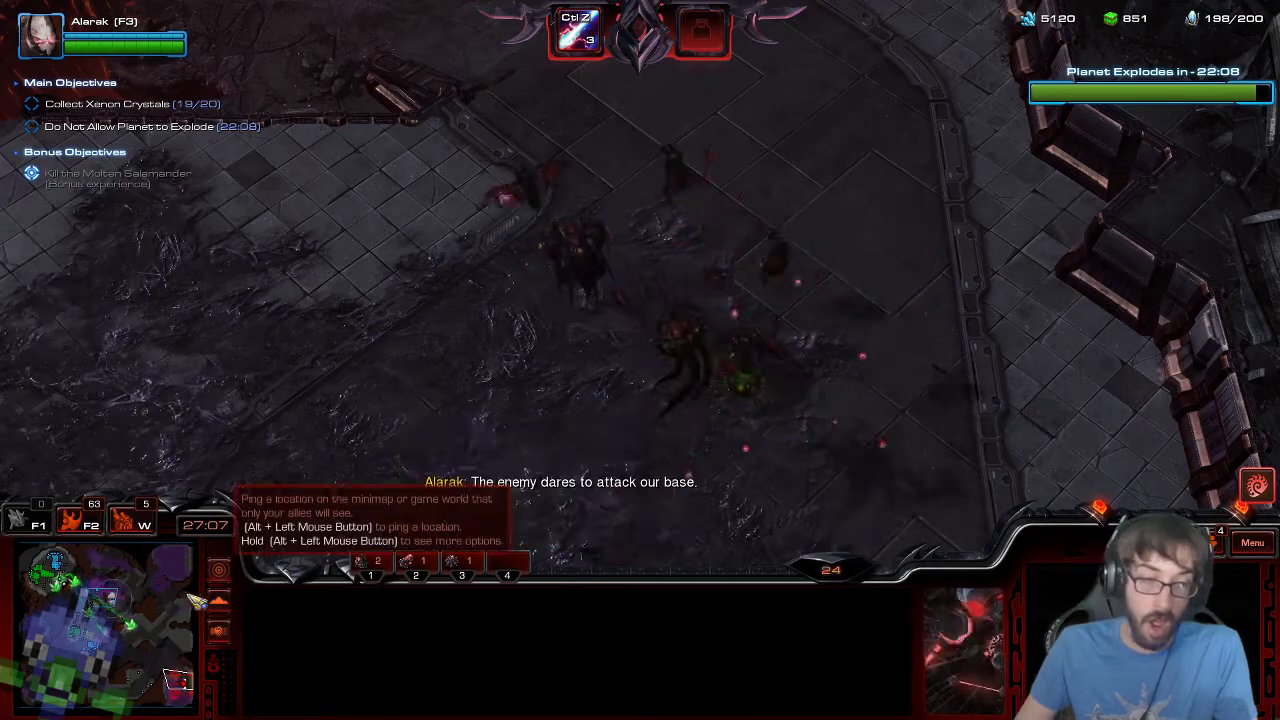
left_click_drag(85, 610, 94, 614)
key("F2")
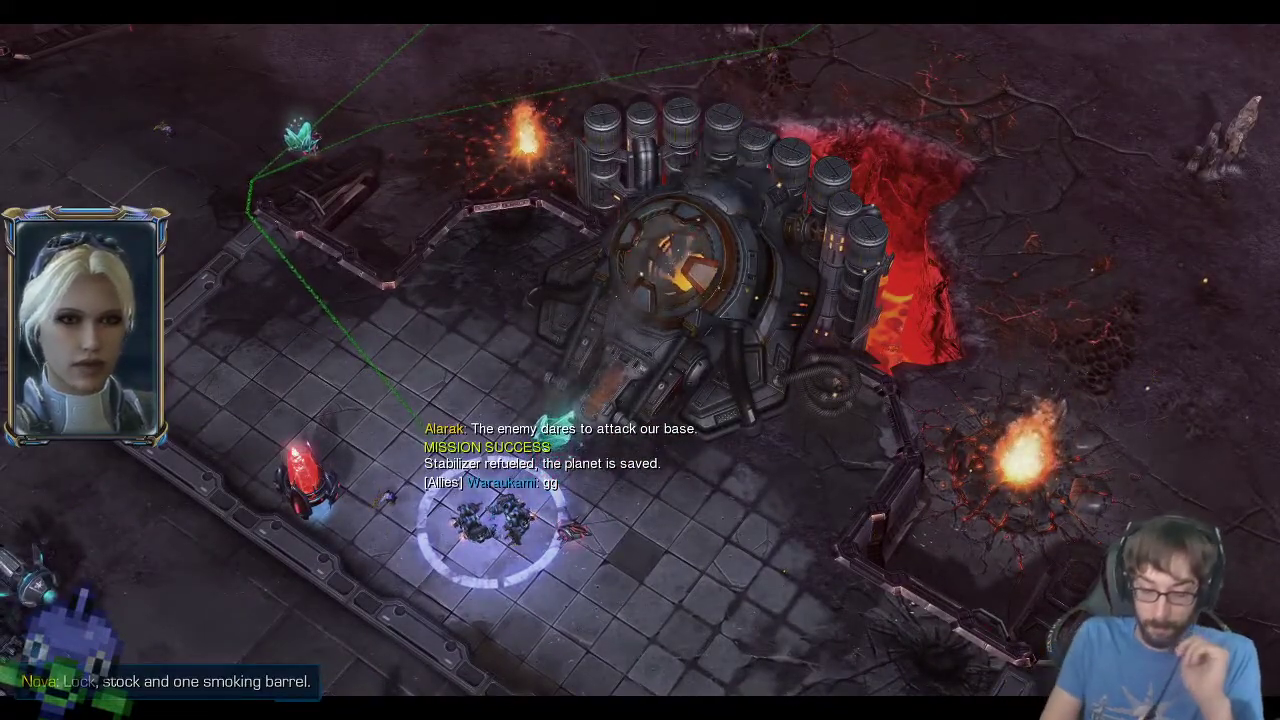
- Send "gg" in the chat and open the mission's score screen
key("Return")
type("gg")
key("Return")
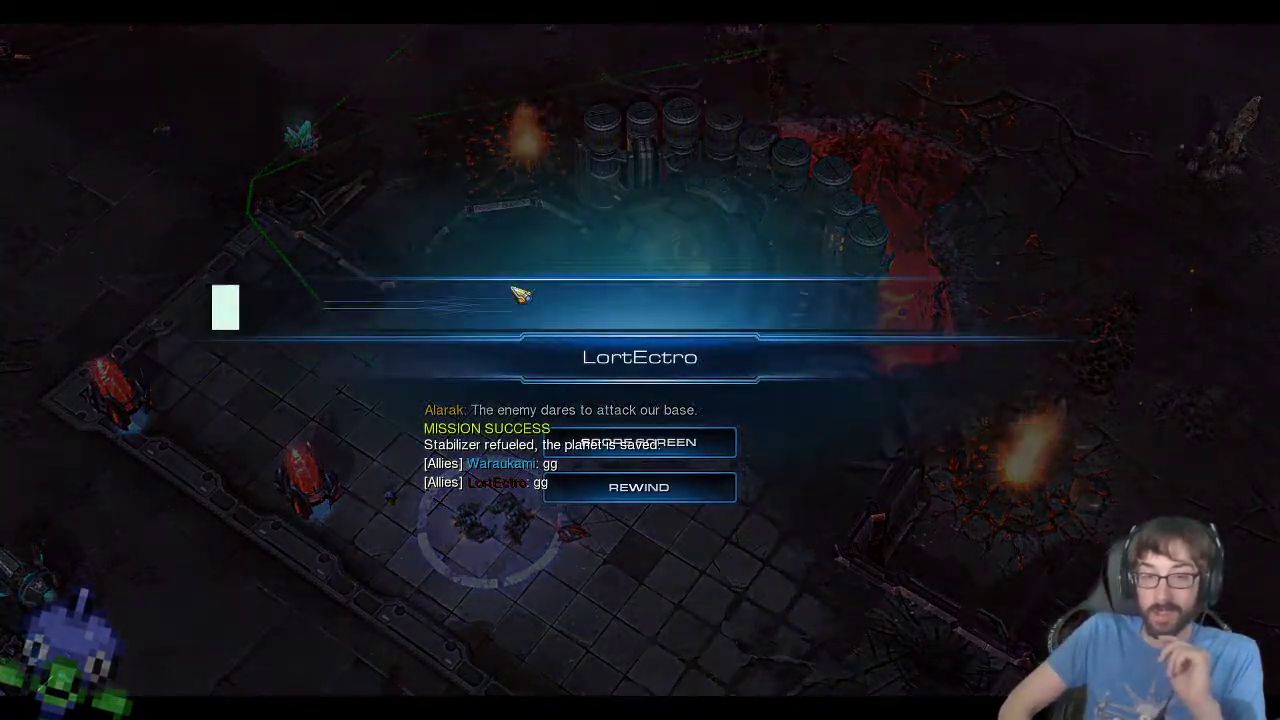
left_click(697, 452)
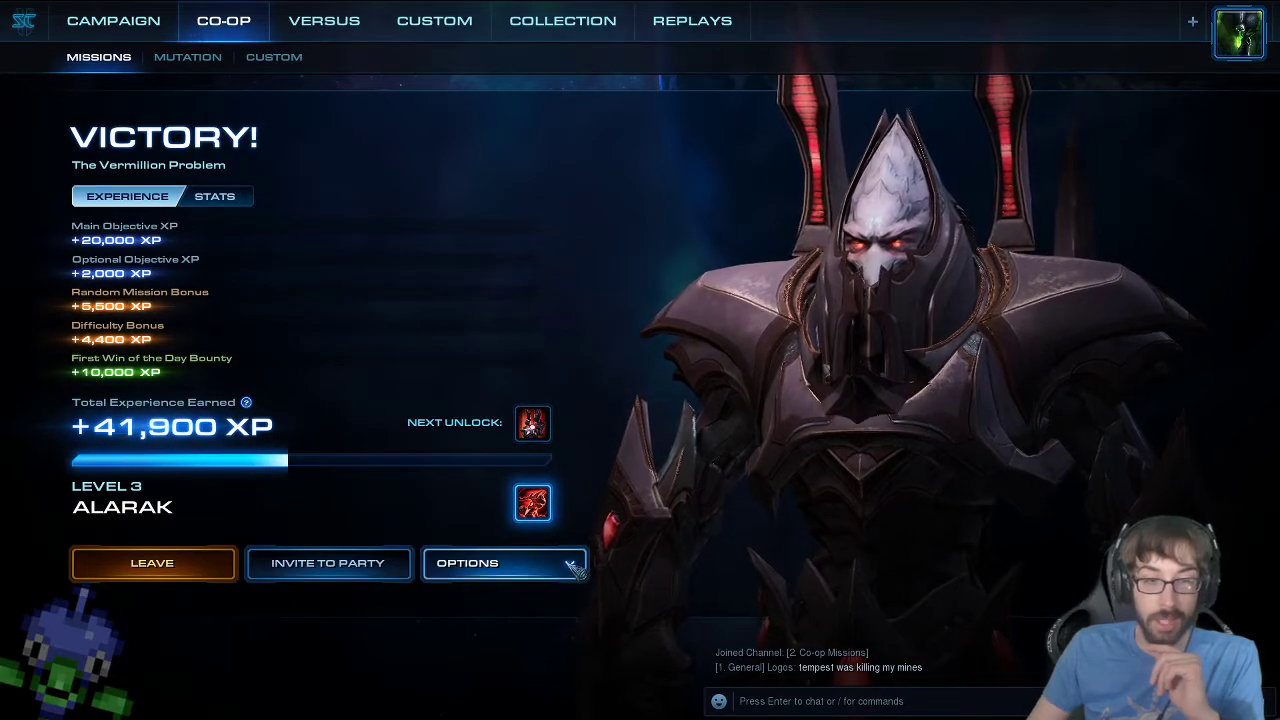
- Review the experience rewards, Alarak's new unlock and the mission stats, and leave the results for the co-op mission lobby
mouse_move(552, 508)
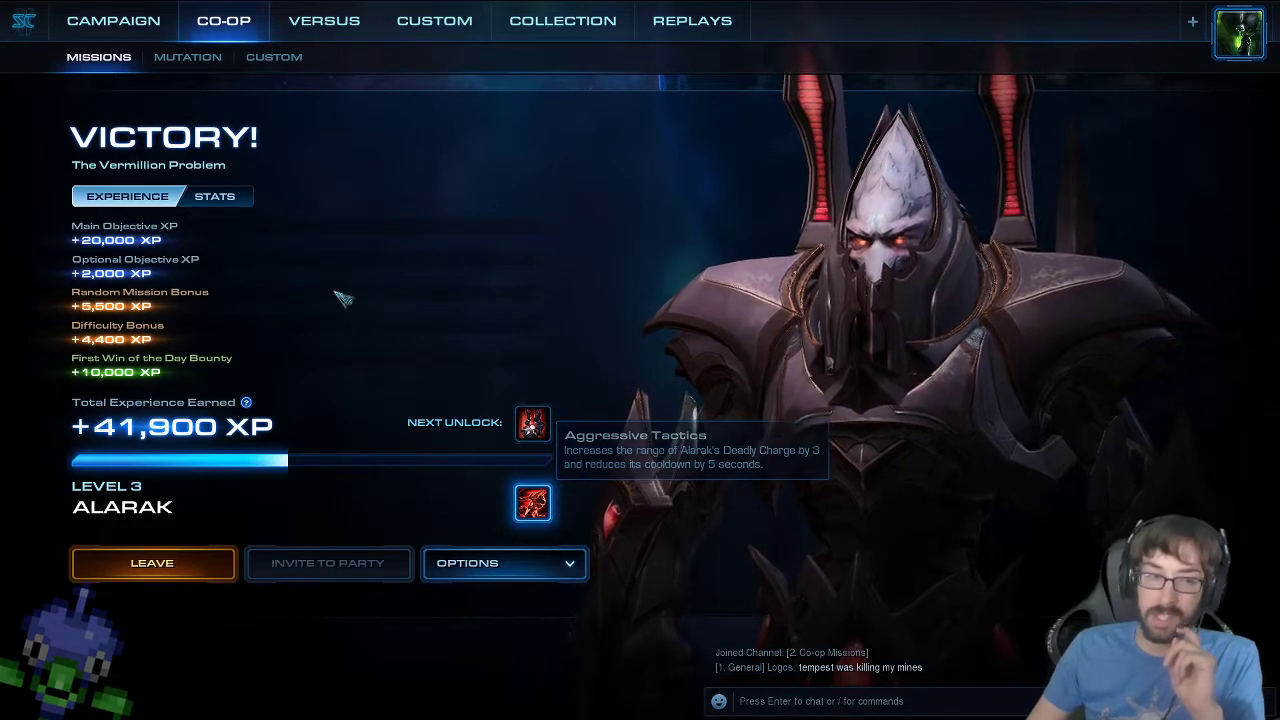
left_click(215, 197)
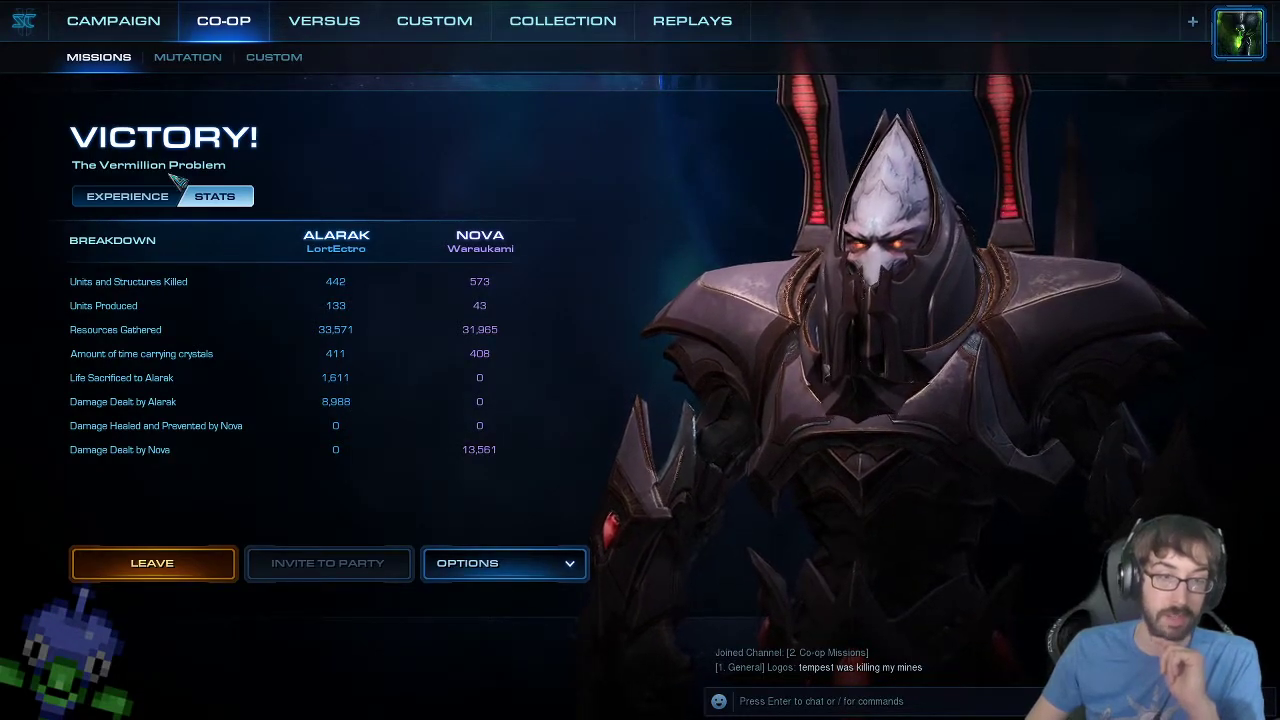
left_click(150, 203)
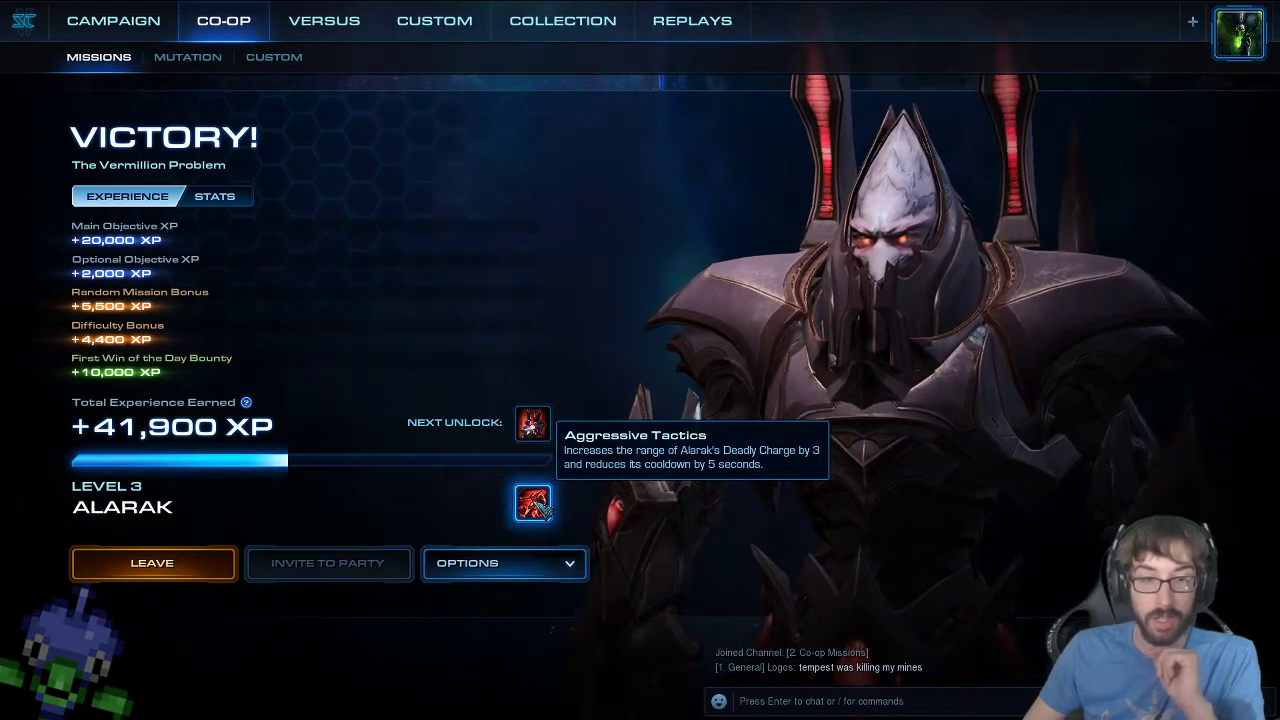
left_click(186, 569)
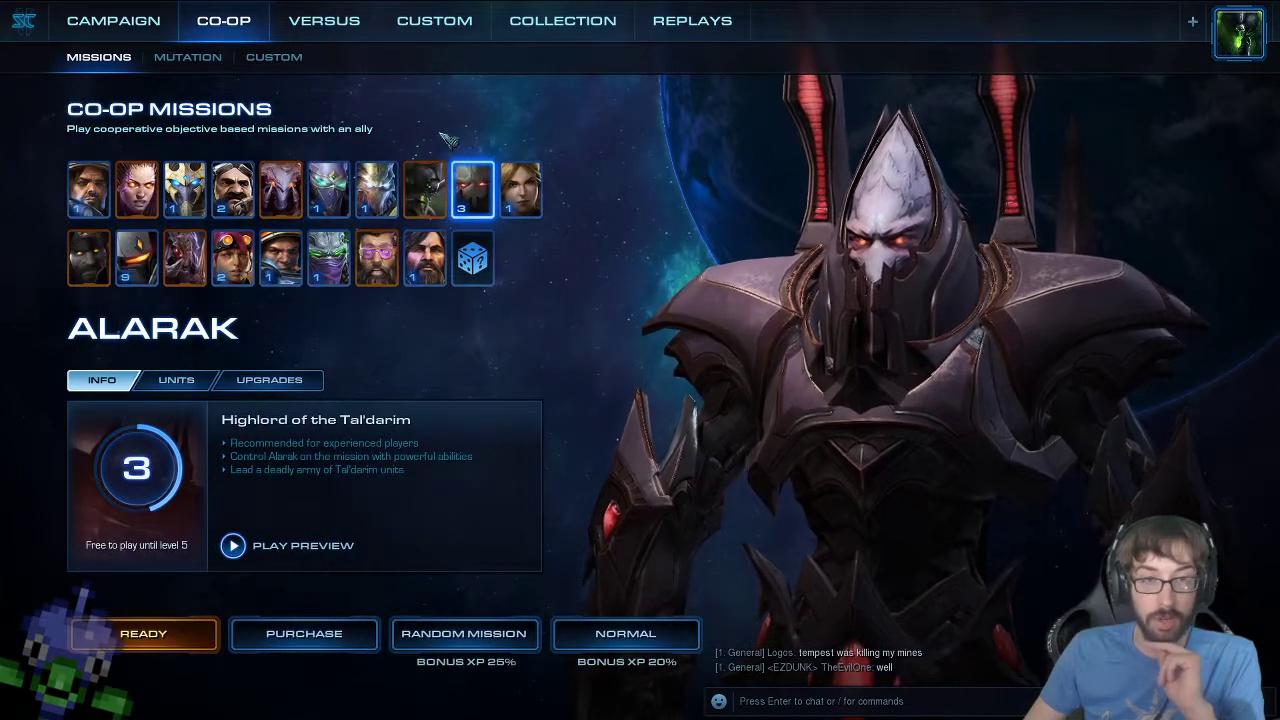
- Examine Alarak's upgrades and read the descriptions of the locked ones, from the Death Council cache through the level 15 unlock
left_click(269, 380)
mouse_move(408, 456)
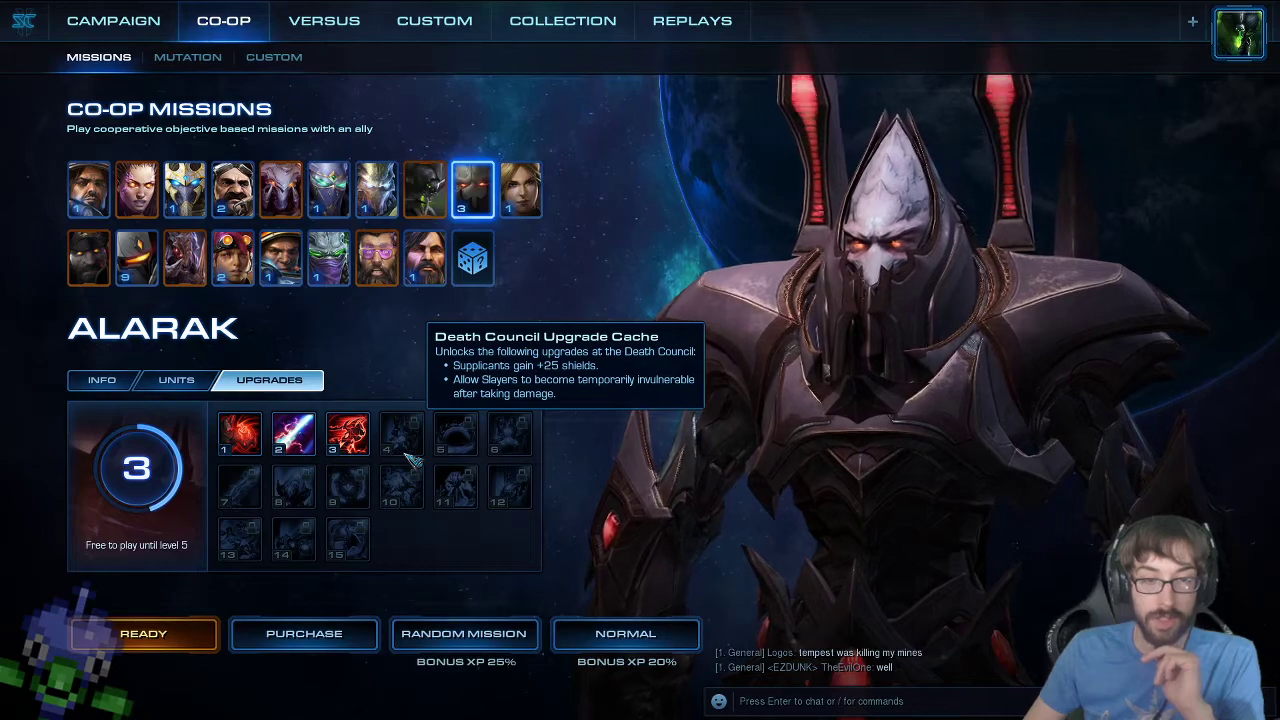
mouse_move(188, 562)
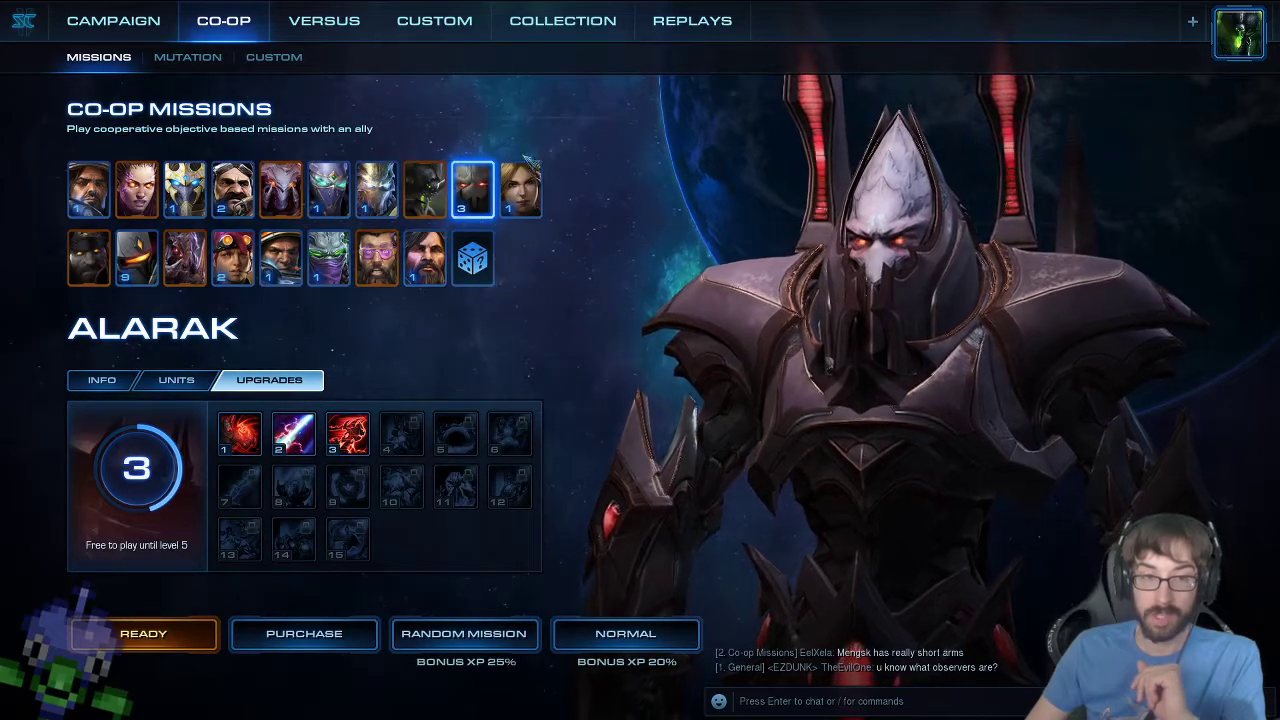
mouse_move(476, 428)
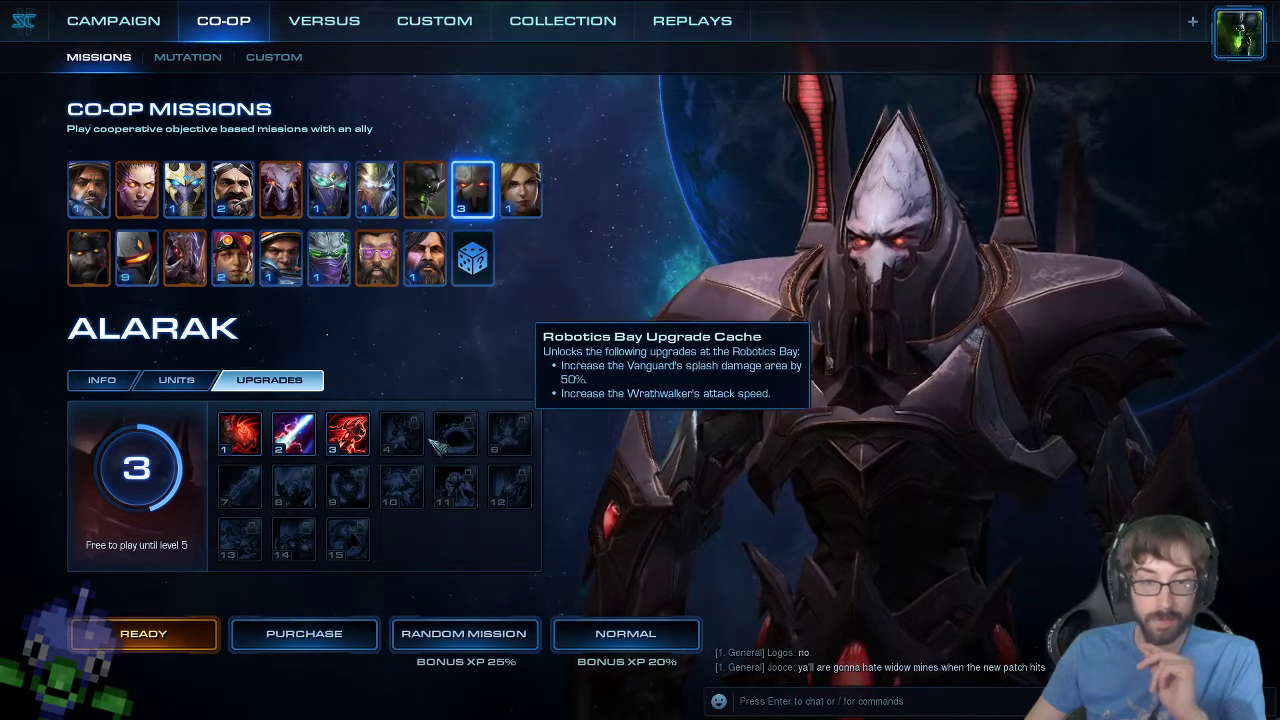
mouse_move(240, 490)
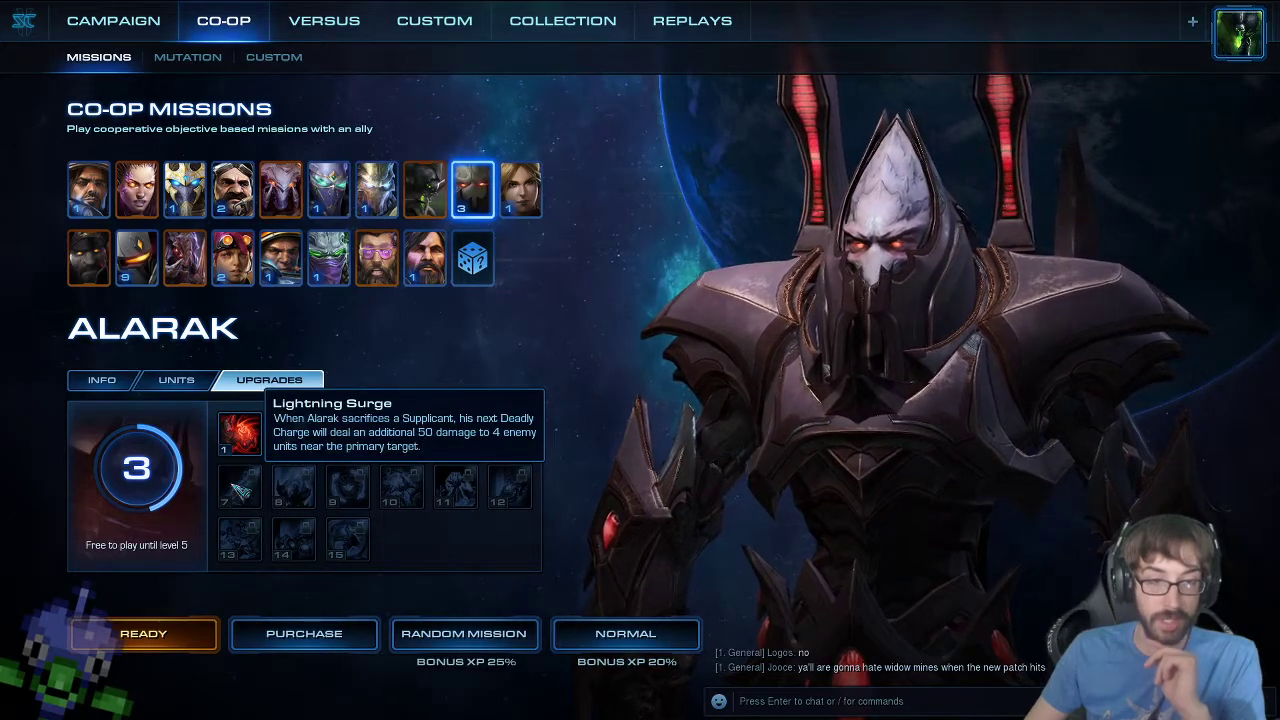
mouse_move(298, 488)
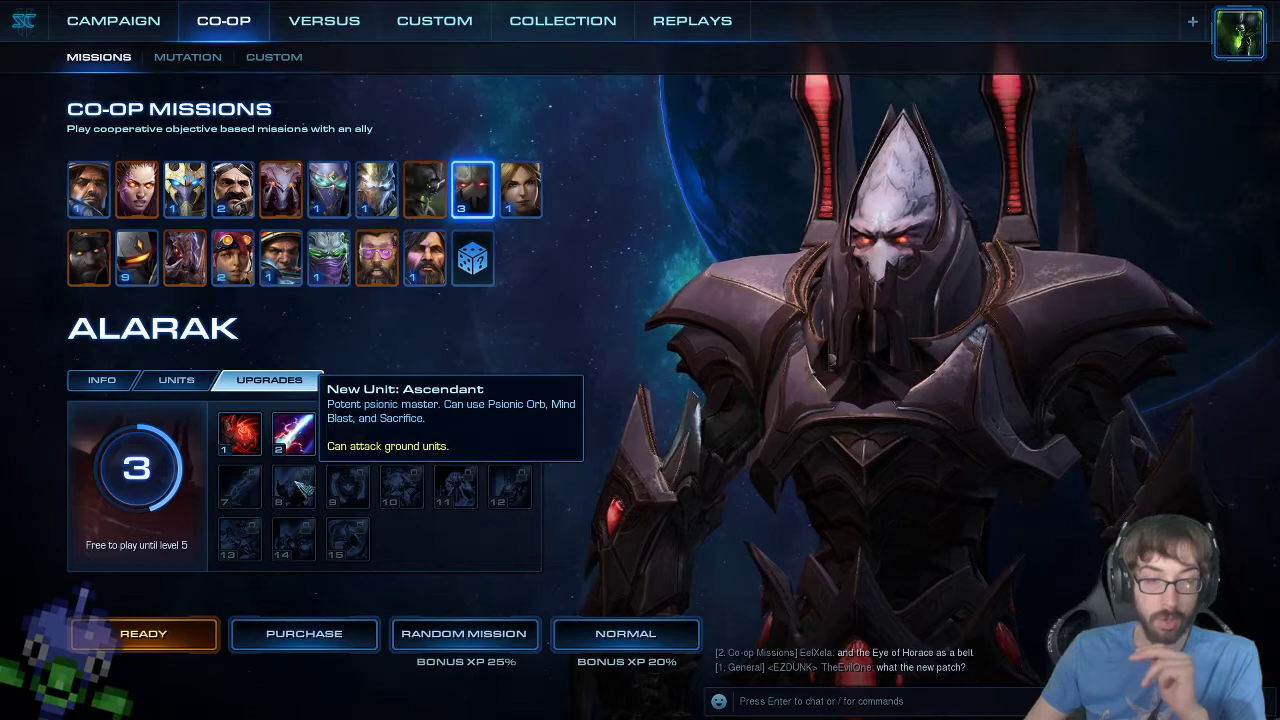
mouse_move(355, 487)
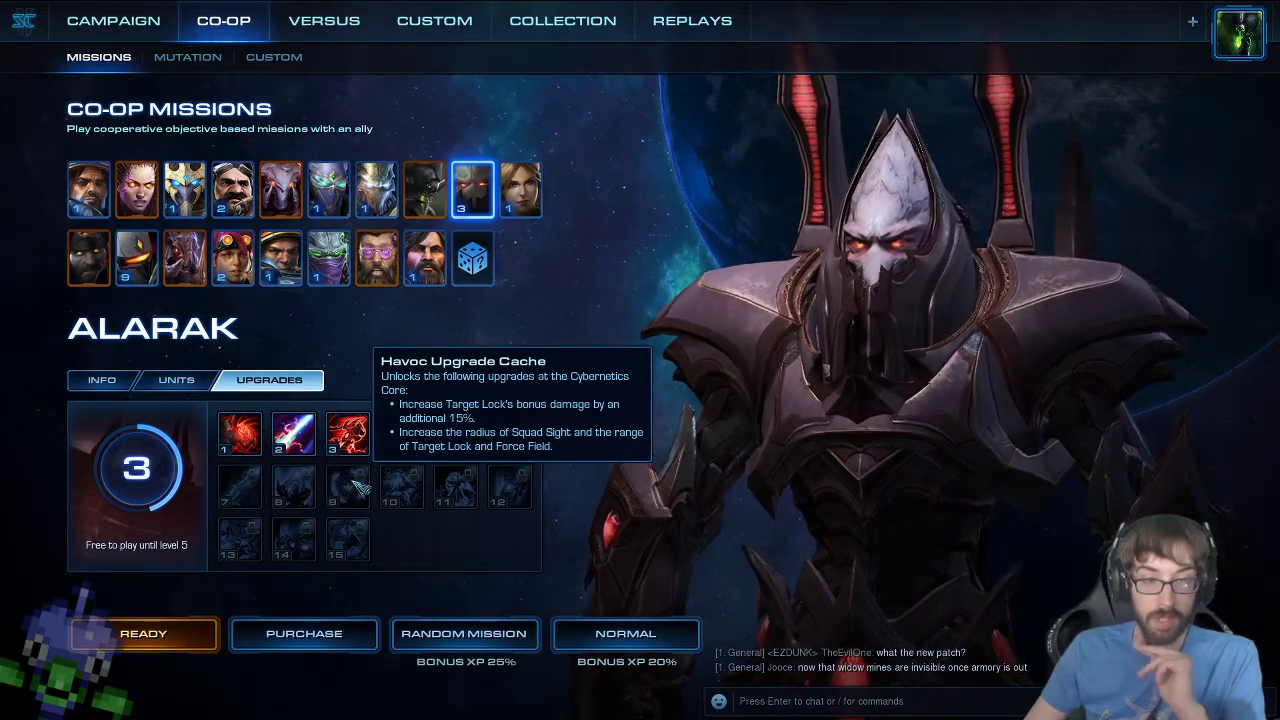
mouse_move(430, 488)
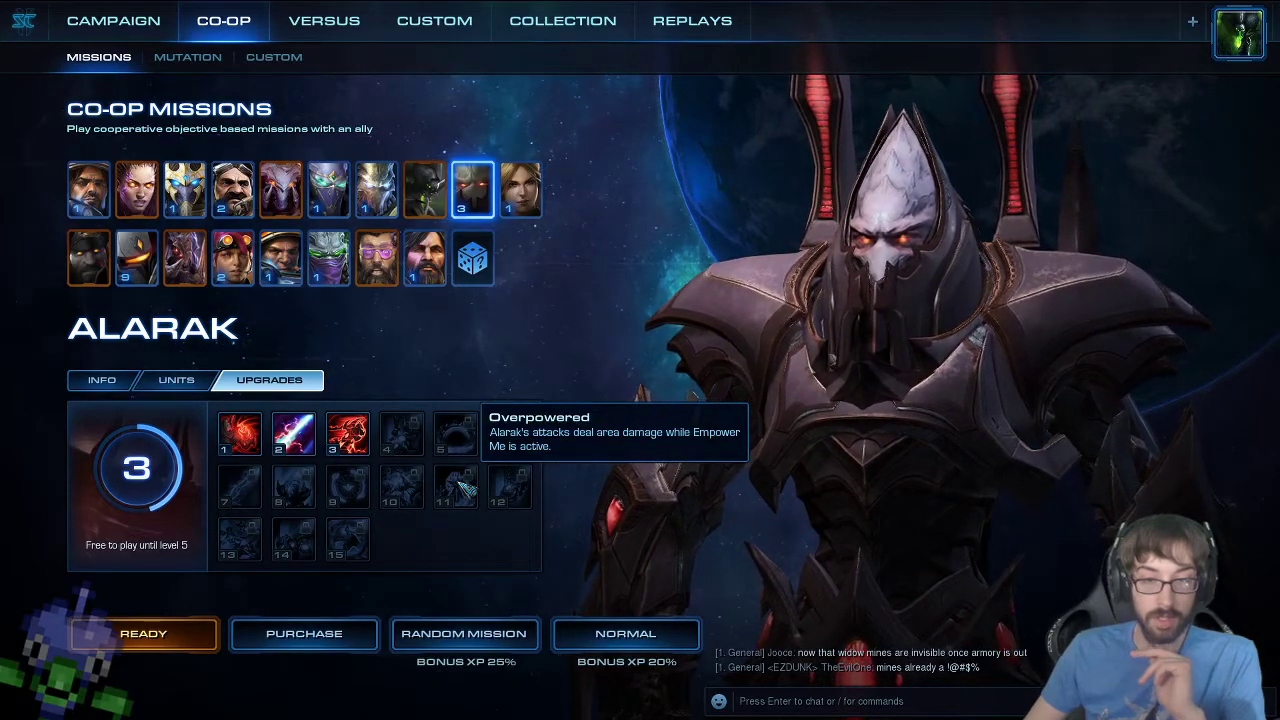
mouse_move(518, 489)
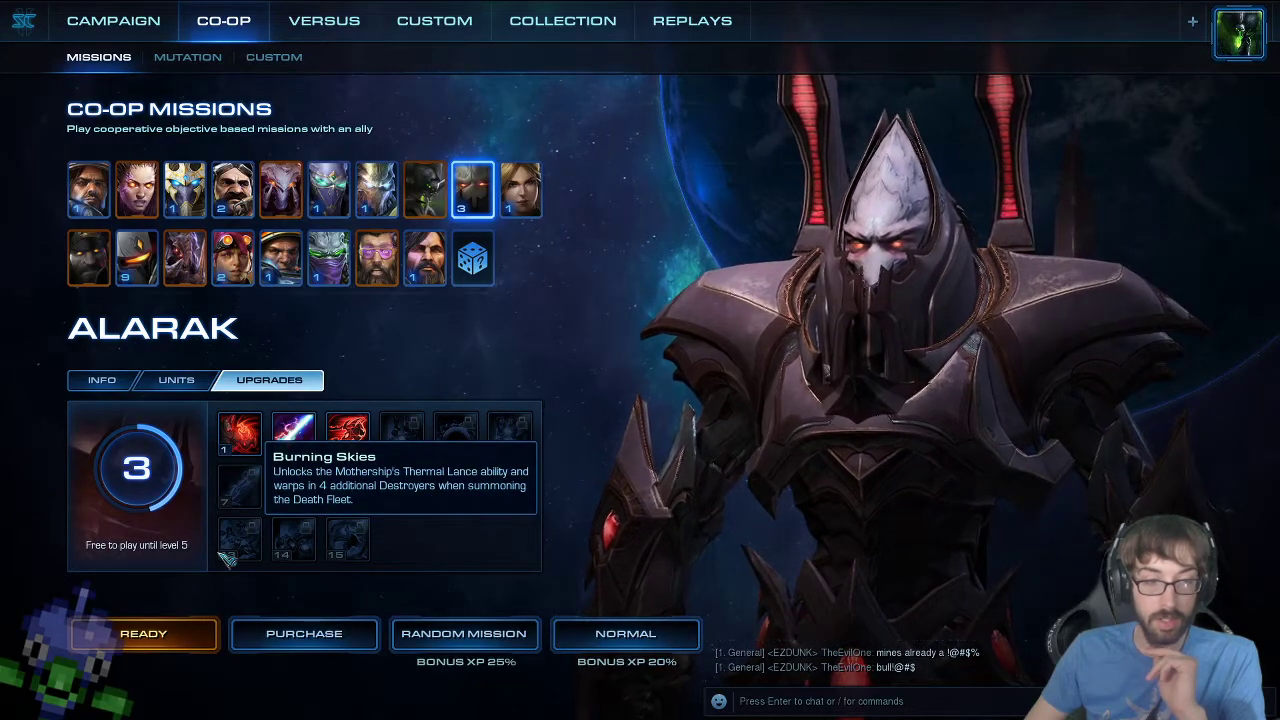
mouse_move(283, 550)
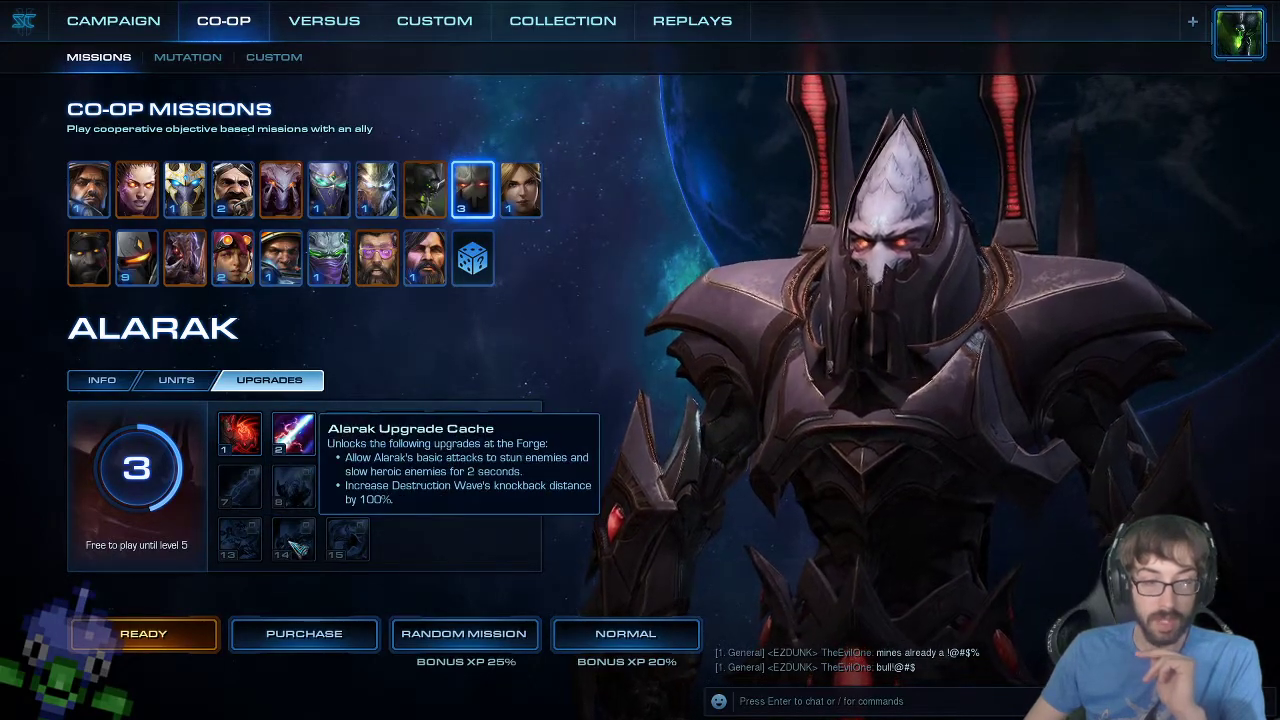
mouse_move(358, 547)
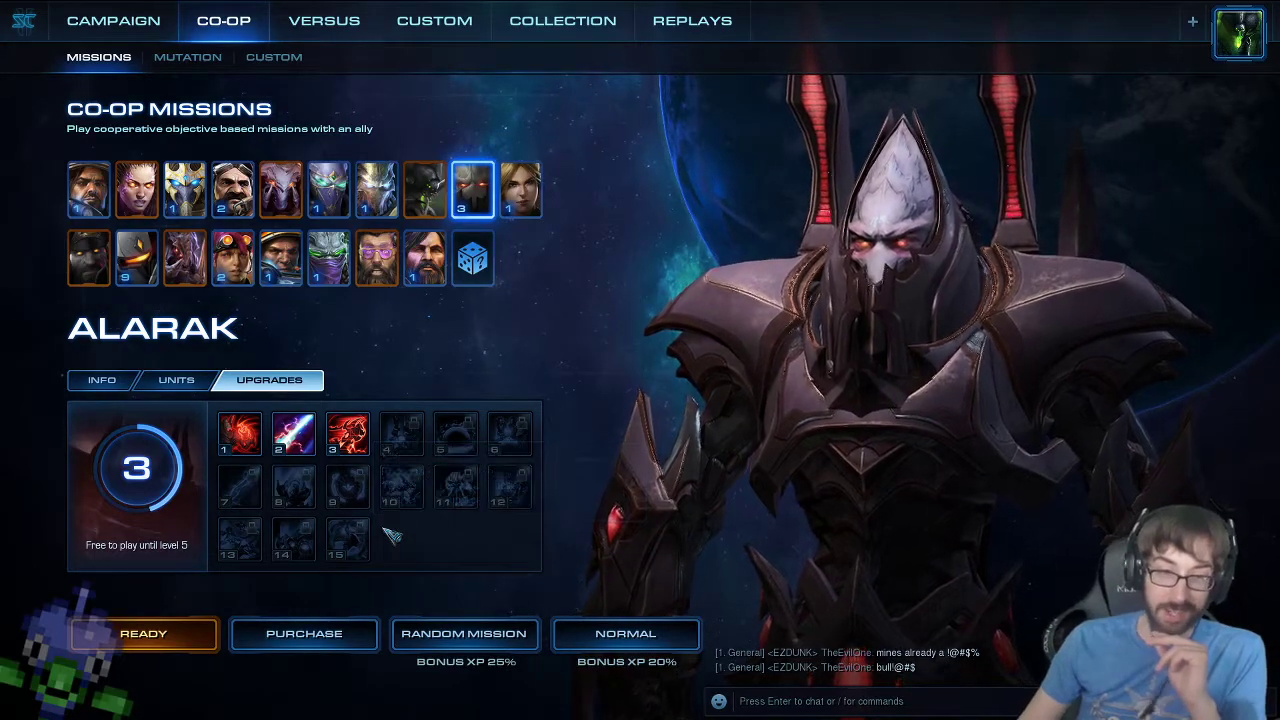
mouse_move(392, 506)
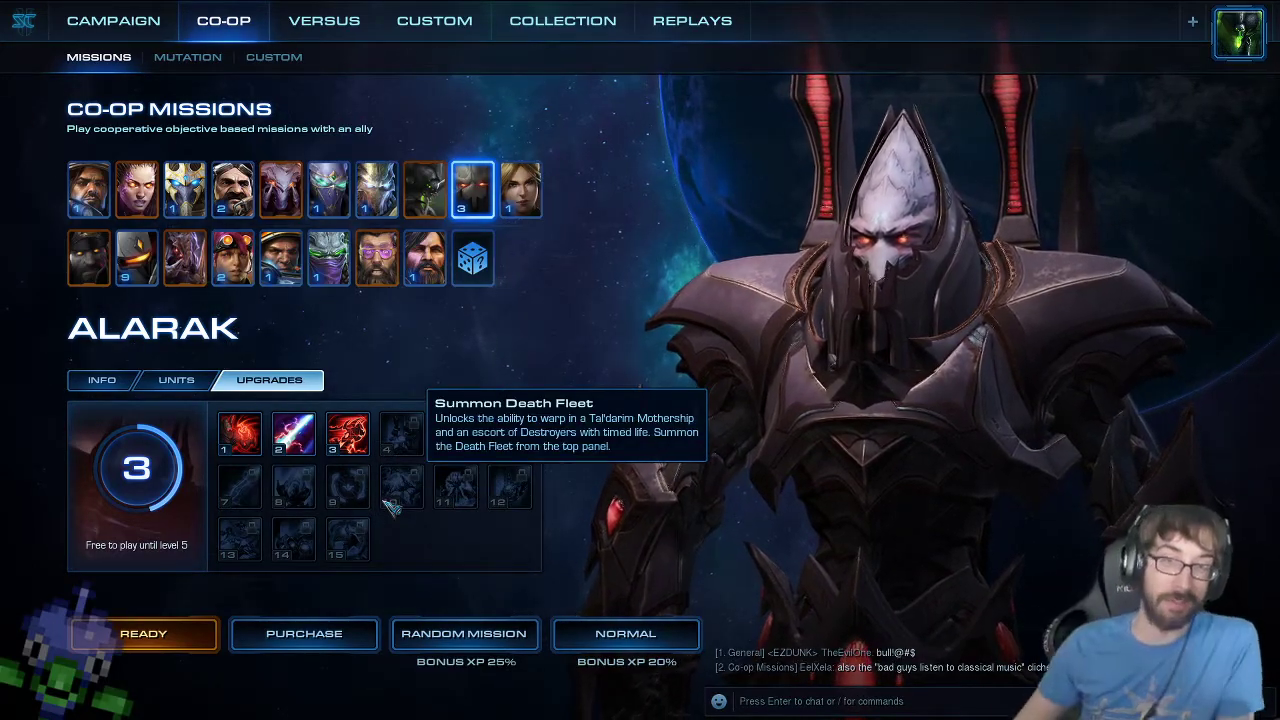
- Leave the game for Photoshop and close the Olimar sprite, Olimar reference and MGS5 Snake documents, keeping All_Pikmin.png open
key("Escape")
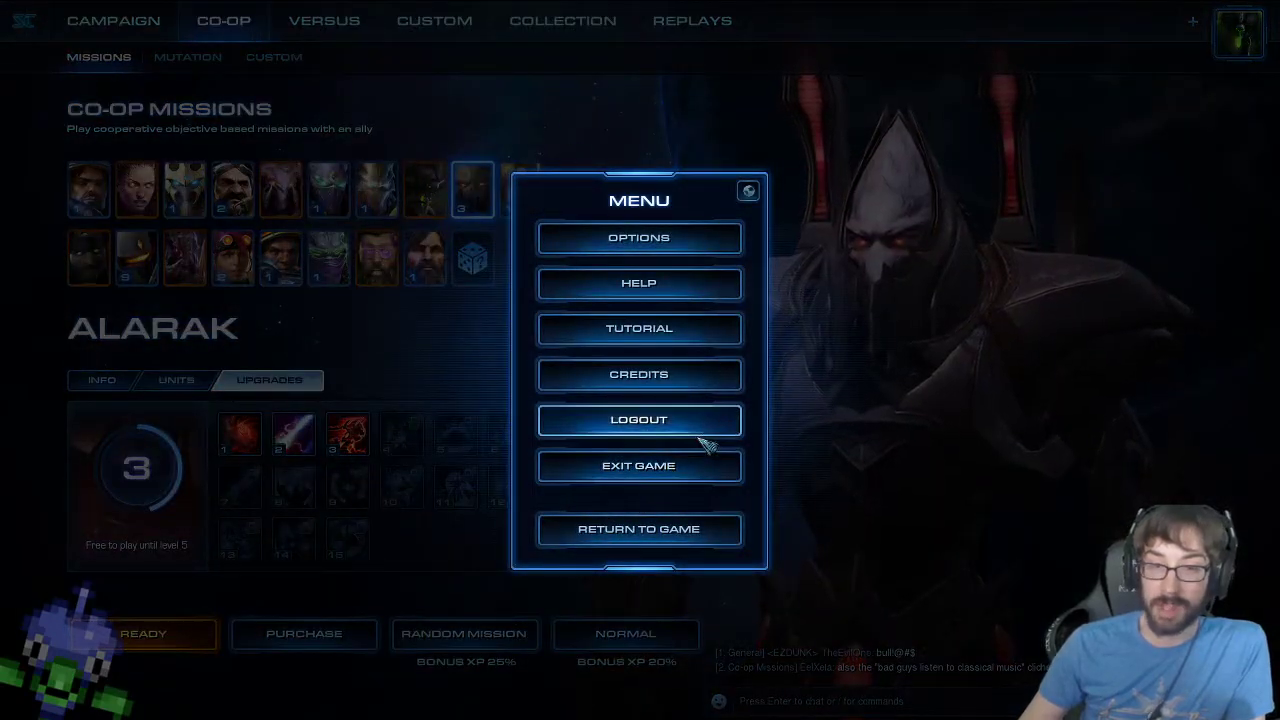
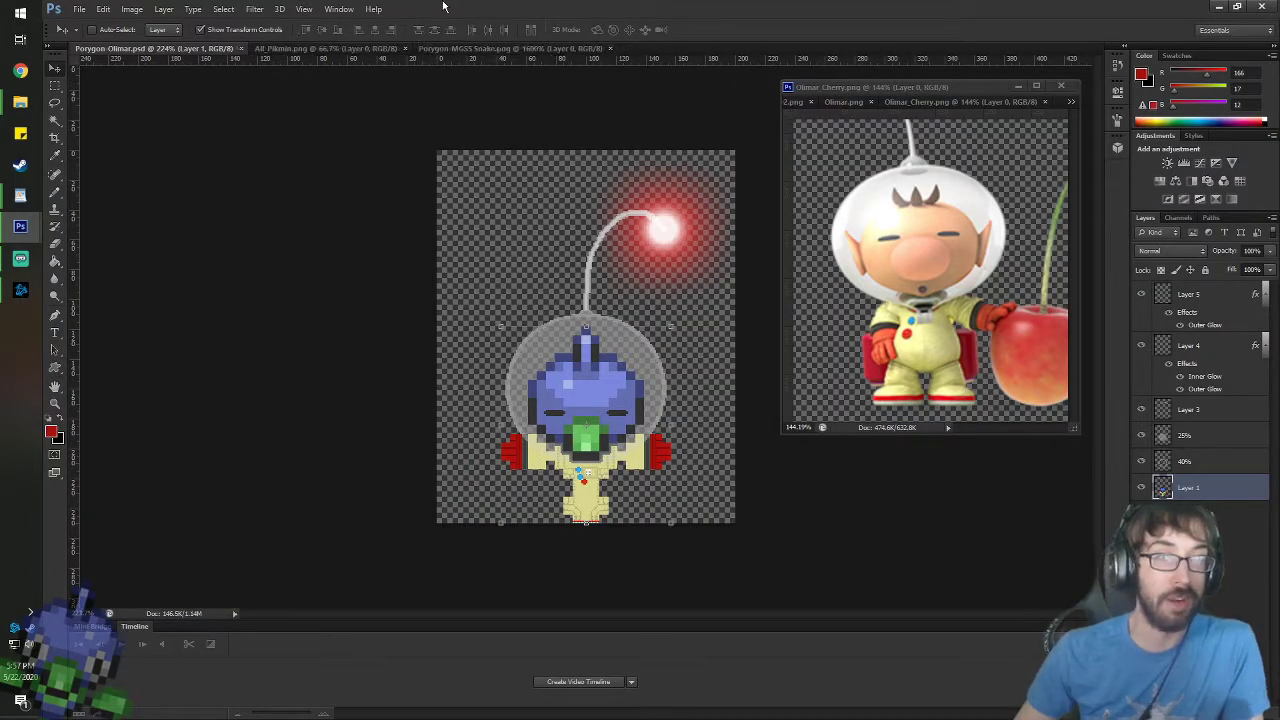
key("ctrl+w")
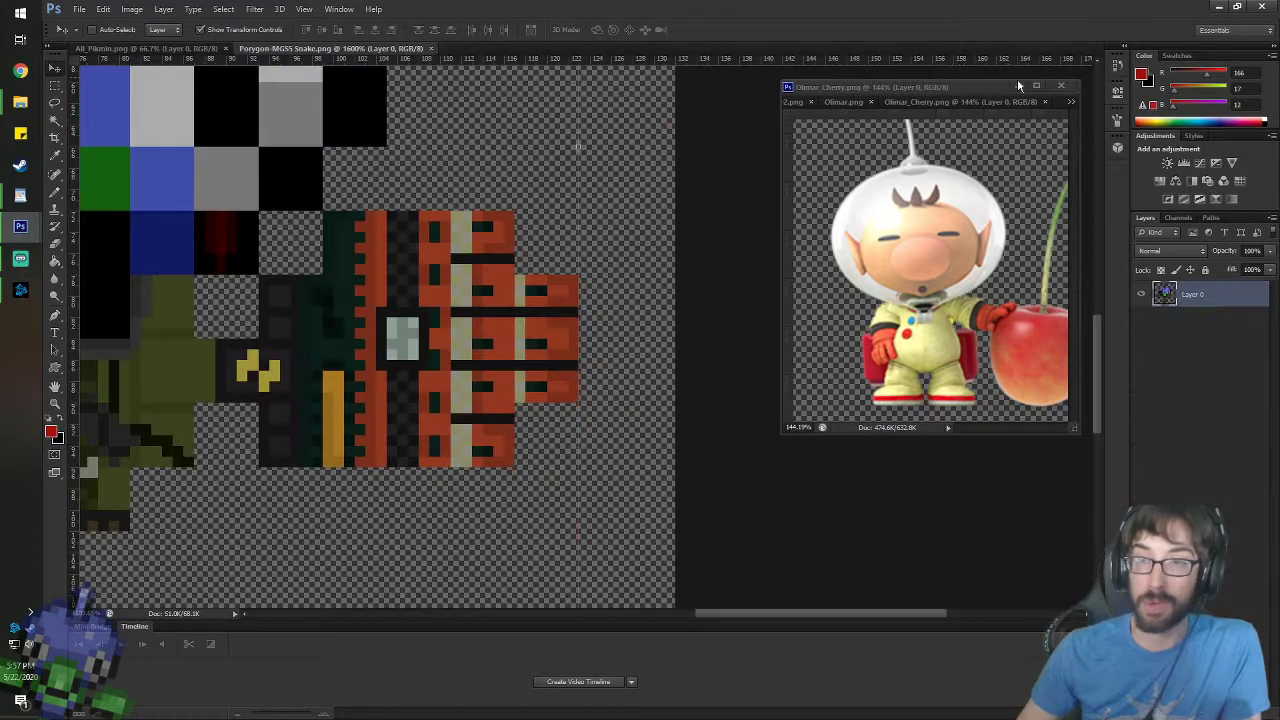
left_click(1061, 86)
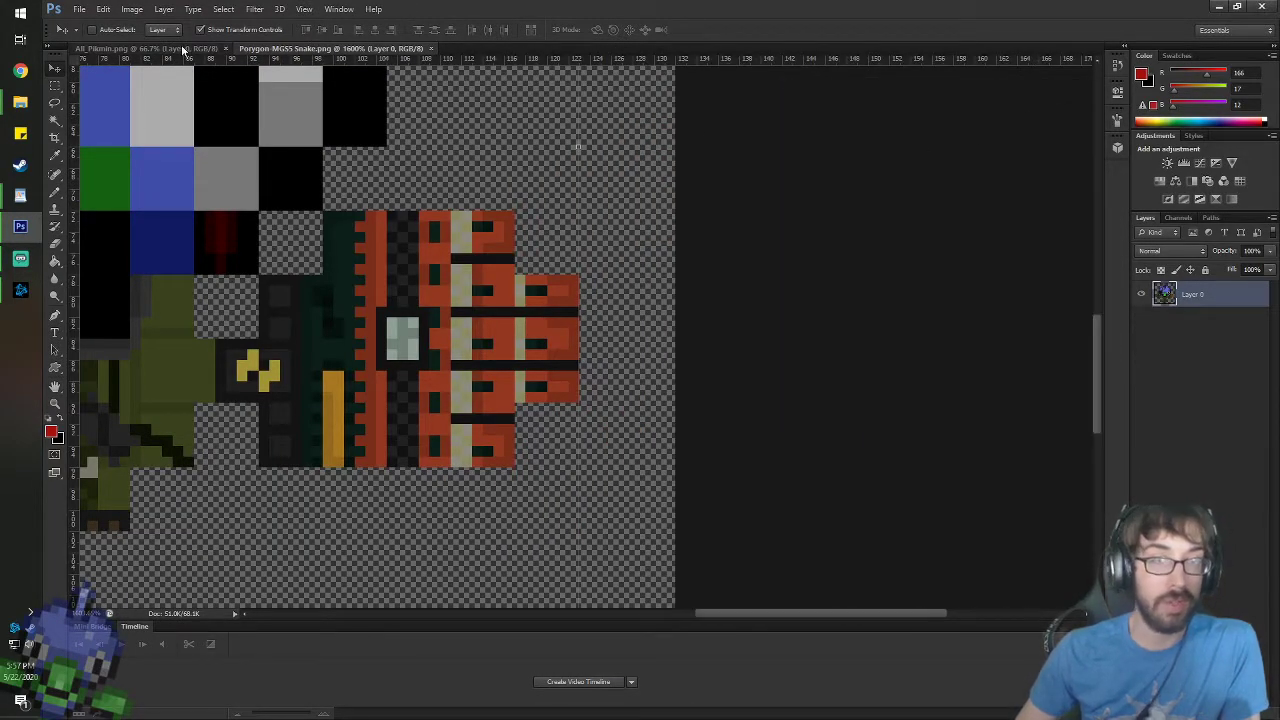
left_click(432, 48)
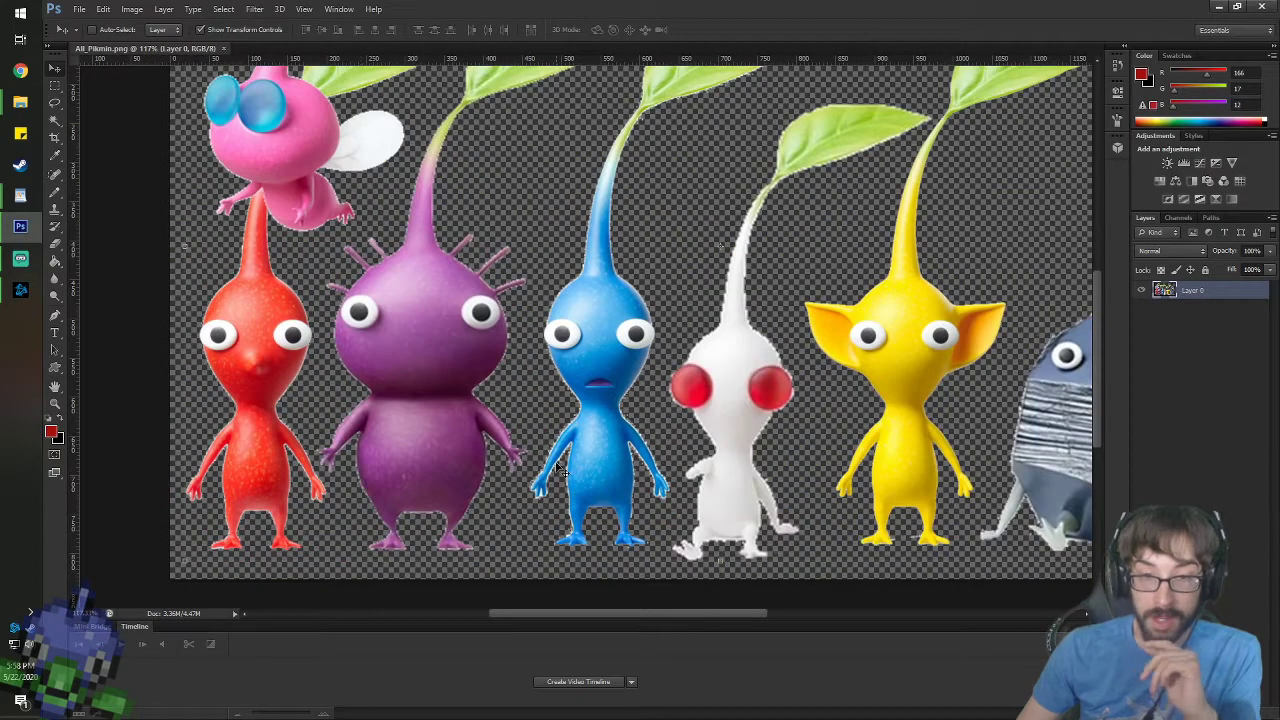
- Examine each Pikmin in All_Pikmin.png up close, from the red one to the rock one, and return to the whole image
scroll(558, 470, "up", 3)
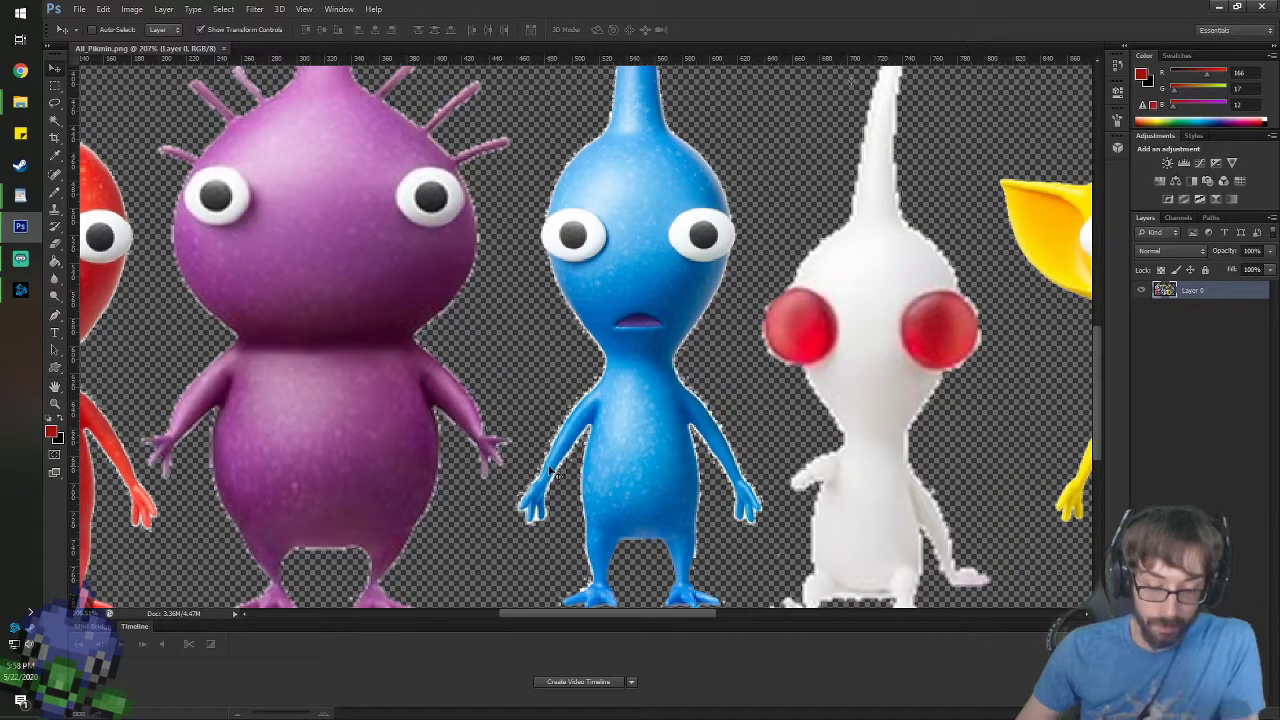
key("space")
left_click_drag(397, 431, 715, 434)
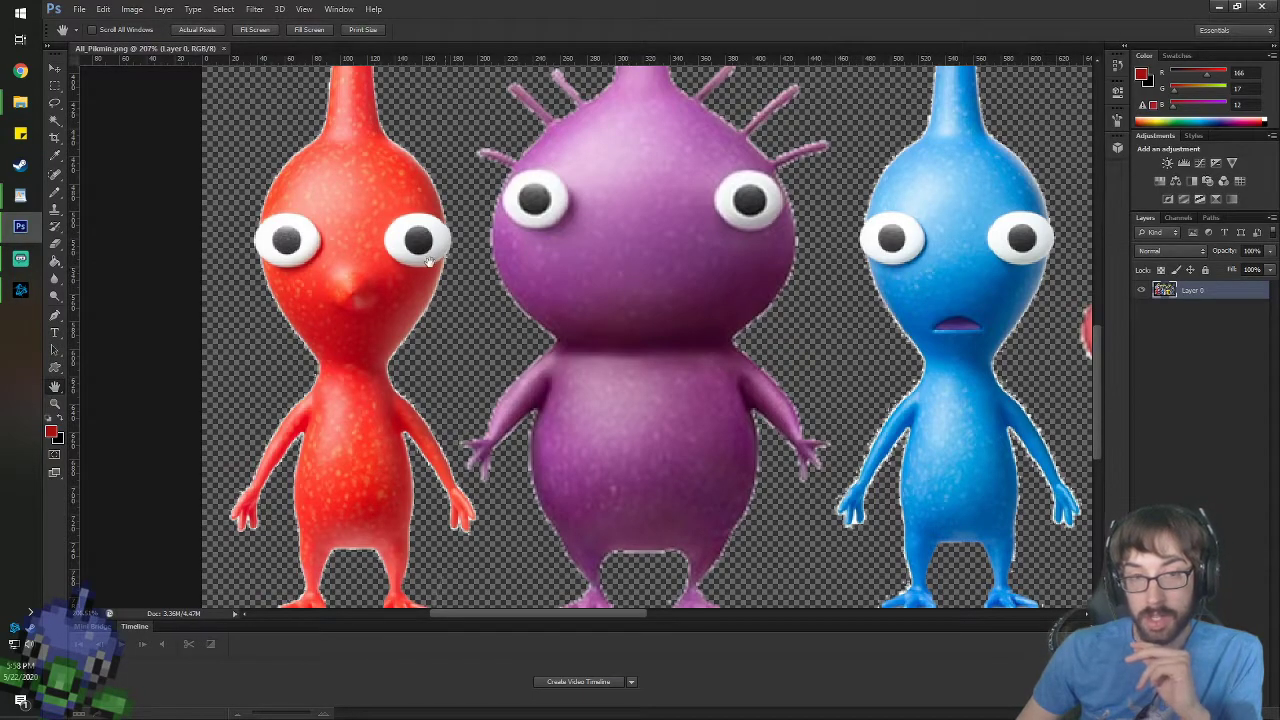
left_click_drag(585, 185, 763, 463)
left_click_drag(689, 240, 260, 86)
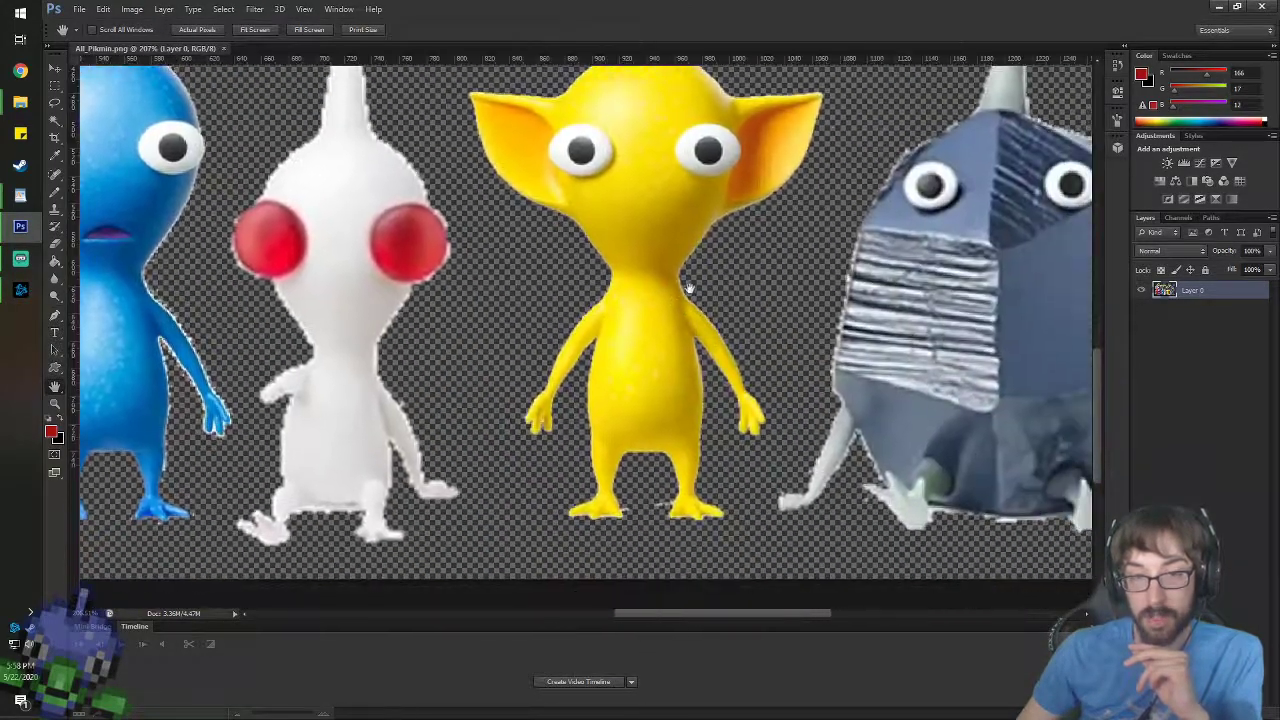
left_click_drag(688, 288, 546, 309)
key("ctrl+r")
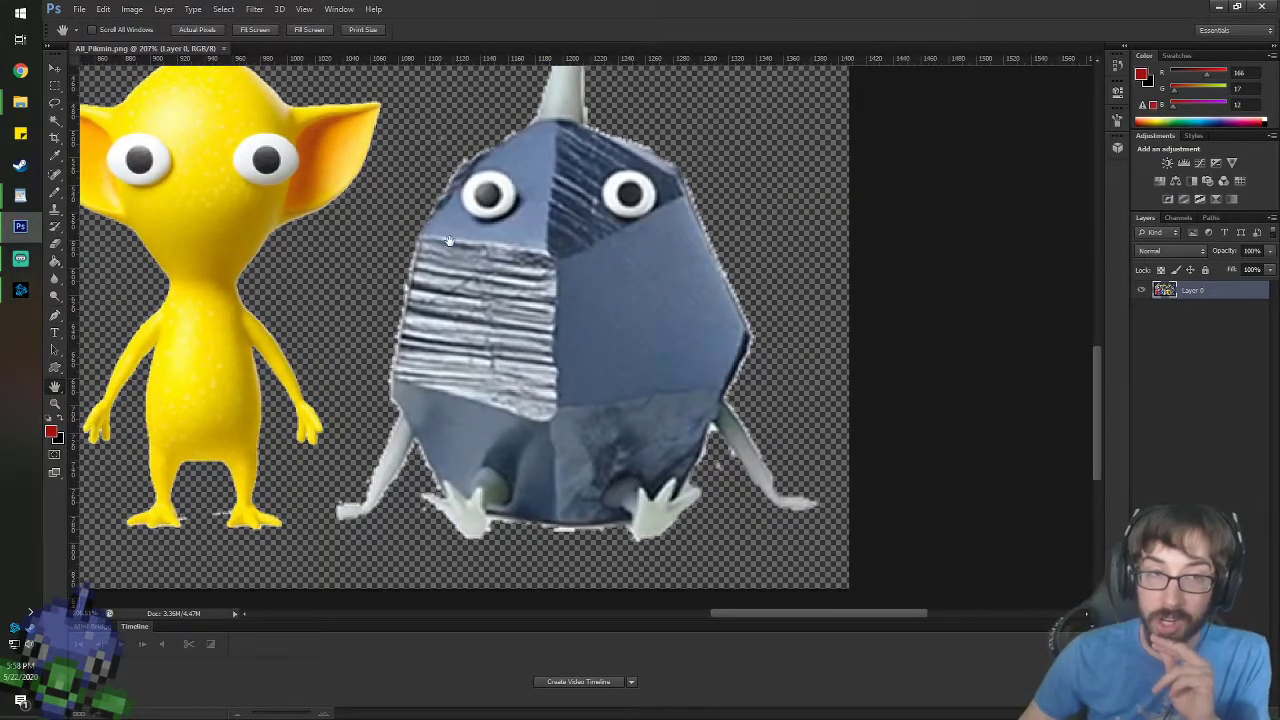
scroll(449, 240, "down", 6)
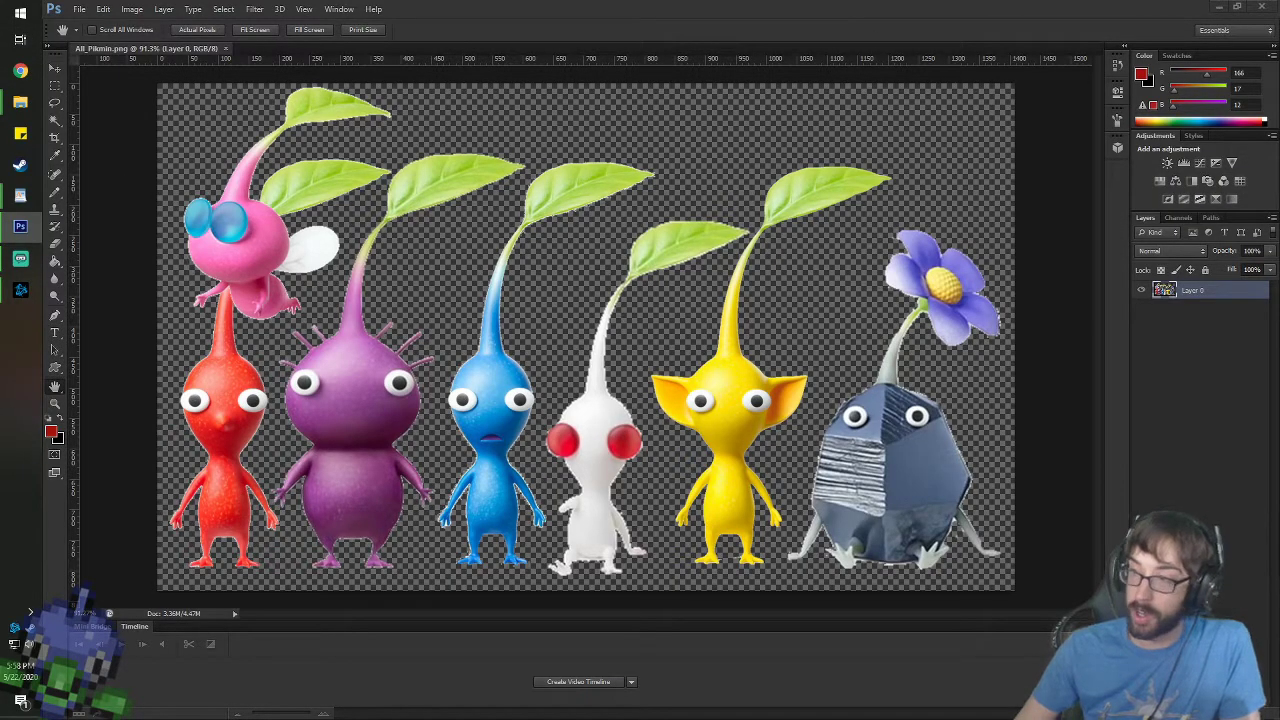
- Switch to Chrome and search YouTube for "pikmin 2 ost"
key("super+7")
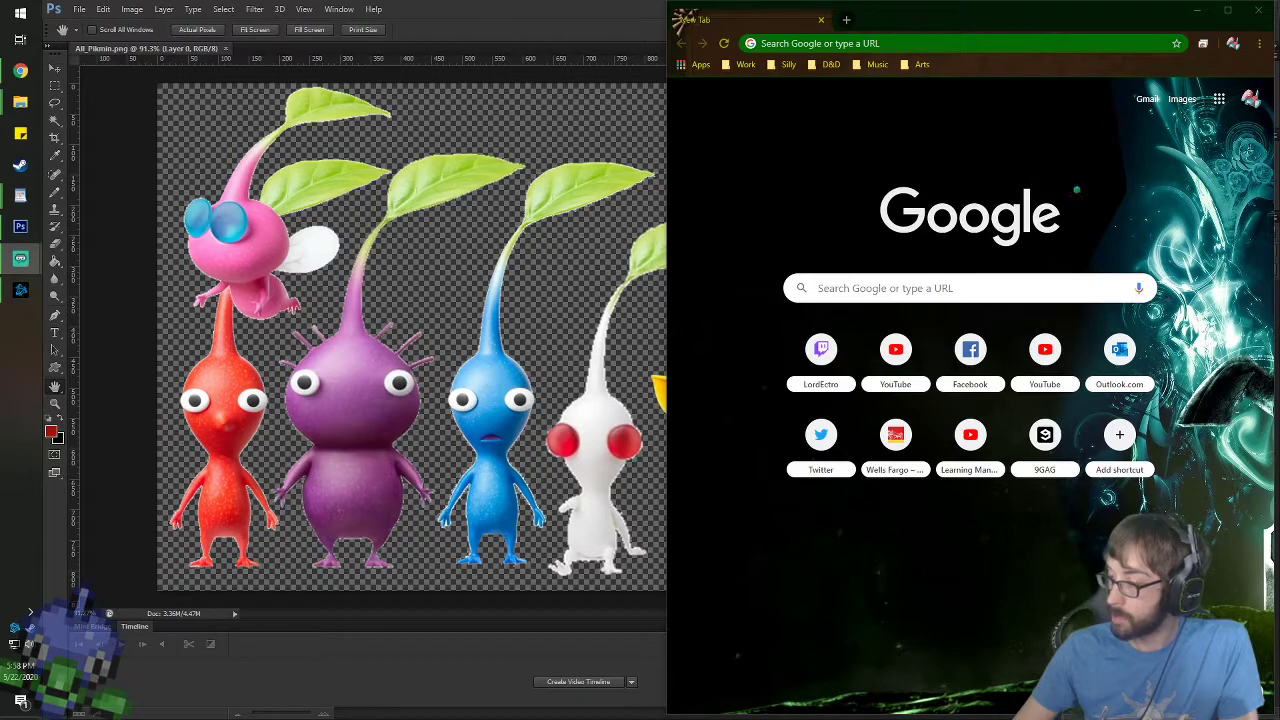
left_click(928, 22)
type("you")
key("Tab")
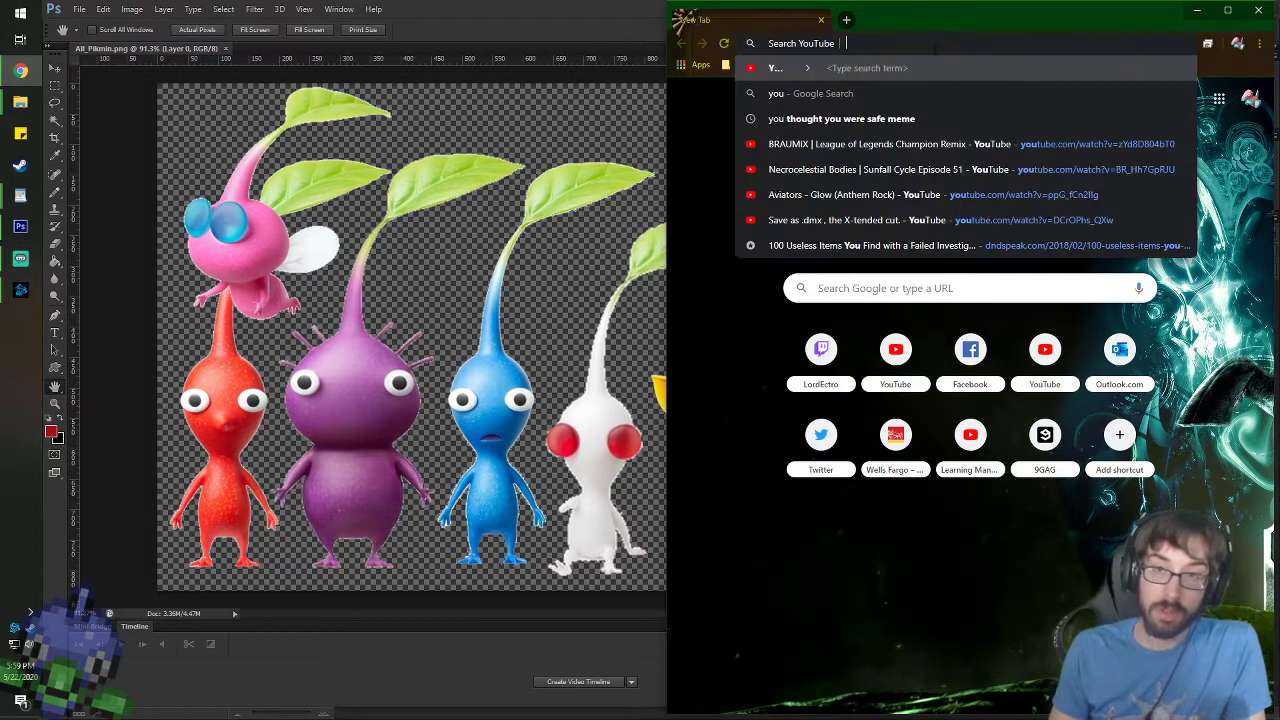
type("pikmin 2 ost")
key("Return")
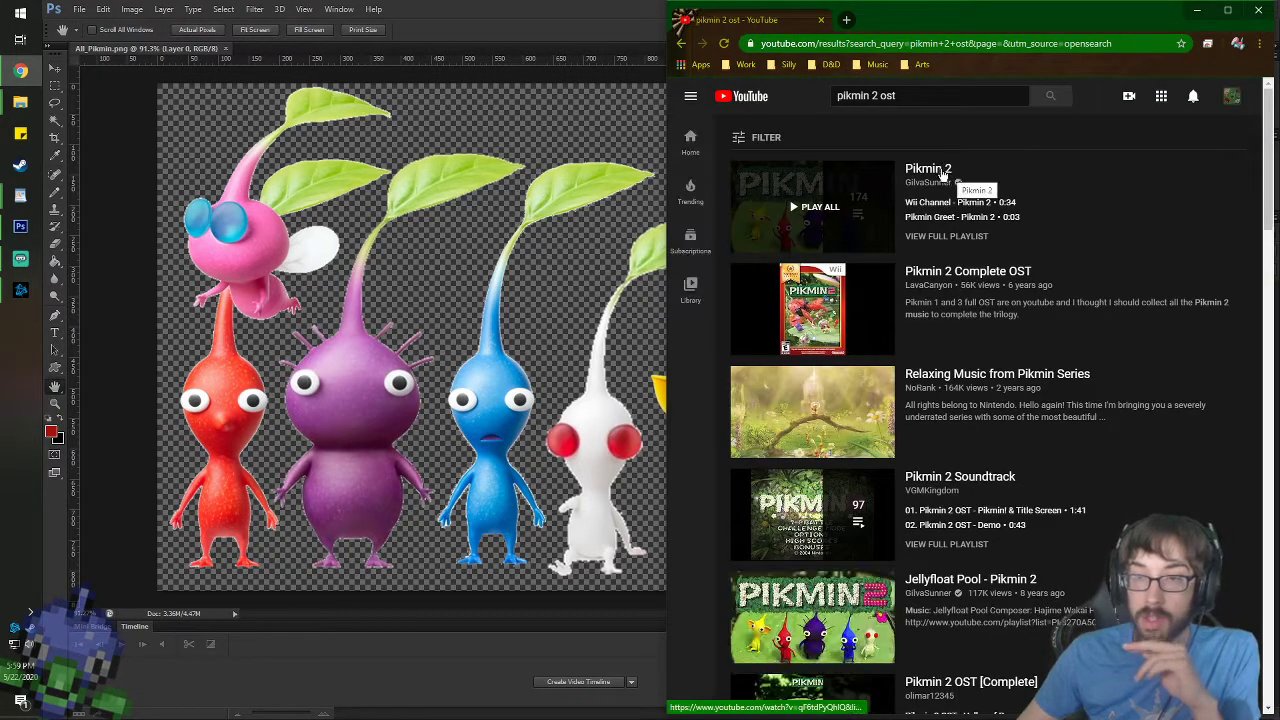
- Open the full Pikmin 2 playlist, play it shuffled and move the browser window off the Photoshop screen
left_click(947, 238)
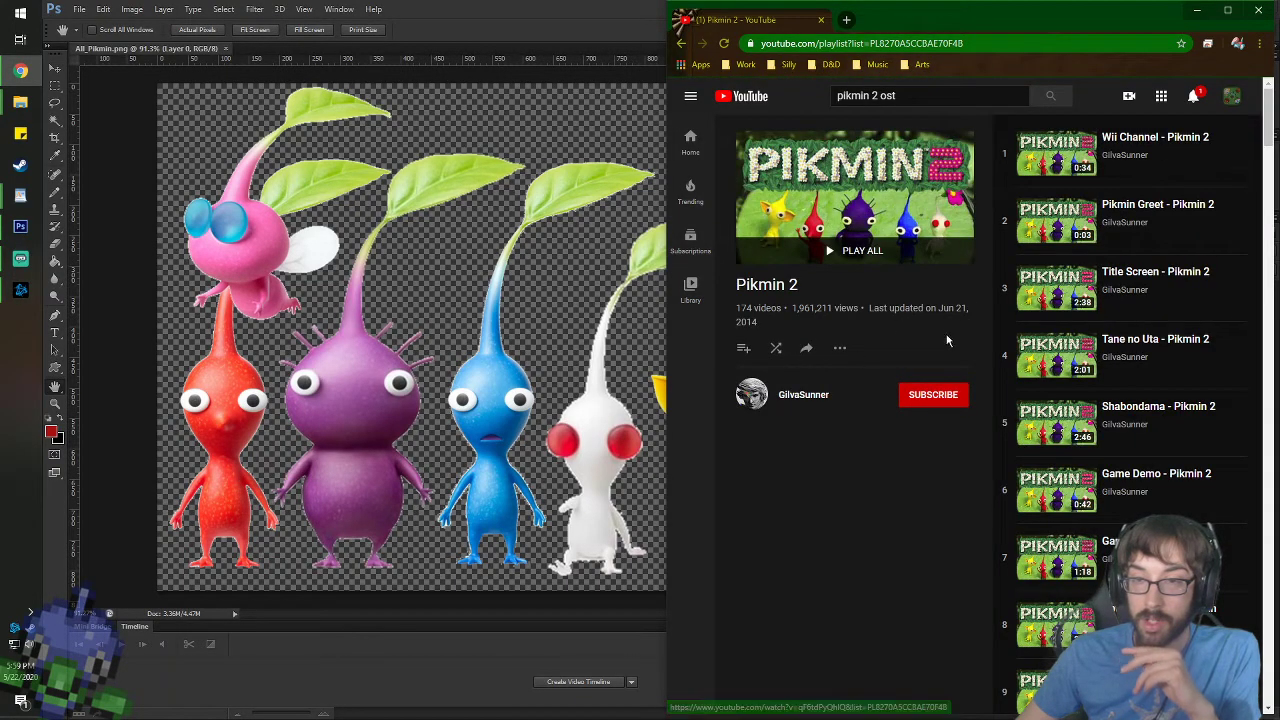
left_click(785, 350)
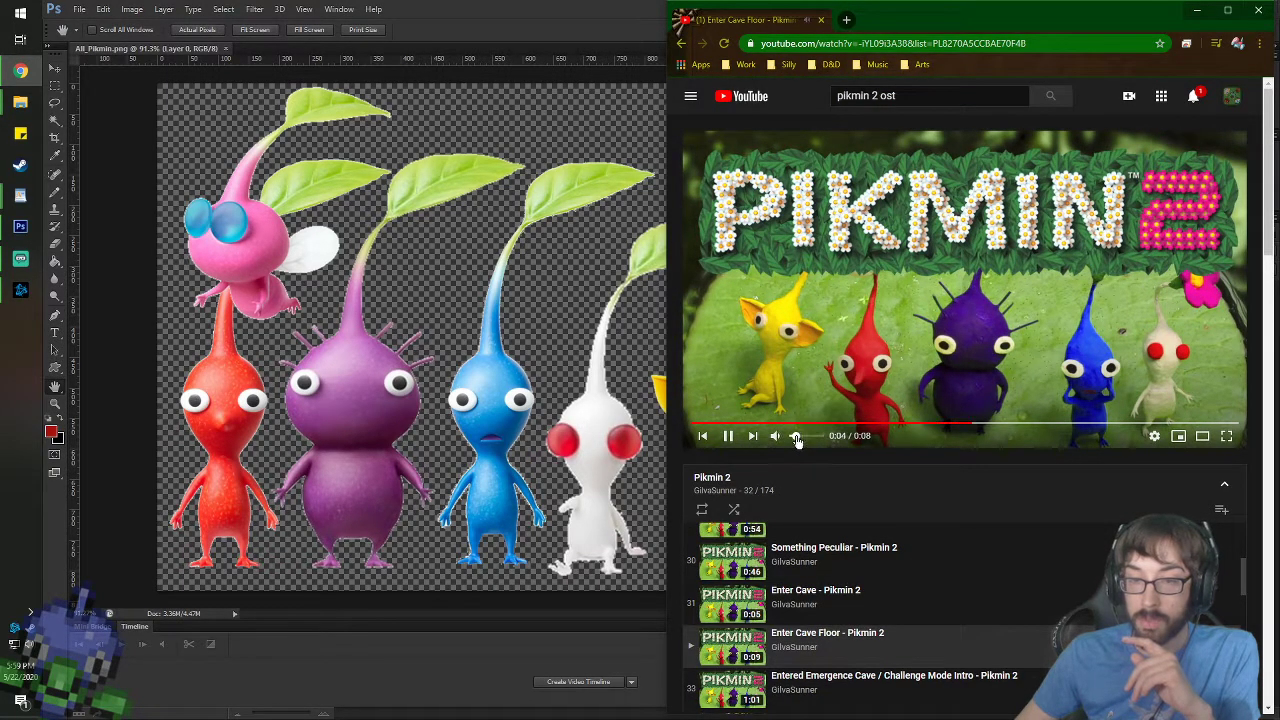
left_click_drag(775, 33, 1279, 262)
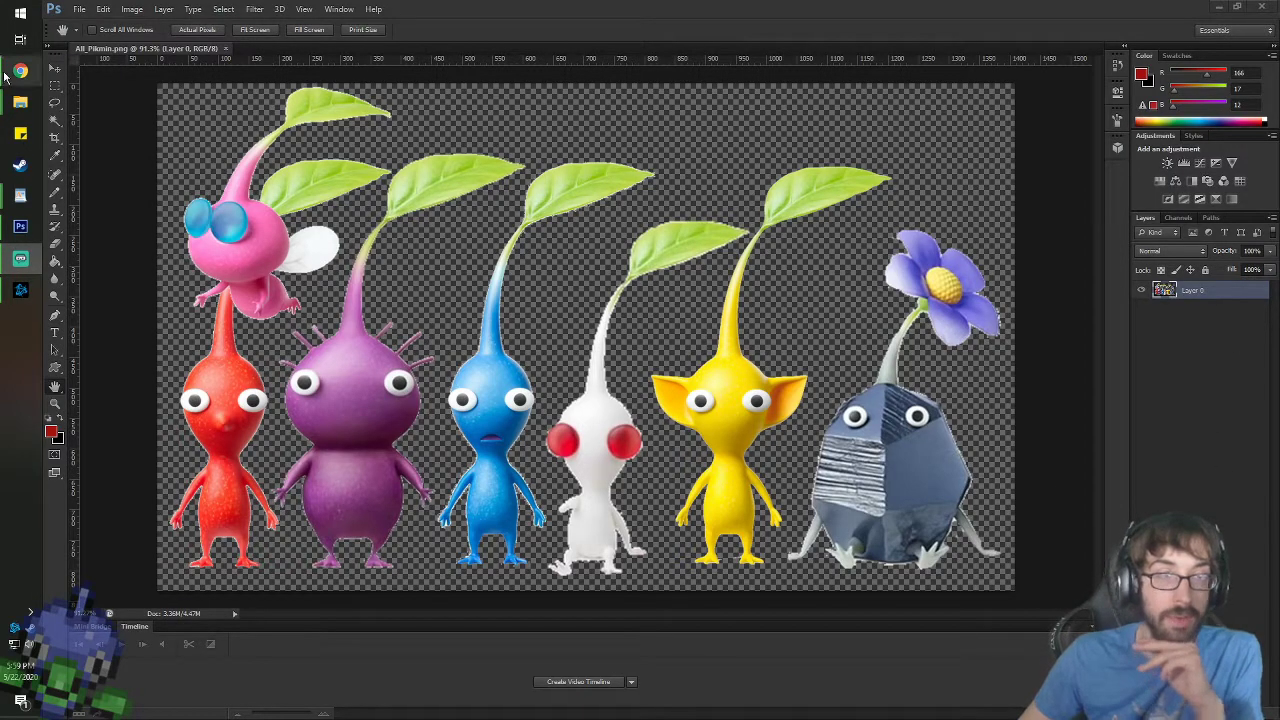
- Switch to File Explorer, go up to the Sprites folder and open the Porygon-Z image
mouse_move(20, 101)
left_click(114, 175)
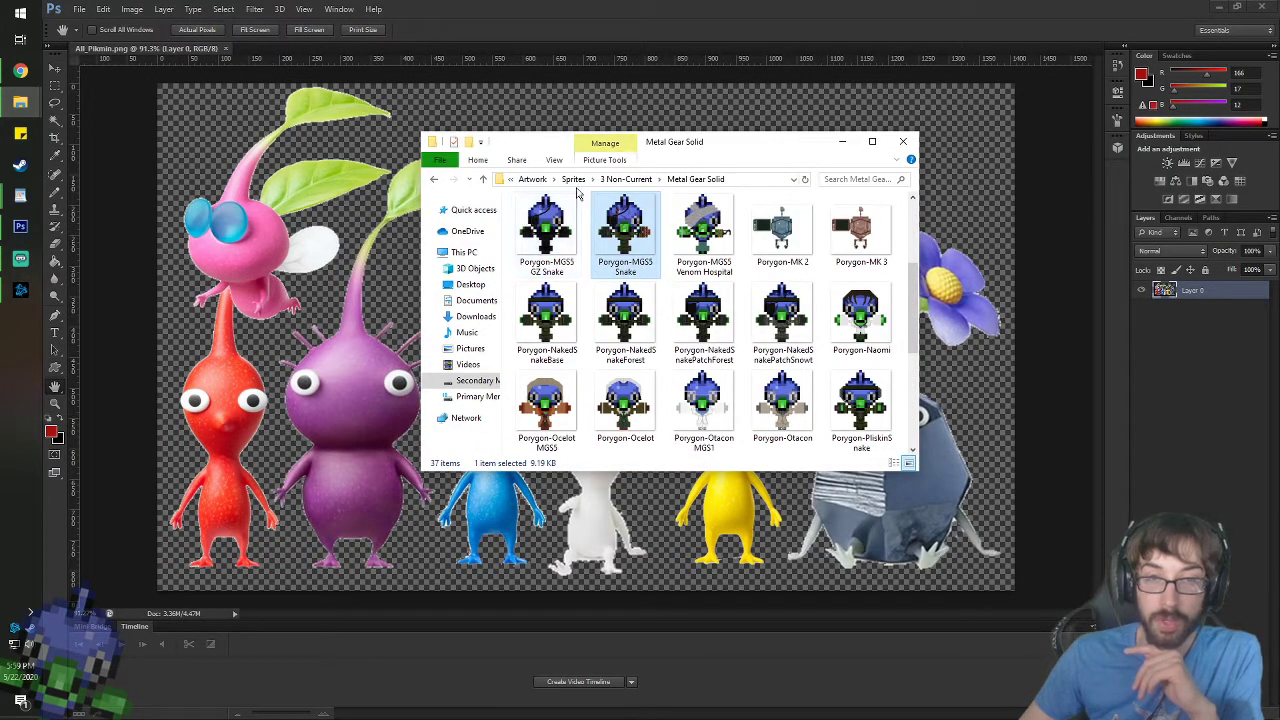
left_click(572, 180)
double_click(790, 310)
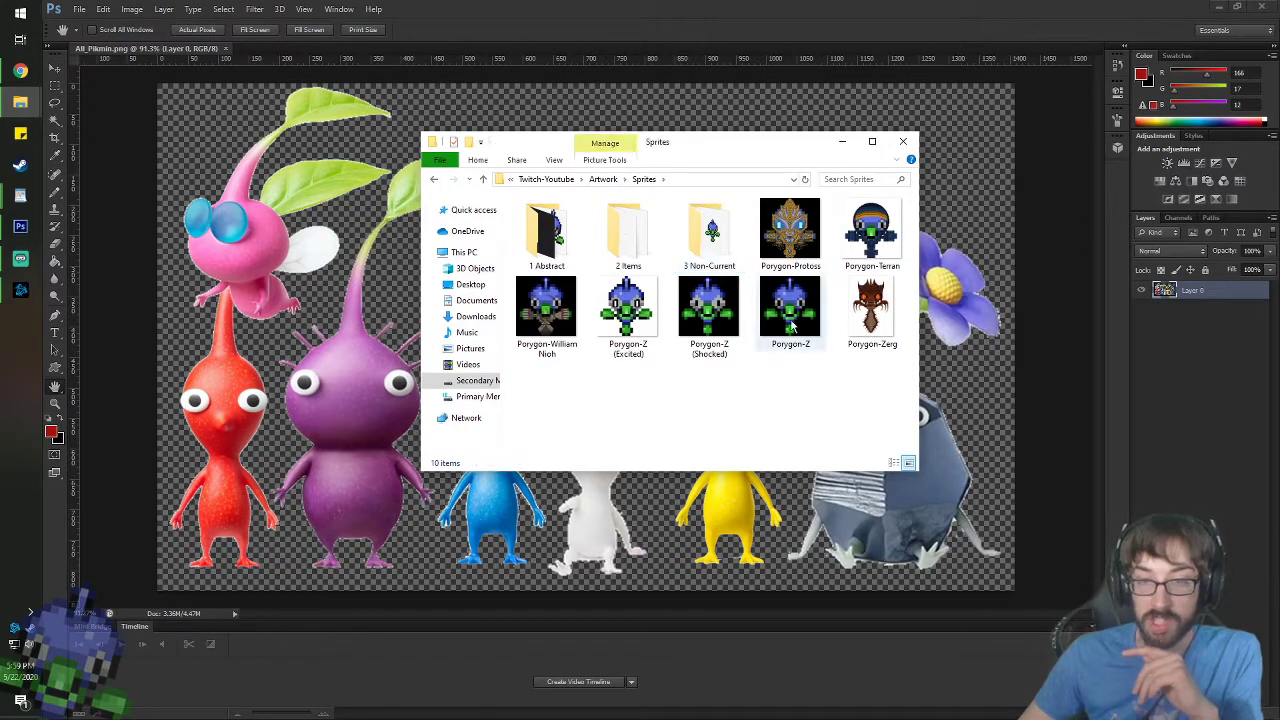
- Enlarge the Porygon-Z canvas to 150 × 200 pixels, anchored at the bottom centre
scroll(558, 366, "up", 3)
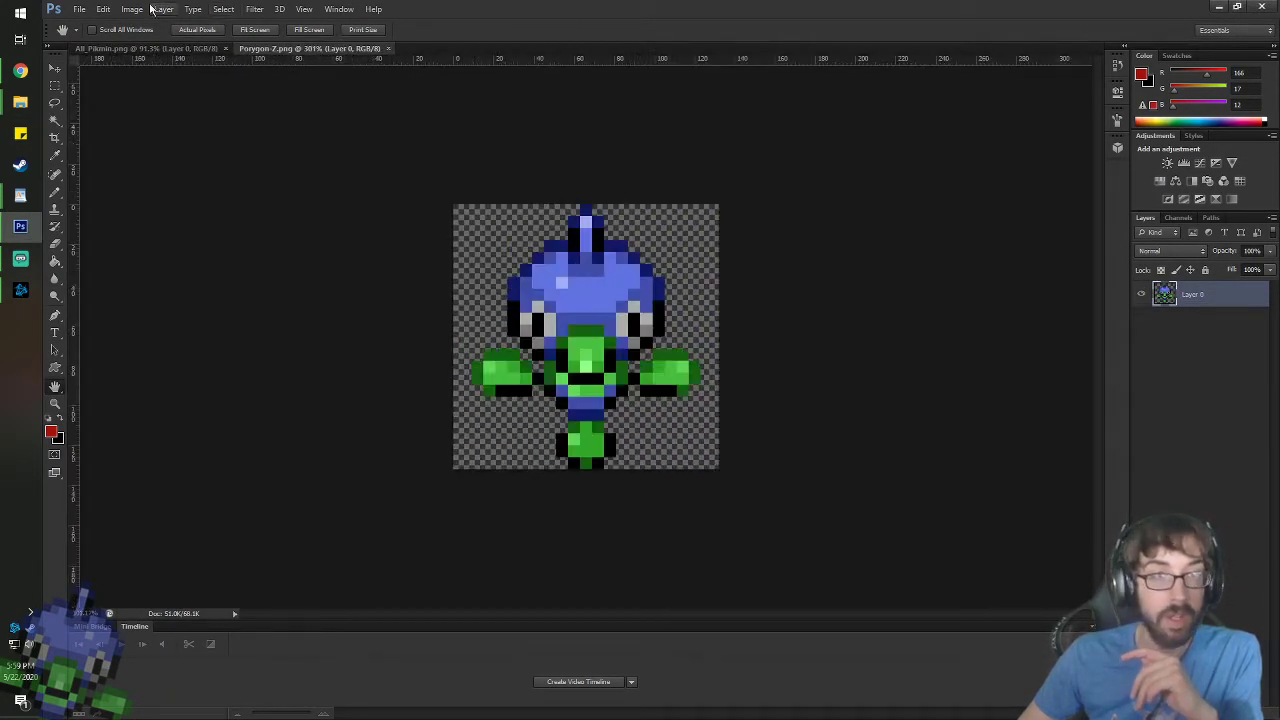
left_click(132, 9)
left_click(160, 117)
left_click(232, 291)
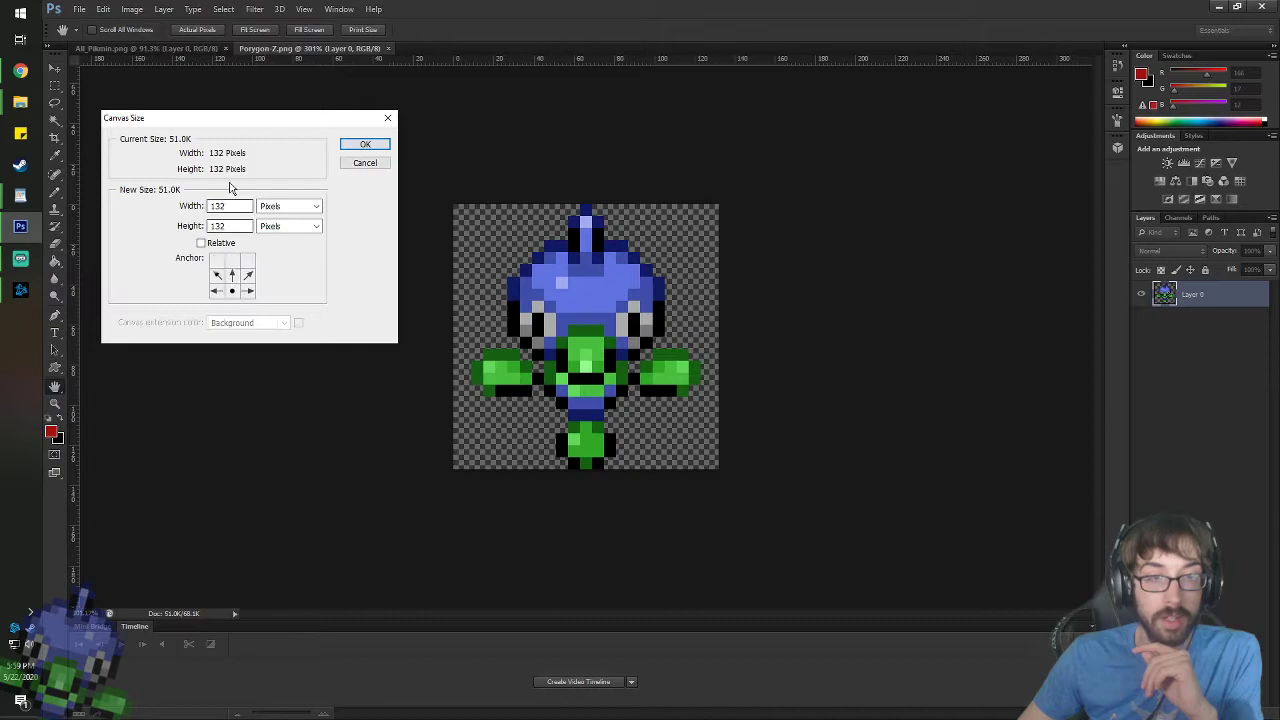
type("150")
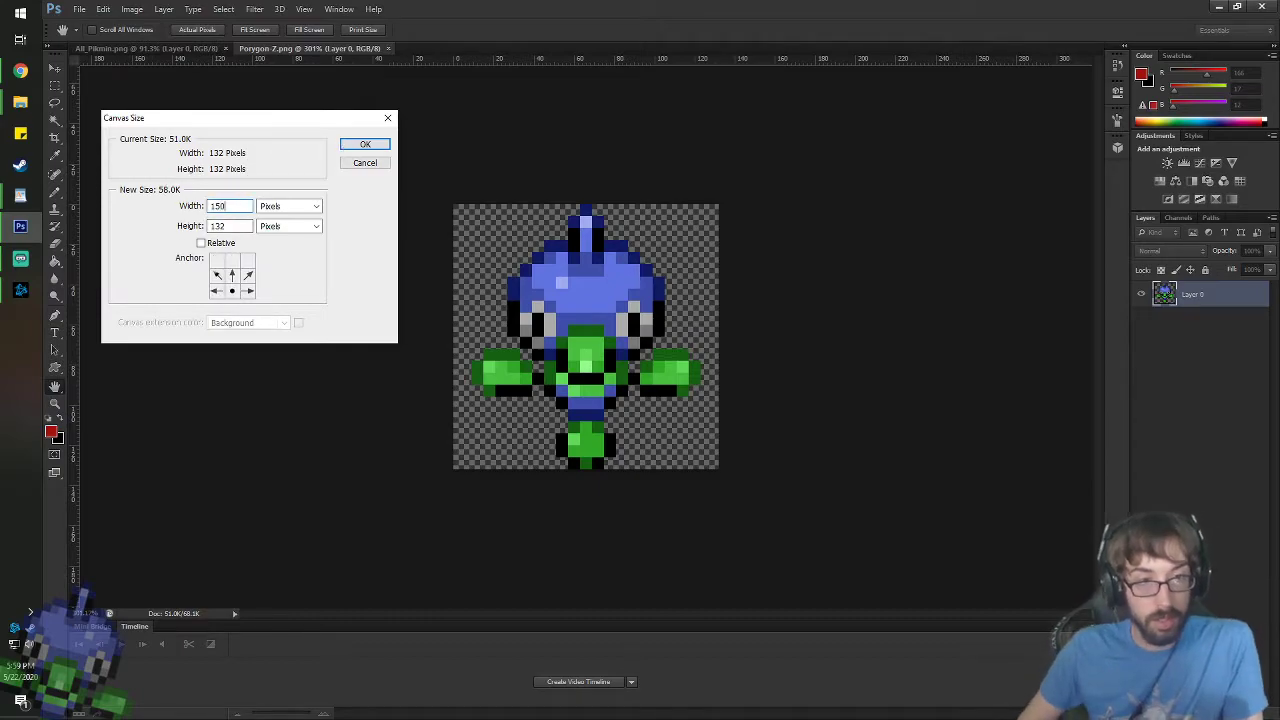
key("Tab")
type("200")
key("Return")
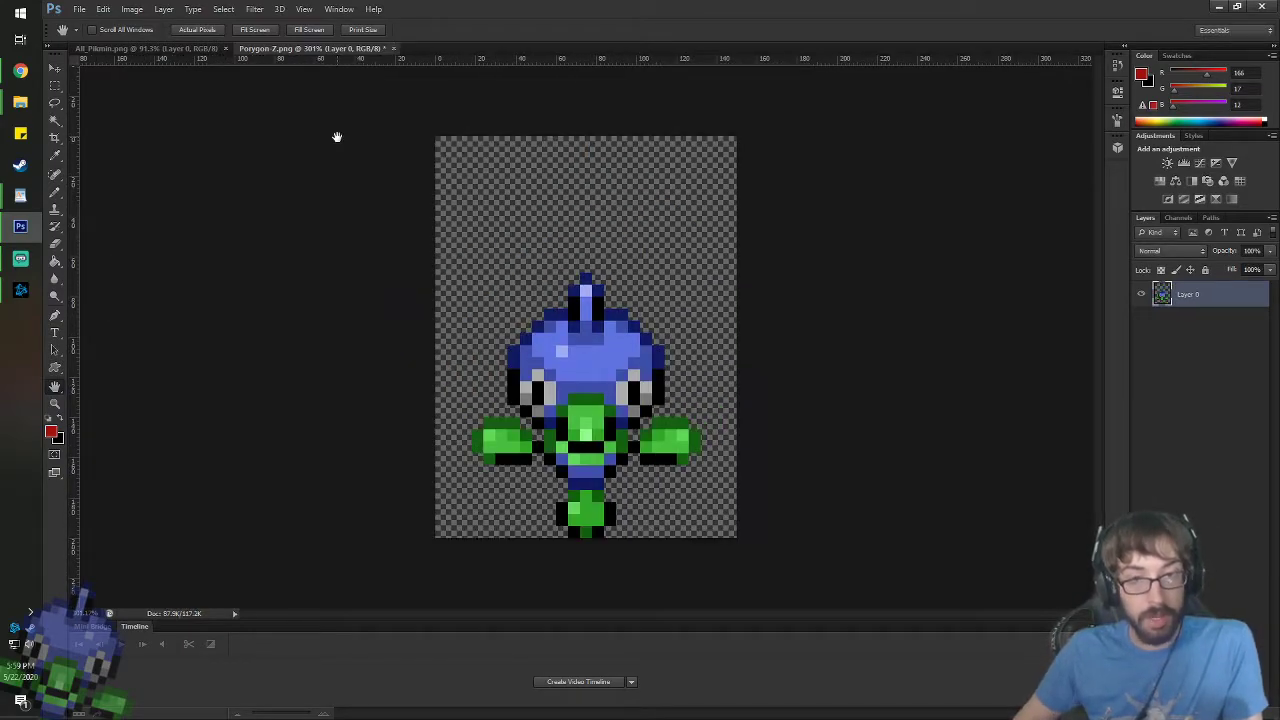
- Enlarge the Porygon-Z canvas to 200 × 300 pixels, keeping the sprite anchored at the bottom centre
left_click(132, 10)
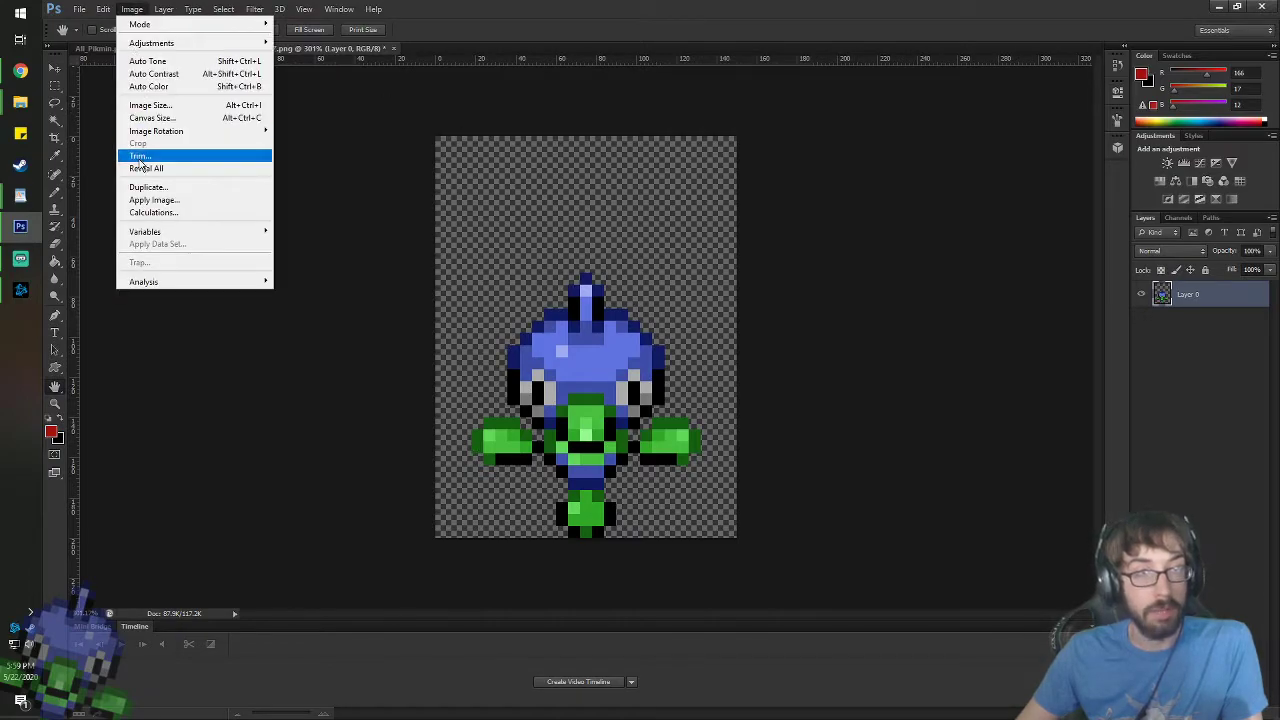
left_click(150, 118)
double_click(231, 206)
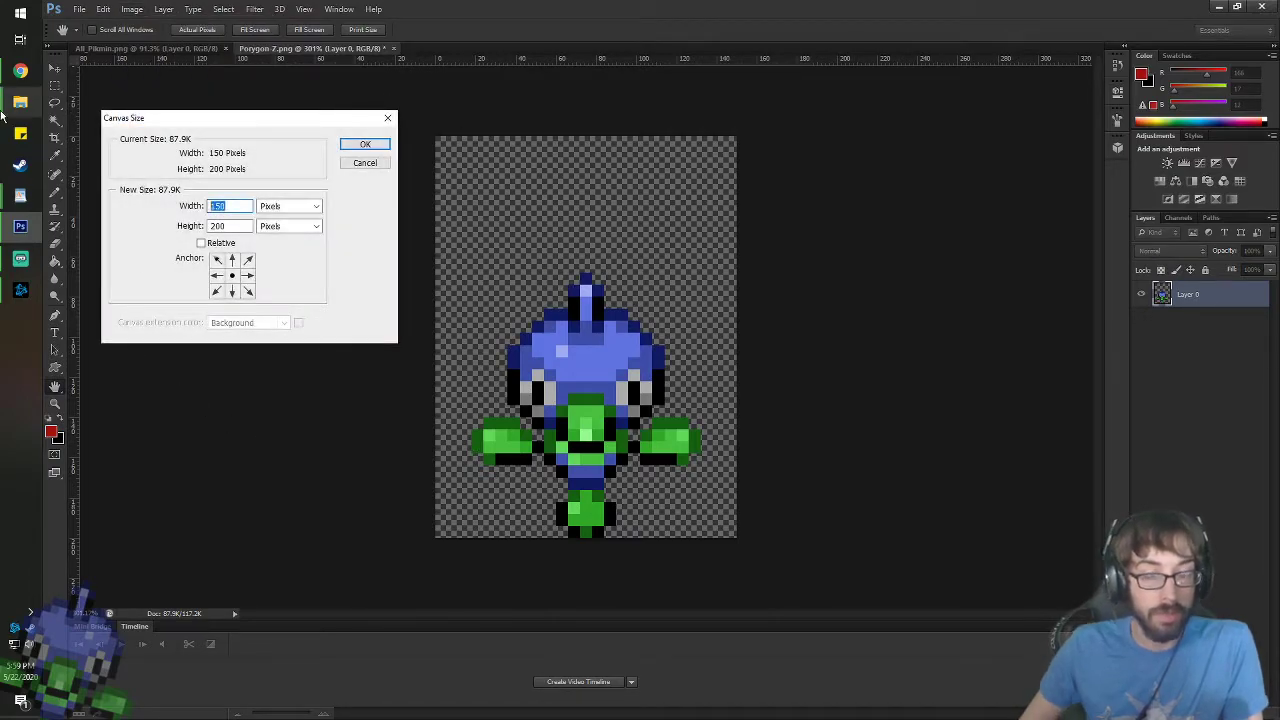
type("200")
key("Tab")
type("300")
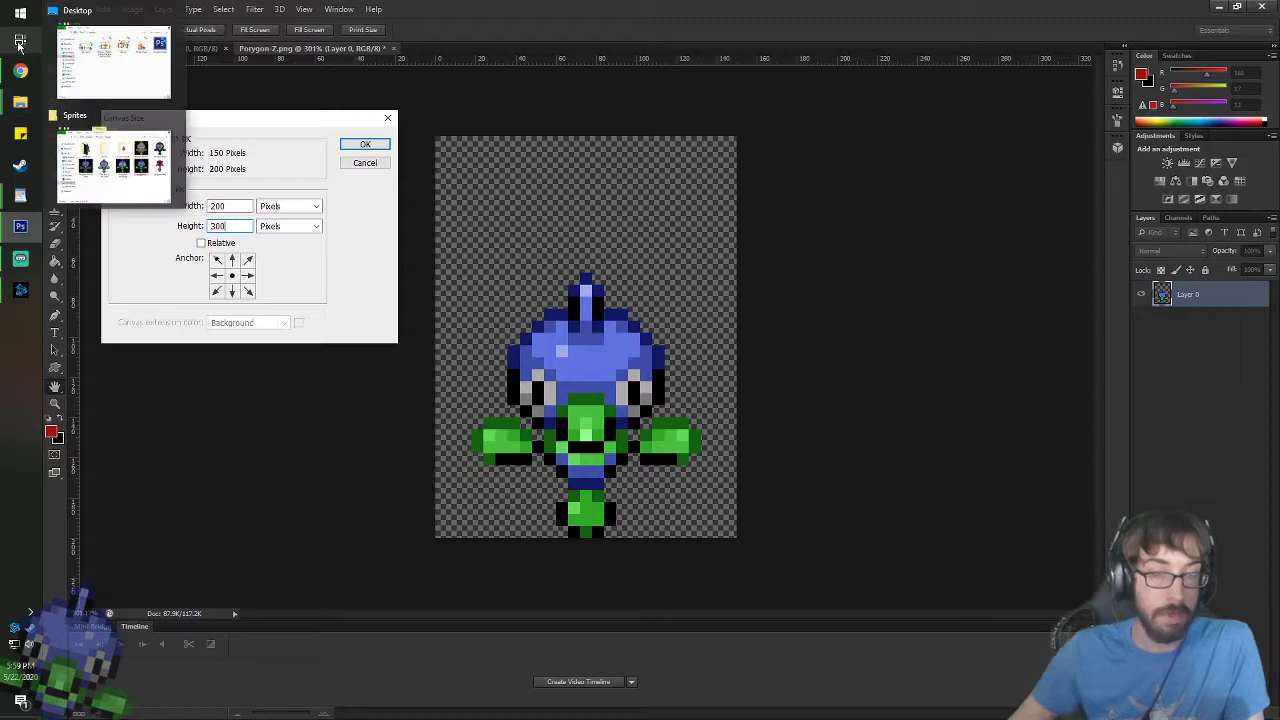
left_click(233, 291)
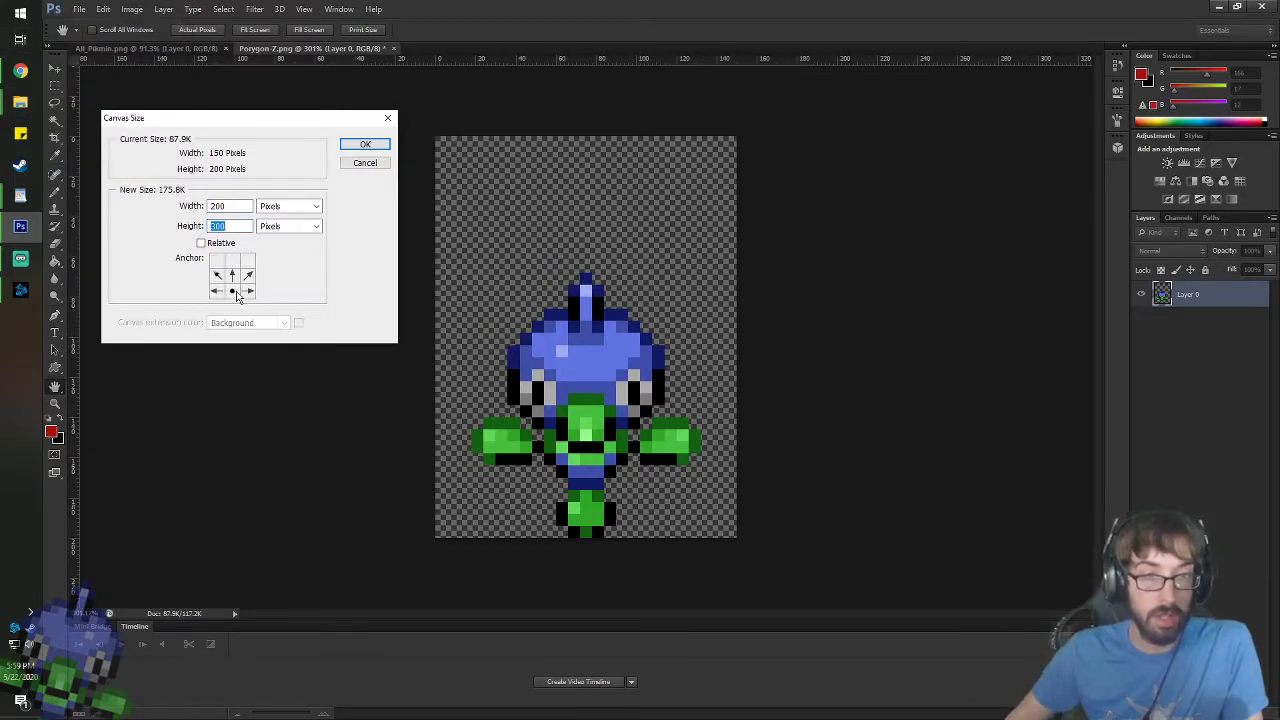
key("Return")
- Examine the Porygon-Z sprite up close on the enlarged canvas, from its head down to its base
scroll(791, 494, "up", 5)
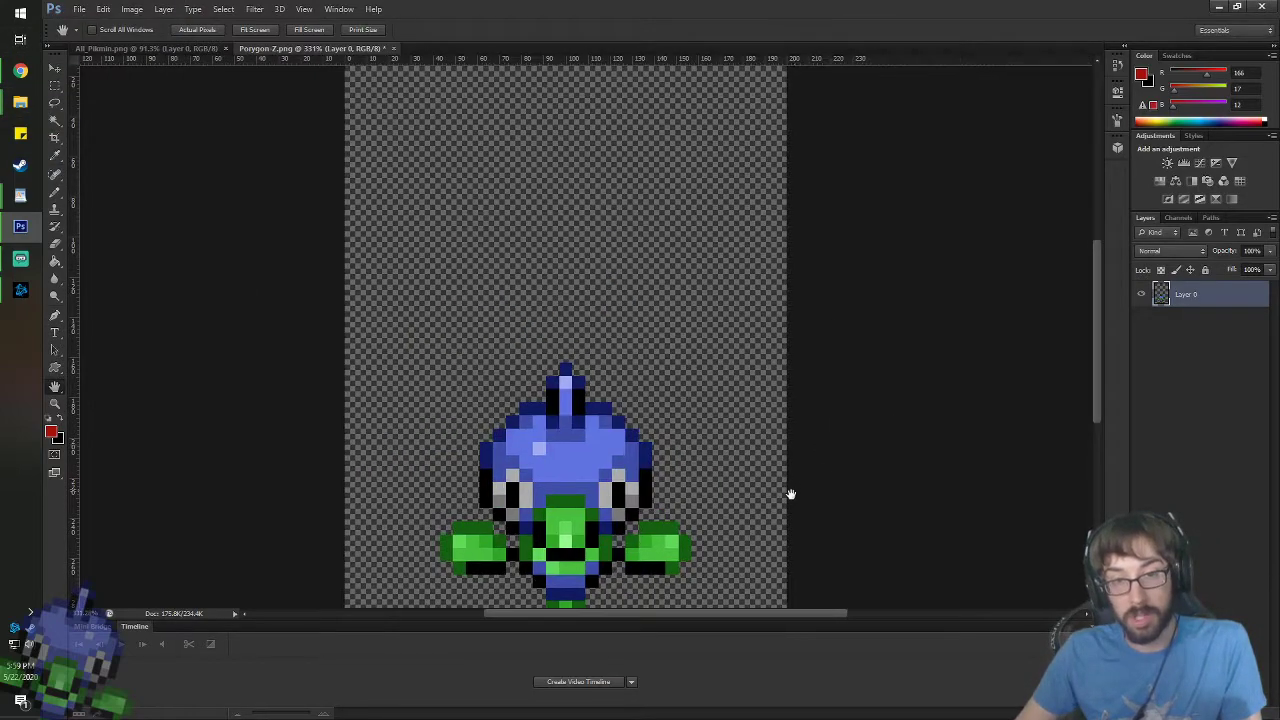
scroll(388, 540, "down", 6)
scroll(588, 558, "up", 5)
scroll(588, 557, "up", 1)
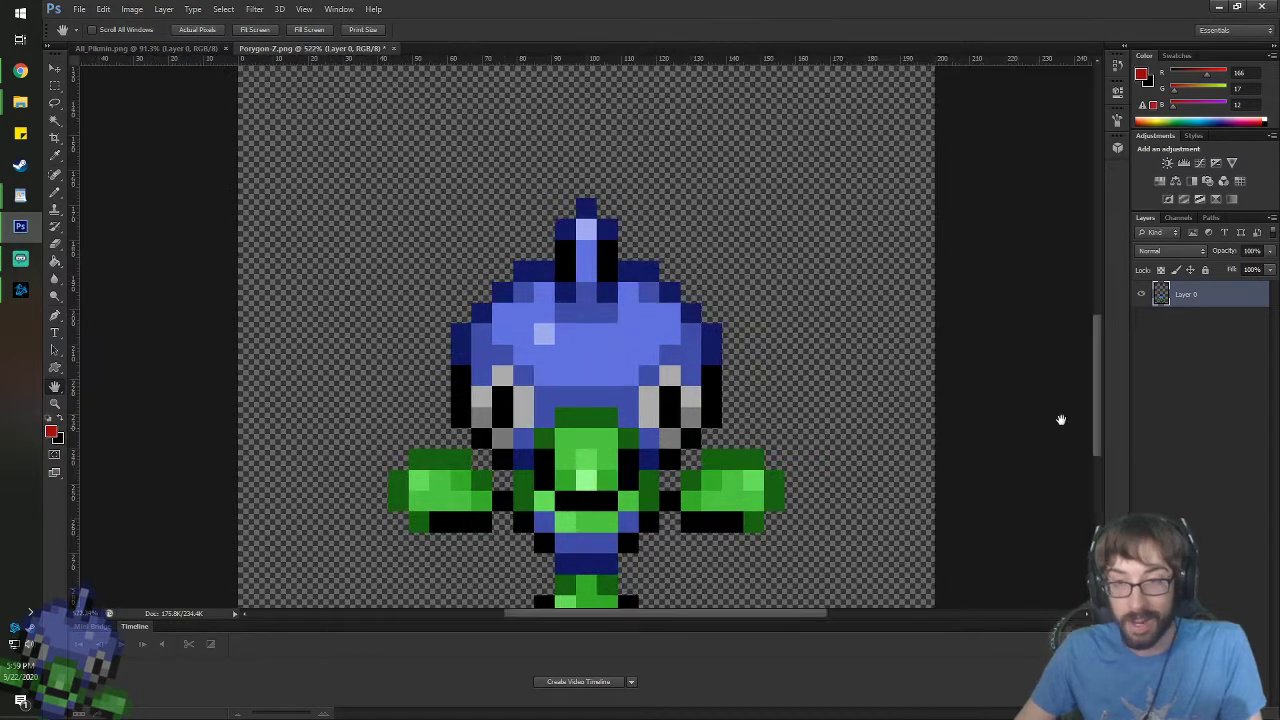
scroll(969, 420, "up", 1)
scroll(553, 445, "up", 2)
scroll(842, 430, "down", 2)
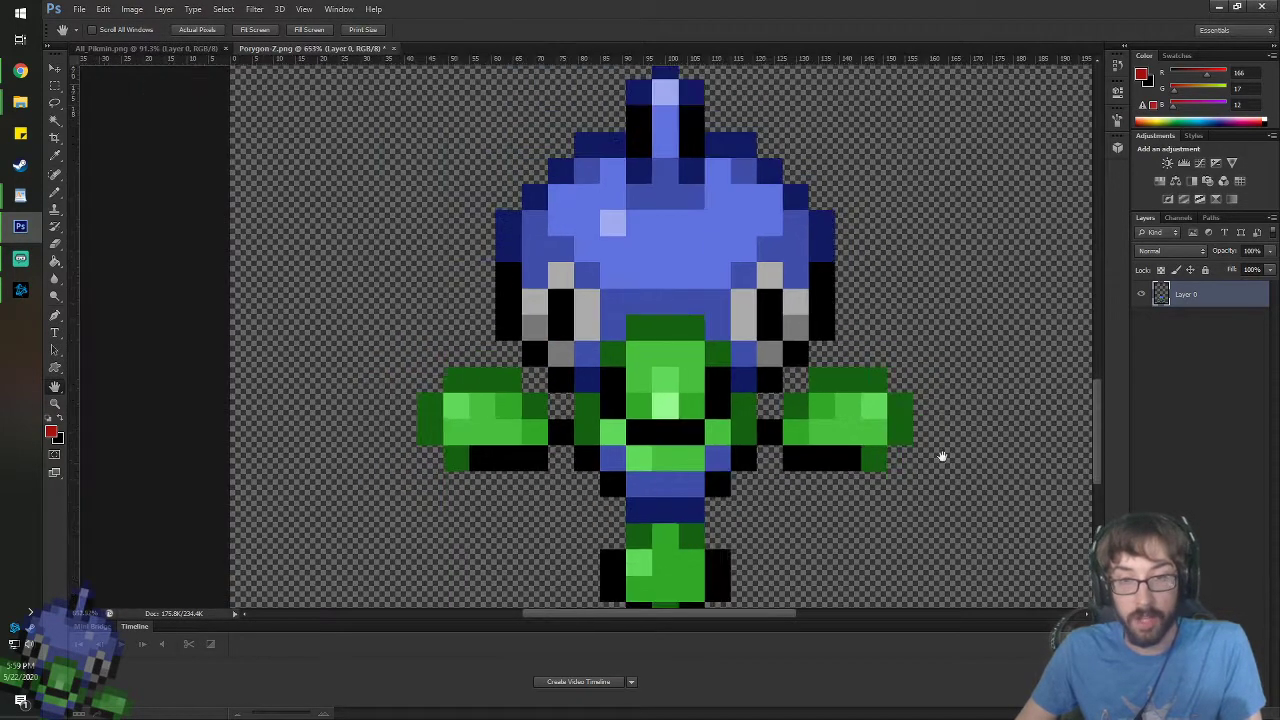
left_click_drag(755, 613, 777, 611)
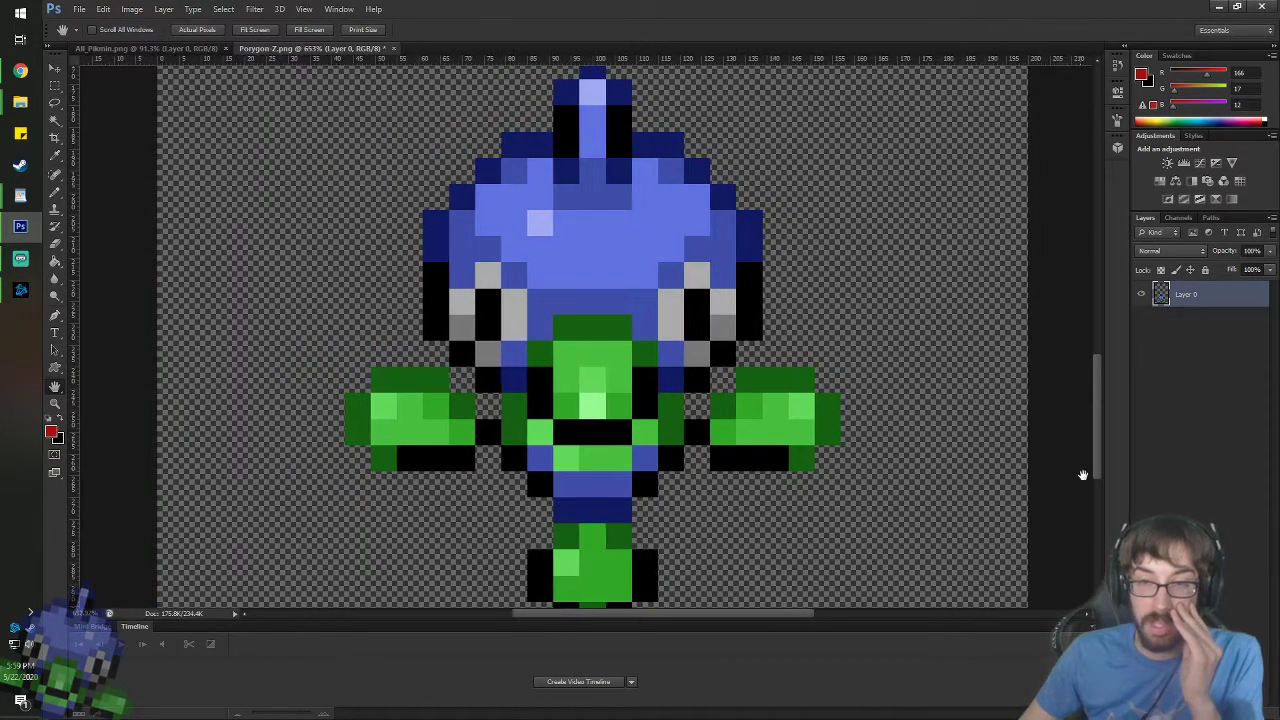
left_click_drag(1097, 468, 1098, 480)
scroll(713, 275, "down", 1)
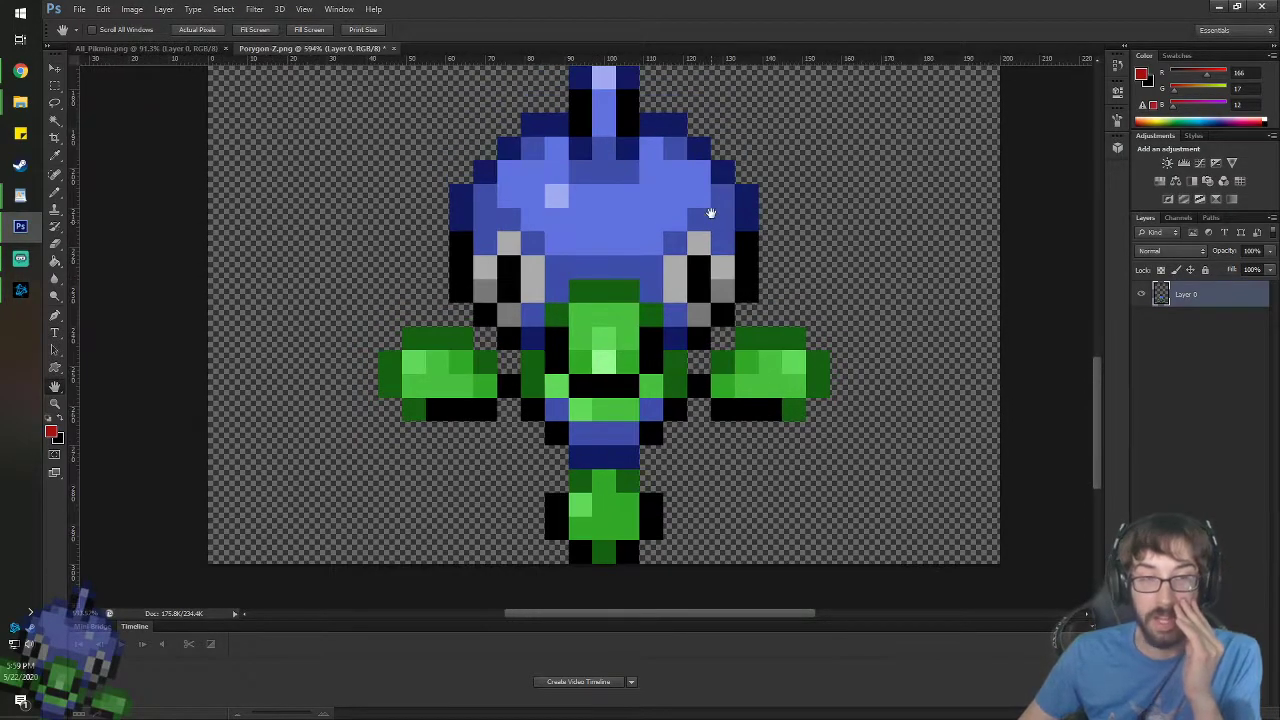
mouse_move(20, 101)
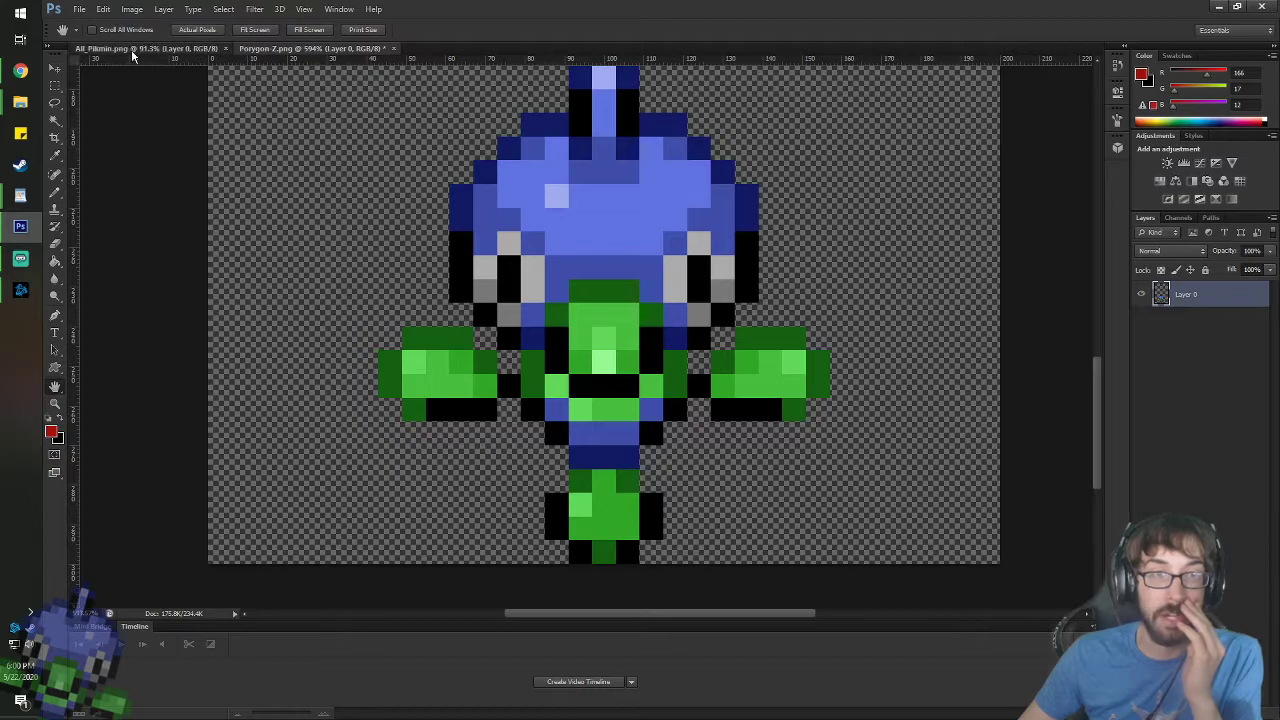
- Reorder the open documents so All_Pikmin.png follows Porygon-Z.png, and return to the Porygon-Z sprite
left_click_drag(132, 55, 310, 50)
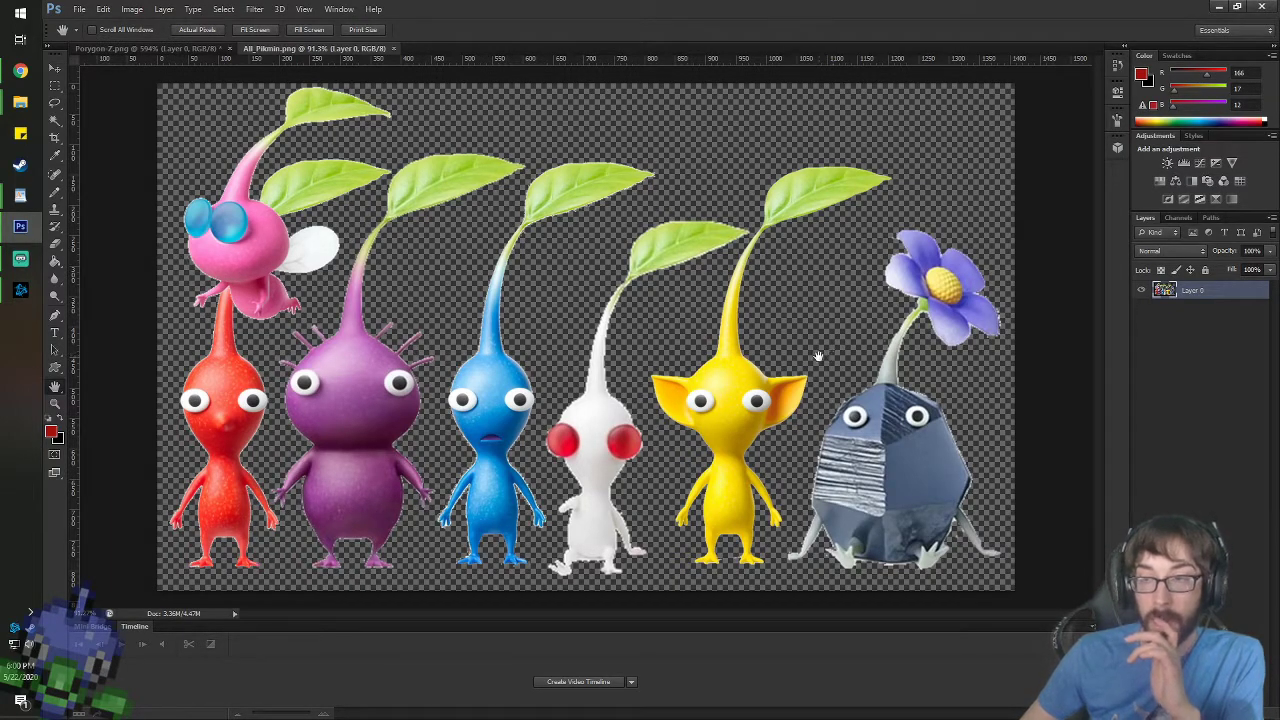
left_click(182, 52)
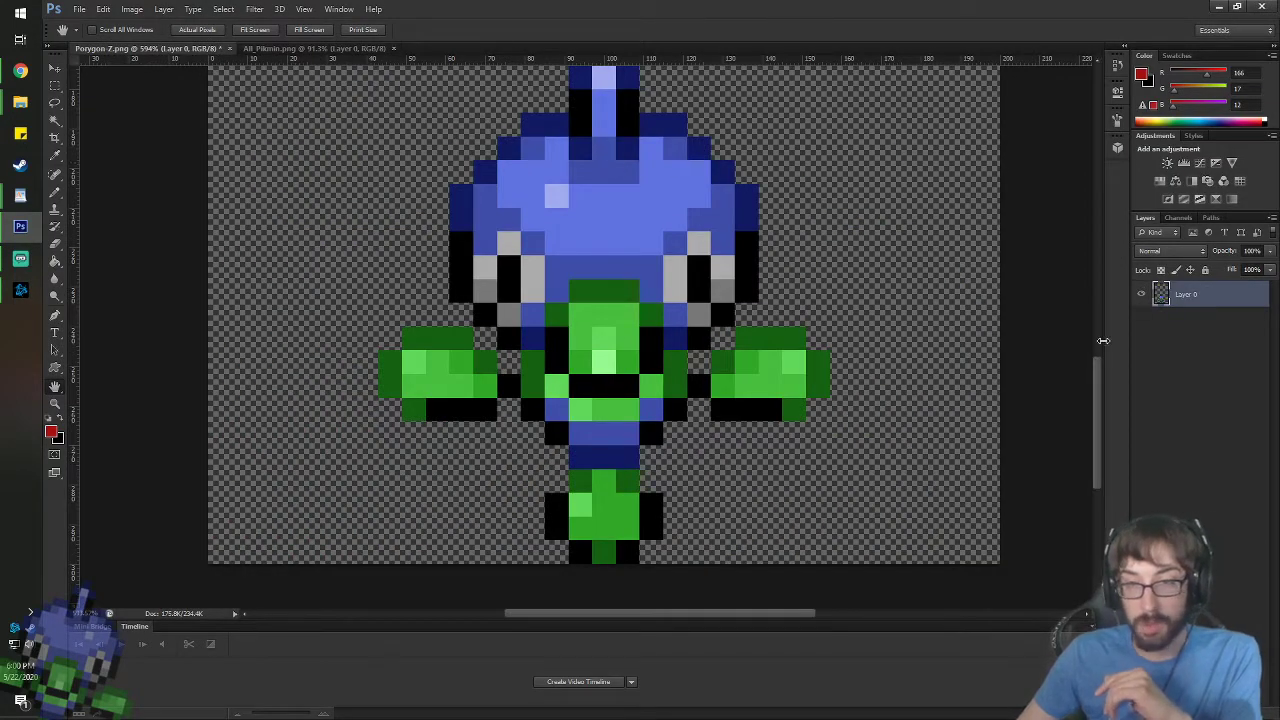
left_click_drag(1096, 365, 1096, 354)
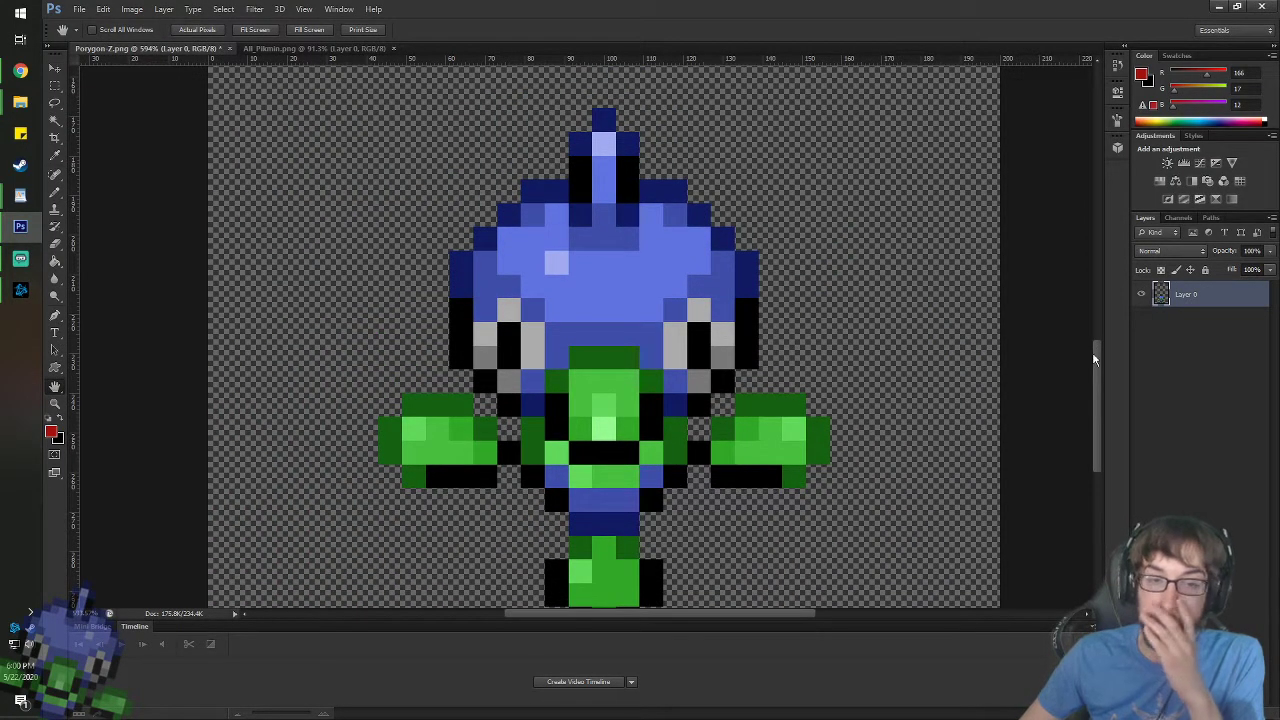
- Float All_Pikmin.png in its own window beside the Porygon-Z sprite, showing the red and purple Pikmin
left_click(1143, 78)
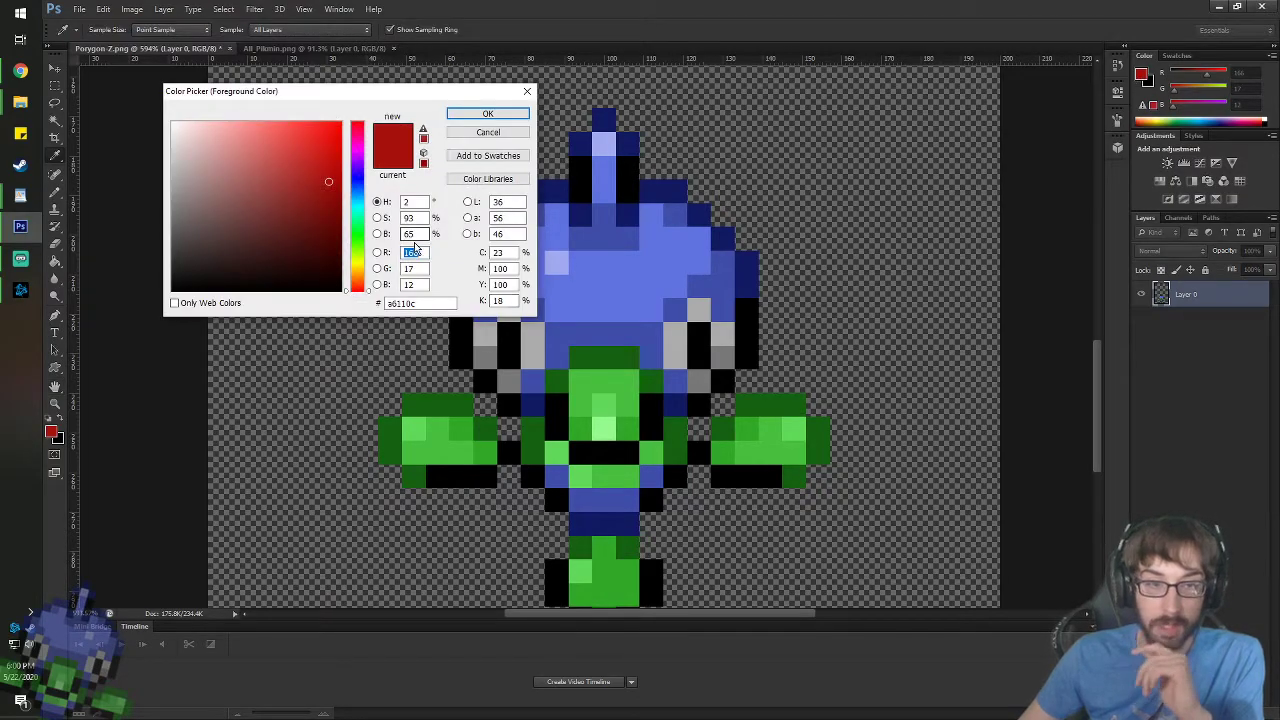
left_click(515, 112)
left_click(305, 48)
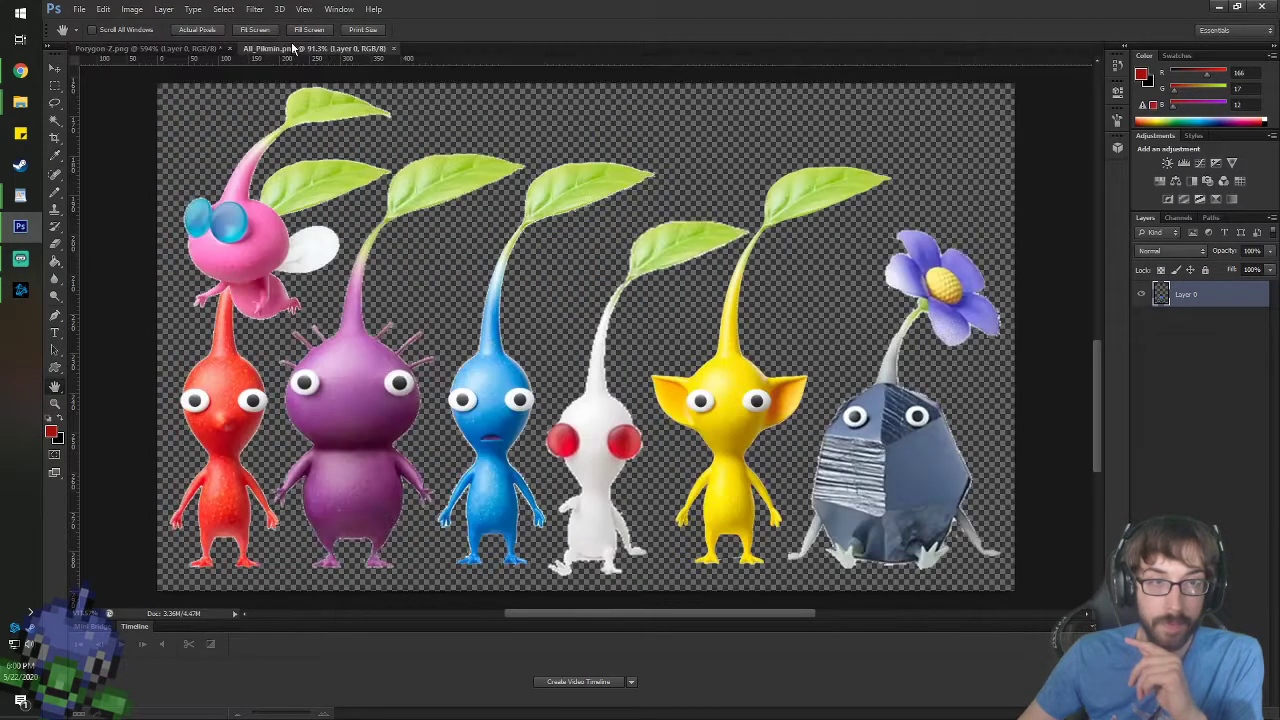
left_click_drag(305, 48, 900, 137)
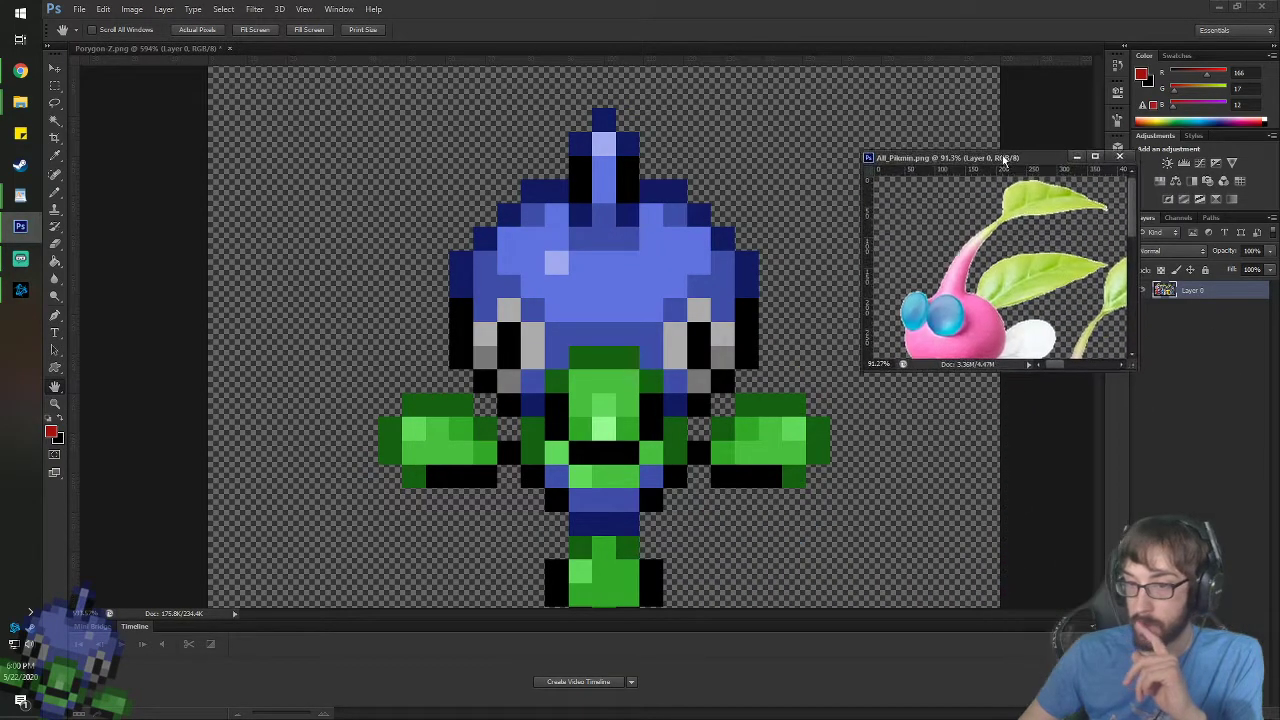
left_click_drag(990, 286, 1063, 299)
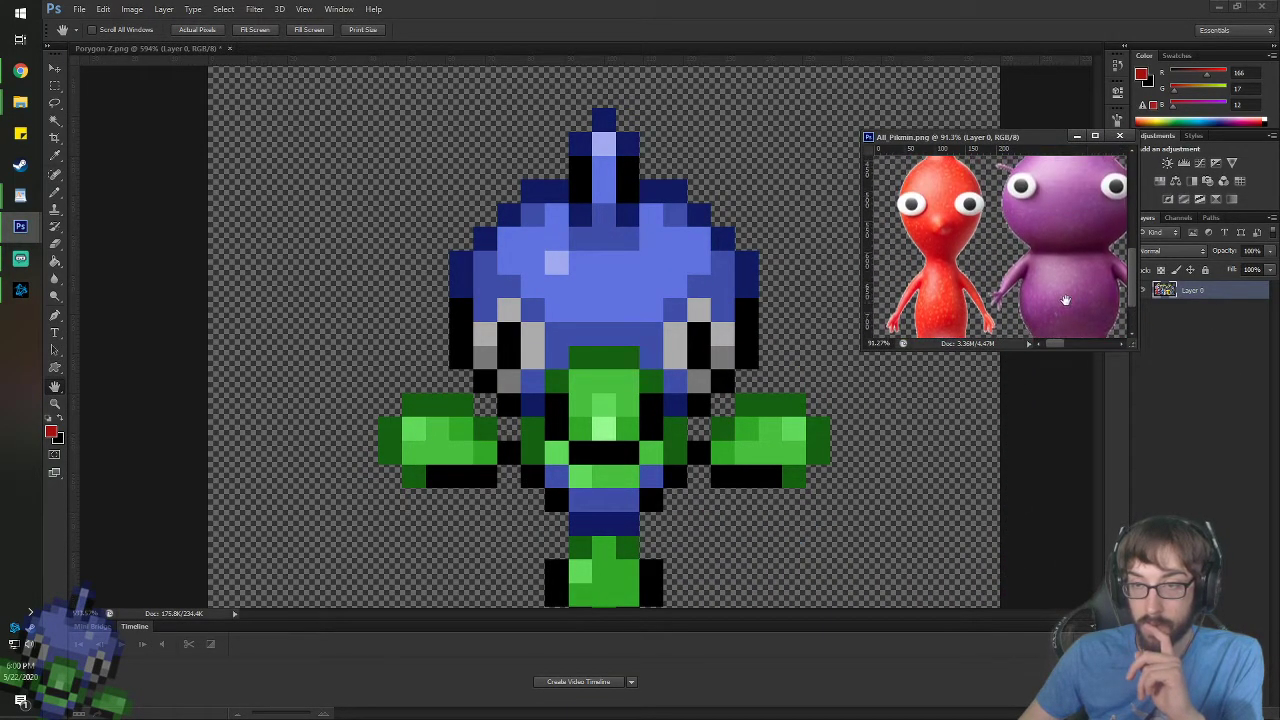
- Sample the red Pikmin's colour from the reference image as the foreground colour
left_click(1140, 75)
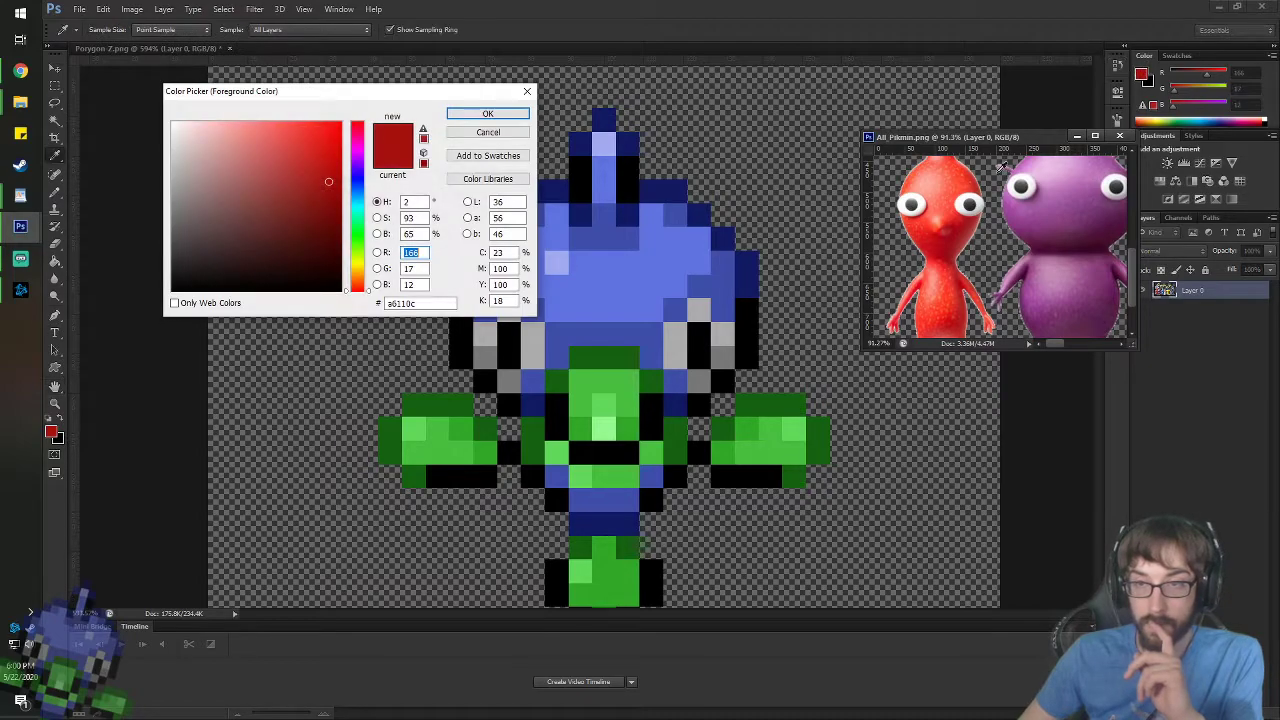
left_click(925, 219)
left_click(488, 113)
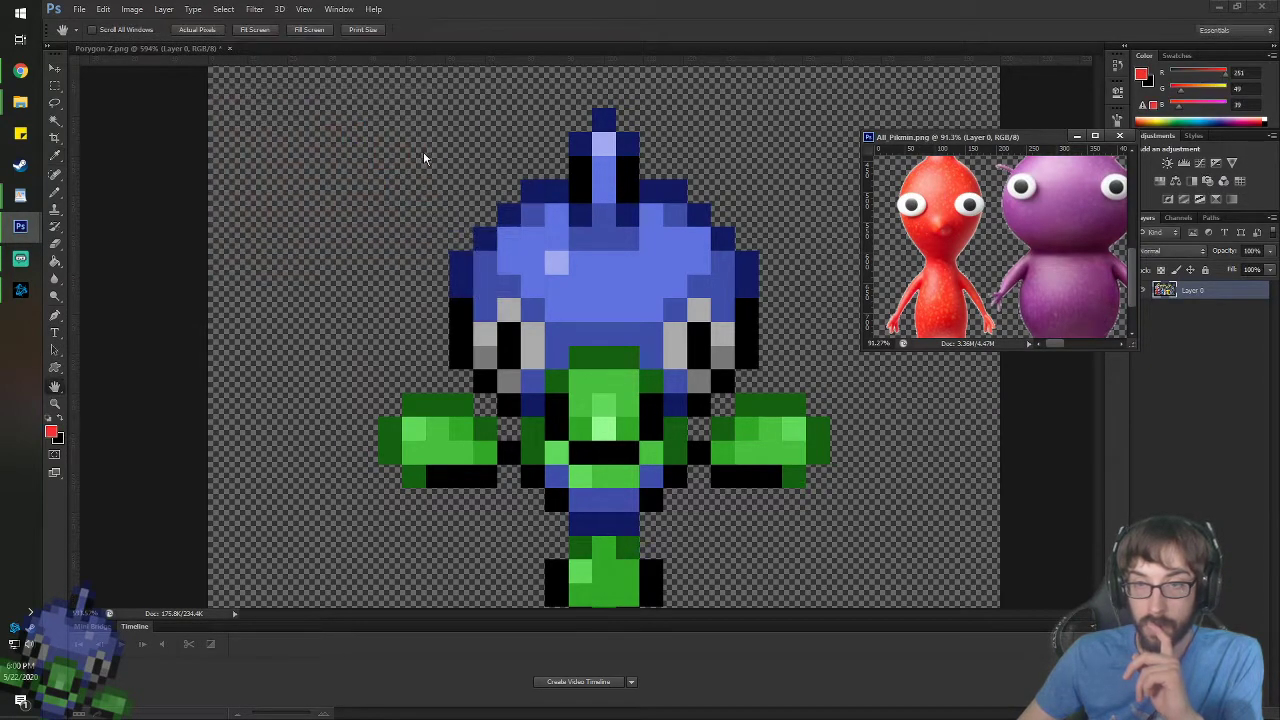
- Switch to the Paint Bucket tool and set its tolerance to 0 and opacity to 90%
key("g")
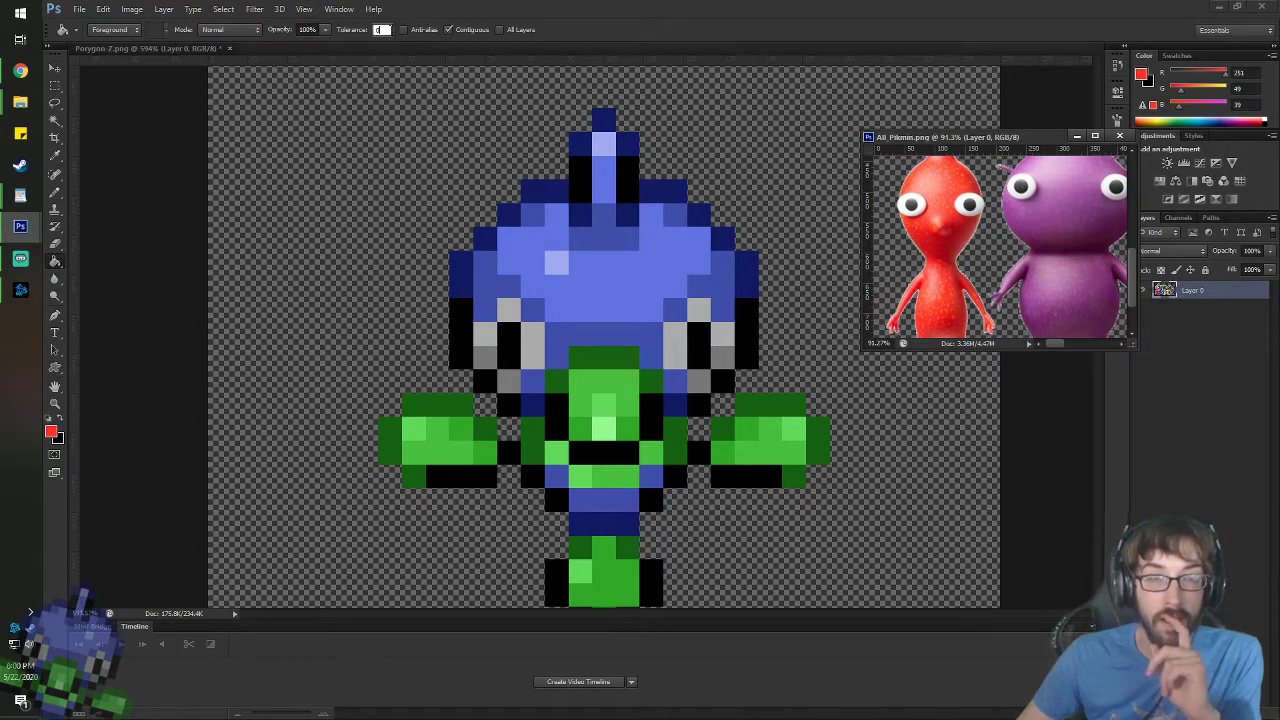
double_click(306, 29)
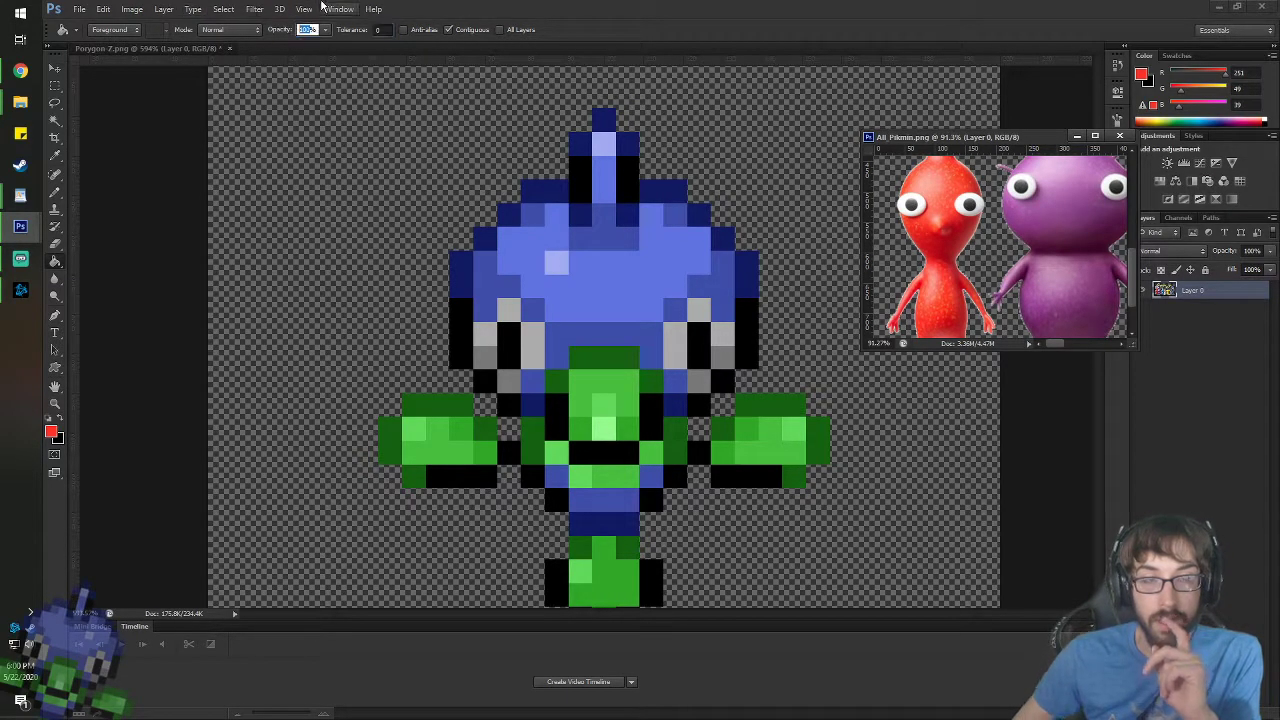
type("90")
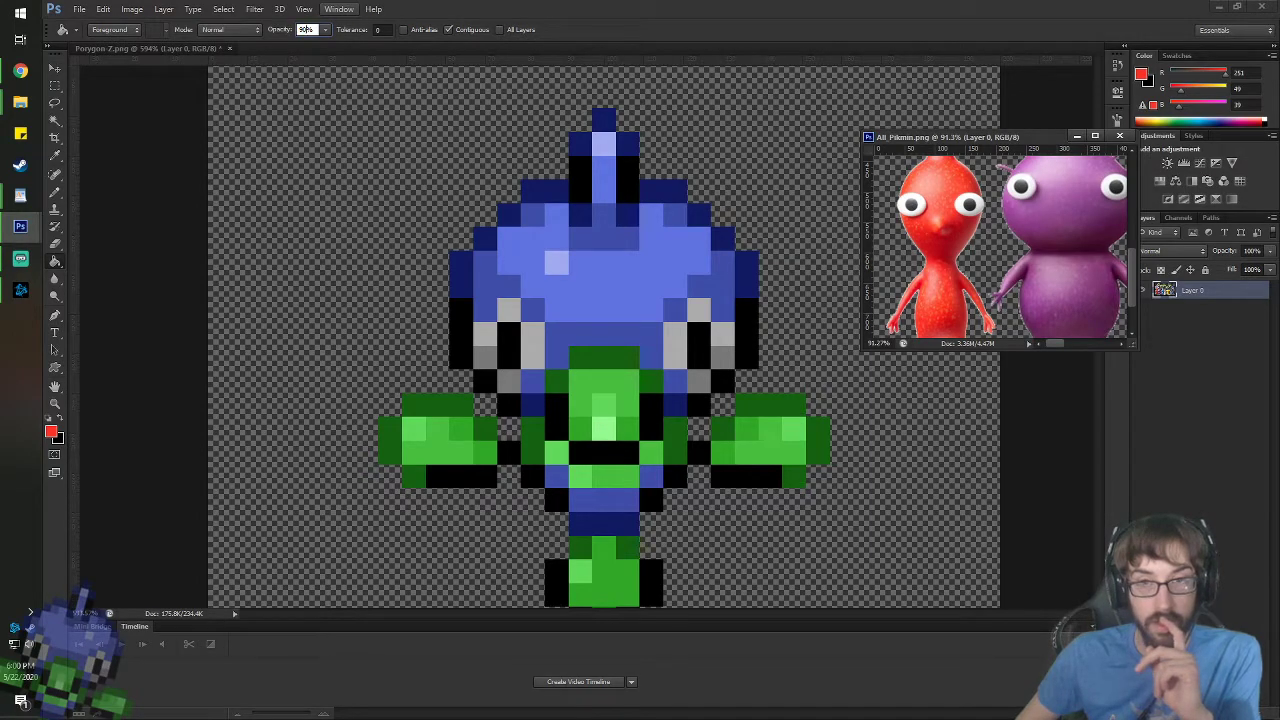
left_click(132, 10)
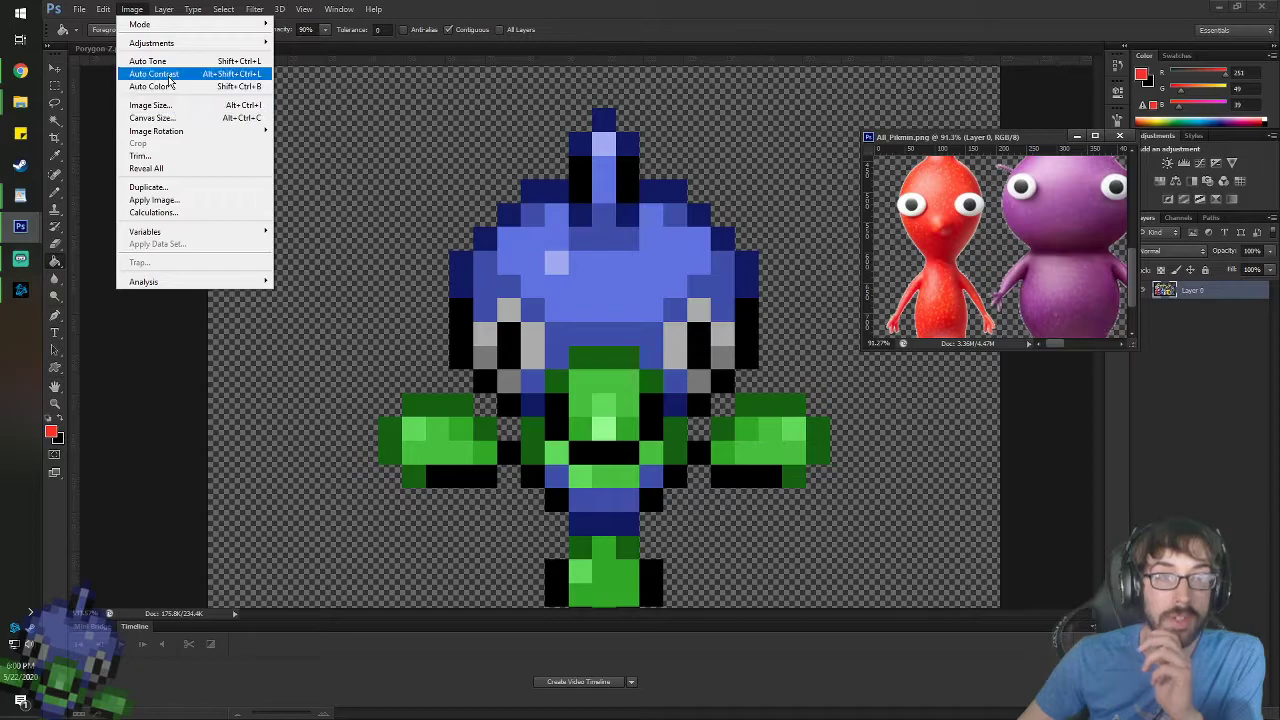
mouse_move(165, 43)
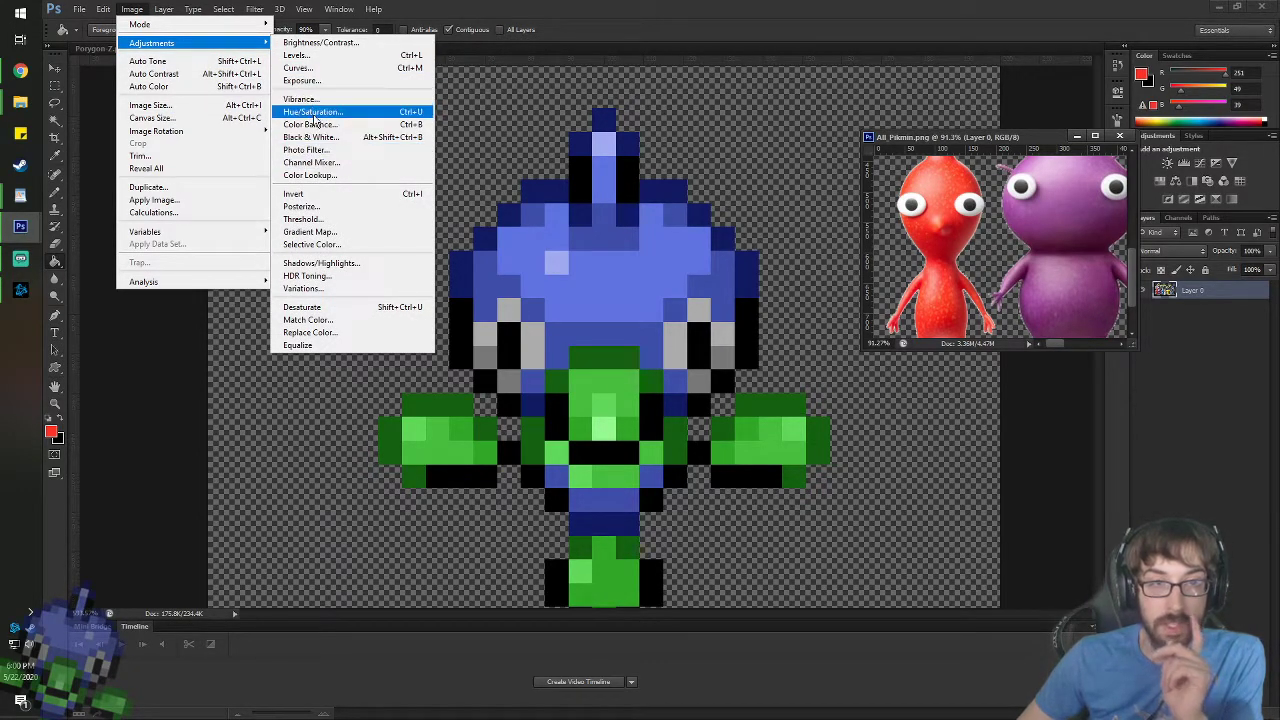
left_click(314, 115)
left_click_drag(606, 254, 944, 322)
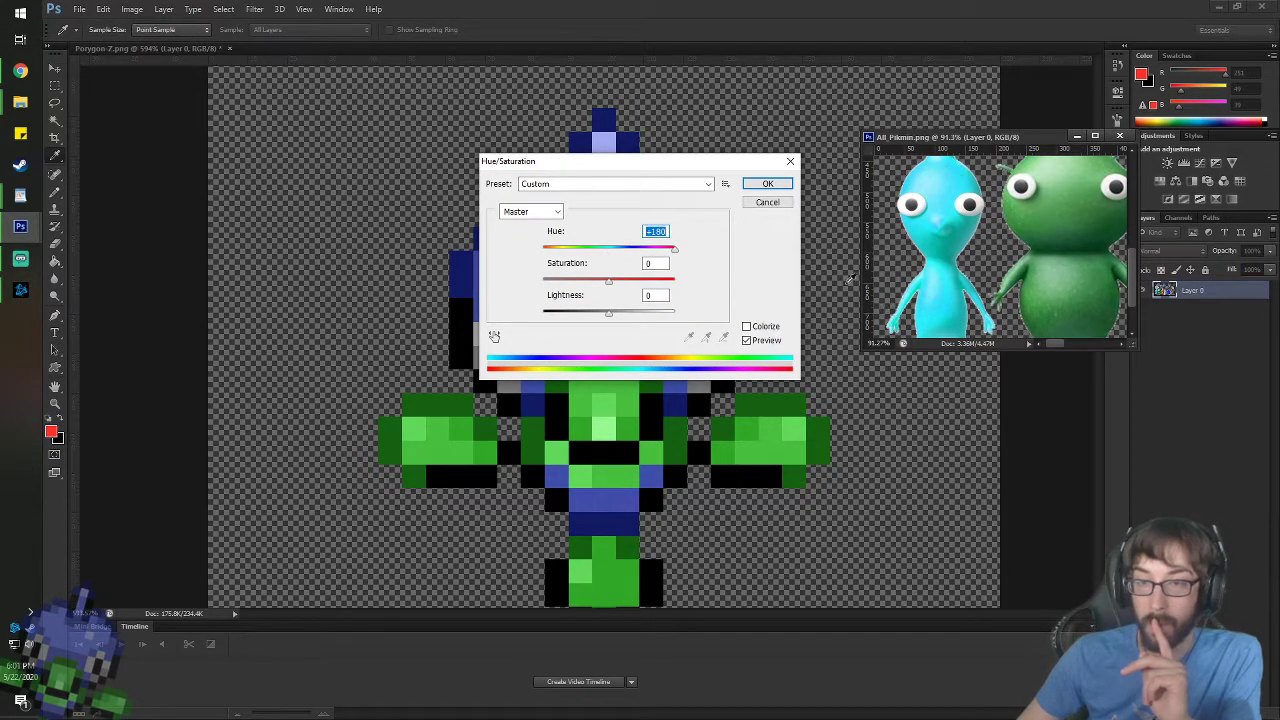
mouse_move(675, 254)
left_mouse_down()
mouse_move(500, 251)
mouse_move(673, 263)
left_mouse_up()
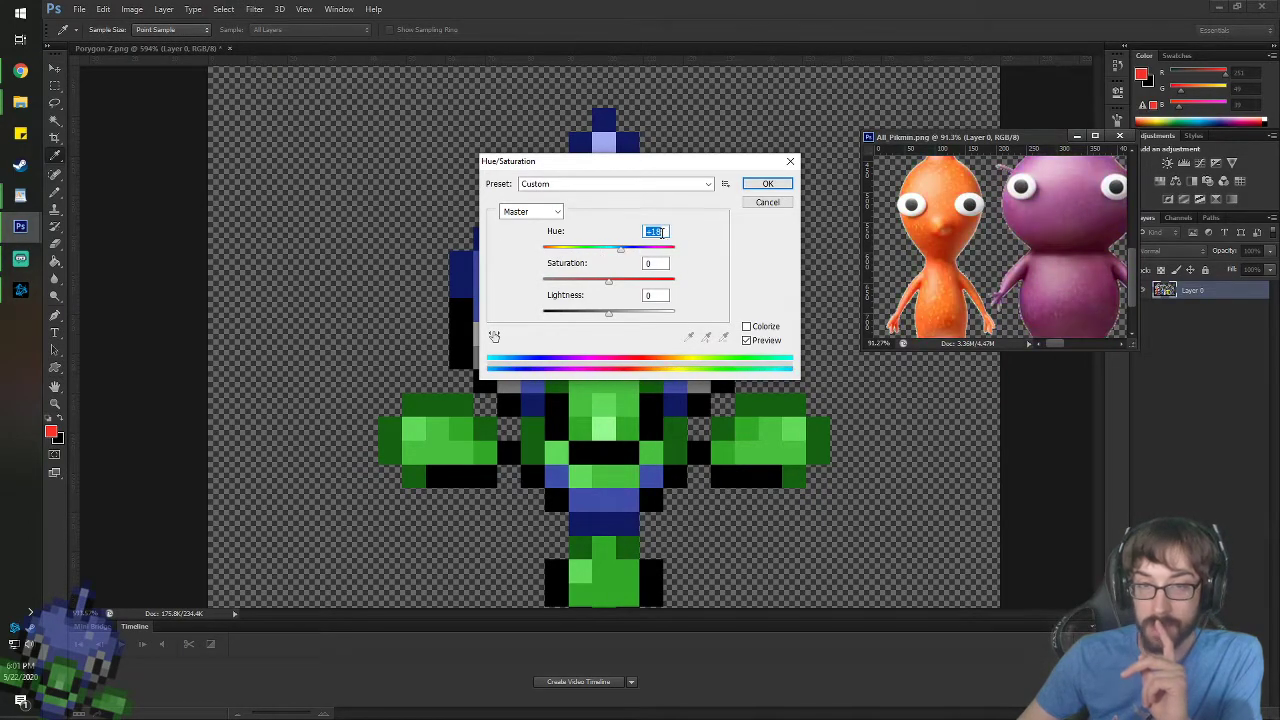
left_click(767, 202)
left_click(456, 185)
left_click(163, 9)
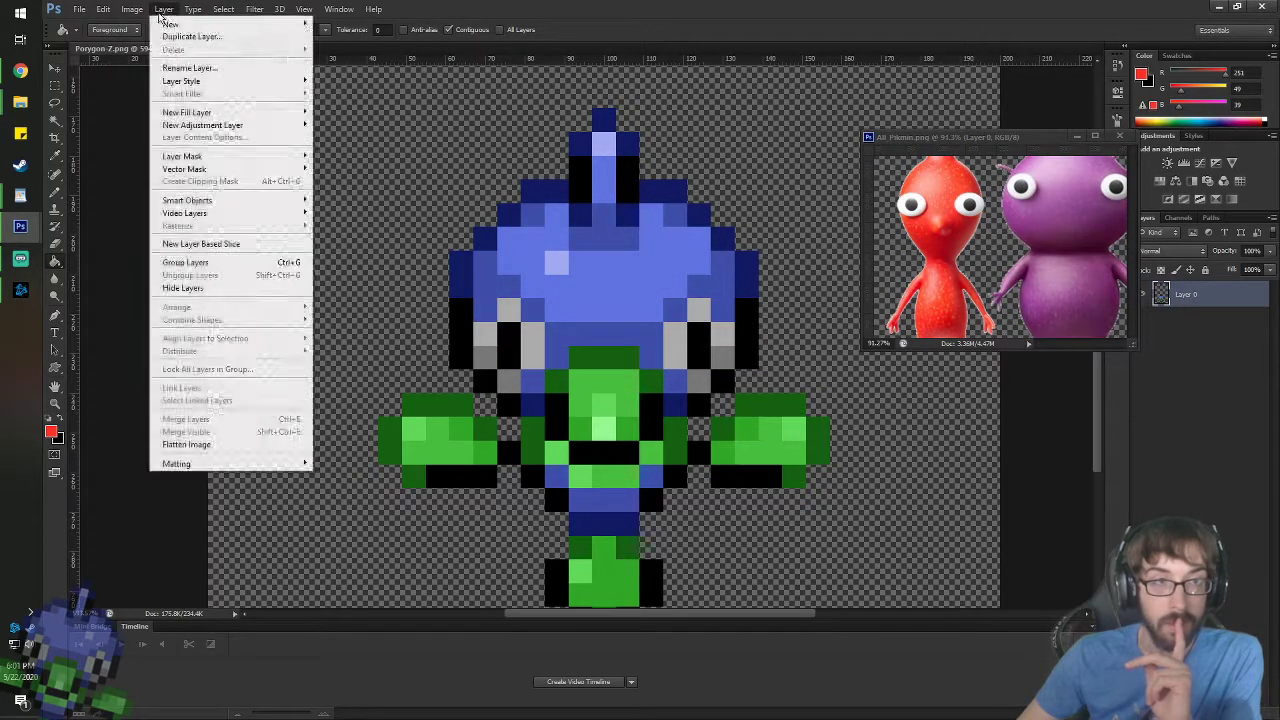
mouse_move(132, 9)
mouse_move(157, 44)
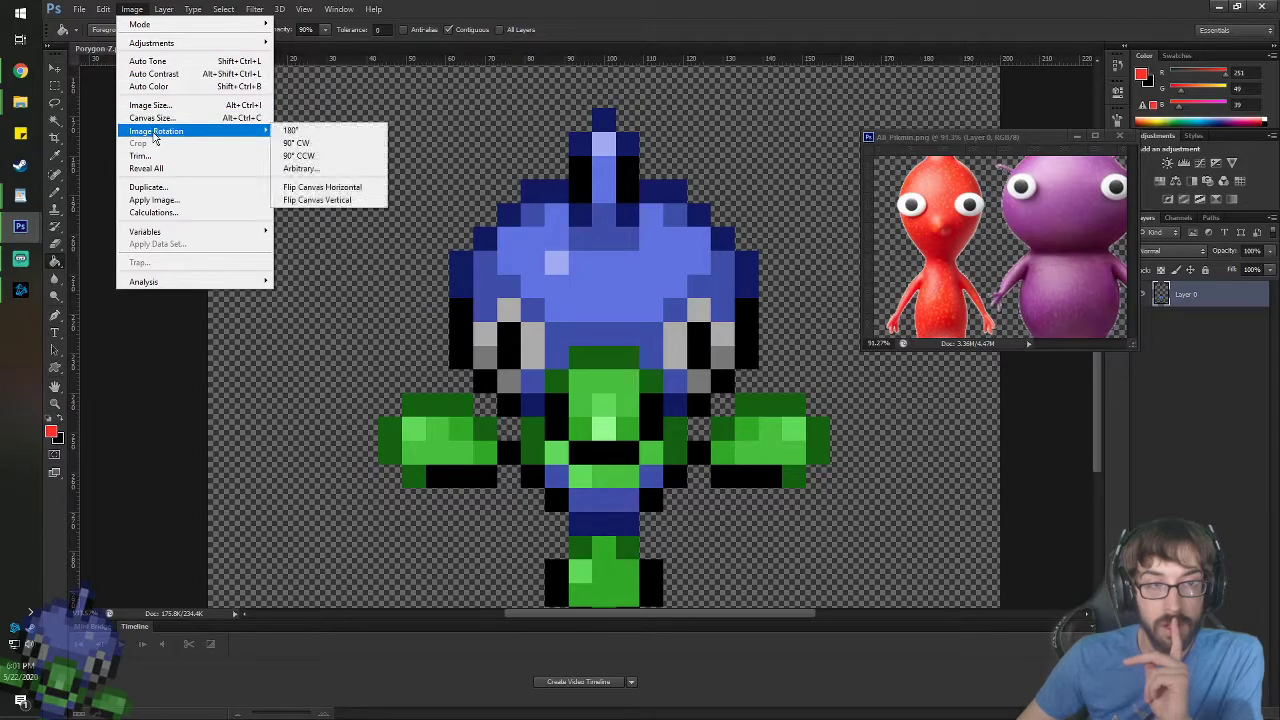
left_click(176, 79)
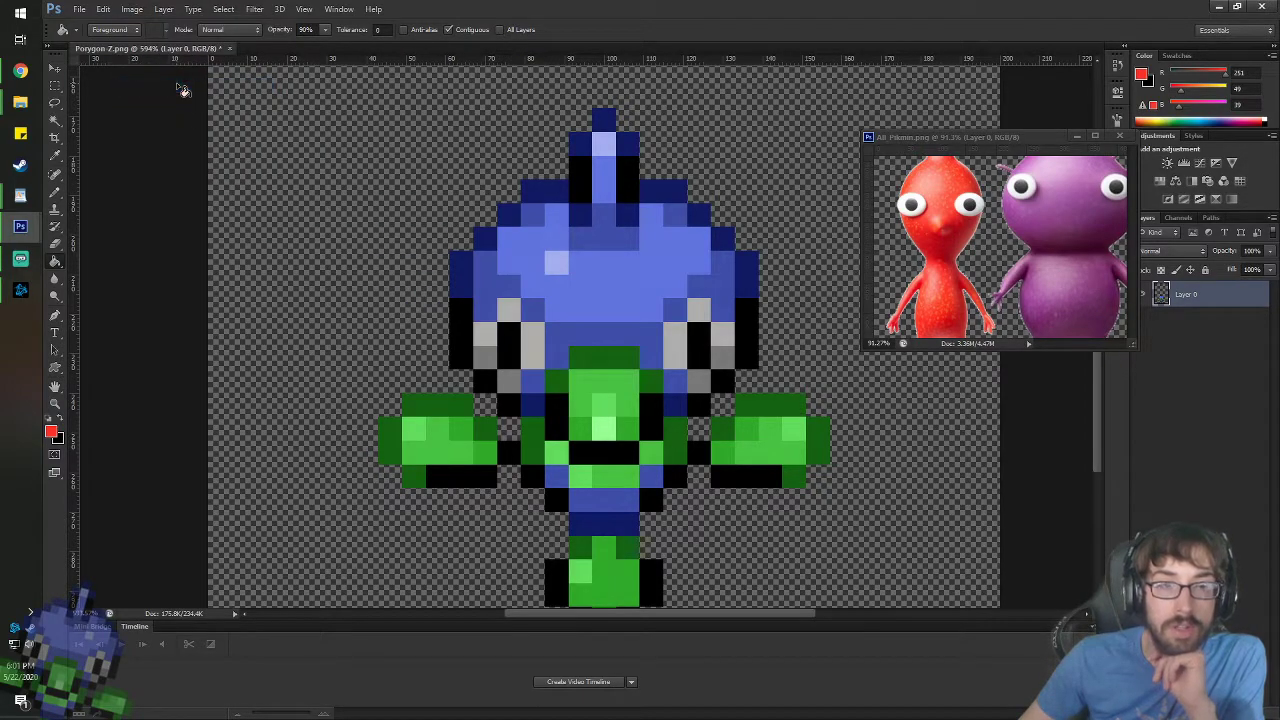
- Fill the main light-blue area of Porygon-Z's head with the sampled red, comparing it with the original colour
left_click(538, 241)
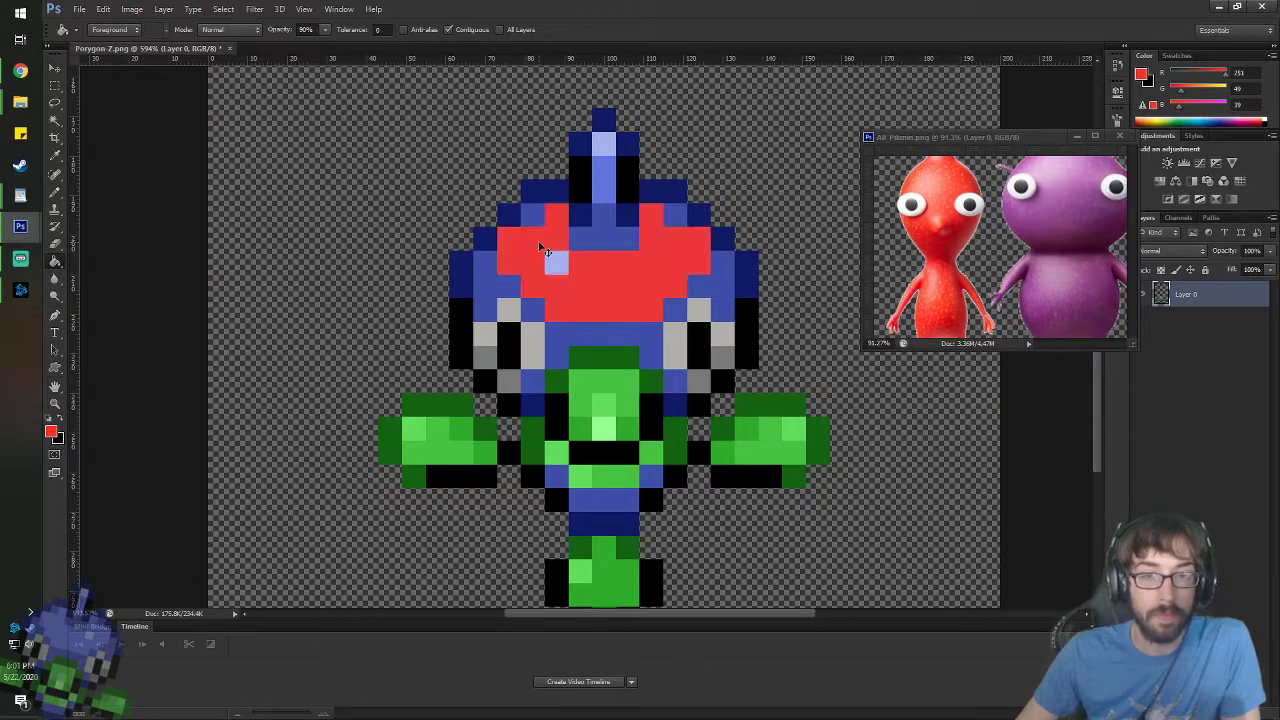
key("ctrl+z")
key("ctrl+z")
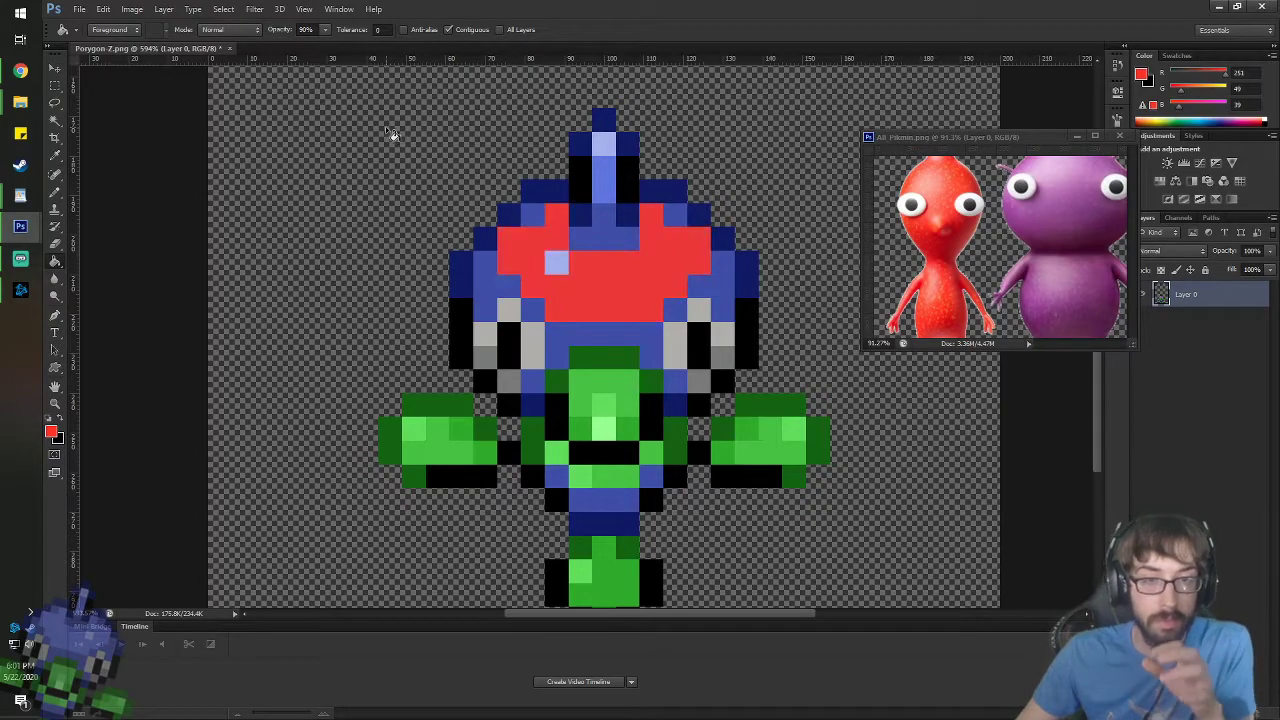
- Undo the red head fill and try a Color Balance adjustment with levels +100, -100, -100 on the sprite
key("ctrl+z")
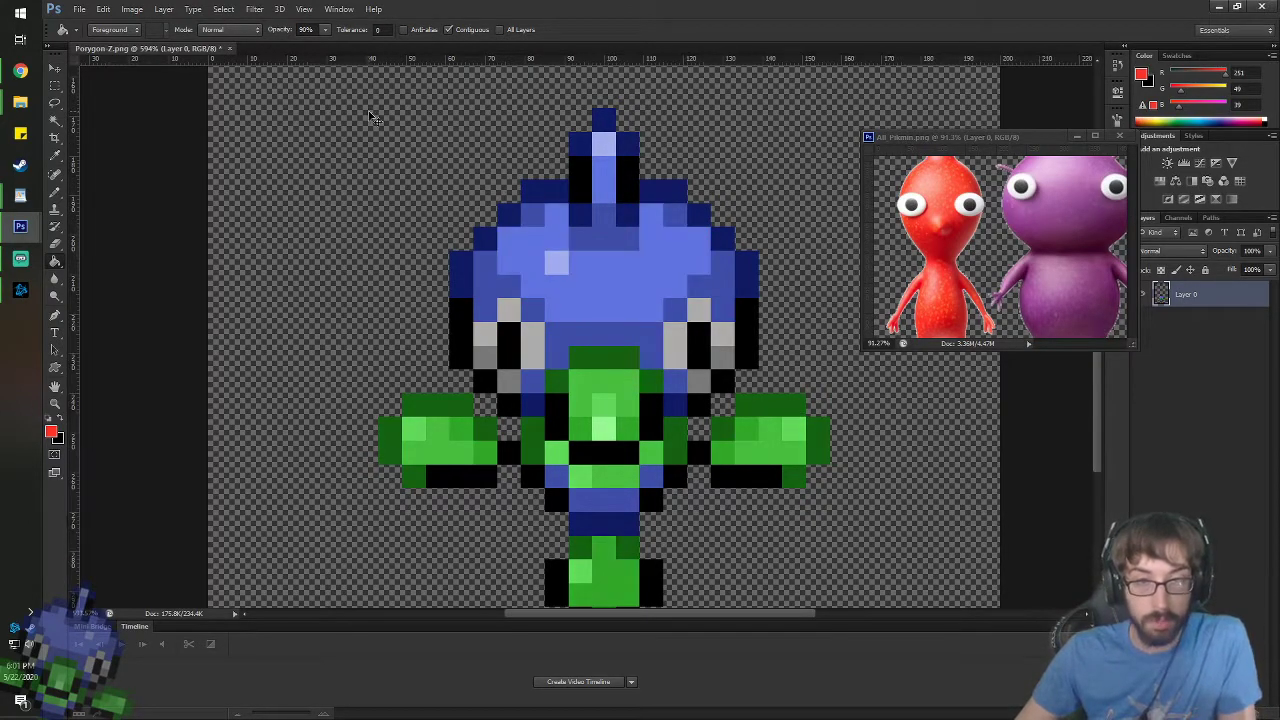
left_click(132, 9)
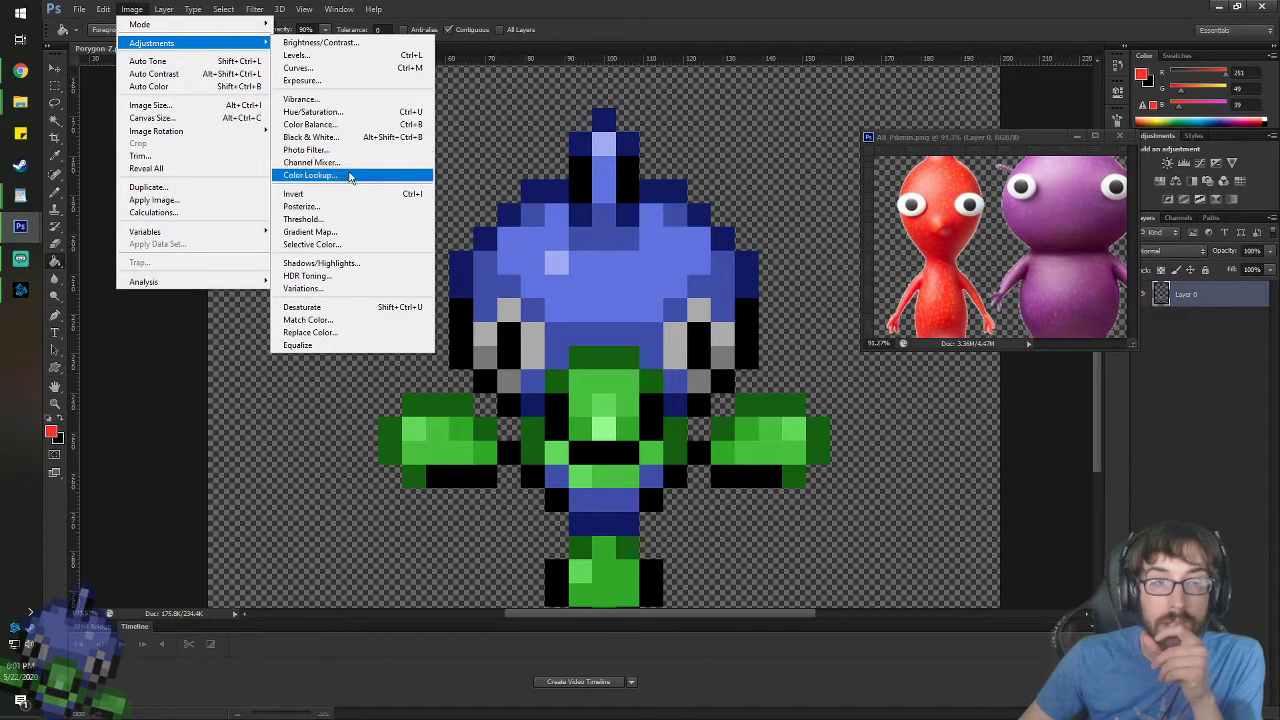
left_click(343, 126)
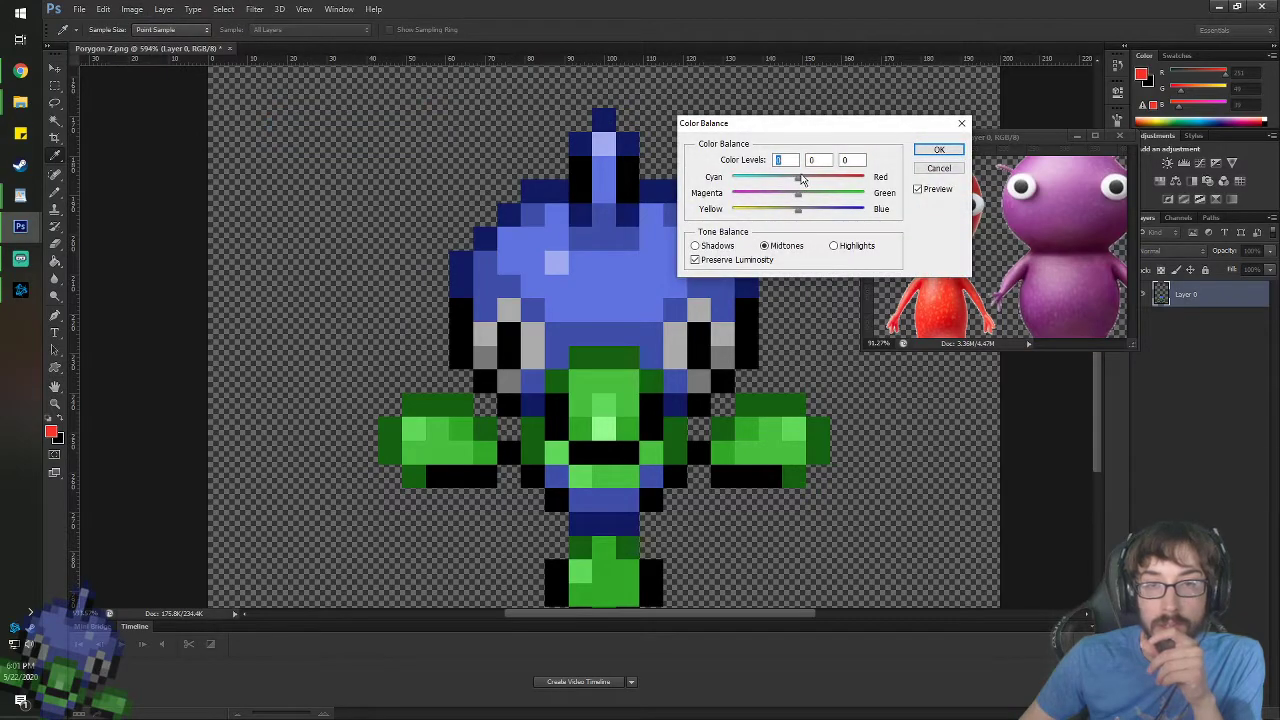
left_click_drag(798, 179, 985, 195)
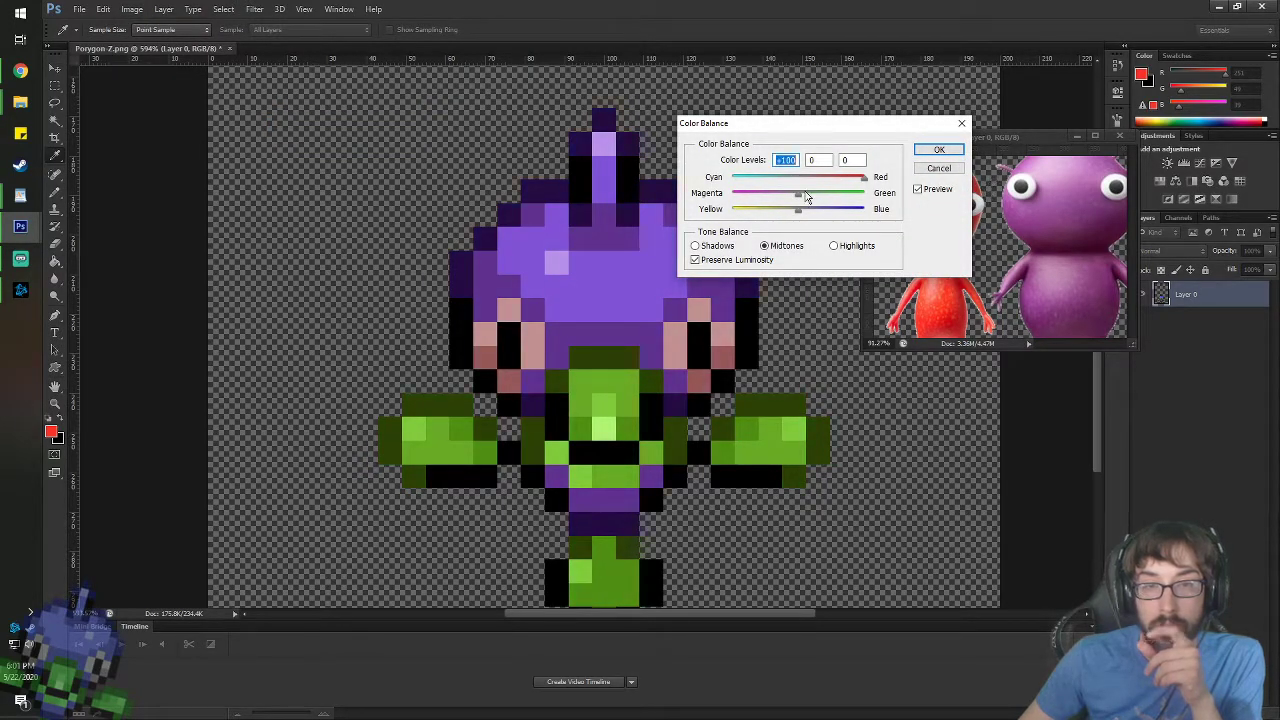
left_click_drag(798, 194, 605, 171)
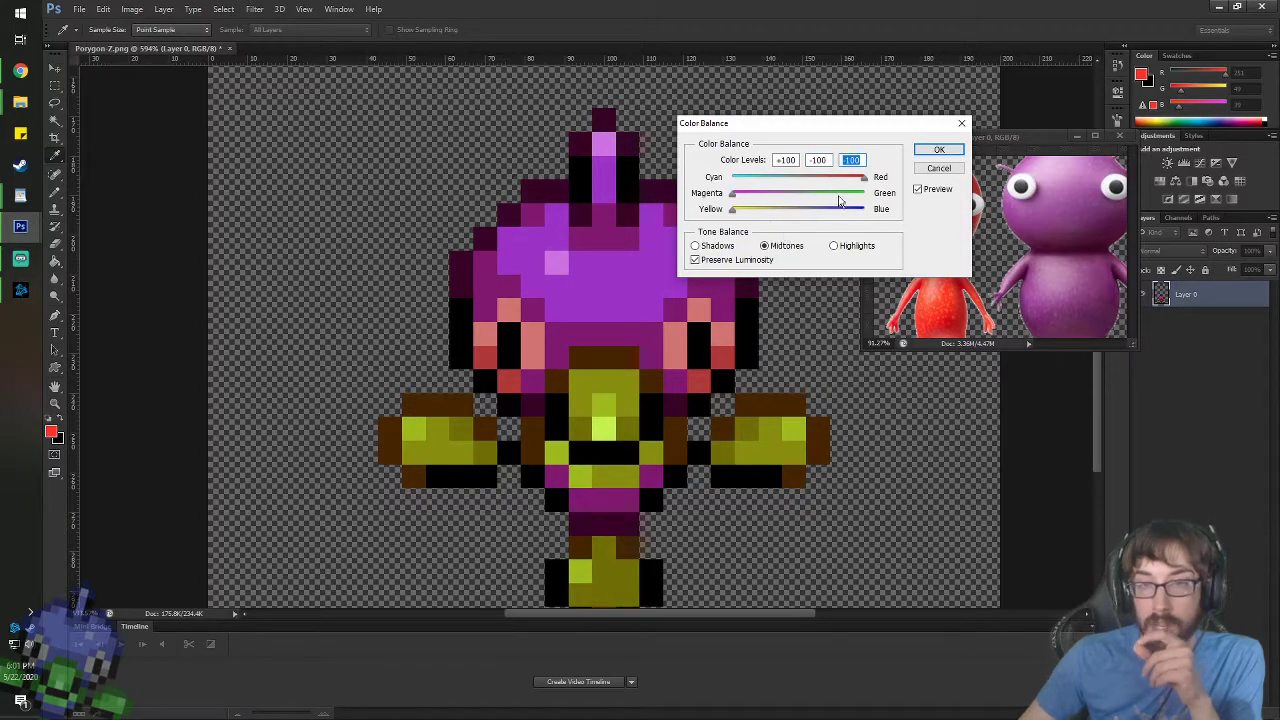
left_click(931, 171)
left_click(132, 9)
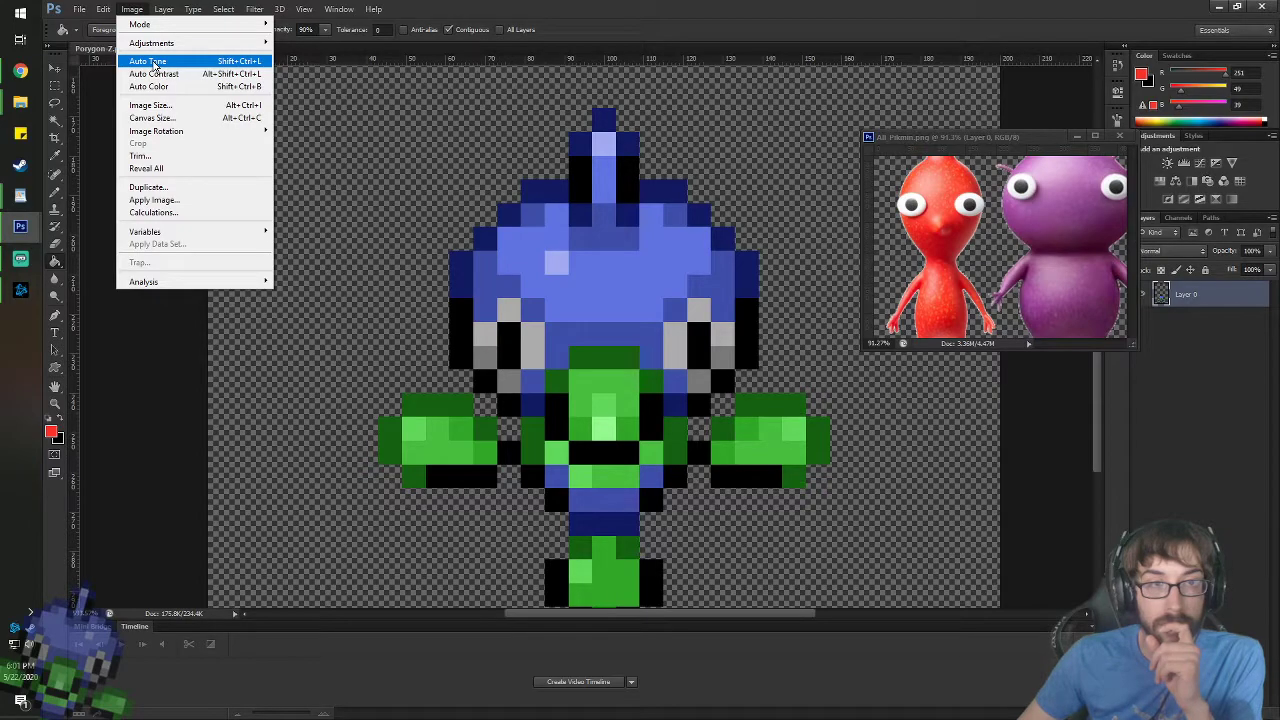
left_click(133, 9)
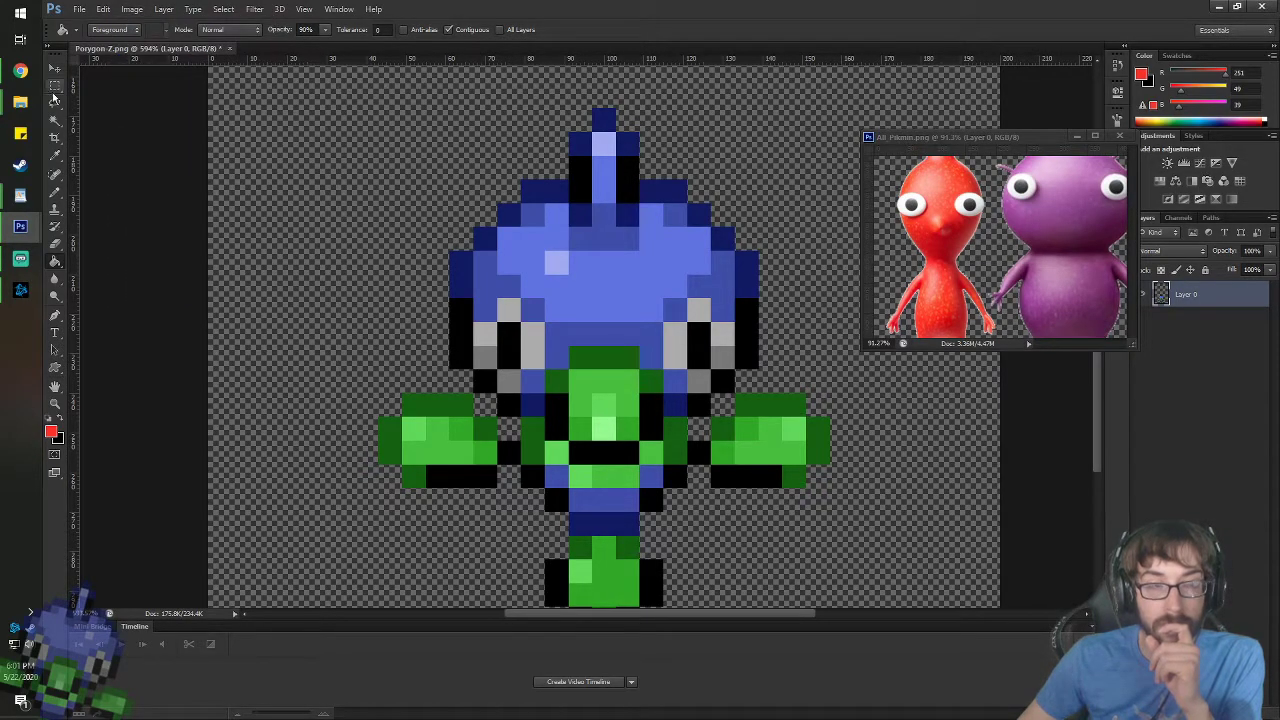
left_click(135, 7)
left_click(135, 7)
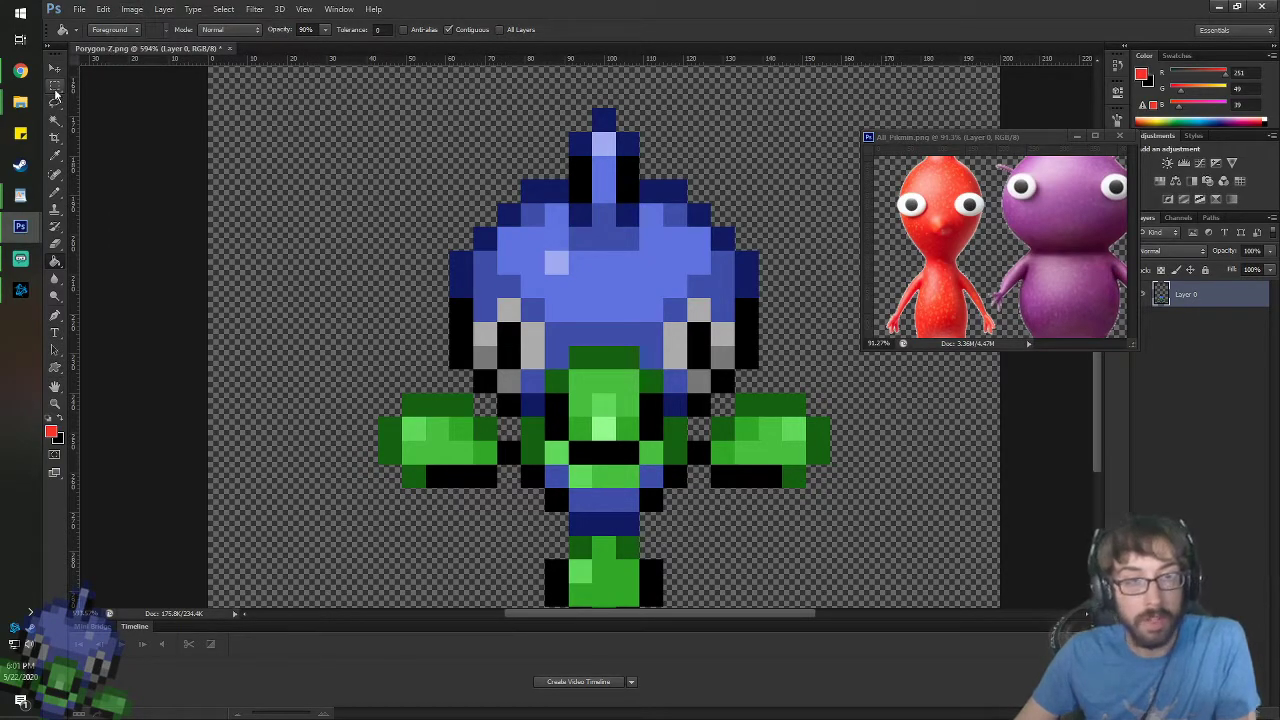
- Select the whole canvas and recolour the sprite red with a non-contiguous Paint Bucket fill in Hue mode at tolerance 100
key("ctrl+a")
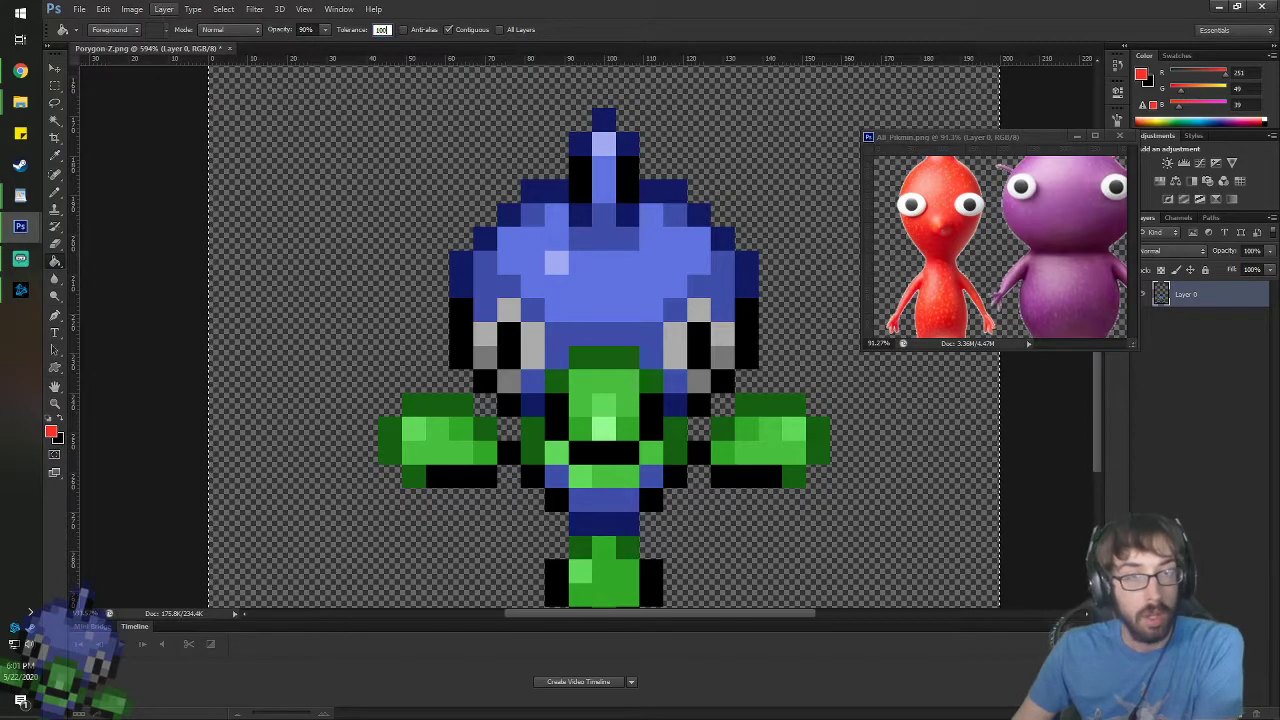
left_click(204, 30)
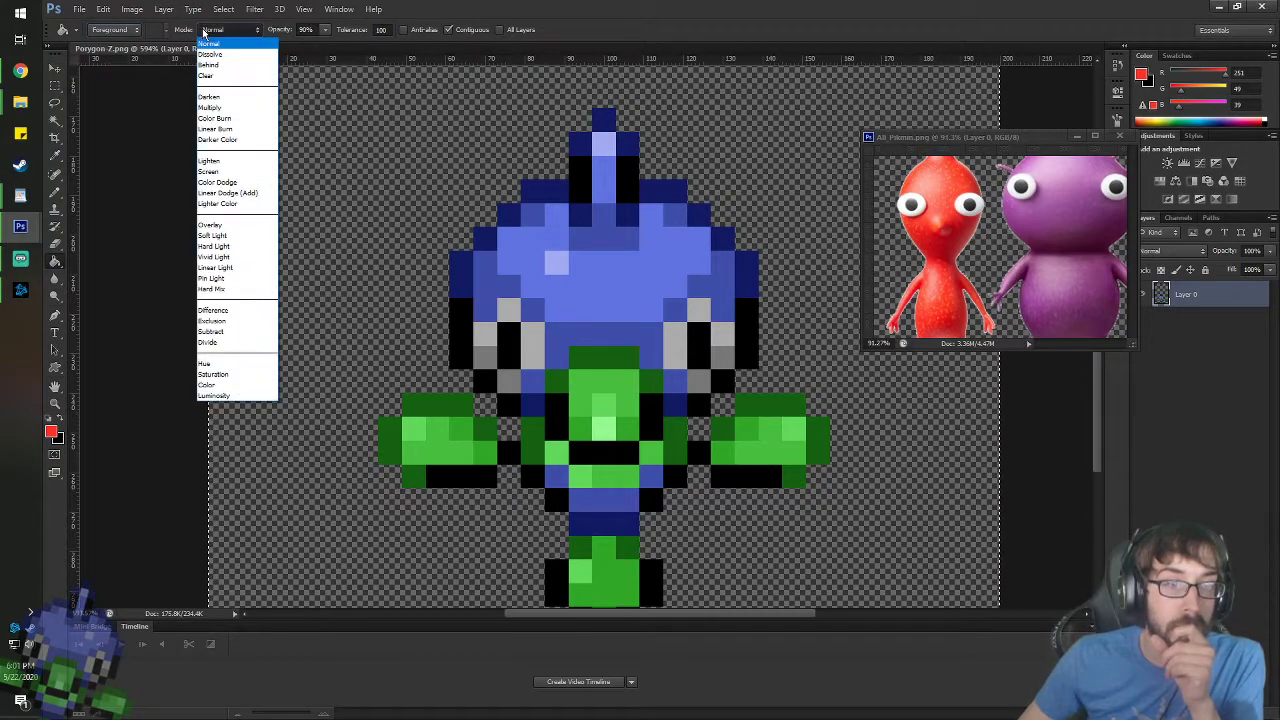
left_click(207, 364)
left_click(358, 335)
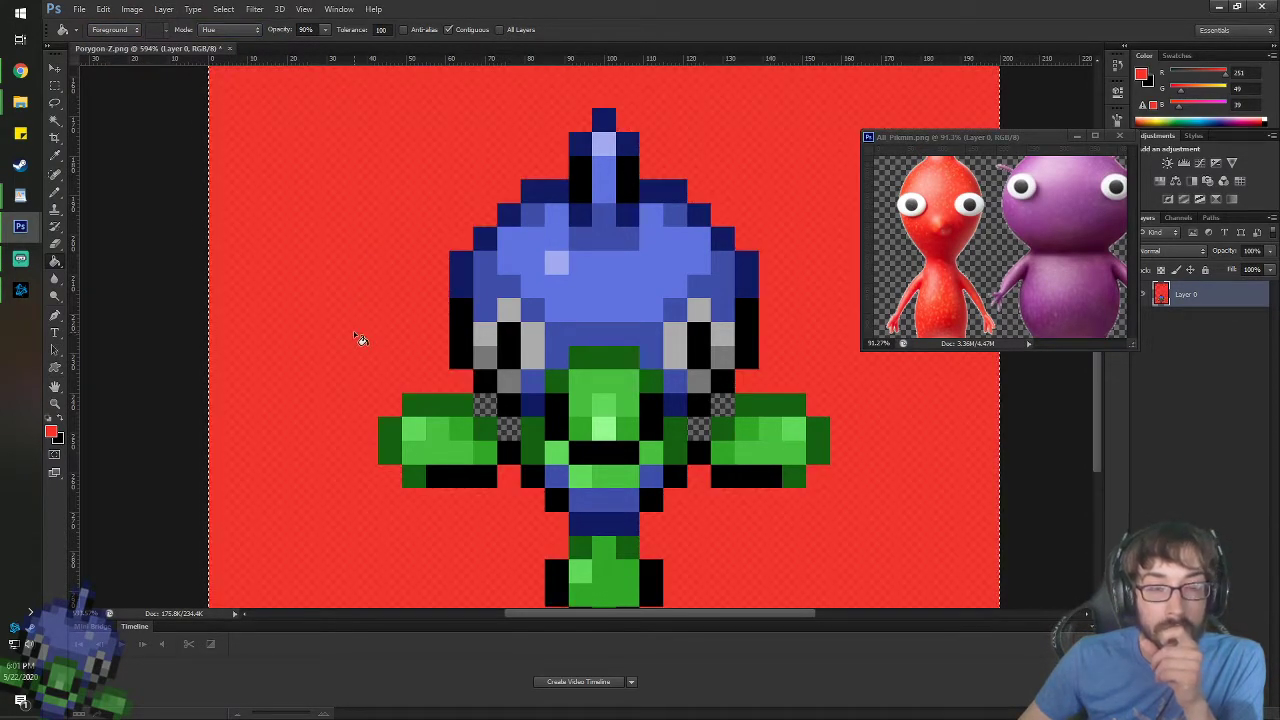
left_click(448, 29)
key("ctrl+z")
left_click(375, 324)
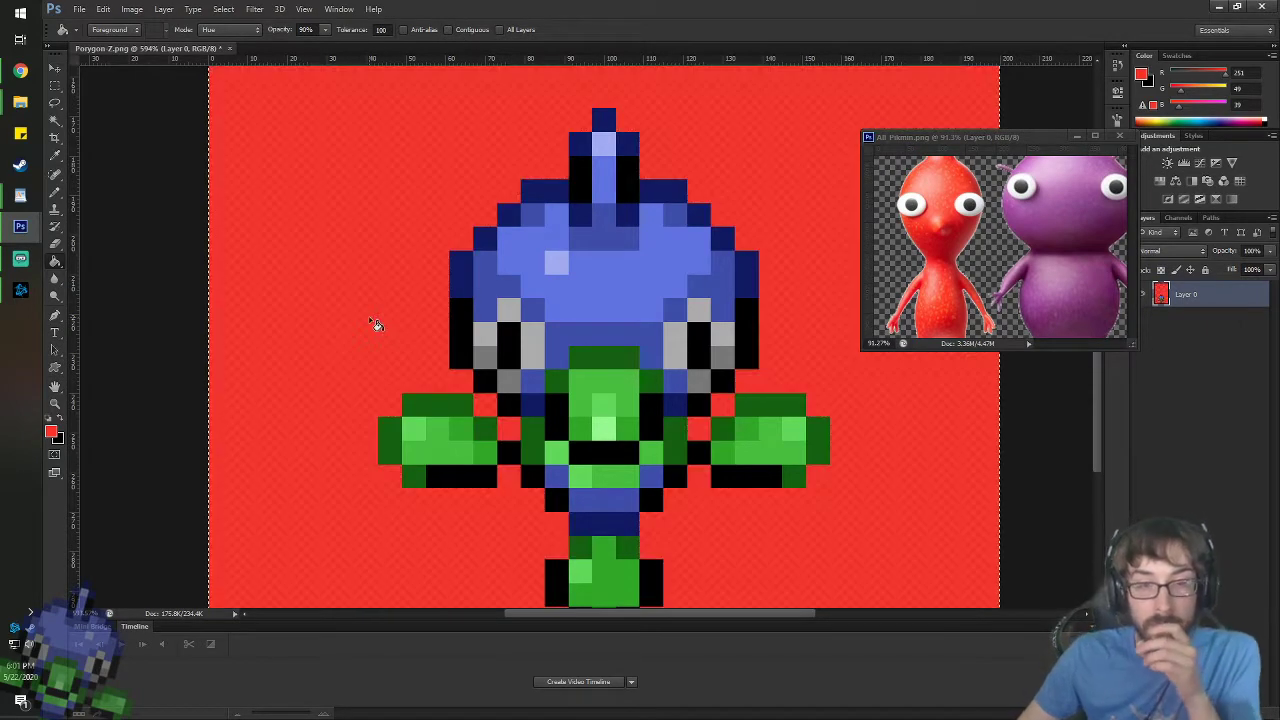
key("ctrl+z")
left_click(596, 289)
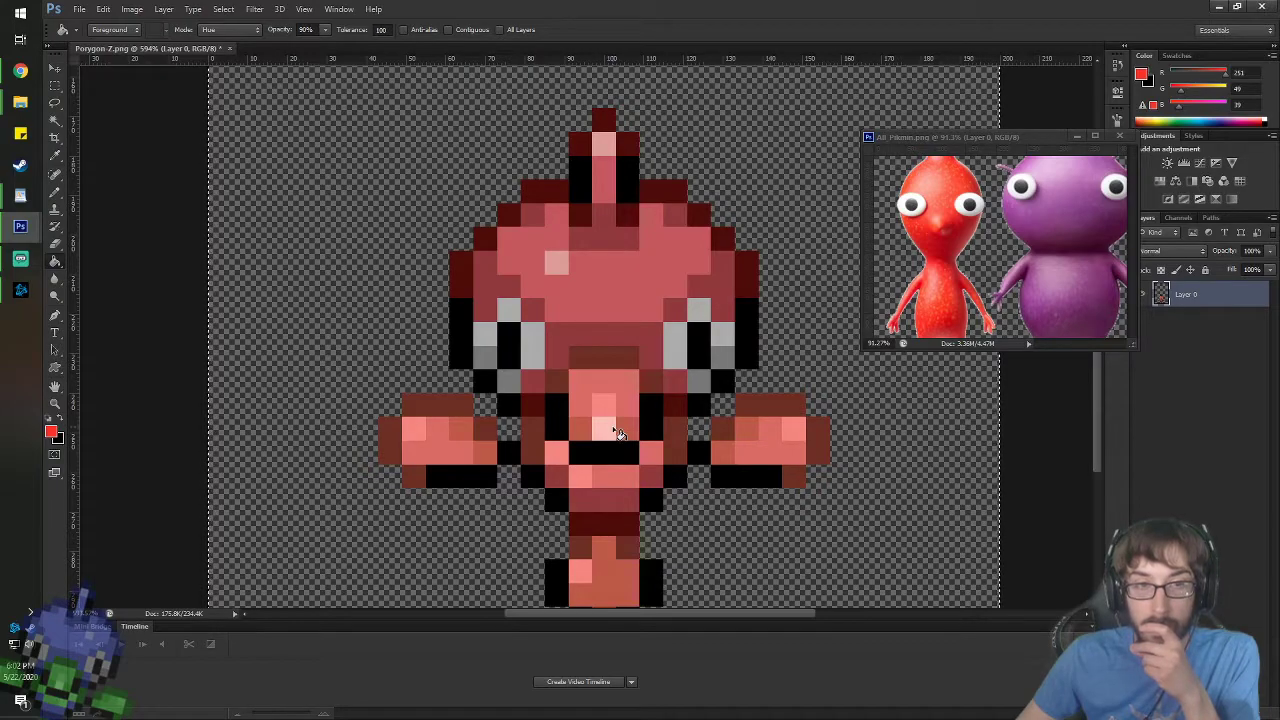
- Try a Luminosity-mode fill with the sampled red on the head and undo it
left_click(257, 29)
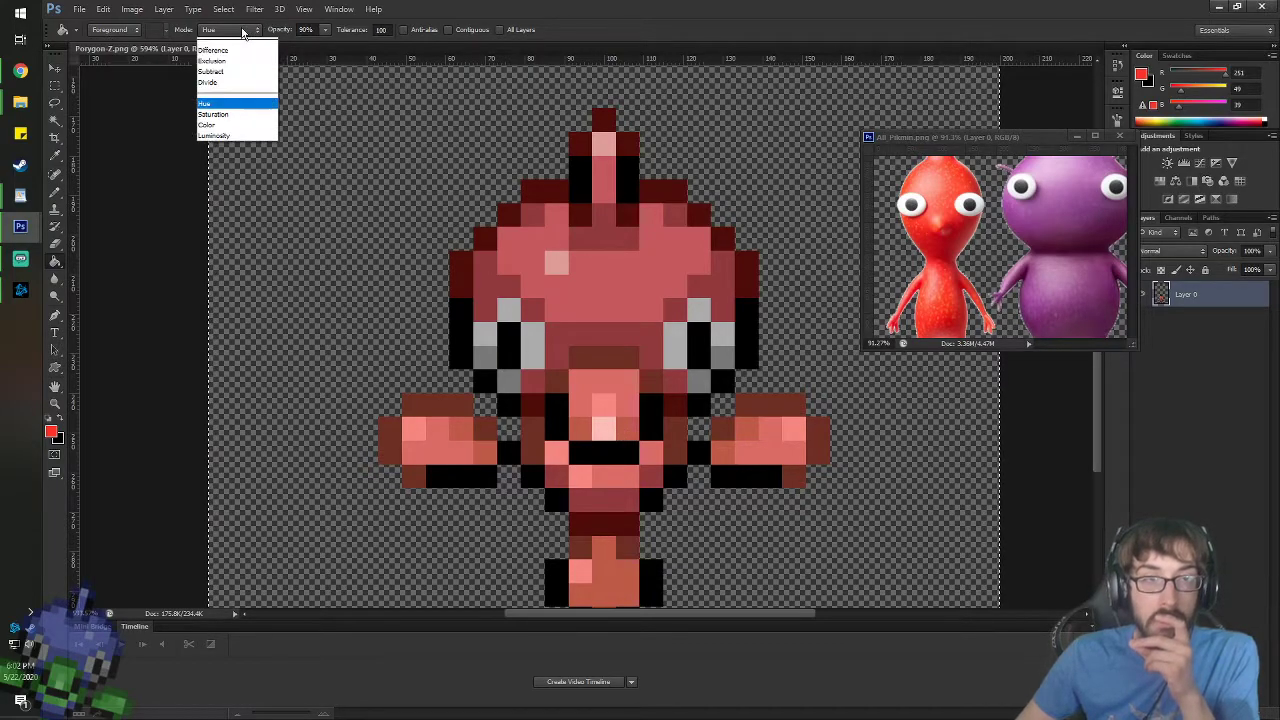
left_click(248, 396)
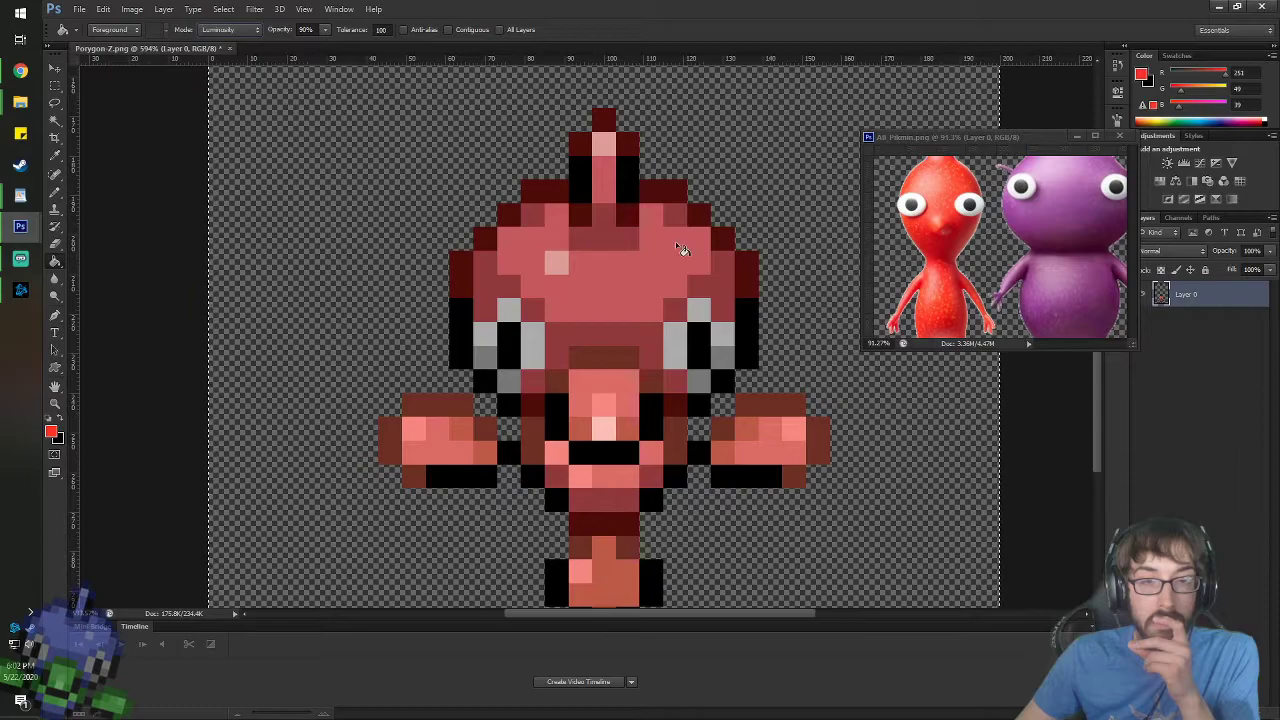
left_click(664, 264)
key("ctrl+z")
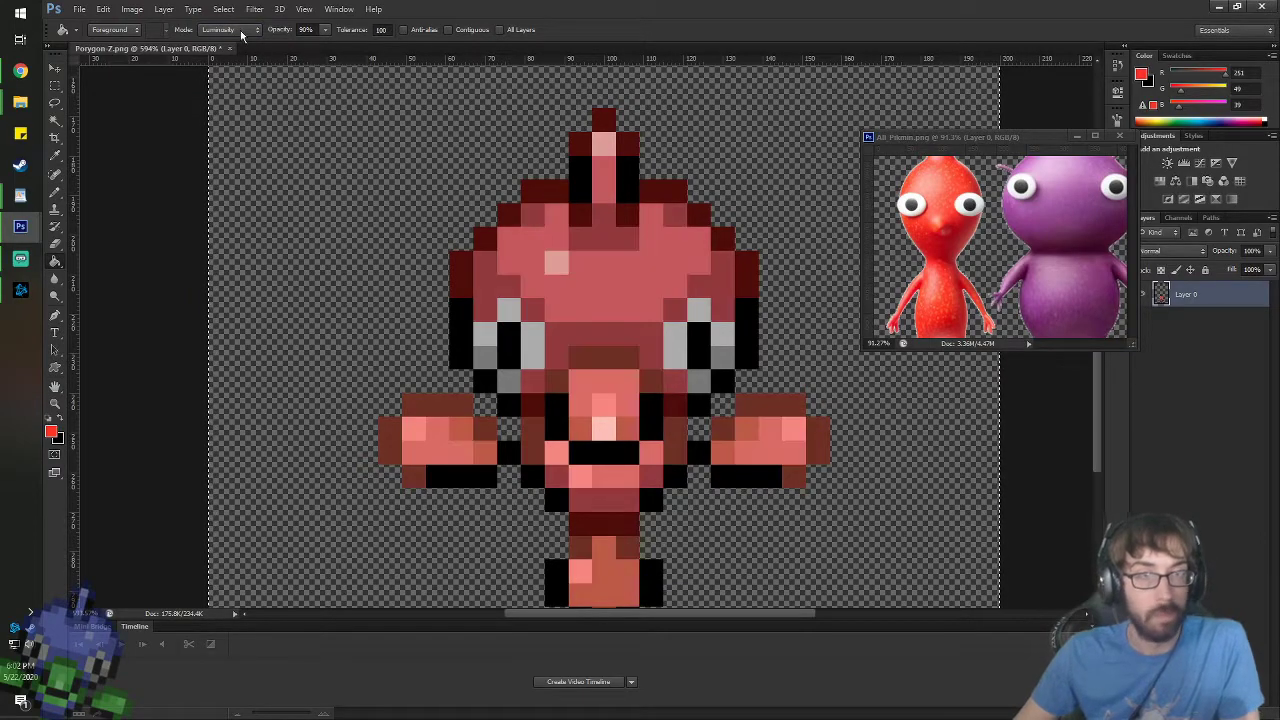
- Recolour the whole sprite with the sampled red using the Paint Bucket in Color mode
left_click(230, 29)
left_click(229, 387)
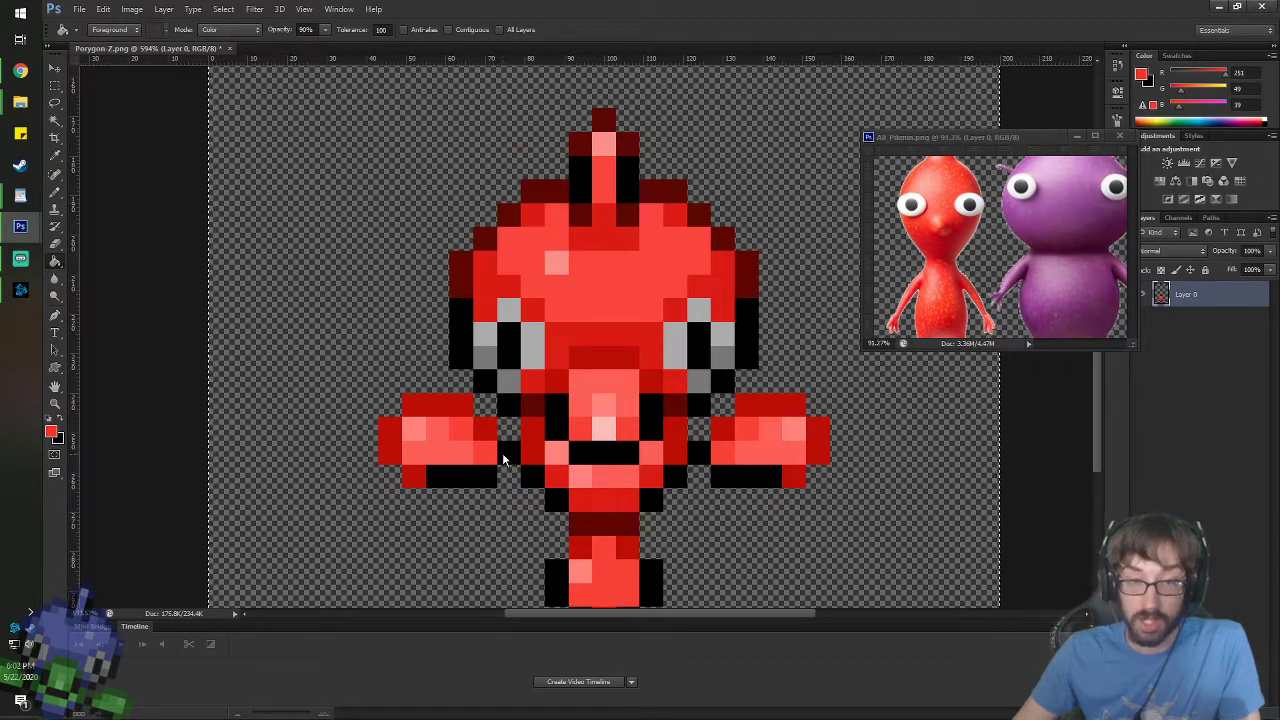
scroll(660, 503, "down", 1)
scroll(674, 510, "up", 6)
scroll(549, 334, "down", 4)
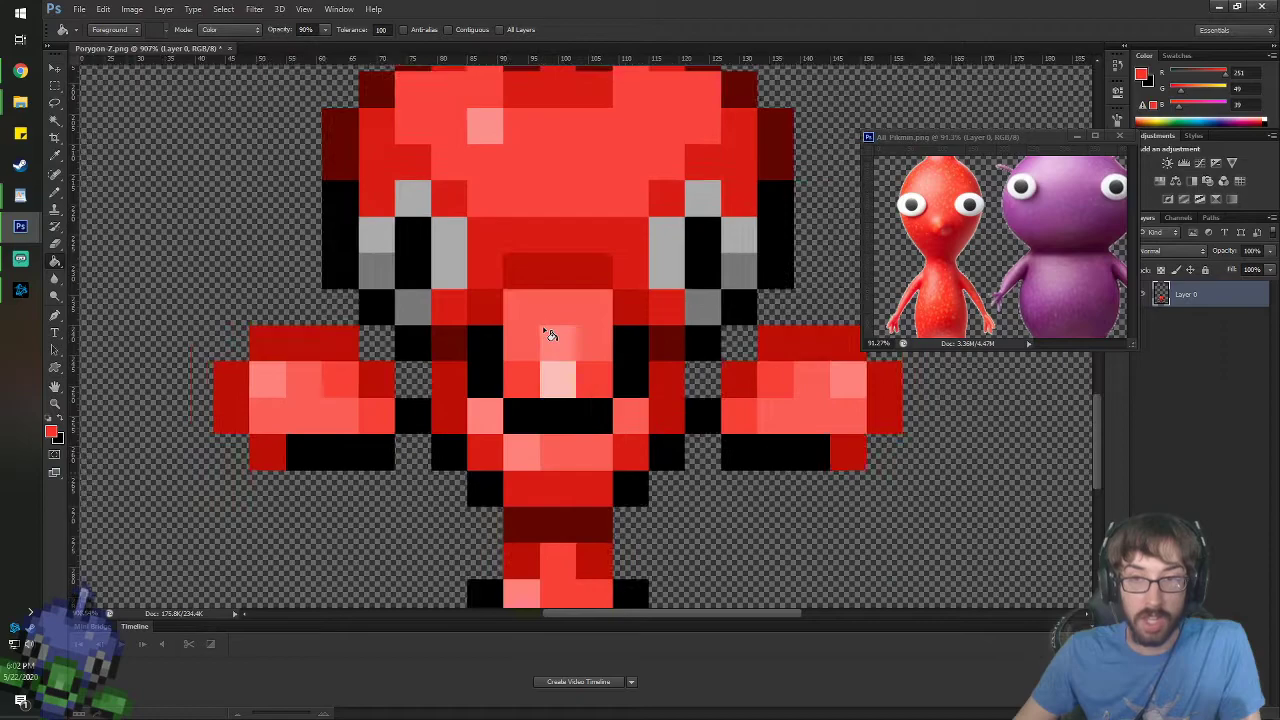
- Try a Normal-mode Paint Bucket fill with the sampled red on the nose area and undo it
left_click(215, 30)
left_click(212, 44)
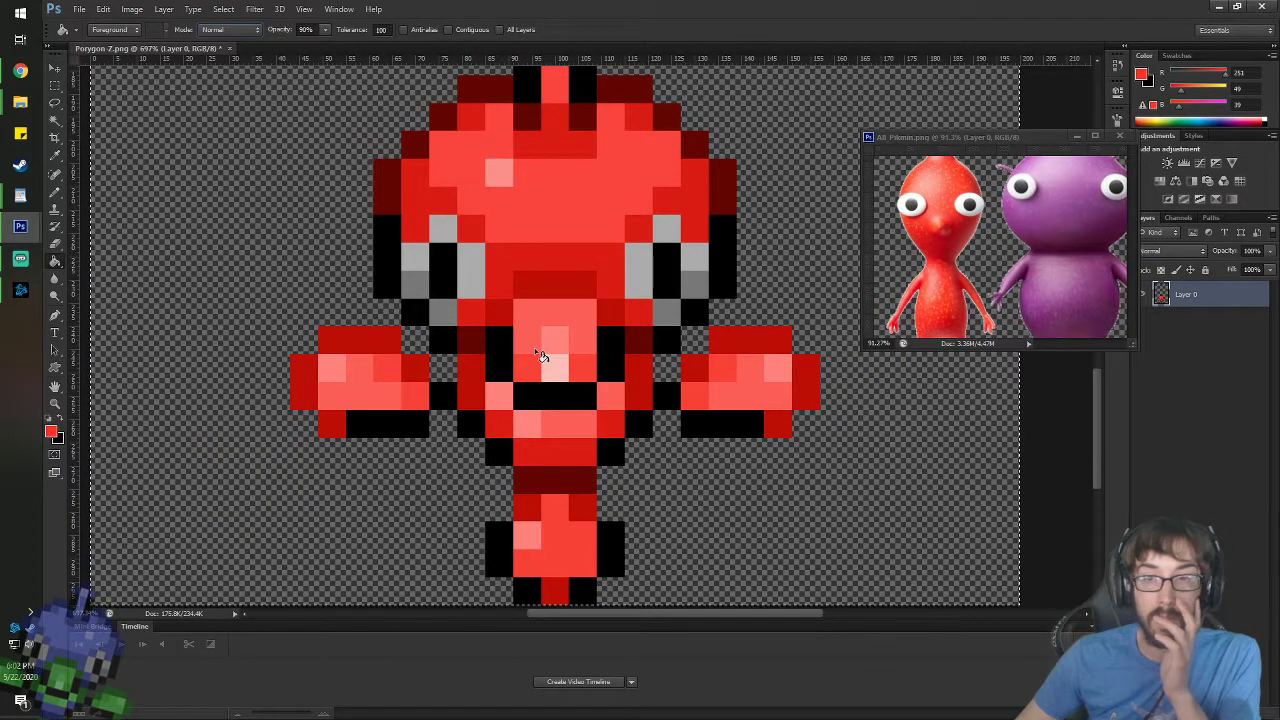
left_click(531, 349)
key("ctrl+z")
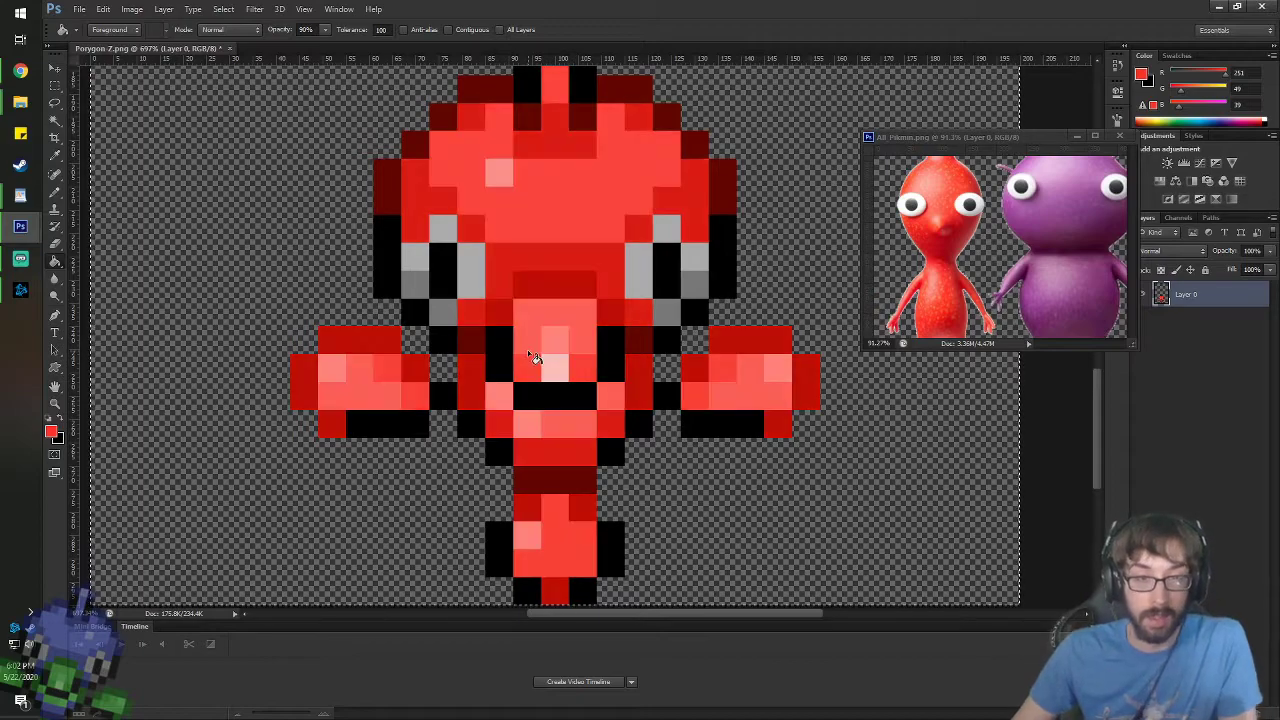
- Revert the sprite to its original blue and green colours and its canvas size before enlargement
scroll(527, 349, "down", 3)
scroll(527, 349, "up", 2)
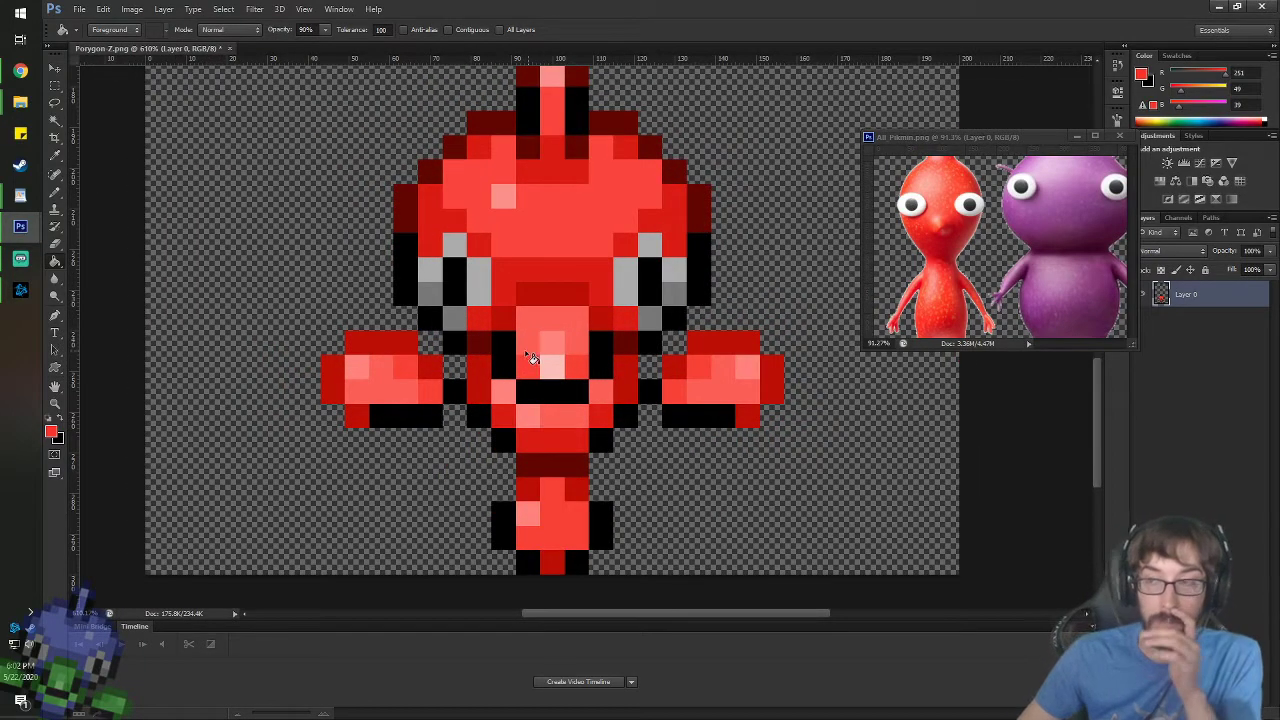
left_click(55, 69)
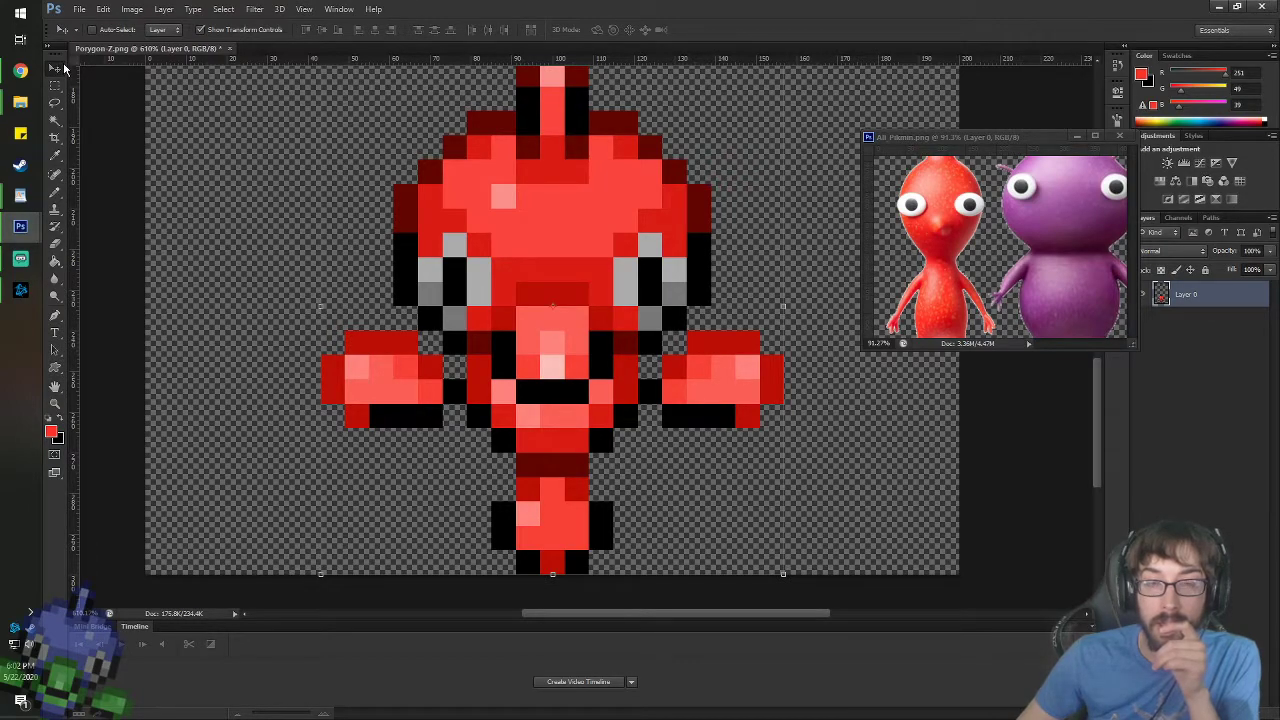
scroll(339, 174, "up", 3)
scroll(649, 277, "down", 3)
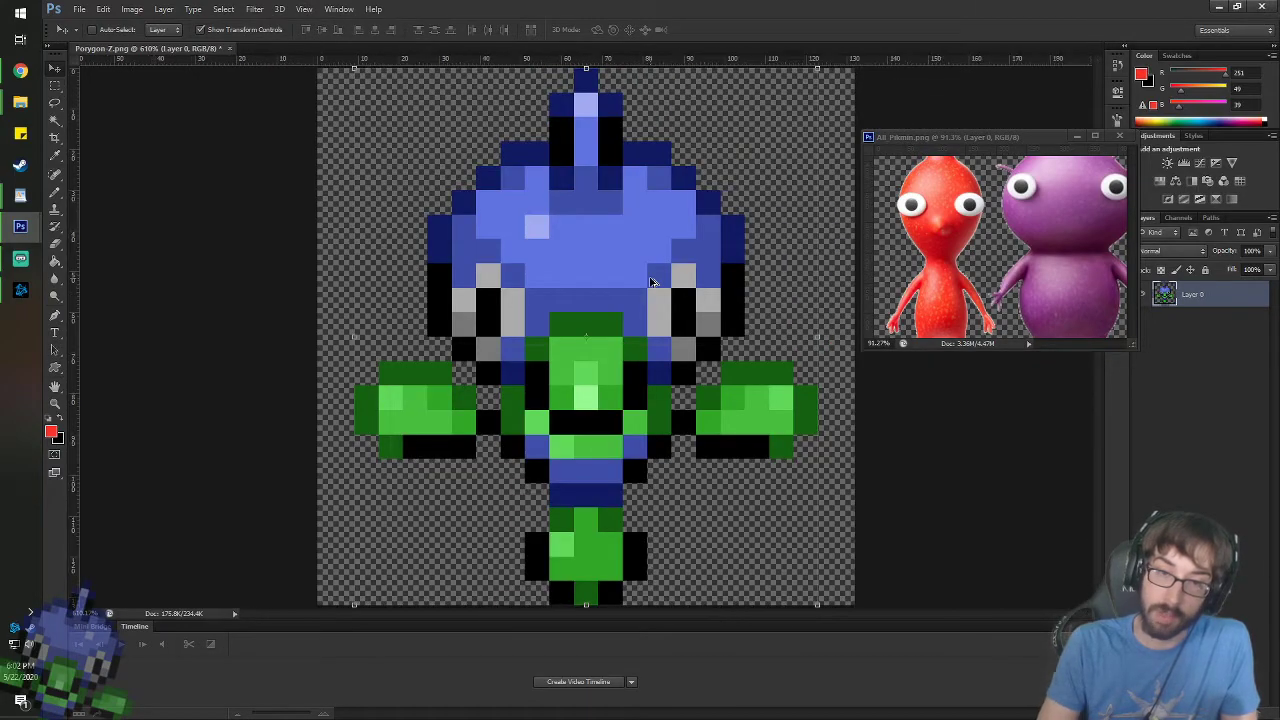
- Enlarge the canvas to 200 by 300 pixels, keeping the sprite anchored at the bottom centre
left_click(132, 9)
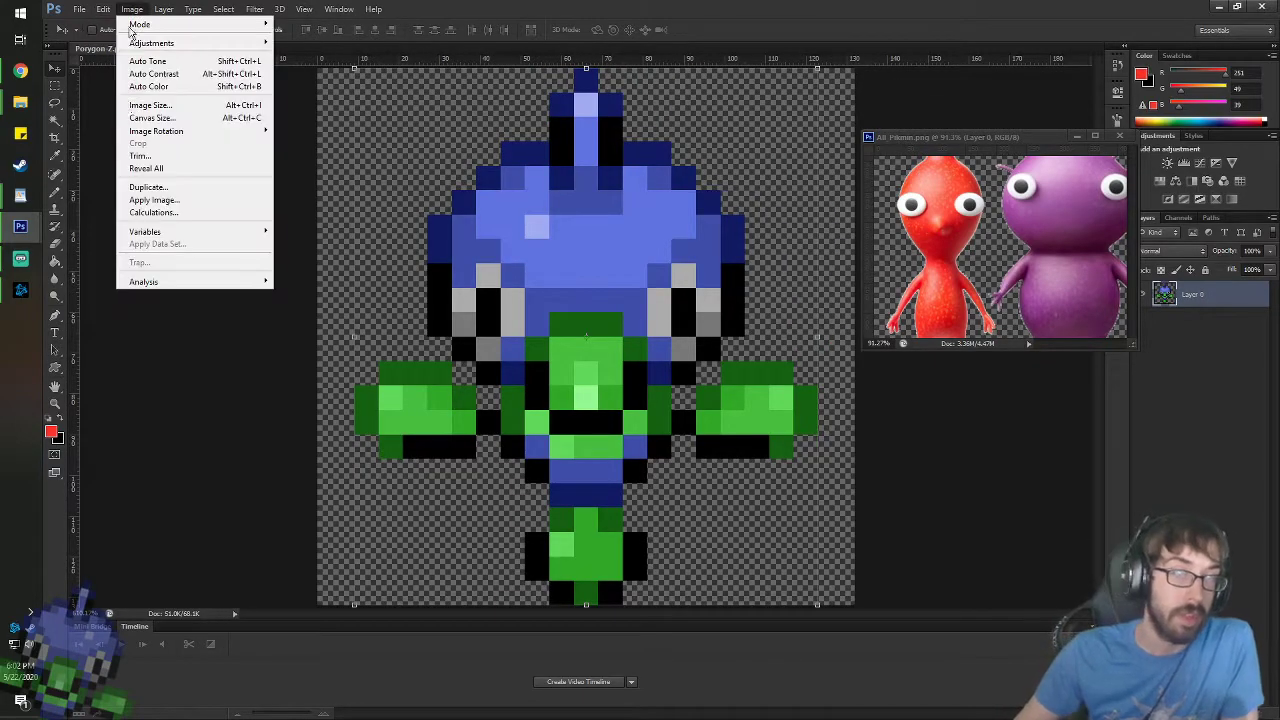
left_click(160, 117)
left_click(229, 292)
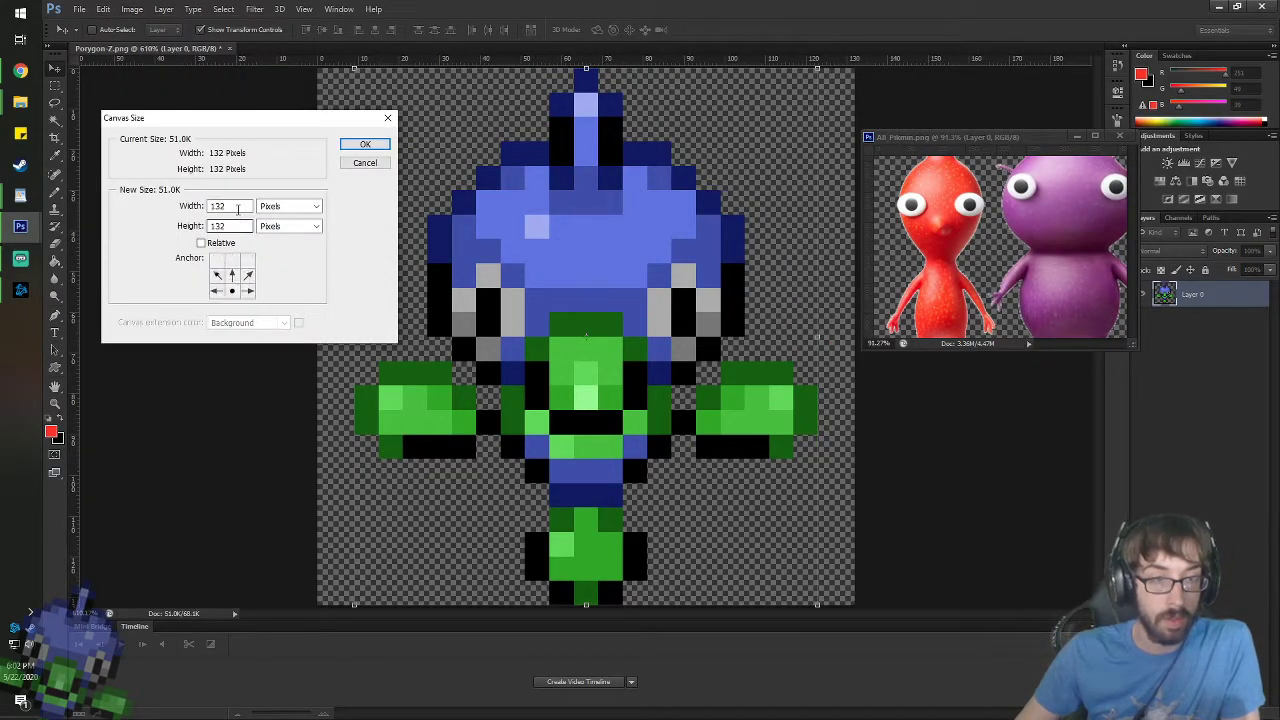
key("Tab")
key("Tab")
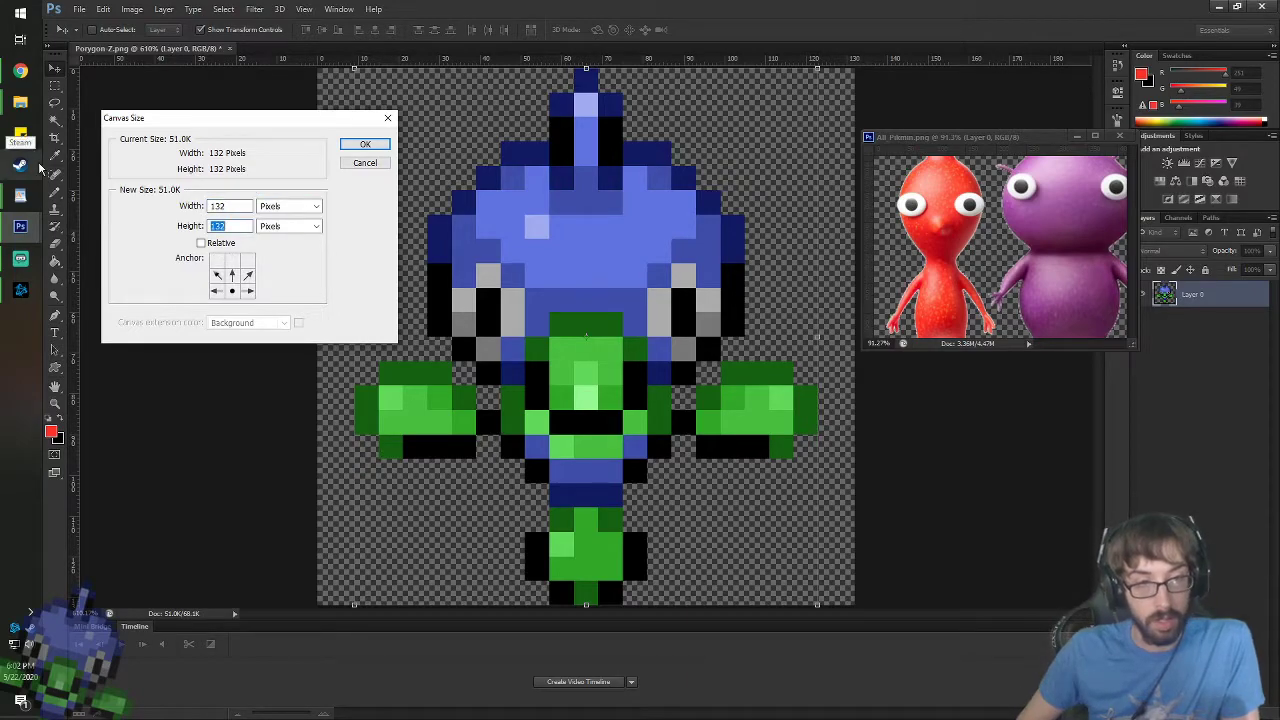
key("shift+Tab")
key("shift+Tab")
type("300")
key("Return")
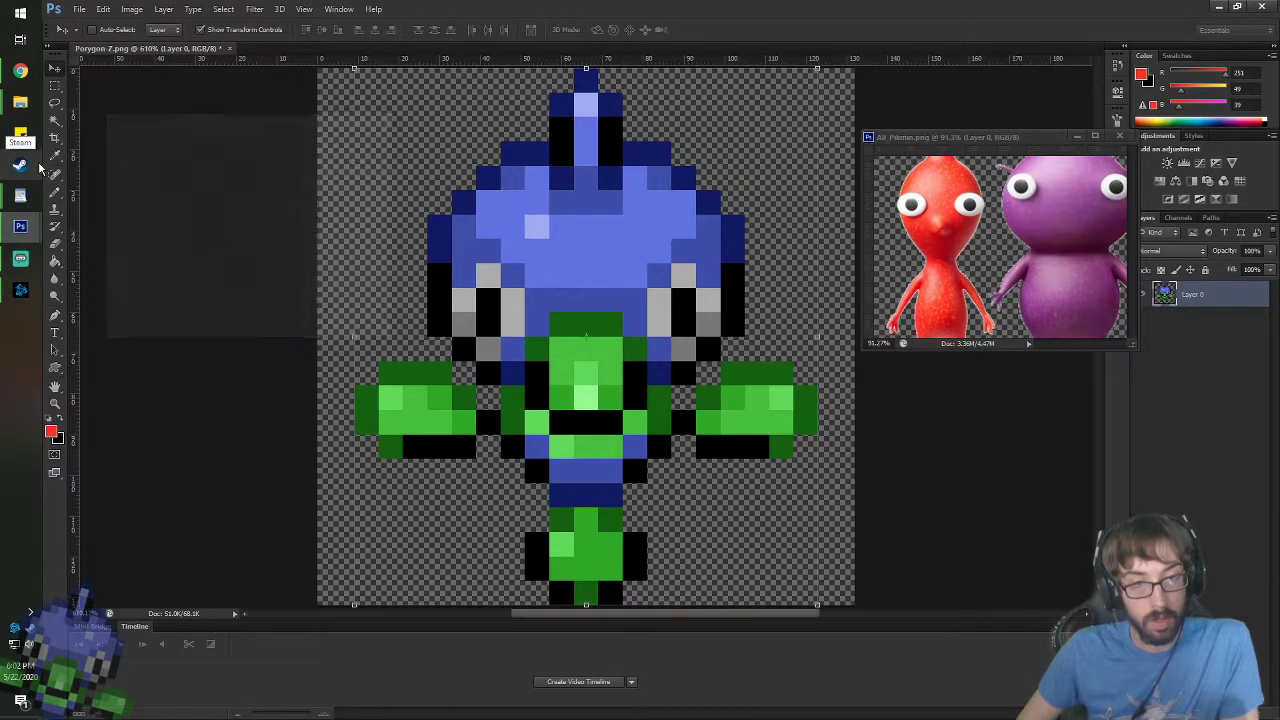
- Examine Porygon-Z's eyes up close and compare them with the red and purple Pikmin's heads in the reference image
key("h")
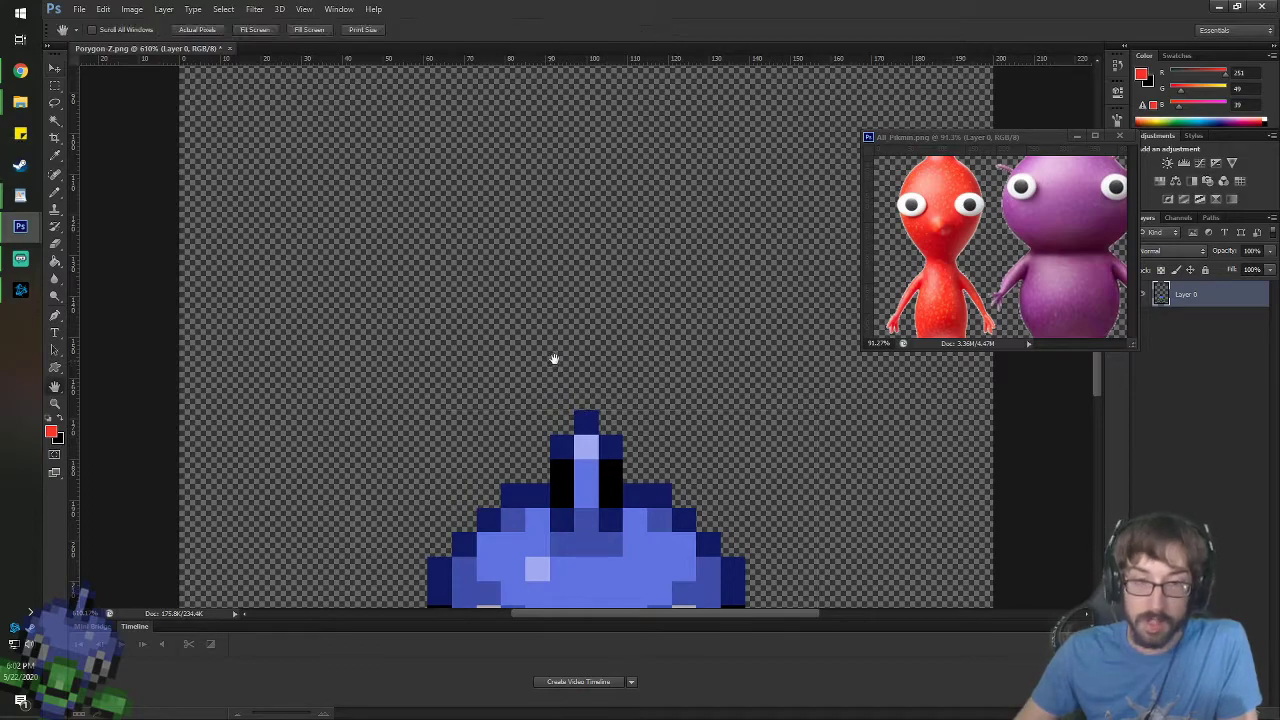
left_click_drag(592, 382, 598, 116)
scroll(601, 494, "up", 1)
scroll(601, 494, "up", 4)
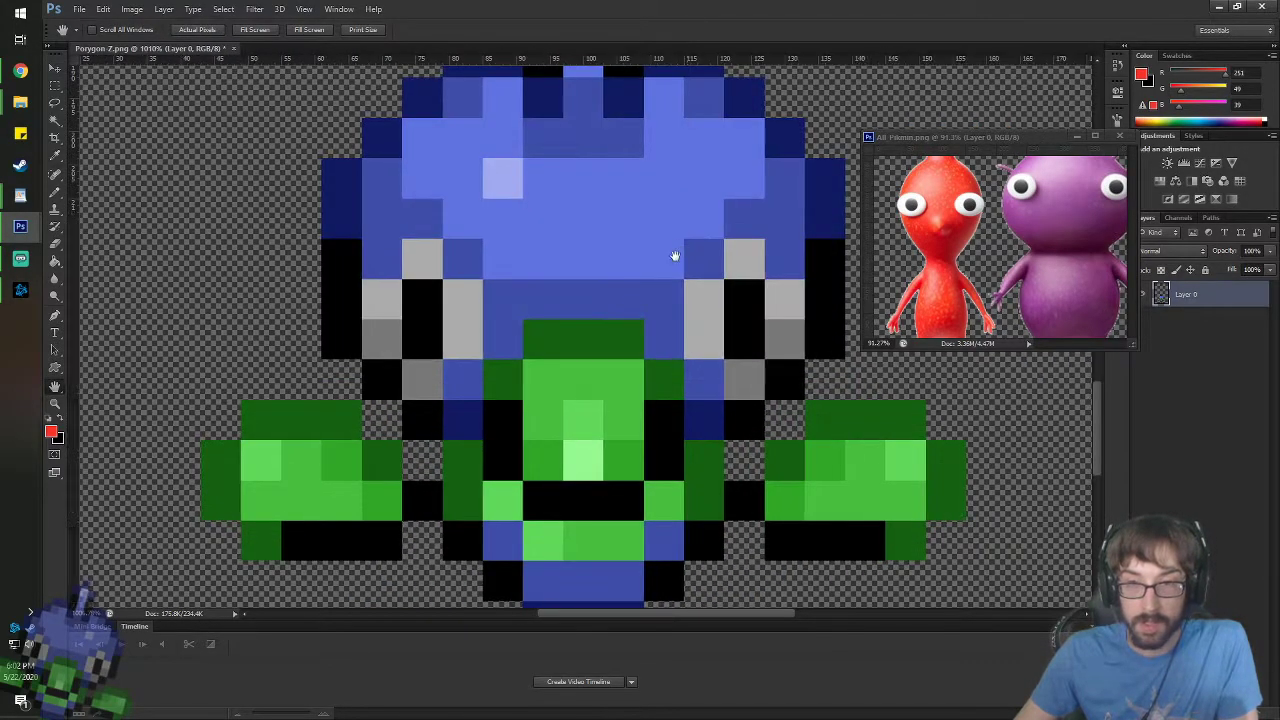
scroll(674, 257, "up", 6)
scroll(583, 309, "down", 3)
left_click_drag(554, 275, 558, 289)
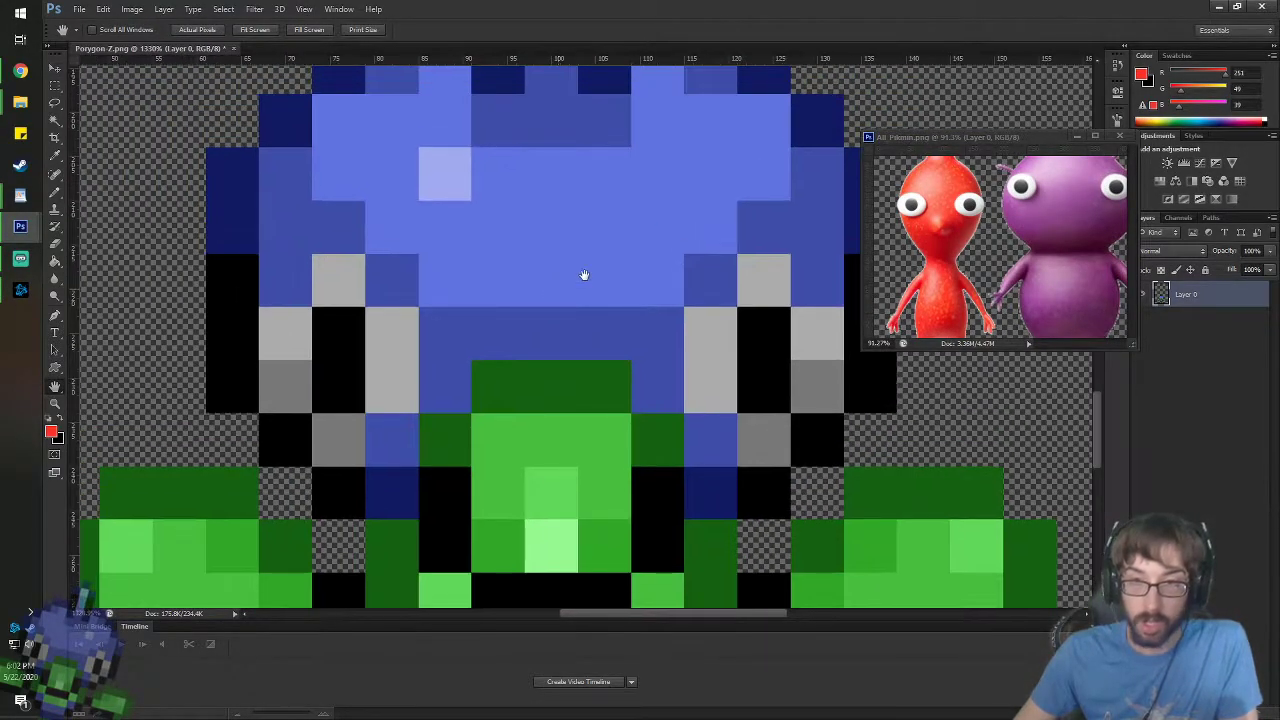
left_click(1001, 240)
left_click_drag(989, 229, 866, 258)
left_click_drag(1105, 214, 872, 230)
scroll(872, 230, "left", 6)
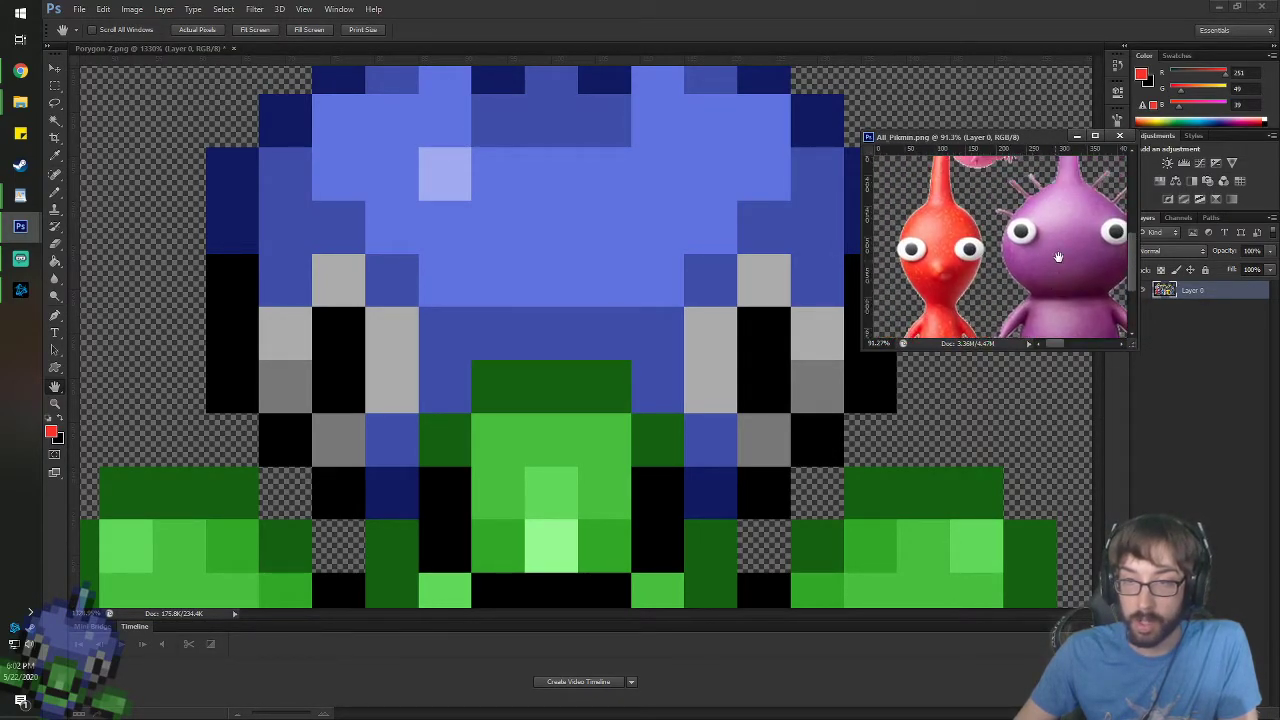
- Sample the medium blue between Porygon-Z's eyes and set the Paint Bucket to contiguous filling at 100% opacity
left_click(691, 401)
key("i")
left_click(640, 332)
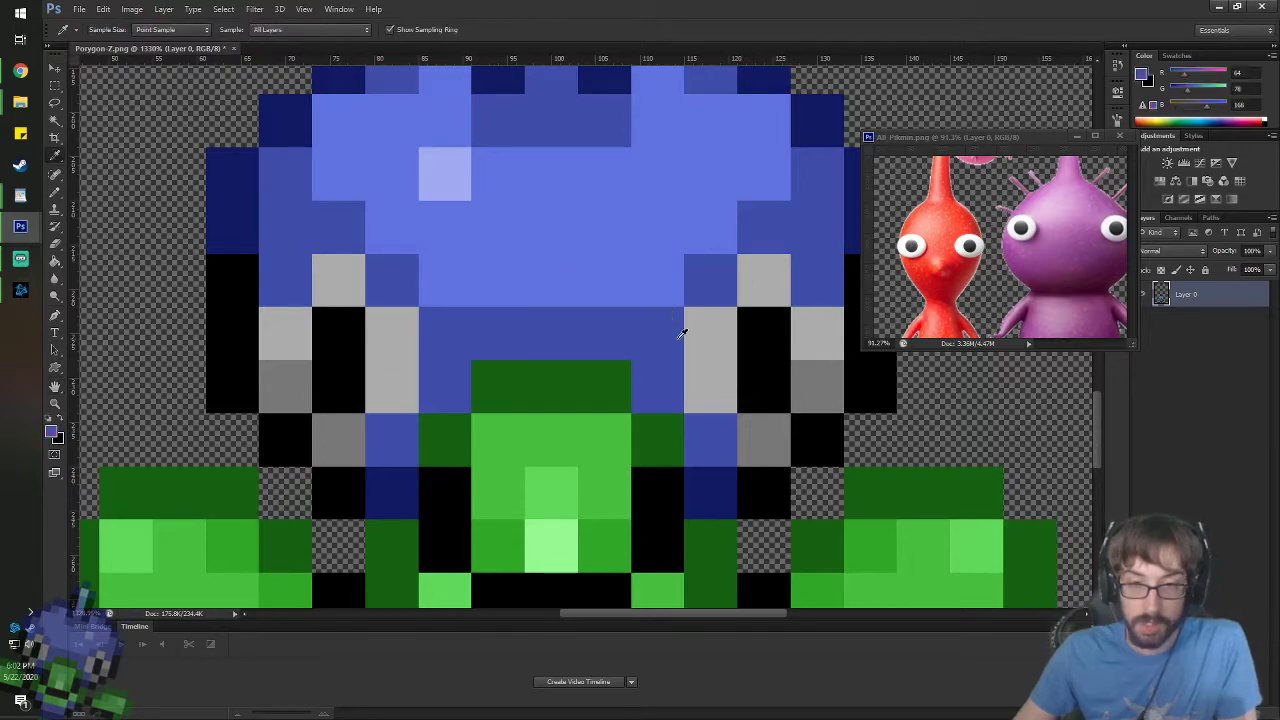
key("g")
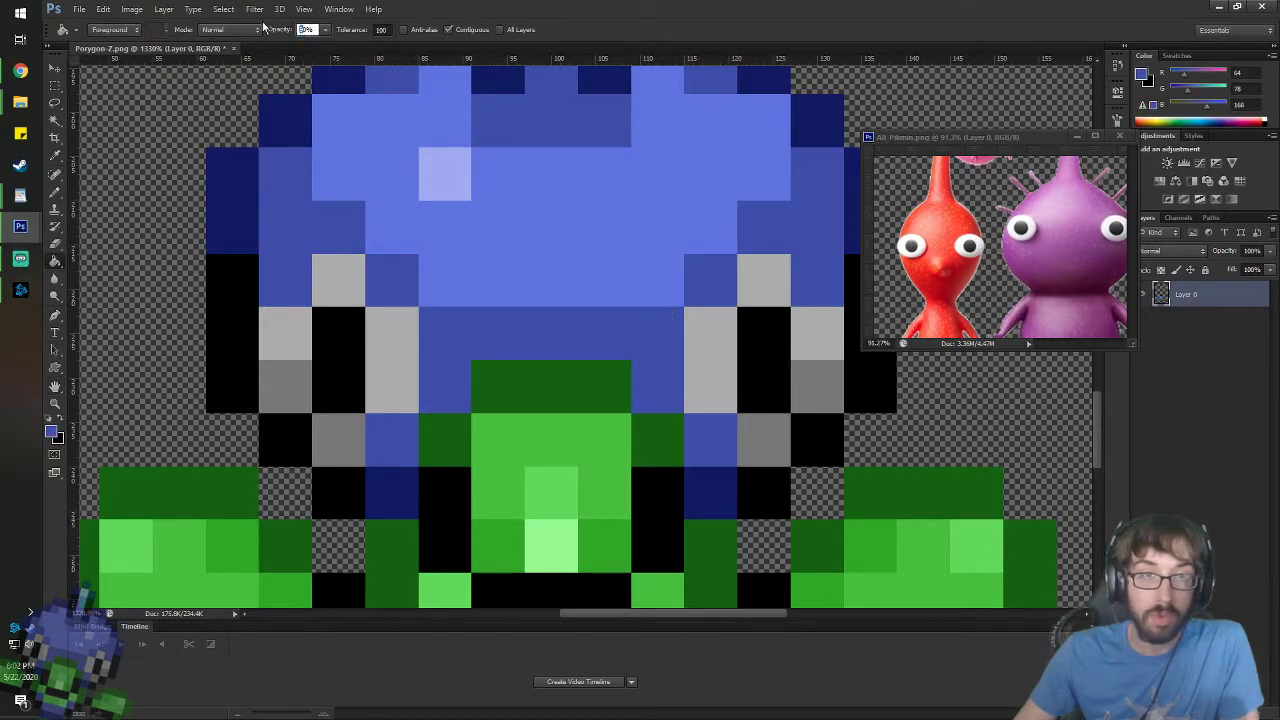
type("100")
key("Return")
- Fill the light-grey inner column of the right-hand eye with the sampled blue, undoing any fill that spreads across the head
left_click(700, 361)
left_click(730, 332)
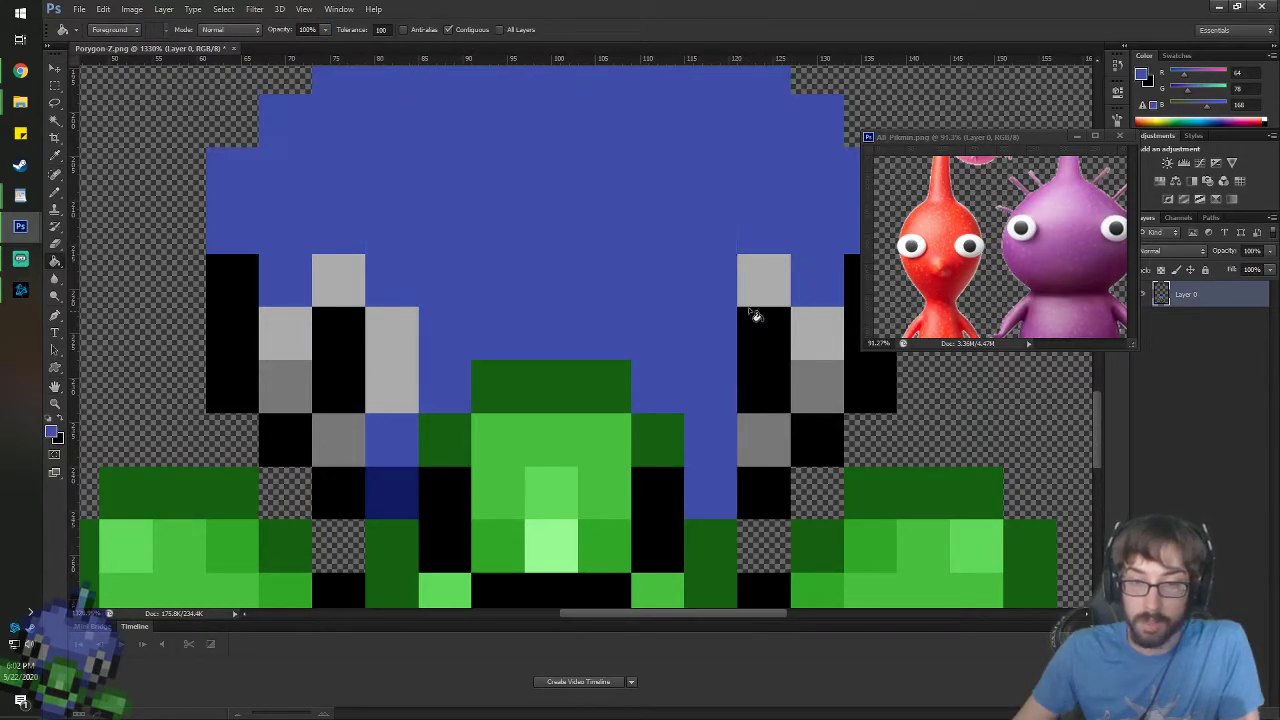
key("ctrl+z")
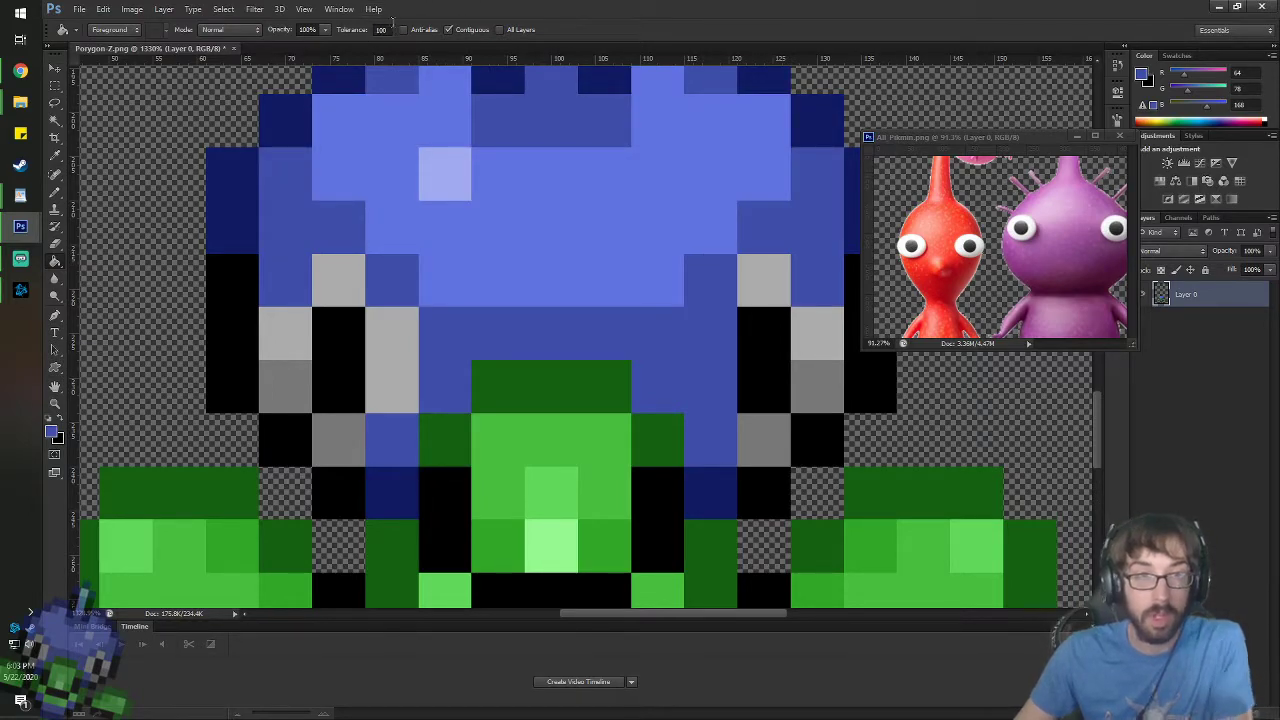
- Set the Paint Bucket tolerance to 0 and fill the remaining grey pixels of the right-hand eye with the sampled medium blue
left_click_drag(390, 29, 360, 88)
key("BackSpace")
key("Return")
left_click(675, 279)
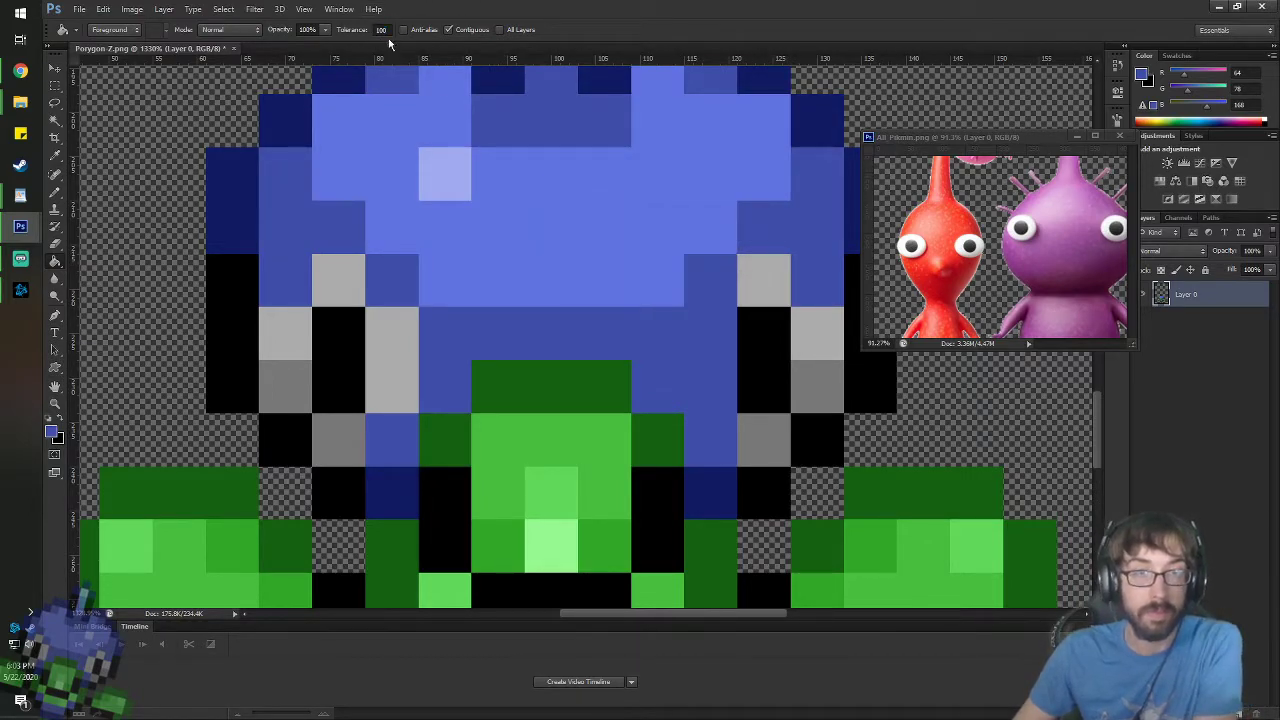
type("0")
left_click(763, 280)
left_click(816, 333)
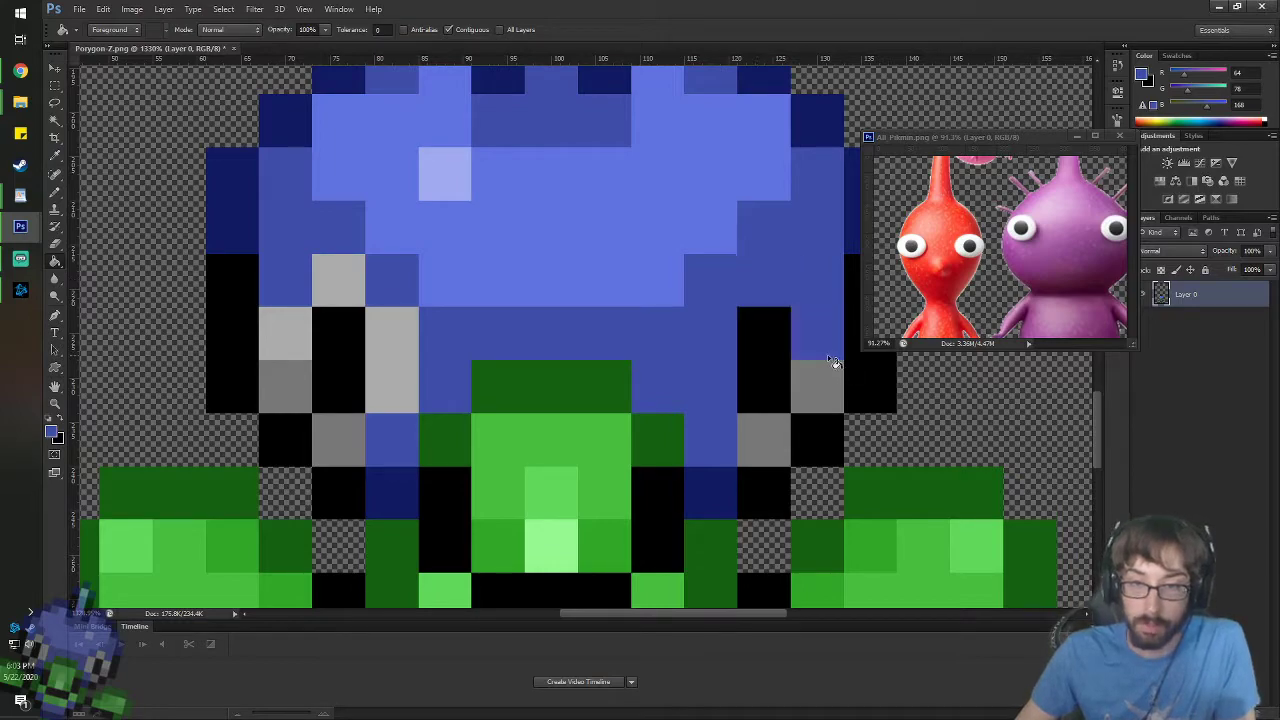
left_click(816, 387)
left_click(777, 430)
- Fill all grey and black pixels of the left-hand eye with the same medium blue
left_click(389, 380)
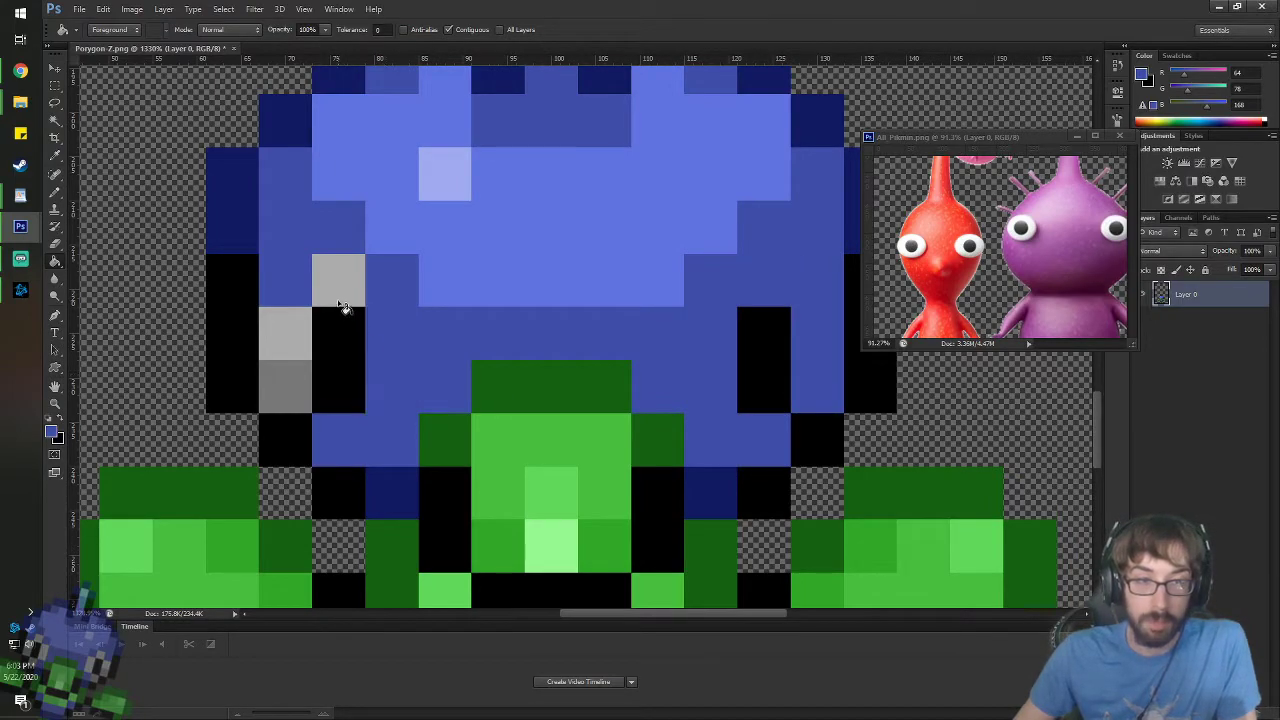
left_click(338, 298)
left_click(330, 345)
left_click(297, 380)
left_click(292, 340)
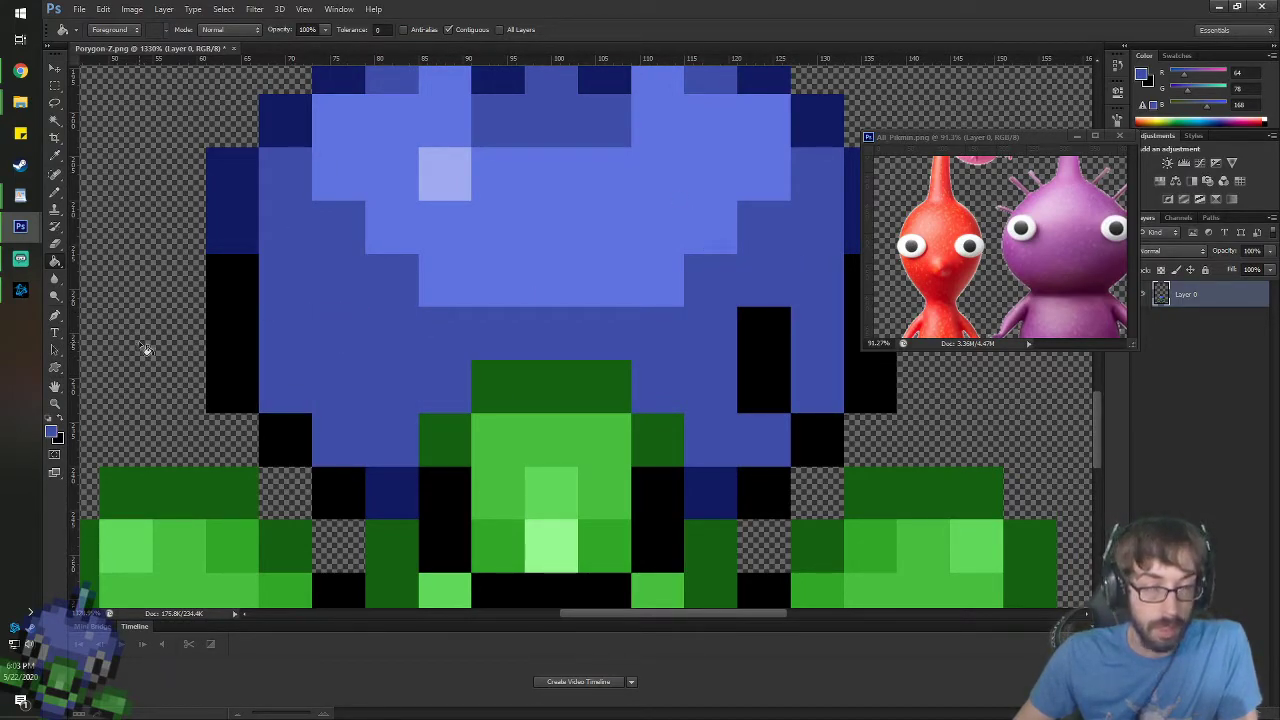
- Reset the colours to black and white and set the Pencil to a round 6 px tip
left_click(61, 421)
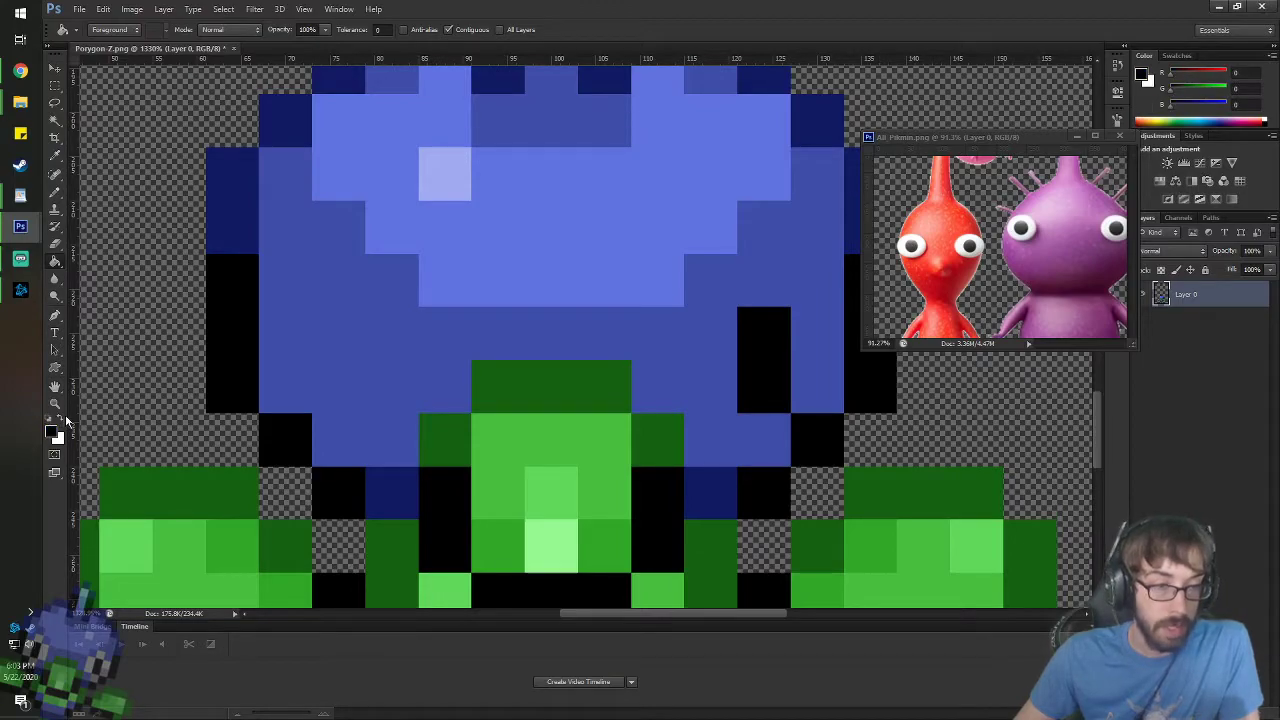
scroll(400, 340, "up", 3)
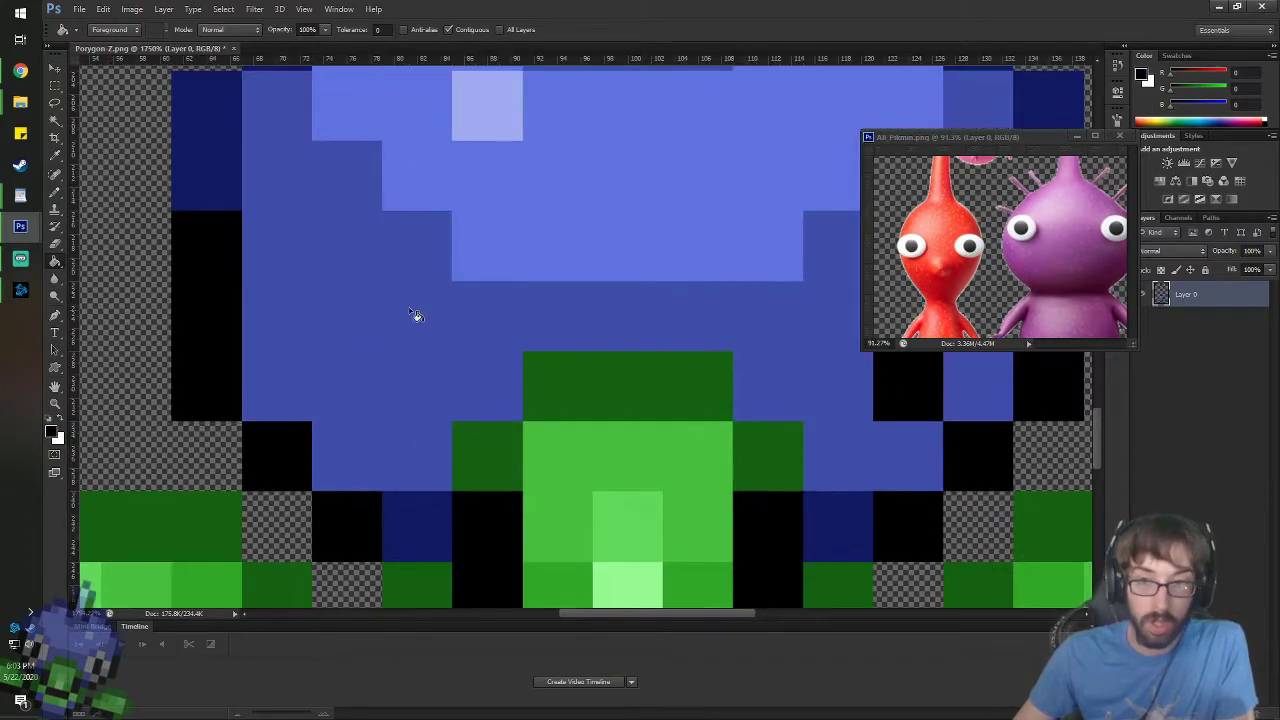
key("o")
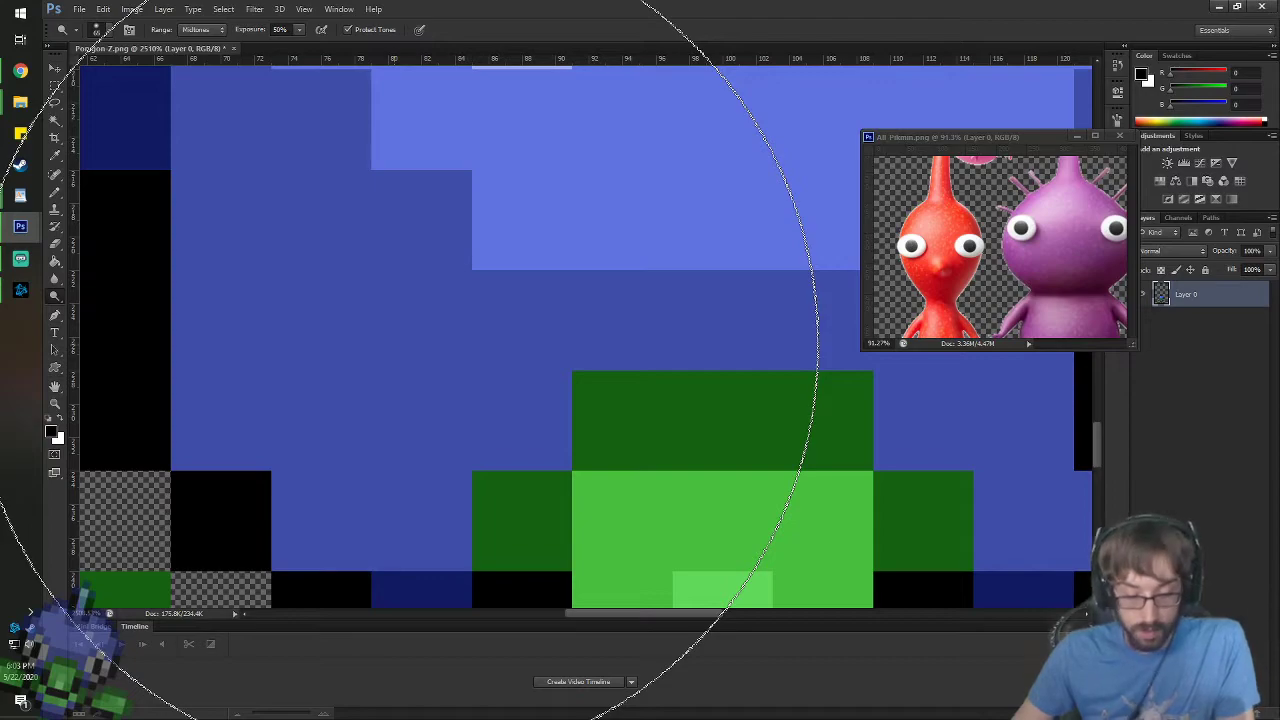
key("b")
right_click(391, 346)
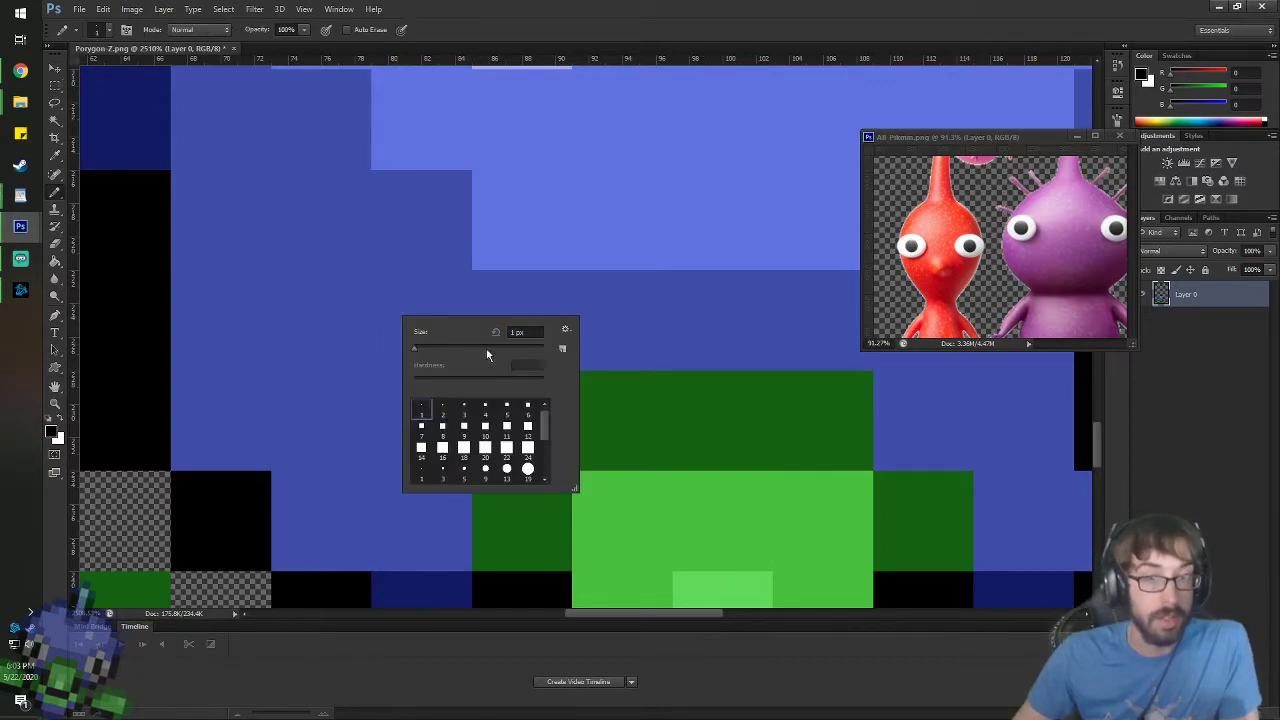
double_click(466, 476)
right_click(362, 366)
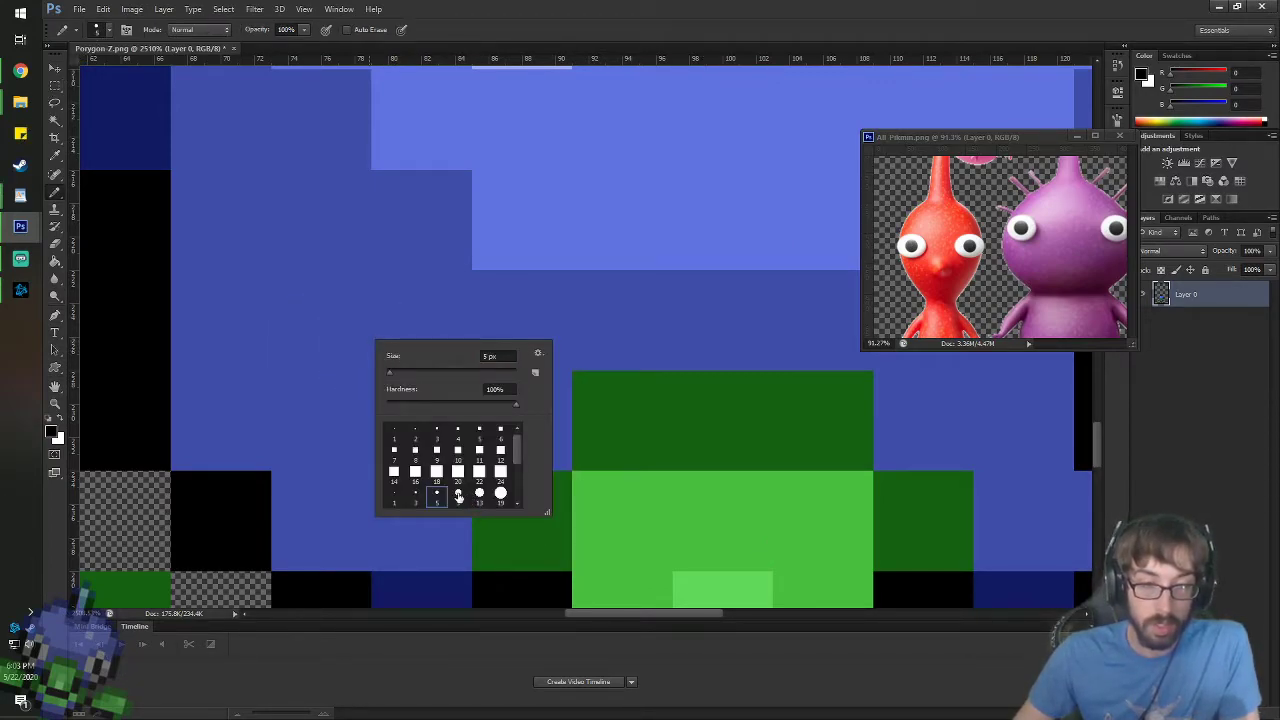
left_click_drag(486, 354, 434, 280)
type("6")
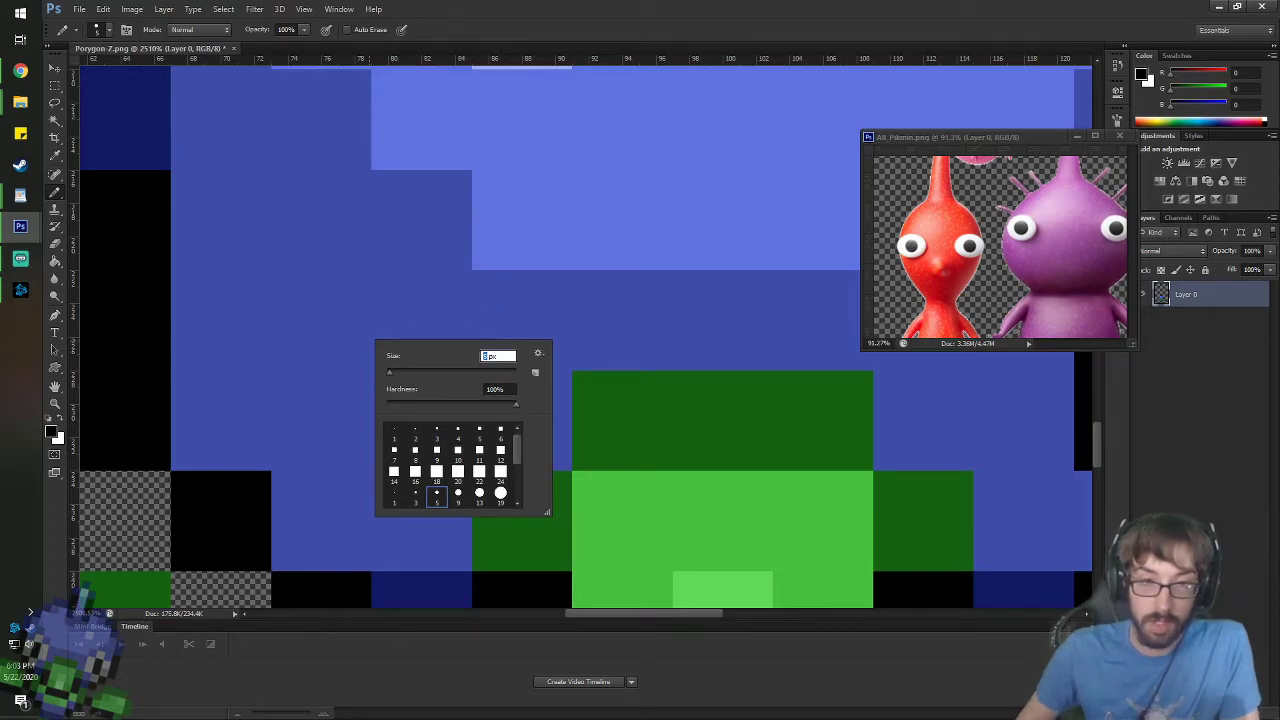
key("Return")
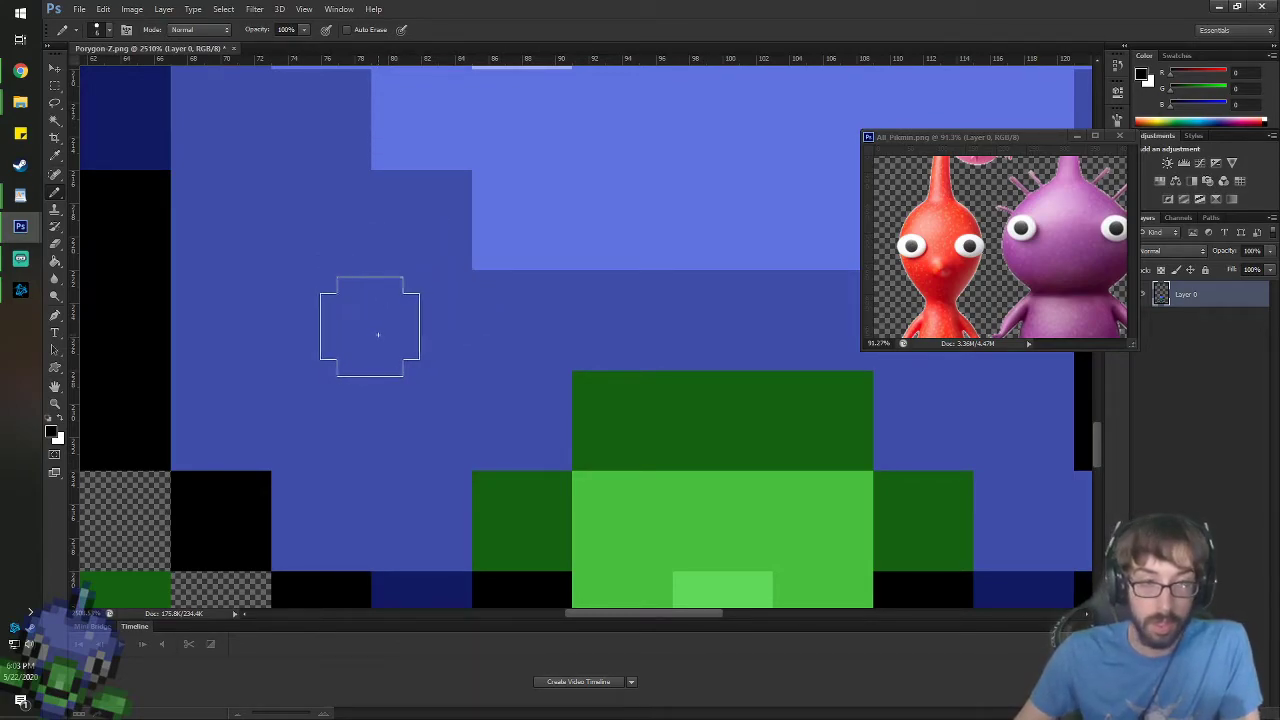
- Add a new layer and stamp one black 6 px pupil where the left-hand eye was
left_click(164, 10)
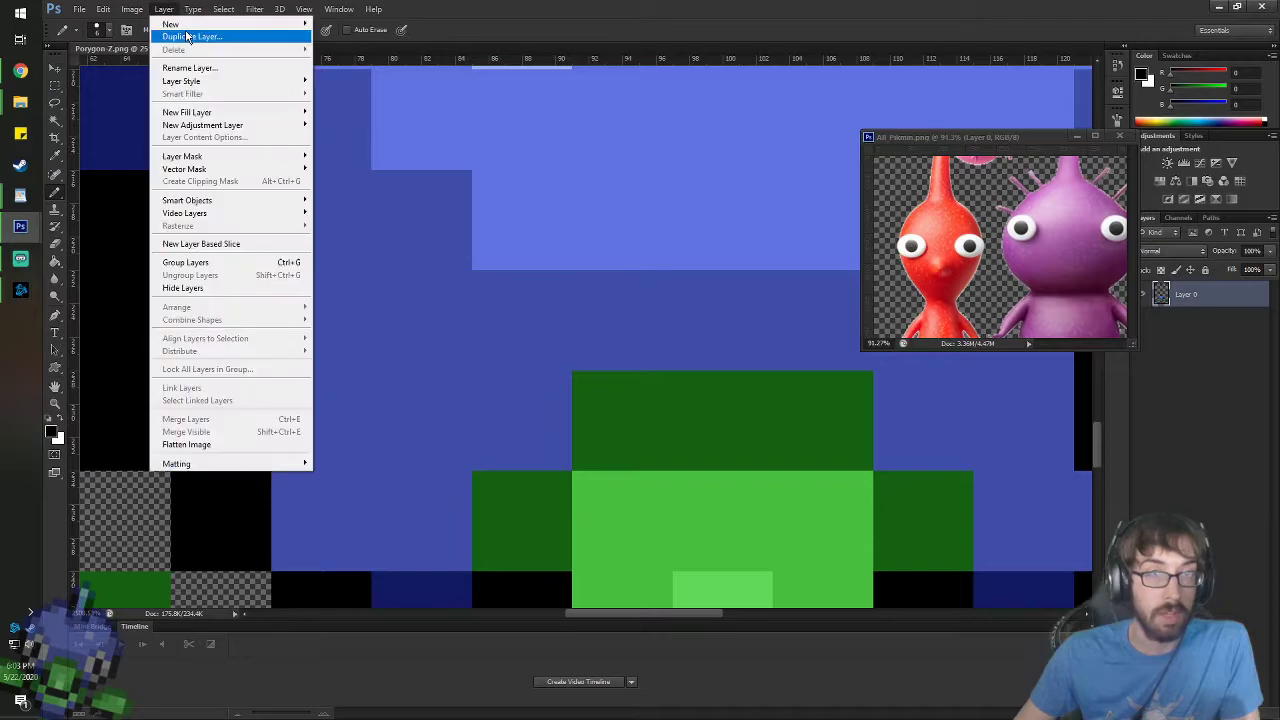
mouse_move(200, 24)
left_click(340, 24)
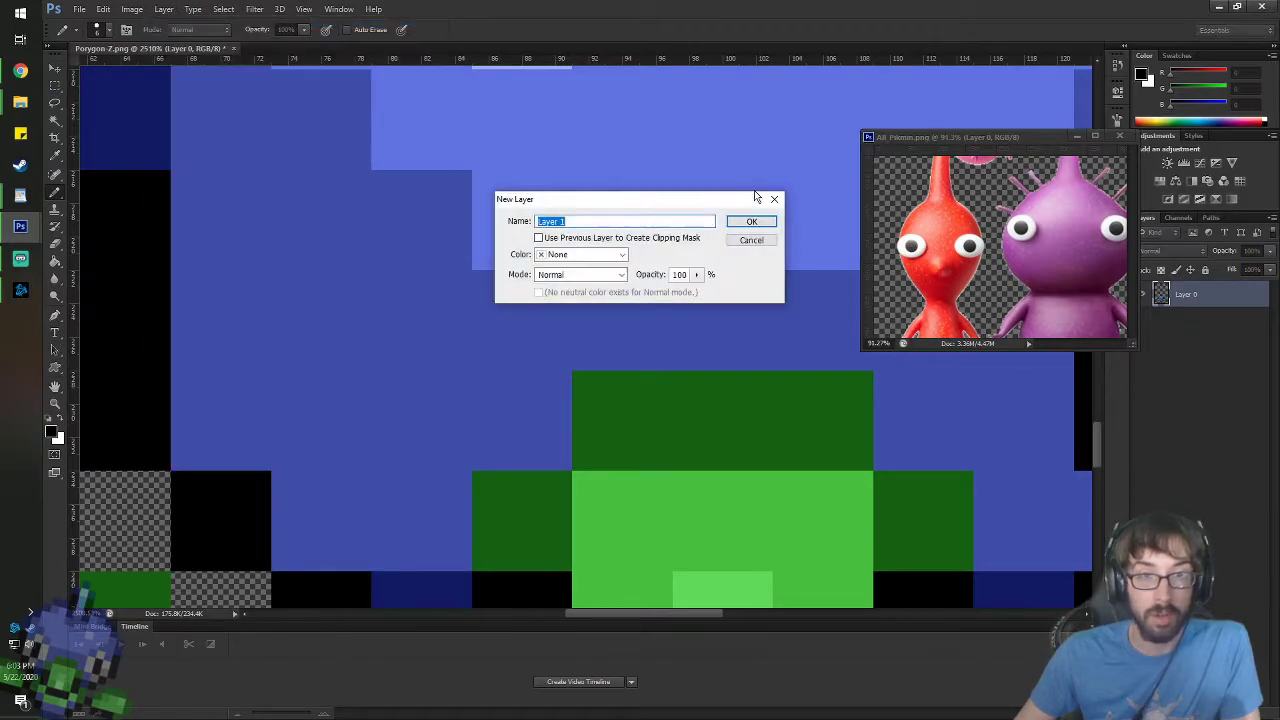
key("Return")
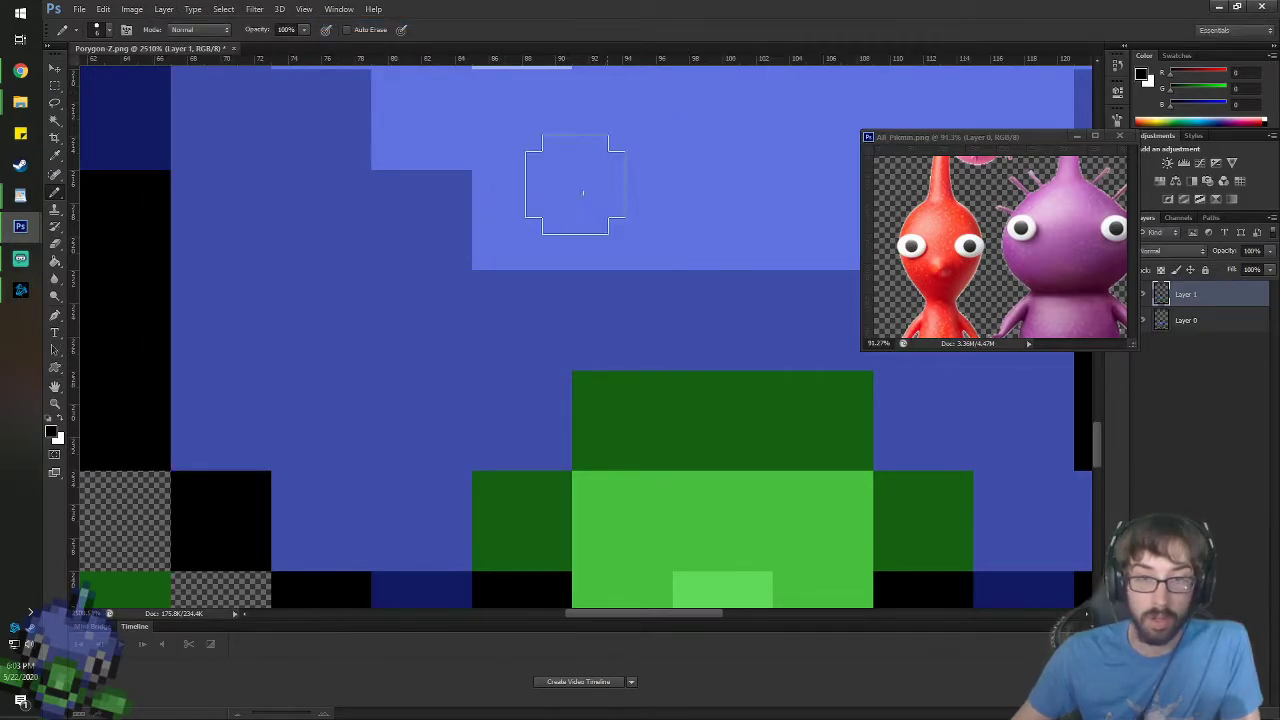
left_click(355, 327)
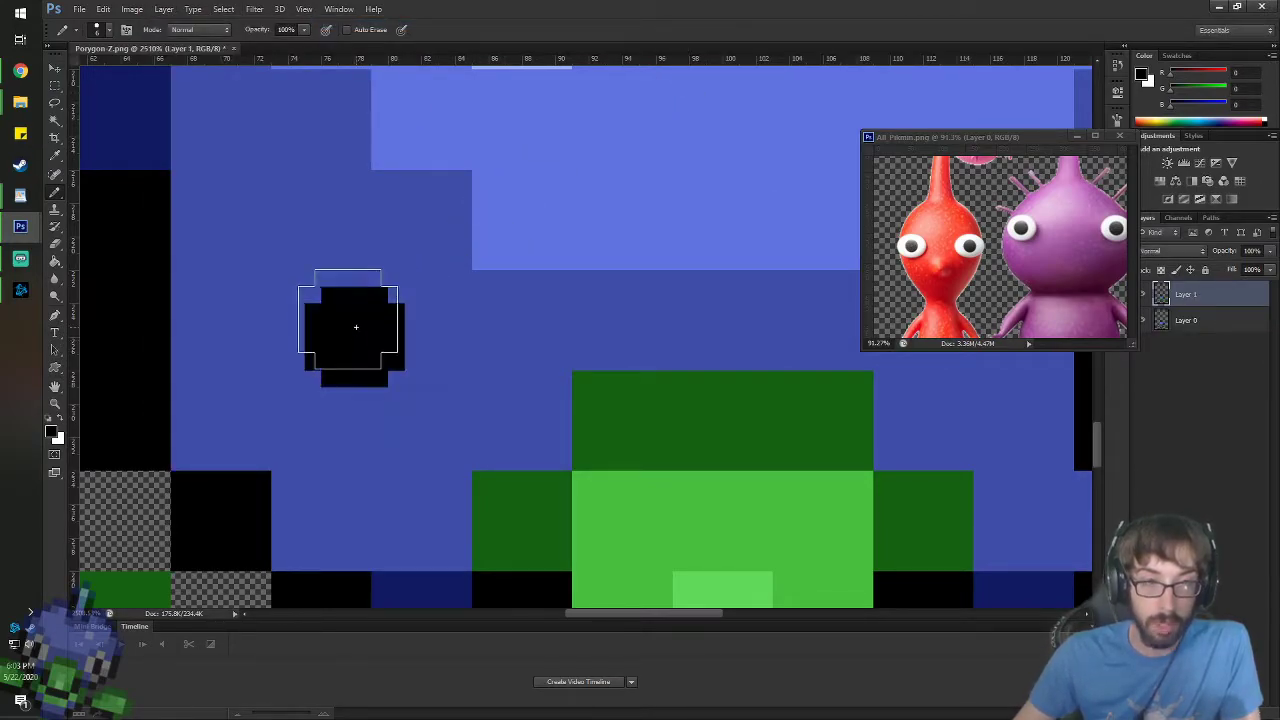
- Duplicate the pupil layer, reselect the original beneath it, and set the Pencil size to 10 px
right_click(1203, 296)
left_click(1060, 256)
key("Return")
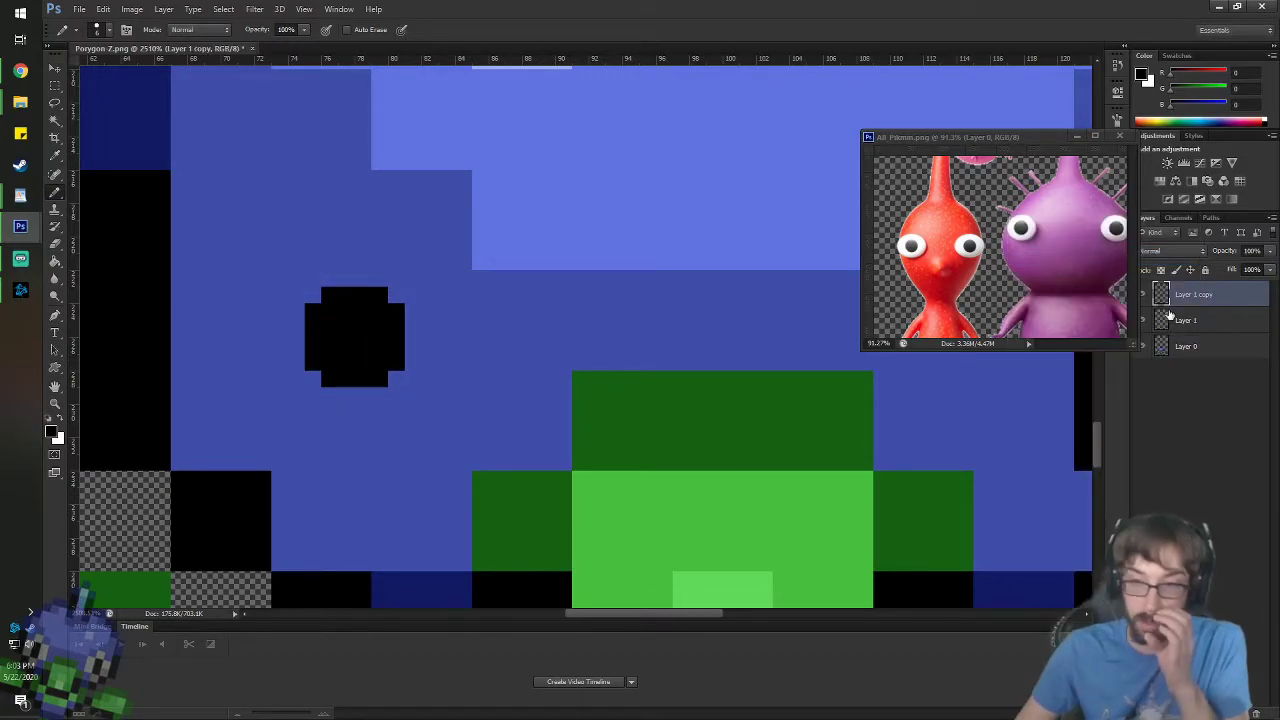
left_click(1175, 319)
right_click(370, 330)
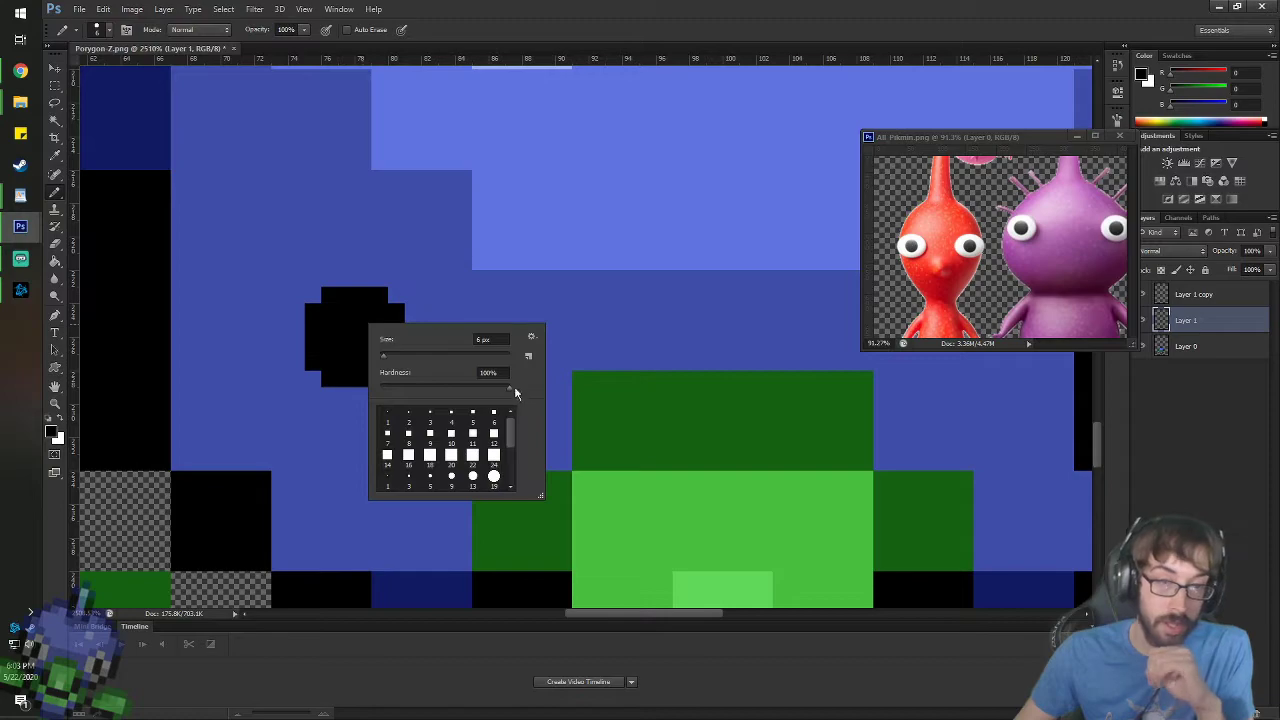
left_click_drag(493, 339, 457, 311)
type("10")
key("Return")
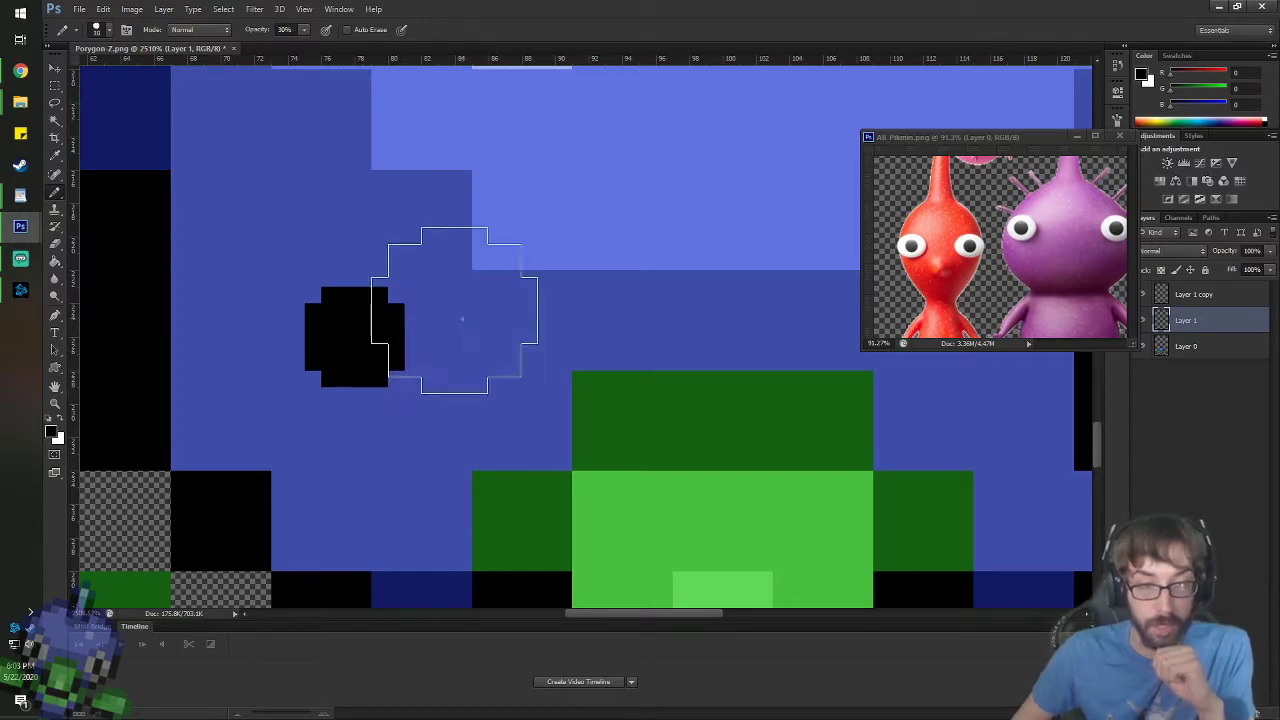
key("3")
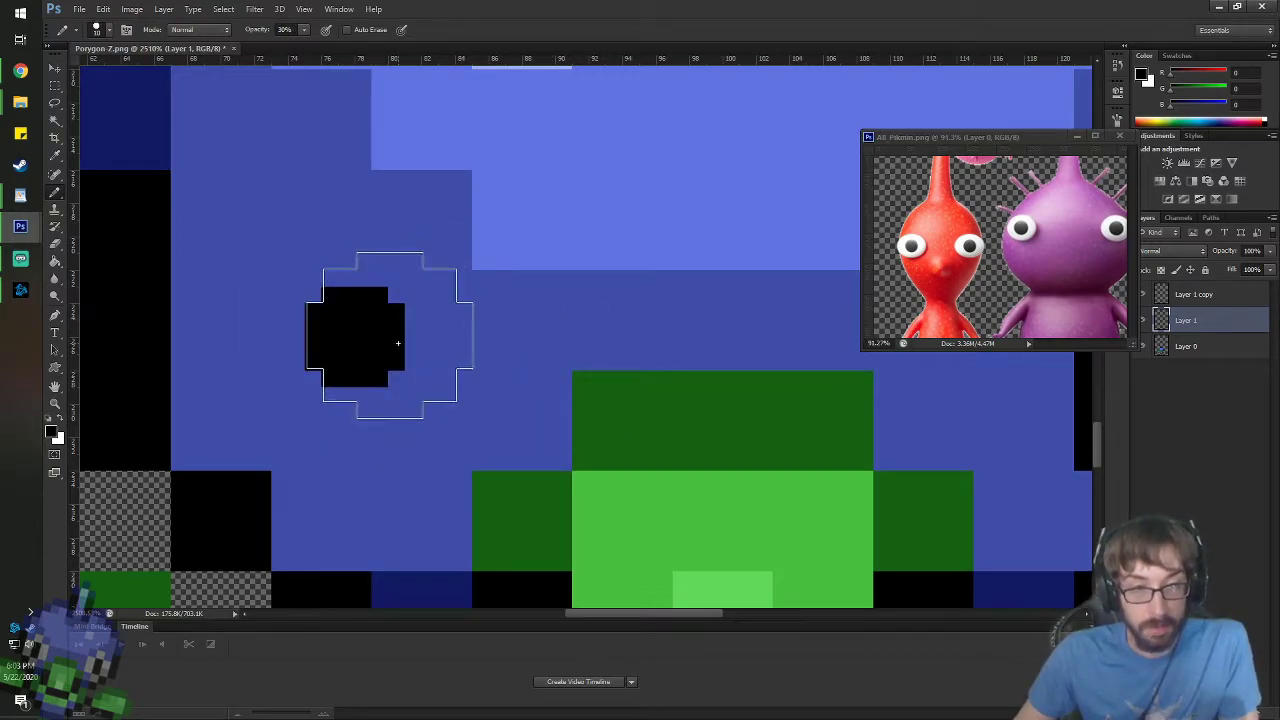
left_click(397, 344)
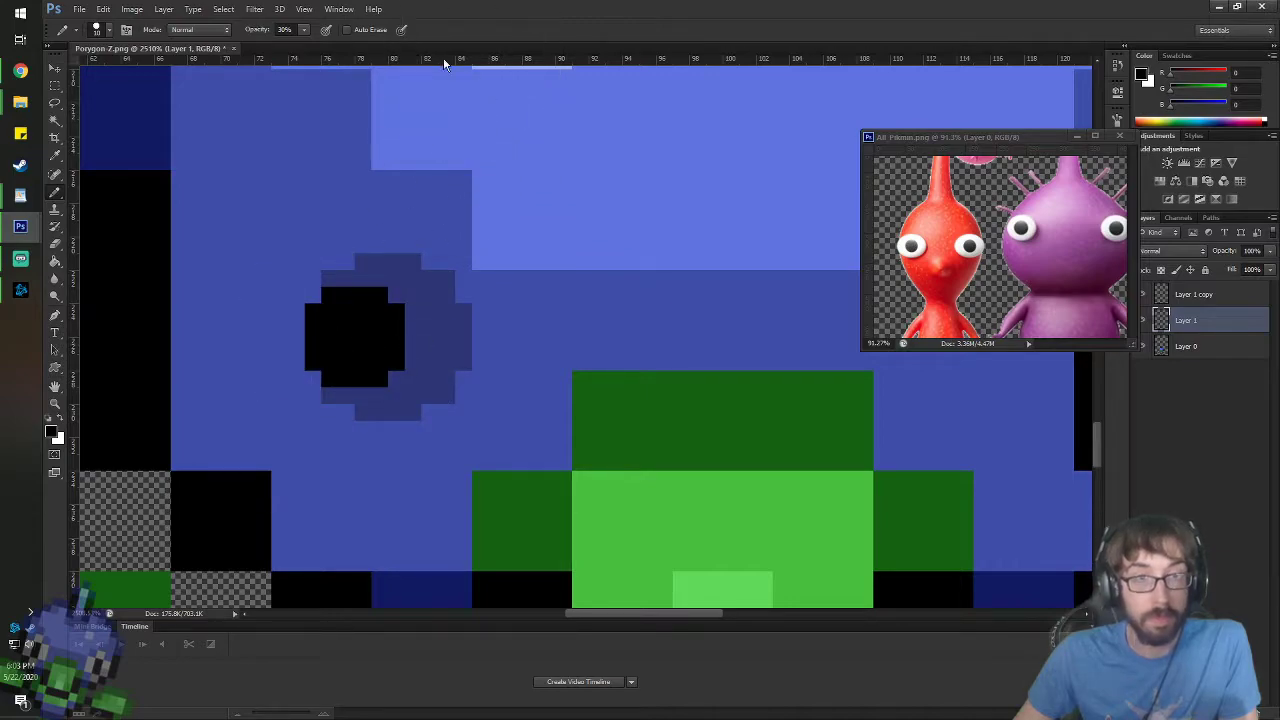
key("ctrl+z")
type("100")
key("Return")
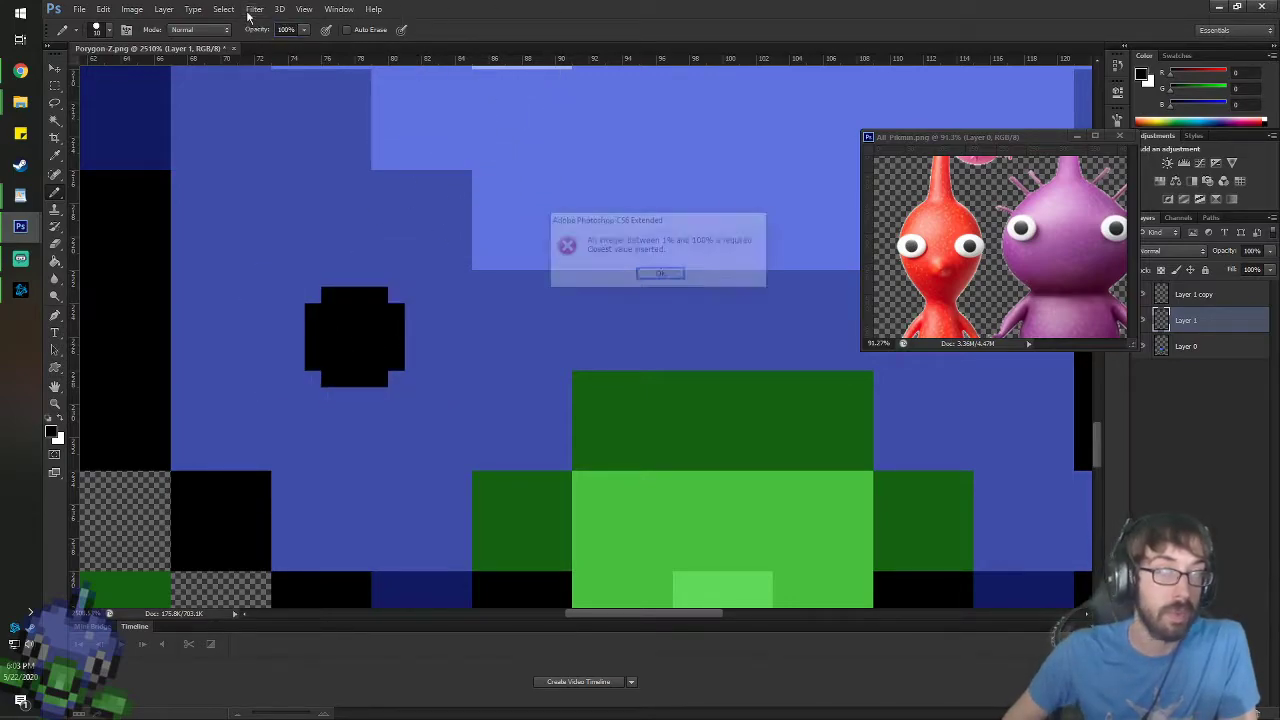
left_click(641, 279)
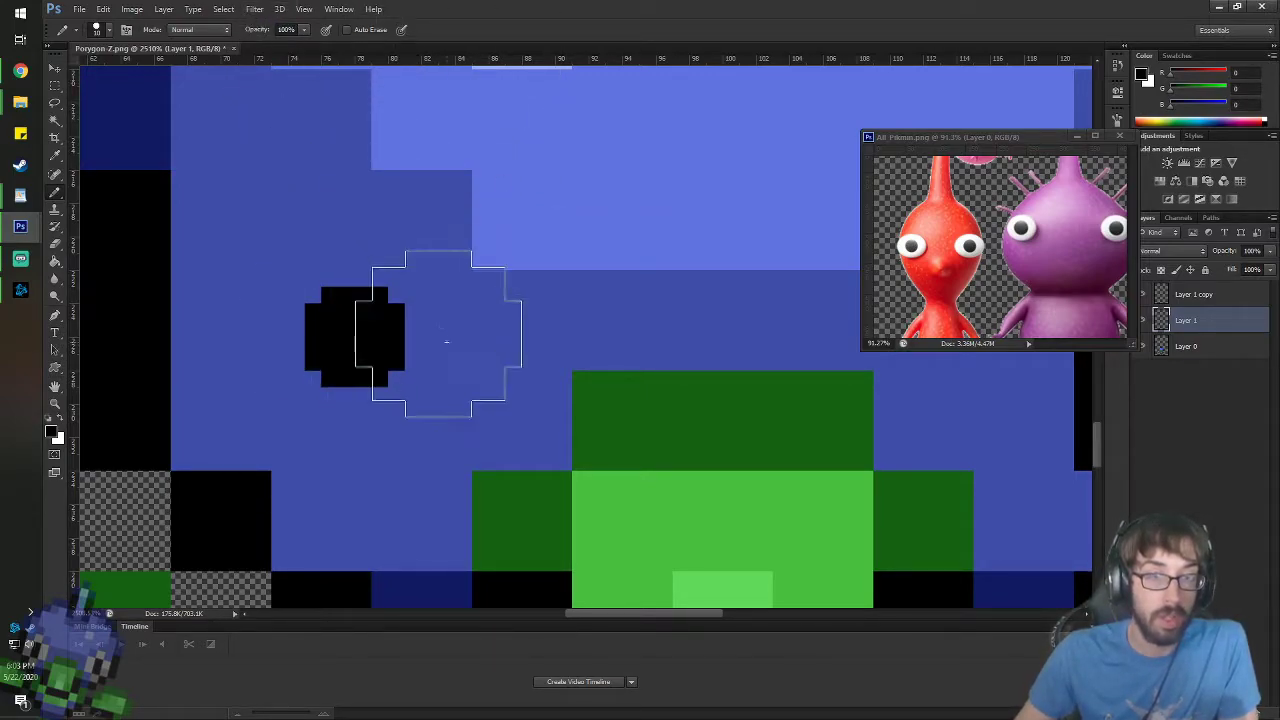
left_click(398, 343)
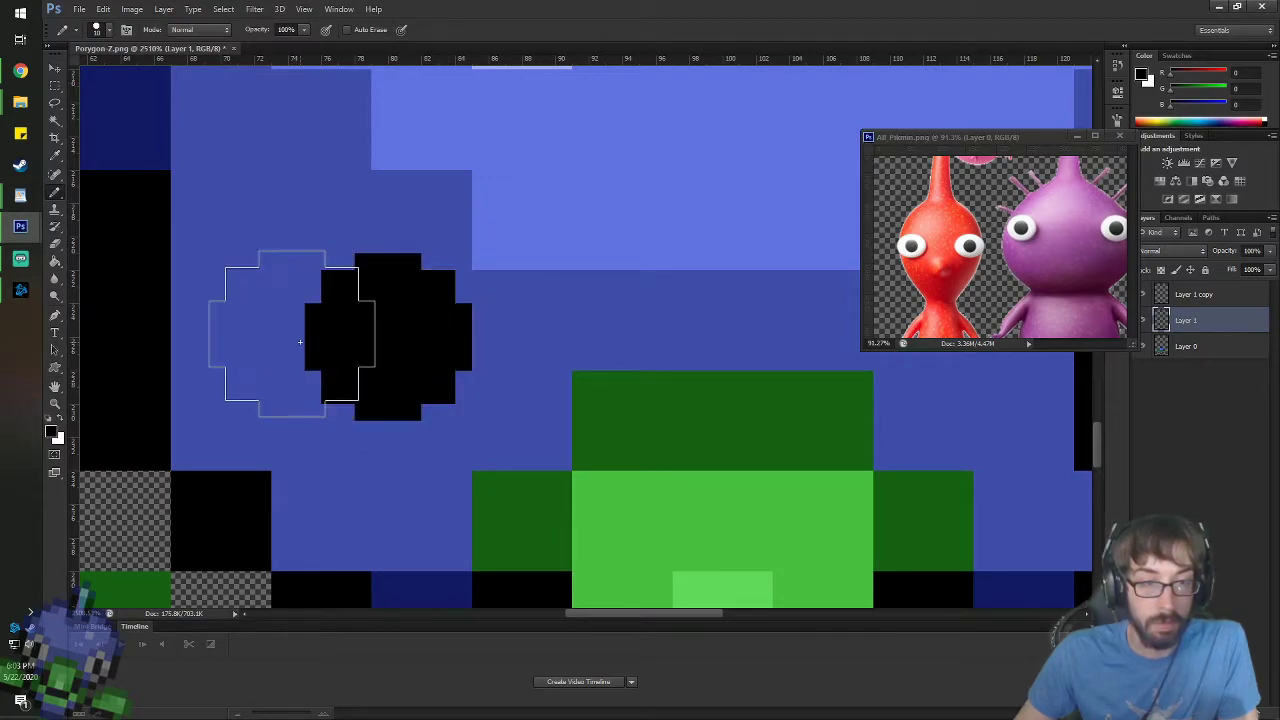
key("ctrl+z")
- Stamp two overlapping white 10 px dots behind the black pupil to form a wide oval eye white
left_click(60, 421)
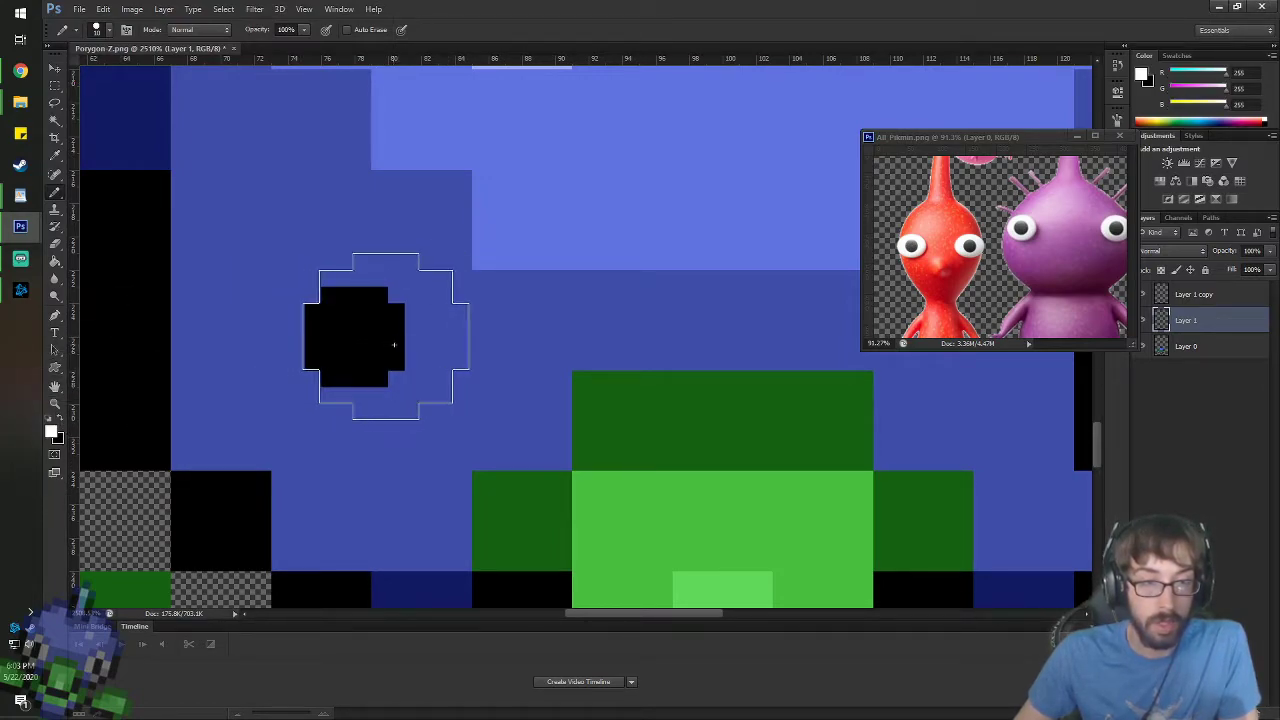
left_click(390, 336)
left_click(330, 336)
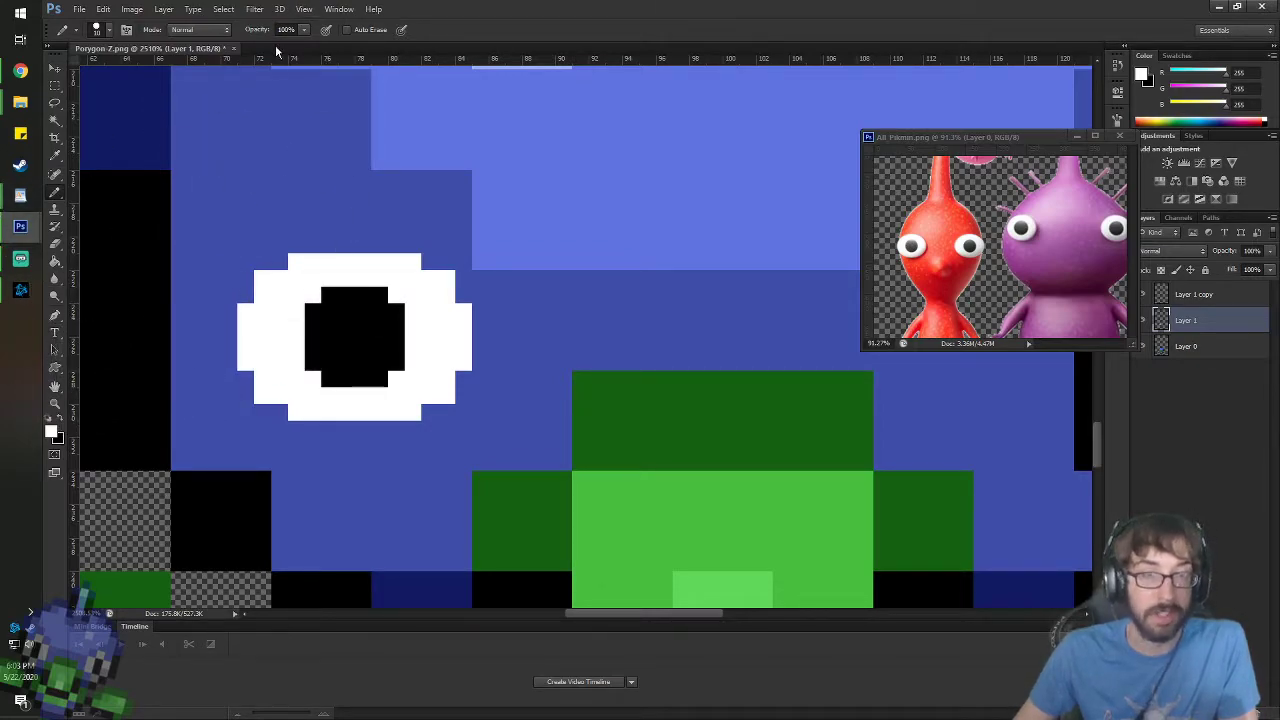
- Merge the pupil layer and the eye-white layer into one layer
left_click(56, 68)
scroll(496, 301, "down", 5)
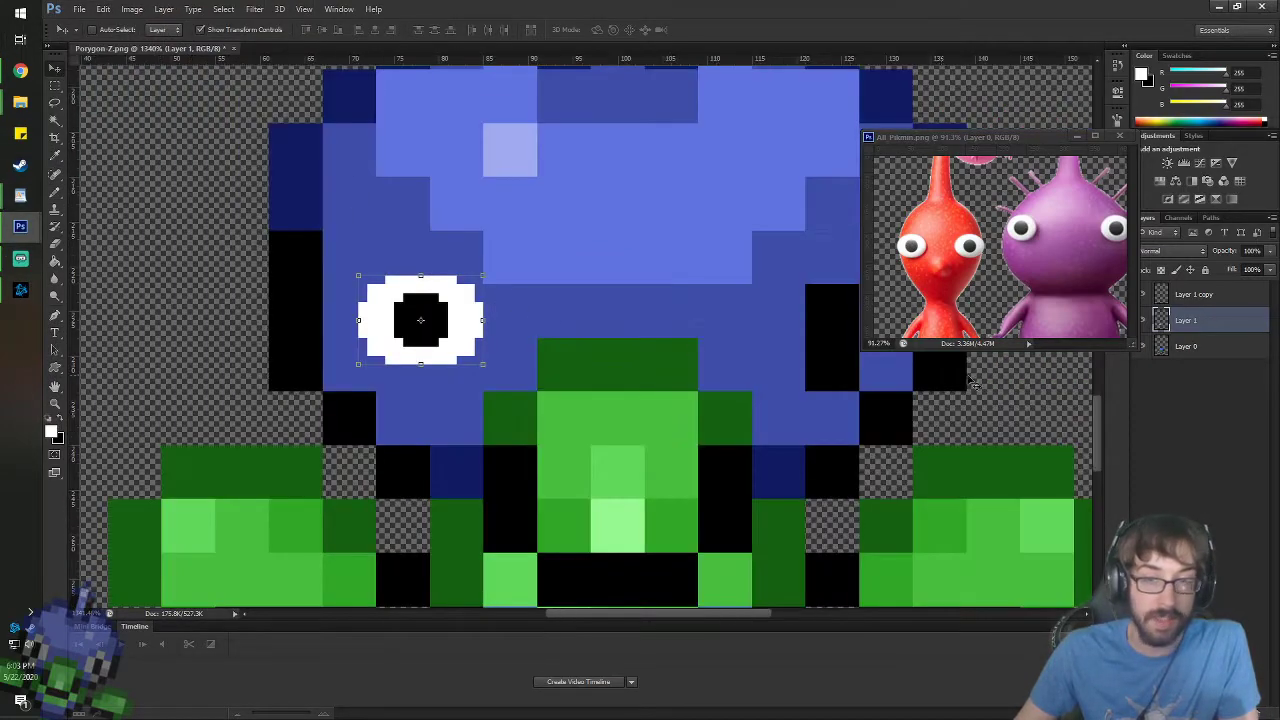
left_click(1195, 298, "shift")
right_click(1195, 298)
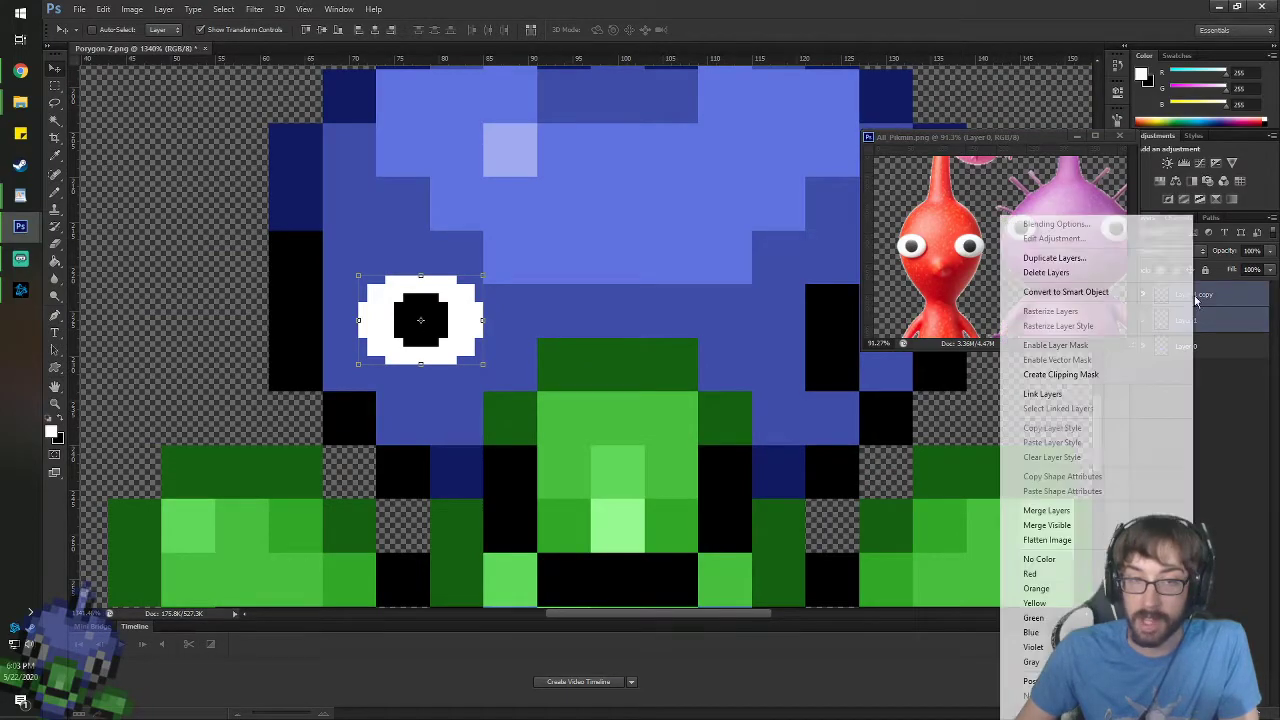
left_click(1085, 513)
- Shift the merged left-hand eye 1 px down and 1 px left
left_click_drag(456, 318, 465, 317)
key("Left")
key("Down")
key("Left")
key("Left")
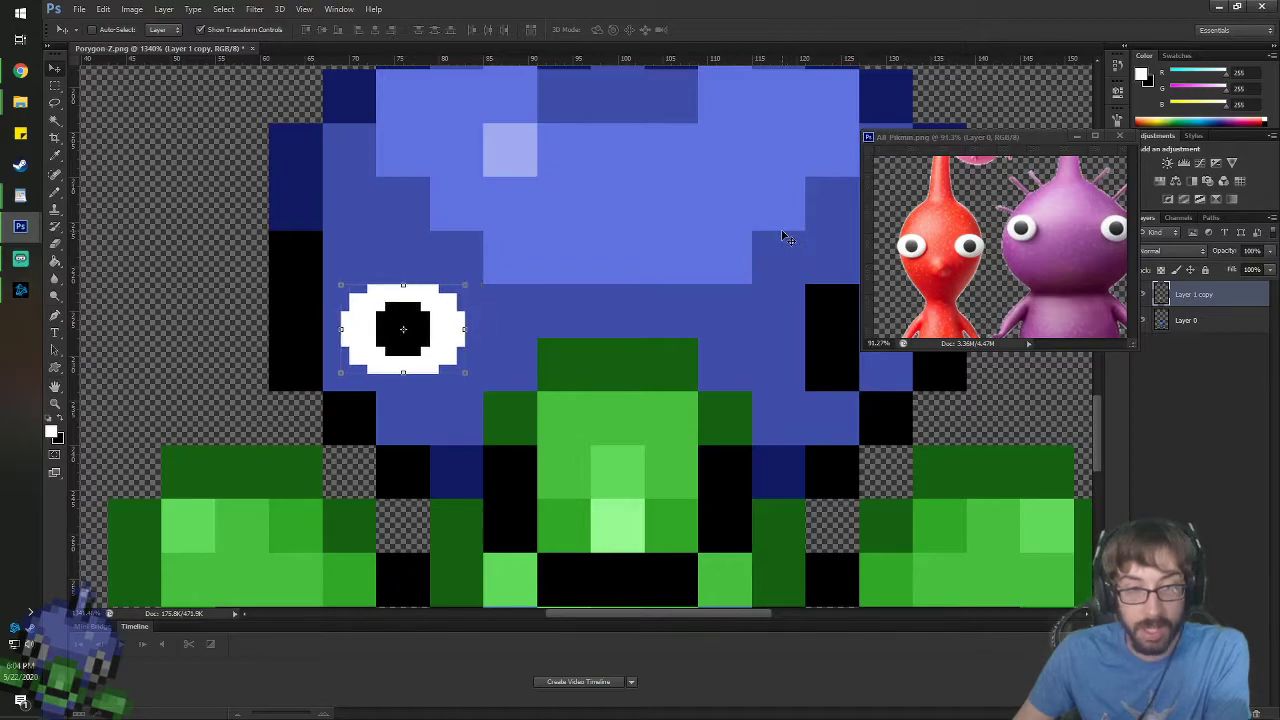
key("Right")
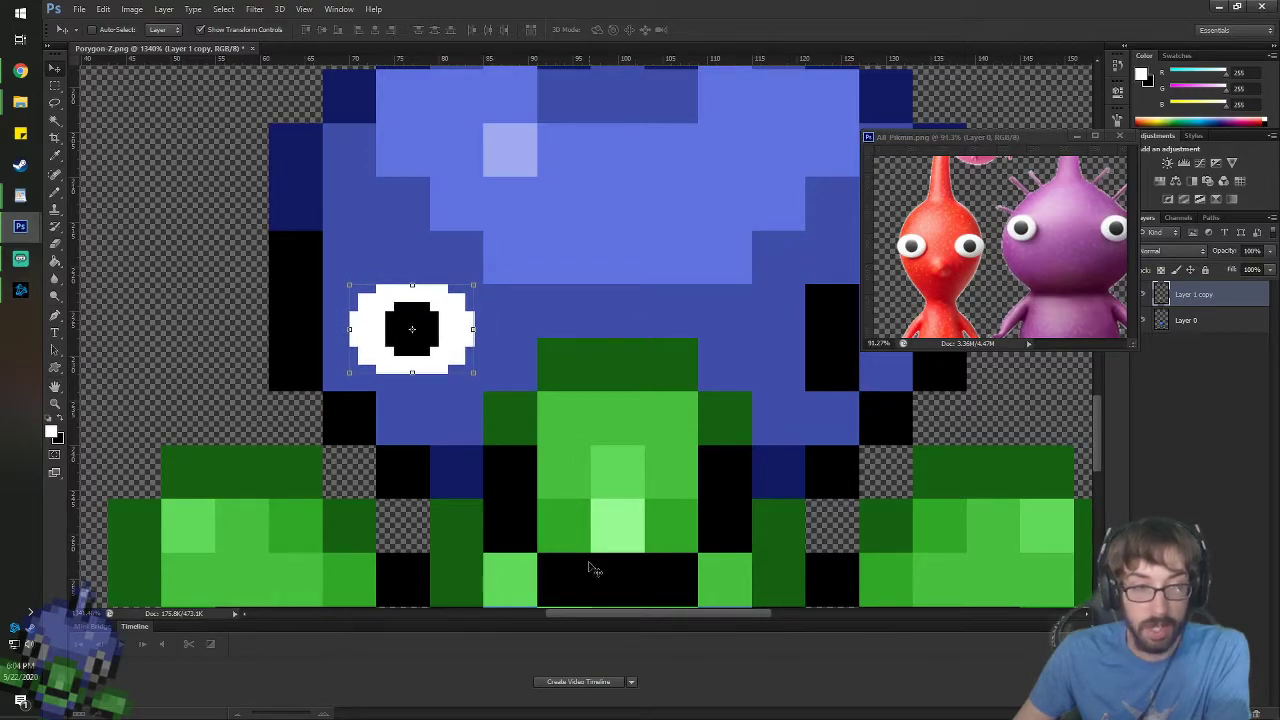
- Duplicate the merged eye layer for the second eye
left_click_drag(600, 615, 611, 615)
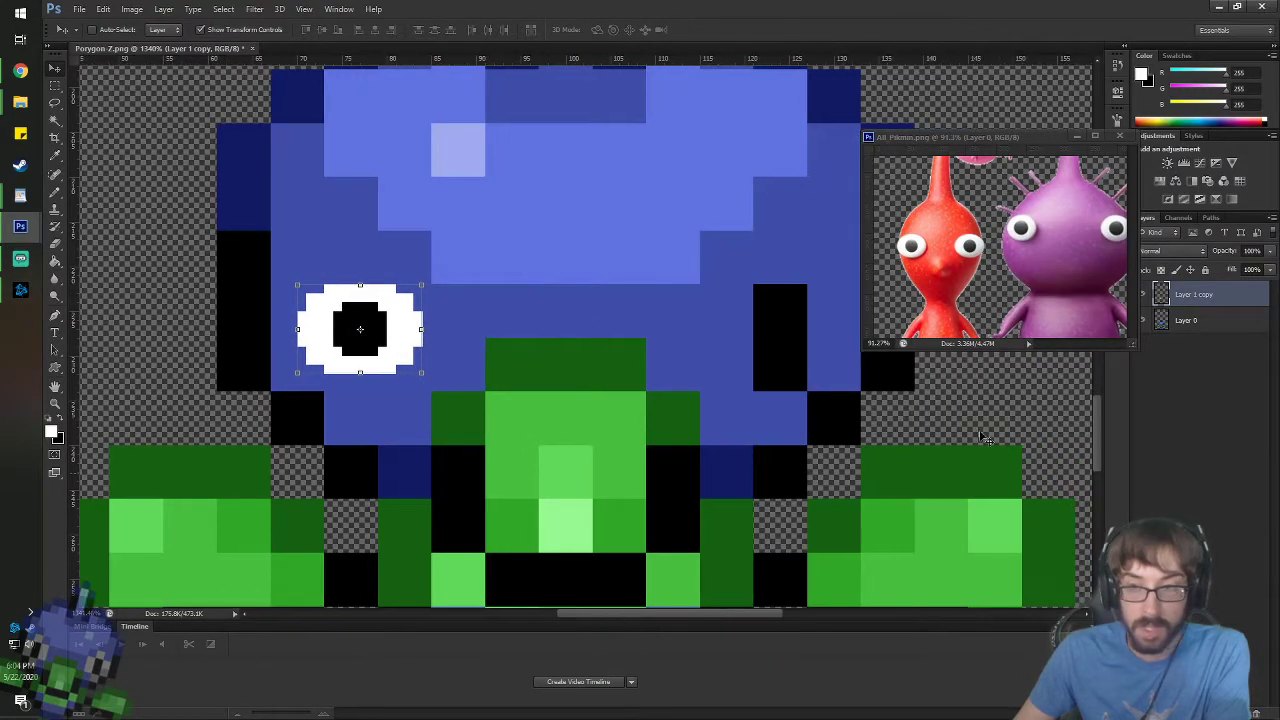
right_click(1222, 289)
left_click(1098, 260)
key("Return")
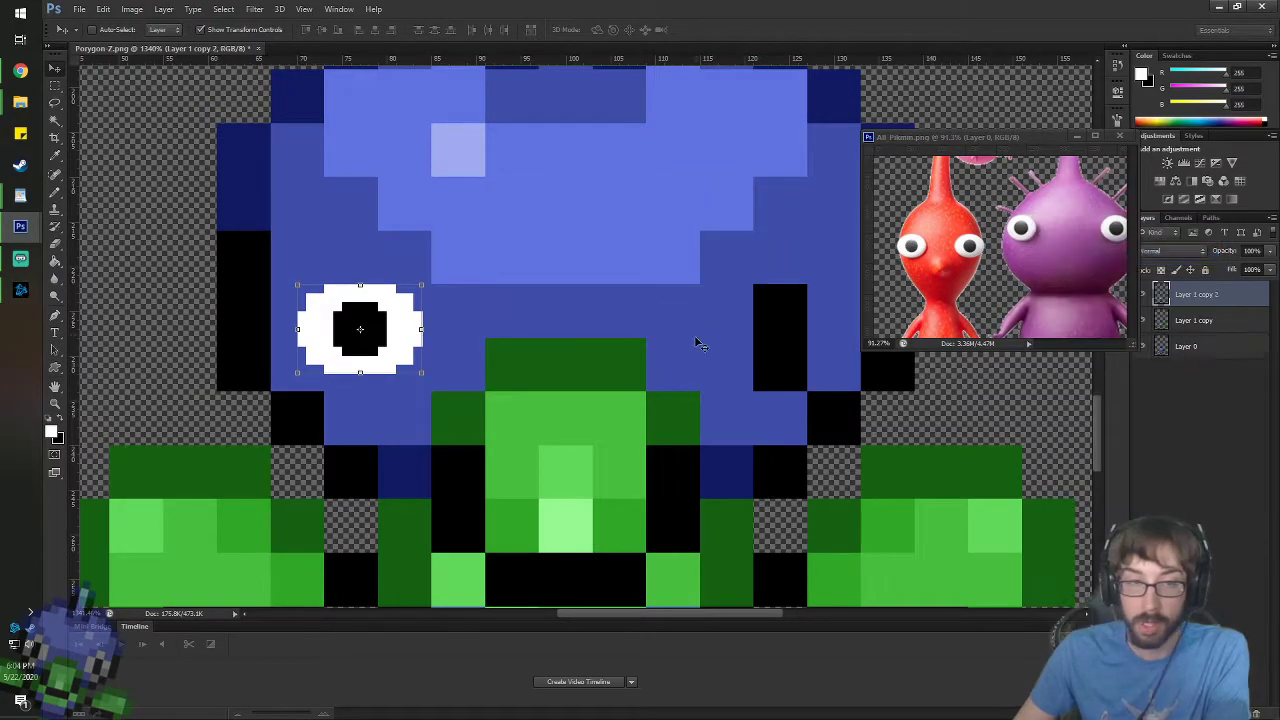
- On the base sprite layer, sample the medium blue of the face and fill the old right-hand black pupil with it
right_click(693, 334)
left_click(703, 339)
left_click_drag(703, 341, 826, 366)
key("i")
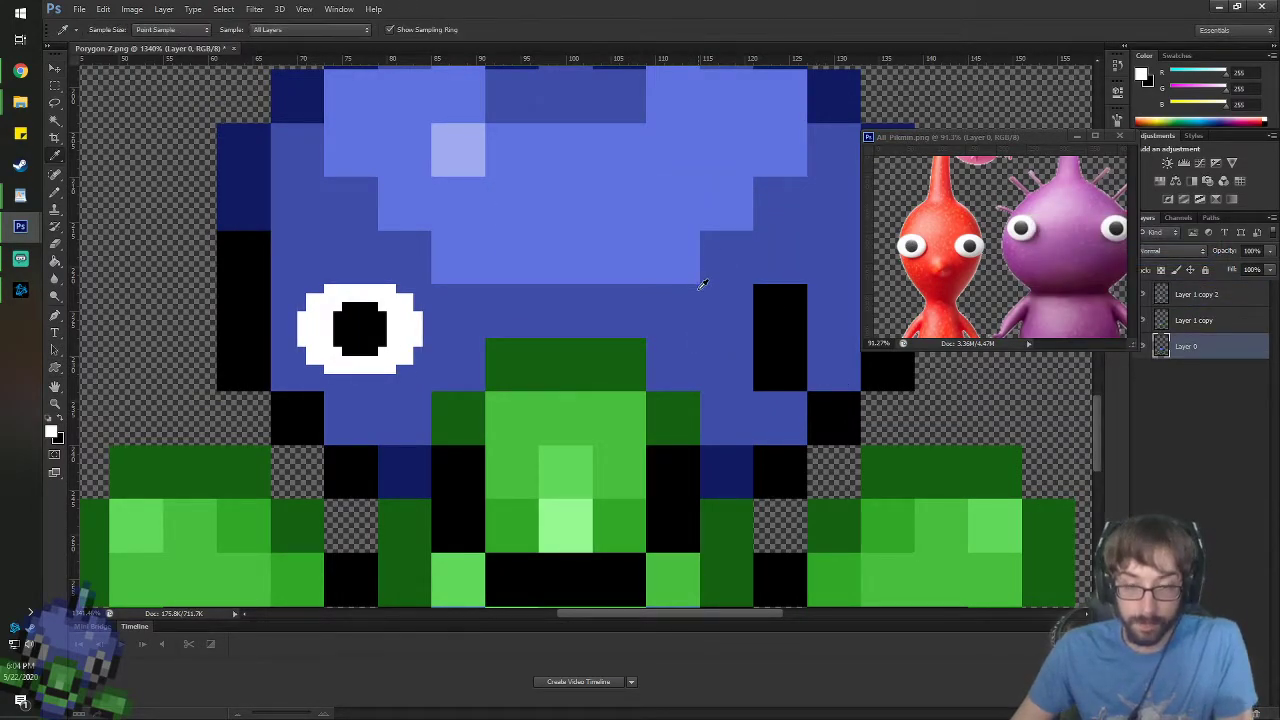
left_click(700, 283)
key("g")
left_click(798, 375)
- Move the duplicated eye across to the right-hand side of the face, level with the other eye
left_click(1197, 318)
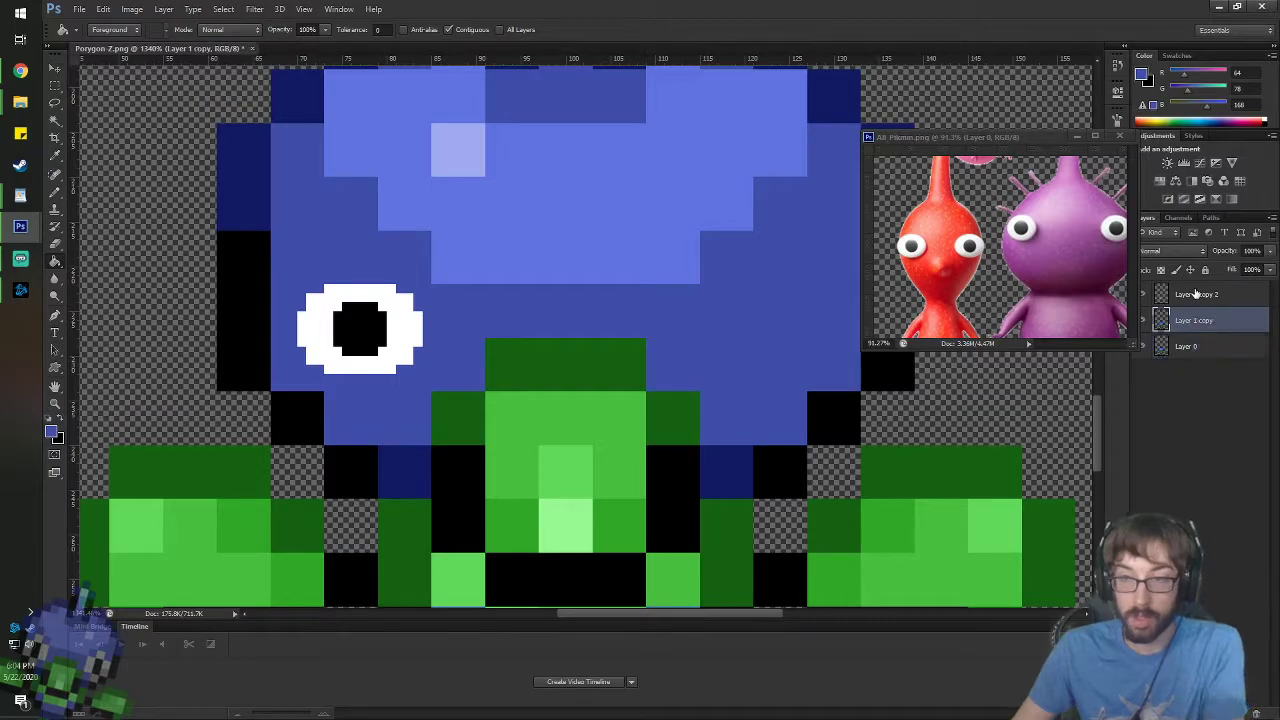
left_click(1196, 294)
key("v")
left_click_drag(385, 325, 793, 321)
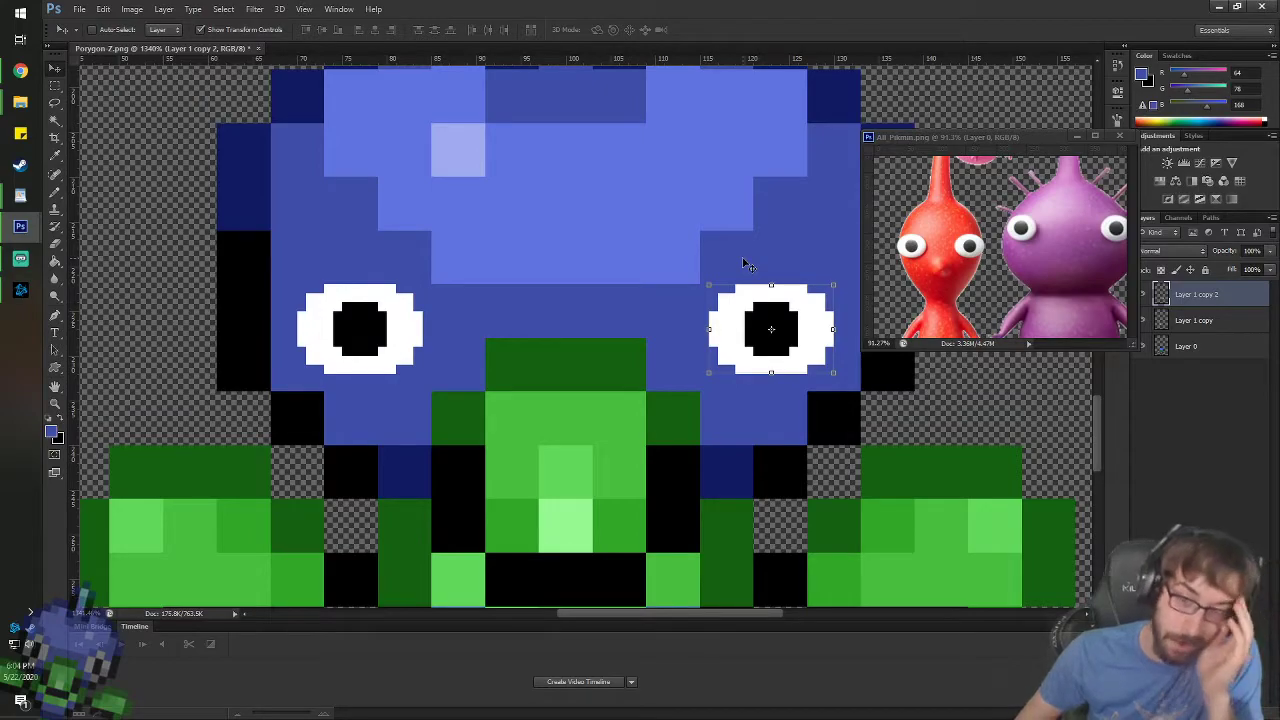
- Nudge the duplicated eye sideways until it meets the other eye and back again to check the spacing between them
key("Left")
key("Left")
key("Left")
key("Left")
key("Left")
key("Left")
key("Right")
key("Right")
key("Right")
key("Right")
key("Right")
key("Right")
key("Left")
key("Left")
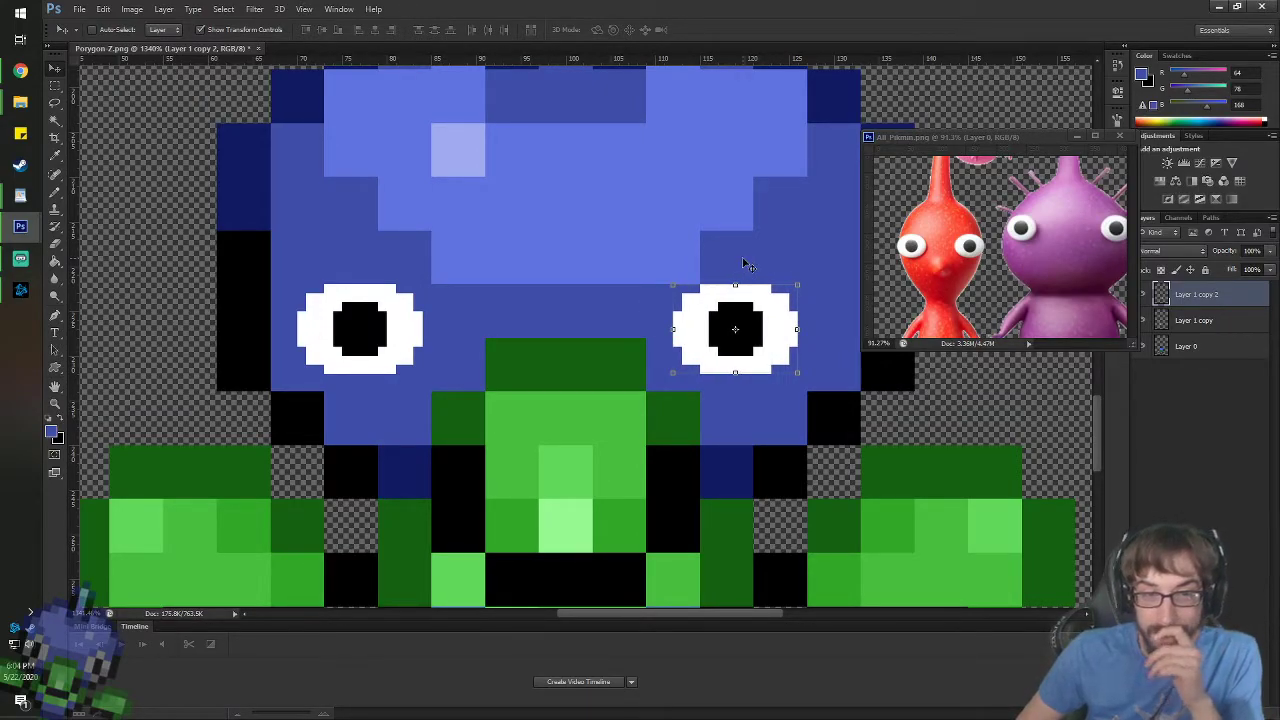
key("Left")
key("Left")
key("Left")
key("Left")
key("Left")
key("Left")
key("Left")
key("Left")
key("Left")
key("Left")
key("Left")
key("Left")
key("Left")
key("Left")
key("Left")
key("Left")
key("Left")
key("Left")
key("Left")
key("Left")
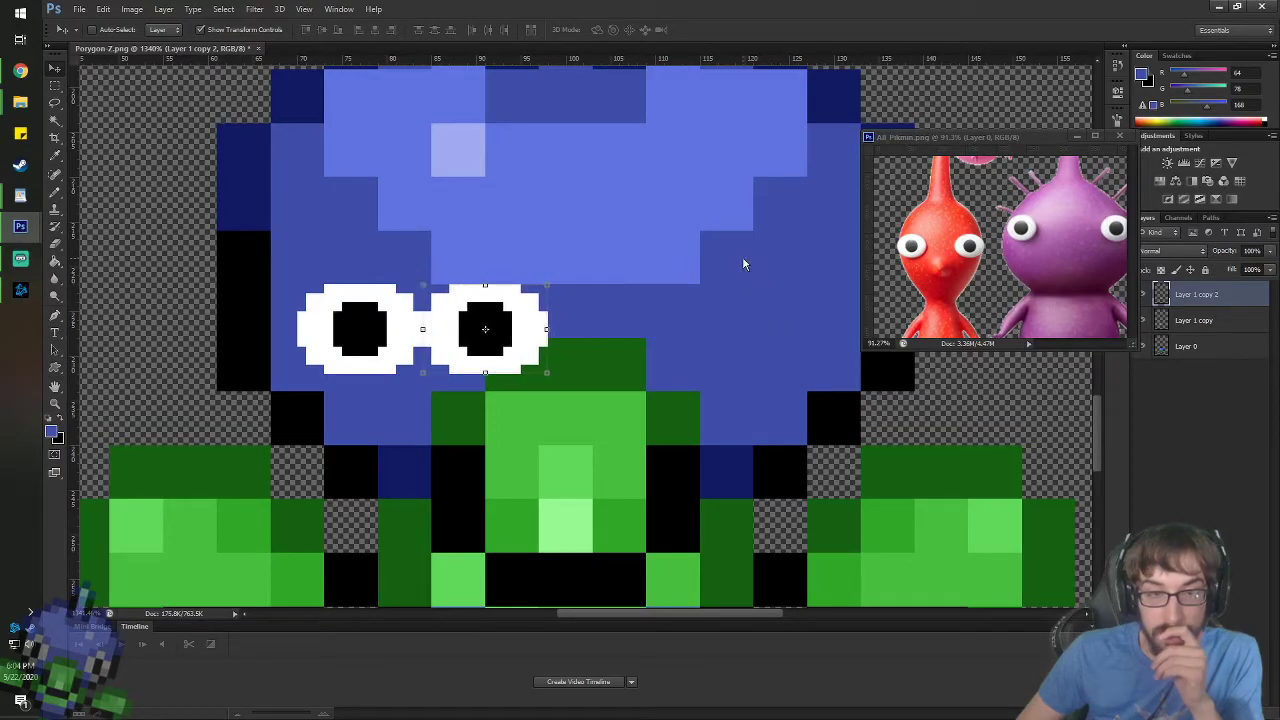
key("Right")
key("Right")
key("Right")
key("Right")
key("Right")
key("Right")
key("Right")
key("Right")
key("Right")
key("Right")
key("Right")
key("Right")
key("Right")
key("Right")
key("Right")
key("Right")
key("Right")
key("Right")
key("Right")
key("Right")
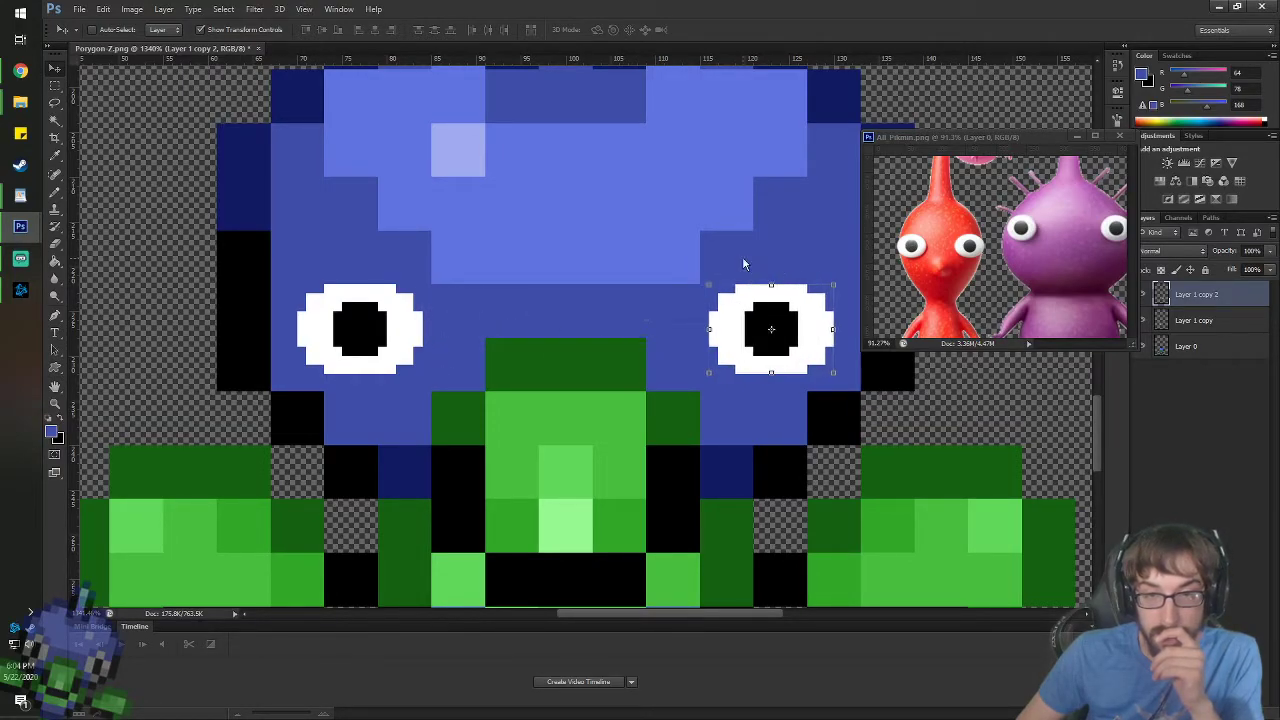
key("Left")
key("Right")
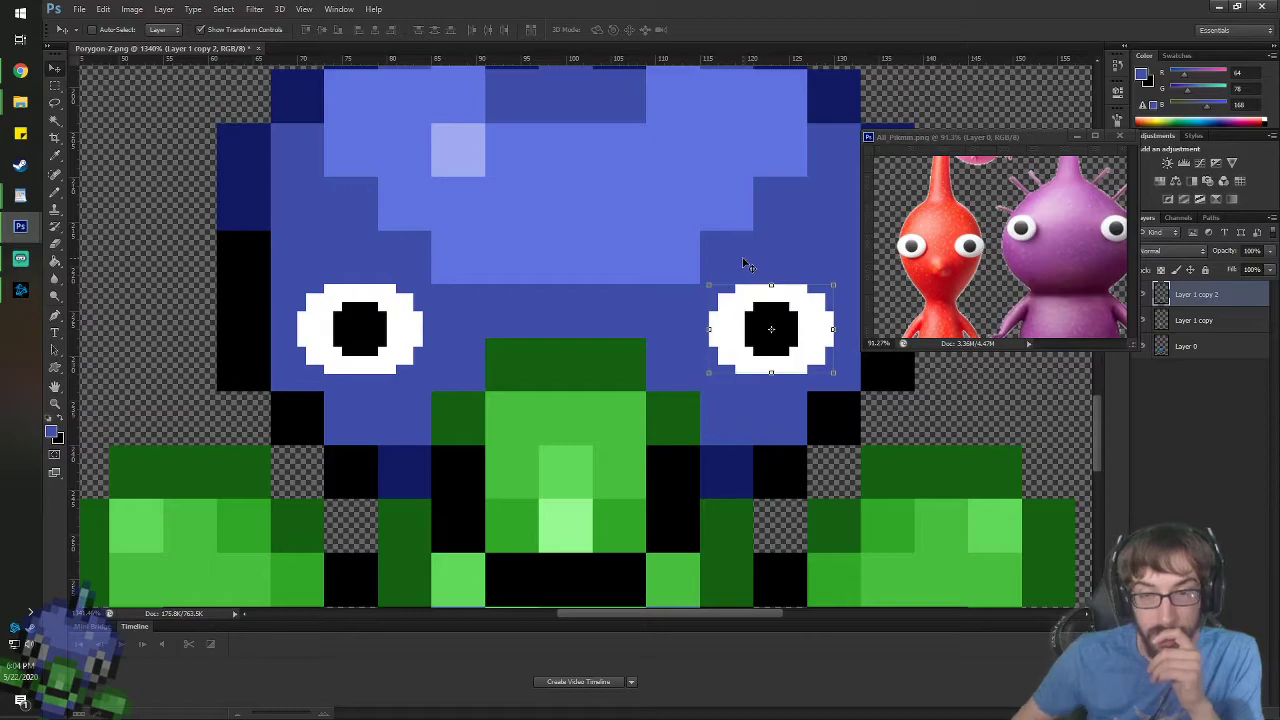
- Merge both eye layers and the base sprite layer into a single layer and check the whole sprite
left_click(1203, 345, "shift")
right_click(1203, 345)
left_click(1094, 512)
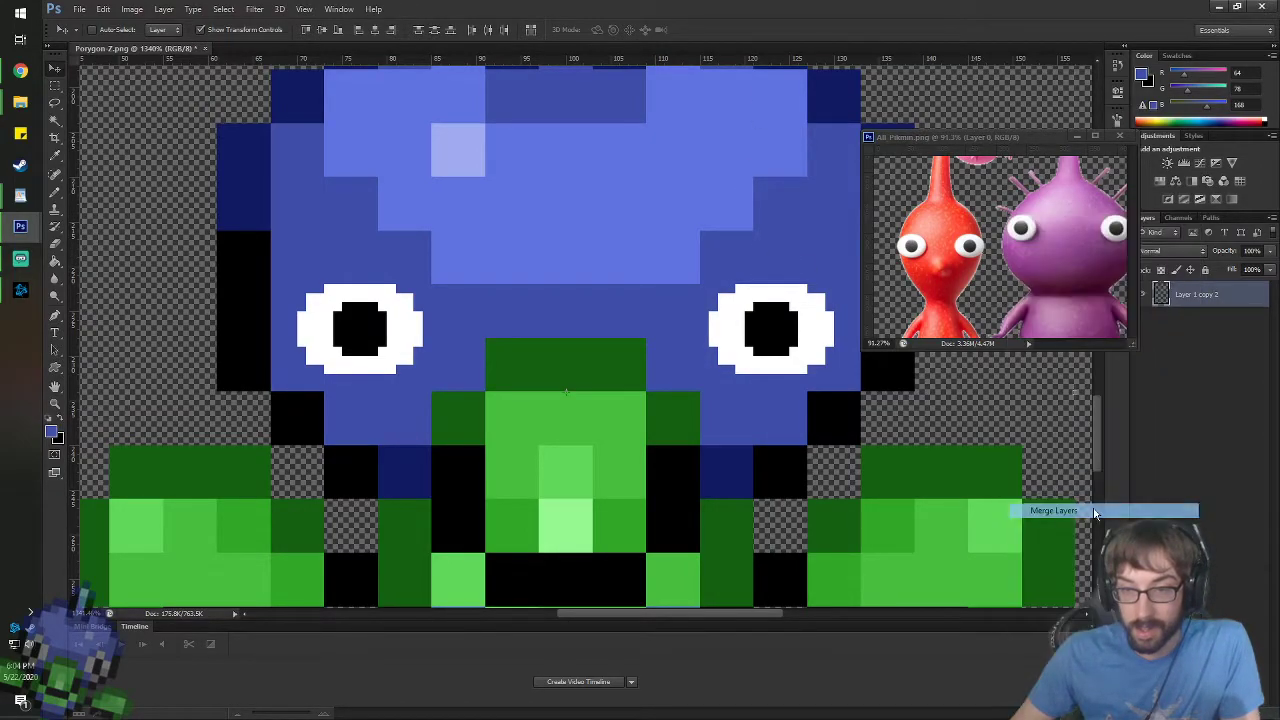
scroll(680, 310, "down", 3)
scroll(680, 310, "up", 2)
scroll(700, 330, "down", 3)
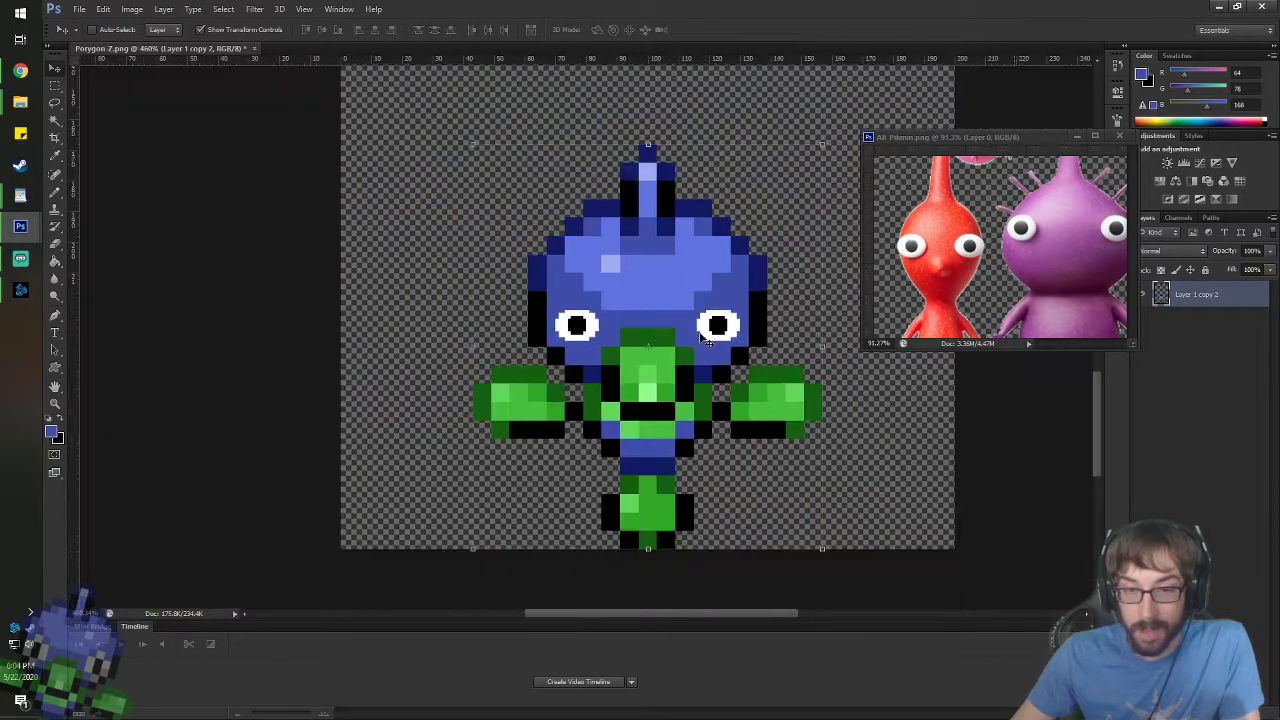
scroll(706, 341, "up", 3)
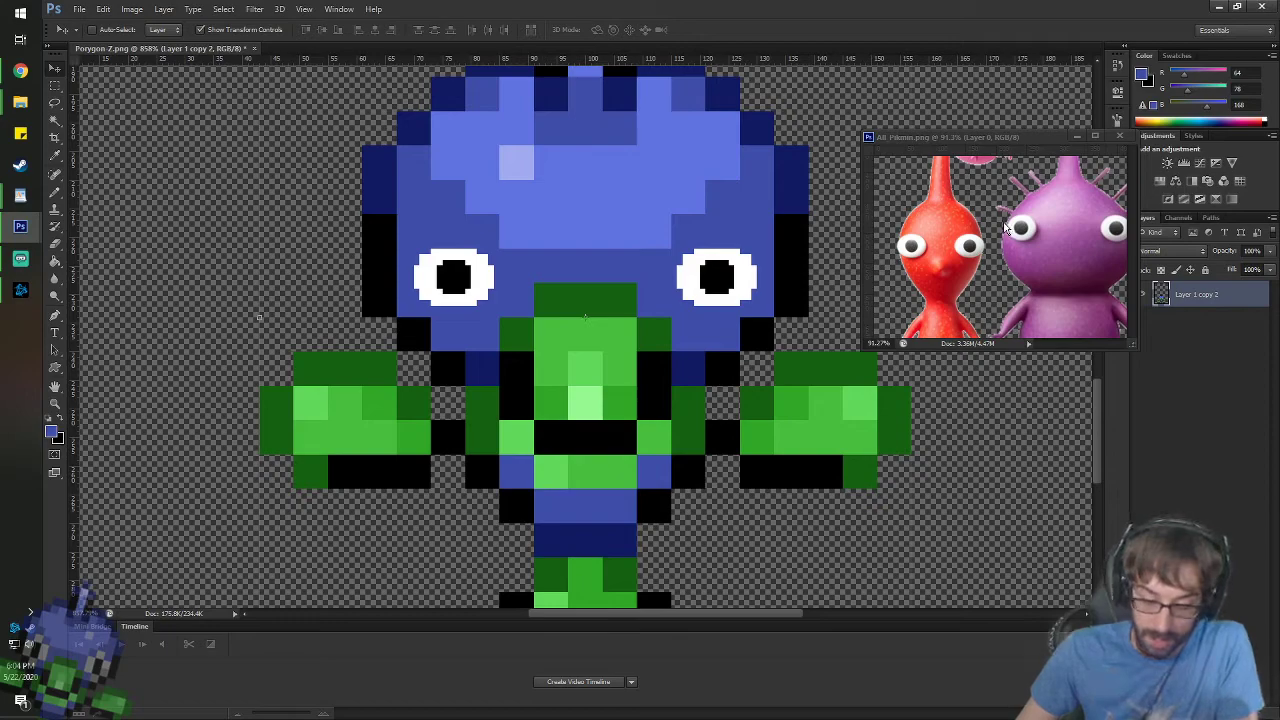
- Sample red from the red Pikmin, adjust the foreground colour to #ea1c08, and stamp a test dot beside the sprite
key("i")
left_click(965, 271)
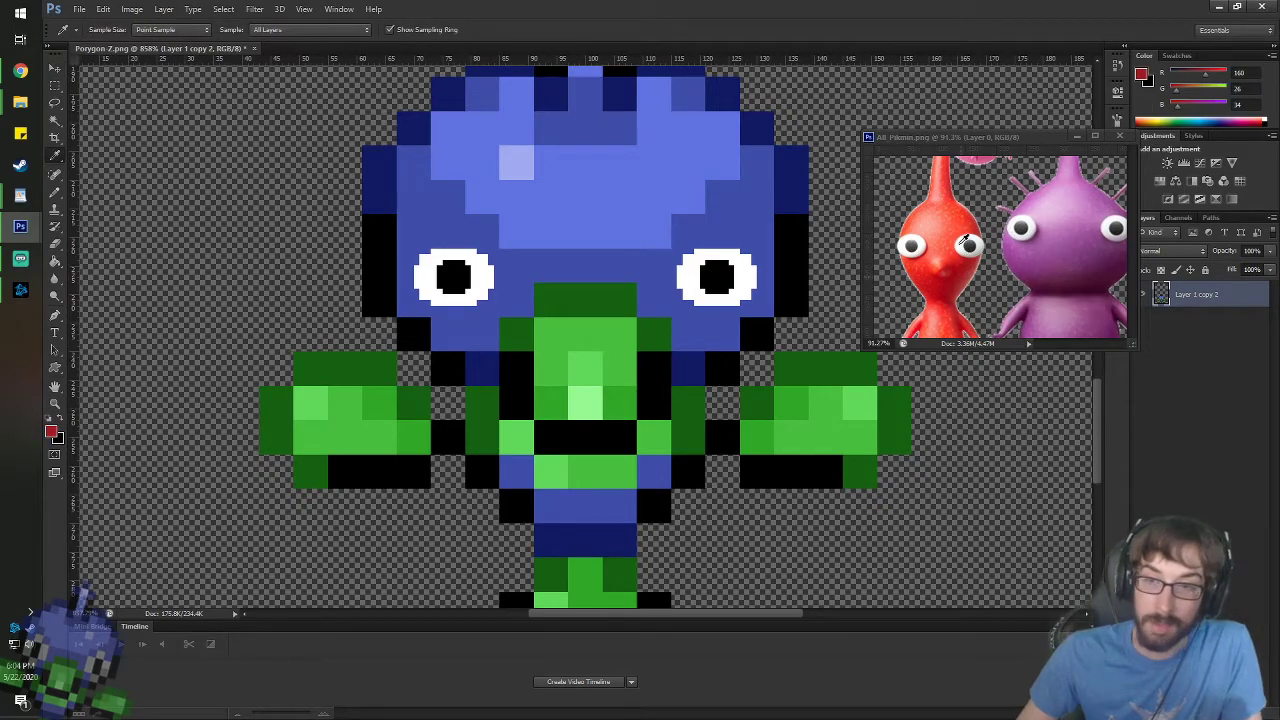
left_click(964, 221)
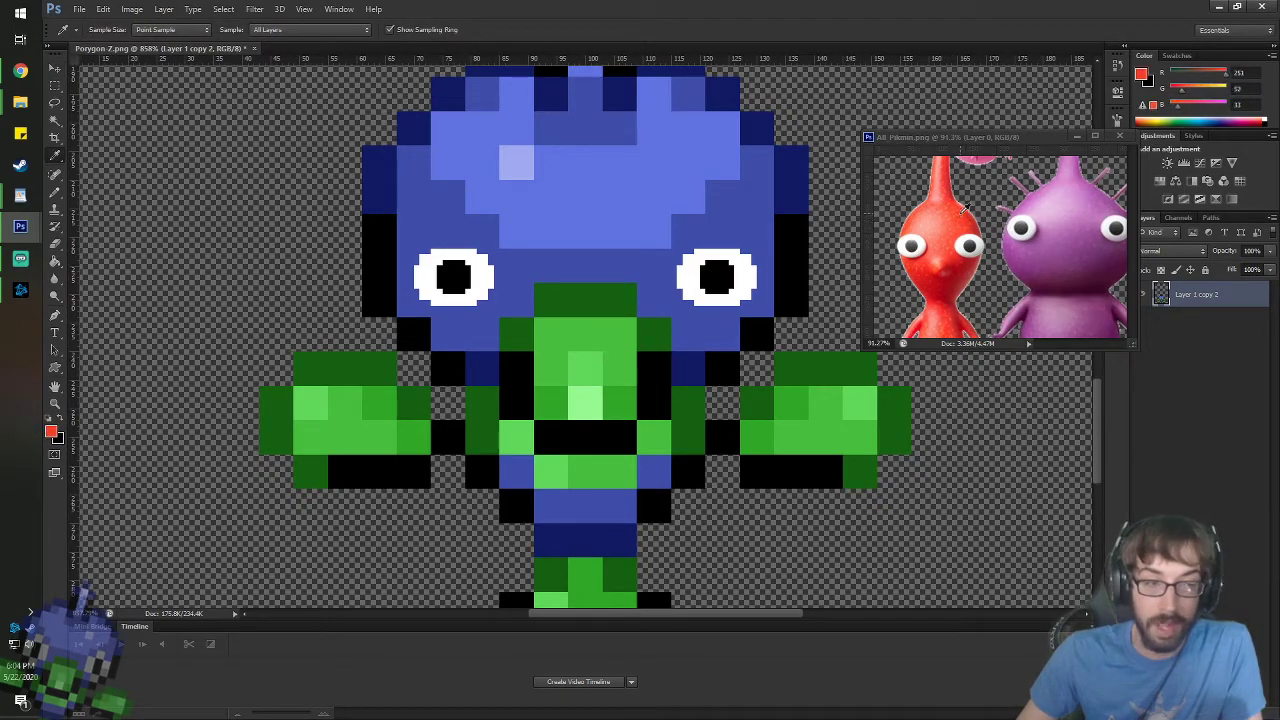
left_click(1142, 75)
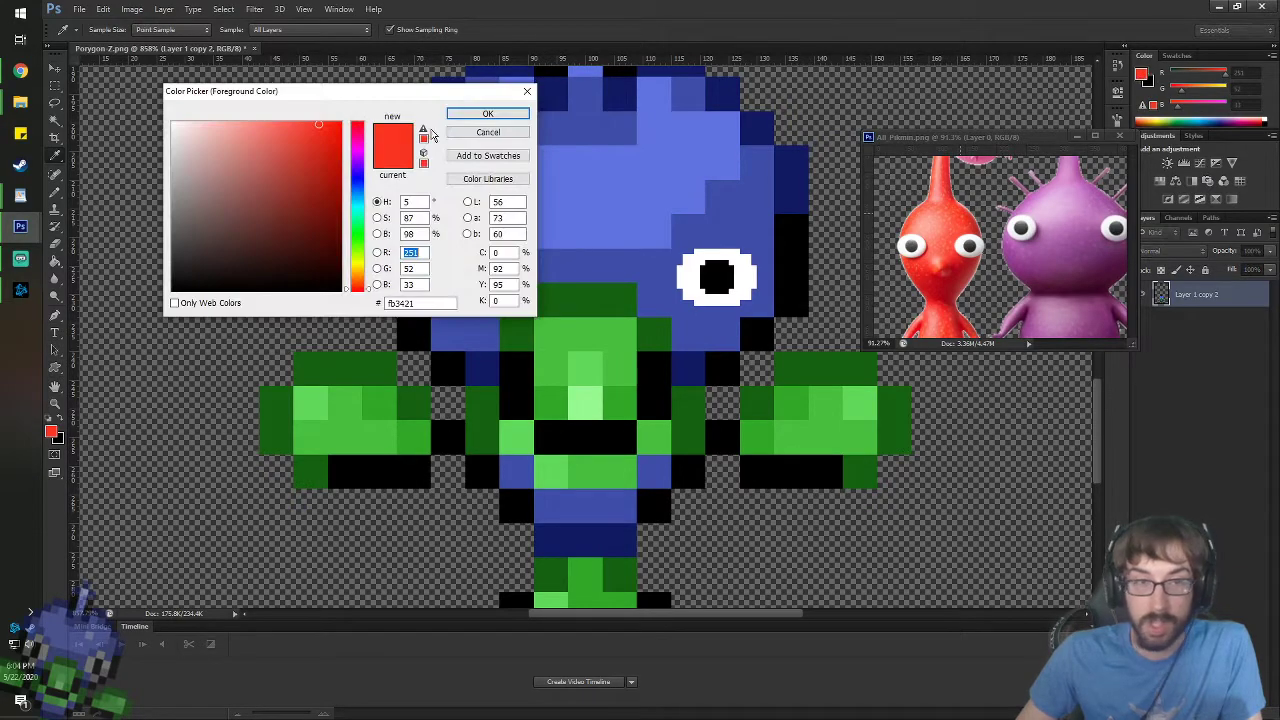
left_click_drag(327, 130, 335, 135)
left_click(487, 113)
key("b")
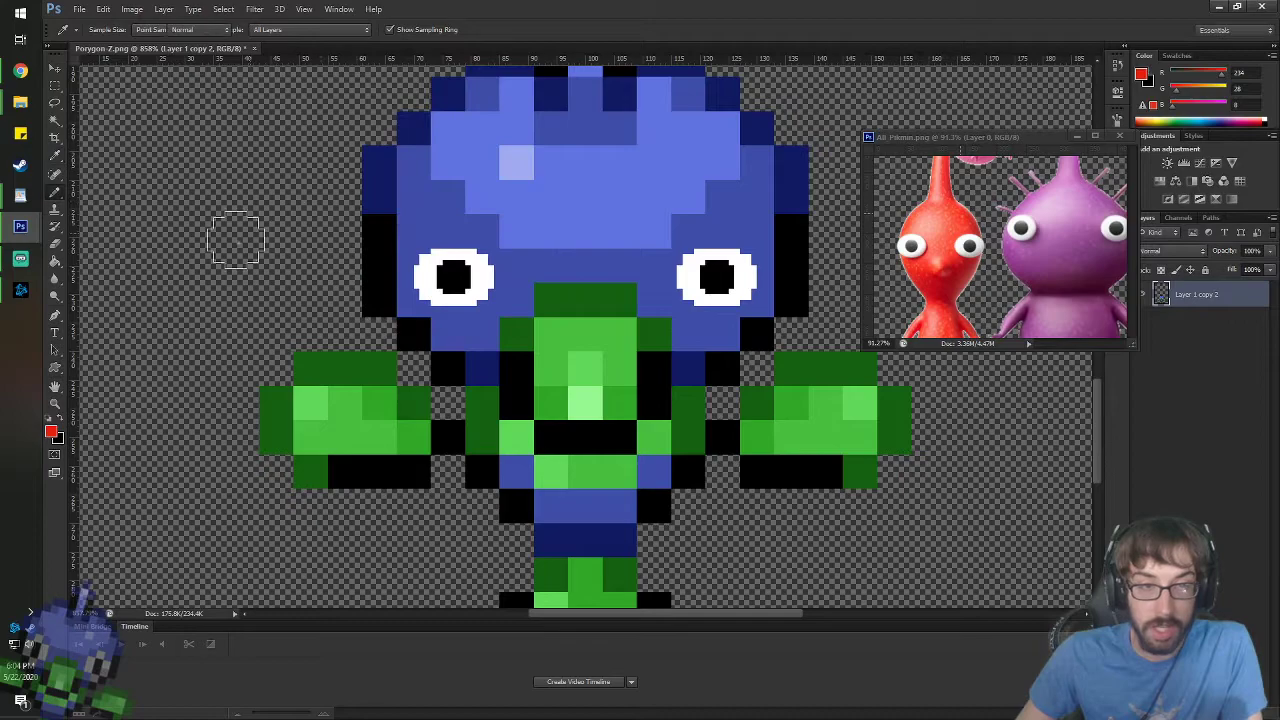
left_click(225, 248)
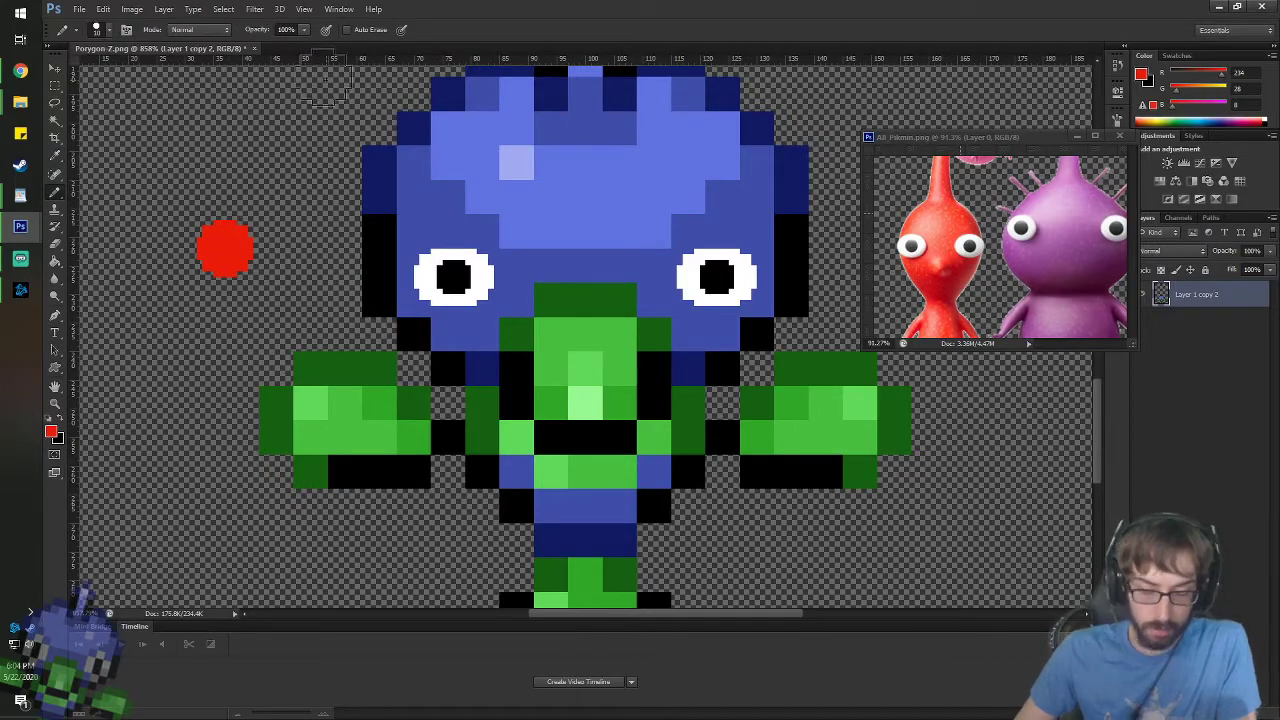
key("i")
key("g")
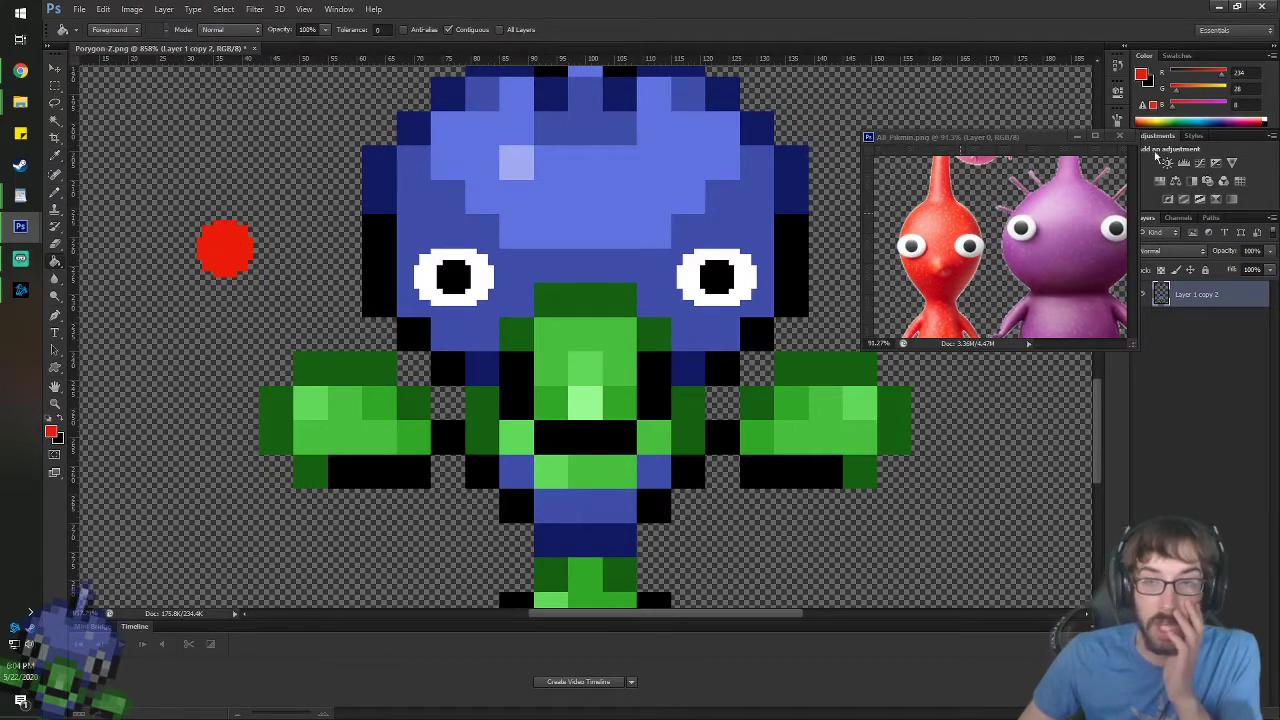
left_click(1141, 75)
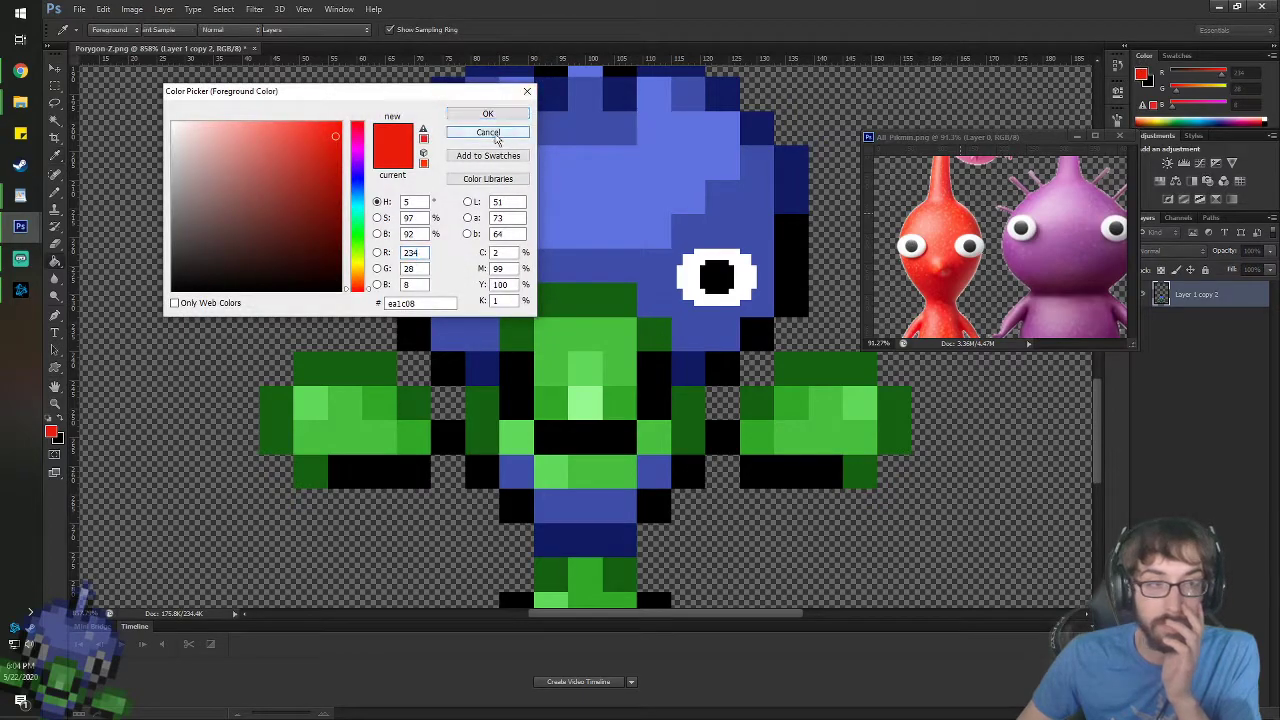
left_click(487, 112)
right_click(61, 227)
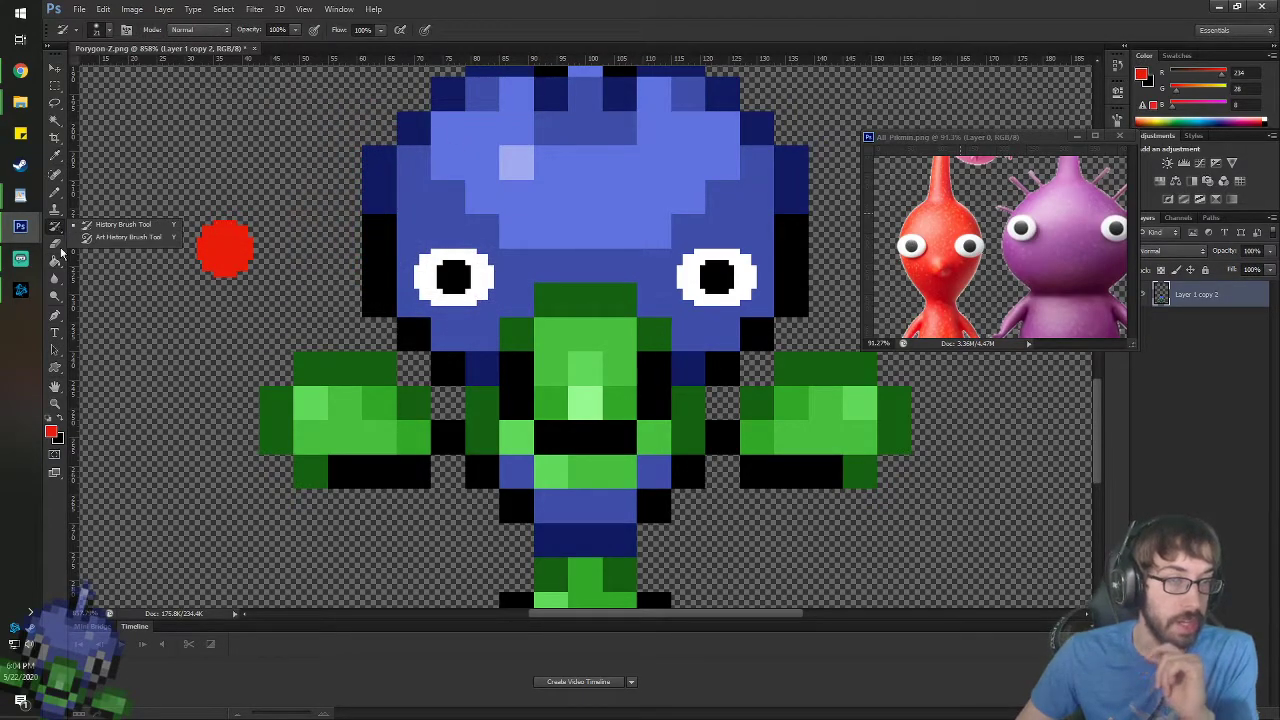
right_click(59, 249)
left_click(58, 276)
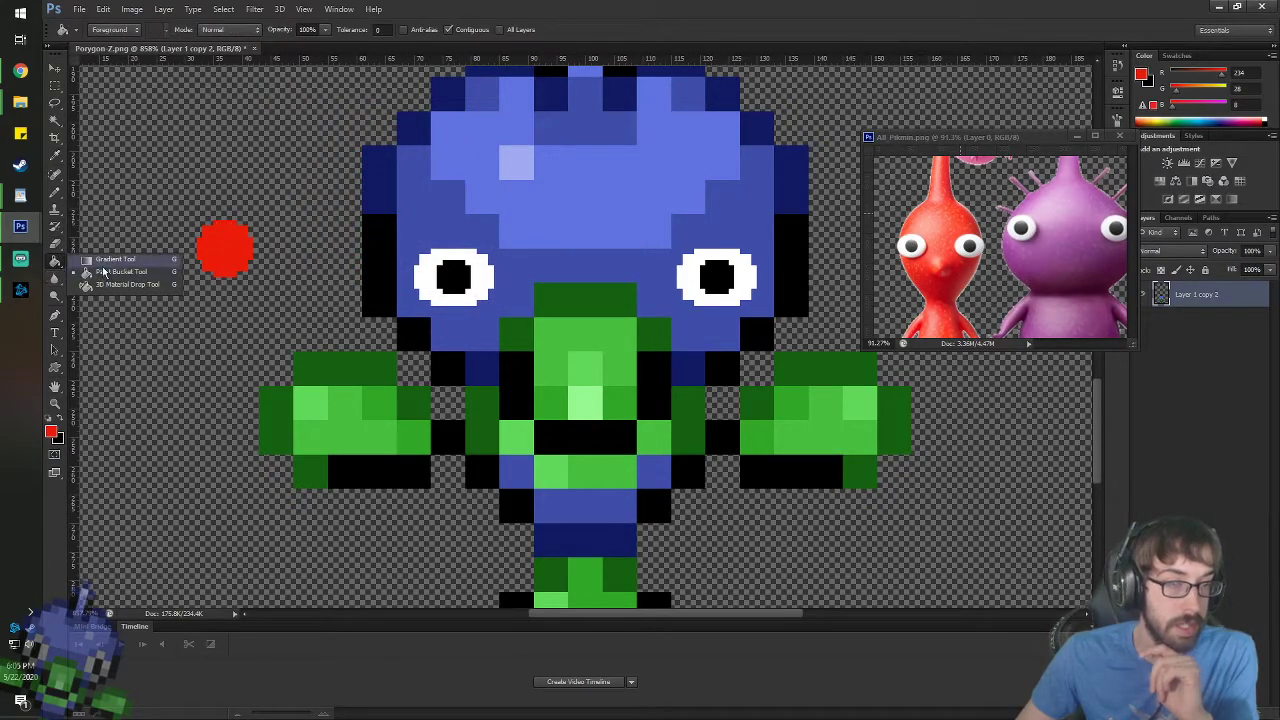
left_click(56, 294)
left_click(56, 279)
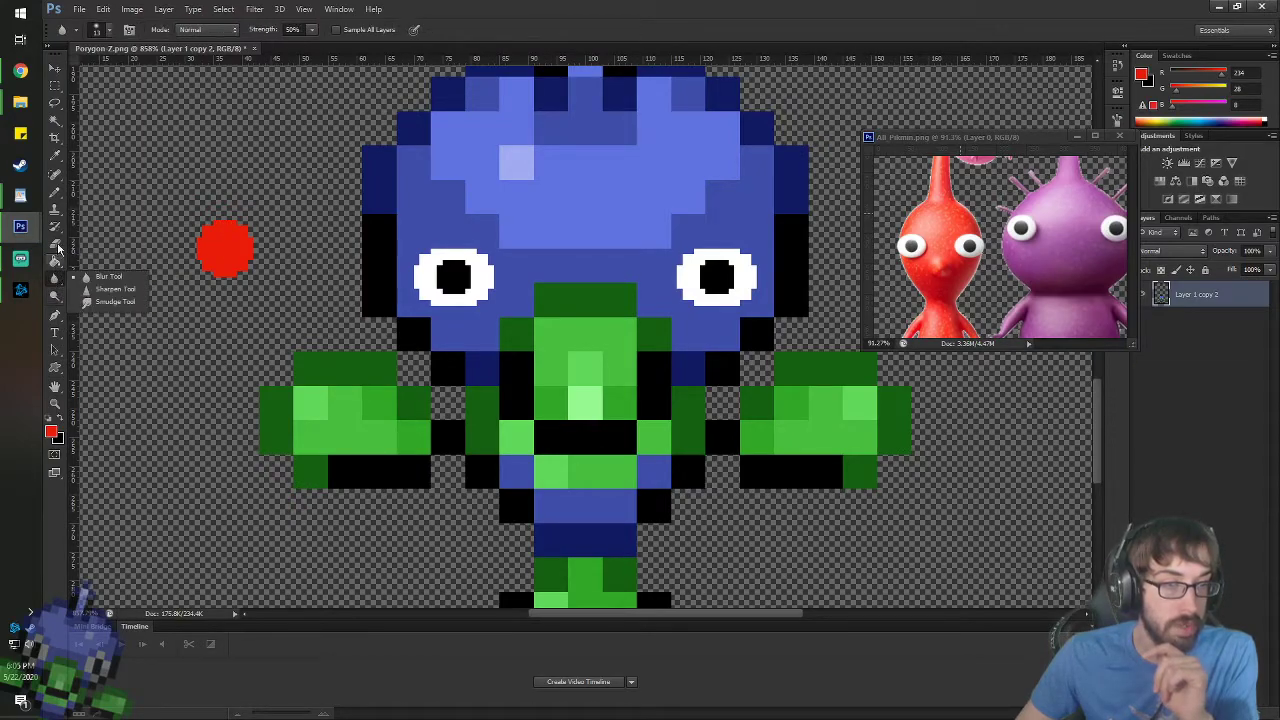
right_click(58, 205)
right_click(57, 191)
left_click(104, 226)
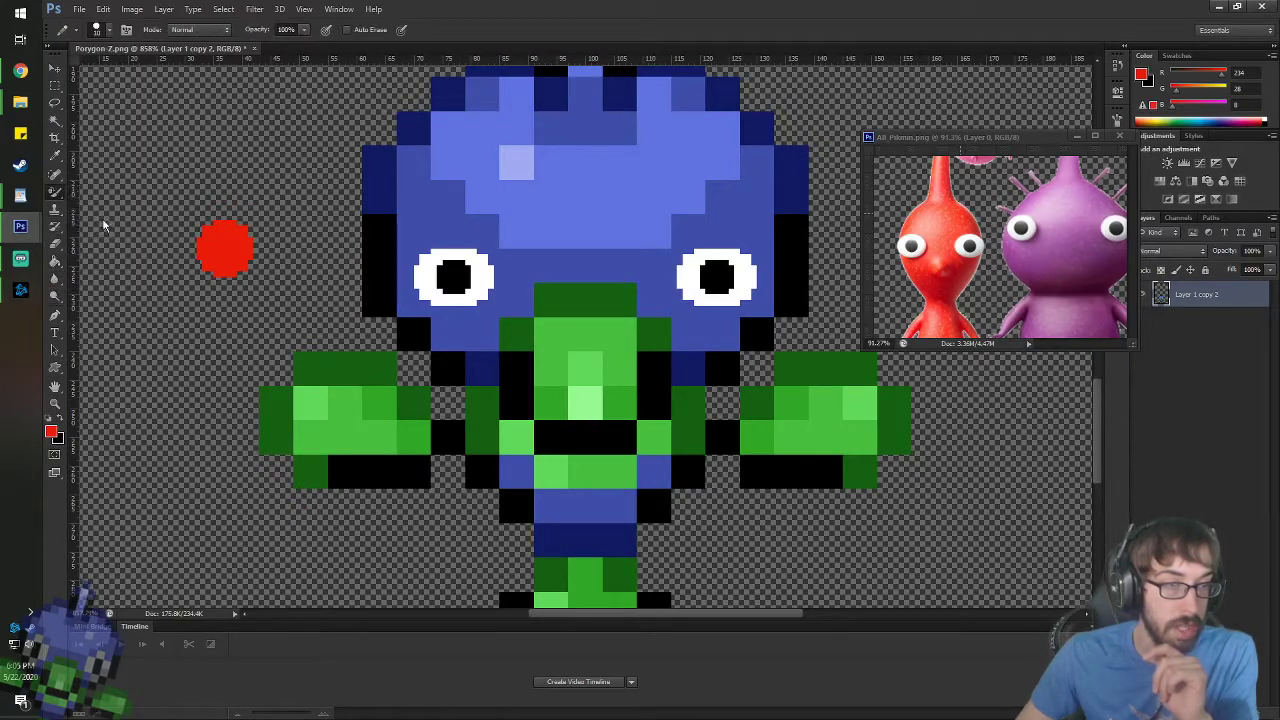
- Try filling the sprite's blue face, green beak and adjacent black area with the red using the Paint Bucket
key("g")
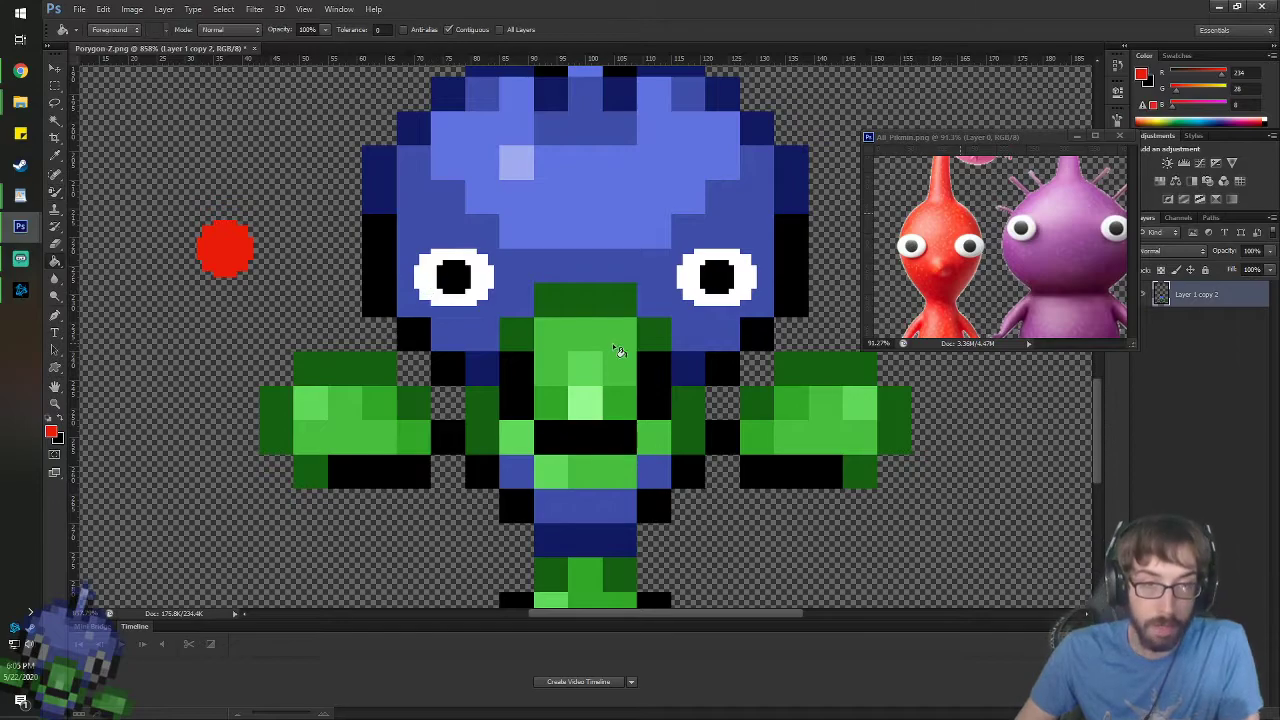
left_click(558, 266)
left_click(556, 228)
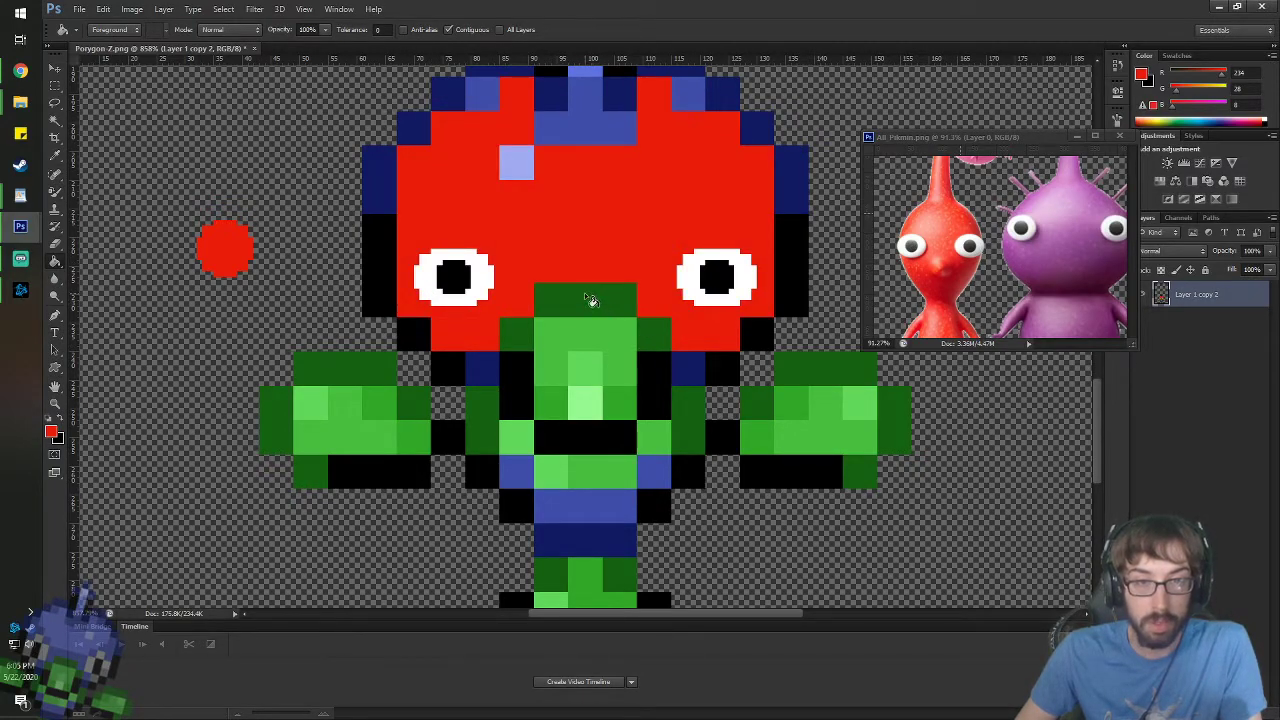
left_click(590, 300)
left_click(550, 343)
left_click(518, 335)
left_click(518, 370)
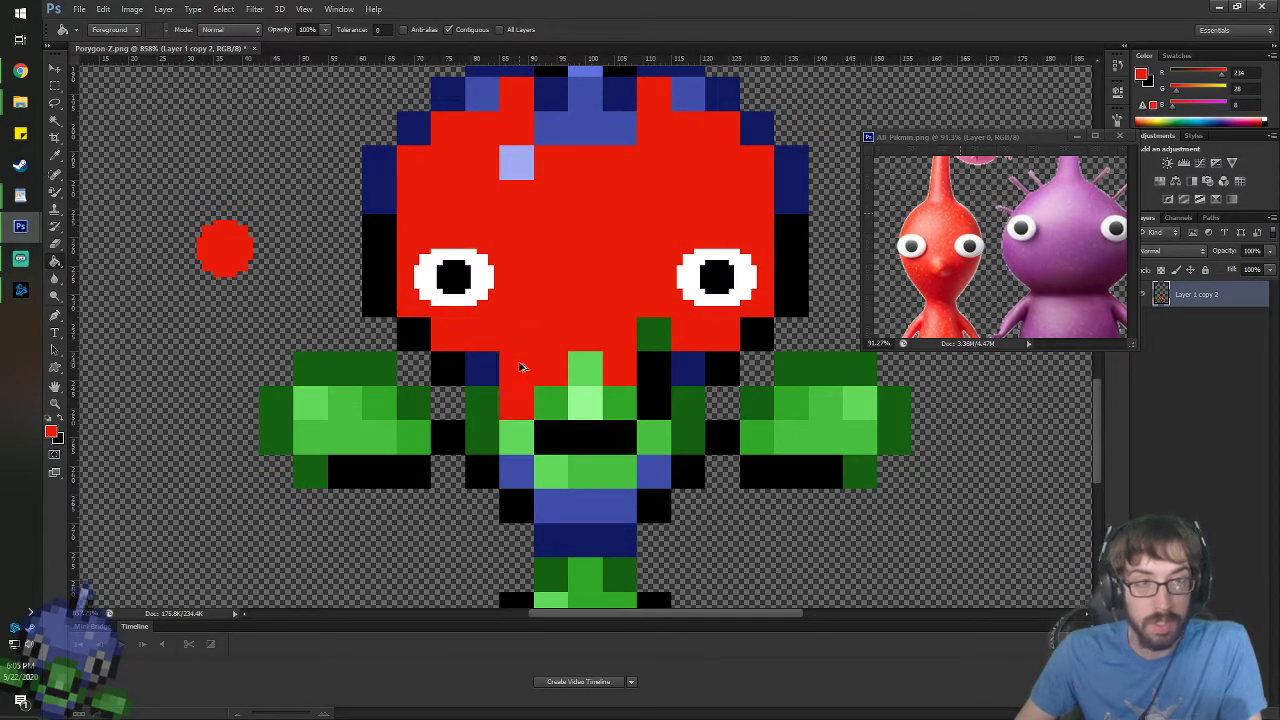
- Undo the red fills on the face and beak
key("ctrl+alt+z")
key("ctrl+alt+z")
key("ctrl+alt+z")
key("ctrl+alt+z")
key("ctrl+alt+z")
key("ctrl+alt+z")
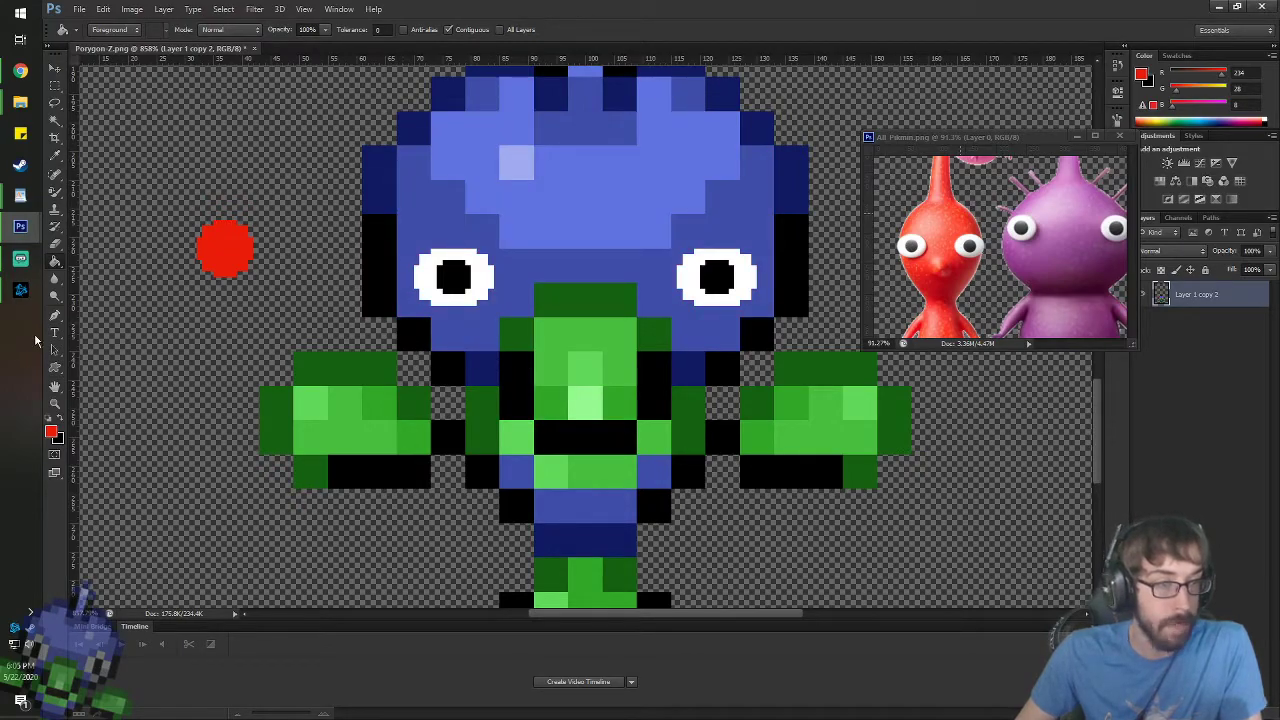
left_click(55, 261)
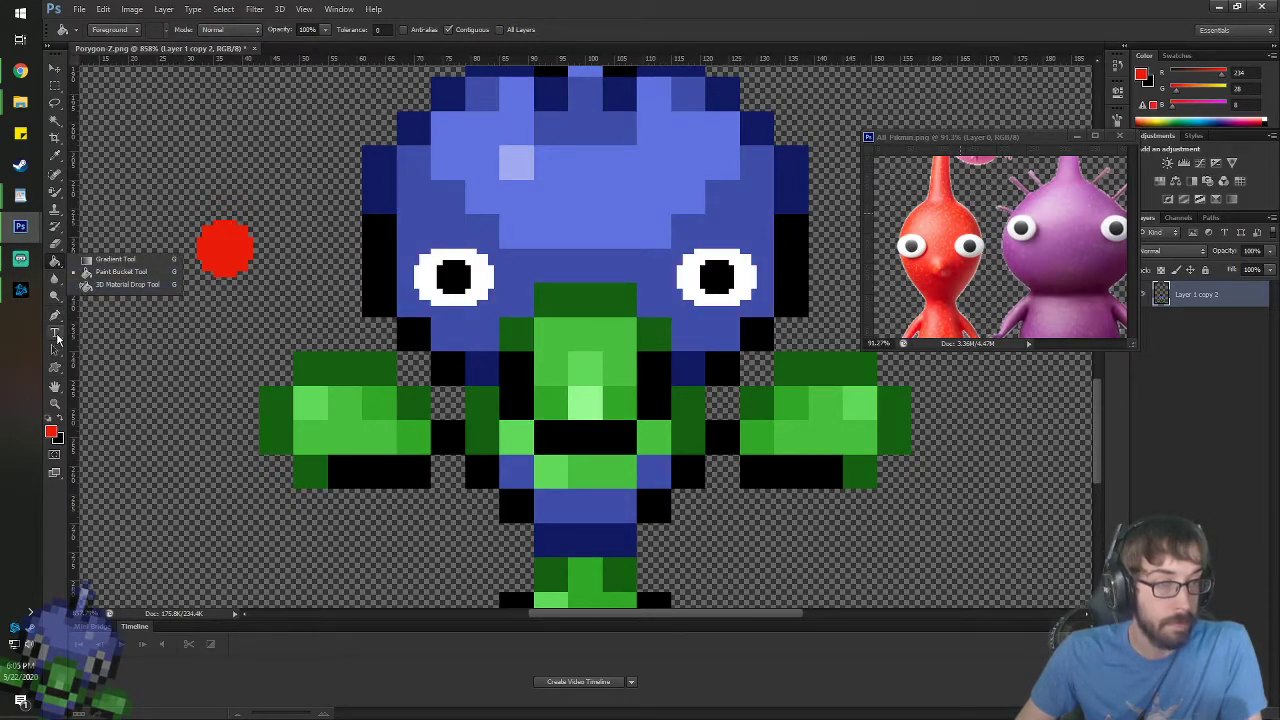
right_click(55, 278)
right_click(55, 261)
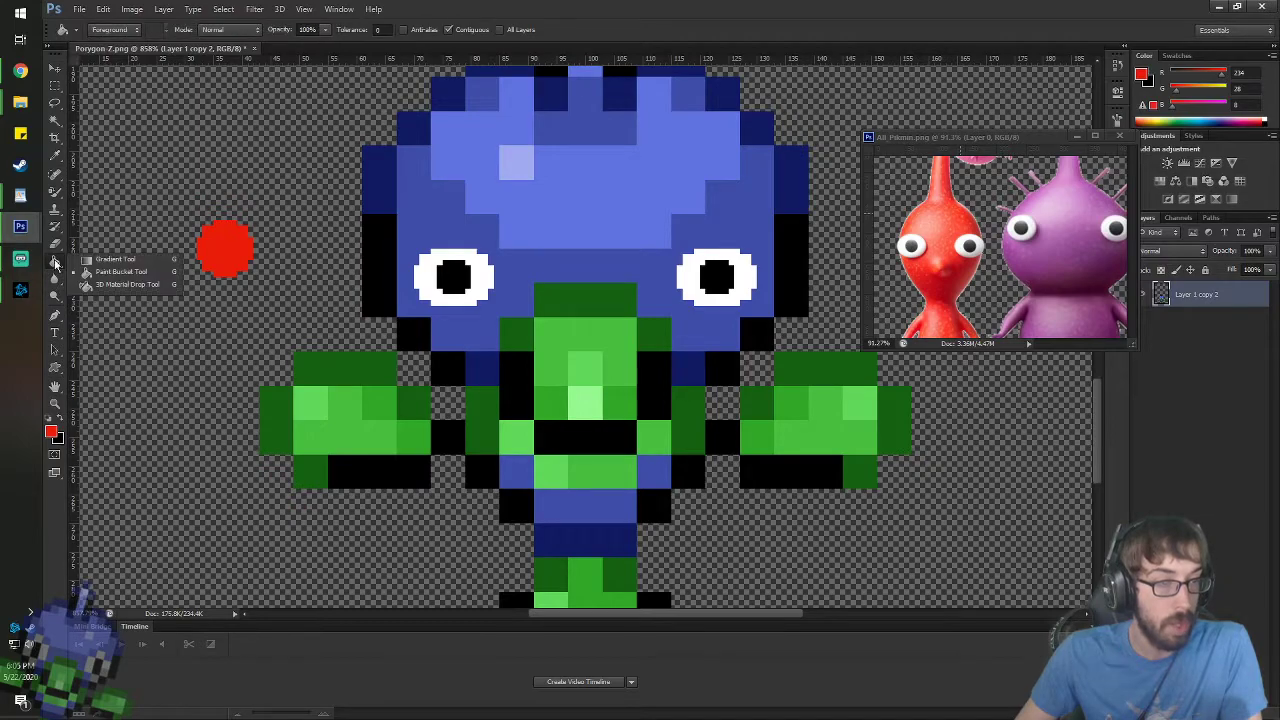
right_click(58, 243)
right_click(57, 225)
left_click(61, 281)
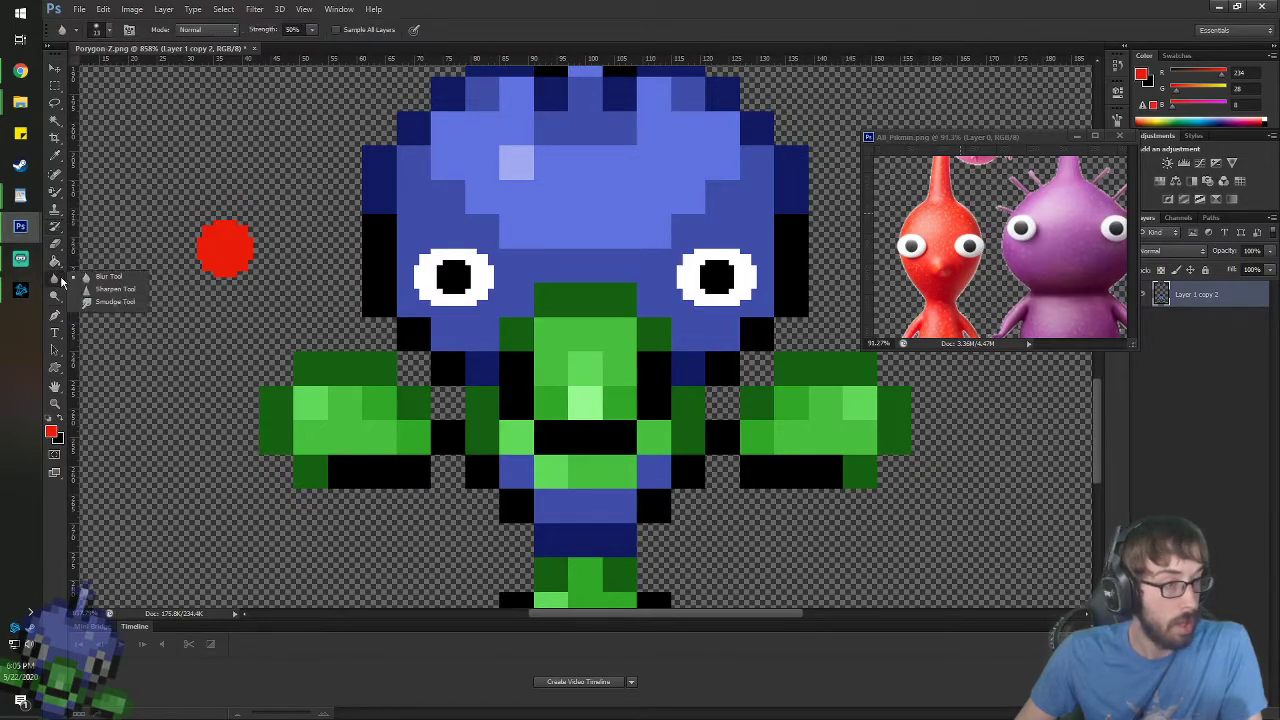
right_click(58, 300)
right_click(57, 314)
right_click(57, 282)
right_click(56, 266)
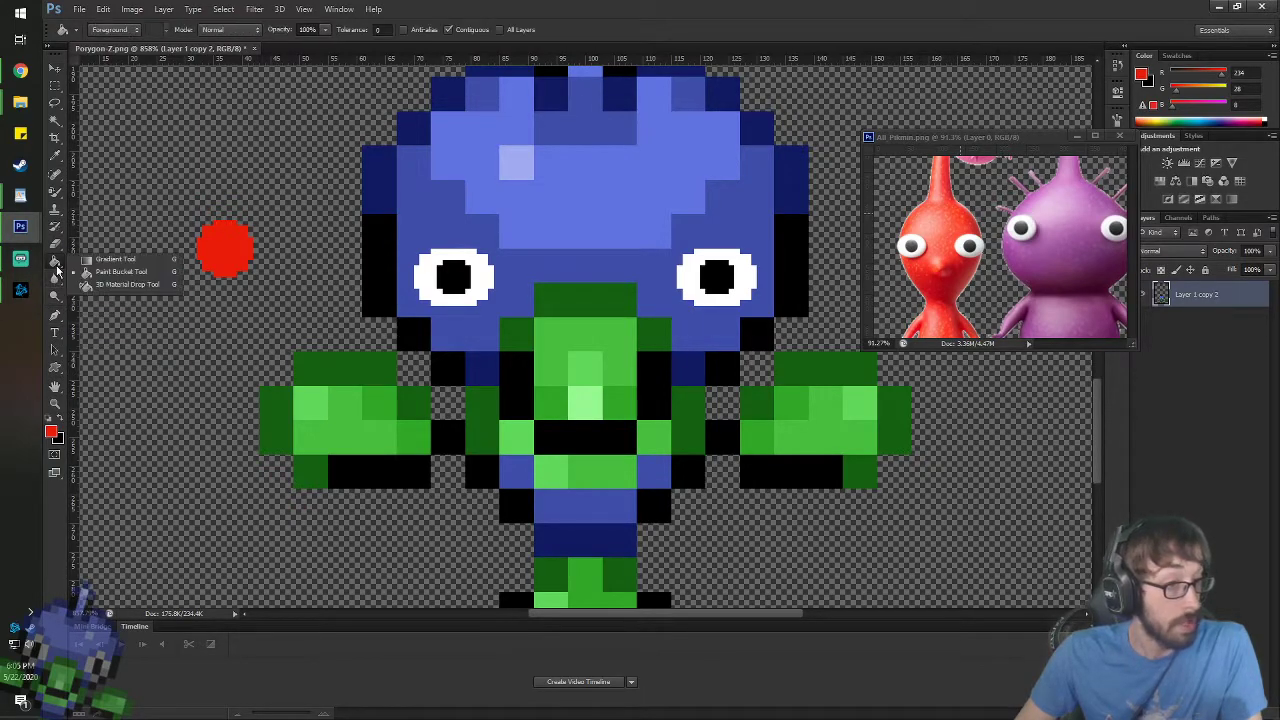
left_click(61, 226)
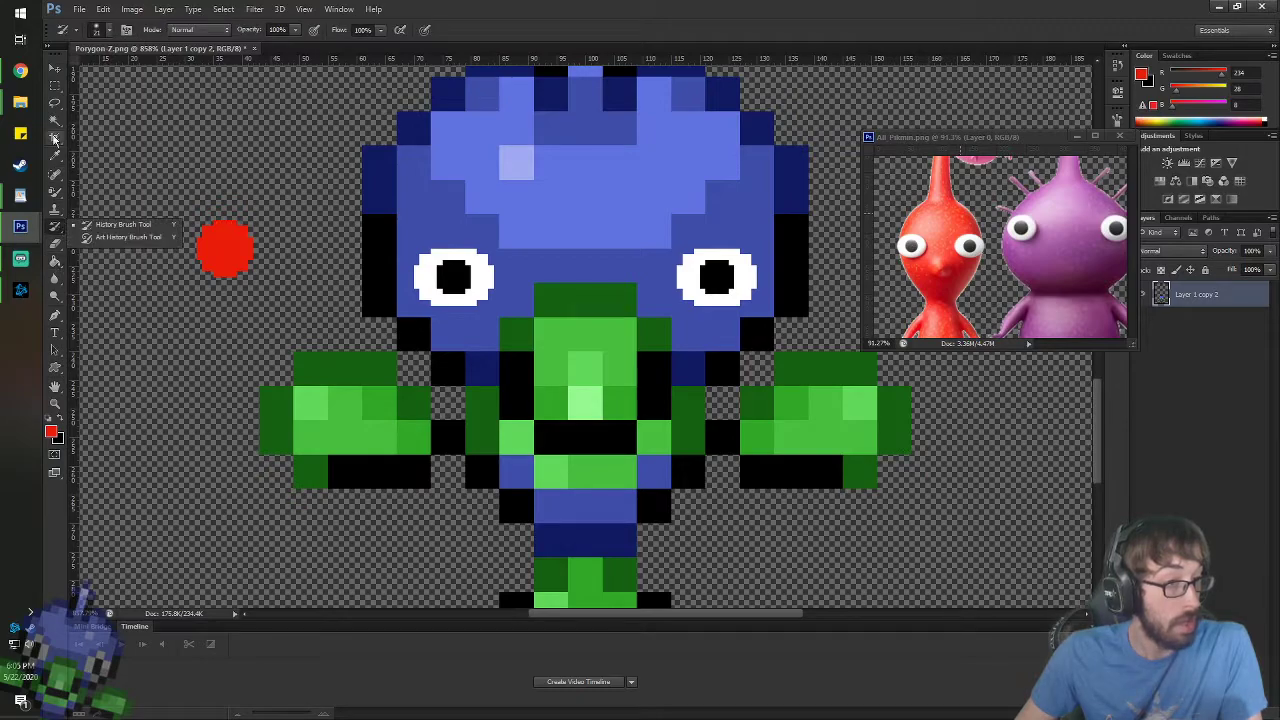
- Try recolouring the whole sprite with the Color Replacement tool in red #ea1c08 and inspect the shading
left_click(55, 191)
left_click(120, 216)
left_click_drag(625, 254, 608, 272)
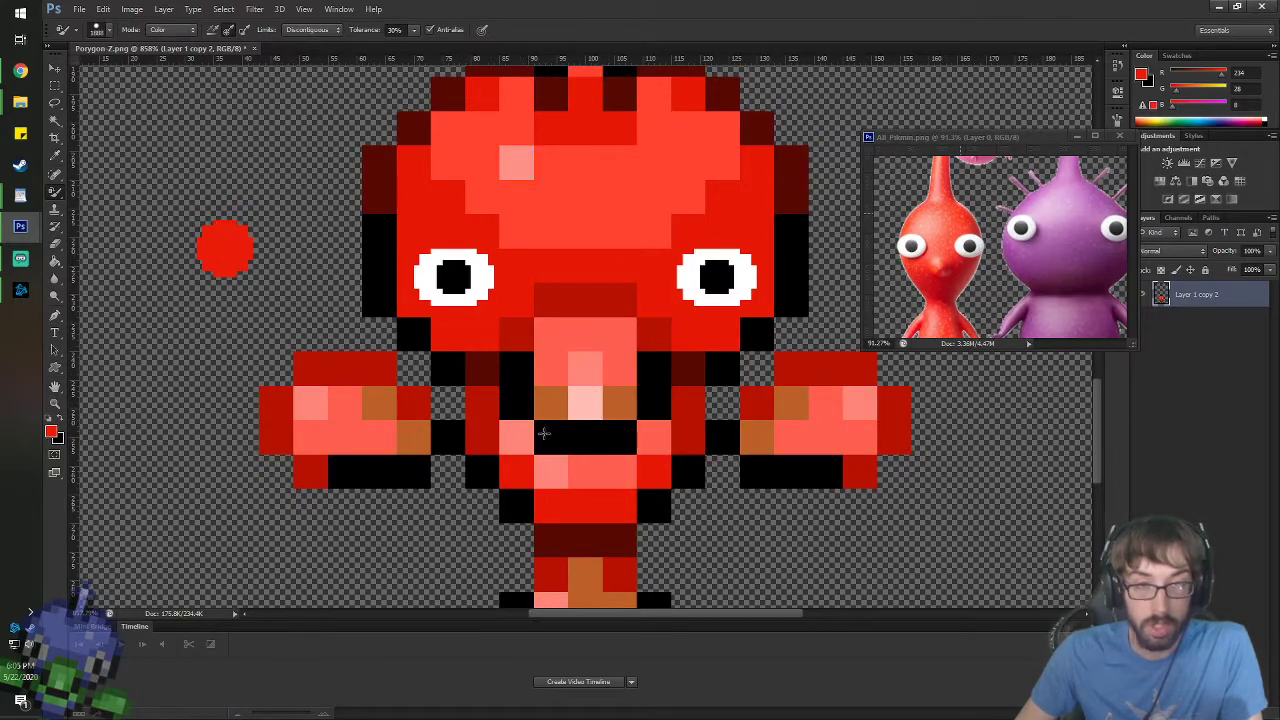
scroll(474, 484, "down", 3)
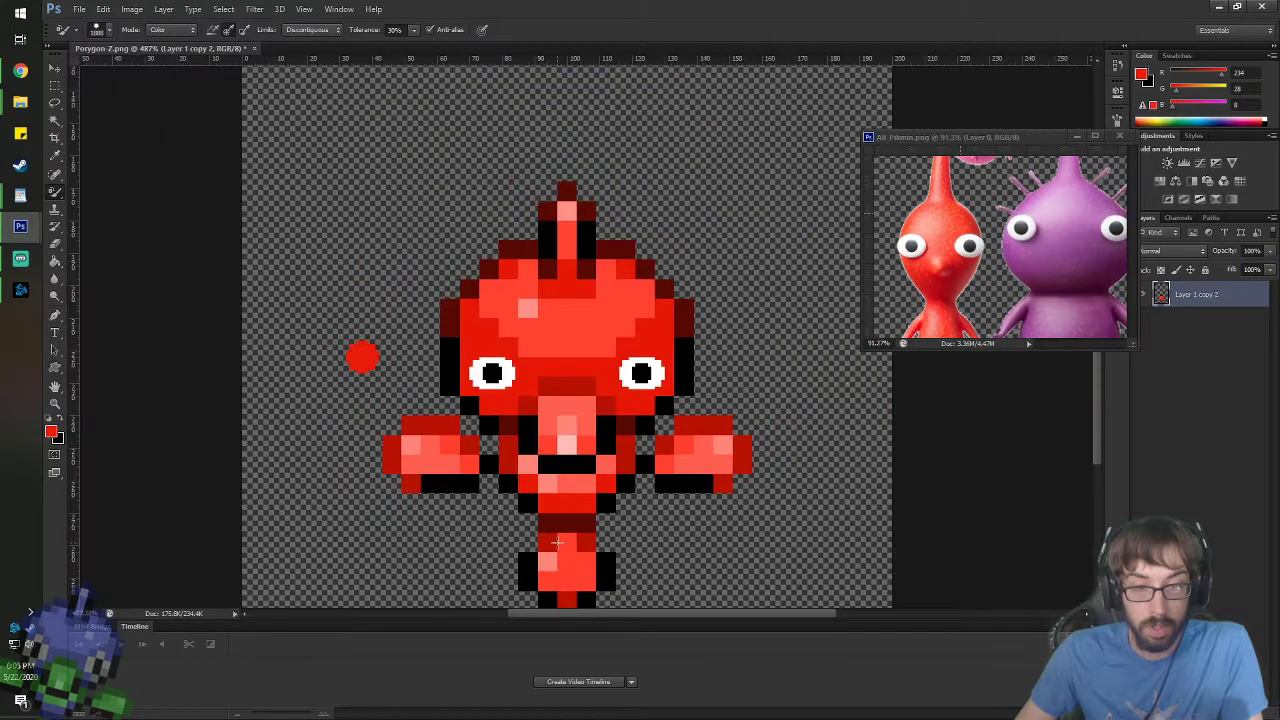
scroll(533, 388, "up", 2)
scroll(521, 320, "down", 3)
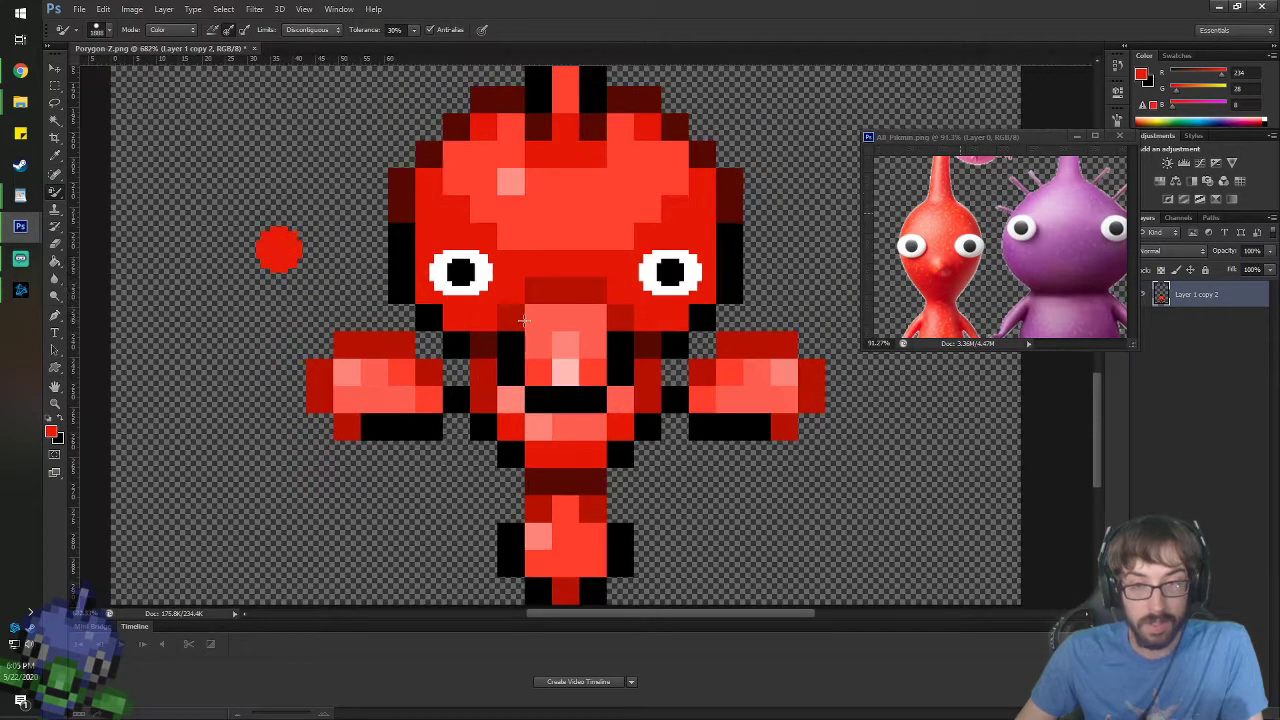
scroll(533, 325, "up", 2)
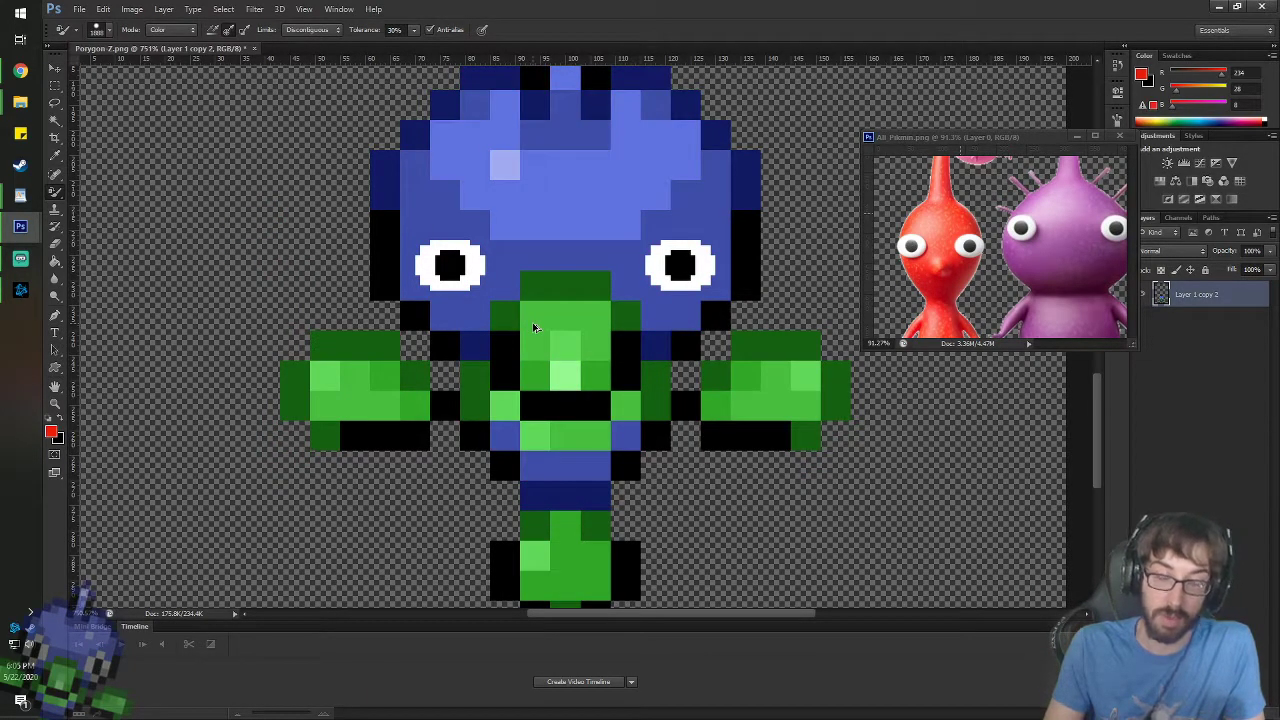
- Sample a darker red, RGB 211, 30, 36, from the red Pikmin and stamp test dots beside the sprite with the Pencil
key("i")
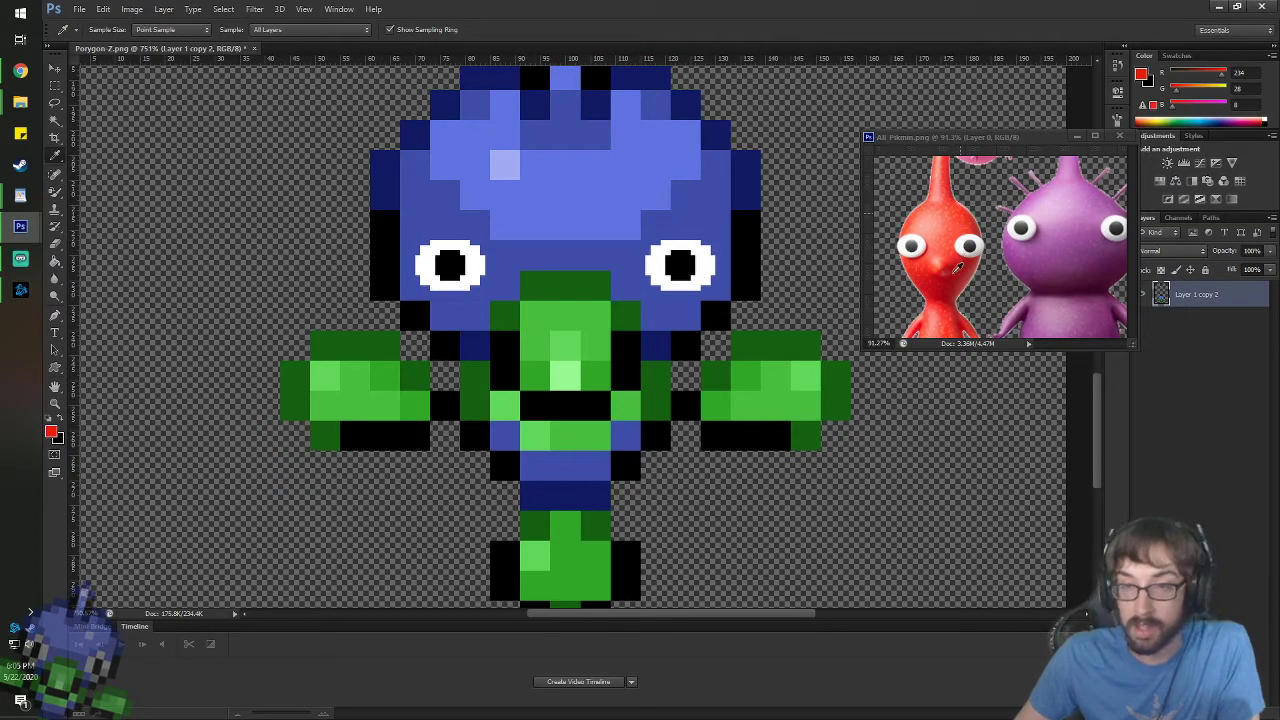
left_click(956, 269)
left_click(953, 254)
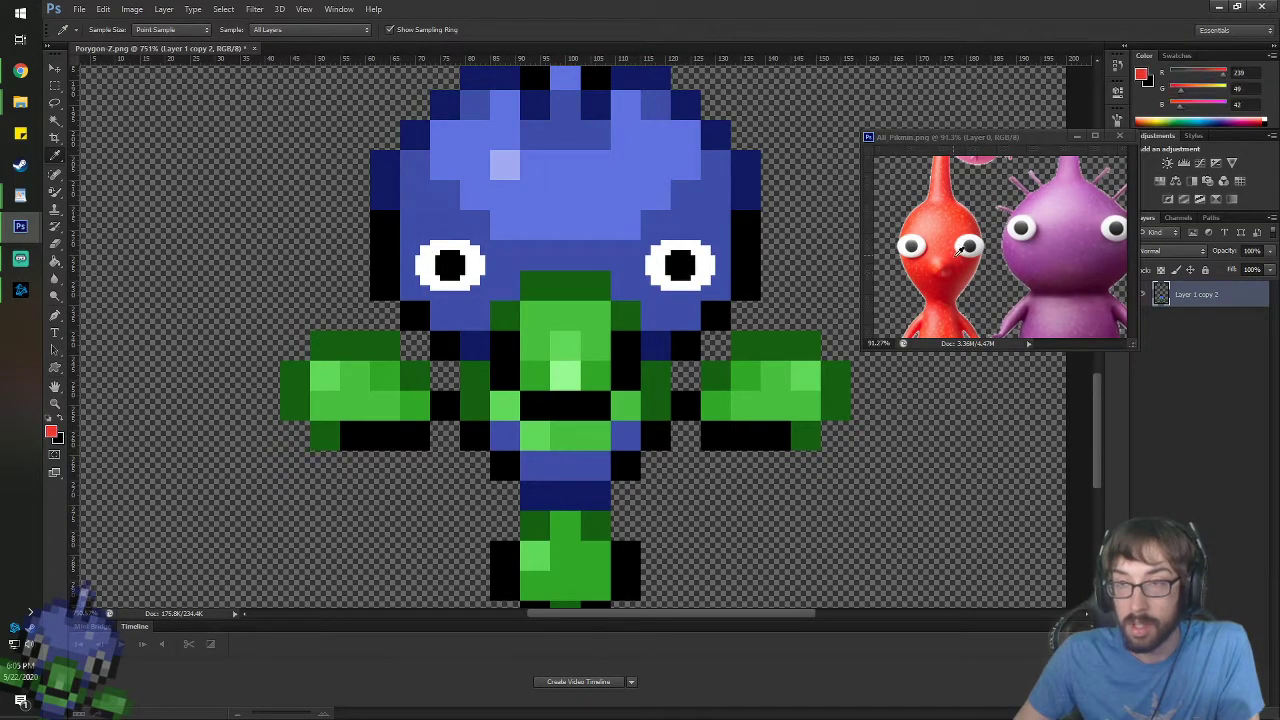
left_click(956, 258)
key("b")
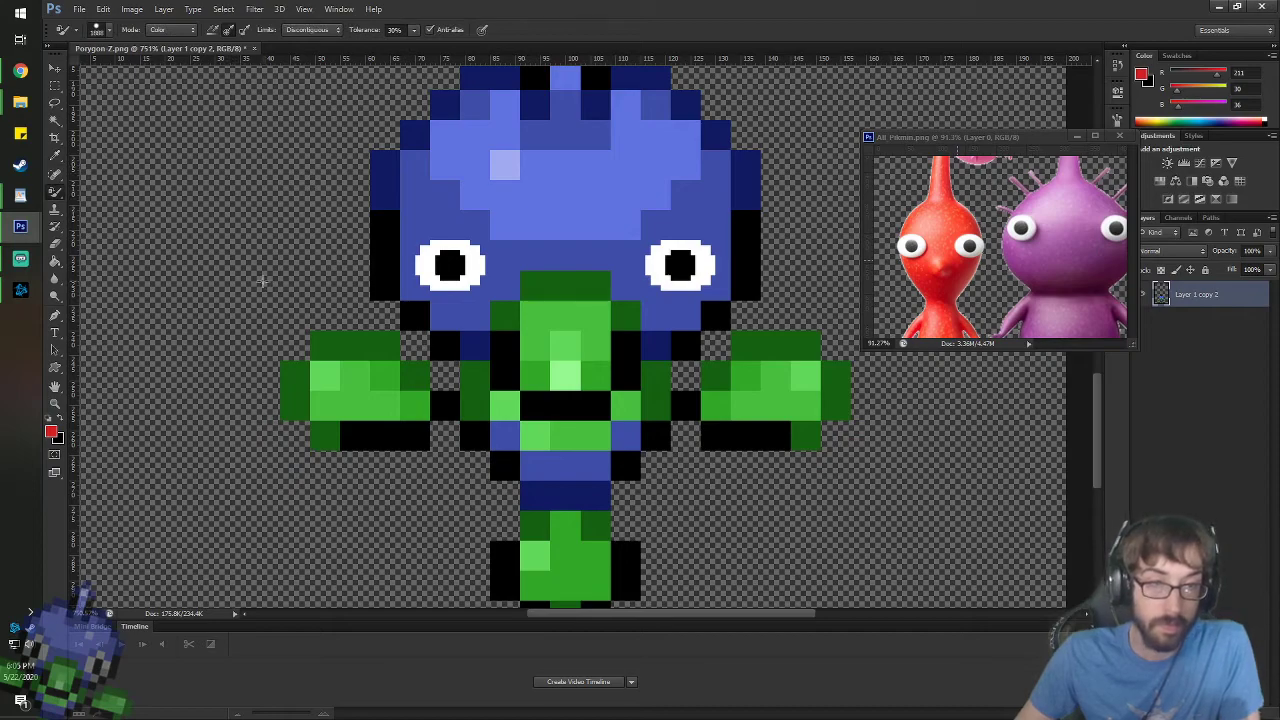
right_click(54, 196)
left_click(89, 208)
left_click(86, 201)
left_click(241, 247)
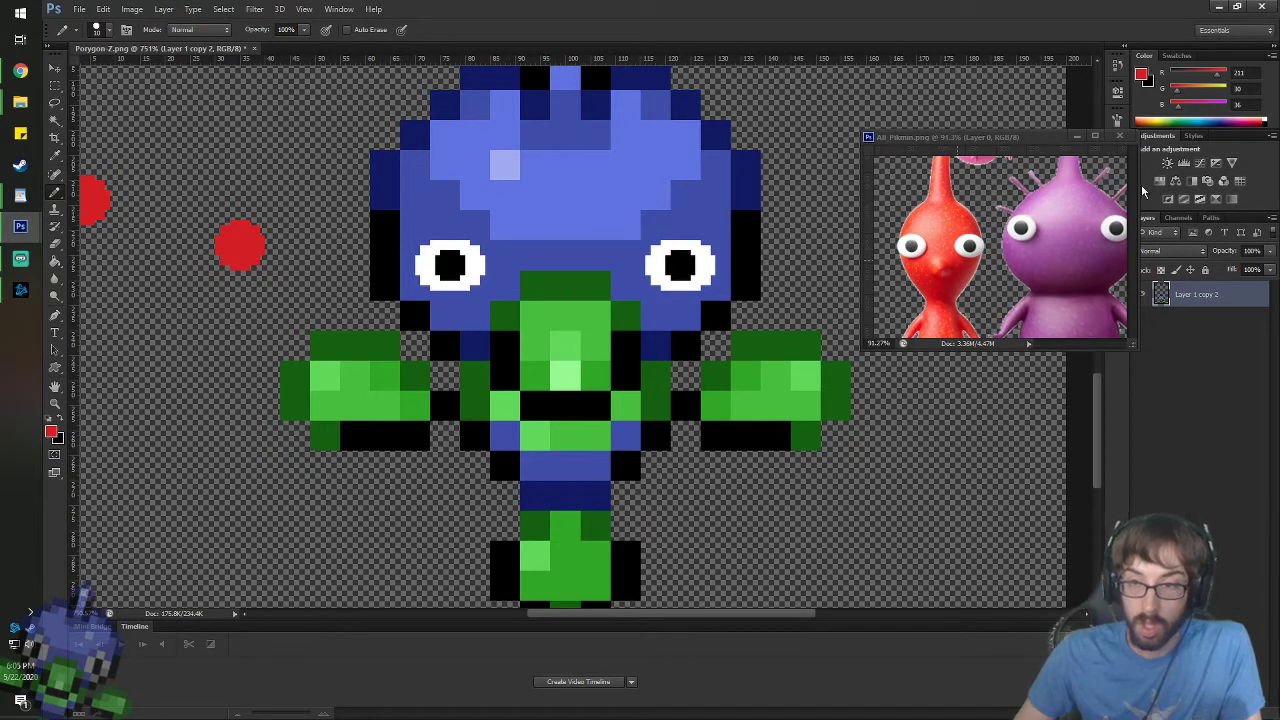
- Recolour the whole blue and green sprite with the Color Replacement tool using the sampled red, RGB 211, 30, 36
left_click(56, 225)
right_click(55, 194)
left_click(110, 218)
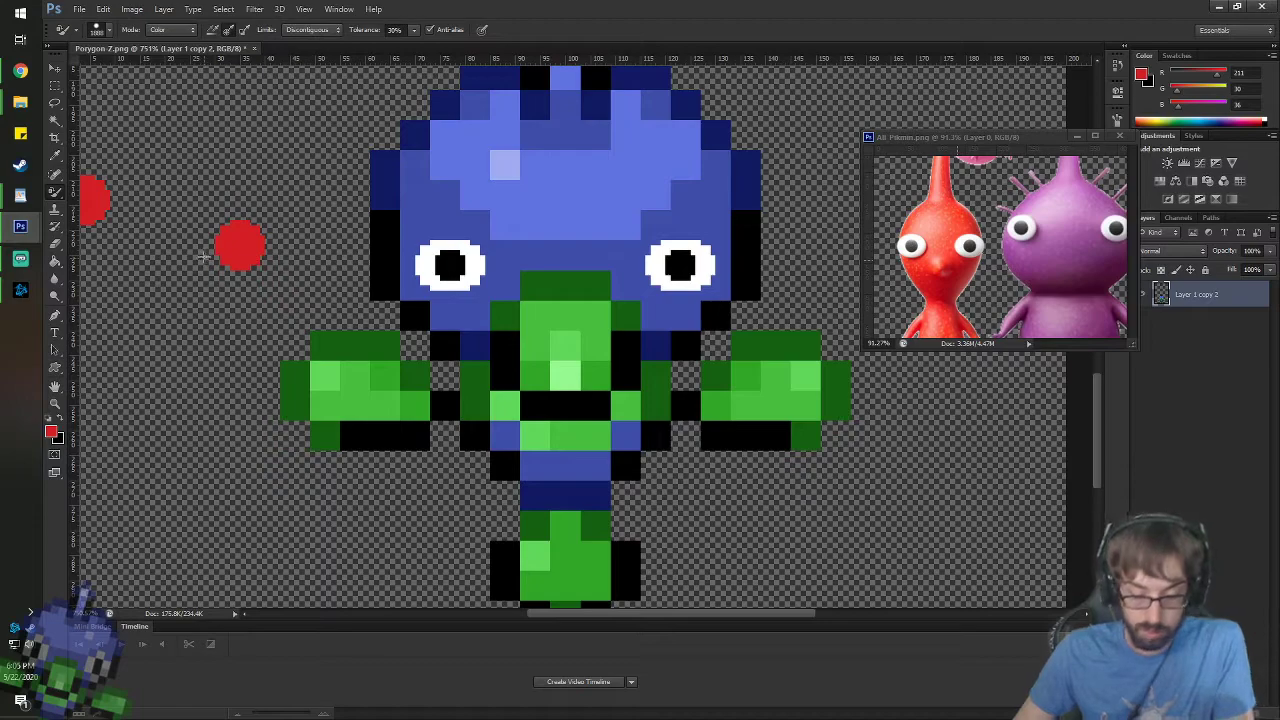
key("i")
key("b")
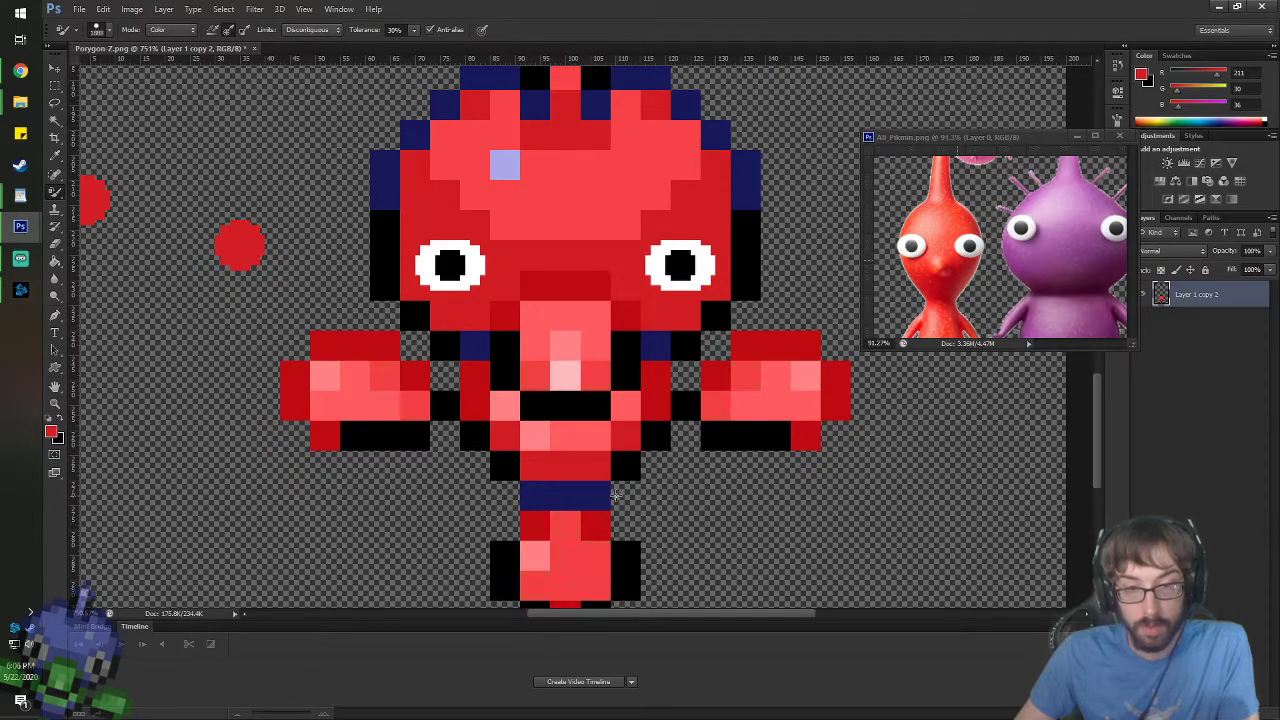
scroll(590, 330, "down", 6)
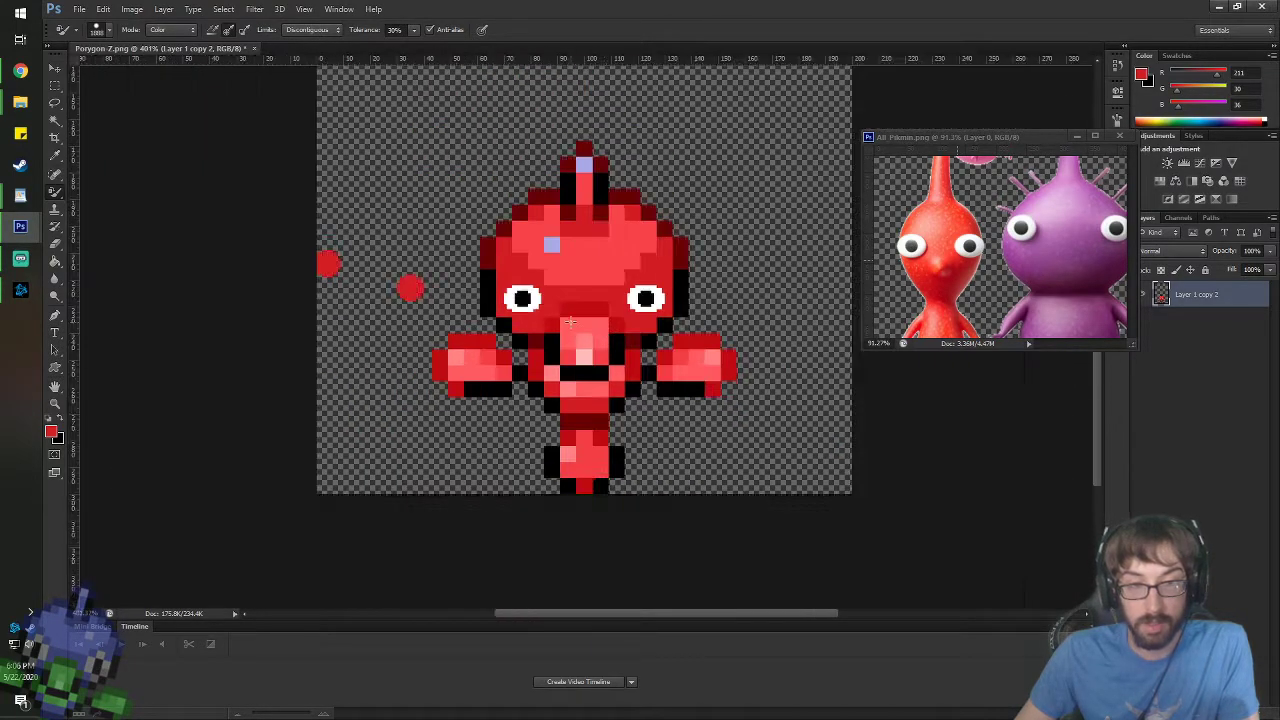
scroll(571, 322, "up", 5)
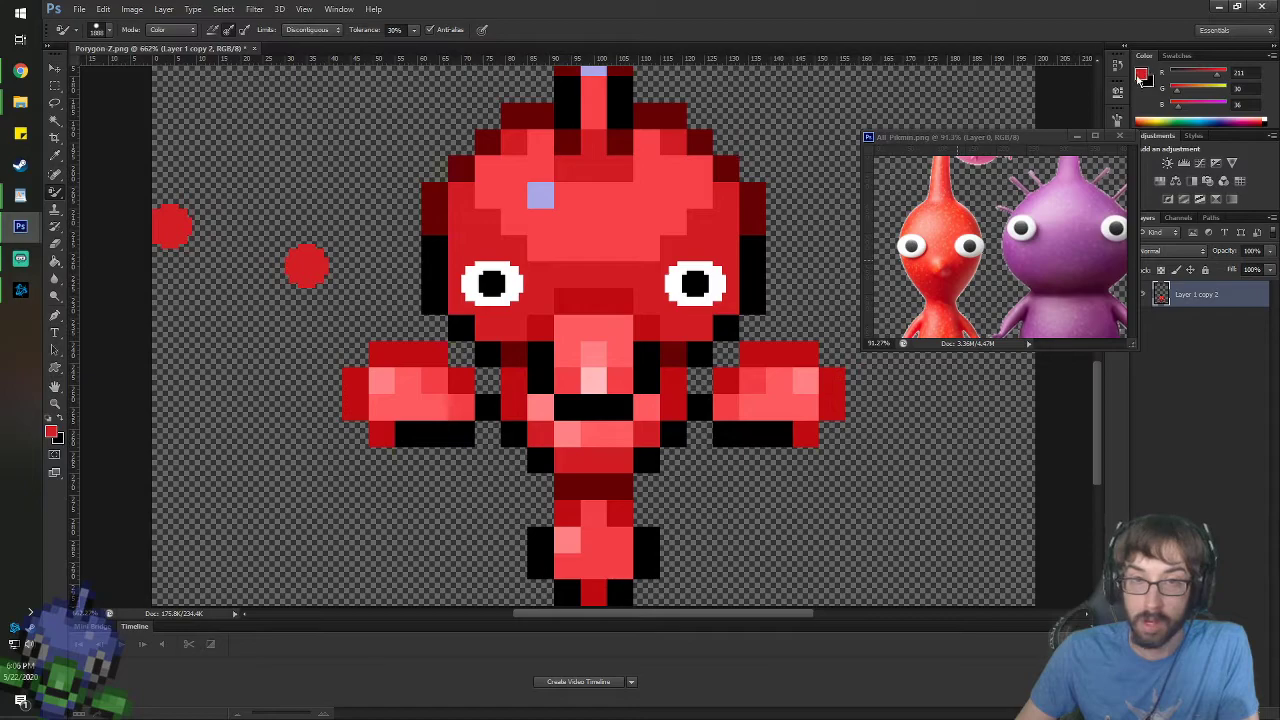
mouse_move(1096, 395)
left_mouse_down()
mouse_move(1090, 330)
mouse_move(1099, 408)
left_mouse_up()
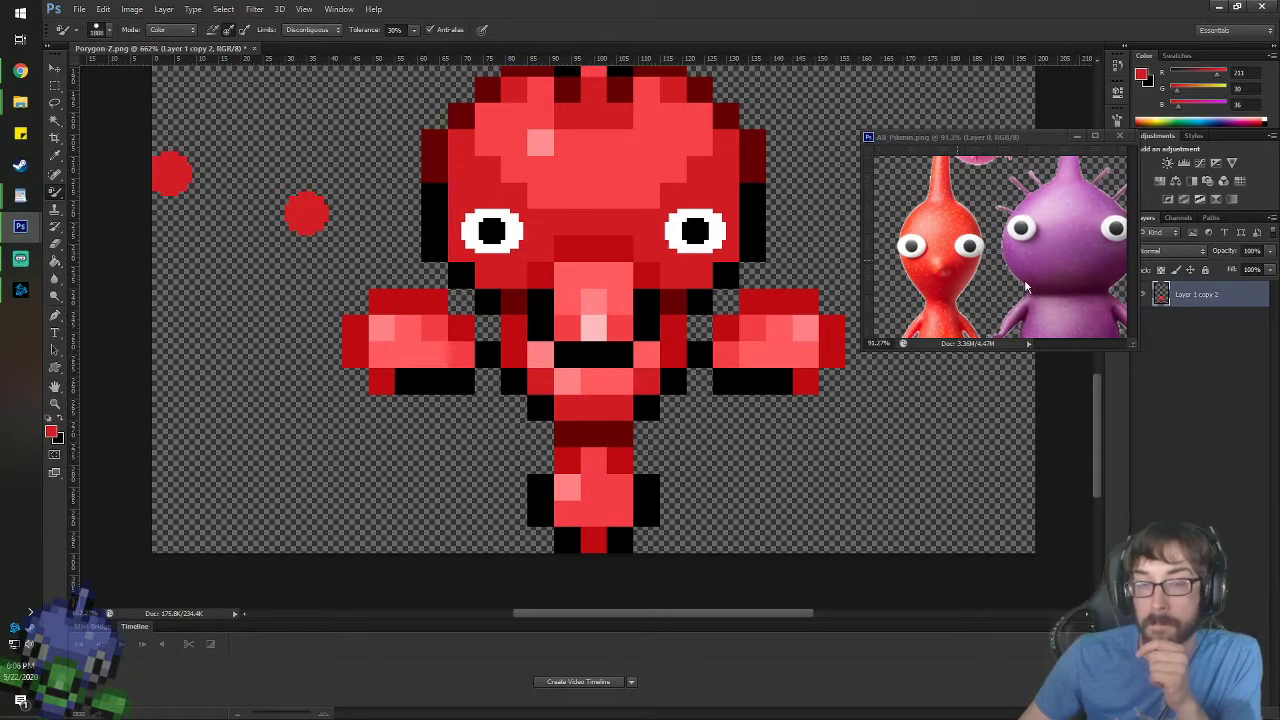
- Mix a dark red, #99151a, and fill the darkest red shading pixels across the sprite with it using the Paint Bucket
key("i")
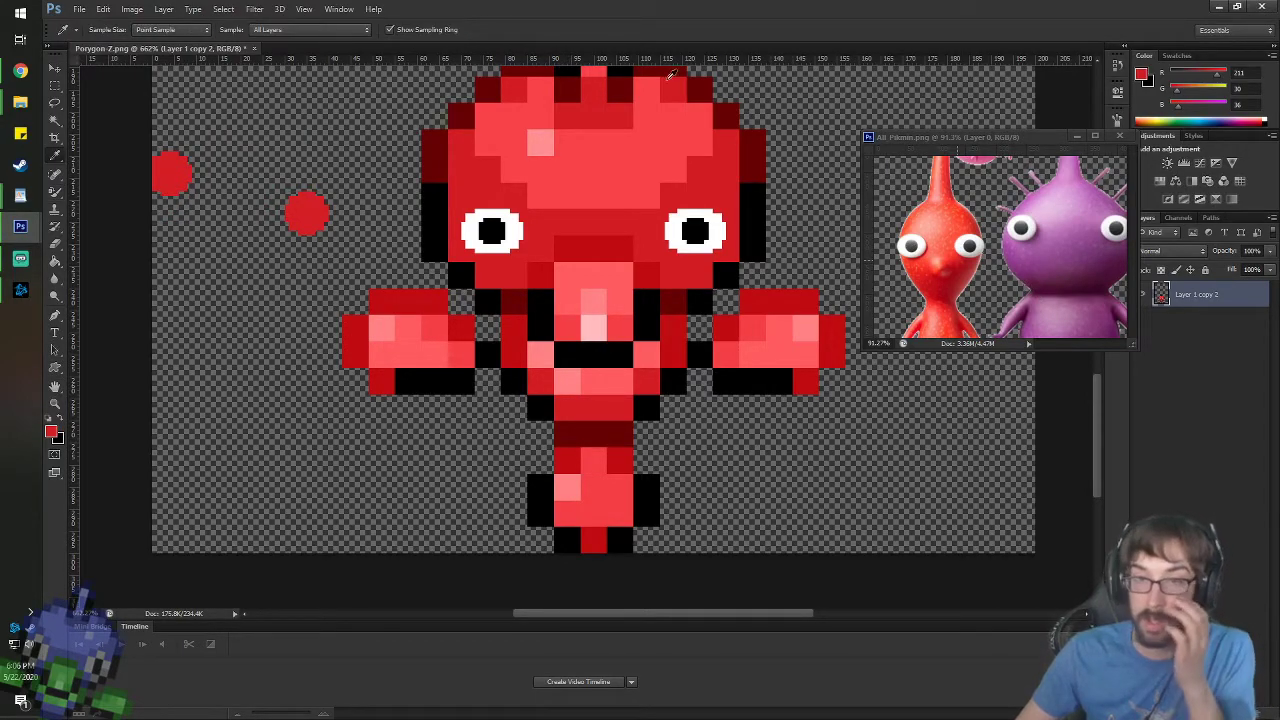
left_click(751, 147)
left_click(1141, 75)
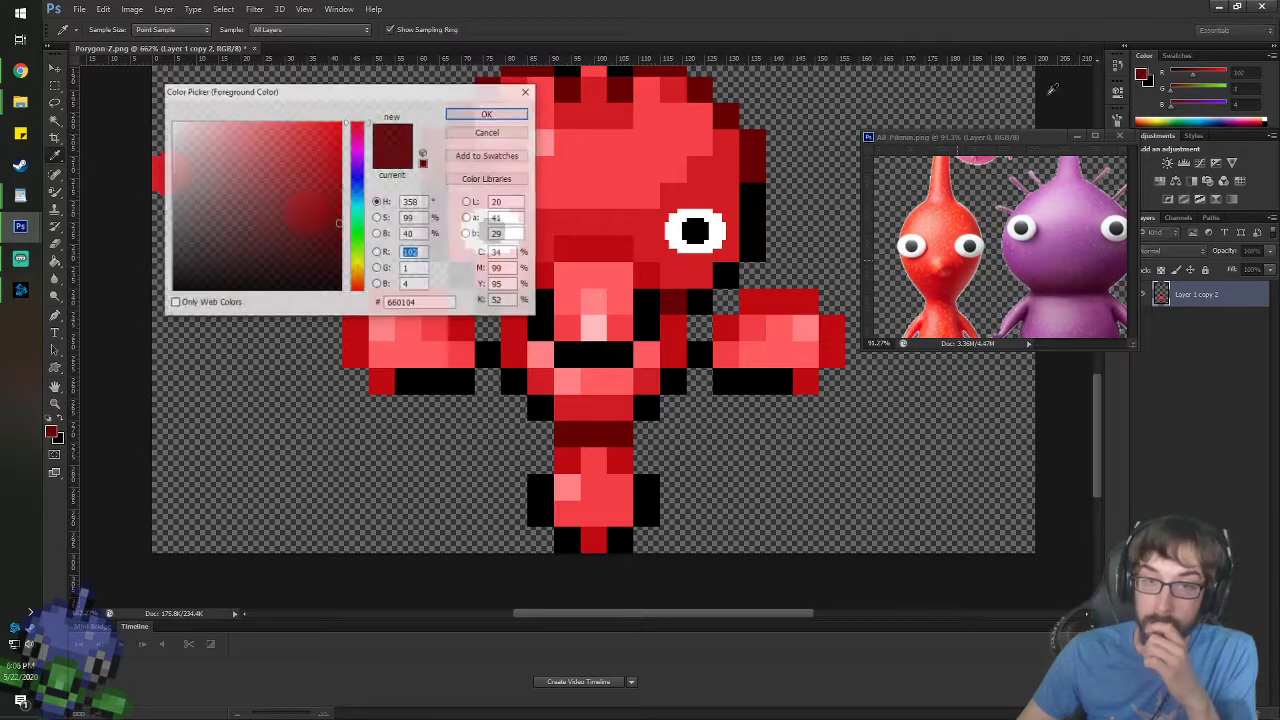
left_click(722, 167)
left_click(748, 158)
left_click(727, 165)
left_click(754, 157)
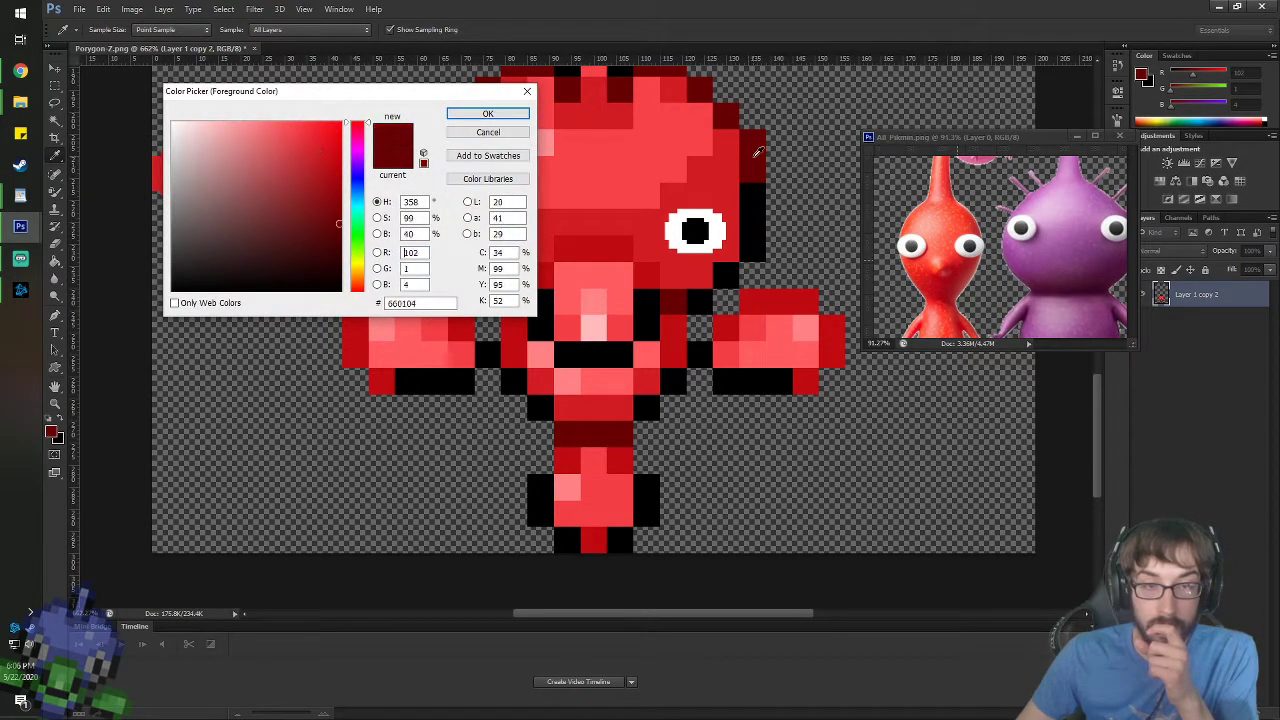
left_click(732, 157)
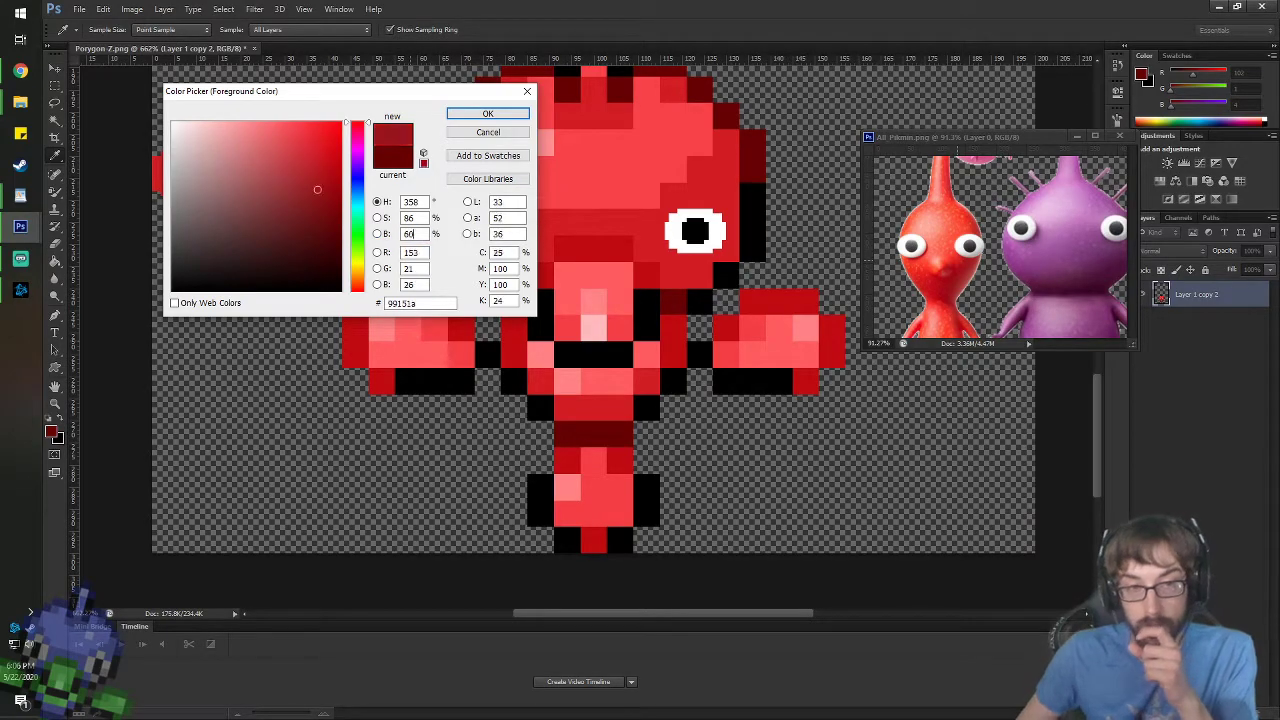
key("Return")
key("g")
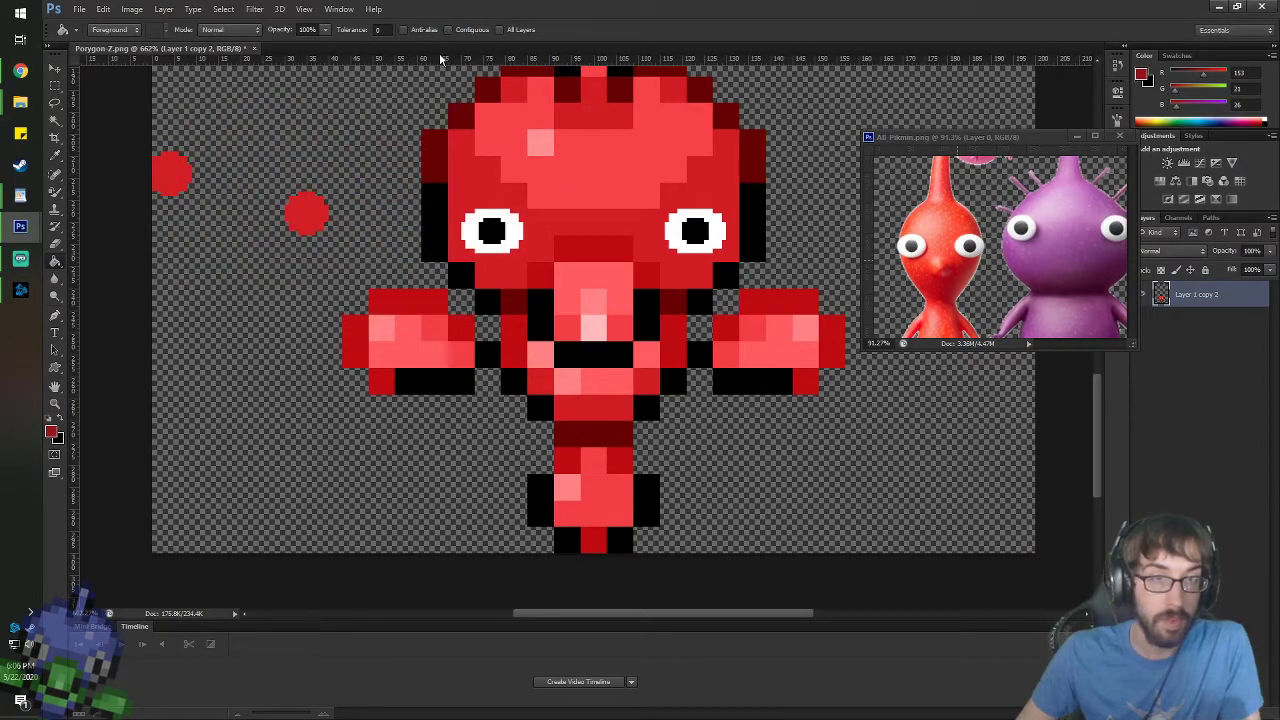
left_click(433, 152)
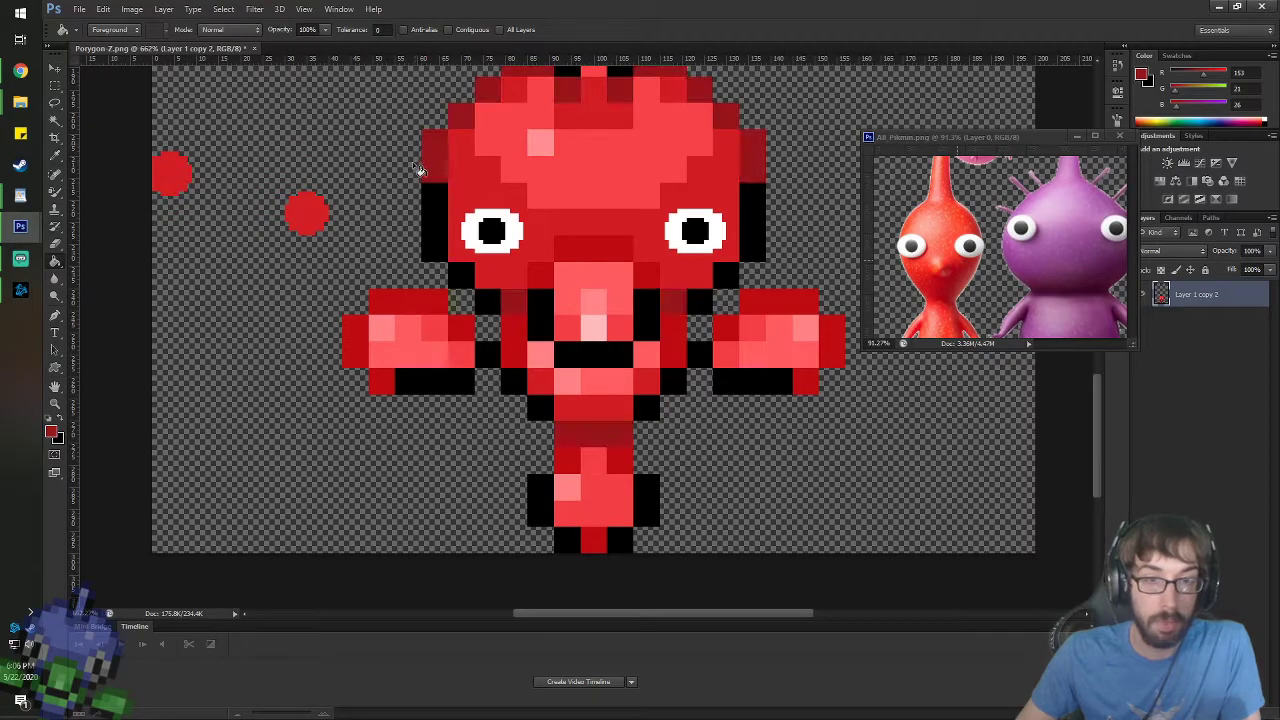
- Try filling the sprite's black pixels with the dark red at 70% brightness, and undo the fill
left_click(1141, 75)
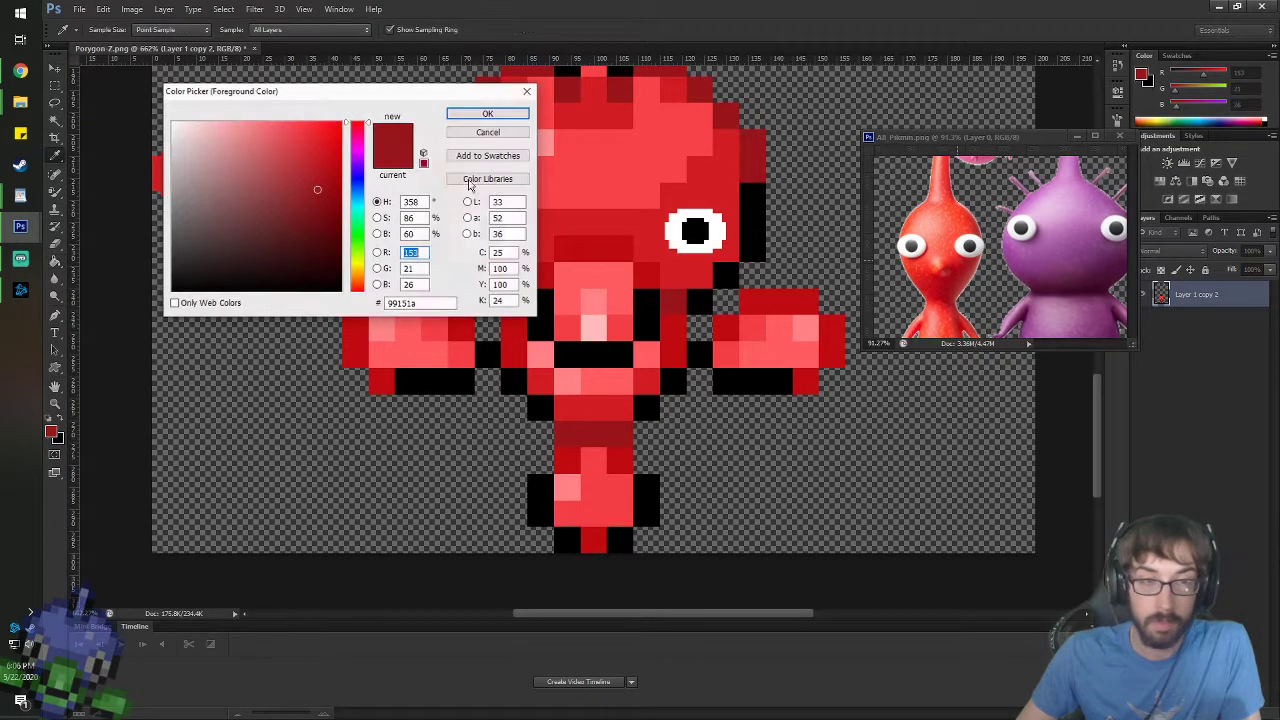
type("70")
key("Return")
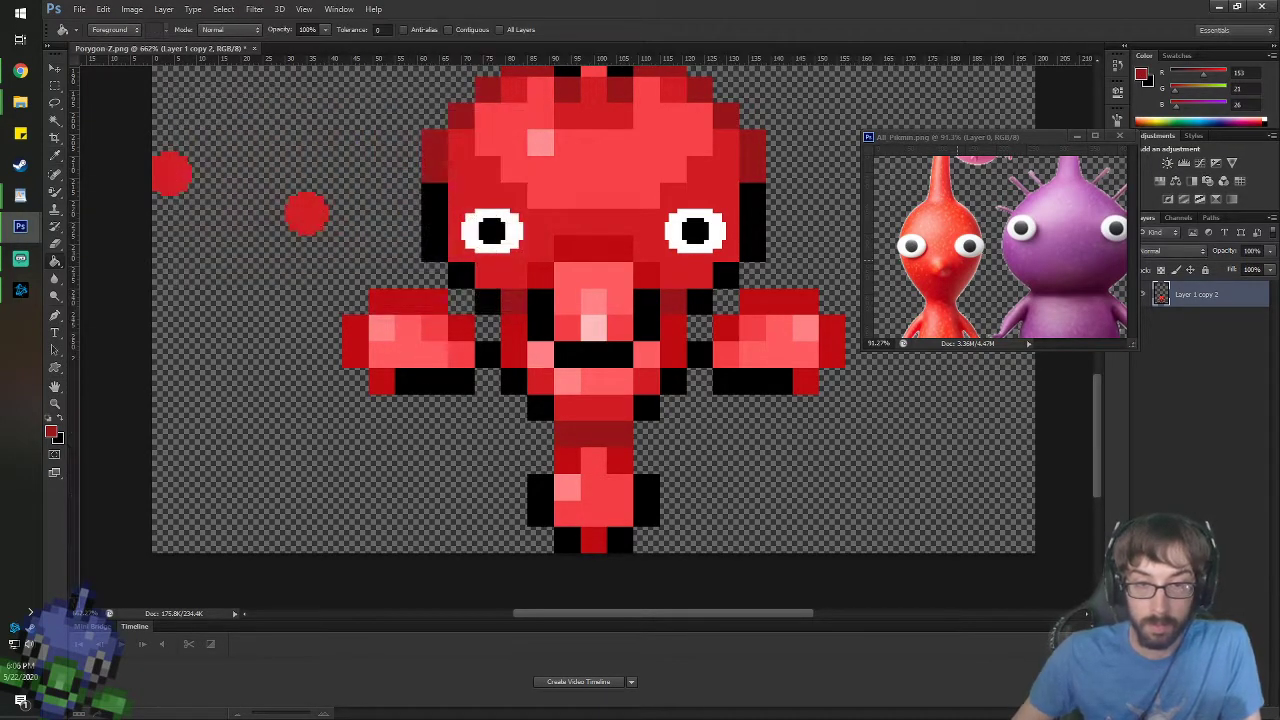
left_click(449, 229)
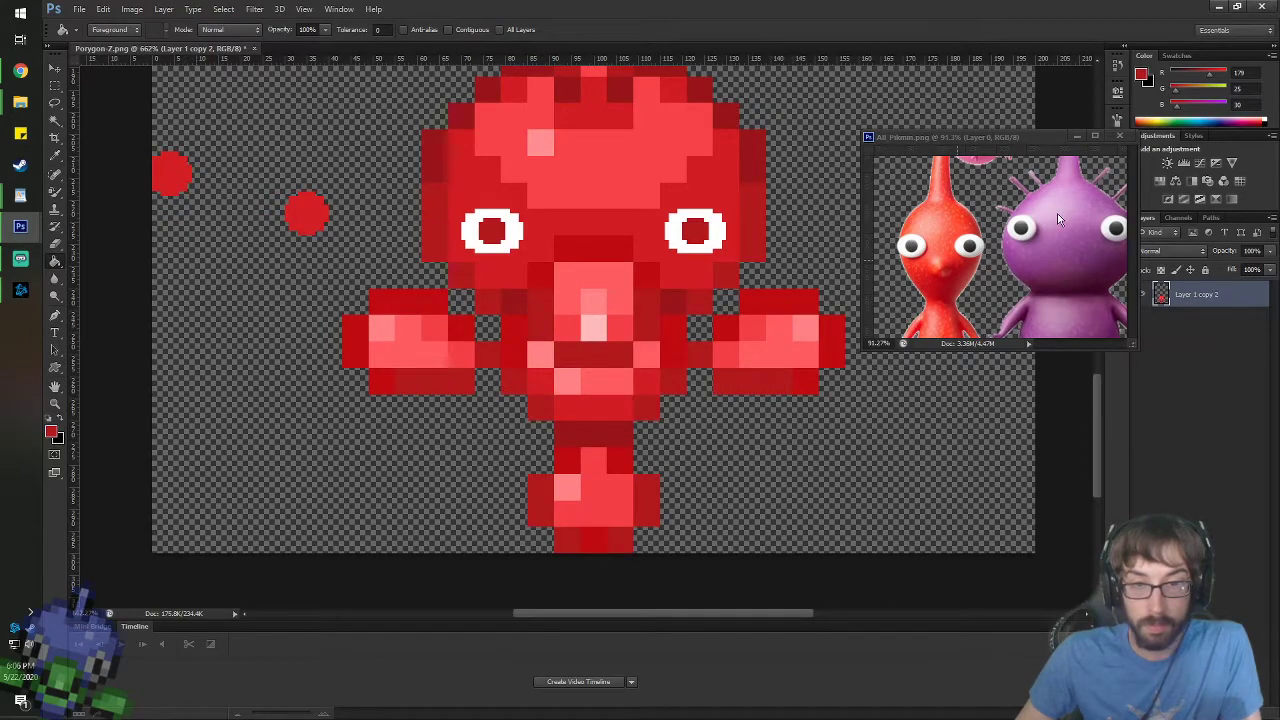
key("ctrl+z")
- Try filling the black pixels with the red raised to 80% brightness, and undo the fill
left_click(1141, 76)
type("80")
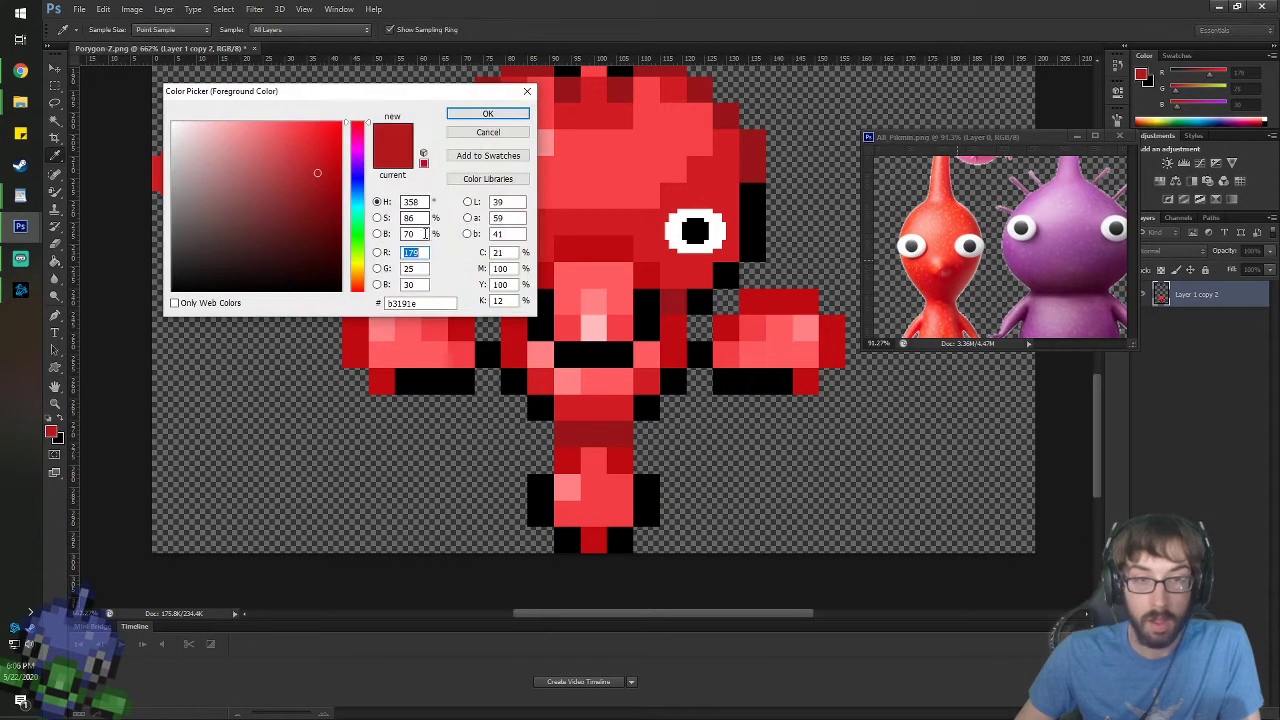
key("Return")
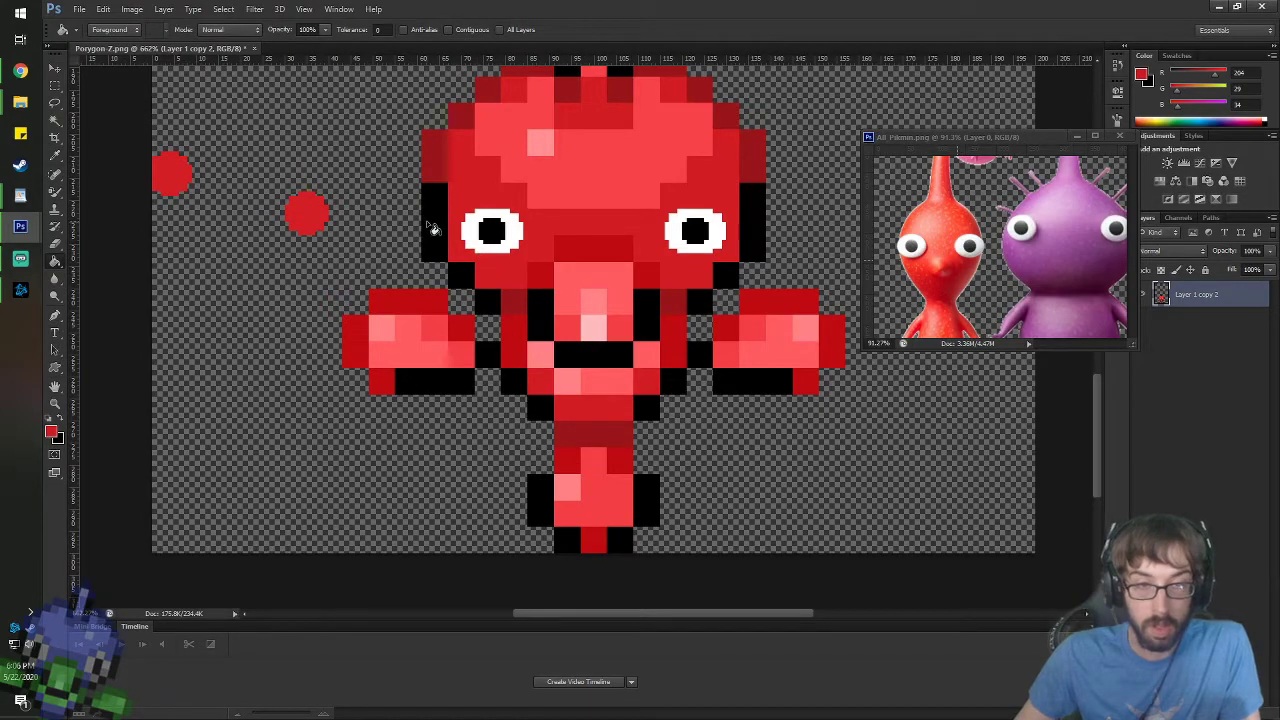
left_click(449, 229)
key("ctrl+z")
- Sample the outline's dark red, darken it to RGB 128, 18, 22, and fill all black pixels of the sprite with it
left_click(1141, 76)
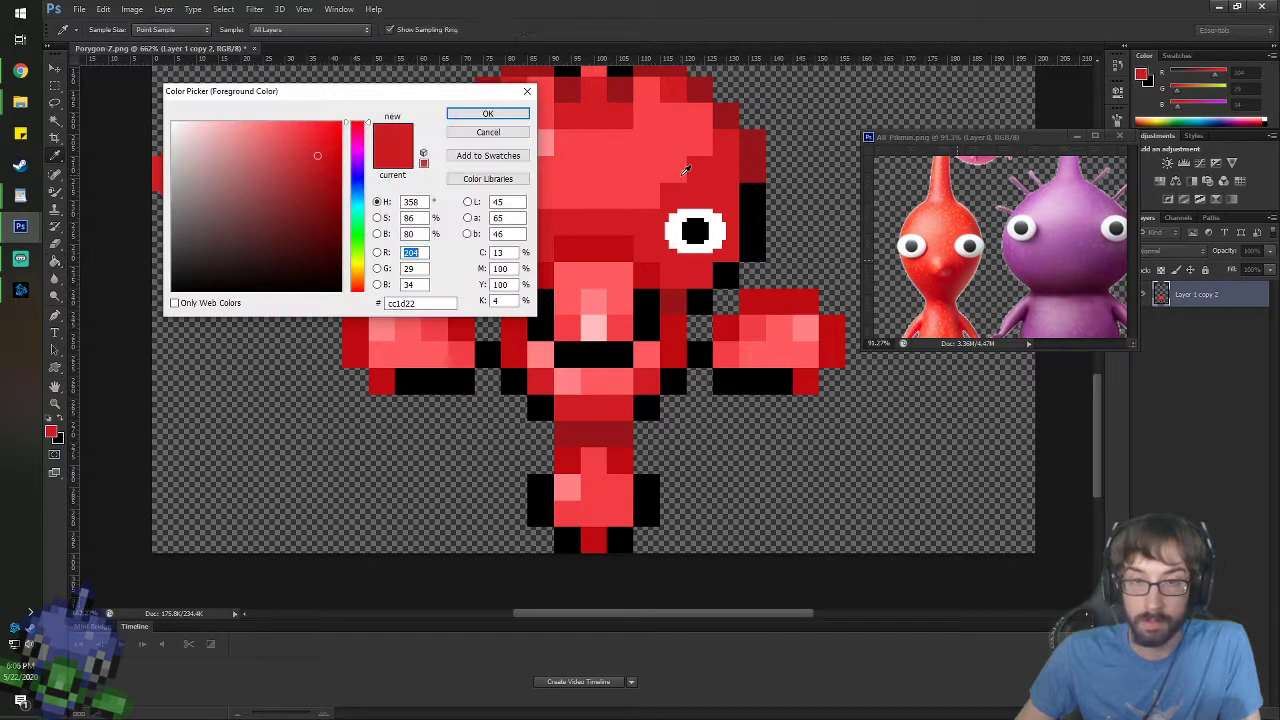
left_click(760, 147)
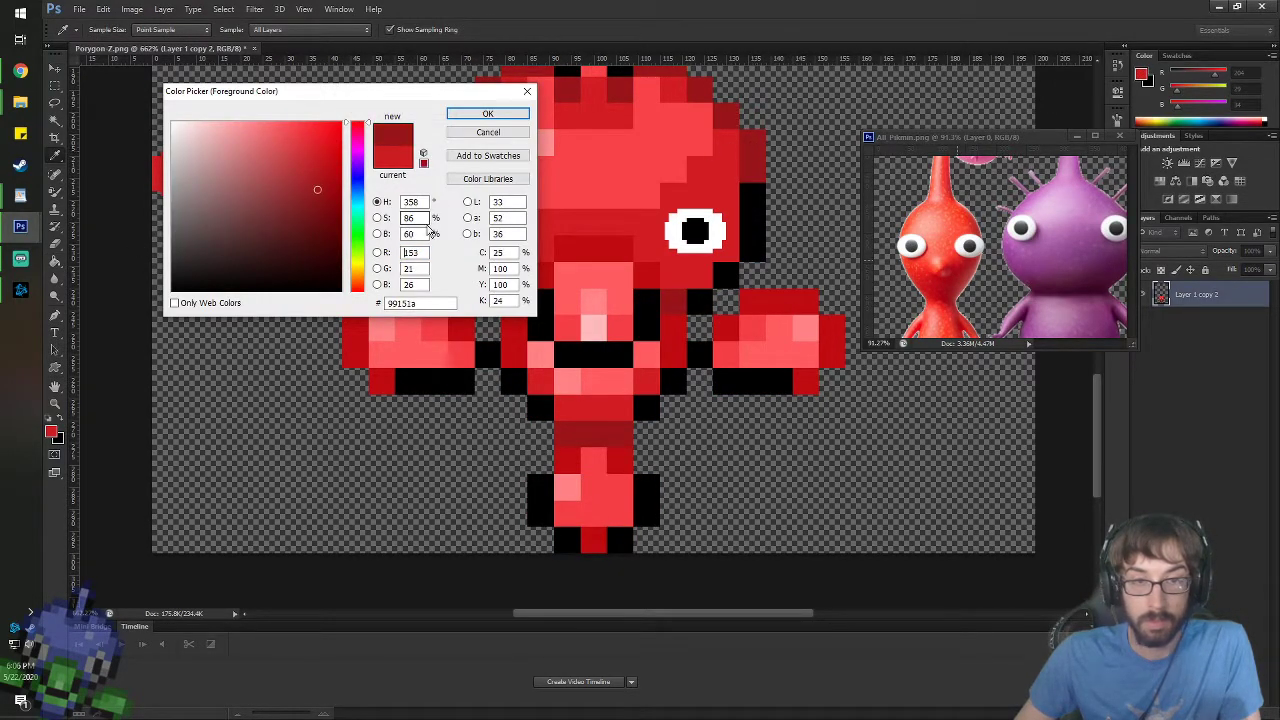
key("Return")
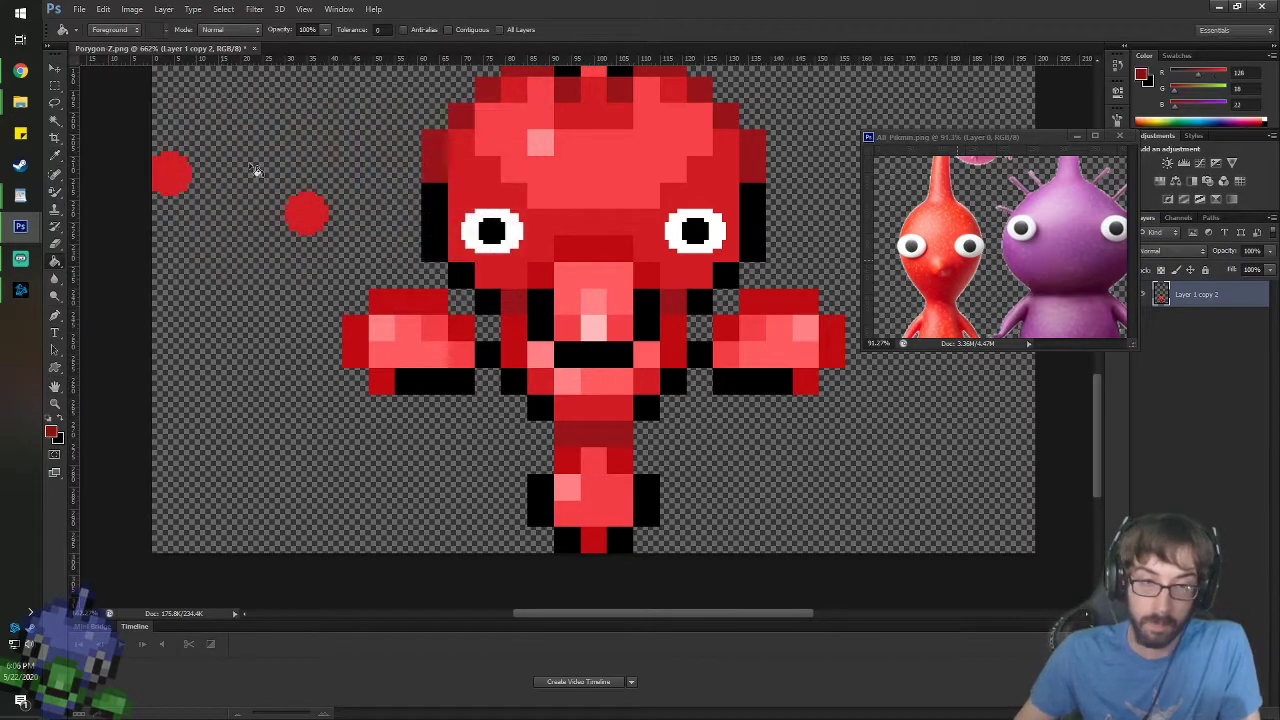
left_click(421, 231)
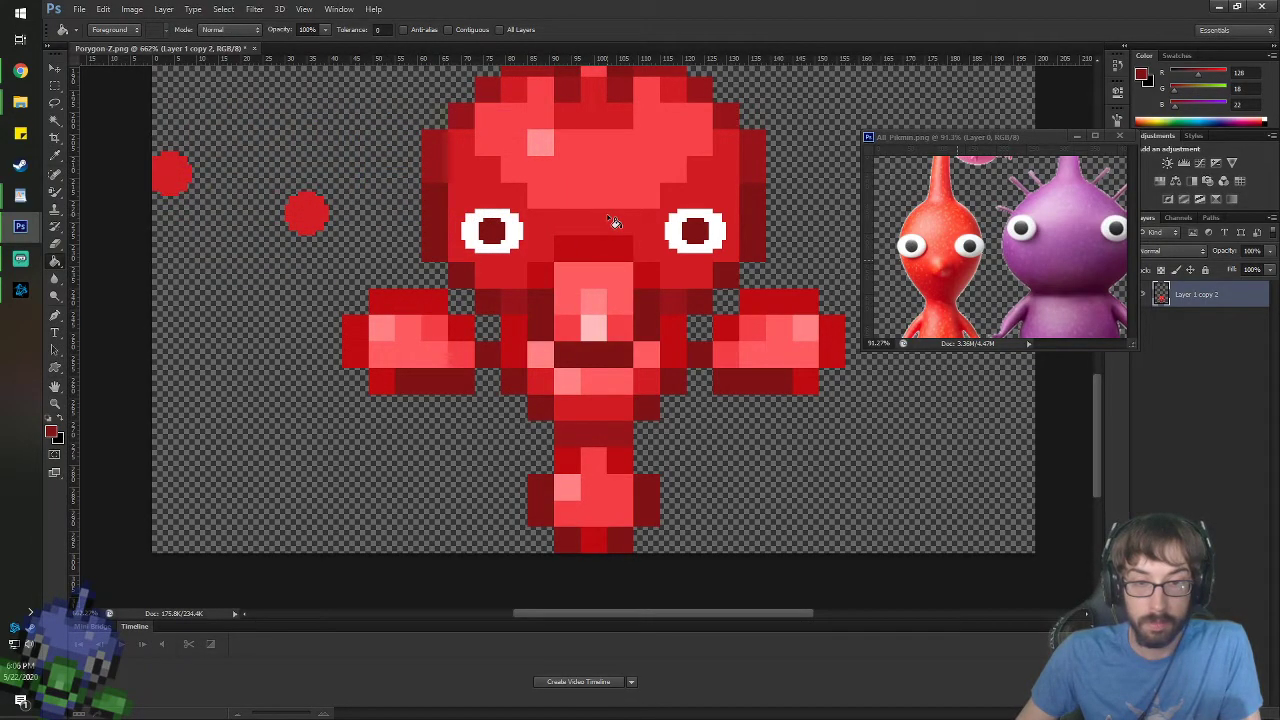
- Restore the default black foreground, limit the Paint Bucket to contiguous pixels, and fill both eye pupils black
left_click(49, 418)
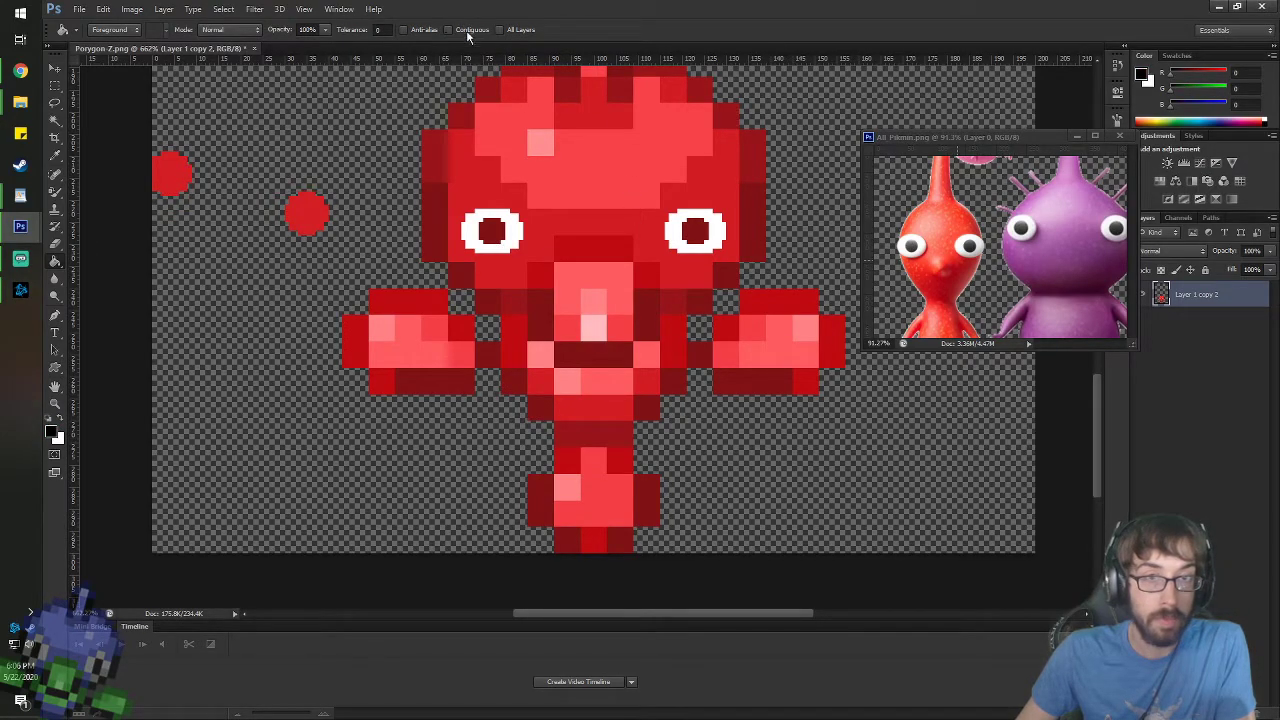
left_click(497, 234)
left_click(697, 237)
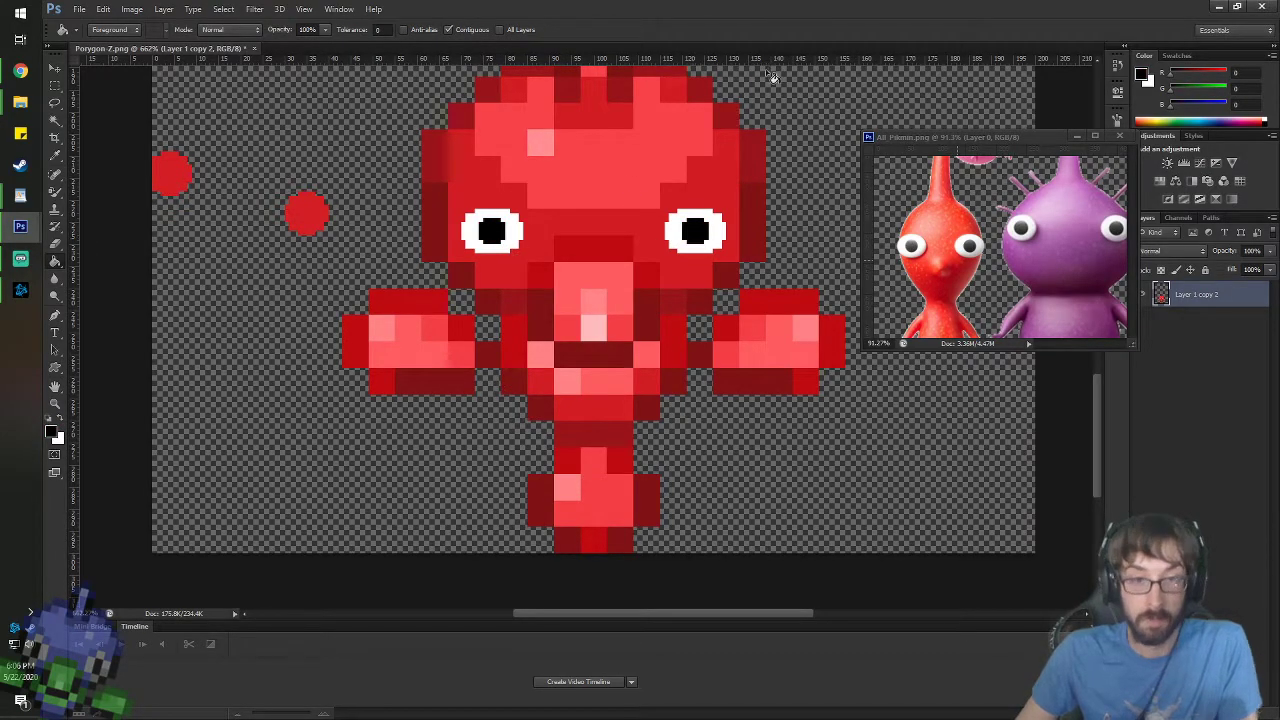
- Erase the two red test dots beside the sprite
key("space")
left_click_drag(665, 260, 630, 323)
scroll(503, 206, "down", 4)
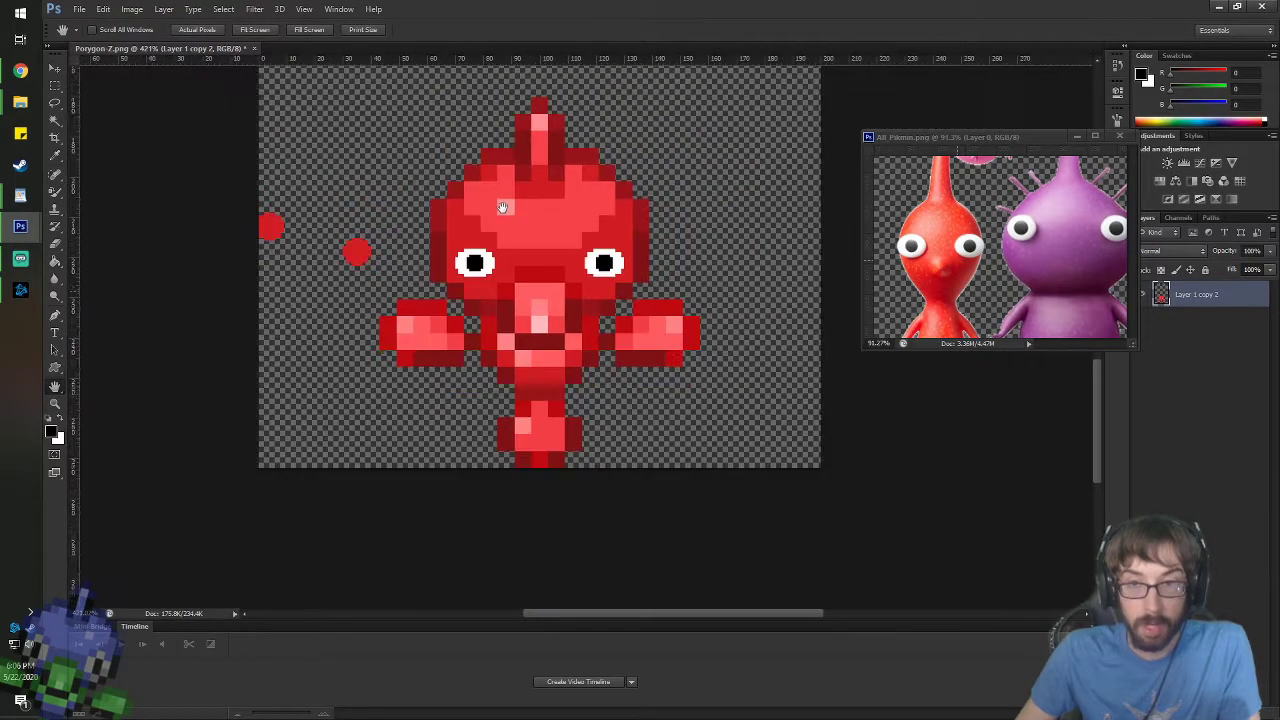
scroll(430, 161, "up", 3)
mouse_move(677, 190)
left_mouse_down()
mouse_move(660, 192)
mouse_move(694, 200)
left_mouse_up()
key("r")
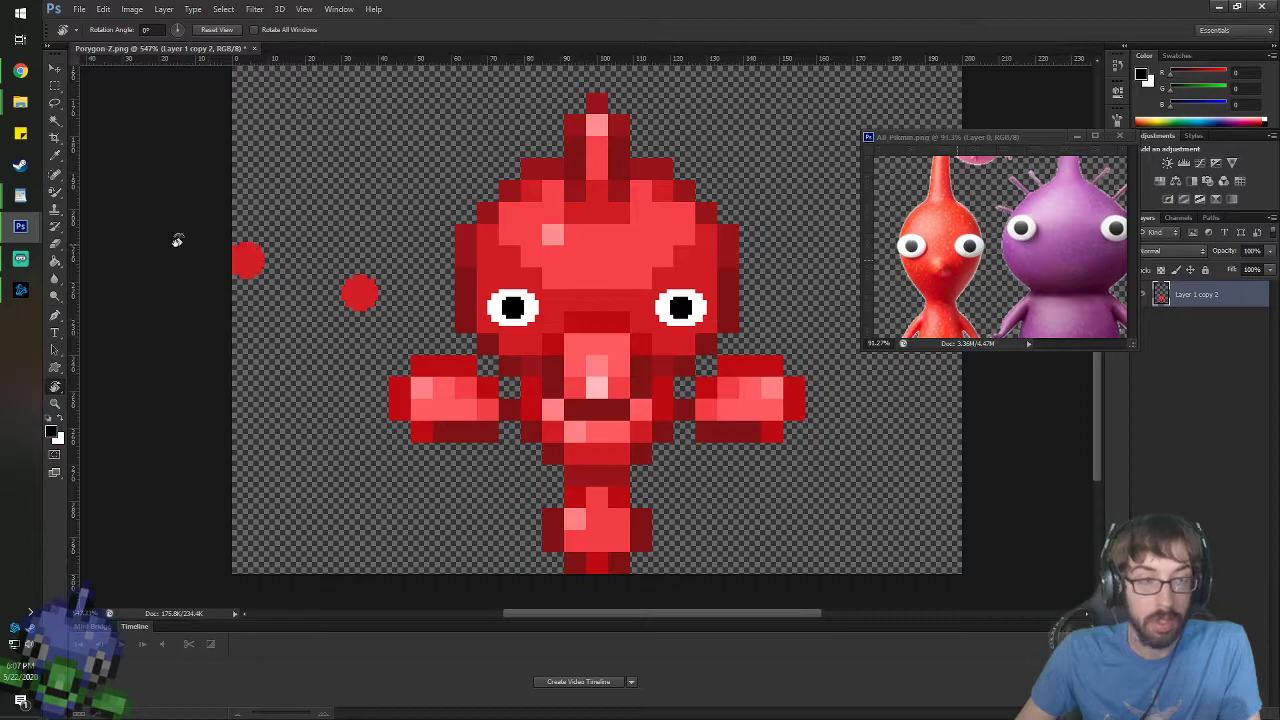
left_click(56, 388)
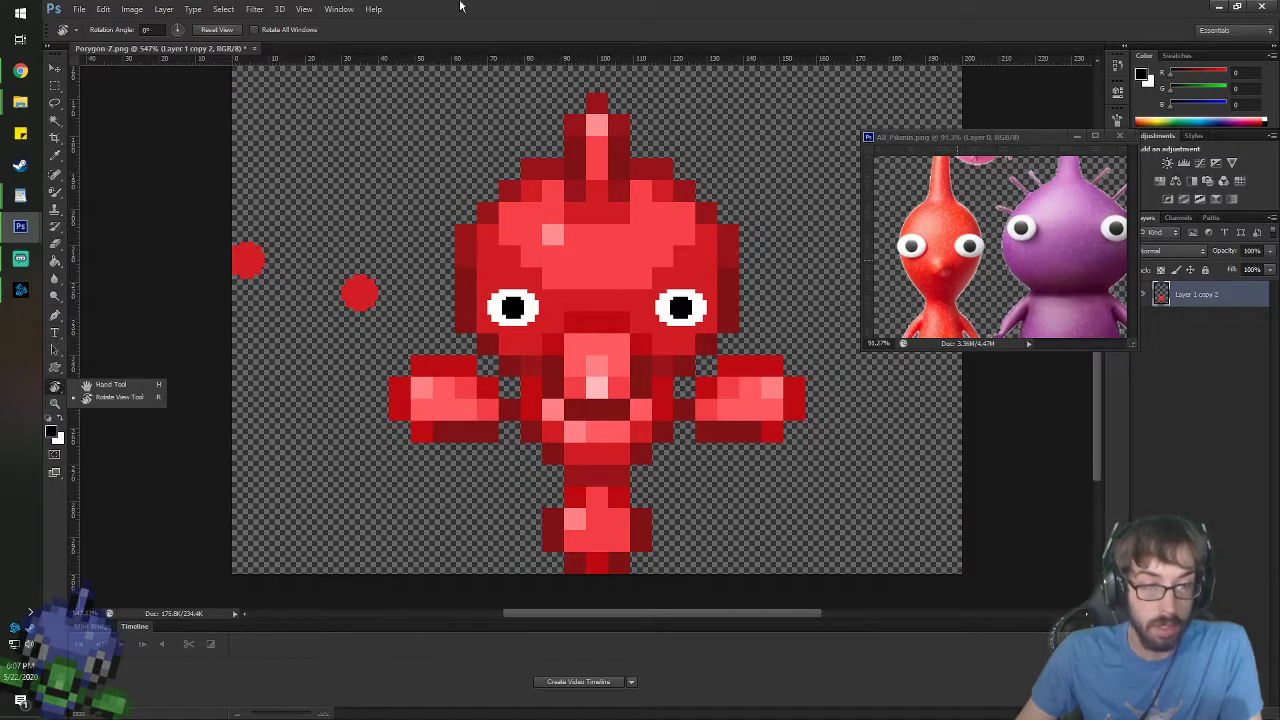
key("e")
left_click(359, 296)
mouse_move(224, 248)
left_mouse_down()
mouse_move(219, 238)
mouse_move(266, 240)
left_mouse_up()
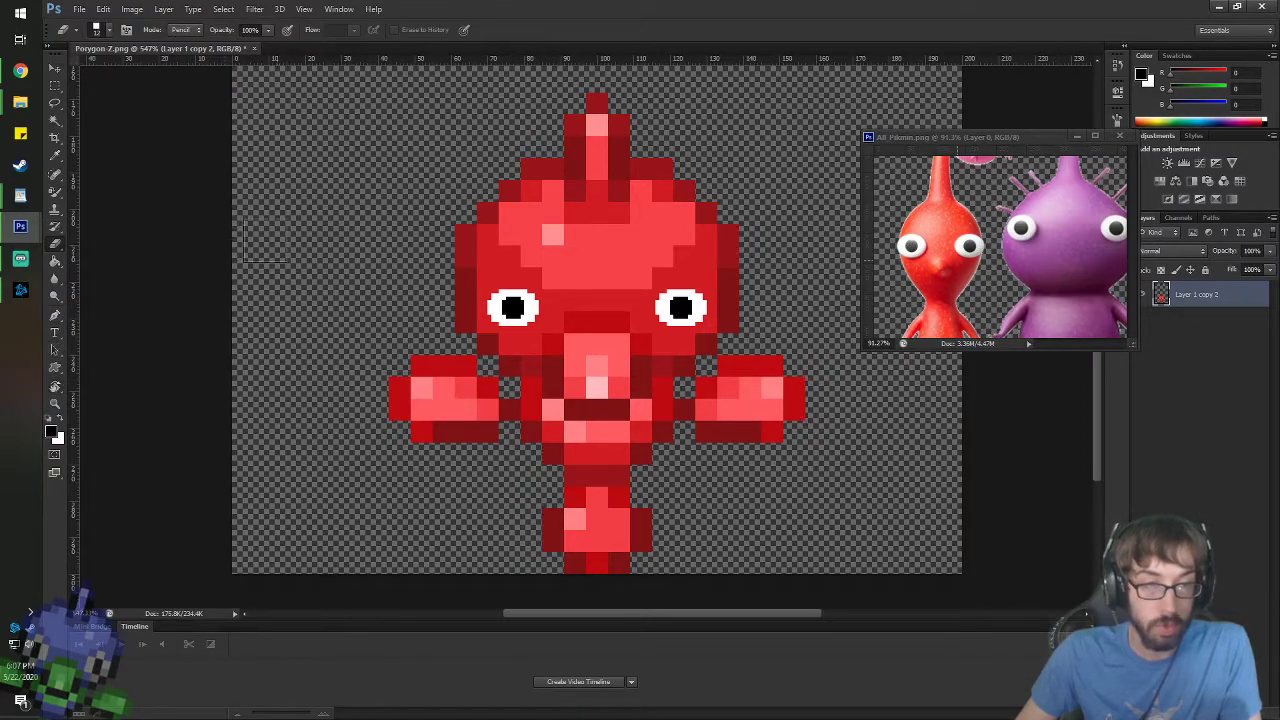
- Compare the recoloured sprite with the red Pikmin's head and body and the full Pikmin line-up in All_Pikmin.png
left_click(55, 67)
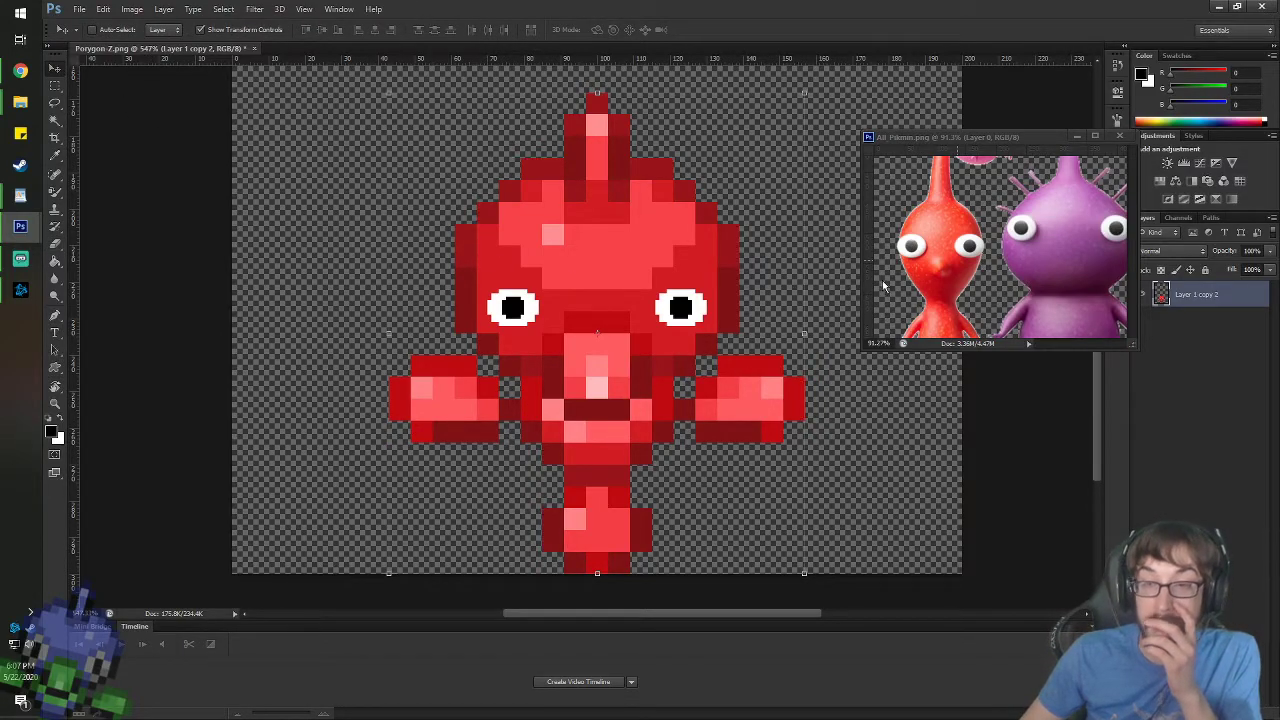
scroll(959, 293, "down", 3)
scroll(959, 293, "up", 2)
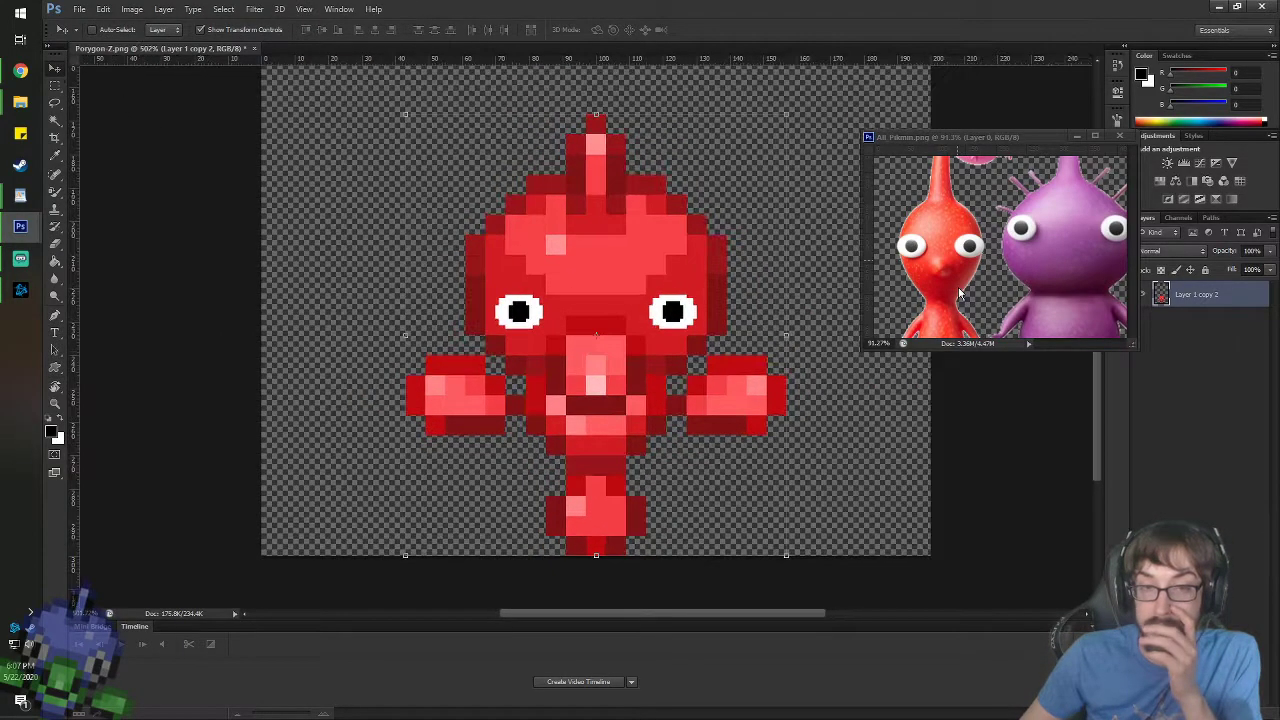
left_click(947, 132)
key("h")
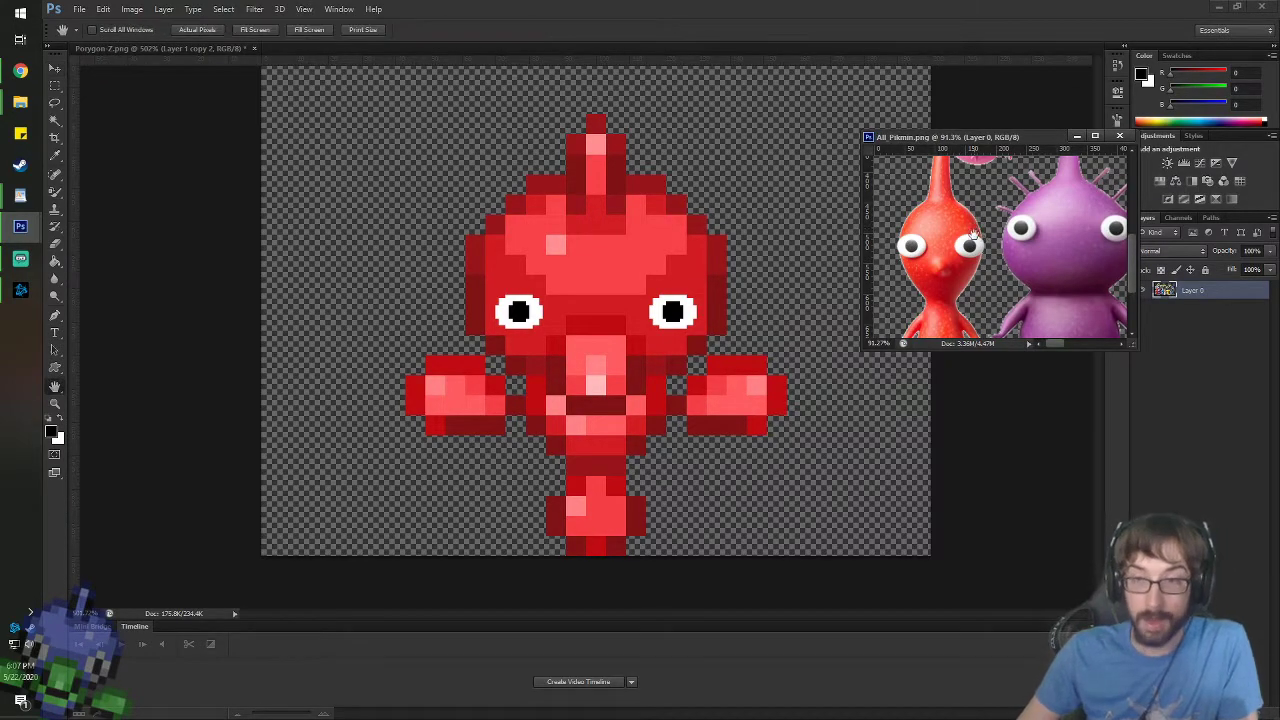
left_click_drag(980, 235, 1014, 174)
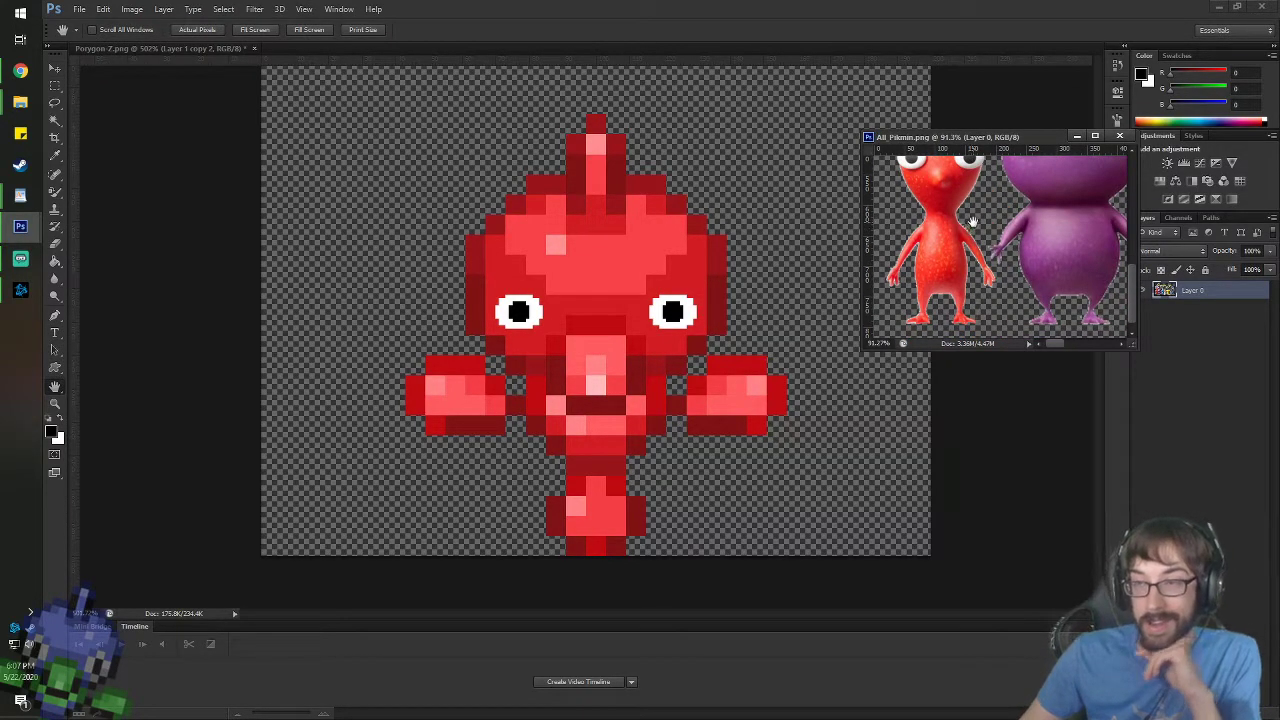
left_click_drag(972, 222, 973, 283)
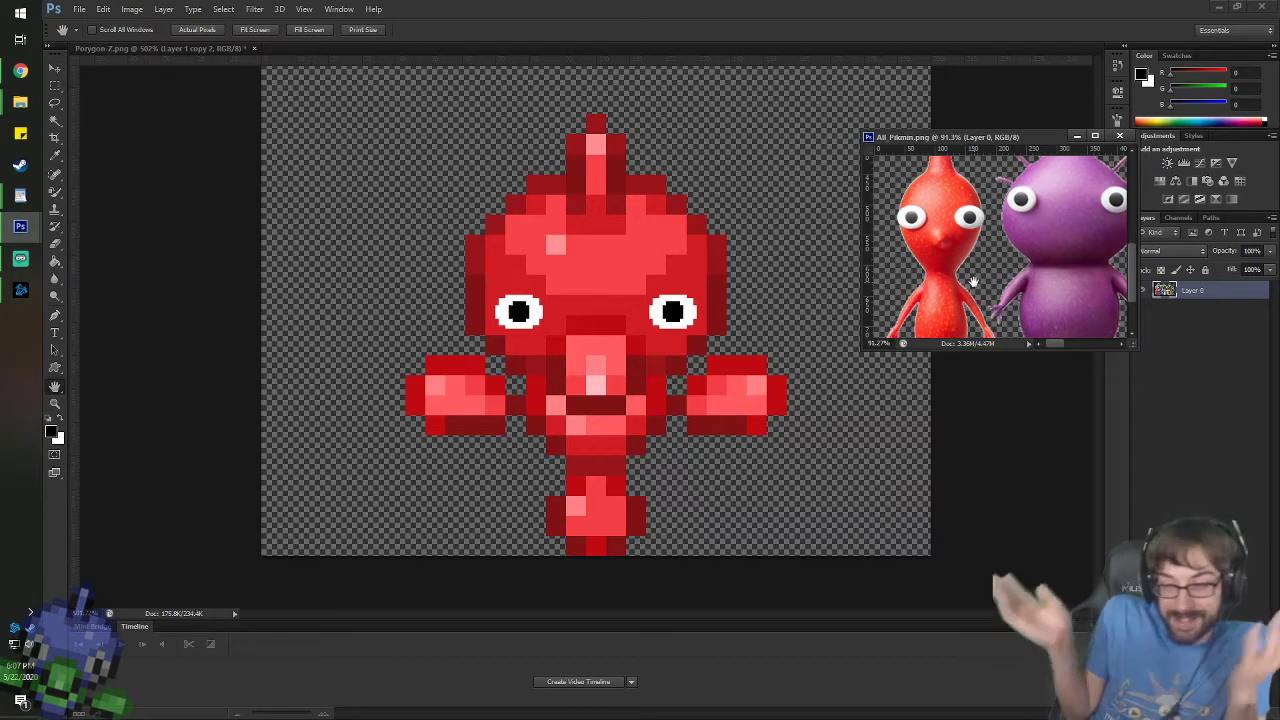
scroll(929, 288, "up", 7)
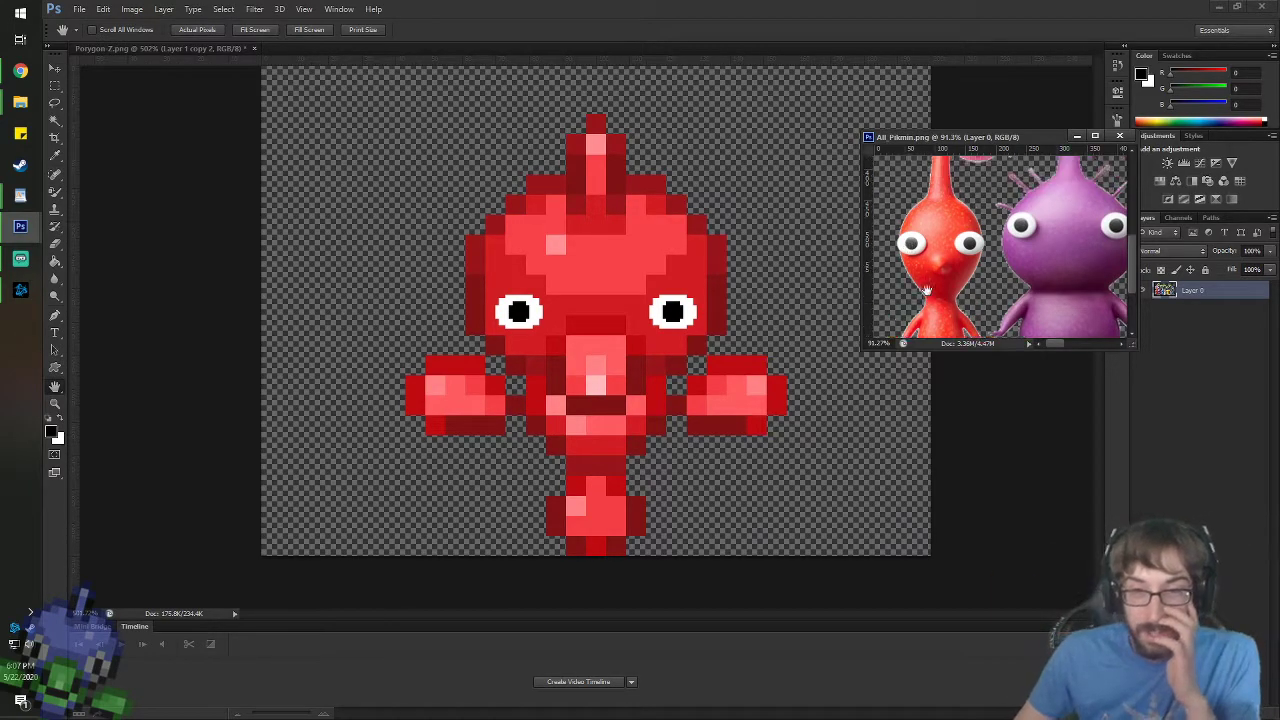
left_click_drag(985, 263, 986, 237)
scroll(986, 237, "down", 1)
scroll(985, 237, "down", 10)
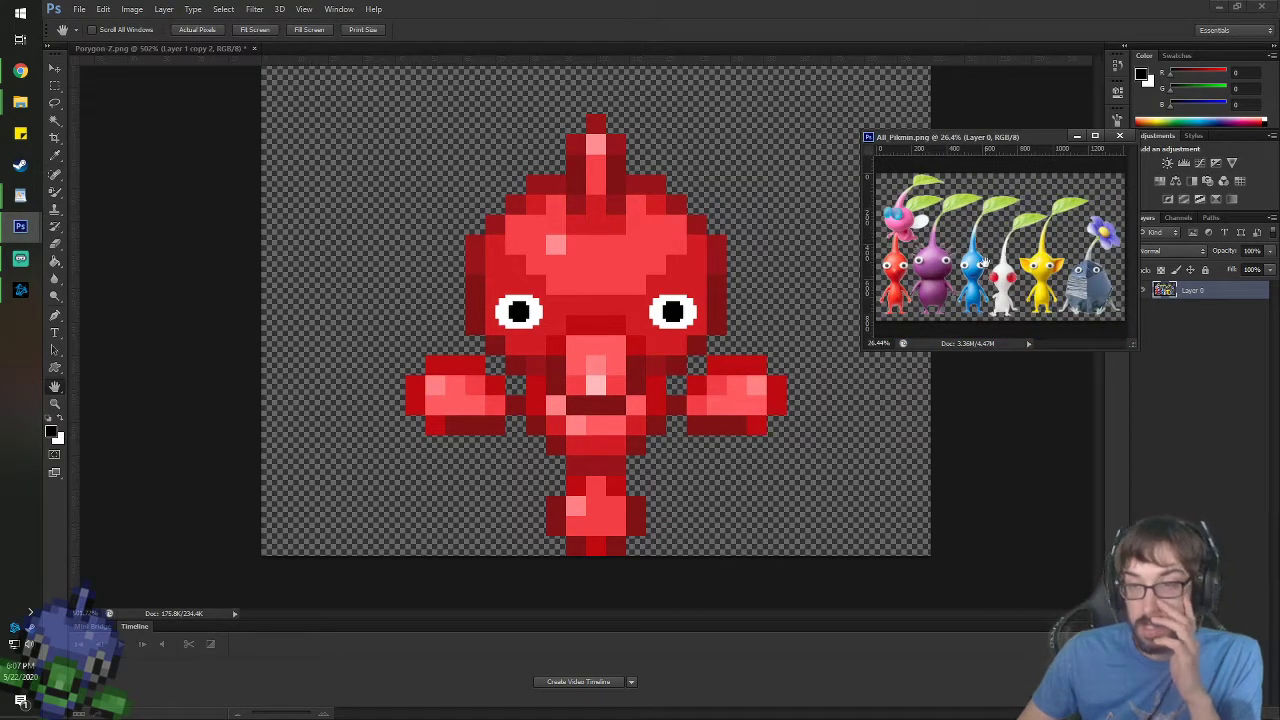
scroll(985, 262, "up", 4)
left_click(640, 146)
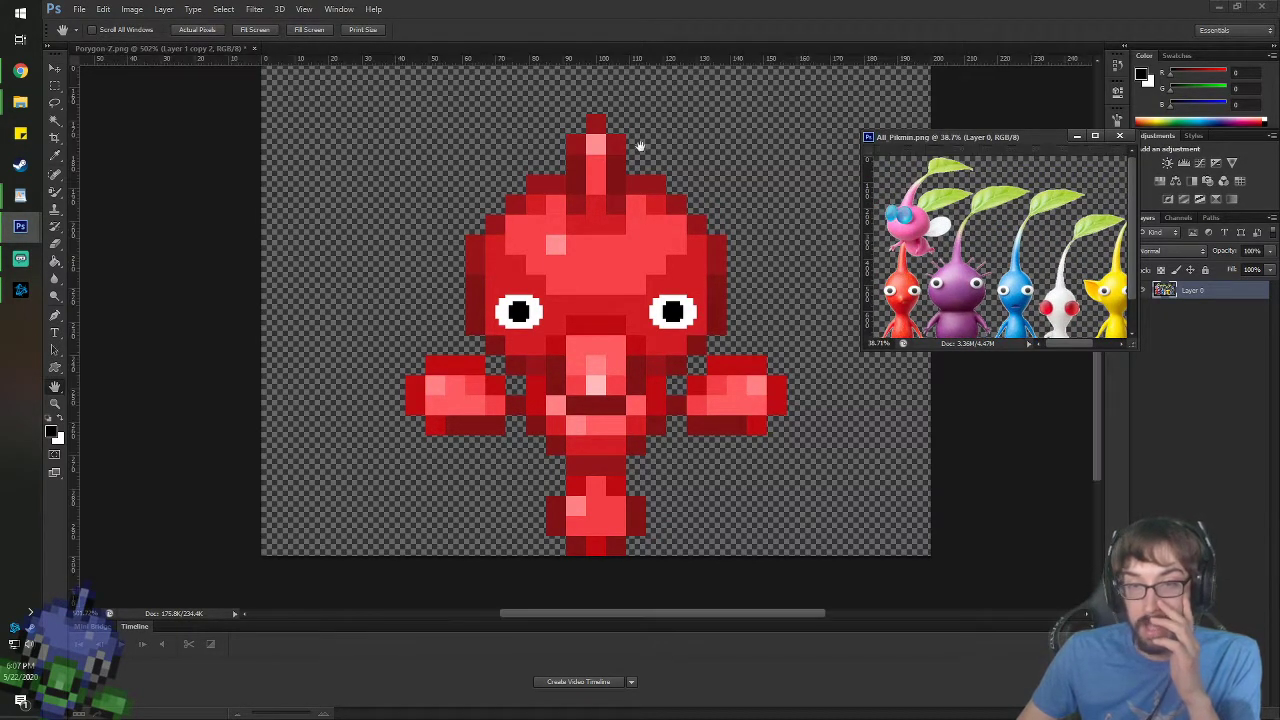
left_click_drag(714, 154, 695, 352)
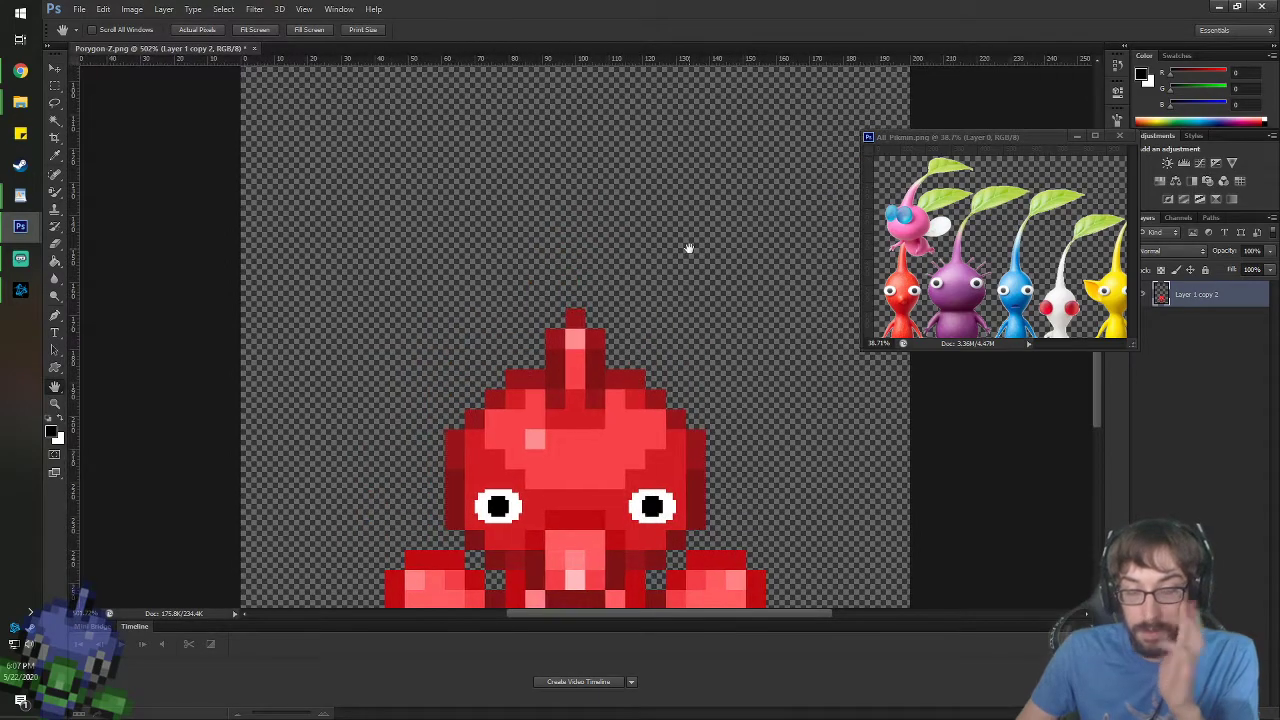
- Duplicate the red sprite layer and leave the foreground colour black
right_click(1200, 303)
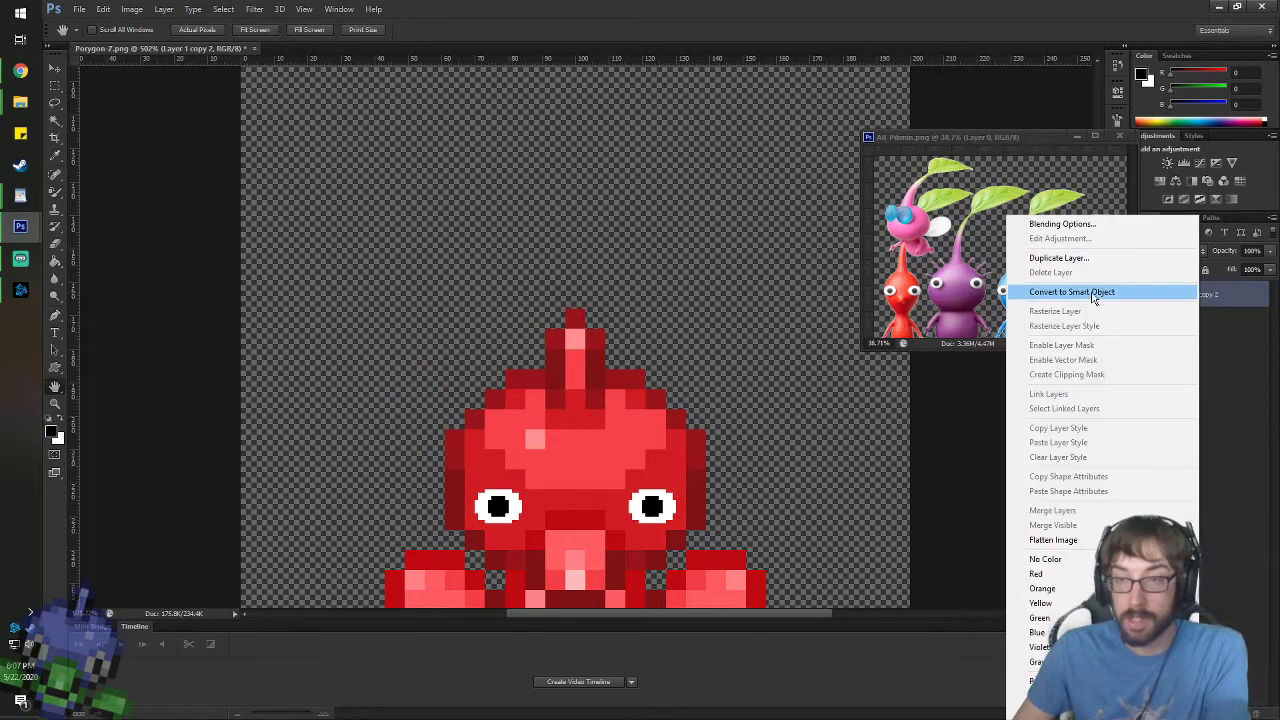
left_click(1100, 259)
key("Return")
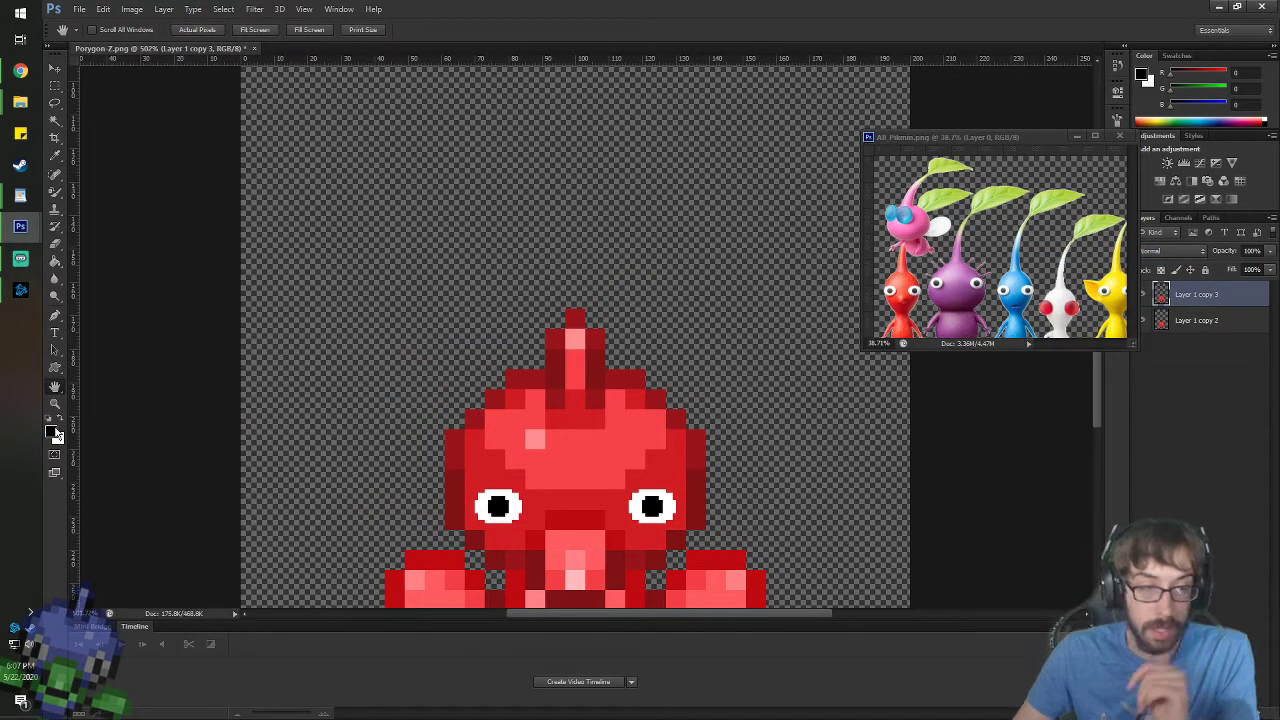
left_click(52, 428)
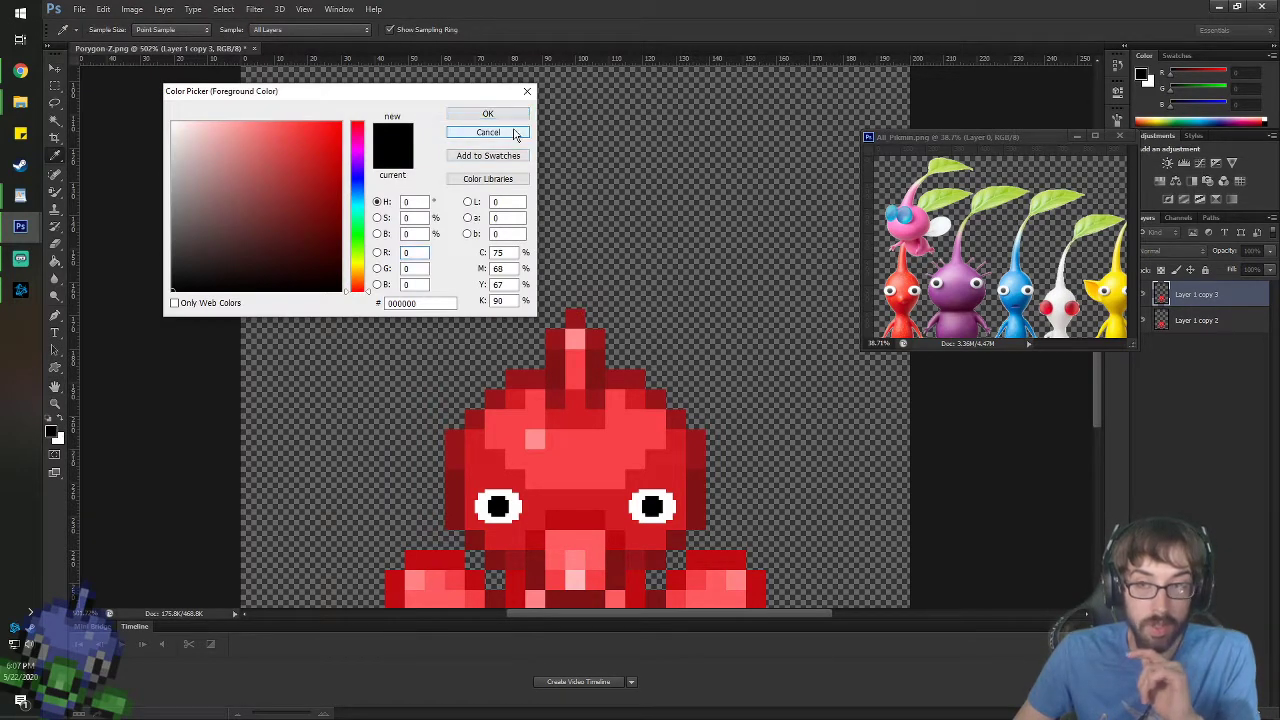
left_click(515, 134)
- Try to bring the original Porygon-Z image from the Sprites folder into Photoshop
mouse_move(20, 102)
left_click(100, 162)
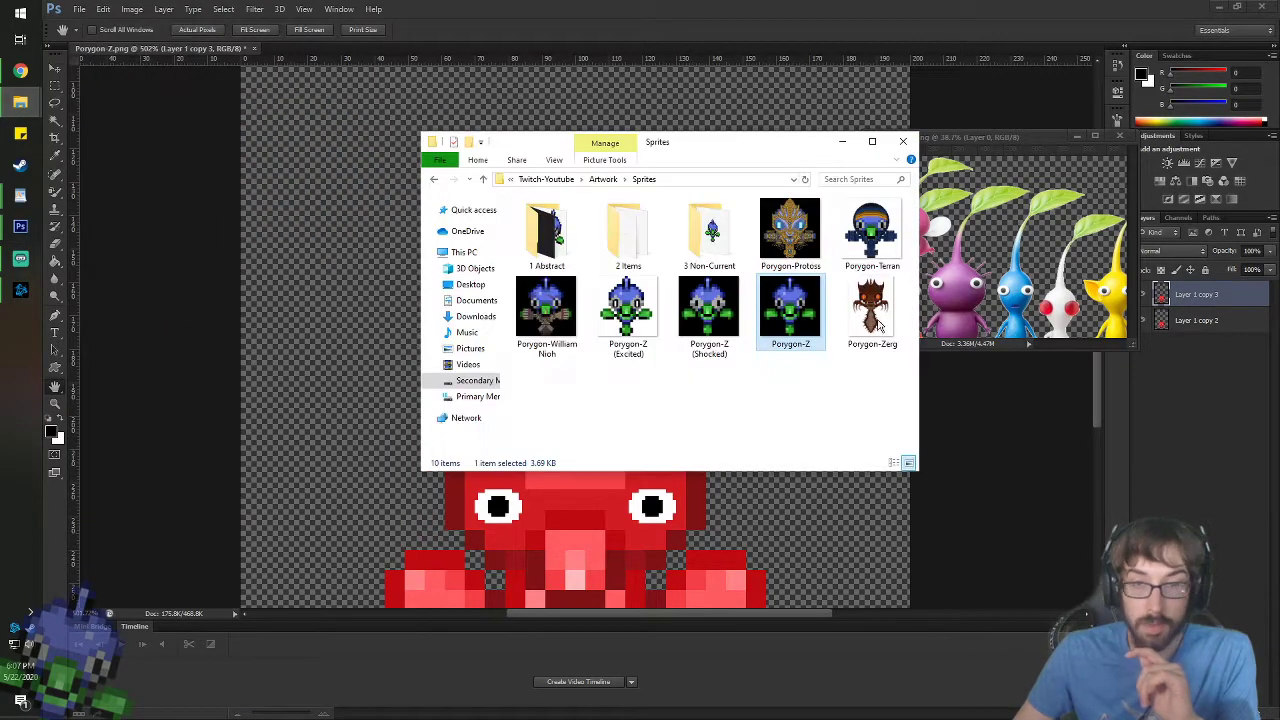
left_click(754, 3)
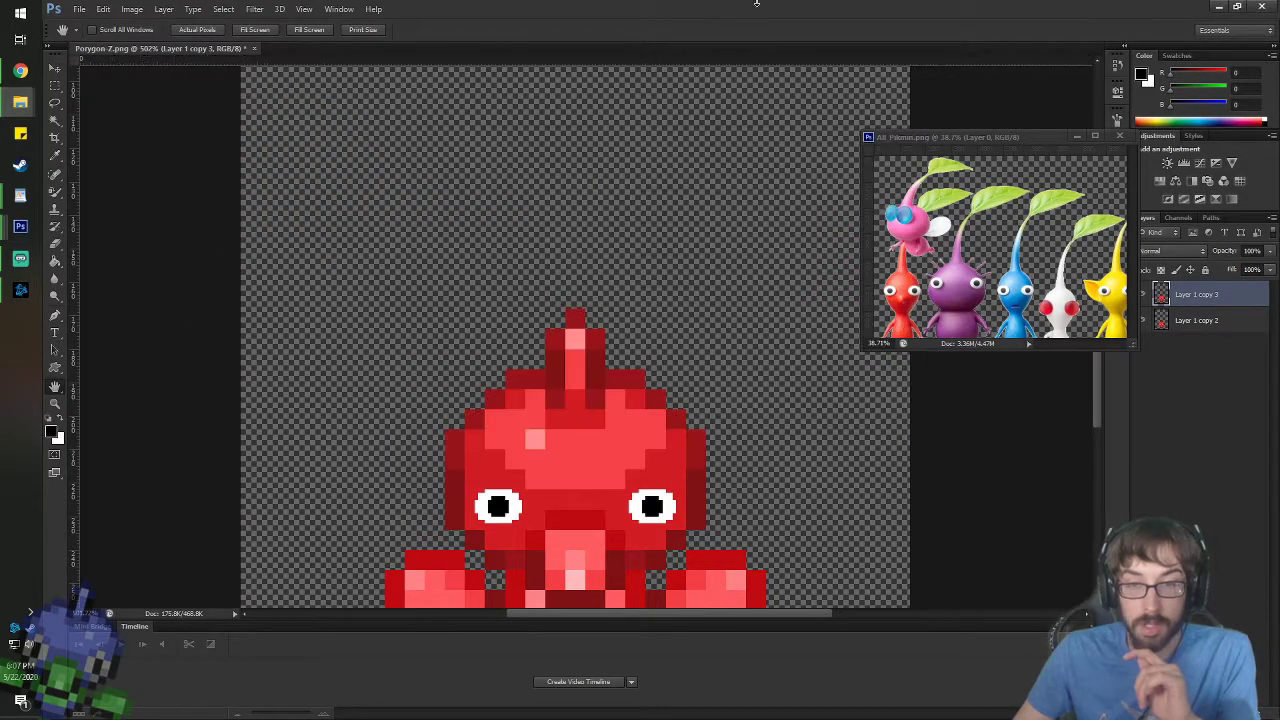
mouse_move(20, 102)
left_click(103, 165)
left_click_drag(775, 312, 419, 46)
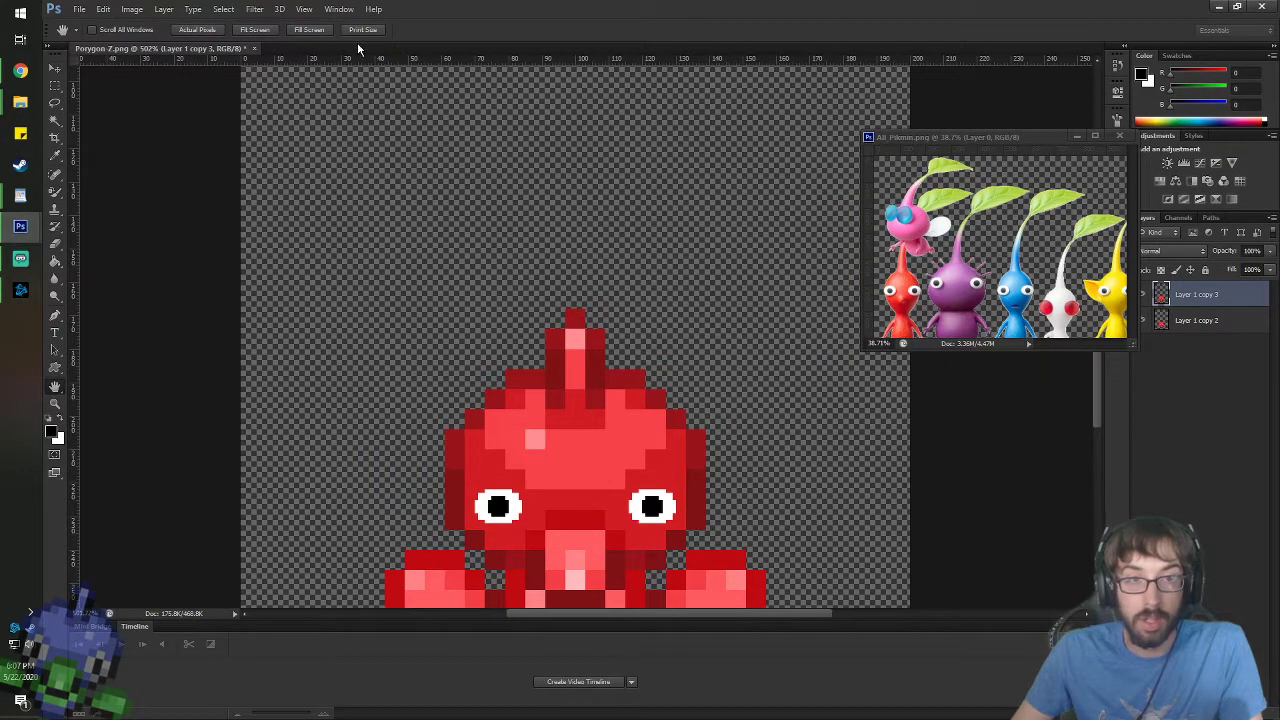
scroll(660, 430, "down", 2)
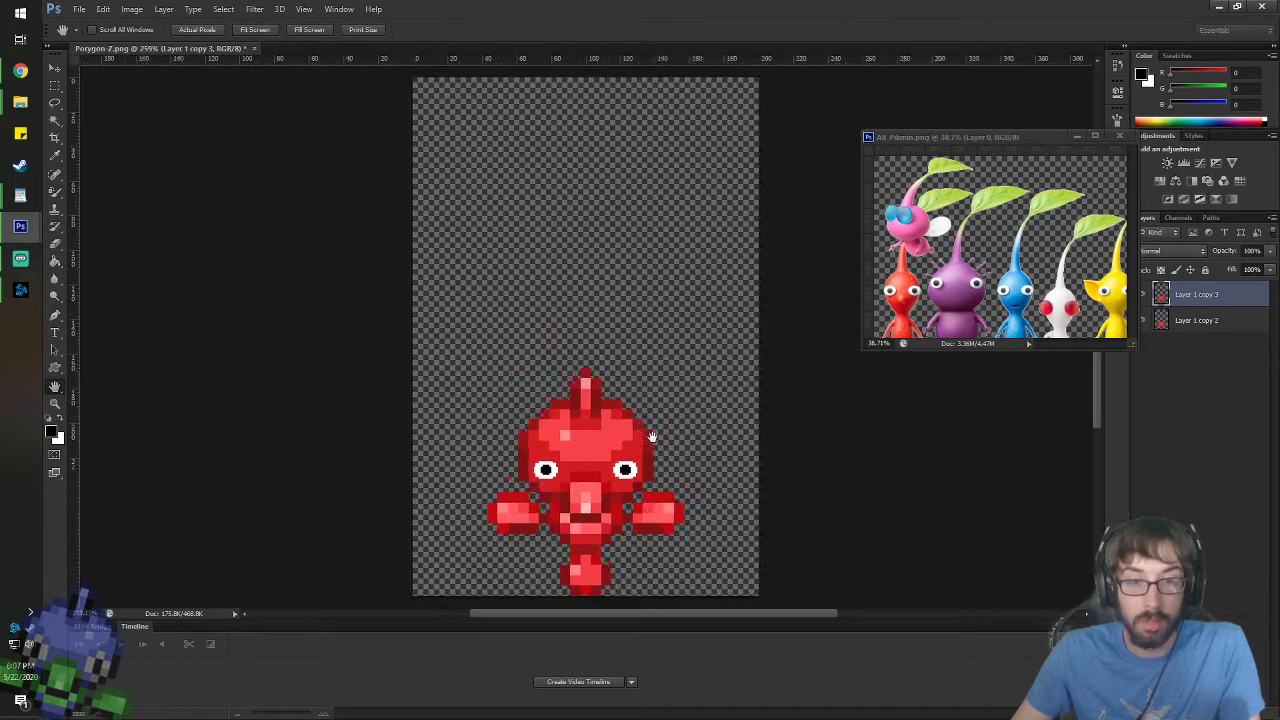
key("ctrl+0")
left_click(57, 72)
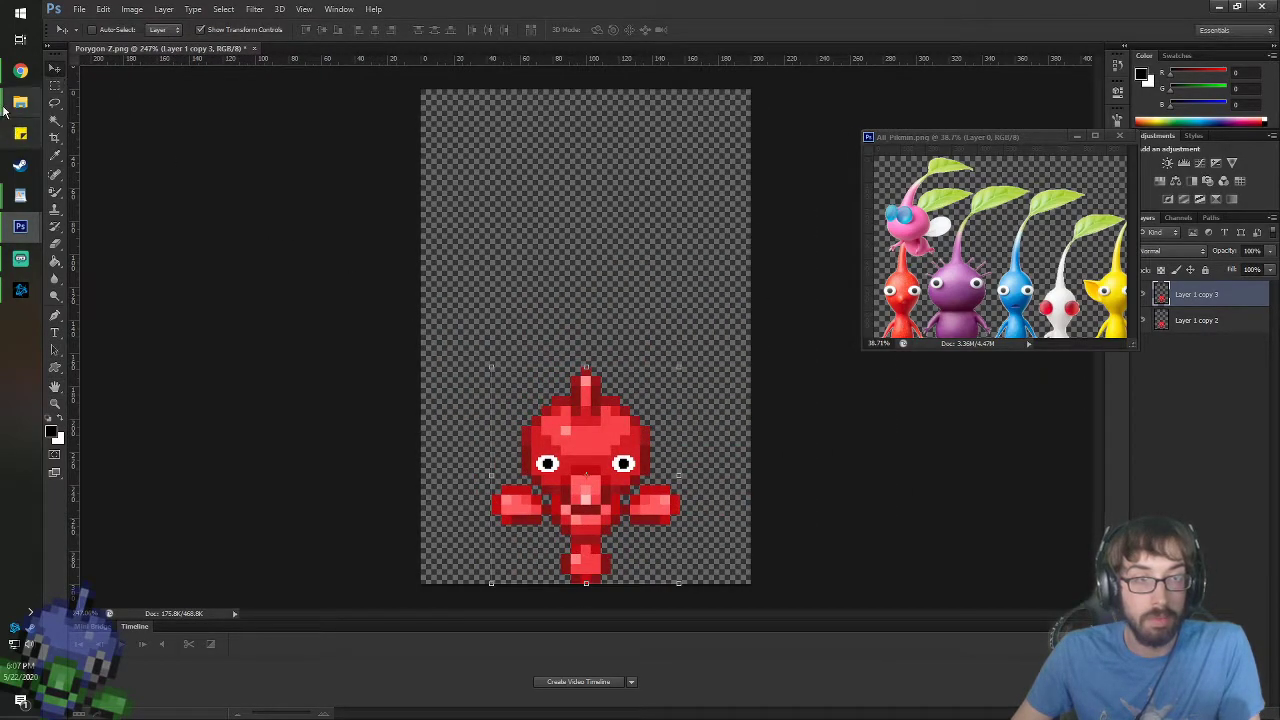
mouse_move(20, 102)
left_click(114, 154)
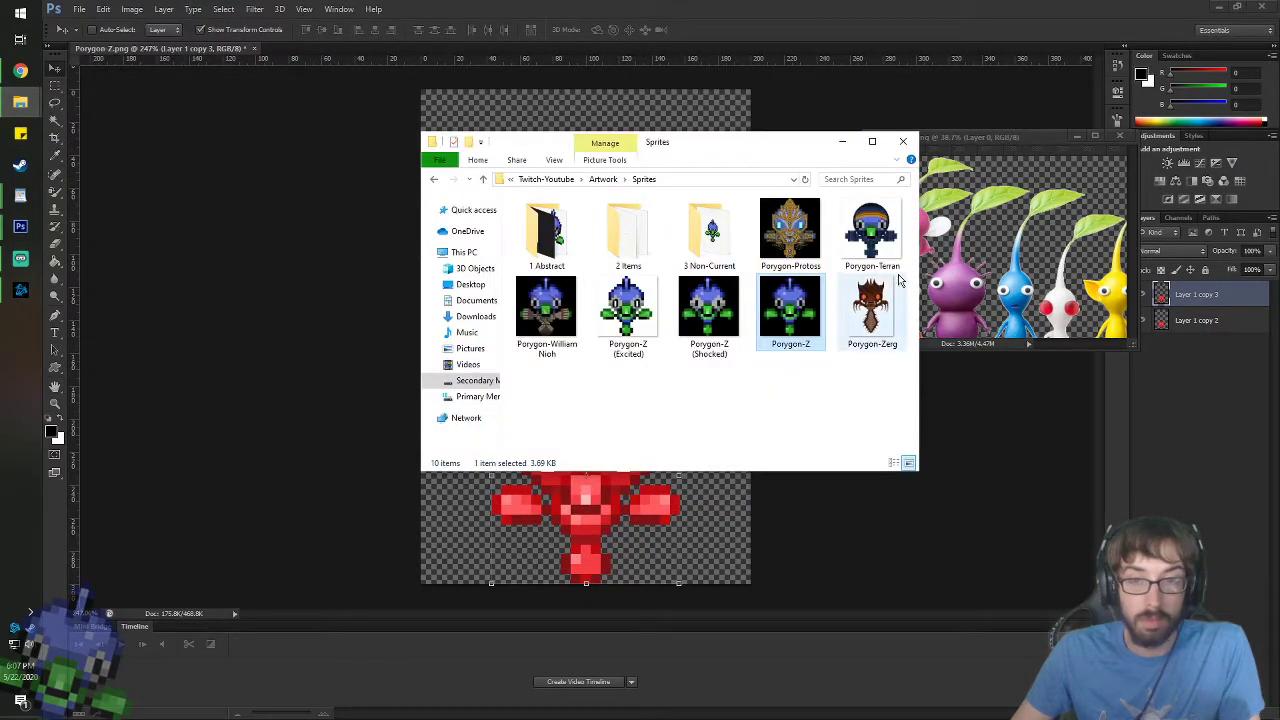
left_click(575, 8)
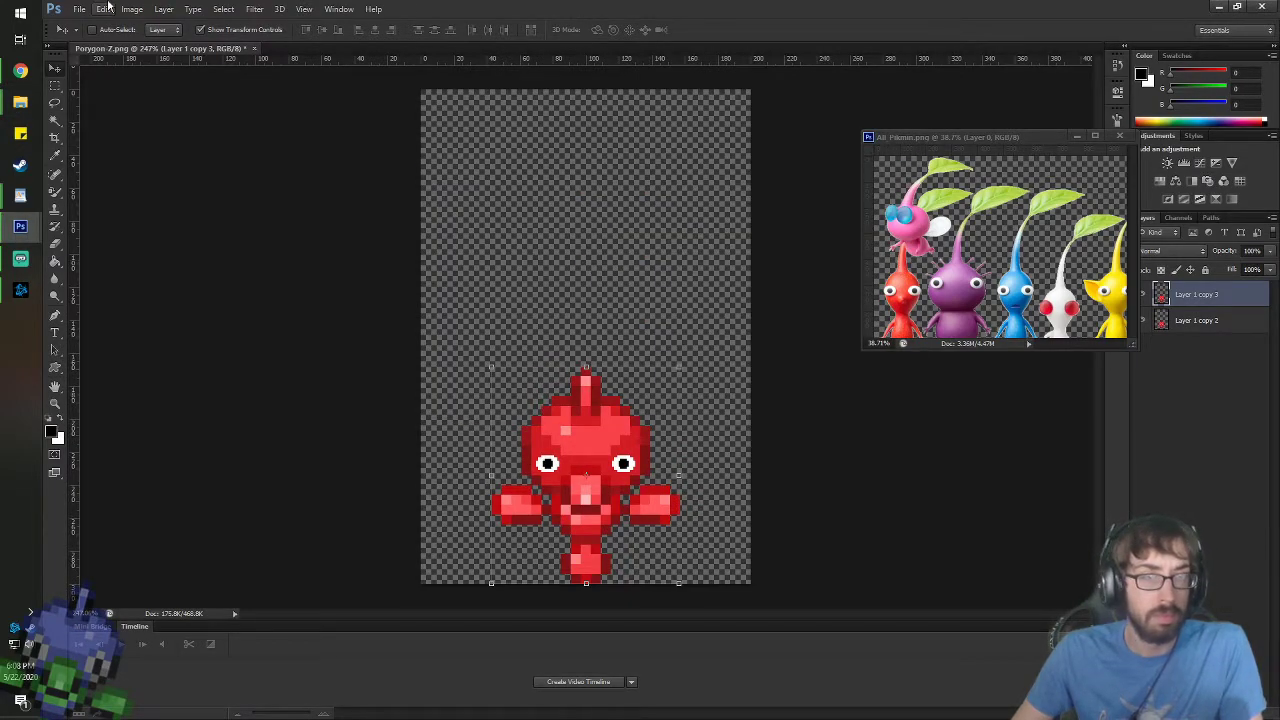
- Save the document to the Desktop in Photoshop format as Porygon-Pikmin, keeping its layers
left_click(79, 9)
left_click(130, 170)
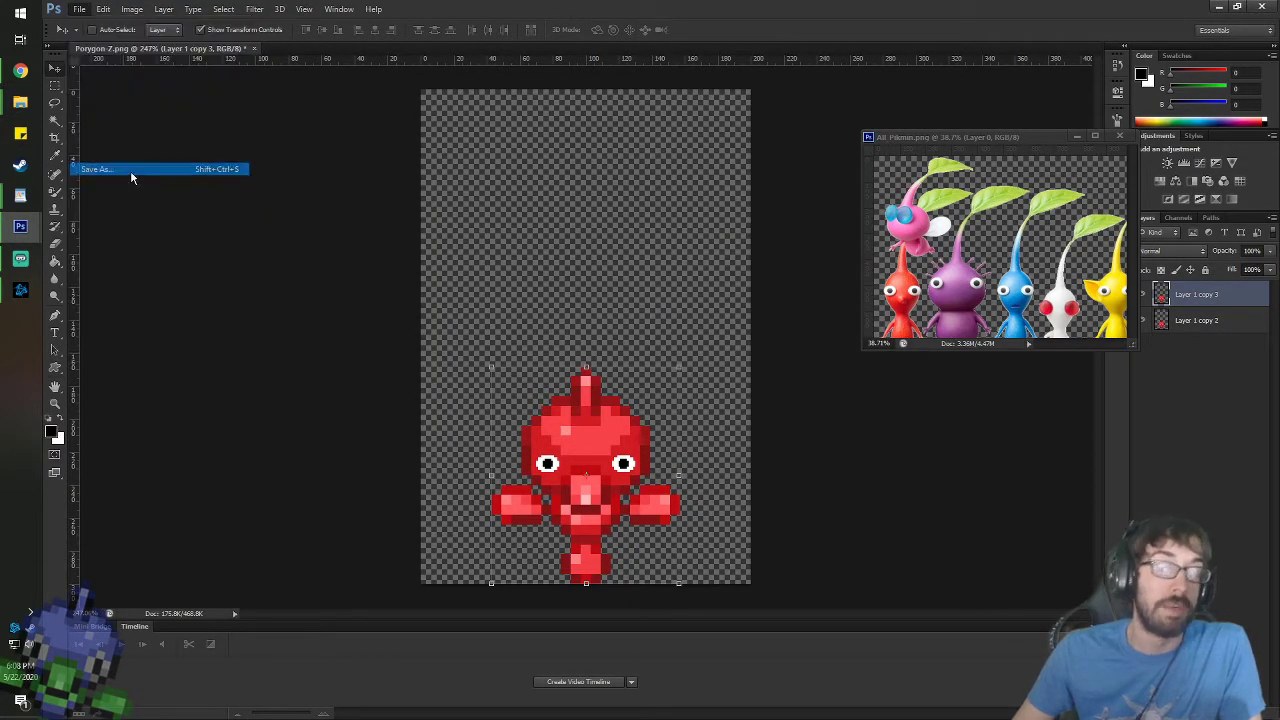
left_click(679, 360)
double_click(671, 341)
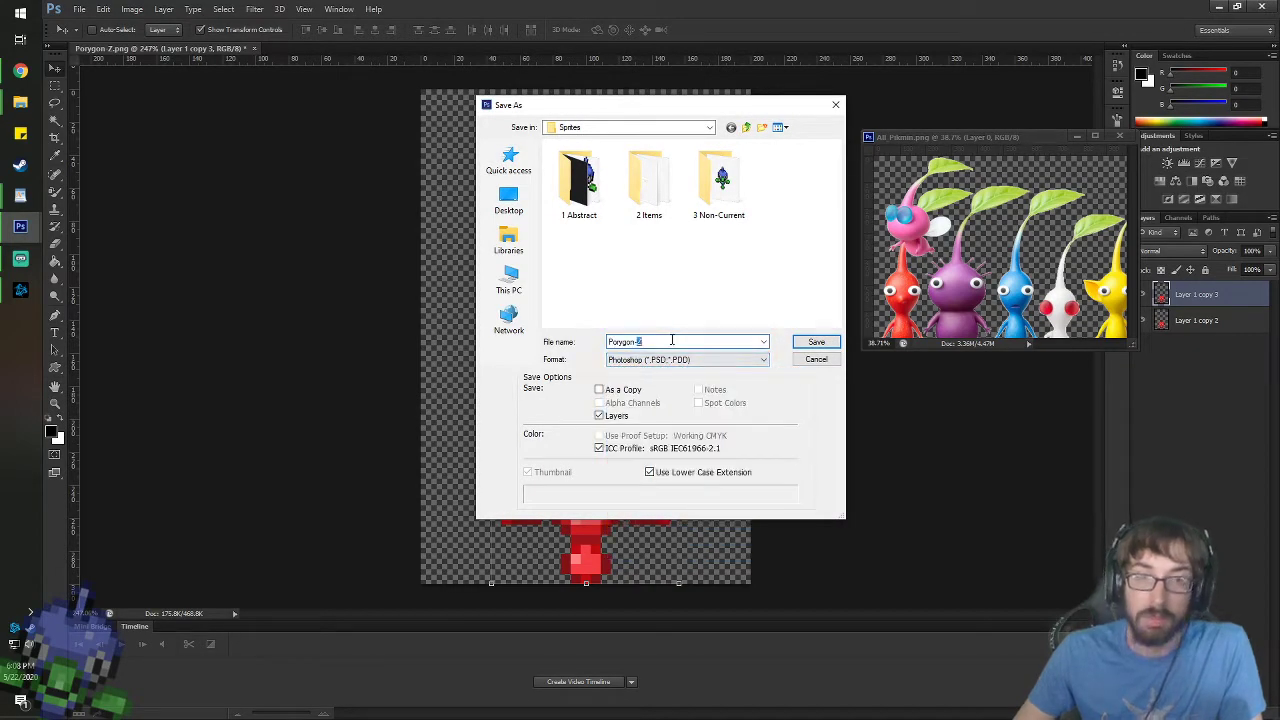
type("Pikmin")
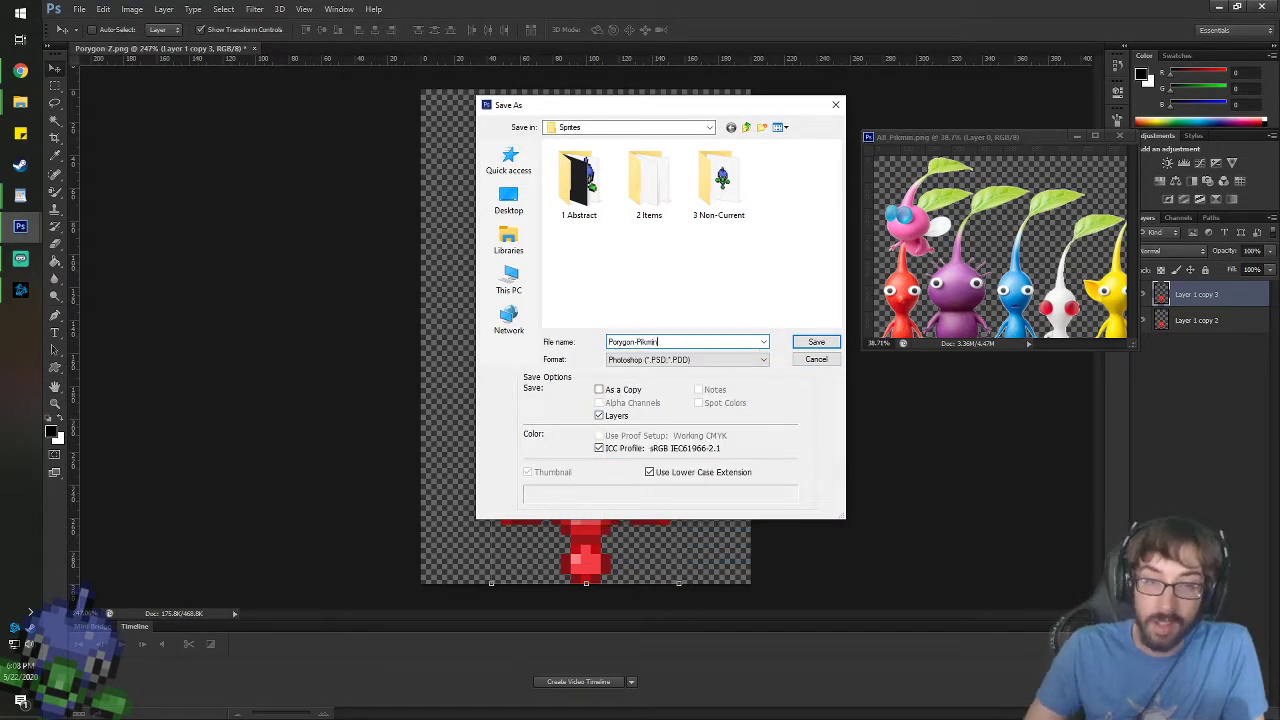
left_click(509, 200)
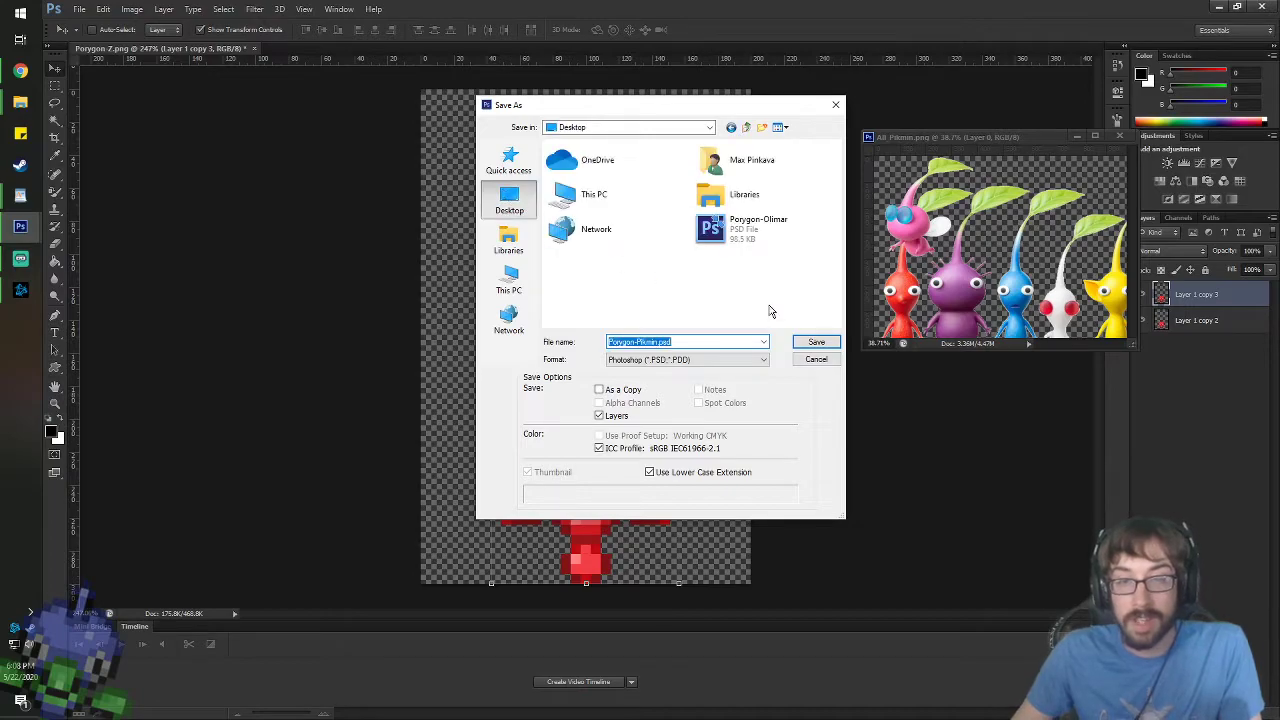
left_click(818, 342)
left_click(795, 215)
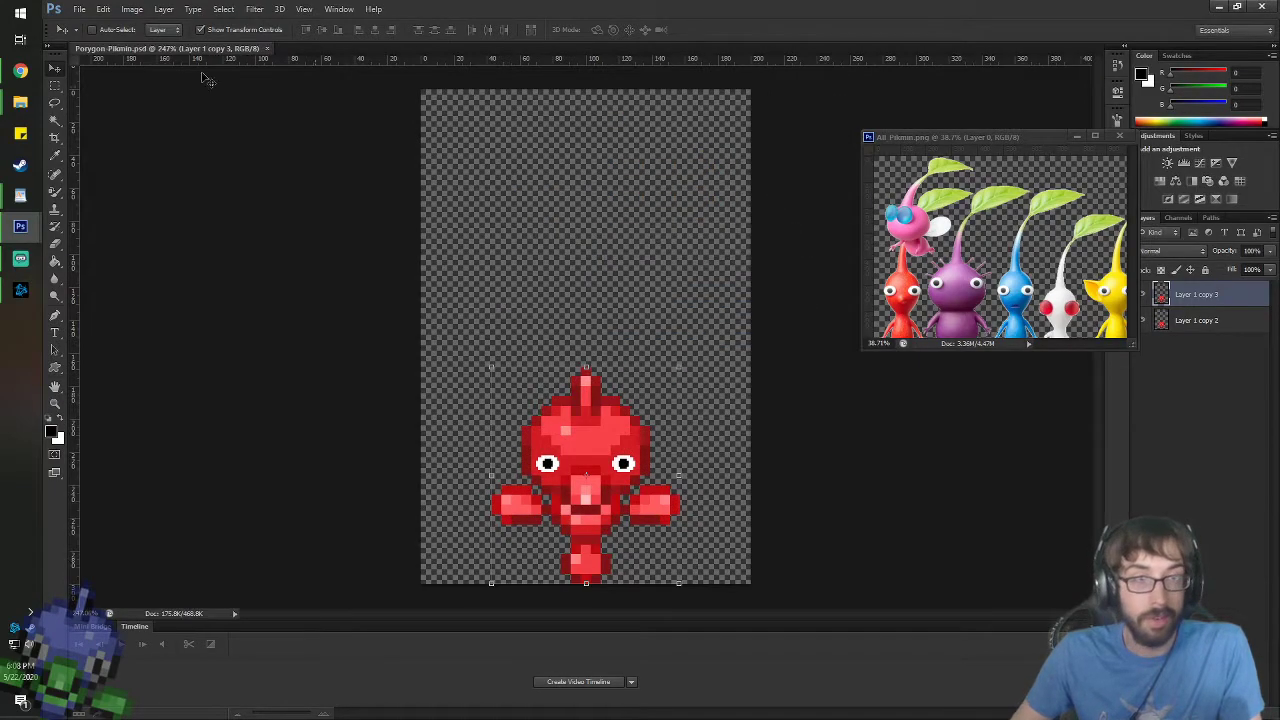
- Open the original Porygon-Z image from the Sprites folder and copy its whole canvas
mouse_move(20, 97)
left_click(114, 157)
double_click(795, 302)
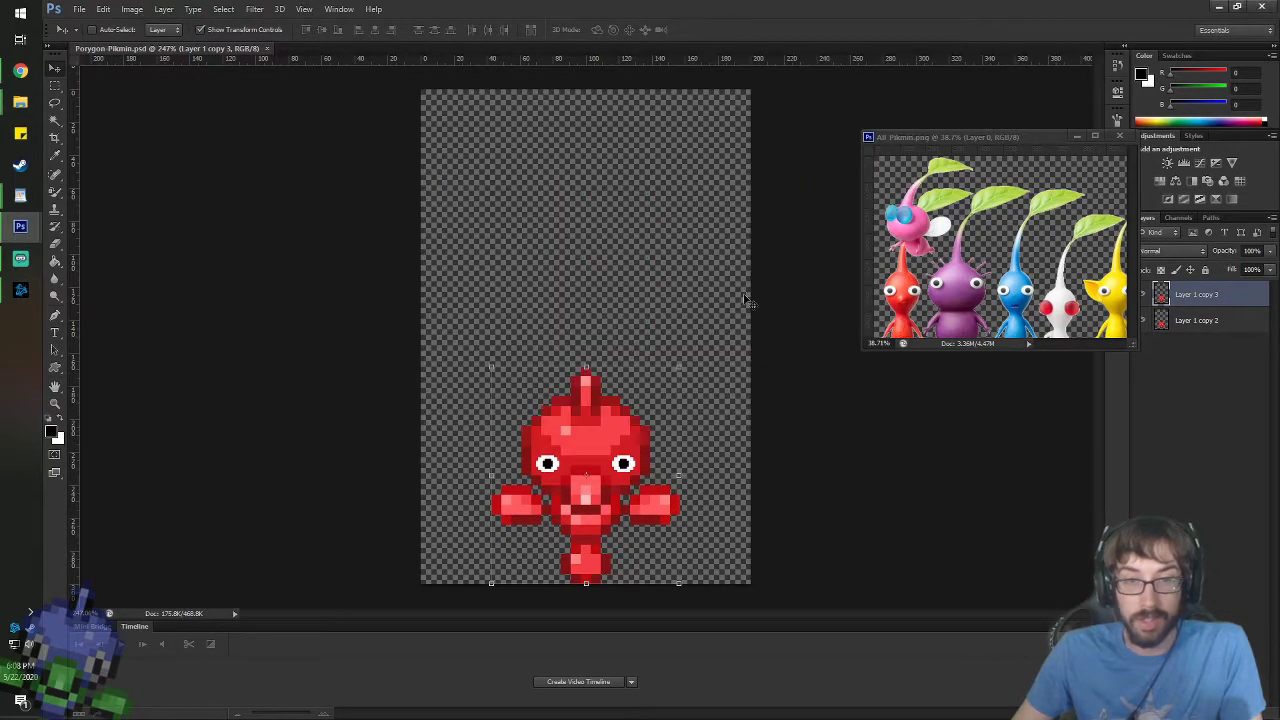
scroll(723, 327, "up", 7)
key("ctrl+a")
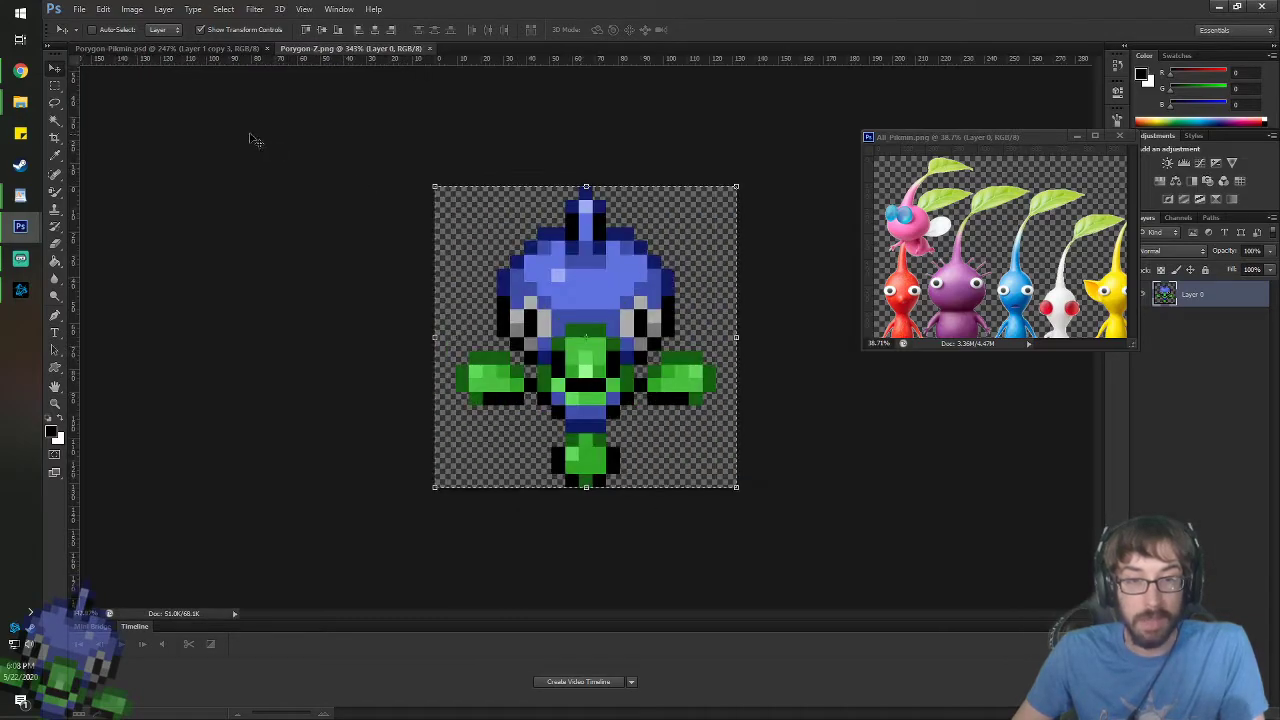
- Paste the blue sprite into Porygon-Pikmin.psd and align it exactly over the red sprite
left_click(180, 48)
key("ctrl+v")
scroll(588, 492, "up", 3)
scroll(590, 480, "down", 2)
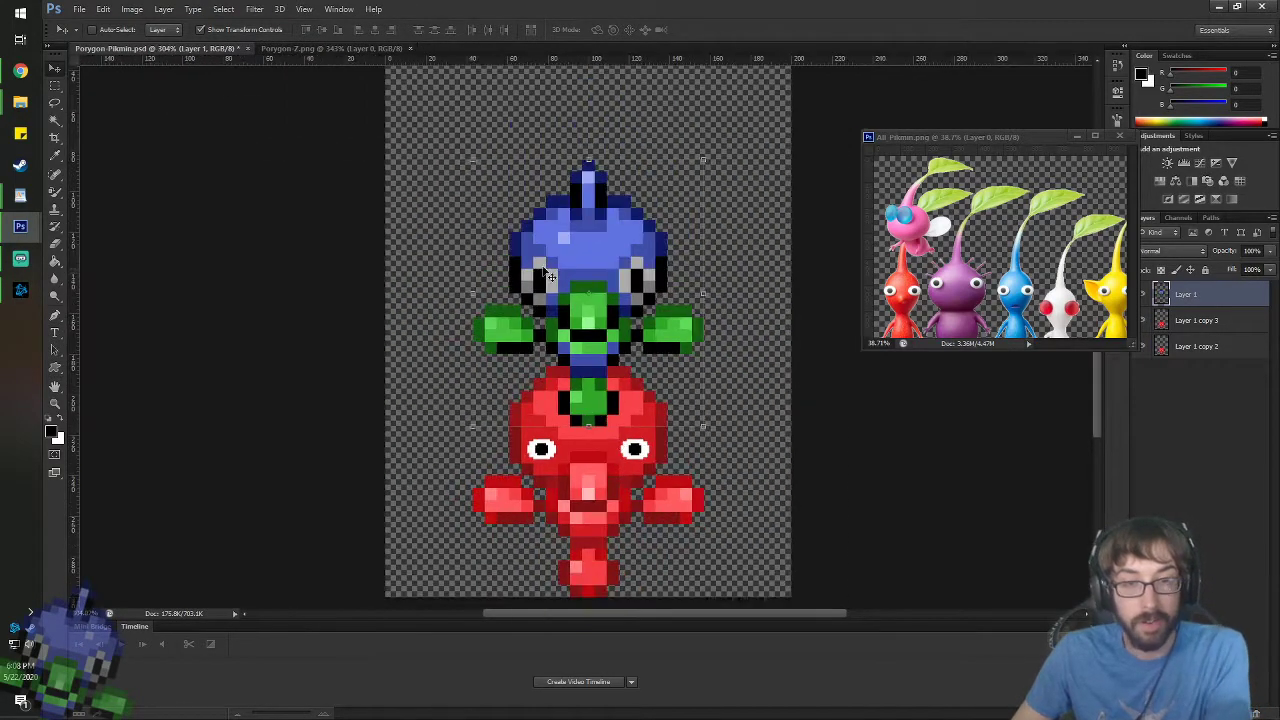
left_click_drag(547, 270, 579, 437)
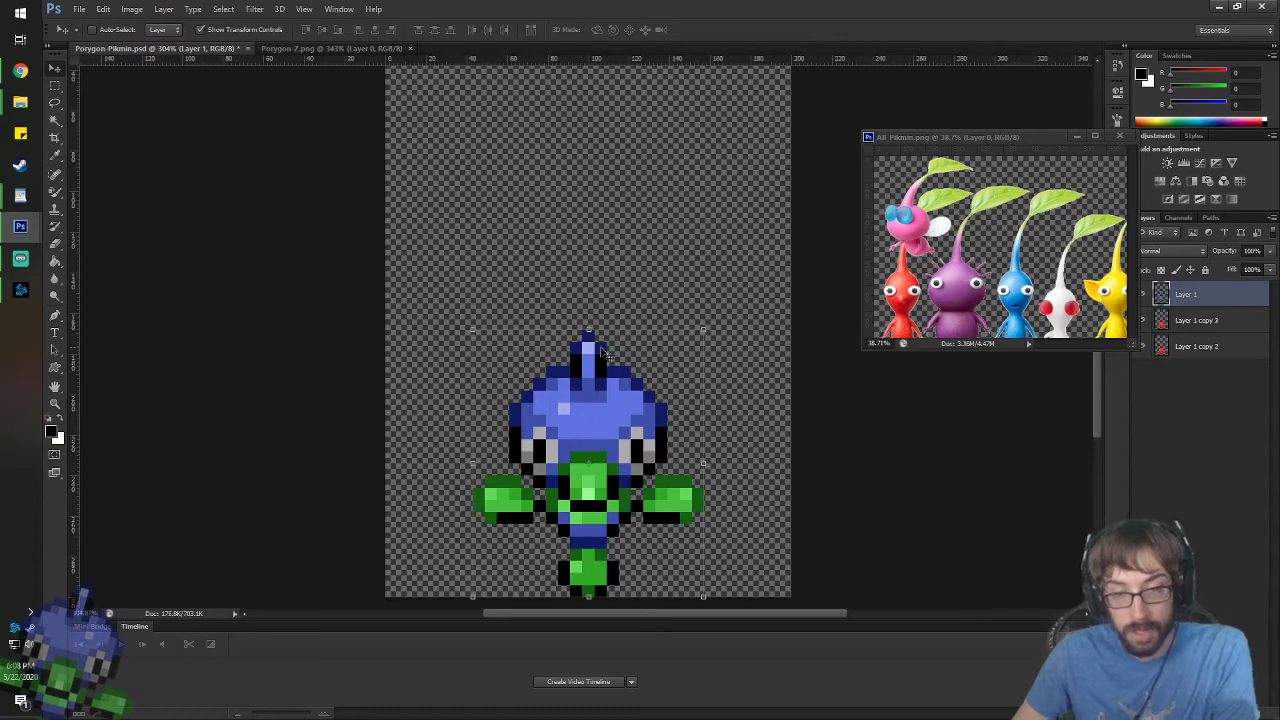
- Erase the tip of the blue sprite's antenna on the pasted layer
scroll(608, 338, "up", 2)
key("e")
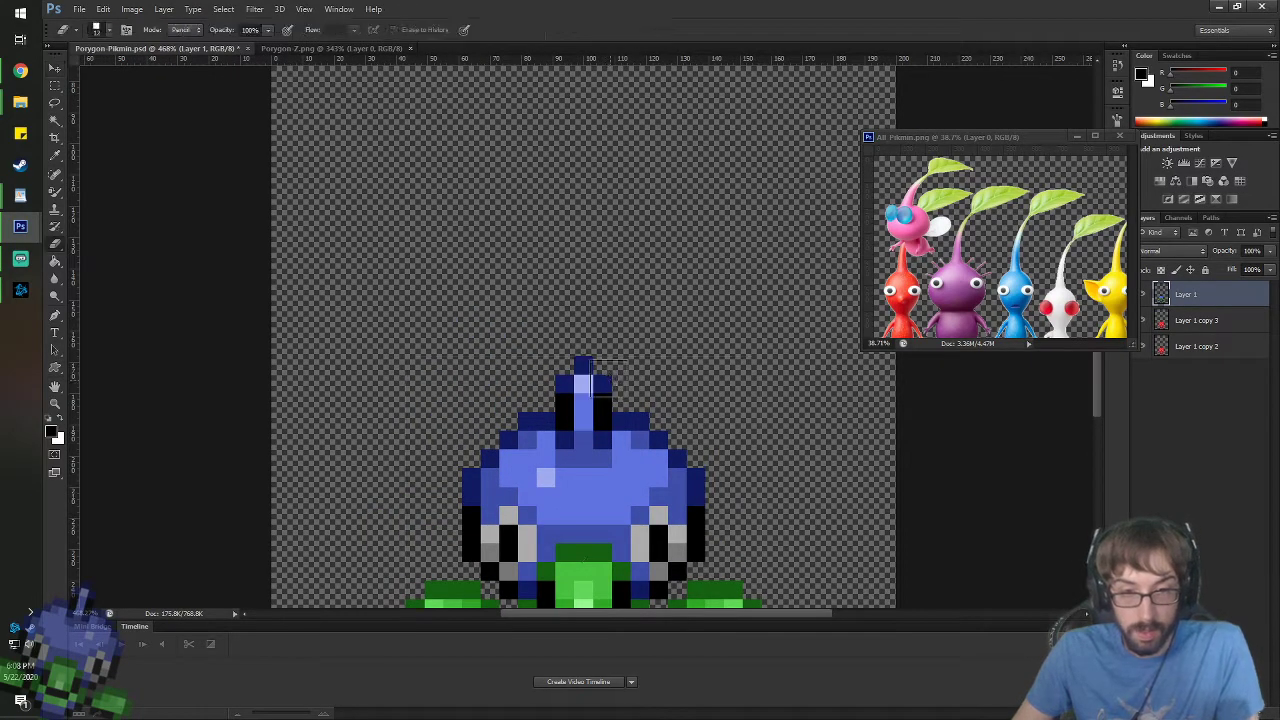
scroll(594, 376, "up", 2)
left_click_drag(606, 380, 571, 368)
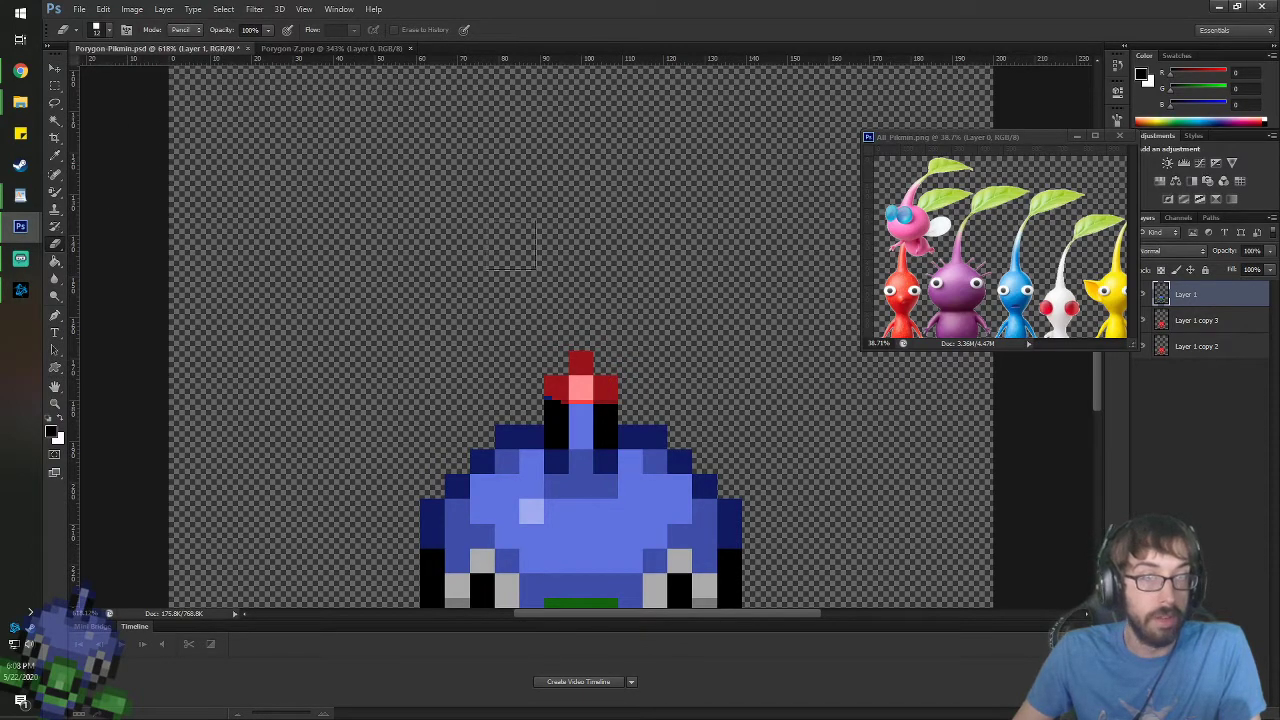
left_click_drag(616, 393, 550, 379)
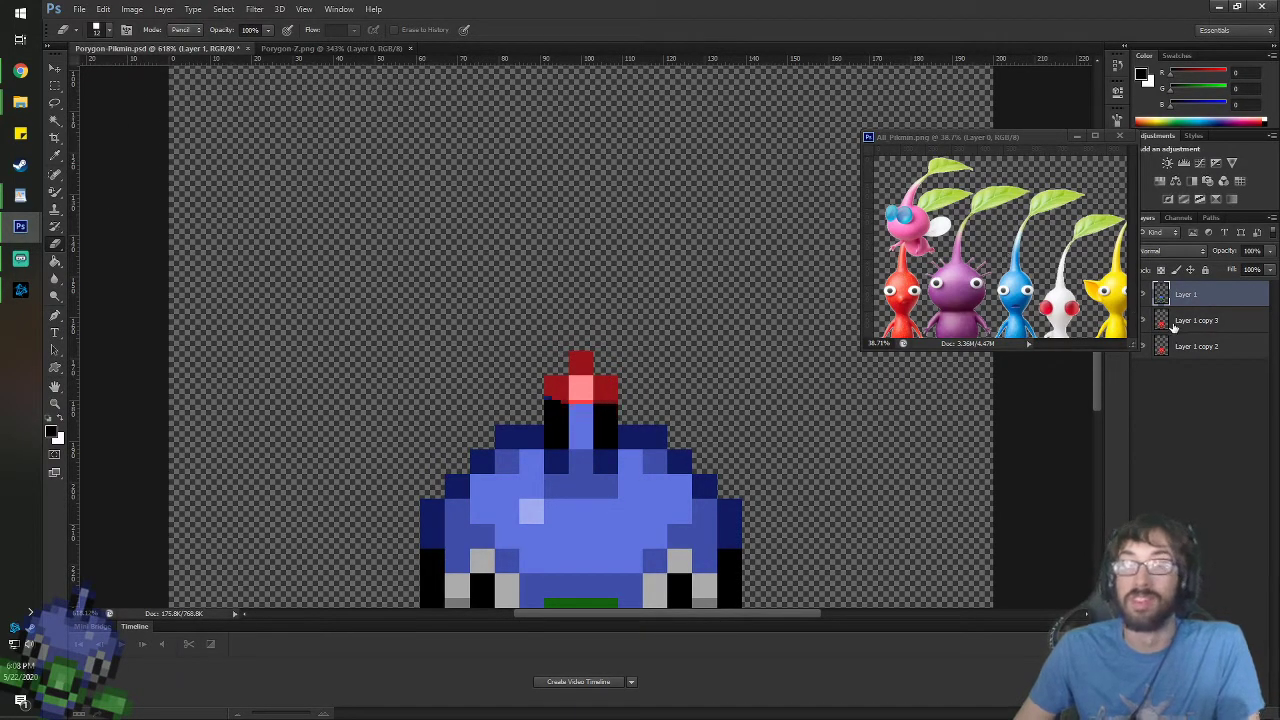
- Move the All_Pikmin.png reference window up and inward, and hide both red sprite layers
left_click_drag(1046, 134, 984, 104)
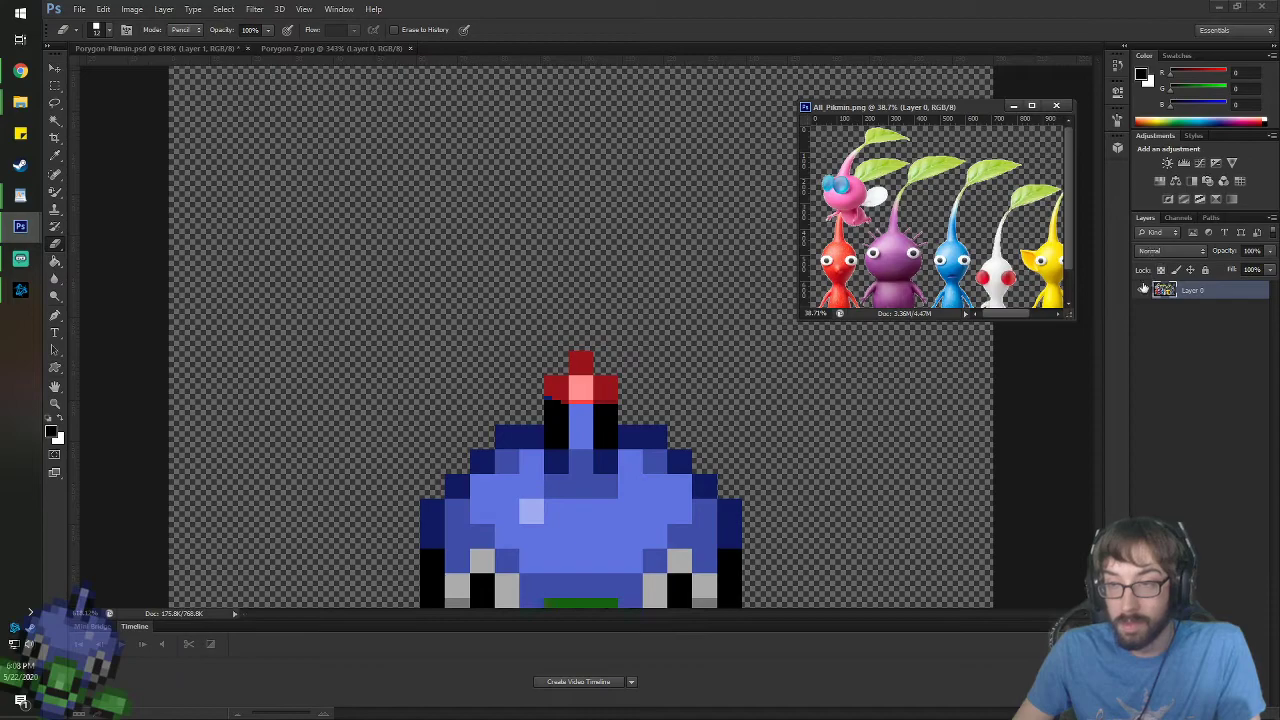
left_click(752, 412)
left_click_drag(1143, 321, 1143, 347)
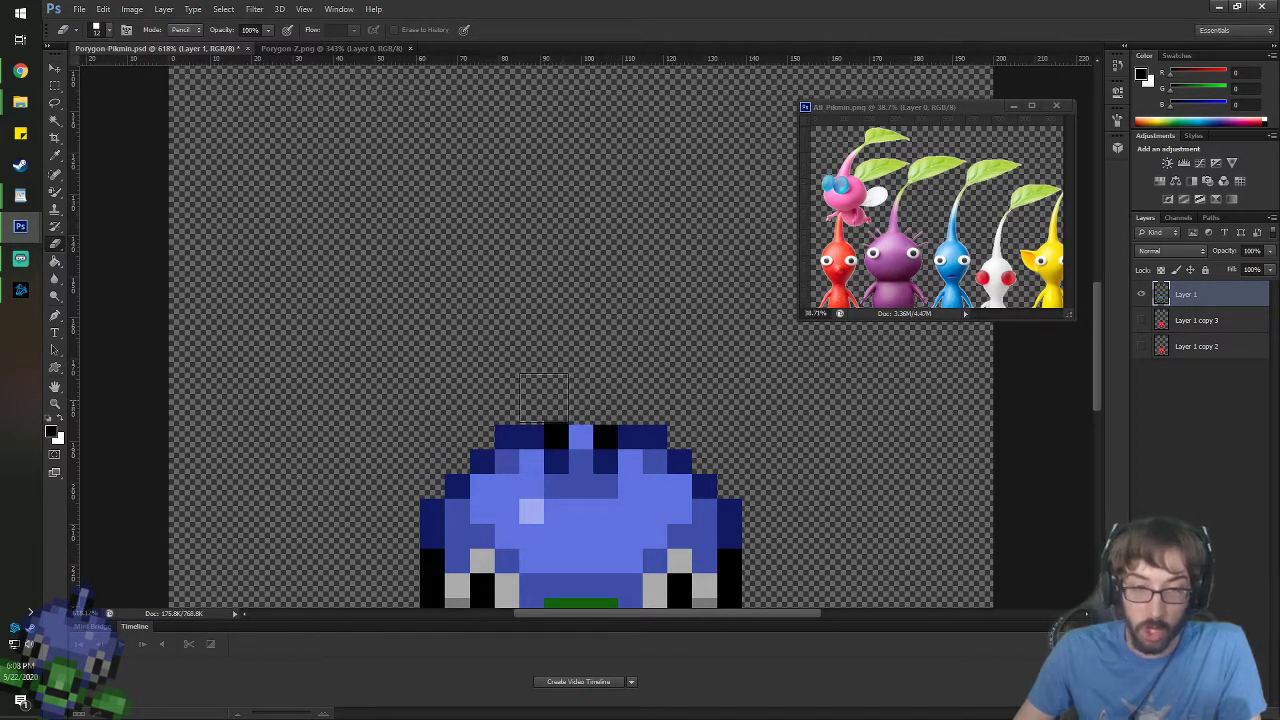
- Step back through the antenna erasing on the blue sprite and delete its pasted layer
key("space")
left_click_drag(669, 267, 566, 321)
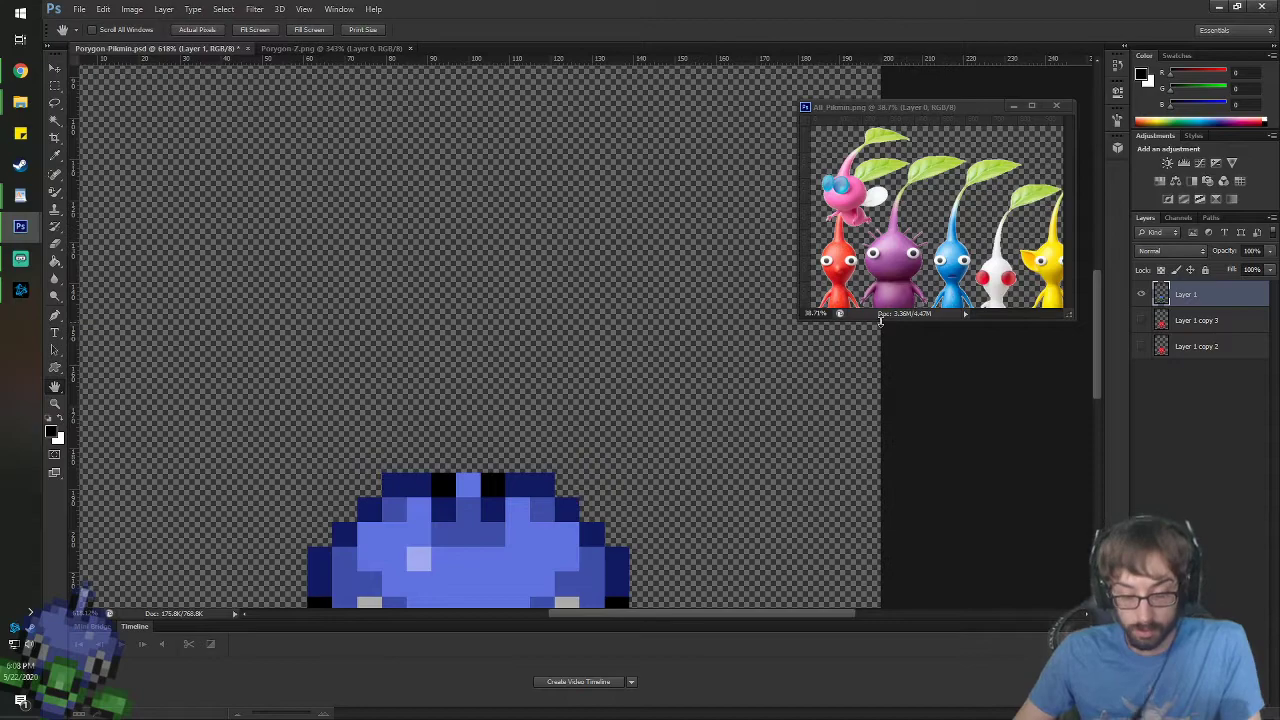
key("ctrl+alt+z")
key("ctrl+alt+z")
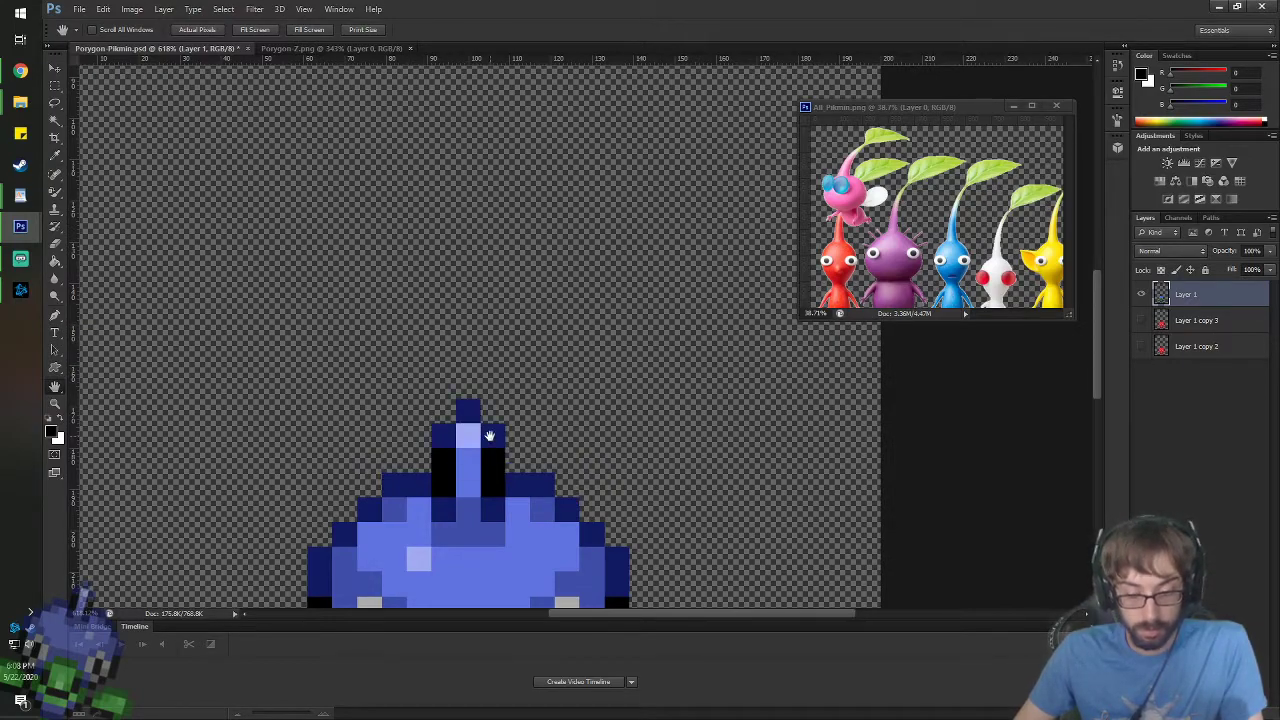
key("ctrl+z")
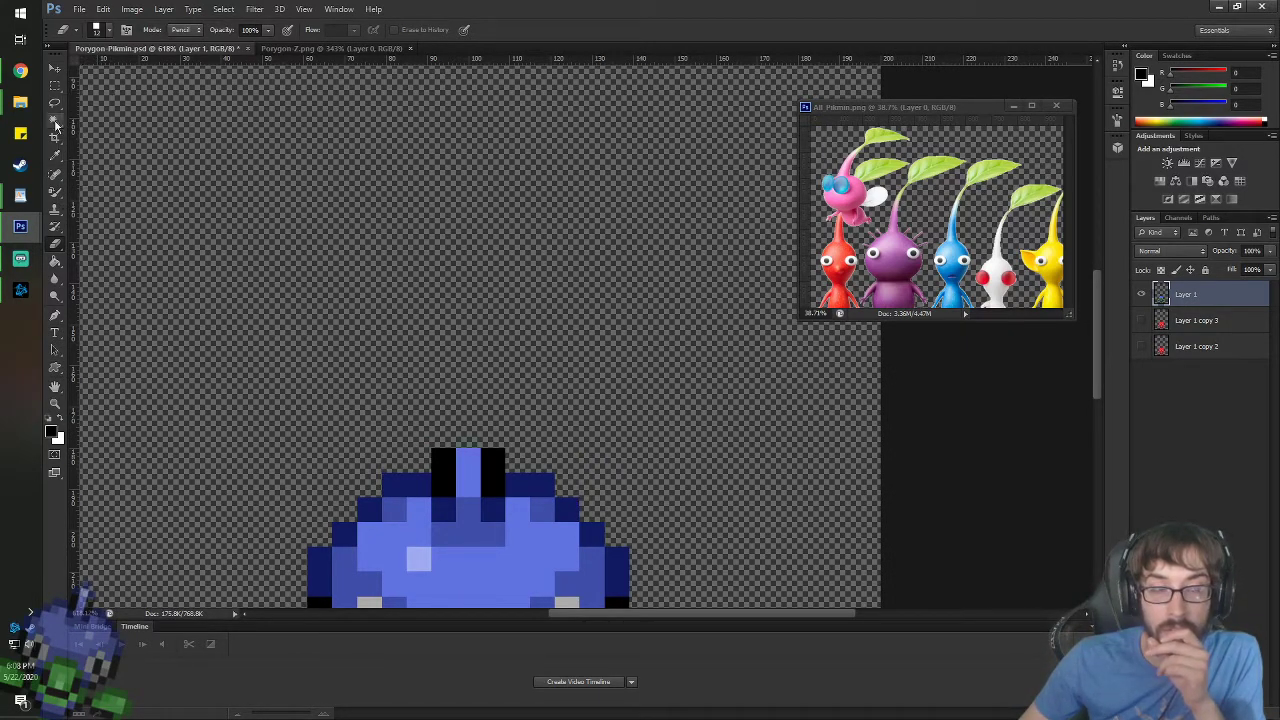
key("Delete")
- Show the duplicated red sprite layer, Layer 1 copy 3, and erase the top of its antenna
left_click(1141, 294)
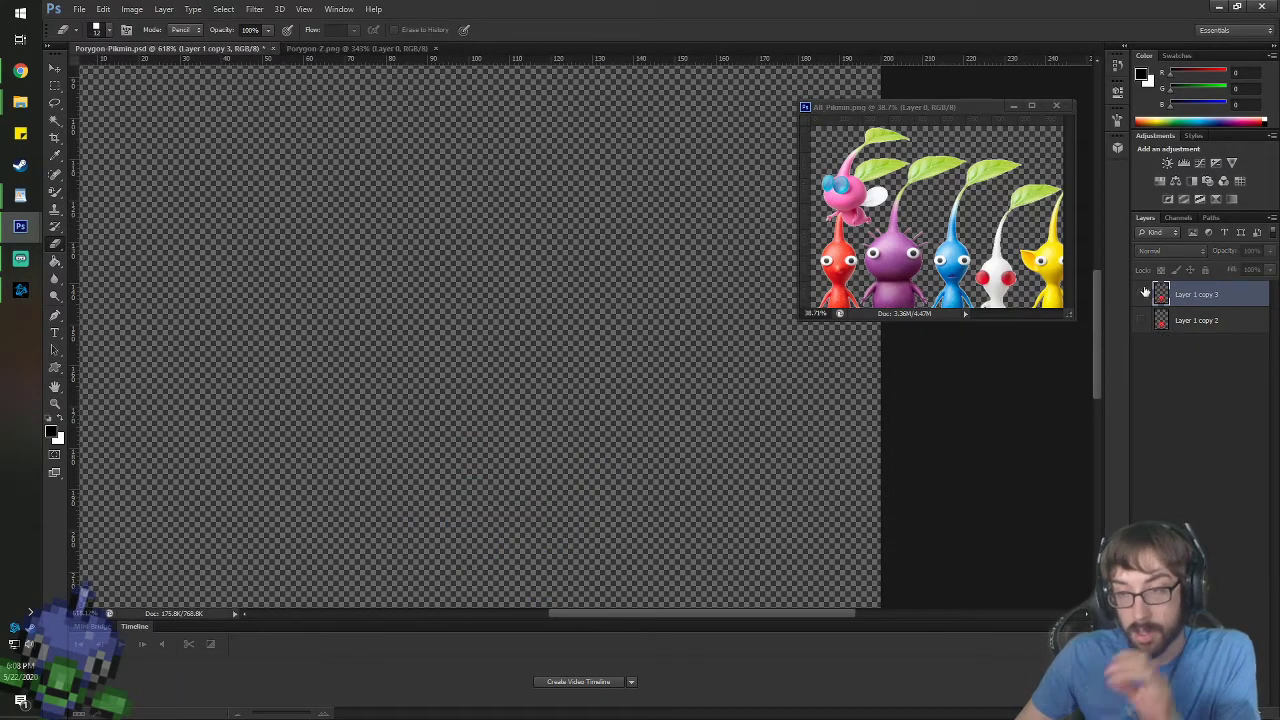
left_click_drag(490, 422, 410, 424)
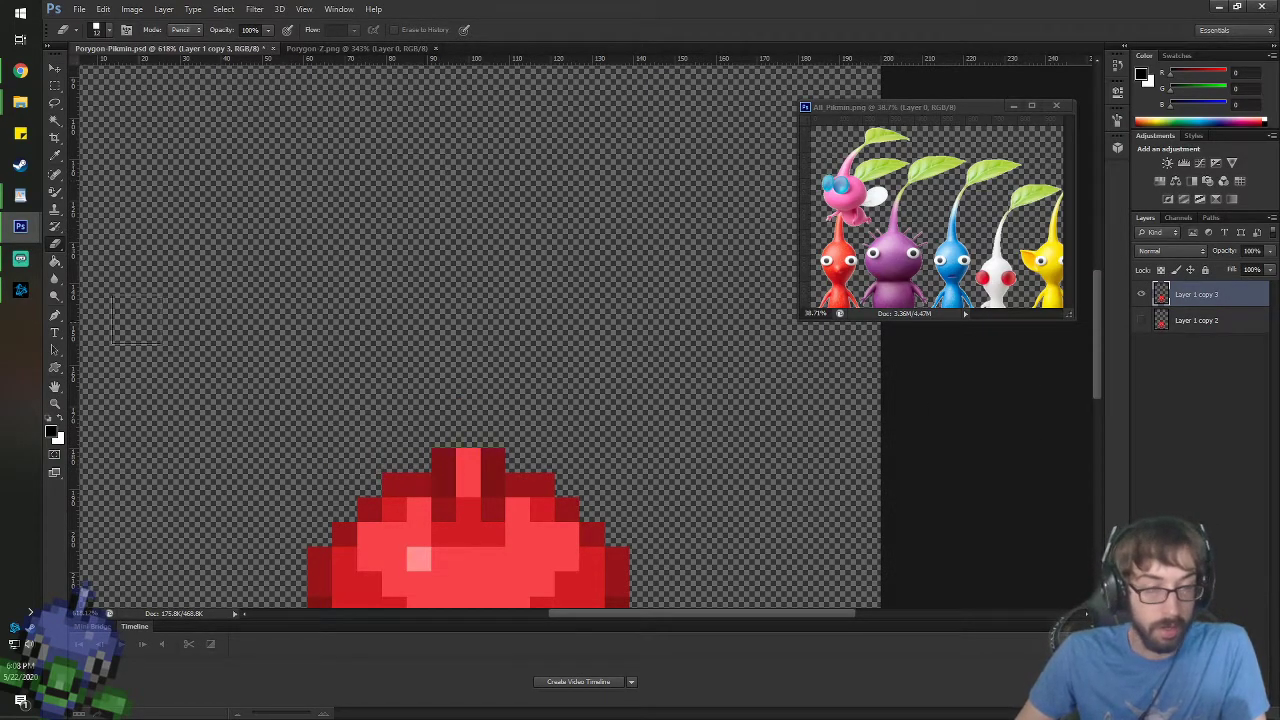
- Switch to the Pencil tool with a 1 px square brush
key("b")
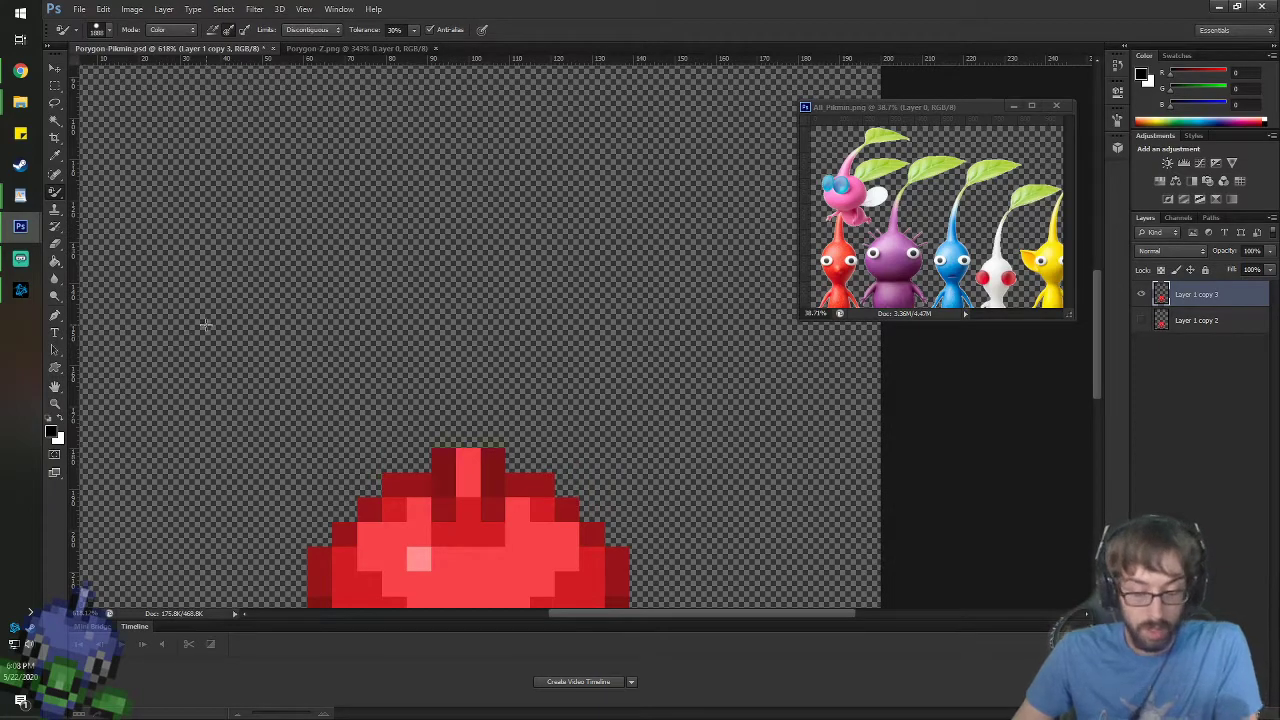
right_click(181, 229)
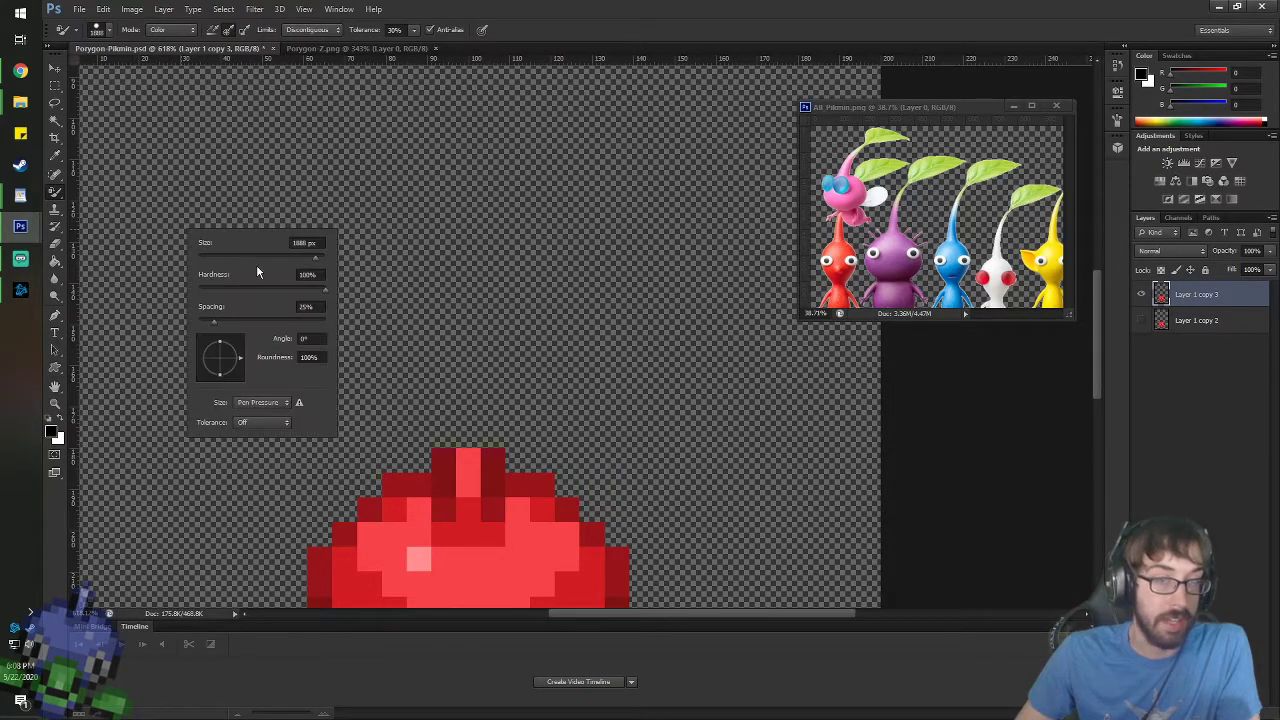
right_click(55, 193)
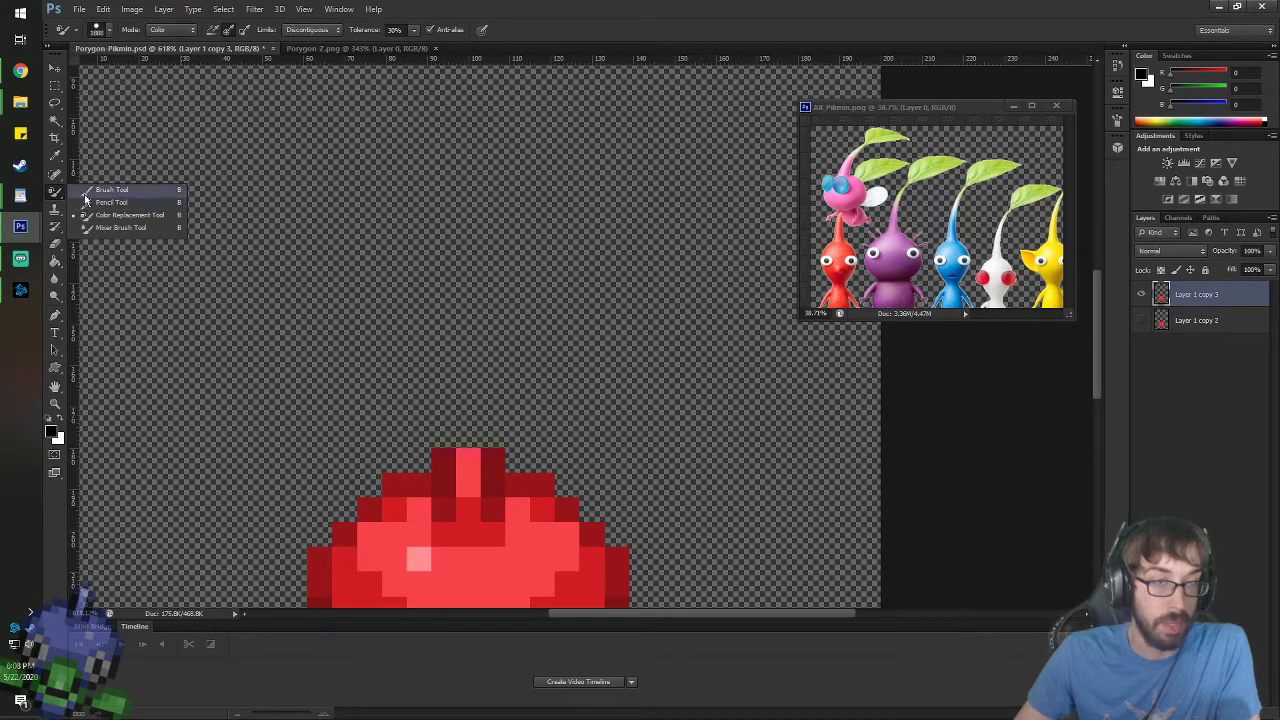
left_click(120, 202)
right_click(457, 419)
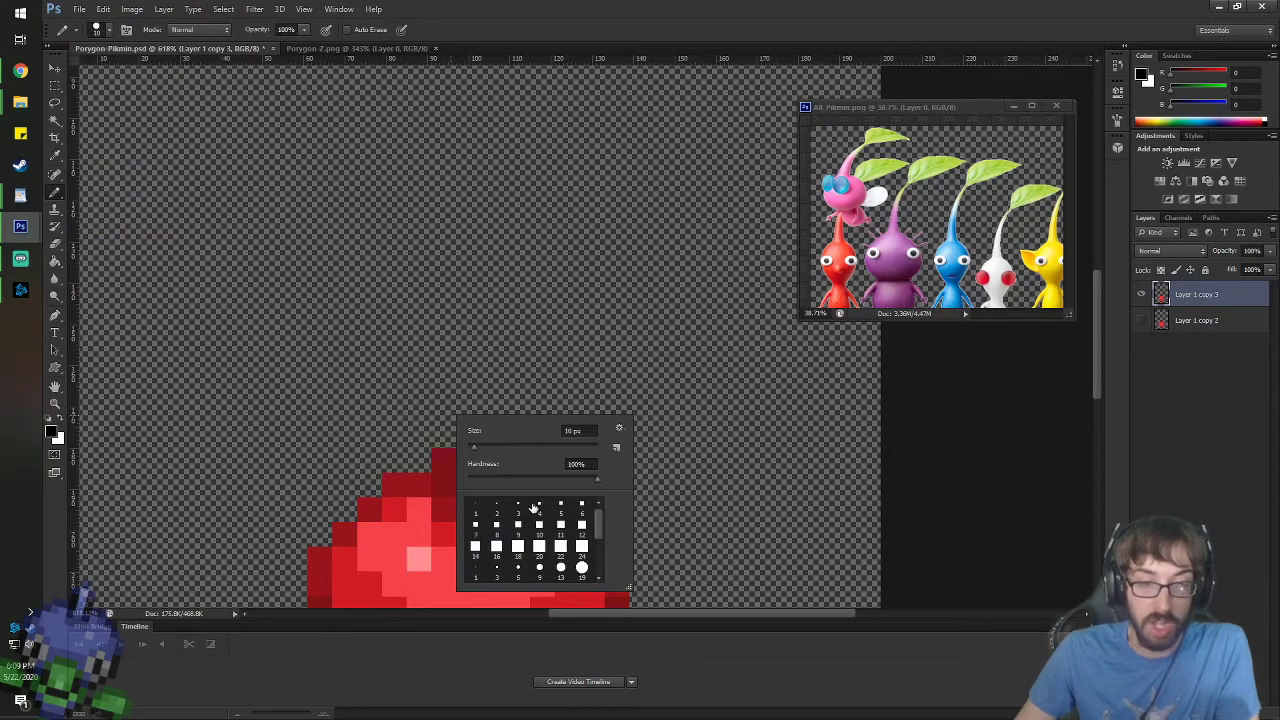
double_click(578, 508)
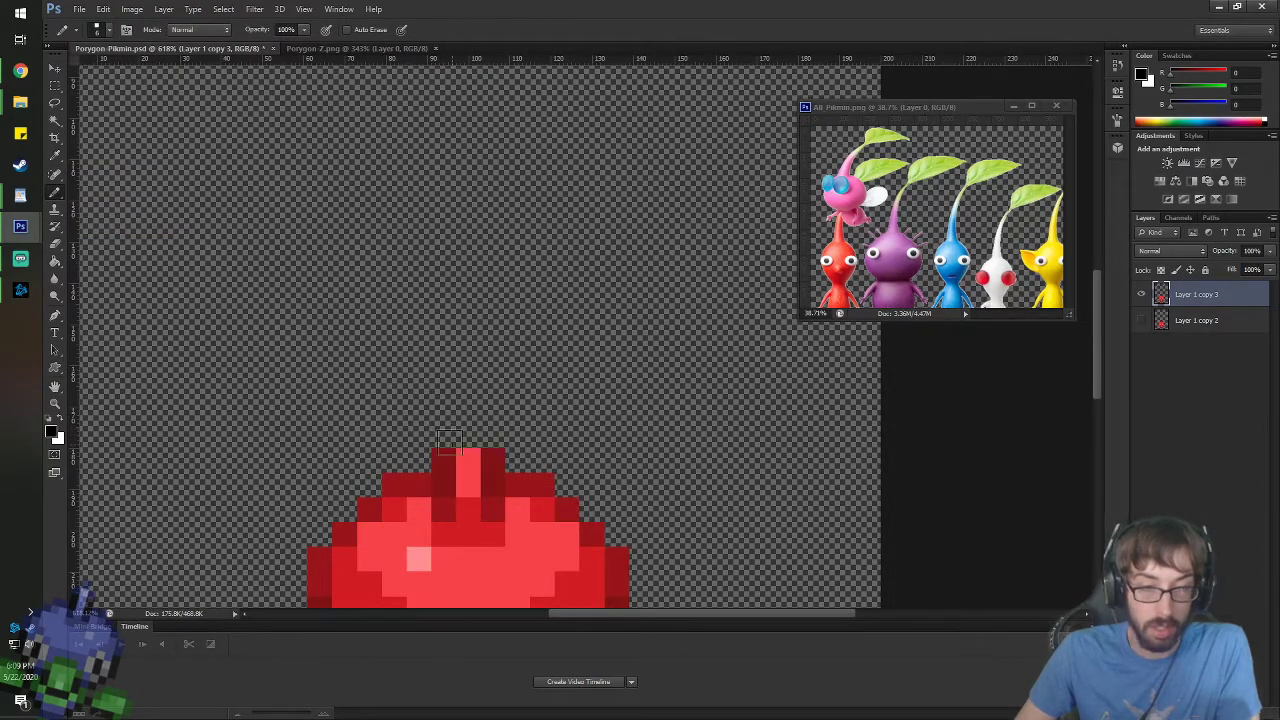
right_click(440, 442)
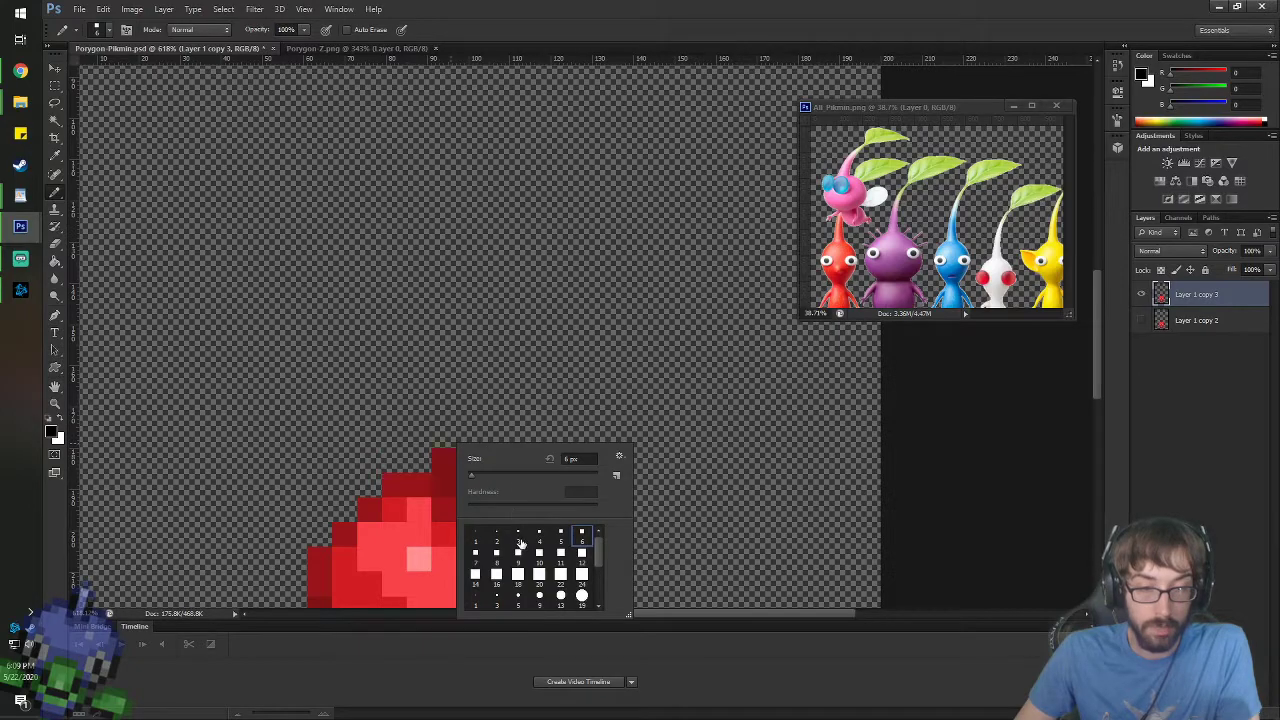
left_click(476, 535)
- Try outlining a curved black antenna with two strokes rising from the red head's stub, and undo both strokes
left_click_drag(1095, 348, 1096, 334)
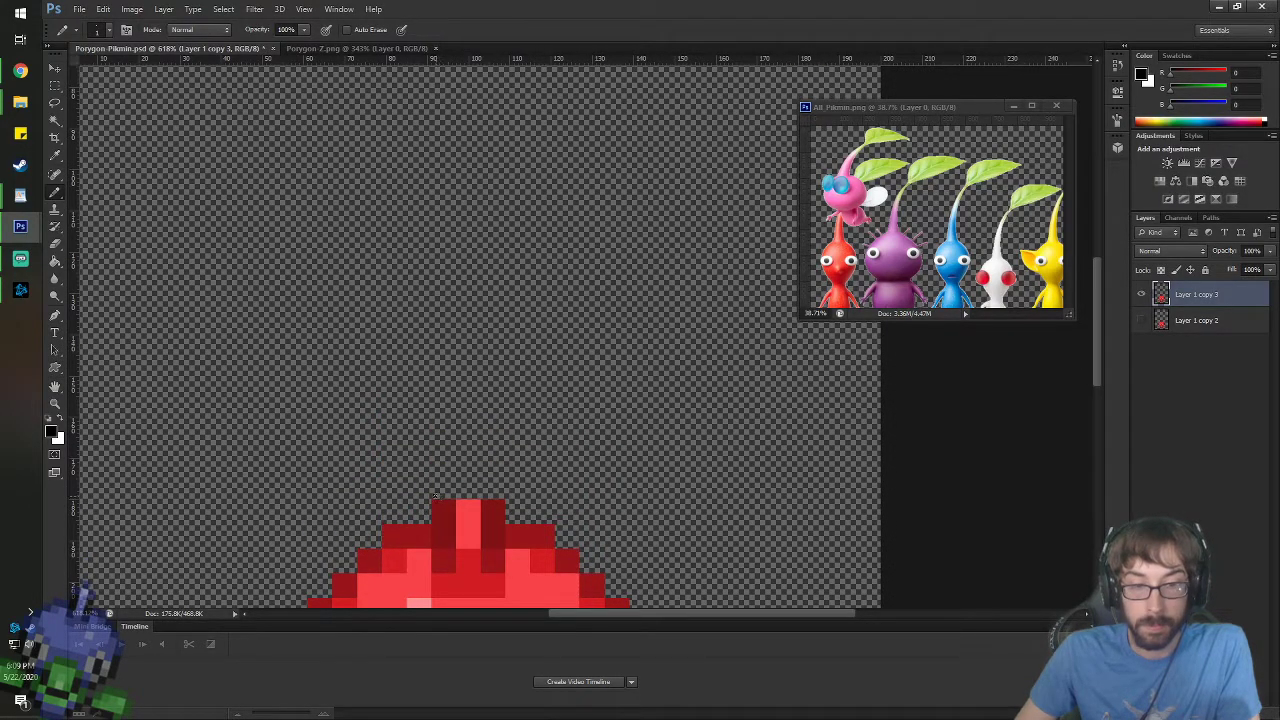
mouse_move(433, 497)
left_mouse_down()
mouse_move(459, 362)
mouse_move(529, 205)
mouse_move(569, 174)
mouse_move(632, 169)
left_mouse_up()
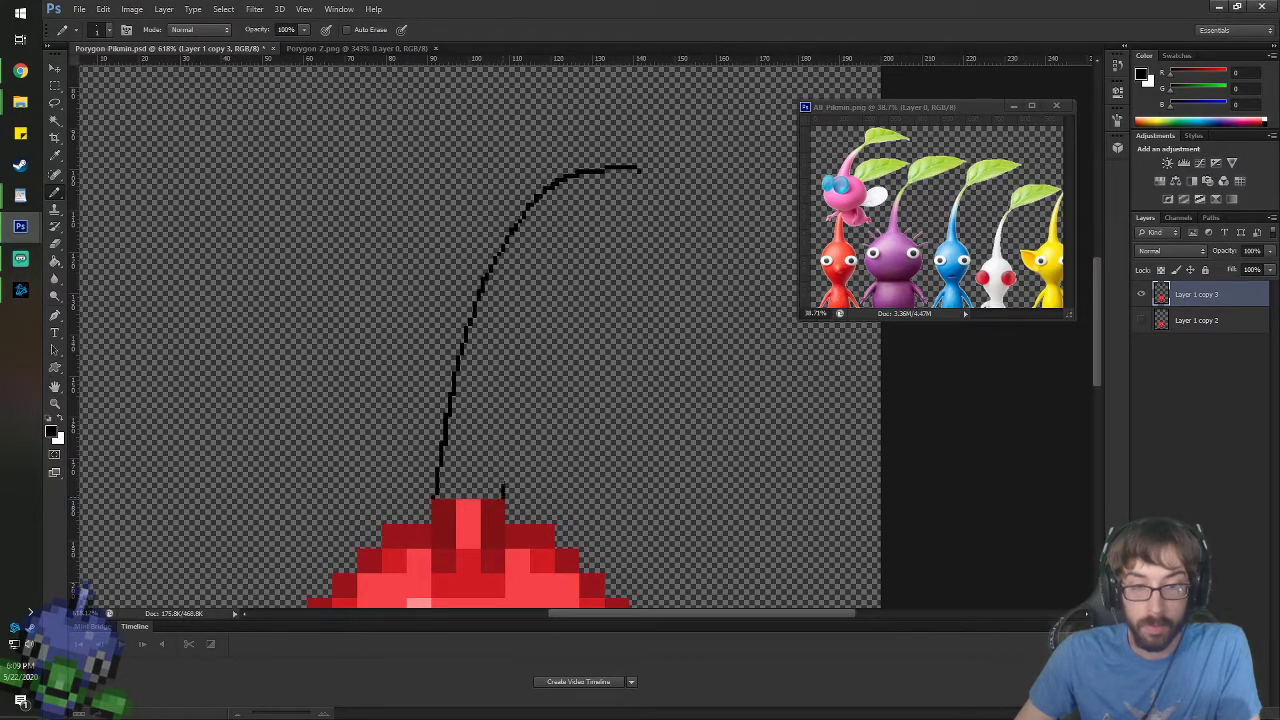
mouse_move(503, 486)
left_mouse_down()
mouse_move(515, 352)
mouse_move(594, 207)
mouse_move(652, 180)
left_mouse_up()
scroll(652, 180, "down", 5)
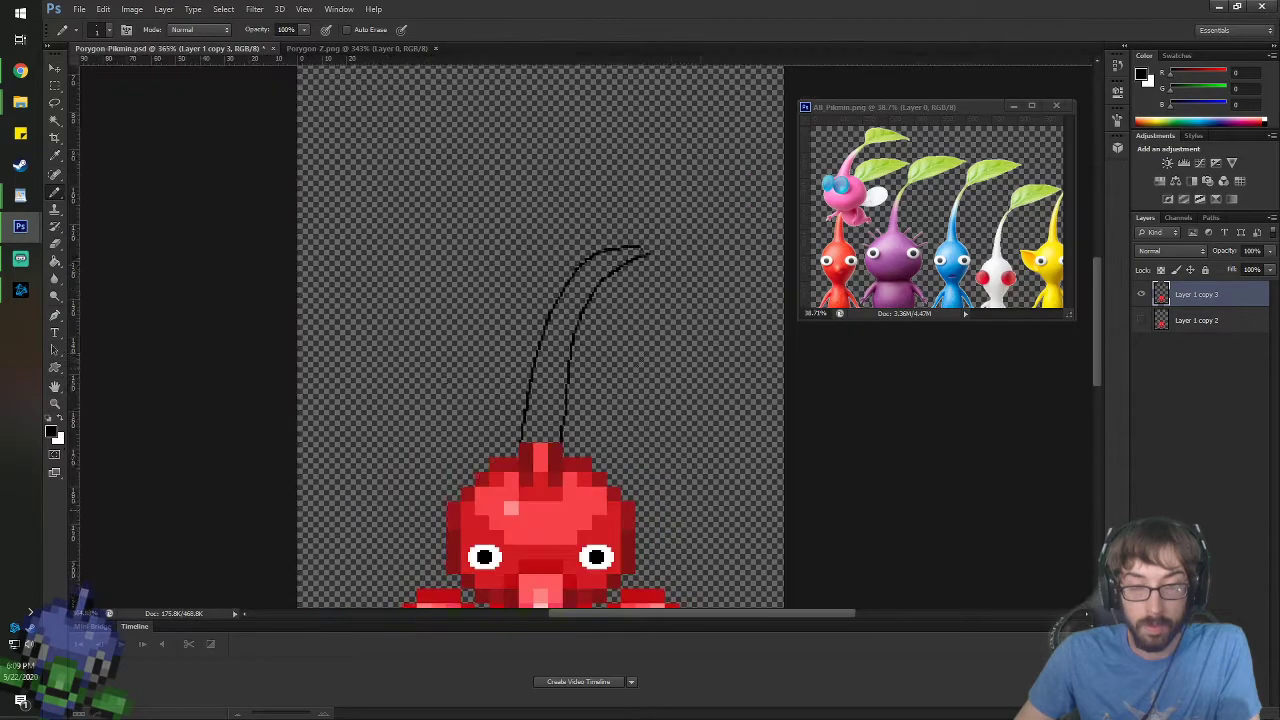
scroll(620, 362, "up", 4)
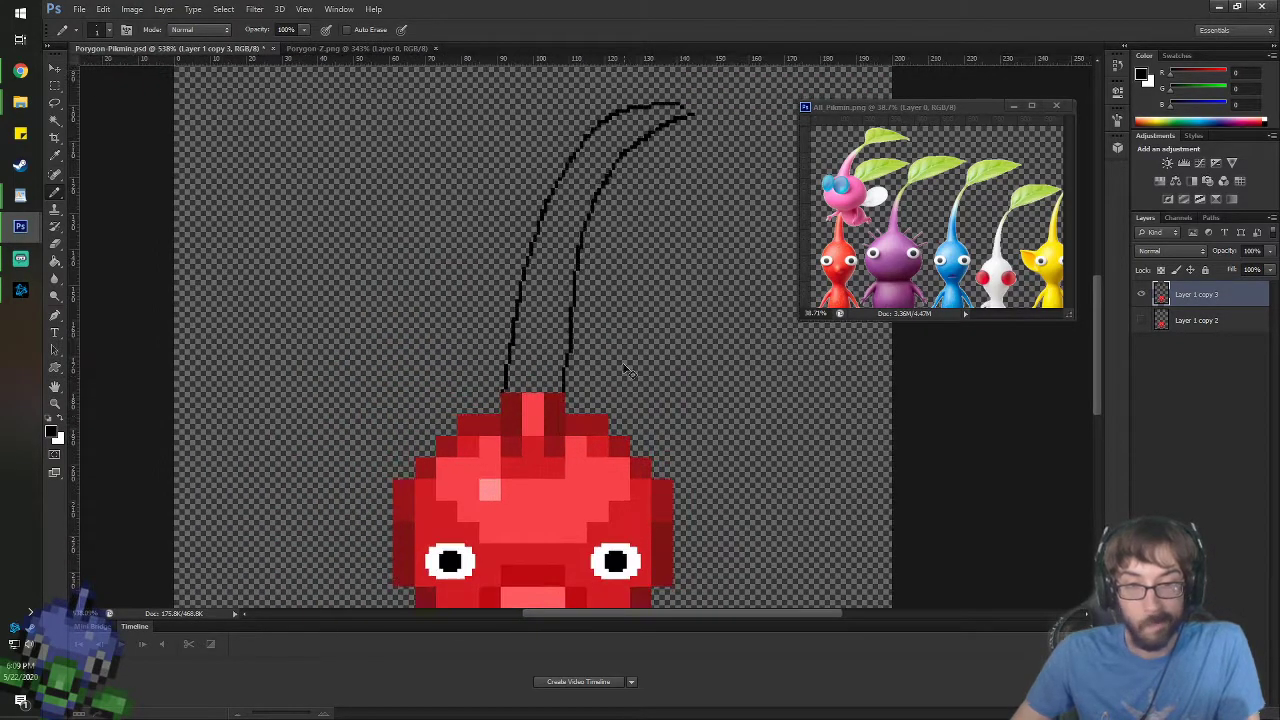
key("ctrl+alt+z")
key("ctrl+alt+z")
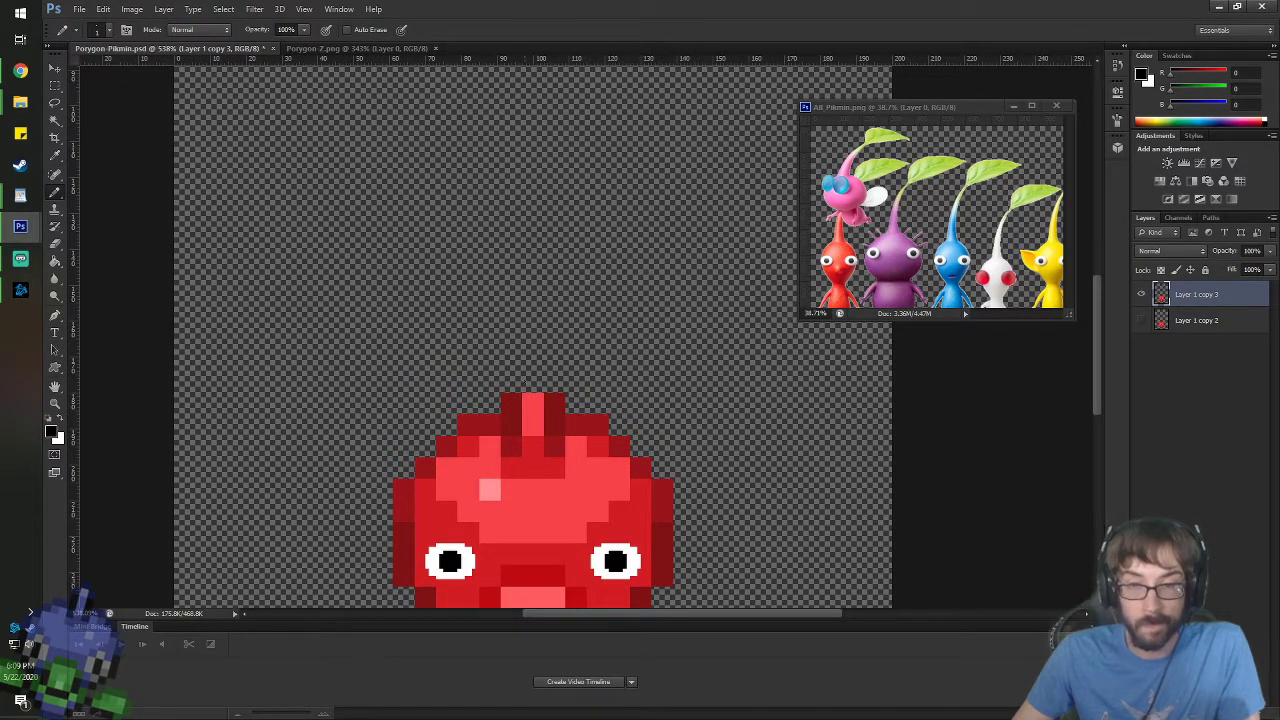
- Erase the two upper corners of the antenna stub on the red head to round it off
scroll(459, 341, "up", 4)
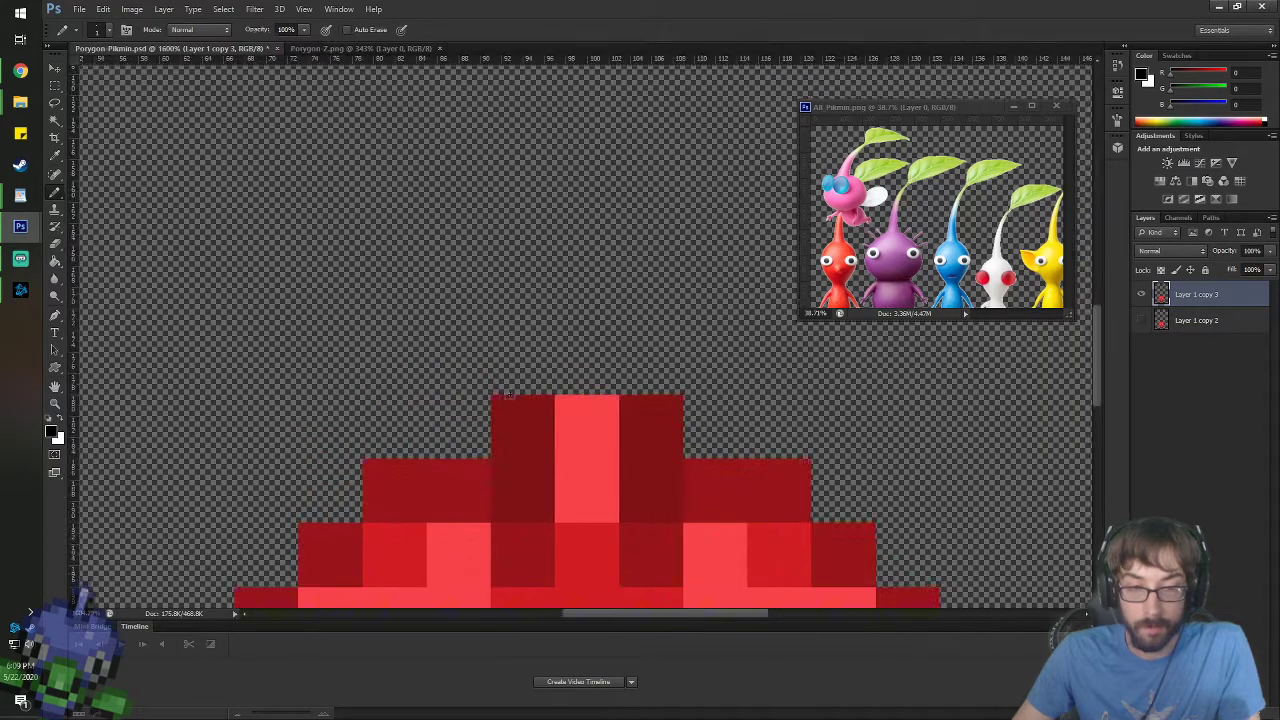
key("e")
left_click(450, 341)
left_click(438, 352)
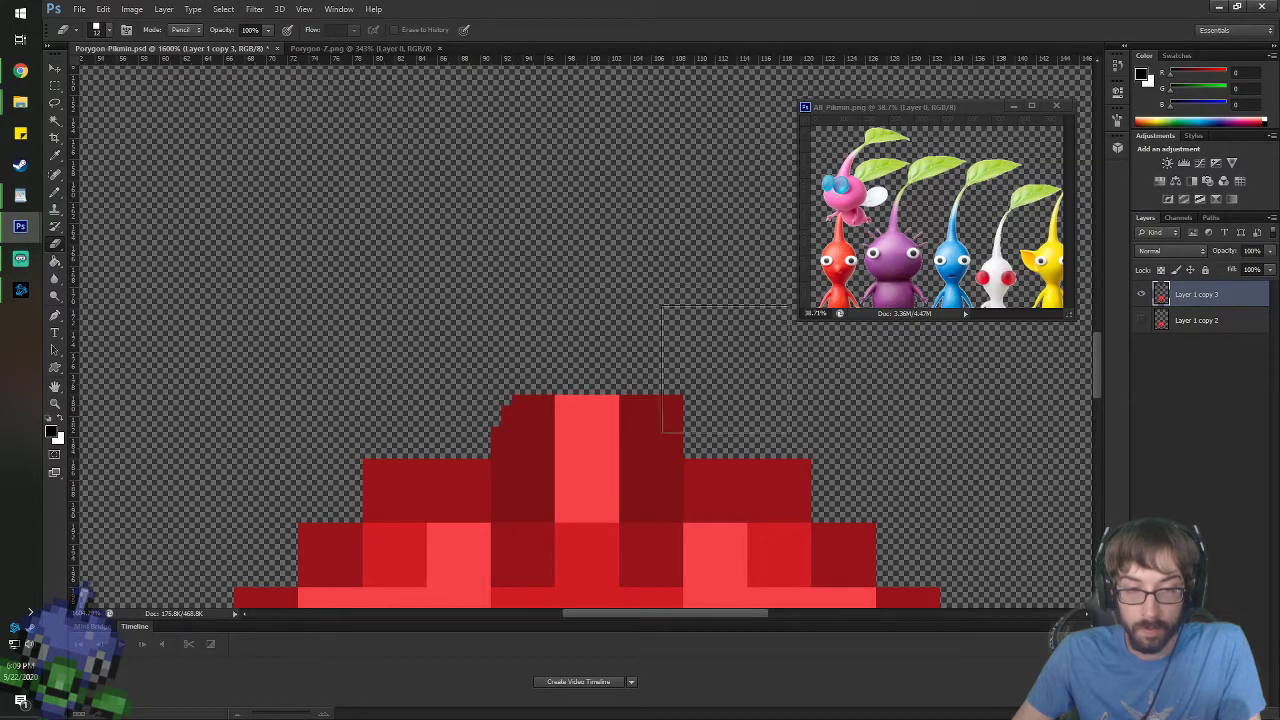
left_click(676, 404)
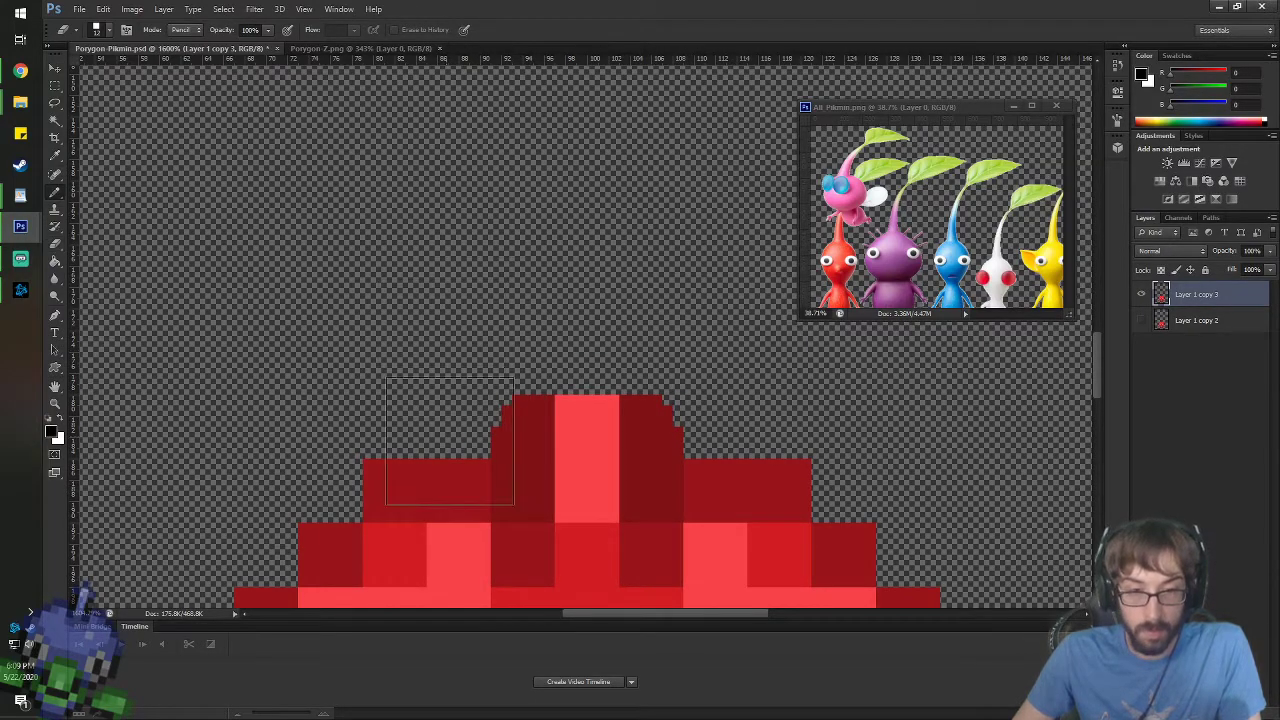
- Pencil small black stepped corners on both sides of the stub where it meets the head
key("b")
left_click(484, 443)
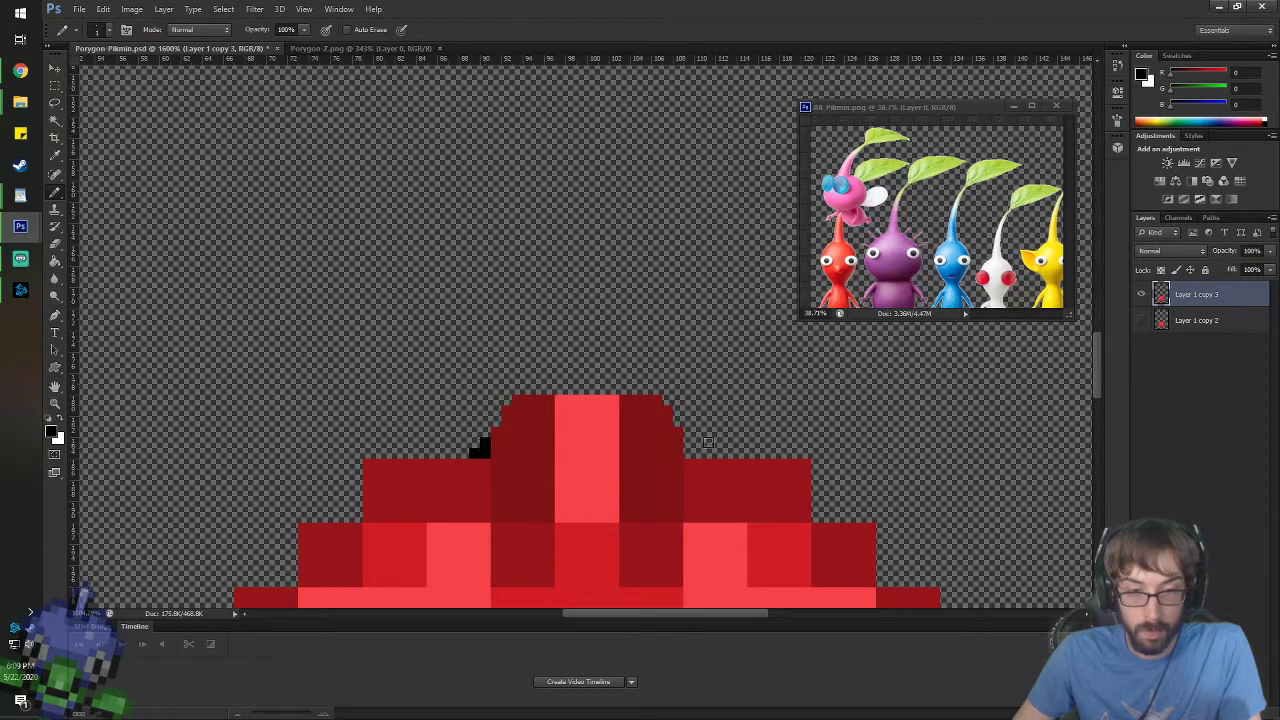
left_click(688, 444)
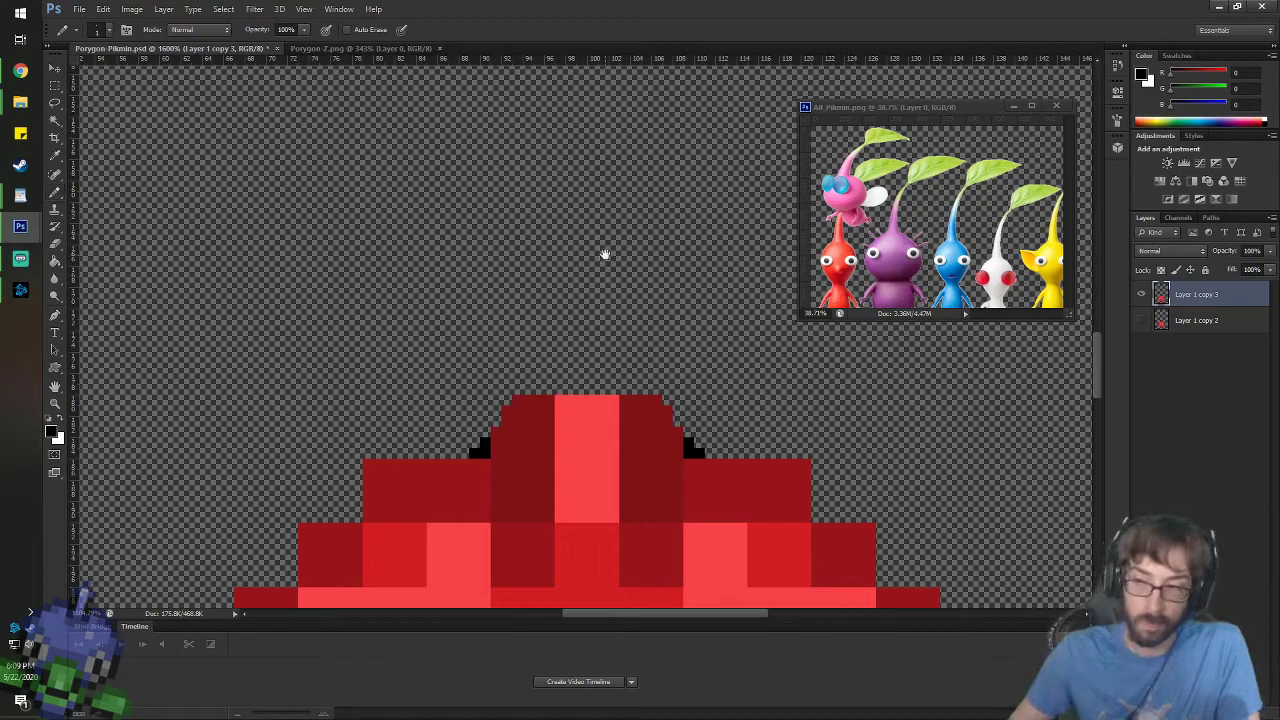
- Draw the antenna's left edge as a black 1 px line from the stub upward, curving to the right at the tip
left_click_drag(634, 177, 523, 371)
scroll(526, 372, "down", 5)
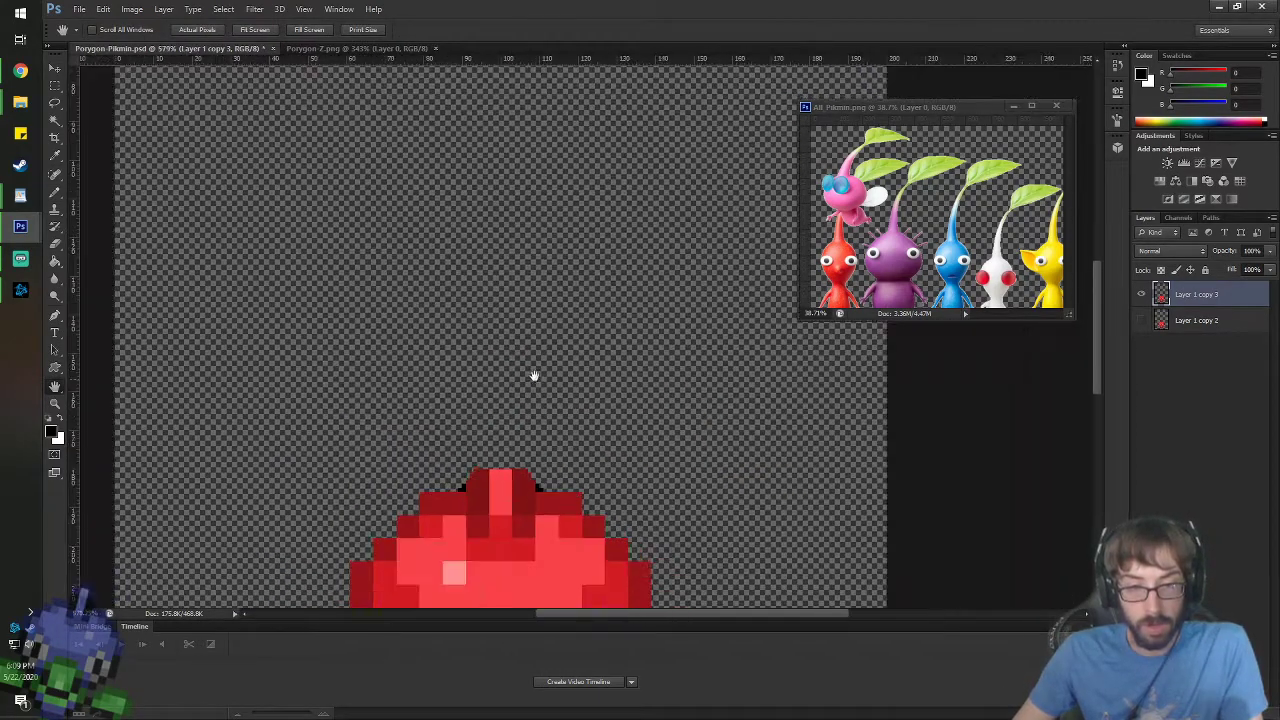
scroll(560, 295, "down", 1)
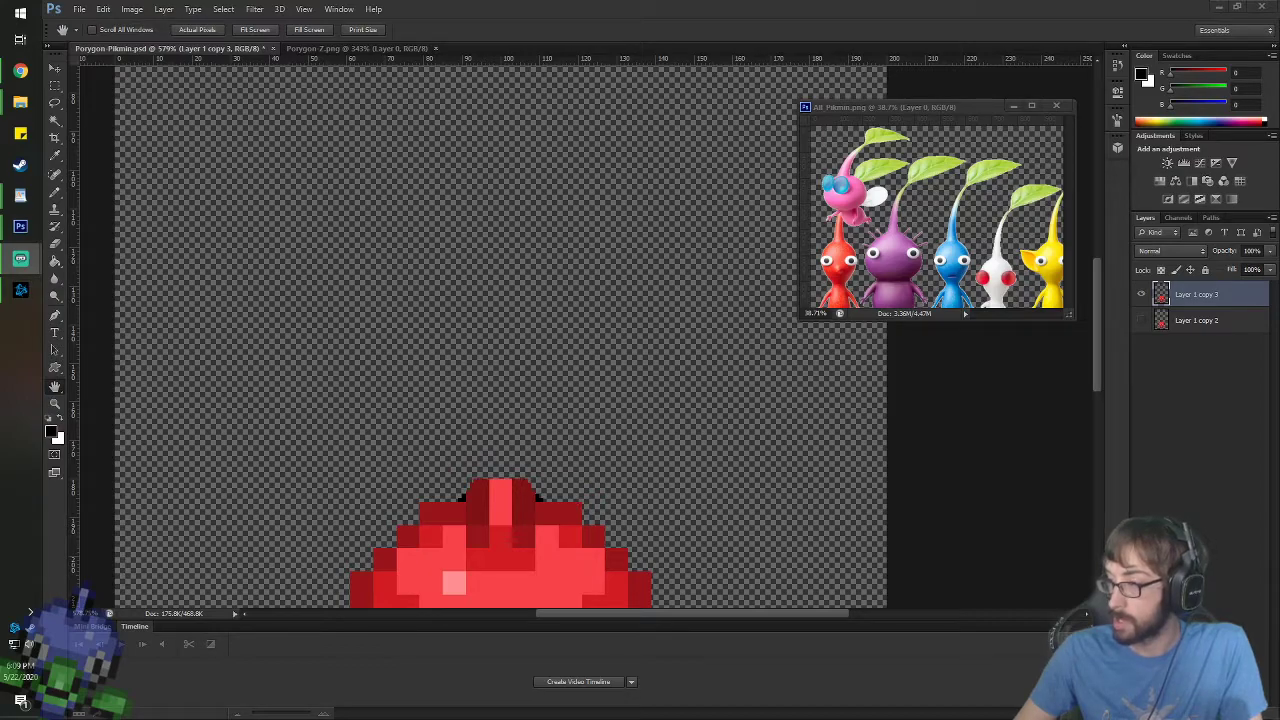
key("b")
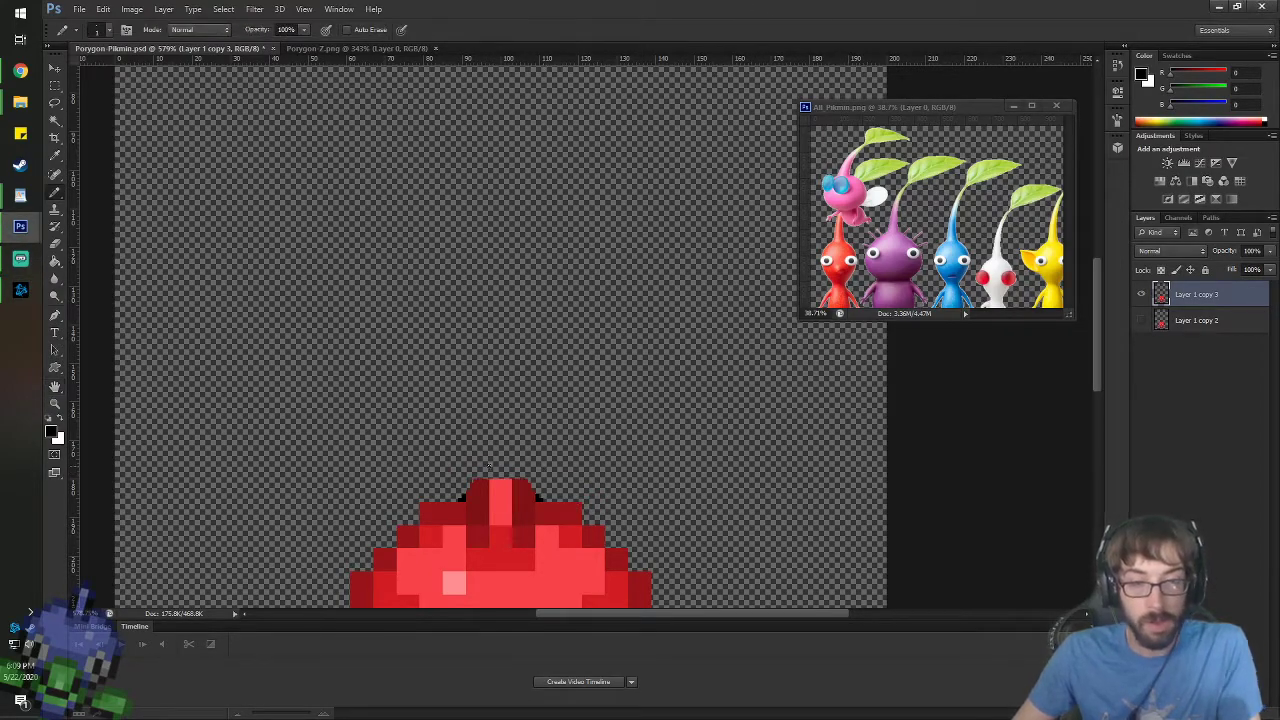
mouse_move(479, 476)
left_mouse_down()
mouse_move(495, 257)
mouse_move(519, 195)
mouse_move(584, 128)
left_mouse_up()
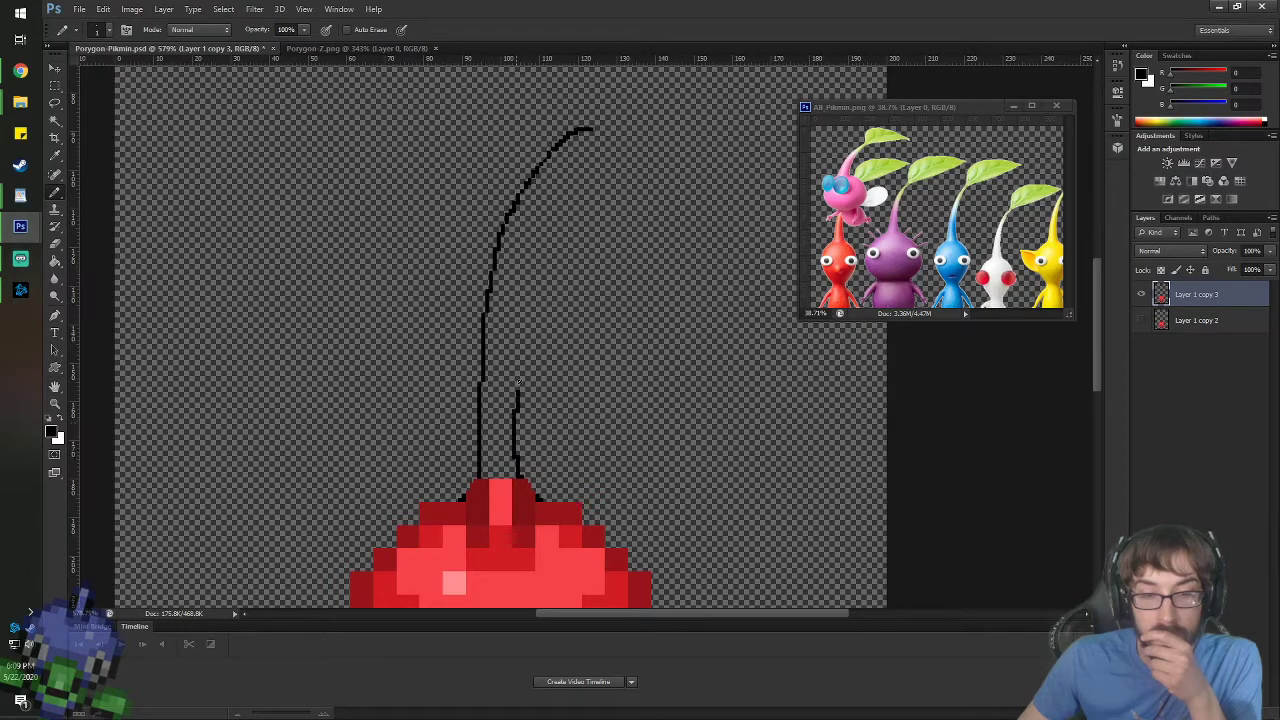
- Try several freehand black strokes for the antenna's right edge, undoing each one
key("ctrl+z")
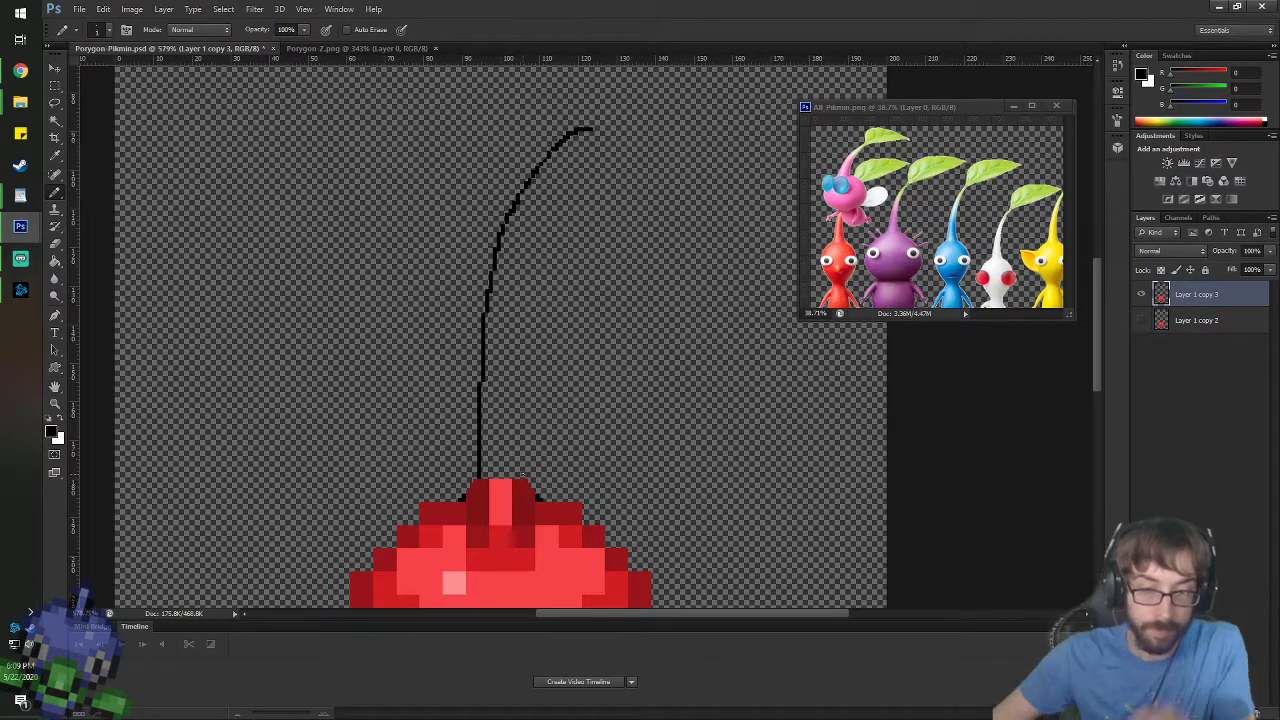
left_click_drag(520, 479, 520, 425)
left_click_drag(520, 340, 572, 178)
key("ctrl+z")
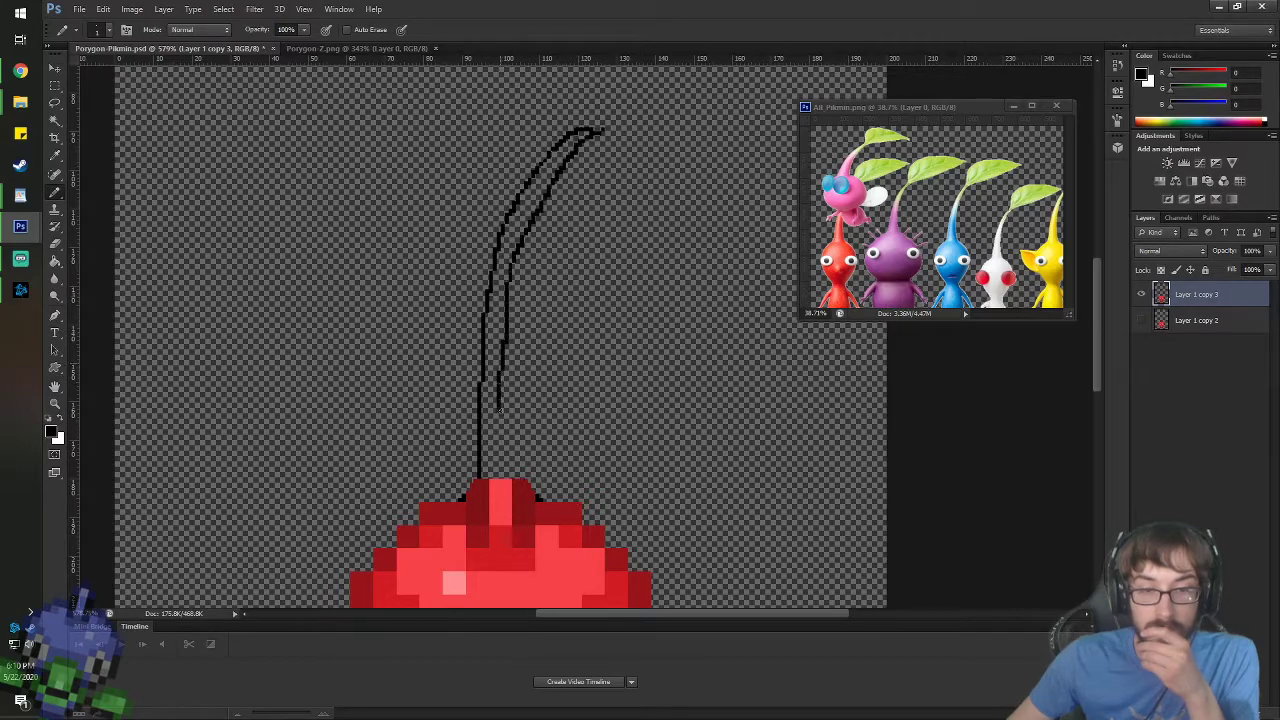
key("ctrl+z")
mouse_move(600, 143)
left_mouse_down()
mouse_move(517, 312)
mouse_move(519, 374)
left_mouse_up()
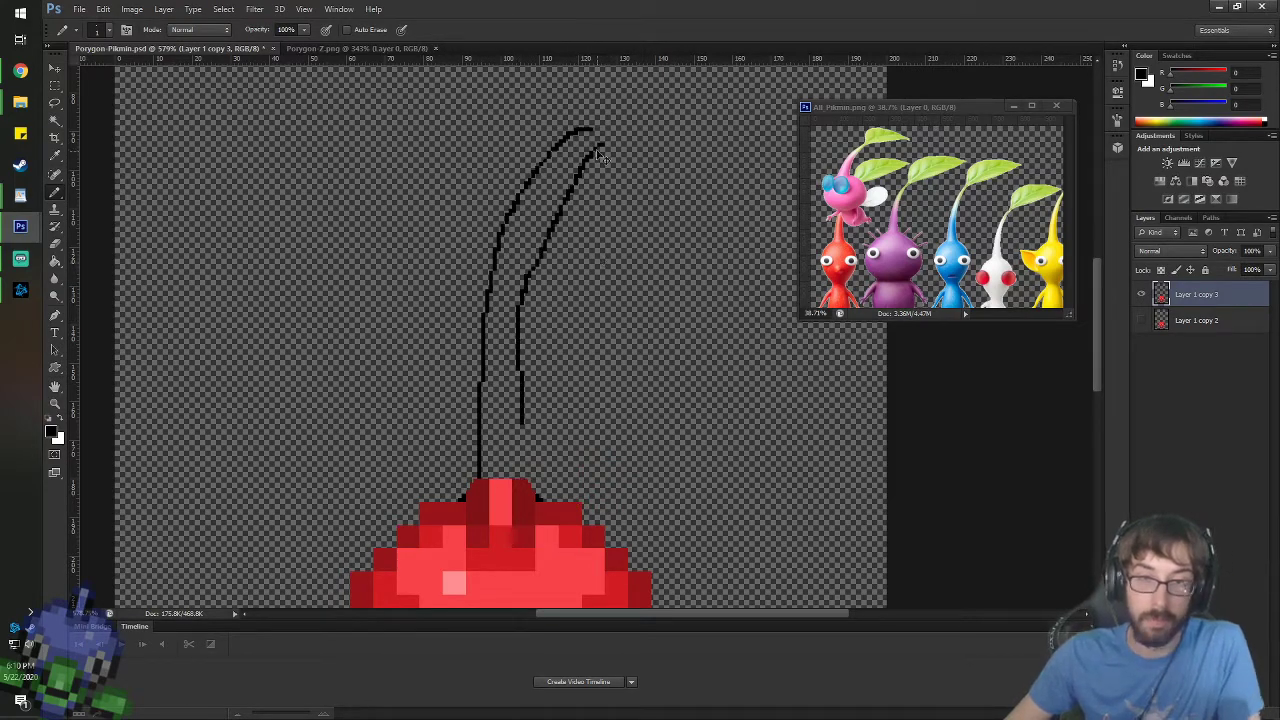
key("ctrl+z")
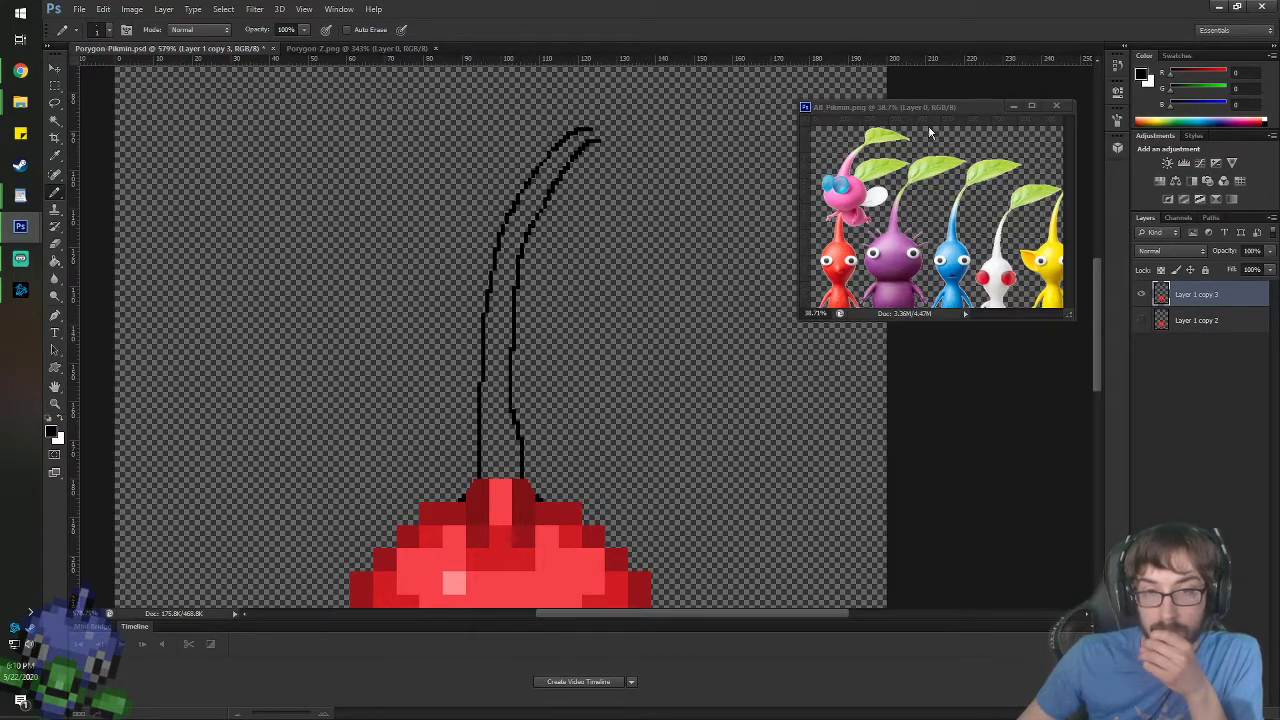
key("ctrl+z")
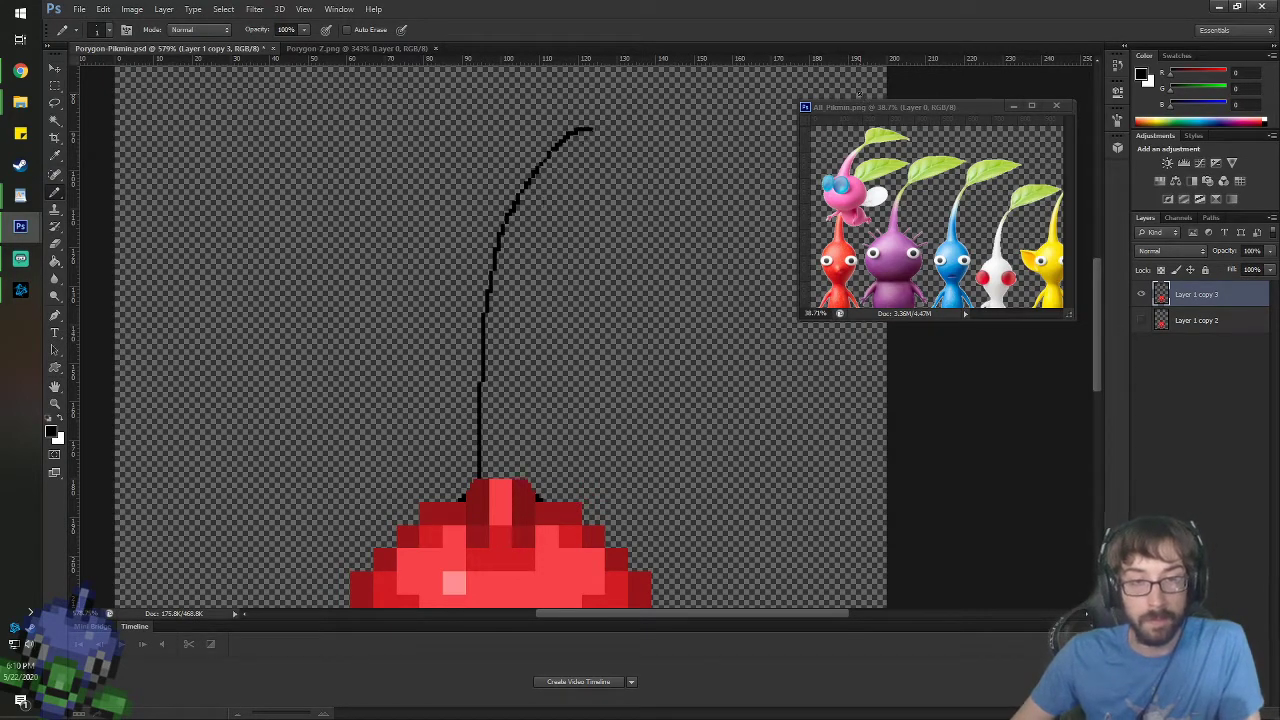
- Try a pasted copy of the antenna's curved line as its right edge, aligned with the stub, and delete the pasted layer
left_click(57, 86)
left_click_drag(340, 93, 688, 480)
key("ctrl+c")
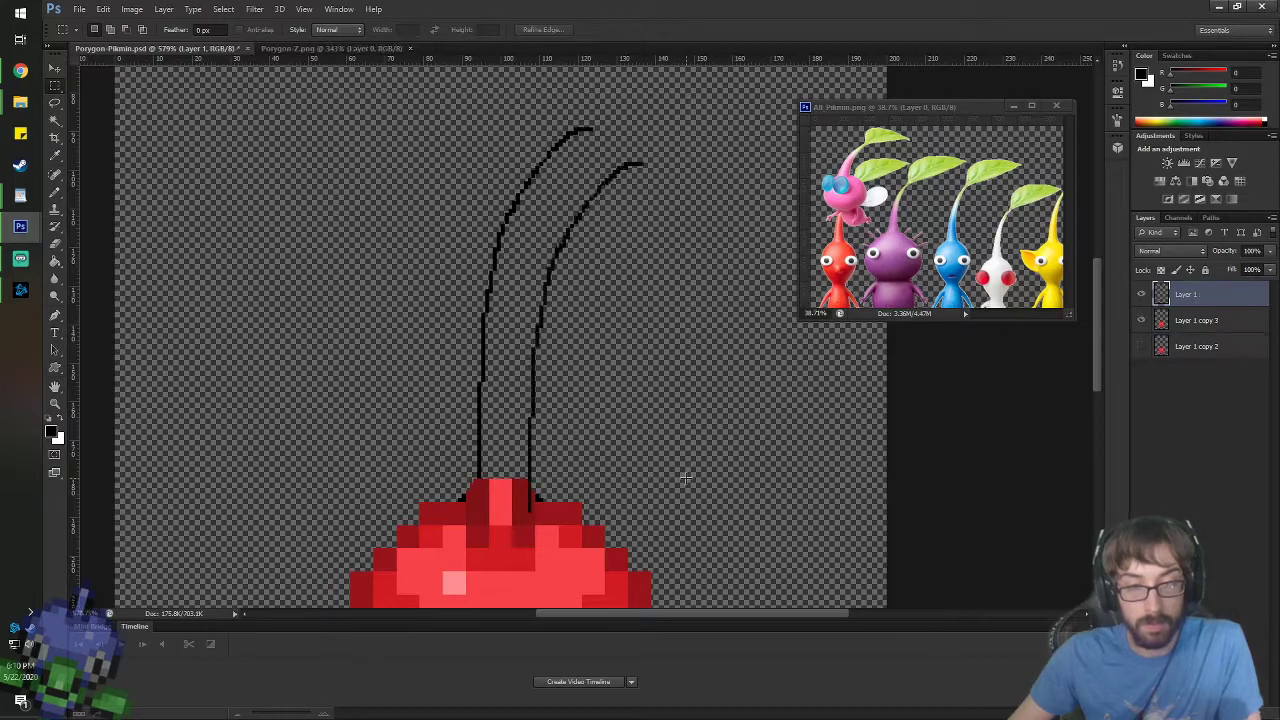
key("ctrl+v")
key("v")
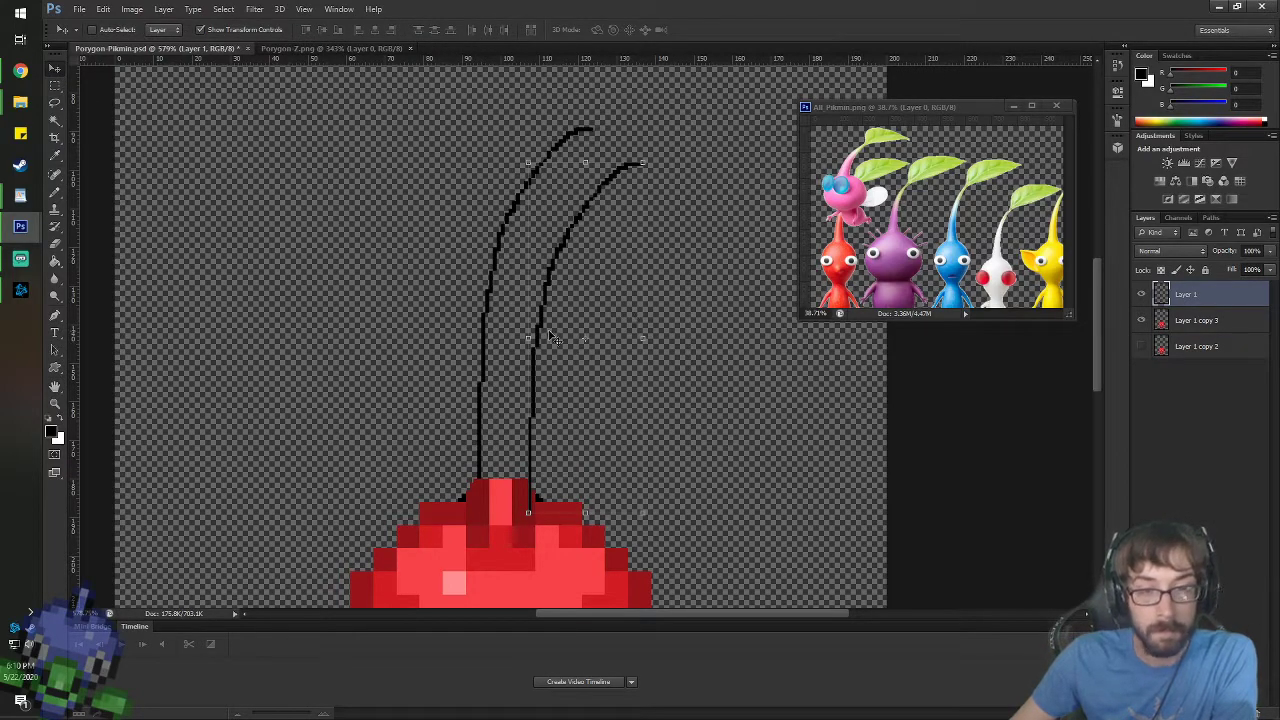
left_click_drag(549, 332, 534, 293)
key("Right")
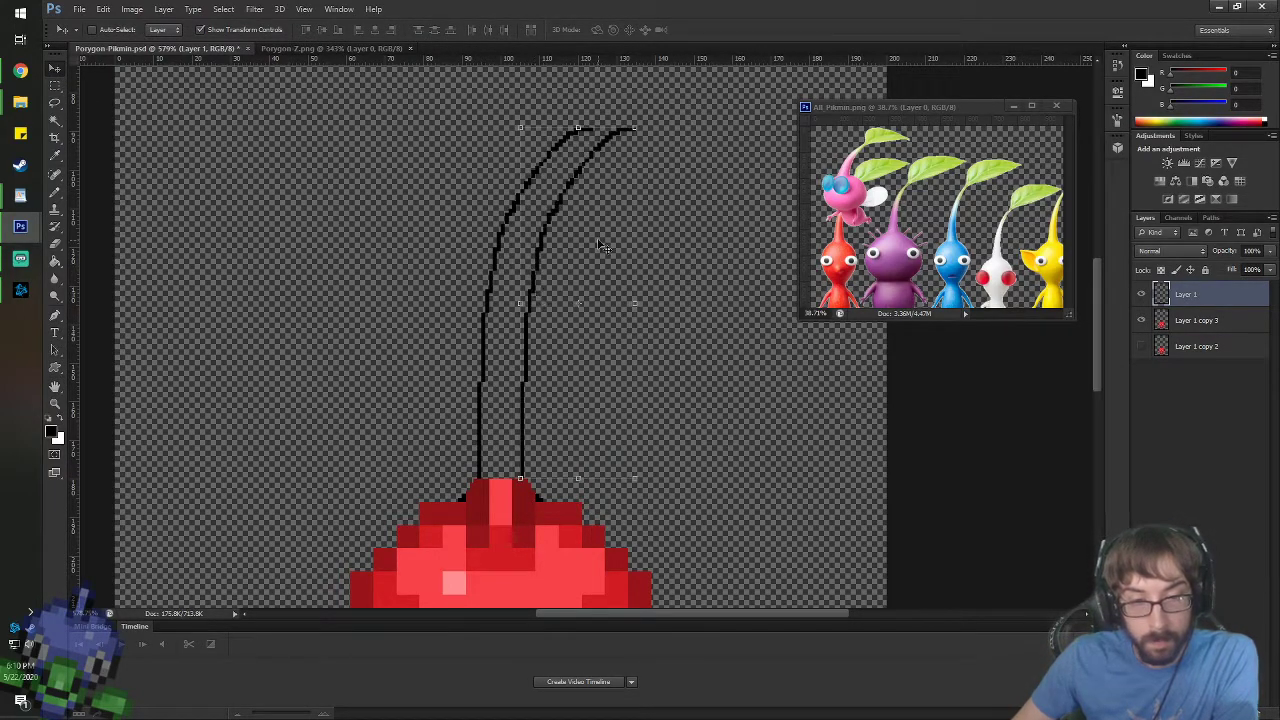
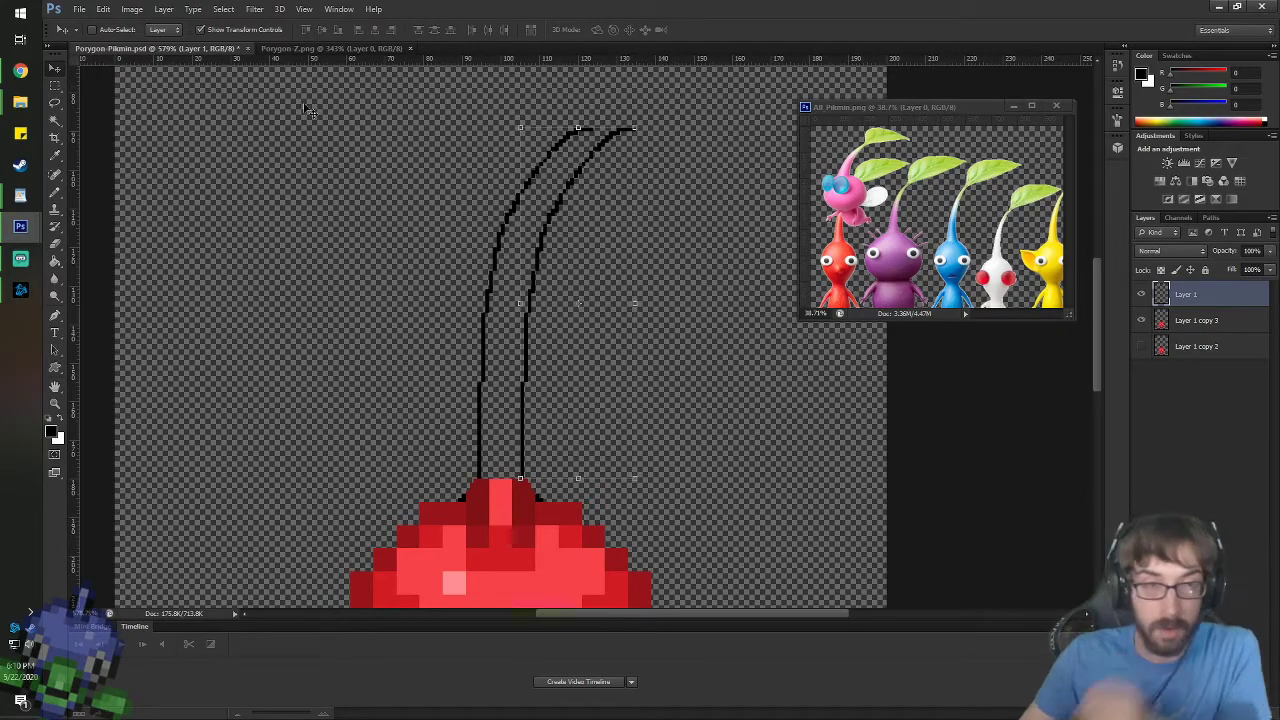
key("Delete")
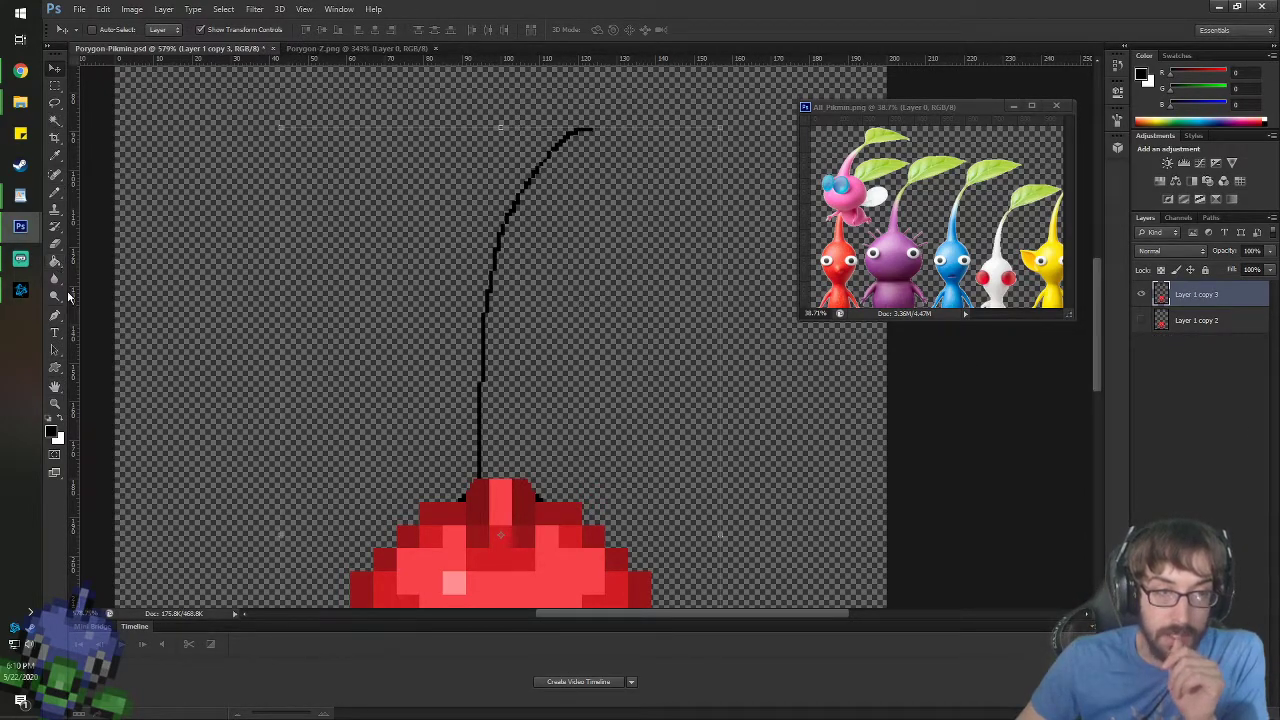
- Pencil the antenna's right edge from the stub up to a narrow tip on Layer 1 copy 3, undoing the stroke that extends the tip
left_click(56, 190)
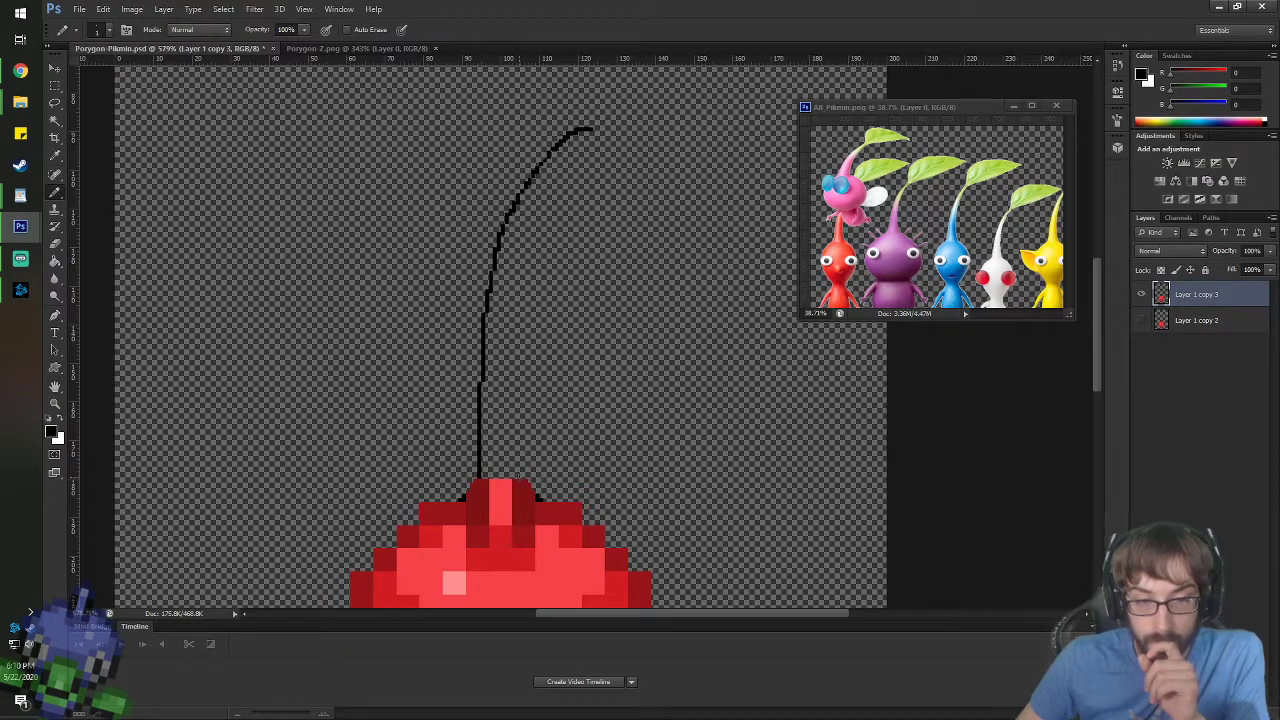
left_click_drag(513, 450, 545, 262)
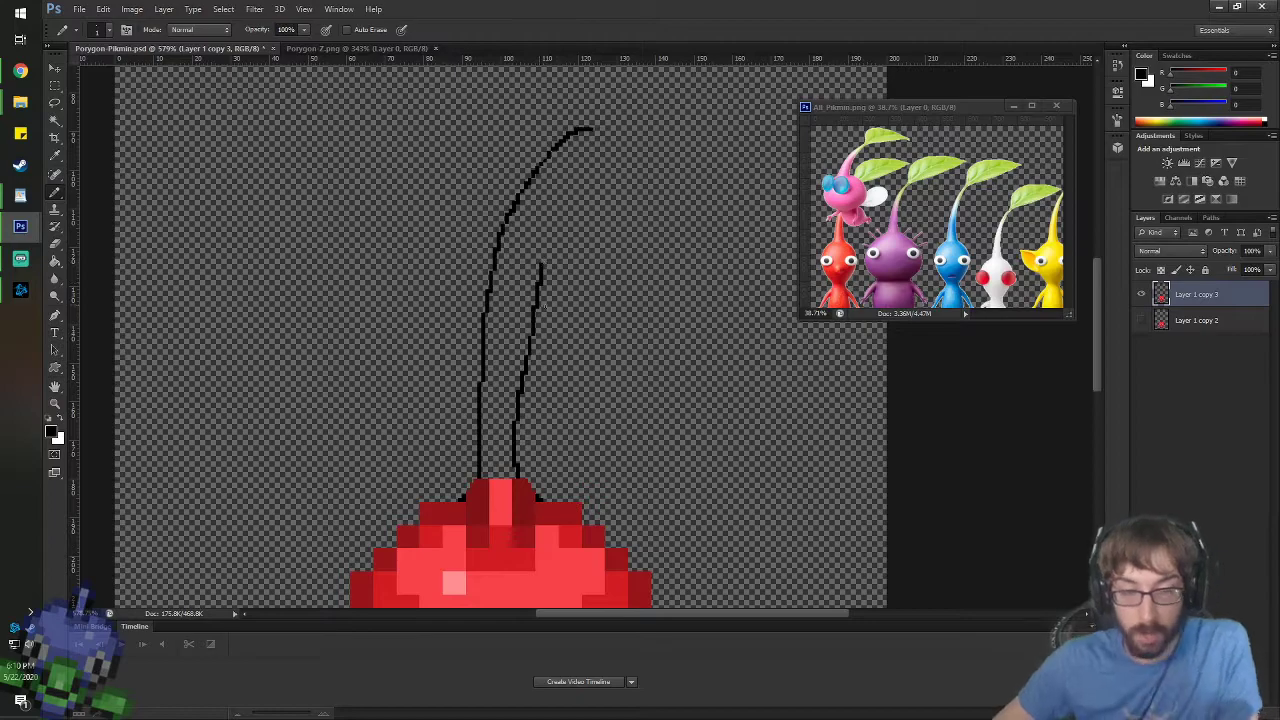
key("ctrl+z")
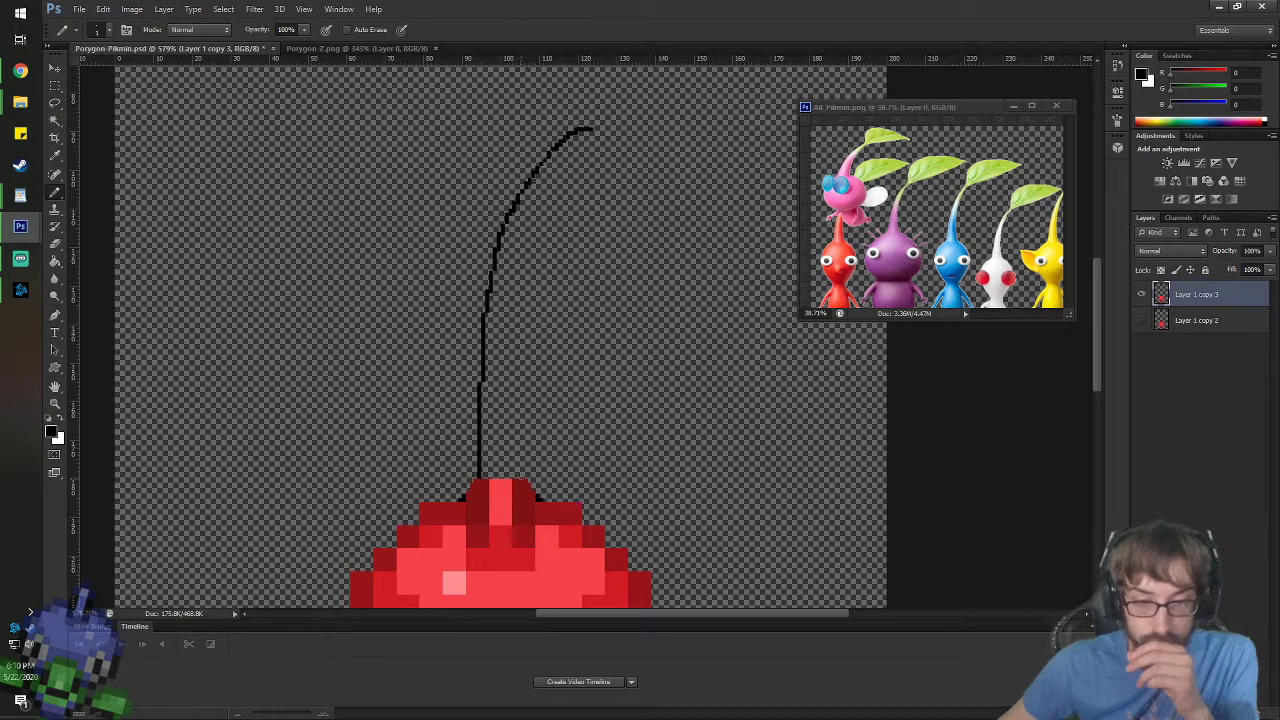
left_click_drag(523, 298, 556, 203)
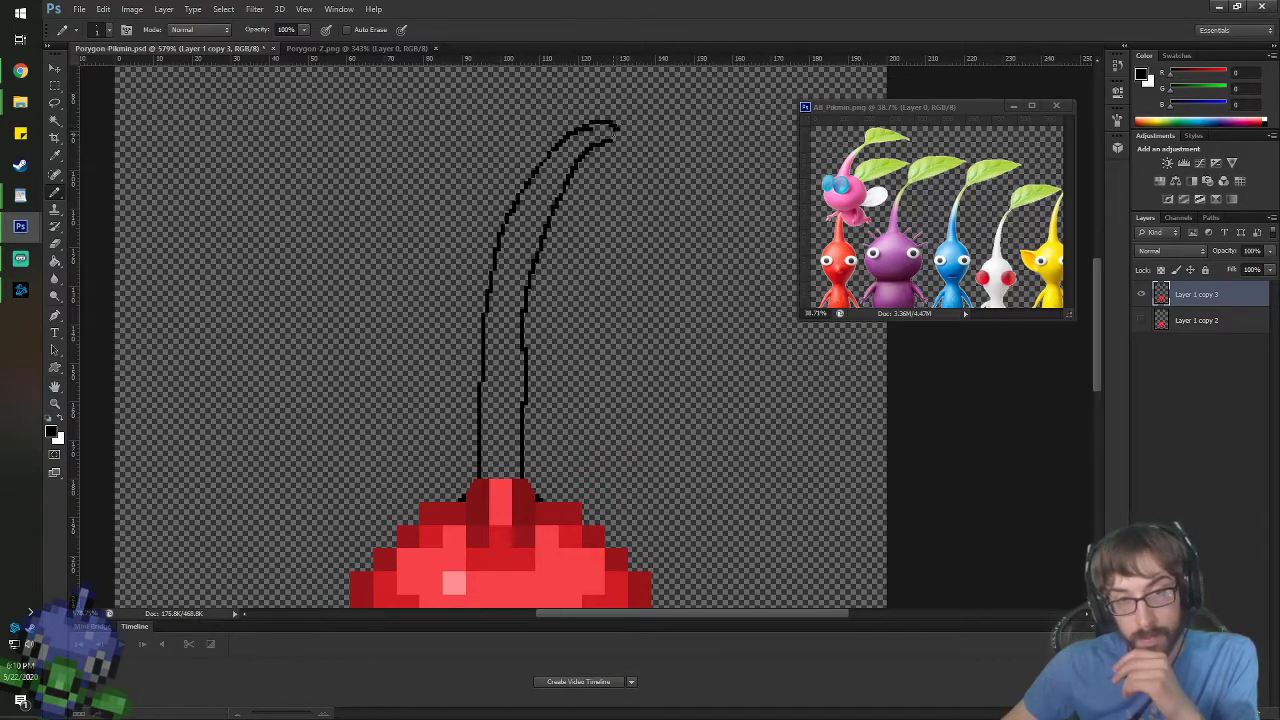
key("ctrl+alt+z")
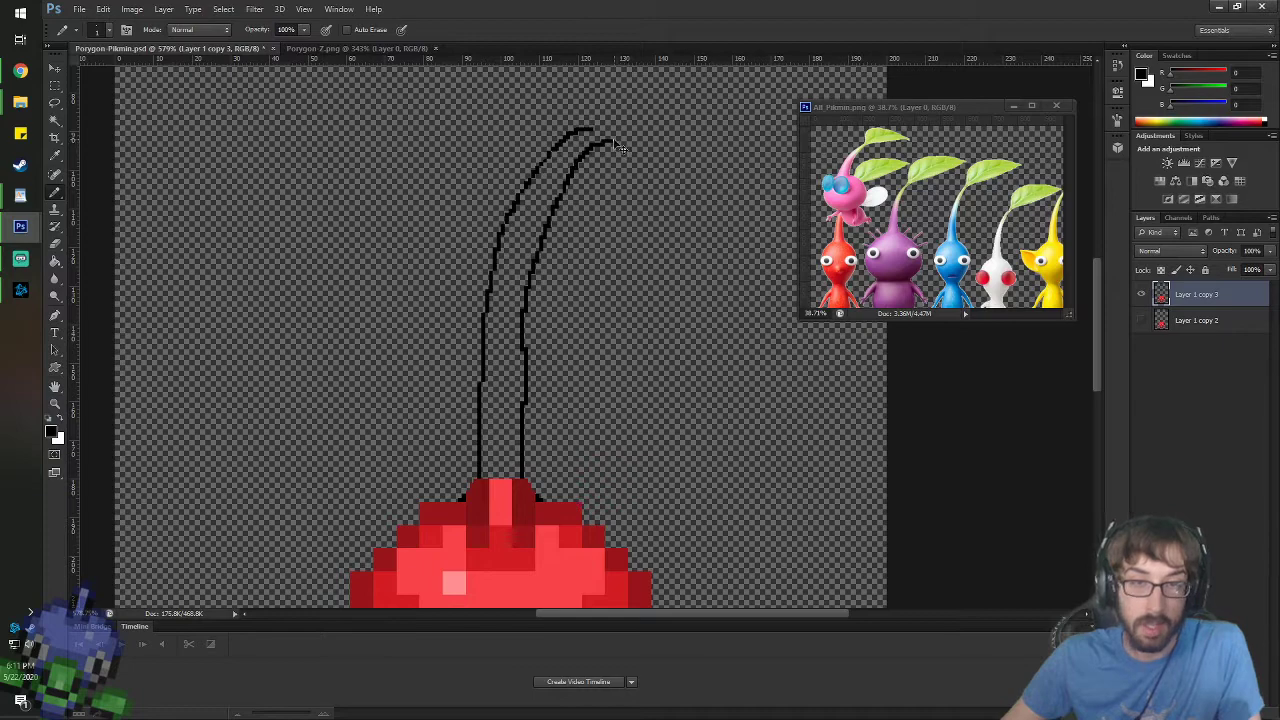
- Try several freehand black strokes for the antenna's right edge between the tip and the stub, undoing each one
key("ctrl+alt+z")
left_click_drag(600, 137, 551, 162)
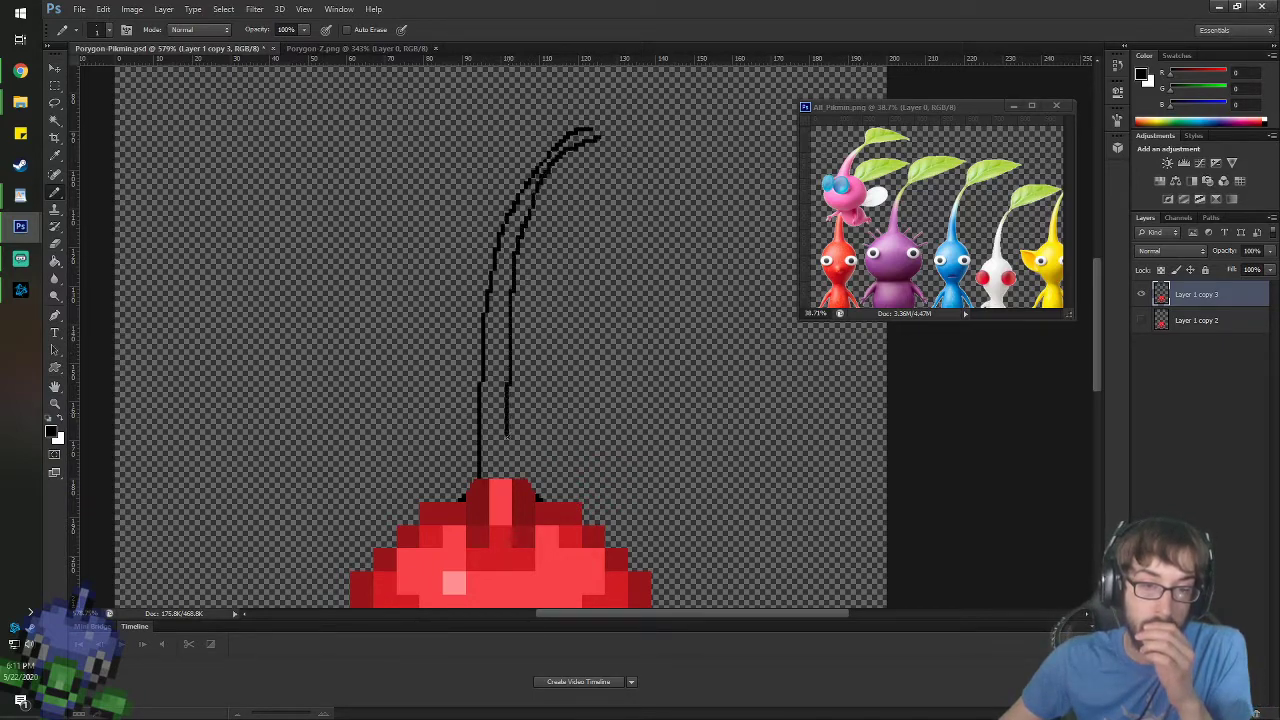
key("ctrl+alt+z")
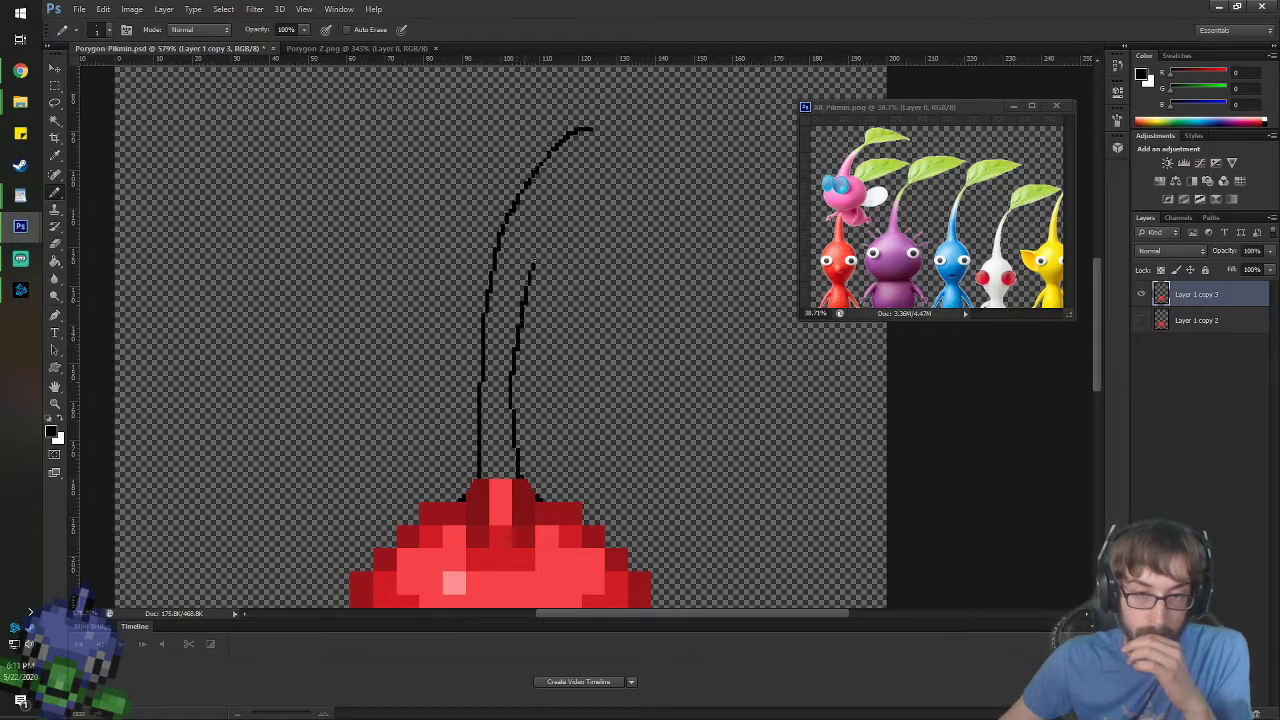
mouse_move(533, 263)
left_mouse_down()
mouse_move(566, 168)
mouse_move(603, 155)
mouse_move(571, 170)
mouse_move(532, 250)
left_mouse_up()
key("ctrl+alt+z")
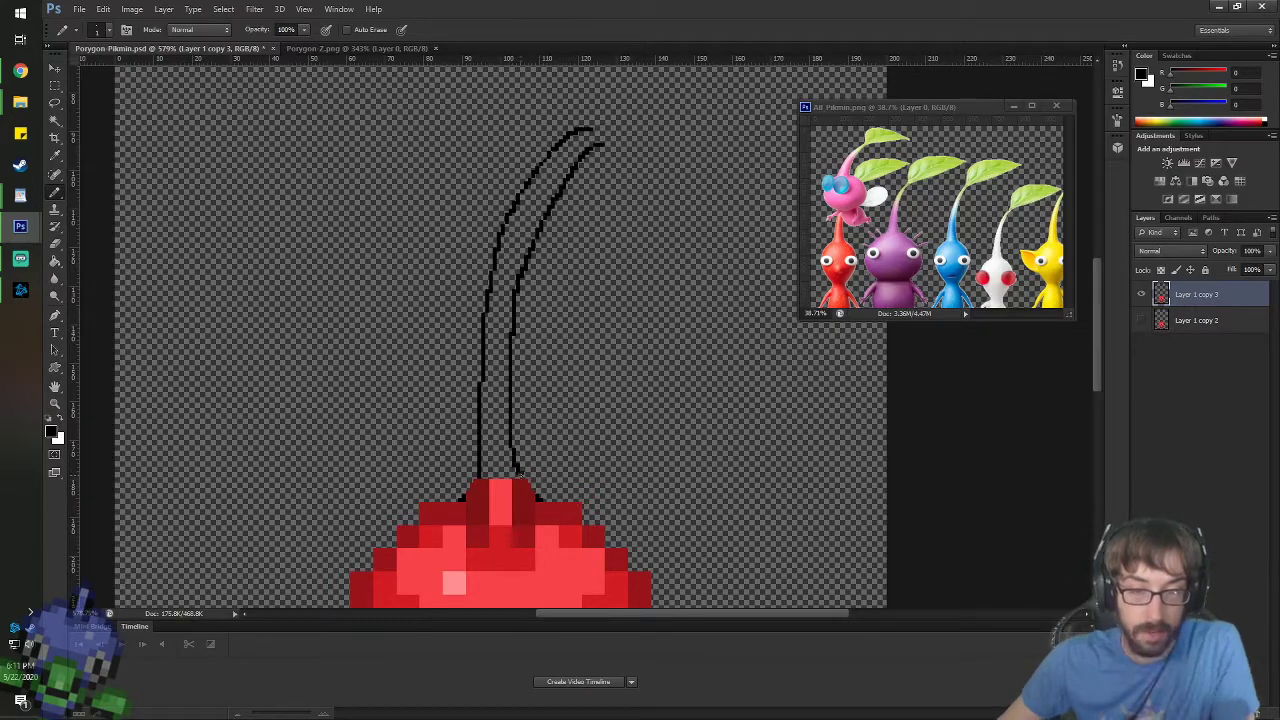
key("ctrl+alt+z")
key("ctrl+alt+z")
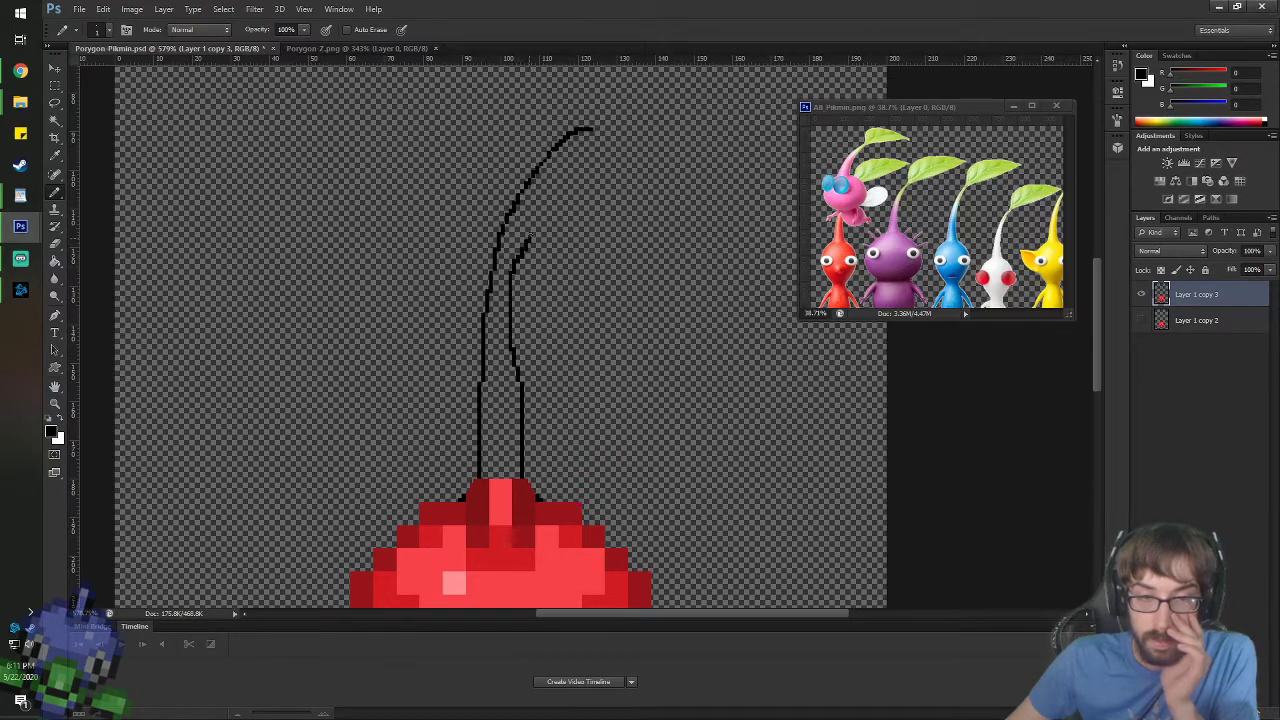
- Try different curves for the right edge above its straight base segment, undoing back to that segment
key("ctrl+z")
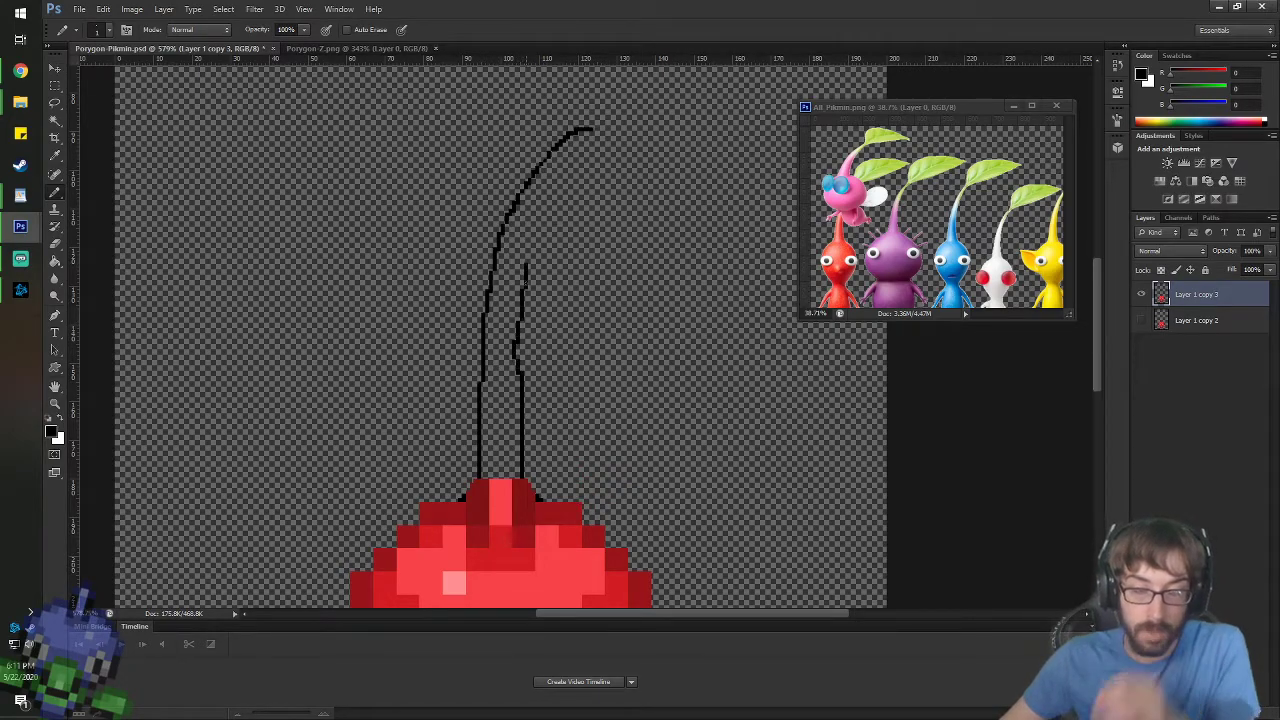
key("ctrl+z")
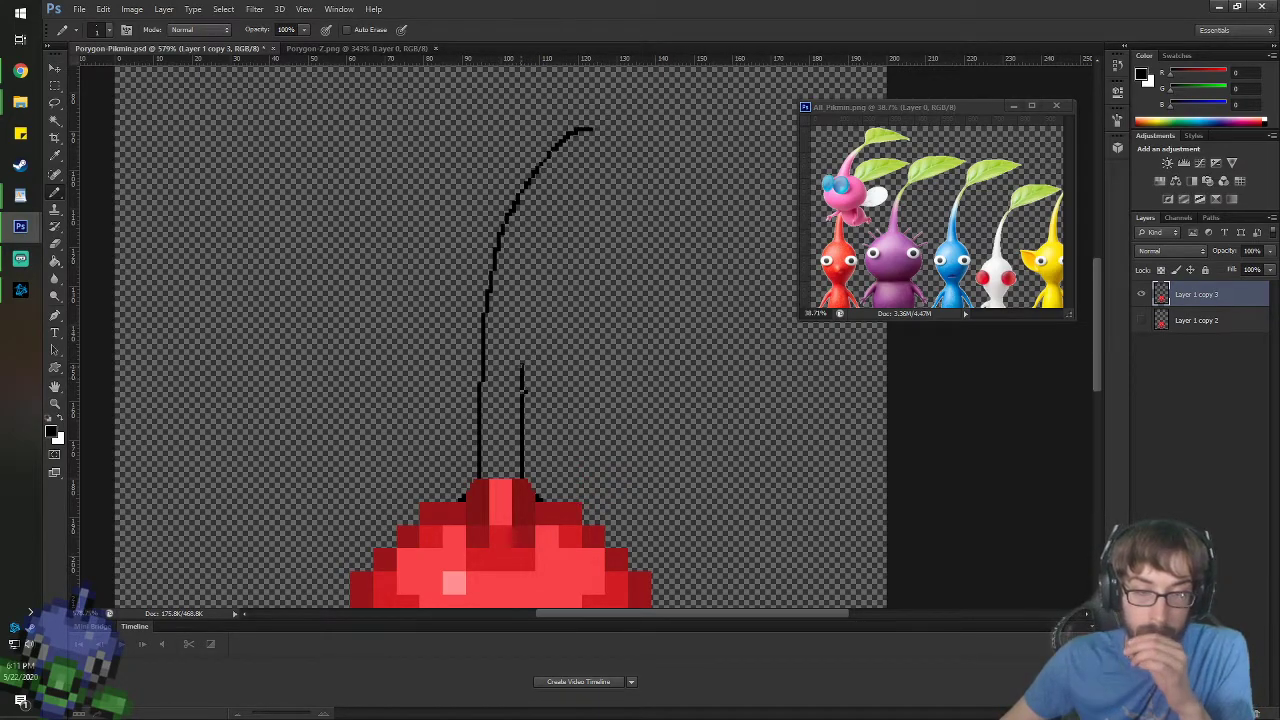
key("ctrl+z")
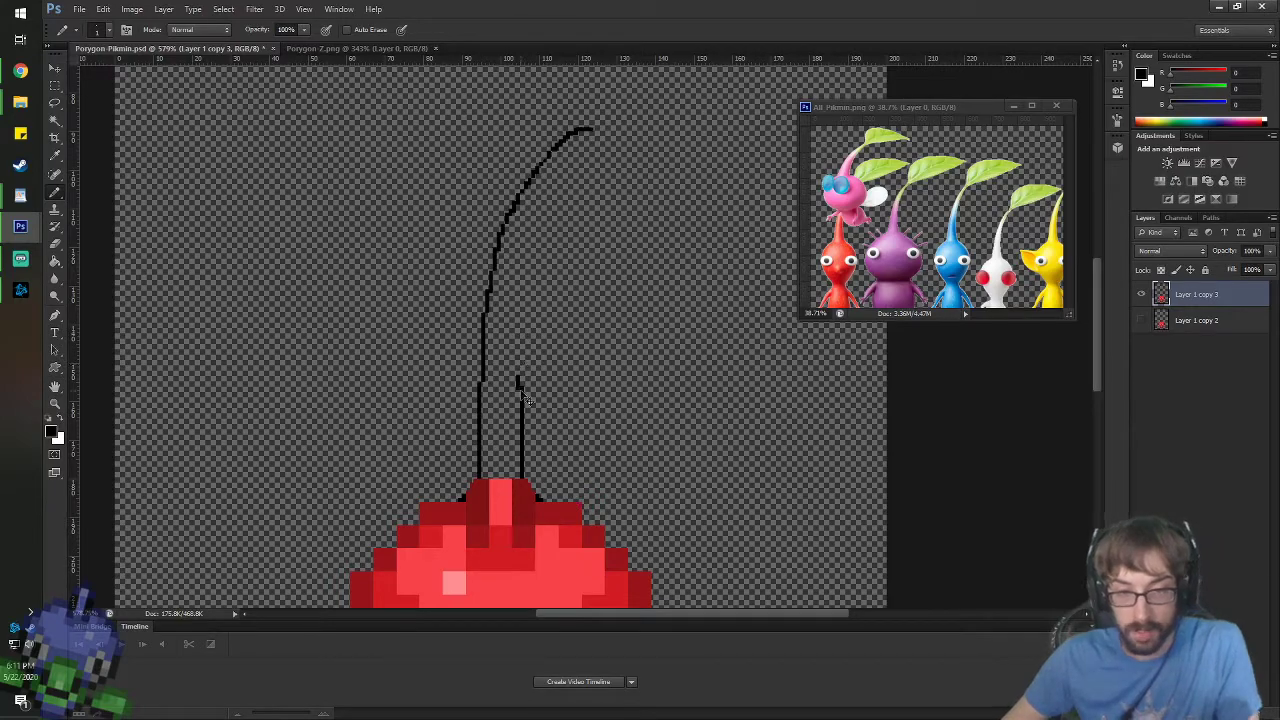
key("ctrl+z")
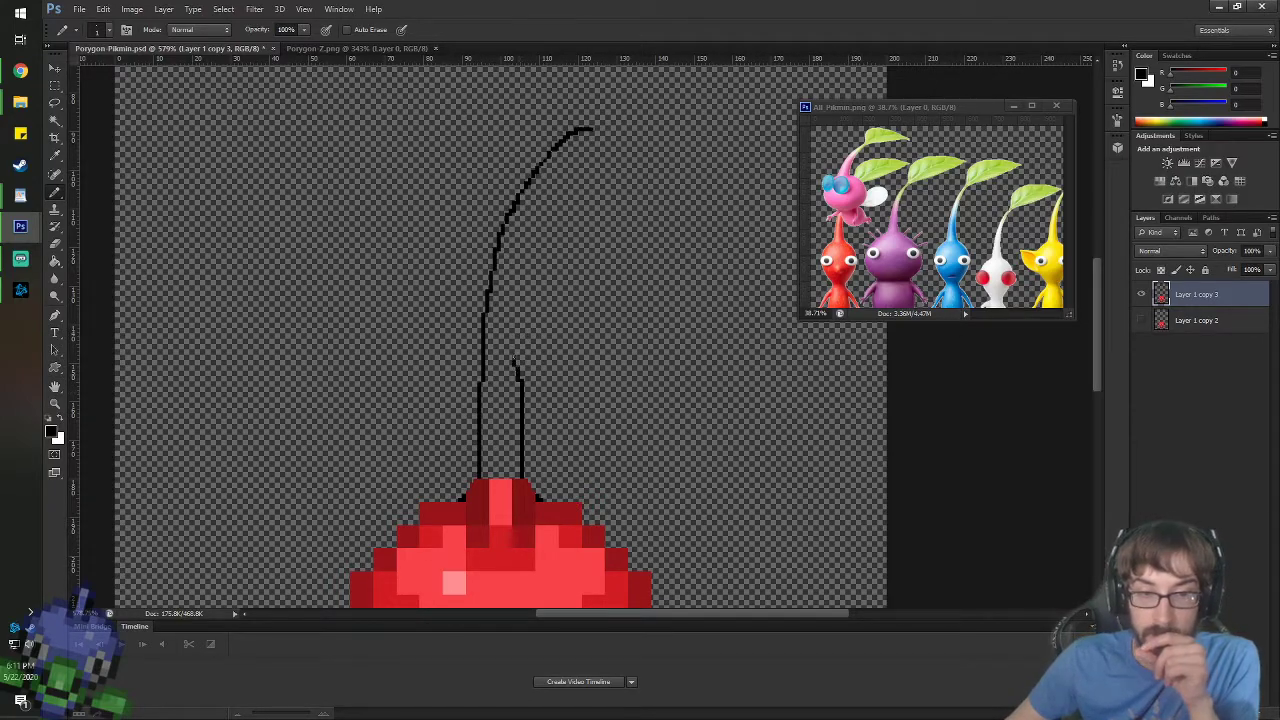
left_click_drag(522, 235, 564, 174)
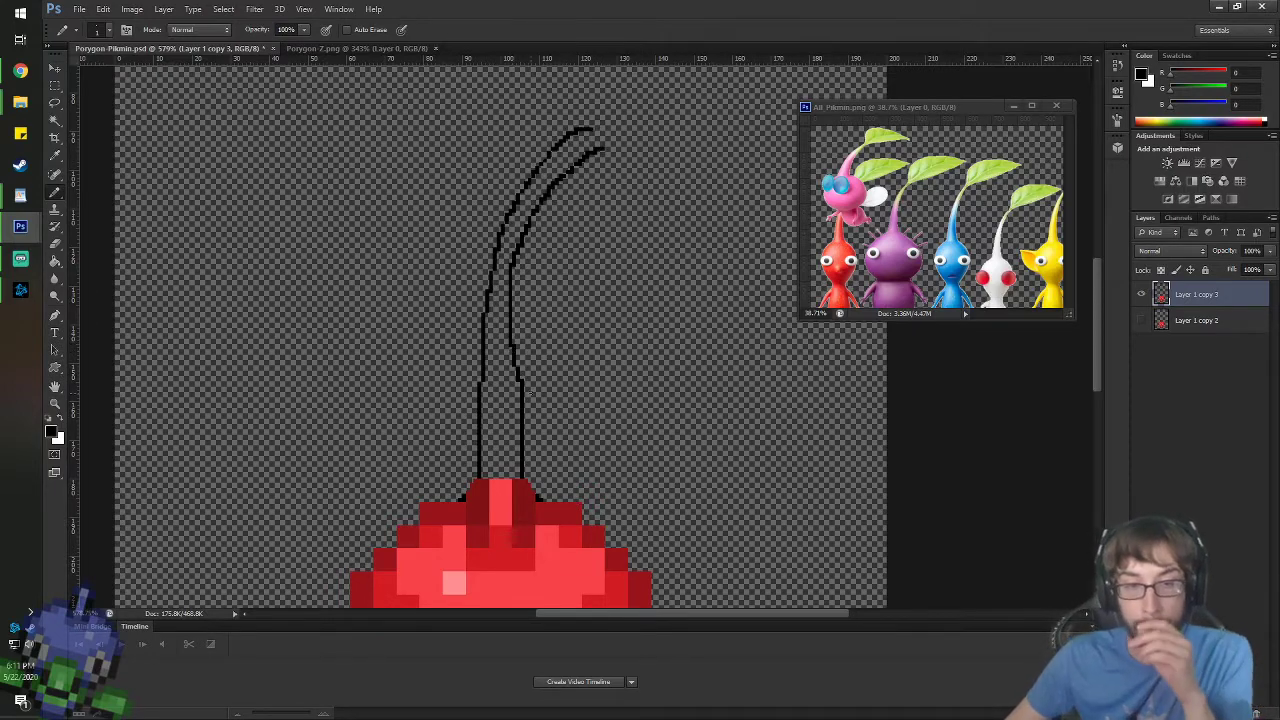
key("ctrl+z")
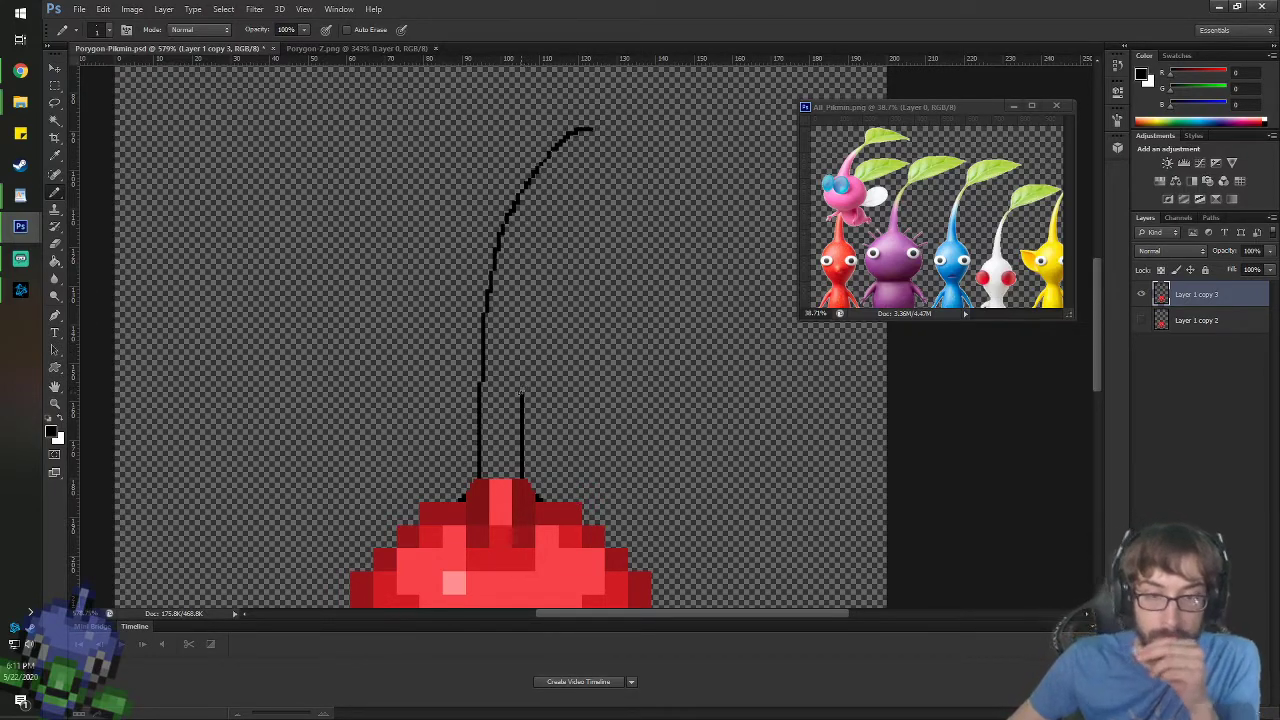
- Pencil the antenna's right edge close beside the left edge, from the tip down to the straight base segment
left_click_drag(518, 390, 514, 338)
mouse_move(530, 265)
left_mouse_down()
mouse_move(542, 222)
mouse_move(600, 148)
left_mouse_up()
key("ctrl+z")
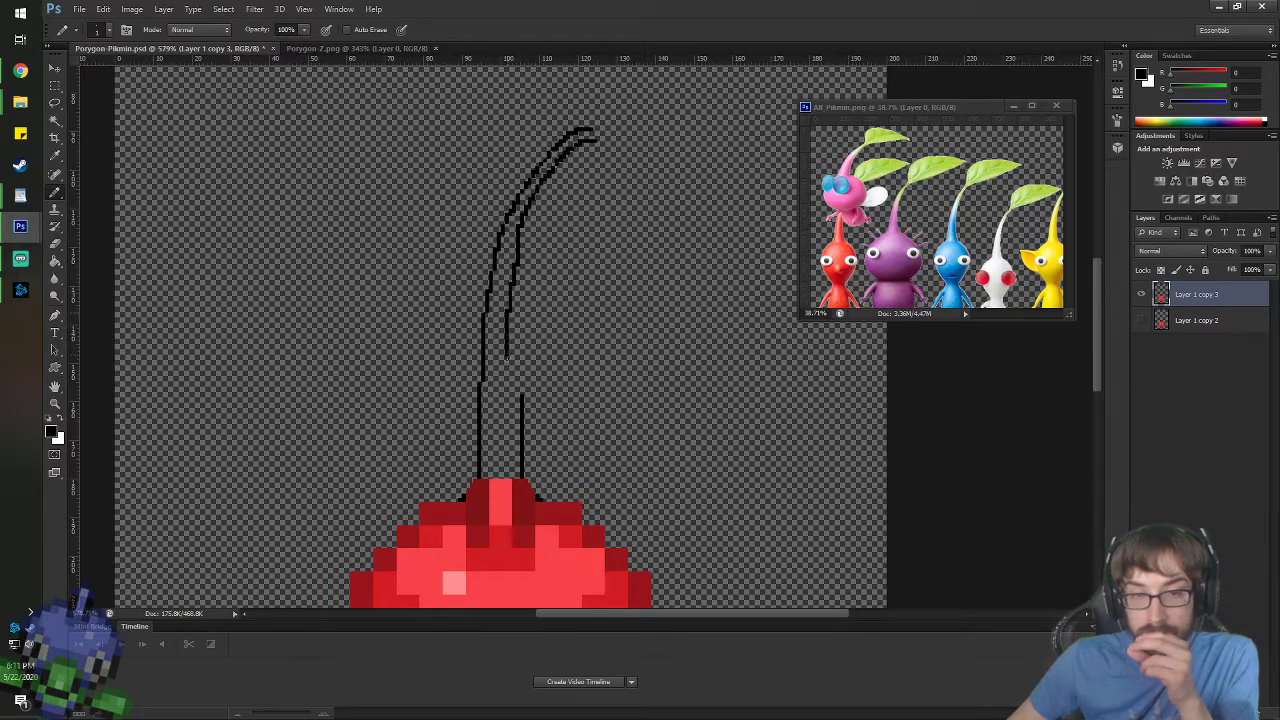
scroll(552, 456, "up", 3)
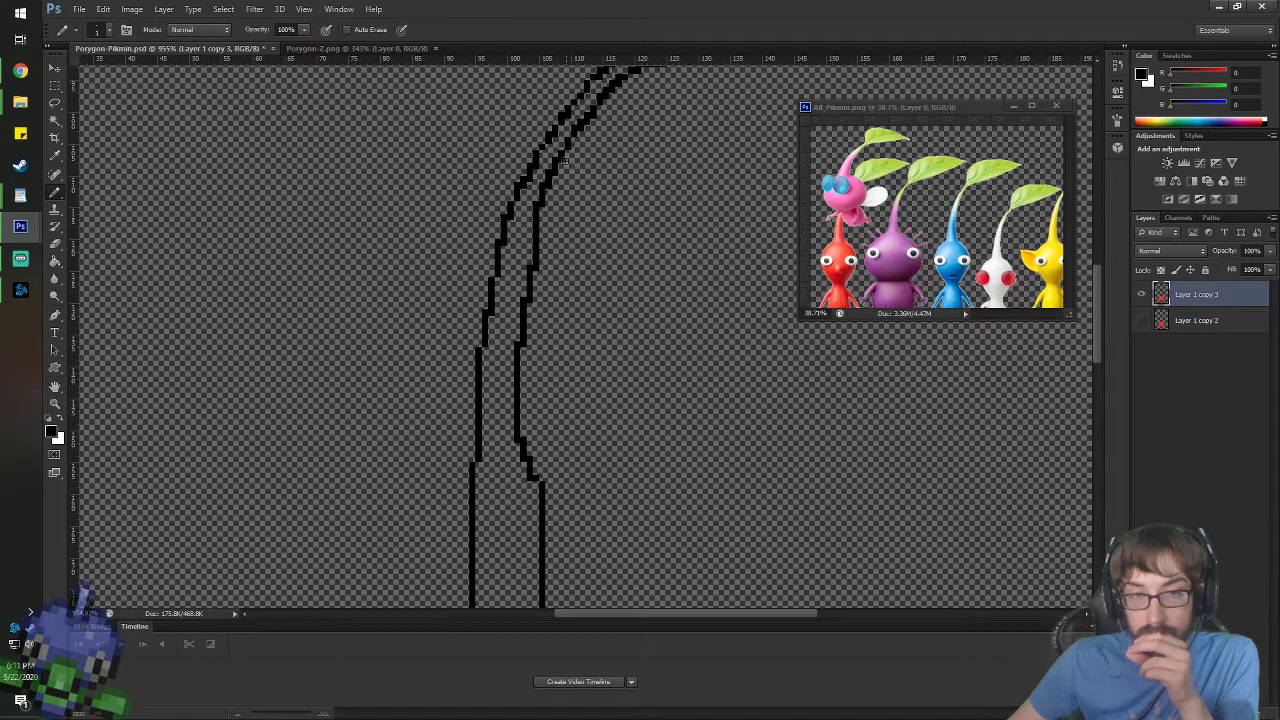
- Straighten the middle of the right edge with a vertical black line and erase the inward bend with a 4 px eraser
left_click_drag(536, 254, 532, 482)
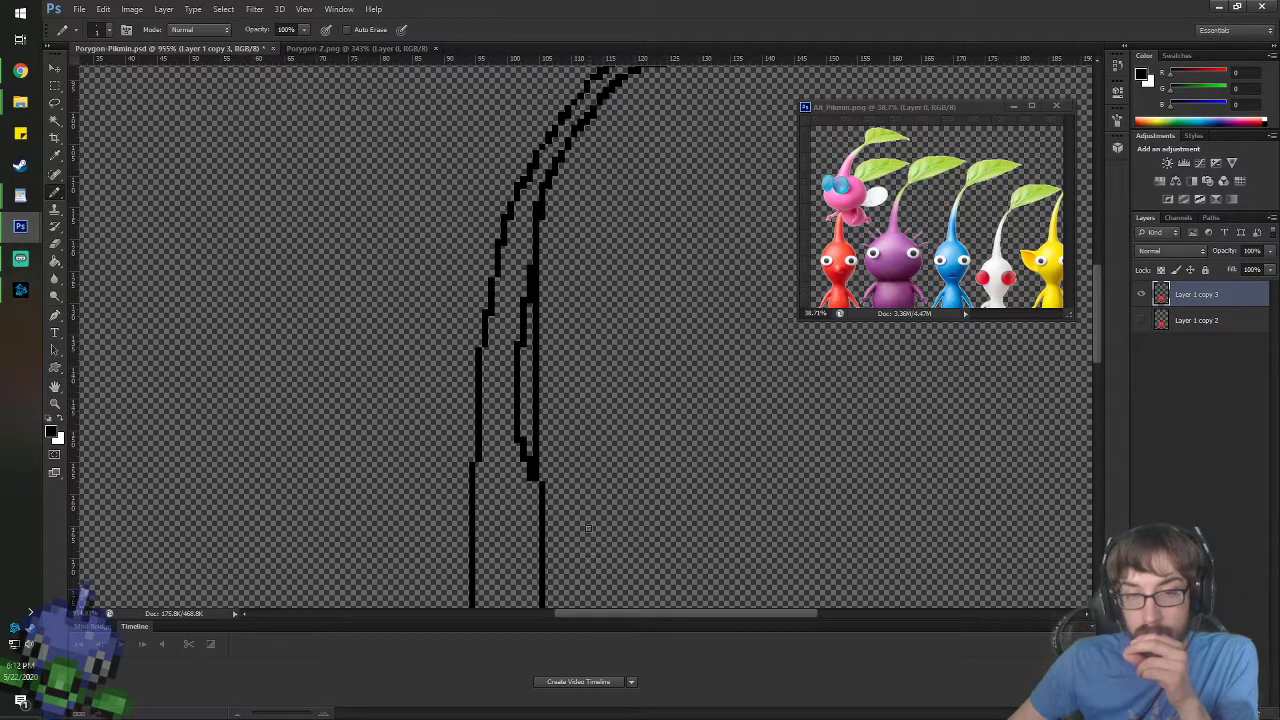
key("e")
right_click(482, 288)
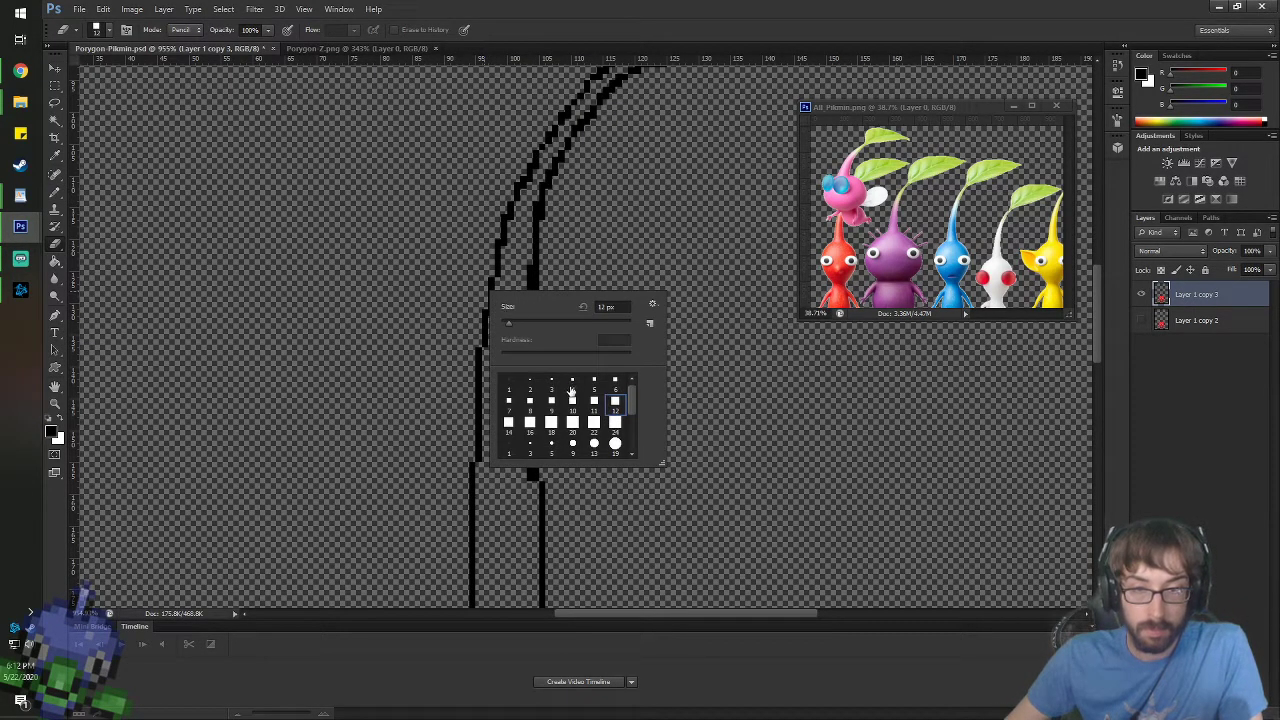
double_click(572, 384)
left_click_drag(522, 268, 520, 462)
scroll(545, 343, "down", 3)
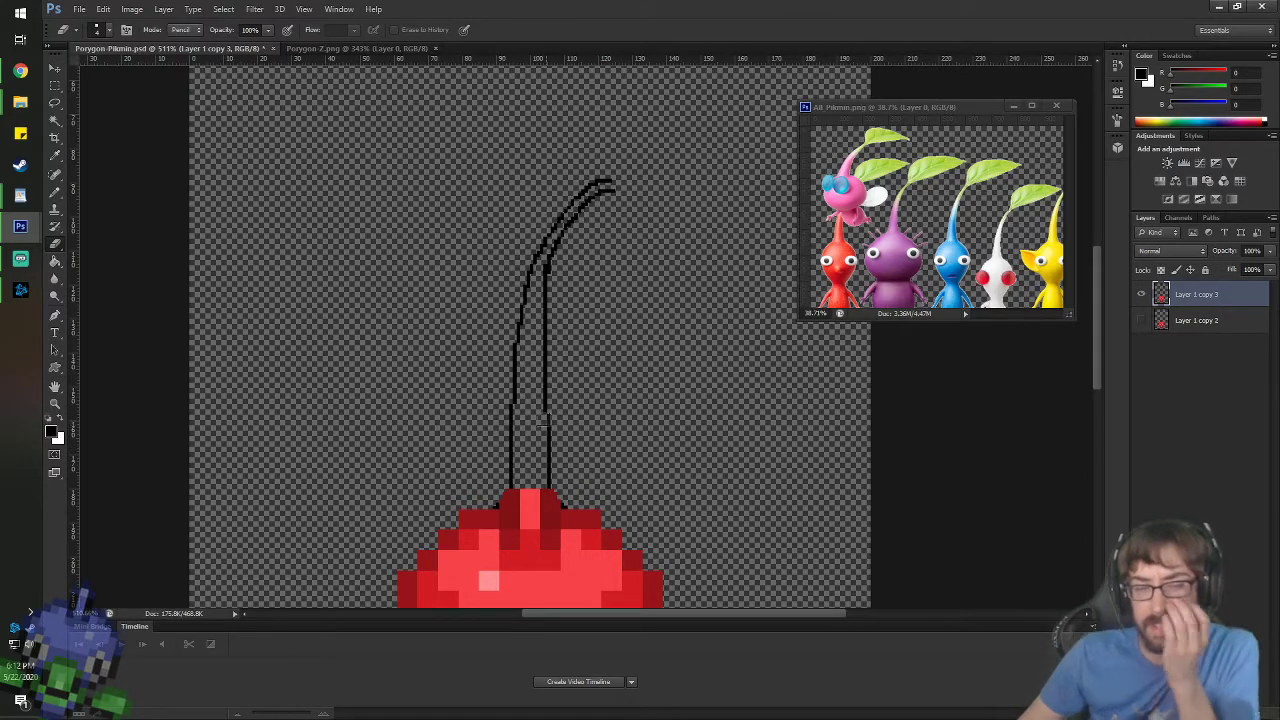
scroll(527, 455, "up", 3)
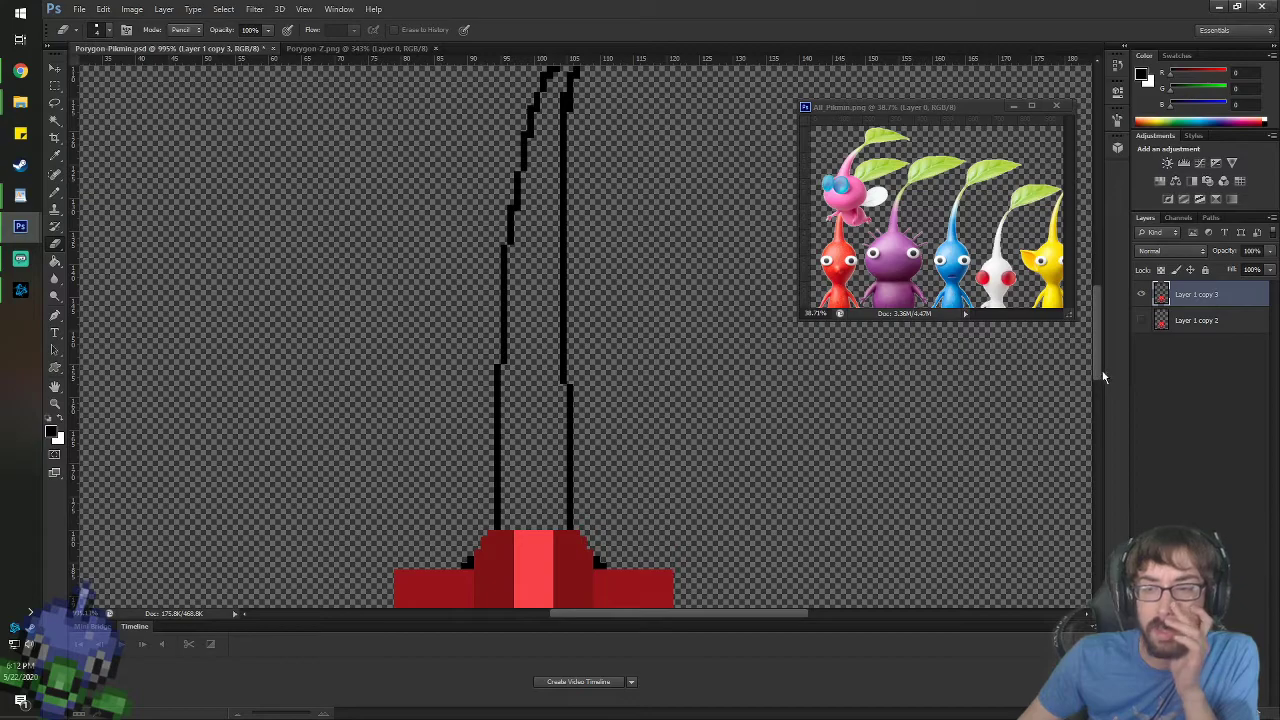
left_click_drag(1100, 366, 1098, 358)
scroll(1098, 355, "up", 2)
scroll(1098, 355, "down", 1)
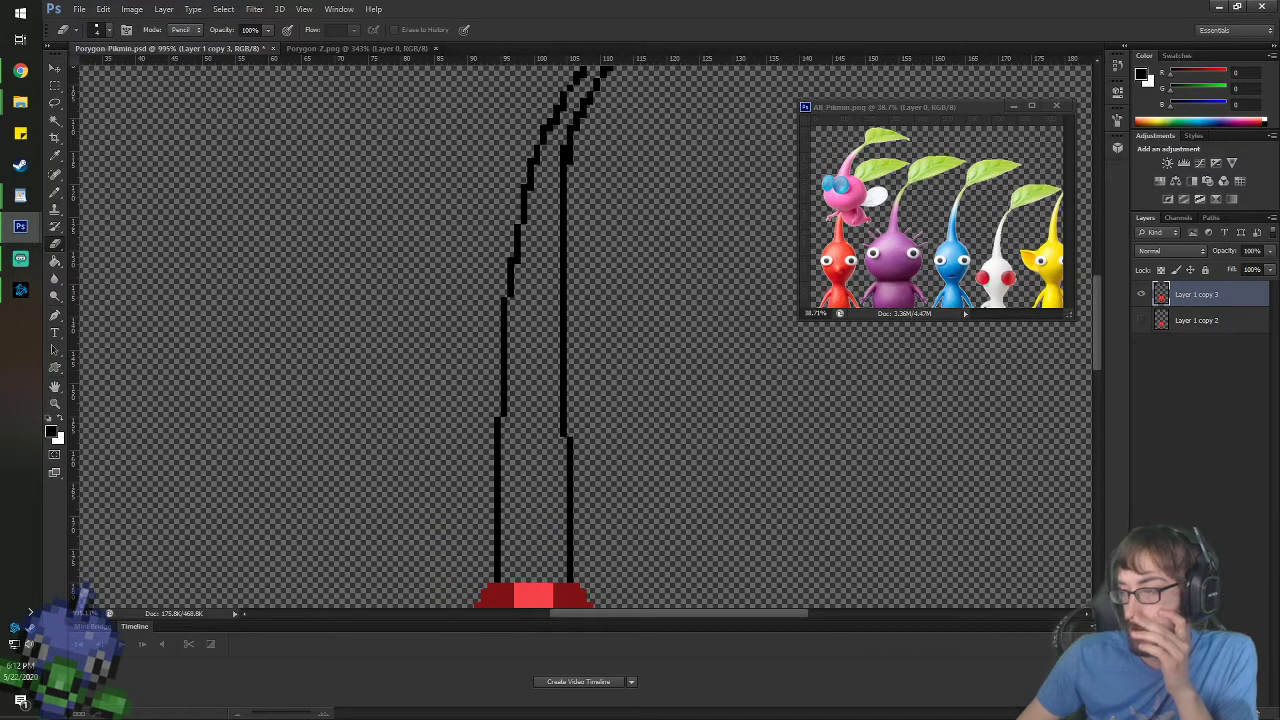
- Switch to the Pikmin 2 video on YouTube in Chrome, adjust its volume slightly, and return to Photoshop
key("alt+Tab")
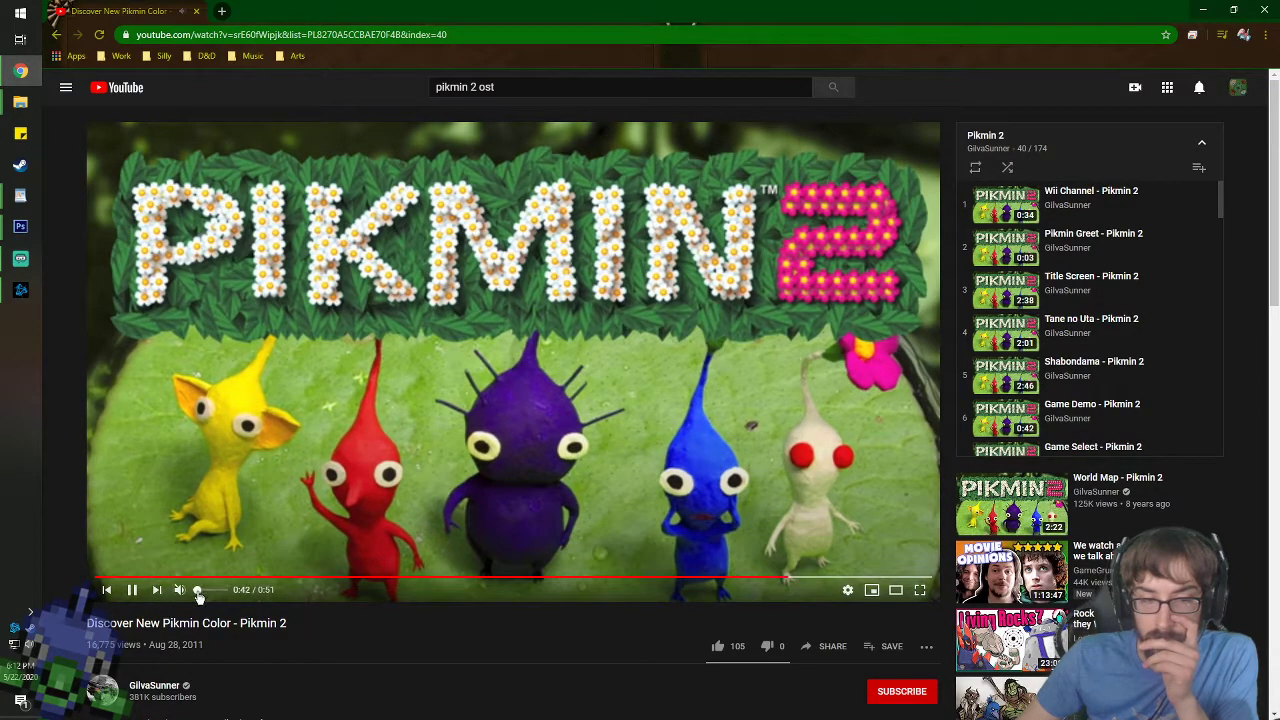
left_click(198, 591)
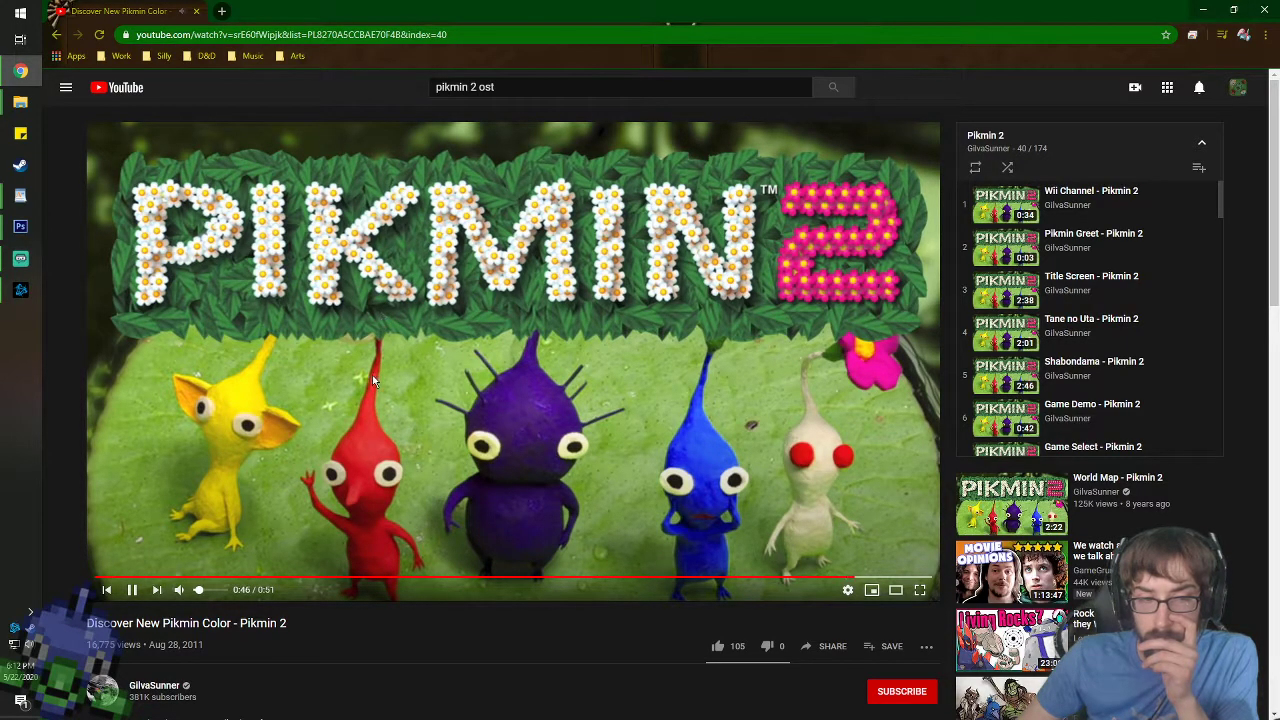
left_click_drag(349, 6, 0, 6)
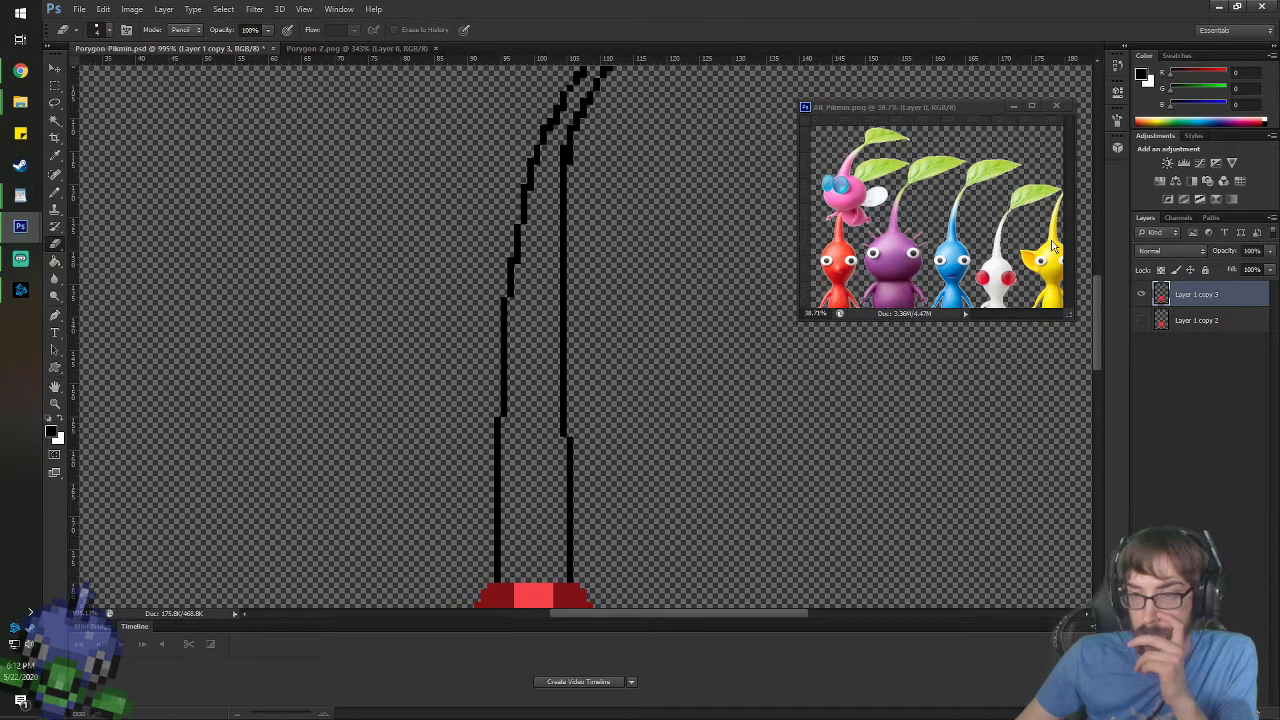
- Redraw the middle of the right edge about 2 px further in with black pencil lines and erase the outer line
scroll(1100, 310, "up", 3)
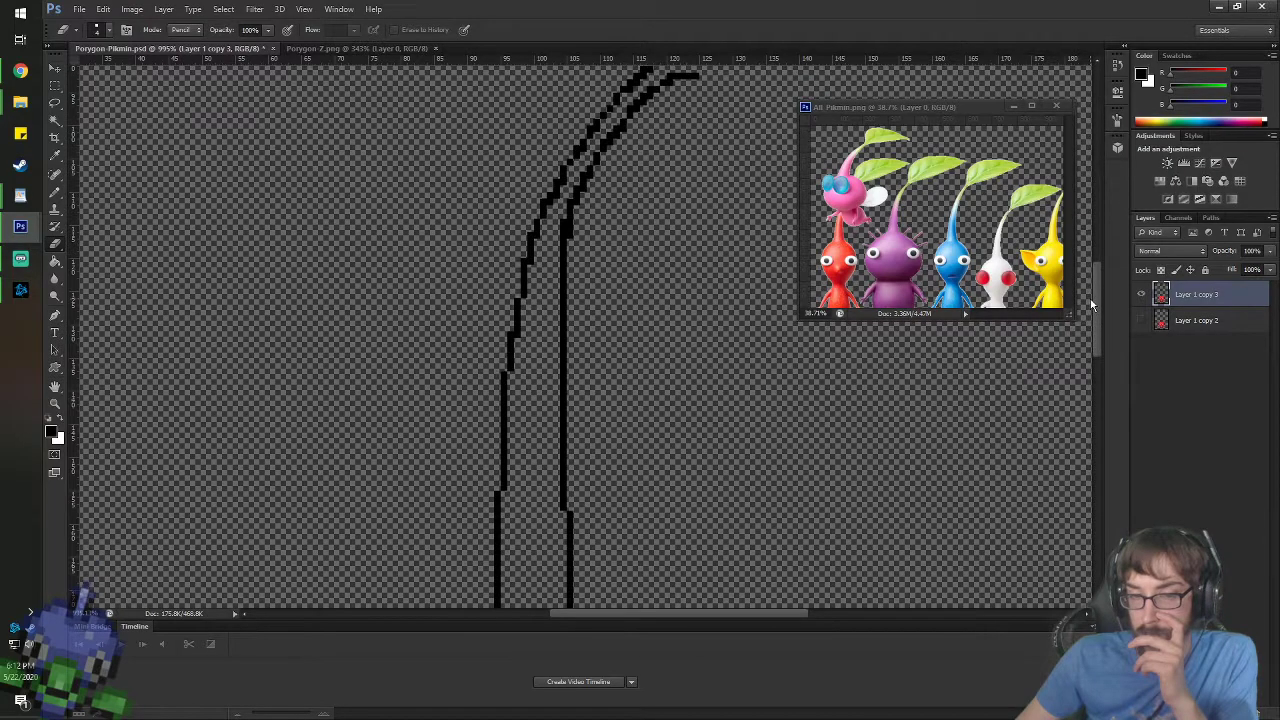
scroll(1090, 310, "down", 2)
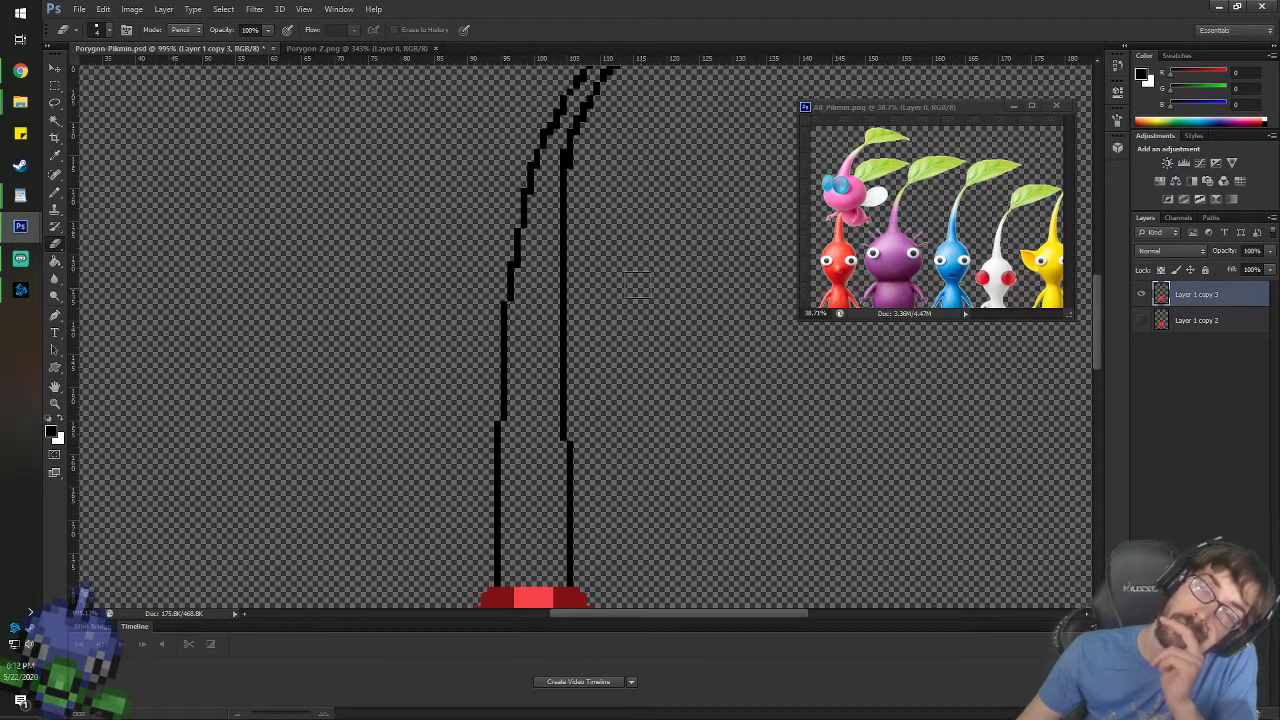
right_click(711, 318)
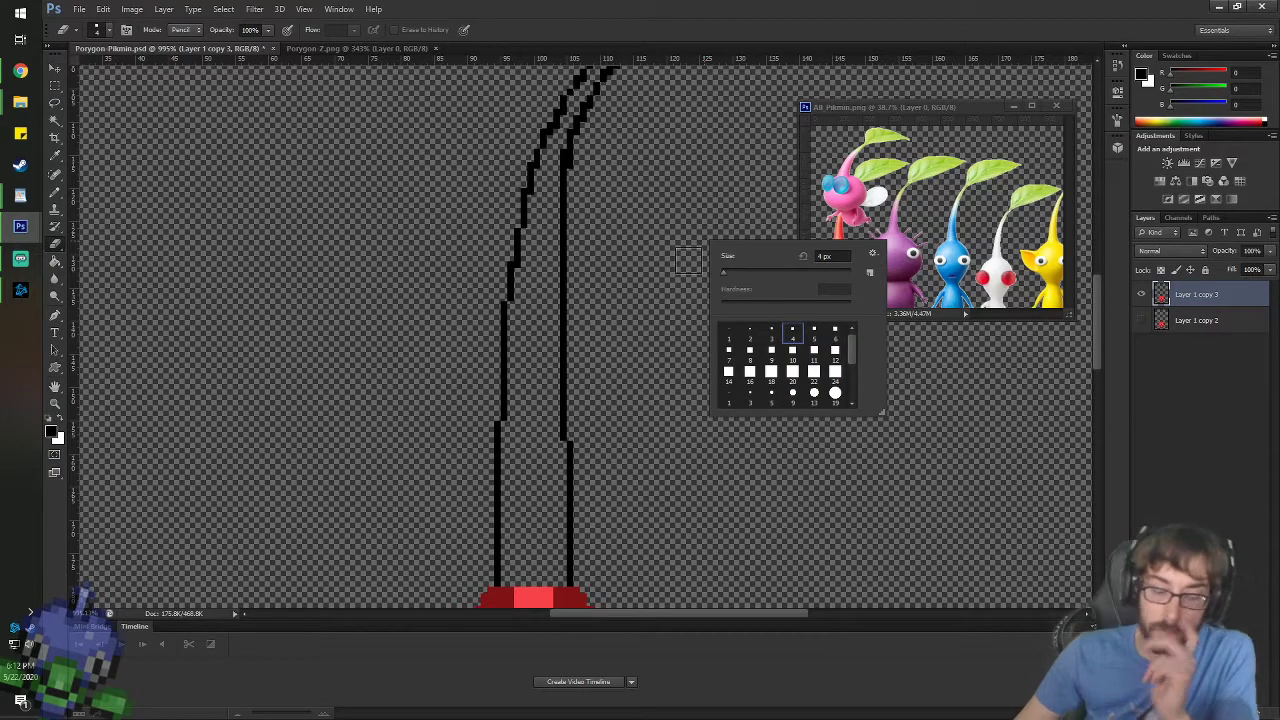
key("space")
mouse_move(686, 209)
left_mouse_down()
mouse_move(585, 348)
mouse_move(586, 281)
left_mouse_up()
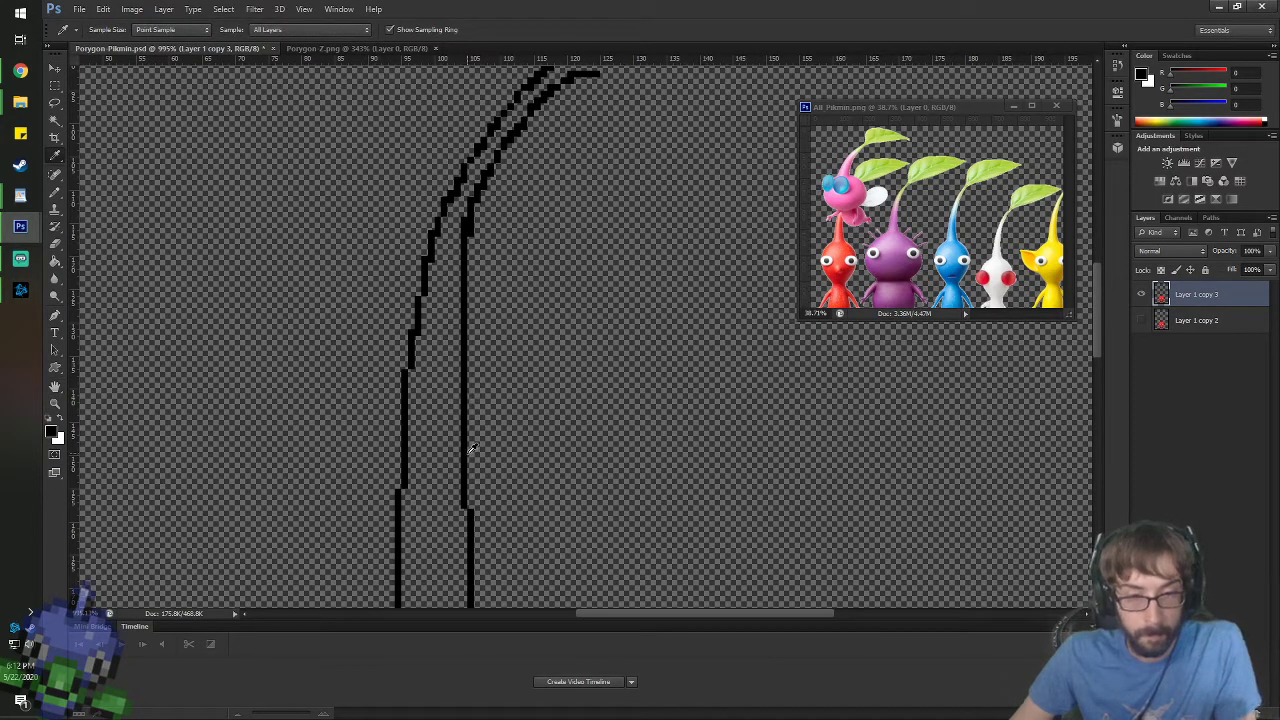
left_click_drag(456, 488, 458, 304)
left_click_drag(459, 241, 460, 374)
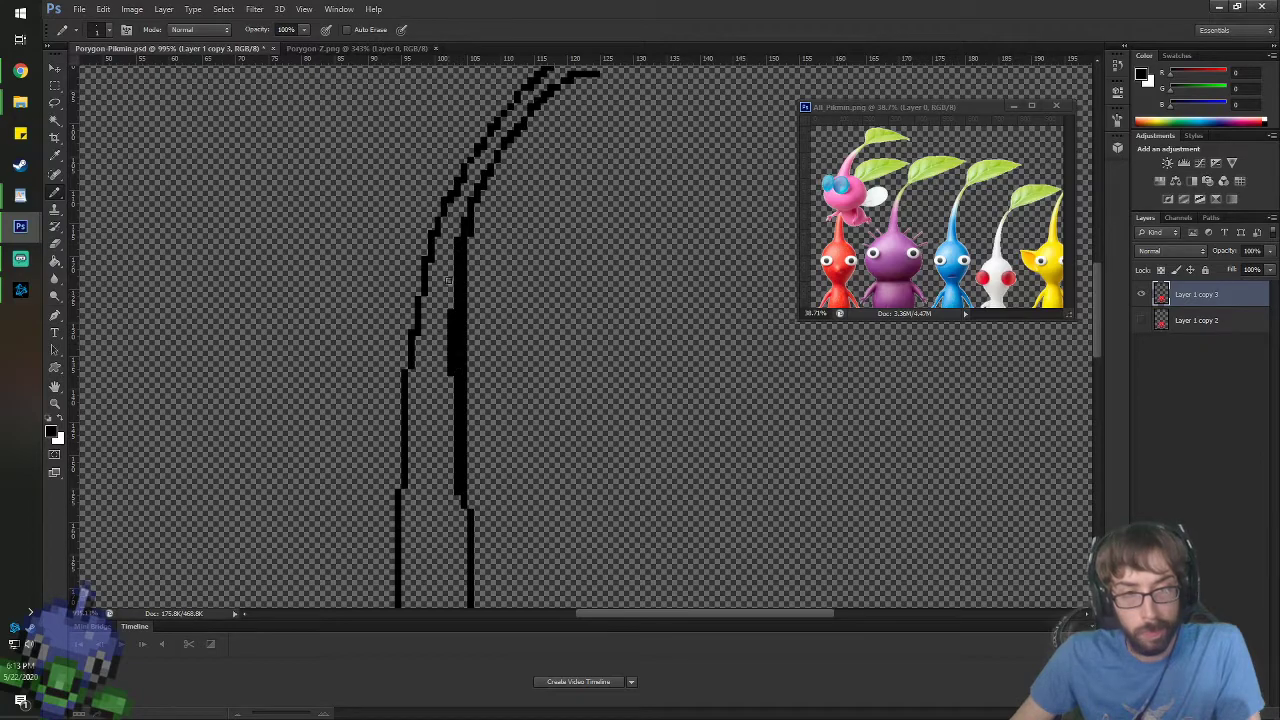
mouse_move(450, 296)
left_mouse_down()
mouse_move(457, 346)
mouse_move(434, 436)
mouse_move(480, 327)
mouse_move(474, 309)
mouse_move(471, 445)
mouse_move(478, 260)
left_mouse_up()
key("e")
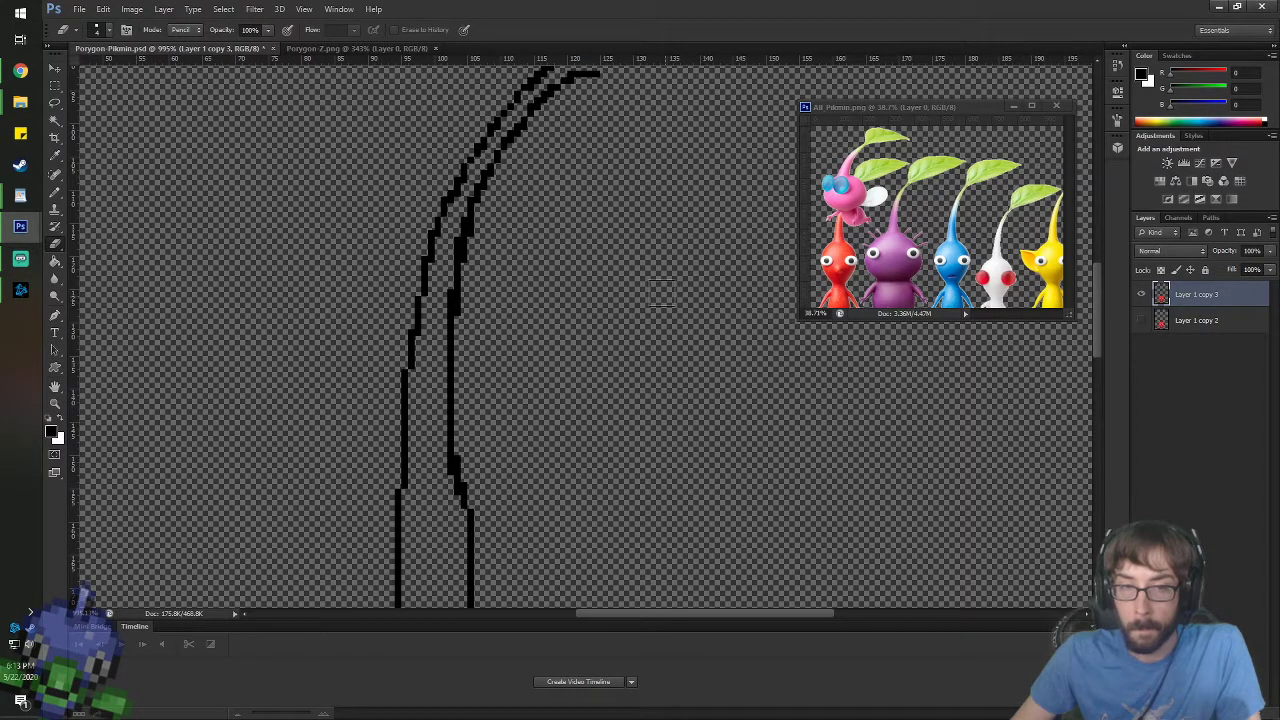
- Erase the doubled pixels along the outside of the right edge where it bends toward the tip
key("h")
left_click_drag(626, 263, 519, 472)
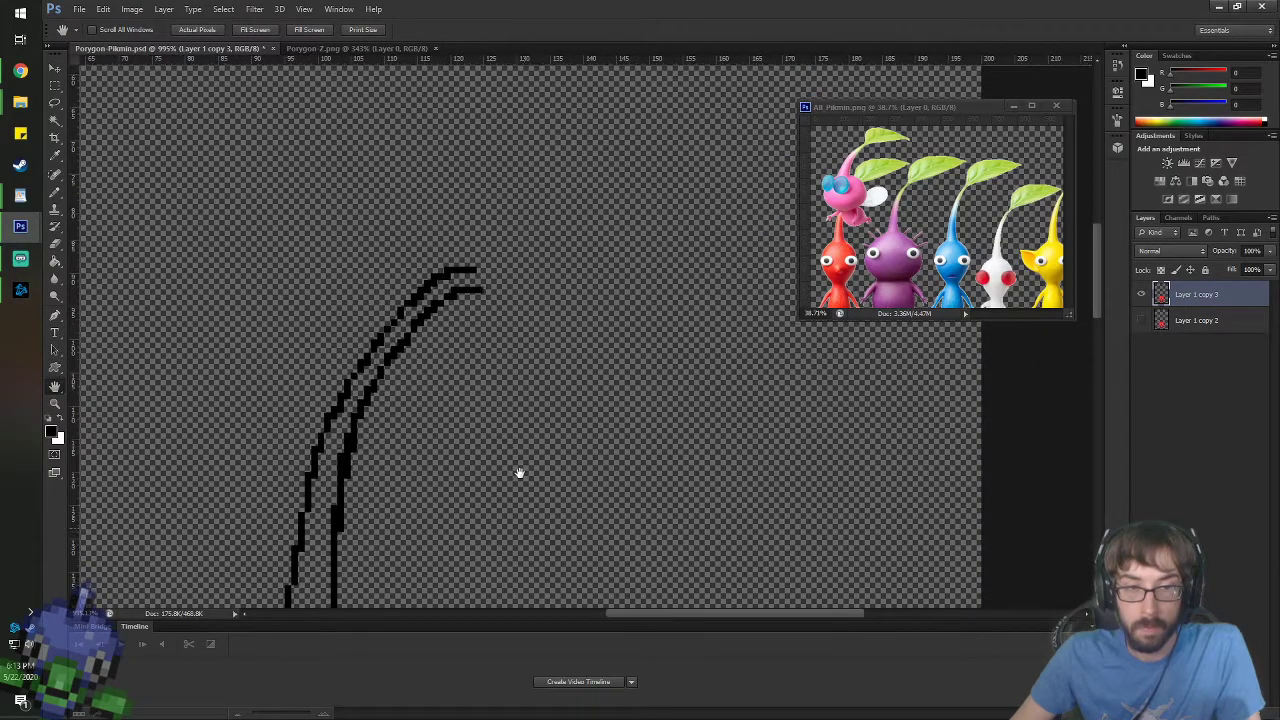
scroll(480, 290, "up", 2)
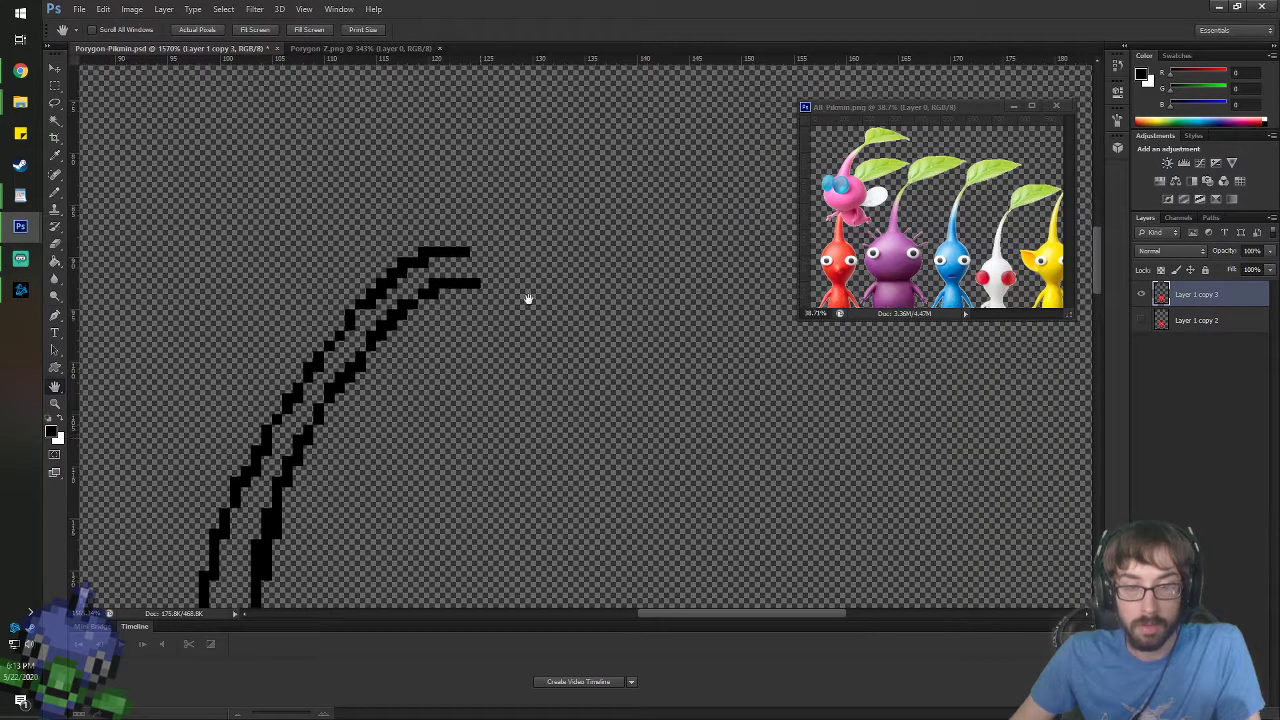
left_click_drag(526, 297, 560, 197)
key("e")
mouse_move(410, 333)
left_mouse_down()
mouse_move(417, 259)
mouse_move(432, 220)
left_mouse_up()
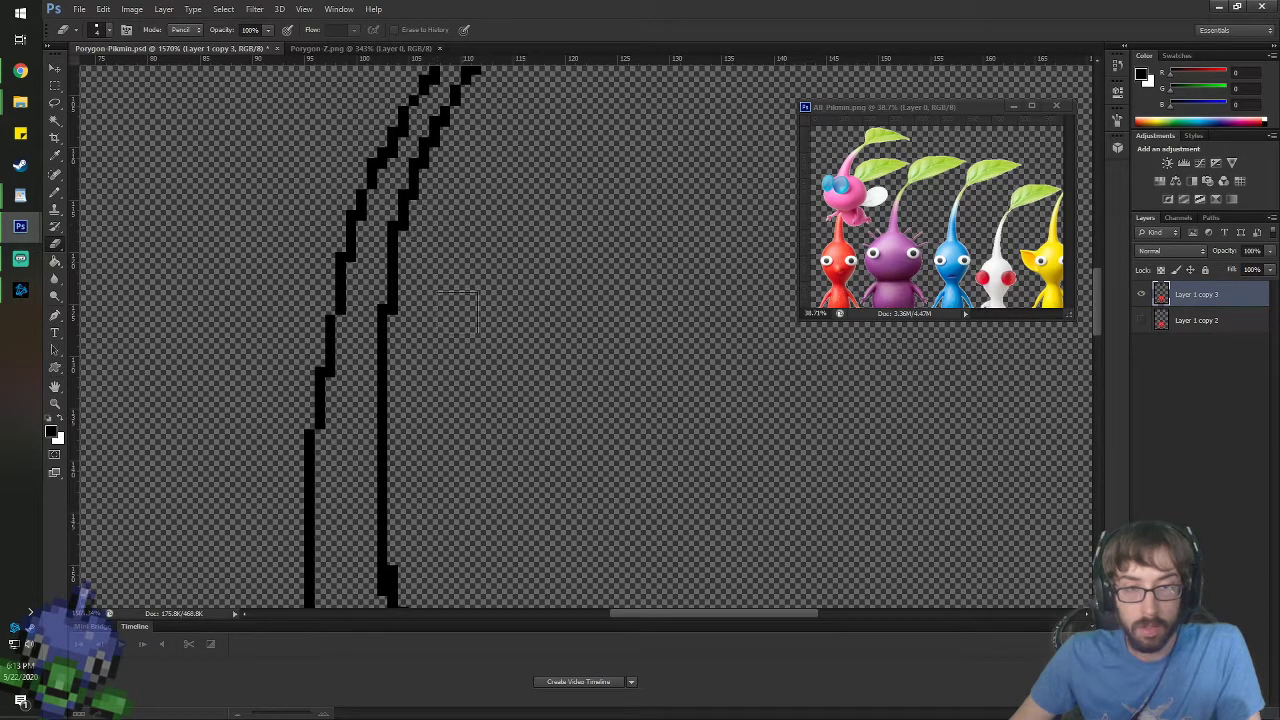
scroll(455, 310, "down", 2)
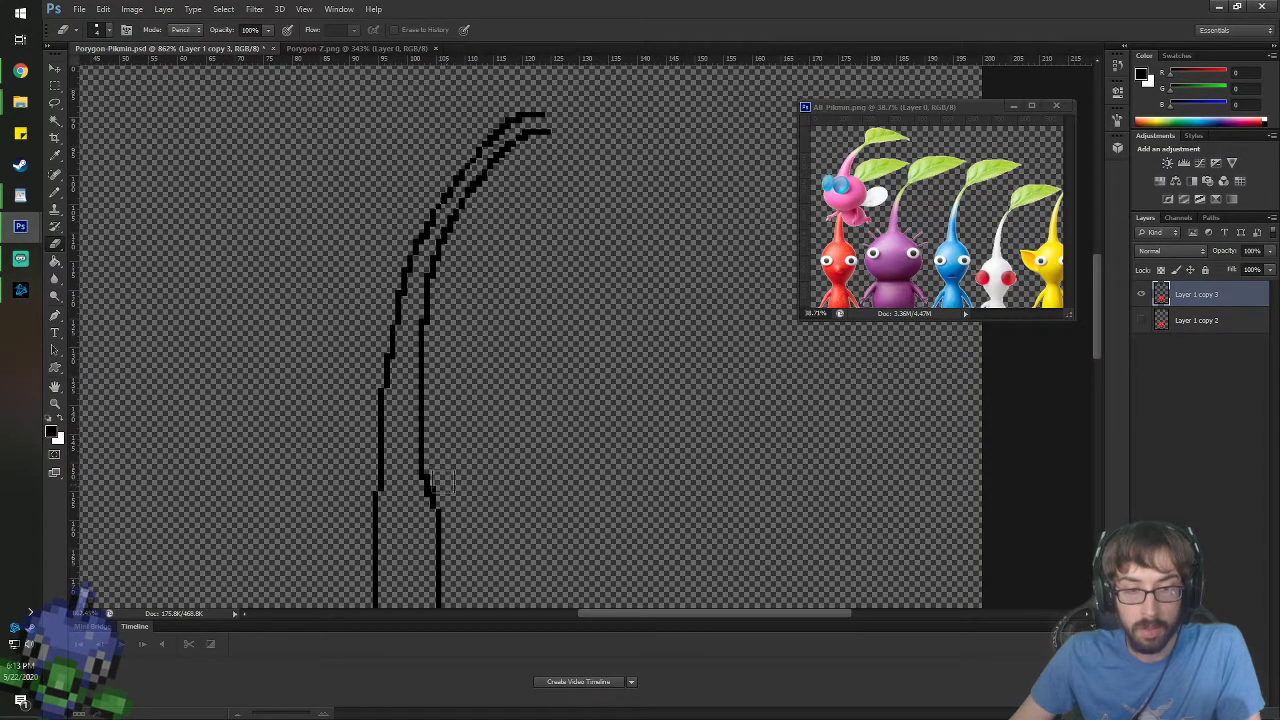
- Clean up the stepped bend above the right edge's base segment by adding black pixels and erasing the stray ones
scroll(427, 508, "up", 2)
key("b")
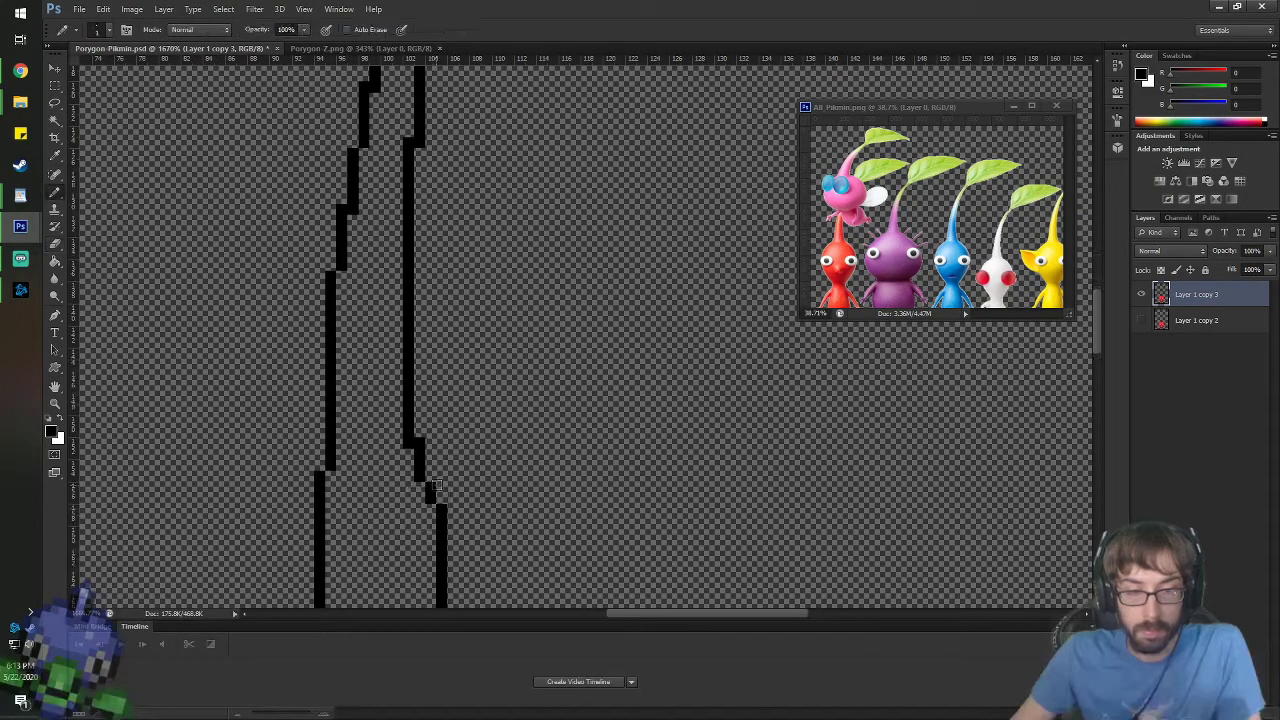
left_click_drag(431, 476, 441, 476)
left_click(441, 498)
key("e")
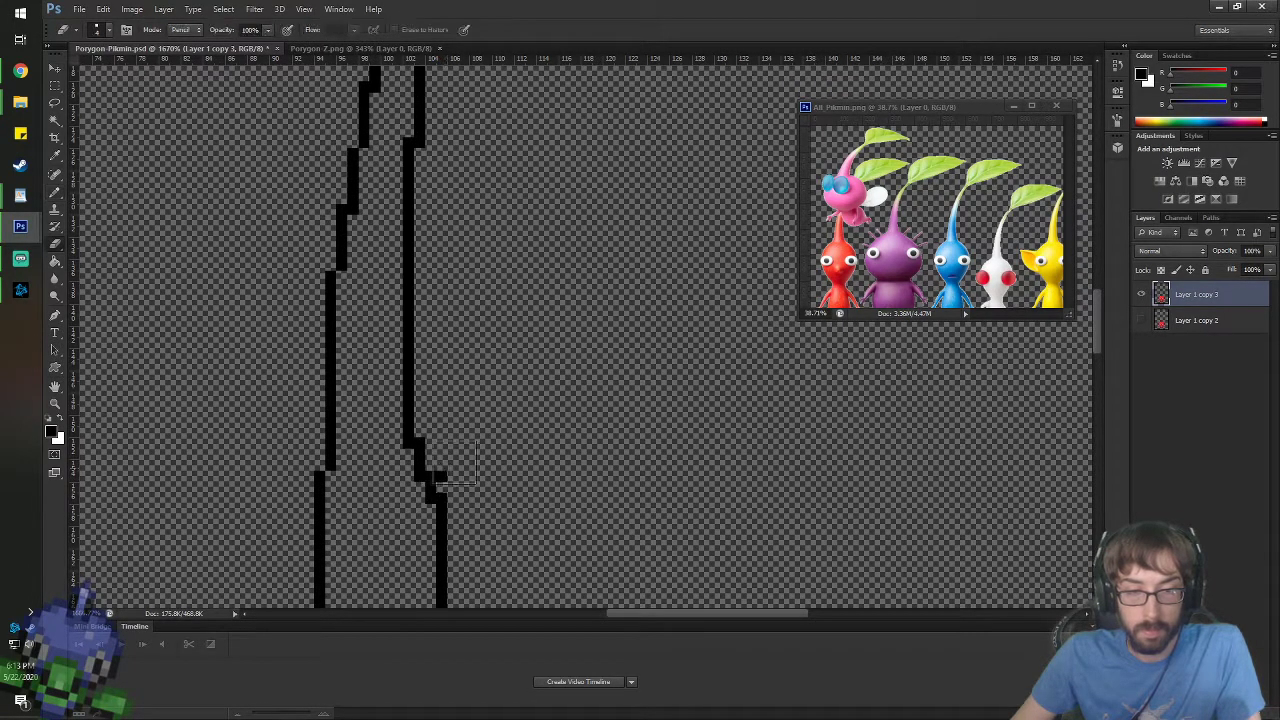
left_click(456, 462)
key("b")
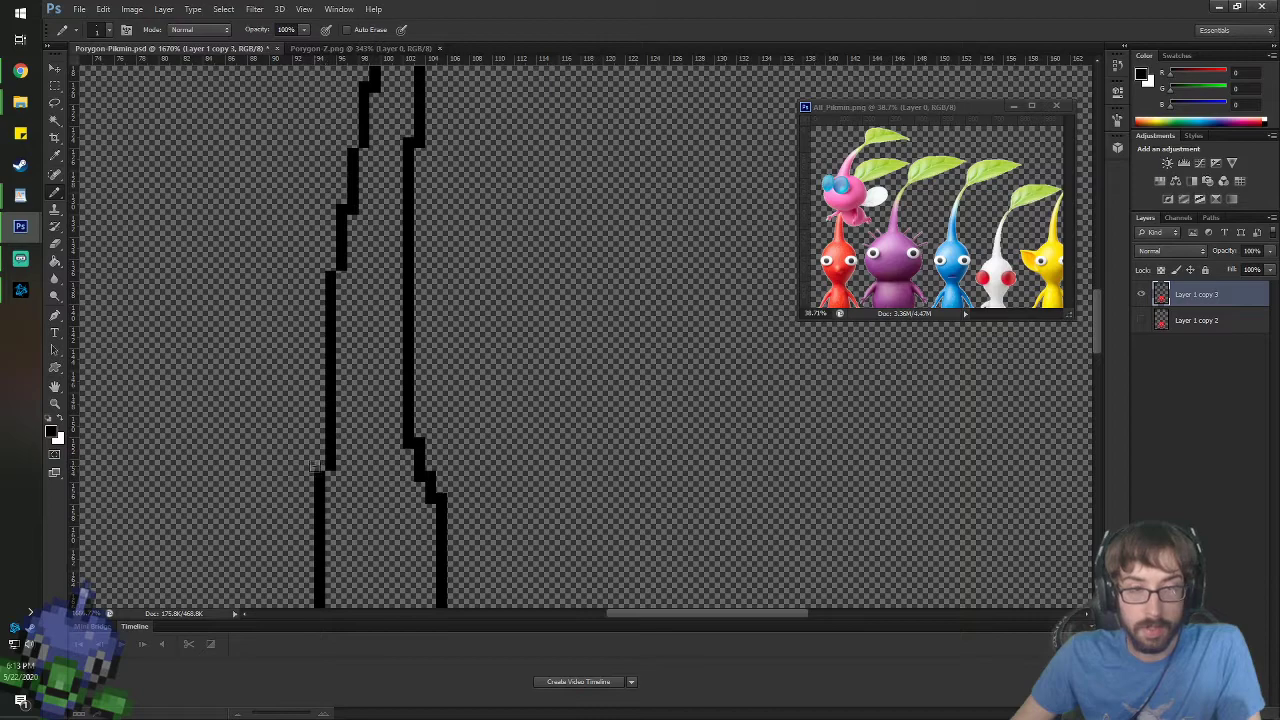
- Add black corner pixels at the steps of the left edge's lower and middle sections to thicken its joints
left_click(316, 466)
left_click(332, 264)
left_click(341, 200)
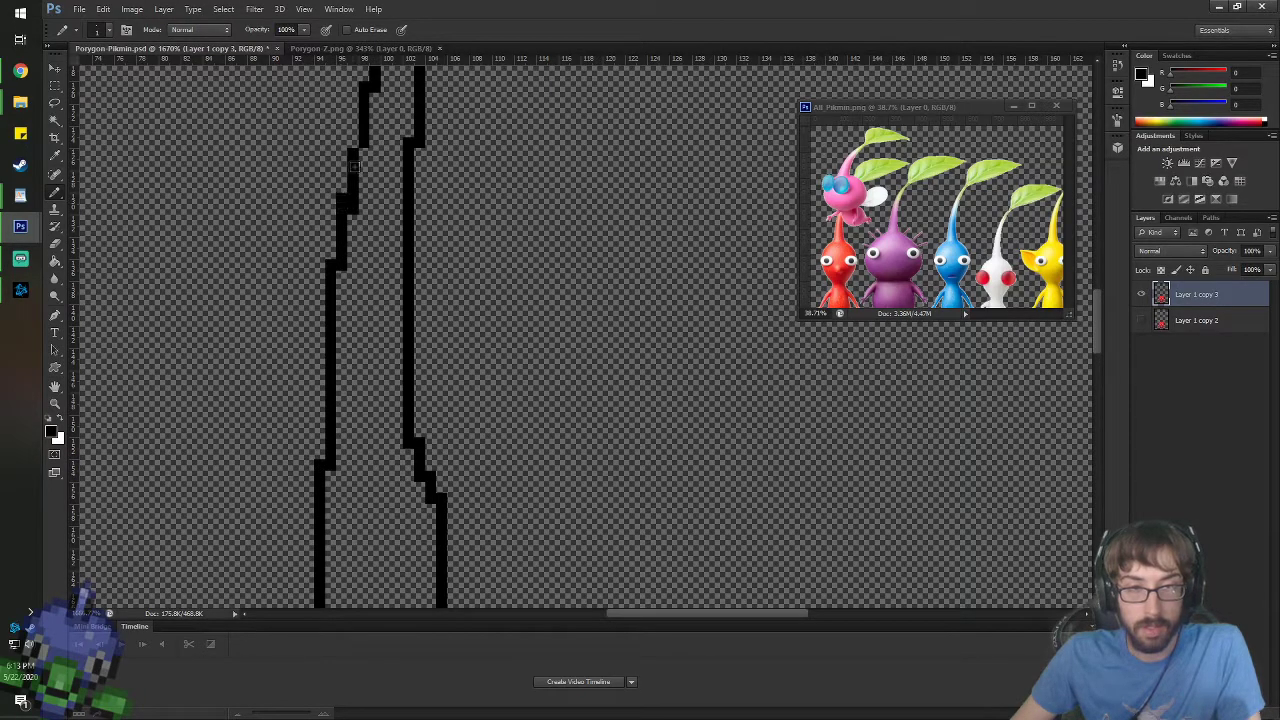
left_click(352, 142)
left_click_drag(470, 162, 361, 464)
left_click(300, 308)
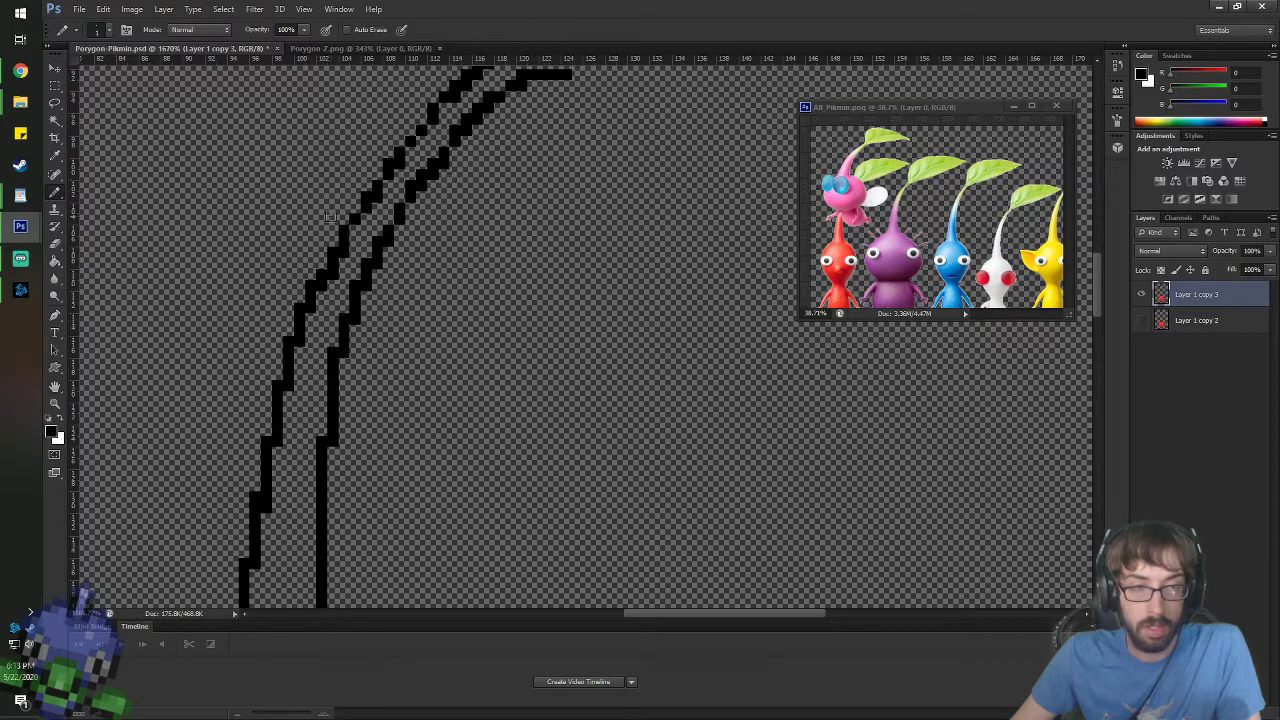
- Fill the step corners of both antenna edges along the upper curve with black pixels up toward the tip
left_click(354, 208)
left_click(344, 218)
left_click(401, 230)
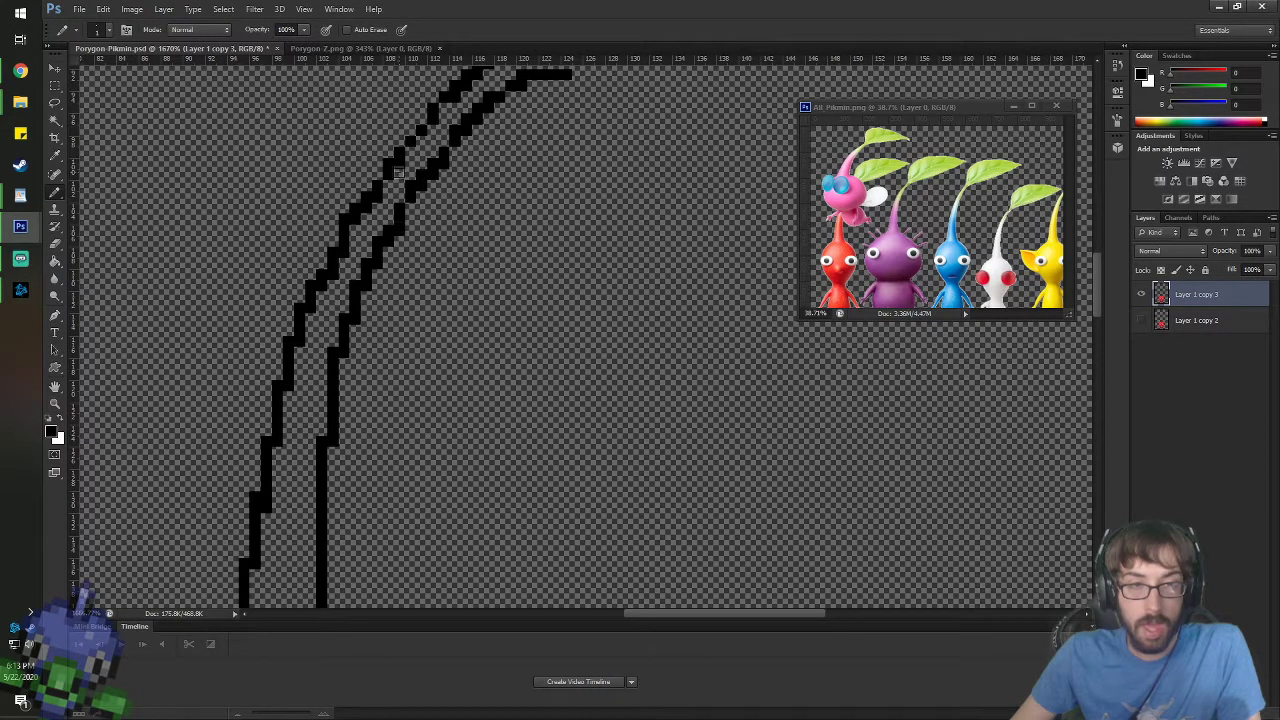
left_click(389, 184)
left_click(400, 138)
left_click(411, 129)
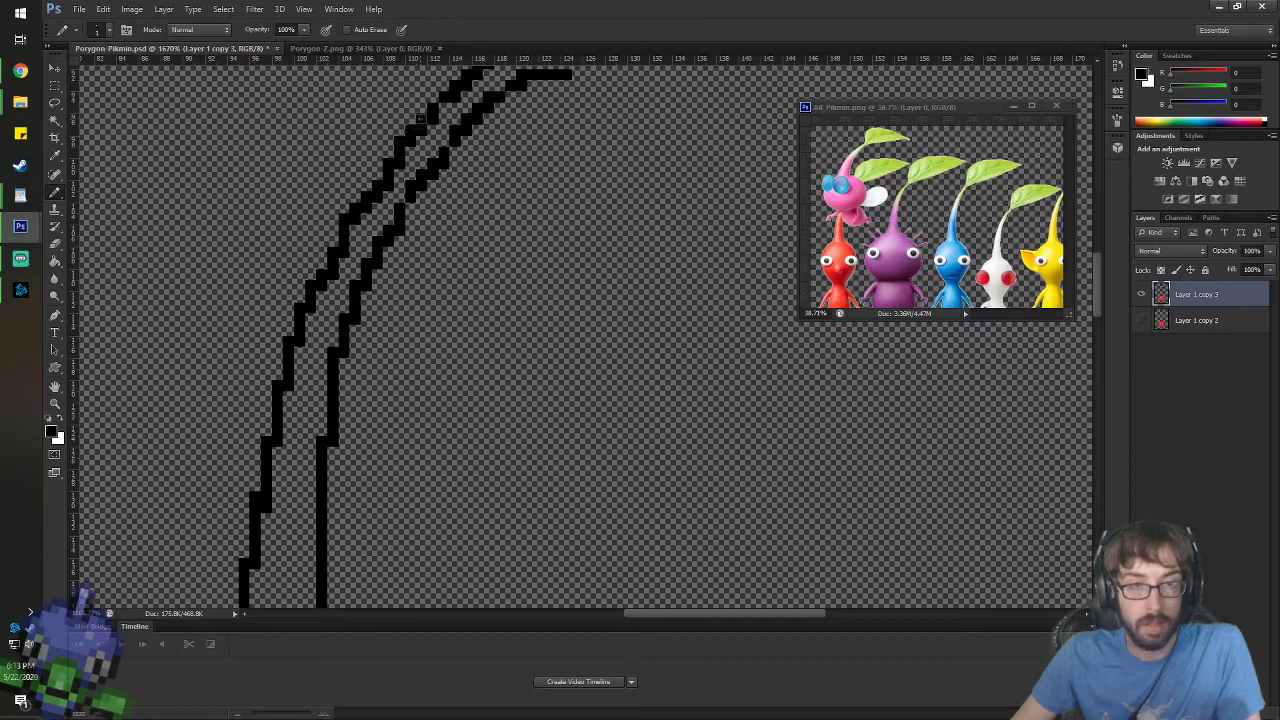
left_click(422, 119)
left_click(455, 154)
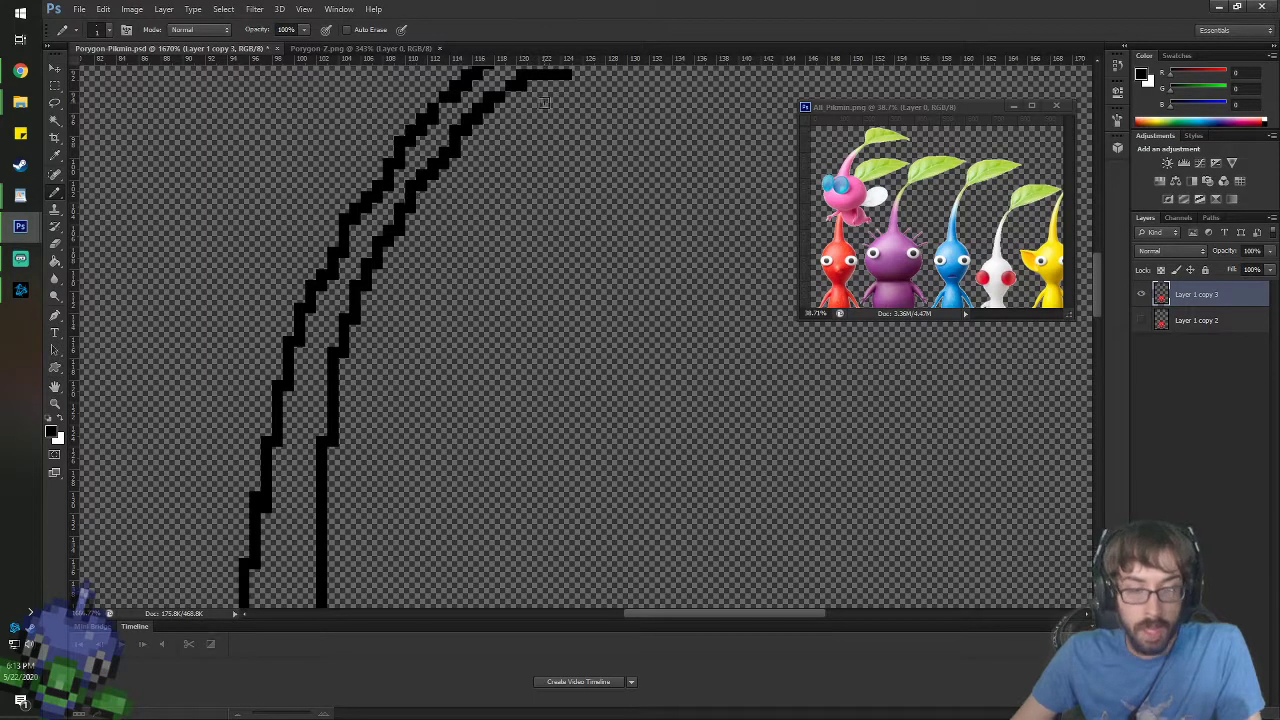
key("space")
left_click_drag(538, 140, 470, 257)
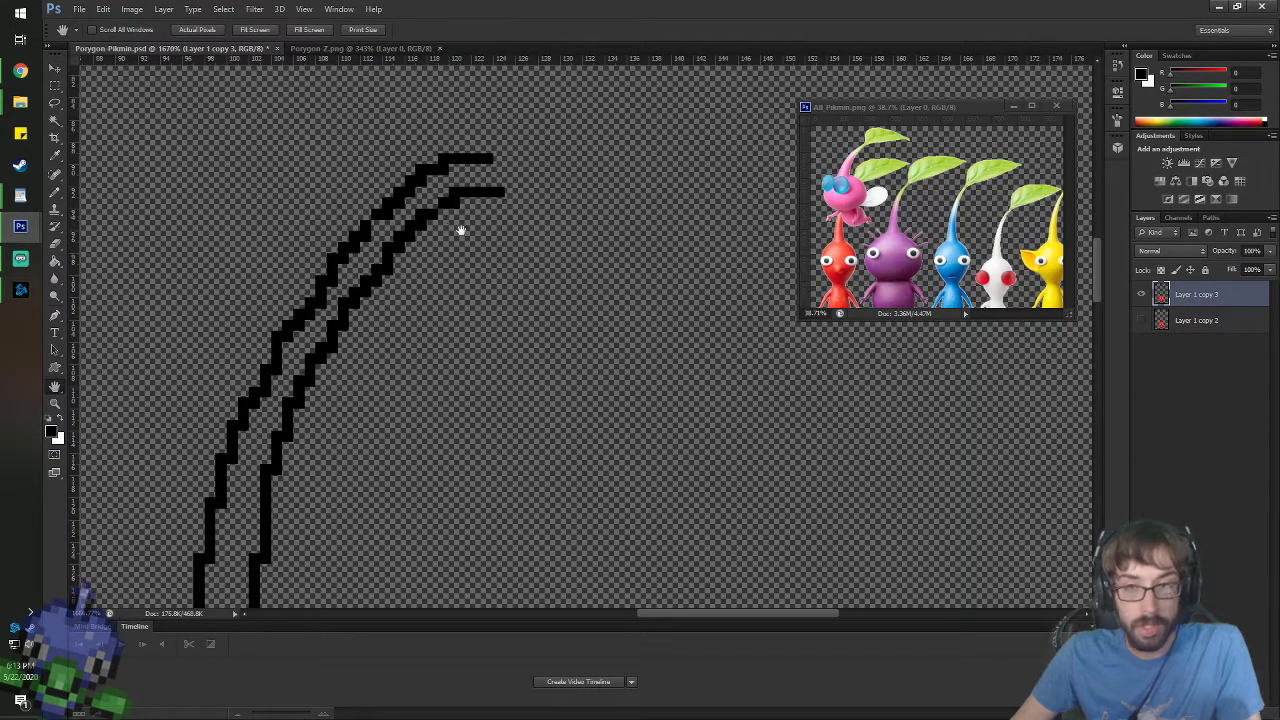
scroll(461, 231, "down", 5)
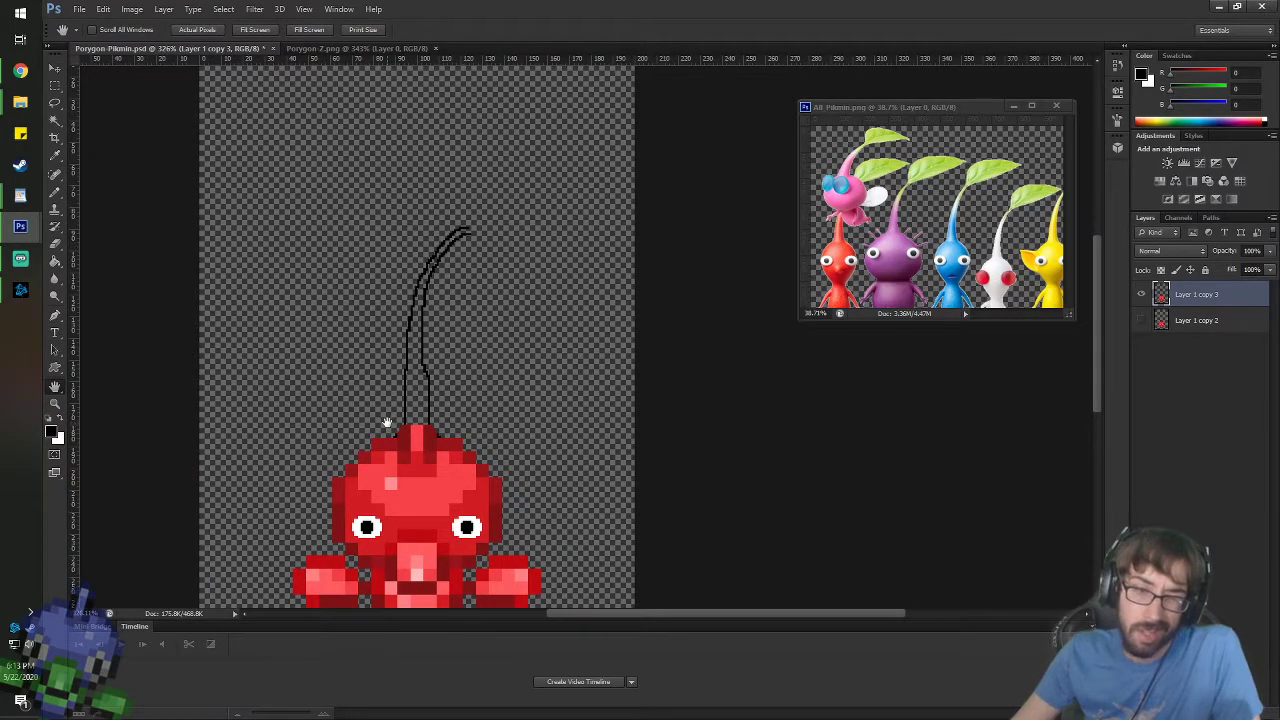
- Sample the light red from the centre of the sprite's head as the foreground colour
scroll(386, 423, "up", 2)
key("i")
left_click(440, 456)
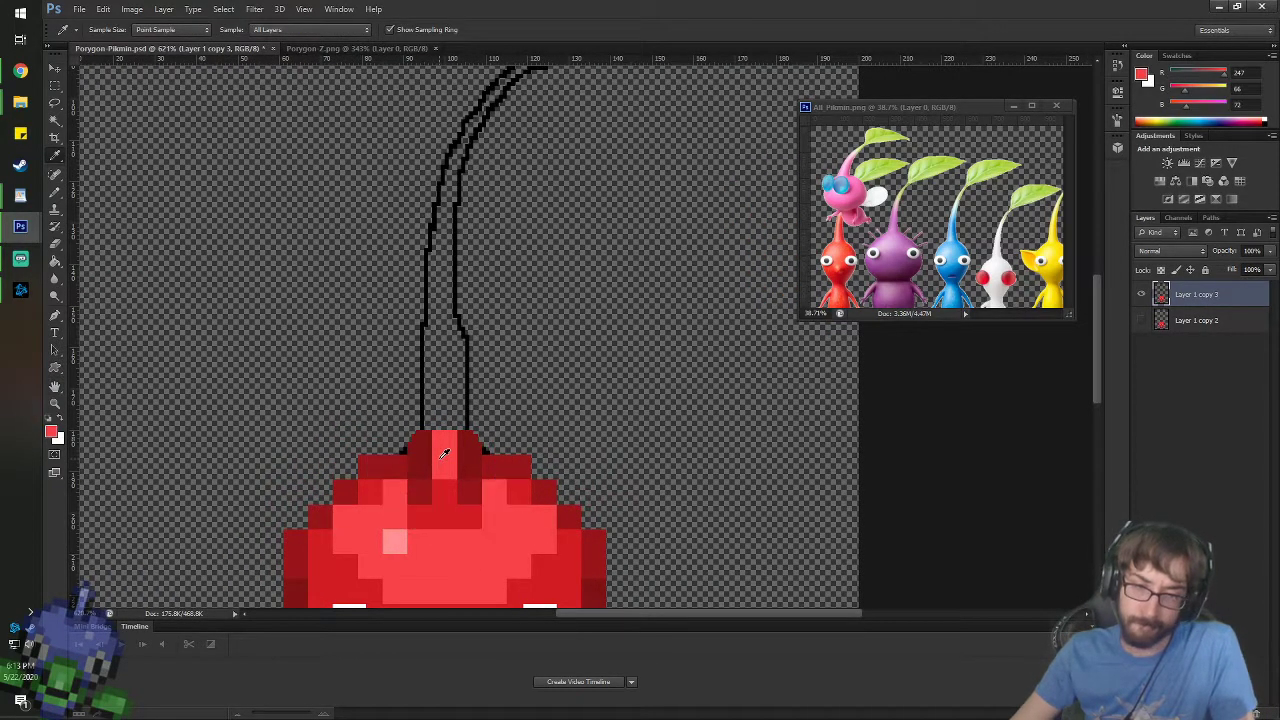
key("g")
left_click(486, 250)
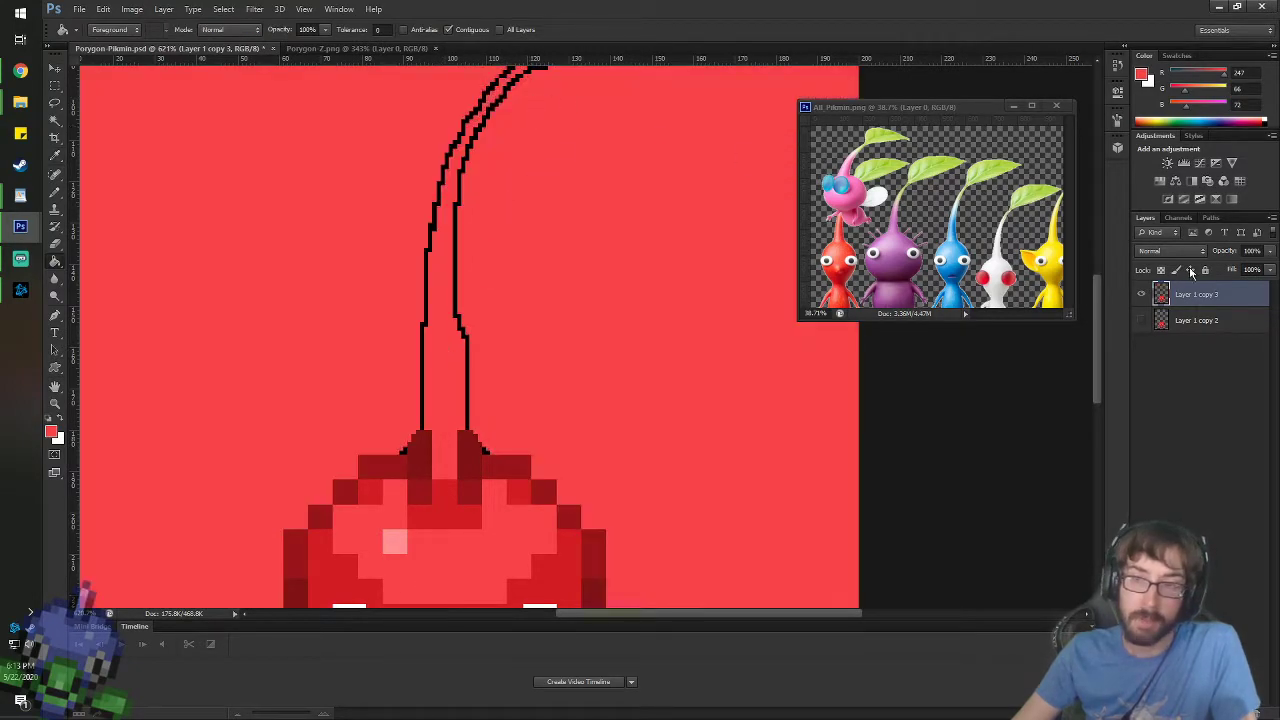
key("ctrl+z")
left_click(1196, 320)
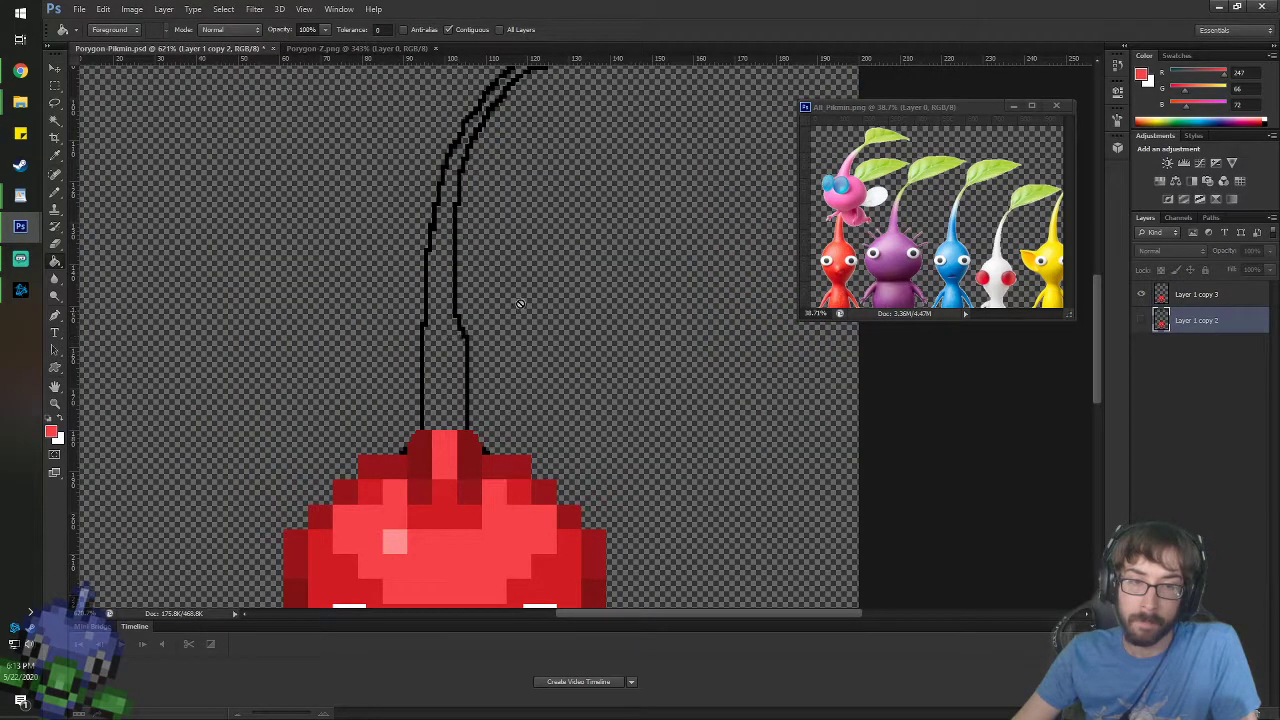
left_click(1166, 292)
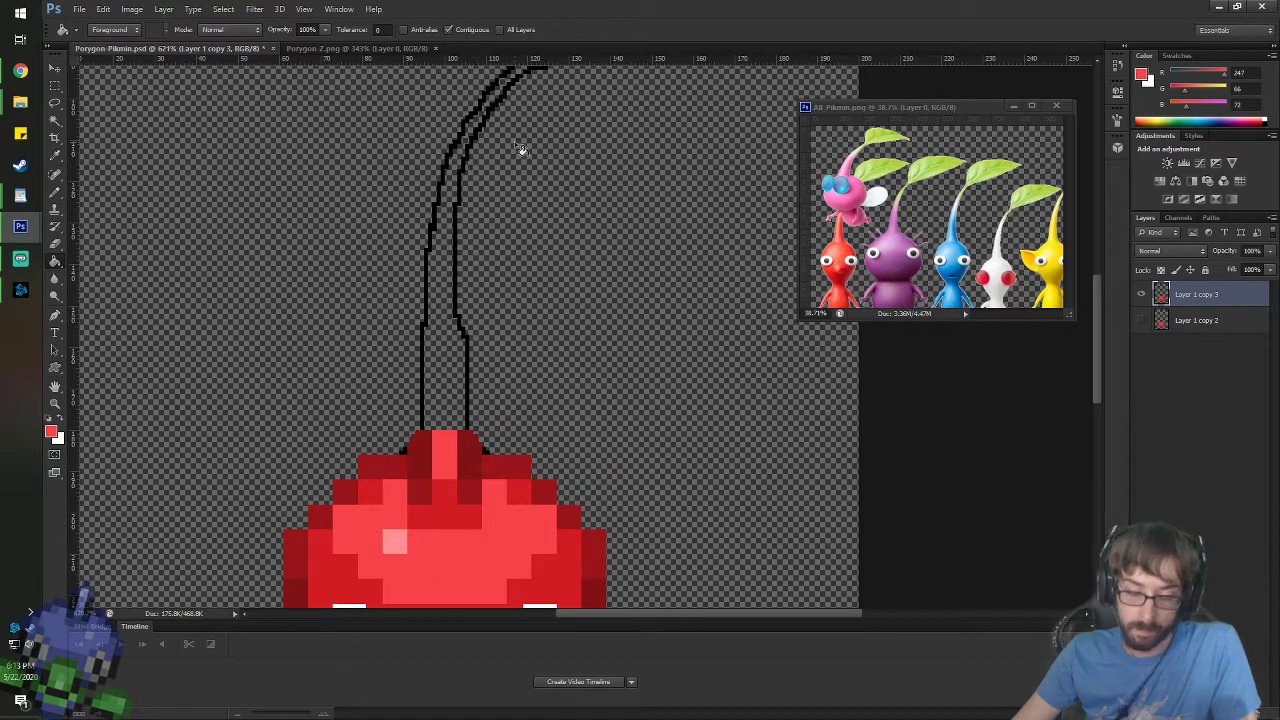
- Close the open tip of the stem outline with light red pixels and fill the stem's interior with the same red
key("b")
scroll(545, 138, "up", 5)
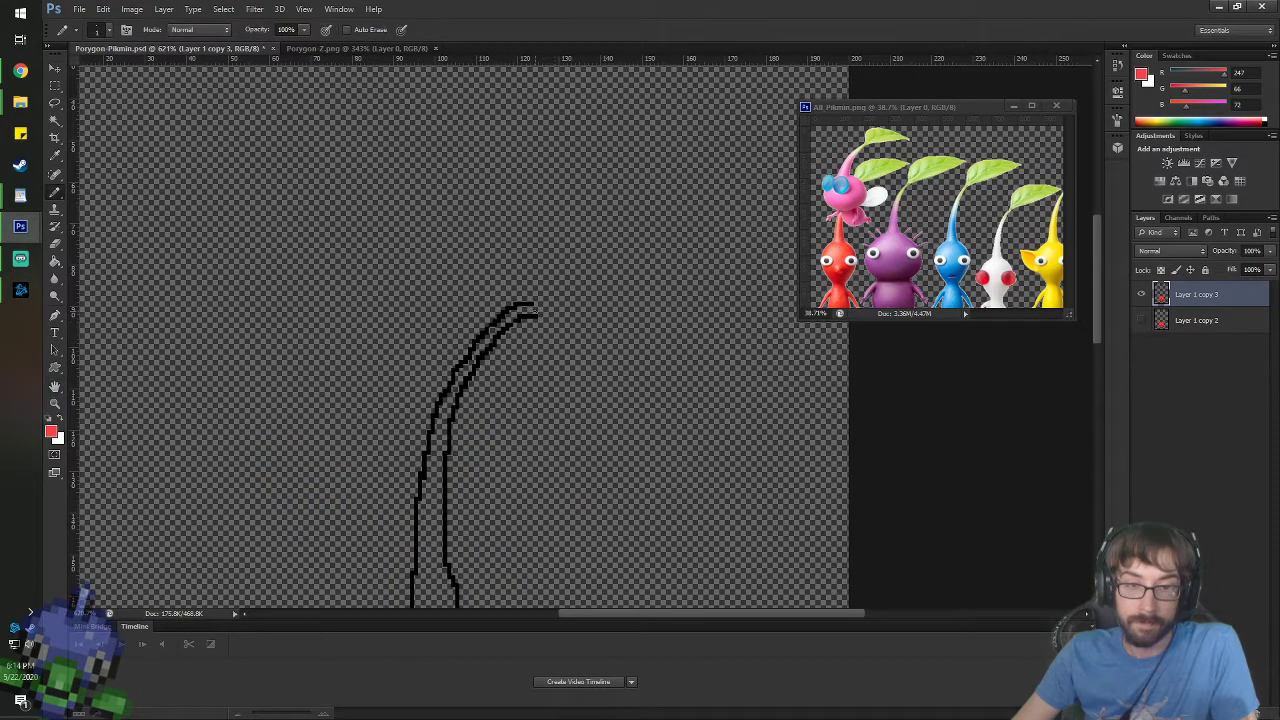
key("g")
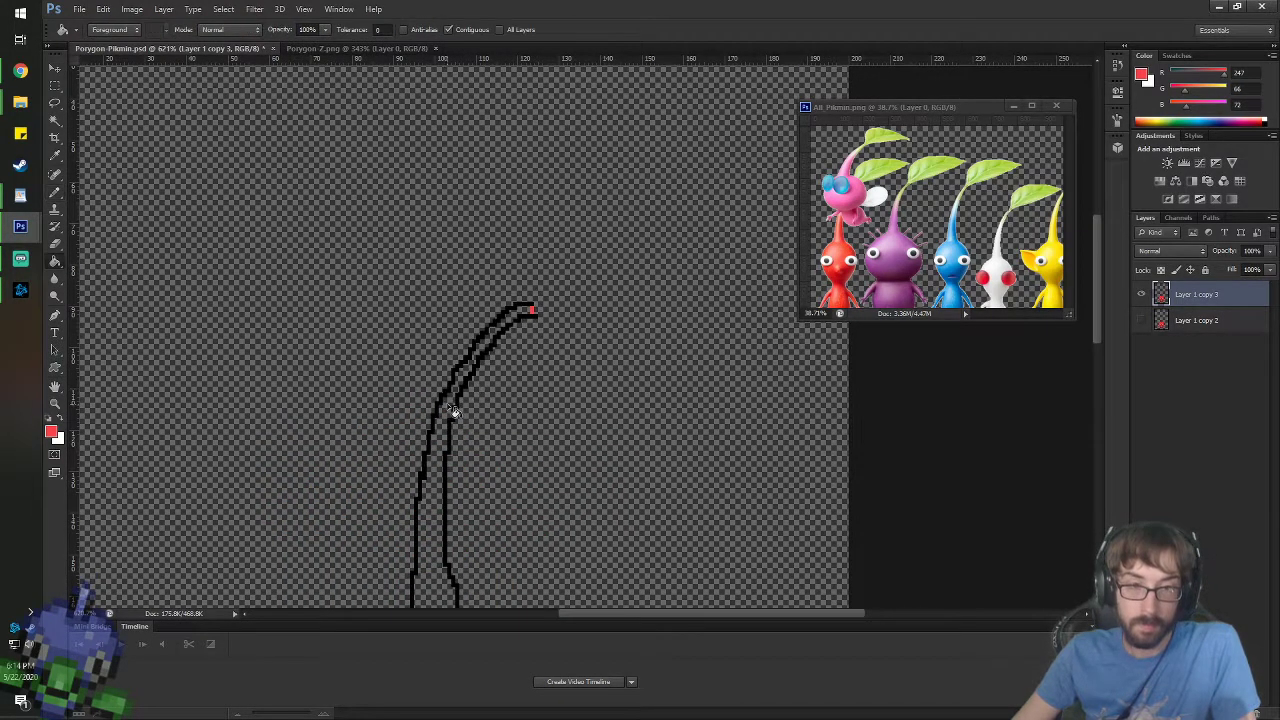
left_click(446, 411)
key("b")
left_click_drag(560, 488, 568, 302)
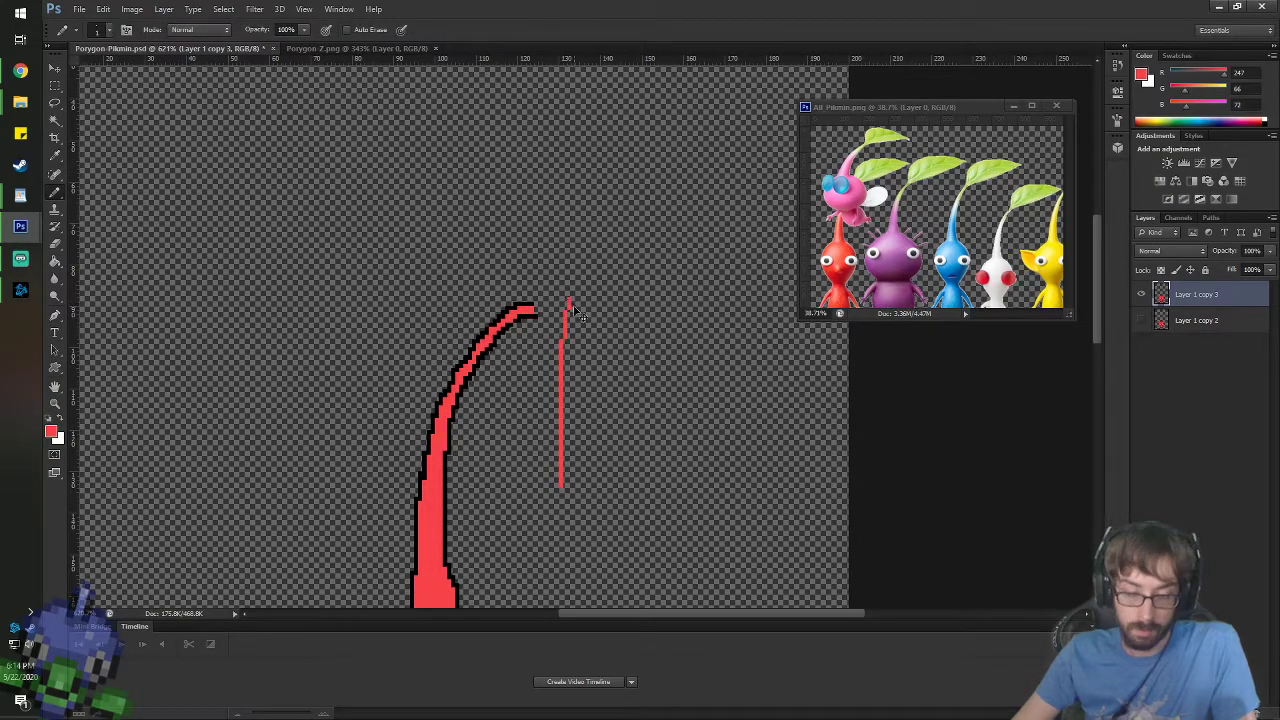
key("ctrl+z")
- Examine the red-filled stem and its black outline from the tip down to the head
key("h")
left_click_drag(571, 366, 583, 200)
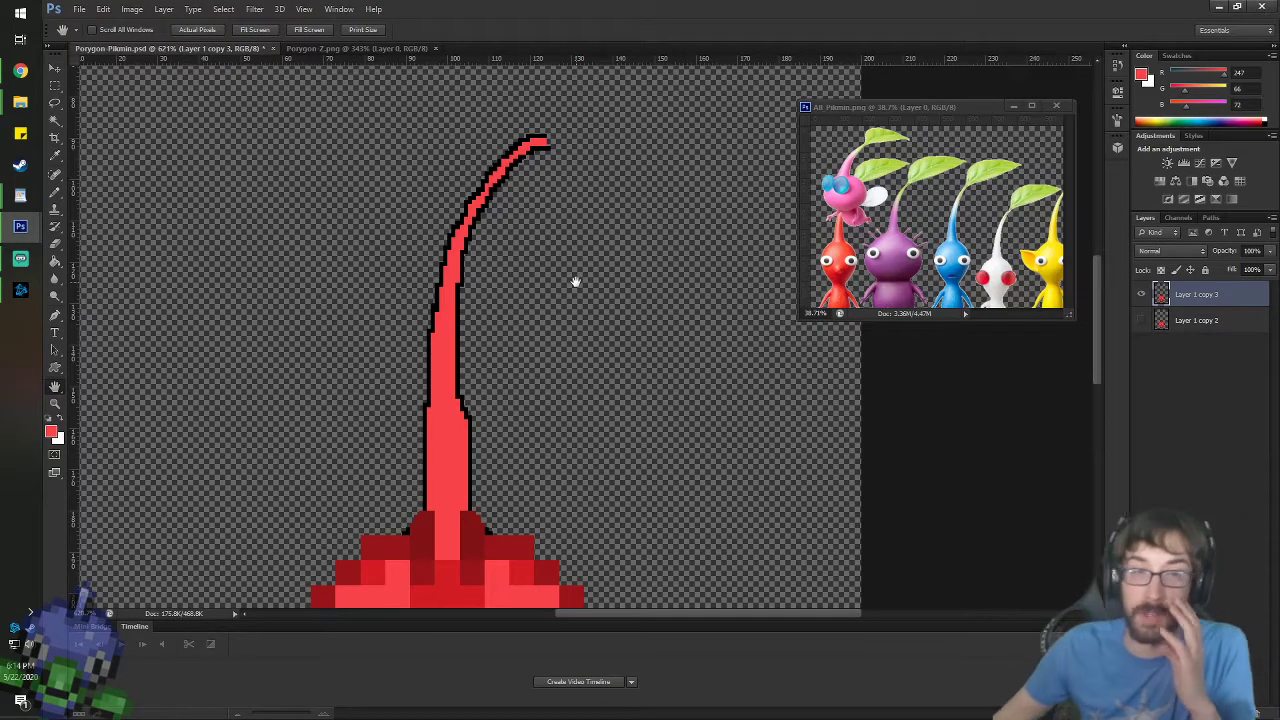
scroll(482, 88, "up", 5)
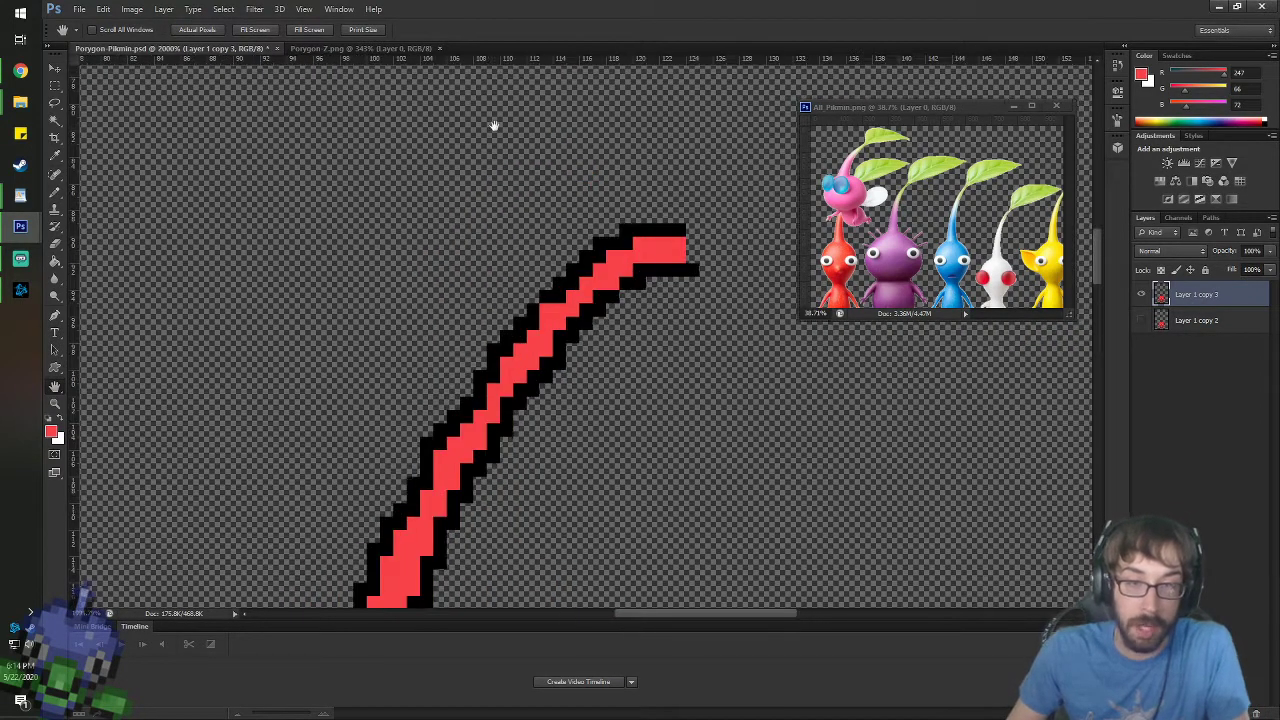
key("b")
key("d")
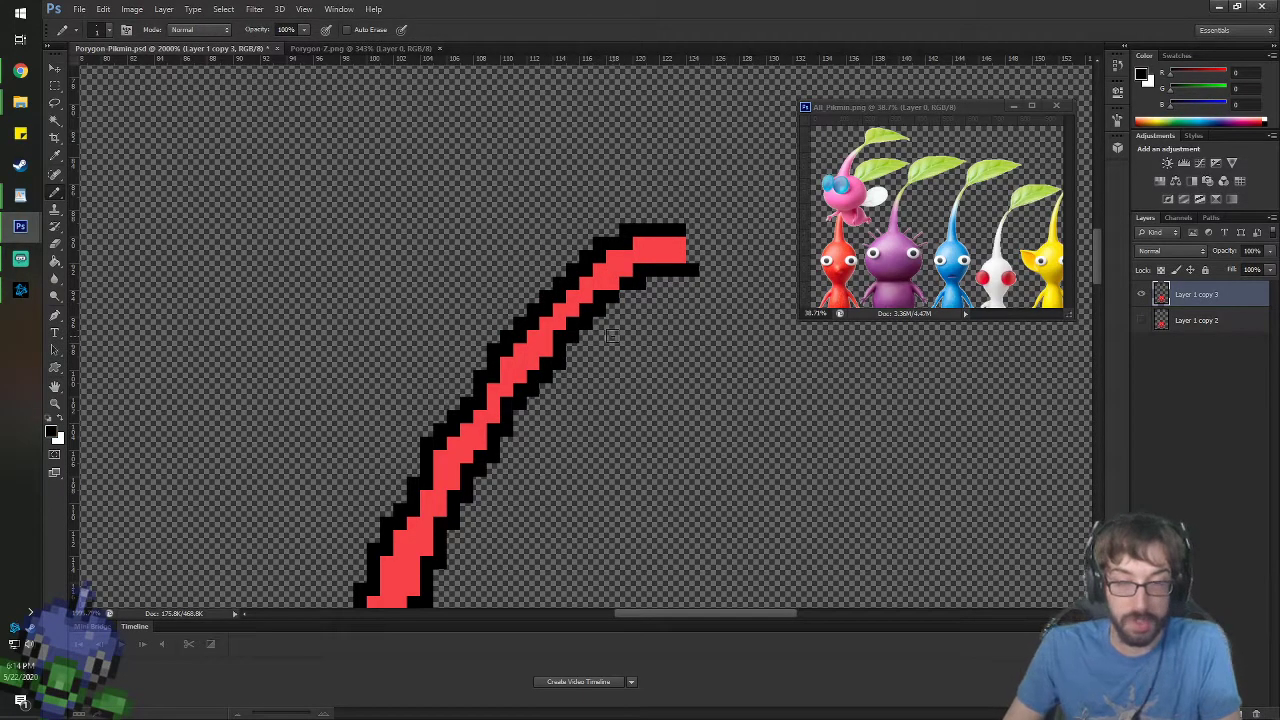
scroll(610, 337, "down", 3)
key("space")
left_click_drag(612, 431, 634, 246)
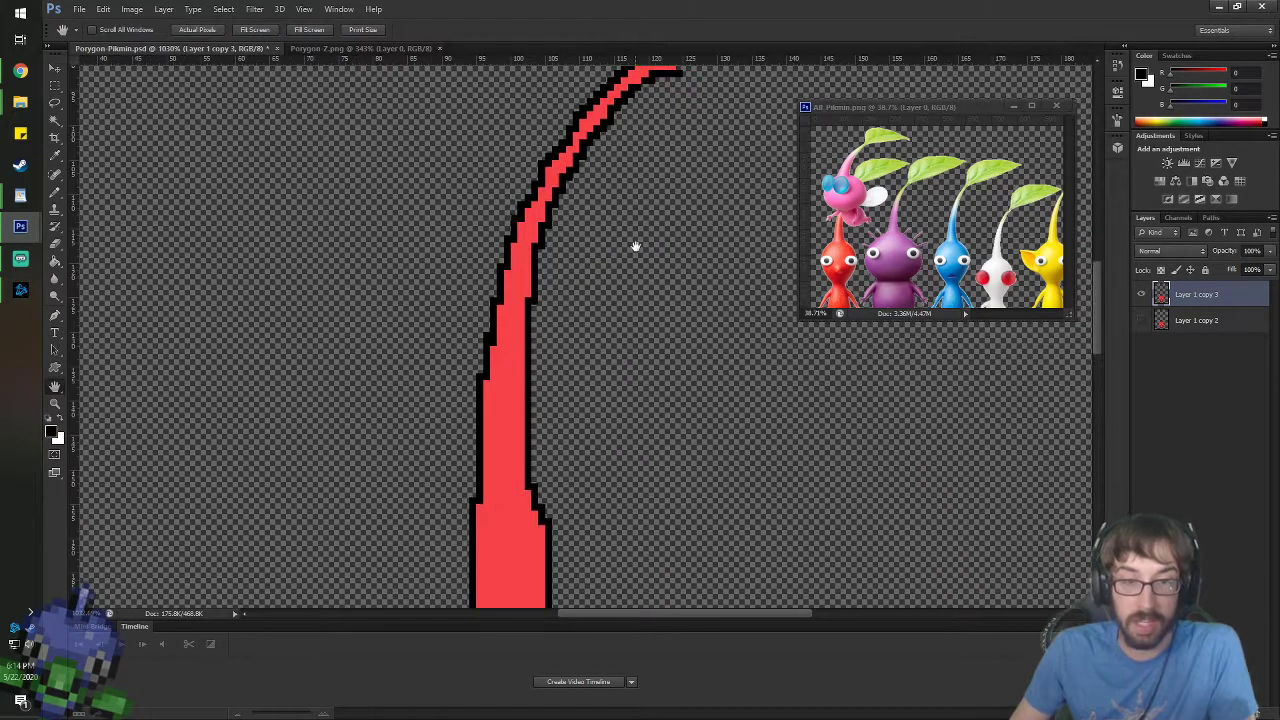
scroll(634, 254, "down", 3)
left_click_drag(709, 419, 700, 390)
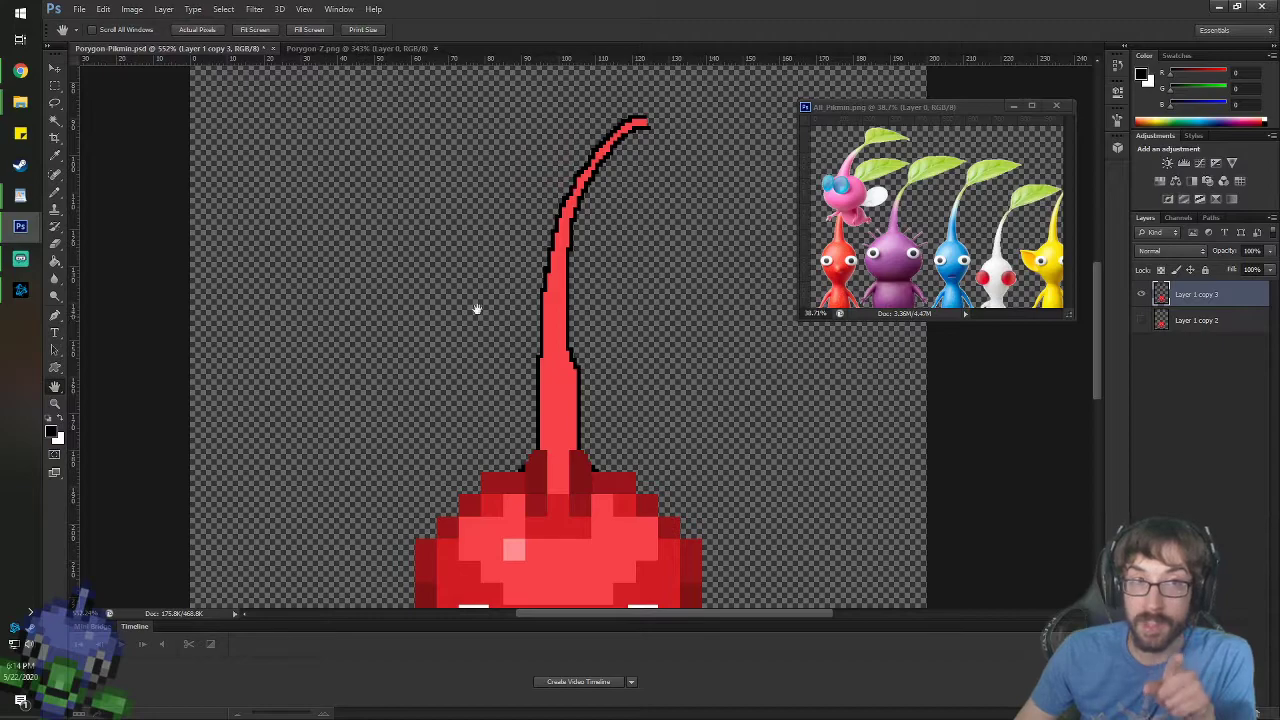
- Switch to Chrome and look through the bookmarked StarCraft II War Chest comic PDF to its last page, then close the browser
left_click(5, 78)
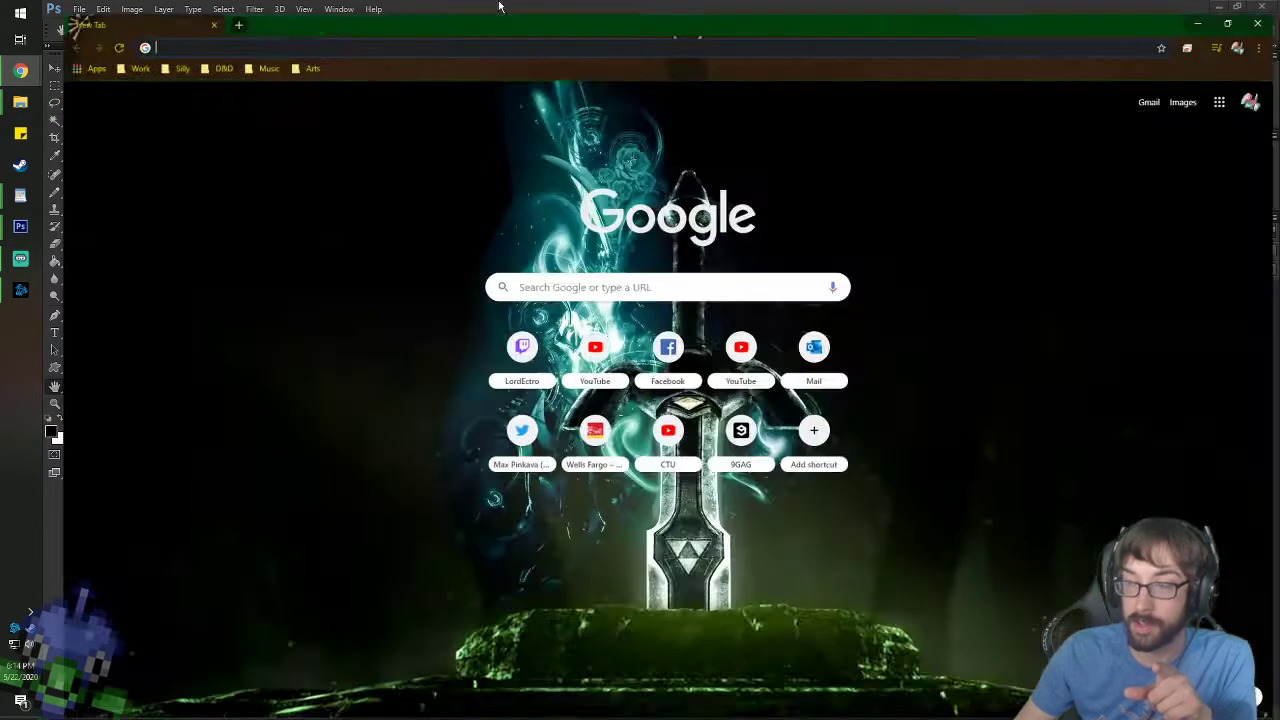
left_click(164, 55)
left_click(195, 276)
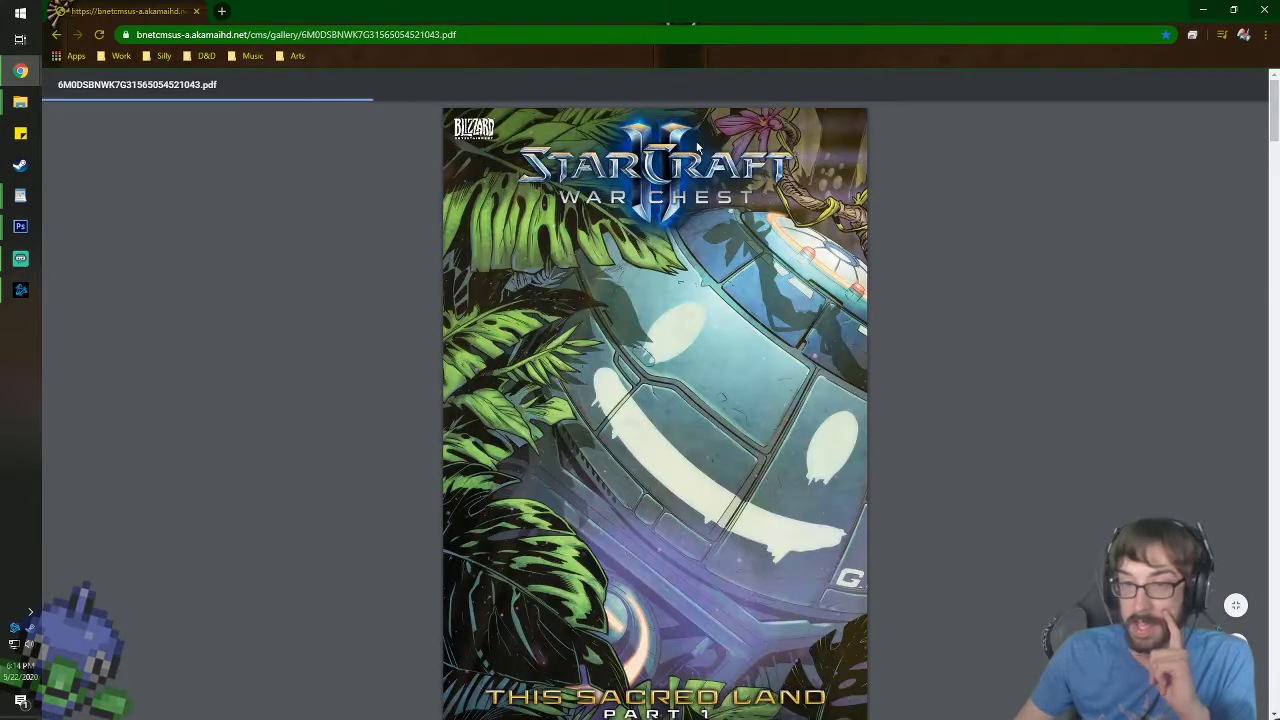
scroll(741, 359, "down", 10)
scroll(655, 410, "down", 15)
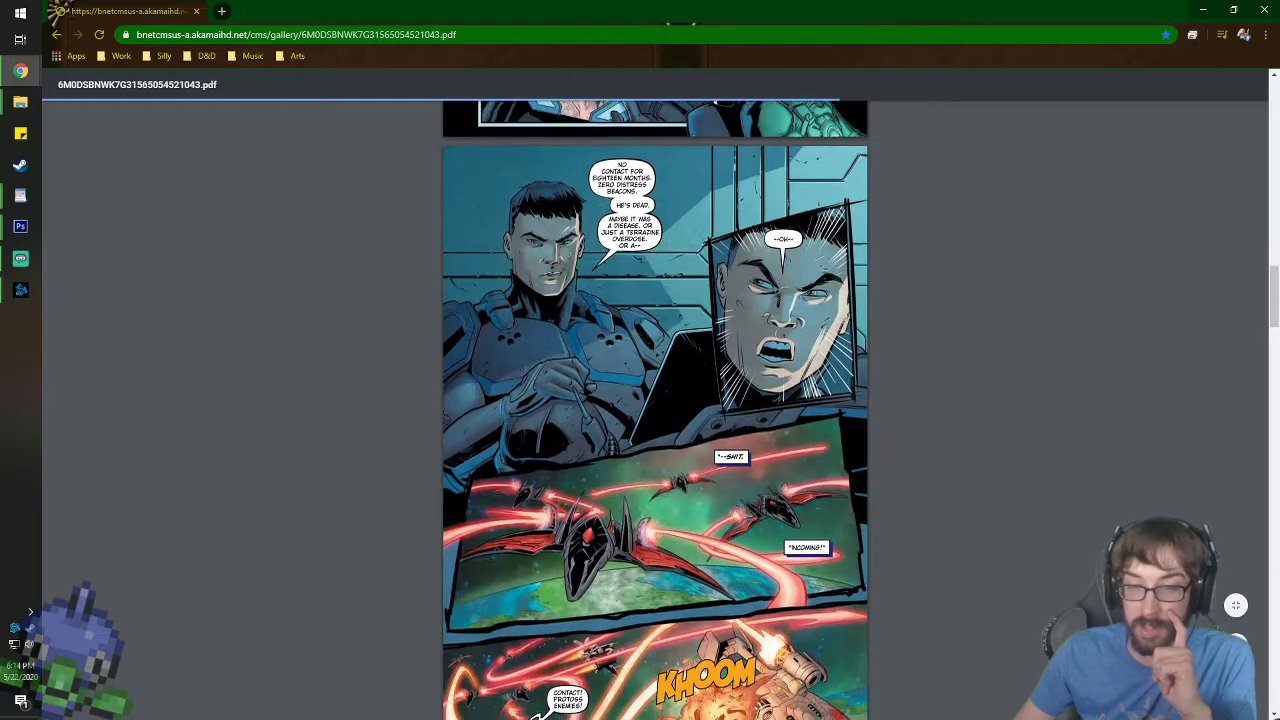
scroll(743, 388, "down", 15)
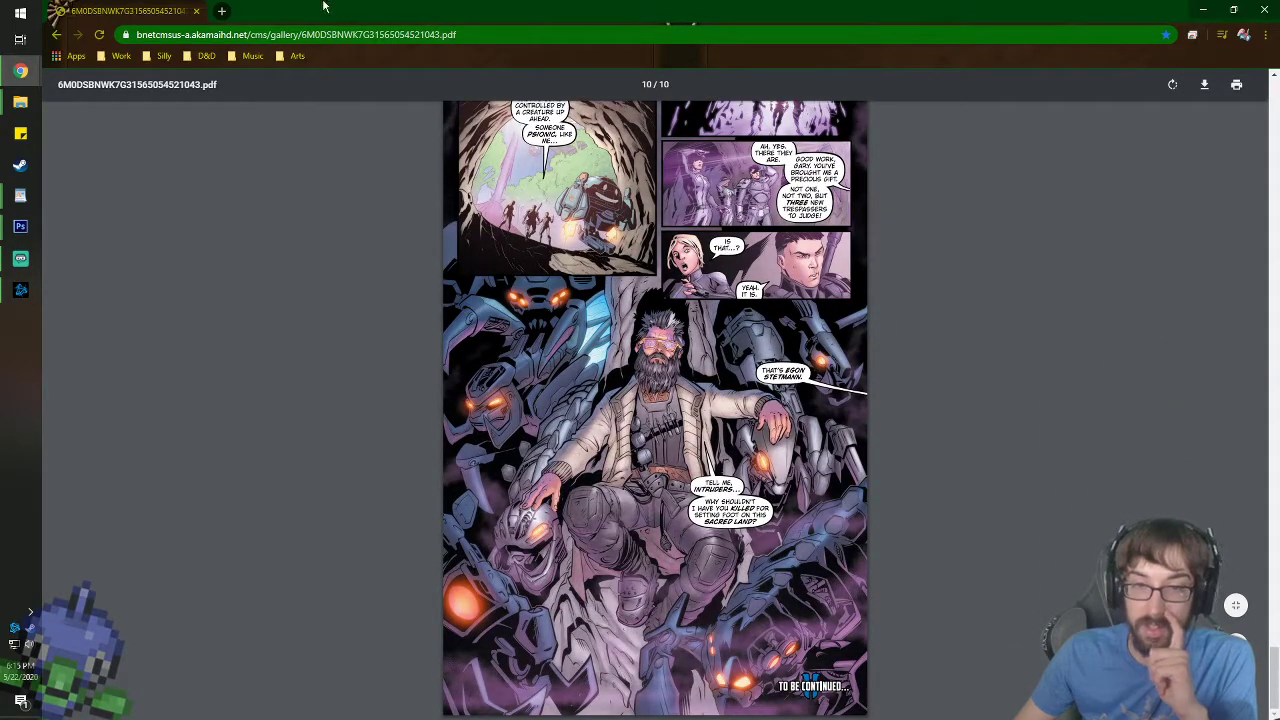
left_click(1263, 9)
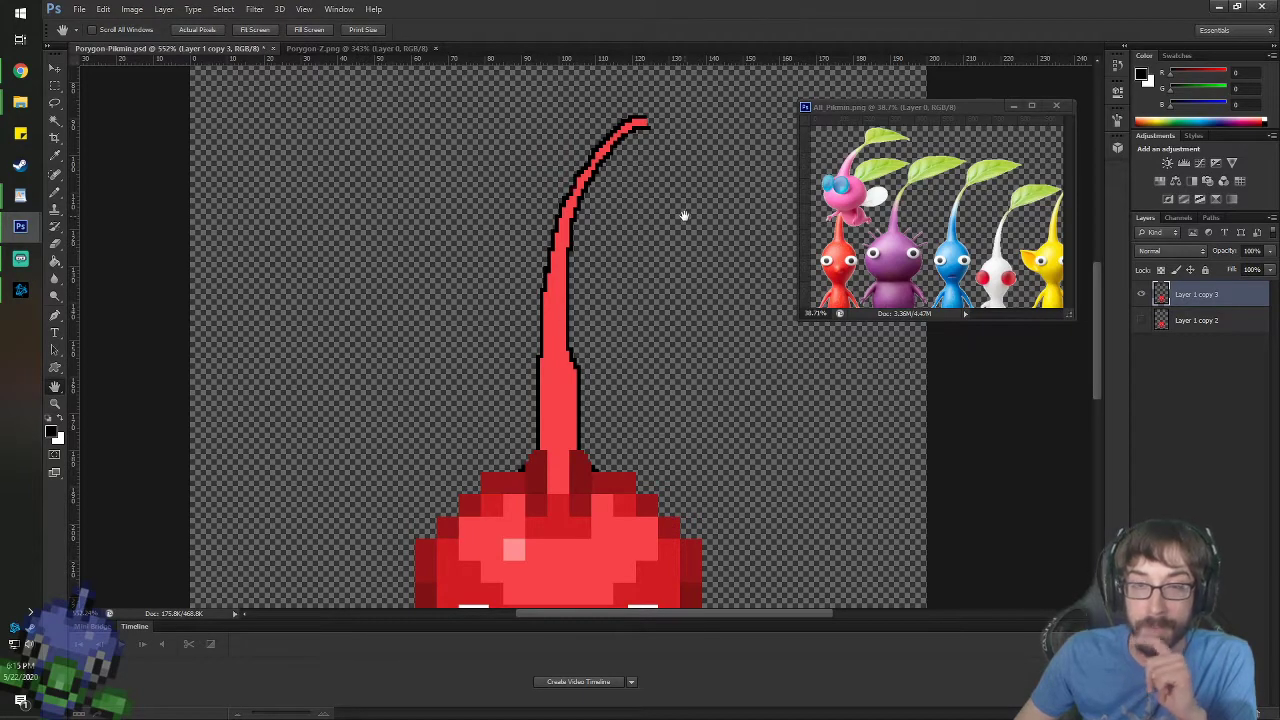
- Erase the bumpy black outline pixels along the outer side of the stem's upper curve
left_click_drag(660, 152, 656, 184)
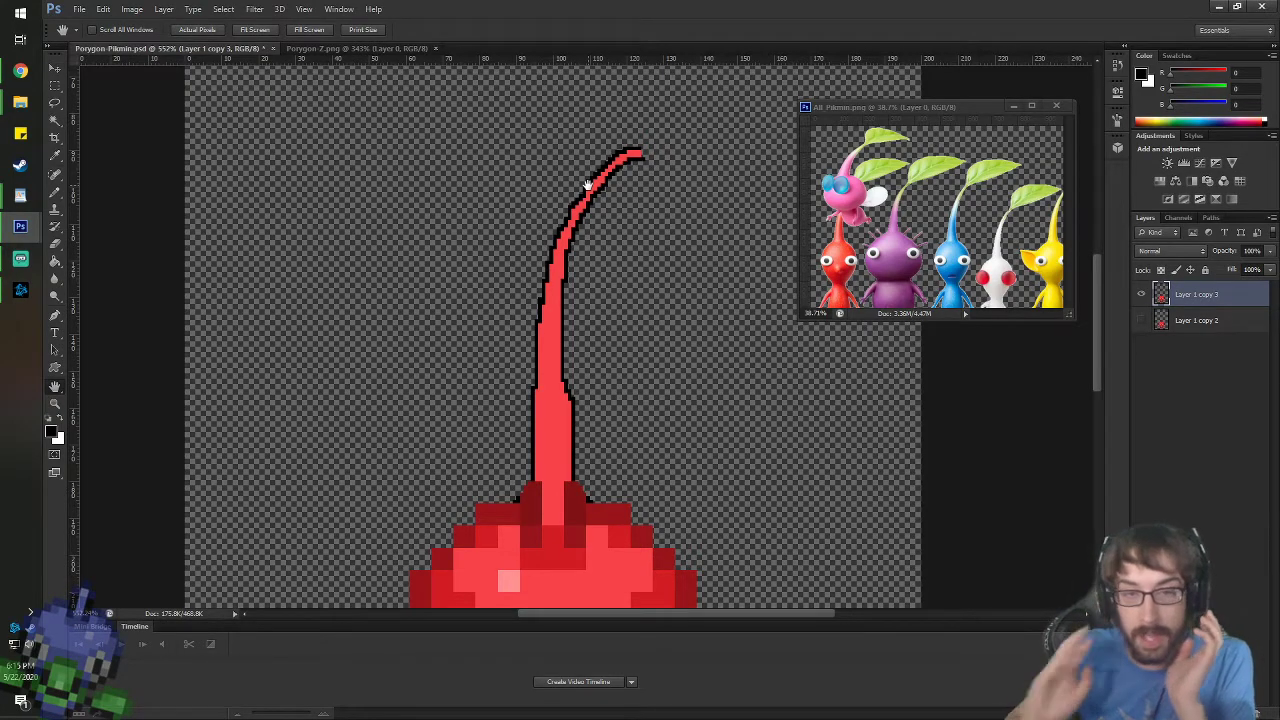
scroll(588, 186, "up", 3)
scroll(622, 188, "up", 2)
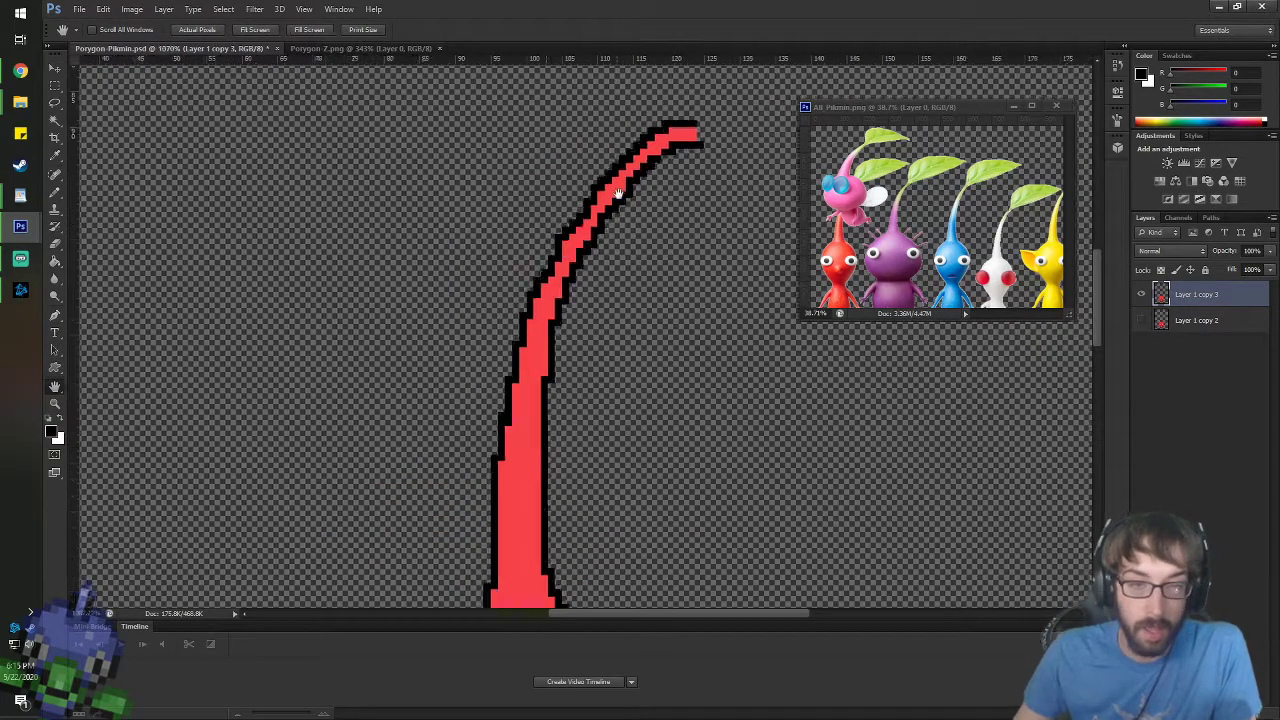
key("i")
key("e")
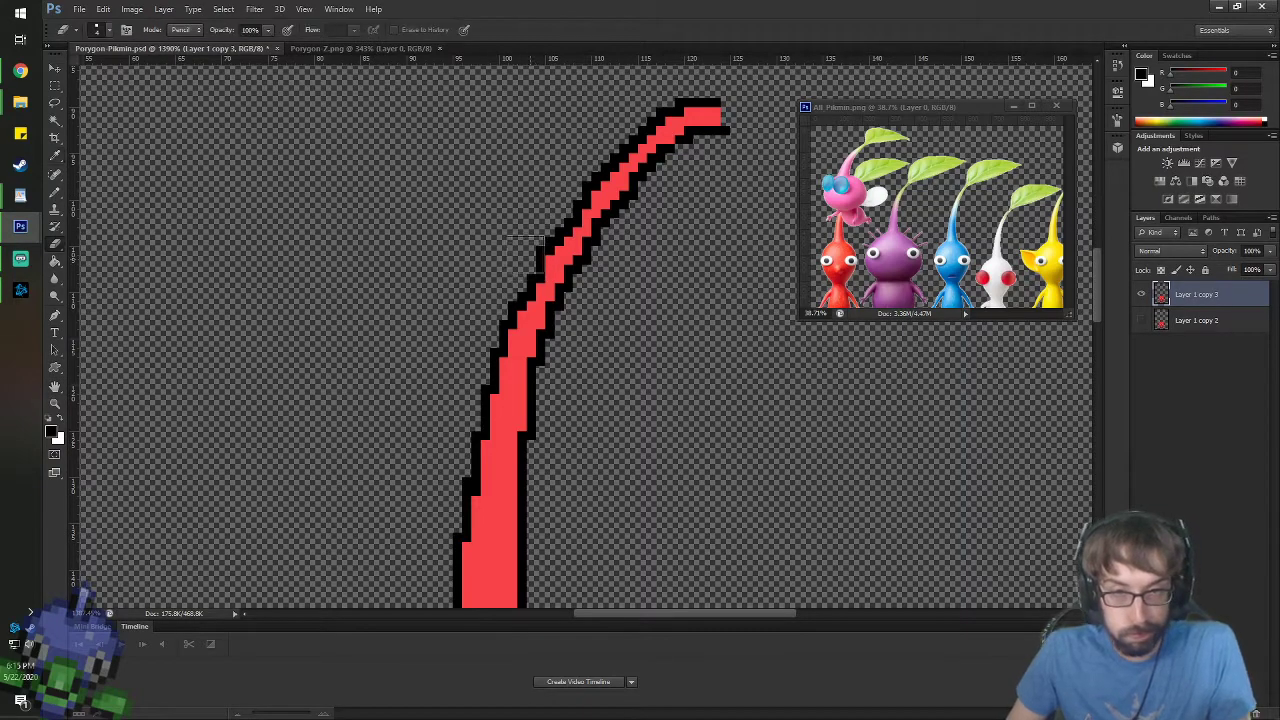
left_click_drag(525, 268, 632, 110)
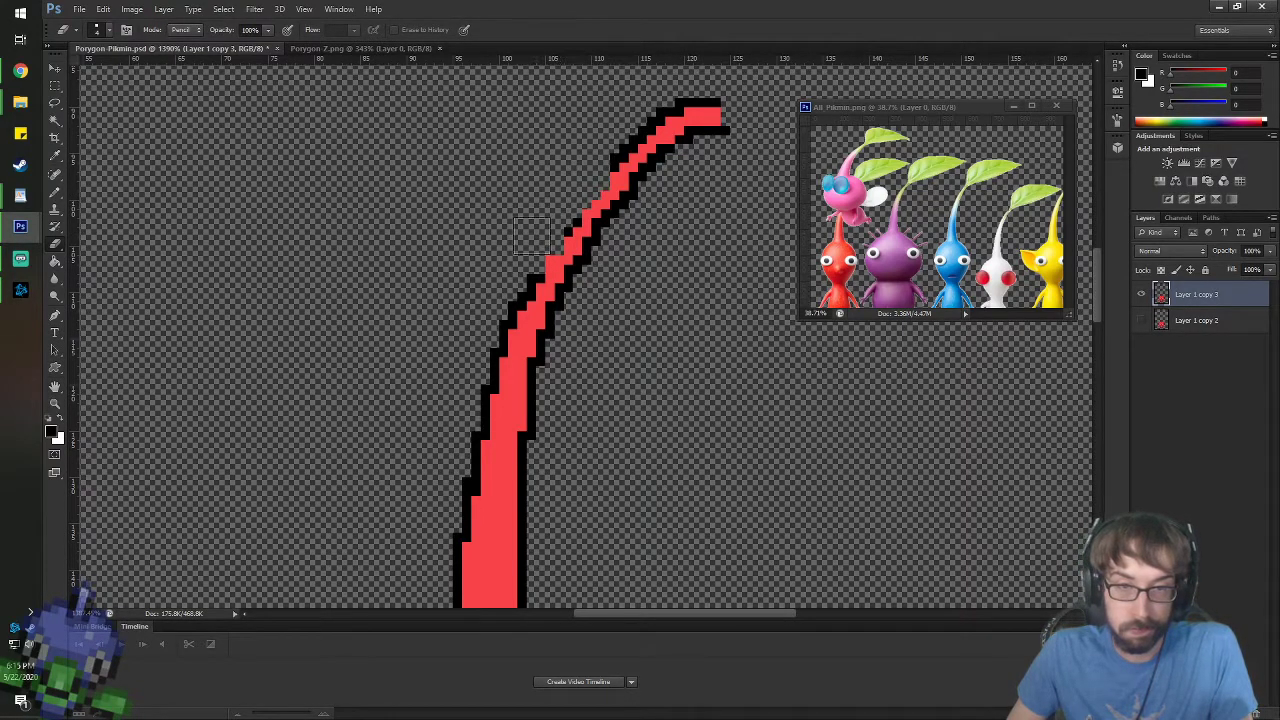
- Redraw the erased outer outline of the stem in black with the Pencil and erase the stray pixel beside it
key("i")
left_click(538, 269)
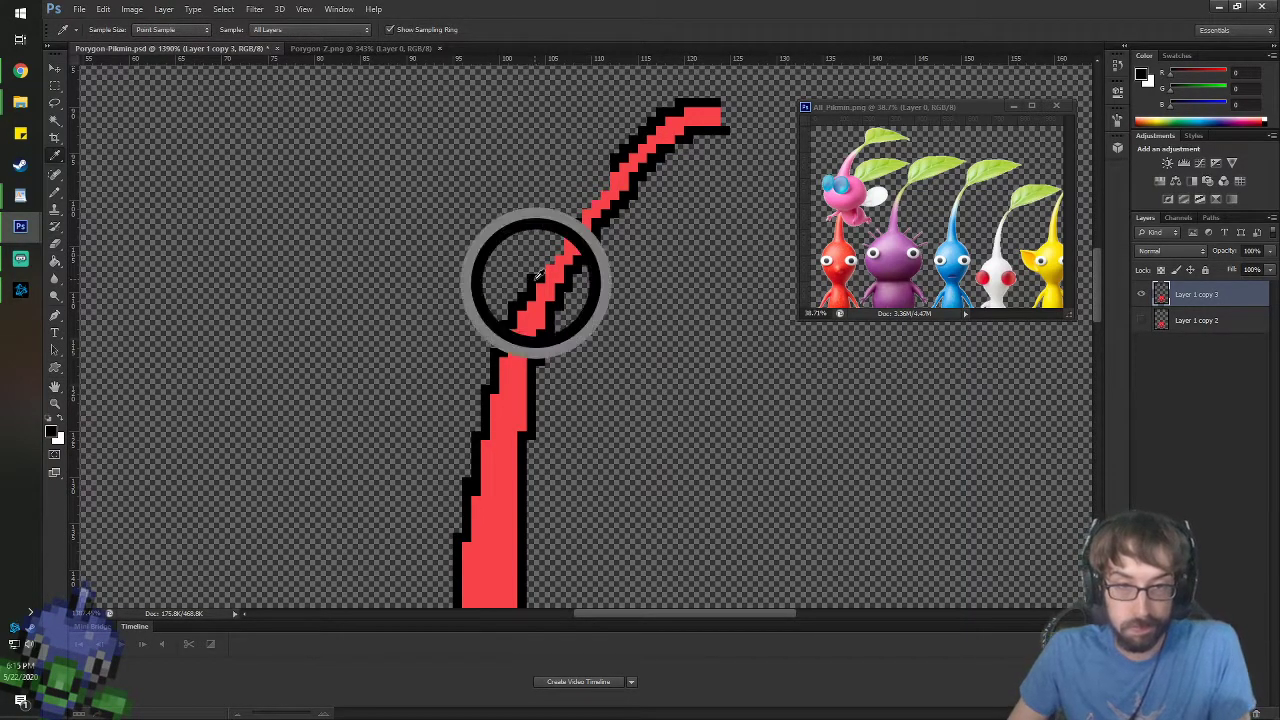
key("b")
left_click_drag(550, 252, 566, 230)
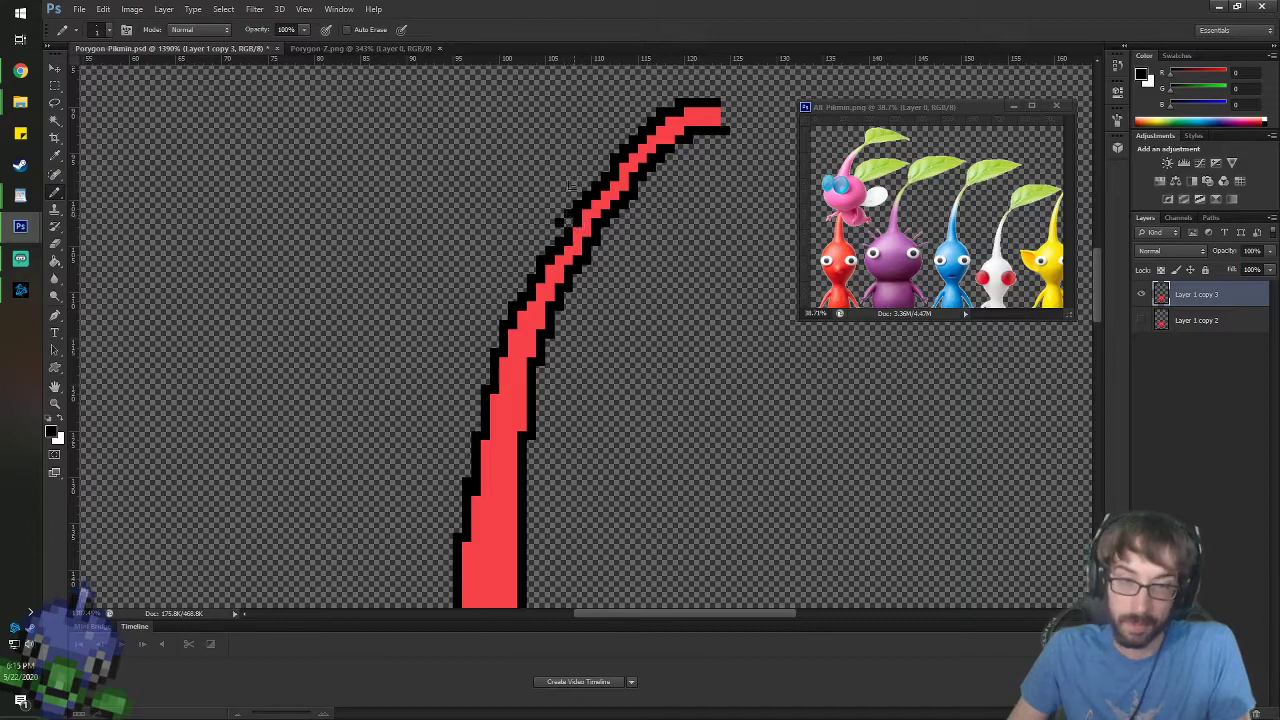
key("e")
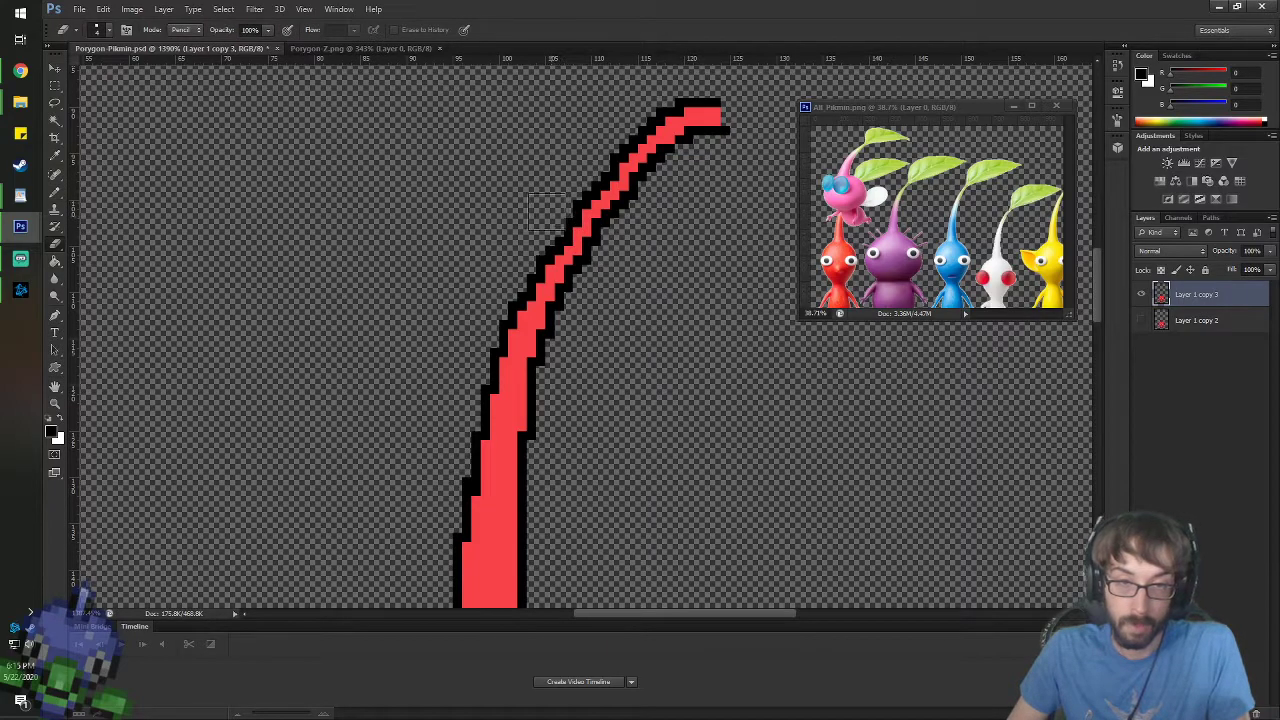
- Touch up the narrow bend of the upper stem with light red fill pixels and black outline pixels
key("i")
left_click(596, 216)
key("b")
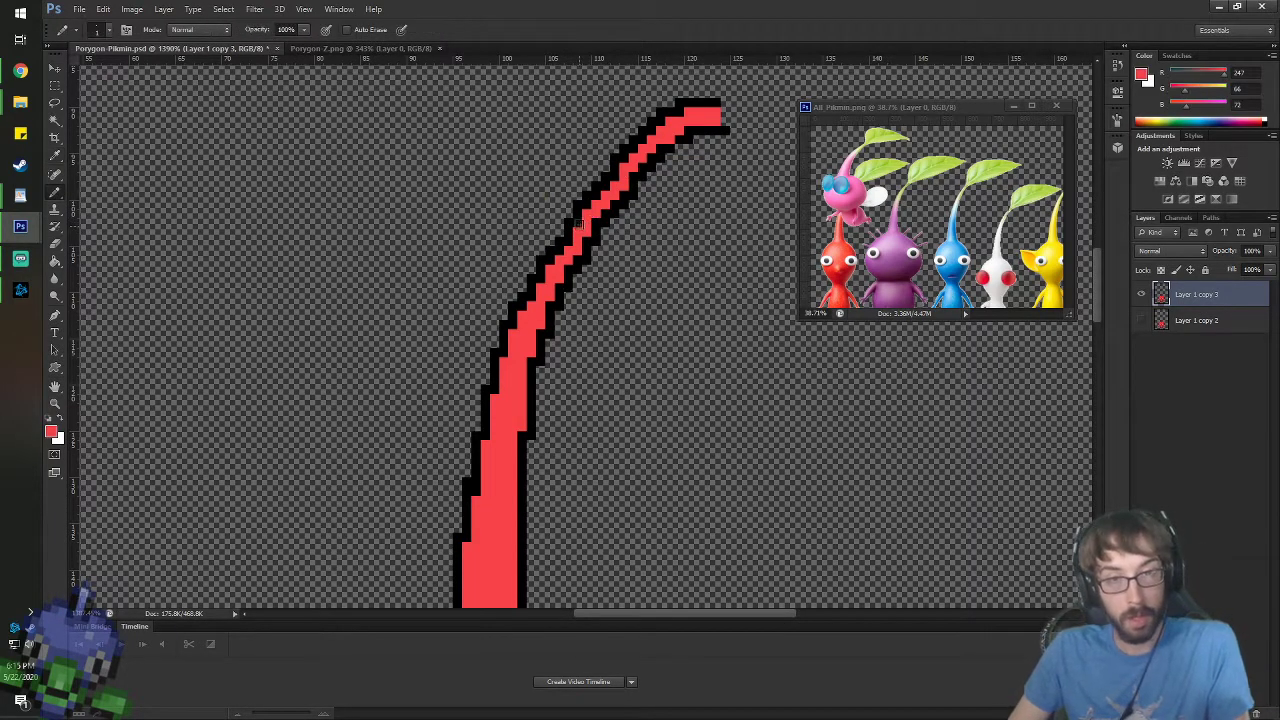
left_click(568, 213, "alt")
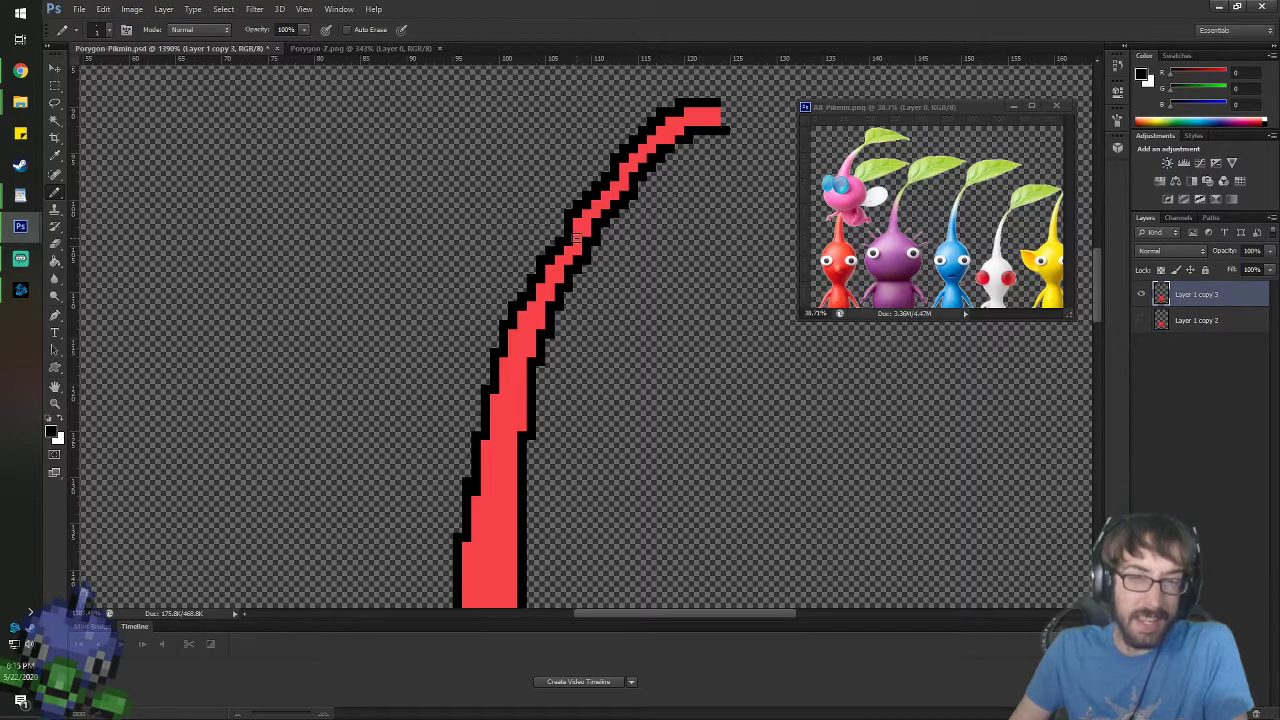
key("i")
- Select the stem's upper end with a rectangular marquee, nudge it down by one pixel and deselect it
left_click(54, 87)
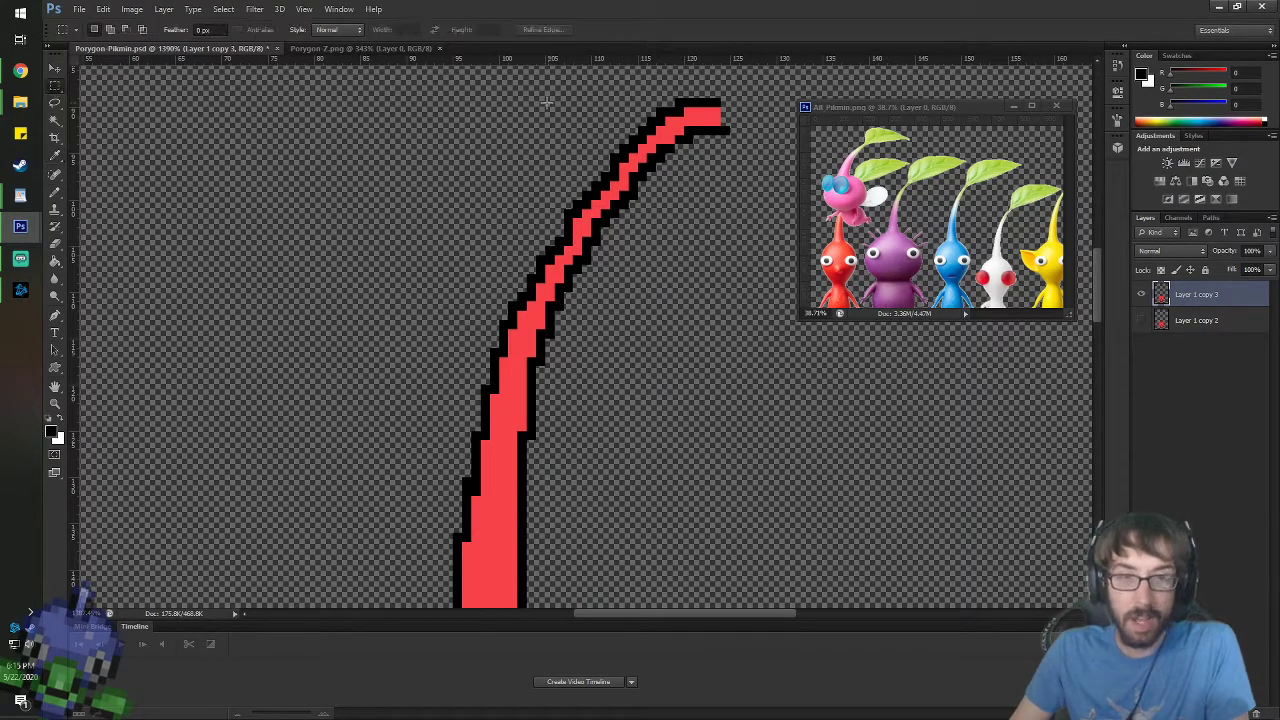
left_click_drag(527, 79, 739, 227)
left_click(55, 68)
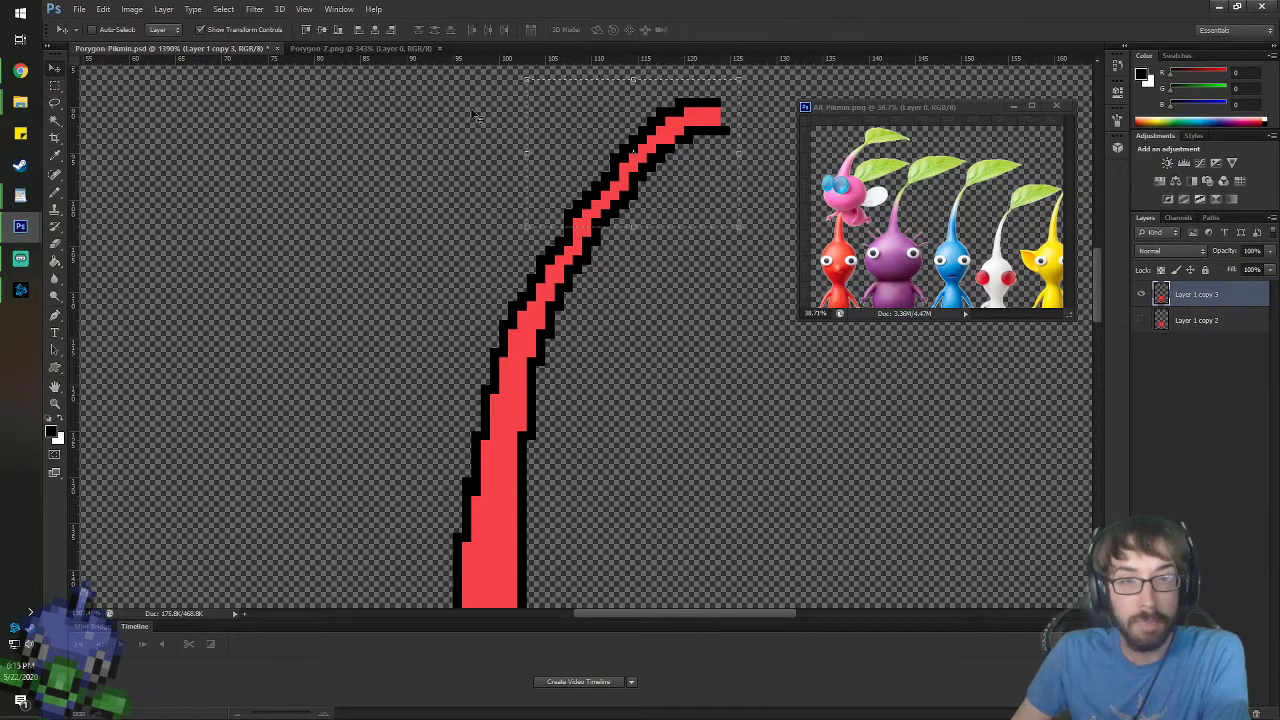
key("Down")
key("Right")
key("Left")
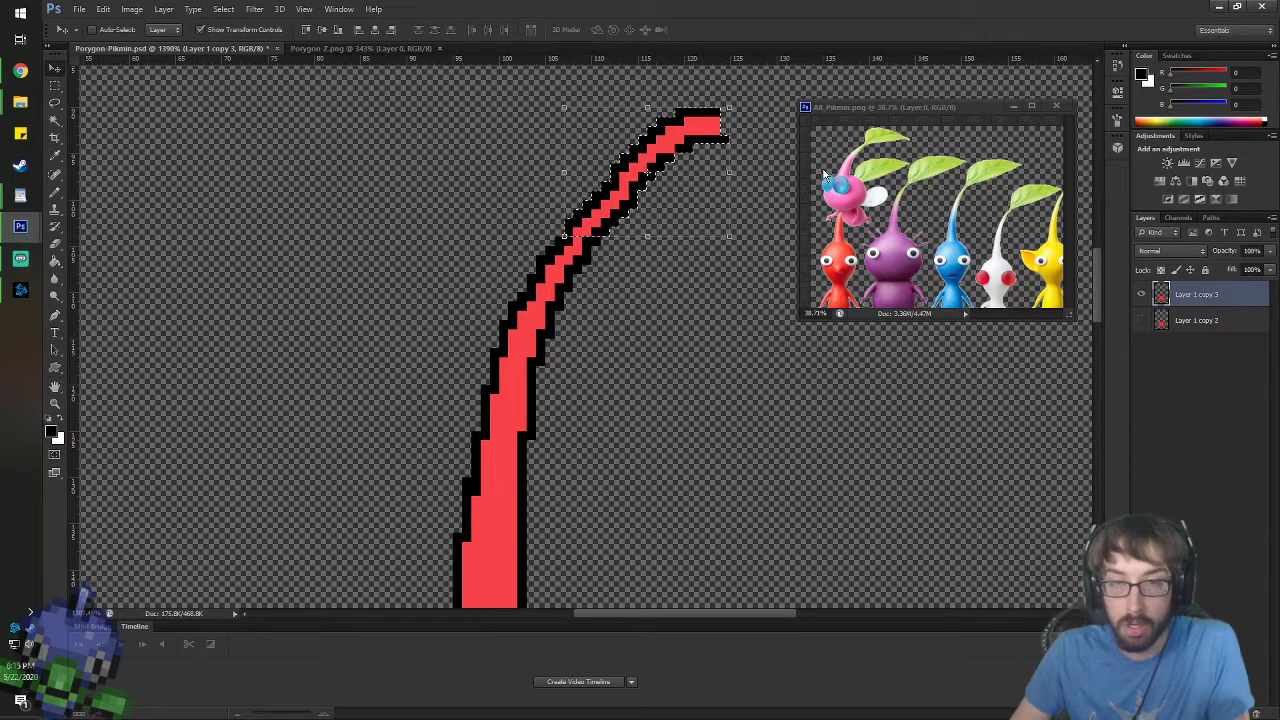
key("ctrl+d")
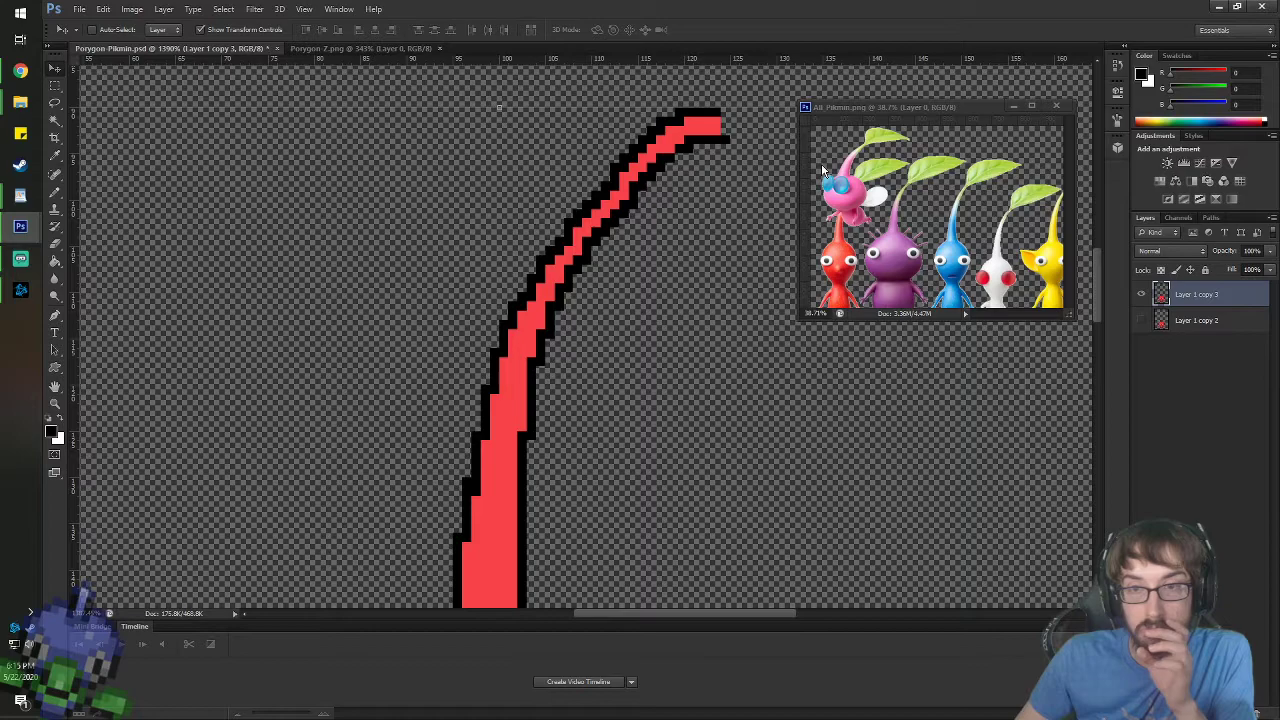
- Draw the leaf's upper edge as a thin black arc about 34 px wide, starting from the stem's tip
key("space")
left_click_drag(638, 141, 433, 316)
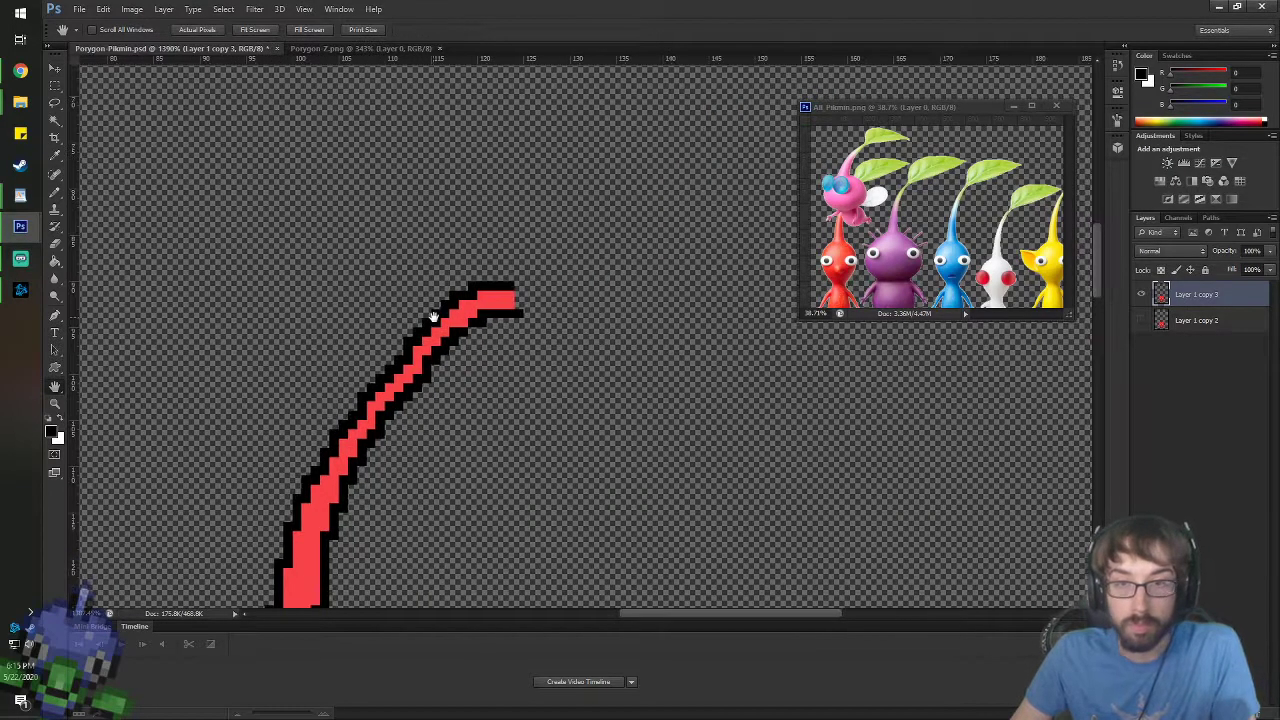
key("i")
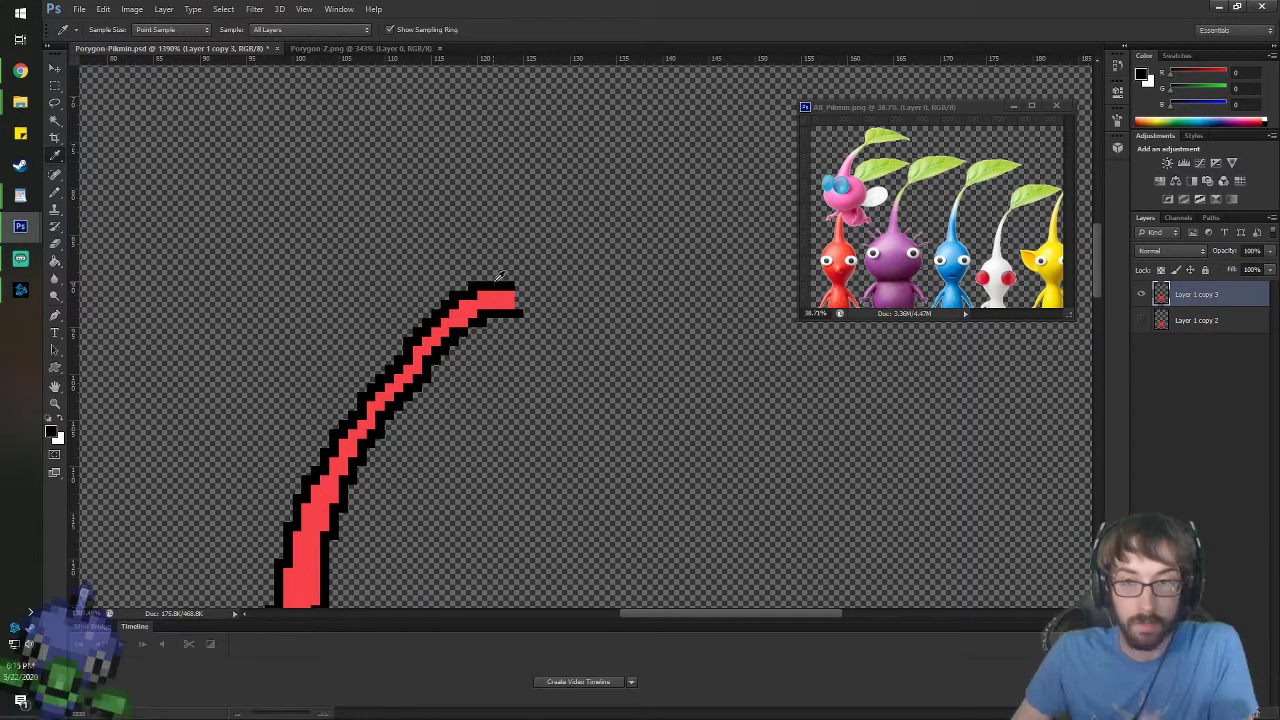
key("b")
key("space")
left_click_drag(614, 109, 457, 189)
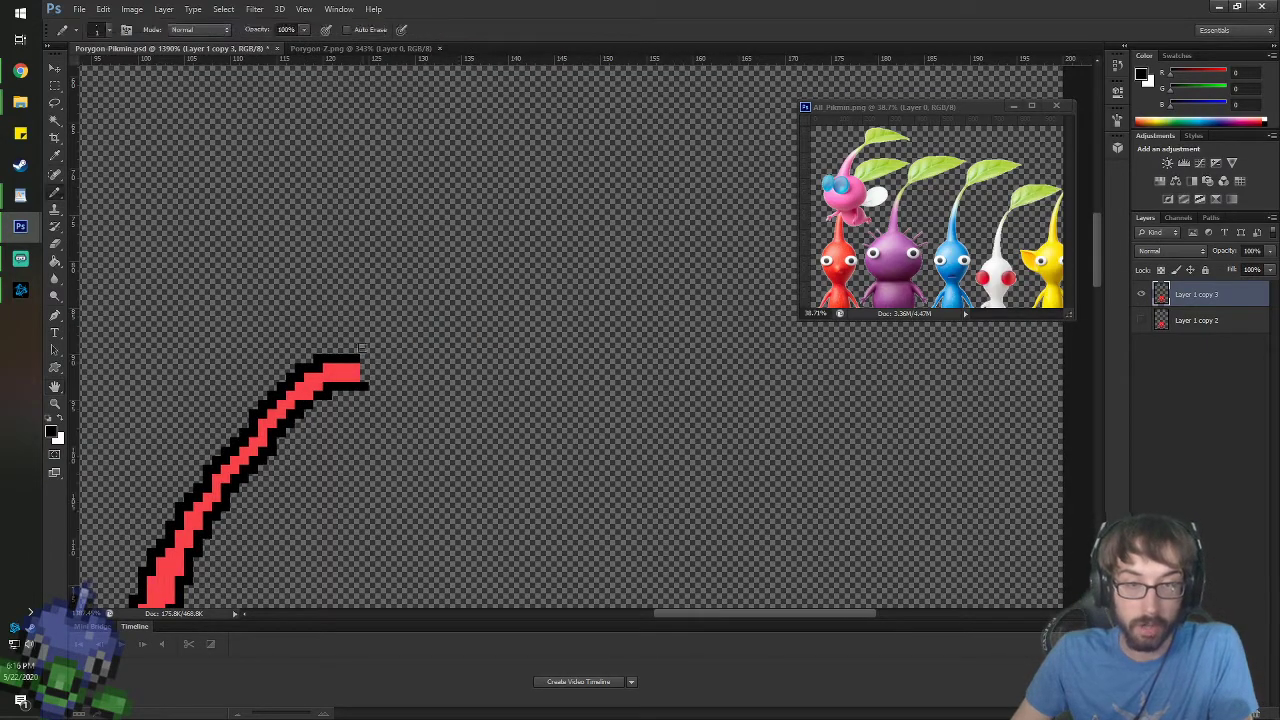
mouse_move(365, 349)
left_mouse_down()
mouse_move(460, 286)
mouse_move(558, 293)
mouse_move(622, 338)
mouse_move(665, 347)
left_mouse_up()
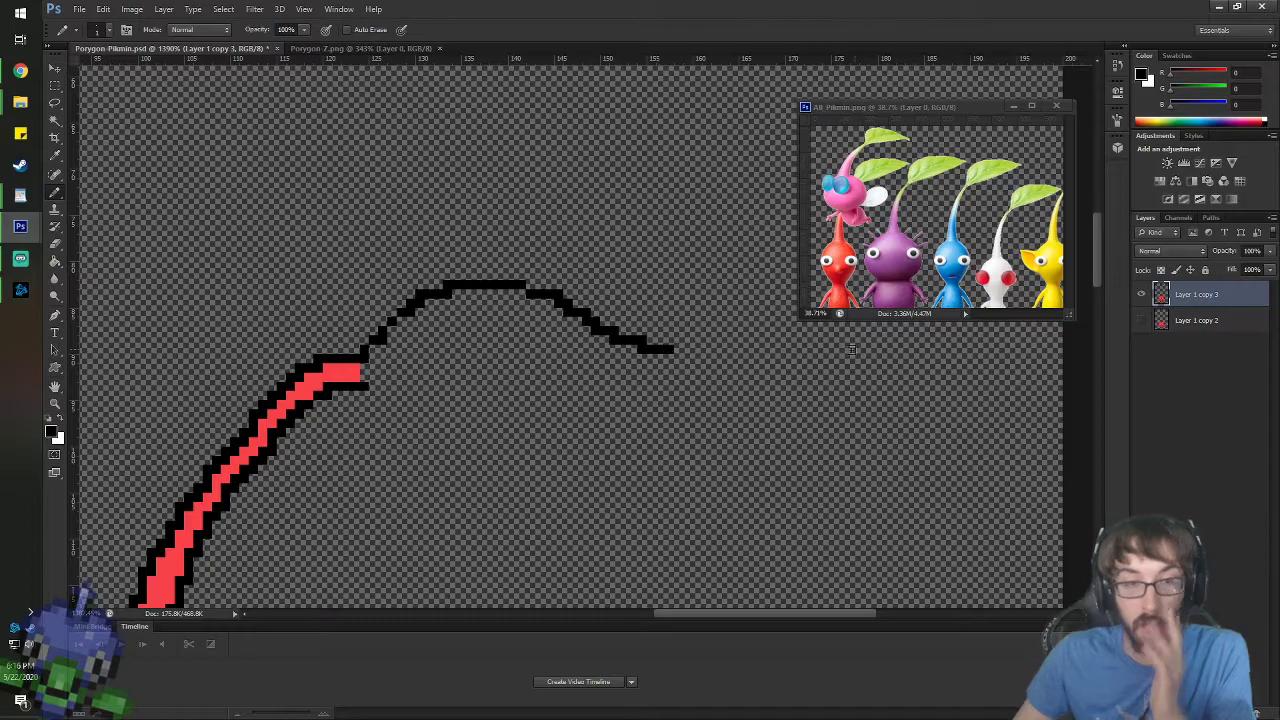
- Copy the leaf's black upper edge with a rectangular marquee and paste it onto a new layer
key("m")
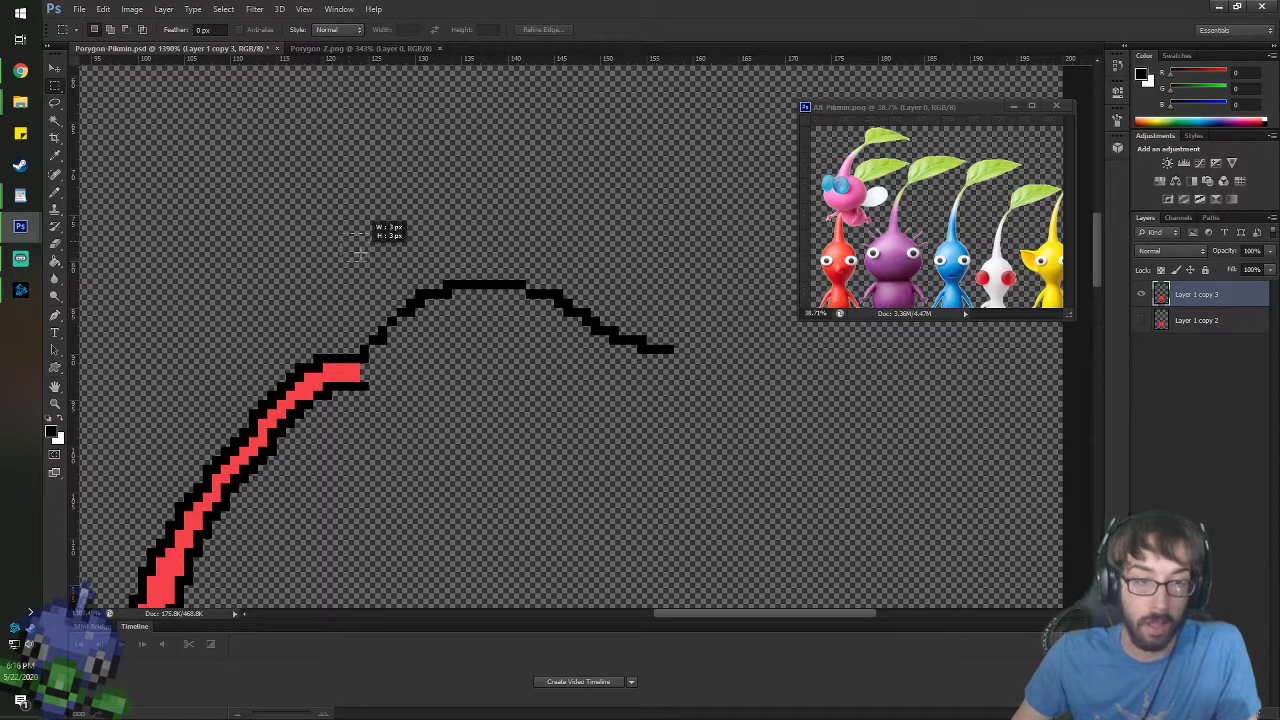
mouse_move(342, 258)
left_mouse_down()
mouse_move(363, 236)
mouse_move(700, 494)
left_mouse_up()
key("ctrl+c")
key("ctrl+v")
left_click(55, 67)
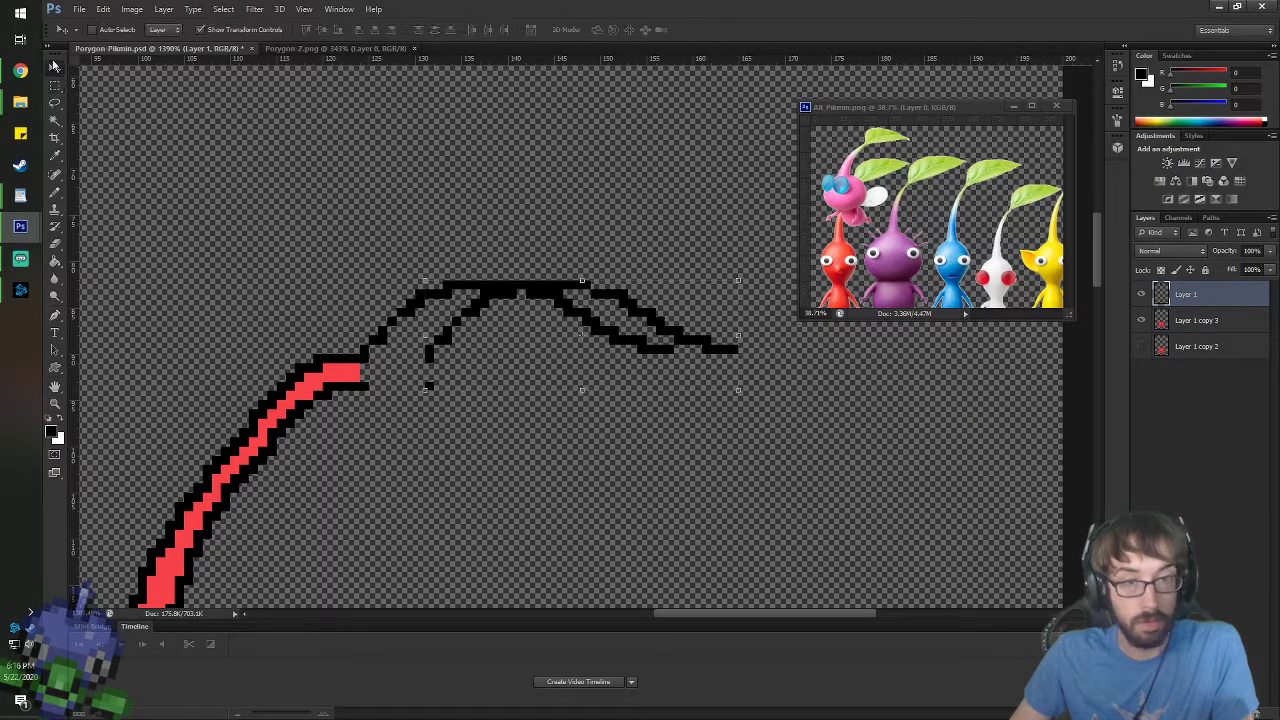
- Flip the pasted edge vertically and move it below the original arc as the leaf's lower edge, starting at the stem's tip
key("ctrl+t")
right_click(507, 320)
left_click(576, 534)
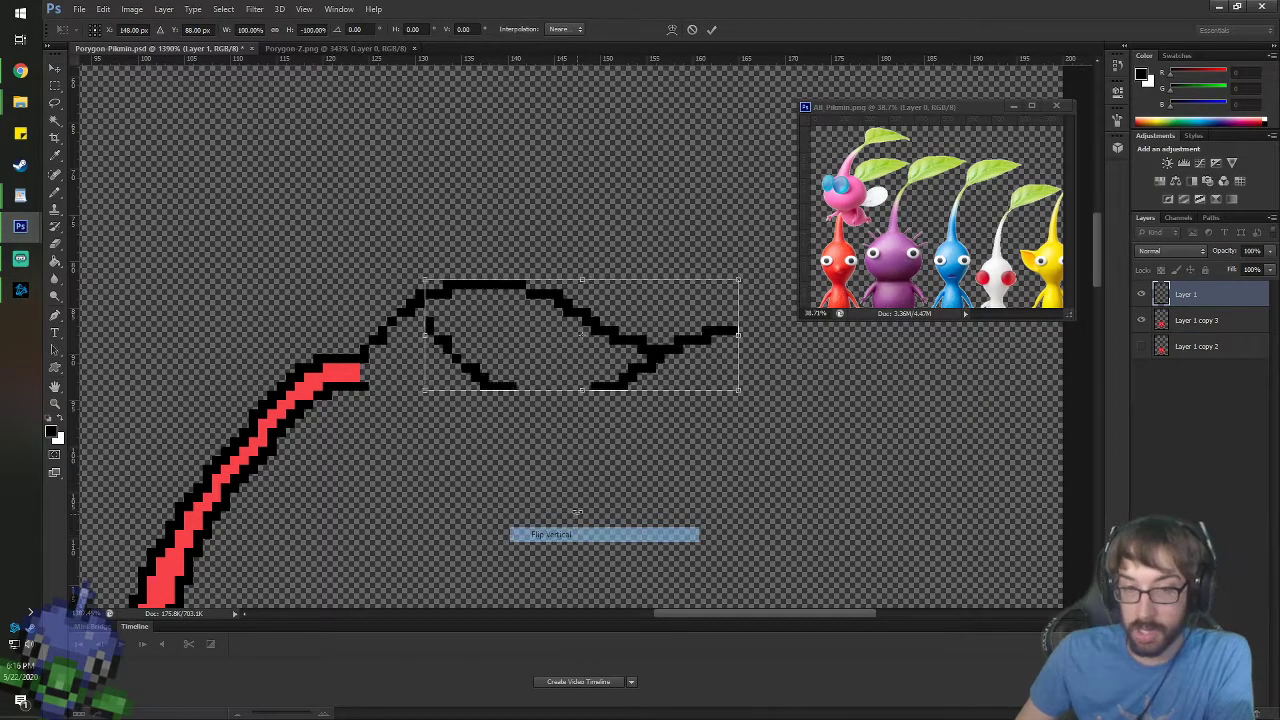
key("Return")
left_click_drag(525, 297, 459, 398)
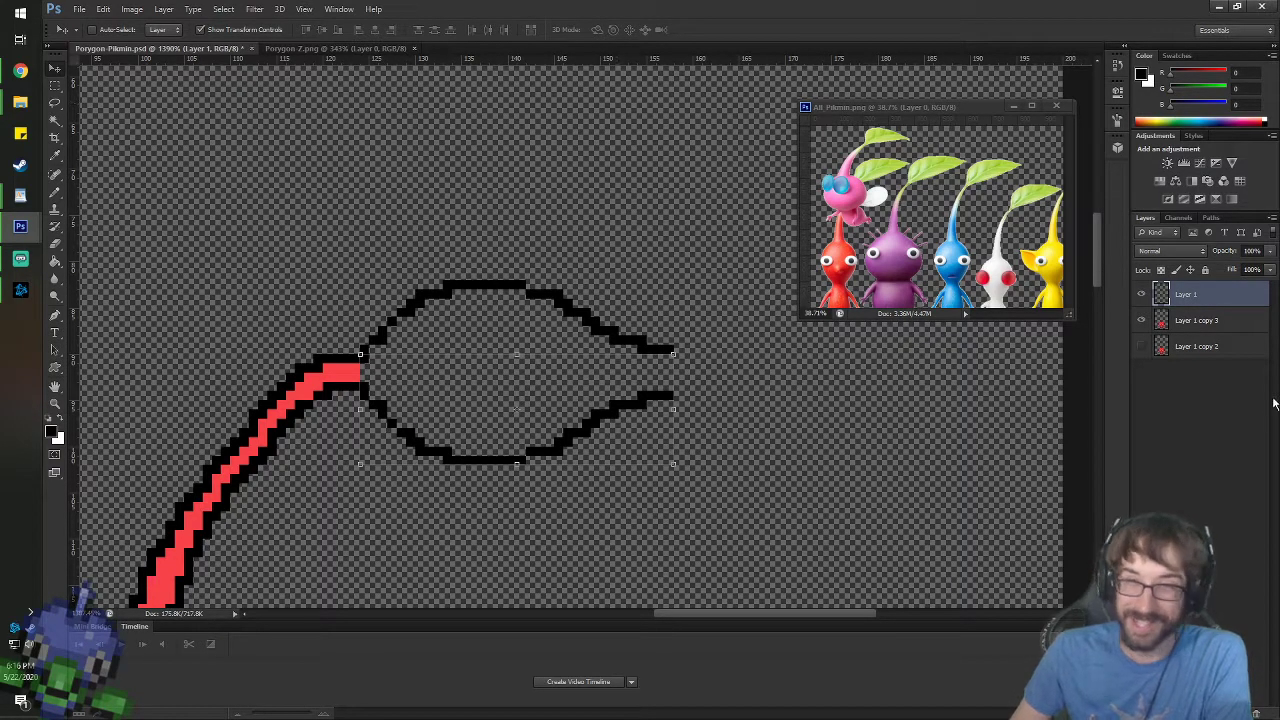
- Merge the mirrored leaf edge layer with Layer 1 copy 3
left_click(1200, 318, "shift")
right_click(1200, 318)
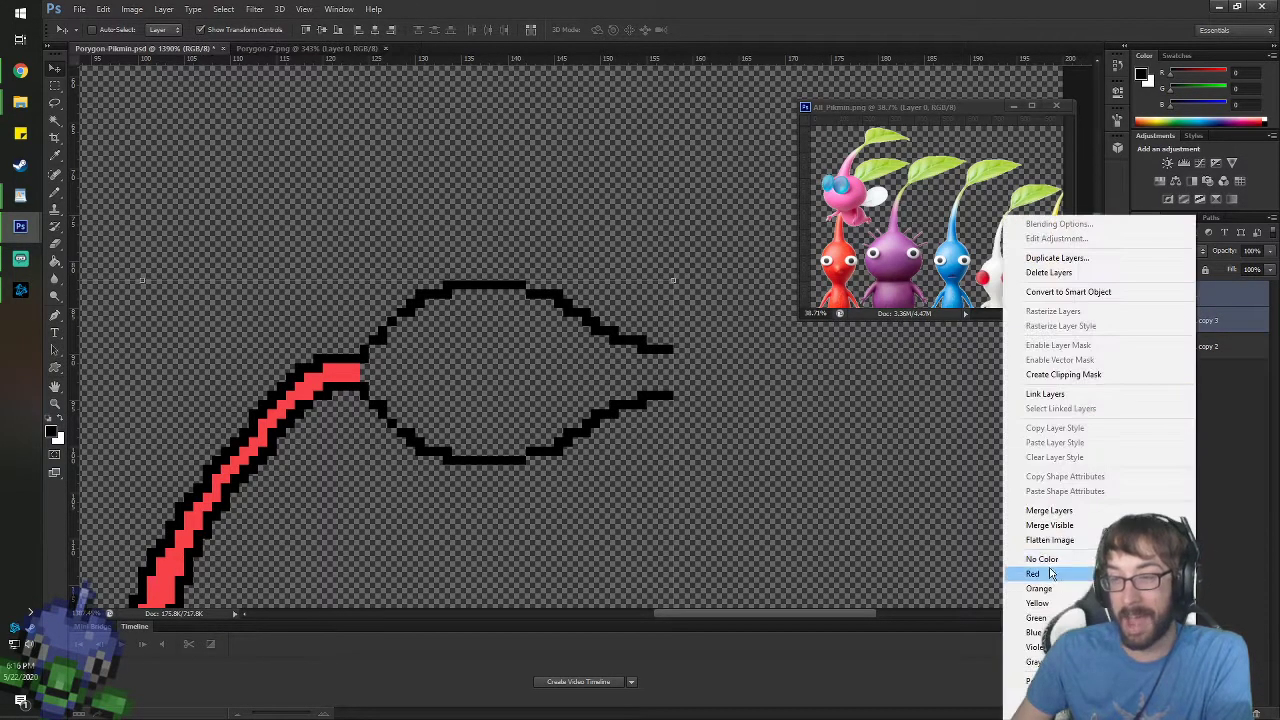
left_click(1040, 508)
scroll(530, 357, "up", 2)
key("i")
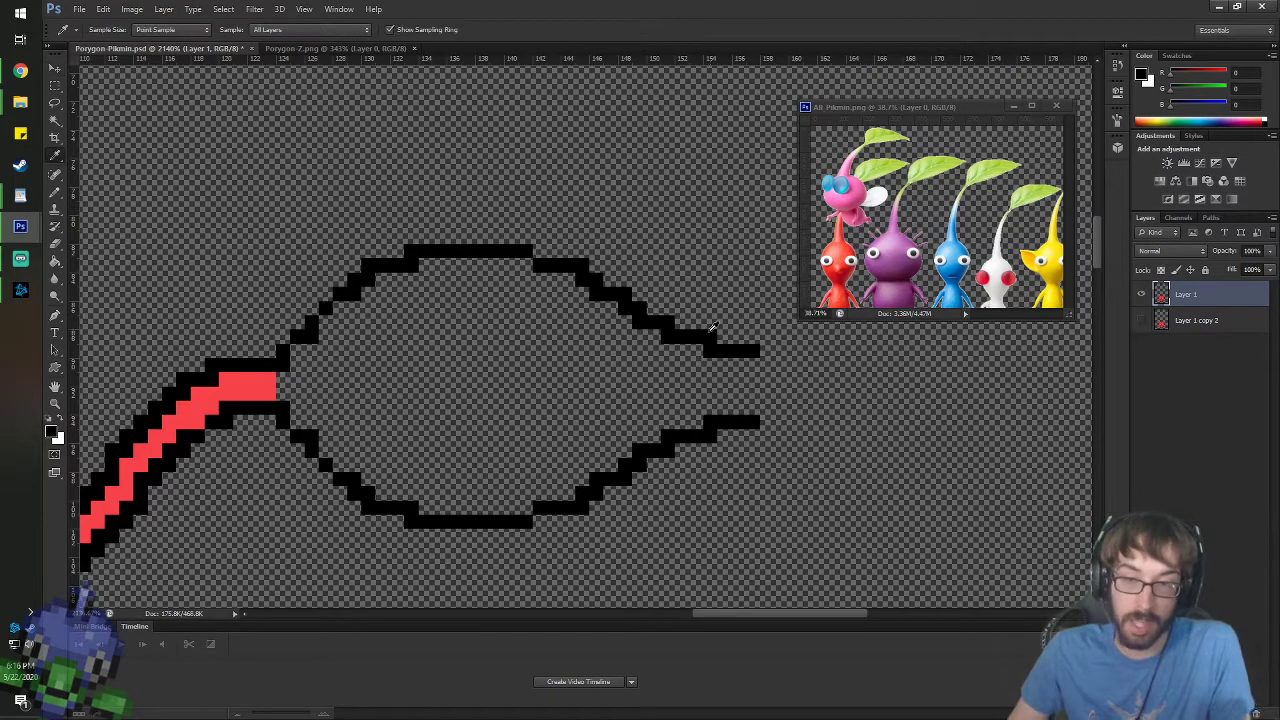
key("b")
left_click(739, 365)
left_click(739, 407)
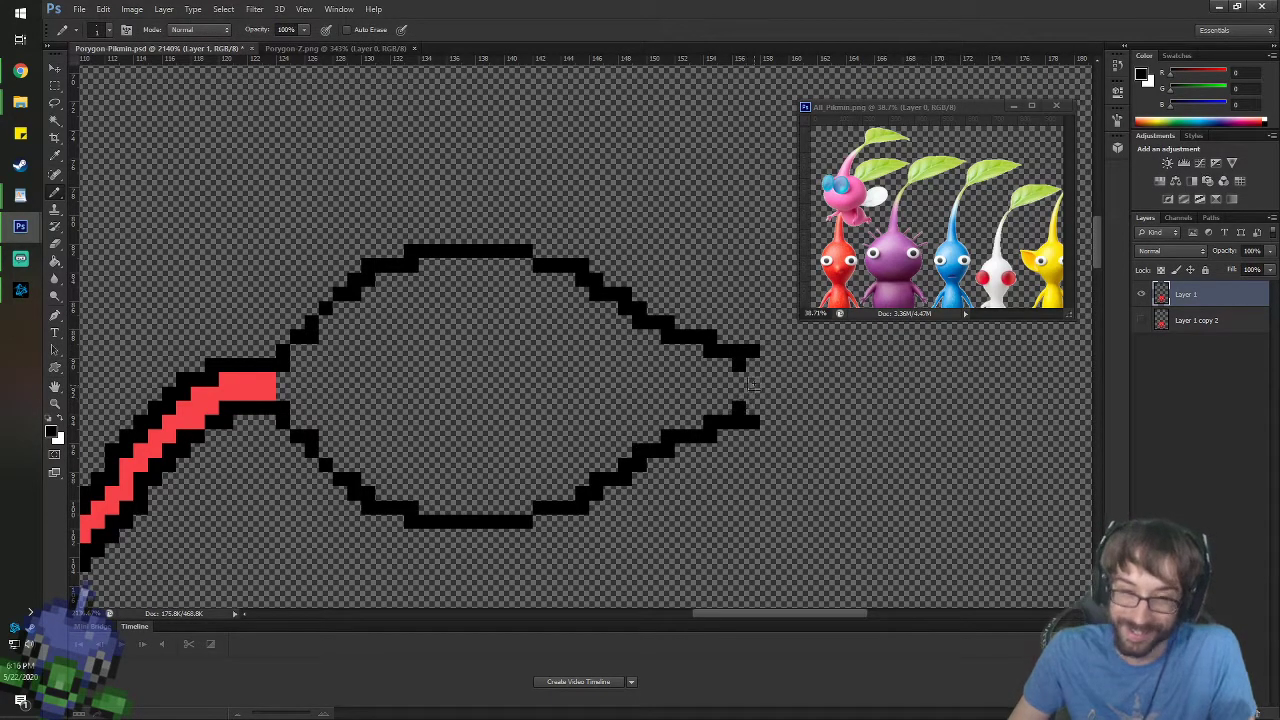
left_click_drag(753, 380, 753, 393)
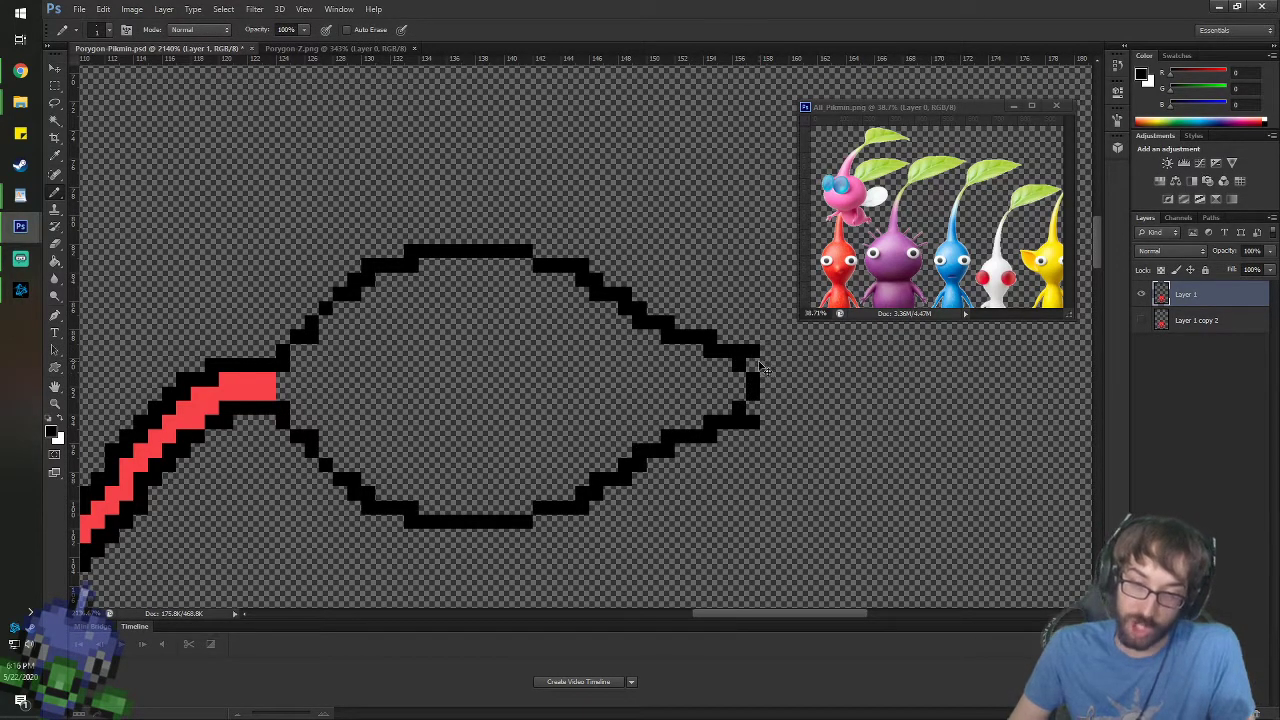
key("ctrl+z")
key("ctrl+alt+z")
key("ctrl+alt+z")
- Pencil one black pixel inward from the end of each leaf edge and close the tip with a 2 by 2 pixel block
left_click(754, 365)
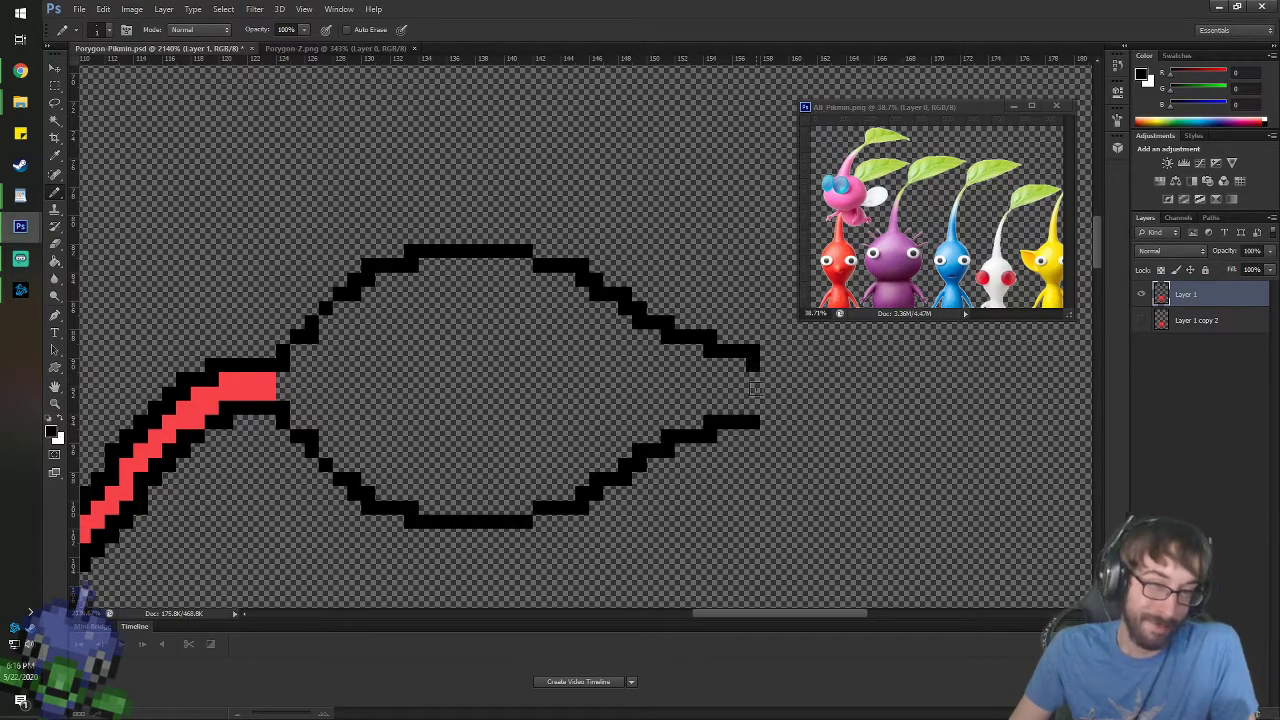
left_click(755, 393)
left_click(756, 404)
key("ctrl+z")
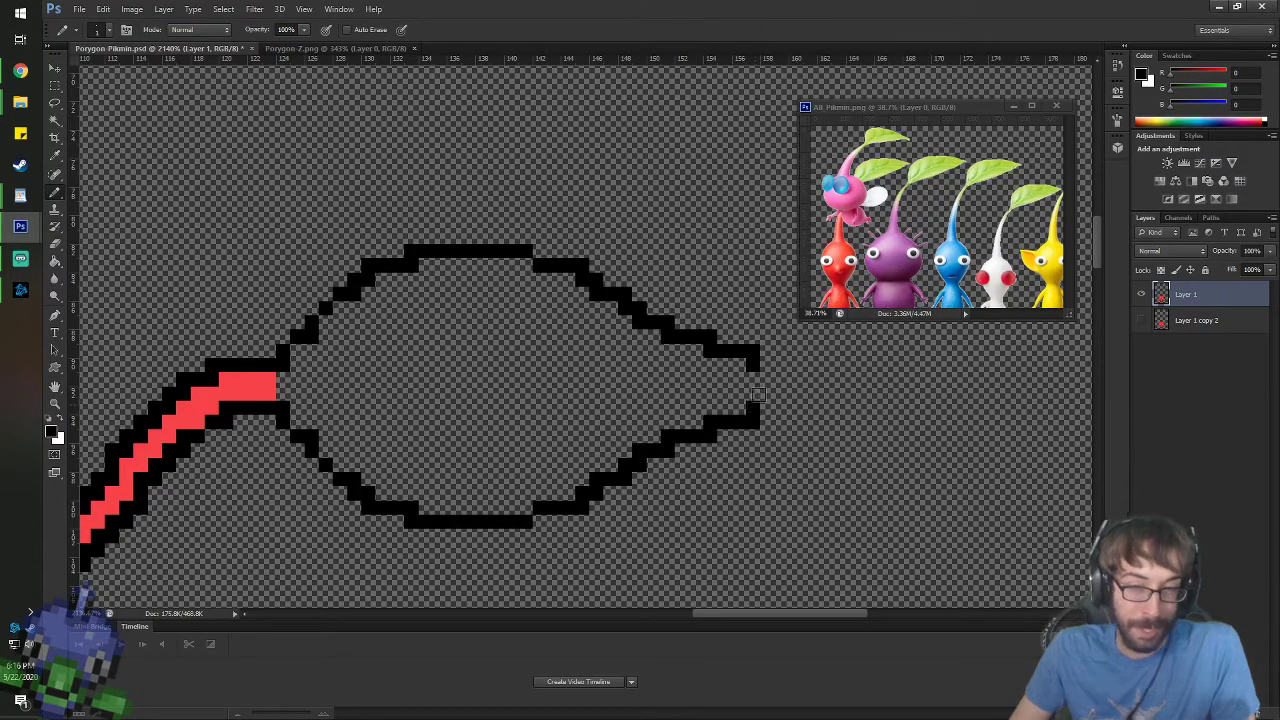
left_click_drag(773, 374, 775, 396)
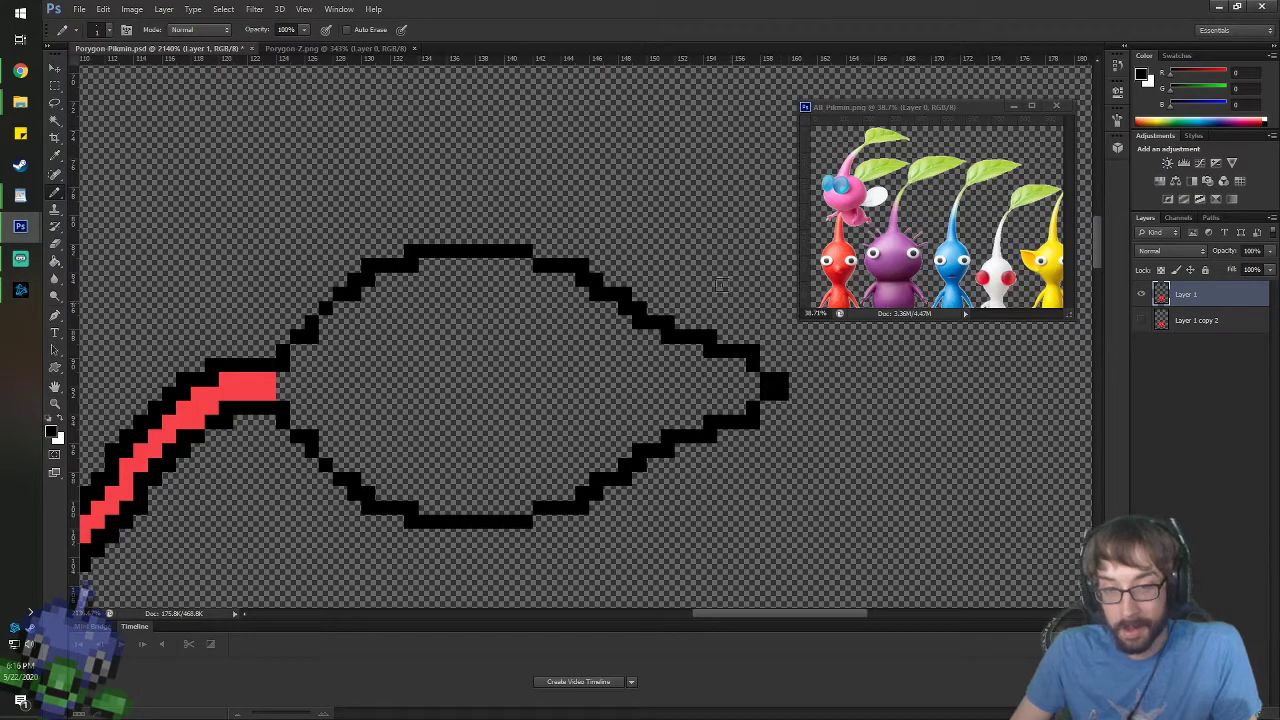
- Erase the outer corner pixel at the end of both leaf edges to taper the outline towards the tip
key("e")
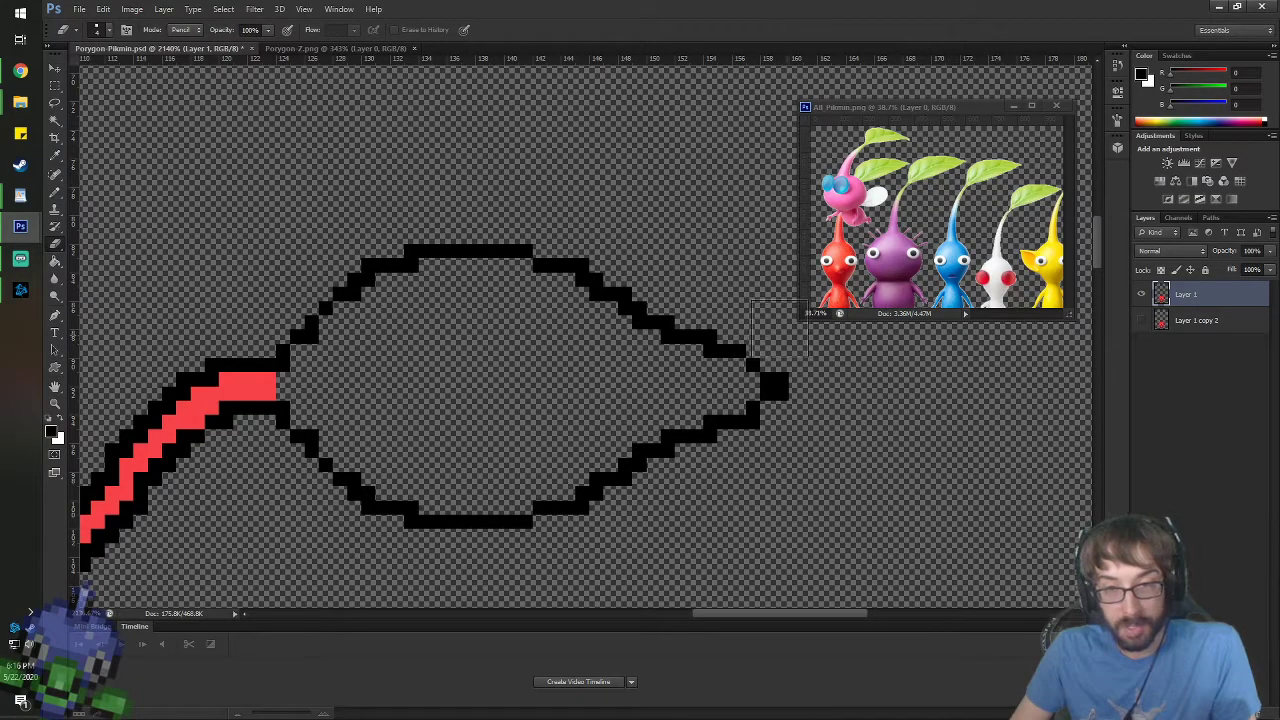
left_click(736, 312)
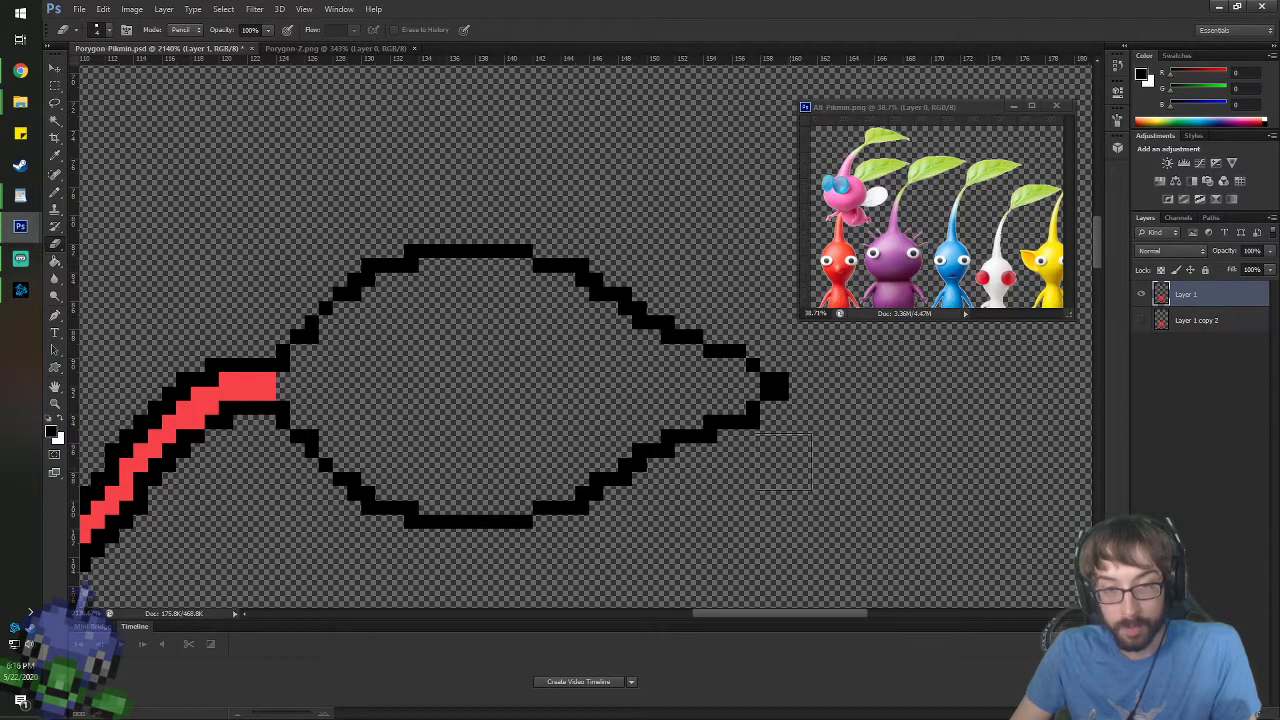
left_click(775, 448)
left_click(736, 458)
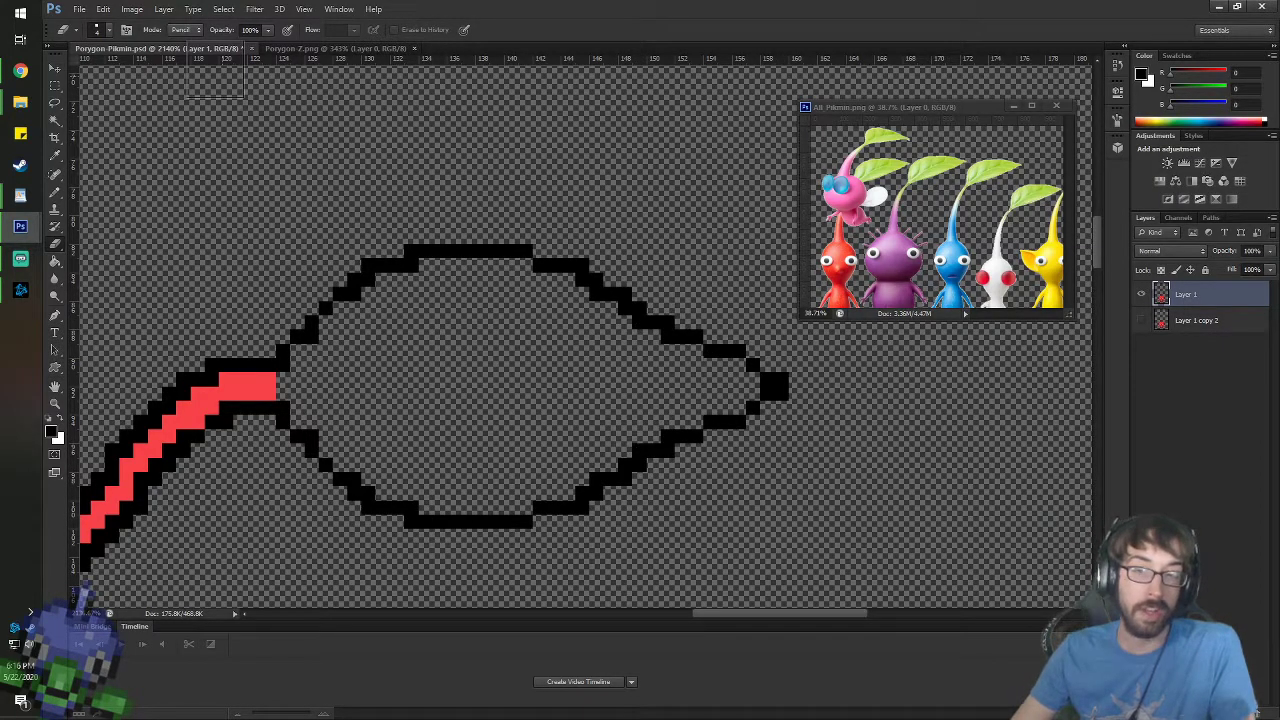
- Examine the stem and leaf outline along their length and in proportion to the whole sprite
key("v")
scroll(300, 278, "down", 1)
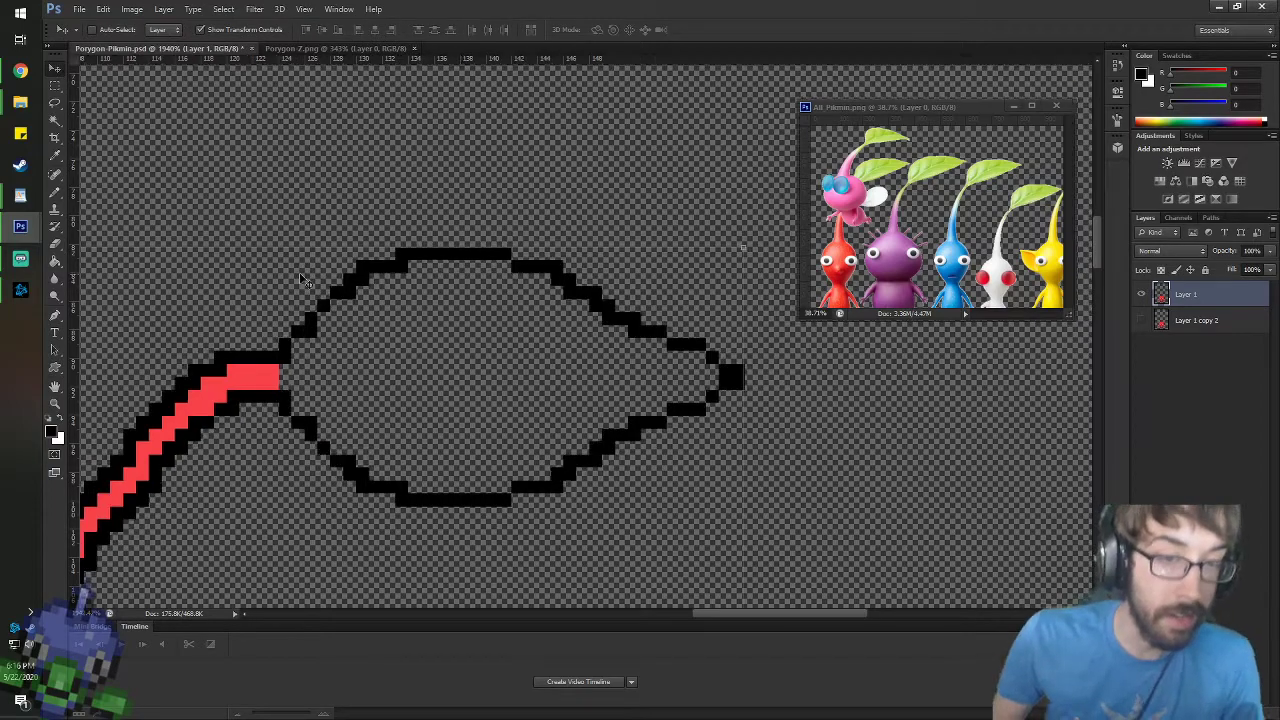
scroll(300, 278, "down", 5)
key("h")
left_click_drag(323, 392, 609, 204)
left_click_drag(572, 278, 555, 105)
scroll(540, 278, "down", 1)
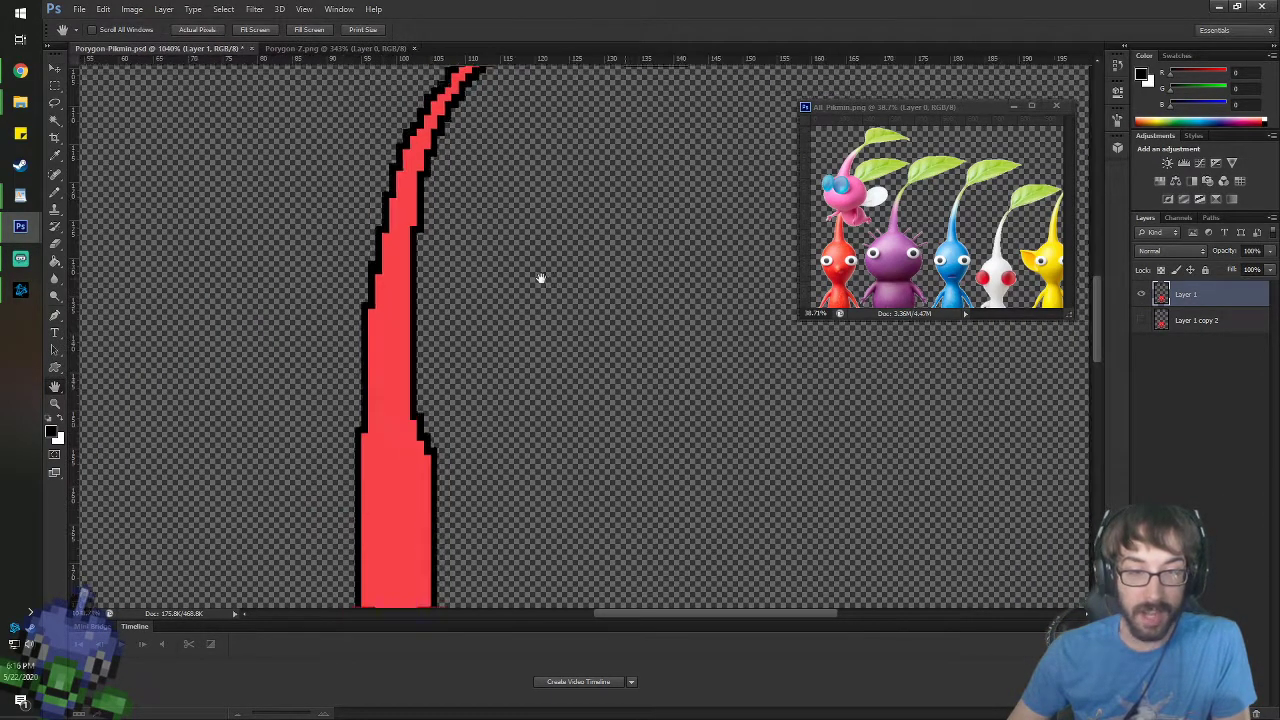
scroll(540, 278, "down", 8)
scroll(637, 333, "up", 2)
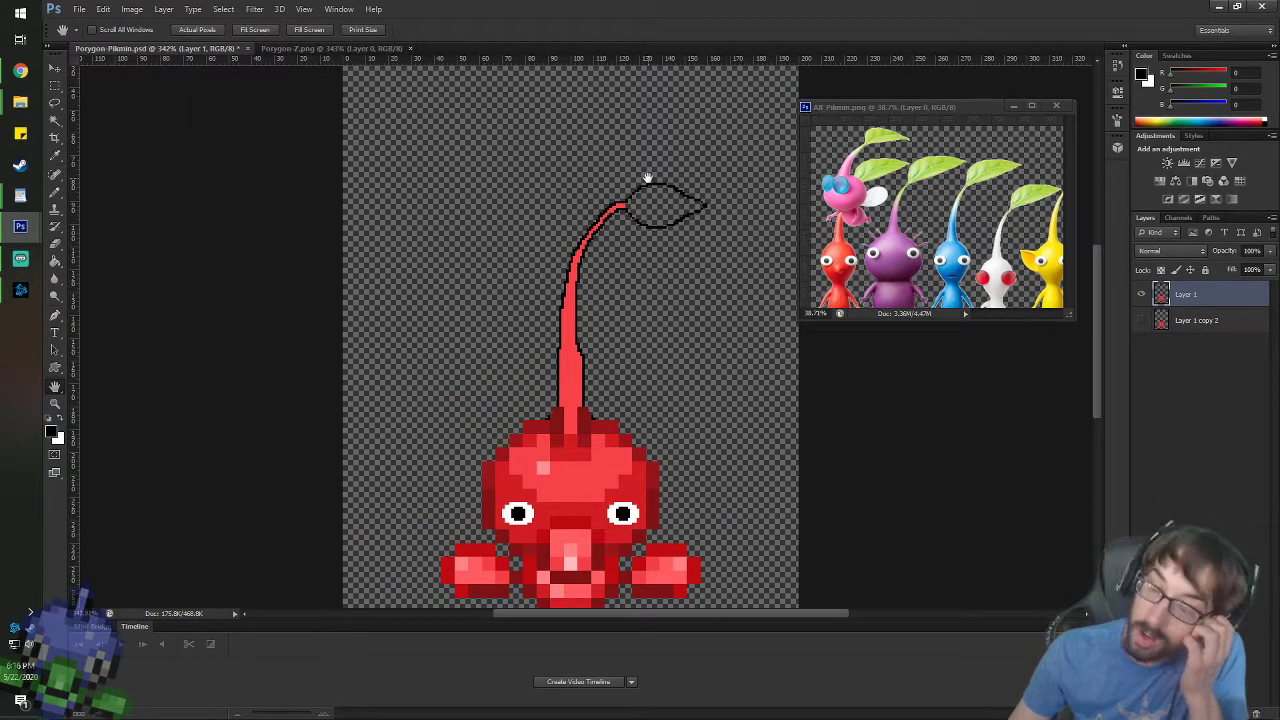
- Recolour the black stem and leaf outline with dark red sampled from the head, using the Paint Bucket with Contiguous off
key("i")
left_click(600, 428)
key("g")
left_click(585, 396)
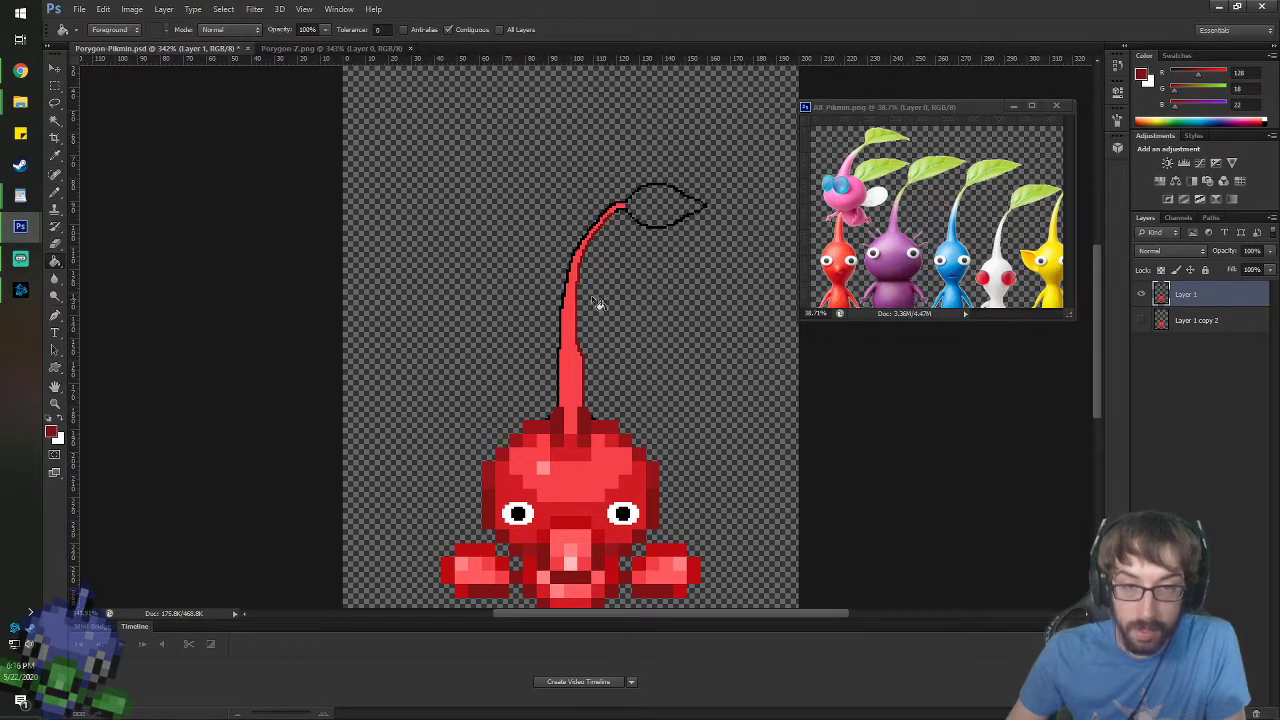
scroll(601, 214, "up", 2)
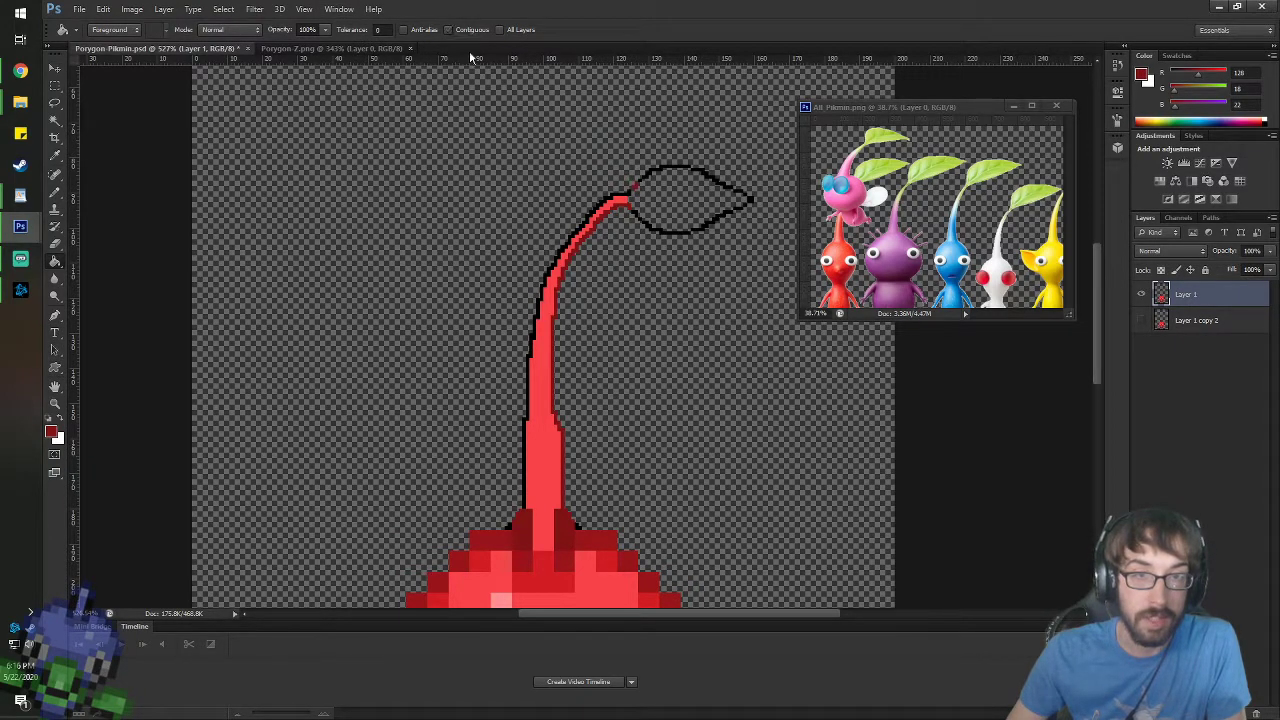
left_click(640, 220)
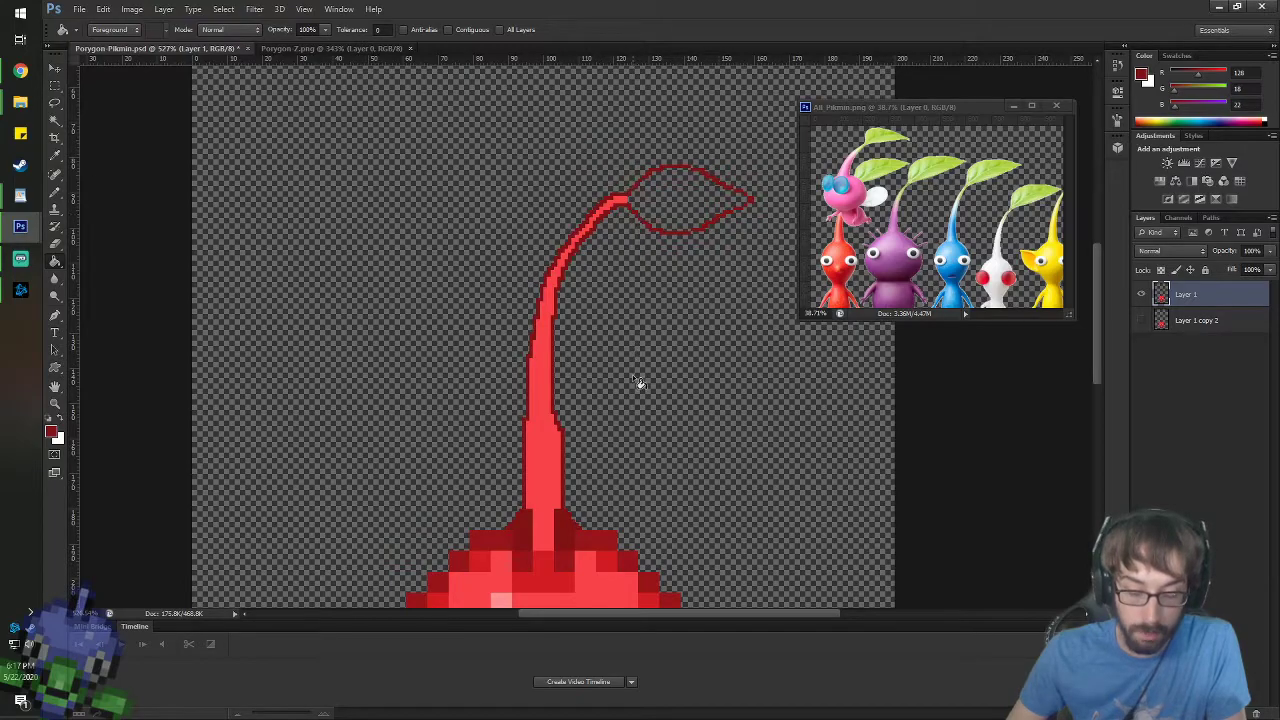
- Sample light green from a leaf in the Pikmin reference image and pencil over the outline pixels where the leaf joins the stem
key("space")
left_click_drag(632, 420, 626, 80)
left_click_drag(668, 148, 614, 443)
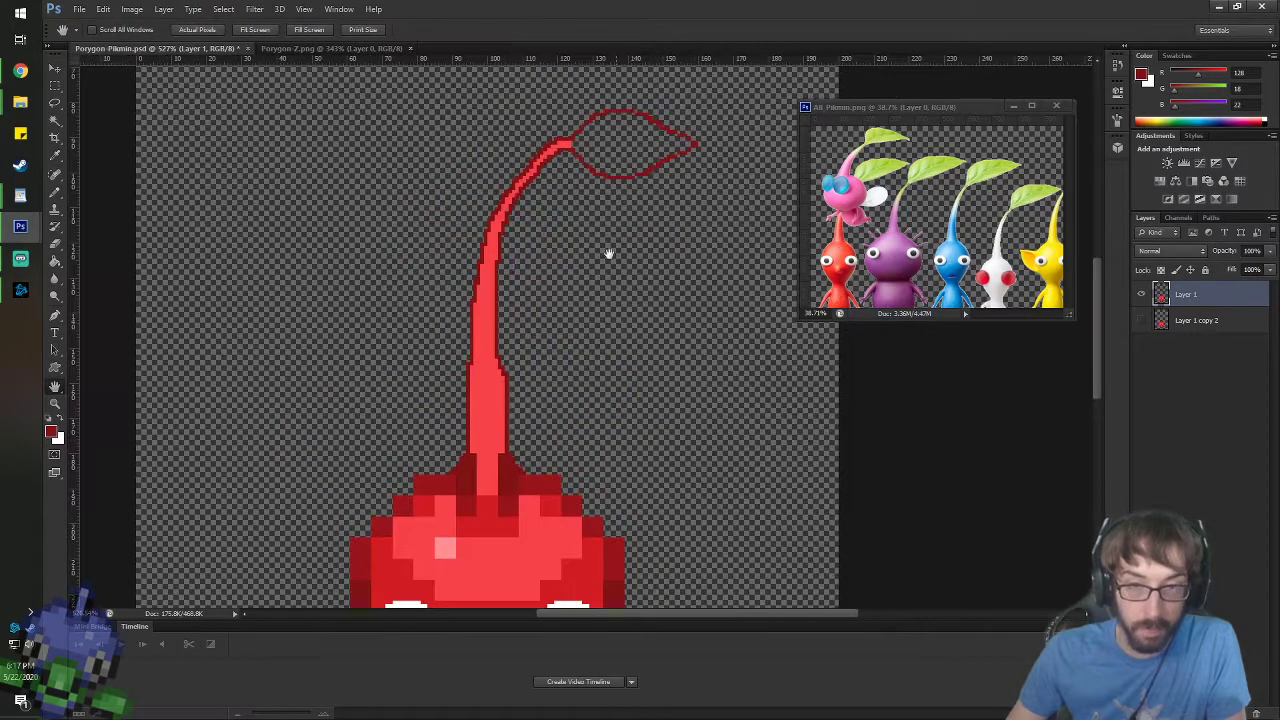
scroll(634, 129, "up", 6)
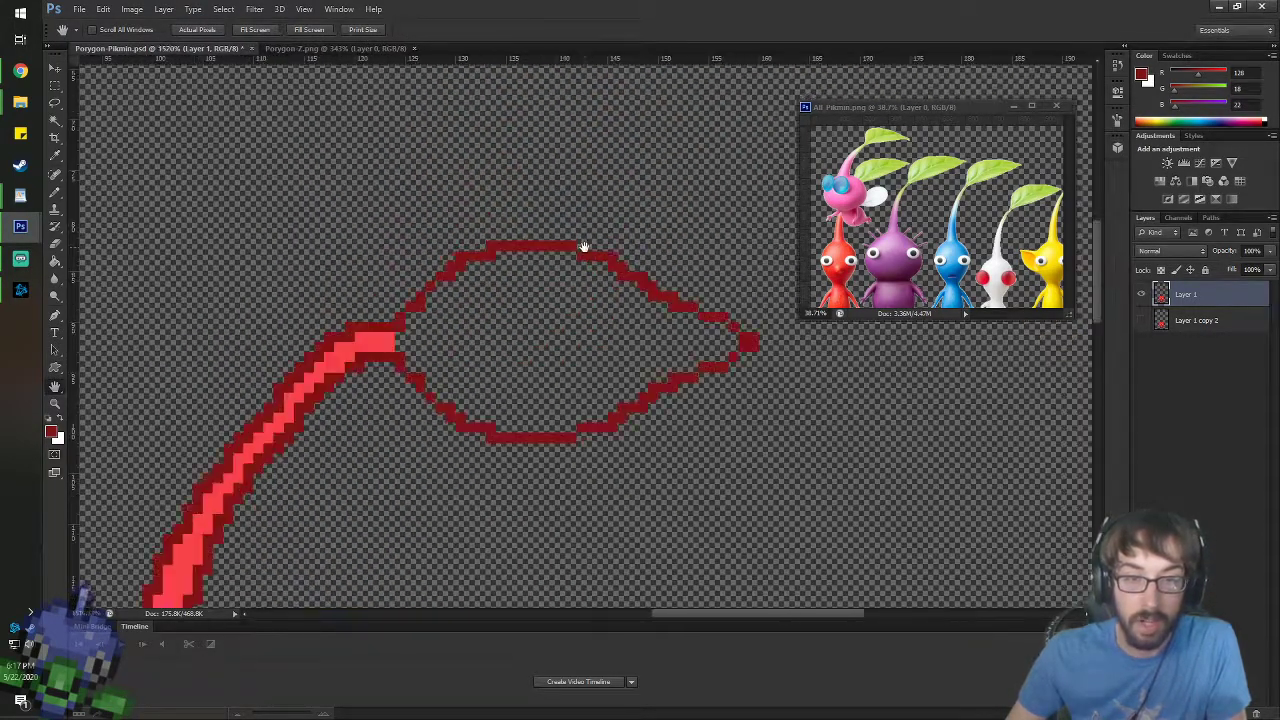
scroll(584, 247, "up", 2)
scroll(585, 246, "down", 1)
left_click_drag(558, 348, 574, 326)
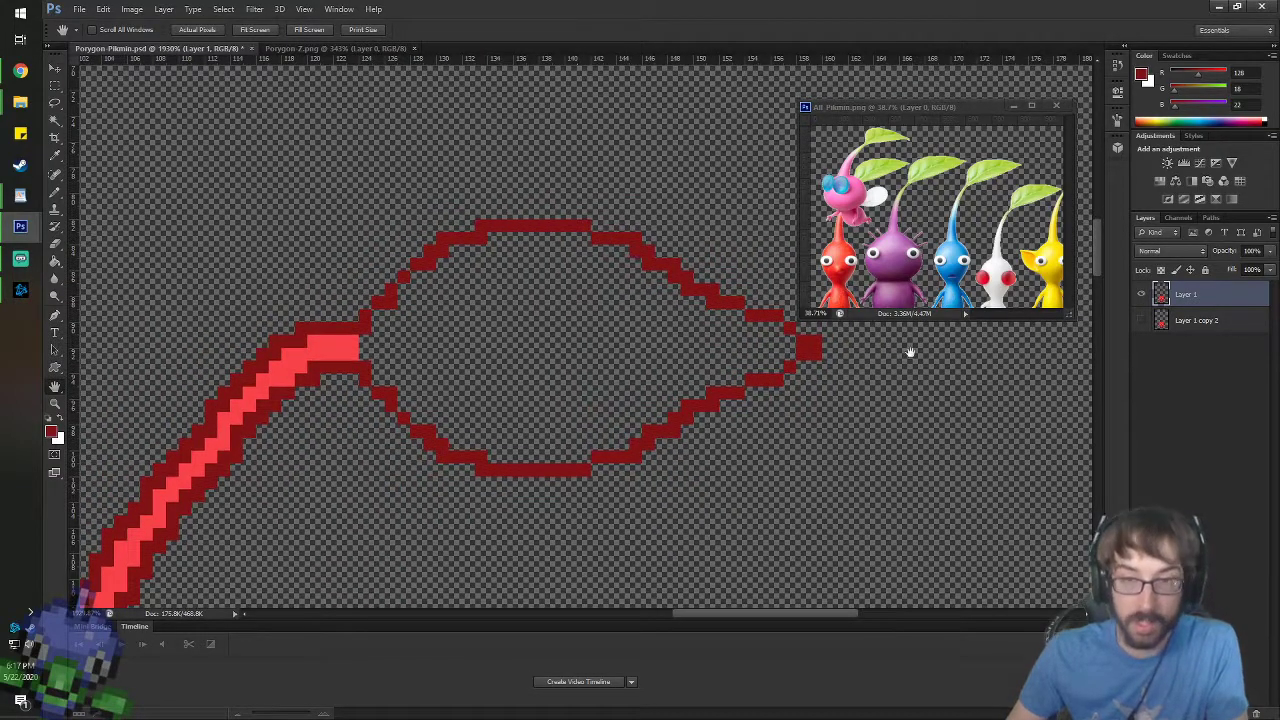
key("i")
left_click(940, 156)
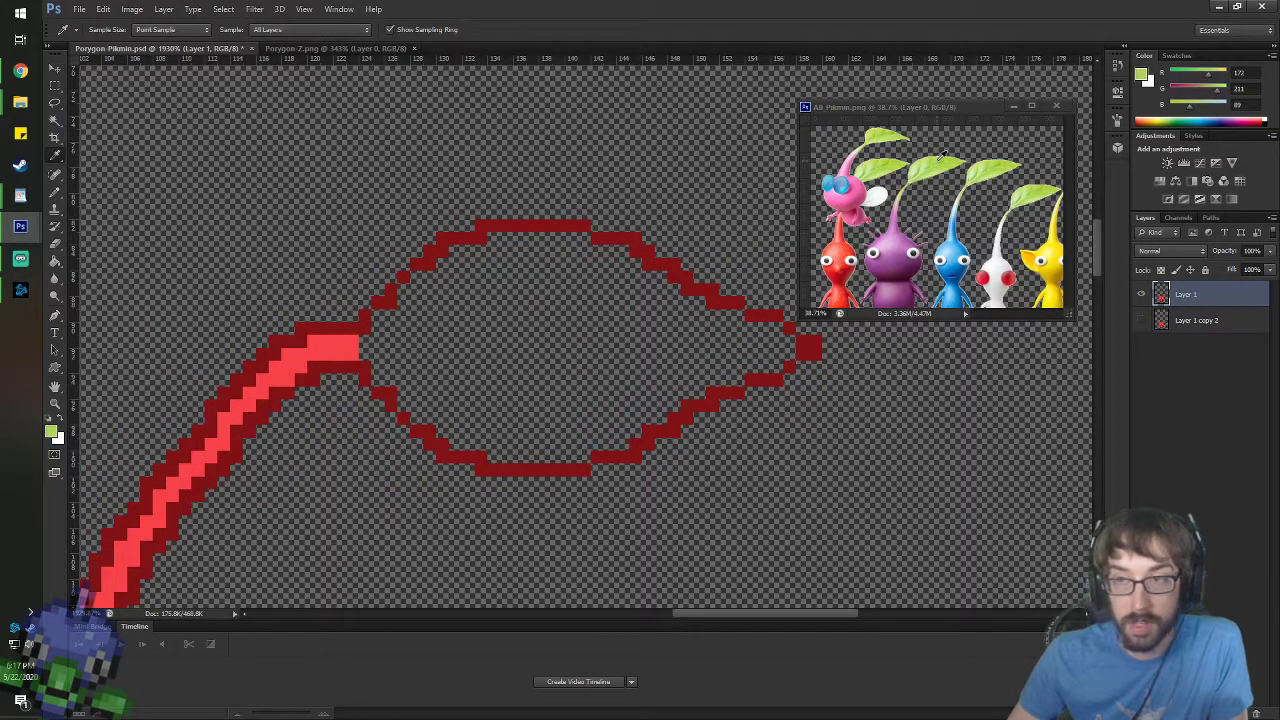
key("b")
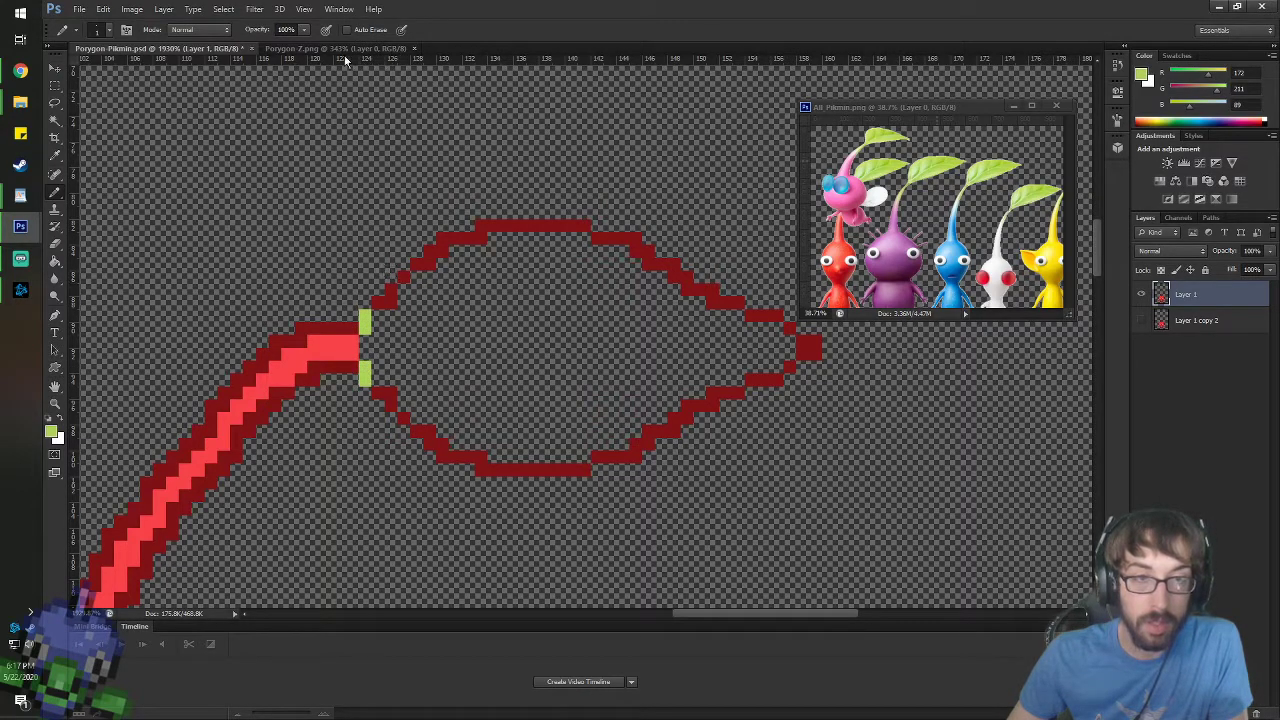
- Select the rest of the leaf with a rectangular marquee, fill its dark red outline with the light green and deselect it
left_click(55, 86)
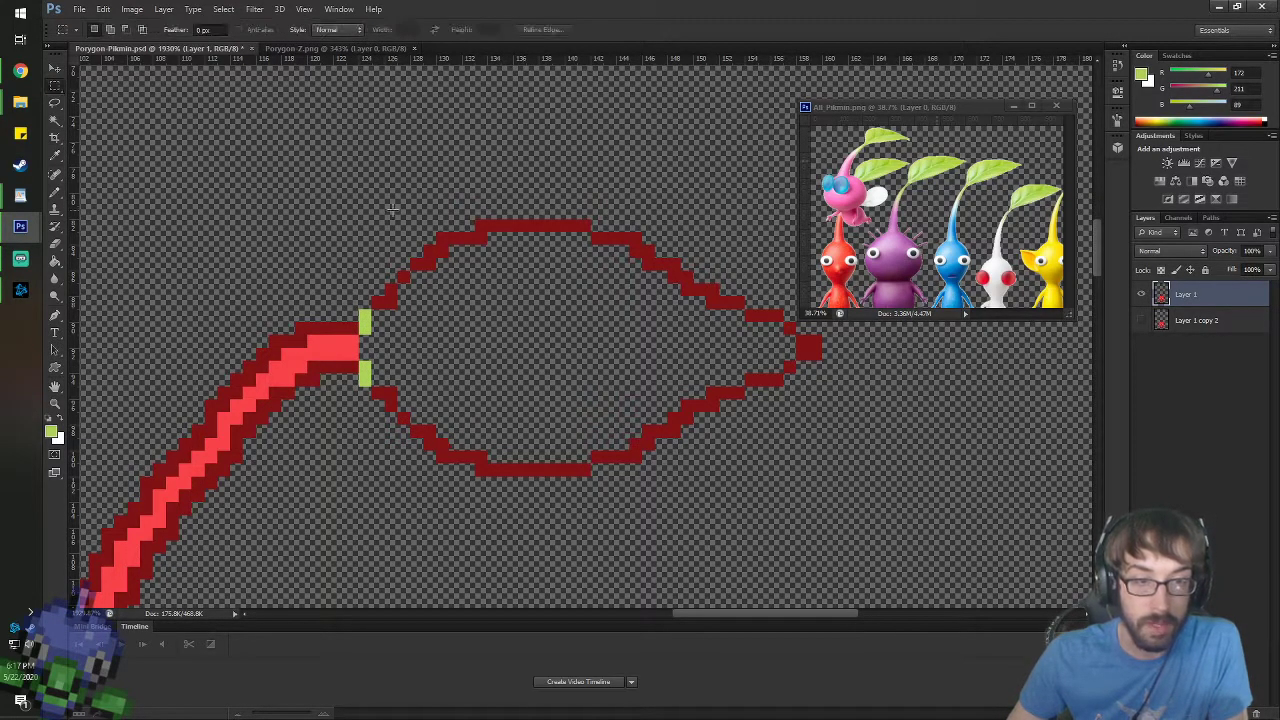
mouse_move(372, 182)
left_mouse_down()
mouse_move(730, 482)
mouse_move(900, 515)
left_mouse_up()
key("g")
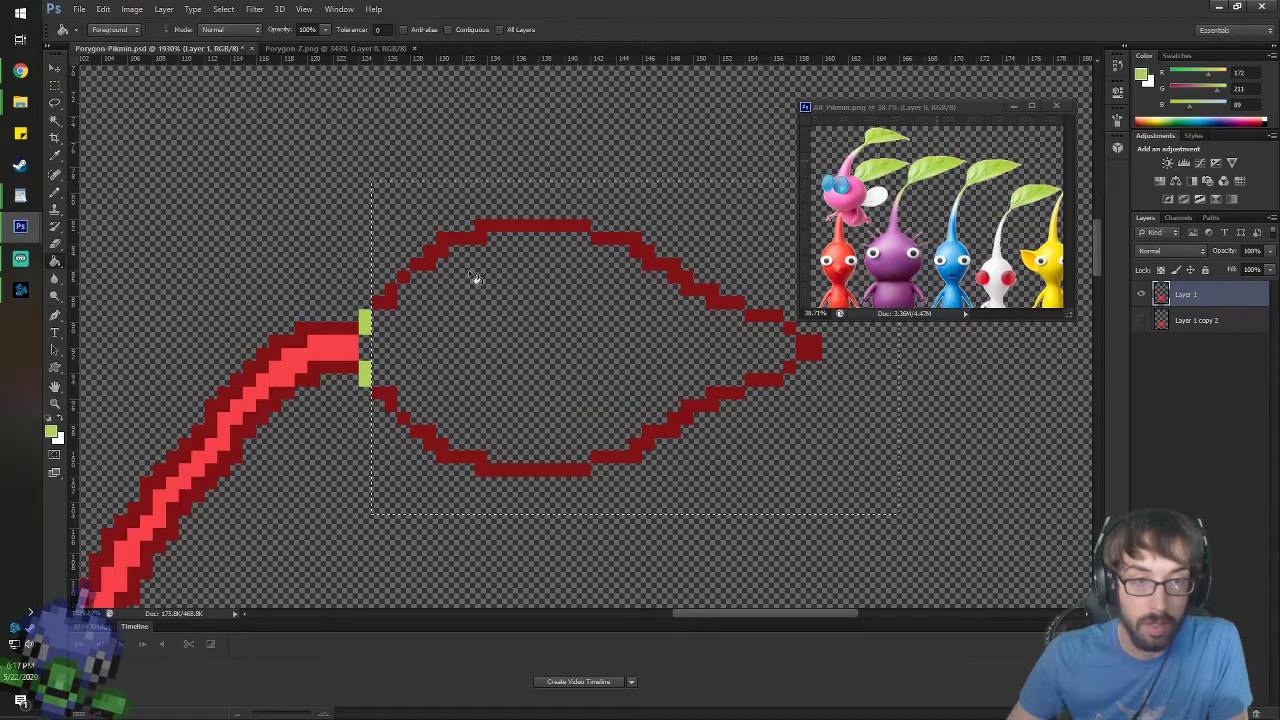
left_click(435, 280)
key("ctrl+d")
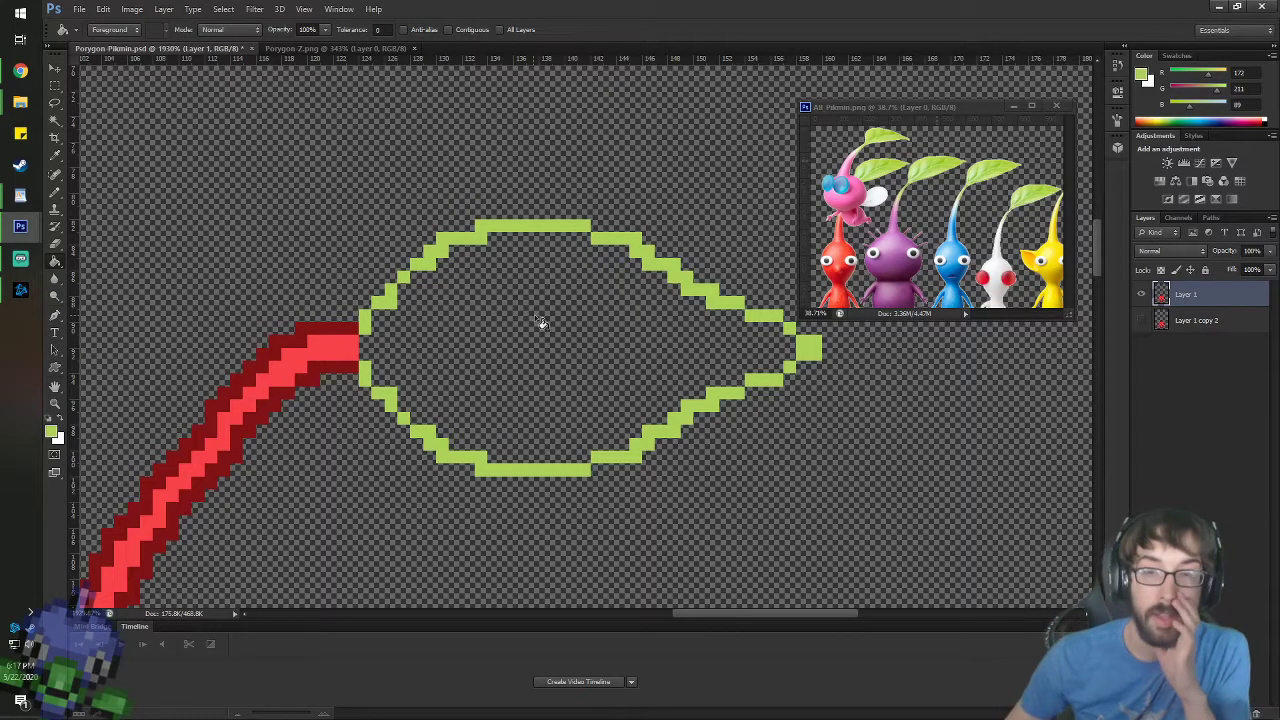
- Switch the Paint Bucket to Contiguous, try filling the leaf's interior with the light green and undo the fill
left_click(589, 328)
key("ctrl+z")
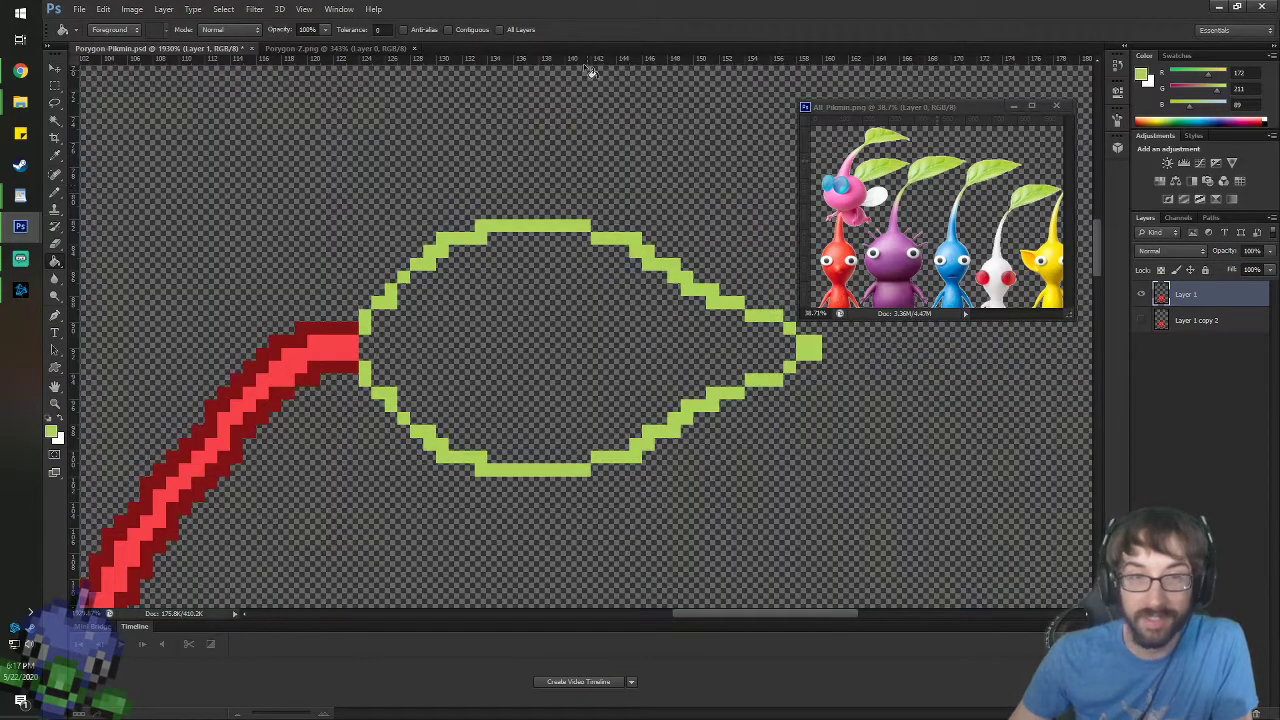
left_click(473, 30)
left_click(540, 332)
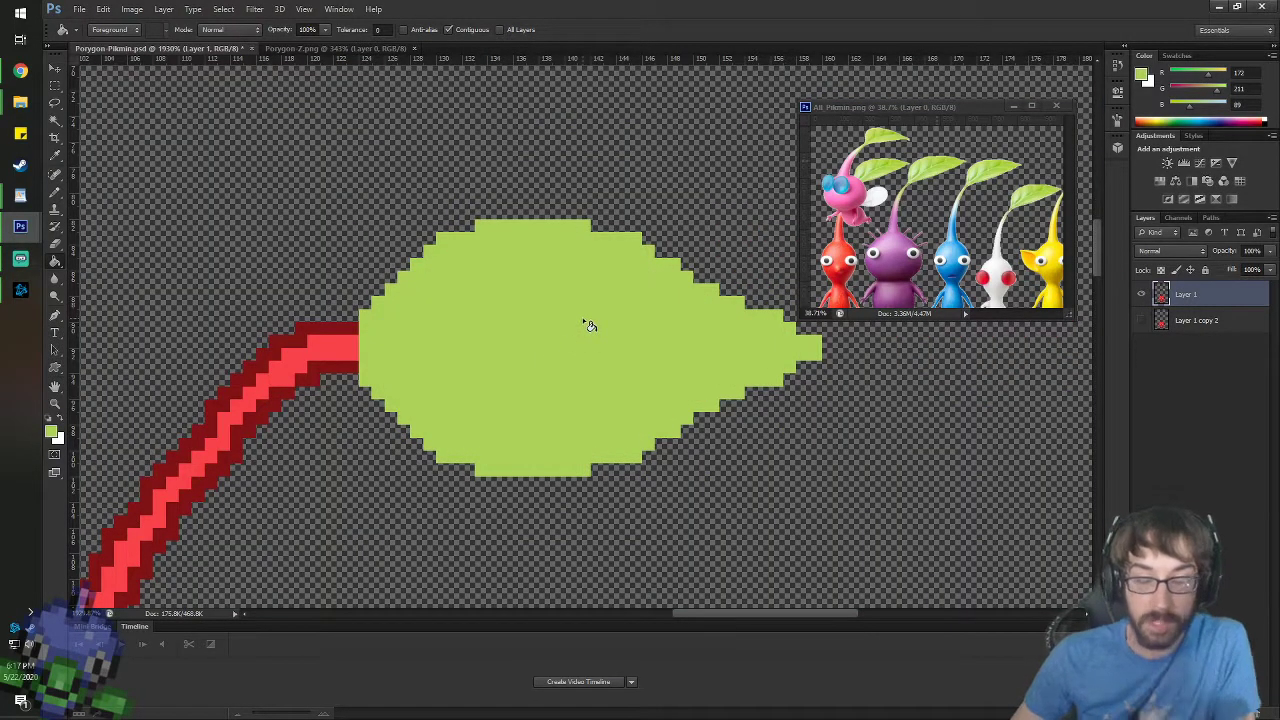
key("ctrl+z")
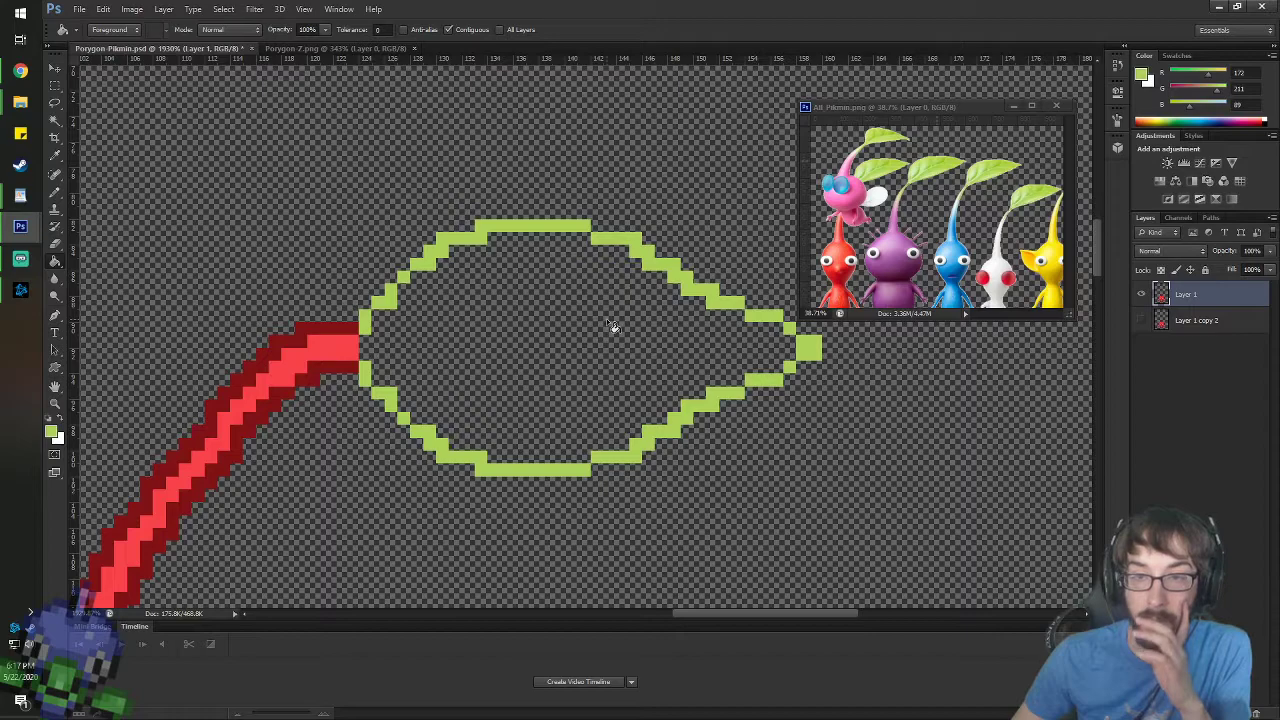
- Sample a yellowish green from the upper edge of the blue Pikmin's leaf in the reference image
left_click(928, 108)
key("h")
scroll(951, 140, "up", 5)
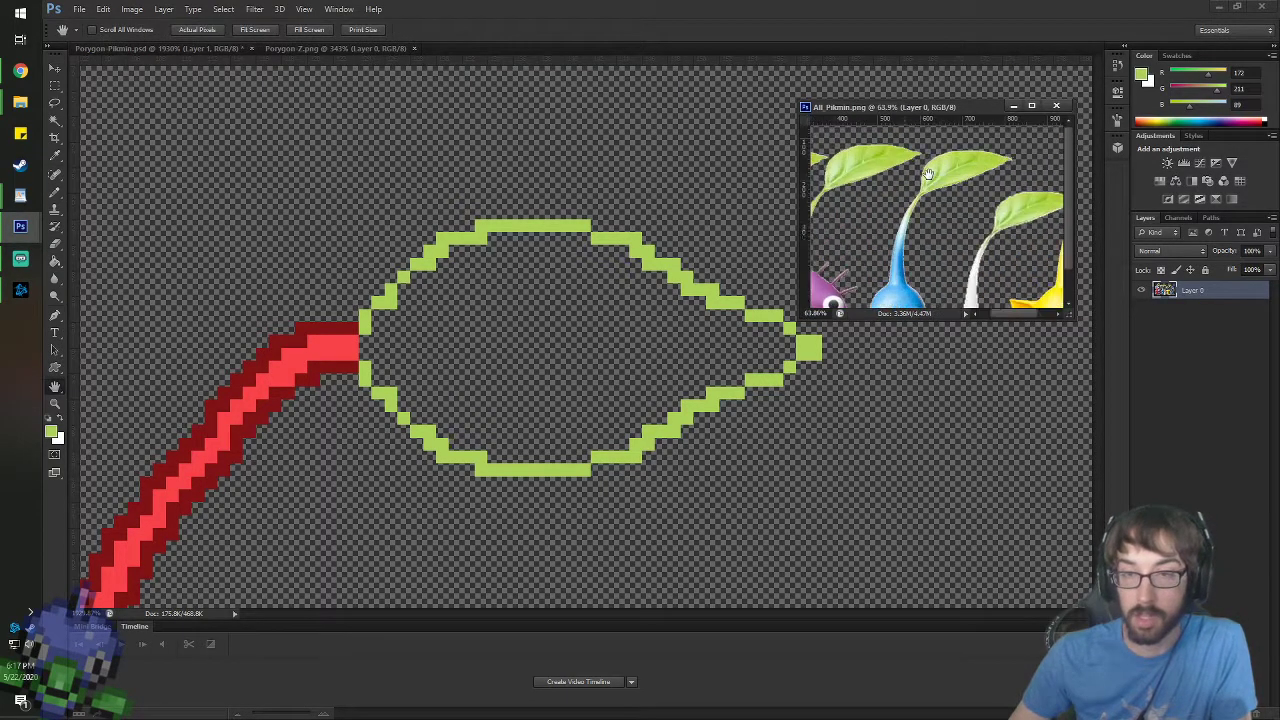
scroll(928, 175, "up", 3)
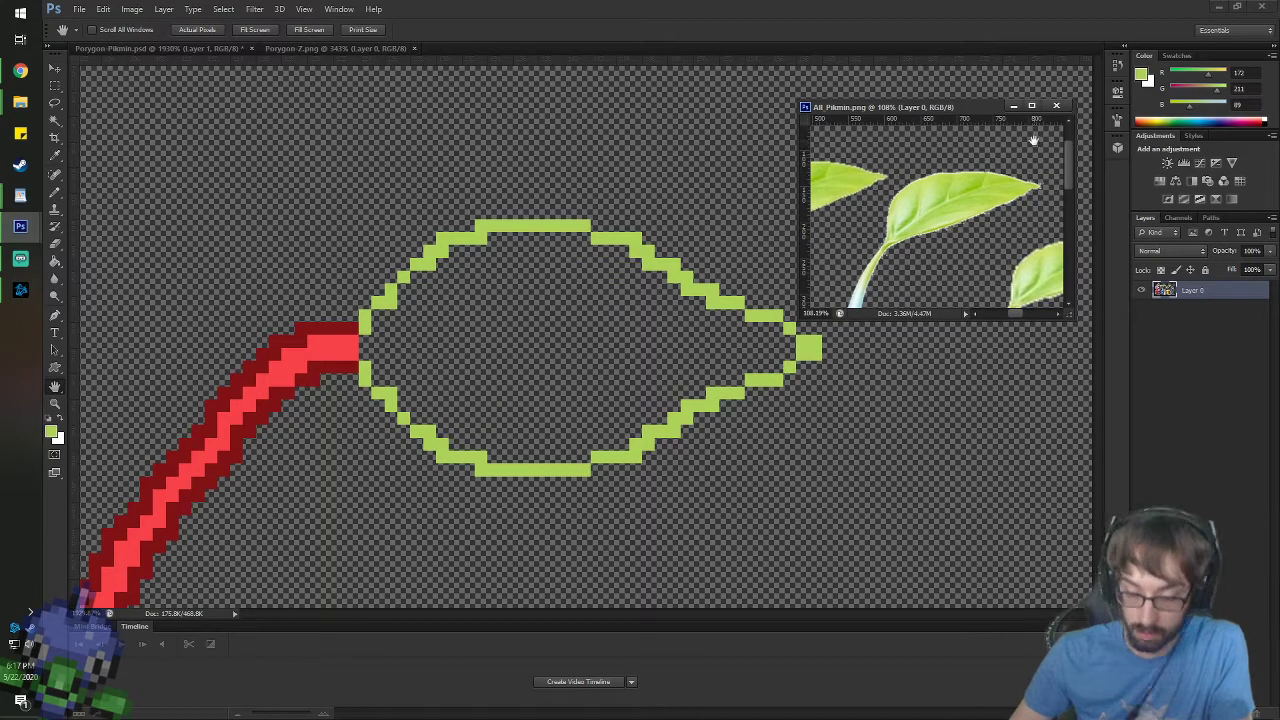
key("i")
left_click(979, 176)
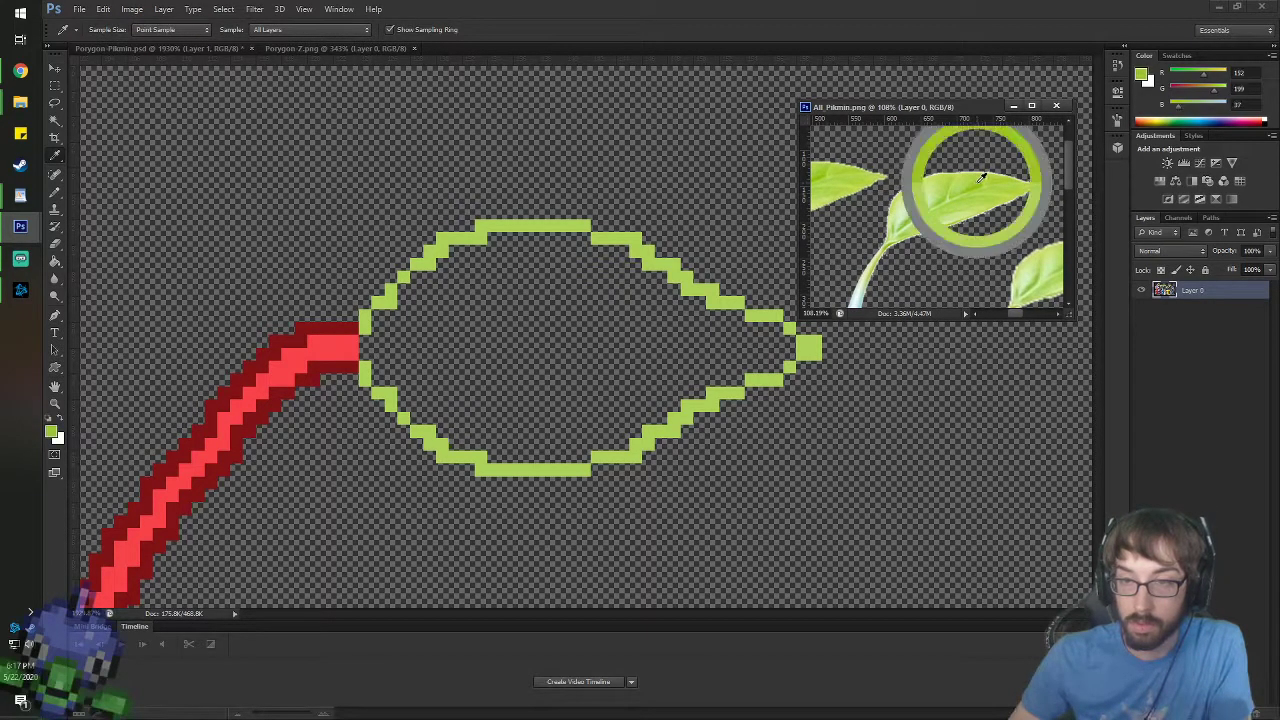
left_click_drag(974, 173, 966, 170)
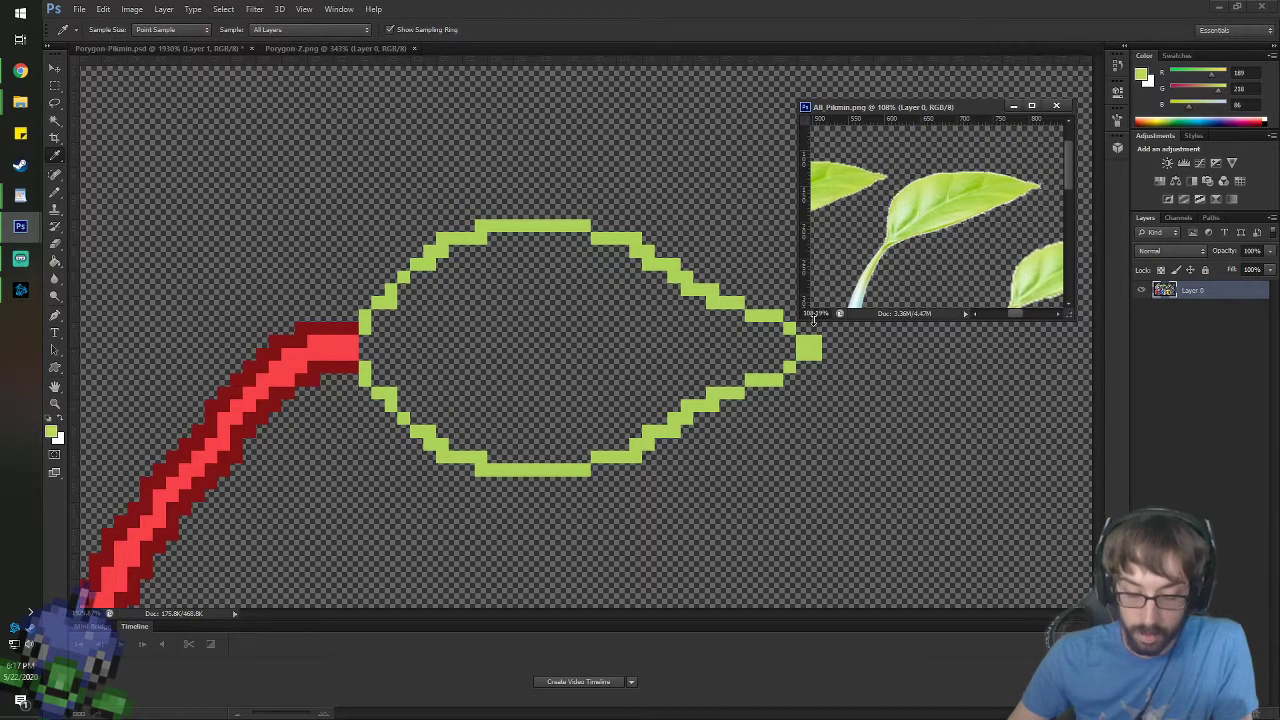
- Recolour the whole leaf outline with the sampled yellowish green using the Paint Bucket
key("g")
left_click(640, 255)
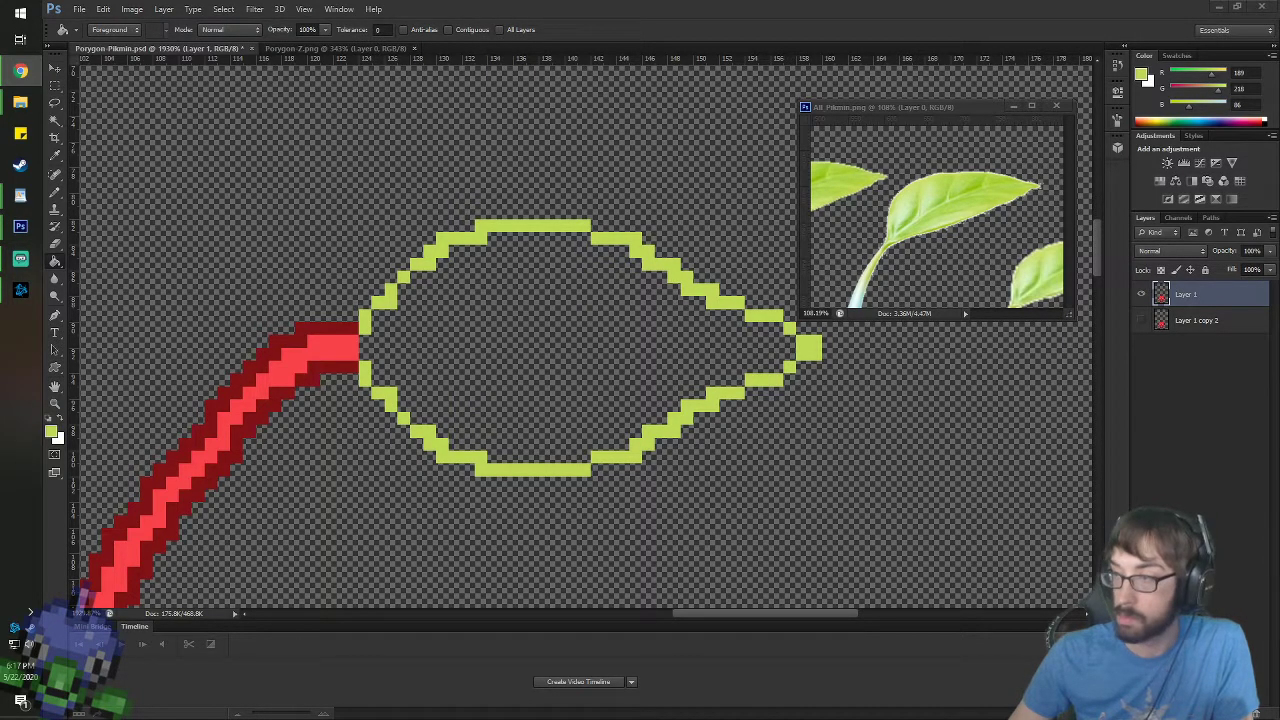
- Switch to Chrome, search Google Images for "Spring leaves", study the sunlit branch photo's leaf colours and veins, and return to Photoshop
left_click(20, 70)
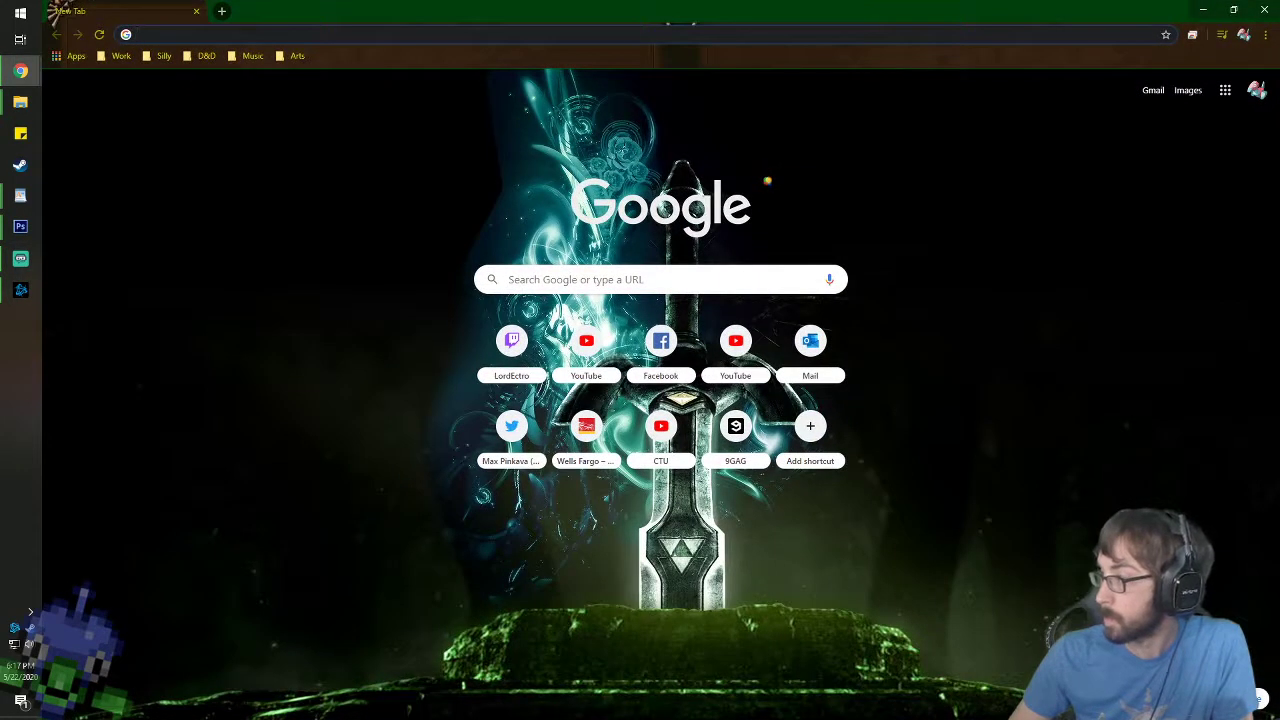
type("Spring leaves")
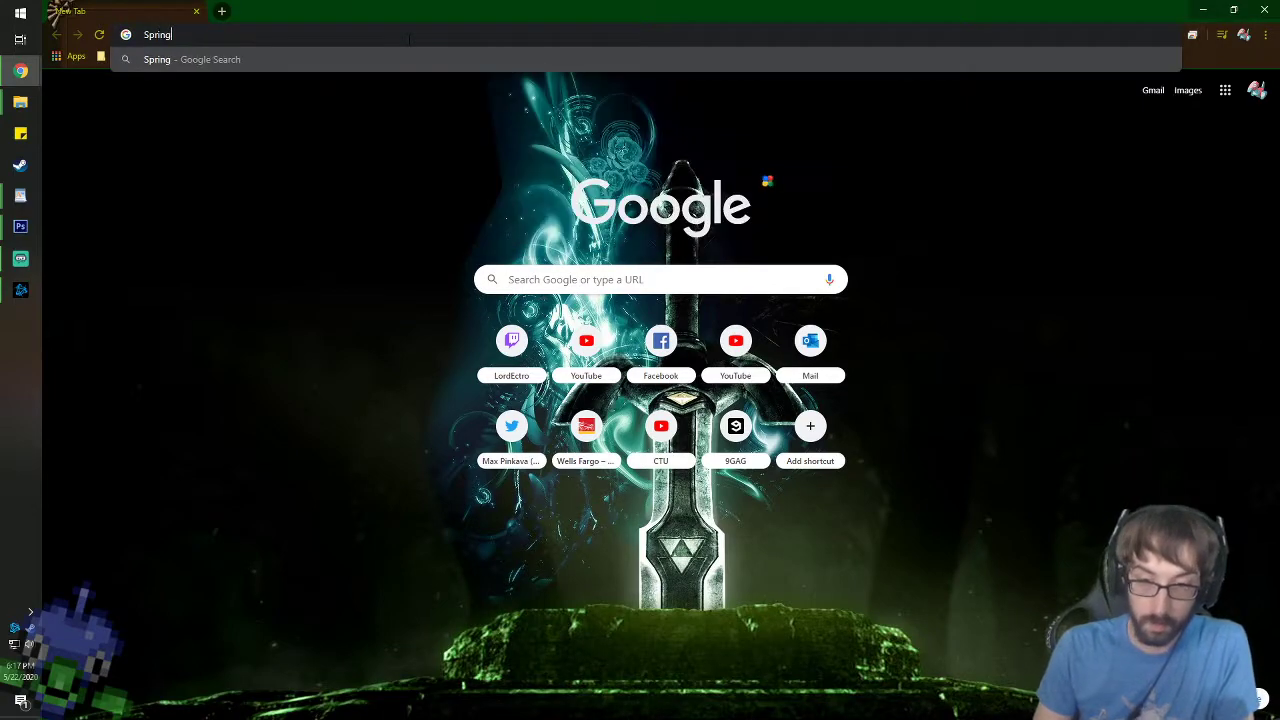
key("Return")
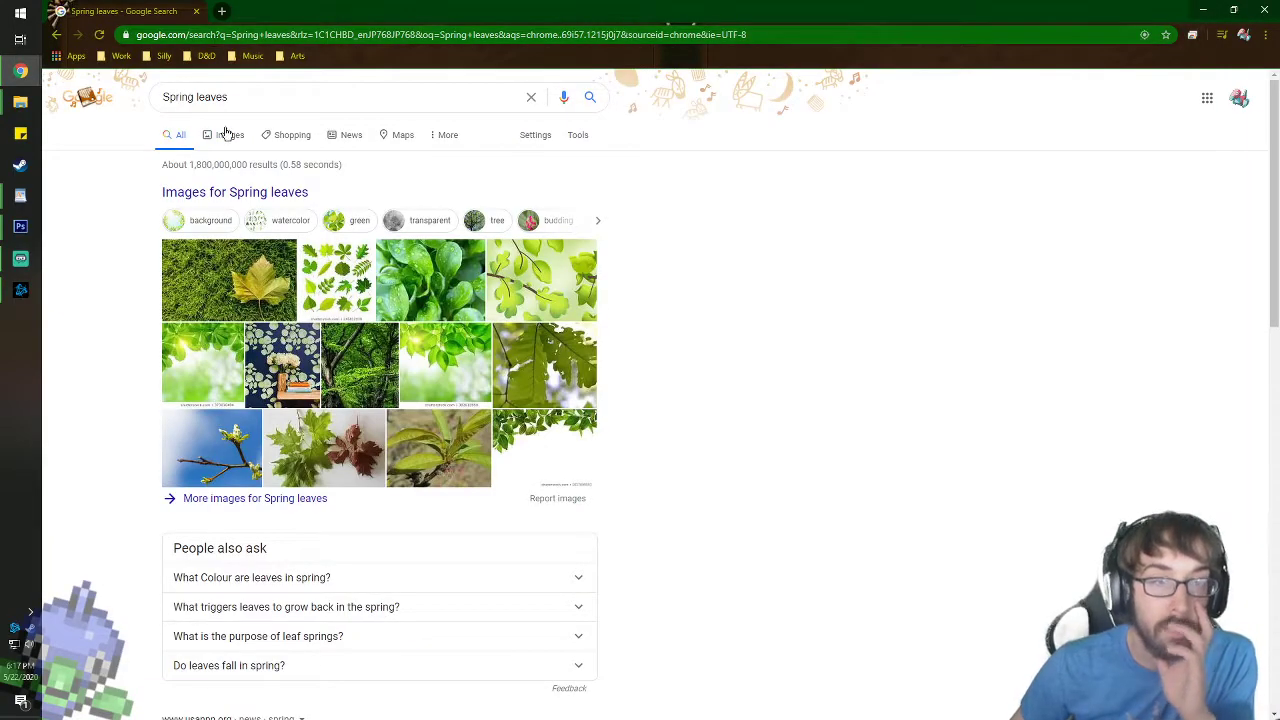
left_click(226, 133)
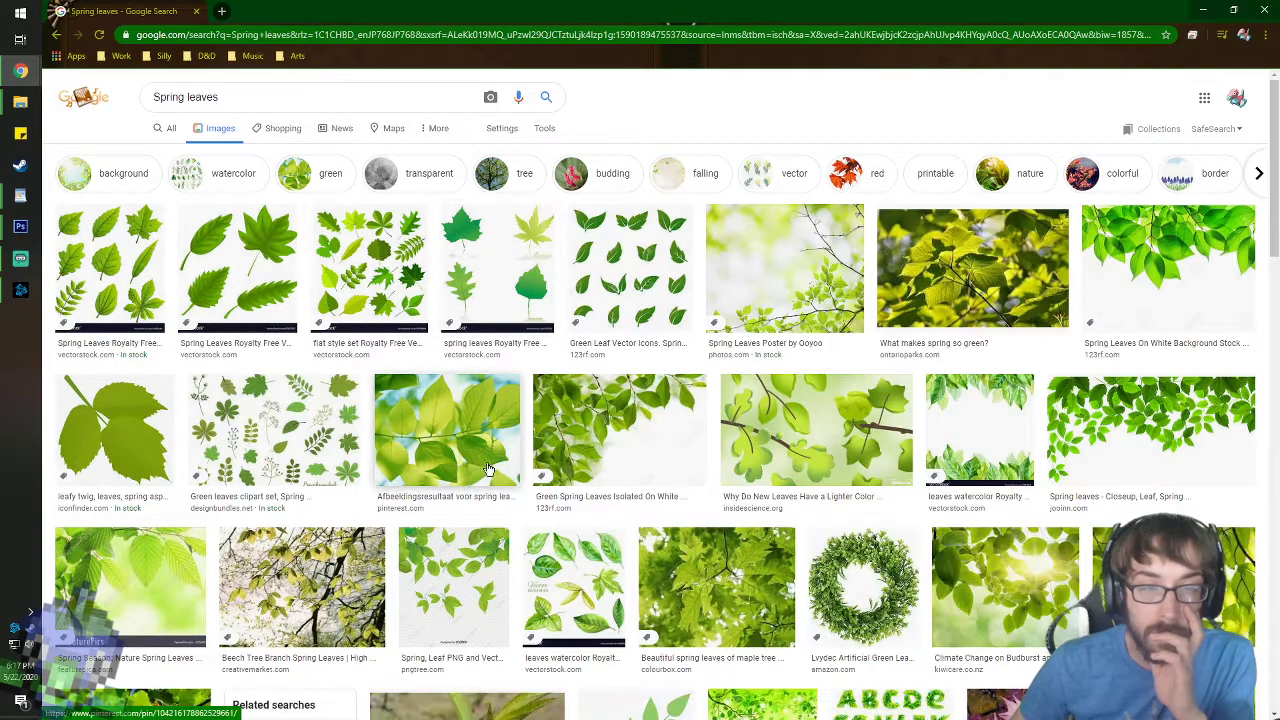
left_click(500, 470)
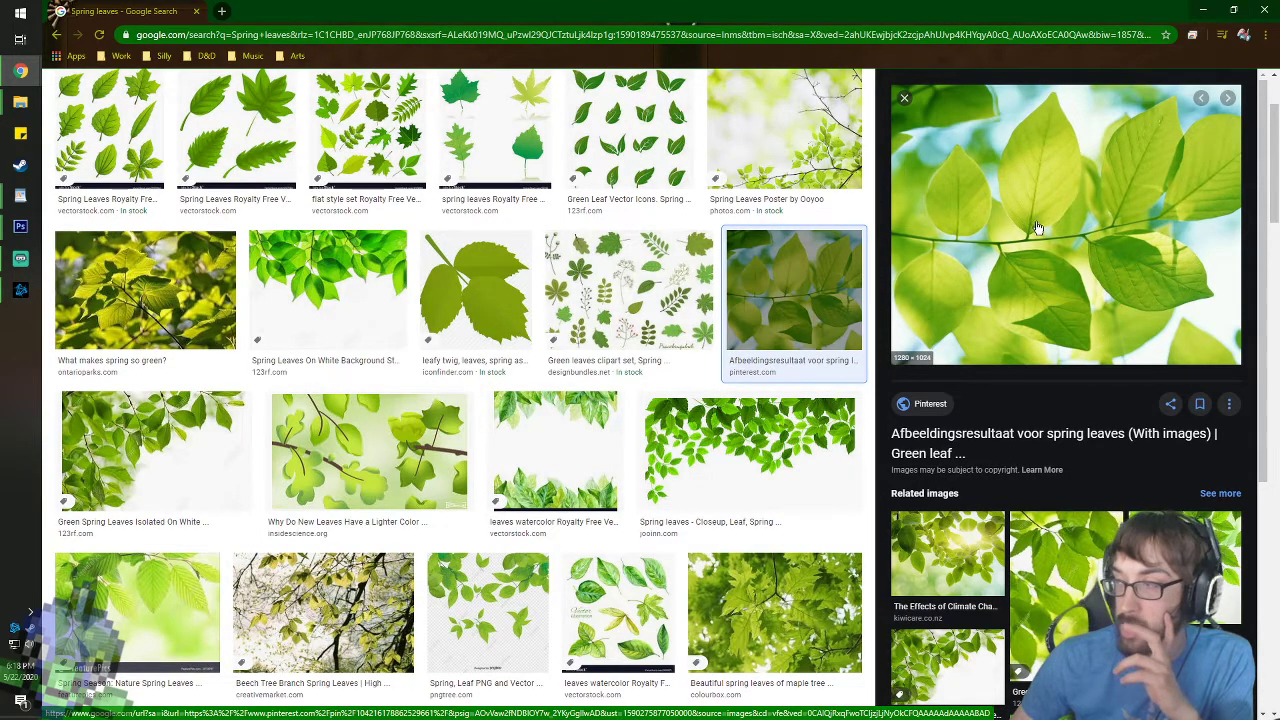
left_click(779, 511)
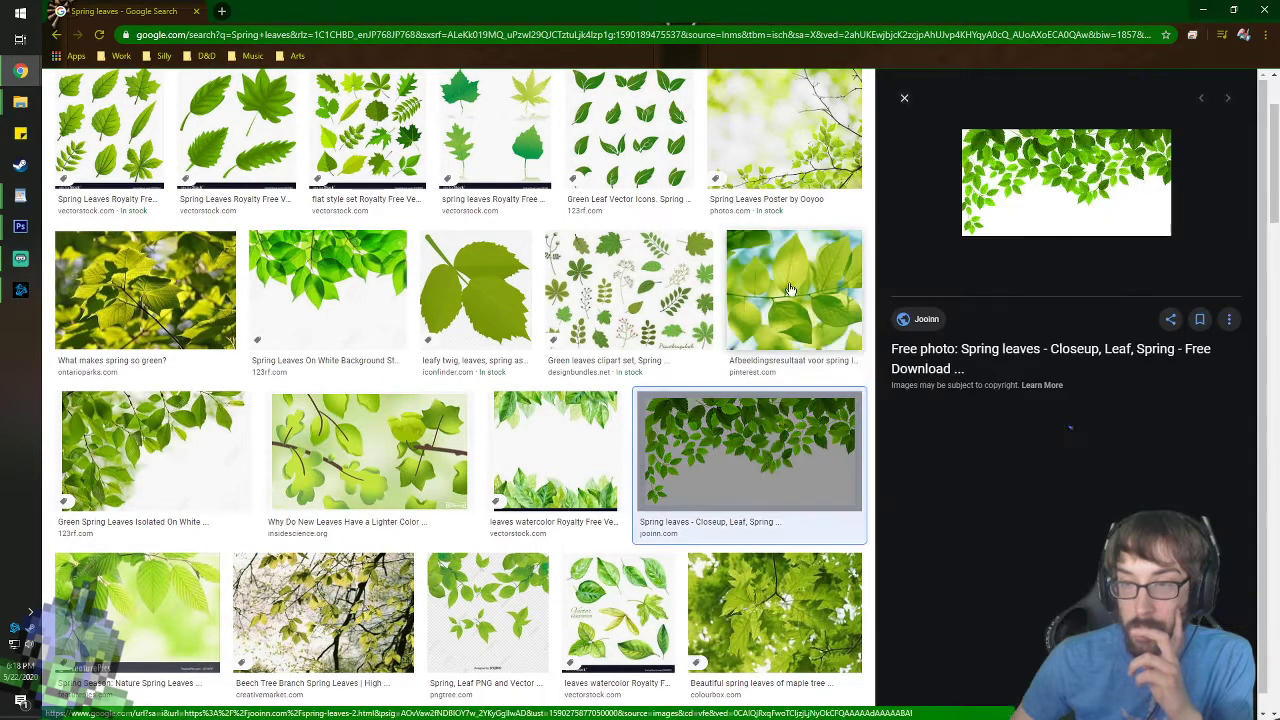
left_click(788, 254)
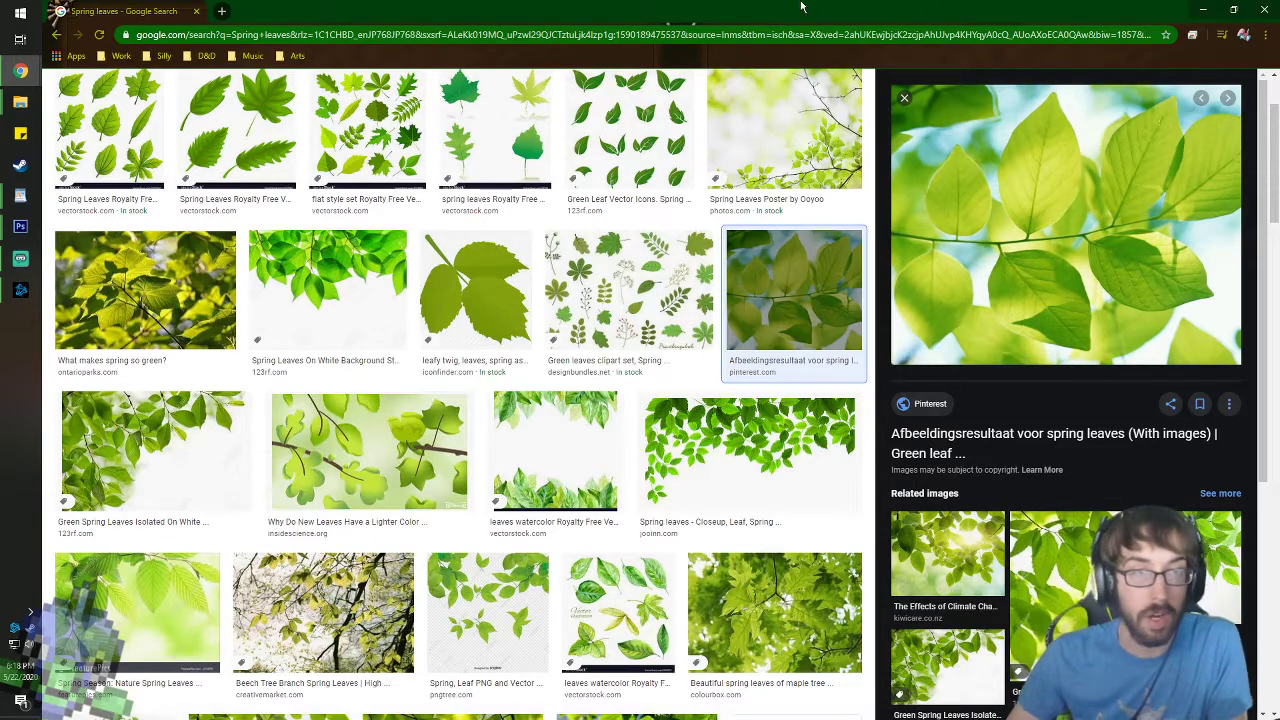
key("alt+Tab")
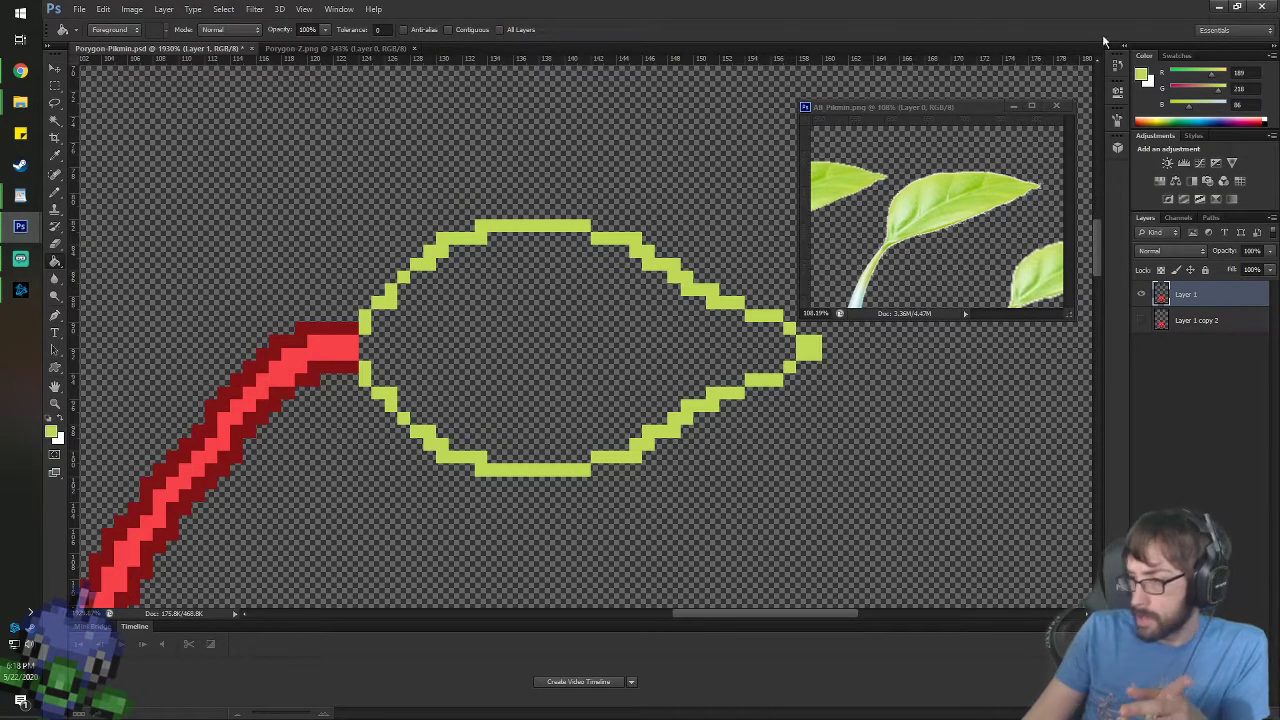
key("alt+Tab")
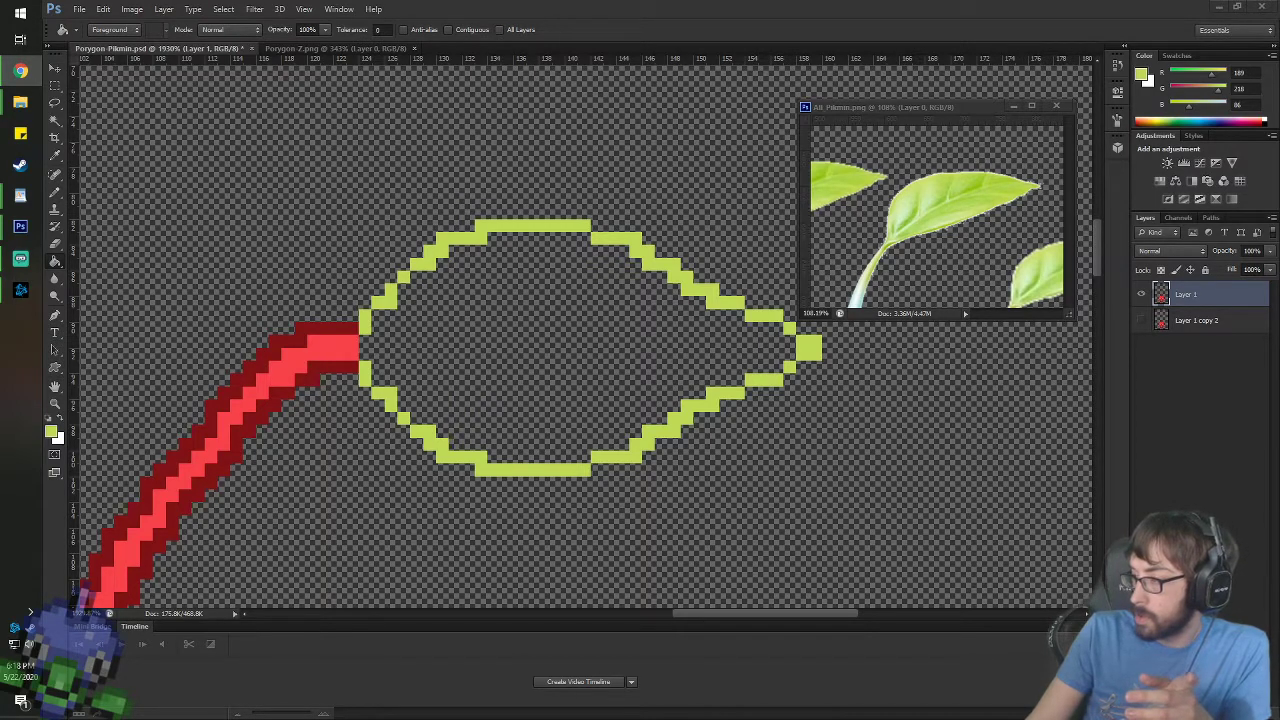
key("alt+Tab")
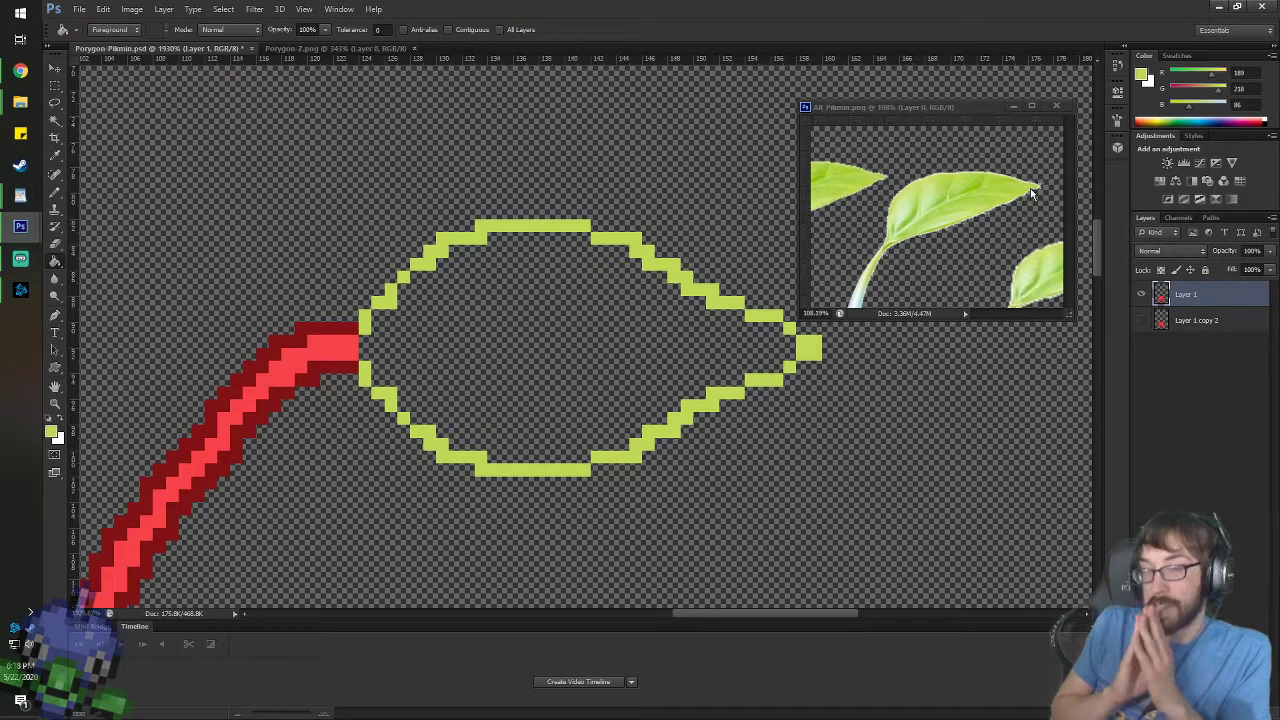
- Darken the foreground yellowish green to 75% brightness
left_click(1142, 78)
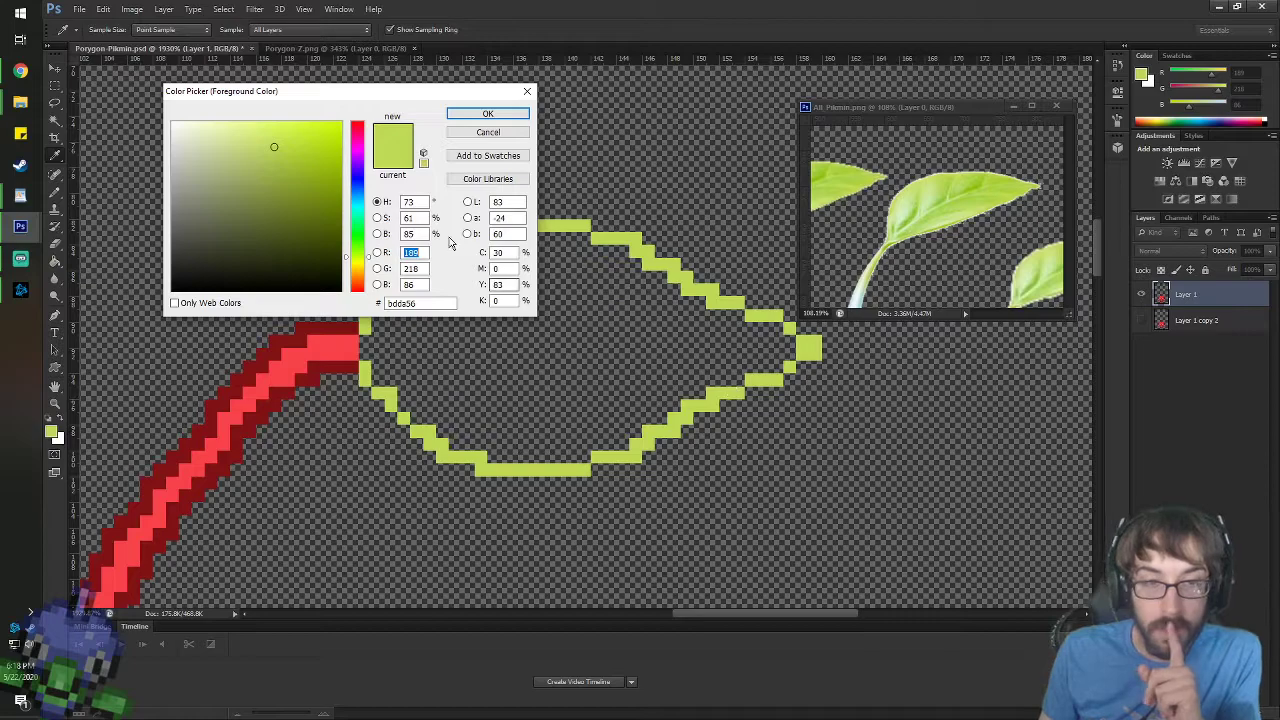
left_click(235, 179)
type("75")
key("Return")
key("g")
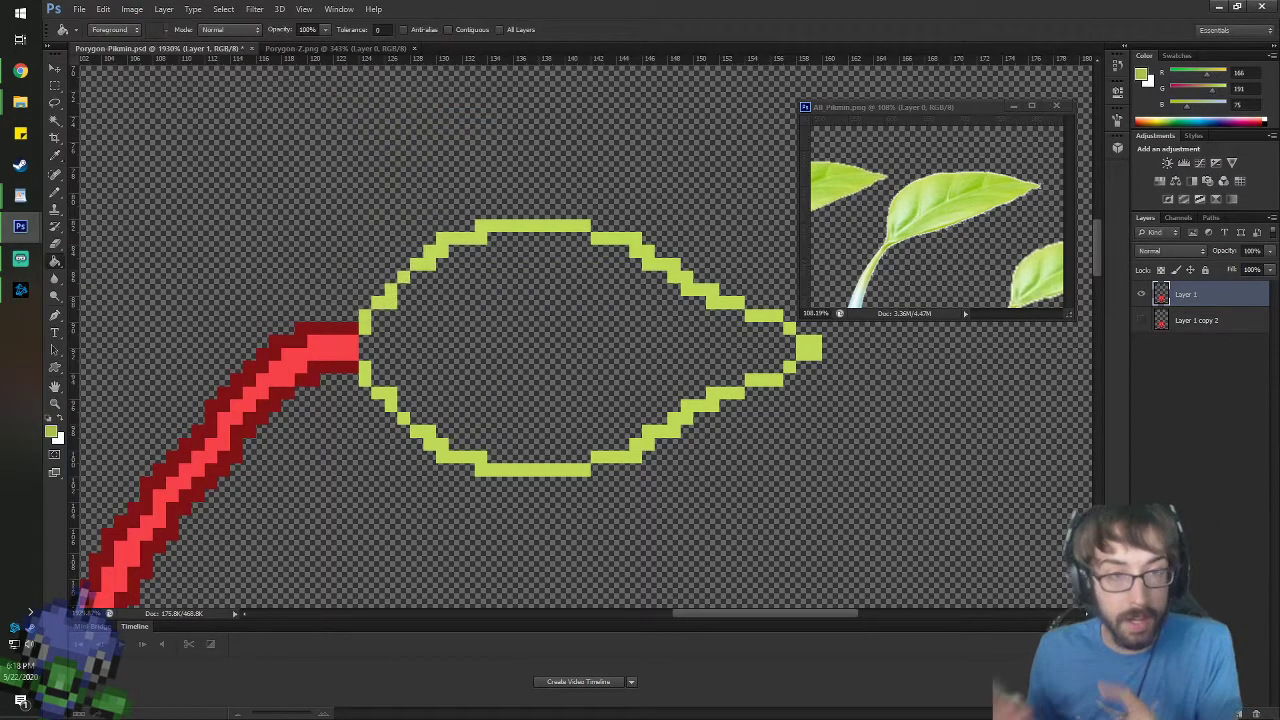
- Pencil a two-pixel-thick midrib in the darker green straight from the stem to the leaf's tip
key("b")
left_click_drag(366, 342, 450, 342)
left_click_drag(365, 354, 560, 354)
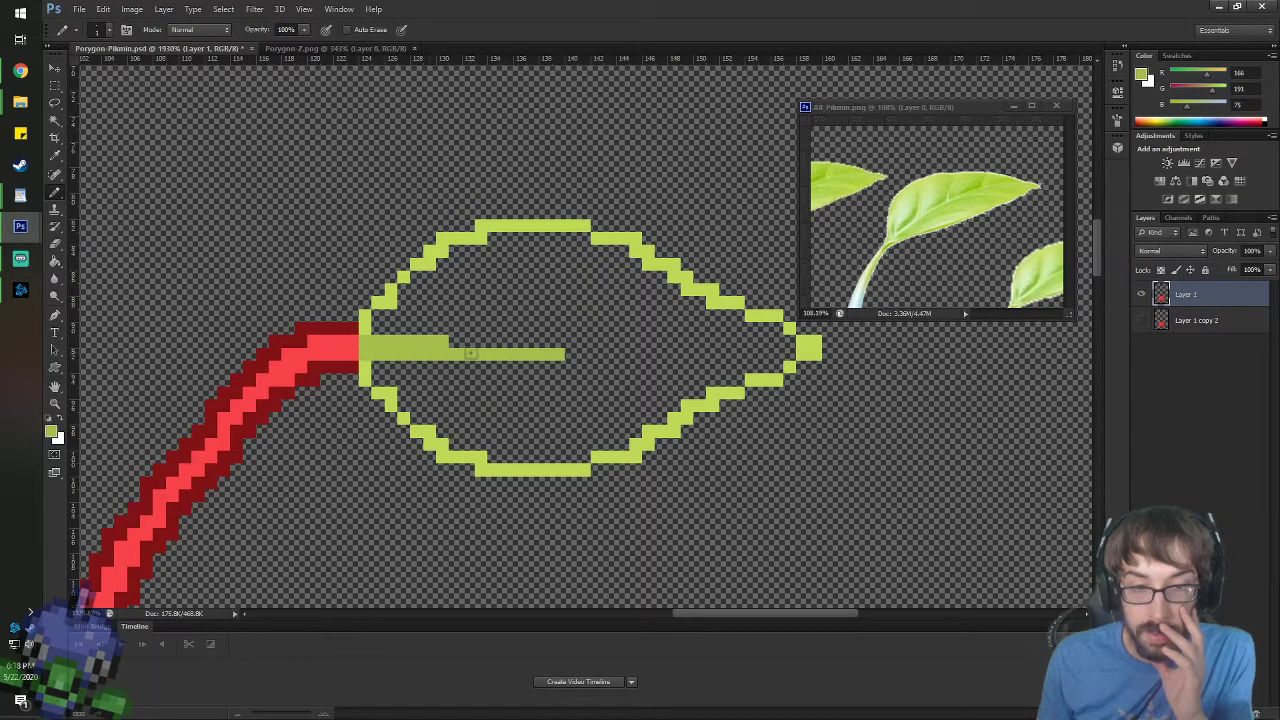
left_click_drag(454, 342, 590, 343)
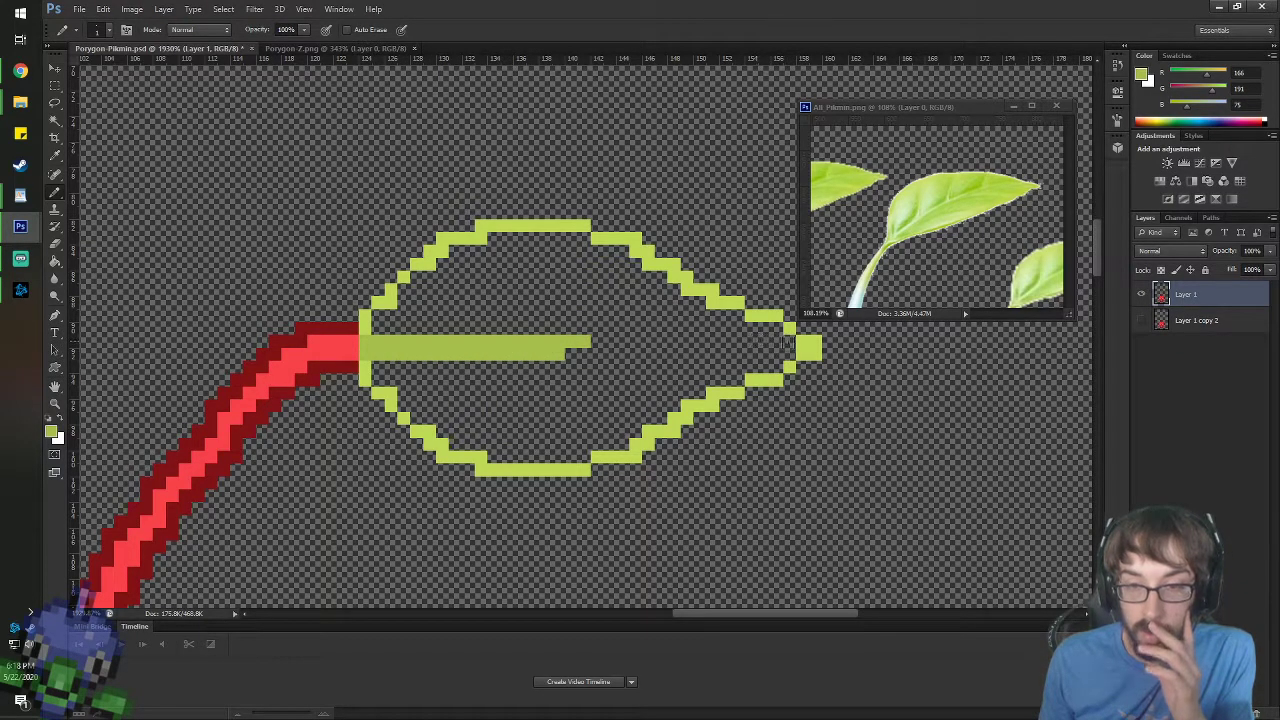
mouse_move(786, 343)
left_mouse_down()
mouse_move(562, 353)
mouse_move(773, 351)
left_mouse_up()
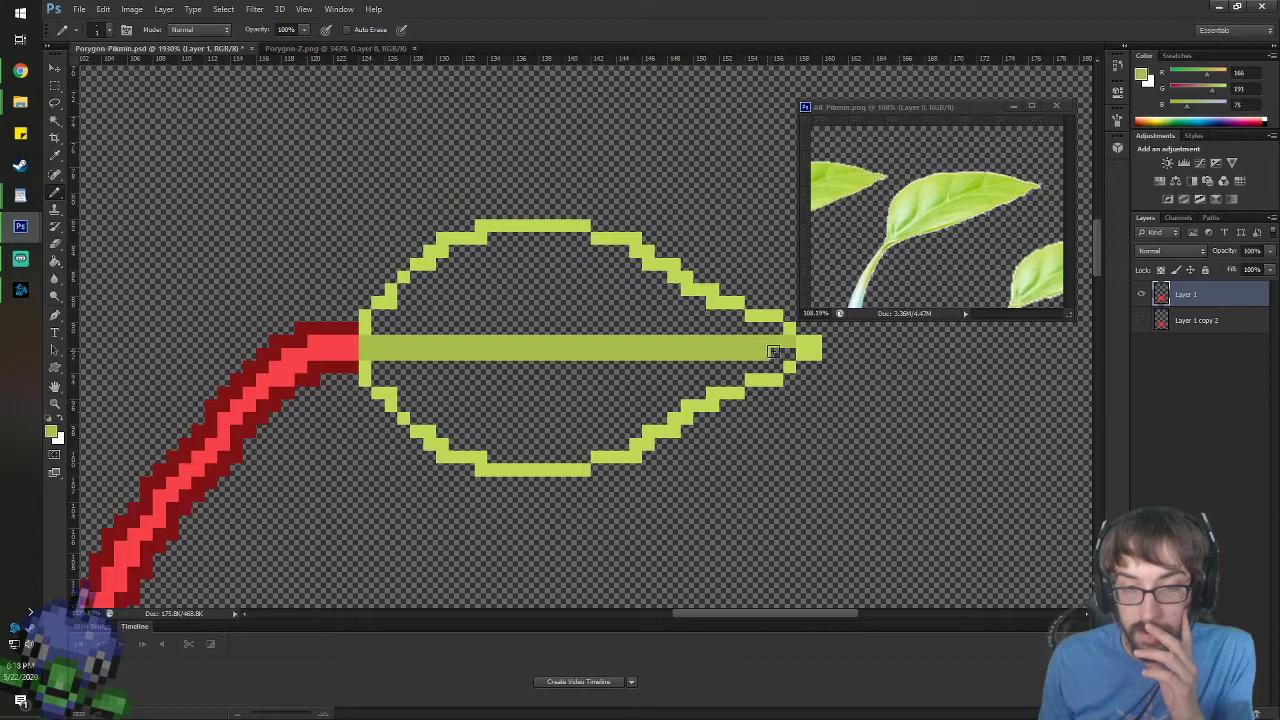
- Pencil a stepped diagonal vein from the midrib to the upper edge on the tip half of the leaf, undoing unwanted strokes
left_click_drag(602, 332, 657, 278)
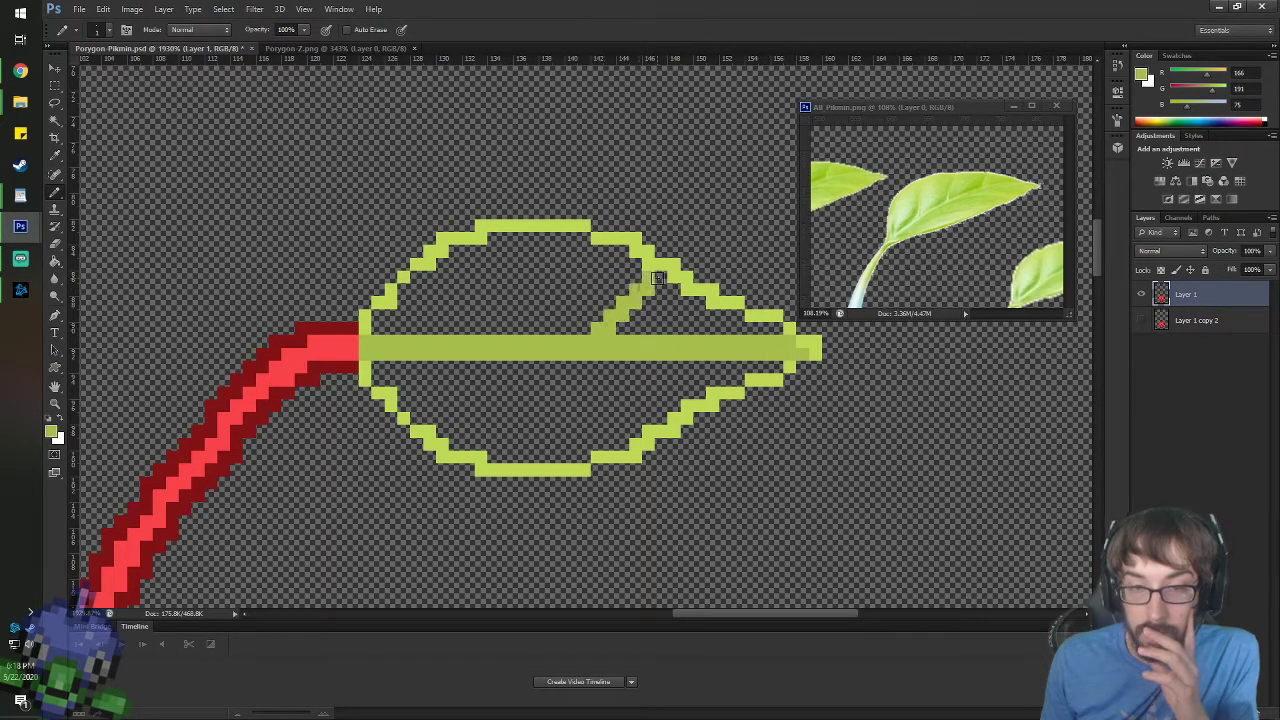
key("ctrl+z")
left_click_drag(598, 330, 649, 280)
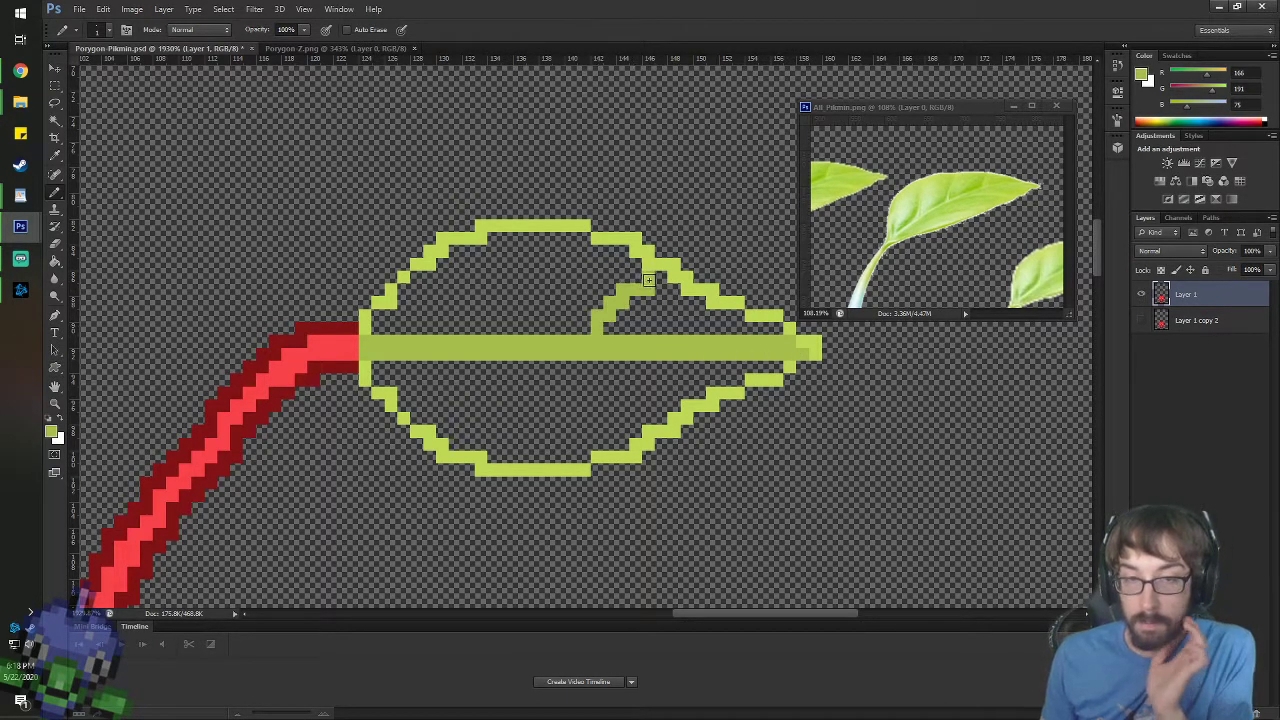
key("ctrl+z")
mouse_move(600, 332)
left_mouse_down()
mouse_move(621, 297)
mouse_move(660, 280)
left_mouse_up()
- Pencil three diagonal veins below the midrib and a second vein above it, nearer the stem
left_click_drag(666, 364, 707, 396)
left_click_drag(536, 364, 632, 448)
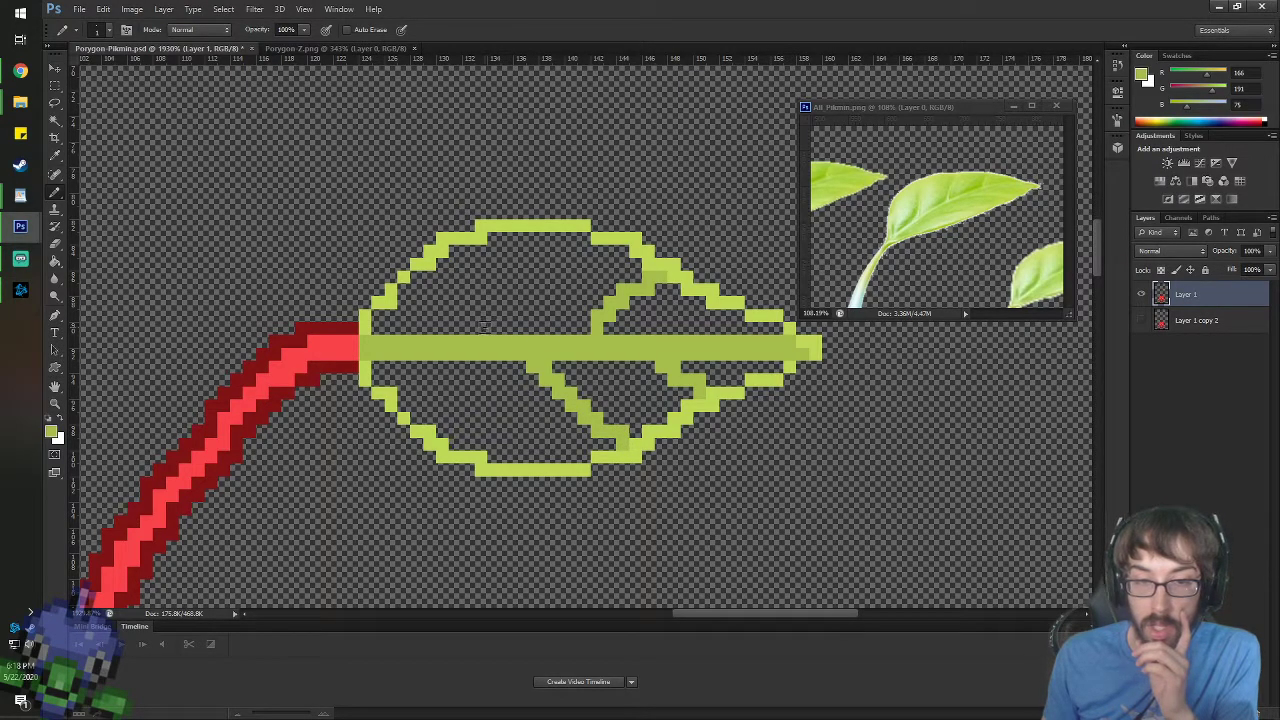
mouse_move(484, 324)
left_mouse_down()
mouse_move(516, 286)
mouse_move(584, 250)
left_mouse_up()
left_click(482, 317)
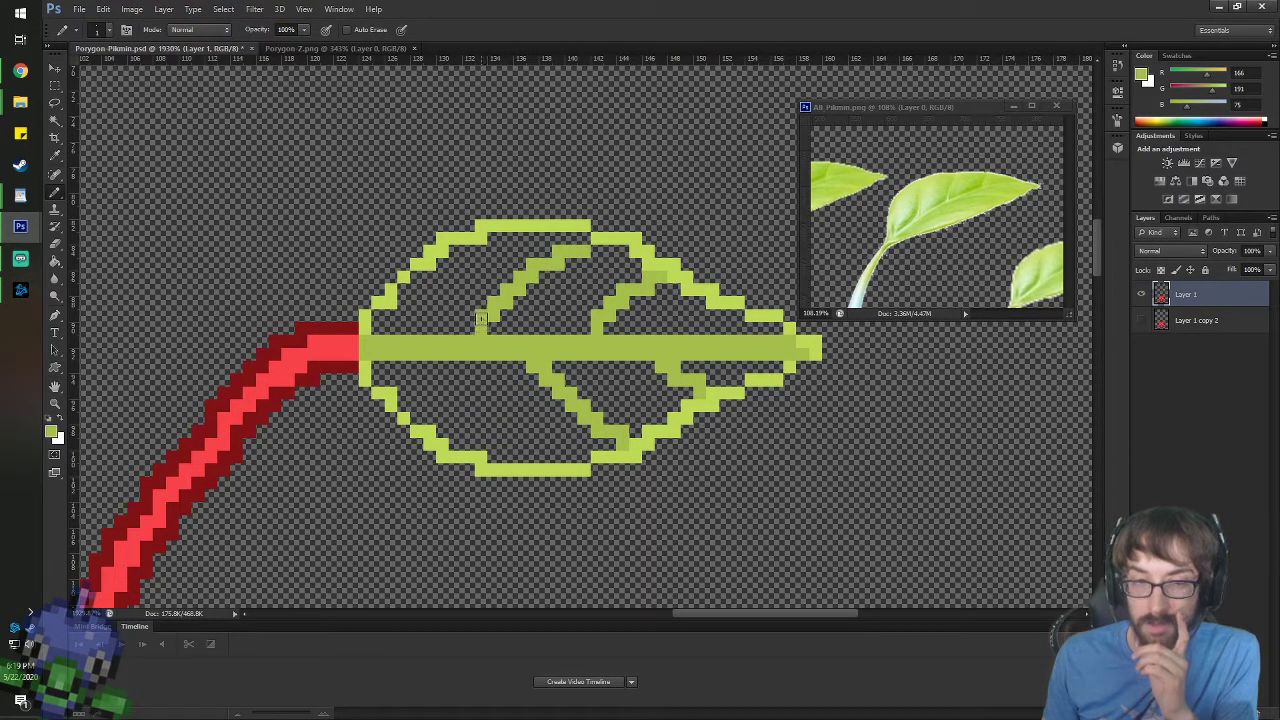
left_click_drag(431, 368, 524, 452)
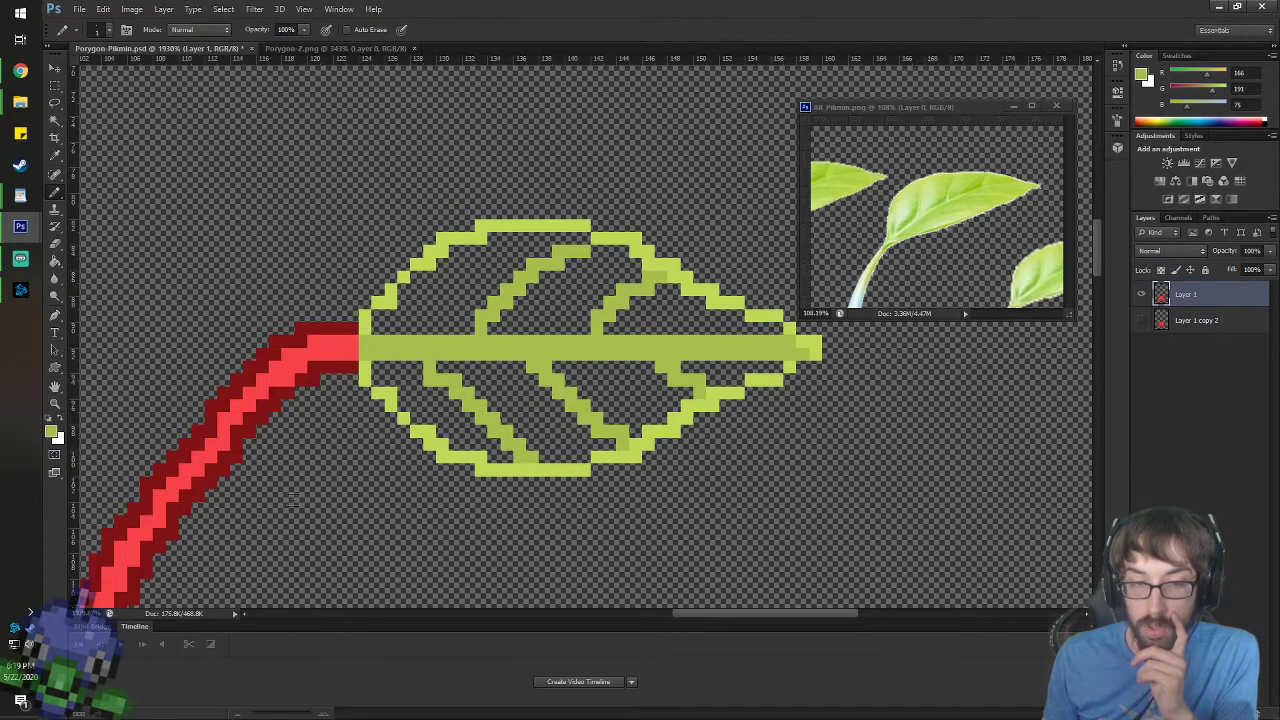
- Sample the leaf outline's yellowish green and raise its brightness to 95% for the interior fill
key("i")
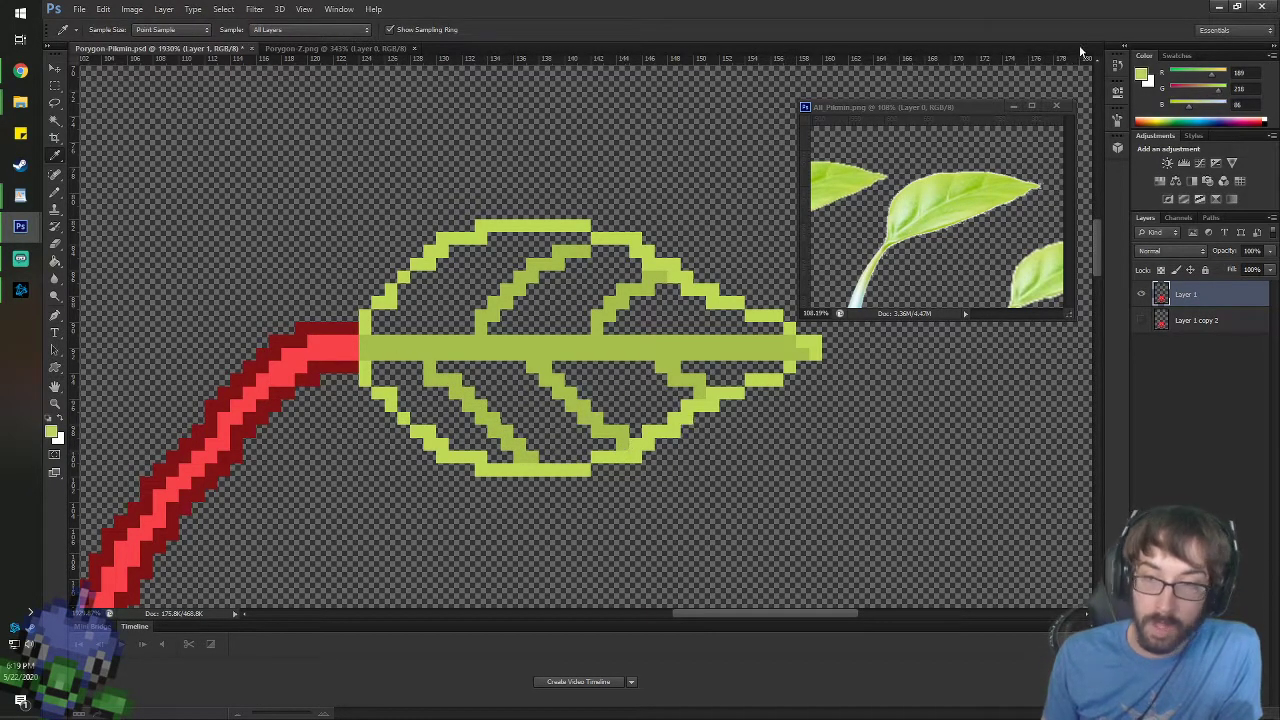
left_click(1141, 75)
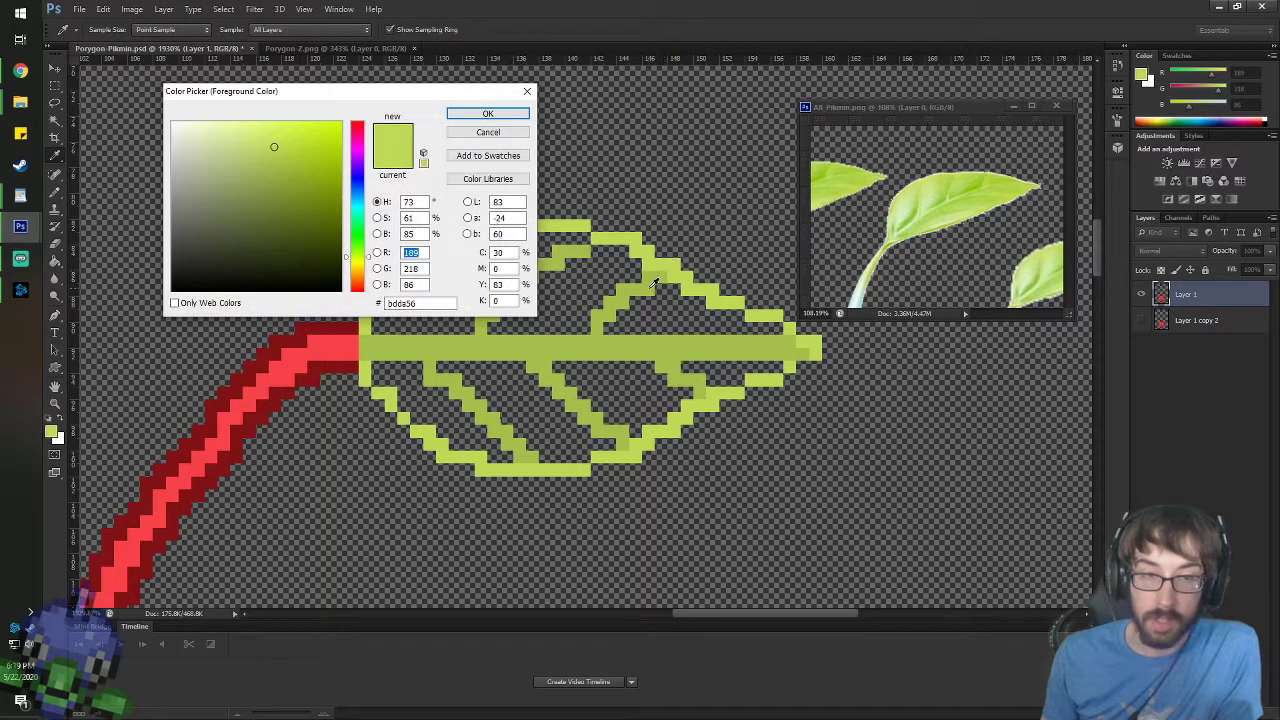
left_click(652, 285)
left_click(660, 263)
double_click(408, 234)
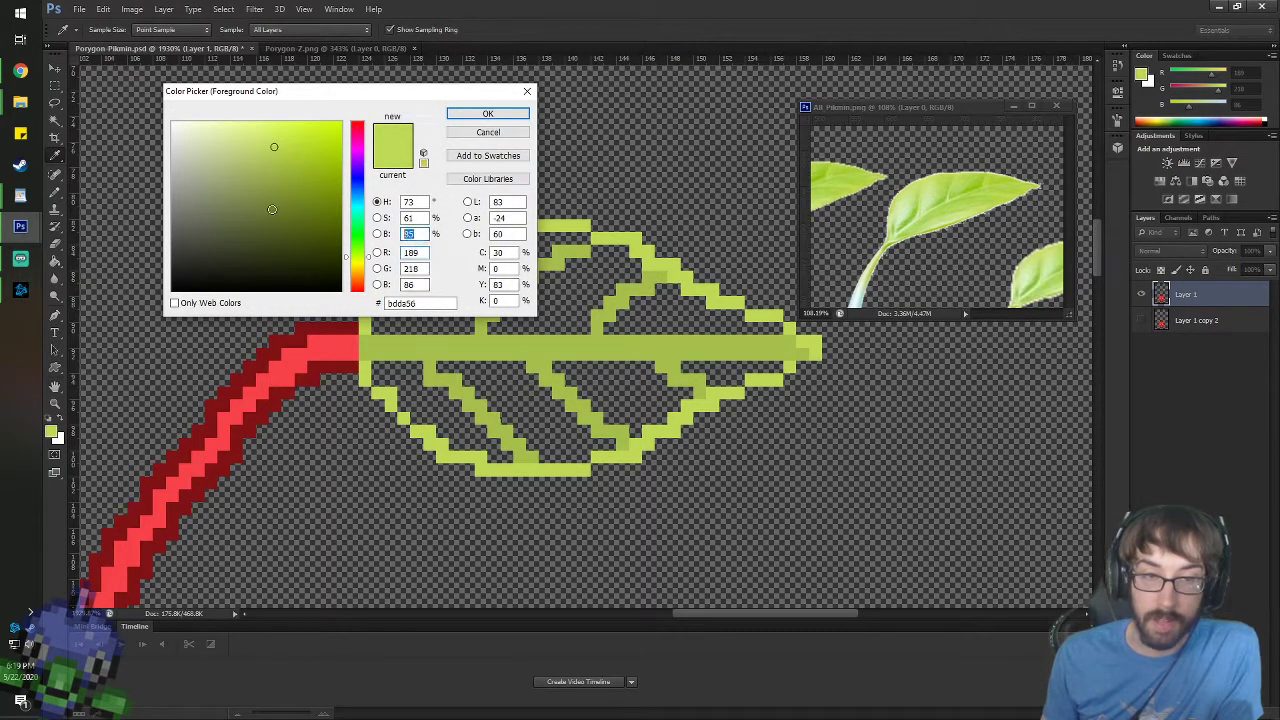
type("95")
key("Return")
key("g")
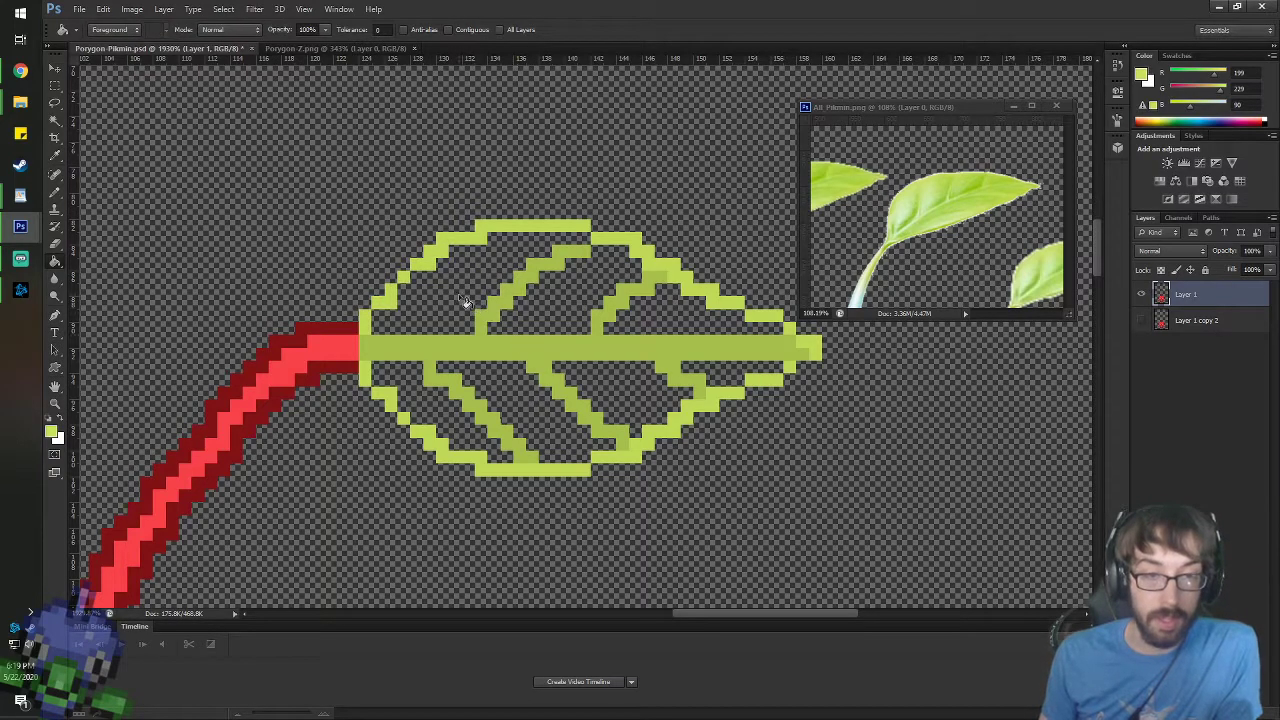
- Set the Paint Bucket to Contiguous and fill every empty section between the leaf's veins with the brighter green
left_click(536, 303)
key("ctrl+z")
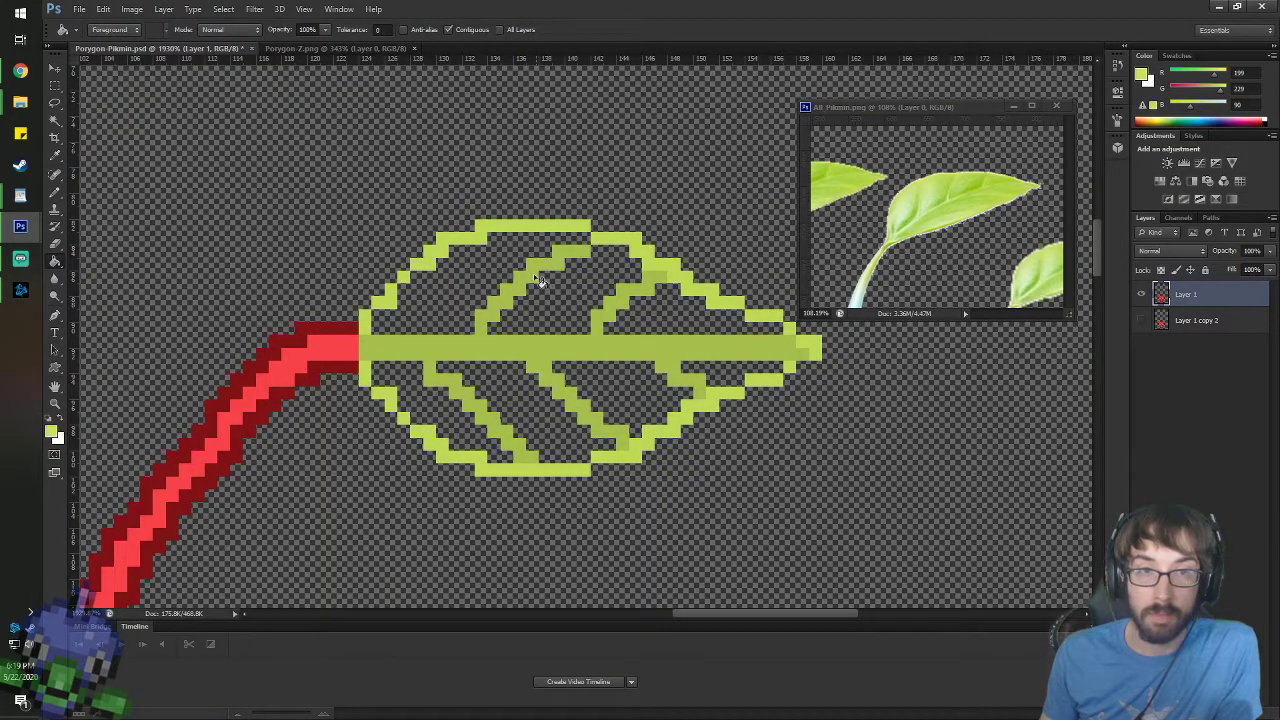
left_click(473, 287)
left_click(558, 326)
left_click(527, 411)
left_click(614, 391)
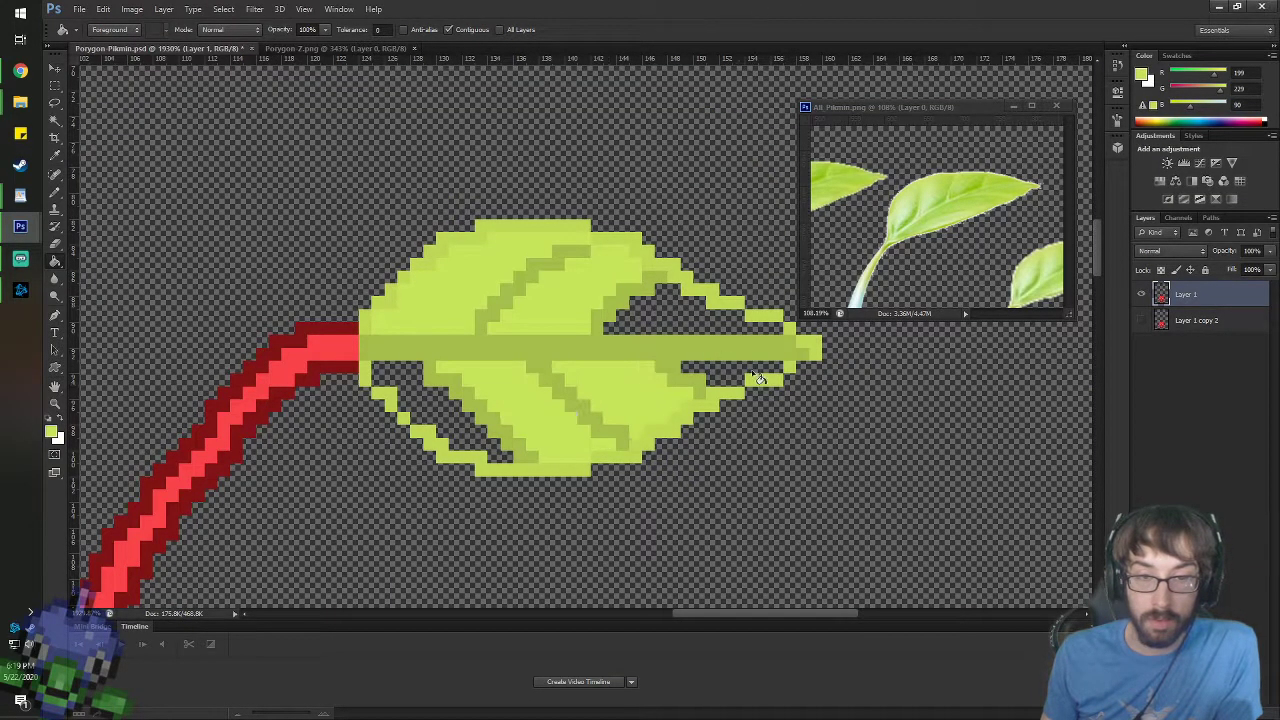
left_click(712, 318)
left_click(742, 375)
left_click(408, 381)
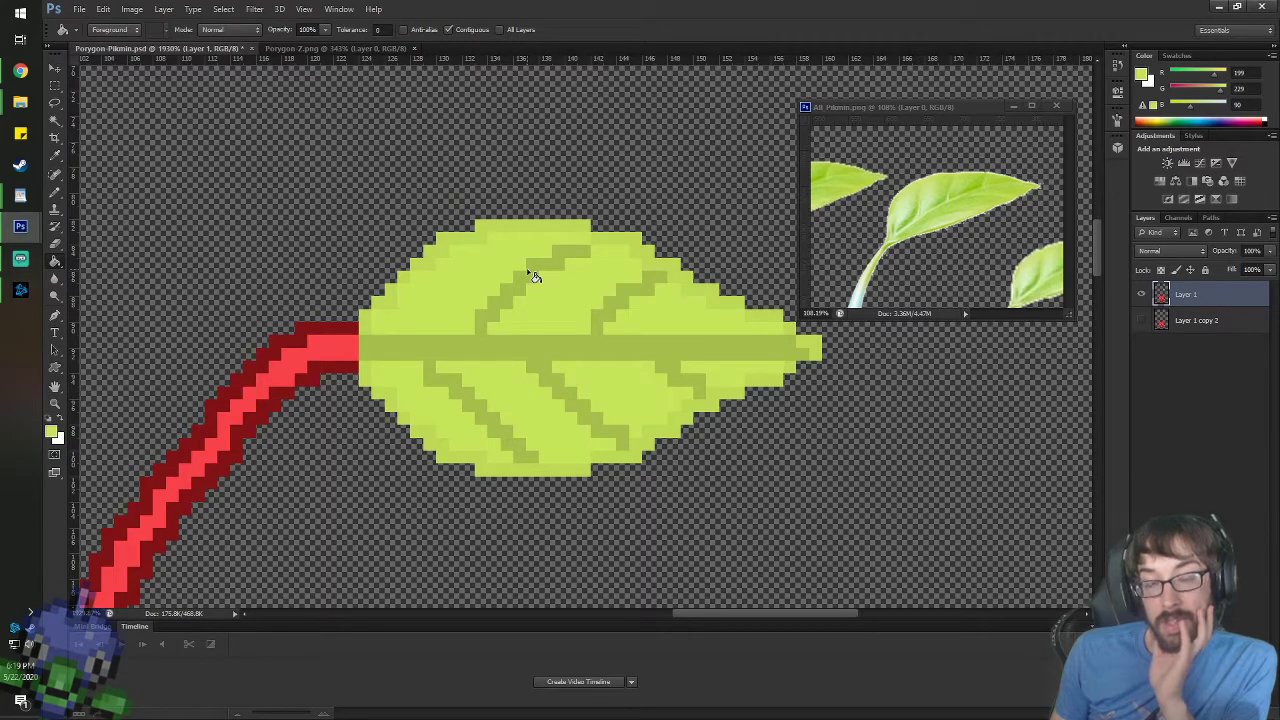
- Using a black Pencil at 10% opacity, shade beside the upper vein nearest the stem and along the adjoining midrib
key("b")
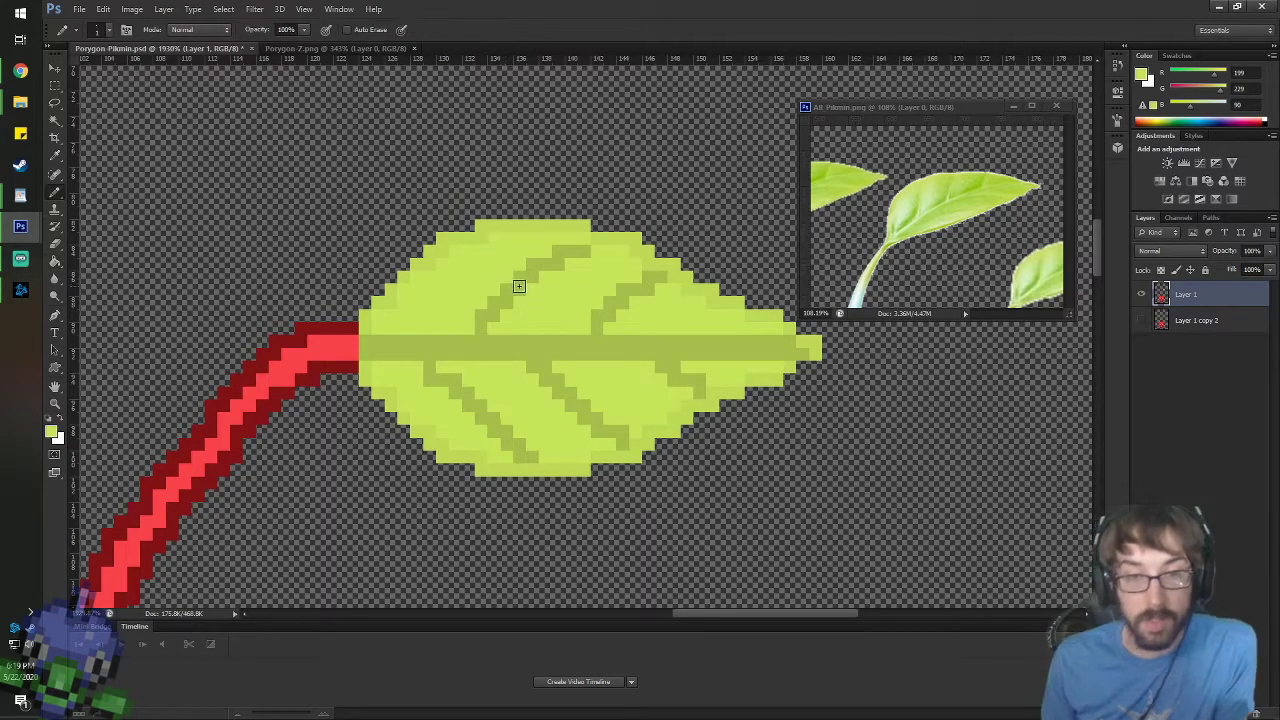
left_click(47, 440)
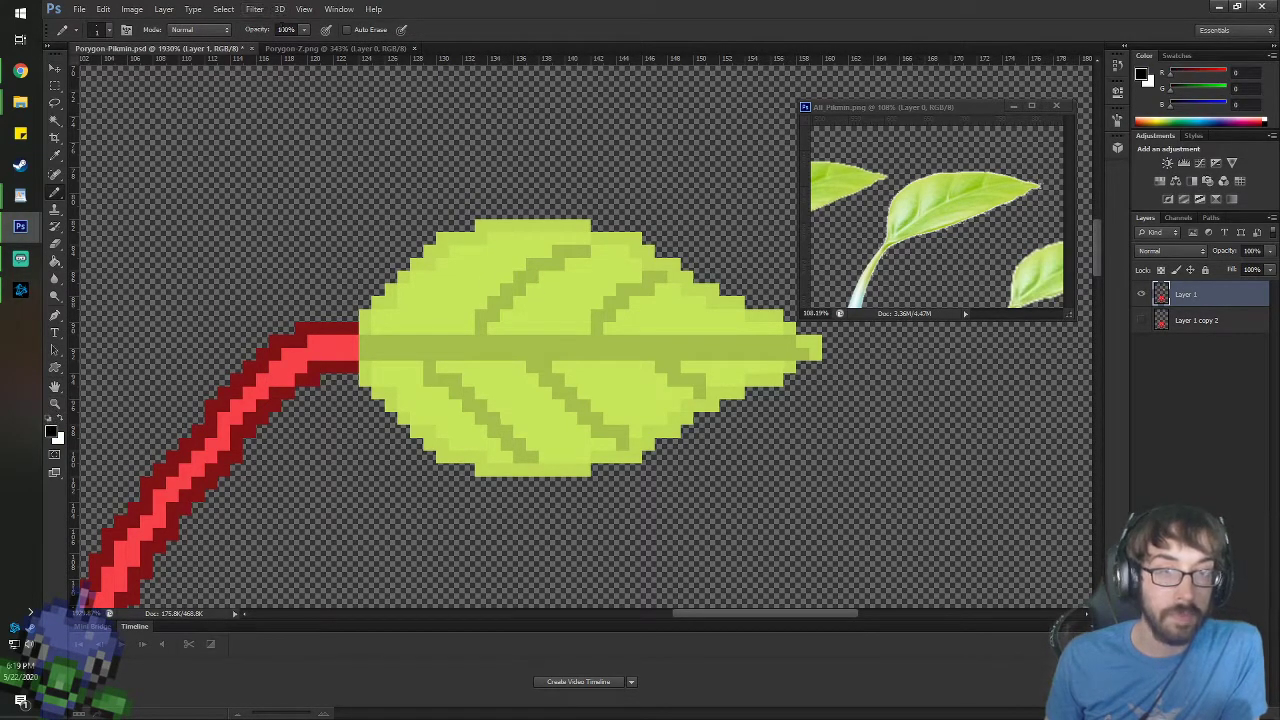
left_click(286, 29)
type("10")
key("Return")
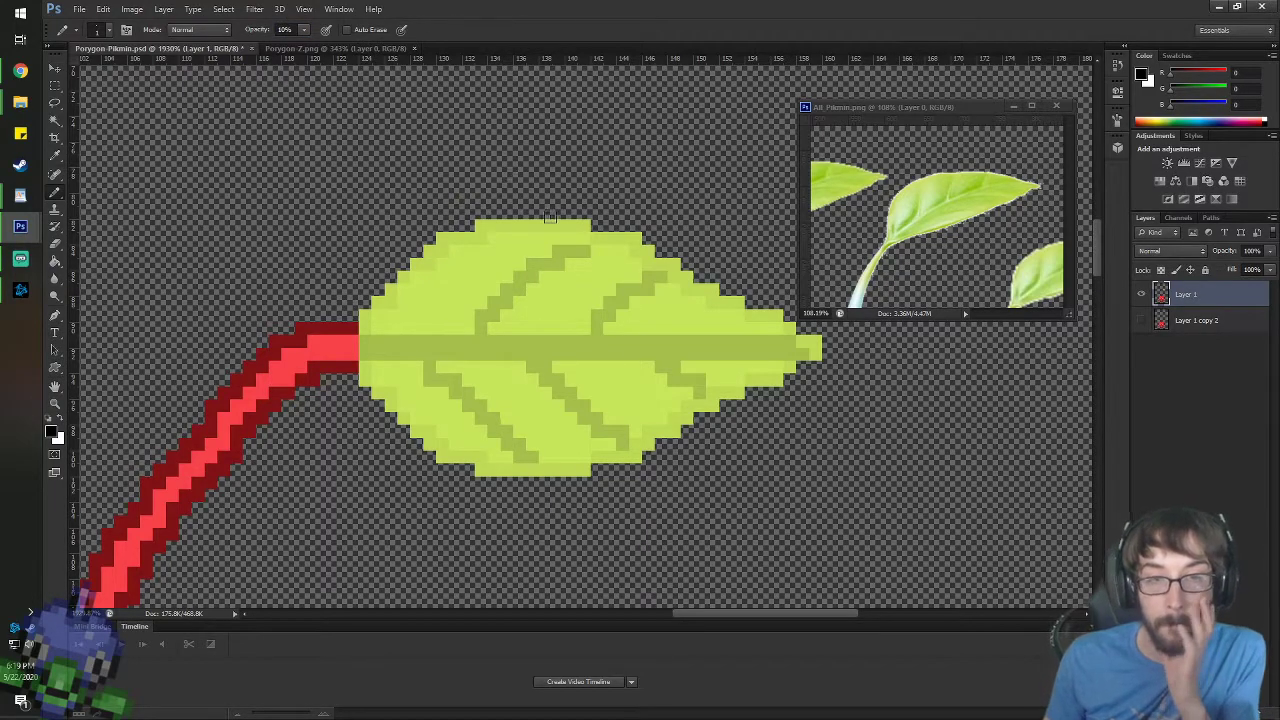
mouse_move(583, 235)
left_mouse_down()
mouse_move(507, 269)
mouse_move(482, 302)
mouse_move(478, 290)
mouse_move(471, 326)
mouse_move(467, 306)
mouse_move(457, 326)
mouse_move(557, 335)
mouse_move(378, 327)
left_mouse_up()
left_click(457, 327)
mouse_move(492, 327)
left_mouse_down()
mouse_move(545, 281)
mouse_move(537, 307)
mouse_move(561, 318)
mouse_move(512, 318)
mouse_move(602, 269)
left_mouse_up()
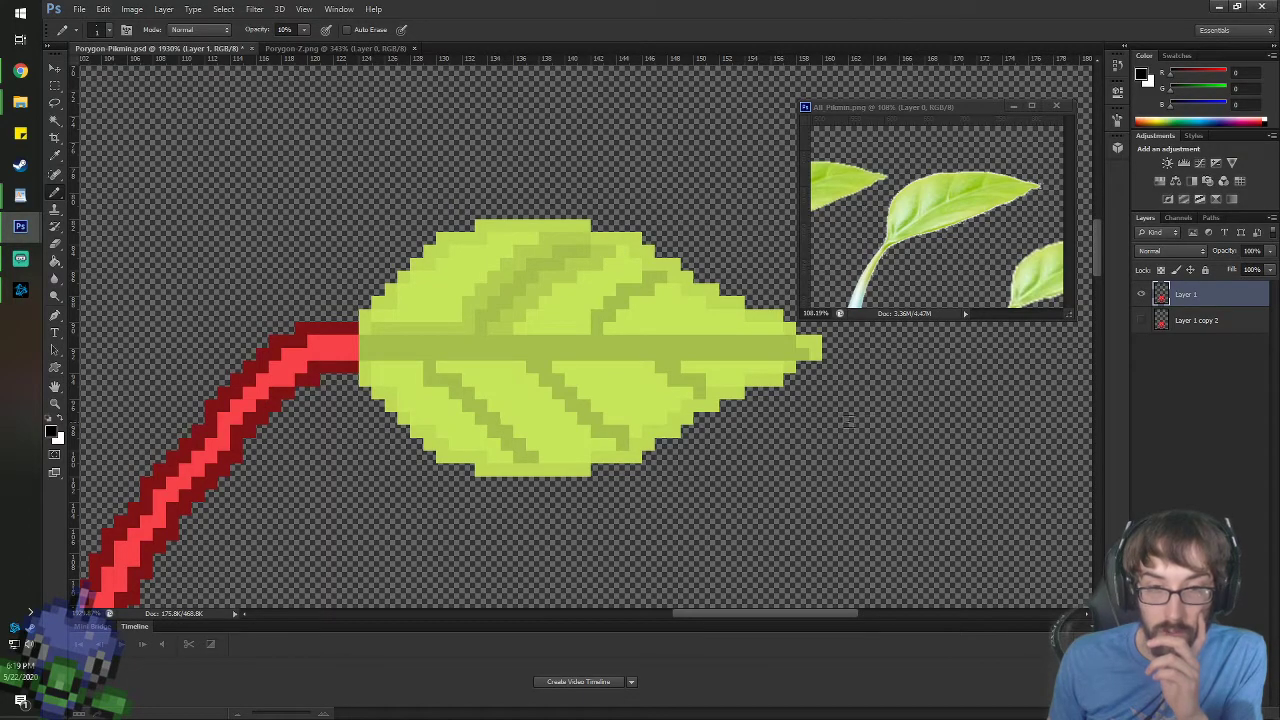
- Shade beside the lower veins, the upper vein nearer the tip and the rest of the midrib with the 10% black
mouse_move(443, 367)
left_mouse_down()
mouse_move(491, 399)
mouse_move(483, 383)
mouse_move(546, 456)
mouse_move(471, 429)
mouse_move(418, 369)
mouse_move(379, 366)
left_mouse_up()
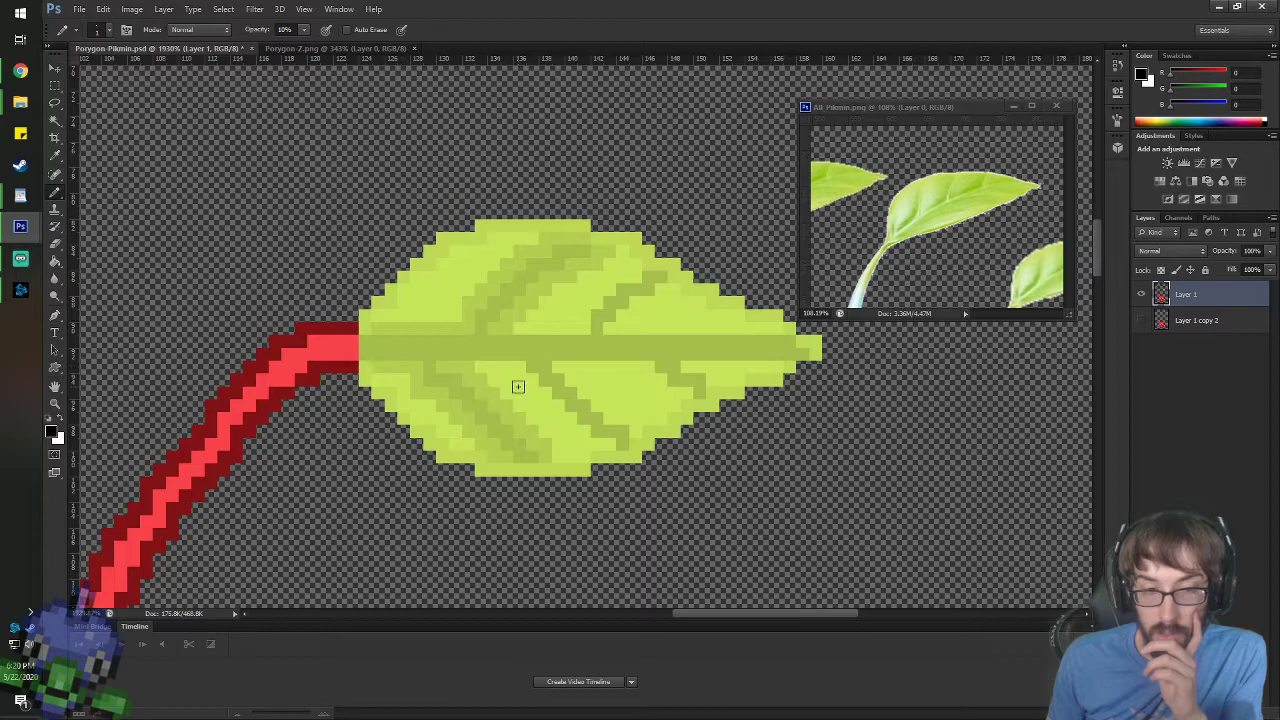
left_click(484, 368)
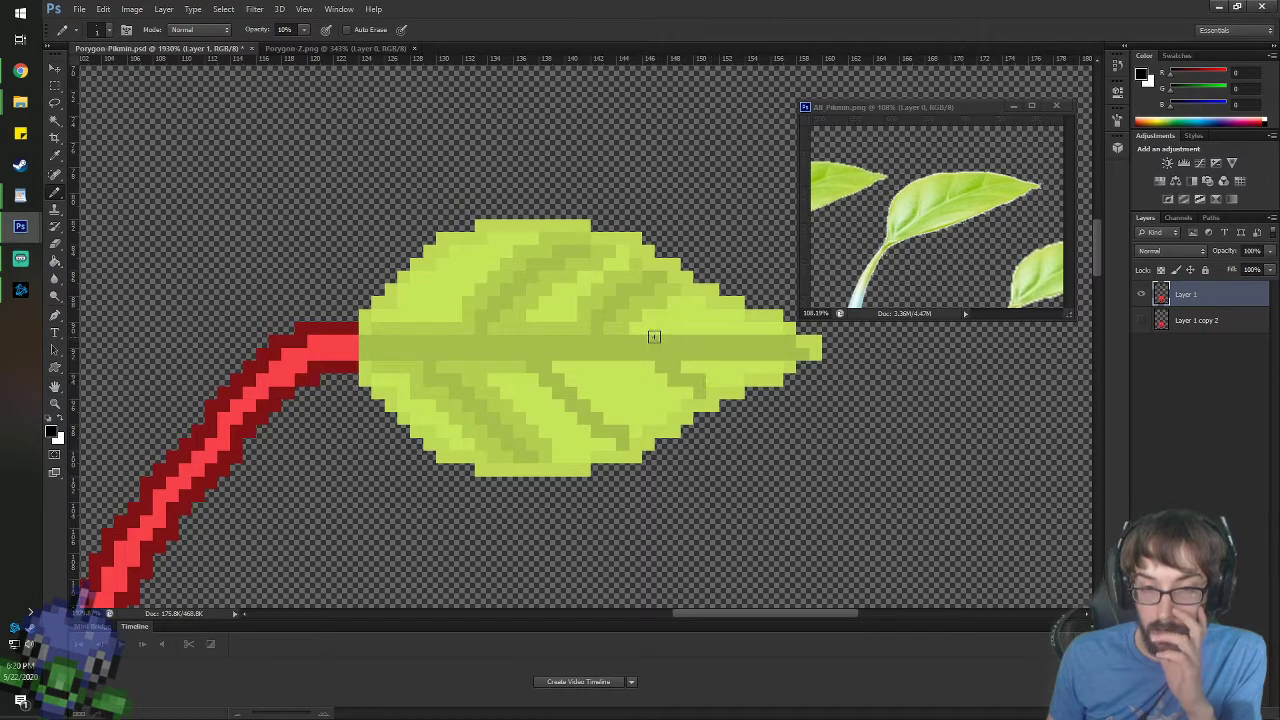
mouse_move(637, 329)
left_mouse_down()
mouse_move(772, 331)
mouse_move(788, 367)
left_mouse_up()
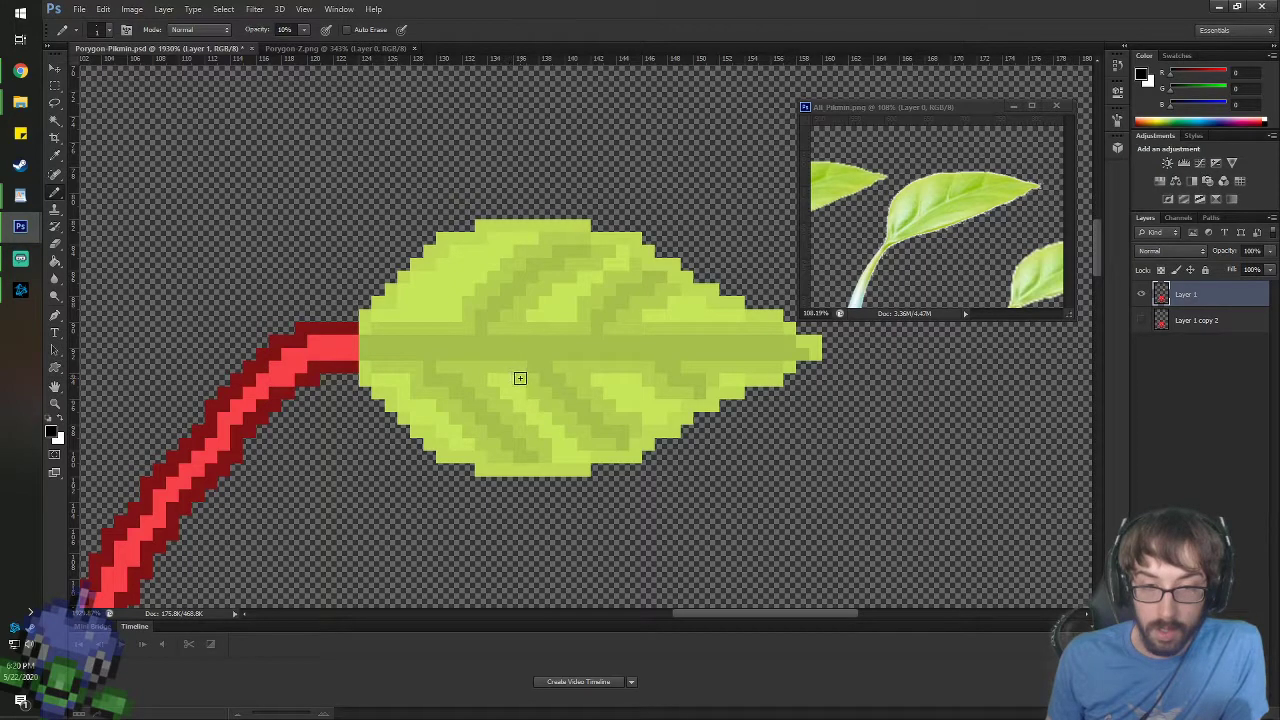
left_click(55, 68)
scroll(410, 450, "down", 3)
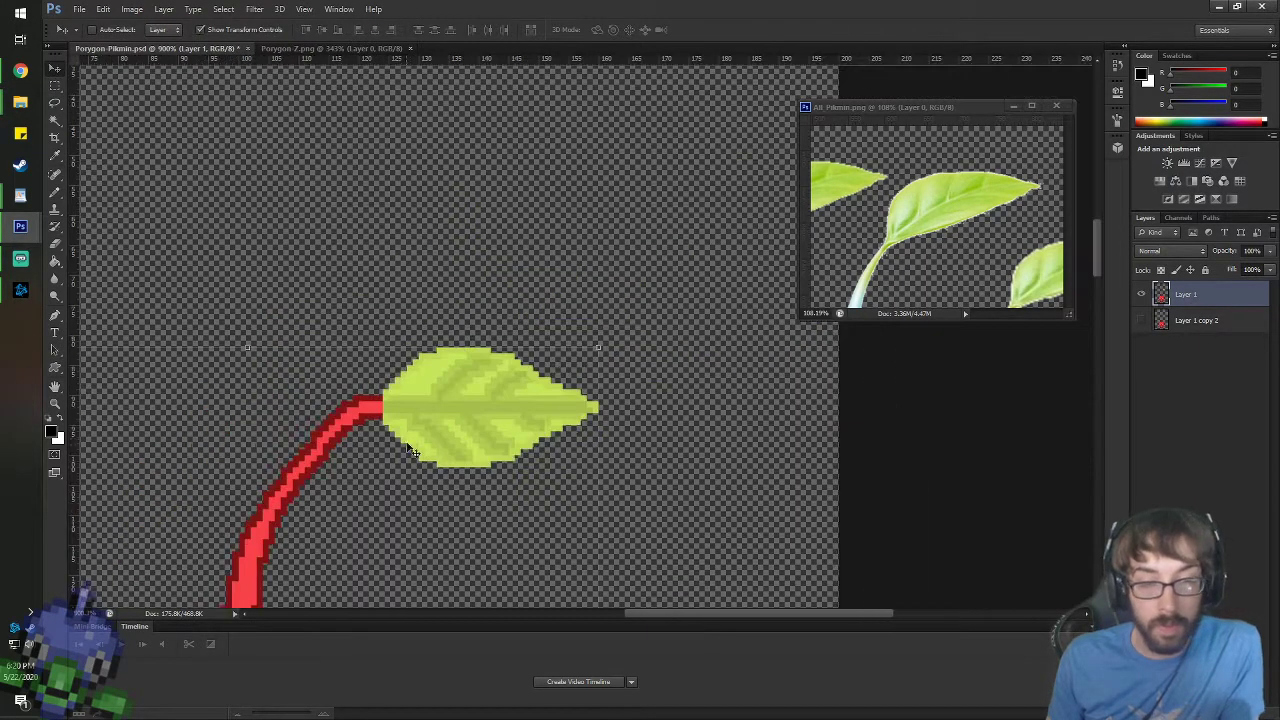
scroll(412, 450, "down", 4)
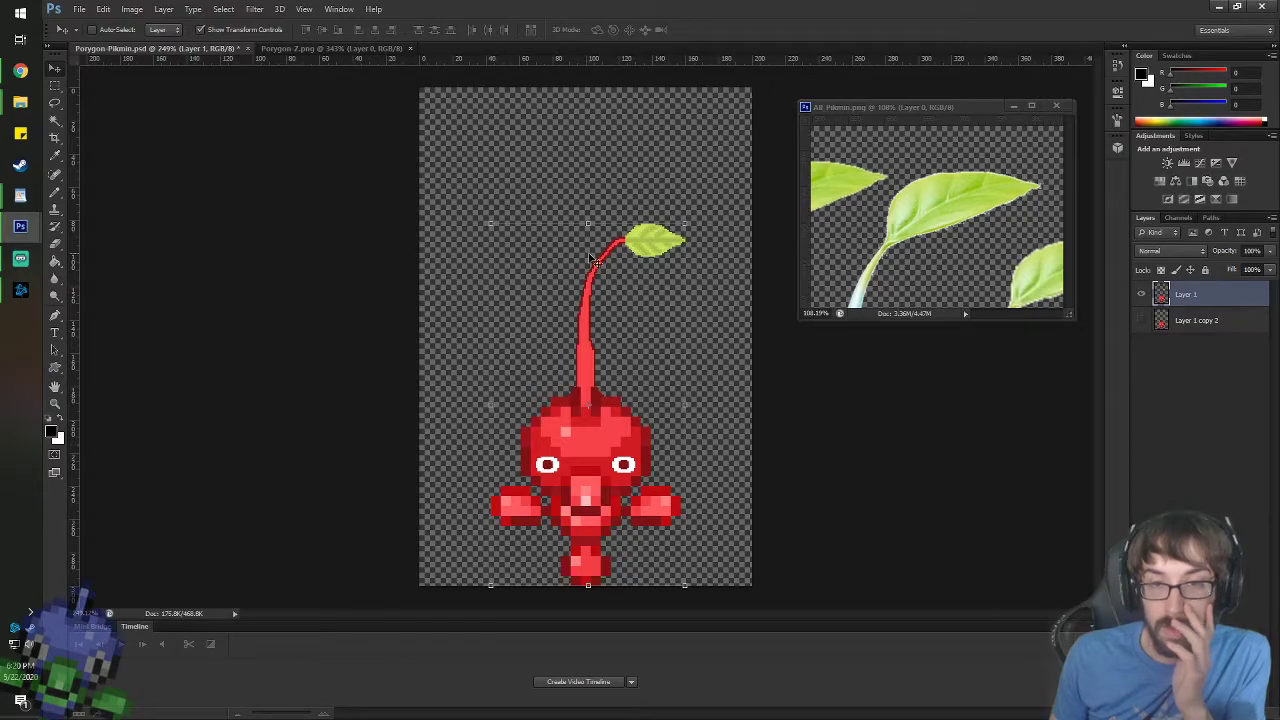
scroll(706, 254, "up", 1)
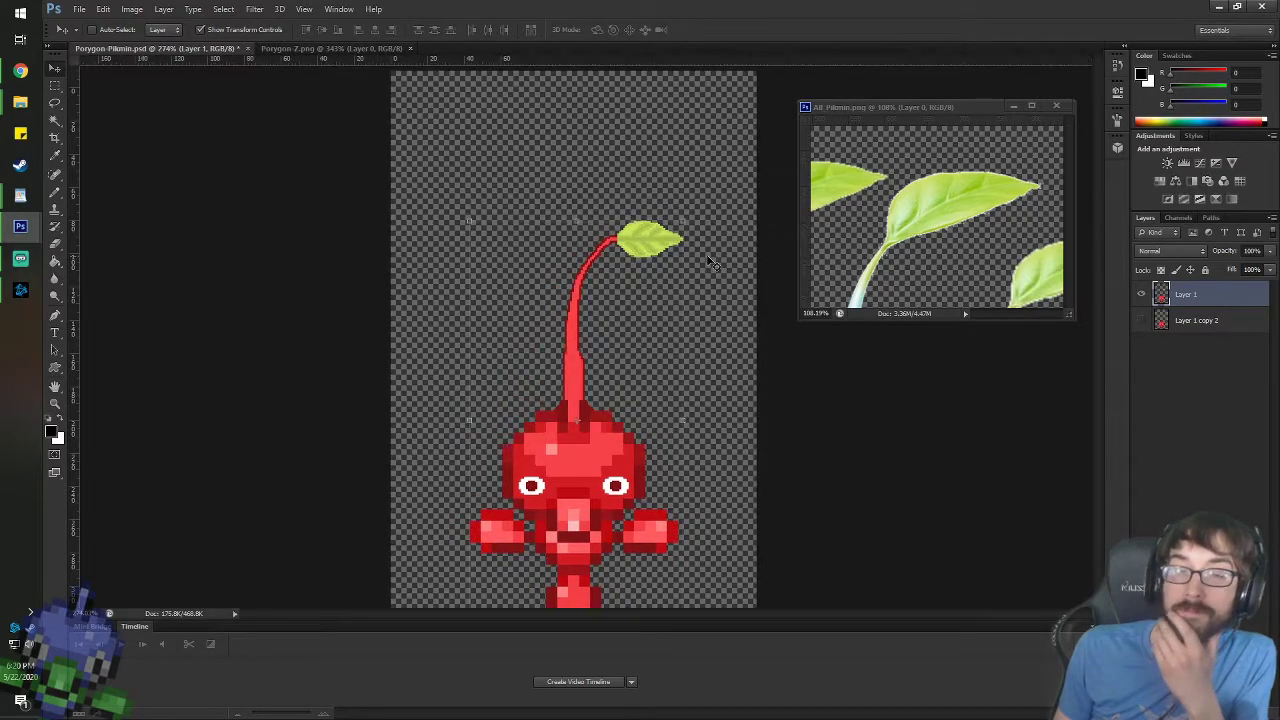
scroll(706, 254, "up", 6)
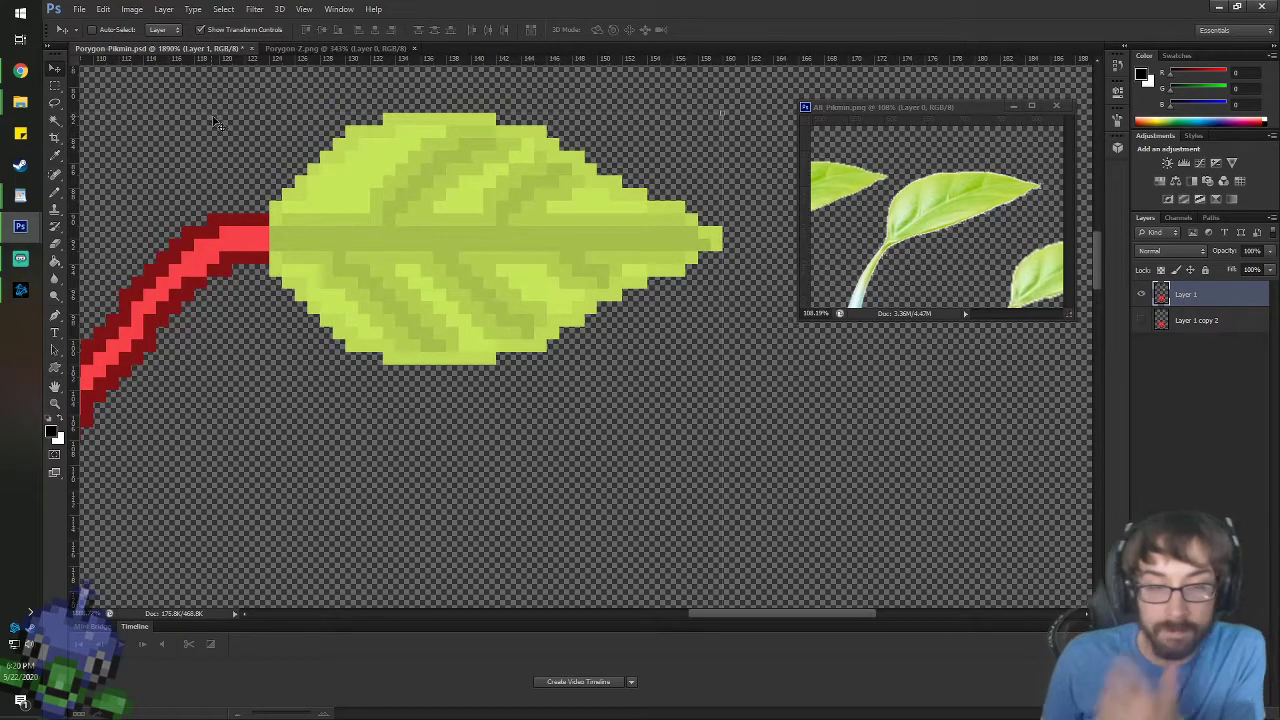
- Sample the green between the leaf's veins and fill all the shading beside the veins with it, with Contiguous off
key("i")
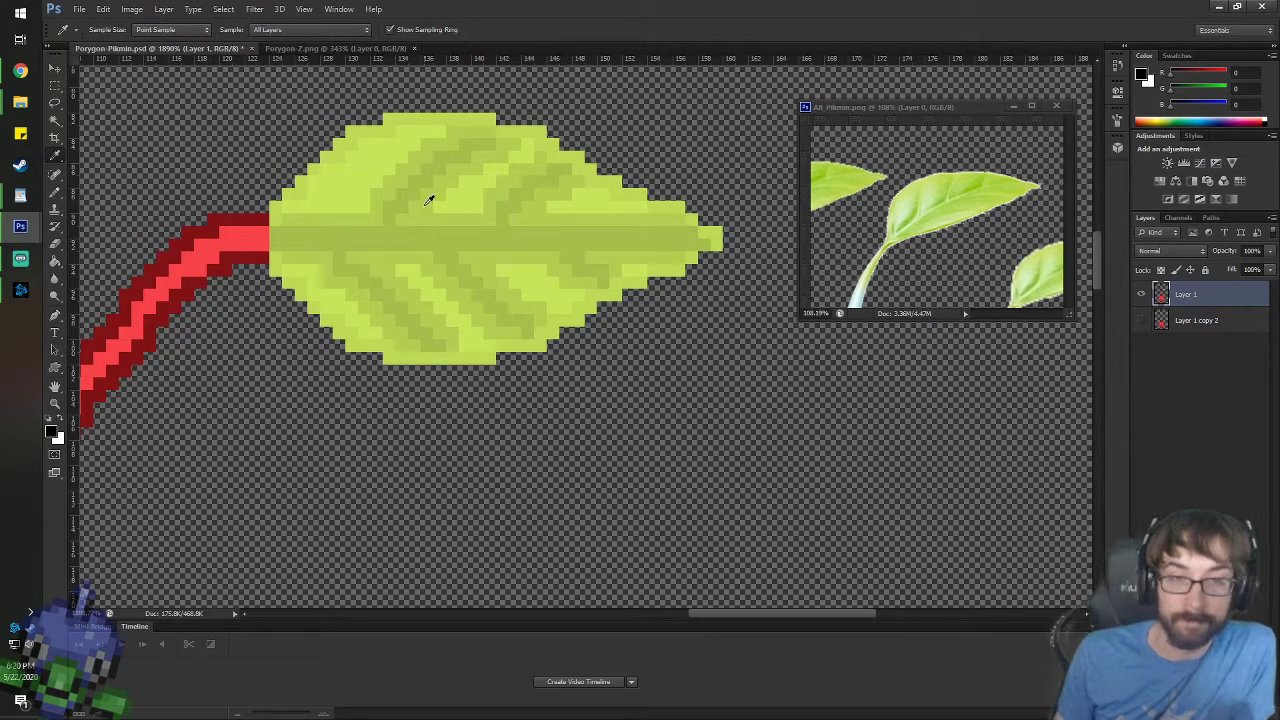
left_click(1142, 76)
left_click(584, 207)
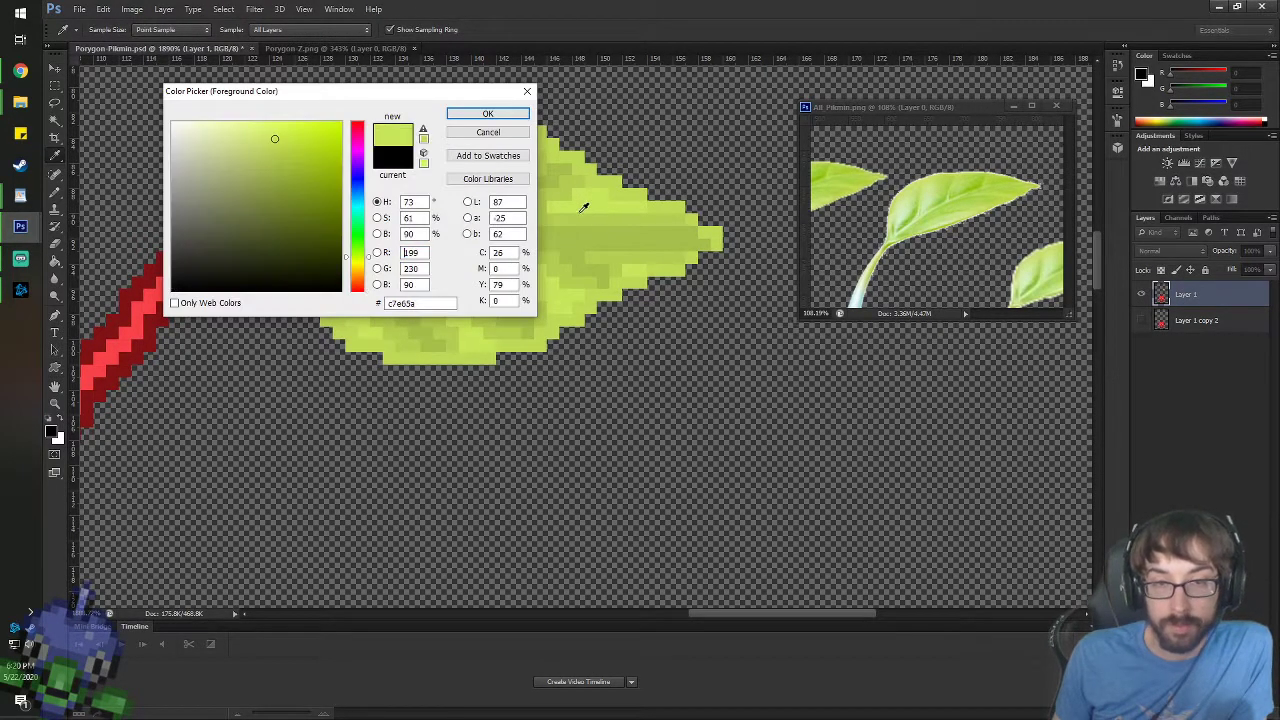
left_click(588, 215)
left_click(591, 203)
left_click(602, 232)
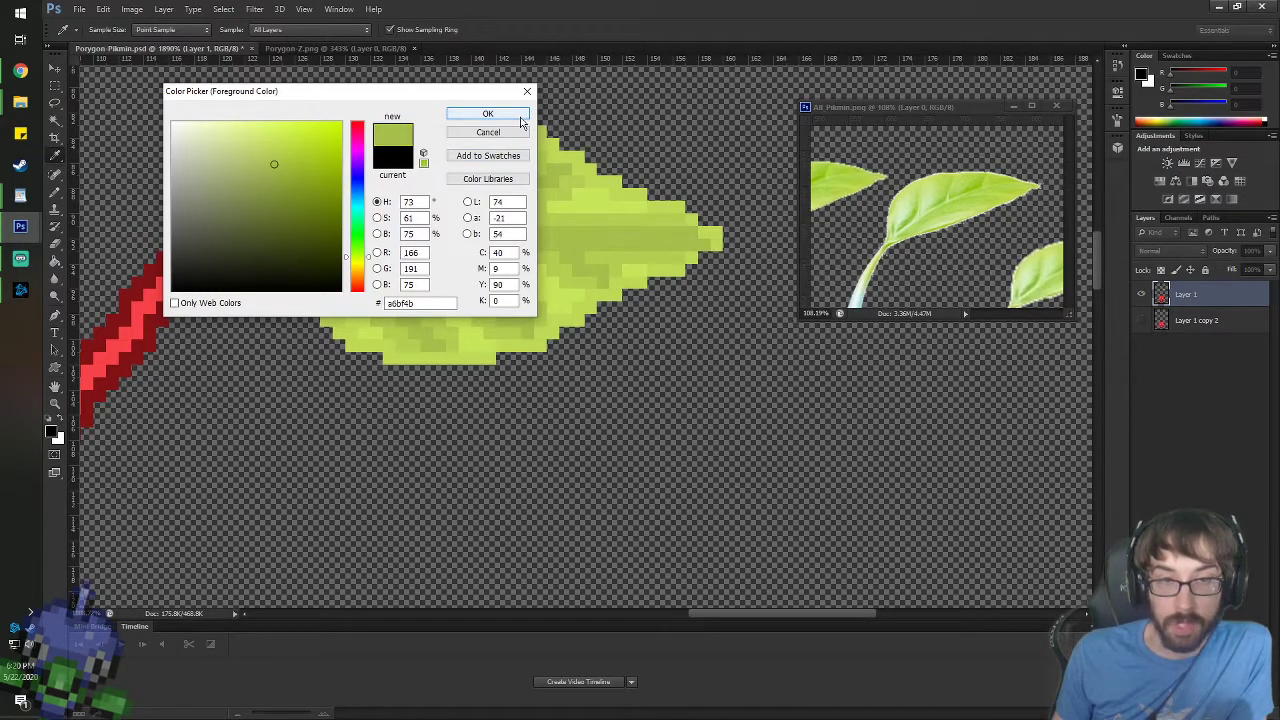
left_click(587, 198)
left_click(498, 114)
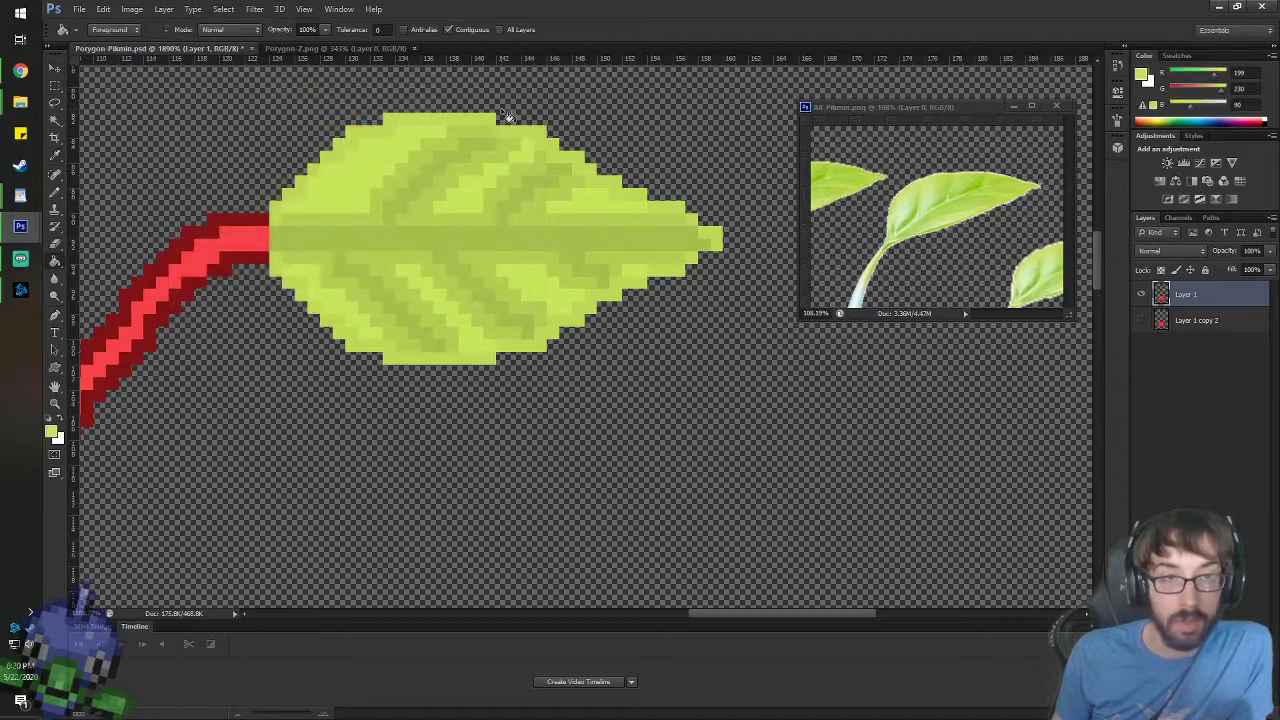
left_click(424, 151)
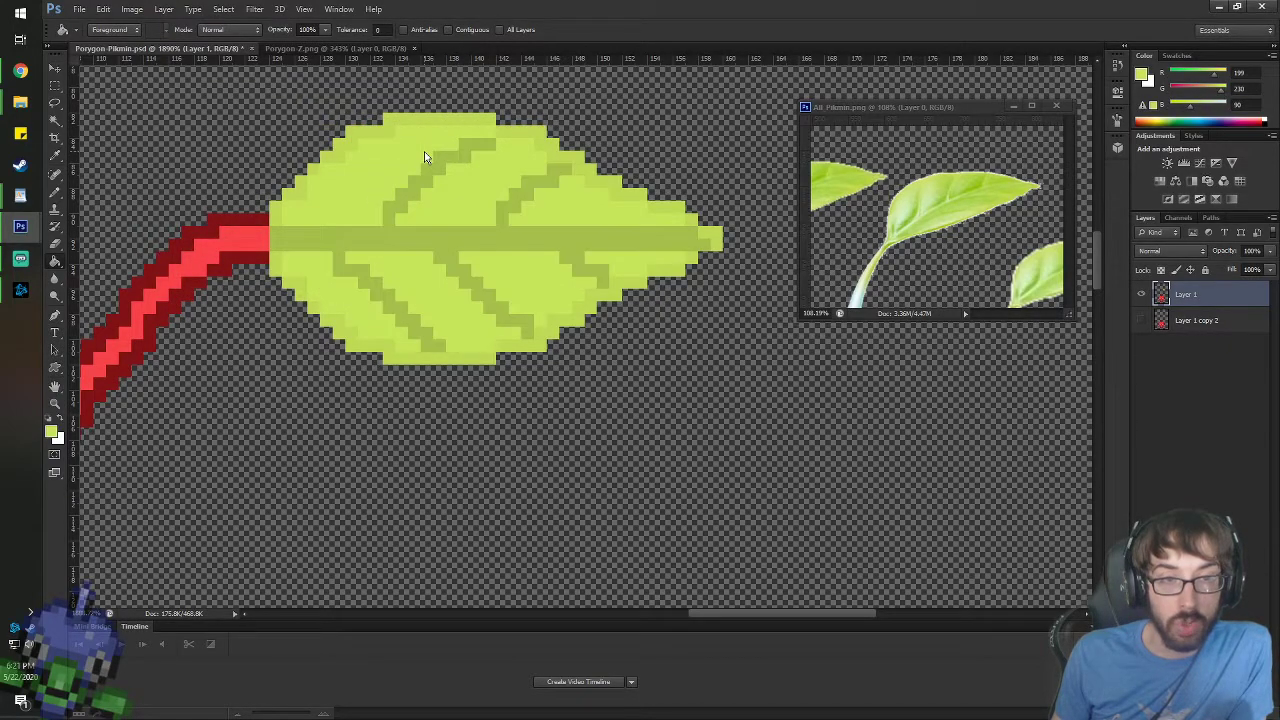
- Sample the midrib's green, set its brightness to 80% and fill the leaf's midrib and veins with it
left_click(1143, 77)
left_click(584, 229)
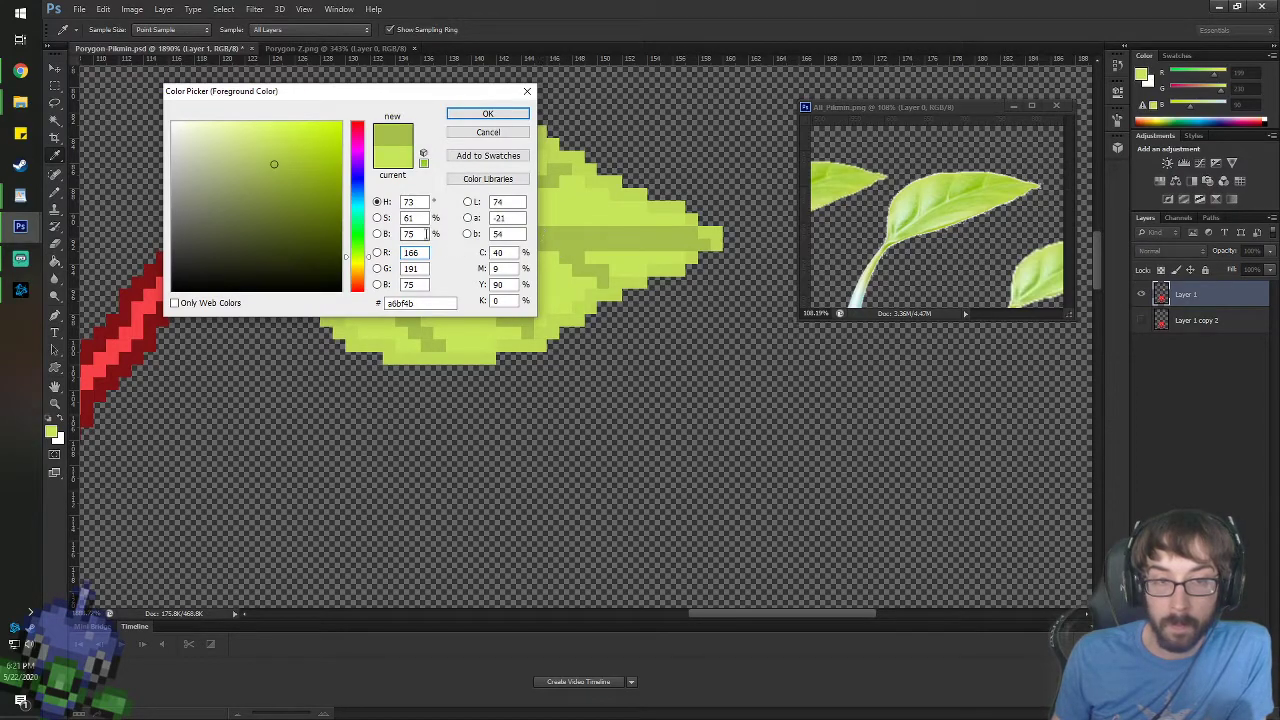
double_click(410, 233)
type("80")
key("Return")
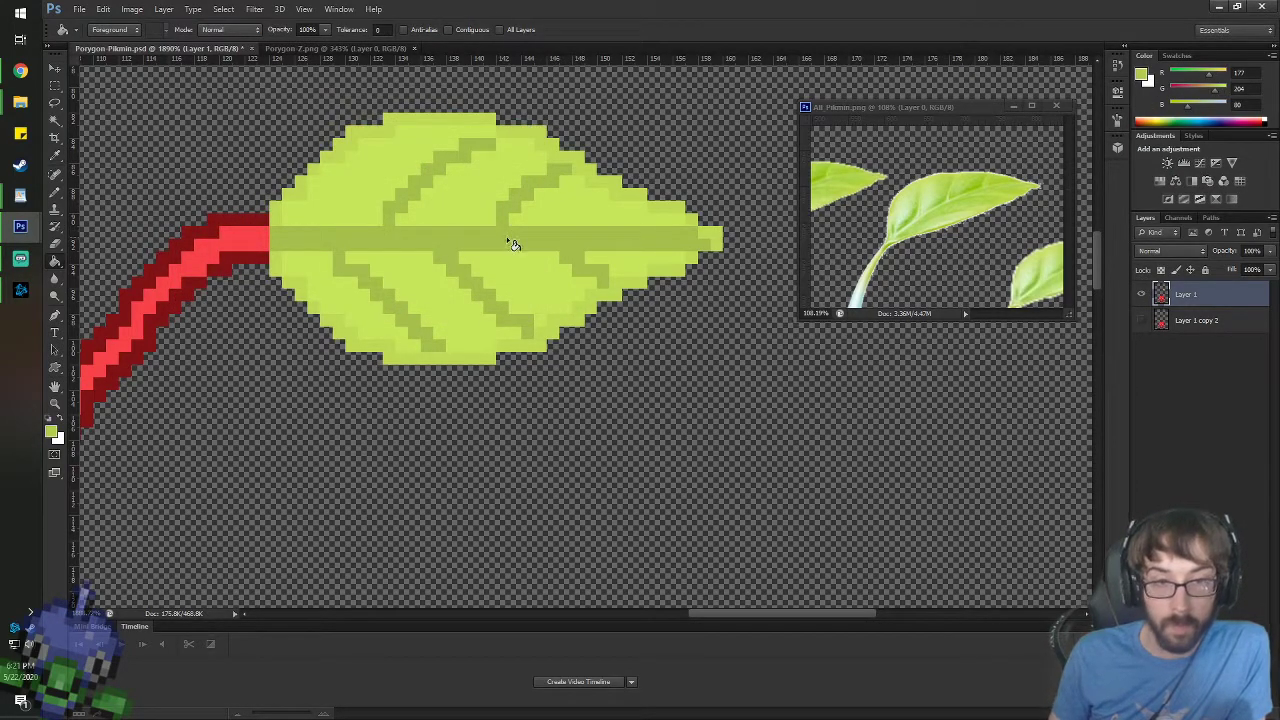
left_click(507, 241)
- Resample the midrib's green, set its brightness to 85% and undo the recent fills on the leaf
left_click(1143, 77)
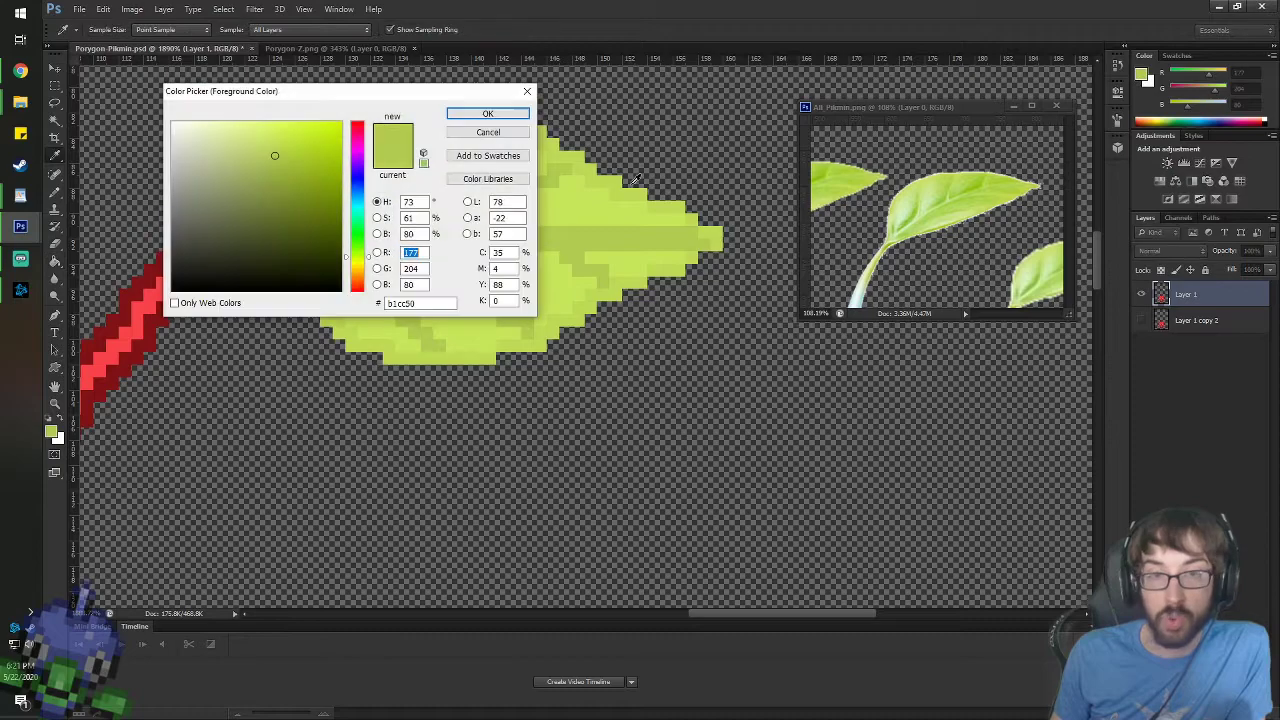
left_click(596, 216)
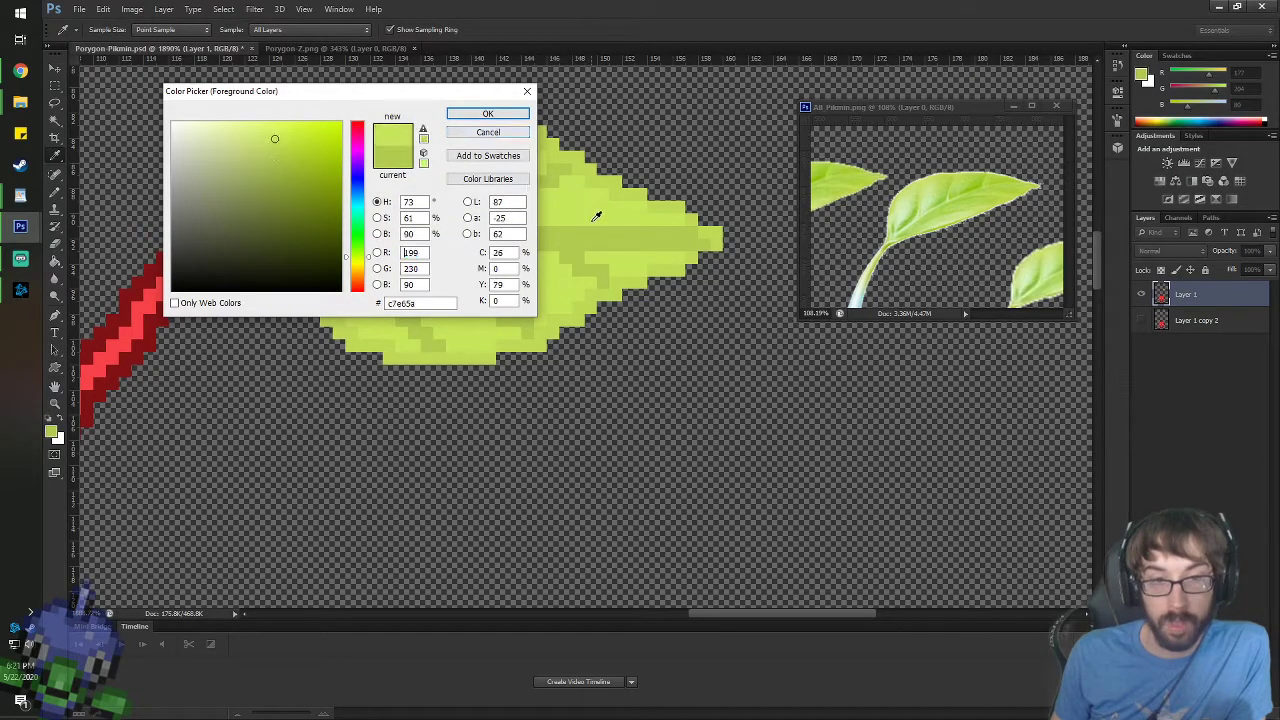
left_click(591, 242)
left_click(581, 205)
left_click(563, 227)
double_click(414, 234)
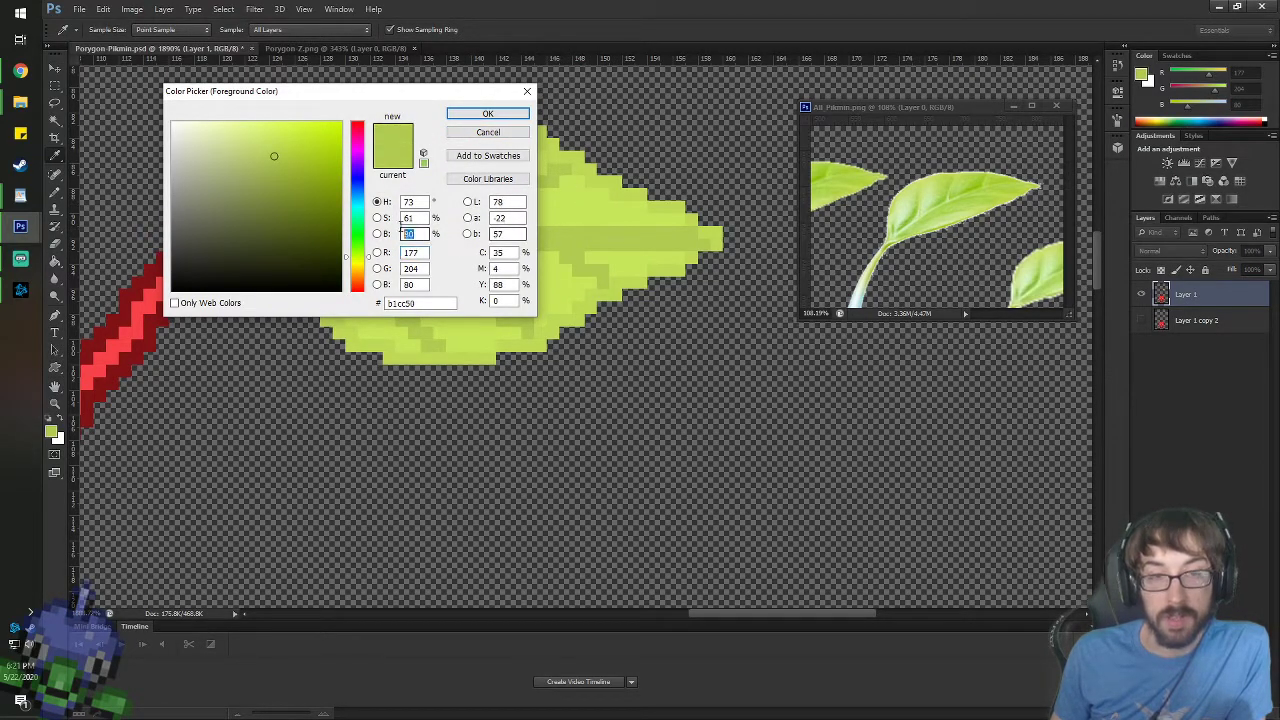
type("85")
key("Return")
scroll(376, 172, "up", 5)
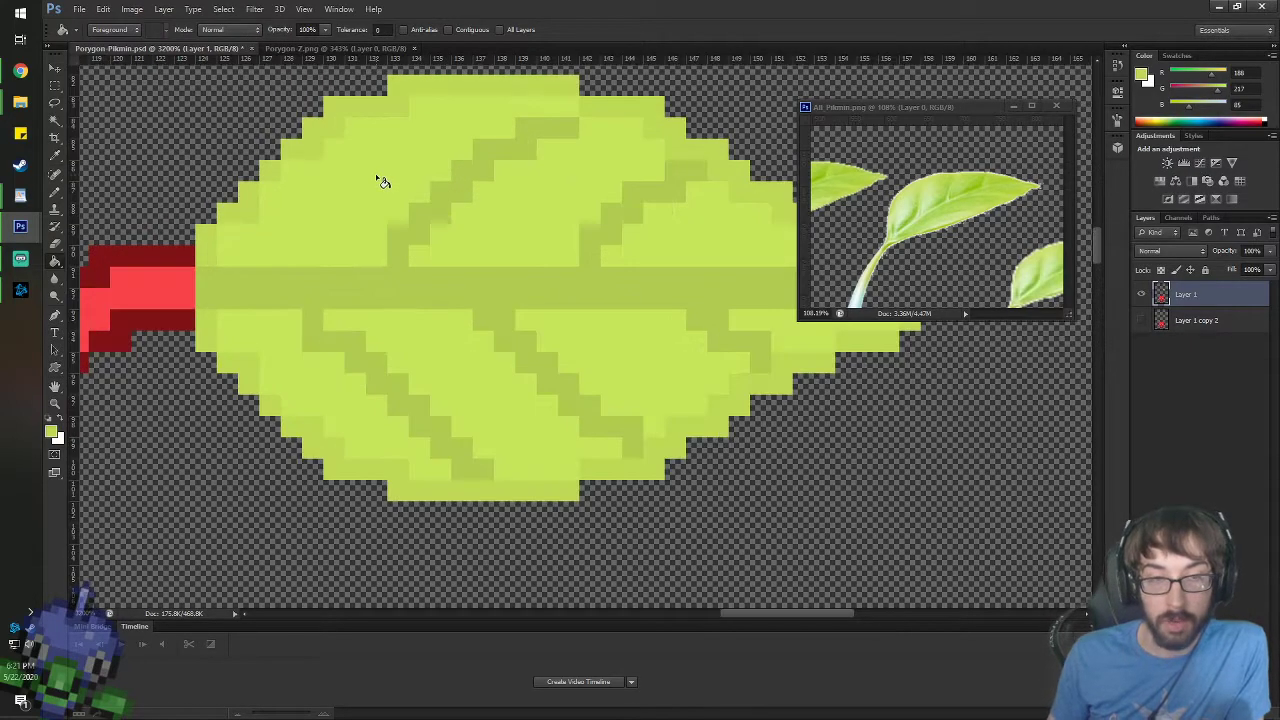
scroll(475, 237, "down", 5)
left_click(475, 237)
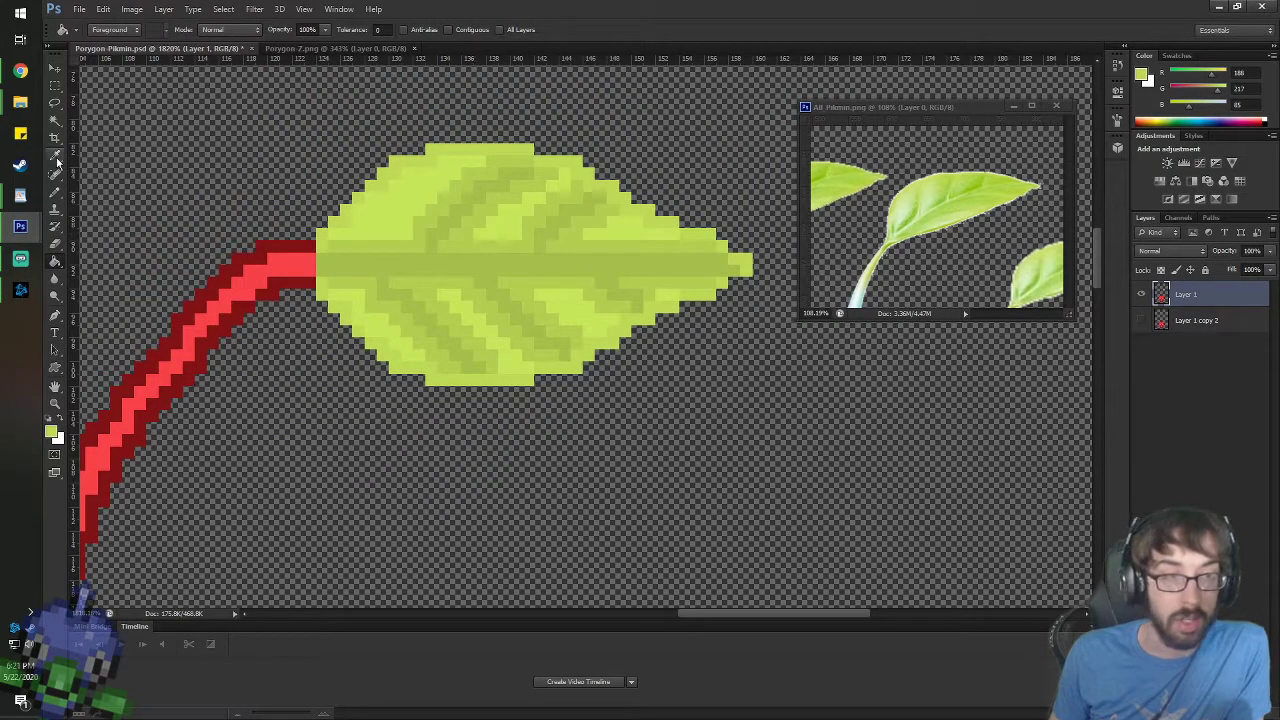
- Magic Wand the shading beside the veins, cut it from Layer 1, paste it onto a new layer and move it back into its gaps
key("w")
left_click(403, 251)
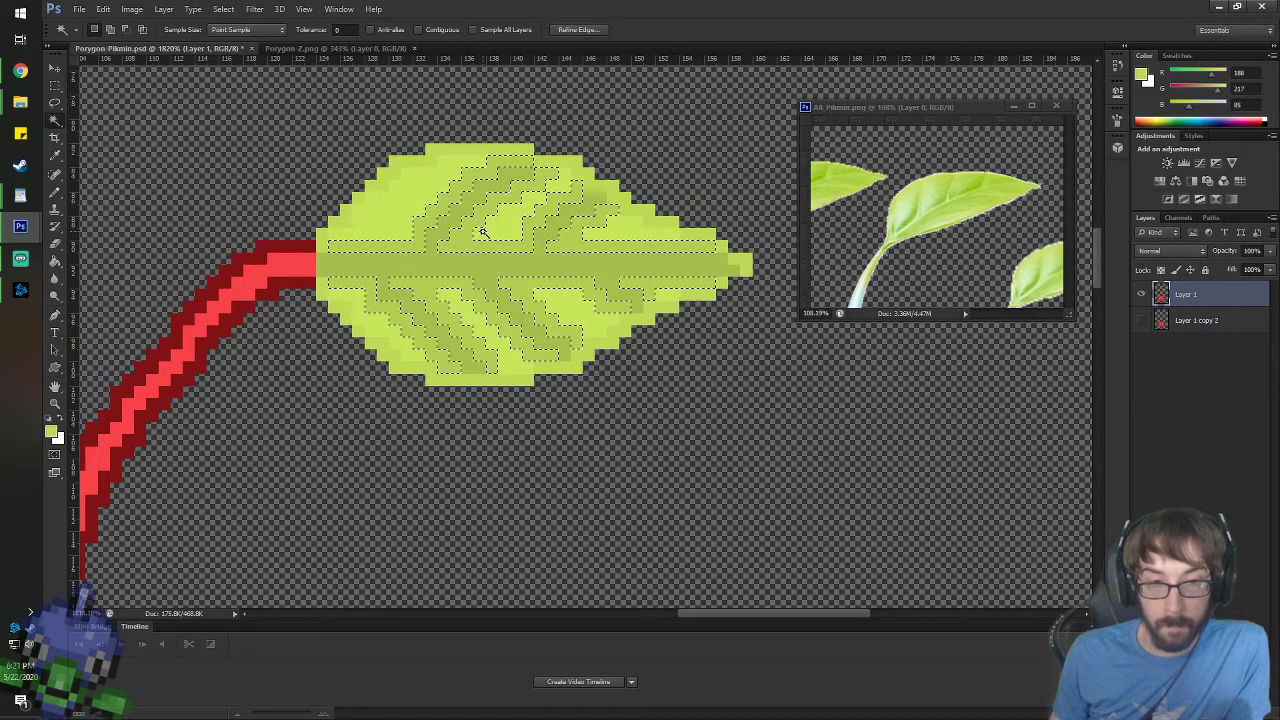
key("ctrl+d")
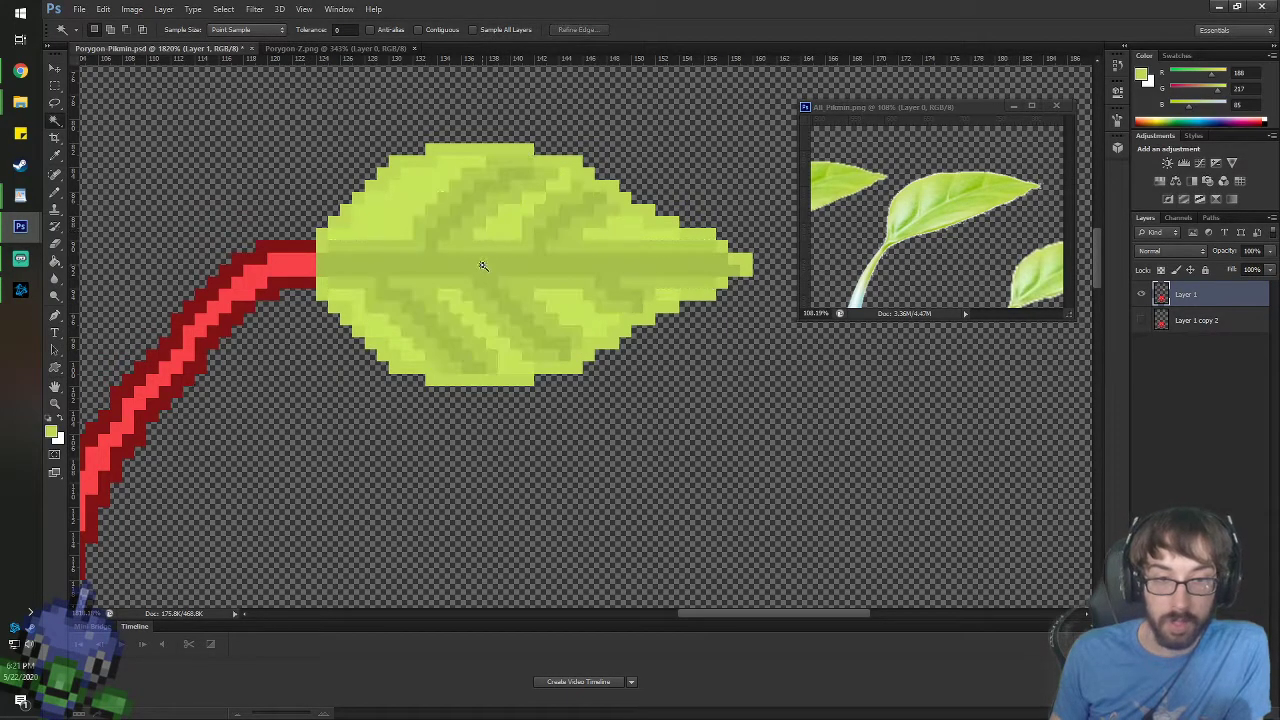
left_click(484, 266)
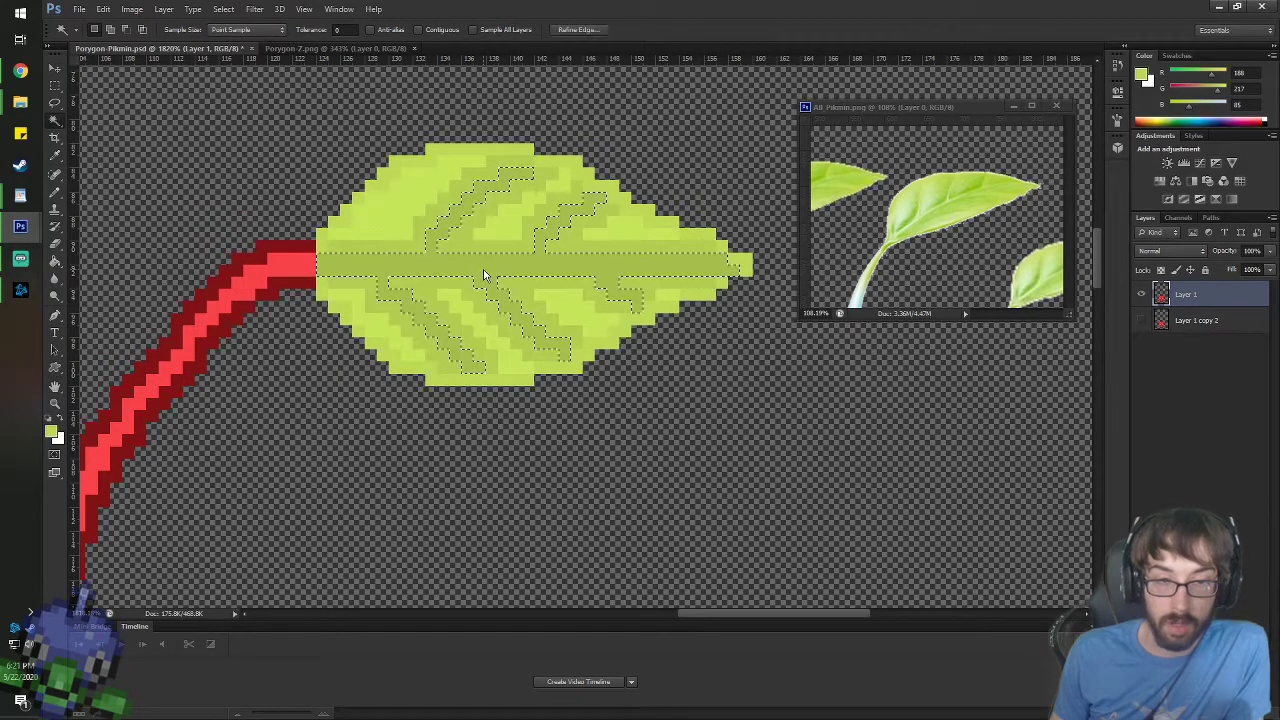
left_click(642, 250)
key("Delete")
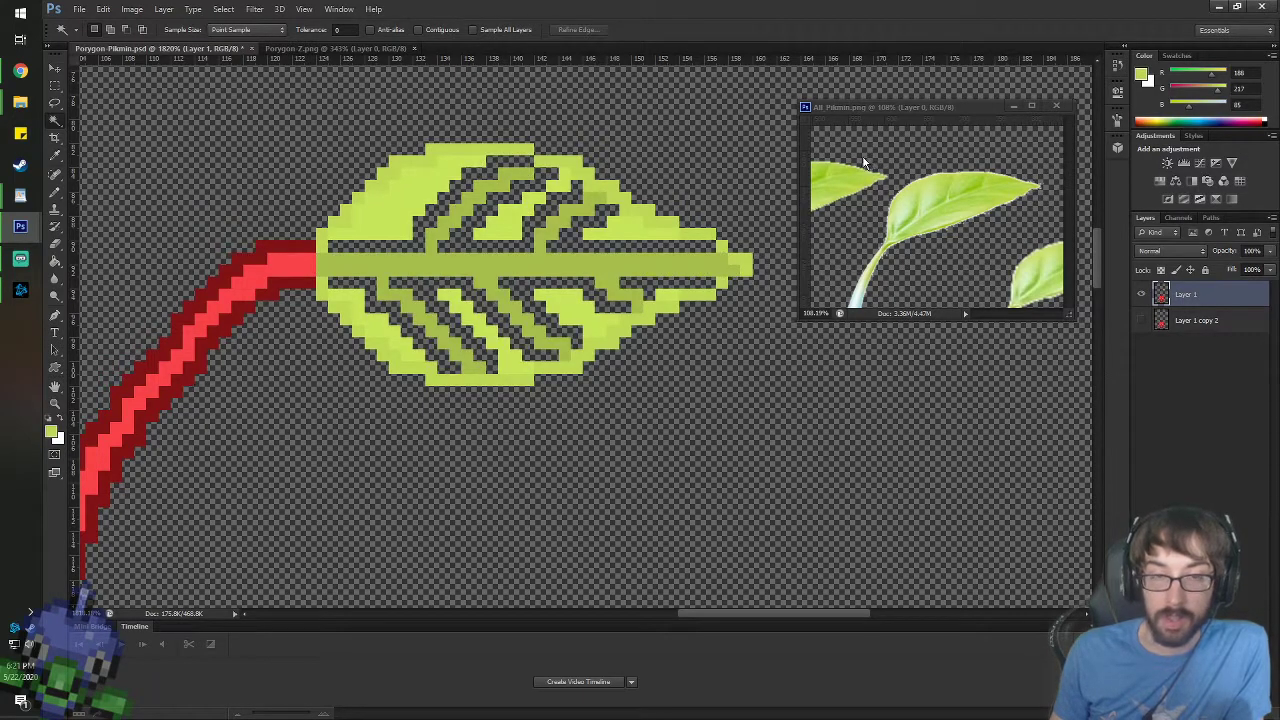
key("ctrl+v")
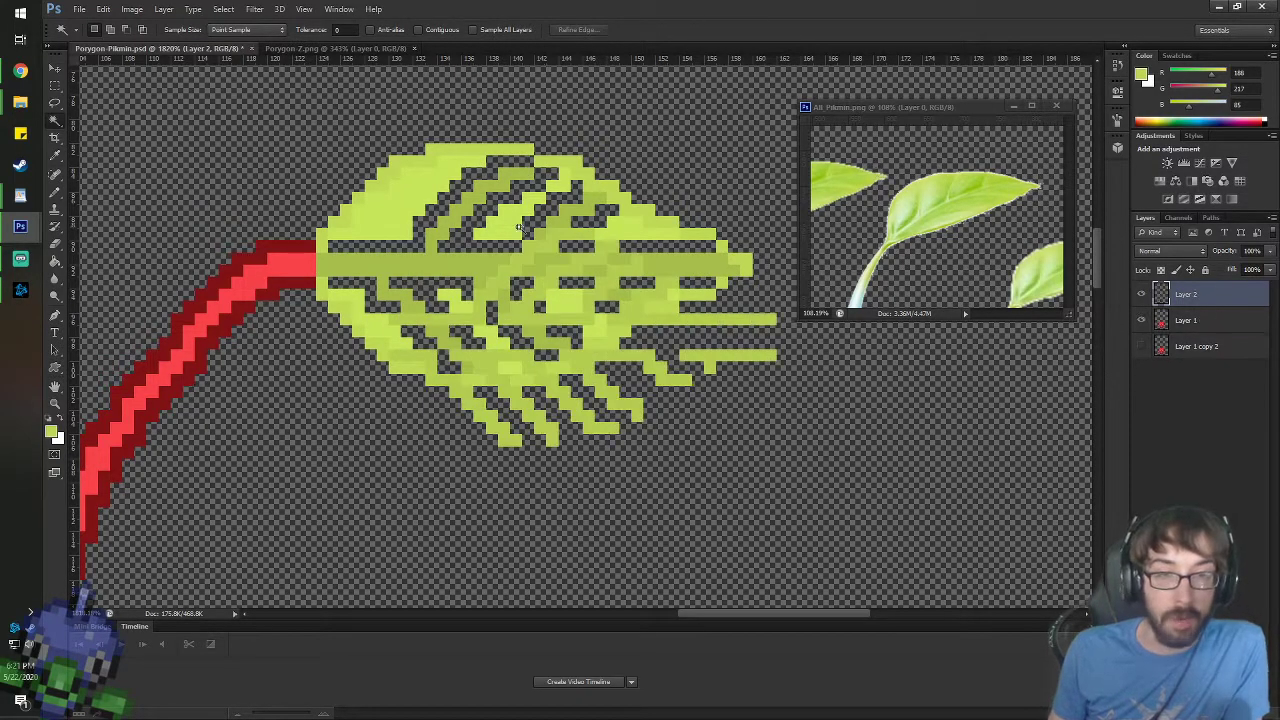
left_click(54, 72)
left_click_drag(537, 265, 482, 208)
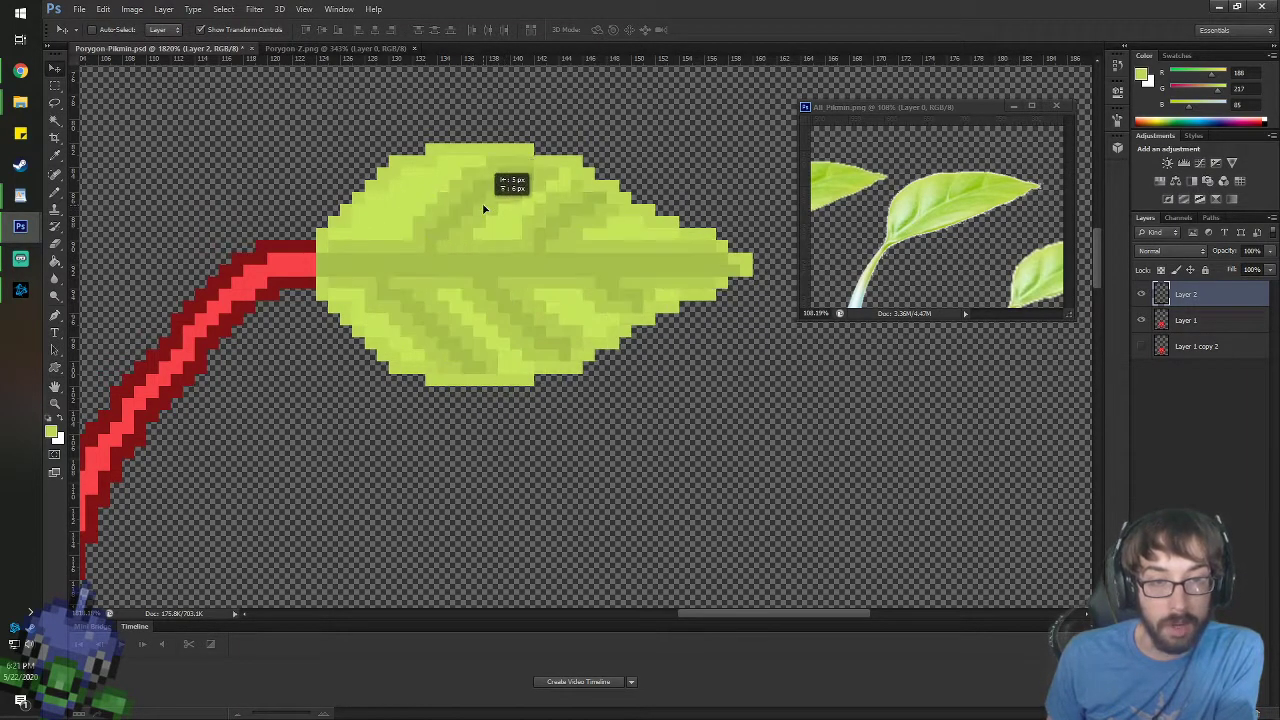
- Select the leaf's midrib and all its veins on Layer 1 with the Magic Wand
left_click(1163, 319)
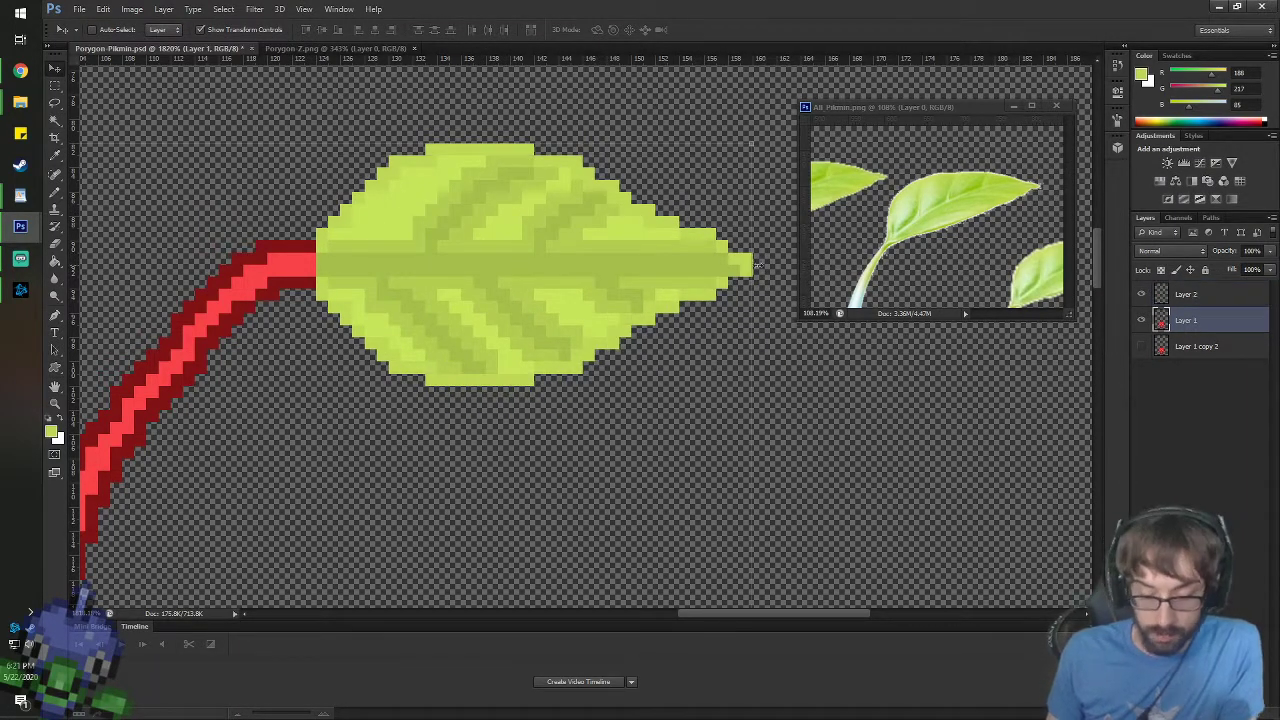
key("i")
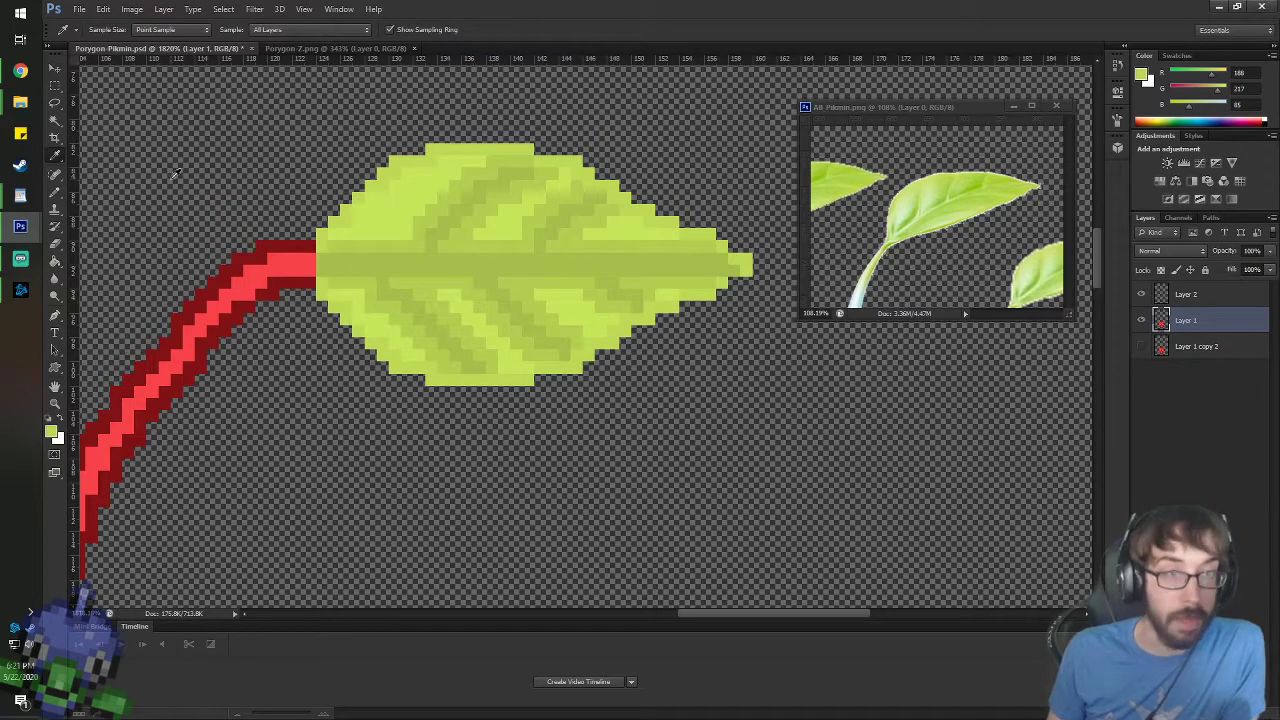
left_click(56, 119)
left_click(635, 271)
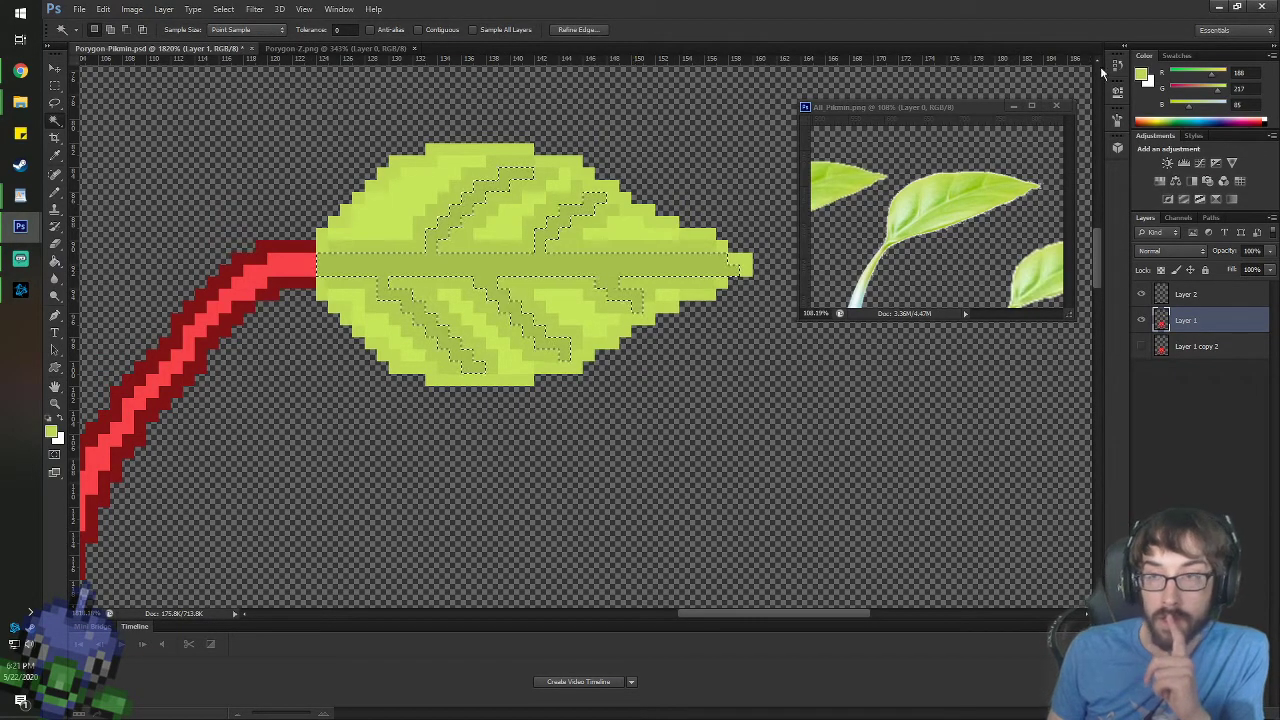
- Set the foreground green's brightness to 80% and fill the selected midrib and veins with it
left_click(1142, 74)
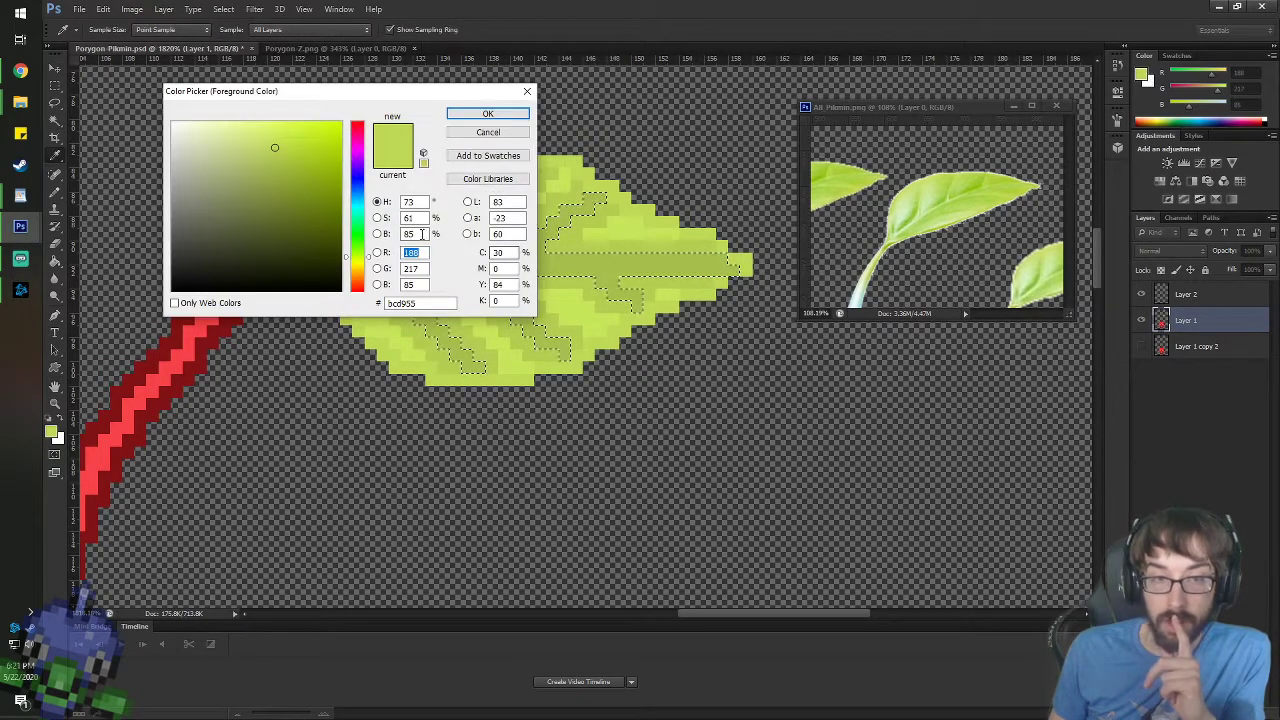
left_click(421, 234)
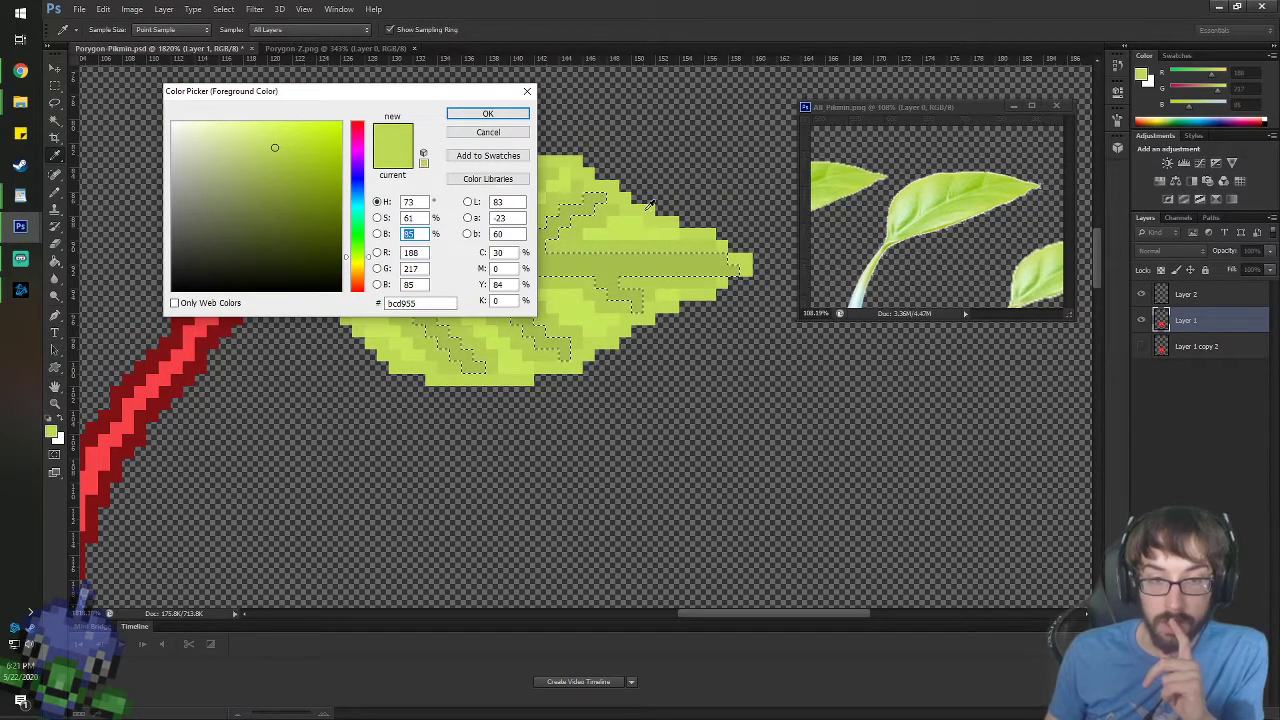
type("90")
key("BackSpace")
key("BackSpace")
type("75")
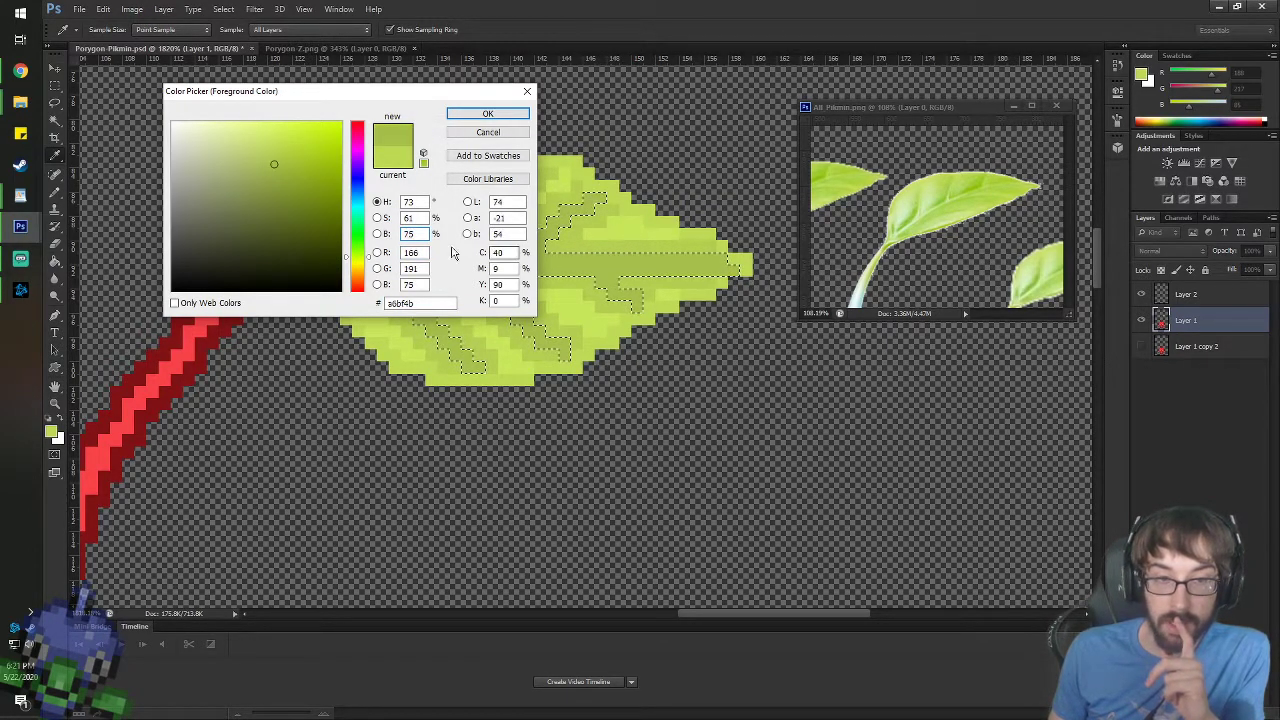
key("Return")
key("w")
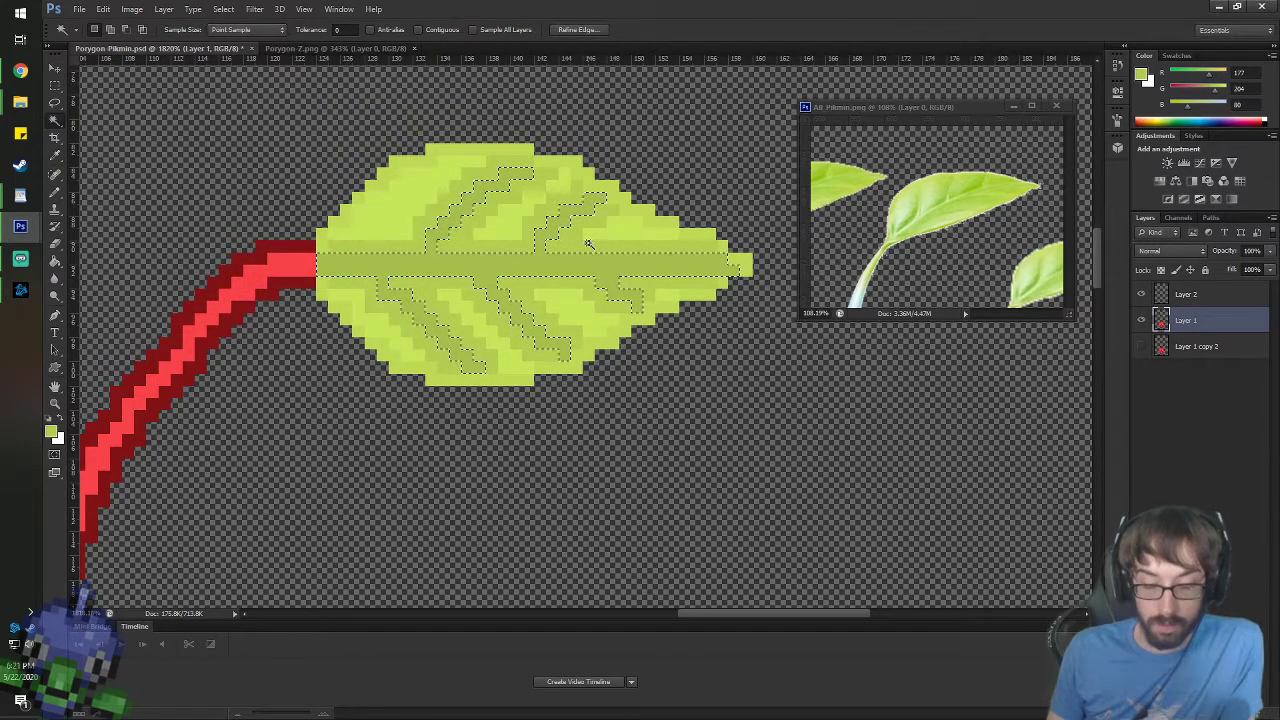
key("g")
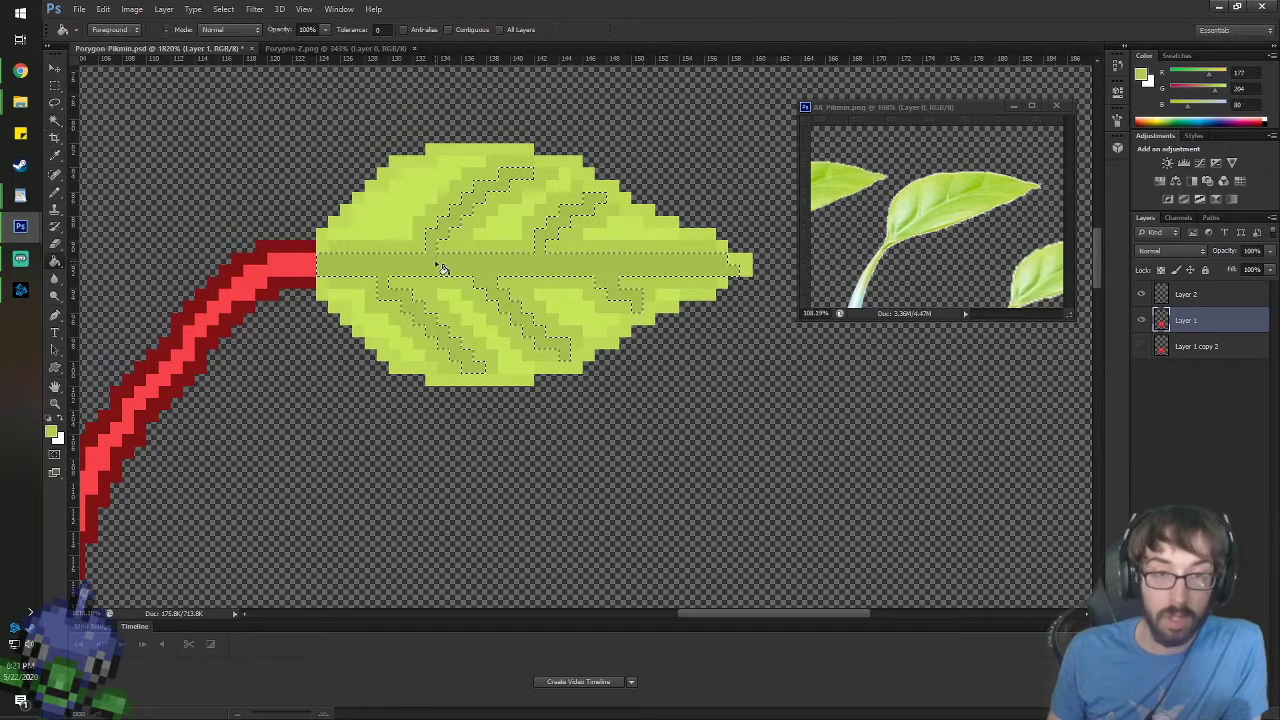
- Set the foreground green's brightness to 85% and fill the vein shading on Layer 2 with it
left_click(1190, 294)
left_click(1141, 75)
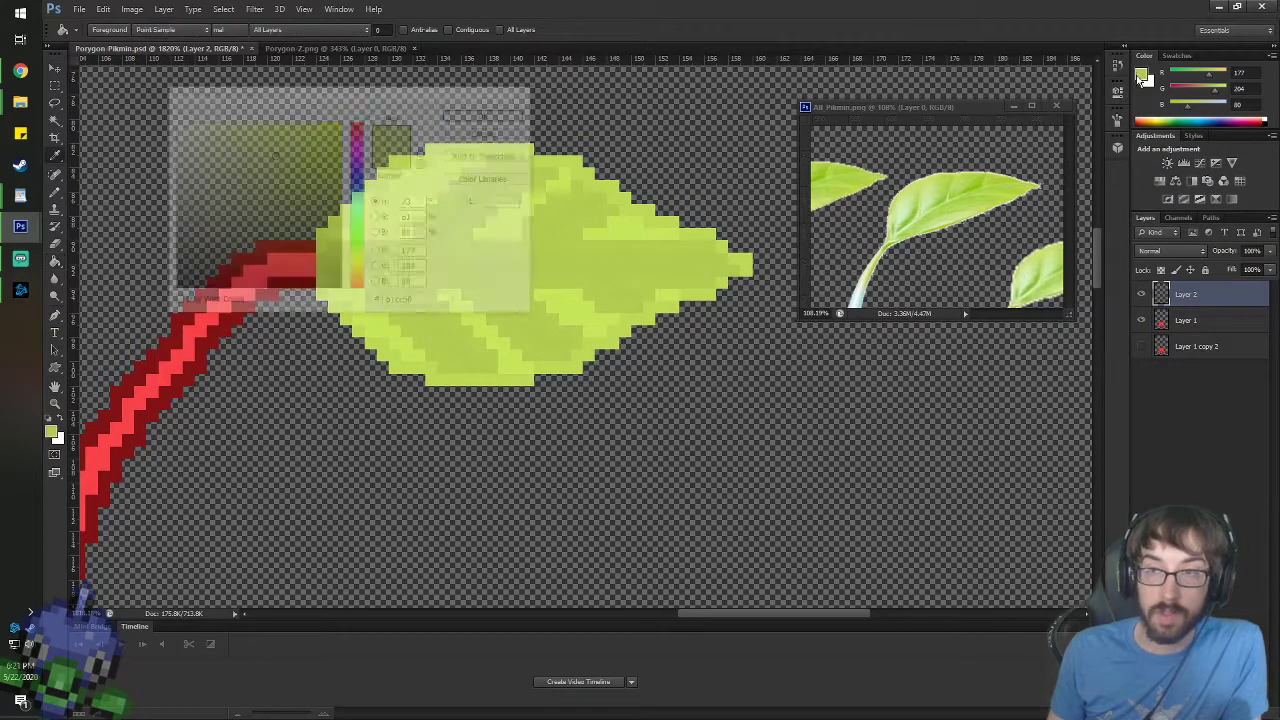
type("85")
key("Return")
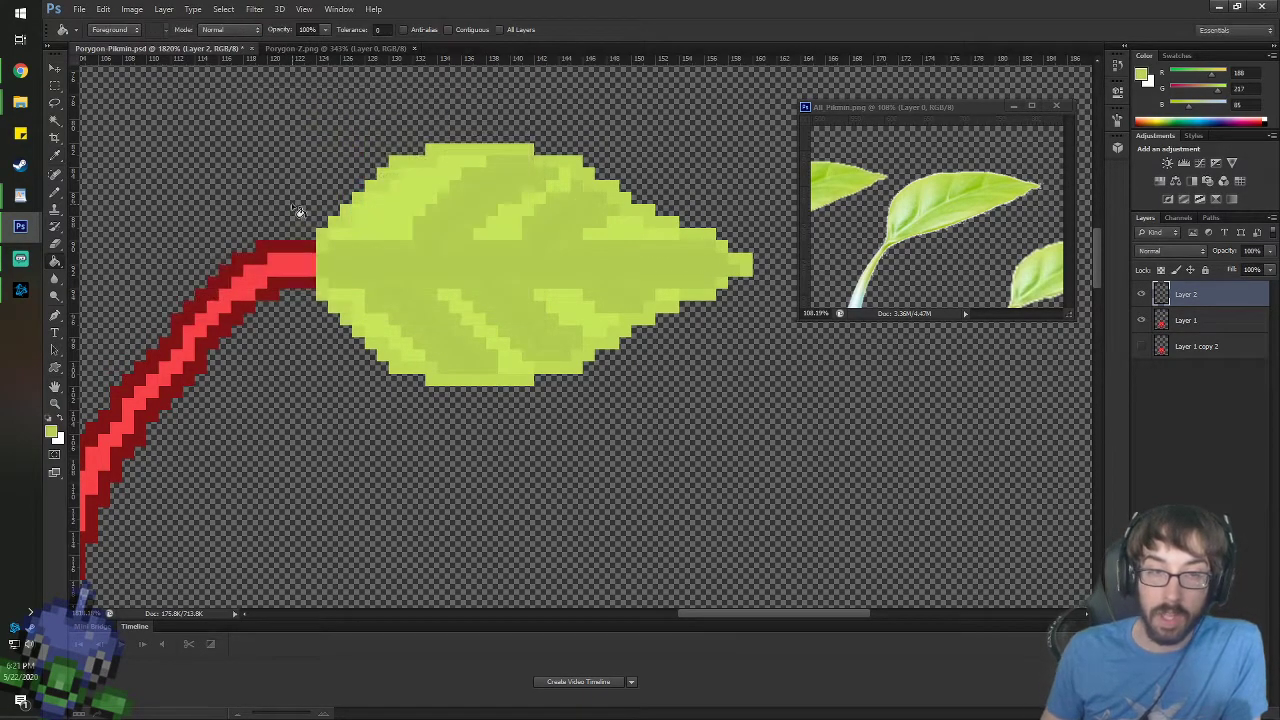
left_click(487, 252)
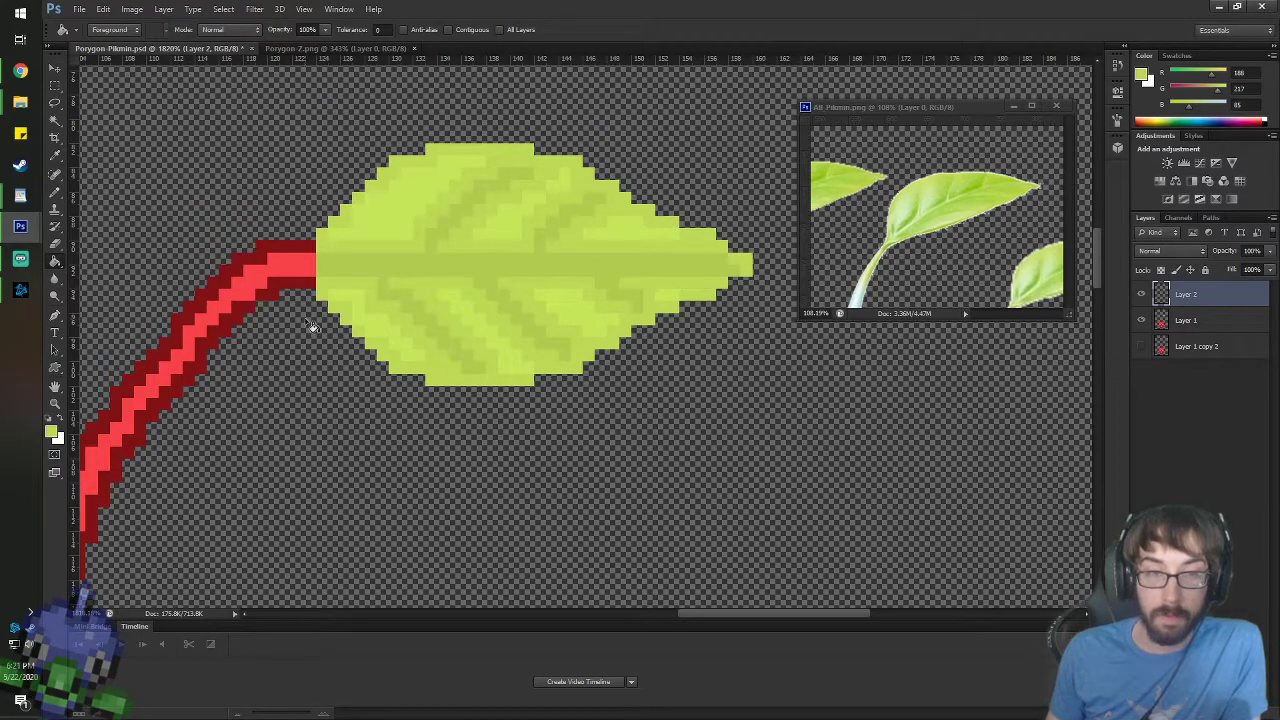
left_click(55, 68)
scroll(243, 411, "down", 10)
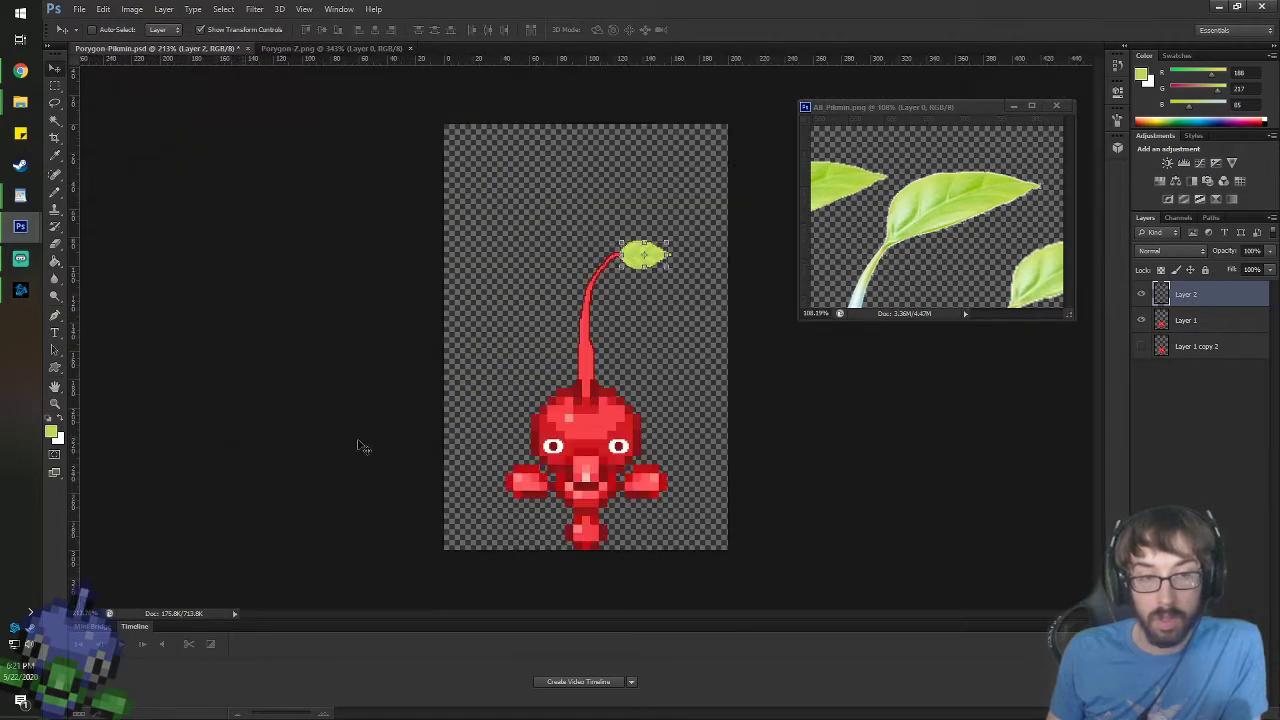
scroll(573, 521, "up", 3)
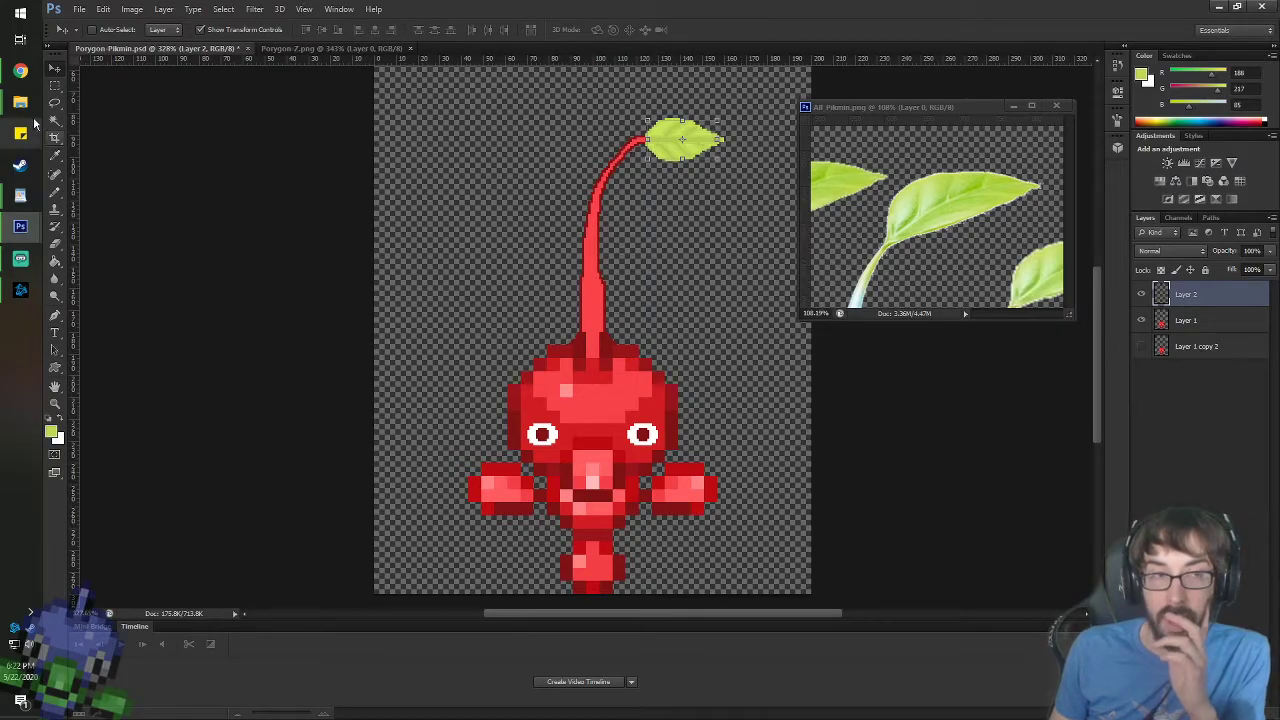
- Merge Layer 1 and Layer 2 into a single layer
scroll(535, 92, "up", 2)
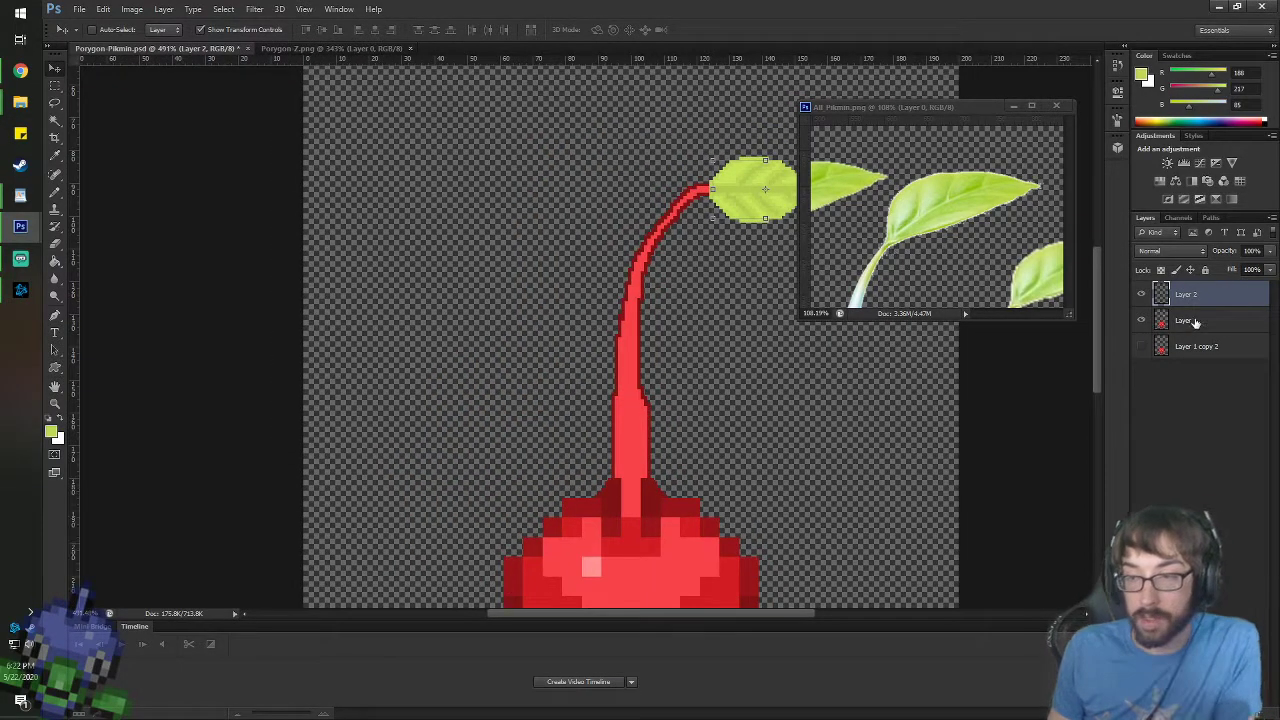
left_click(1190, 316, "shift")
right_click(1190, 316)
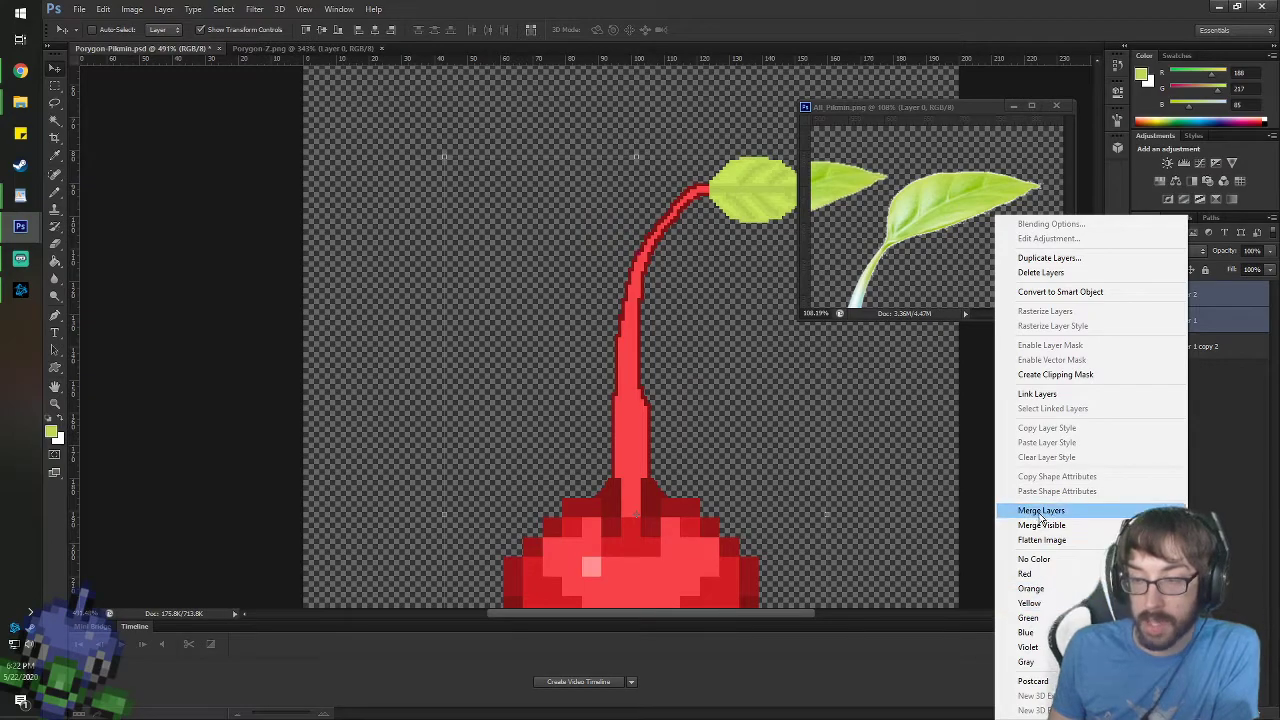
left_click(1010, 509)
- Select the leaf and the upper part of the stem with a rectangular marquee and cut them from the merged layer
key("space")
left_click_drag(650, 264, 463, 256)
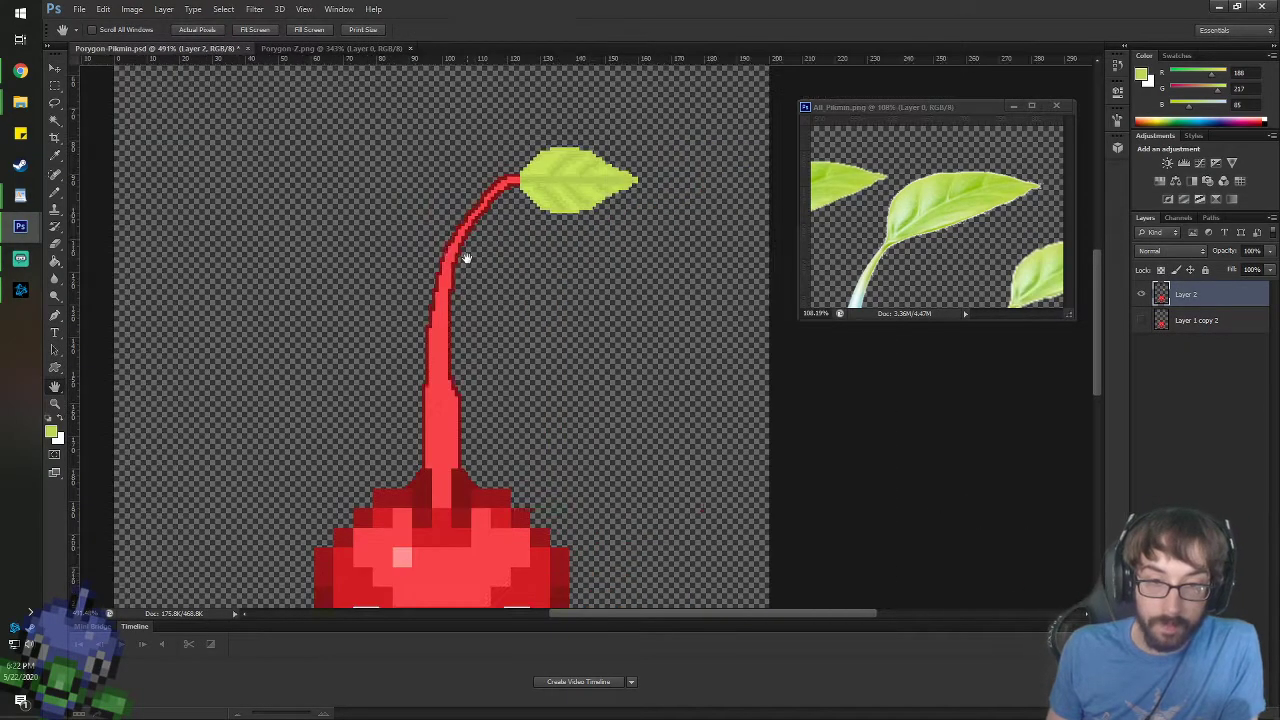
scroll(434, 286, "up", 2)
scroll(594, 264, "down", 2)
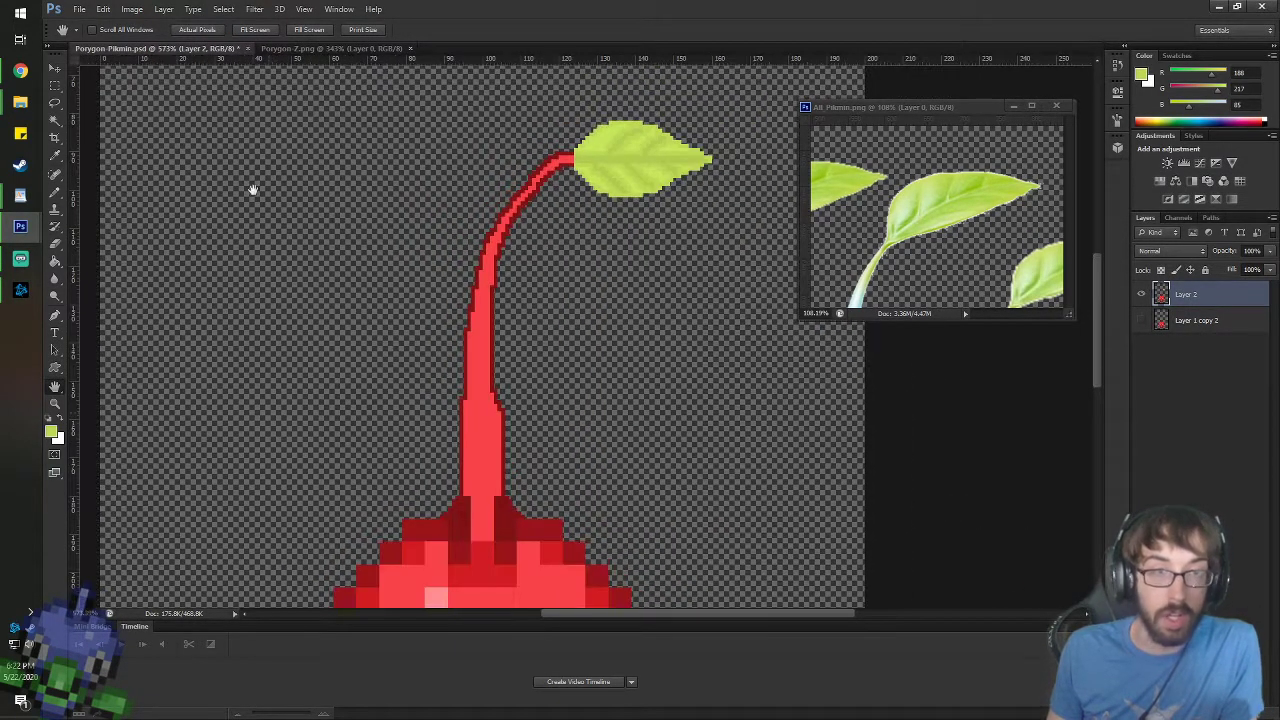
key("m")
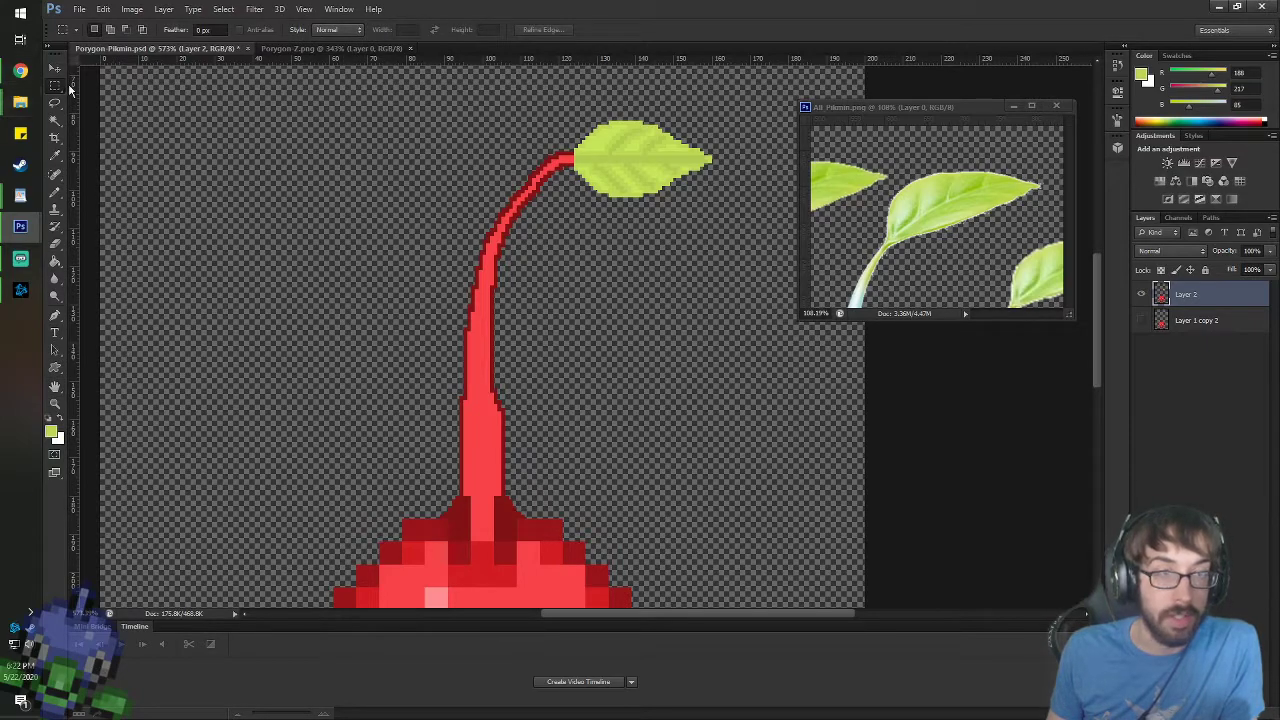
left_click_drag(840, 438, 760, 294)
key("ctrl+x")
- Erase the upper edges of the remaining stem stub so that it tapers to a point
scroll(473, 453, "up", 4)
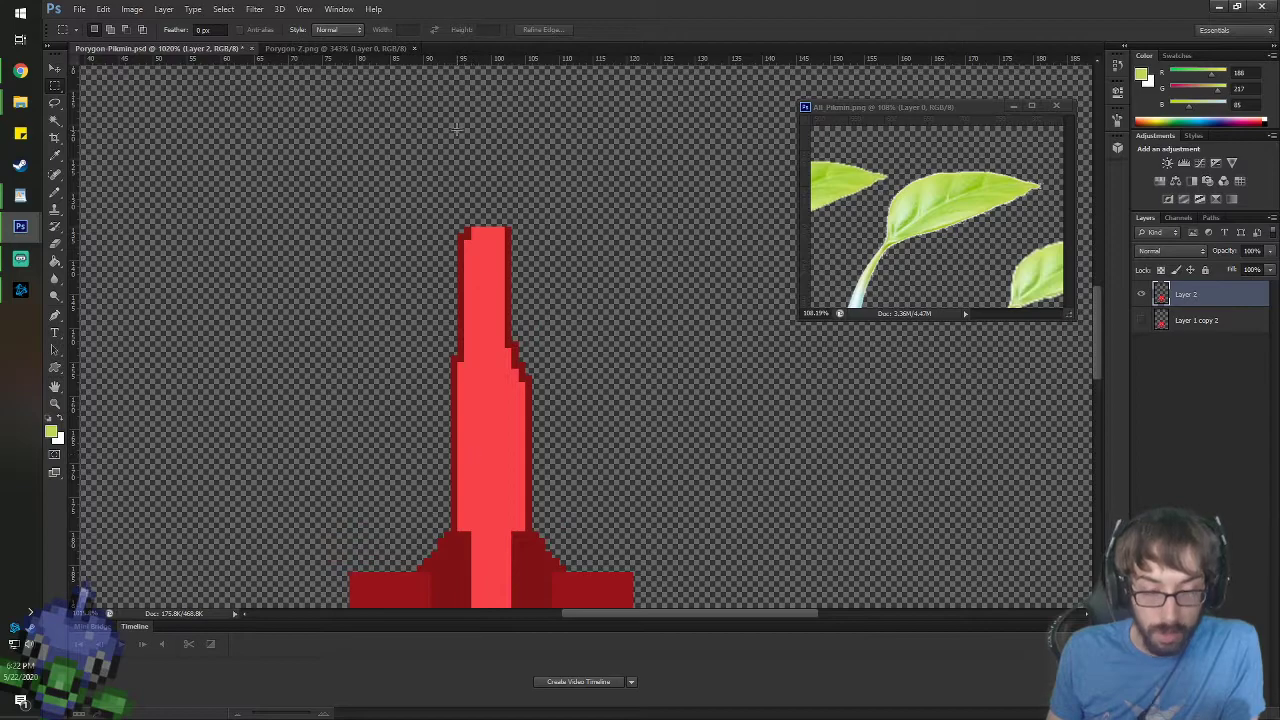
key("e")
left_click_drag(470, 250, 514, 236)
mouse_move(455, 312)
left_mouse_down()
mouse_move(438, 362)
mouse_move(409, 357)
mouse_move(447, 358)
mouse_move(490, 318)
mouse_move(499, 327)
mouse_move(450, 424)
left_mouse_up()
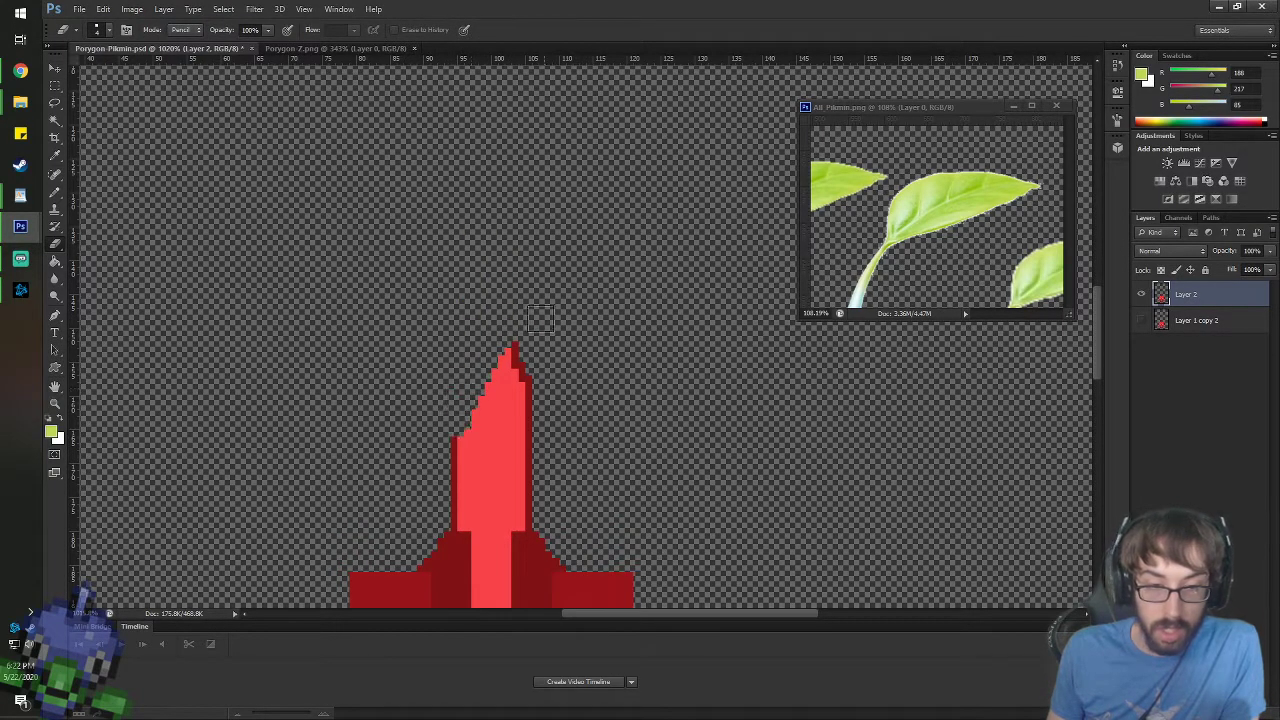
left_click_drag(505, 342, 525, 378)
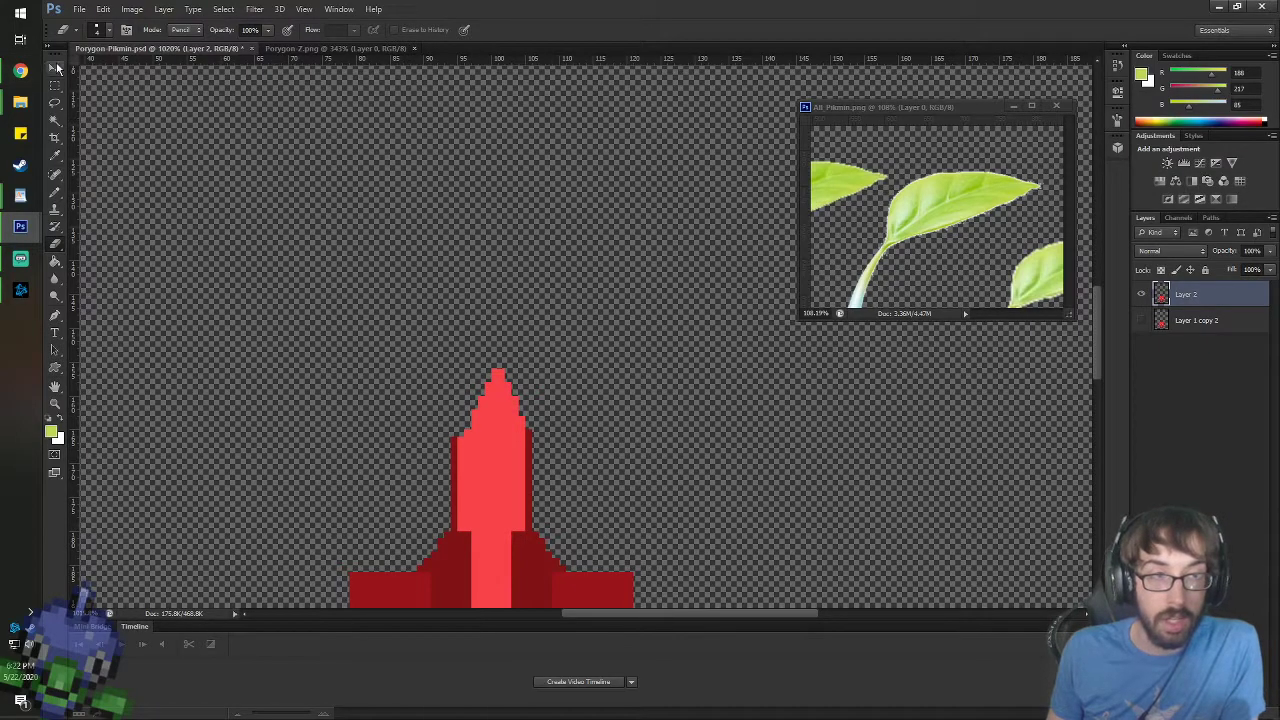
- Paste the cut stem and leaf above the stub and draw stepped outlines joining both pieces in the stem's dark red
left_click(55, 68)
key("ctrl+v")
left_click_drag(370, 380, 466, 190)
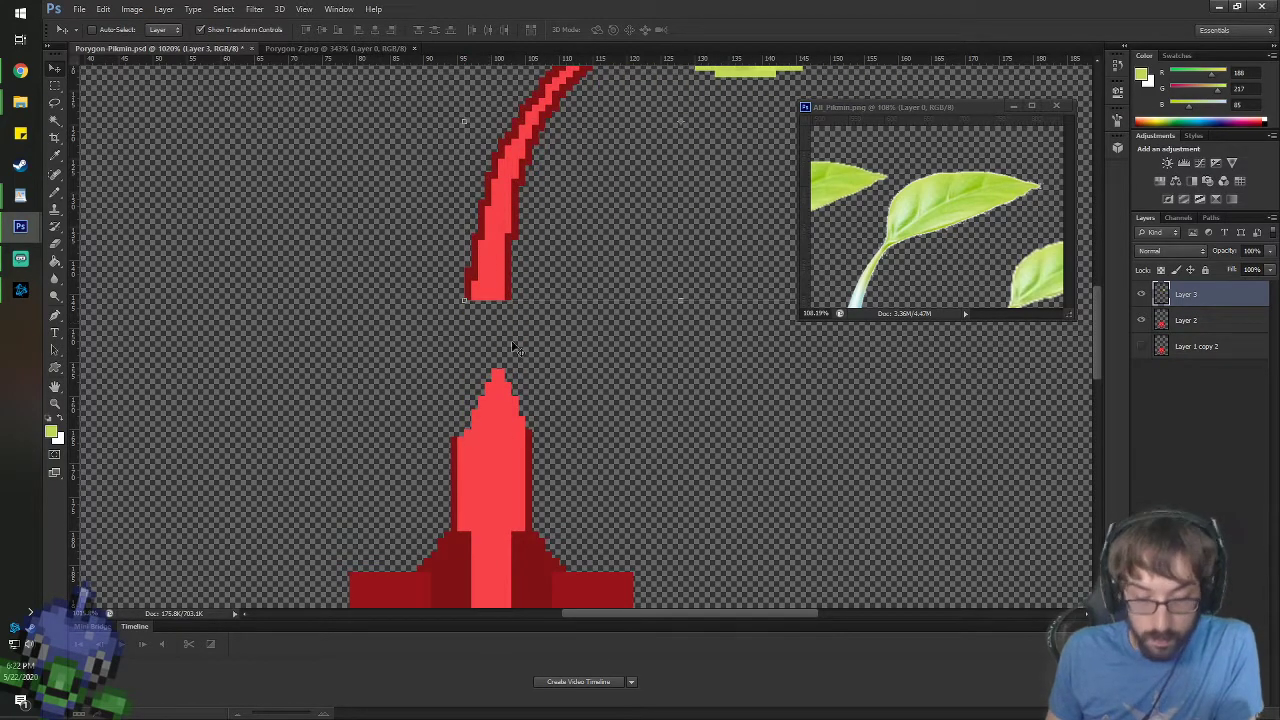
key("b")
left_click(509, 299, "alt")
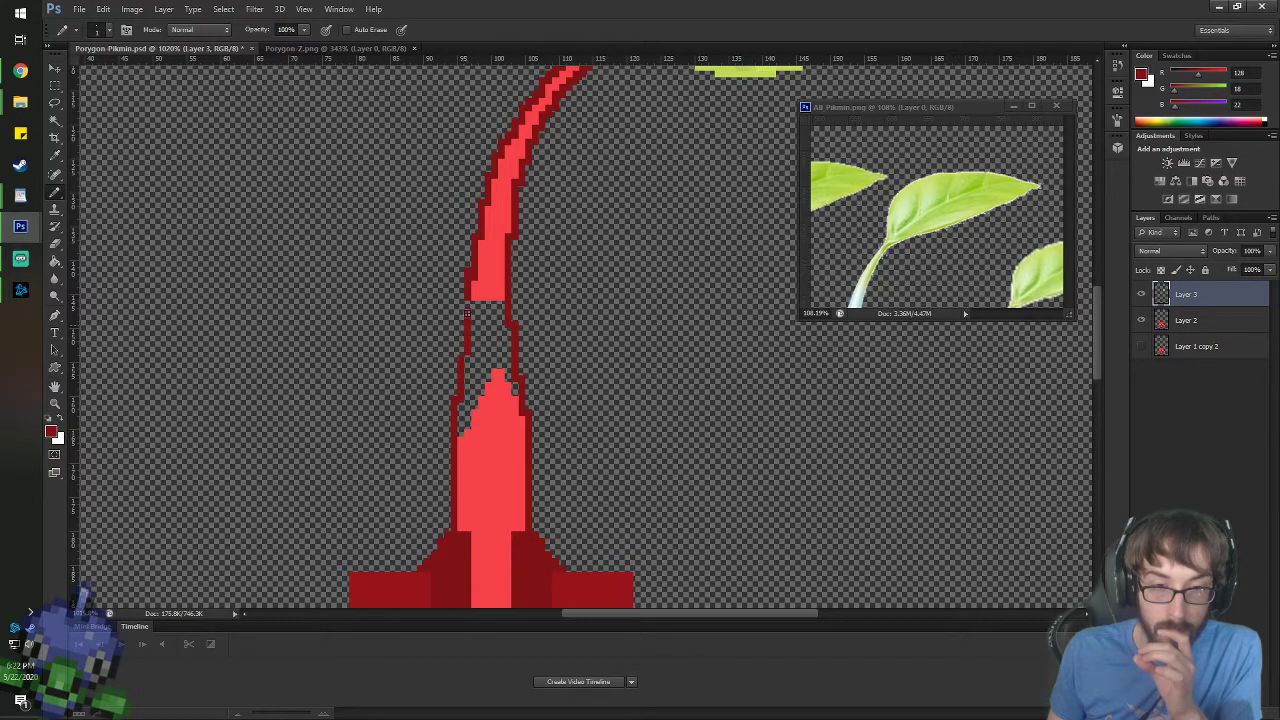
- Sample the stem's light red and try to fill the gap between the new outlines on Layer 3
key("i")
left_click(499, 276)
key("g")
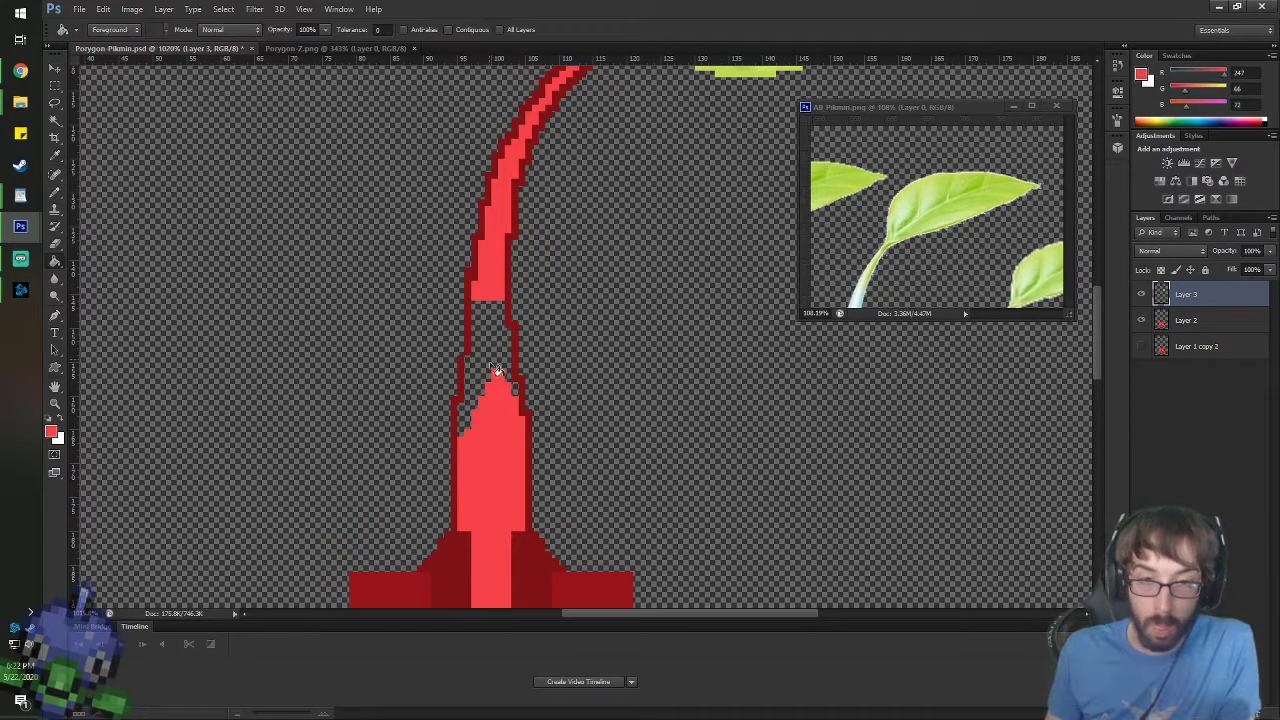
left_click(489, 361)
key("ctrl+z")
- Merge Layer 3 with Layer 2
left_click(1208, 322, "shift")
right_click(1205, 322)
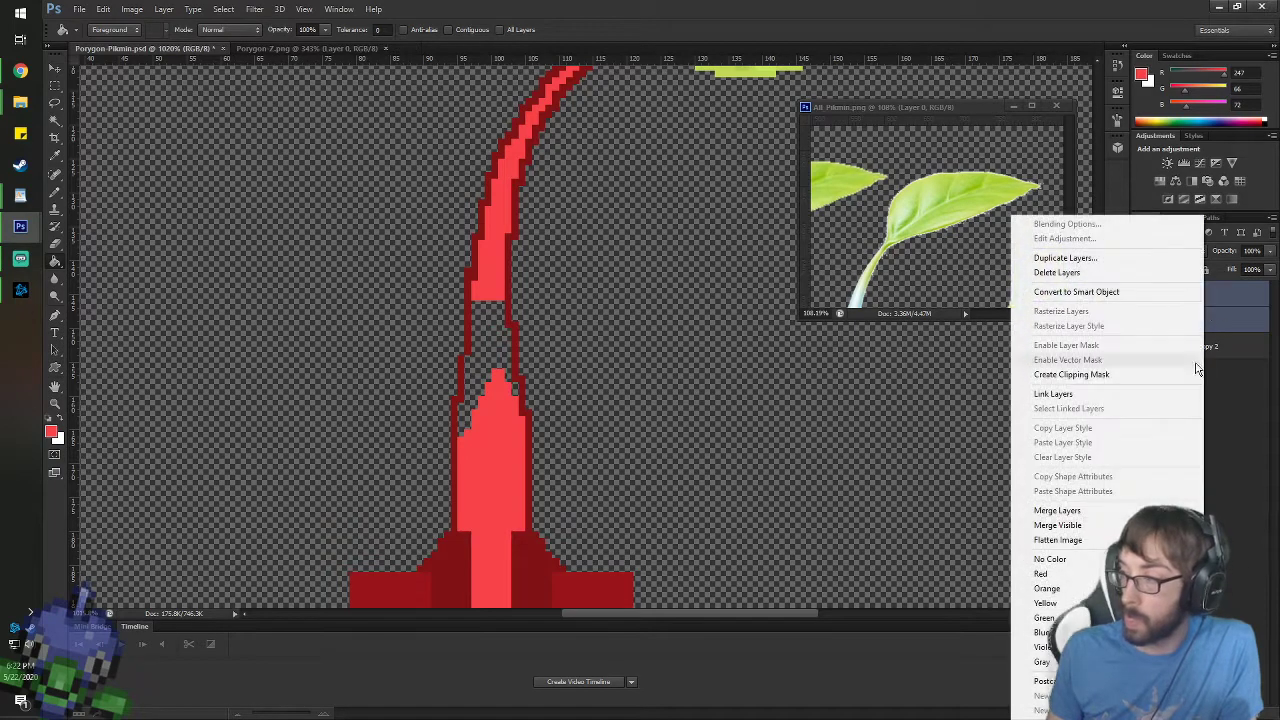
left_click(1057, 510)
- Fill the gap inside the stem's outline with the light red, limiting the Paint Bucket to contiguous pixels
left_click(434, 341)
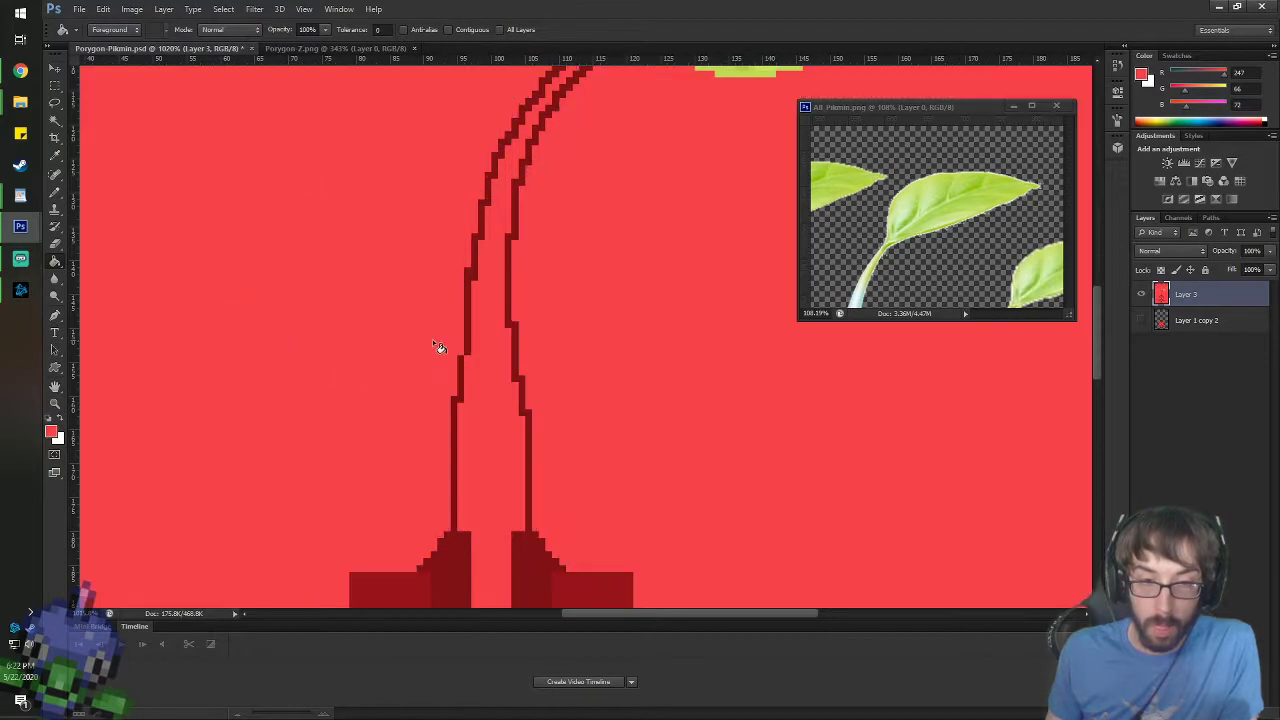
key("ctrl+z")
left_click(492, 300)
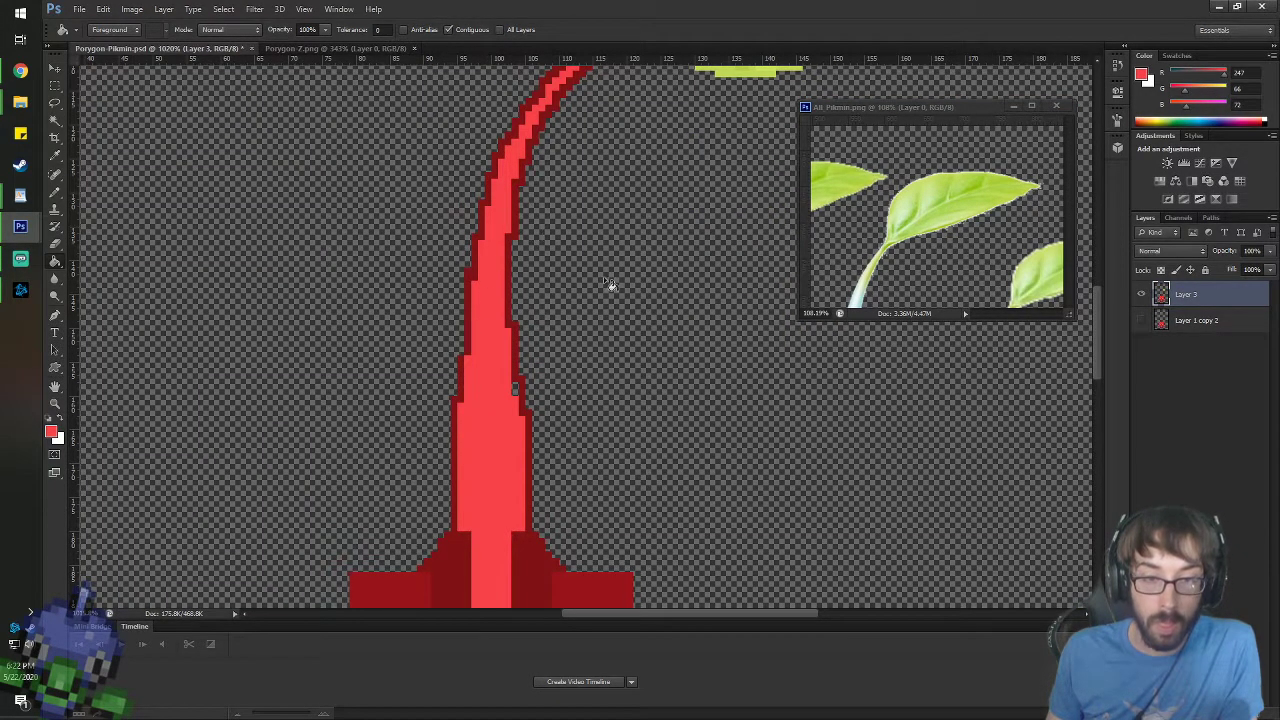
- Try shifting the leaf and upper stem sideways by one pixel using a rectangular selection
scroll(590, 320, "down", 2)
scroll(560, 348, "up", 2)
scroll(615, 273, "down", 5)
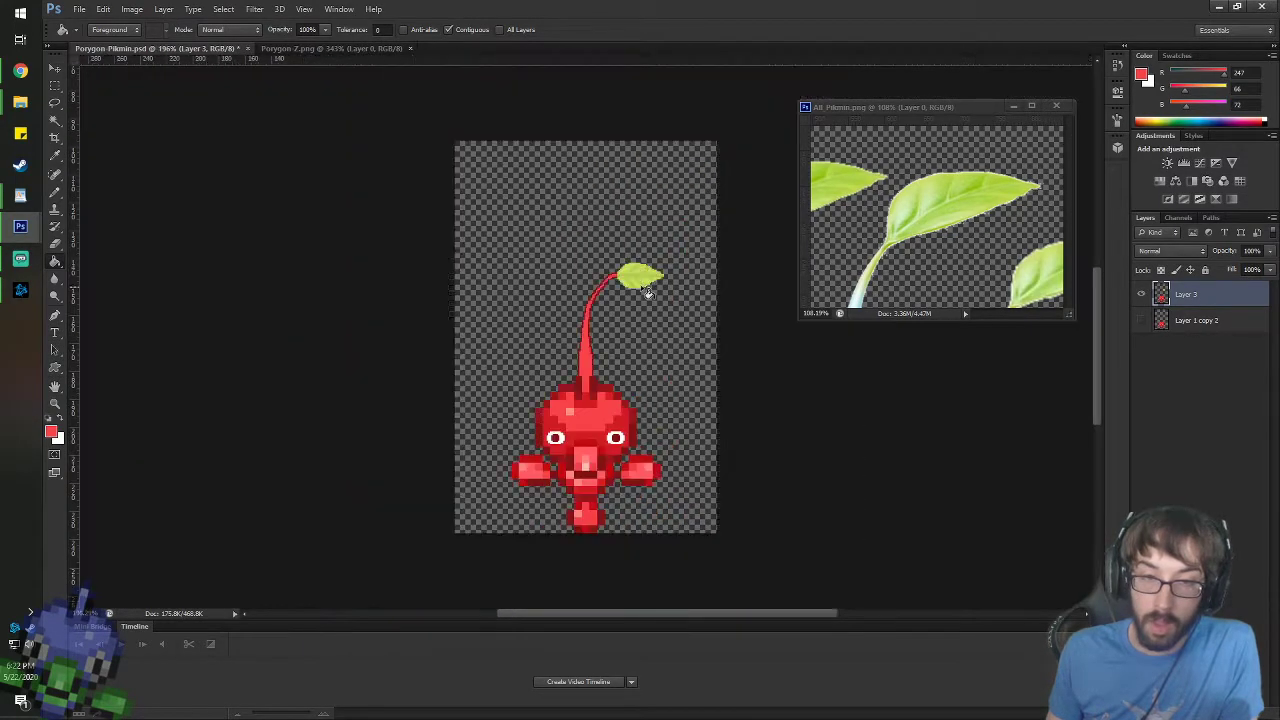
scroll(672, 325, "up", 3)
scroll(677, 326, "up", 1)
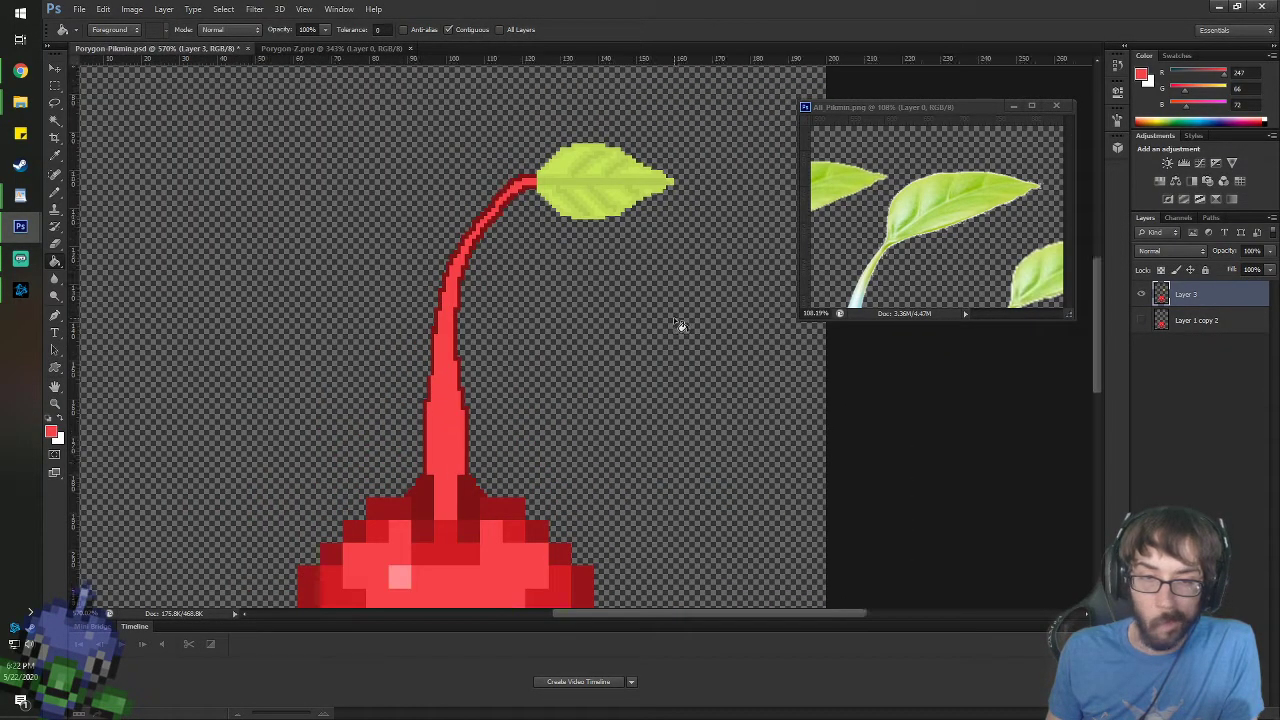
left_click(55, 85)
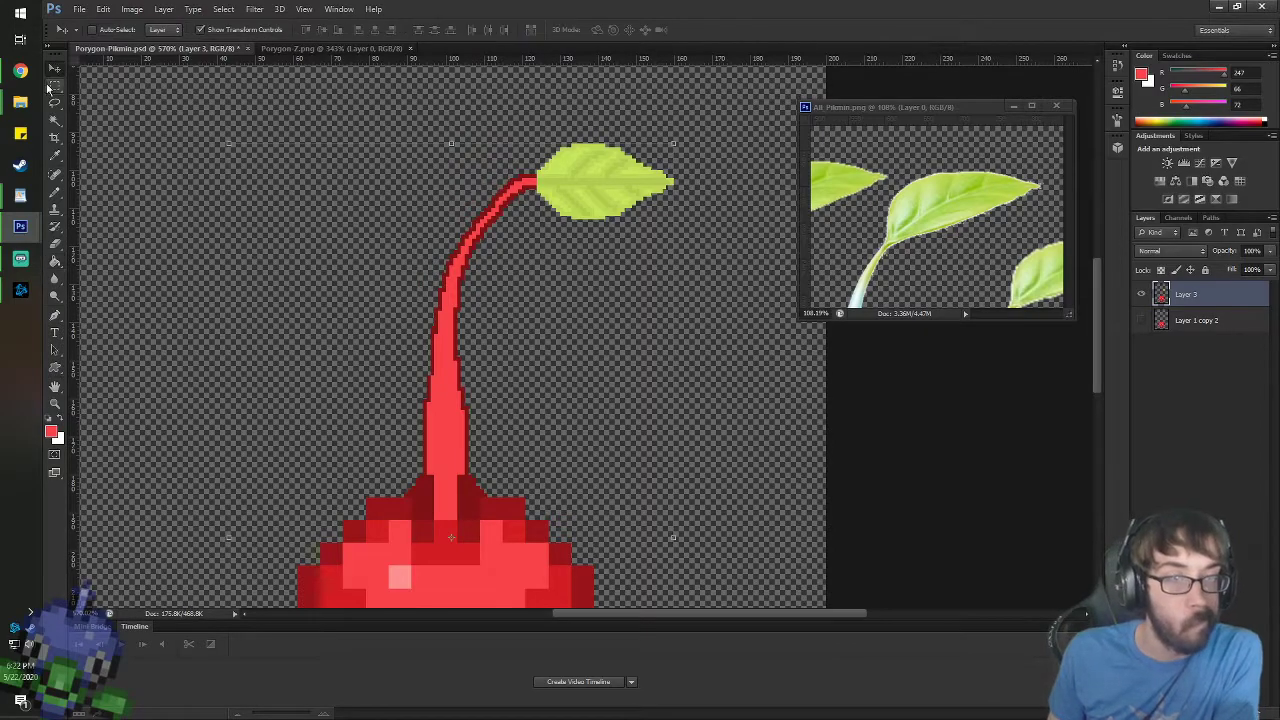
mouse_move(368, 105)
left_mouse_down()
mouse_move(745, 375)
mouse_move(708, 394)
left_mouse_up()
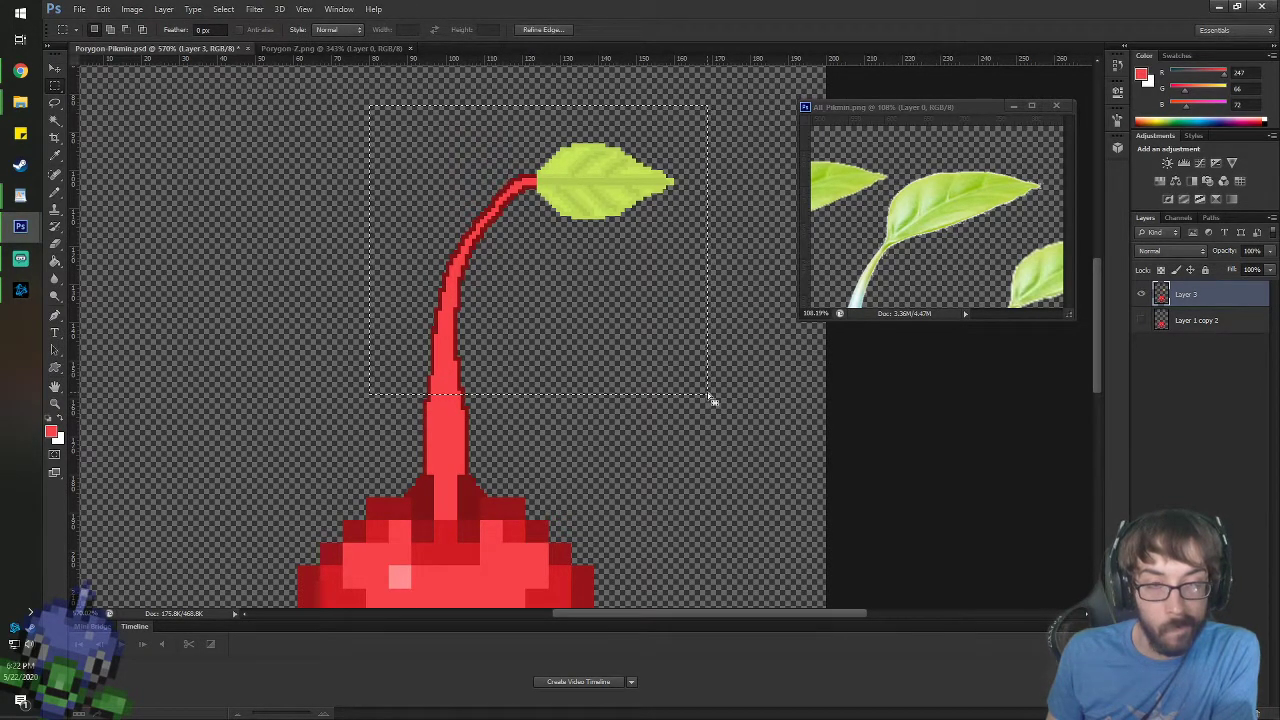
left_click(55, 68)
key("Right")
key("Left")
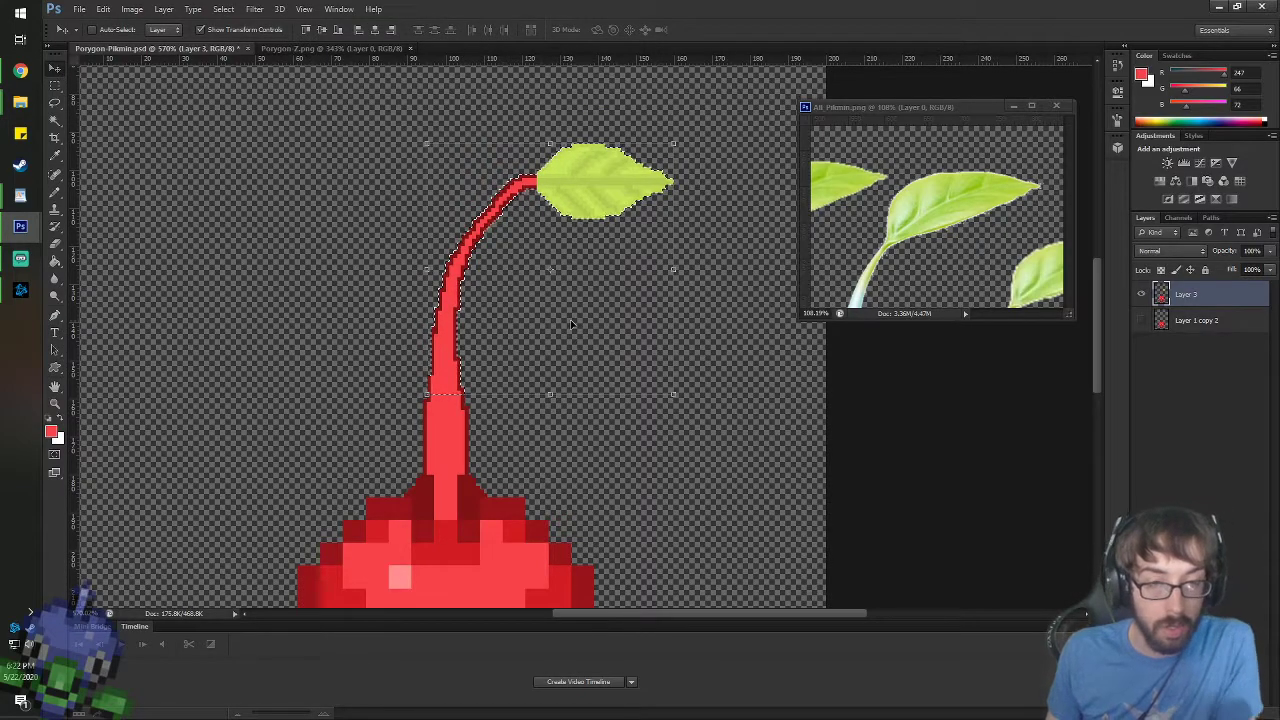
key("ctrl+d")
- Select the leaf and the stem's upper part down to its wider base, move them one pixel right and deselect
left_click(54, 87)
left_click(55, 87)
left_click_drag(213, 85, 716, 405)
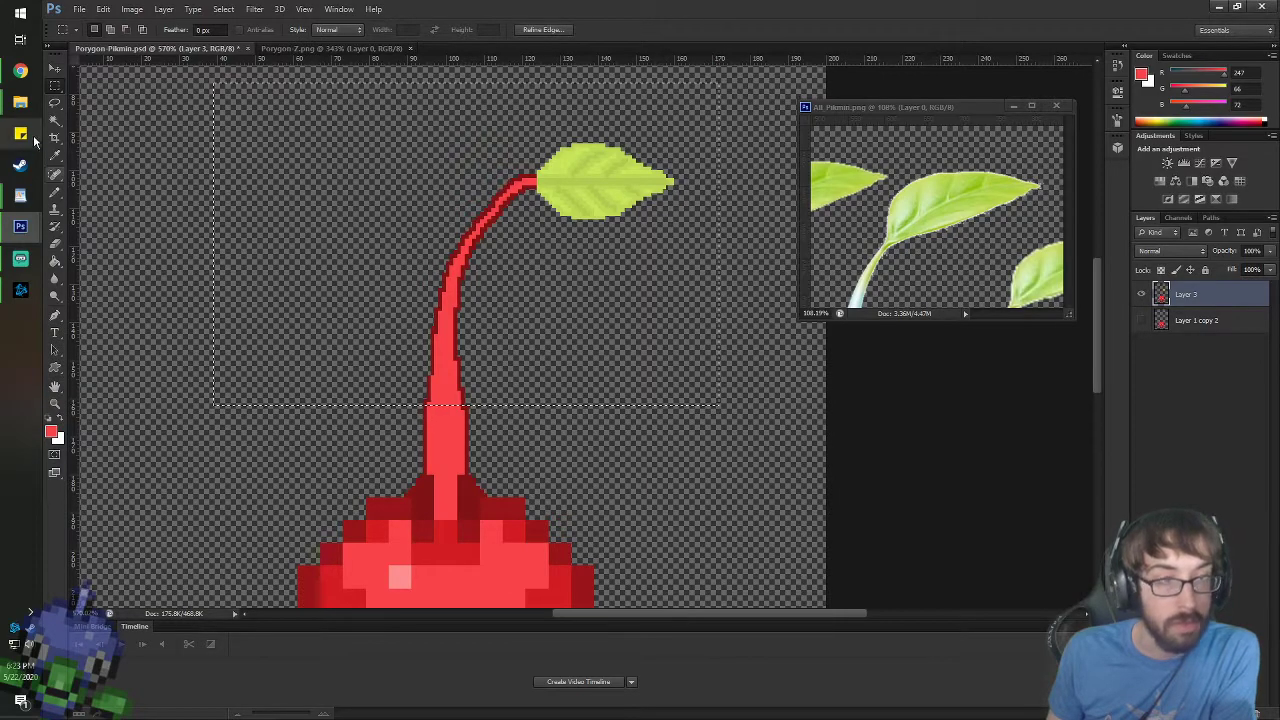
left_click(55, 67)
key("Right")
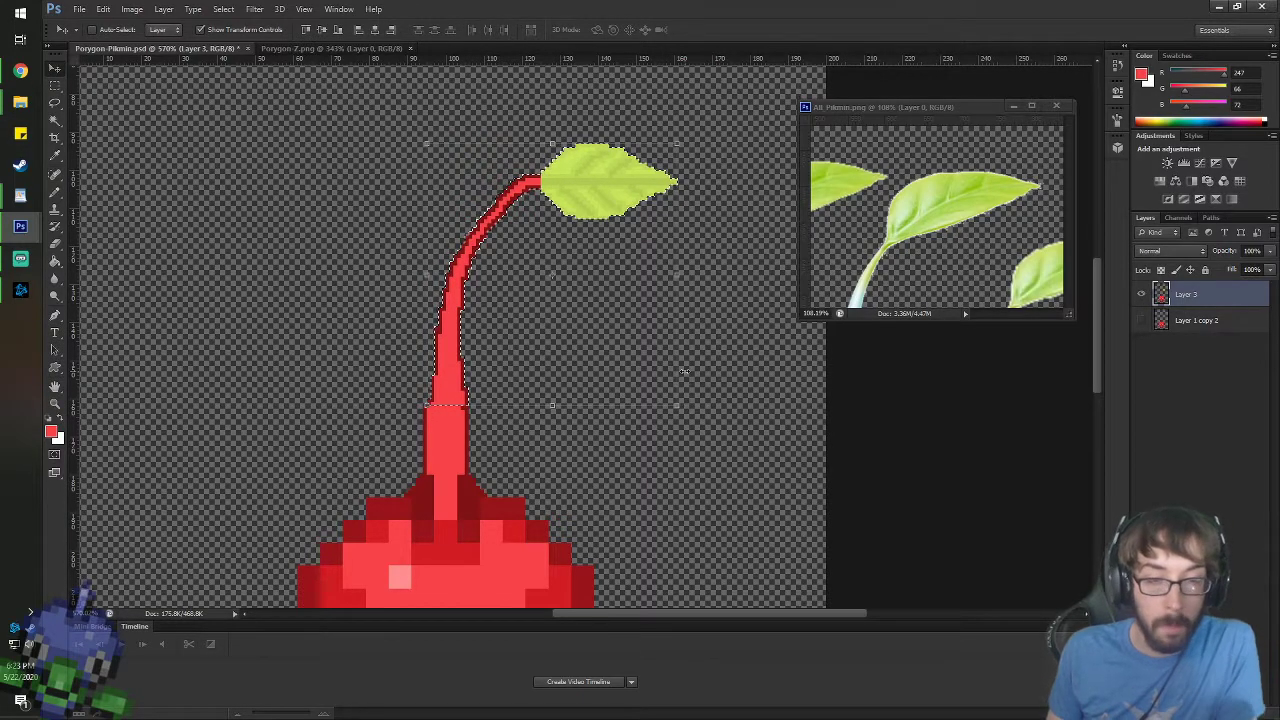
key("ctrl+d")
- Erase the protruding outline pixels on the stem's left edge where the shifted part meets the base
scroll(490, 442, "up", 6)
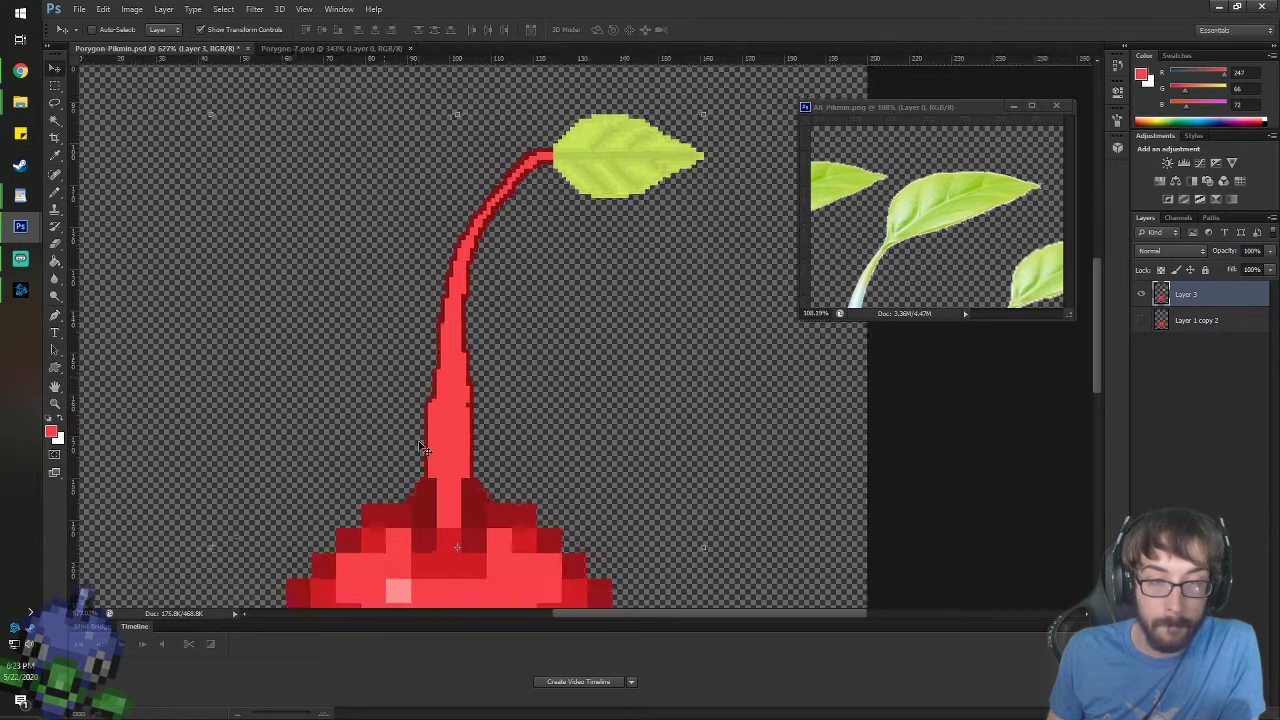
key("i")
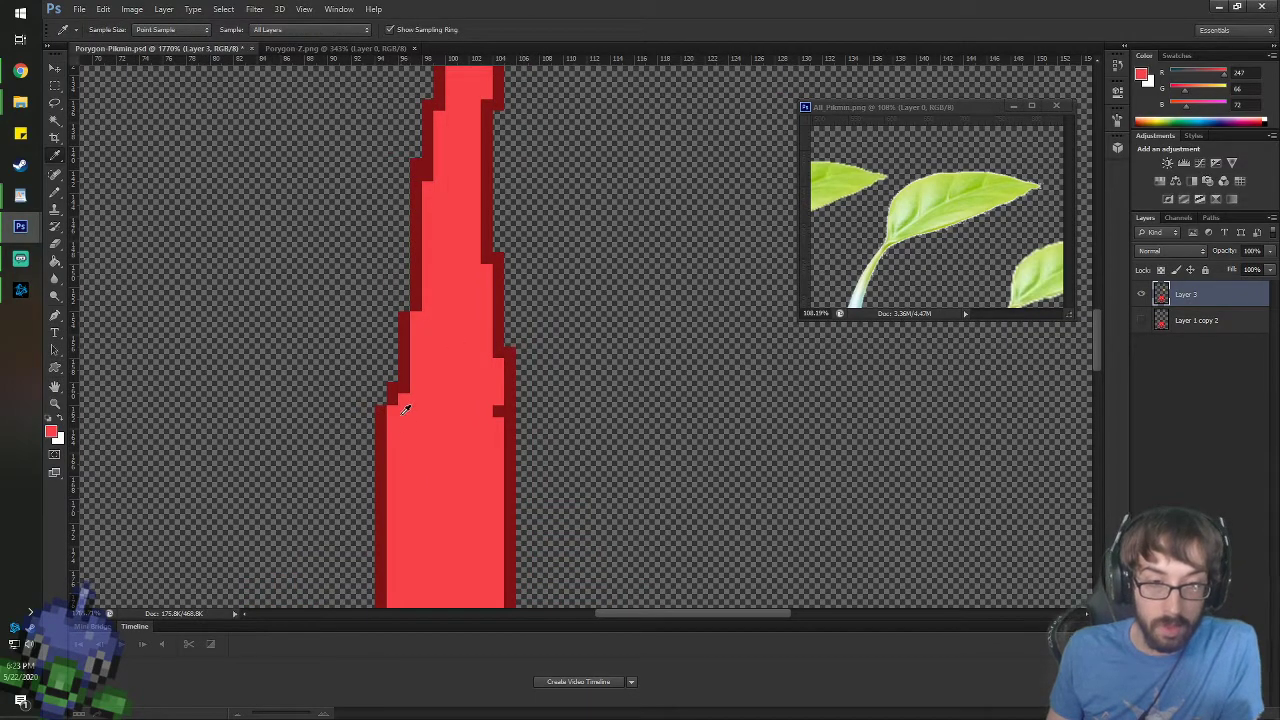
key("e")
left_click_drag(372, 386, 364, 486)
key("i")
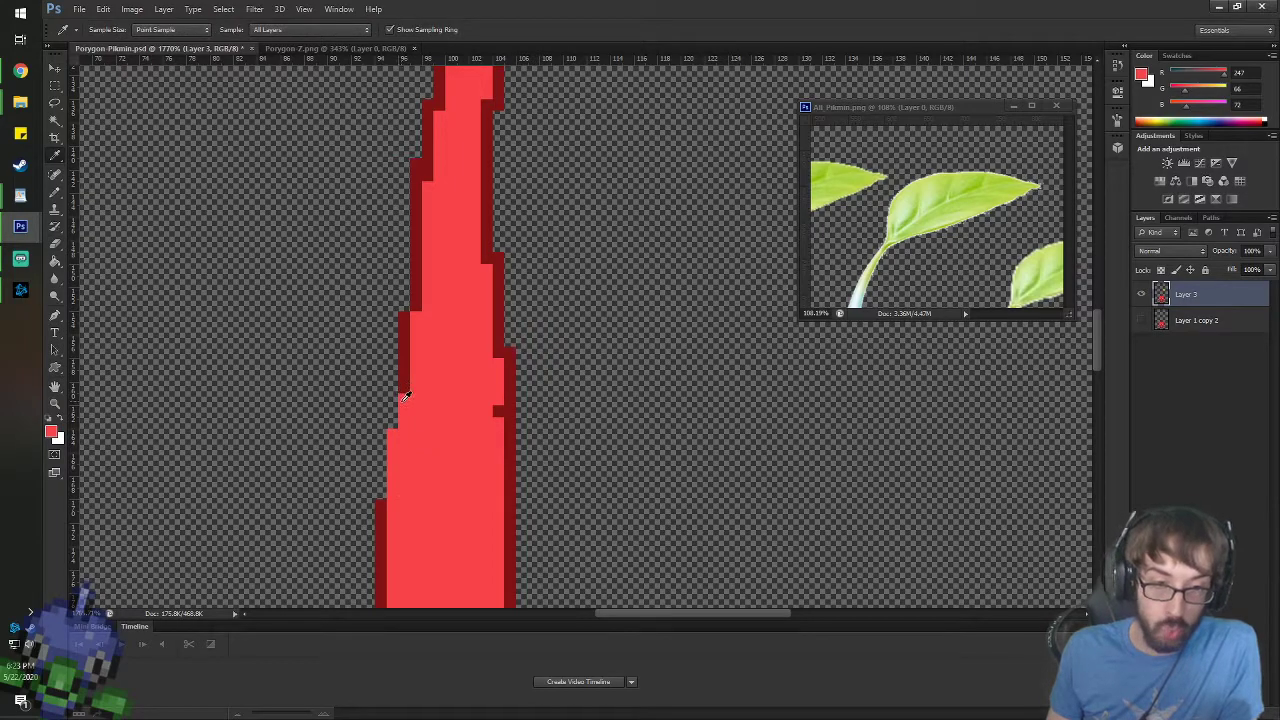
key("e")
left_click_drag(392, 432, 392, 446)
- Redraw the erased left edge of the stem as a stepped outline in the sampled dark red
key("i")
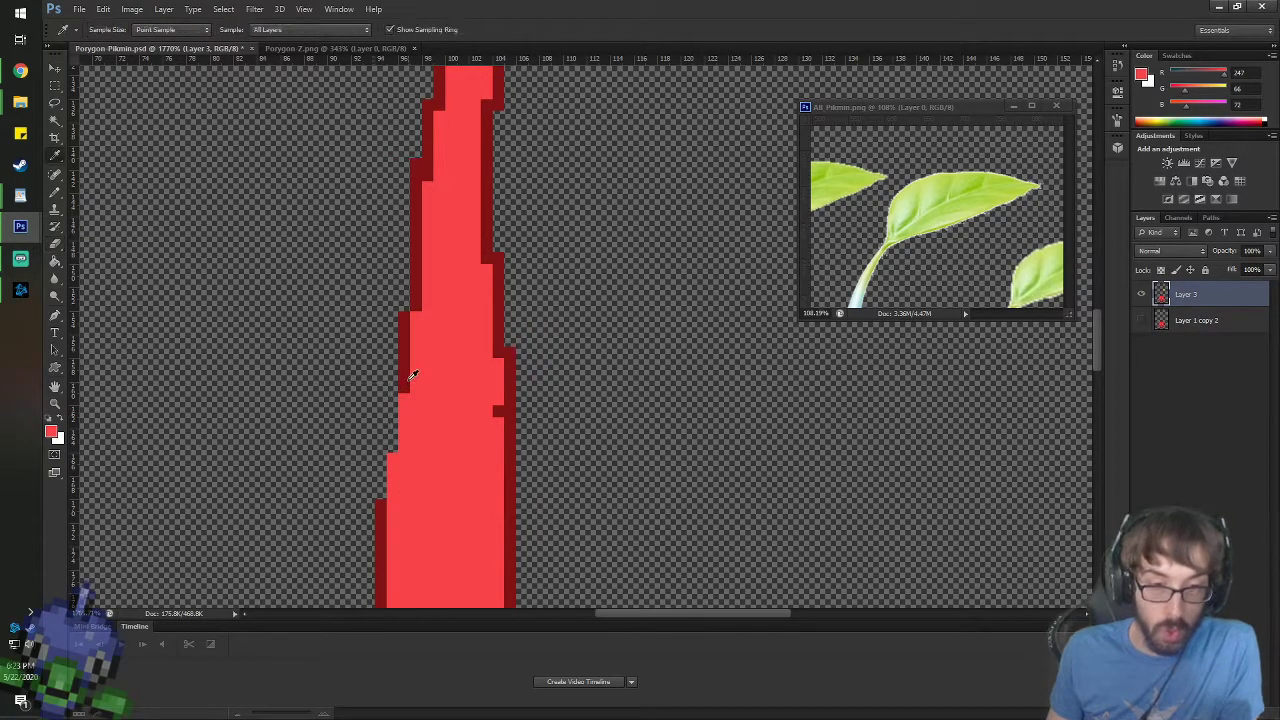
left_click(410, 377)
key("b")
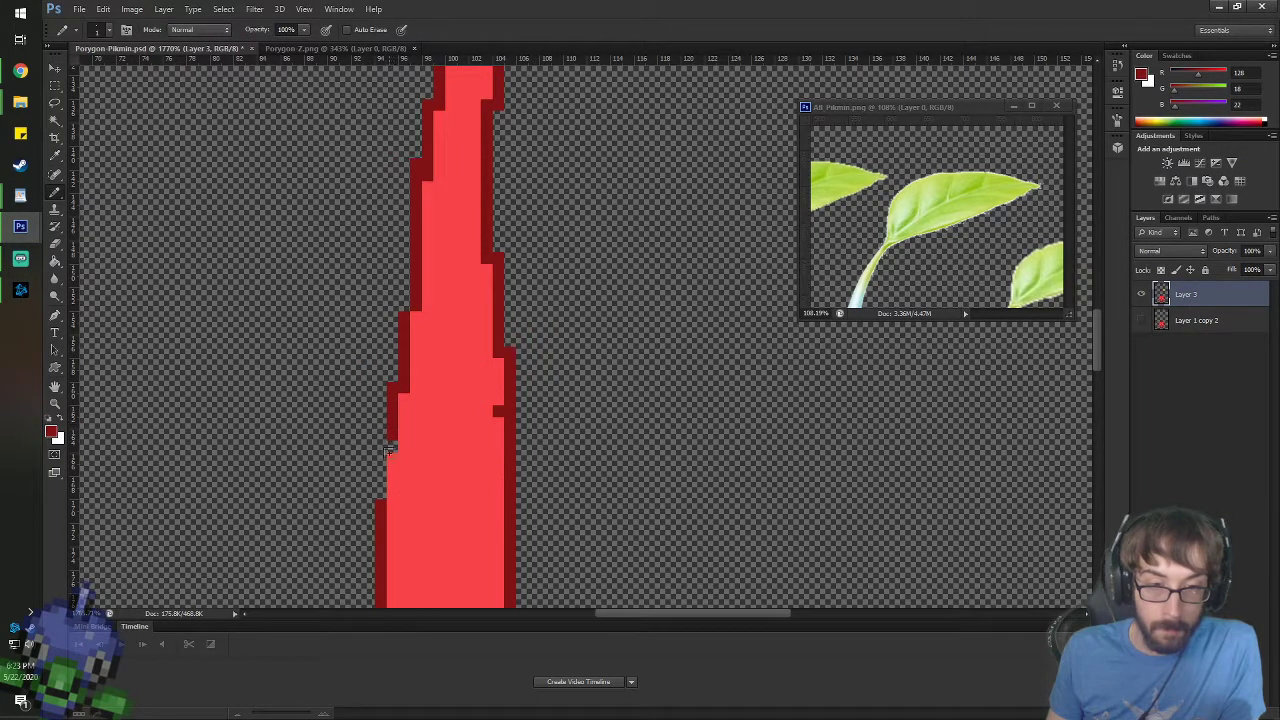
- Paint over the stray dark pixel inside the stem's right edge with the sampled light red
key("i")
left_click(494, 395)
key("b")
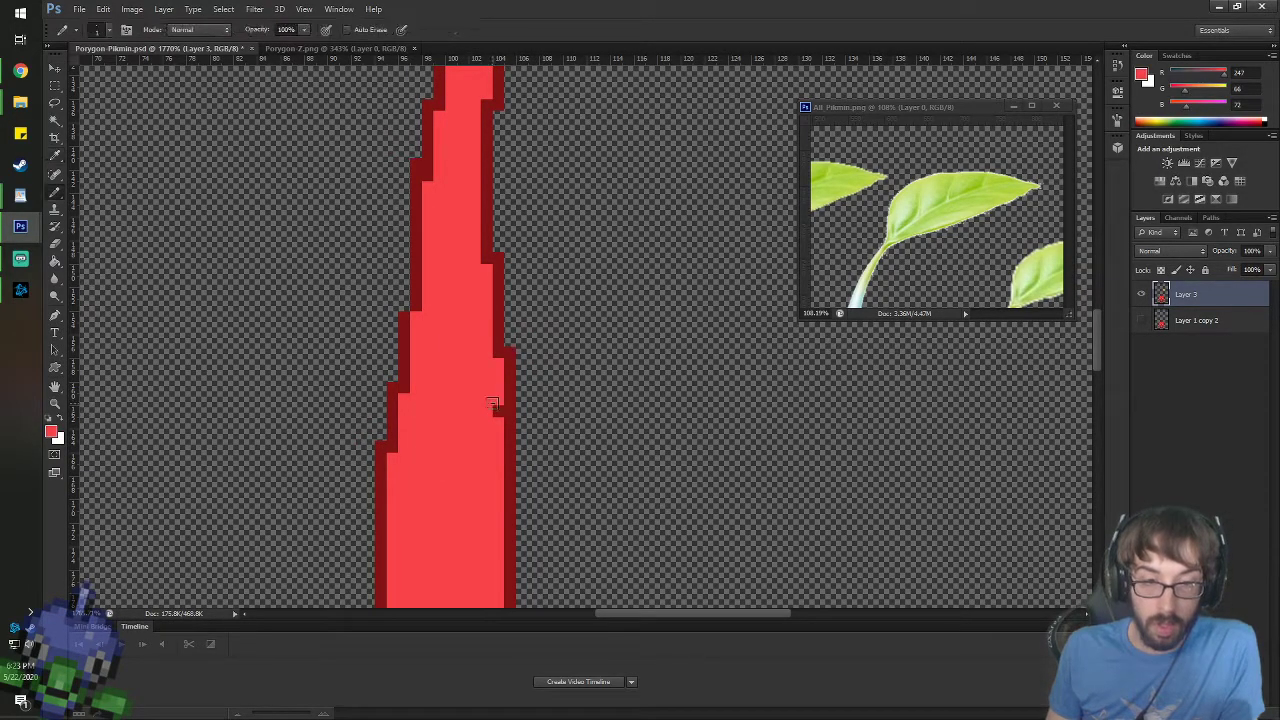
scroll(517, 368, "down", 5)
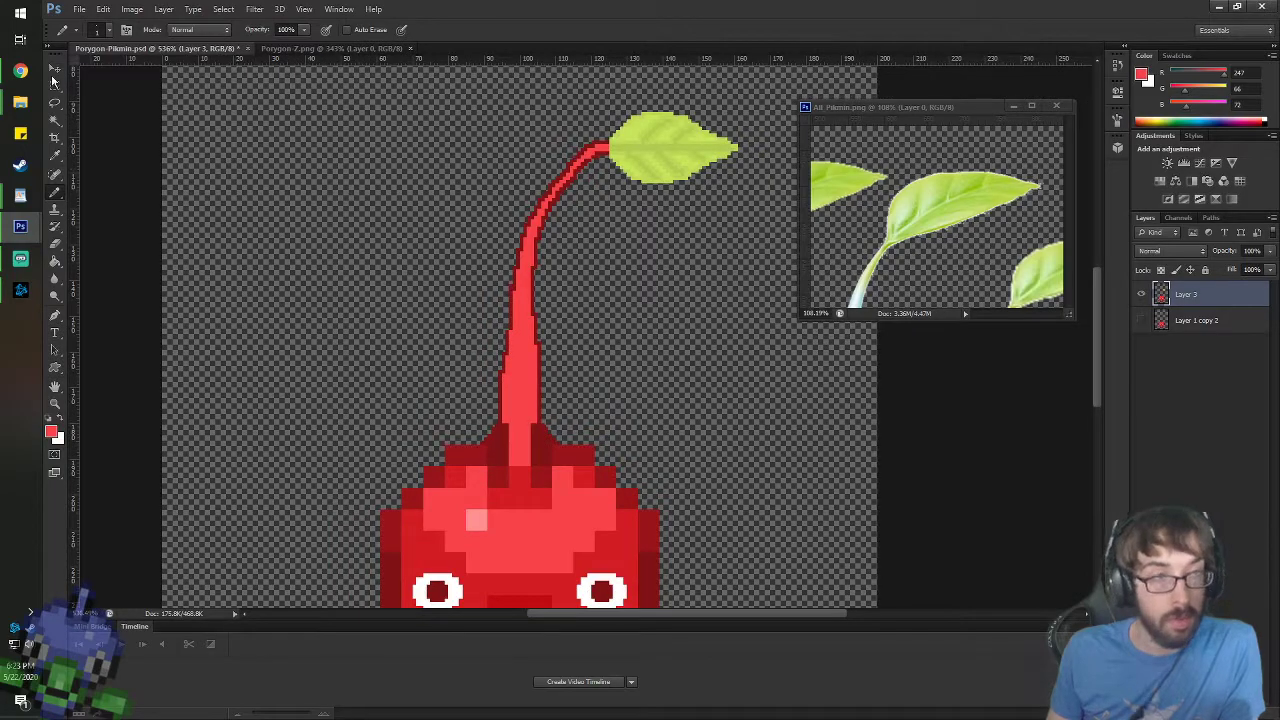
- Thicken the outline on both sides of the lower stem by one pixel inward with the base's dark red
left_click(55, 68)
scroll(740, 480, "down", 4)
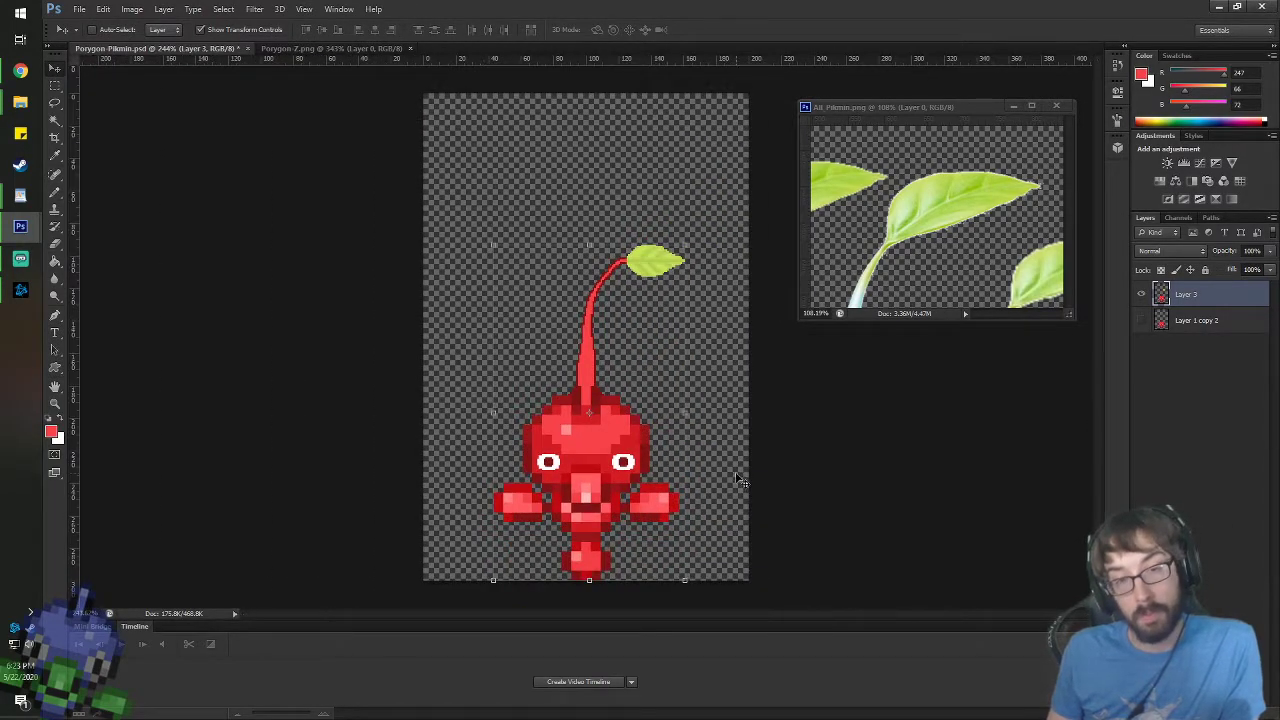
scroll(606, 385, "up", 6)
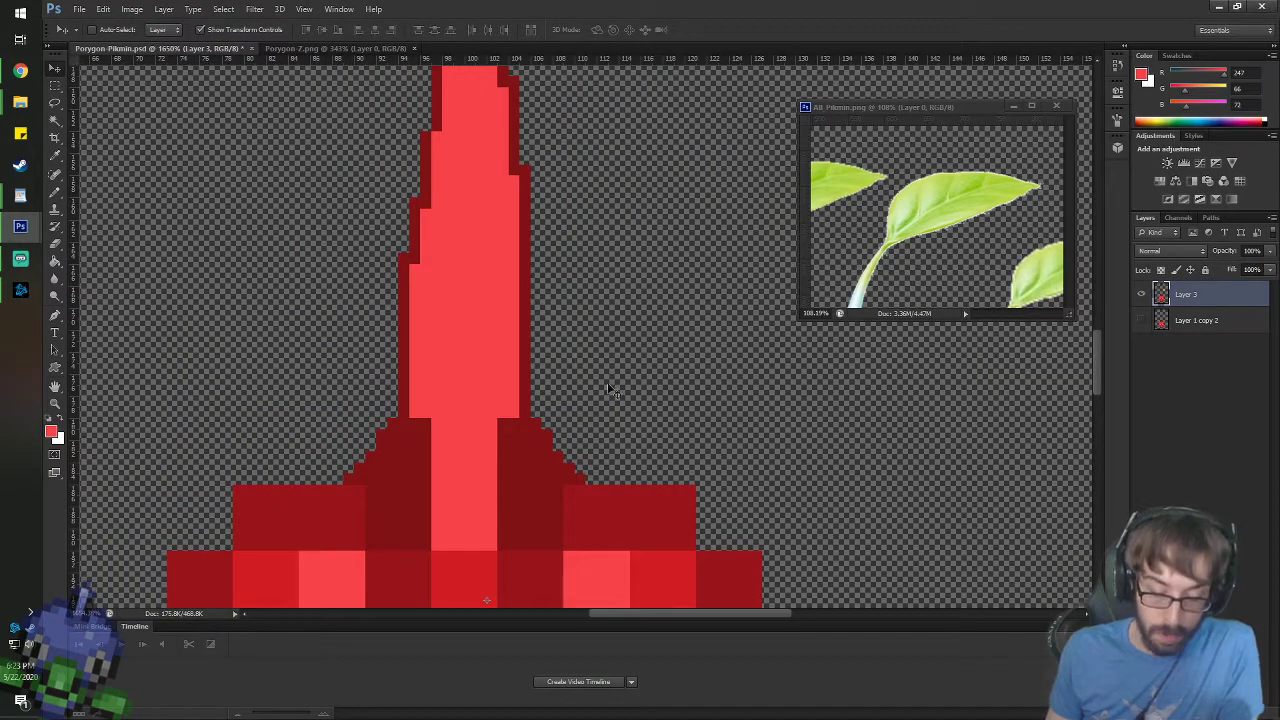
key("i")
left_click(427, 440)
key("b")
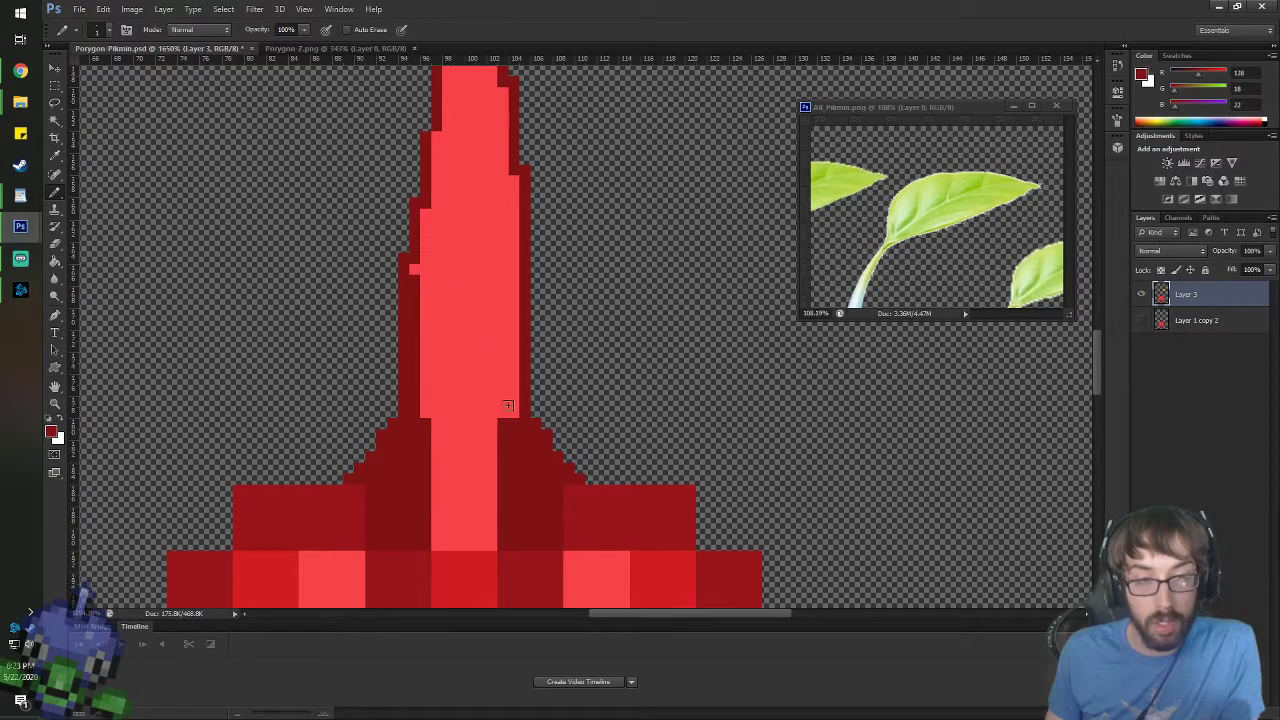
left_click_drag(509, 287, 509, 200)
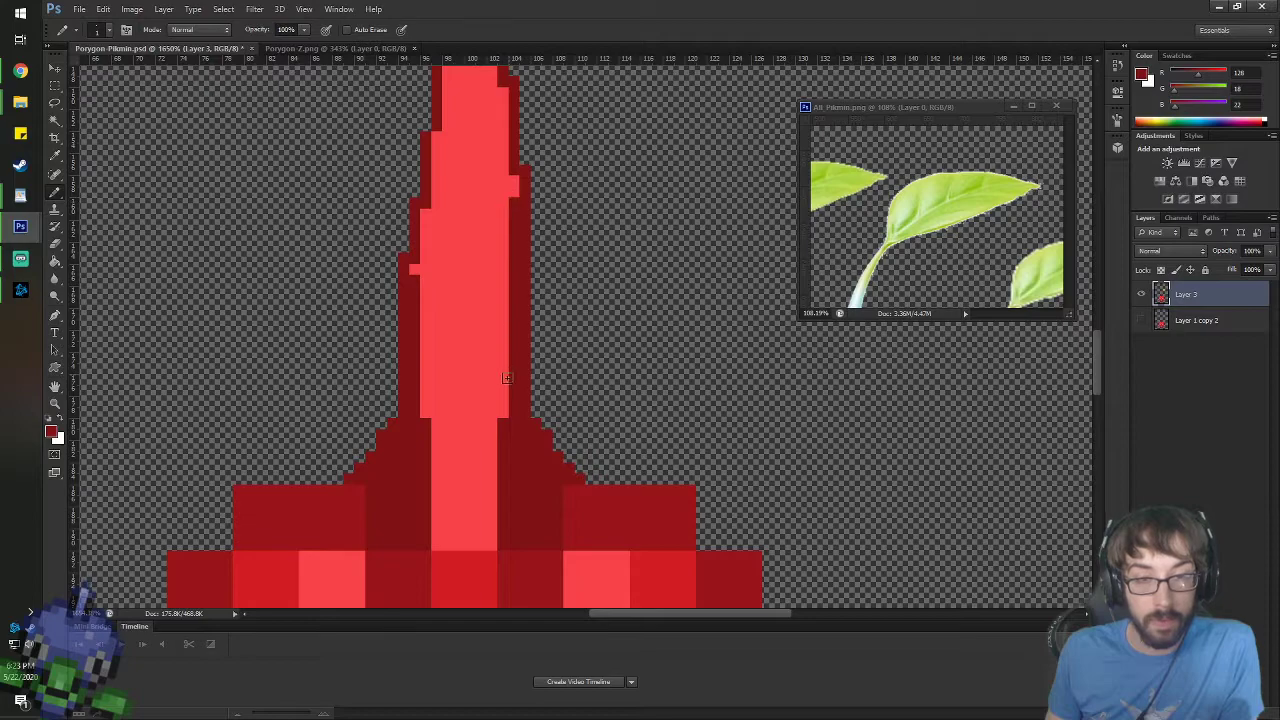
- Extend the dark red shading further inward on both sides of the lower stem to line up with the base shading
mouse_move(500, 324)
left_mouse_down()
mouse_move(506, 87)
mouse_move(504, 380)
left_mouse_up()
key("ctrl+z")
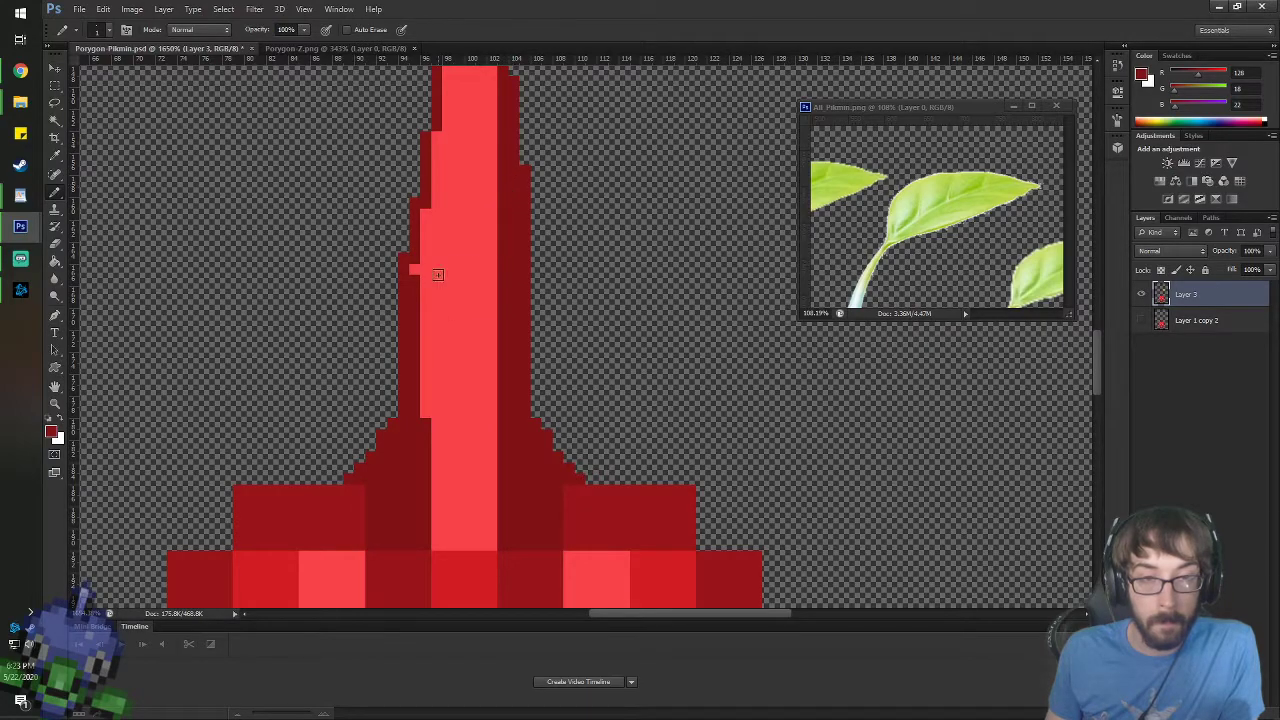
left_click_drag(424, 375, 427, 245)
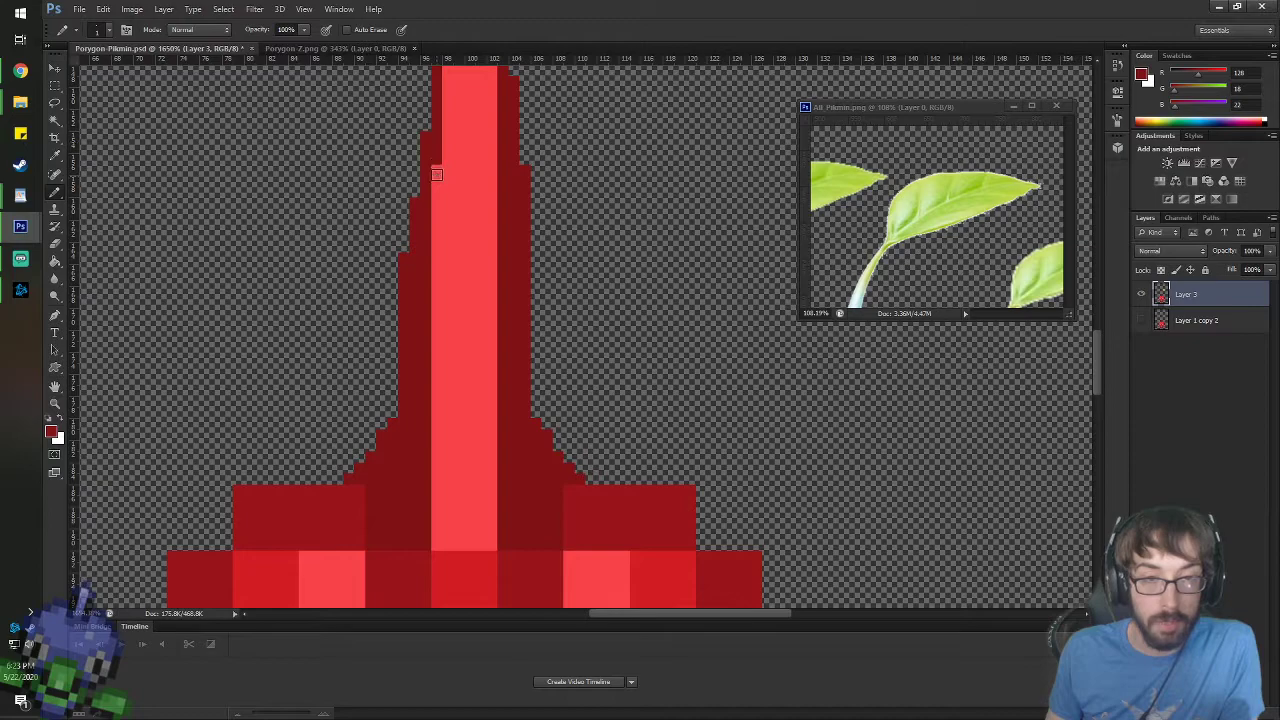
key("h")
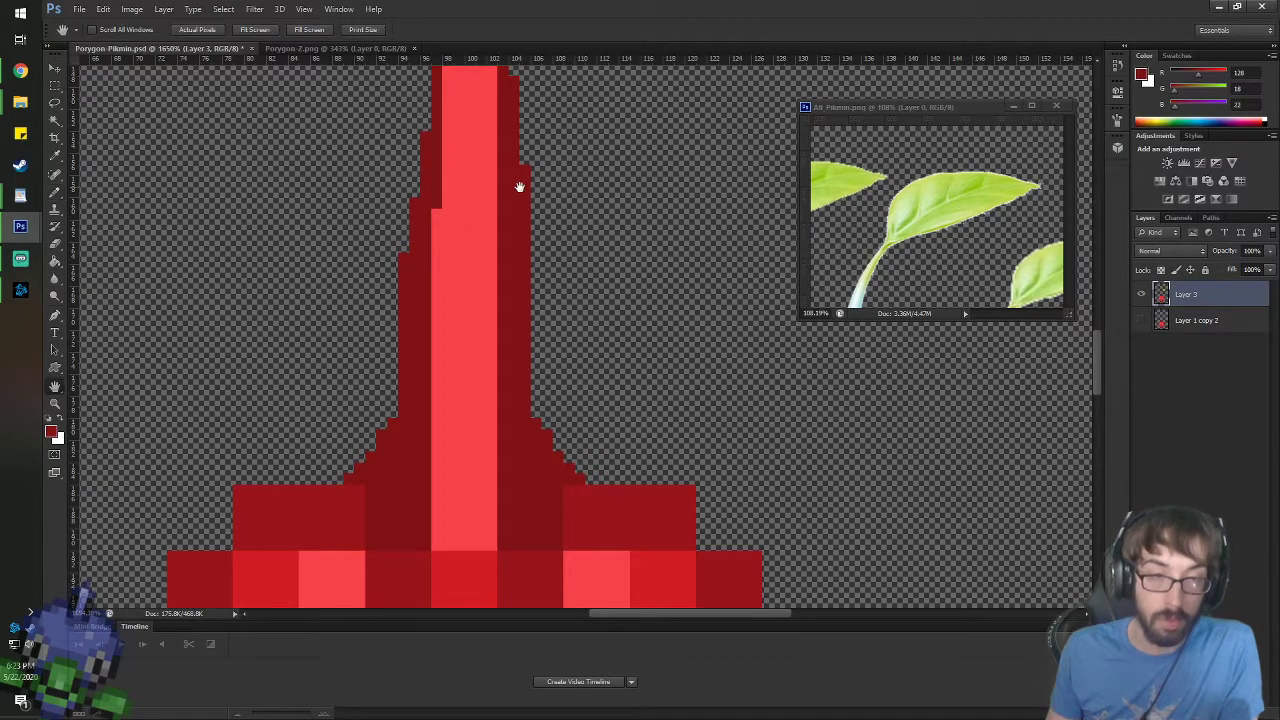
- Fill the darker red patches on top of the head beneath the stem with the stem's light red
scroll(494, 394, "down", 6)
scroll(494, 394, "down", 2)
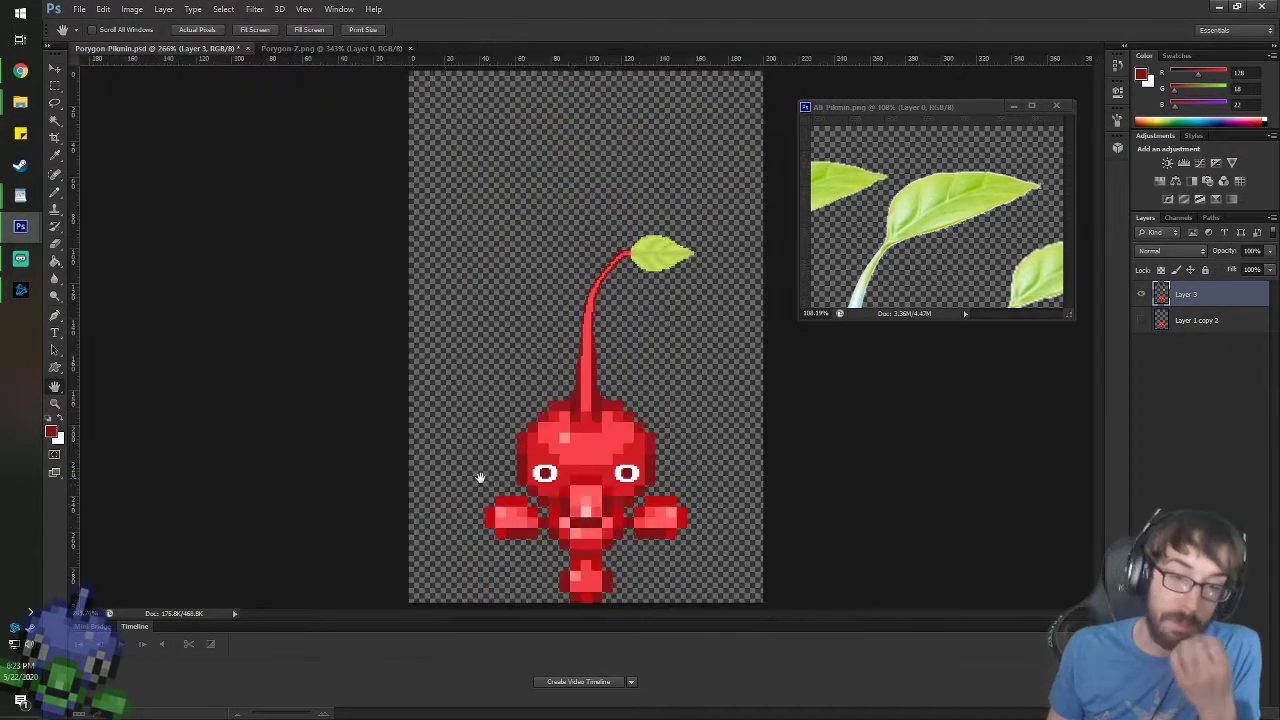
scroll(480, 477, "up", 7)
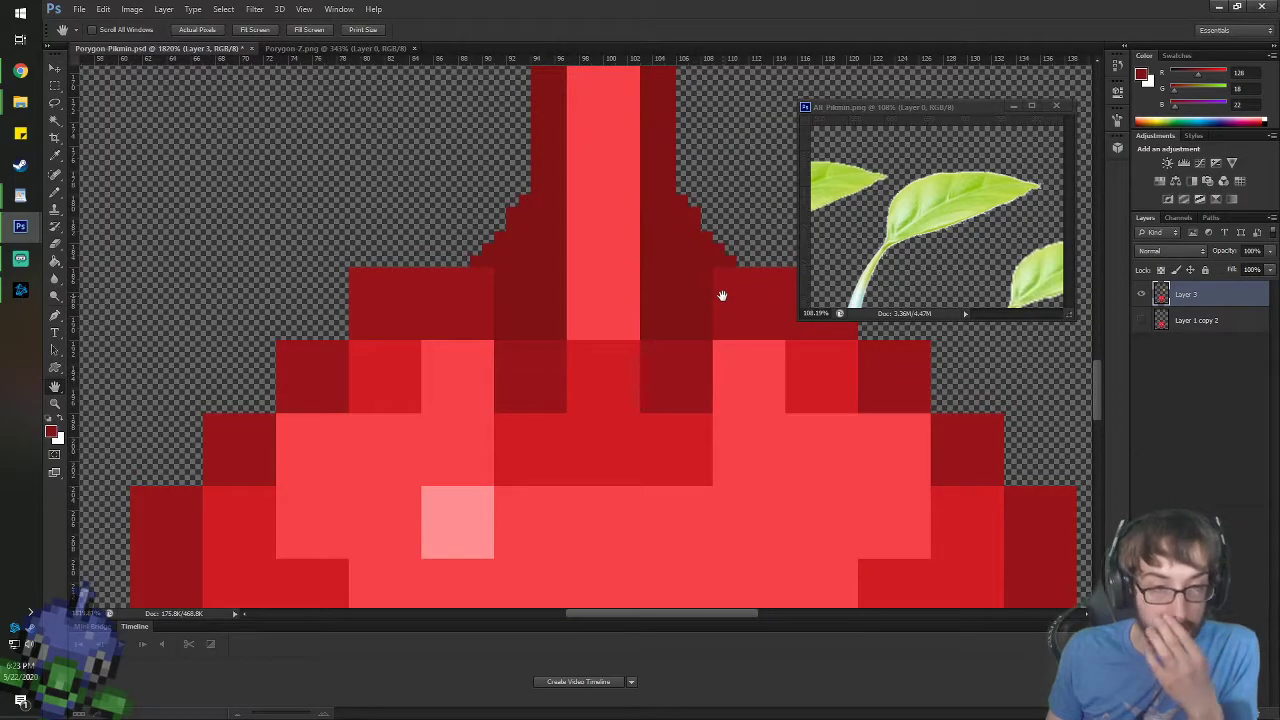
scroll(722, 294, "down", 3)
left_click_drag(640, 209, 502, 549)
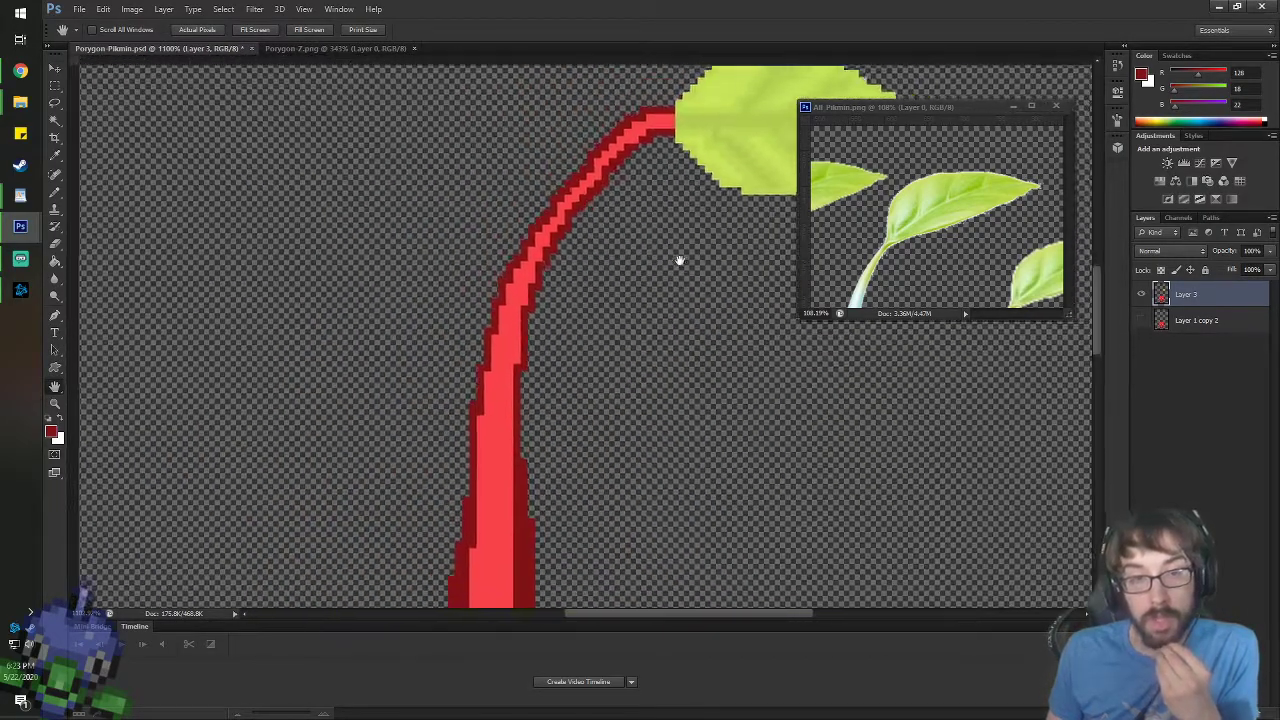
left_click_drag(680, 260, 607, 147)
scroll(566, 226, "down", 3)
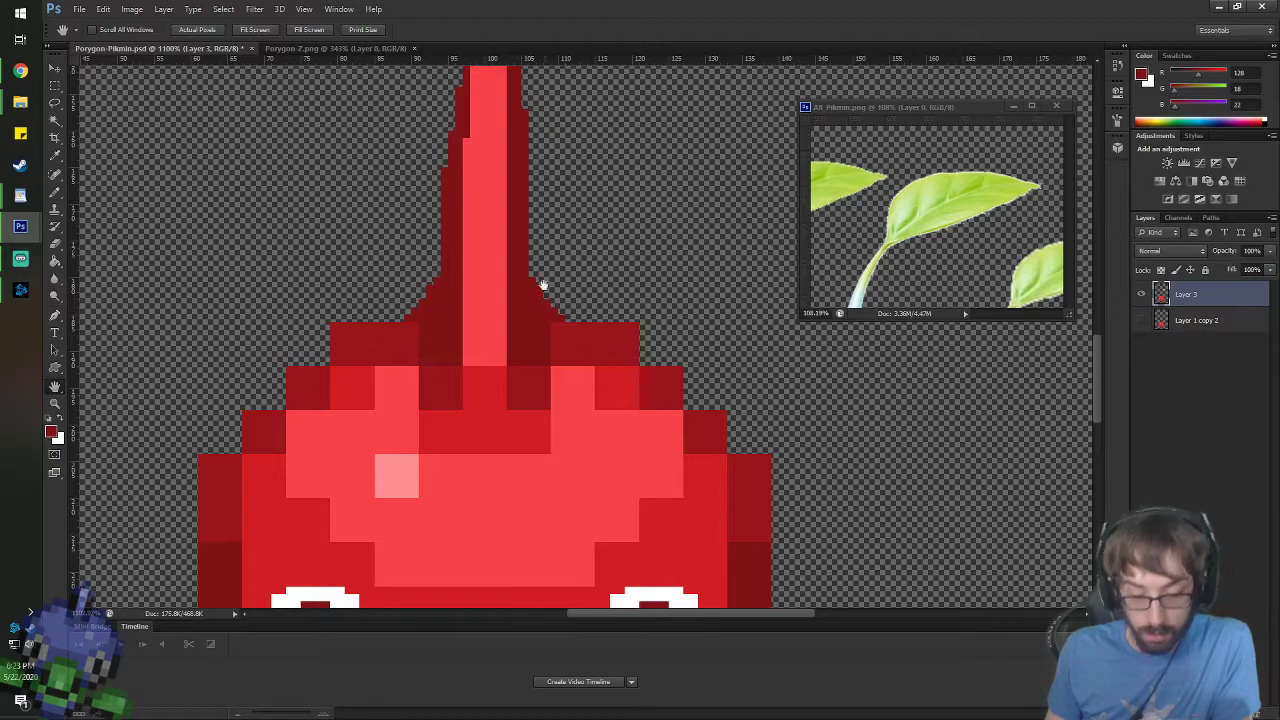
key("b")
left_click(494, 323, "alt")
key("g")
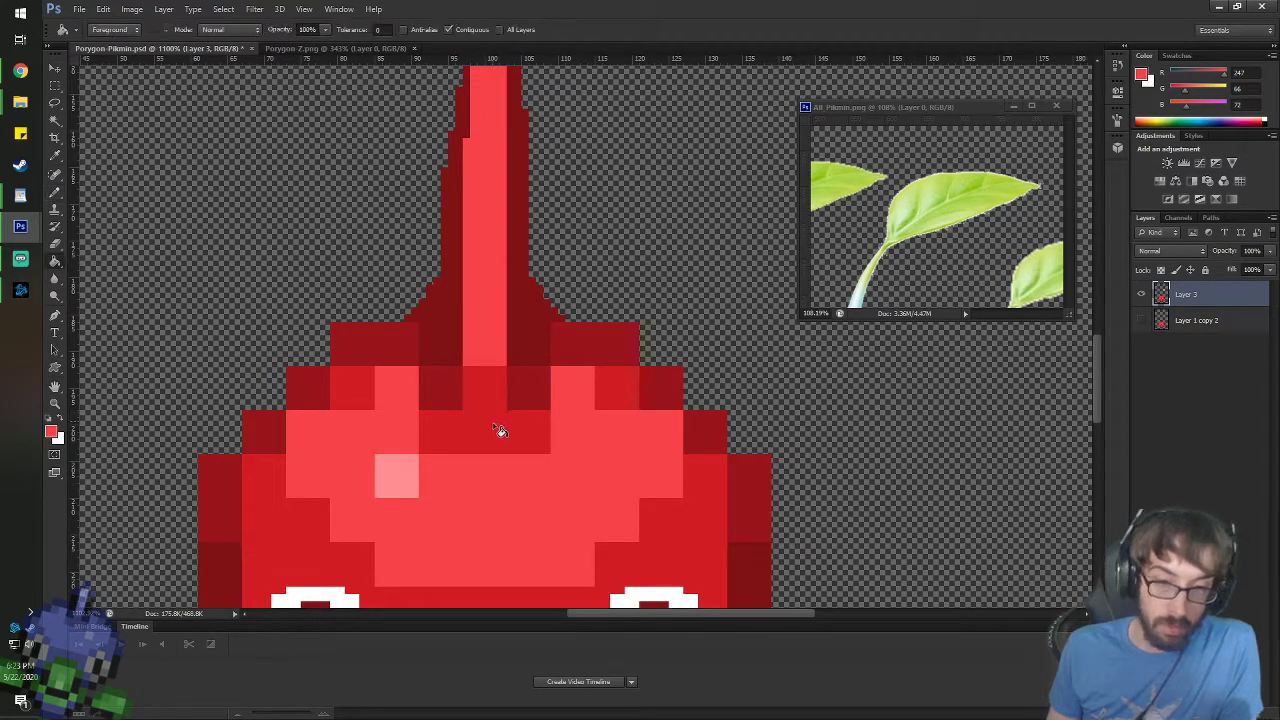
scroll(596, 344, "down", 5)
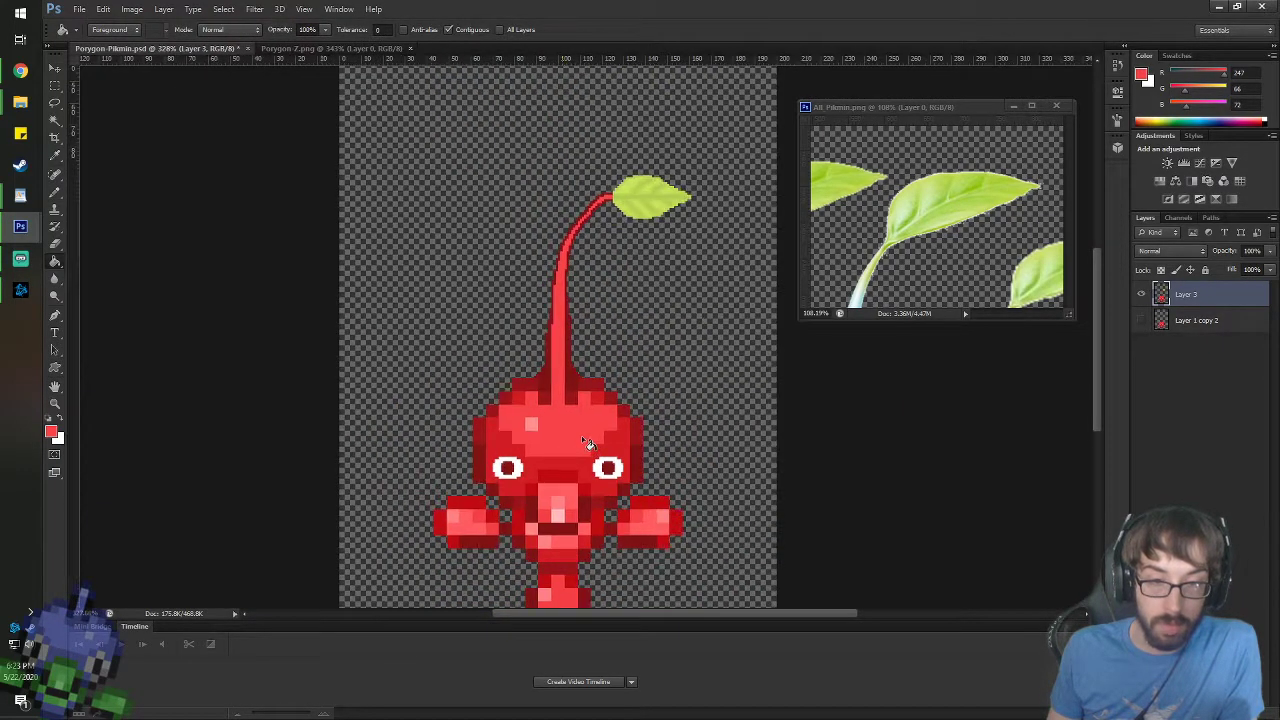
scroll(586, 440, "up", 3)
scroll(650, 439, "down", 3)
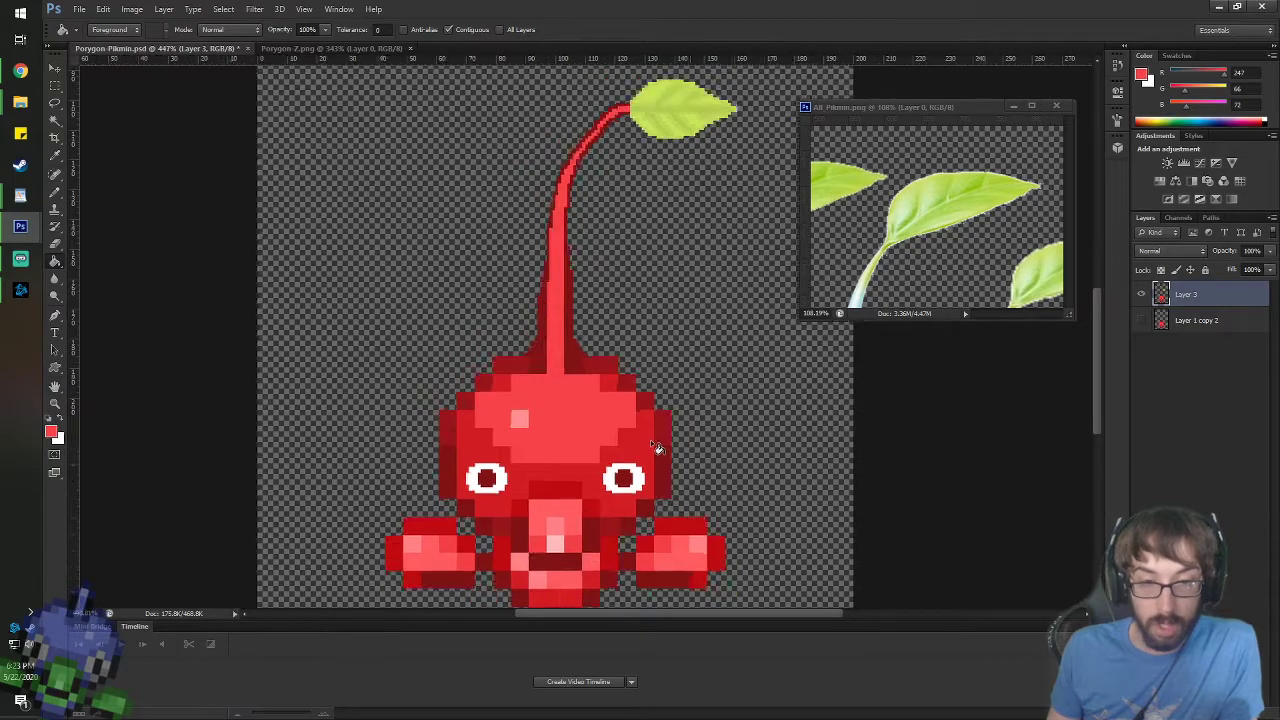
- Erase the outer corners of the four stepped outline blocks along the head's upper-left edge with the 4 px eraser
scroll(513, 424, "up", 6)
scroll(456, 360, "up", 3)
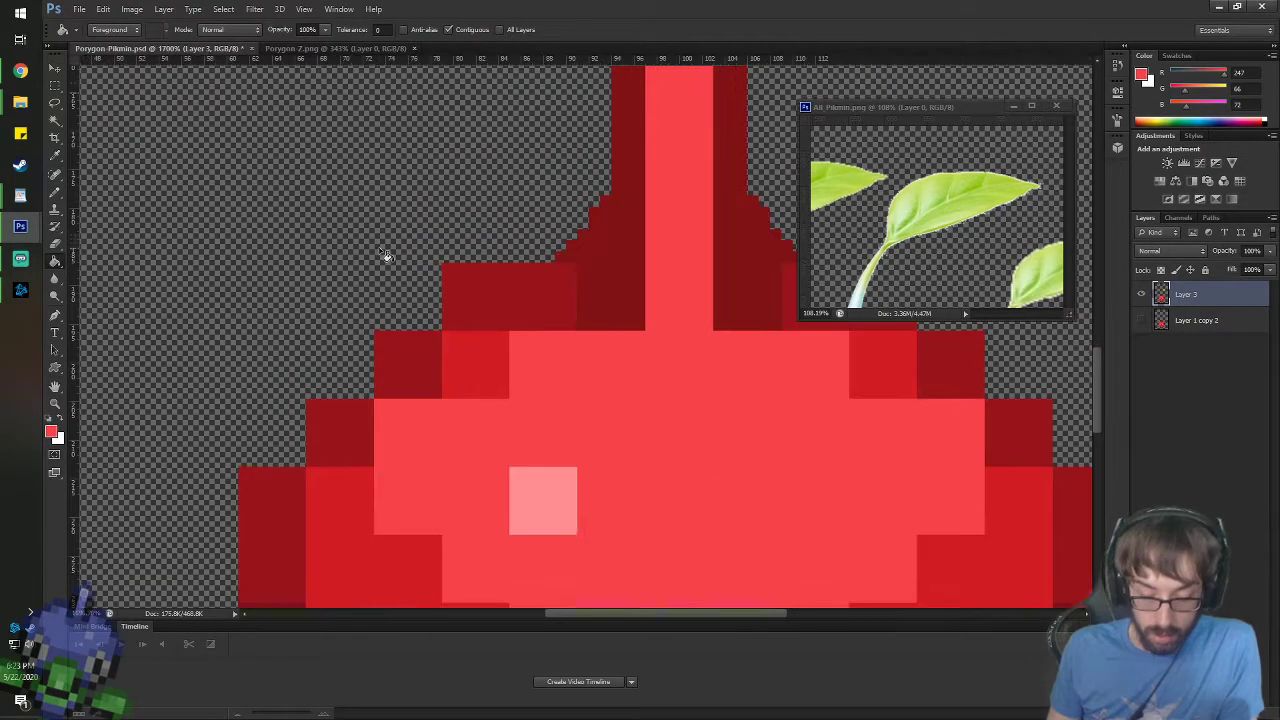
key("b")
left_click(459, 286, "alt")
key("e")
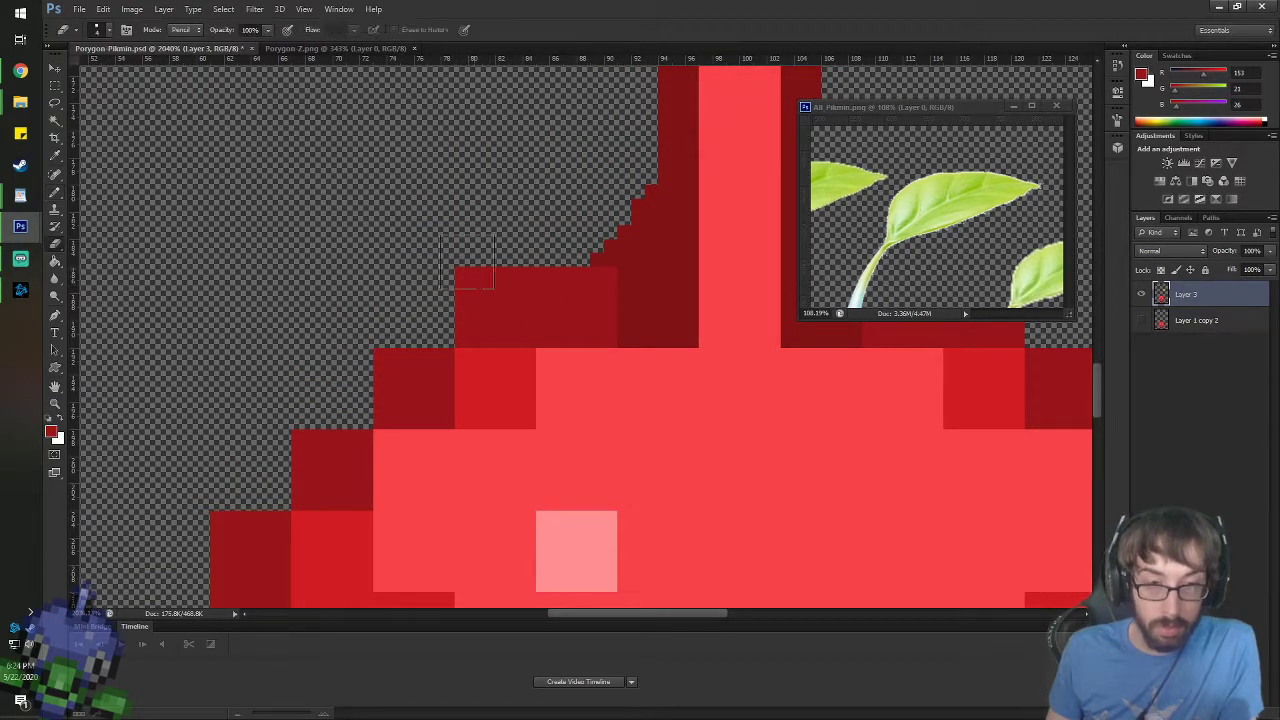
left_click_drag(458, 250, 441, 266)
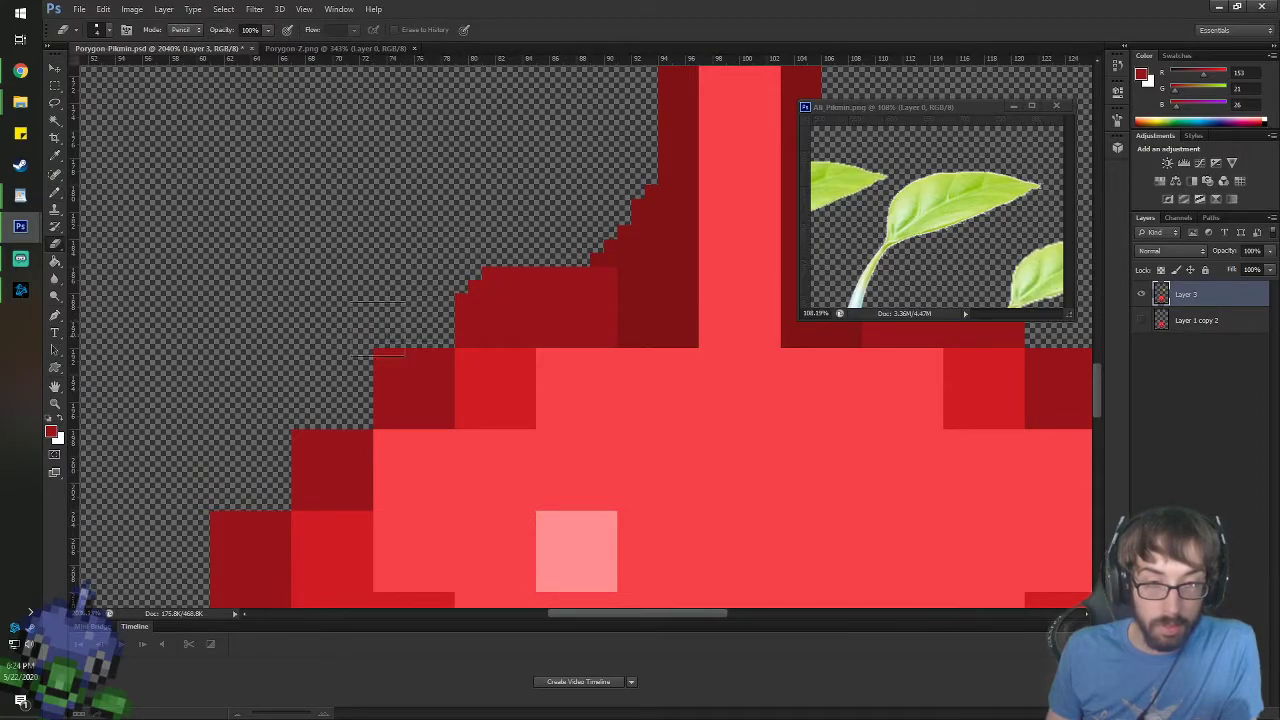
left_click(373, 332)
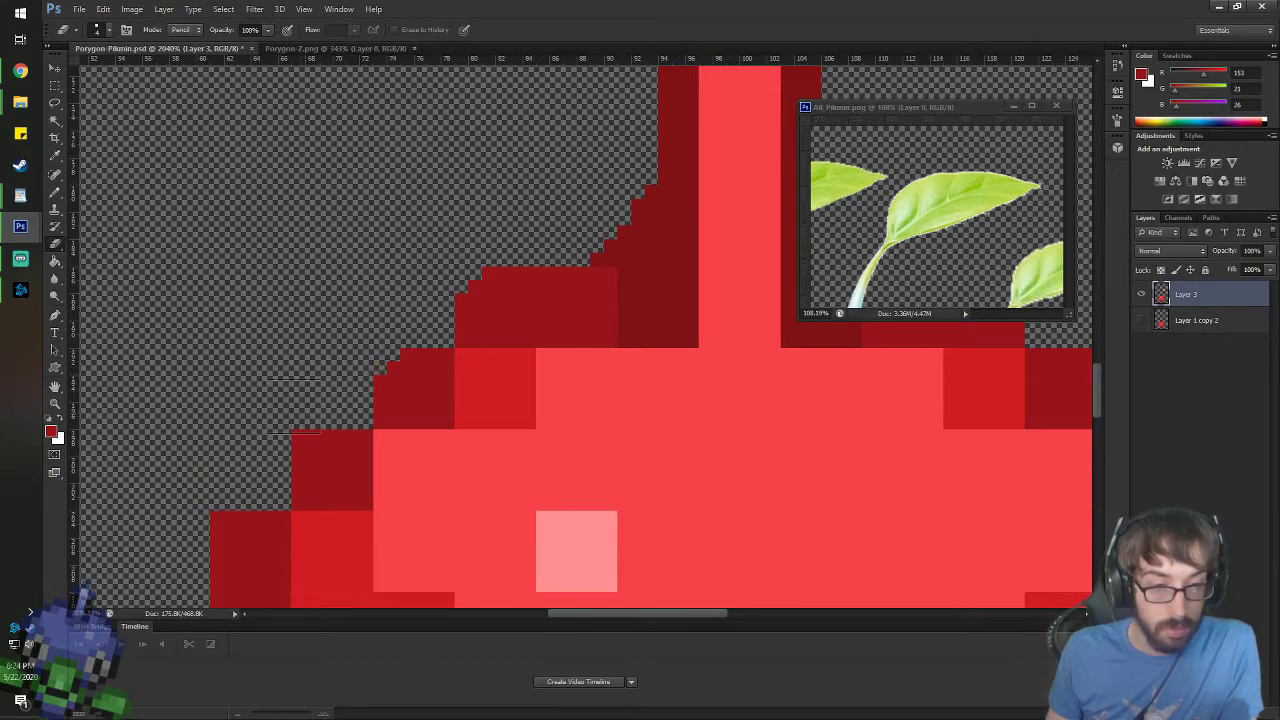
left_click_drag(293, 412, 276, 428)
left_click_drag(207, 492, 191, 506)
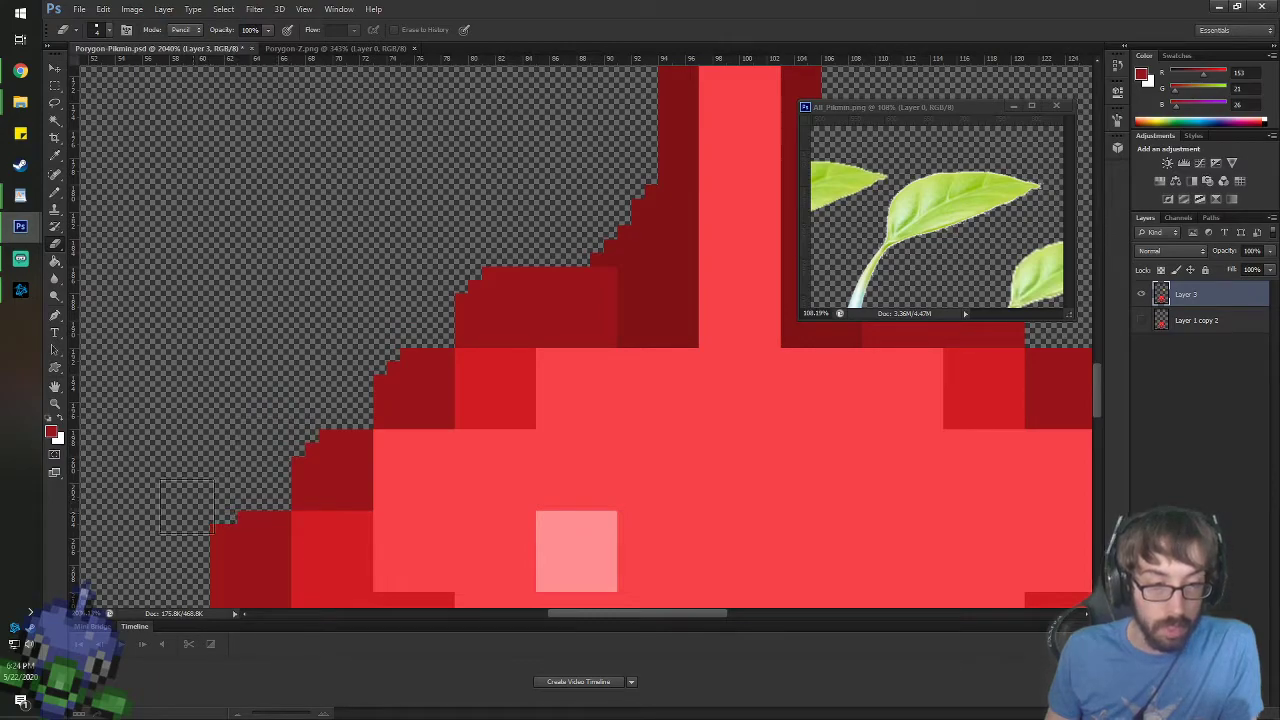
- Trim more pixels off the same four upper-left blocks to turn the head's steps into a smoother diagonal
left_click(459, 255)
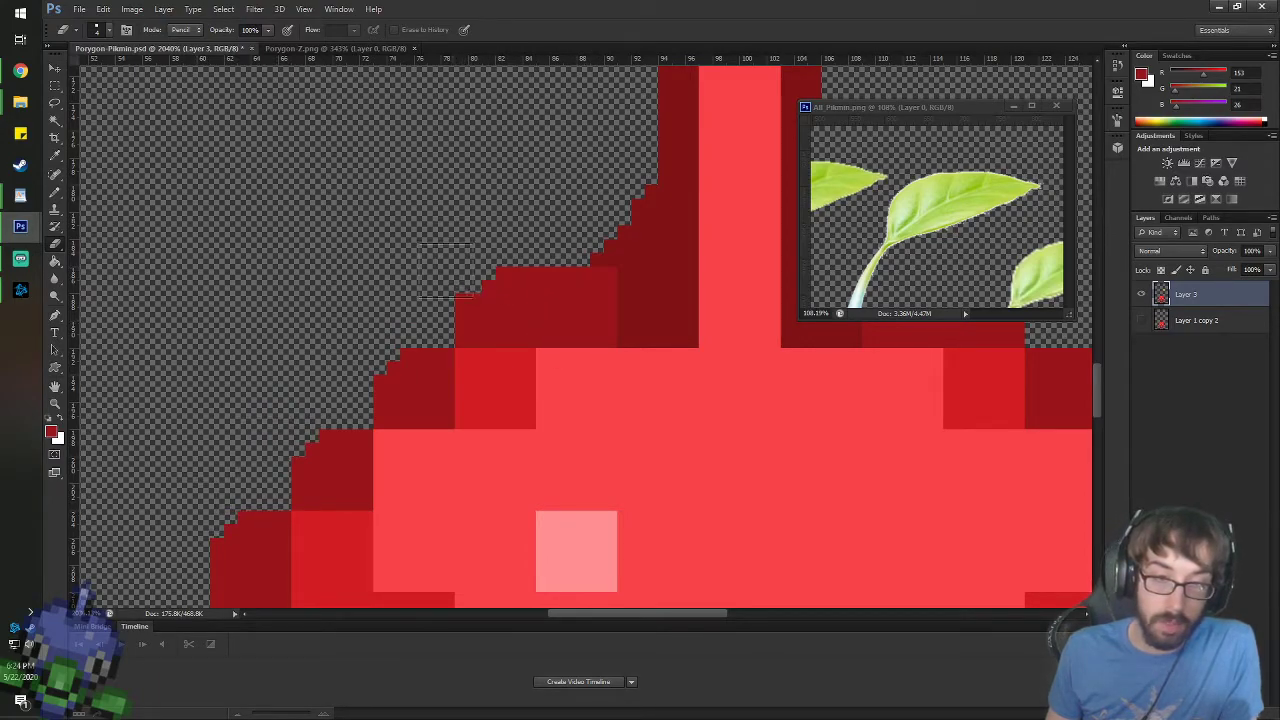
left_click(385, 334)
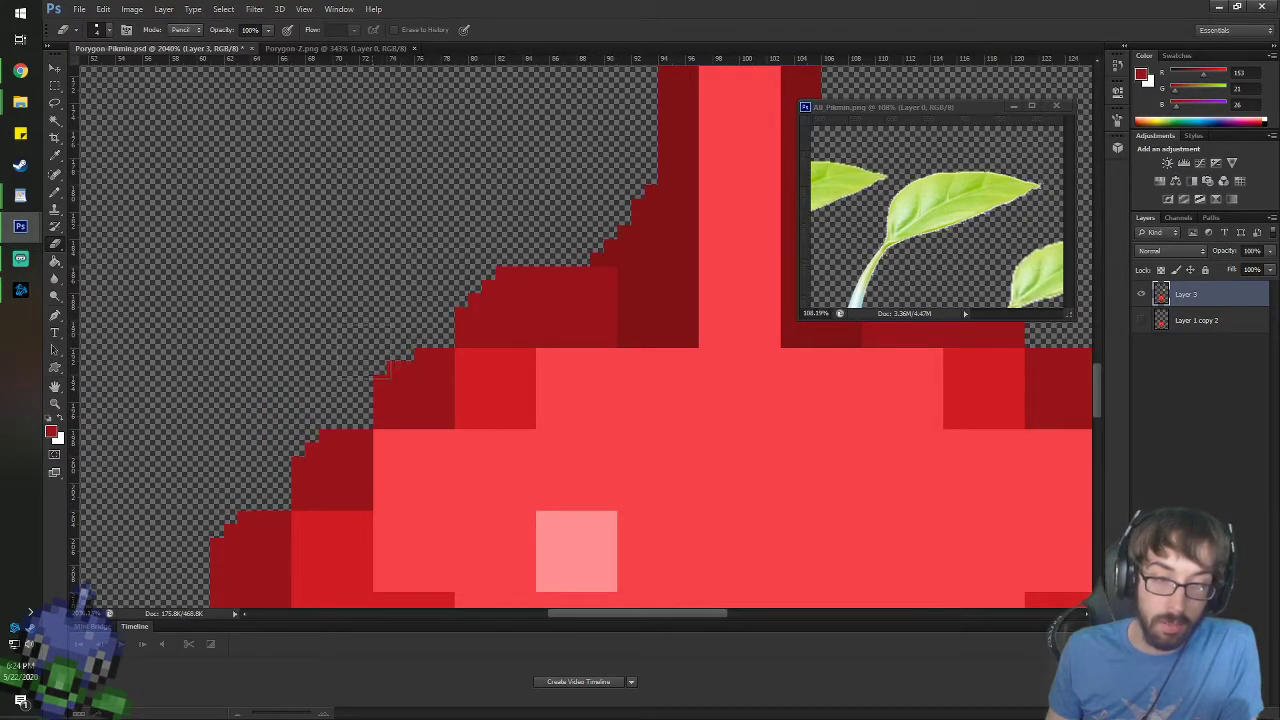
left_click_drag(373, 347, 195, 527)
left_click(197, 537)
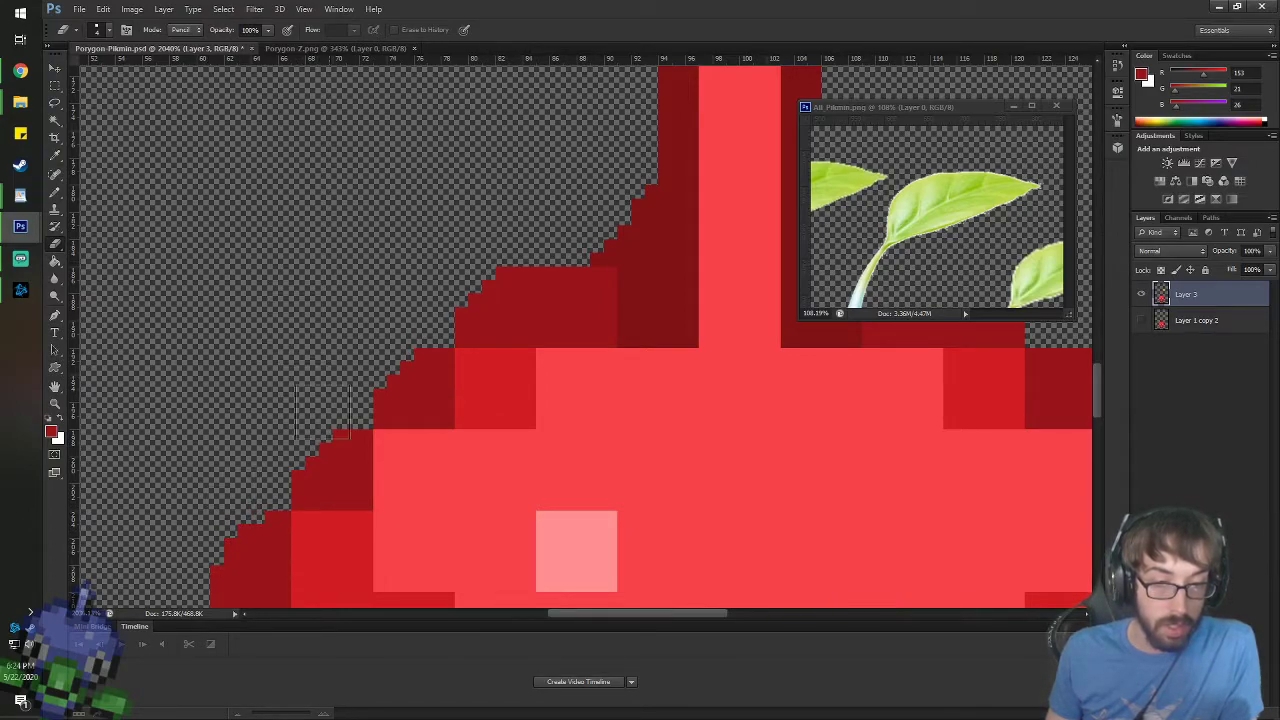
left_click(316, 412)
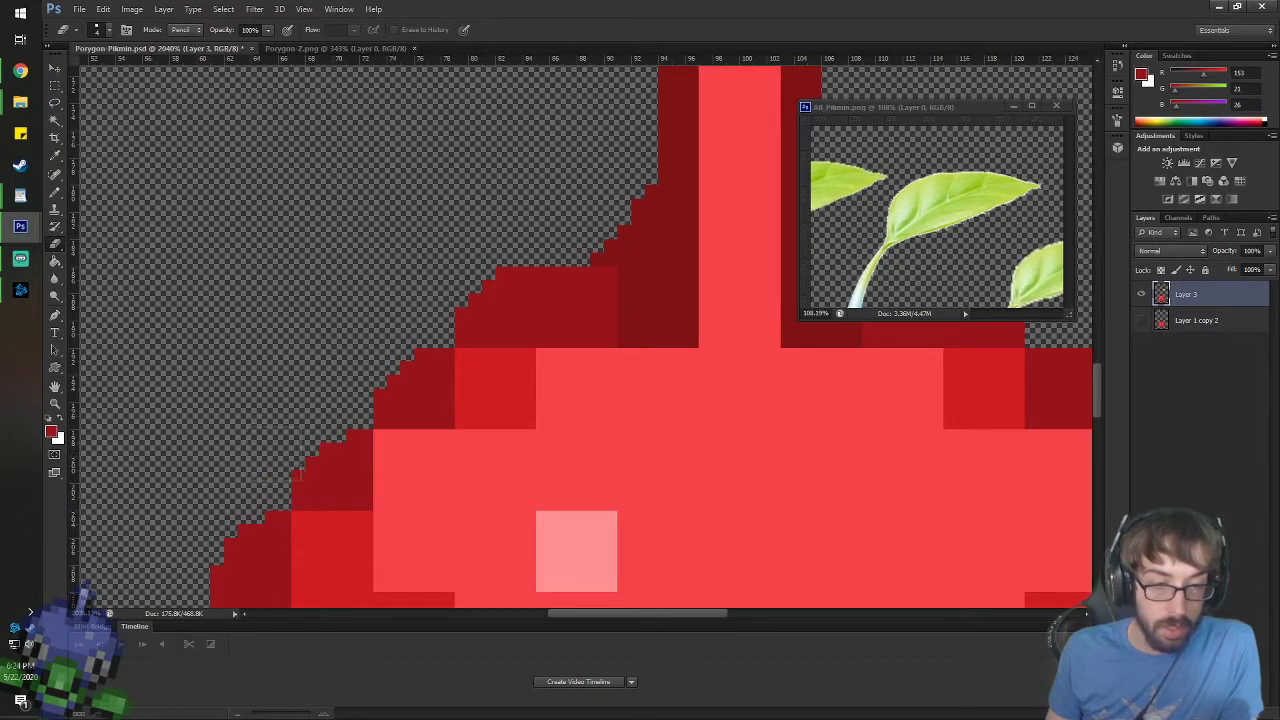
left_click(277, 454)
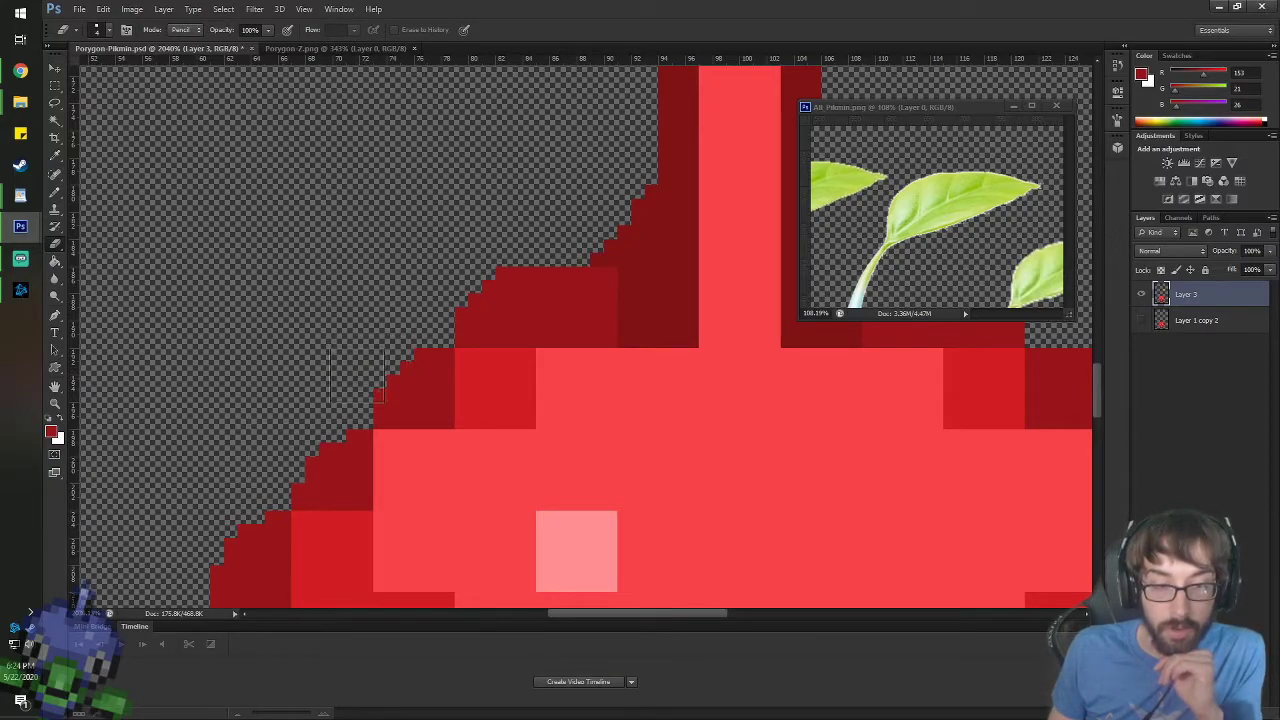
left_click(358, 376)
left_click(399, 334)
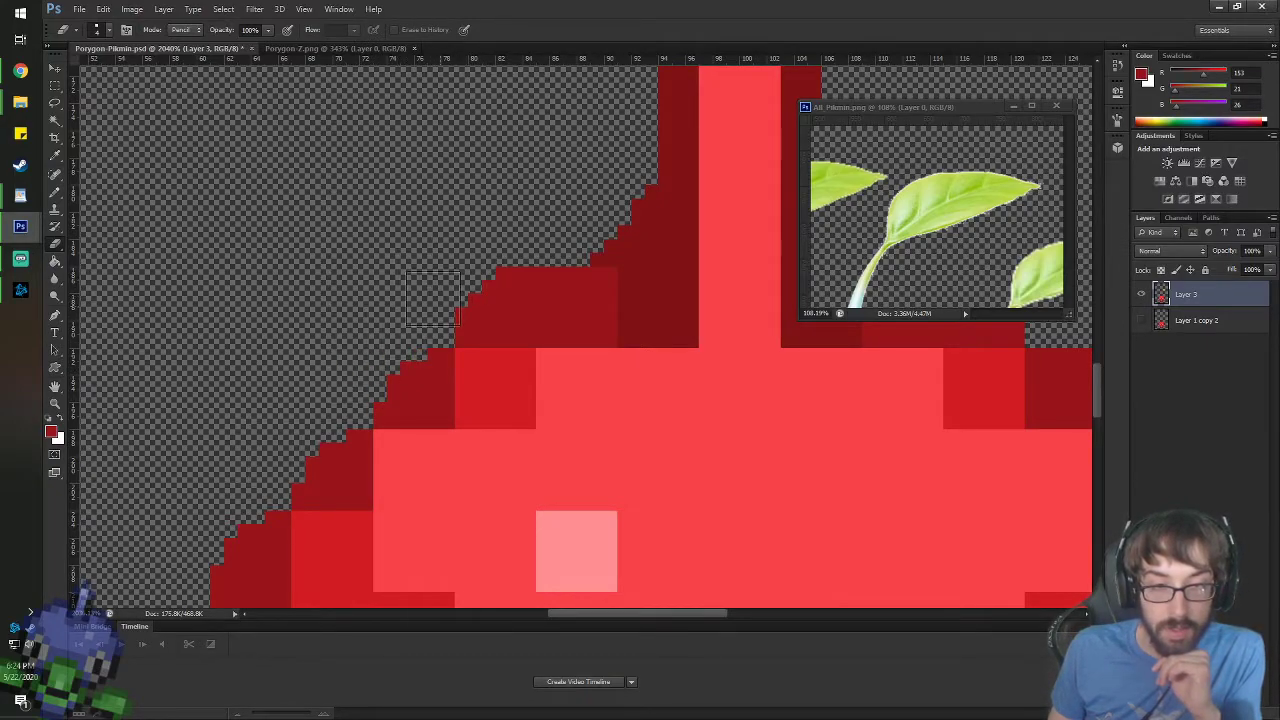
- Examine the whole sprite and compare its head shape with the red Pikmin's head in the All_Pikmin.png reference
scroll(709, 477, "down", 10)
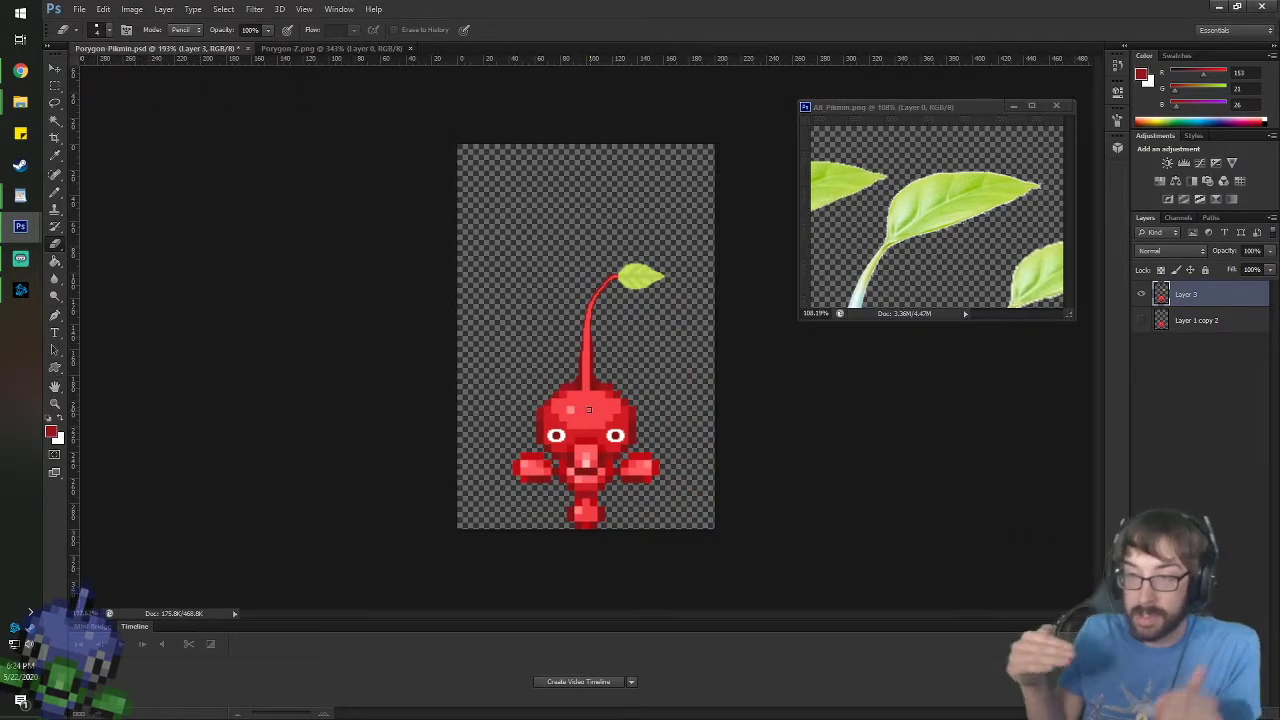
left_click(992, 216)
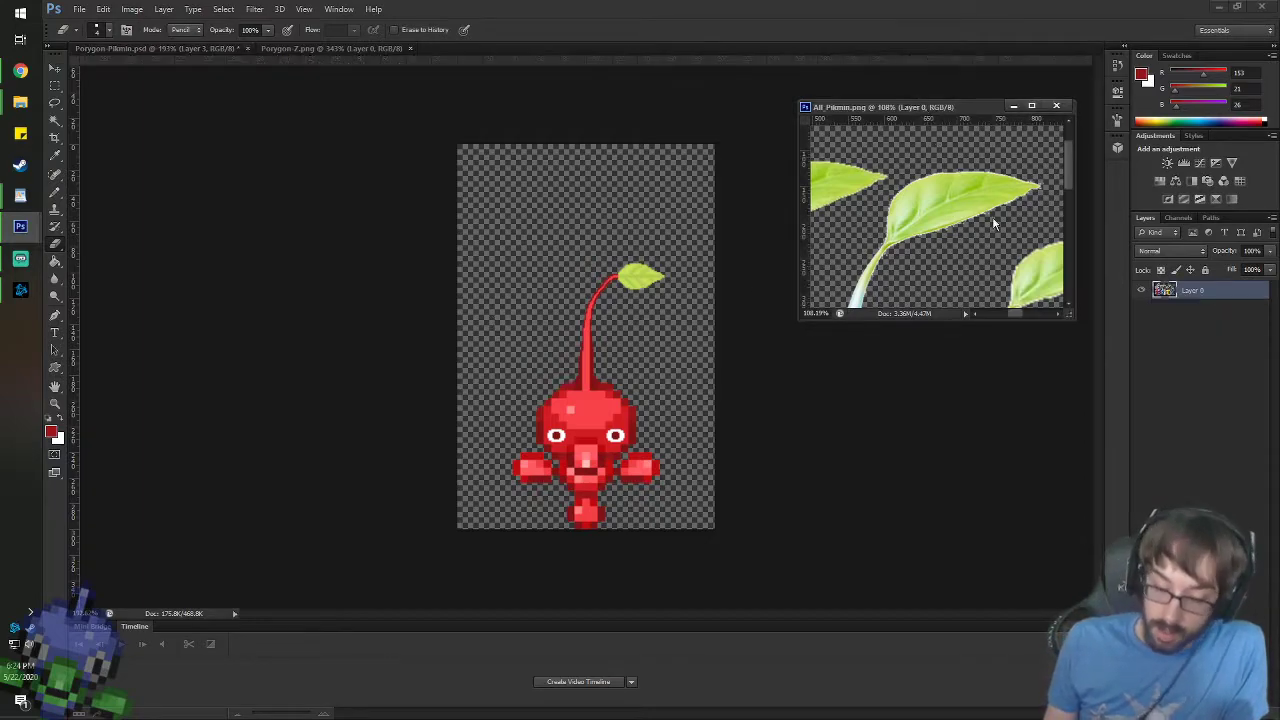
key("space")
left_click_drag(880, 259, 1042, 199)
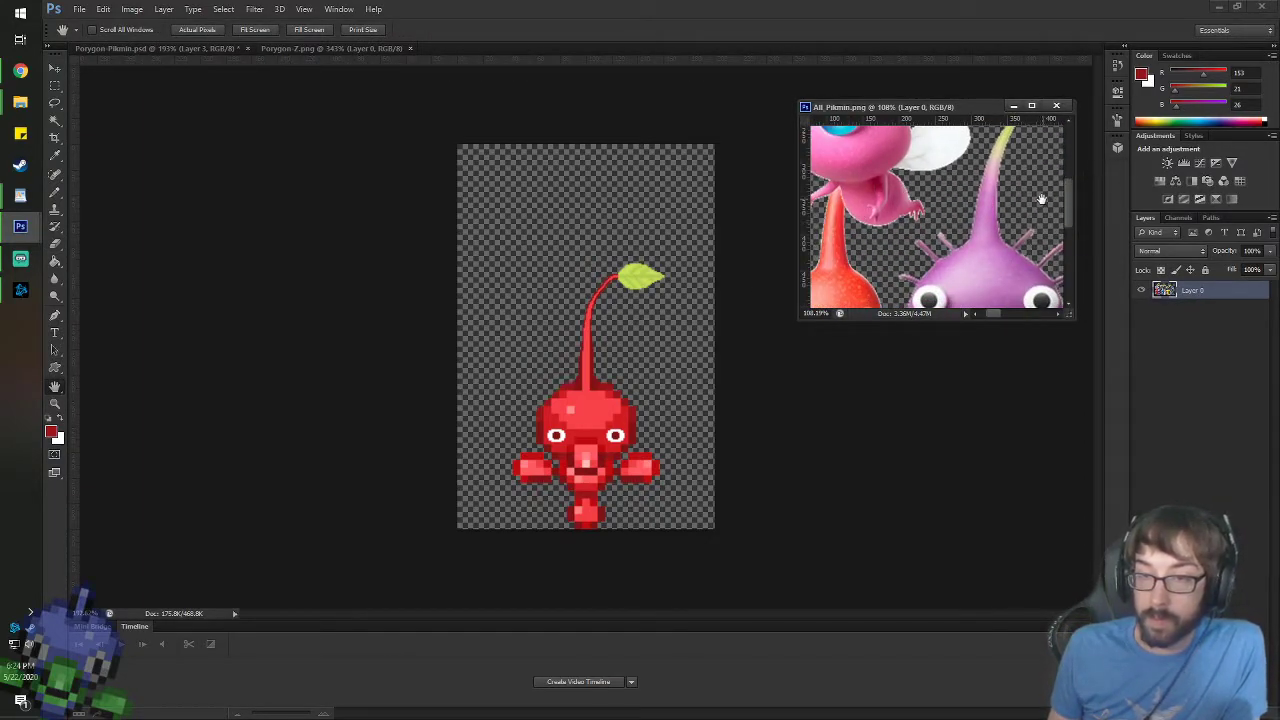
left_click_drag(978, 226, 1009, 147)
scroll(610, 505, "up", 3)
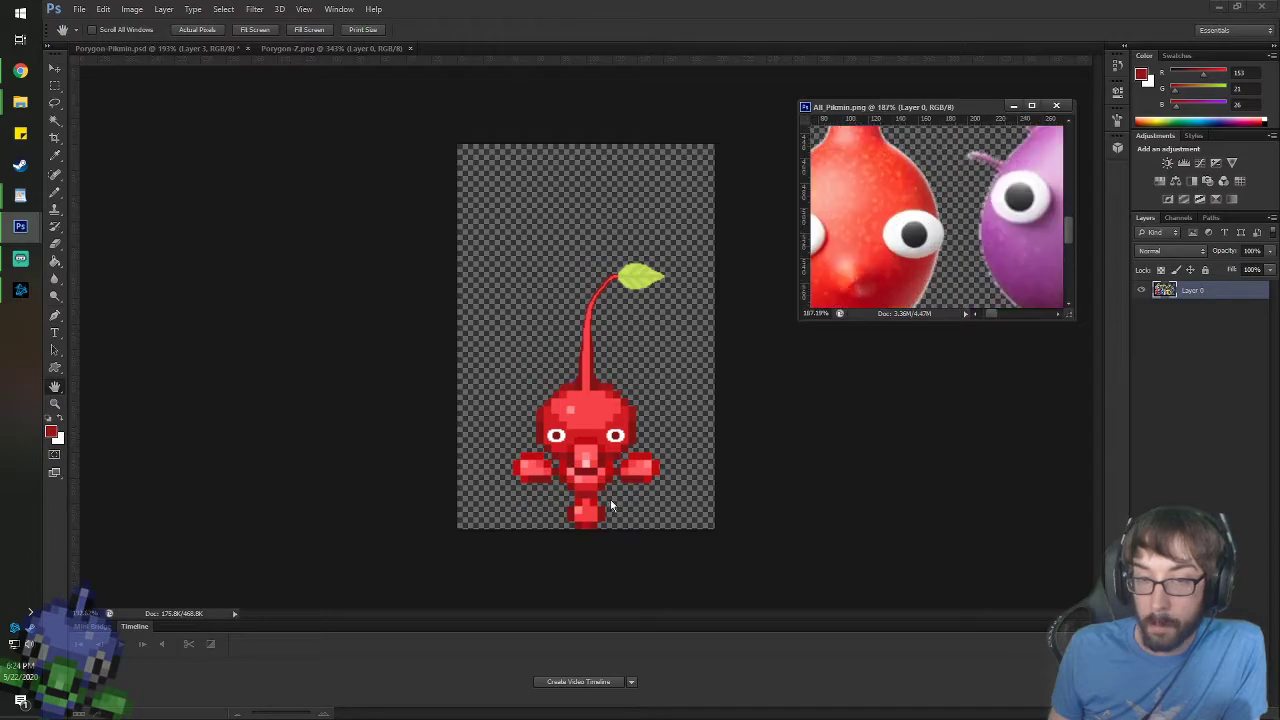
scroll(858, 241, "down", 3)
left_click_drag(924, 242, 961, 217)
scroll(959, 181, "down", 2)
- Restore the four trimmed blocks on the head's upper-left edge with a 6 px square pencil in the outline's dark red
left_click(651, 483)
scroll(633, 430, "up", 8)
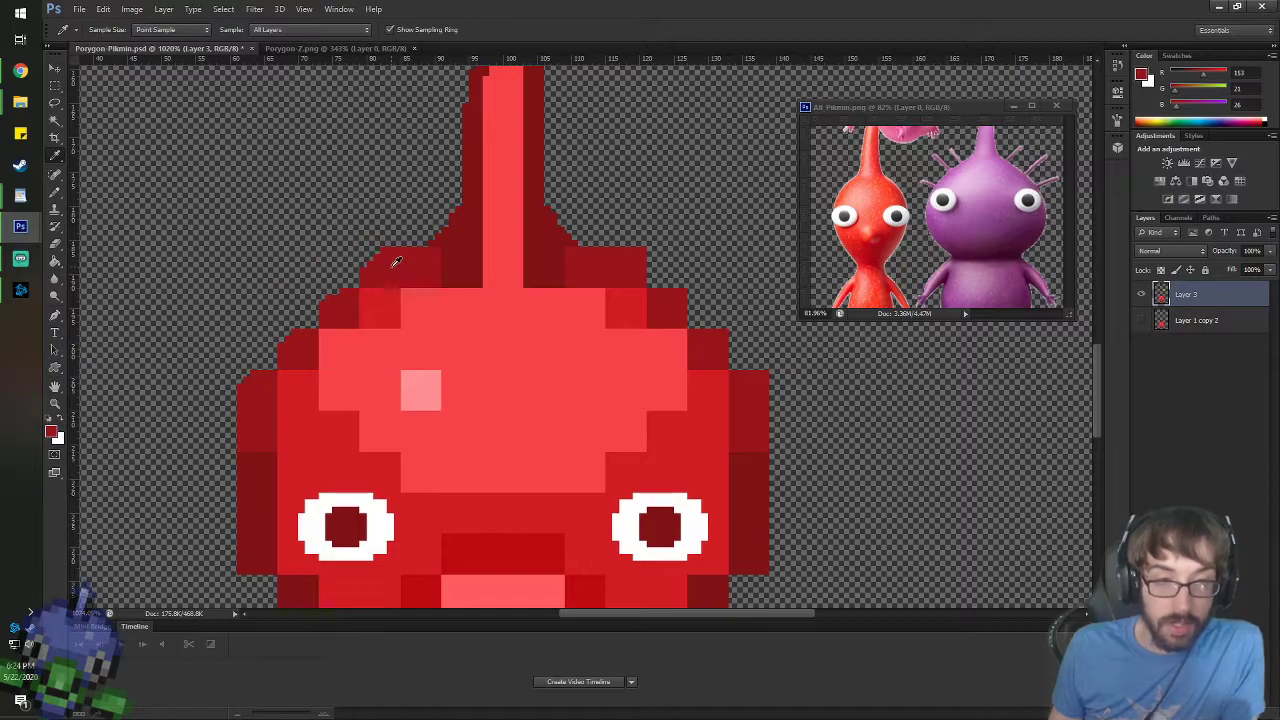
key("b")
right_click(576, 384)
left_click(494, 364)
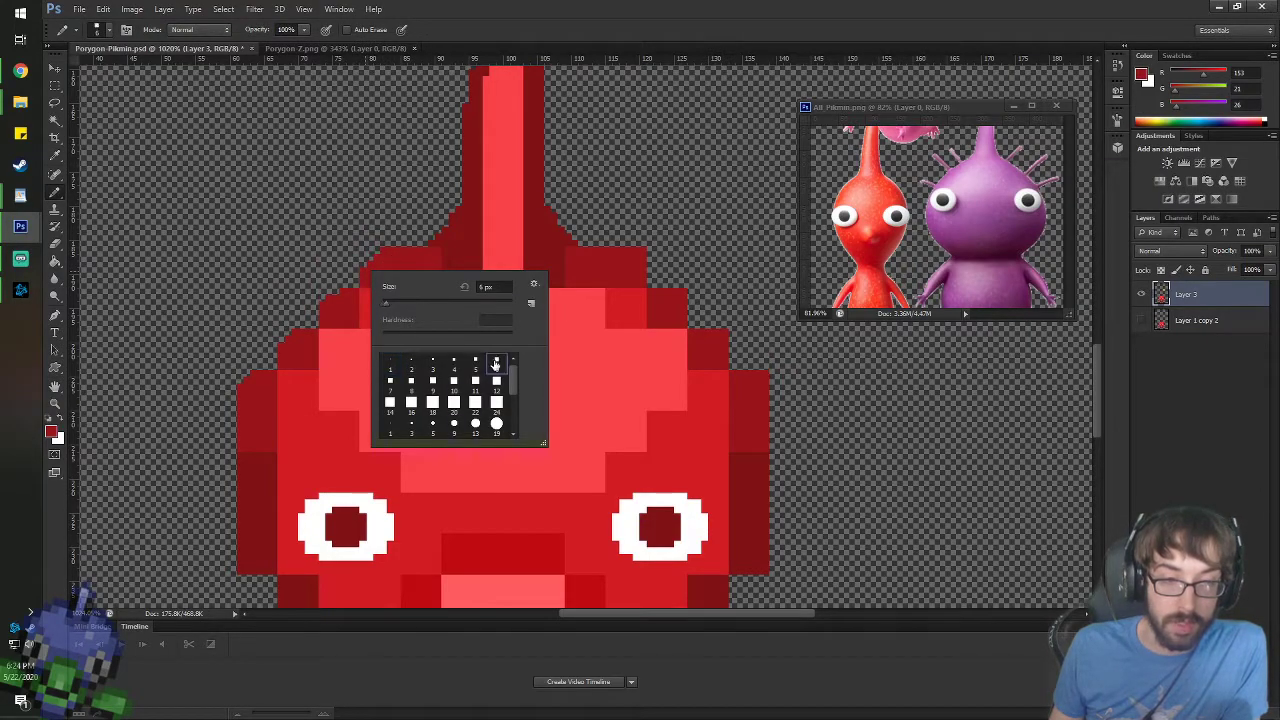
double_click(495, 362)
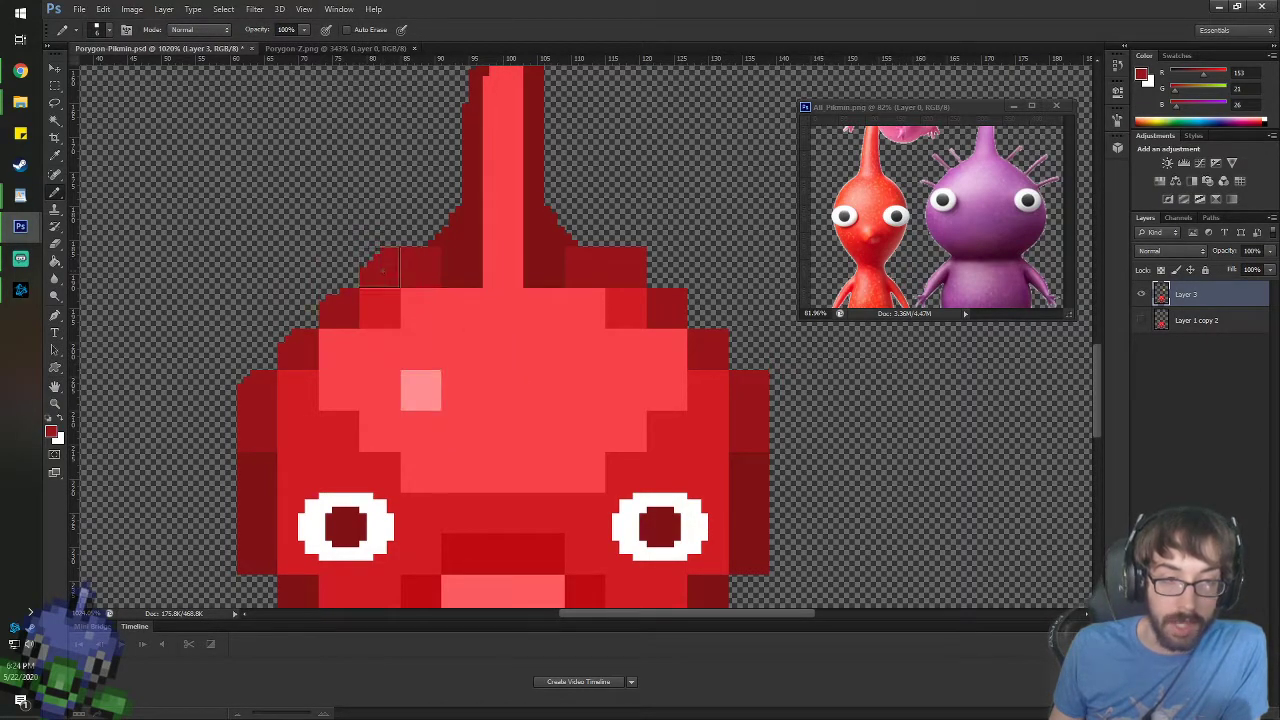
left_click(380, 267)
left_click(339, 308)
left_click(298, 350)
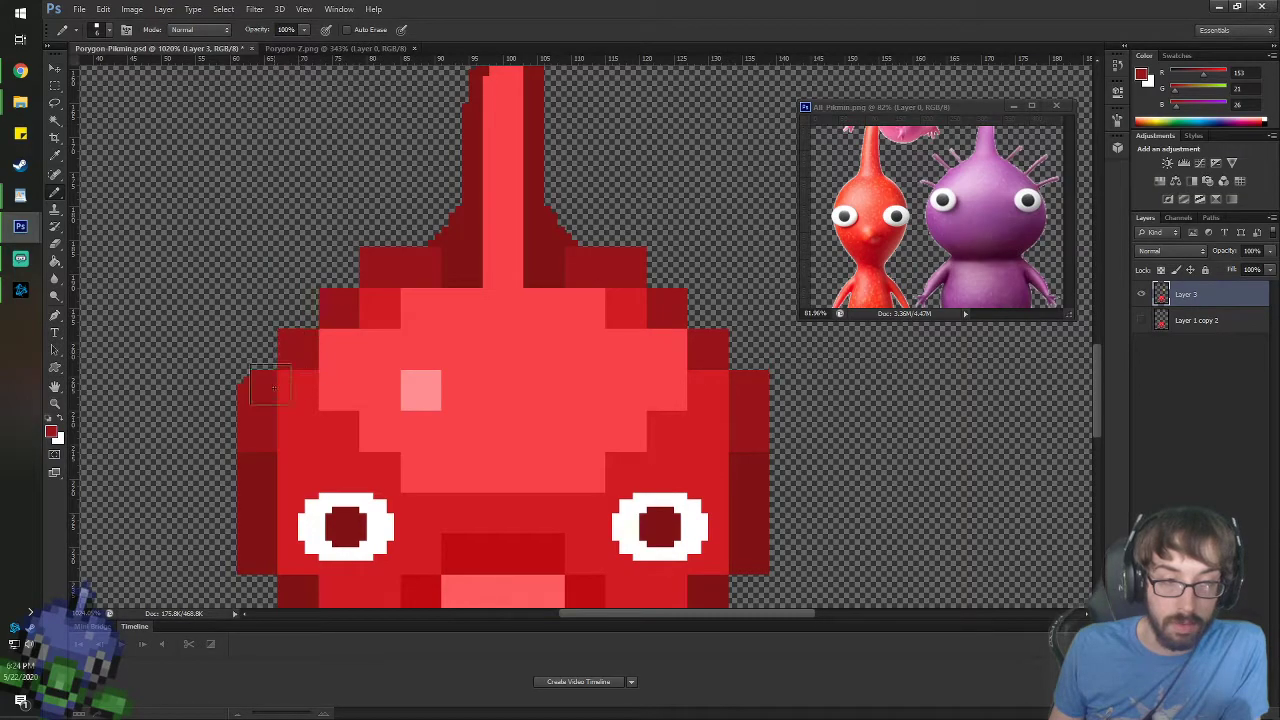
left_click(257, 390)
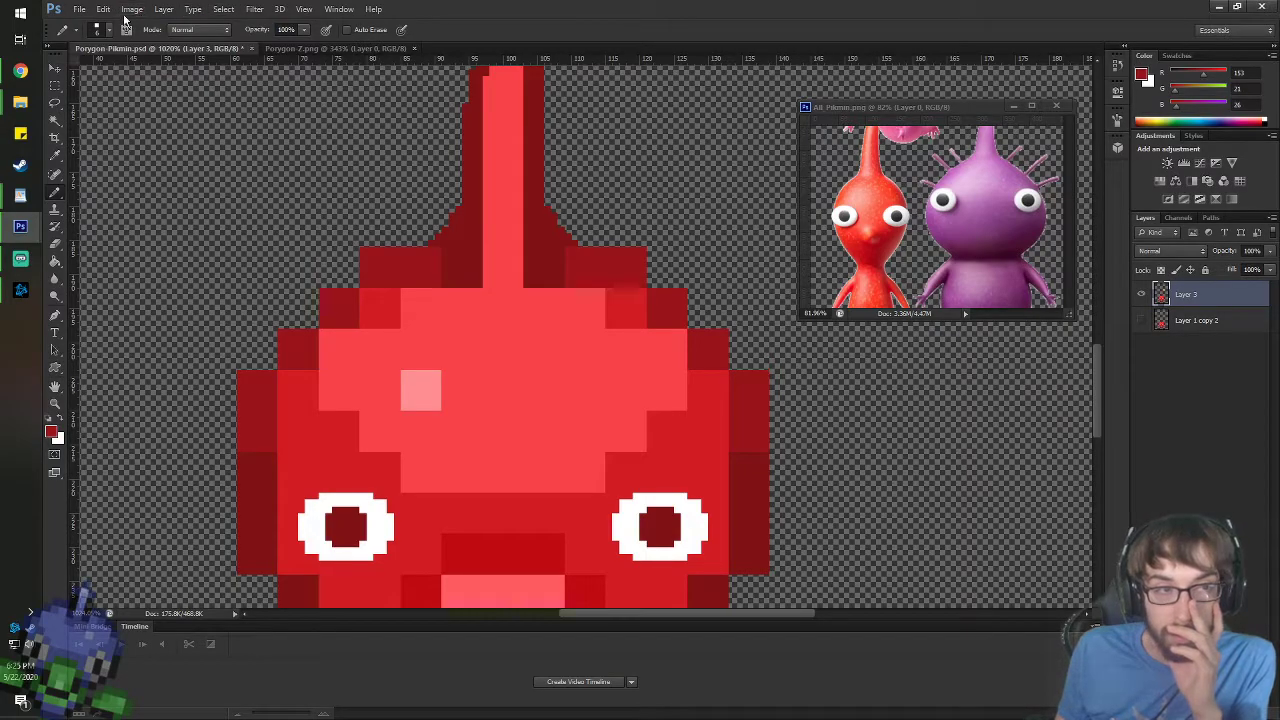
- Add a new empty layer above Layer 3 with the default settings
left_click(128, 10)
left_click(135, 10)
left_click(164, 9)
mouse_move(172, 23)
left_click(330, 23)
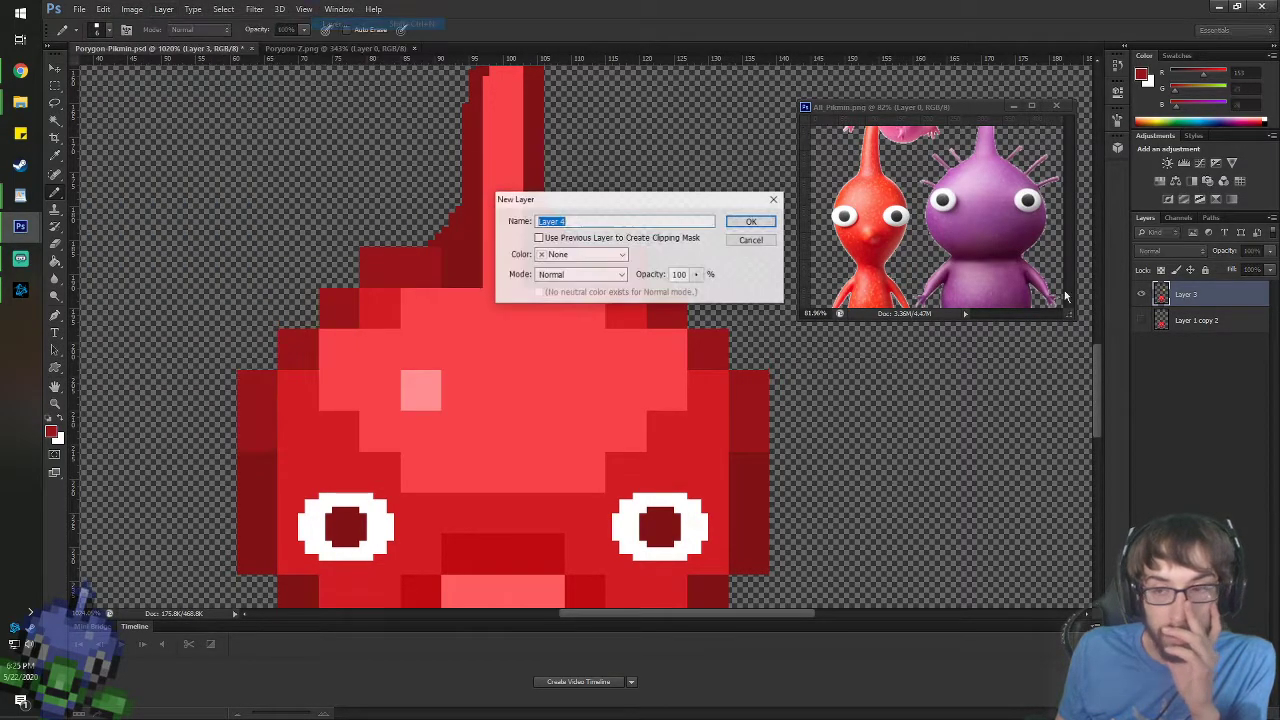
left_click(750, 221)
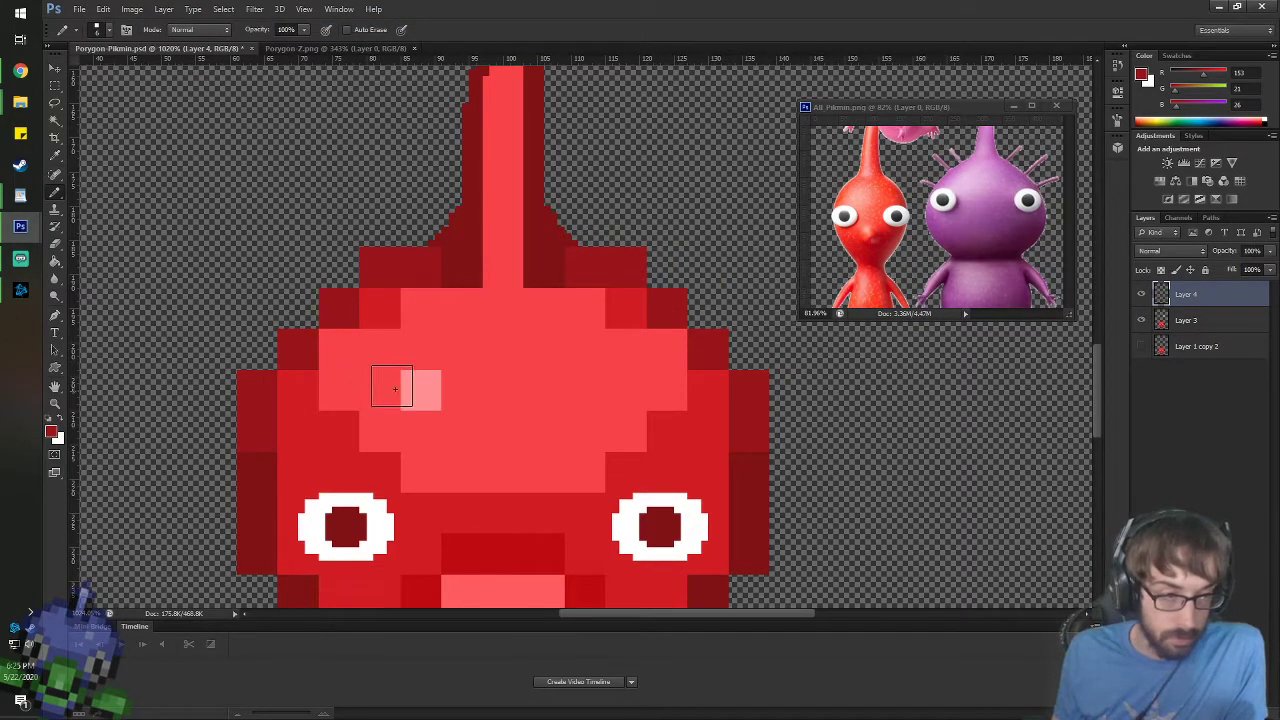
- Choose a 45 px round pencil tip and stamp a dark red circle over the right half of the head on the new layer
right_click(386, 330)
double_click(511, 490)
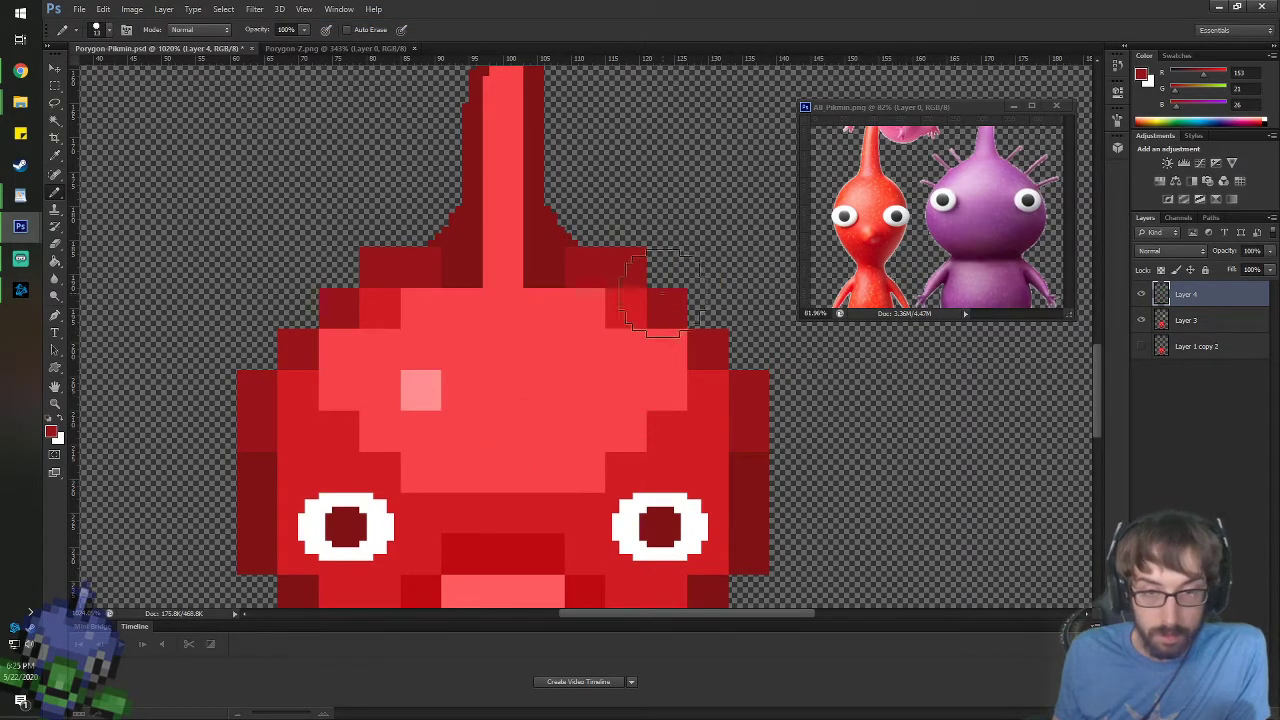
right_click(616, 347)
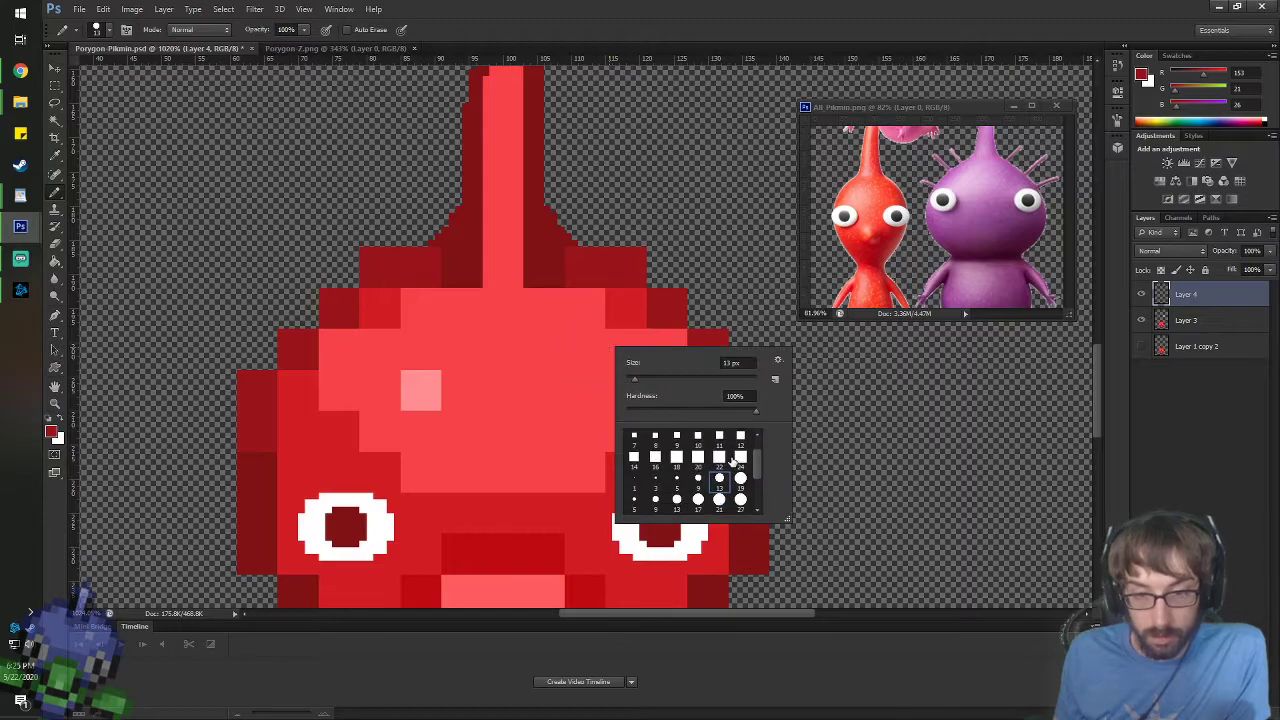
double_click(720, 502)
right_click(667, 346)
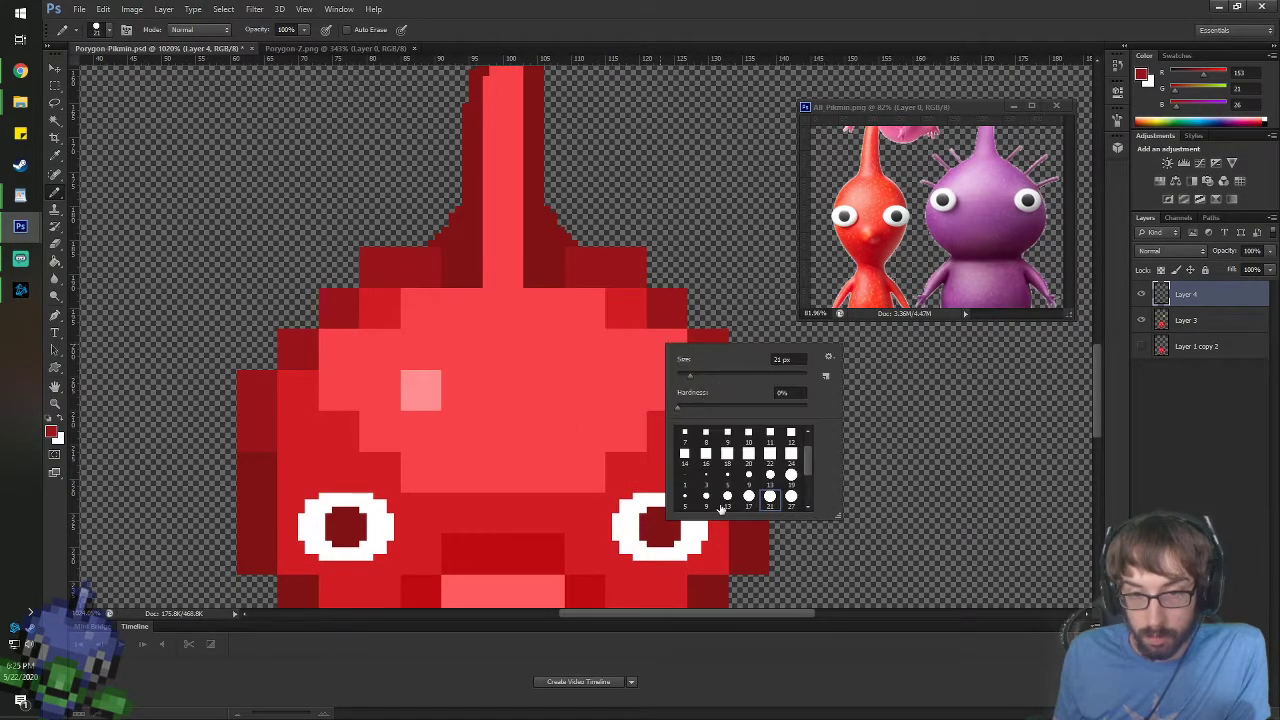
left_click_drag(810, 463, 780, 475)
double_click(706, 476)
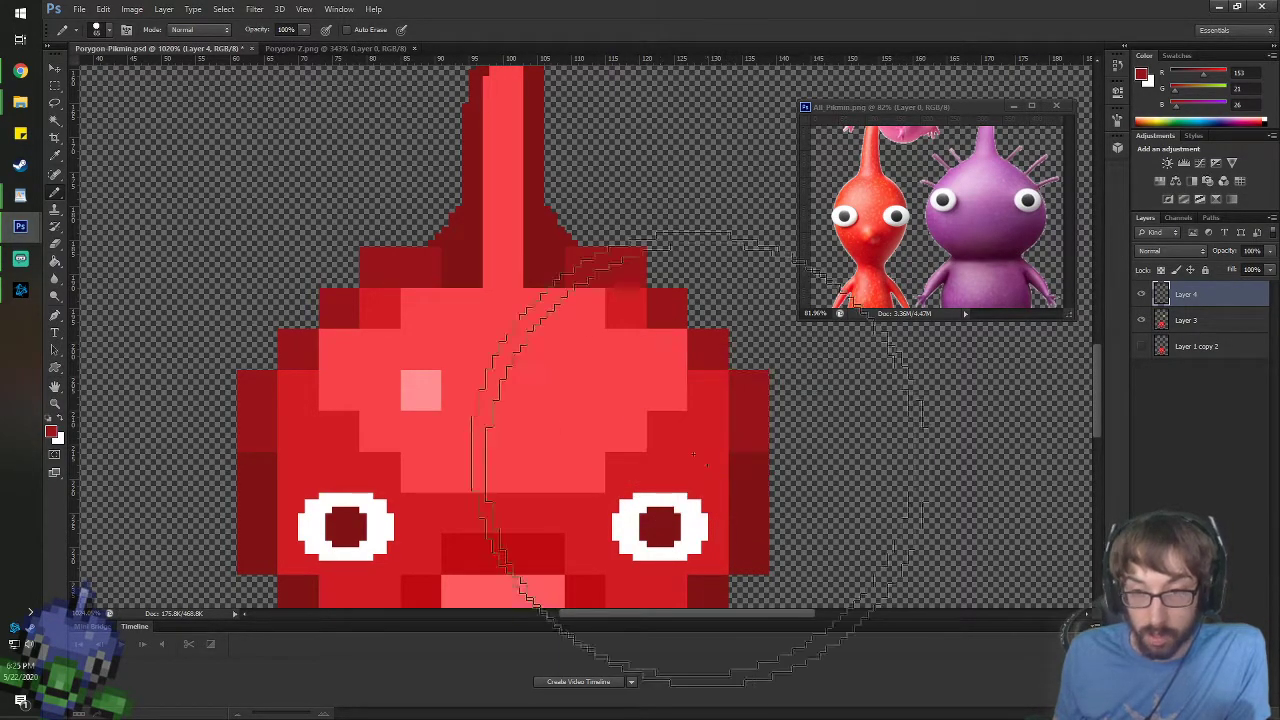
right_click(544, 408)
double_click(586, 541)
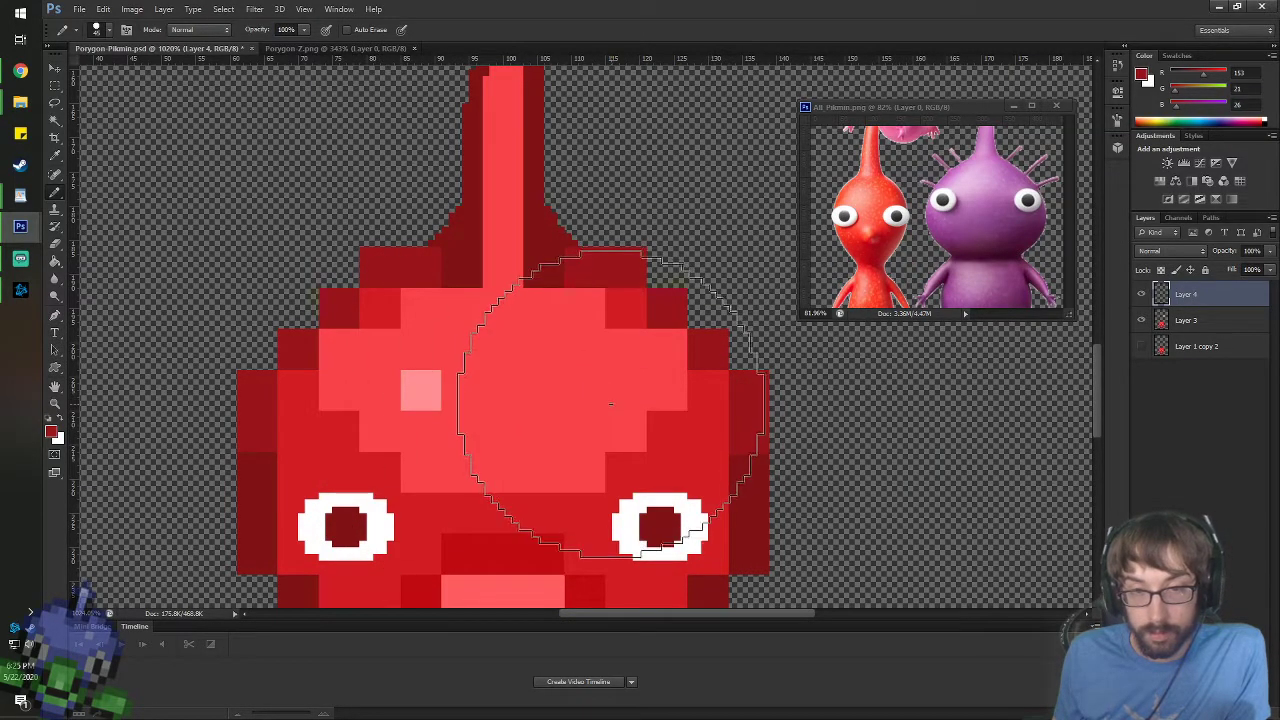
left_click(613, 394)
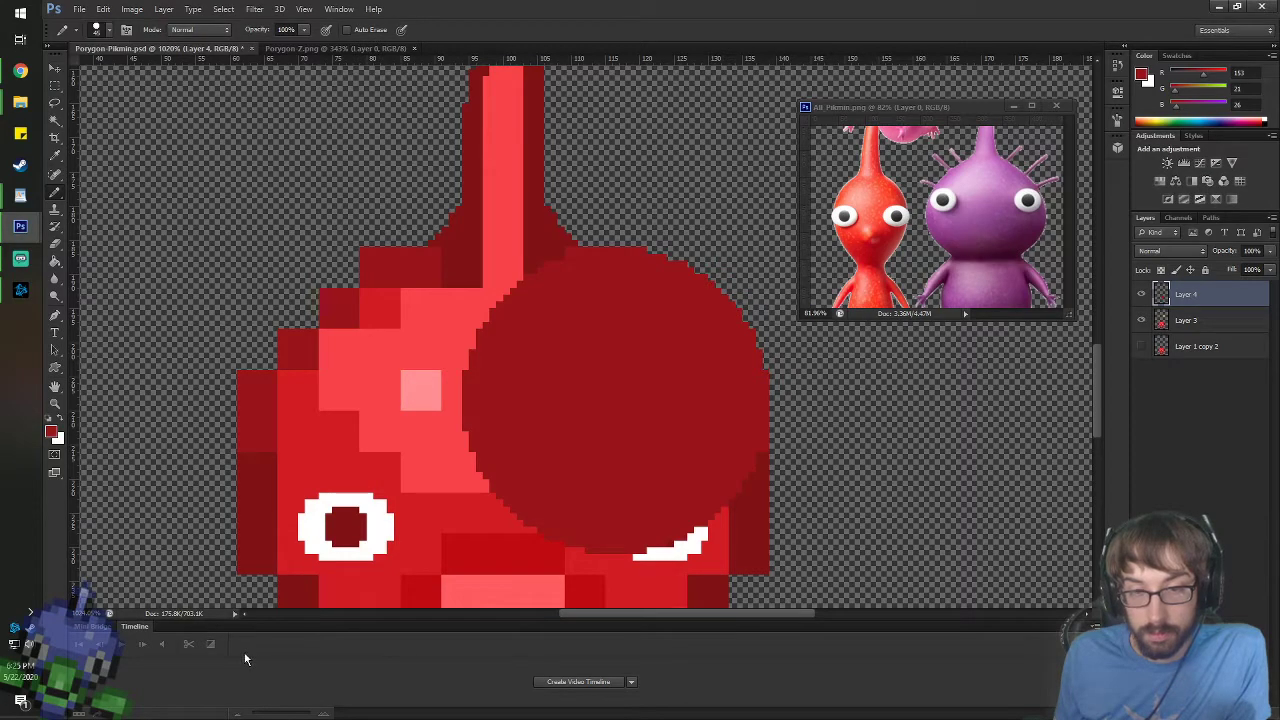
- Try the dark red circle layer beneath Layer 3, restore the layer order, and delete Layer 4
left_click_drag(1195, 300, 1148, 347)
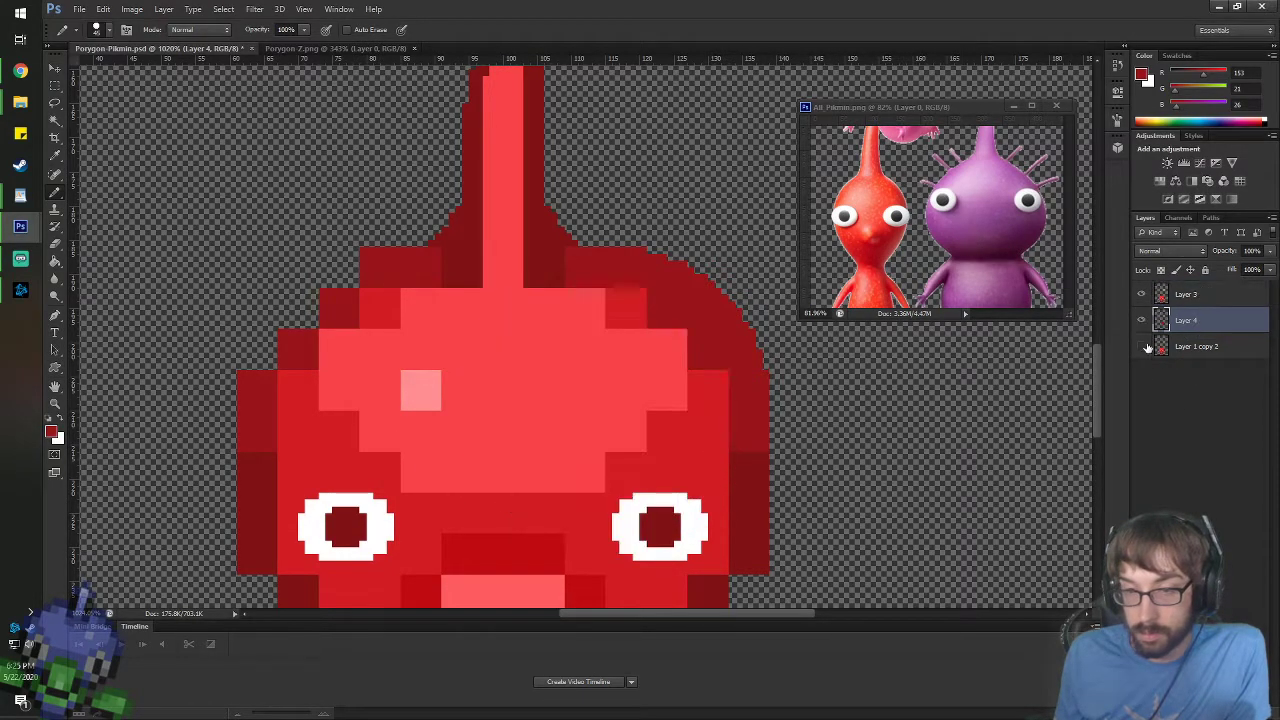
left_click(1143, 346)
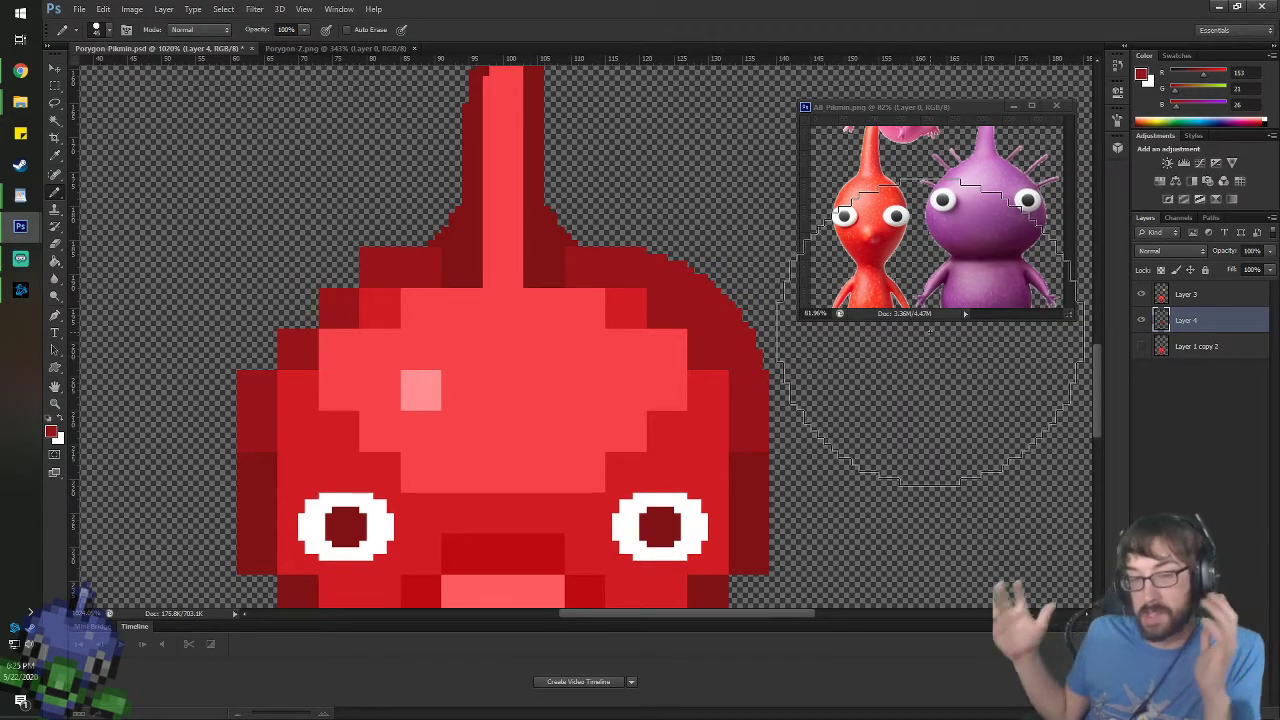
key("ctrl+bracketright")
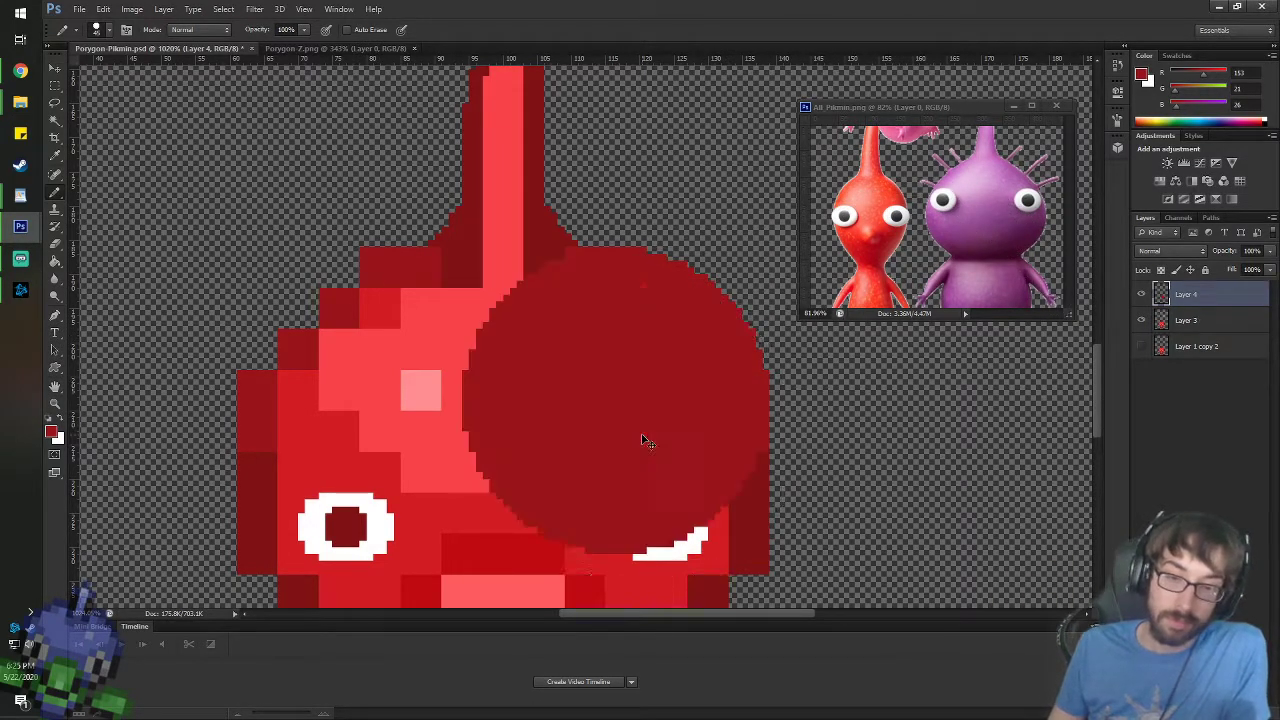
key("Delete")
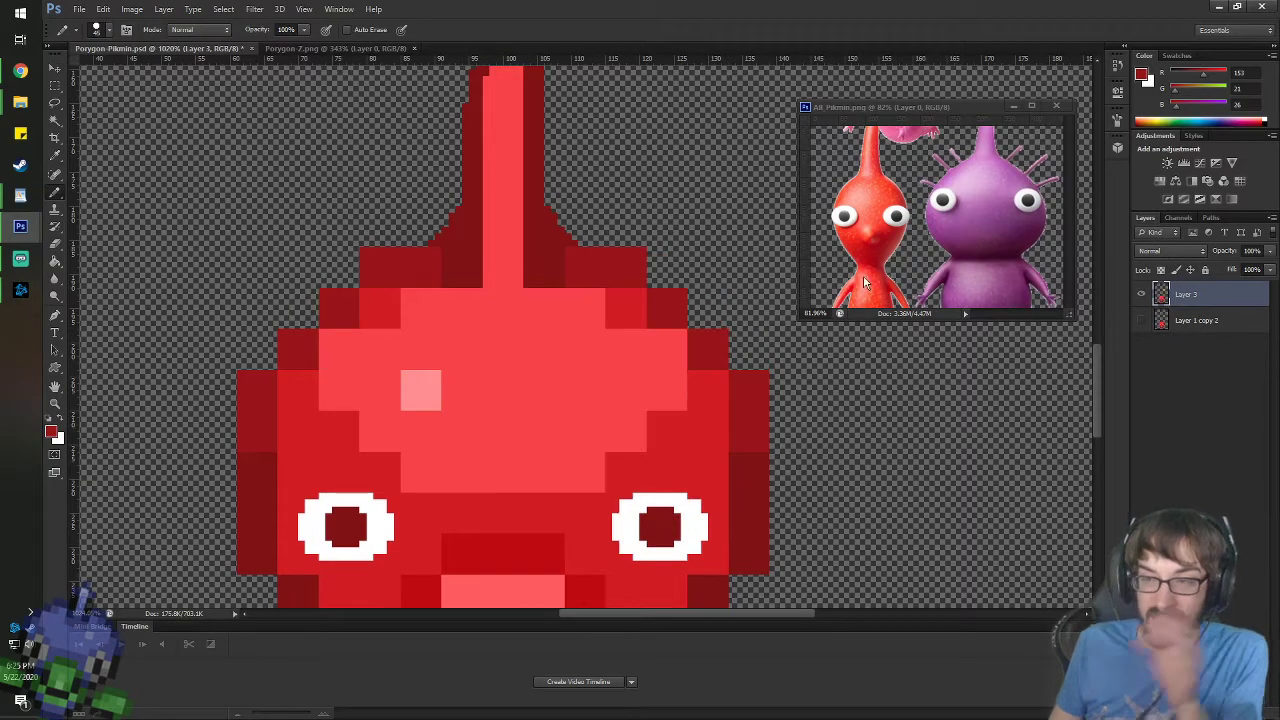
- Reset the colours to black and white and fill both eyes' dark red pupils with black using the Paint Bucket
left_click(55, 69)
scroll(624, 275, "down", 6)
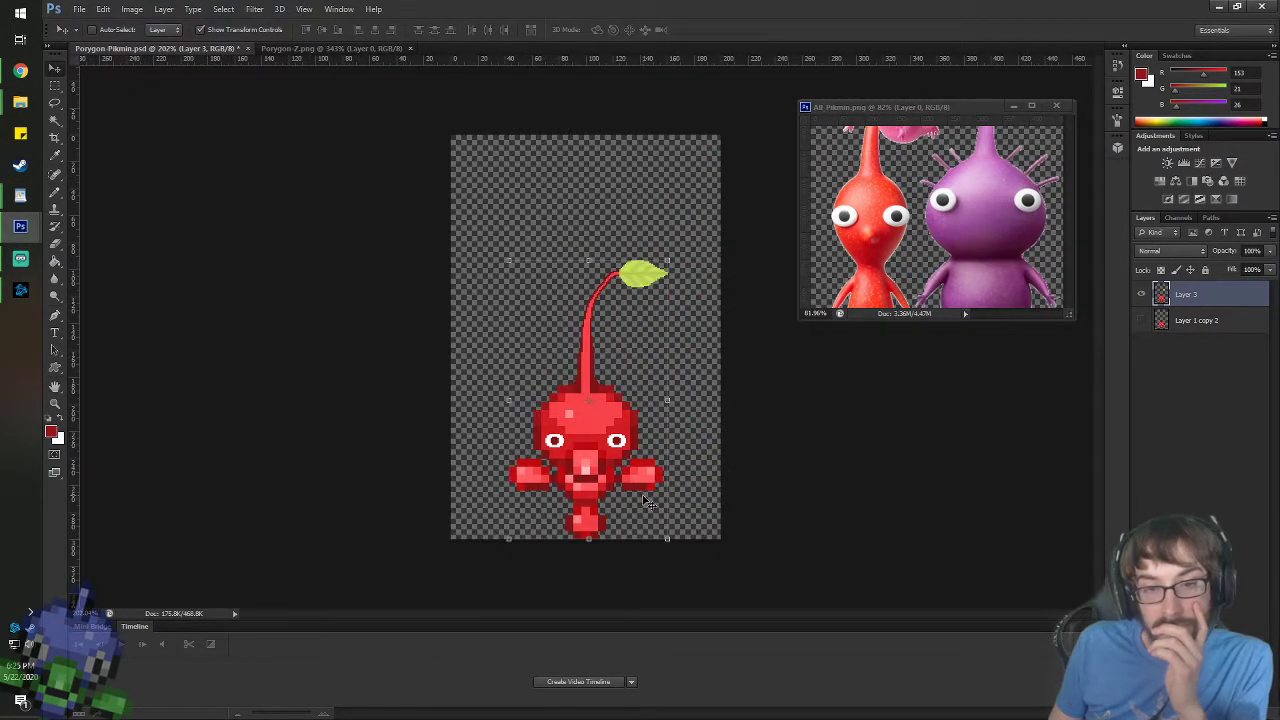
scroll(648, 503, "up", 2)
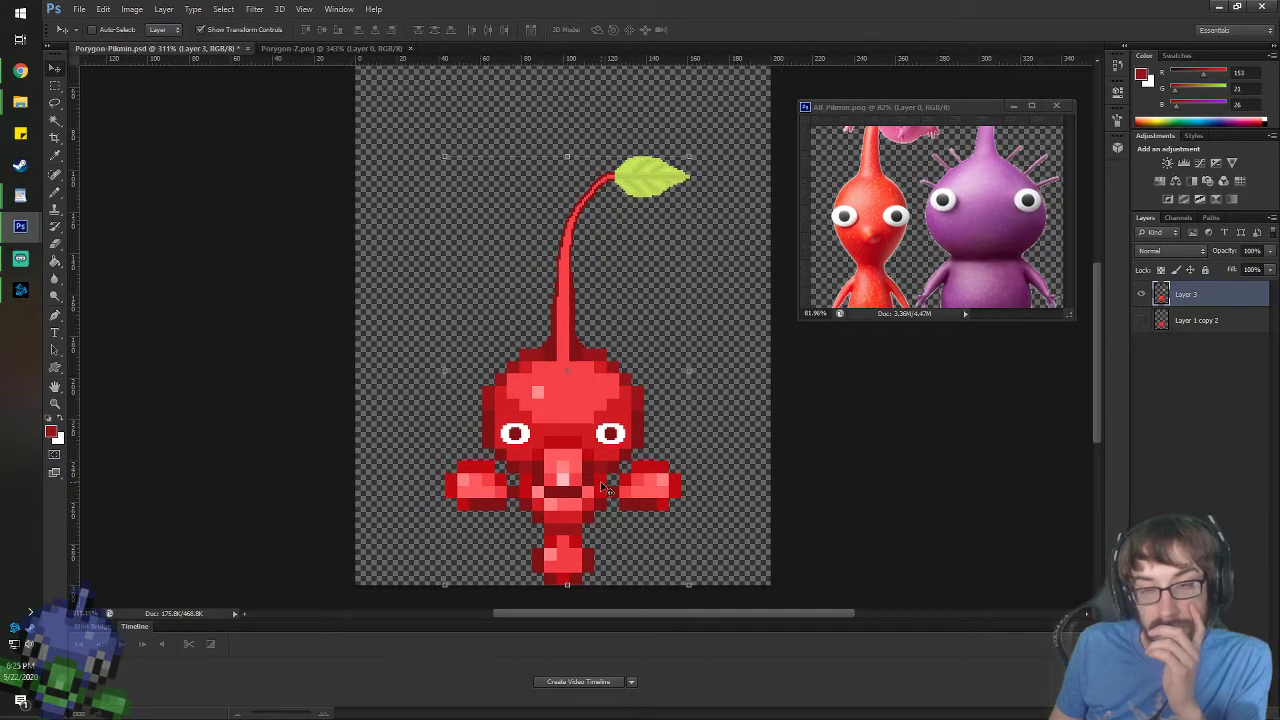
scroll(605, 490, "up", 5)
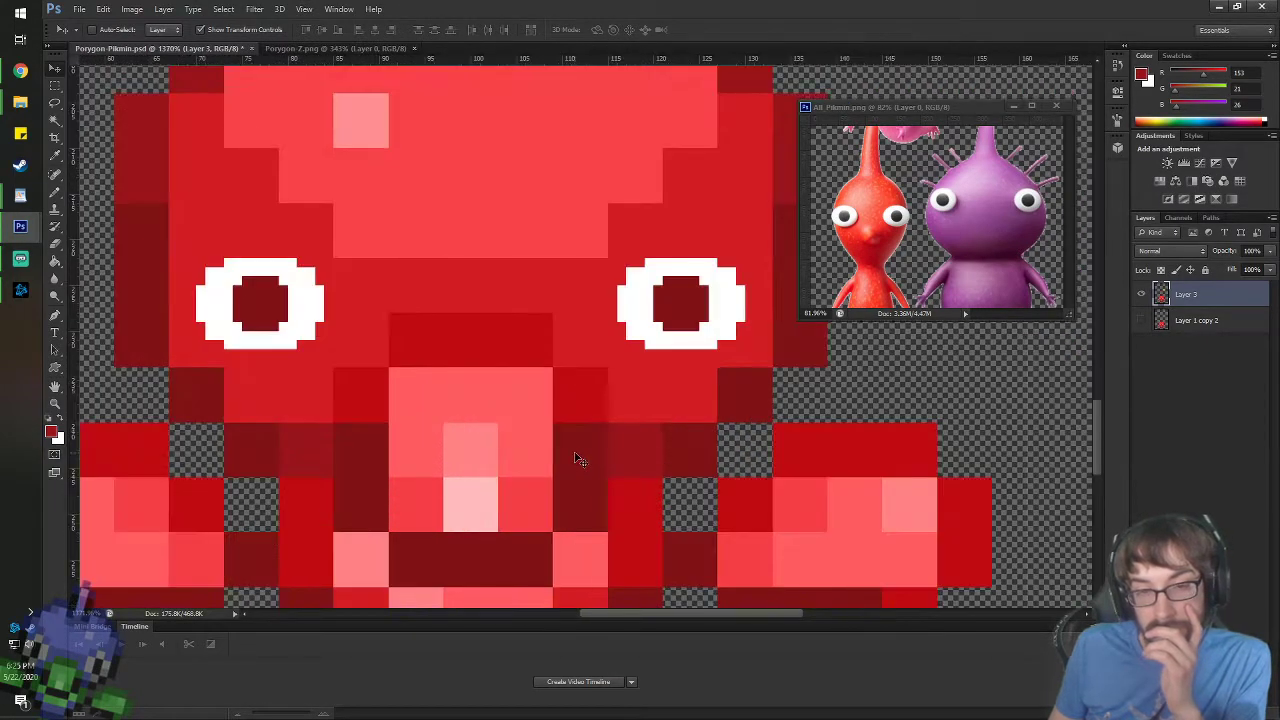
left_click(55, 419)
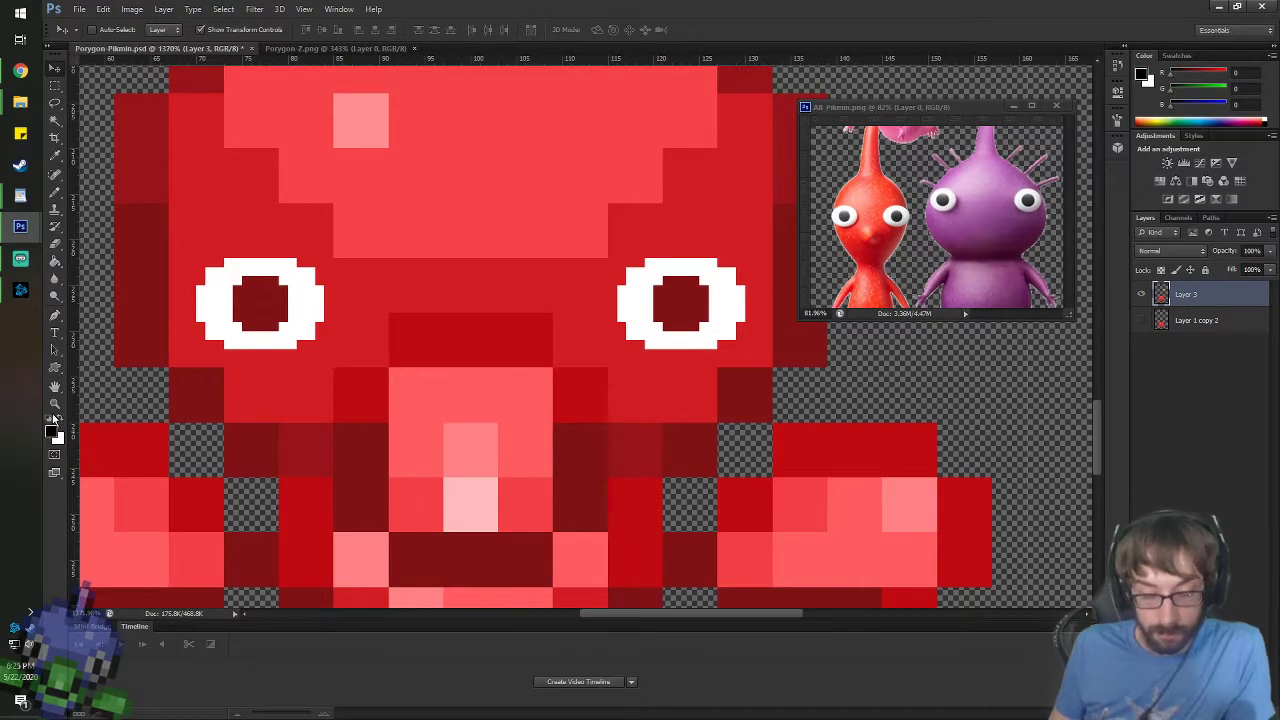
key("g")
left_click(256, 300)
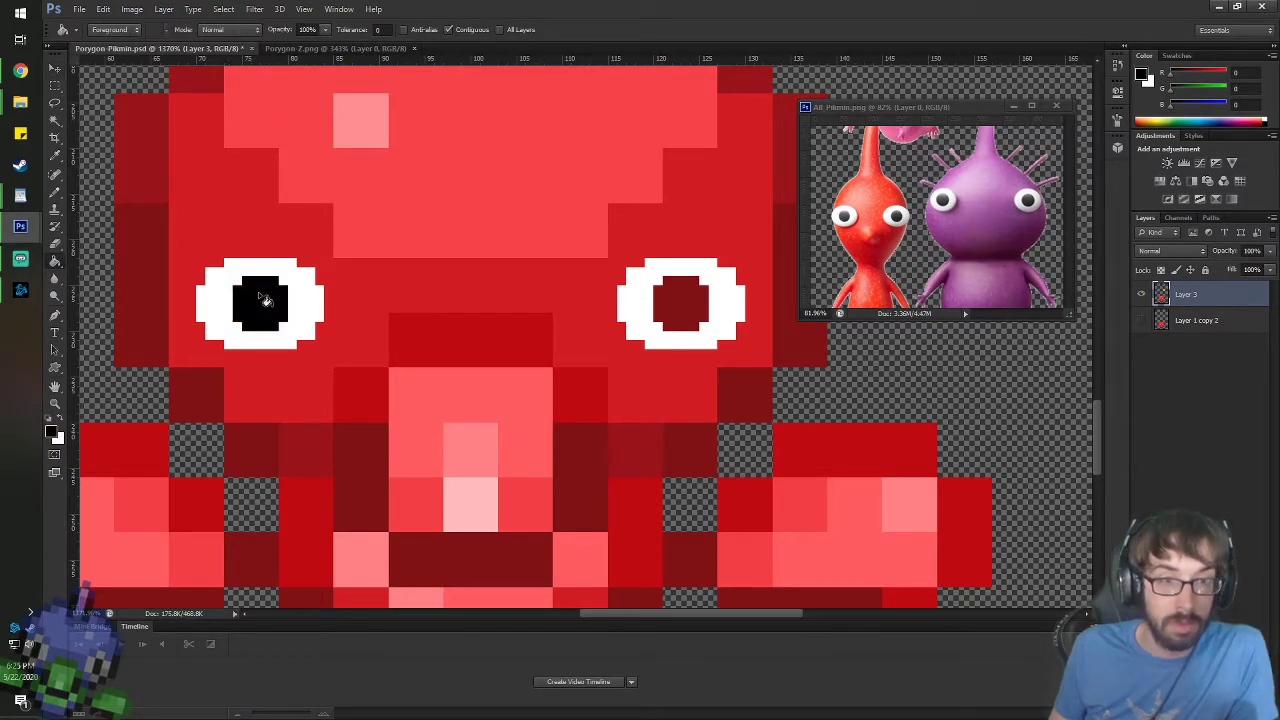
left_click(668, 298)
- Examine the whole sprite with its recoloured pupils and compare it with the red Pikmin reference
scroll(466, 306, "down", 3)
scroll(470, 311, "down", 2)
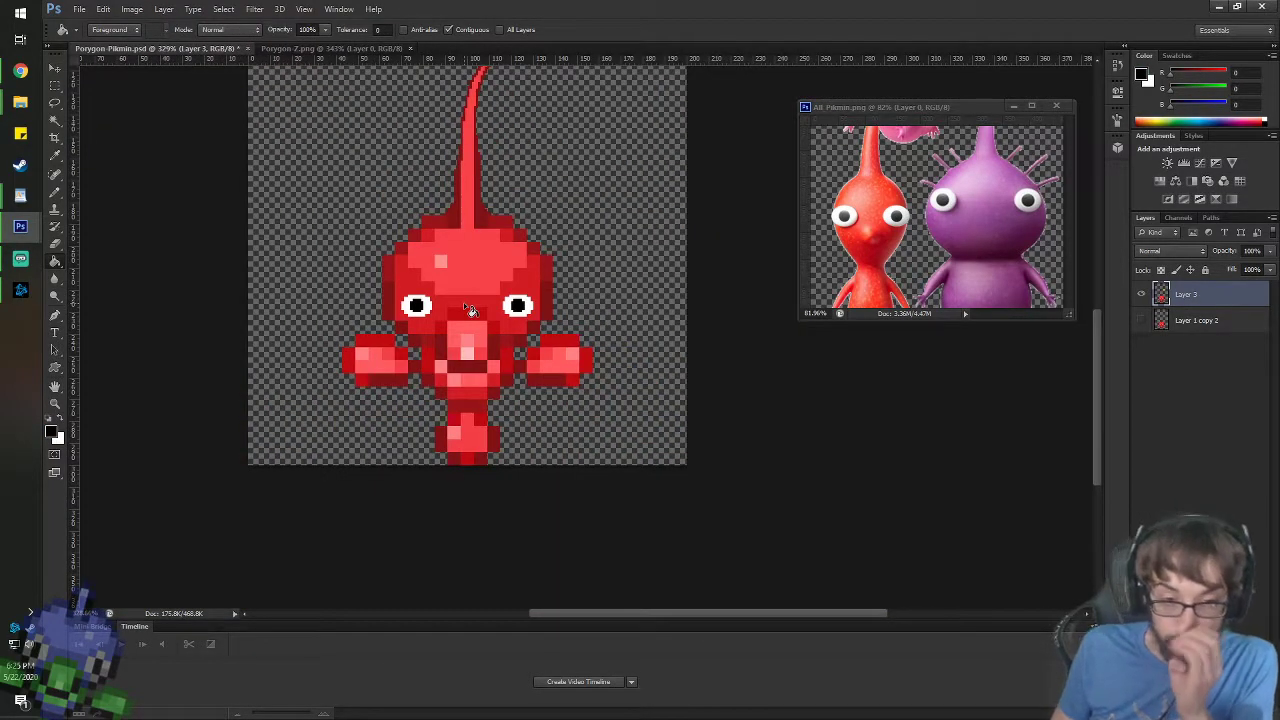
scroll(463, 302, "down", 1)
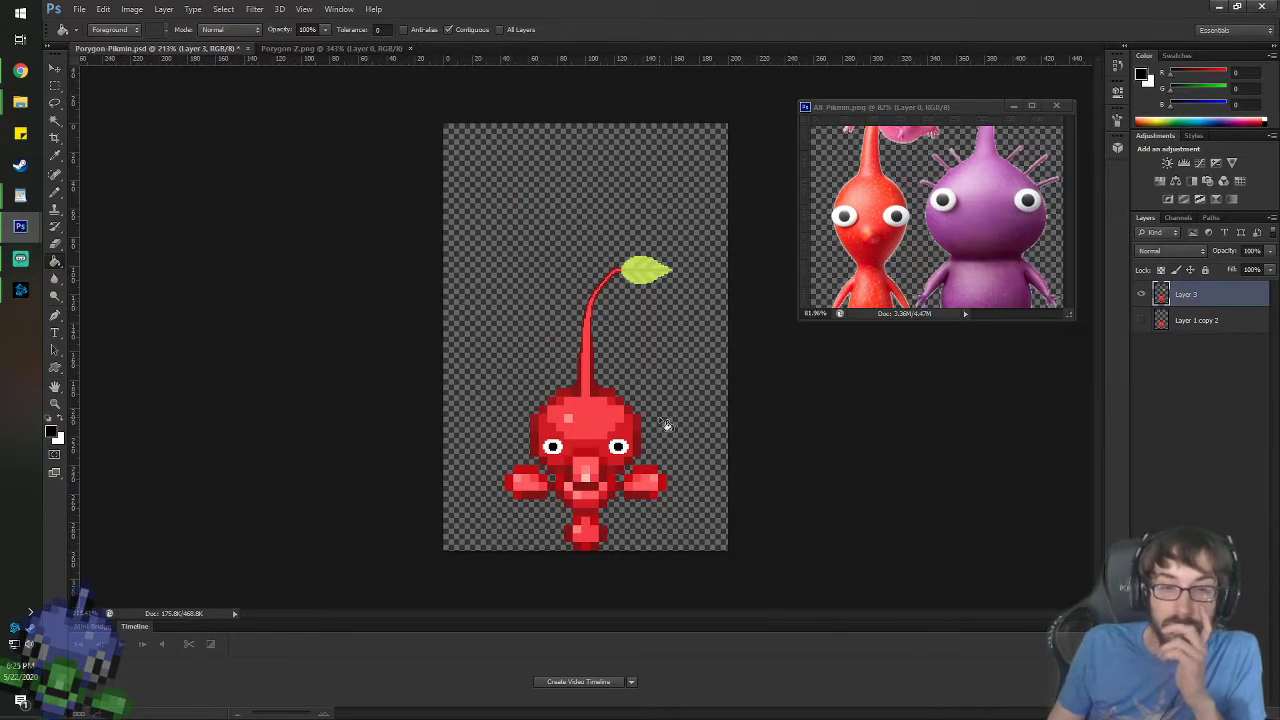
scroll(556, 547, "up", 4)
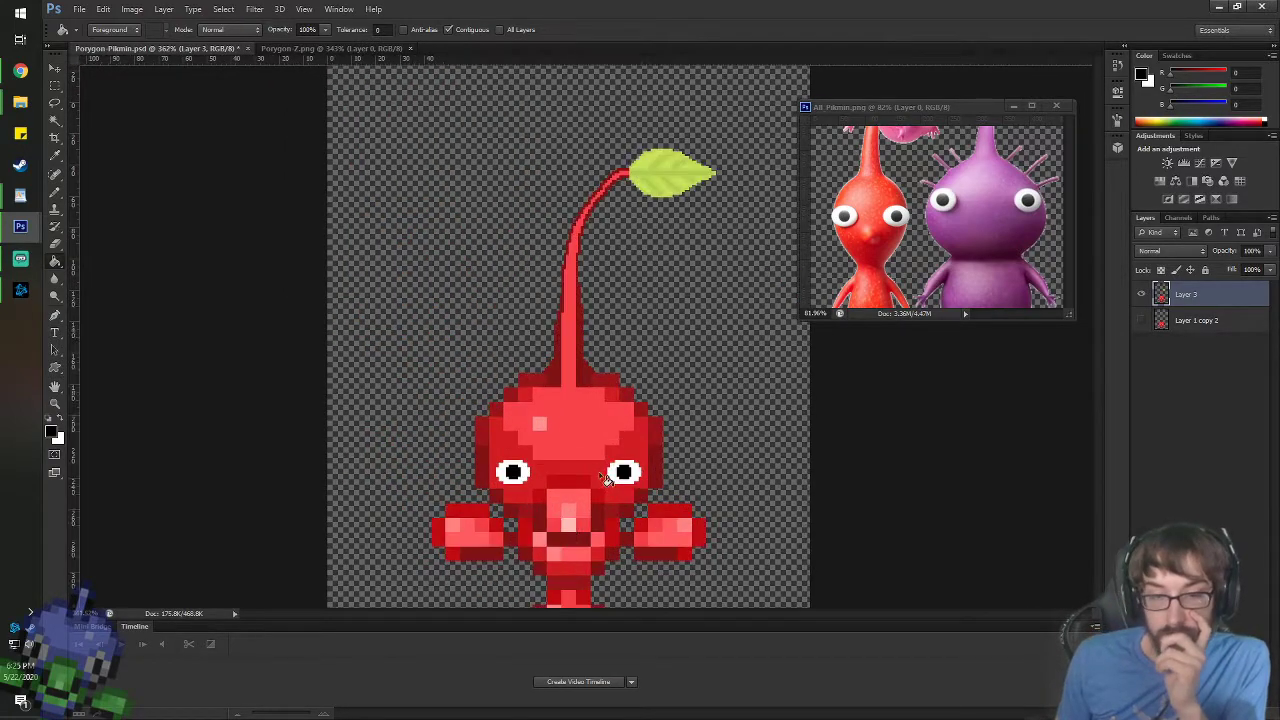
scroll(563, 553, "down", 2)
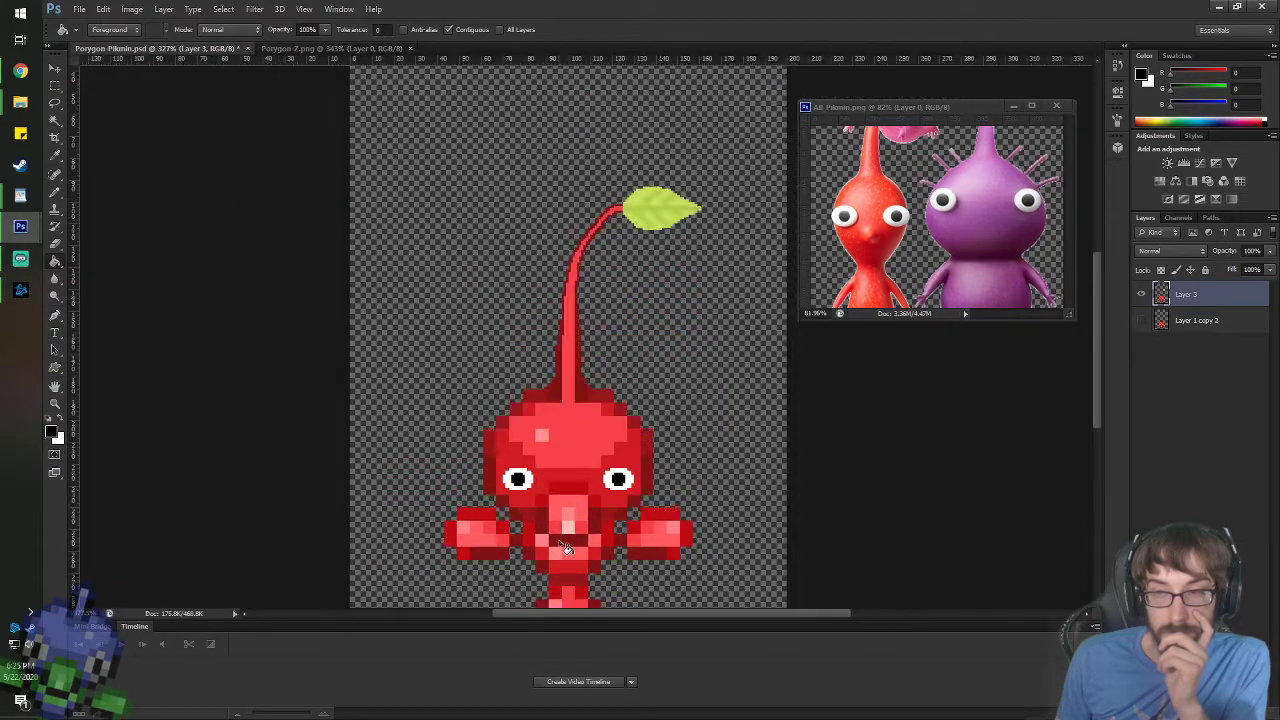
scroll(565, 548, "down", 1)
scroll(568, 550, "up", 1)
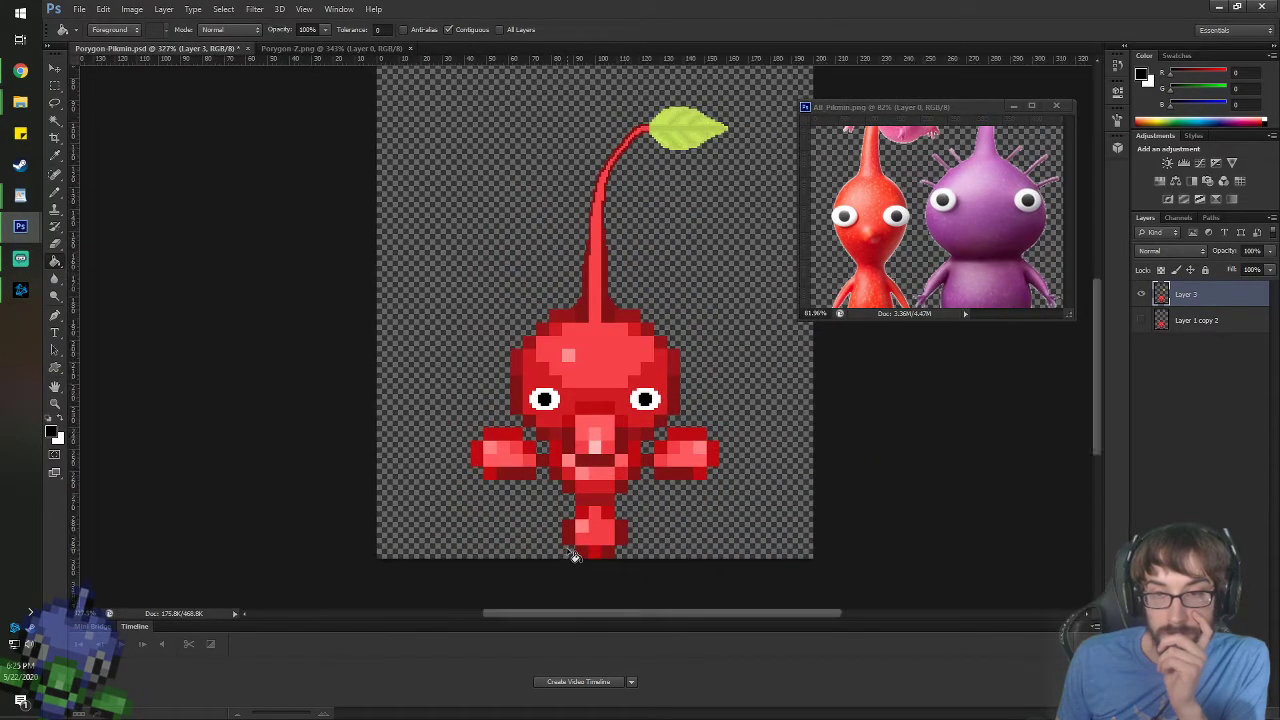
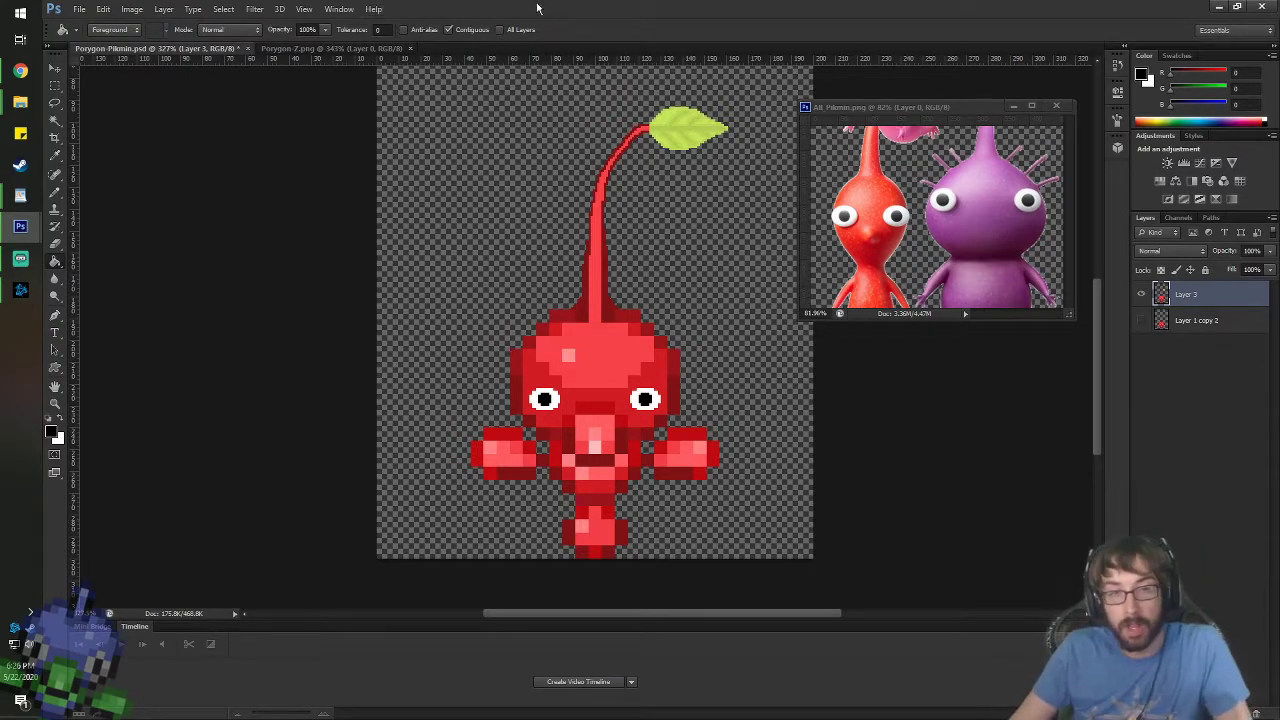
- Select the leaf with the stem's upper end, move the selection down 1 px, and deselect
scroll(645, 130, "up", 5)
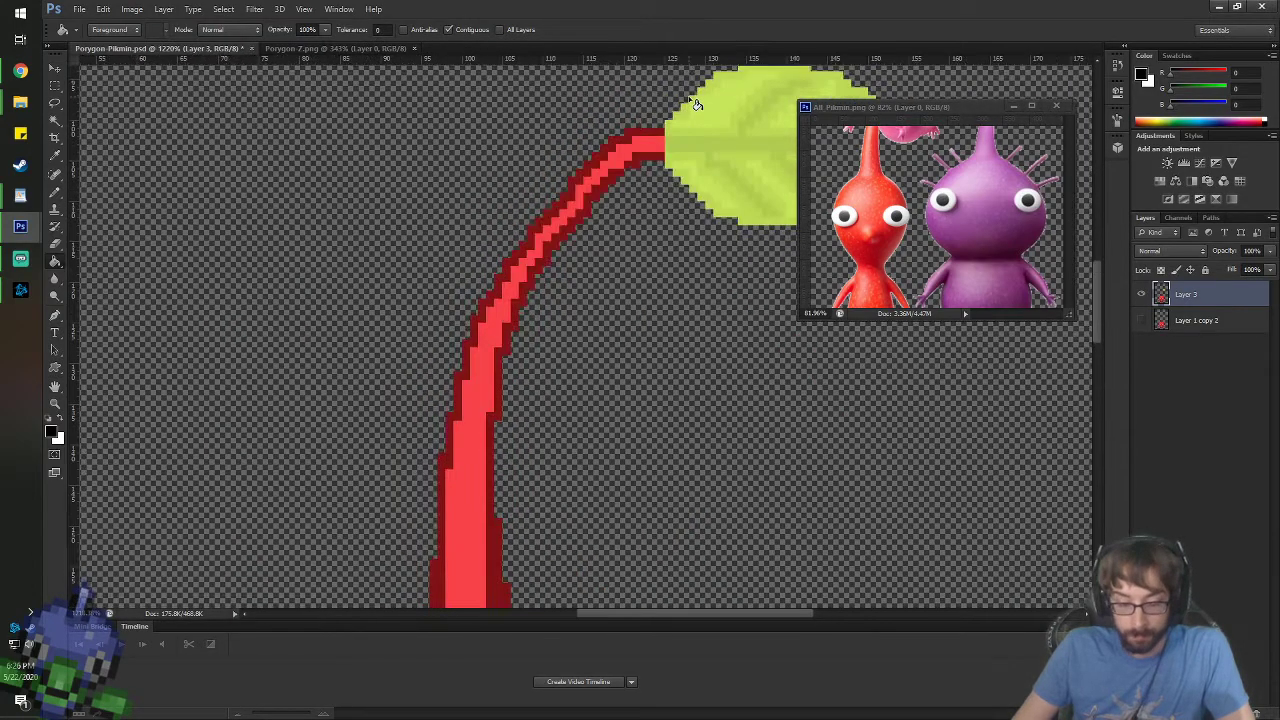
key("h")
left_click_drag(623, 171, 484, 254)
left_click_drag(751, 363, 480, 334)
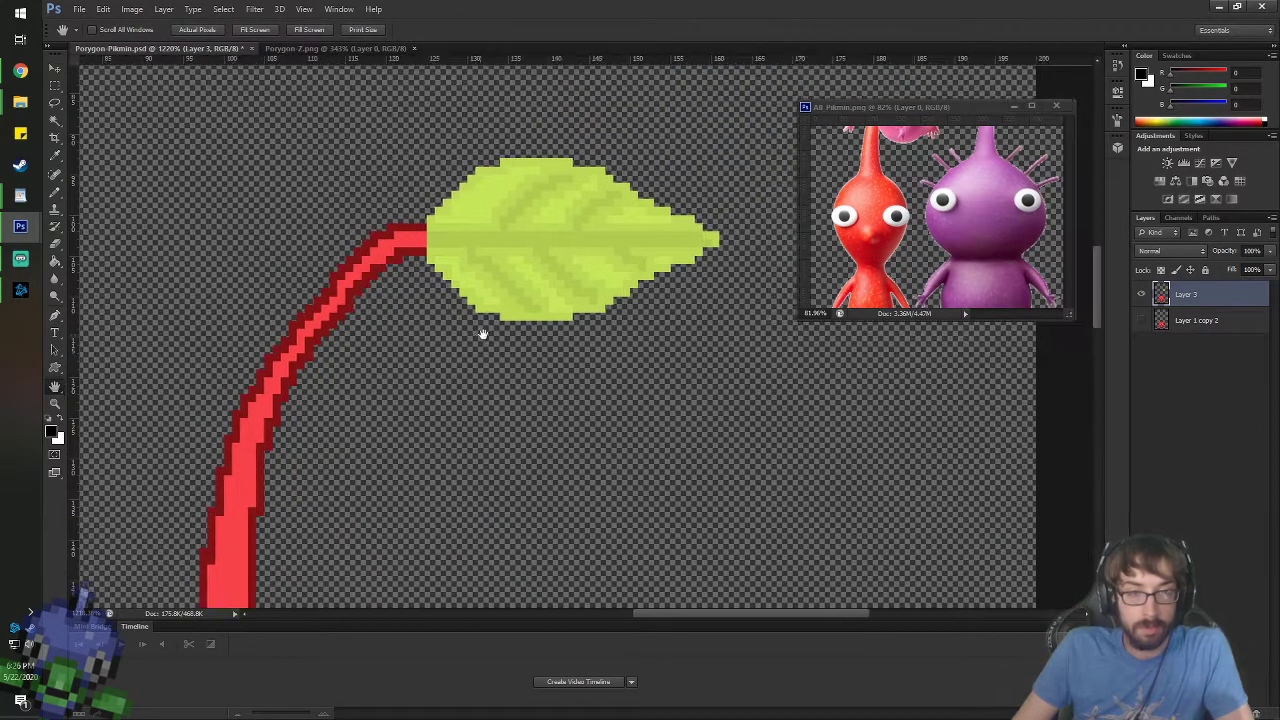
left_click(56, 87)
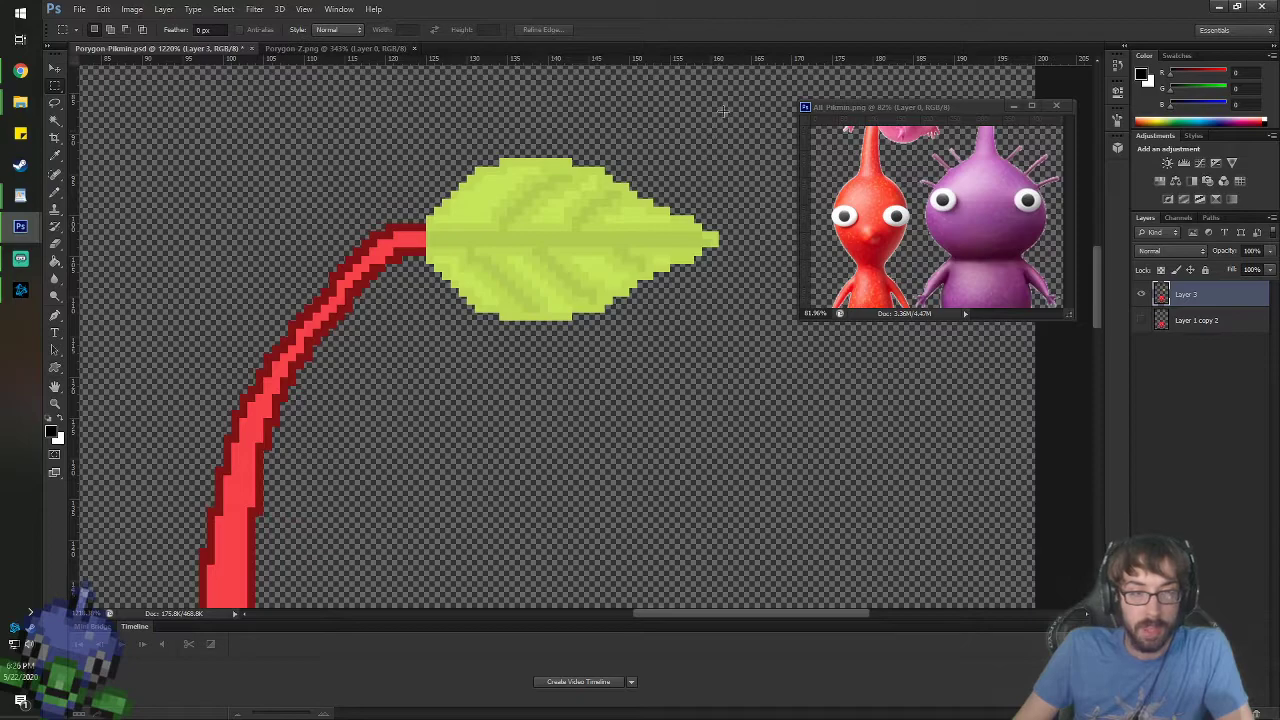
mouse_move(742, 126)
left_mouse_down()
mouse_move(621, 249)
mouse_move(417, 399)
mouse_move(393, 393)
left_mouse_up()
mouse_move(271, 191)
left_mouse_down()
mouse_move(489, 313)
mouse_move(491, 274)
mouse_move(493, 288)
left_mouse_up()
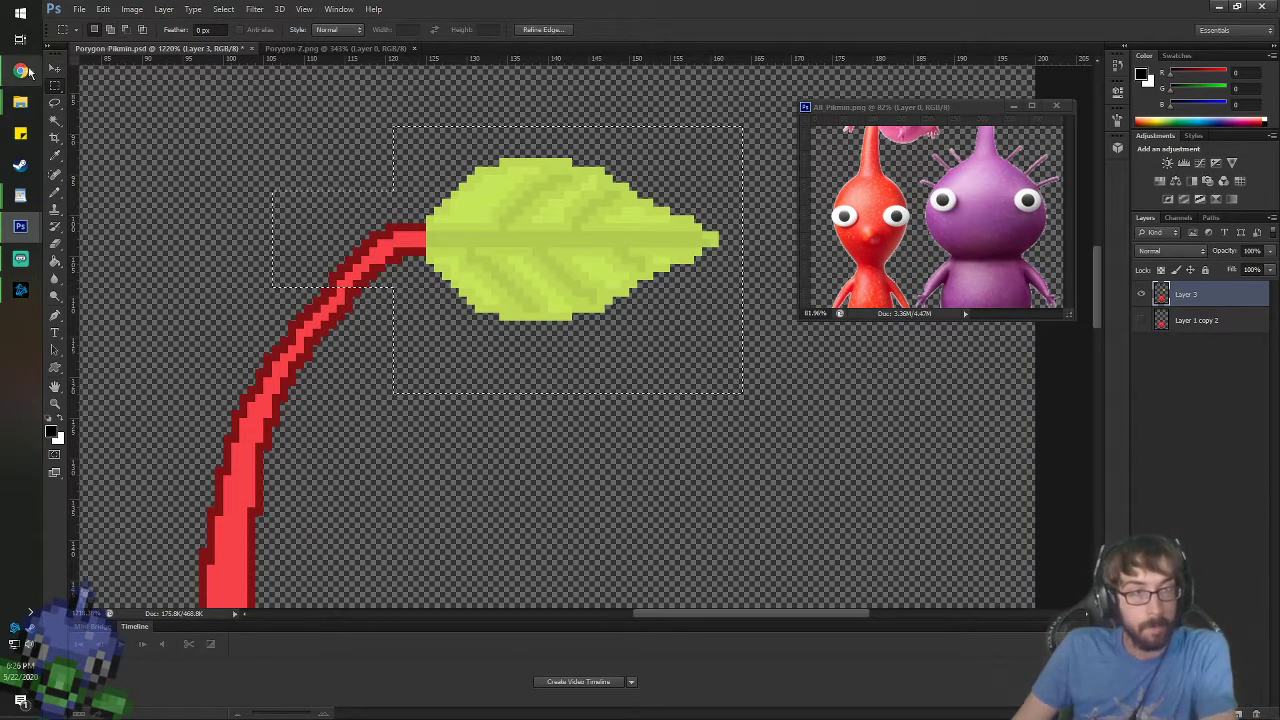
left_click(55, 68)
key("Down")
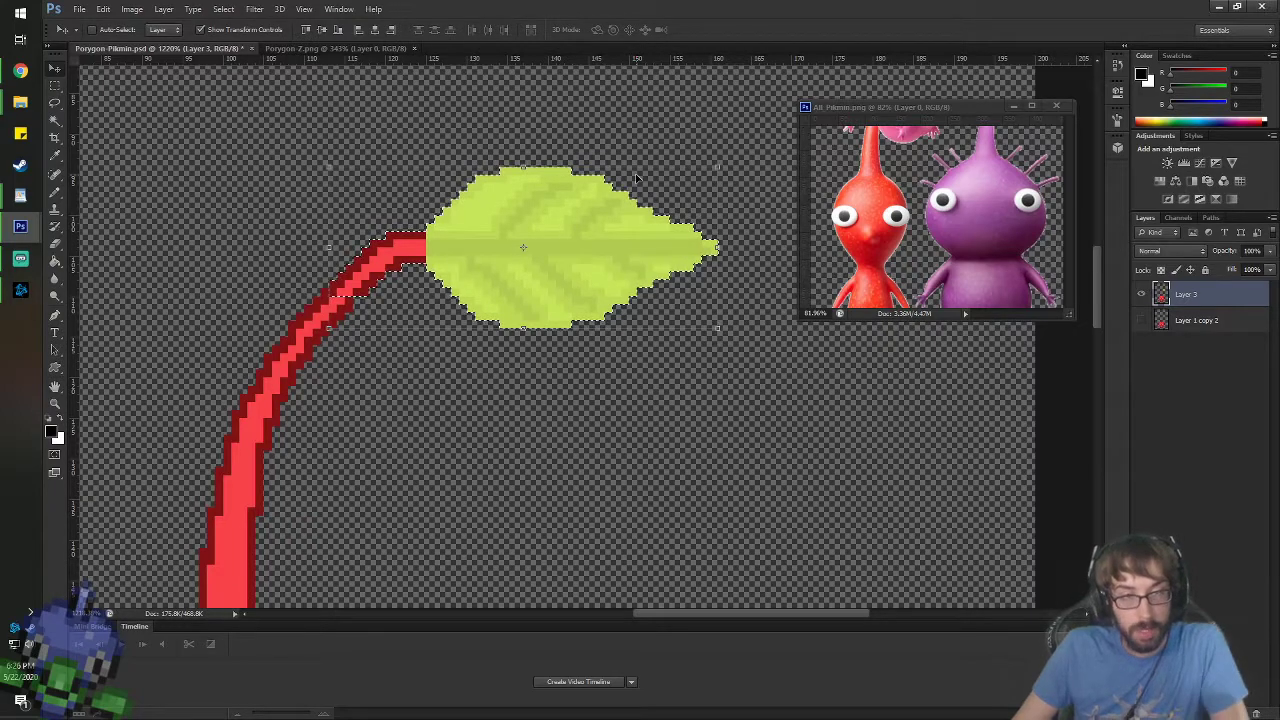
key("ctrl+d")
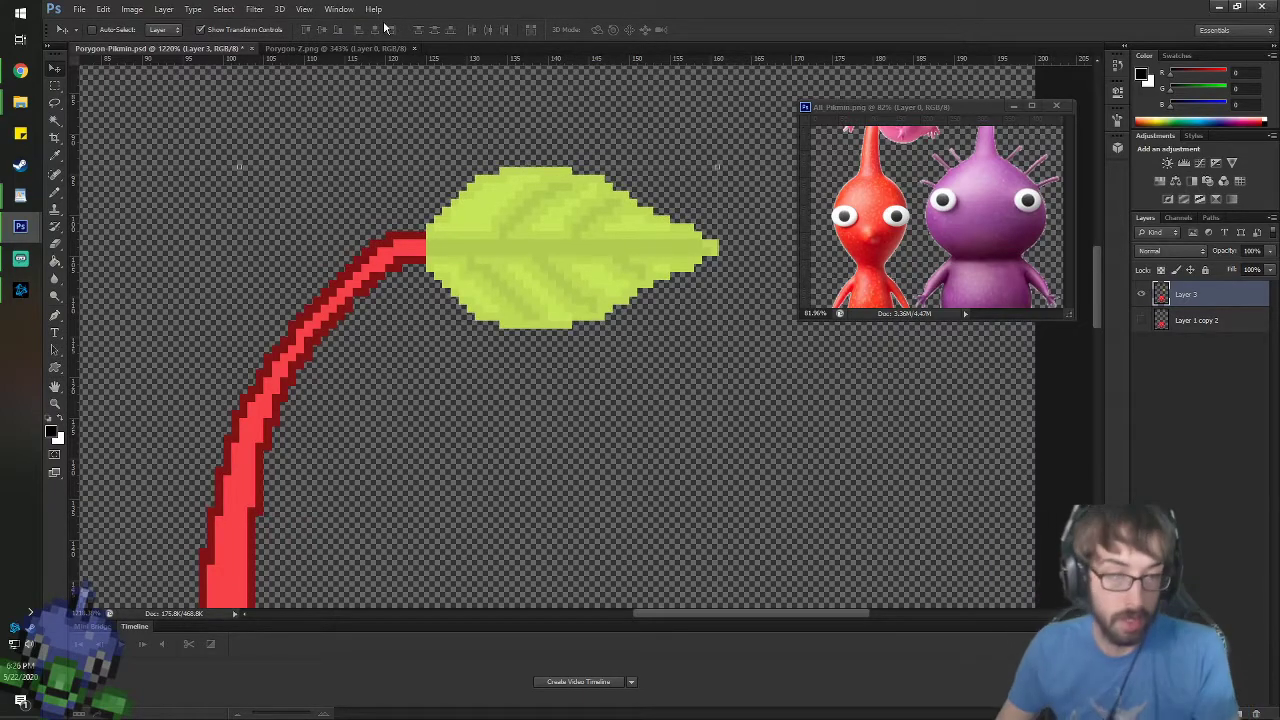
- Select the leaf and a longer part of the upper stem, move them down another 1 px, and deselect
scroll(408, 333, "down", 10)
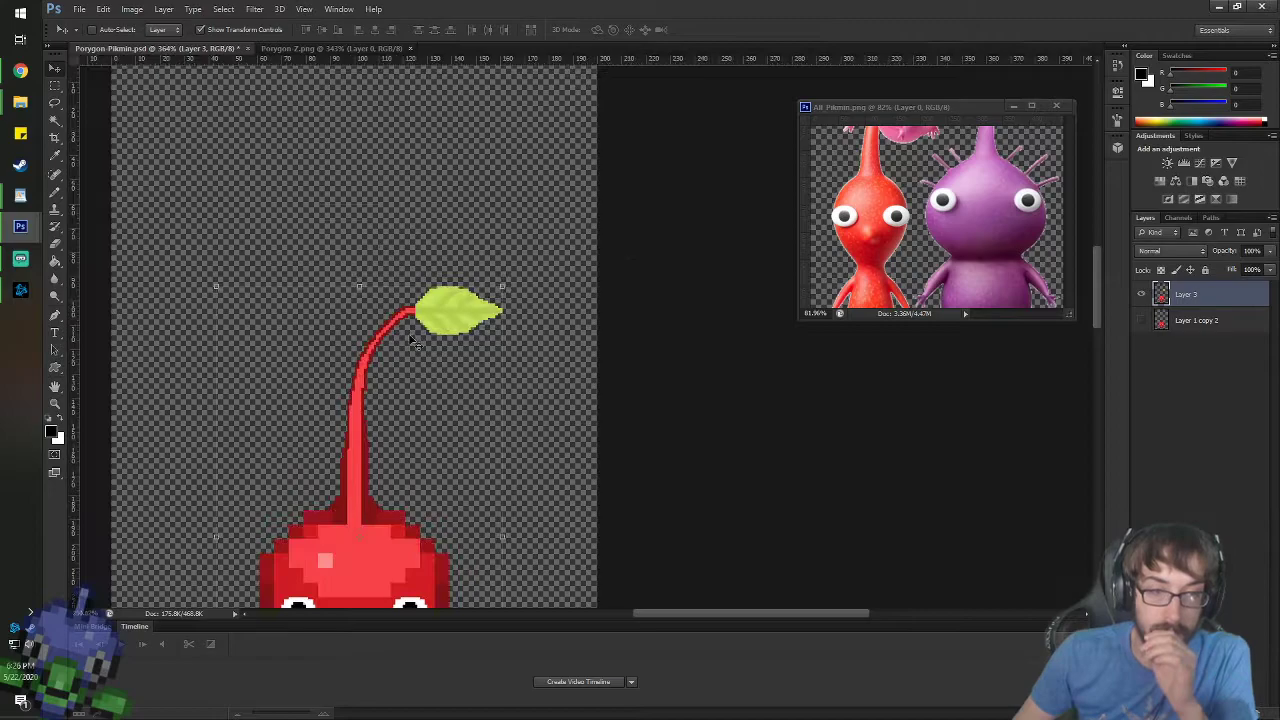
scroll(629, 375, "up", 2)
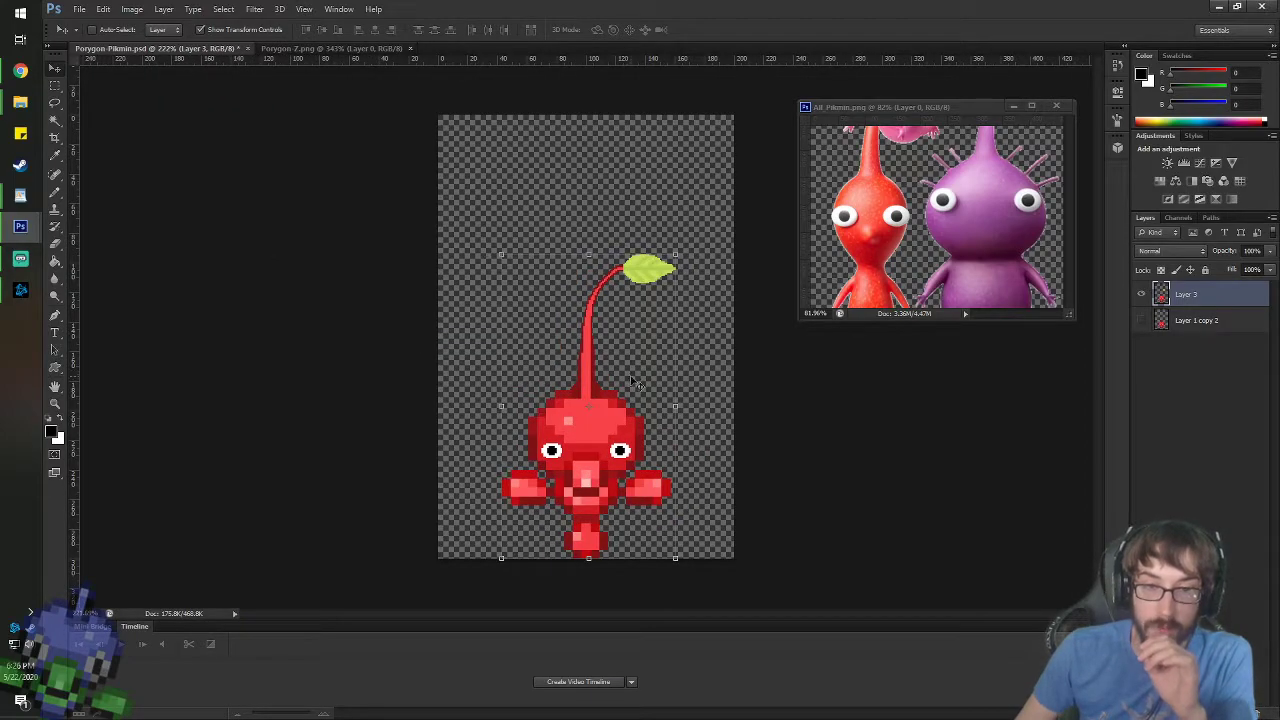
scroll(632, 382, "up", 8)
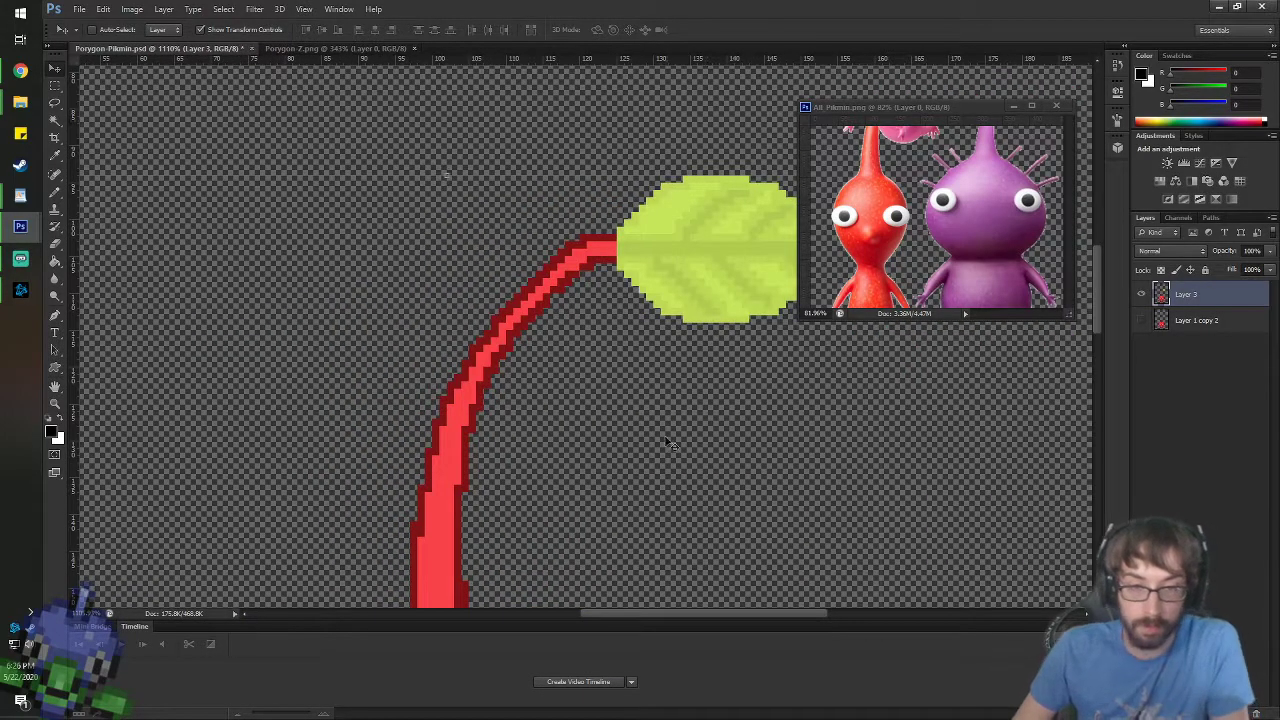
left_click_drag(697, 612, 727, 612)
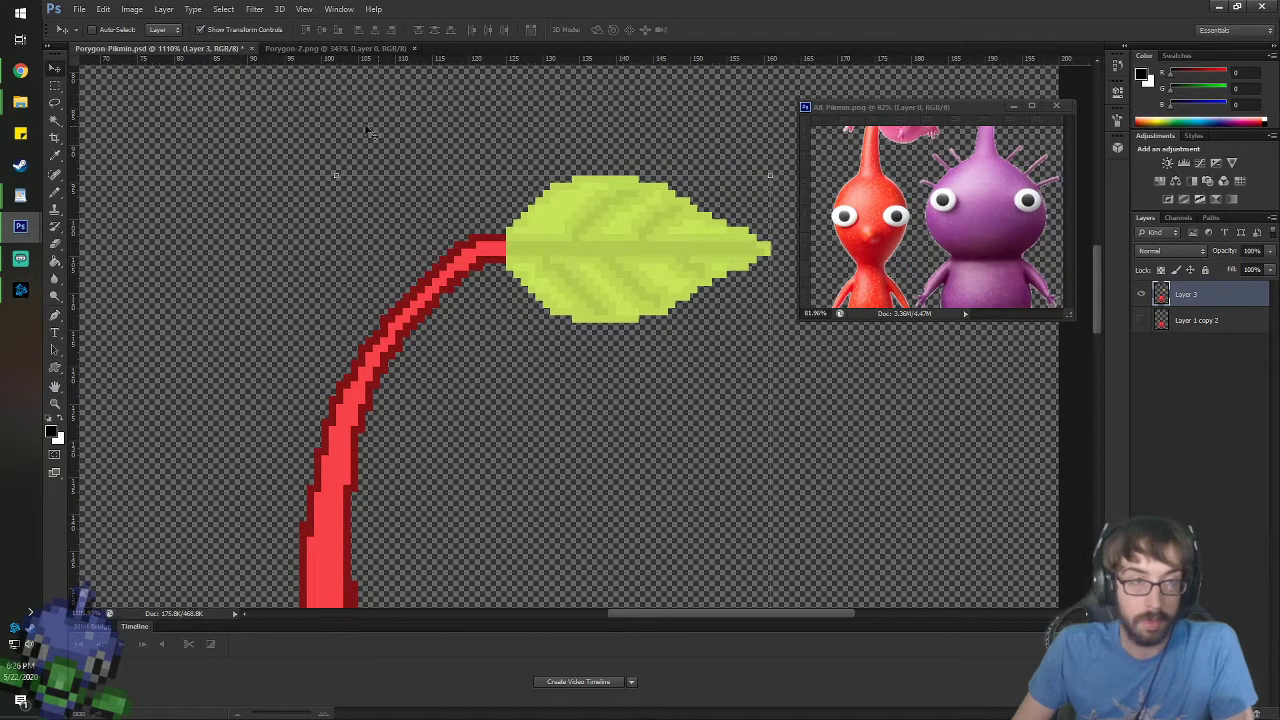
left_click(55, 85)
left_click_drag(461, 108, 873, 470)
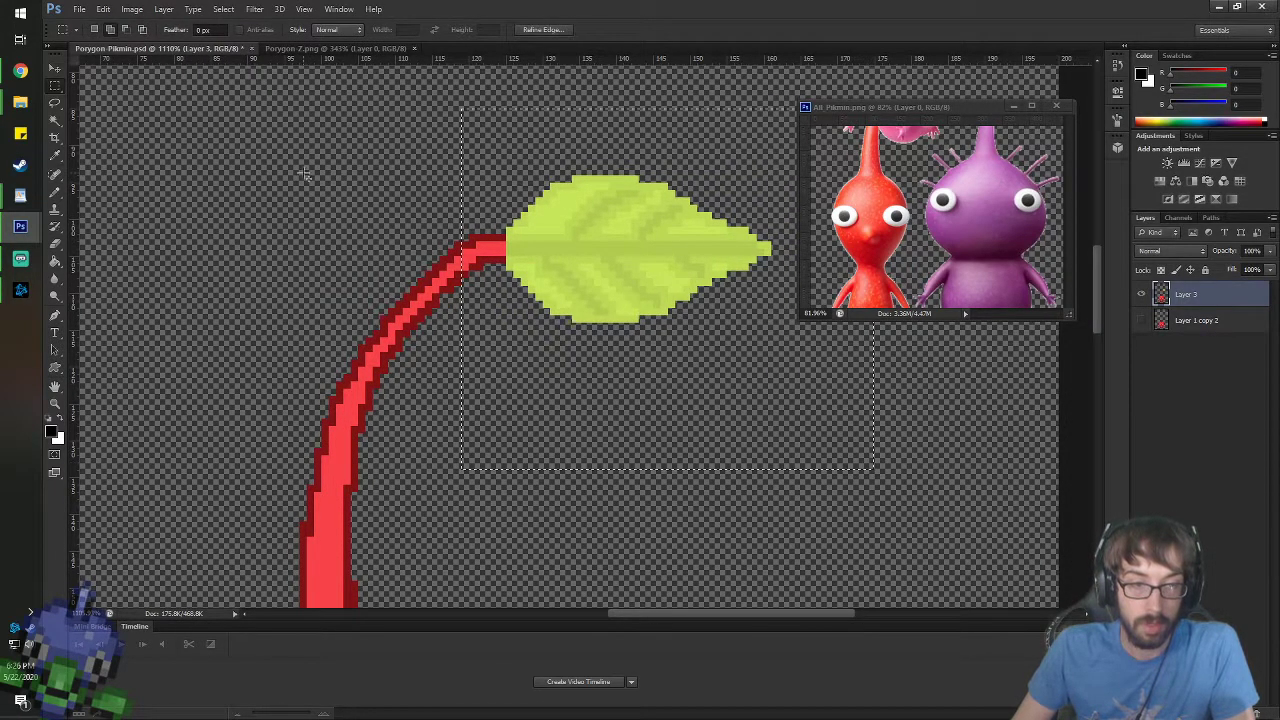
left_click_drag(301, 168, 623, 328, "shift")
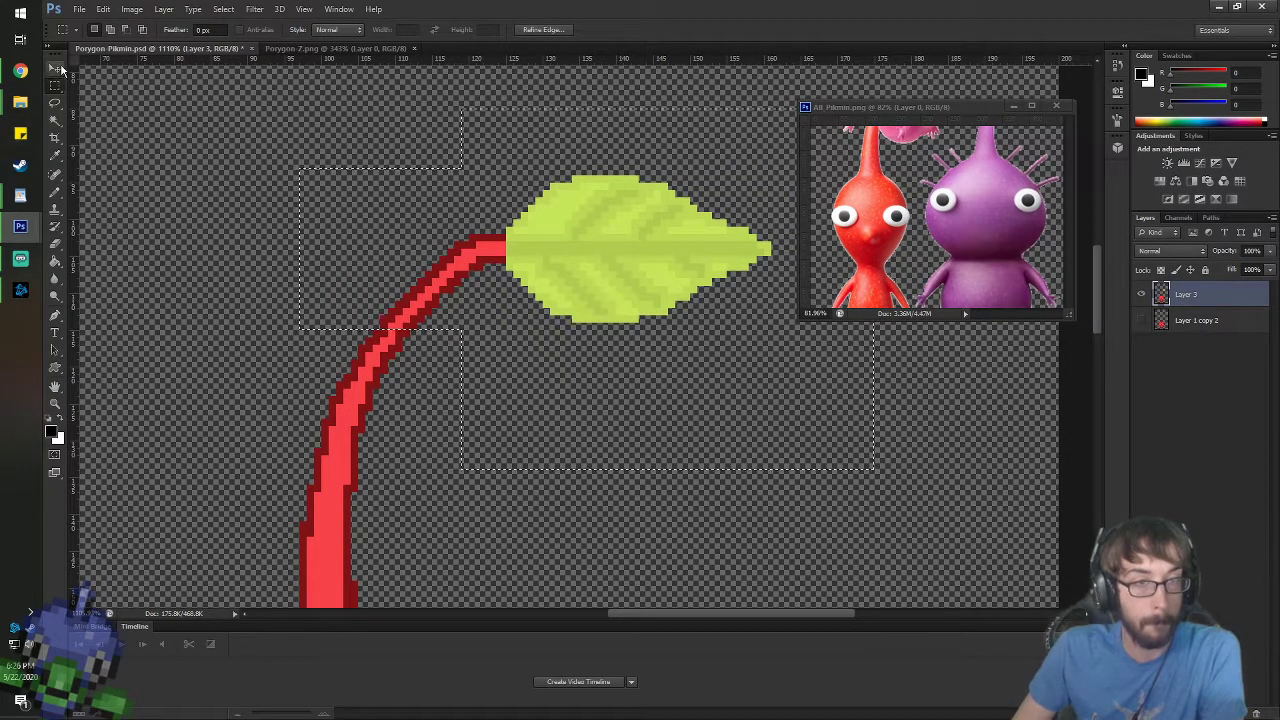
left_click(55, 68)
key("Down")
key("ctrl+d")
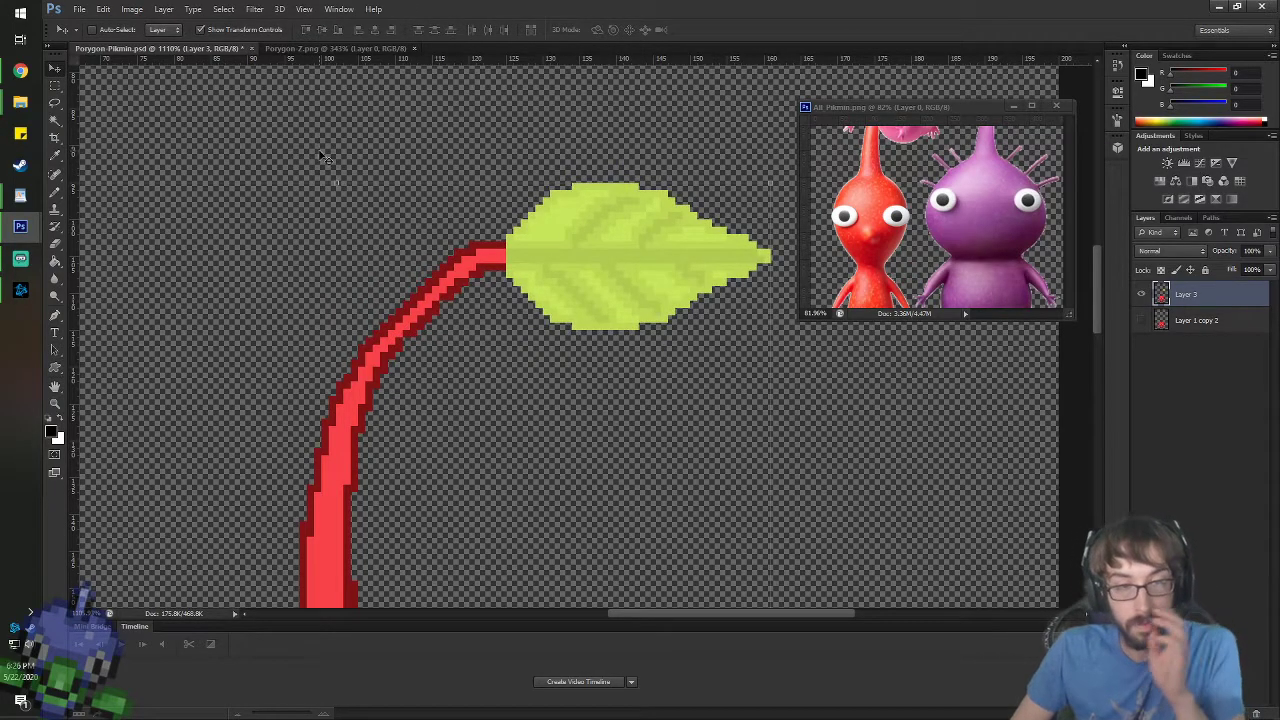
- Sample the stem outline's dark red (128, 18, 22), undo the oversized pencil stamp, and choose a 1 px pencil tip
scroll(418, 365, "up", 3)
key("b")
left_click(401, 316, "alt")
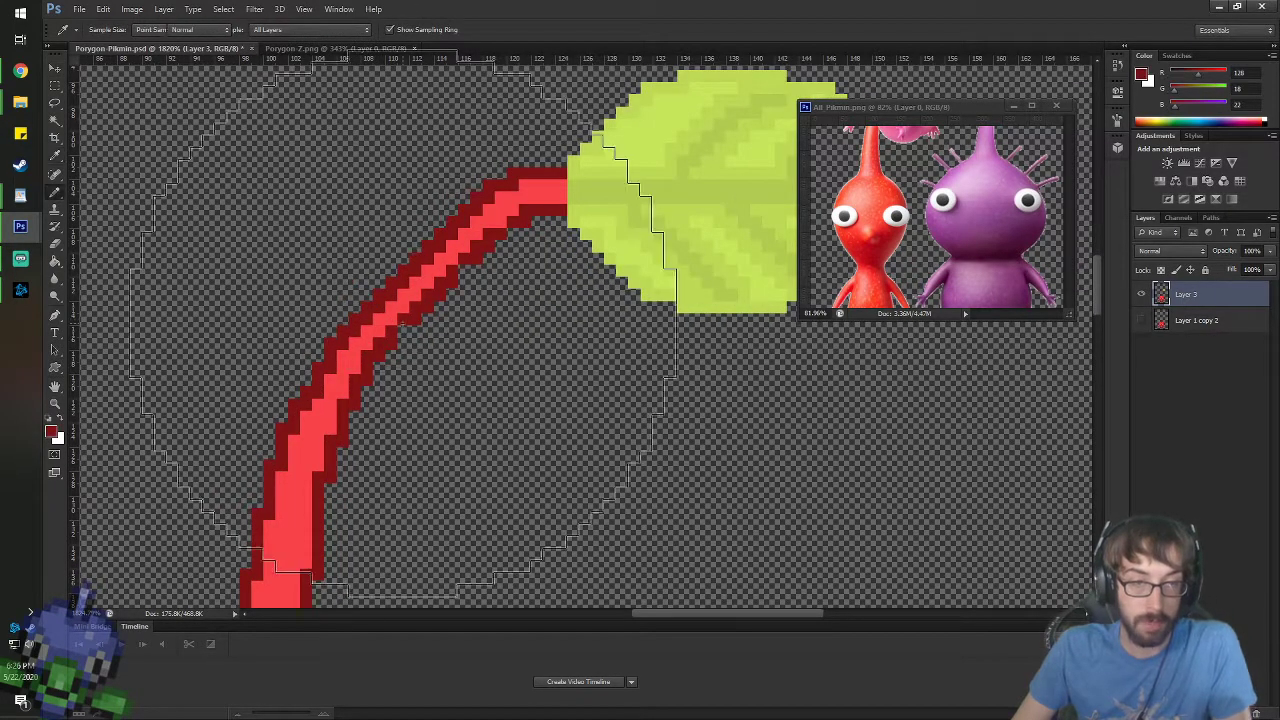
left_click(401, 324)
key("ctrl+z")
right_click(428, 244)
double_click(441, 336)
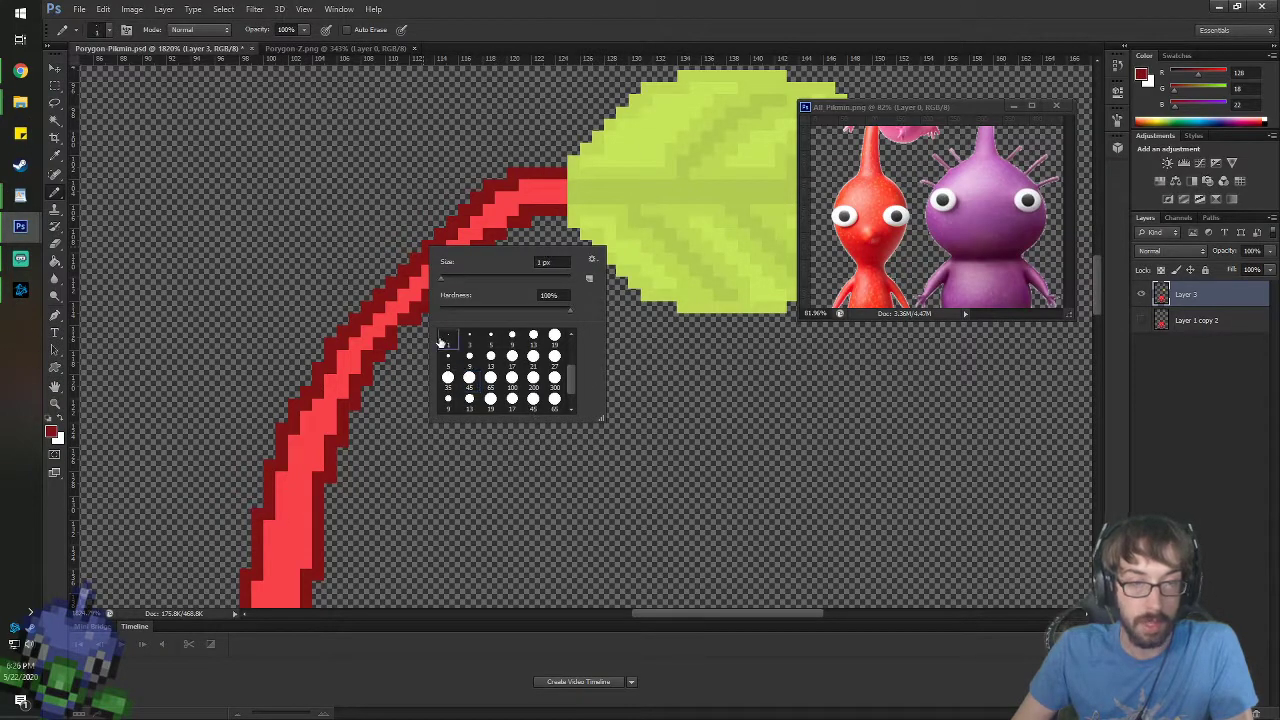
- Examine the stem's curve and outline, then inspect the joint where its base meets the head
scroll(397, 331, "down", 8)
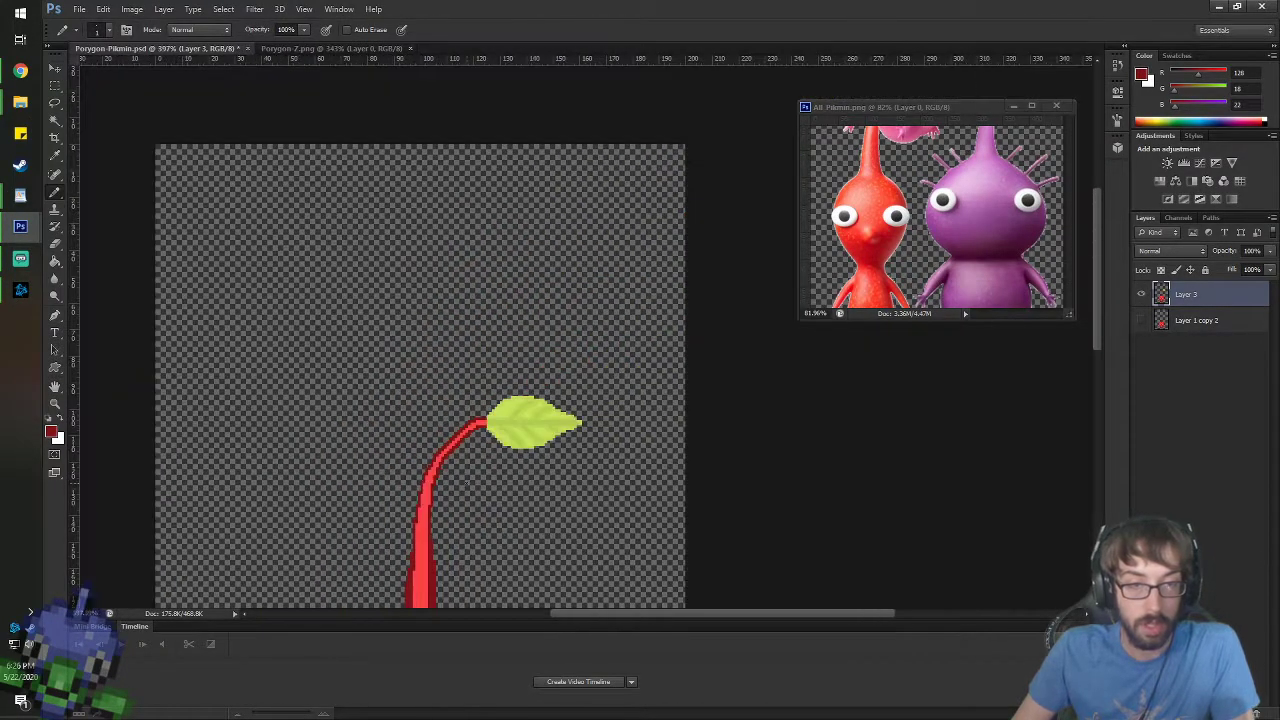
scroll(548, 310, "up", 2)
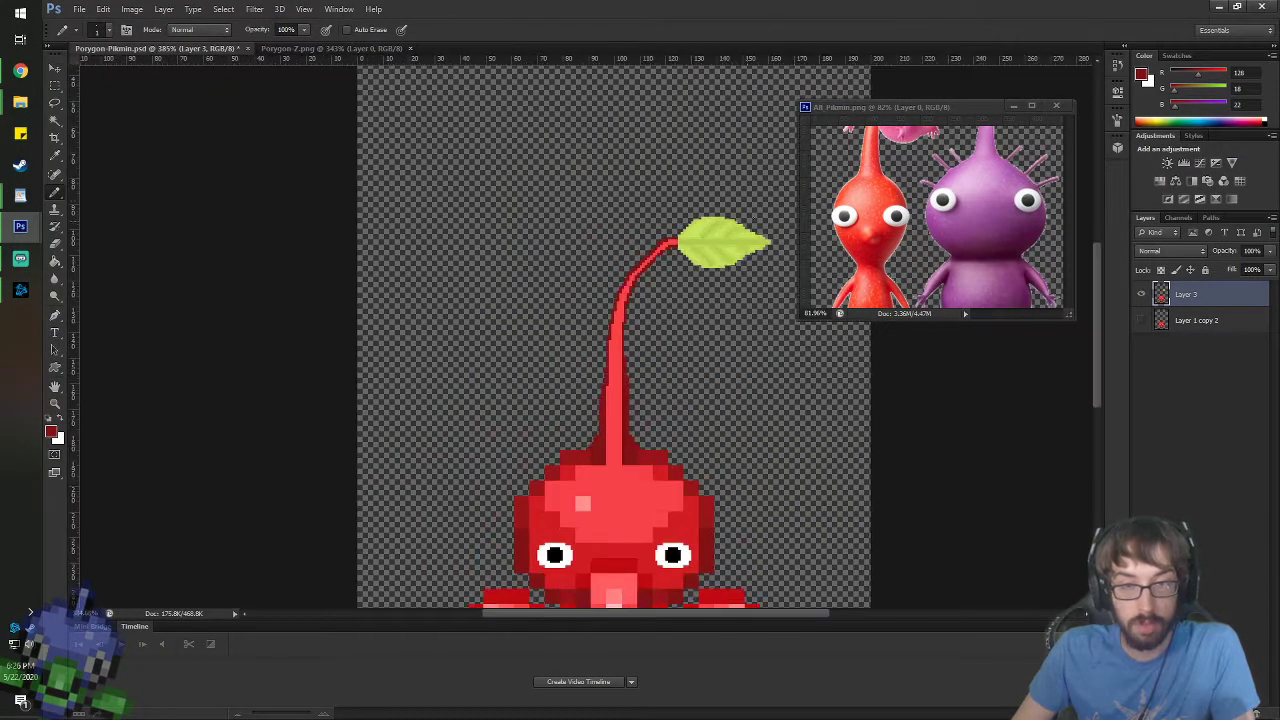
scroll(842, 463, "up", 2)
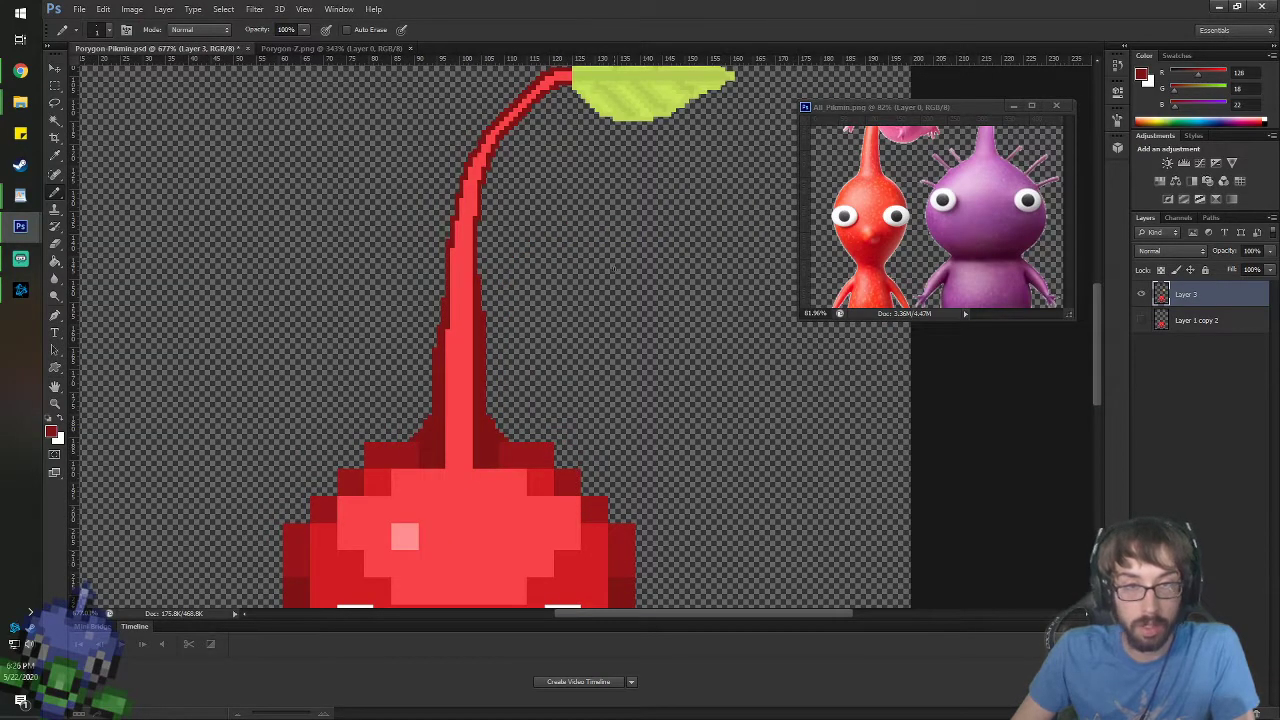
key("space")
left_click_drag(611, 266, 600, 343)
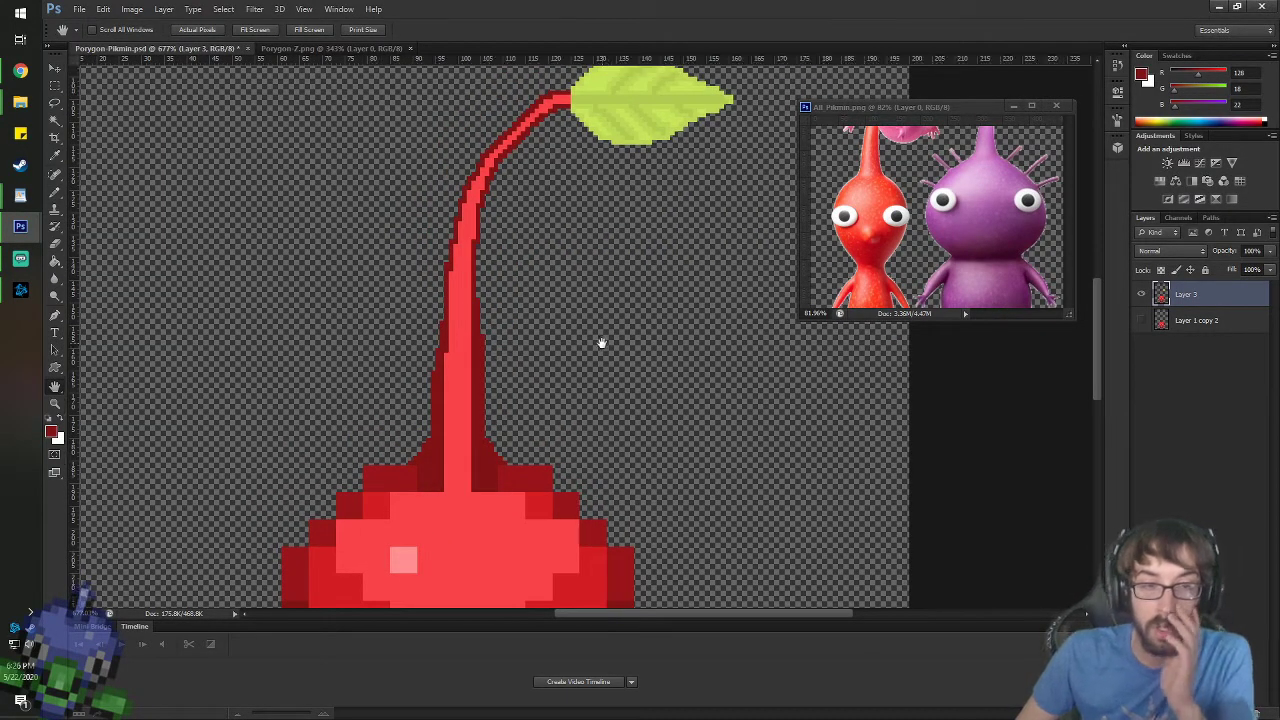
scroll(415, 490, "up", 2)
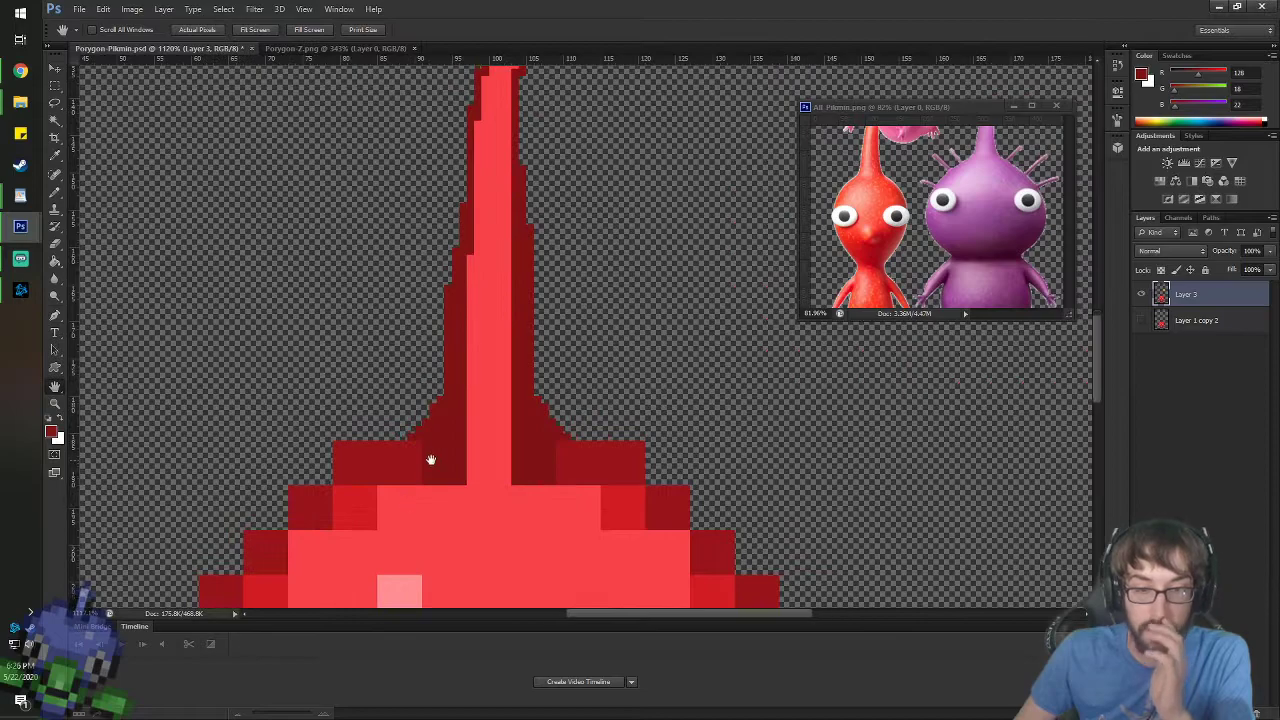
- Sample the stem's light red (247, 66, 72) and flare the stem's bright core in stepped pixels on both sides where it meets the head
scroll(492, 518, "up", 2)
left_click(491, 491, "alt")
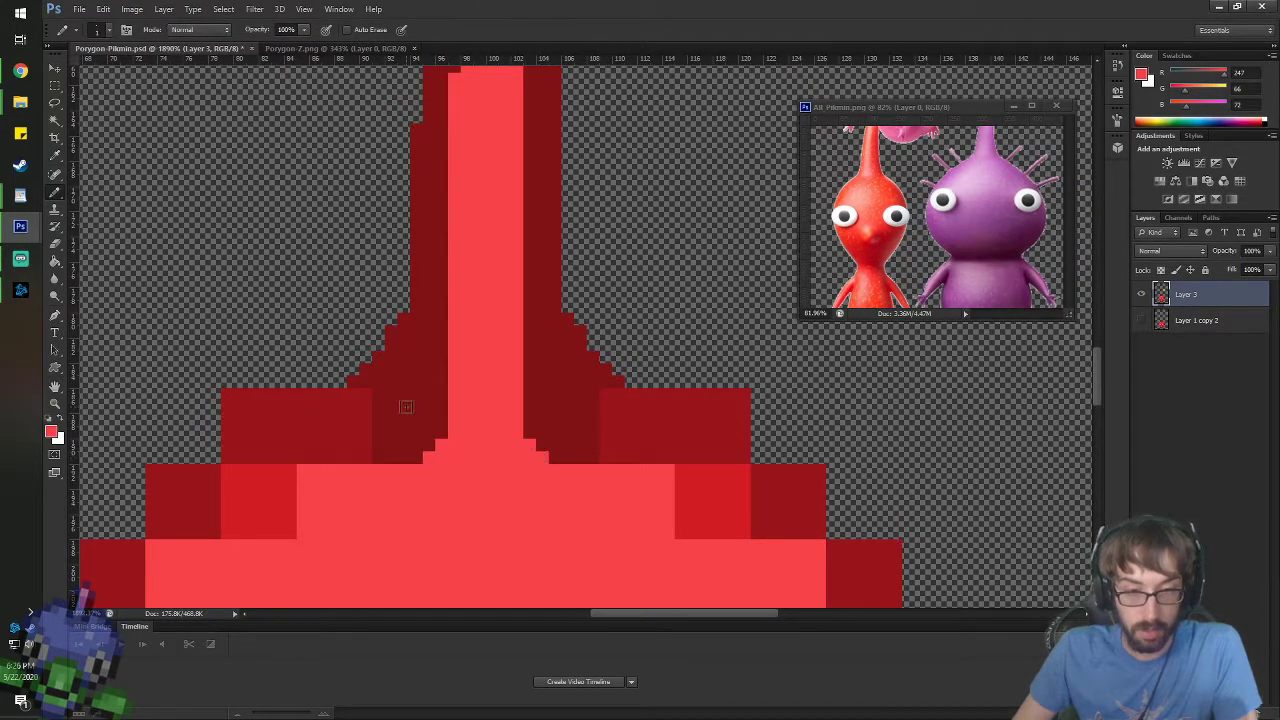
left_click_drag(428, 452, 393, 458)
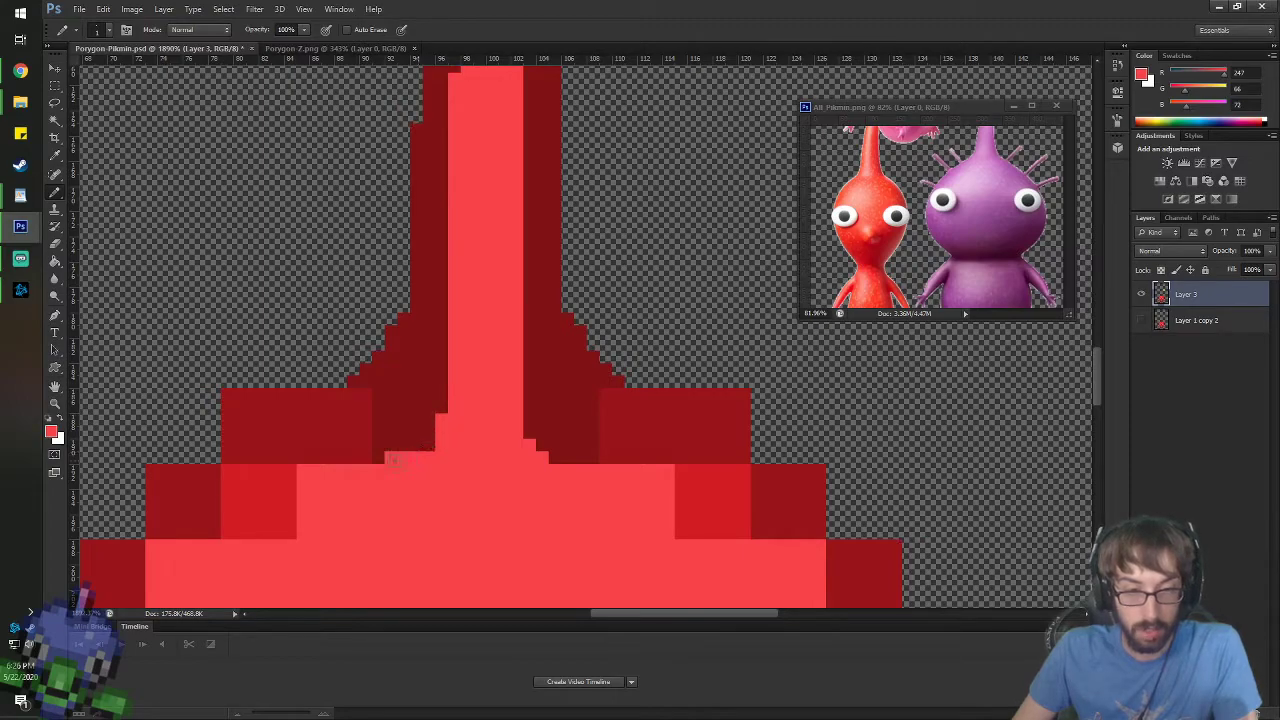
key("ctrl+z")
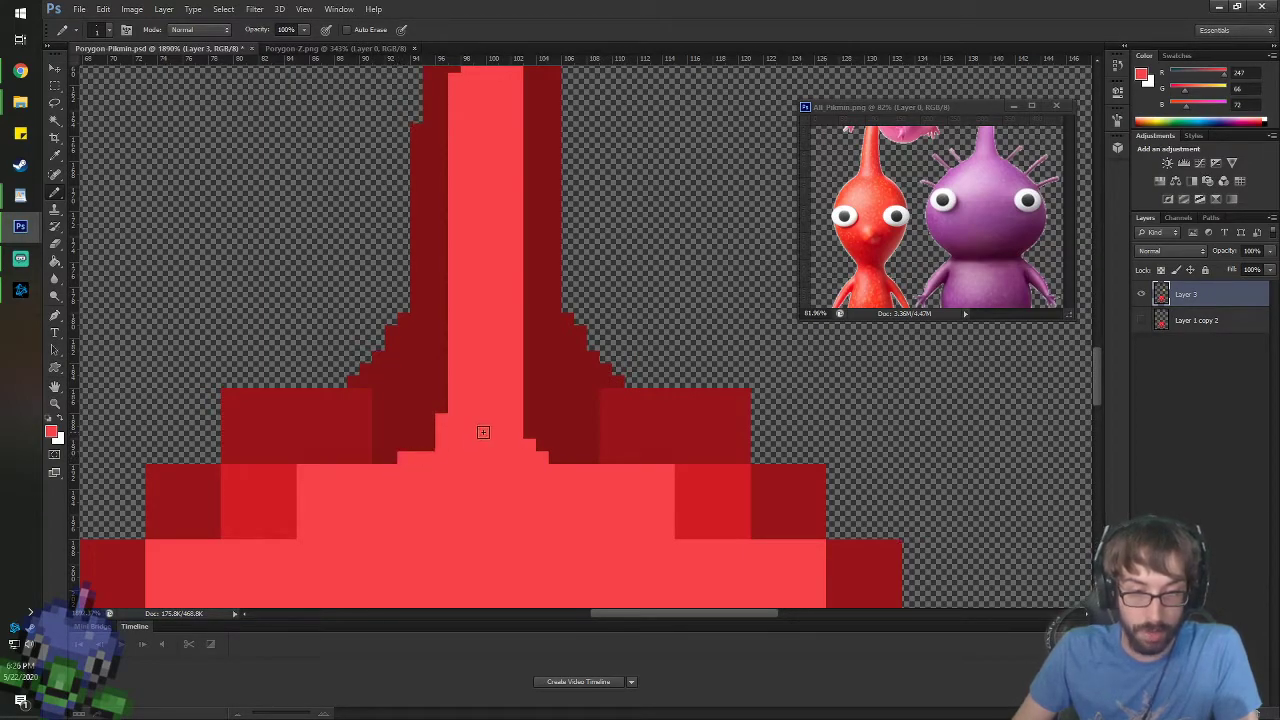
left_click_drag(527, 422, 540, 441)
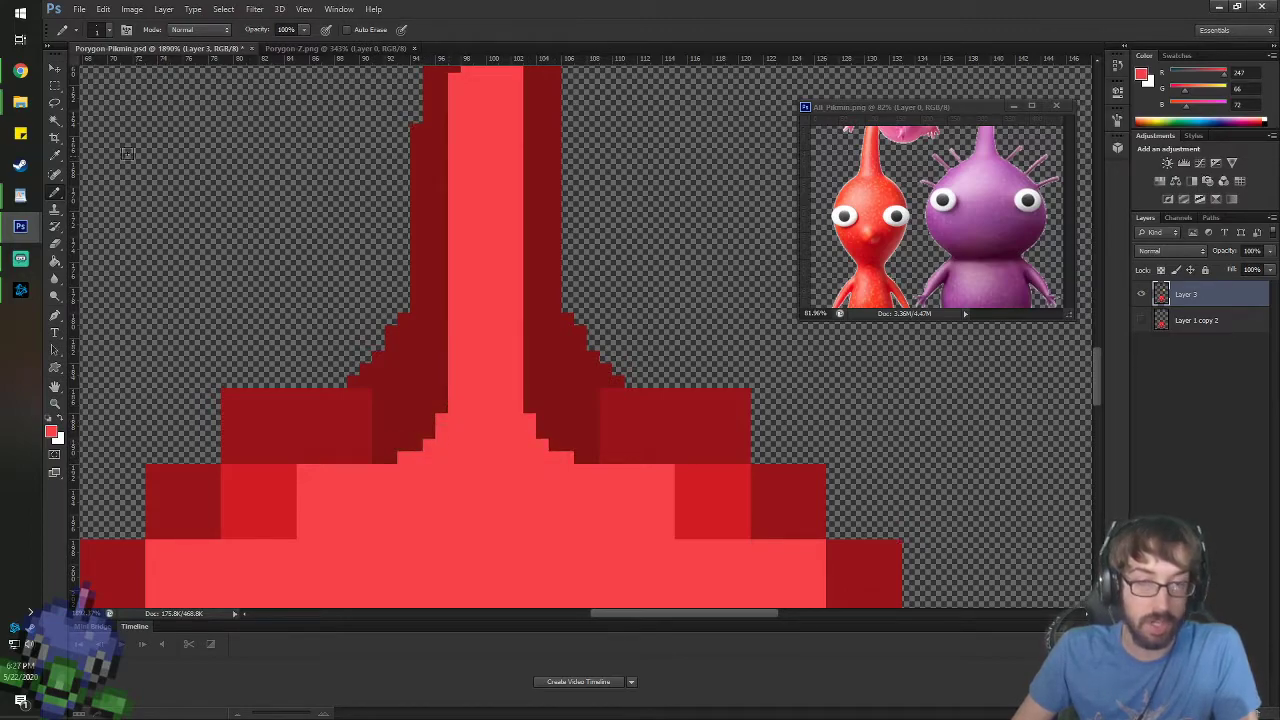
- Undo the stray light red pixel, sample dark red (128, 18, 22), and widen the stem's dark base on both sides over the head outline
left_click(56, 69)
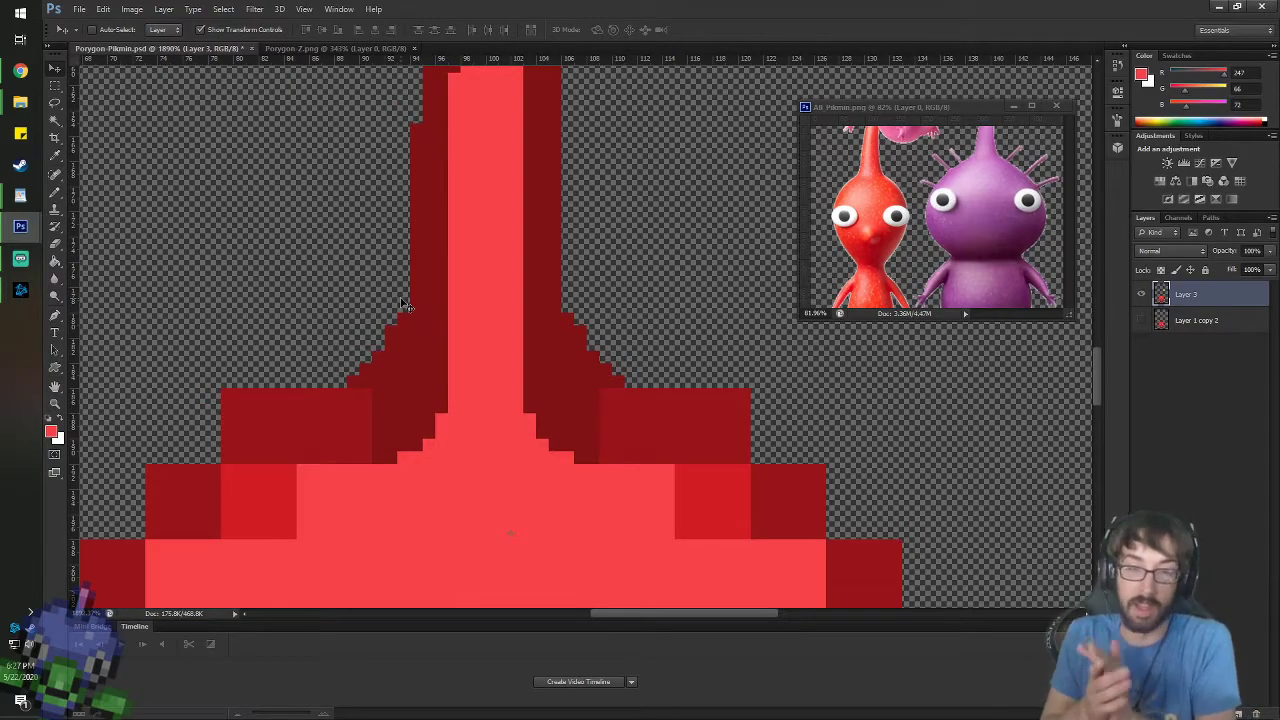
key("b")
left_click(365, 386)
key("ctrl+z")
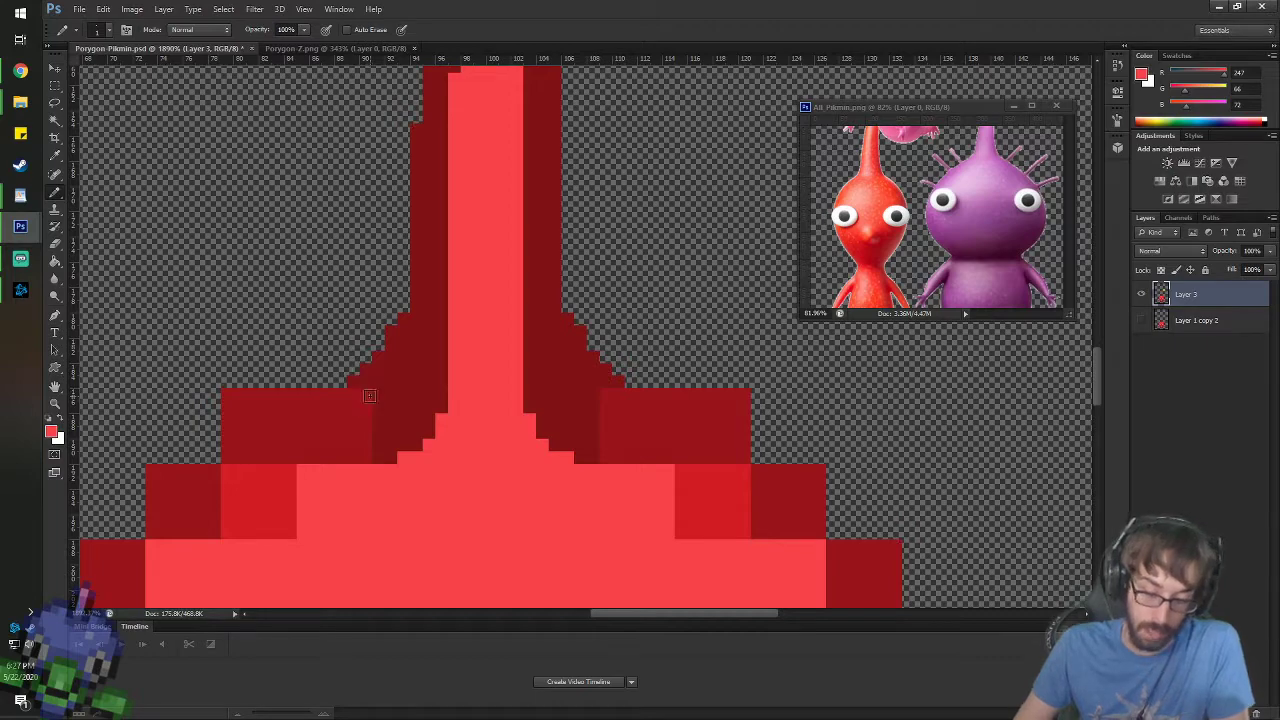
left_click(363, 394, "alt")
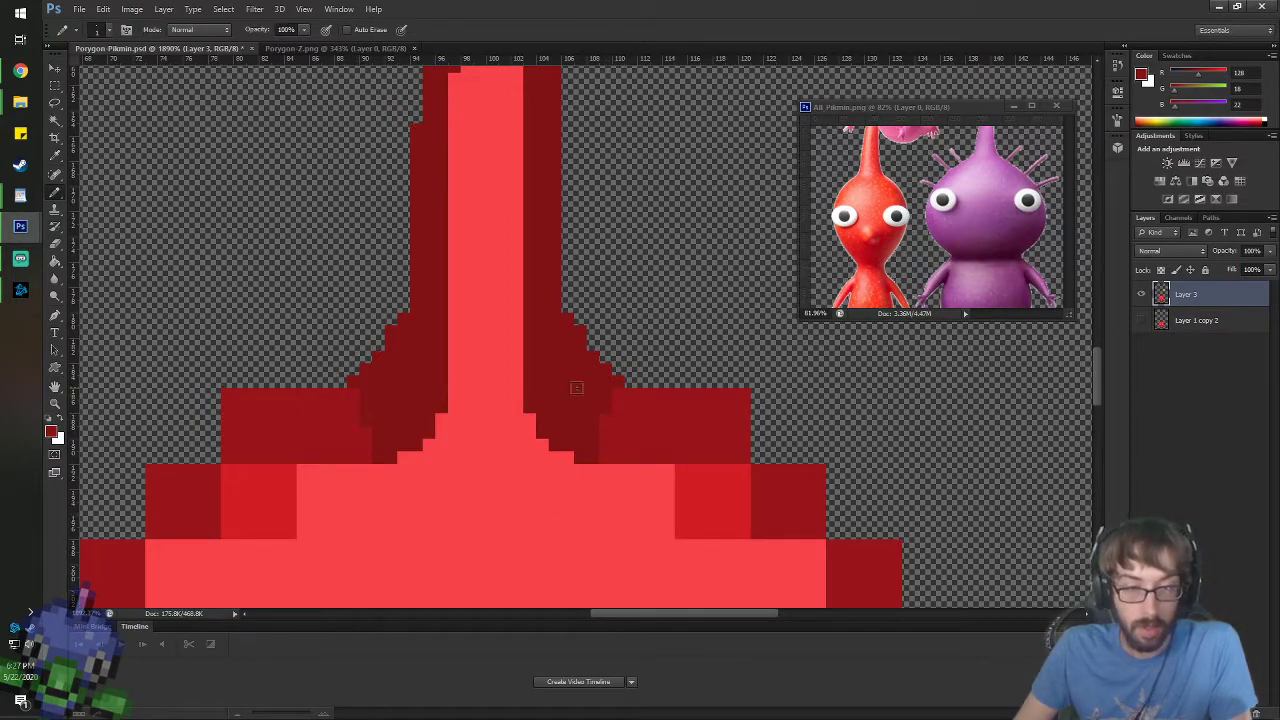
- Thicken the dark red outline along the mid-stem's left edge, then sample light red (247, 66, 72) and paint over the stray dark pixel
scroll(494, 531, "down", 20)
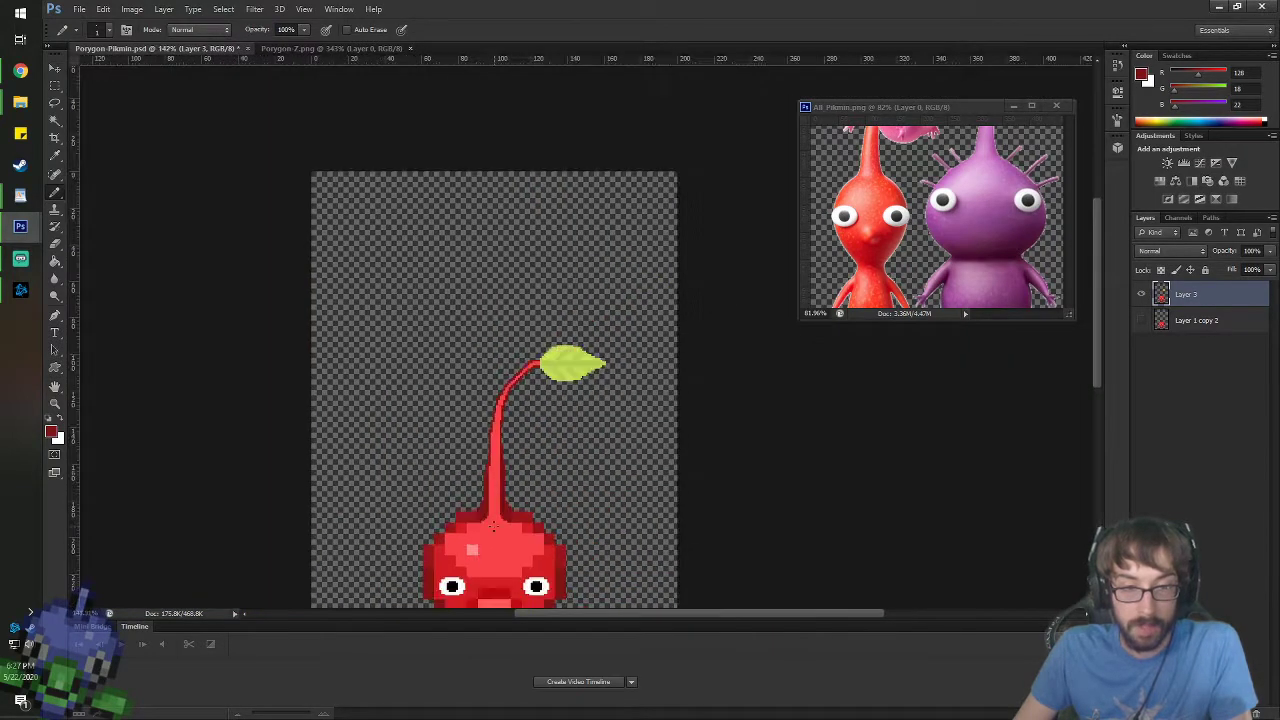
scroll(489, 524, "up", 1)
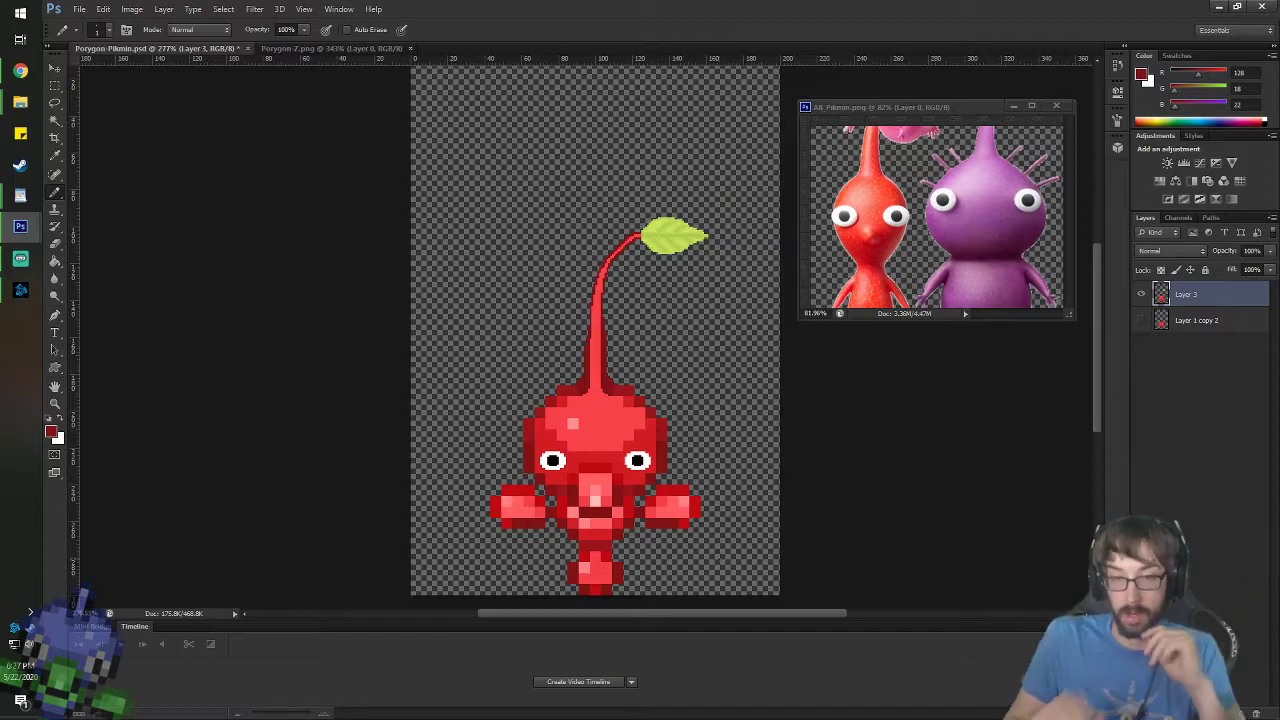
scroll(660, 535, "up", 7)
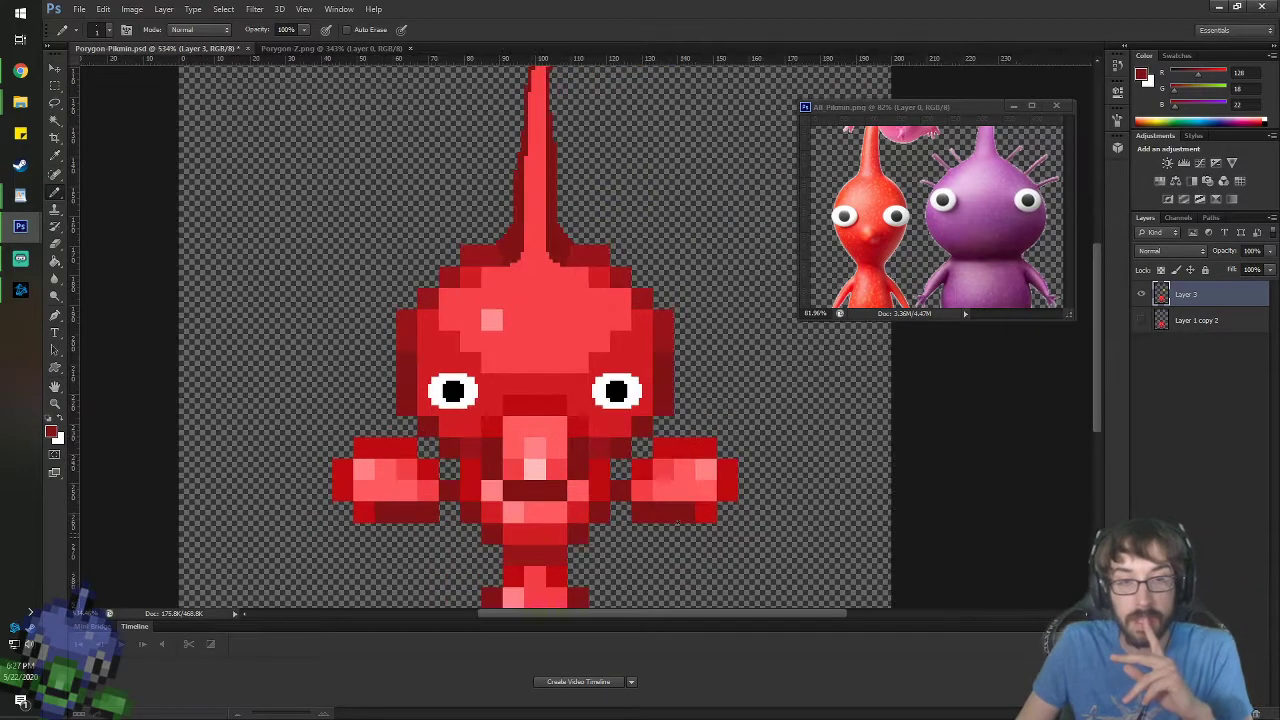
scroll(618, 82, "up", 6)
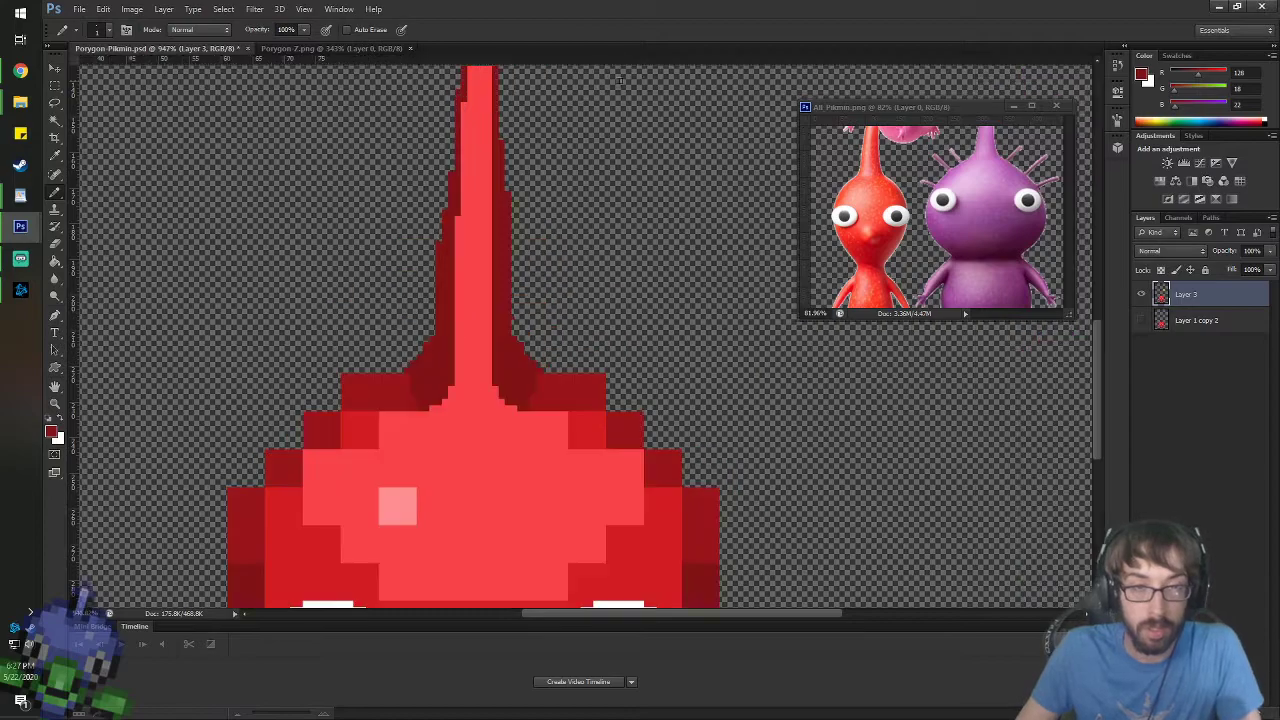
key("space")
left_click_drag(474, 186, 501, 341)
scroll(501, 341, "up", 2)
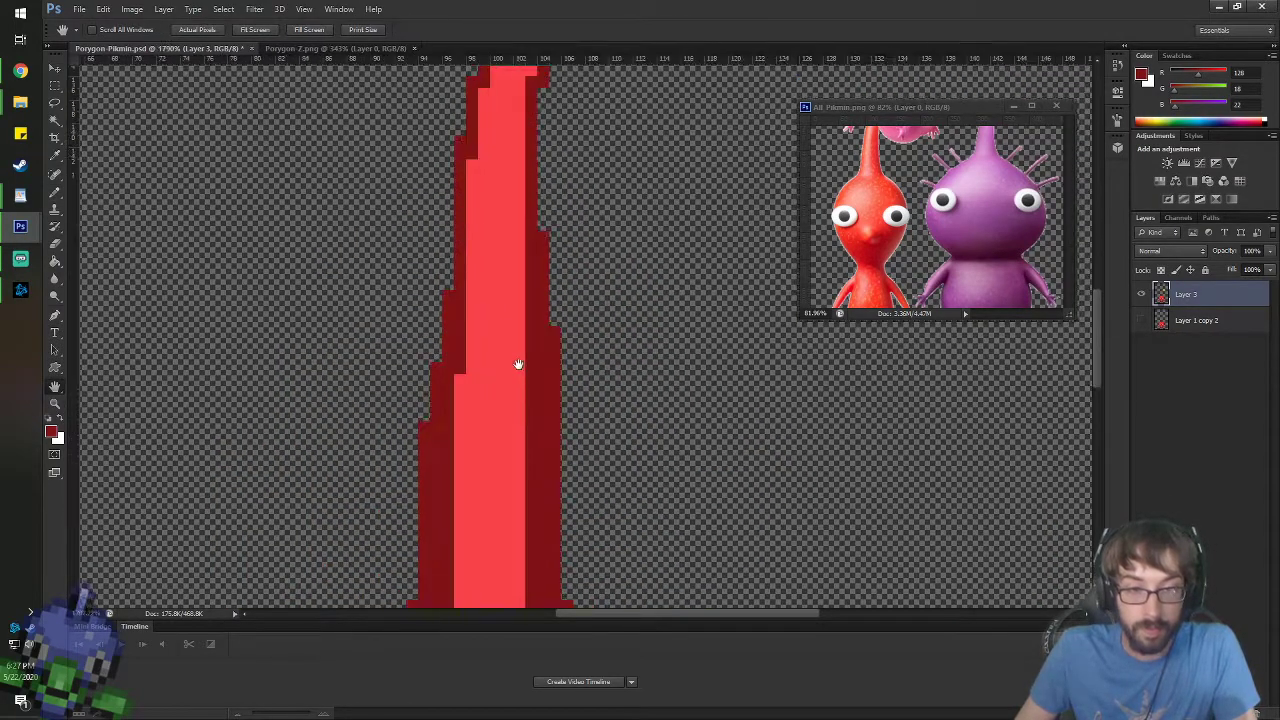
key("alt")
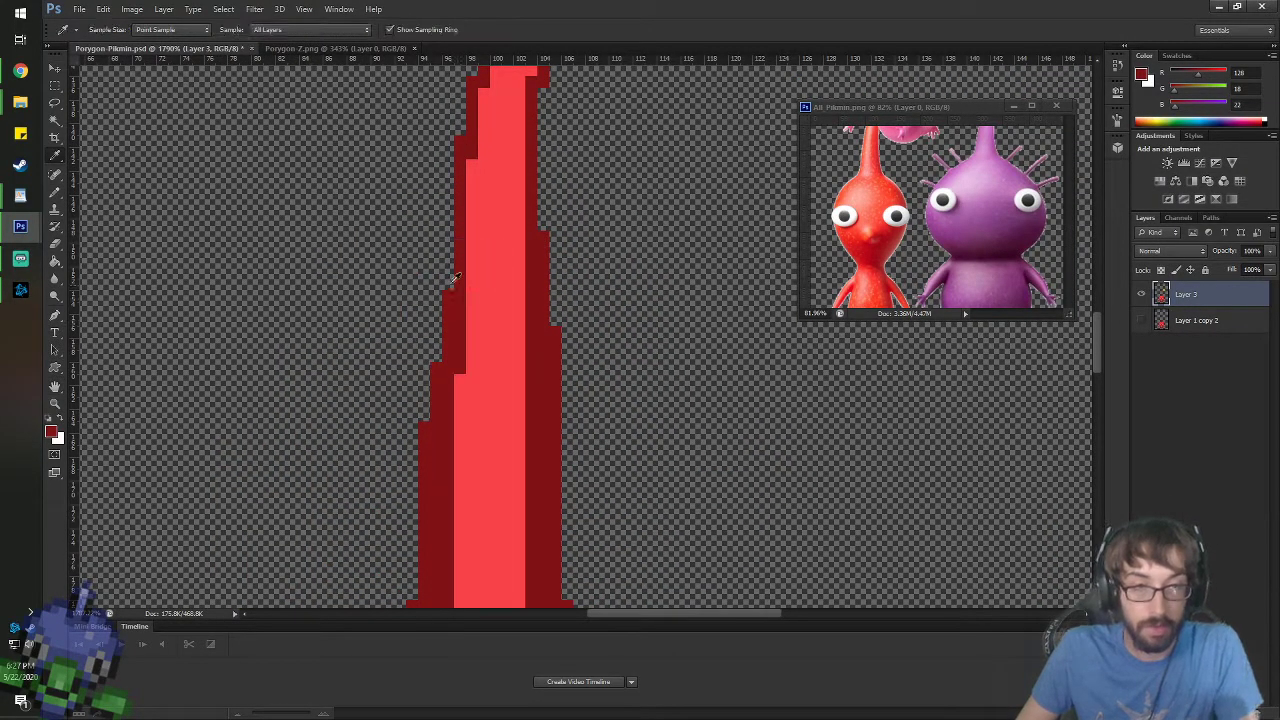
left_click_drag(472, 202, 478, 287)
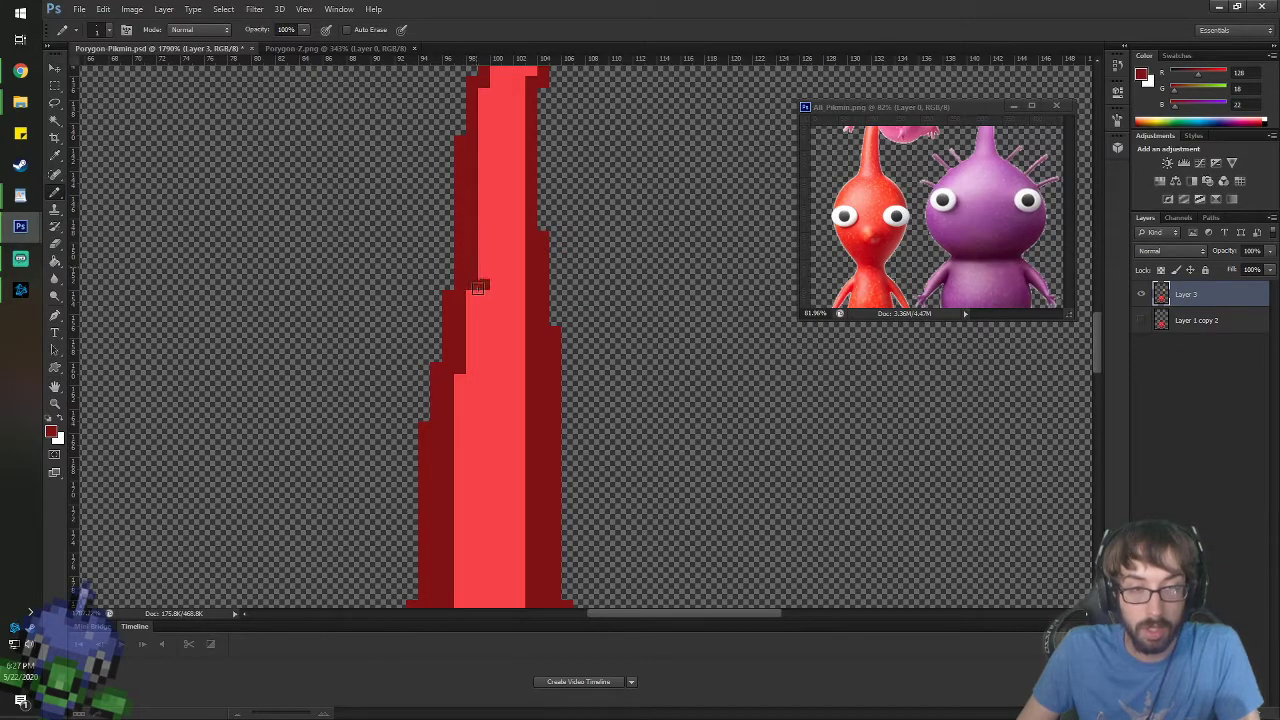
left_click_drag(483, 110, 485, 146)
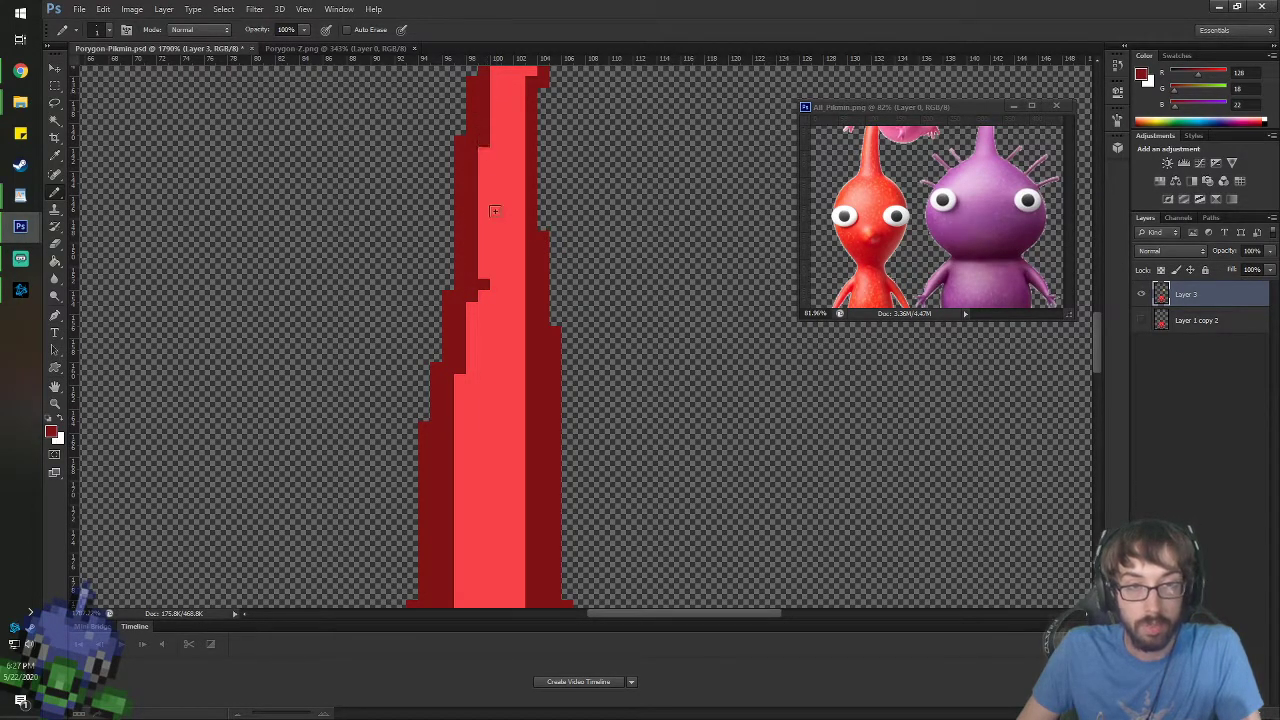
left_click(491, 229, "alt")
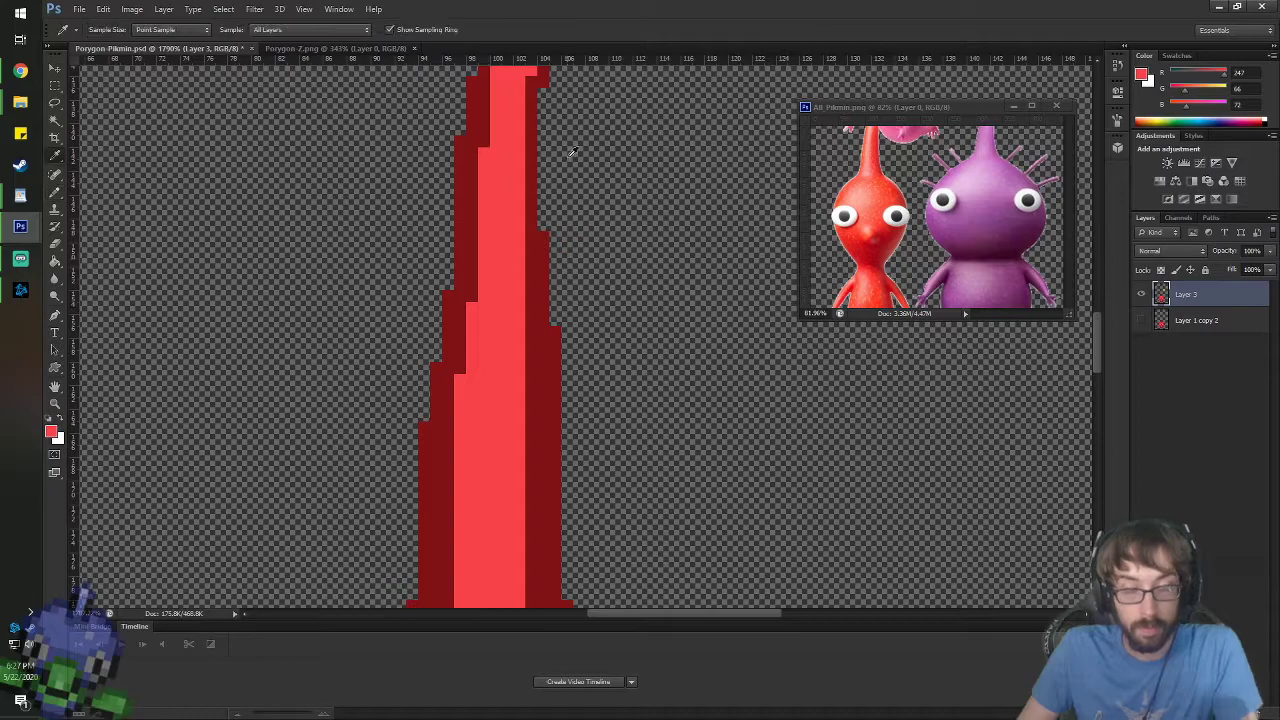
- Inspect the upper stem's curve up close and the proportions of the whole sprite
key("h")
left_click_drag(568, 152, 563, 351)
key("u")
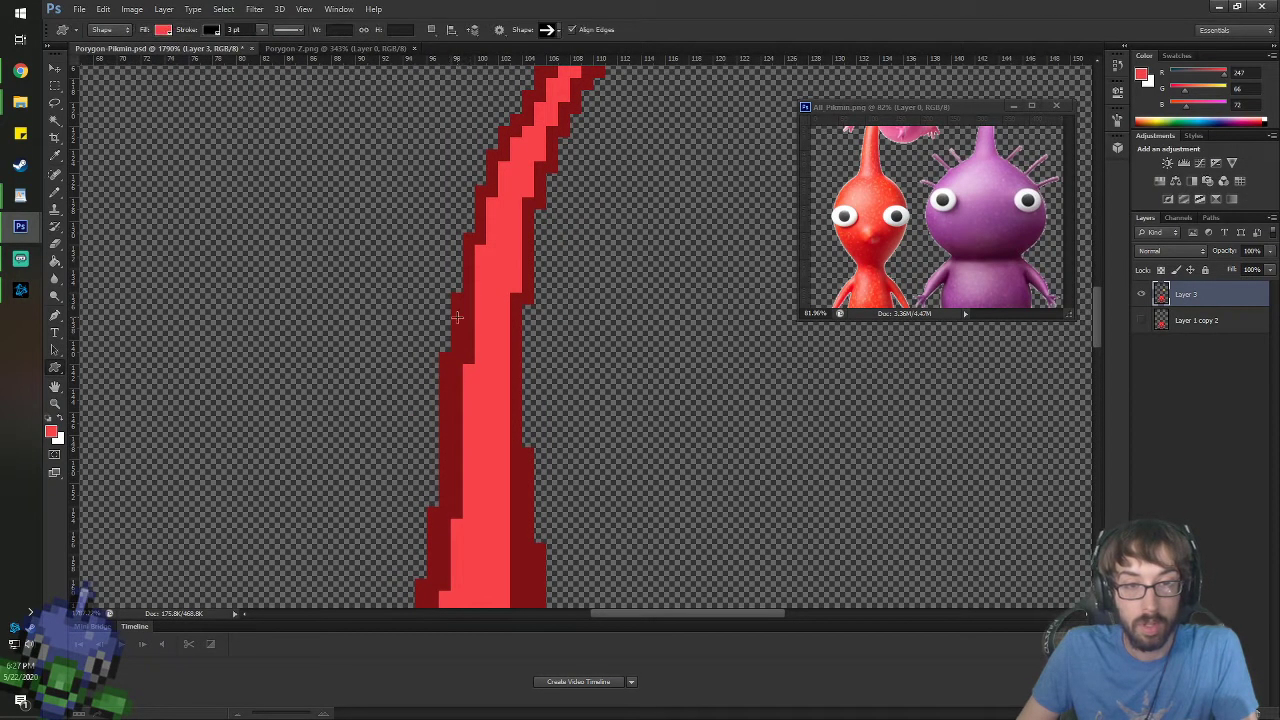
scroll(466, 309, "down", 1)
scroll(475, 307, "down", 10)
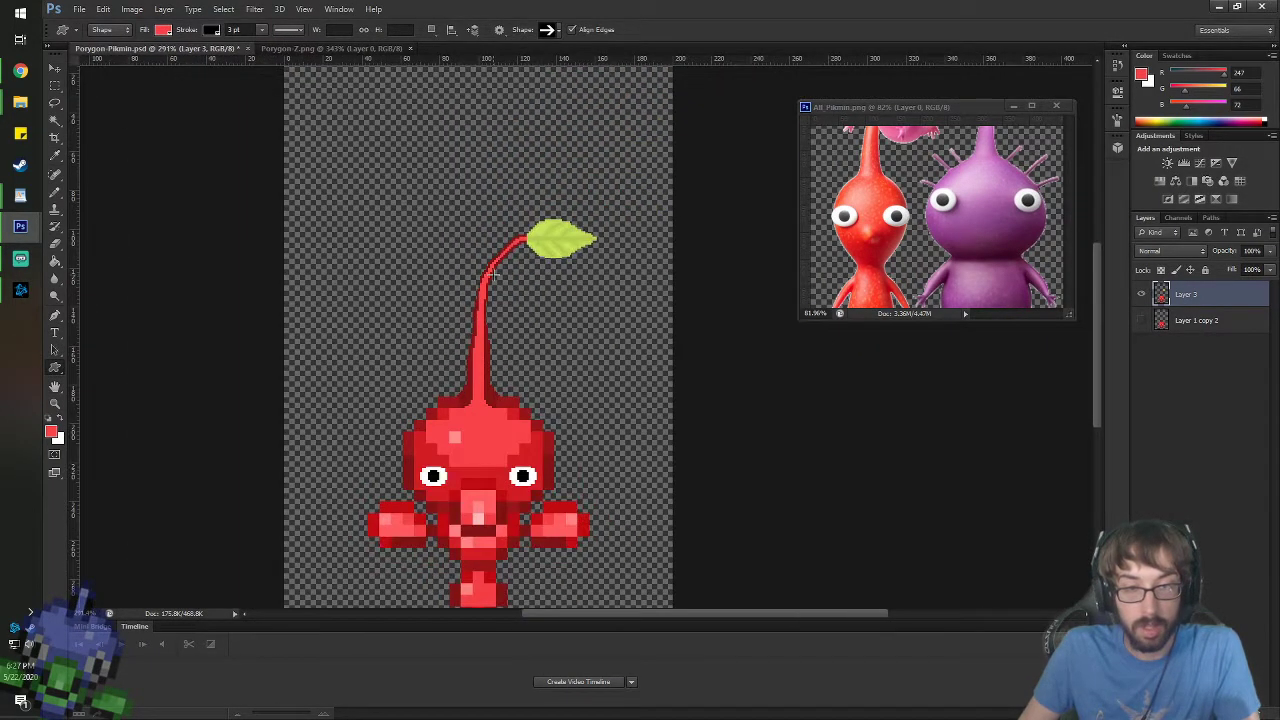
scroll(493, 275, "down", 3)
scroll(593, 370, "up", 3)
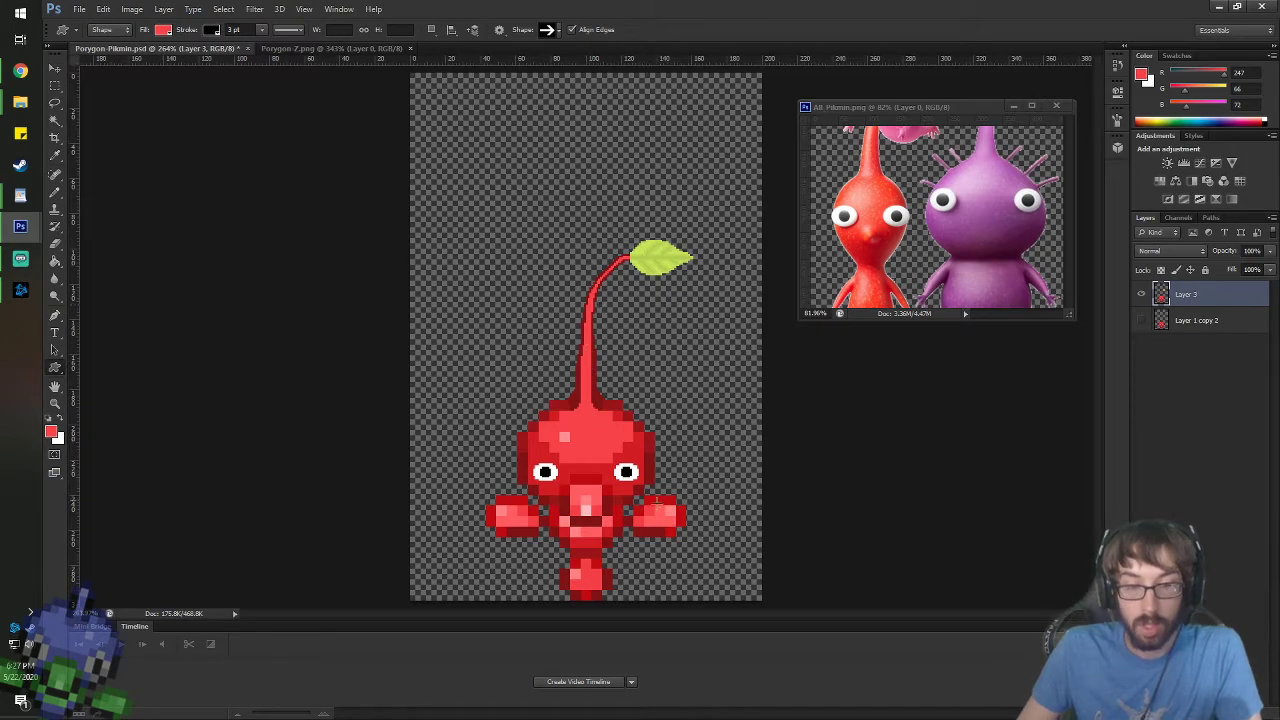
scroll(681, 566, "down", 2)
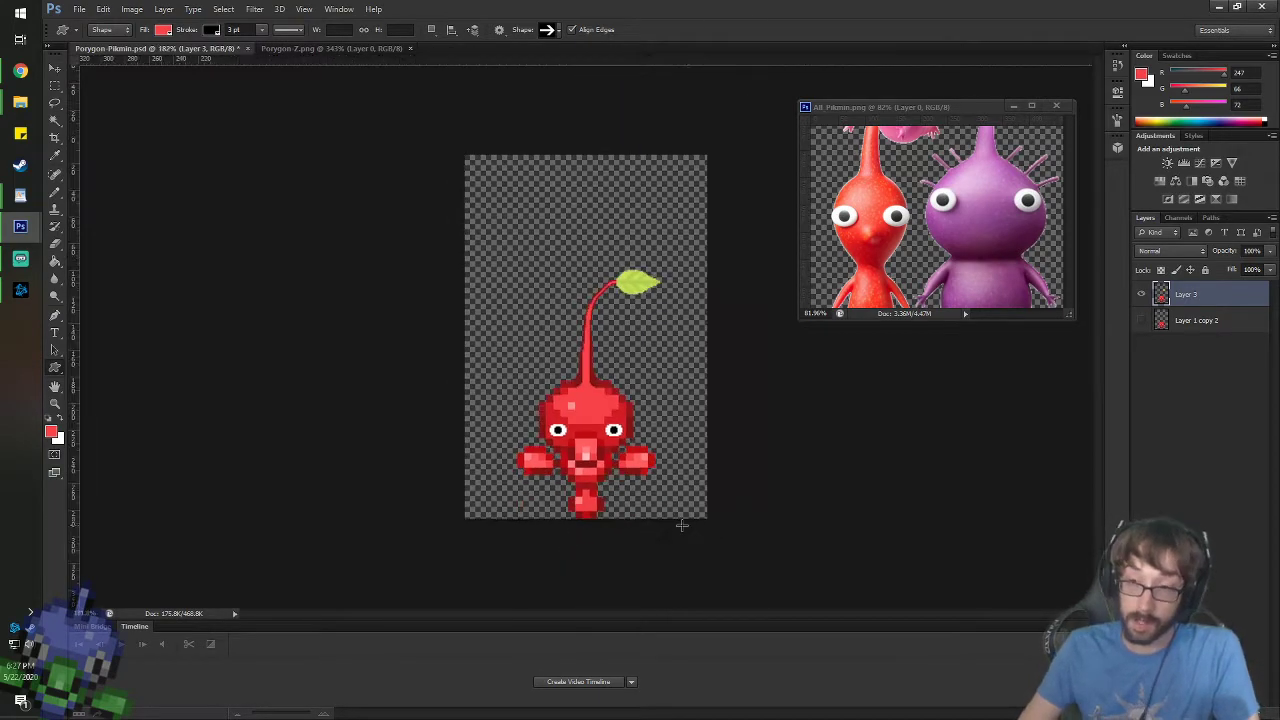
scroll(685, 525, "up", 3)
- Compare Layer 3 with Layer 1 copy 2 by toggling their visibility, then delete Layer 1 copy 2
left_click_drag(1141, 294, 1142, 320)
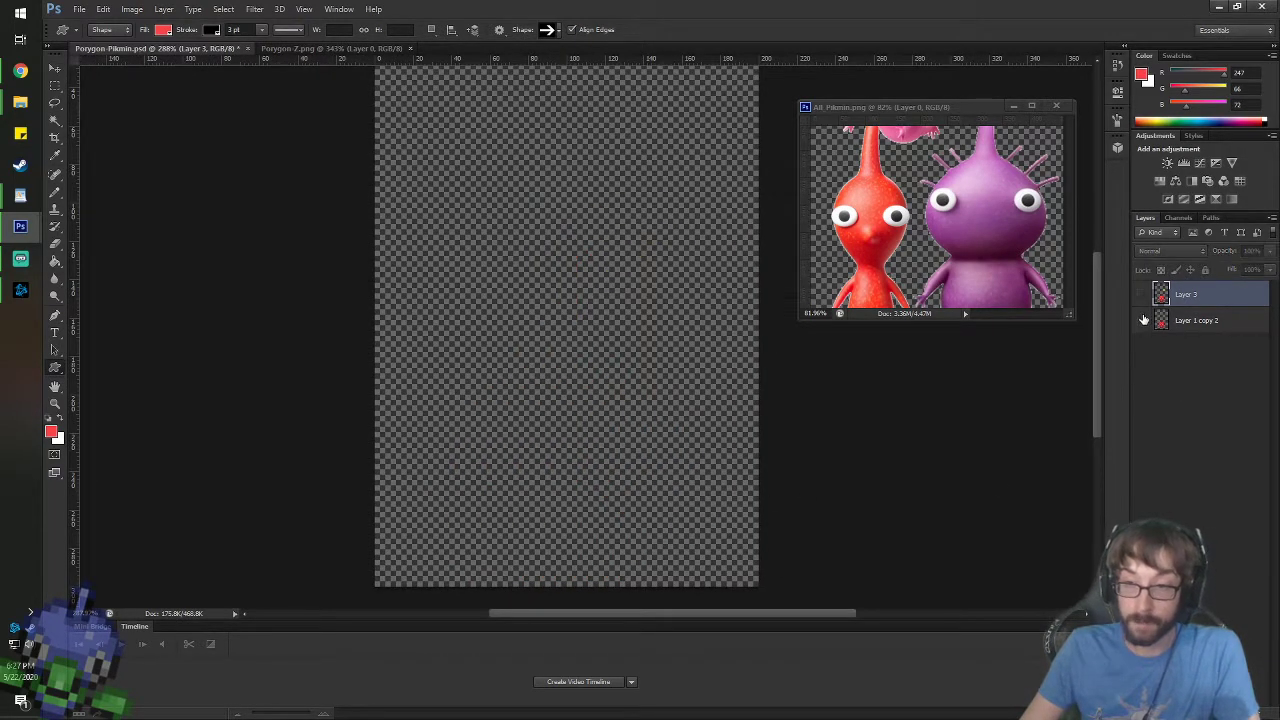
left_click(1142, 320)
left_click(1142, 294)
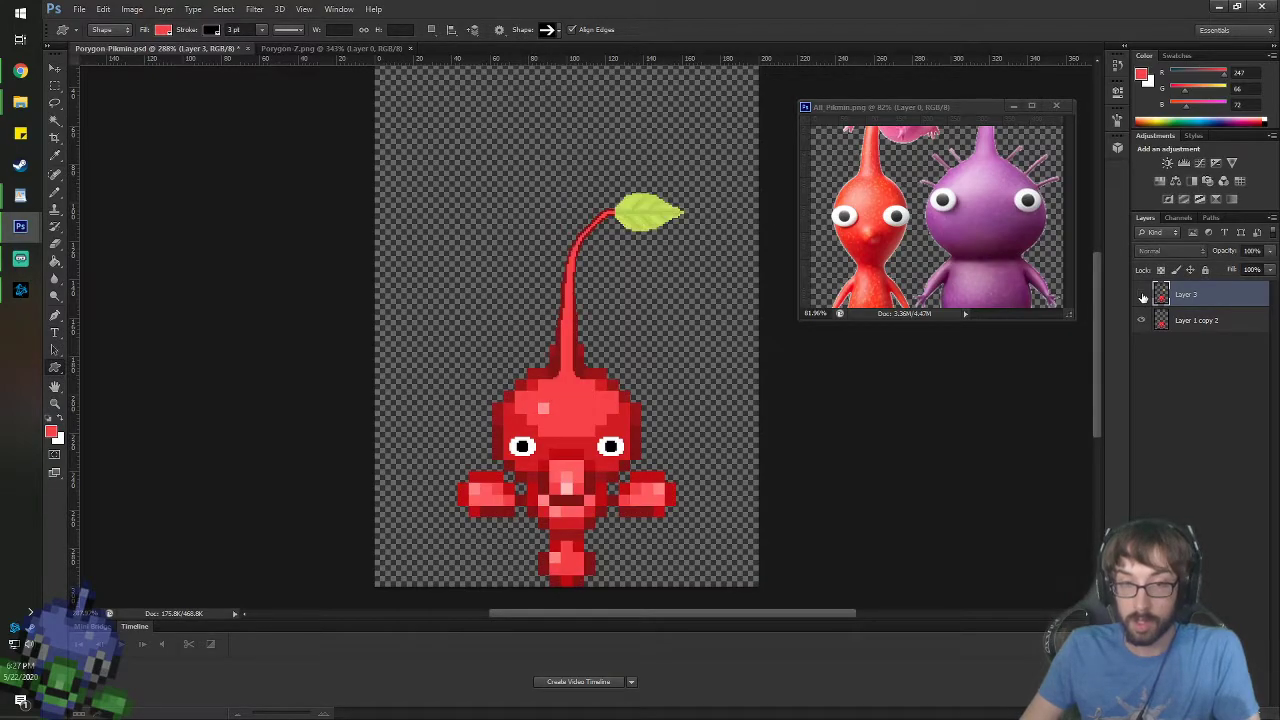
left_click(1210, 324)
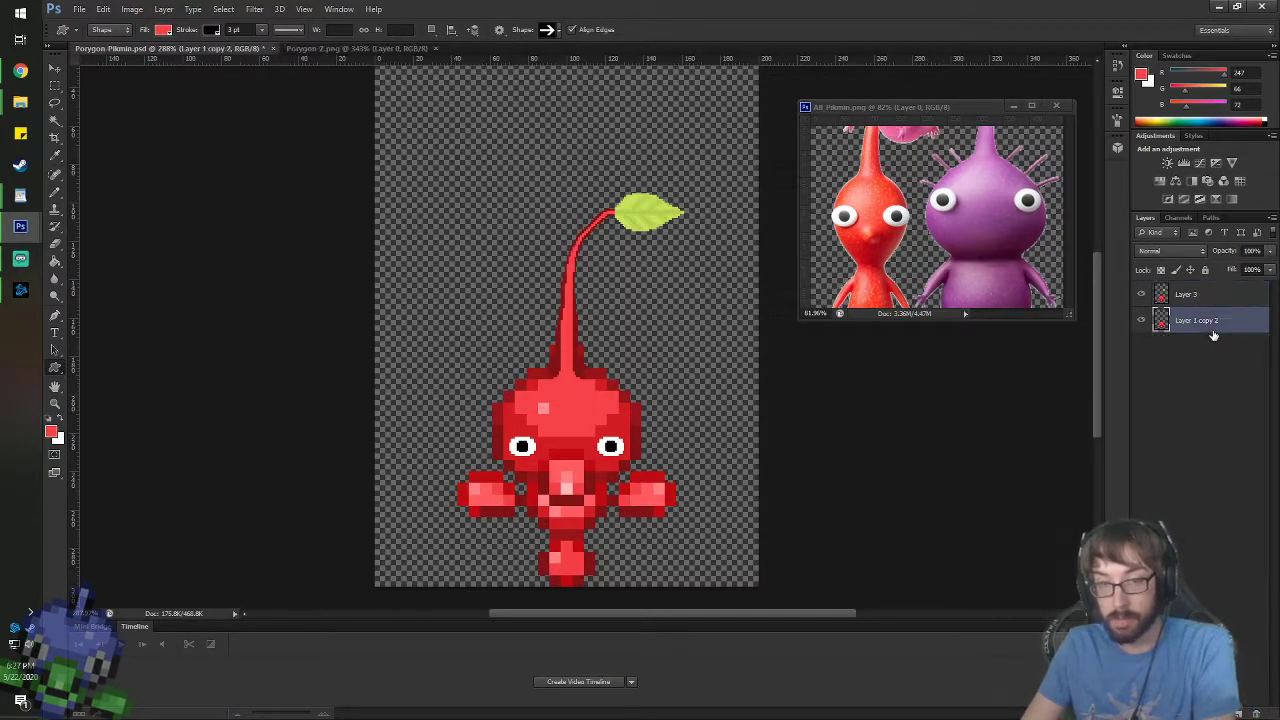
key("Delete")
- Examine the sprite's head and stem, and compare the stem's curve with the blue and white Pikmin stems in the reference image
scroll(635, 561, "up", 6)
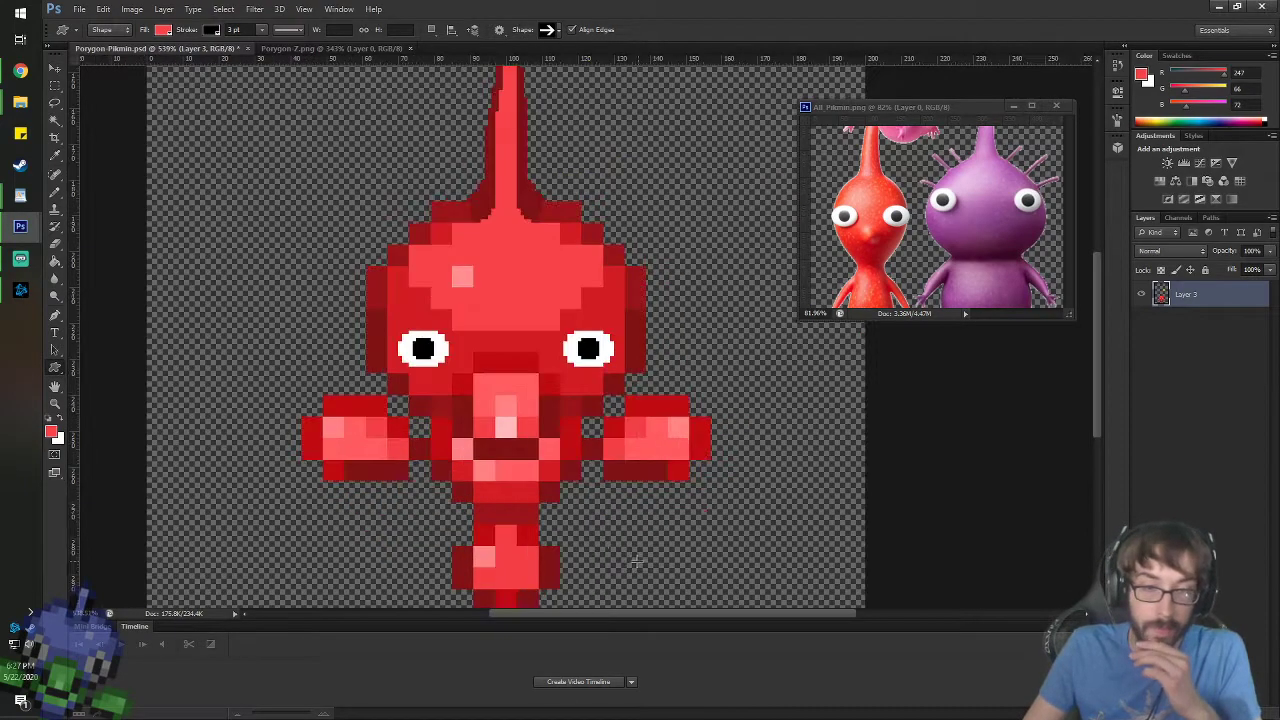
scroll(429, 379, "down", 1)
scroll(429, 379, "down", 2)
scroll(425, 376, "up", 2)
scroll(415, 370, "down", 3)
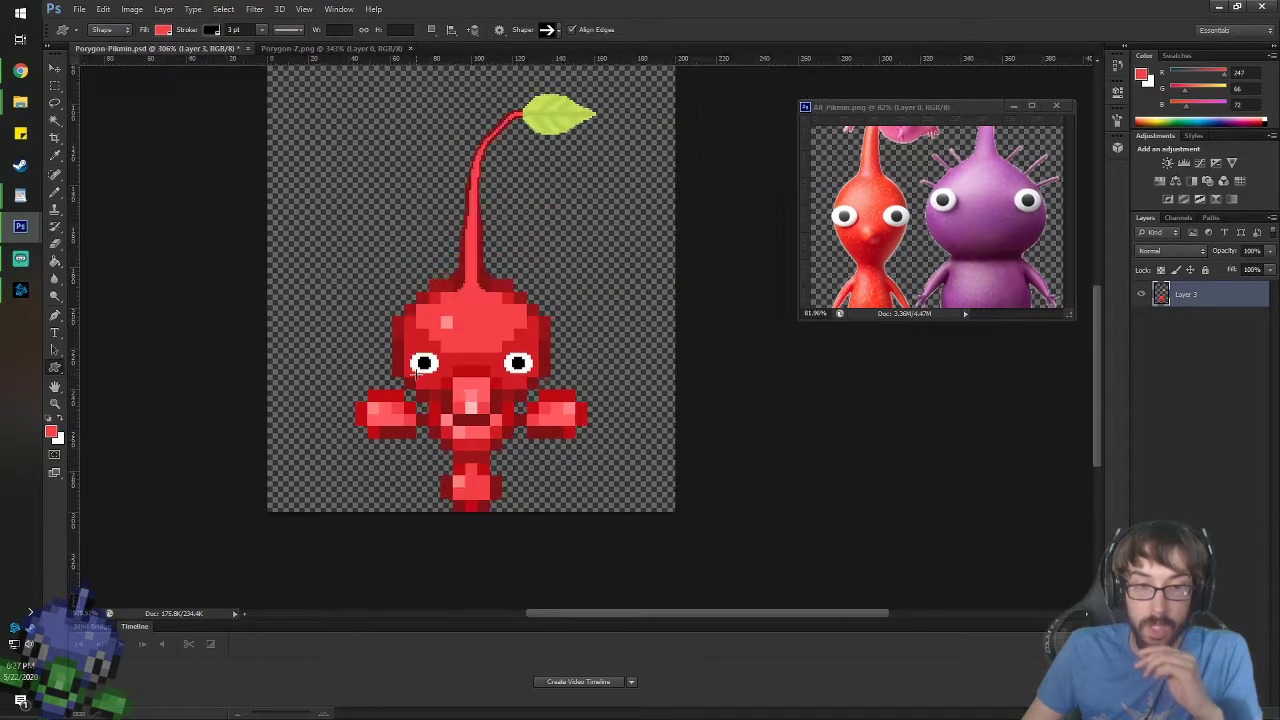
scroll(528, 57, "up", 8)
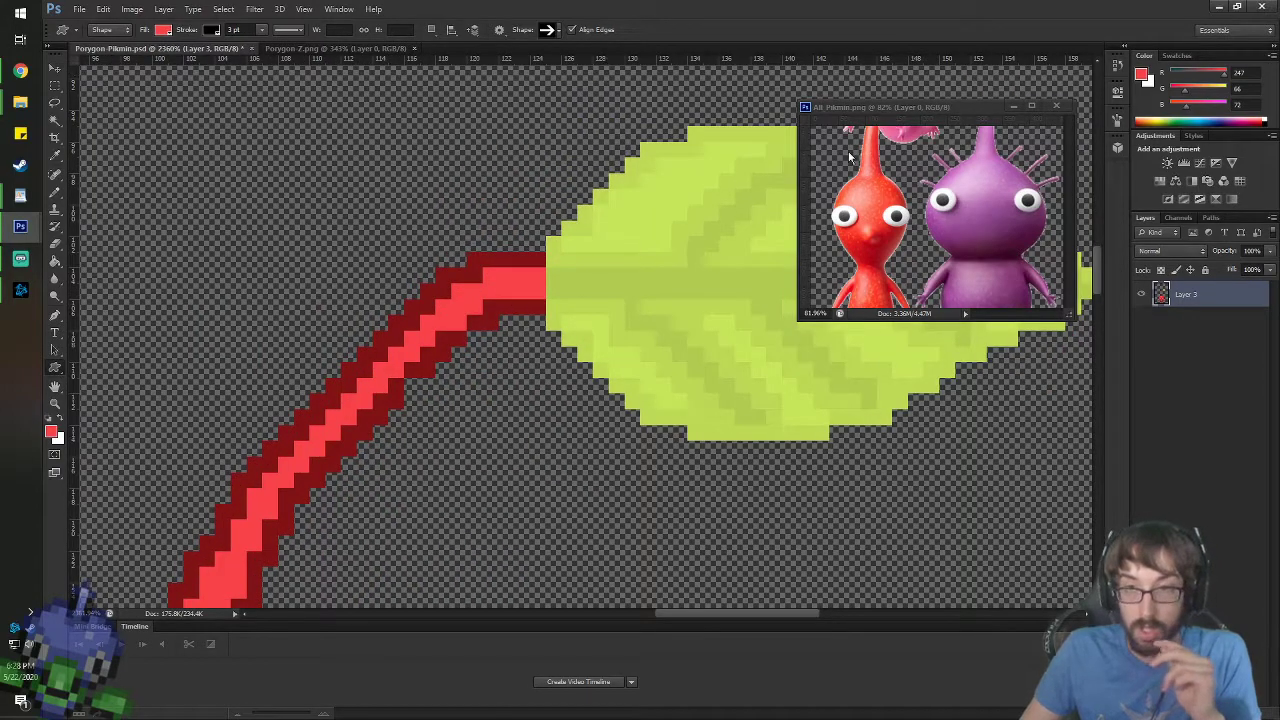
key("h")
left_click(936, 242)
left_click_drag(936, 242, 880, 290)
left_click_drag(1010, 290, 910, 241)
left_click_drag(889, 216, 922, 225)
left_click(586, 409)
scroll(448, 410, "down", 4)
left_click_drag(447, 412, 576, 255)
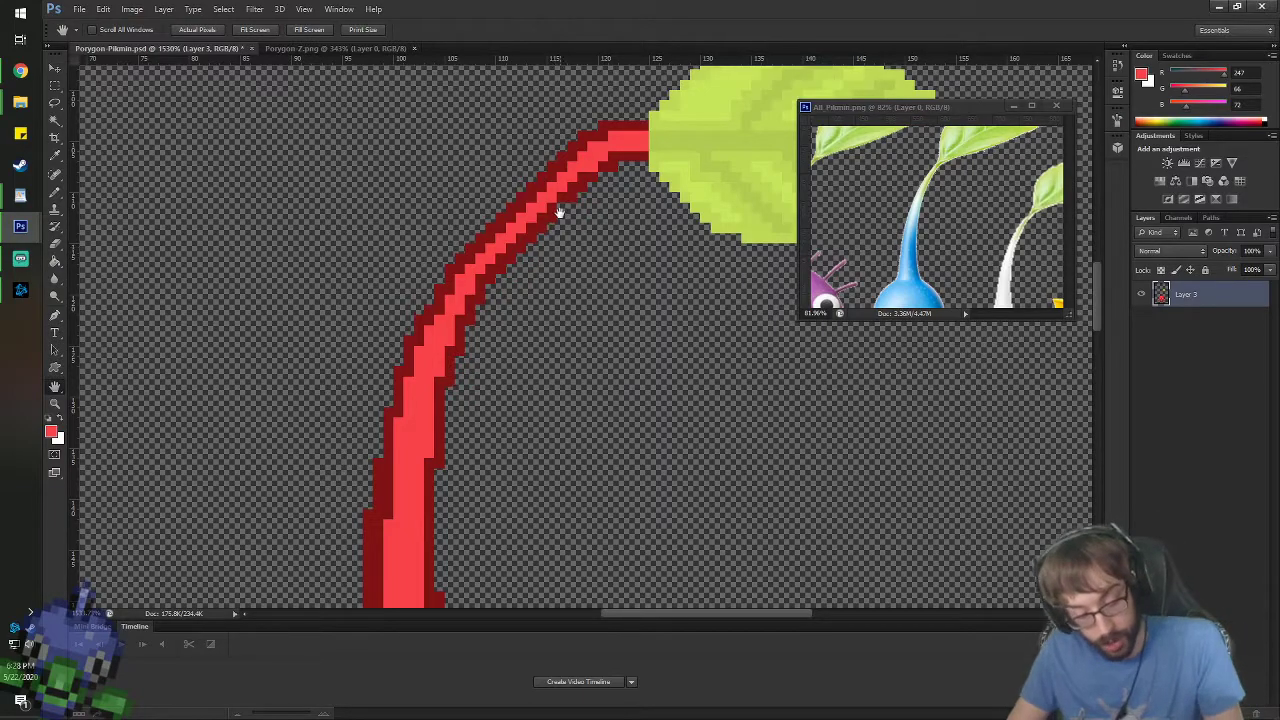
- Reset the foreground to black and pencil five spaced guide pixels along the outer edge of the stem's upper curve
left_click(52, 419)
key("b")
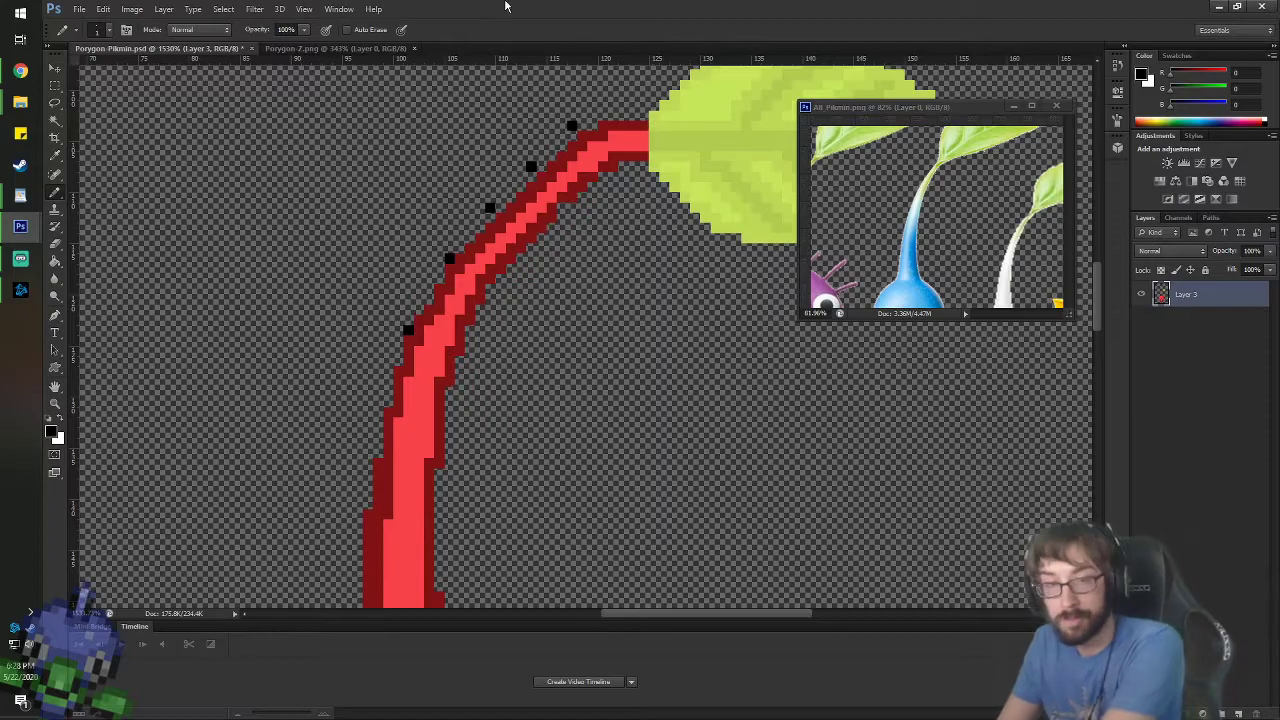
- Replace the upper four black guide pixels along the stem's curve with five more closely spaced ones
key("e")
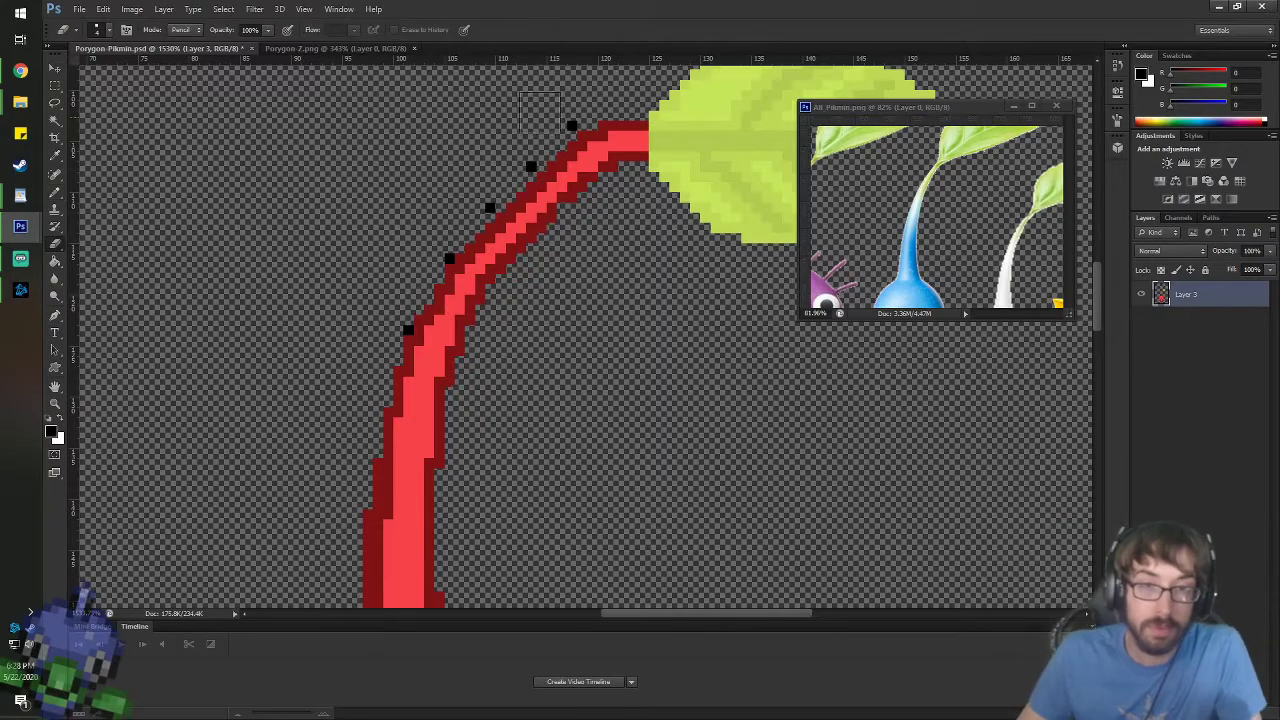
left_click(568, 123)
left_click(530, 165)
left_click(489, 207)
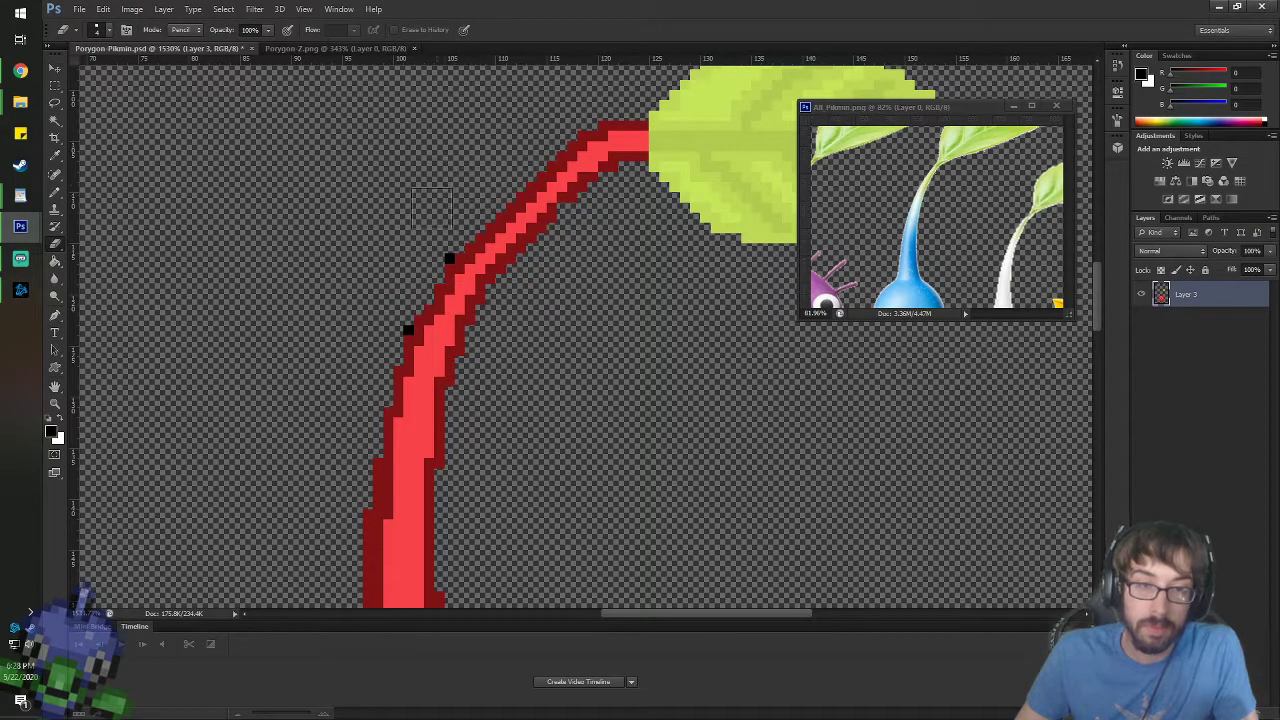
left_click(449, 258)
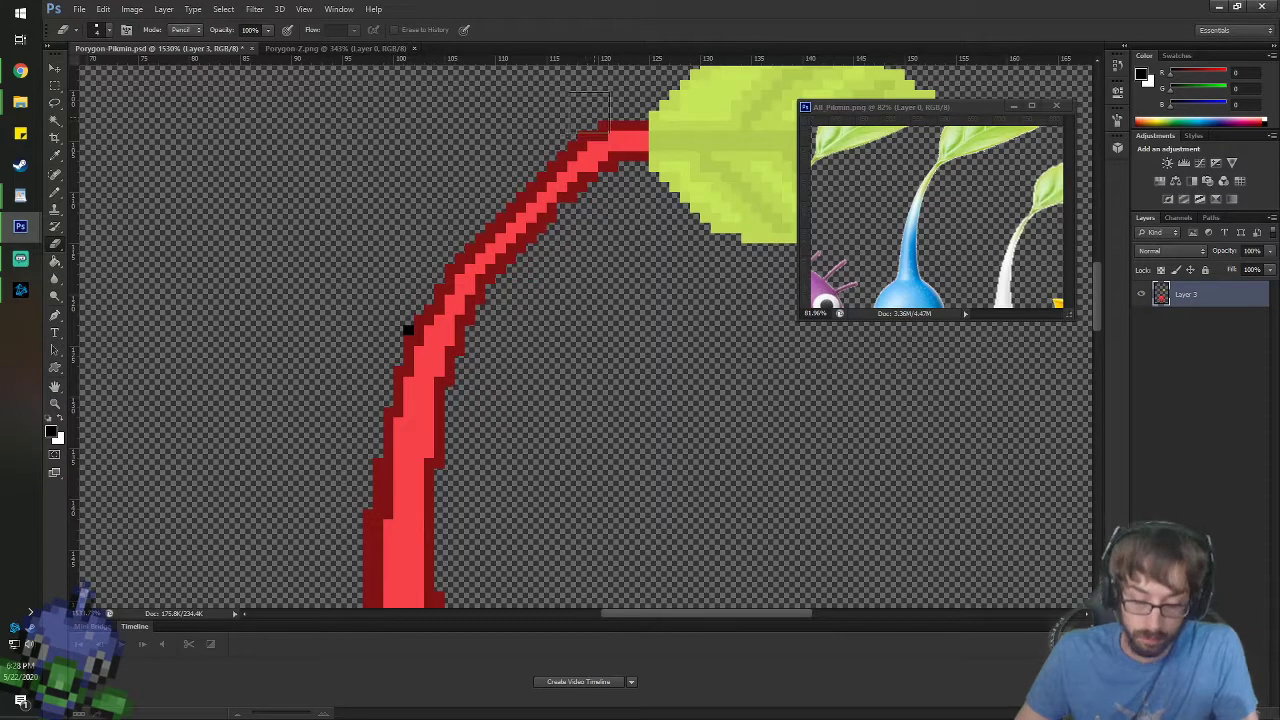
key("b")
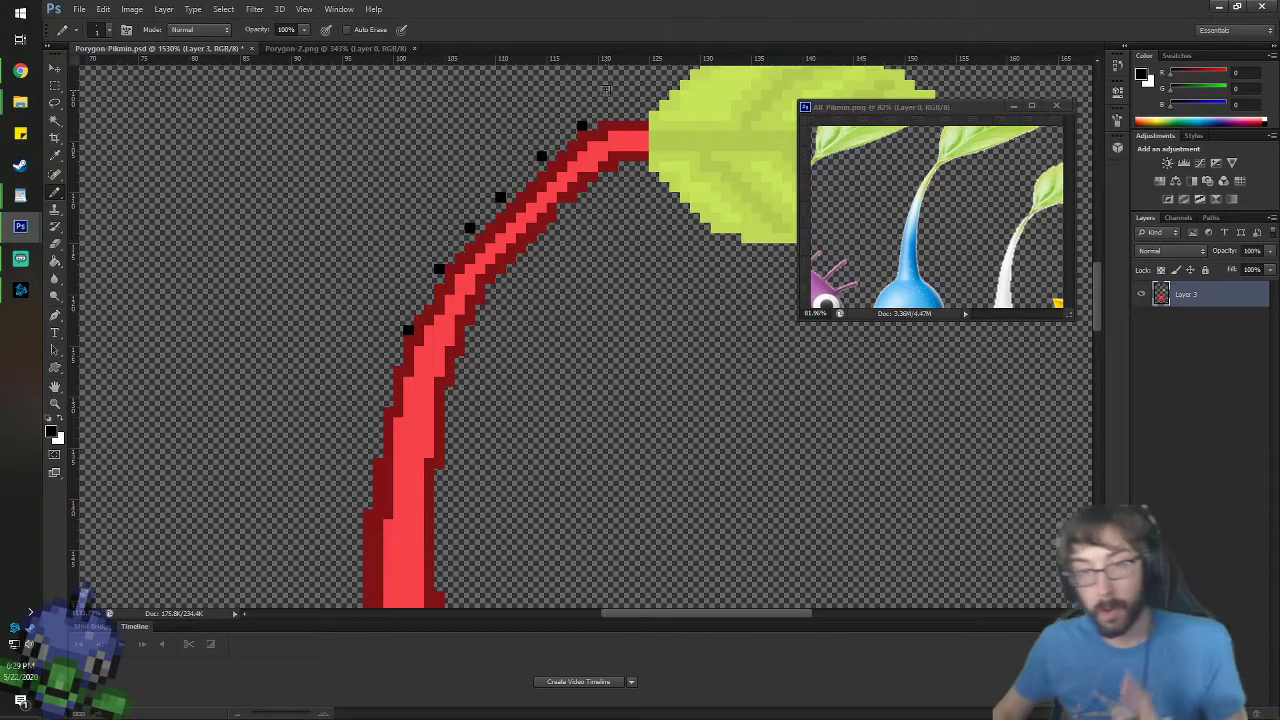
scroll(500, 228, "up", 2)
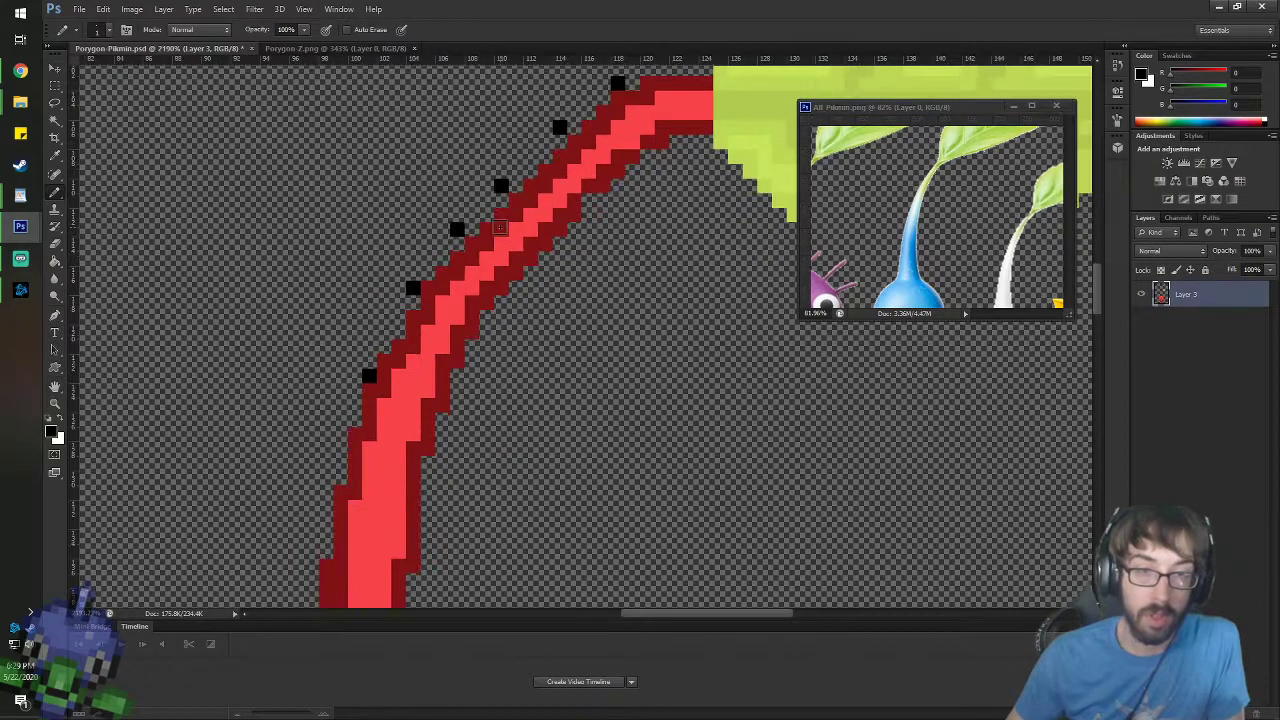
scroll(500, 228, "up", 2)
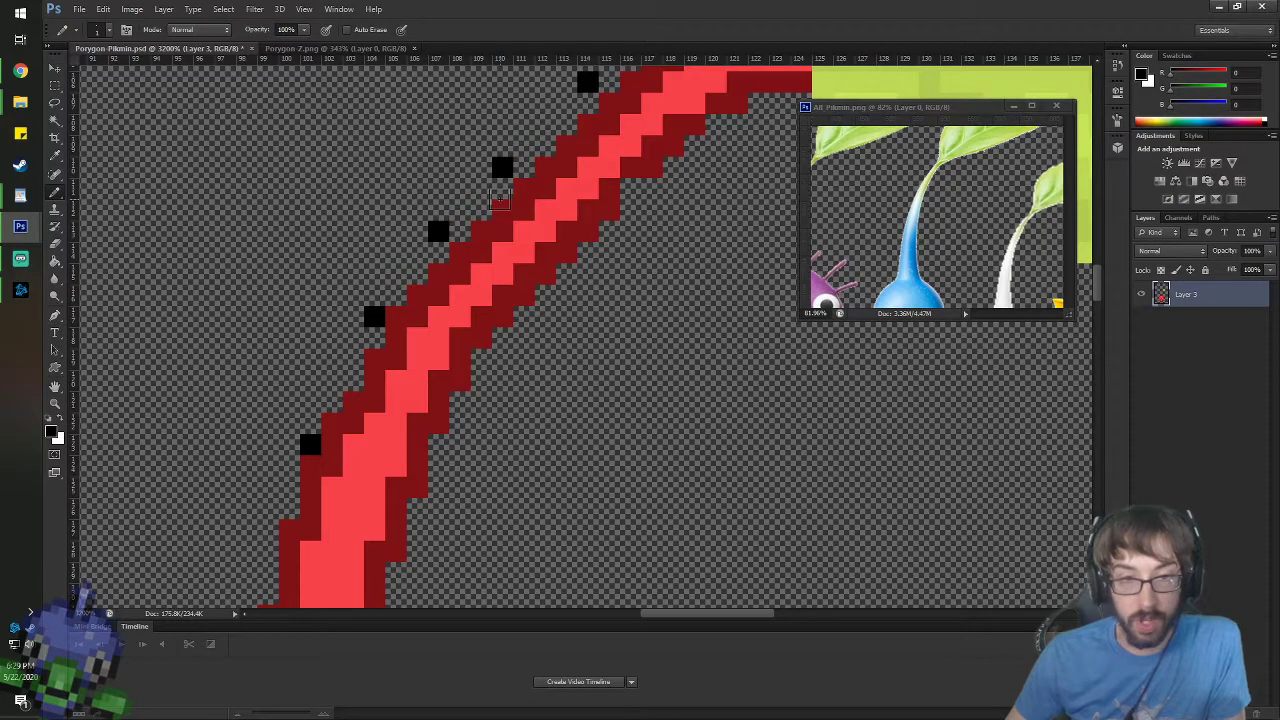
- Make white the foreground colour and set the pencil's blending mode to Color
left_click(57, 420)
left_click(192, 31)
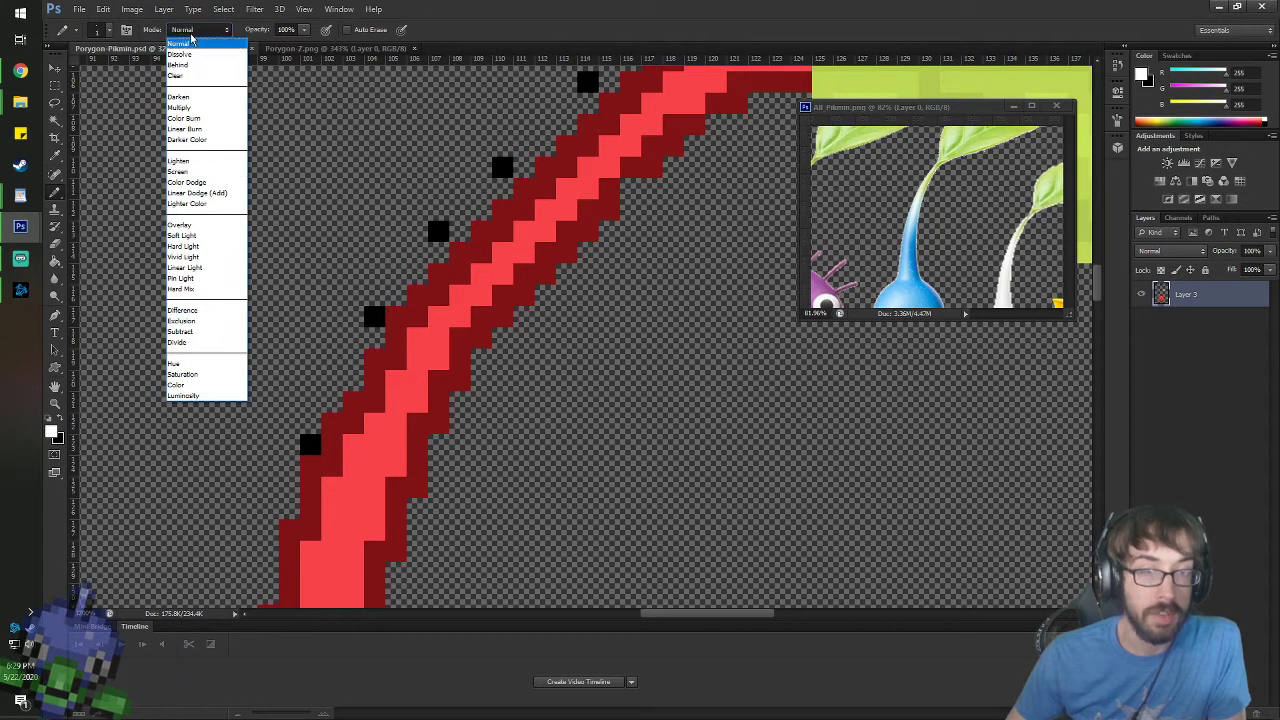
left_click(210, 389)
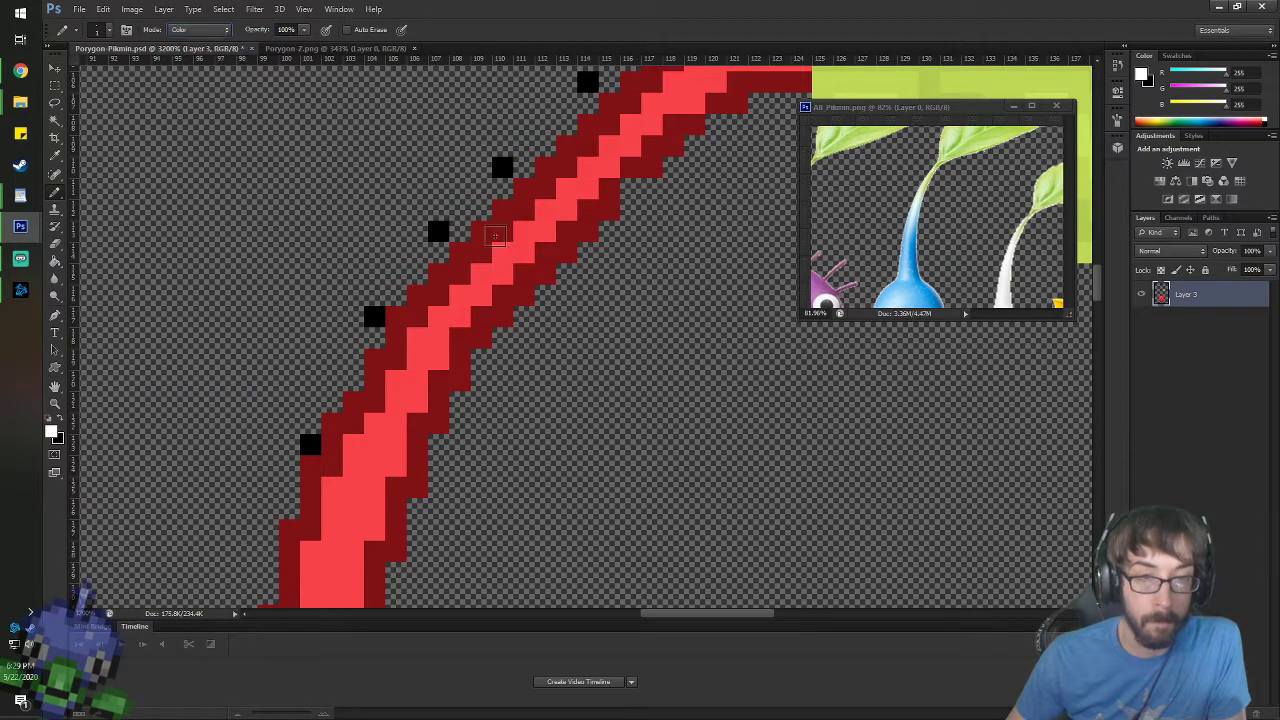
- Try to desaturate scattered red pixels across the middle of the stem on Layer 3, then undo the strokes
left_click_drag(478, 260, 516, 293)
left_click(508, 311)
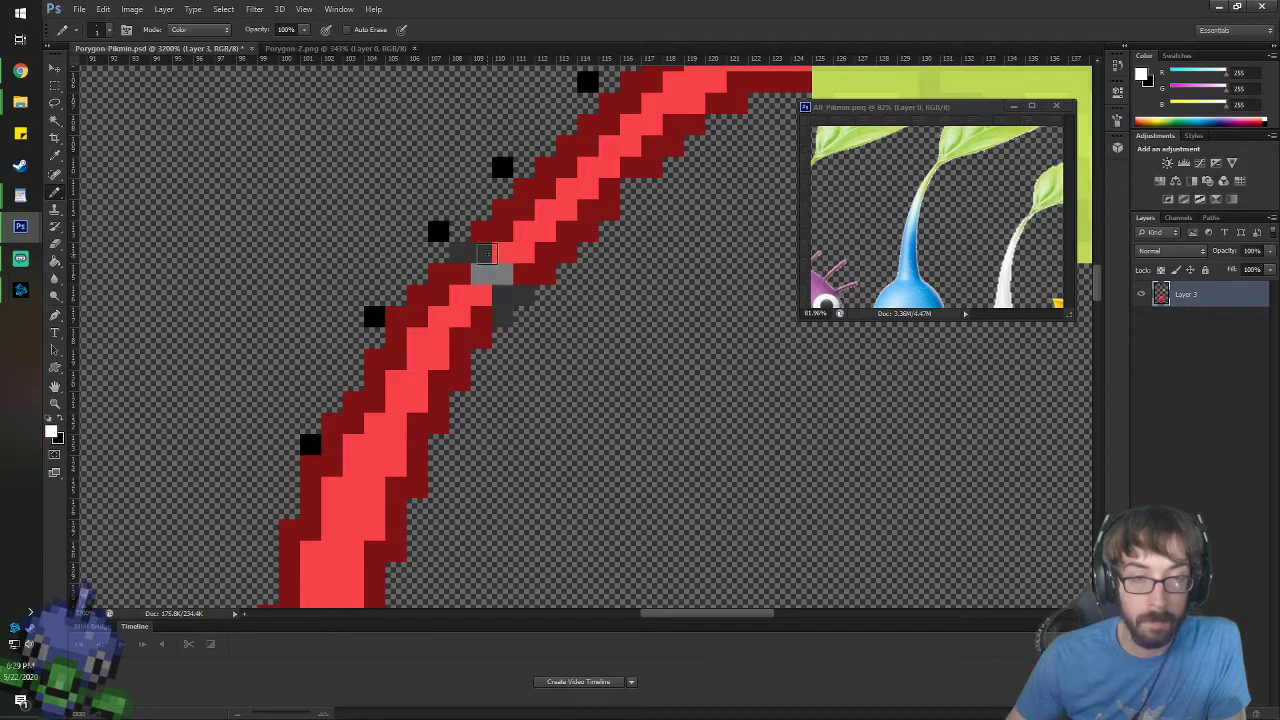
left_click_drag(524, 210, 506, 209)
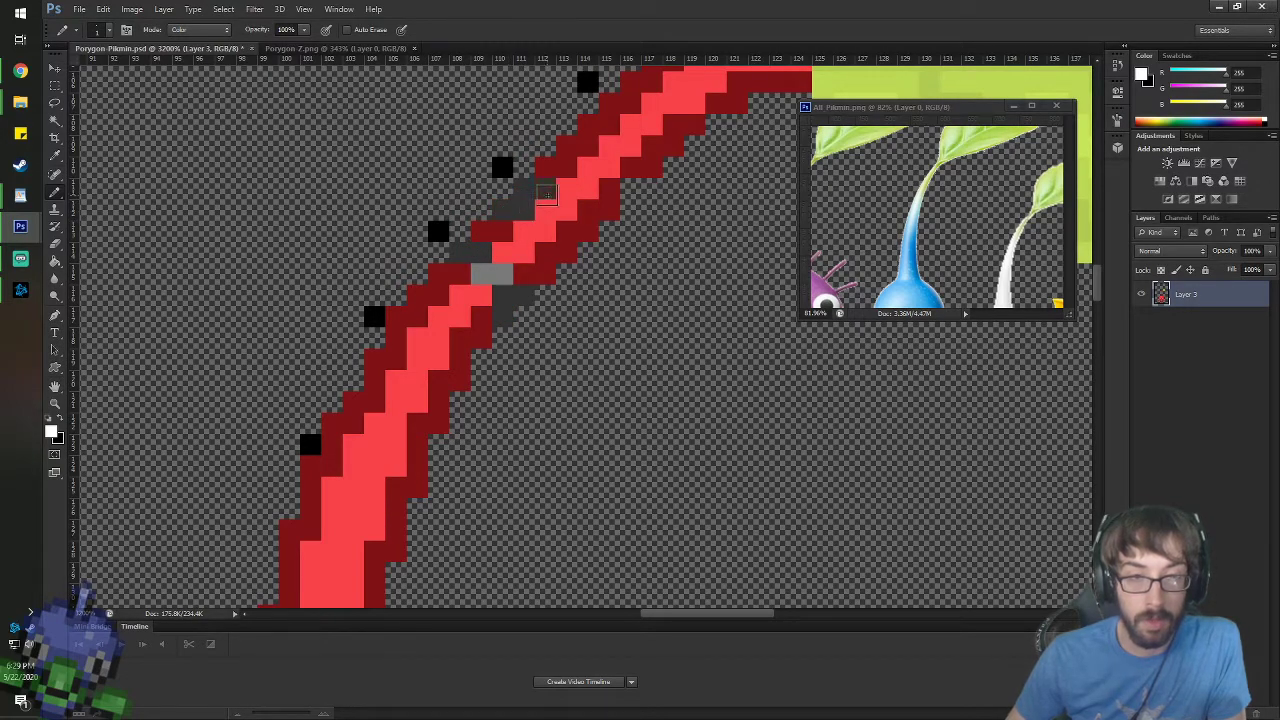
key("ctrl+alt+z")
key("ctrl+alt+z")
key("ctrl+alt+z")
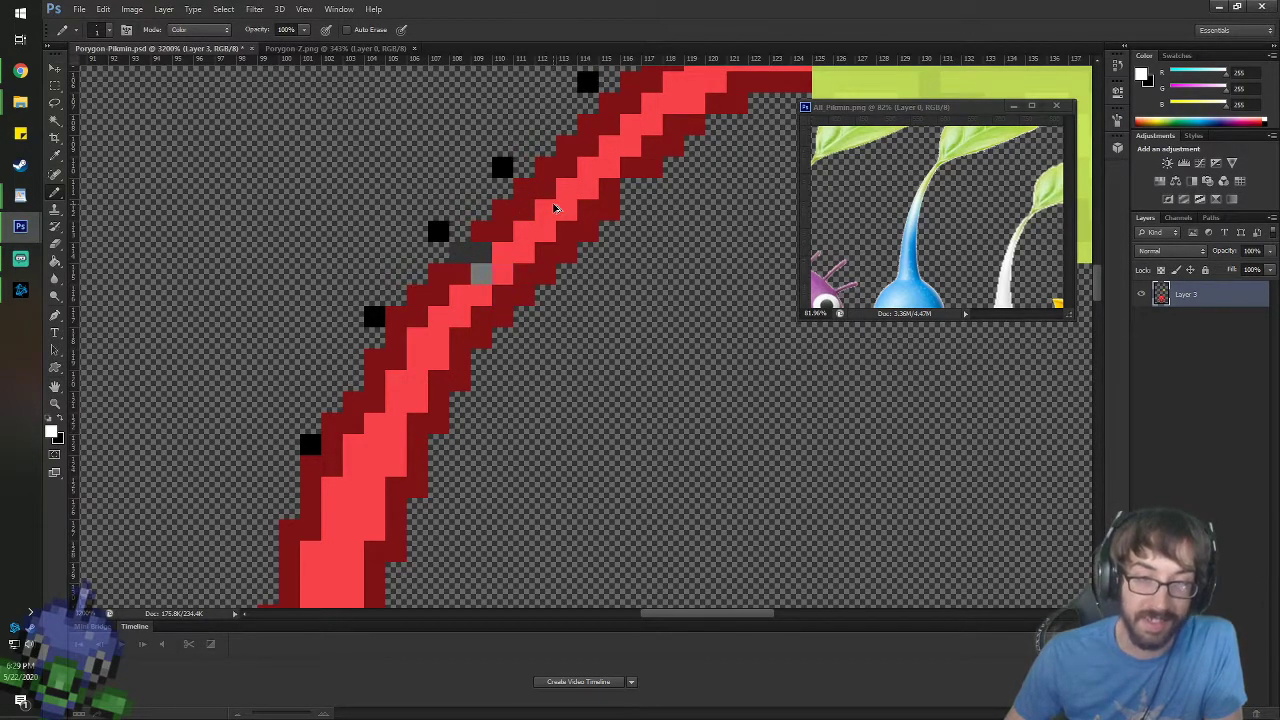
- Duplicate Layer 3 and keep only the copy visible for editing
right_click(1193, 294)
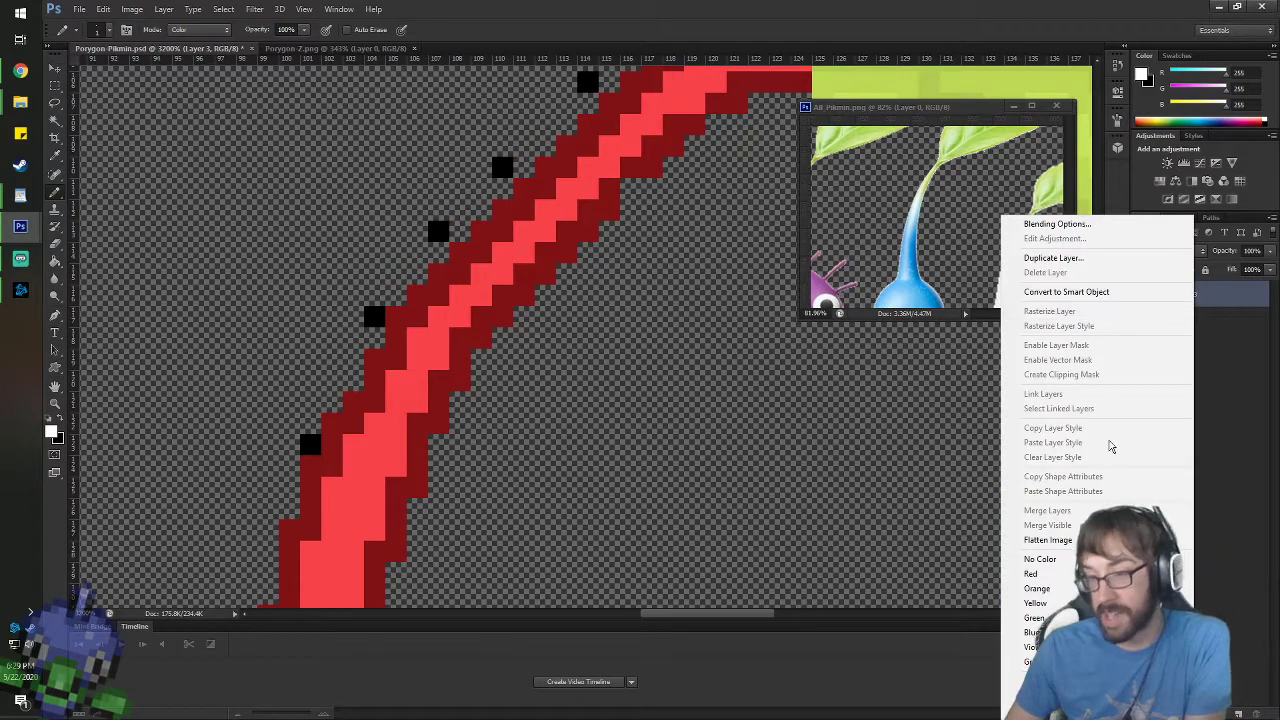
left_click(1053, 257)
key("Return")
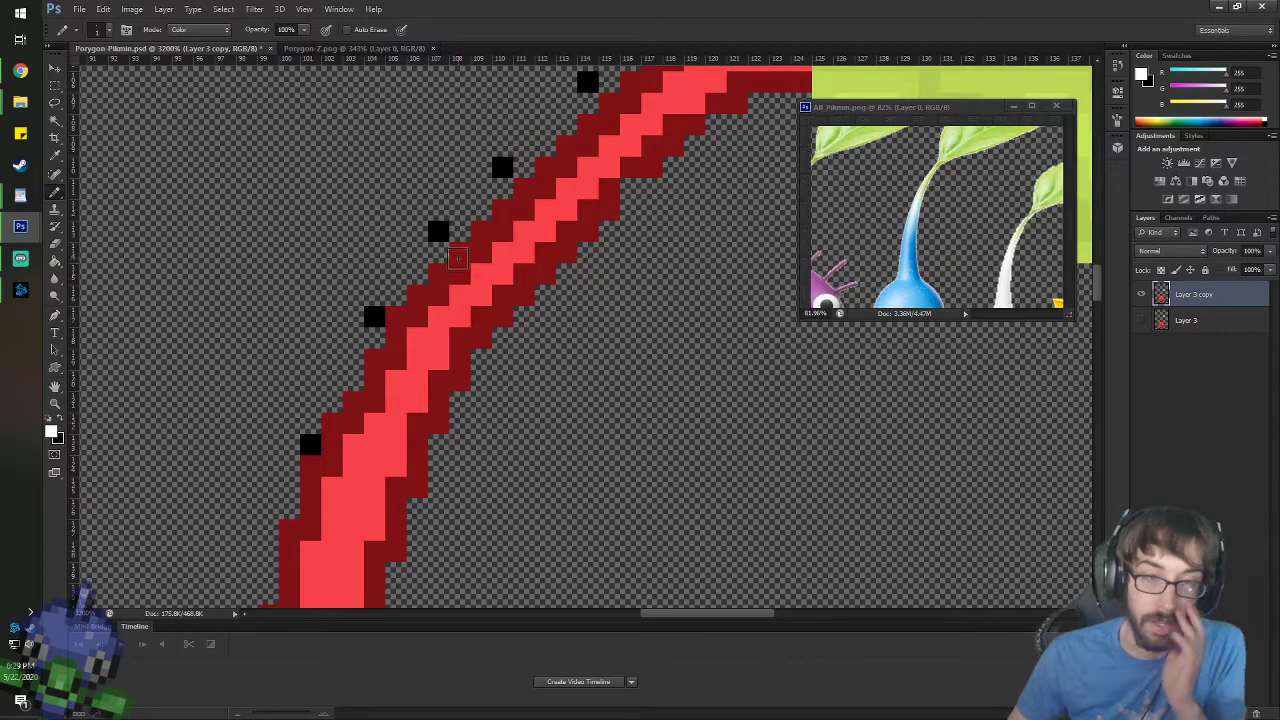
- Pencil over a short band of the stem beside the middle guide pixels in Color mode, turning its core and both outlines grey
scroll(458, 259, "down", 3)
scroll(454, 229, "up", 3)
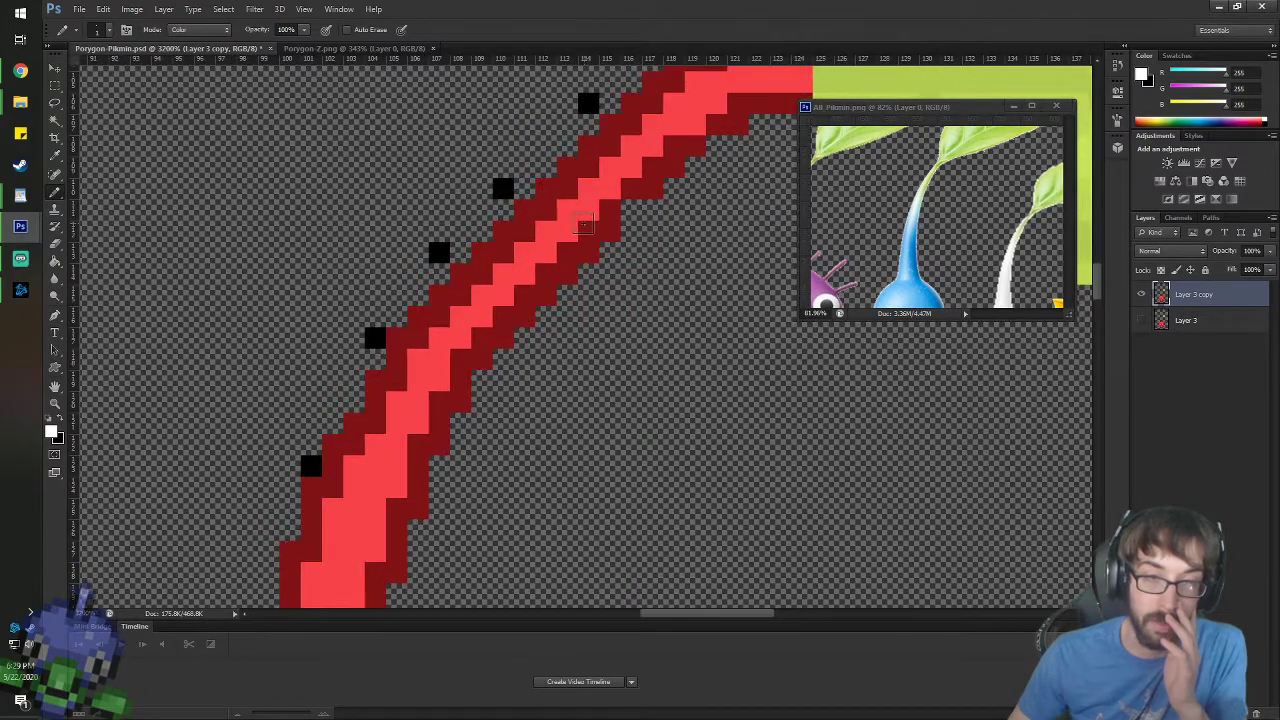
left_click_drag(544, 217, 585, 253)
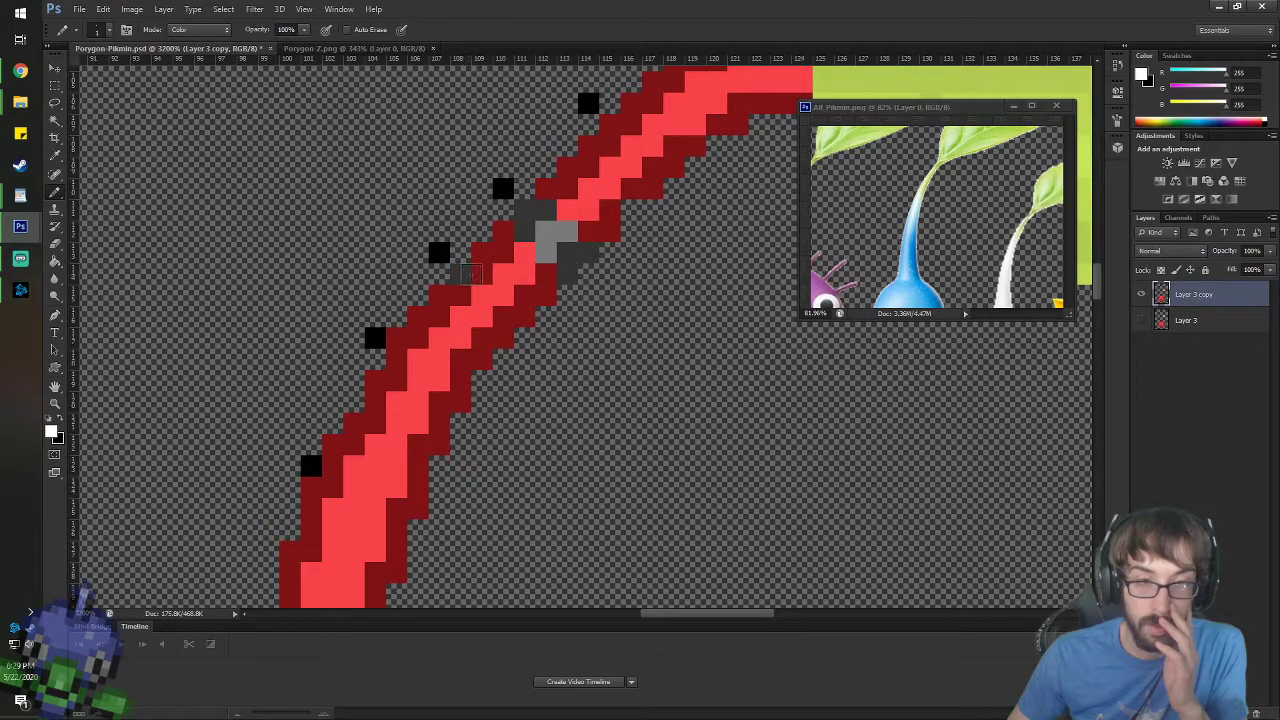
left_click_drag(470, 273, 480, 316)
scroll(505, 299, "down", 6)
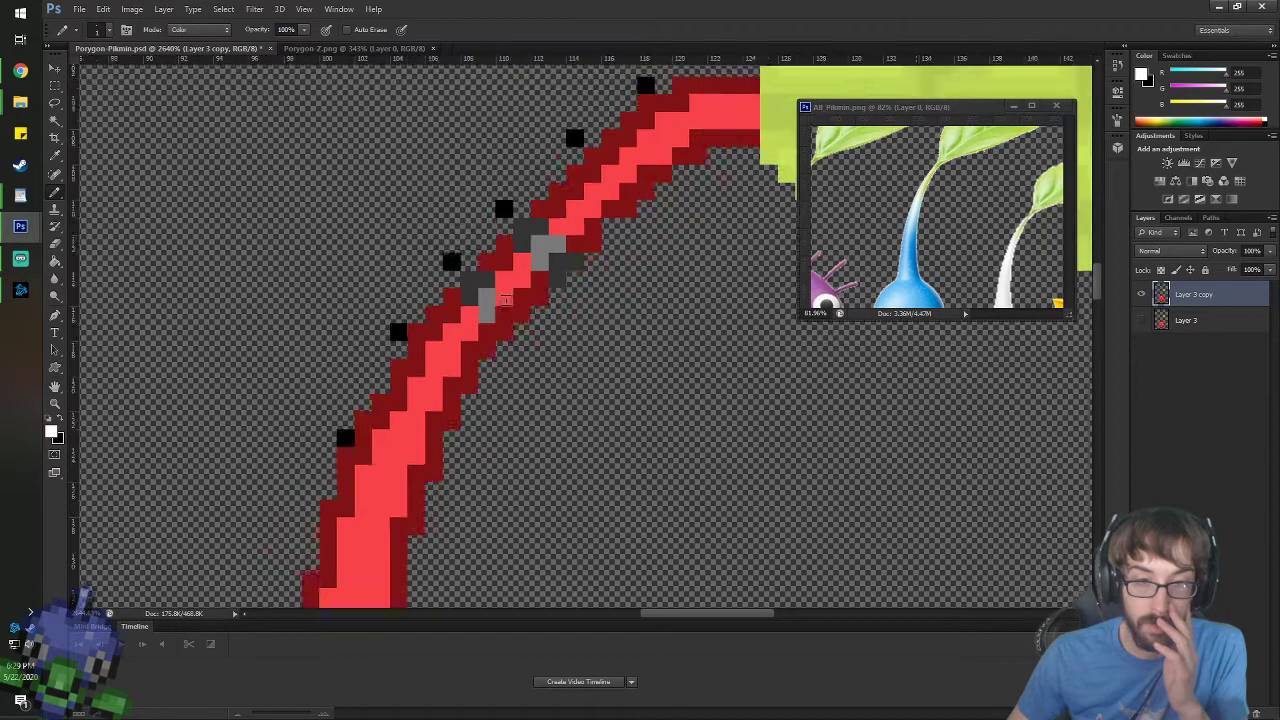
scroll(505, 300, "up", 6)
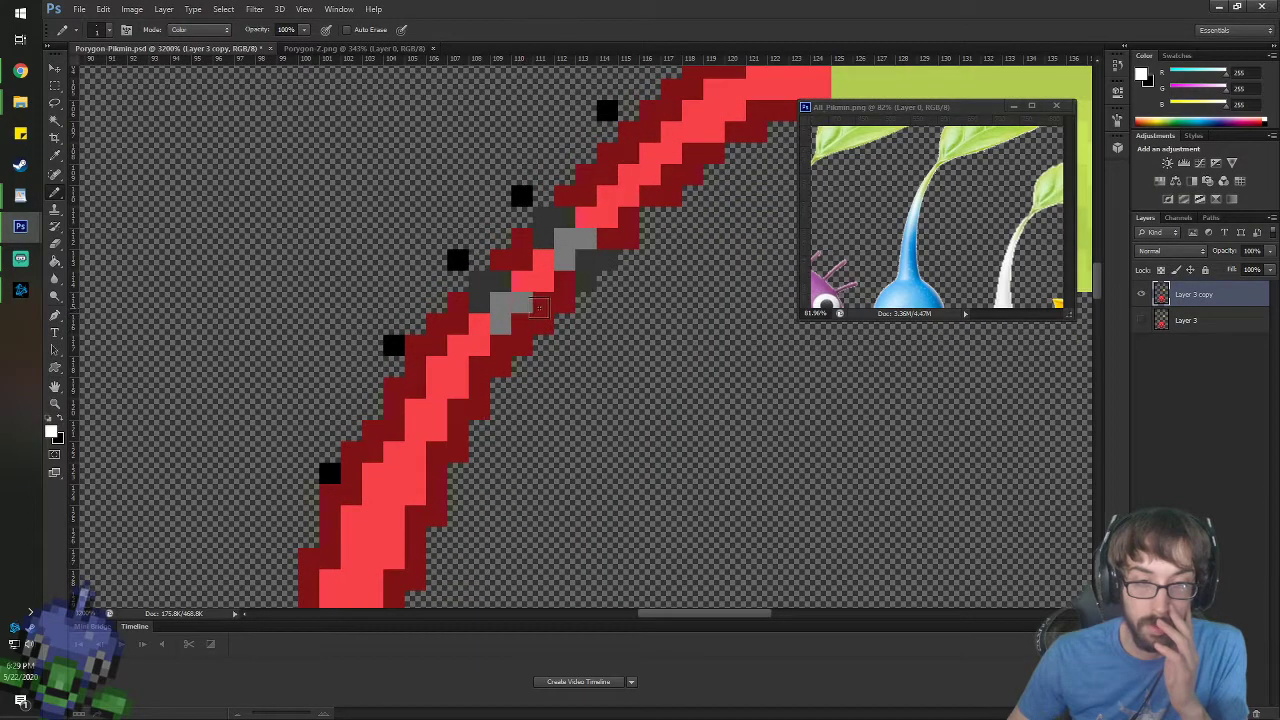
left_click(521, 346)
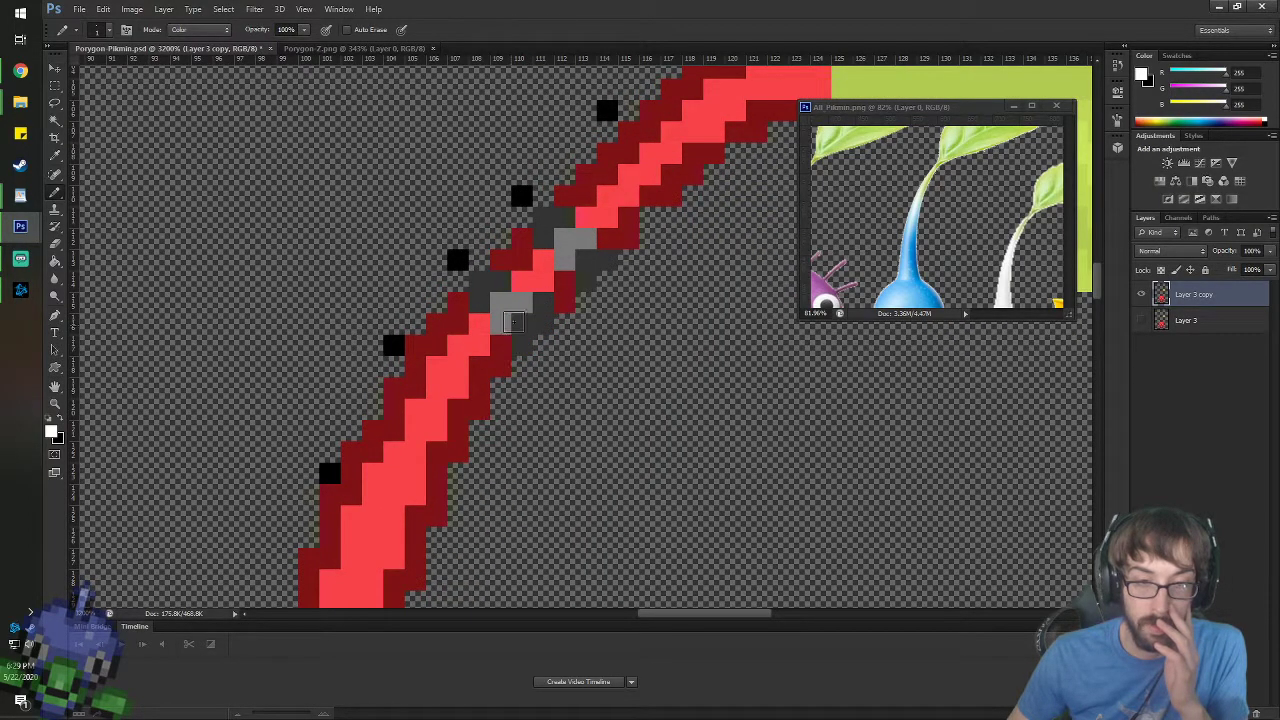
mouse_move(513, 320)
left_mouse_down()
mouse_move(571, 277)
mouse_move(567, 294)
mouse_move(562, 279)
mouse_move(529, 276)
mouse_move(528, 245)
mouse_move(502, 265)
left_mouse_up()
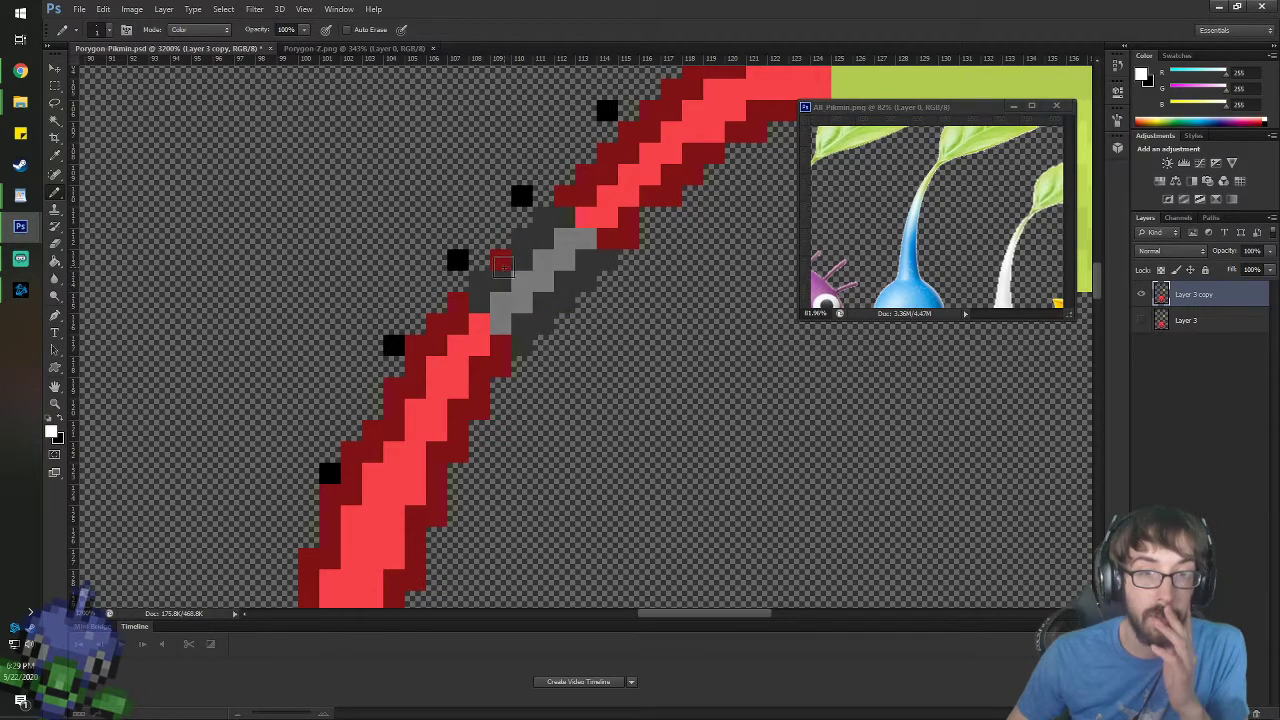
- Try to lighten the grey band's outer outline with white in Luminosity mode, then undo those strokes
left_click(219, 31)
left_click(210, 398)
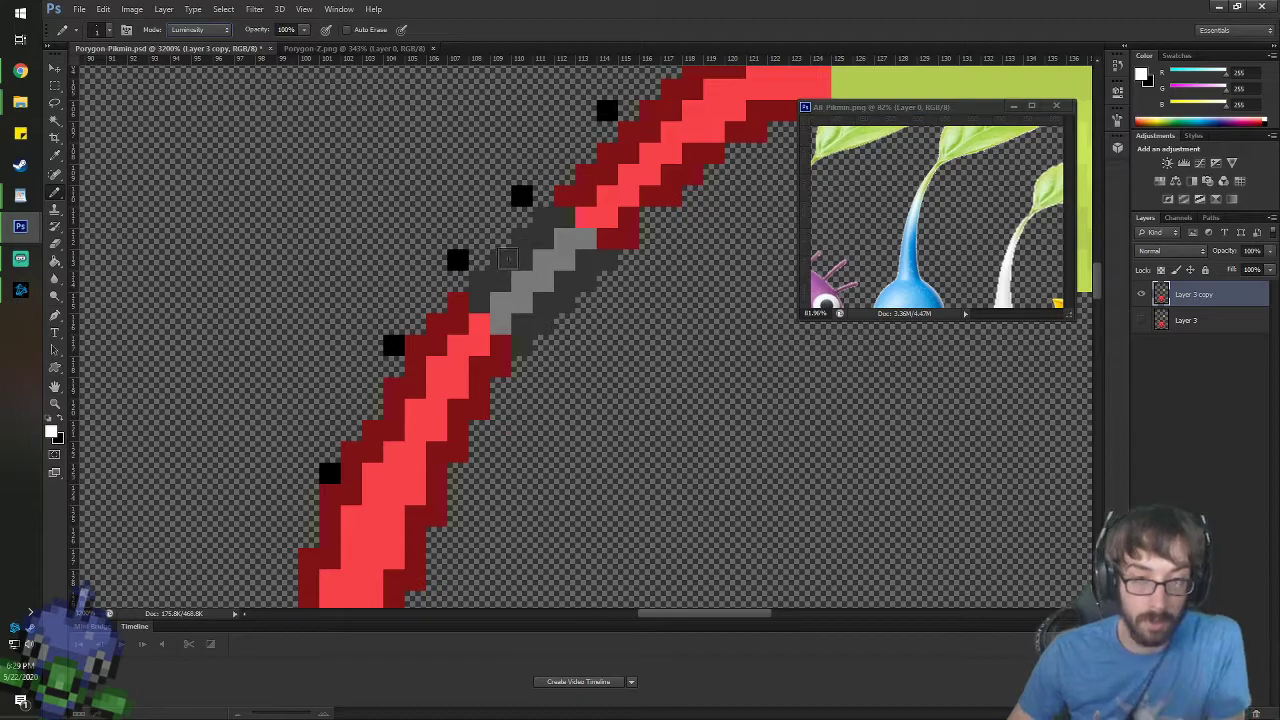
mouse_move(507, 259)
left_mouse_down()
mouse_move(498, 278)
mouse_move(567, 222)
mouse_move(574, 240)
mouse_move(536, 274)
left_mouse_up()
key("ctrl+alt+z")
key("ctrl+alt+z")
key("ctrl+alt+z")
key("ctrl+alt+z")
key("ctrl+alt+z")
key("ctrl+alt+z")
key("ctrl+alt+z")
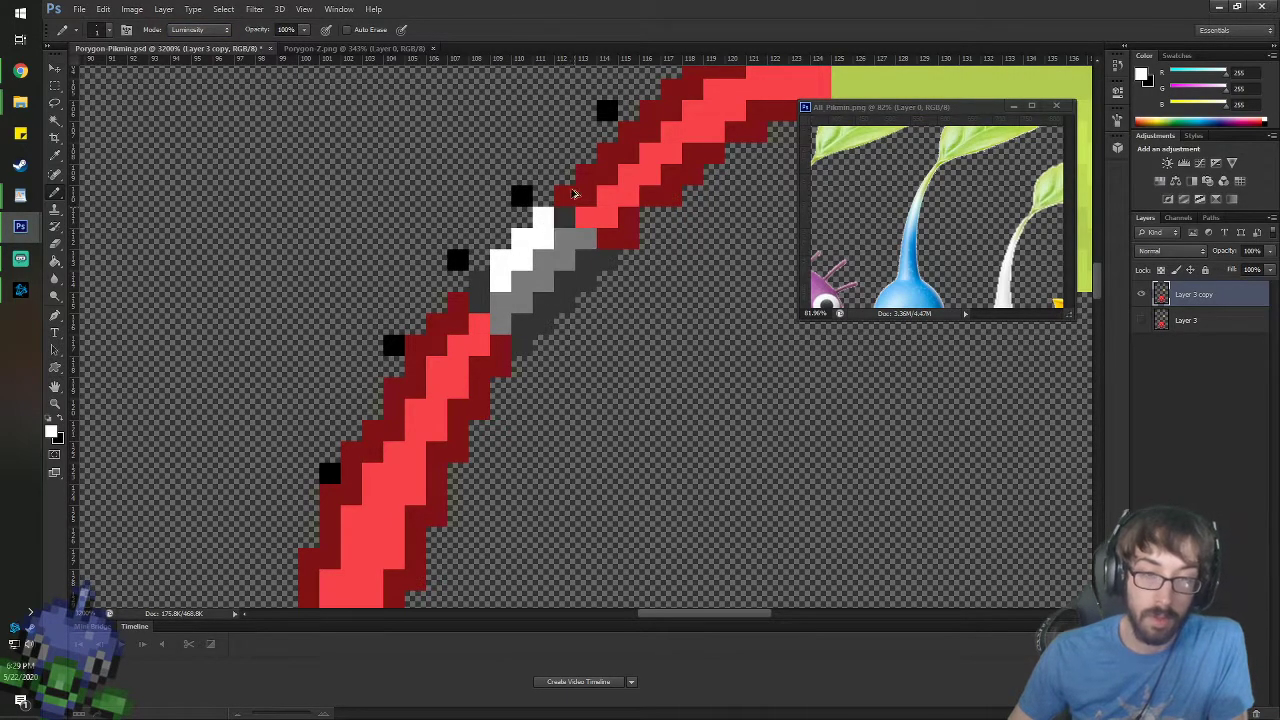
key("ctrl+alt+z")
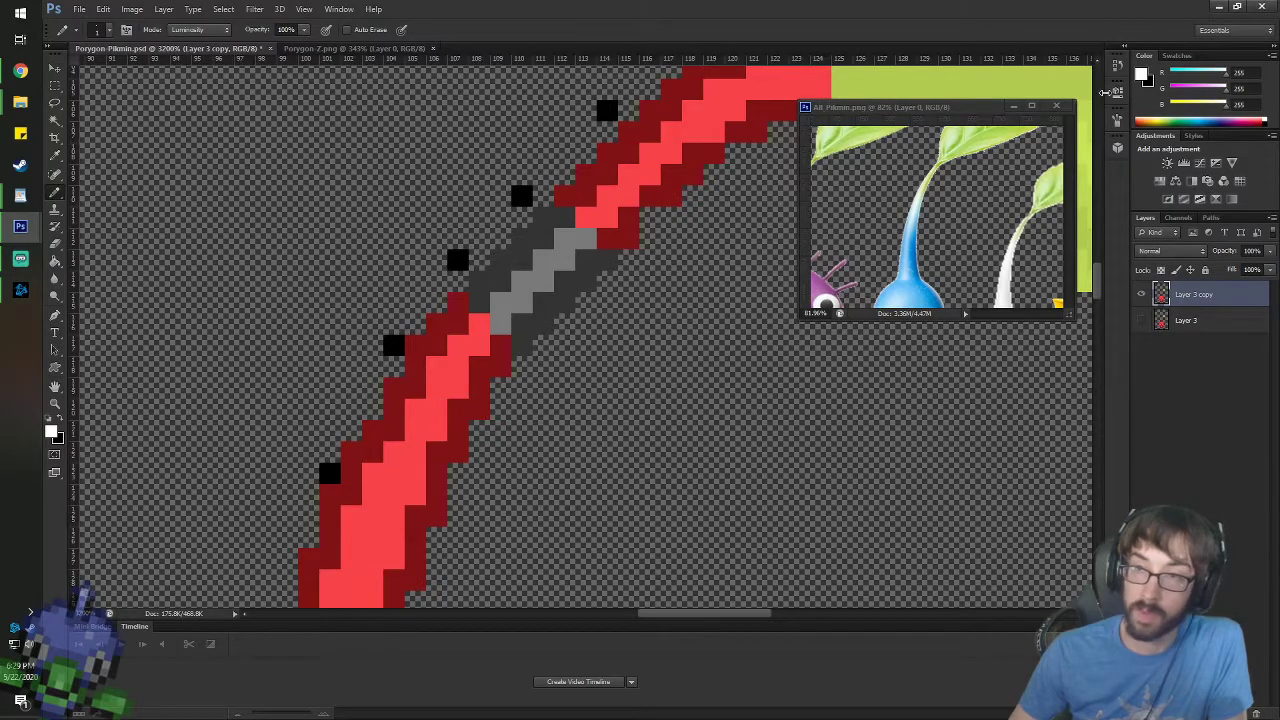
- Sample the grey band's core colour, raise its brightness to 87%, and fill the core with it
left_click(1143, 76)
left_click(574, 239)
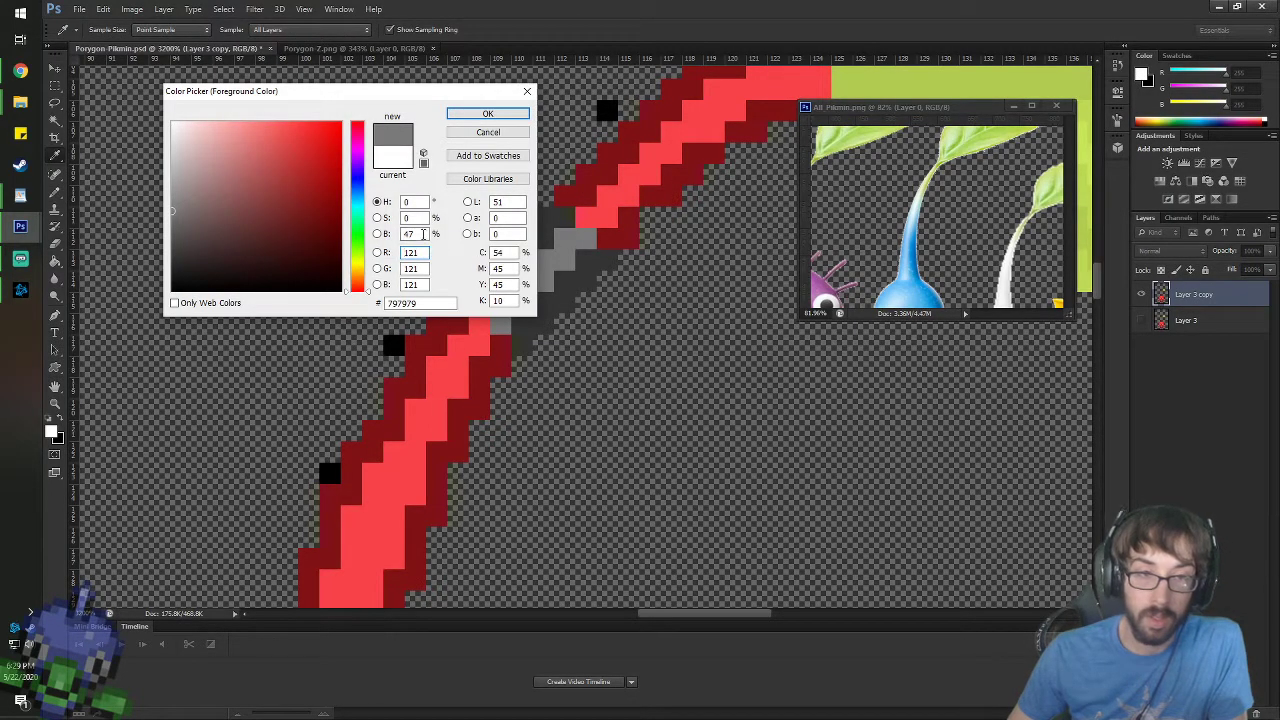
double_click(424, 234)
type("87")
key("Return")
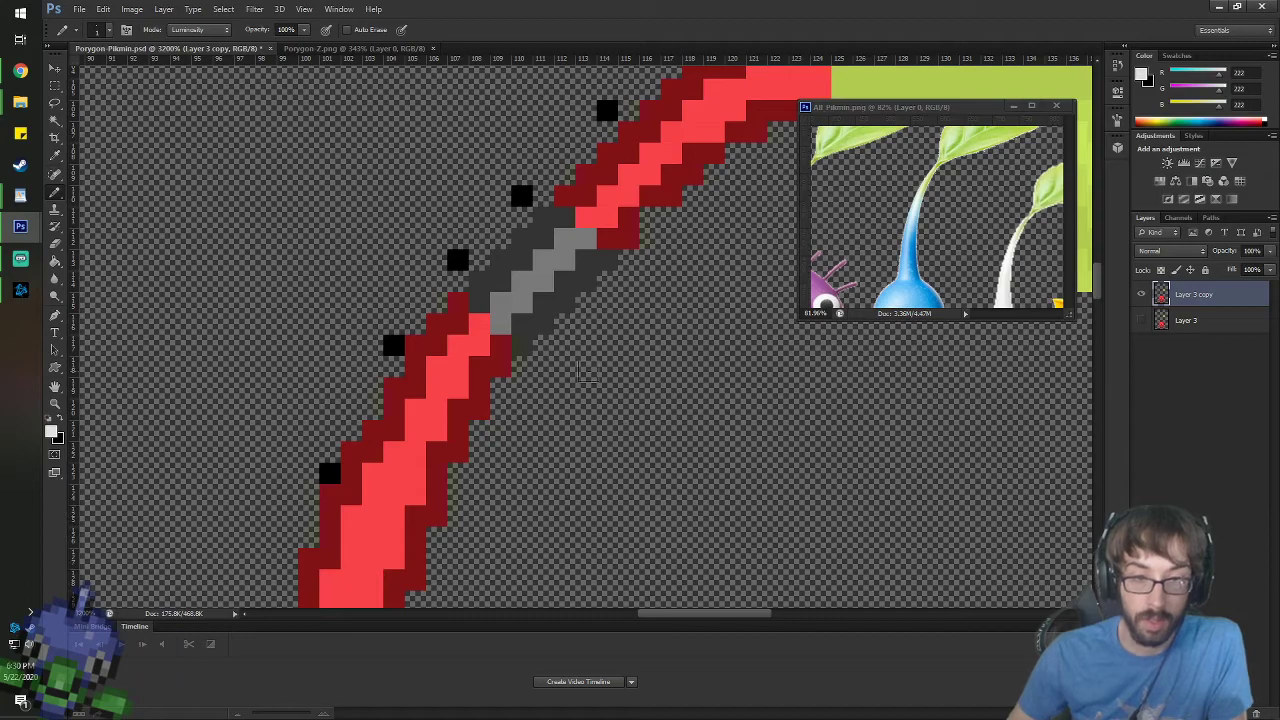
key("g")
left_click(560, 283)
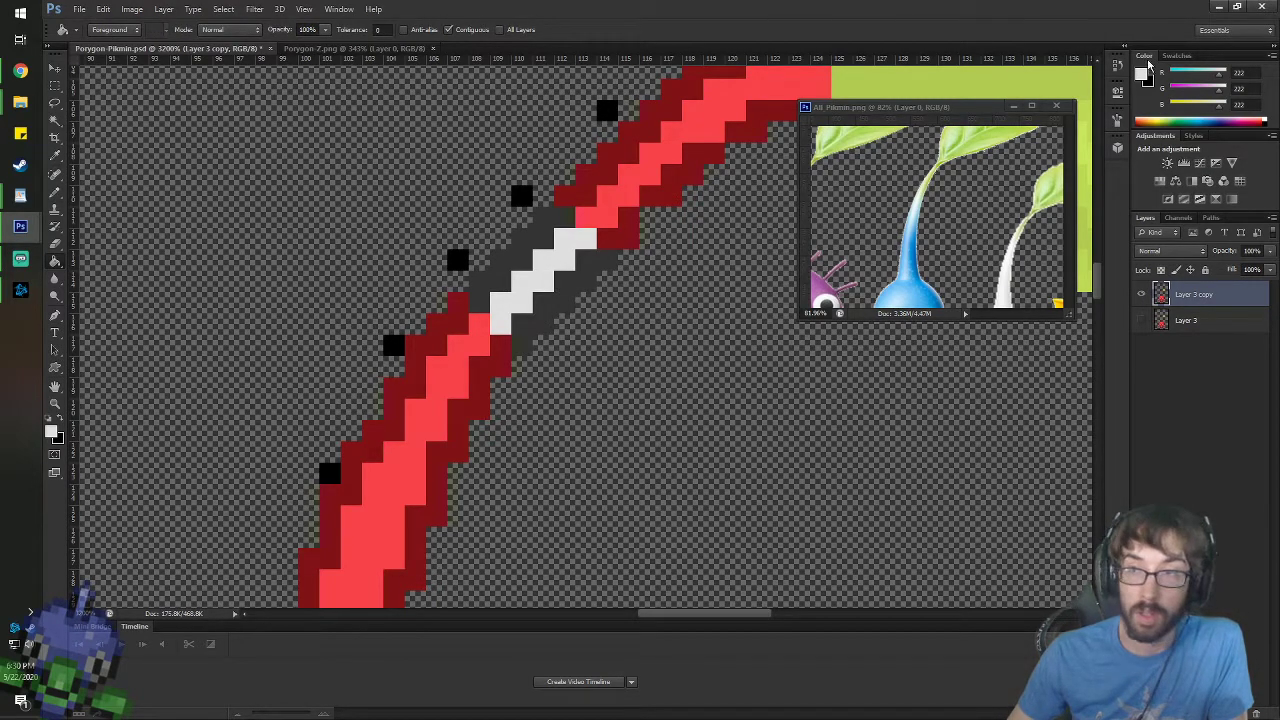
- Sample the band's dark grey outline, raise its brightness to 60%, and fill both outline sections with it
left_click(1145, 74)
left_click(597, 256)
double_click(424, 234)
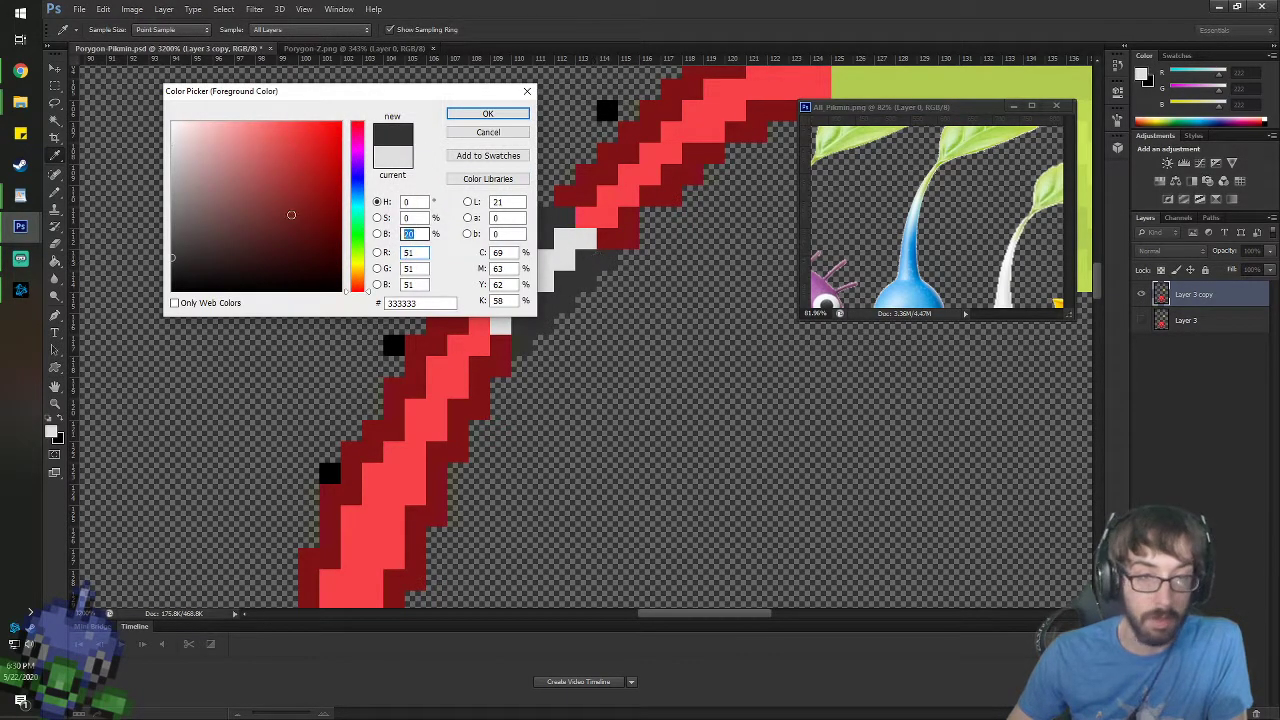
type("60")
key("Return")
left_click(530, 242)
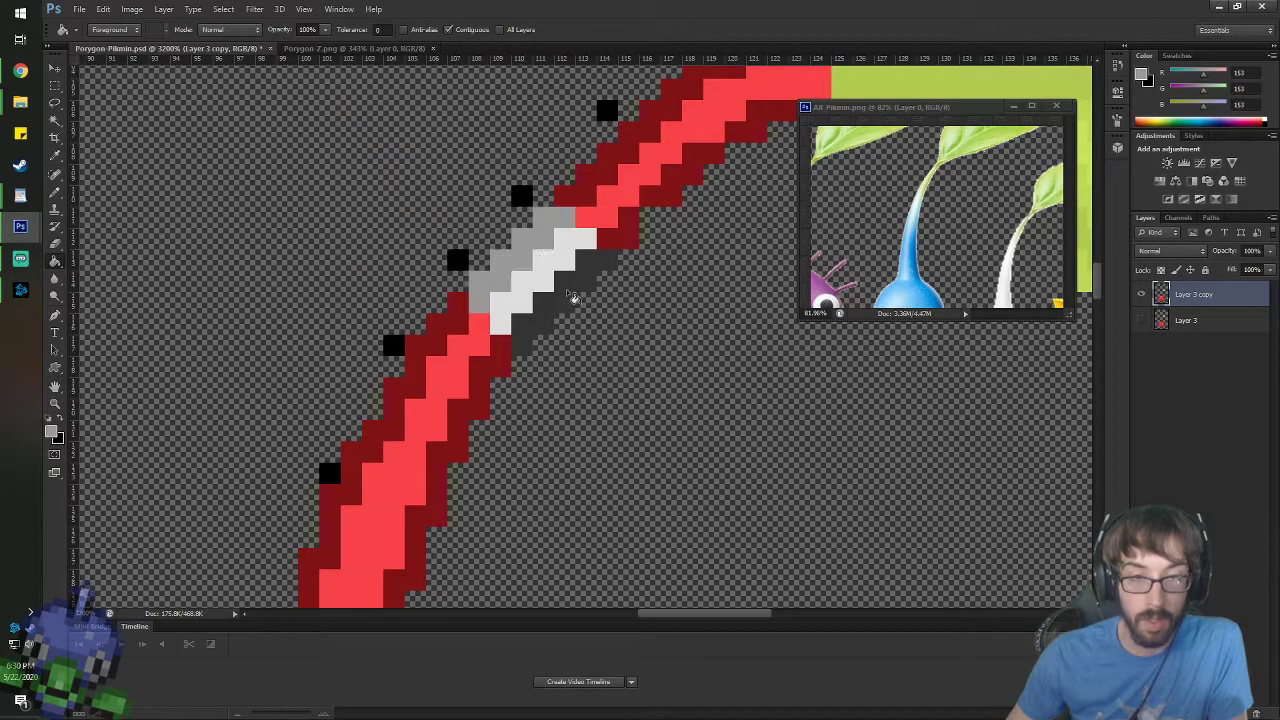
left_click(575, 303)
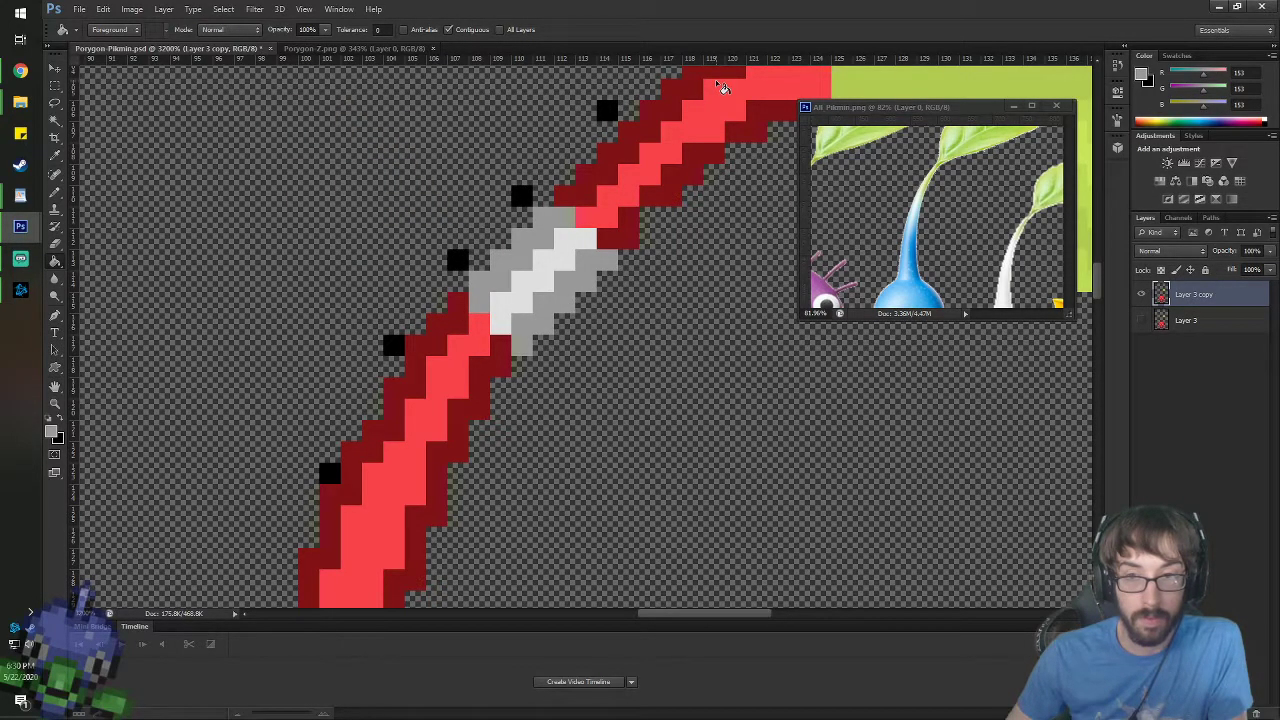
- Fill the dark red outlines on both sides of the upper stem, up to the leaf, with the same mid grey
key("h")
left_click_drag(623, 152, 451, 258)
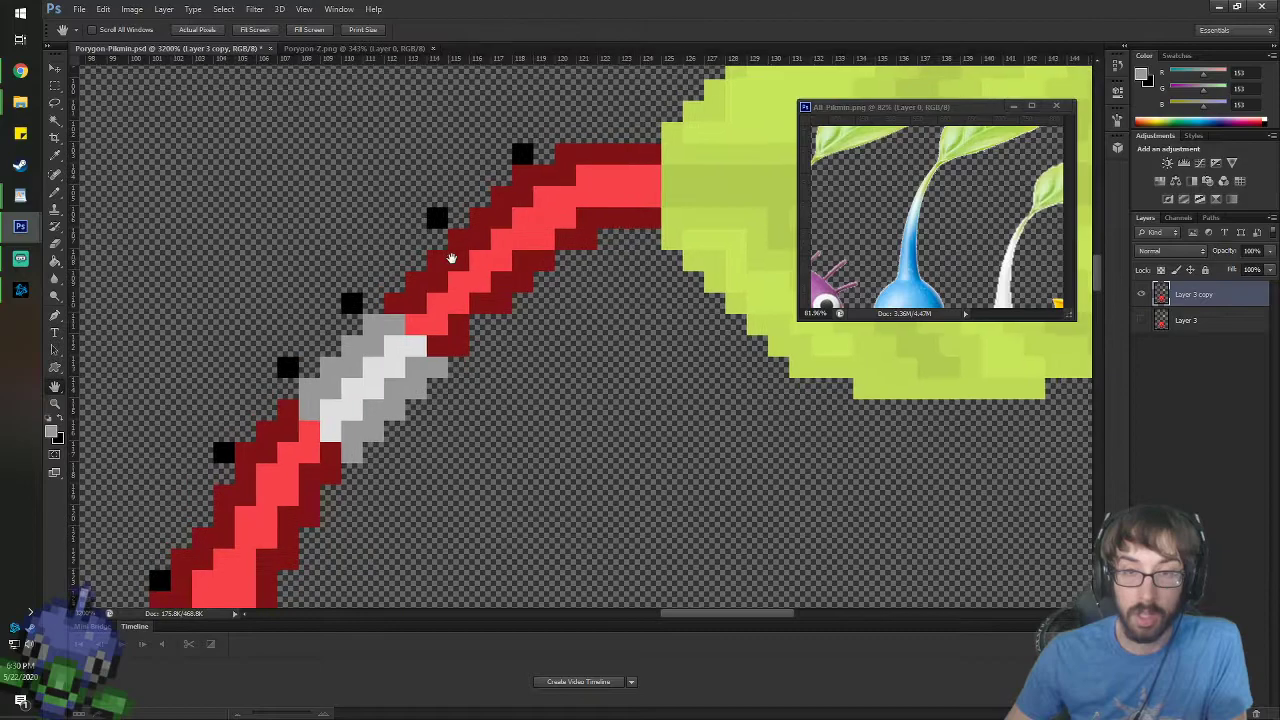
left_click_drag(487, 193, 490, 213)
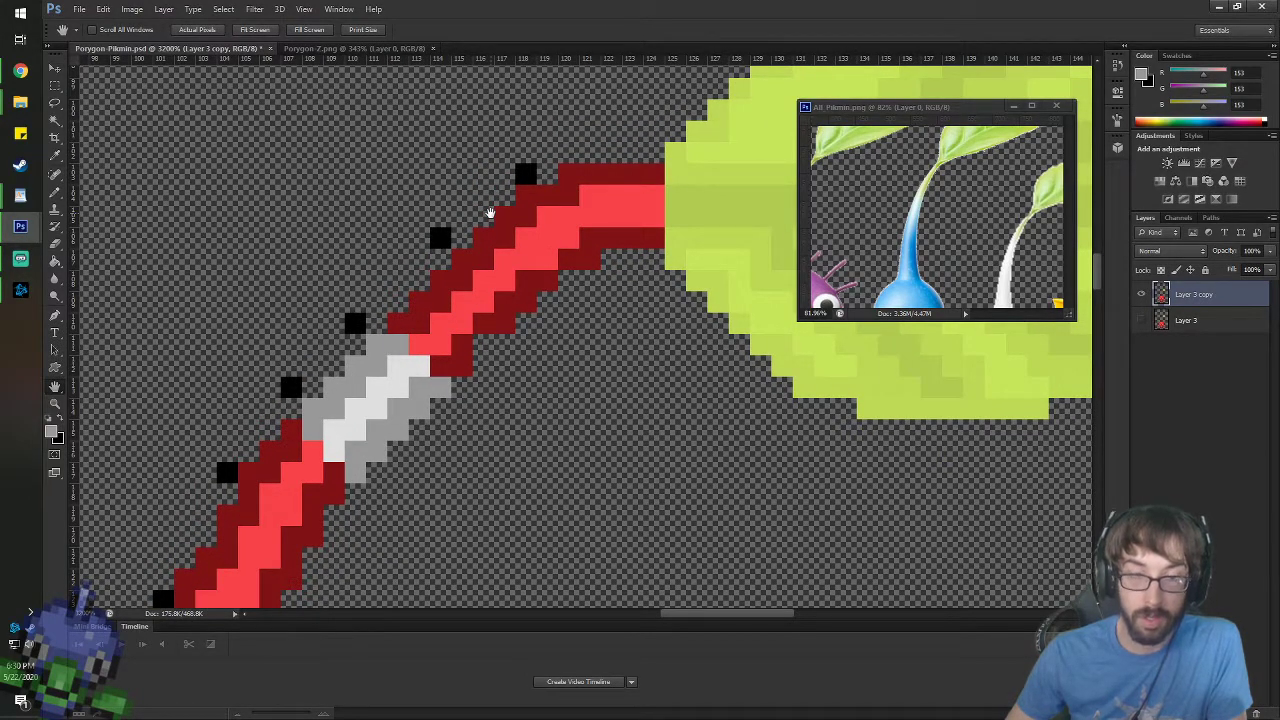
key("i")
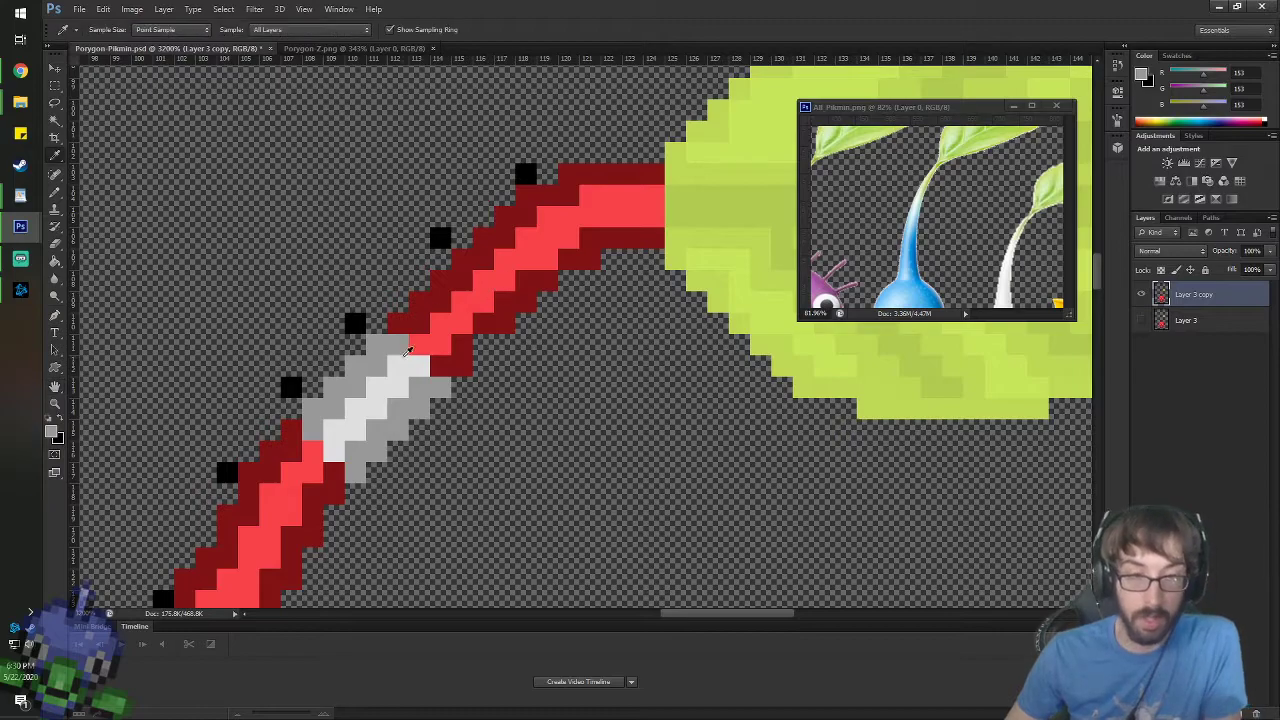
key("g")
left_click(470, 270)
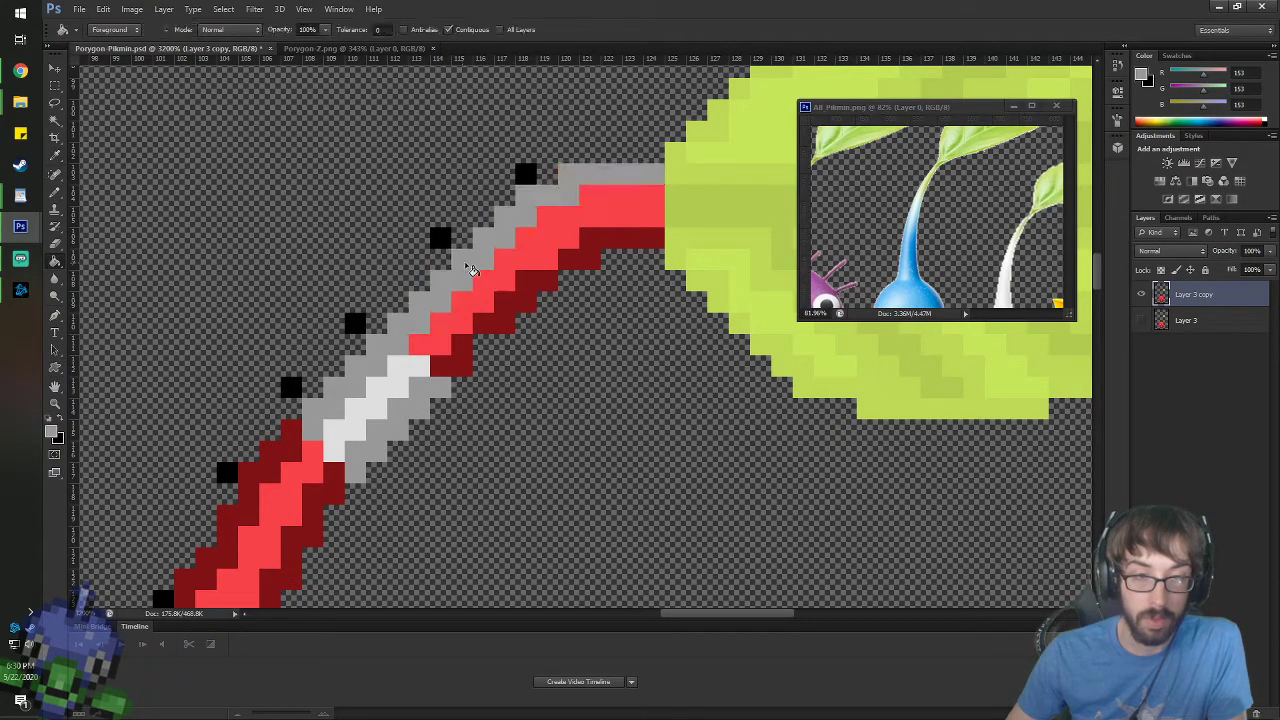
left_click(510, 322)
left_click(455, 355)
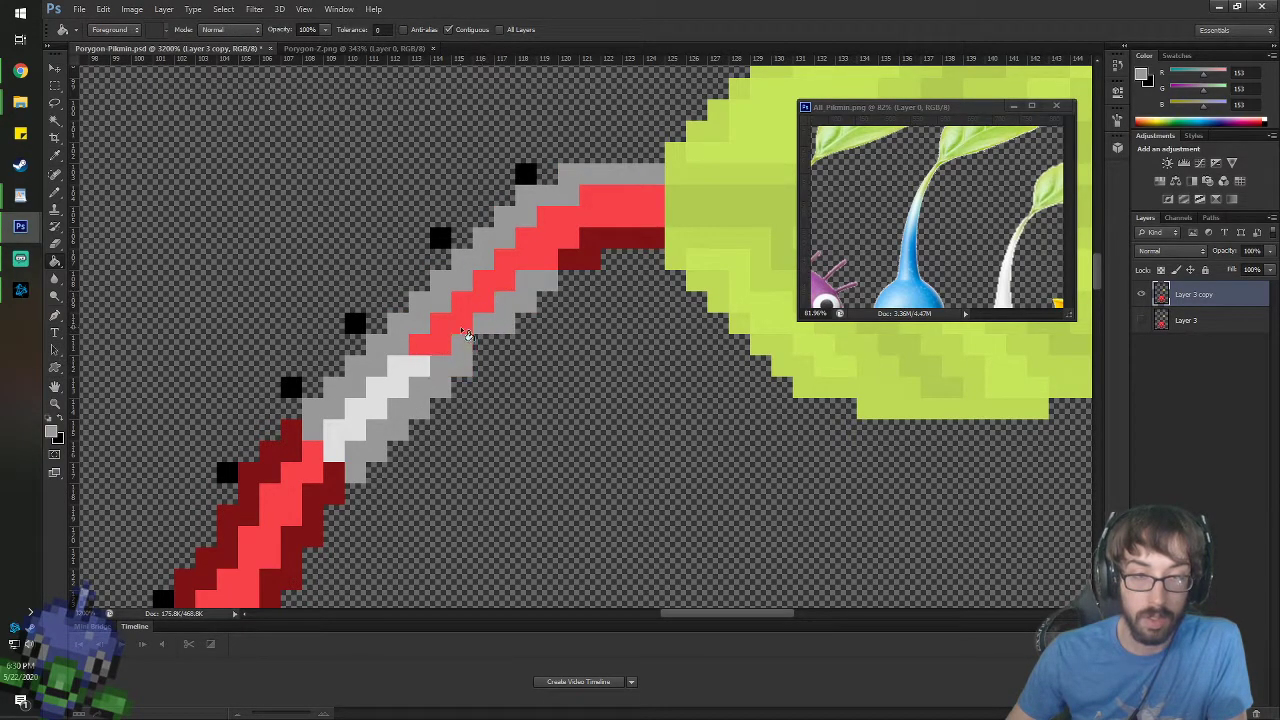
left_click(565, 238)
key("ctrl+z")
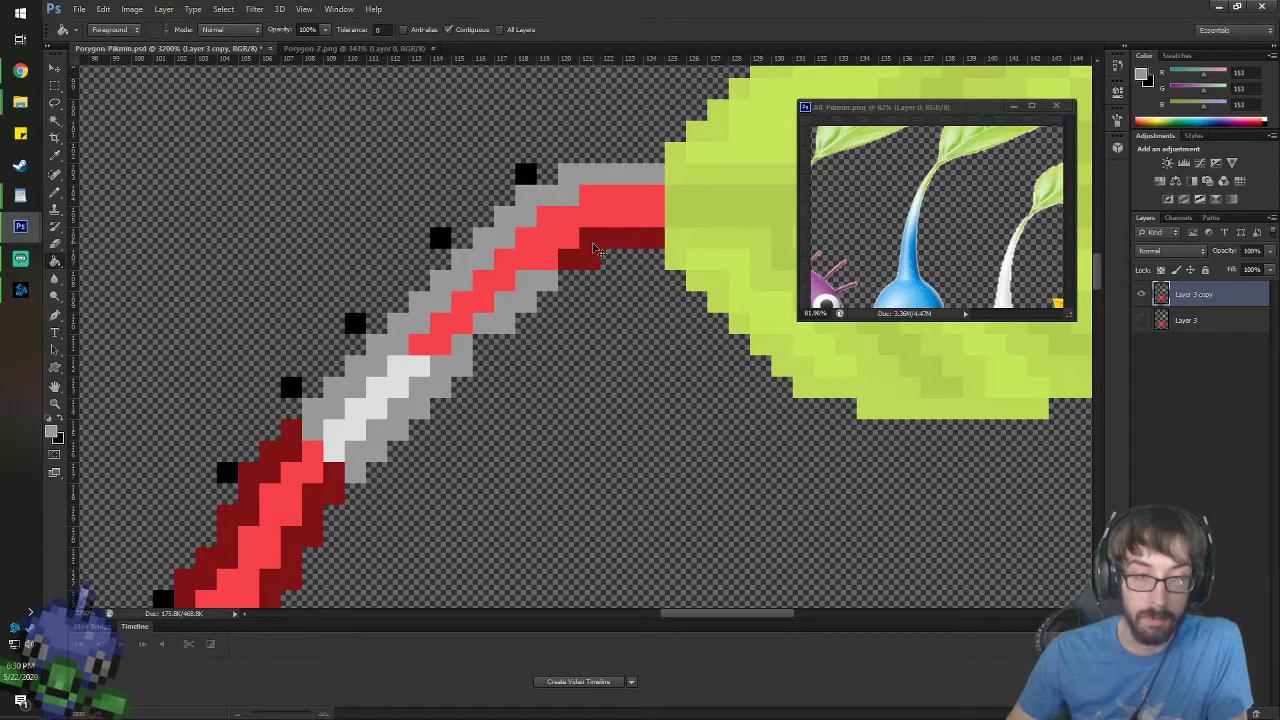
left_click(595, 249)
- Sample the band's light grey core and fill the red core of the upper stem with it
key("i")
left_click(397, 383)
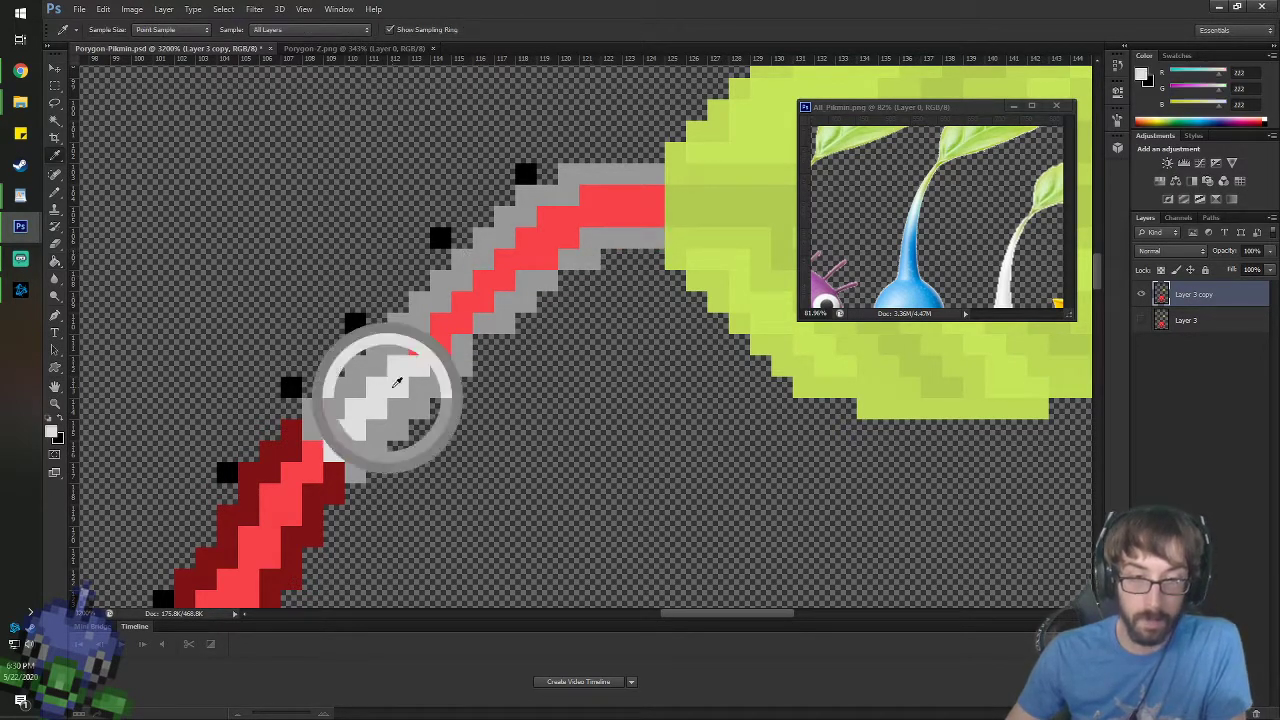
key("g")
left_click(447, 343)
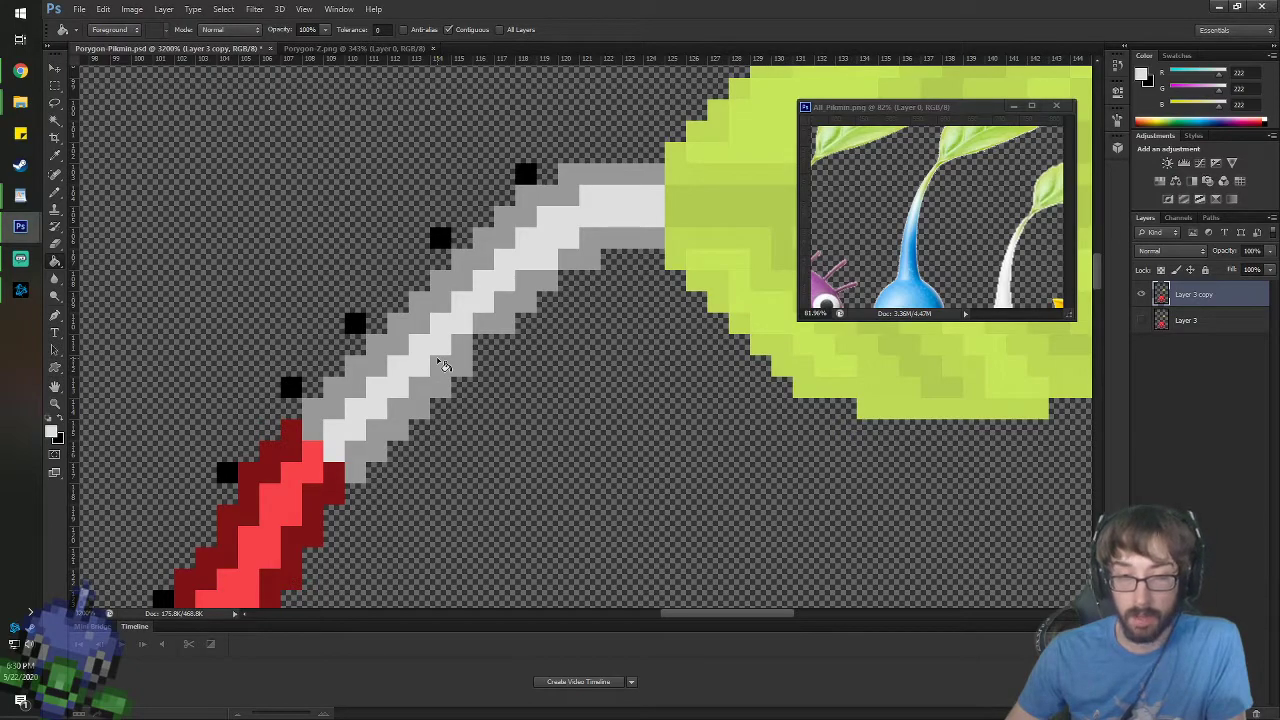
- Sample the mid grey outline and pencil extra pixels into the steps of the upper stem's inner edge
key("i")
left_click(484, 330)
key("b")
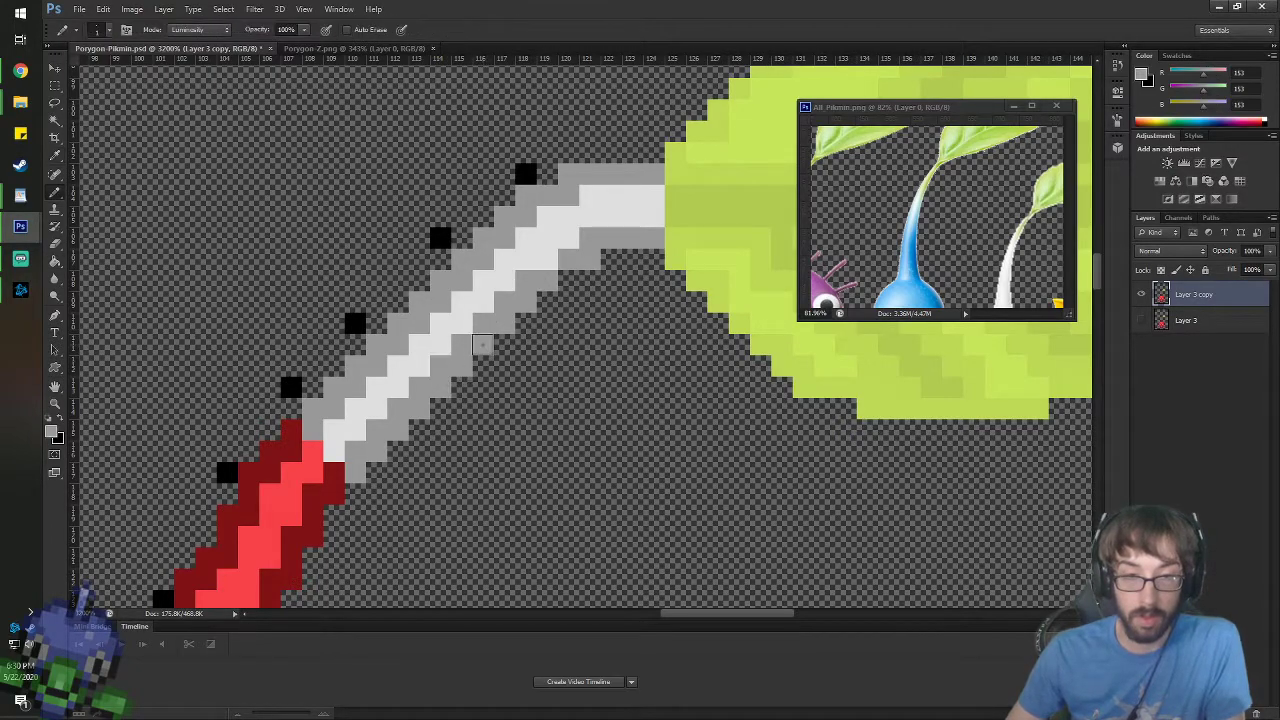
left_click(568, 281)
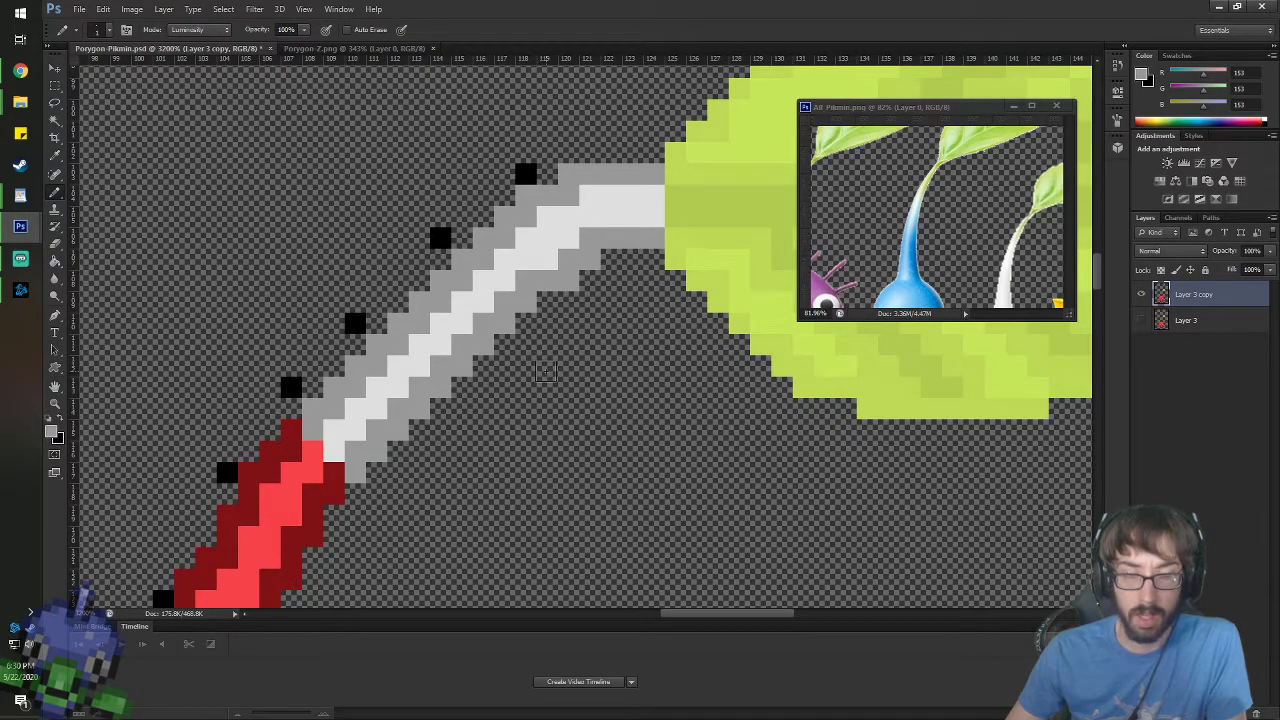
- Sample the leaf's light green and set the Pencil's opacity to 30%
key("i")
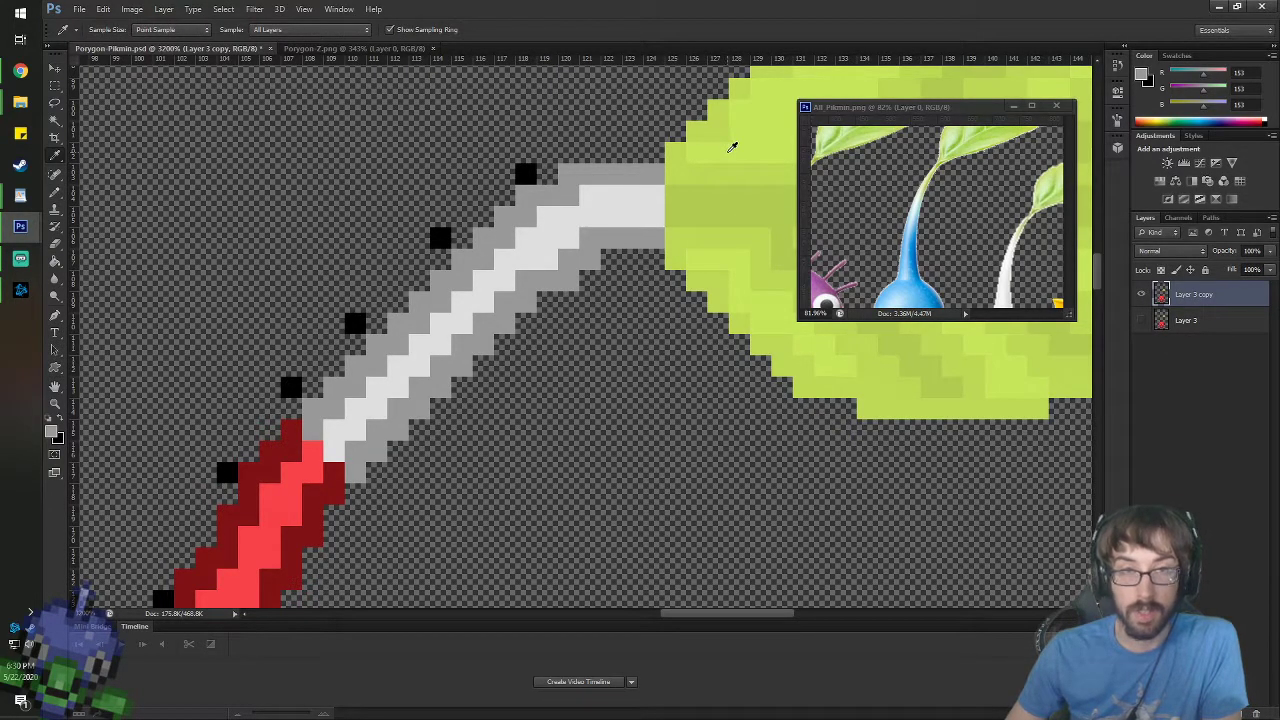
left_click(732, 147)
key("b")
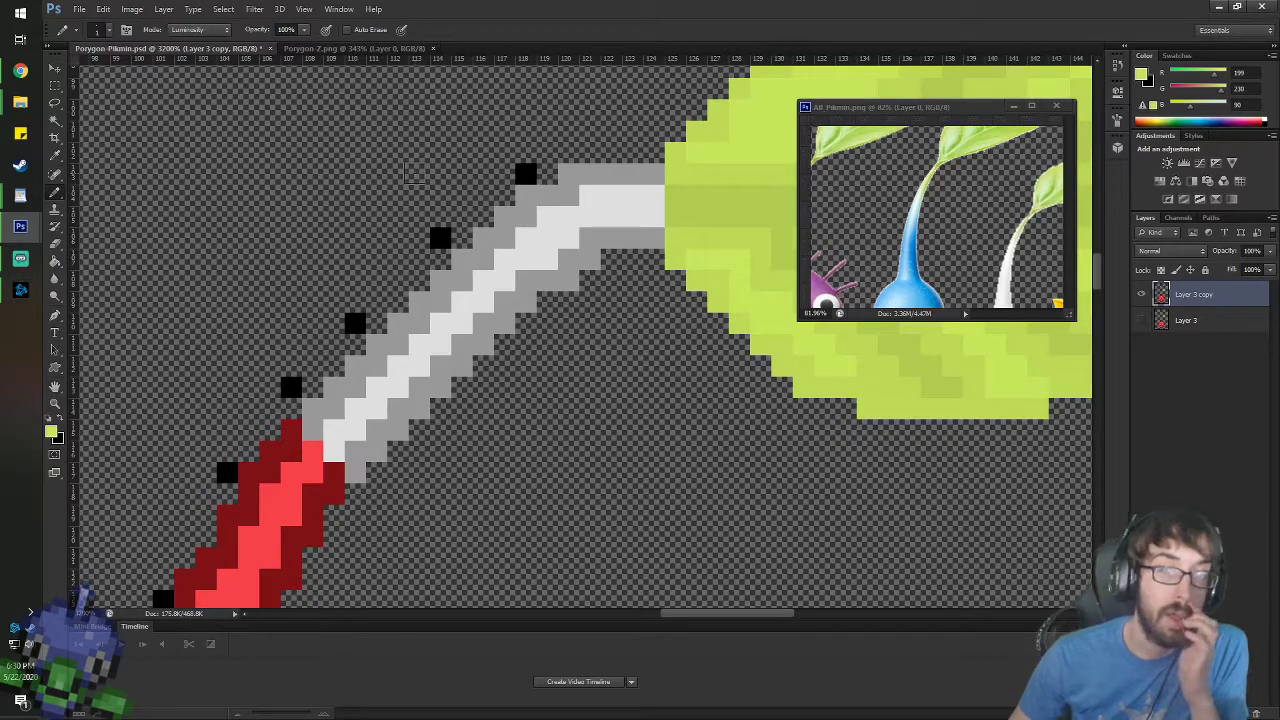
right_click(405, 192)
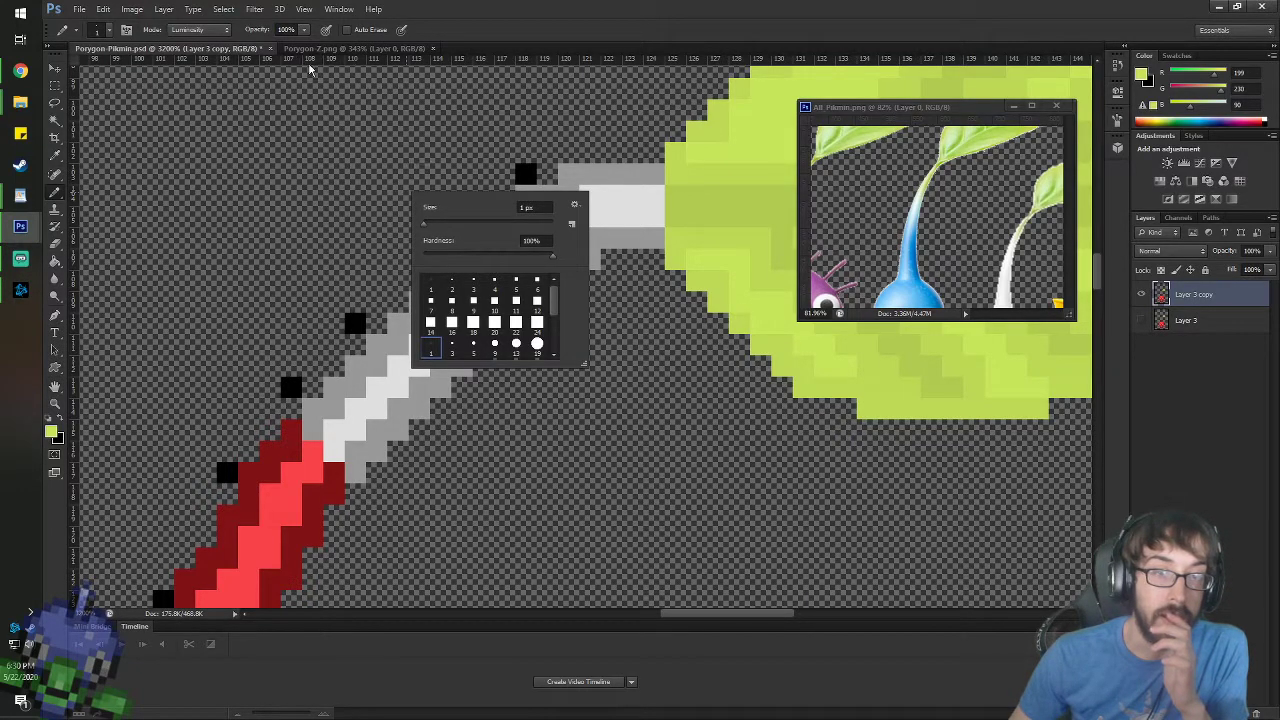
left_click(287, 30)
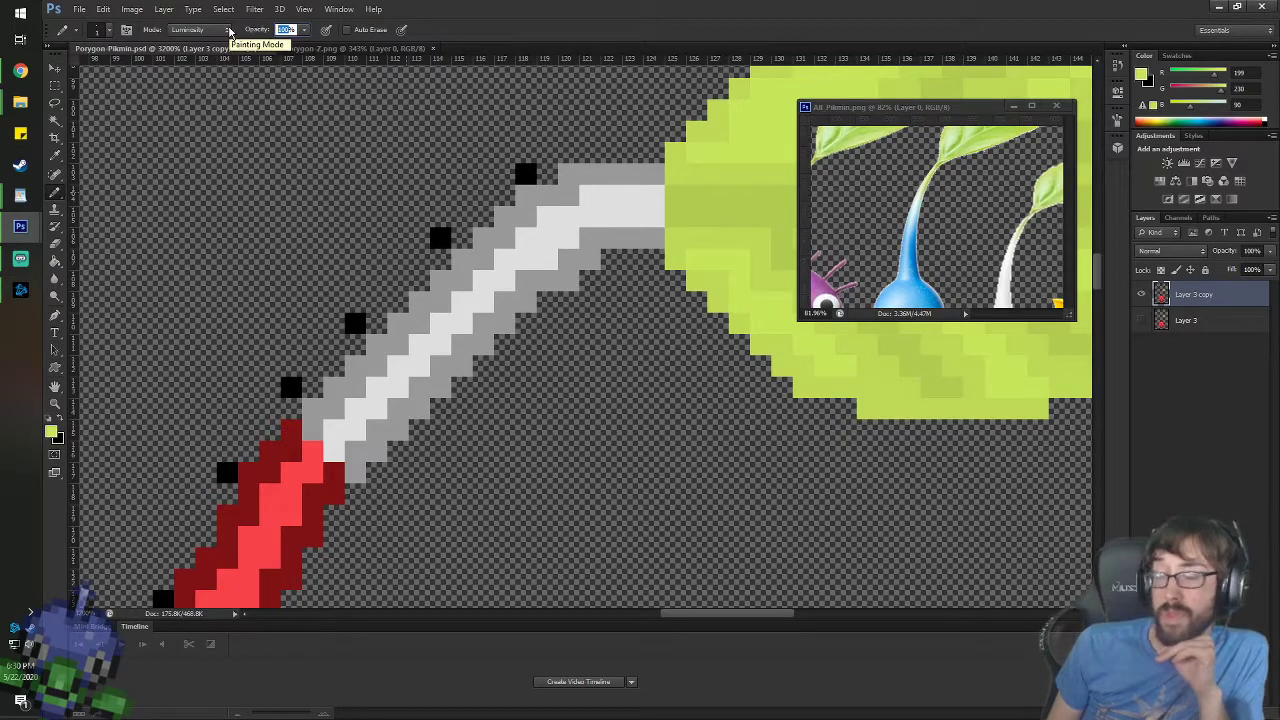
type("30")
key("Return")
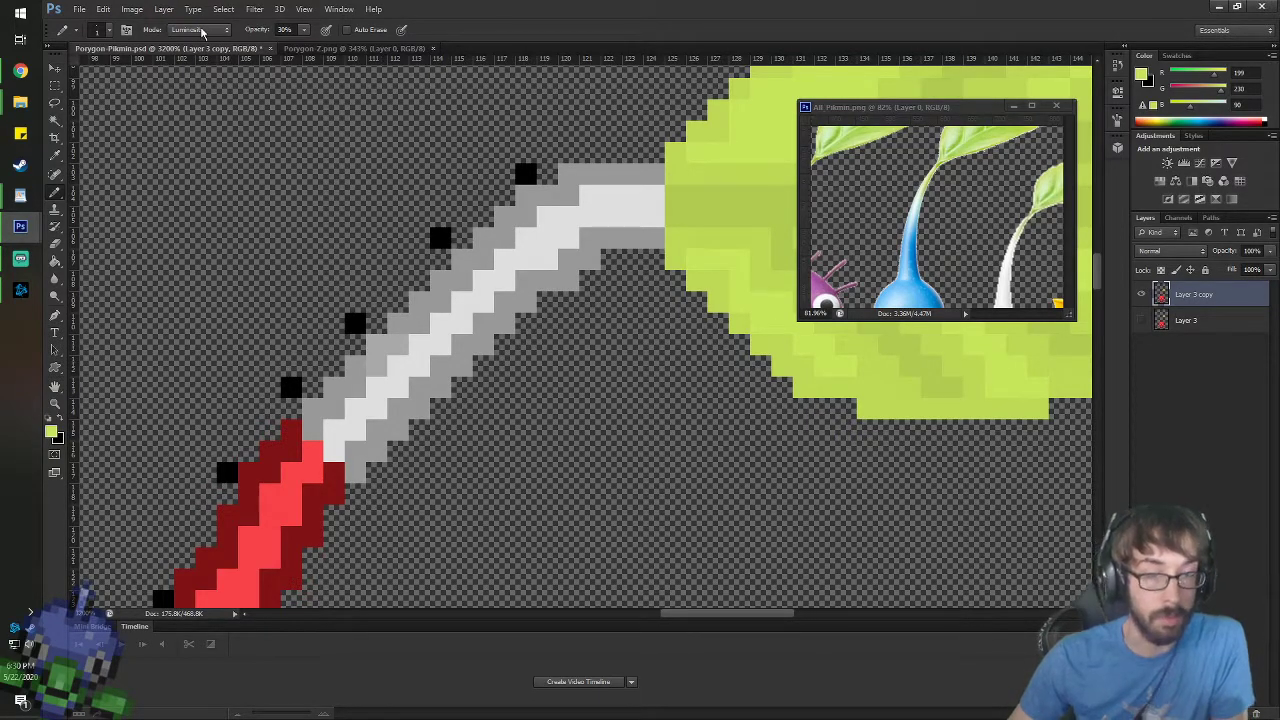
- Set the Pencil's blending mode to Normal and tint a stepped band of pixels green across the grey stem just above its lower end
key("super")
key("super")
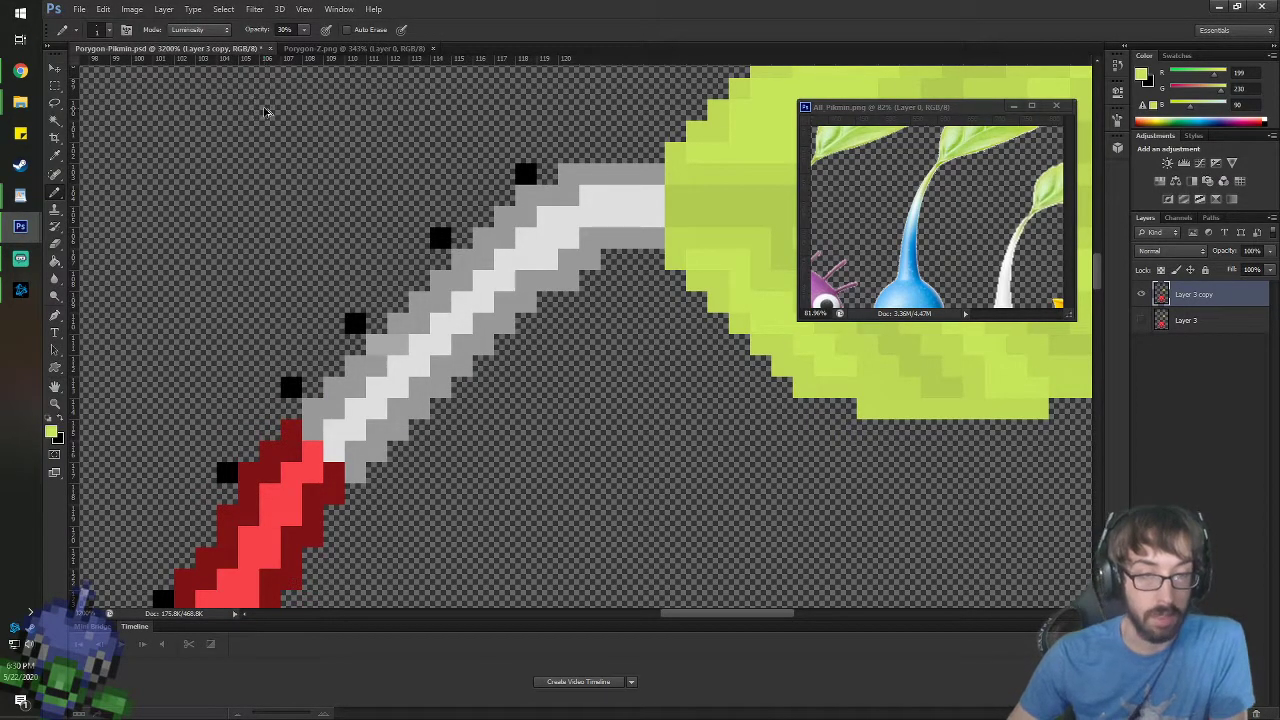
left_click(198, 29)
left_click(198, 40)
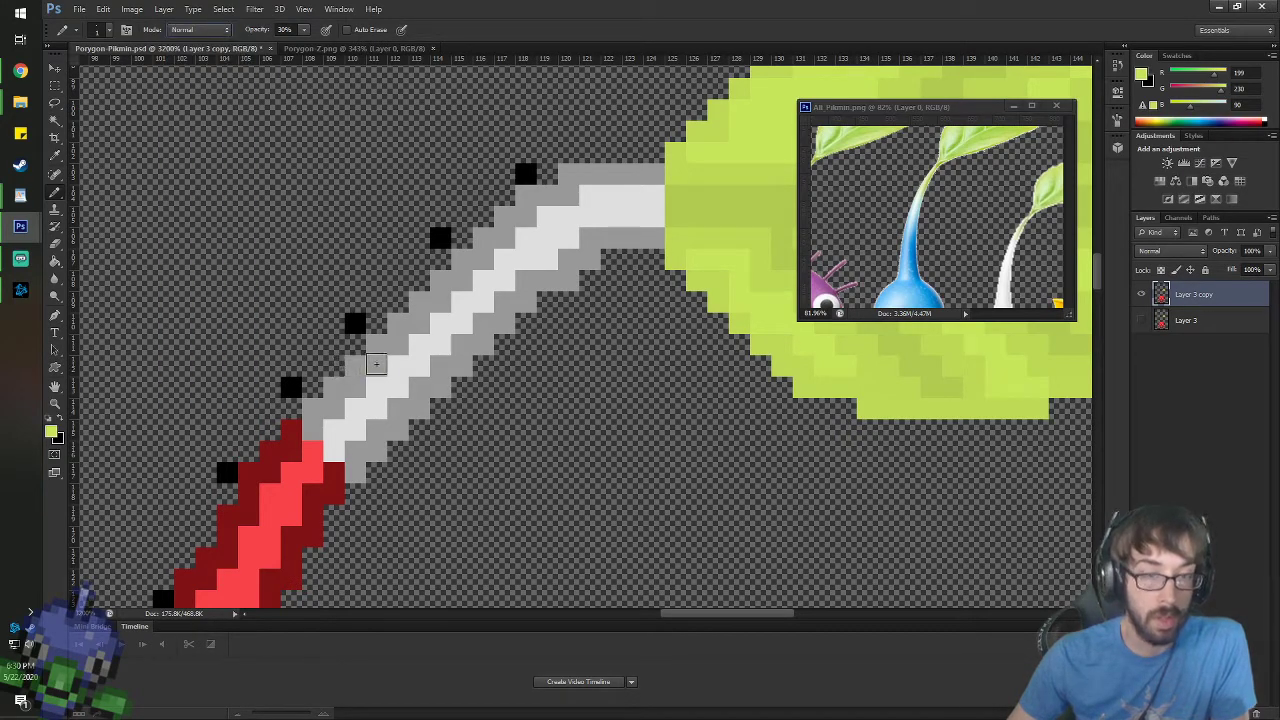
left_click_drag(375, 363, 395, 348)
mouse_move(430, 408)
left_mouse_down()
mouse_move(398, 408)
mouse_move(420, 380)
mouse_move(394, 374)
mouse_move(418, 362)
left_mouse_up()
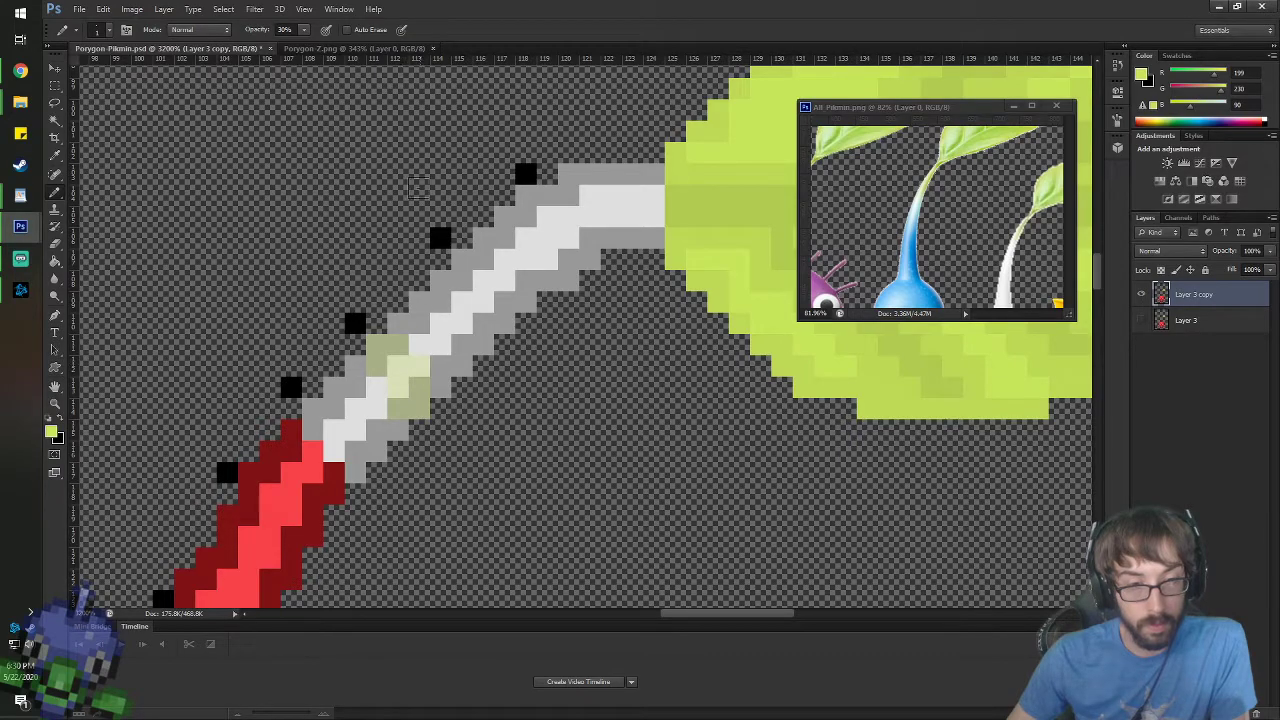
key("g")
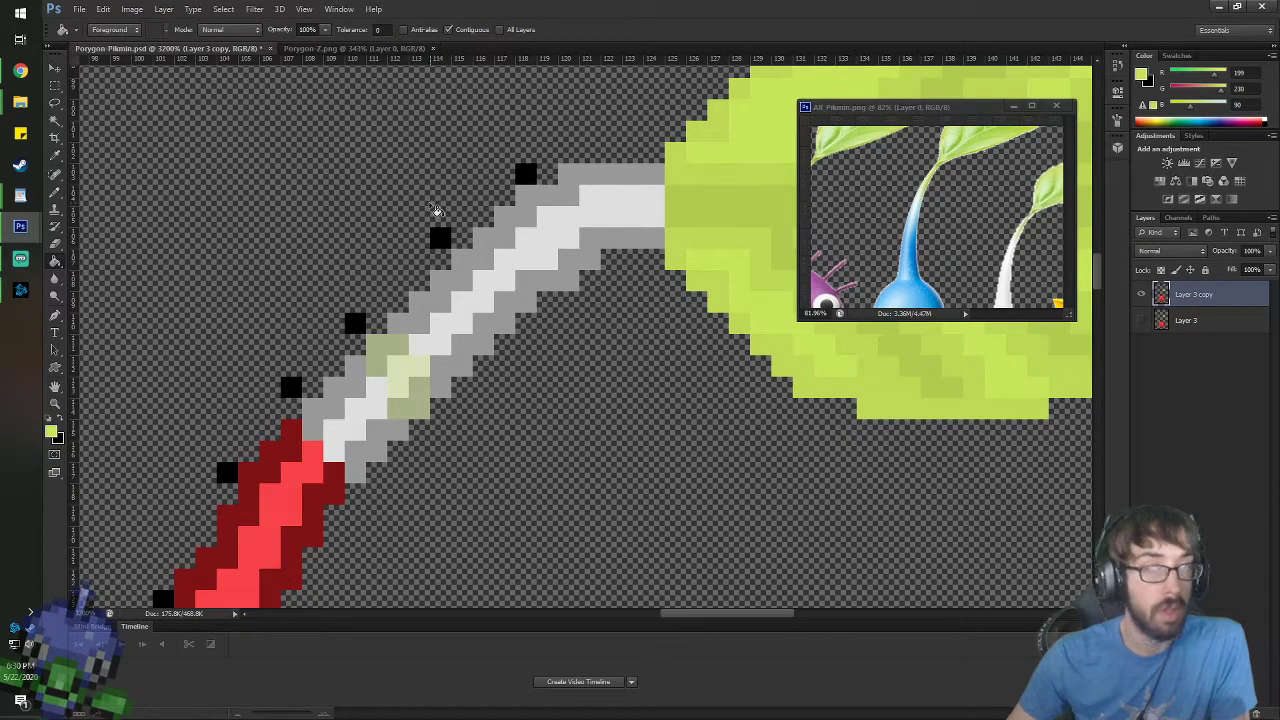
left_click(480, 262)
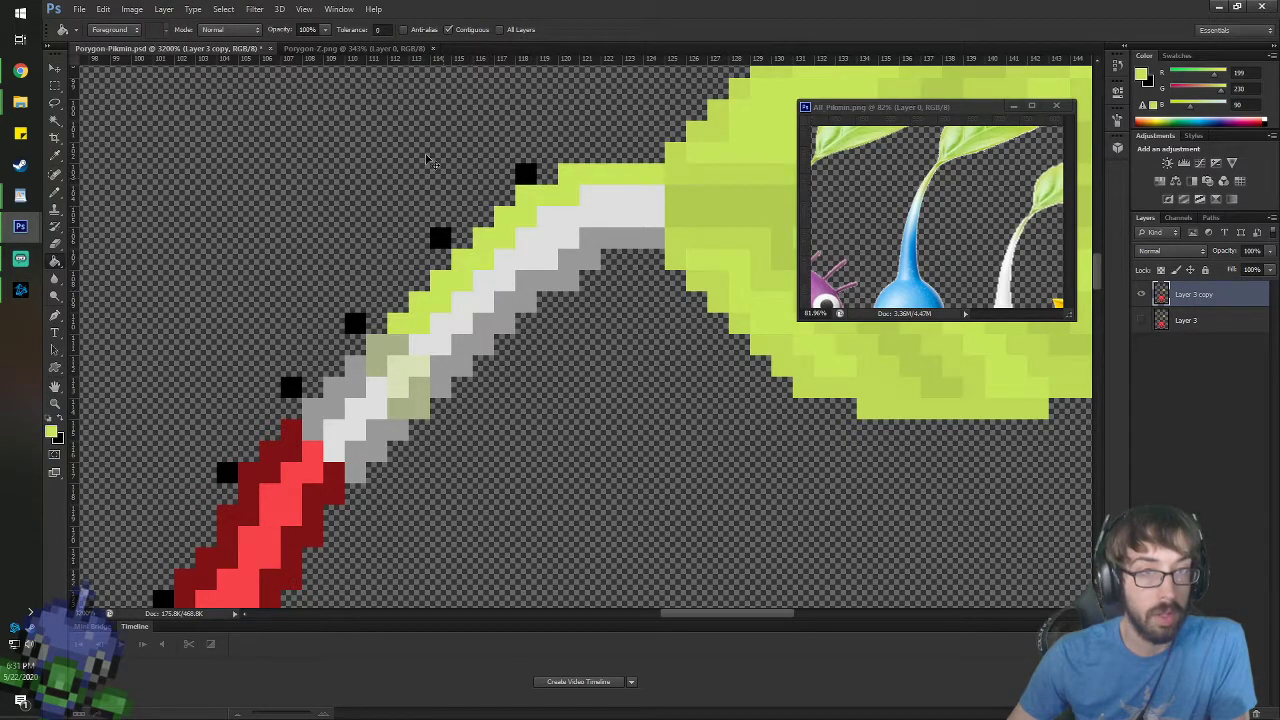
key("ctrl+z")
- Set the Paint Bucket's opacity to 30% and tint the grey outlines and light core between the green band and the leaf
left_click_drag(314, 29, 250, 18)
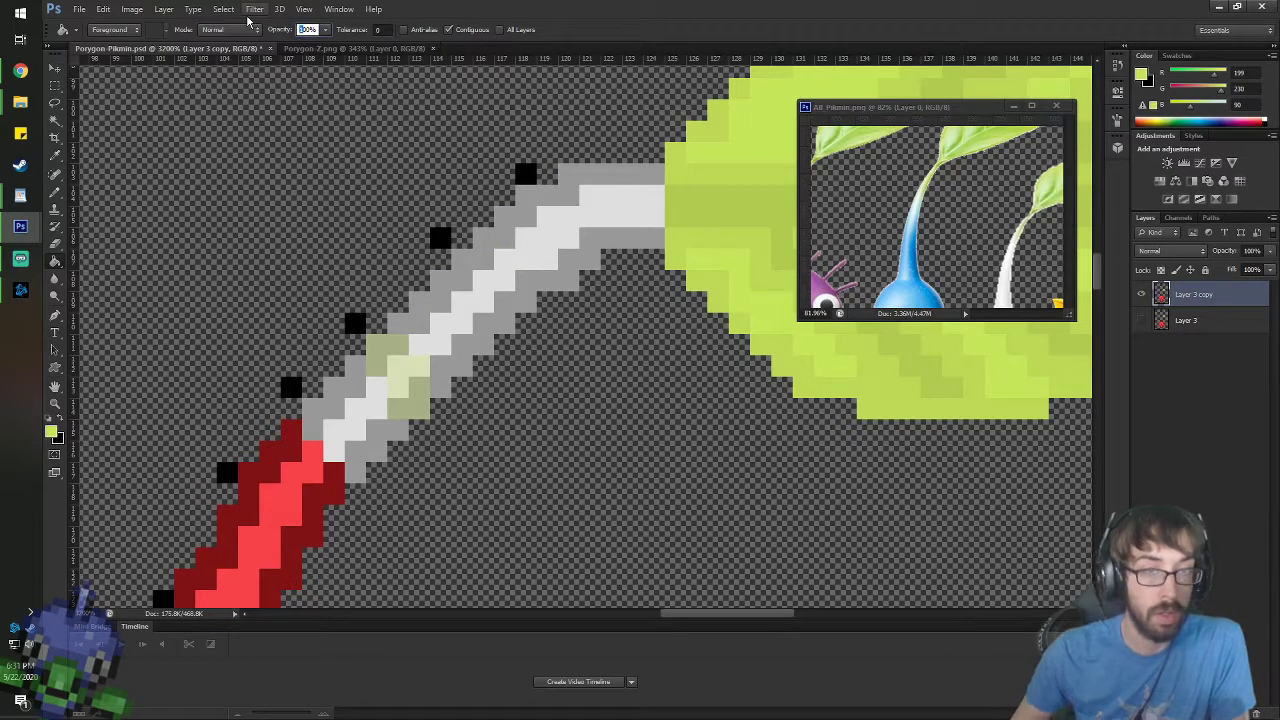
type("30")
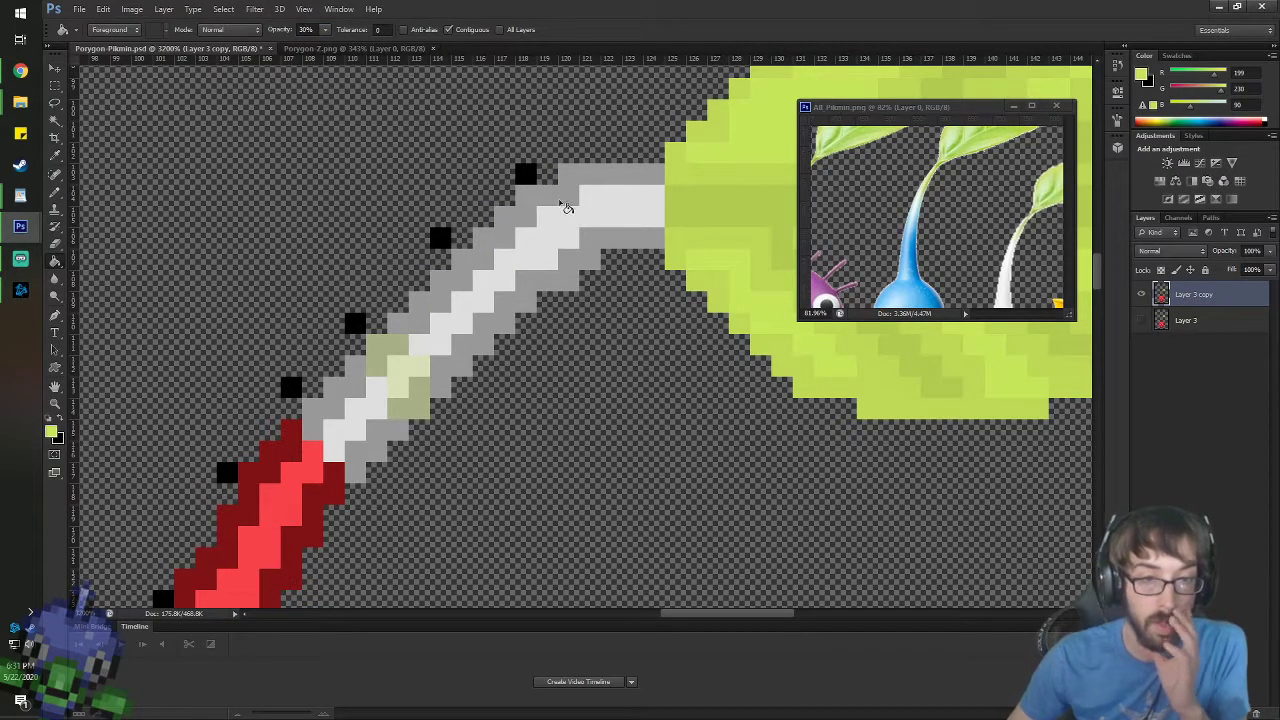
left_click(490, 296)
left_click(514, 320)
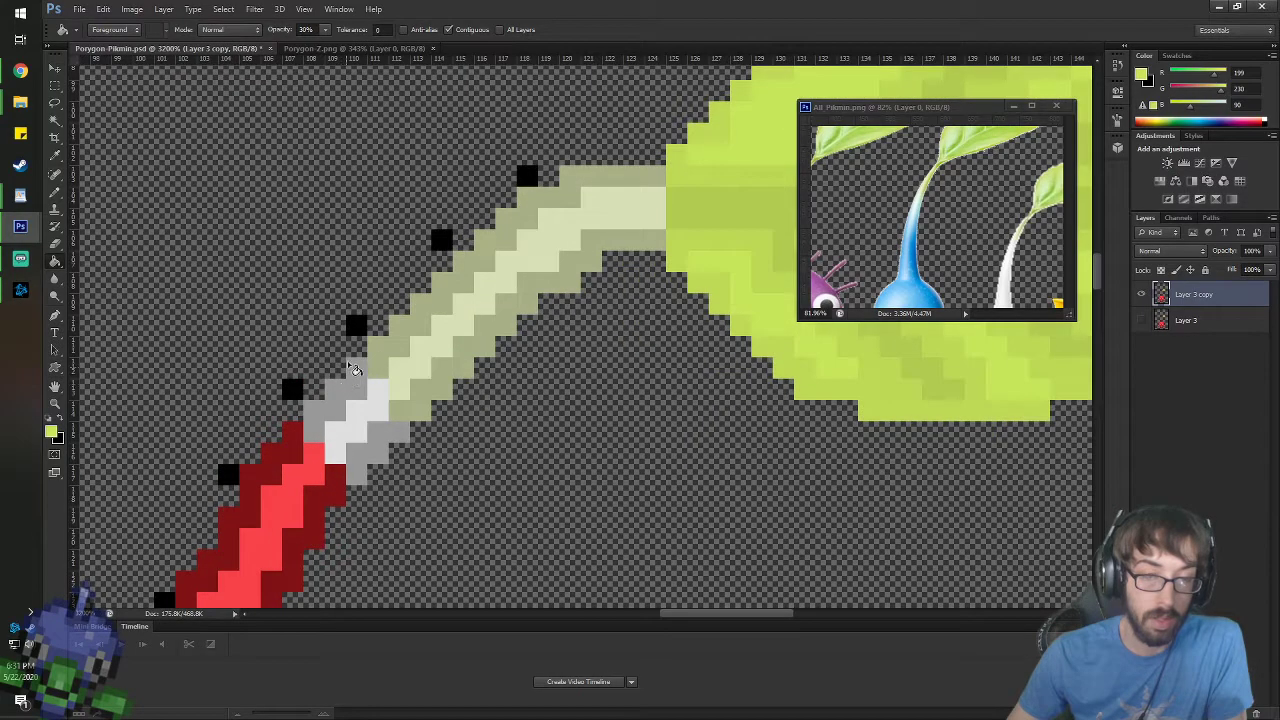
- Pencil a second layer of 30% green as a stepped band across the middle of the tinted upper stem
key("b")
left_click(465, 264)
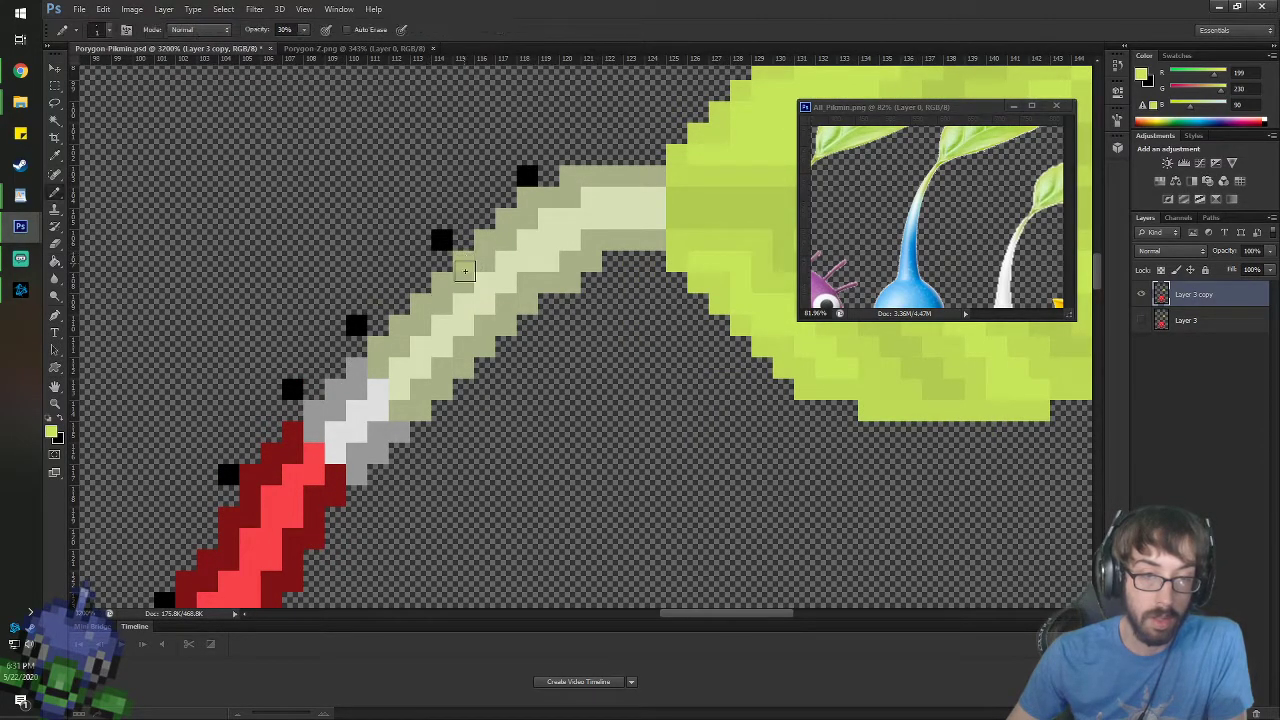
left_click(465, 282)
left_click(482, 263)
mouse_move(535, 307)
left_mouse_down()
mouse_move(502, 301)
mouse_move(507, 326)
mouse_move(484, 285)
left_mouse_up()
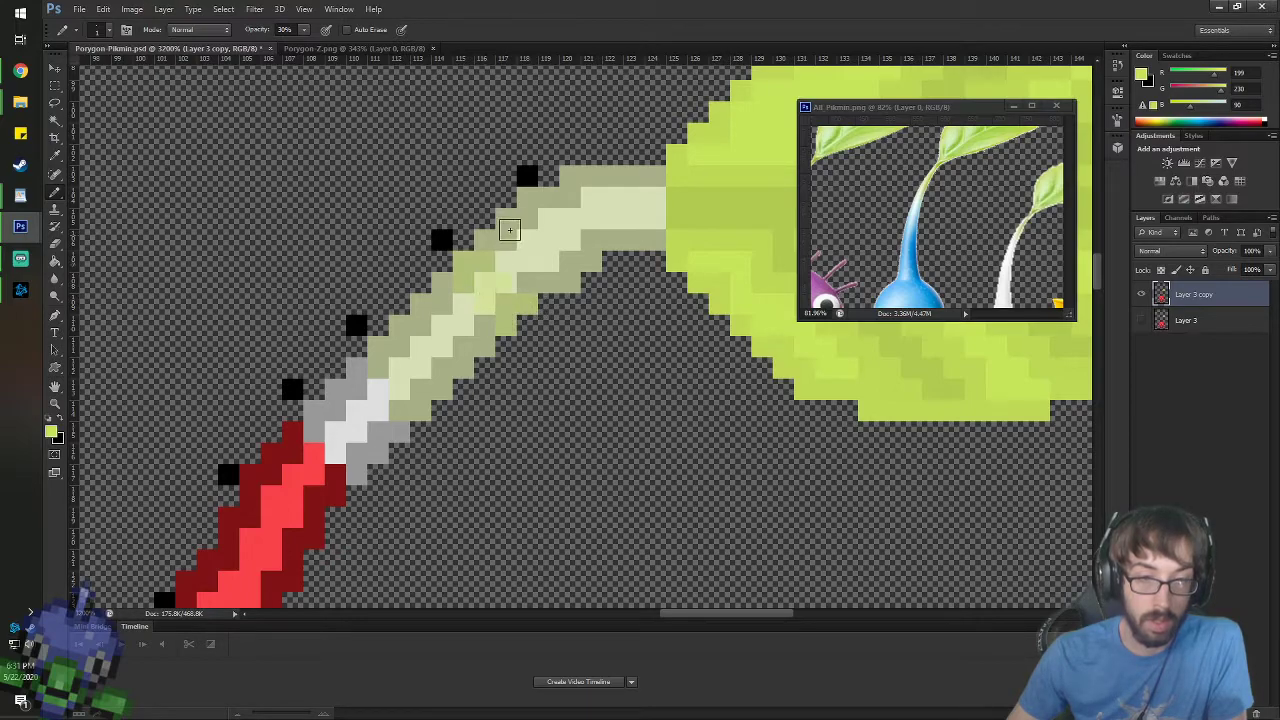
- Fill the outlines and core from the second green band up to the leaf with further 30% green to strengthen the gradient
key("g")
left_click(540, 238)
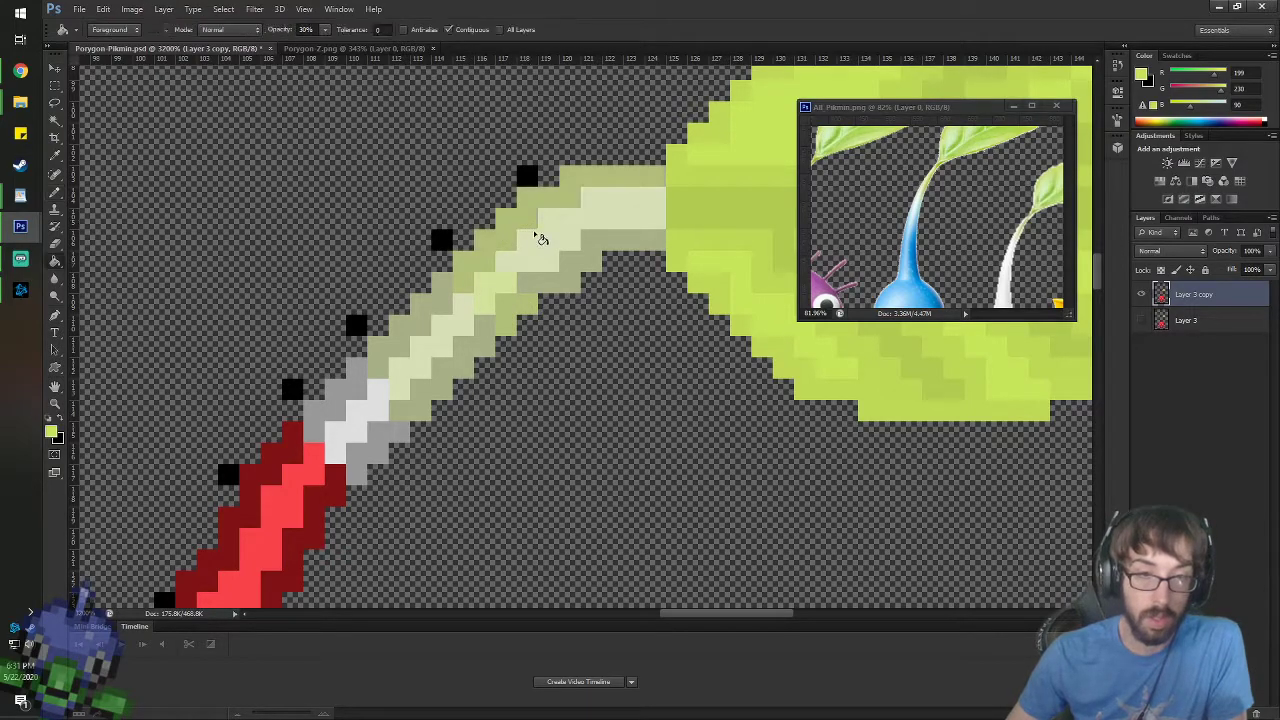
left_click(568, 274)
key("b")
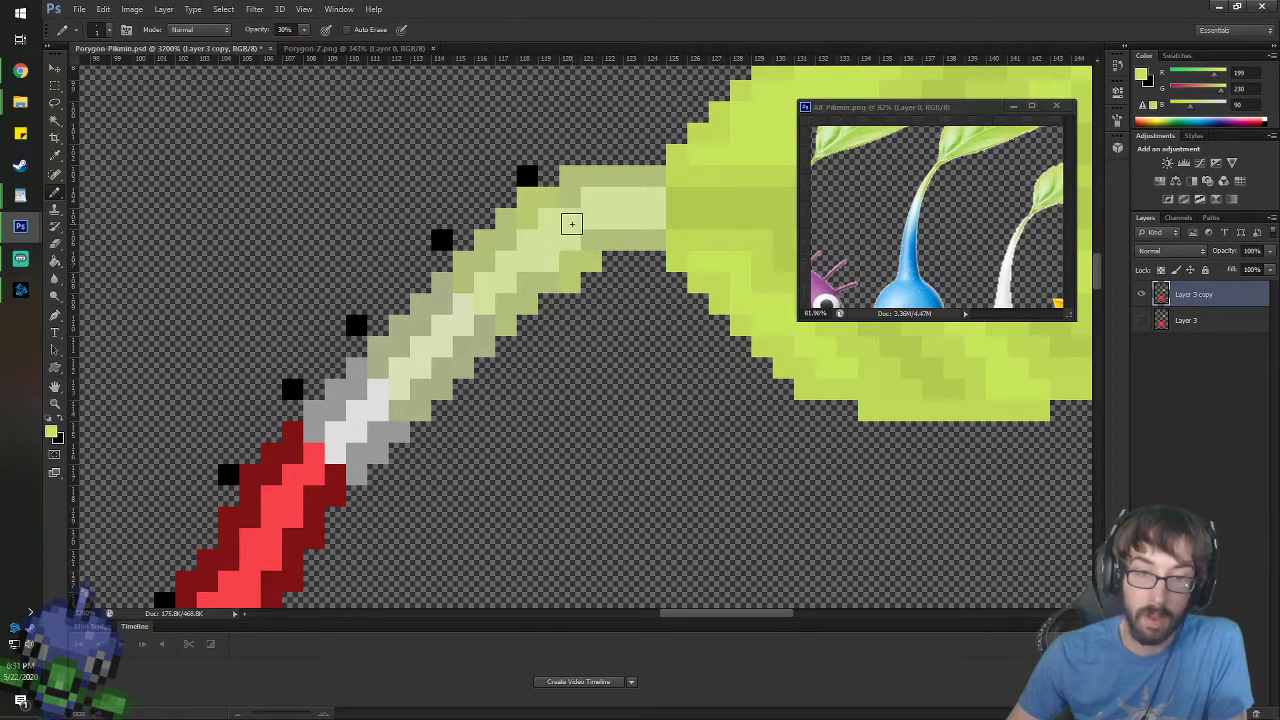
key("space")
key("g")
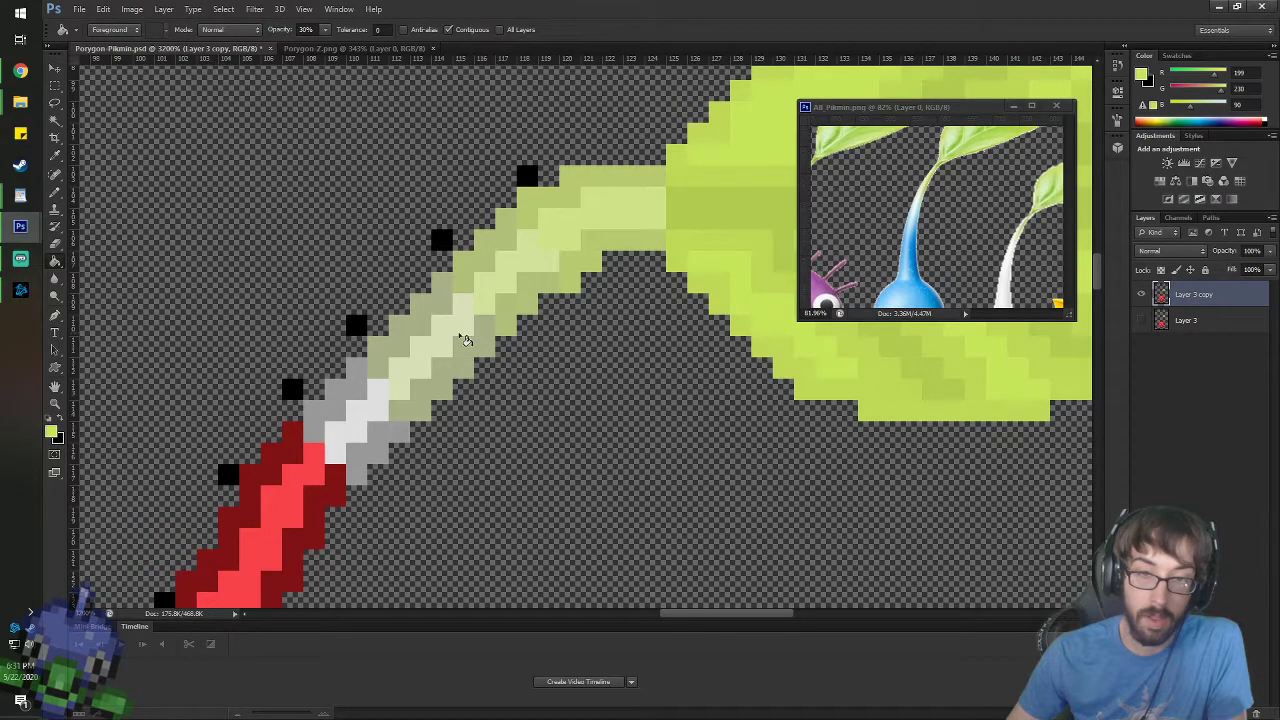
- Sample the stem's mid grey outline and pencil a 30% grey band across the red stem, some distance below the grey section
scroll(460, 335, "down", 8)
scroll(417, 497, "down", 3)
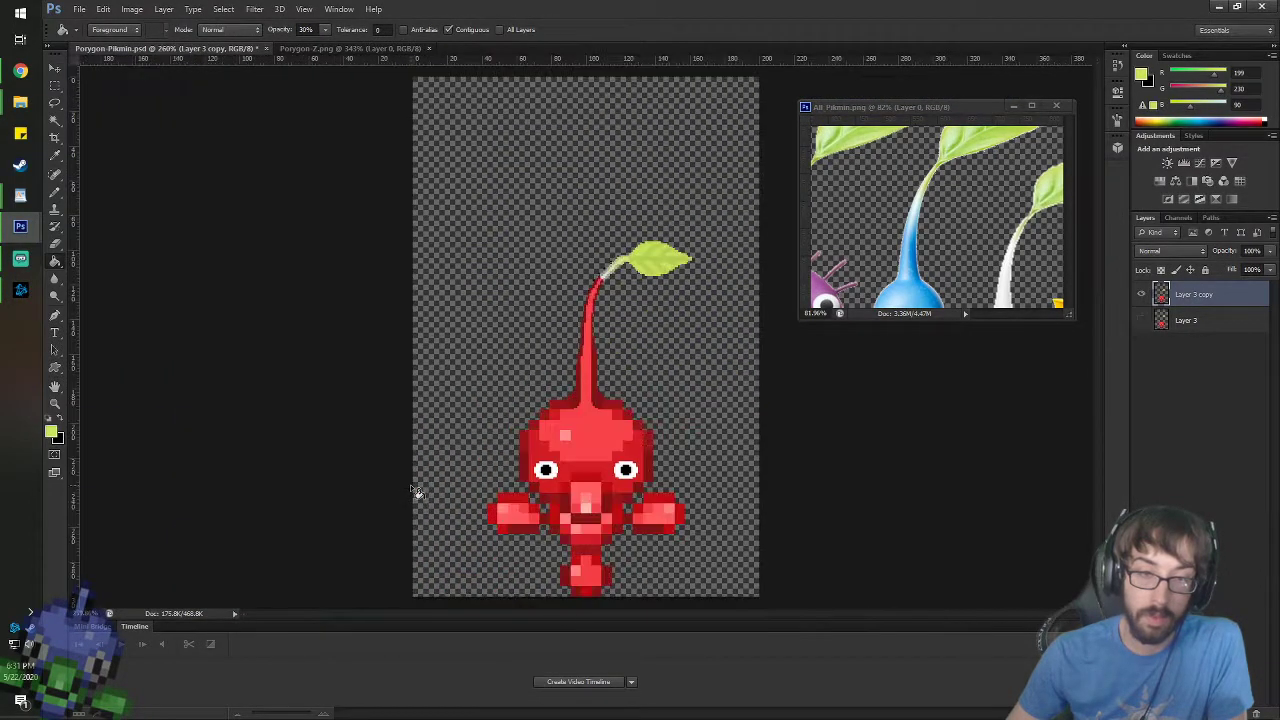
scroll(590, 285, "up", 6)
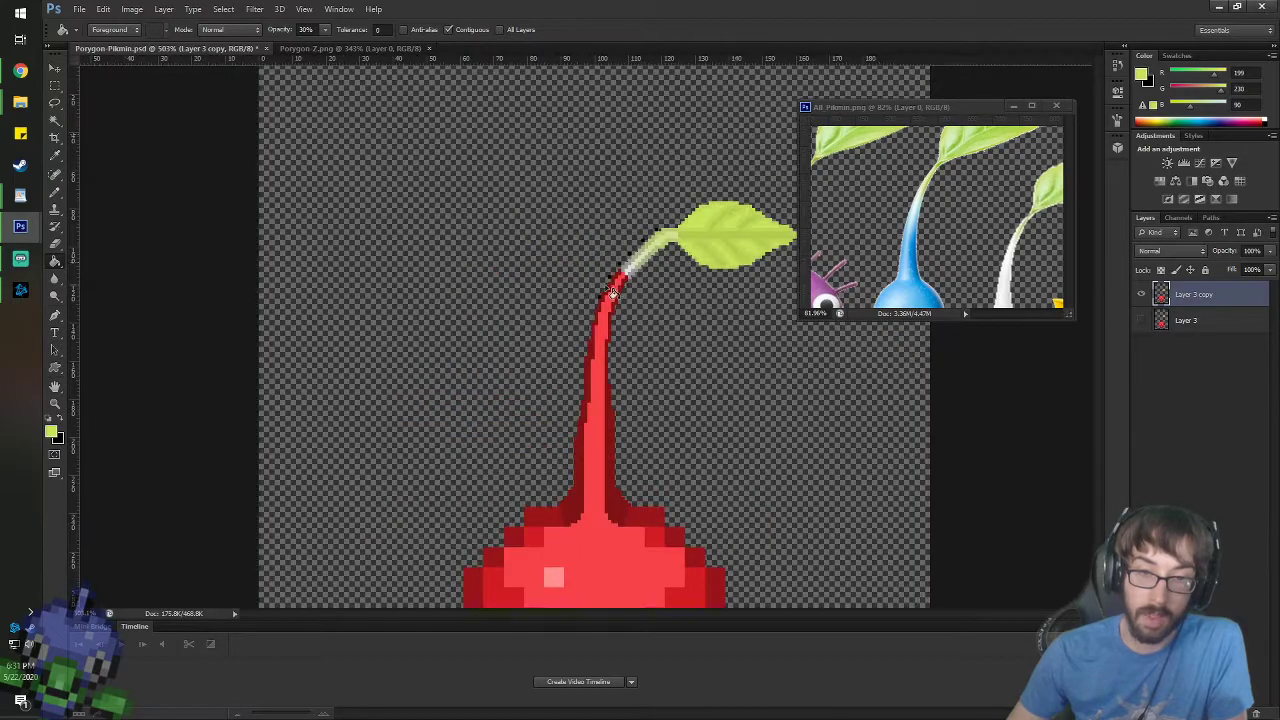
scroll(497, 267, "up", 2)
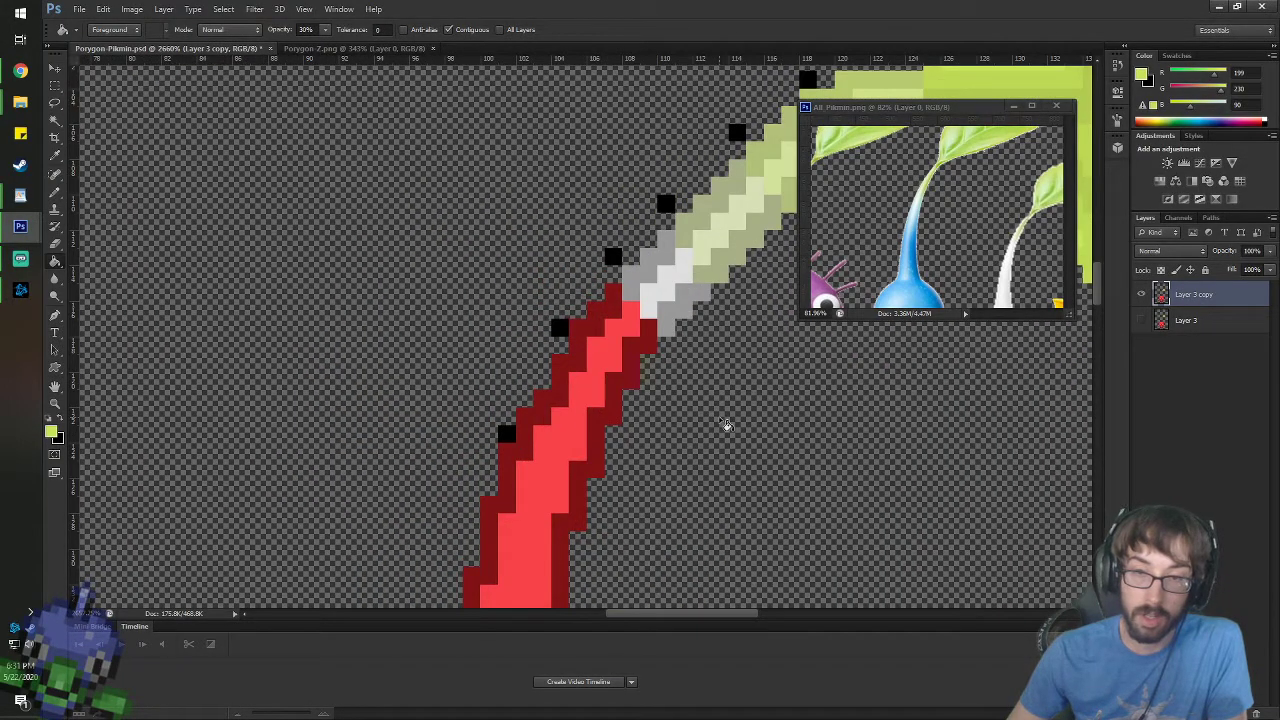
scroll(718, 423, "up", 1)
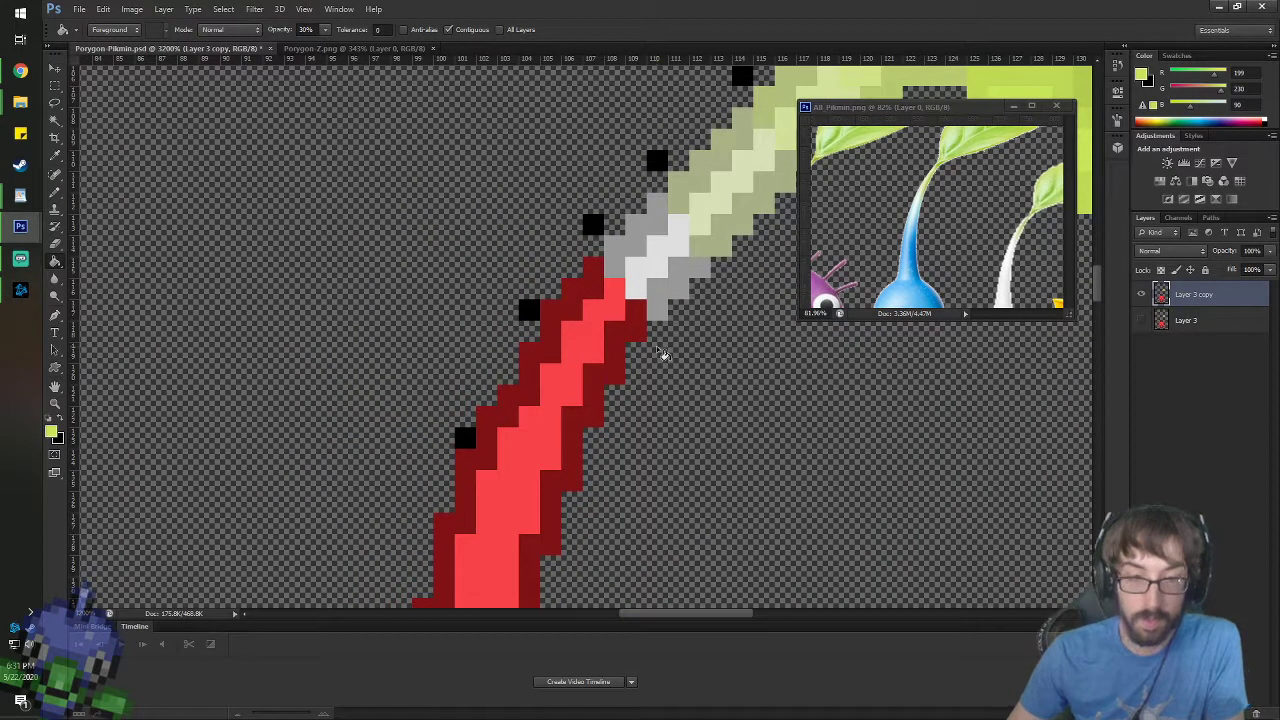
key("i")
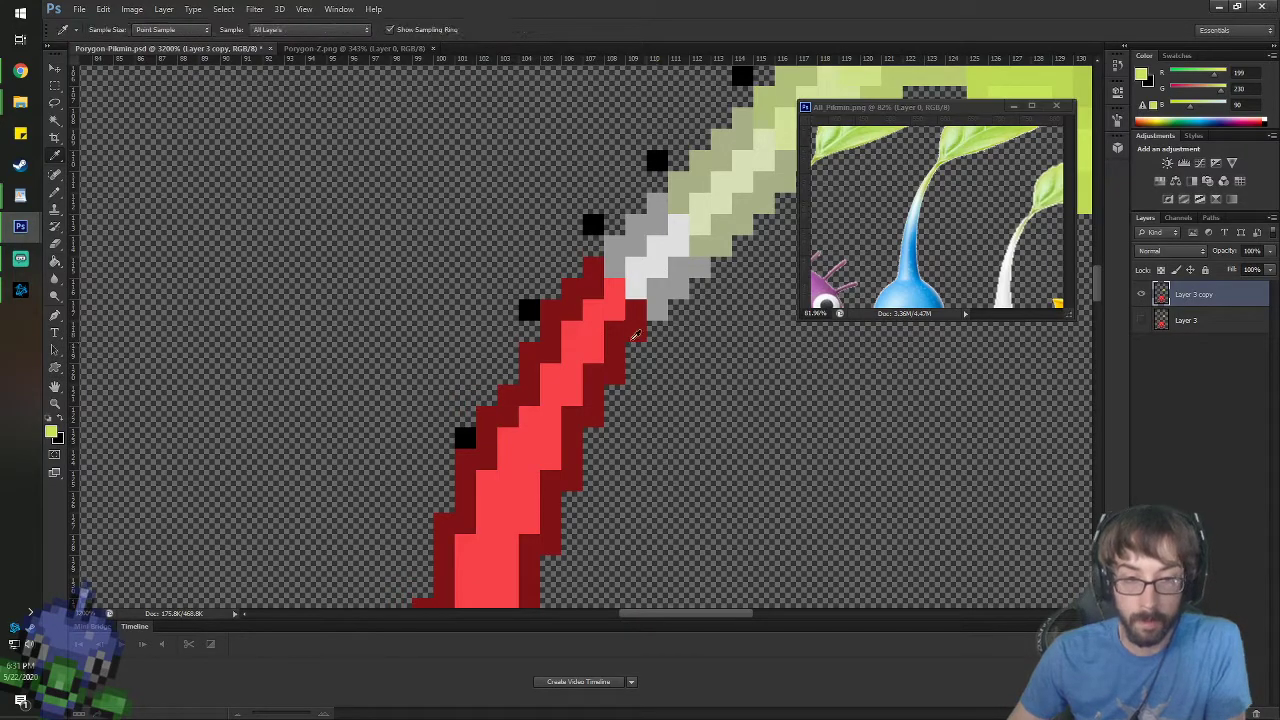
left_click(630, 252)
key("v")
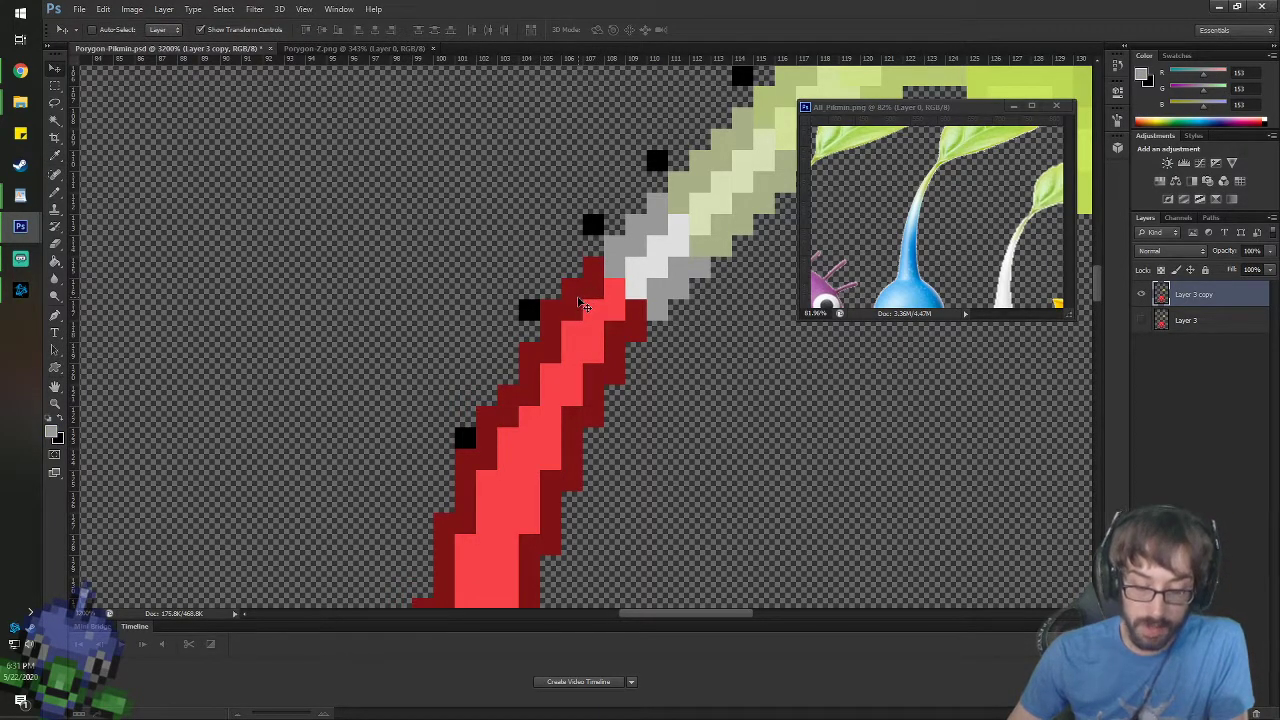
key("b")
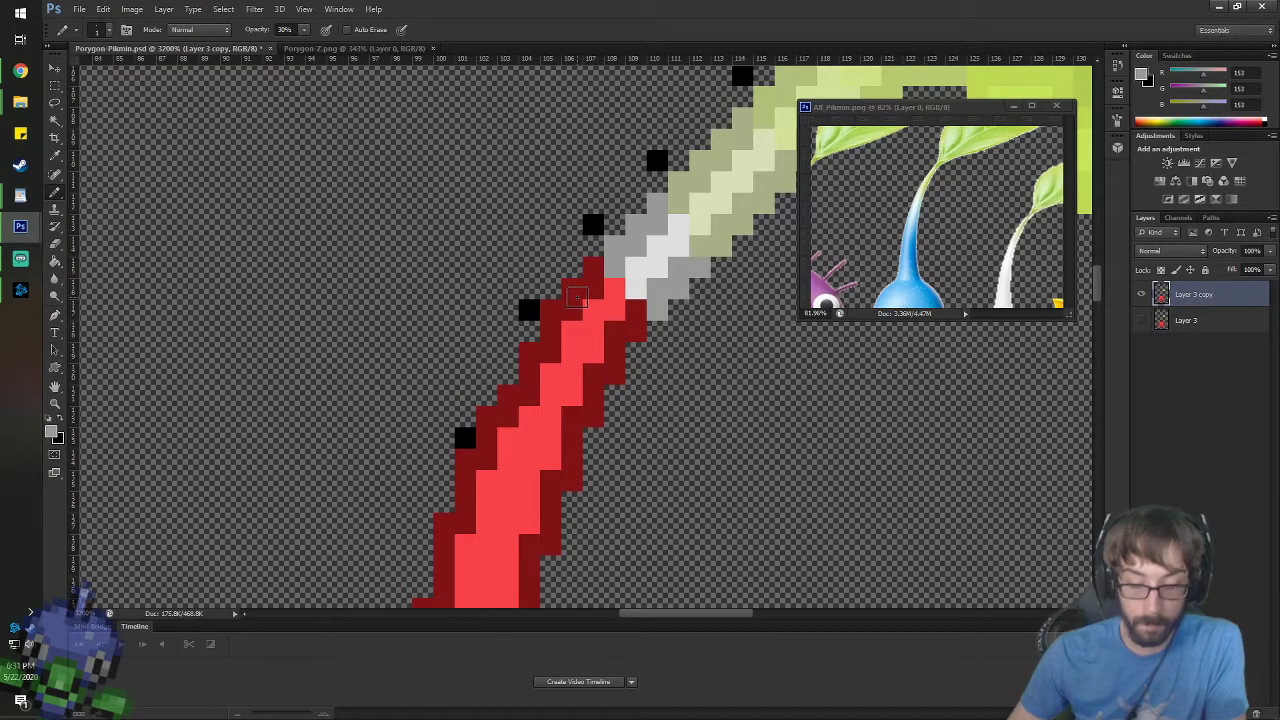
key("i")
key("b")
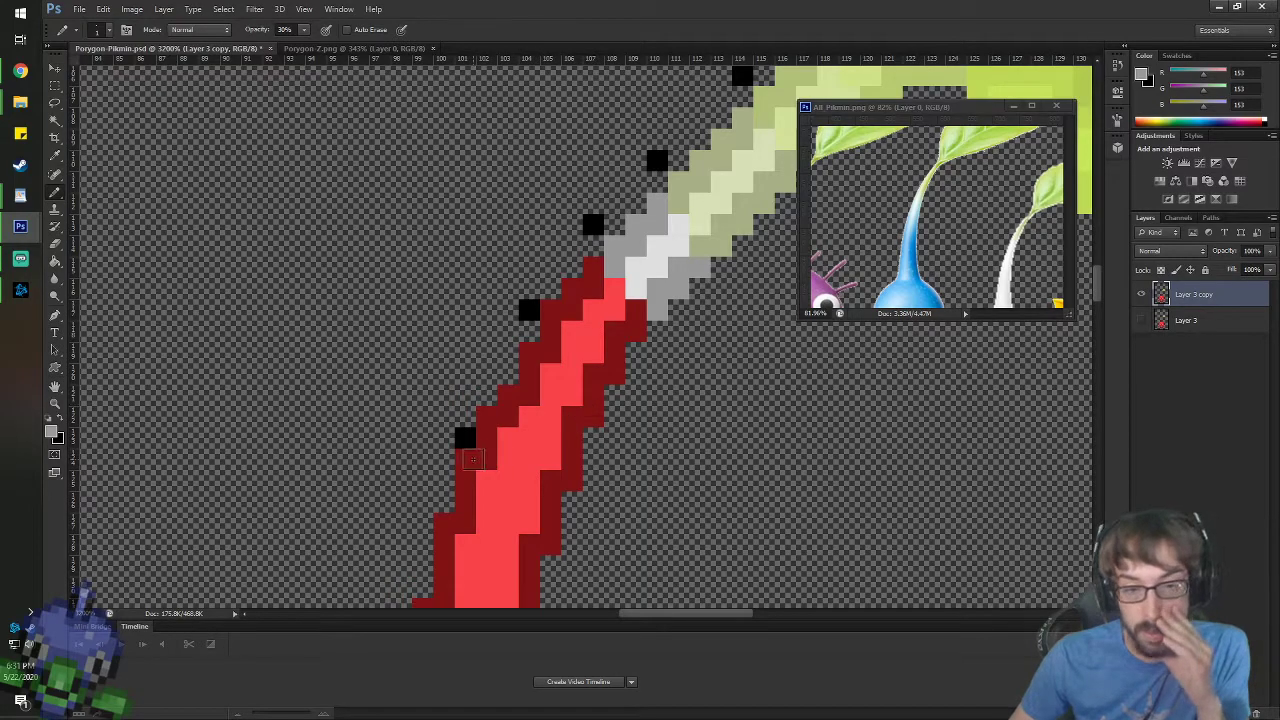
left_click(466, 458)
left_click(487, 444)
left_click(551, 498)
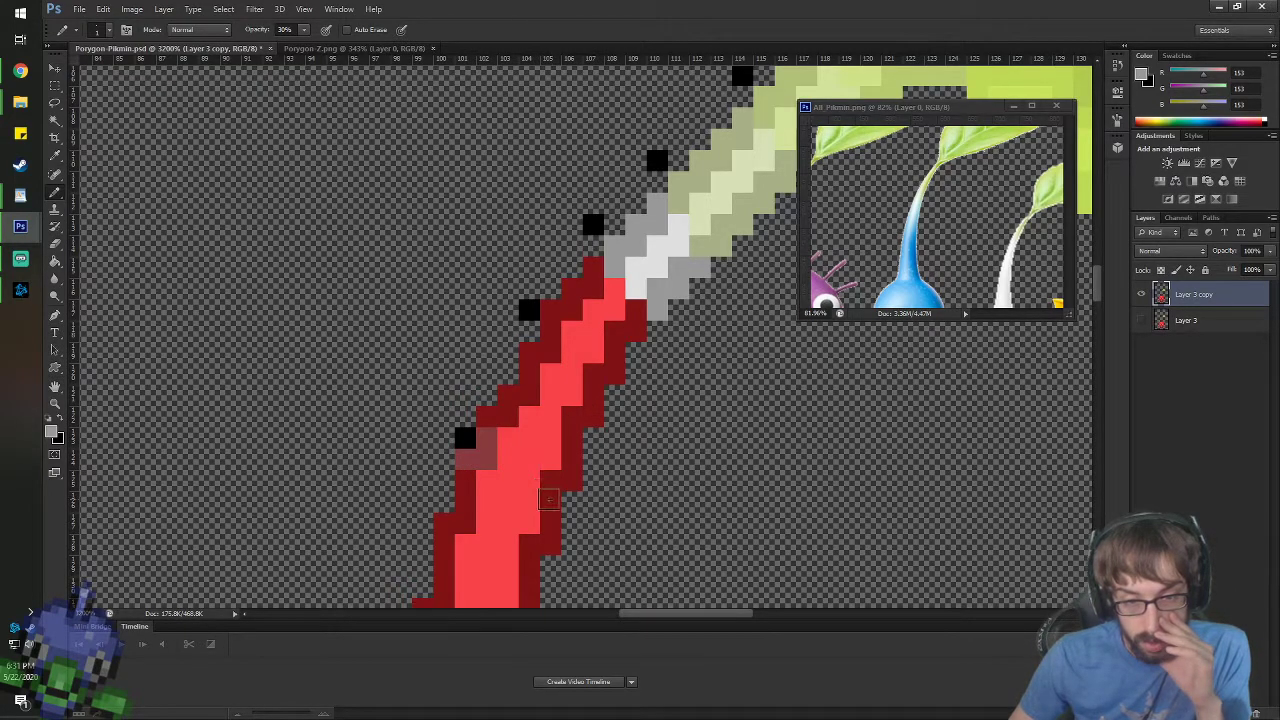
left_click(573, 480)
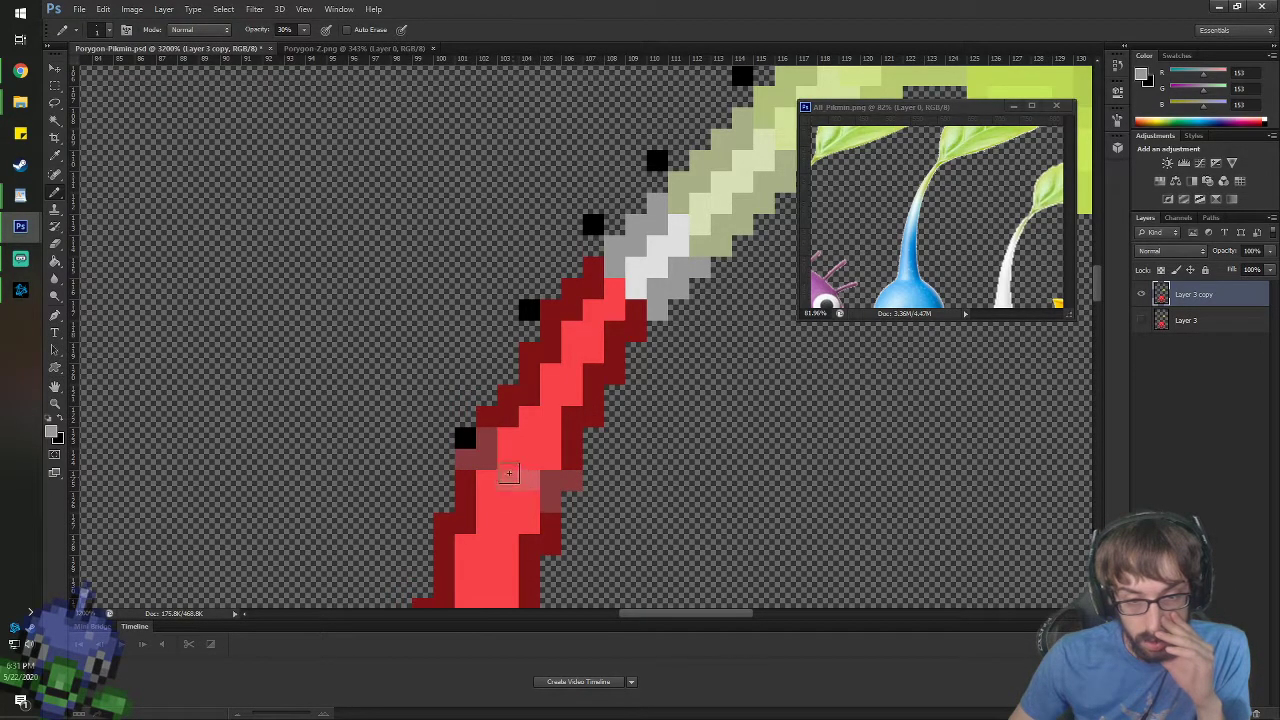
left_click(506, 464)
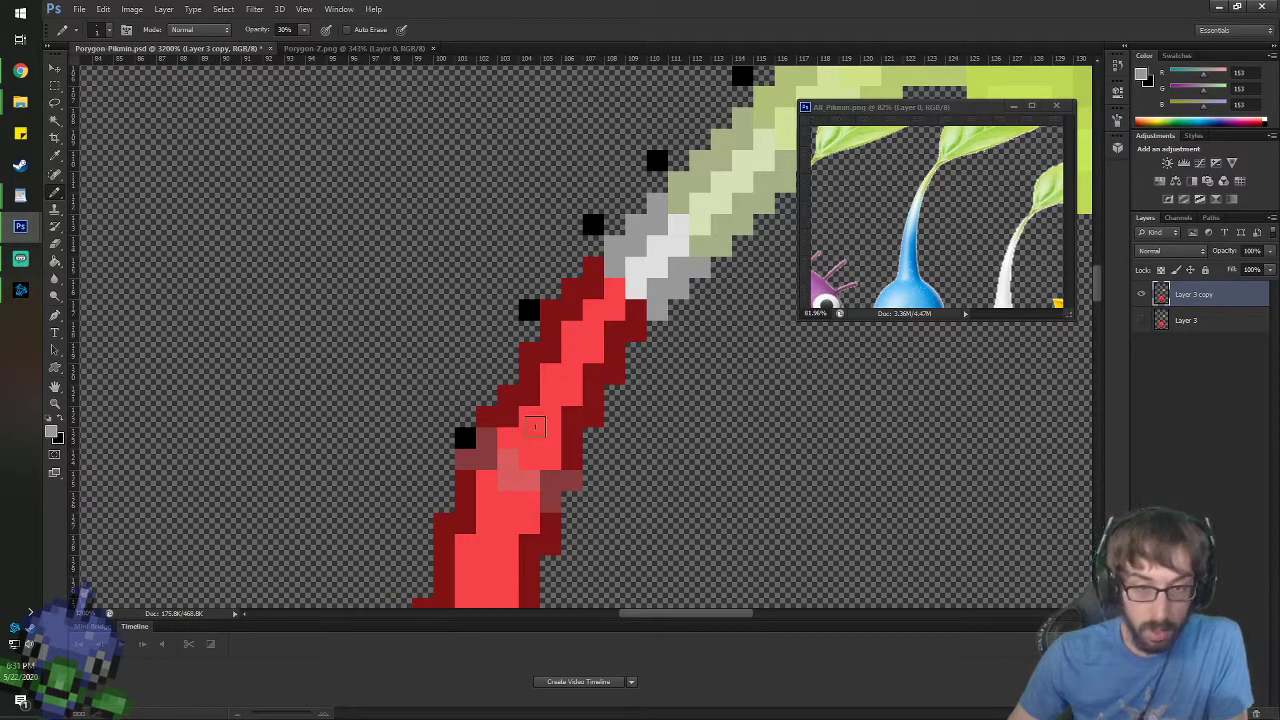
- Fill the red core and both dark red outlines between the new band and the grey section with 30% grey
key("g")
left_click(552, 436)
left_click(515, 405)
left_click(574, 428)
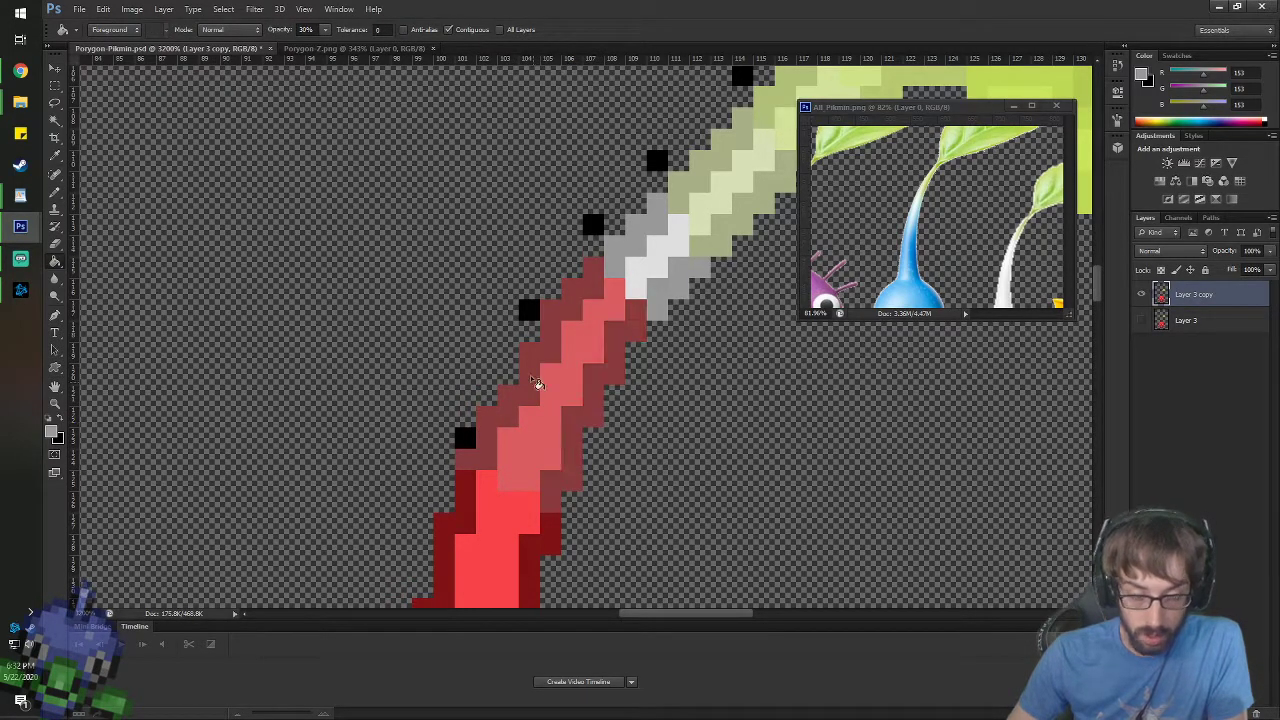
- Pencil a second 30% grey band halfway up the muted red section and fill the pixels above it with the same grey
key("b")
left_click(549, 318)
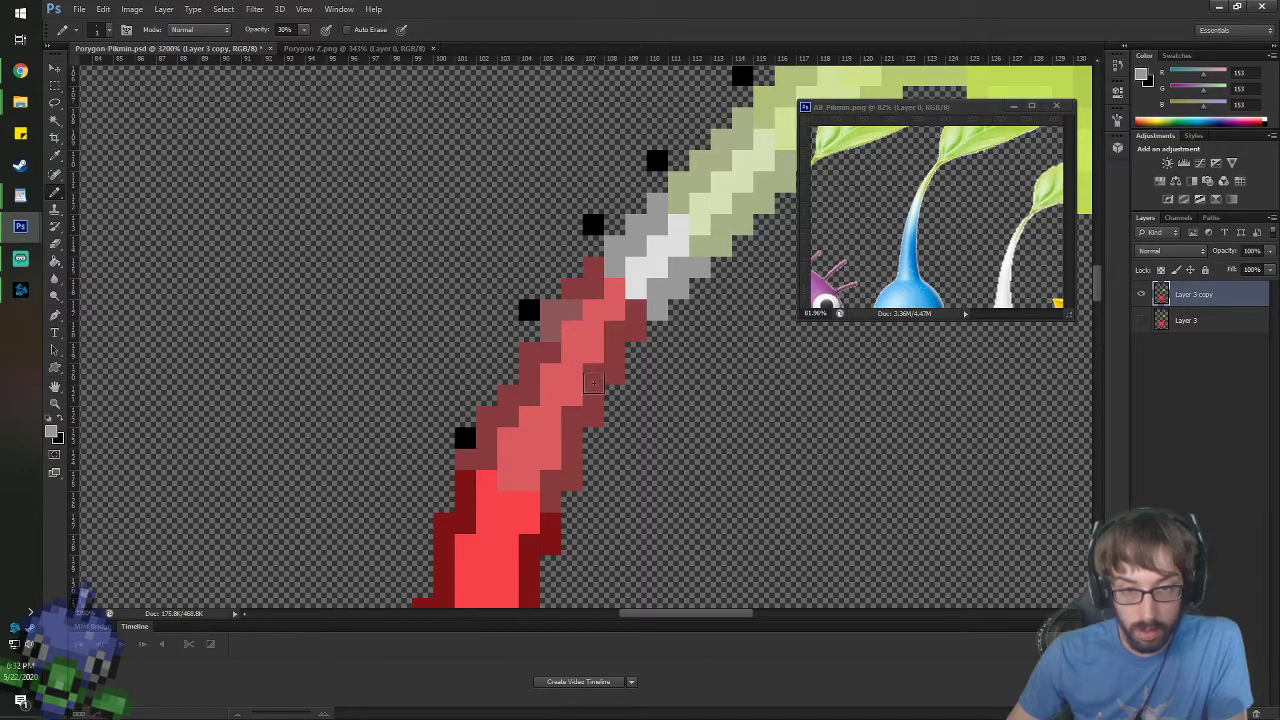
left_click(604, 375)
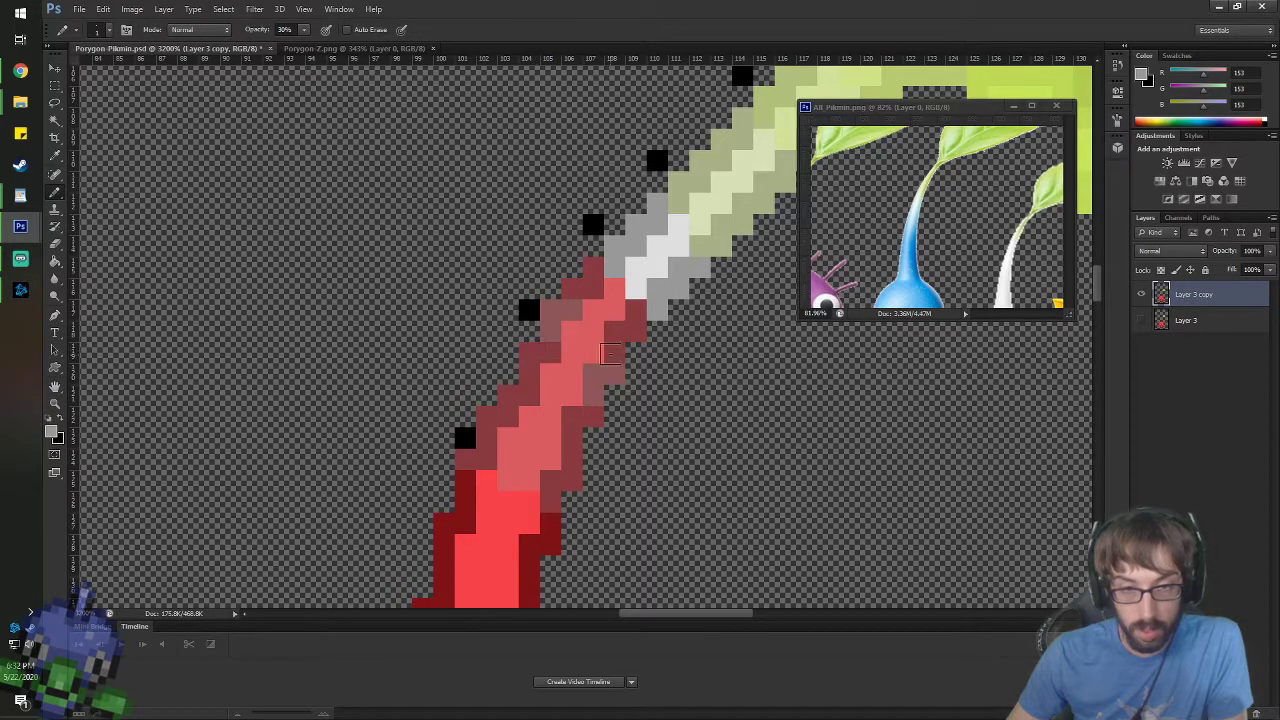
left_click(609, 353)
key("g")
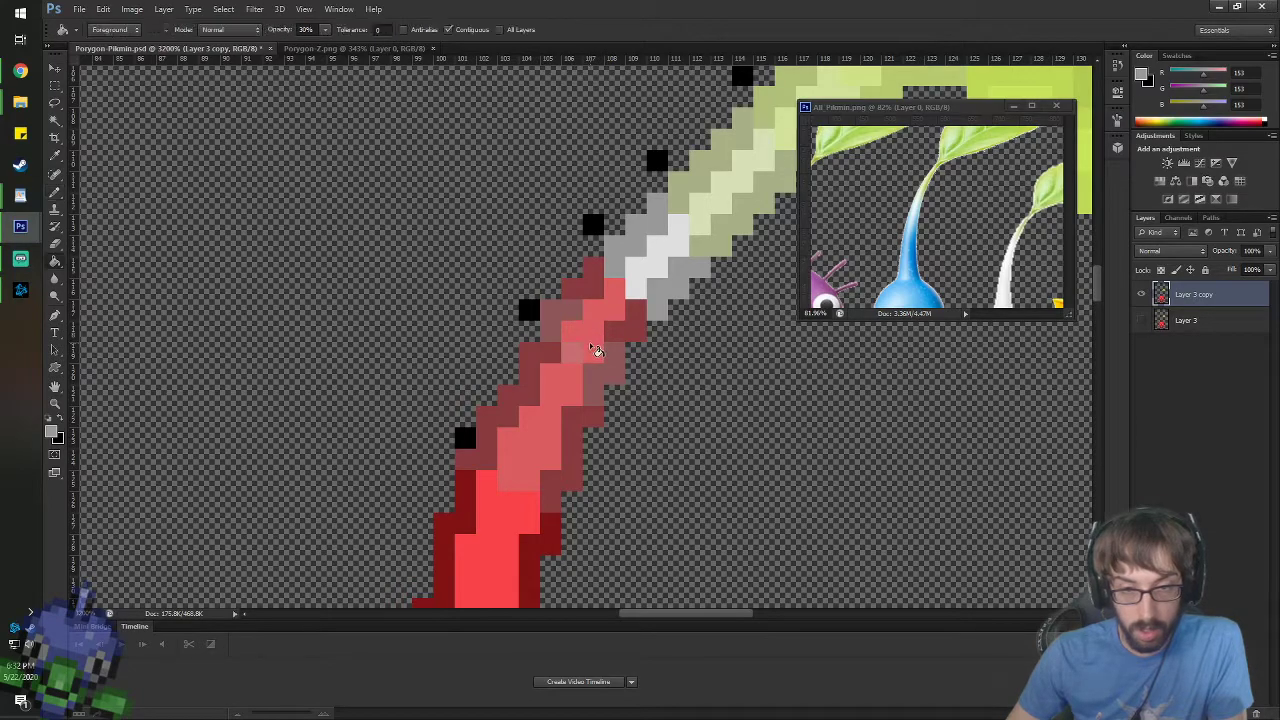
scroll(530, 420, "down", 5)
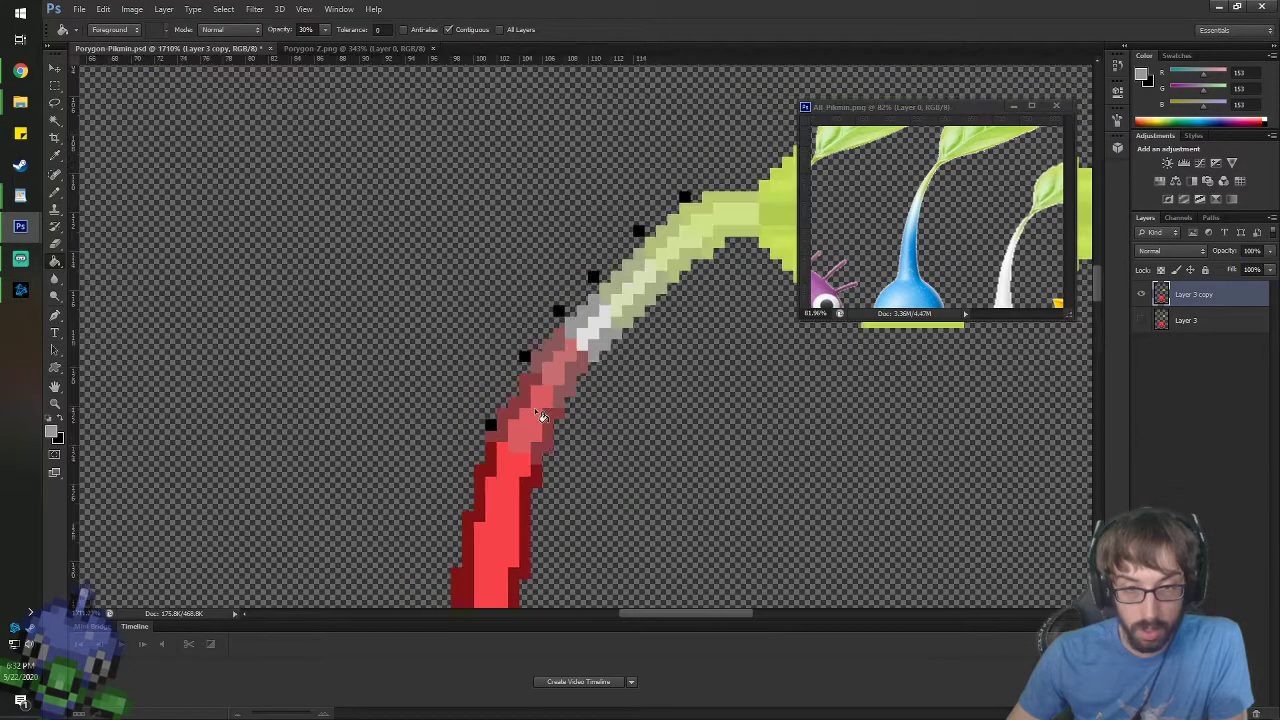
scroll(541, 416, "down", 4)
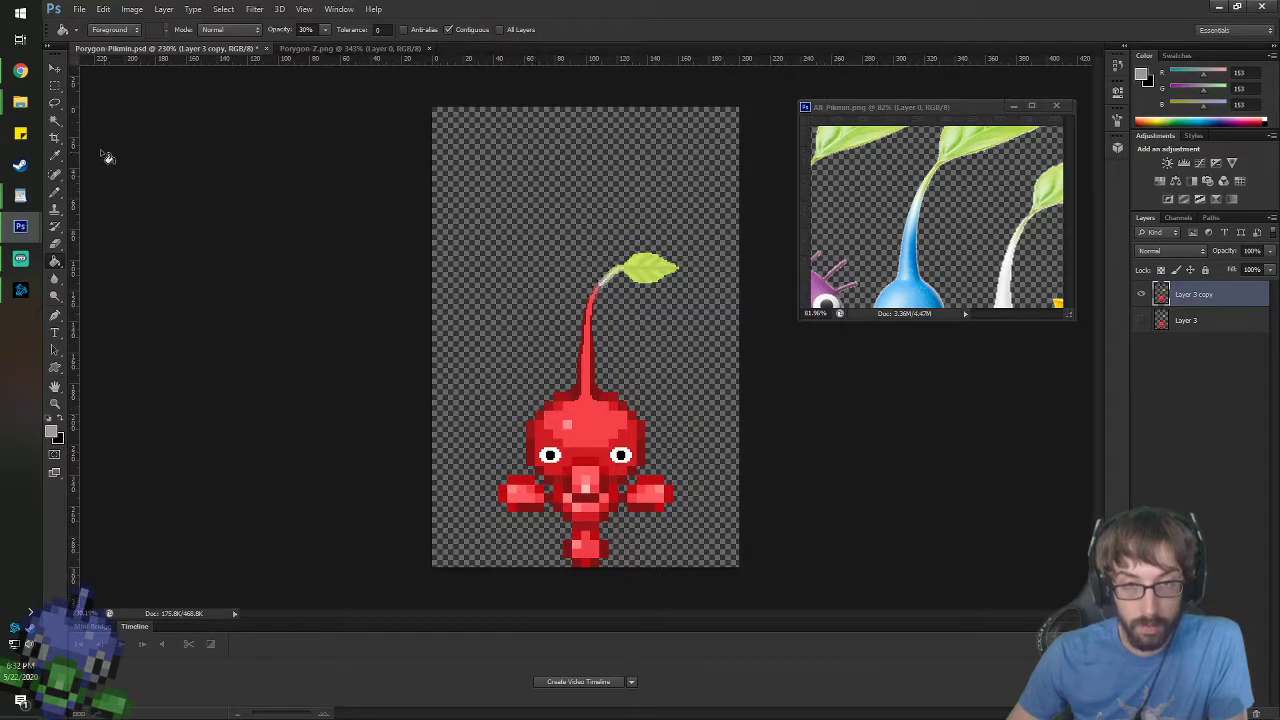
- Sample the light grey core of the stem's grey section and set the foreground colour's brightness to 80%
left_click(55, 68)
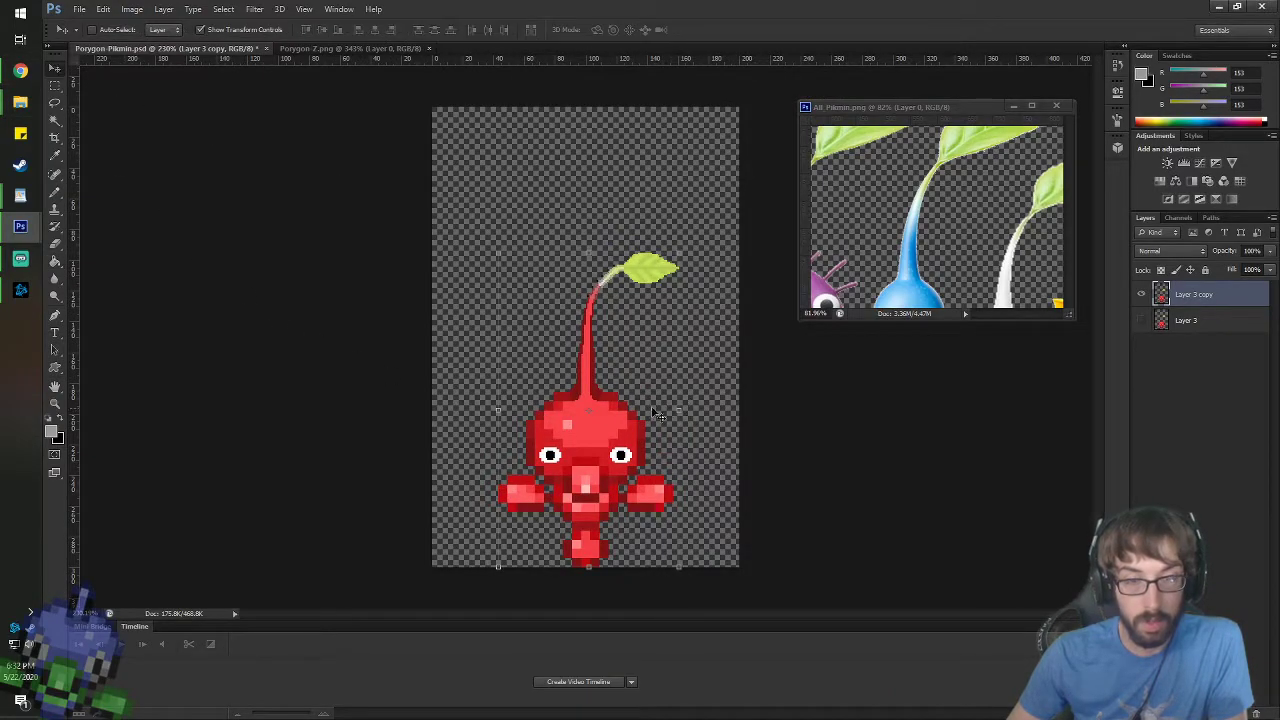
scroll(705, 345, "up", 8)
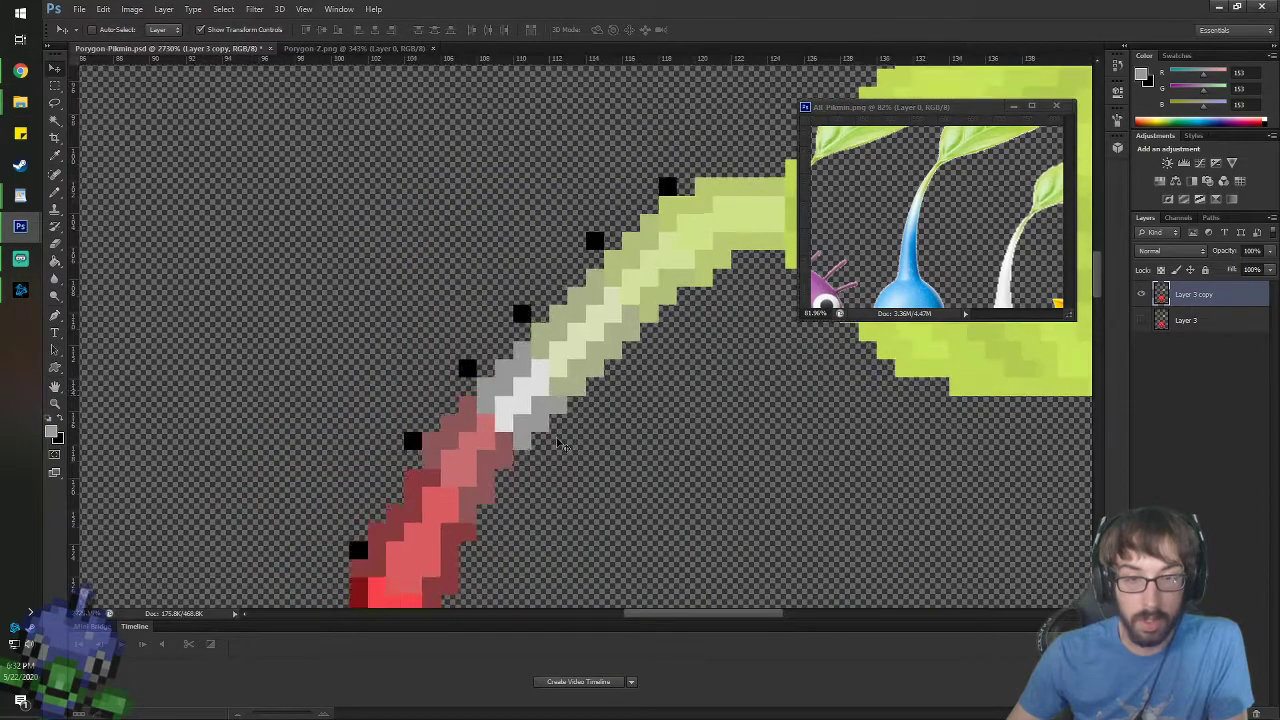
scroll(560, 445, "up", 1)
left_click(1150, 77)
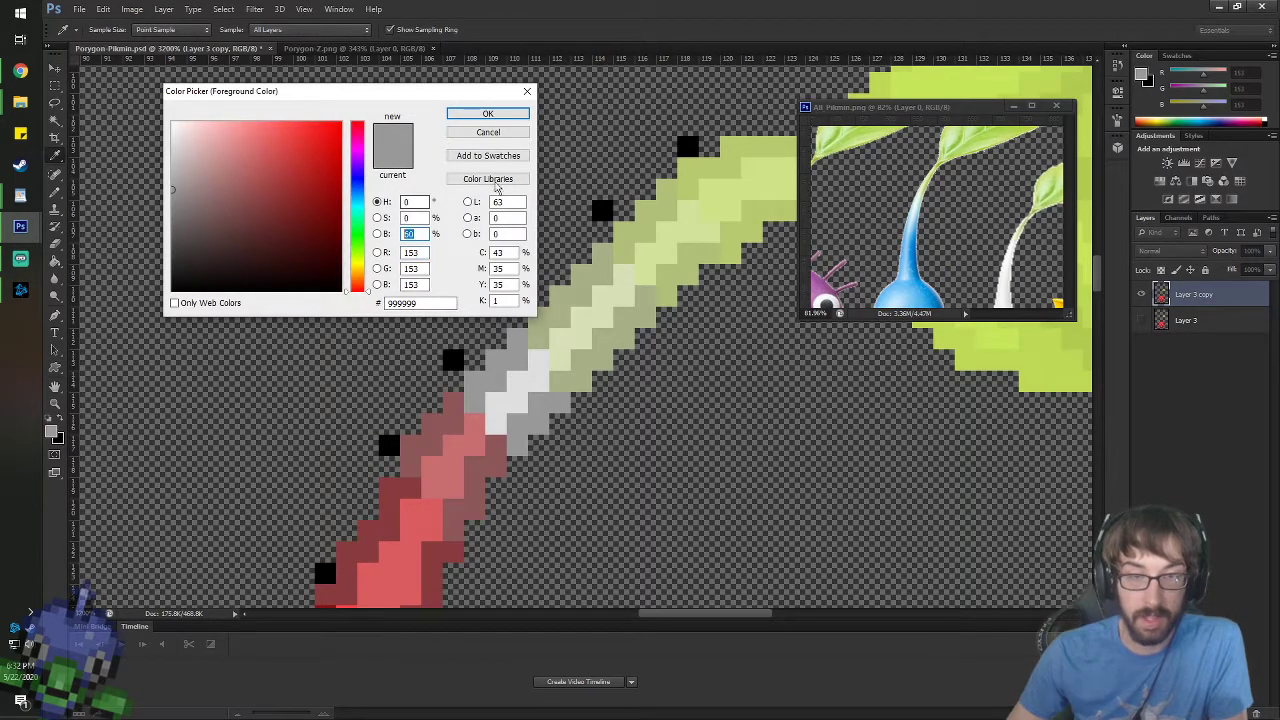
left_click(534, 374)
left_click(413, 236)
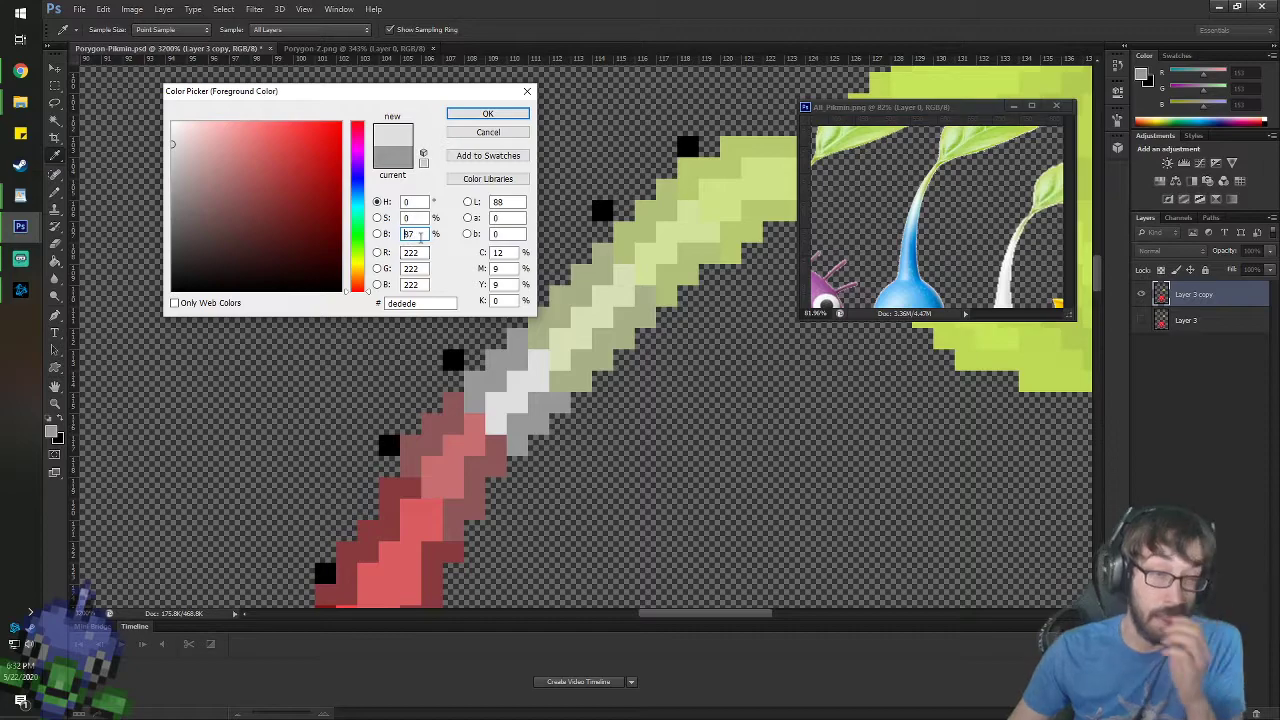
type("80")
key("Return")
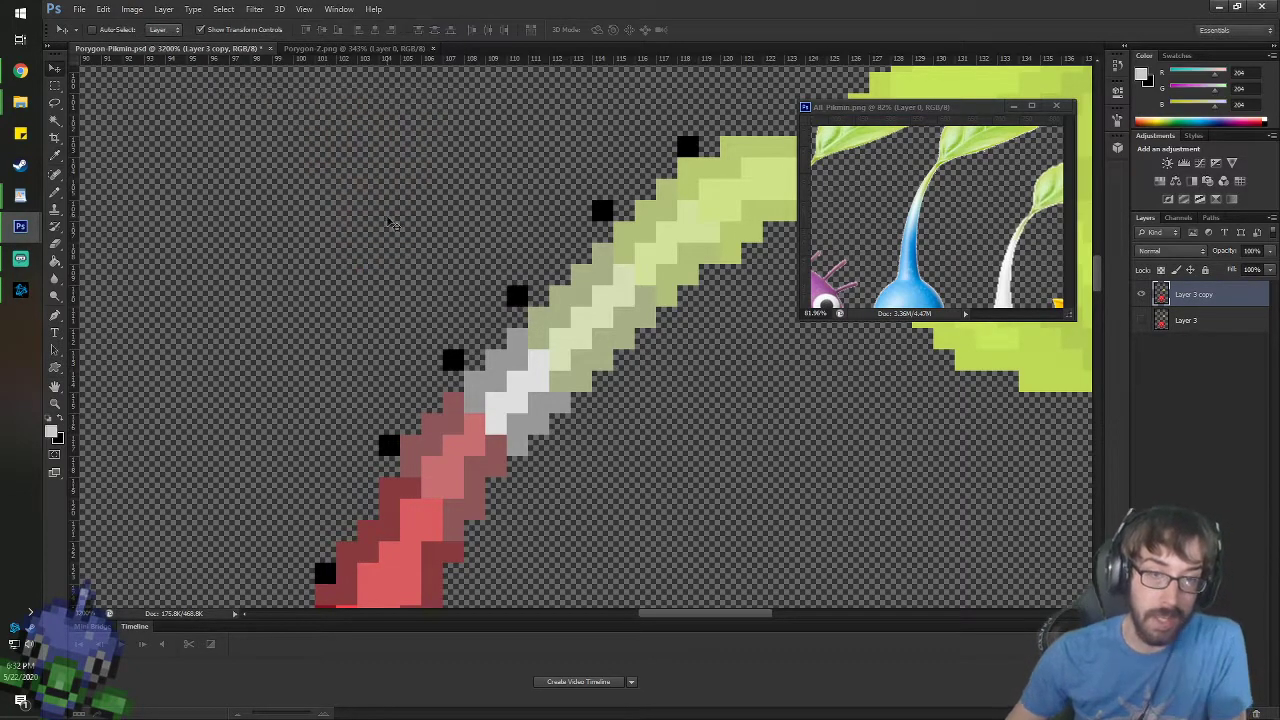
- Try to lighten the grey section's upper outline with the sampled outline grey at 70% brightness, filled at 30% opacity
key("g")
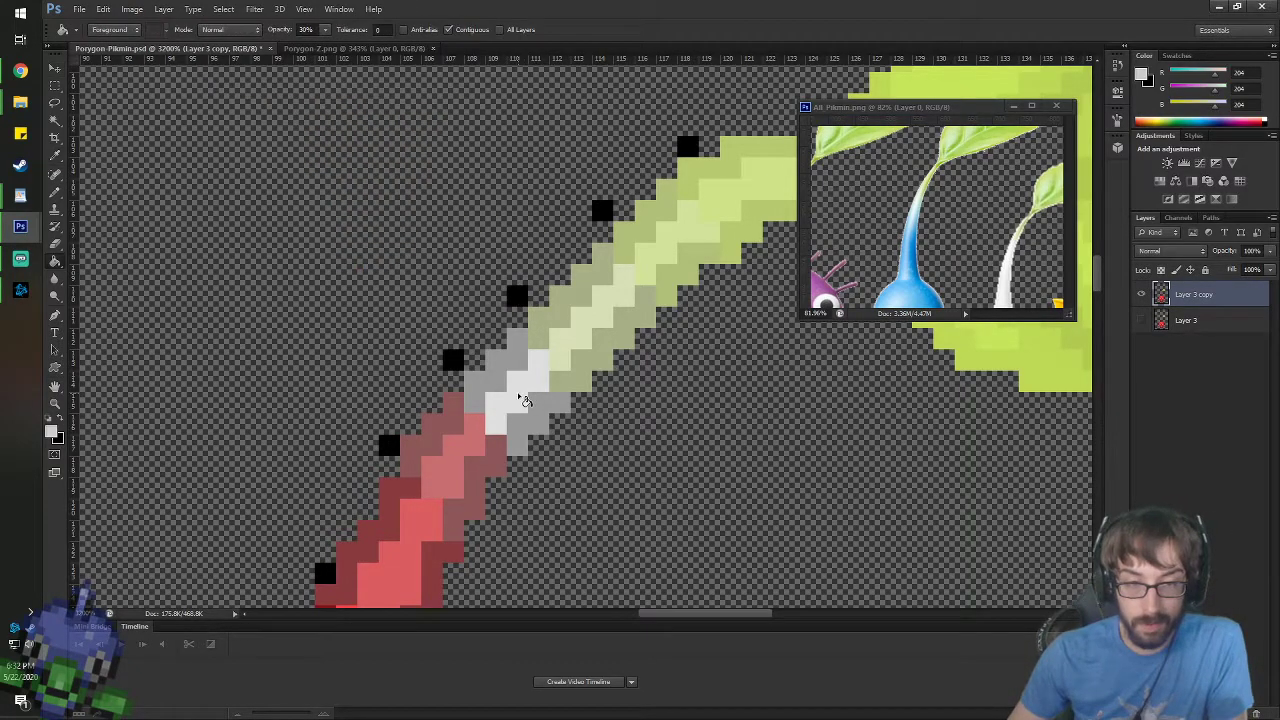
left_click(1137, 76)
left_click(540, 425)
left_click(413, 233)
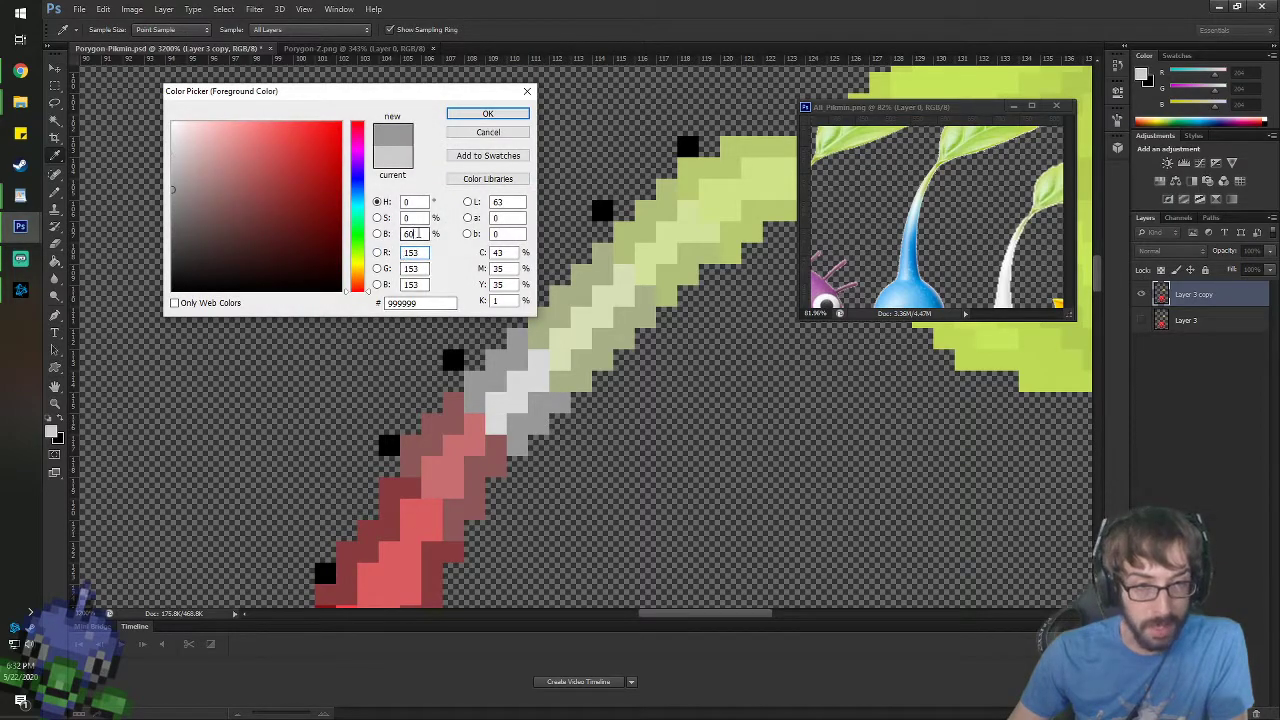
type("70")
key("Return")
key("g")
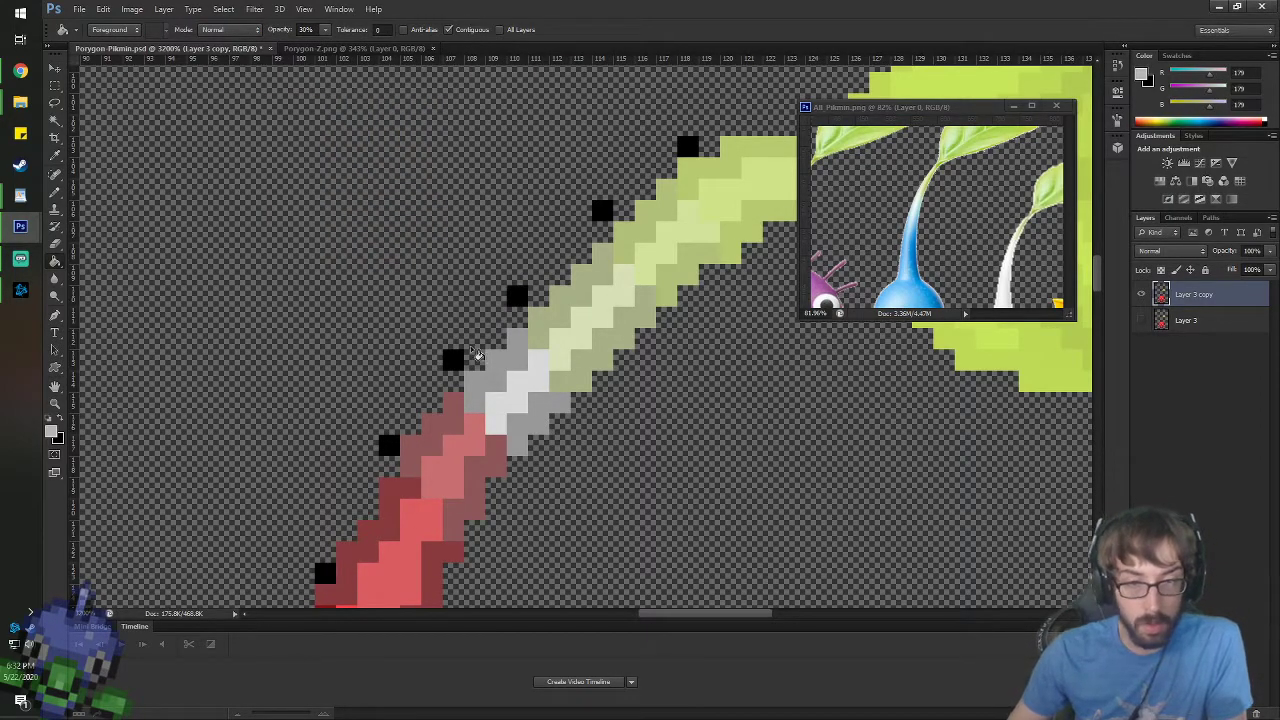
left_click(484, 368)
left_click(495, 379)
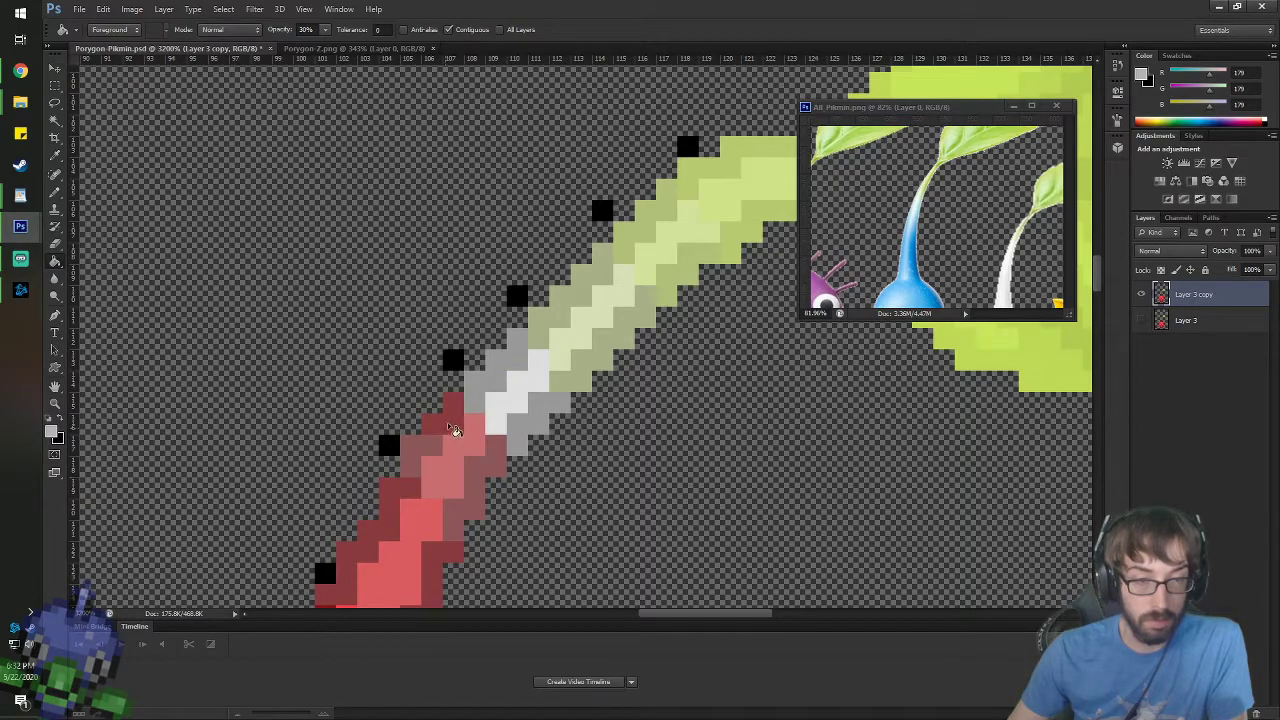
- Try a 30% light grey fill on the dark red outline pixels beside the grey section, and undo it
left_click(491, 409, "alt")
left_click(452, 410)
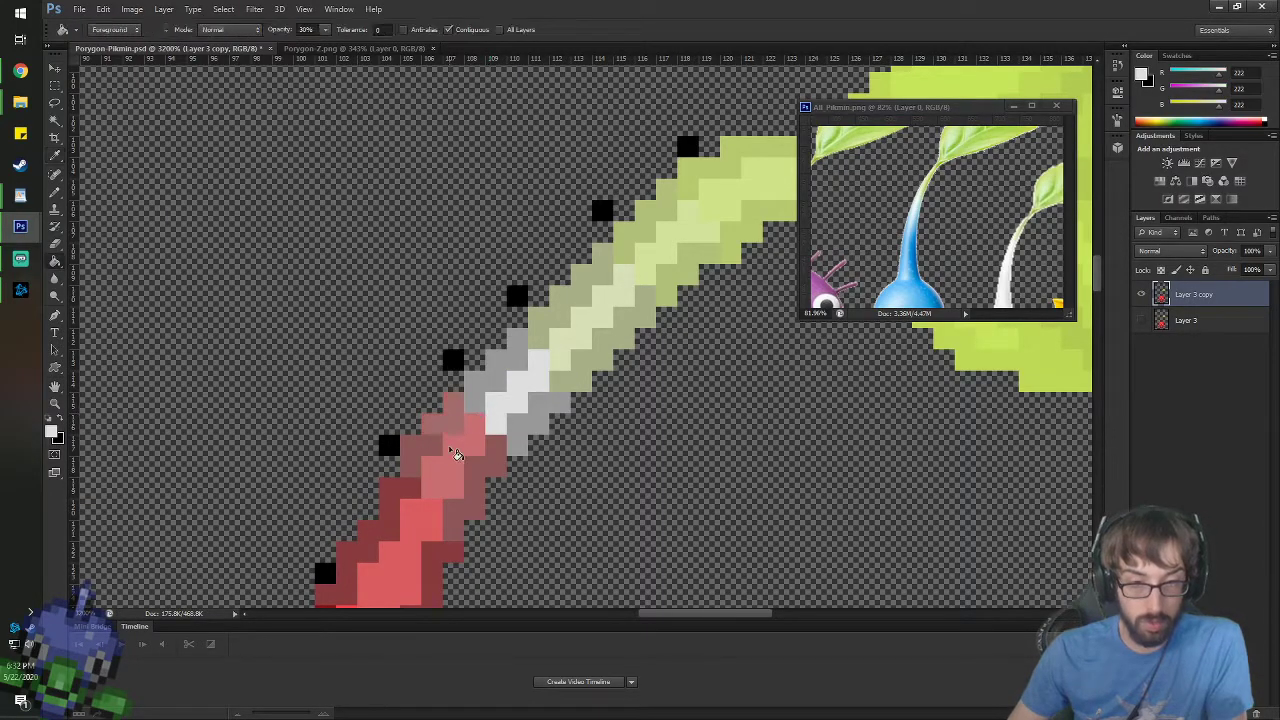
key("ctrl+z")
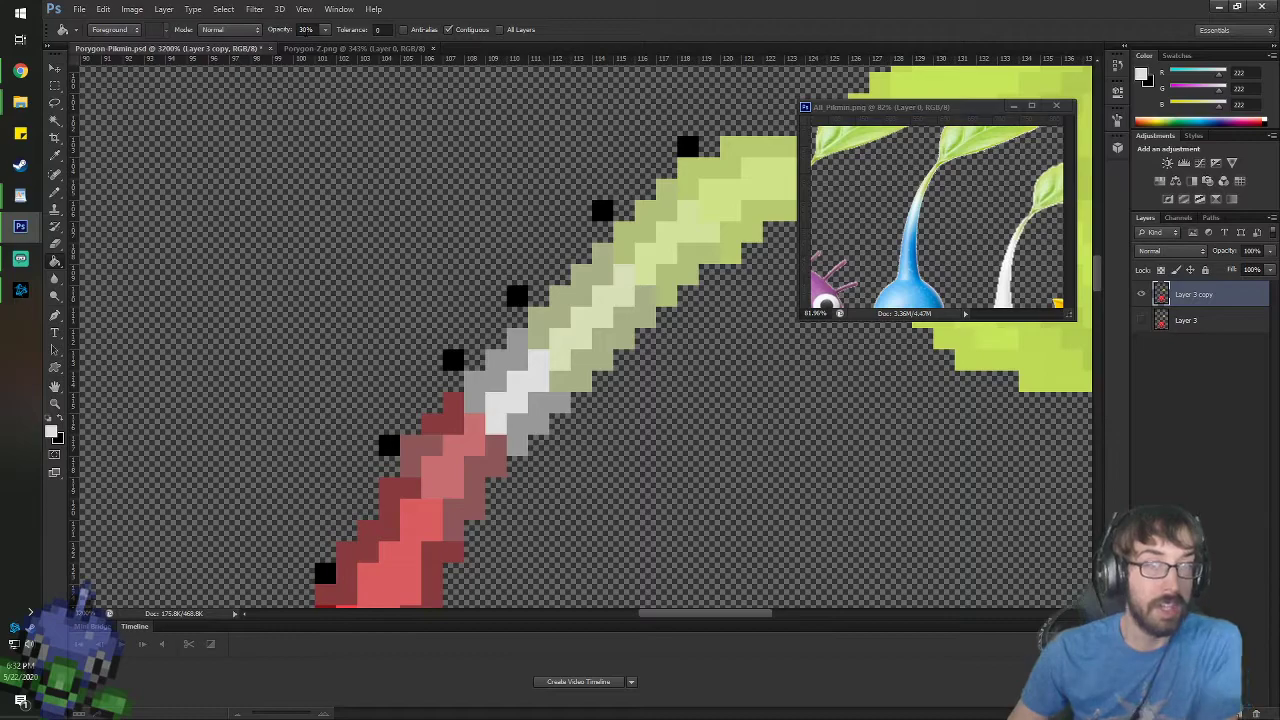
- Set the fill opacity to 100% and refill the dark red outline pixels beside the grey section with the sampled adjacent muted red
left_click(307, 29)
type("100")
key("Return")
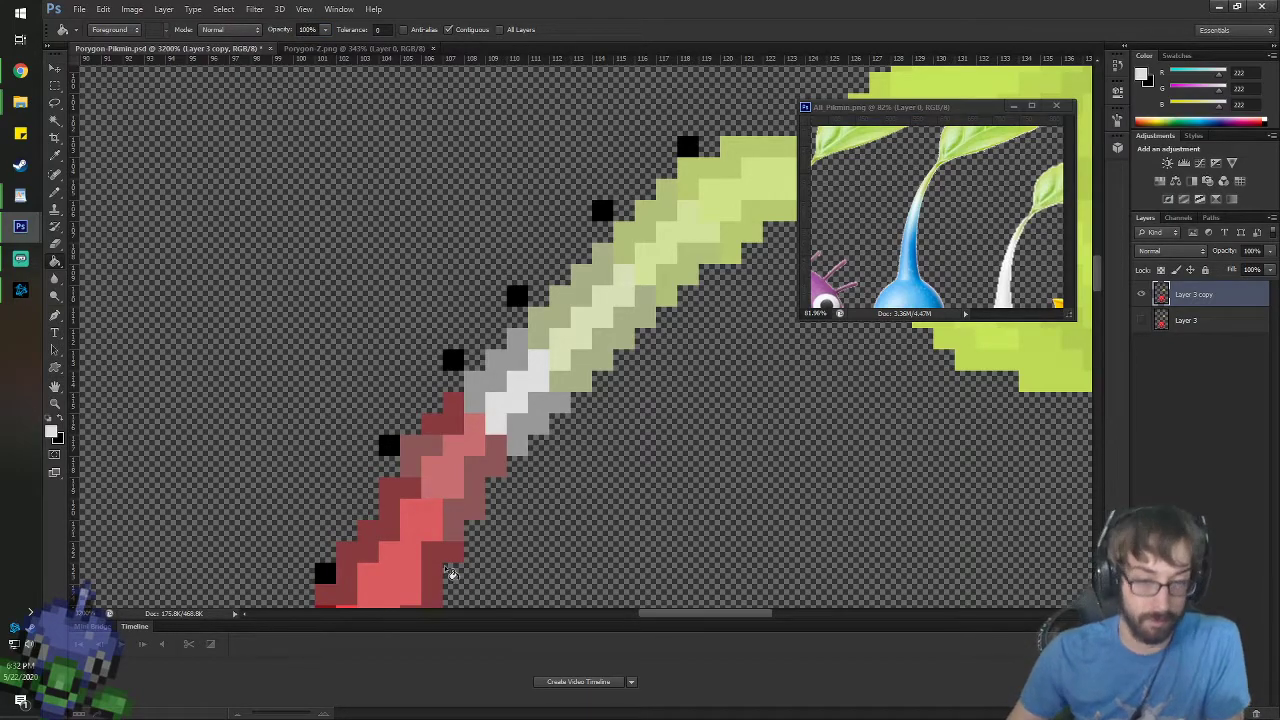
left_click(455, 445, "alt")
left_click(455, 445)
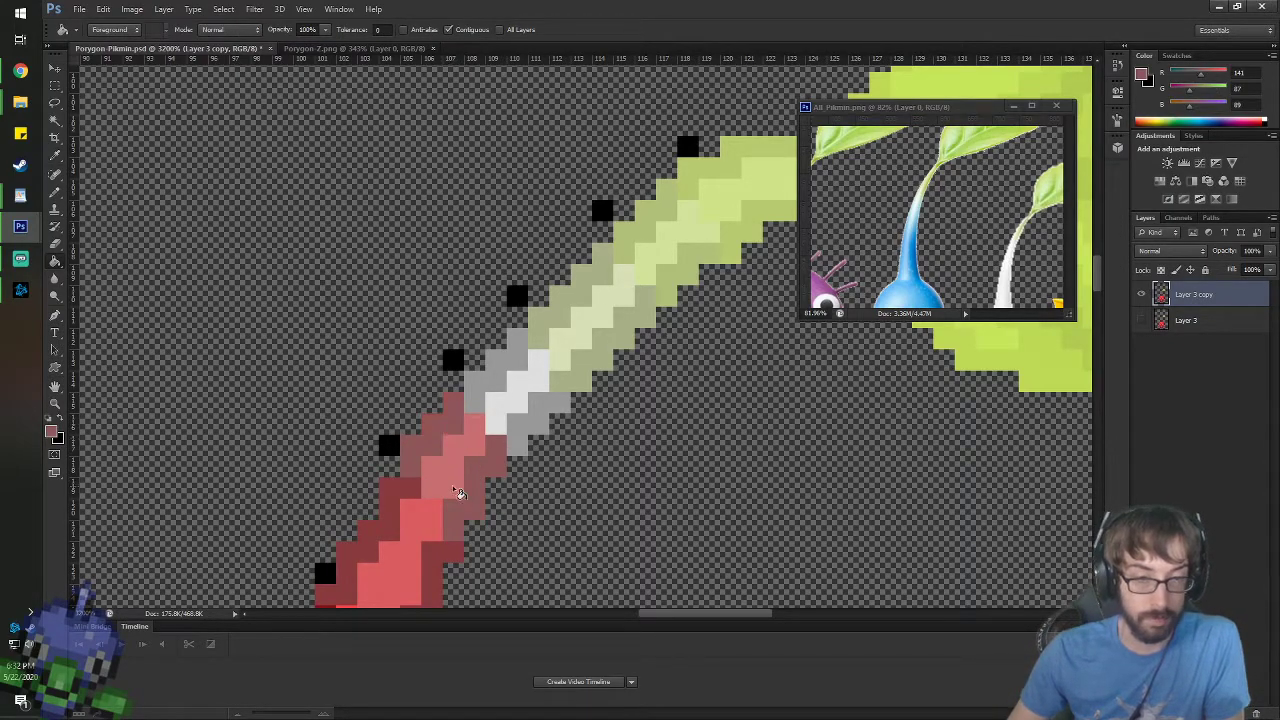
- Lighten the core of the stem's grey section with a grey of RGB 229, 229, 229
key("b")
key("Return")
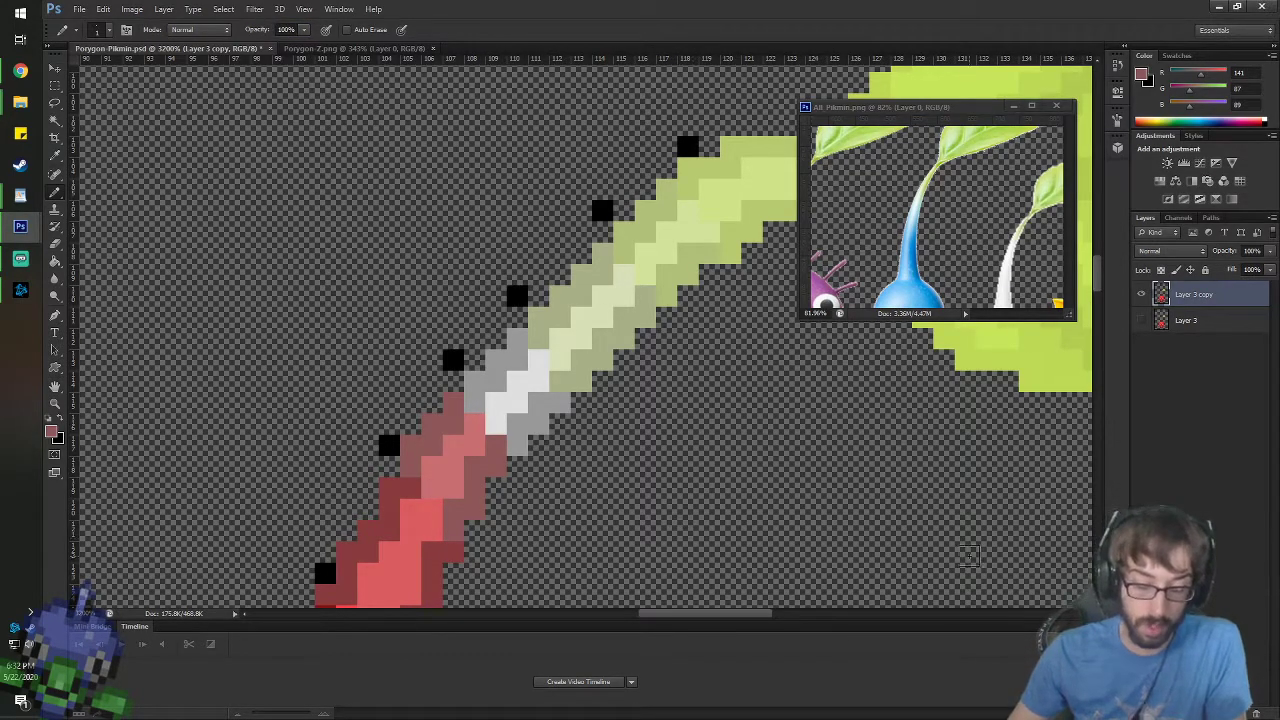
key("g")
left_click(1141, 75)
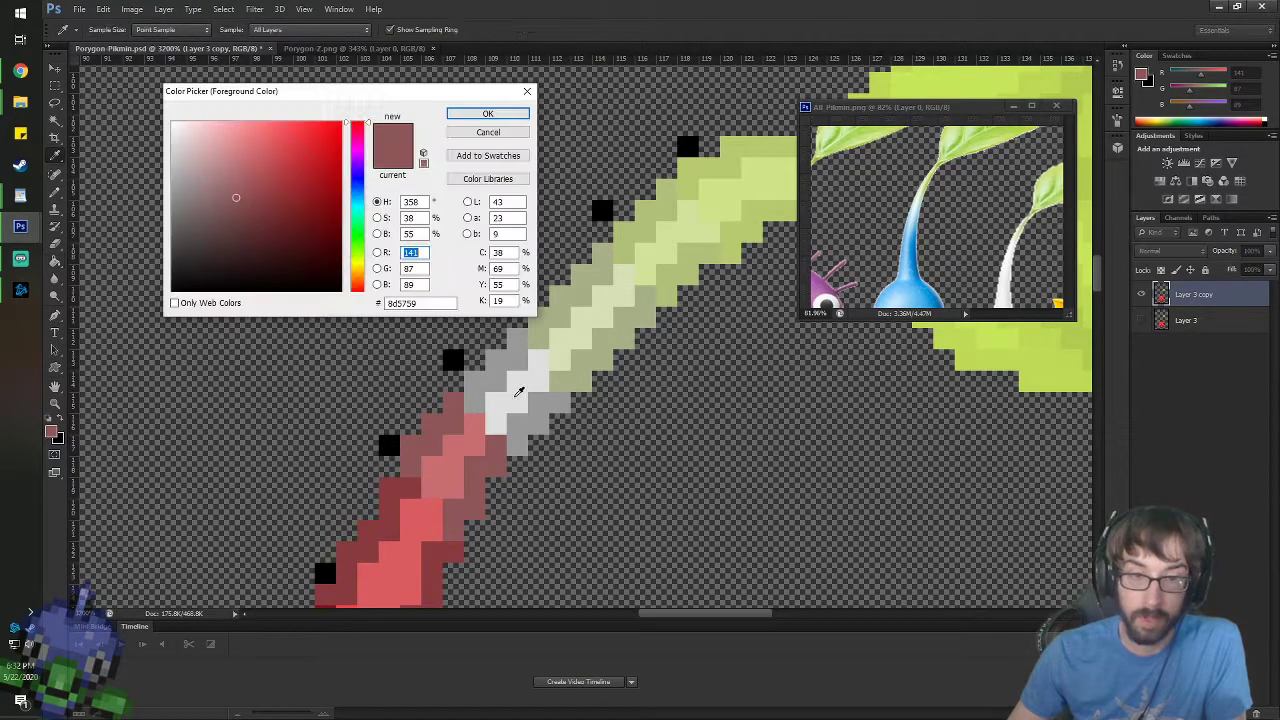
key("Return")
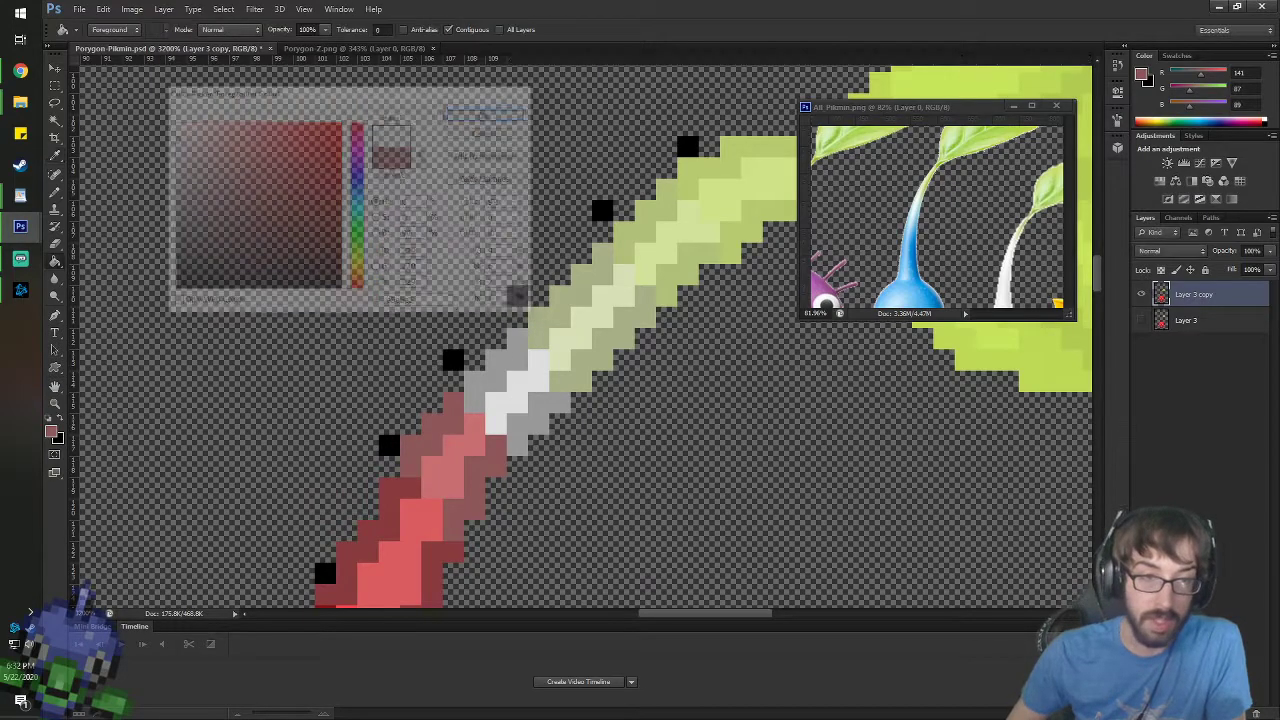
left_click(1145, 75)
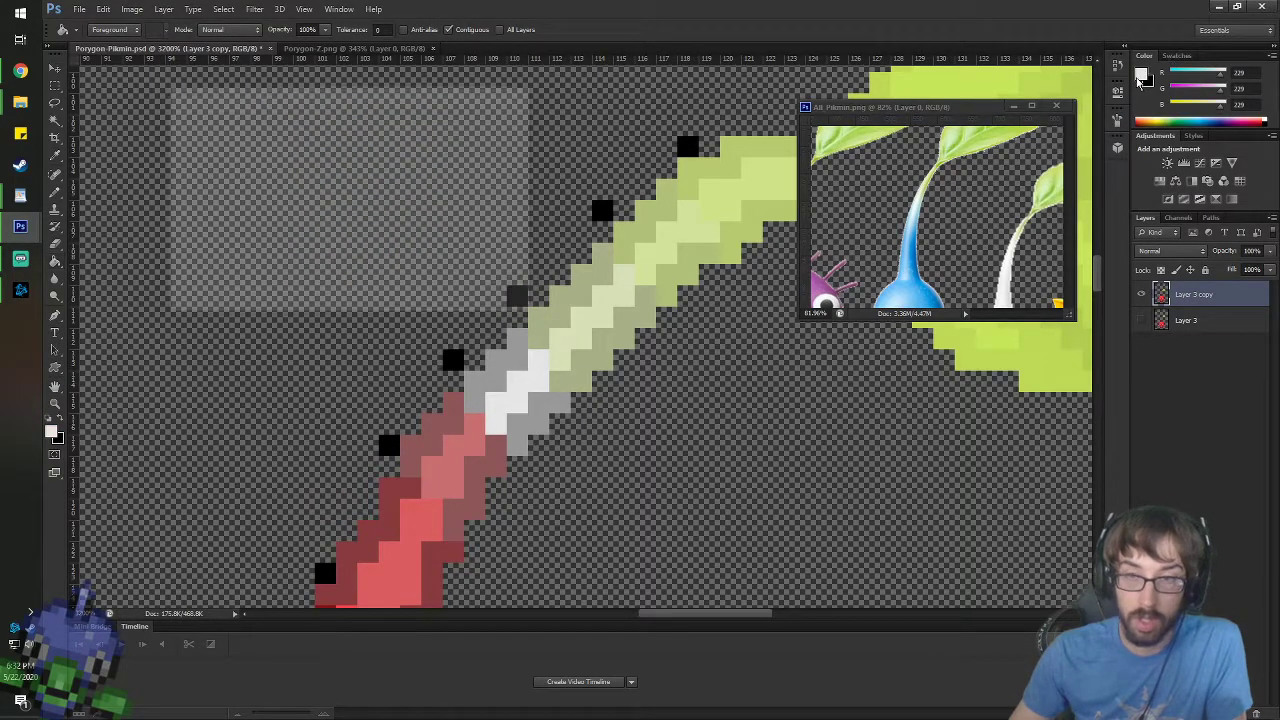
type("60")
- Try filling both outlines of the grey section with grey at 80% brightness, and undo the fills
type("80")
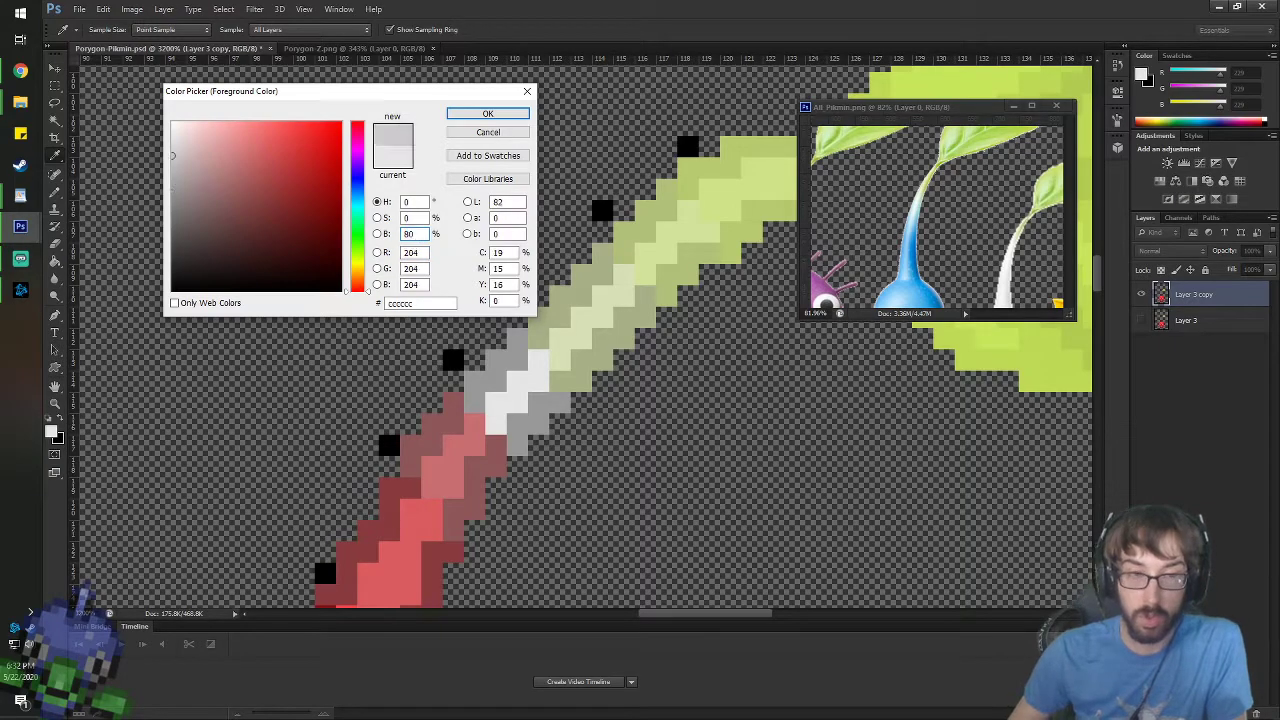
key("Return")
left_click(510, 380)
left_click(541, 419)
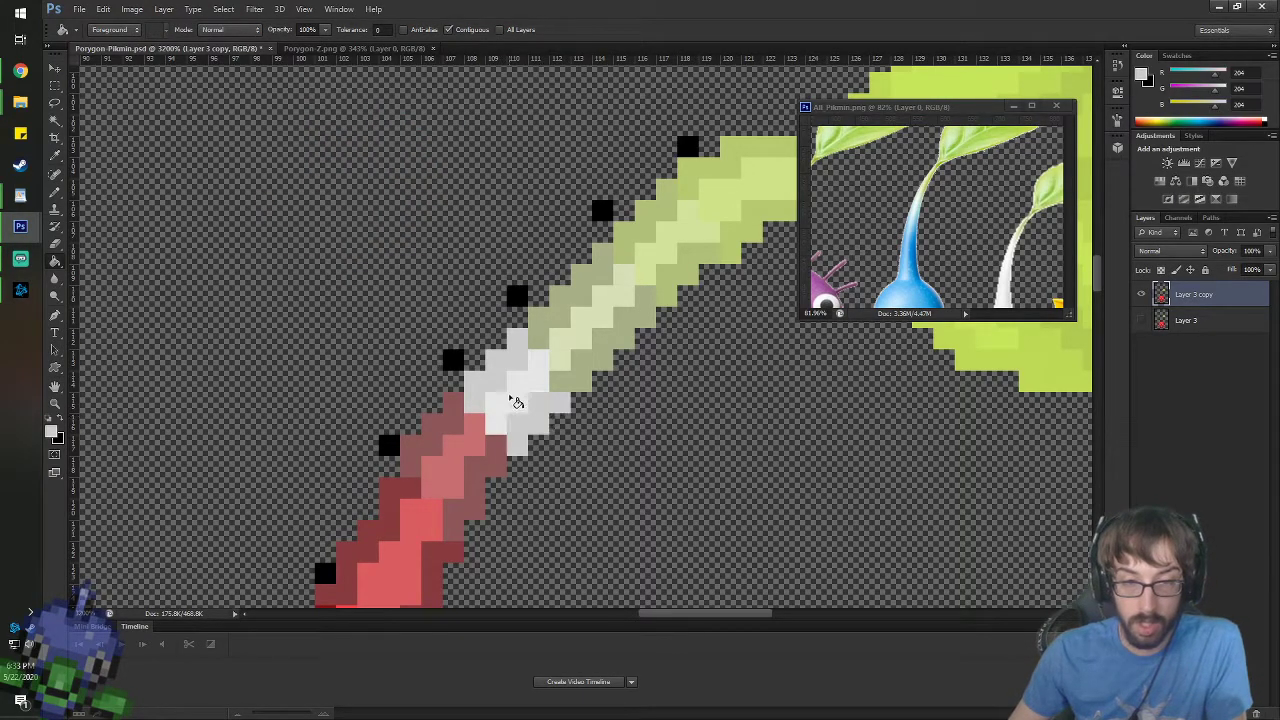
key("ctrl+alt+z")
key("ctrl+alt+z")
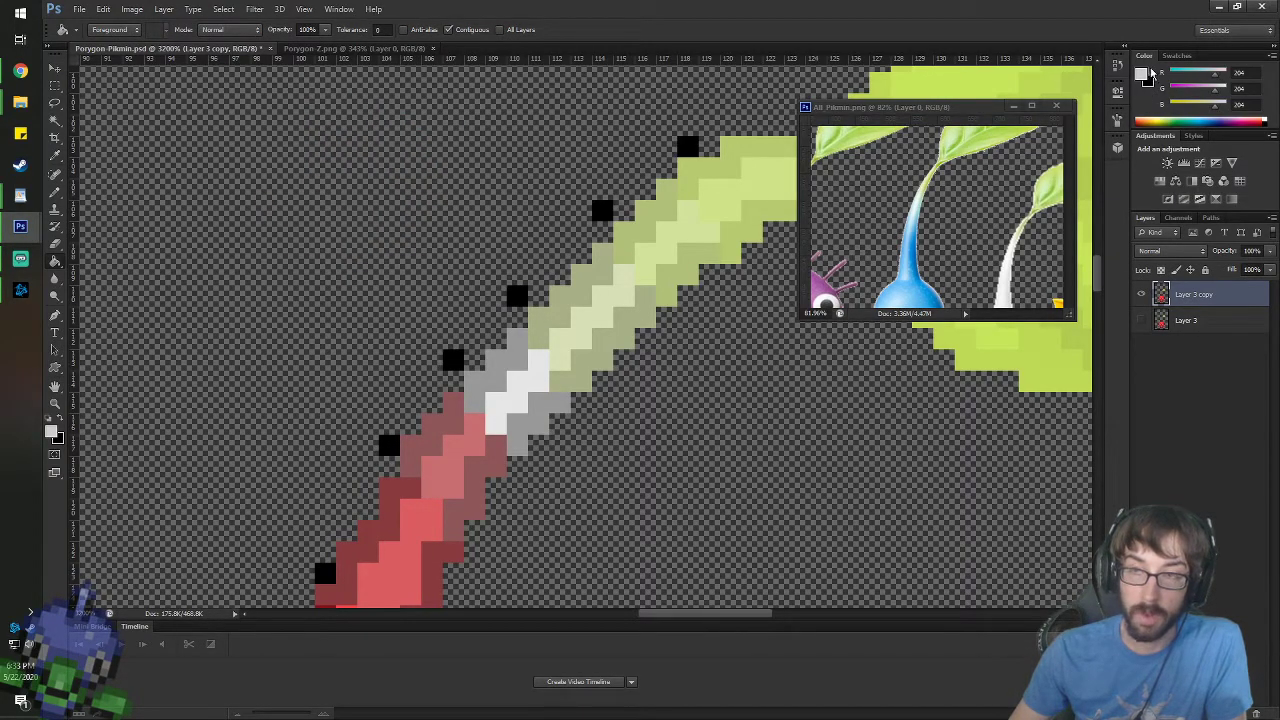
- Fill the outlines on both sides of the grey section with grey at 70% brightness
left_click(1150, 74)
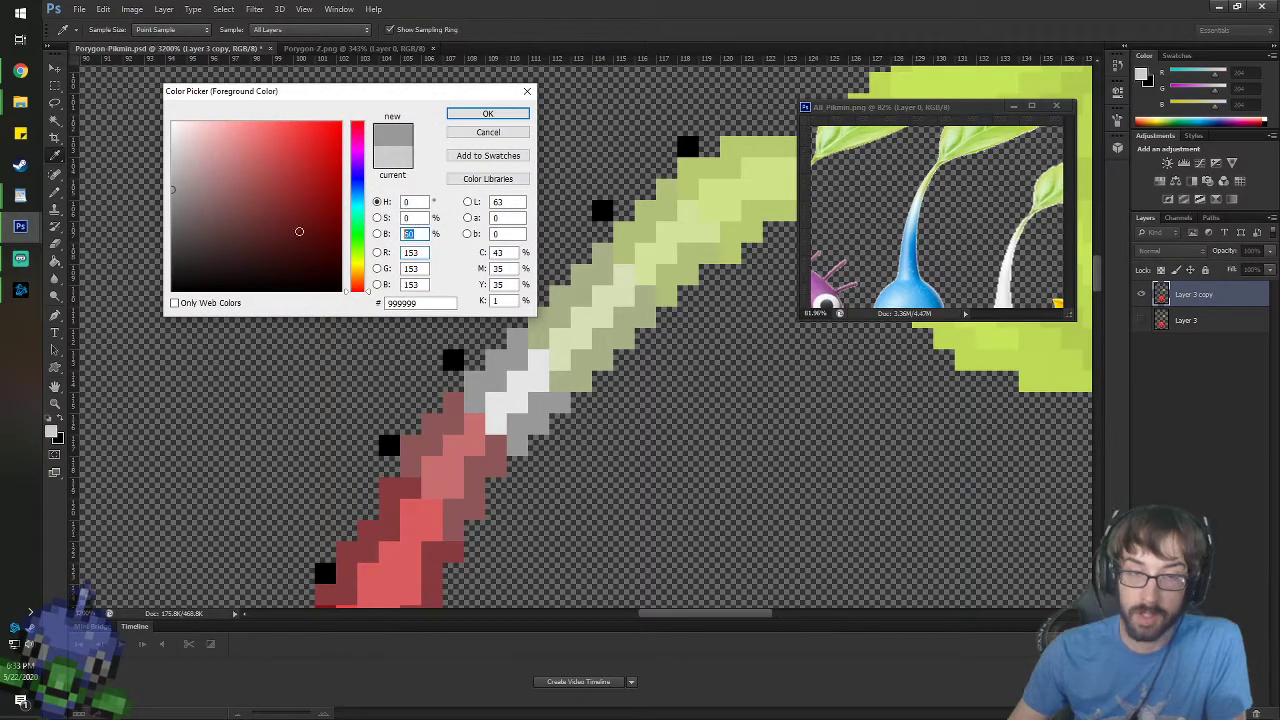
type("70")
key("Return")
left_click(503, 373)
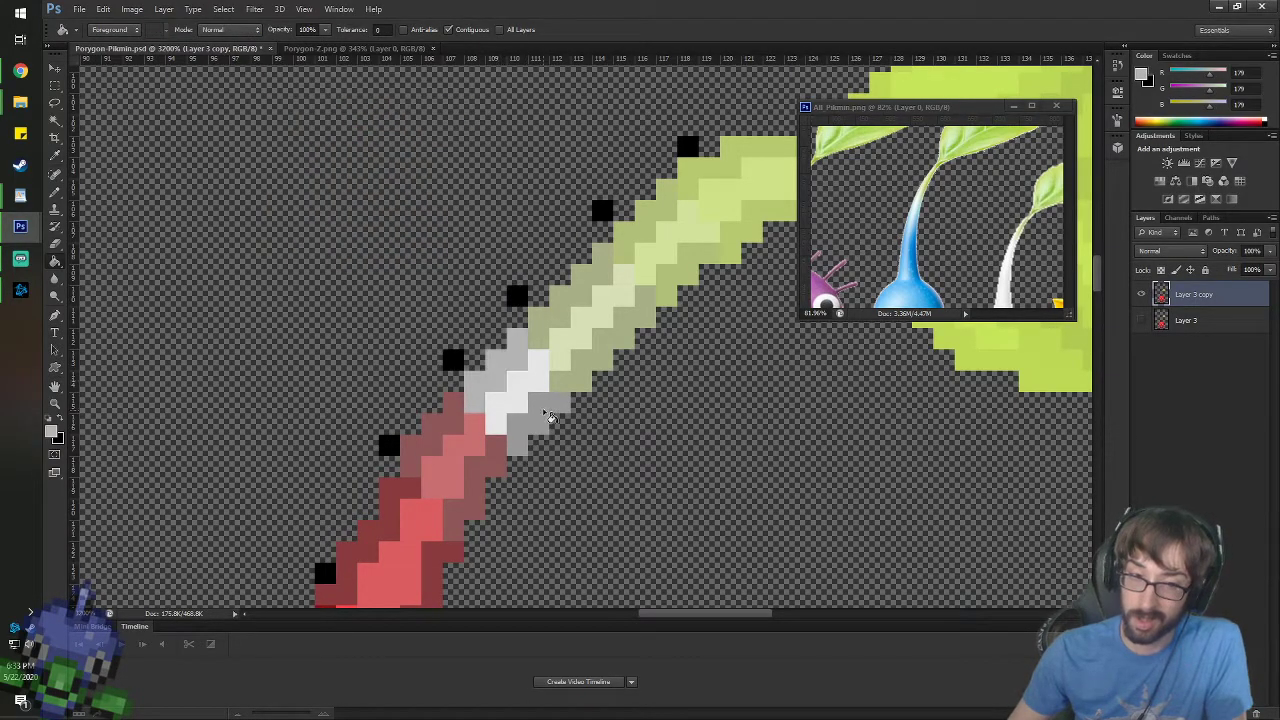
- Sample the green outline shades of the stem near the leaf as pencil colours
scroll(549, 417, "down", 10)
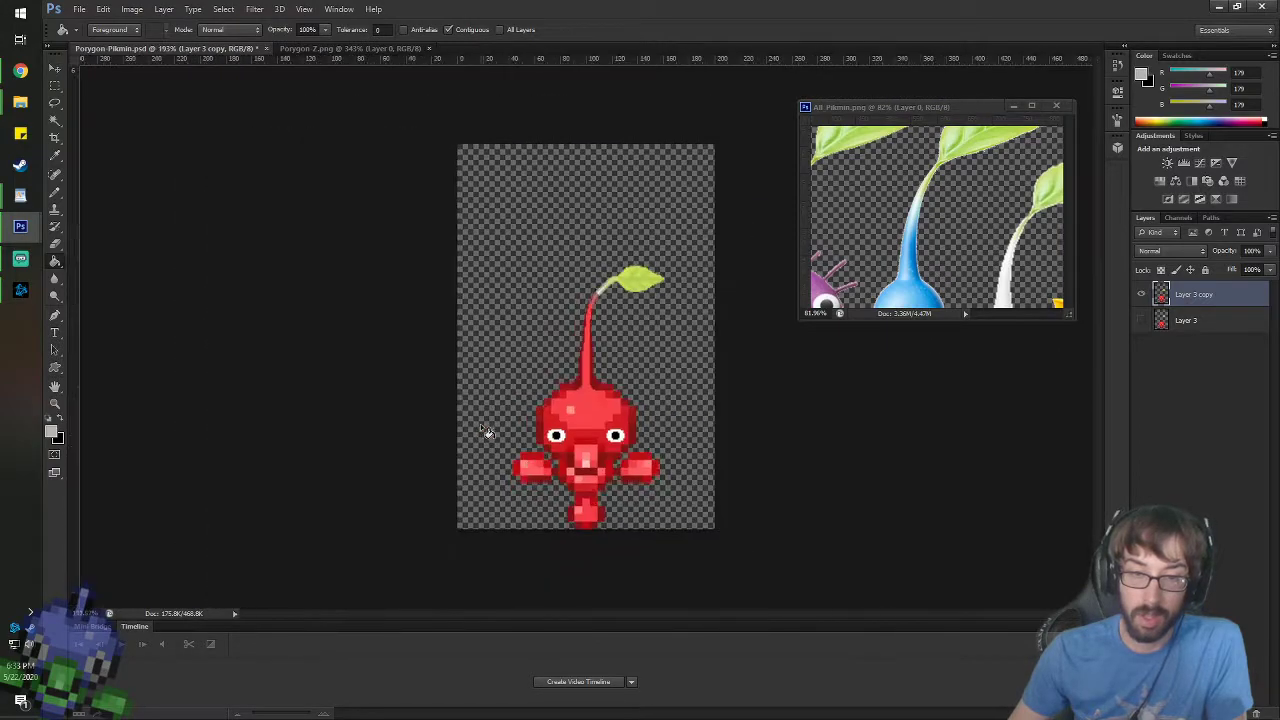
scroll(485, 432, "up", 3)
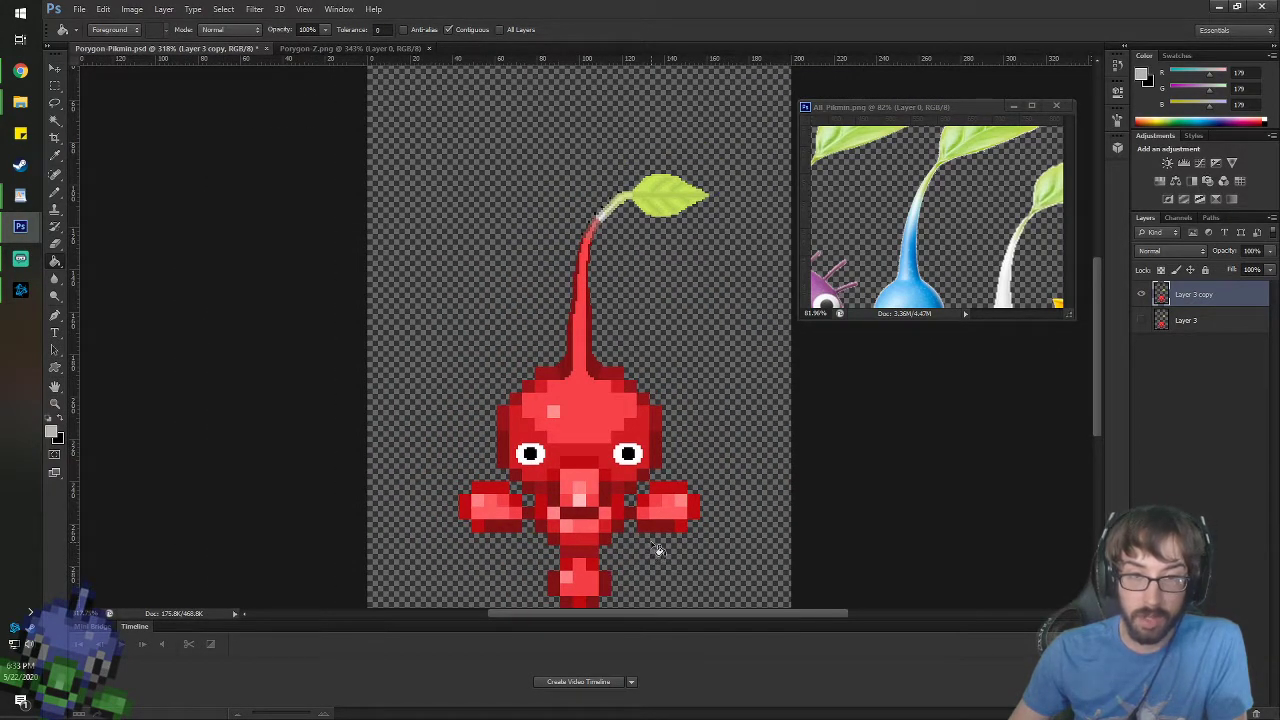
scroll(665, 222, "up", 10)
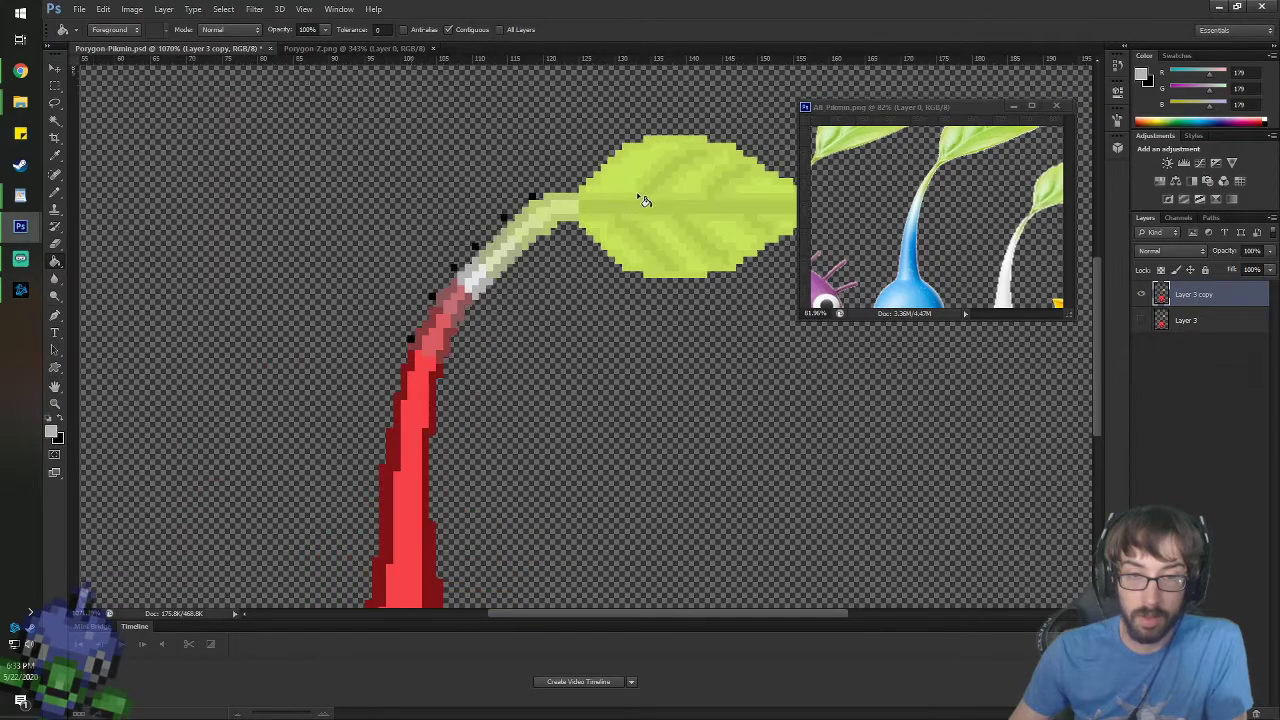
key("b")
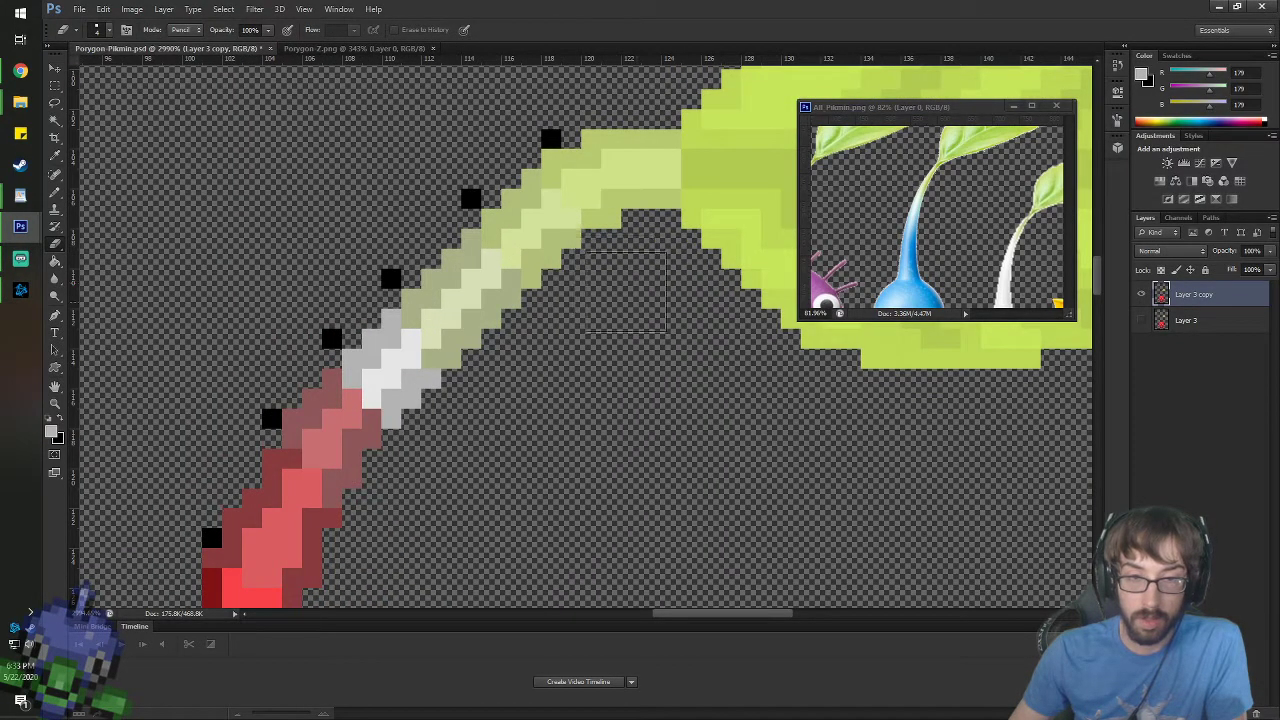
key("i")
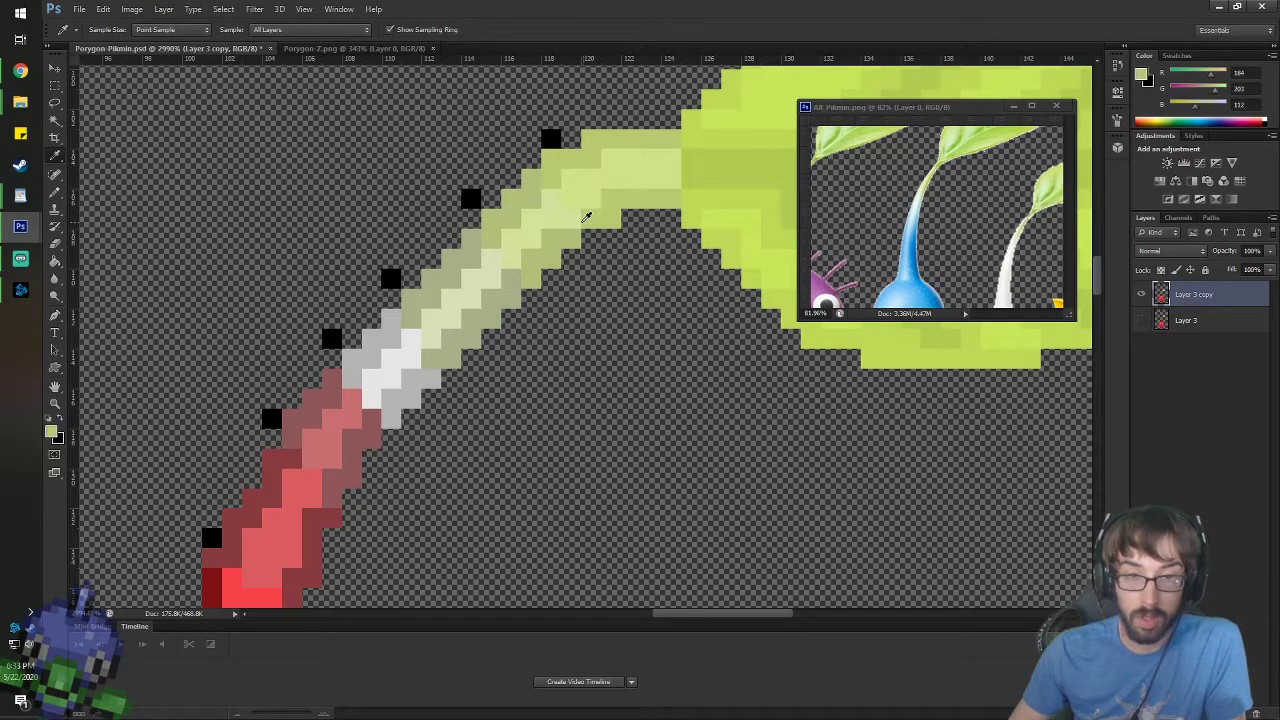
key("b")
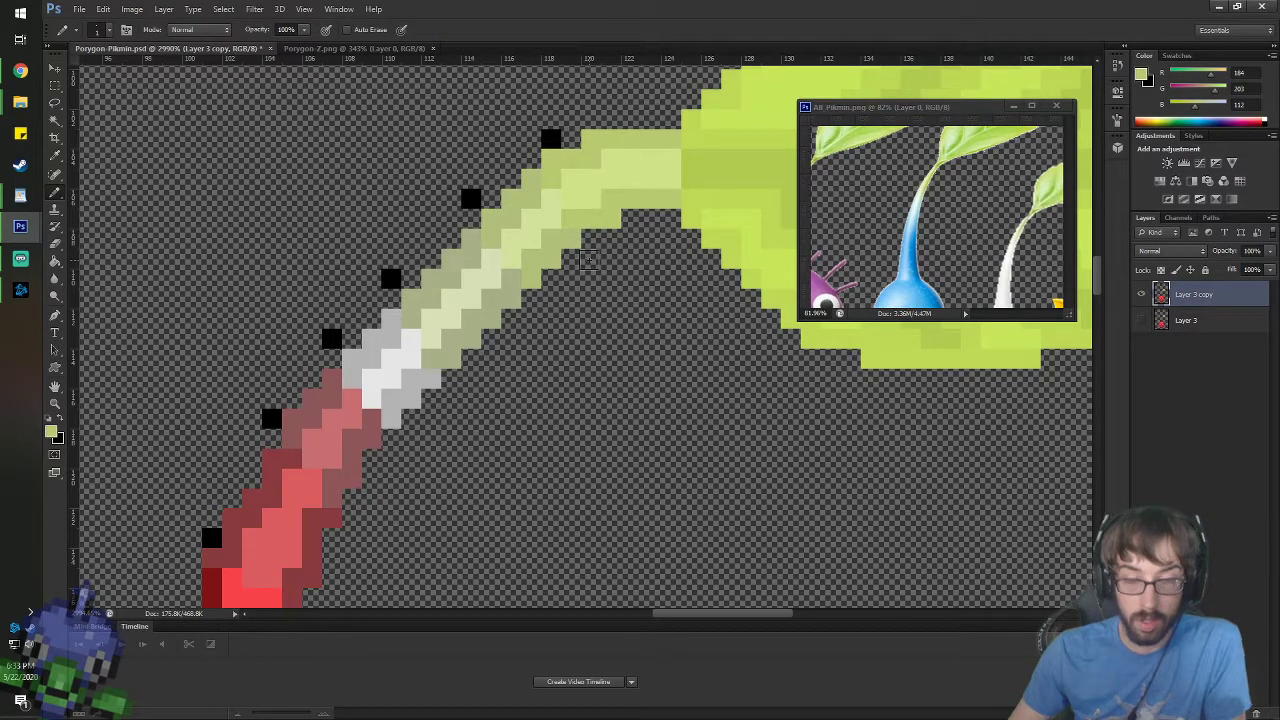
key("i")
key("b")
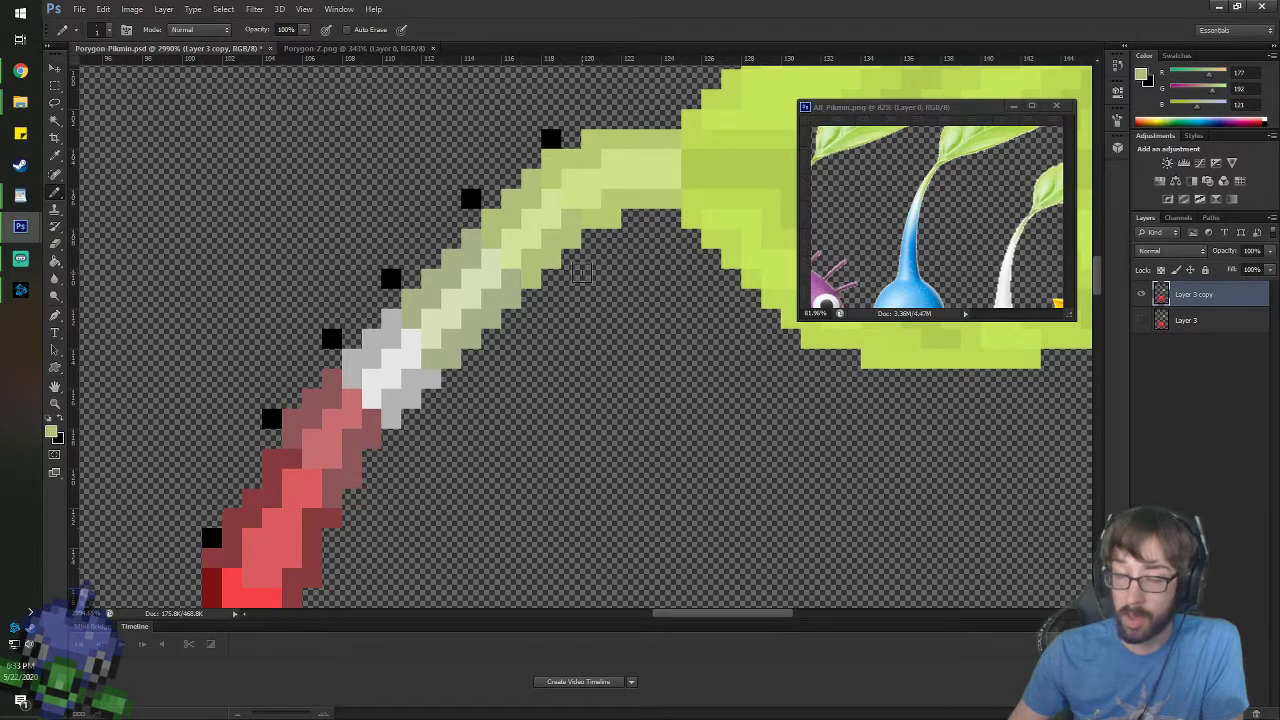
- Examine the whole sprite at several magnifications to judge how smoothly the stem's colours blend into the leaf
scroll(580, 272, "down", 8)
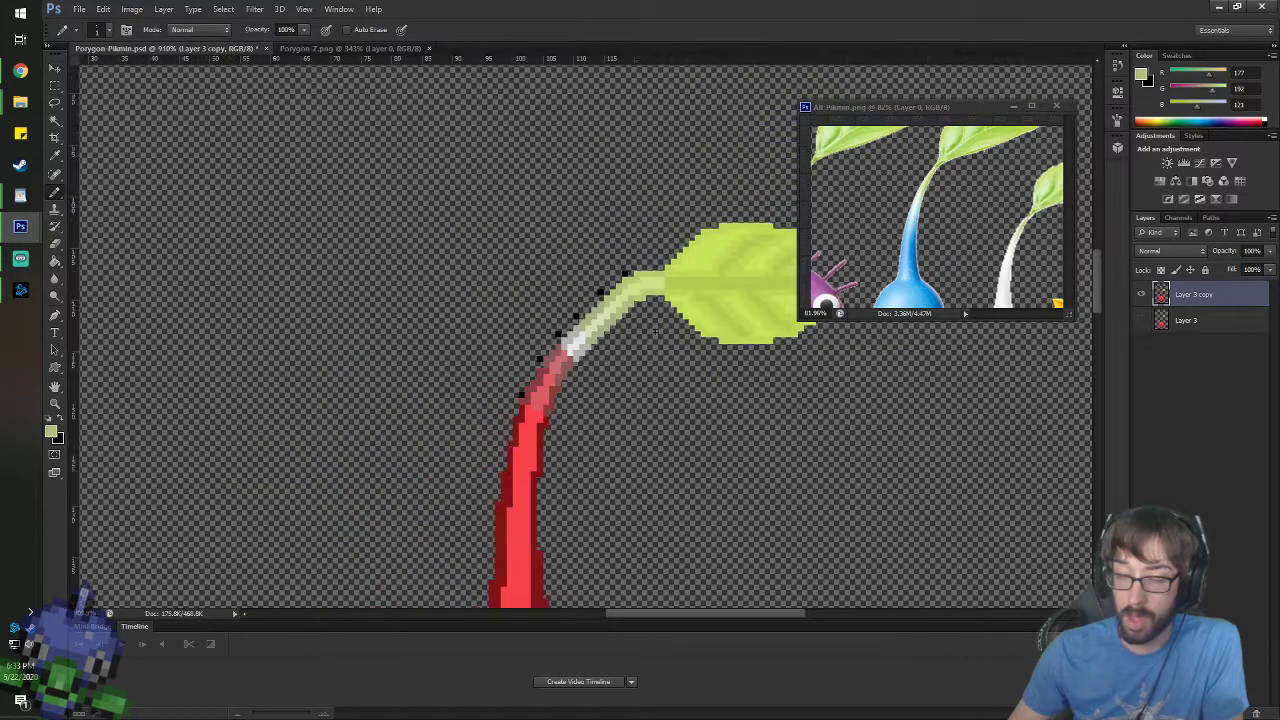
scroll(652, 333, "down", 3)
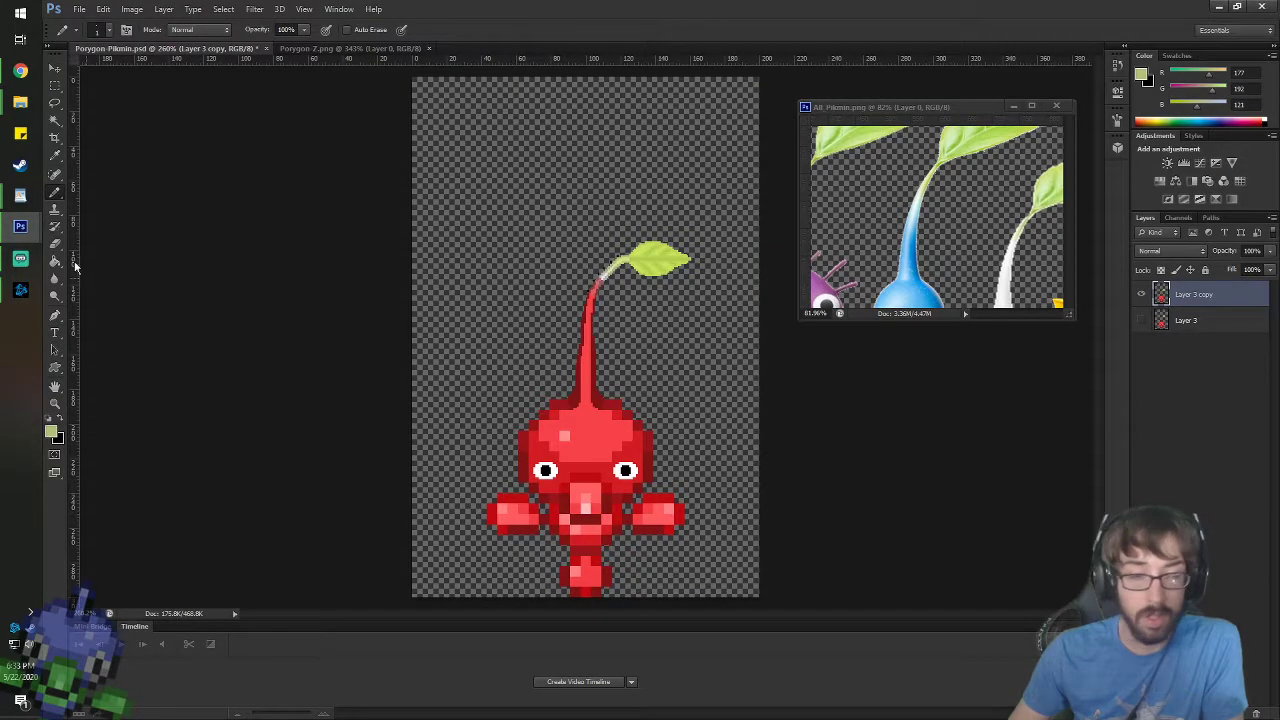
left_click(55, 67)
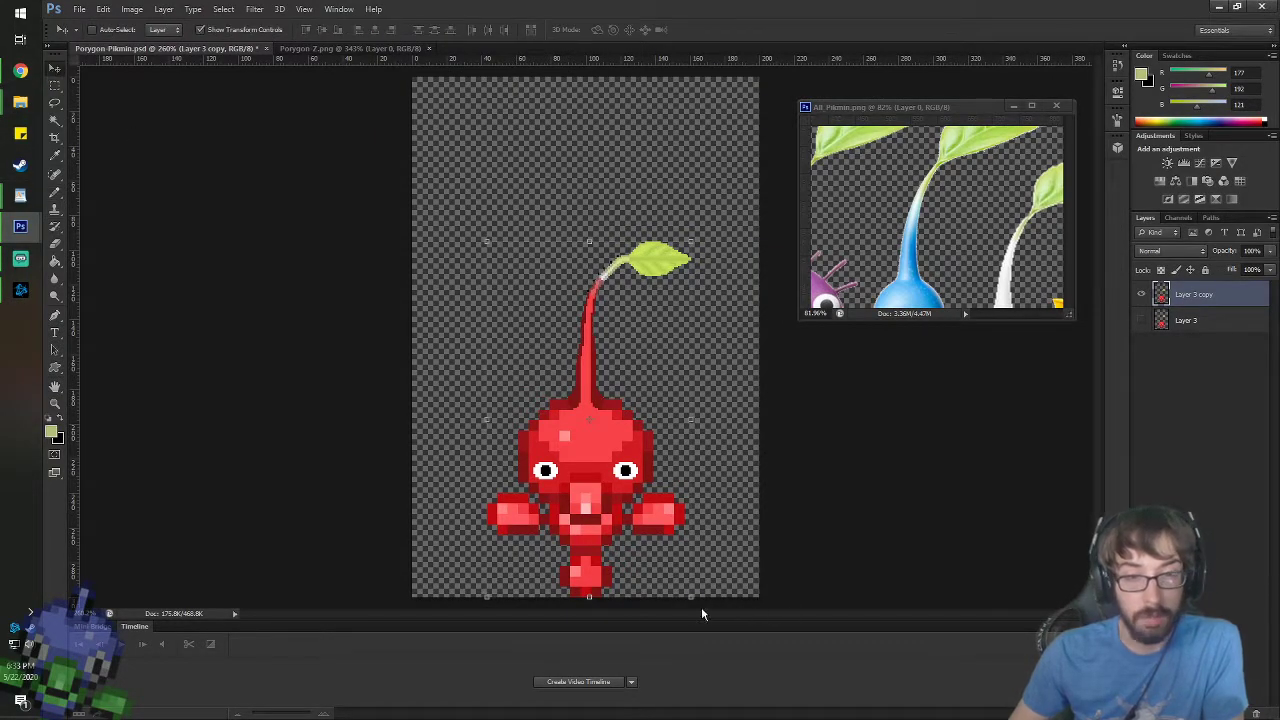
scroll(702, 614, "up", 1)
scroll(760, 450, "down", 2)
scroll(709, 440, "up", 2)
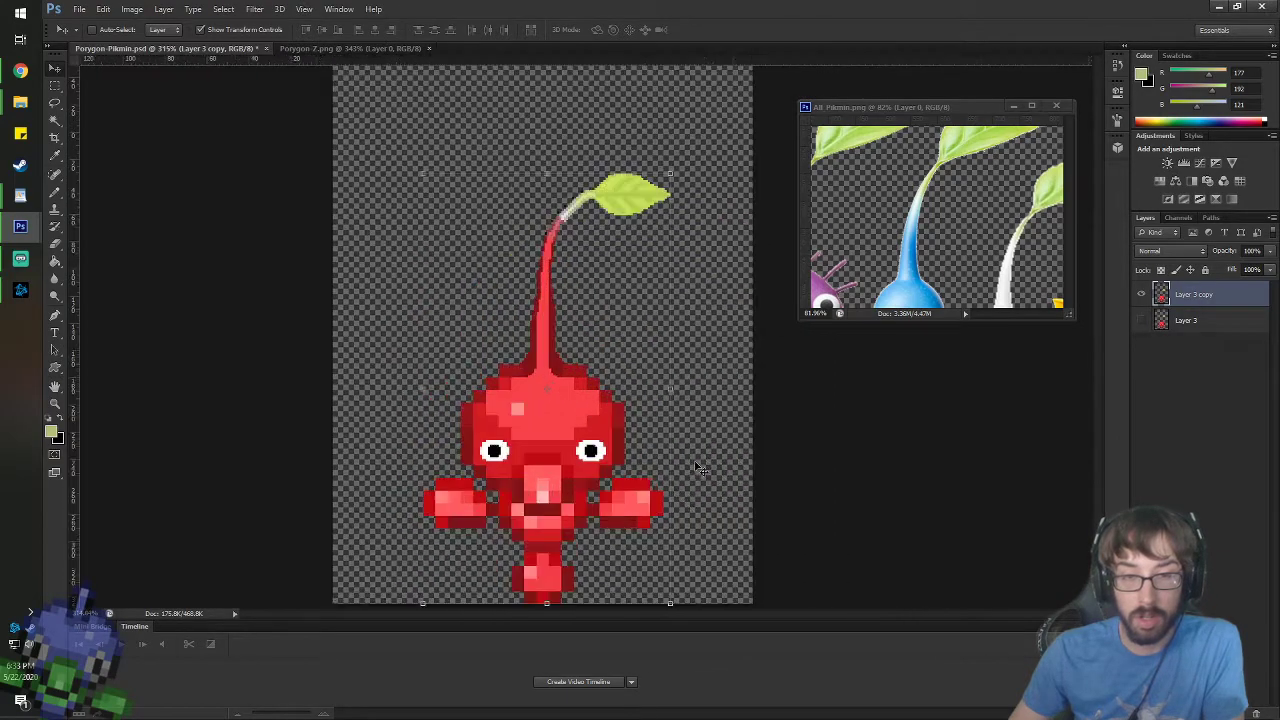
scroll(598, 567, "up", 2)
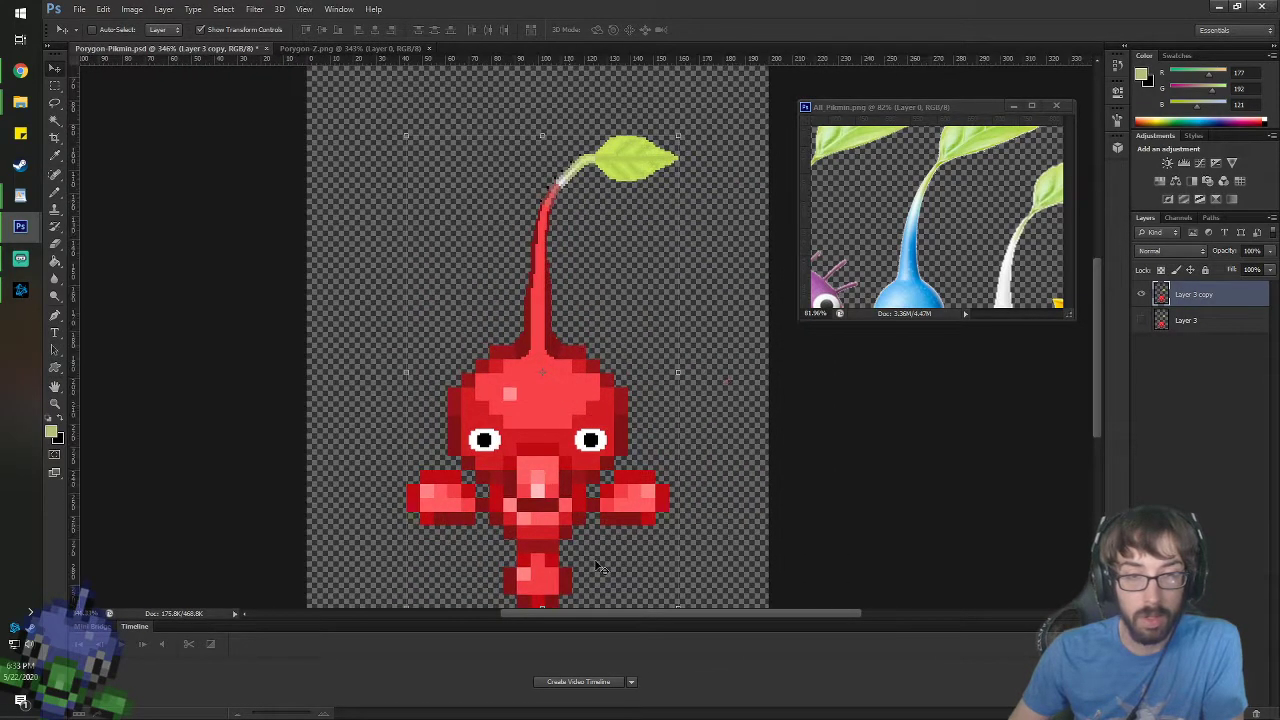
scroll(600, 567, "down", 3)
scroll(750, 600, "up", 2)
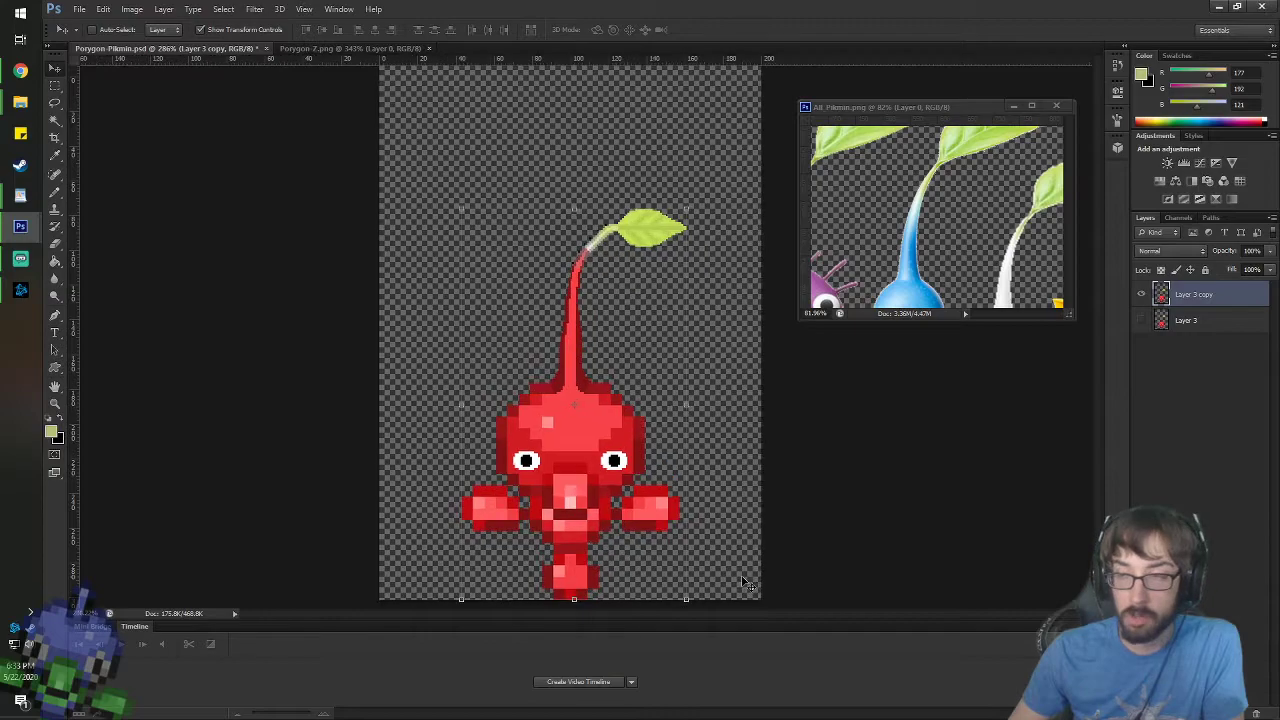
- Show Layer 3 and toggle the visibility of Layer 3 copy to compare the original red stem with the blended one
left_click(1141, 295)
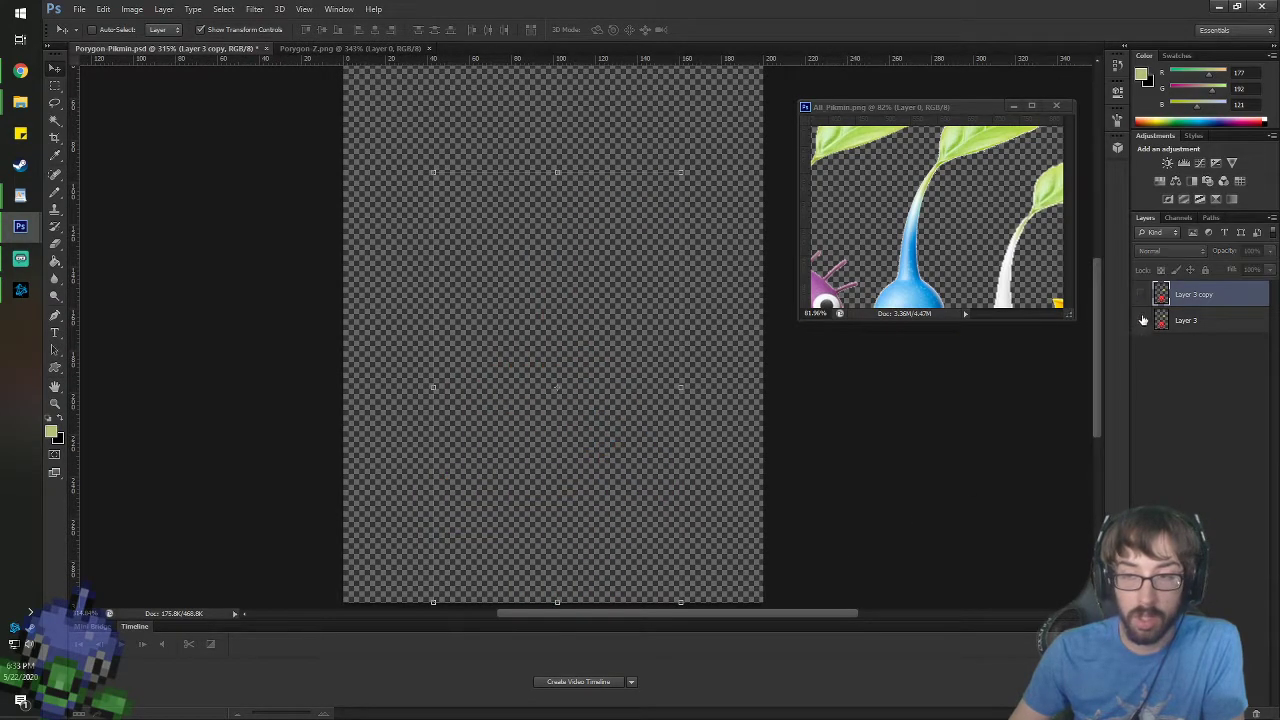
left_click(1141, 320)
left_click(1142, 295)
left_click(1143, 295)
left_click(1143, 295)
left_click(1145, 295)
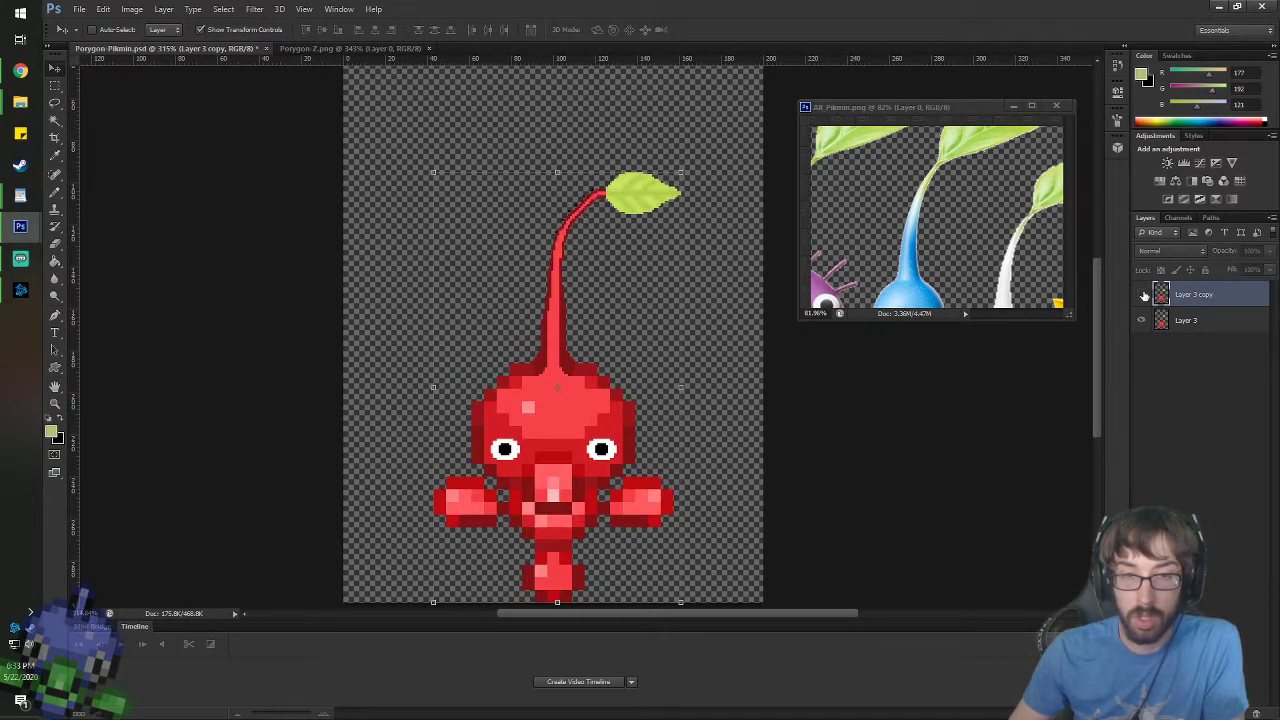
- Delete Layer 3 and make Layer 3 copy visible
left_click(1145, 320)
left_click(1163, 320)
key("Delete")
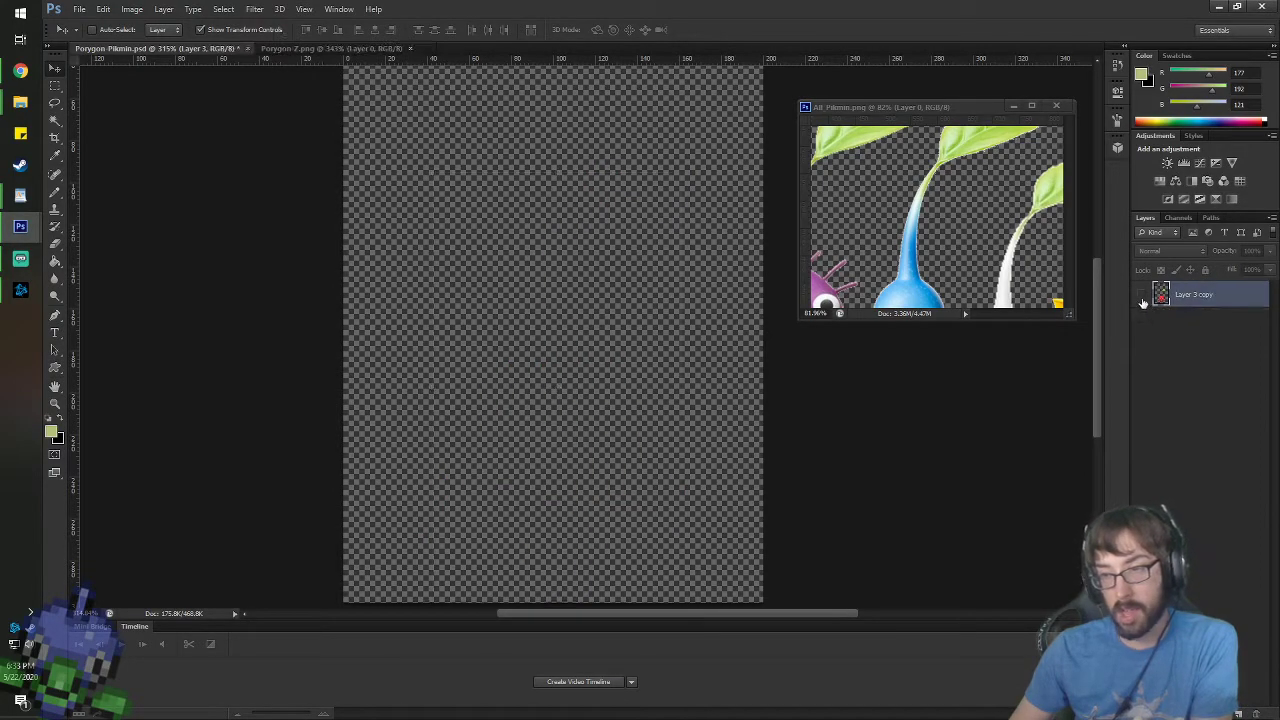
left_click(1141, 295)
- Examine the sprite's face and the speckled skin on the red Pikmin's head in the reference image
scroll(517, 349, "down", 1)
scroll(516, 347, "down", 3)
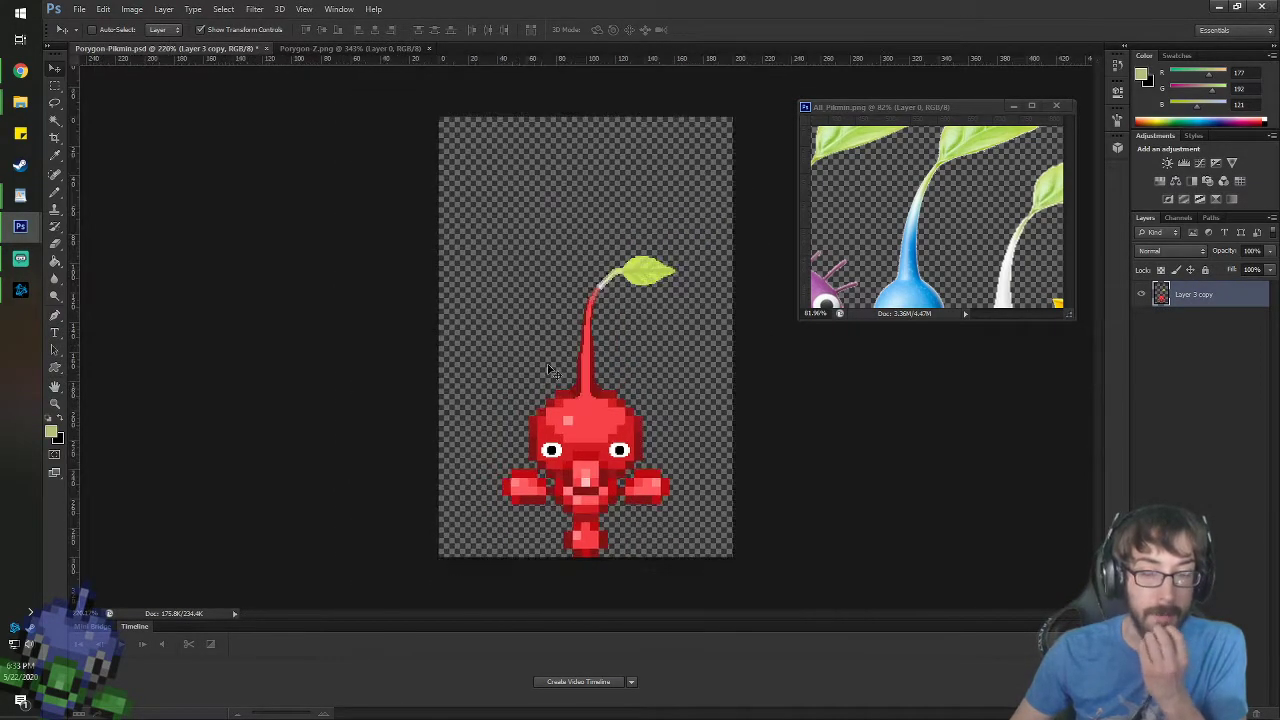
scroll(562, 379, "up", 2)
scroll(580, 393, "down", 1)
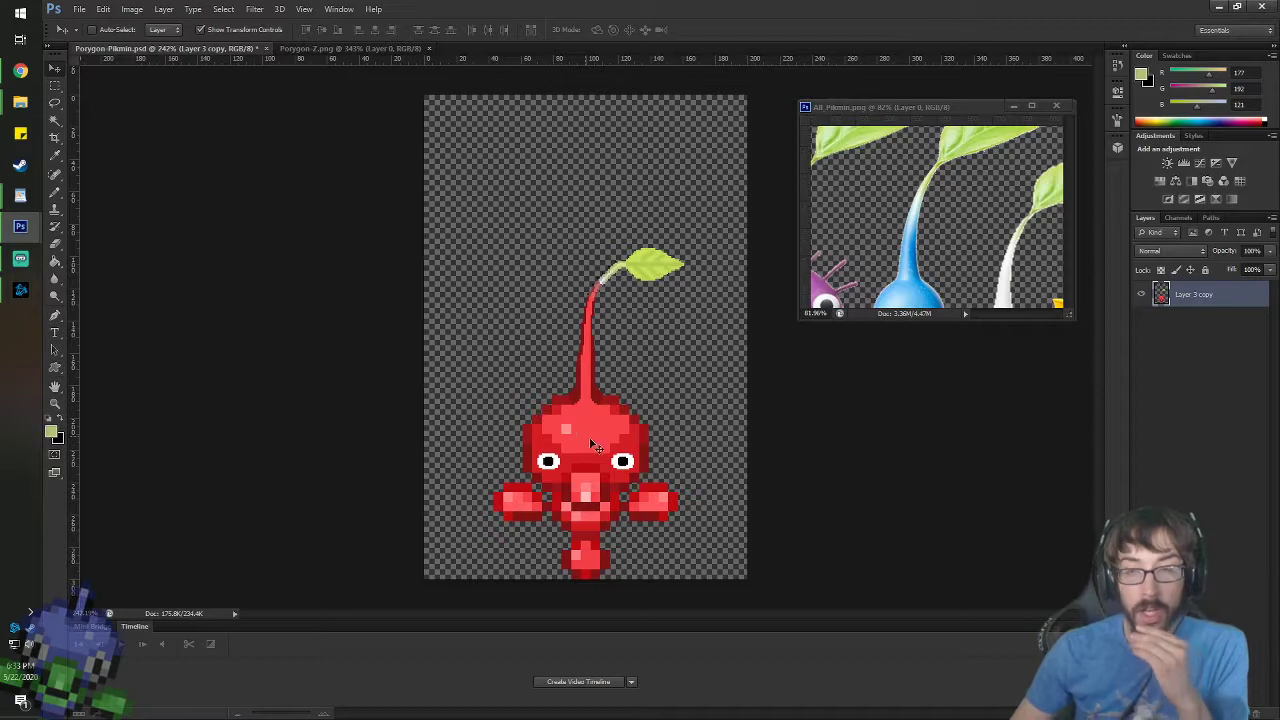
scroll(594, 515, "up", 14)
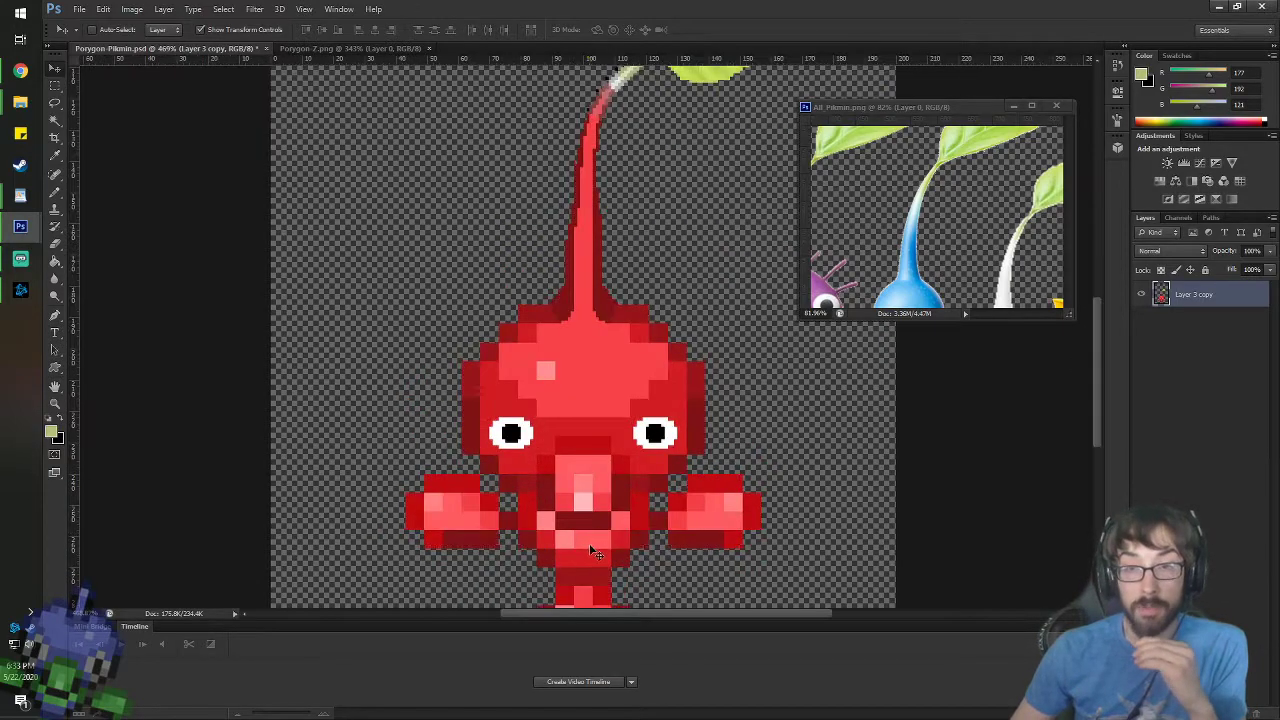
left_click(856, 258)
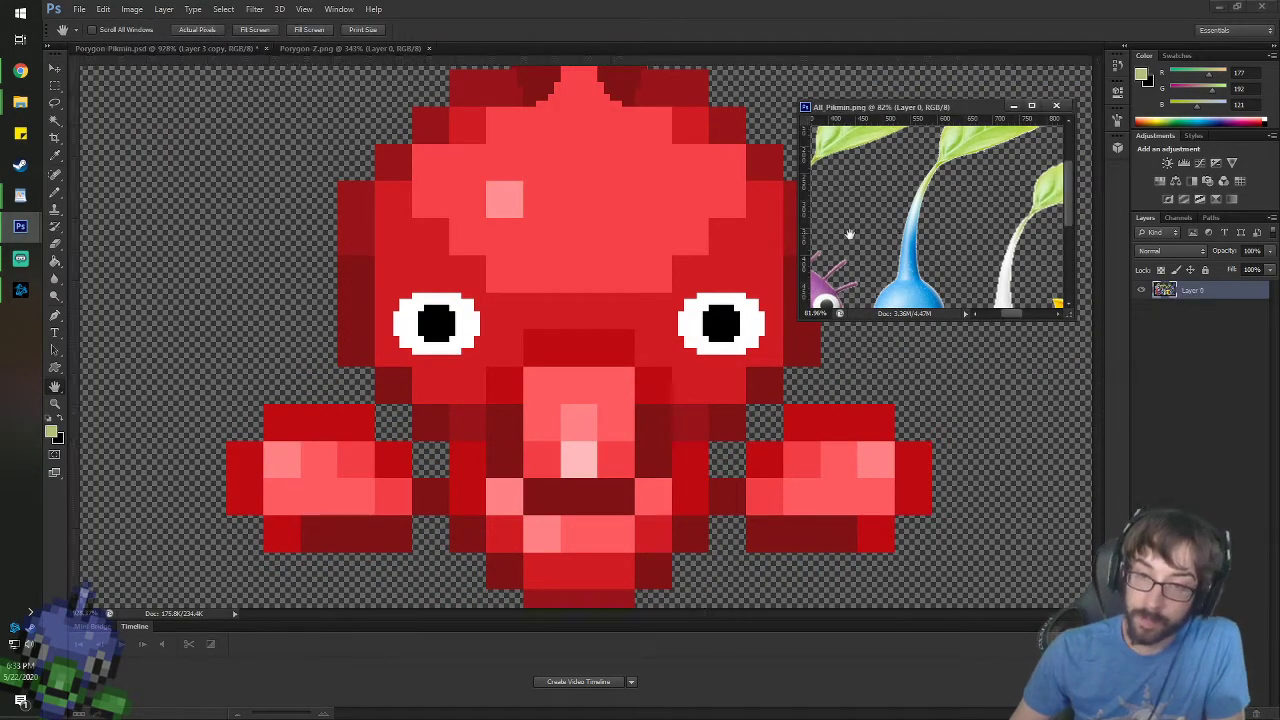
left_click_drag(856, 258, 959, 250)
scroll(924, 216, "up", 12)
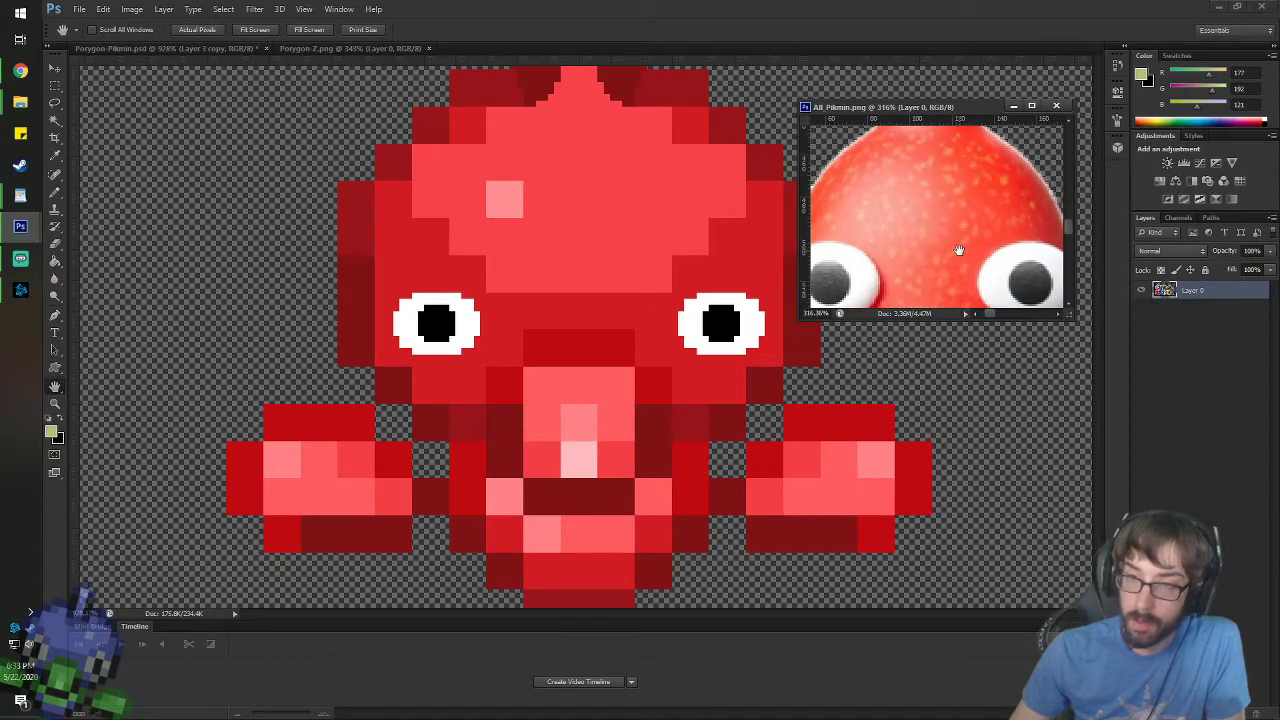
- Sample the sprite's mid red and pencil a filled rectangle 8 pixels wide by 7 pixels high in the empty area beside the head
key("i")
left_click(581, 294)
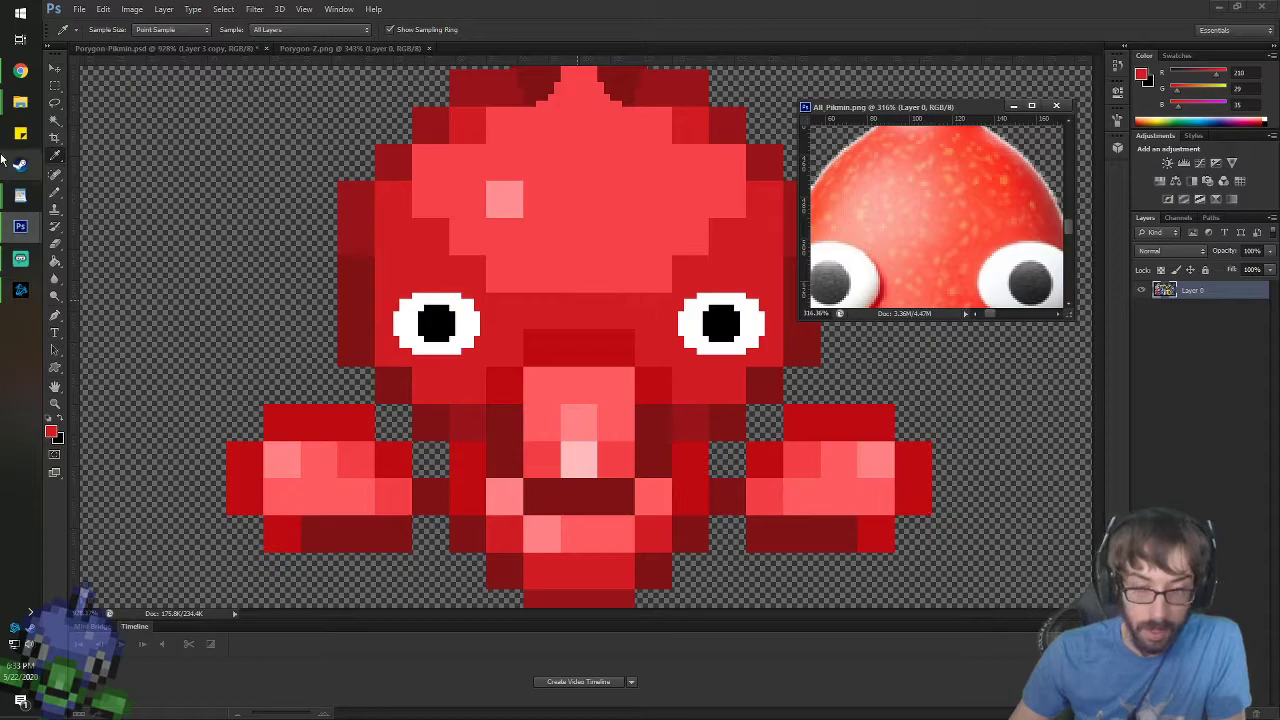
key("h")
left_click(300, 295)
left_click_drag(286, 297, 543, 331)
left_click_drag(290, 320, 423, 325)
scroll(517, 326, "up", 8)
scroll(541, 320, "down", 3)
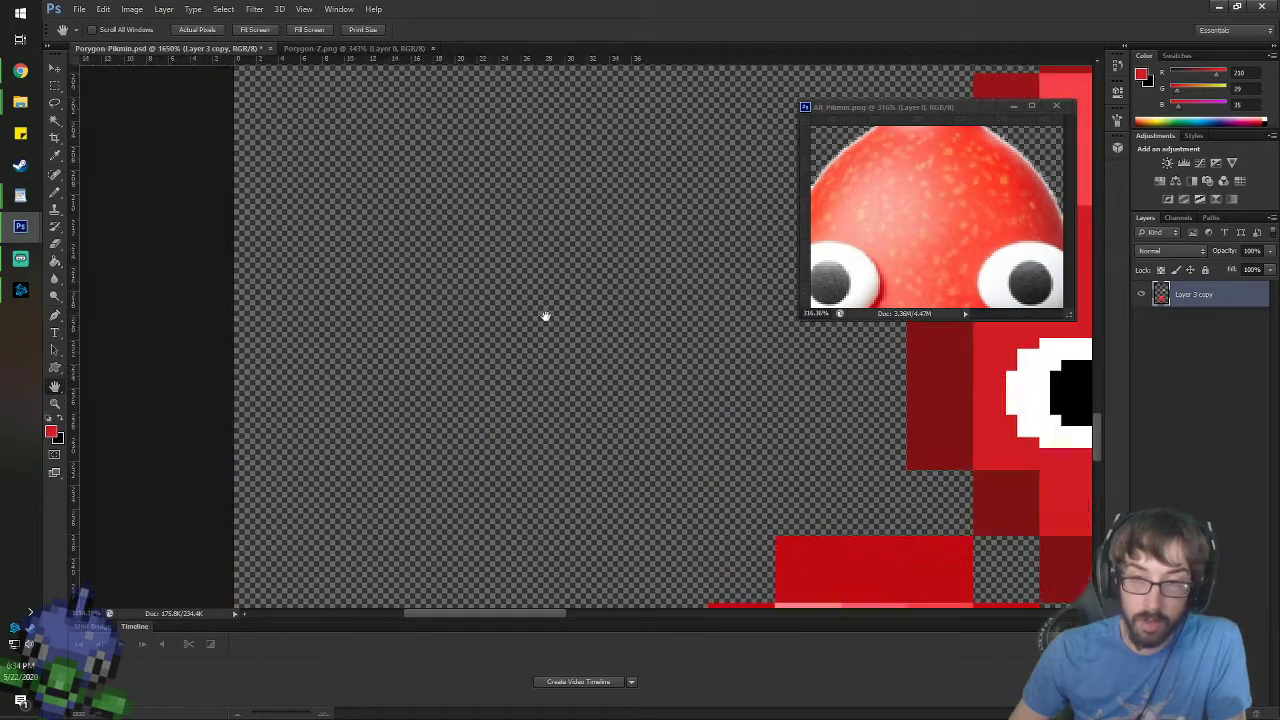
scroll(545, 316, "down", 2)
key("b")
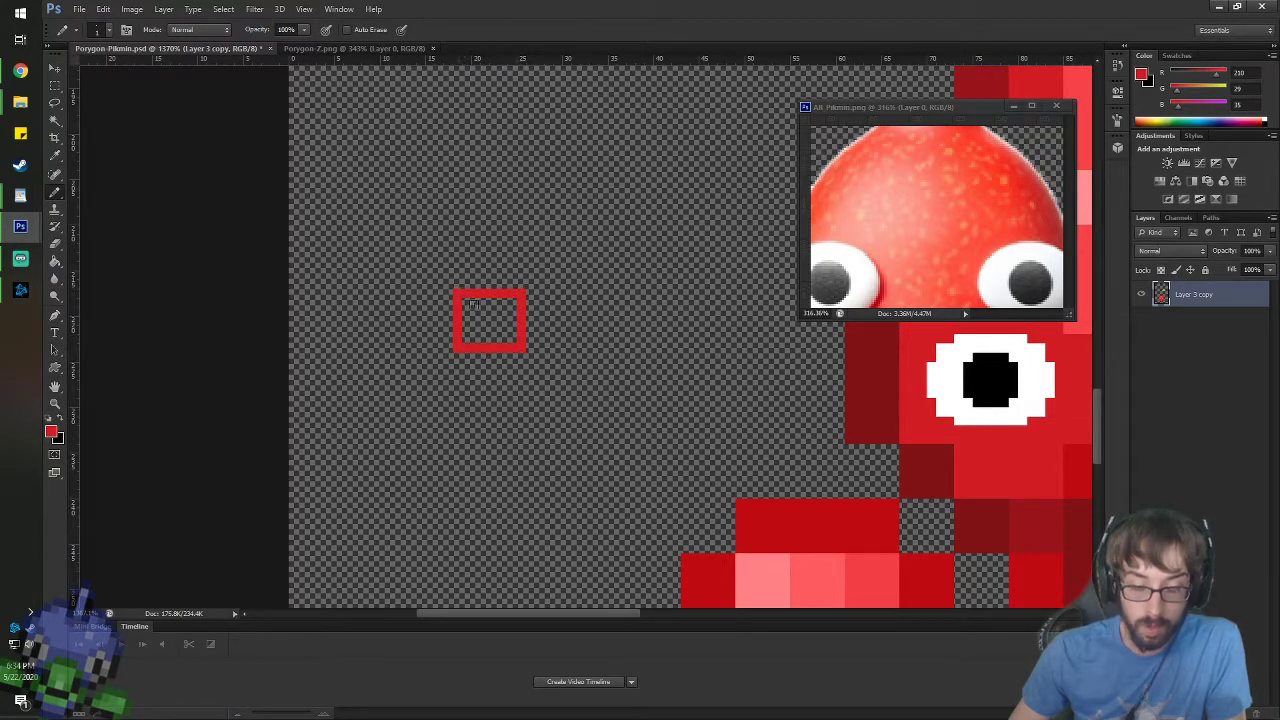
key("g")
left_click(477, 330)
- Sample an orange speckle from the reference image and dot eight pixels of it across the red rectangle
scroll(477, 330, "up", 6)
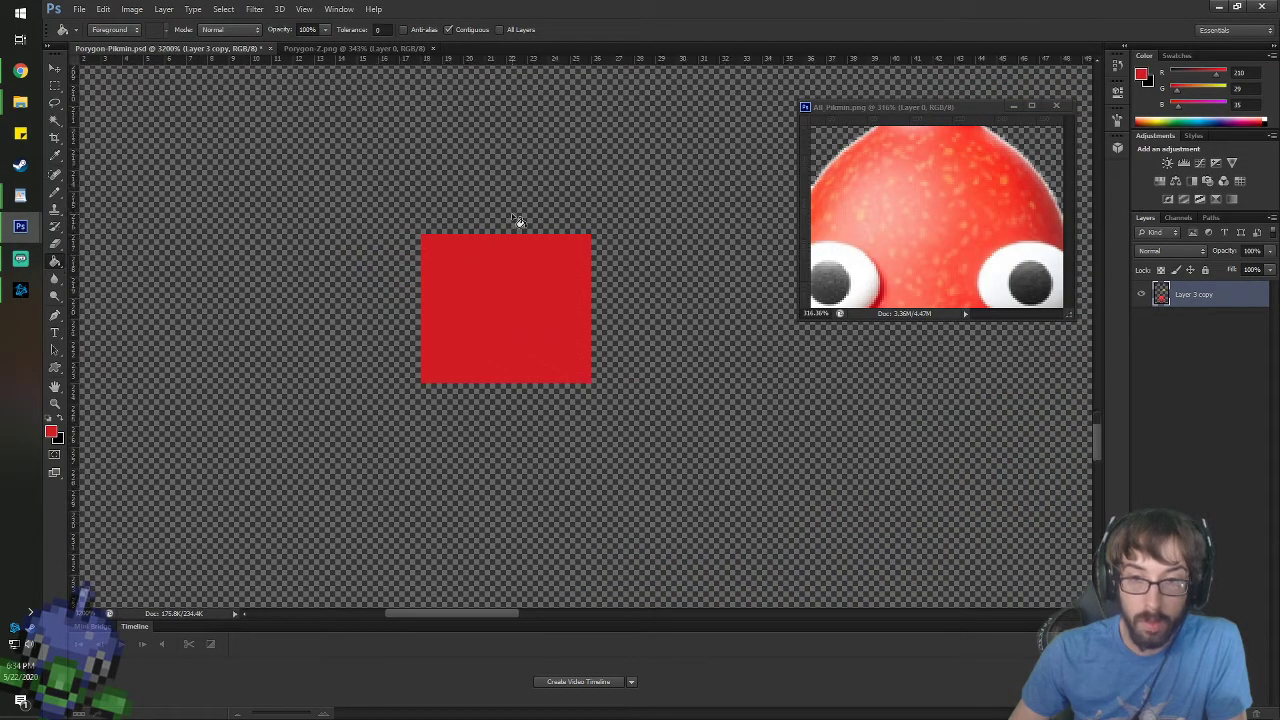
key("i")
left_click(954, 175)
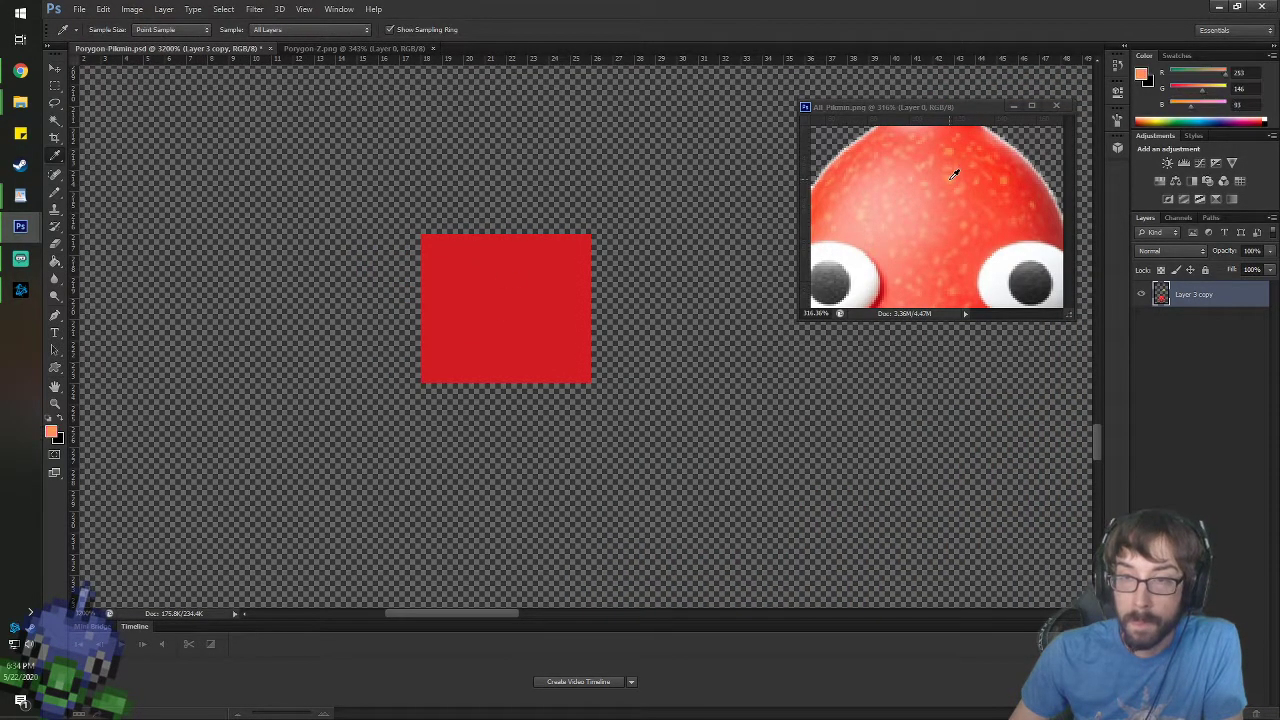
key("b")
left_click(452, 265)
left_click(495, 308)
left_click(516, 308)
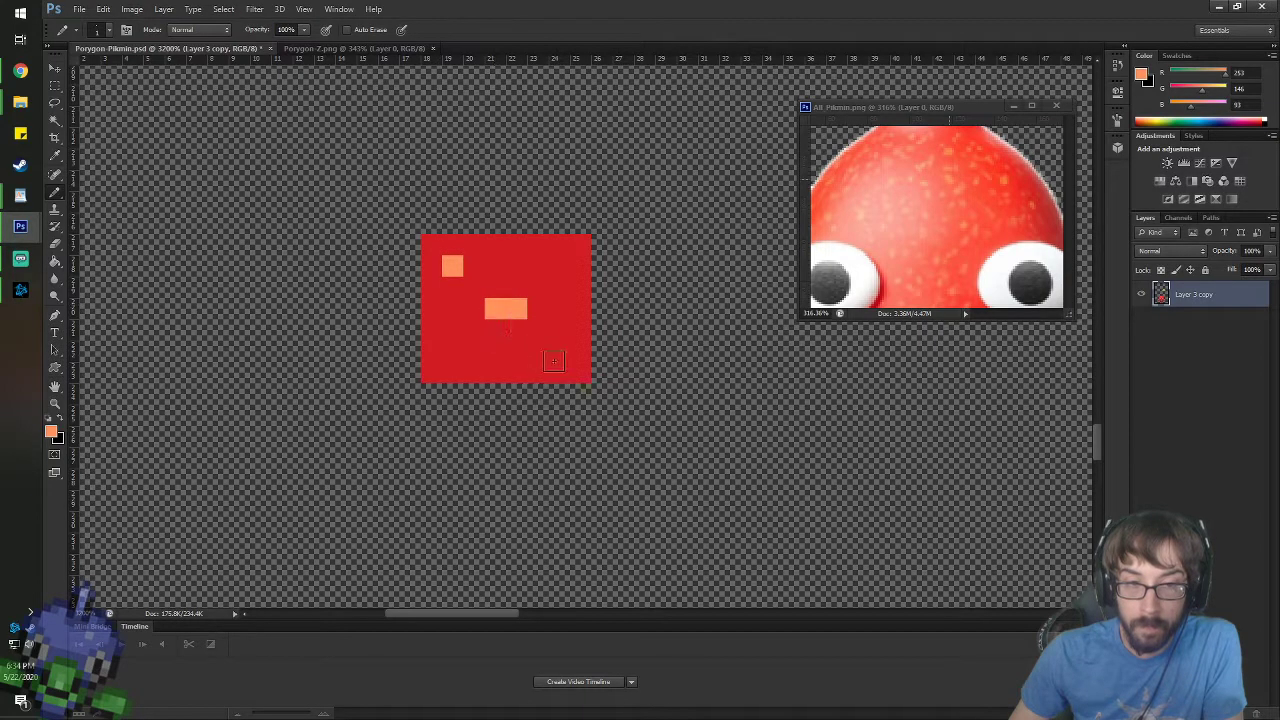
left_click(559, 350)
left_click(495, 372)
left_click(452, 330)
left_click(516, 265)
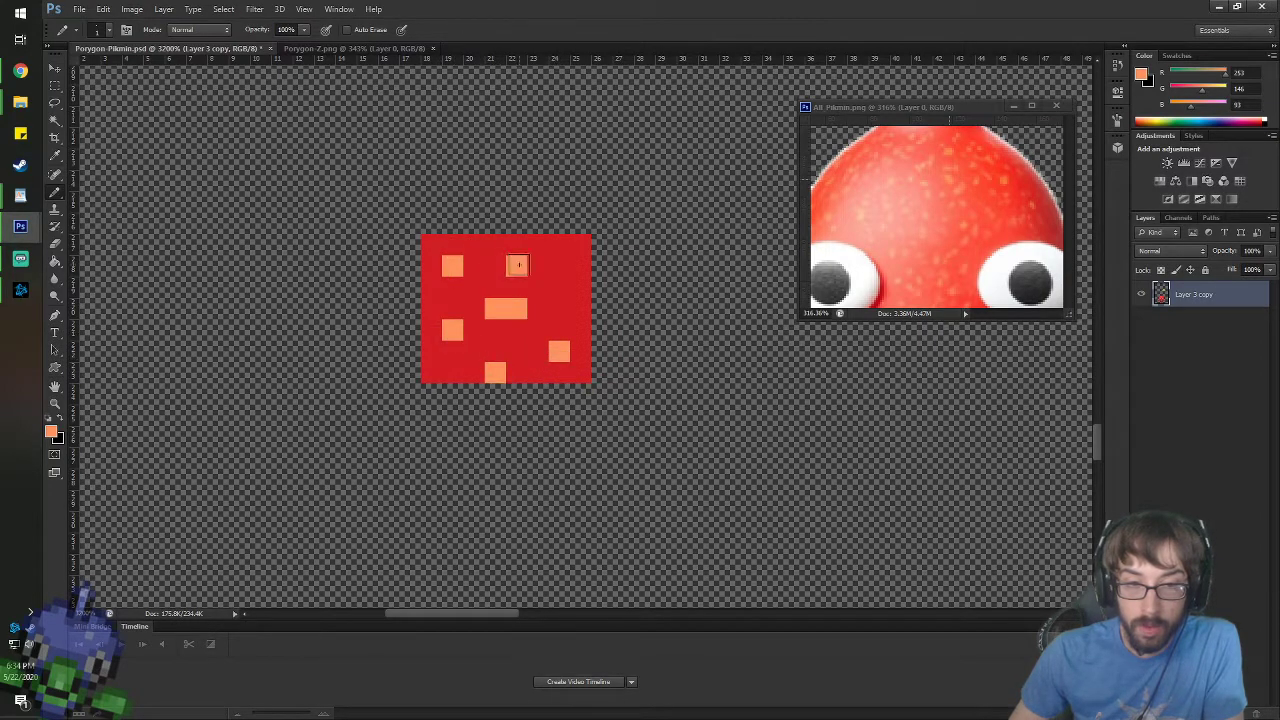
left_click(578, 285)
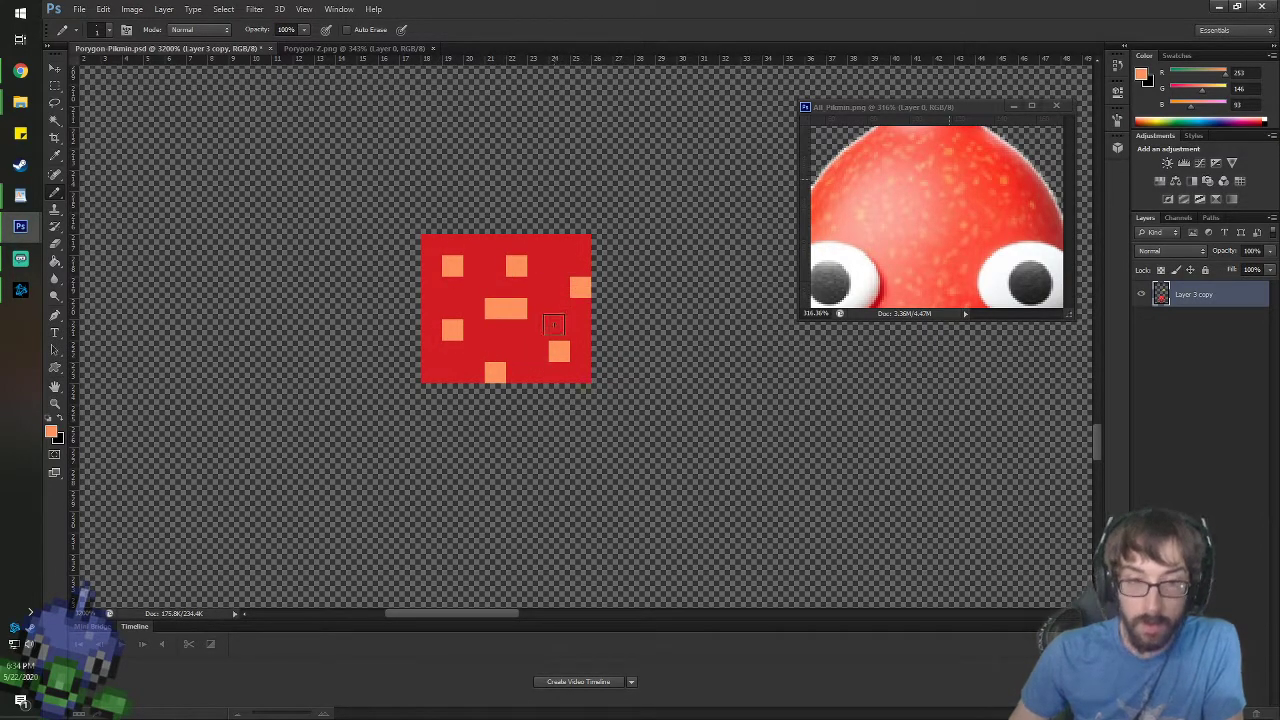
- Sample the rectangle's base red as the foreground colour and set its brightness to 87%
key("i")
left_click(1000, 200)
left_click(1143, 77)
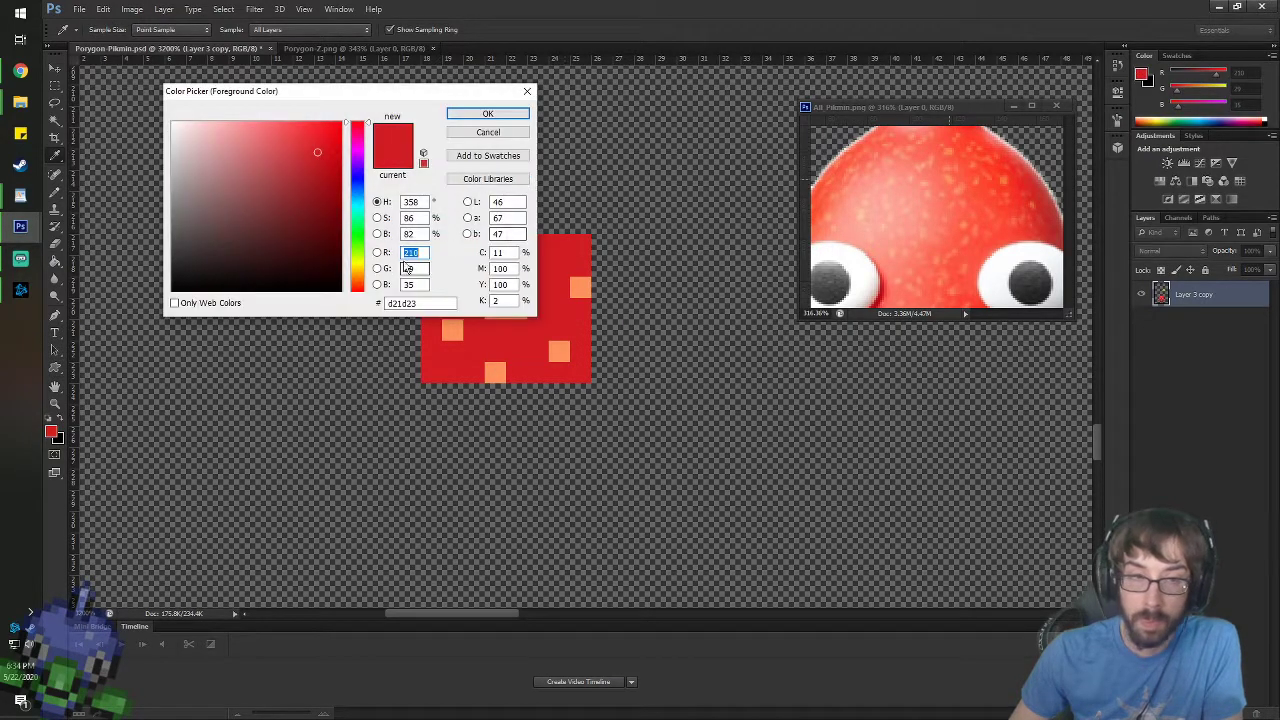
key("shift+Tab")
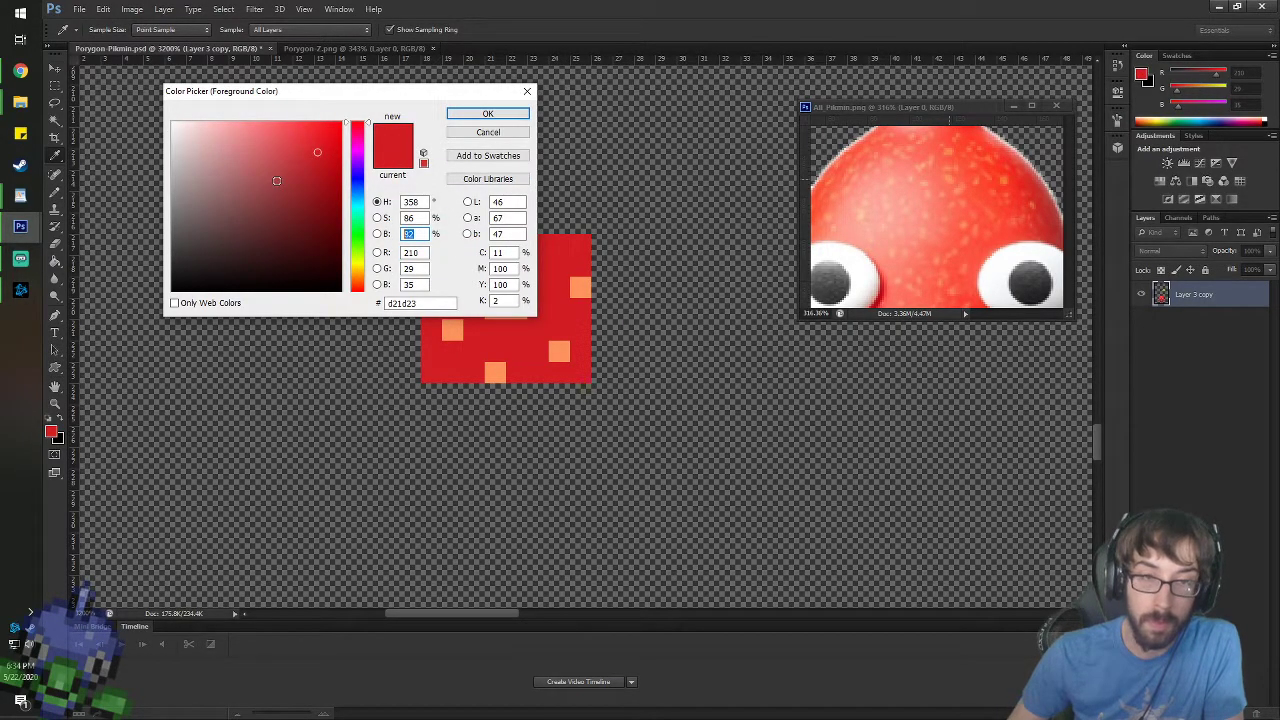
type("87")
key("Return")
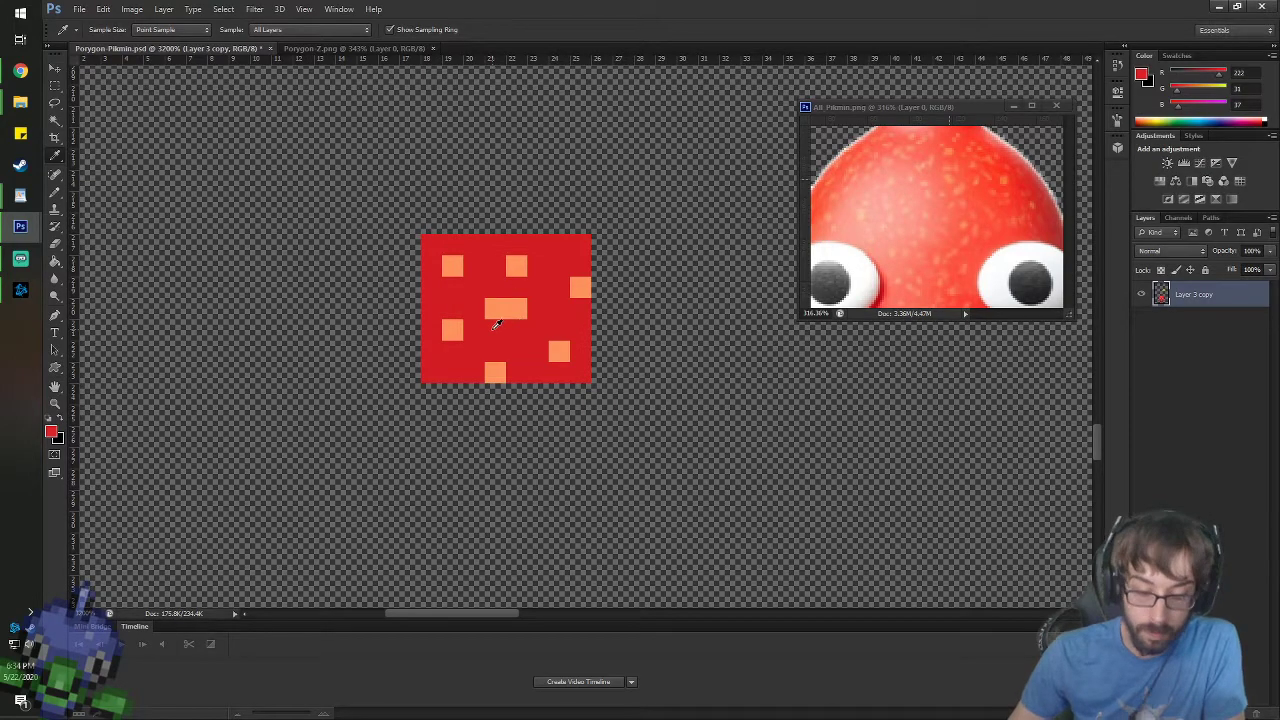
key("b")
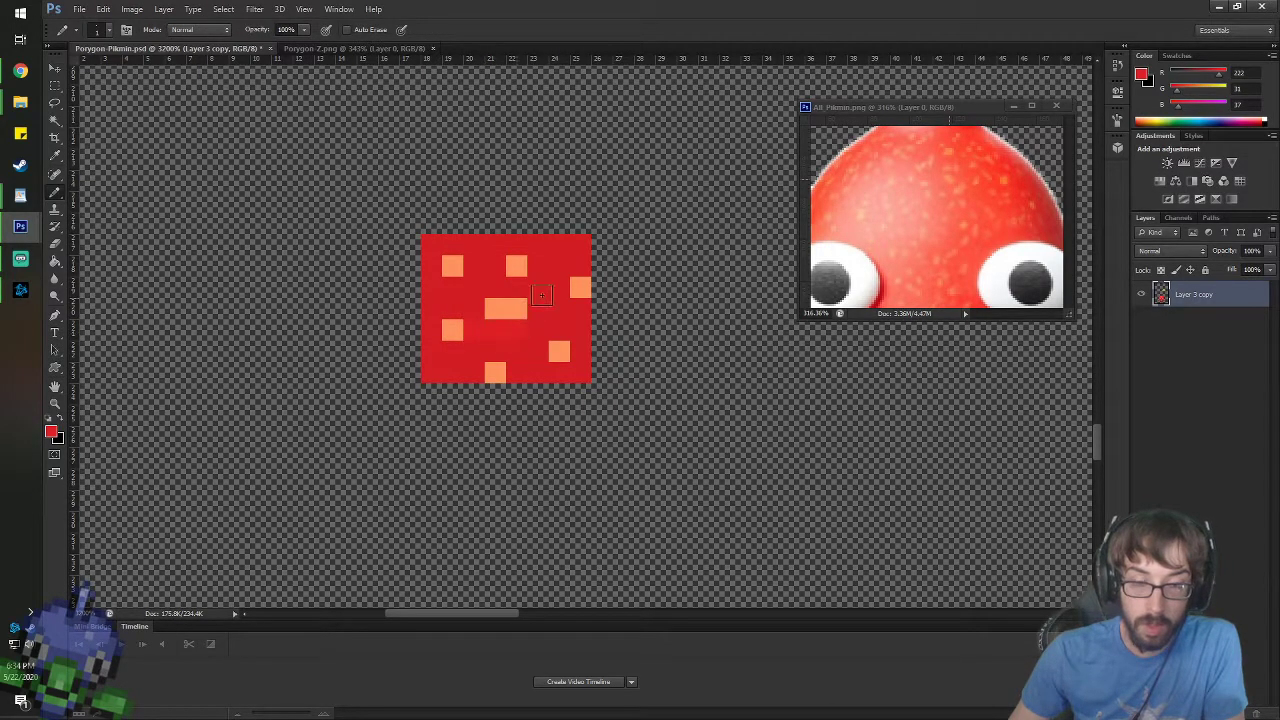
- Set the foreground red's brightness to 90% and pencil scattered pixels of it between the rectangle's orange speckles
left_click(1141, 75)
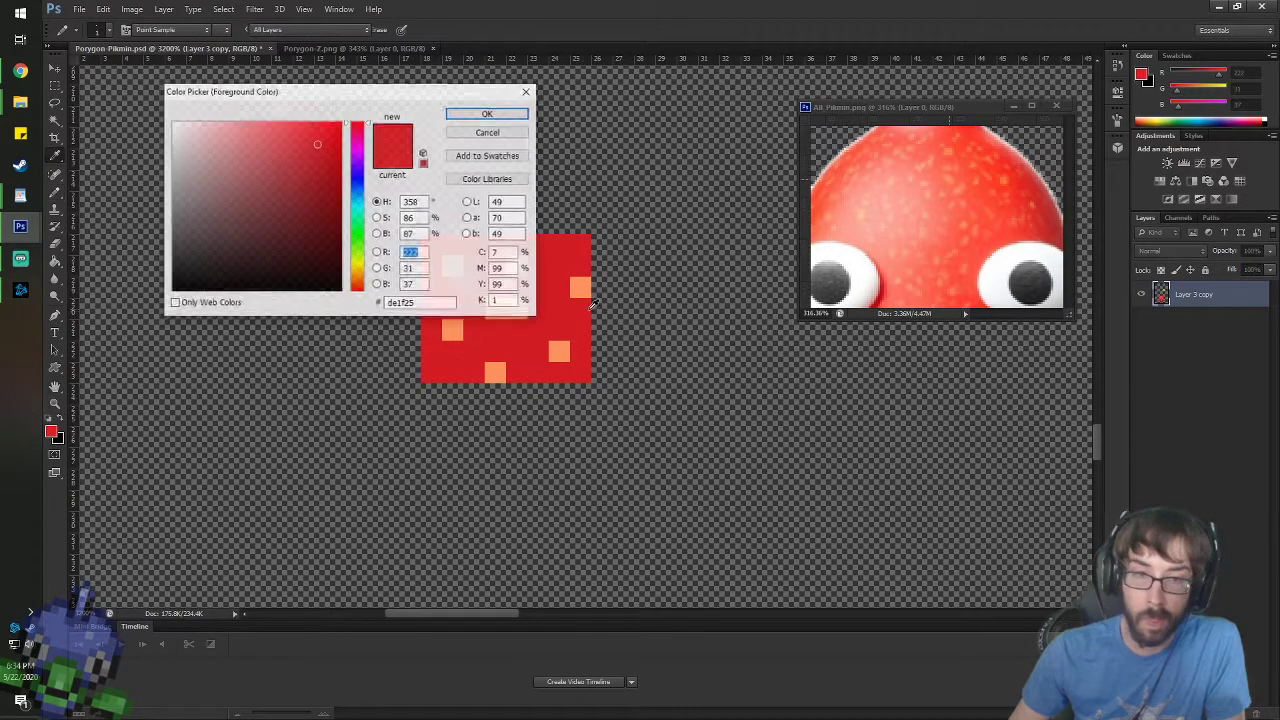
left_click_drag(417, 236, 294, 190)
type("90")
key("Return")
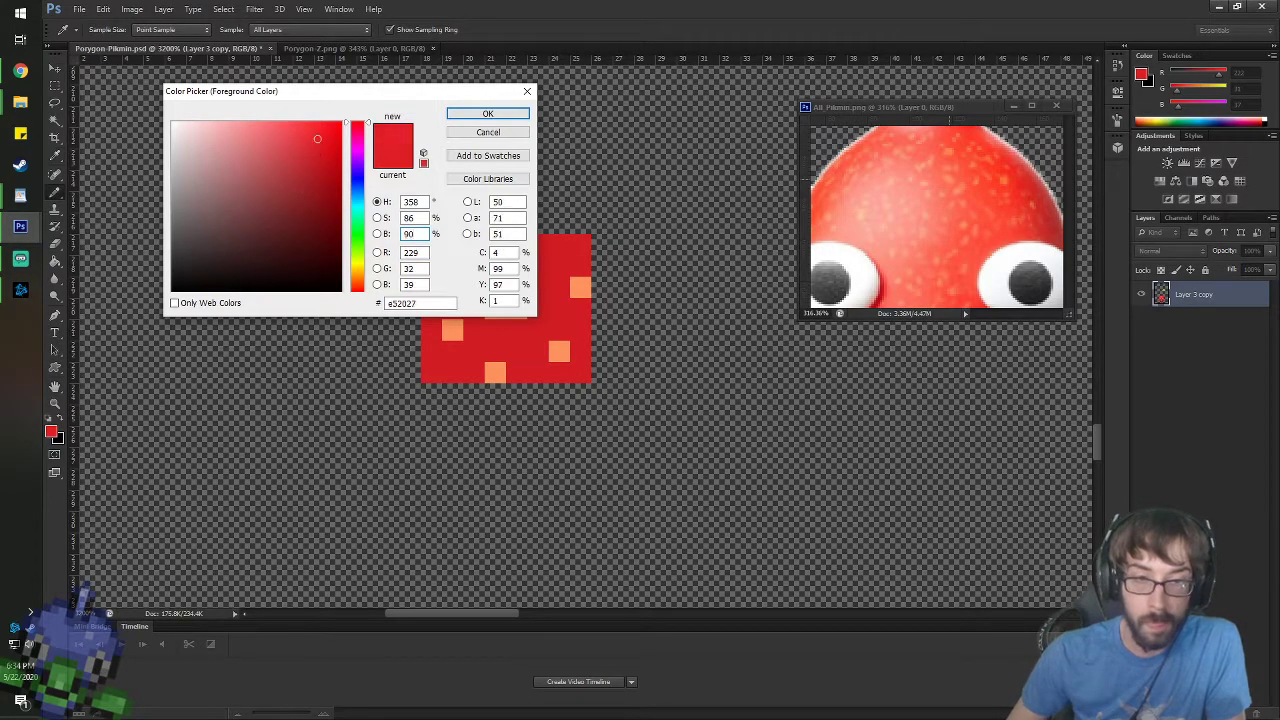
left_click_drag(467, 312, 508, 326)
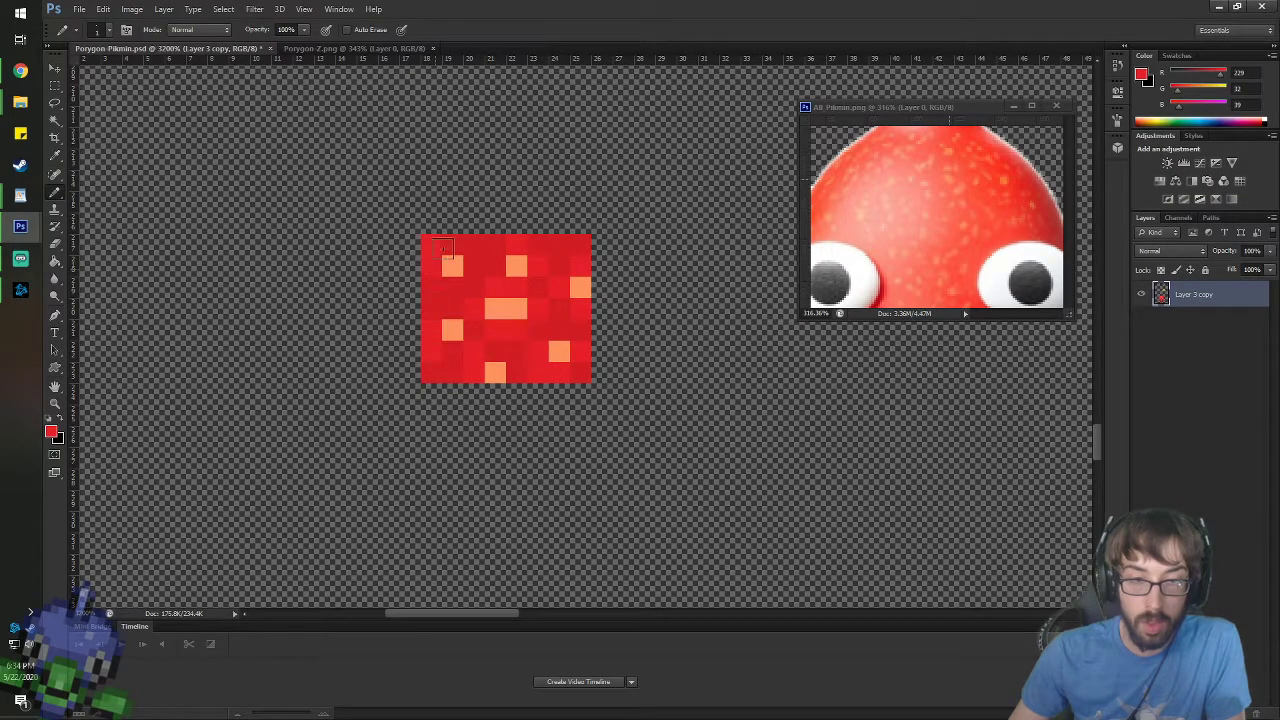
scroll(537, 365, "down", 3)
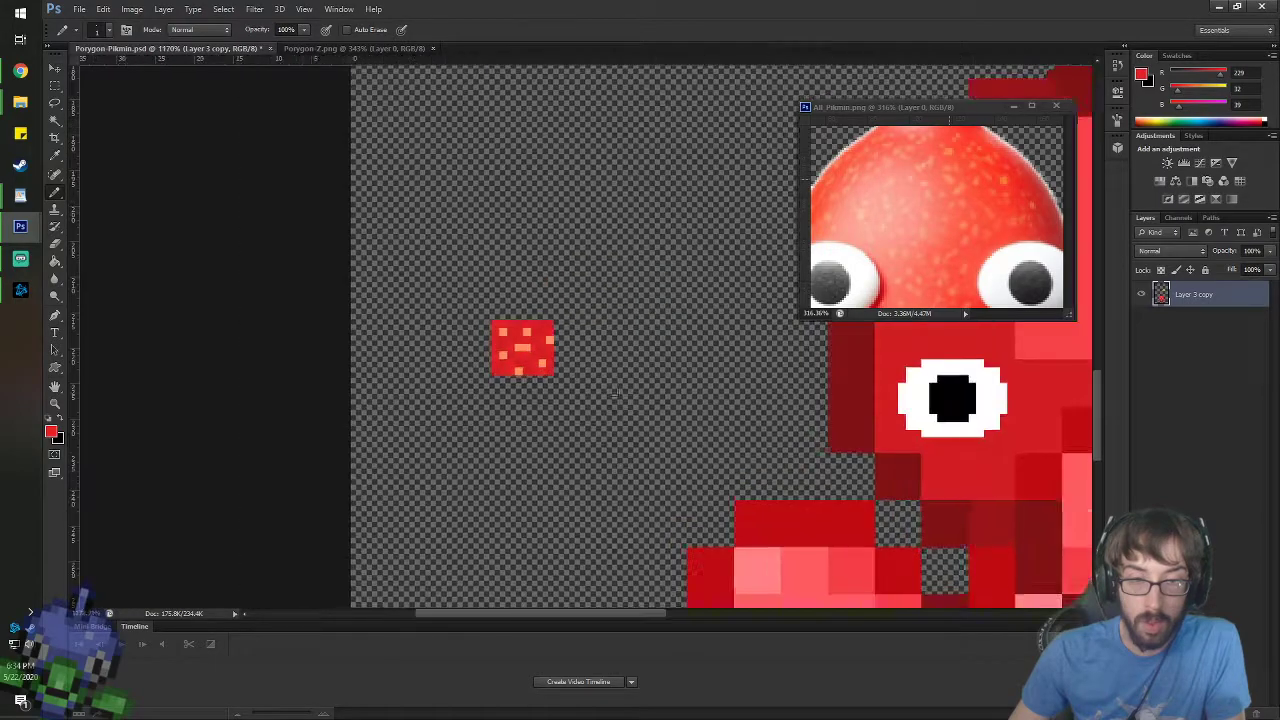
- Select the whole speckled rectangle and define it as a pattern named "Red Pikmin Tex"
scroll(549, 341, "up", 5)
left_click(55, 86)
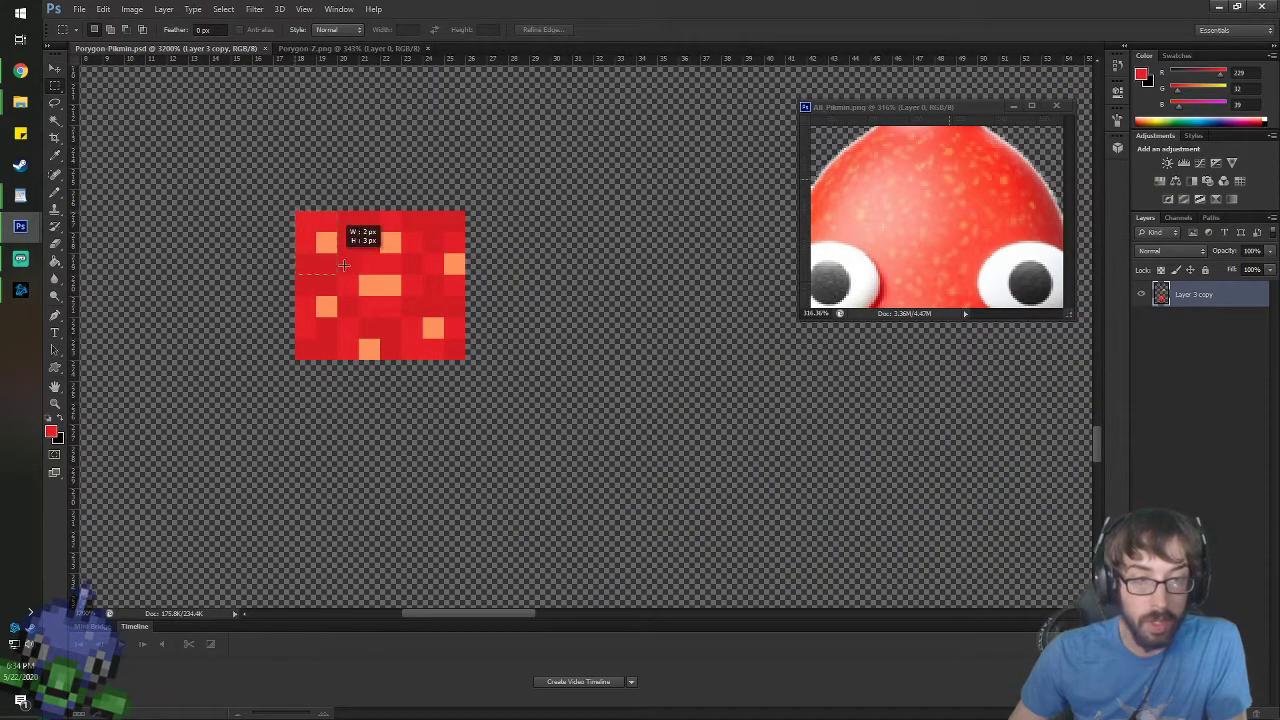
left_click(103, 9)
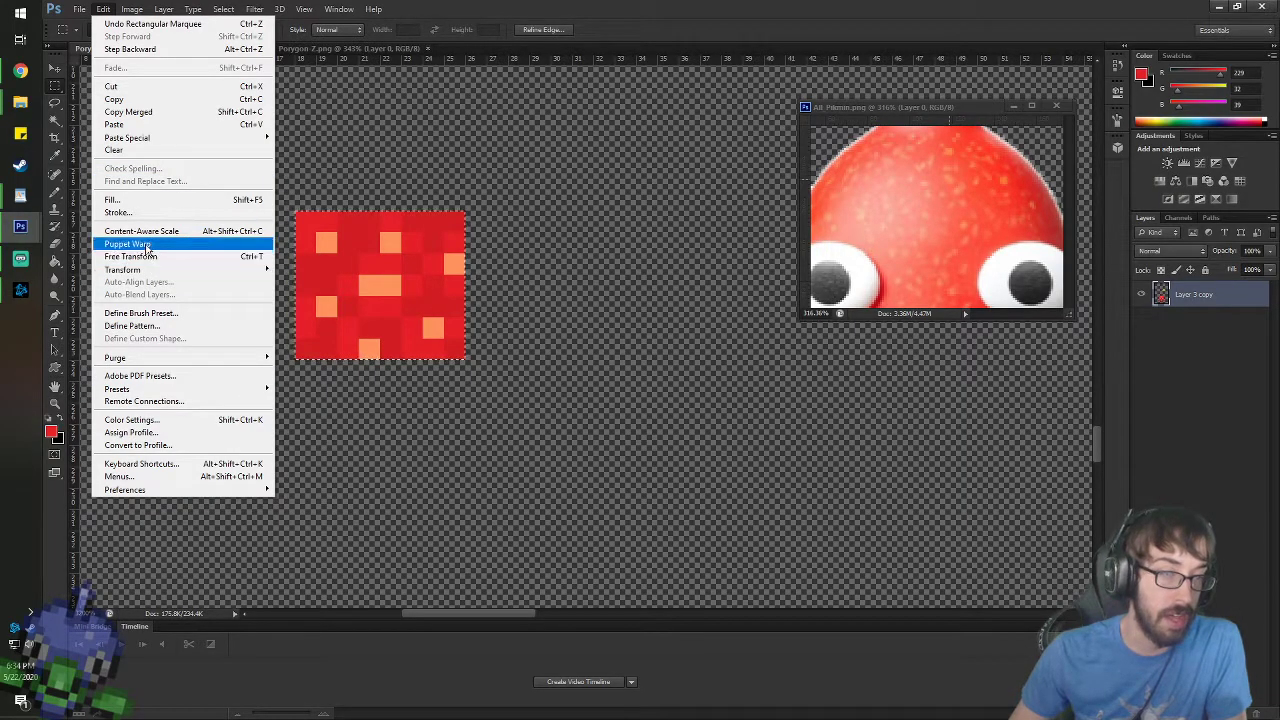
left_click(135, 325)
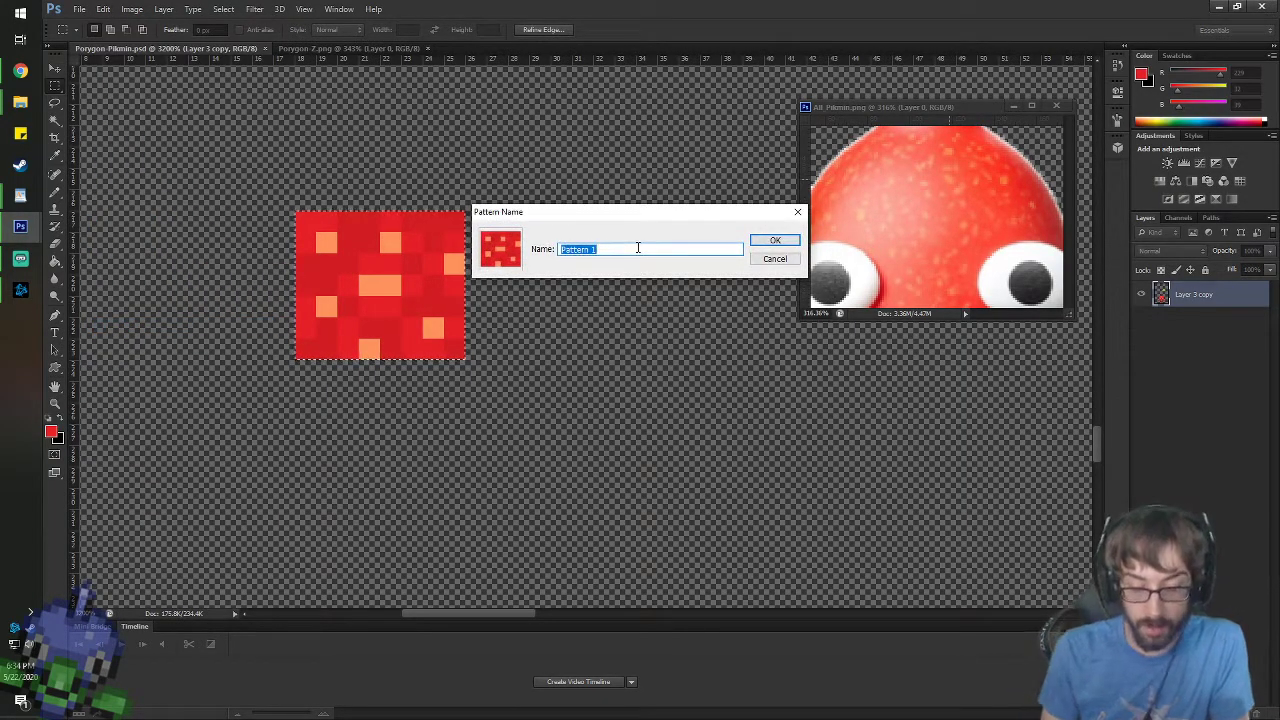
type("Red Pikmin Tex")
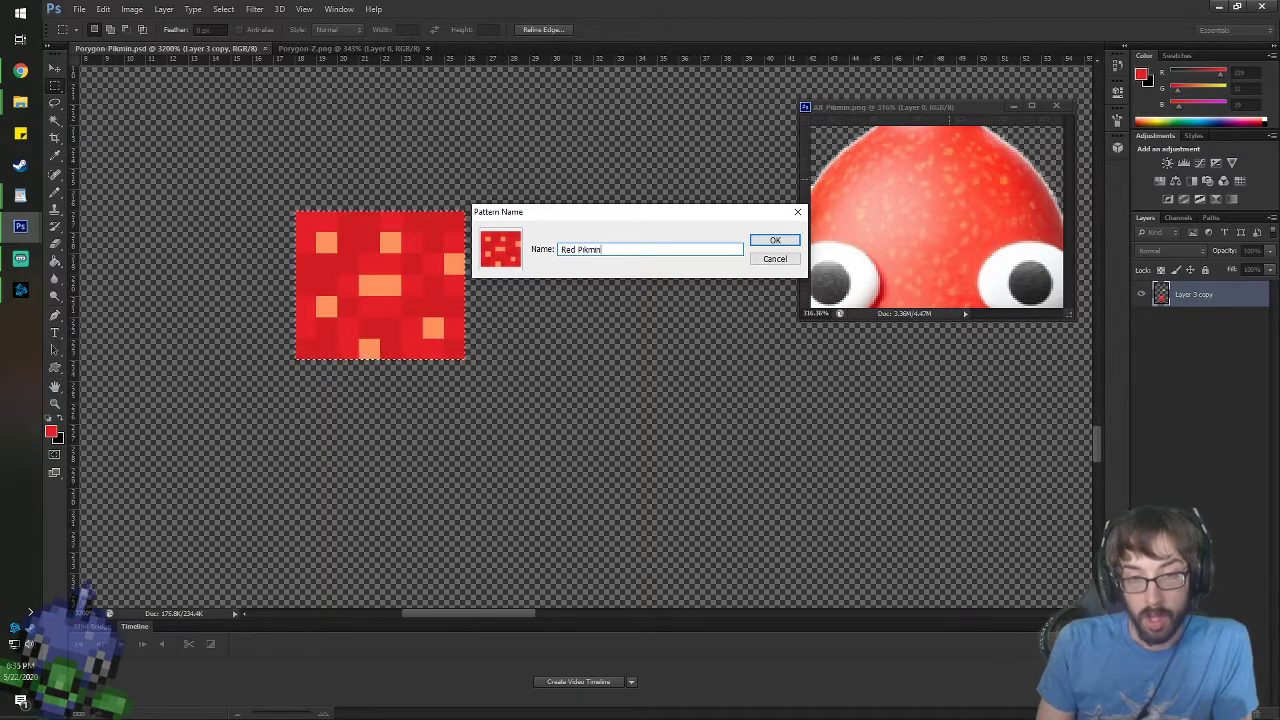
key("Return")
- Set the Paint Bucket to fill with a pattern and choose the new red speckled pattern
scroll(636, 245, "down", 10)
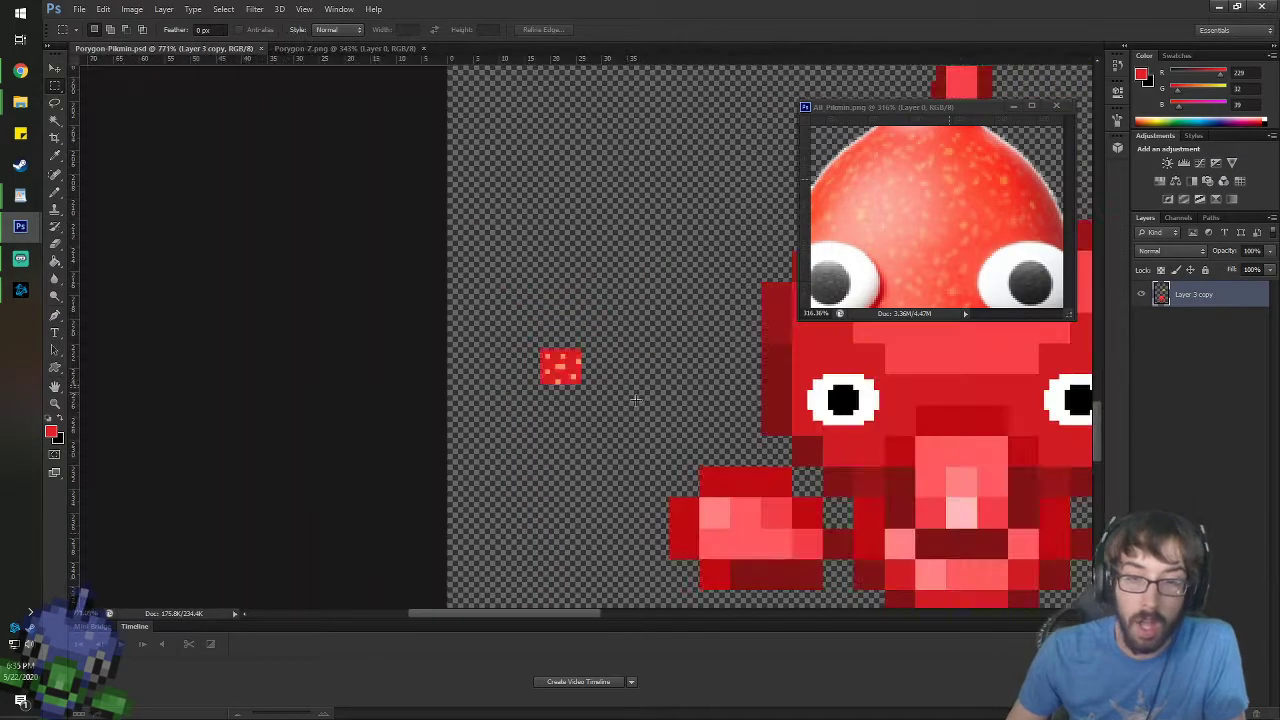
scroll(657, 438, "up", 5)
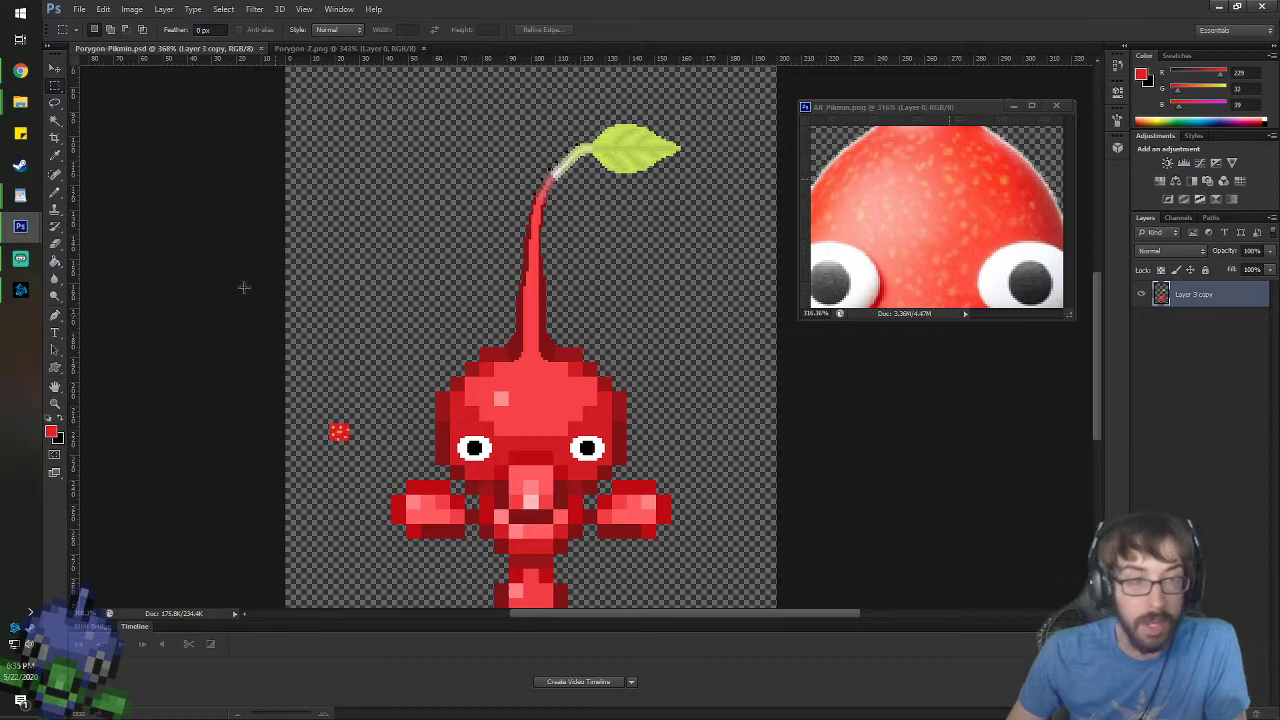
key("g")
left_click(113, 29)
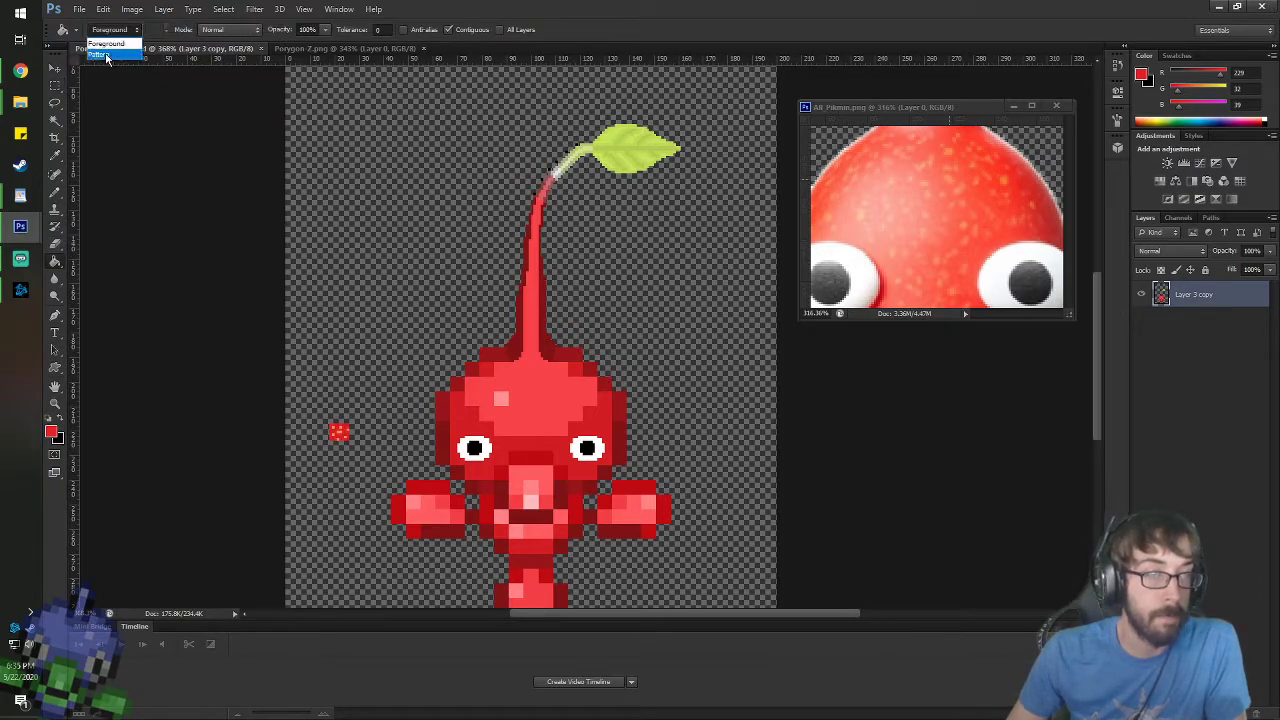
left_click(105, 46)
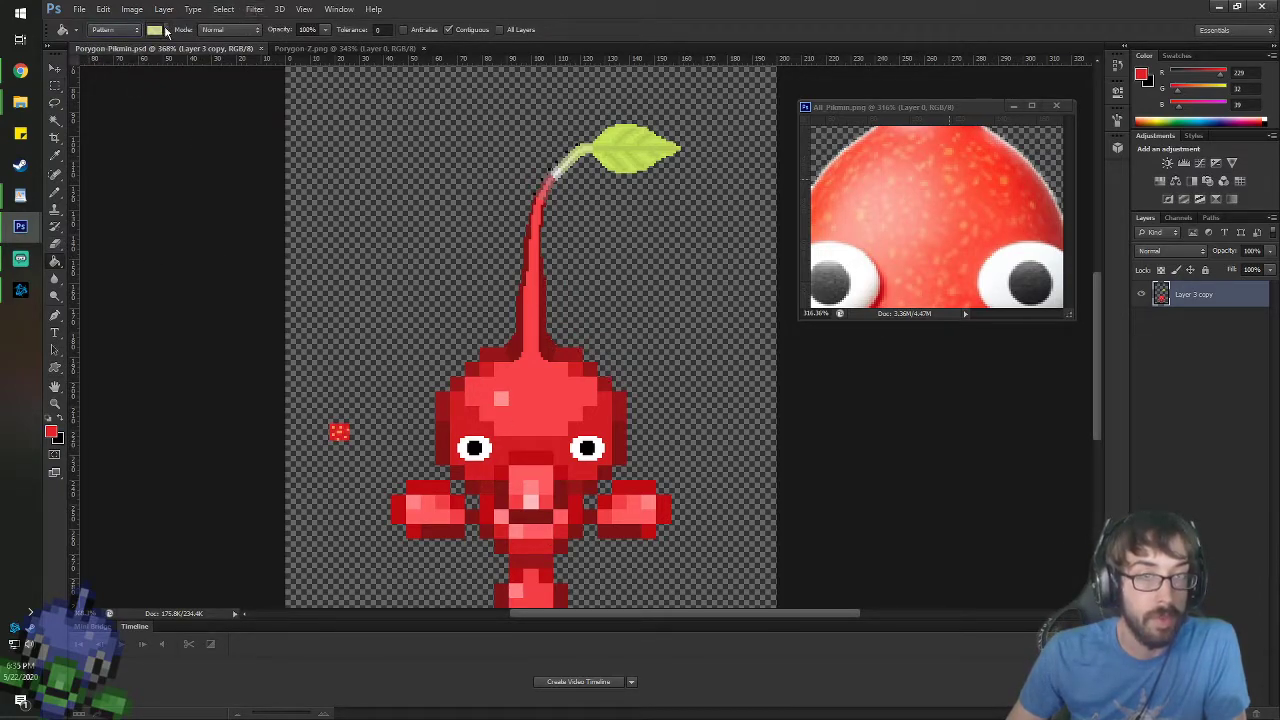
left_click(166, 31)
left_click(134, 123)
- Set the Paint Bucket's opacity to 30% and its tolerance to 30
left_click(328, 31)
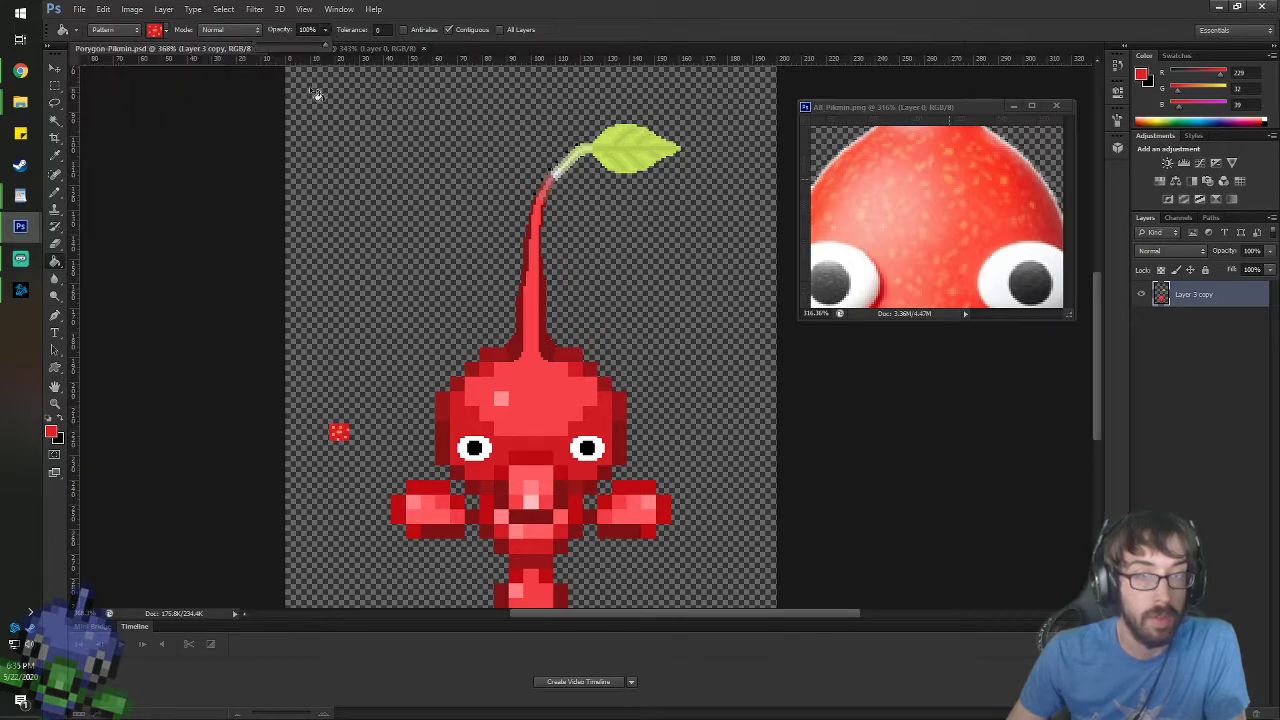
left_click(246, 6)
type("30")
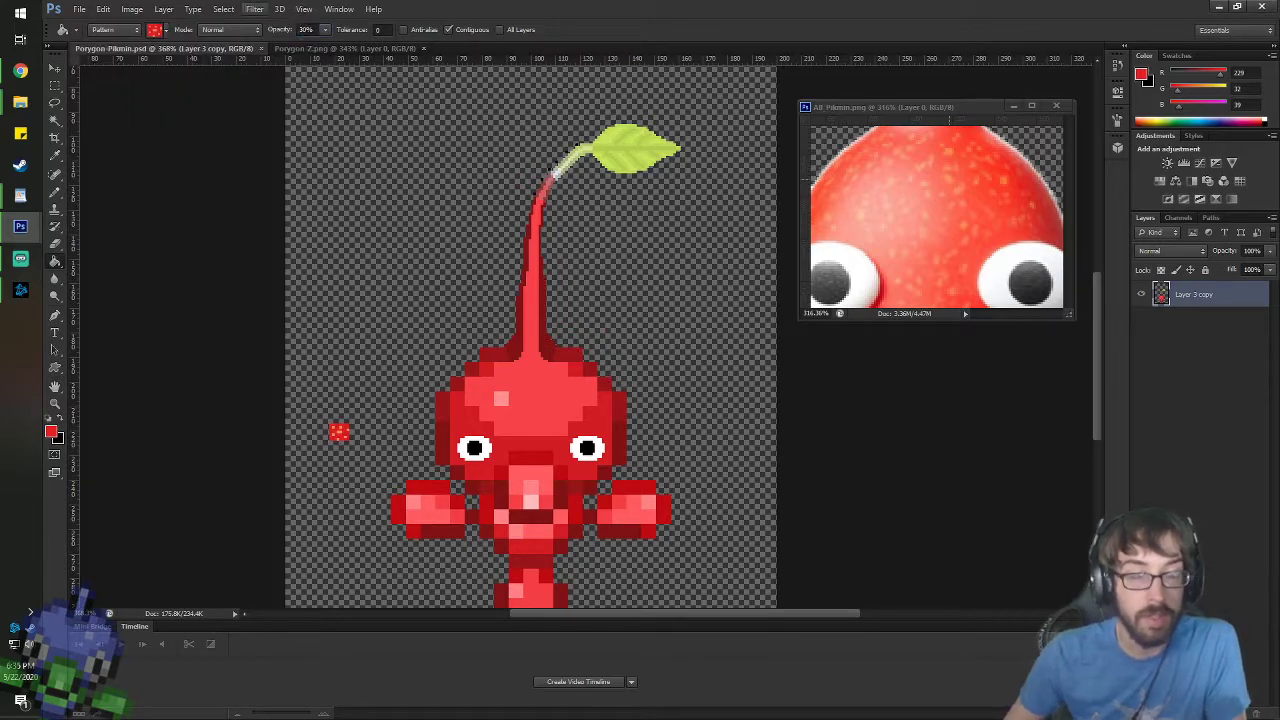
key("Return")
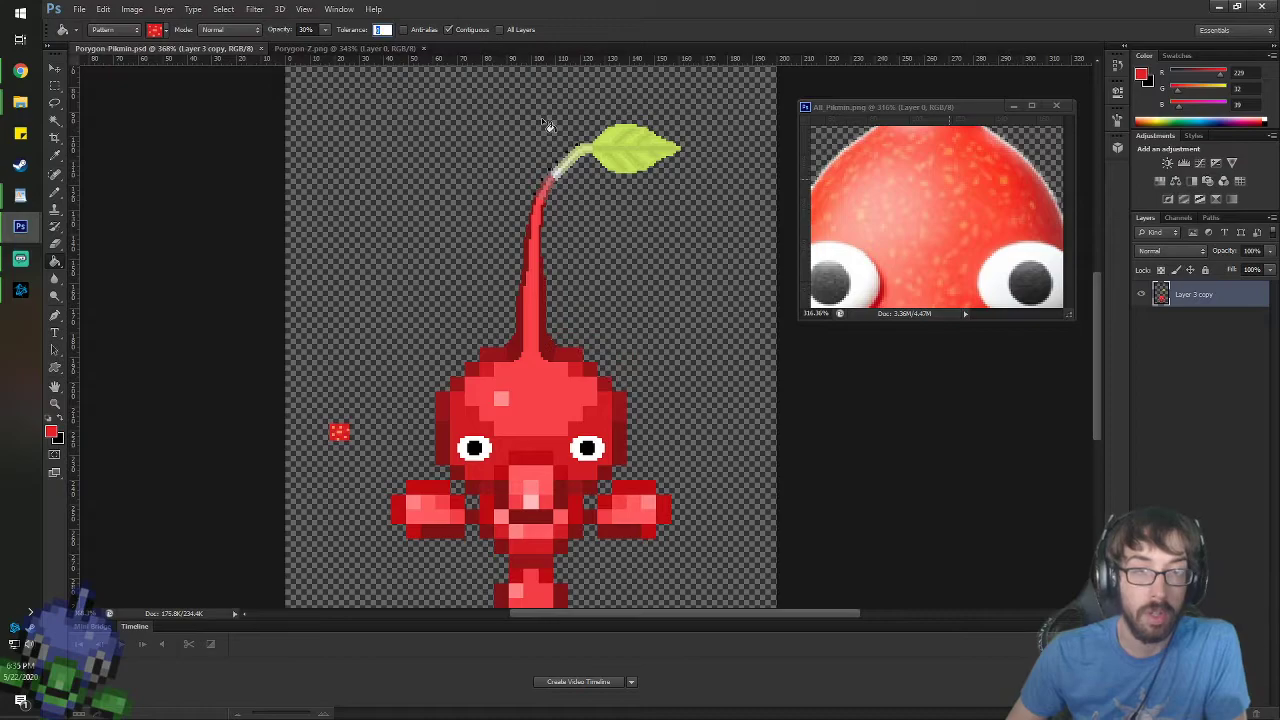
type("30")
- Fill all of the sprite's light red areas with the speckled pattern, with Contiguous turned off
scroll(576, 510, "up", 2)
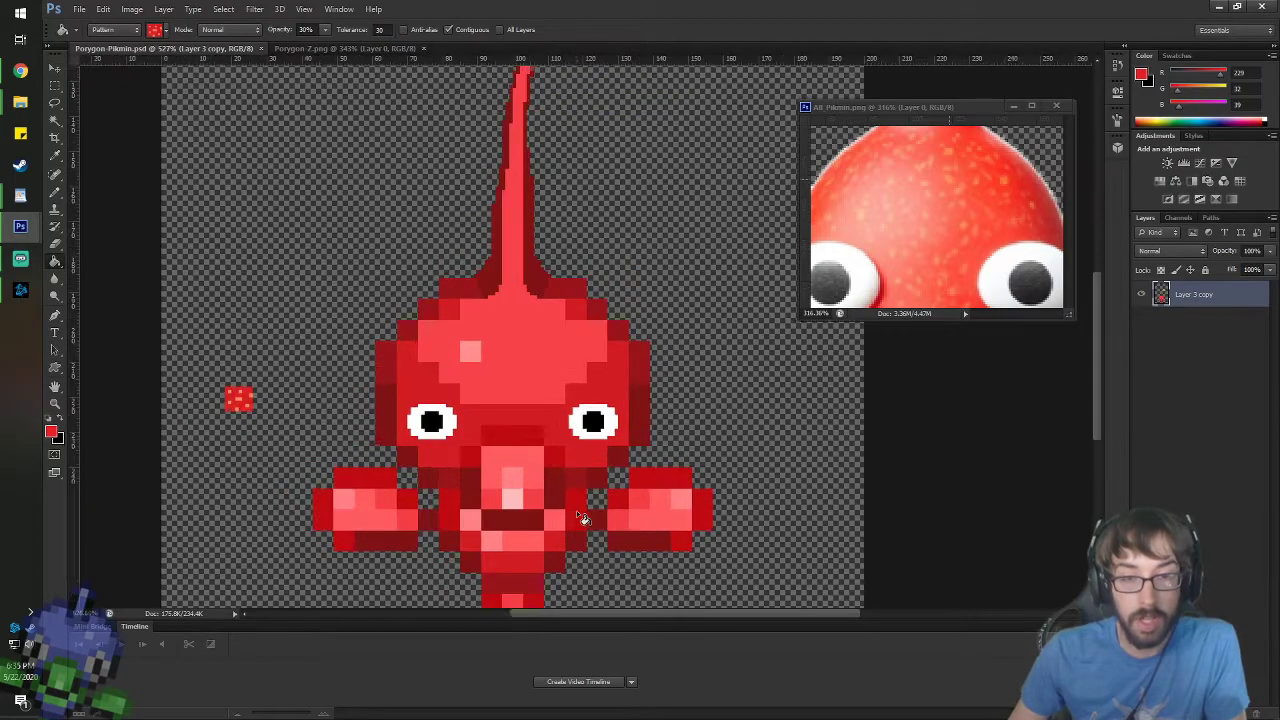
left_click(531, 381)
scroll(531, 381, "down", 3)
scroll(597, 495, "up", 3)
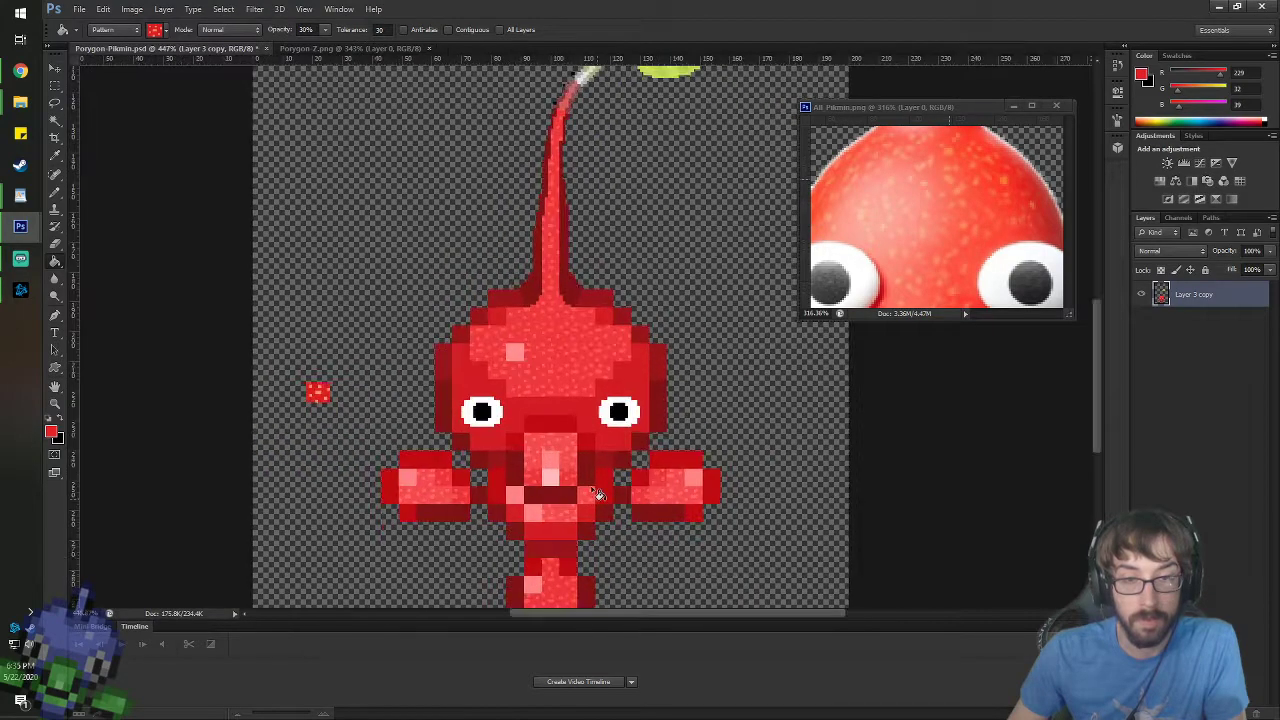
- Fill all of the sprite's medium red and dark red areas with the speckled pattern
left_click(589, 438)
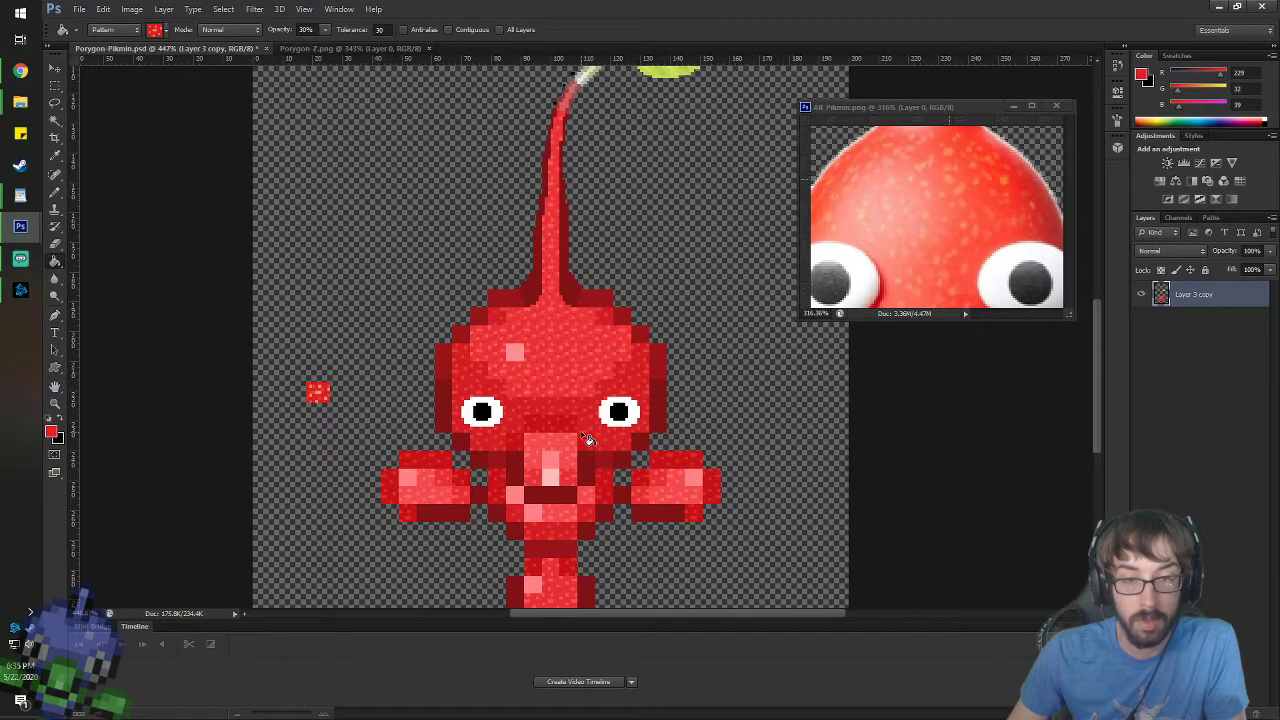
left_click(444, 389)
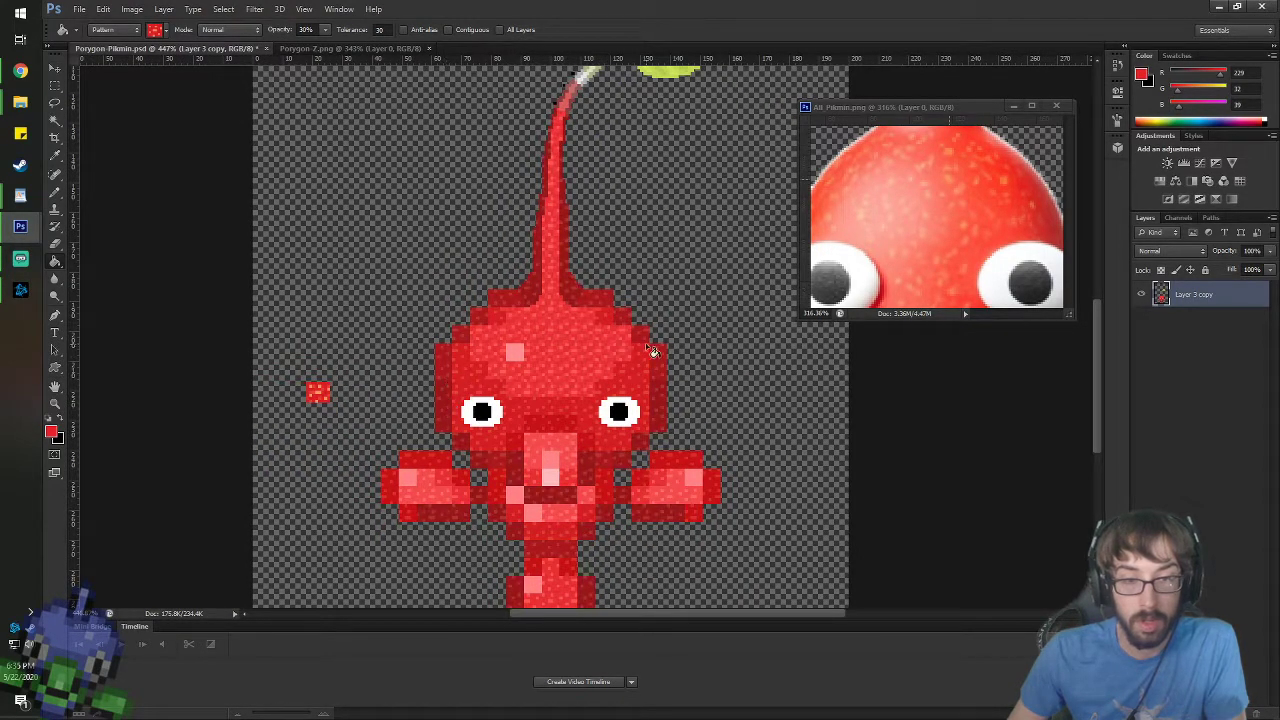
scroll(652, 350, "down", 2)
scroll(652, 472, "up", 2)
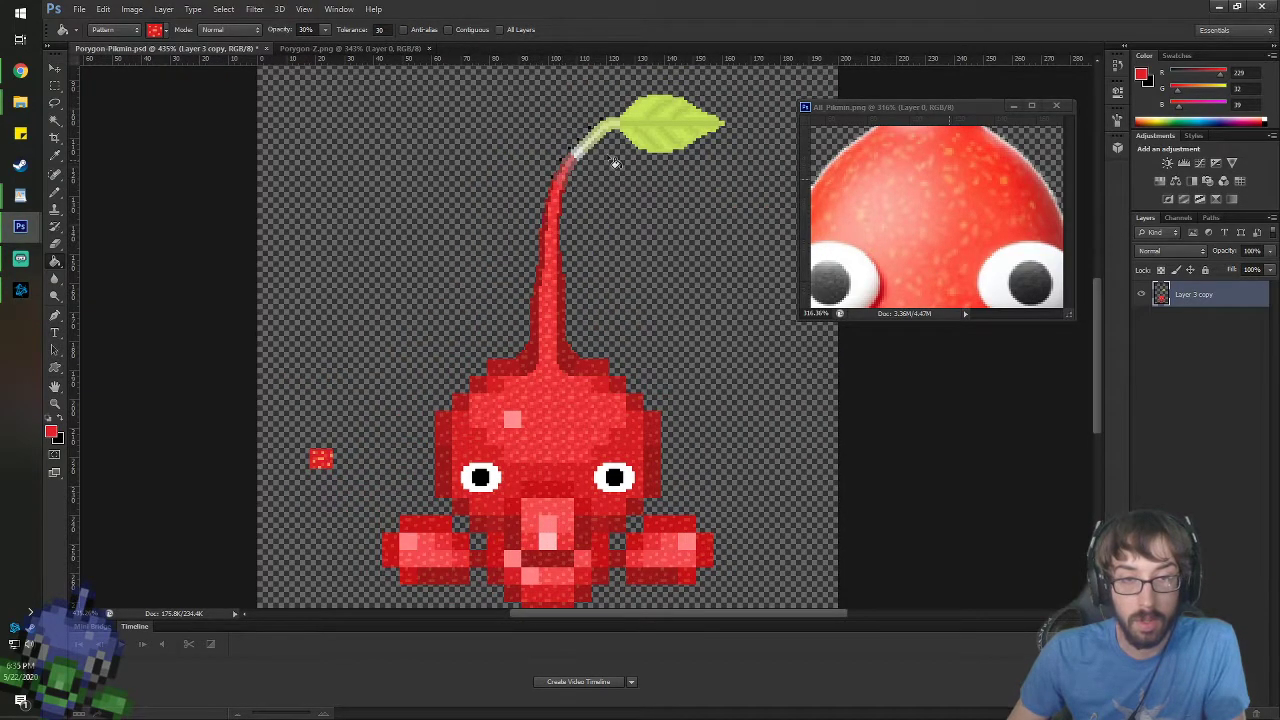
scroll(615, 163, "up", 5)
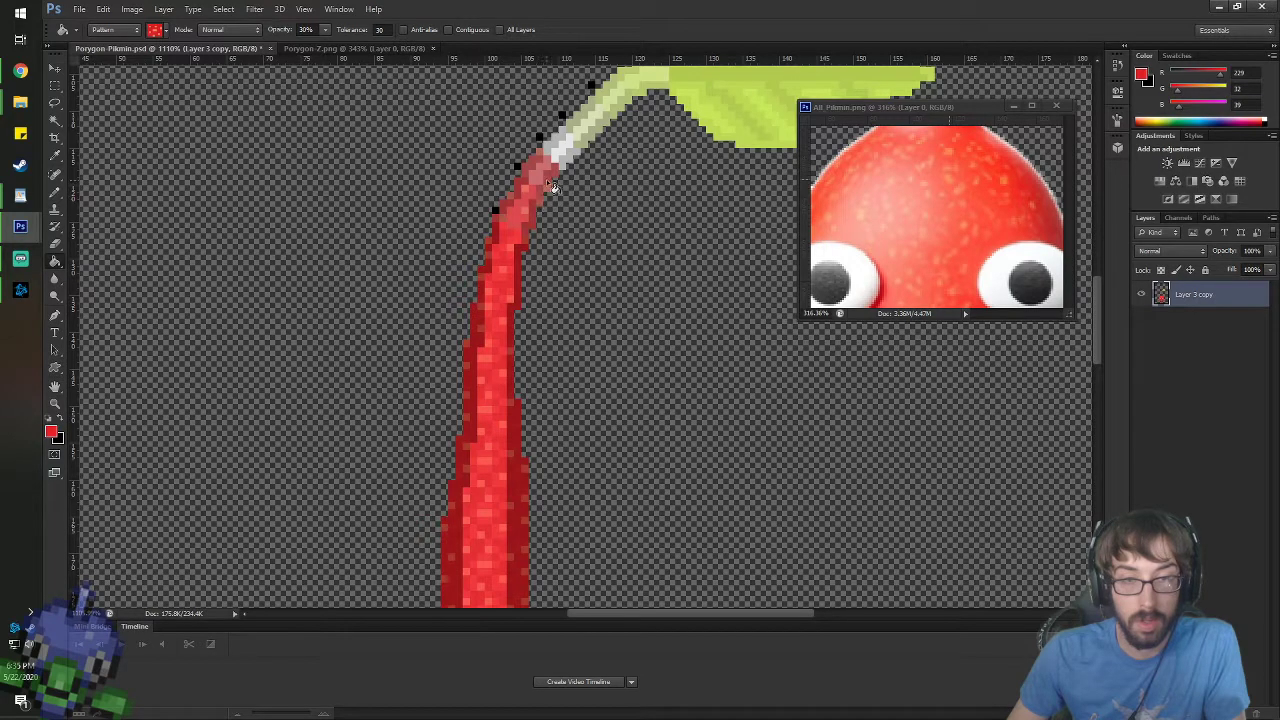
scroll(576, 298, "down", 1)
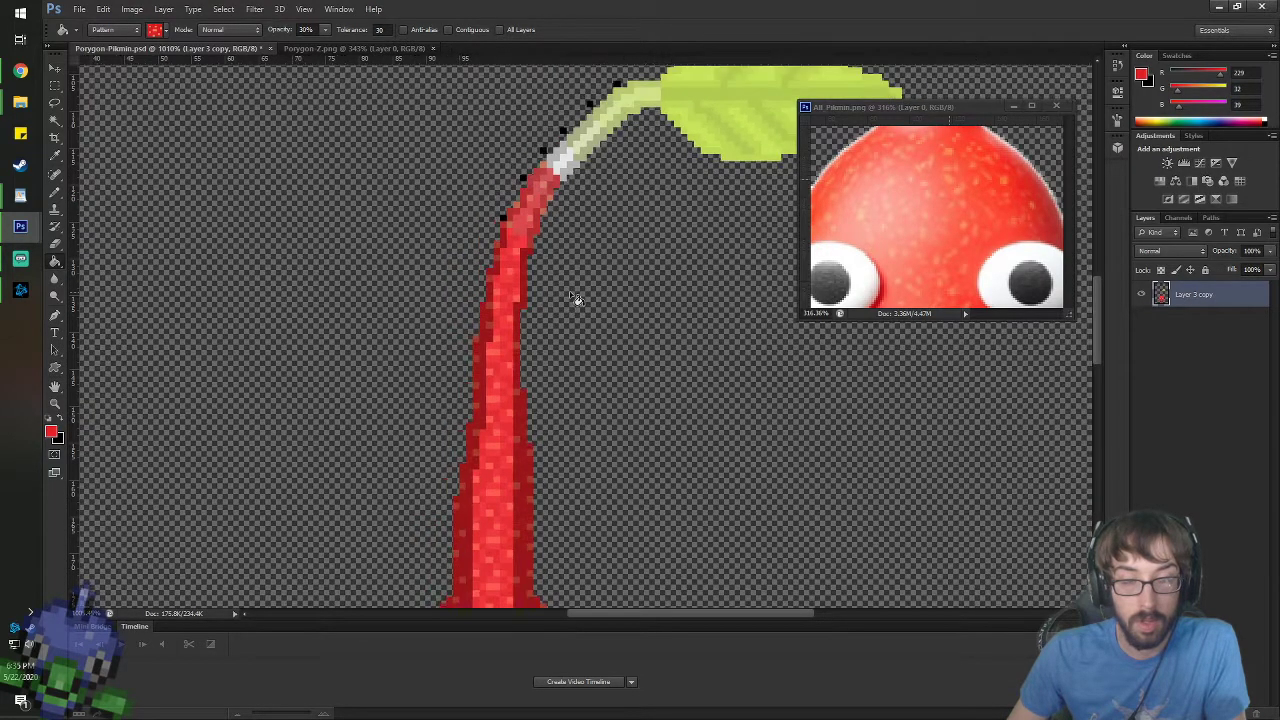
scroll(576, 298, "down", 5)
scroll(677, 505, "down", 2)
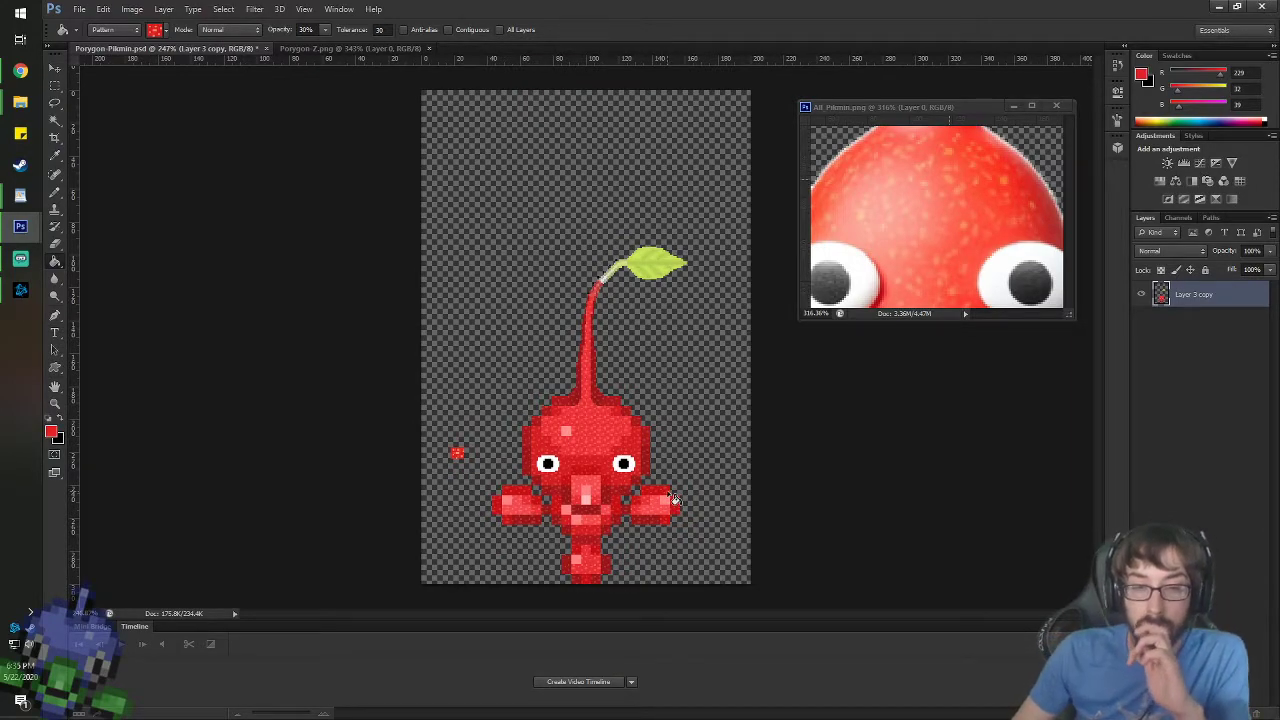
- Fill the pink highlight pixels and the brightest nose highlight with the speckled pattern
scroll(651, 529, "down", 2)
scroll(651, 529, "up", 3)
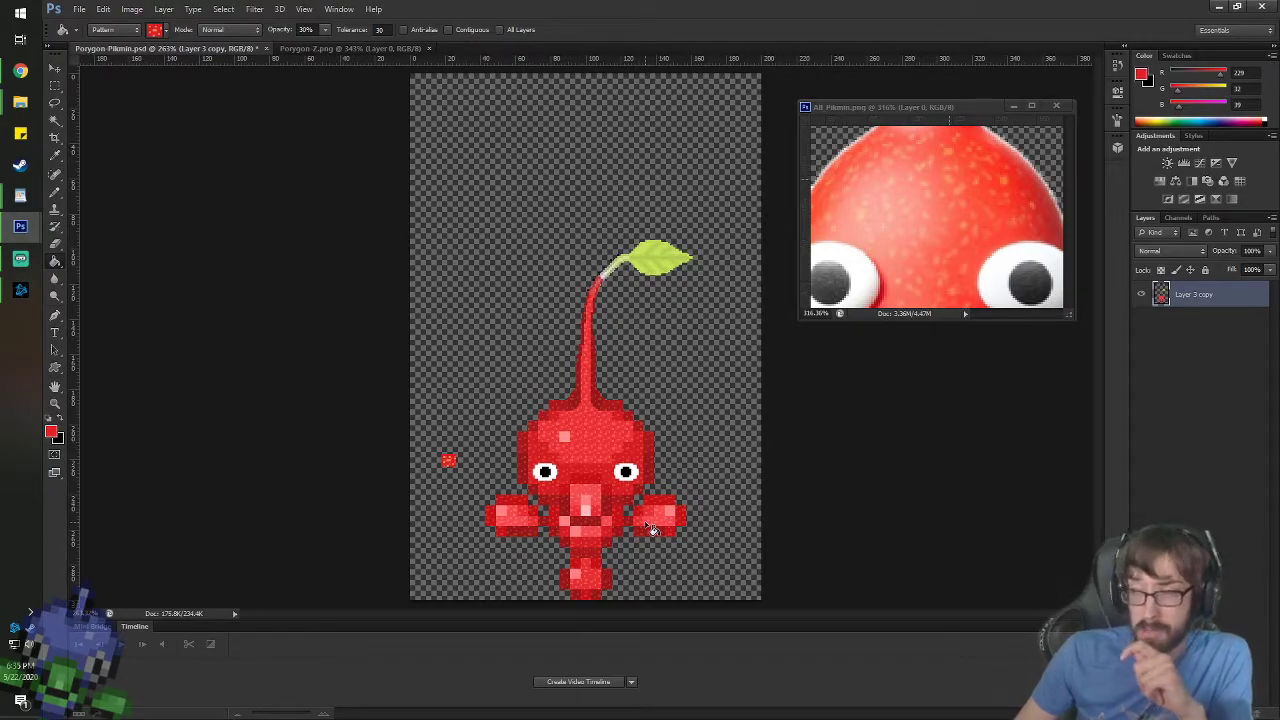
scroll(651, 528, "down", 2)
scroll(651, 528, "up", 7)
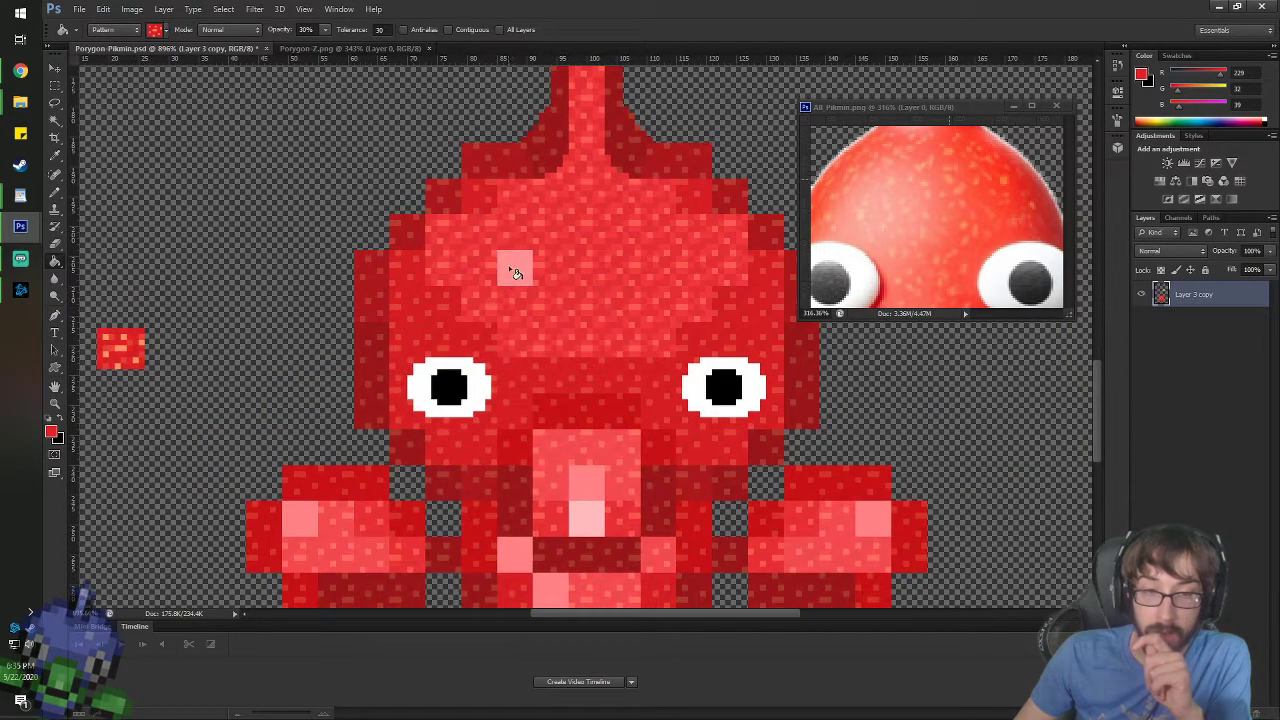
left_click(514, 272)
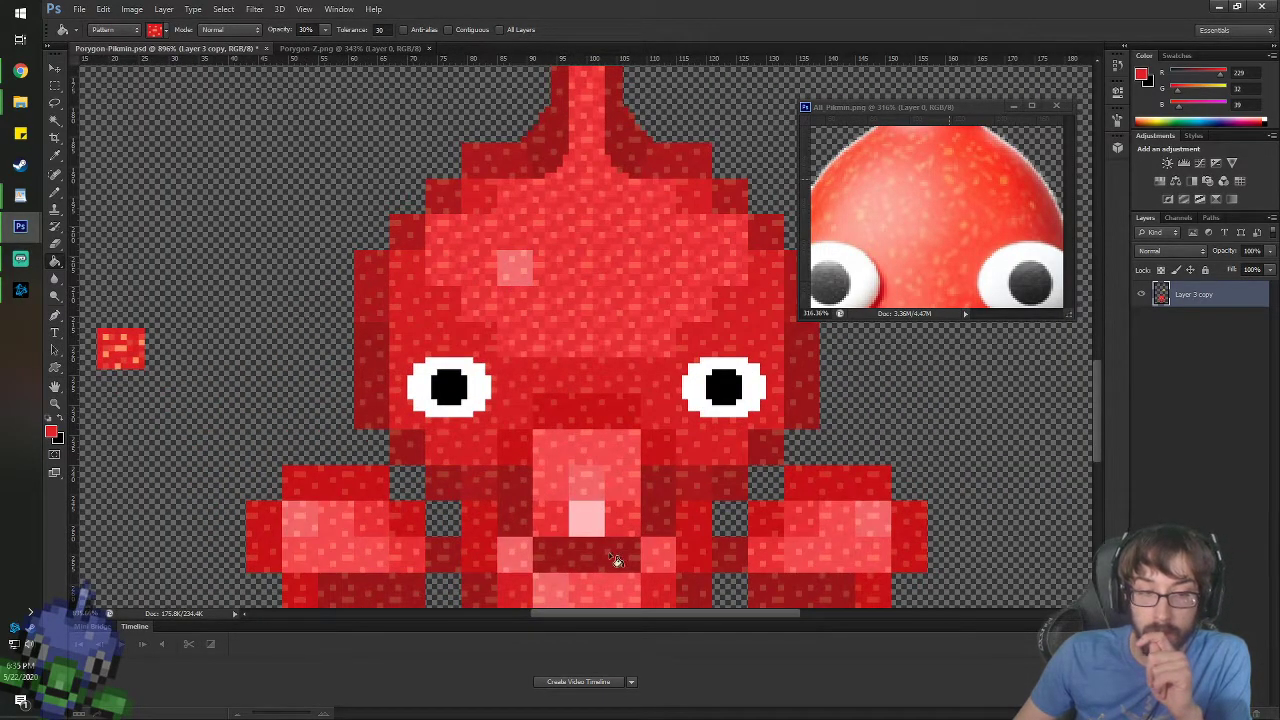
left_click(582, 508)
scroll(643, 552, "down", 7)
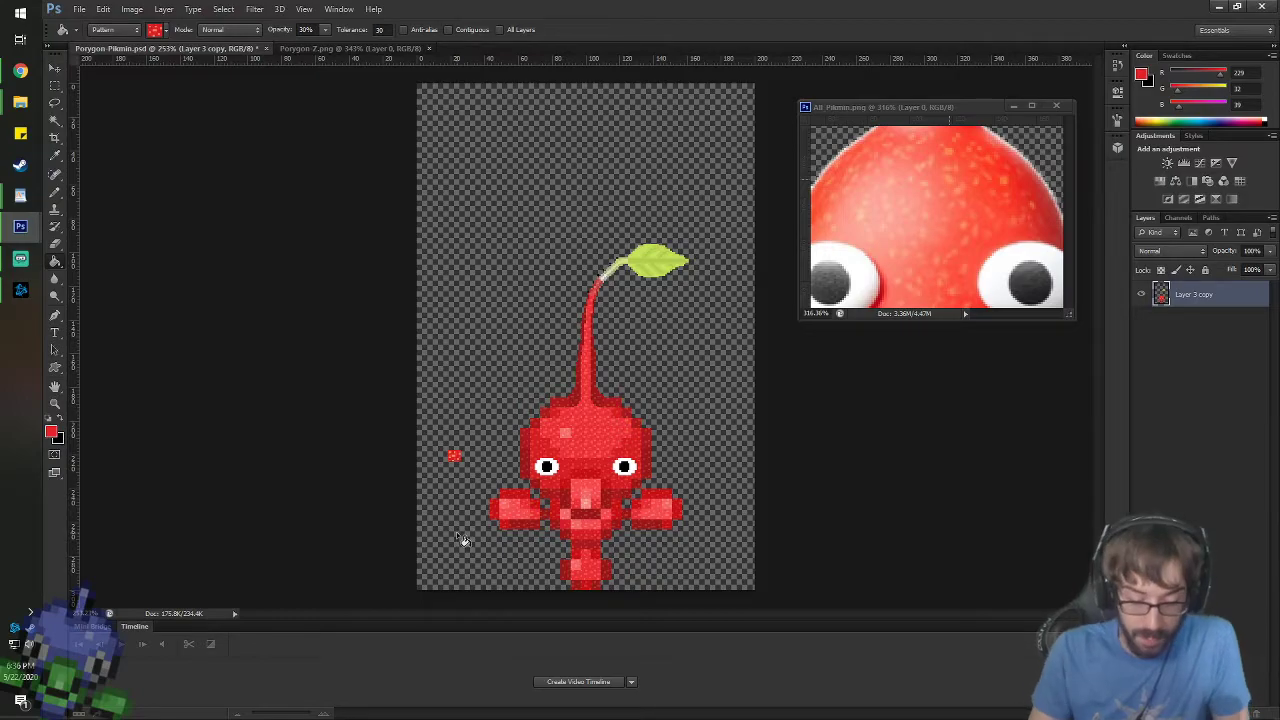
- Undo all the pattern fills on the sprite and clear the selection around the speckled rectangle
key("ctrl+alt+z")
key("ctrl+alt+z")
key("ctrl+alt+z")
key("ctrl+alt+z")
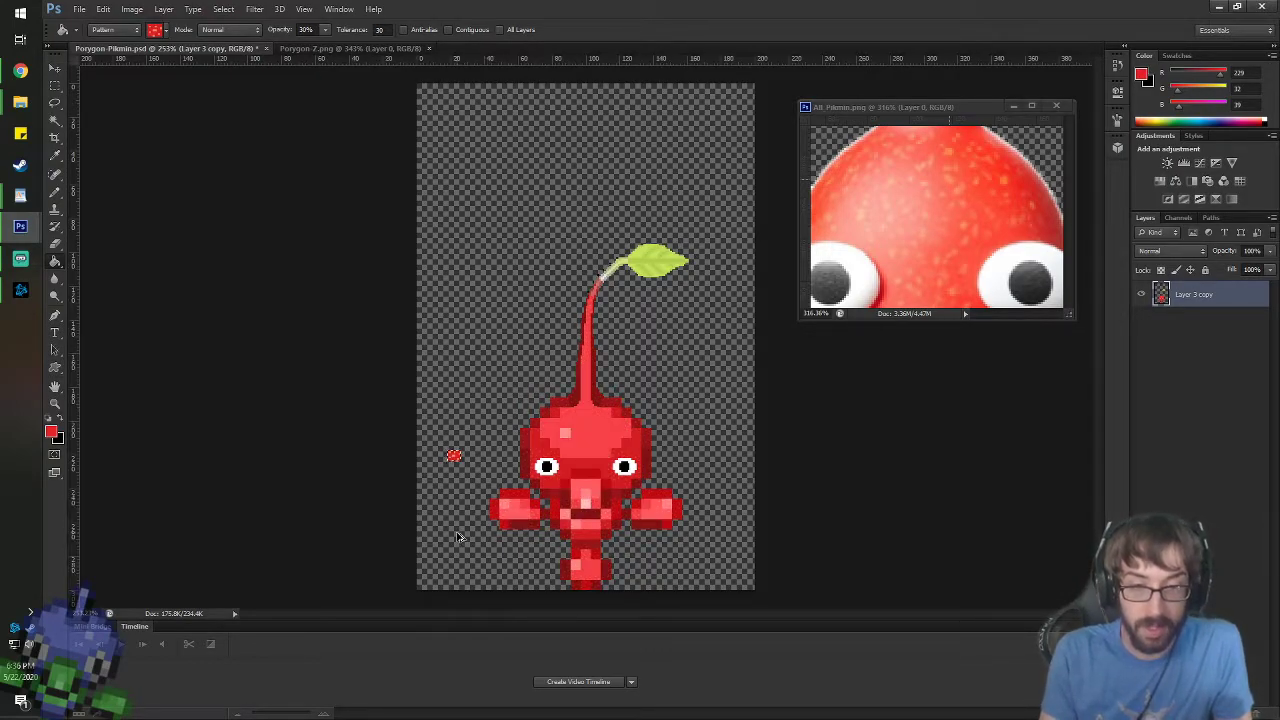
key("ctrl+d")
- Sample the darker red of the speckled rectangle as the foreground color and set the Pencil's opacity to 30%
scroll(427, 497, "up", 10)
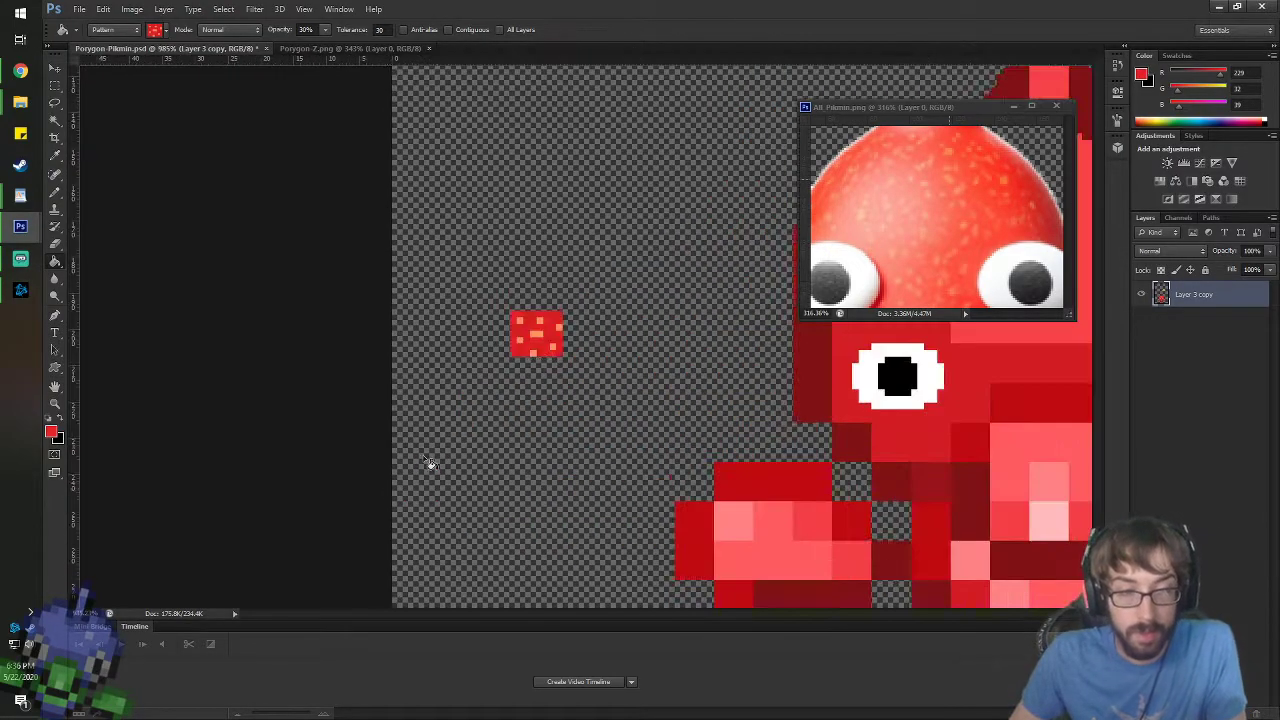
scroll(548, 328, "up", 4)
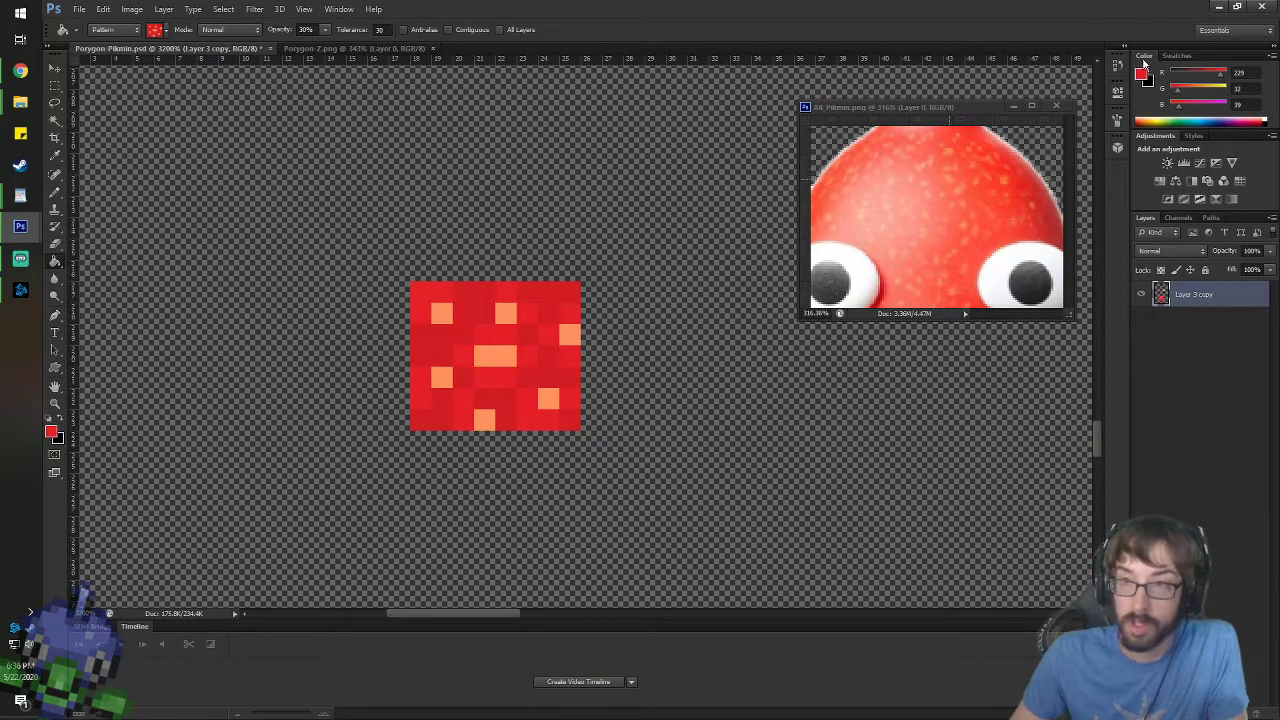
left_click(1142, 75)
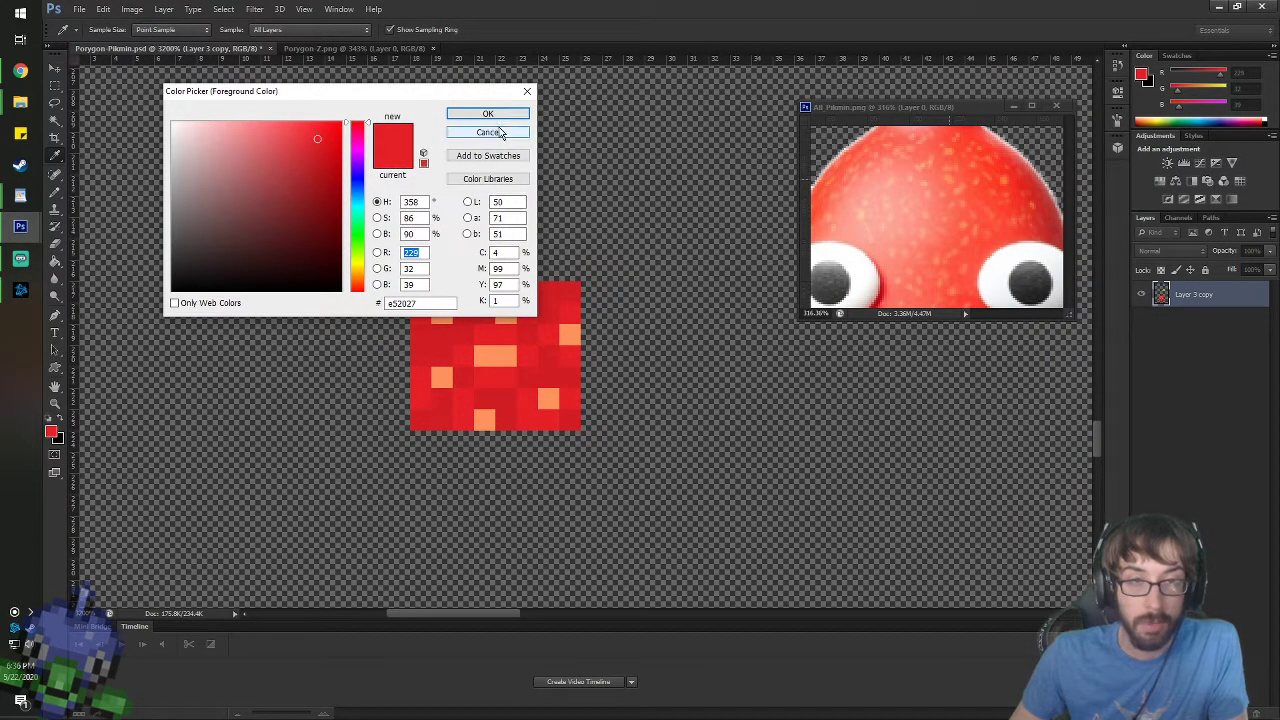
left_click(452, 358)
left_click(487, 113)
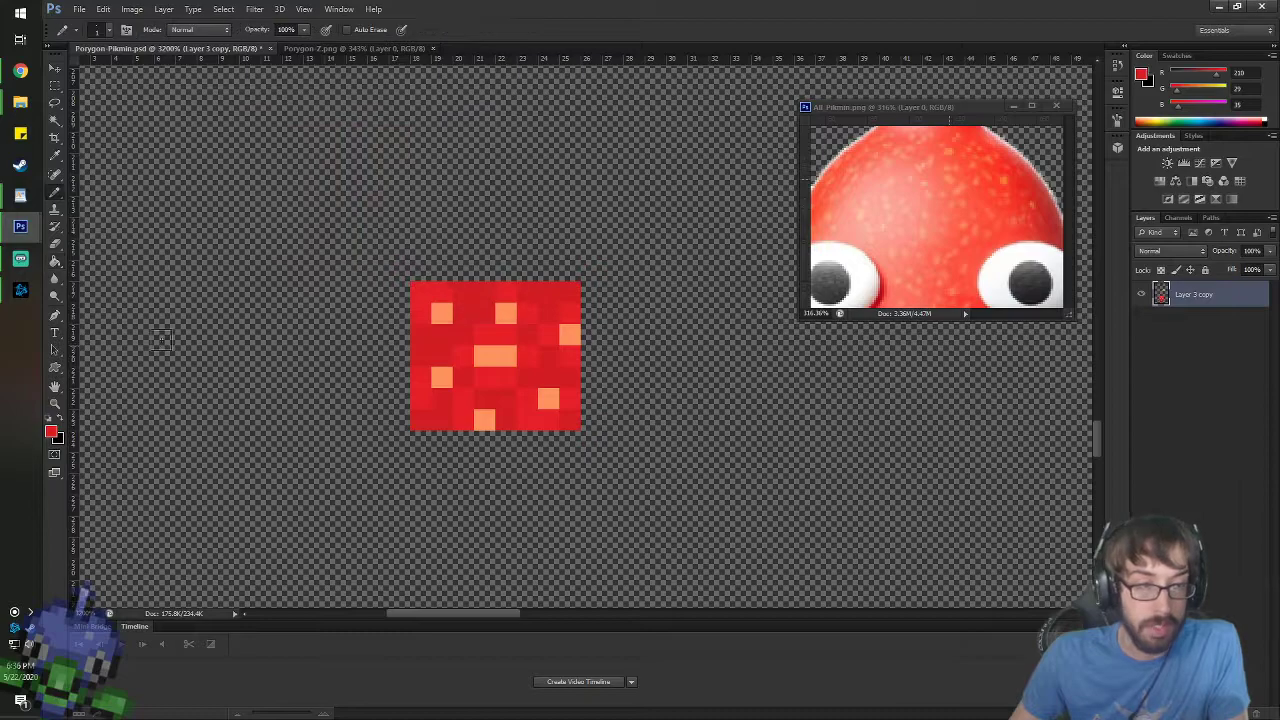
key("3")
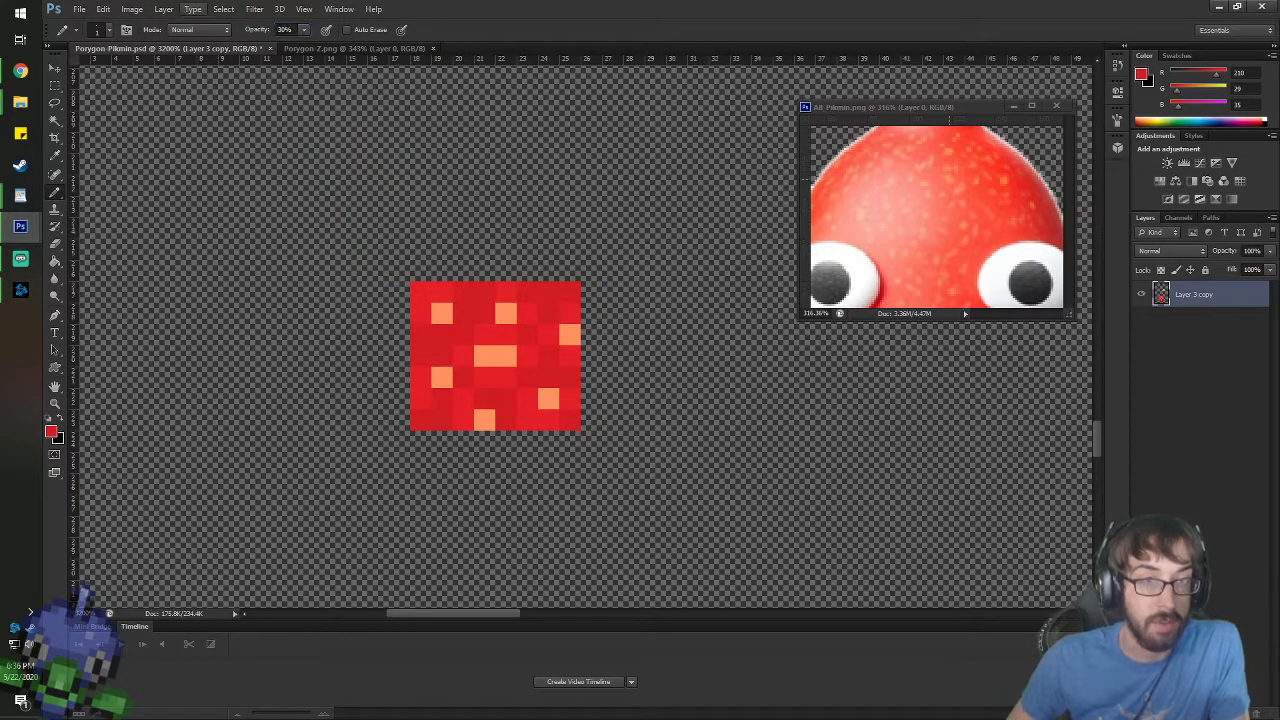
- Tone down every orange speckle in the rectangle by painting over it once with the semi-transparent red
left_click(494, 354)
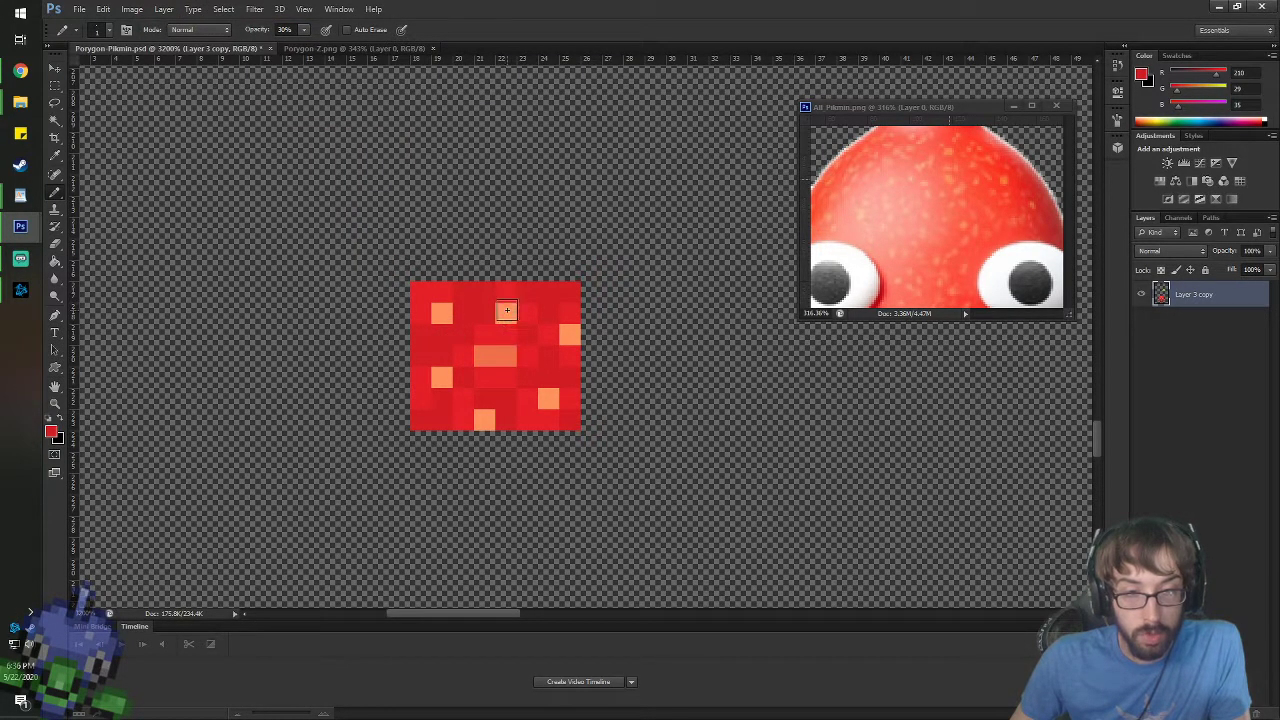
left_click(548, 399)
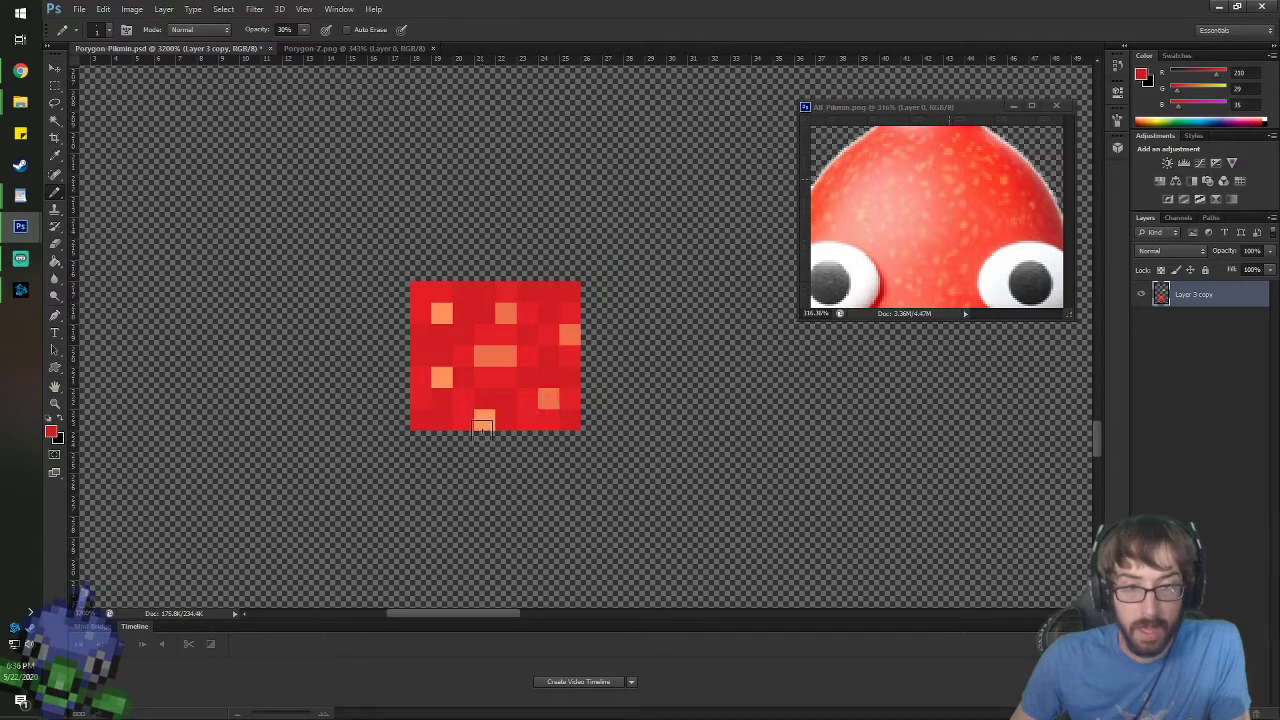
left_click(484, 420)
left_click(441, 377)
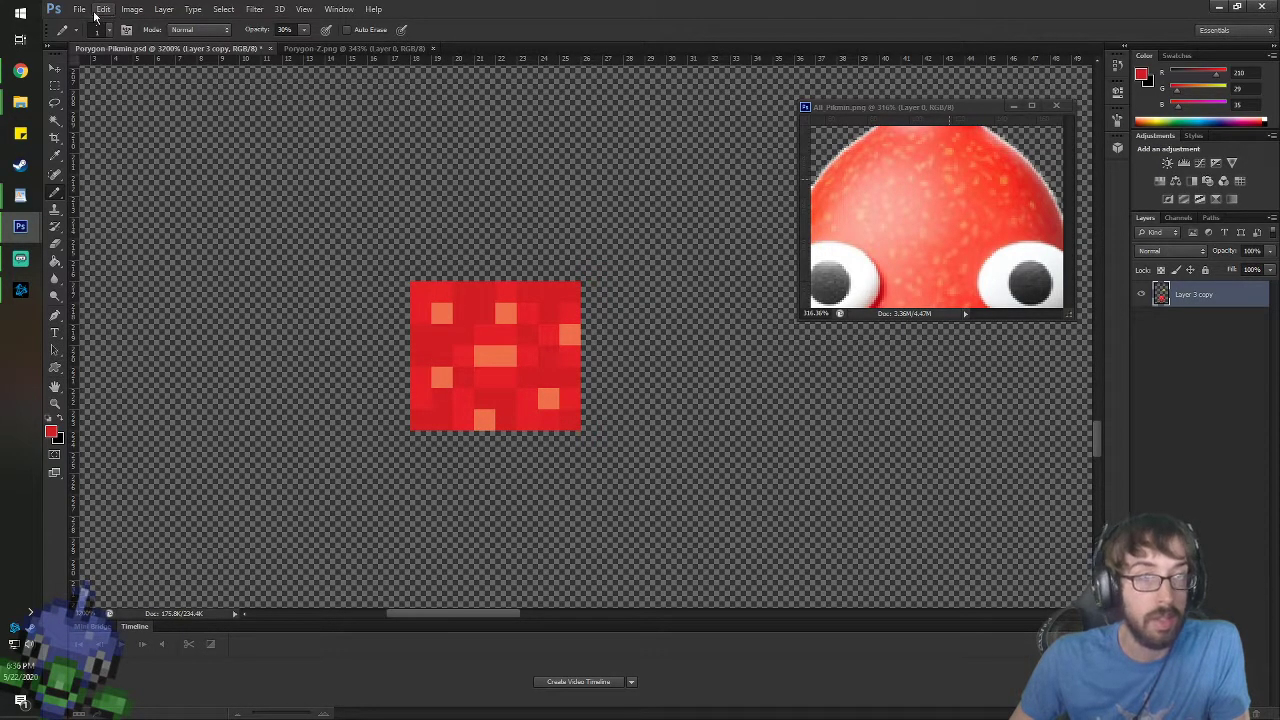
- Delete the old red speckled pattern from the Paint Bucket's saved patterns
key("g")
left_click(167, 32)
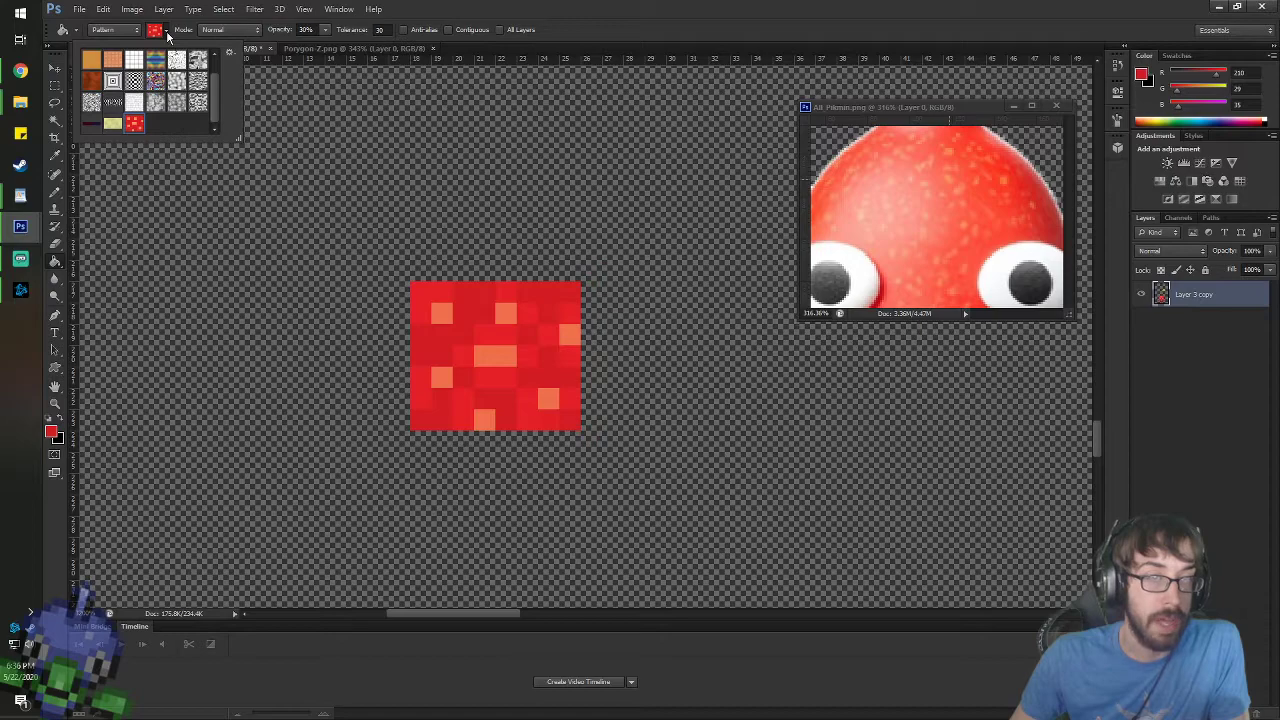
right_click(138, 124)
left_click(175, 157)
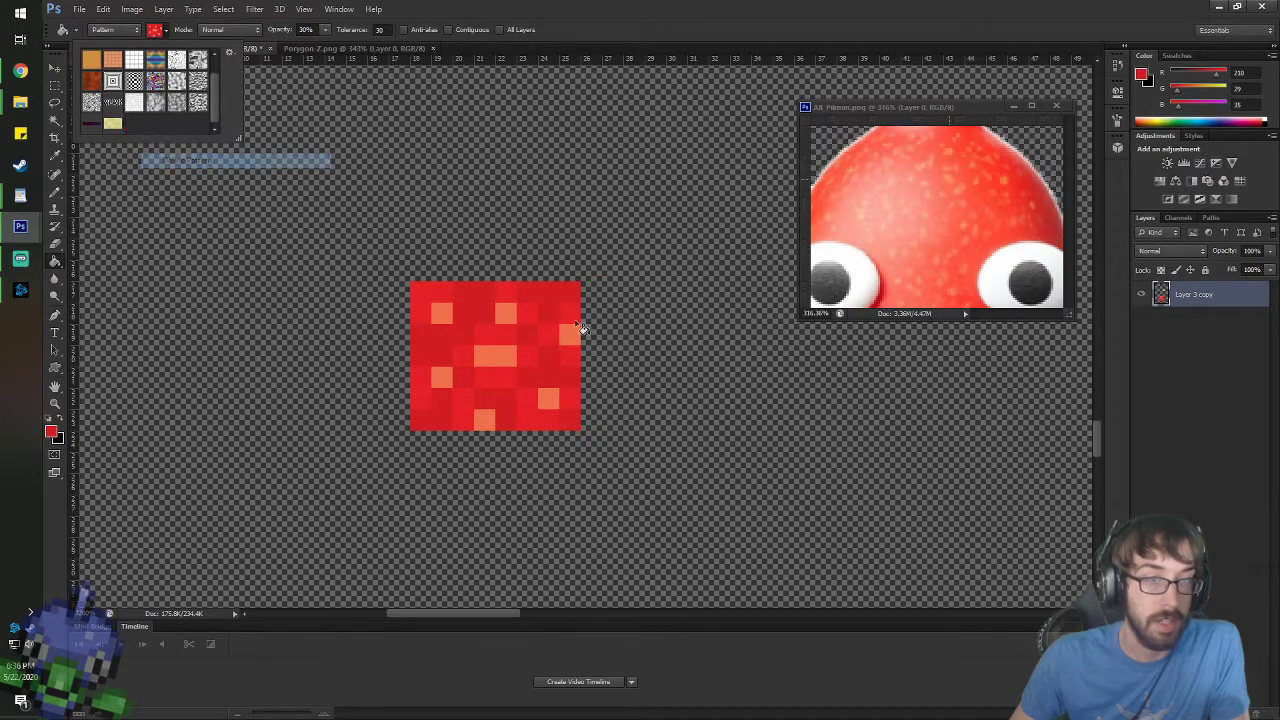
- Select the whole 8 by 7 px speckled rectangle and define it as a pattern named "Red Pikmin"
left_click(55, 86)
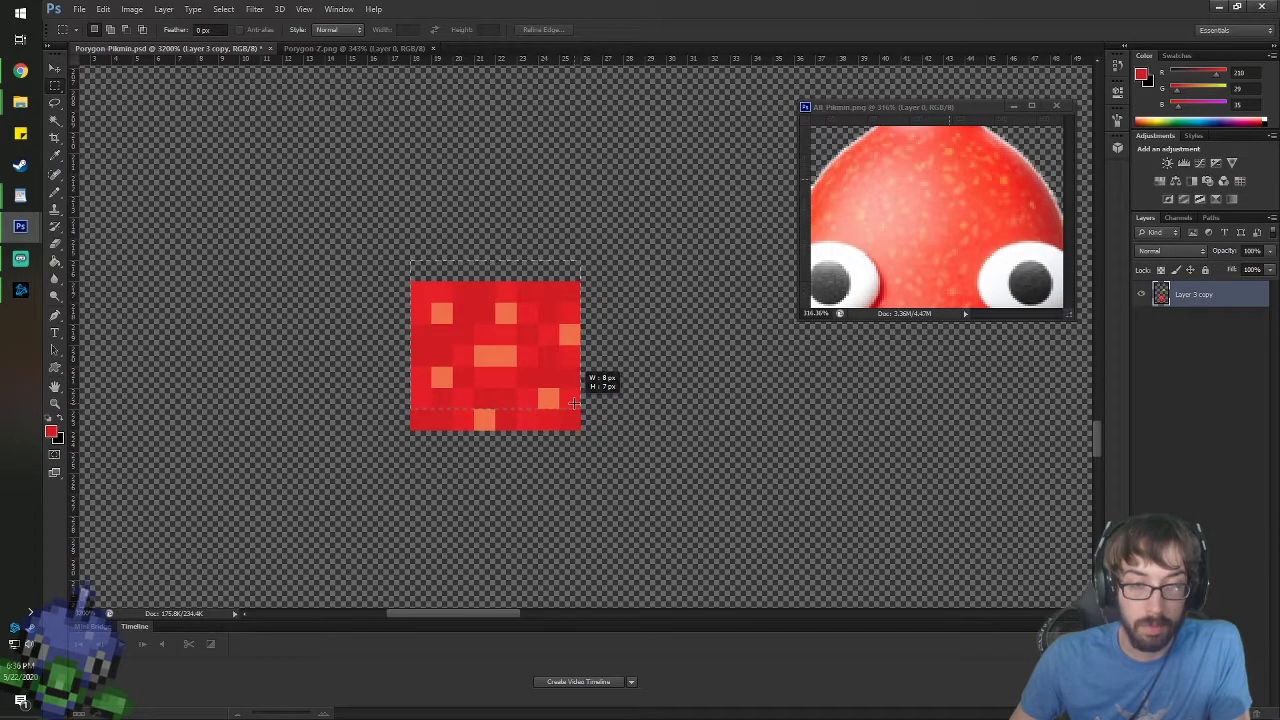
left_click_drag(574, 402, 576, 425)
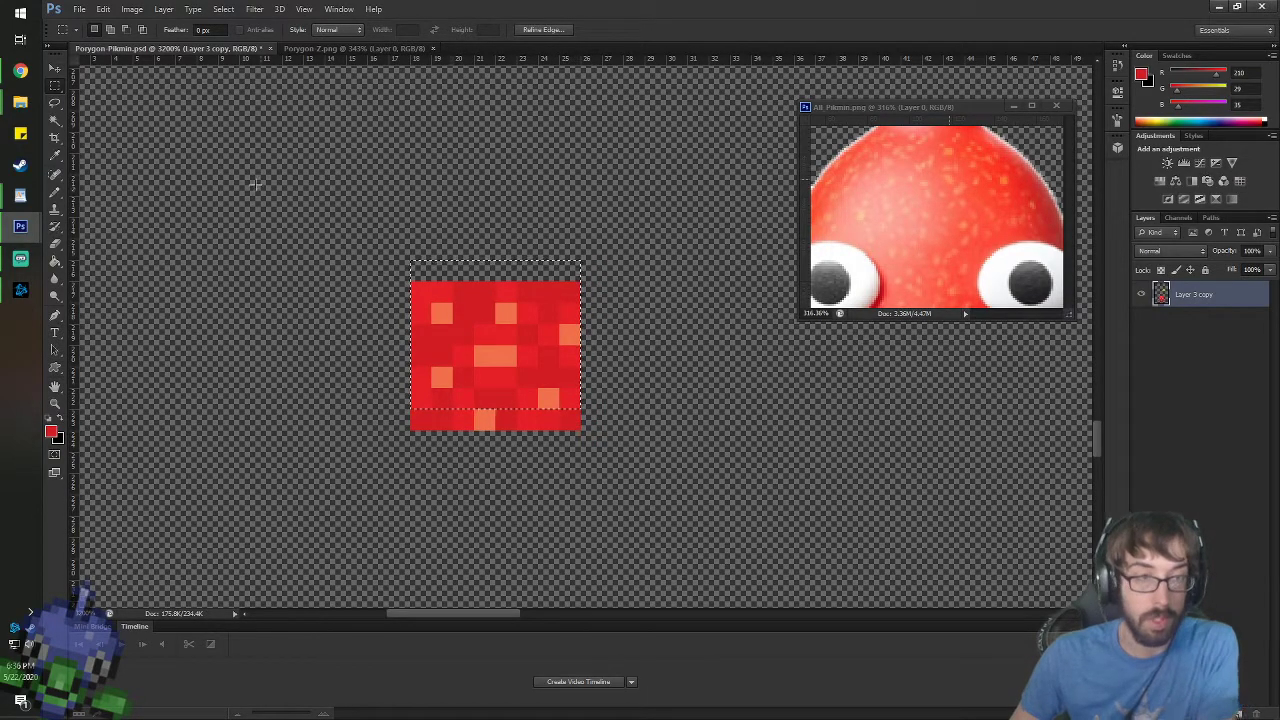
left_click(130, 9)
left_click(103, 9)
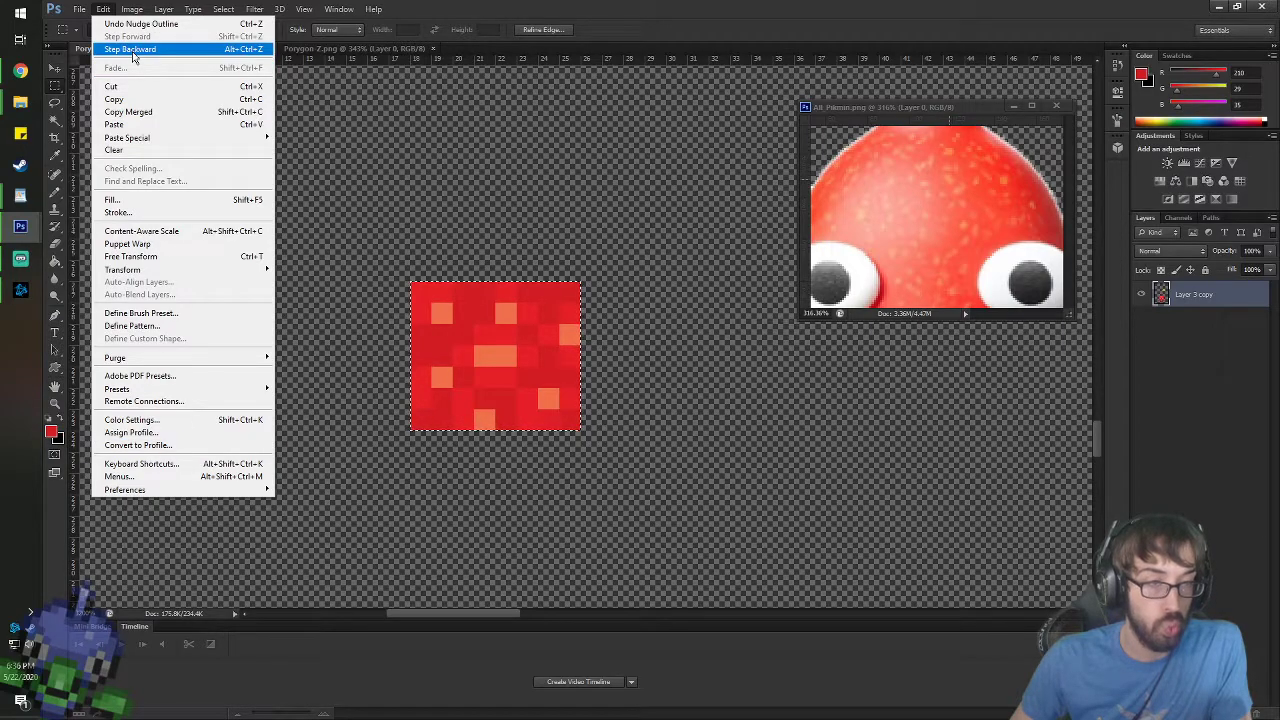
left_click(140, 325)
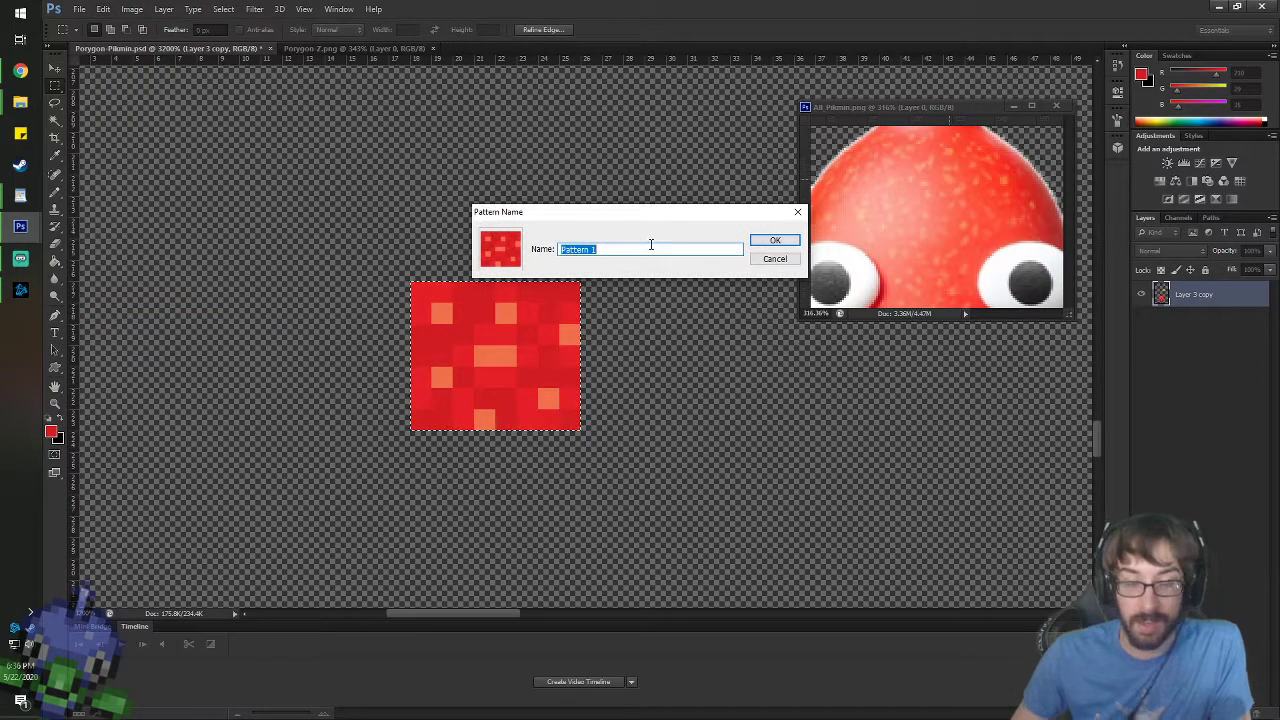
type("Red Pikm")
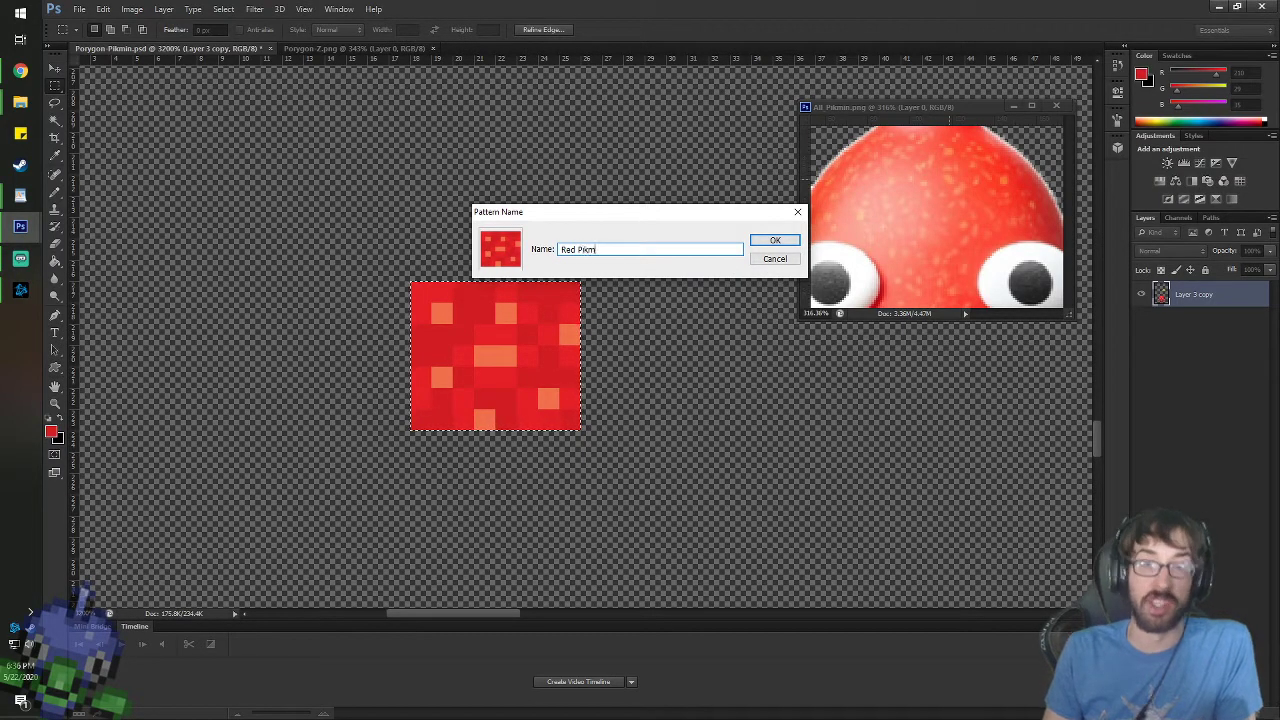
type("in")
key("Return")
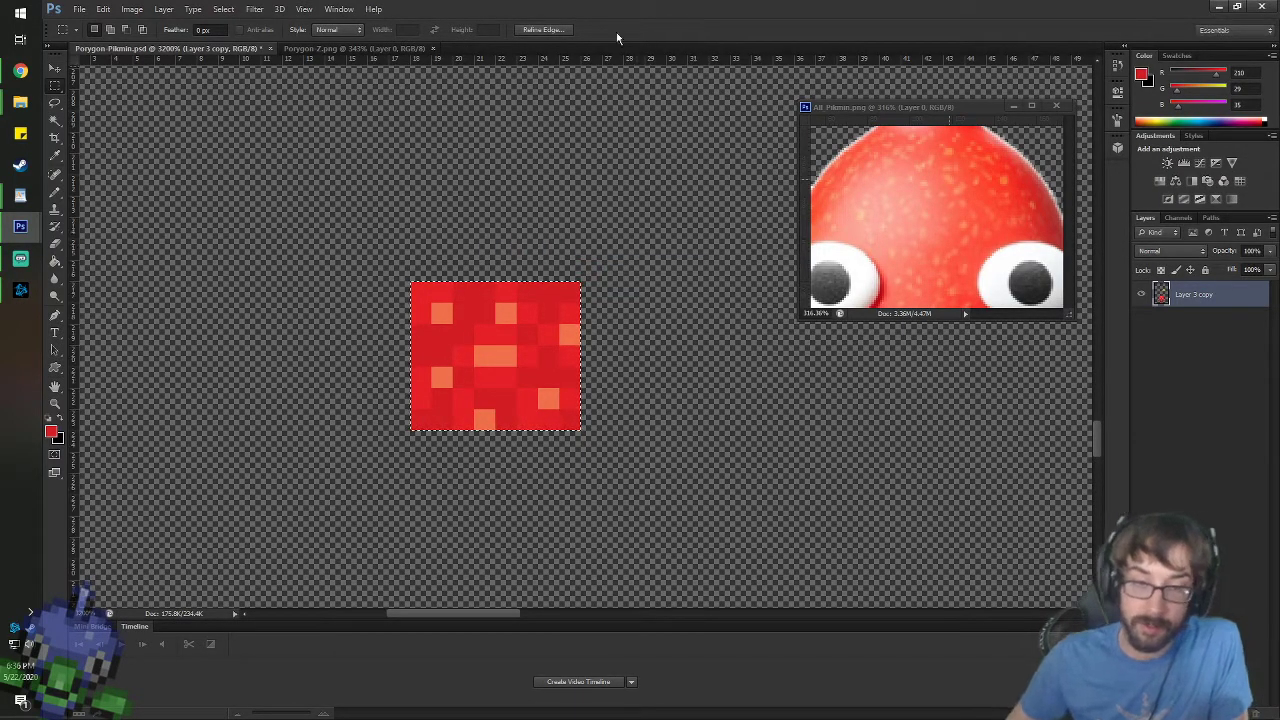
- Fill all of the sprite's light red areas with the new, softer speckled pattern using the Paint Bucket at 30% opacity
key("ctrl+0")
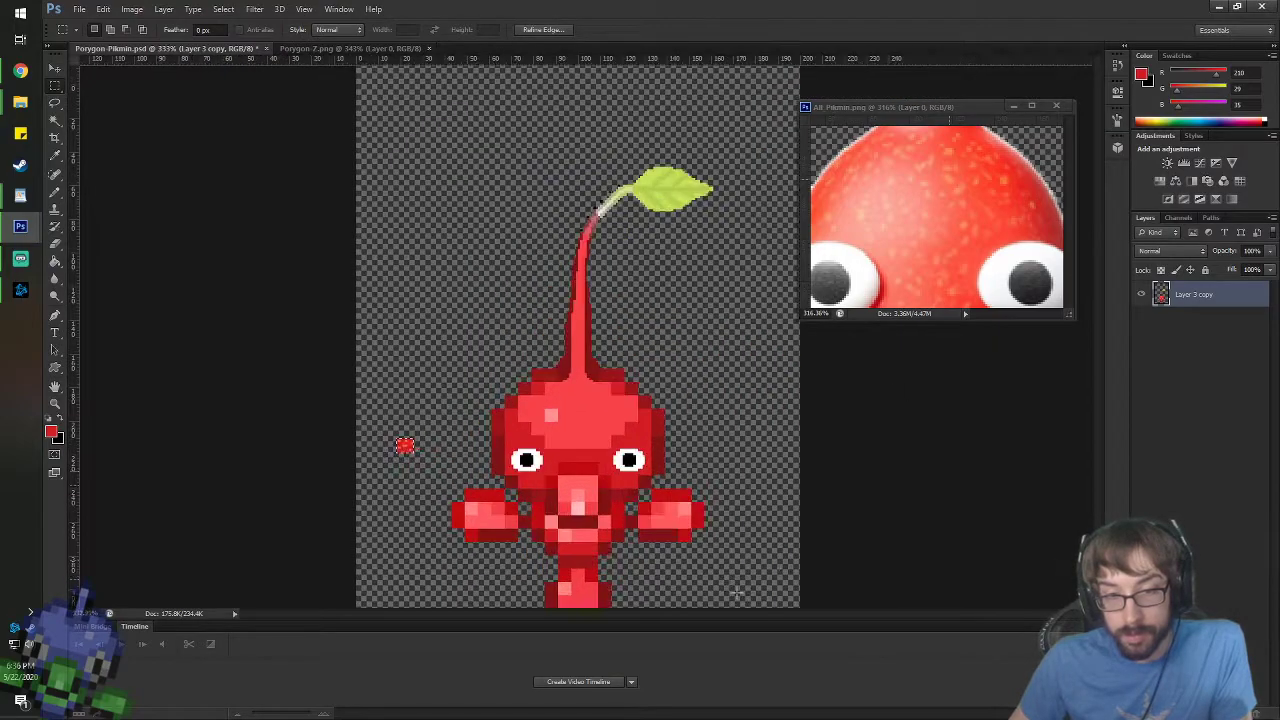
key("g")
scroll(628, 540, "up", 3)
scroll(621, 535, "down", 1)
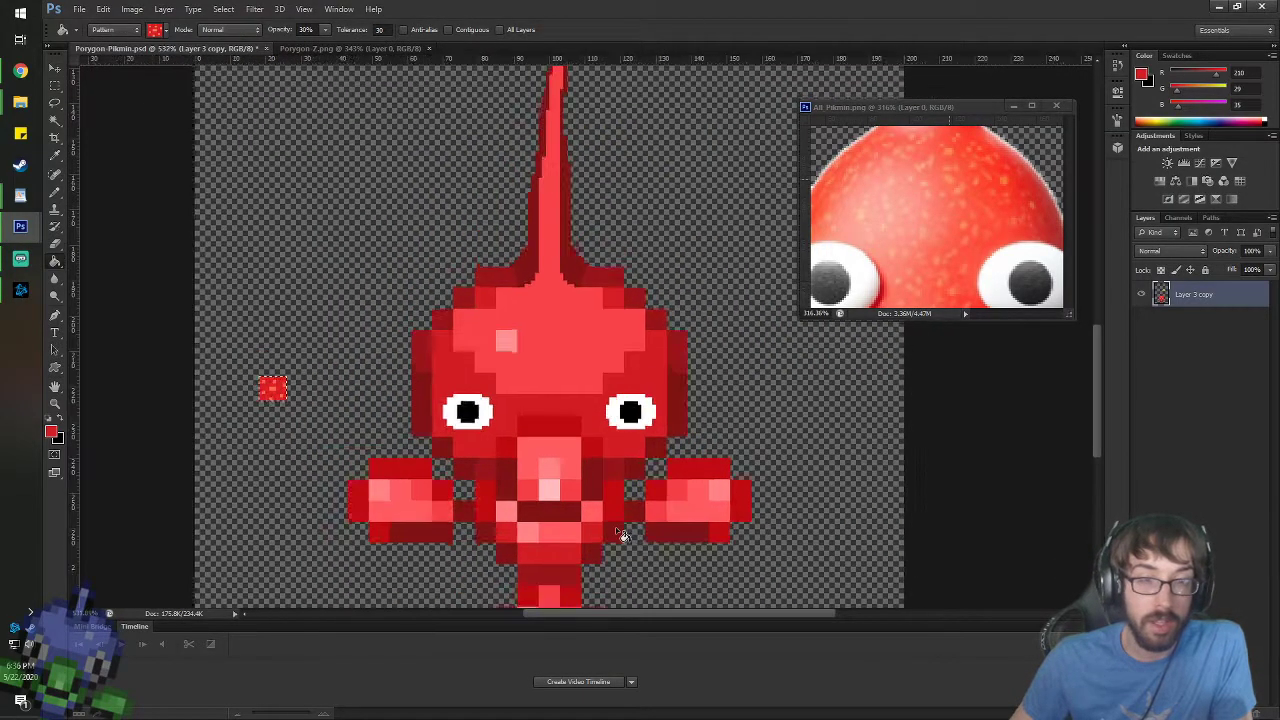
scroll(621, 535, "down", 1)
scroll(567, 331, "up", 2)
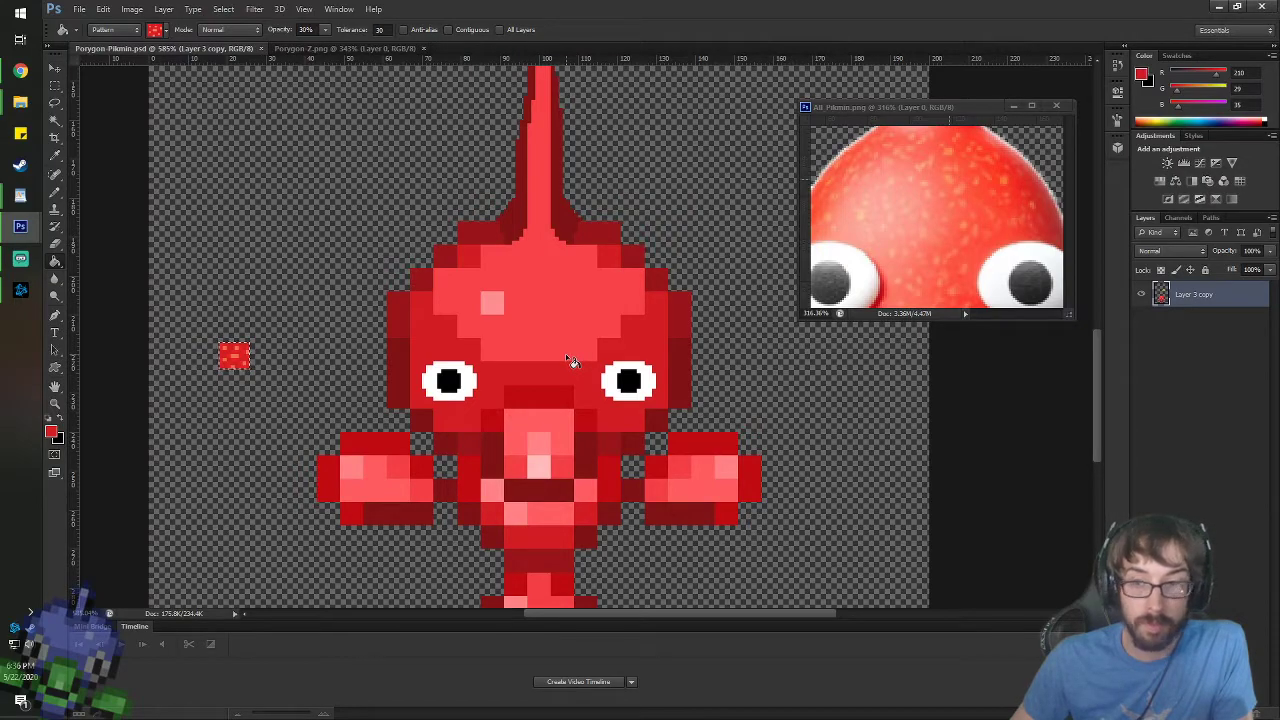
left_click(564, 337)
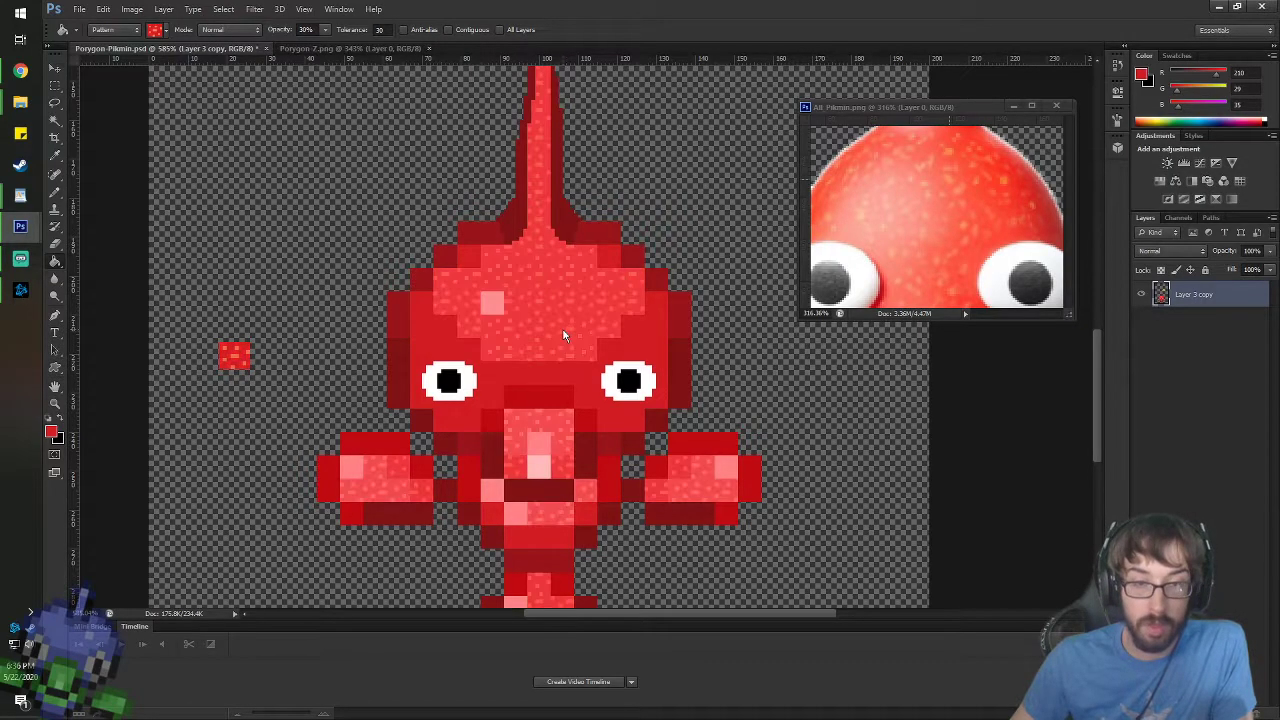
- Fill the sprite's medium red, dark red and pink highlight areas with the softer speckled pattern
left_click(569, 397)
left_click(396, 322)
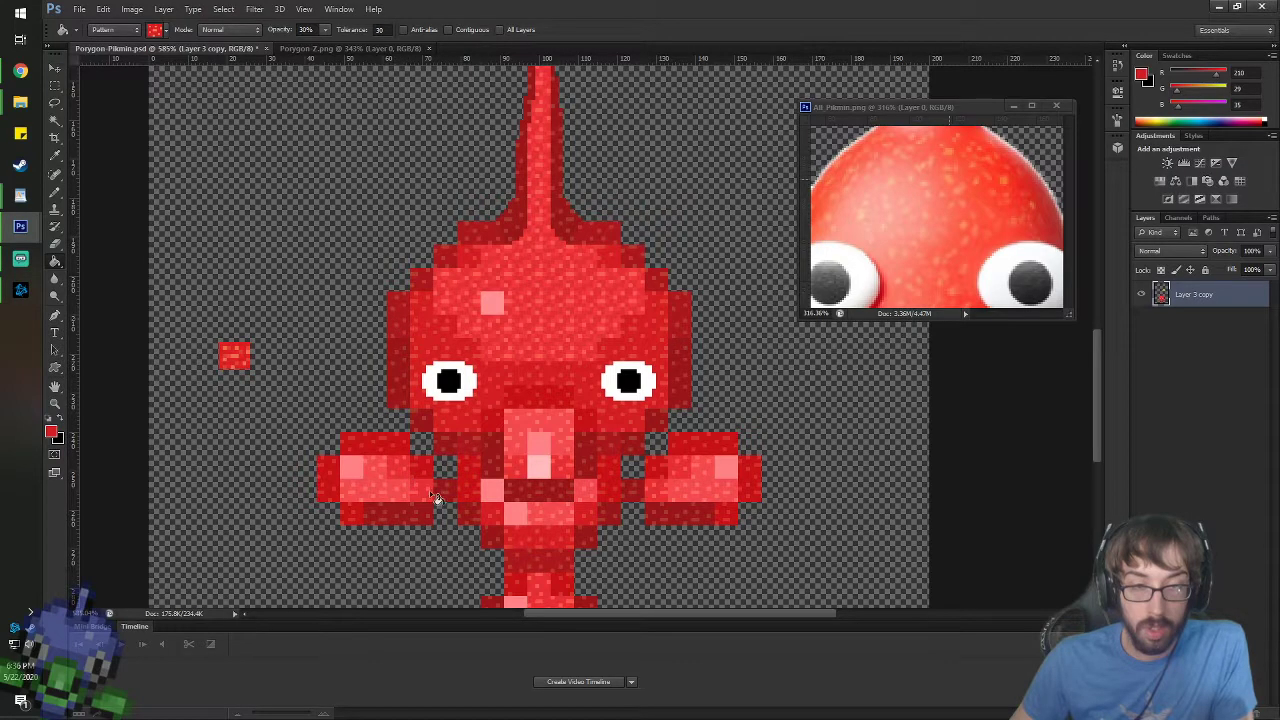
left_click(499, 490)
scroll(534, 462, "down", 3)
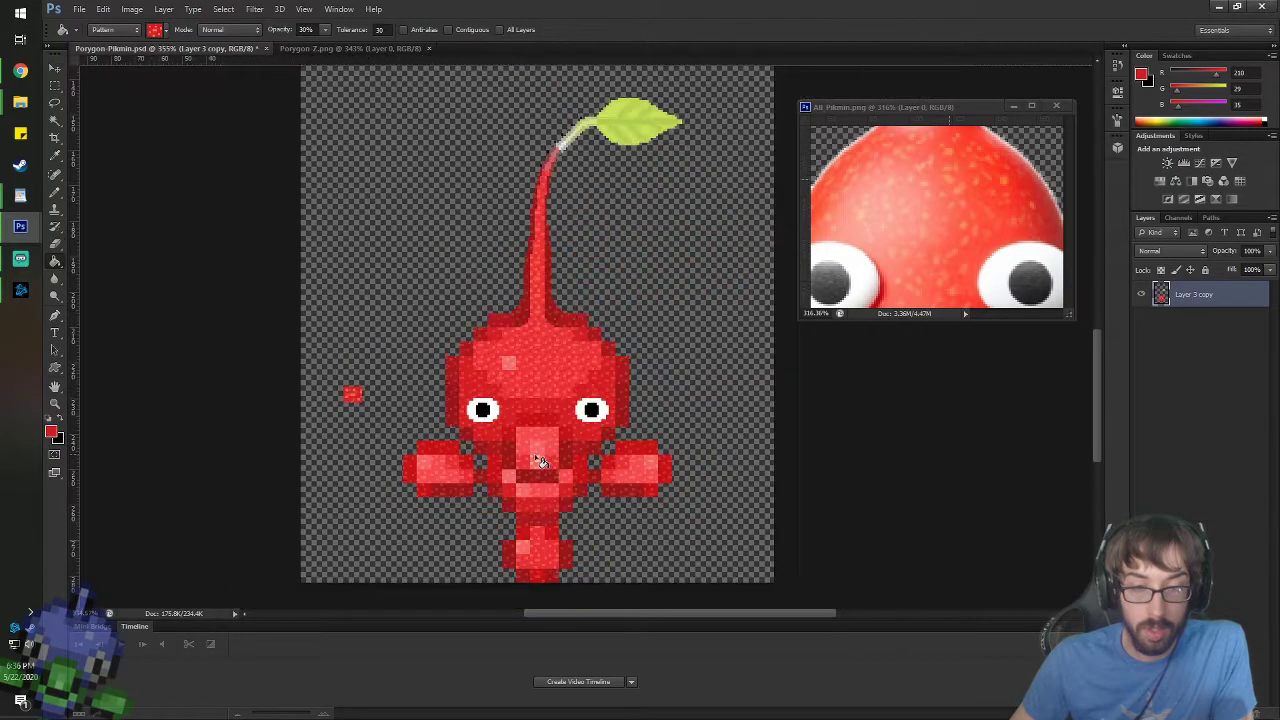
scroll(579, 435, "down", 2)
scroll(781, 594, "up", 1)
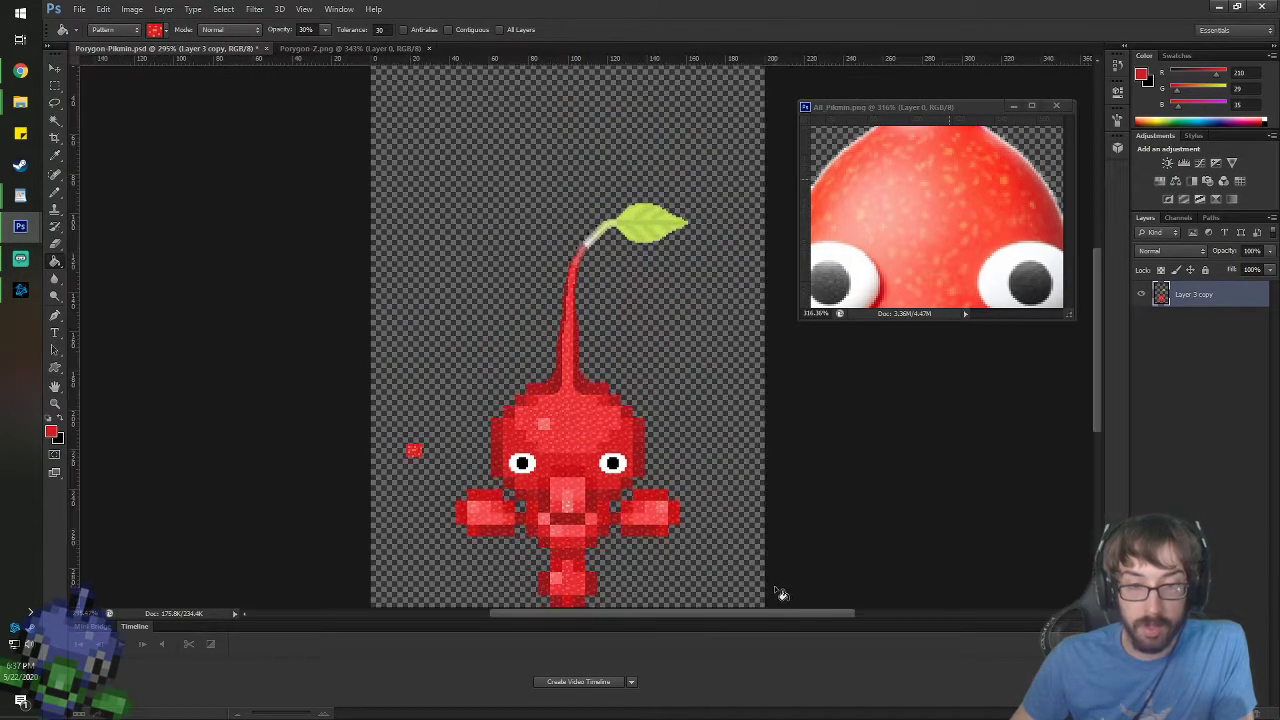
- Compare the sprite's speckles with the red Pikmin in the reference image and revert the sprite to its flat, untextured reds
left_click(945, 119)
scroll(952, 236, "down", 8)
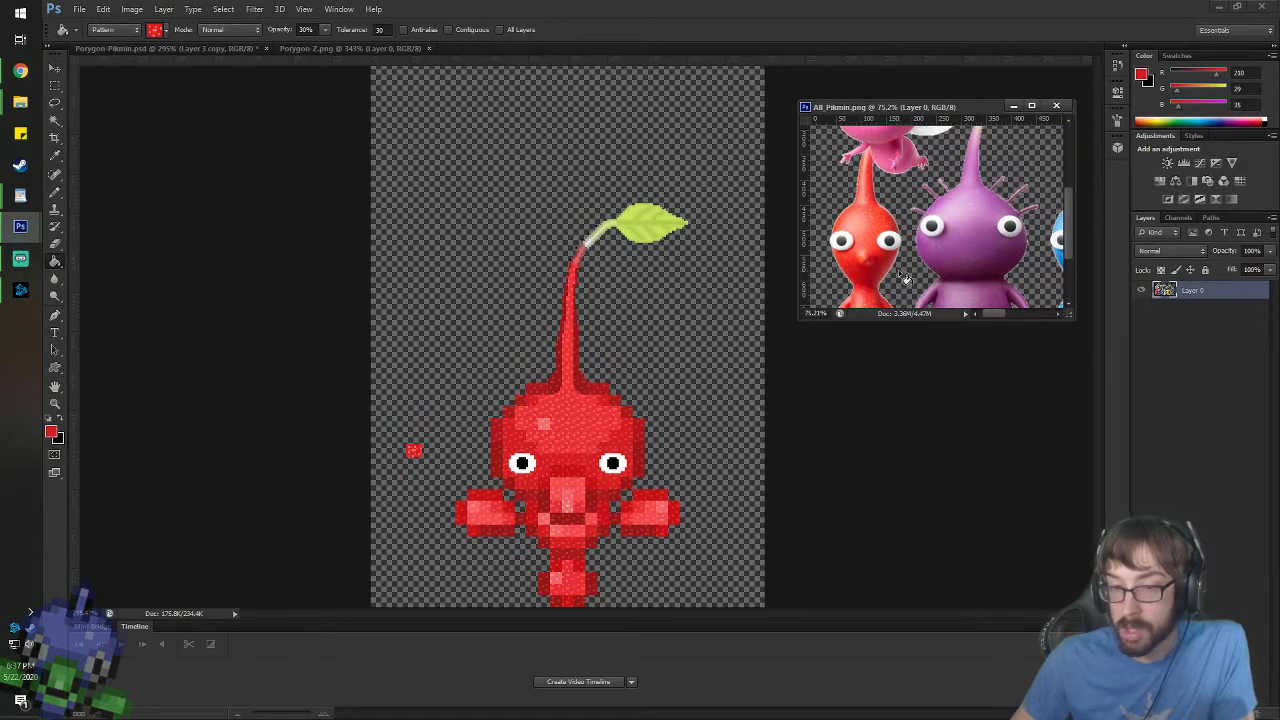
scroll(897, 276, "up", 4)
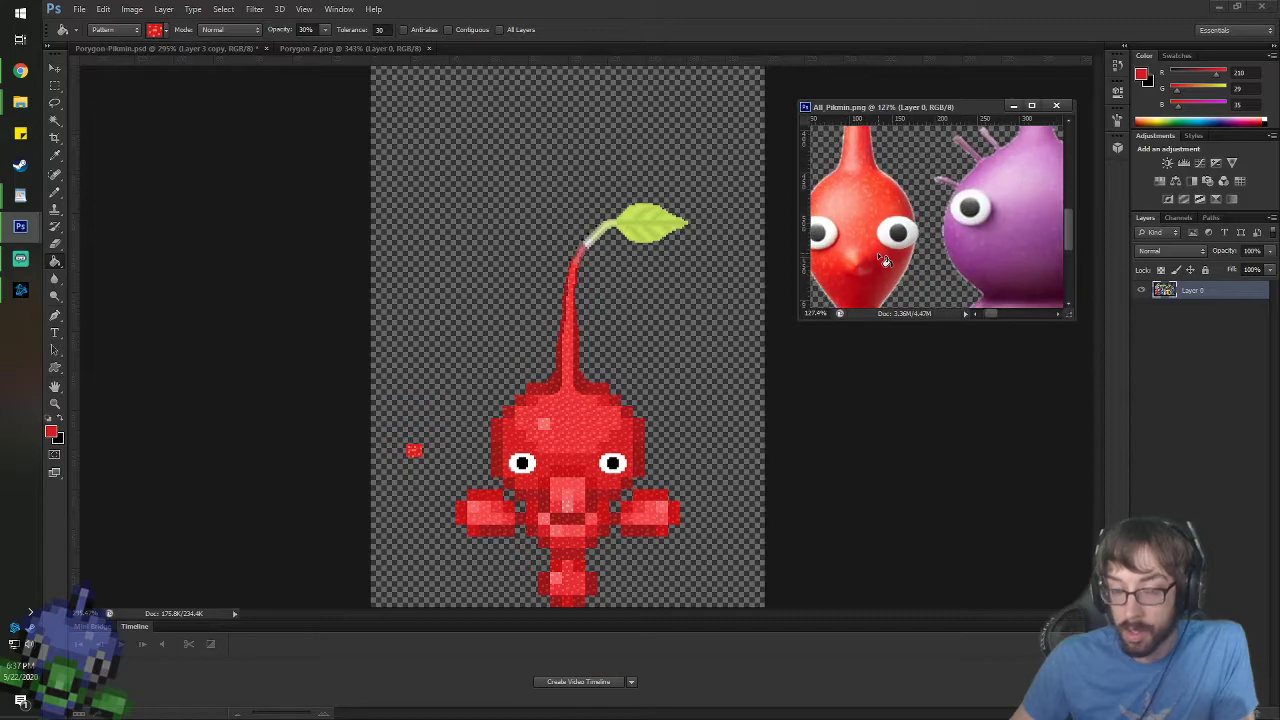
key("h")
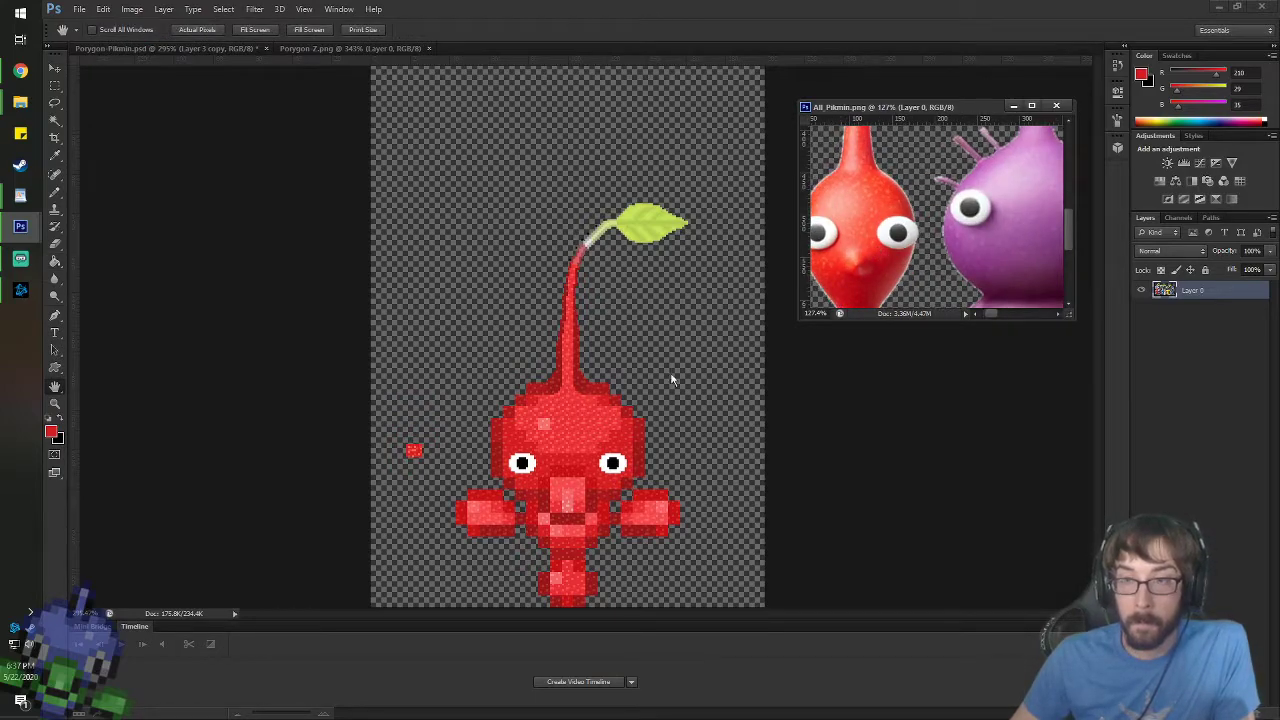
left_click(56, 72)
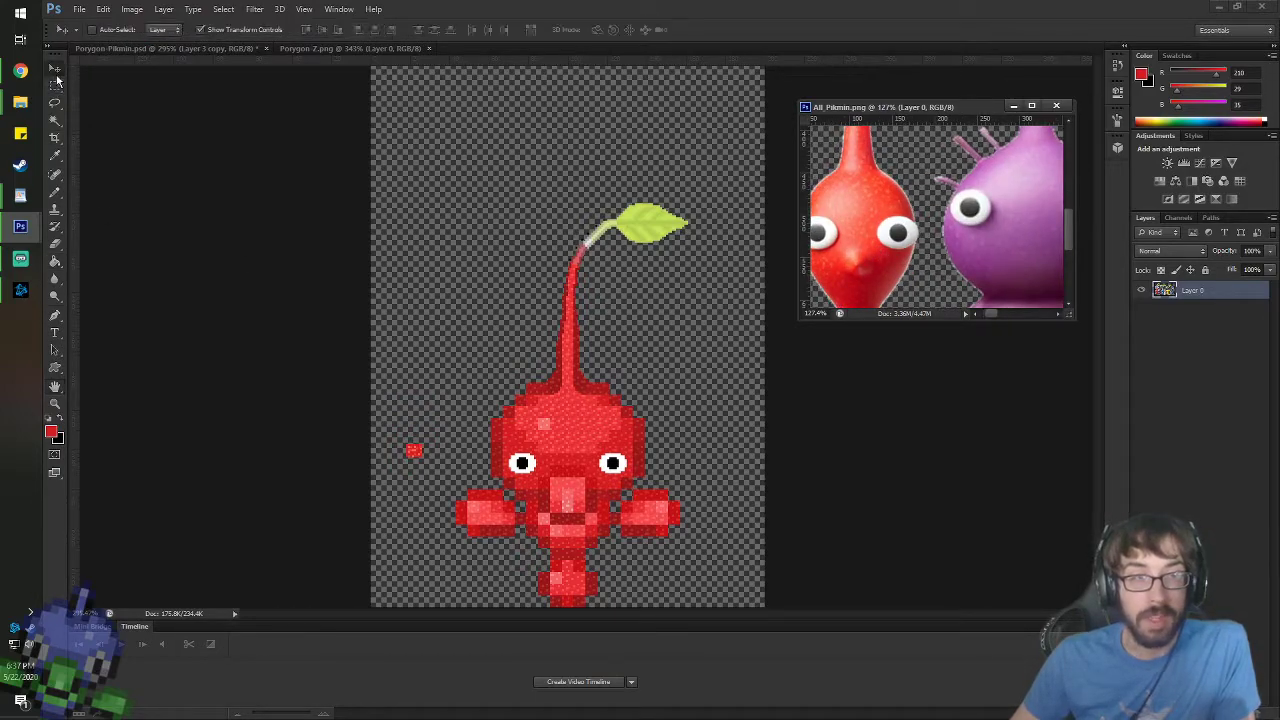
left_click(668, 350)
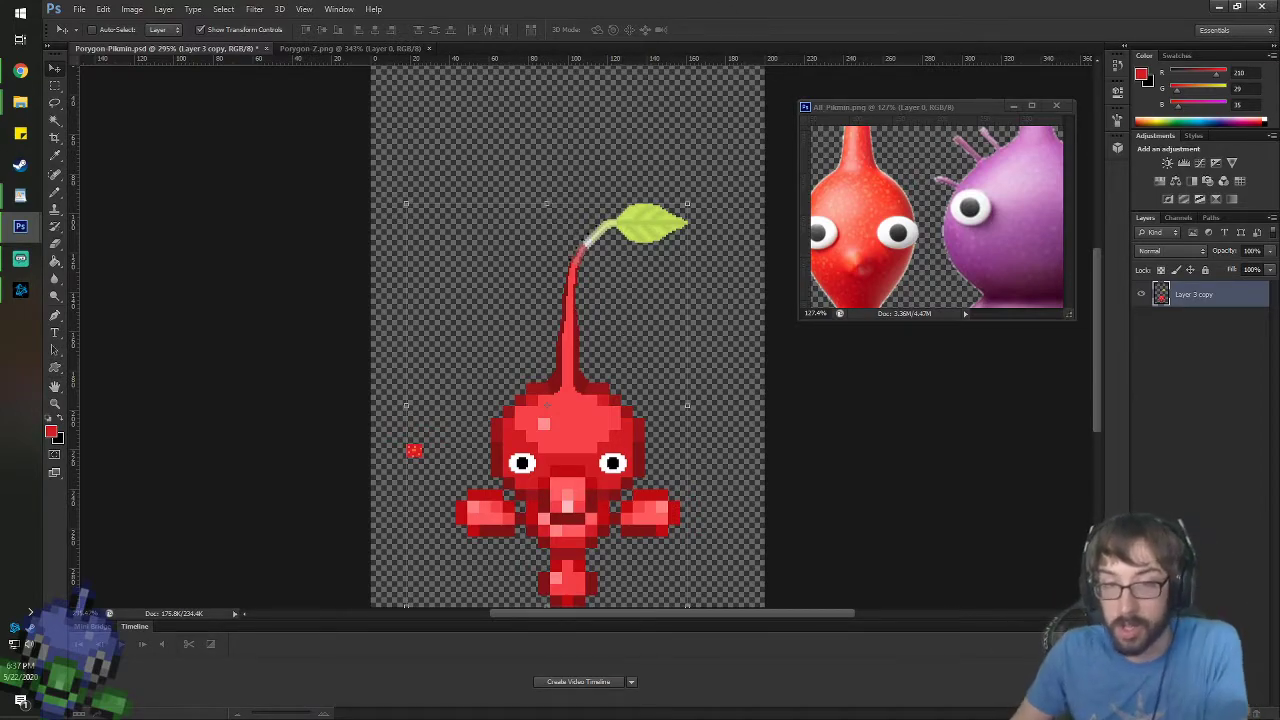
- Duplicate the red sprite layer "Layer 3 copy" and hide the original layer
right_click(1201, 296)
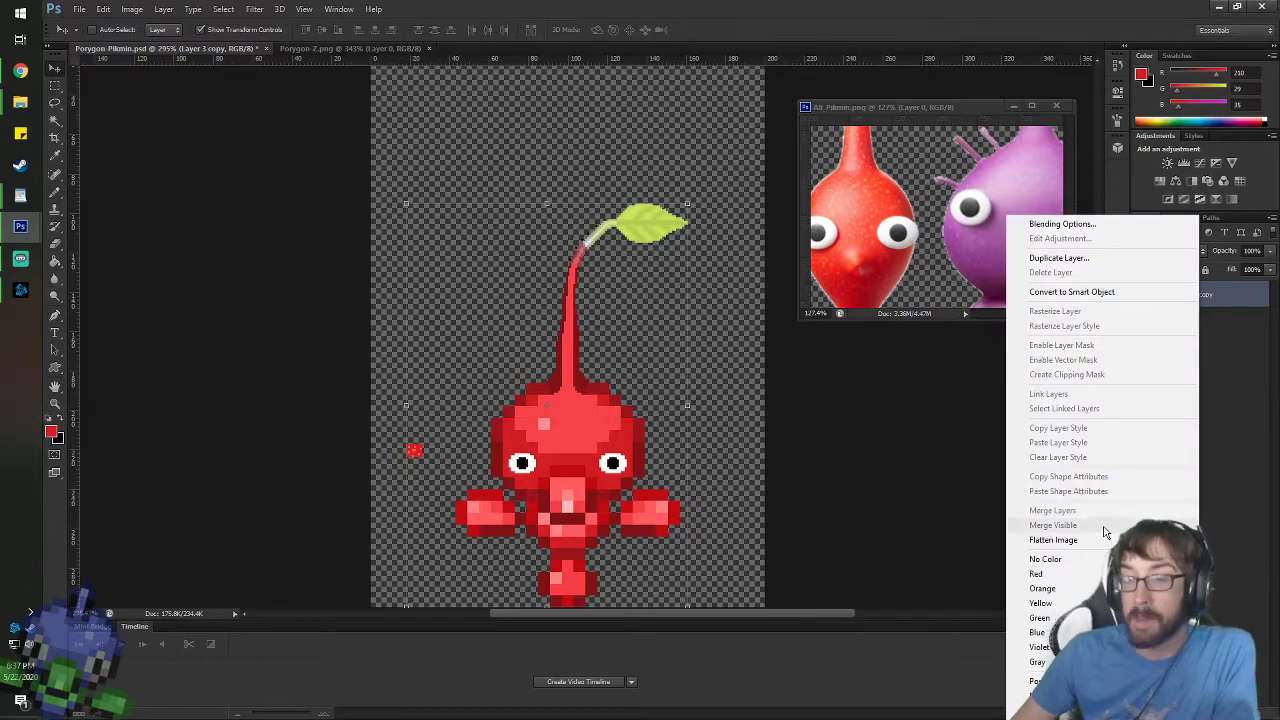
left_click(1089, 262)
key("Return")
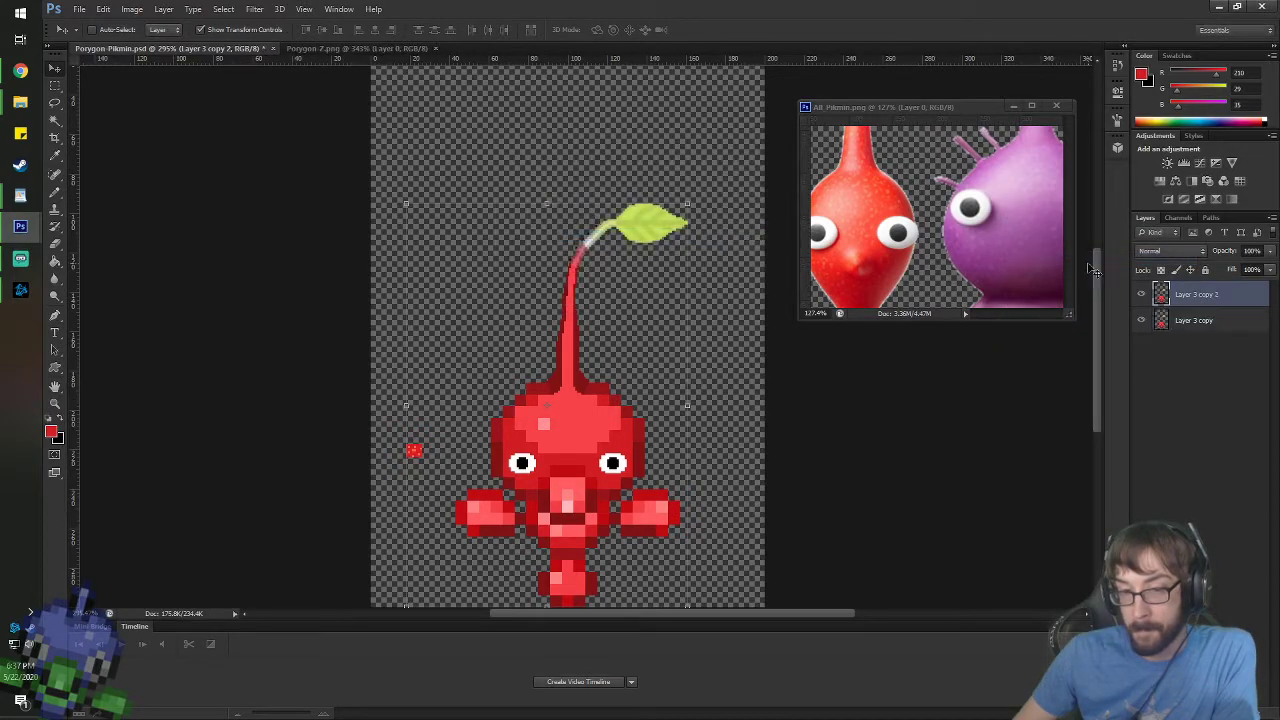
left_click(1176, 321)
left_click(1141, 321)
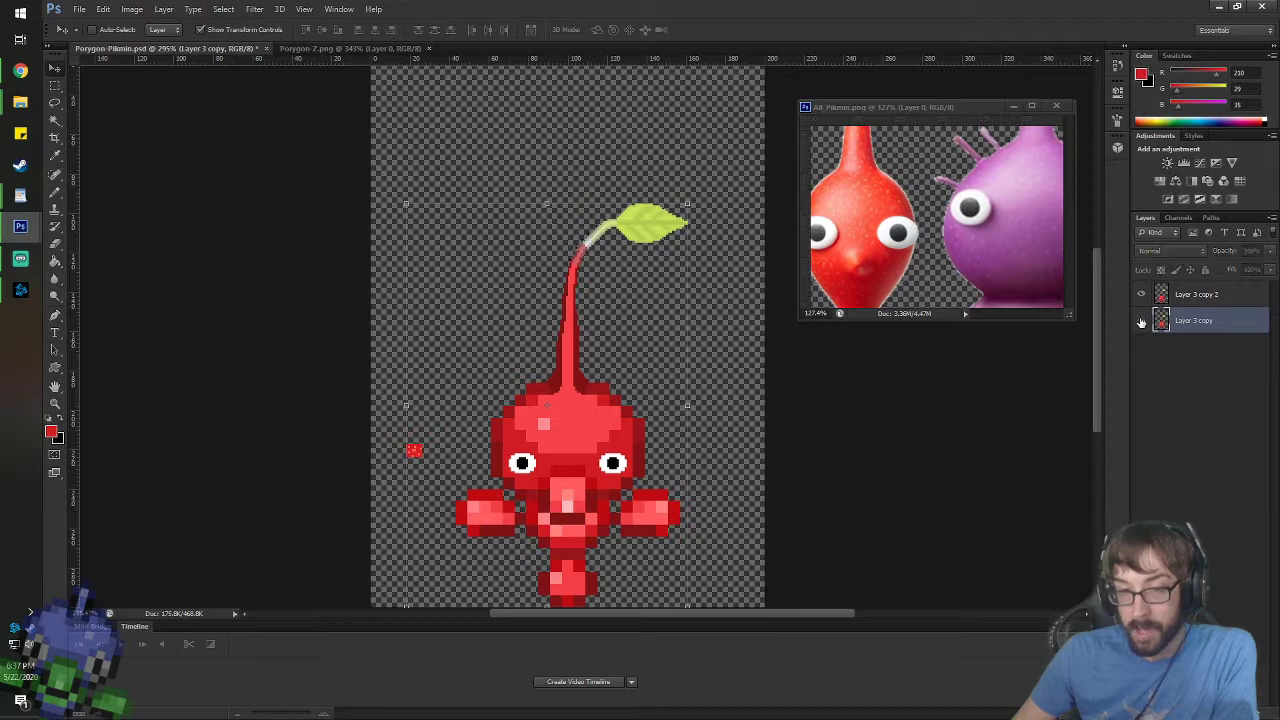
- Examine the blue Pikmin's head up close in the All_Pikmin.png reference image
scroll(611, 543, "up", 2)
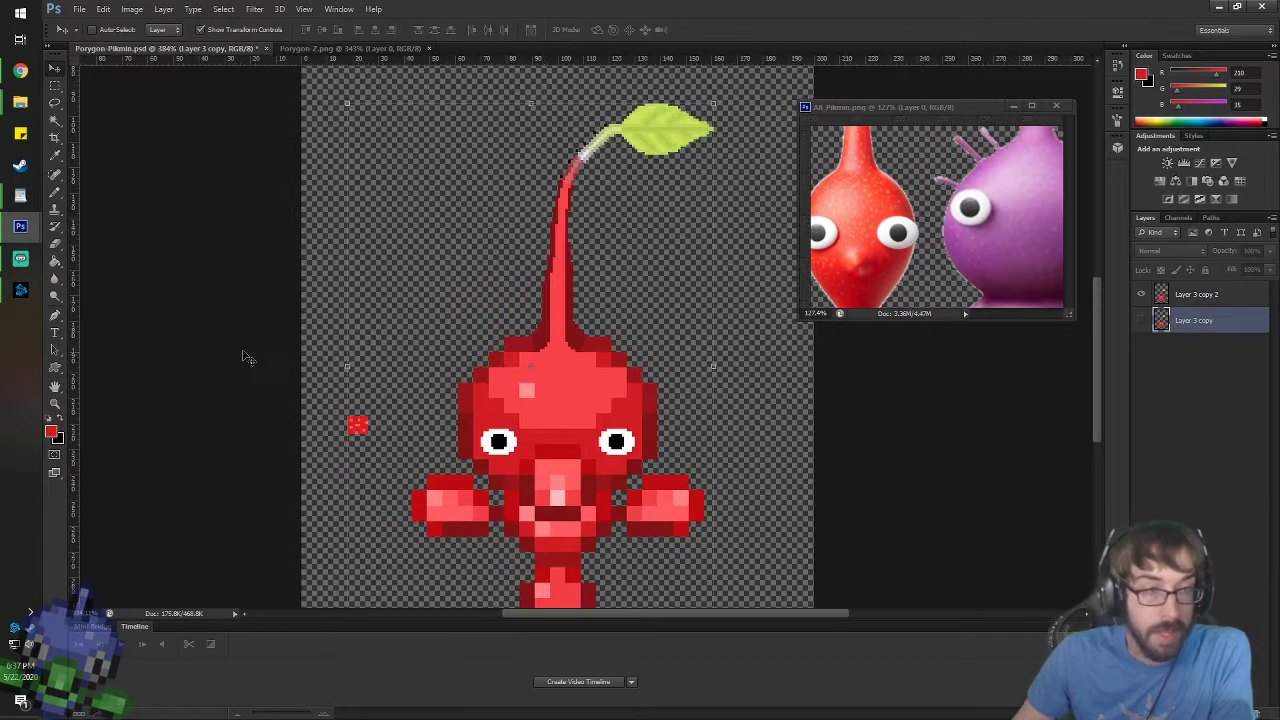
scroll(933, 323, "down", 4)
left_click(928, 240)
scroll(938, 240, "down", 4)
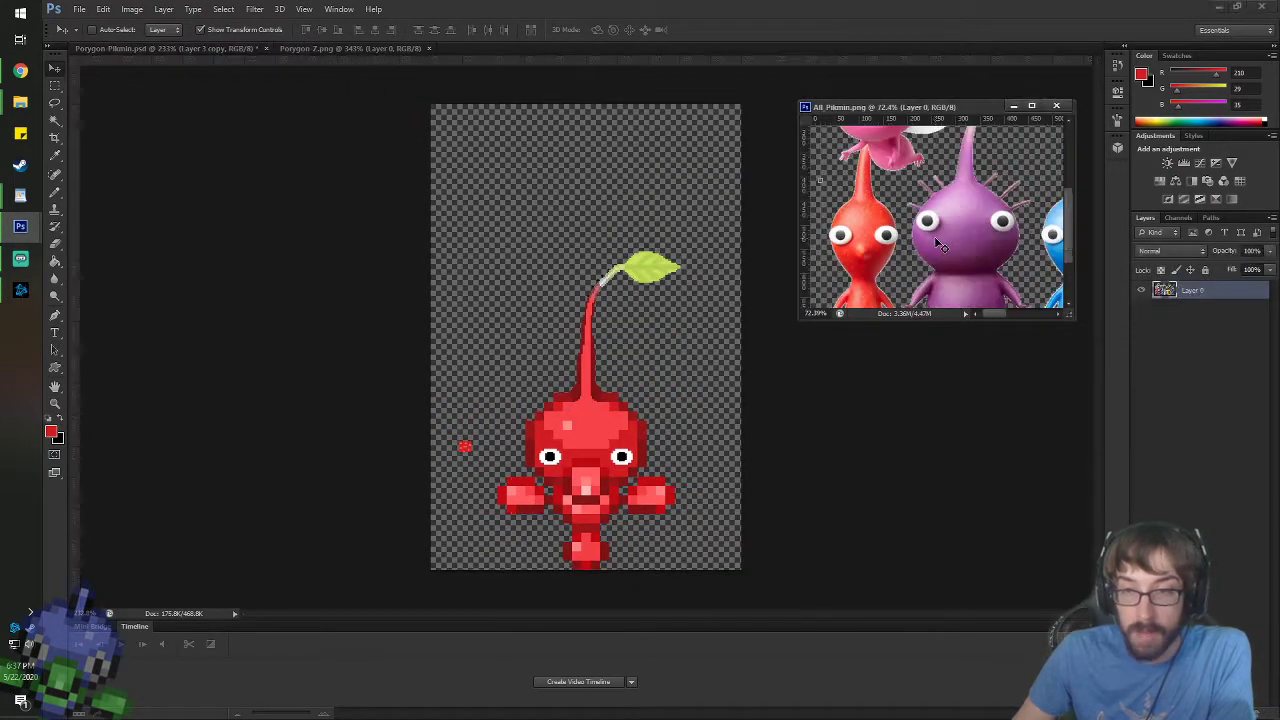
key("space")
scroll(968, 245, "up", 3)
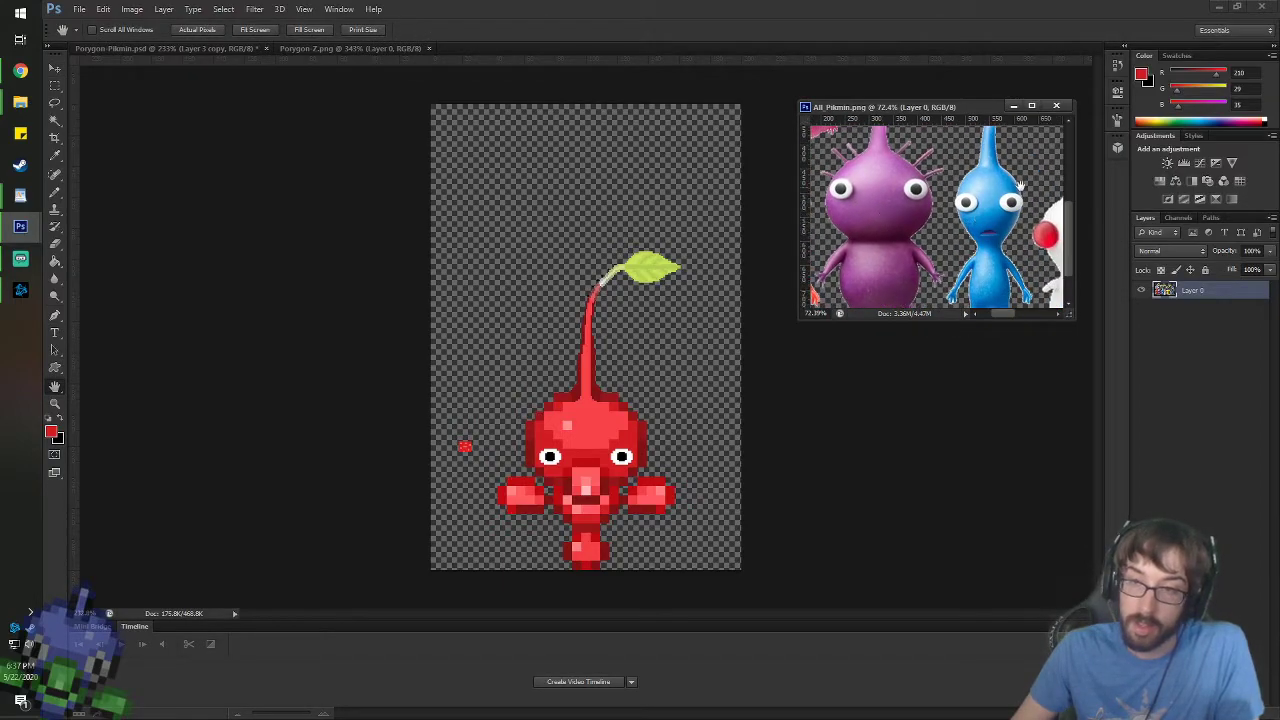
scroll(1018, 187, "up", 3)
left_click_drag(1018, 187, 1002, 205)
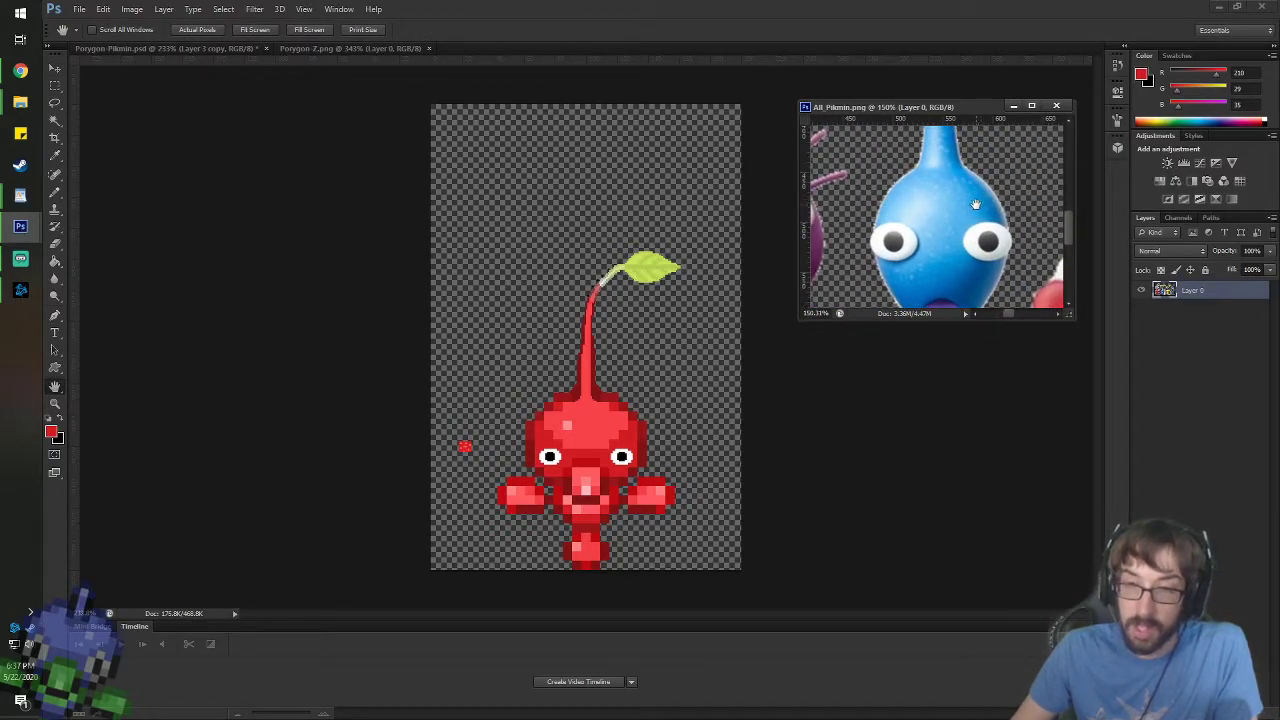
key("i")
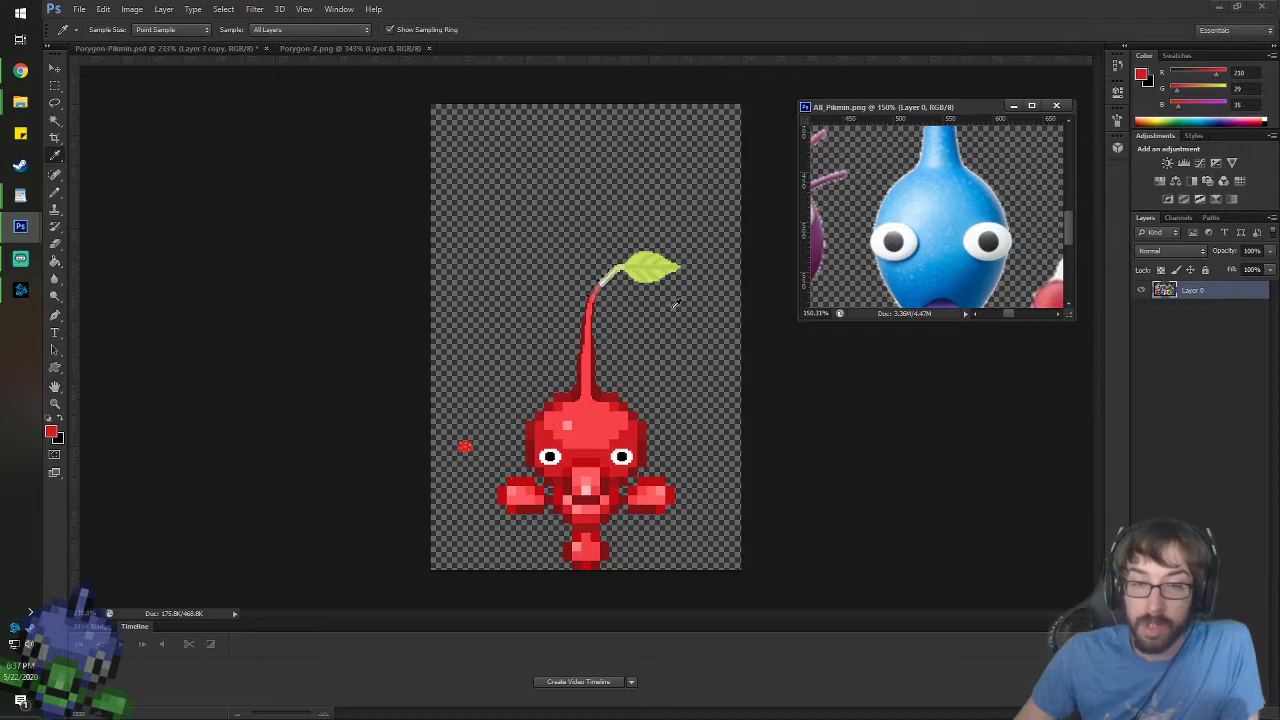
- Make the duplicate sprite layer active with the original hidden, and sample light blue from the blue Pikmin's forehead as the foreground colour
left_click(54, 68)
left_click(588, 362)
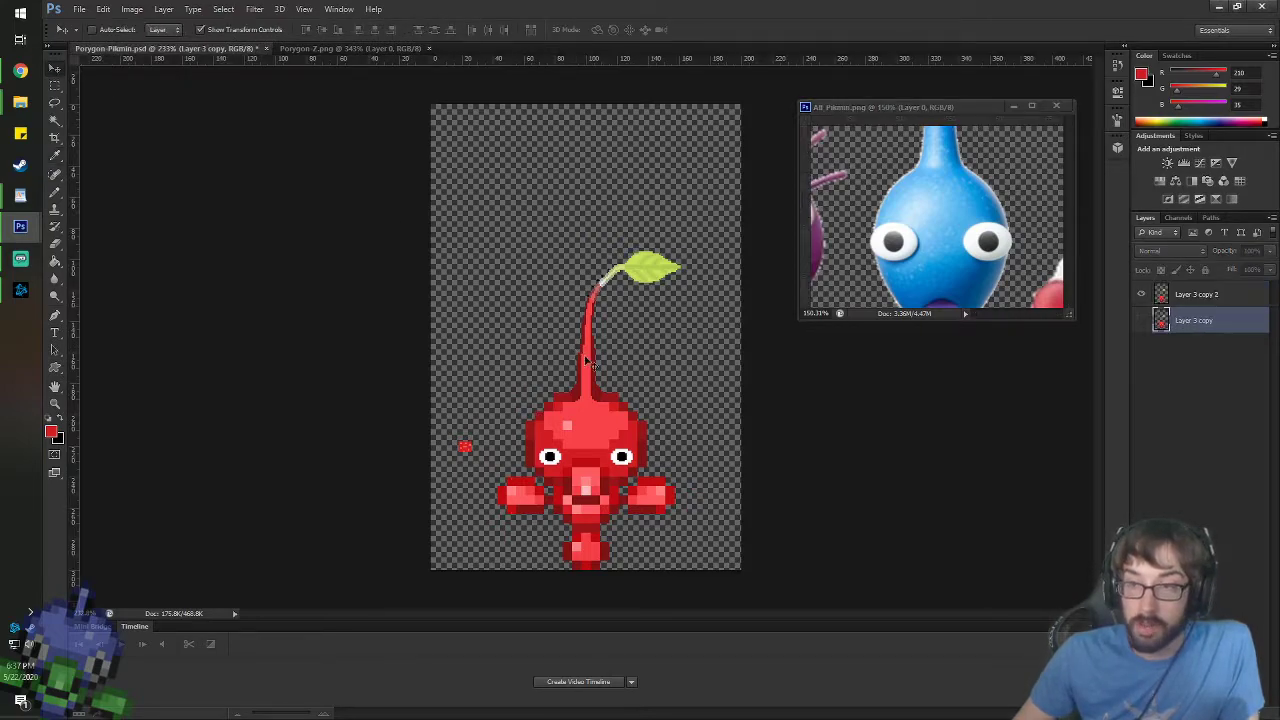
left_click(1142, 320)
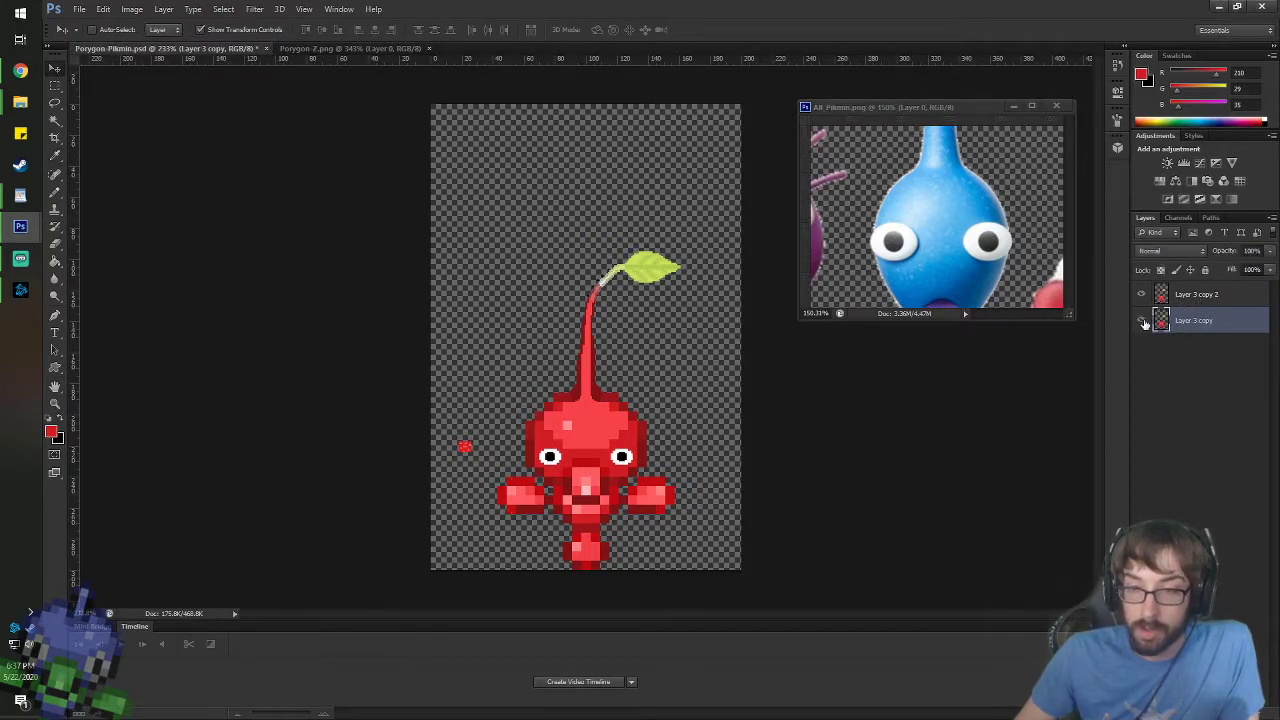
left_click(1142, 321)
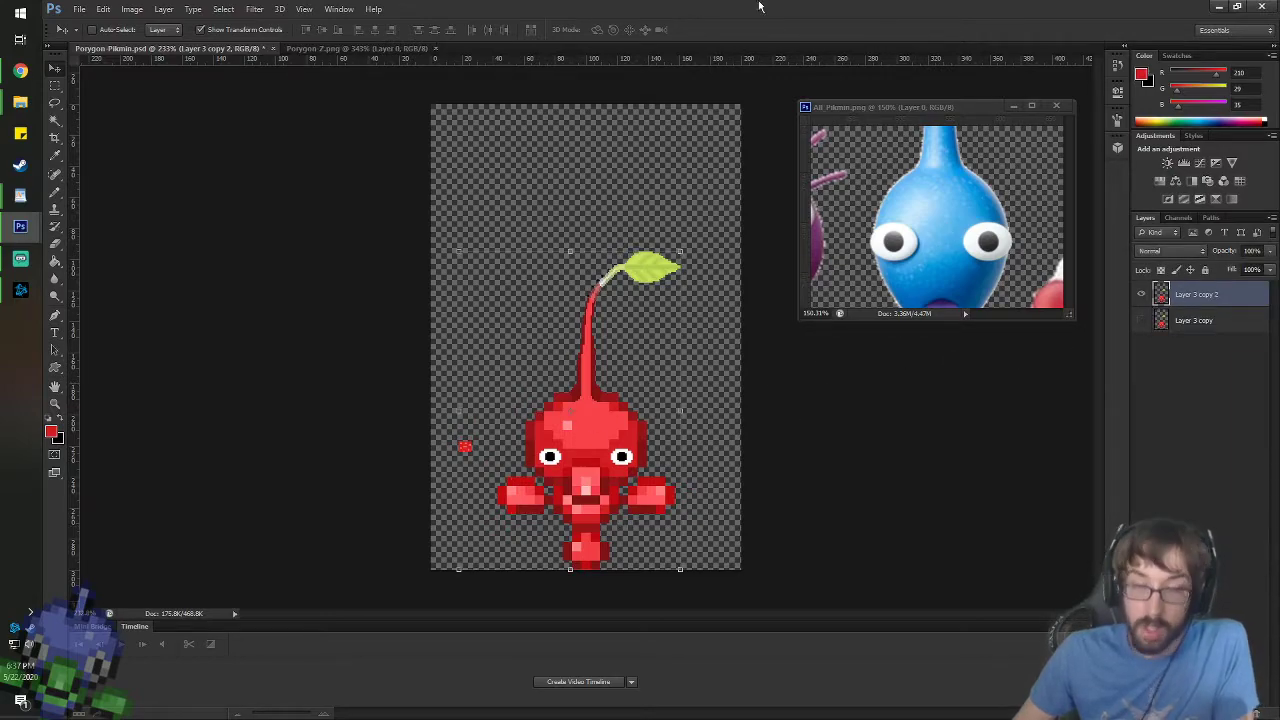
key("i")
left_click(977, 189)
left_click(978, 187)
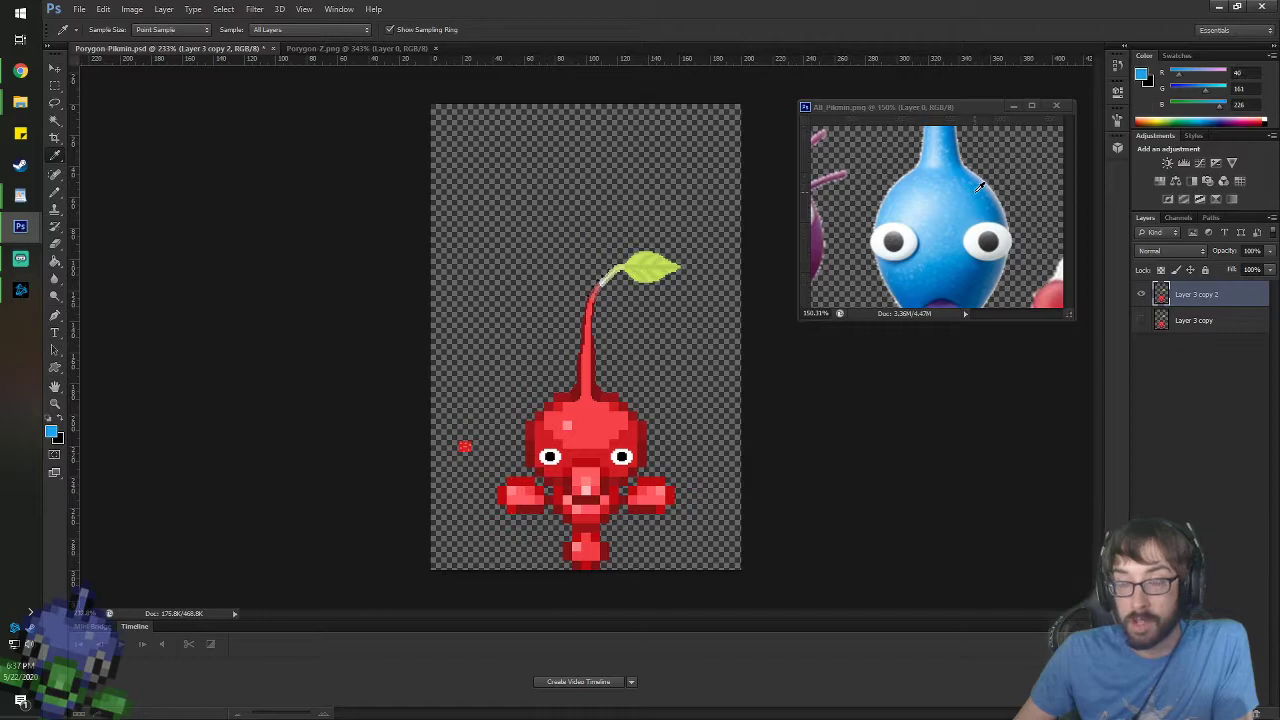
- Recolour the whole duplicate sprite blue using the Color Replacement tool in Color mode with 100% tolerance
key("g")
right_click(60, 263)
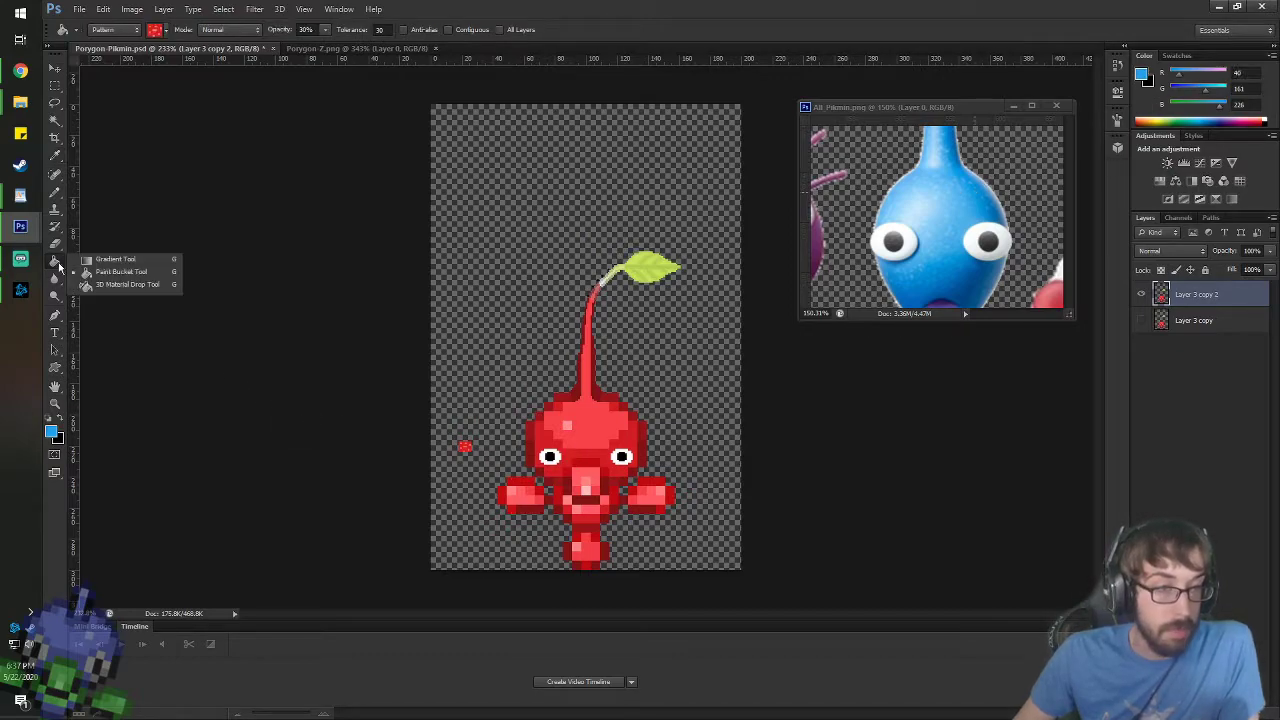
right_click(55, 192)
left_click(96, 214)
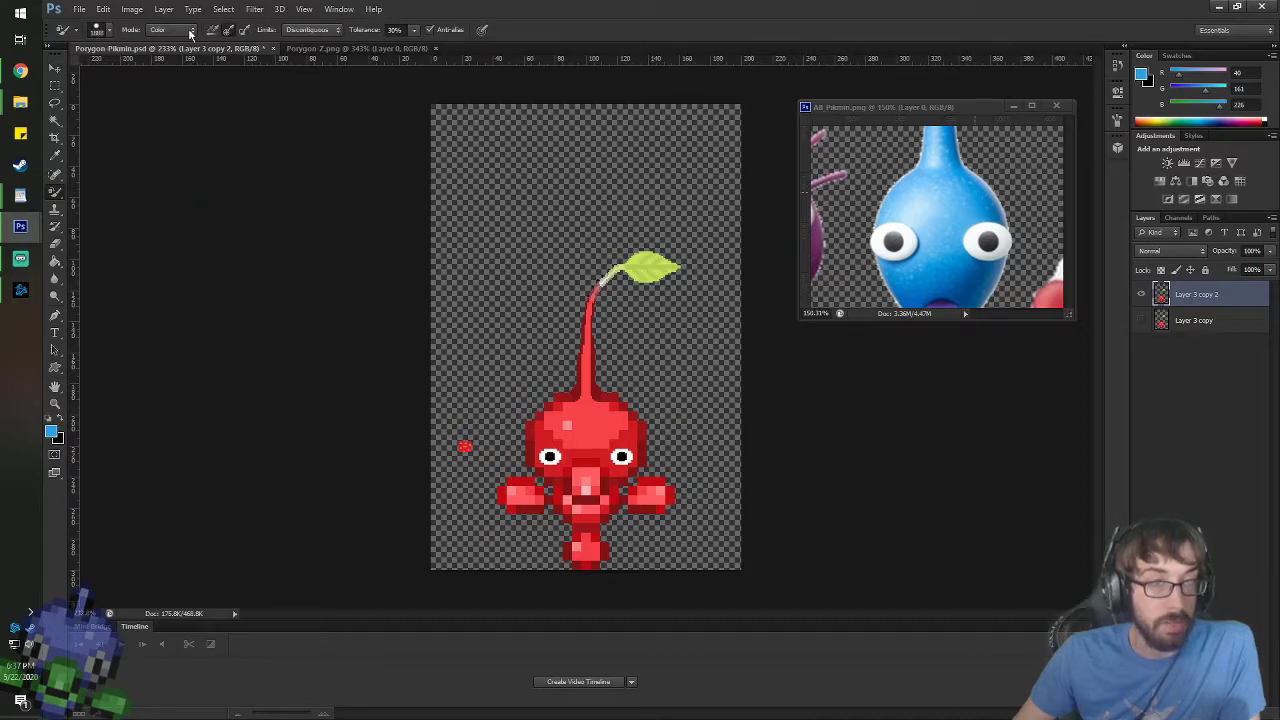
left_click_drag(404, 30, 384, 30)
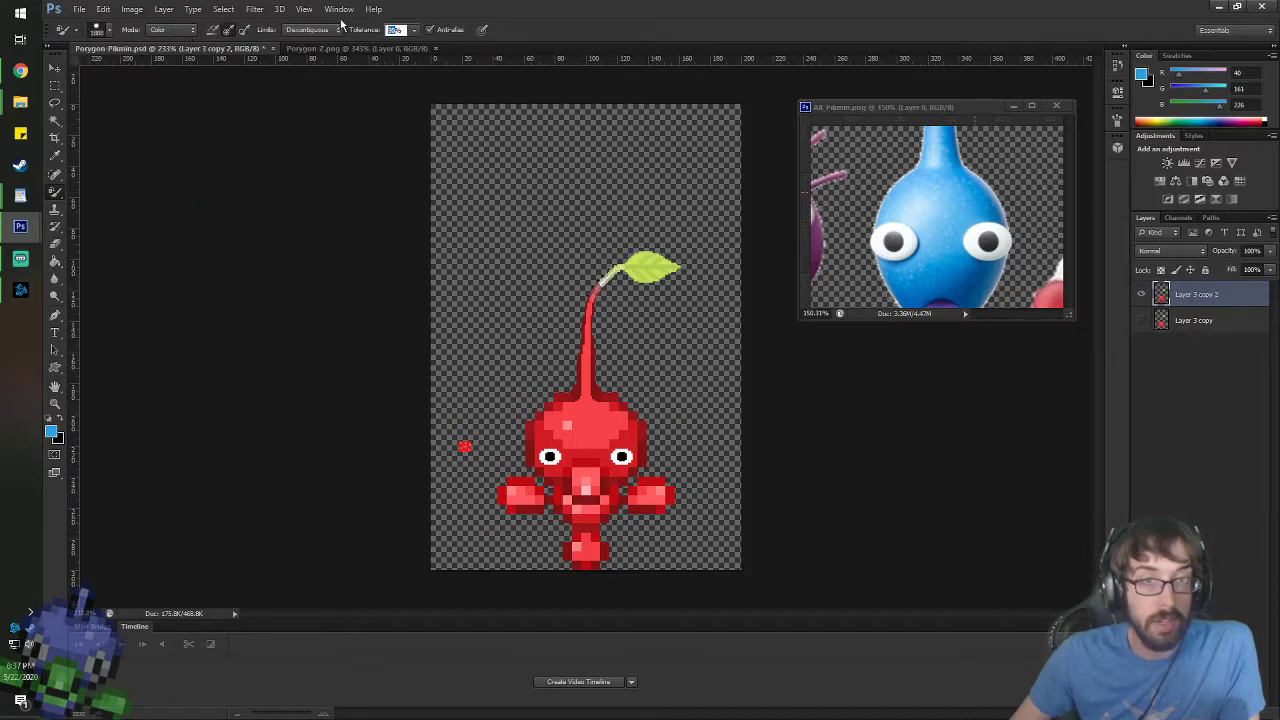
type("100")
key("Return")
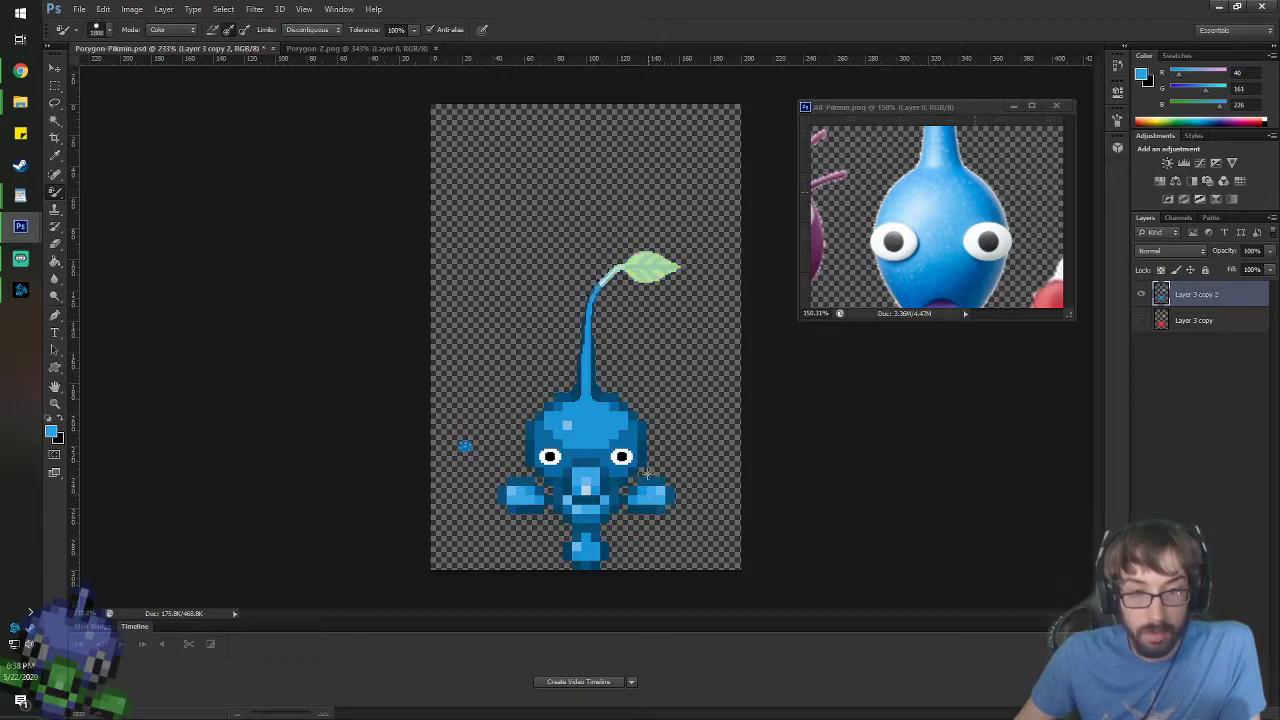
scroll(640, 459, "up", 6)
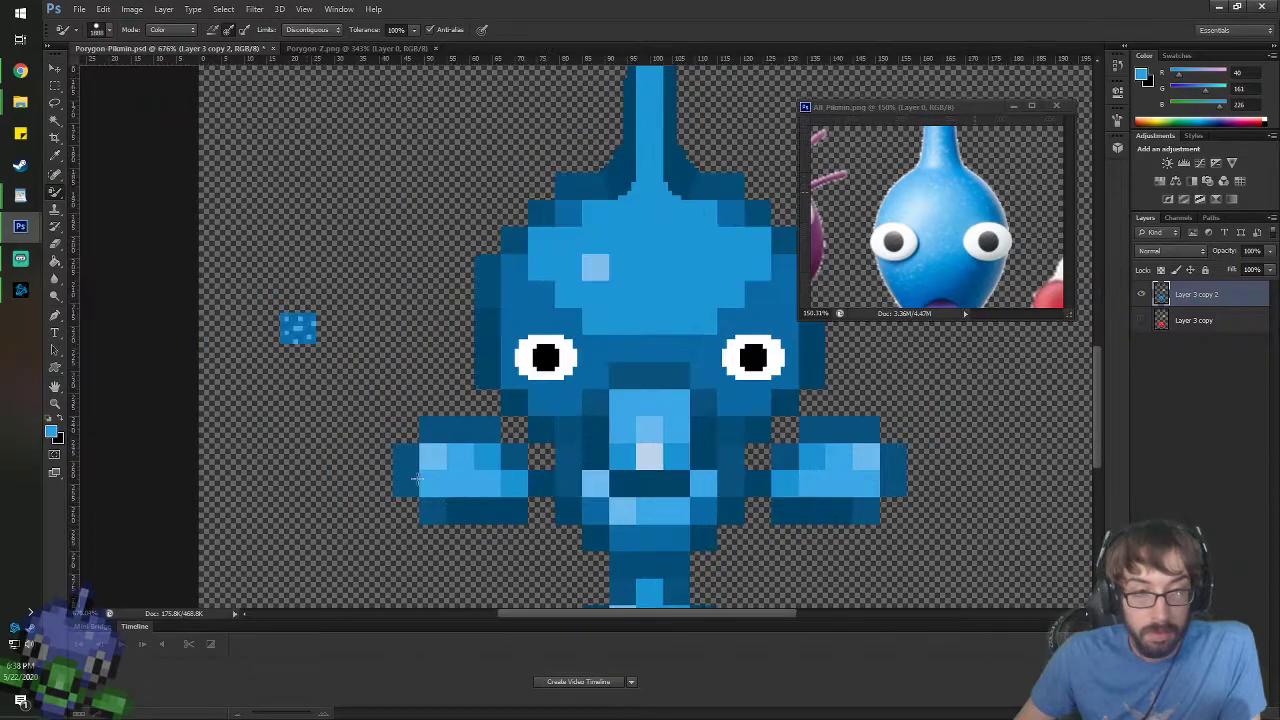
scroll(655, 563, "down", 2)
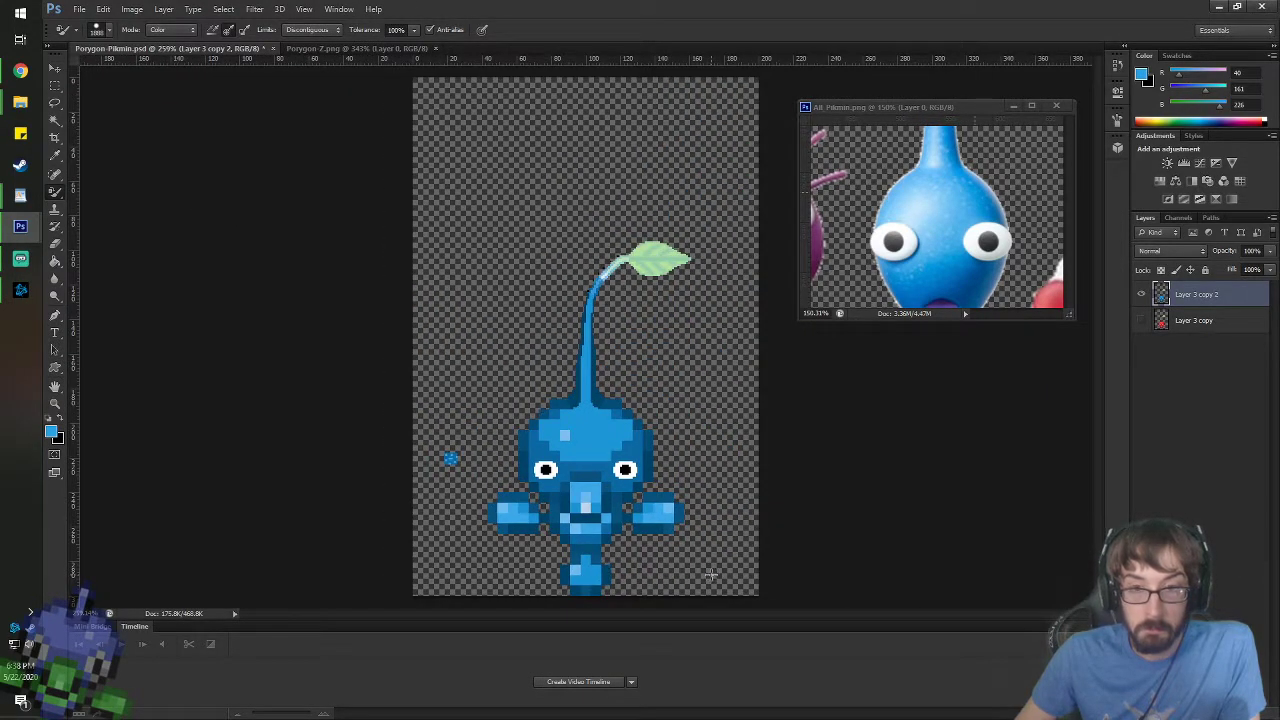
- Duplicate the blue sprite layer and hide the layer it was copied from
left_click(55, 68)
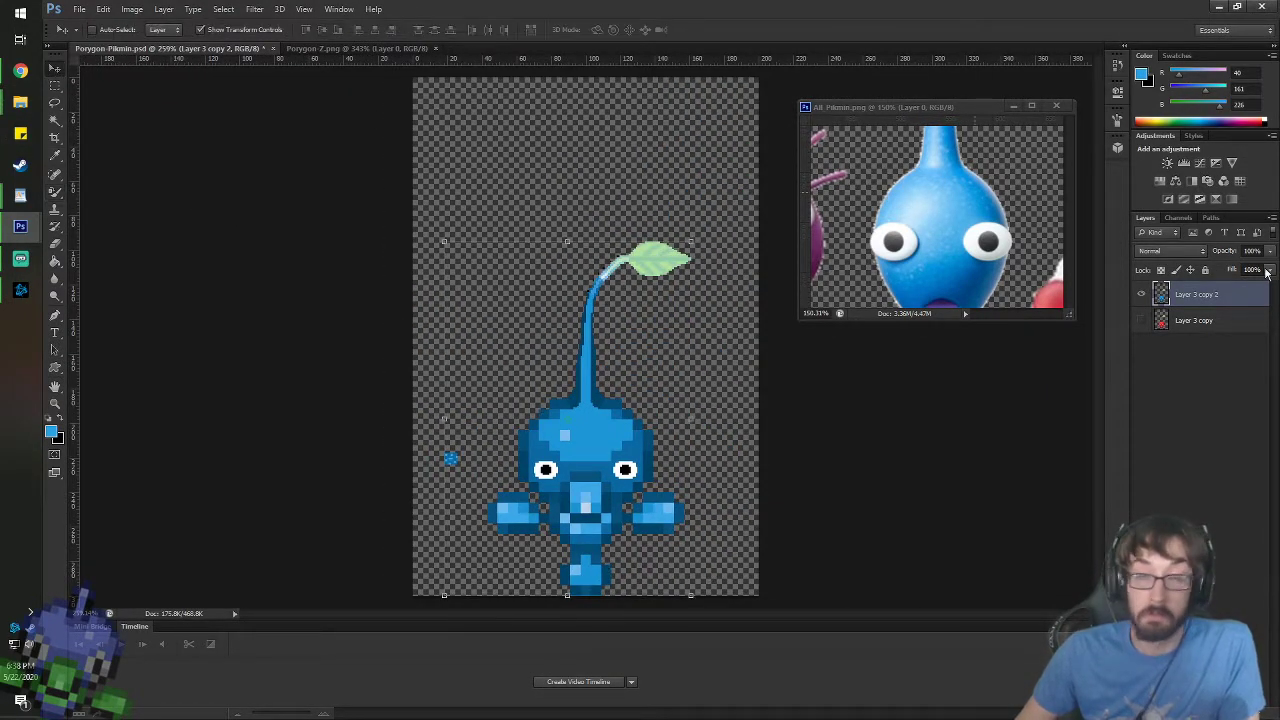
right_click(1236, 298)
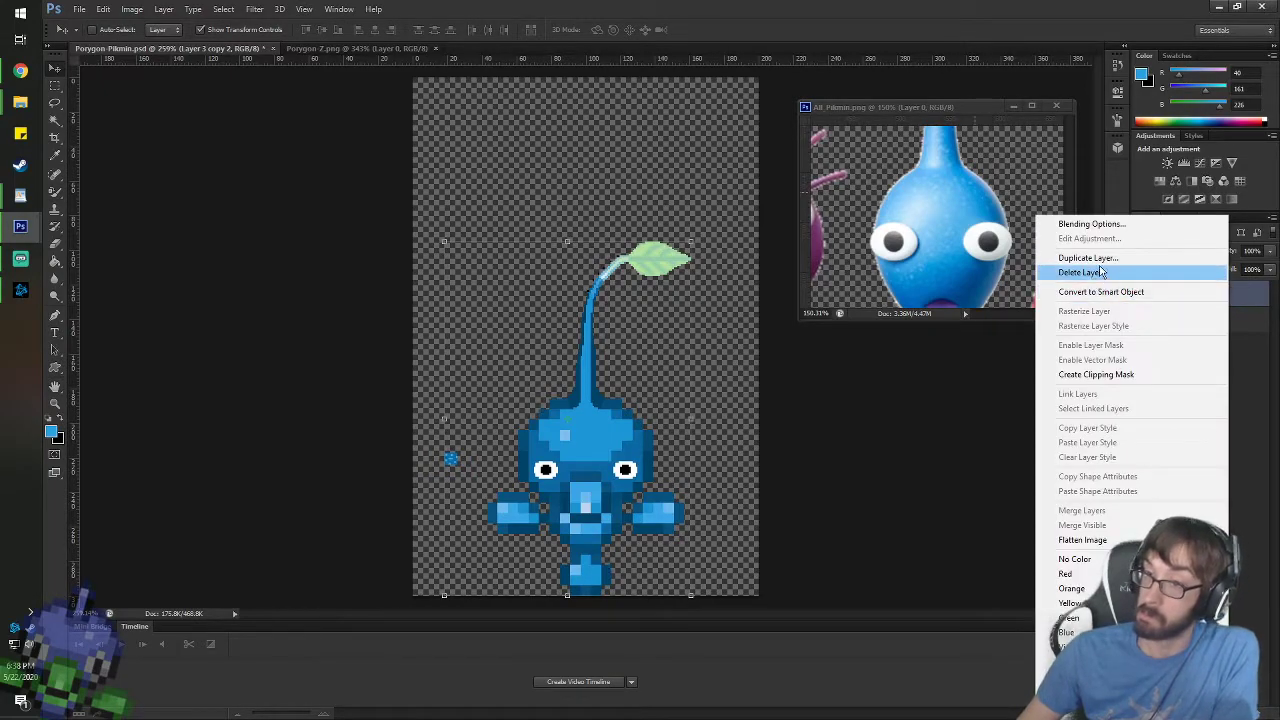
left_click(1100, 272)
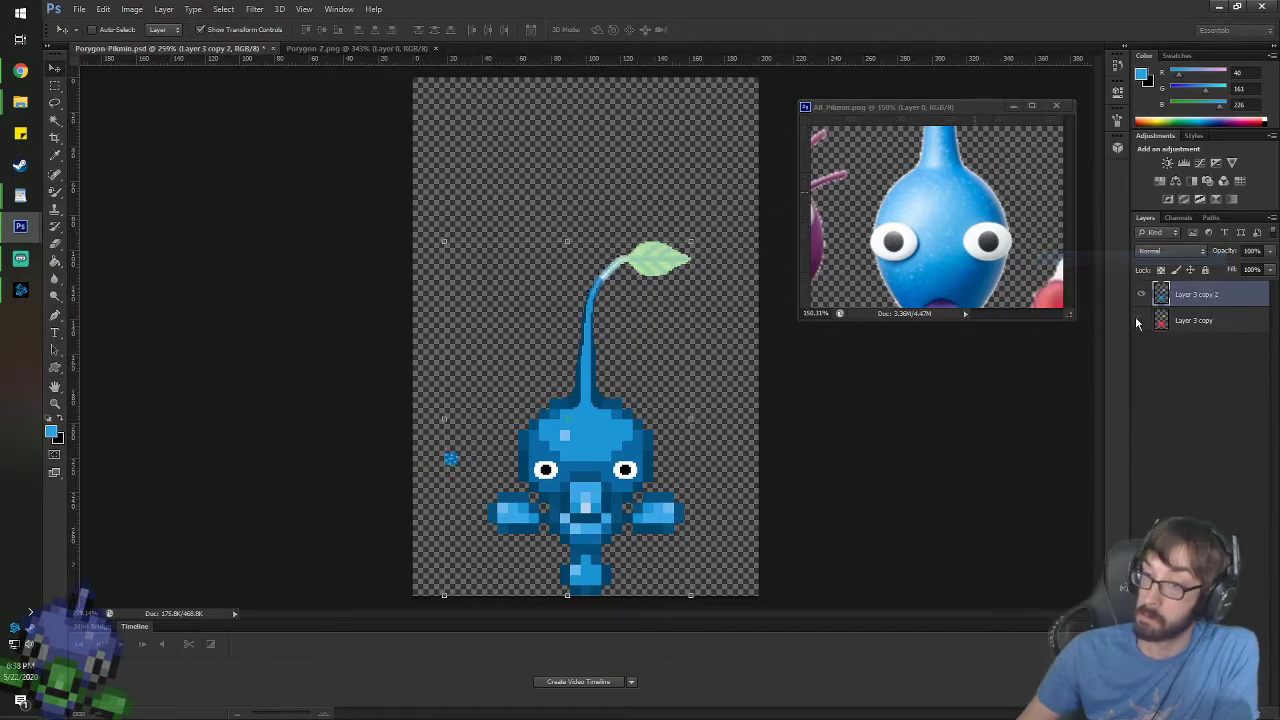
- Try to recolour the new sprite copy with yellow sampled from the yellow Pikmin in the reference, using the Color Replacement tool
left_click(949, 235)
key("space")
left_click_drag(949, 235, 869, 194)
left_click_drag(1050, 262, 913, 276)
key("i")
left_click_drag(975, 186, 979, 165)
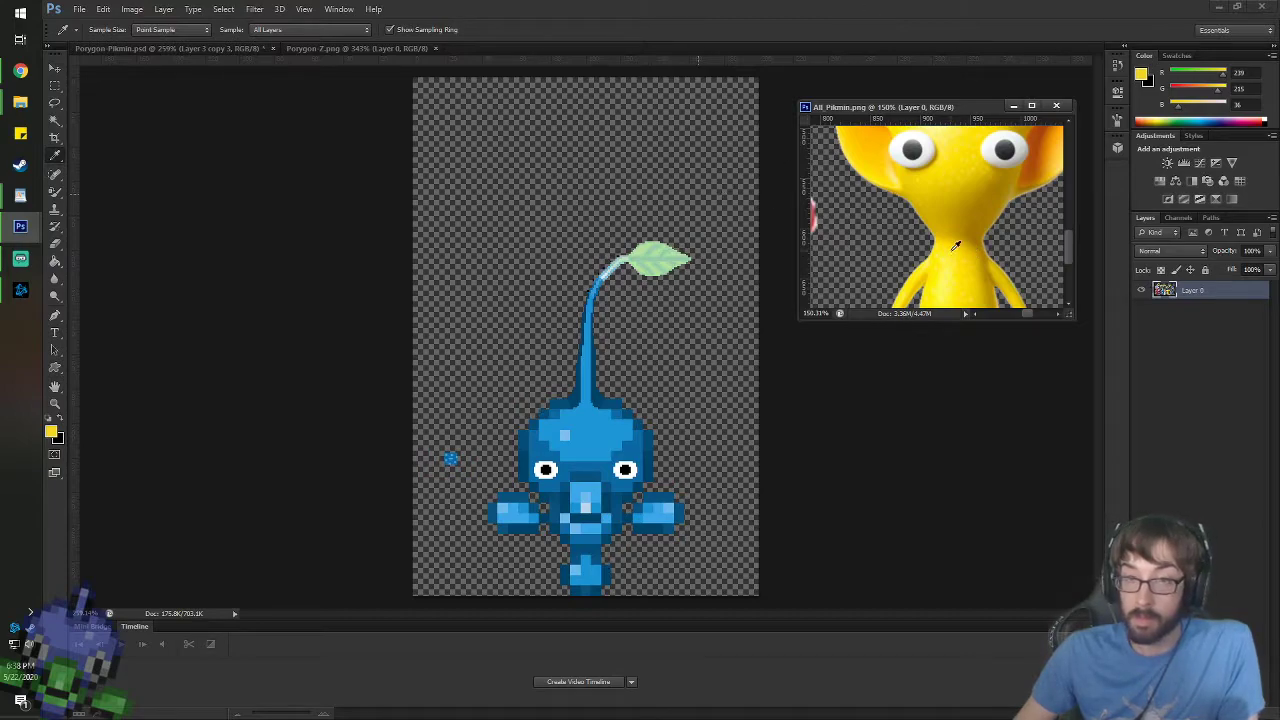
key("b")
left_click(586, 191)
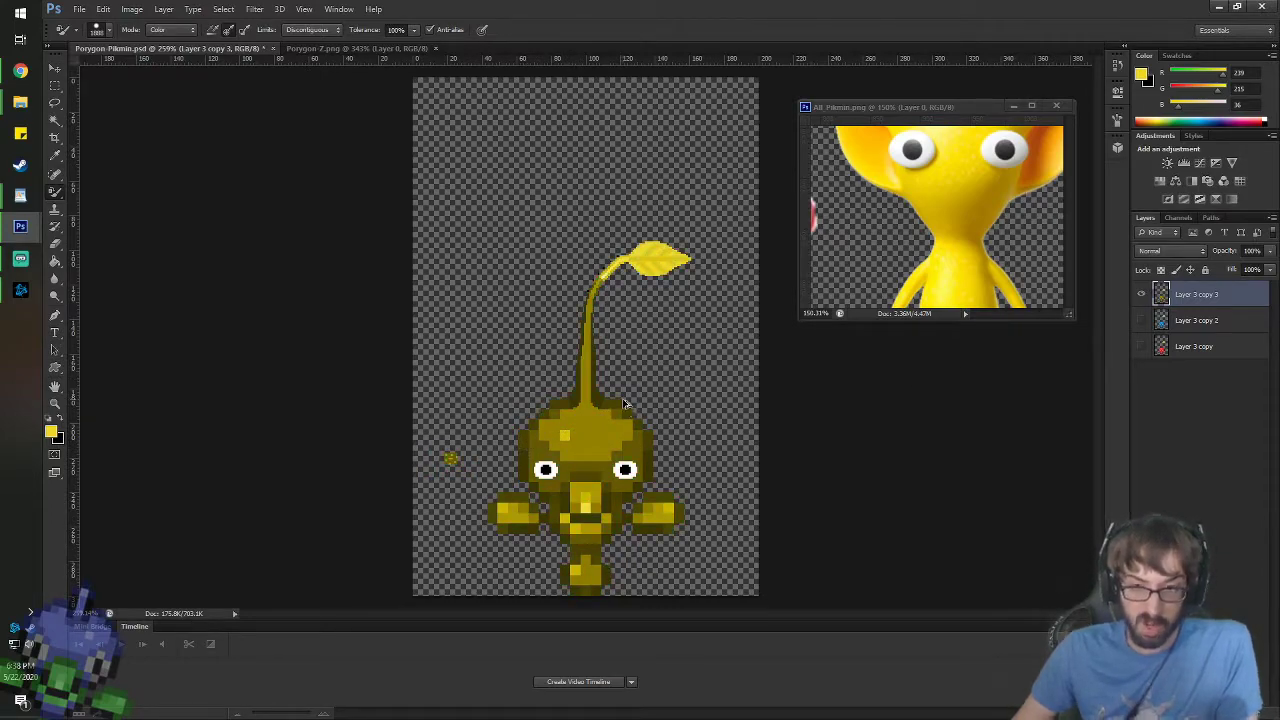
- Undo the yellow recolouring while keeping the duplicate blue sprite layer in place
key("Delete")
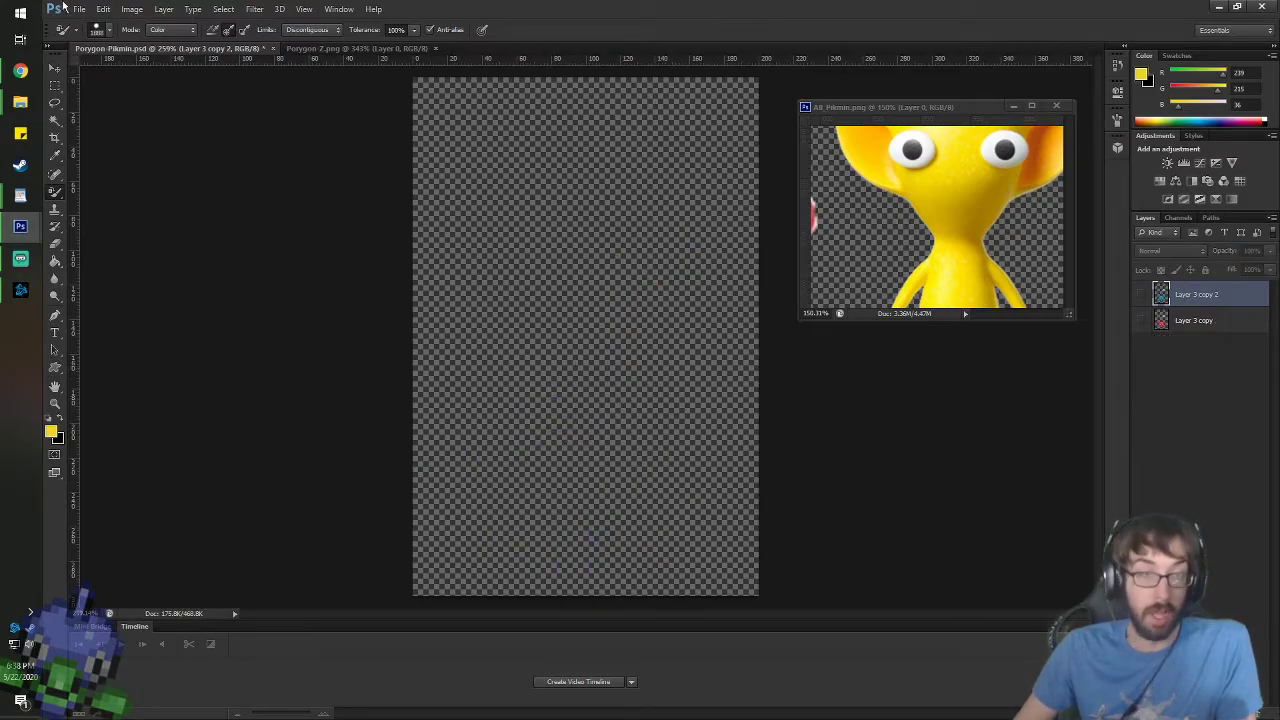
left_click(79, 10)
mouse_move(103, 9)
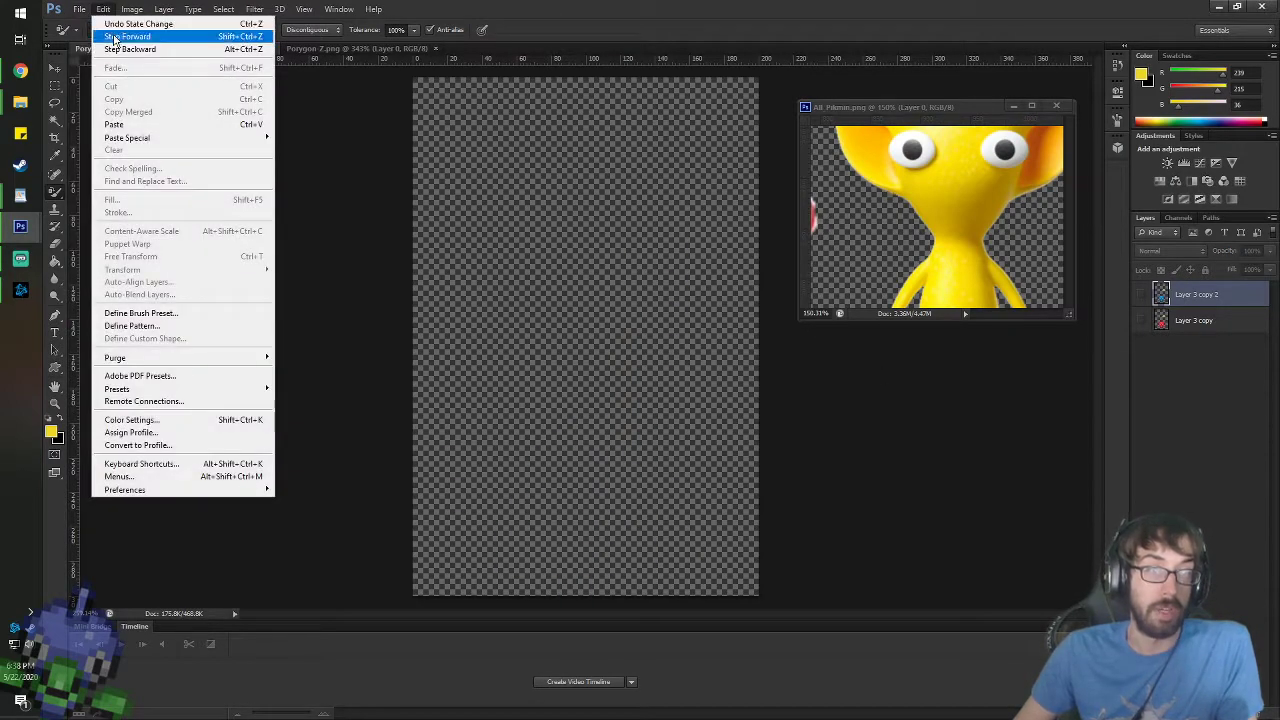
left_click(130, 50)
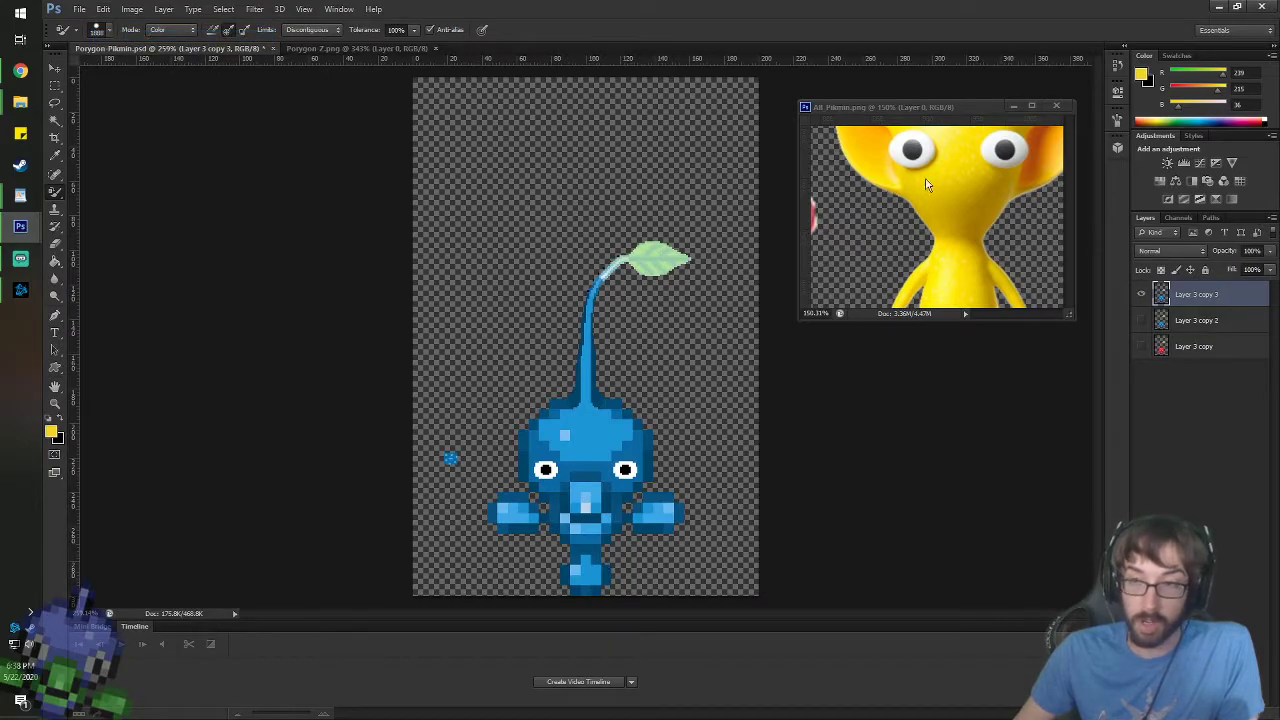
- Sample a lighter yellow from the yellow Pikmin's forehead in the reference image as the foreground colour
key("space")
left_click(948, 205)
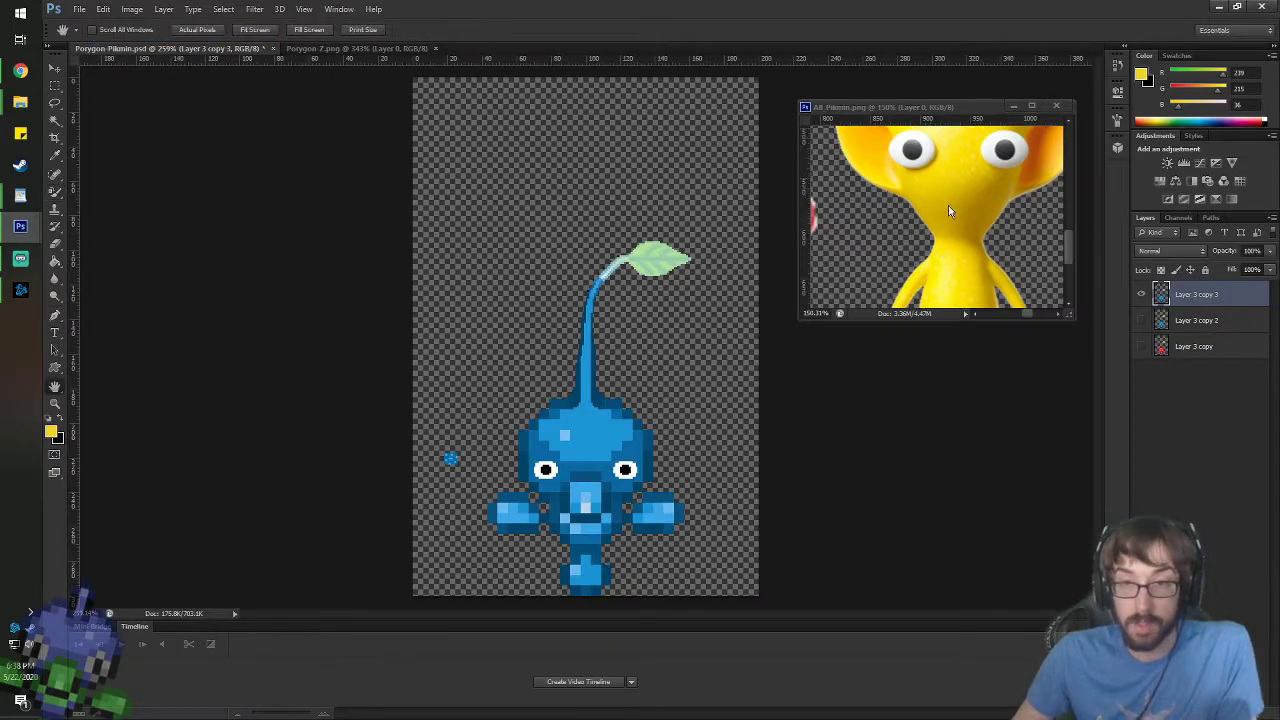
left_click_drag(947, 201, 935, 262)
key("i")
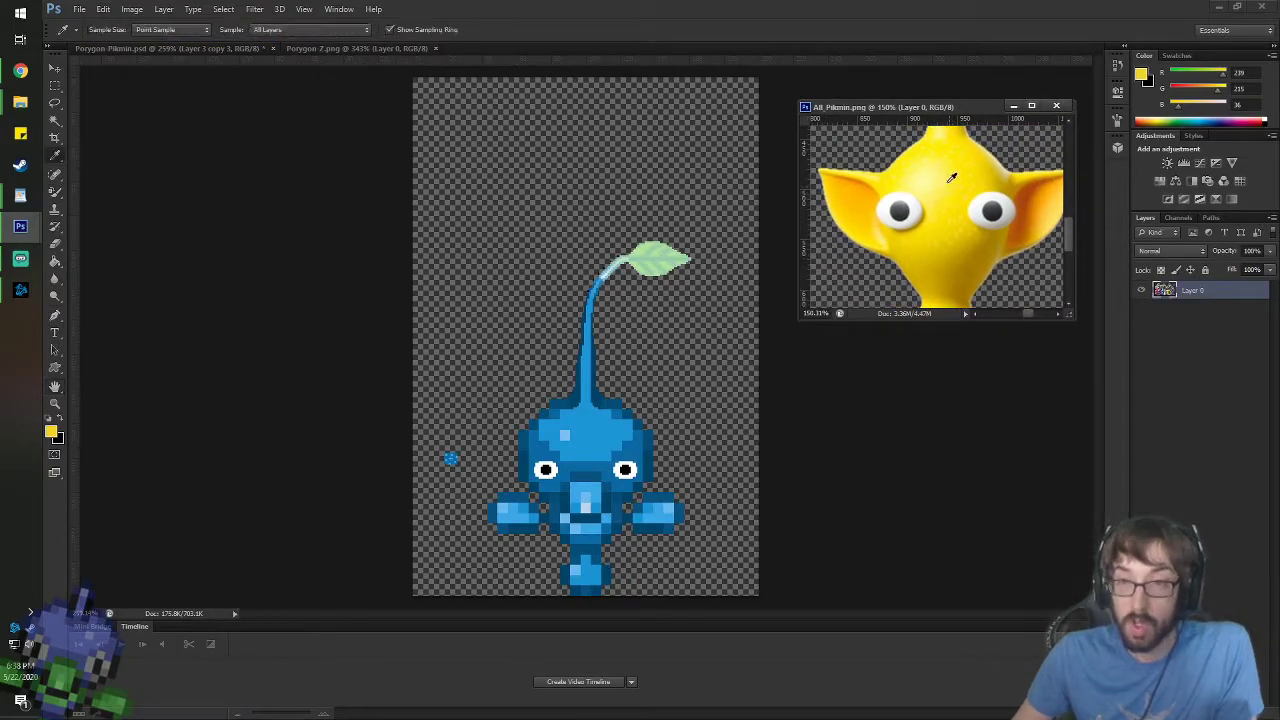
left_click(947, 176)
- Try recolouring the blue sprite copy with the sampled light yellow using the Color Replacement tool in Color mode
key("shift+b")
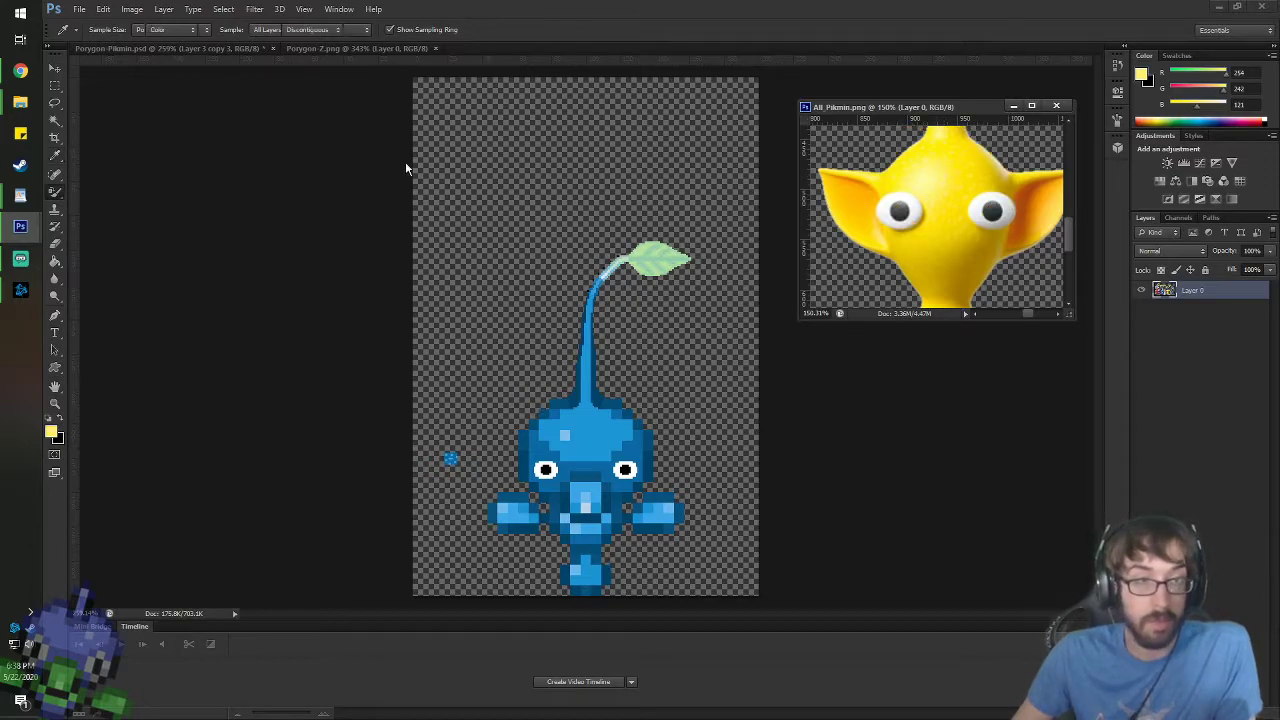
left_click(172, 30)
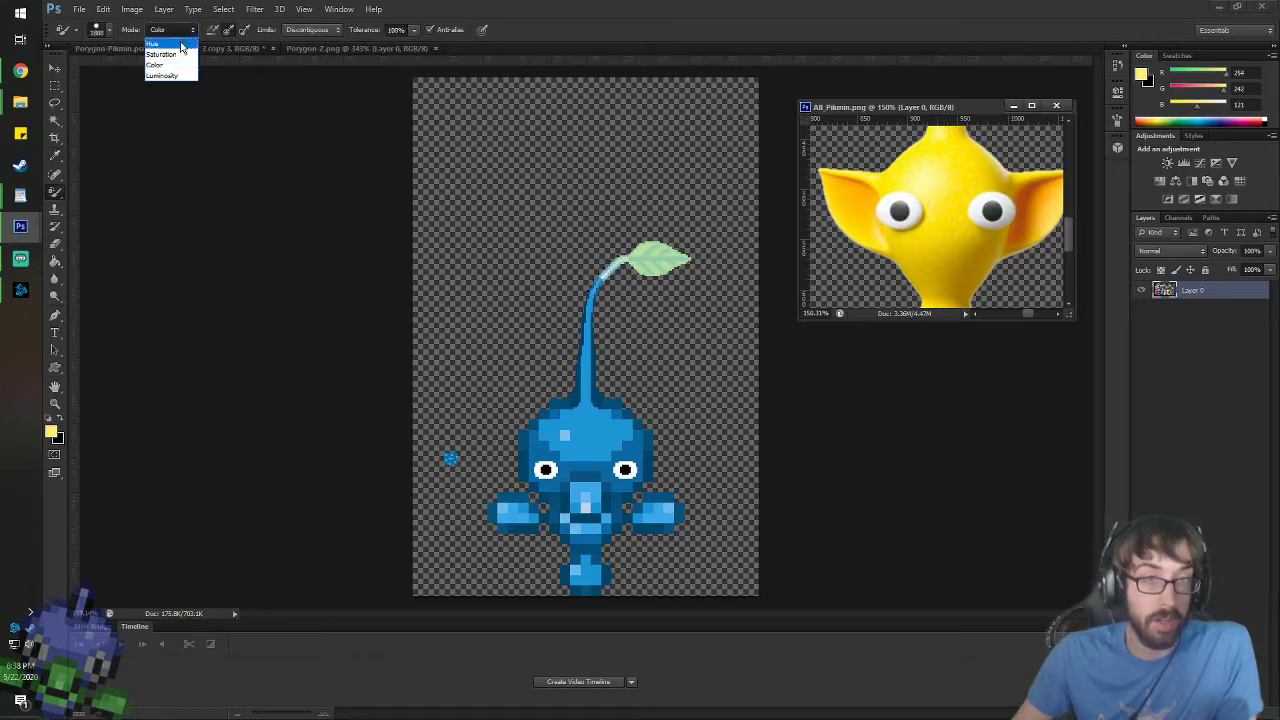
left_click(160, 64)
left_click(590, 437)
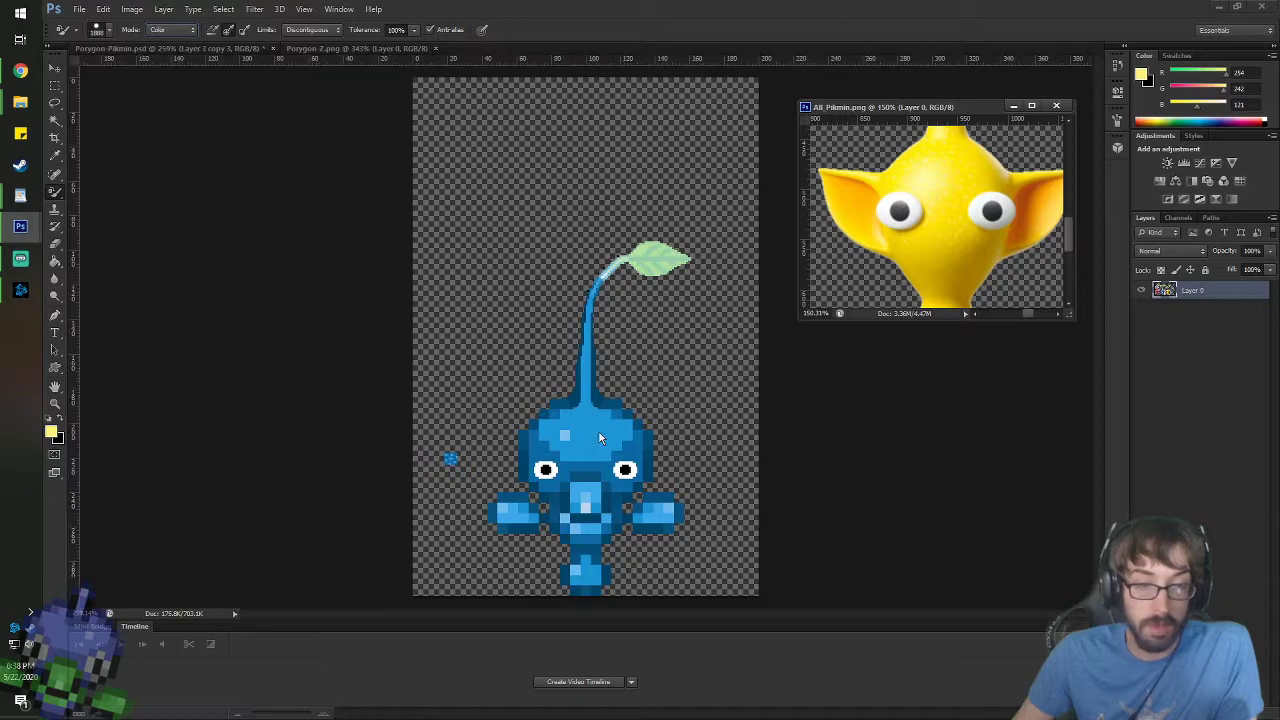
scroll(605, 547, "up", 4)
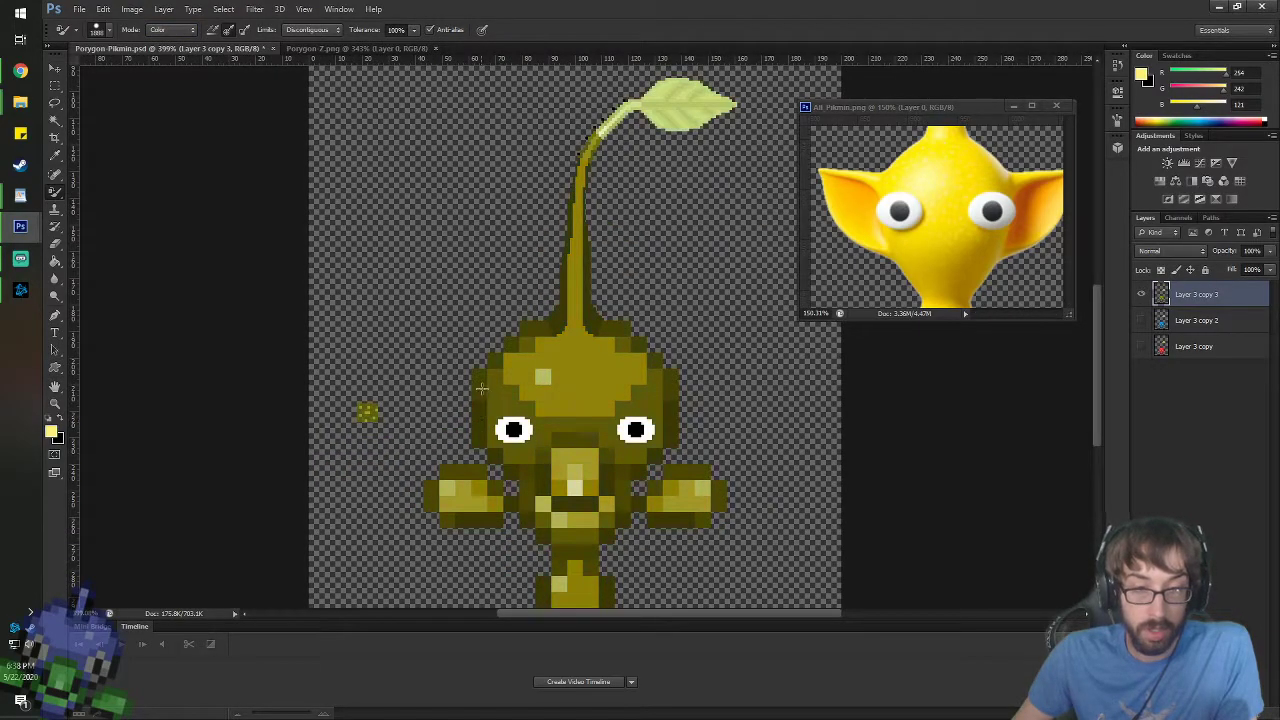
- Try Luminosity mode with the light yellow on top of the recoloured sprite and undo that stroke
left_click(160, 29)
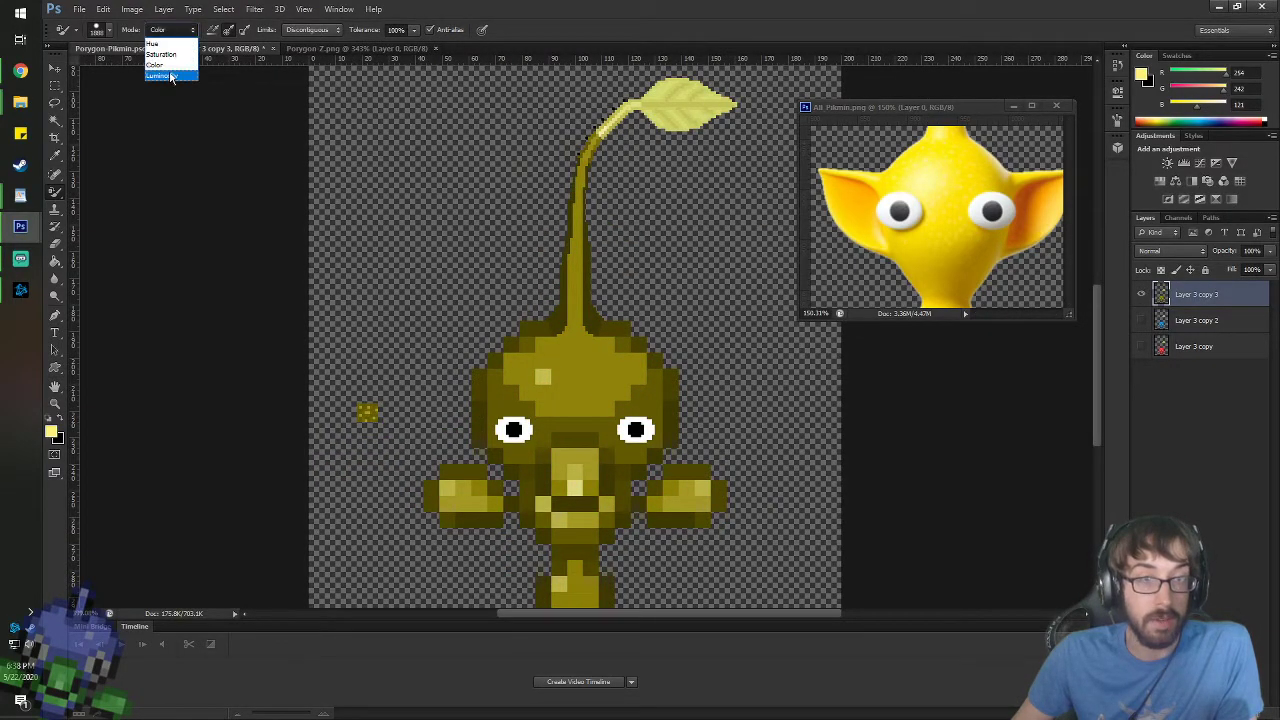
left_click(172, 80)
left_click(577, 392)
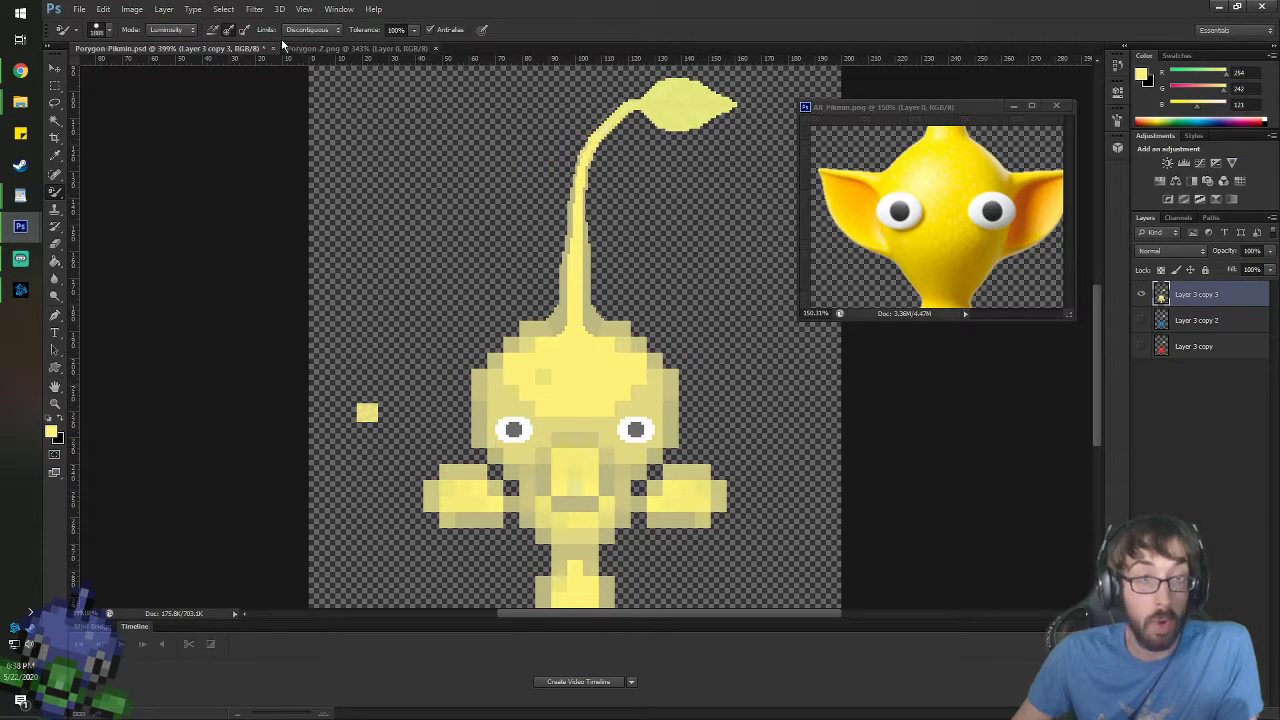
key("ctrl+z")
- Test the Color, Saturation and Hue replacement modes on the recoloured sprite, and undo the light yellow recolouring
left_click(160, 29)
left_click(172, 68)
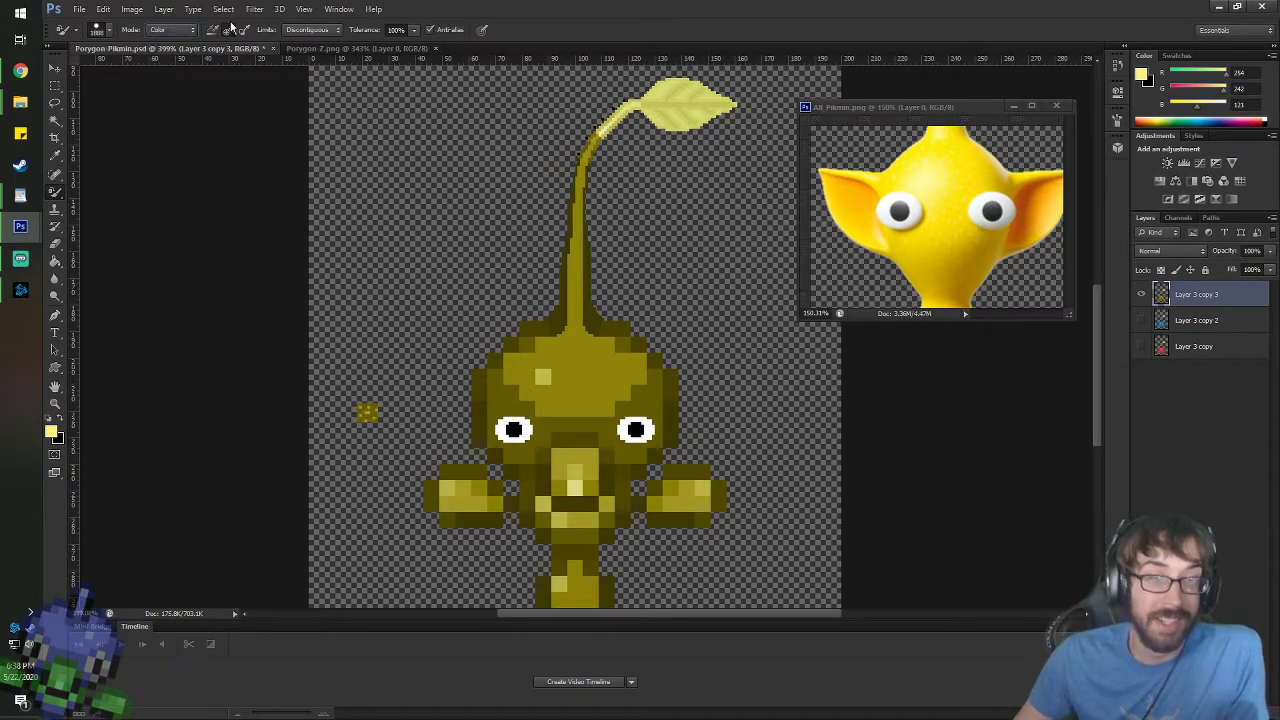
left_click(160, 29)
left_click(172, 56)
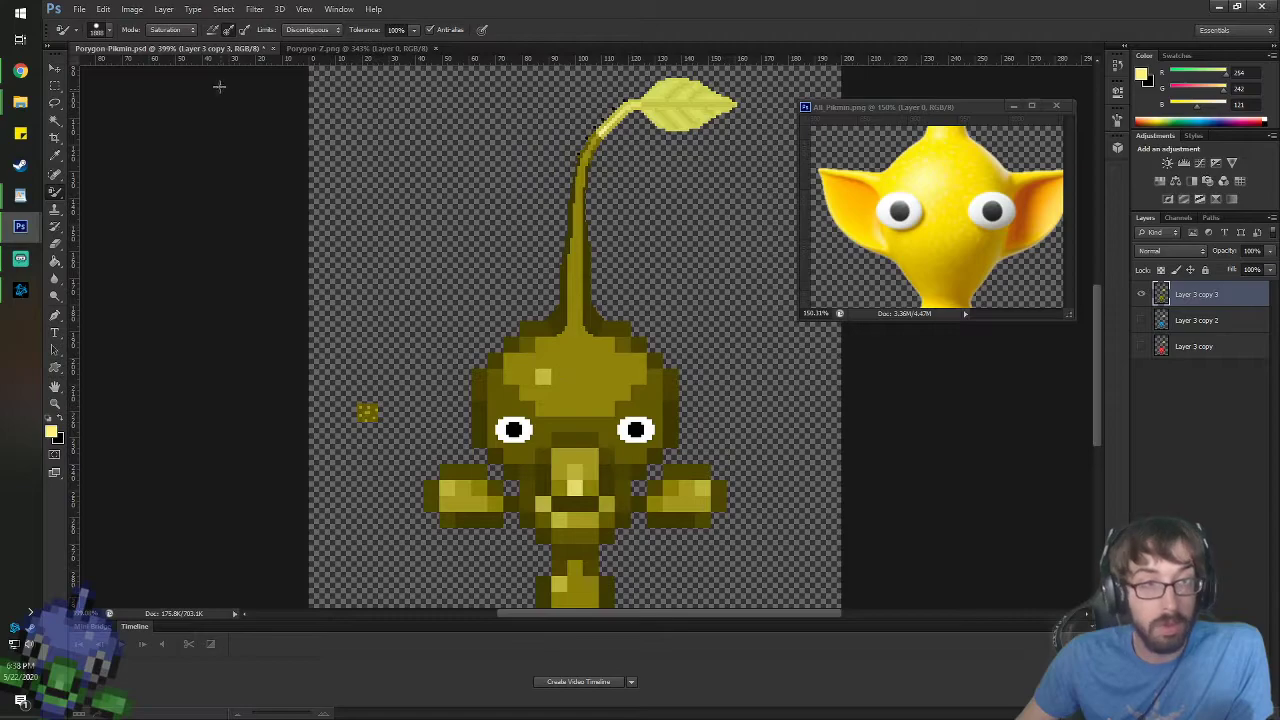
left_click(160, 29)
left_click(172, 44)
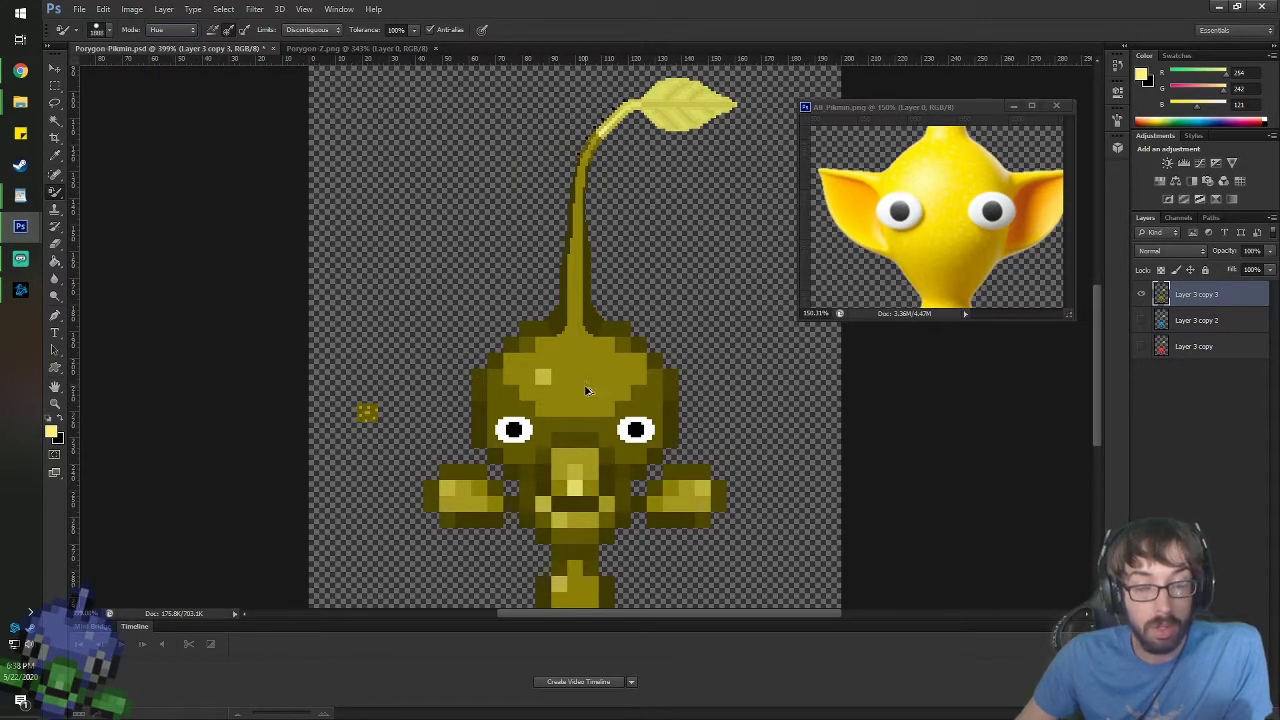
key("ctrl+z")
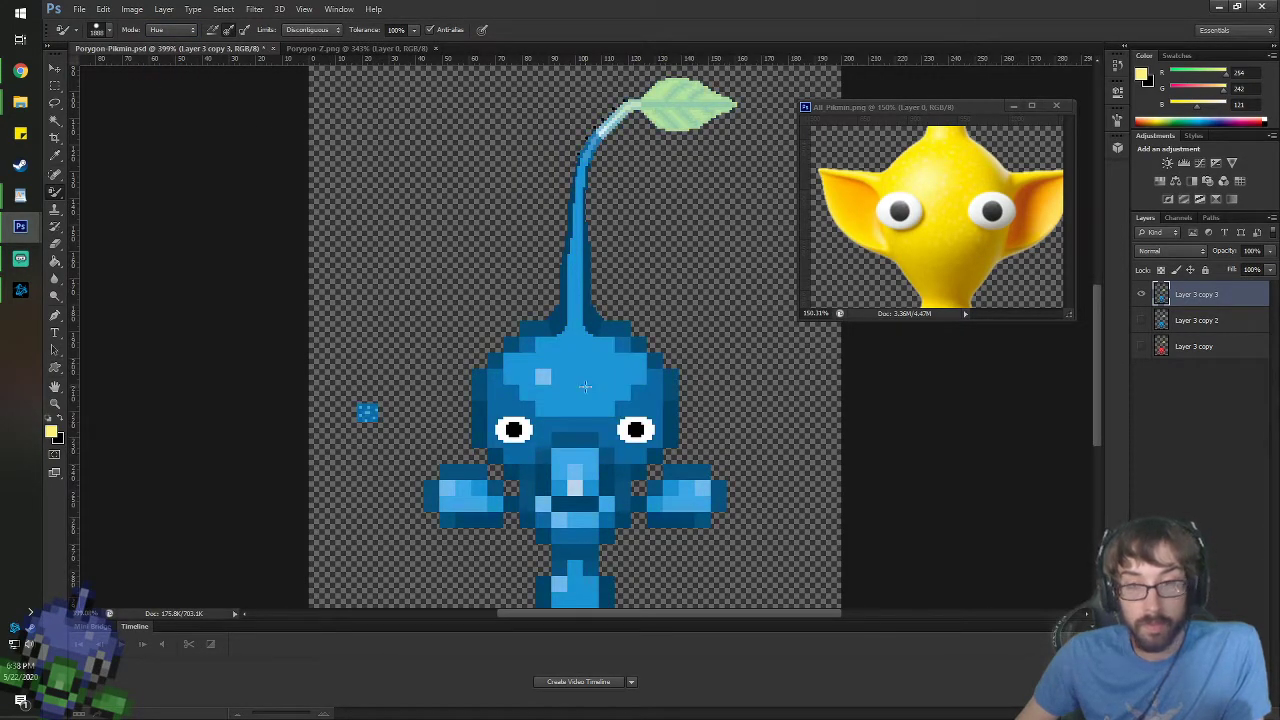
key("ctrl+z")
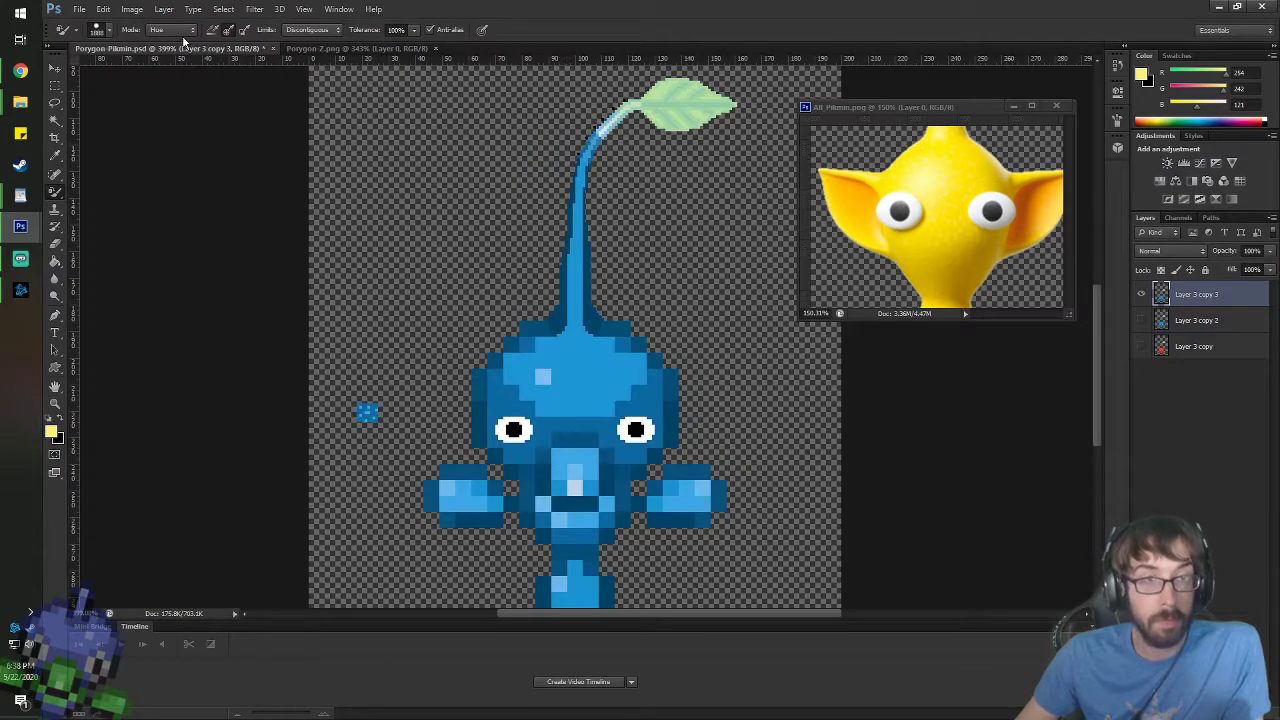
- Try the light yellow directly on the blue sprite in Luminosity mode and undo it
left_click(160, 29)
left_click(172, 76)
left_click(597, 397)
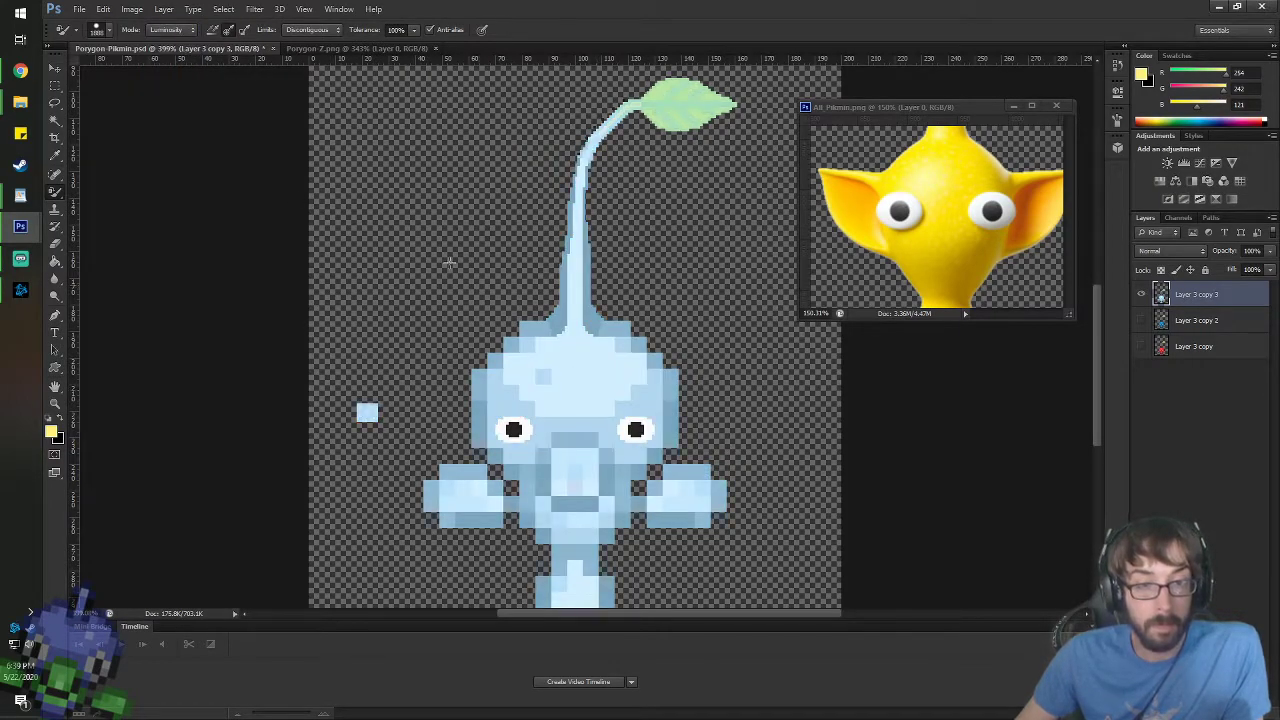
key("ctrl+z")
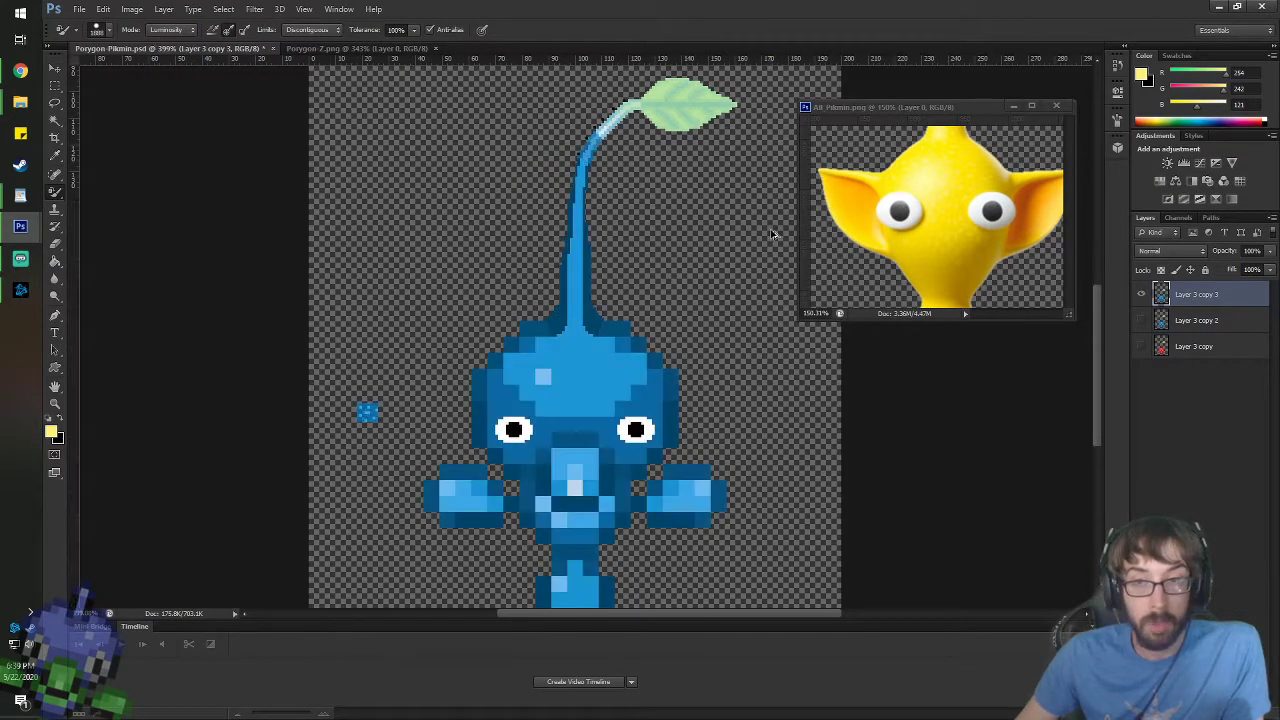
- Sample a more saturated yellow, #fbdd01, from the yellow Pikmin's forehead as the foreground colour
left_click(1141, 74)
left_click(969, 175)
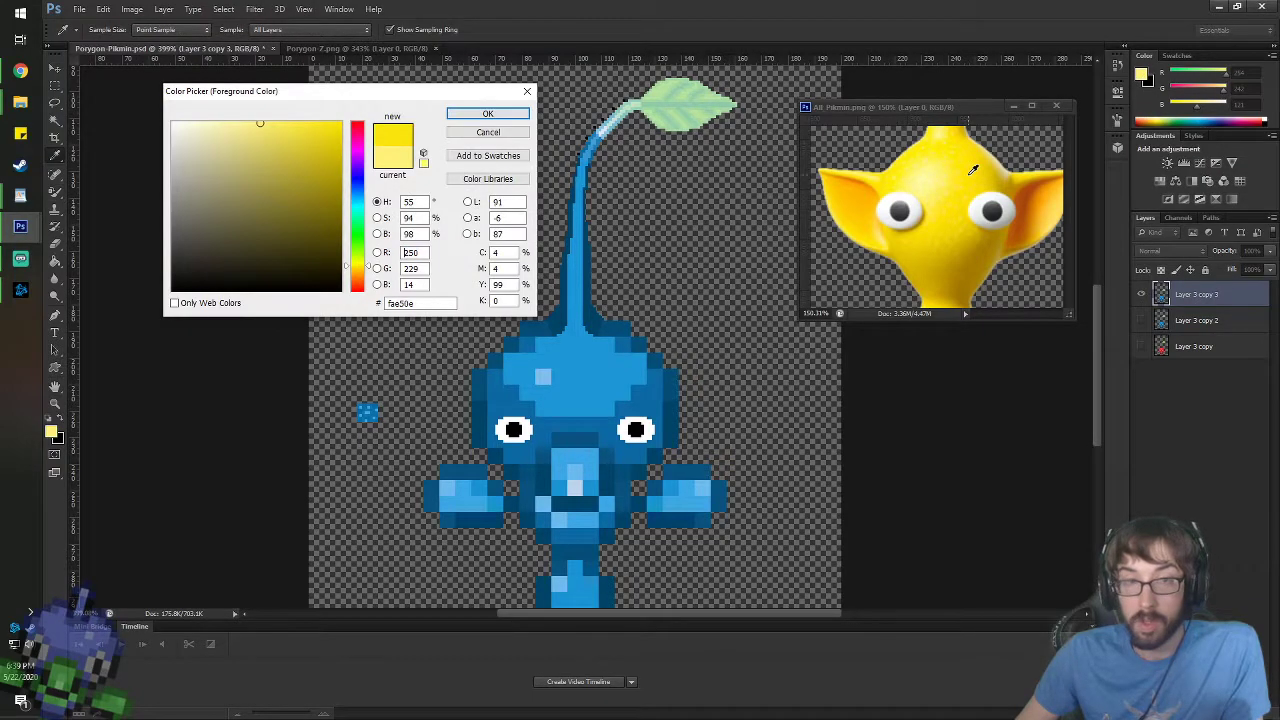
left_click(484, 114)
- Try recolouring the blue sprite with the saturated yellow in Luminosity mode followed by Color mode, and undo both
left_click(597, 390)
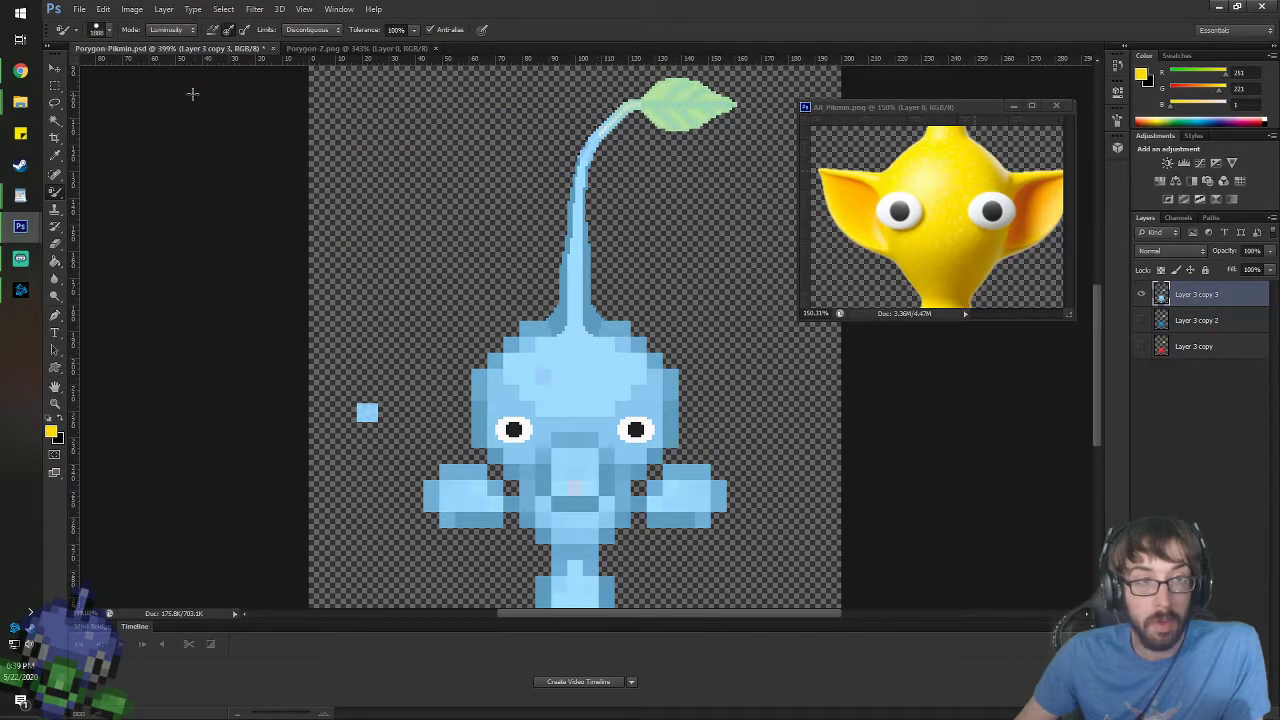
left_click(172, 29)
left_click(165, 60)
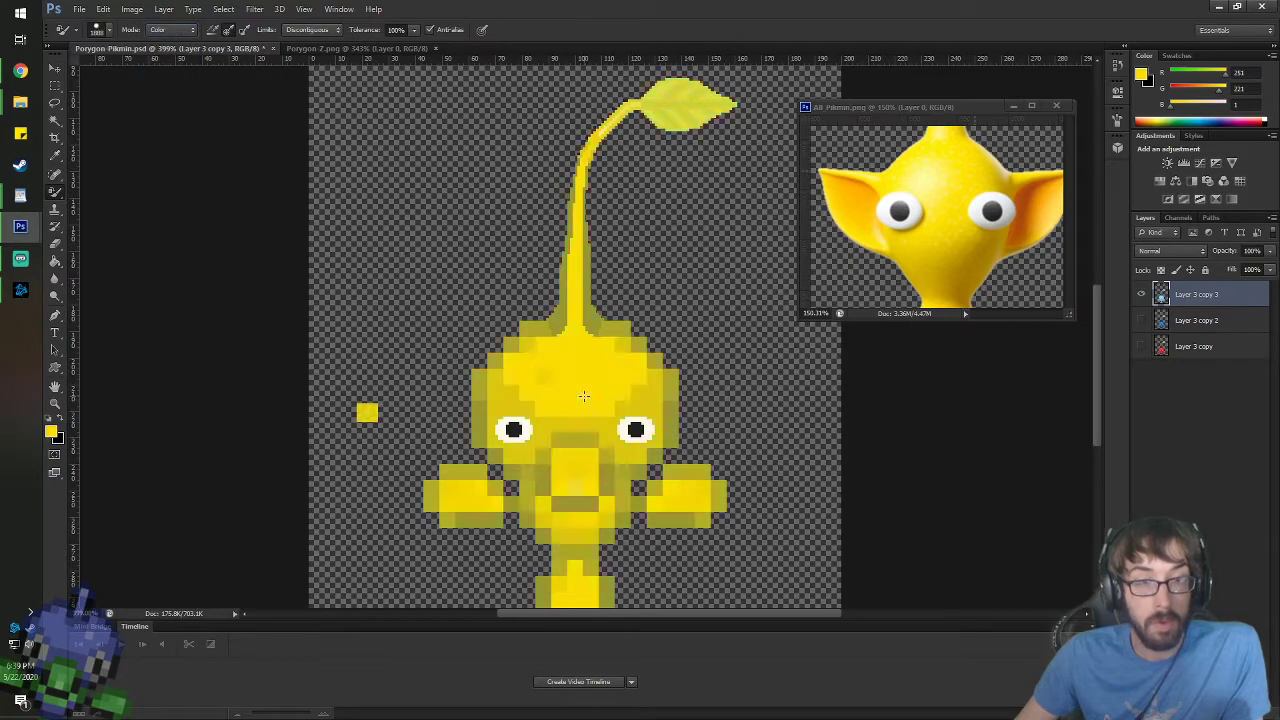
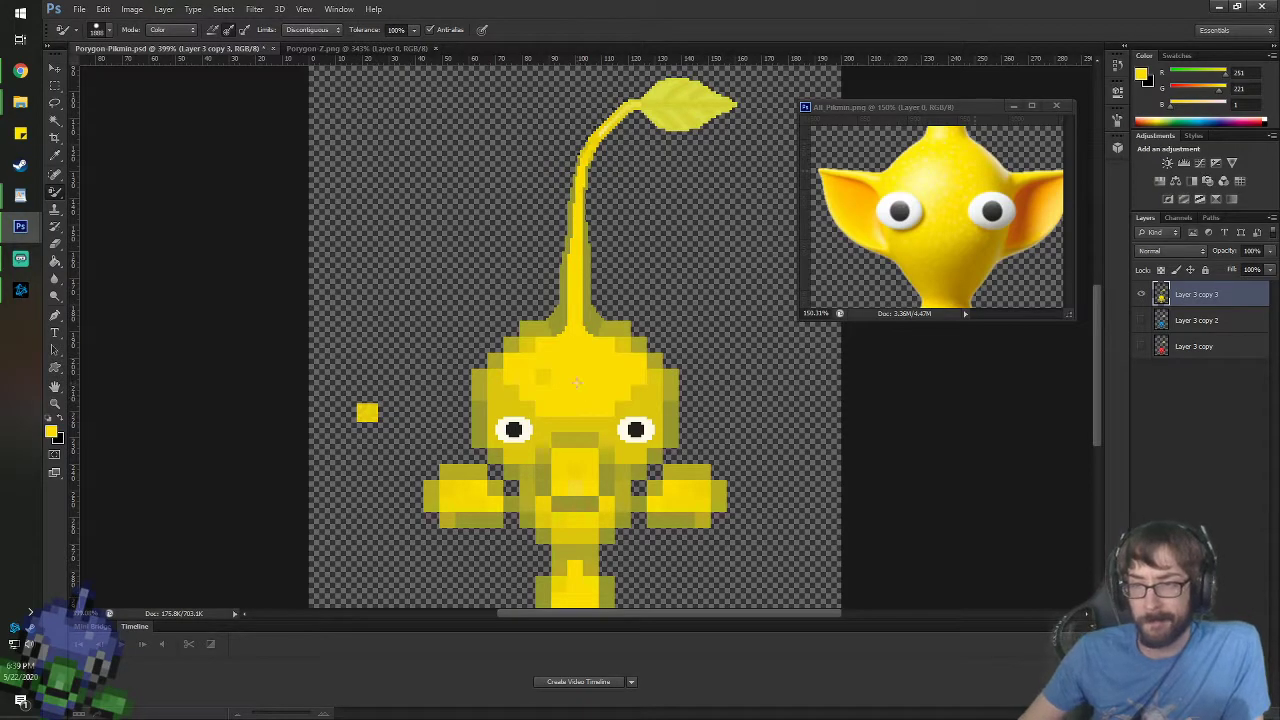
key("ctrl+z")
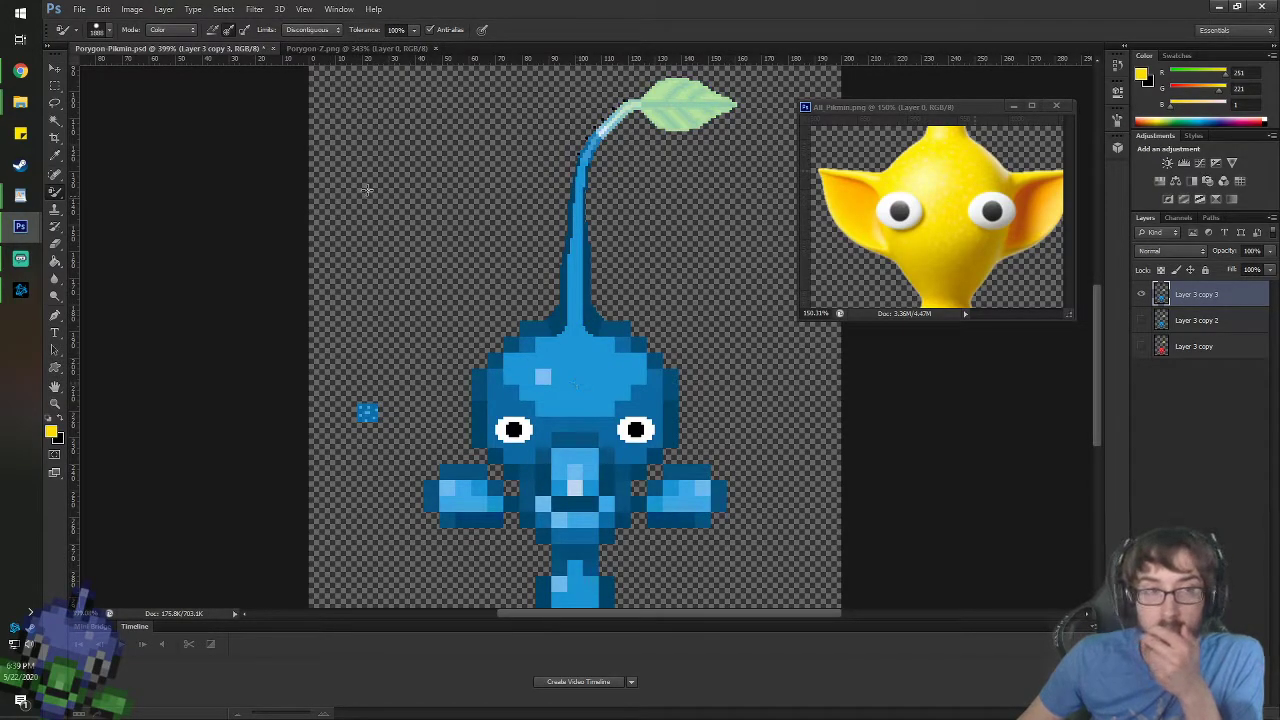
- Try the saturated yellow on the blue sprite in Hue mode and in Luminosity mode, undoing each attempt
left_click(186, 30)
left_click(155, 44)
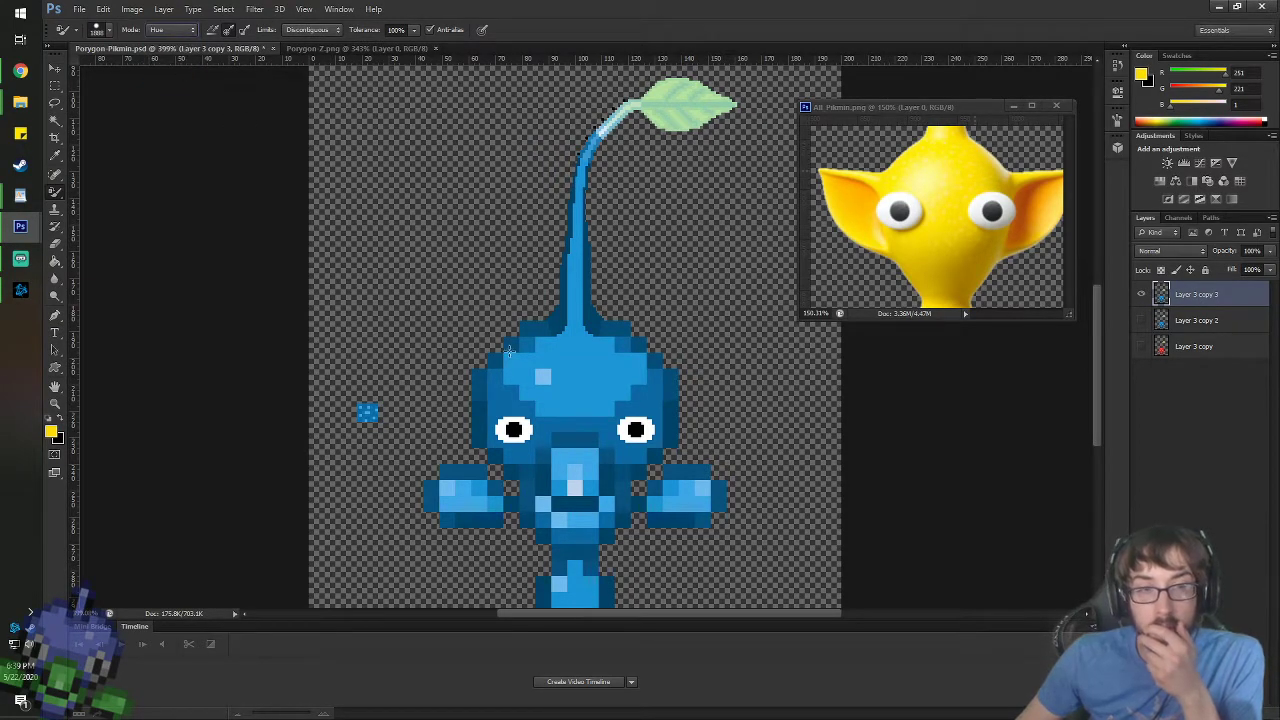
left_click(244, 72)
key("ctrl+z")
left_click(186, 30)
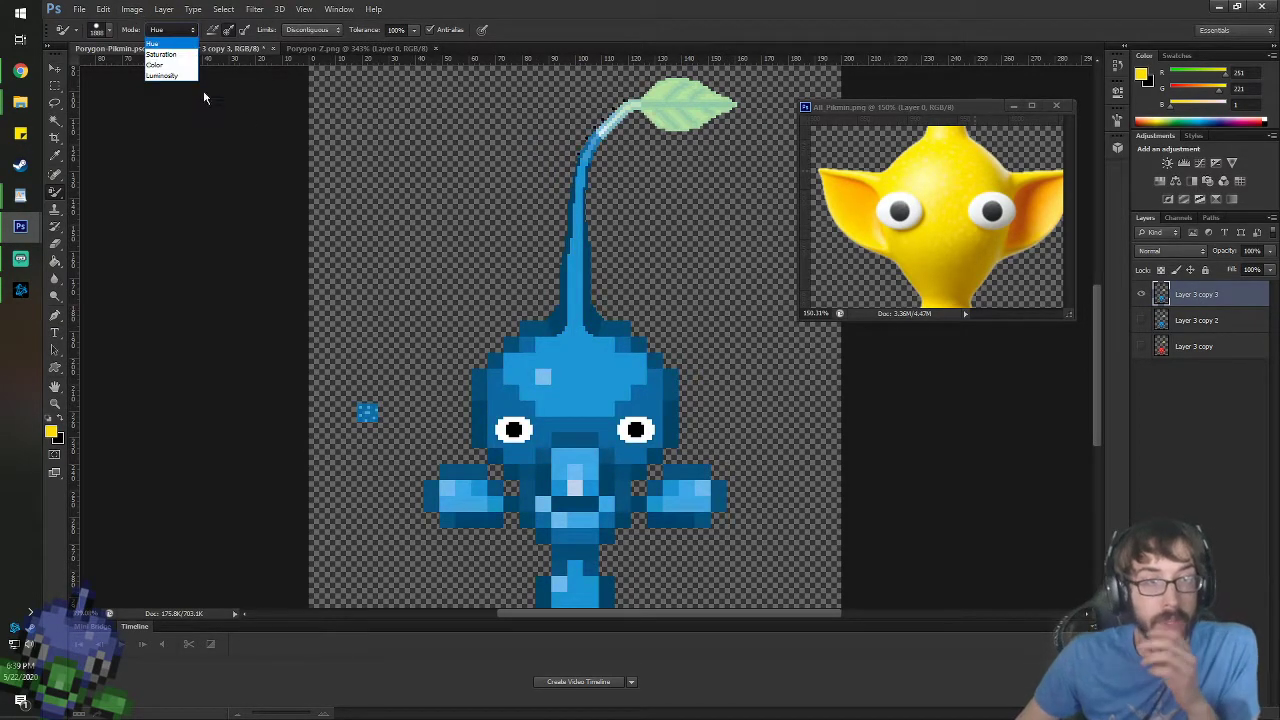
left_click(170, 86)
left_click(568, 372)
key("ctrl+z")
- Try the saturated yellow on the blue sprite in Saturation mode followed by Color mode, and undo the changes
left_click(178, 30)
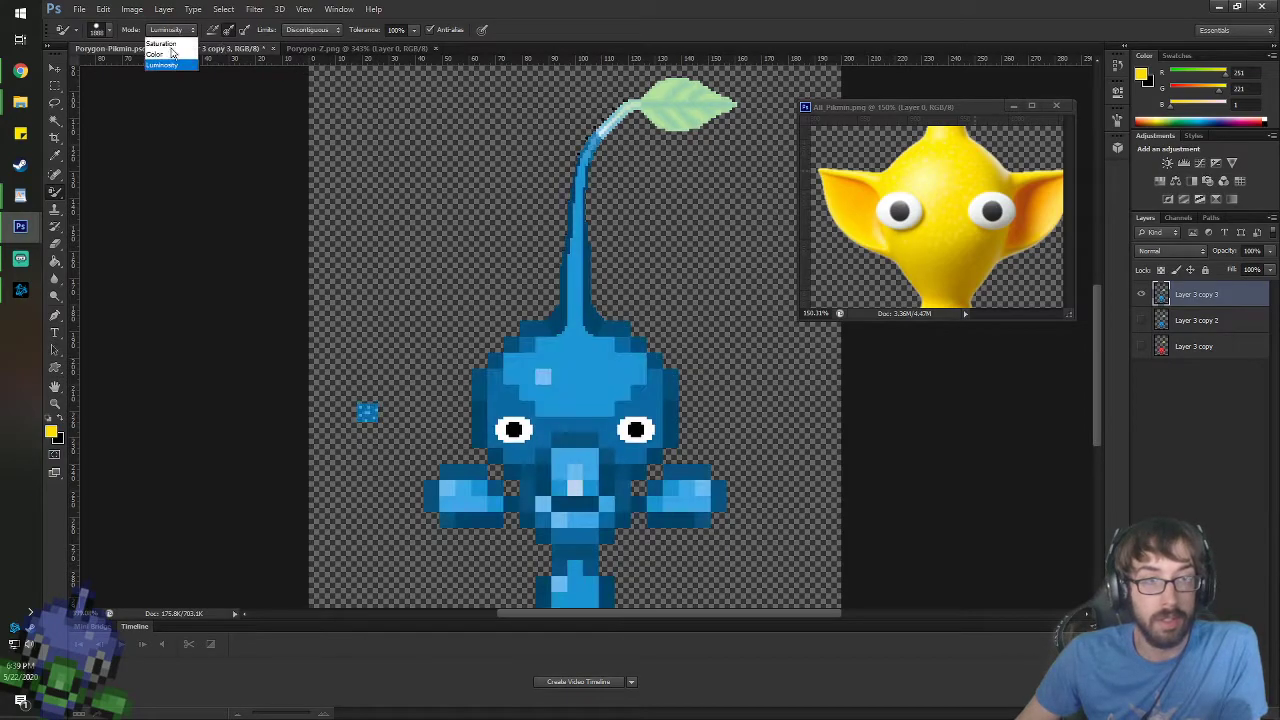
left_click(174, 55)
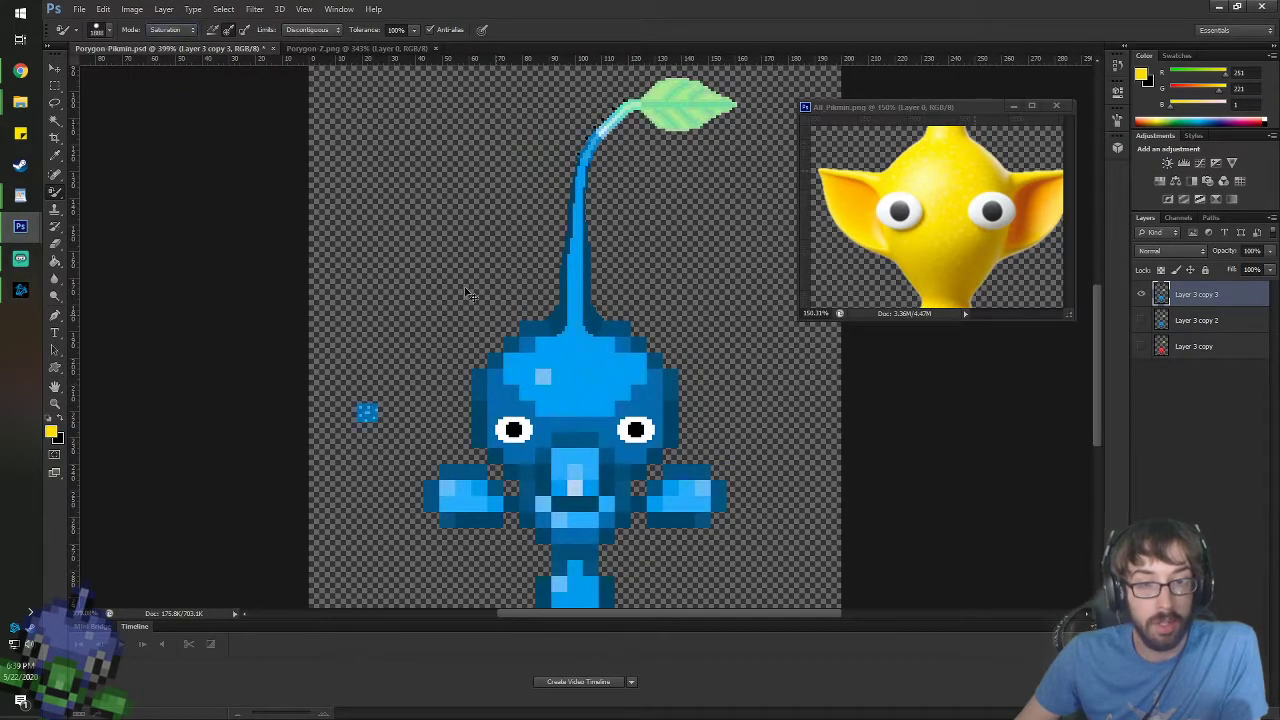
left_click(170, 30)
left_click(158, 62)
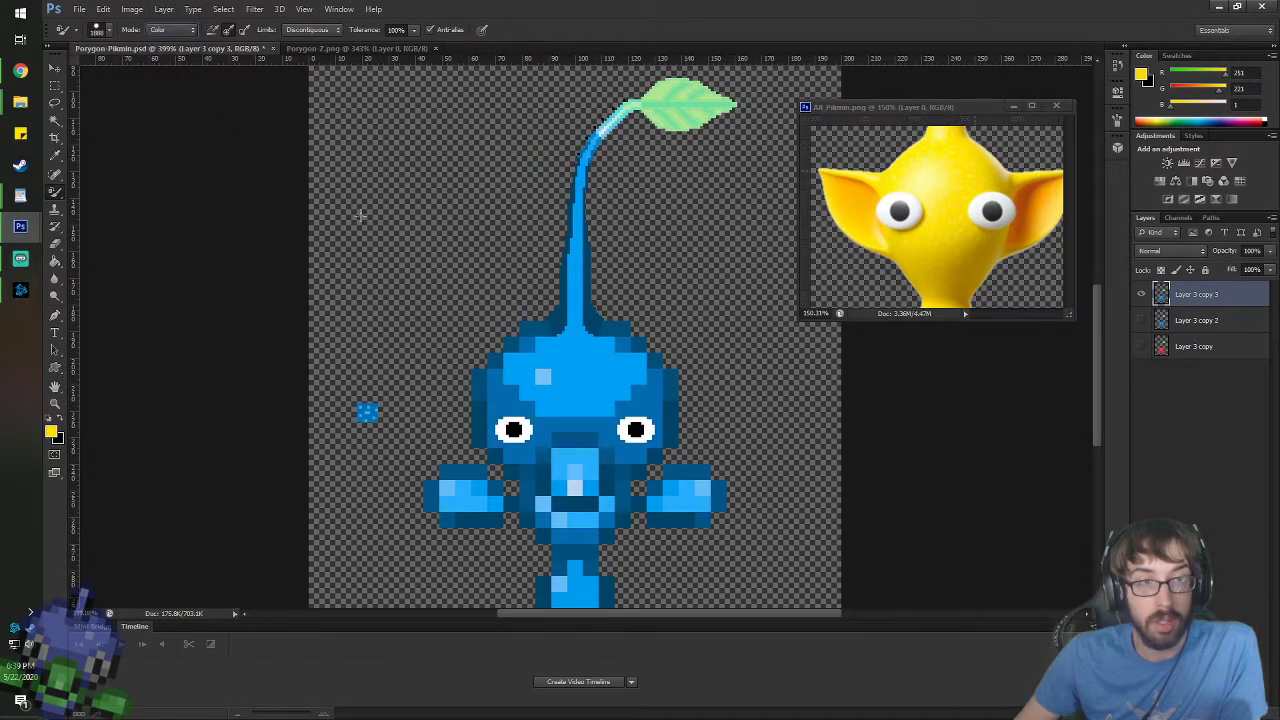
left_click(558, 362)
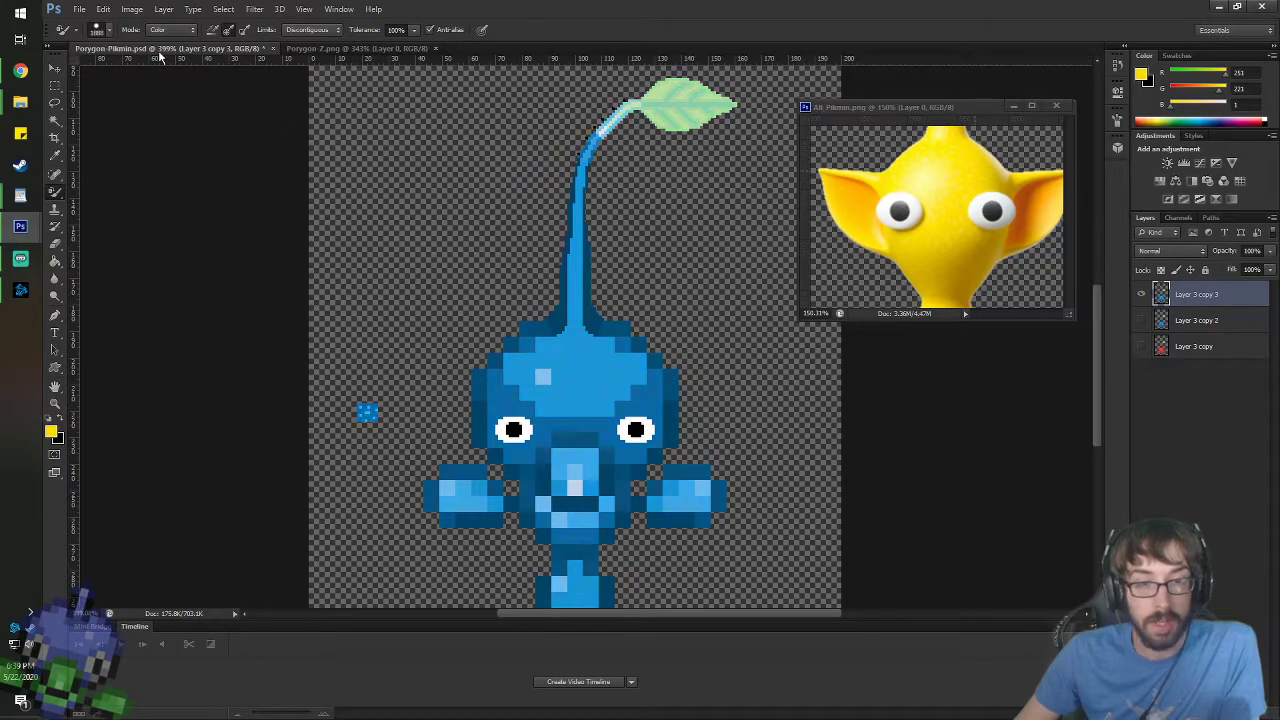
- Sample yellows from the yellow Pikmin's head in the reference and set the foreground colour to the darker yellow #f1d201
left_click(1140, 76)
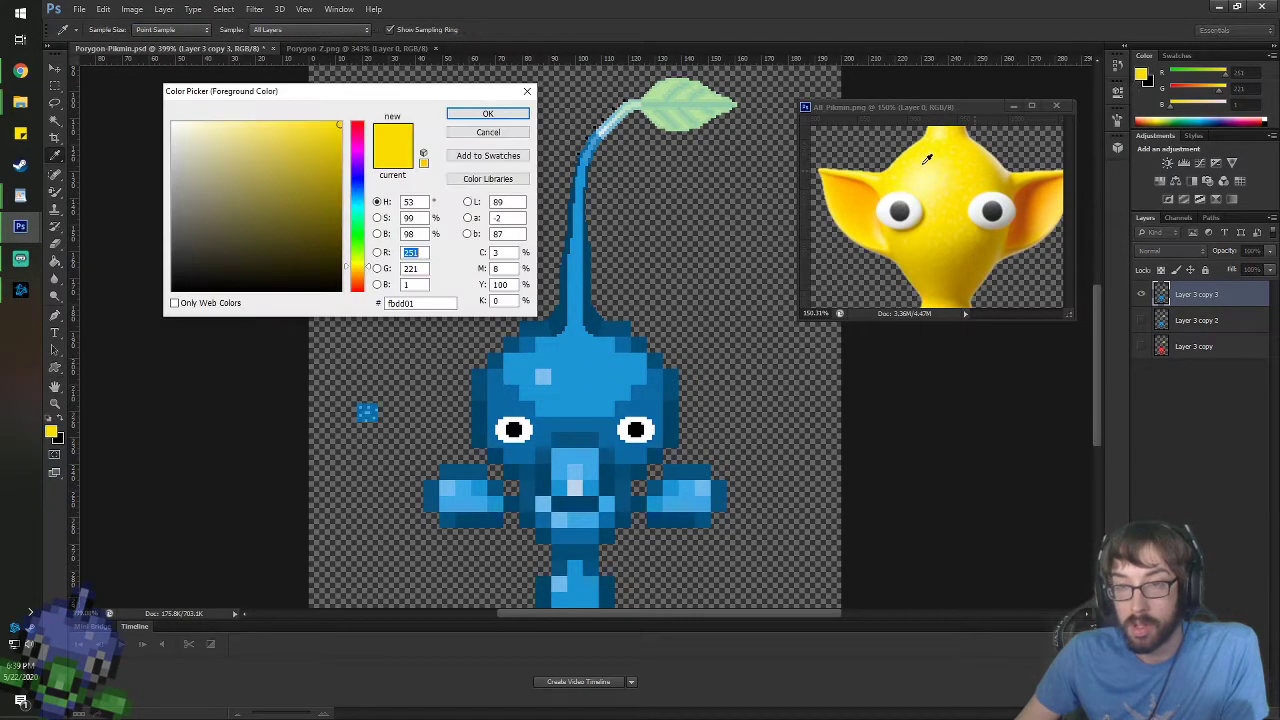
left_click(925, 157)
left_click(486, 115)
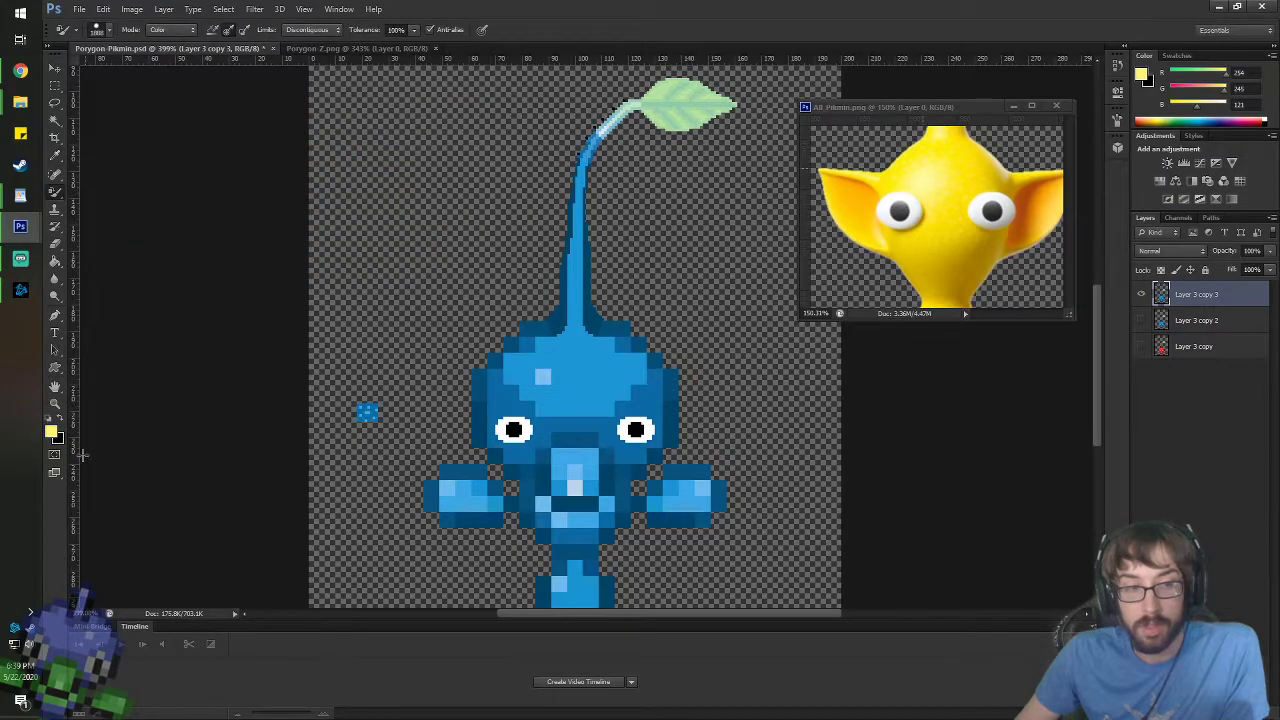
left_click(1140, 76)
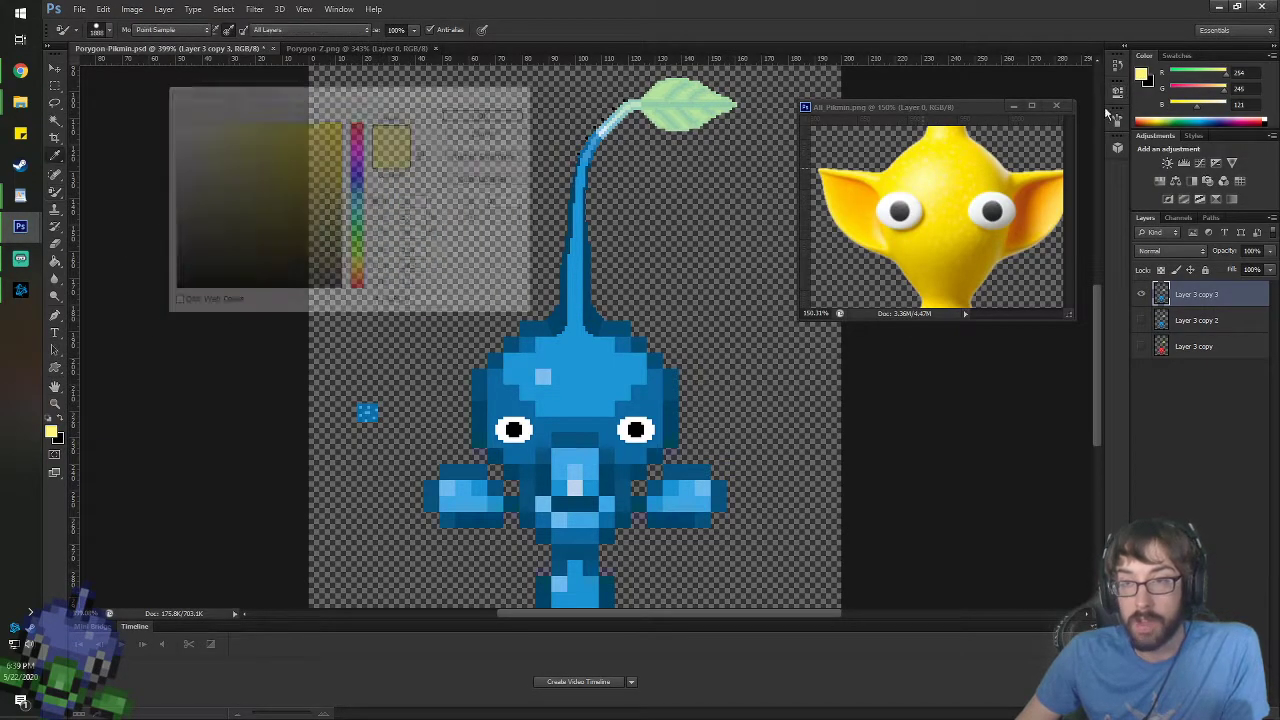
left_click_drag(1008, 170, 986, 167)
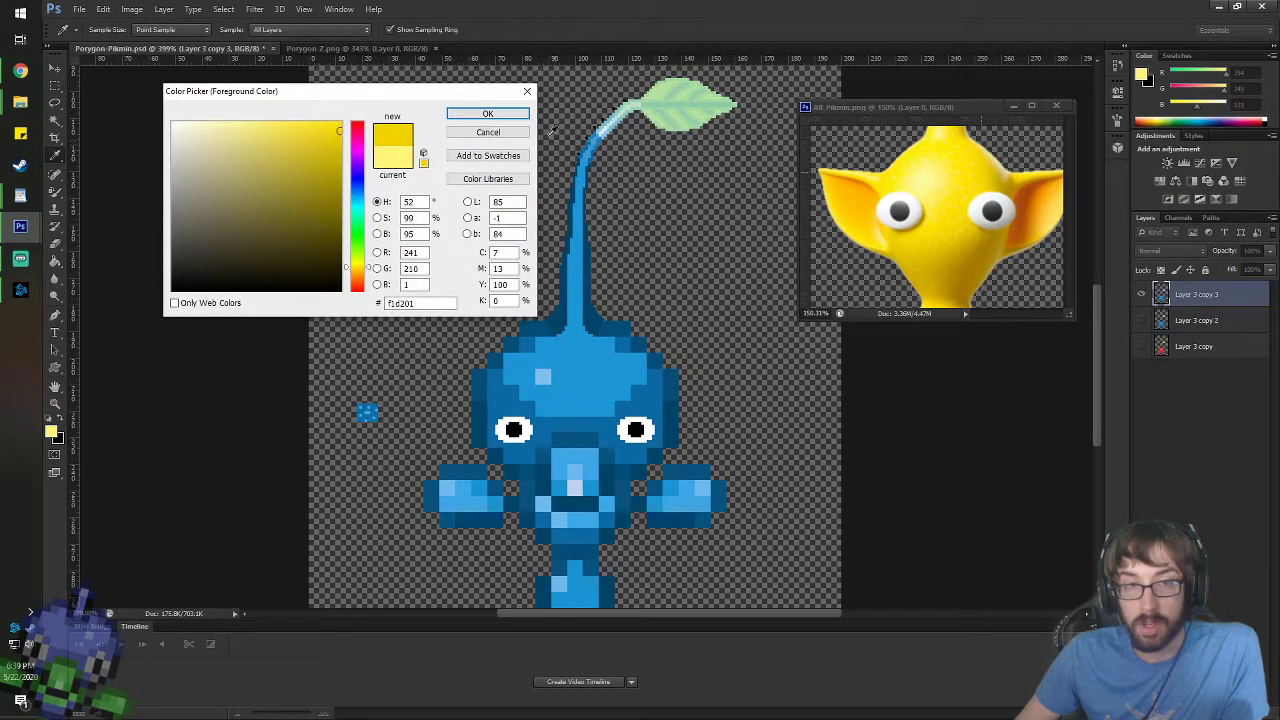
left_click(485, 114)
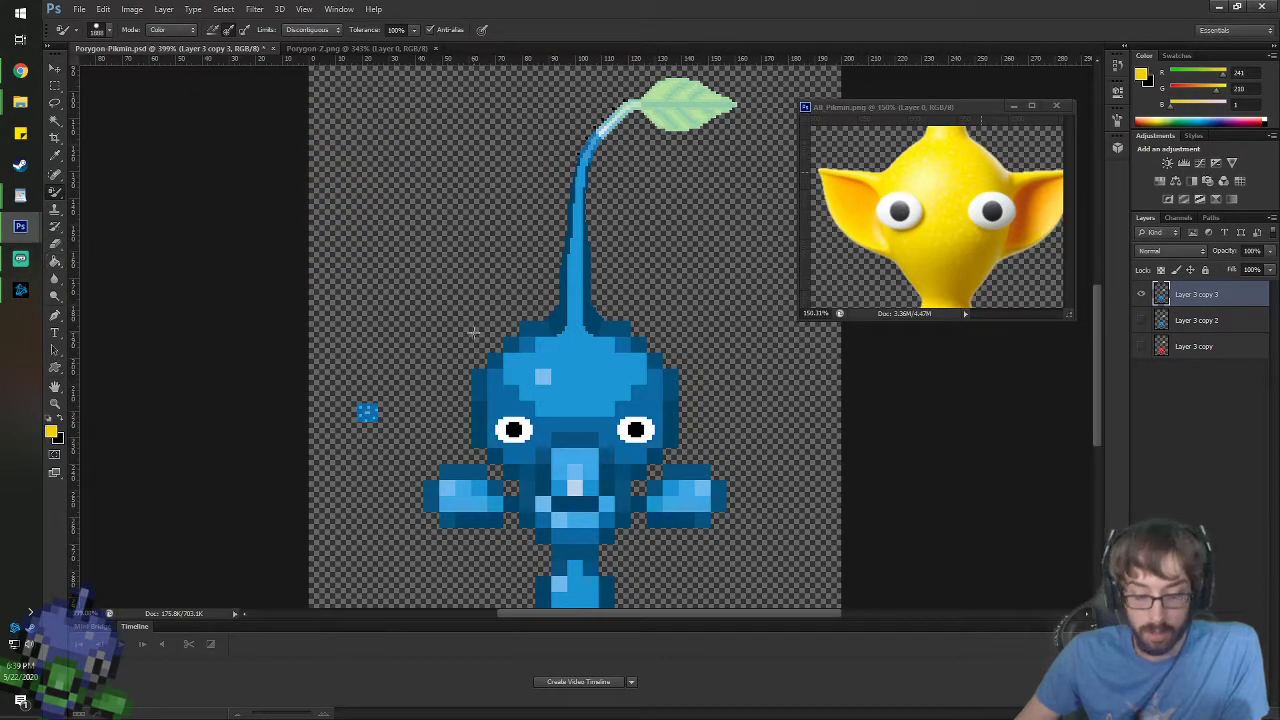
- Try recolouring the blue sprite with the darker yellow in Color mode followed by Luminosity mode, and undo both
left_click(568, 374)
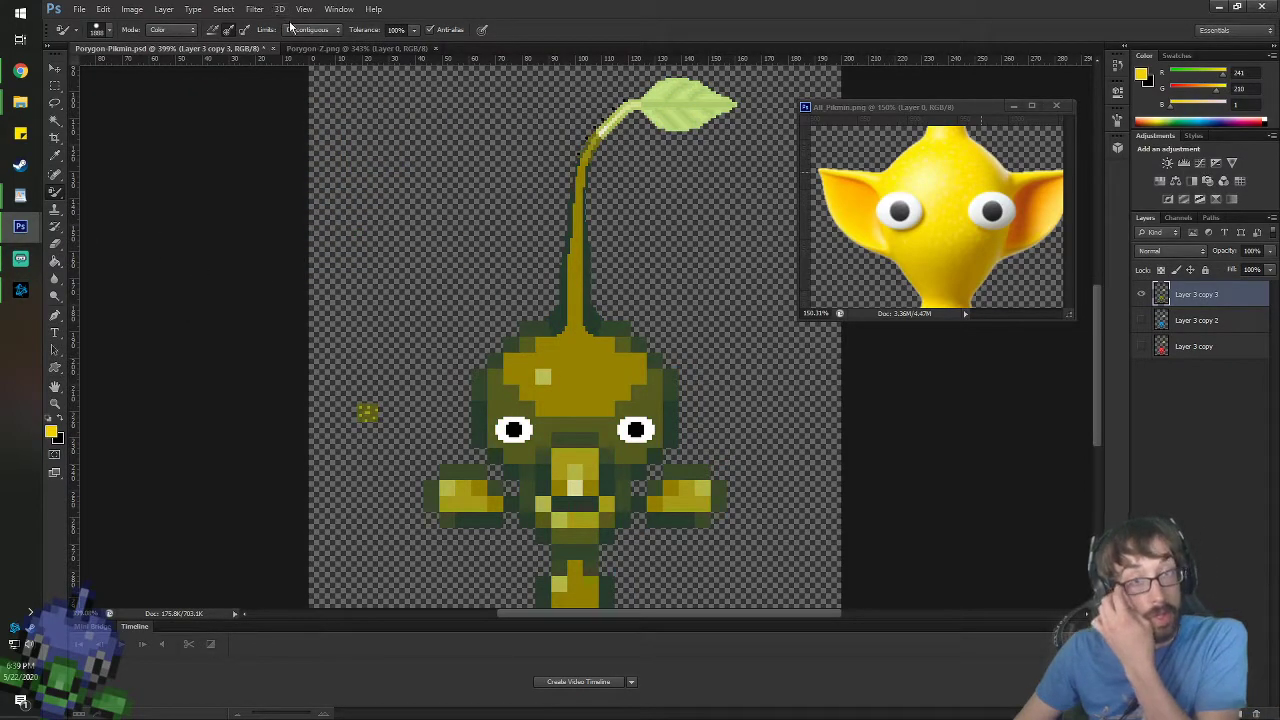
left_click(172, 31)
left_click(166, 80)
left_click(594, 376)
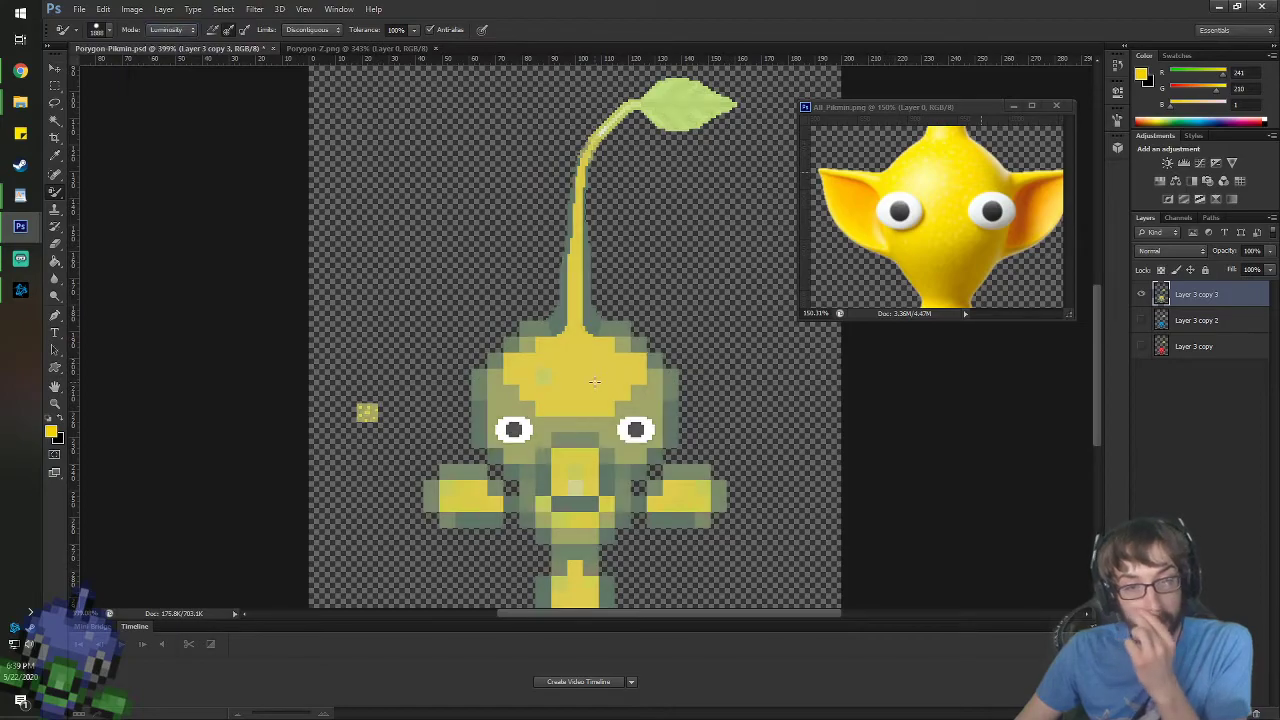
key("ctrl+alt+z")
key("ctrl+alt+z")
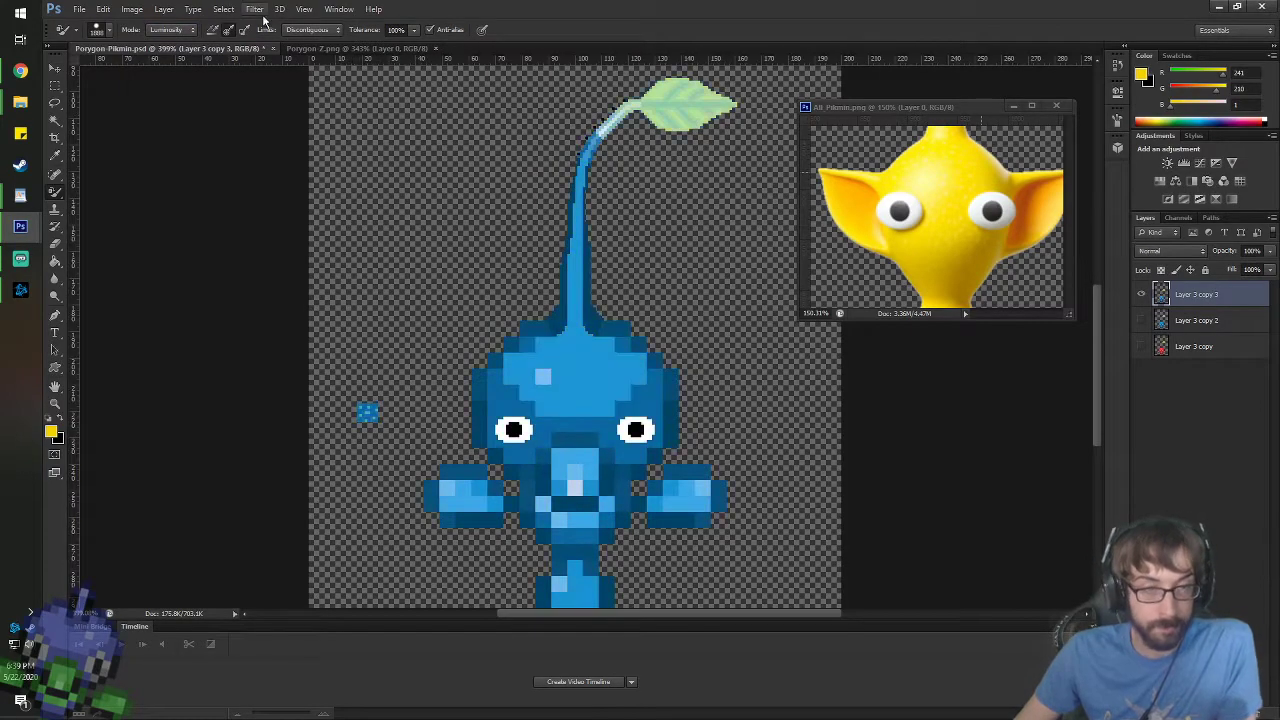
- Try the darker yellow on the blue sprite in Luminosity mode followed by Saturation mode, undoing the changes
left_click(586, 394)
key("ctrl+z")
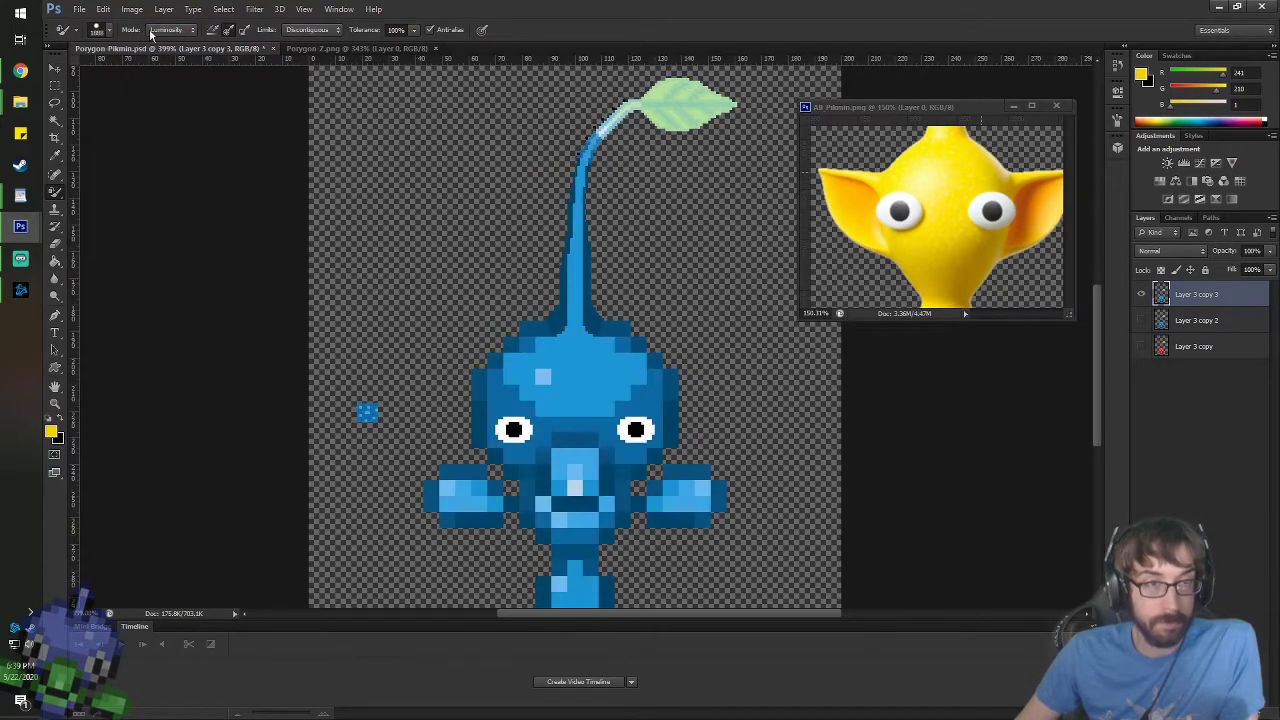
left_click(173, 29)
left_click(180, 59)
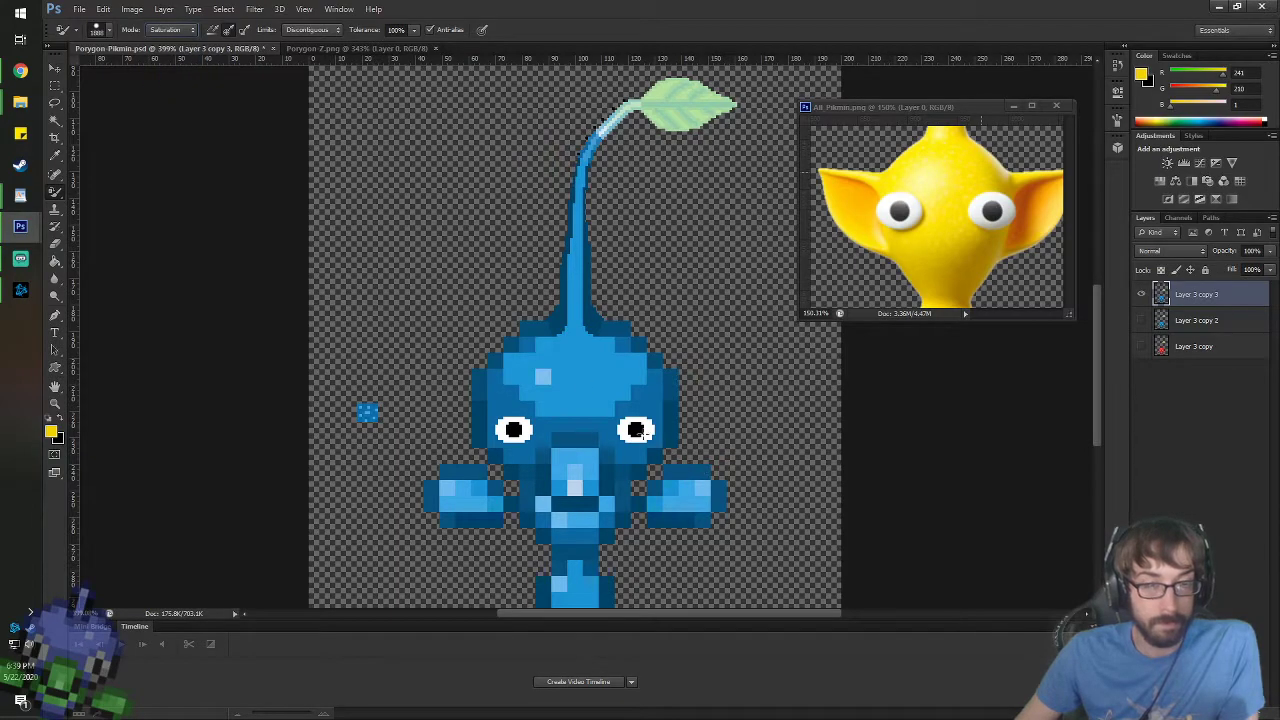
left_click(163, 30)
left_click(172, 47)
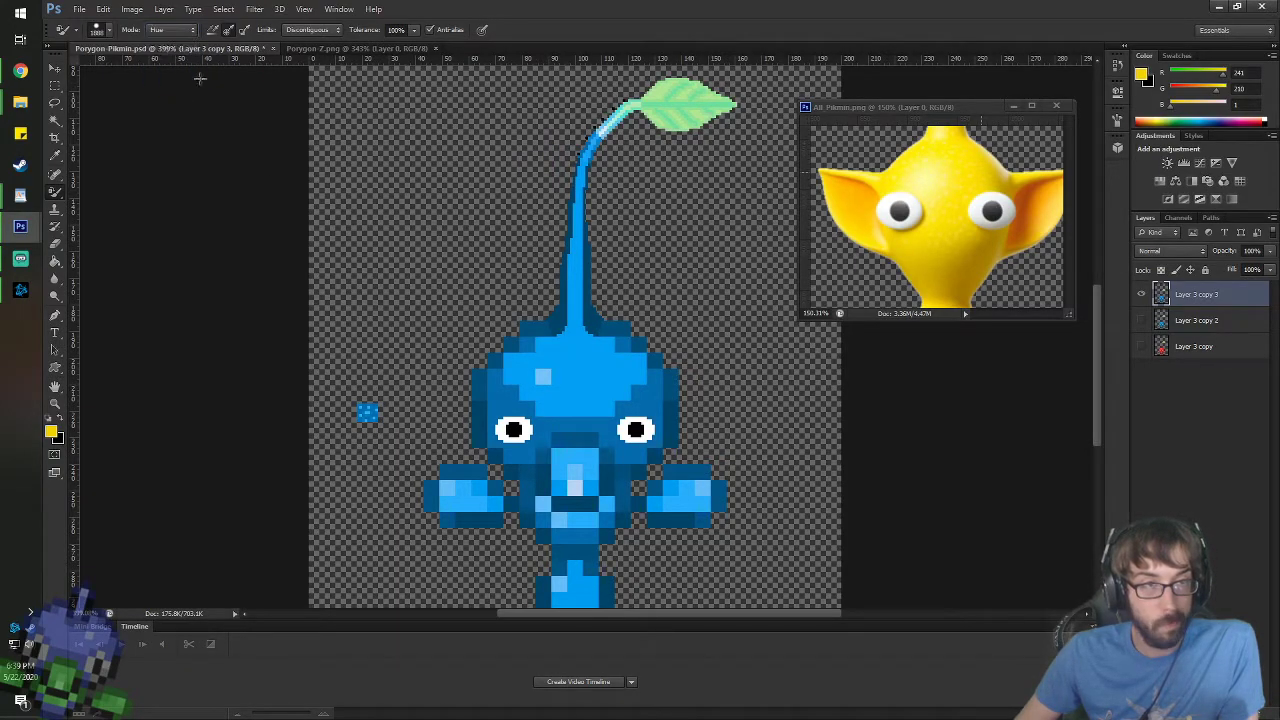
key("ctrl+z")
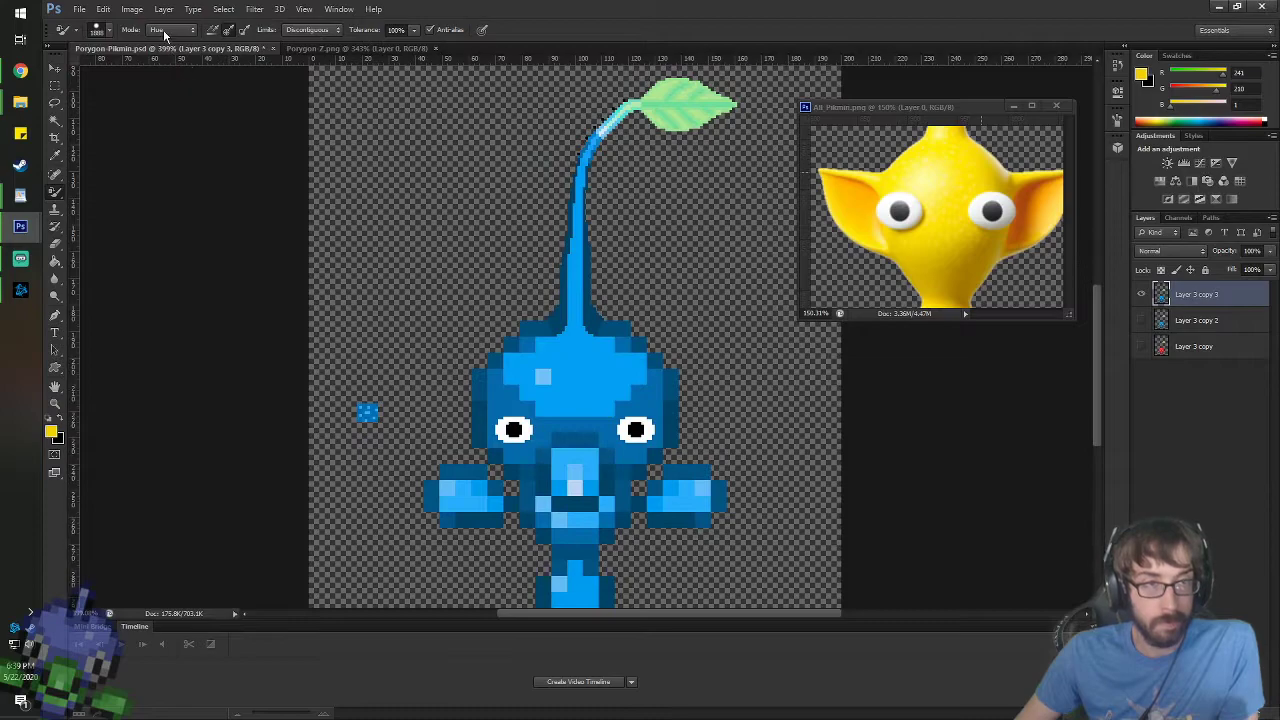
- Try recolouring the blue sprite with the darker yellow in Luminosity mode once more, and undo the result
left_click(173, 29)
left_click(175, 81)
left_click(619, 414)
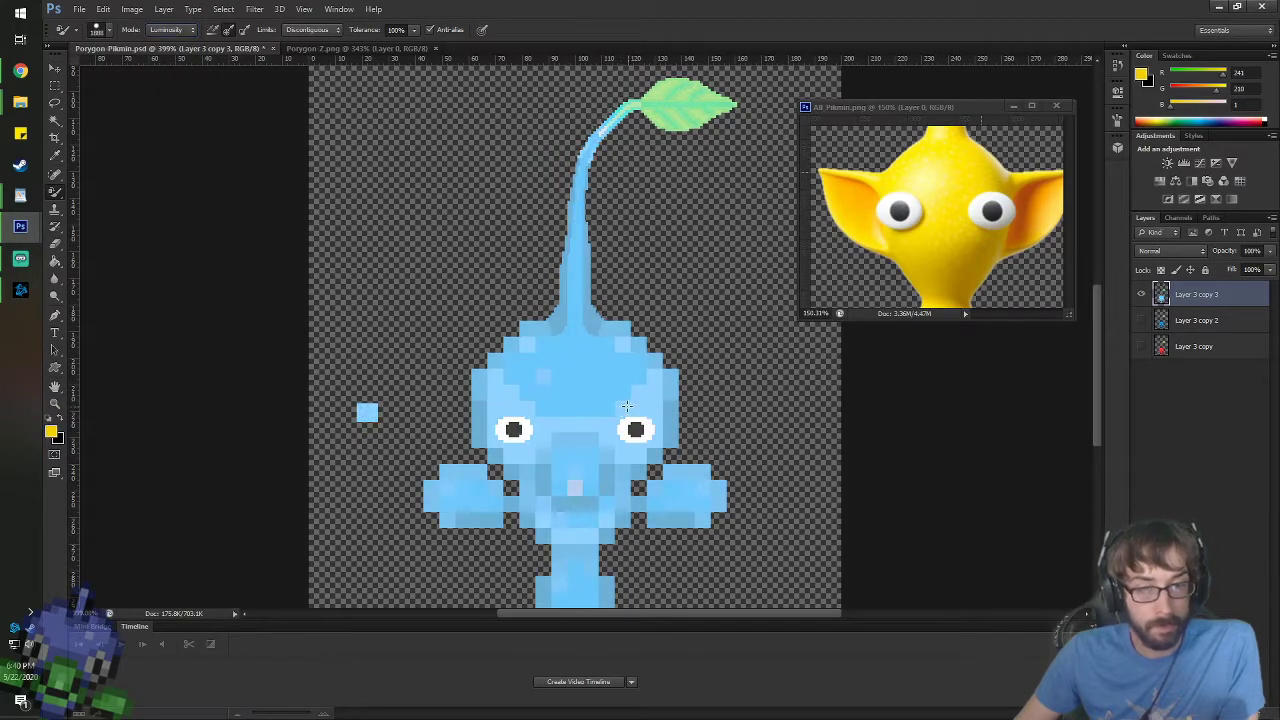
left_click(132, 9)
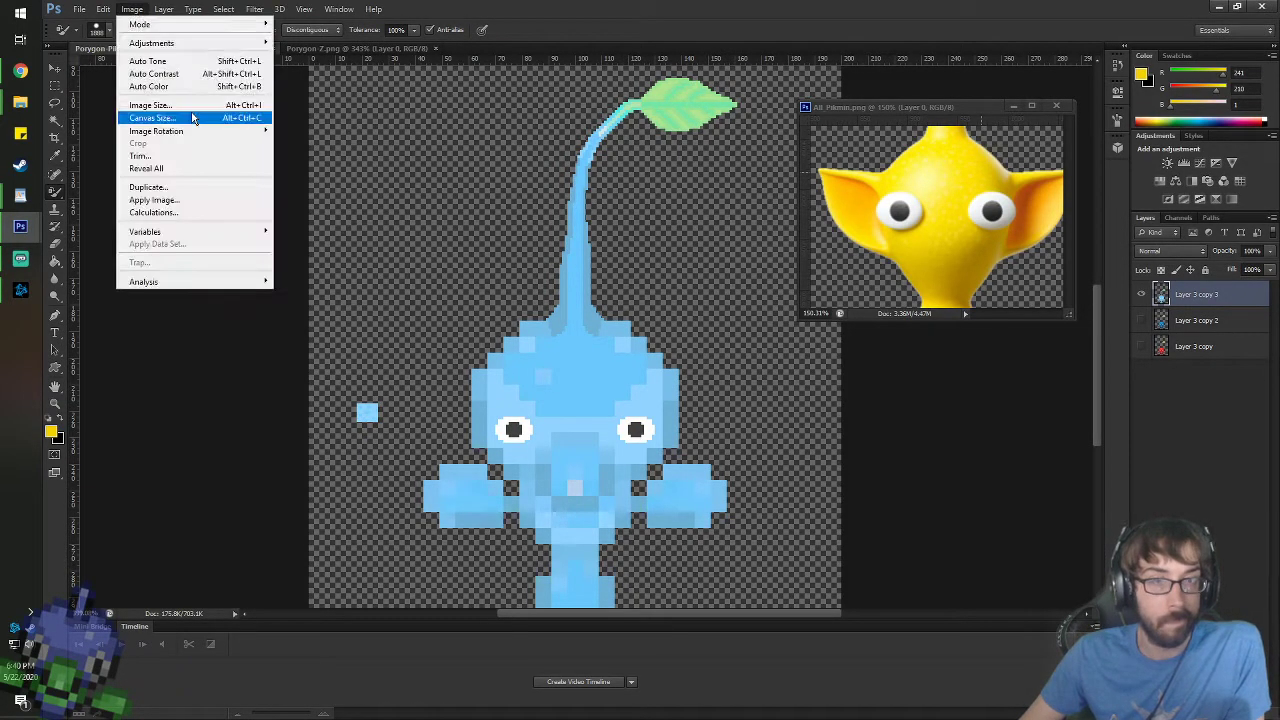
key("Escape")
key("ctrl+z")
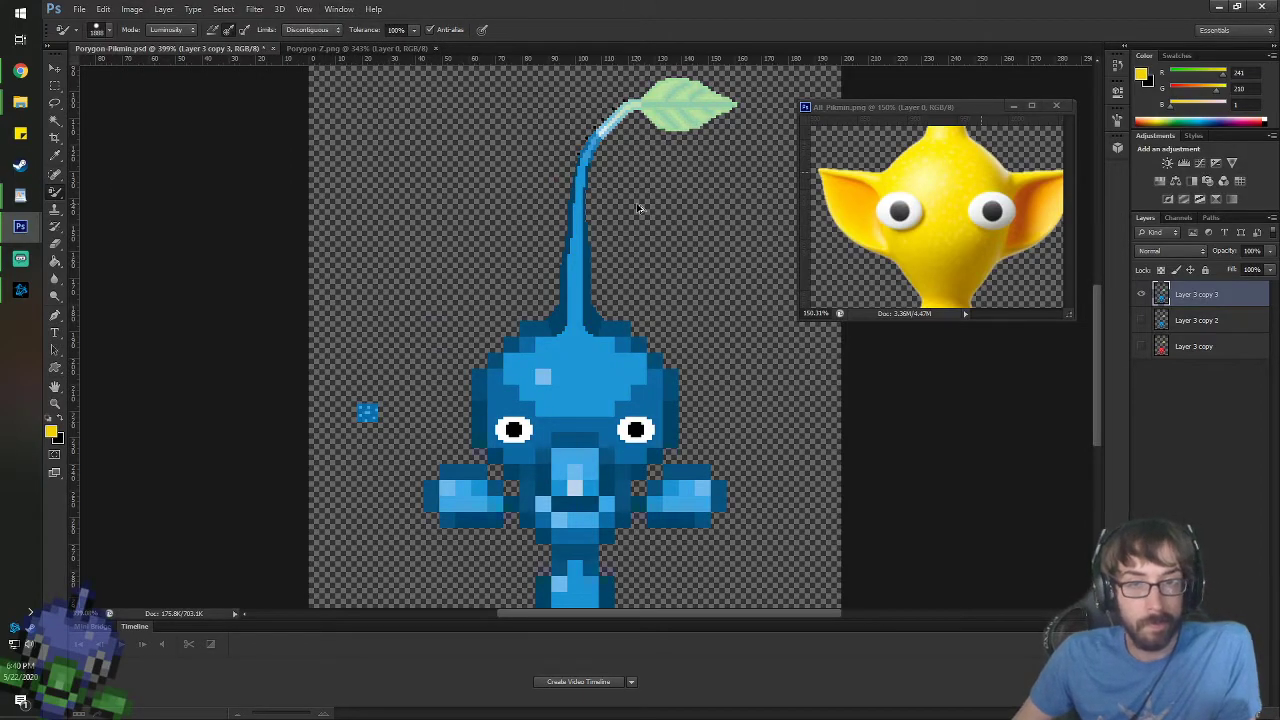
- Delete the extra blue layer, Layer 3 copy 3, and make the remaining blue and red sprite layers visible
key("Delete")
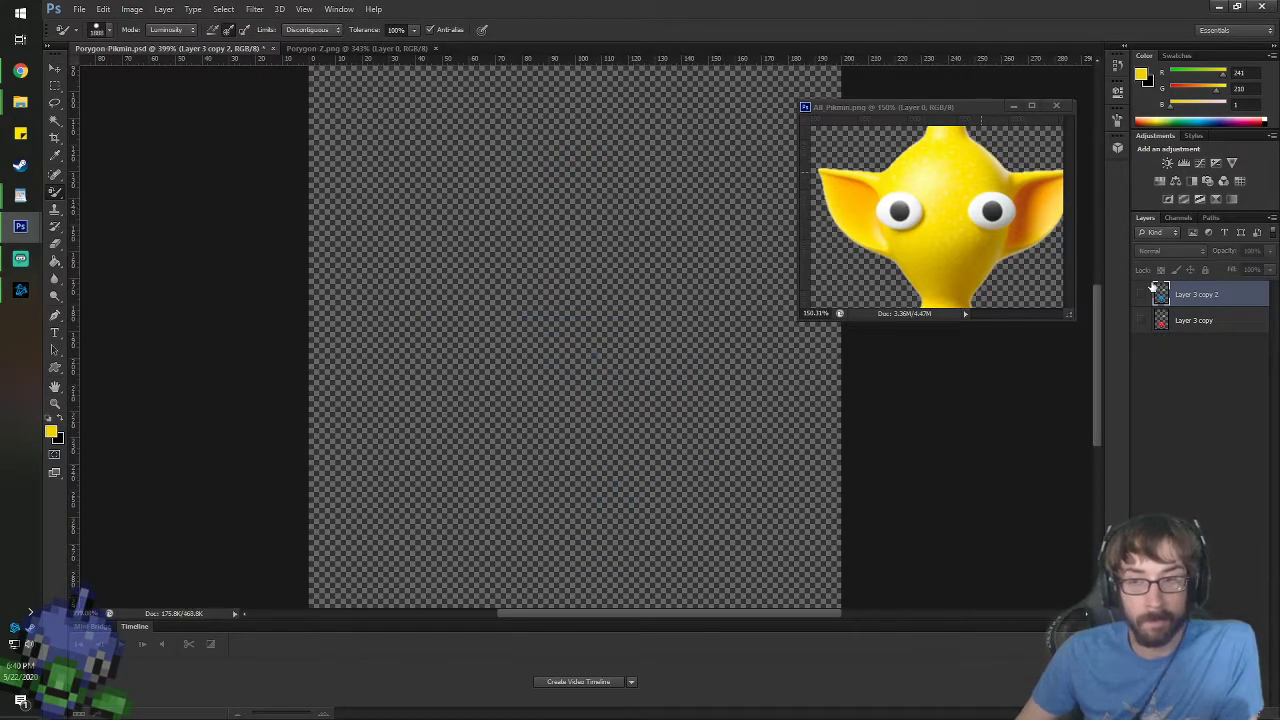
left_click(1141, 294)
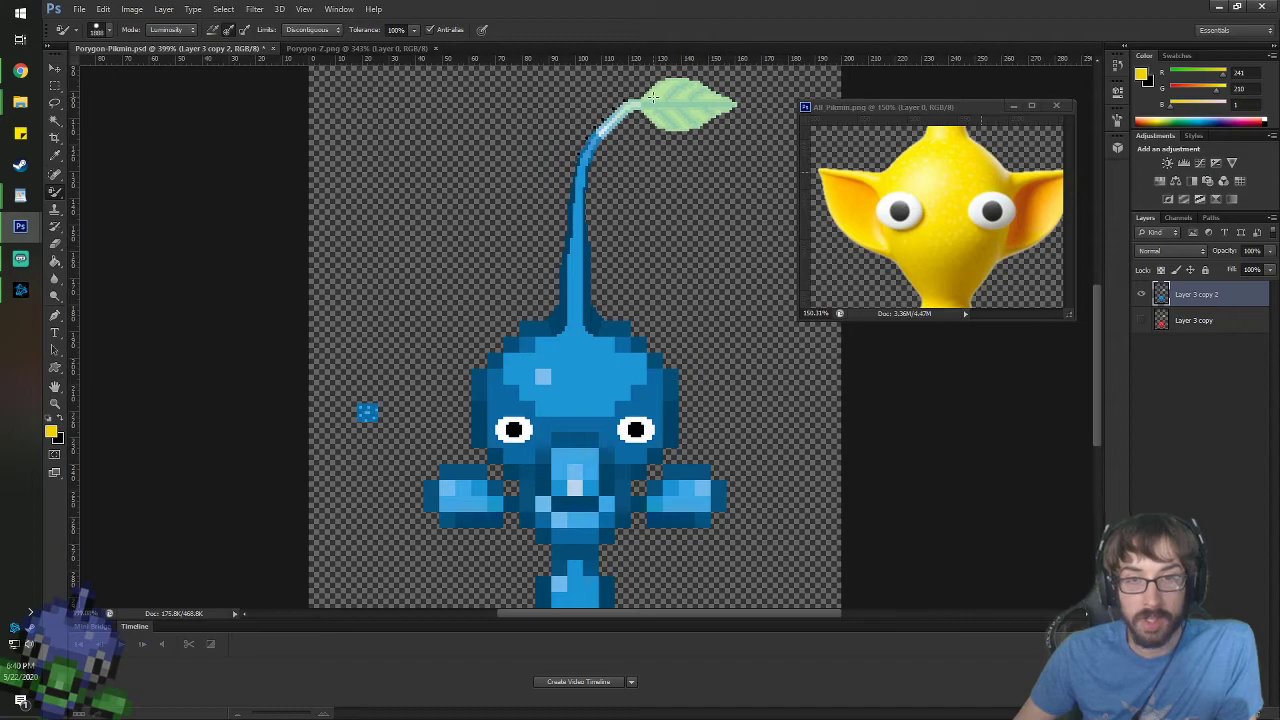
left_click(1142, 294)
left_click(1142, 320)
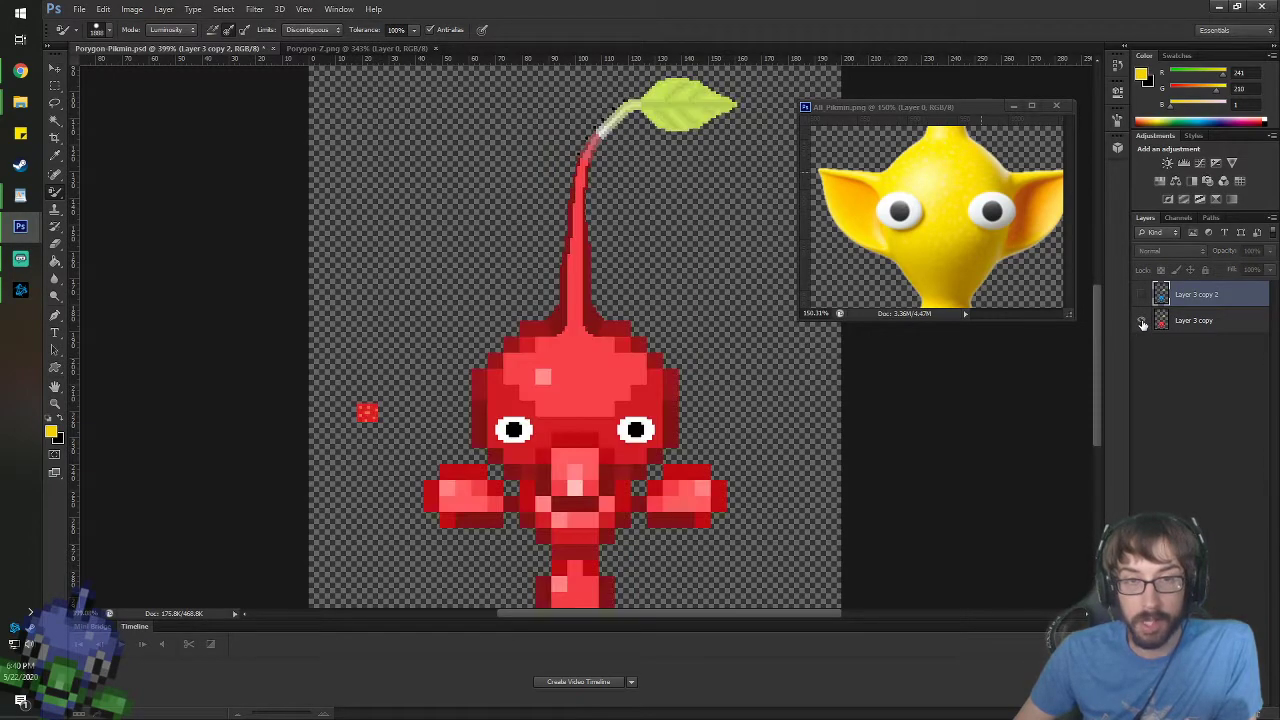
left_click(1142, 294)
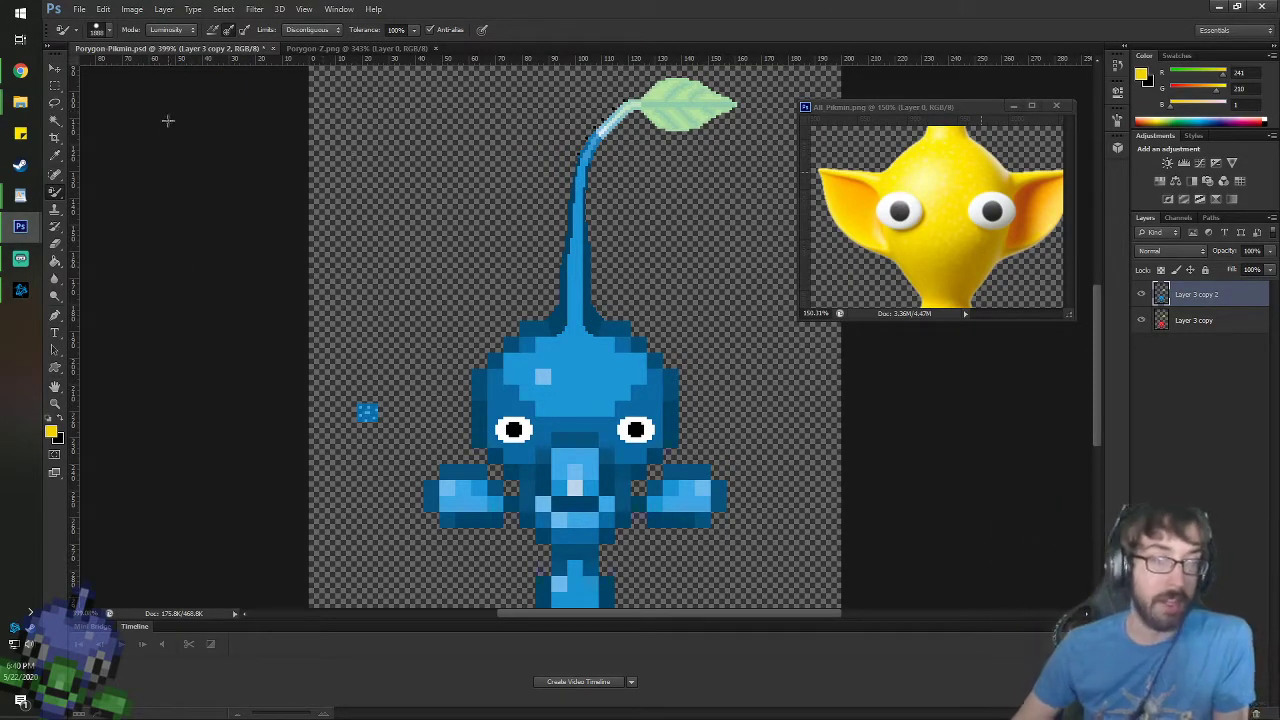
- Try the darker yellow on Layer 3 copy 2 in Hue mode followed by Color mode, undoing each attempt
left_click(170, 29)
left_click(165, 38)
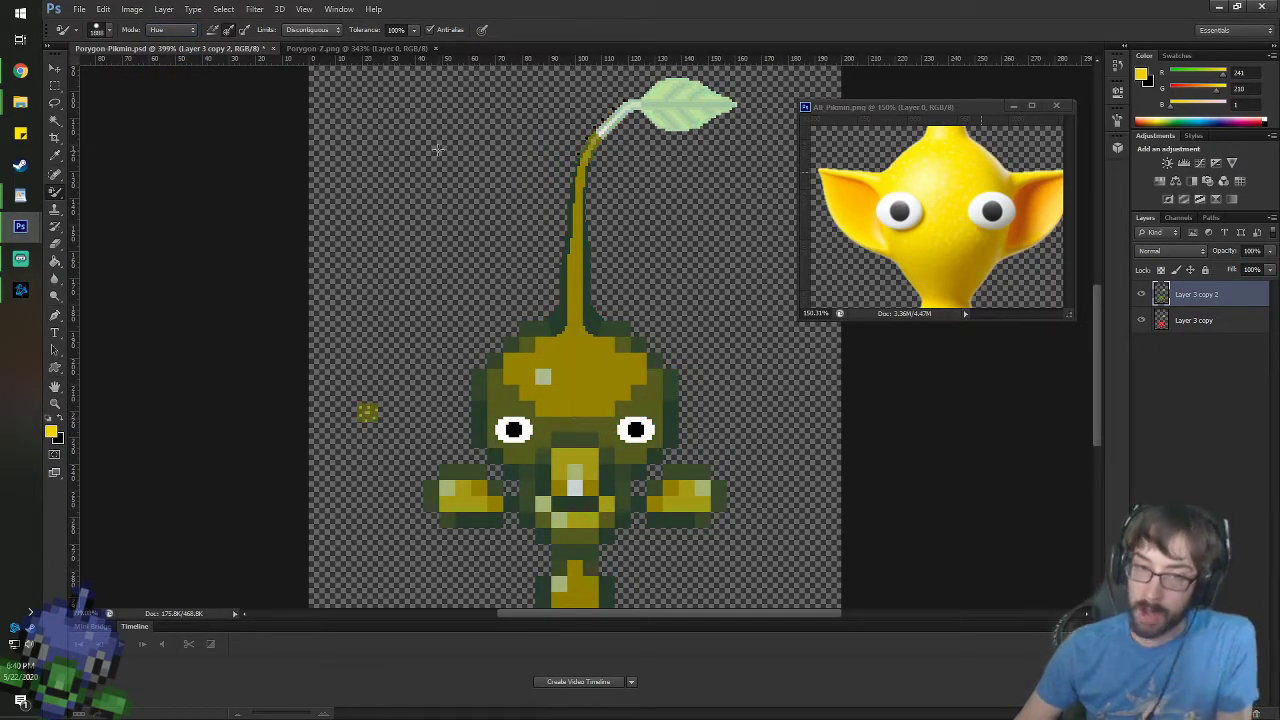
key("ctrl+z")
left_click(181, 31)
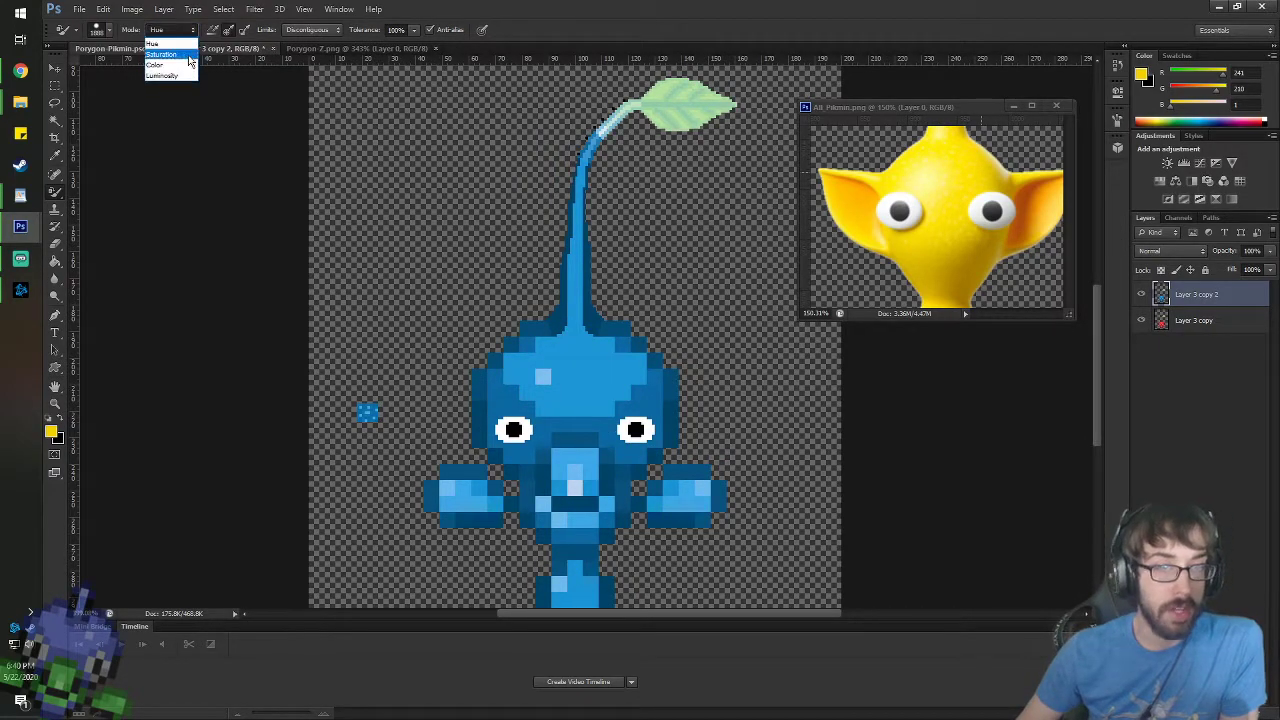
left_click(165, 61)
left_click(578, 409)
key("ctrl+z")
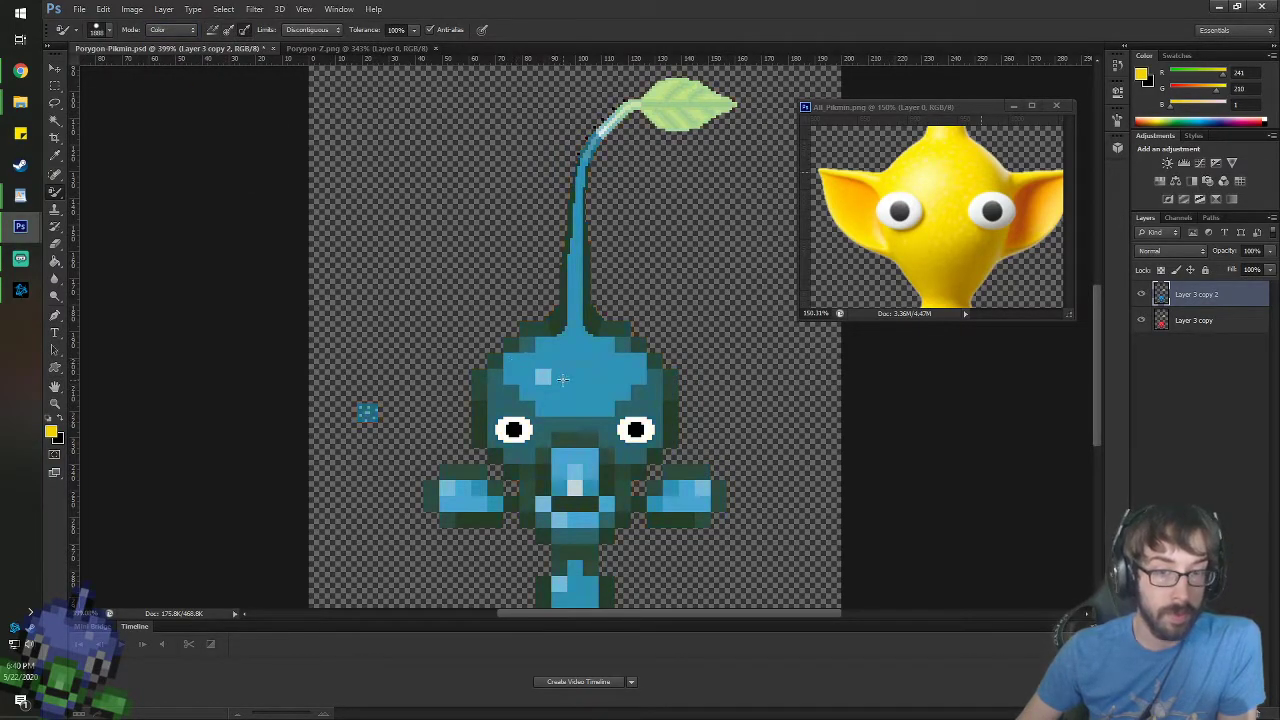
- Compare Color mode recolouring of the blue sprite with Background Swatch, Once and Continuous sampling, undoing between attempts
key("ctrl+z")
key("ctrl+z")
key("ctrl+z")
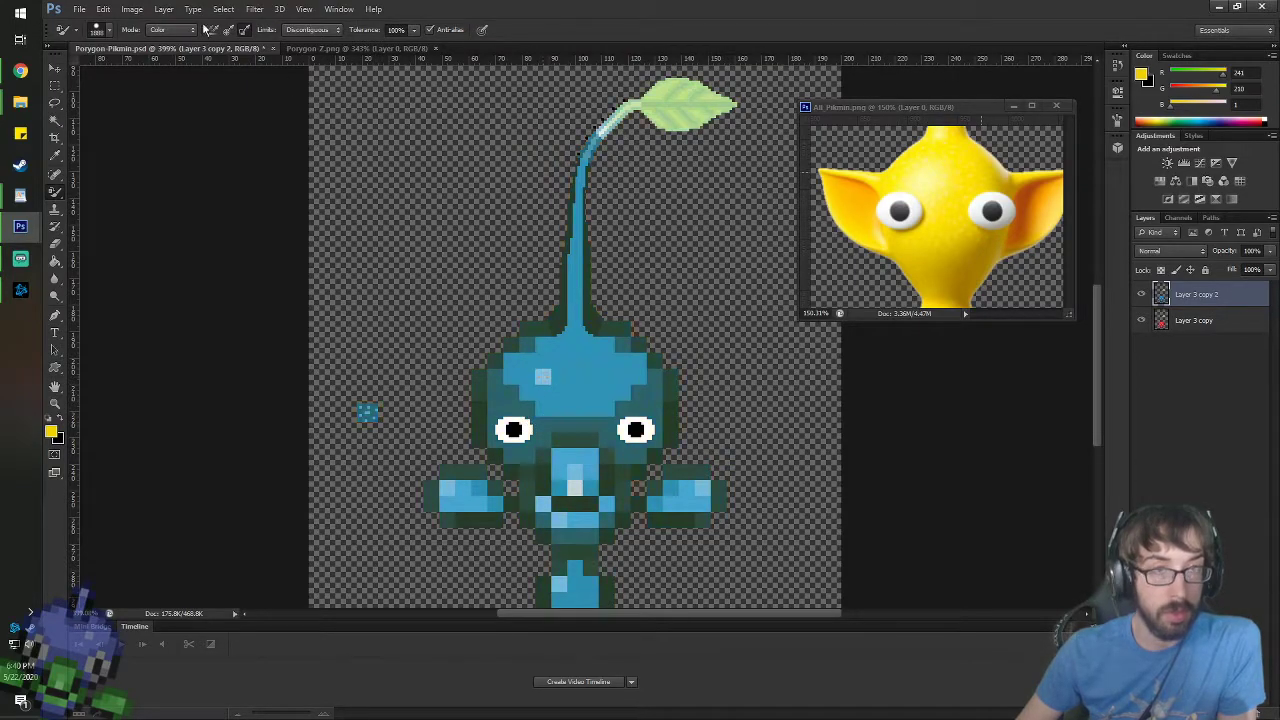
key("ctrl+z")
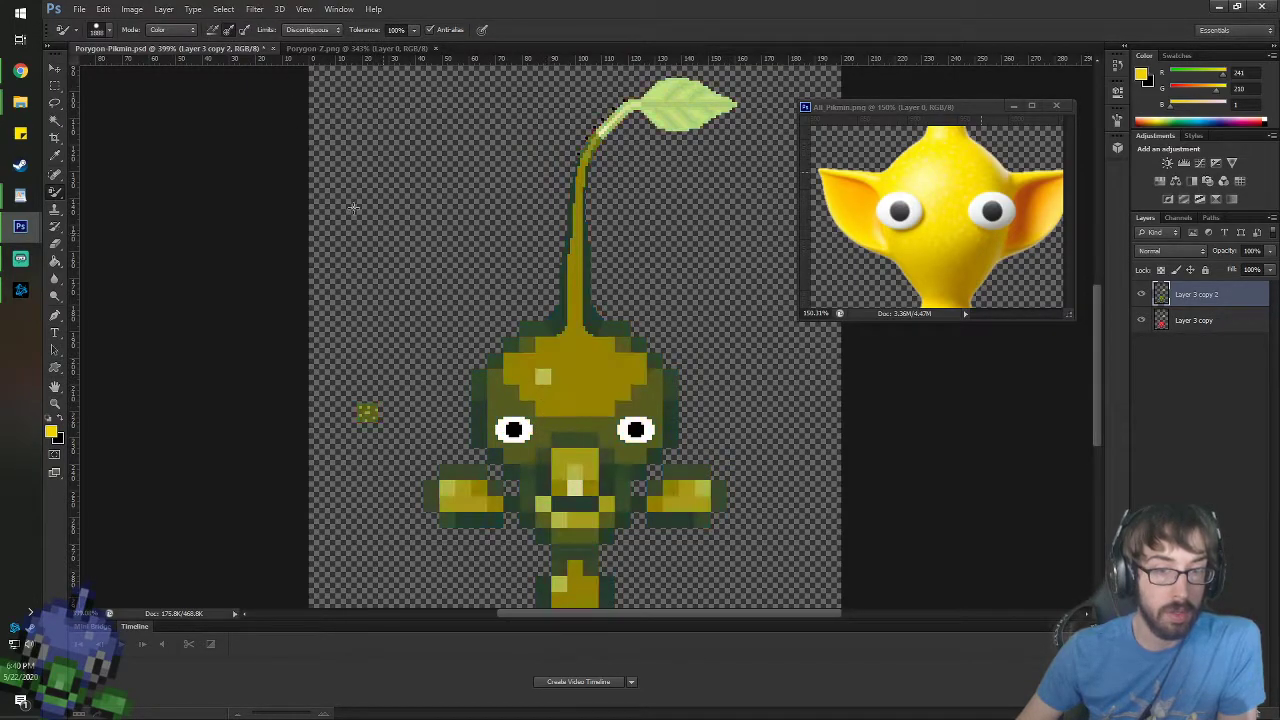
key("ctrl+z")
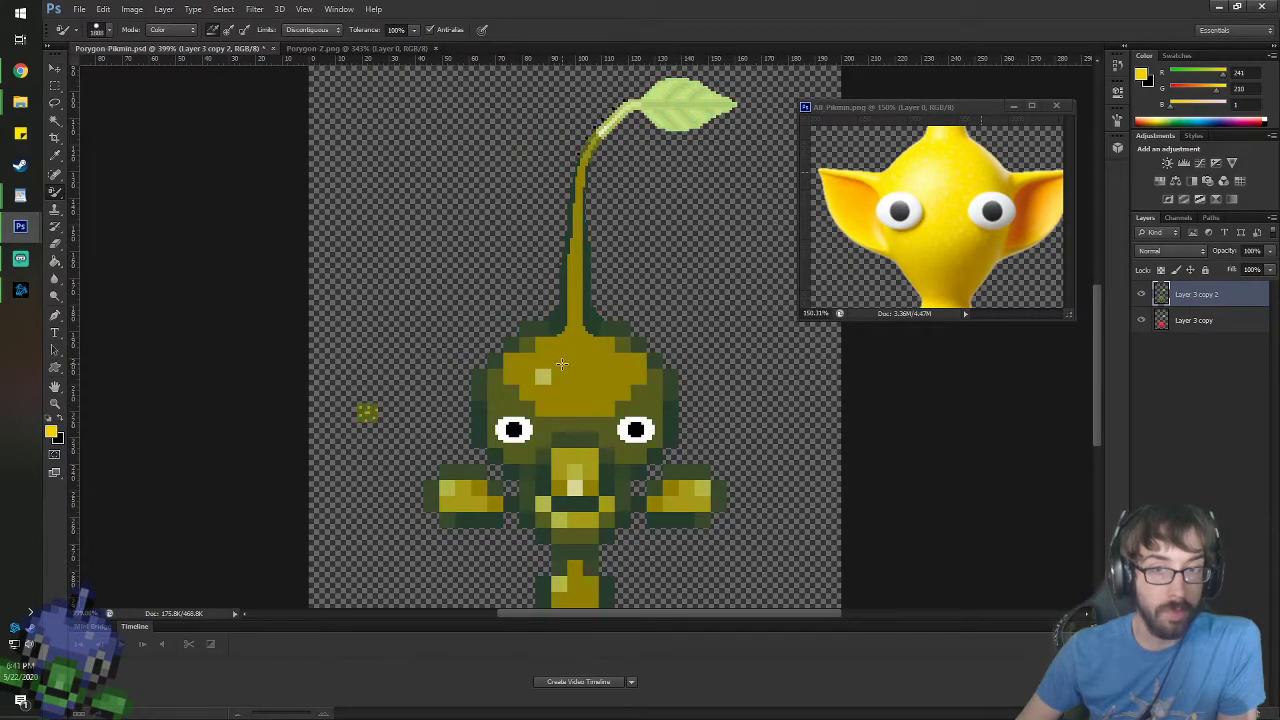
- Preview Brightness/Contrast on the olive sprite with brightness 150 and lowered contrast, cancel it, and undo the yellow recolouring
left_click(132, 9)
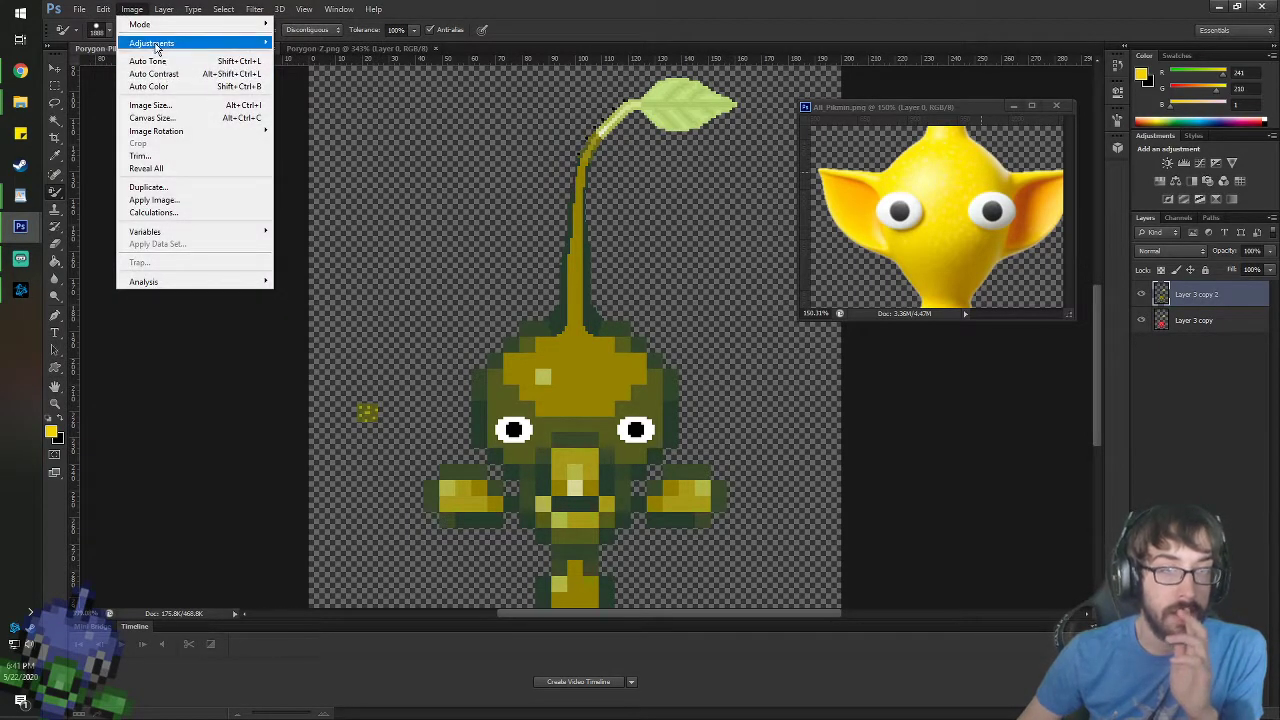
mouse_move(155, 47)
left_click(305, 44)
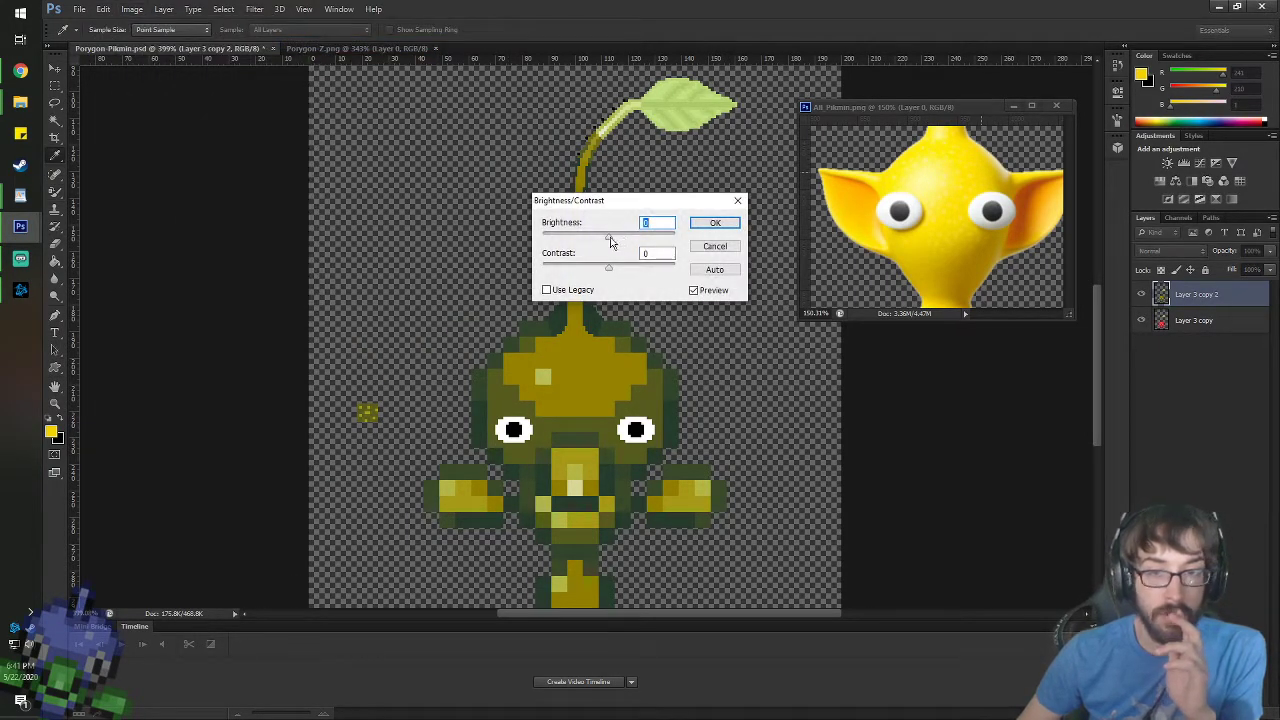
left_click_drag(609, 236, 694, 246)
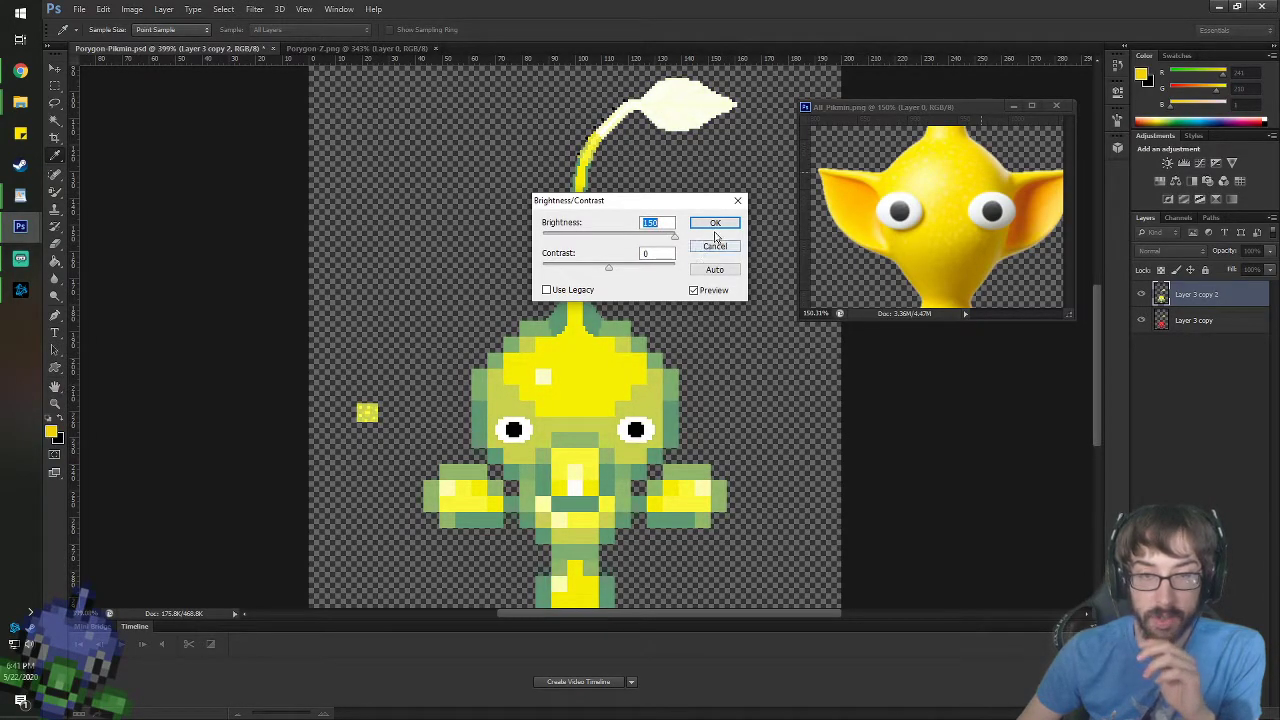
left_click_drag(608, 270, 491, 262)
left_click(715, 249)
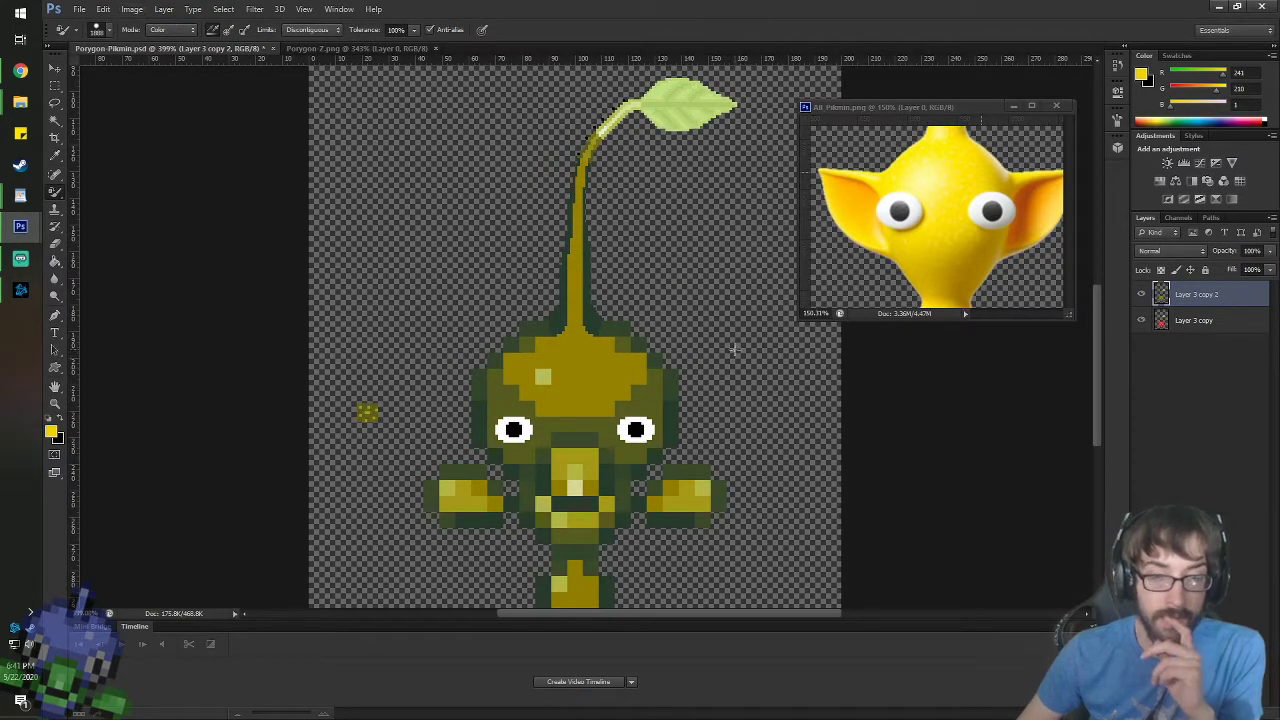
key("ctrl+z")
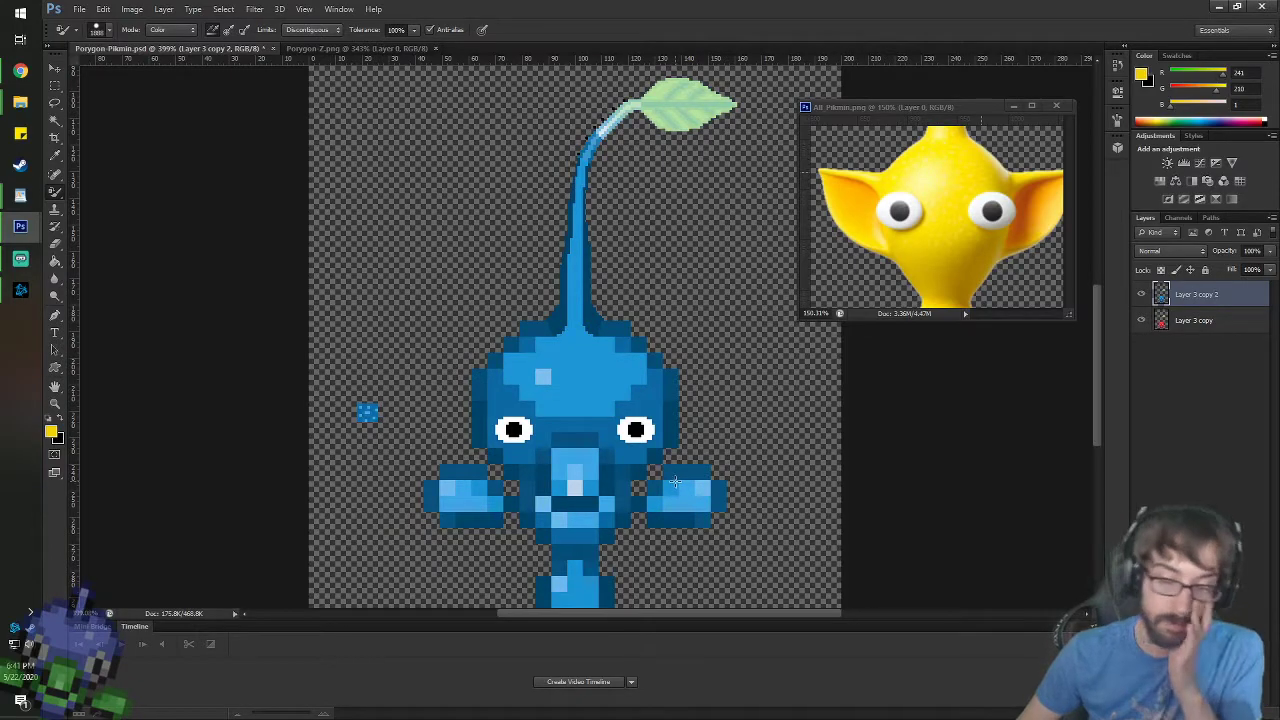
- Compare sampled yellow and blue tones in the Color Picker, and set the foreground colour to the bright yellow #fff947 with hue 58
left_click(1141, 74)
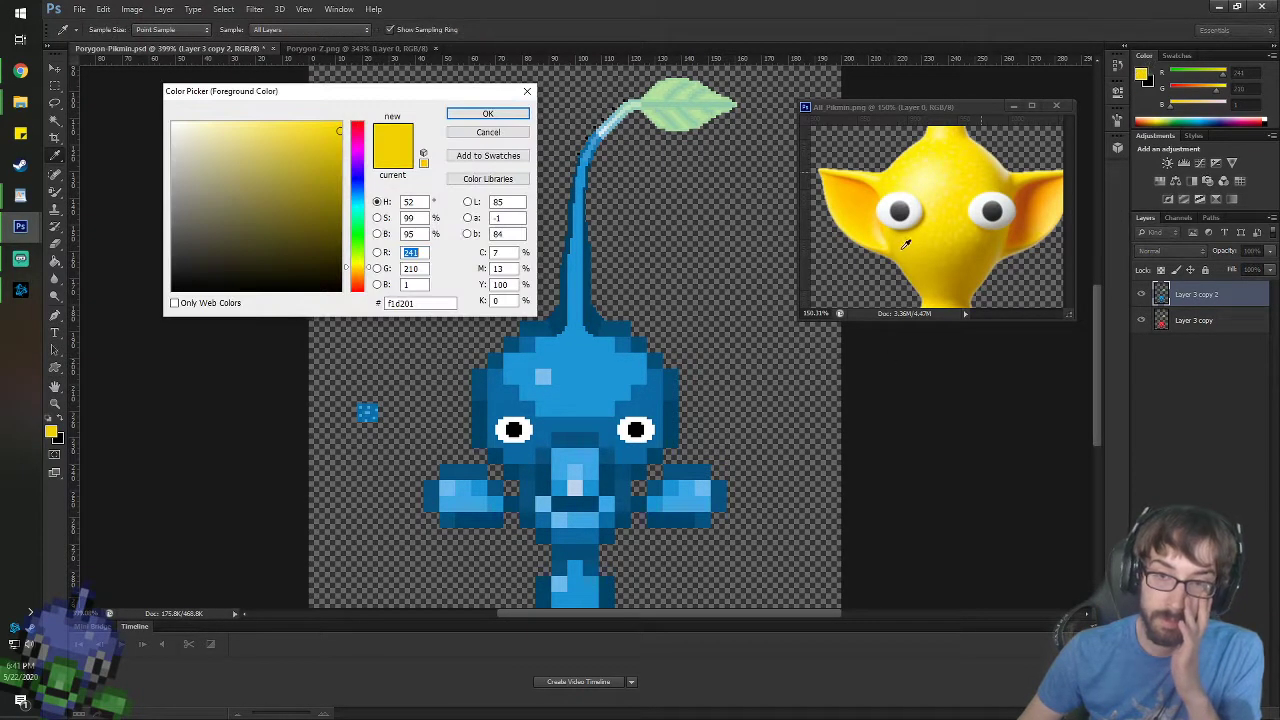
left_click(915, 244)
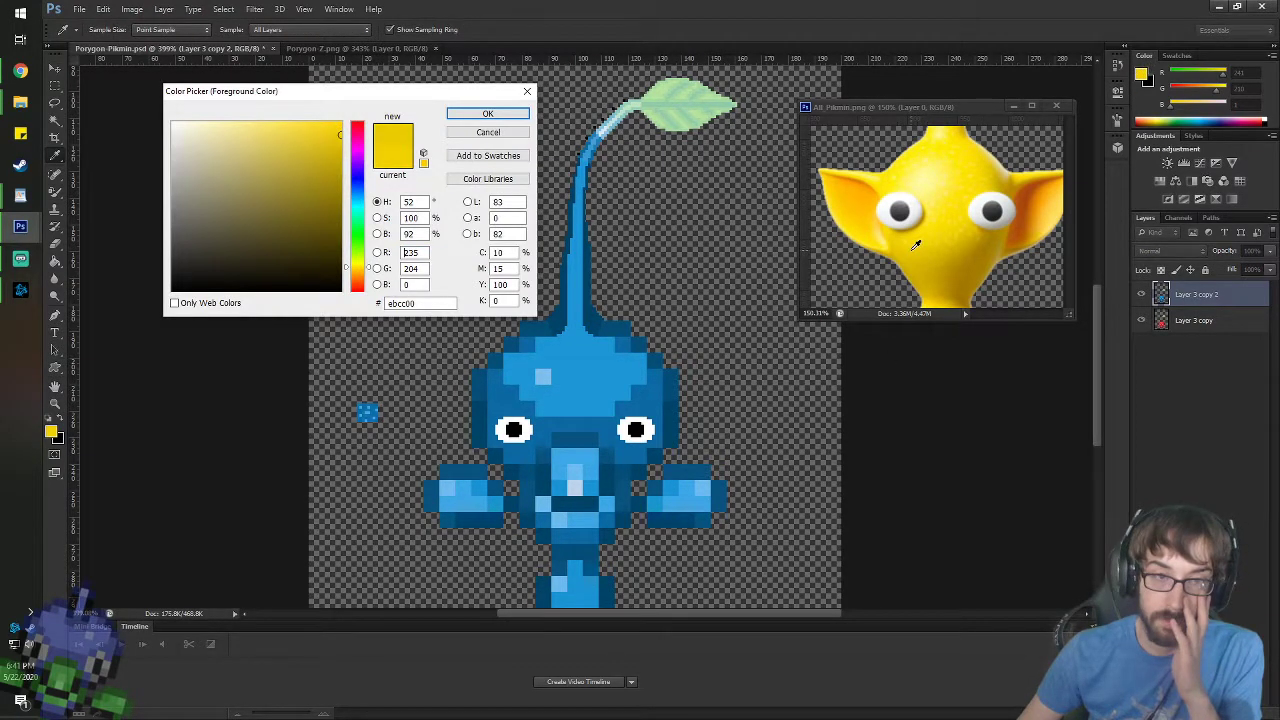
left_click(612, 425)
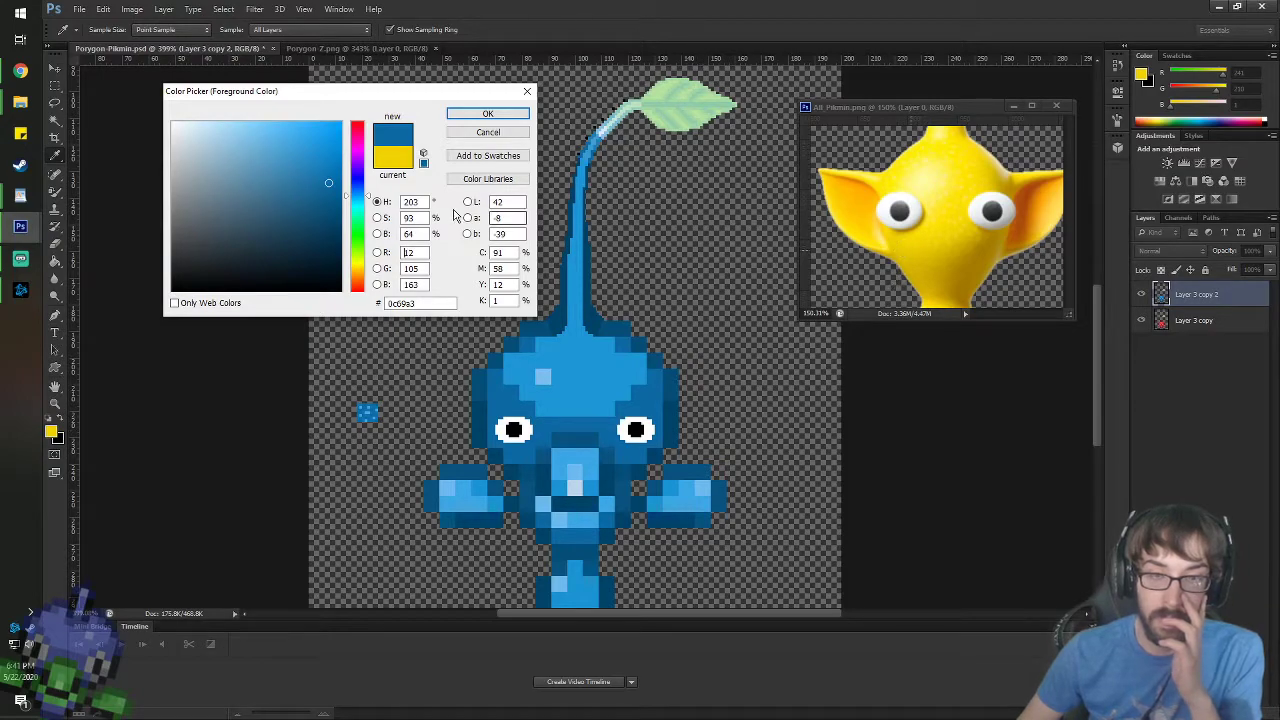
double_click(410, 201)
type("52")
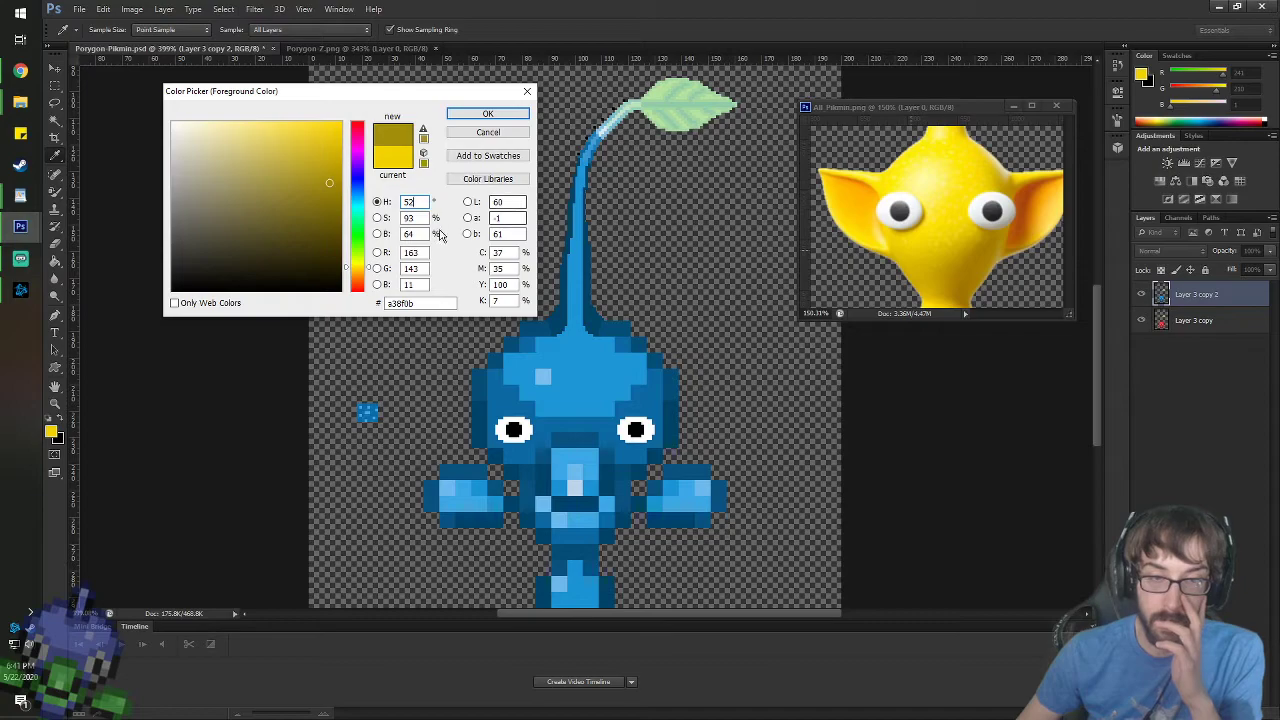
left_click_drag(426, 233, 244, 208)
type("84")
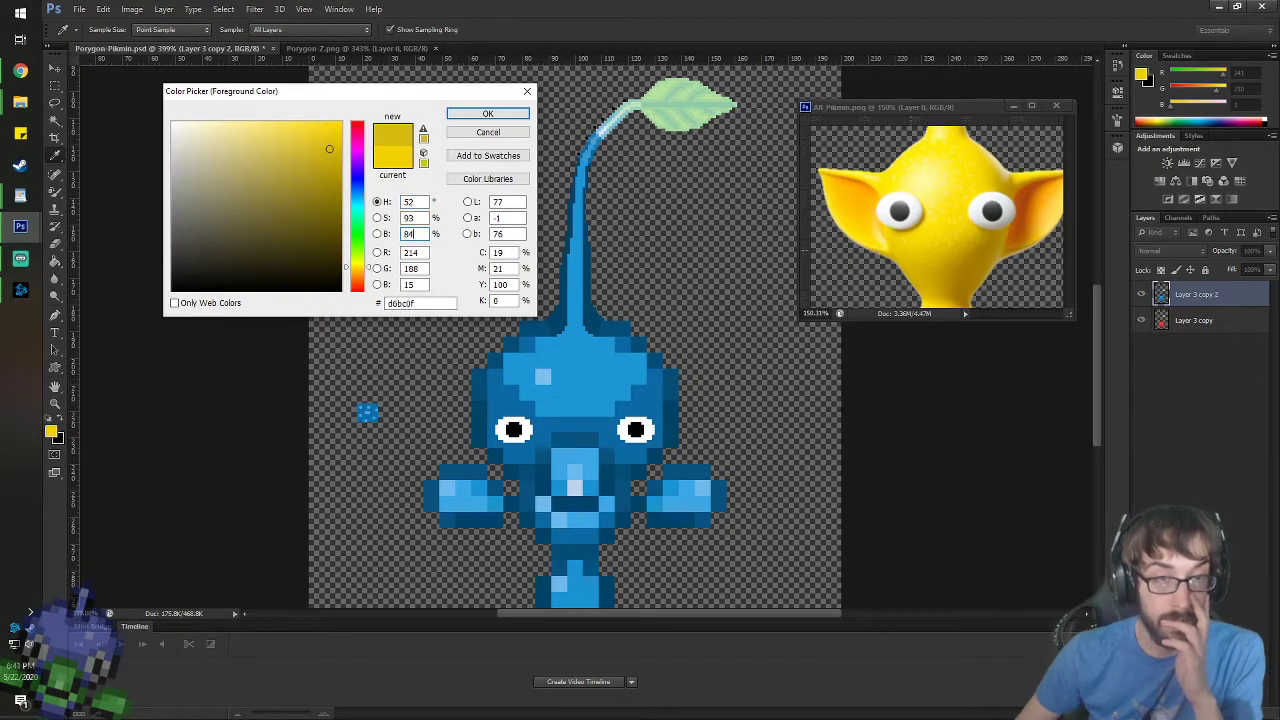
left_click(309, 118)
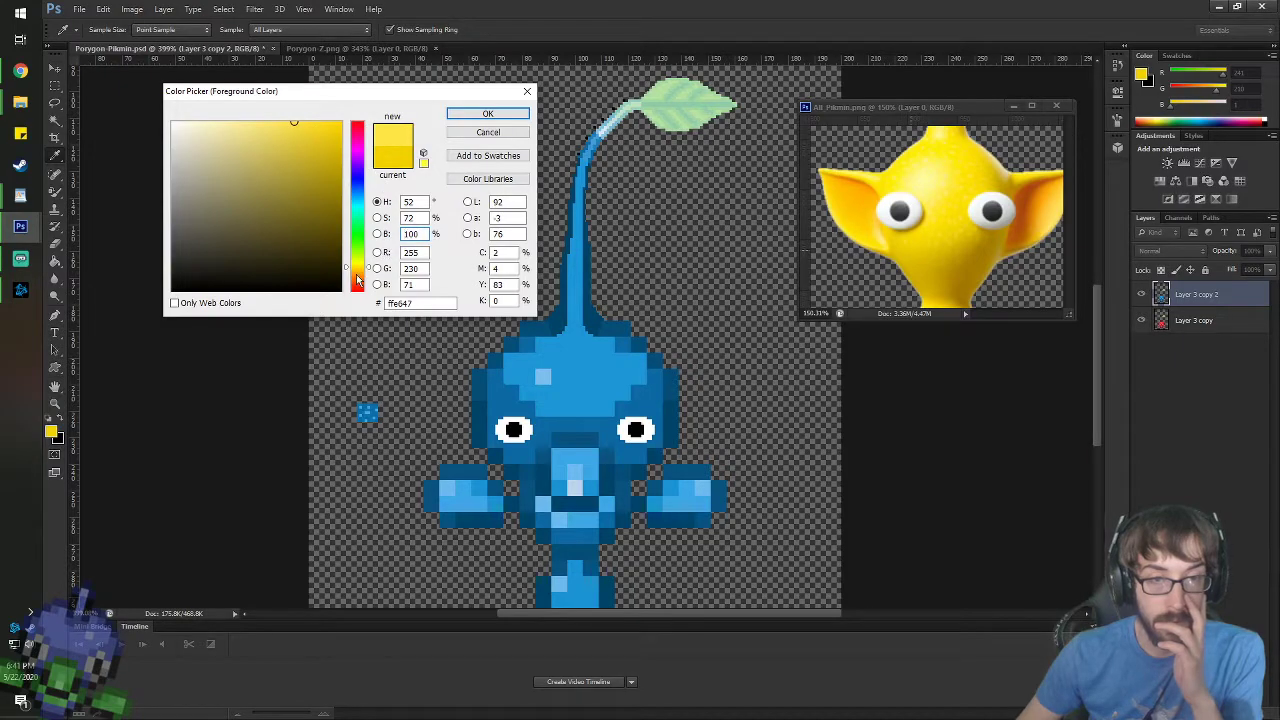
left_click_drag(358, 280, 362, 268)
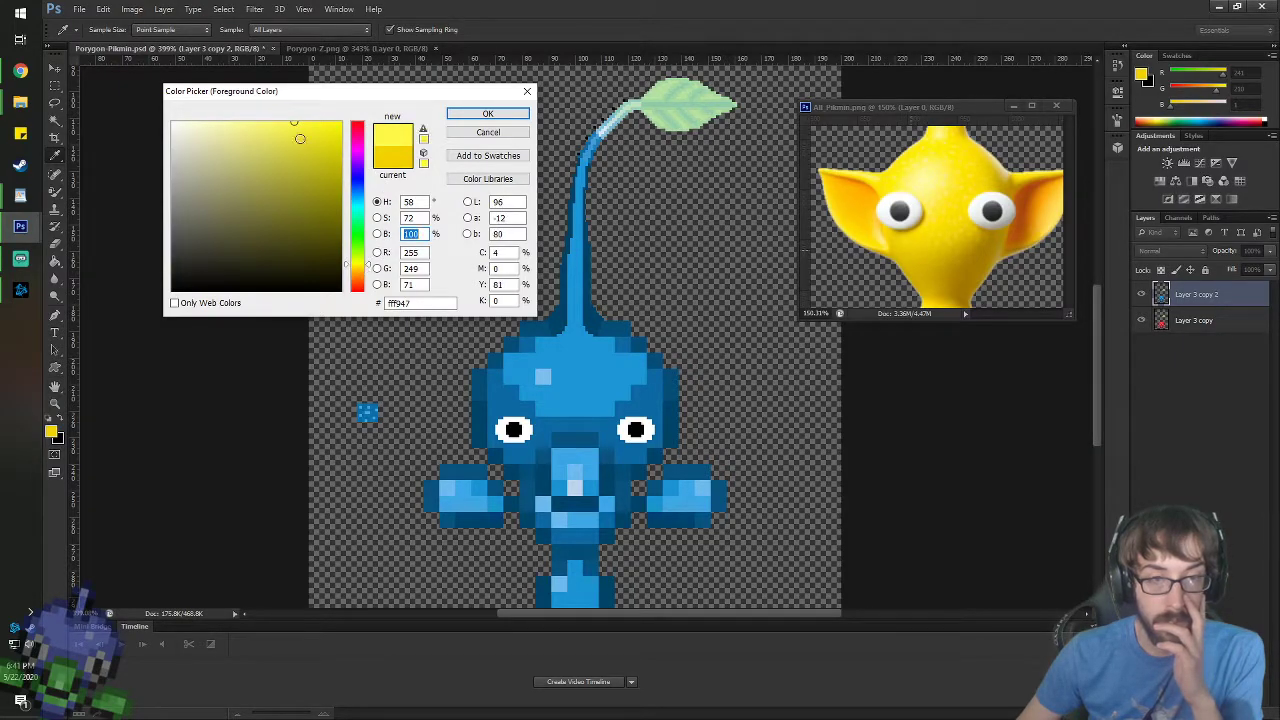
left_click(485, 115)
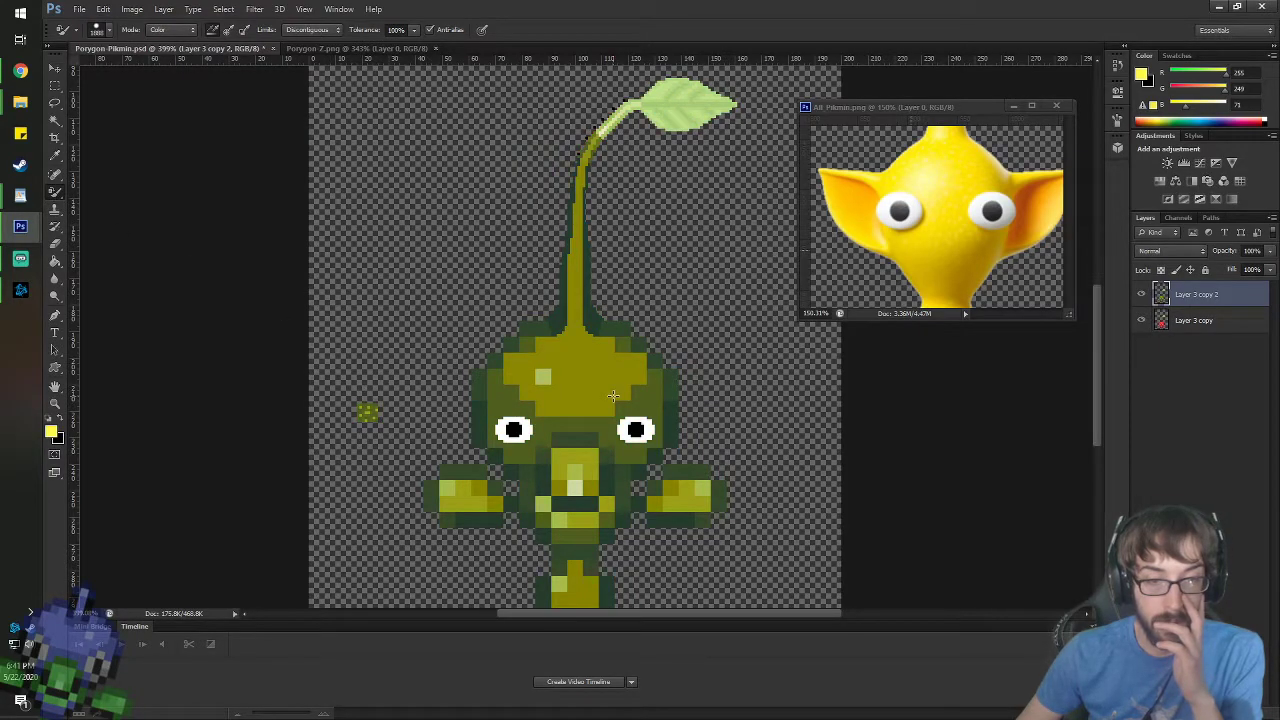
- Try the bright yellow on the blue sprite in Color mode followed by Hue mode, and undo both
key("ctrl+z")
left_click(172, 30)
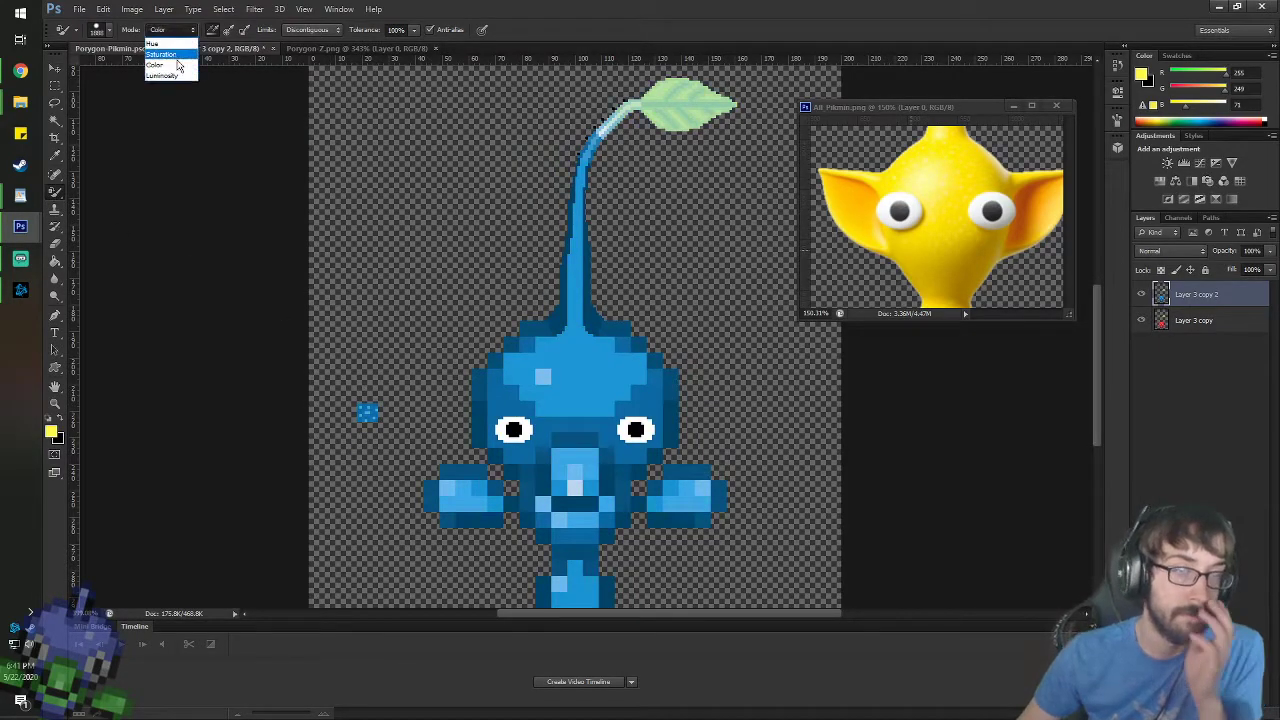
left_click(160, 43)
left_click(608, 354)
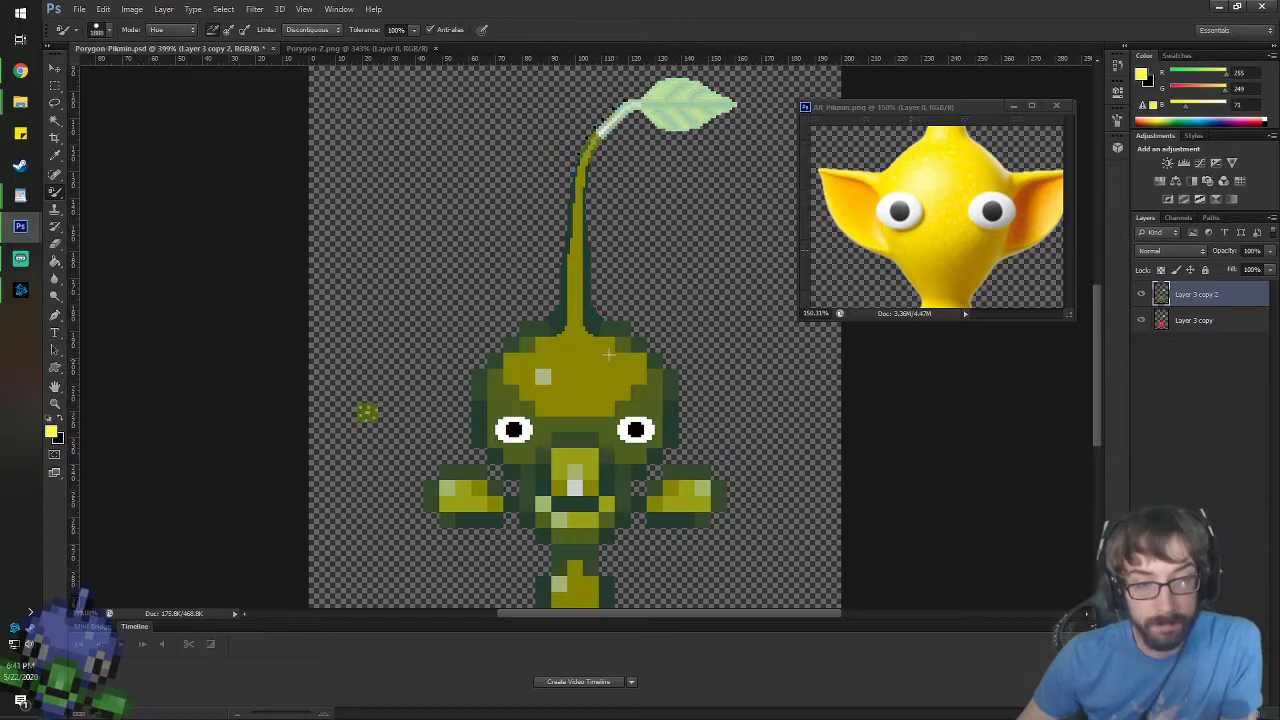
key("ctrl+z")
- Recolour the blue sprite bright yellow with Color Replacement, applying Luminosity mode followed by Color mode
left_click(172, 30)
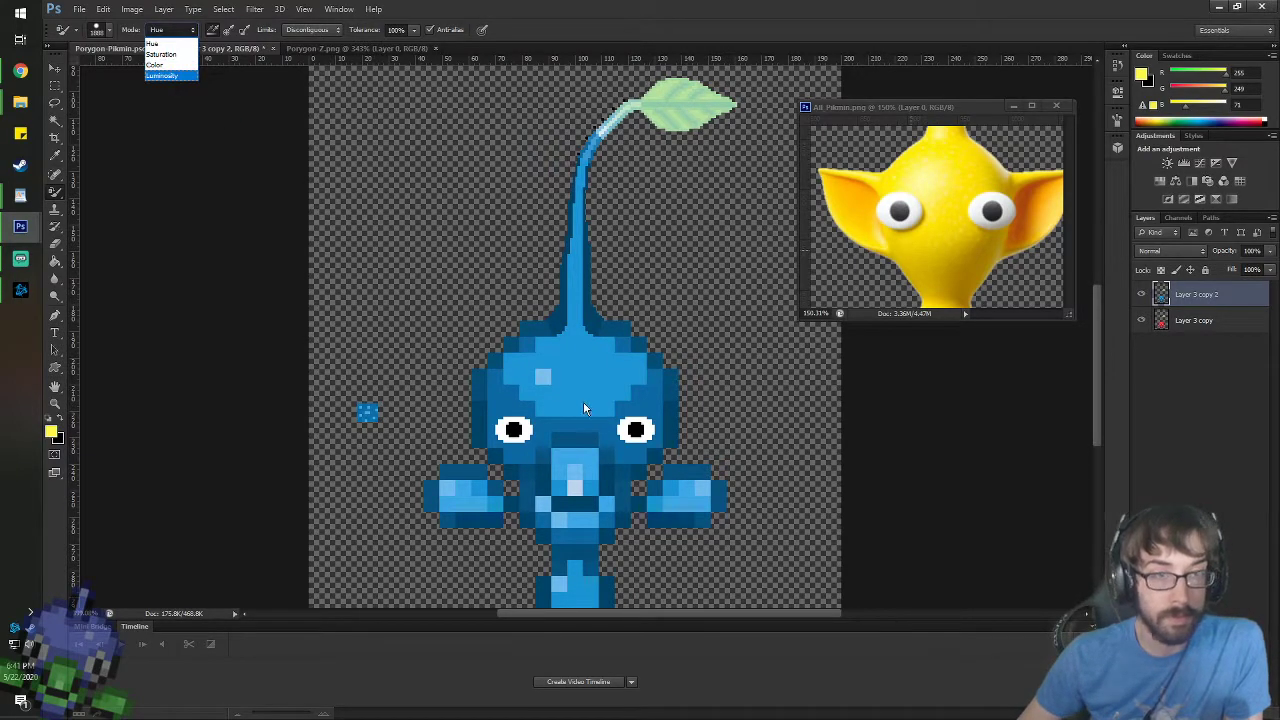
left_click(162, 75)
left_click(588, 377)
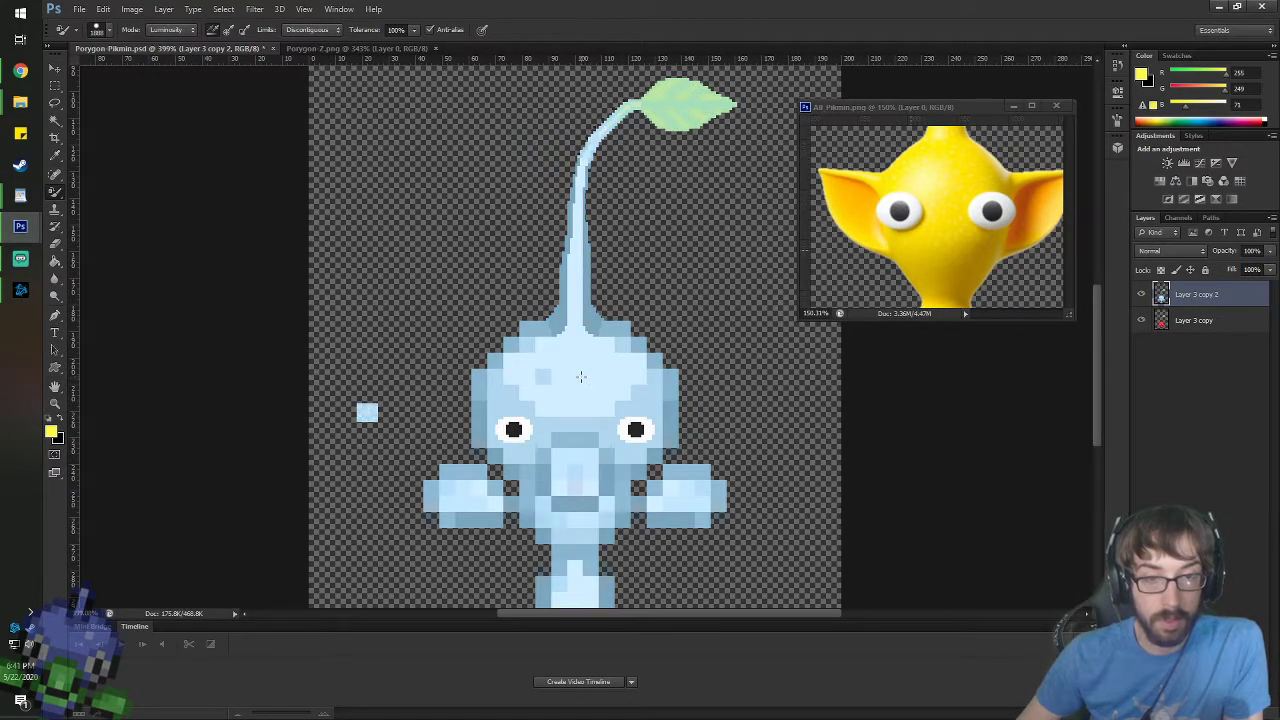
left_click(166, 31)
left_click(170, 54)
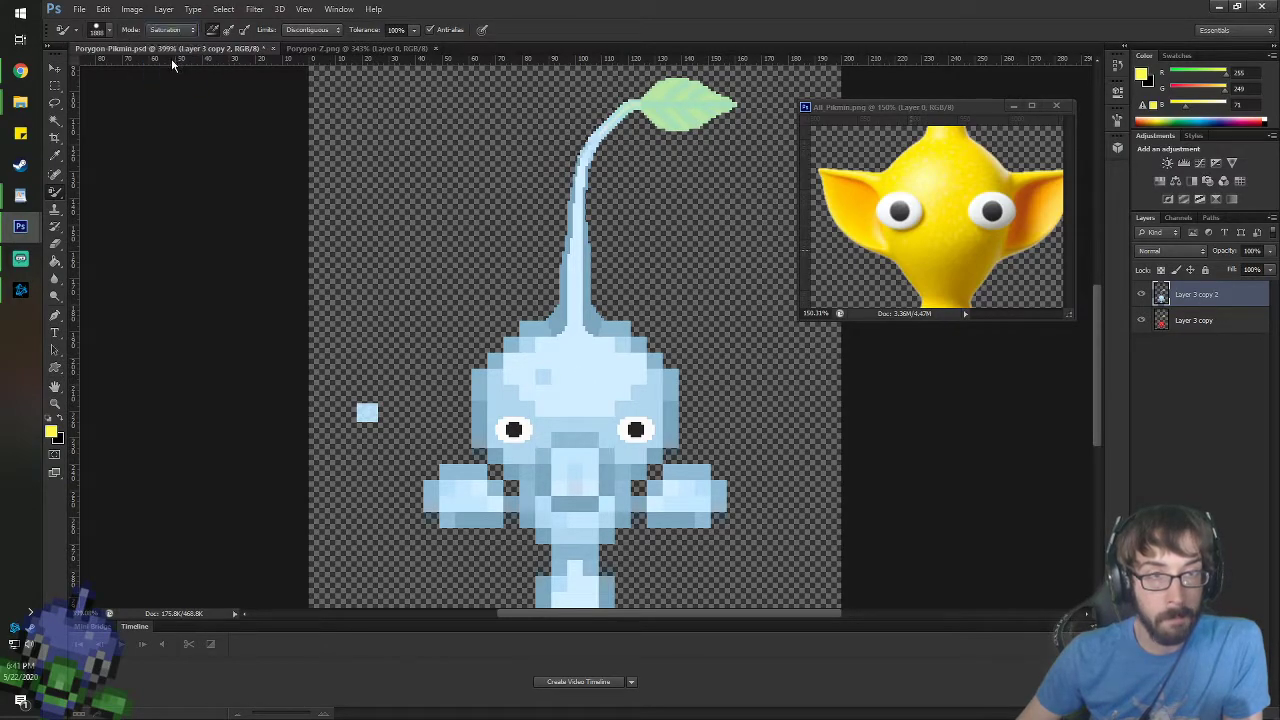
left_click(166, 30)
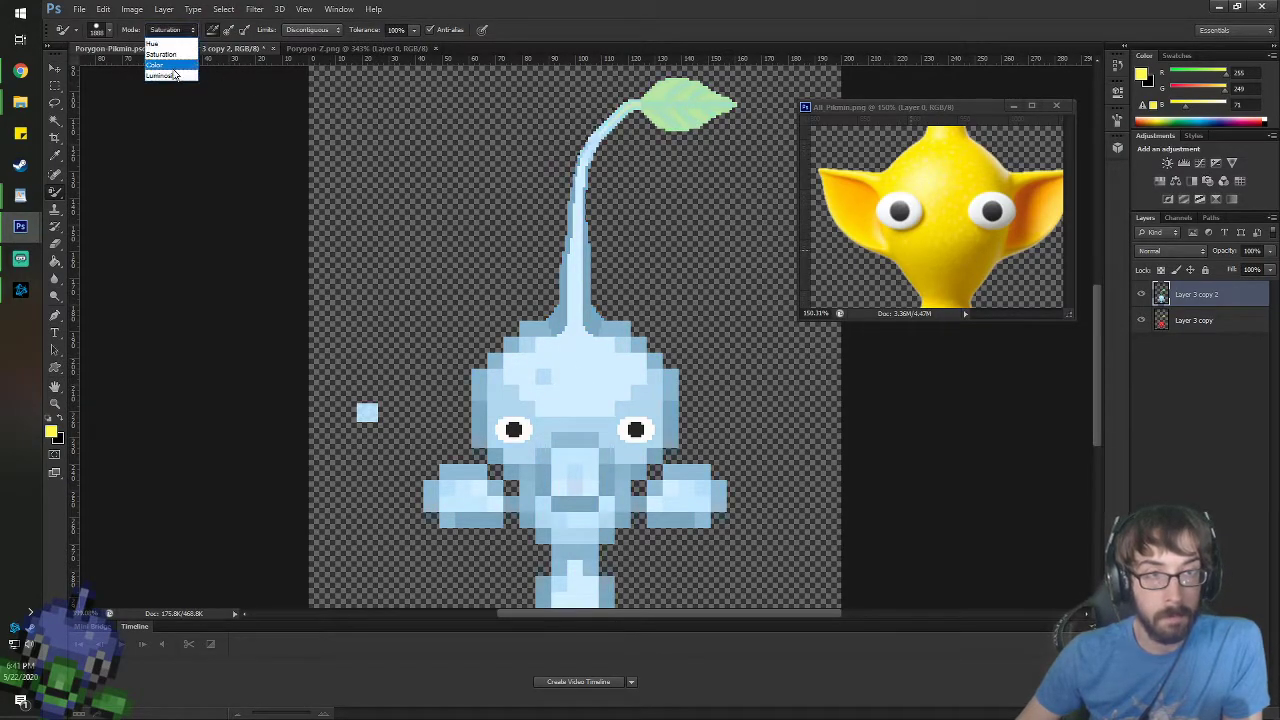
left_click(170, 64)
left_click(554, 397)
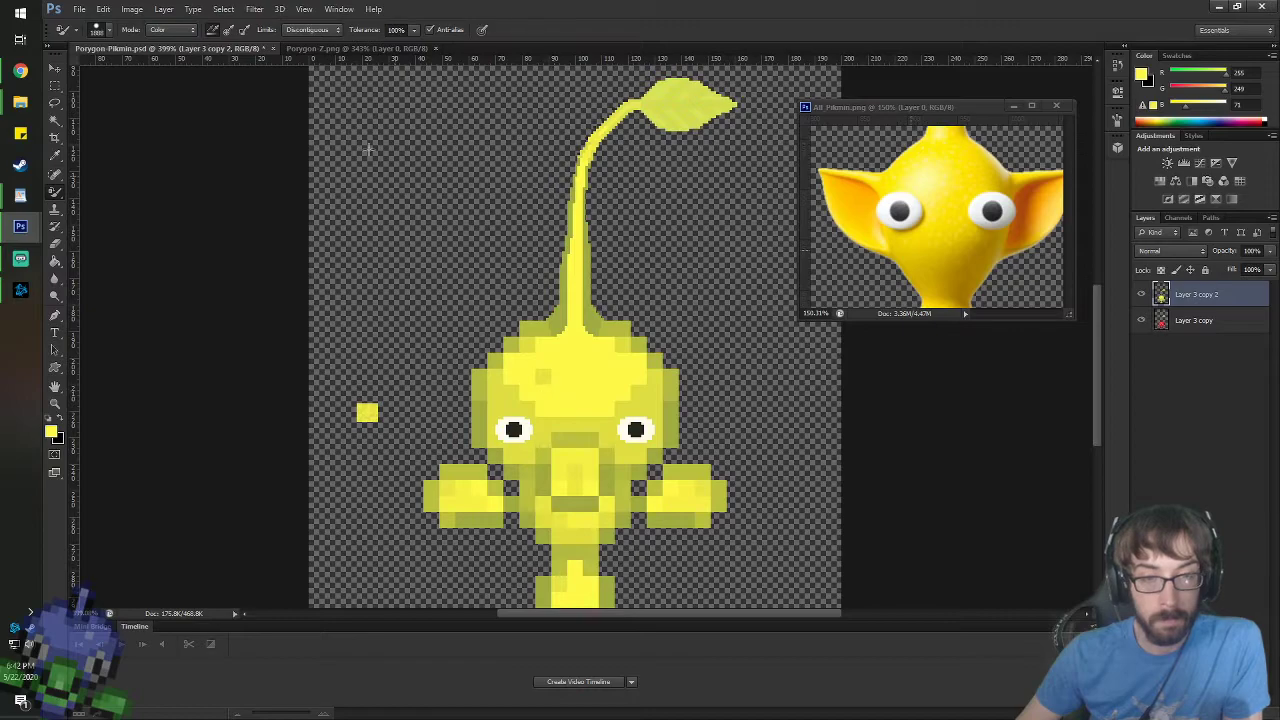
- Intensify the yellow sprite's shading with Color Replacement in Saturation mode, and switch to the Move tool
left_click(166, 30)
left_click(170, 54)
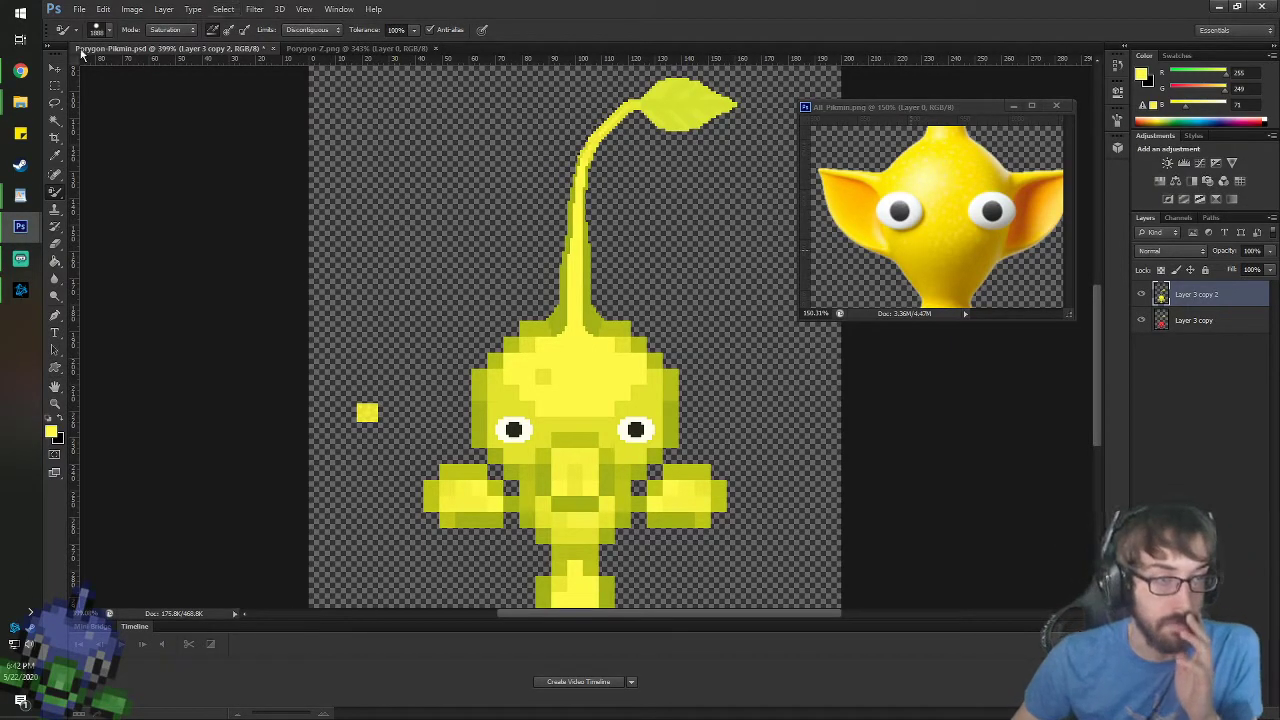
left_click(56, 69)
scroll(784, 374, "down", 5)
scroll(694, 297, "up", 4)
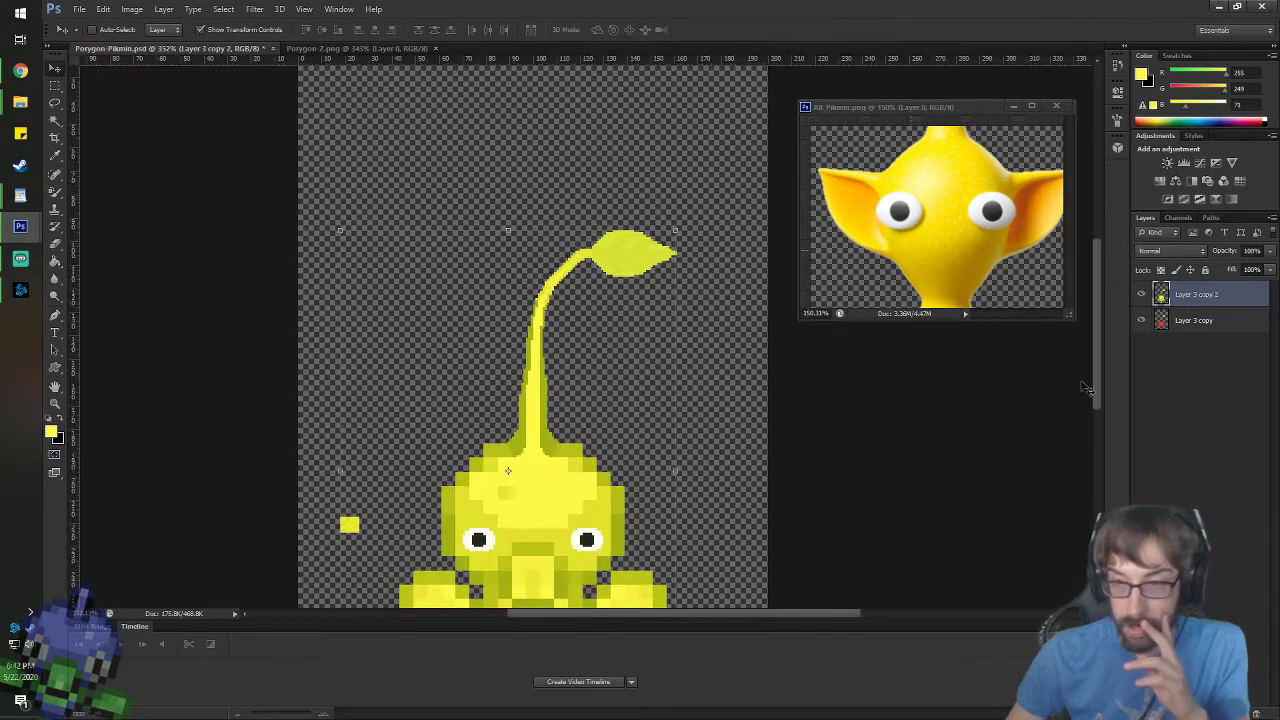
scroll(651, 303, "down", 1)
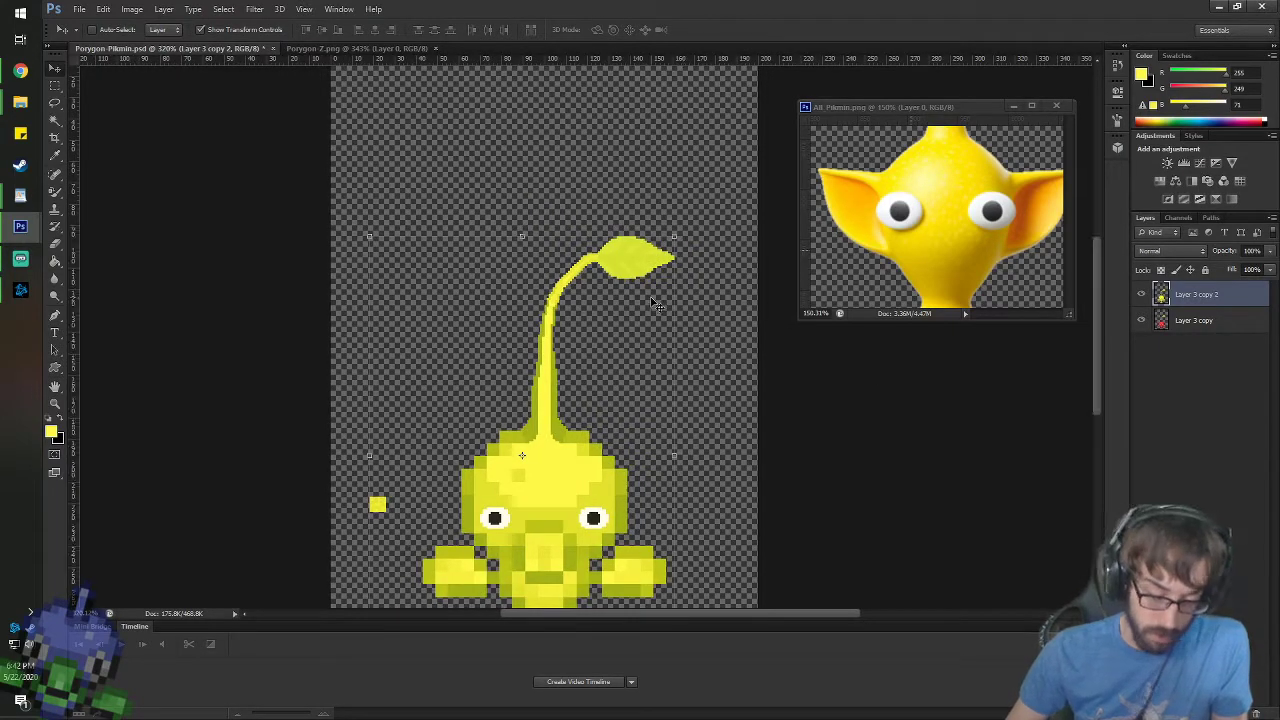
- Duplicate the red sprite layer, Layer 3 copy, and hide the yellow sprite layer
left_click(1184, 322)
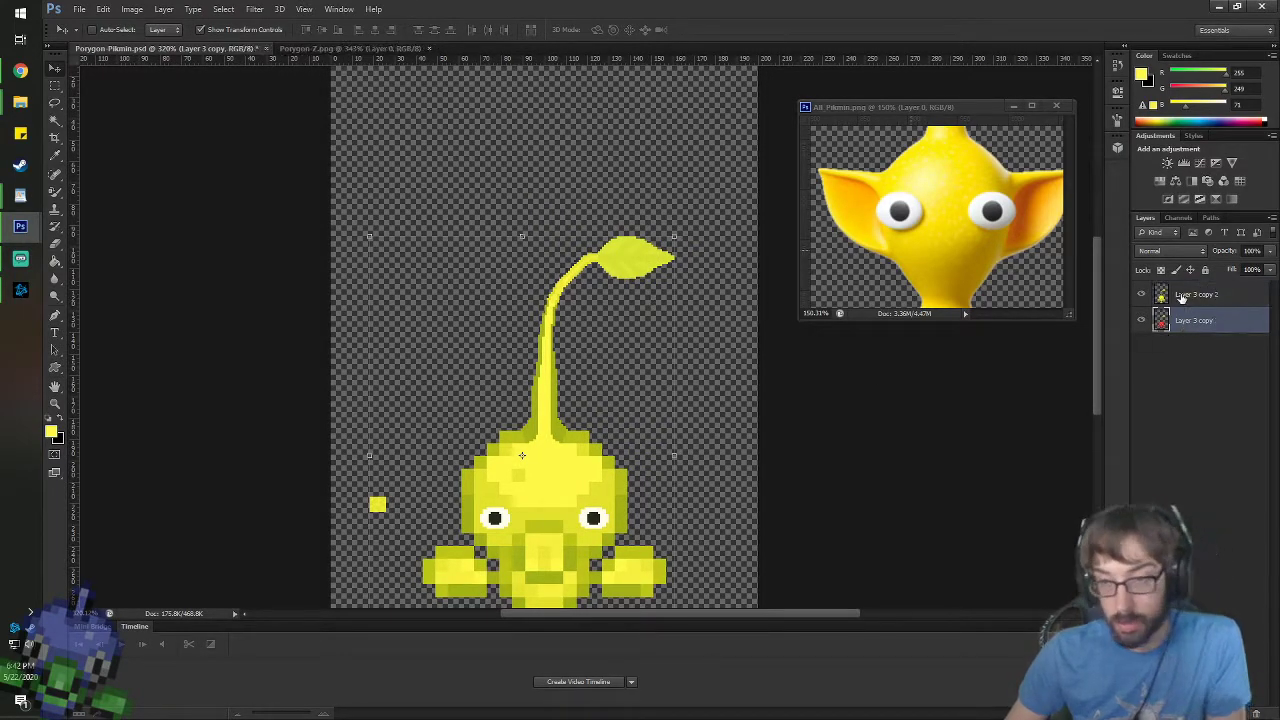
left_click(1184, 300)
right_click(1203, 330)
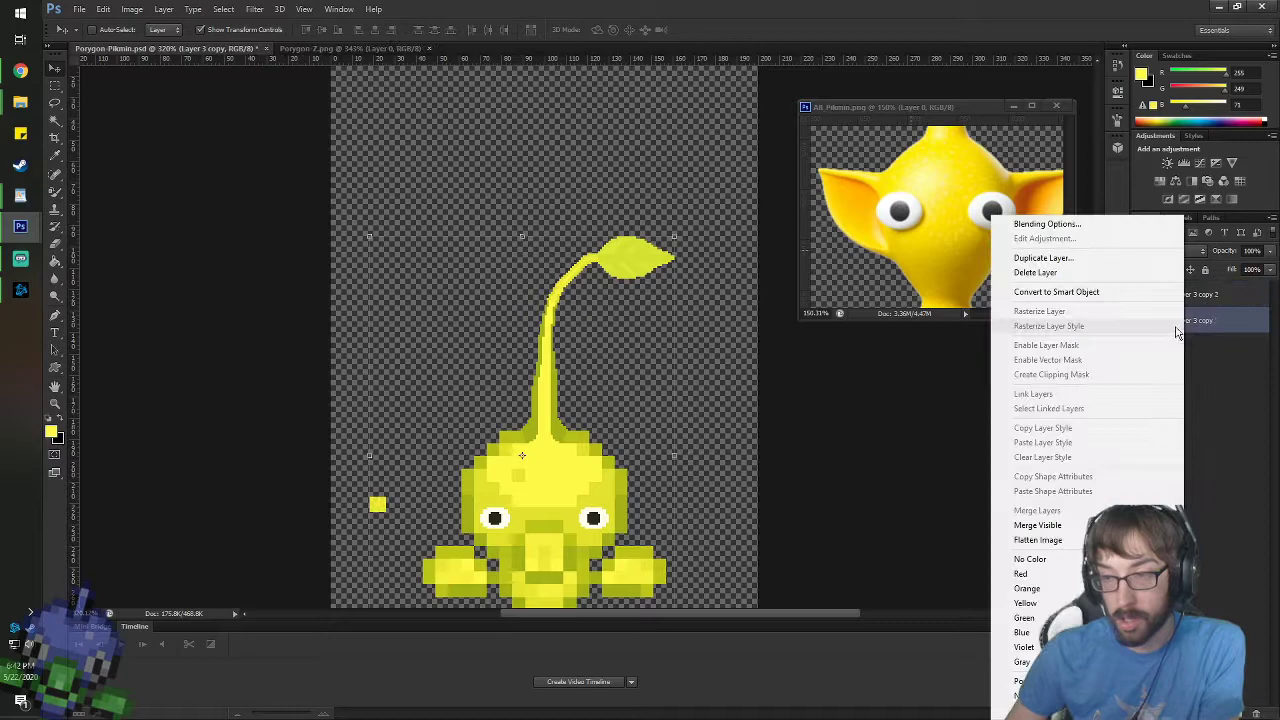
left_click(1057, 253)
key("Return")
left_click(1140, 294)
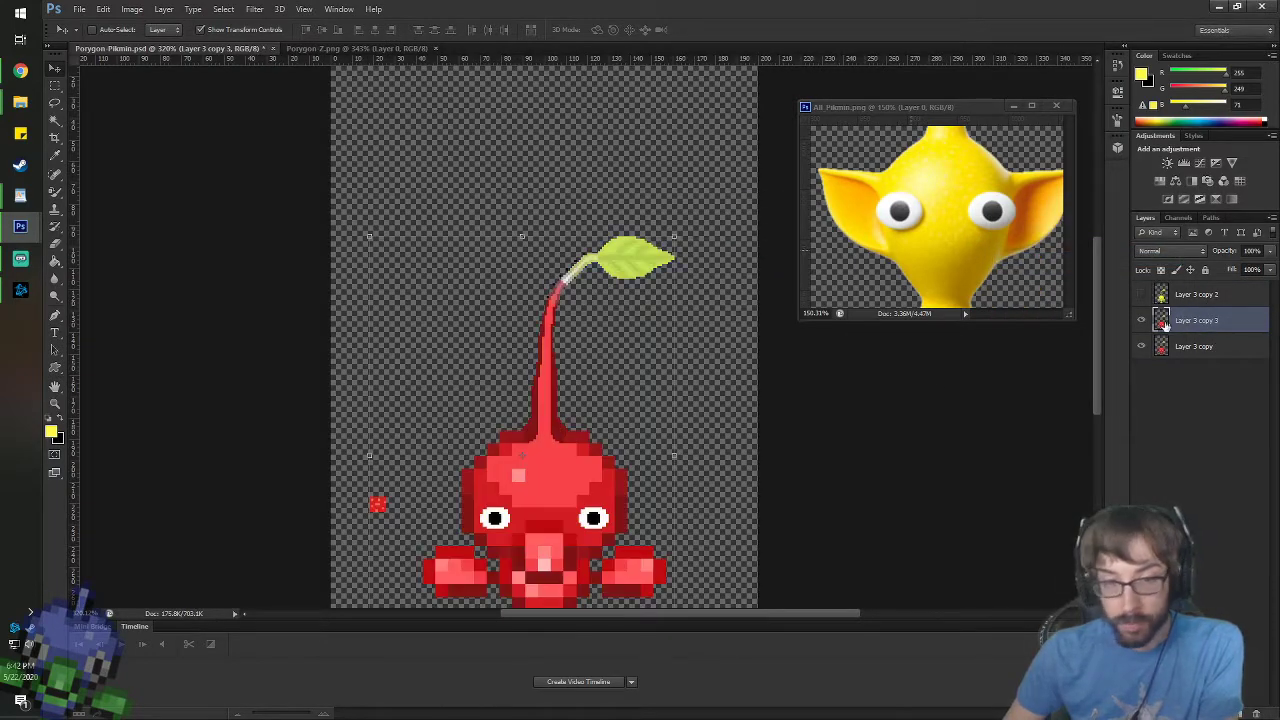
scroll(443, 363, "down", 4)
scroll(565, 387, "up", 3)
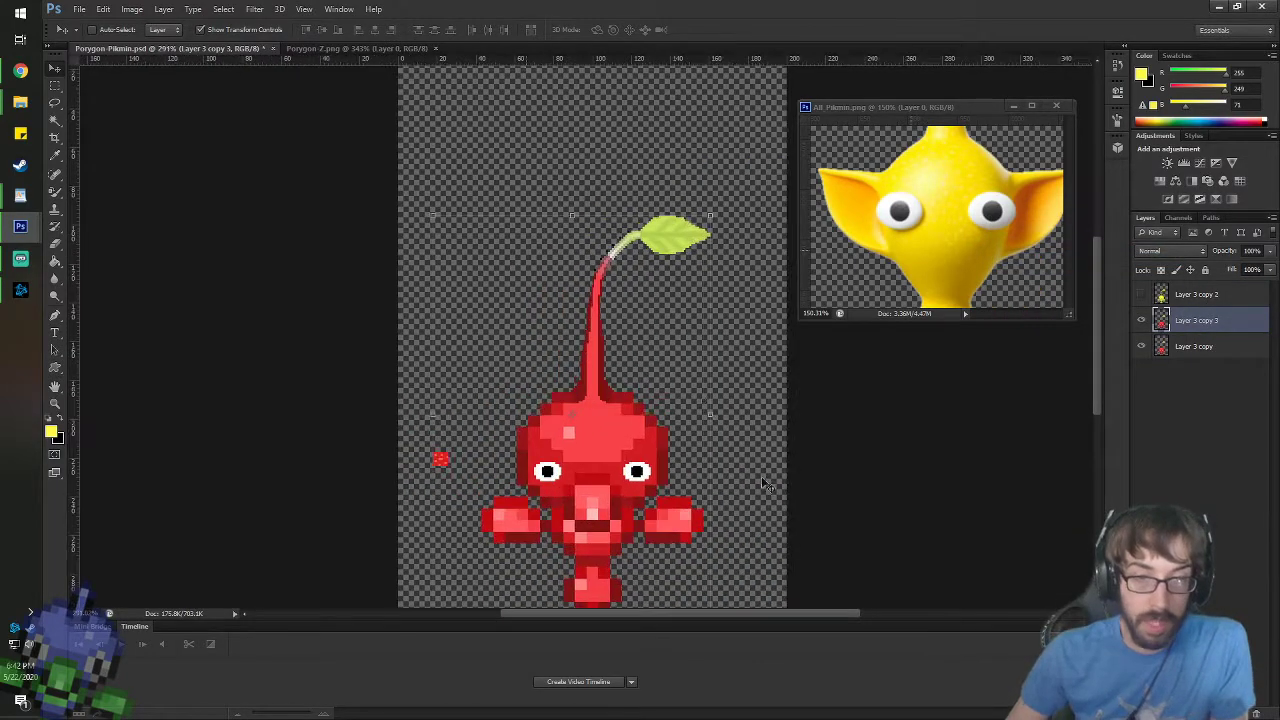
- Bring the blue Pikmin into view in the reference image and sample its forehead blue as the foreground colour
key("space")
left_click(888, 242)
left_click_drag(886, 242, 1060, 245)
left_click_drag(834, 218, 926, 225)
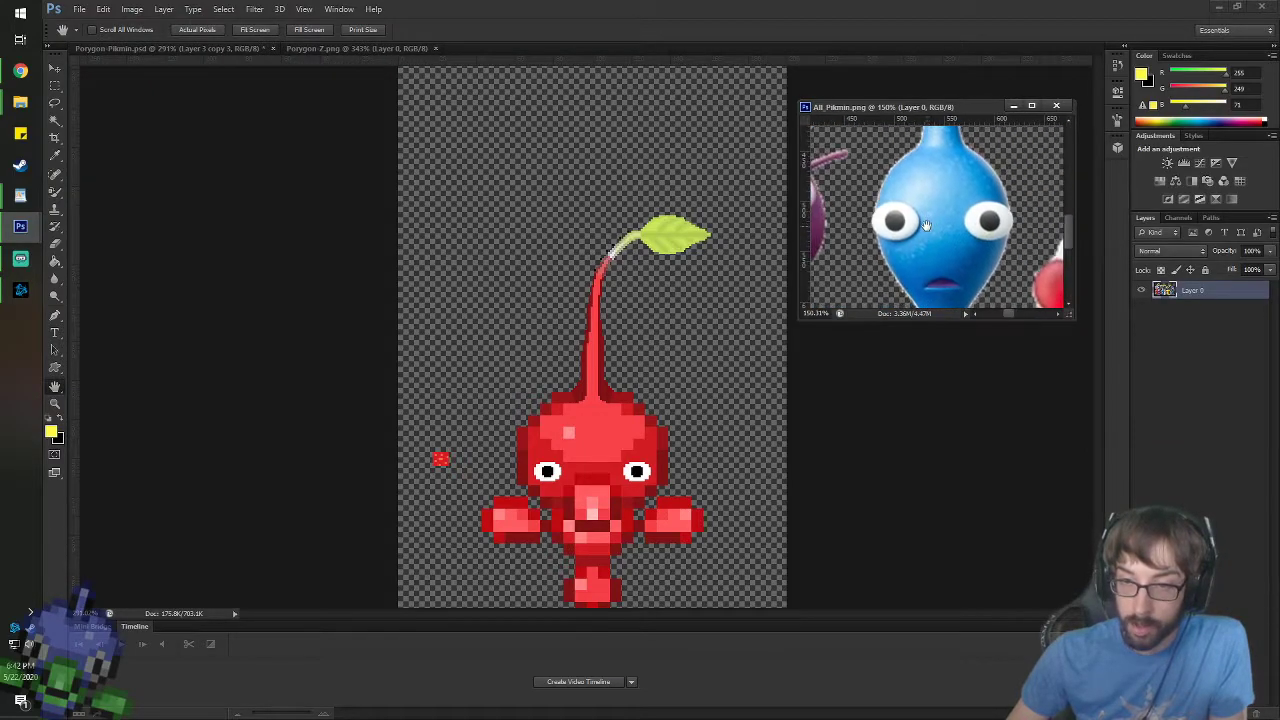
key("i")
left_click(940, 202)
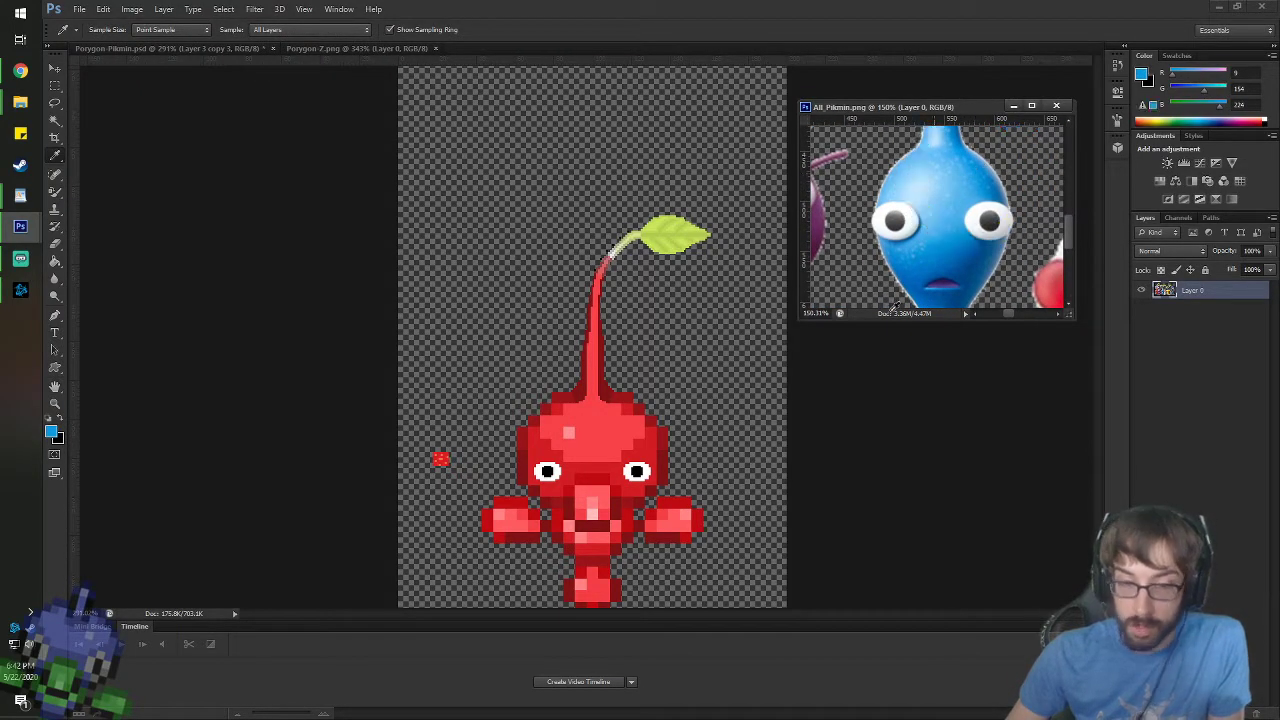
- Recolour the duplicated red sprite with the sampled blue using Color Replacement in Color mode
left_click(55, 195)
left_click(601, 440)
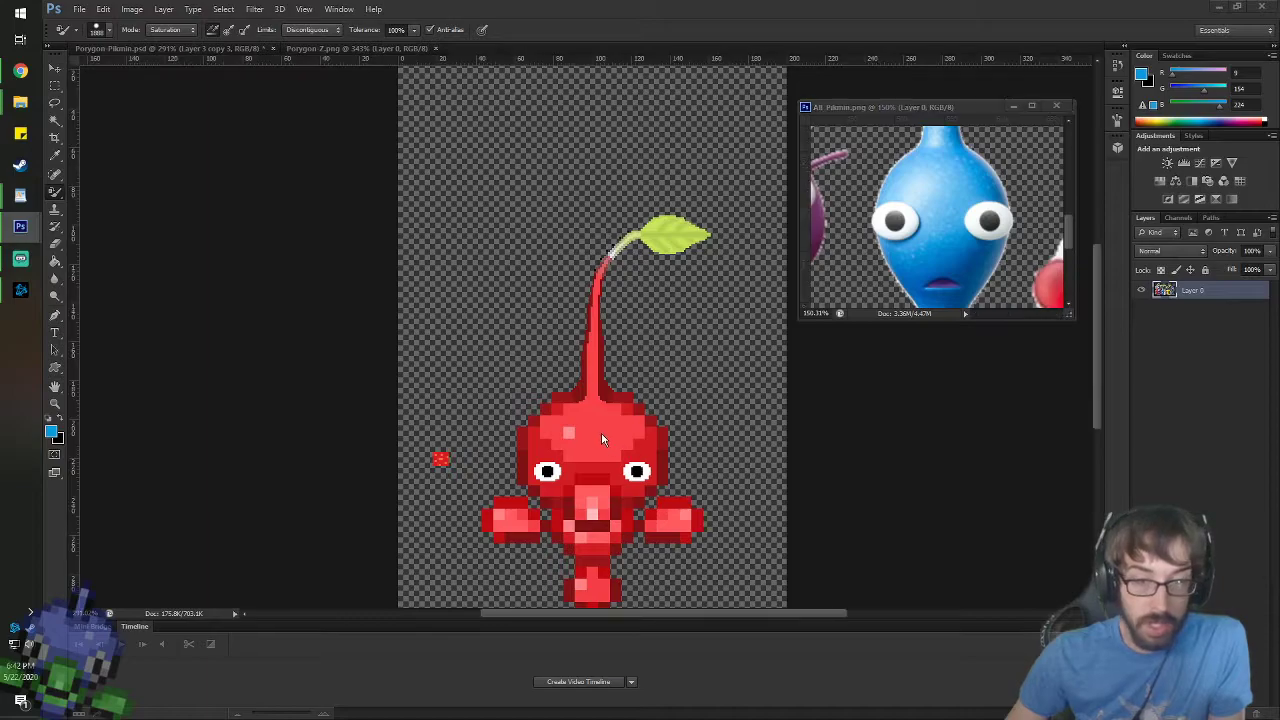
left_click(173, 30)
left_click(165, 64)
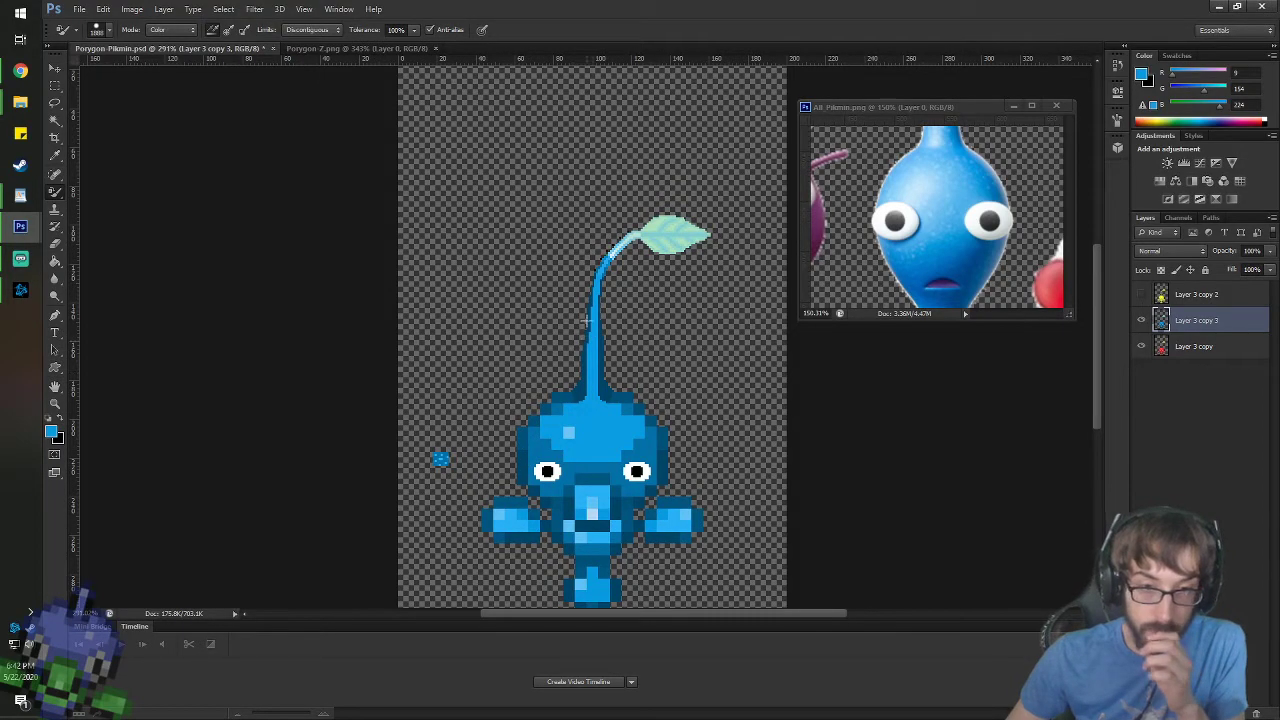
- Duplicate the blue sprite layer, move the copy to the top of the stack, and hide the other layers
right_click(1162, 318)
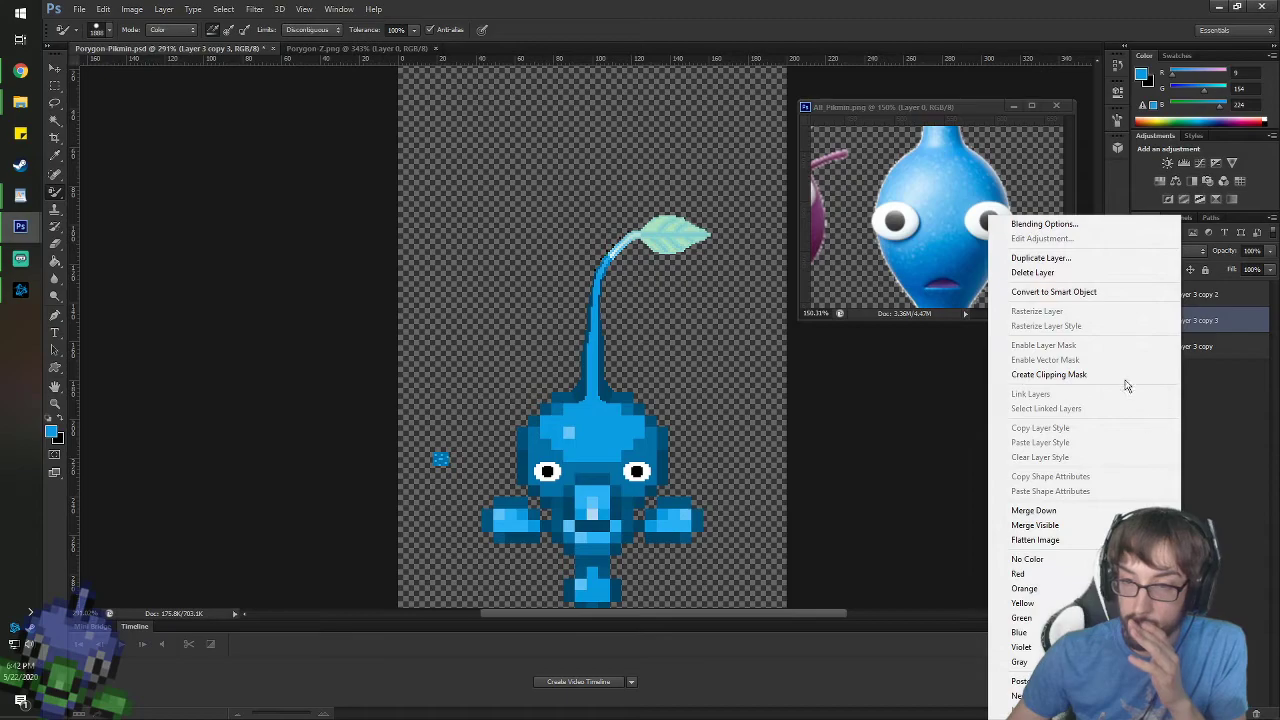
left_click(1040, 258)
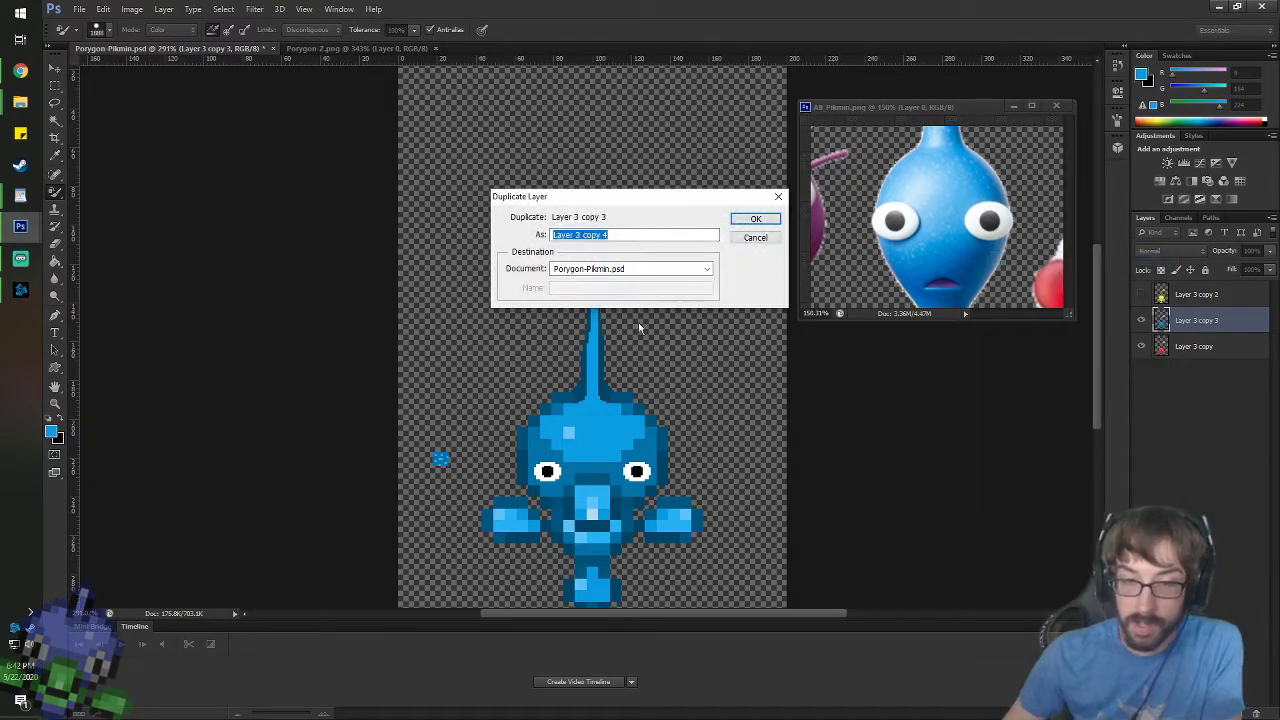
key("Return")
left_click(1155, 295)
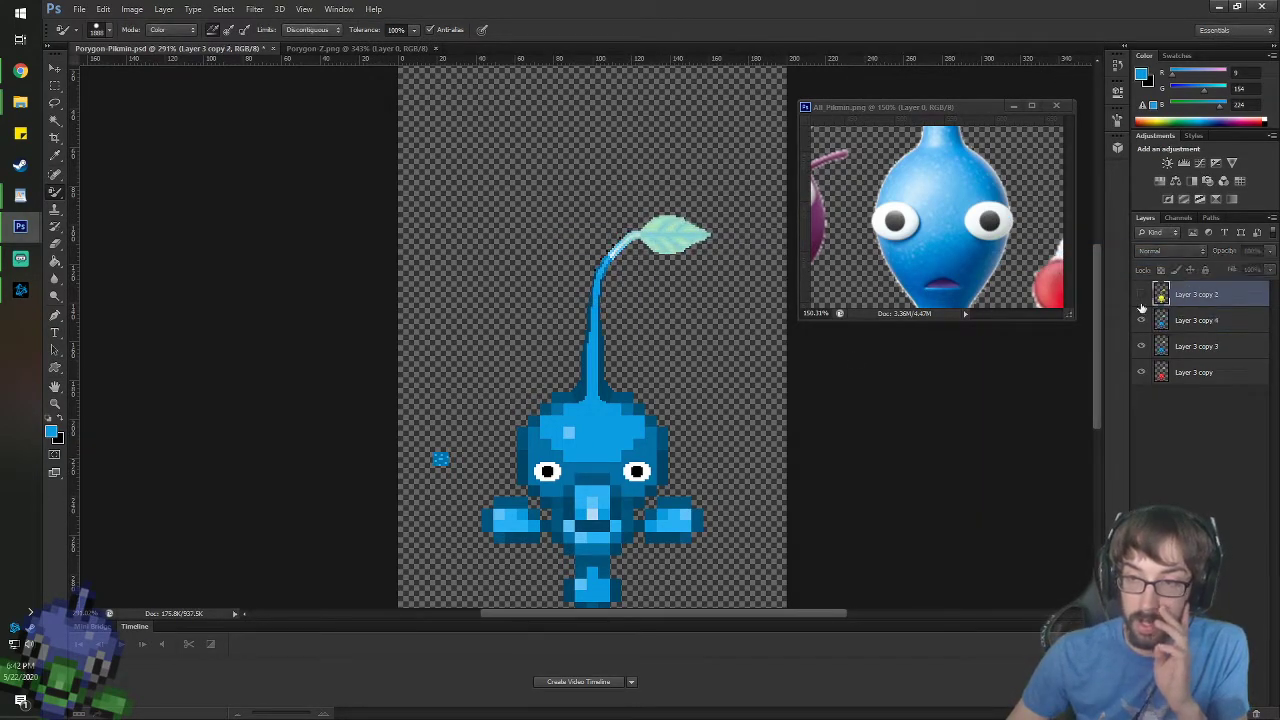
left_click_drag(1180, 322, 1144, 300)
left_click(1143, 296)
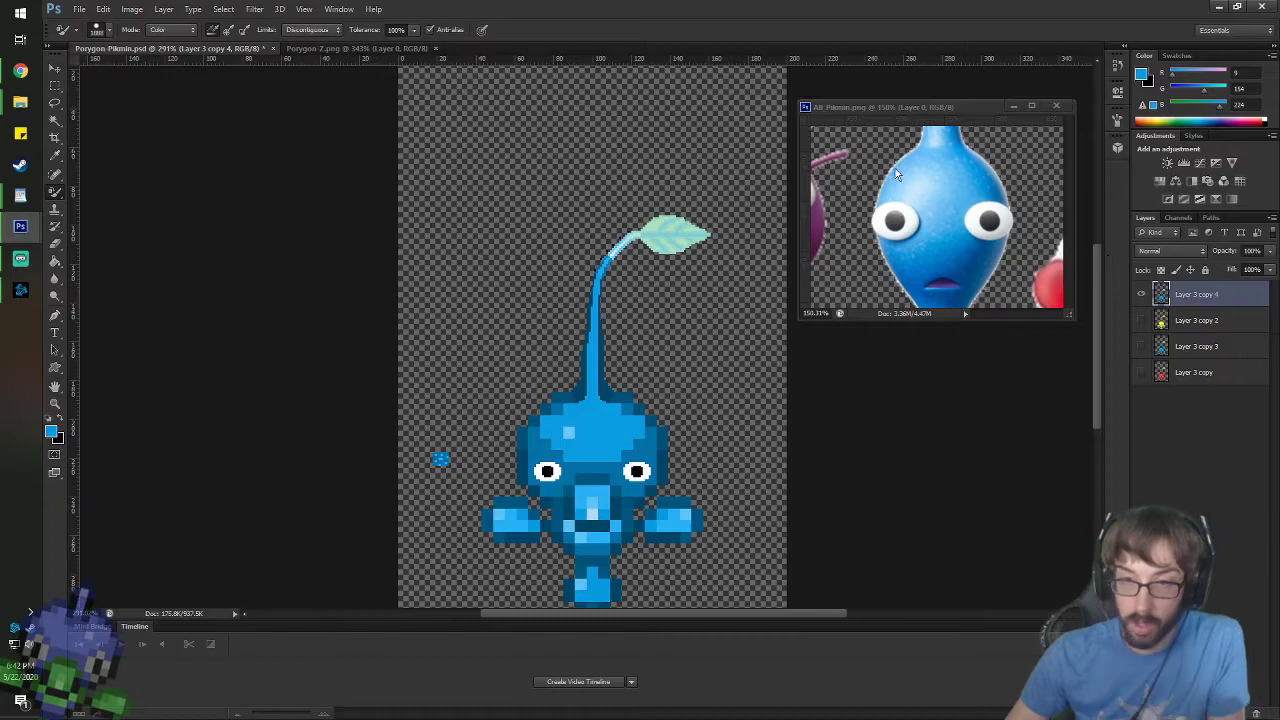
- Show all the Pikmin in the reference image and sample the white one's off-white, RGB 244, 244, 244, as foreground colour
left_click(884, 110)
scroll(932, 236, "down", 7)
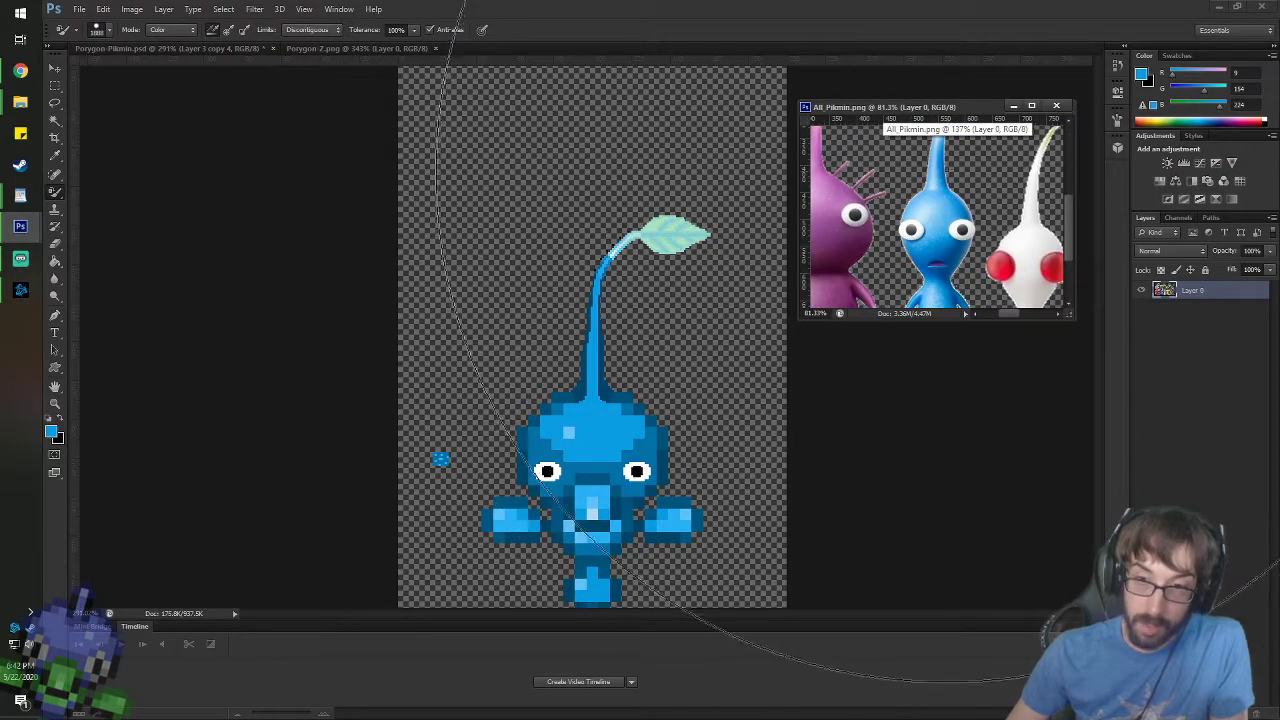
left_click(933, 238)
scroll(930, 240, "down", 4)
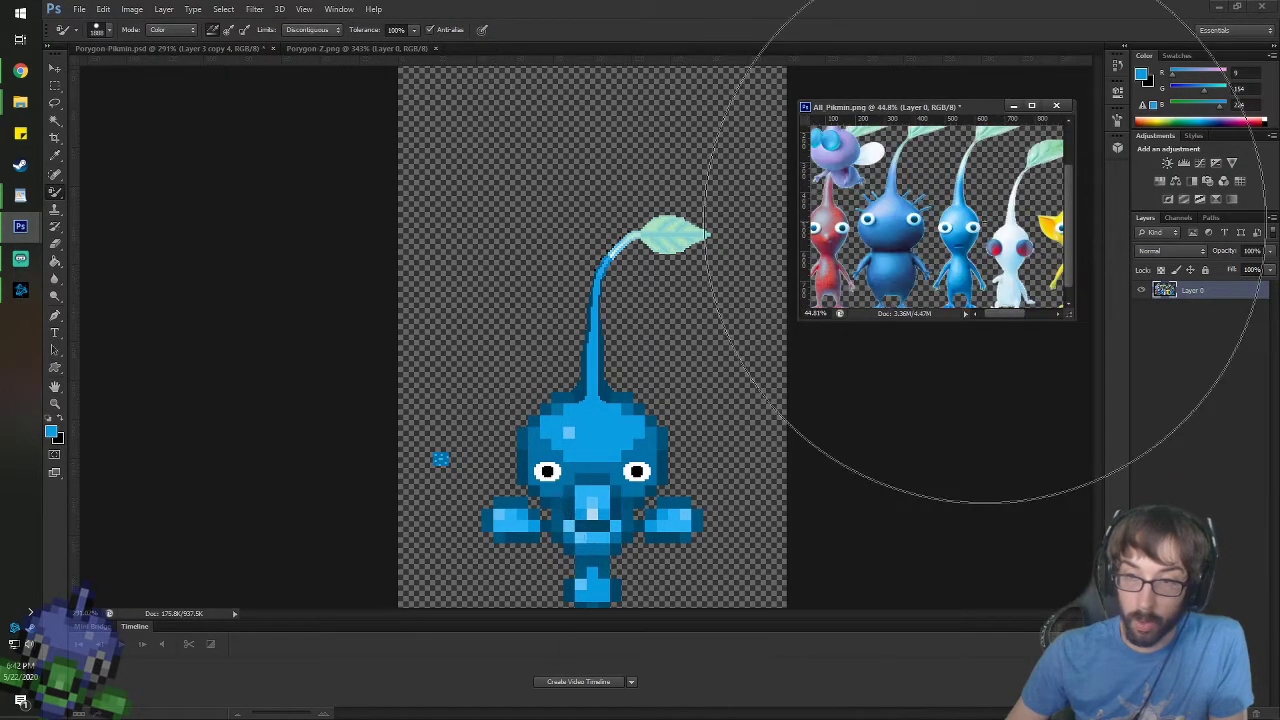
key("ctrl+z")
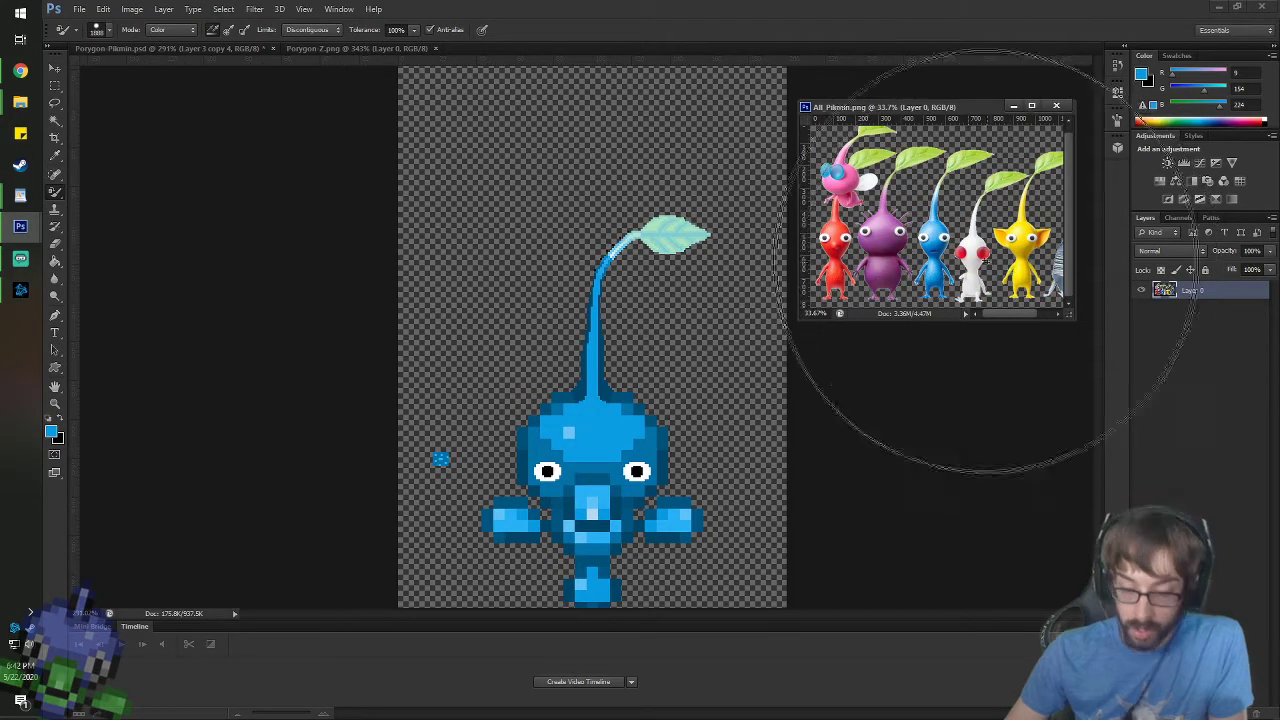
key("i")
left_click(978, 238)
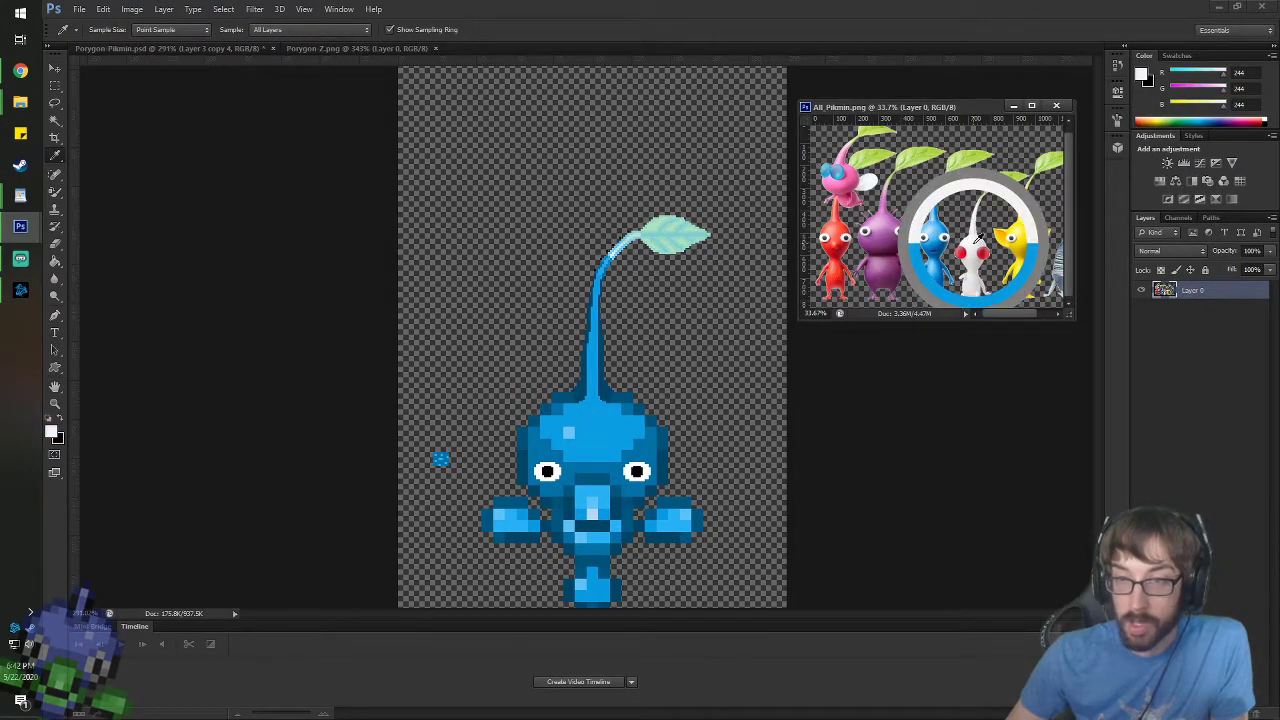
- Try recolouring the top blue sprite copy with the off-white in Color mode, and undo it
left_click(55, 192)
left_click(594, 443)
left_click(589, 442)
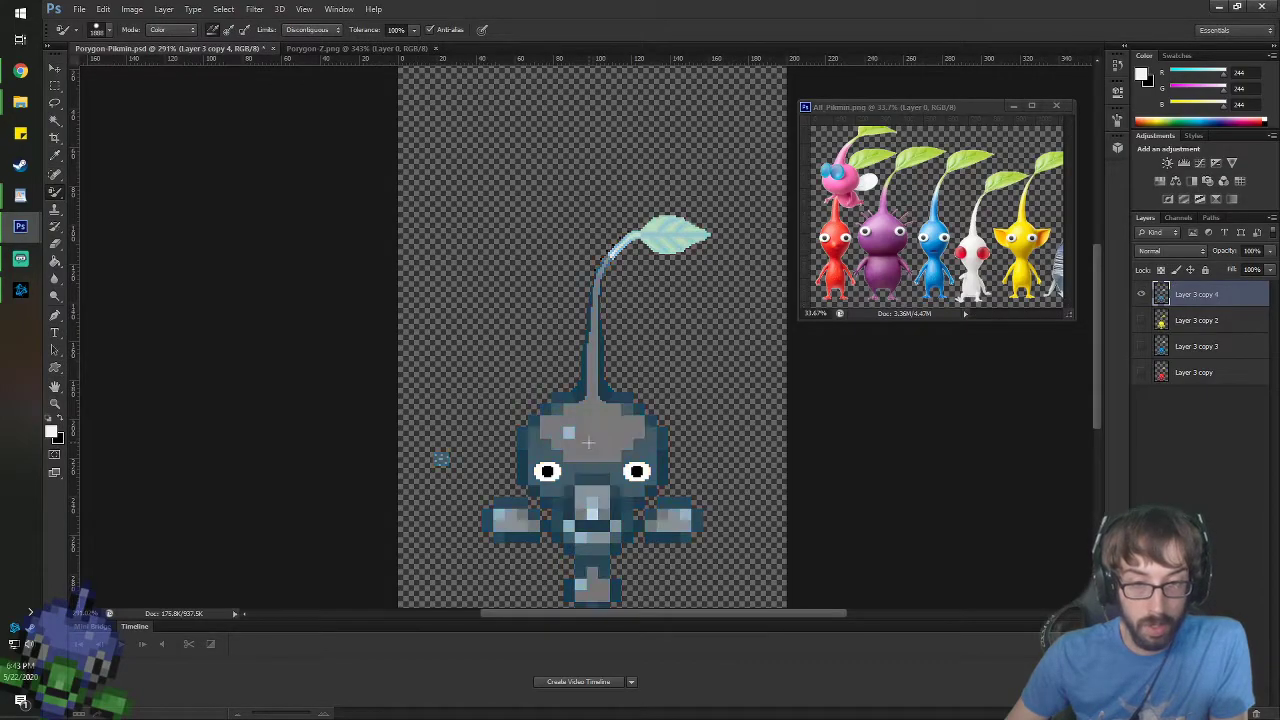
key("ctrl+z")
- Turn the top blue sprite copy white with Color Replacement, applying Luminosity mode followed by Color mode
left_click(165, 29)
left_click(170, 80)
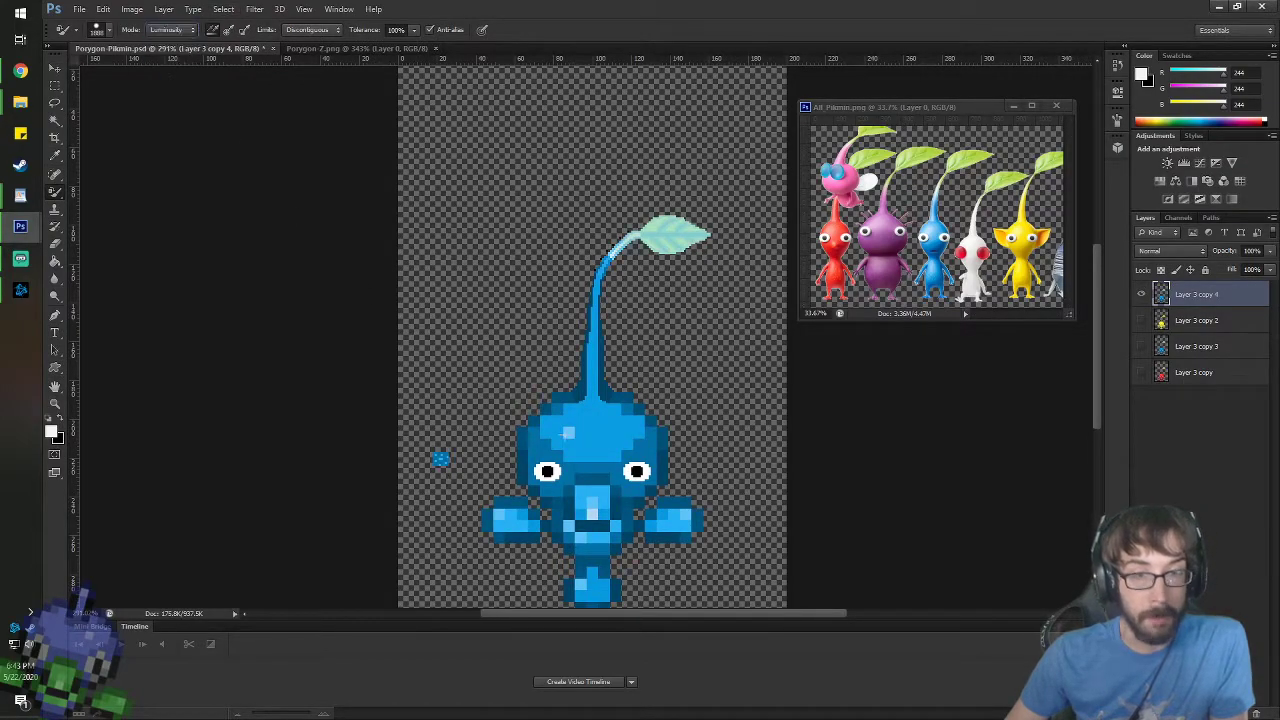
left_click(602, 433)
left_click(165, 29)
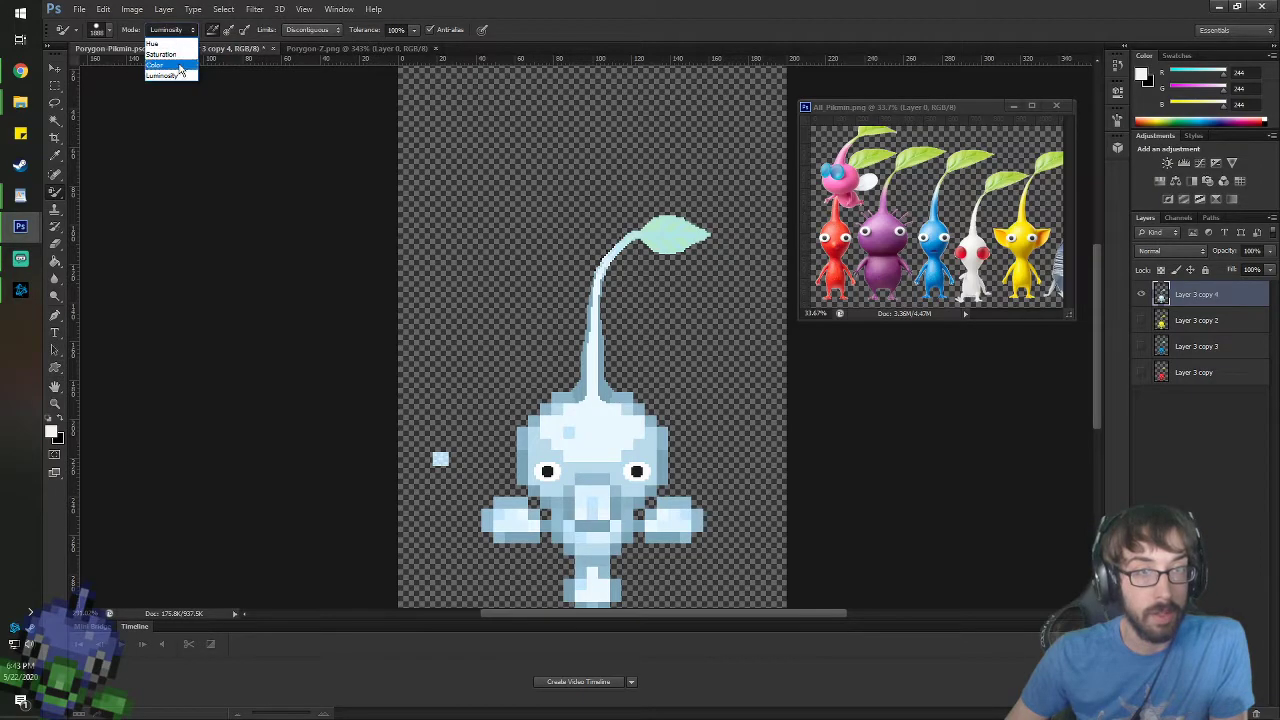
left_click(170, 66)
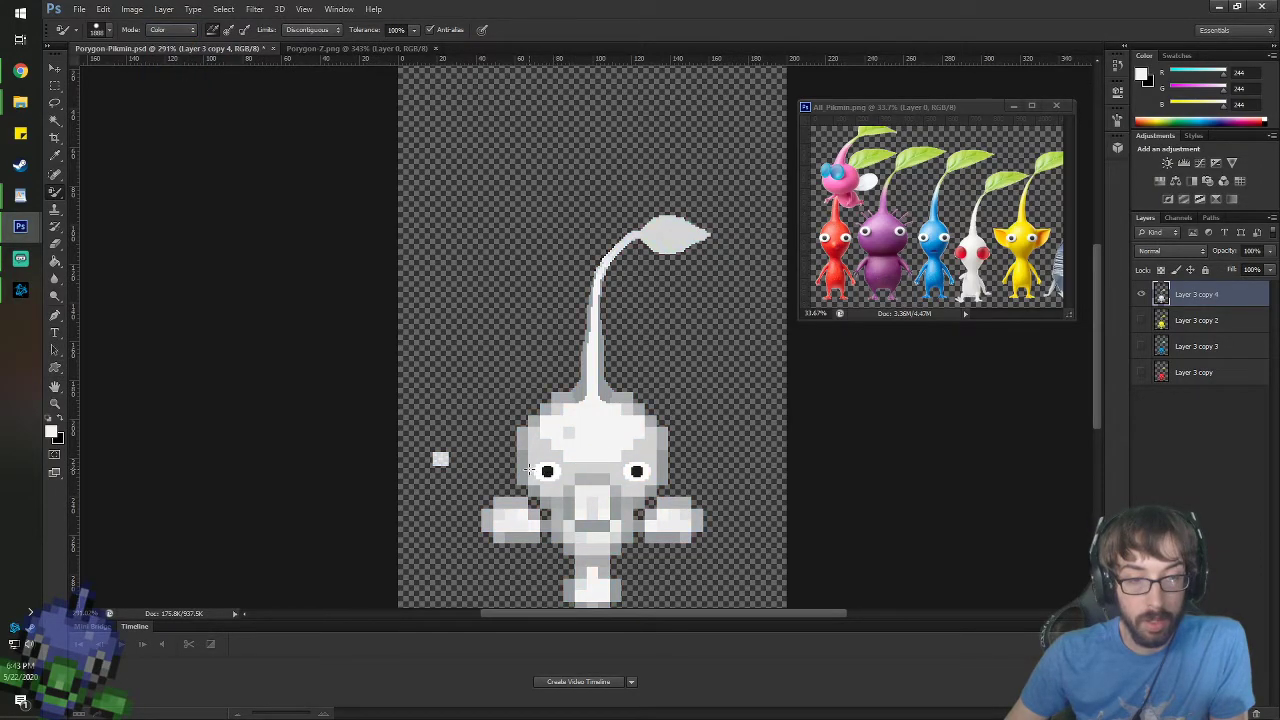
scroll(659, 568, "up", 2)
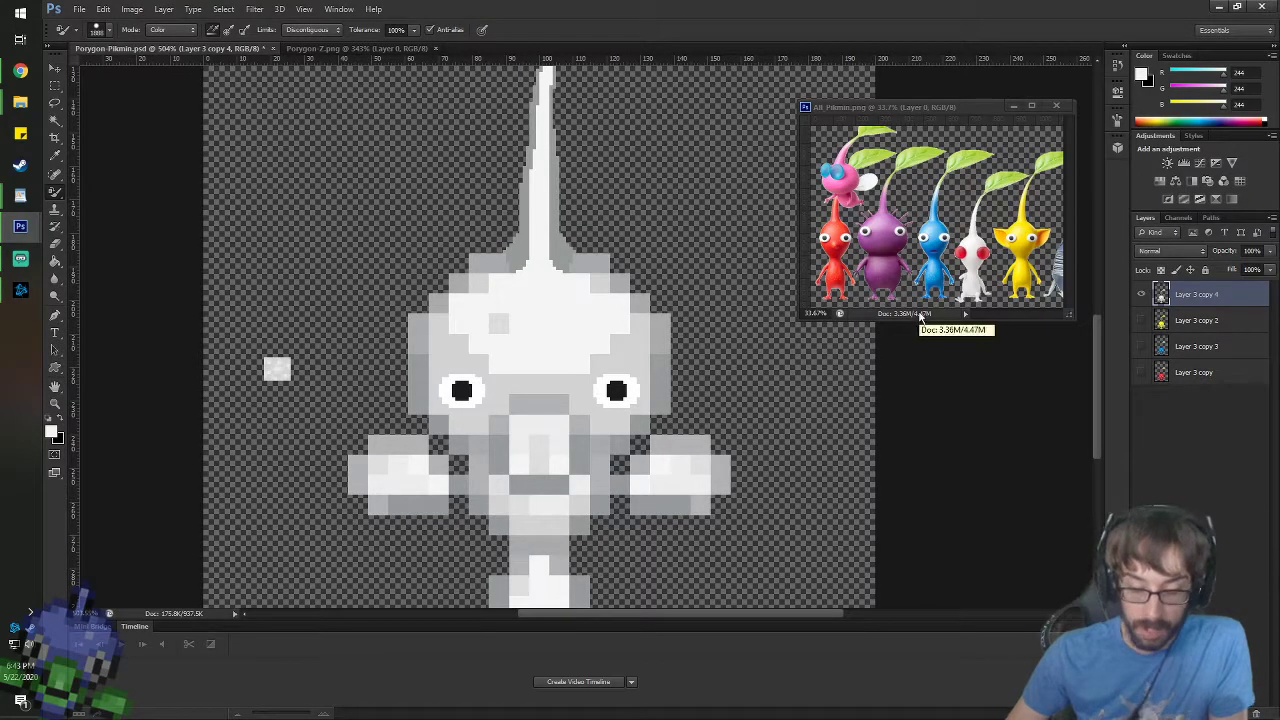
- Duplicate the white sprite layer, Layer 3 copy 4
right_click(1210, 294)
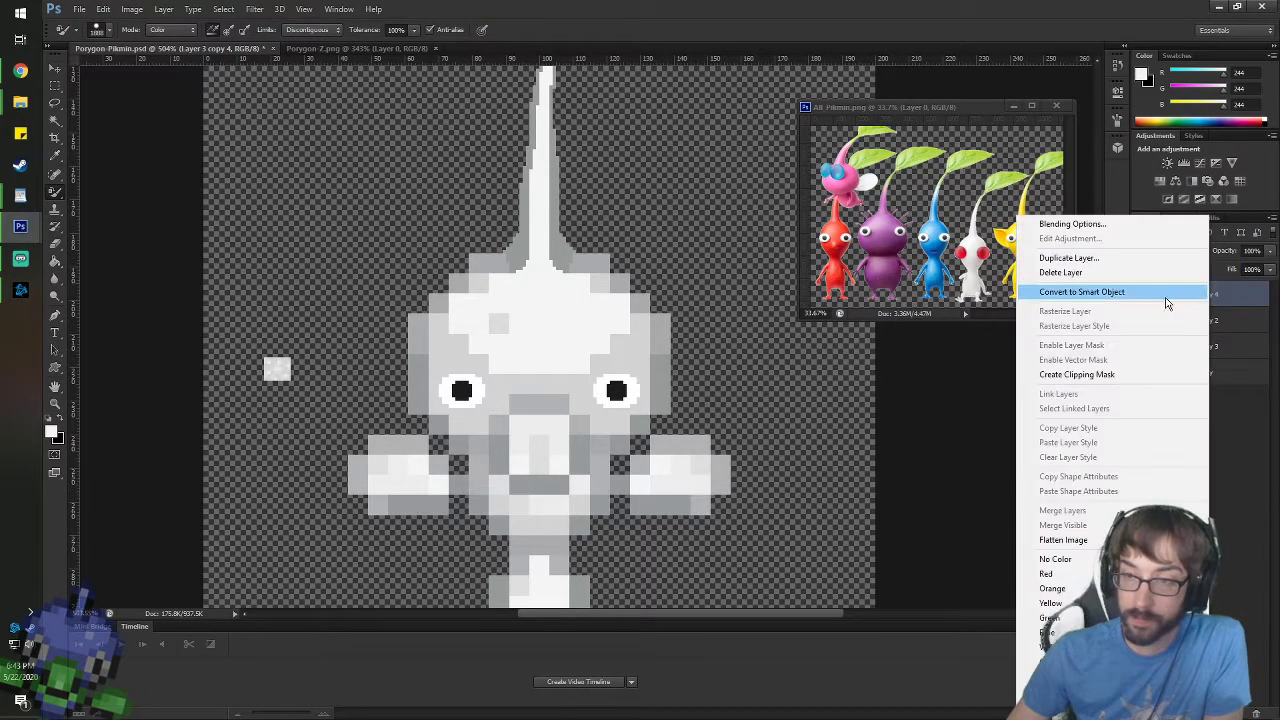
left_click(1086, 256)
key("Return")
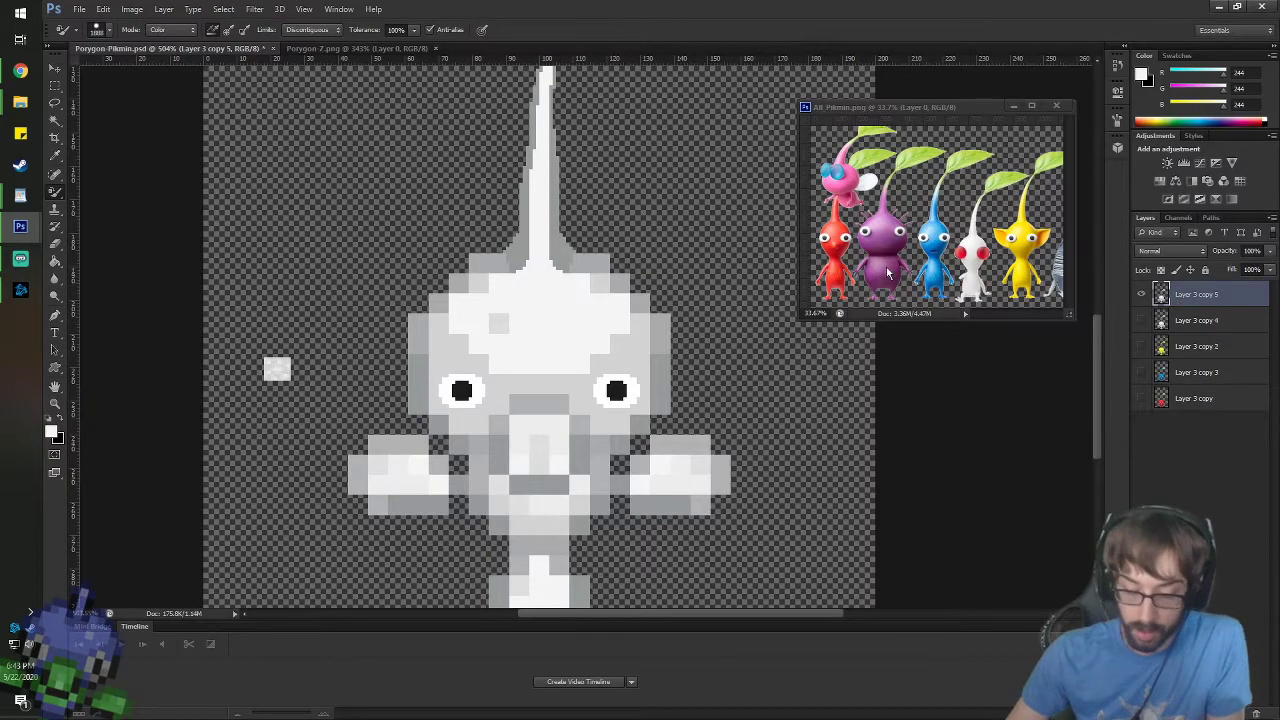
- Sample the winged Pikmin's pink, RGB 252, 124, 190, as foreground colour and return to the Color Replacement tool
key("i")
left_click(849, 175)
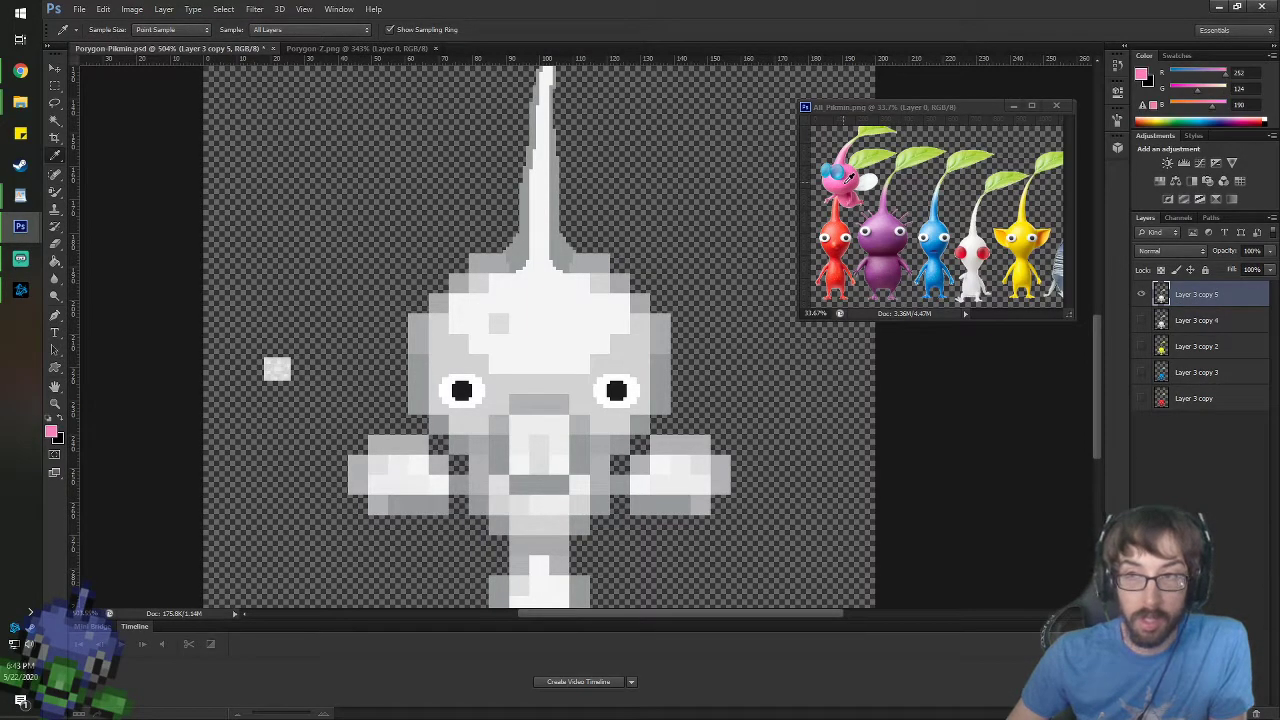
key("b")
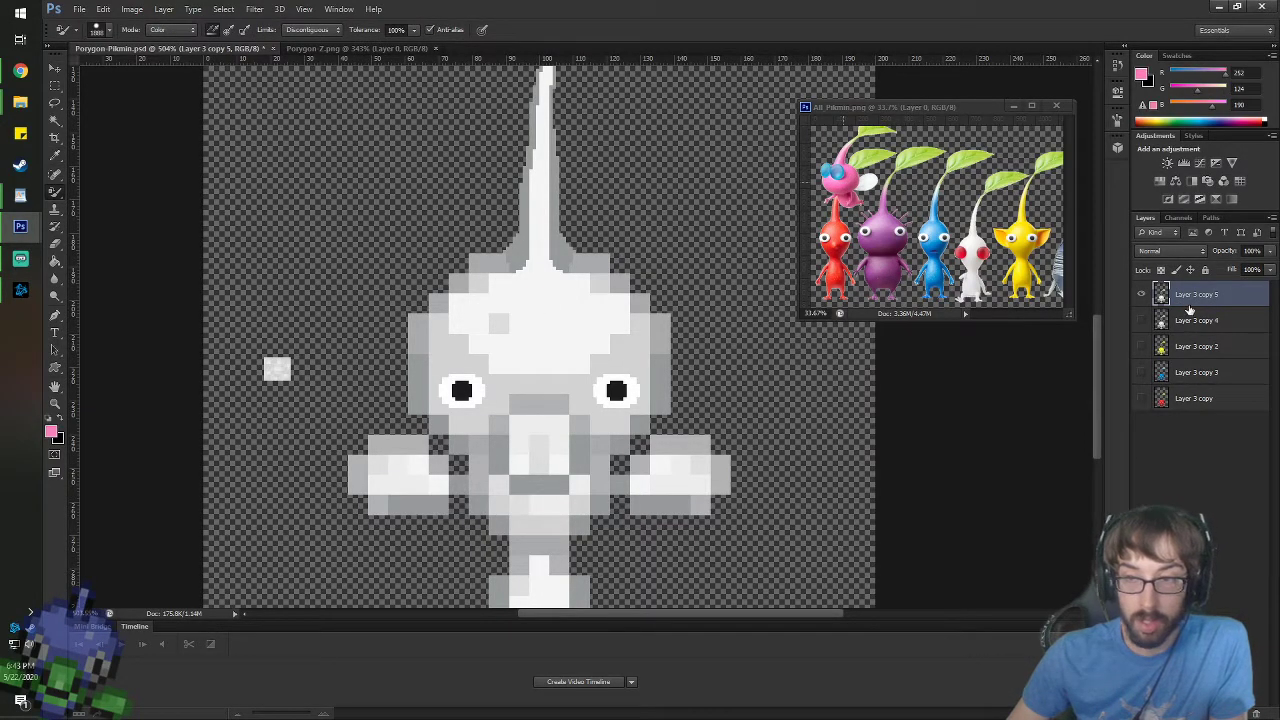
- Delete the white sprite's duplicate layer and duplicate the red sprite layer, Layer 3 copy, instead
key("Delete")
right_click(1188, 372)
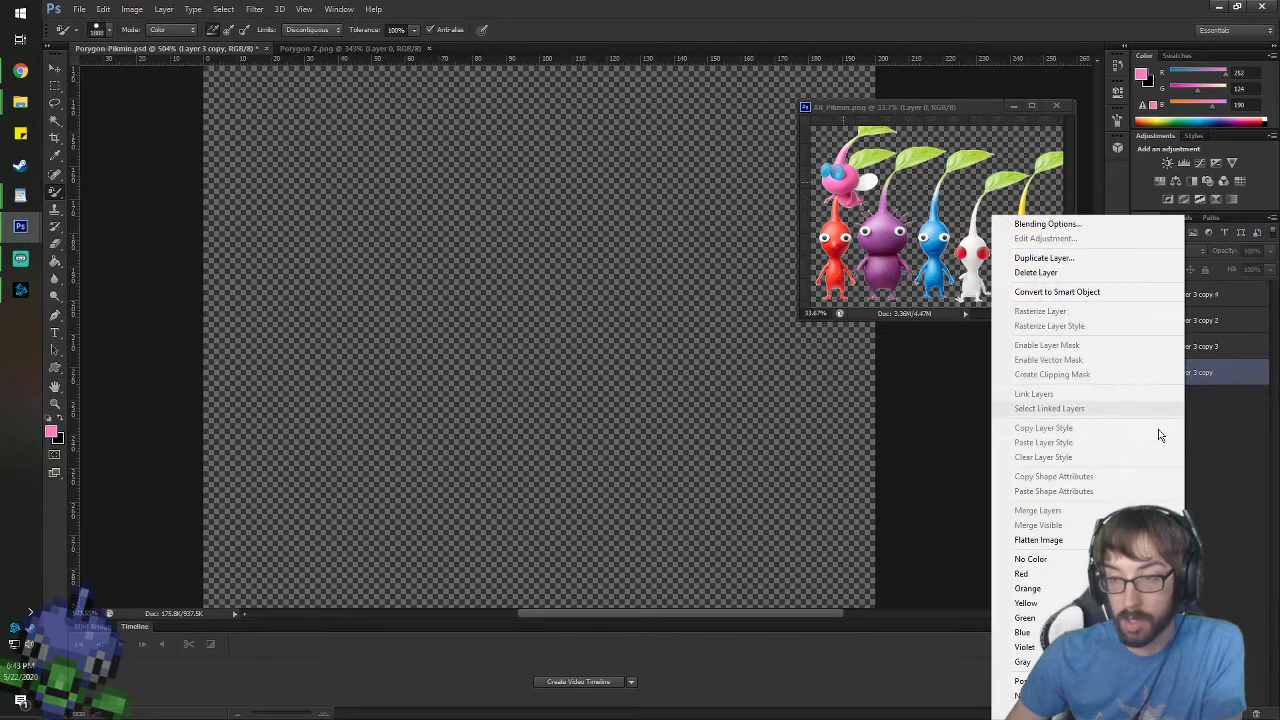
left_click(1044, 257)
key("Return")
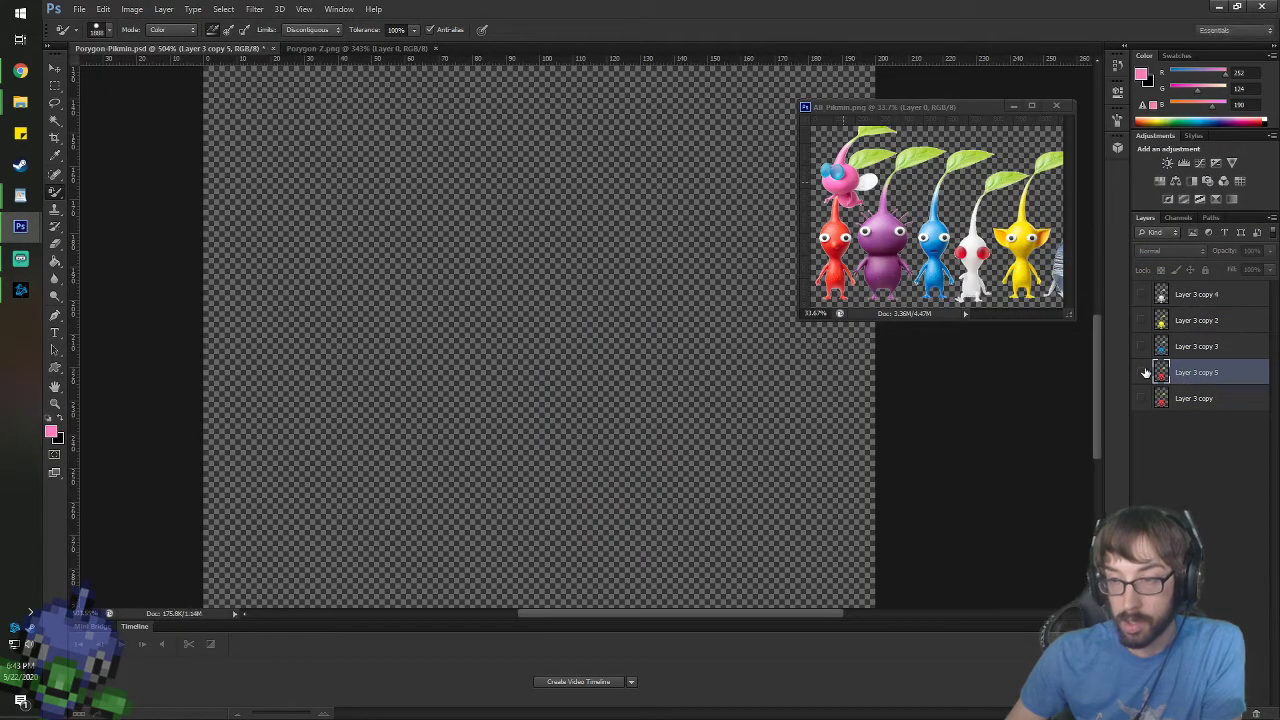
- Show the new red sprite copy, move its layer to the top of the stack and recolour it pink with Color Replacement
left_click(1141, 372)
left_click_drag(1182, 313, 1184, 290)
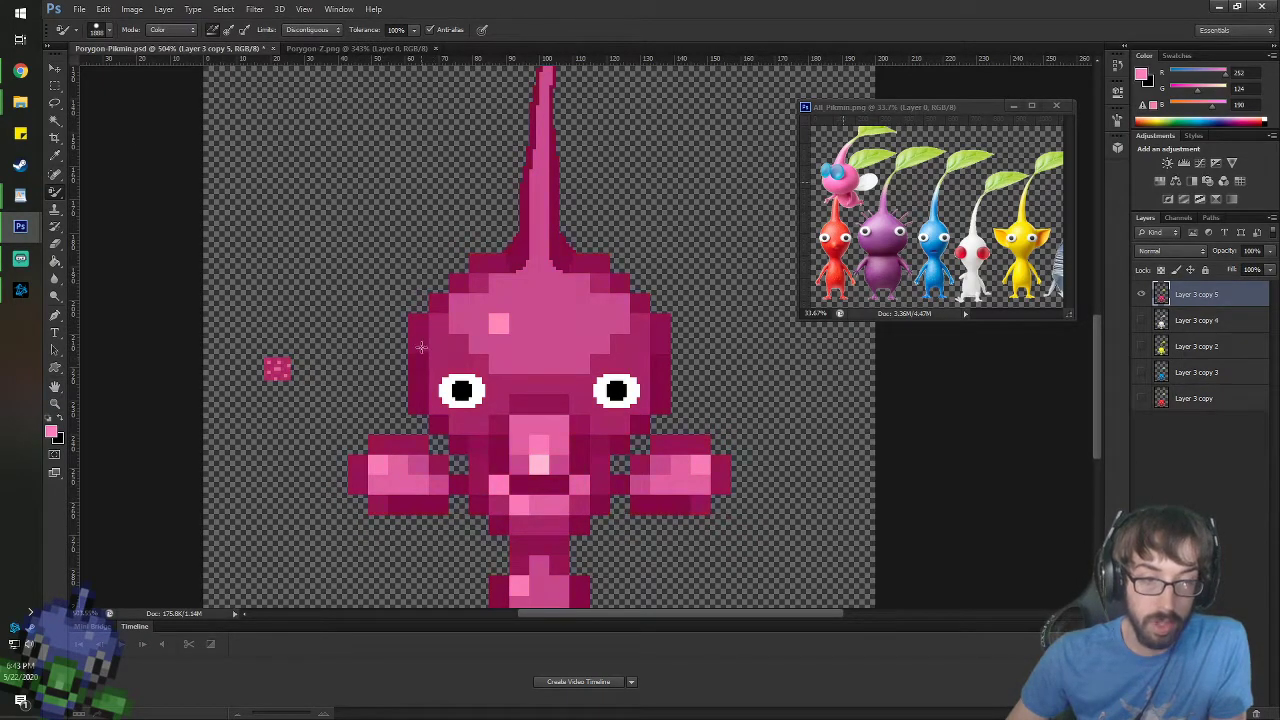
scroll(487, 379, "down", 6)
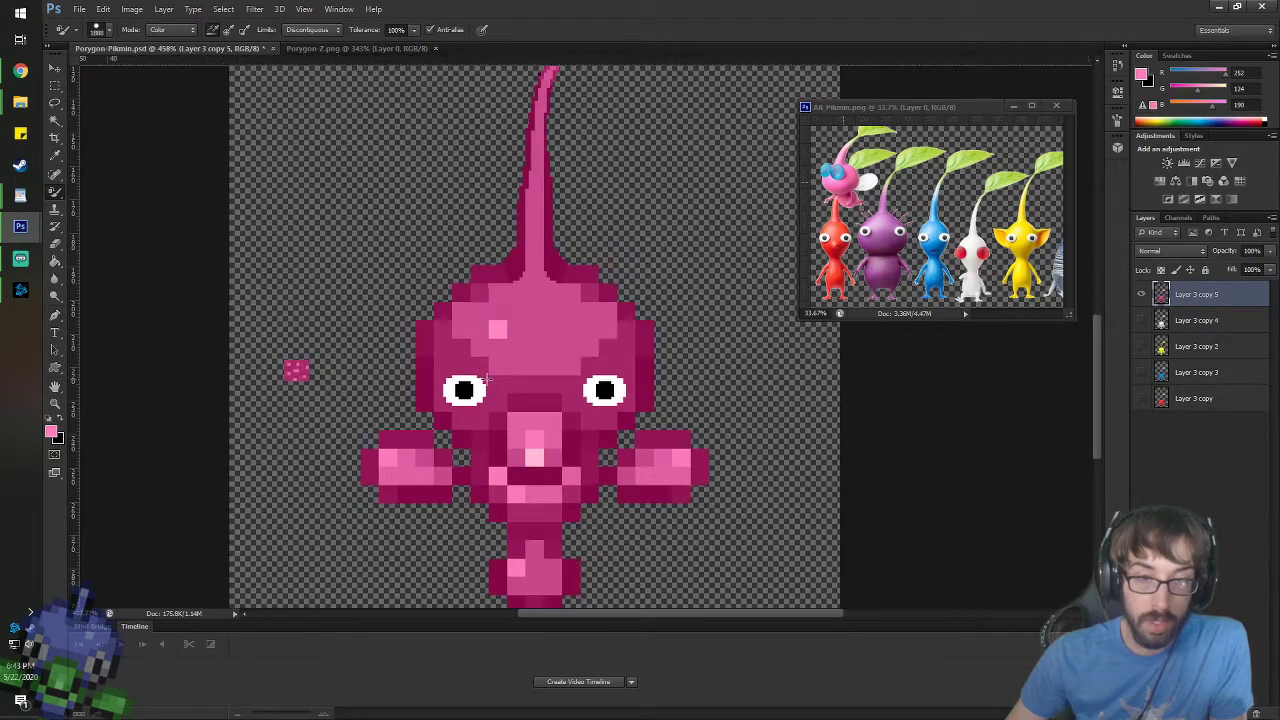
scroll(487, 379, "up", 2)
left_click(131, 10)
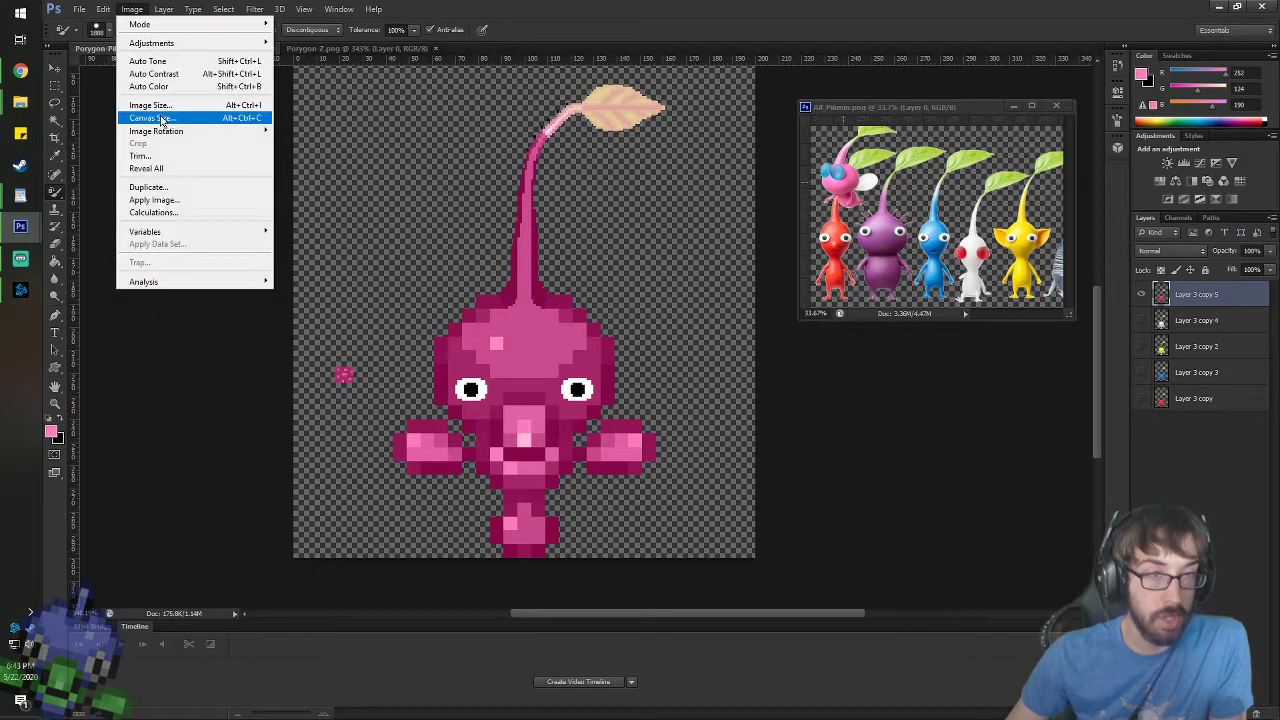
mouse_move(200, 43)
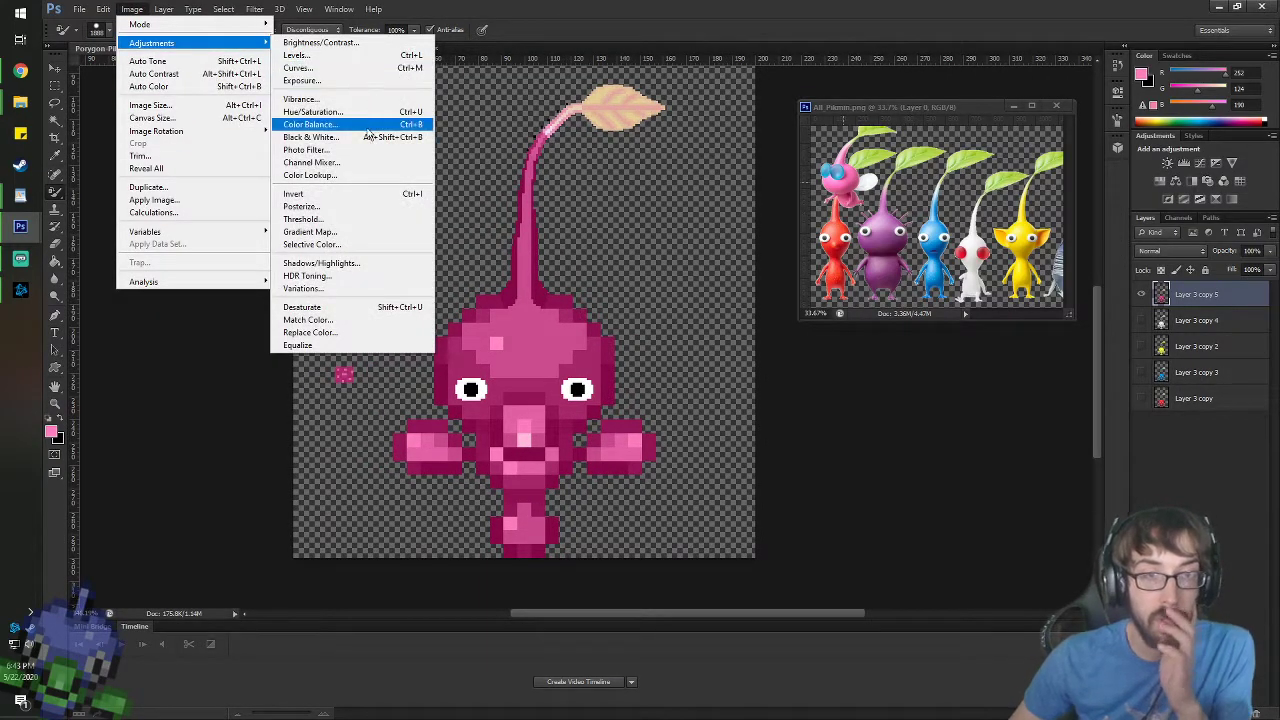
left_click(298, 100)
left_click_drag(611, 254, 479, 234)
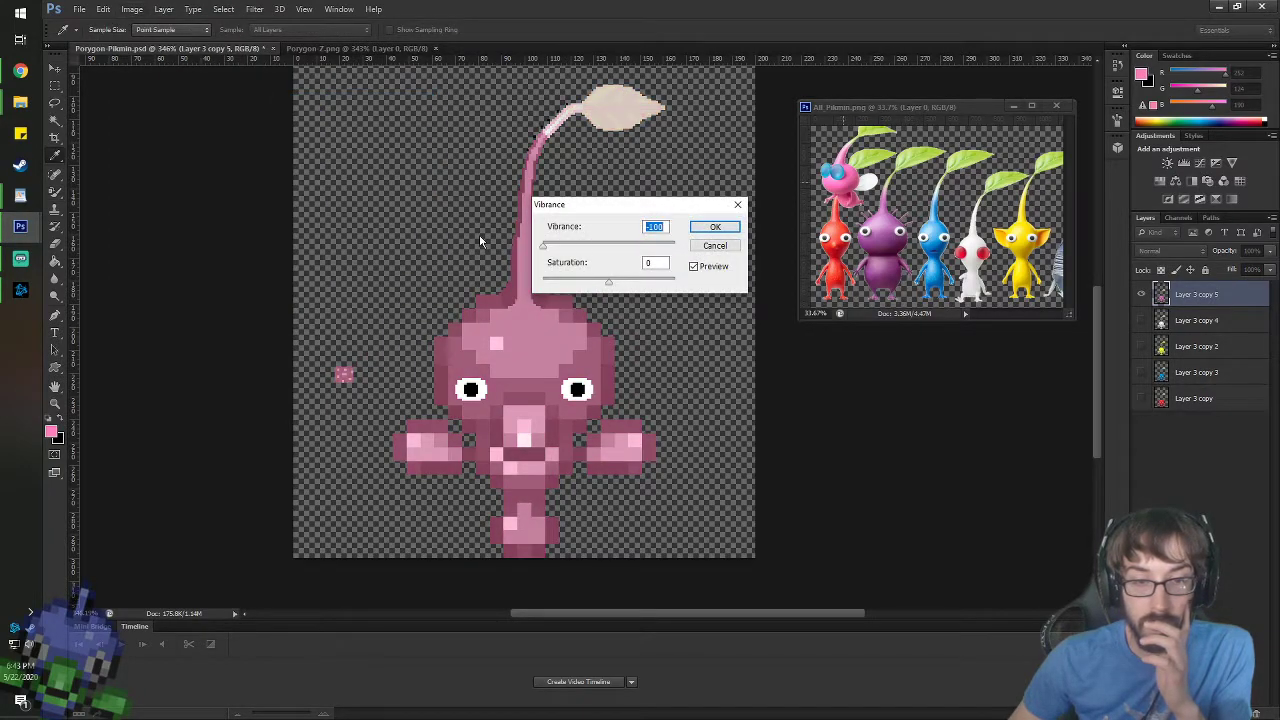
left_click(714, 246)
- Brighten the pink sprite with a Brightness/Contrast adjustment of brightness 77 and contrast 0
left_click(130, 10)
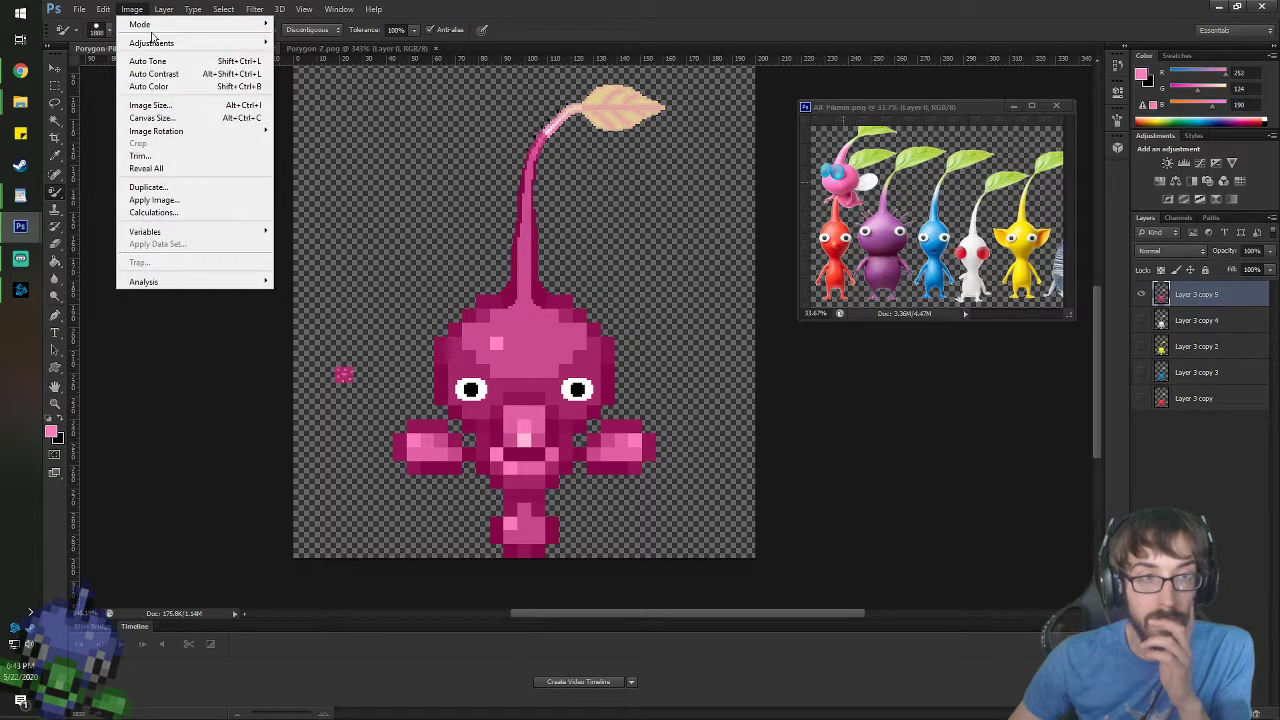
mouse_move(166, 44)
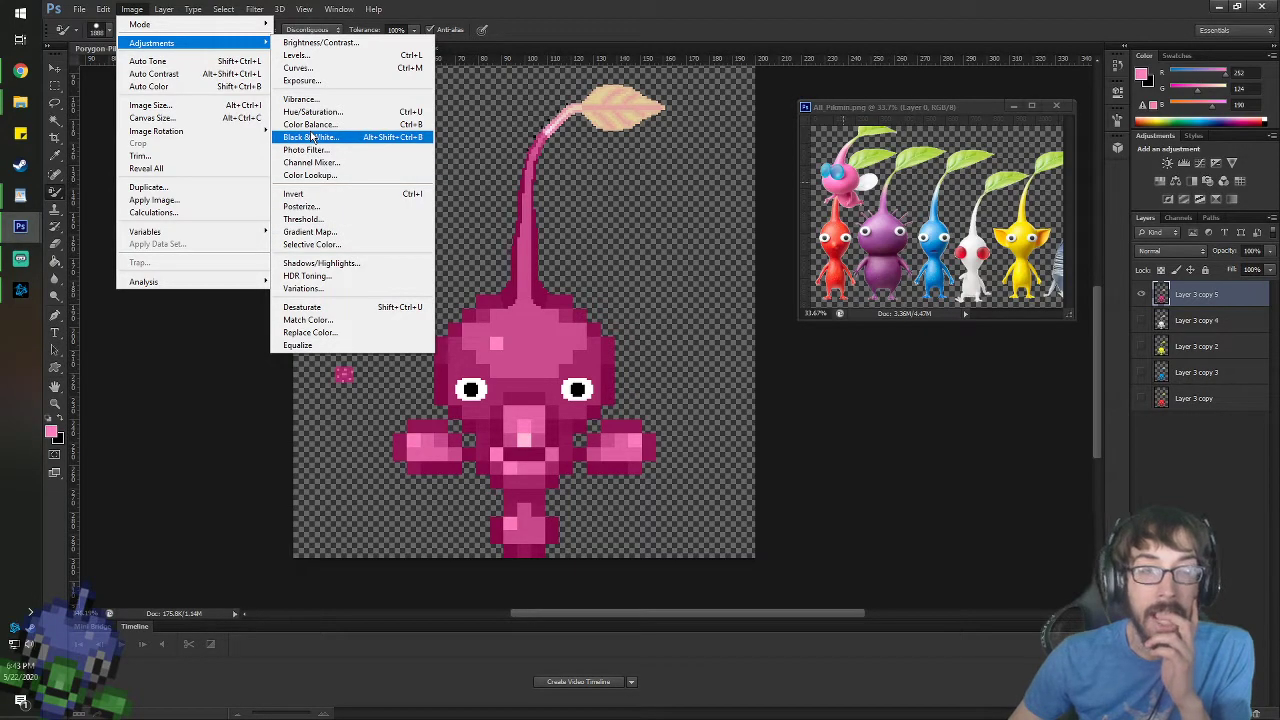
left_click(339, 46)
left_click_drag(607, 237, 572, 272)
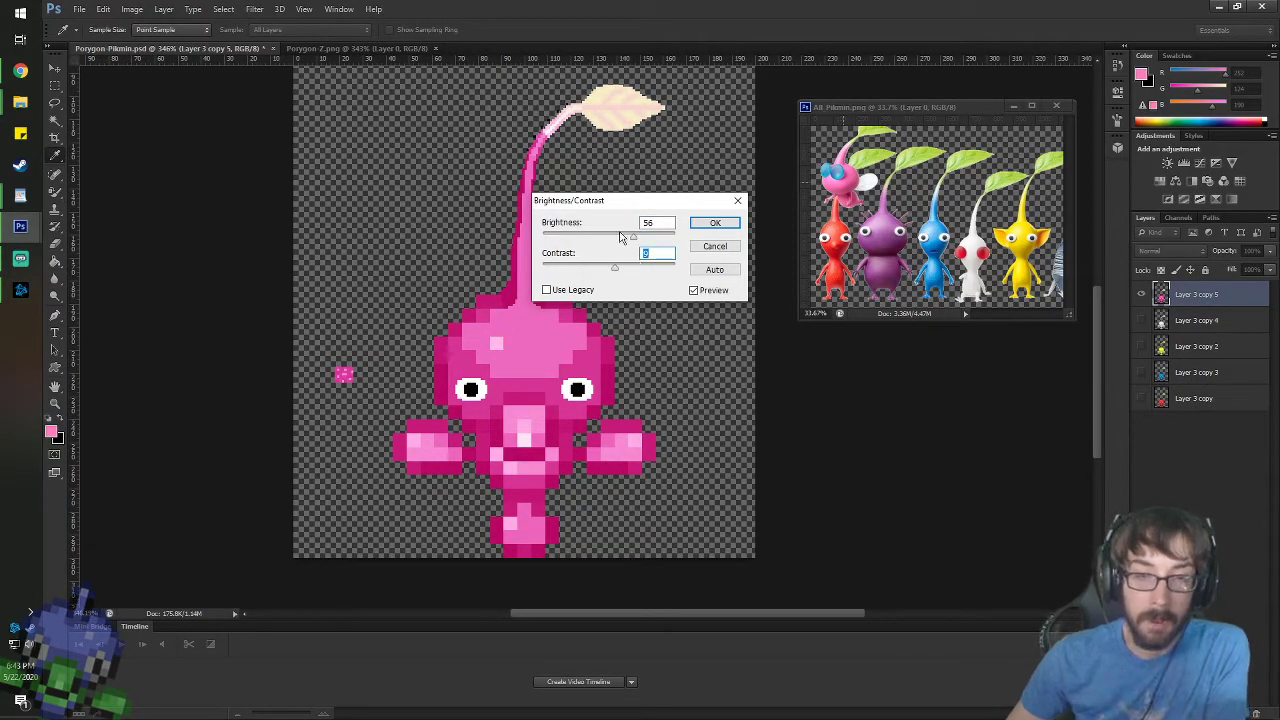
type("0")
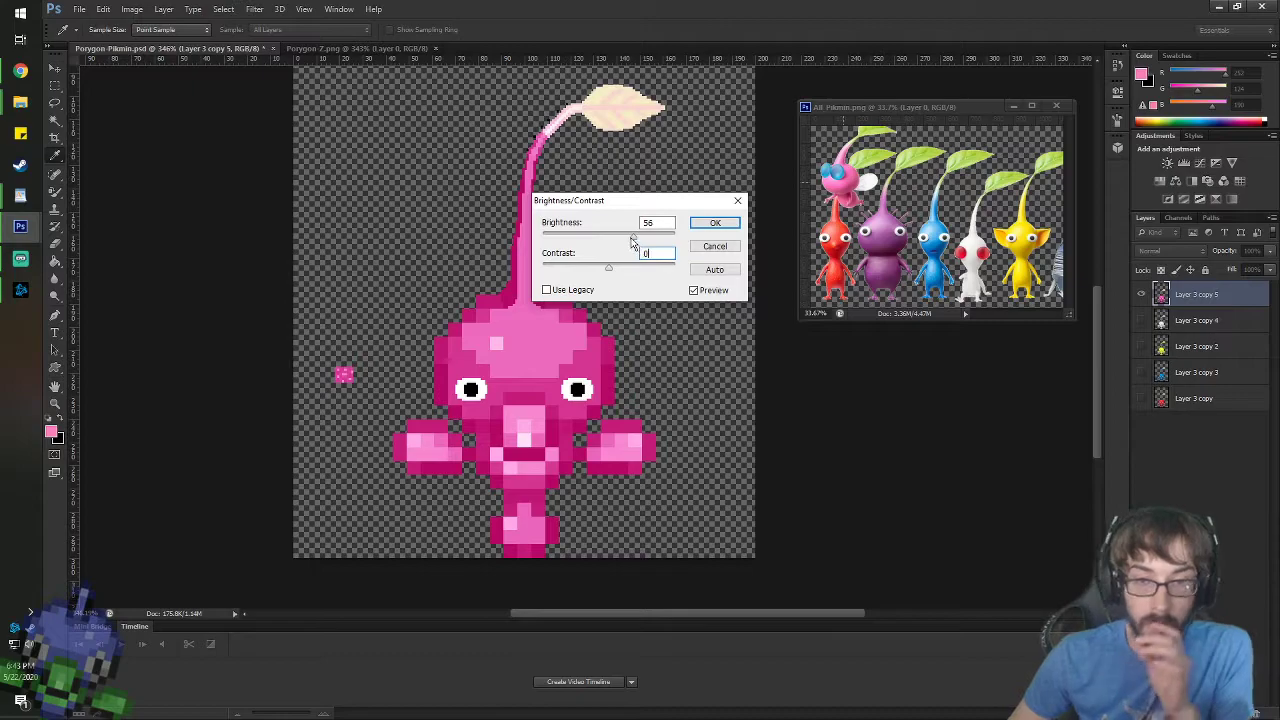
left_click_drag(634, 238, 644, 240)
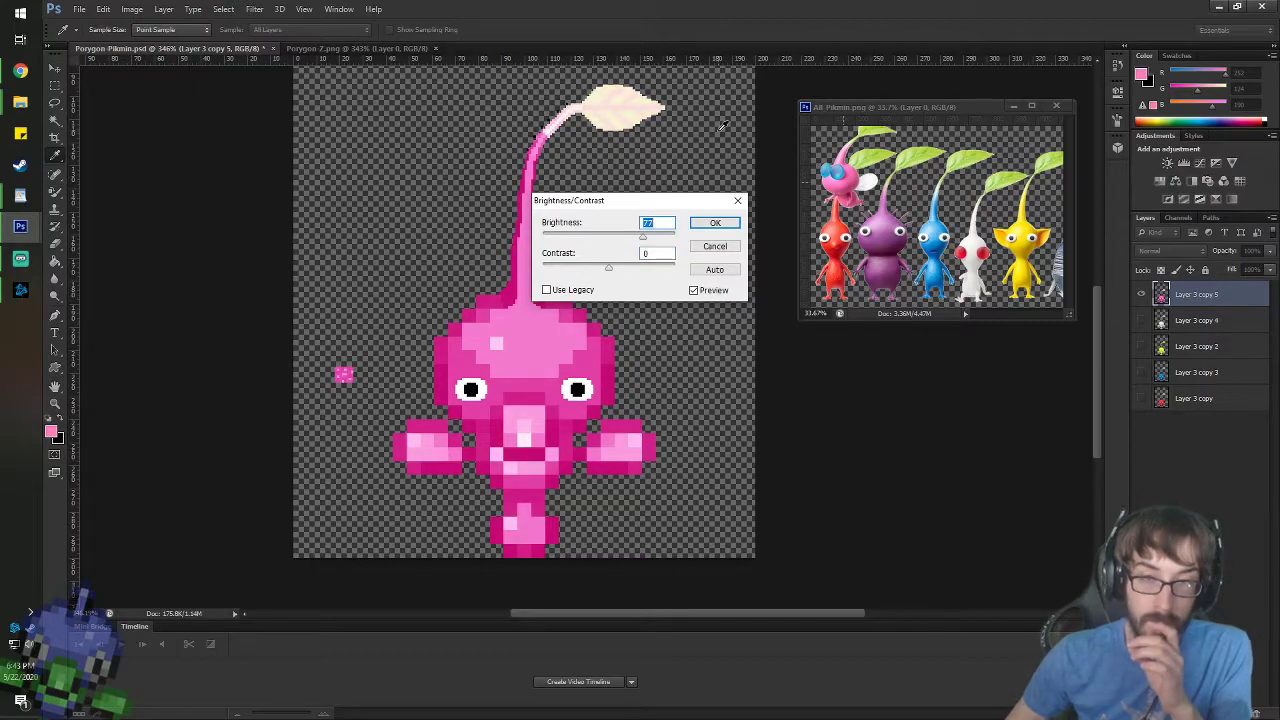
key("Return")
key("g")
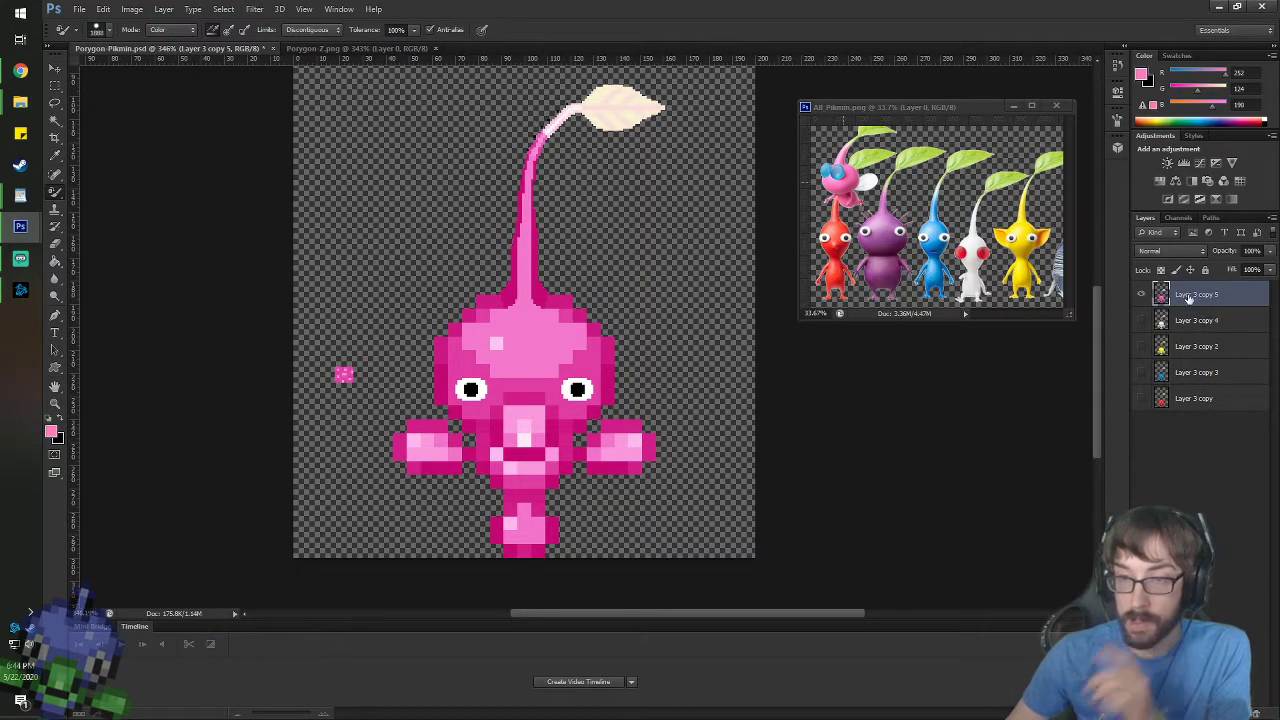
- Duplicate the red sprite layer, Layer 3 copy, move the duplicate to the top of the stack and display only it
right_click(1190, 294)
left_click(1229, 500)
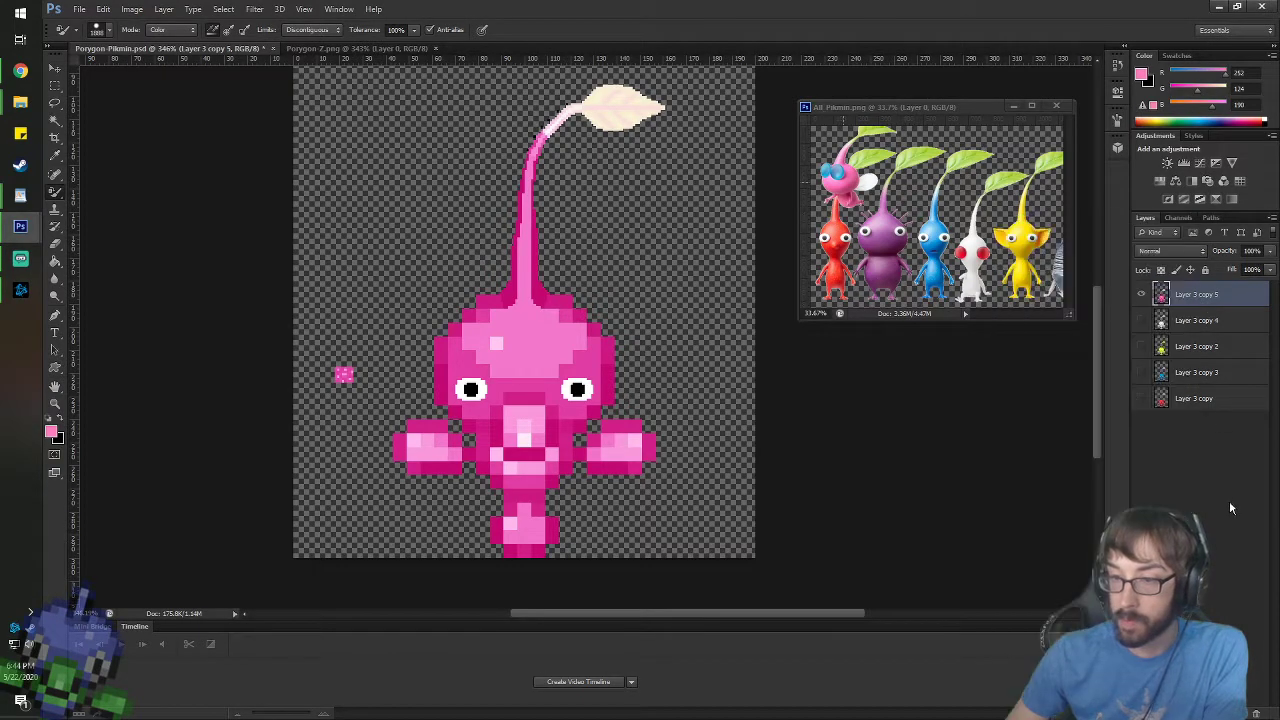
left_click(1180, 398)
right_click(1185, 398)
left_click(1054, 258)
key("Return")
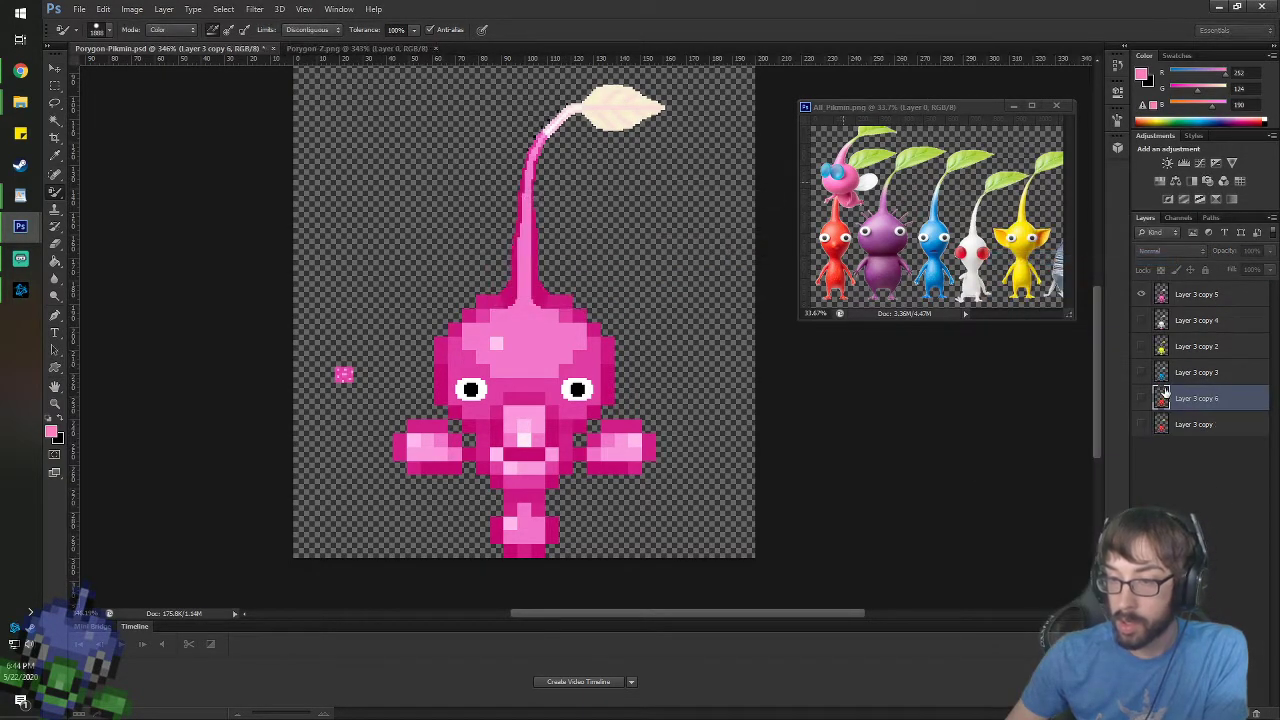
left_click_drag(1163, 397, 1163, 294)
left_click(1145, 318)
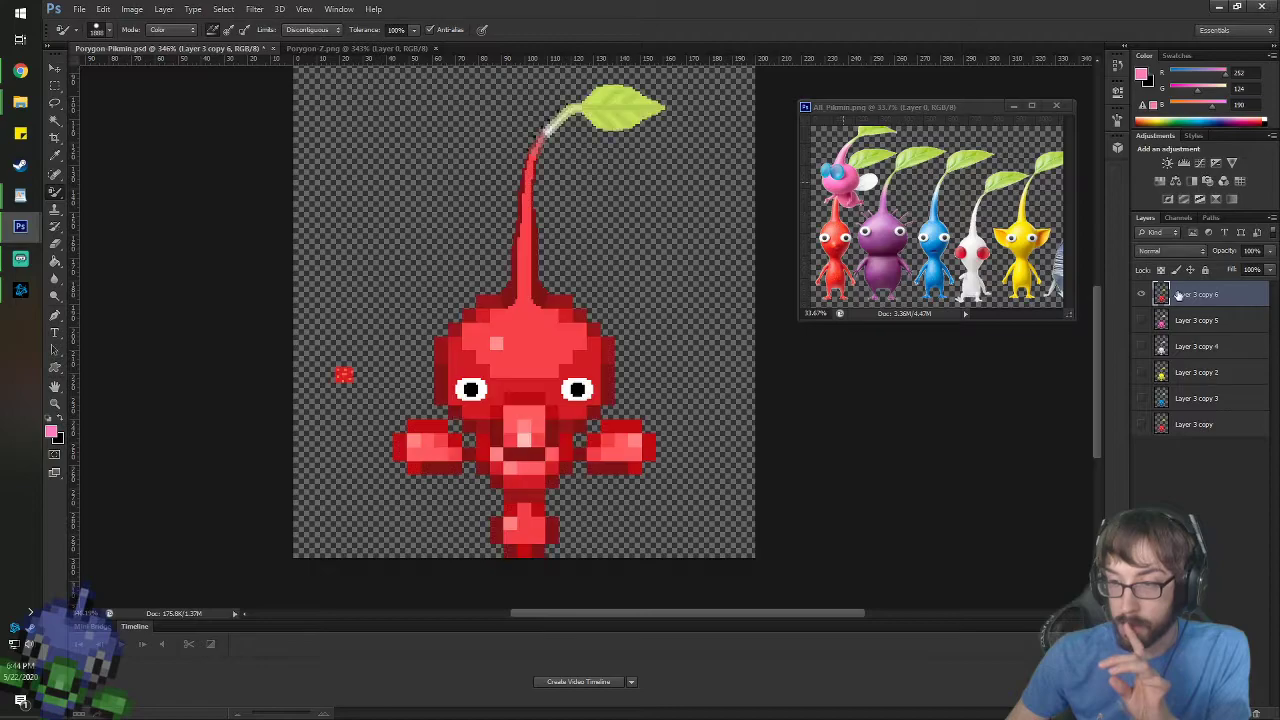
- Sample the purple Pikmin's colour, RGB 159, 84, 157, as foreground colour and recolour the top red sprite copy with it
left_click(1141, 74)
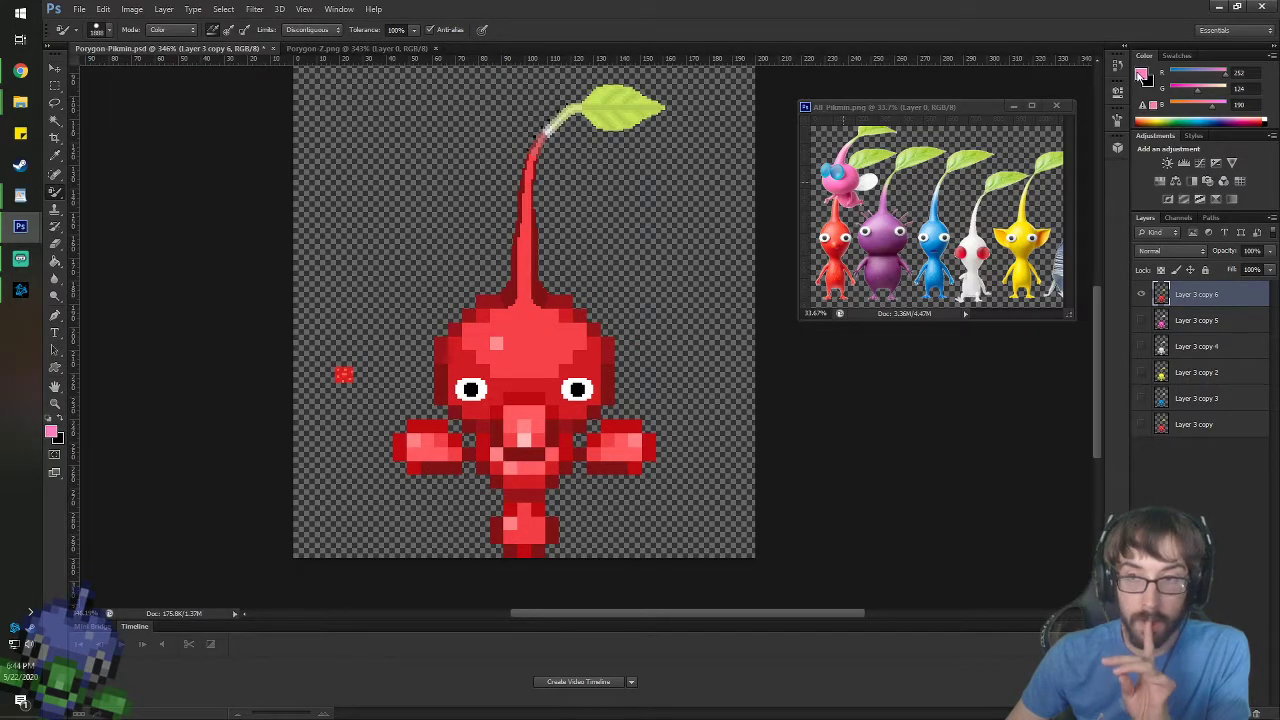
left_click(906, 210)
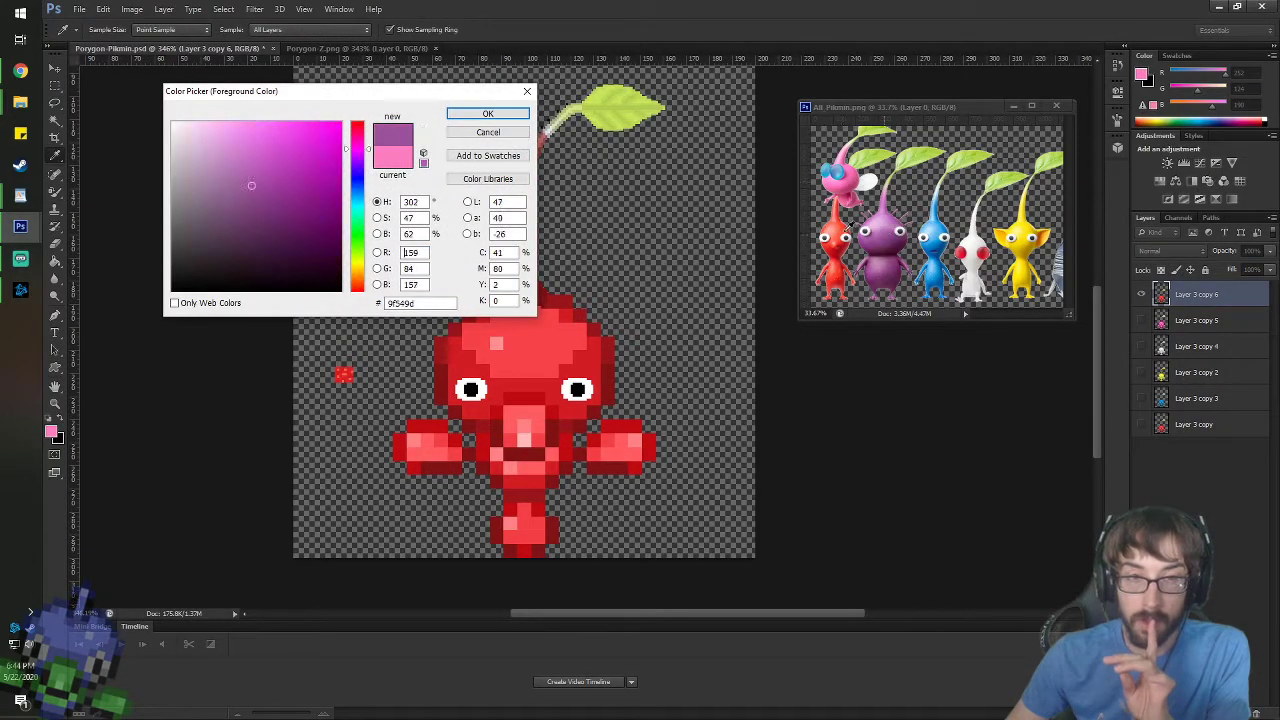
left_click(488, 113)
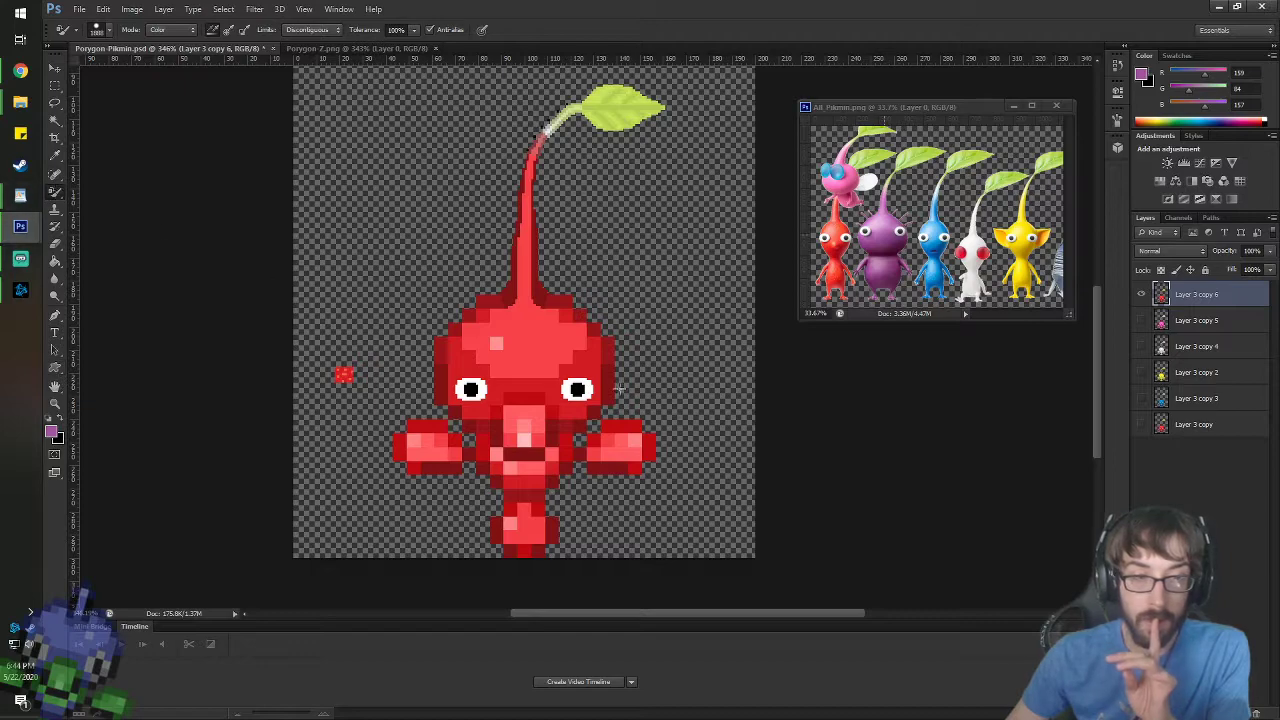
left_click(560, 355)
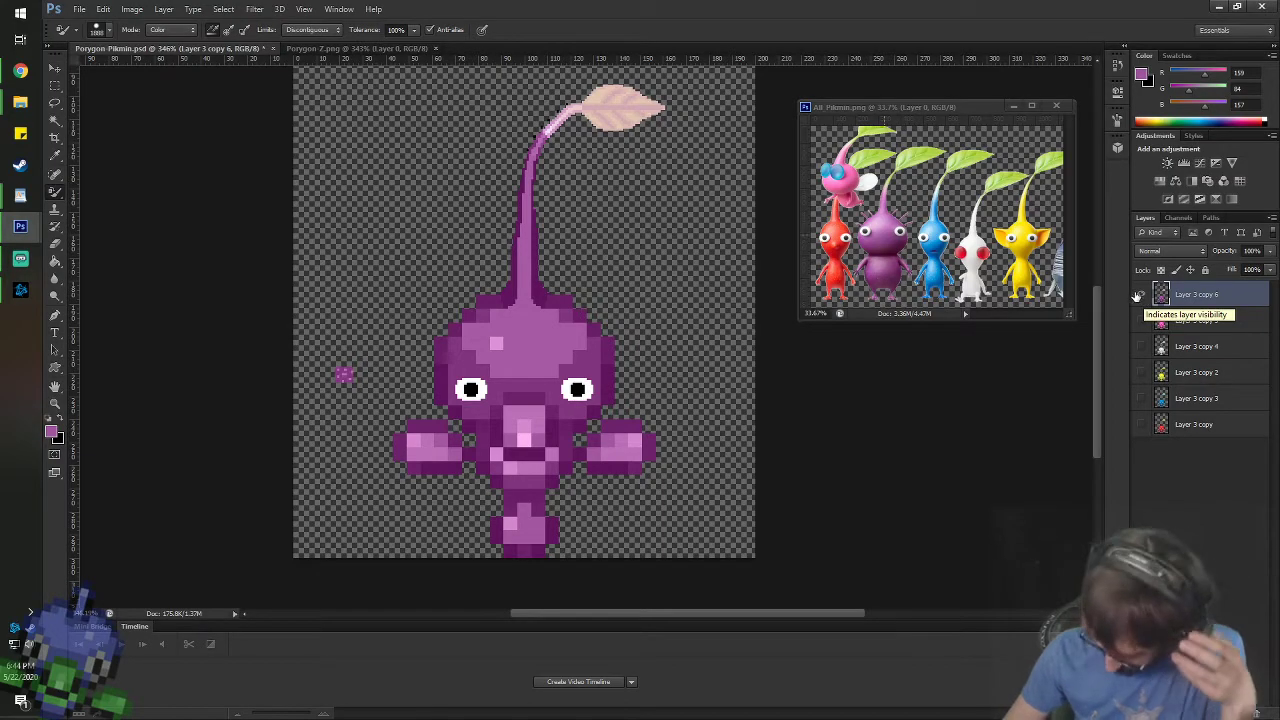
- Examine the remaining Pikmin types in the reference image and compare them with the purple sprite
left_click(972, 248)
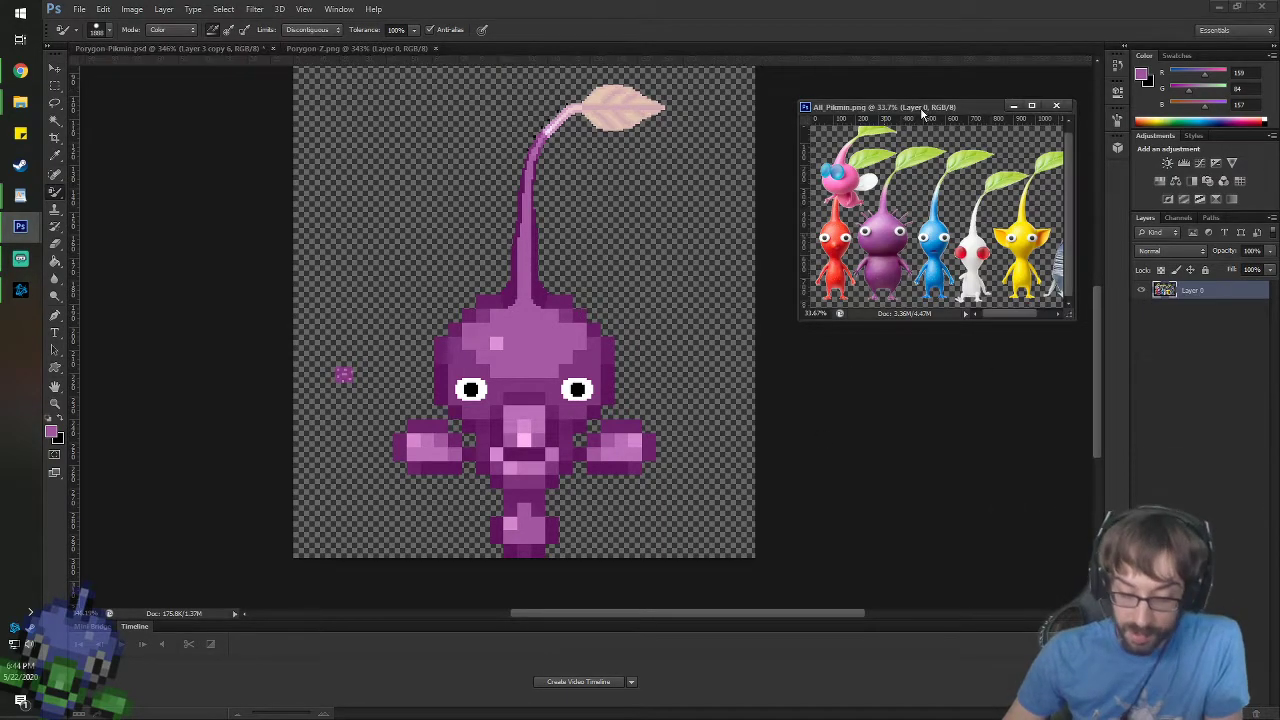
key("h")
left_click_drag(972, 248, 905, 212)
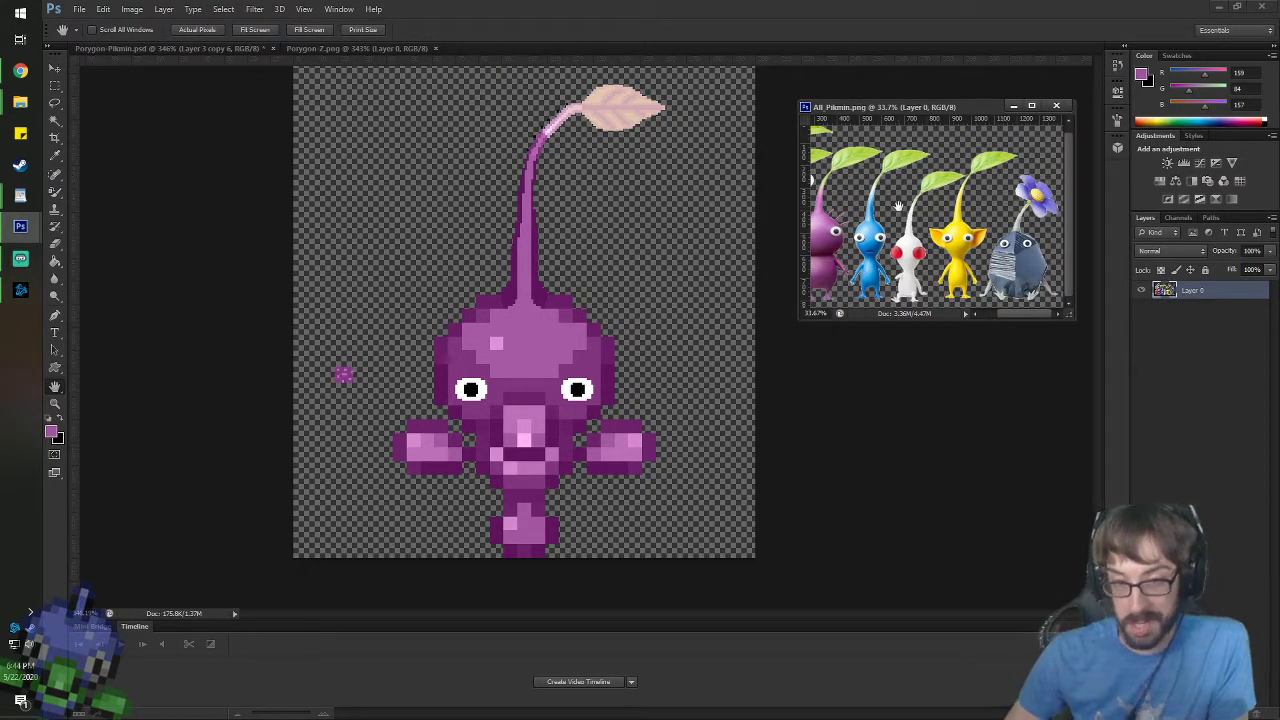
left_click_drag(867, 226, 951, 219)
left_click(531, 391)
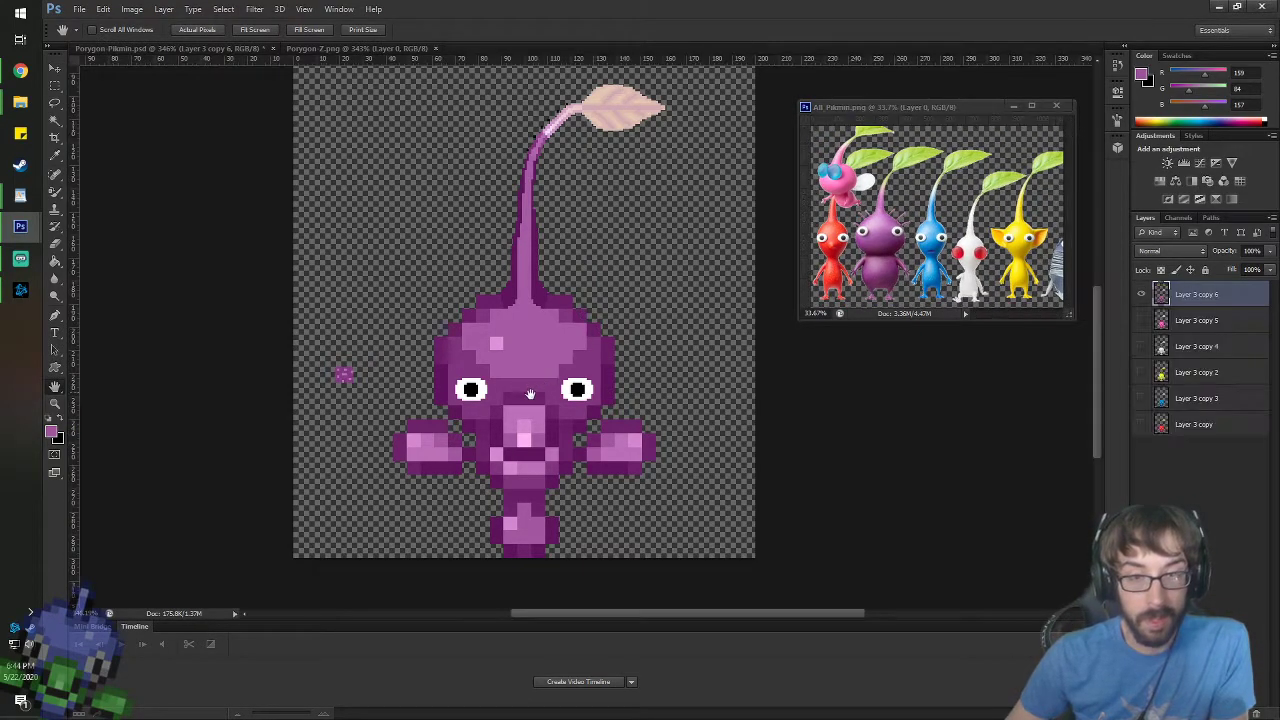
scroll(531, 391, "up", 2)
scroll(534, 391, "down", 1)
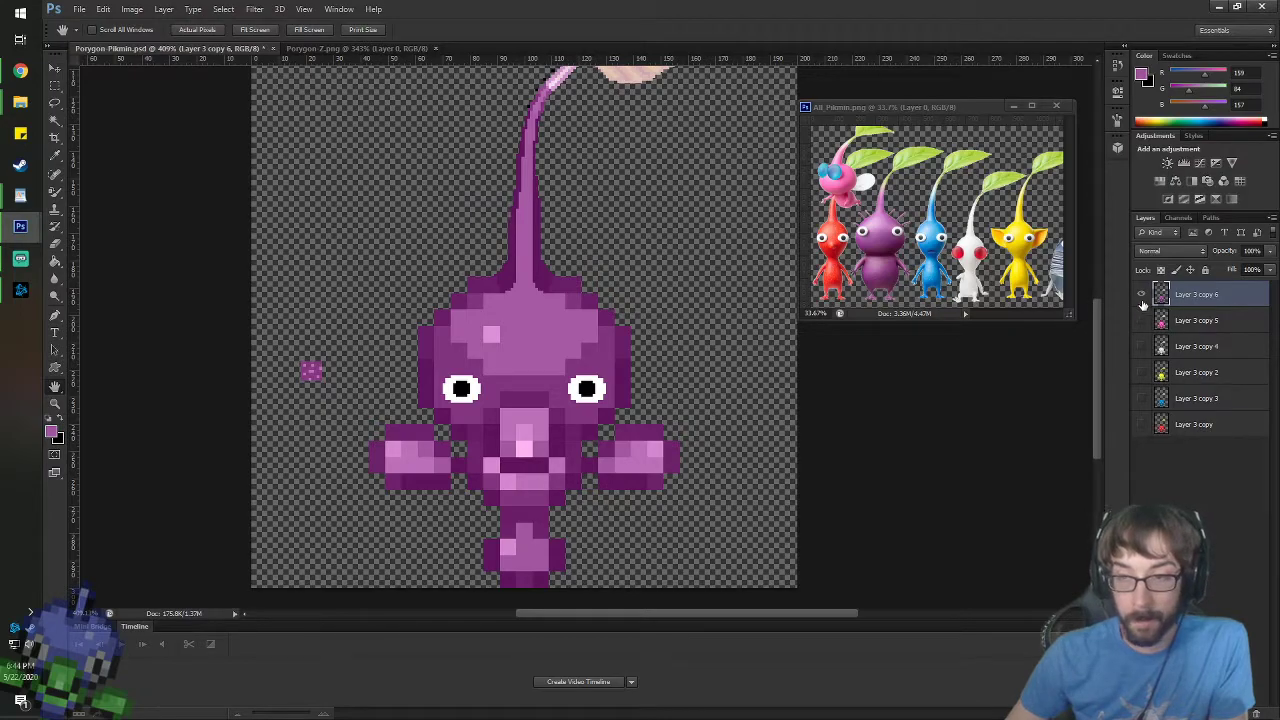
- Review the red, blue, yellow, white, pink and purple sprite variants by toggling their layers' visibility
left_click_drag(1141, 294, 1145, 395)
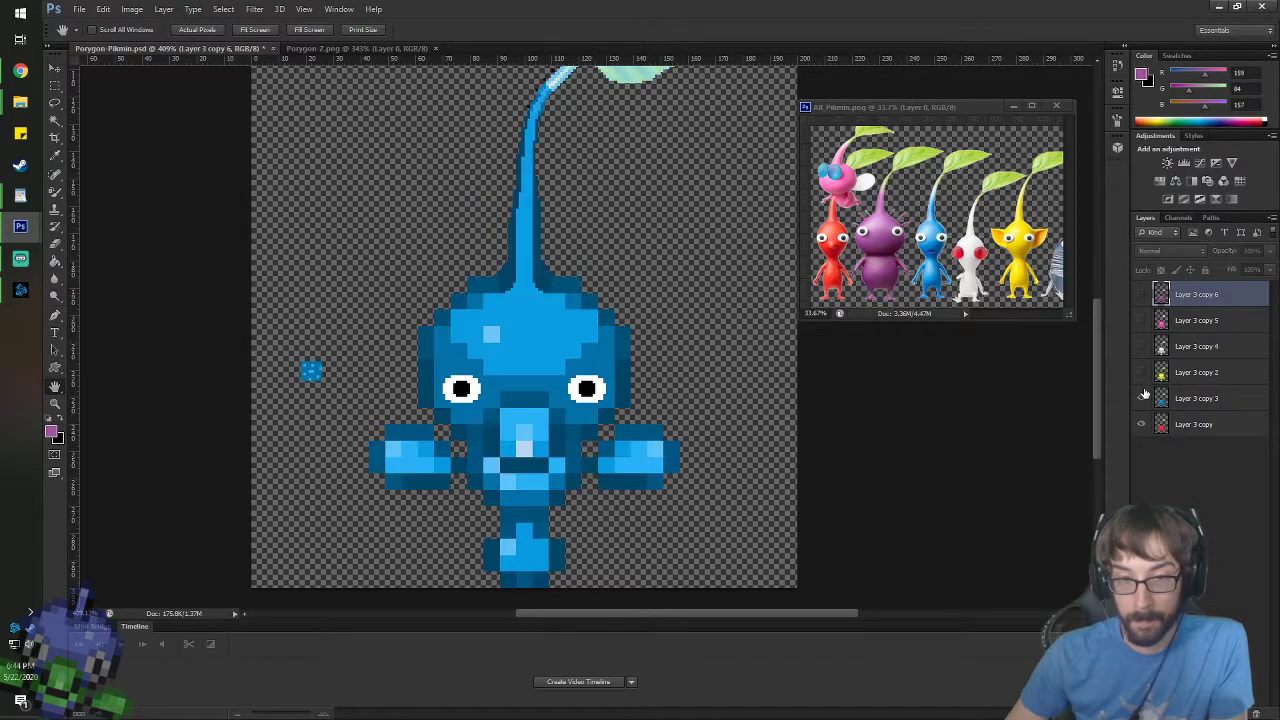
left_click(1144, 372)
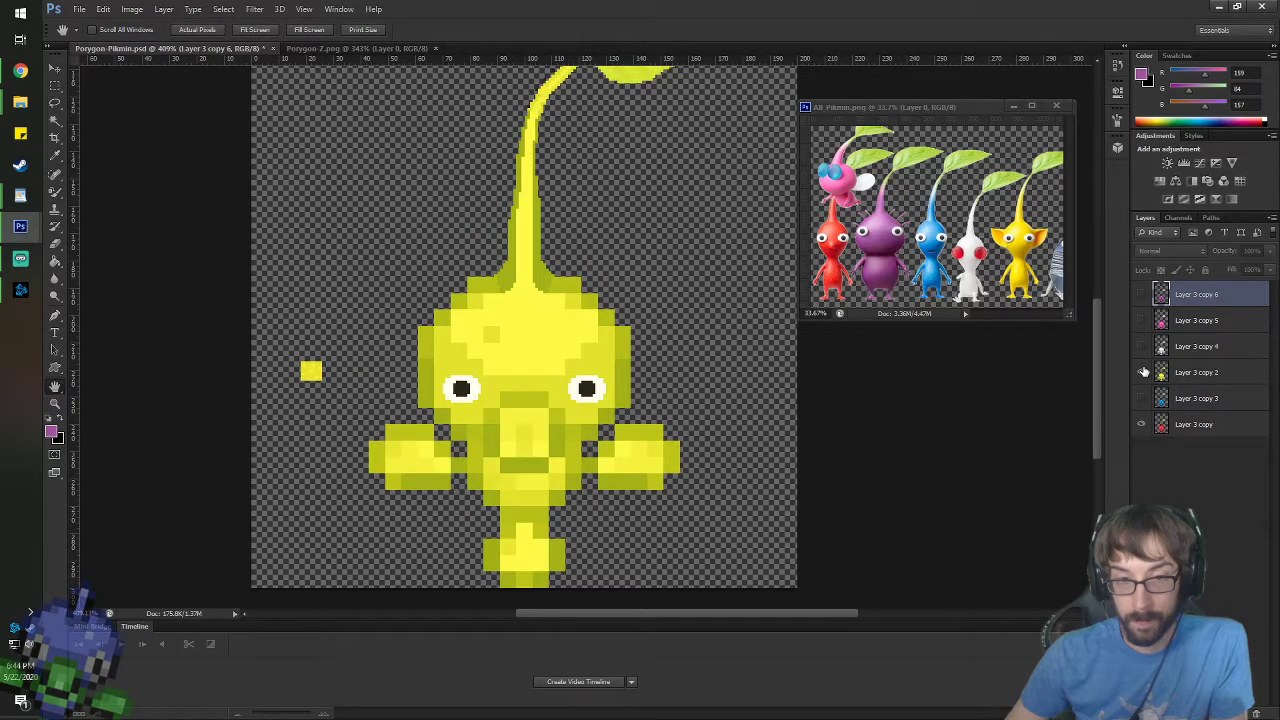
left_click(1144, 372)
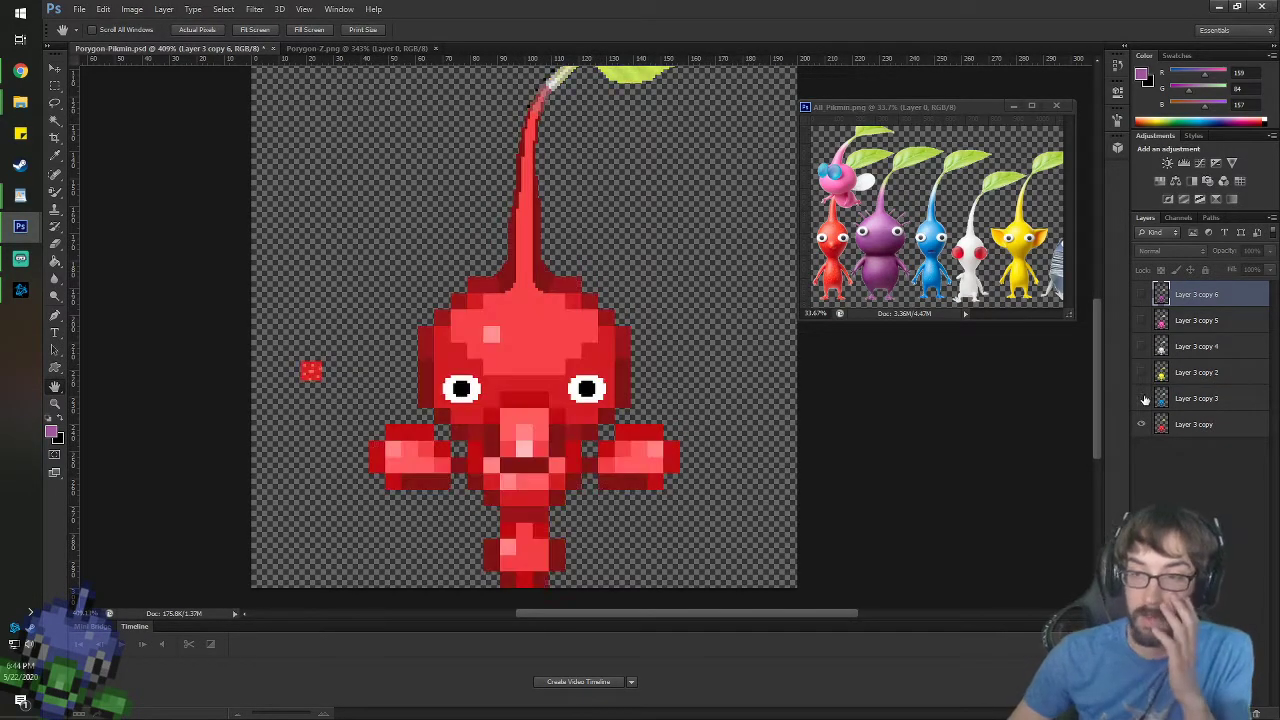
left_click(1141, 398)
left_click(1142, 348)
left_click(1141, 320)
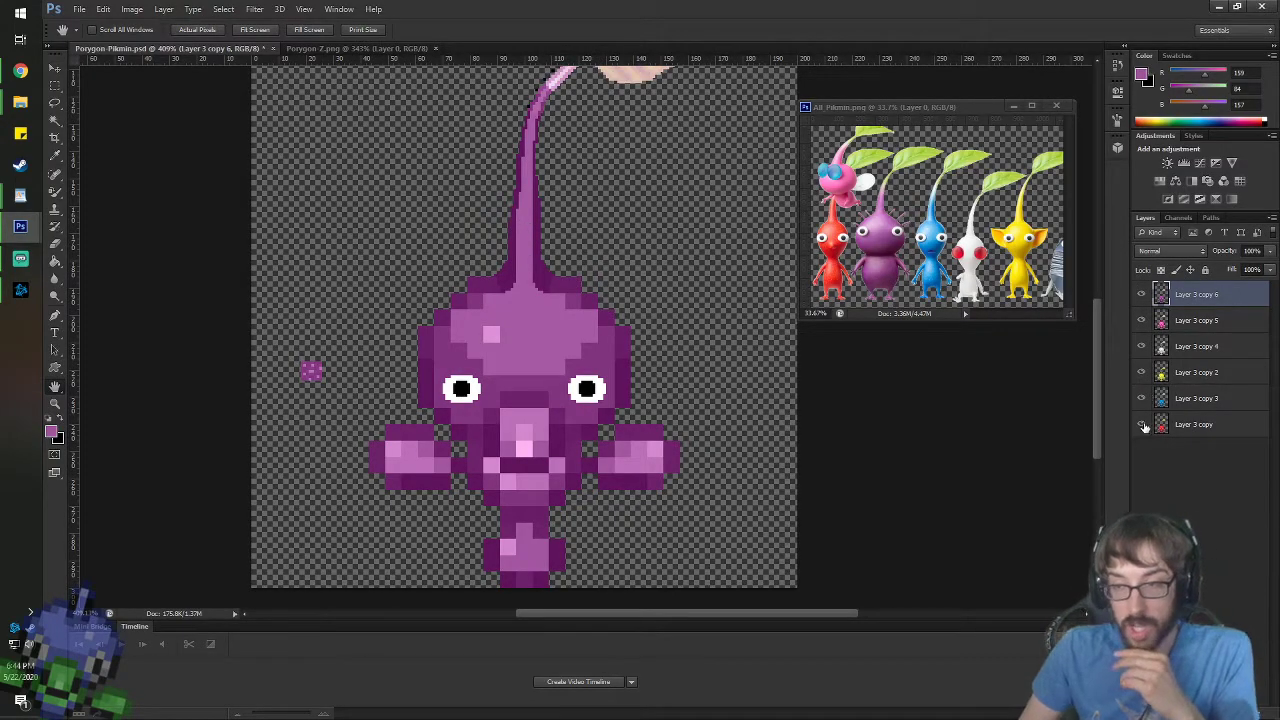
left_click(1141, 294)
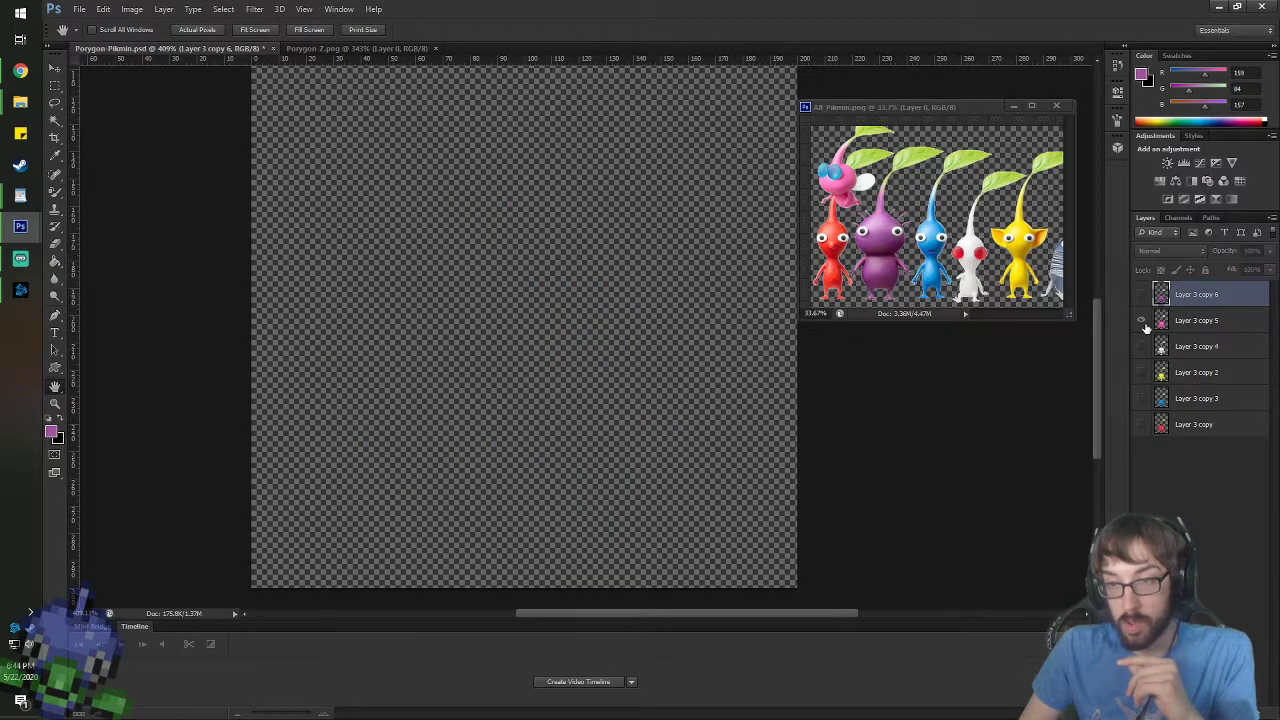
- Display only the pink sprite, Layer 3 copy 5, and add a new blank layer directly above it
left_click(1141, 320)
left_click(1196, 320)
scroll(525, 381, "up", 5)
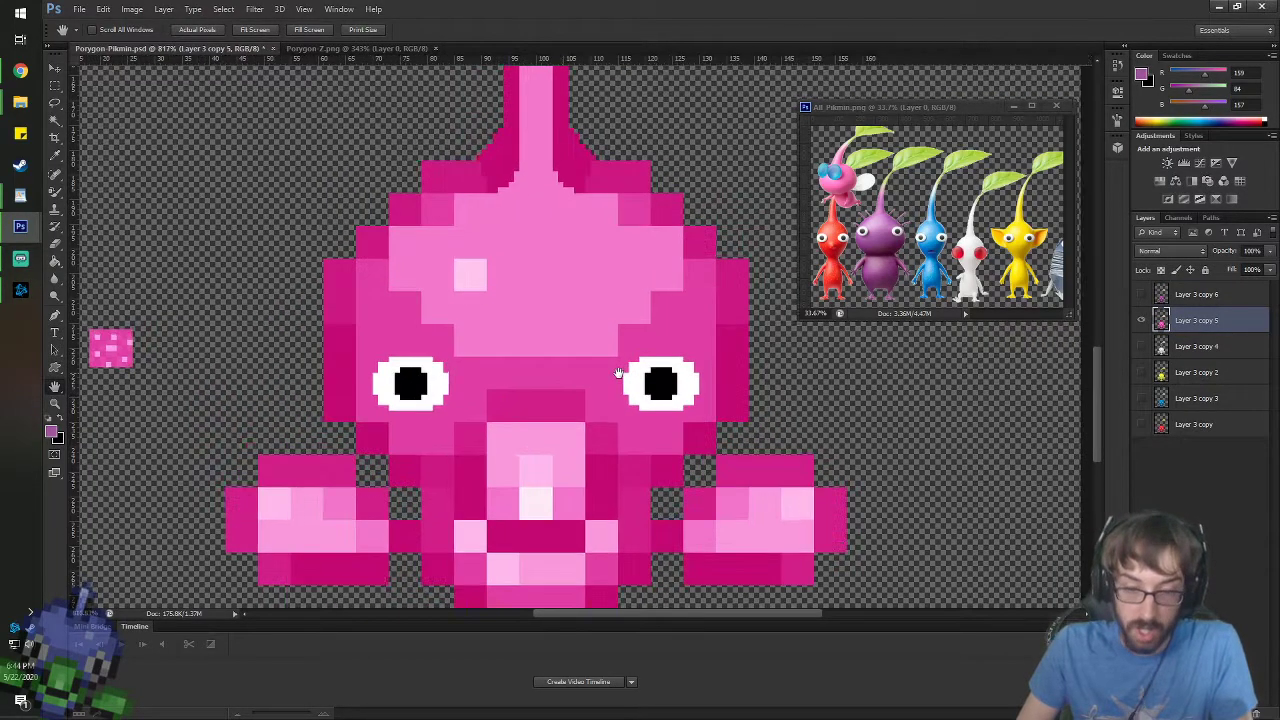
scroll(581, 394, "down", 2)
scroll(491, 391, "up", 1)
key("i")
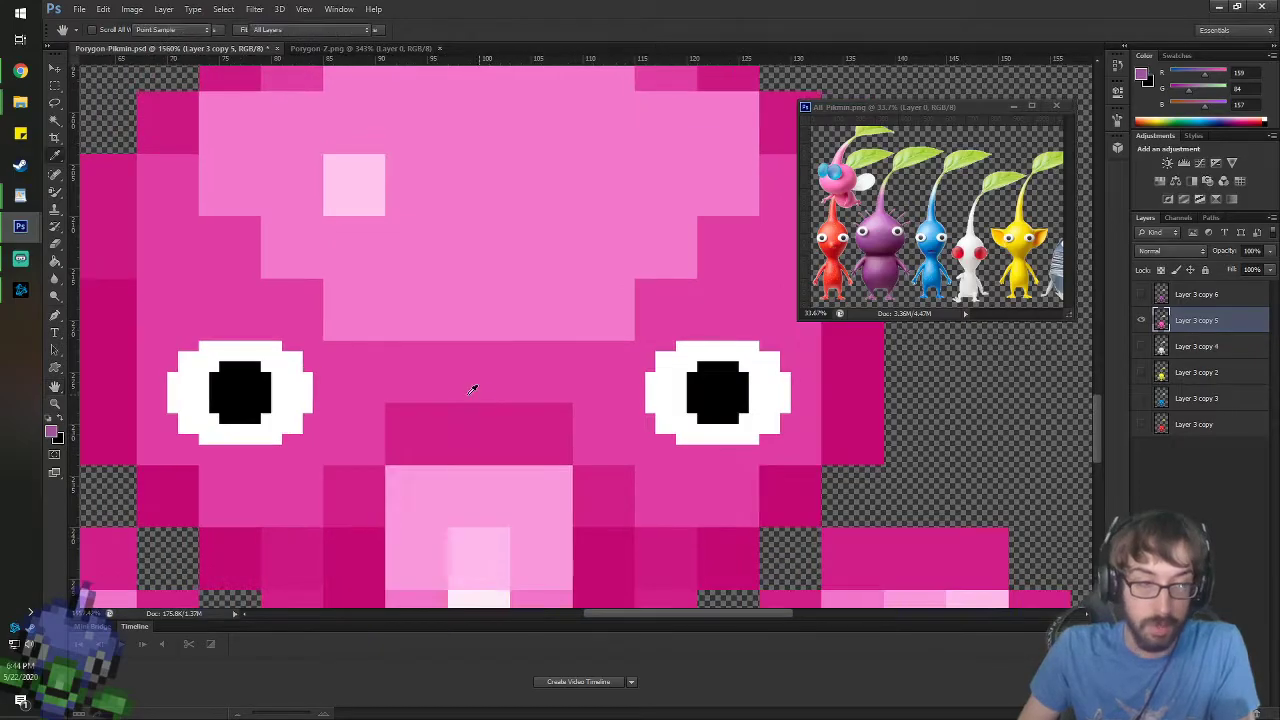
right_click(1207, 320)
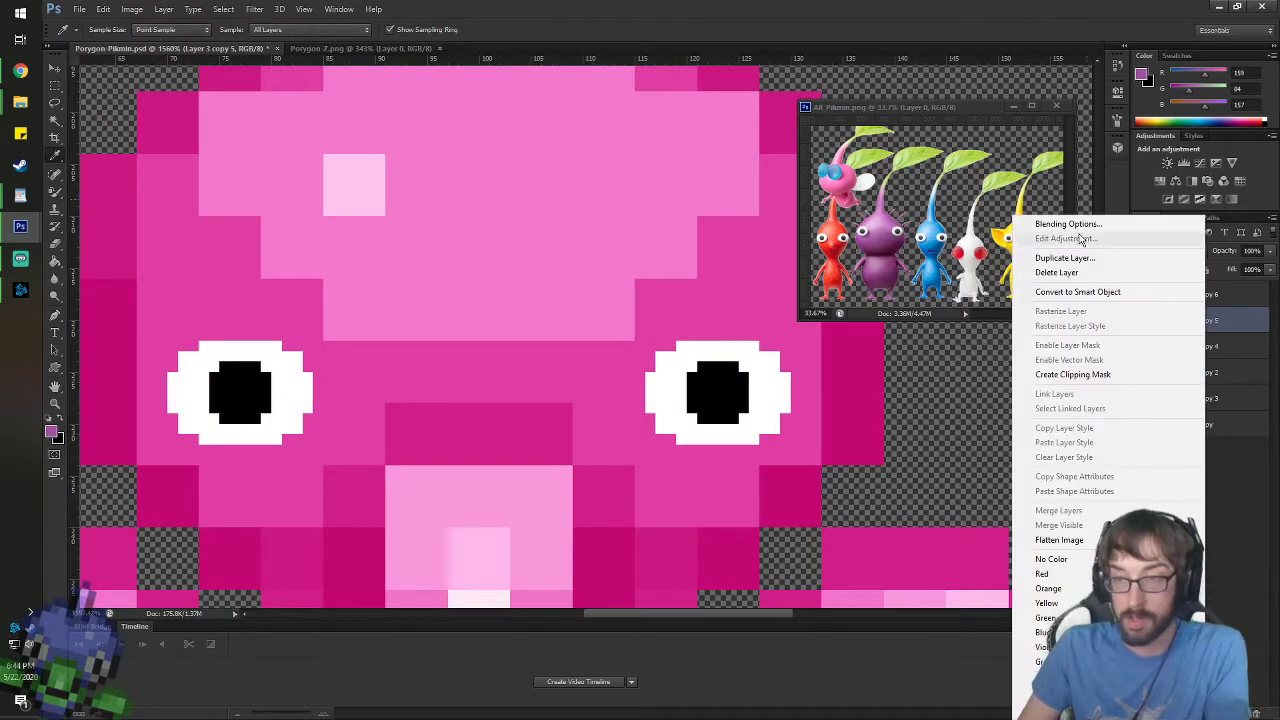
left_click(168, 12)
left_click(168, 12)
left_click(335, 24)
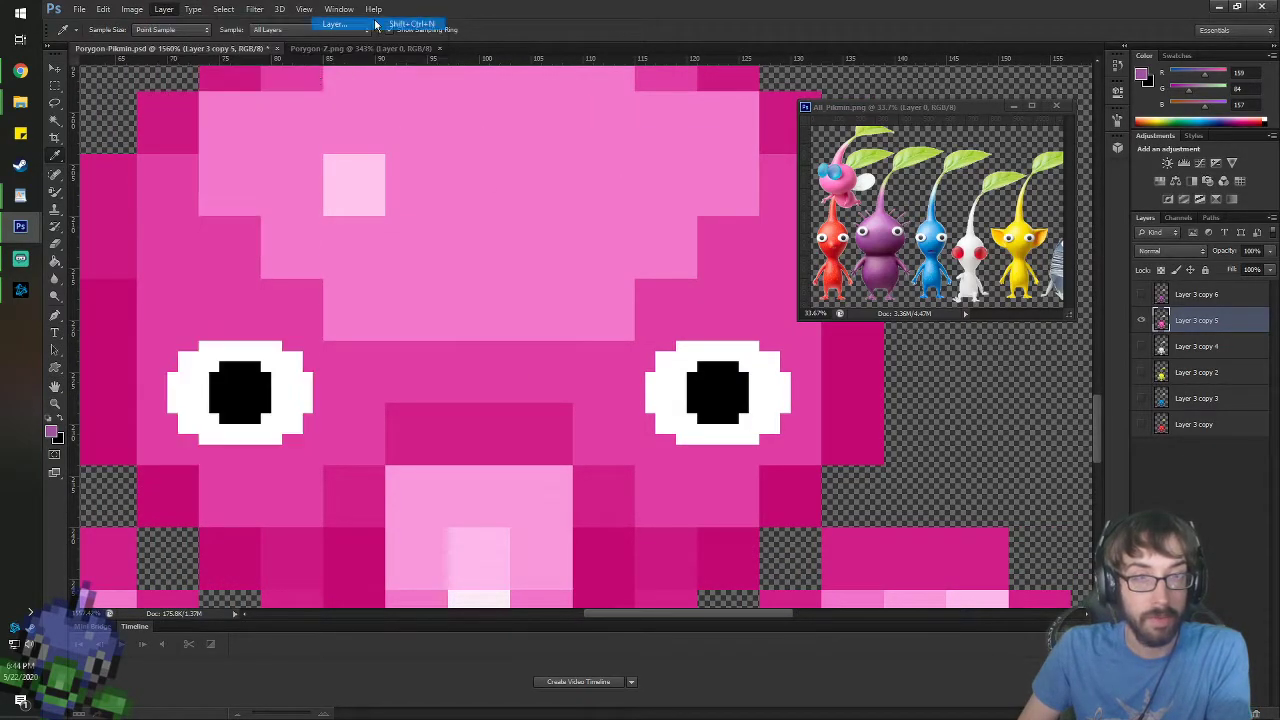
key("Return")
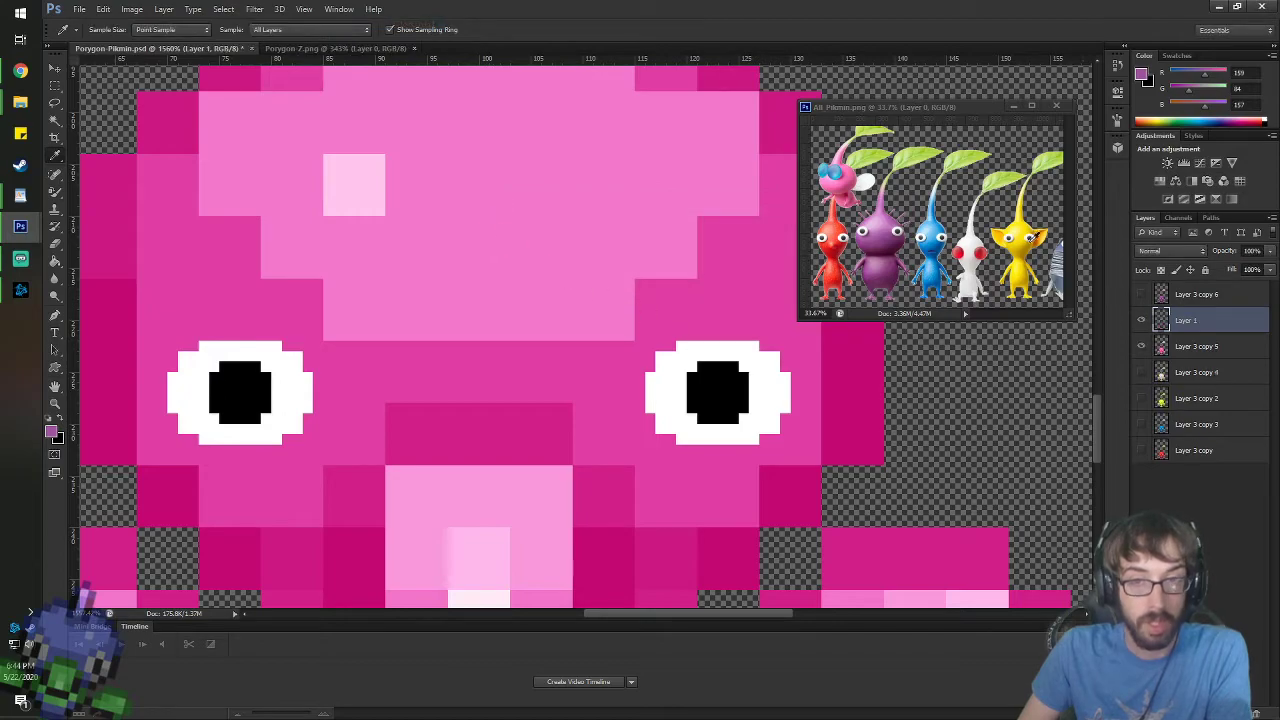
- Sample the winged Pikmin's blue eye colour, RGB 98, 185, 215, as foreground colour and check the Color Replacement brush settings
left_click(828, 172)
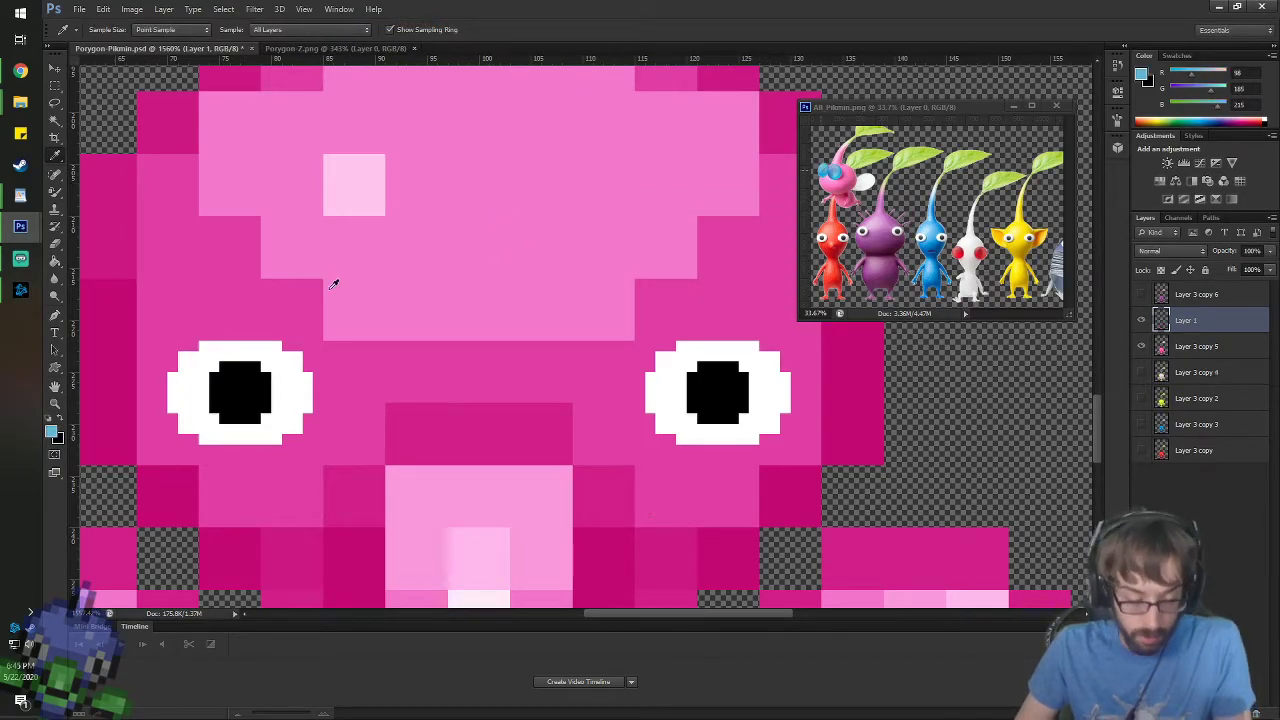
key("g")
right_click(322, 214)
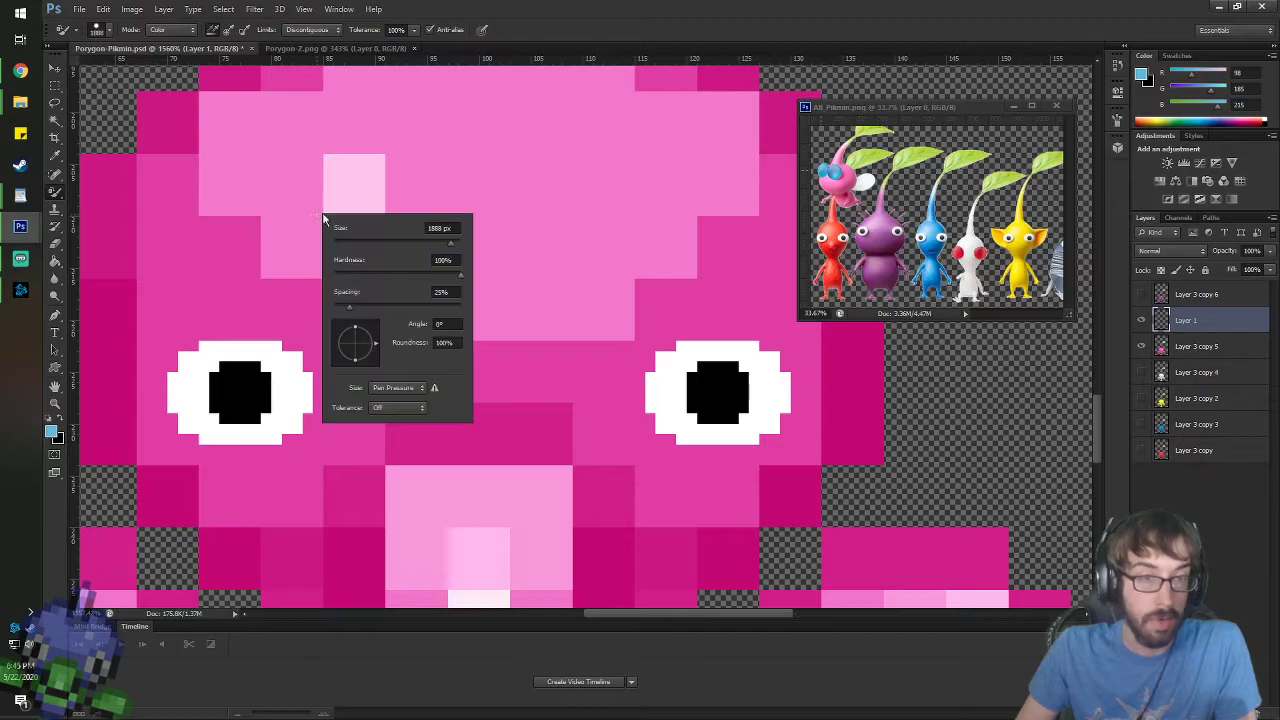
left_click(450, 6)
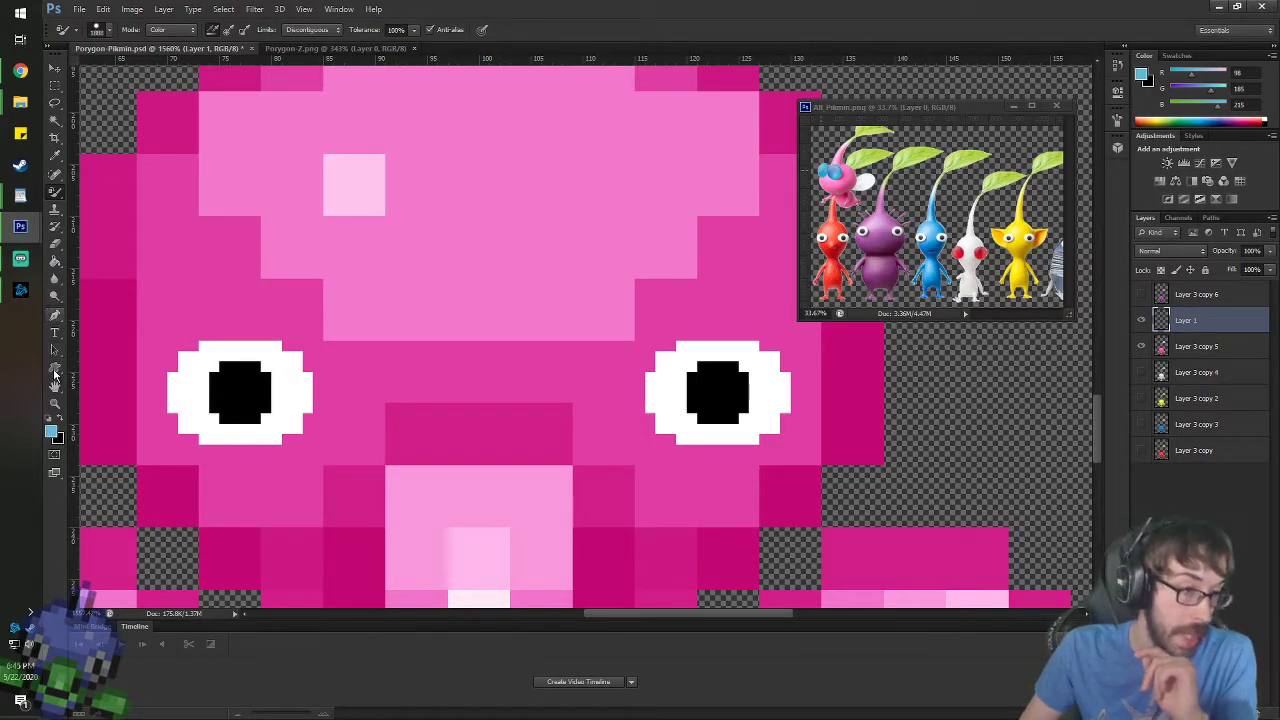
- Switch to the Pencil tool and choose the hard round 13 px tip
right_click(55, 193)
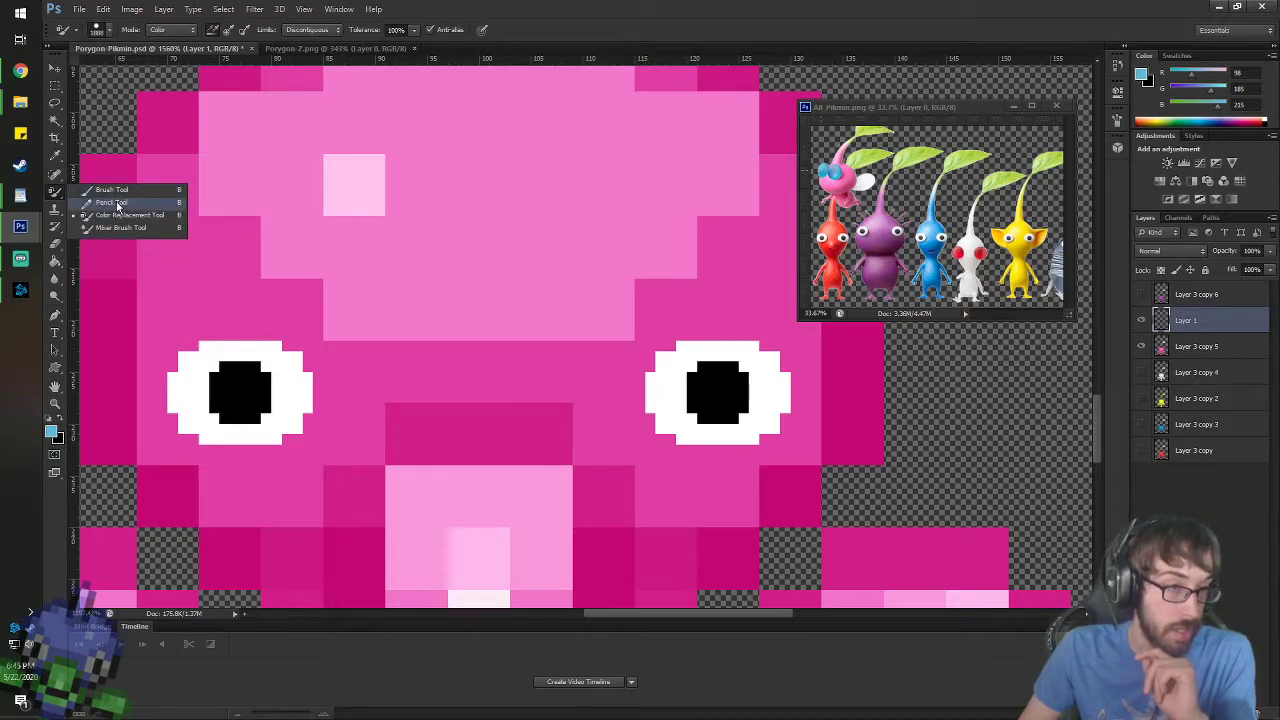
left_click(112, 203)
left_click(110, 32)
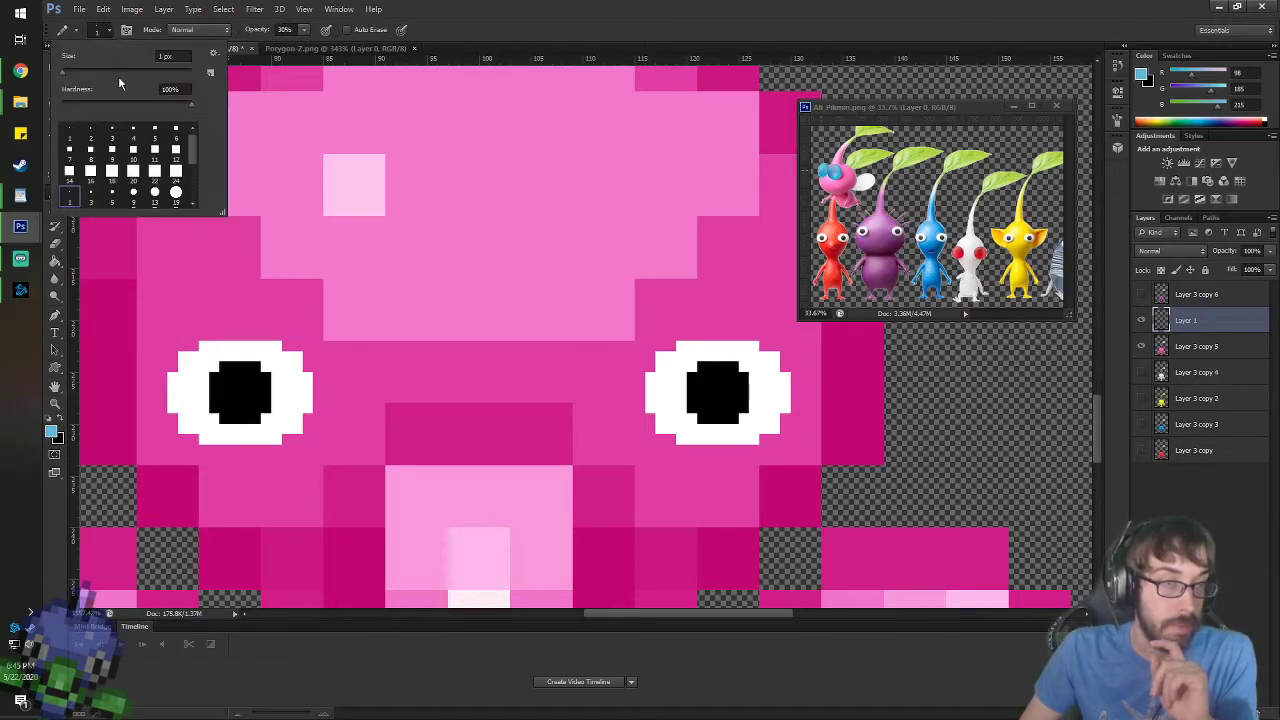
double_click(175, 192)
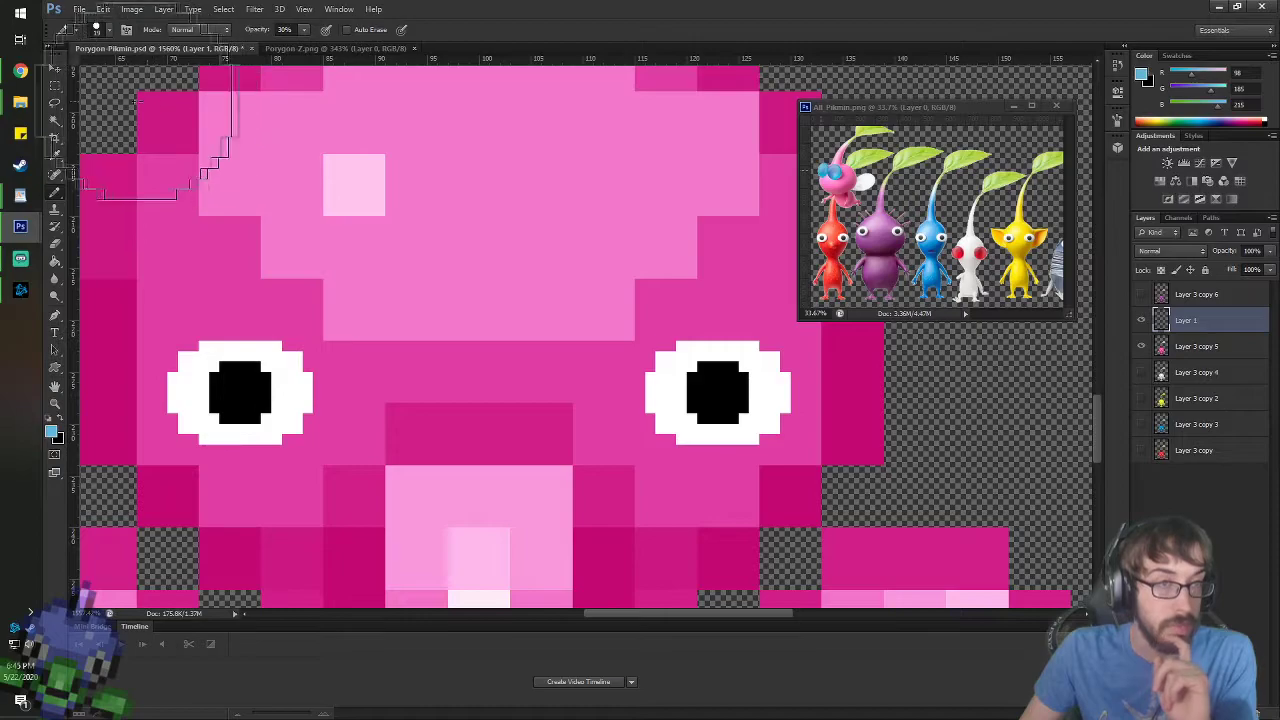
left_click(112, 33)
double_click(154, 192)
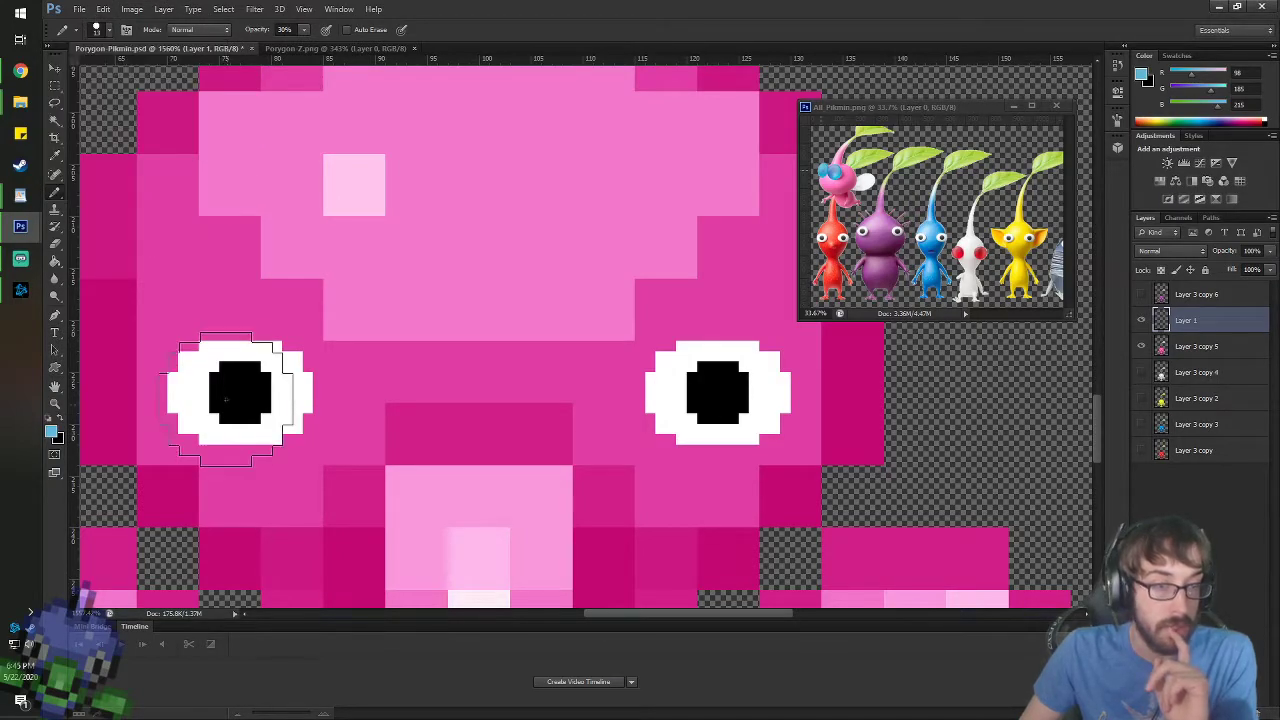
- Enlarge the pencil tip to 16 px so it covers the pink sprite's whole eye
right_click(298, 420)
left_click_drag(374, 407, 337, 406)
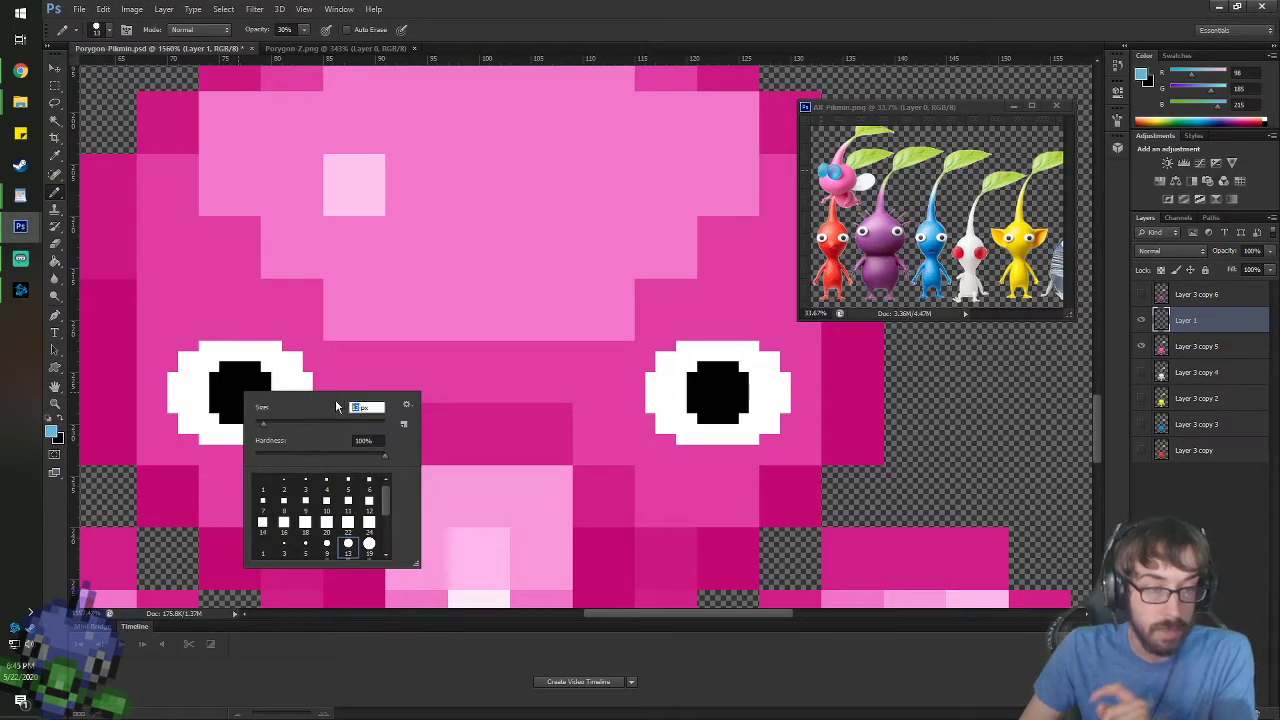
type("15")
key("Return")
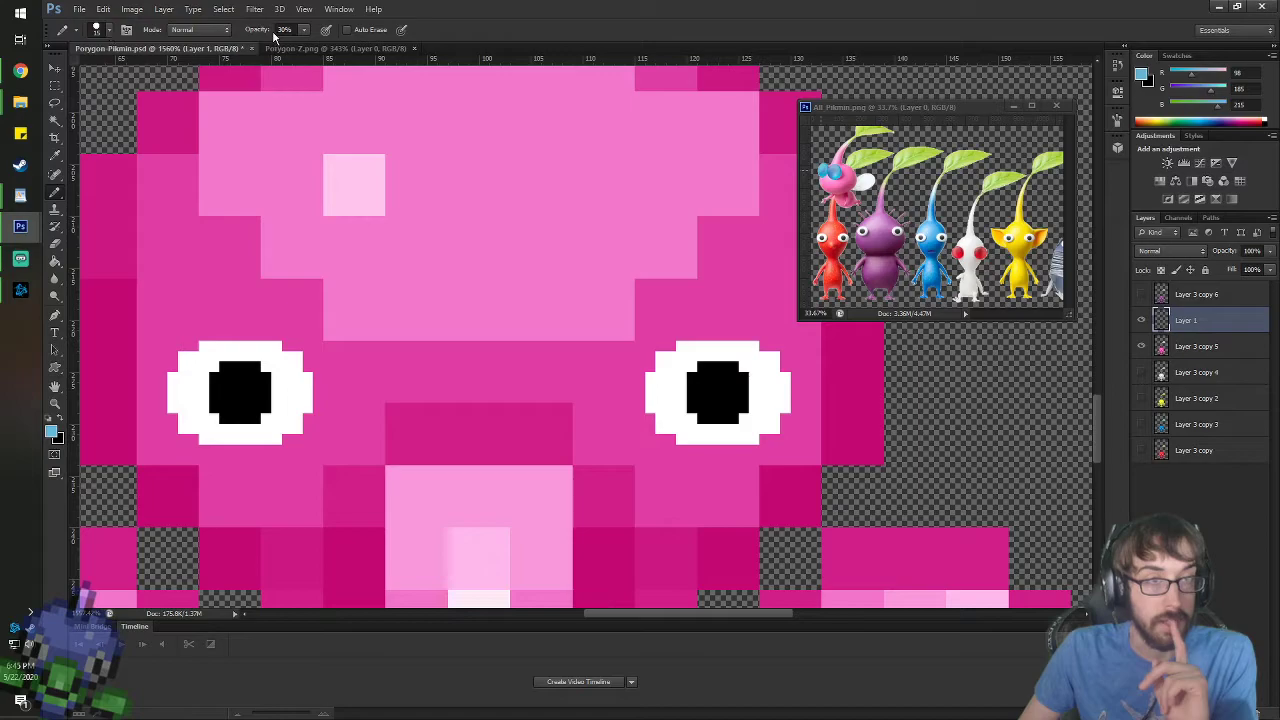
right_click(490, 240)
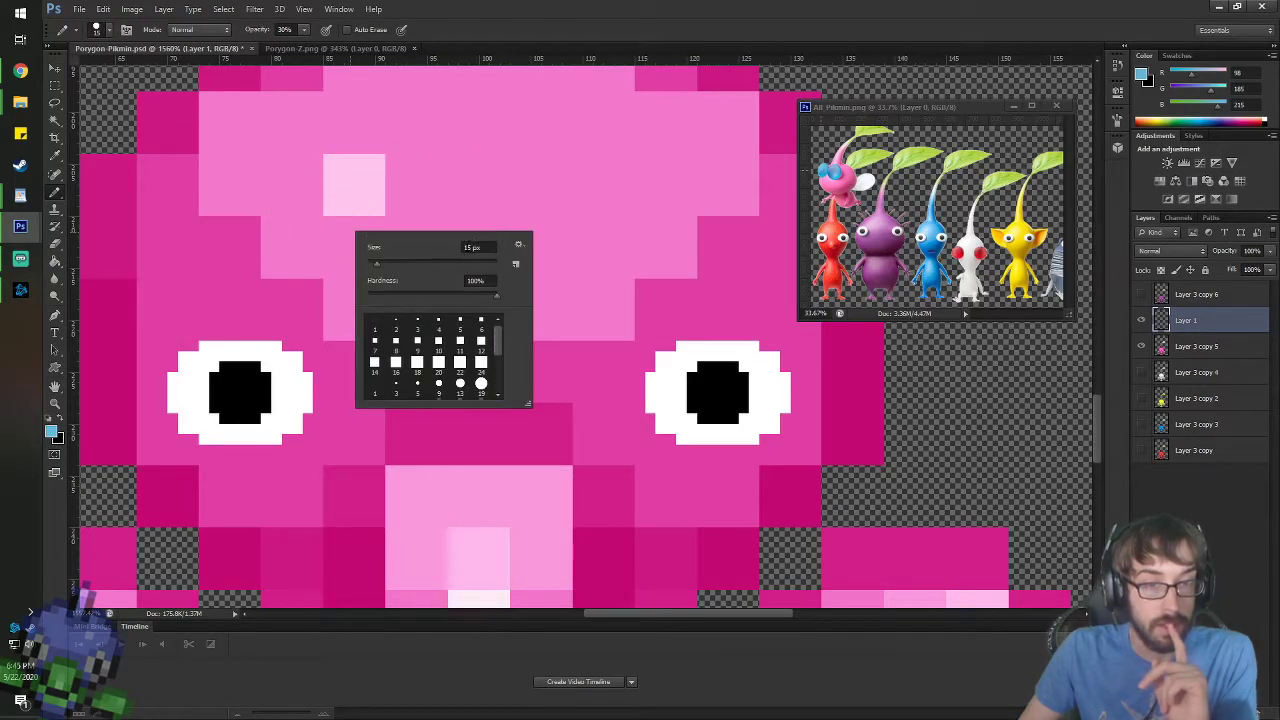
type("10")
key("Return")
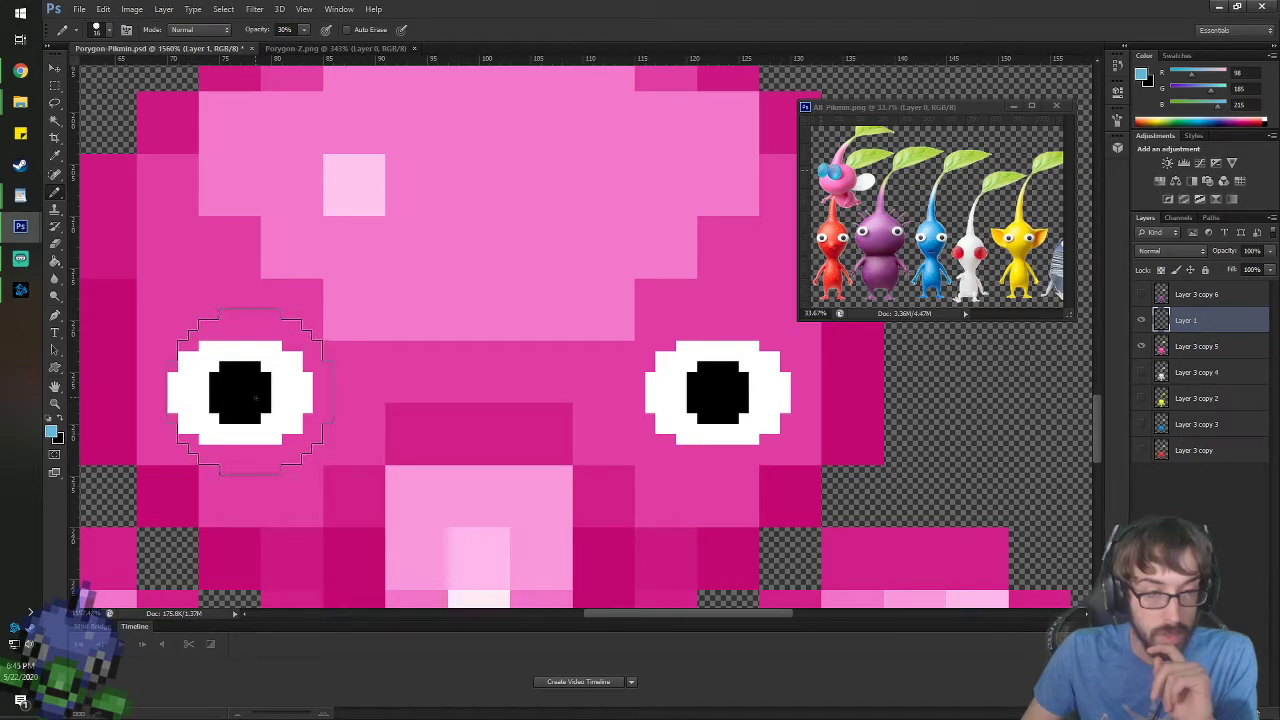
- Raise the pencil opacity to 100% and stamp one solid blue disc over the pink sprite's left eye on Layer 1
left_click(248, 393)
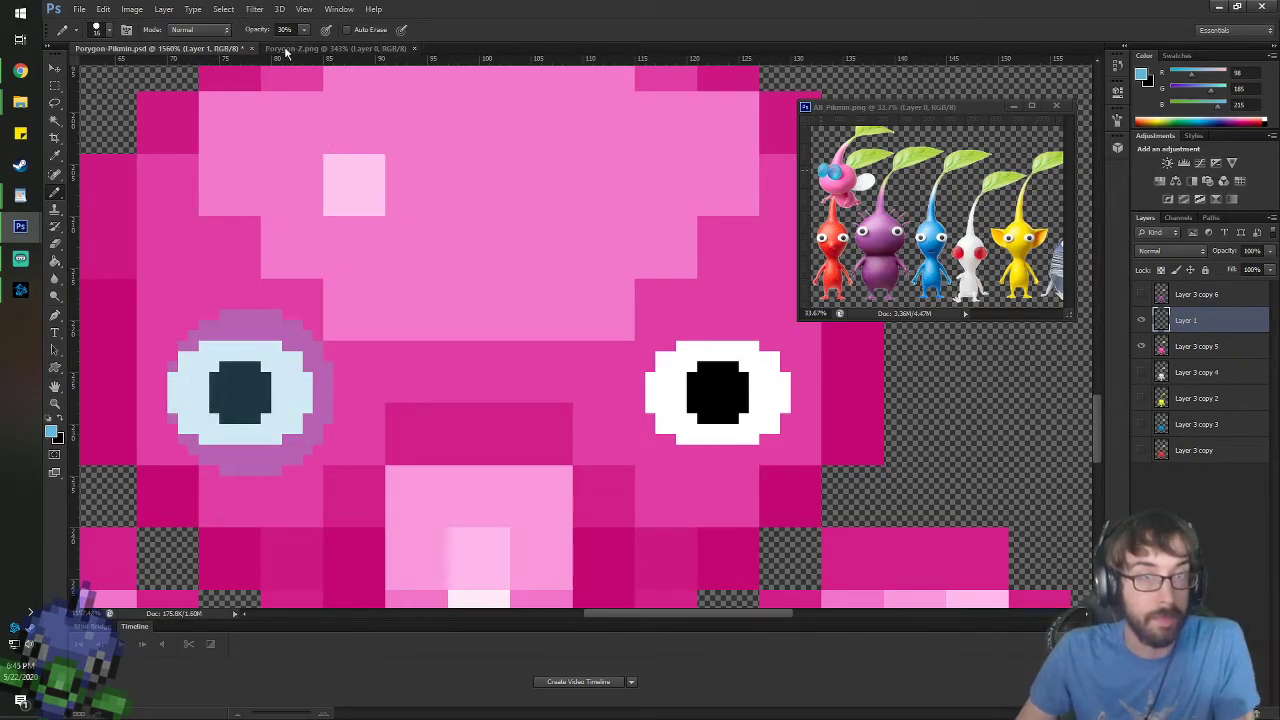
key("ctrl+z")
key("1")
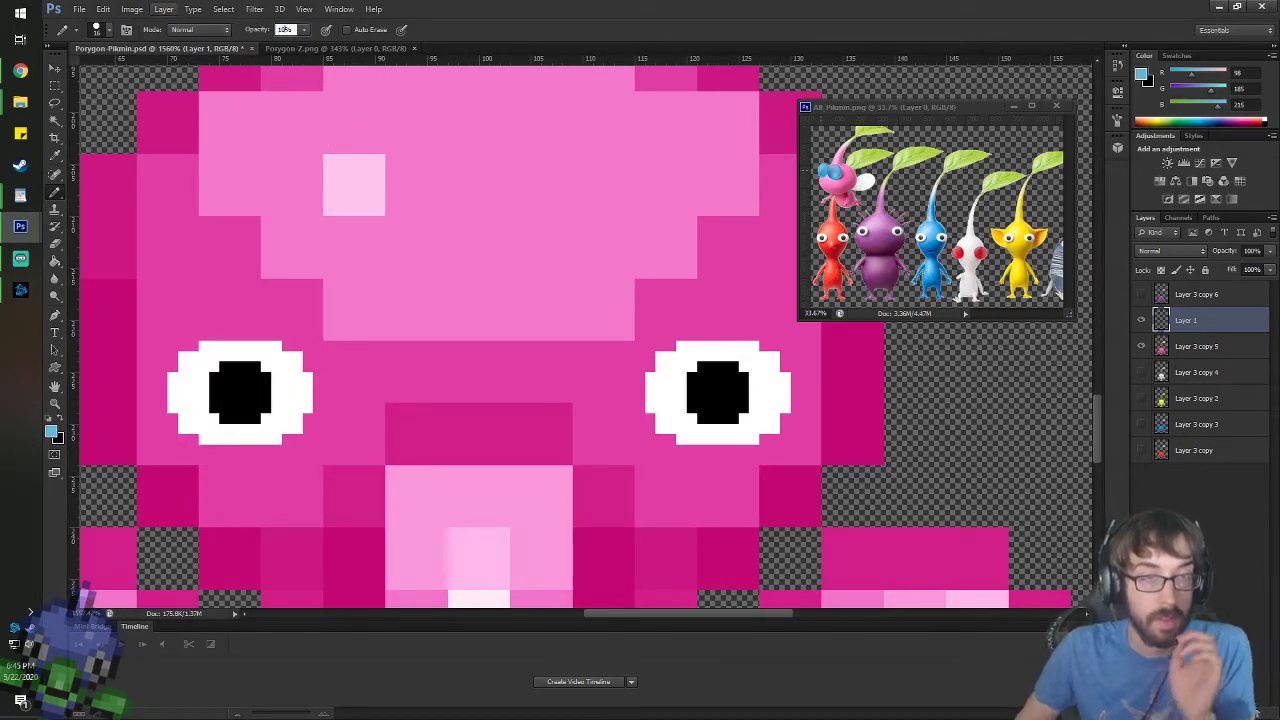
left_click(253, 398)
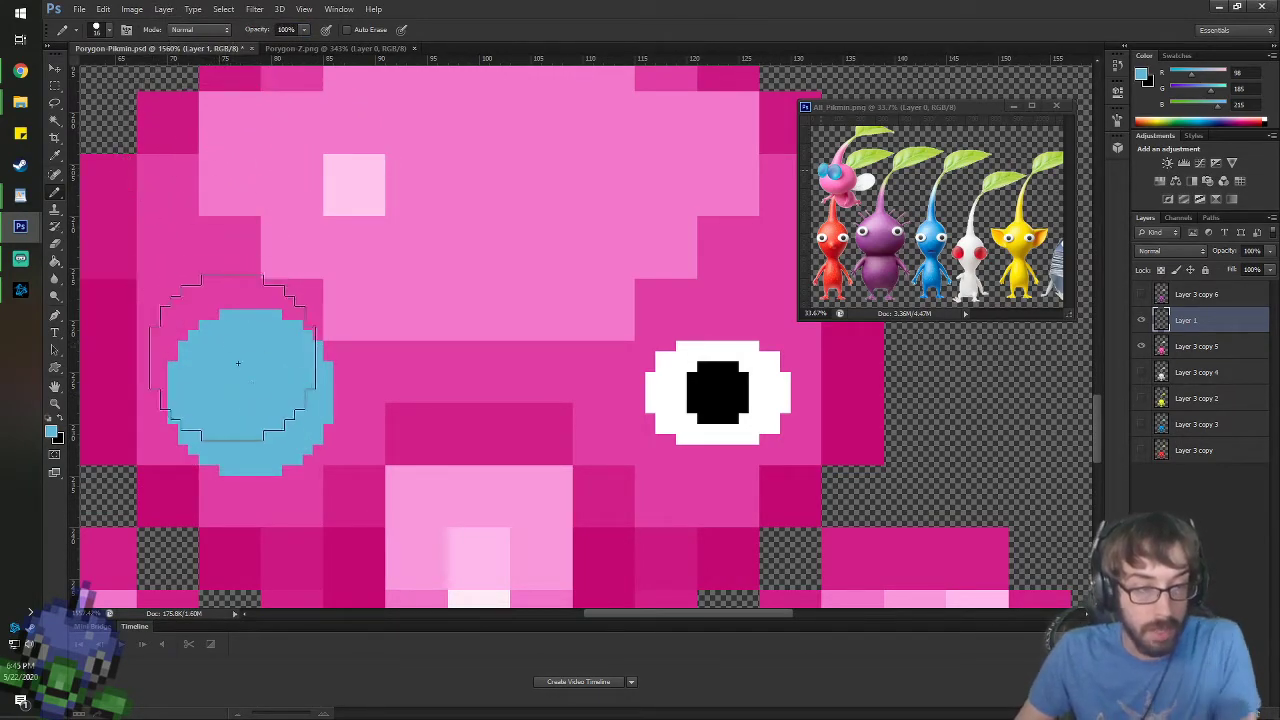
key("ctrl+z")
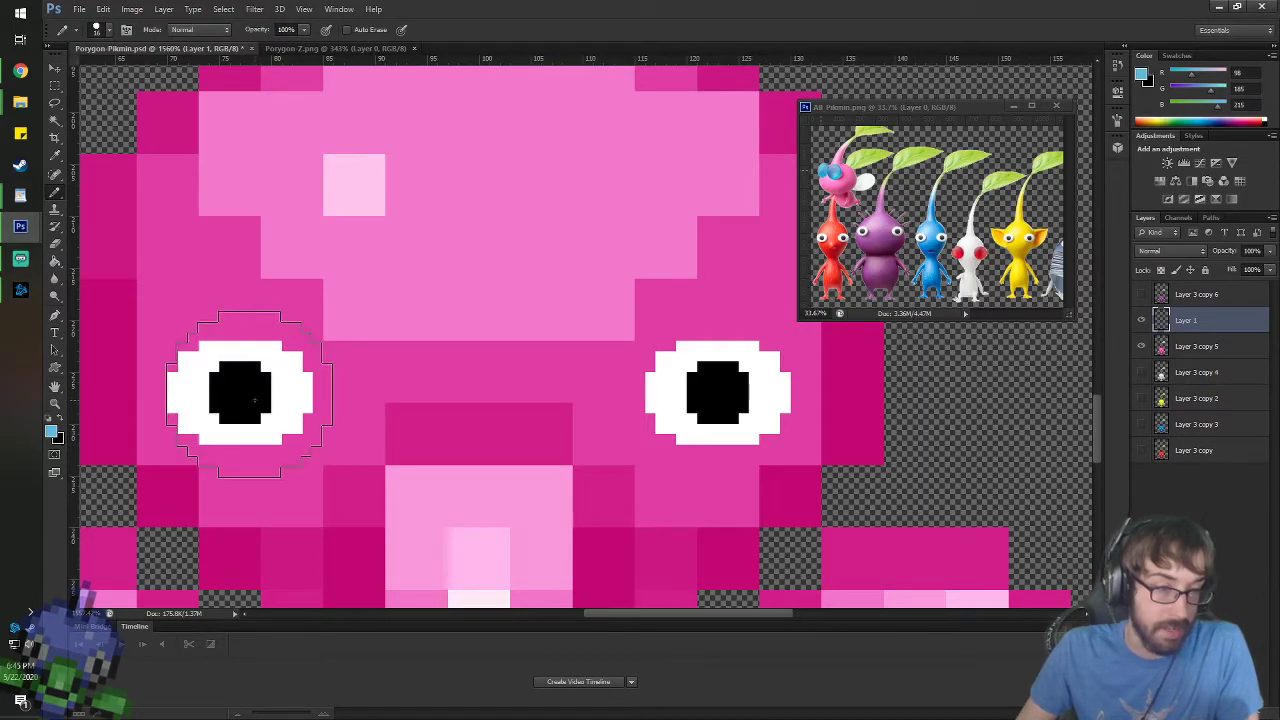
left_click(255, 399)
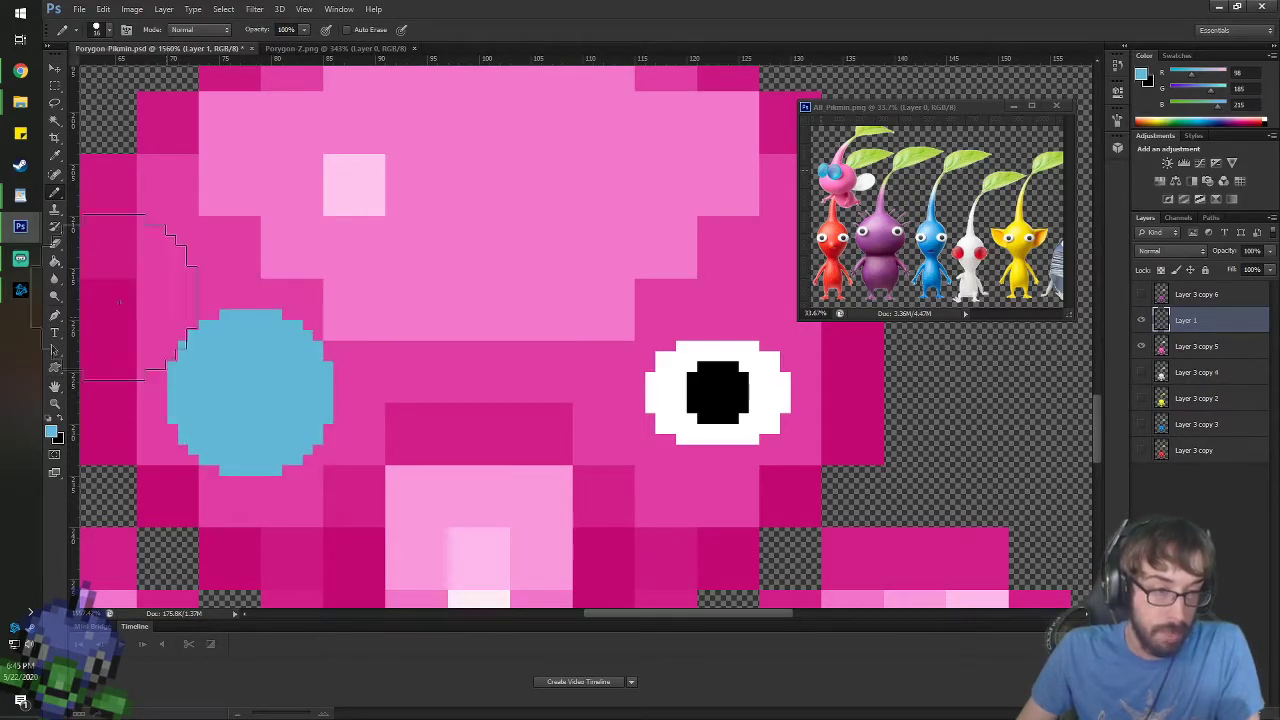
- Set the pencil size to 8 px and swap the foreground colour to black for the pupil
right_click(255, 396)
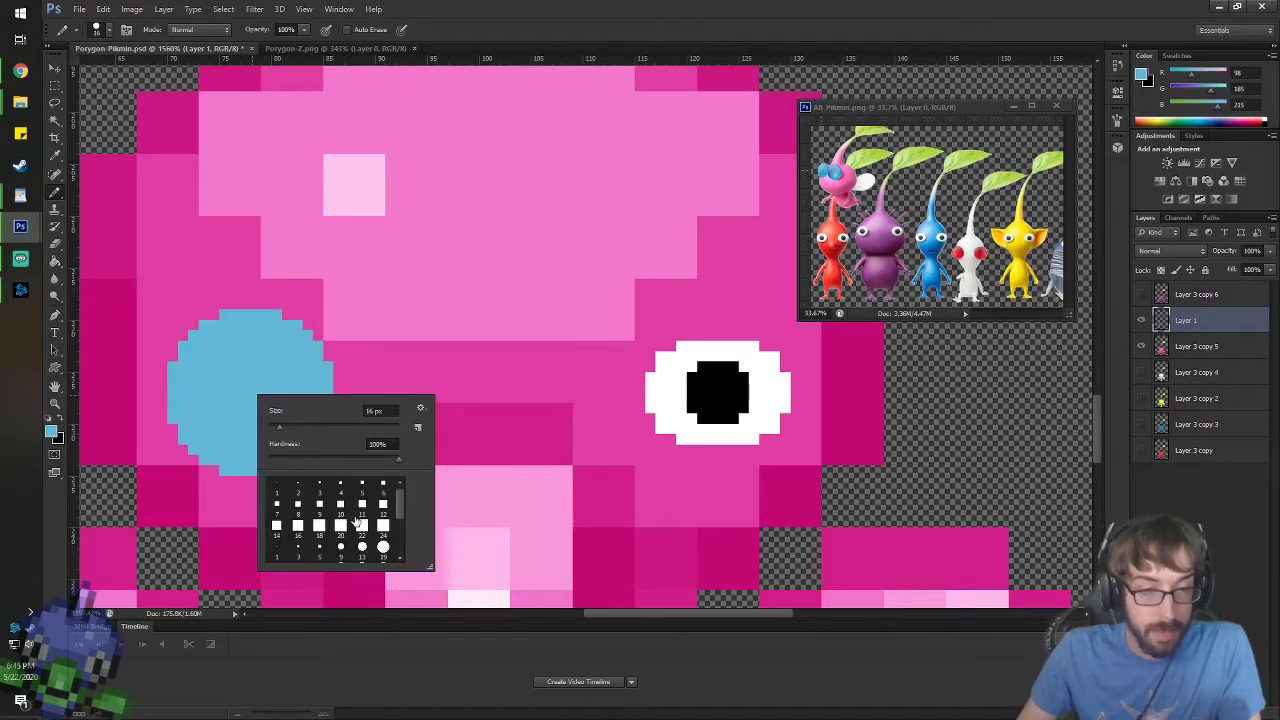
left_click_drag(374, 411, 291, 279)
type("8")
key("Return")
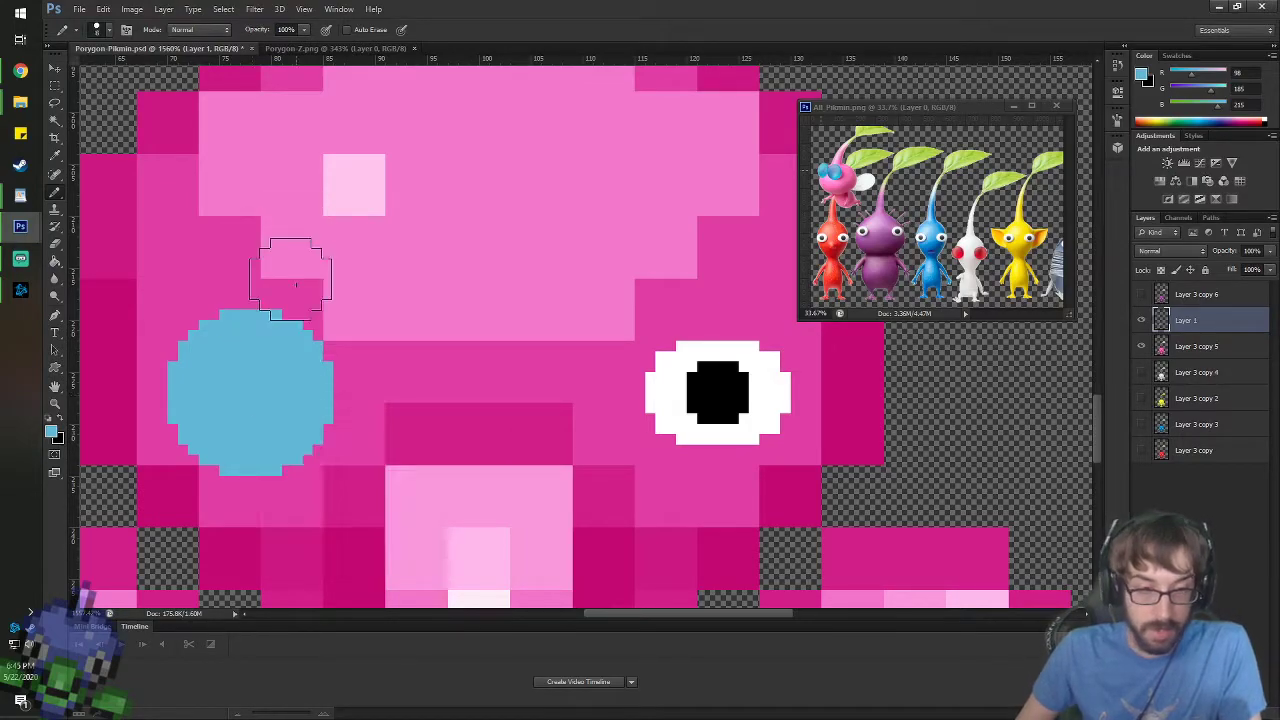
left_click(60, 424)
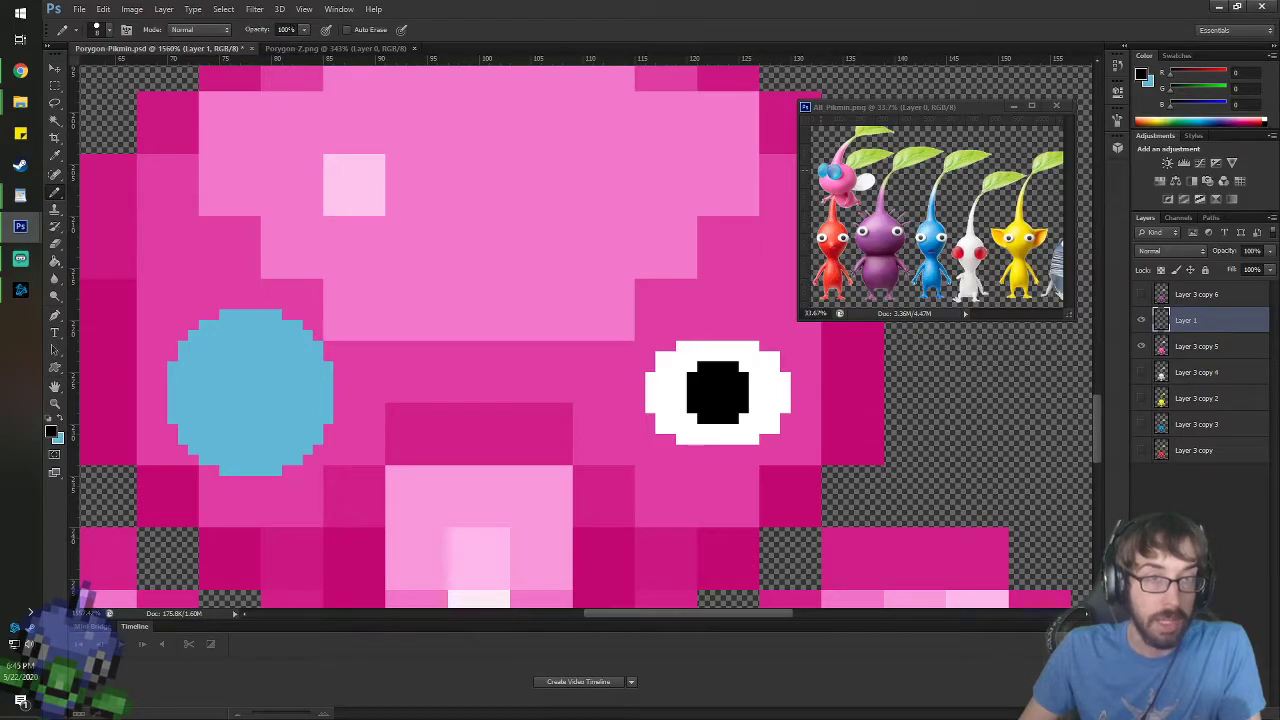
- Try a black pupil in the centre of the blue eye at 50% and 30% opacity, undoing each attempt
key("5")
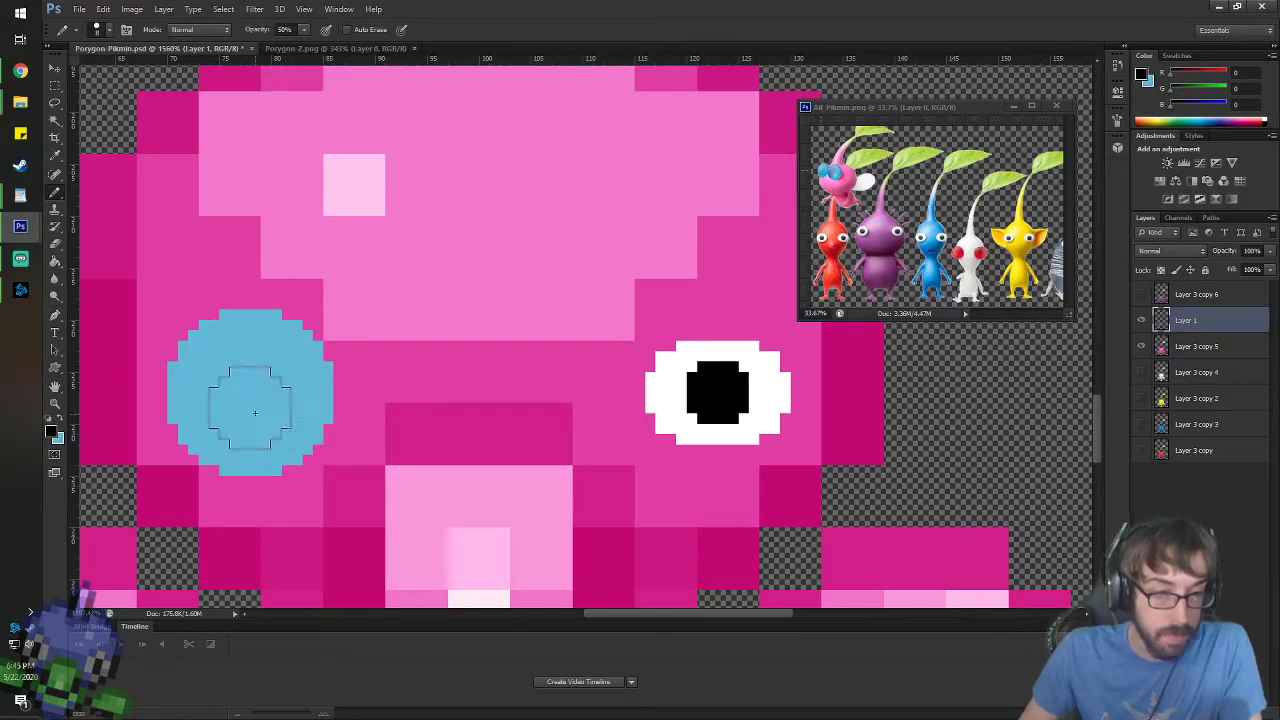
left_click(252, 393)
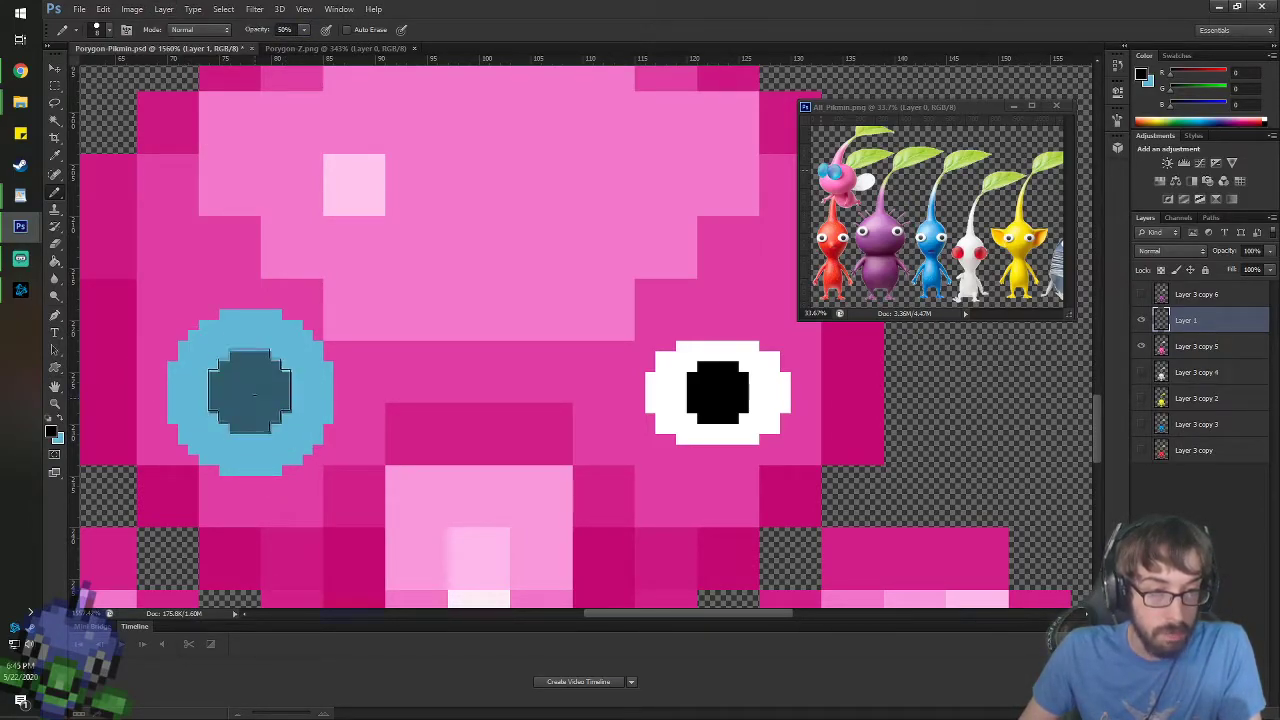
key("ctrl+z")
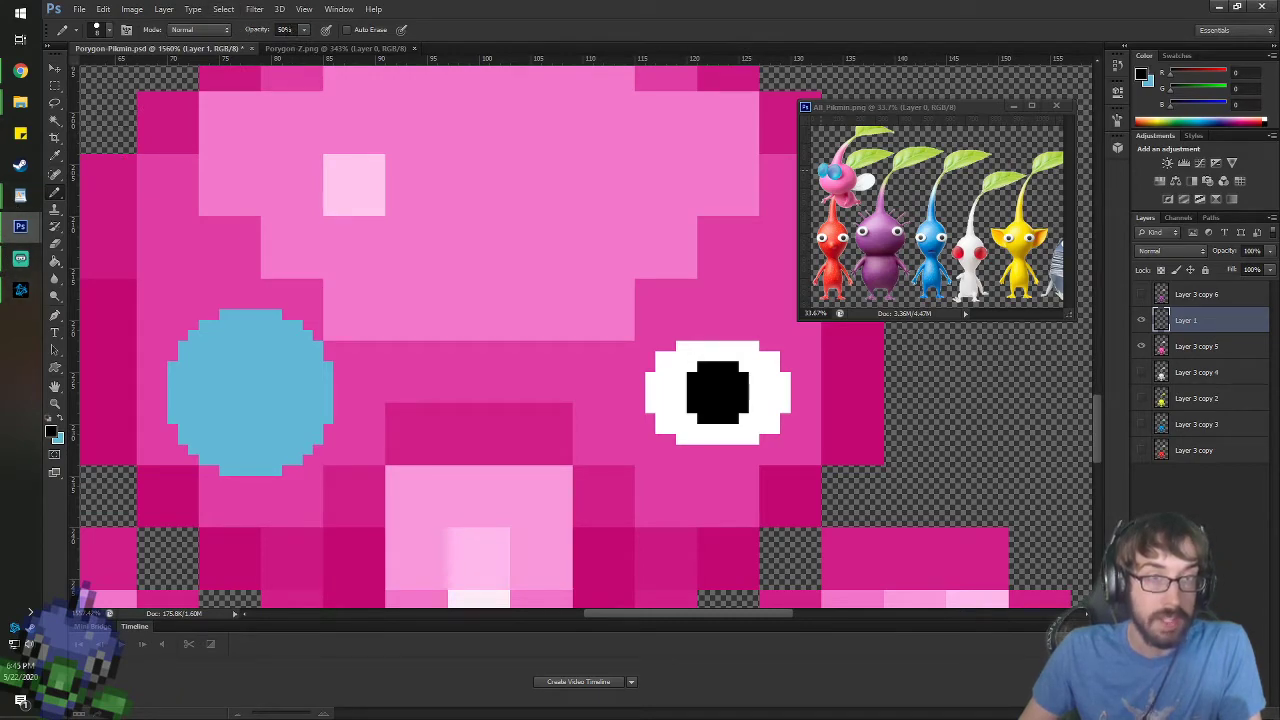
key("3")
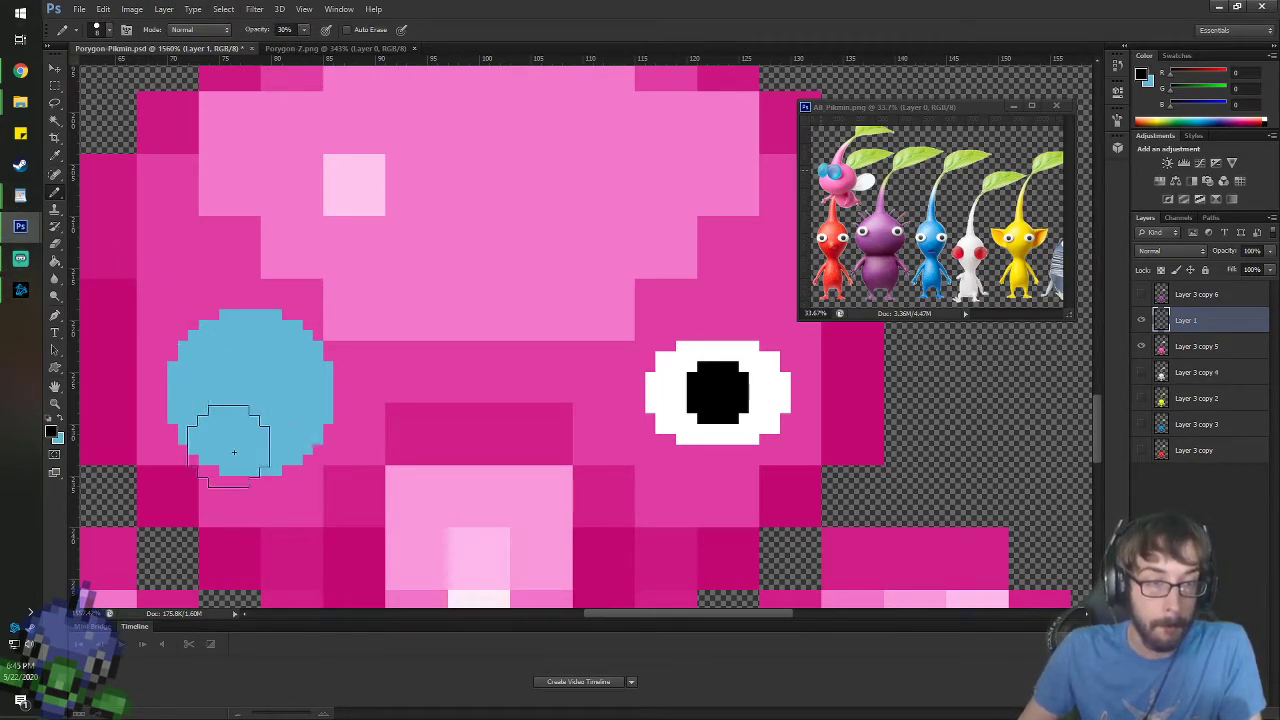
left_click(249, 397)
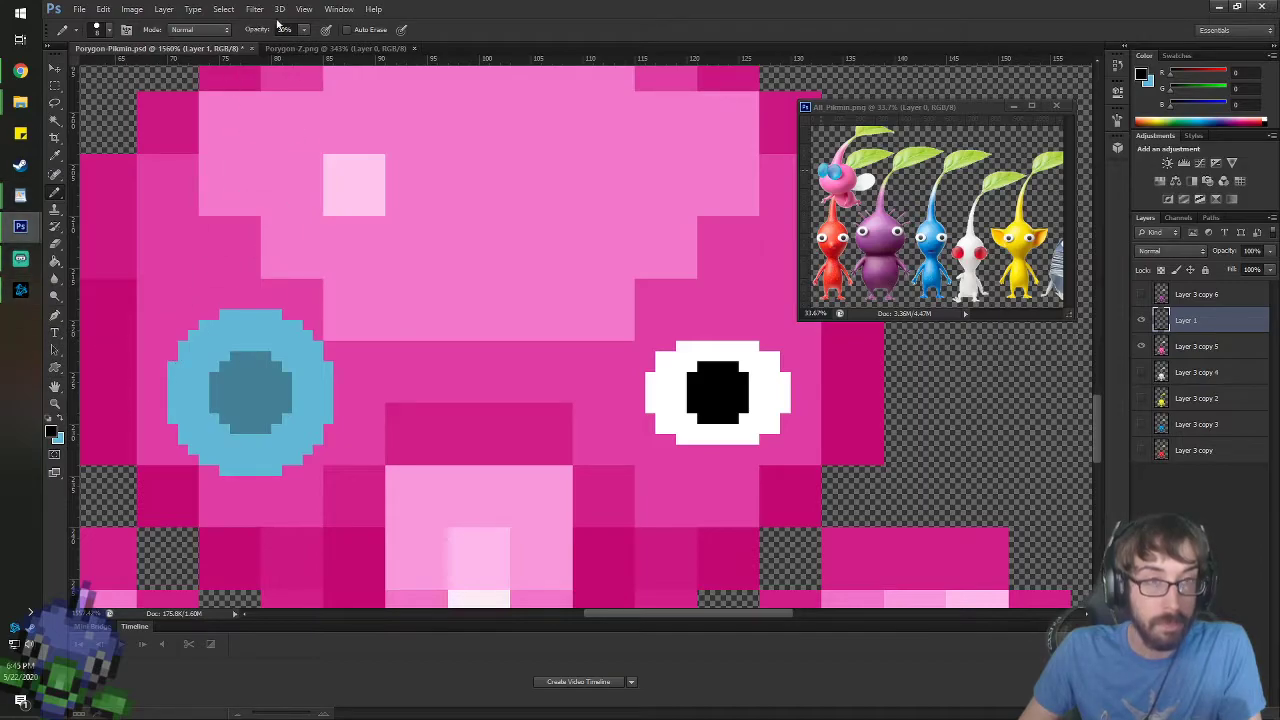
key("ctrl+z")
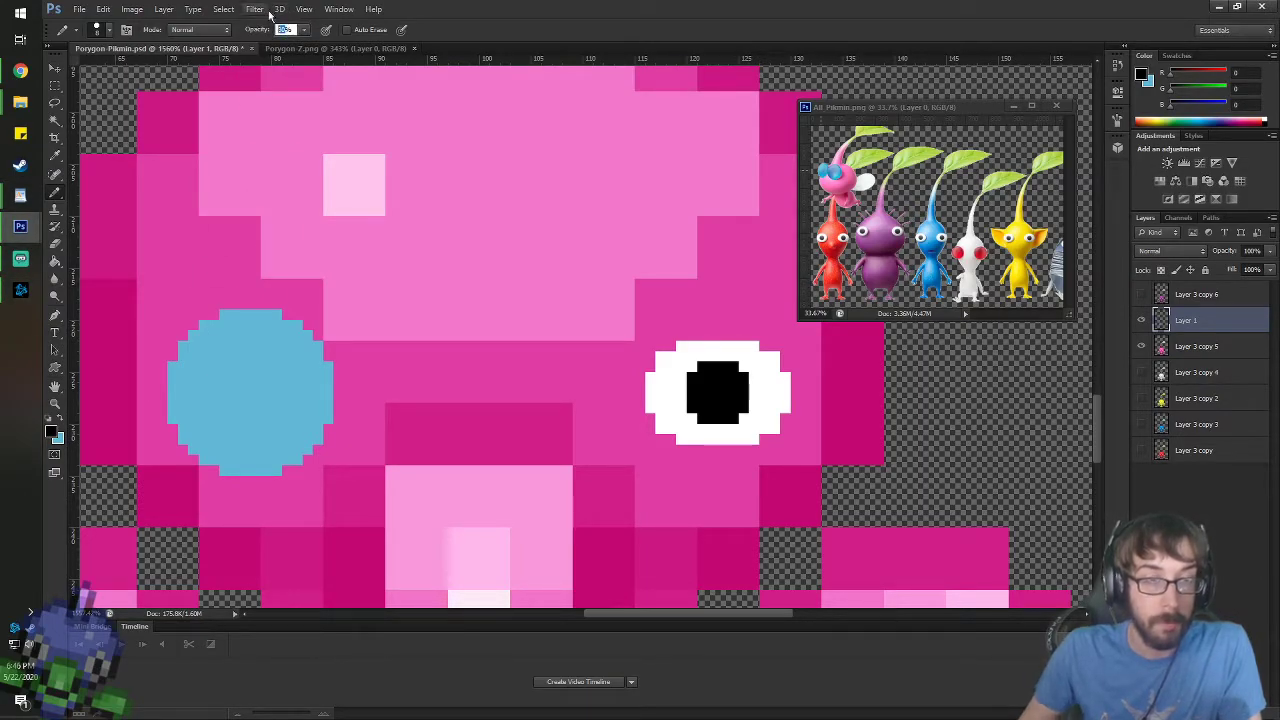
- Set the pencil opacity to 10% and stamp a faint dark pupil in the centre of the blue eye
key("1")
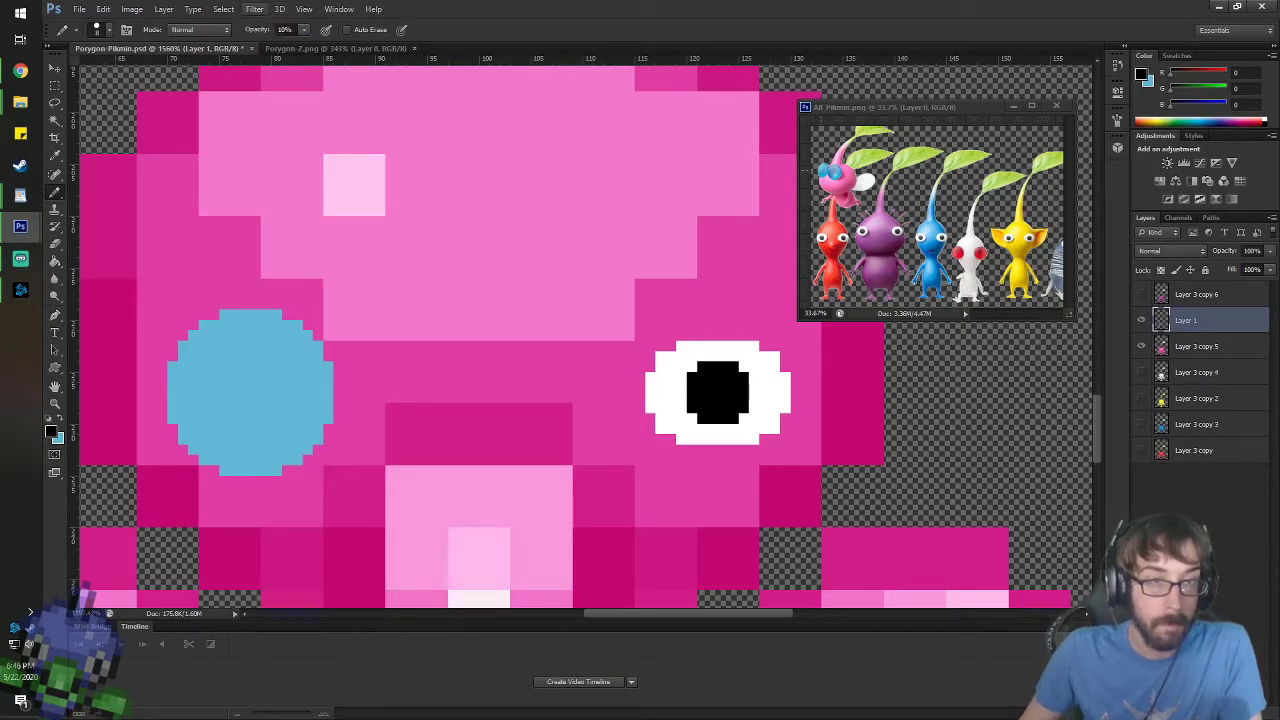
left_click(251, 393)
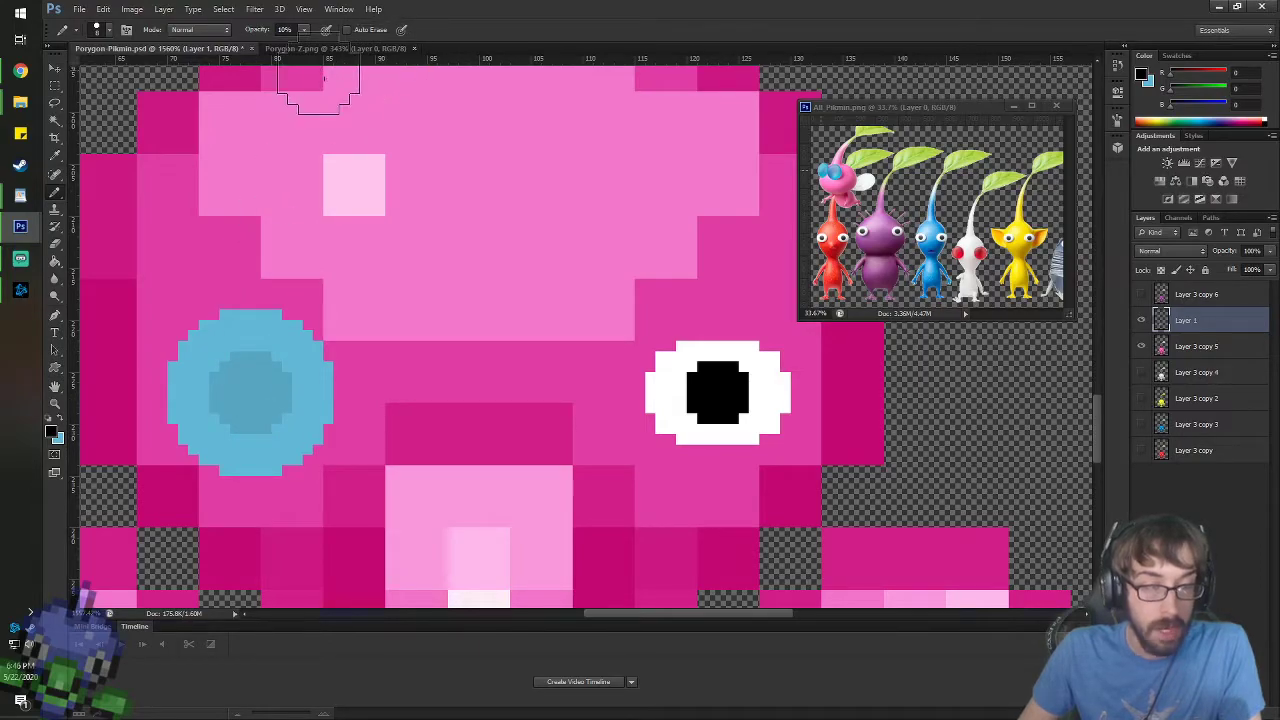
- Move the blue eye on Layer 1 two pixels left and one pixel up
left_click(54, 68)
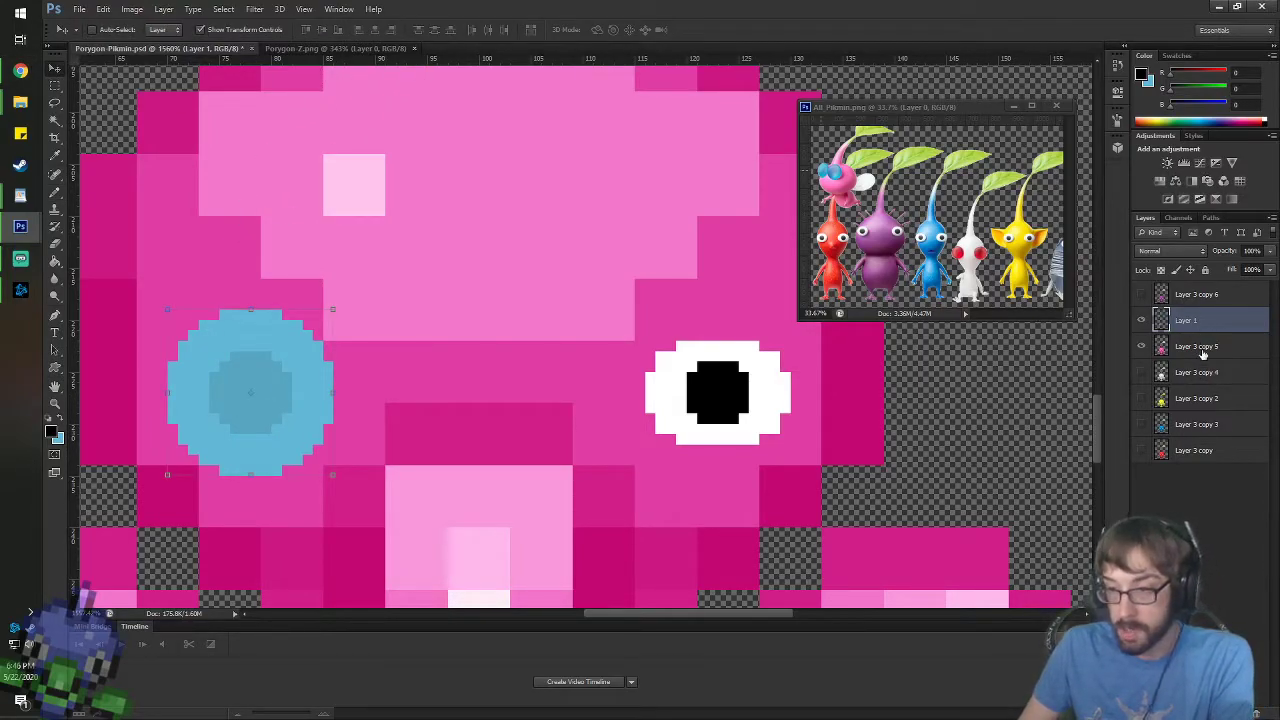
mouse_move(272, 393)
left_mouse_down()
mouse_move(265, 383)
mouse_move(272, 393)
left_mouse_up()
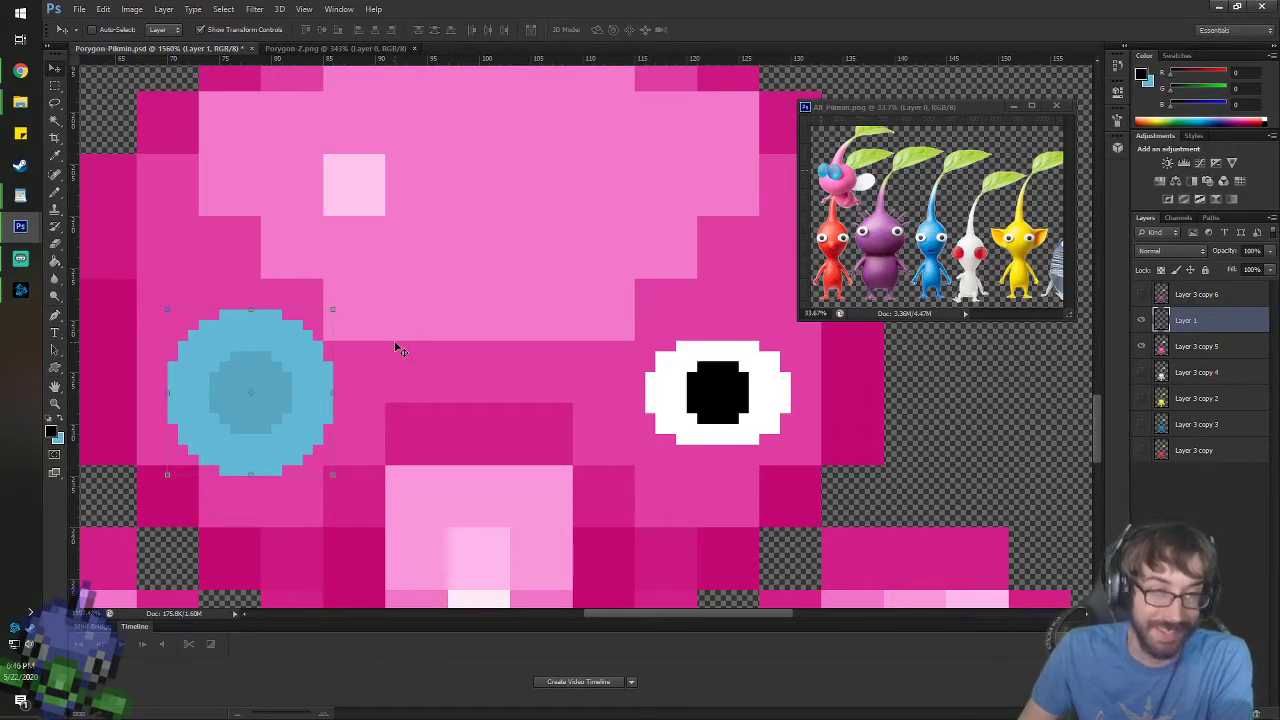
key("Left")
key("Left")
key("Left")
key("Right")
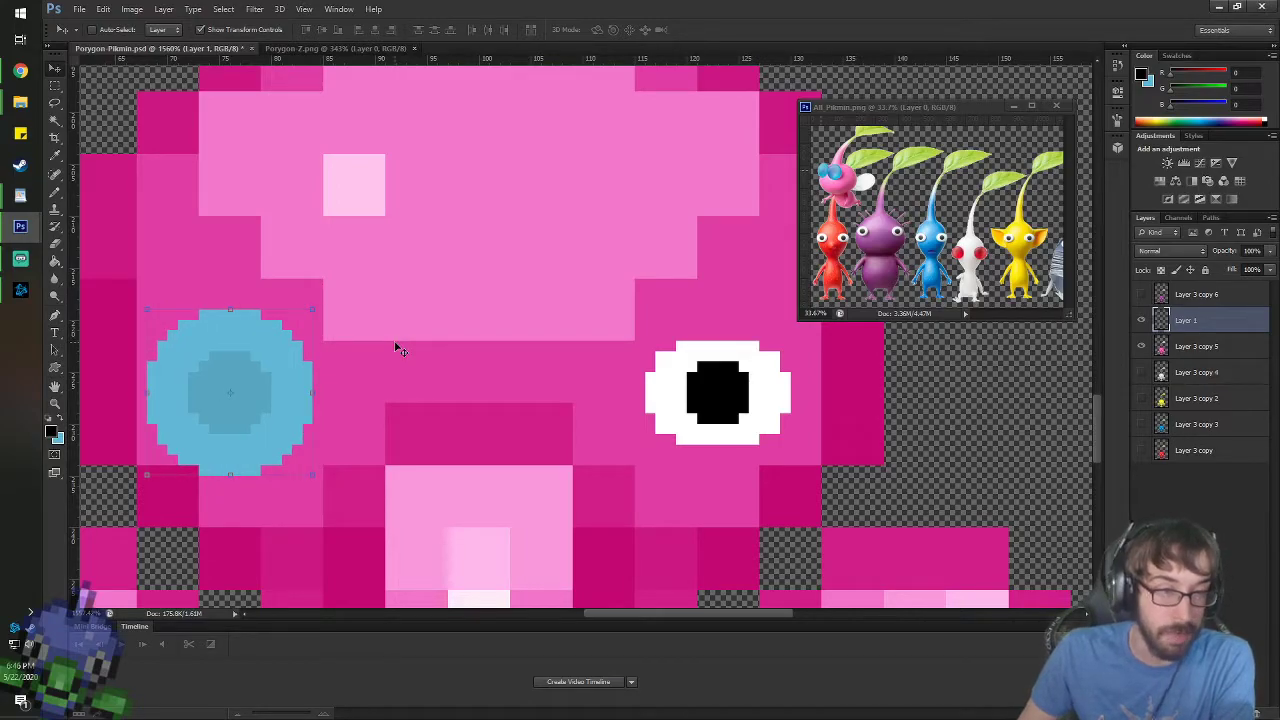
key("Up")
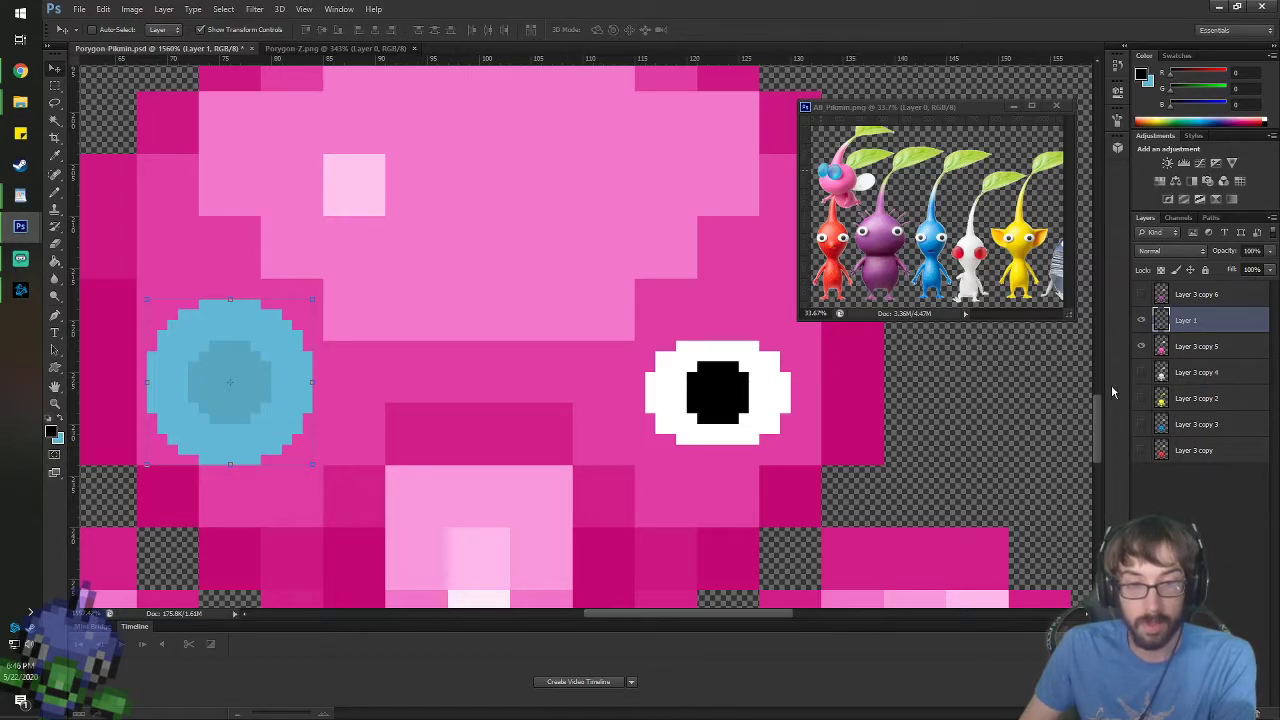
- Copy the Porygon-Z sprite into Porygon-Pikmin.psd as a layer above Layer 1 and align it over the pink sprite
left_click(297, 48)
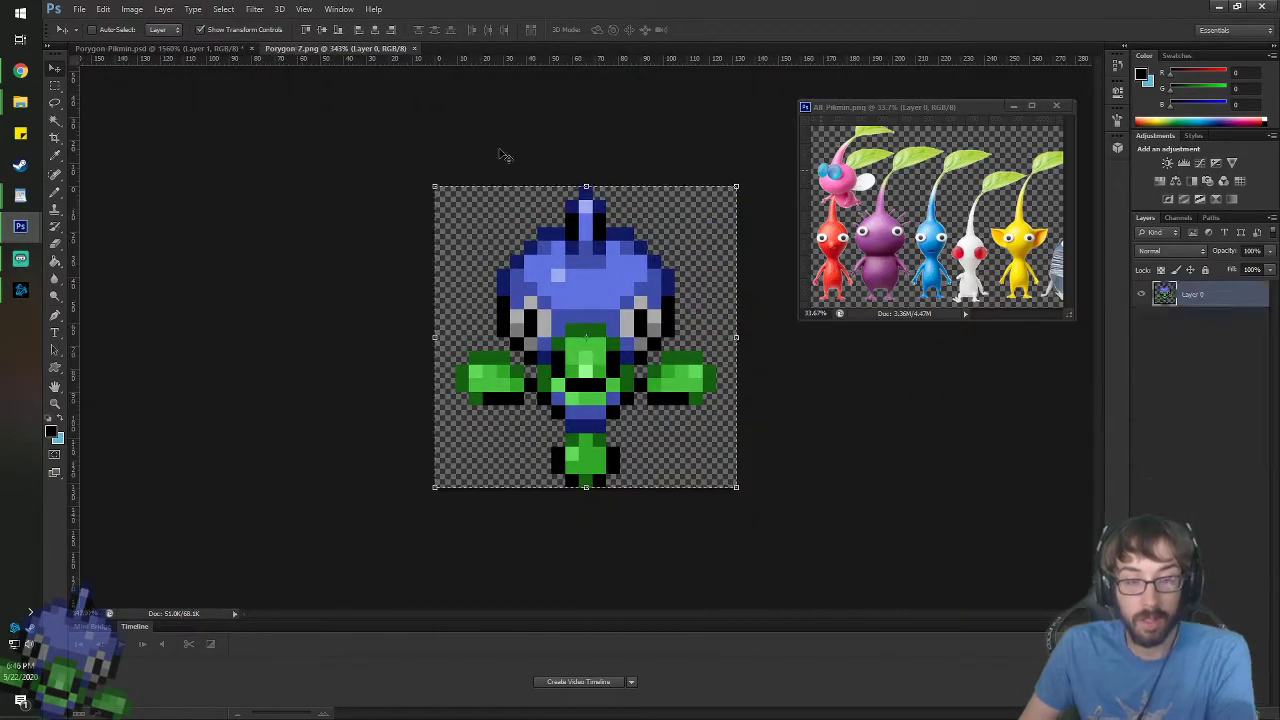
left_click(200, 52)
scroll(464, 372, "down", 6)
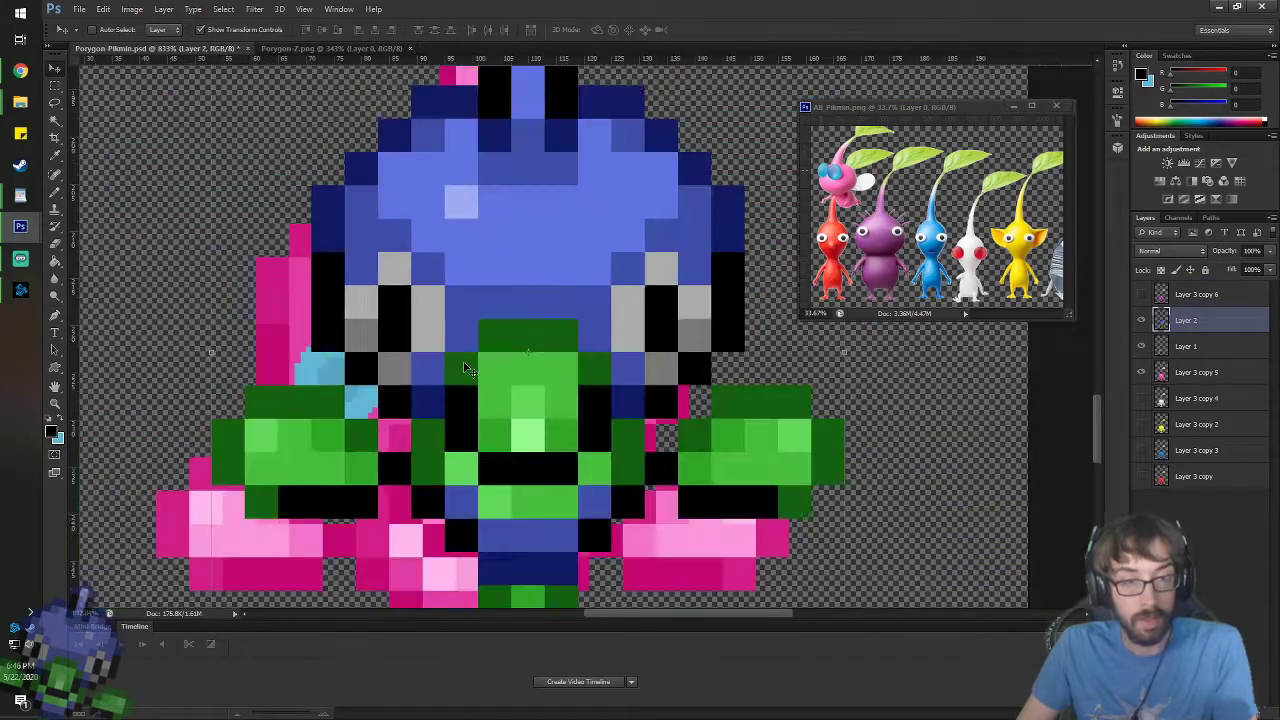
left_click_drag(494, 231, 437, 306)
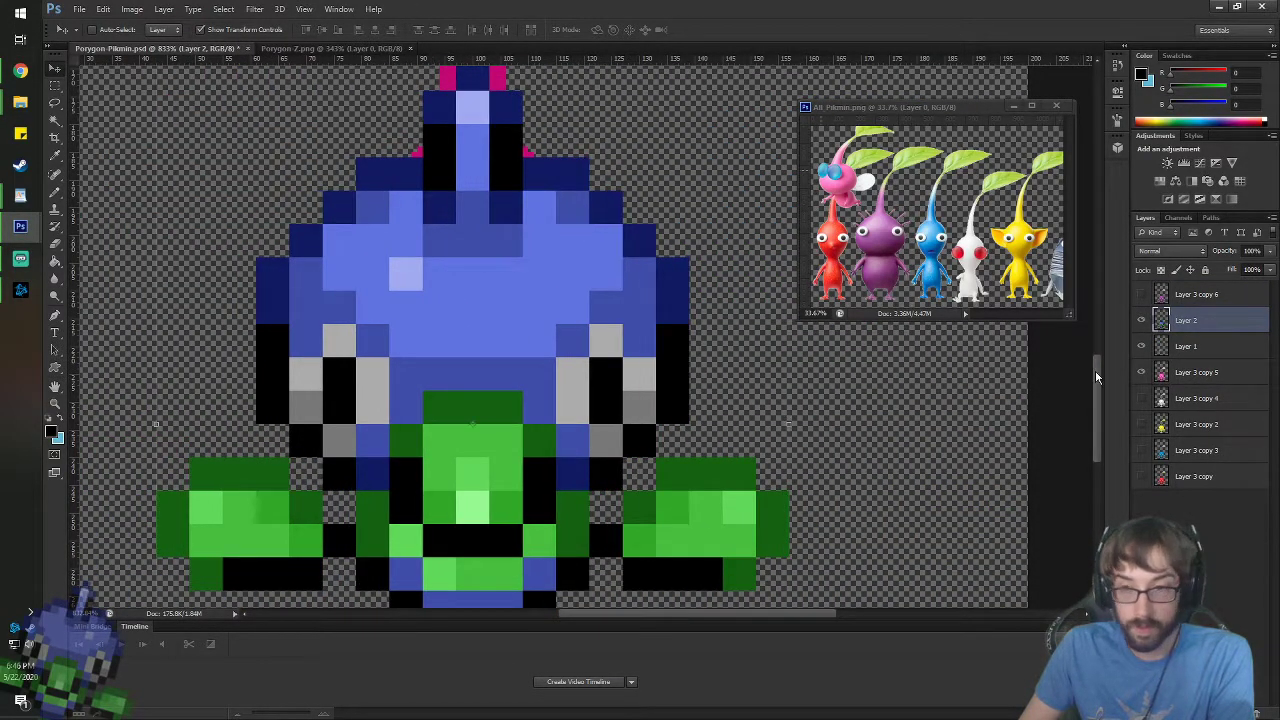
- Compare the eye placement of the Porygon-Z sprite and the pink sprite by toggling Layer 2's visibility, leaving it hidden
left_click(1141, 320)
left_click(1141, 320)
left_click(1141, 320)
left_click(1141, 320)
left_click(1141, 320)
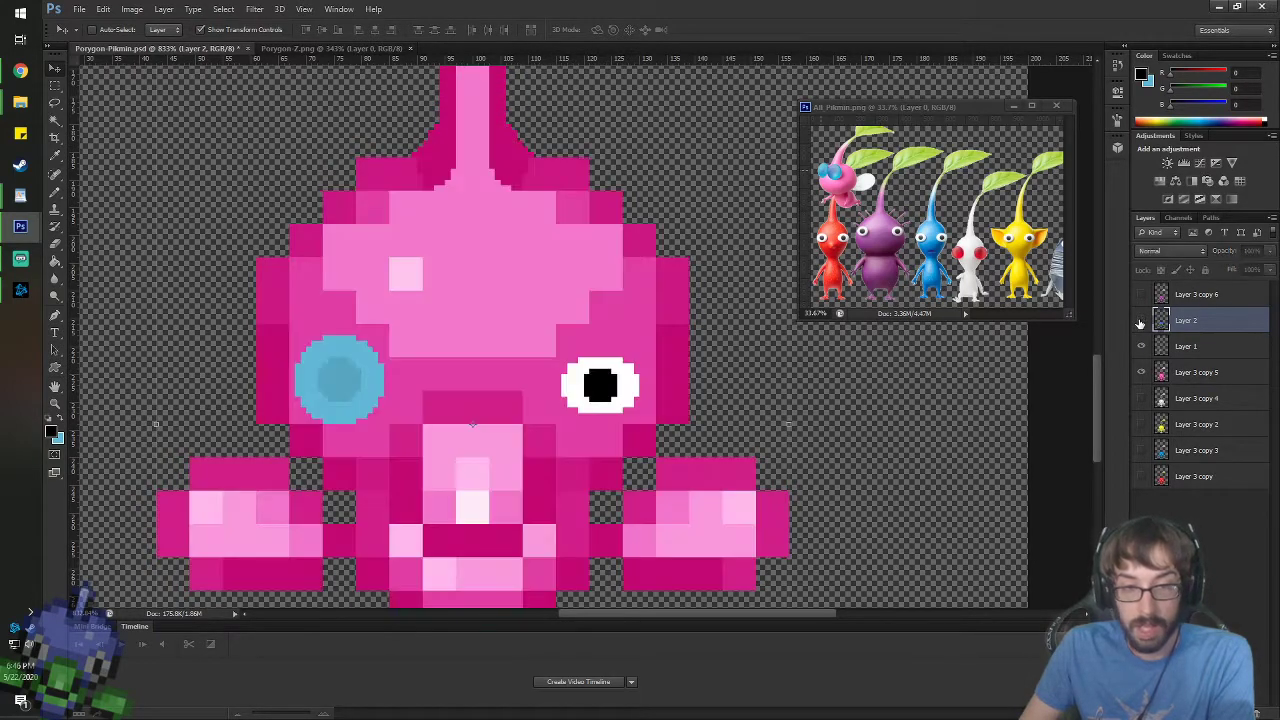
left_click(1141, 320)
left_click(1141, 320)
left_click(1141, 320)
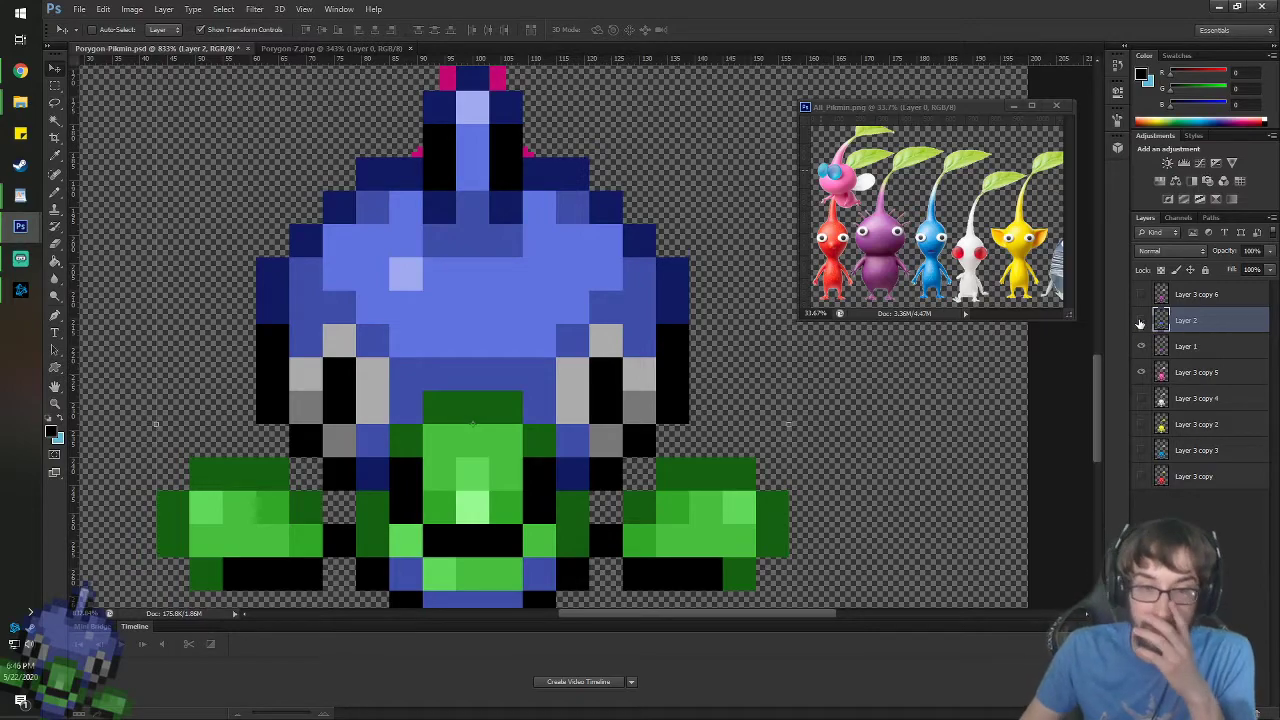
left_click(1141, 320)
left_click(1141, 320)
left_click(1141, 320)
left_click(1141, 320)
left_click(1141, 320)
left_click(1141, 320)
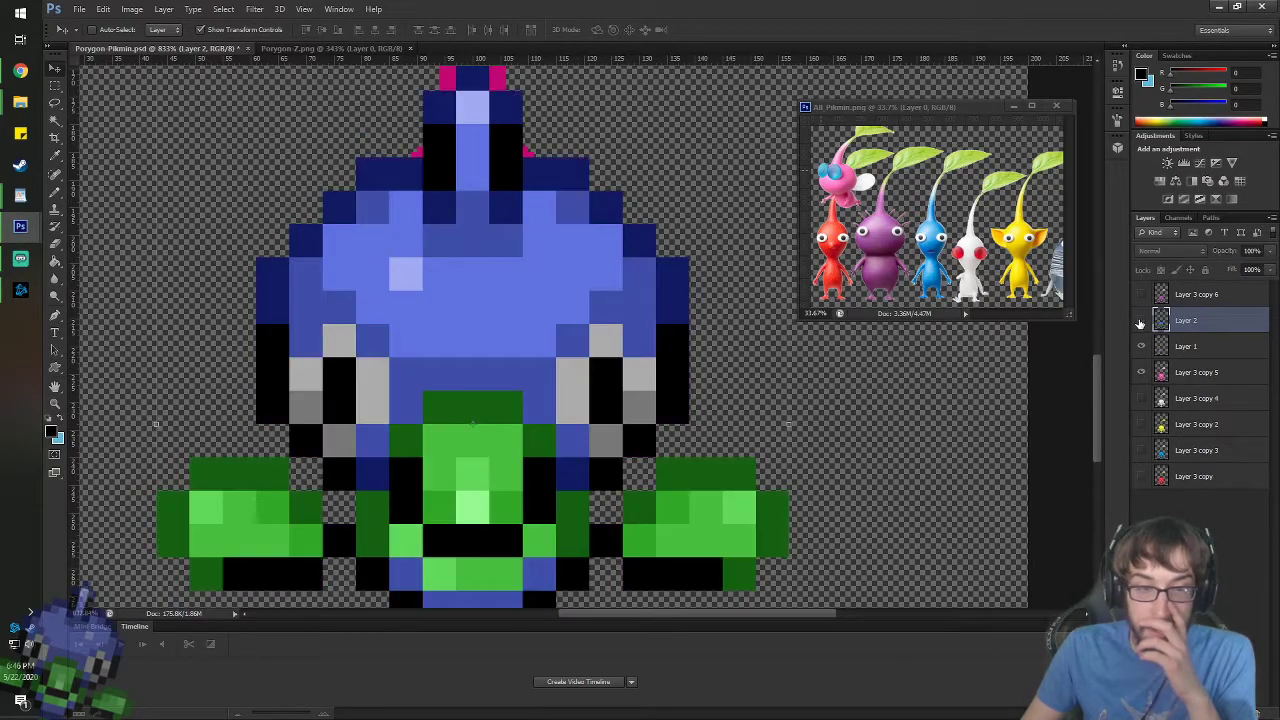
left_click(1141, 320)
left_click(1141, 320)
left_click(1141, 320)
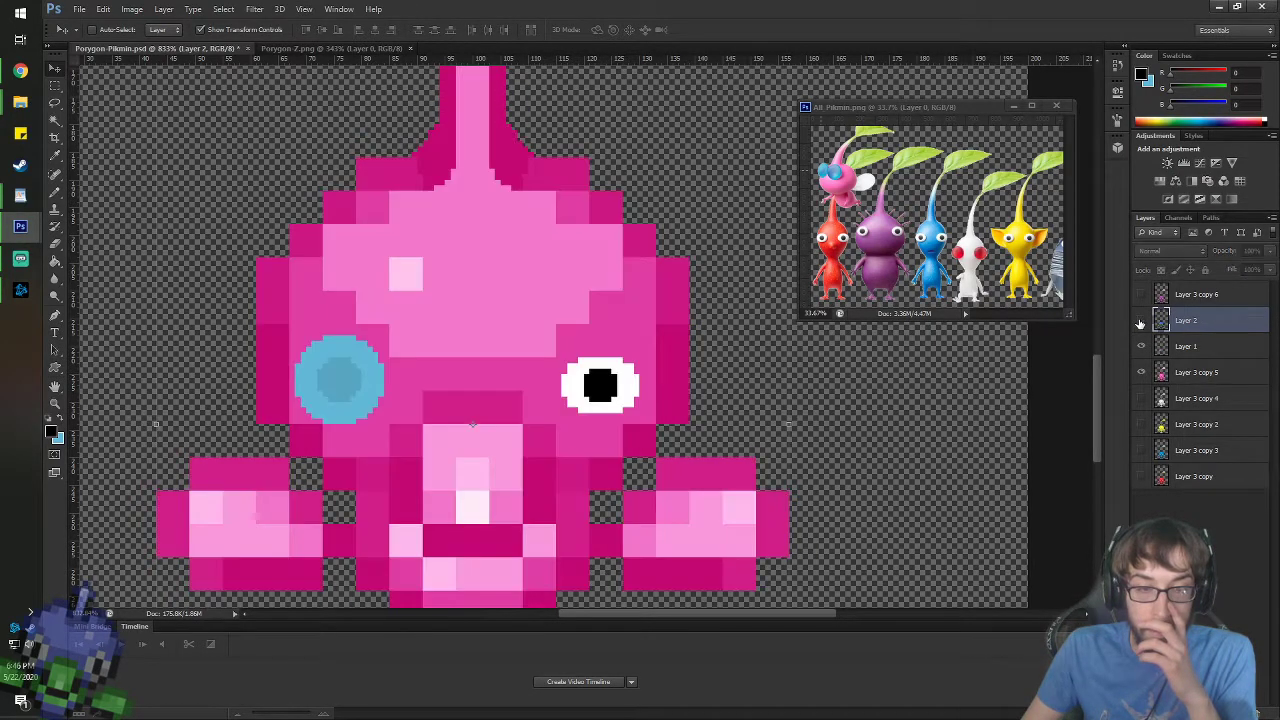
- Move the blue eye on Layer 1 off the pink sprite's left eye and up onto its forehead
left_click(1141, 320)
left_click(1141, 320)
right_click(392, 378)
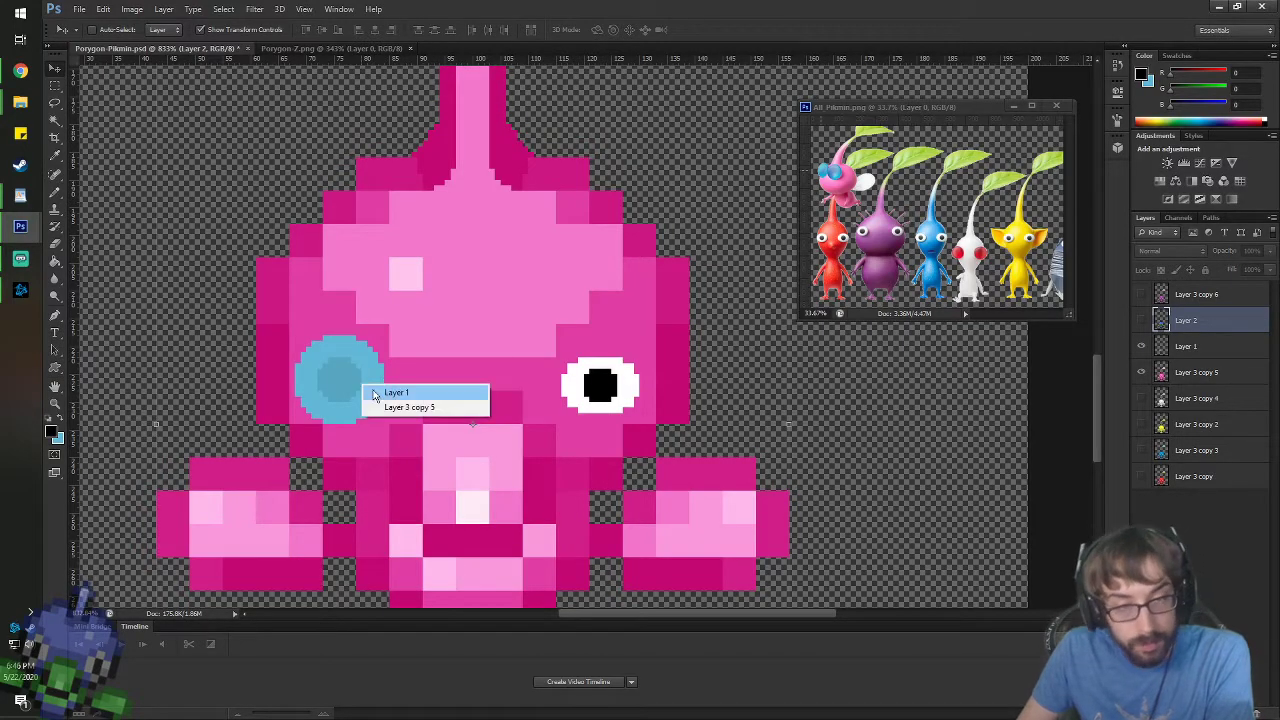
left_click(395, 392)
left_click_drag(380, 385, 447, 301)
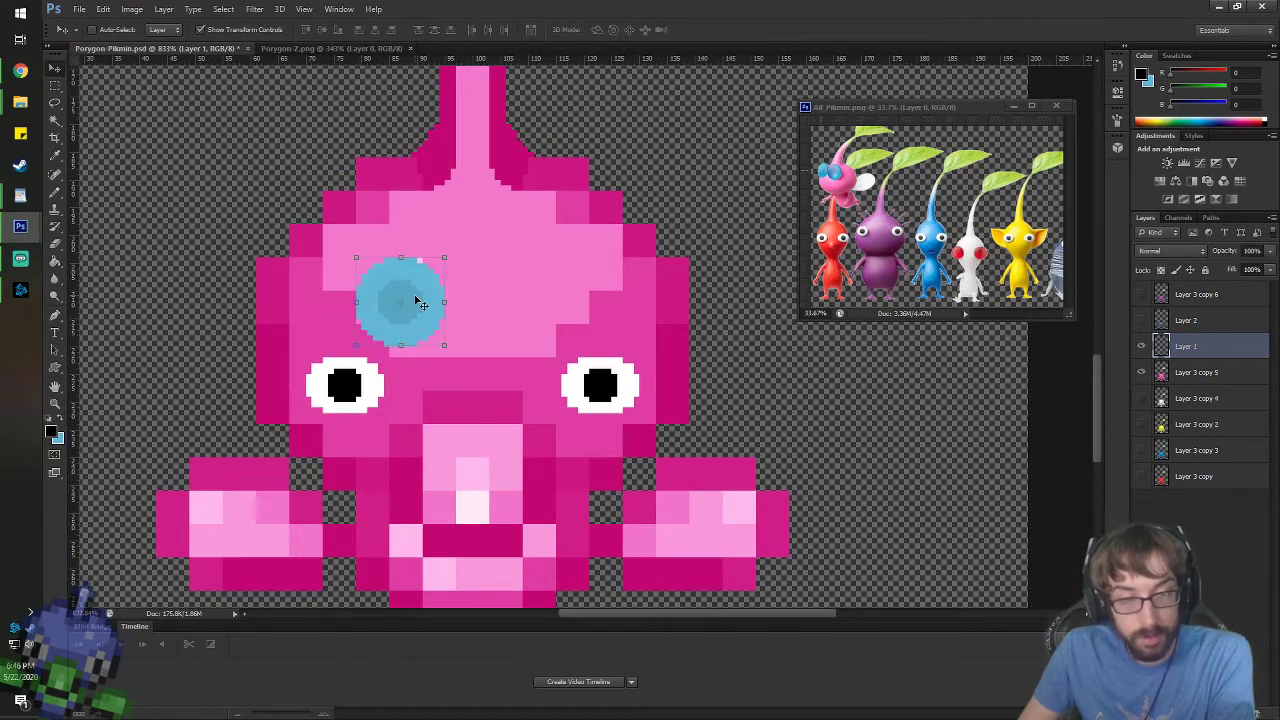
- Sample the face pink and paint over both black-and-white eyes on Layer 1 with the pencil at 100% opacity
left_click(454, 363)
key("b")
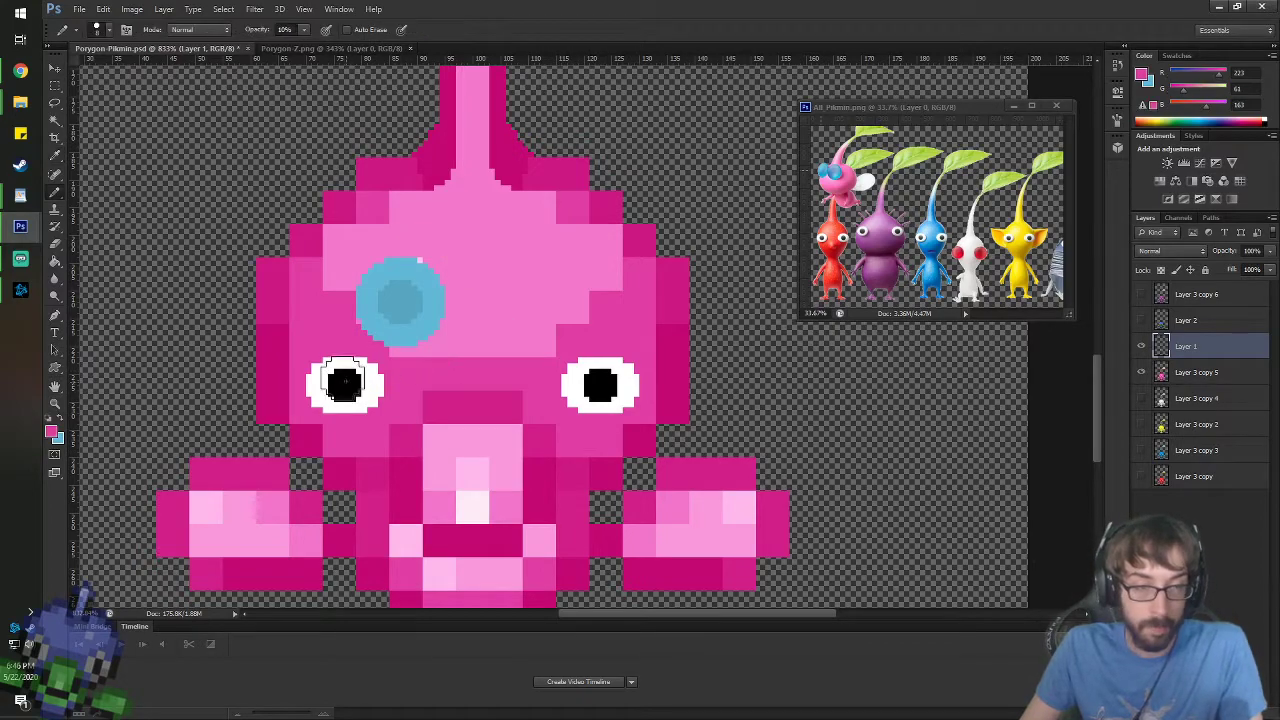
mouse_move(346, 375)
left_mouse_down()
mouse_move(328, 374)
mouse_move(340, 397)
left_mouse_up()
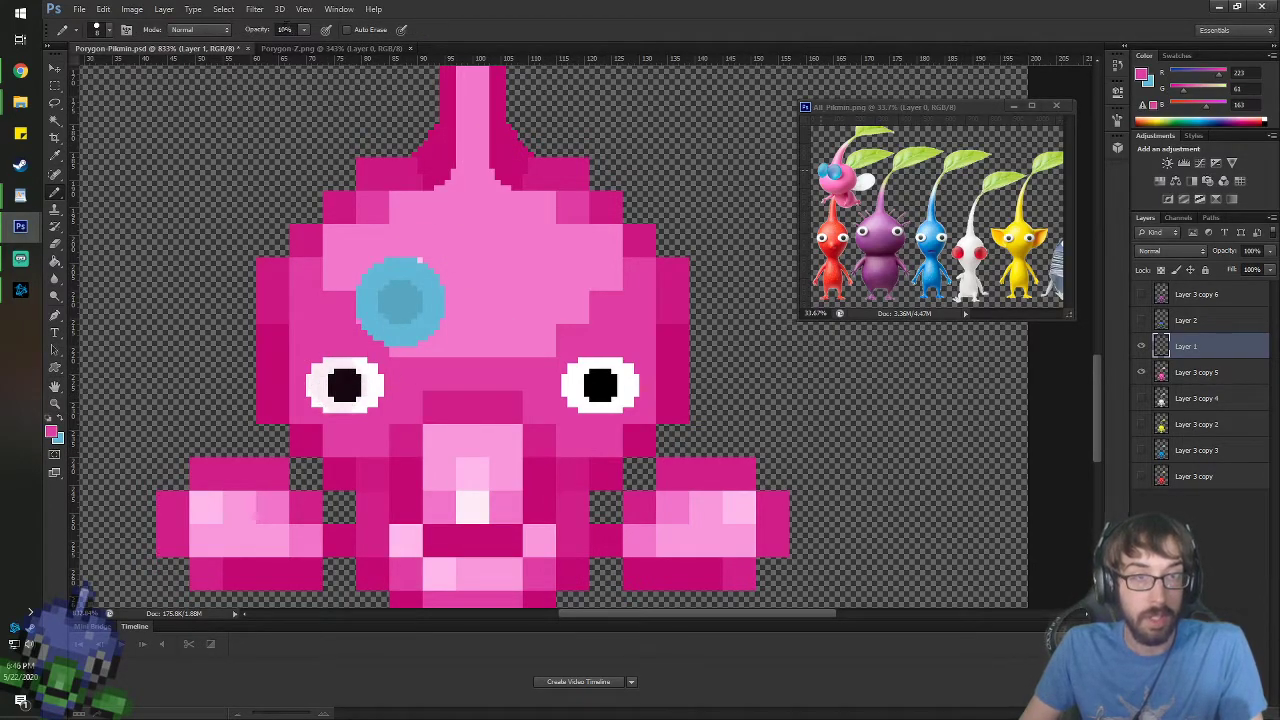
key("0")
mouse_move(358, 384)
left_mouse_down()
mouse_move(370, 394)
mouse_move(320, 380)
mouse_move(345, 370)
left_mouse_up()
mouse_move(600, 380)
left_mouse_down()
mouse_move(583, 392)
mouse_move(600, 363)
left_mouse_up()
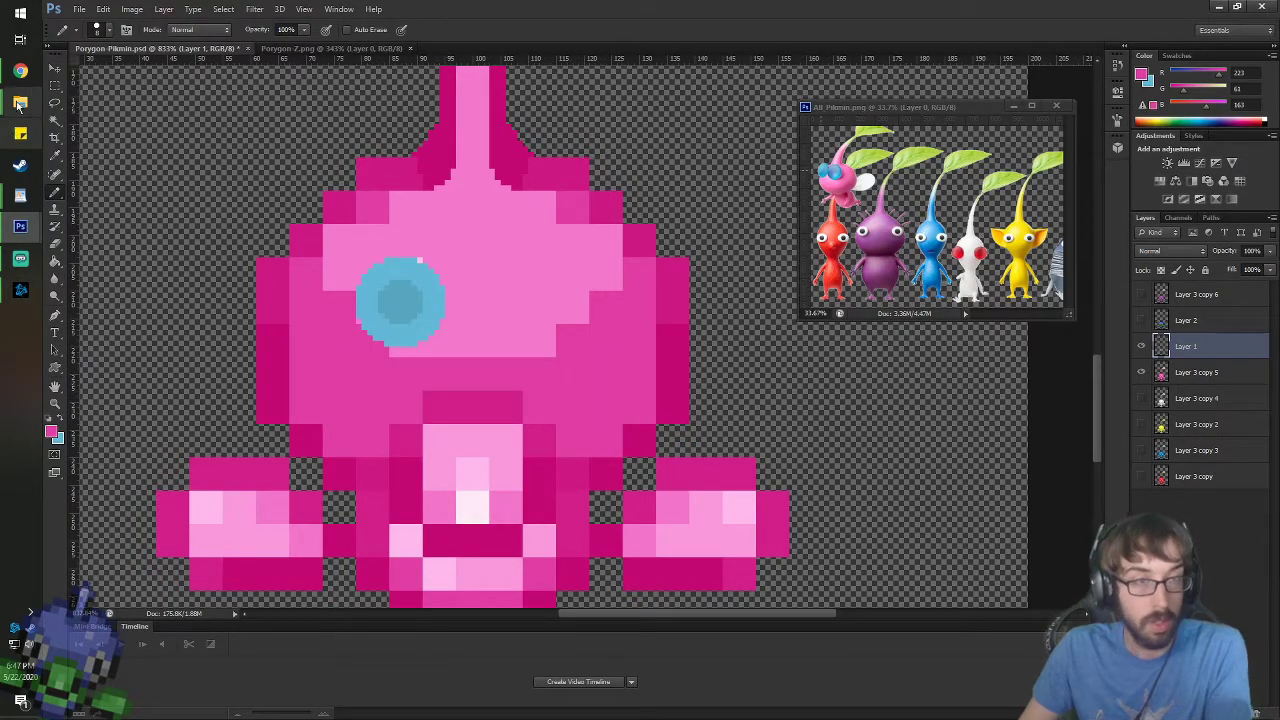
- Move Layer 1's content up and away from the face and erase the pink patches from it, keeping only the blue eye
key("v")
mouse_move(443, 357)
left_mouse_down()
mouse_move(535, 255)
mouse_move(462, 205)
left_mouse_up()
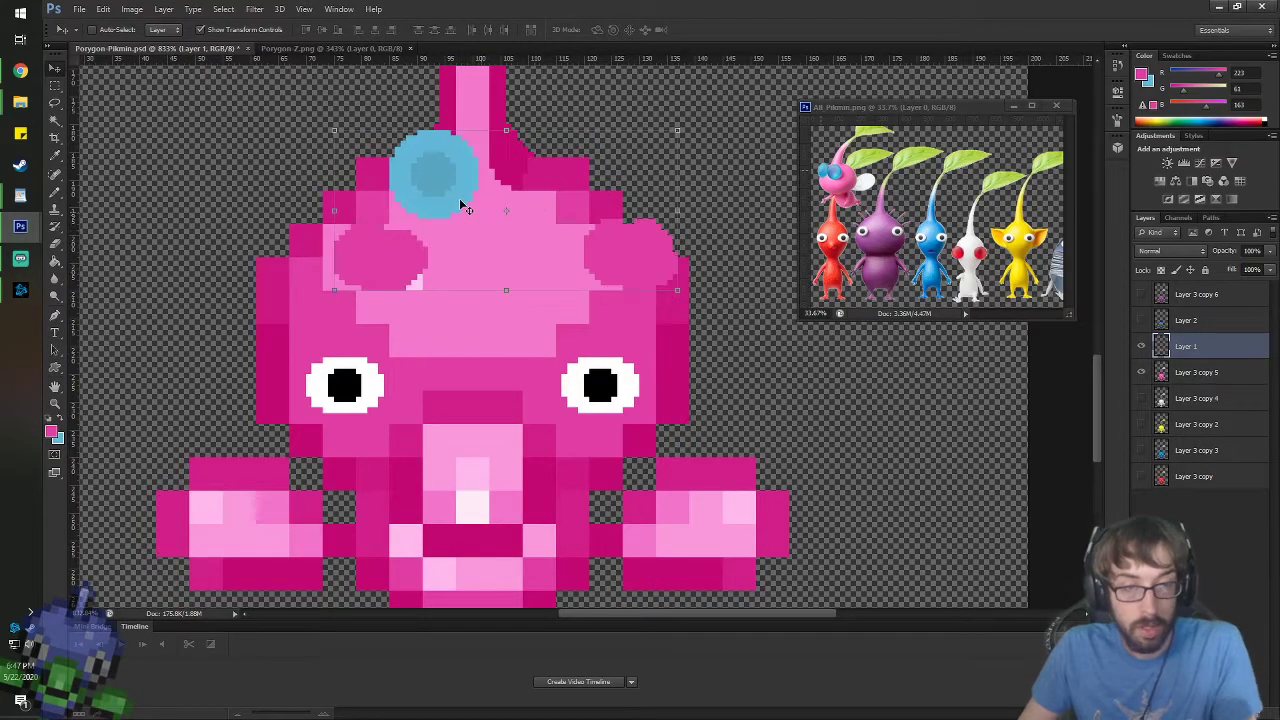
key("ctrl+z")
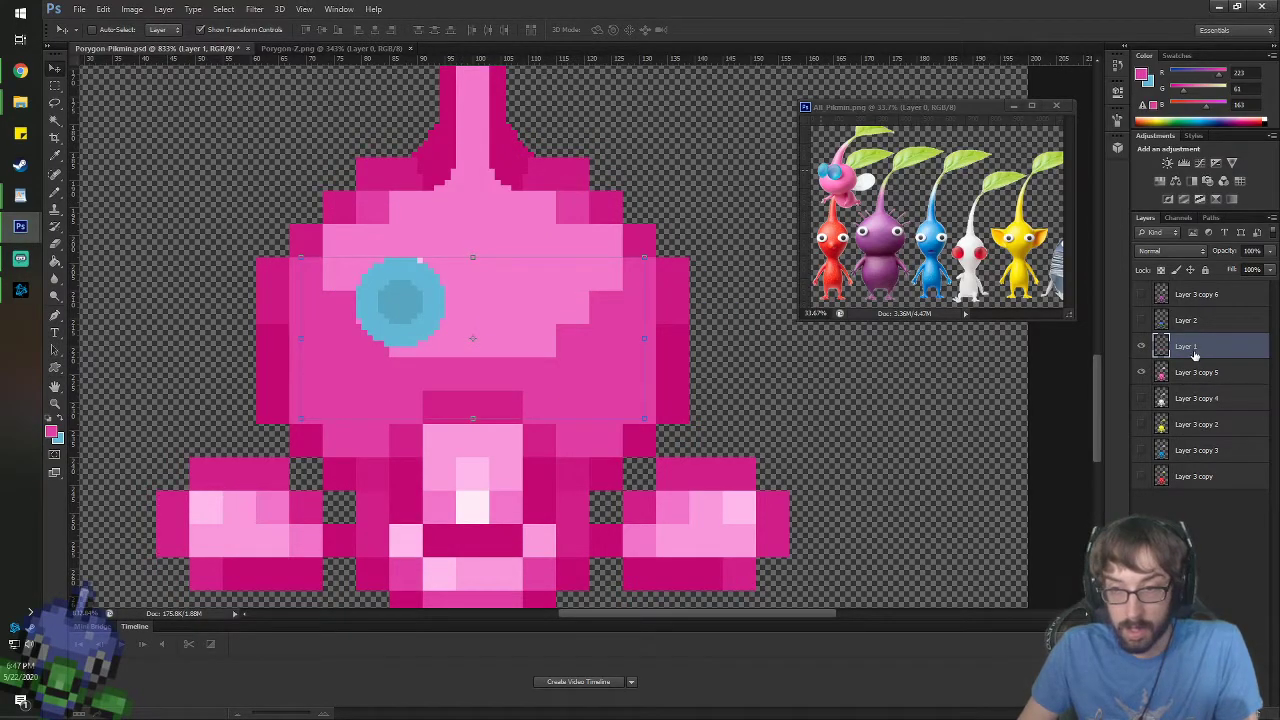
mouse_move(484, 277)
left_mouse_down()
mouse_move(375, 155)
mouse_move(315, 117)
left_mouse_up()
key("e")
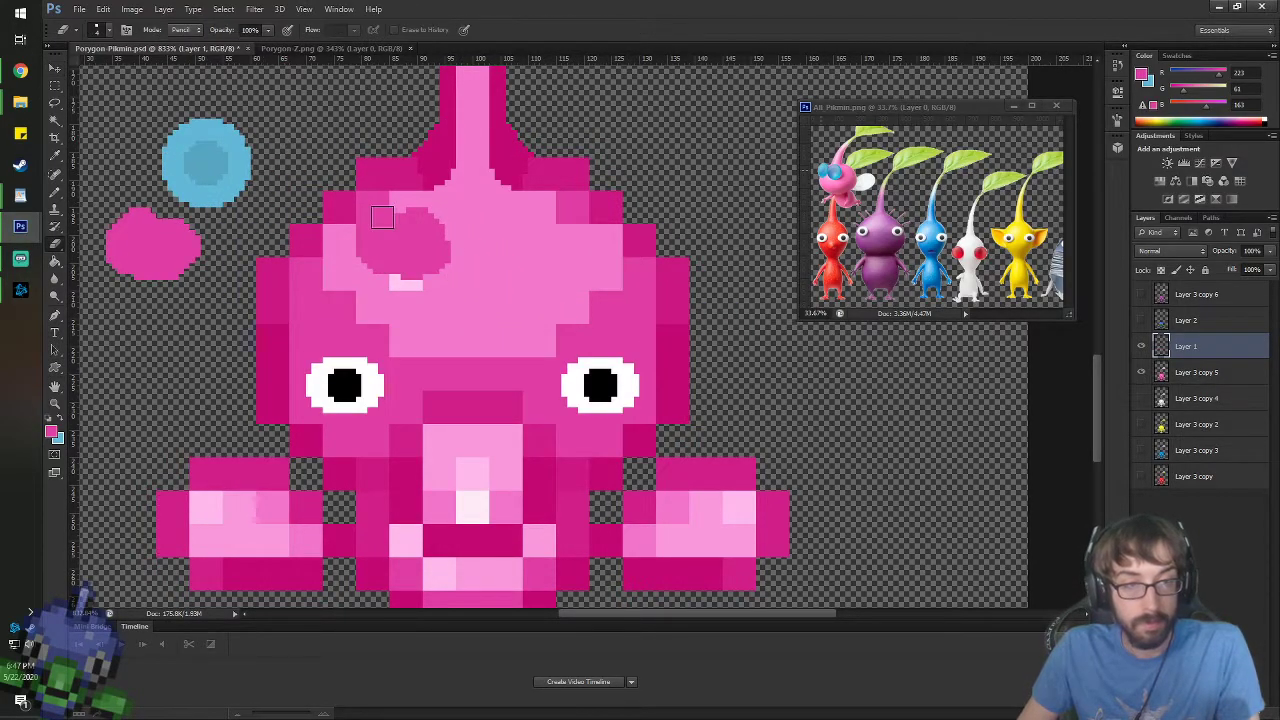
mouse_move(374, 210)
left_mouse_down()
mouse_move(341, 176)
mouse_move(328, 210)
mouse_move(365, 222)
mouse_move(384, 286)
mouse_move(453, 246)
mouse_move(426, 261)
mouse_move(145, 215)
mouse_move(120, 240)
mouse_move(197, 270)
mouse_move(118, 224)
mouse_move(172, 283)
mouse_move(137, 265)
left_mouse_up()
key("v")
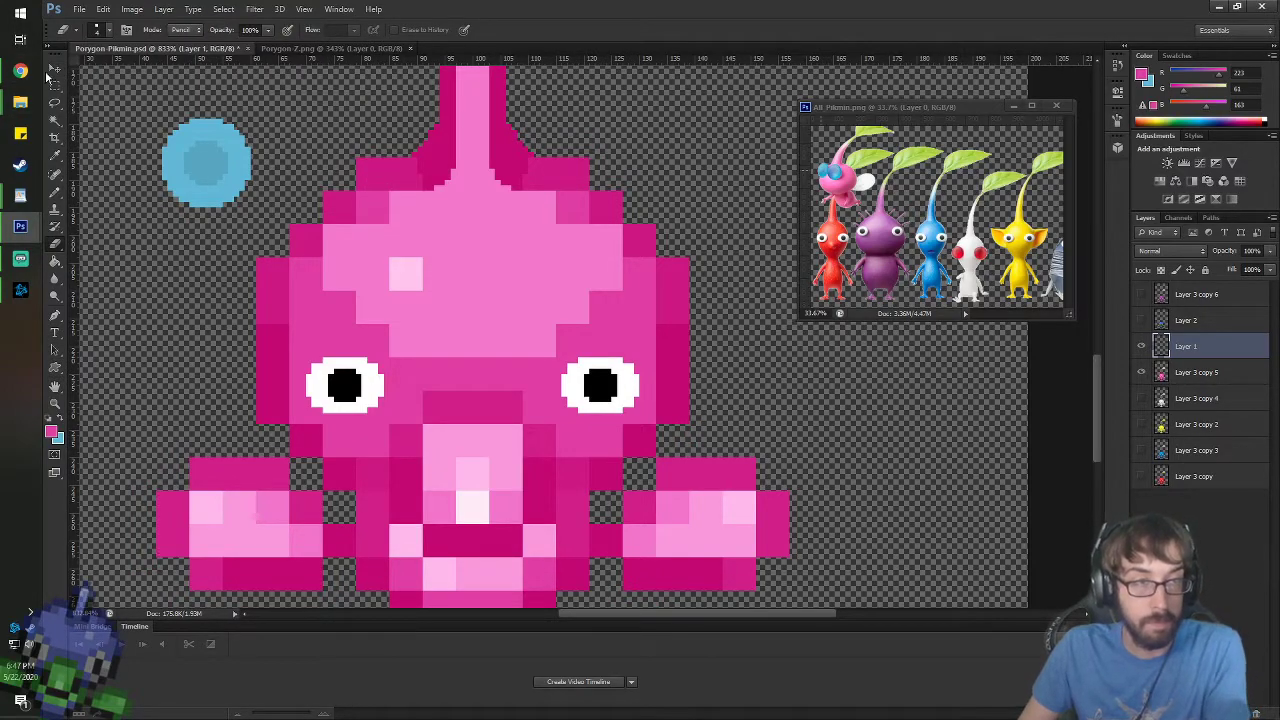
key("e")
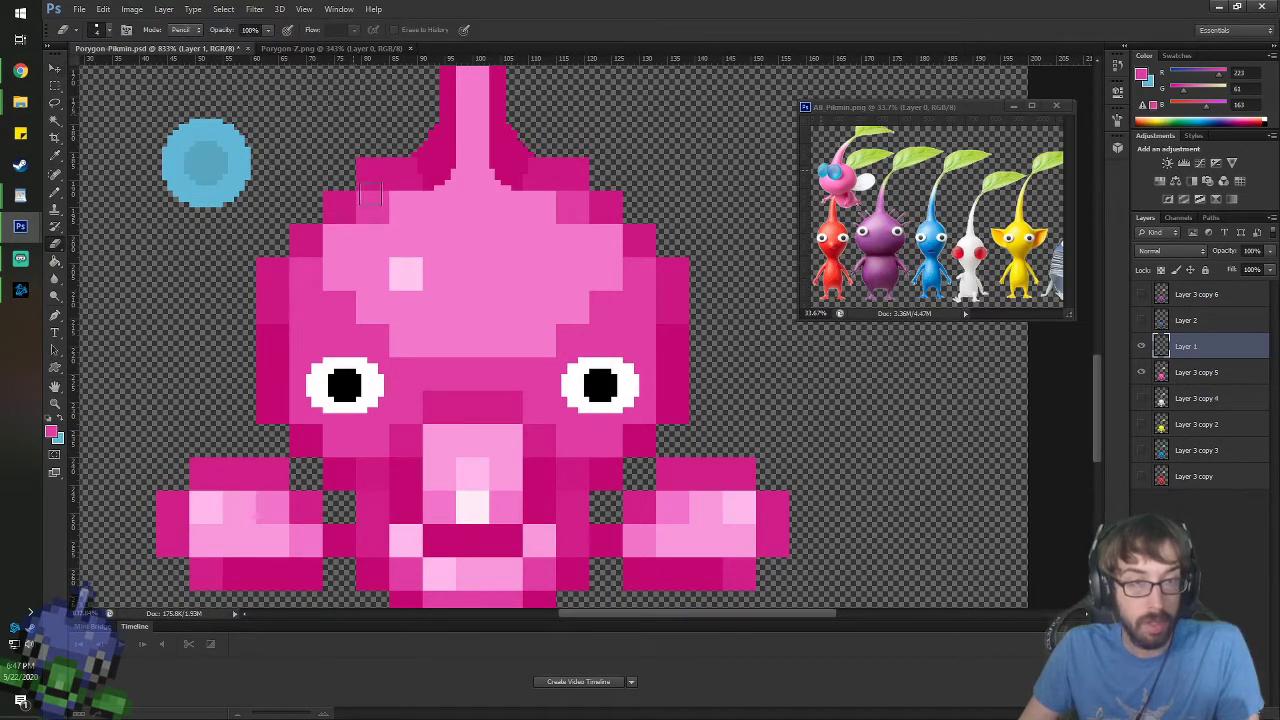
left_click(54, 68)
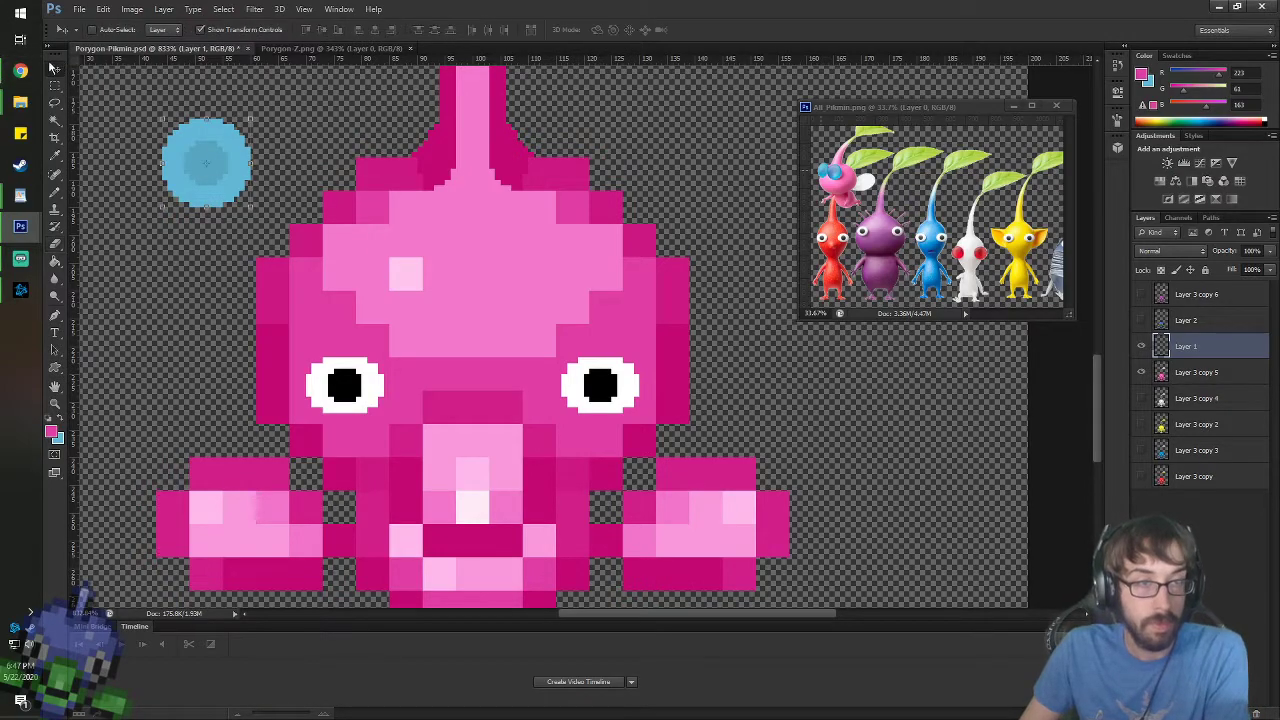
- Place the blue eye back over the left eye and shift it two pixels down, comparing it with the Porygon-Z sprite on Layer 2
left_click_drag(237, 183, 363, 387)
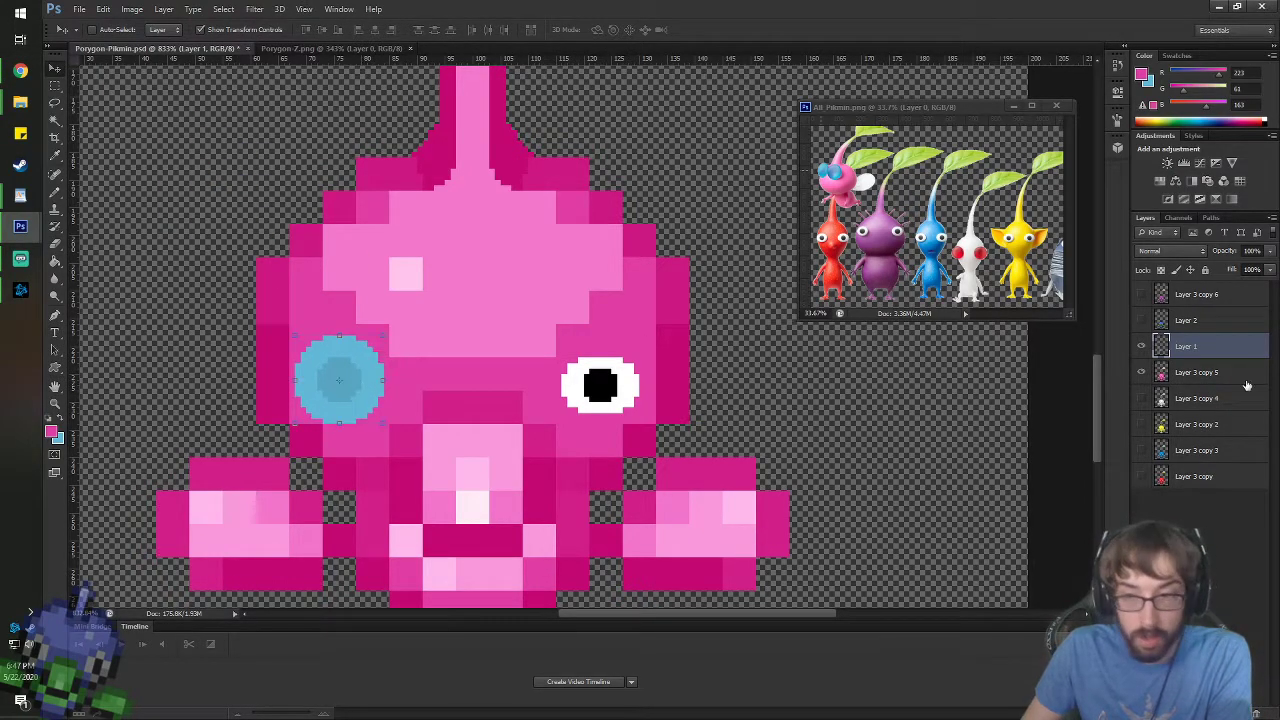
left_click(1142, 320)
left_click(1142, 320)
left_click(1142, 320)
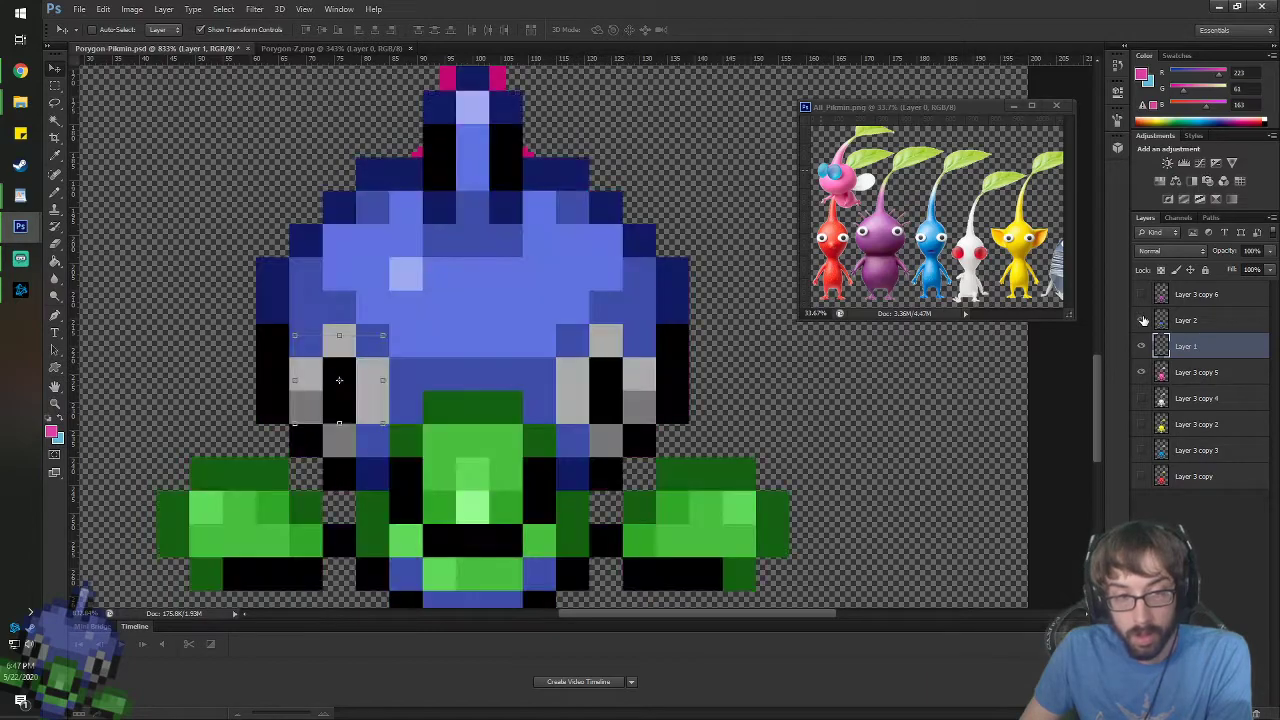
left_click(1142, 320)
key("Down")
key("Down")
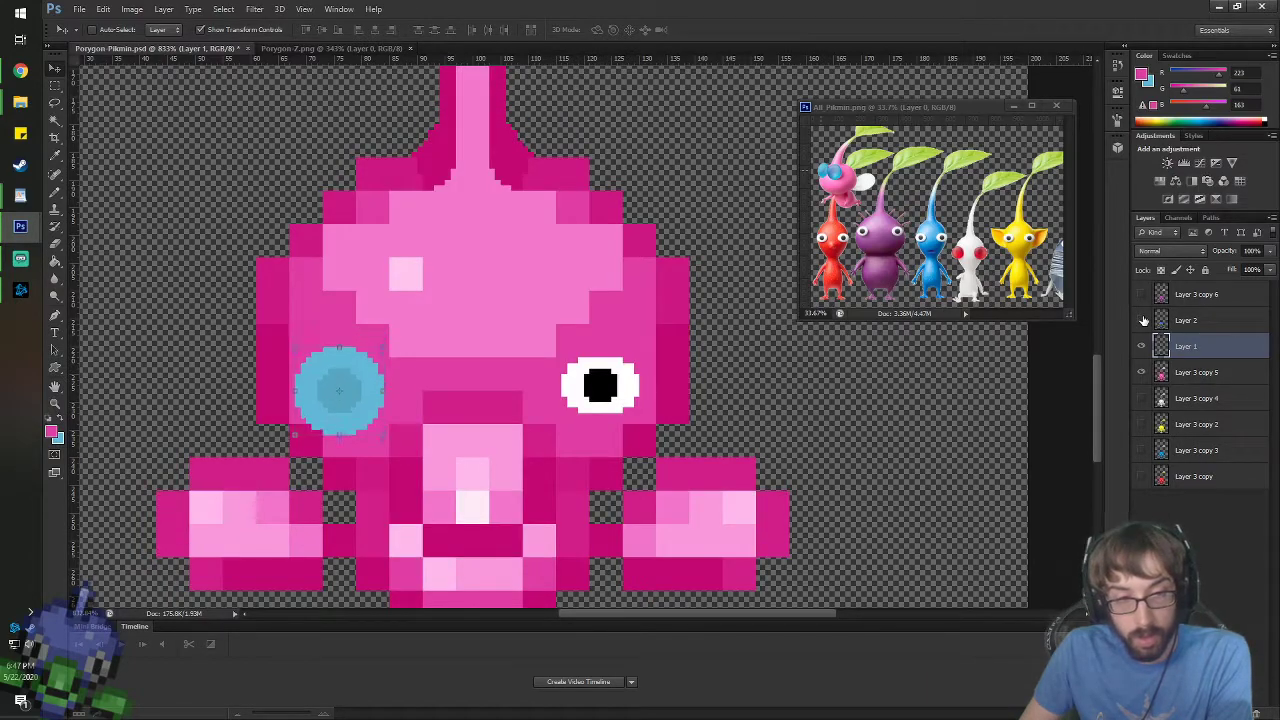
left_click(1143, 320)
left_click(1143, 320)
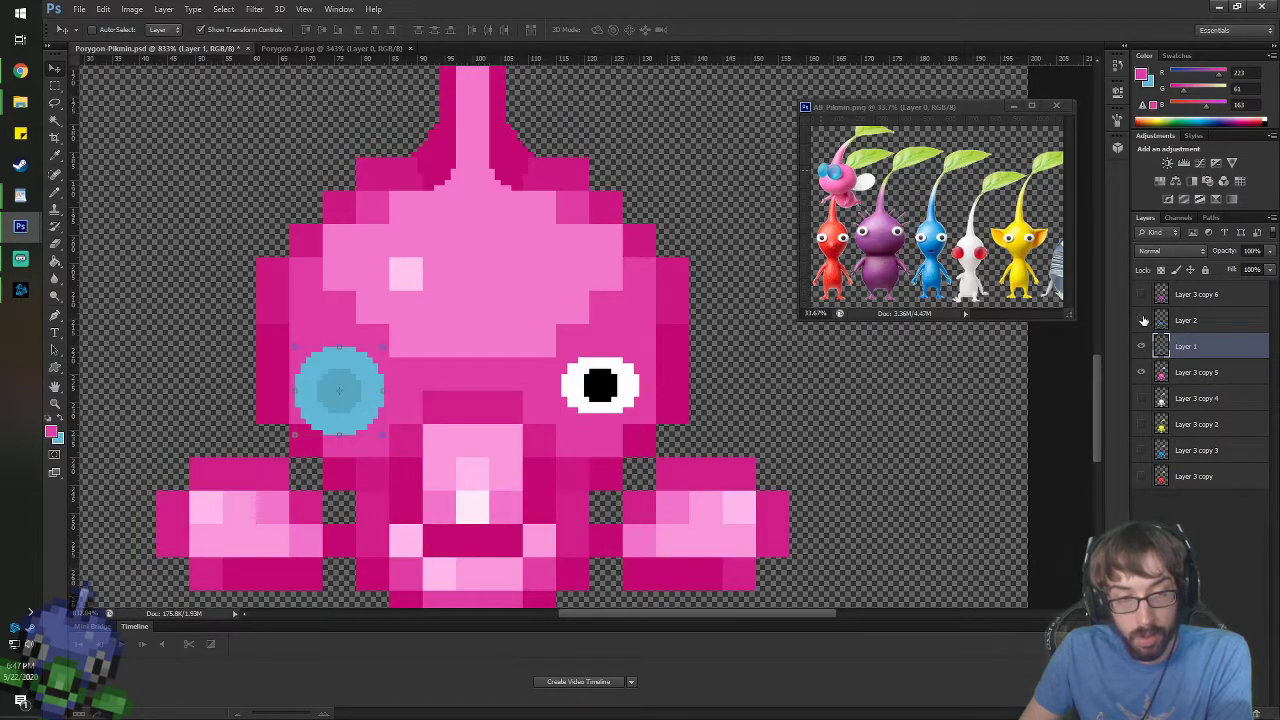
- Try the blue eye one pixel further right, compare it with Layer 2, and shift it back one pixel left
scroll(557, 399, "up", 5)
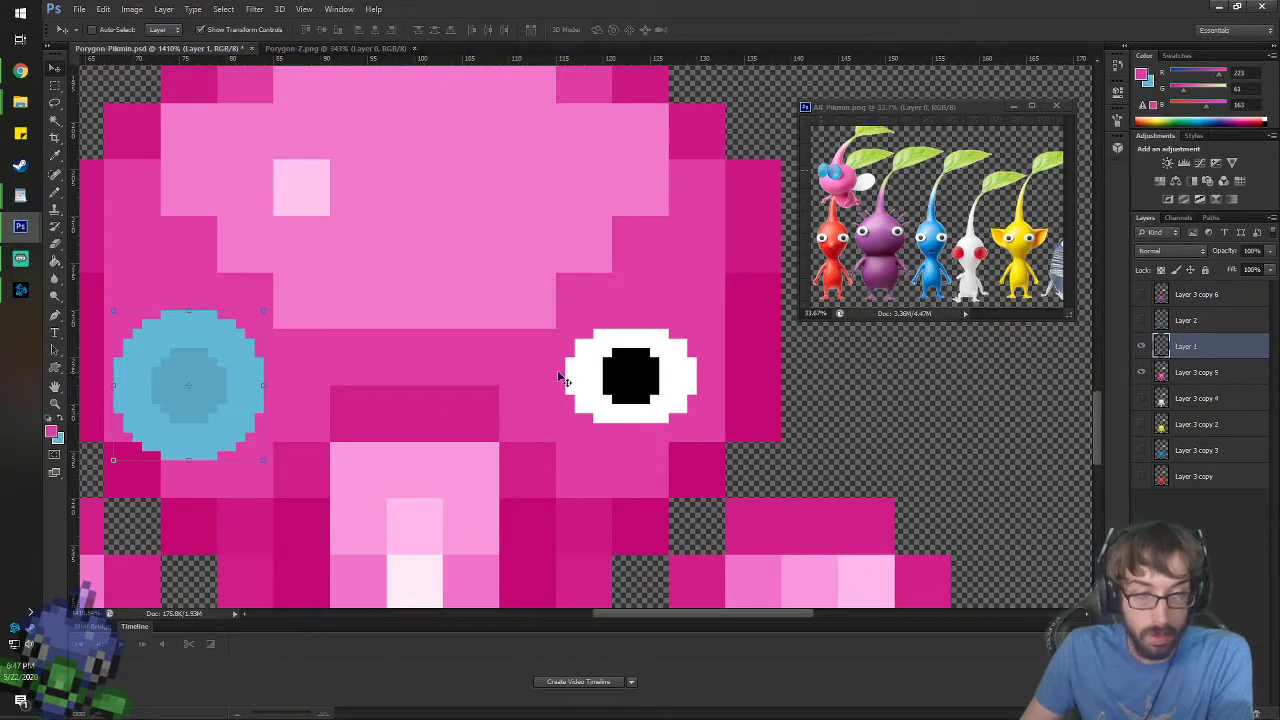
key("Right")
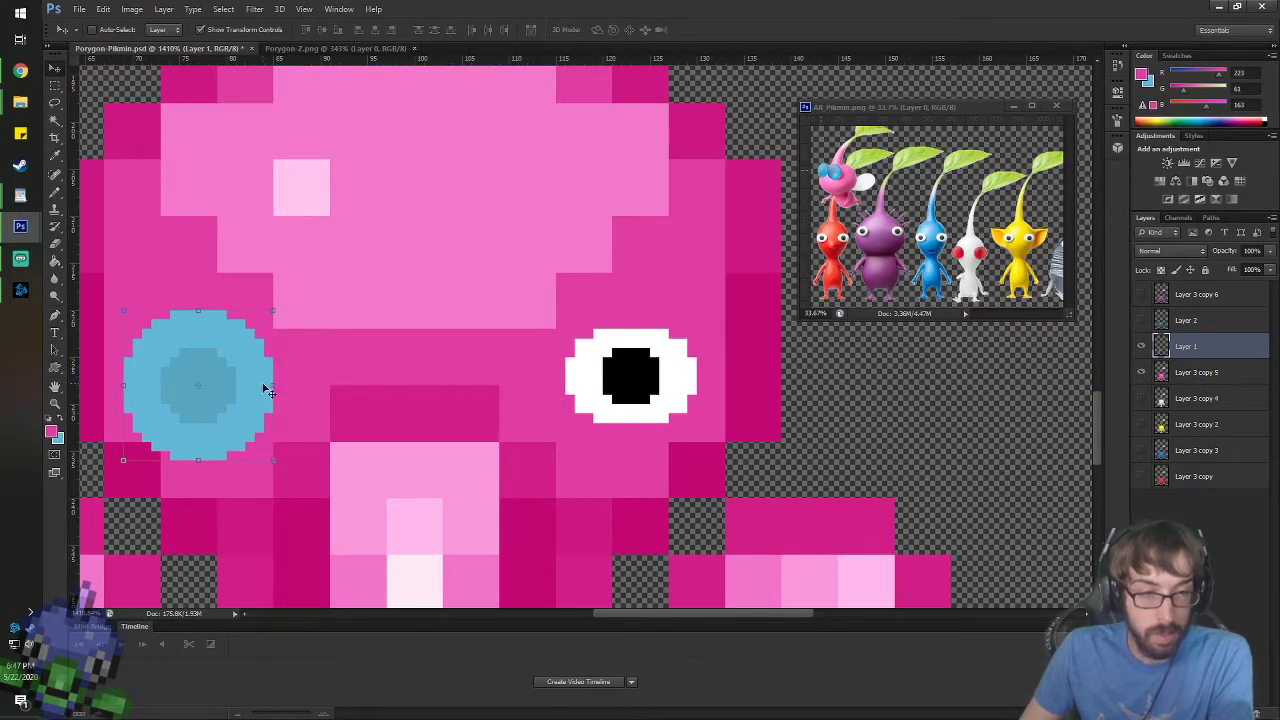
left_click(1144, 349)
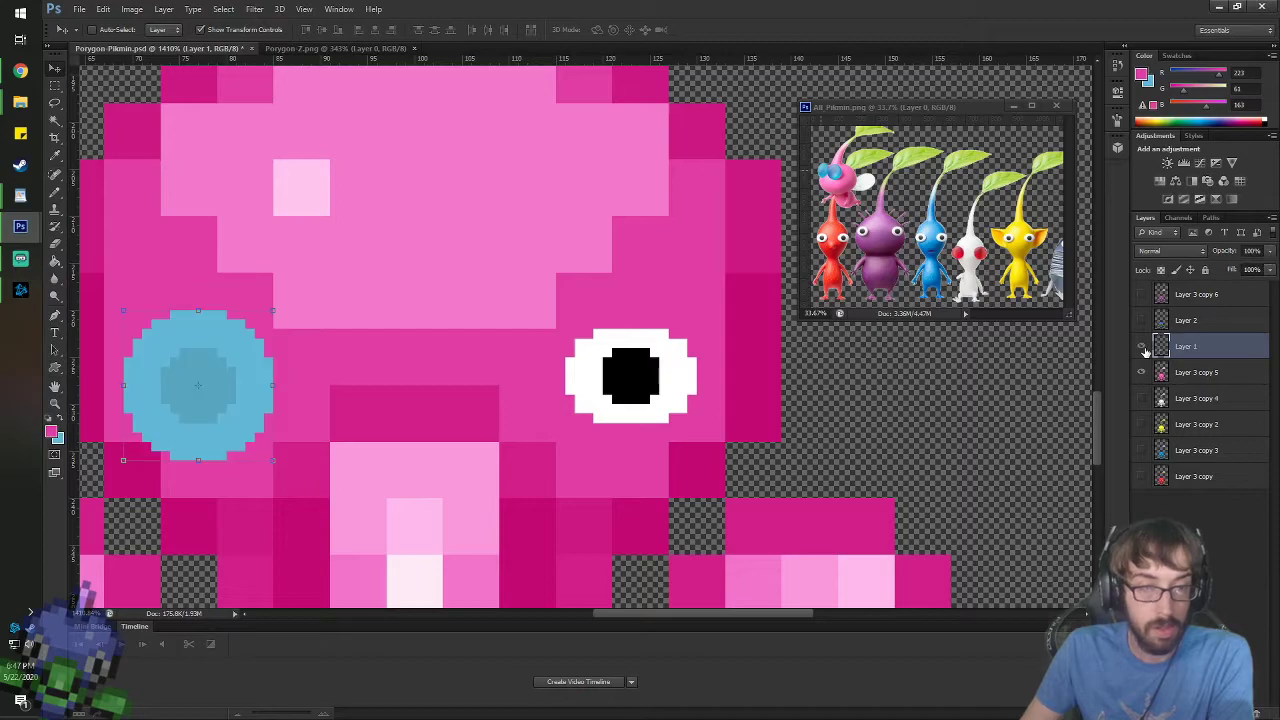
left_click(1142, 320)
left_click(1142, 320)
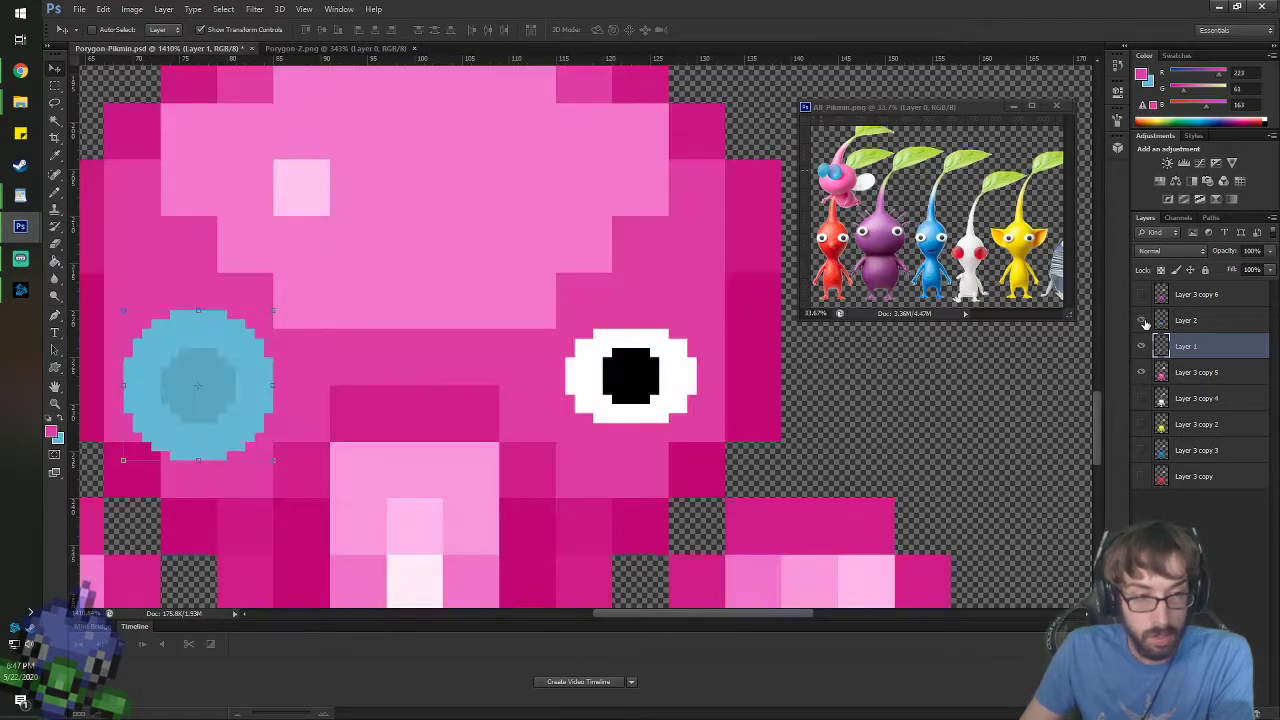
left_click(1142, 320)
left_click(1143, 321)
key("Left")
left_click(1142, 320)
left_click(1142, 320)
left_click(1142, 320)
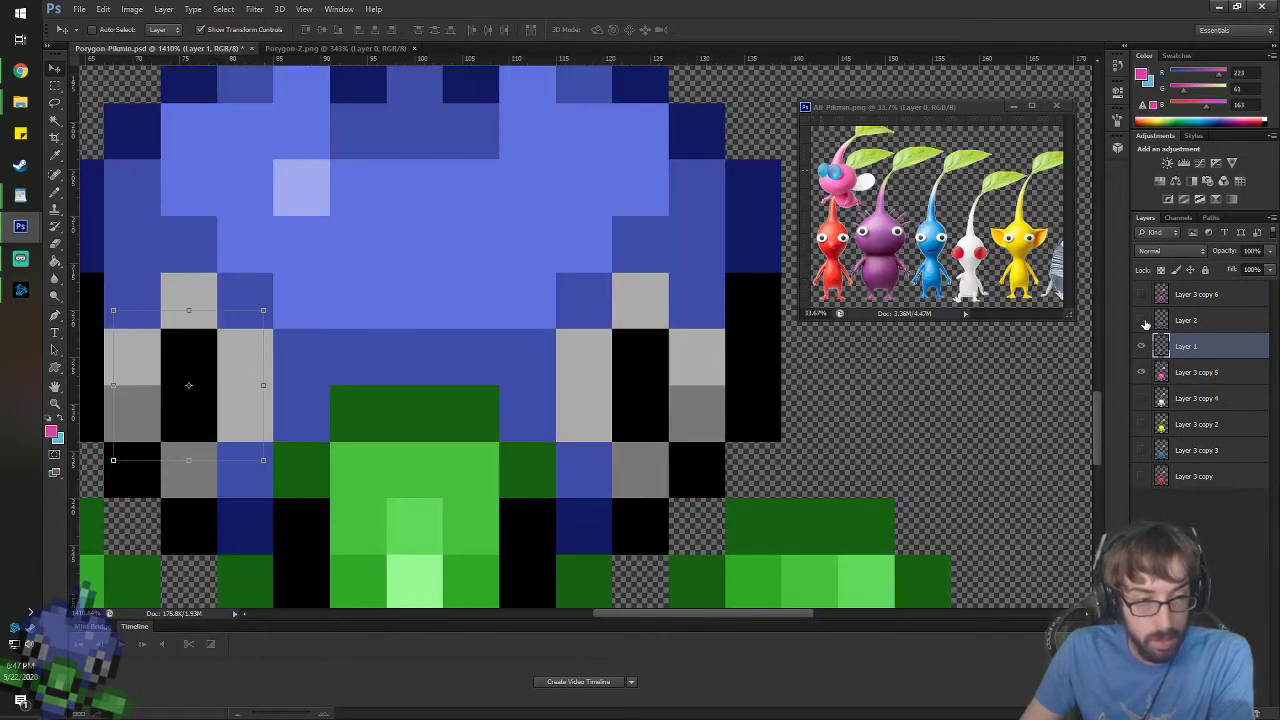
left_click(1142, 320)
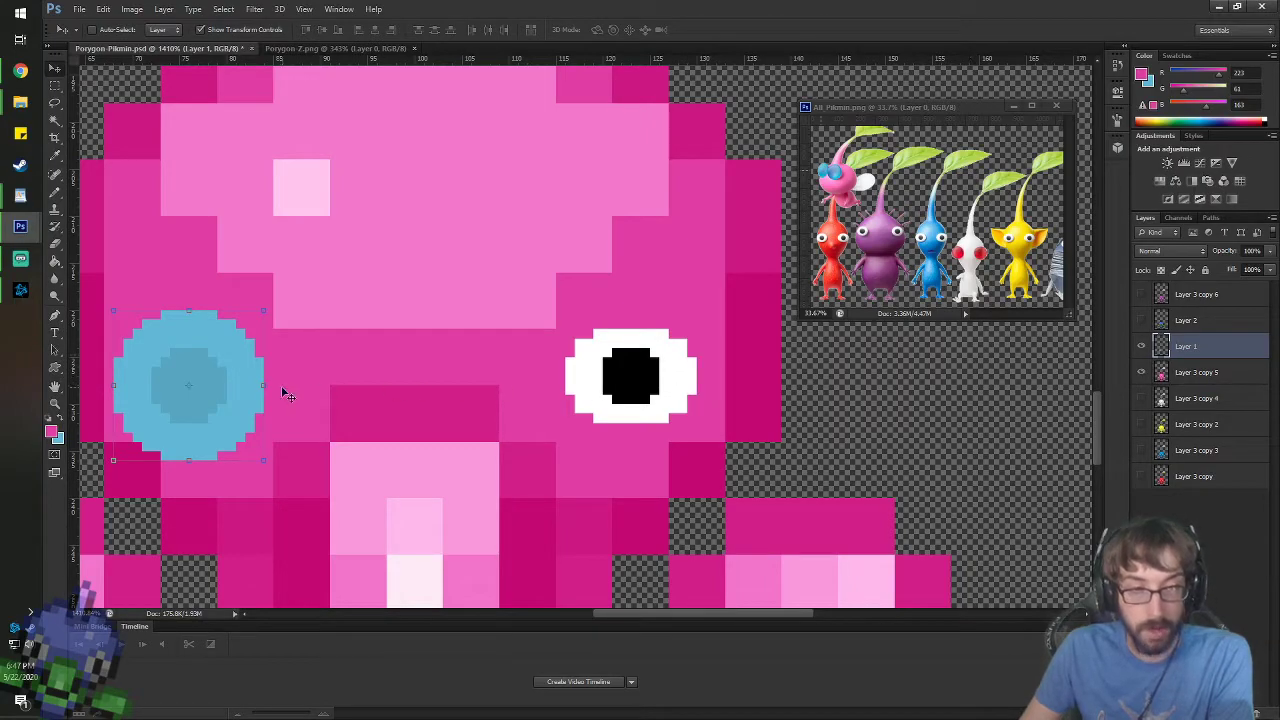
- Duplicate Layer 1 and place the copied blue eye over the pink sprite's right eye, level with the first
right_click(1190, 346)
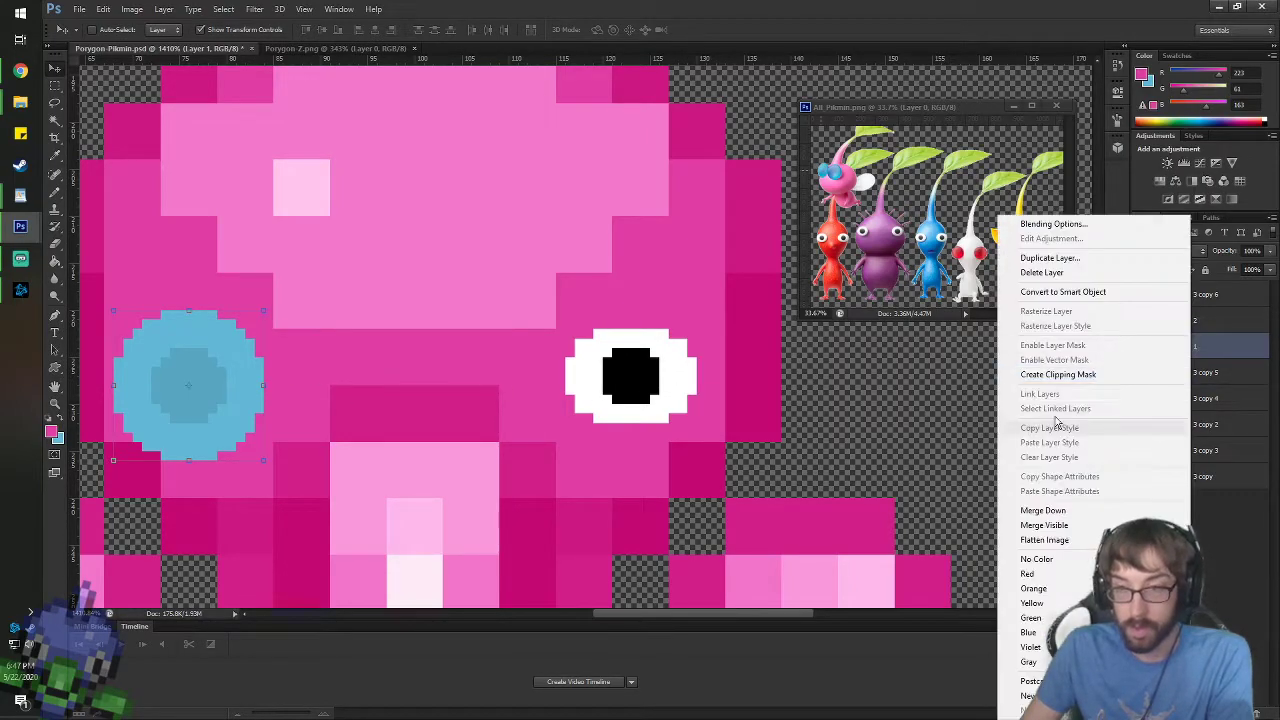
left_click(1040, 260)
key("Return")
left_click_drag(226, 368, 673, 372)
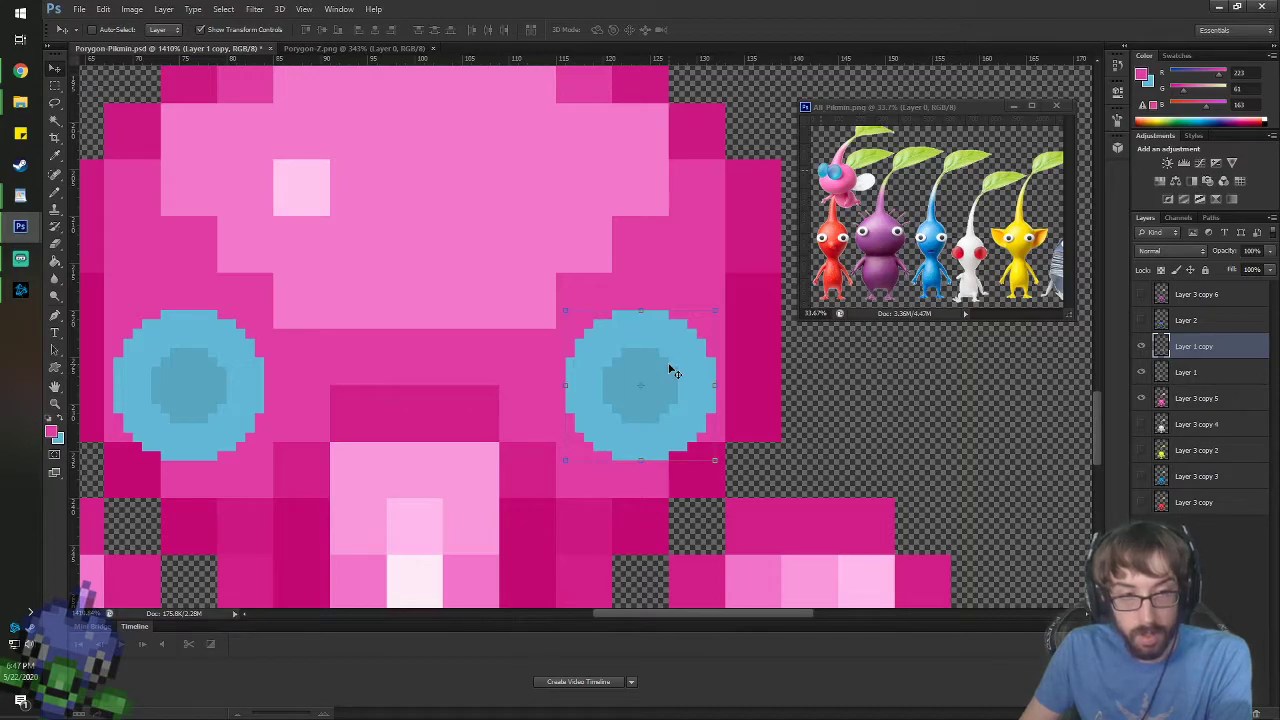
- Check the copied eye's alignment by shifting it pixel by pixel beside the left eye and back over the right one
key("Up")
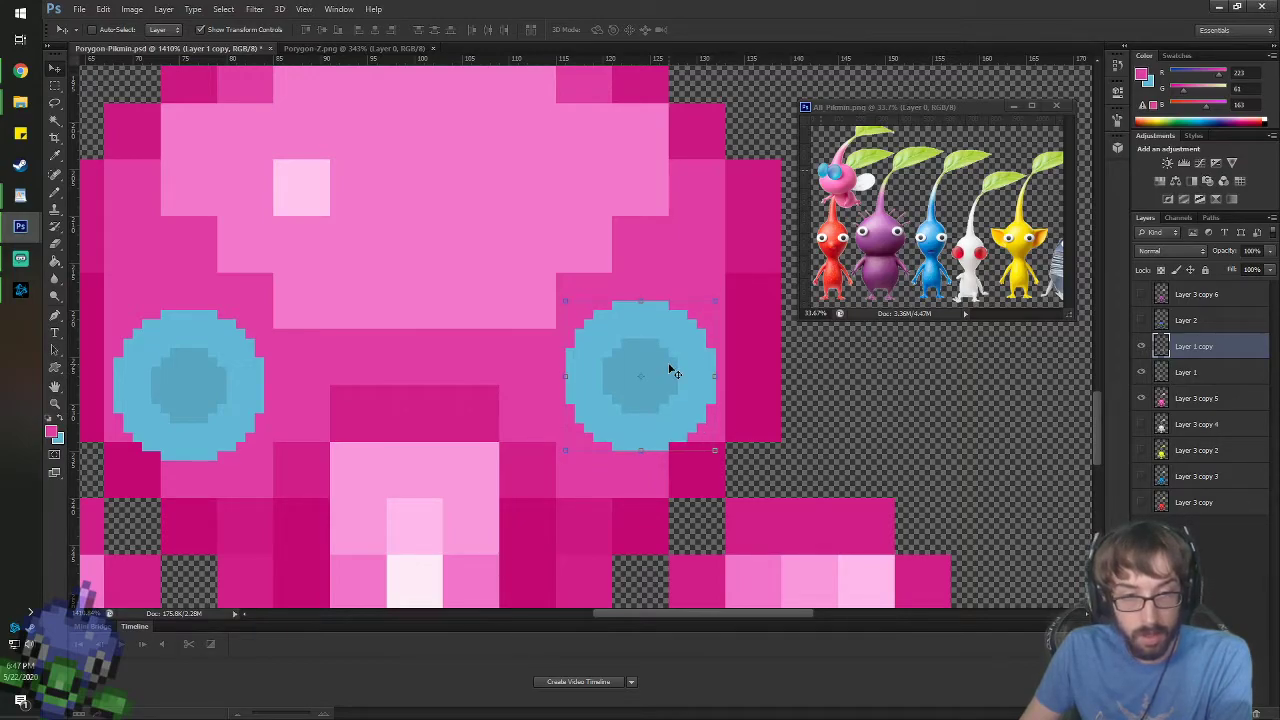
key("Left")
key("Left")
key("Left")
key("Left")
key("Left")
key("Left")
key("Left")
key("Left")
key("Left")
key("Left")
key("Left")
key("Left")
key("Left")
key("Left")
key("Left")
key("Left")
key("Left")
key("Left")
key("Left")
key("Left")
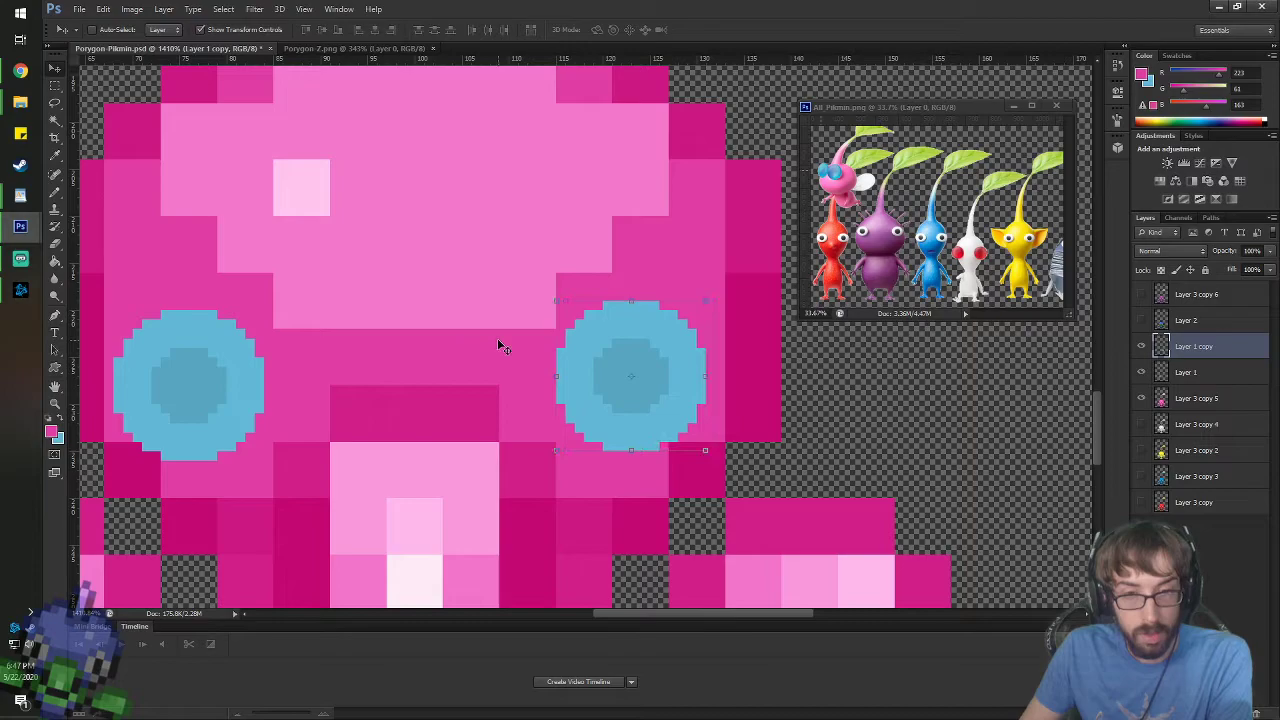
key("Down")
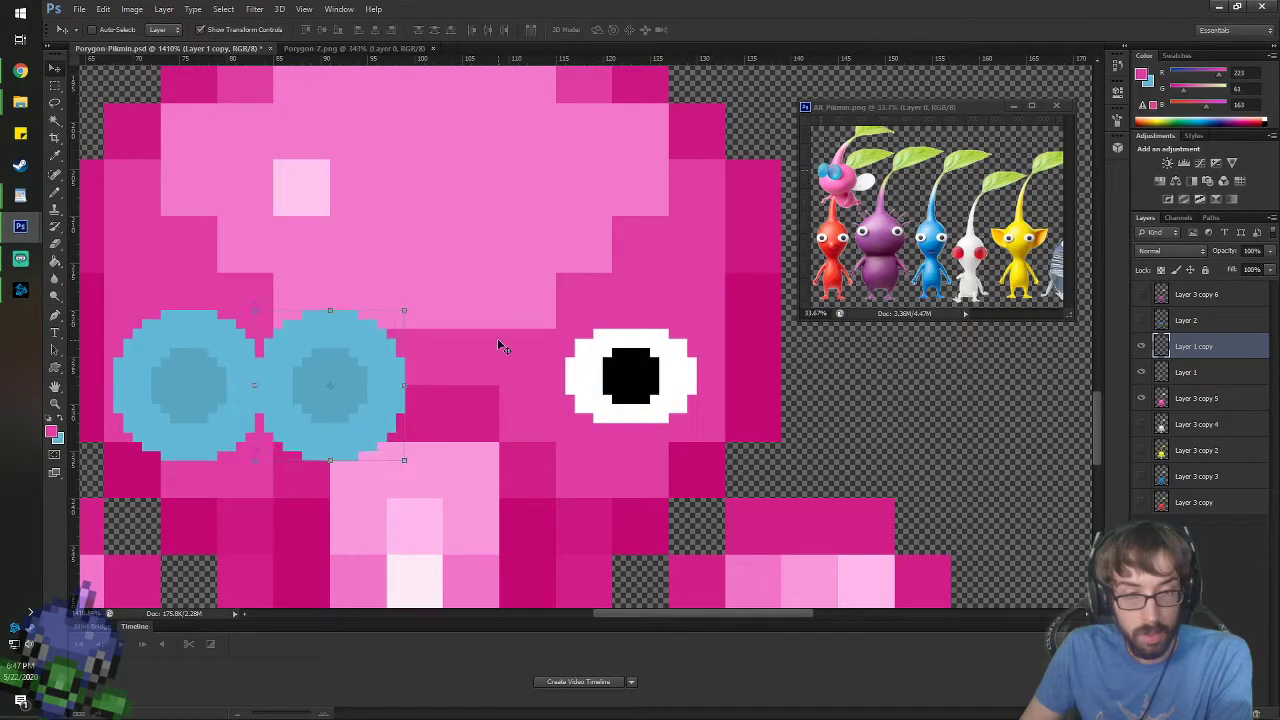
key("Right")
key("Right")
key("Right")
key("Right")
key("Right")
key("Right")
key("Right")
key("Right")
key("Right")
key("Right")
key("Right")
key("Right")
key("Right")
key("Right")
key("Right")
key("Right")
key("Right")
key("Right")
key("Right")
key("Right")
key("Right")
key("Right")
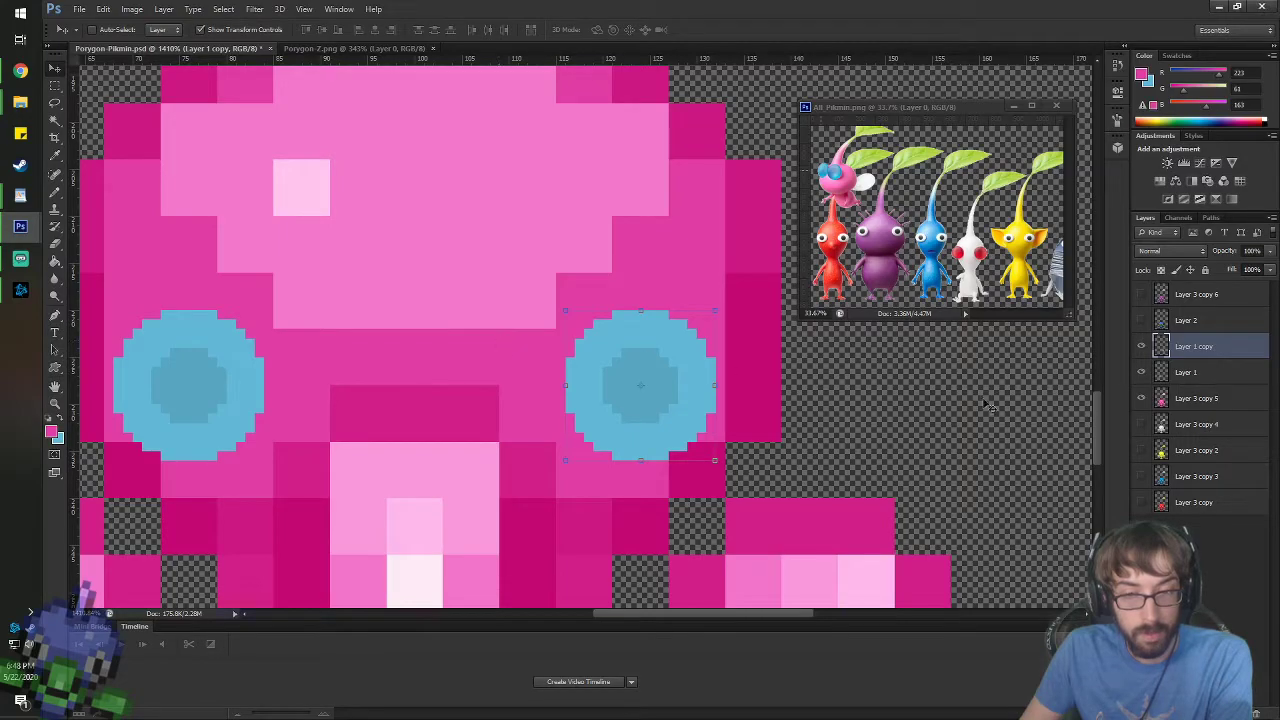
- Merge Layer 1 and Layer 1 copy into a single layer holding both blue eyes
left_click(1185, 373)
left_click(1203, 345, "ctrl")
right_click(1204, 350)
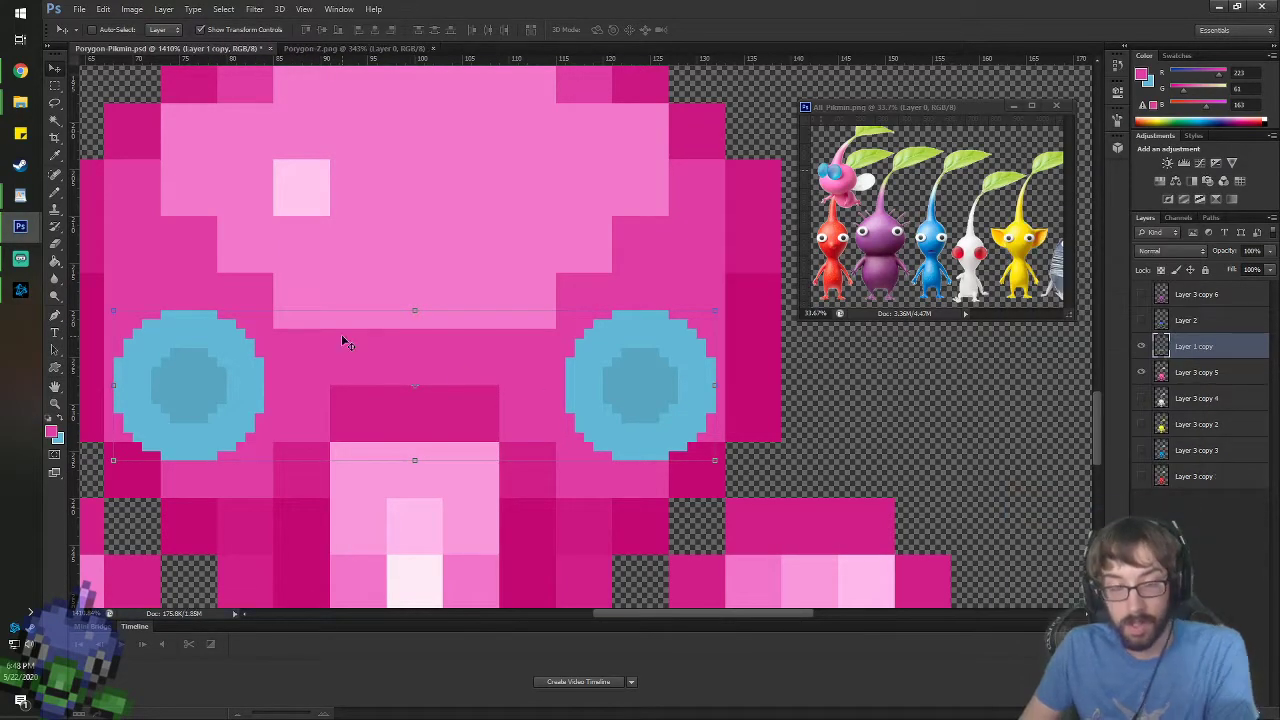
- Select both blue eyes with the Magic Wand, paste them as a new layer, and move the visible Layer 3 copy 4 directly beneath it
scroll(342, 337, "down", 3)
scroll(341, 333, "up", 1)
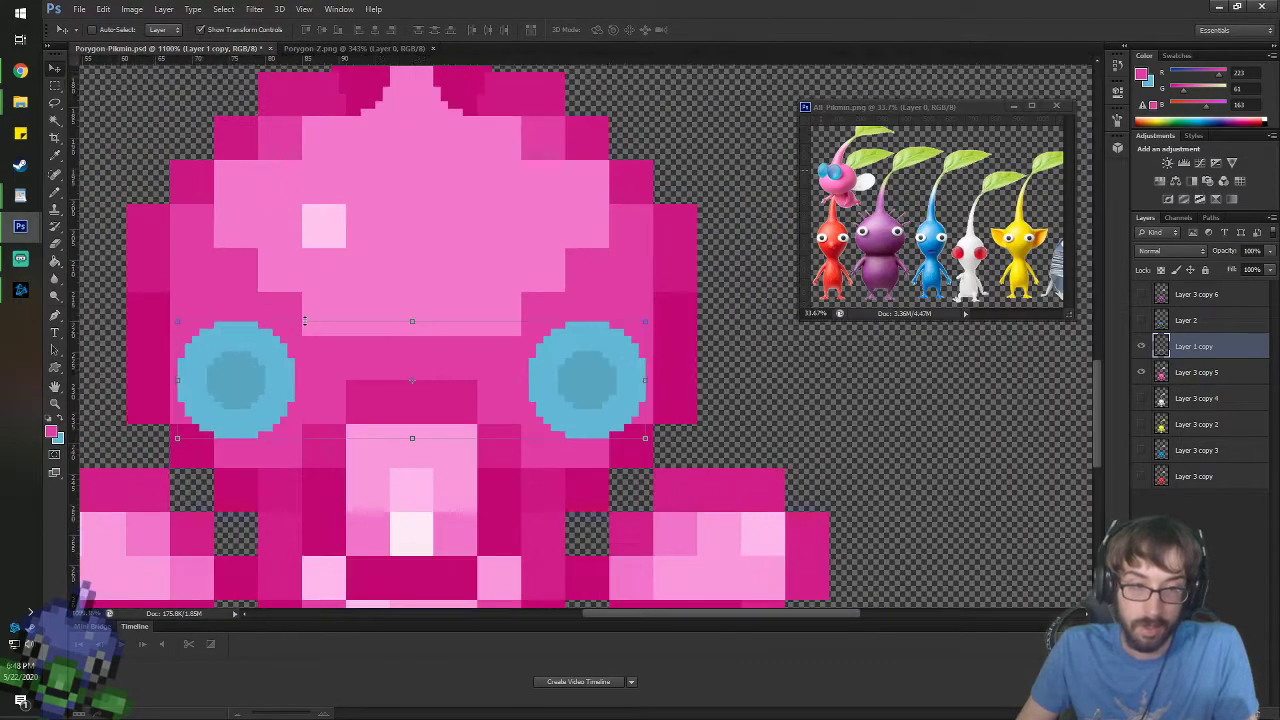
scroll(267, 372, "up", 3)
key("w")
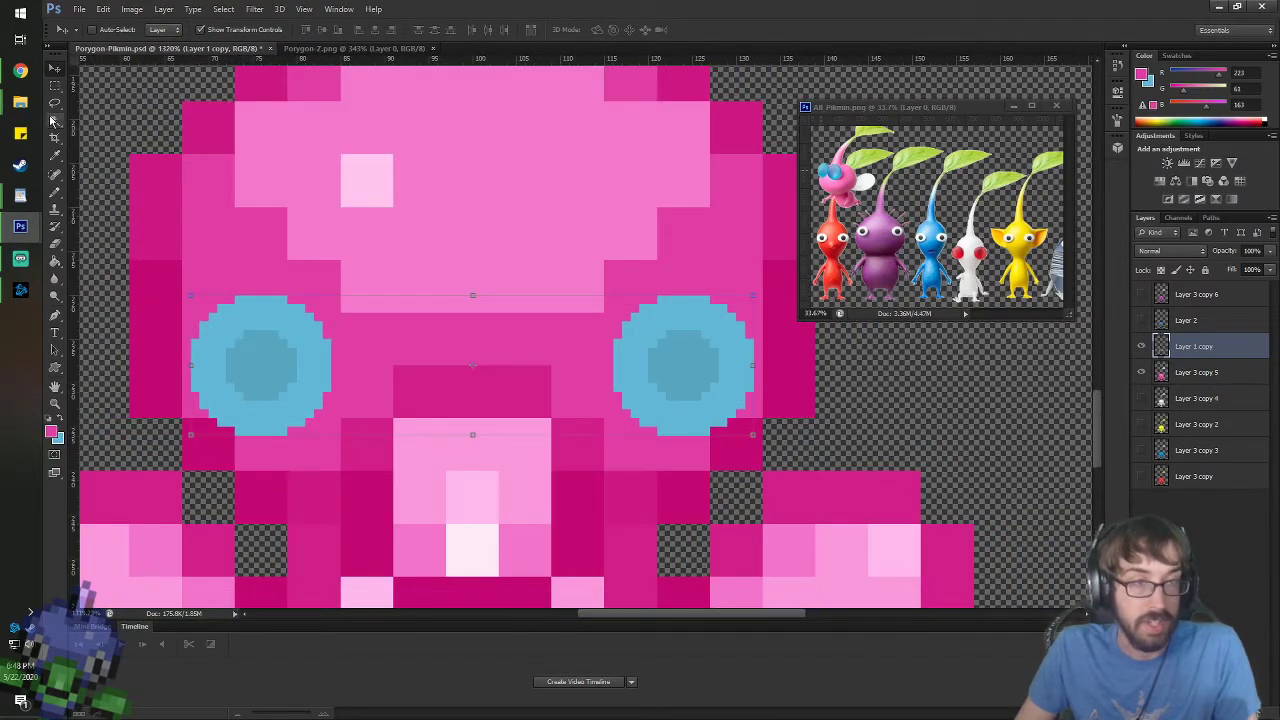
left_click(690, 378)
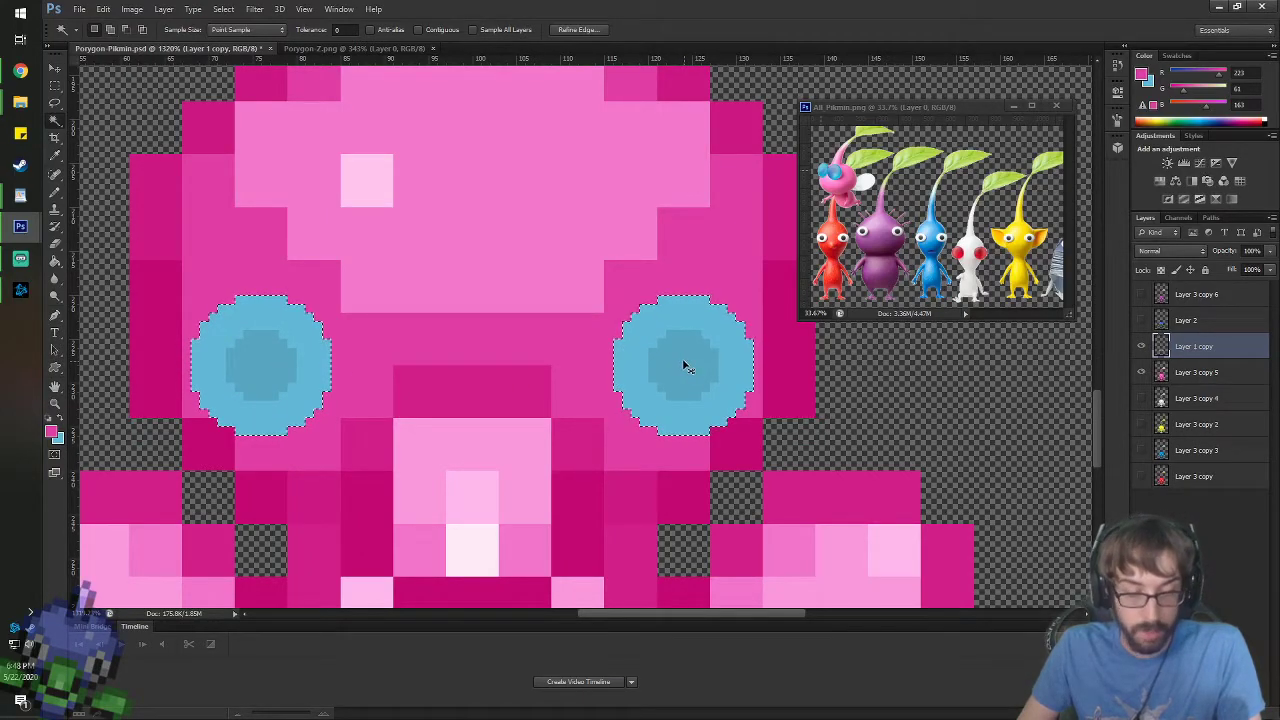
key("ctrl+c")
key("ctrl+v")
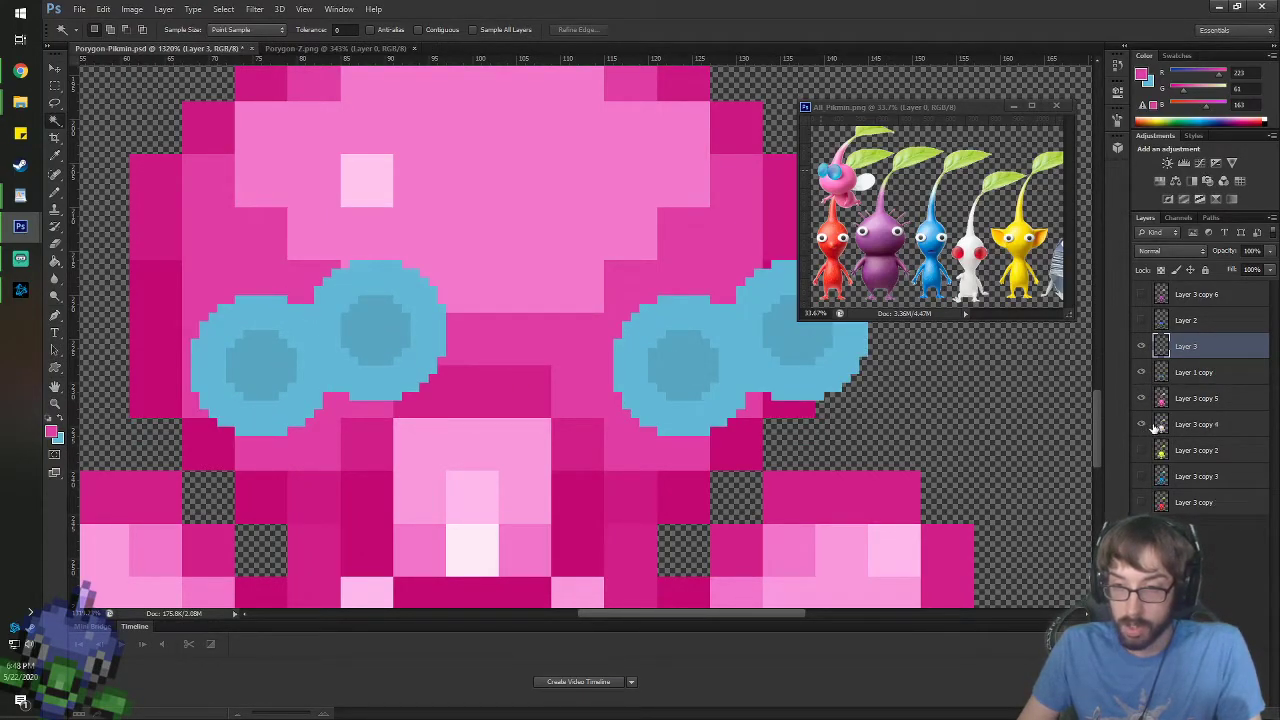
left_click_drag(1157, 425, 1165, 362)
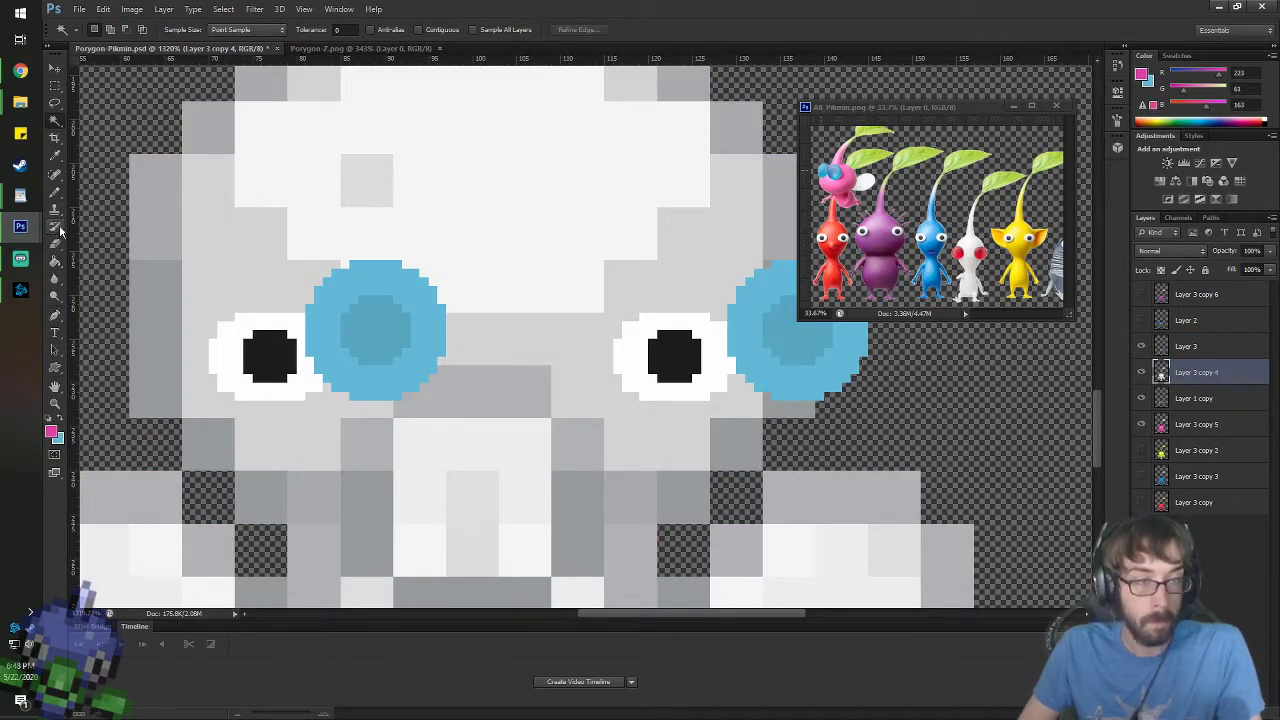
- Choose the Color Replacement tool and set the foreground colour to pure red, ff0000
right_click(55, 195)
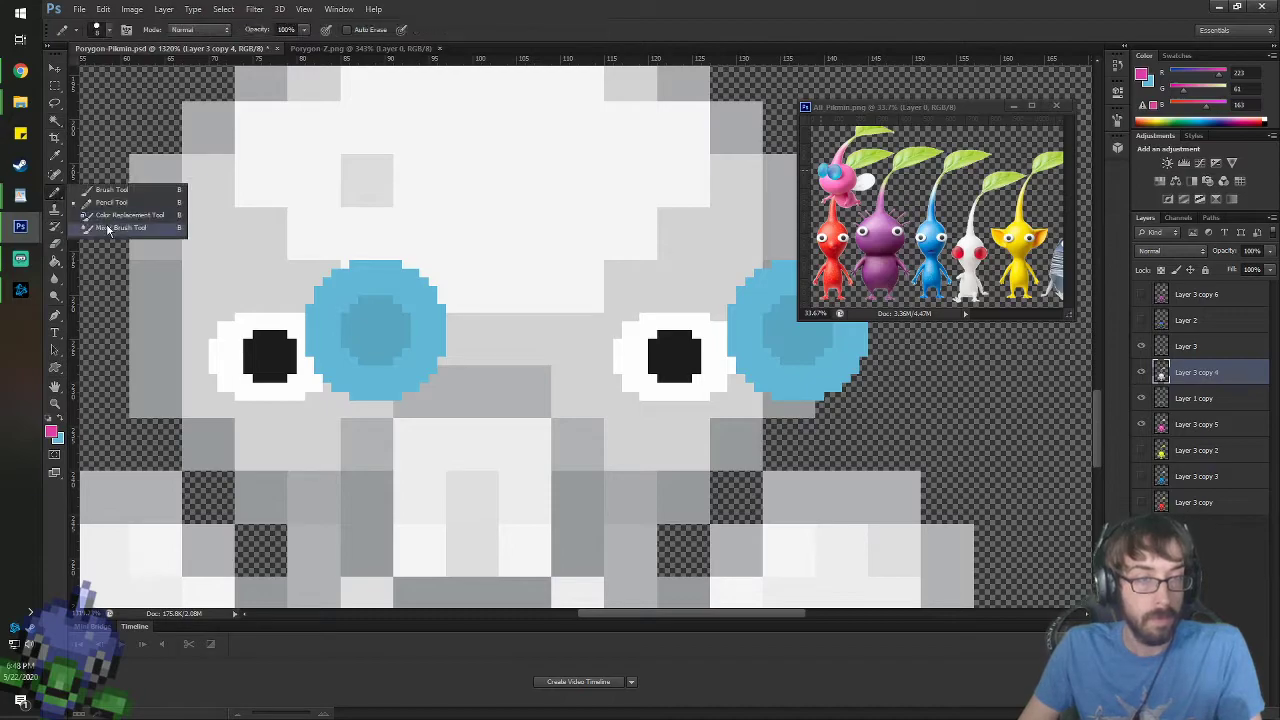
left_click(120, 218)
left_click(1146, 75)
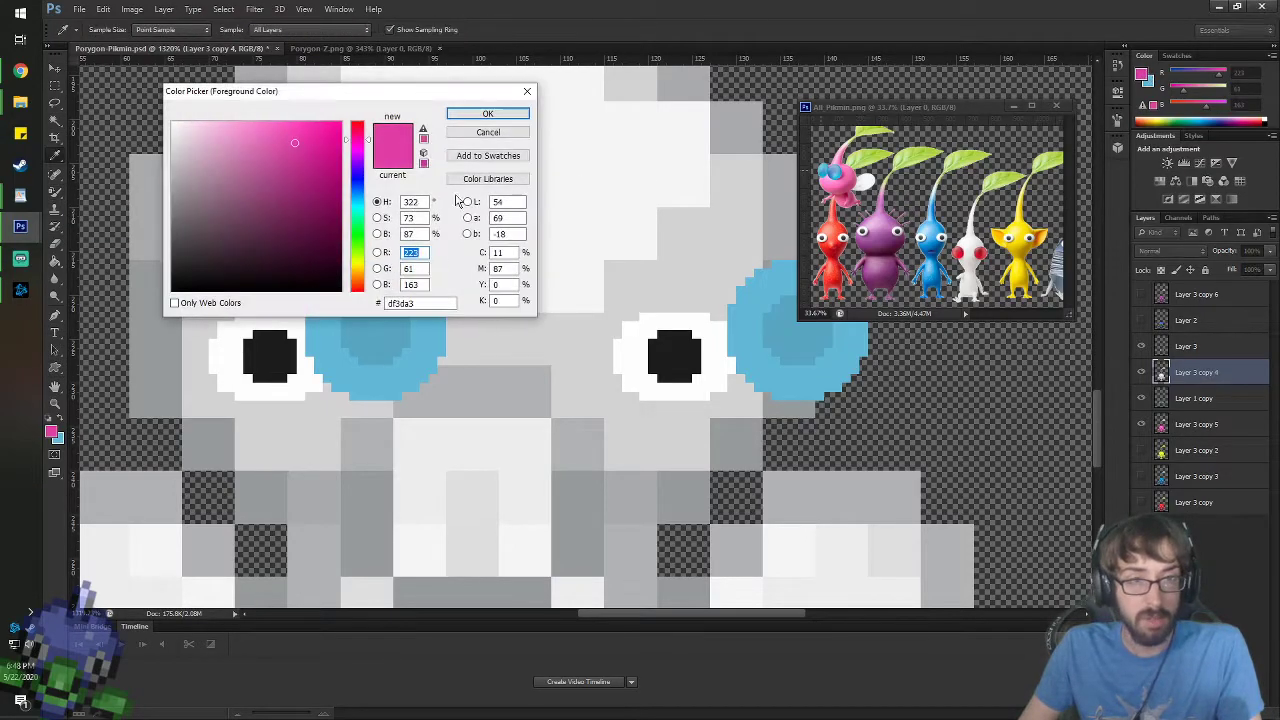
left_click_drag(362, 135, 315, 105)
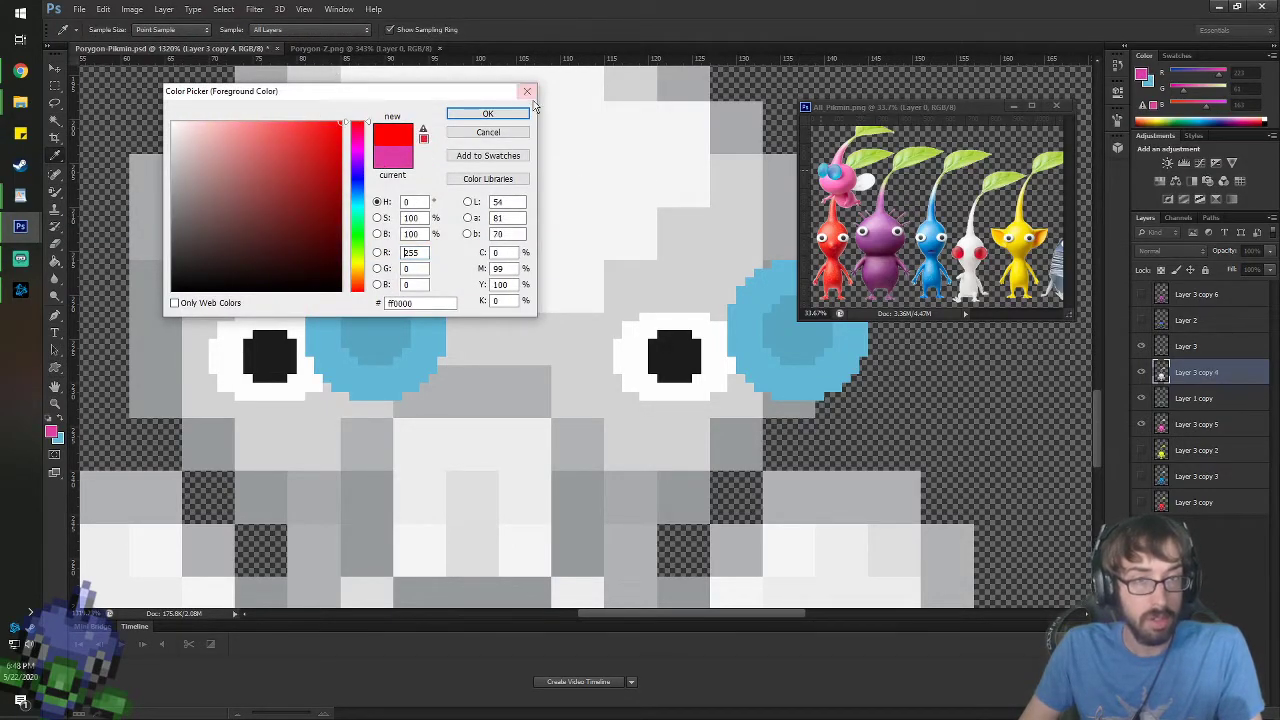
left_click(488, 113)
- Recolour both copied eyes on Layer 3 red and move them over the white sprite's original eyes
key("ctrl+z")
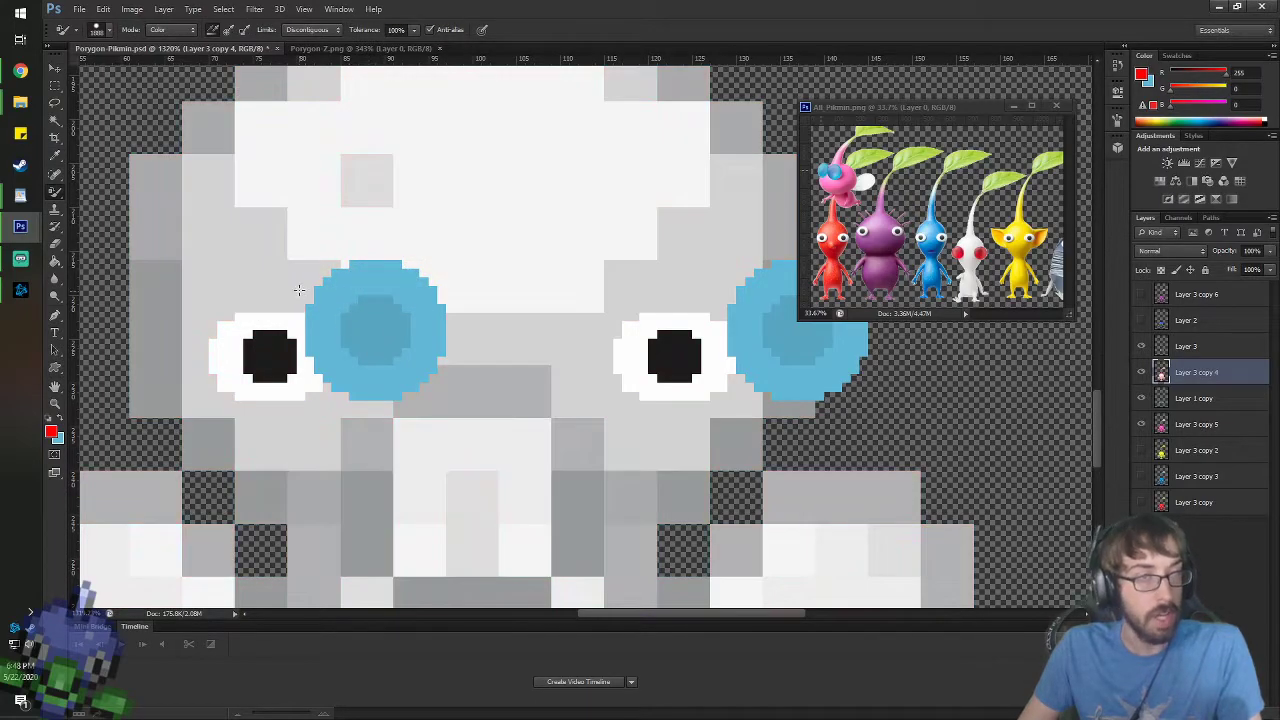
left_click(1190, 350)
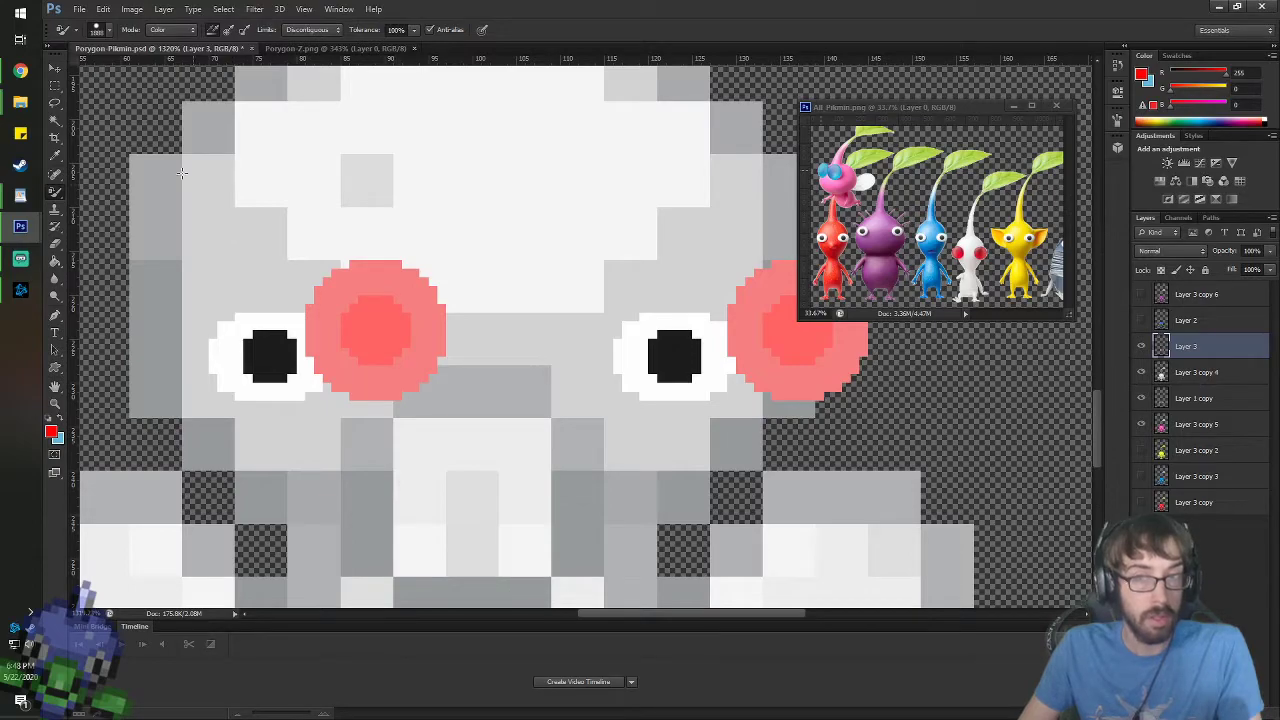
left_click(56, 70)
left_click_drag(442, 314, 328, 347)
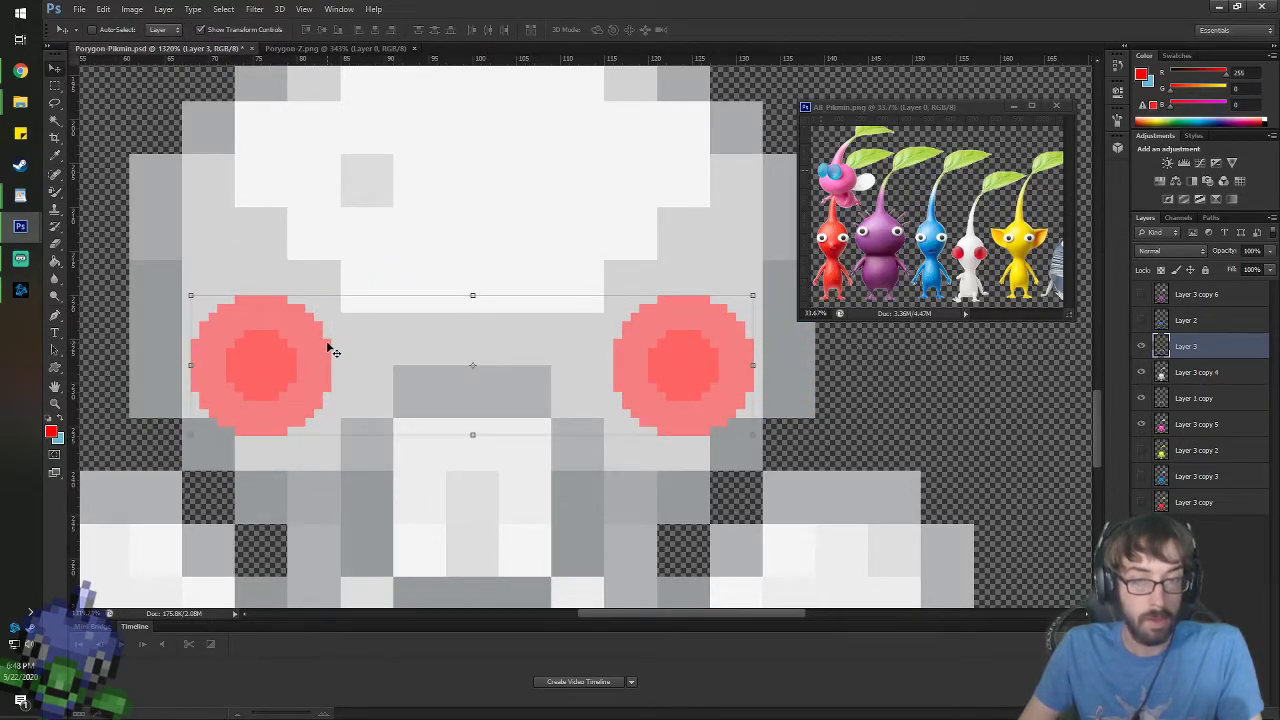
- Try merging the red eyes on Layer 3 with Layer 3 copy 4, compare against other layers, and undo the merge
right_click(1193, 370)
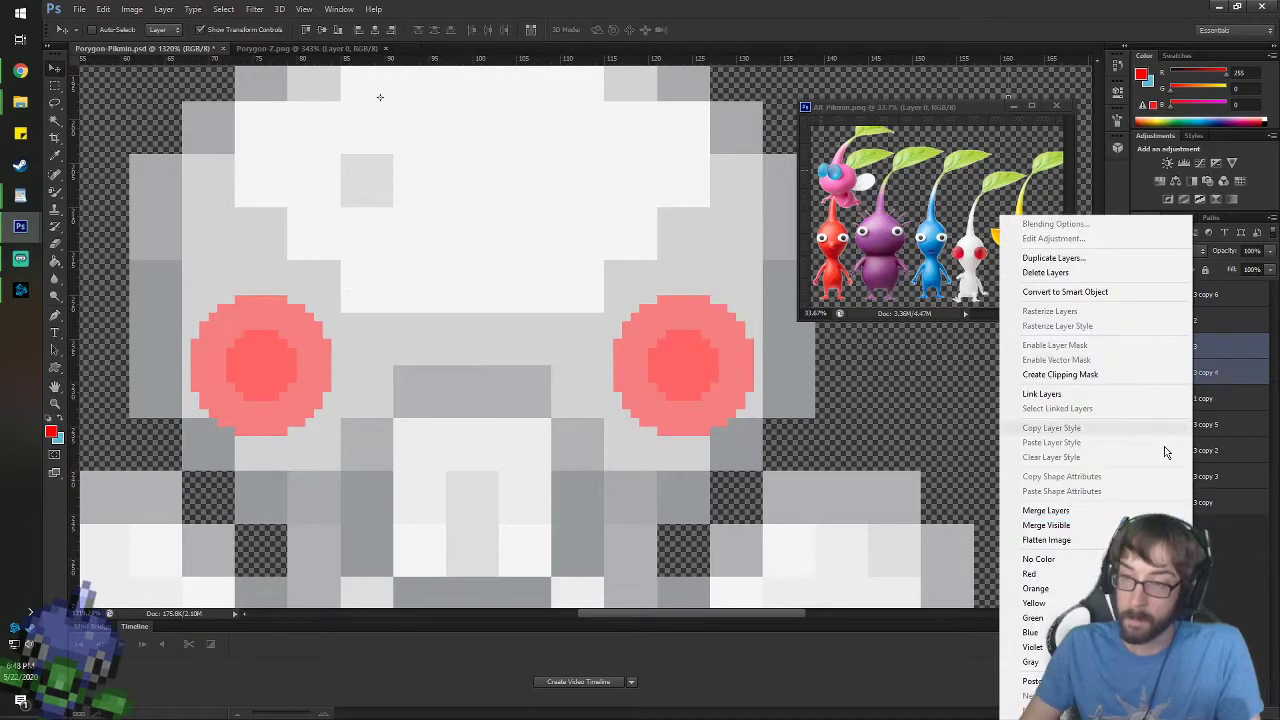
left_click(1040, 510)
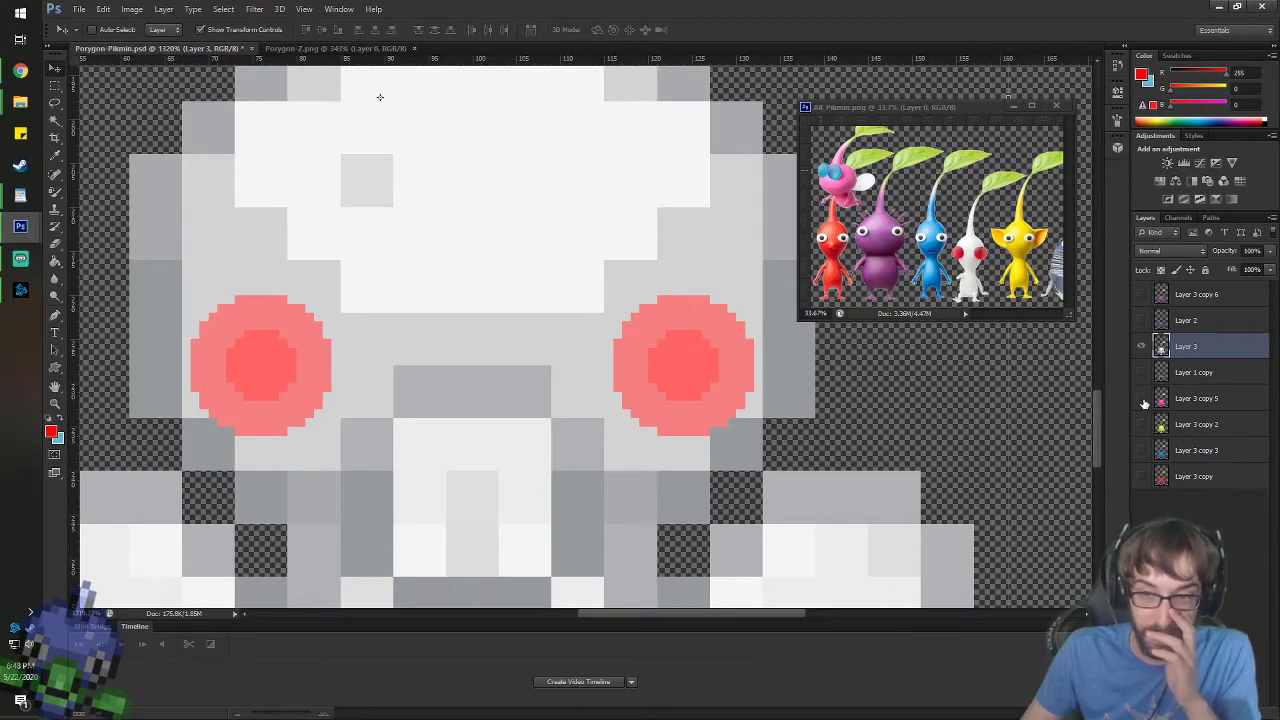
left_click(1141, 349)
left_click(1141, 349)
left_click(1141, 349)
left_click(1141, 349)
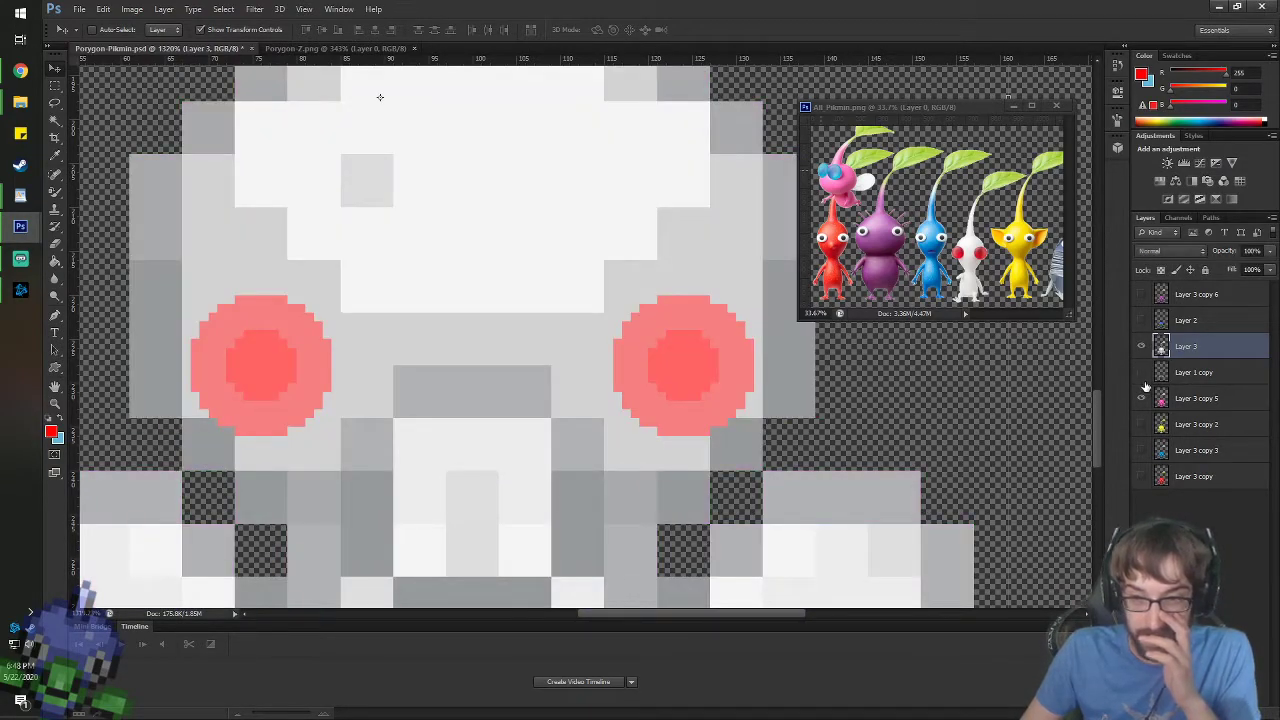
left_click(1141, 294)
left_click(1141, 294)
left_click(1141, 294)
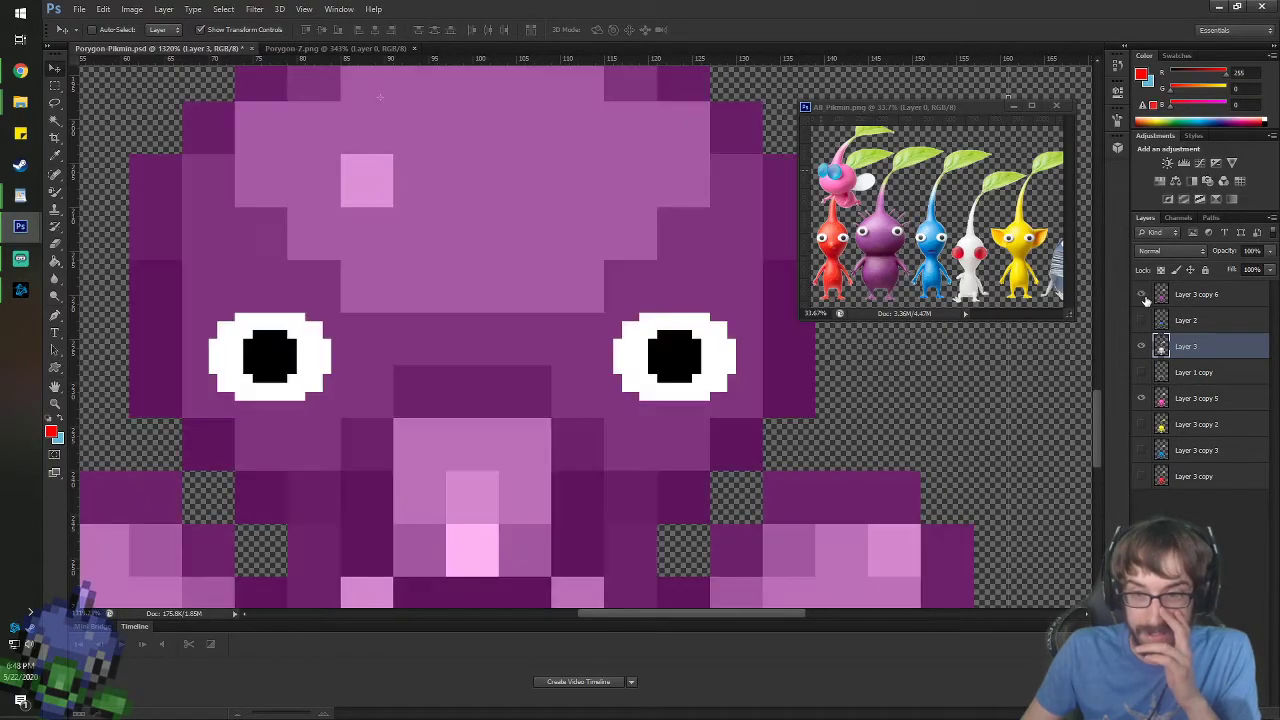
left_click(1141, 294)
left_click(1141, 320)
left_click(1141, 320)
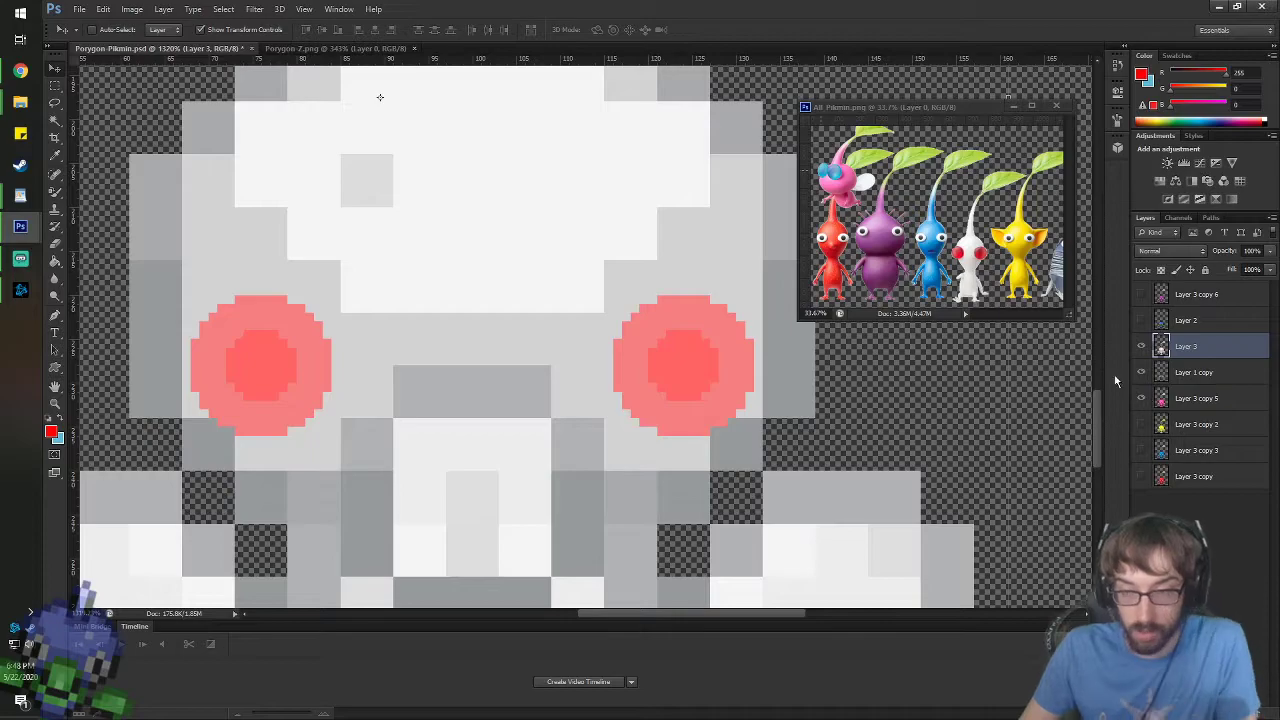
key("ctrl+z")
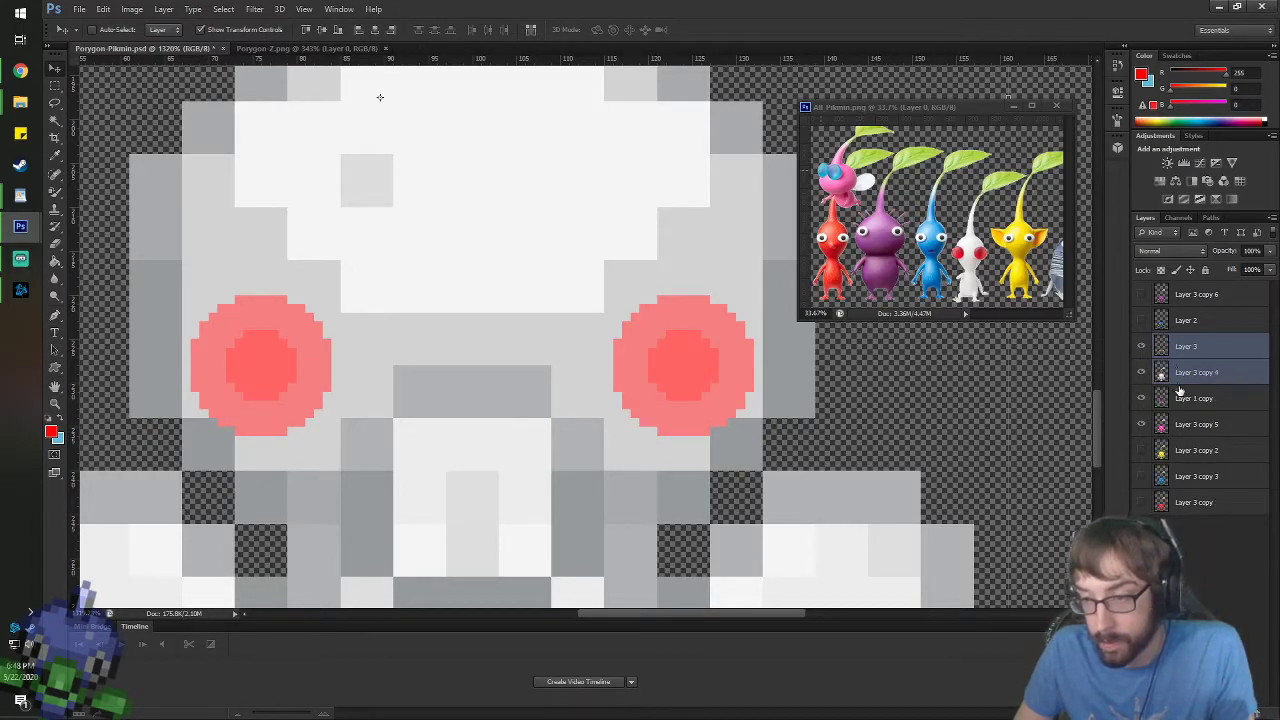
- Toggle the purple, red-eye and white sprite layers to examine which eyes belong to which body
left_click(1190, 384)
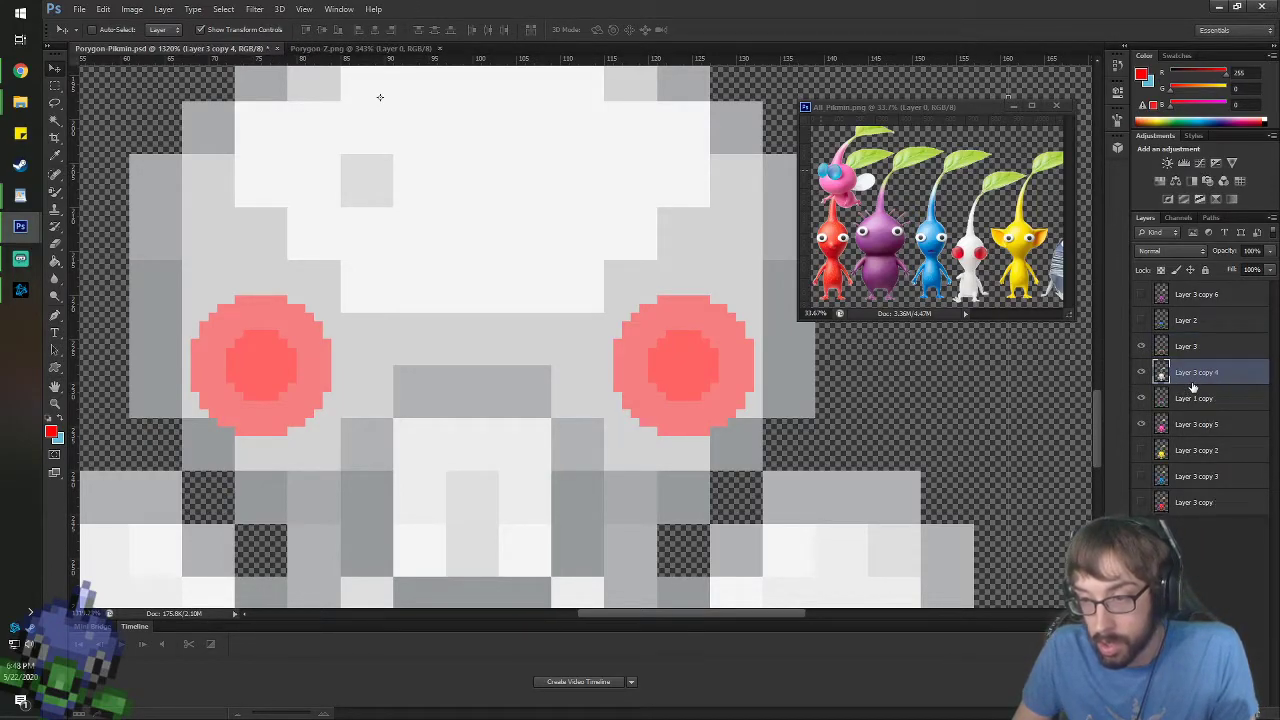
left_click(1190, 350)
left_click(1187, 322)
left_click(1182, 295)
left_click(1142, 294)
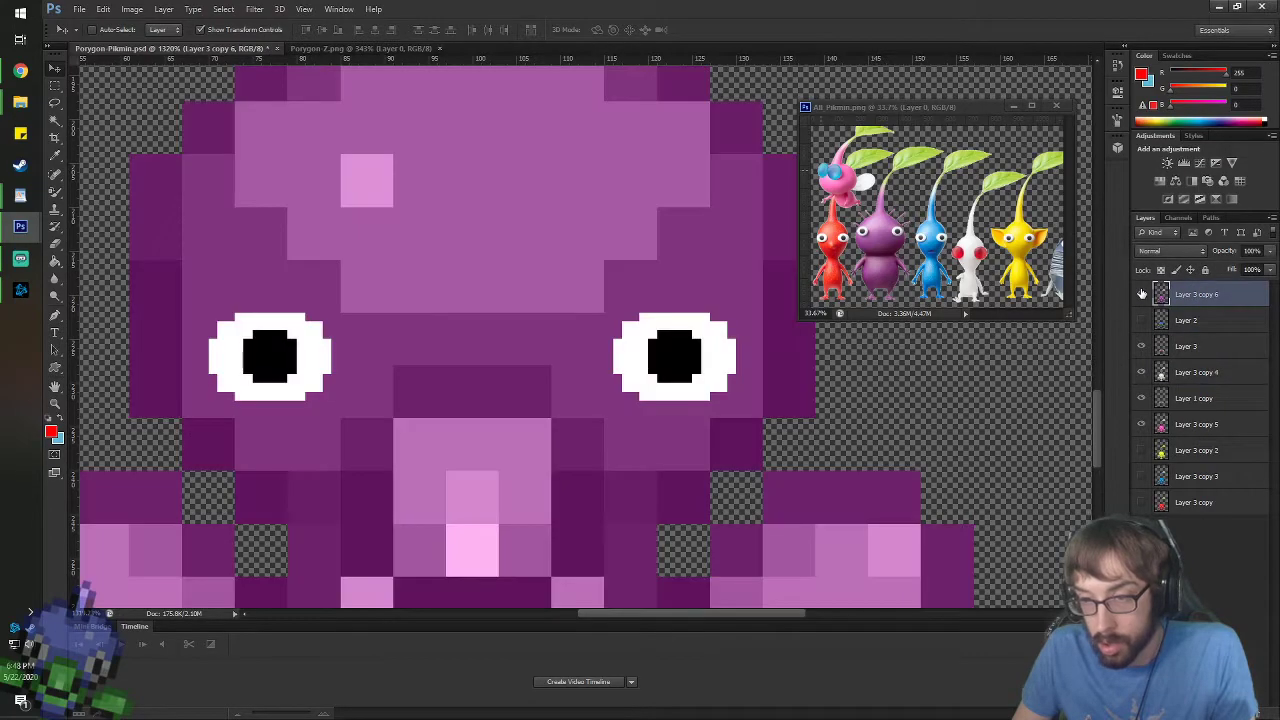
left_click(1142, 294)
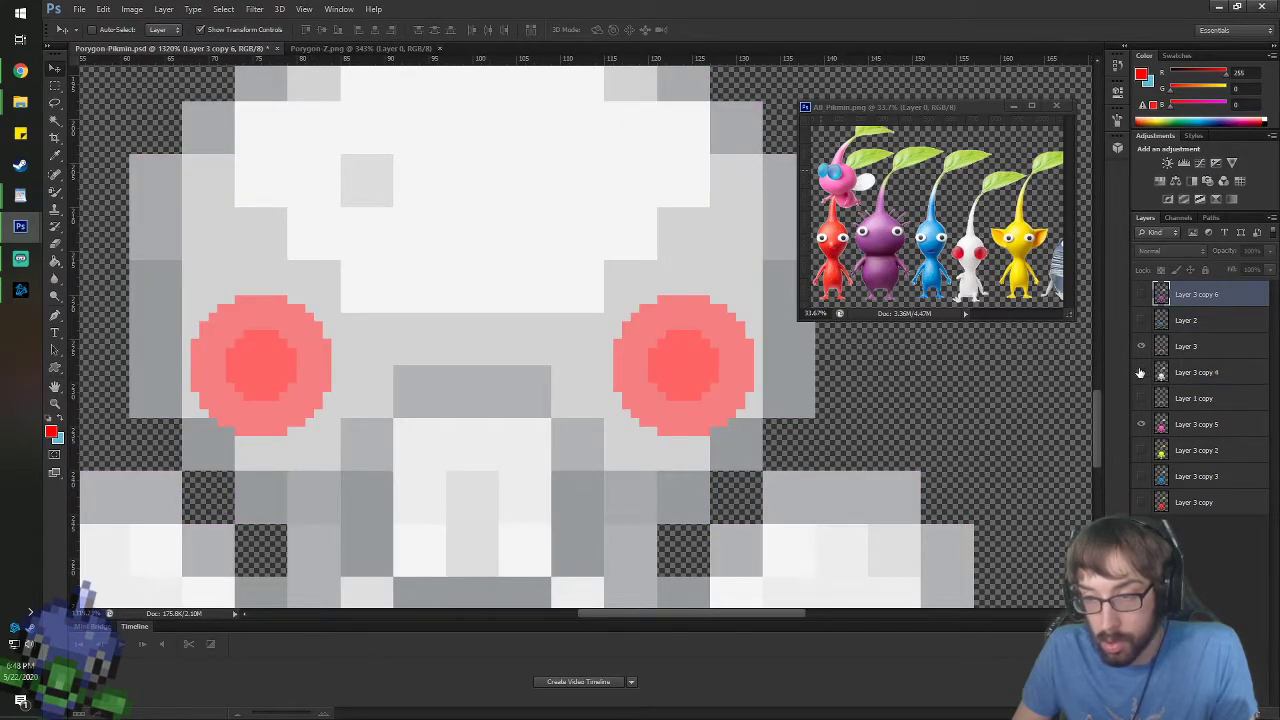
left_click(1140, 350)
left_click(1142, 372)
left_click(1142, 372)
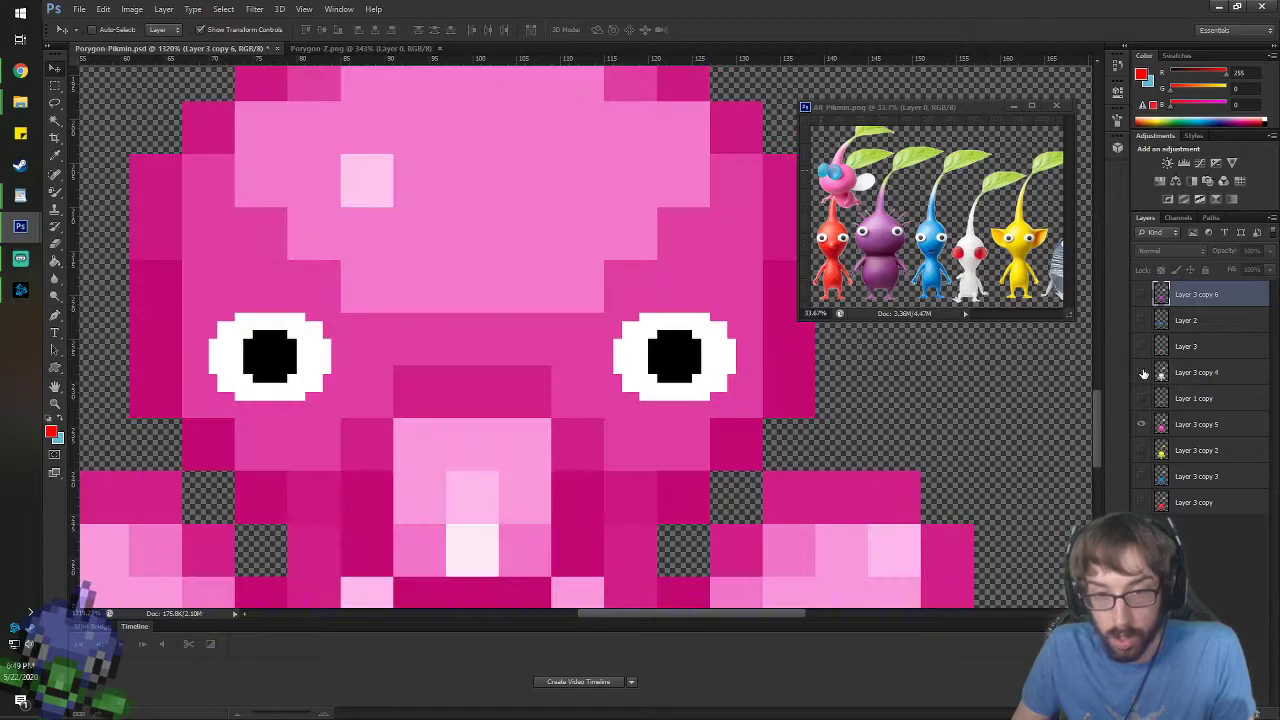
left_click(1142, 372)
left_click(1142, 347)
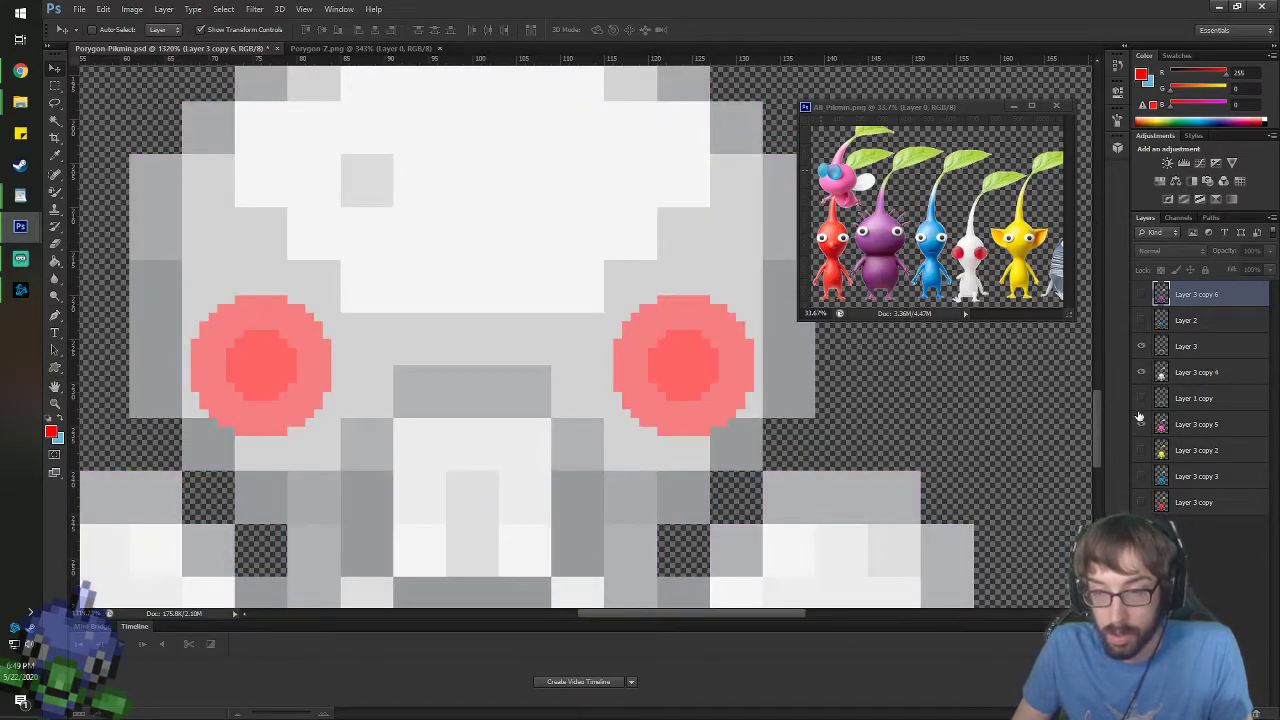
- Try to merge Layer 3 with Layer 3 copy 4, and Layer 1 copy with Layer 3 copy 5
left_click(1182, 371)
left_click(1194, 348, "ctrl")
right_click(1192, 348)
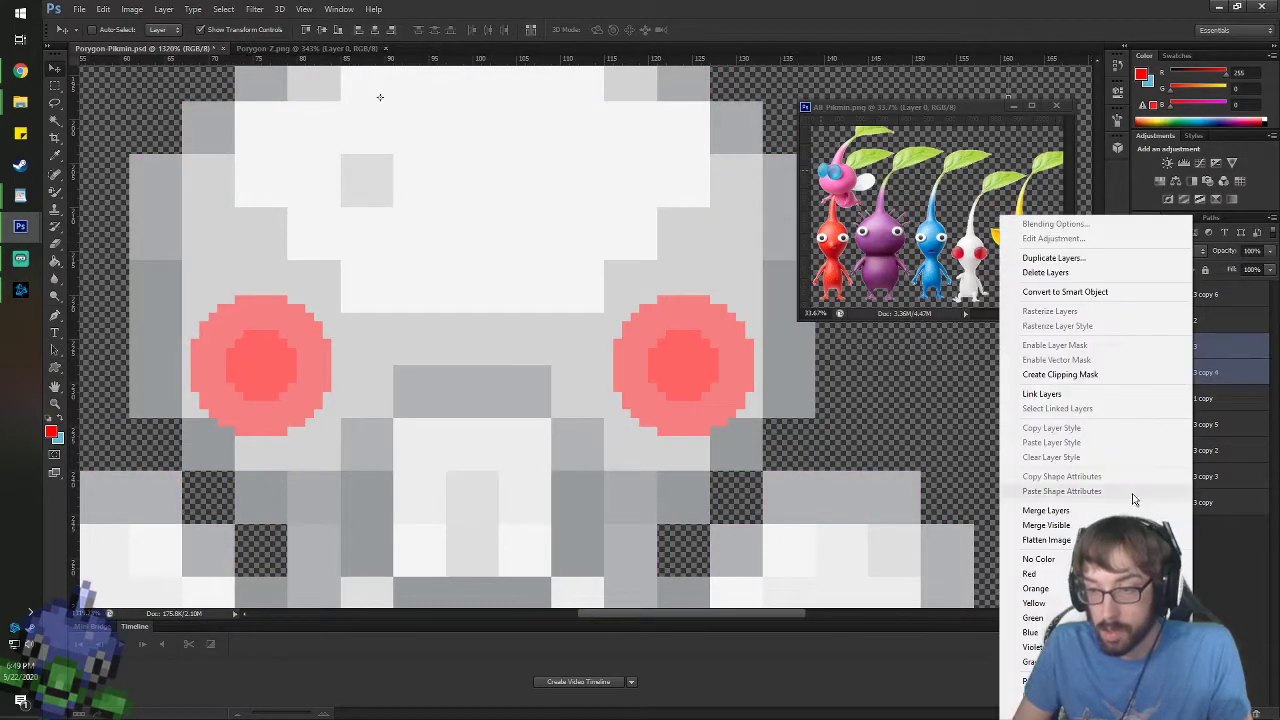
left_click(1098, 510)
left_click(1190, 372)
left_click(1190, 398, "ctrl")
right_click(1190, 398)
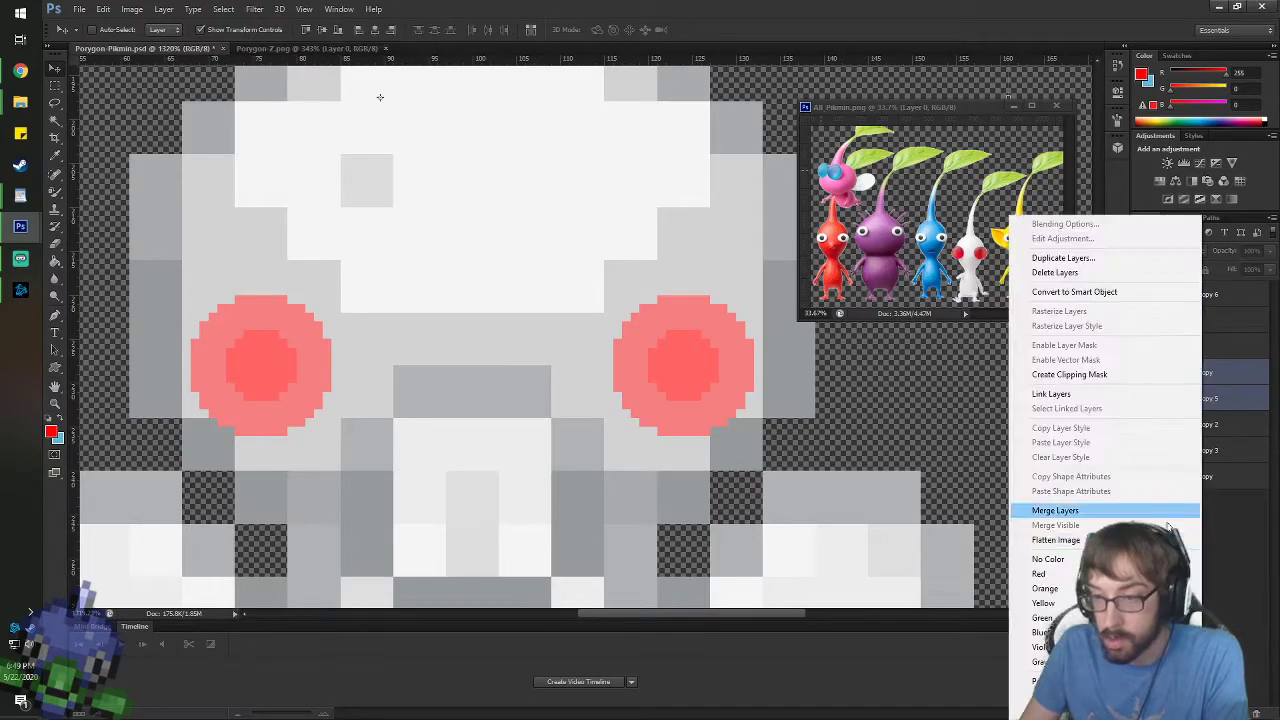
left_click(1094, 510)
- Compare the merged white and pink sprites by toggling Layer 3, and undo both merges
left_click(1142, 347)
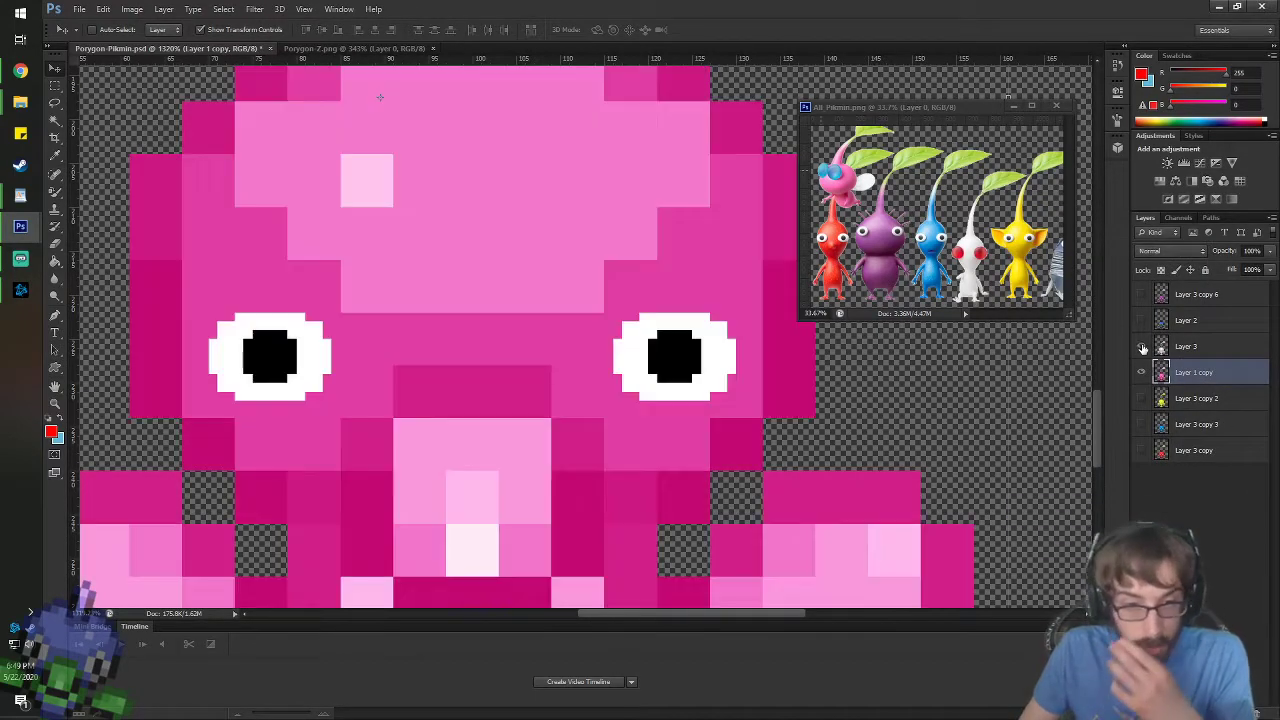
left_click(1142, 347)
left_click(1142, 347)
left_click(1142, 347)
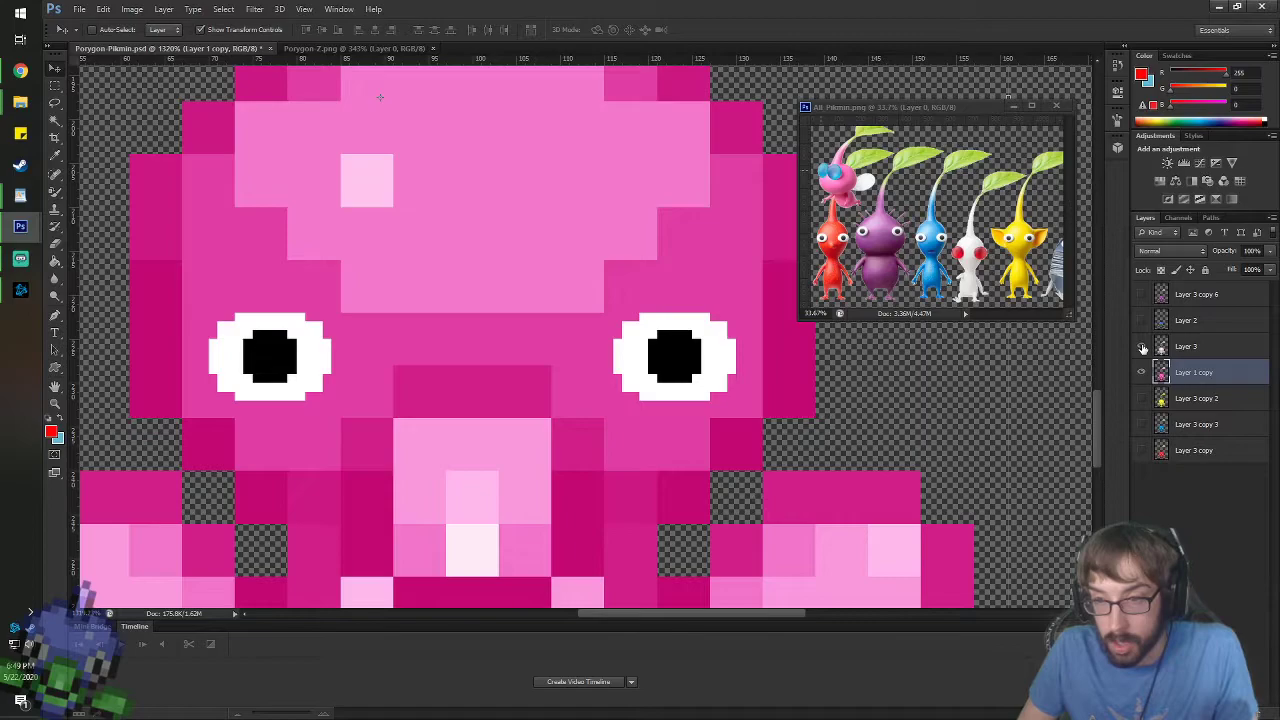
key("ctrl+alt+z")
key("ctrl+alt+z")
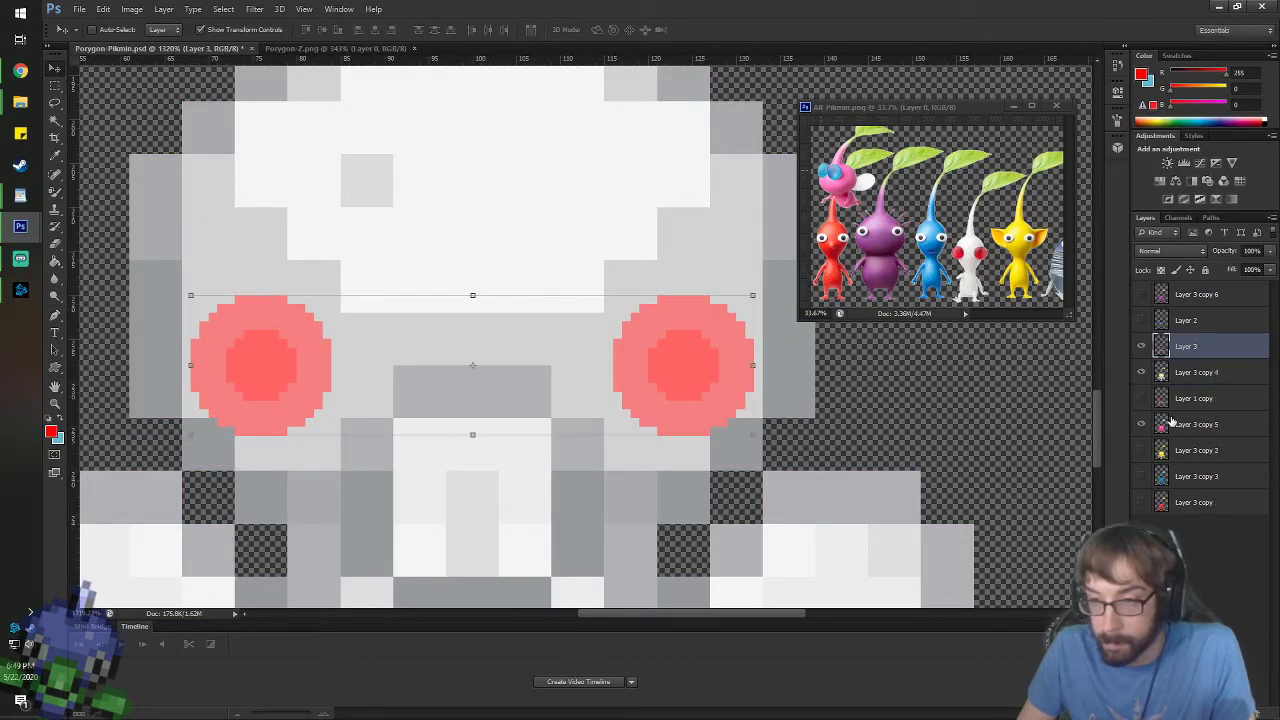
- Hide the white sprite and red eyes, show the blue eyes on Layer 1 copy, and merge them with the pink Layer 3 copy 5
left_click(1166, 404)
left_click(1142, 372)
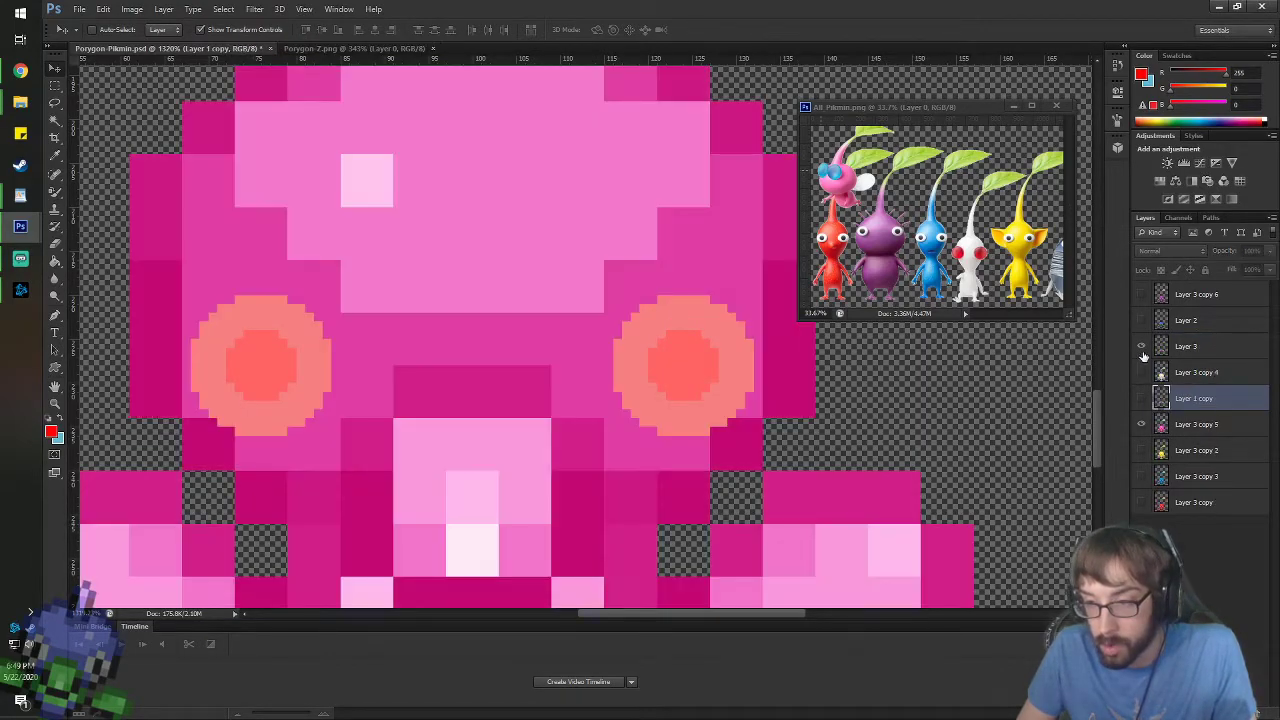
left_click(1142, 347)
left_click(1142, 400)
left_click(1184, 425, "shift")
right_click(1184, 425)
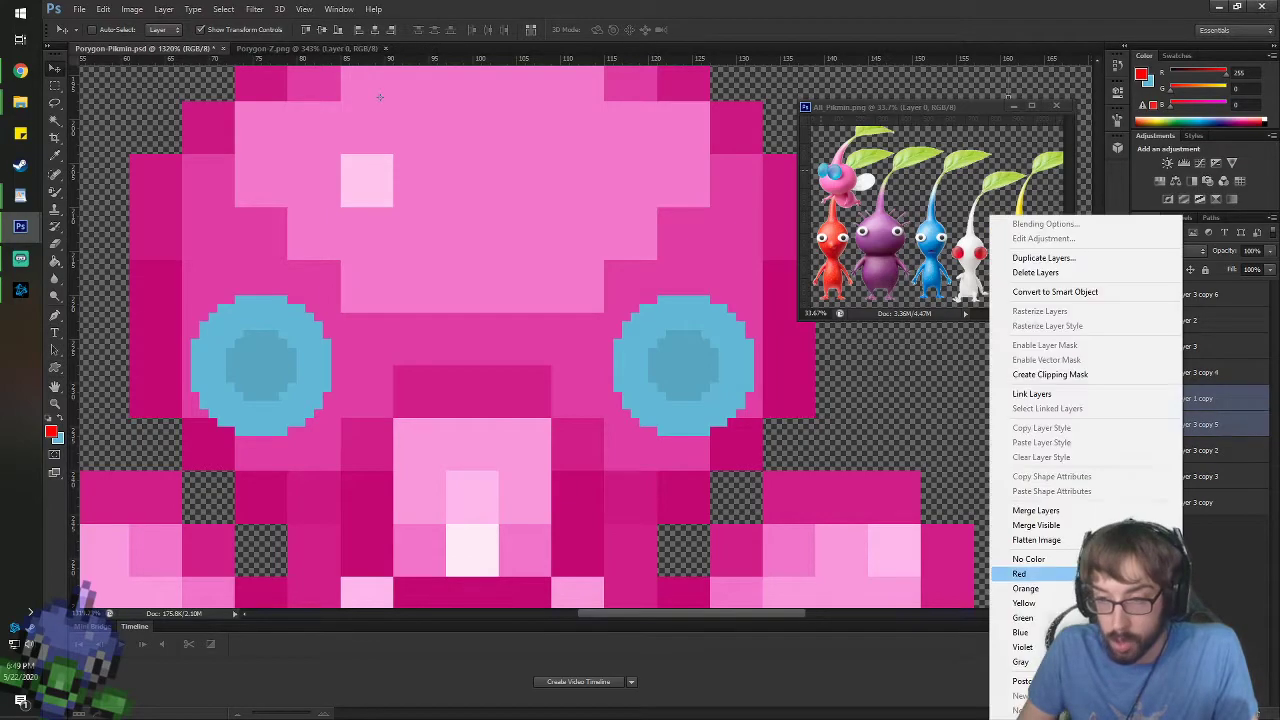
left_click(1069, 512)
left_click(1141, 398)
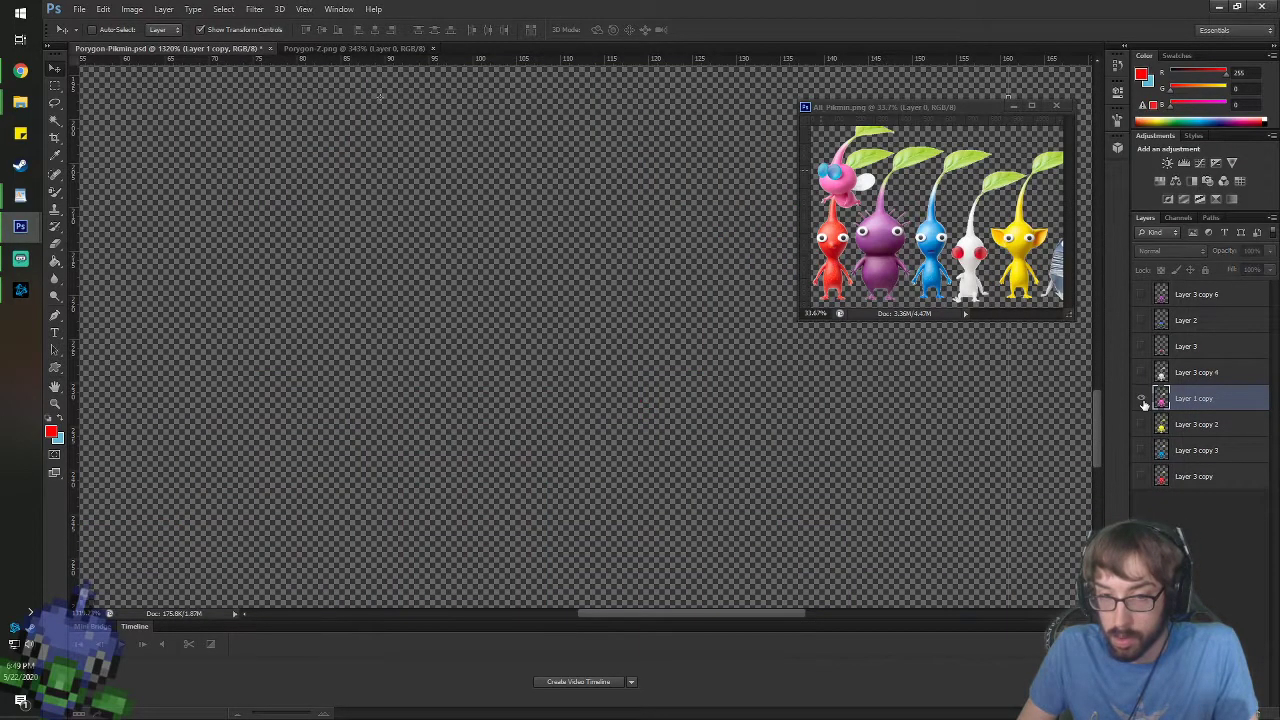
left_click(1141, 398)
- Show Layer 3 and Layer 3 copy 4, merge them into one red-eyed white sprite, and check it against the pink one
left_click(1188, 372)
left_click(1190, 347, "shift")
left_click(1141, 346)
left_click(1141, 372)
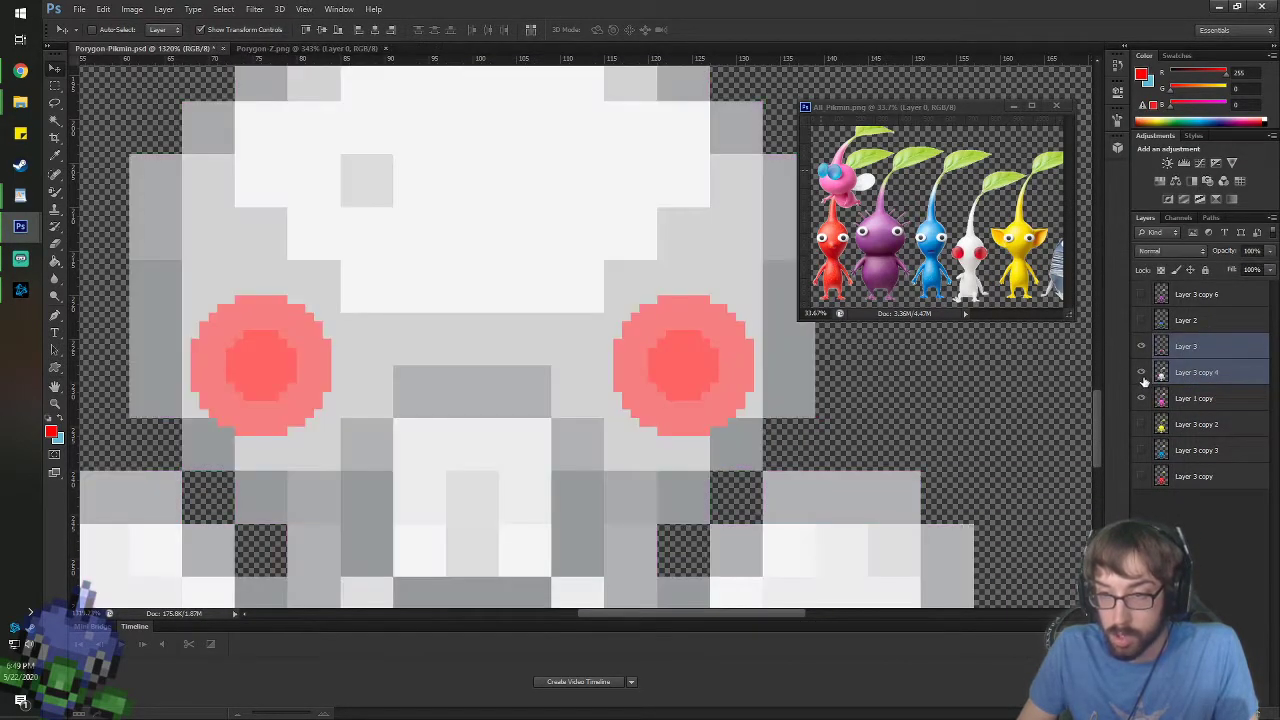
right_click(1222, 372)
left_click(1110, 513)
left_click(1142, 346)
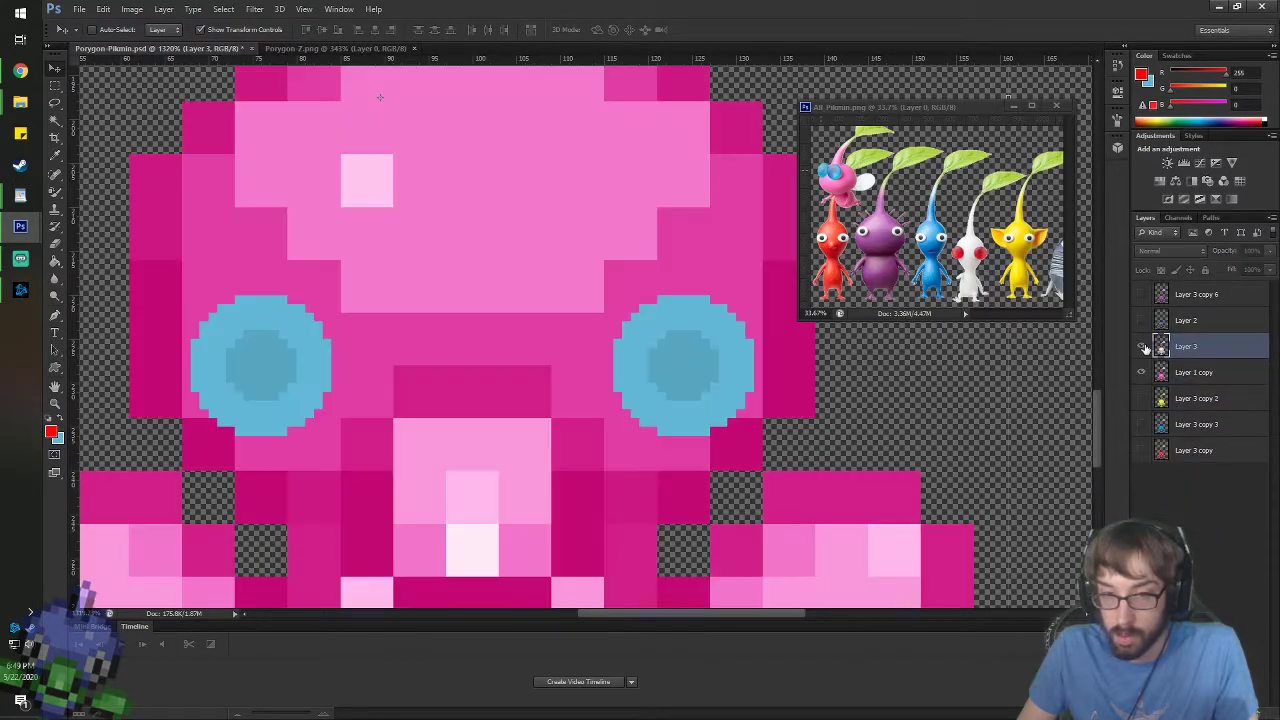
left_click(1142, 346)
left_click(1142, 346)
left_click(1142, 346)
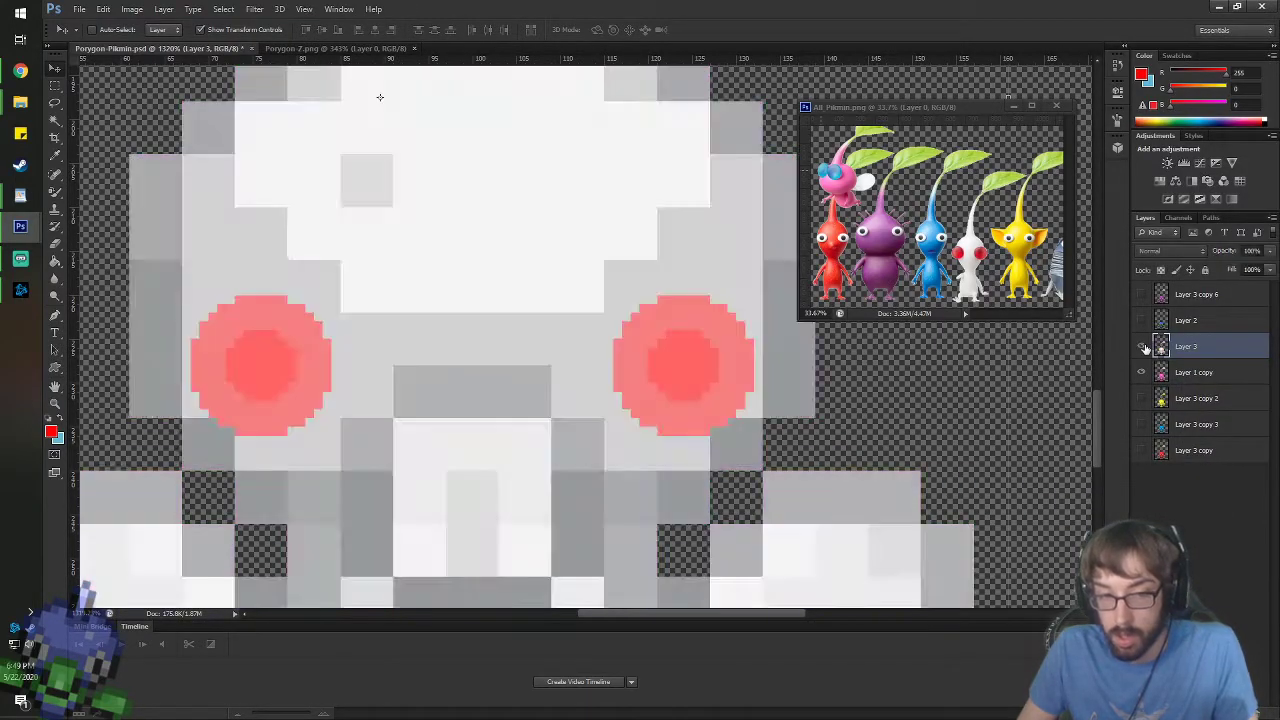
- Examine the whole white sprite and compare it with the original Layer 2 and the purple Layer 3 copy 6 by toggling layers
scroll(495, 323, "down", 5)
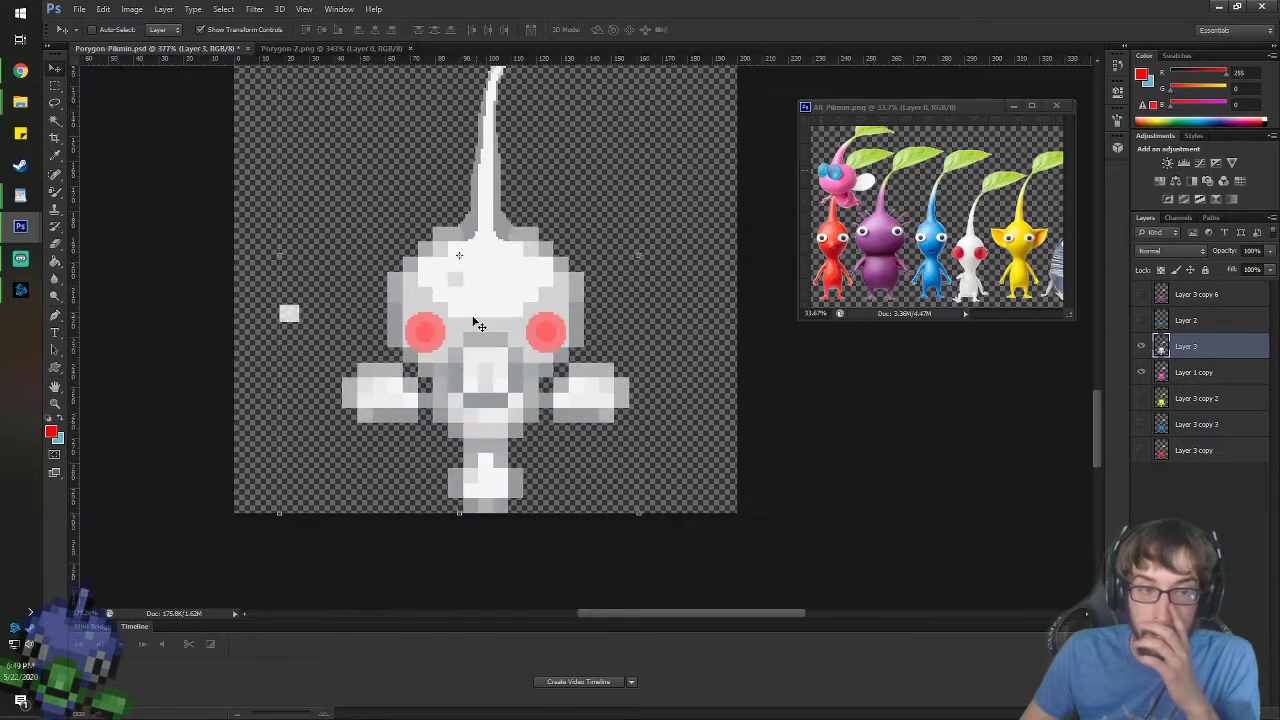
scroll(476, 323, "up", 3)
scroll(478, 321, "down", 4)
scroll(470, 325, "up", 3)
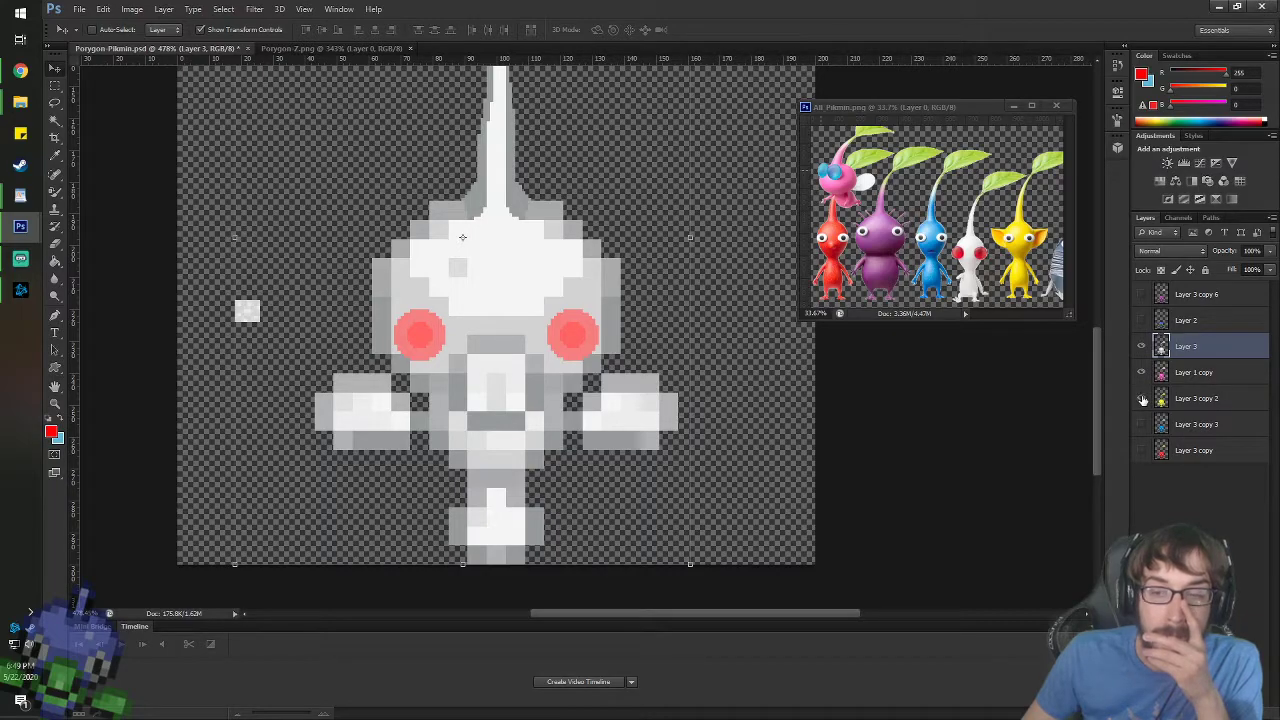
left_click(1143, 373)
left_click(1145, 373)
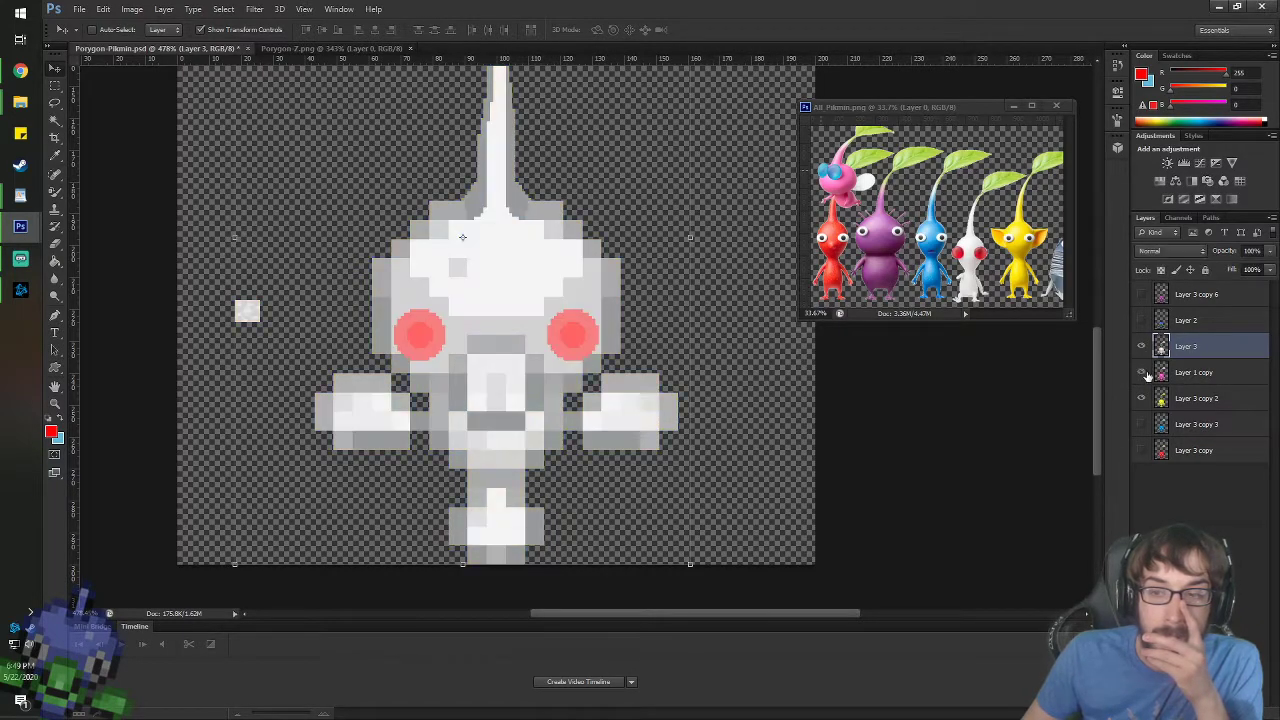
left_click(1142, 320)
left_click(1143, 295)
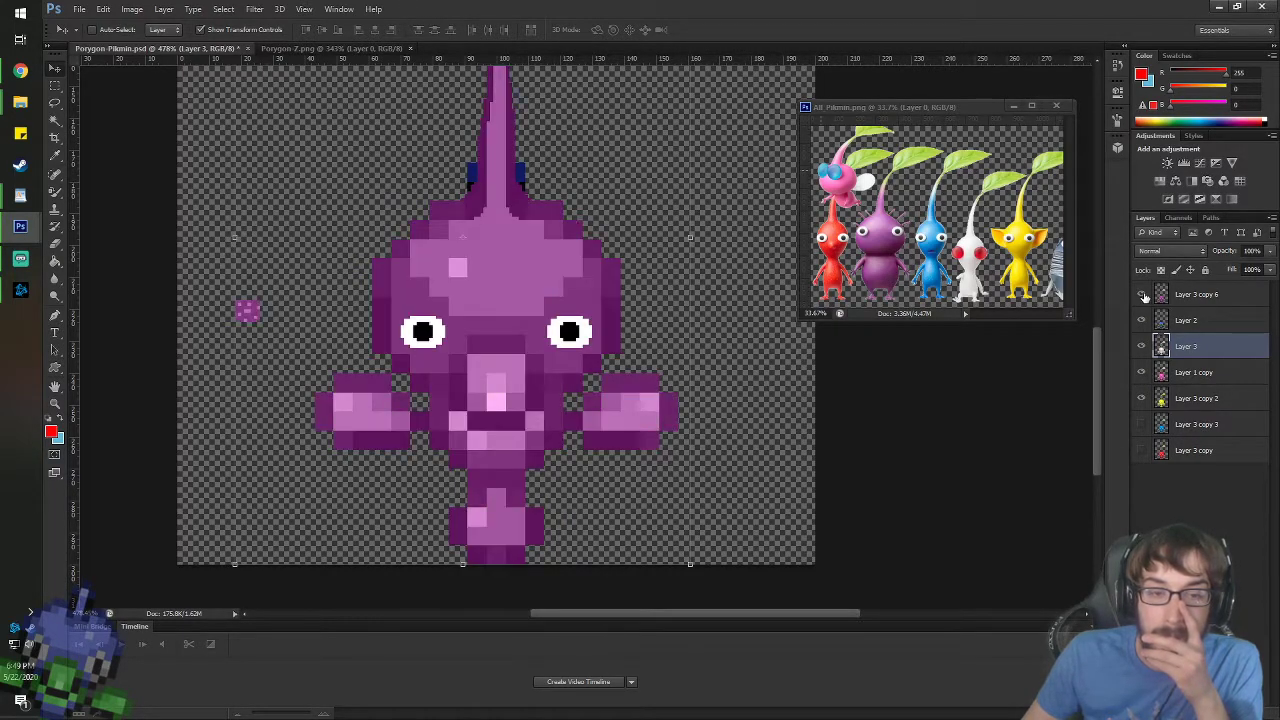
left_click(1143, 295)
left_click(1204, 326)
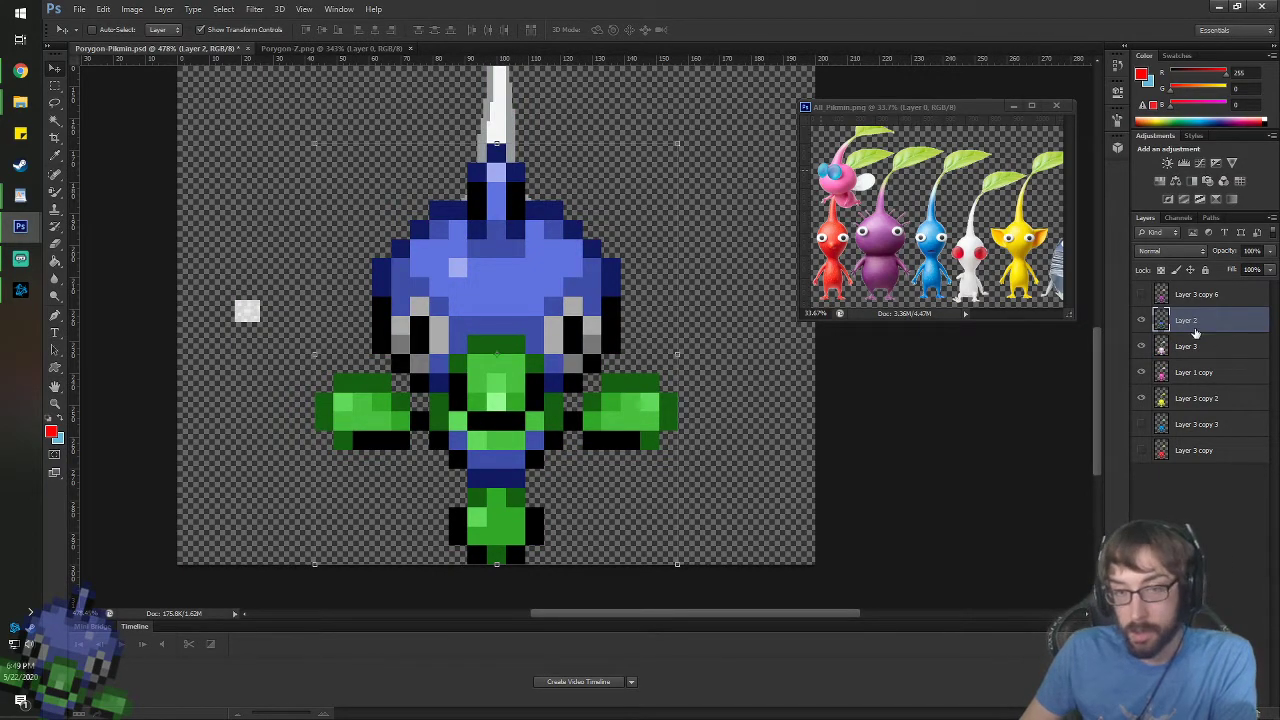
left_click(1142, 295)
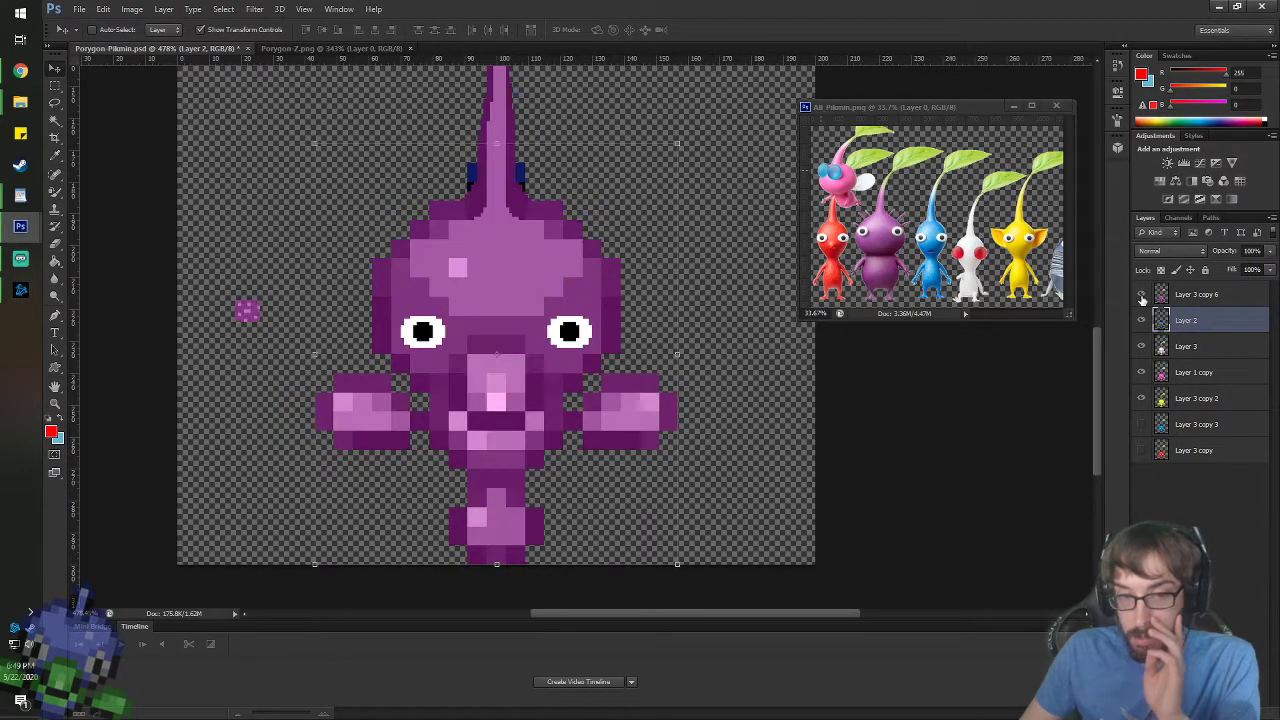
left_click(1142, 295)
left_click(1142, 295)
scroll(460, 237, "up", 5)
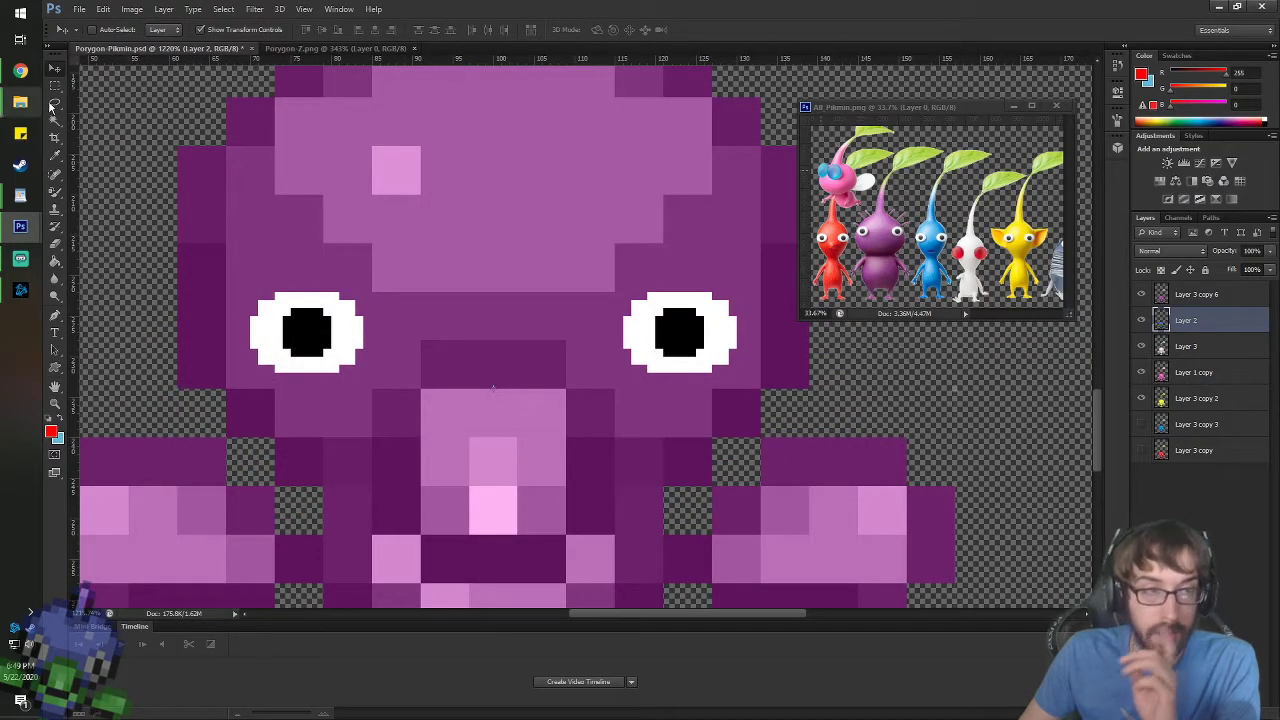
- Select the right eye on the purple Layer 3 copy 6 and move it one pixel outward
key("m")
left_click_drag(235, 284, 364, 378)
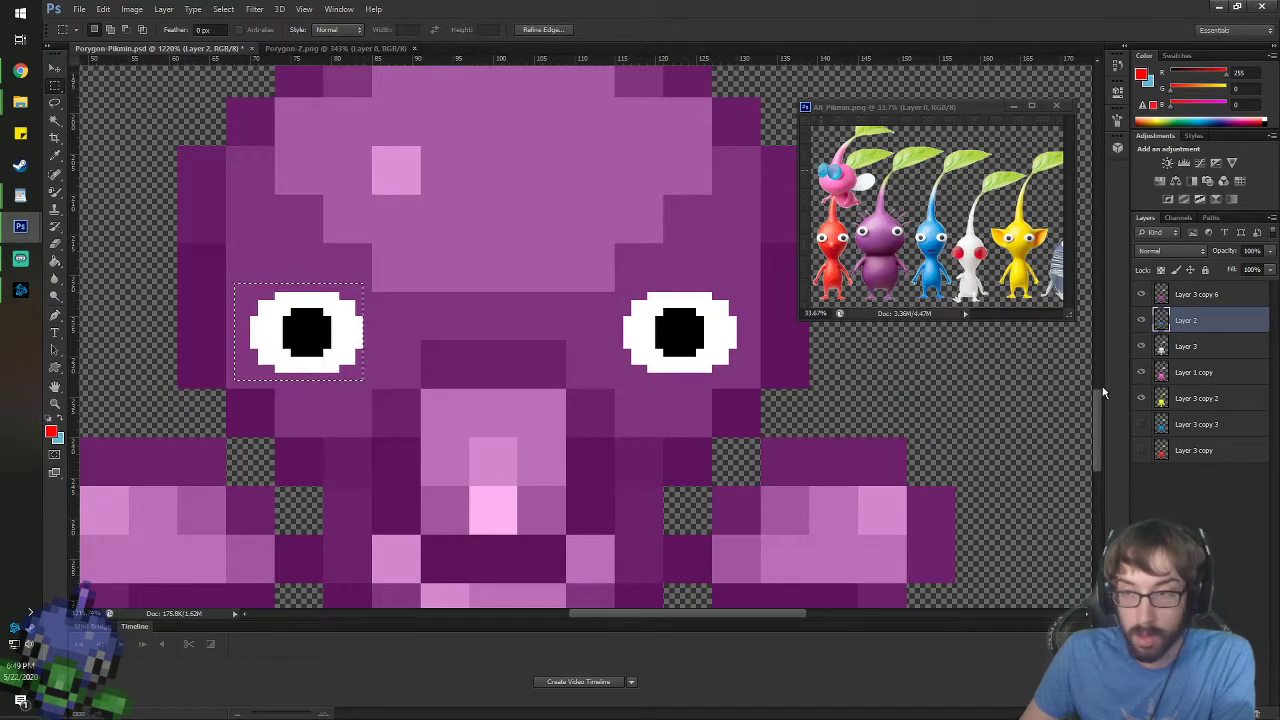
key("ctrl+d")
left_click(1187, 294)
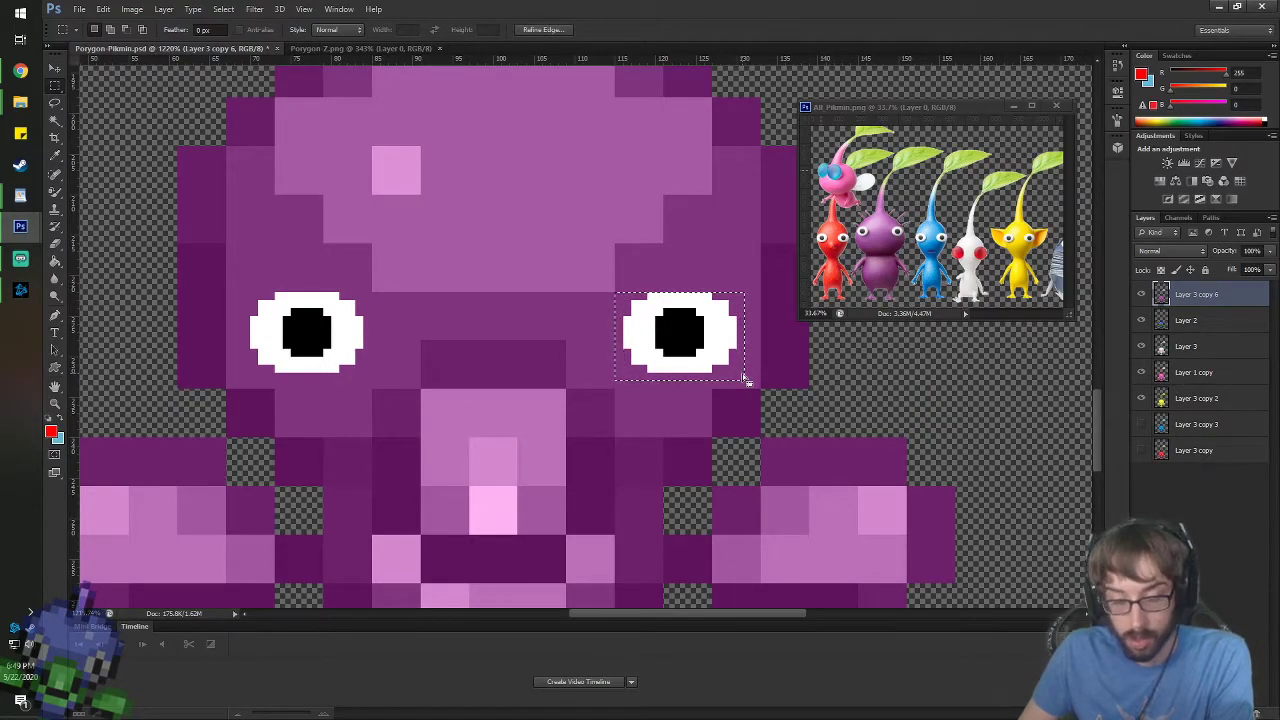
left_click(55, 70)
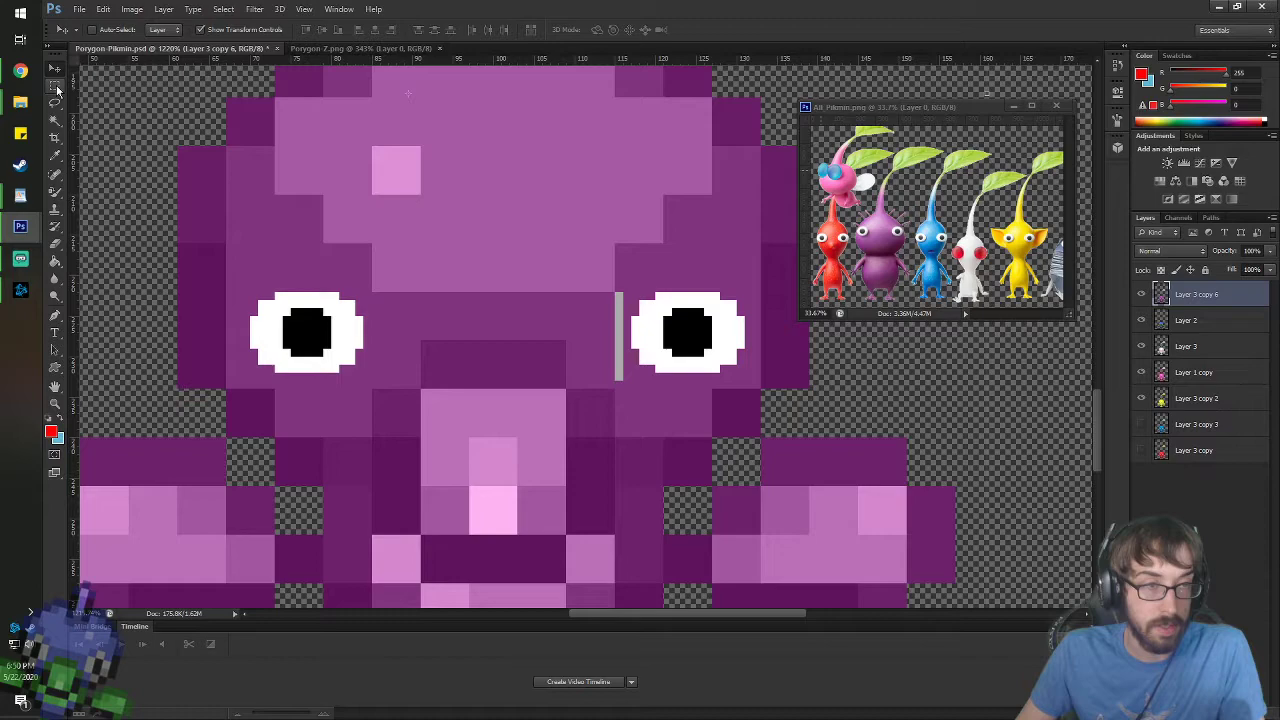
- Move the purple sprite's left eye one pixel outward and compare the result with Layer 2 by toggling visibility
left_click(57, 88)
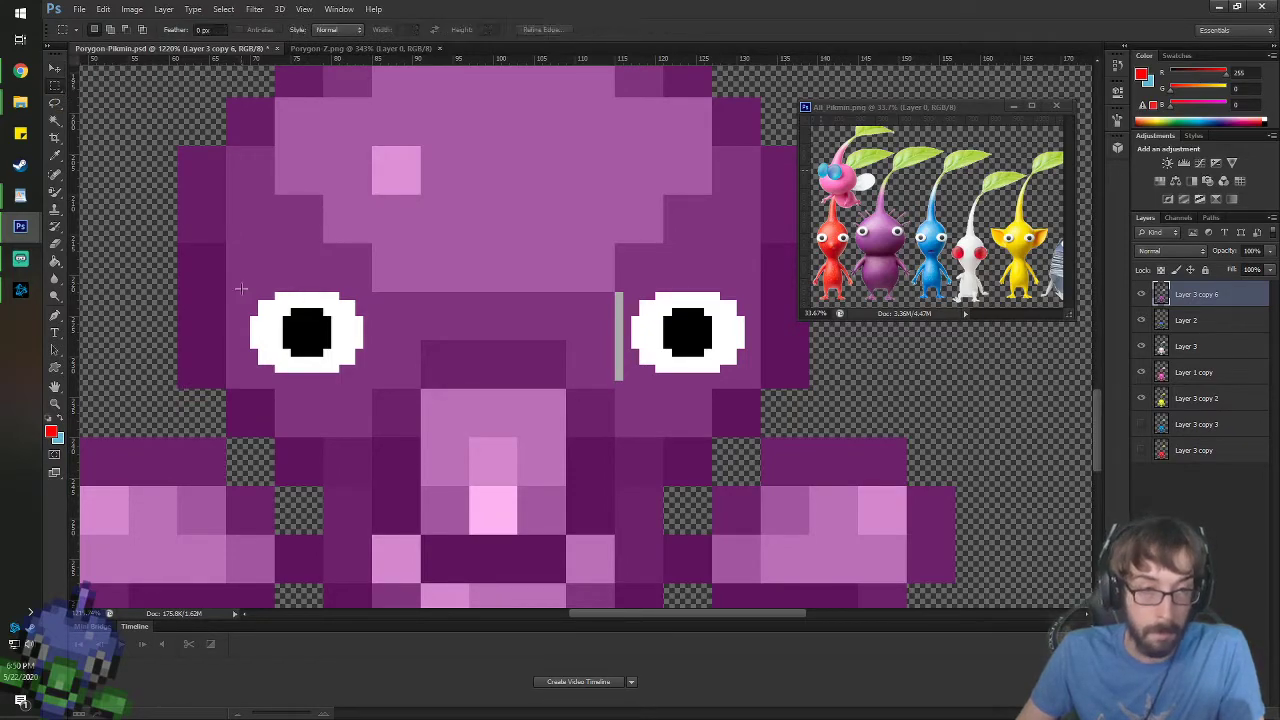
left_click_drag(234, 284, 358, 369)
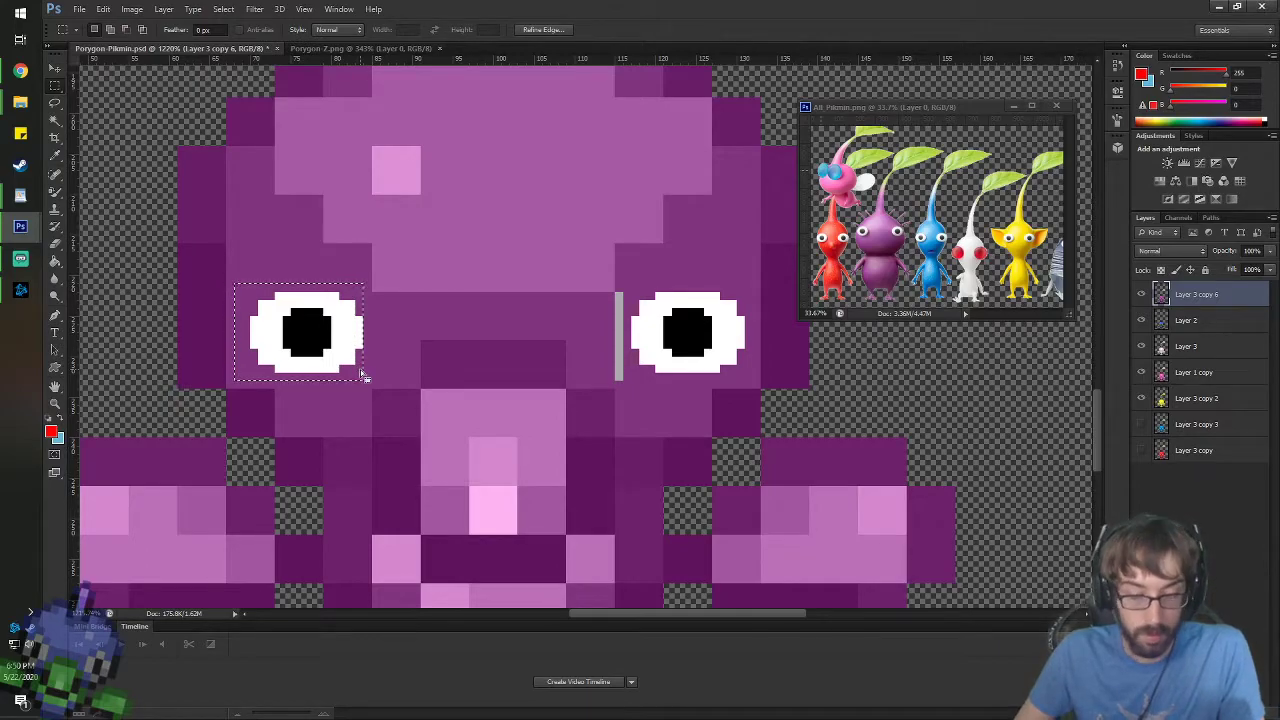
key("v")
key("Left")
key("ctrl+d")
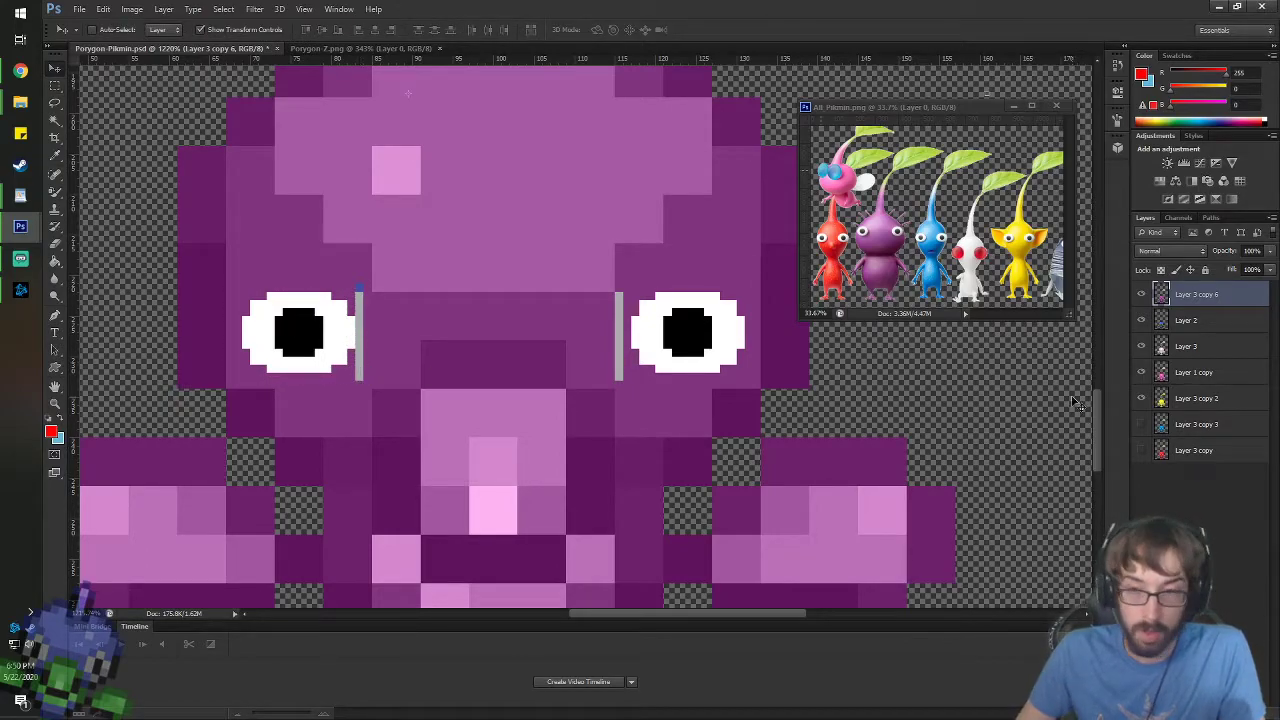
left_click(1142, 294)
left_click(1142, 294)
left_click(1142, 294)
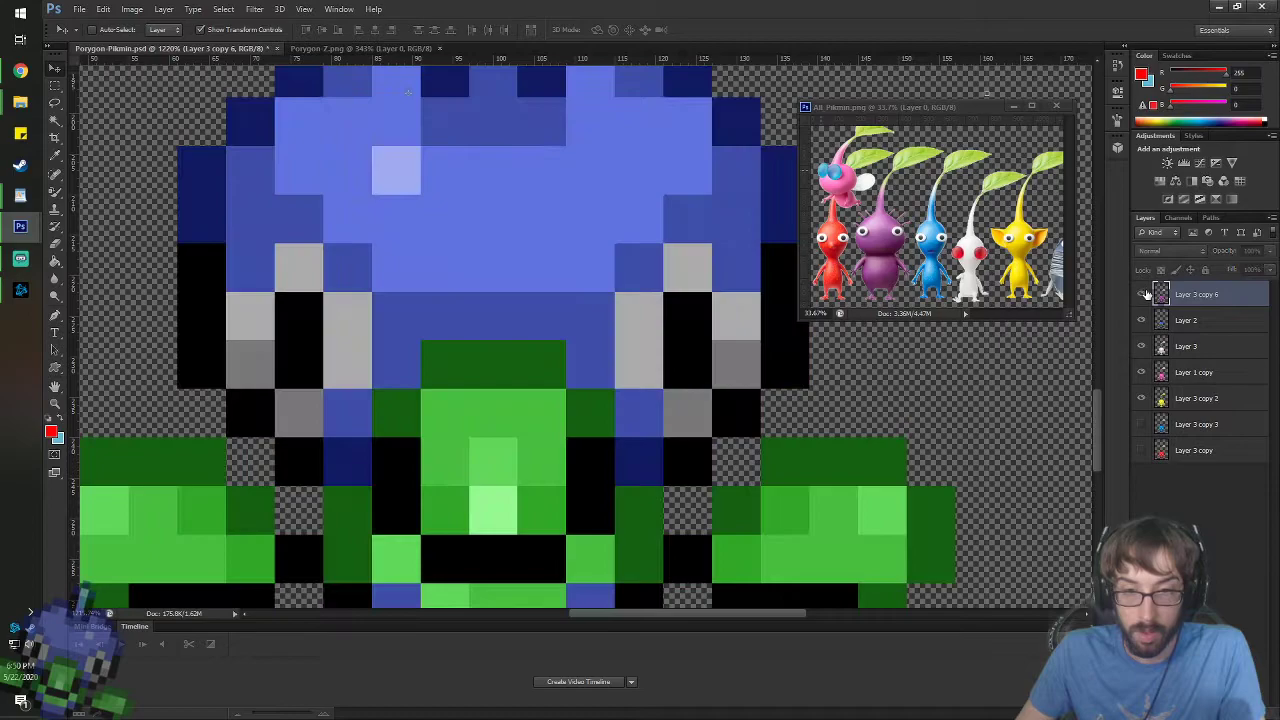
left_click(1142, 294)
- Sample the purple between the eyes and paint over the grey gaps beside both eyes with a 1 px Pencil
key("i")
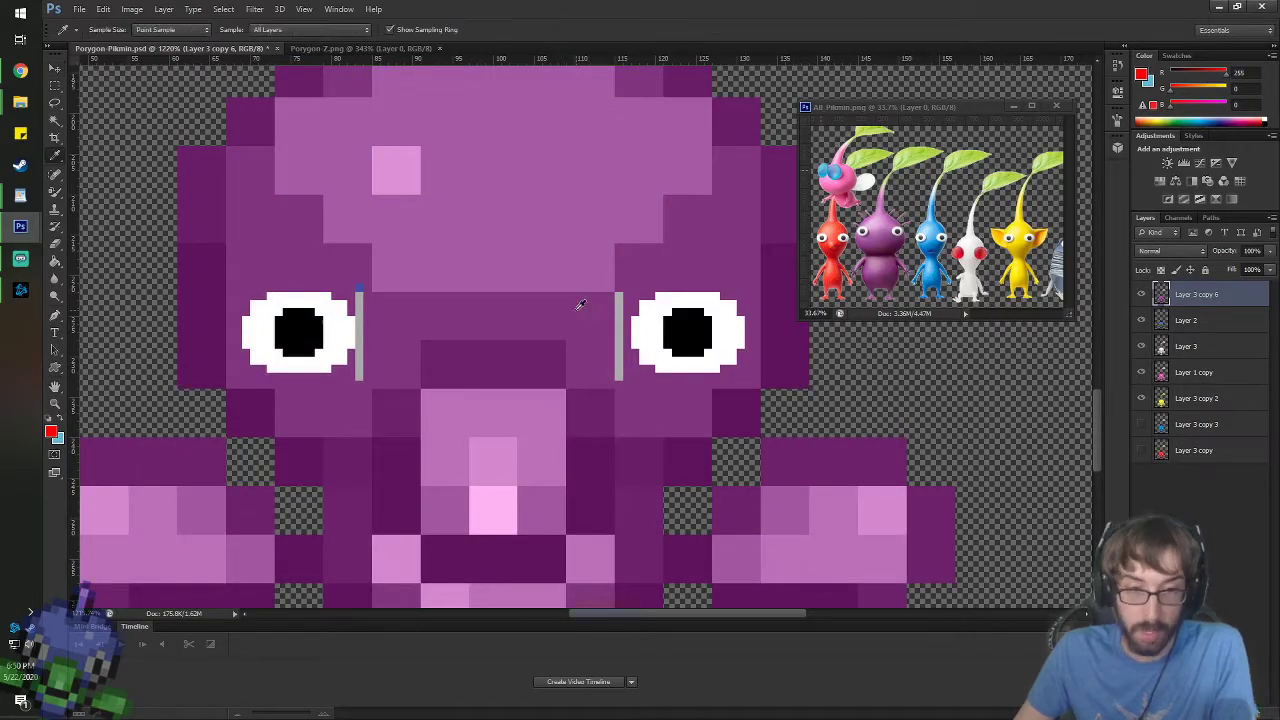
left_click(578, 306)
key("b")
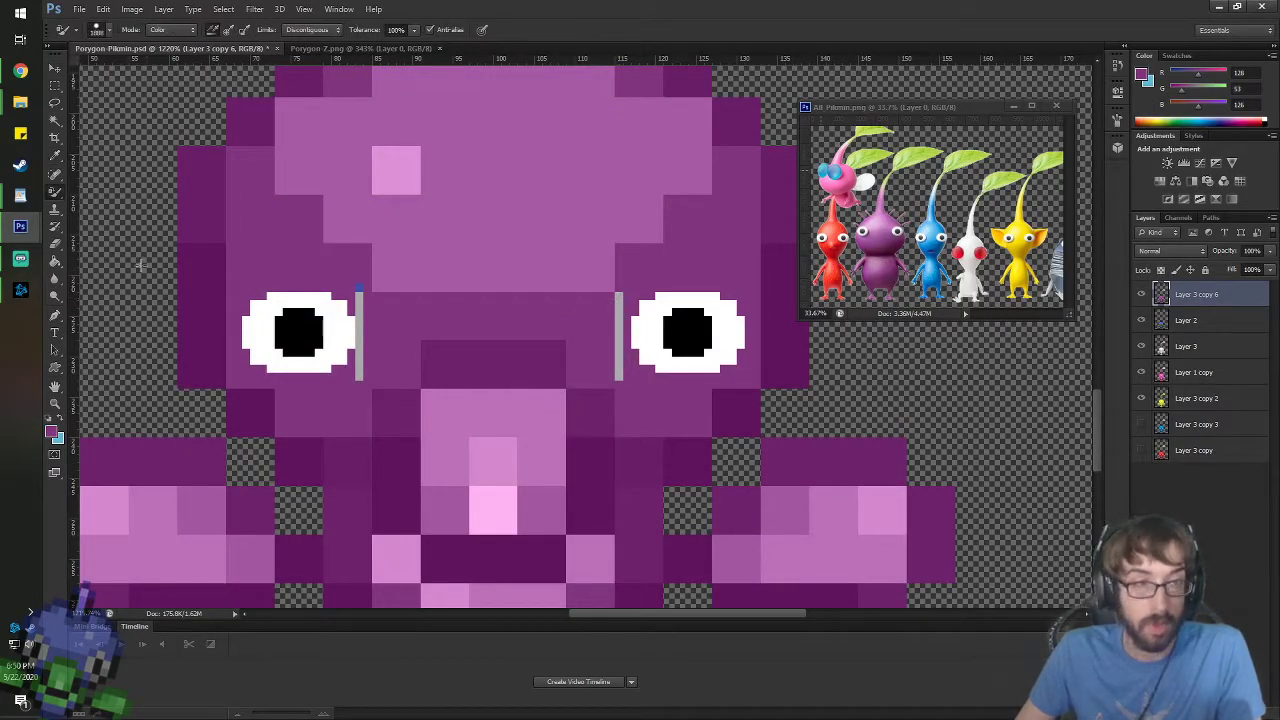
right_click(57, 203)
left_click(98, 192)
right_click(423, 333)
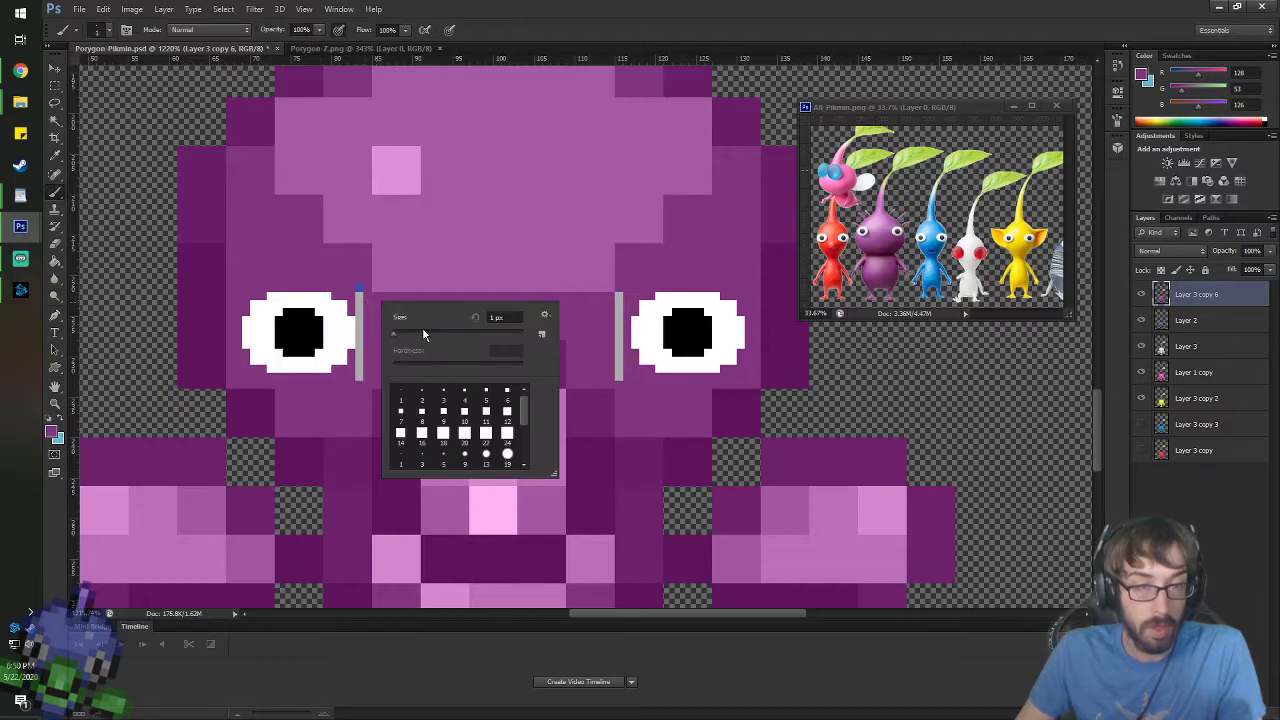
right_click(57, 203)
left_click(100, 205)
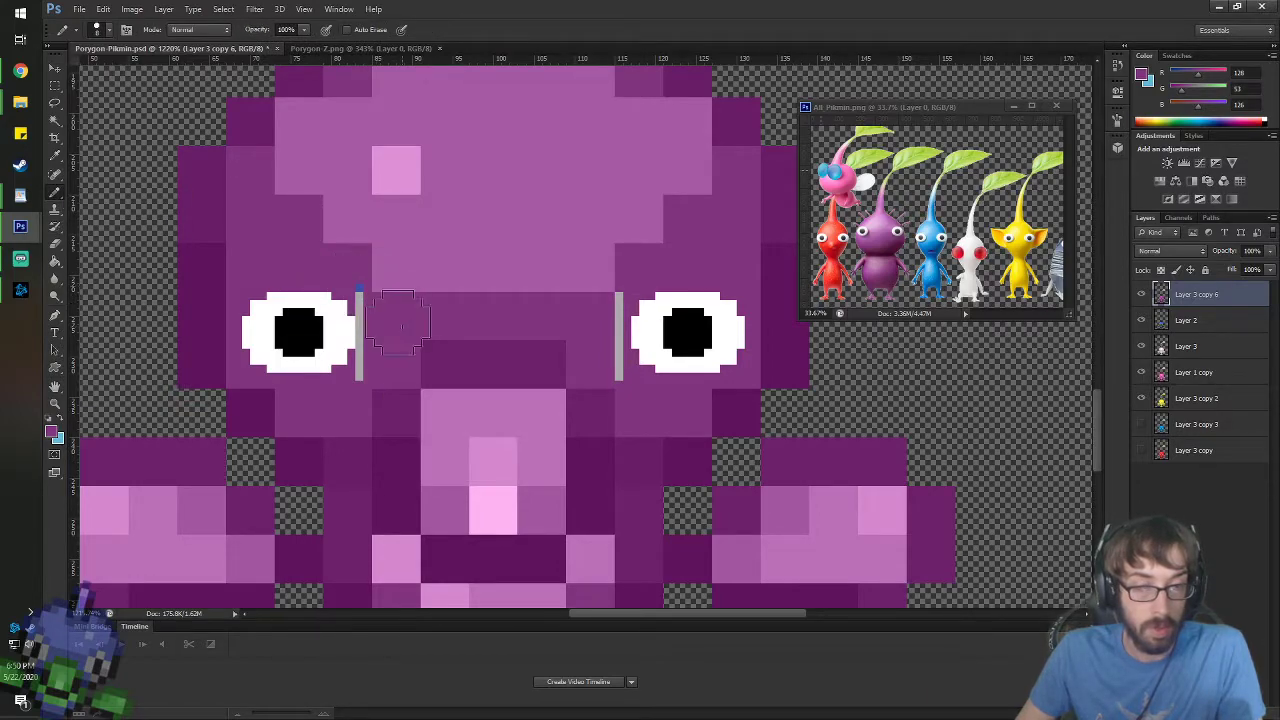
right_click(448, 357)
double_click(443, 418)
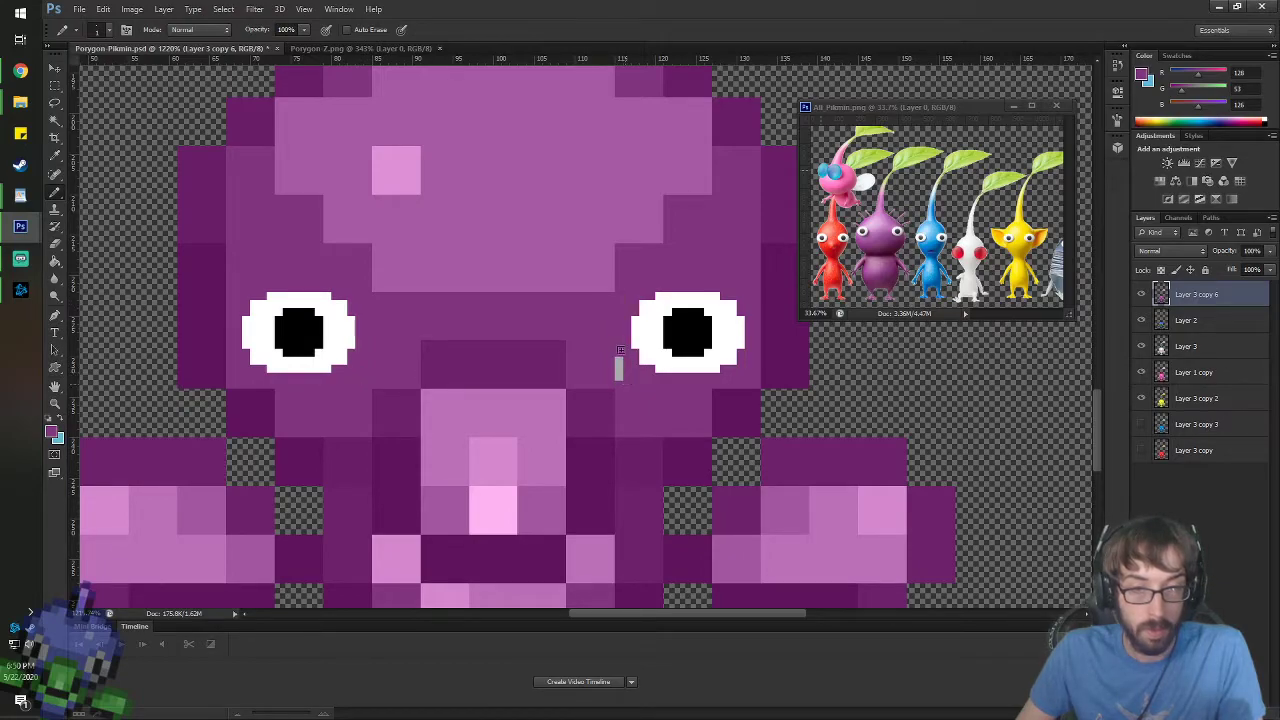
- Hide the layers above the yellow Layer 3 copy 2 and move both of its eyes one pixel outward
left_click(1141, 294)
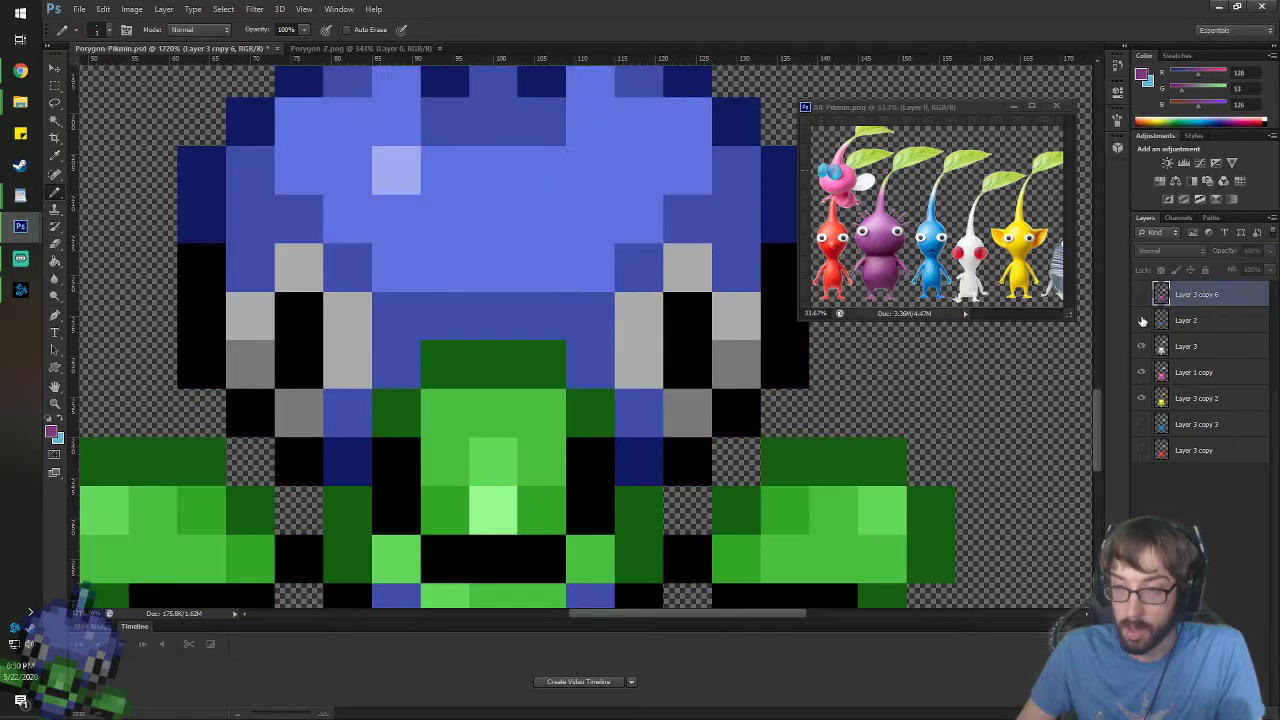
left_click(1141, 320)
left_click(1141, 346)
left_click(1141, 372)
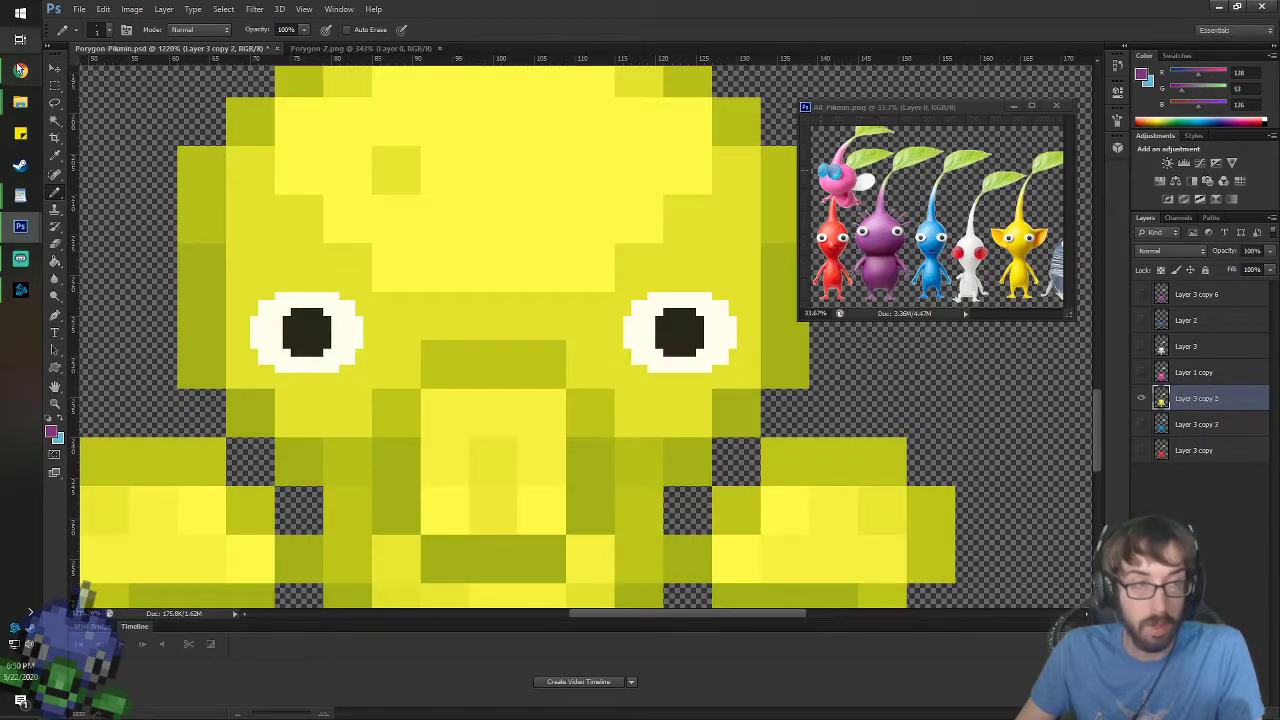
key("m")
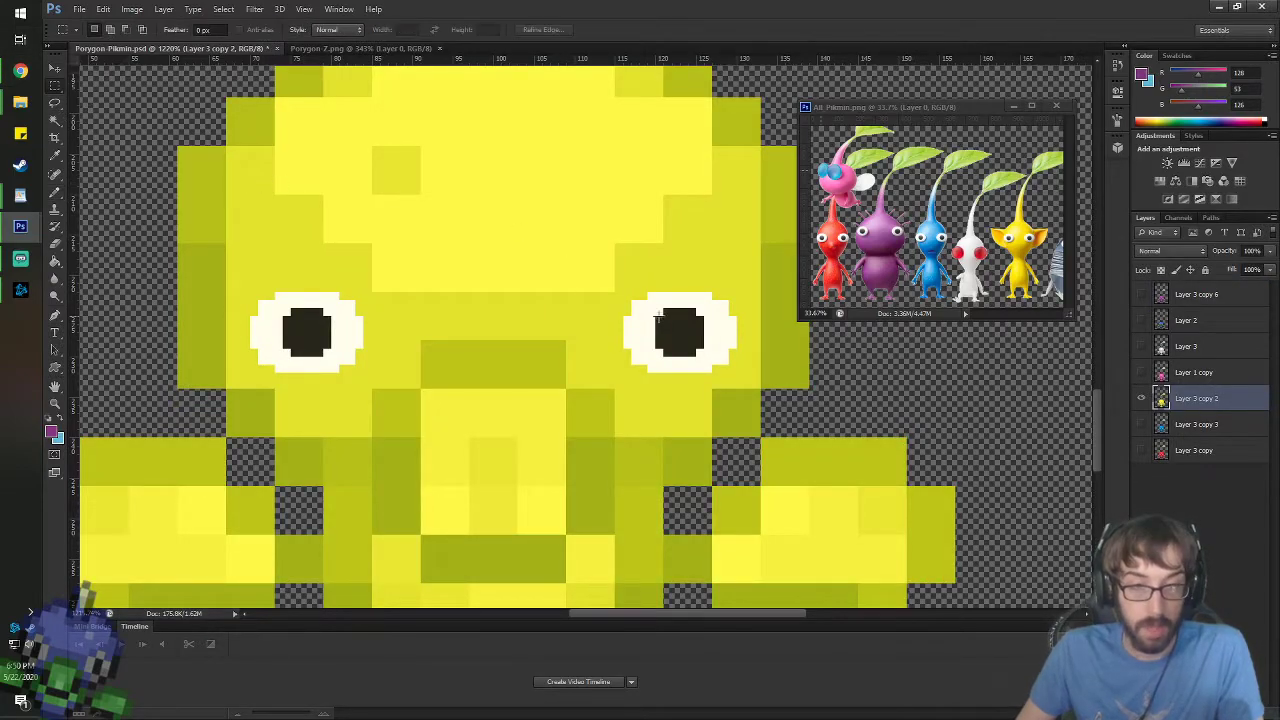
left_click_drag(624, 294, 750, 380)
key("v")
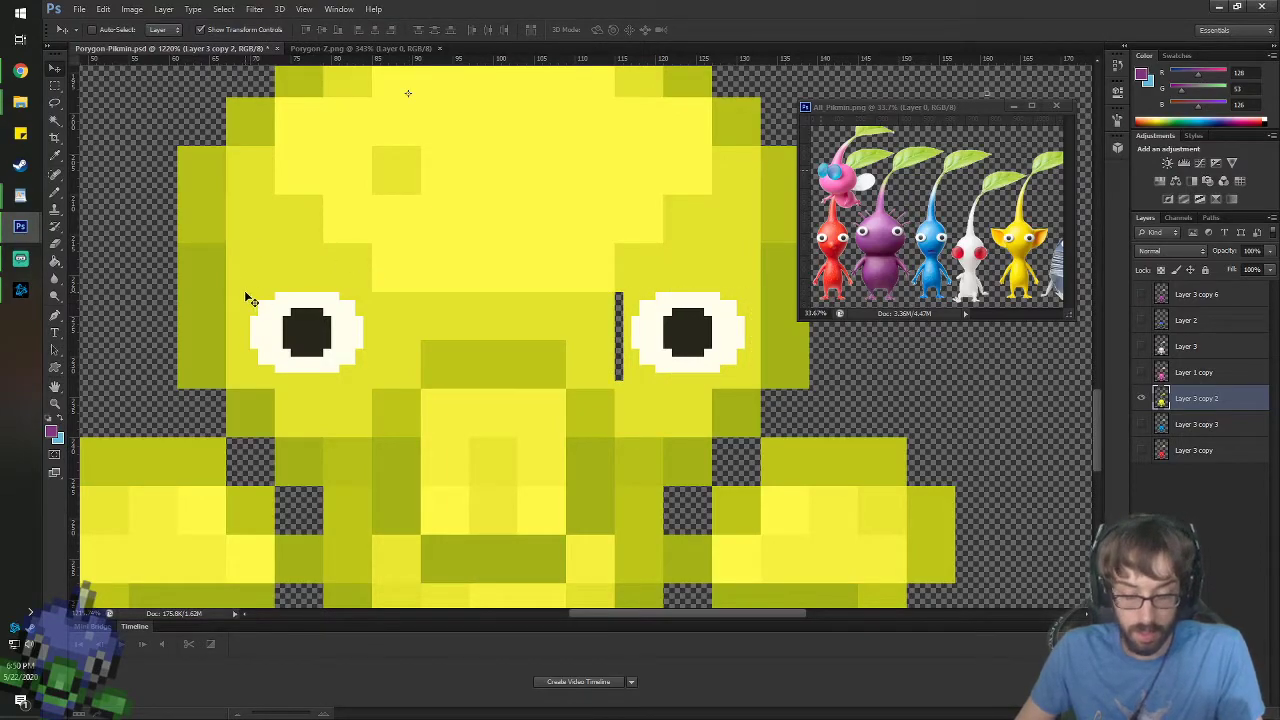
key("m")
left_click_drag(244, 290, 362, 376)
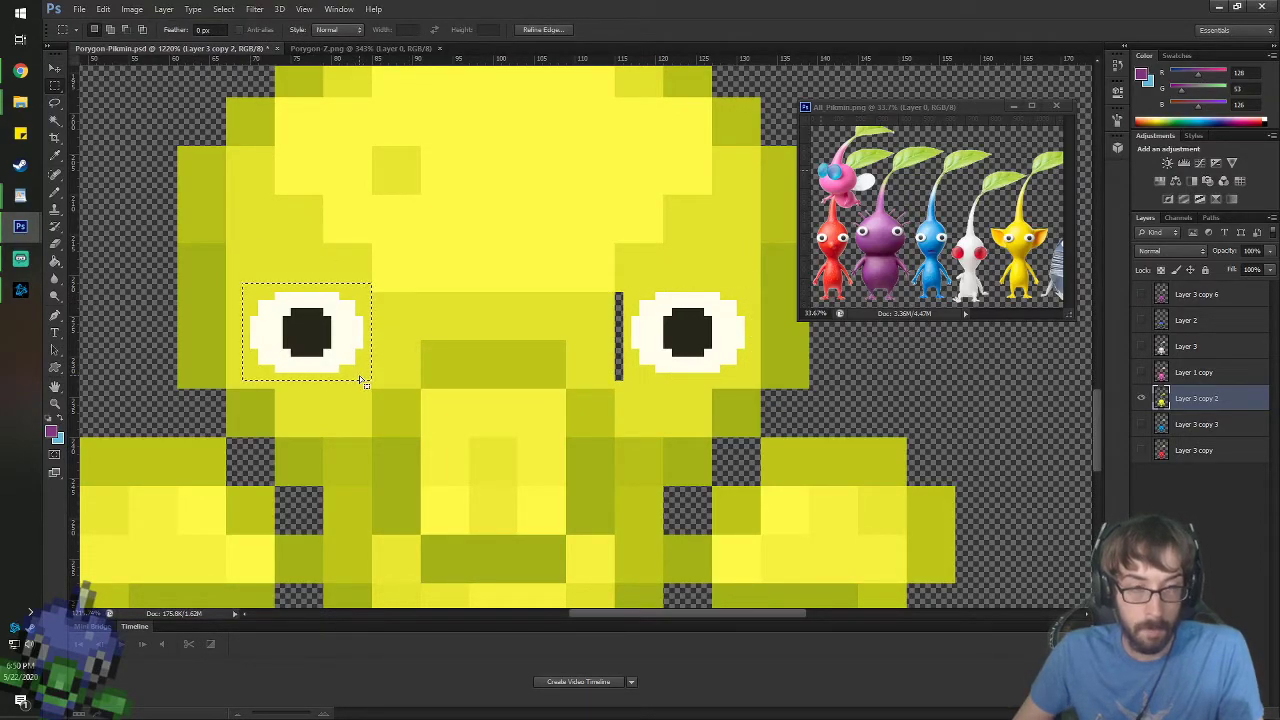
key("ctrl+Left")
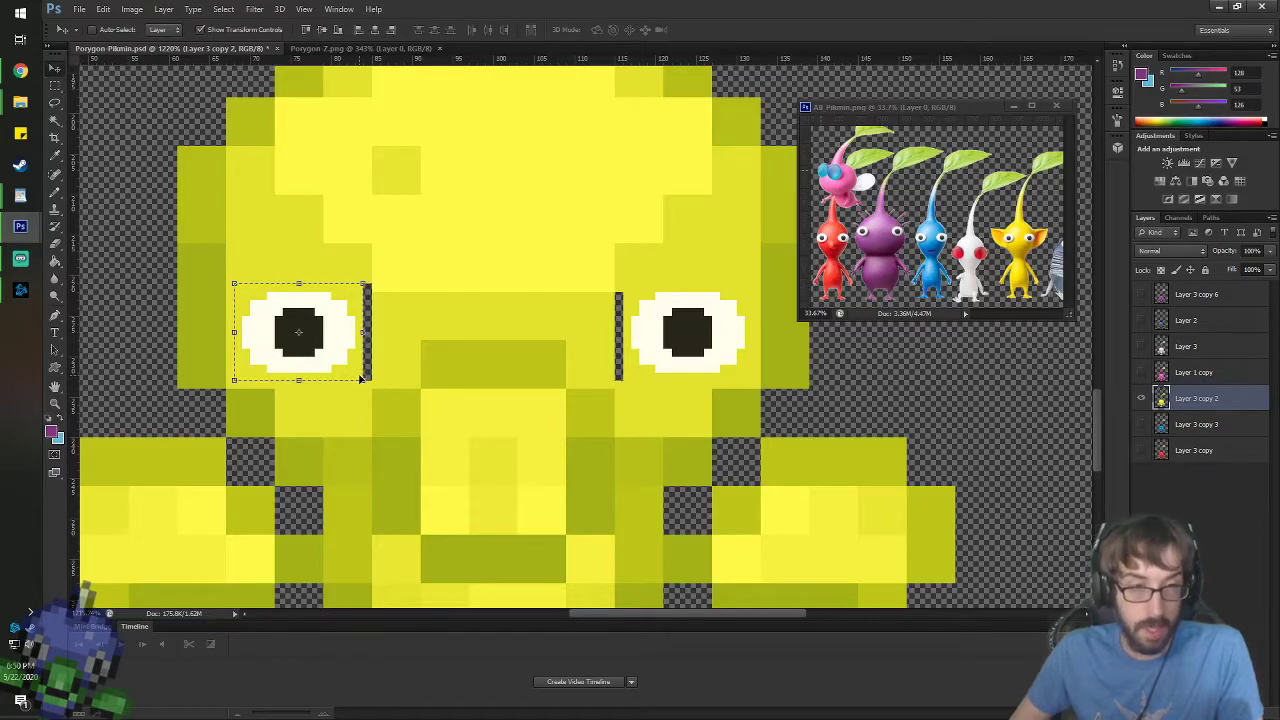
- Sample the yellow between the eyes and set the Paint Bucket to Foreground fill, tolerance 0 and 100% opacity
key("g")
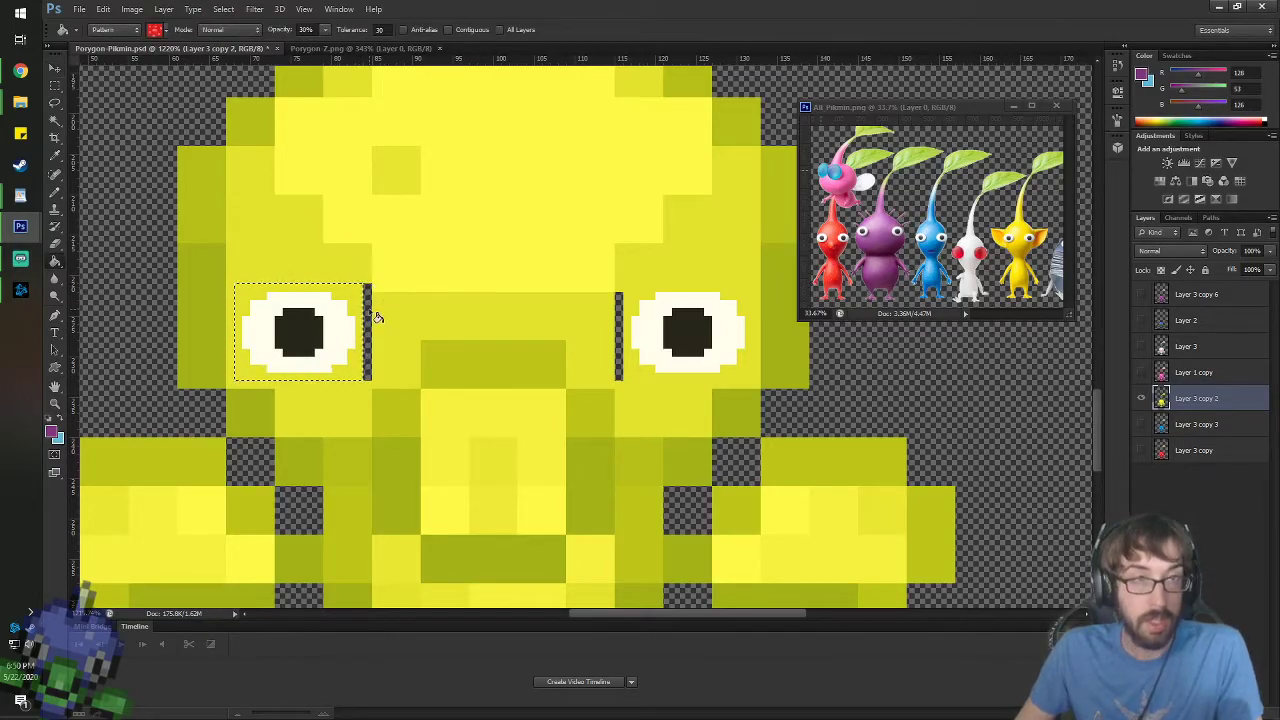
key("i")
left_click(399, 315)
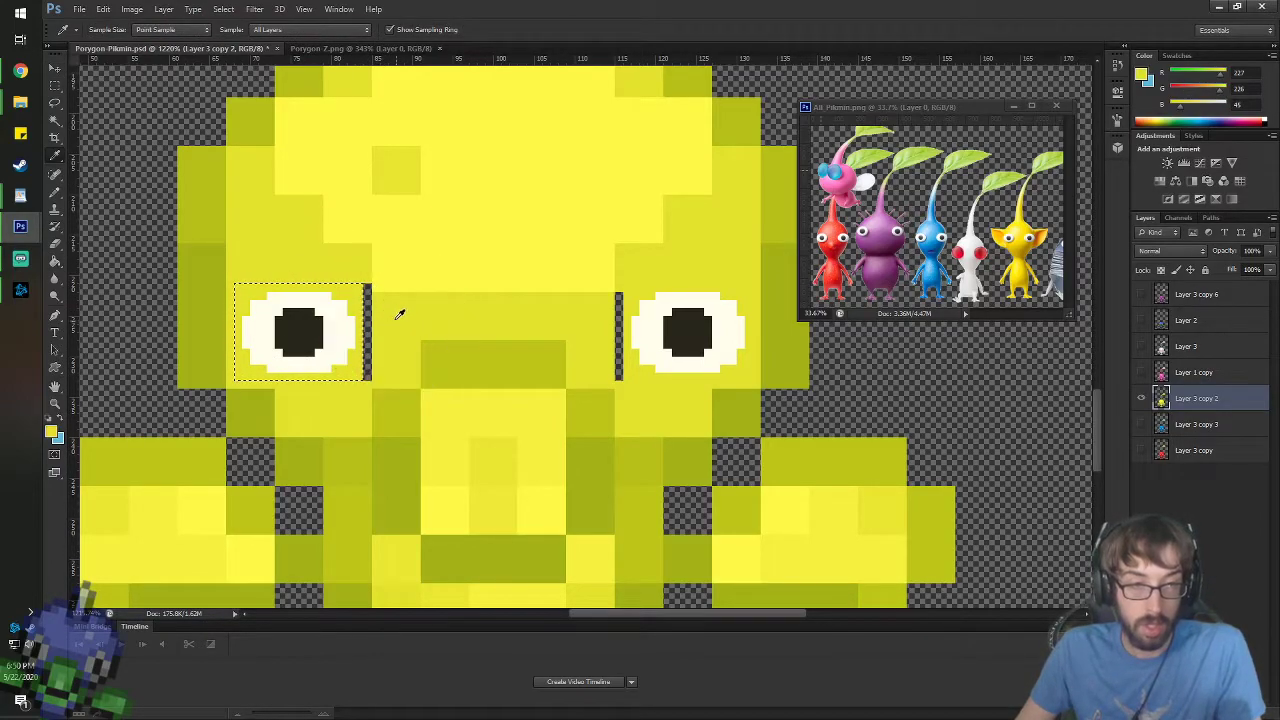
type("g")
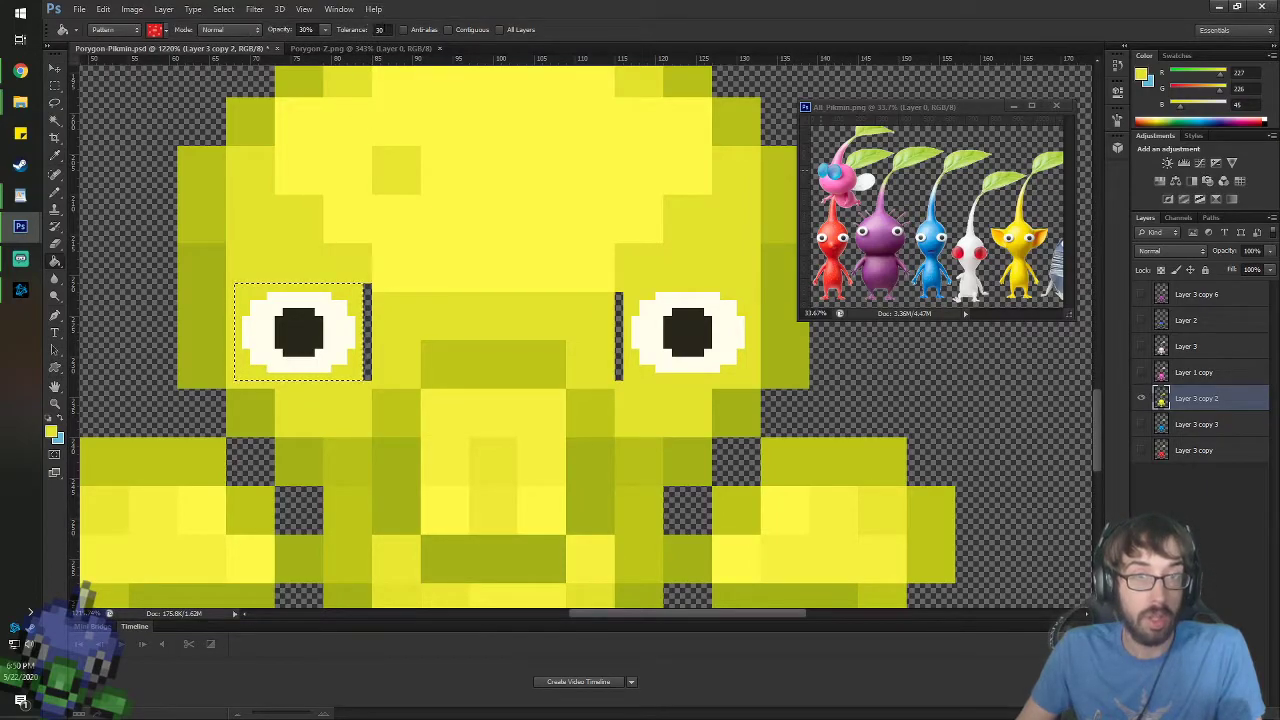
type("0")
left_click(115, 29)
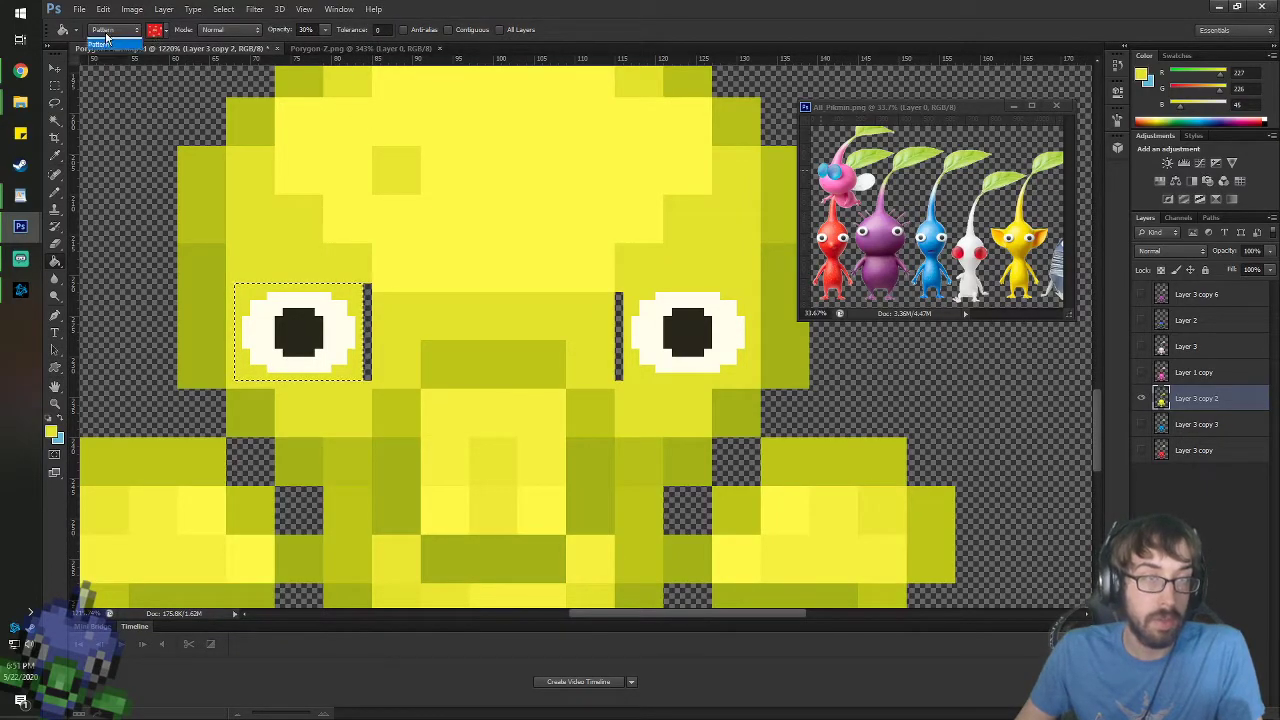
left_click(110, 41)
left_click(283, 31)
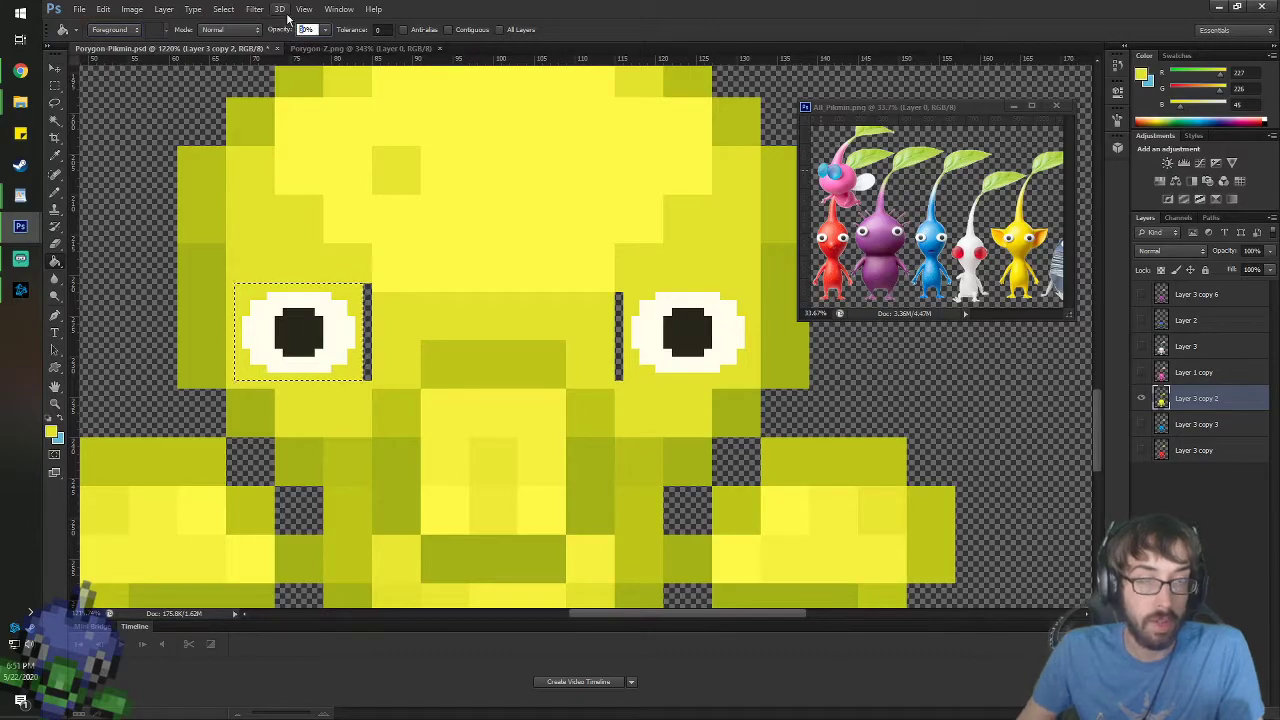
type("100")
key("Return")
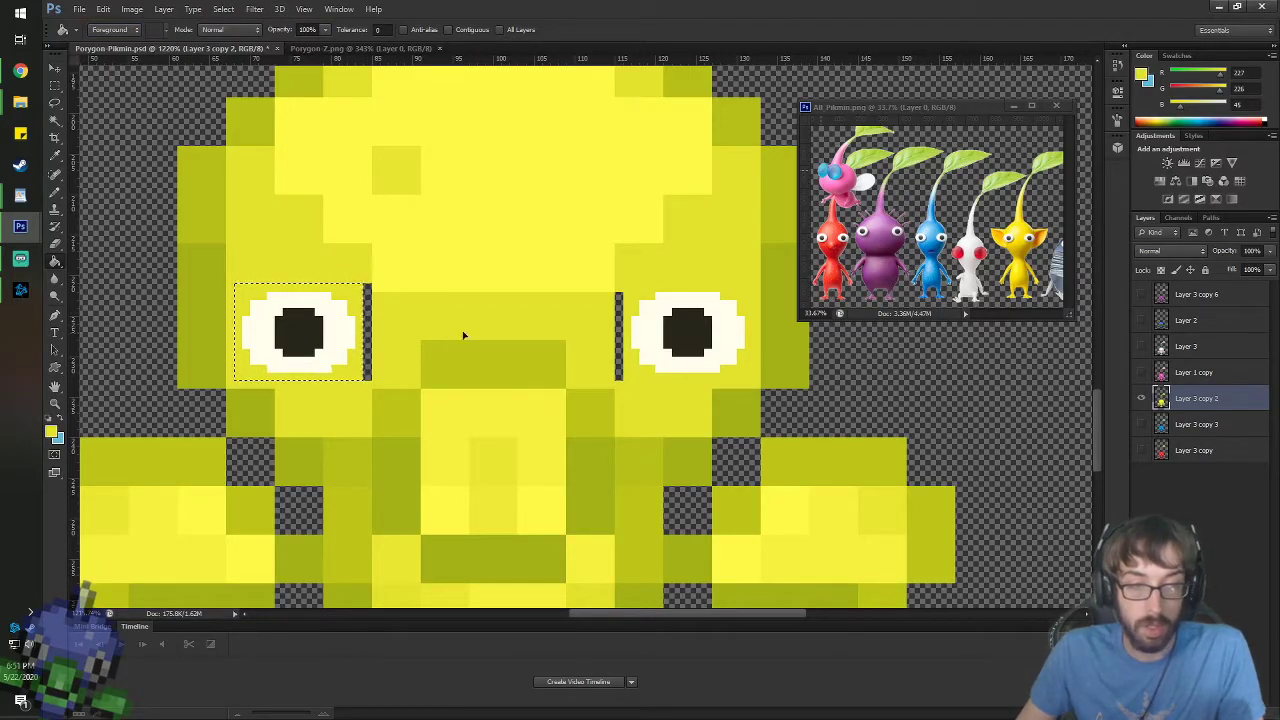
- Deselect and fill the transparent gaps beside both yellow eyes with the sampled yellow, using a contiguous fill
key("ctrl+d")
left_click(367, 321)
key("ctrl+z")
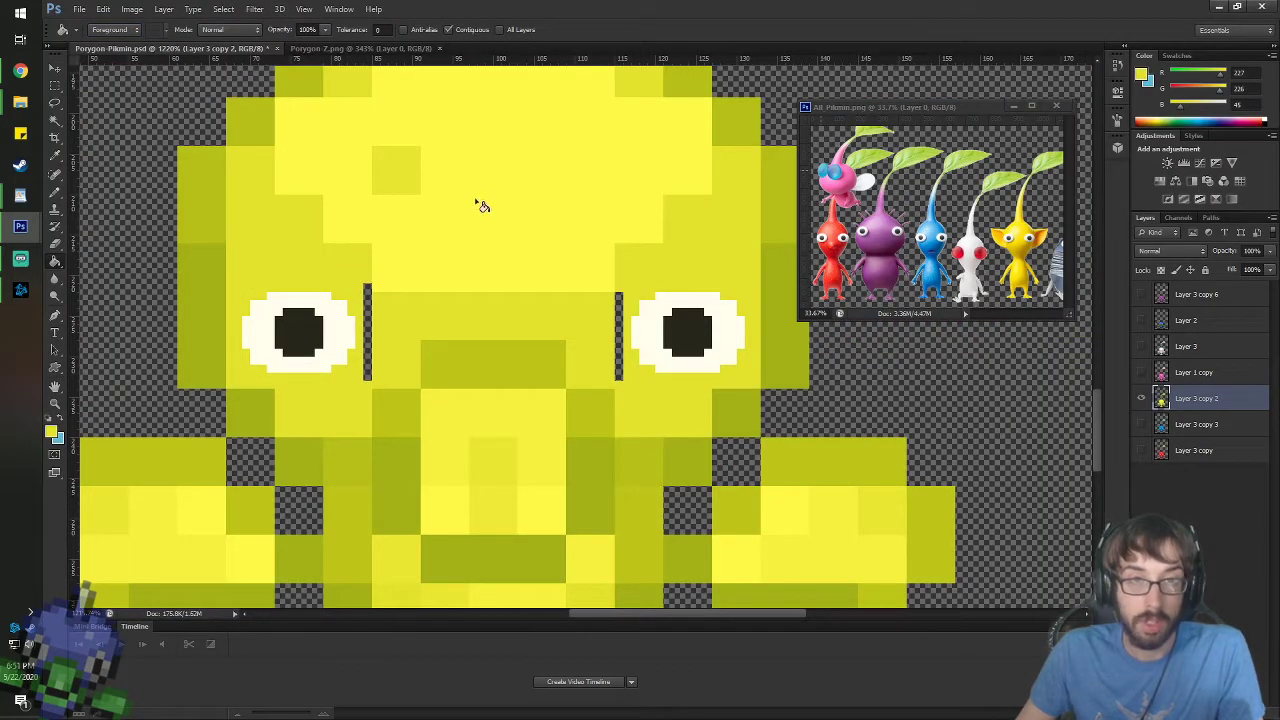
left_click(368, 315)
left_click(619, 325)
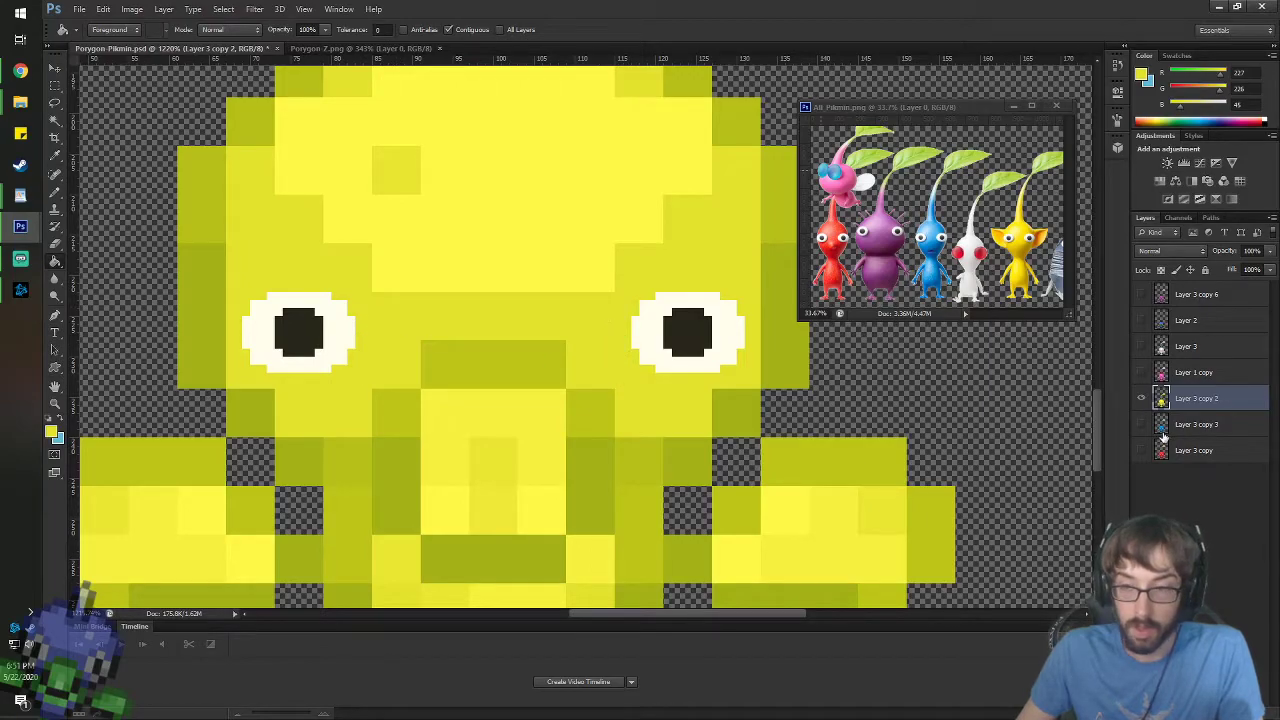
- Hide Layer 3 copy 2, show the blue Layer 3 copy 3, and move its left eye one pixel outward
left_click(1141, 398)
left_click(1141, 424)
left_click(1196, 424)
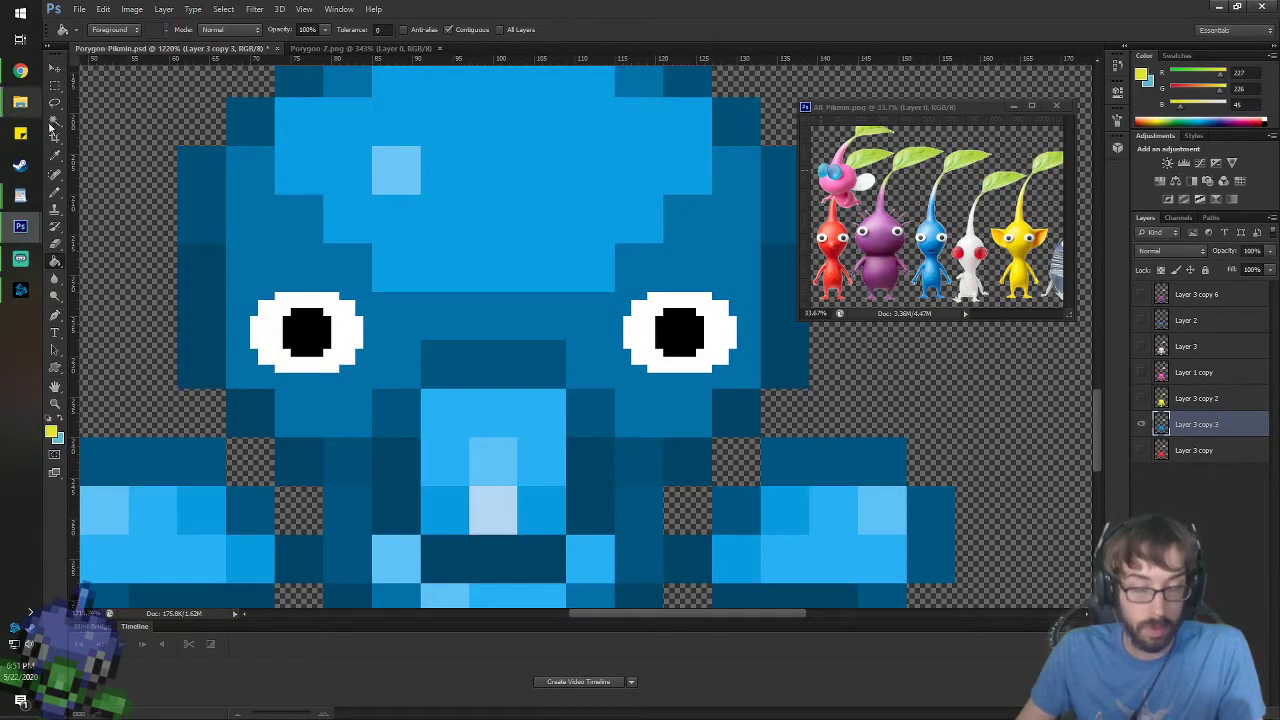
key("m")
mouse_move(242, 284)
left_mouse_down()
mouse_move(296, 288)
mouse_move(364, 380)
left_mouse_up()
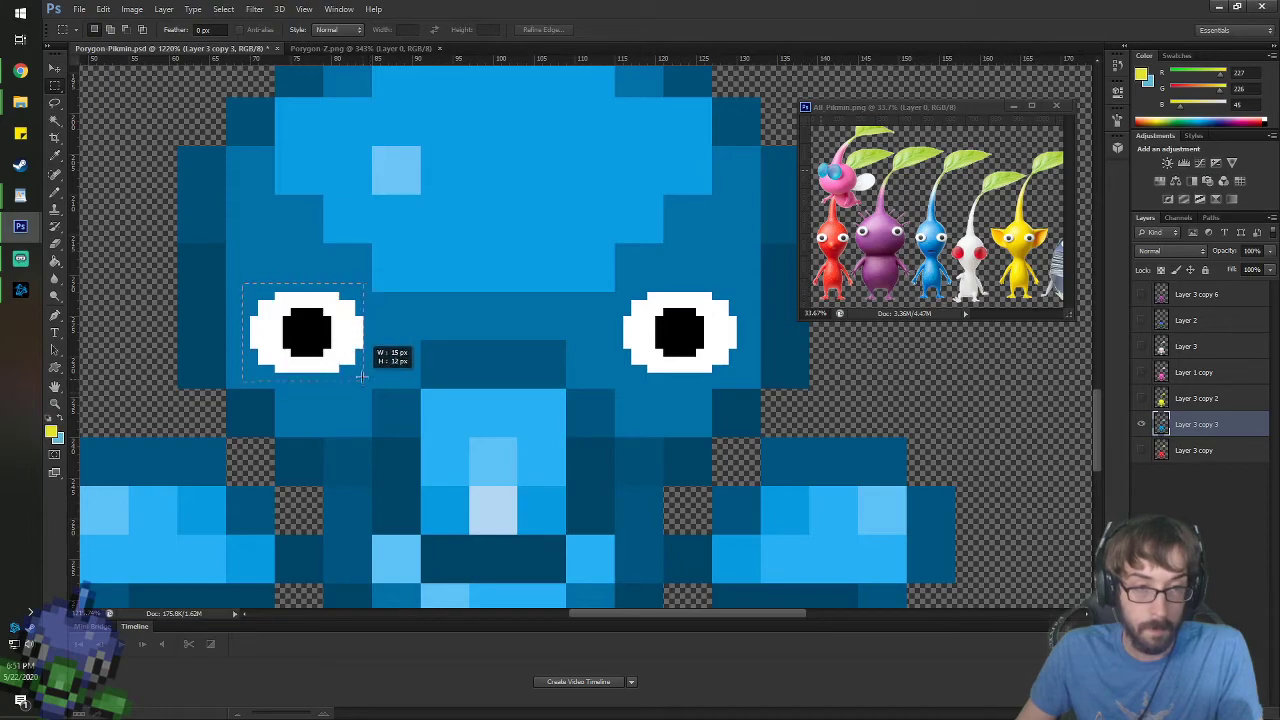
key("v")
key("Left")
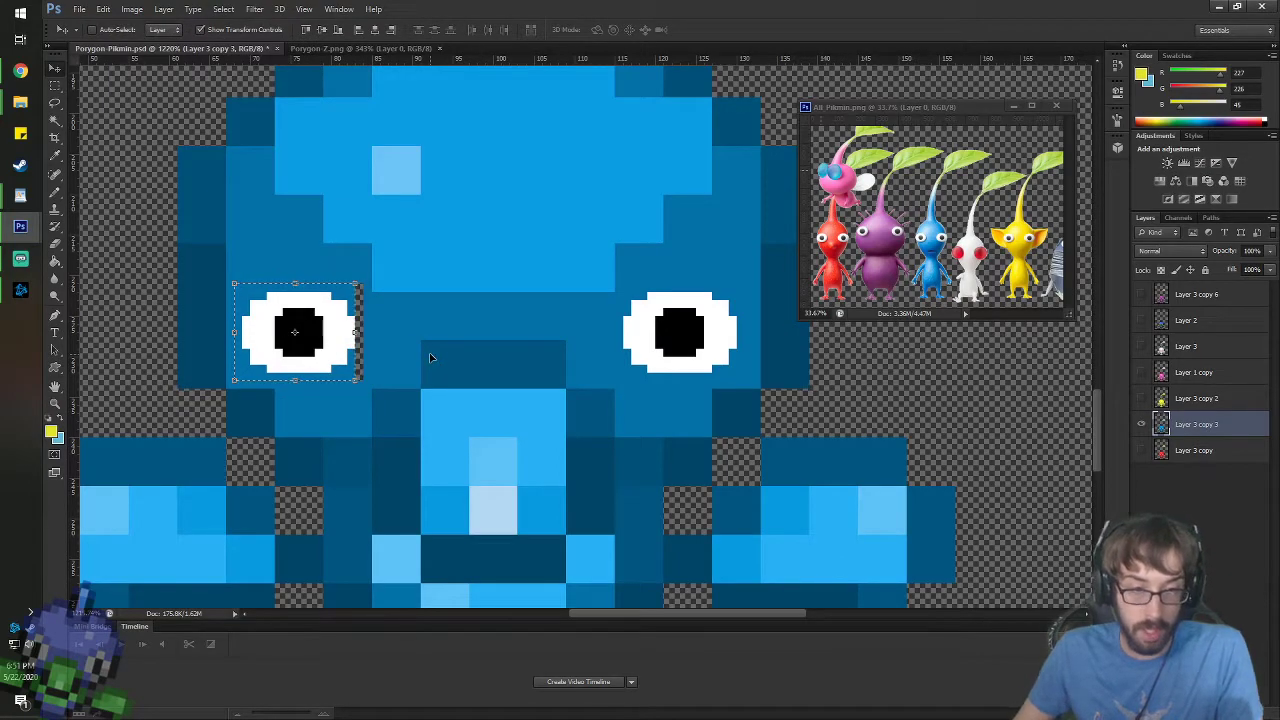
- Select the blue sprite's right eye and move it one pixel outward
key("ctrl+d")
left_click_drag(619, 285, 668, 343)
key("ctrl+z")
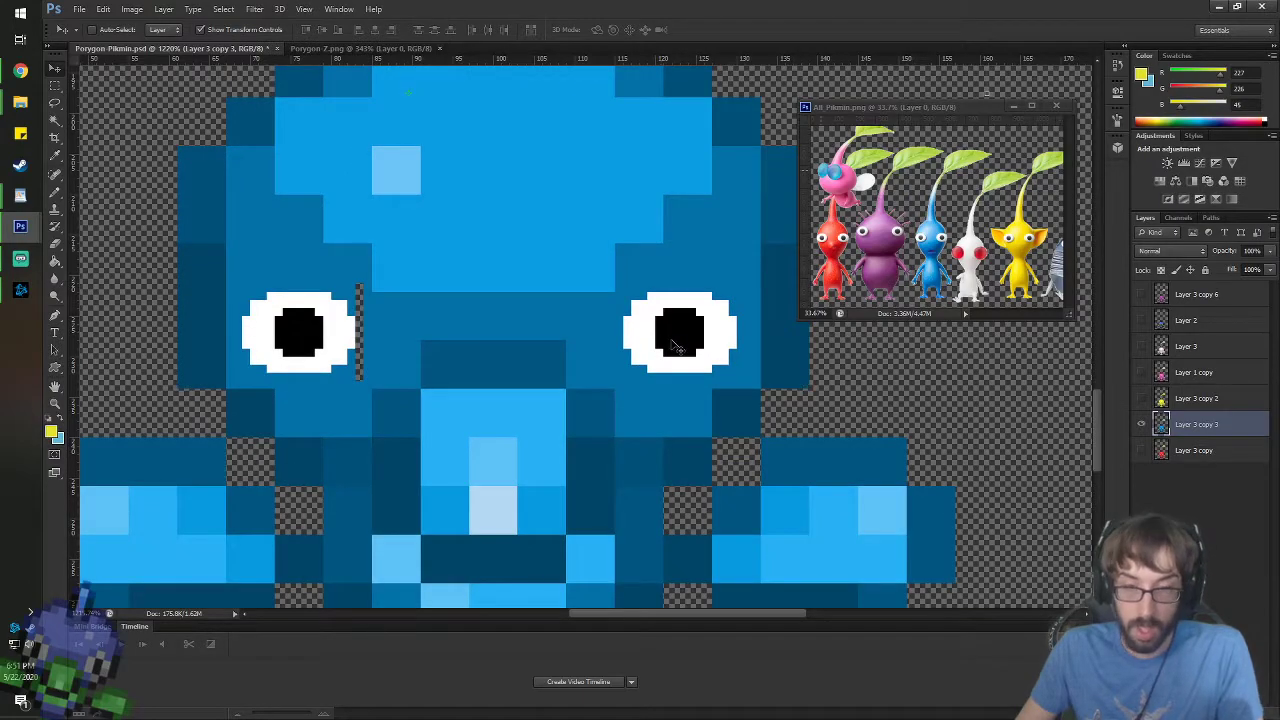
key("m")
left_click_drag(623, 293, 744, 379)
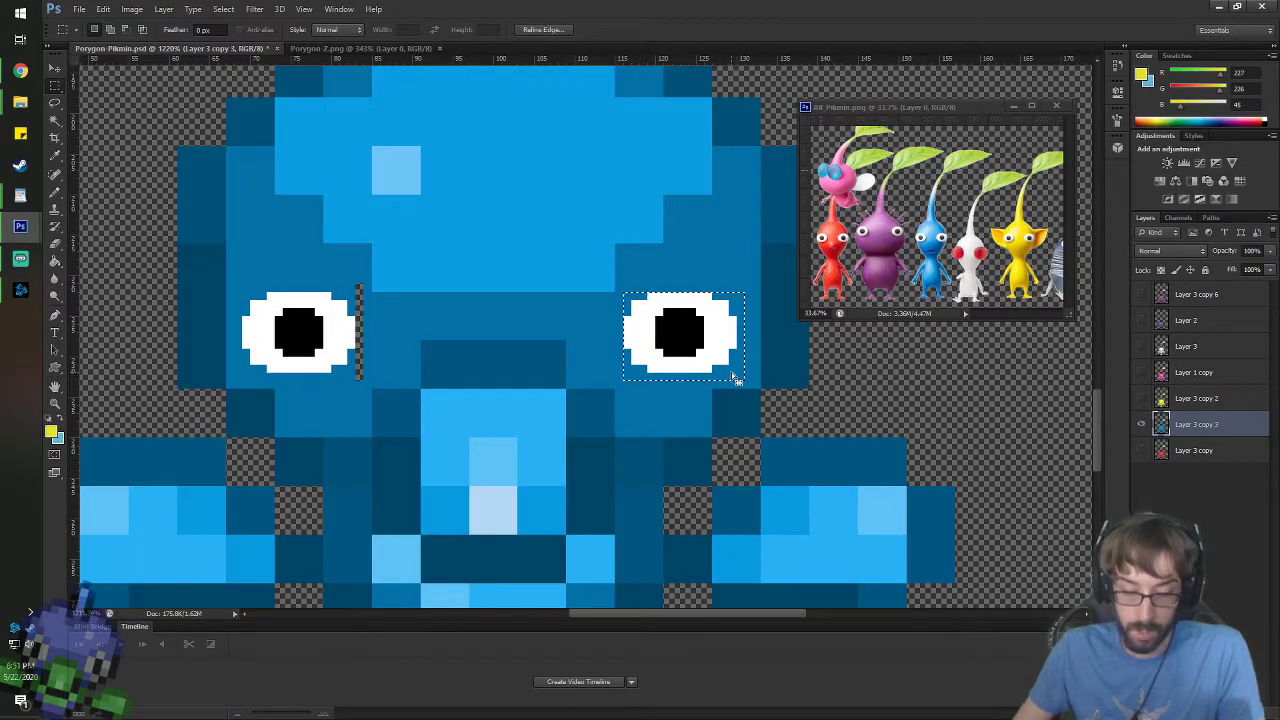
key("v")
key("Right")
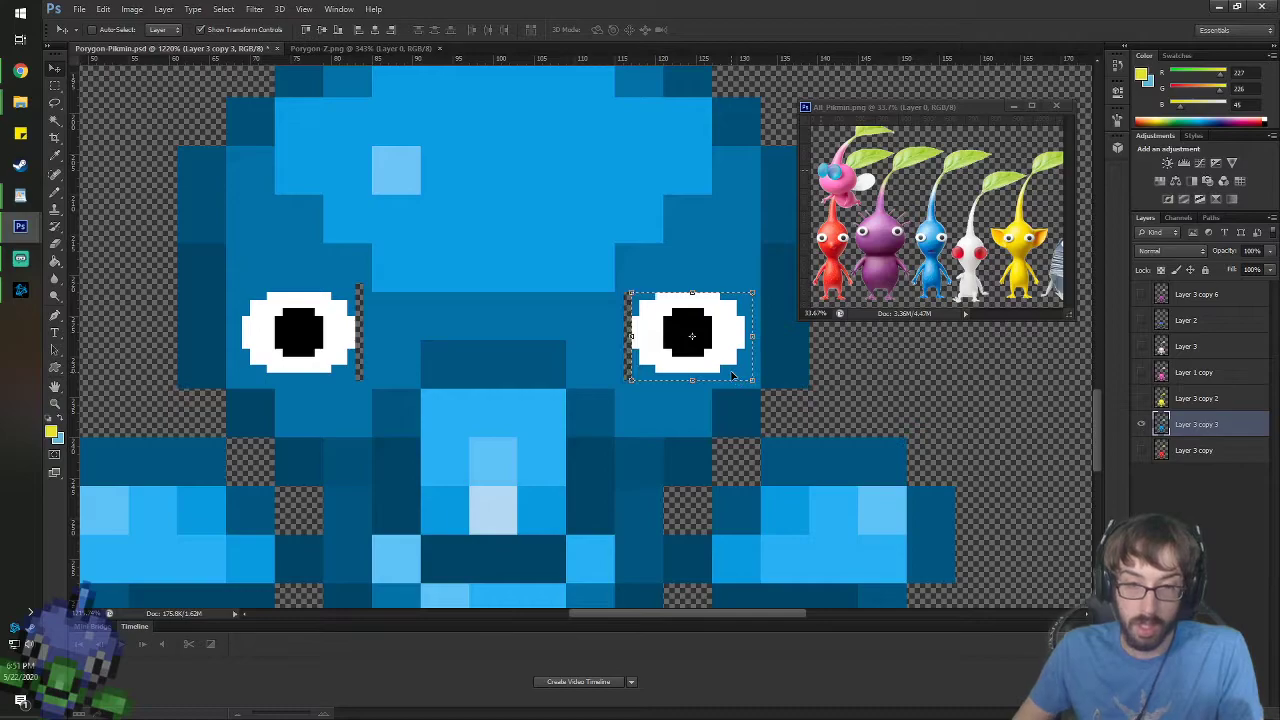
- Sample the dark blue beside the eyes and fill the transparent gaps next to both eyes with it
key("g")
left_click(620, 333, "alt")
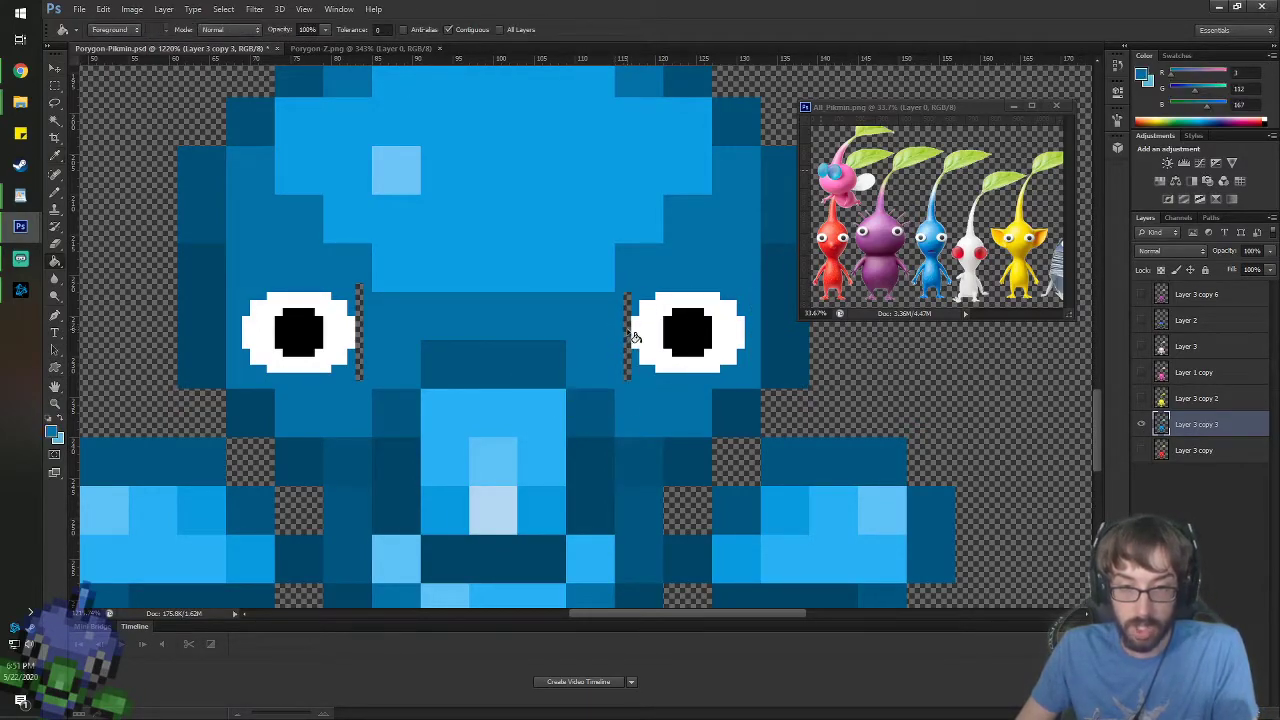
left_click(628, 335)
left_click(361, 343)
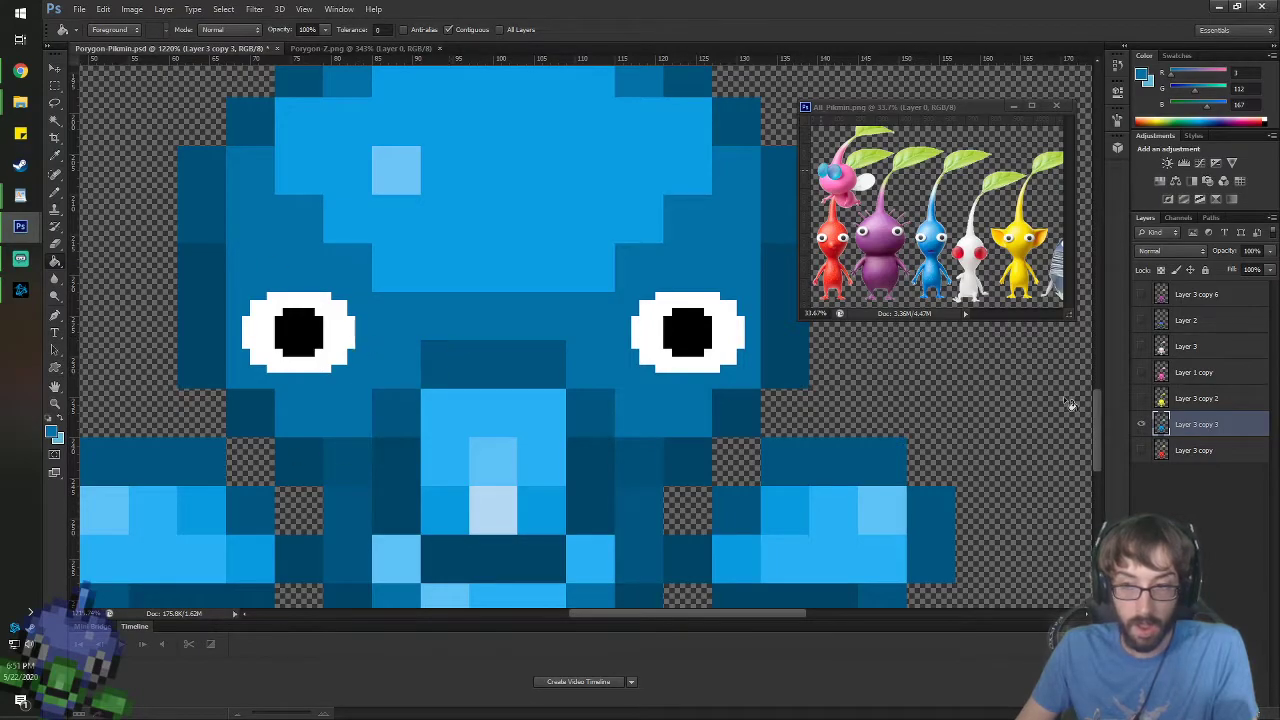
- Hide the blue Layer 3 copy 3, then show and select the red Layer 3 copy
left_click(1141, 424)
left_click(1141, 450)
left_click(1168, 454)
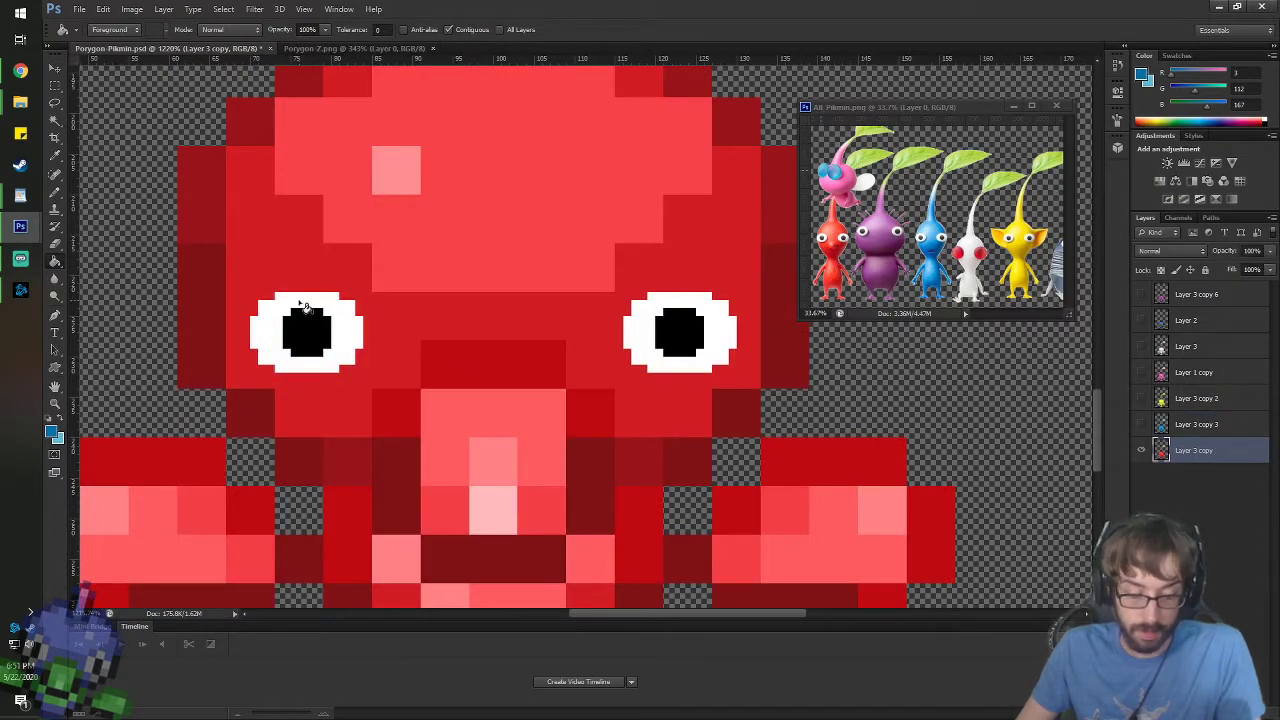
- Select the red sprite's left eye, move it one pixel outward, and clear the selection
key("m")
left_click_drag(246, 278, 358, 381)
key("v")
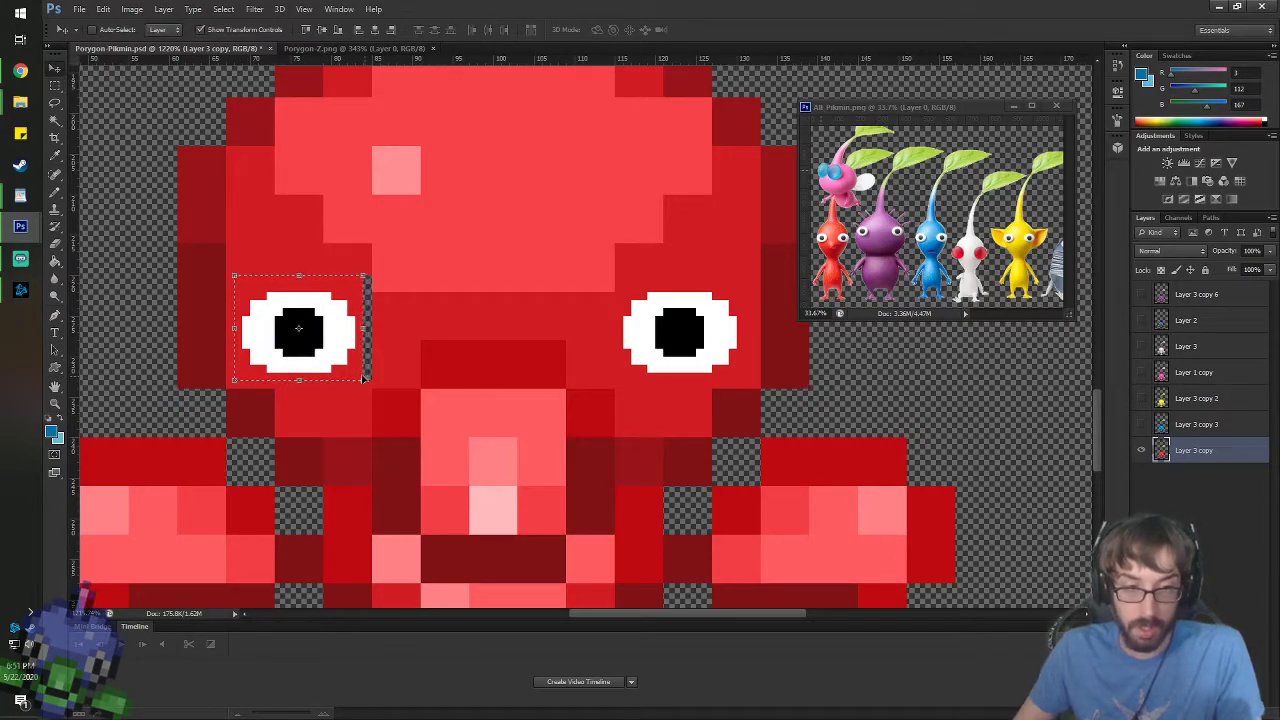
key("ctrl+d")
- Select the red sprite's right eye, move it one pixel outward, and clear the selection
key("m")
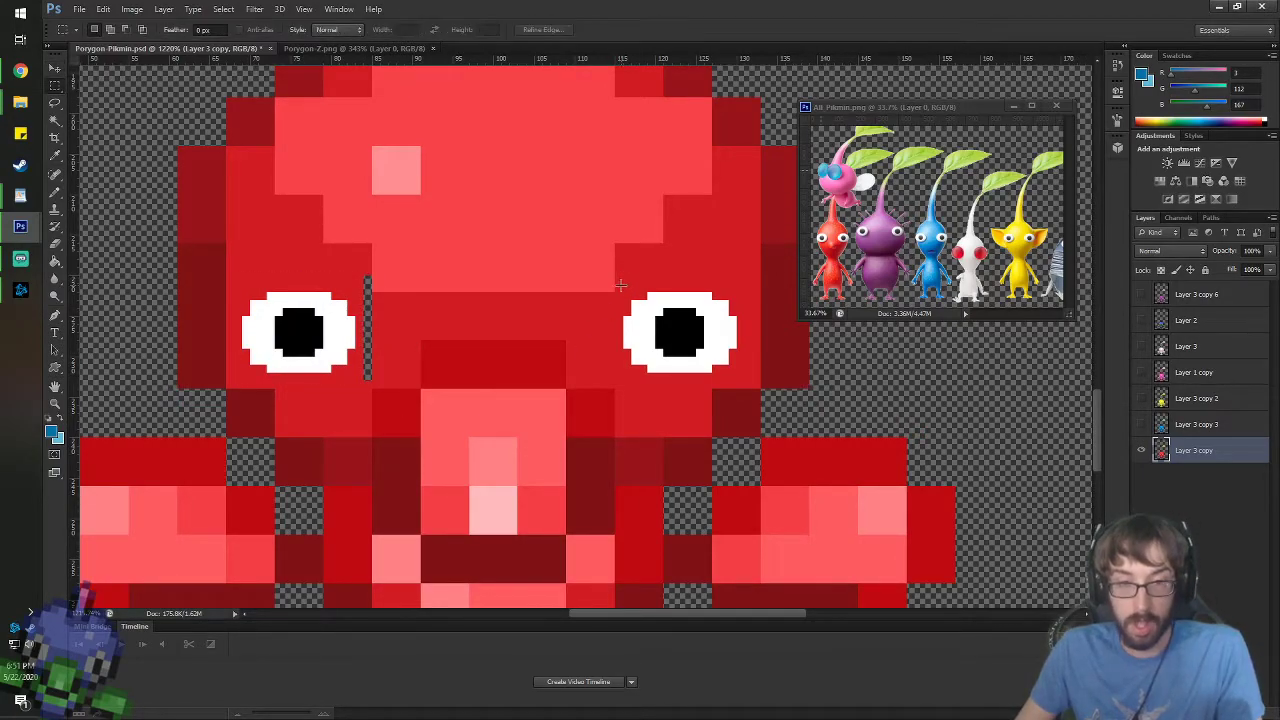
left_click_drag(616, 283, 716, 362)
key("v")
key("ctrl+d")
- Sample the red between the eyes and fill the transparent gaps beside both eyes of the red sprite with it
key("i")
left_click(500, 306)
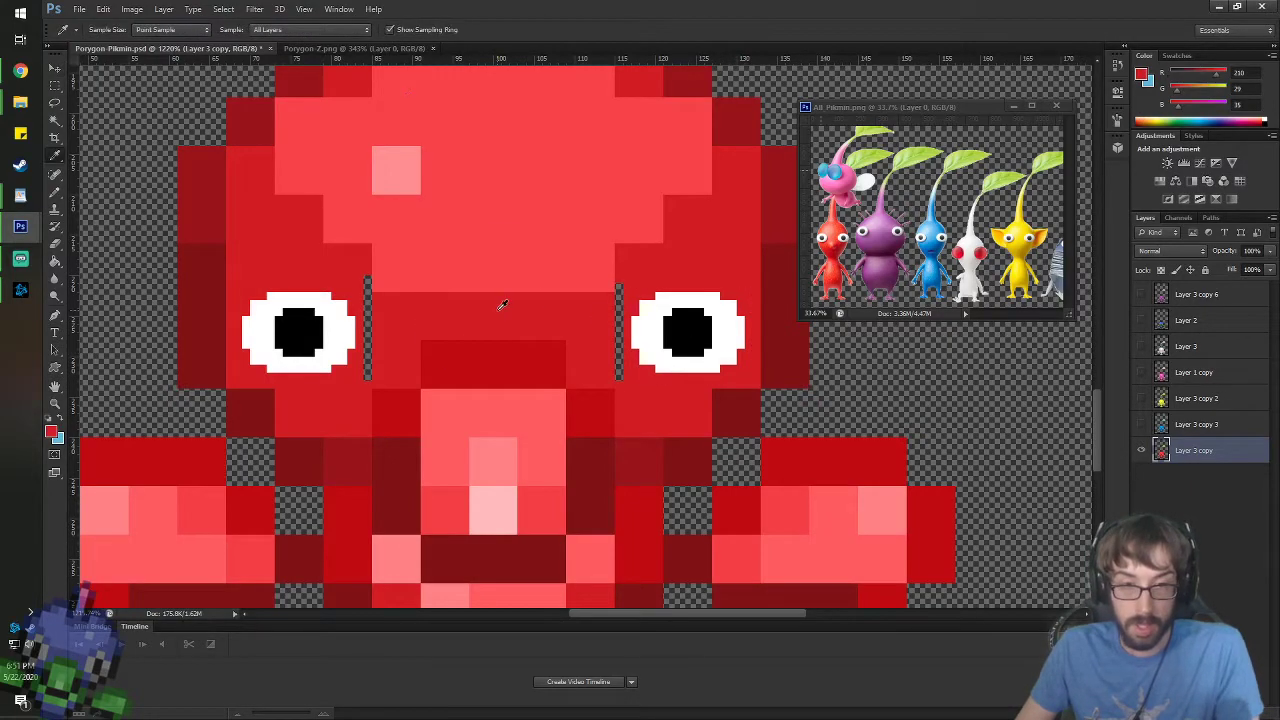
key("h")
key("g")
left_click(620, 318)
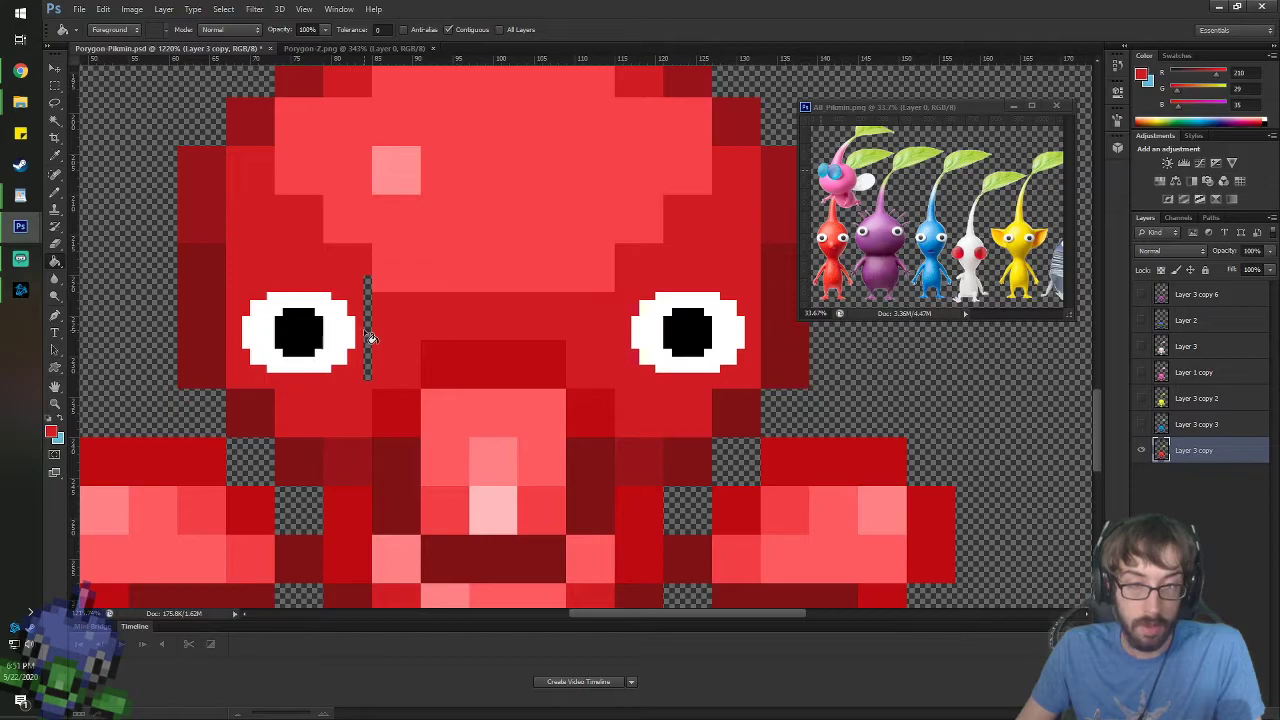
left_click(367, 330)
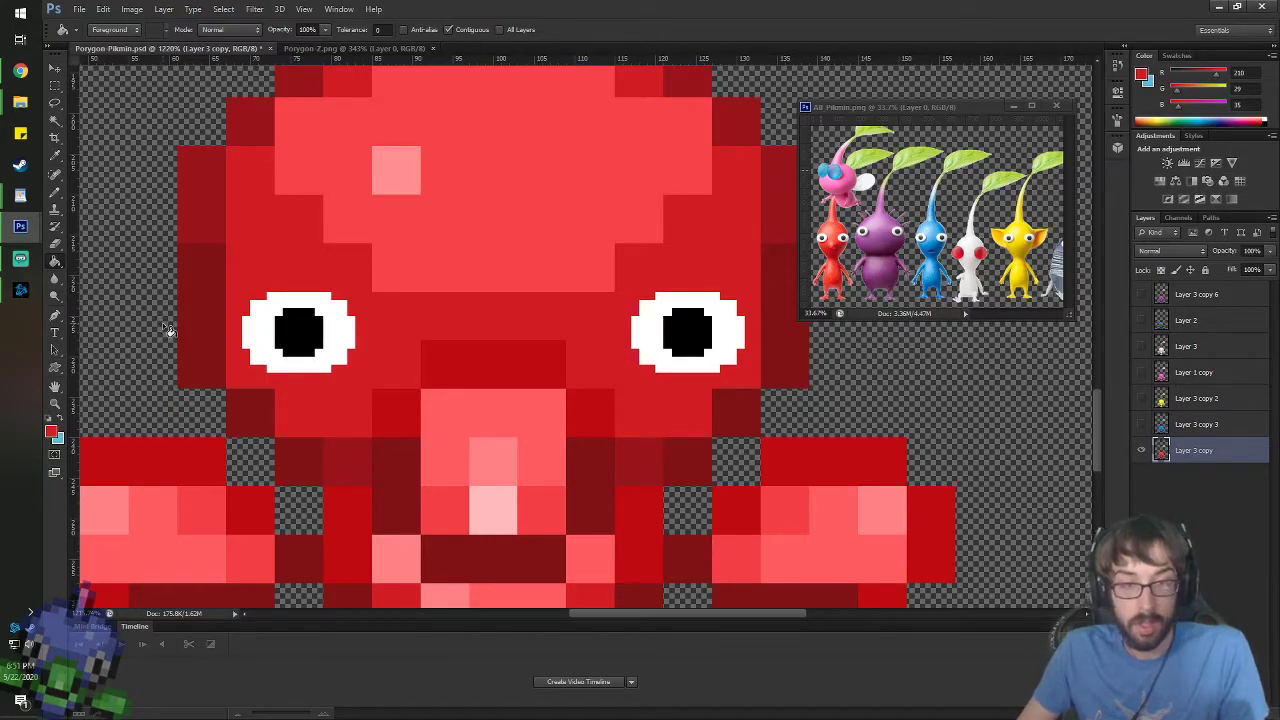
scroll(168, 330, "down", 5)
scroll(168, 330, "down", 1)
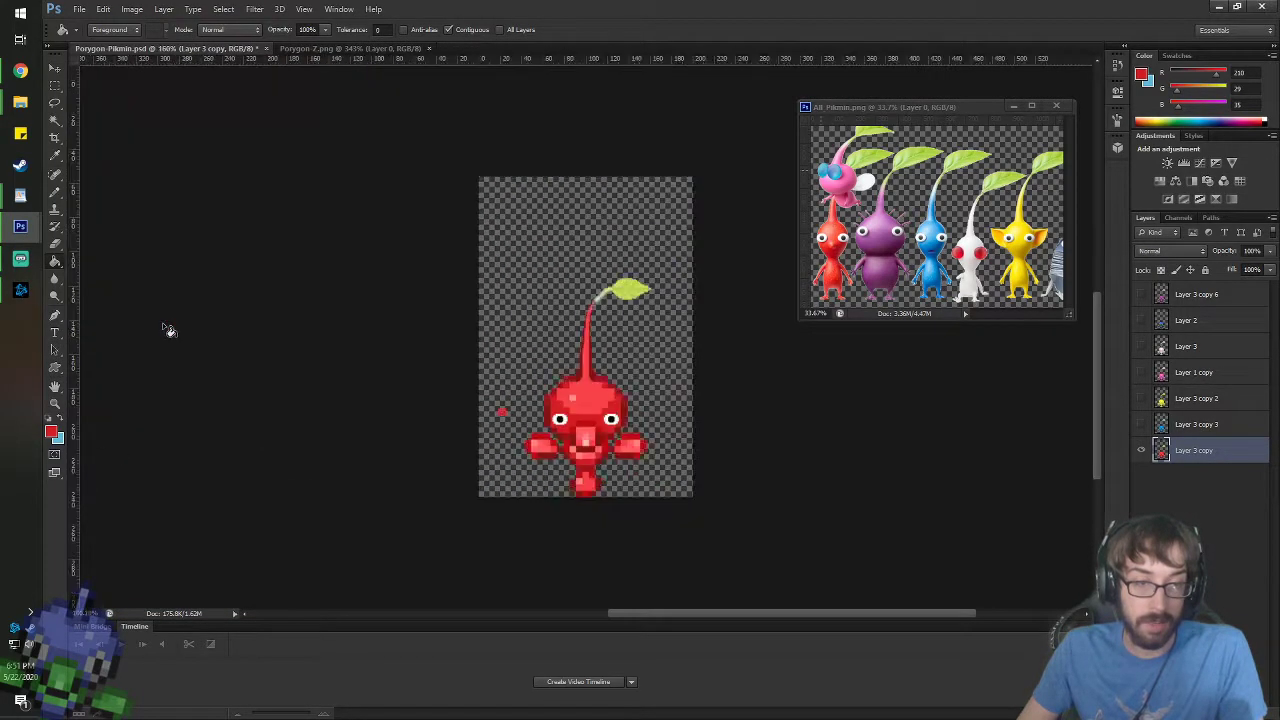
scroll(599, 544, "up", 3)
scroll(799, 474, "up", 1)
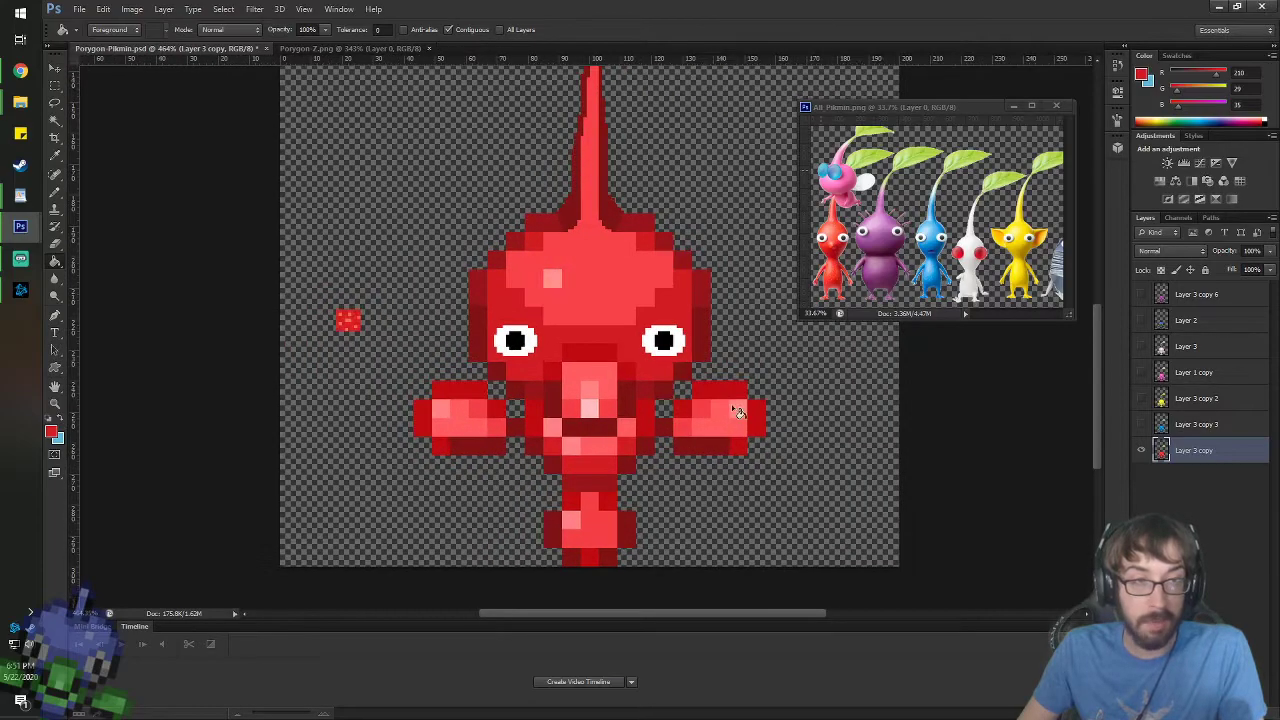
- Make all the hidden Pikmin colour layers visible and delete Layer 2
left_click(54, 68)
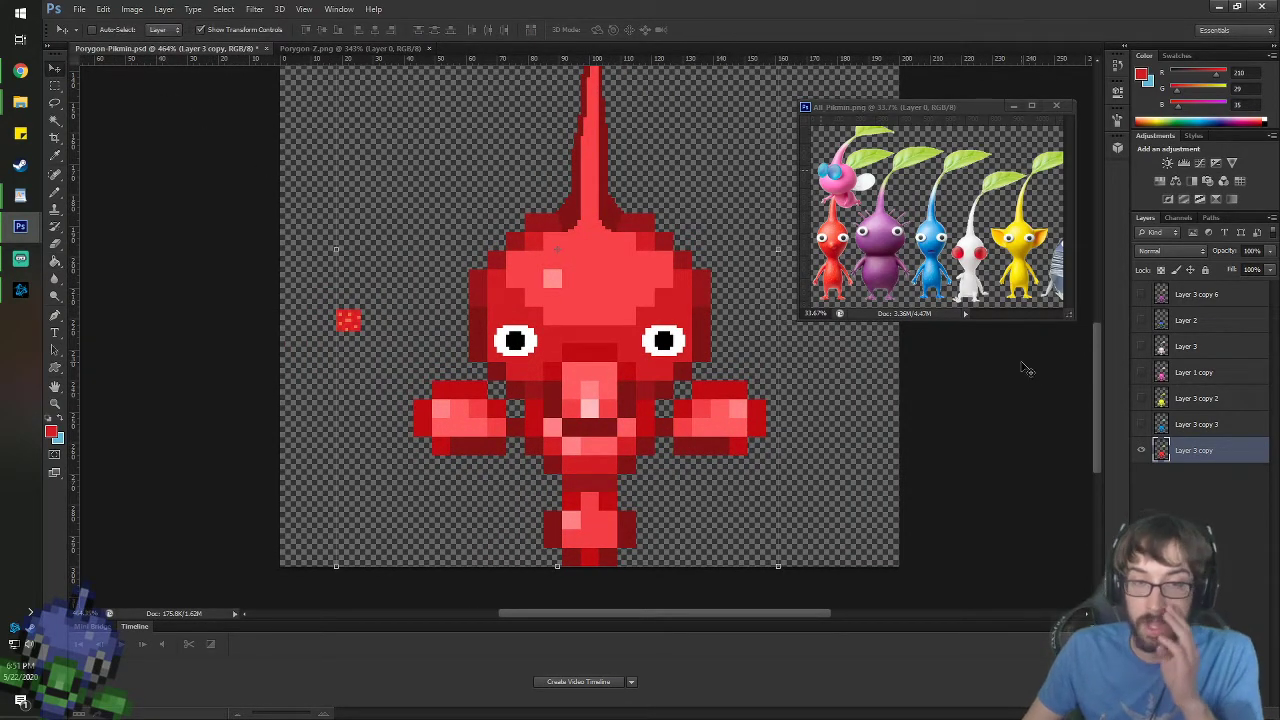
scroll(556, 285, "up", 8)
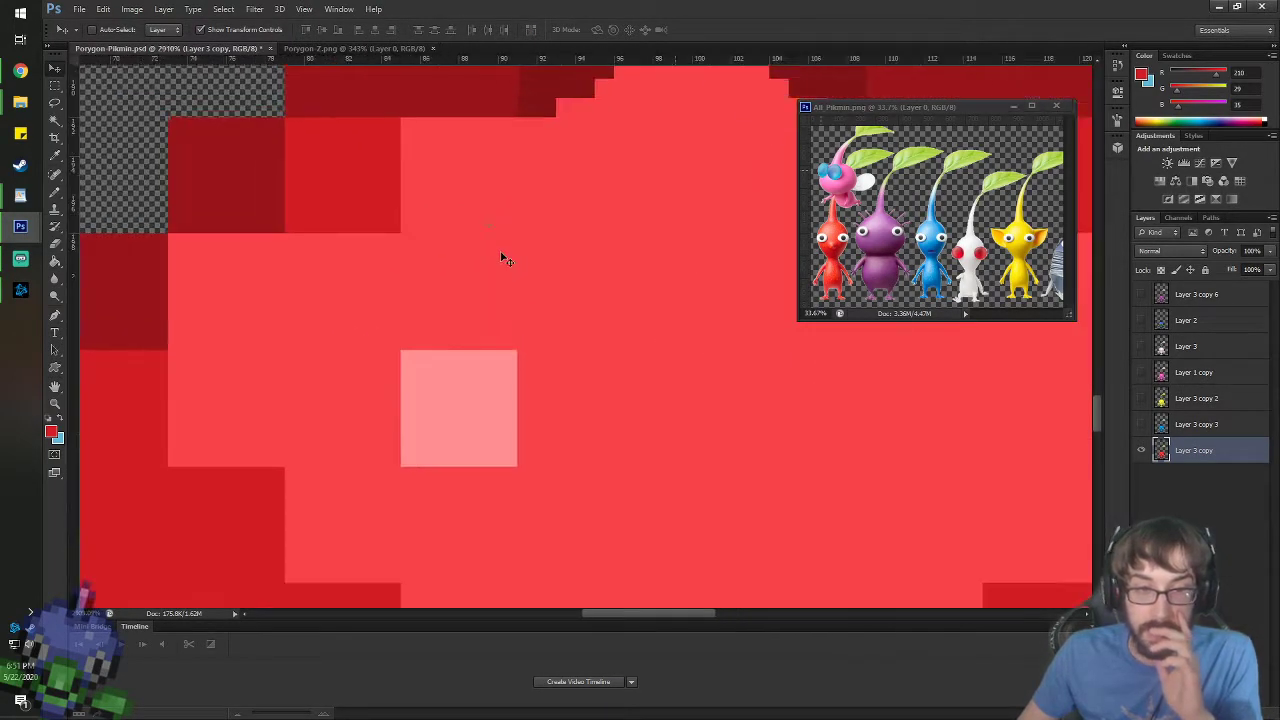
scroll(513, 262, "down", 6)
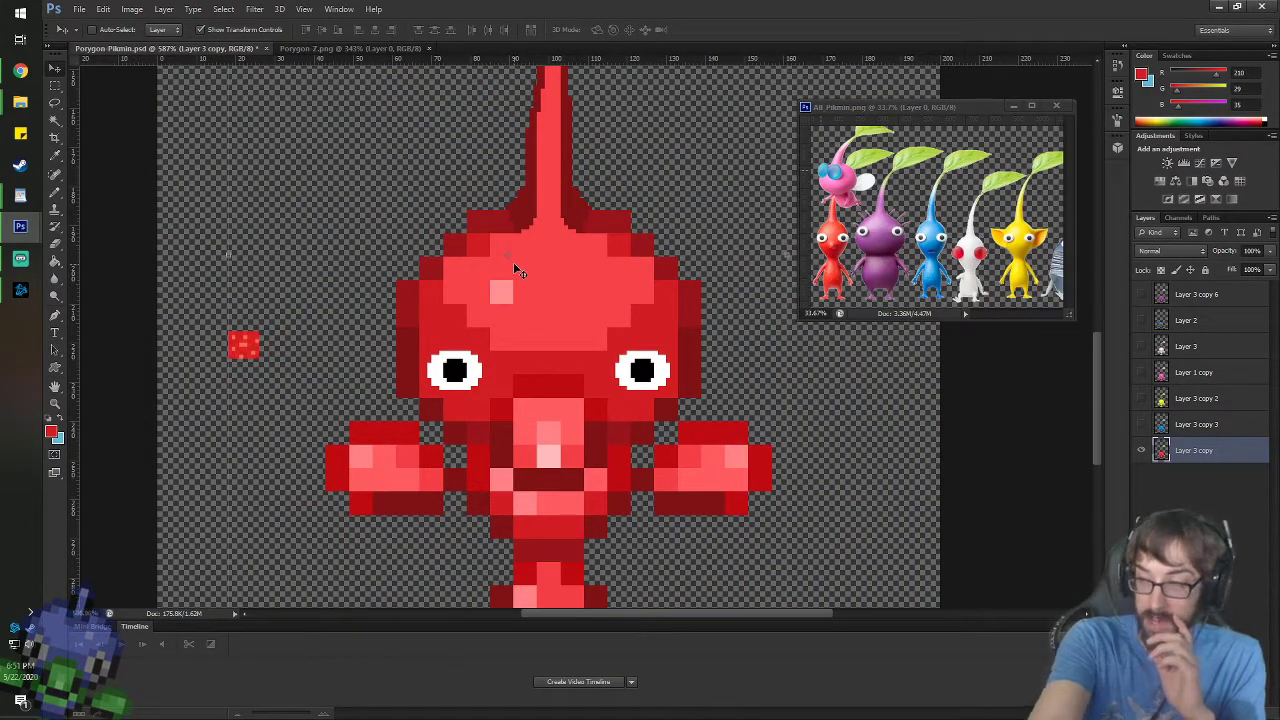
scroll(530, 178, "down", 4)
scroll(918, 335, "up", 1)
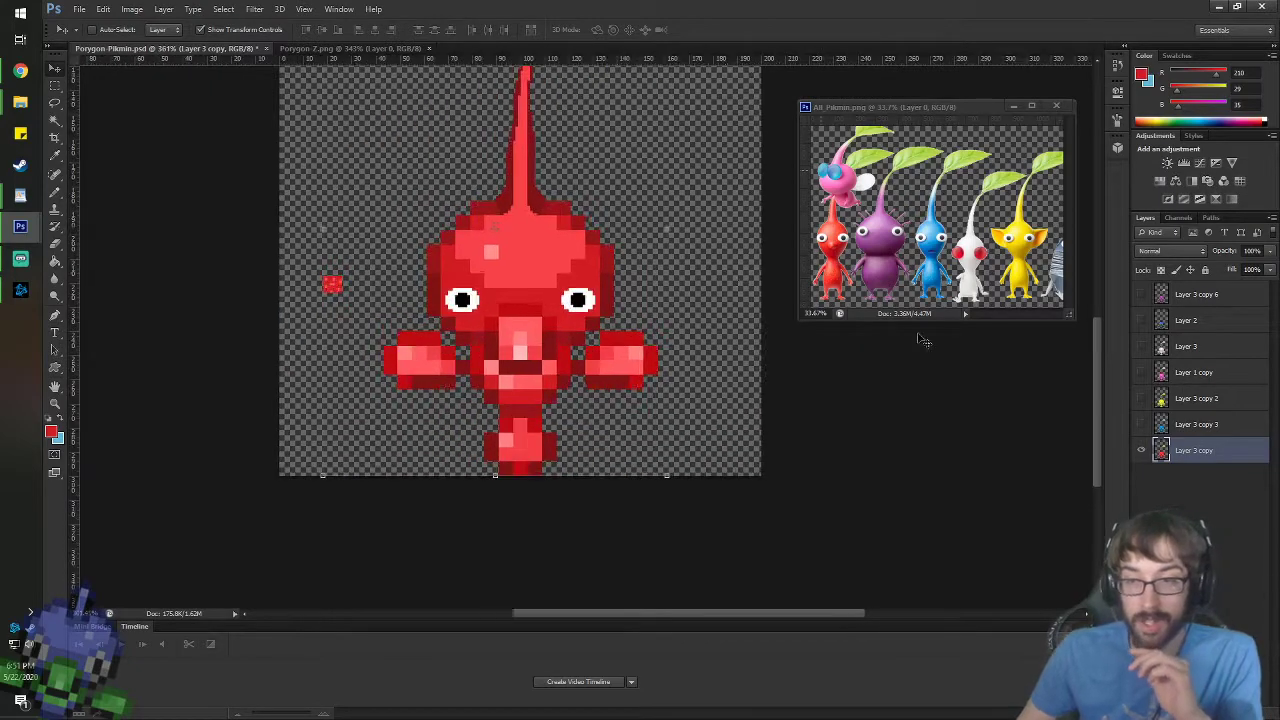
left_click_drag(1147, 426, 1141, 296)
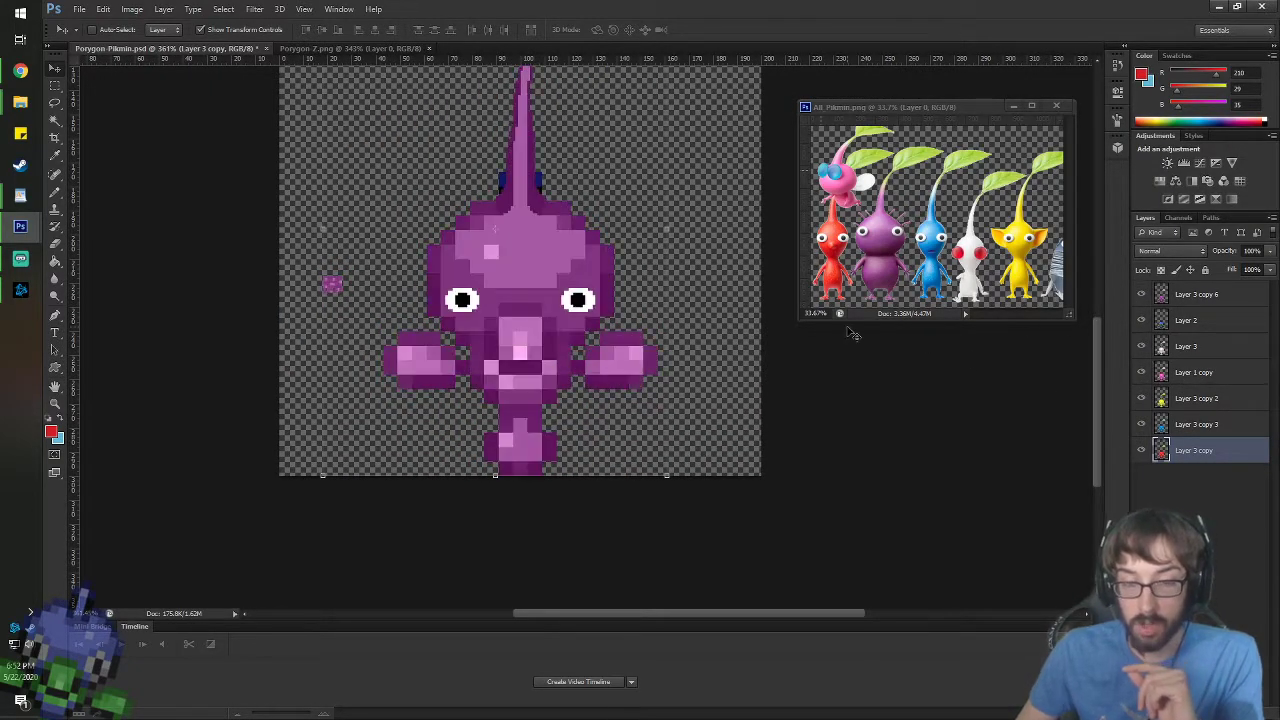
left_click(1200, 322)
key("Delete")
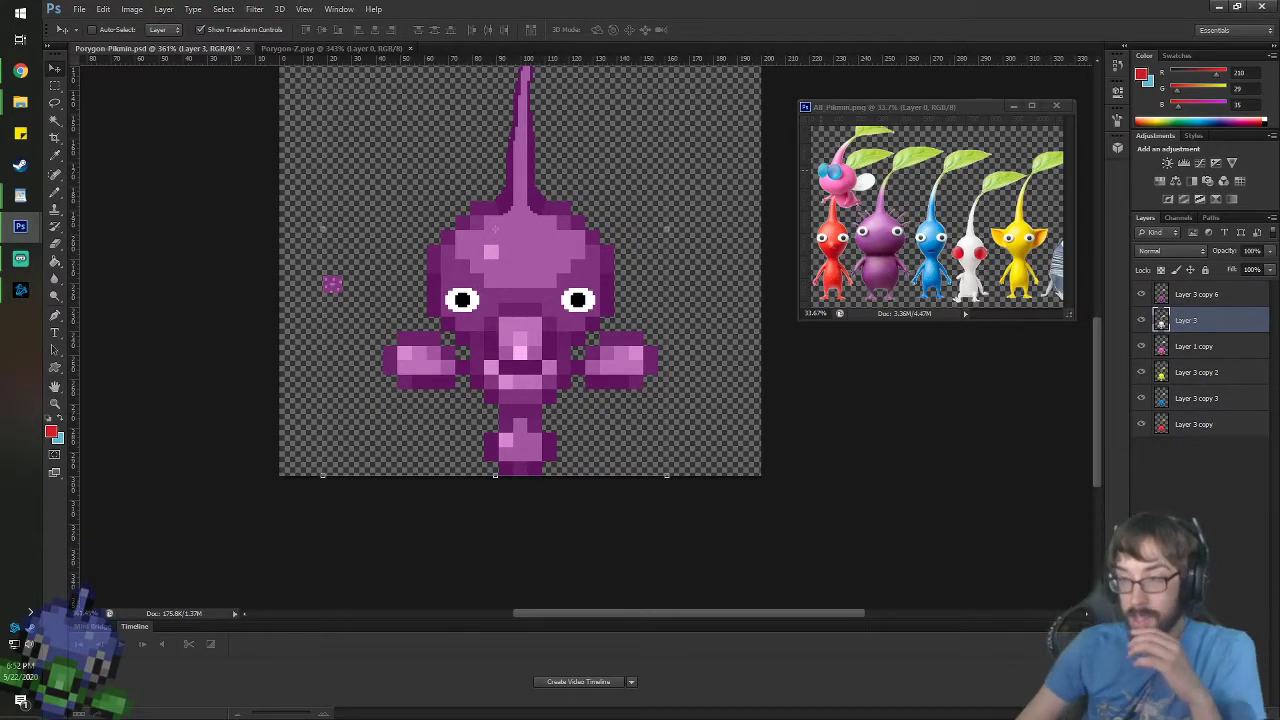
- Duplicate the red Layer 3 copy, place the duplicate above all other layers, and hide every other layer
left_click(979, 222)
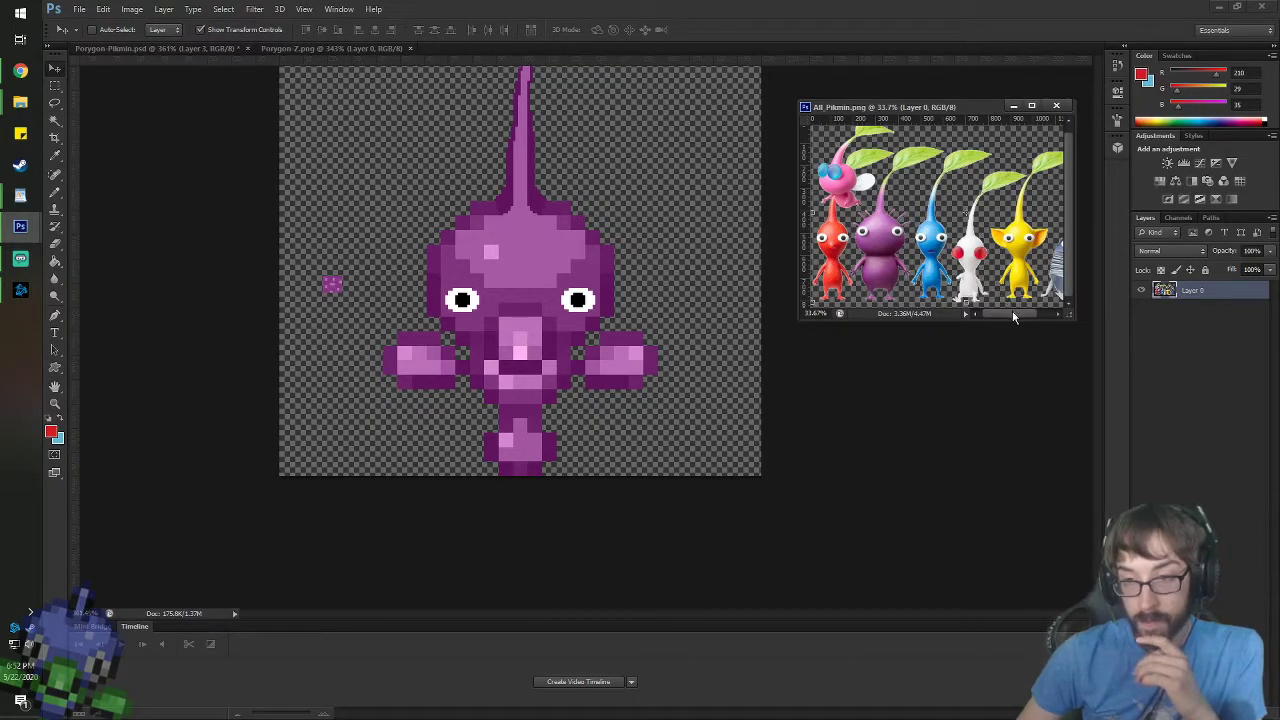
left_click_drag(1012, 316, 1067, 278)
scroll(1061, 270, "up", 6)
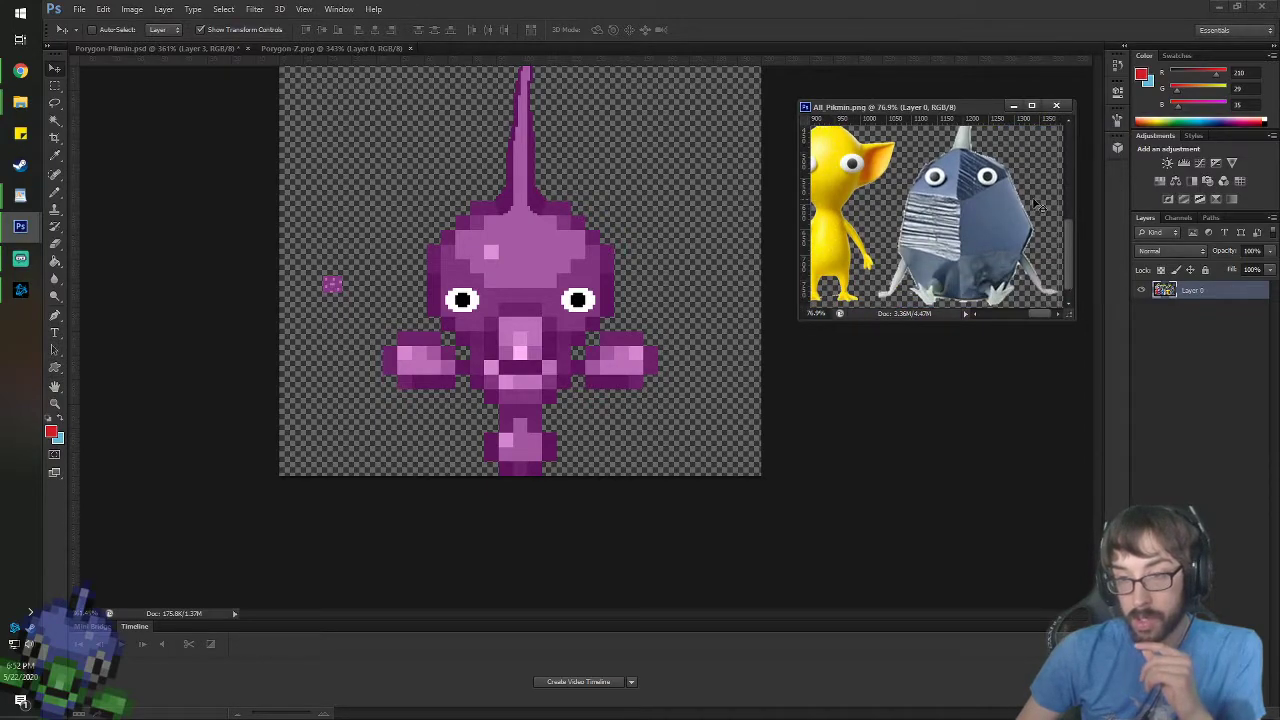
scroll(1040, 206, "down", 3)
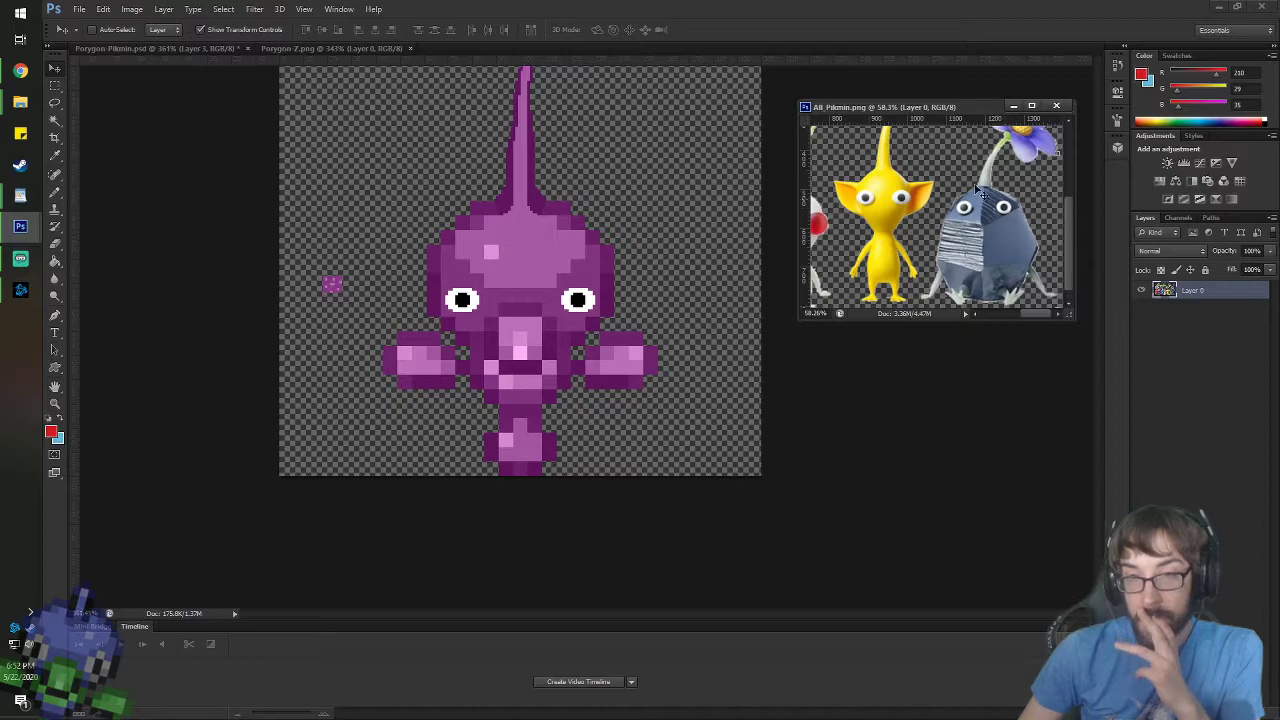
left_click(138, 126)
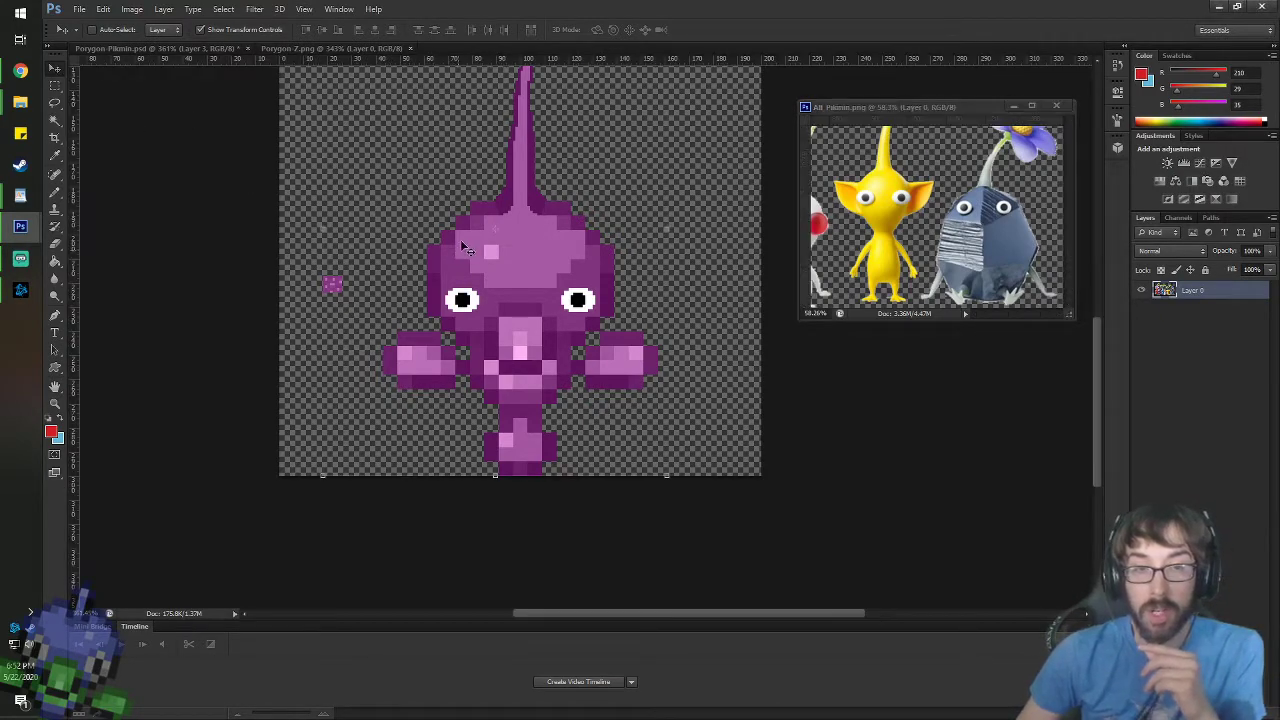
left_click_drag(1178, 400, 1172, 292)
right_click(1186, 424)
left_click(1090, 257)
key("Return")
left_click_drag(1141, 320, 1144, 464)
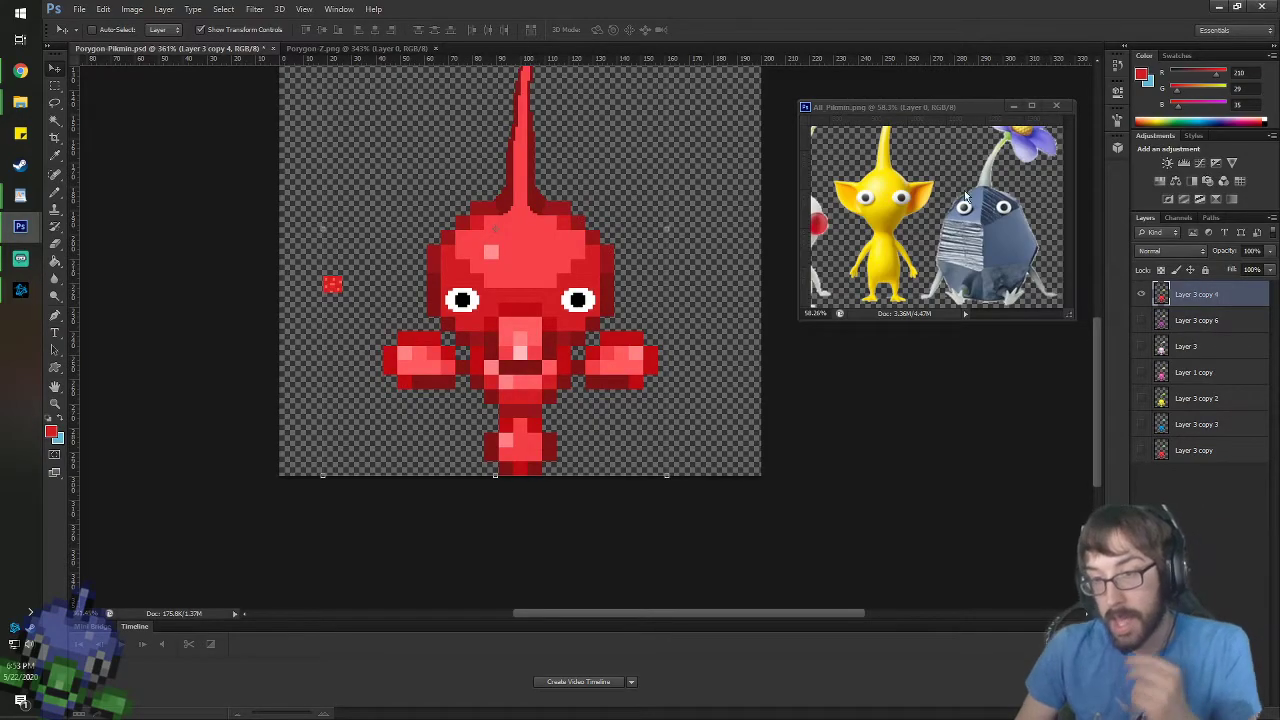
- Examine the grey rock Pikmin's body, face and flower in the All_Pikmin.png reference image
left_click(1057, 291)
scroll(1059, 291, "down", 3)
scroll(1063, 291, "up", 3)
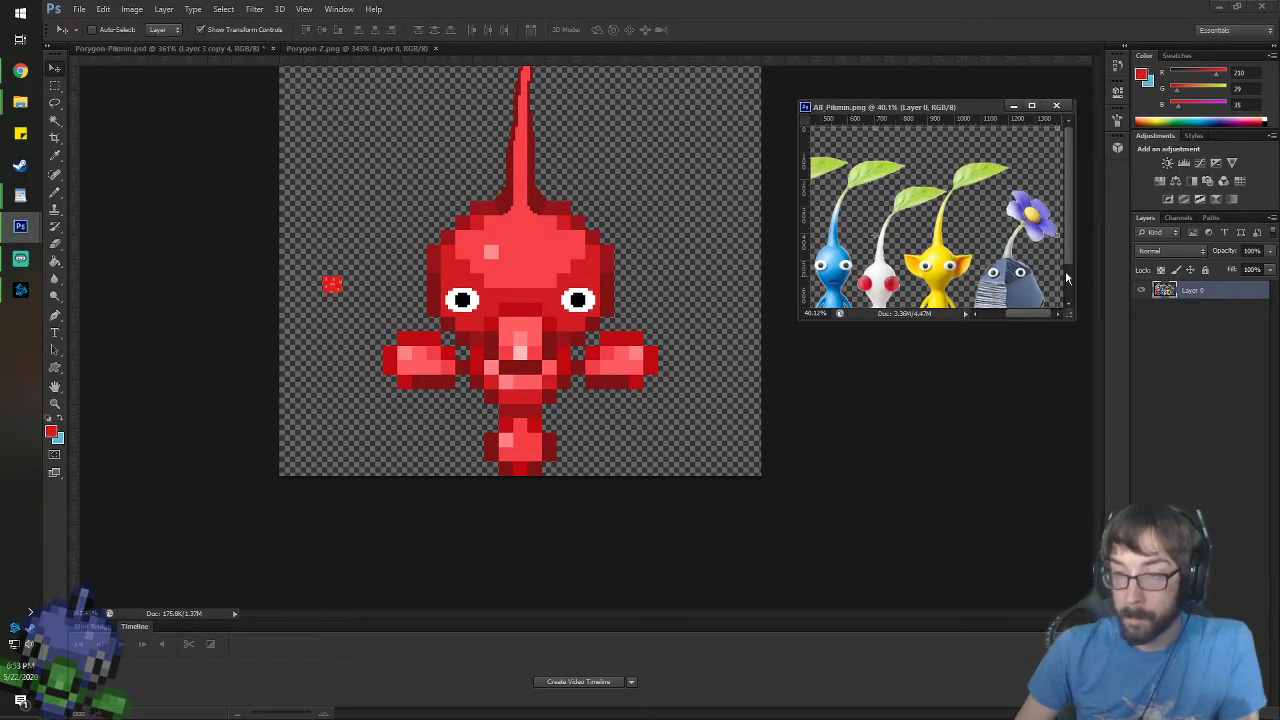
scroll(1065, 282, "down", 3)
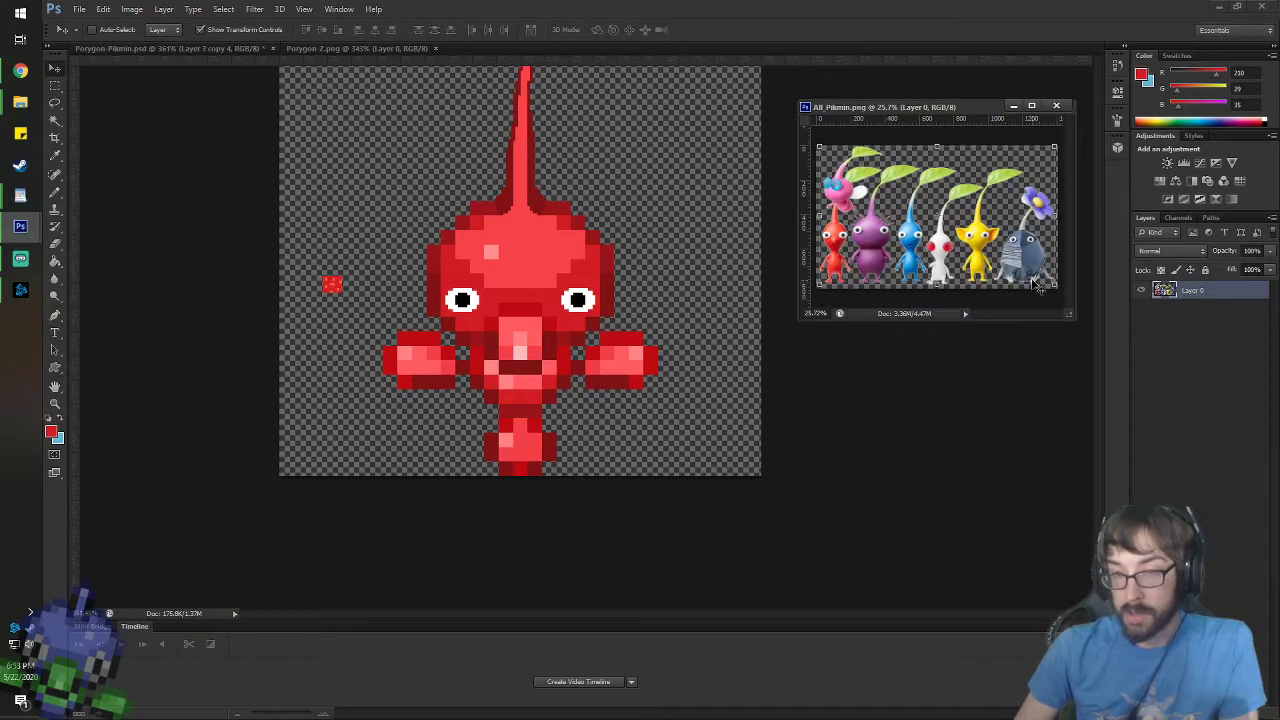
scroll(1037, 284, "up", 6)
key("space")
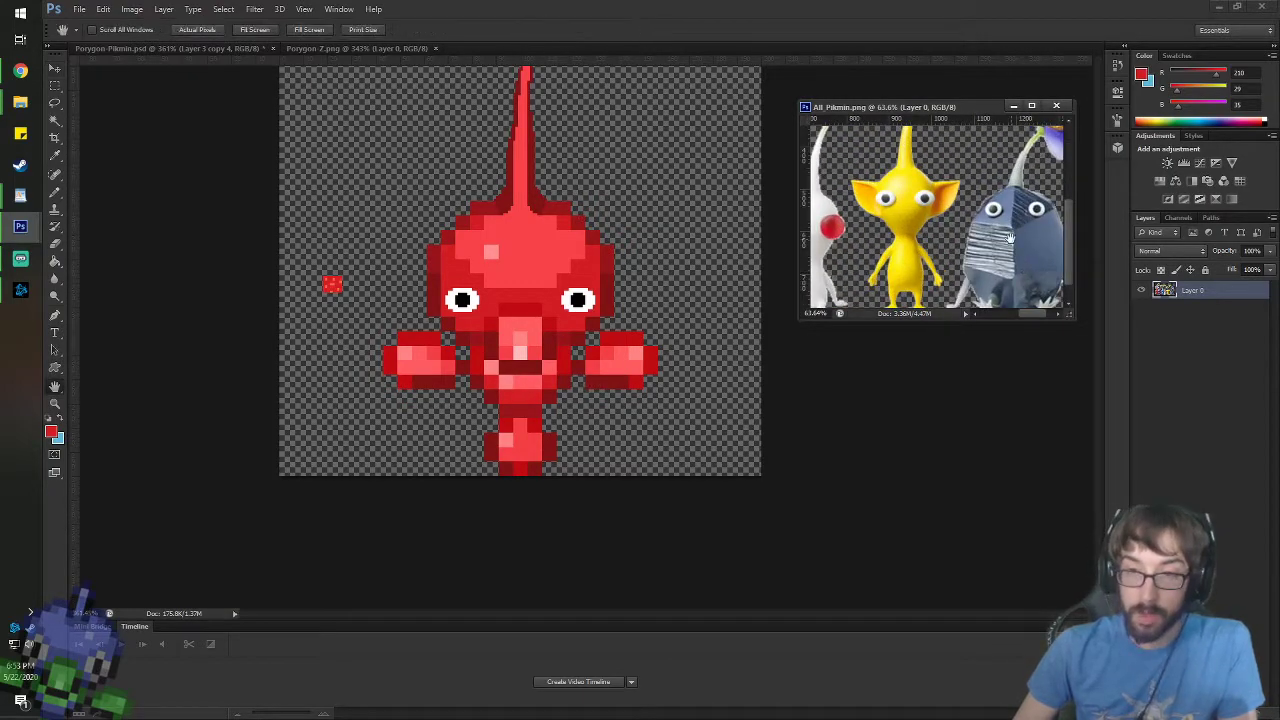
left_click_drag(1010, 237, 912, 158)
scroll(933, 196, "up", 1)
scroll(969, 208, "down", 5)
scroll(955, 203, "up", 4)
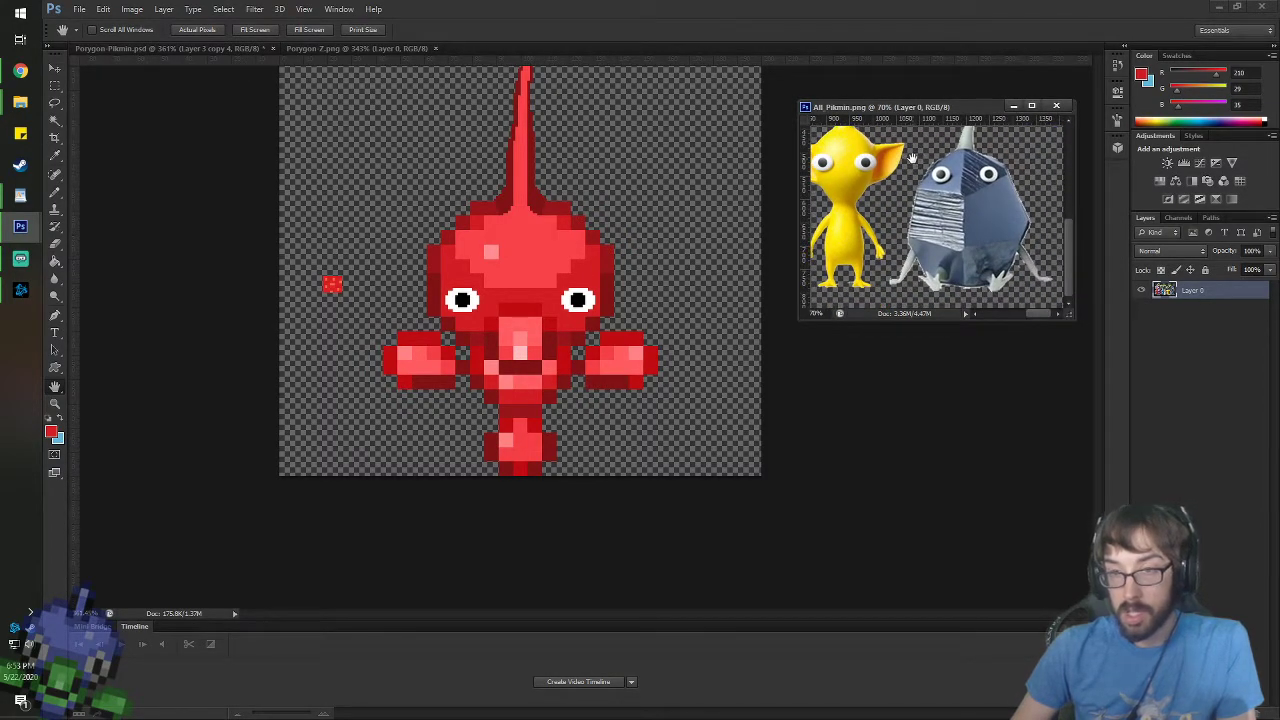
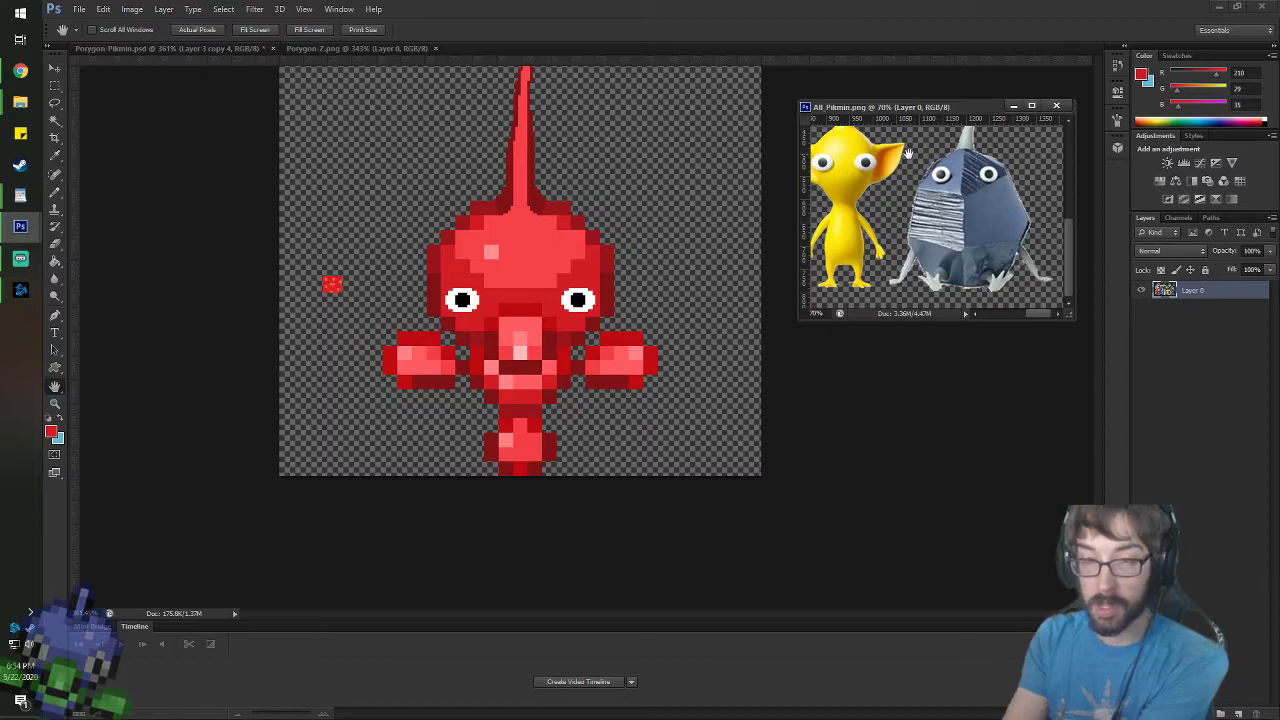
- Show and select only the yellow Layer 3 copy 2, and bring the yellow Pikmin into view in the reference image
left_click(711, 226)
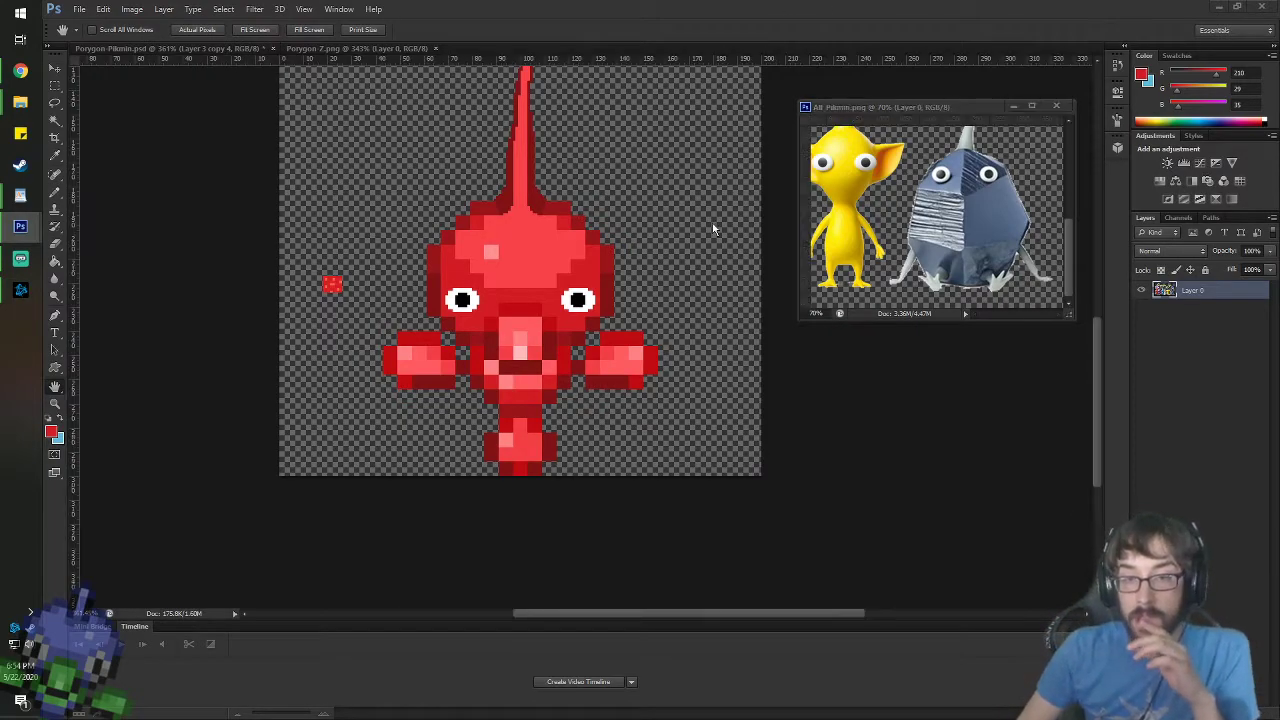
left_click(1142, 295)
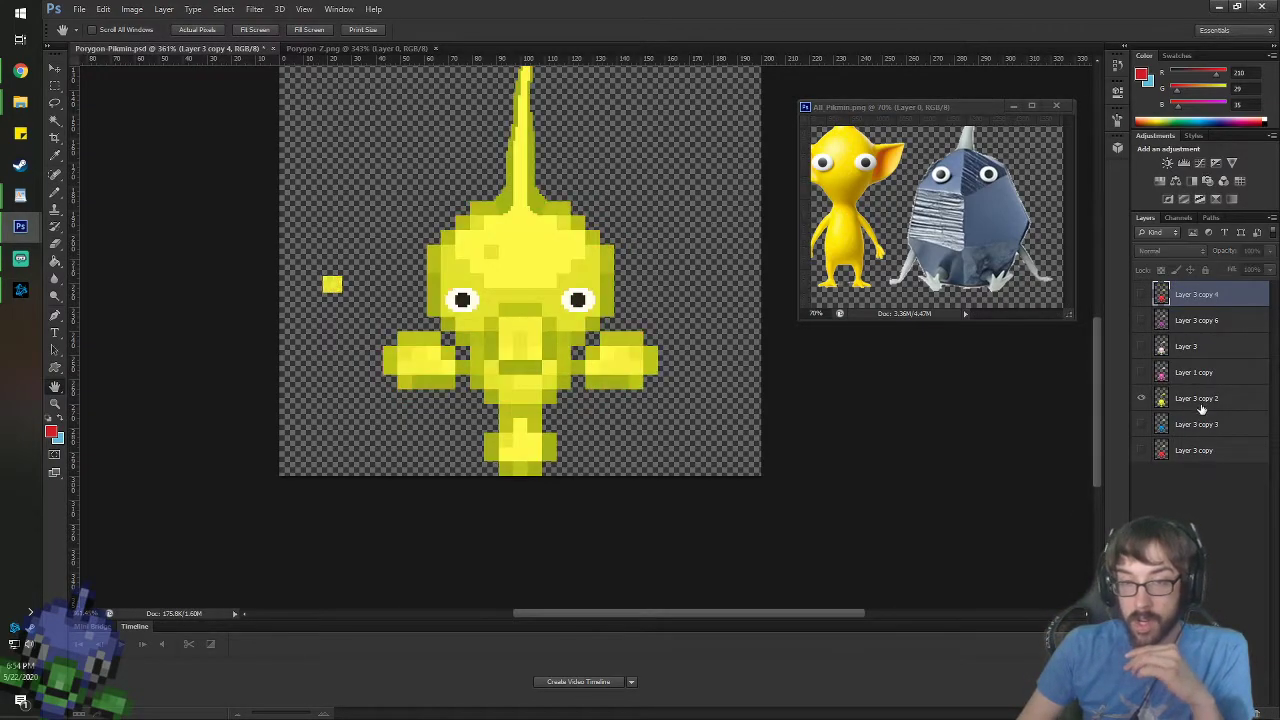
left_click(1203, 400)
scroll(503, 289, "up", 3)
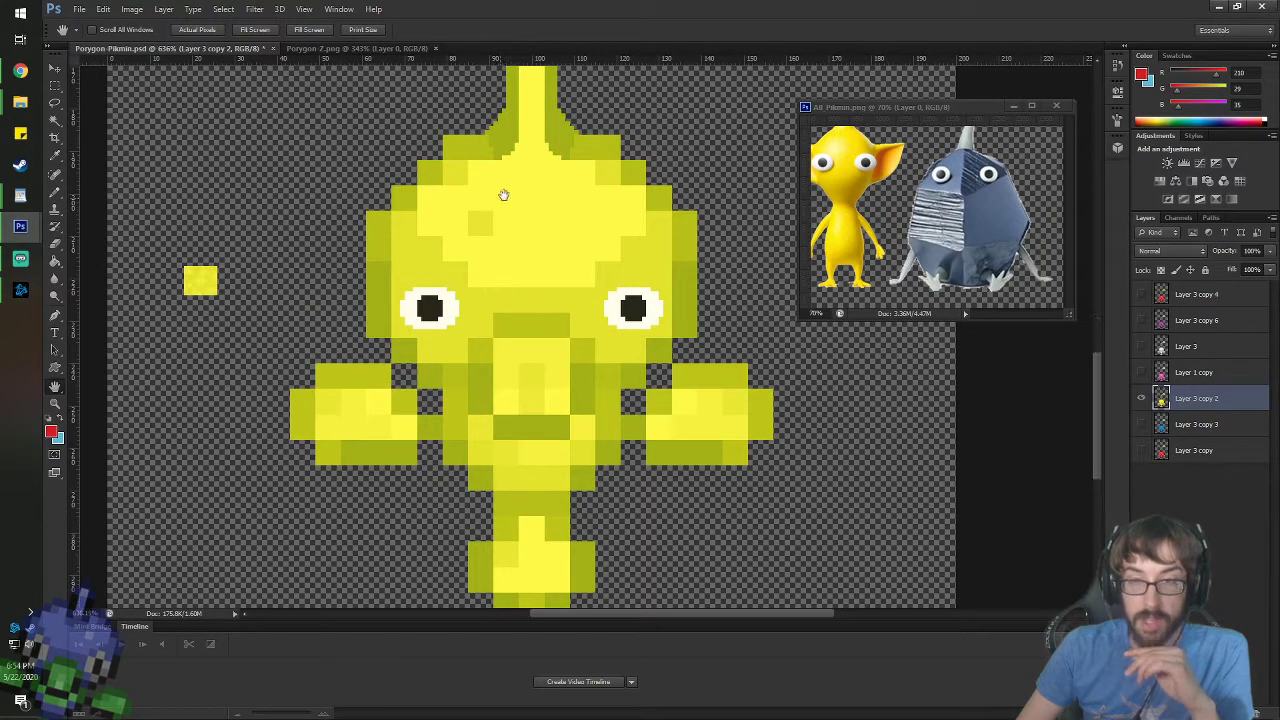
left_click(880, 175)
left_click_drag(880, 175, 957, 218)
left_click(538, 262)
scroll(538, 262, "up", 4)
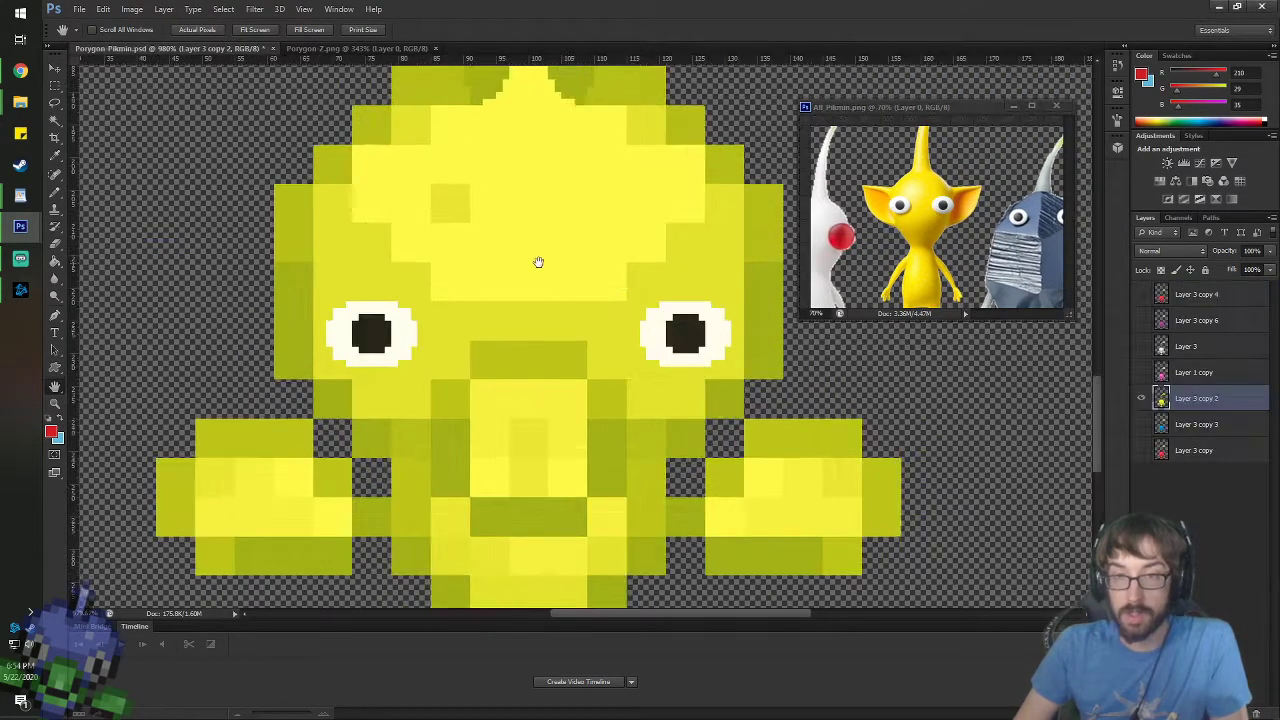
left_click_drag(565, 167, 525, 205)
scroll(532, 186, "down", 4)
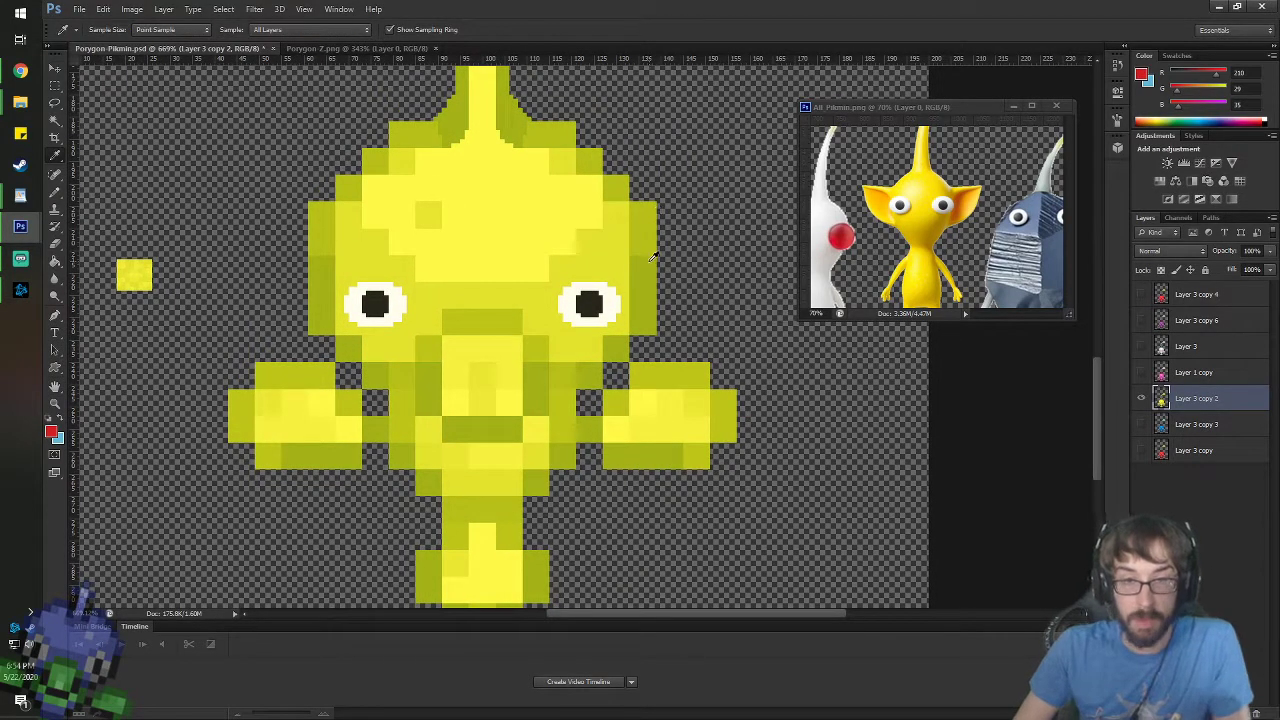
- Sample the dark yellow (RGB 183, 192, 24) from the edge of the head for the Pencil tool
left_click(656, 222)
scroll(748, 240, "up", 3)
key("b")
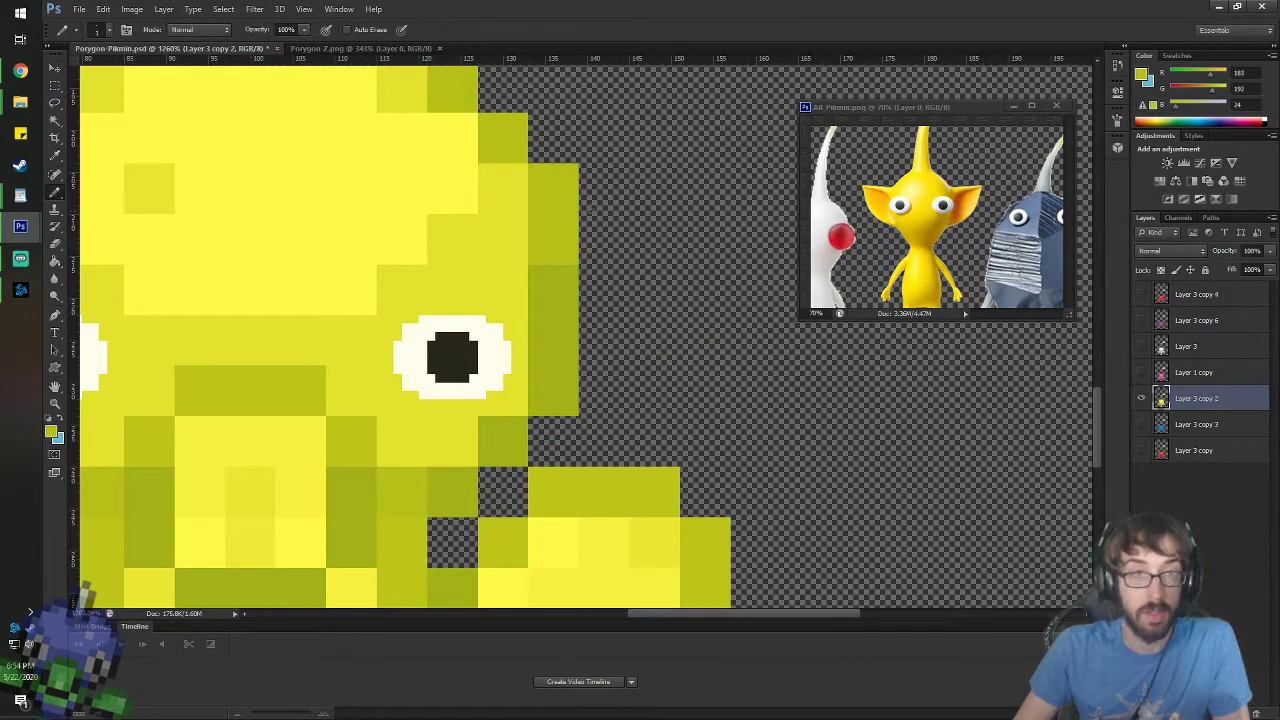
left_click_drag(580, 178, 744, 175)
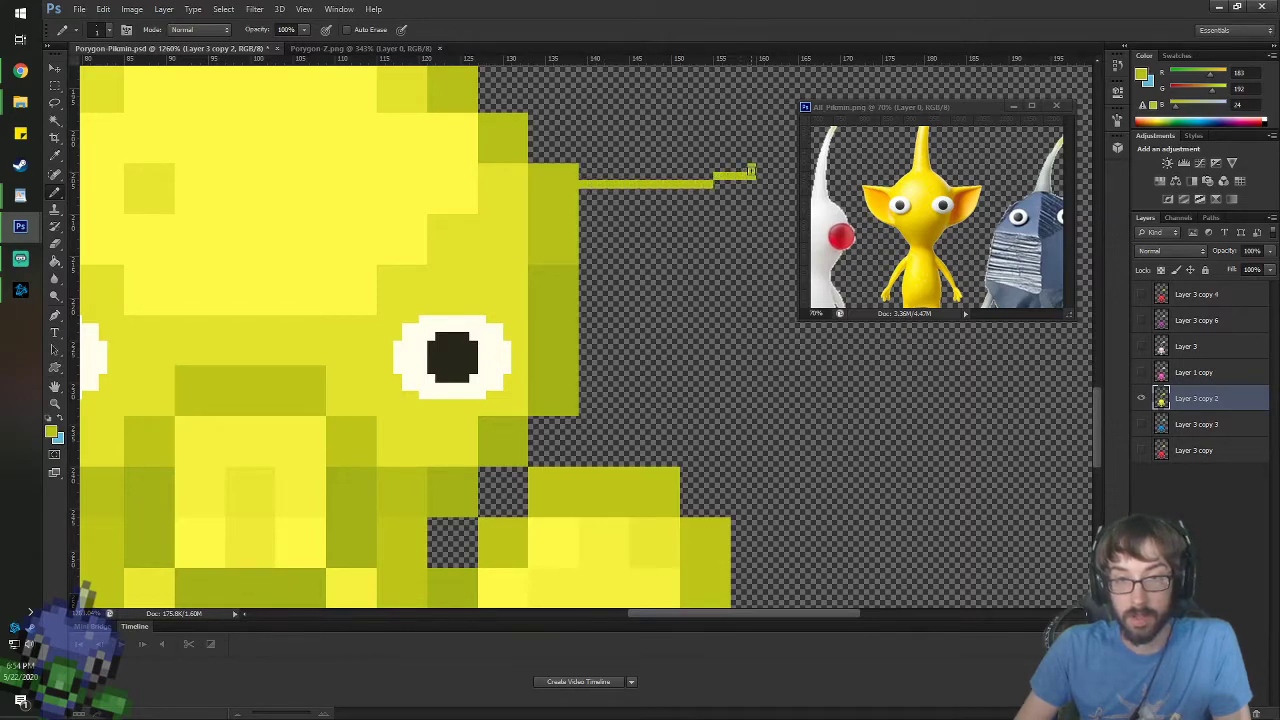
key("ctrl+z")
mouse_move(583, 183)
left_mouse_down()
mouse_move(671, 184)
mouse_move(724, 165)
left_mouse_up()
key("ctrl+z")
left_click_drag(582, 185, 746, 150)
key("ctrl+z")
key("ctrl+z")
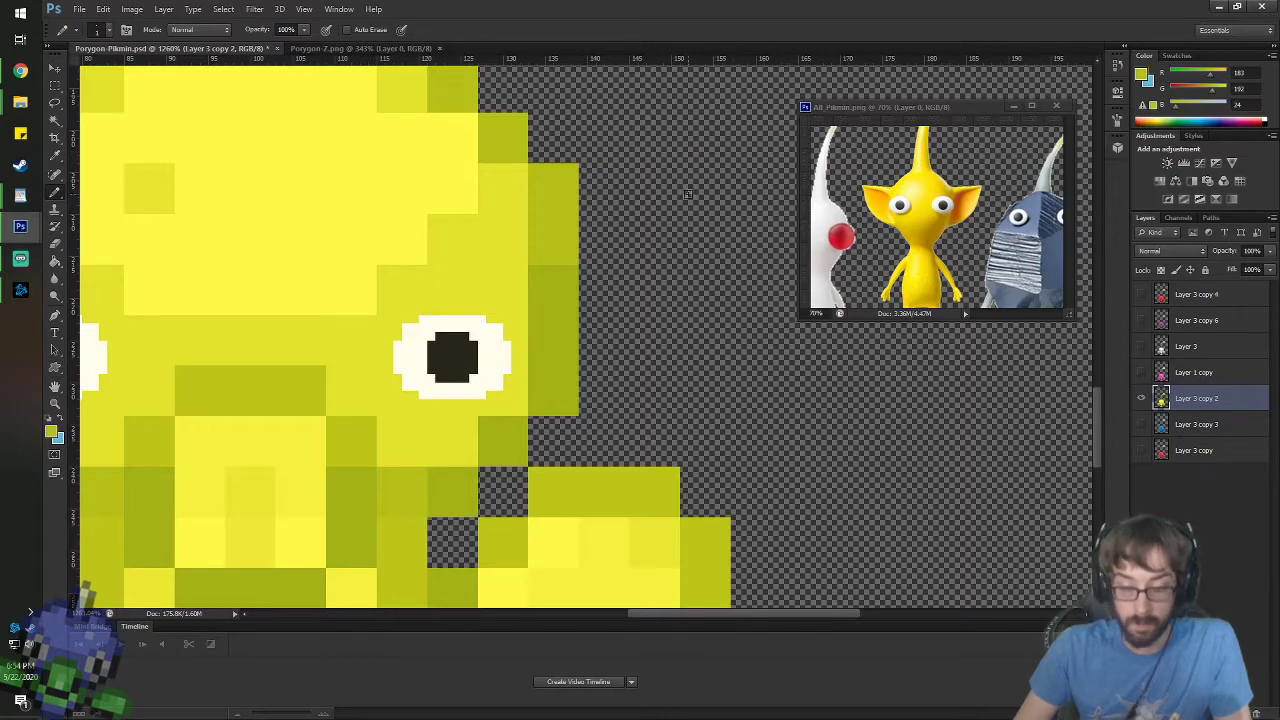
left_click_drag(677, 209, 549, 210)
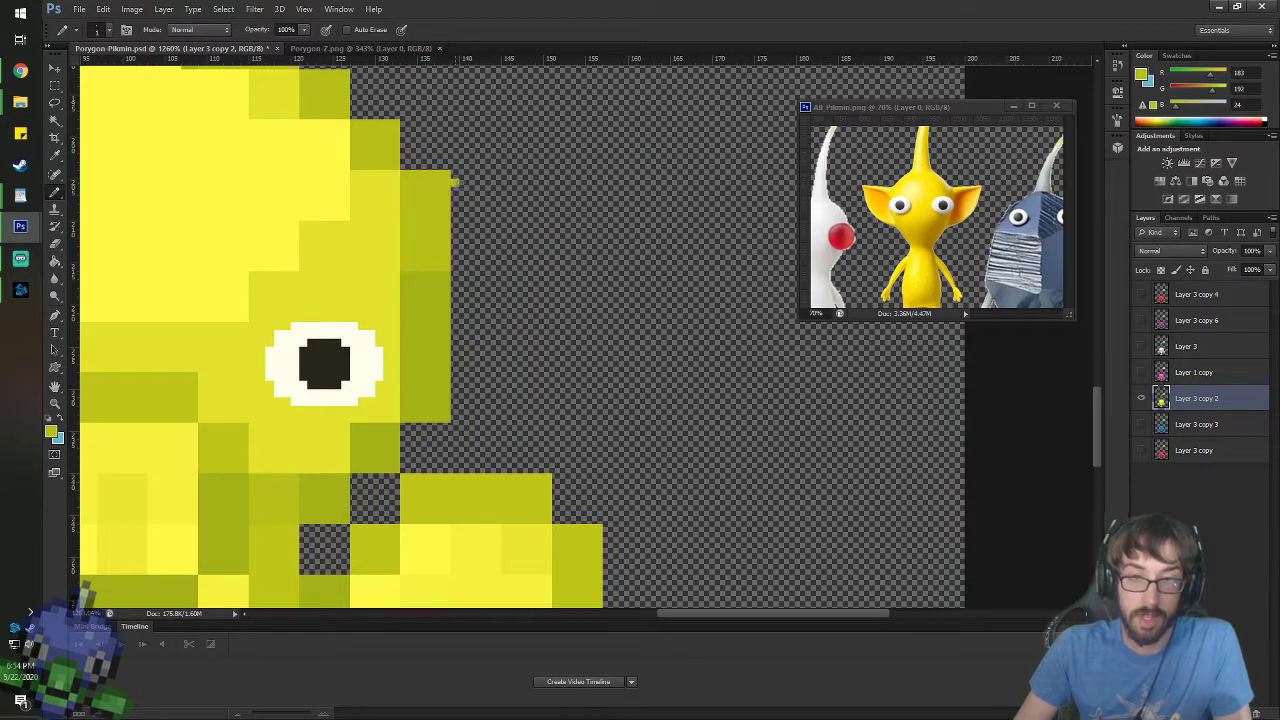
left_click_drag(453, 182, 557, 183)
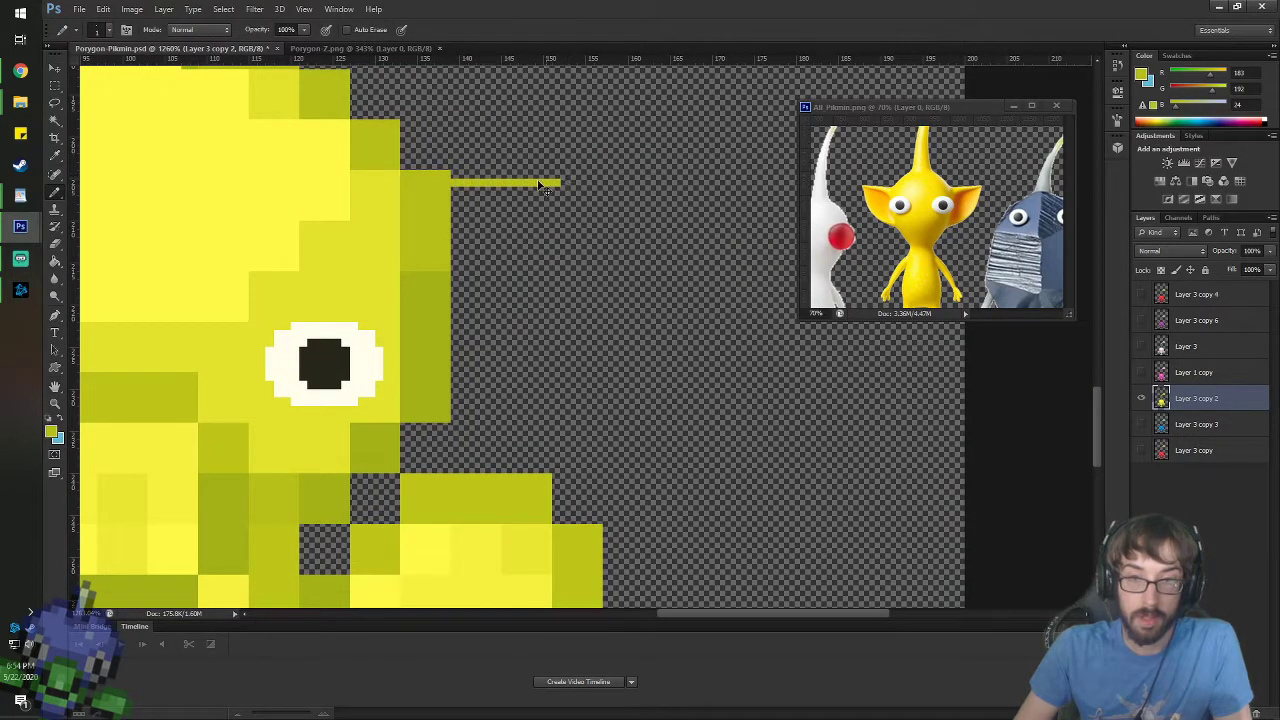
key("ctrl+z")
- Pencil a pointed ear outline about 28 pixels wide on the head's right side, with inner rim lines along its upper and lower edges
mouse_move(452, 182)
left_mouse_down()
mouse_move(674, 165)
mouse_move(673, 229)
mouse_move(649, 305)
left_mouse_up()
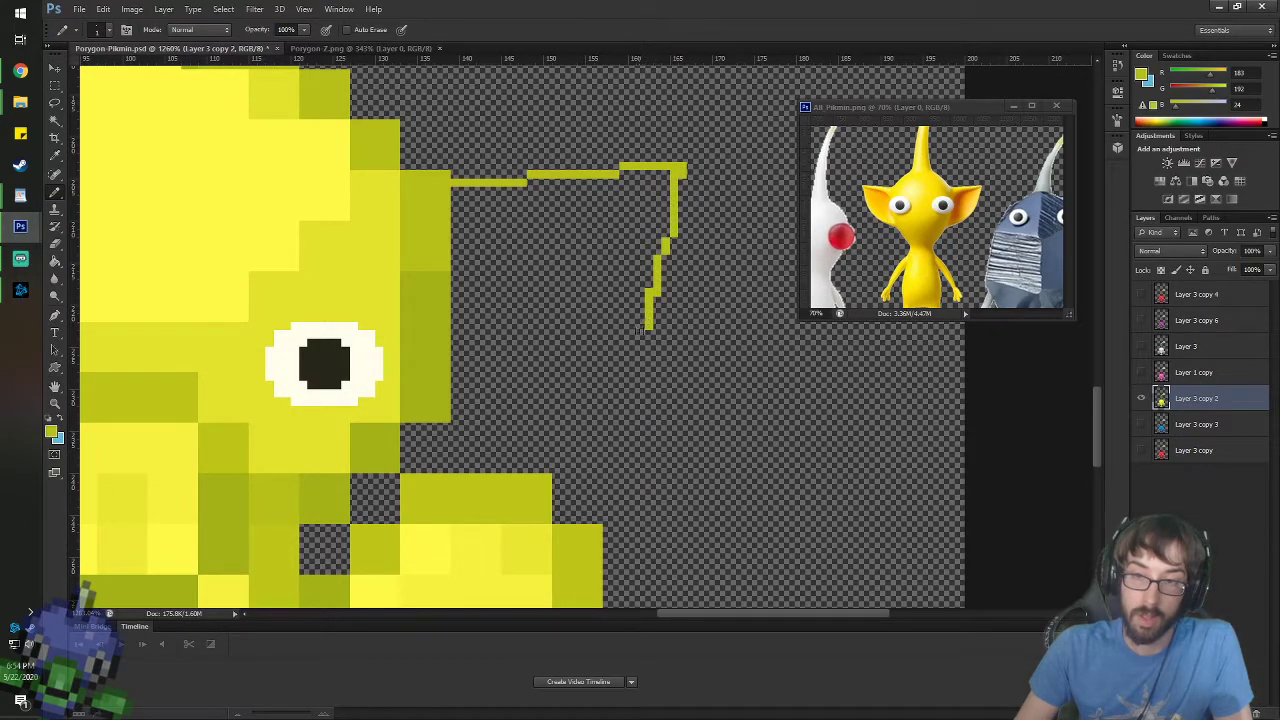
left_click_drag(632, 340, 488, 369)
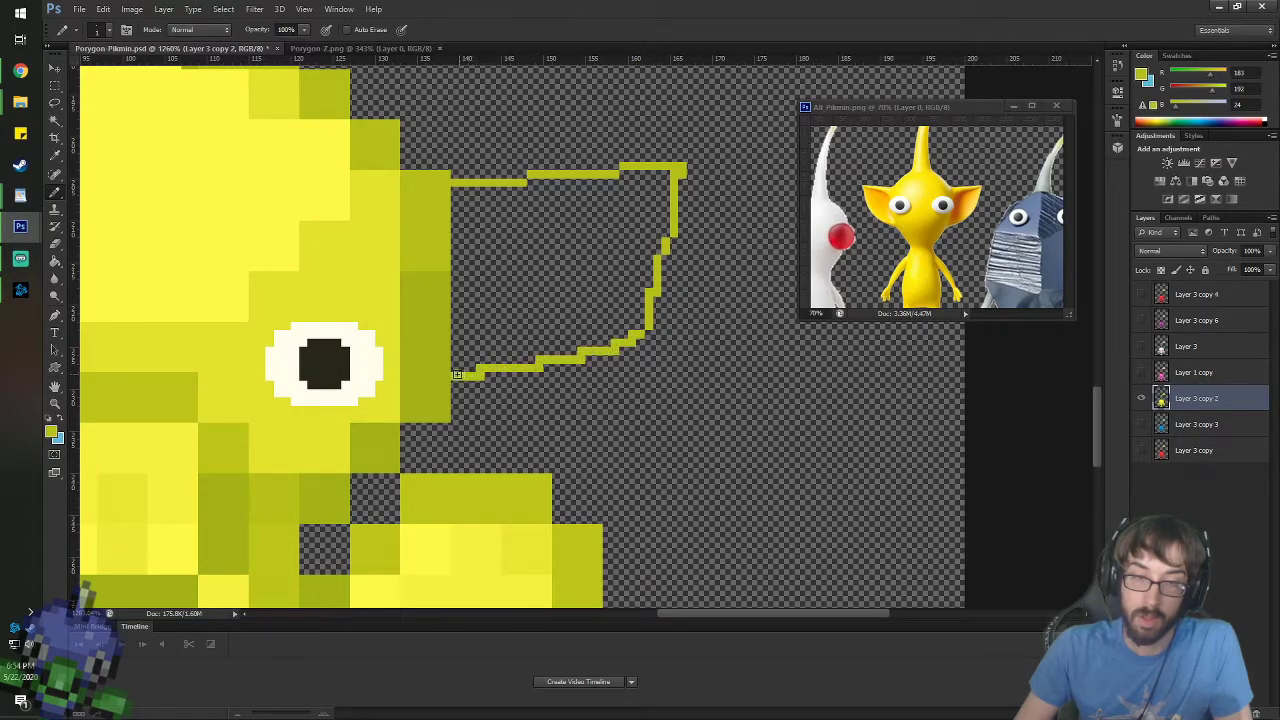
left_click_drag(453, 401, 614, 353)
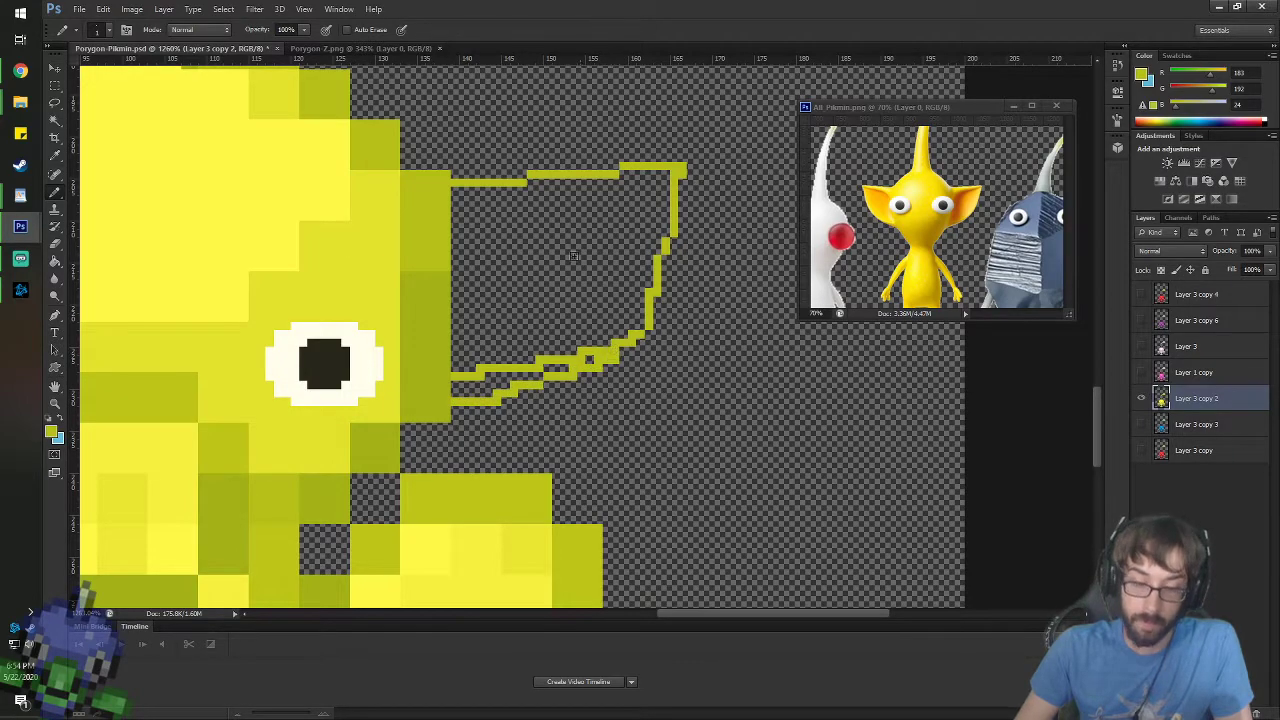
key("i")
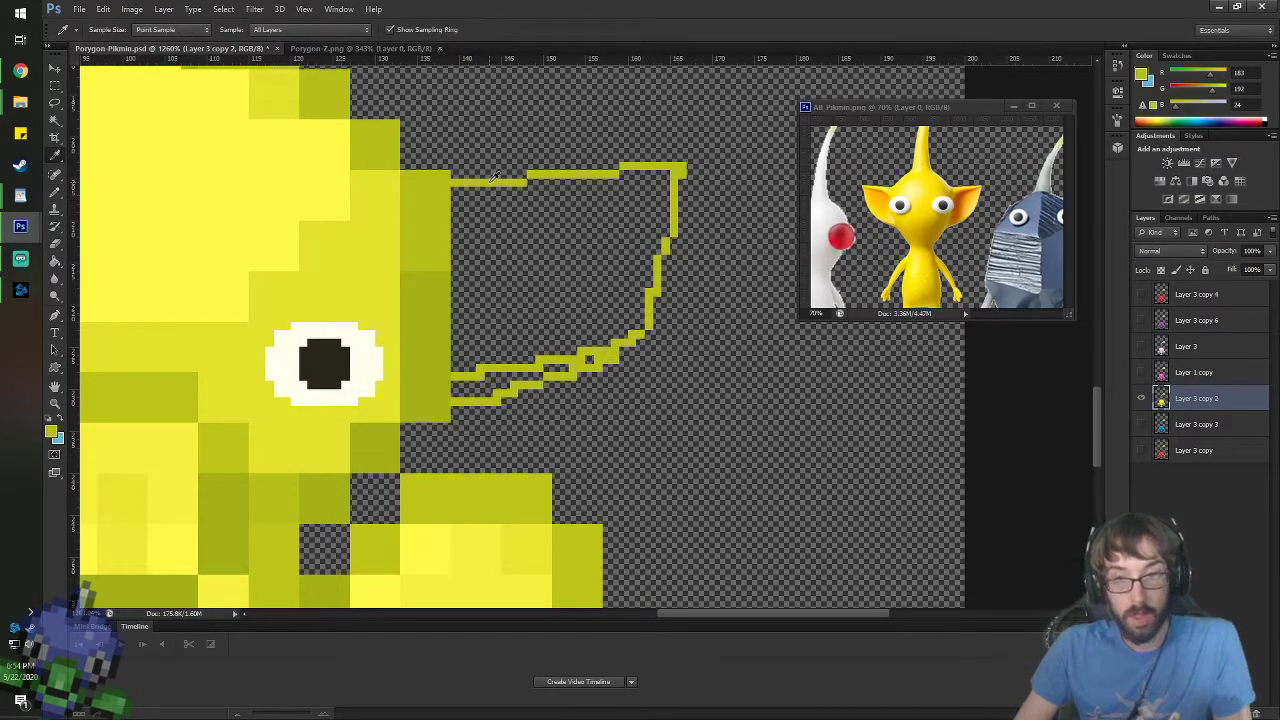
key("b")
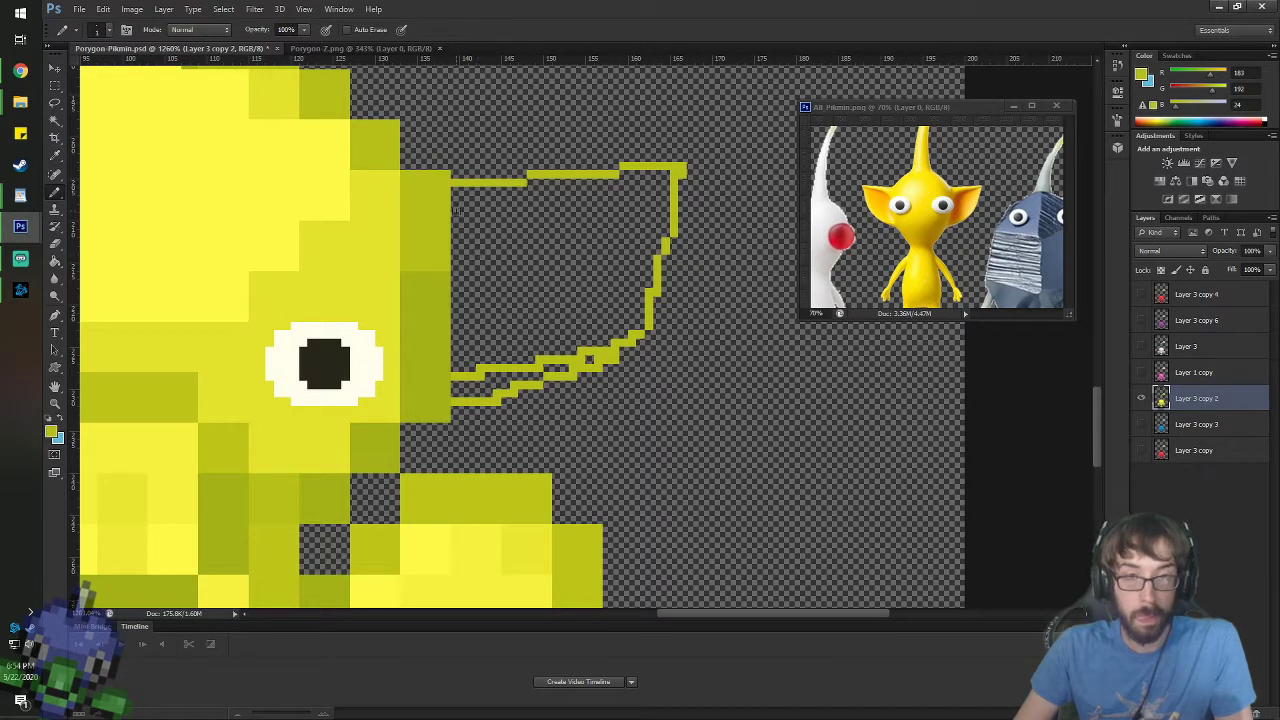
left_click_drag(452, 208, 652, 190)
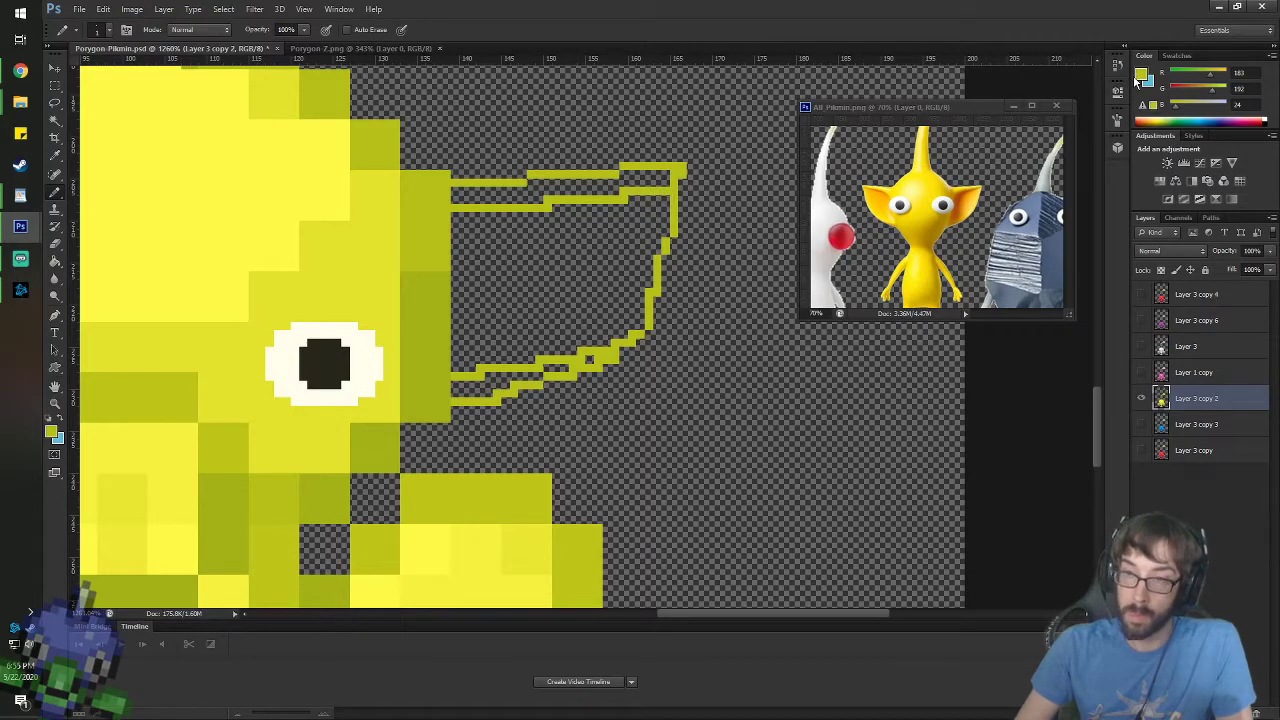
- Pick the orange (RGB 244, 164, 4) from the reference yellow Pikmin's inner ear and fill the drawn ear's interior with it
left_click(1138, 76)
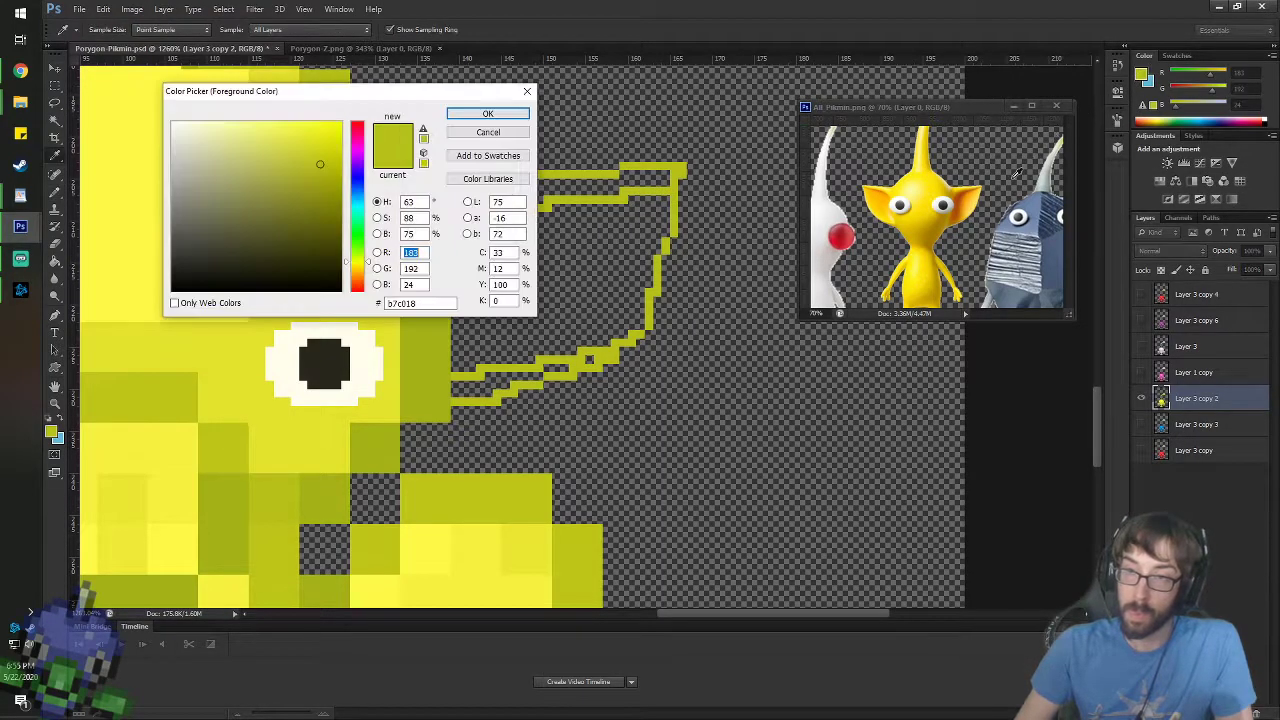
left_click(964, 202)
left_click(487, 115)
key("g")
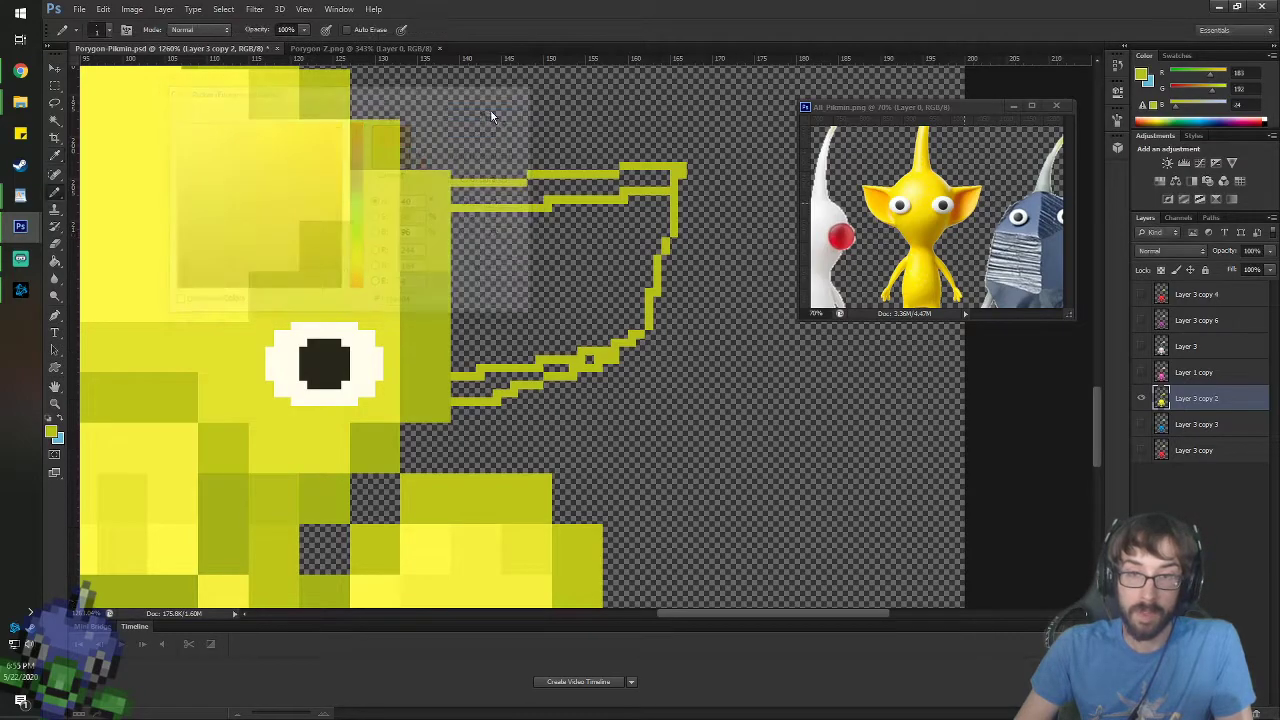
left_click(559, 264)
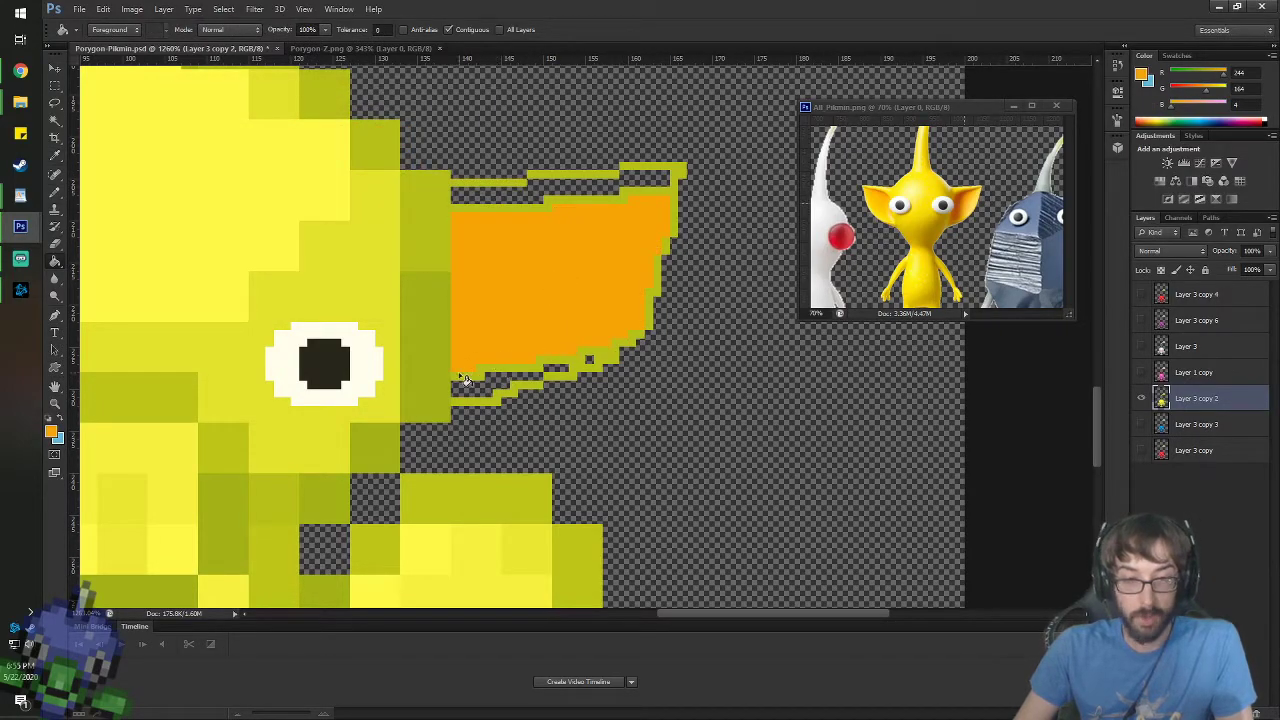
- Fill the gap along the ear's lower edge and its inner rim line with orange, extending the interior to the outer outline
key("b")
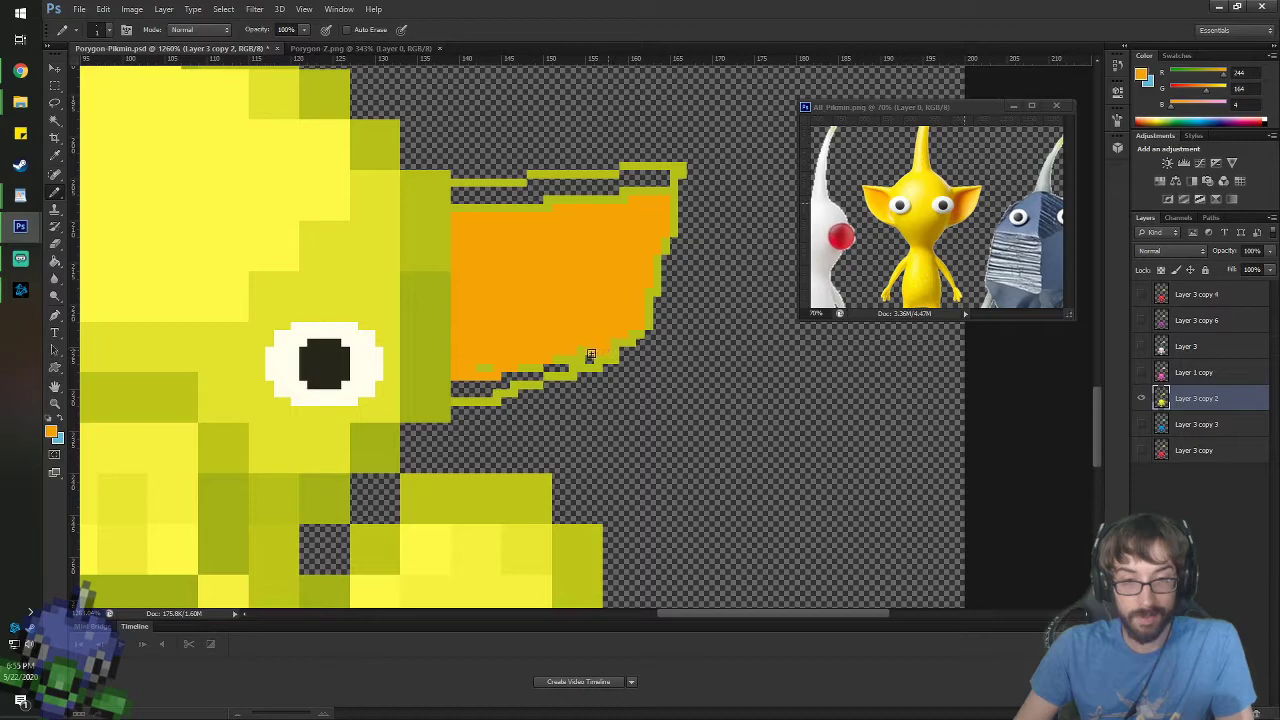
key("g")
left_click(501, 384)
key("b")
left_click(488, 365)
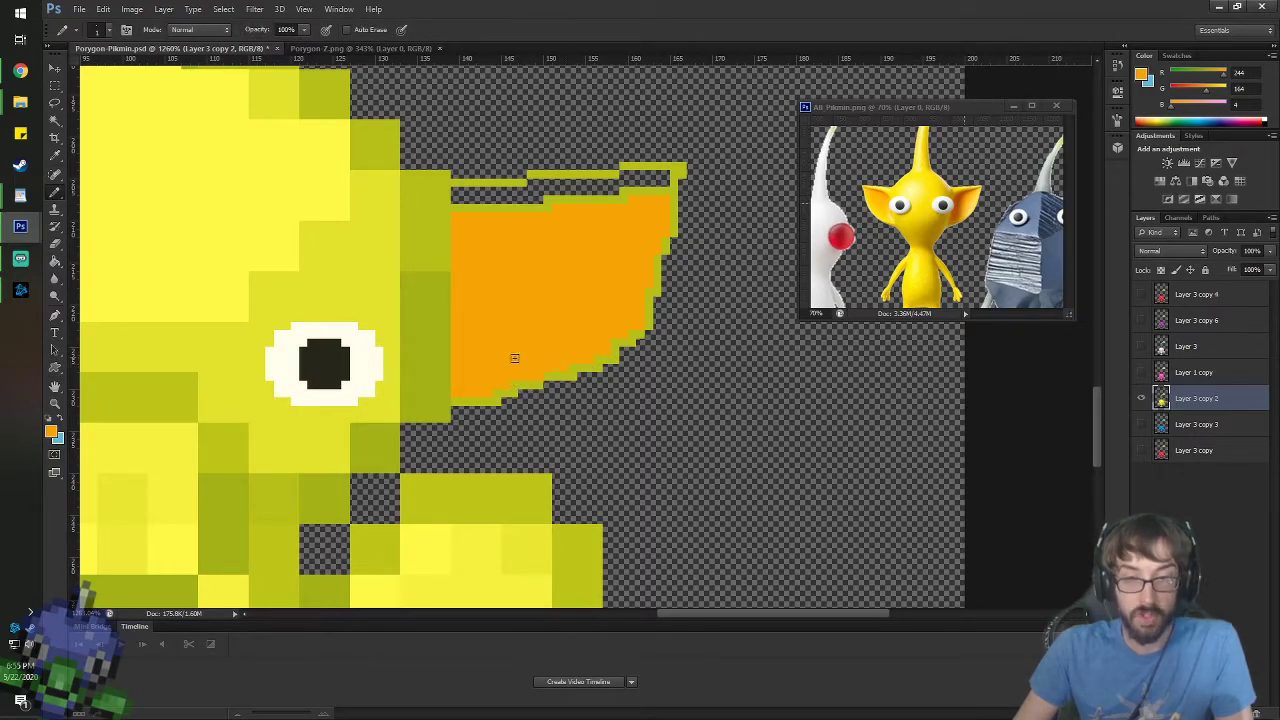
- Sample the outline's dark yellow (RGB 183, 192, 24) and fill the gap along the ear's upper rim with it
key("i")
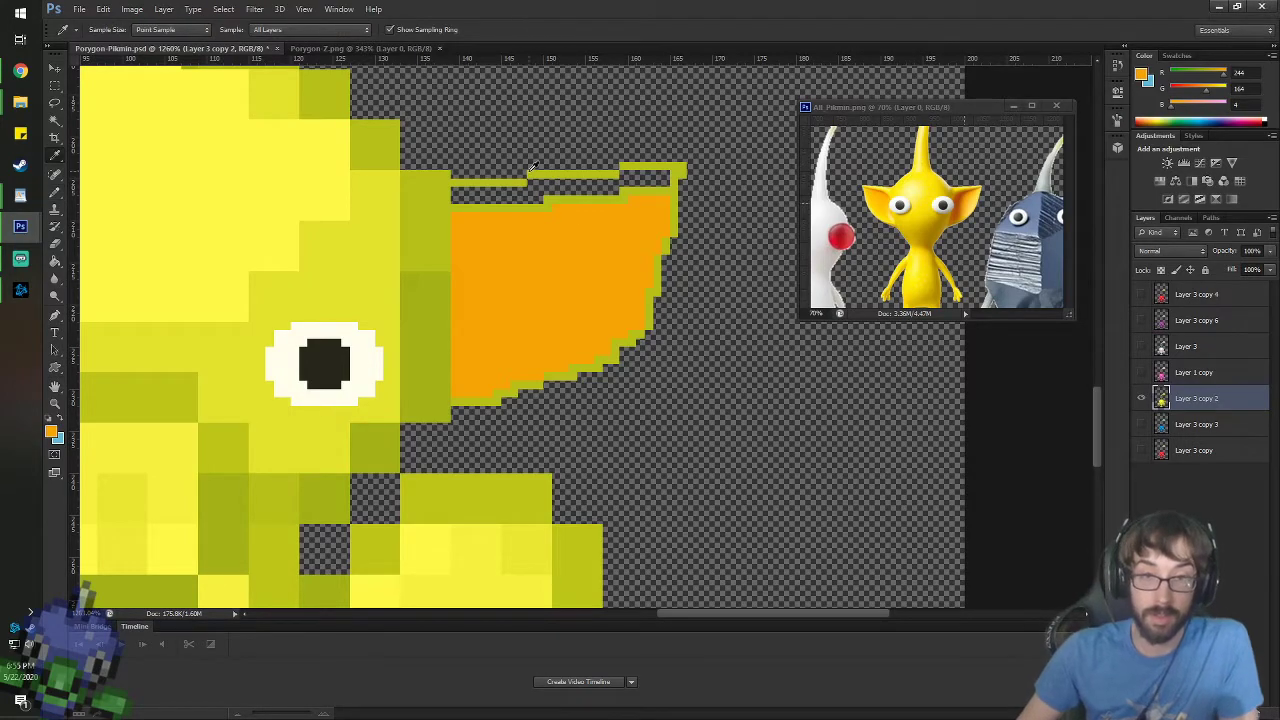
key("f")
key("f")
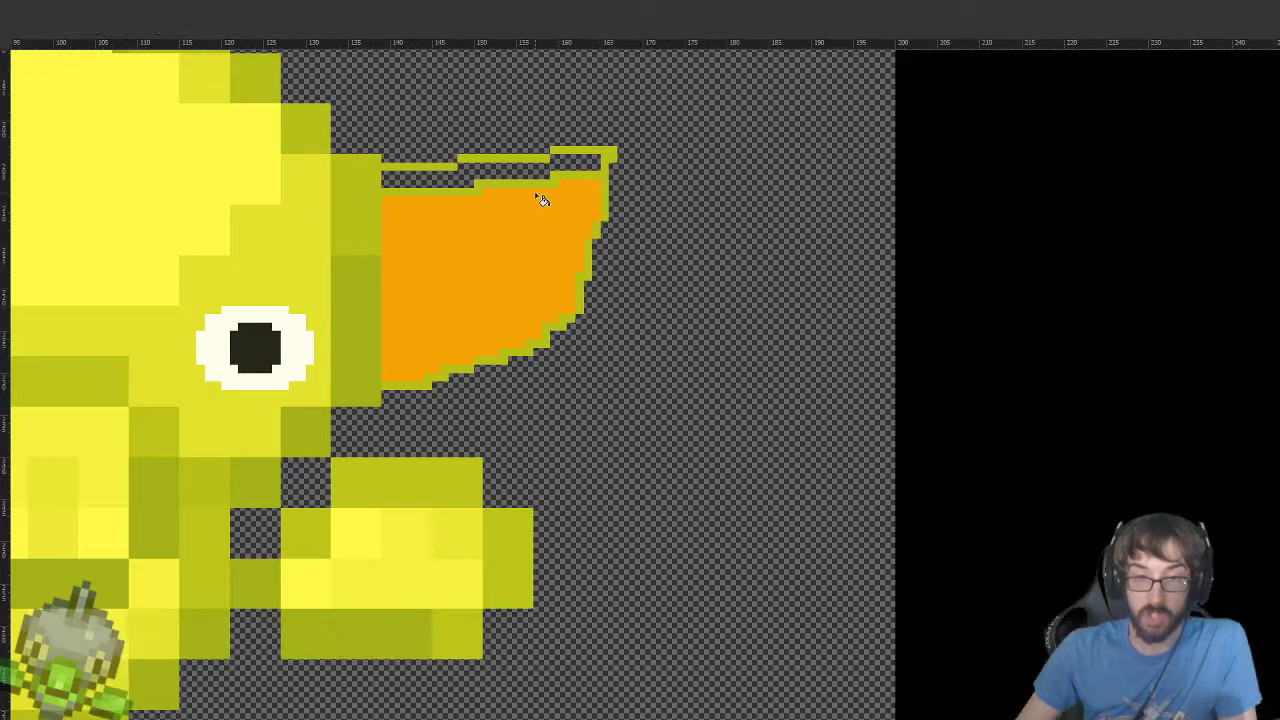
key("f")
left_click(552, 188)
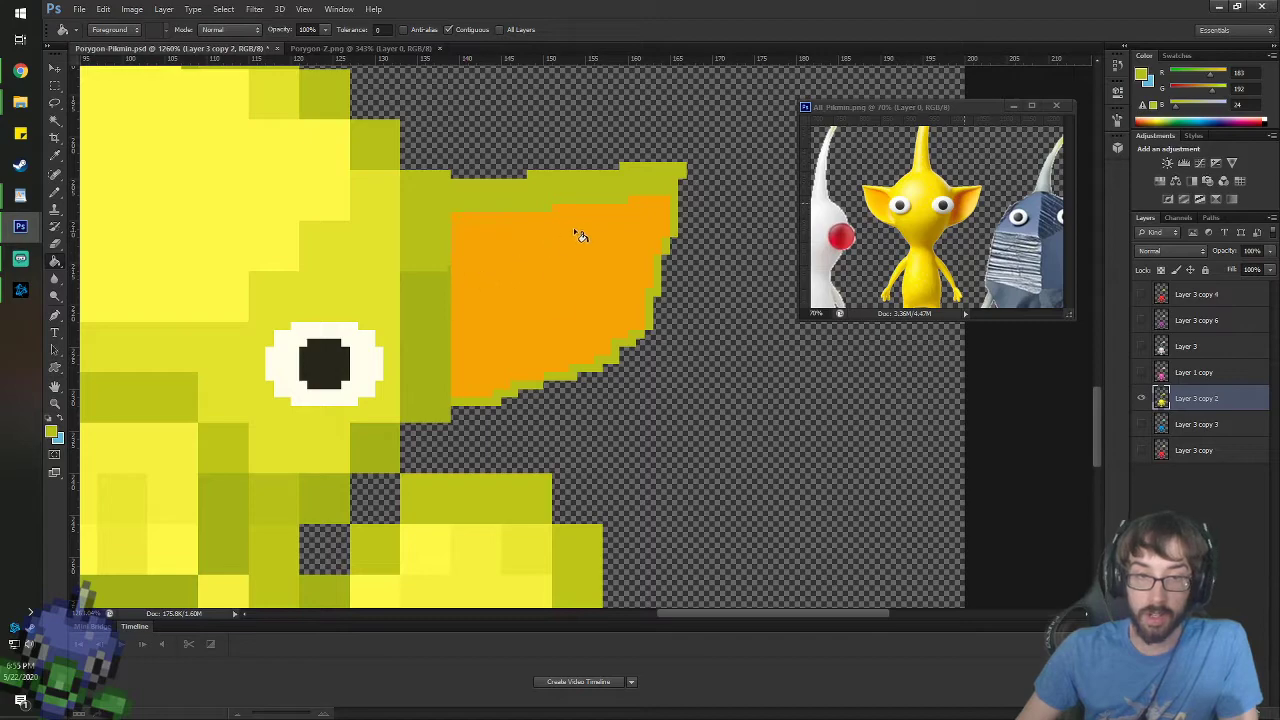
- Pencil a black shading boundary at 10% opacity through the orange, from the ear's lower edge upward and across to its tip
key("b")
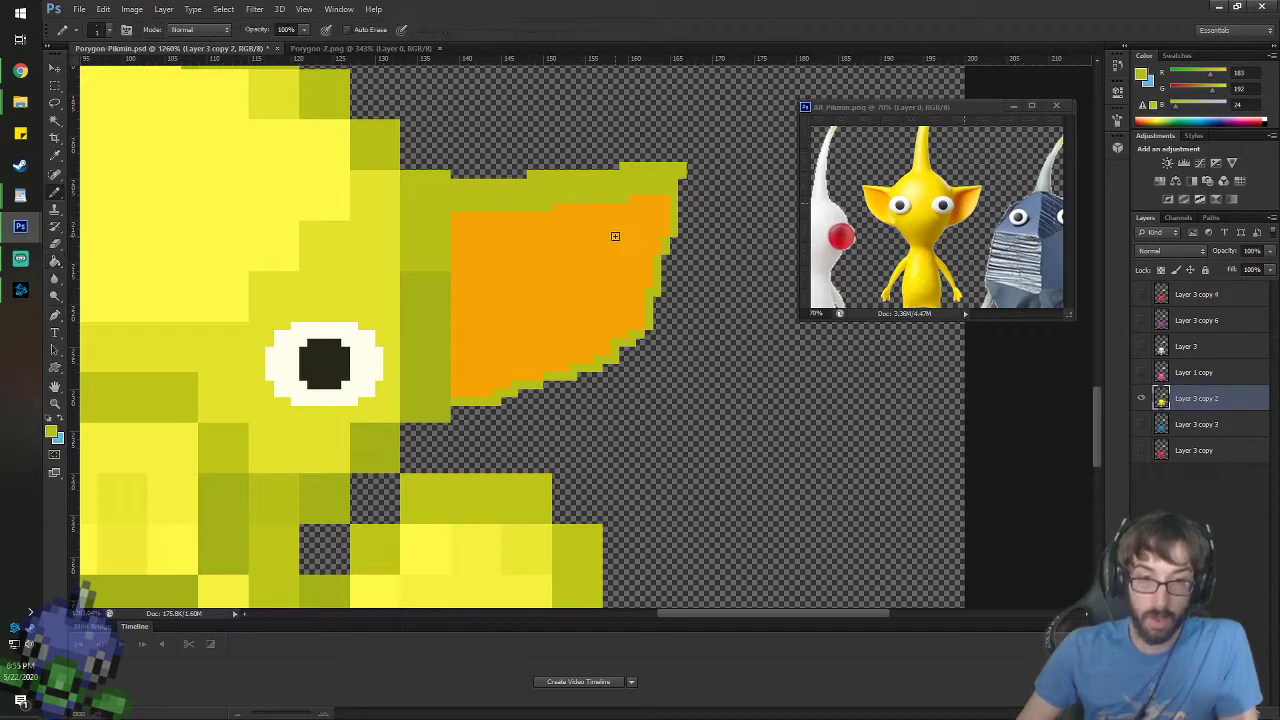
right_click(559, 262)
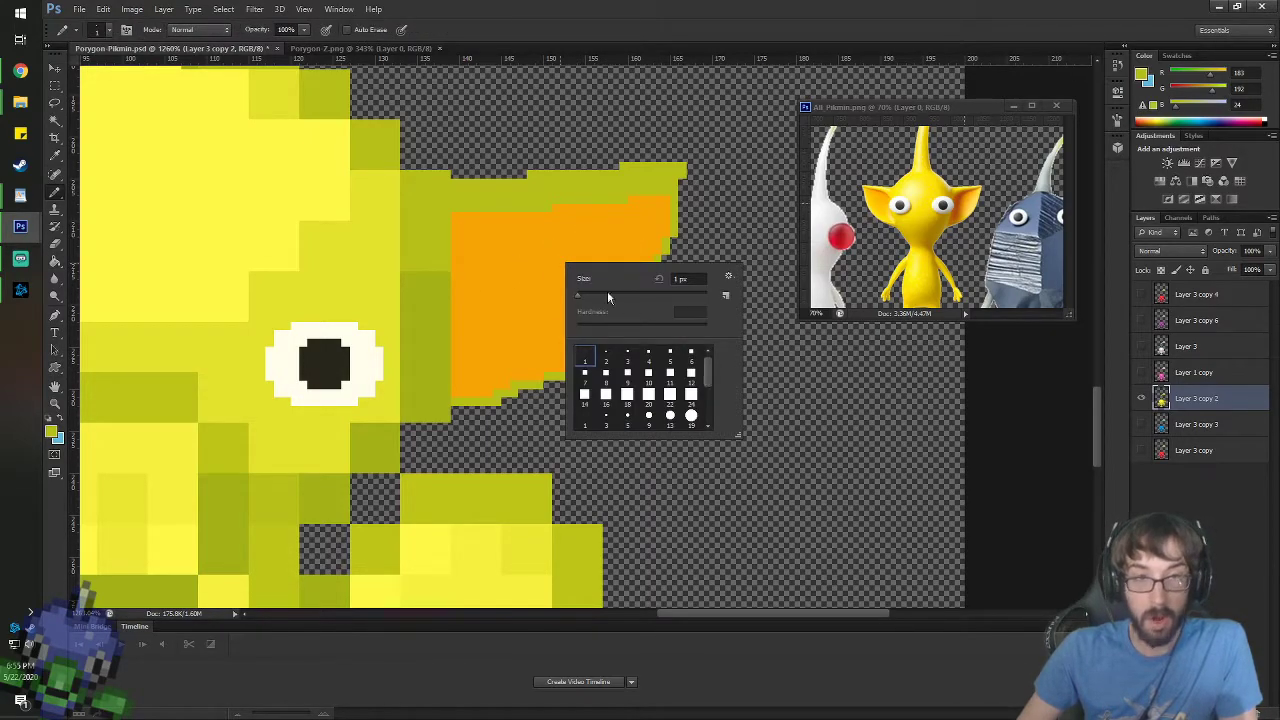
left_click(392, 27)
left_click(289, 29)
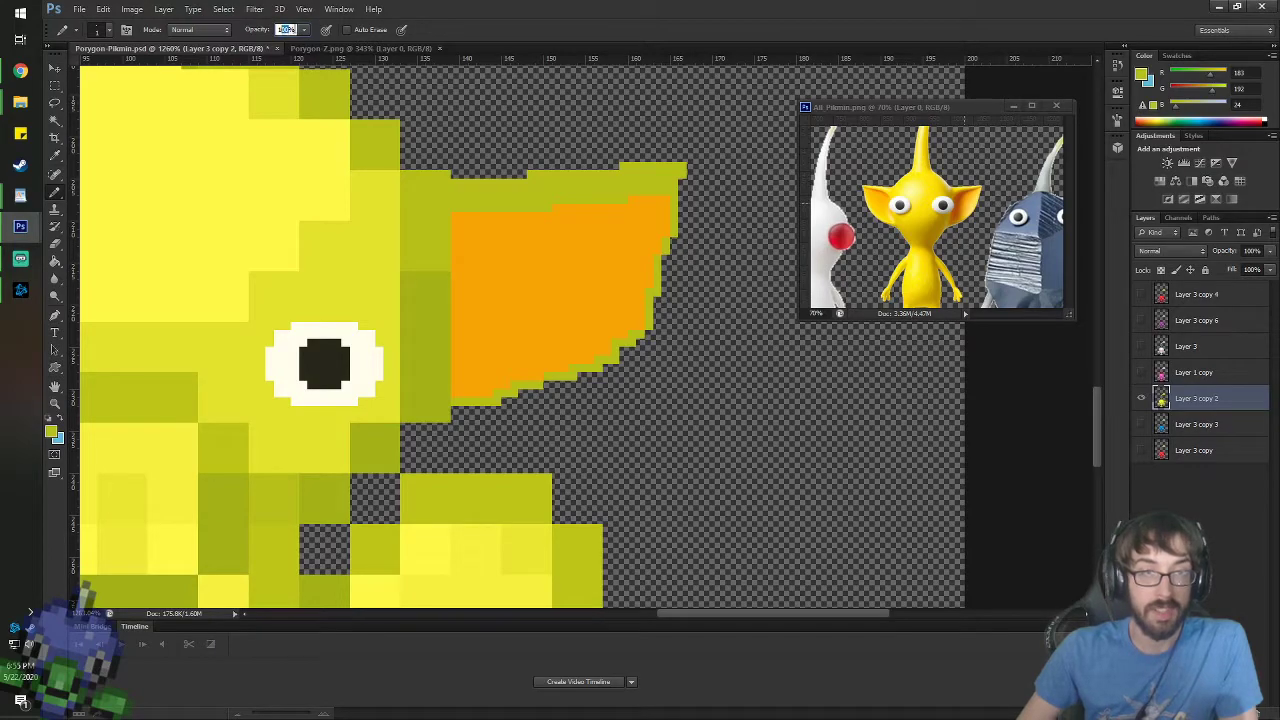
type("10")
left_click(48, 415)
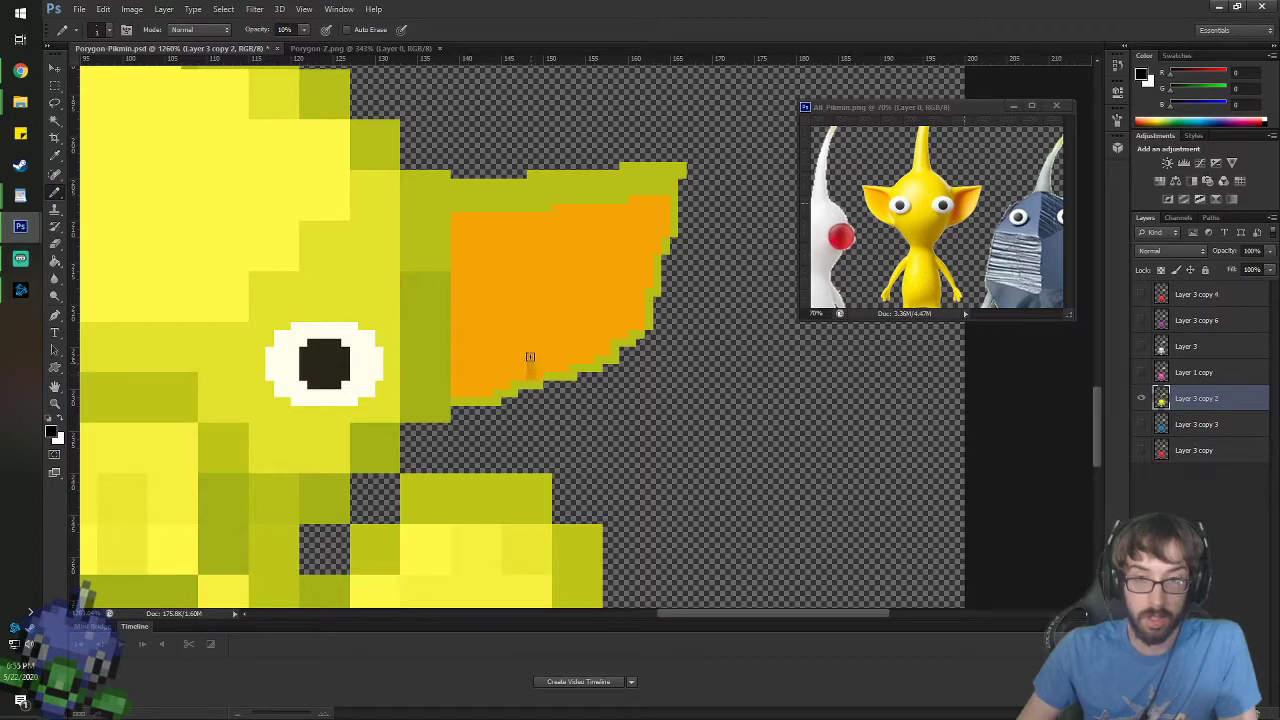
mouse_move(530, 357)
left_mouse_down()
mouse_move(530, 270)
mouse_move(562, 240)
left_mouse_up()
key("ctrl+z")
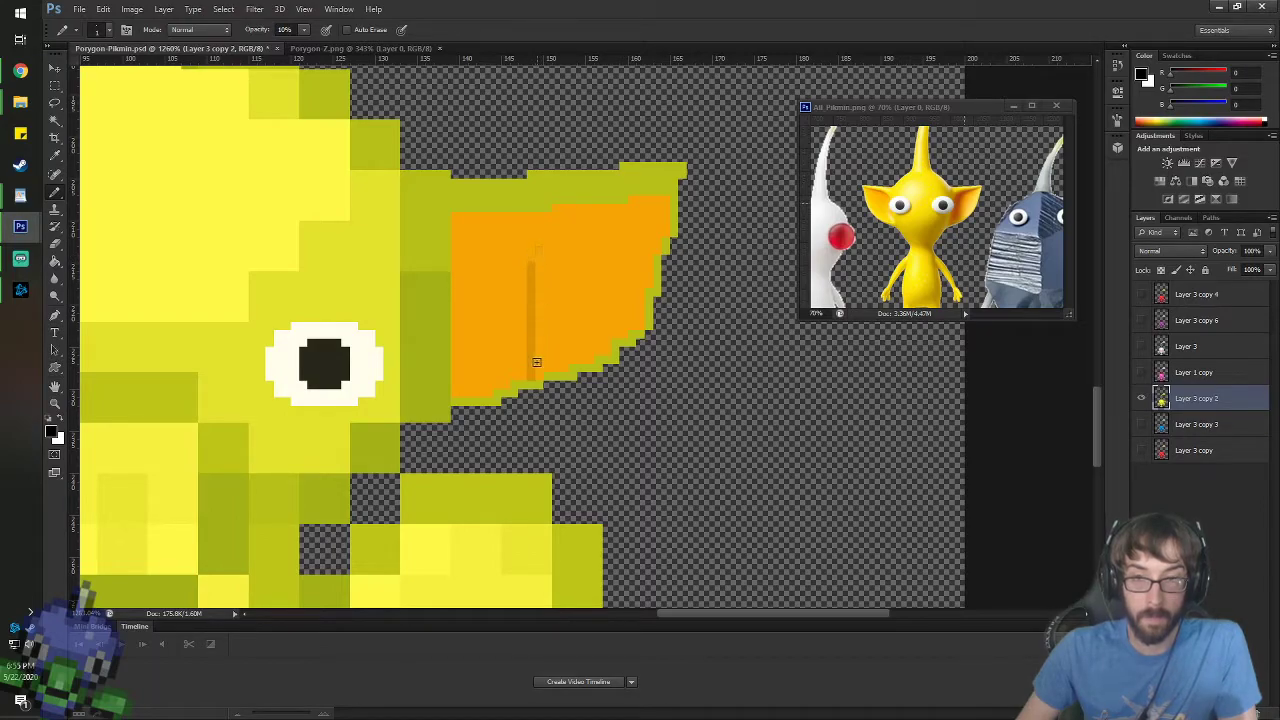
left_click_drag(530, 259, 644, 211)
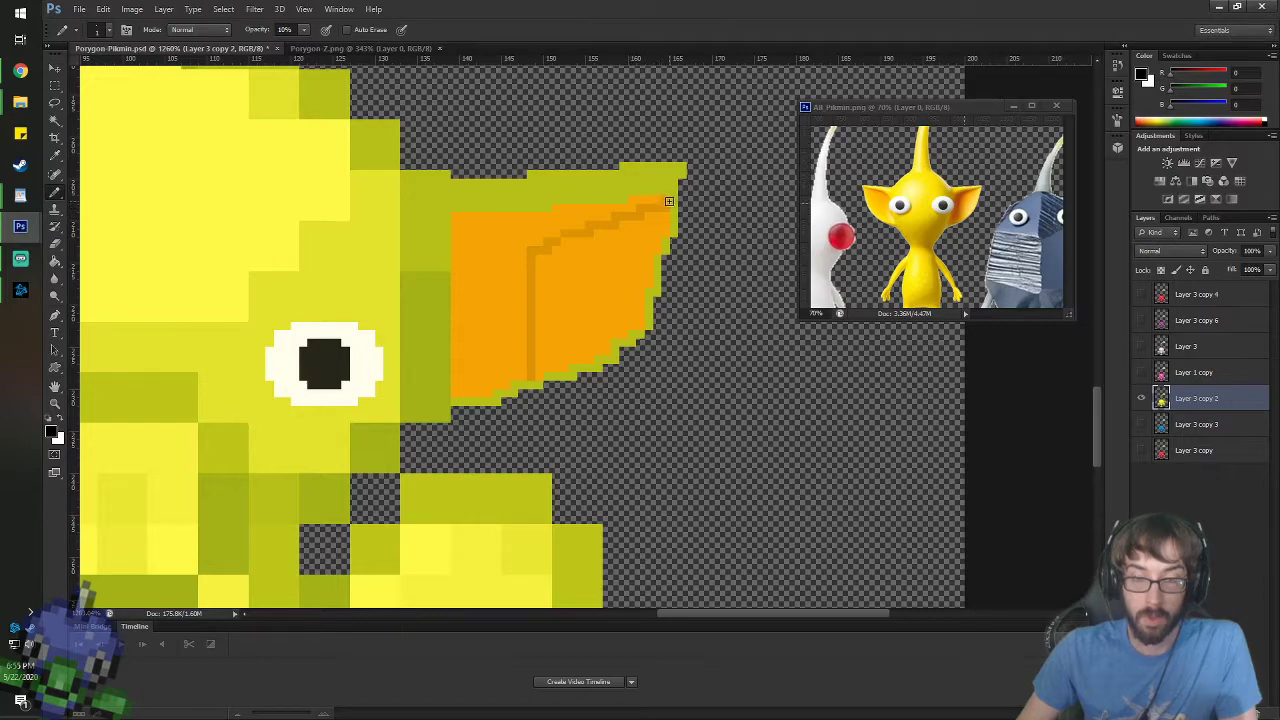
key("ctrl+z")
left_click_drag(664, 203, 550, 241)
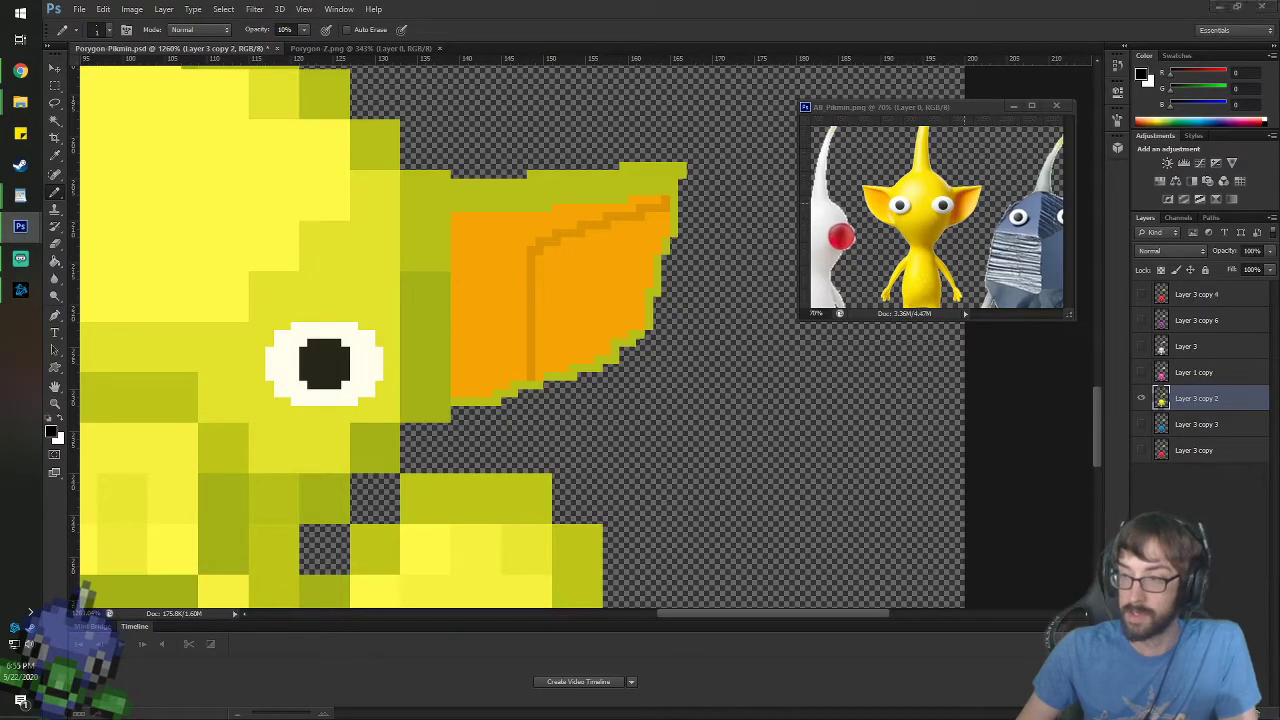
left_click_drag(1279, 25, 525, 25)
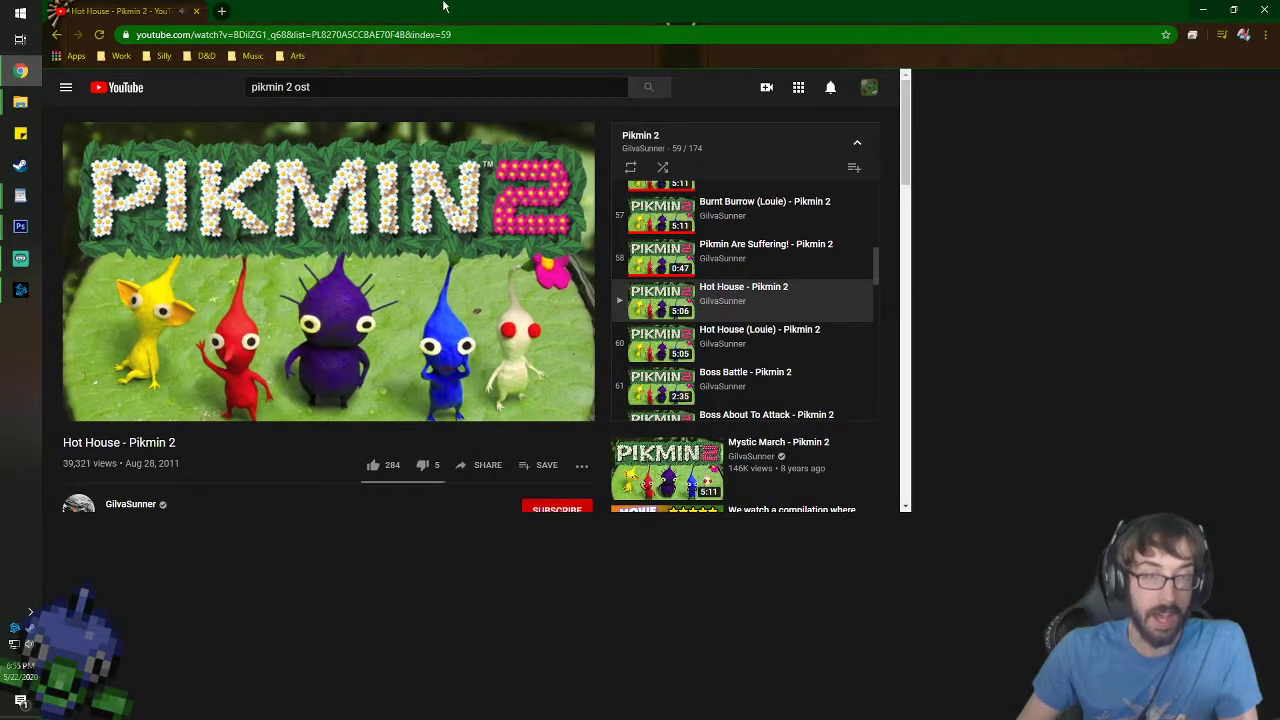
left_click_drag(443, 6, 1279, 30)
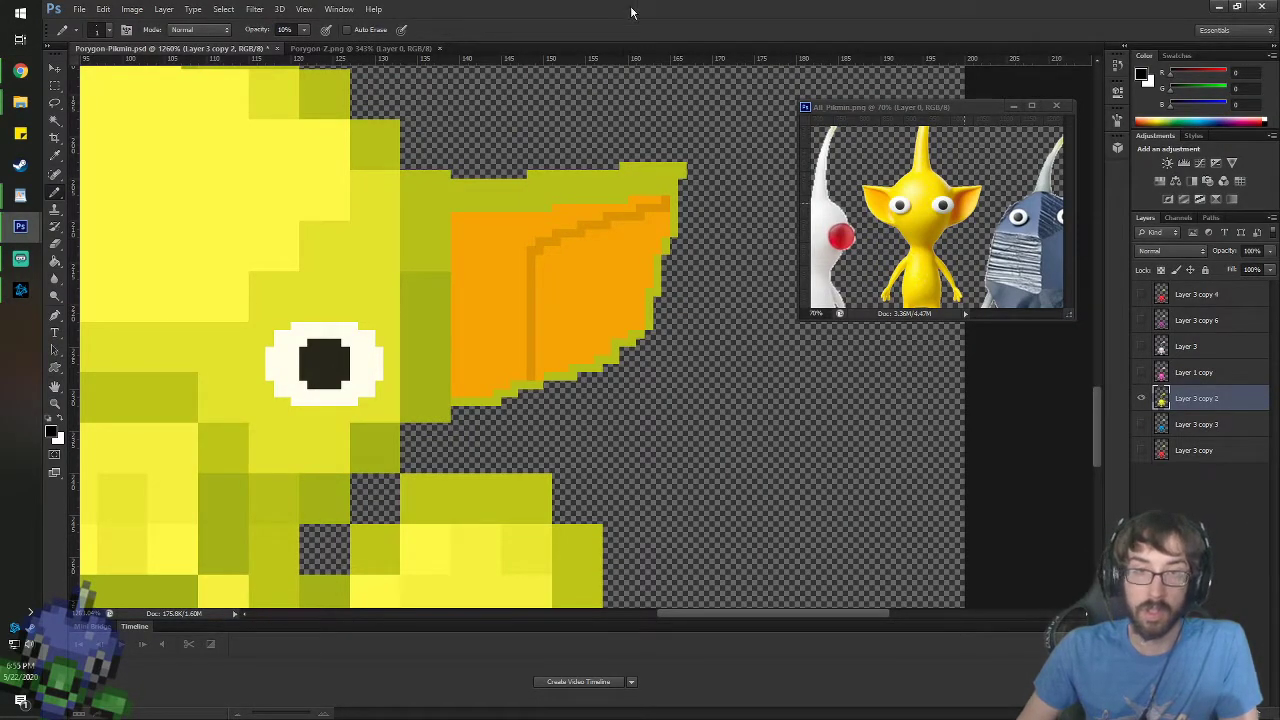
- Fill the orange area between the head and the shading boundary with black at 10% opacity
key("g")
key("1")
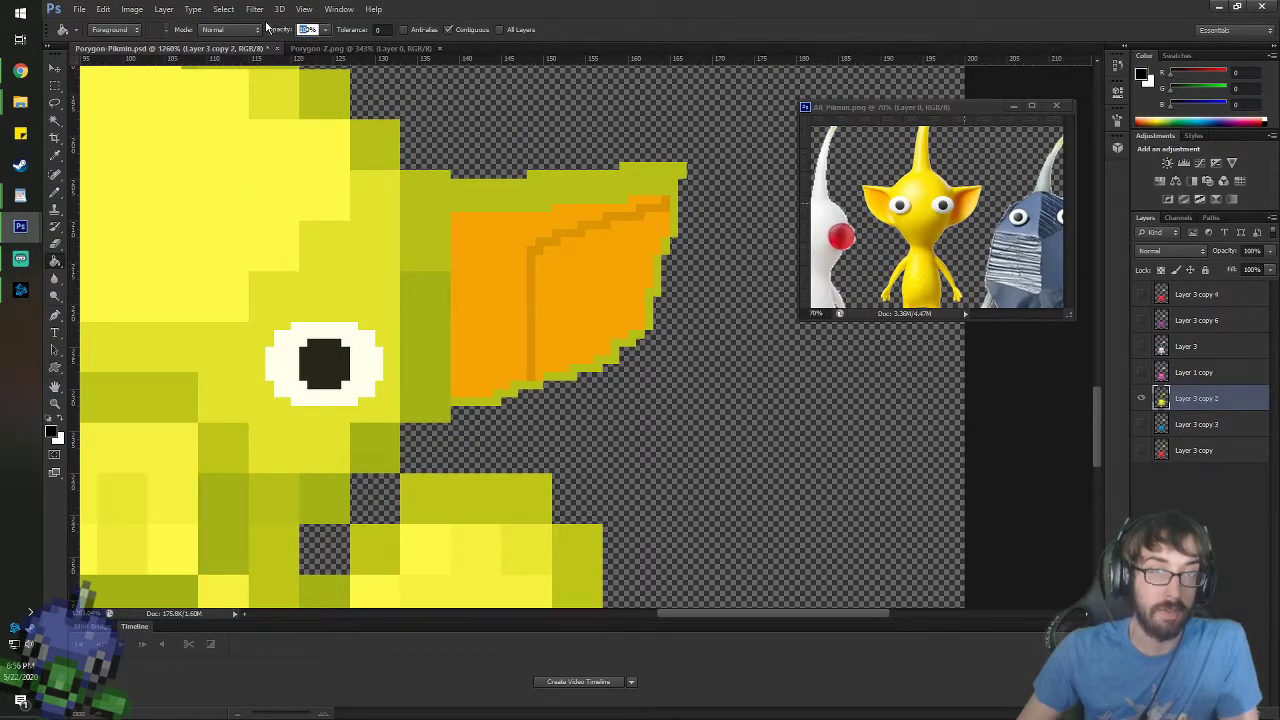
left_click(493, 272)
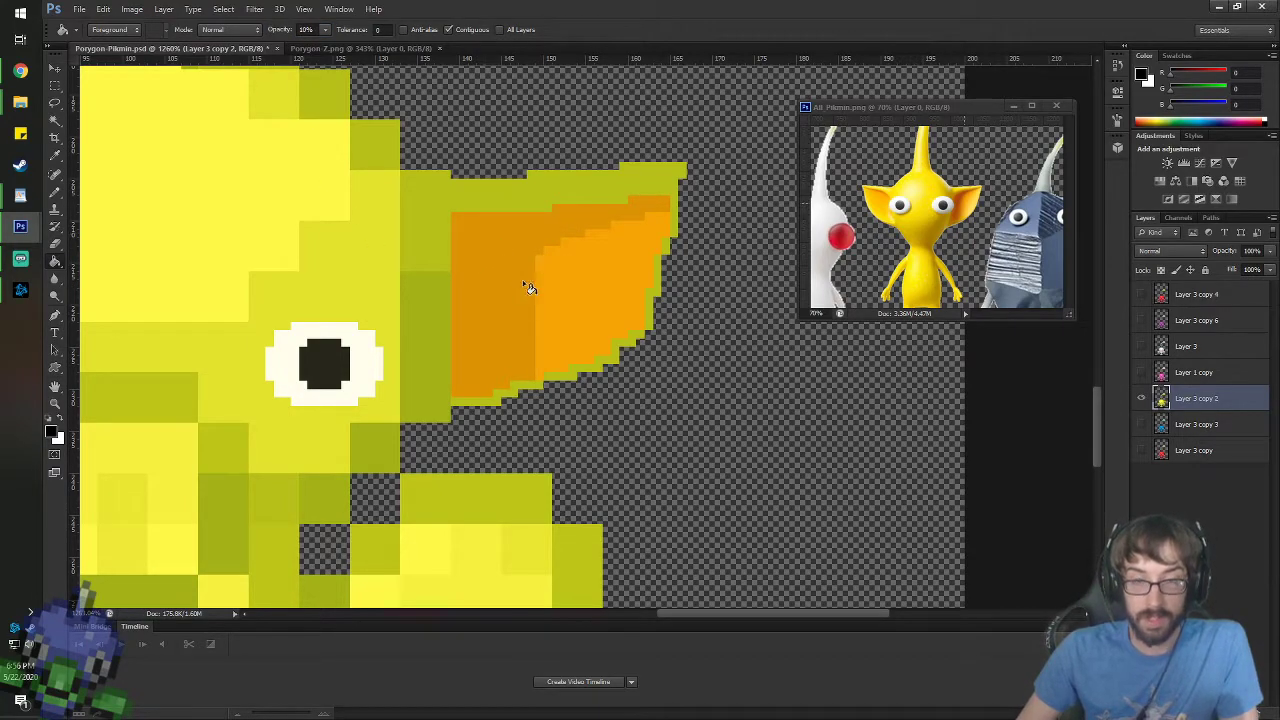
- Sample the lighter orange (RGB 244, 164, 4) and pencil it at 100% opacity to round the light area's edge toward the head
key("i")
left_click(576, 278)
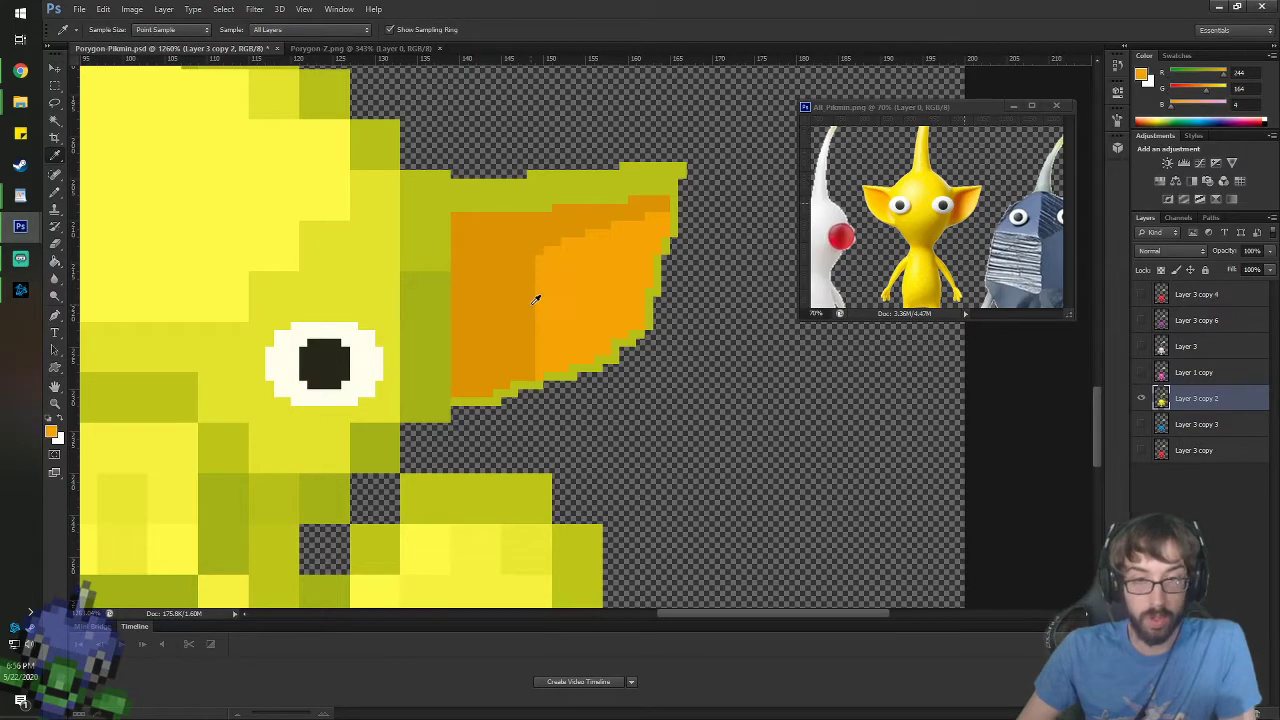
key("b")
key("0")
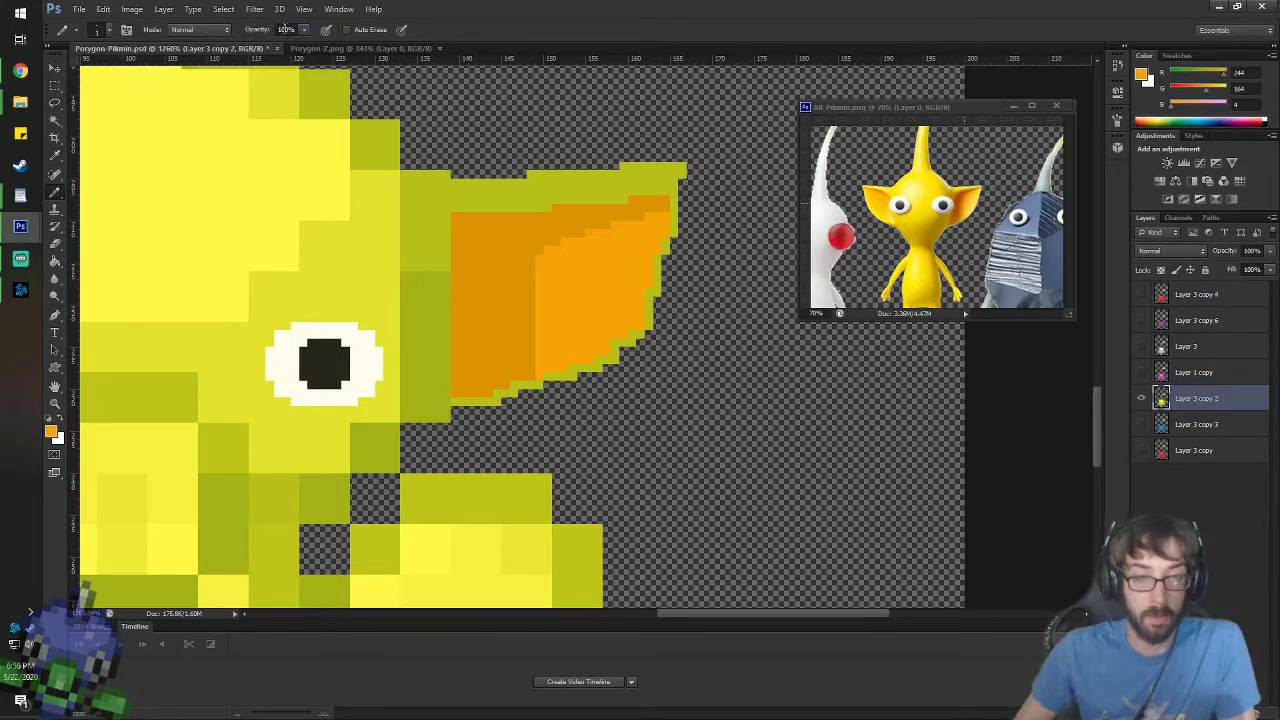
left_click_drag(528, 274, 532, 351)
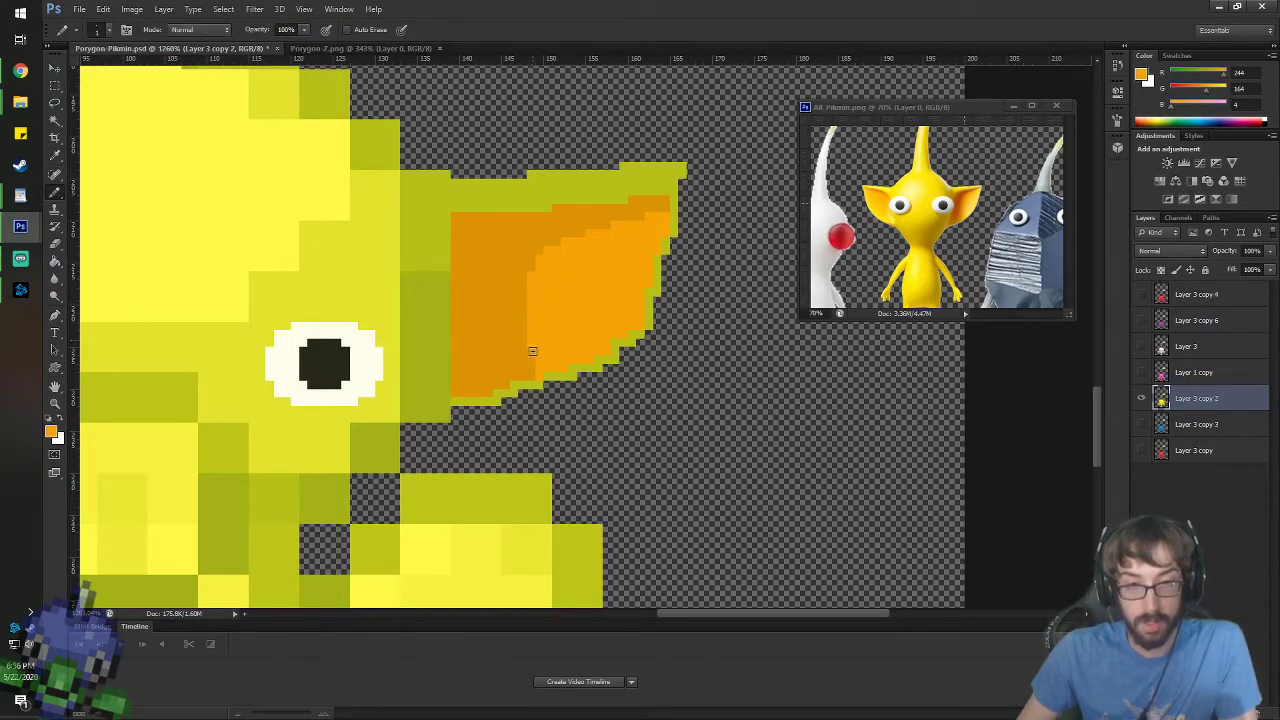
left_click_drag(518, 280, 524, 348)
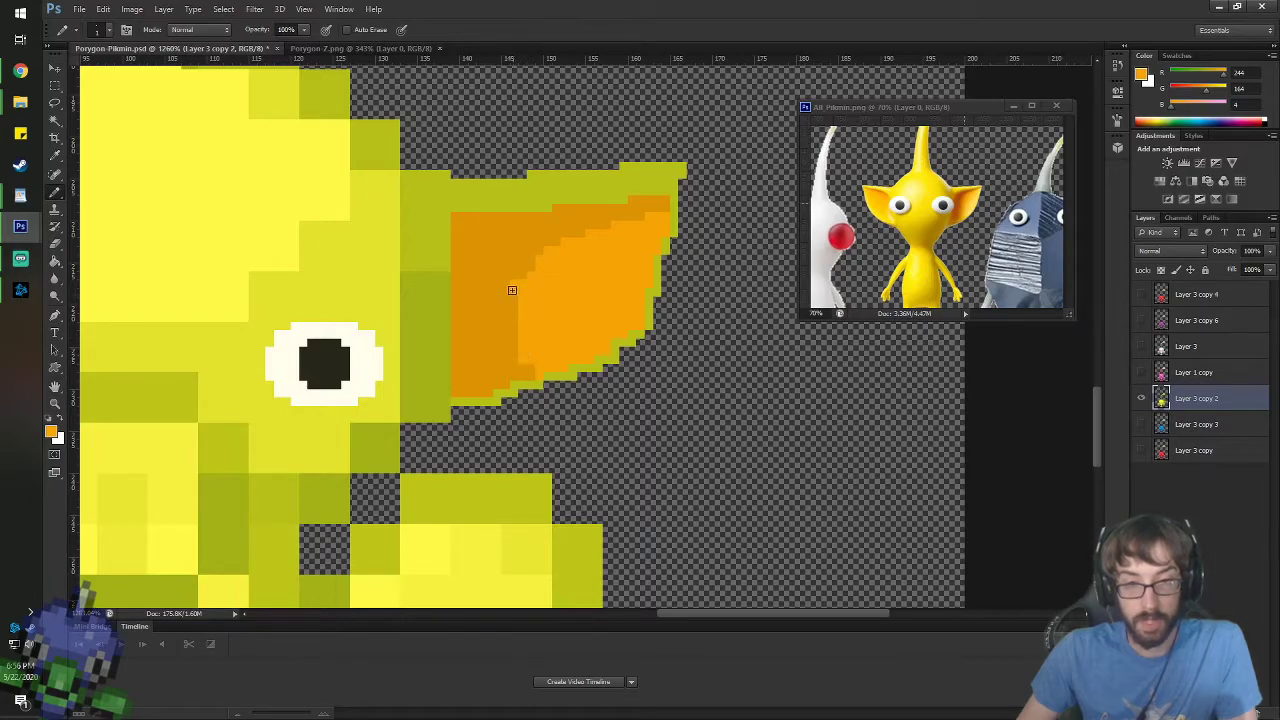
key("ctrl+z")
left_click_drag(518, 287, 519, 329)
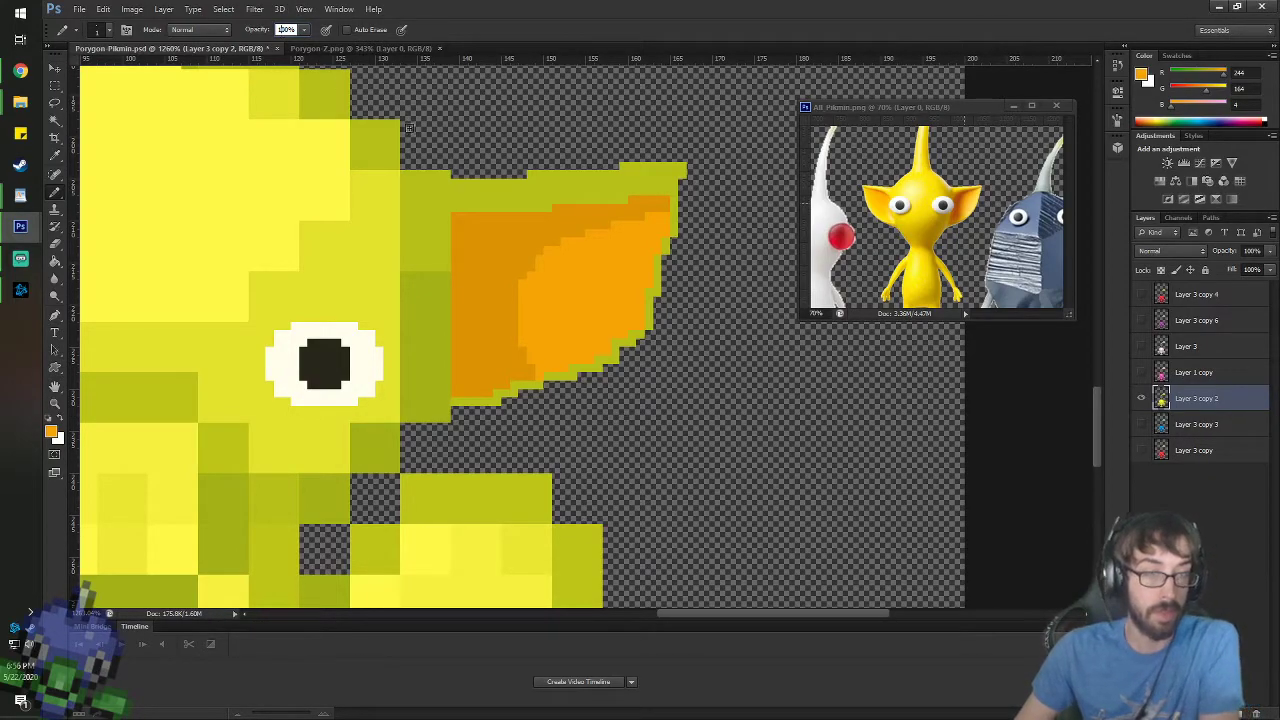
- Pencil a second curved shading boundary nearer the head in black at 10% opacity, and fill the area behind it at the same opacity
key("Return")
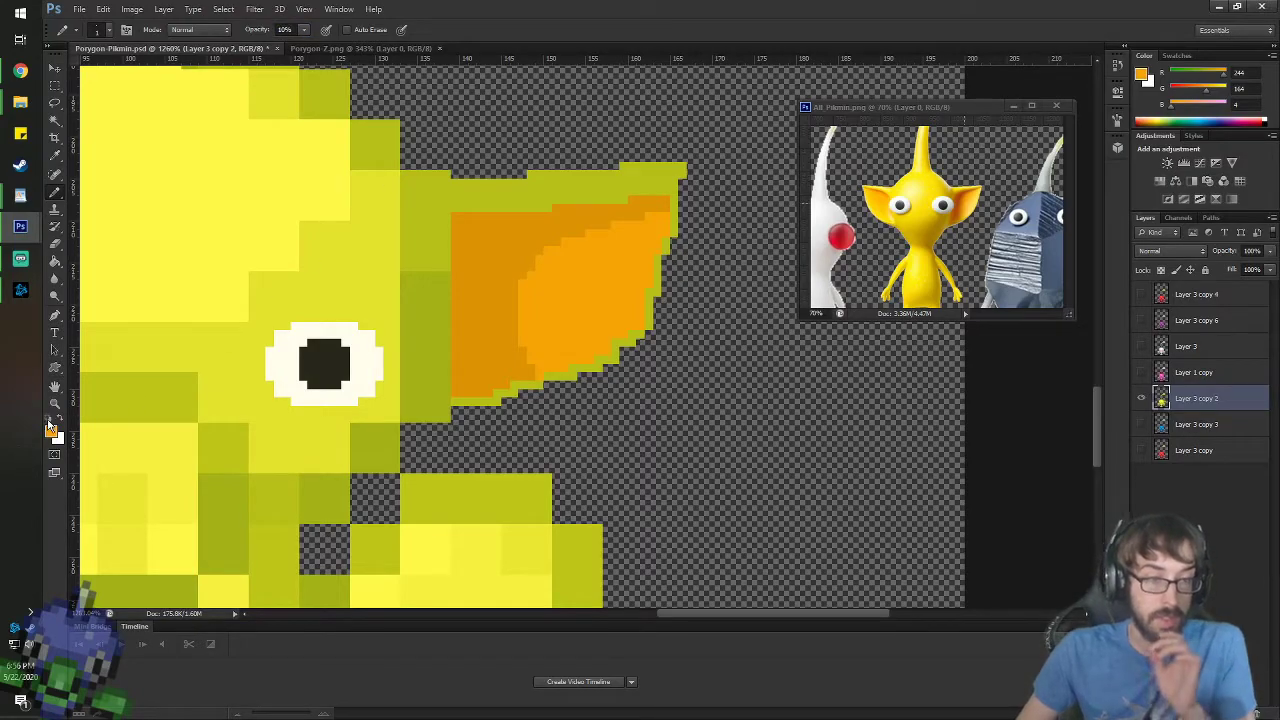
key("d")
left_click_drag(497, 383, 486, 281)
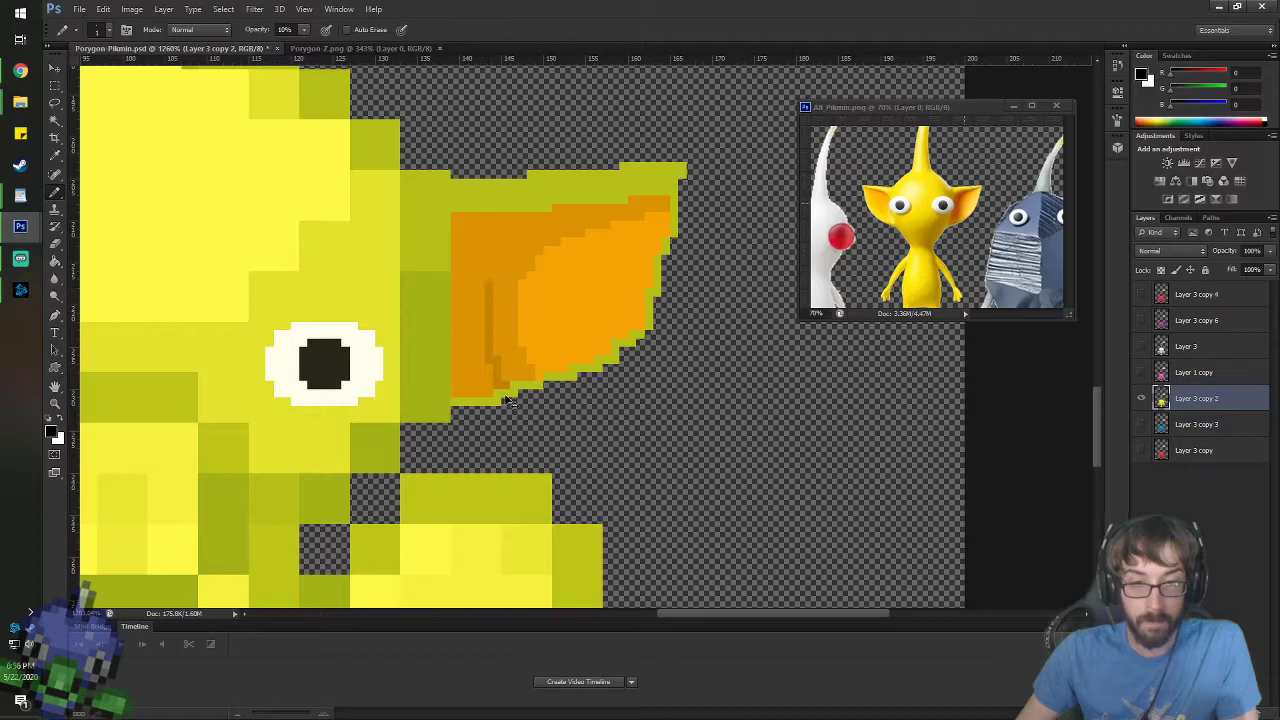
key("ctrl+z")
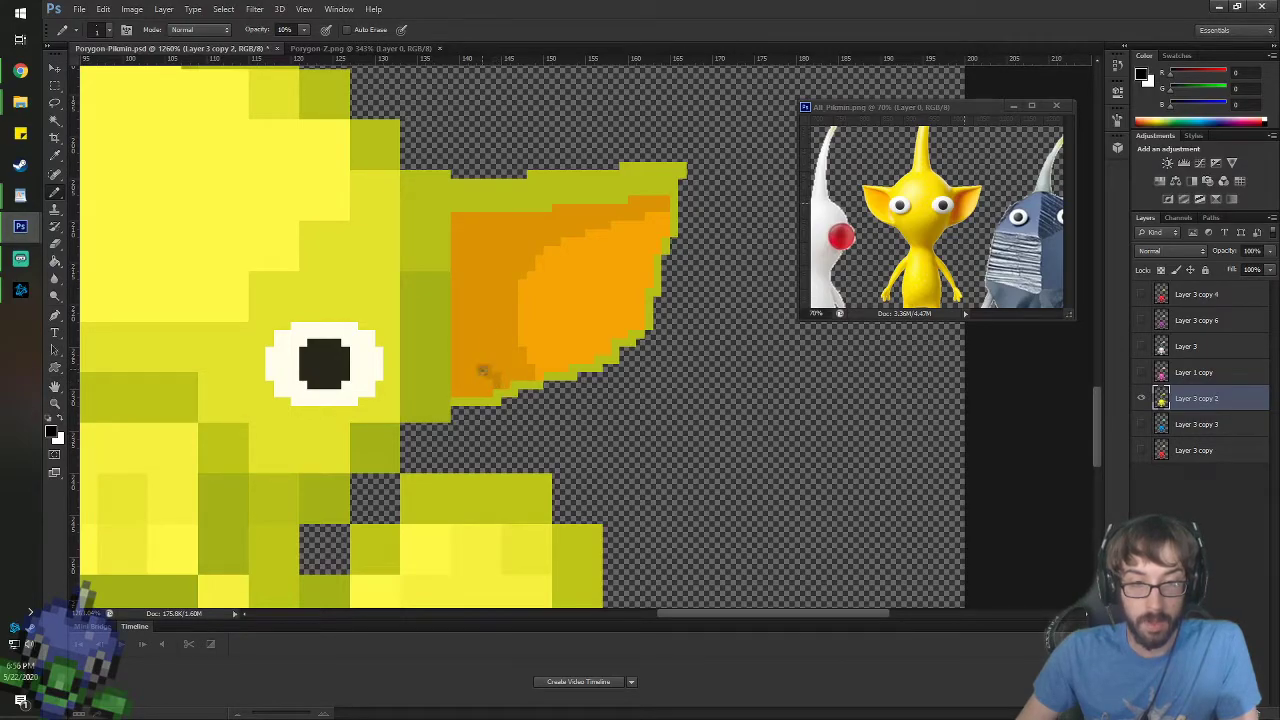
left_click_drag(470, 352, 467, 331)
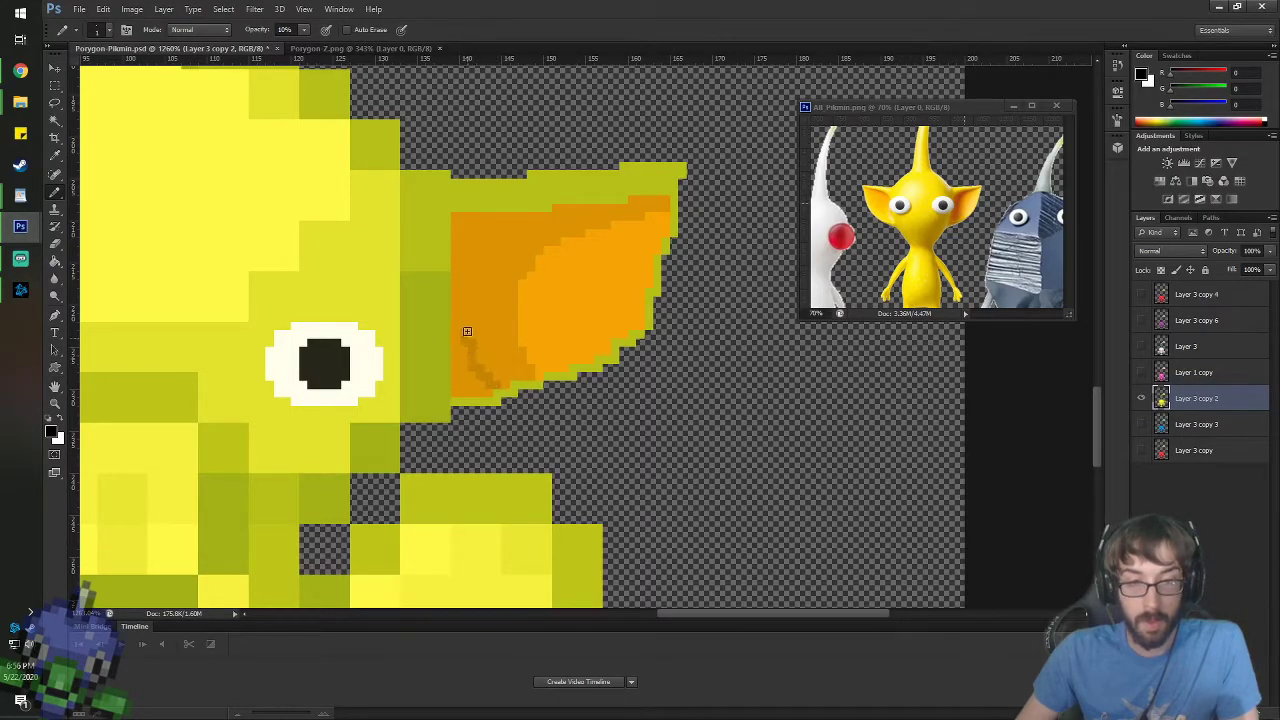
key("ctrl+z")
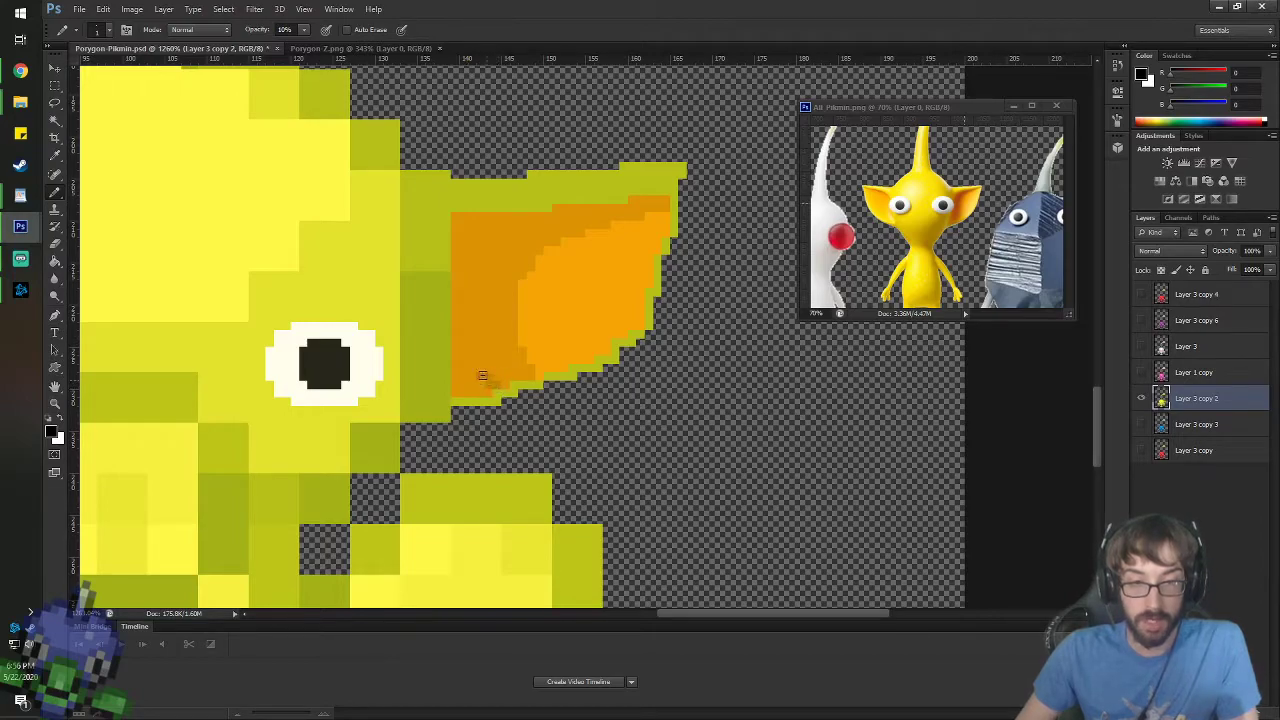
left_click_drag(475, 353, 465, 309)
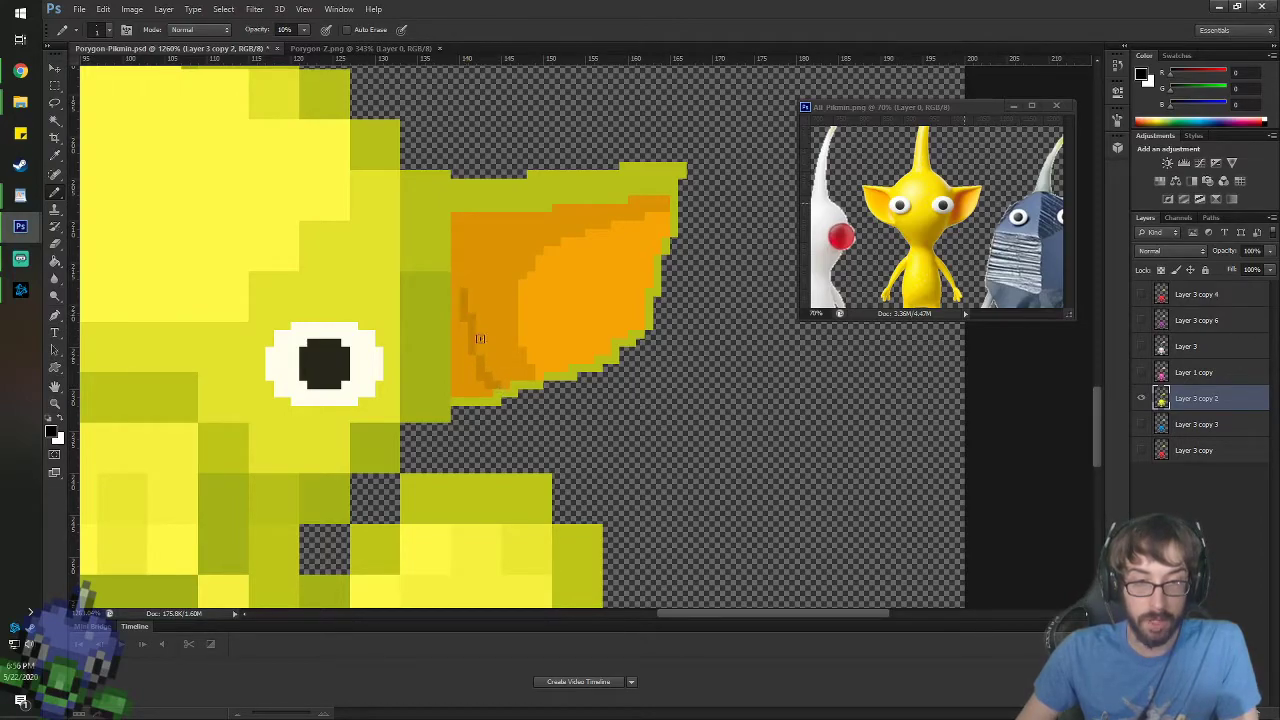
key("ctrl+z")
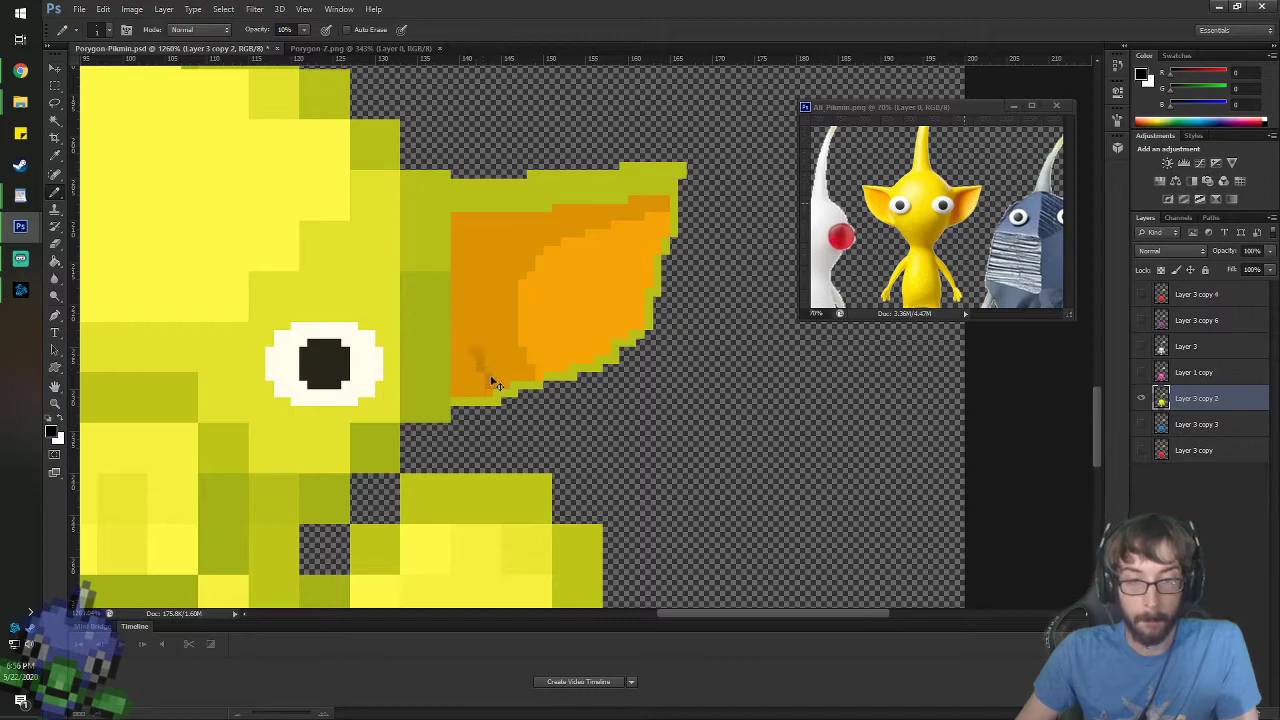
key("ctrl+z")
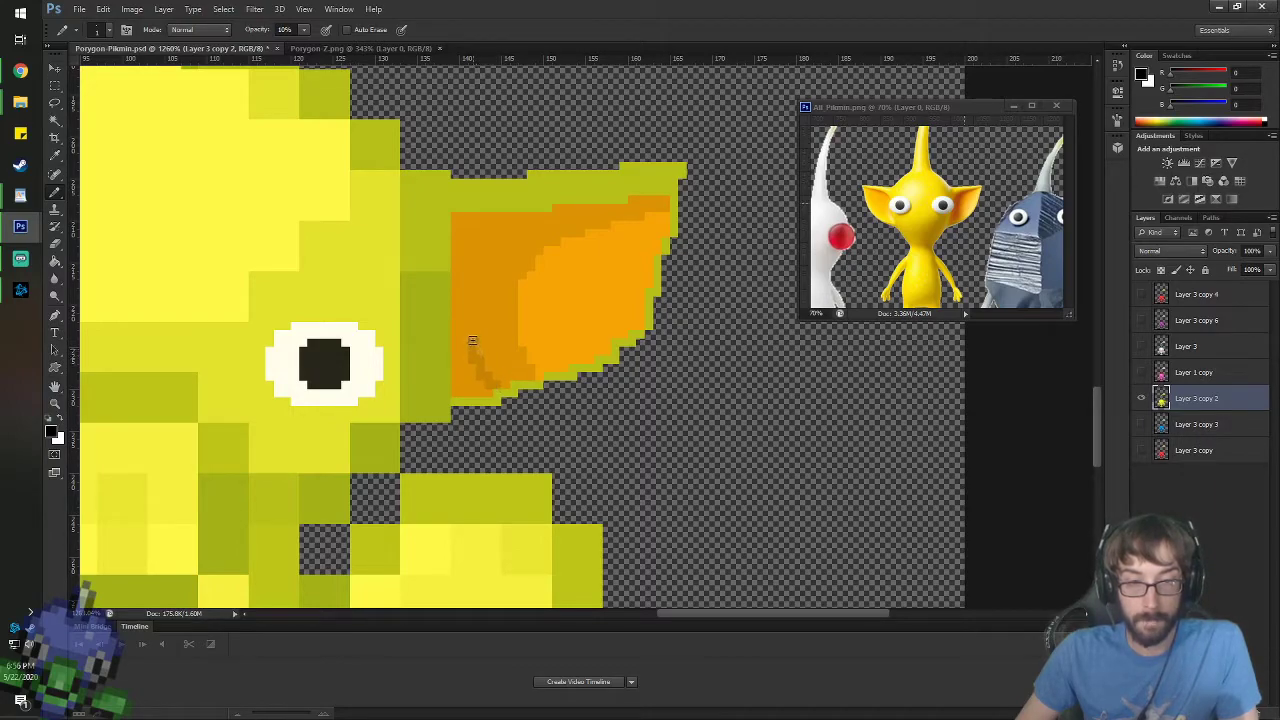
mouse_move(472, 340)
left_mouse_down()
mouse_move(481, 242)
mouse_move(570, 216)
left_mouse_up()
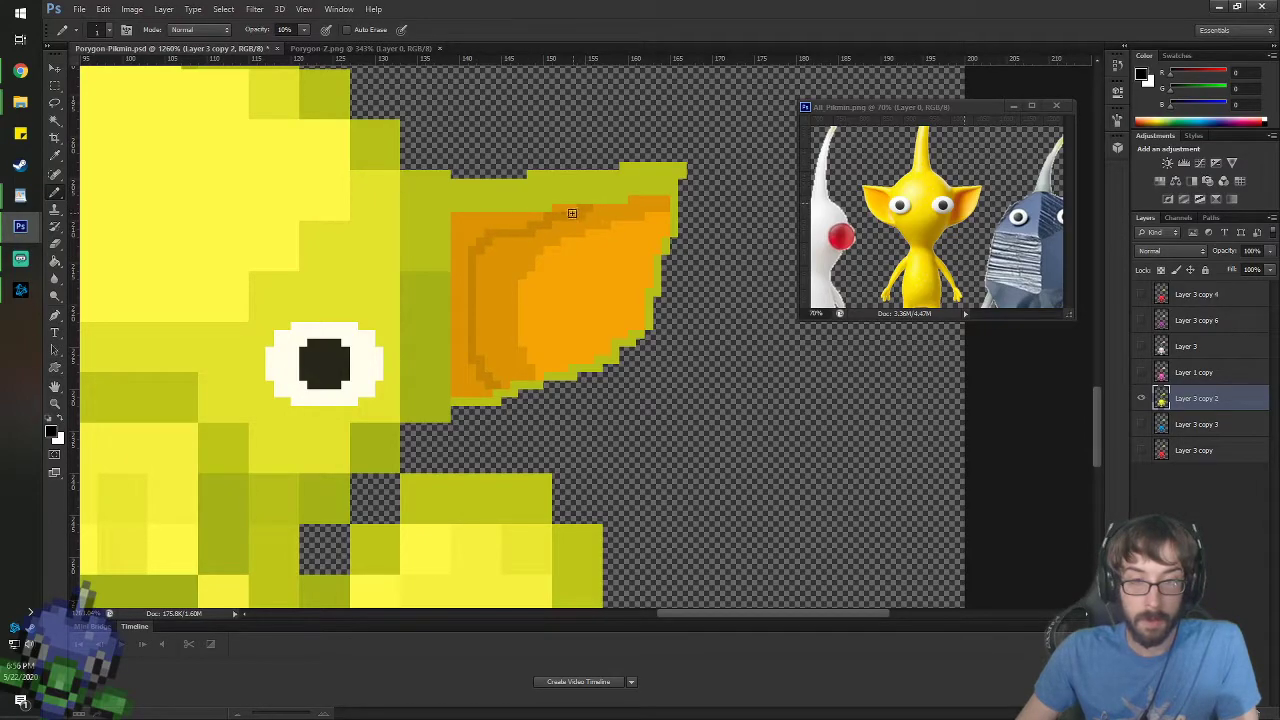
key("g")
left_click(513, 223)
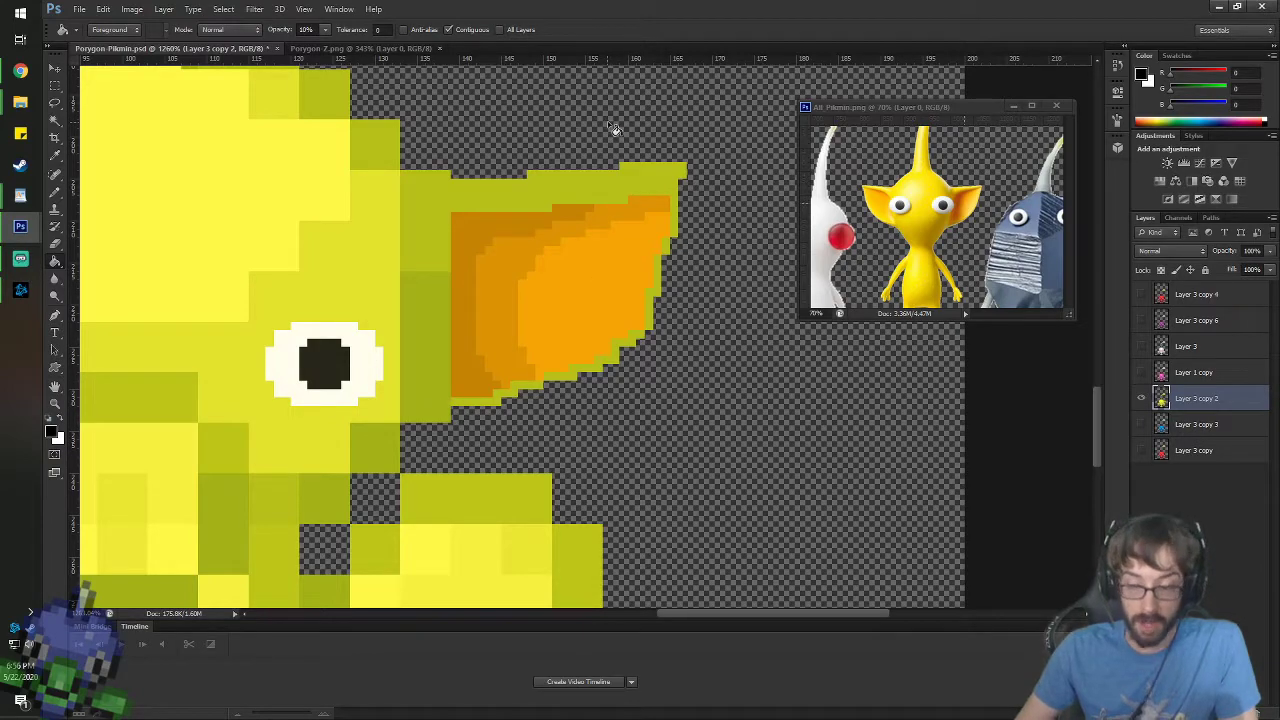
- Sample the ear rim's olive green (RGB 183, 192, 24) and pencil it at 100% opacity to extend the ear's pointed tip
key("b")
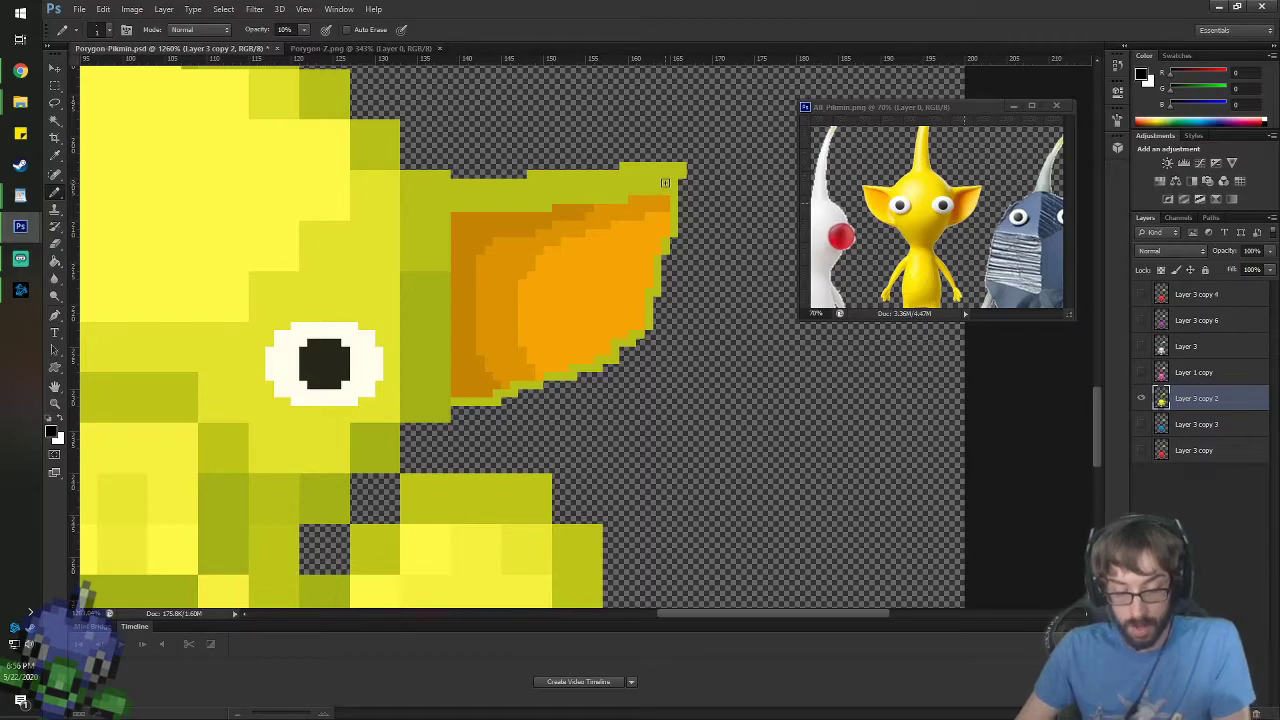
key("r")
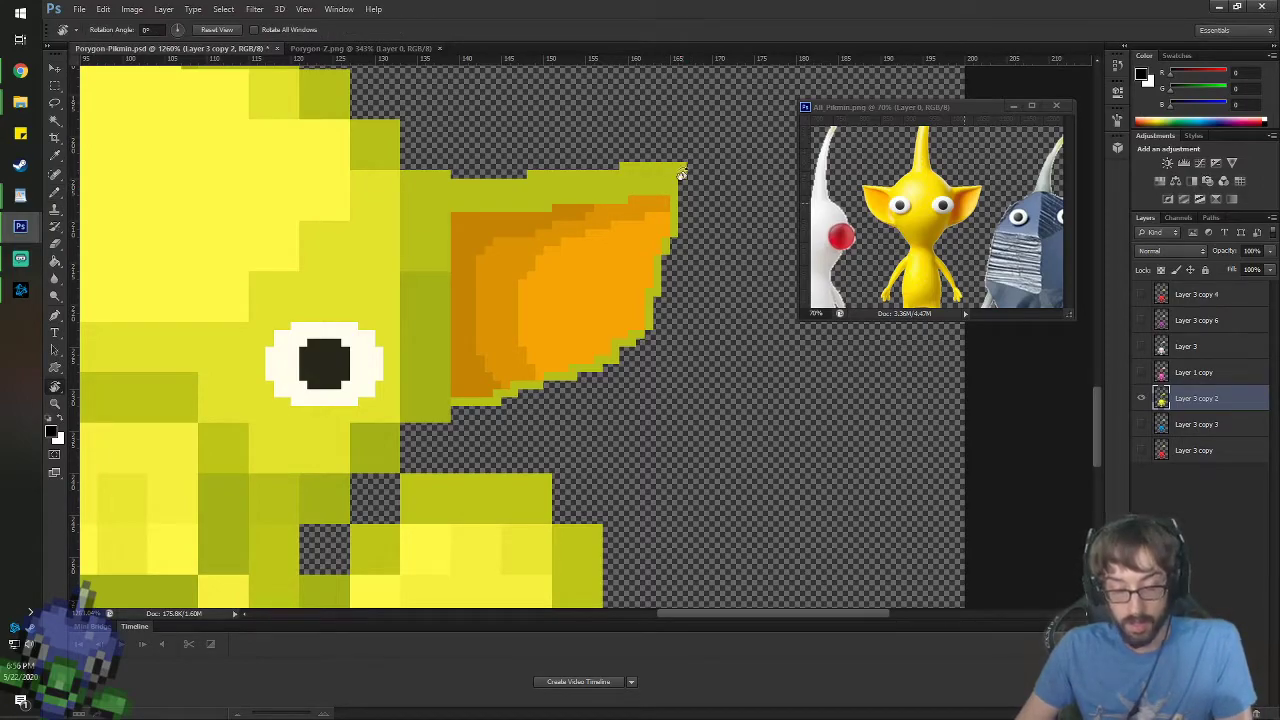
key("b")
left_click(682, 170, "alt")
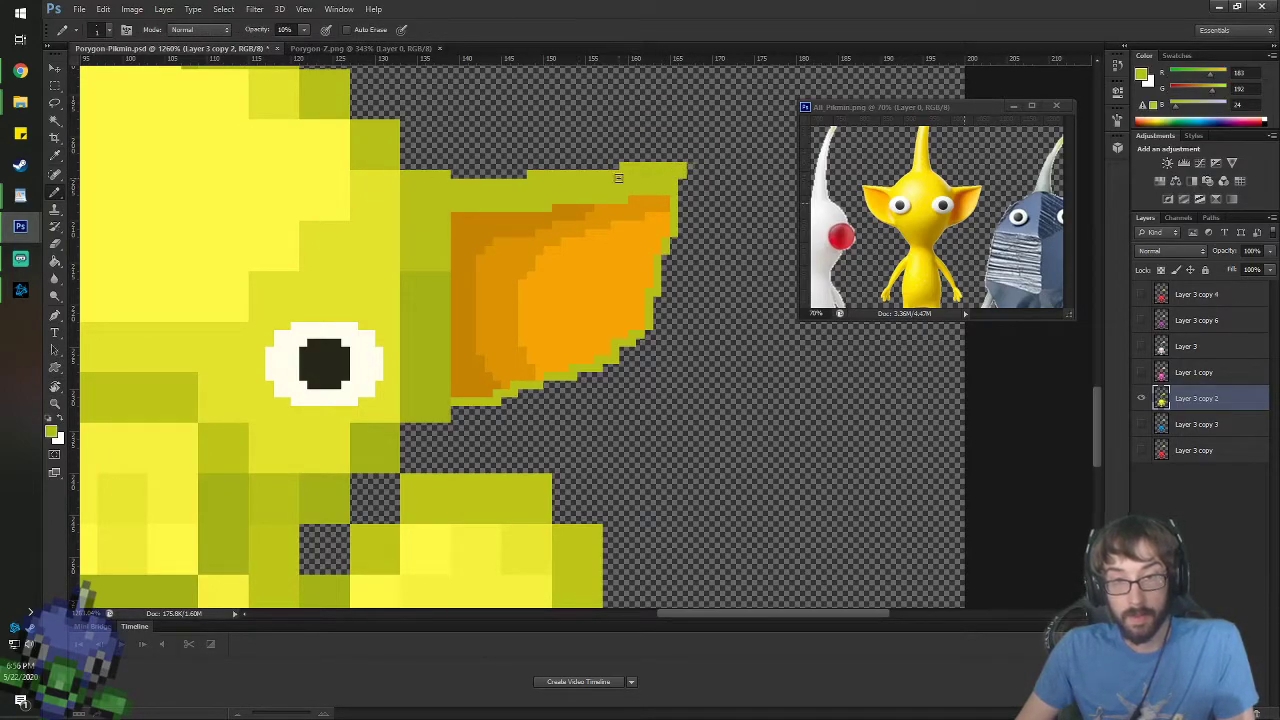
left_click(286, 29)
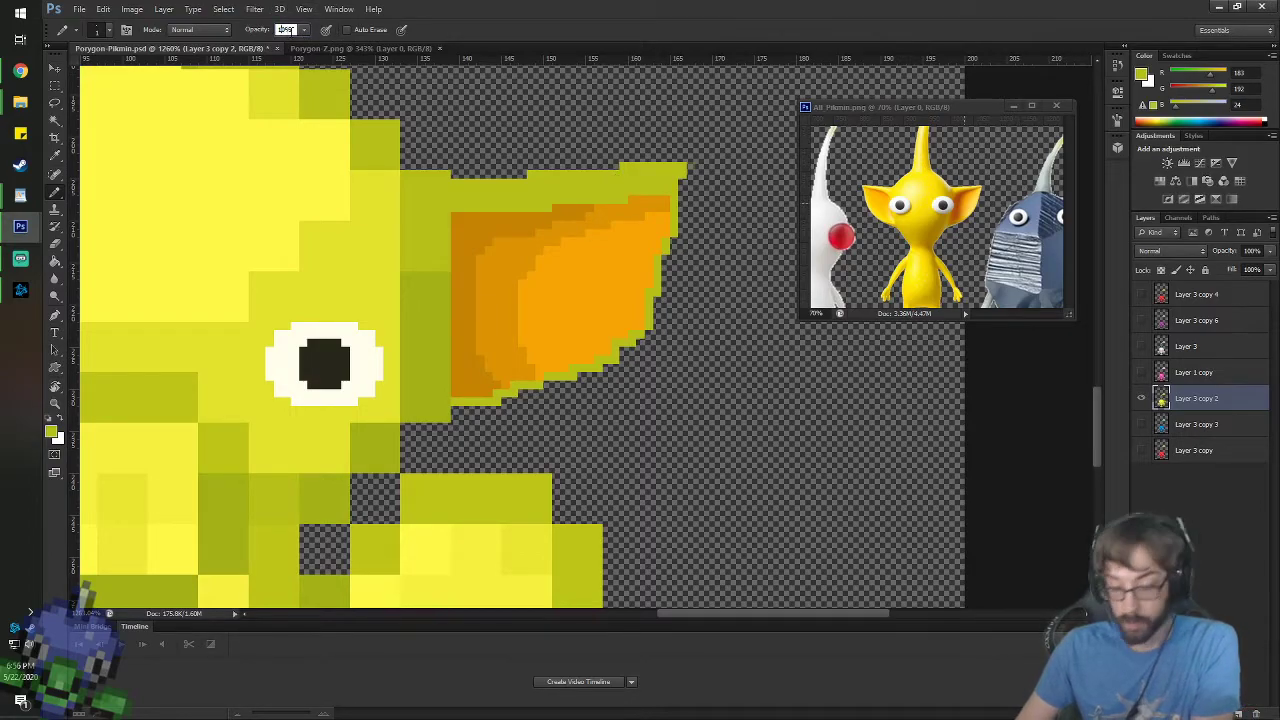
type("100")
key("Return")
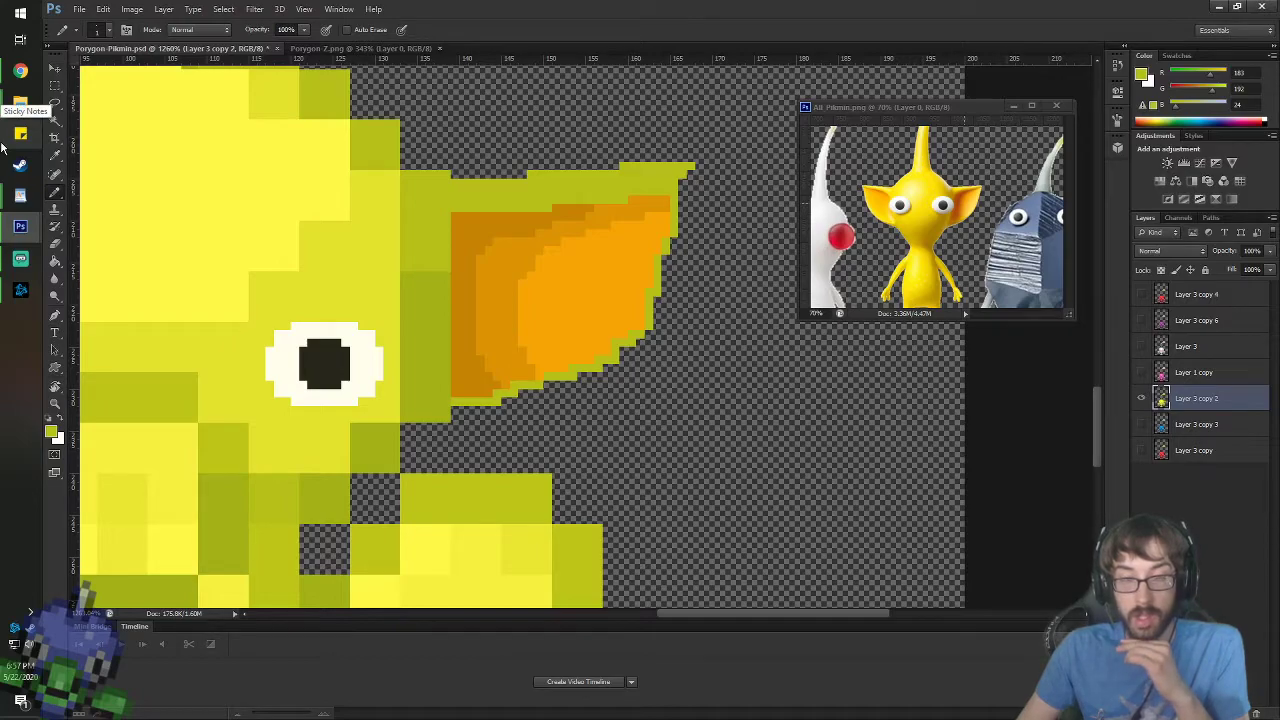
- Pencil black shading at 10% opacity along the lower part of the ear's upper green rim, adding a darker row beside the head
scroll(449, 180, "up", 3)
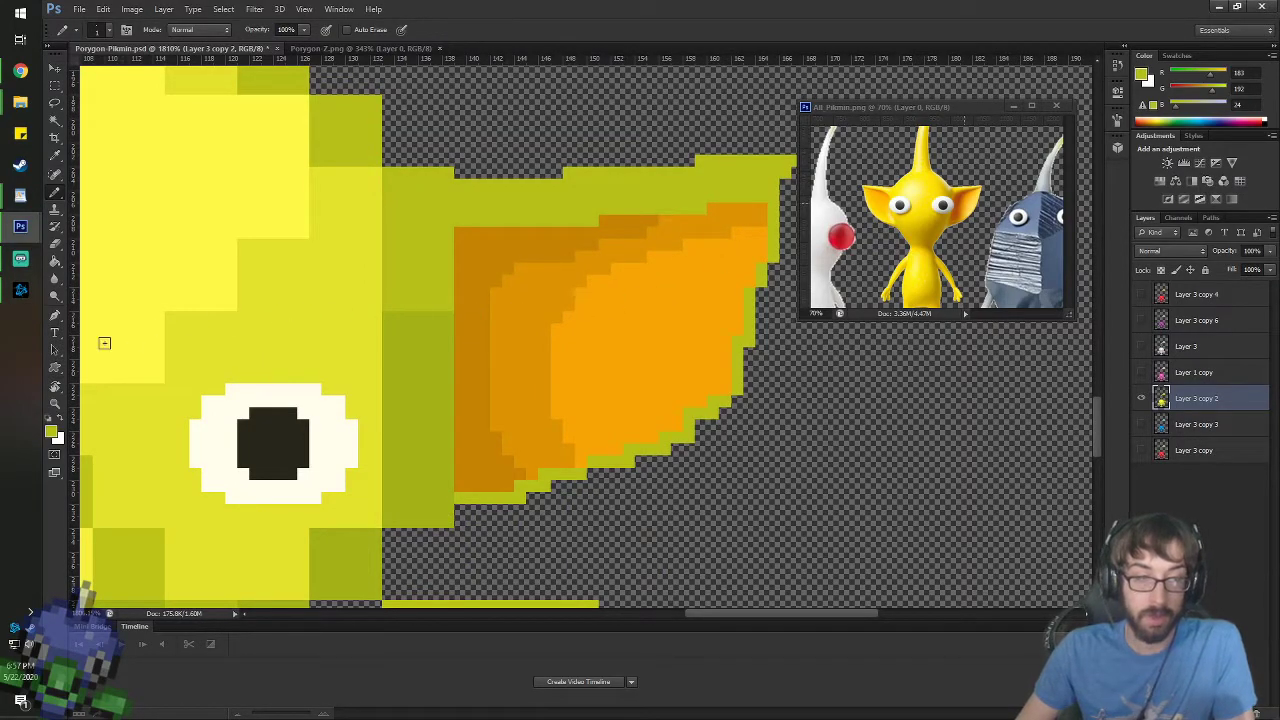
left_click(48, 419)
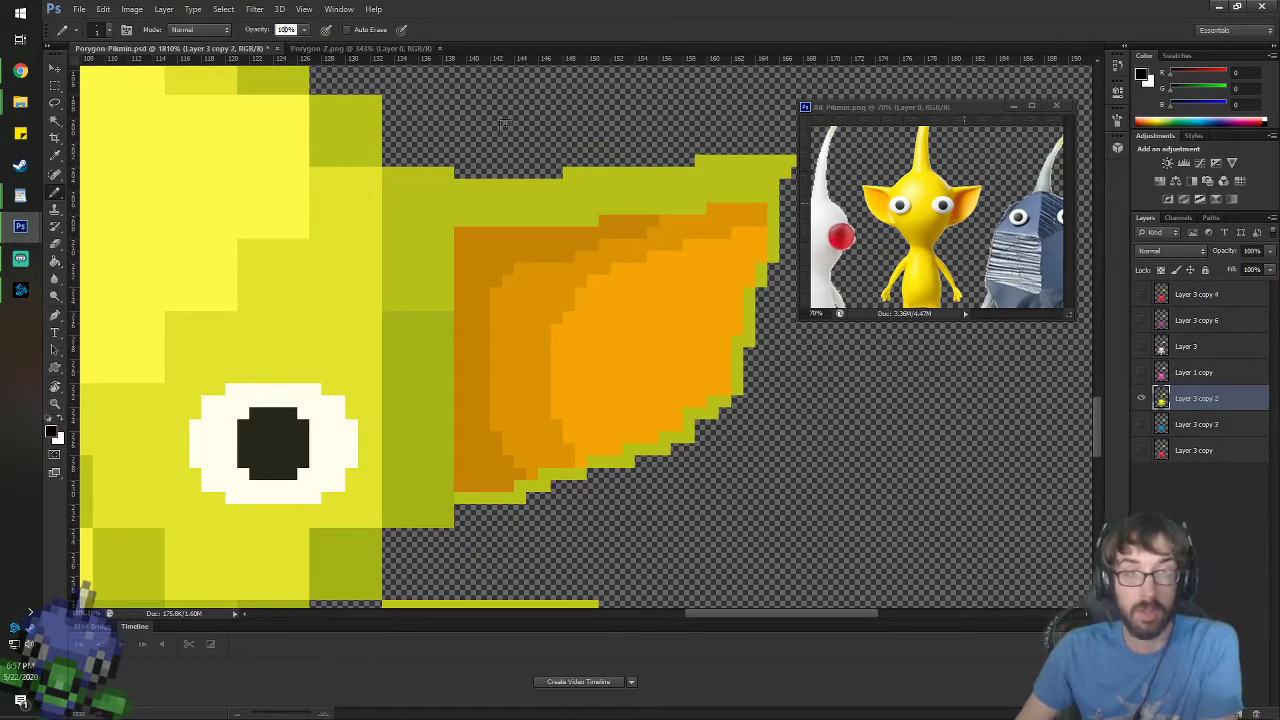
key("1")
left_click_drag(456, 220, 598, 217)
left_click_drag(700, 205, 456, 209)
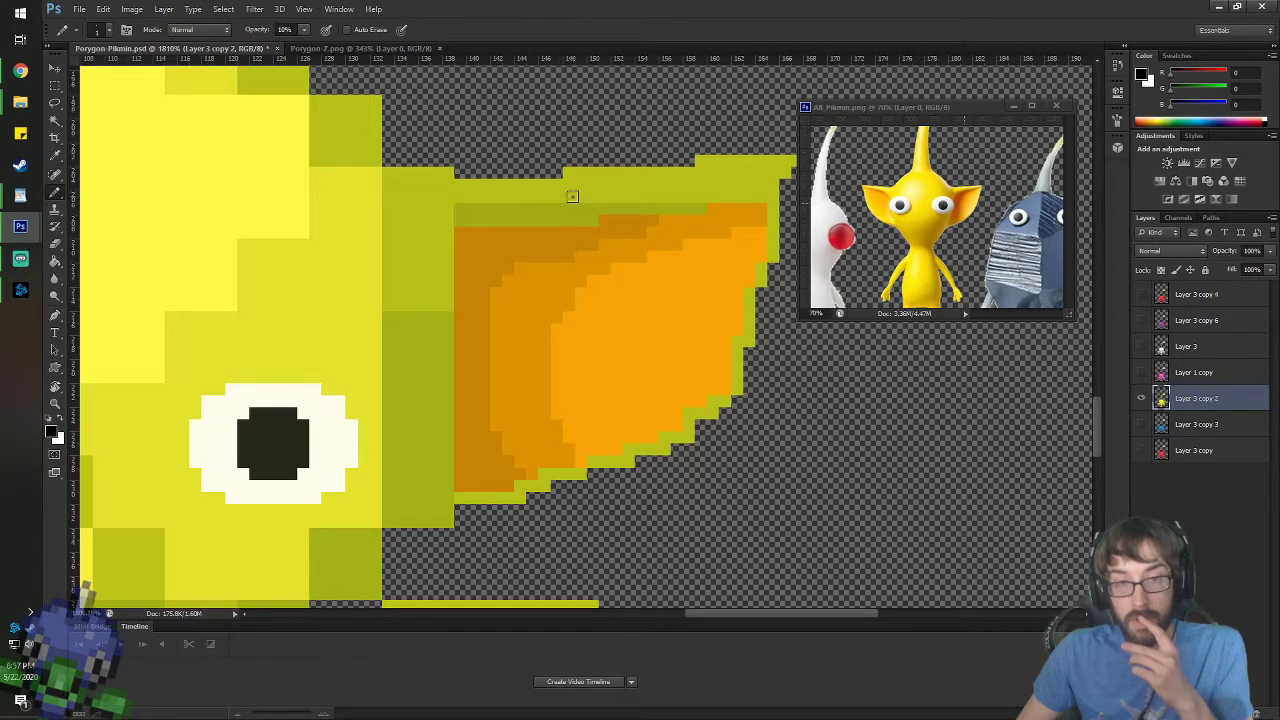
mouse_move(572, 196)
left_mouse_down()
mouse_move(765, 188)
mouse_move(678, 187)
left_mouse_up()
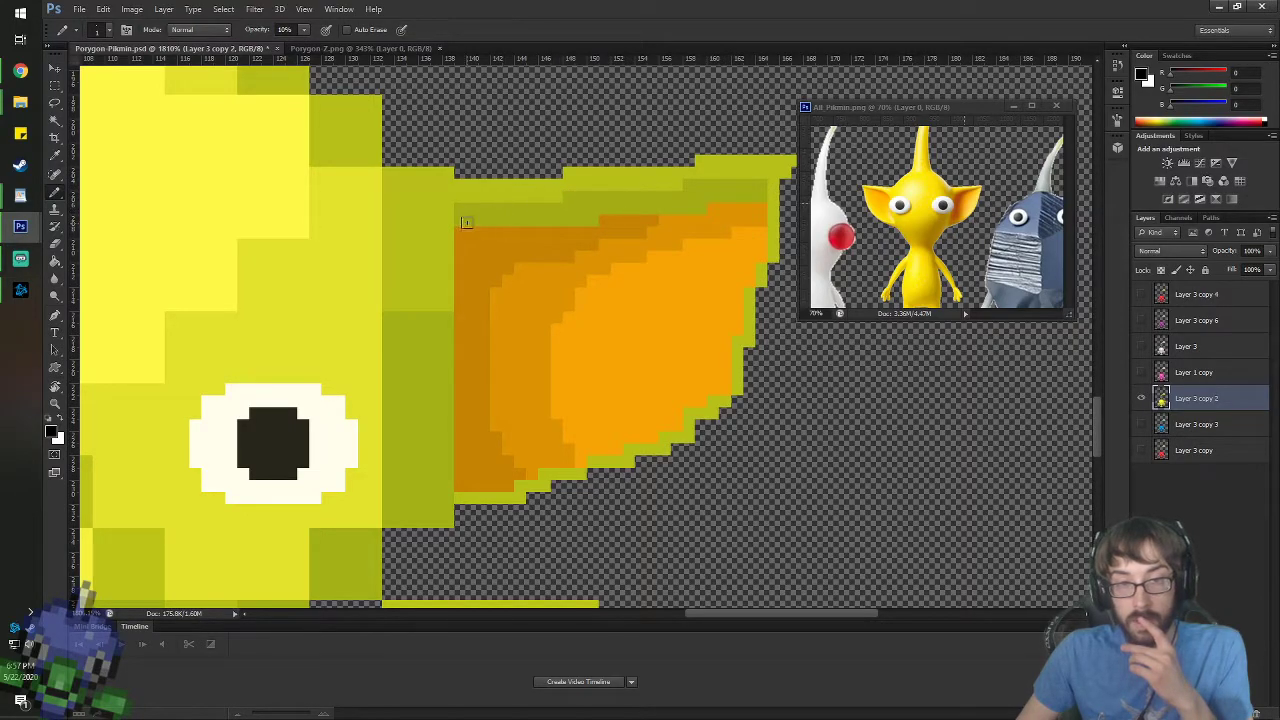
left_click_drag(459, 221, 594, 216)
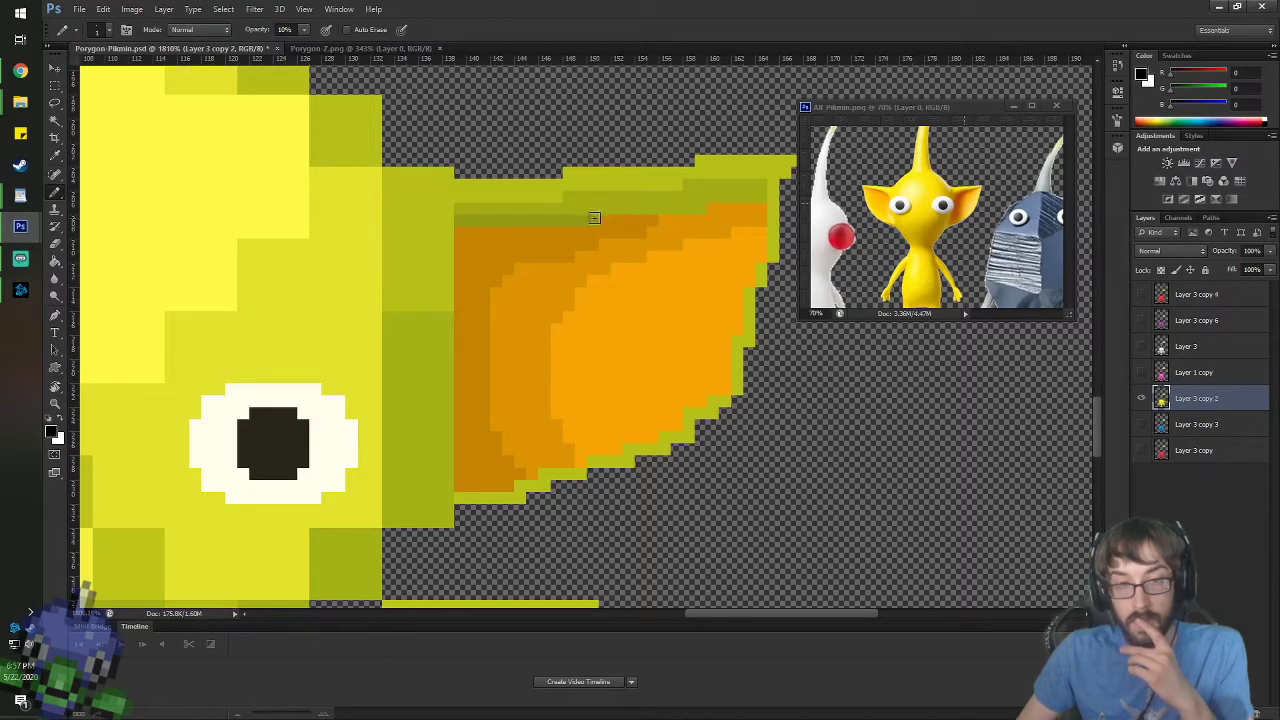
- Select the outer part of the ear with a rectangular marquee and nudge it toward the head to shorten the ear
scroll(629, 270, "down", 3)
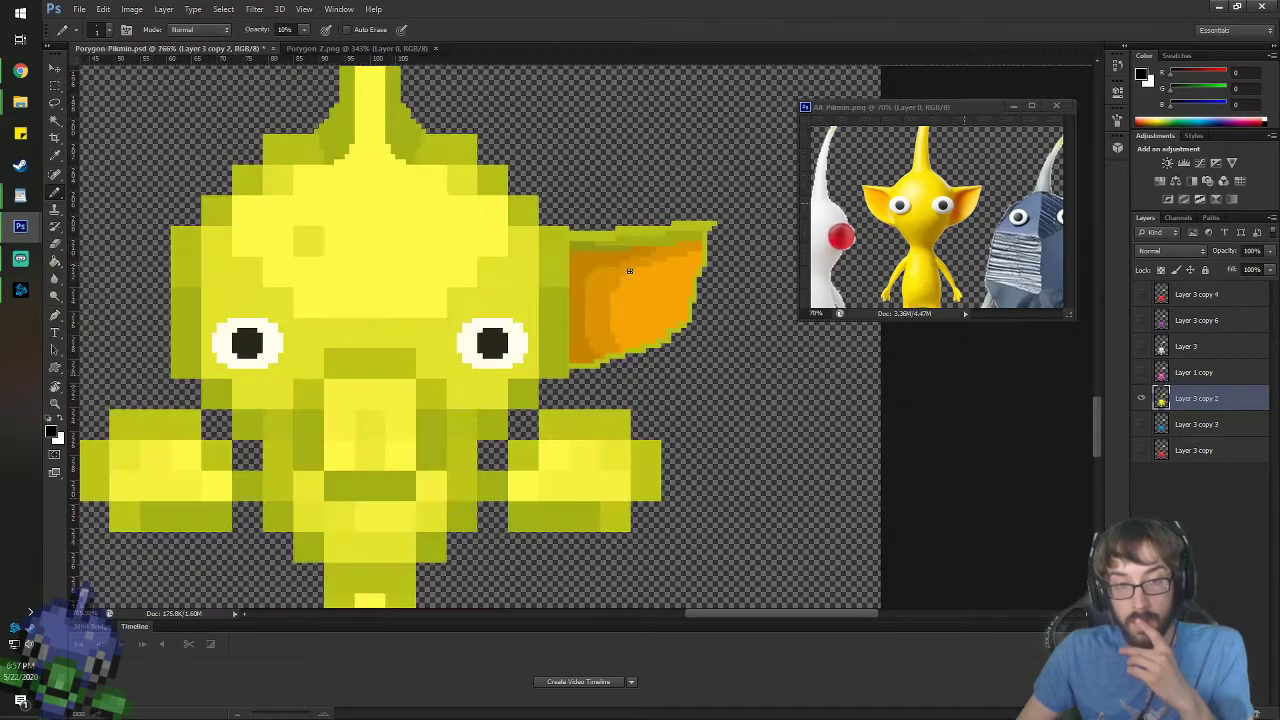
scroll(629, 270, "down", 5)
scroll(700, 580, "up", 2)
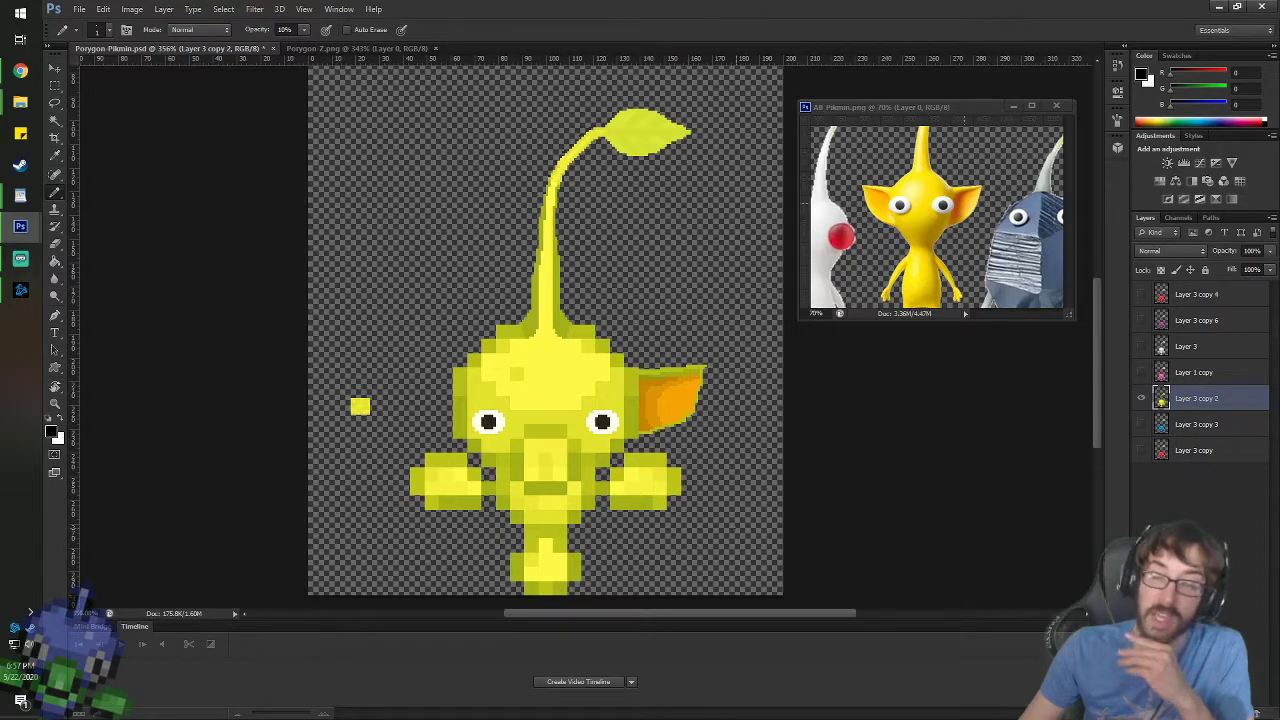
scroll(700, 460, "up", 4)
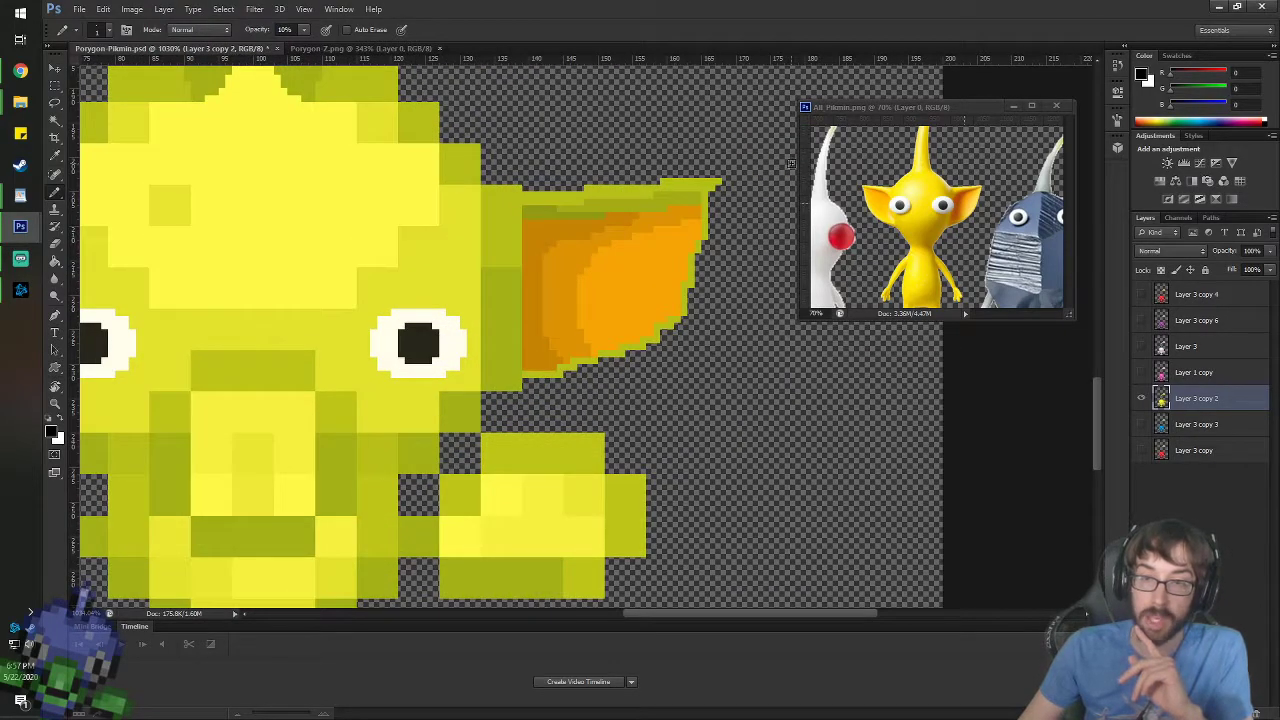
scroll(790, 162, "up", 2)
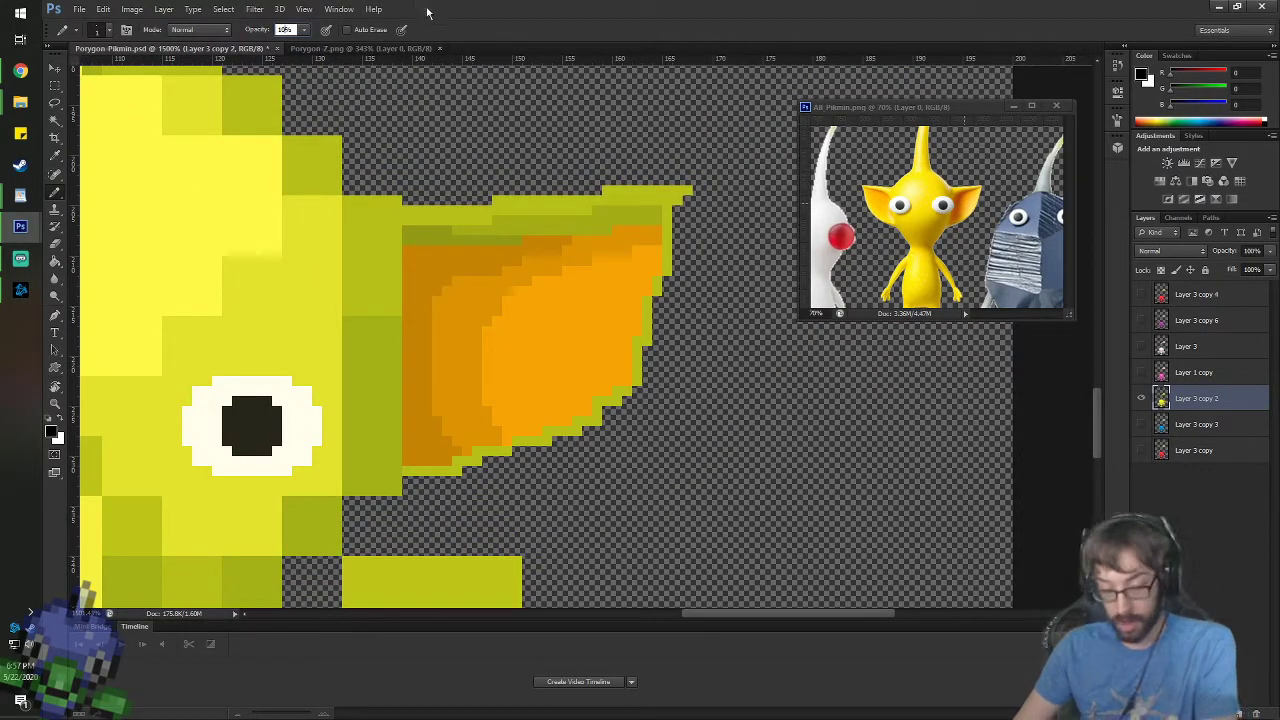
key("Return")
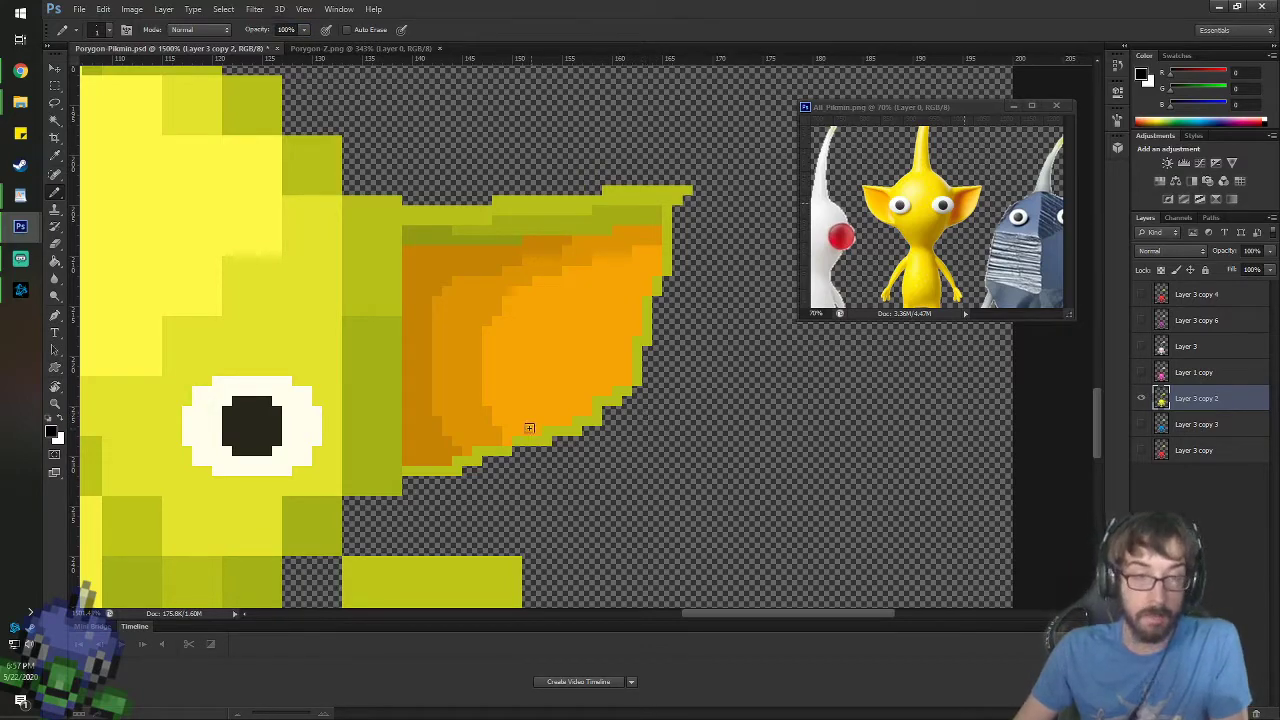
left_click(55, 86)
left_click_drag(462, 145, 732, 495)
key("v")
key("Left")
key("Left")
key("Left")
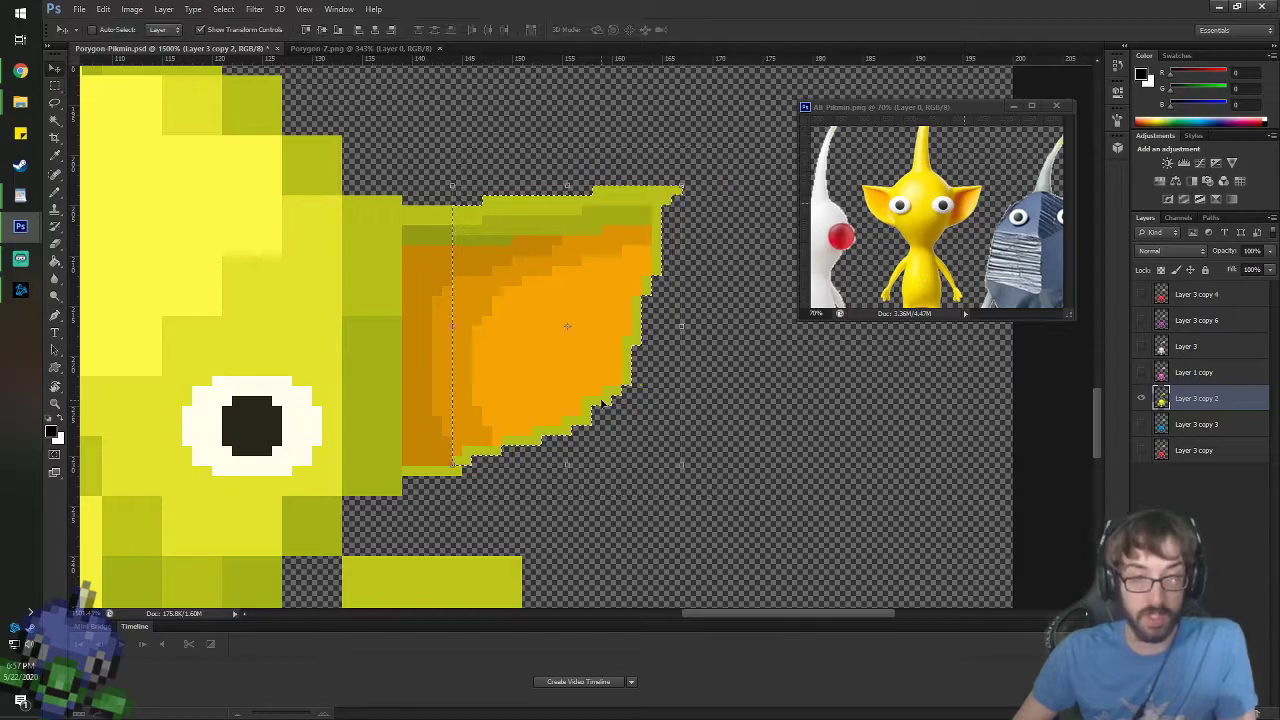
key("Left")
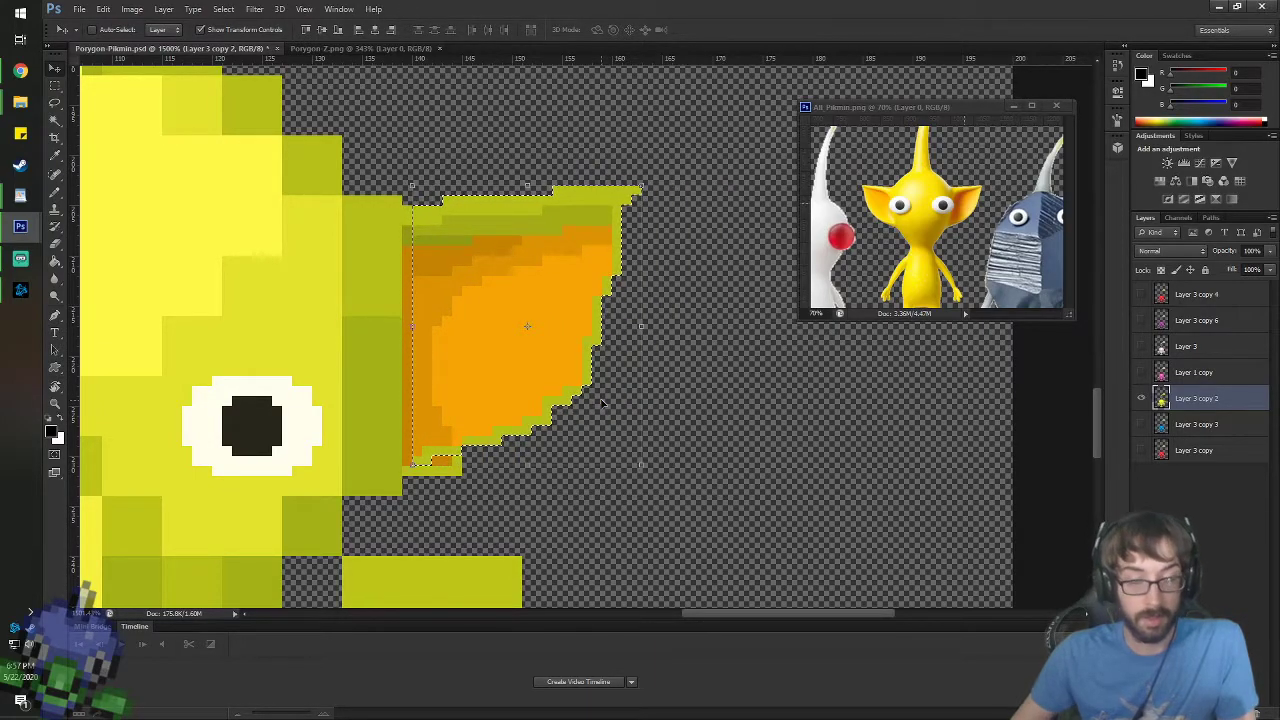
scroll(600, 405, "down", 8)
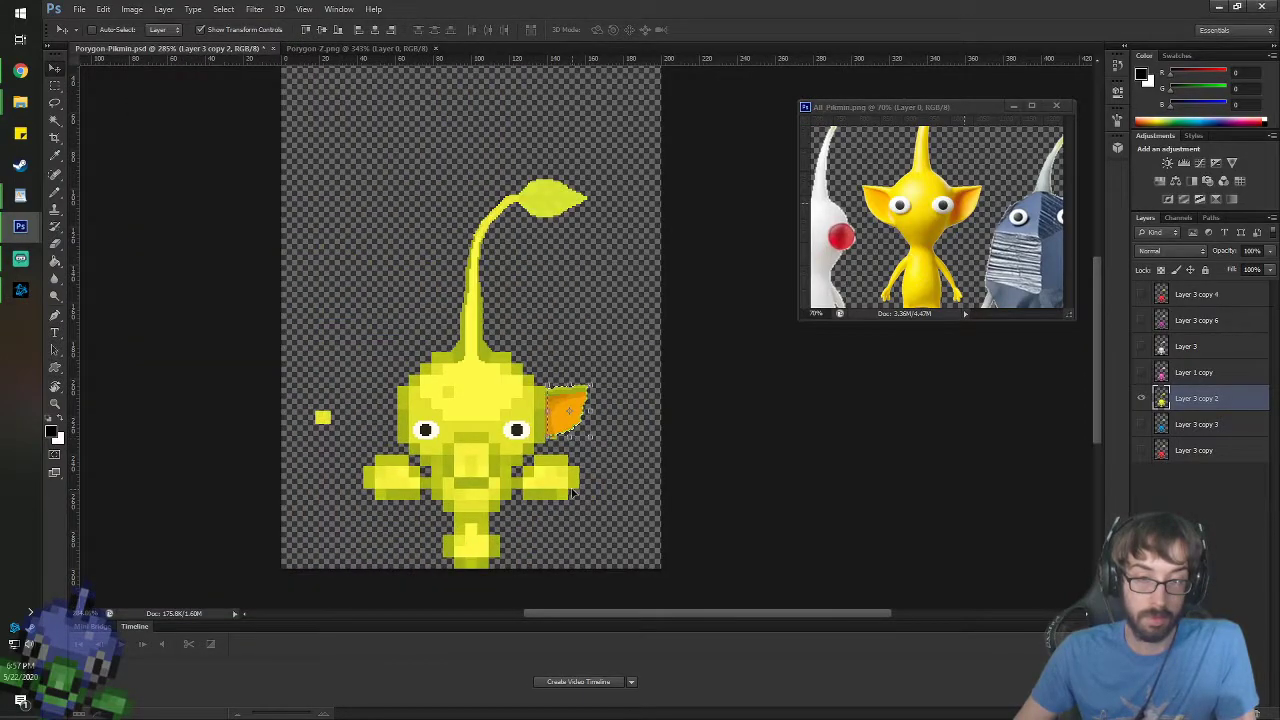
key("Left")
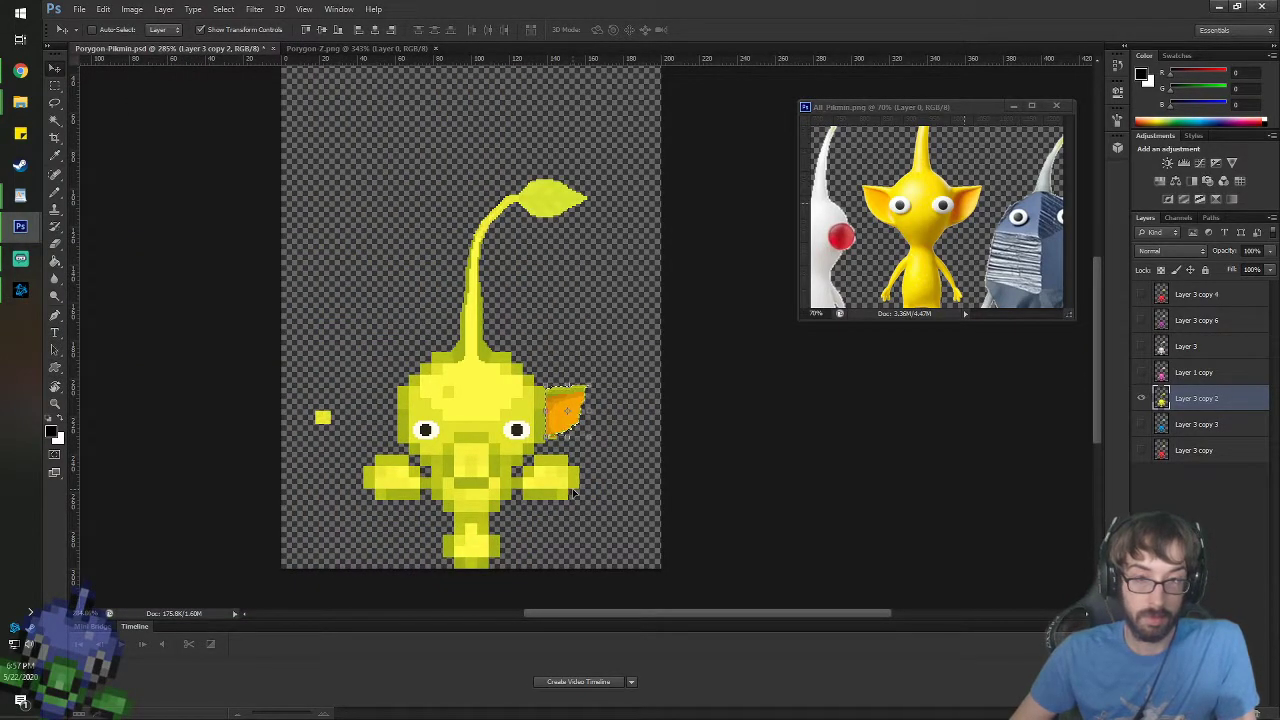
- Erase the leftover green and orange pixels below the shortened ear's lower edge near the head
scroll(658, 472, "up", 3)
scroll(454, 486, "up", 4)
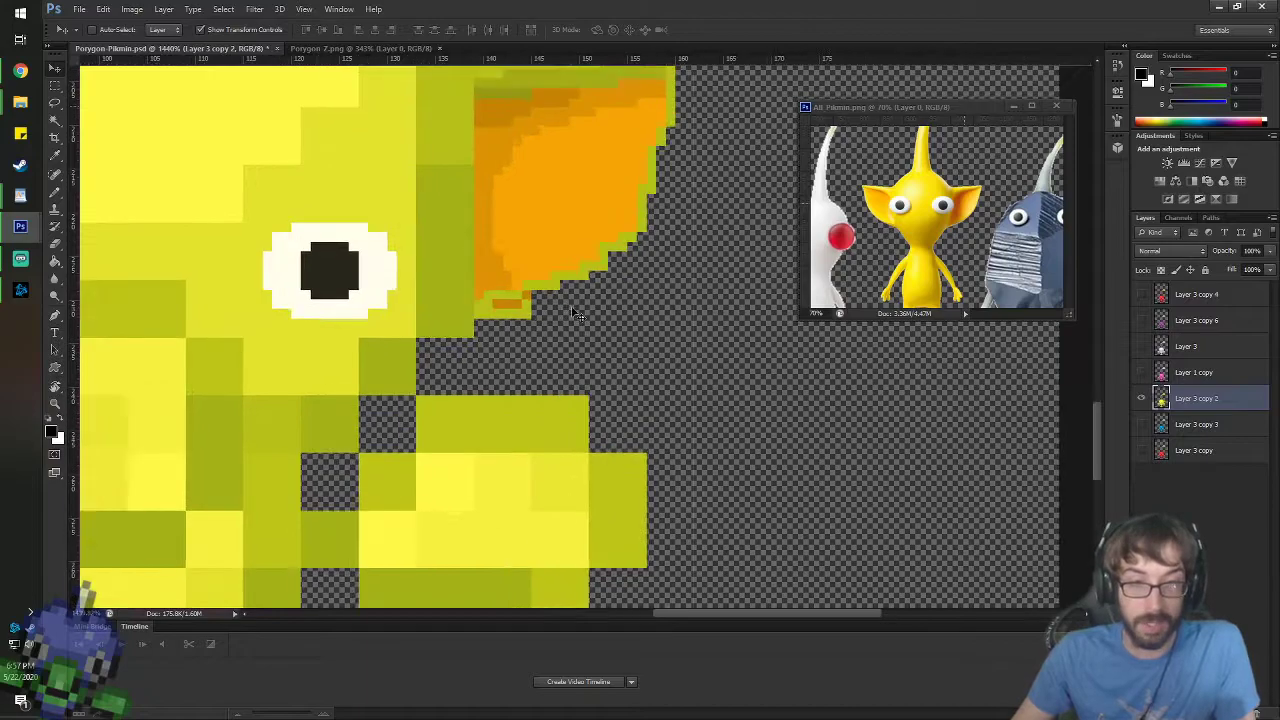
key("b")
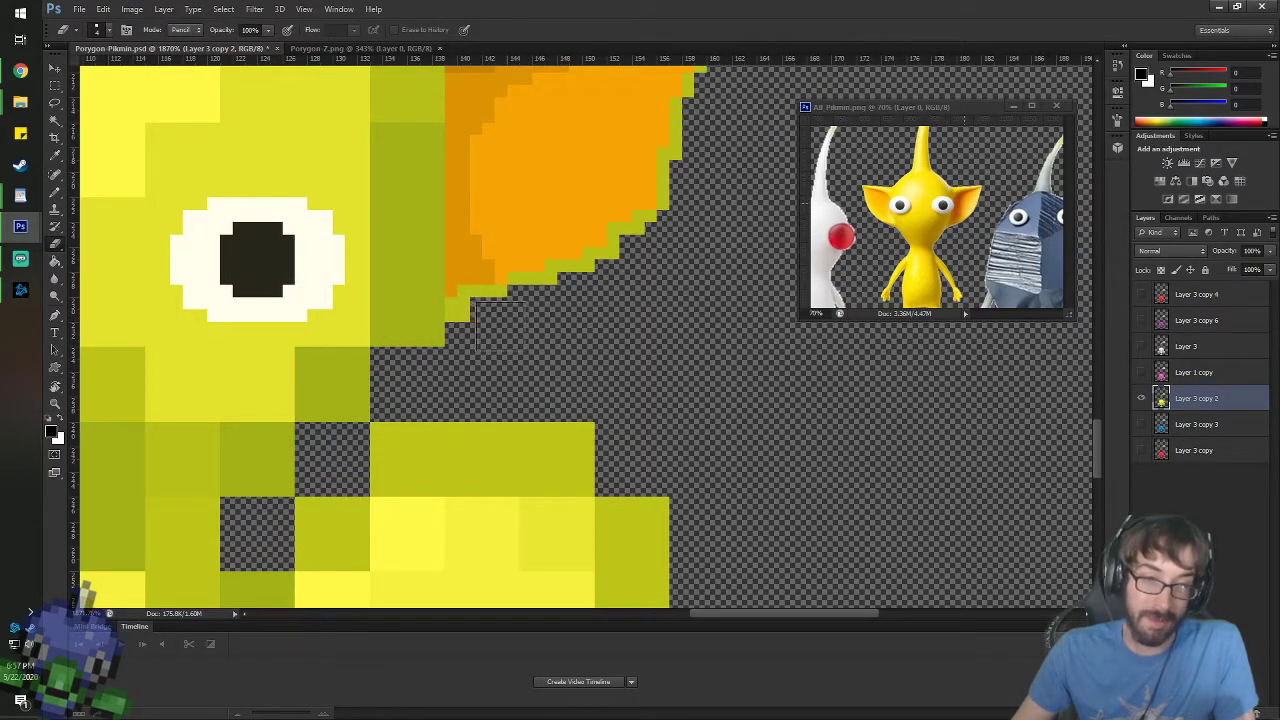
scroll(600, 308, "down", 3)
scroll(618, 304, "down", 2)
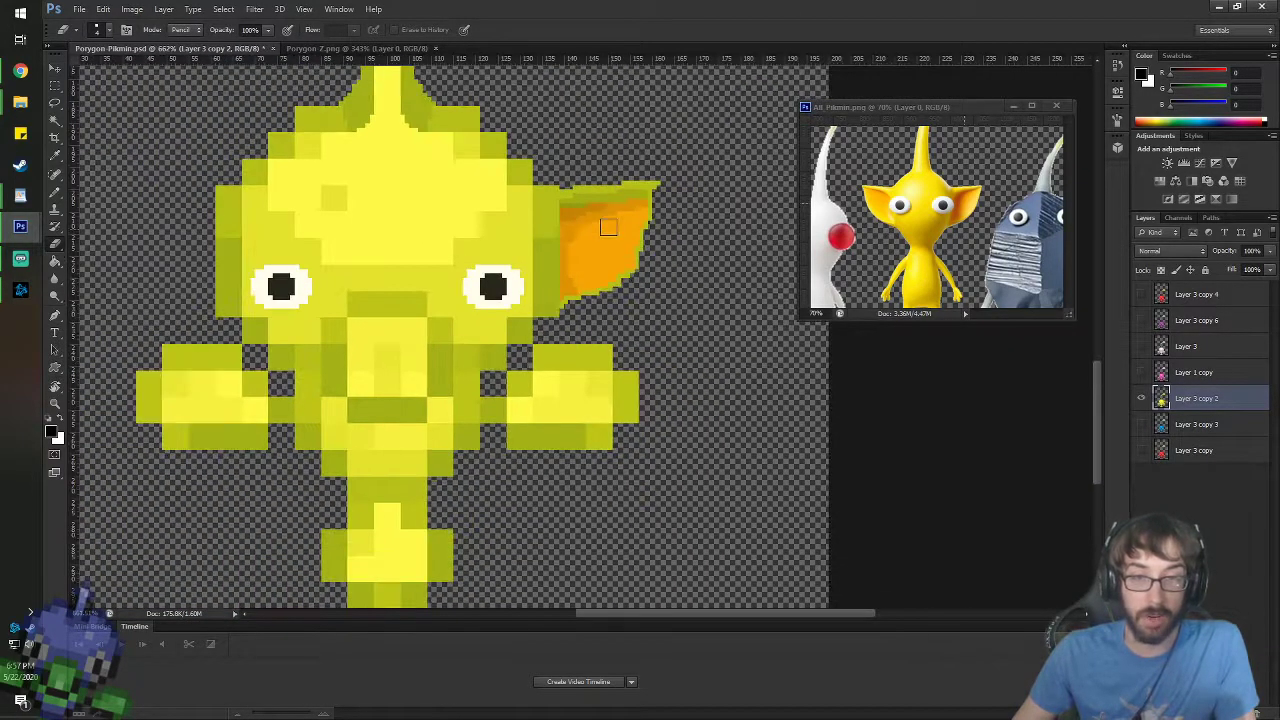
- Pencil a curved black shading boundary at 10% opacity through the light orange, and fill the light areas behind it at the same opacity
scroll(620, 220, "up", 4)
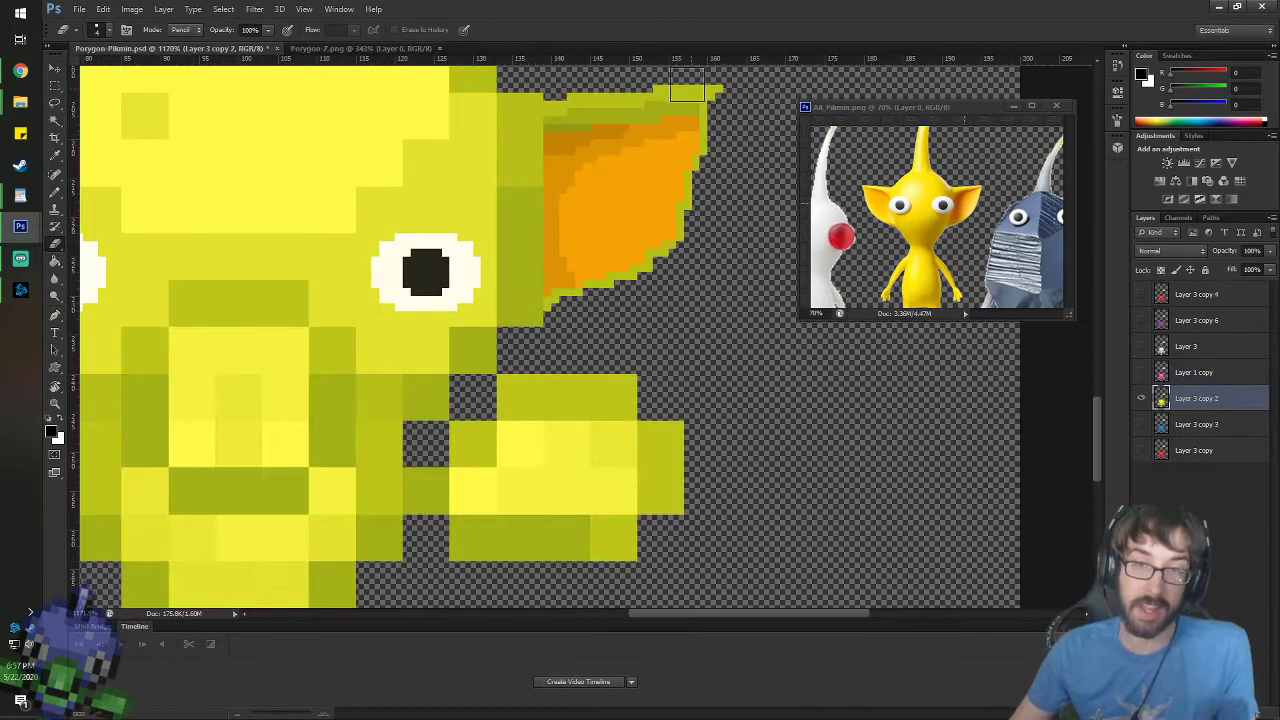
key("b")
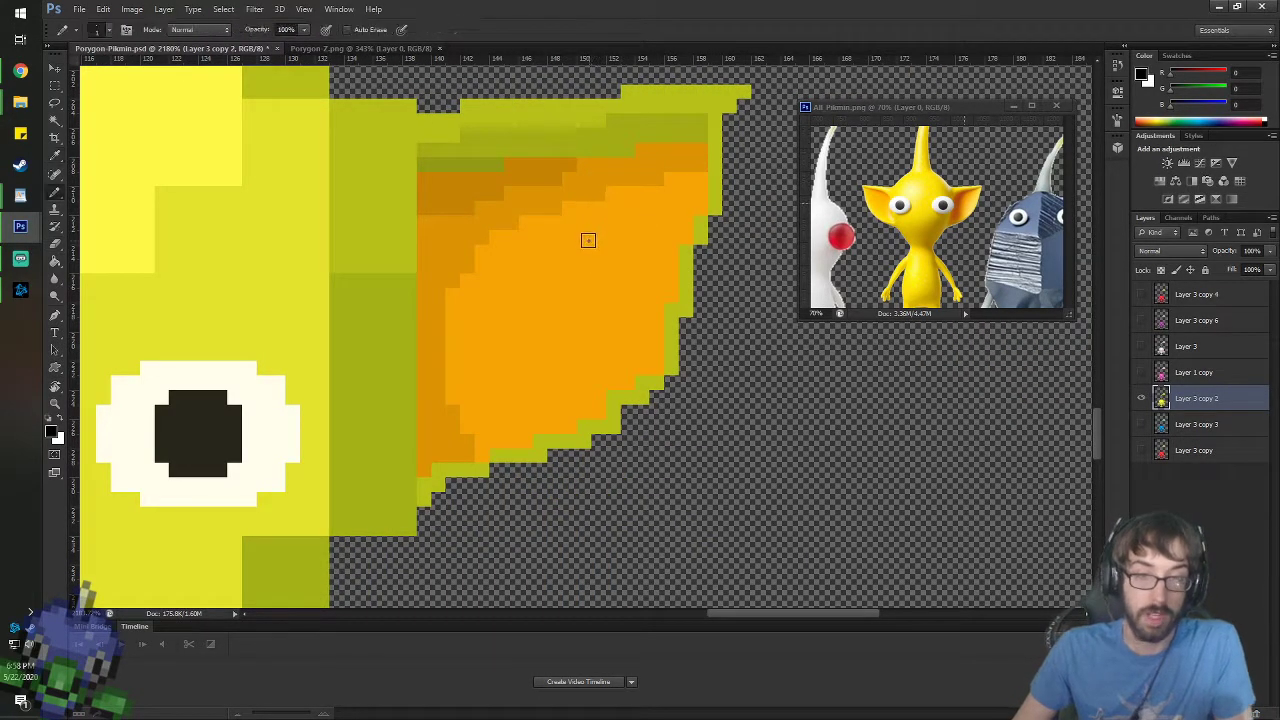
left_click_drag(288, 29, 282, 29)
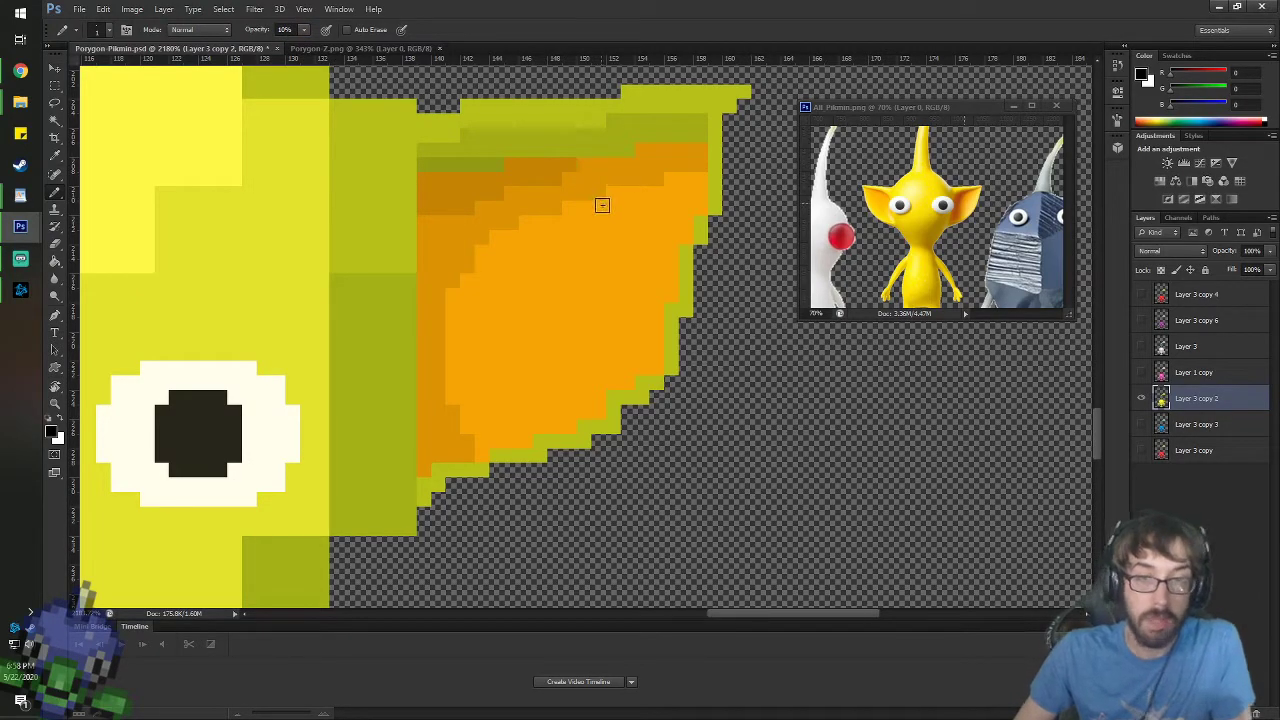
mouse_move(593, 215)
left_mouse_down()
mouse_move(526, 240)
mouse_move(483, 323)
mouse_move(480, 406)
mouse_move(497, 437)
left_mouse_up()
key("g")
left_click(477, 400)
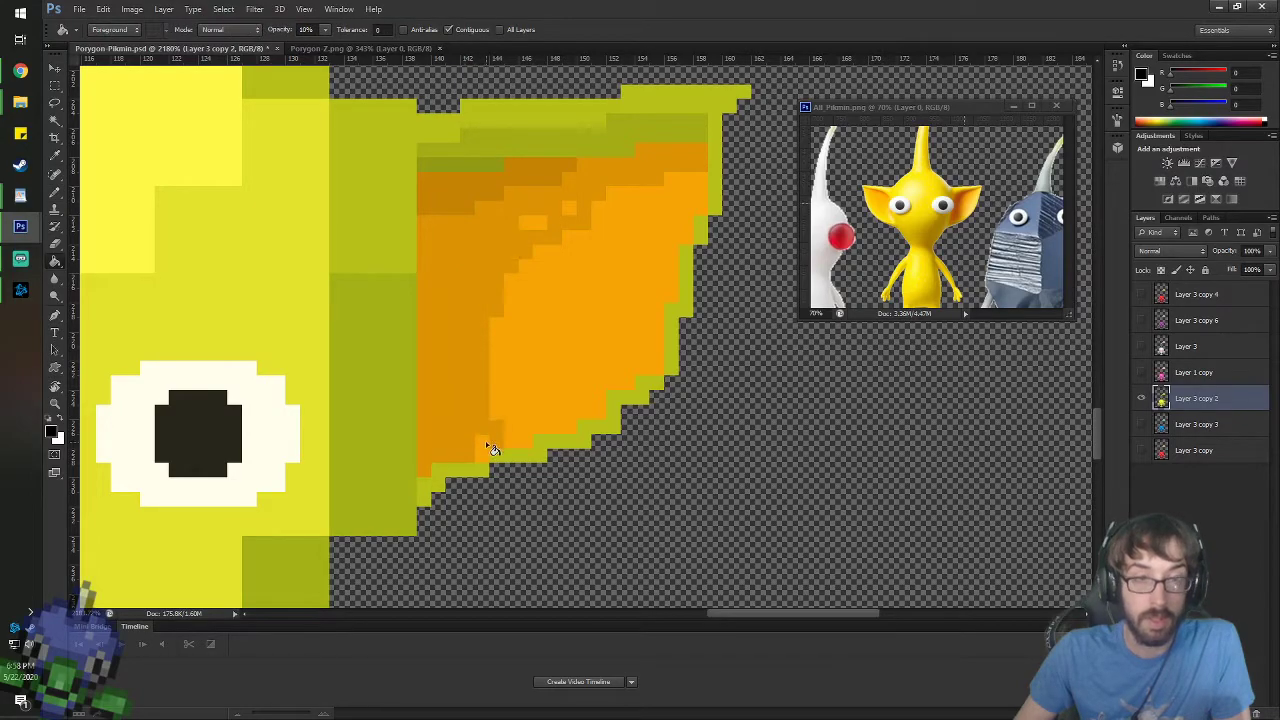
left_click(569, 212)
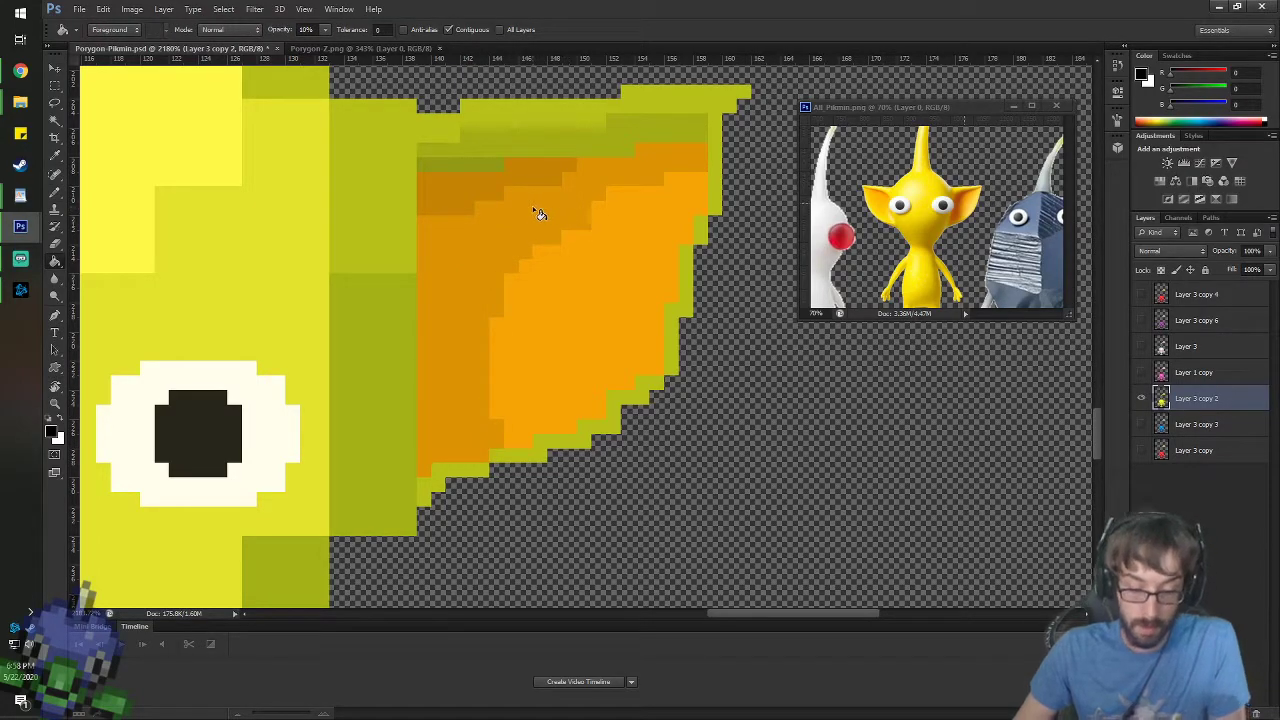
- Pencil a darker shading boundary beside the head in black at 10% opacity, and fill the orange behind it at the same opacity
key("i")
left_click(495, 182)
key("b")
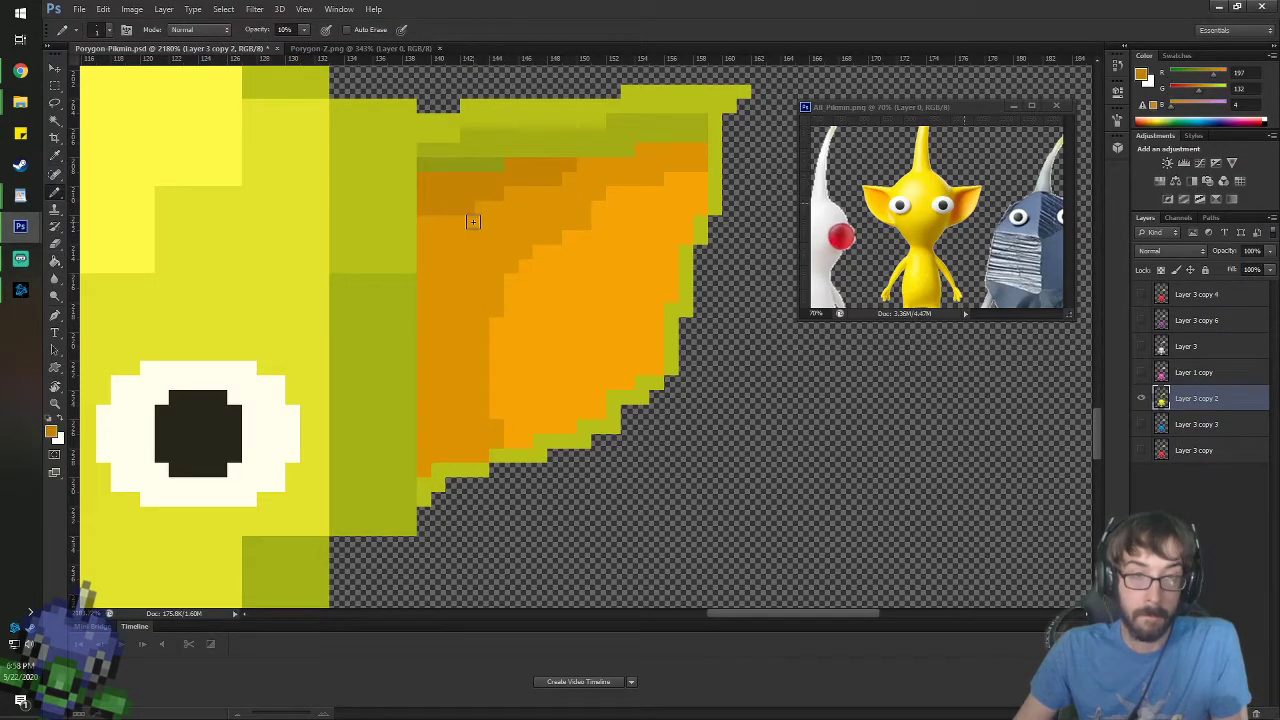
left_click(52, 420)
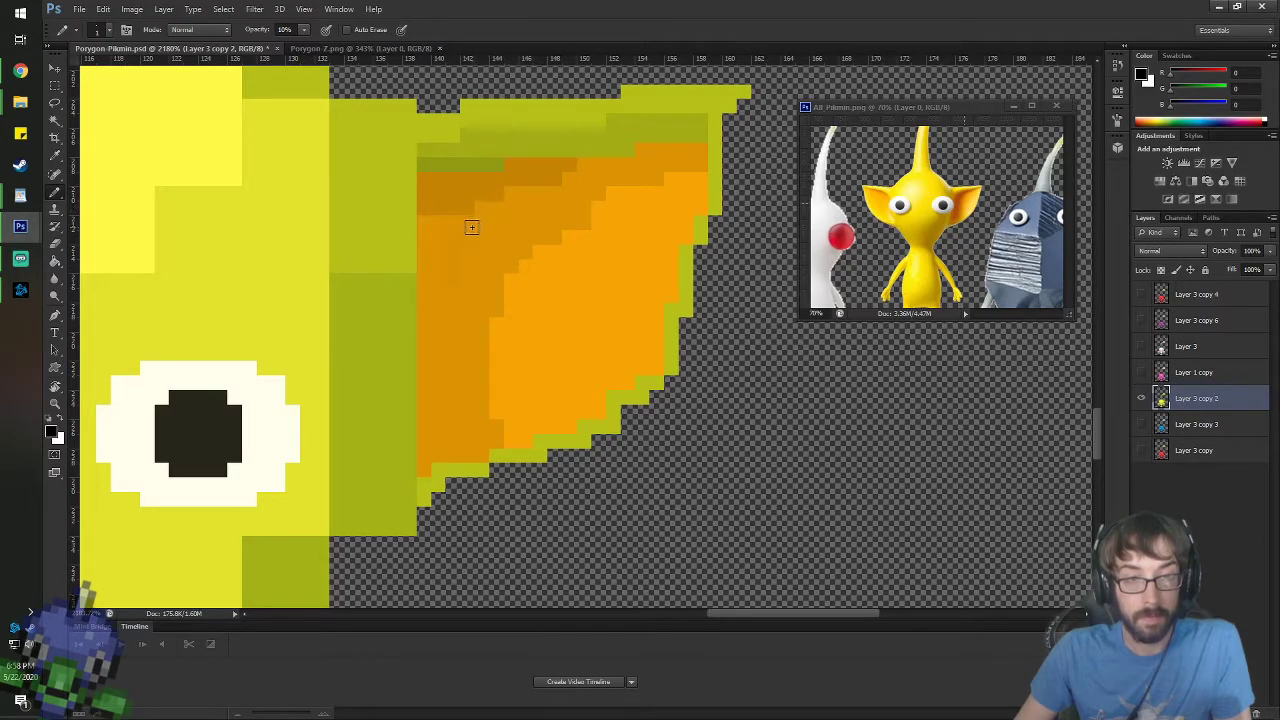
mouse_move(472, 227)
left_mouse_down()
mouse_move(446, 281)
mouse_move(442, 398)
mouse_move(462, 449)
left_mouse_up()
key("g")
left_click(431, 440)
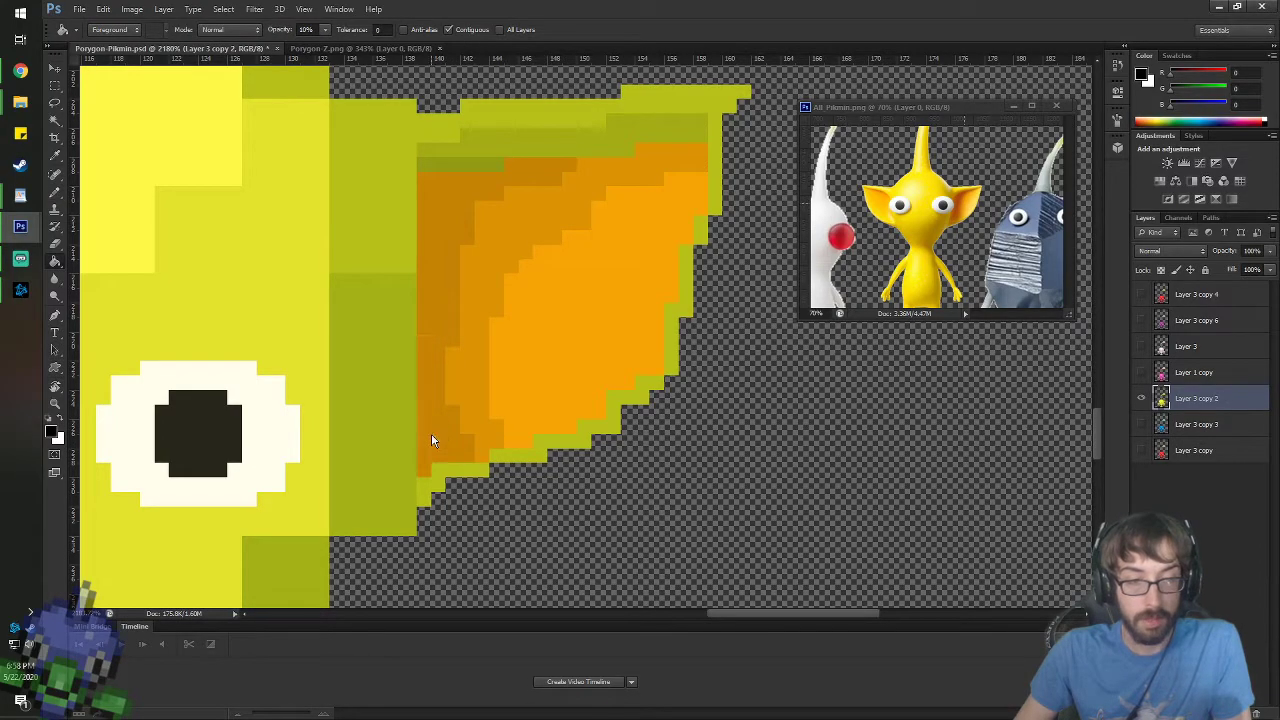
- Select the whole ear with a rectangular marquee that reaches the edge of the head
scroll(465, 162, "down", 5)
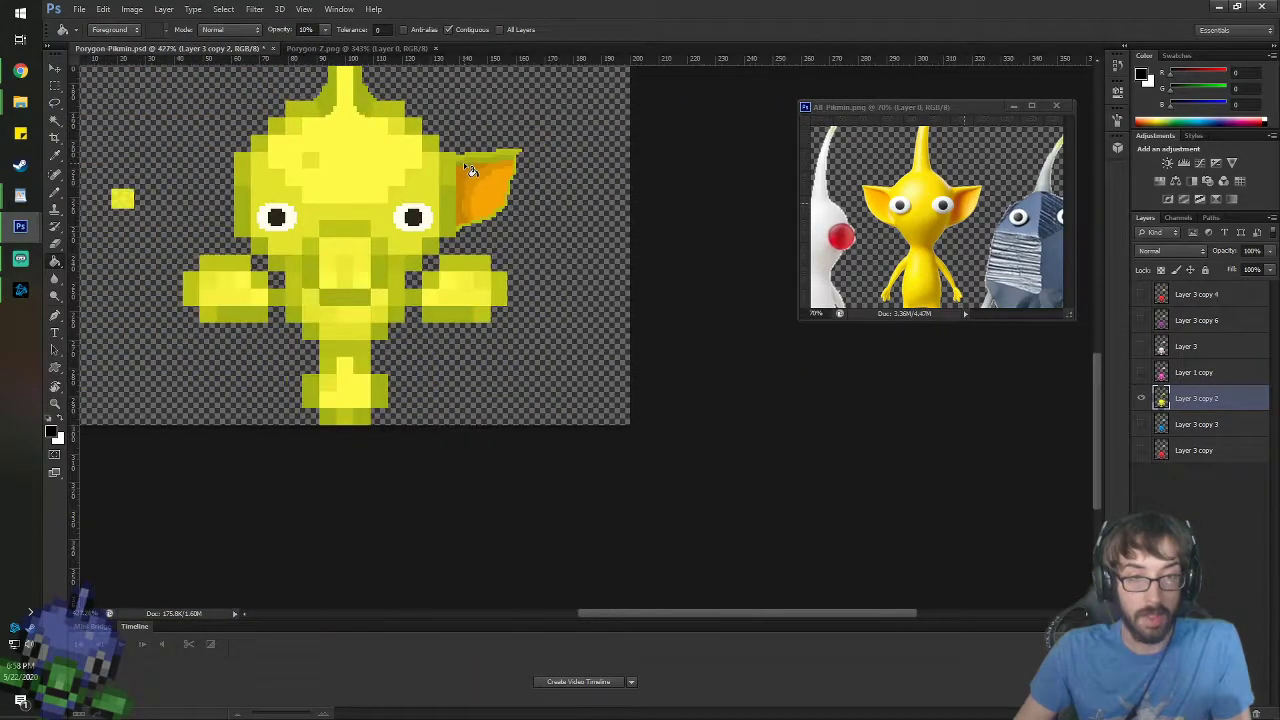
scroll(336, 131, "up", 5)
left_click(56, 88)
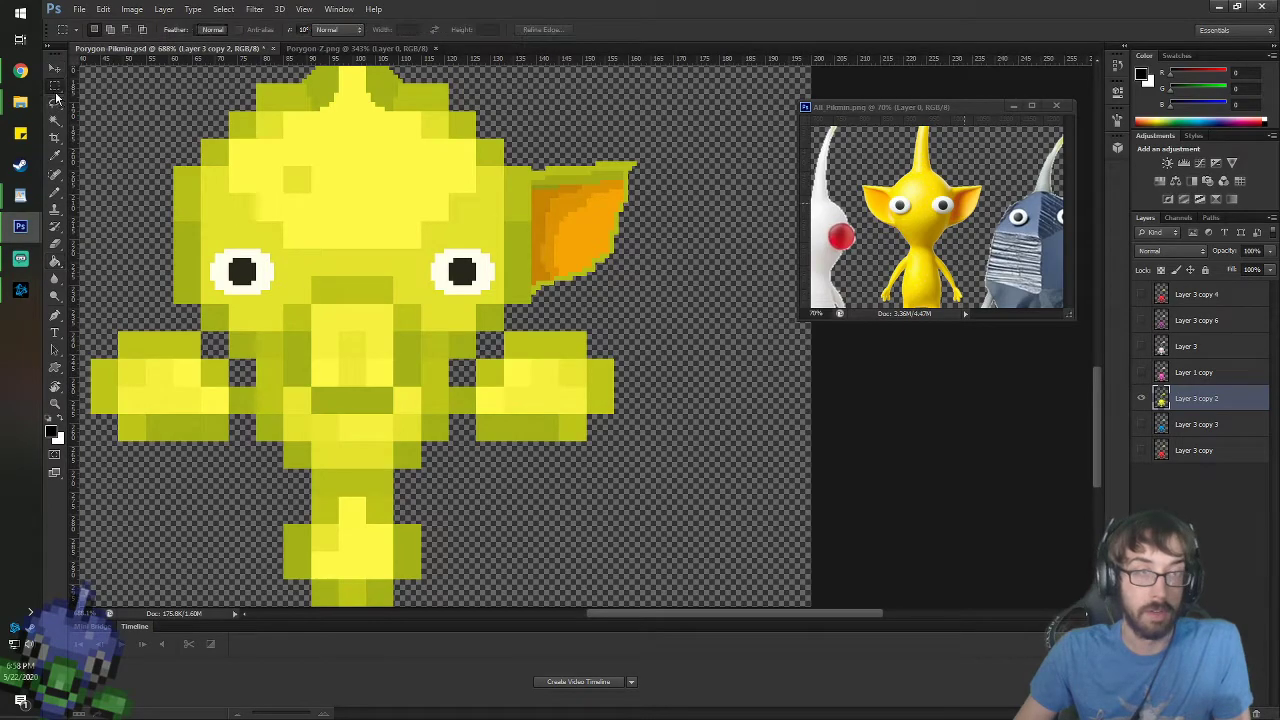
left_click_drag(673, 128, 505, 314)
- Sample the ear's green outline colour and pencil it at 100% opacity into the gap along the ear's upper edge
scroll(571, 140, "up", 3)
scroll(575, 138, "up", 3)
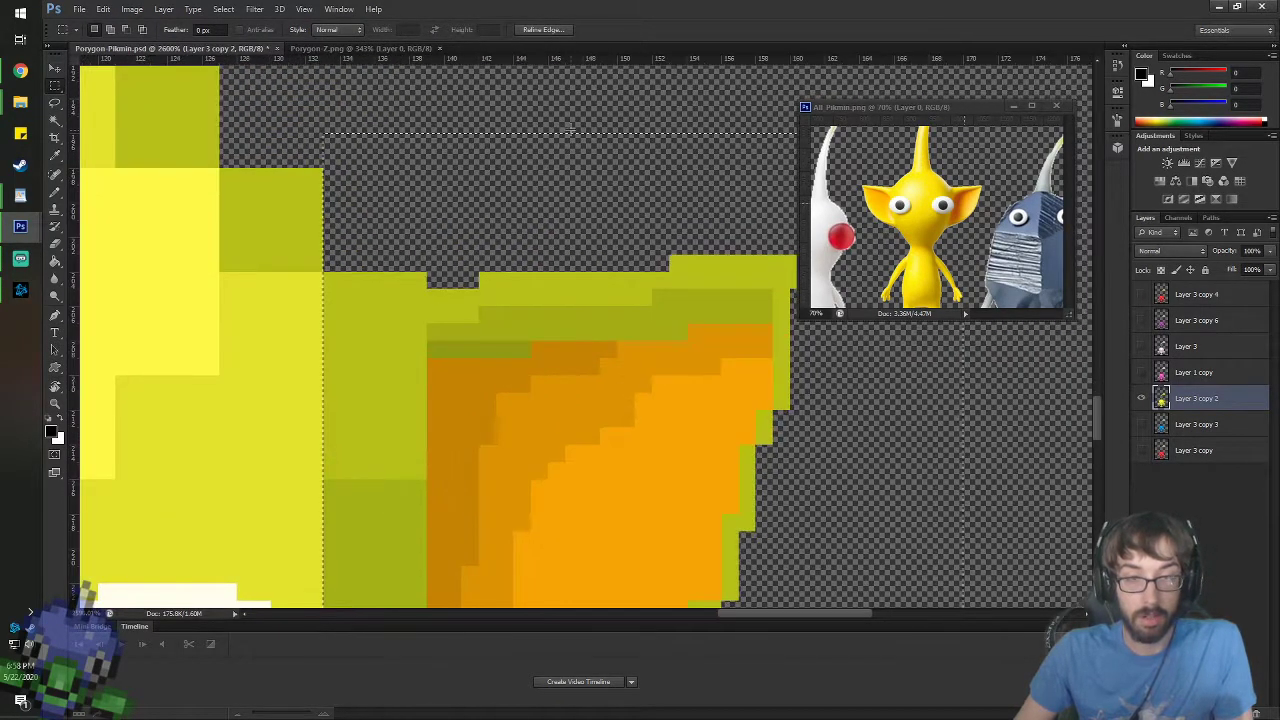
key("b")
left_click(444, 288, "alt")
left_click(440, 286)
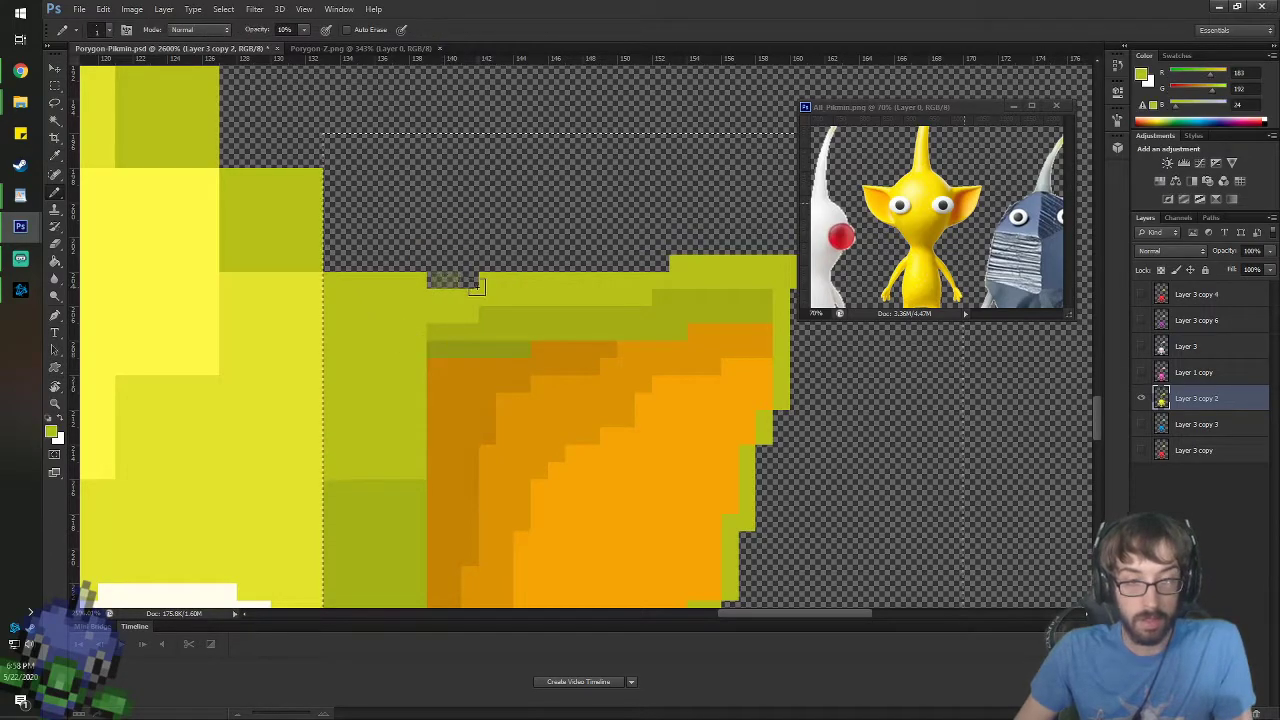
left_click(466, 286)
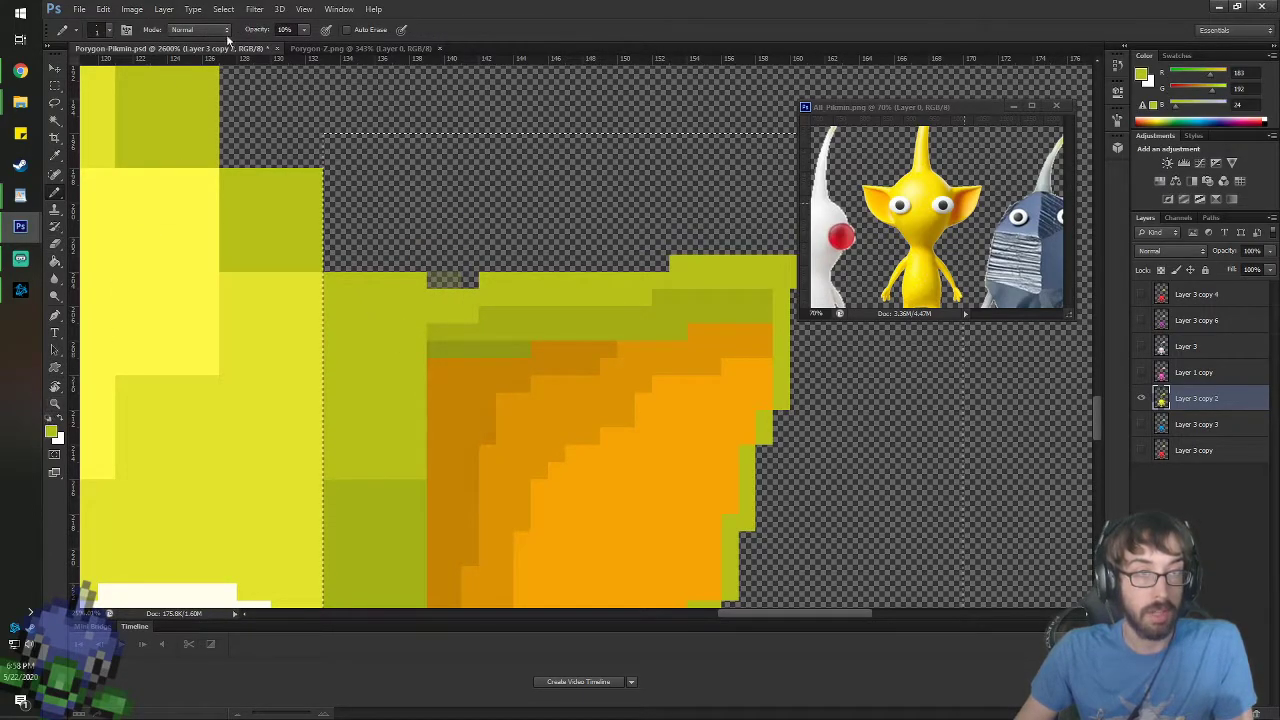
key("0")
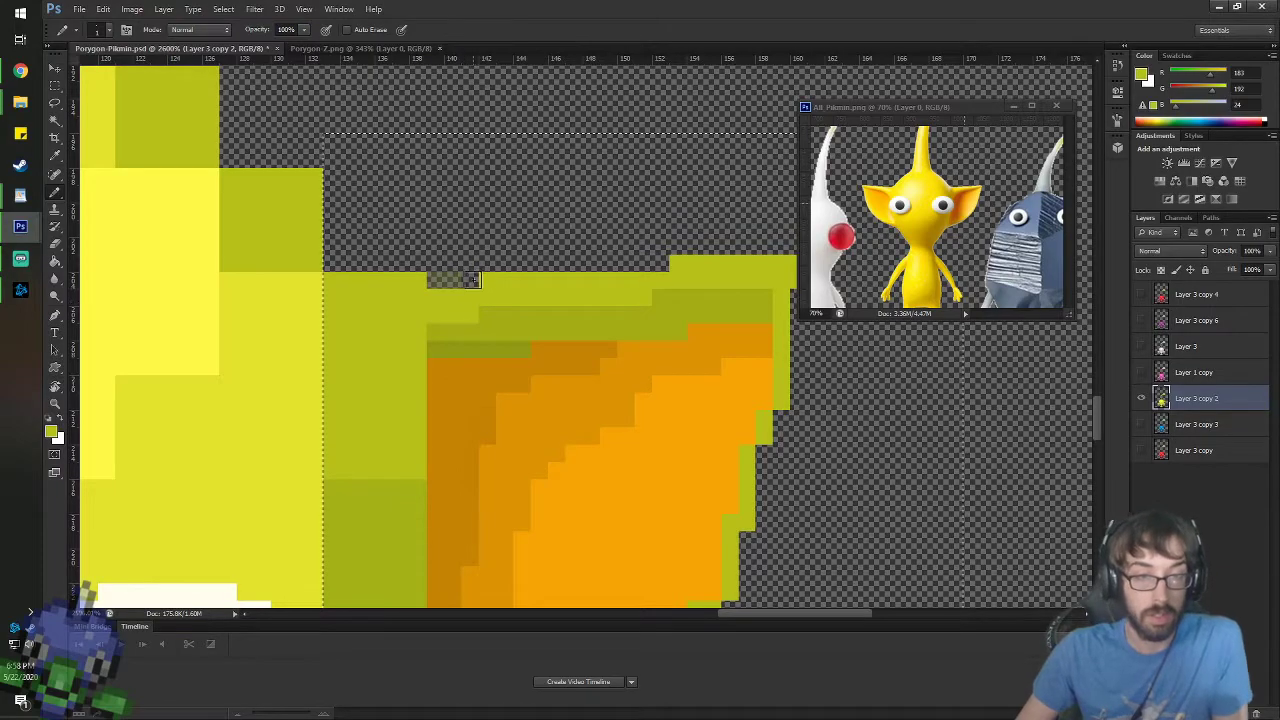
left_click_drag(470, 281, 434, 281)
scroll(378, 352, "down", 5)
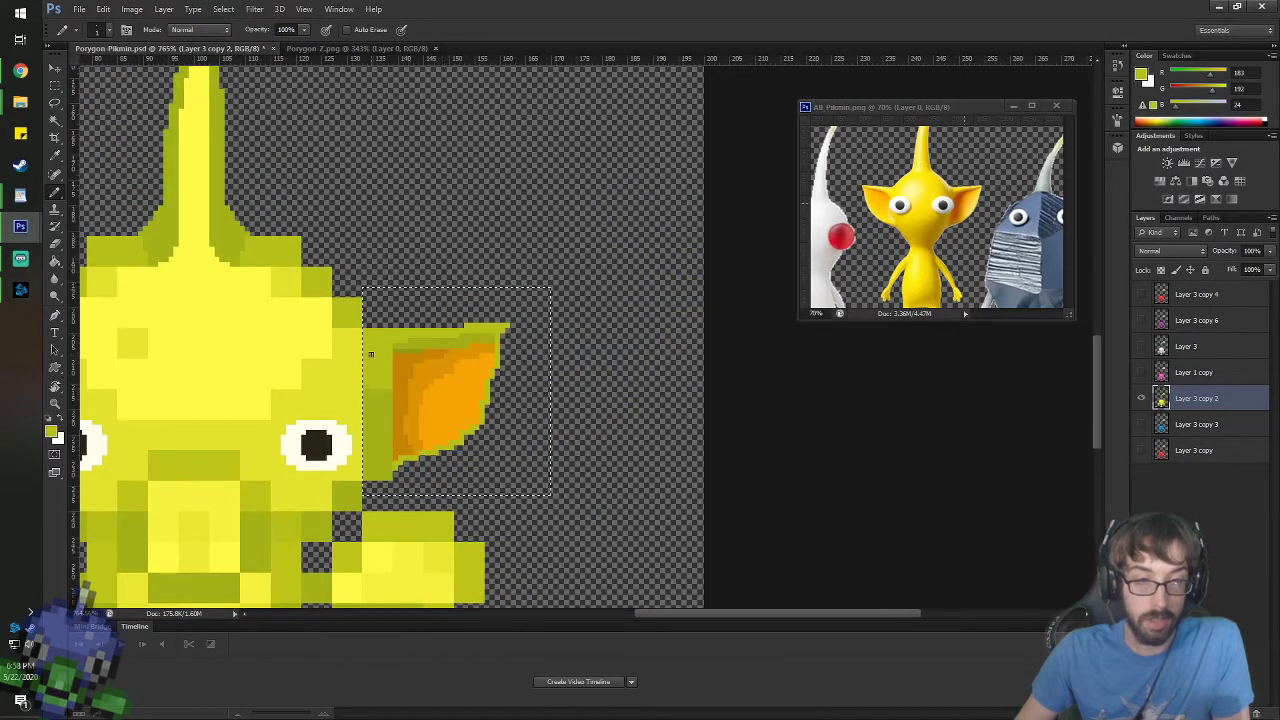
- Paste a copy of the selected ear, flip it horizontally, and place it against the opposite side of the head
scroll(370, 353, "down", 5)
scroll(588, 492, "up", 3)
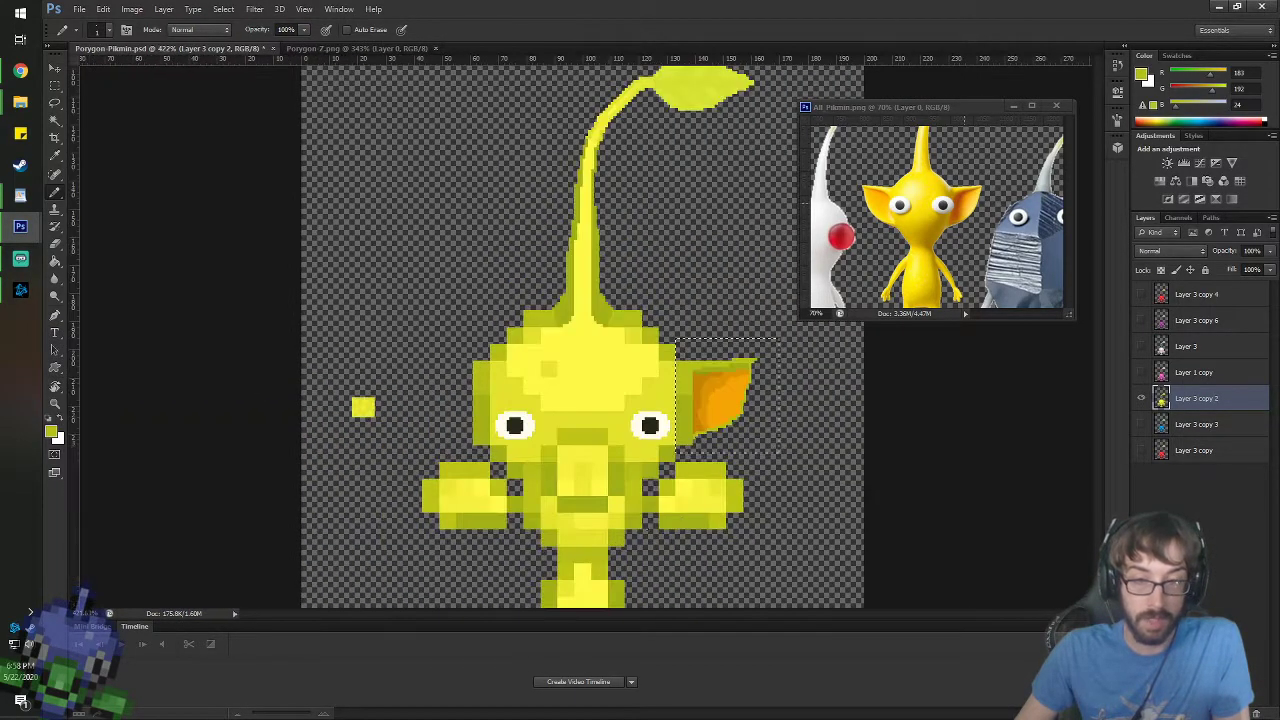
key("ctrl+v")
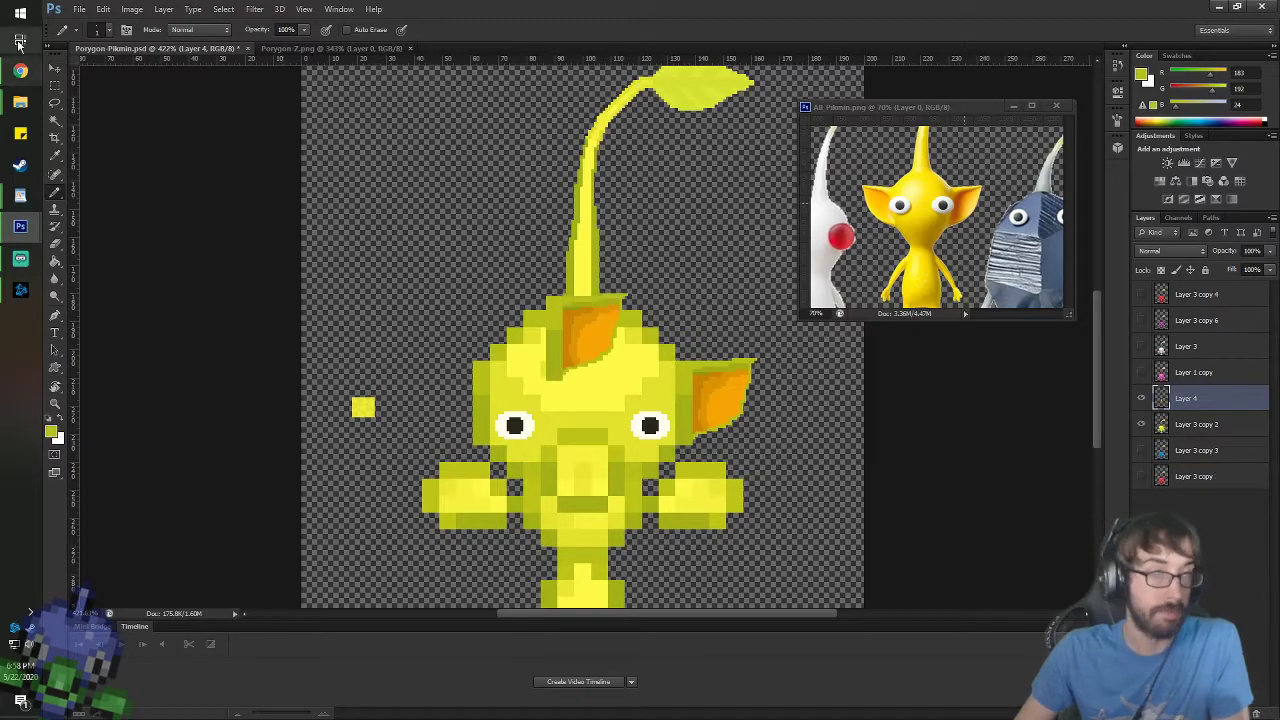
key("ctrl+t")
right_click(564, 334)
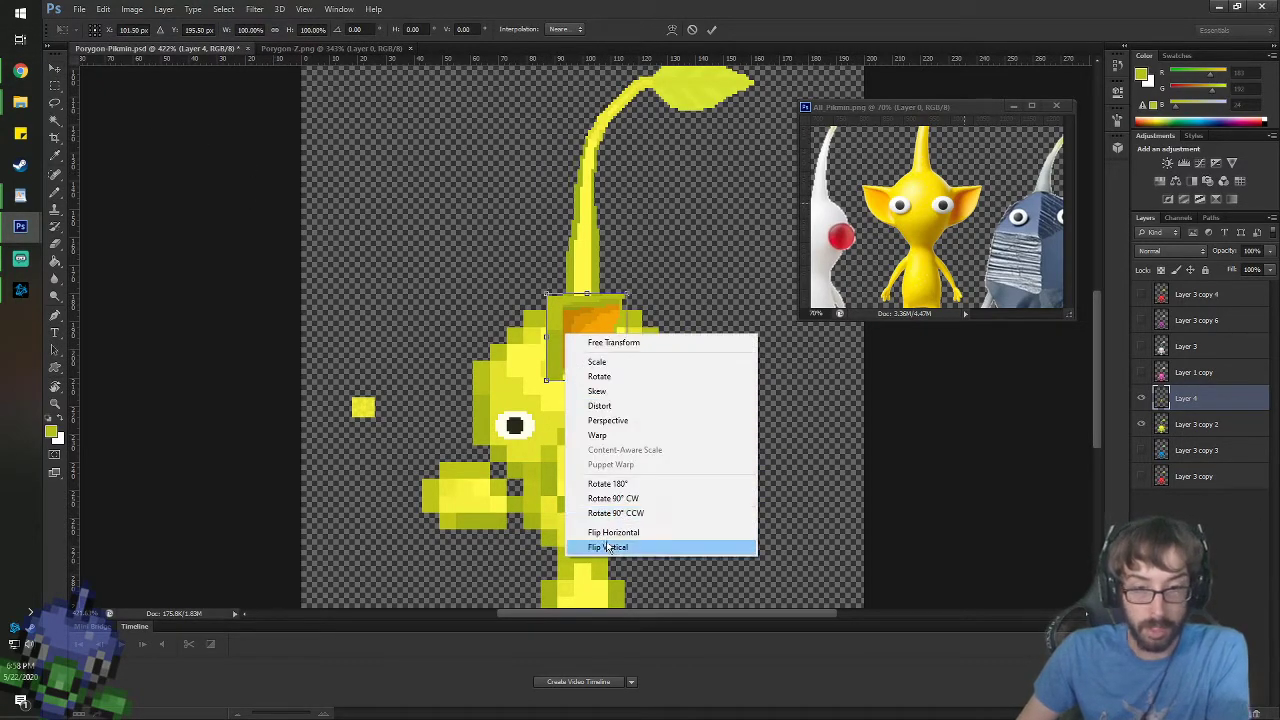
left_click(613, 532)
left_click_drag(590, 353, 428, 434)
scroll(484, 394, "up", 5)
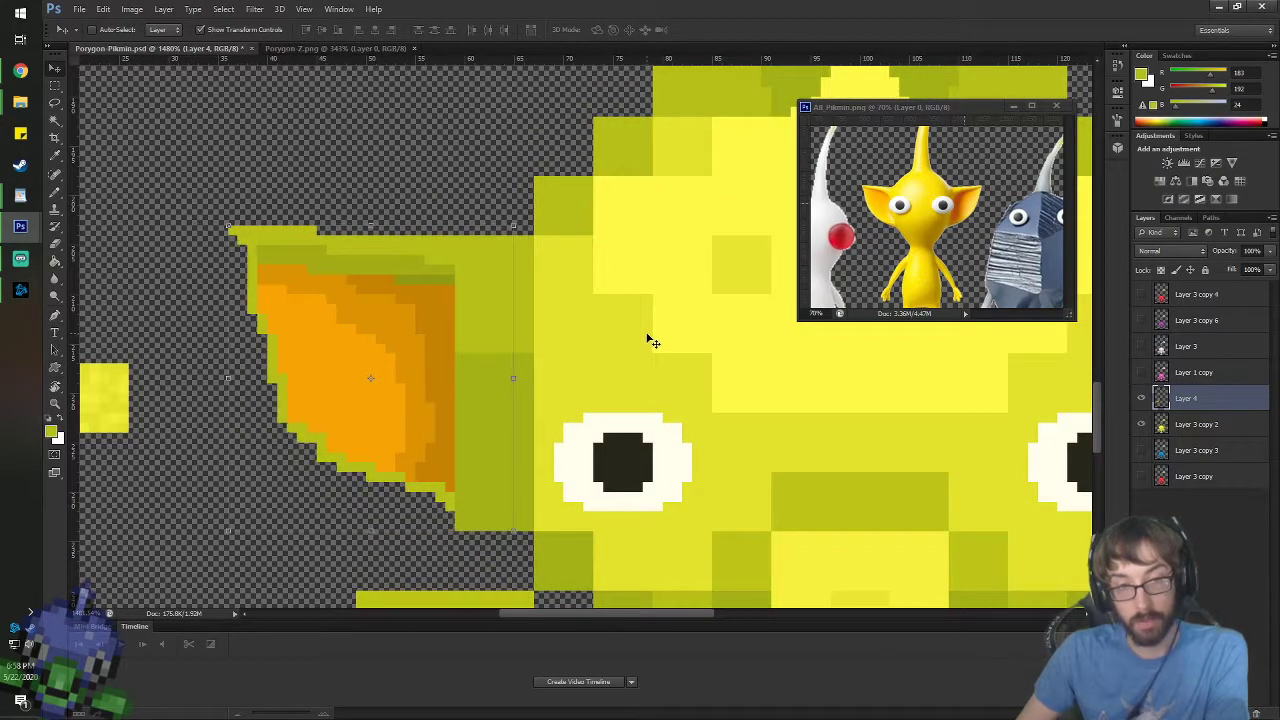
scroll(648, 340, "down", 5)
scroll(643, 509, "up", 3)
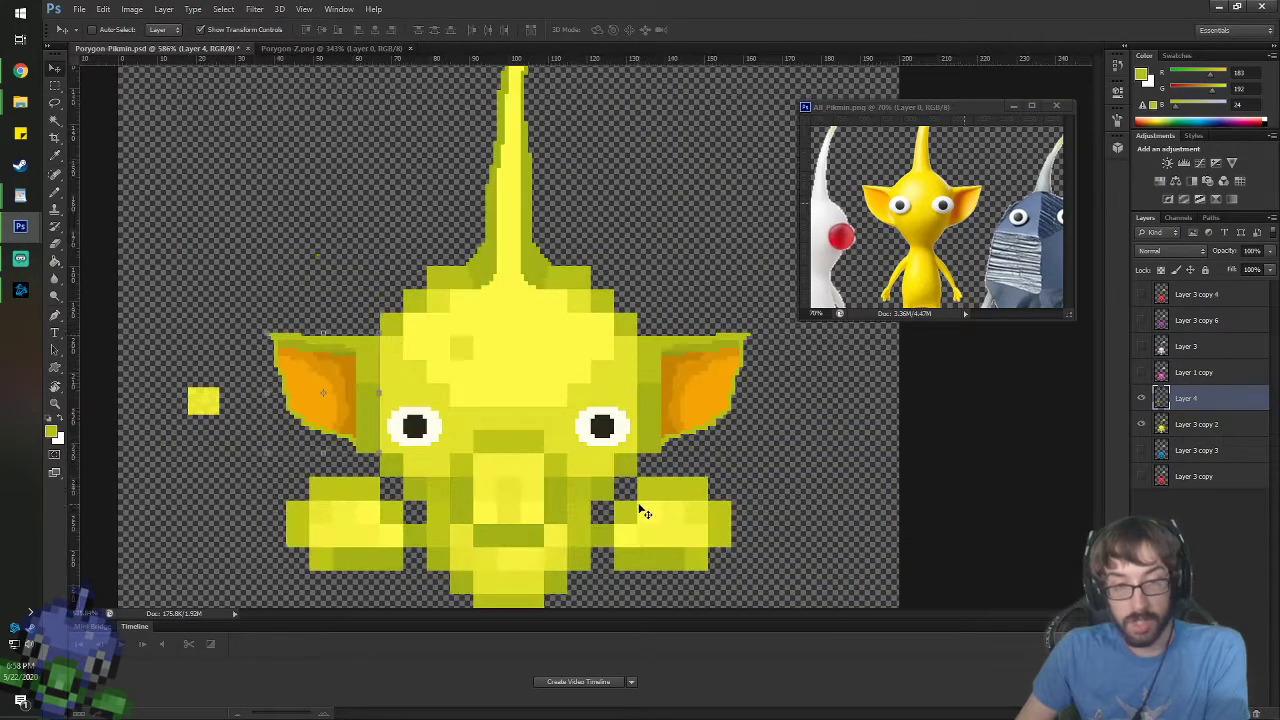
- Merge the mirrored ear layer with the yellow variant's layer, Layer 3 copy 2
left_click(1188, 424, "ctrl")
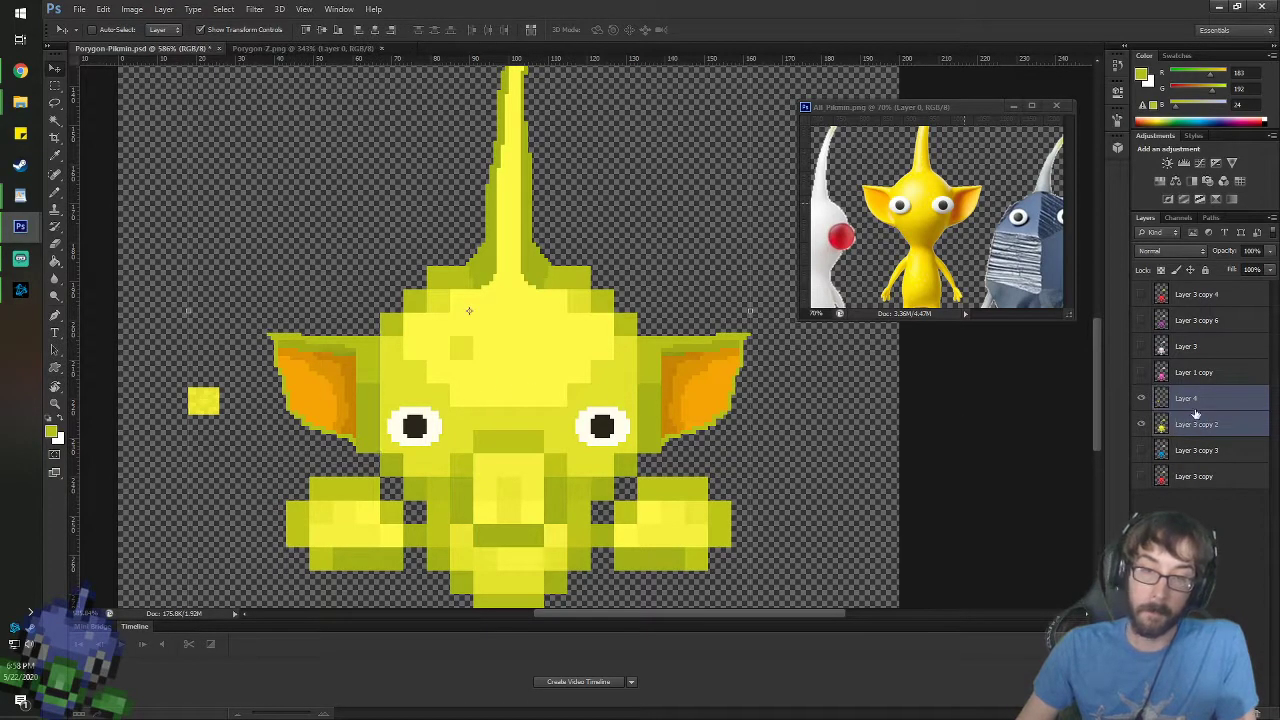
right_click(1190, 425)
left_click(1068, 509)
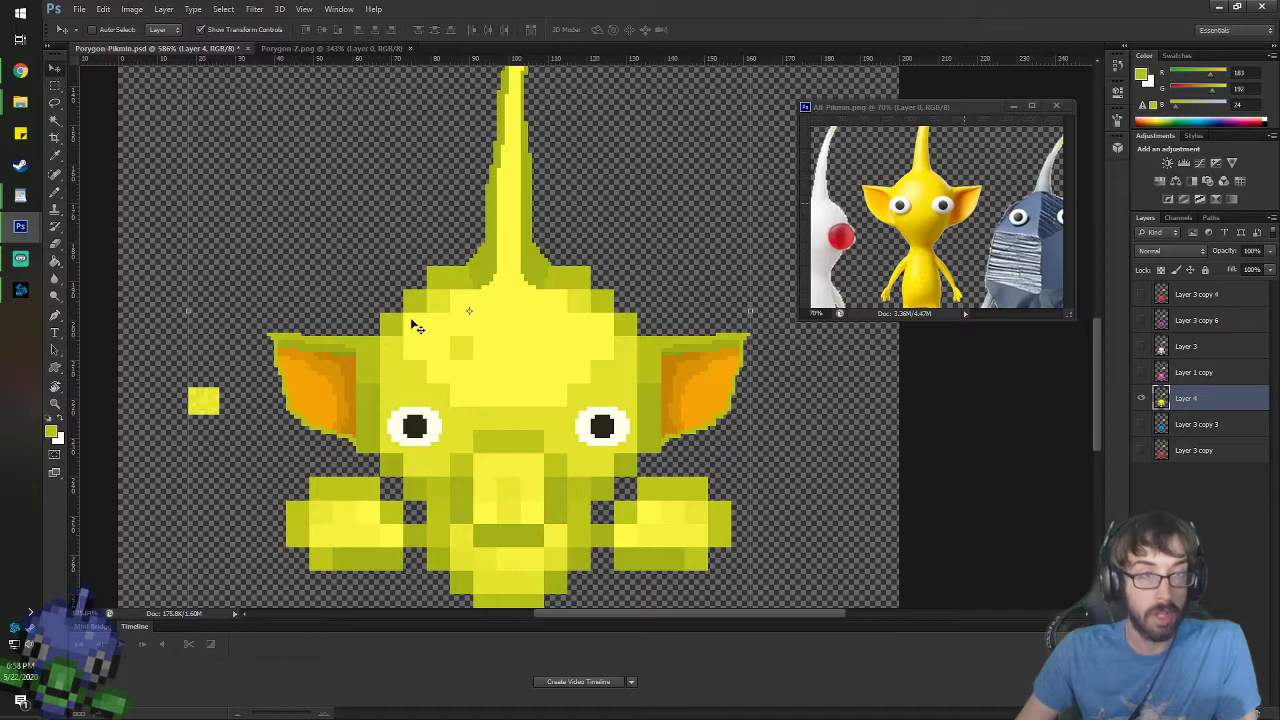
- Hide the merged yellow layer and show the pink variant's layer, Layer 1 copy
scroll(417, 327, "down", 2)
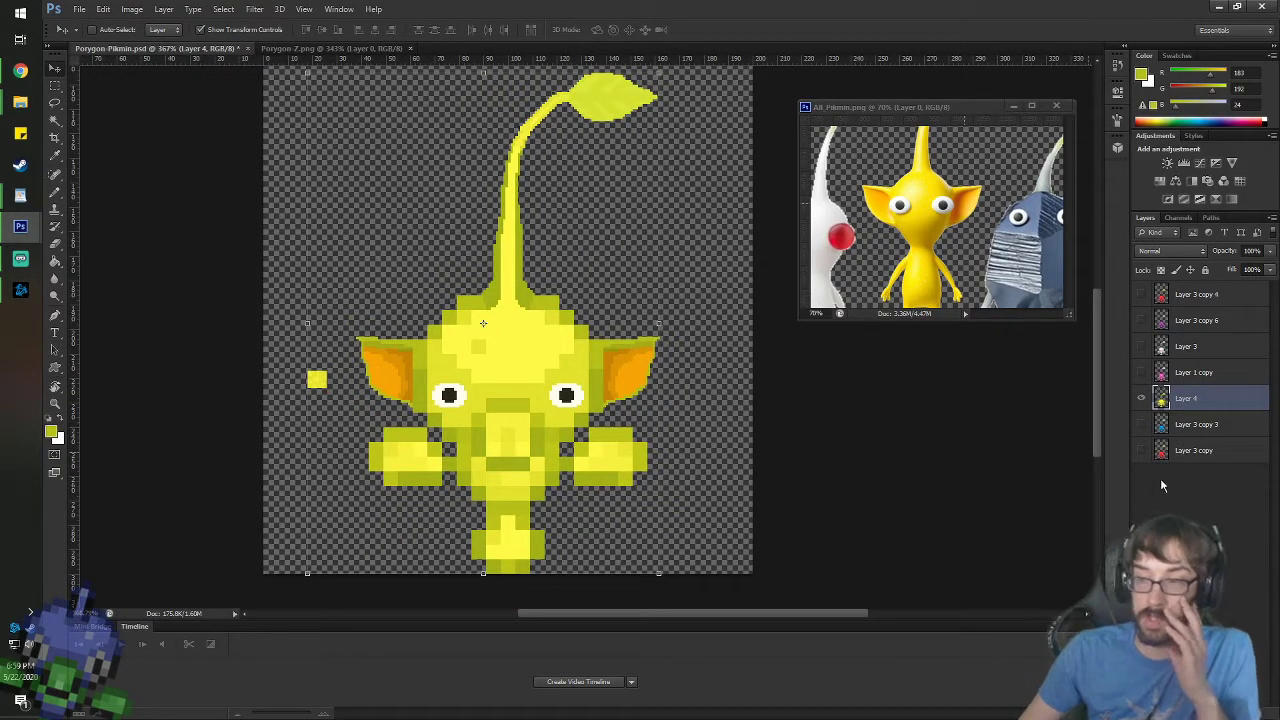
left_click(1141, 398)
left_click(1144, 372)
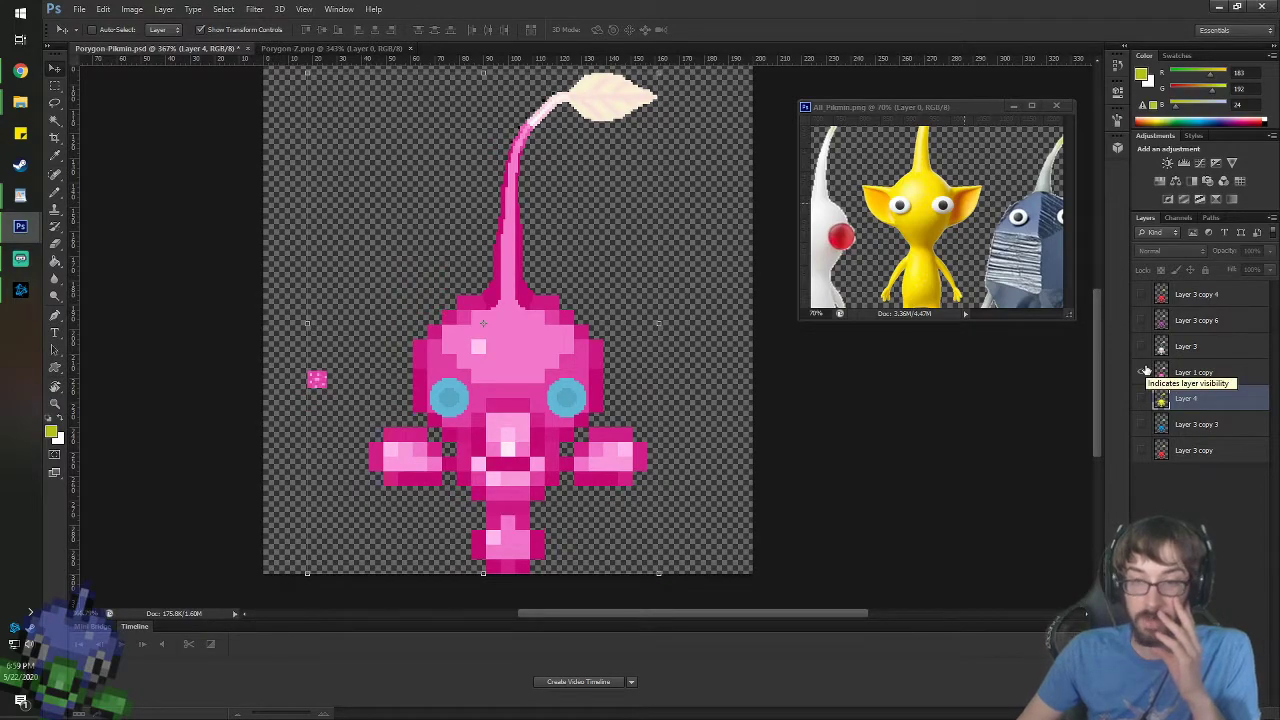
- Examine the pink Pikmin's white wing in the reference image and the space around the pink sprite's arms
left_click(909, 109)
key("space")
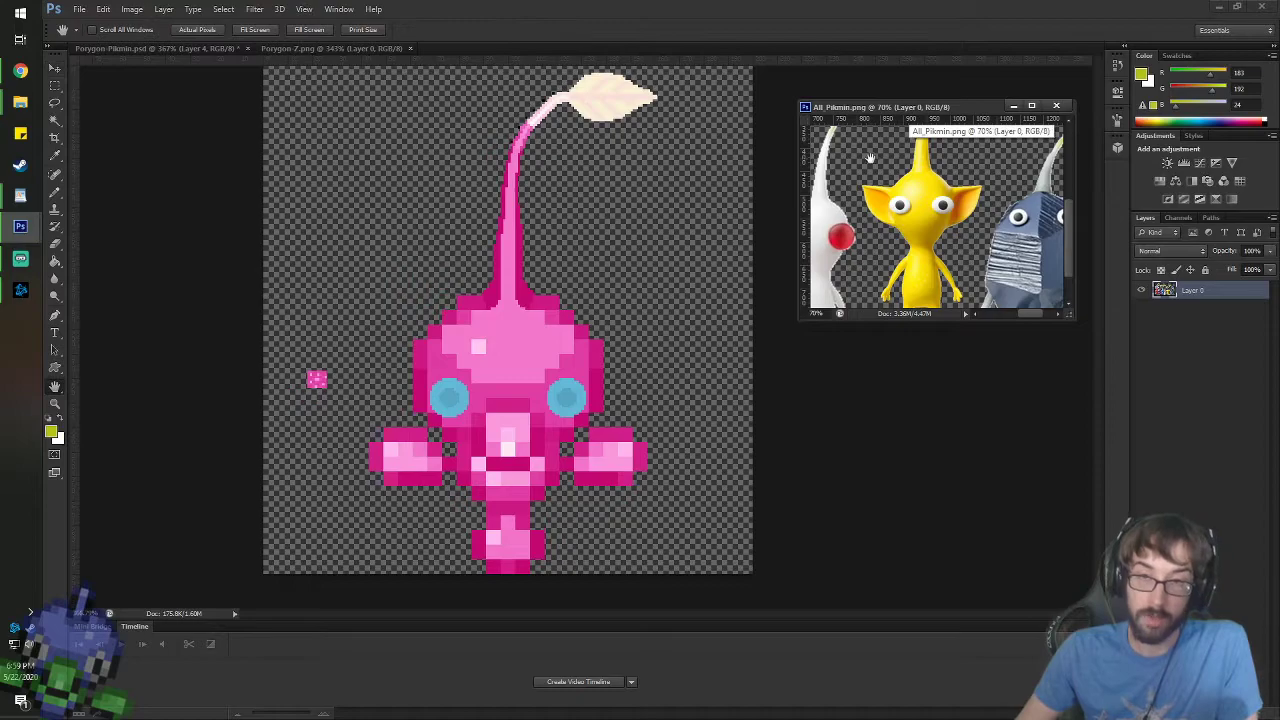
left_click_drag(869, 157, 991, 217)
scroll(990, 218, "up", 3)
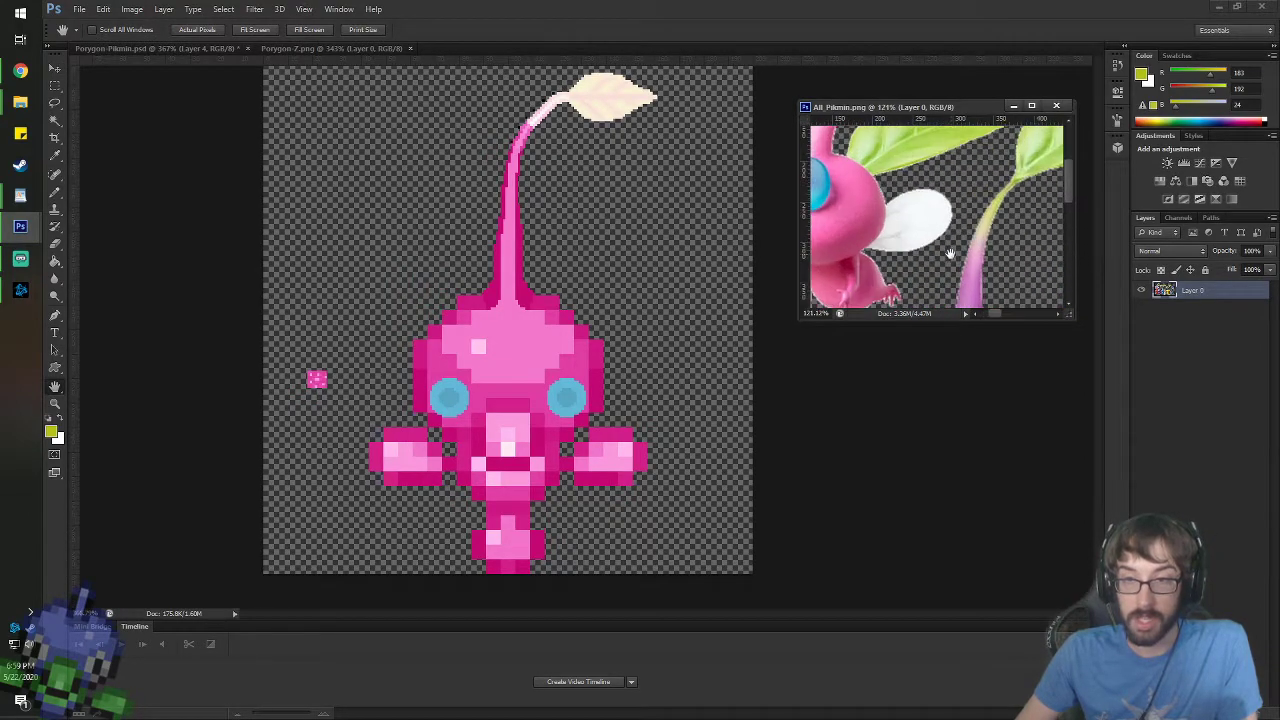
scroll(899, 208, "up", 3)
left_click_drag(899, 209, 917, 201)
left_click(610, 478)
scroll(566, 466, "up", 3)
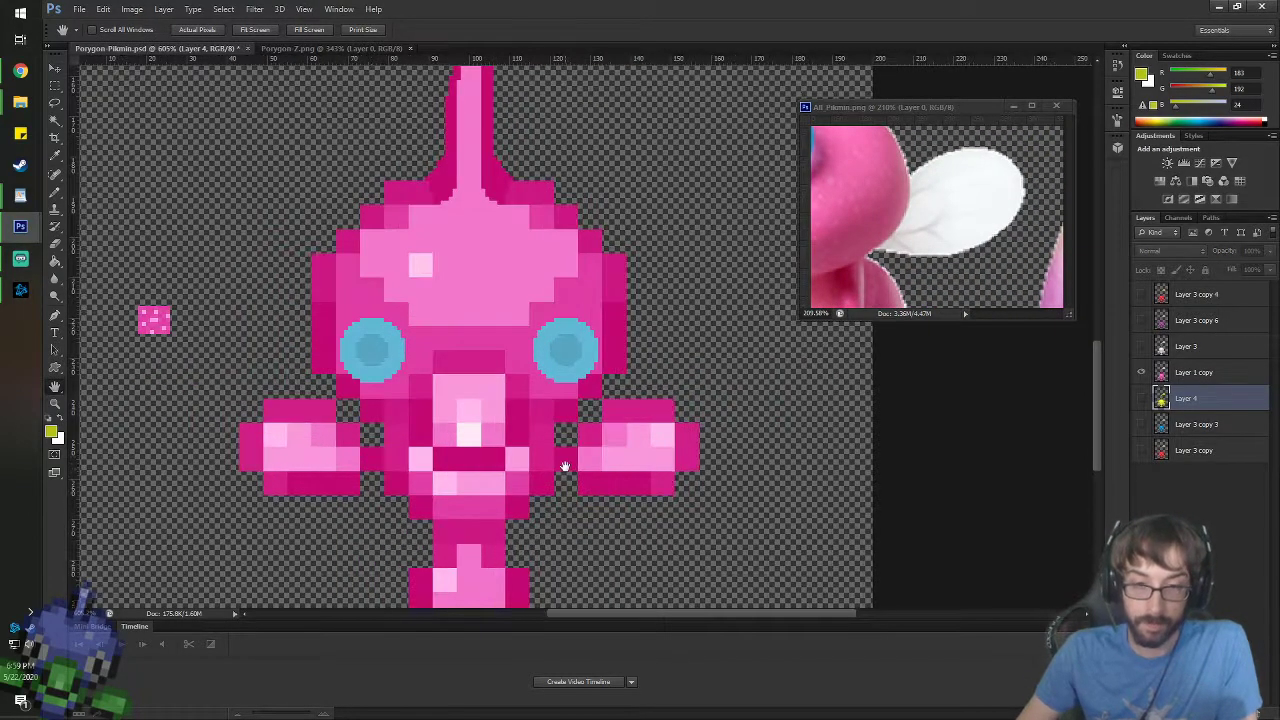
left_click_drag(552, 411, 579, 389)
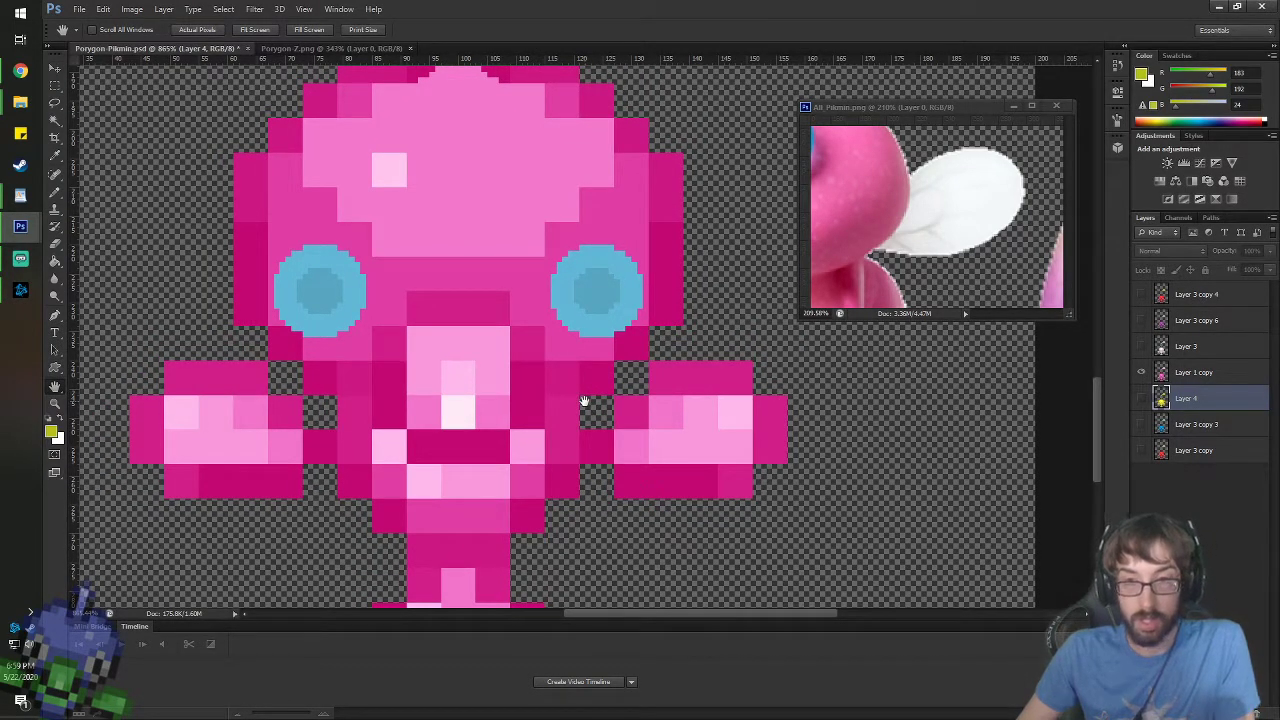
left_click_drag(612, 408, 654, 447)
- Duplicate the pink layer, Layer 1 copy, and make the lower original the active layer
key("i")
left_click(1190, 376)
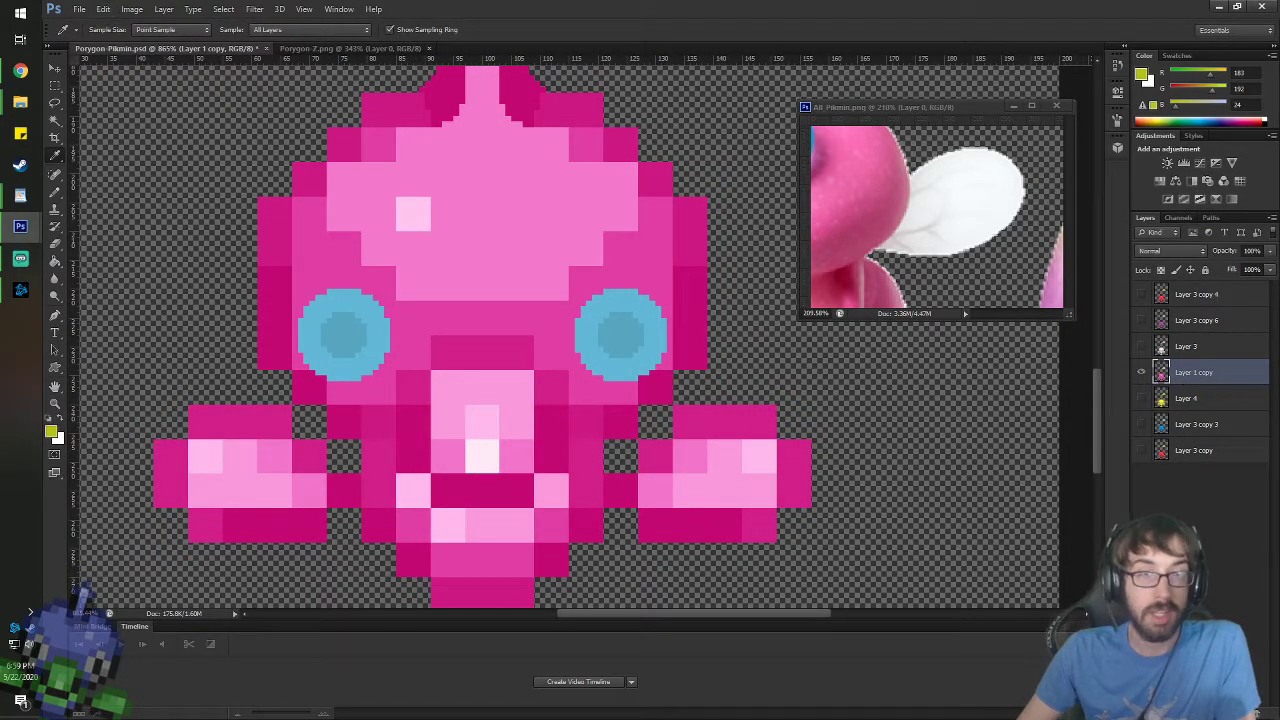
right_click(1161, 375)
left_click(1098, 272)
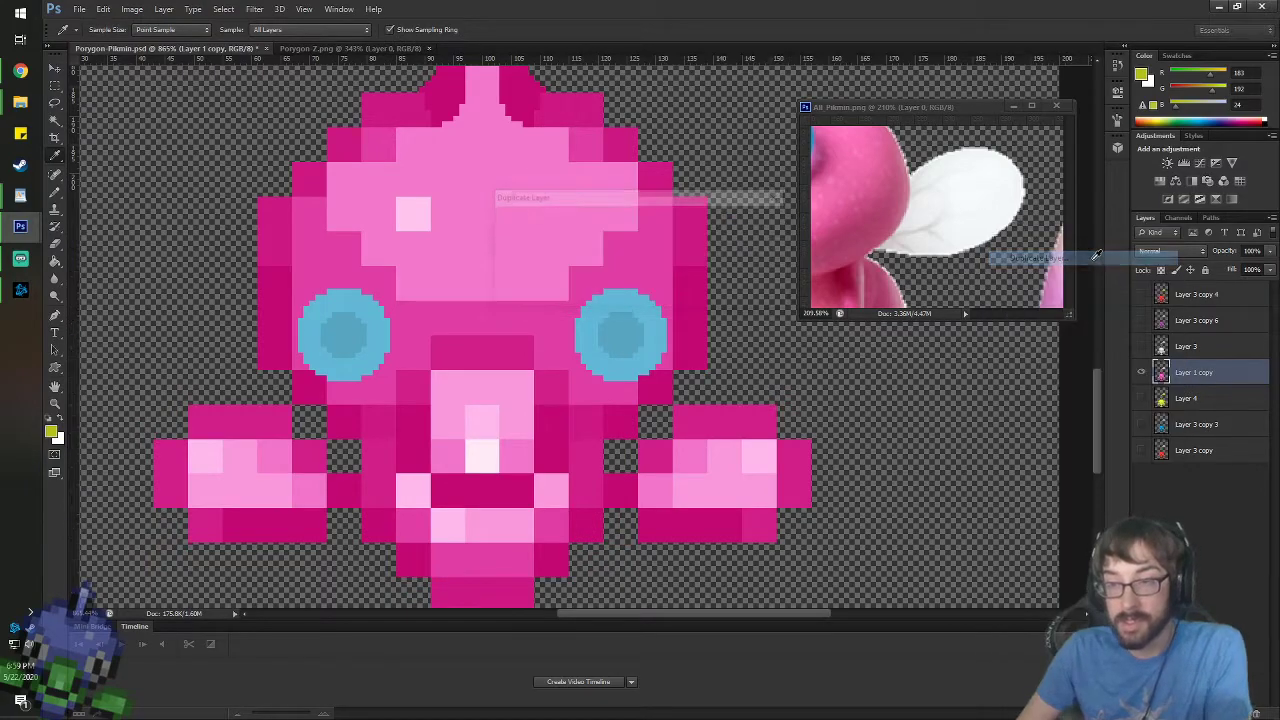
key("Return")
left_click(1220, 399)
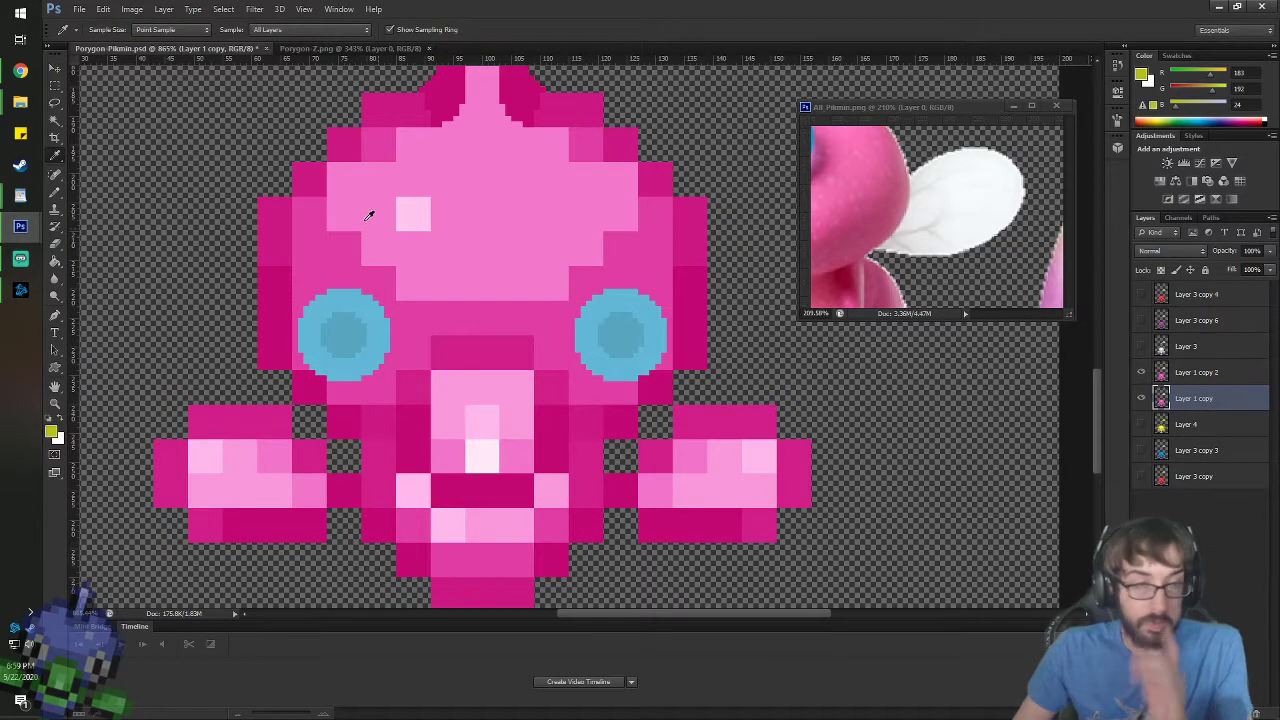
- Set the Pencil to a 19 px round tip and sample the wing's white from the reference image
key("b")
right_click(544, 401)
double_click(672, 555)
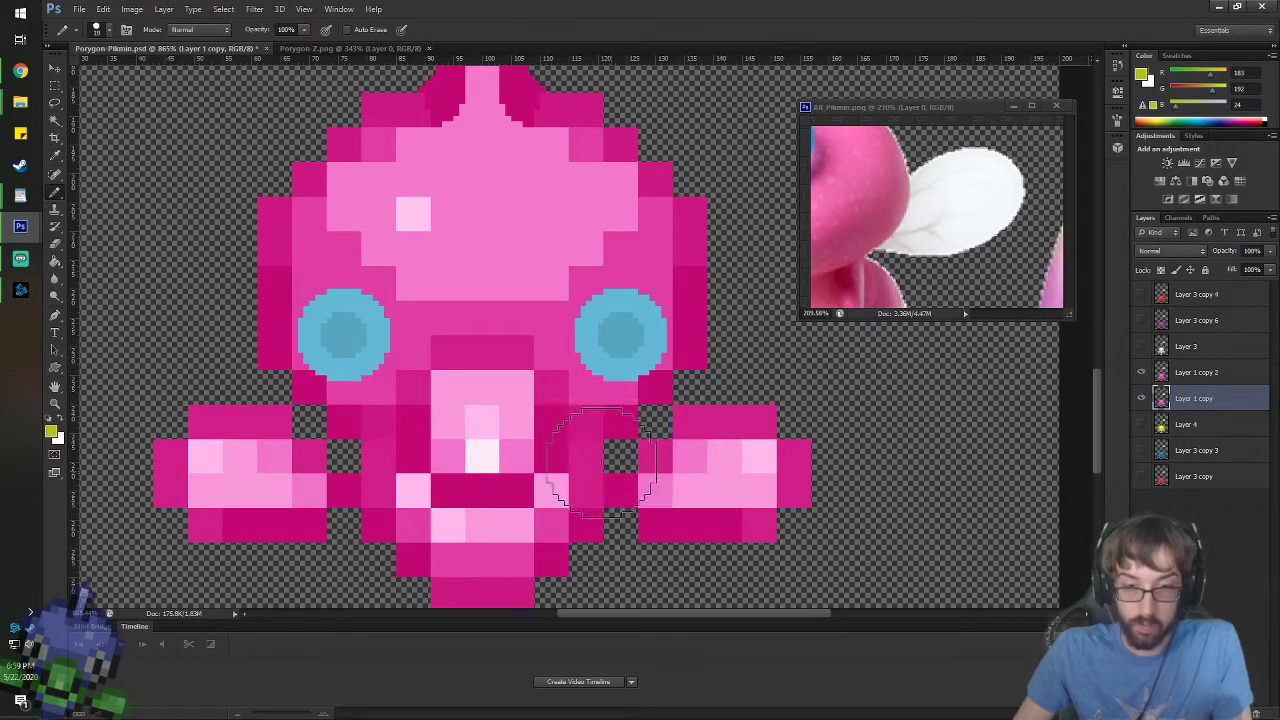
right_click(618, 440)
left_click(872, 10)
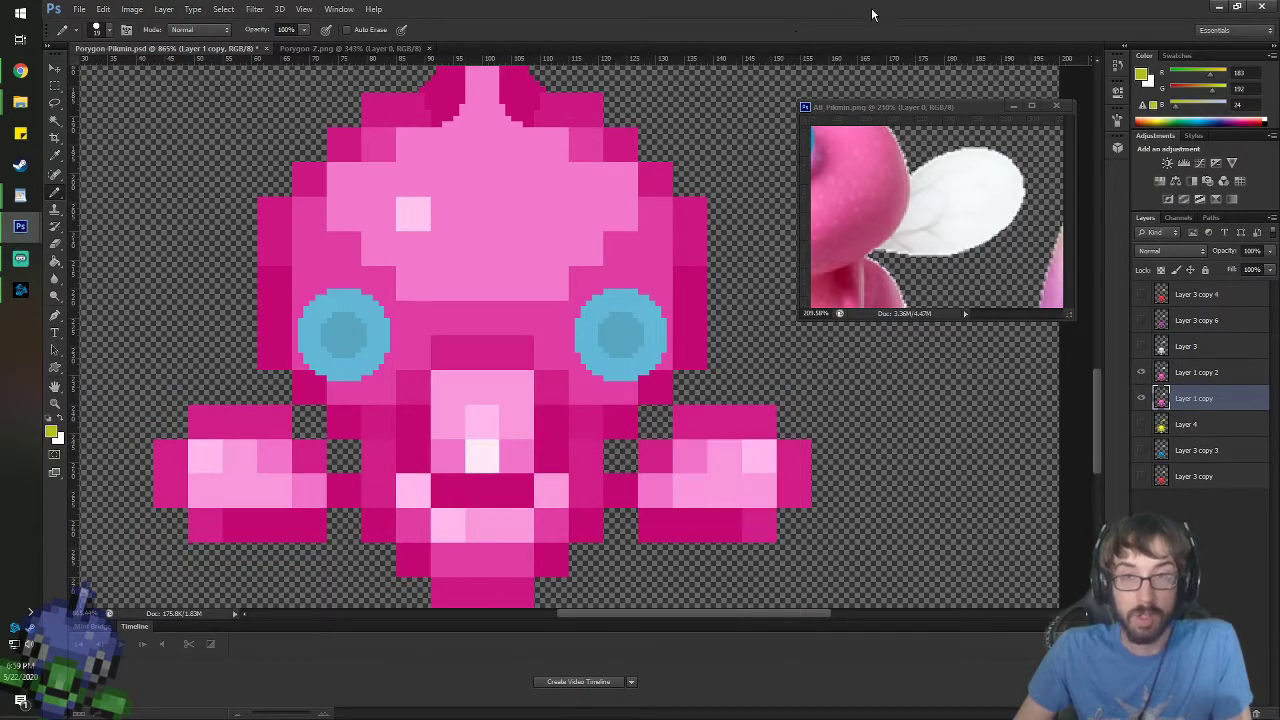
left_click(968, 188, "alt")
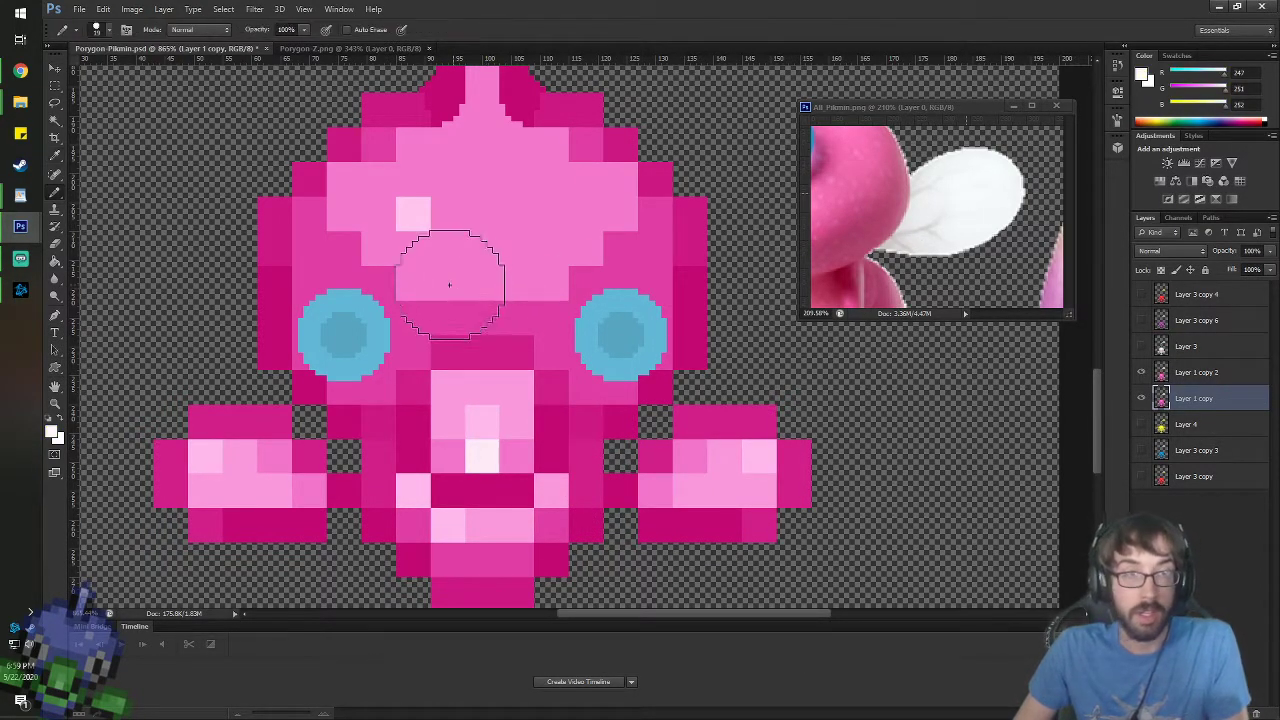
- Stamp white wing shapes behind the body, in the gaps between the head and both arms and just above the arms
left_click(655, 421)
left_click(620, 455)
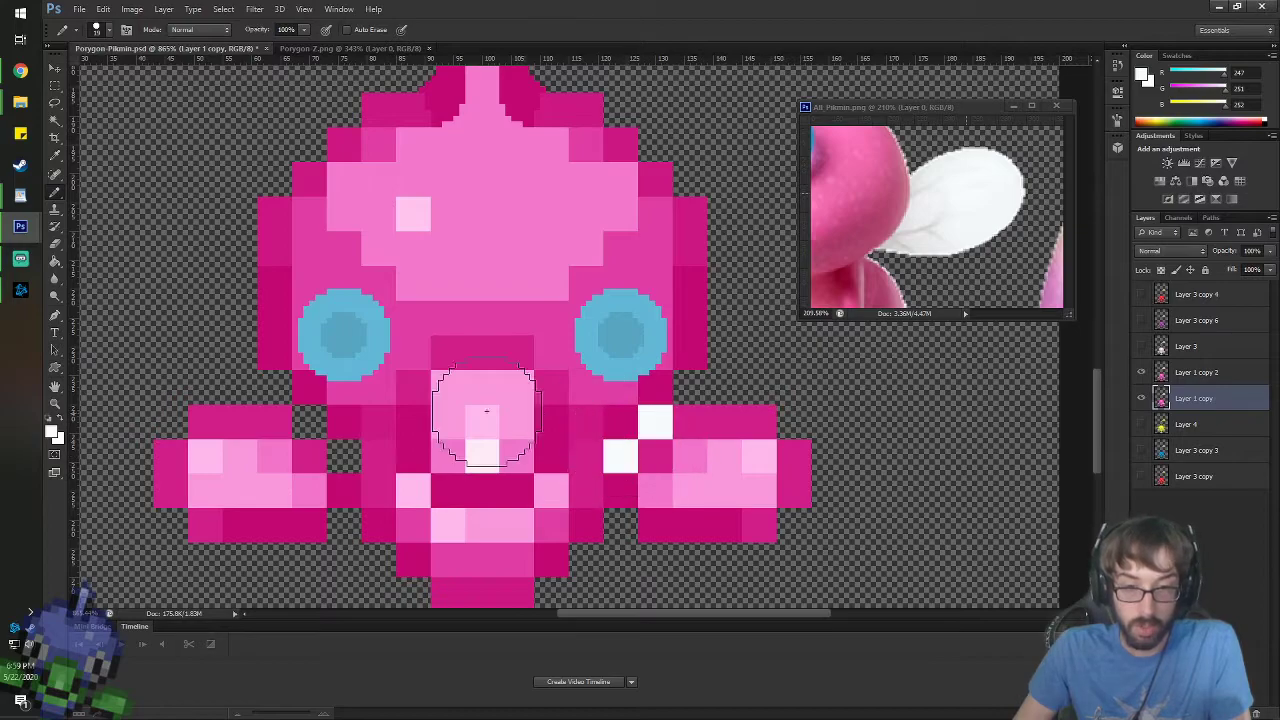
left_click(310, 421)
left_click(344, 455)
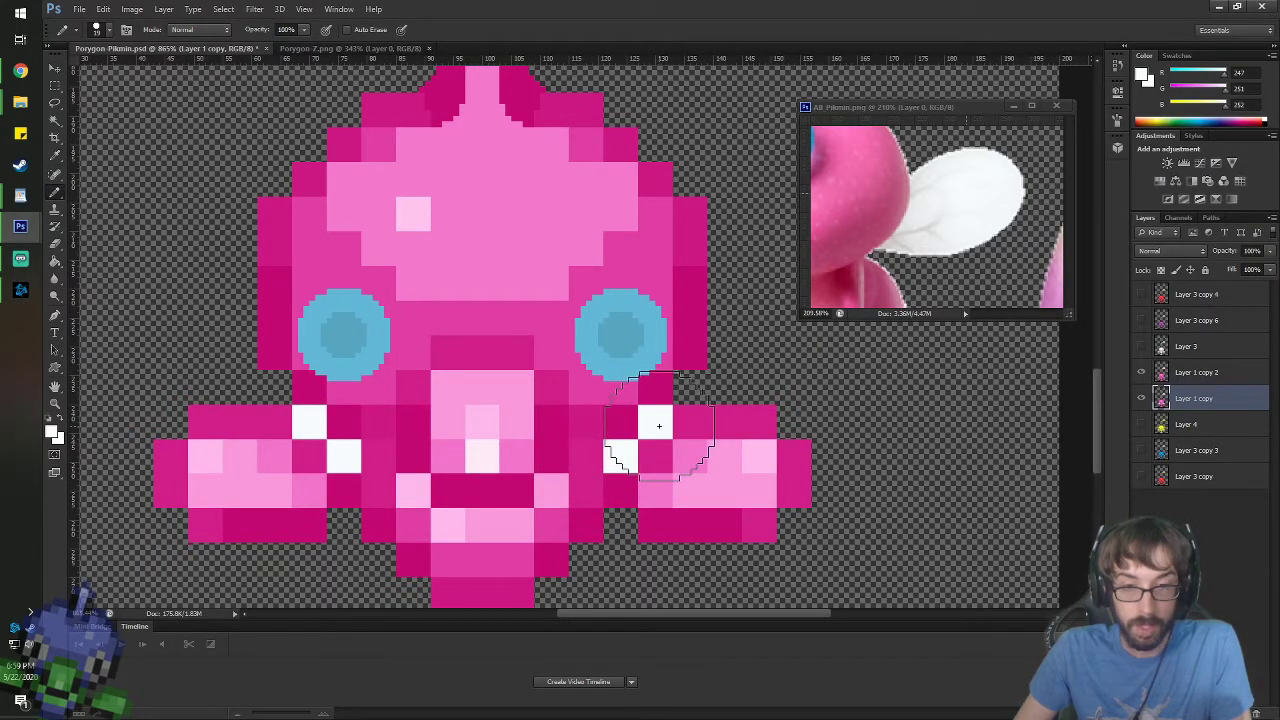
scroll(440, 540, "up", 3)
scroll(545, 500, "down", 2)
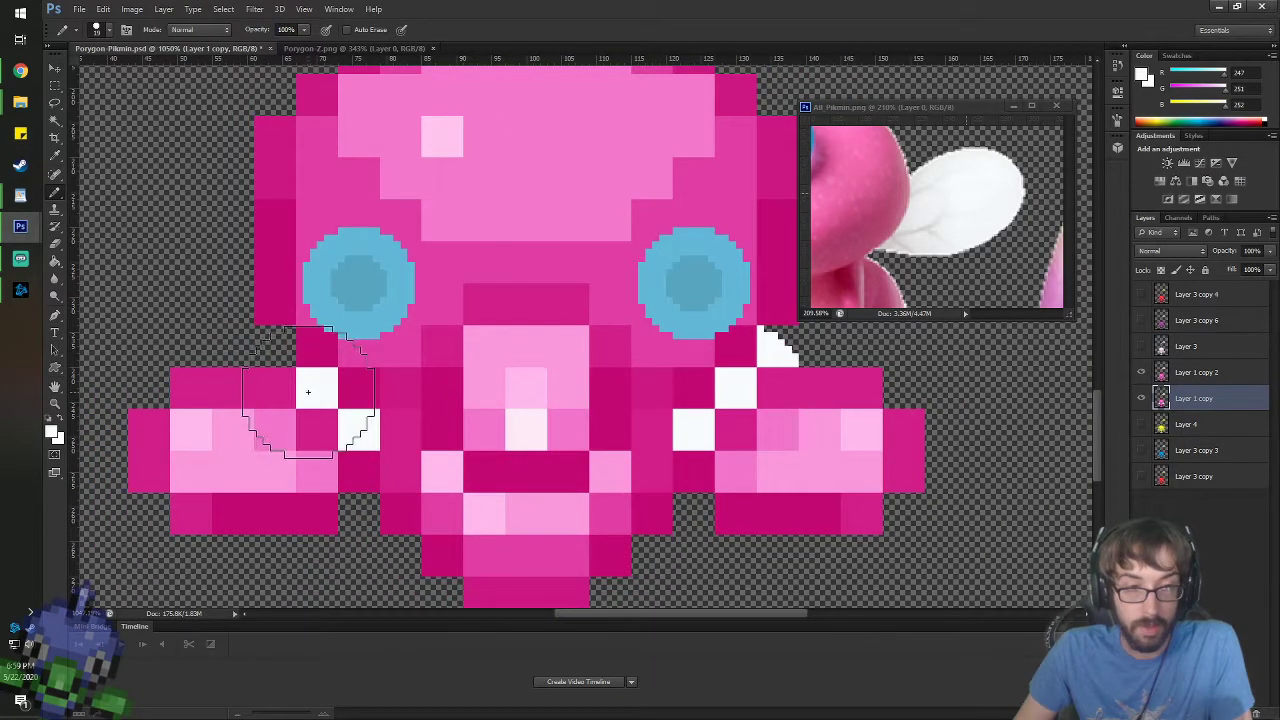
left_click(280, 355)
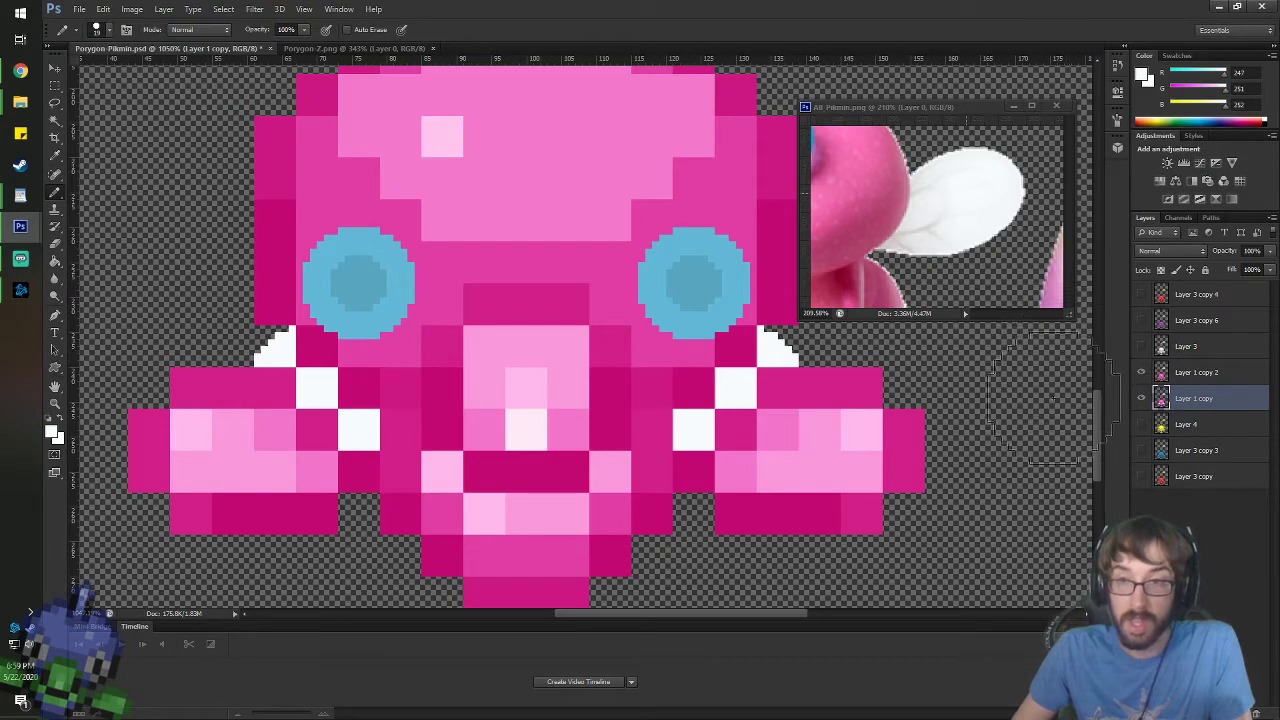
- Set the foreground colour to light grey, RGB 216, 216, 216, and the Pencil size to 1 px
left_click(1141, 74)
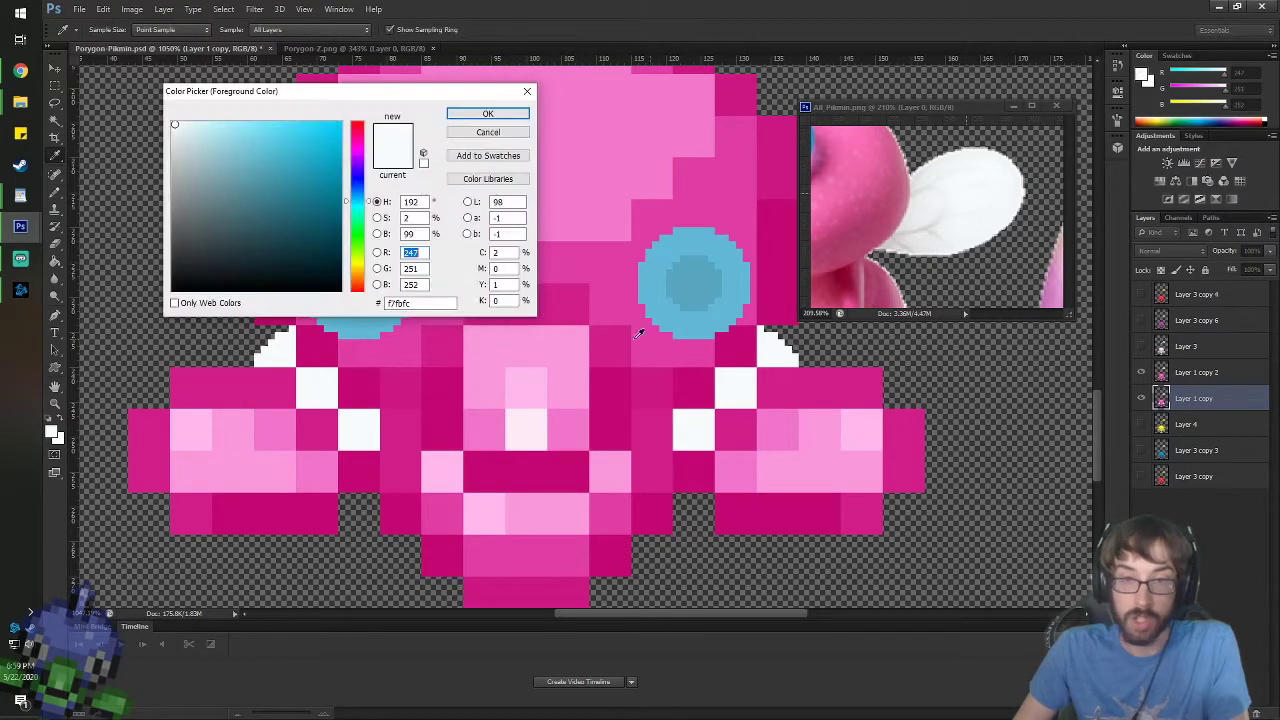
mouse_move(170, 144)
left_mouse_down()
mouse_move(172, 175)
mouse_move(172, 148)
left_mouse_up()
left_click(488, 113)
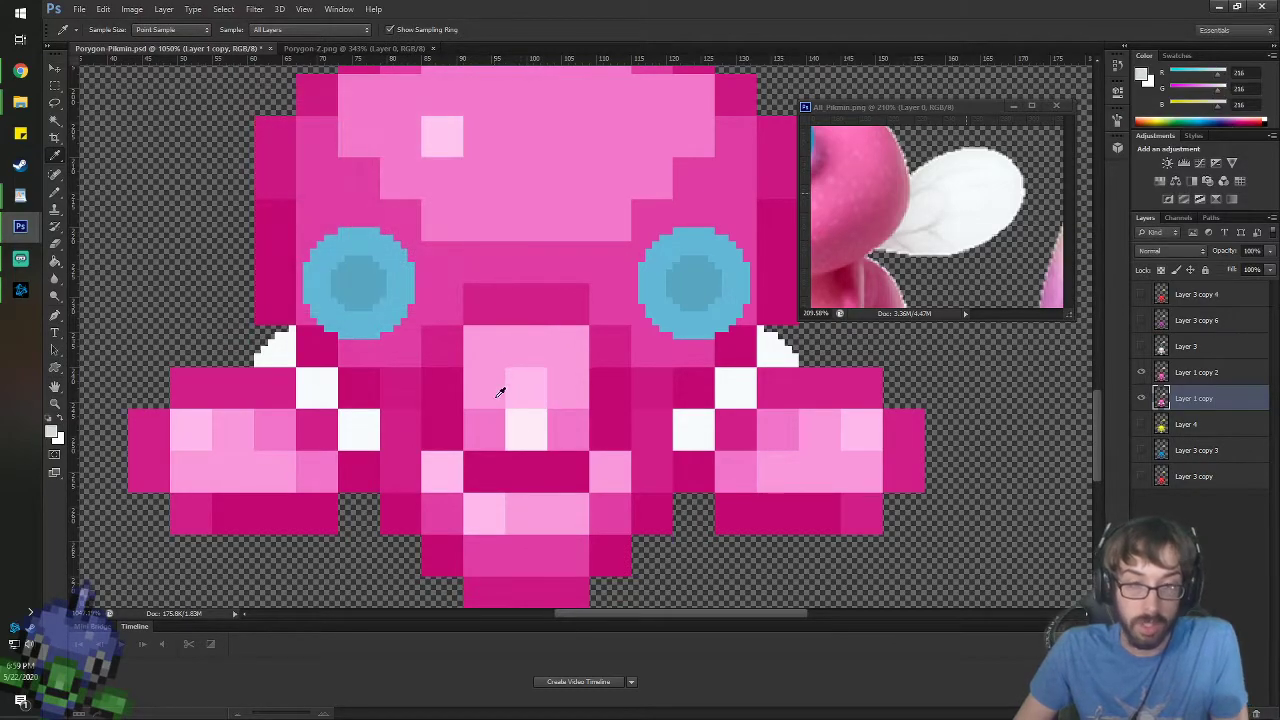
right_click(355, 354)
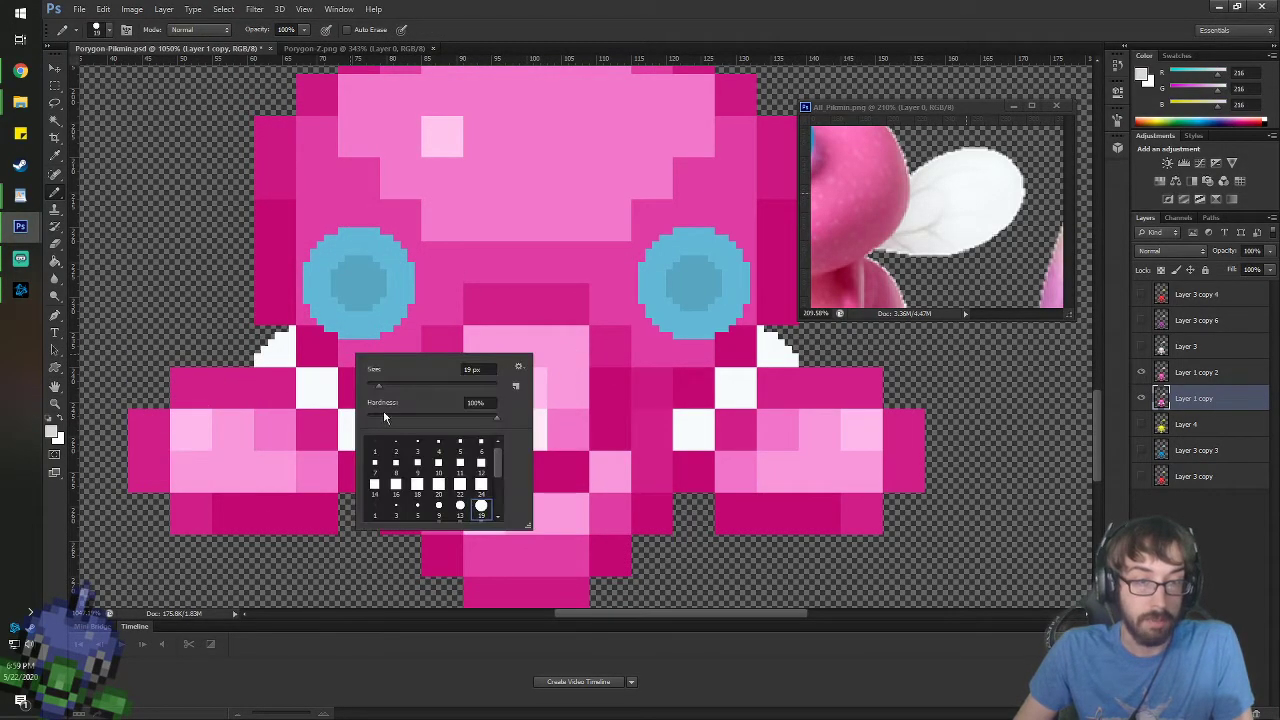
double_click(375, 448)
- Draw light grey 1 px veins across the three visible pieces of the white wing beside the head's left side
scroll(375, 448, "up", 3)
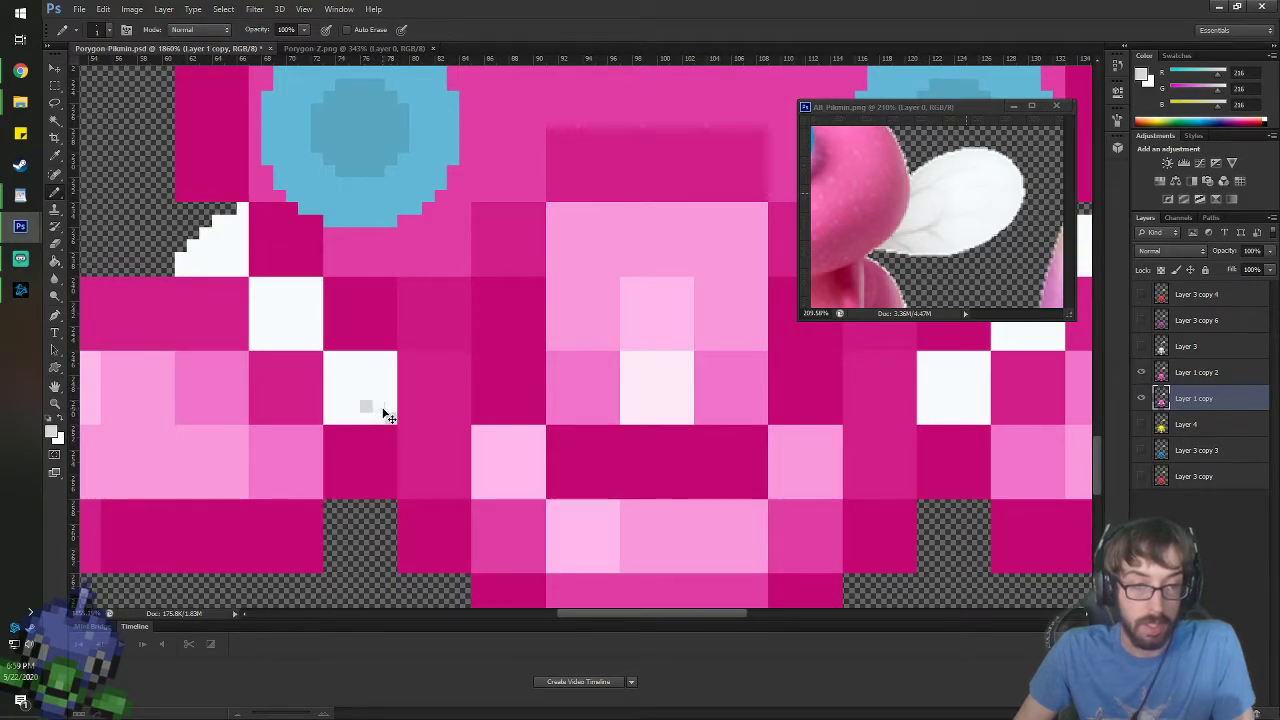
left_click(385, 412)
left_click_drag(368, 393, 343, 371)
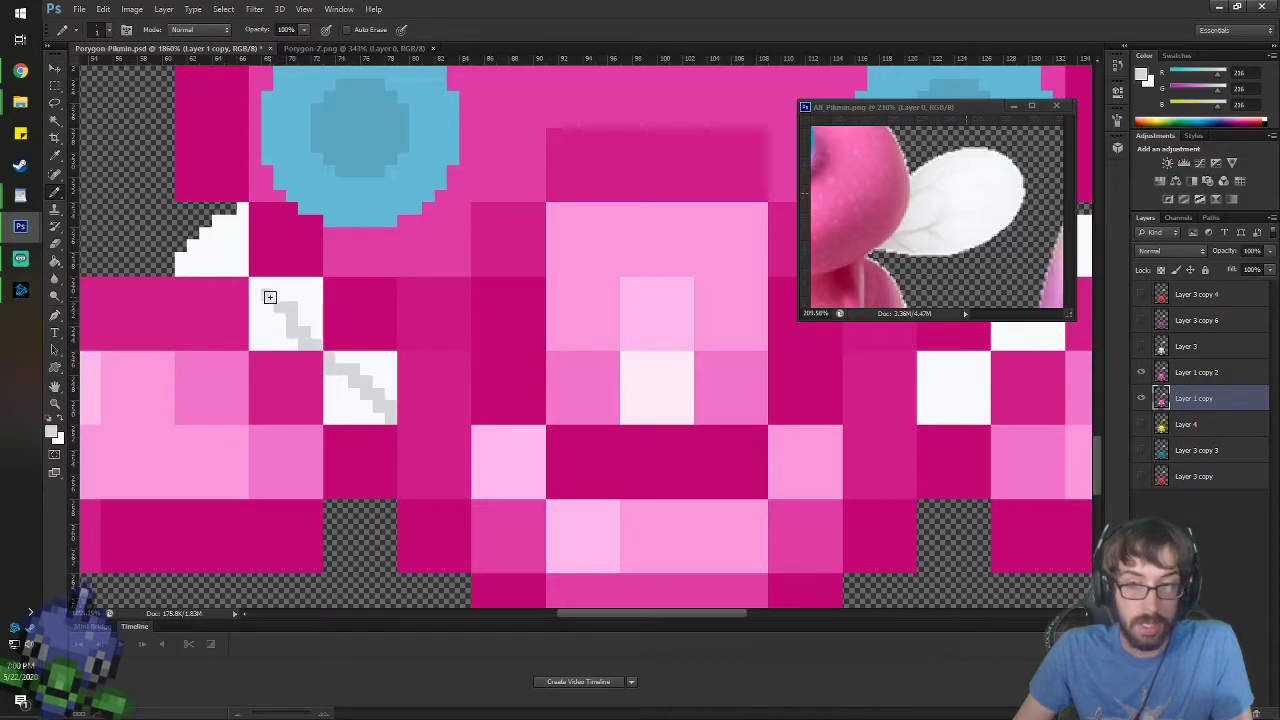
left_click_drag(268, 297, 252, 282)
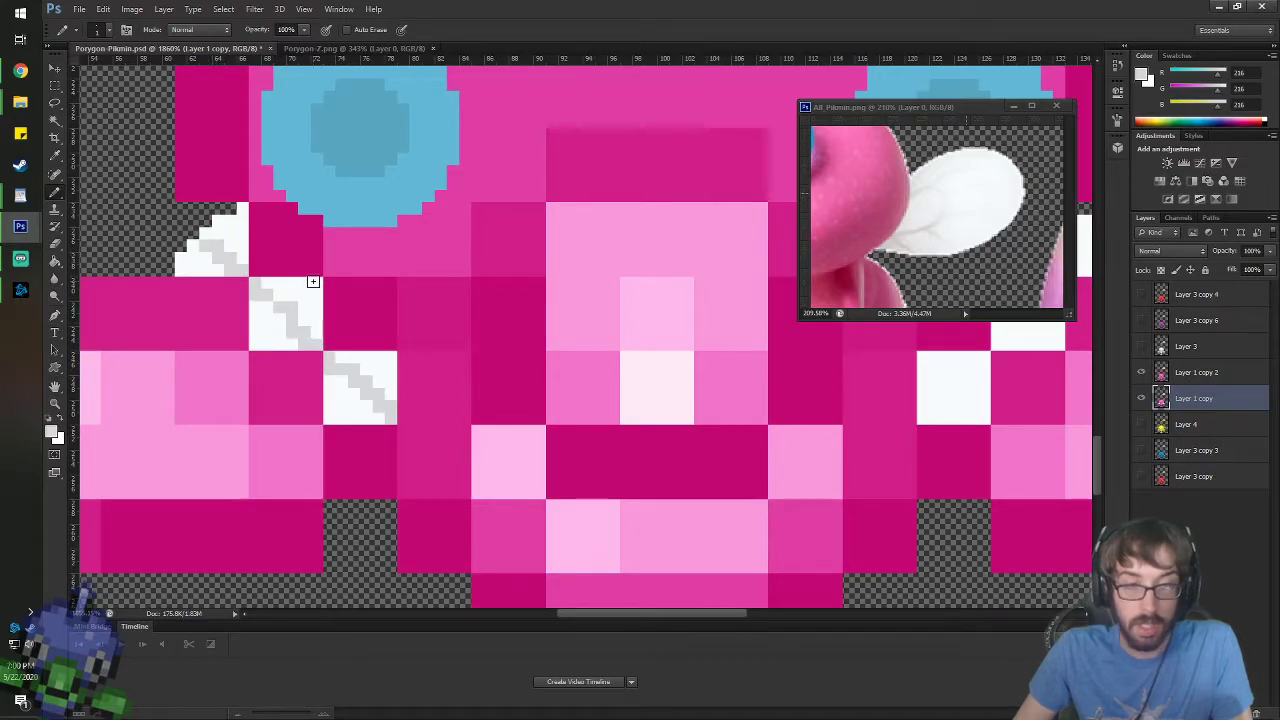
left_click_drag(282, 323, 252, 331)
key("ctrl+z")
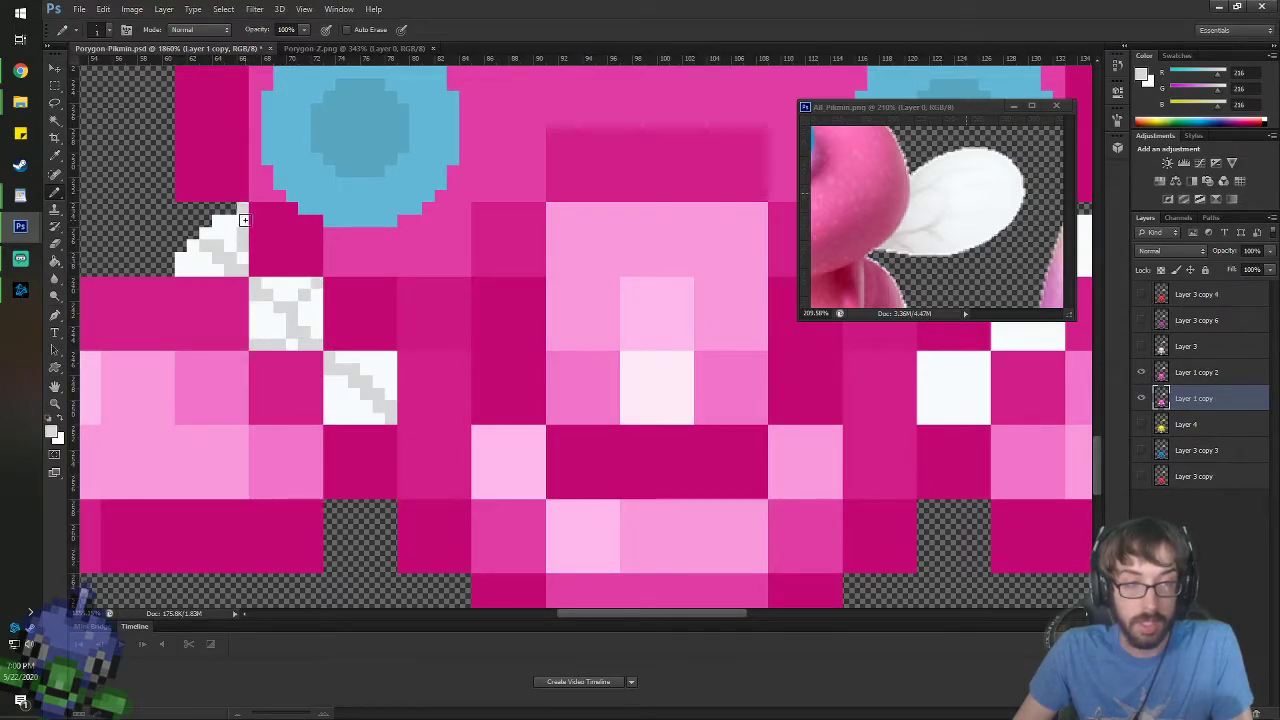
left_click_drag(245, 220, 240, 238)
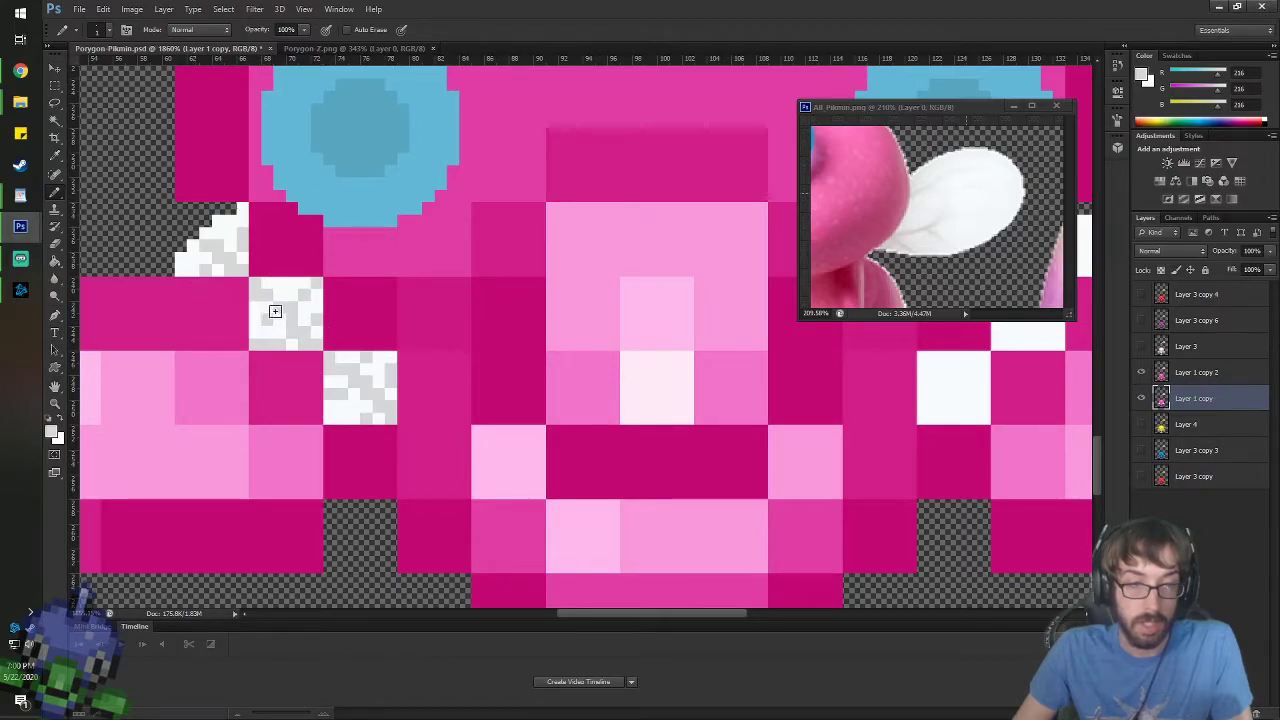
- Recolour the wing veins to a lighter grey, brightness 90% (RGB 229, 229, 229), using the Paint Bucket at 100% opacity
scroll(275, 309, "down", 8)
scroll(275, 309, "up", 3)
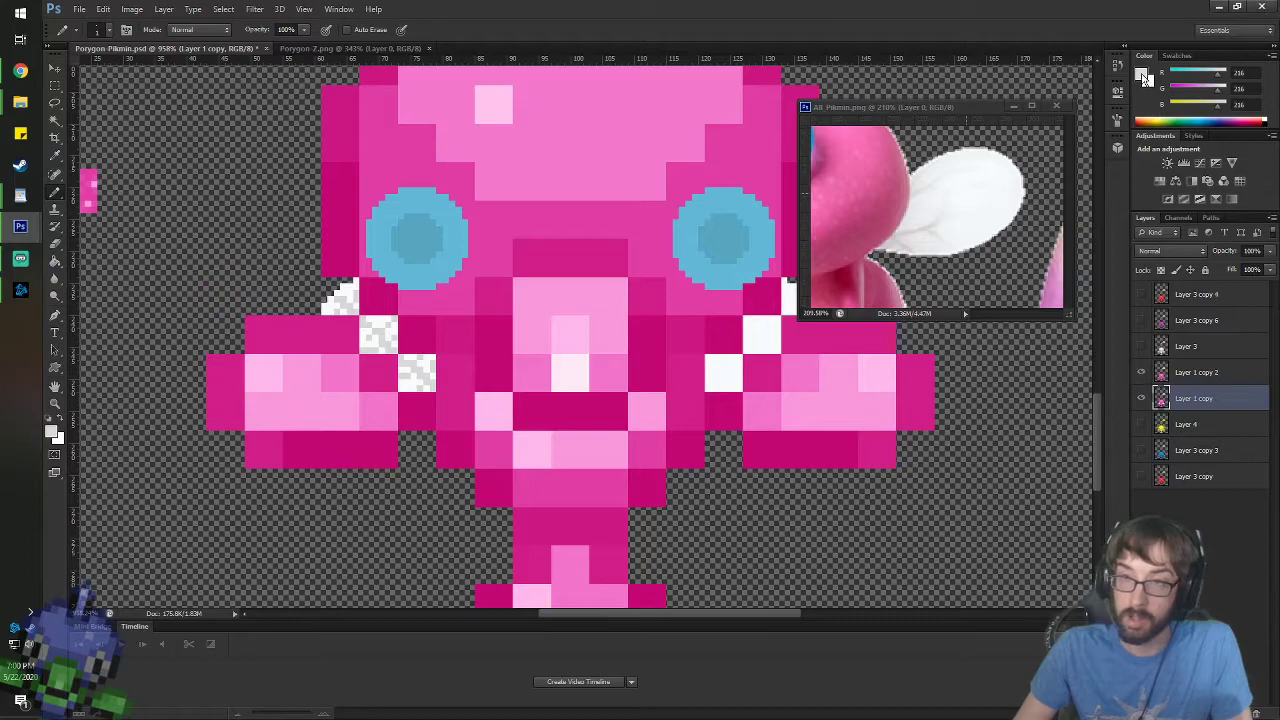
left_click(1143, 76)
left_click(381, 324)
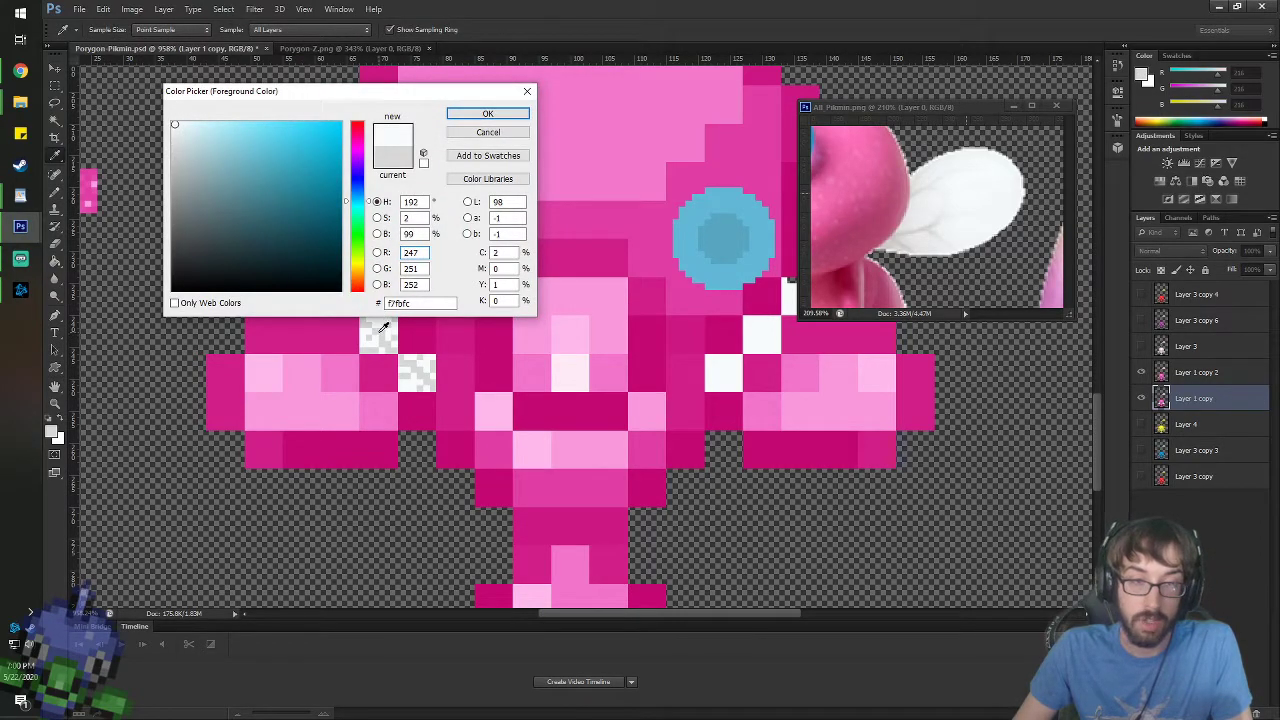
left_click(381, 331)
left_click_drag(420, 234, 385, 222)
type("90")
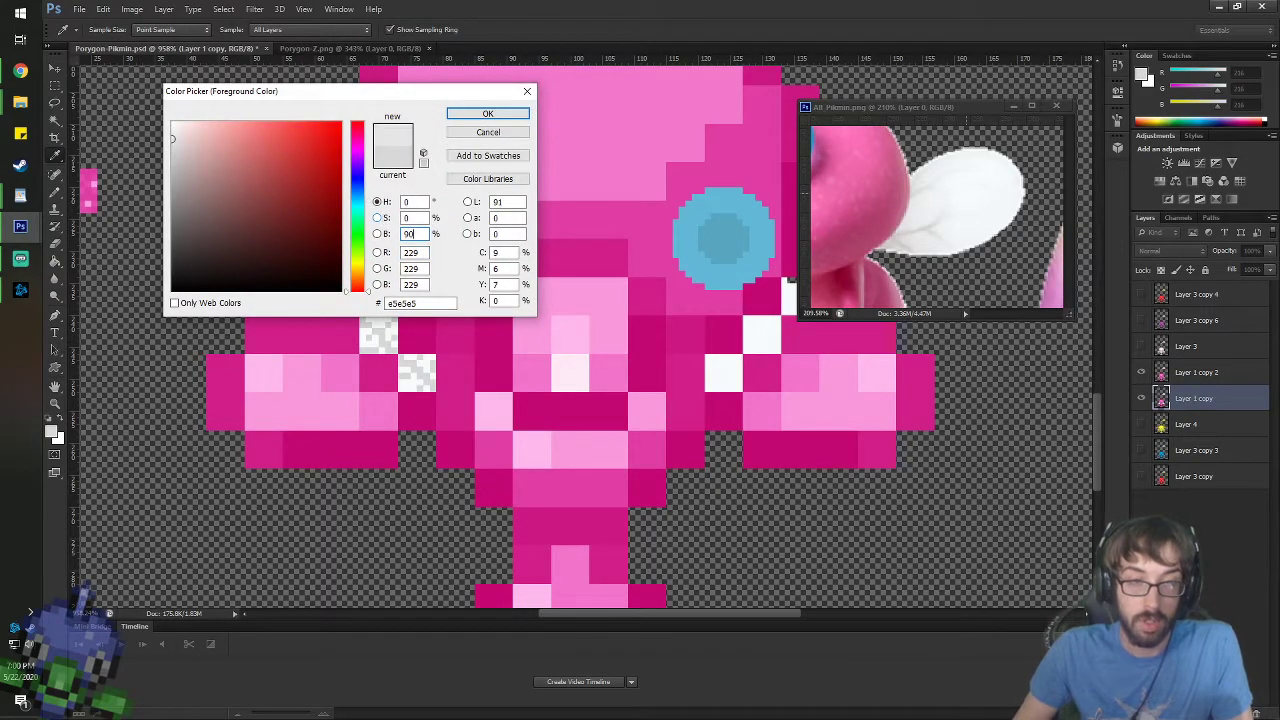
key("Return")
key("g")
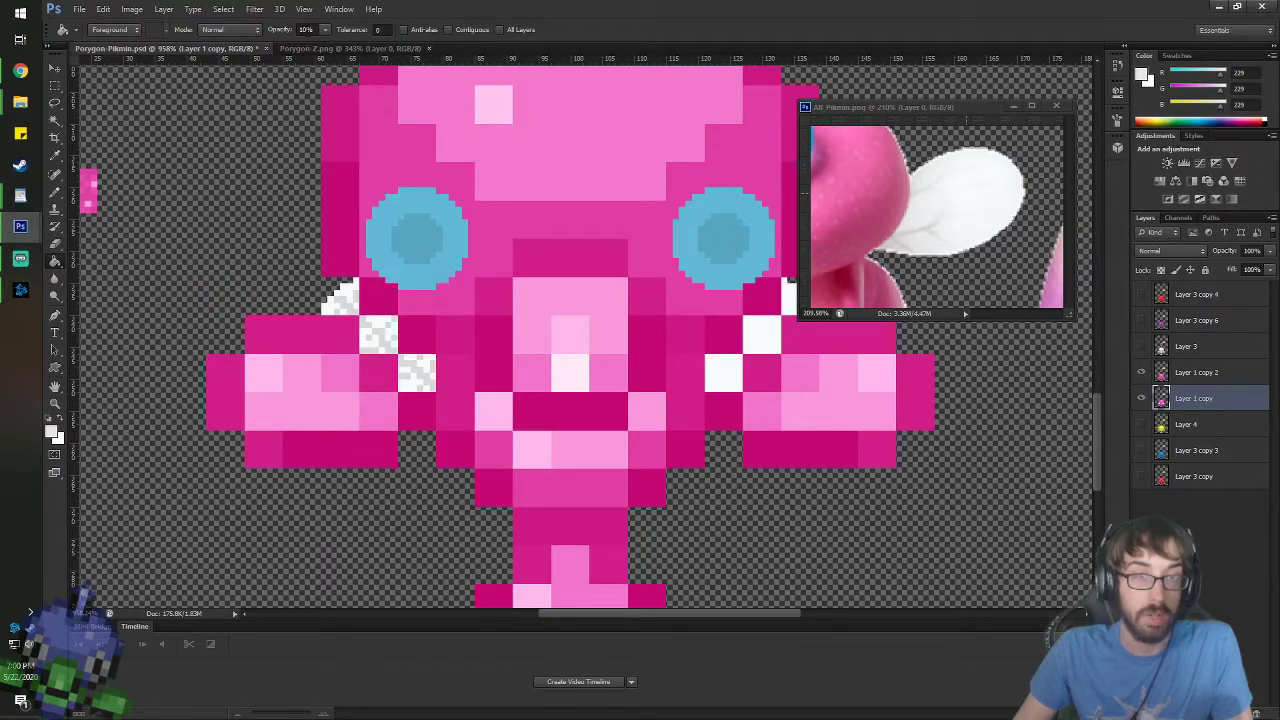
key("0")
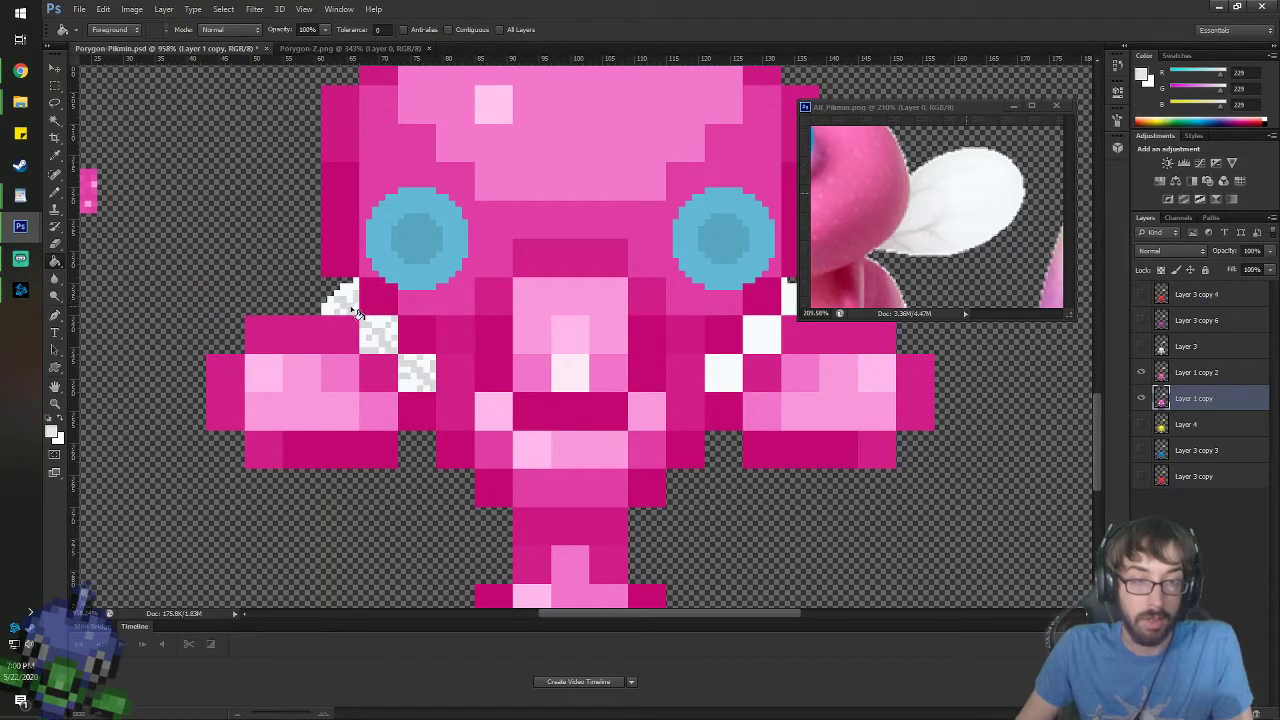
left_click(356, 312)
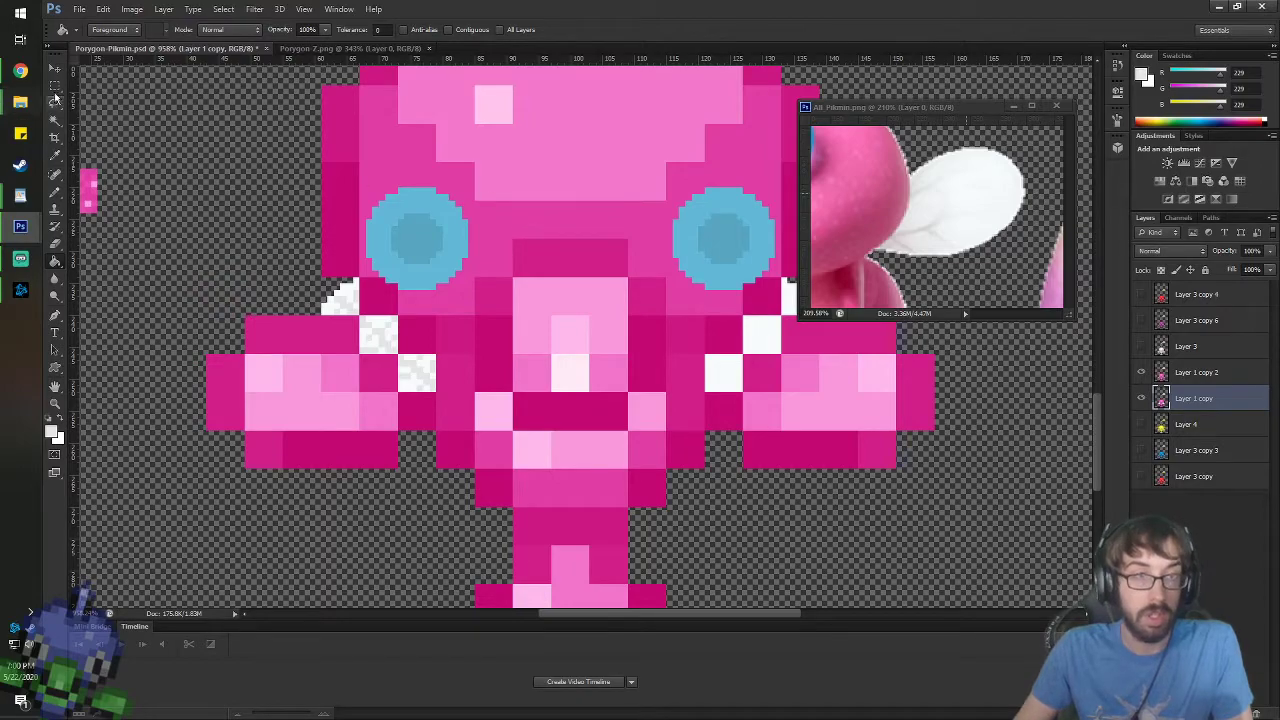
- Copy the rectangular area around the veined left wing and paste it as a new layer
left_click(55, 86)
left_click_drag(302, 271, 569, 494)
key("ctrl+c")
key("ctrl+d")
key("ctrl+v")
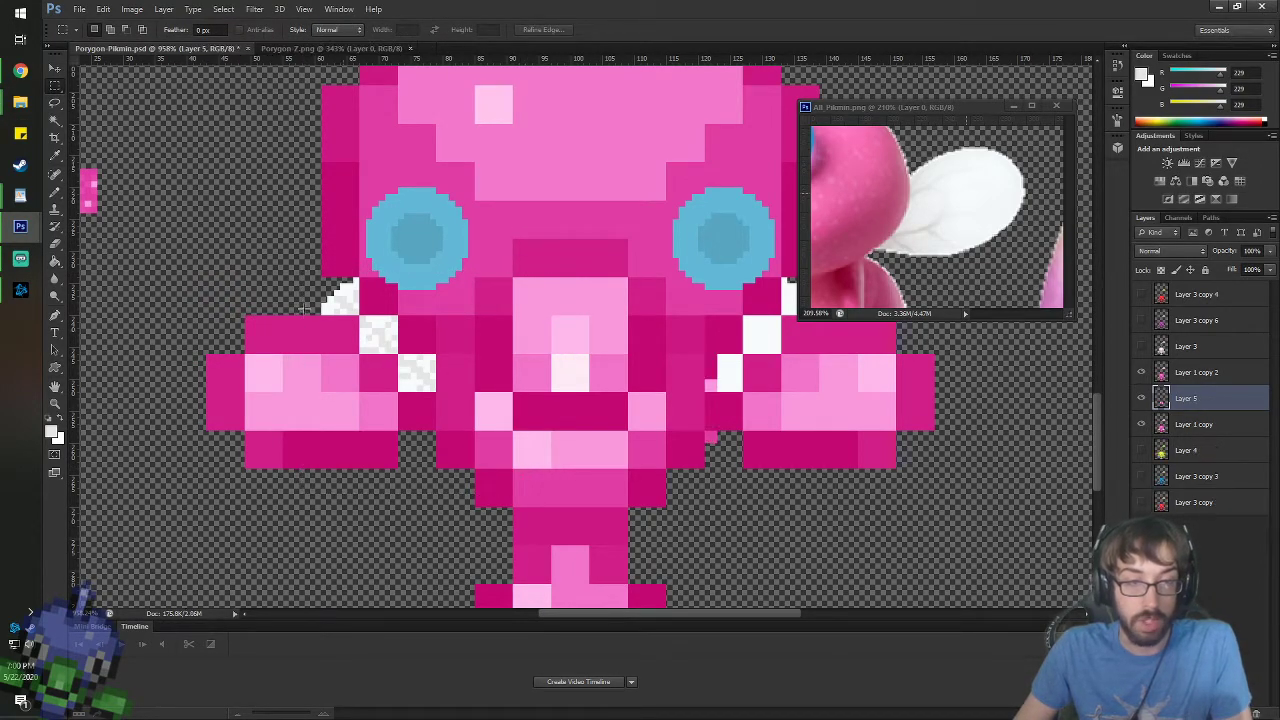
- Flip the pasted wing piece horizontally and align it pixel-exactly over the plain white wing on the opposite side
left_click(55, 68)
right_click(660, 344)
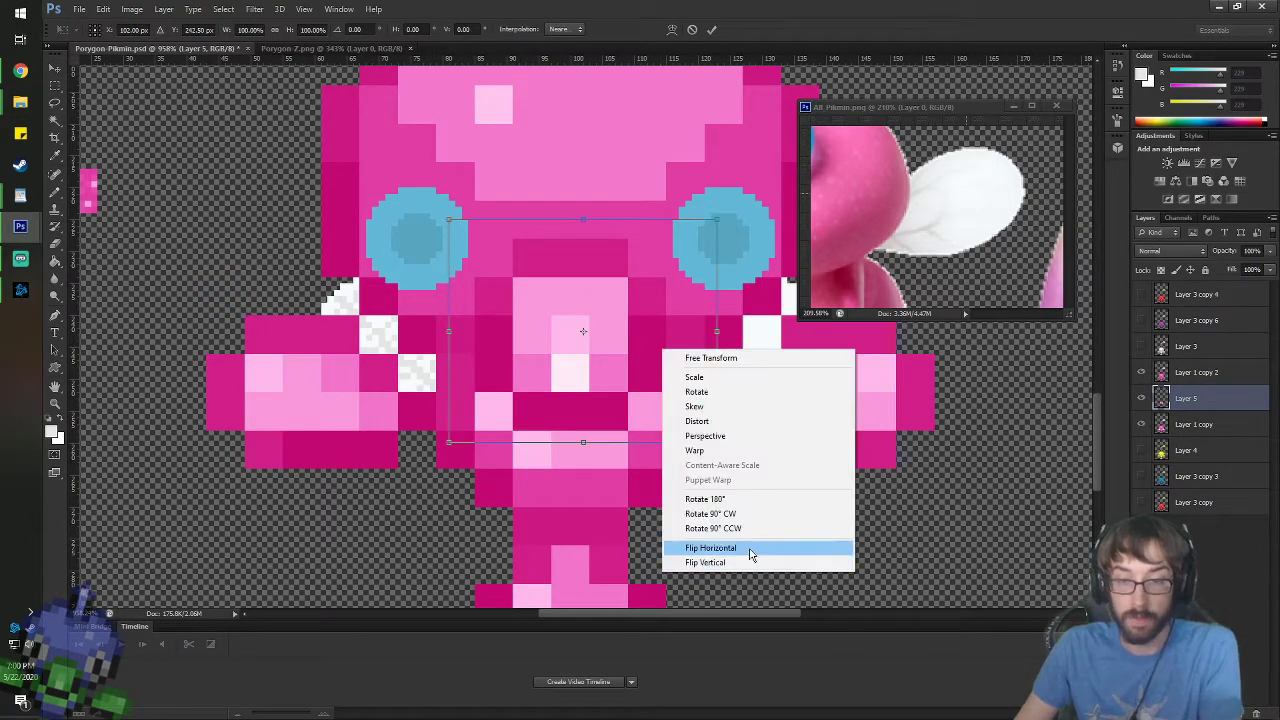
left_click(751, 549)
left_click_drag(614, 344, 728, 359)
left_click_drag(719, 613, 773, 613)
left_click_drag(527, 374, 494, 378)
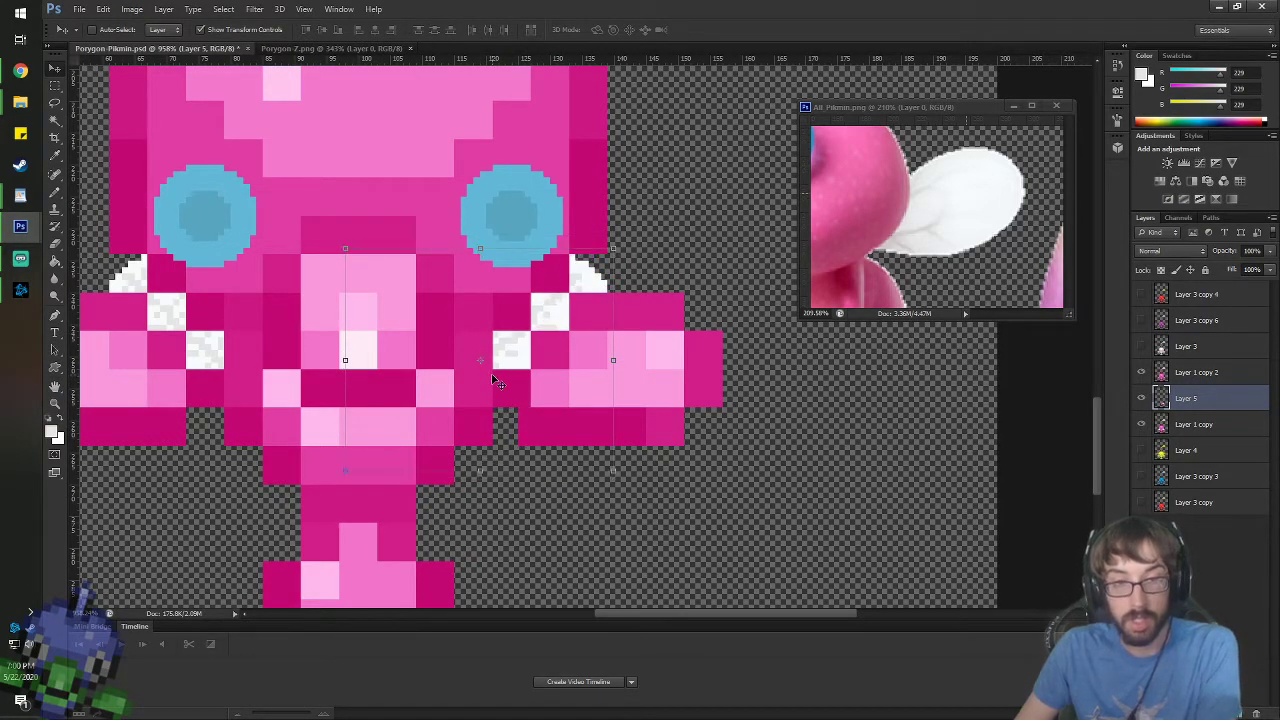
key("Right")
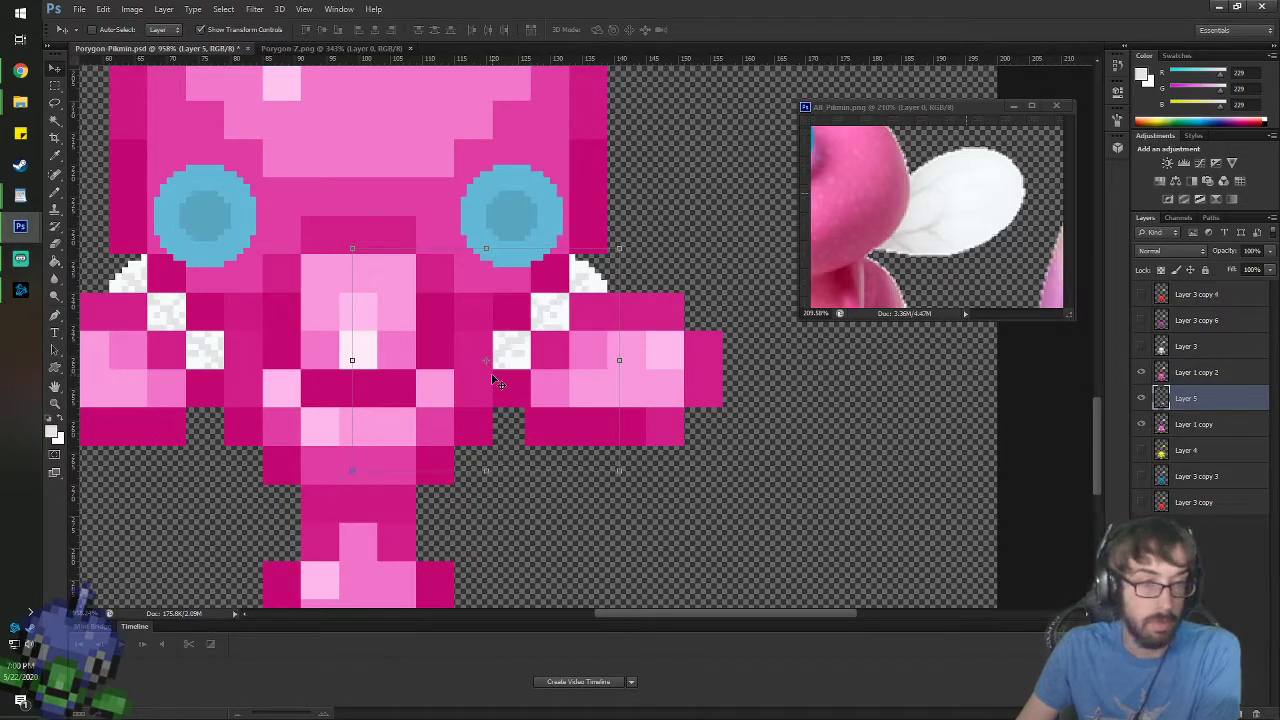
key("Right")
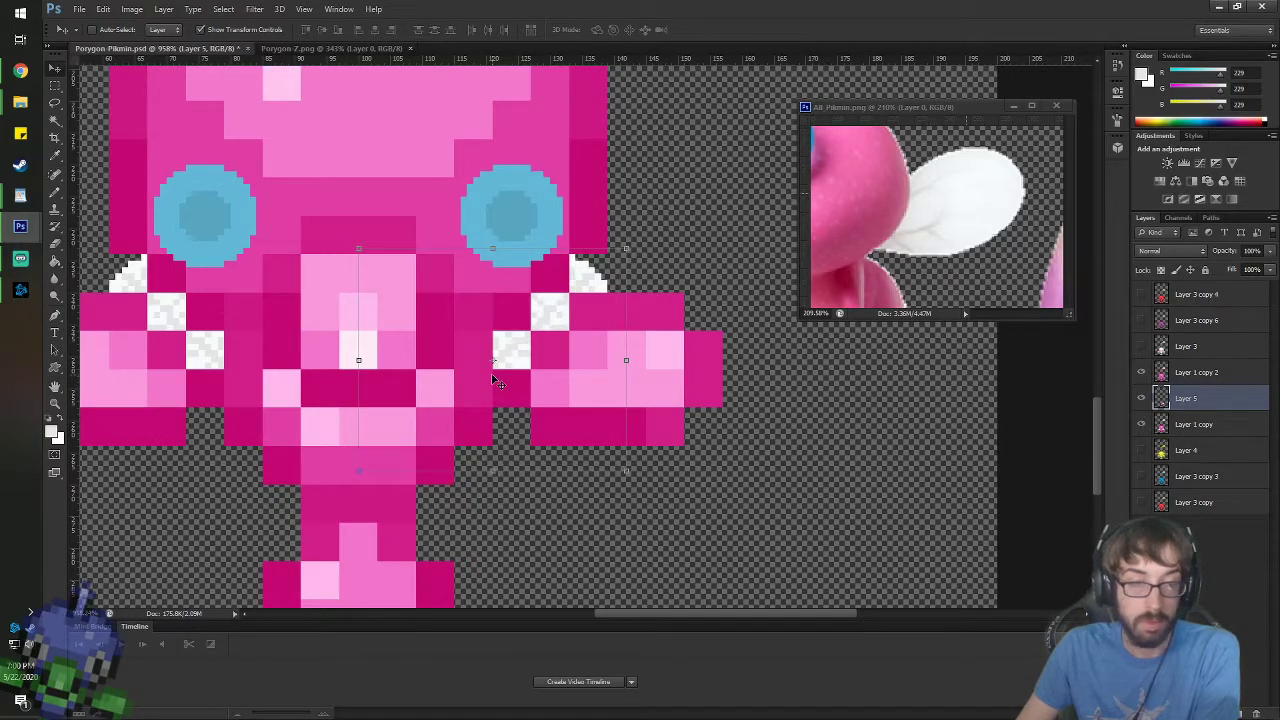
- Merge Layer 5 with Layer 1 copy, and merge the result with Layer 1 copy 2
left_click(1208, 428, "shift")
right_click(1206, 428)
left_click(1075, 509)
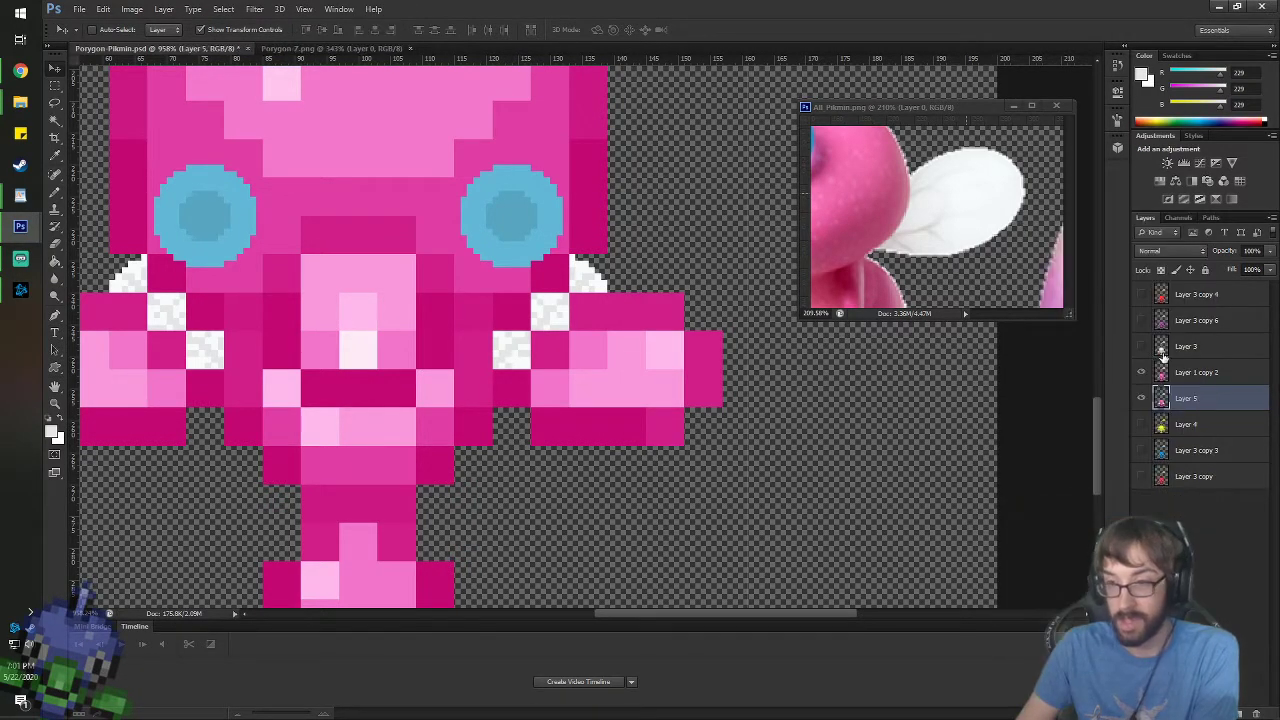
left_click(1192, 374, "shift")
right_click(1192, 374)
left_click(1035, 522)
- Examine the whole pink variant and the white Pikmin in the reference image
scroll(375, 292, "down", 3)
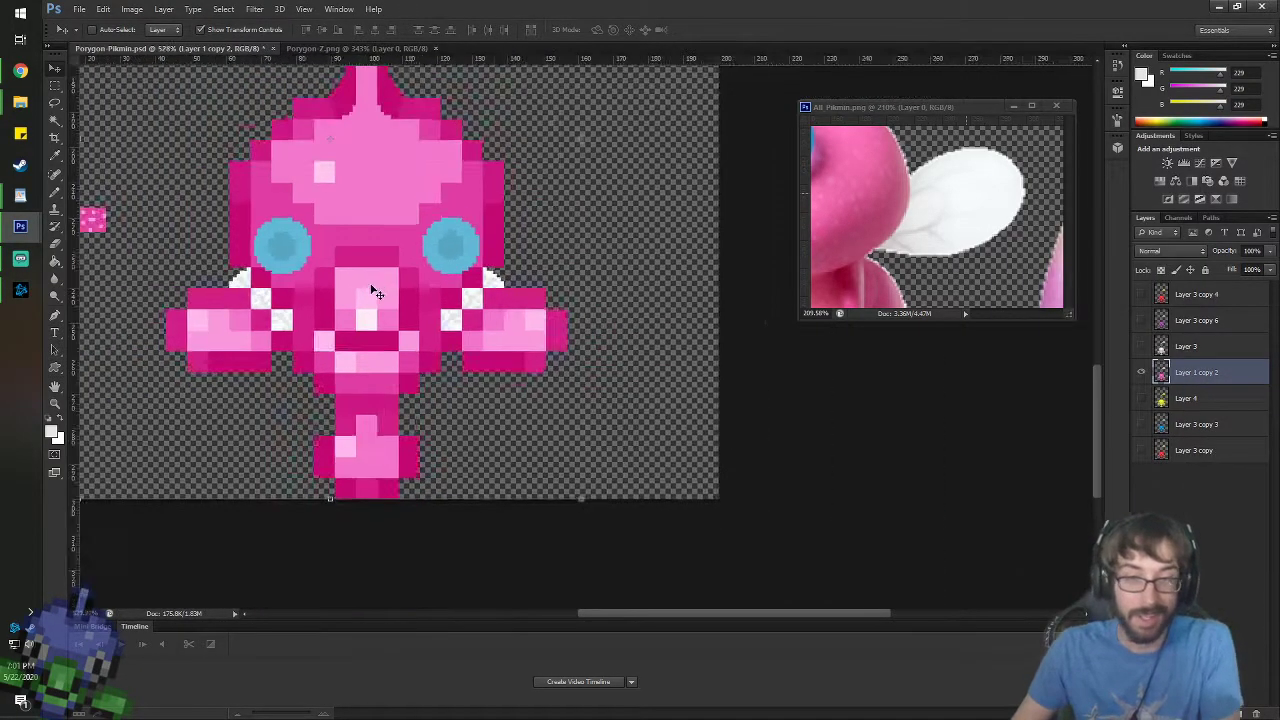
scroll(375, 292, "down", 3)
scroll(566, 556, "up", 5)
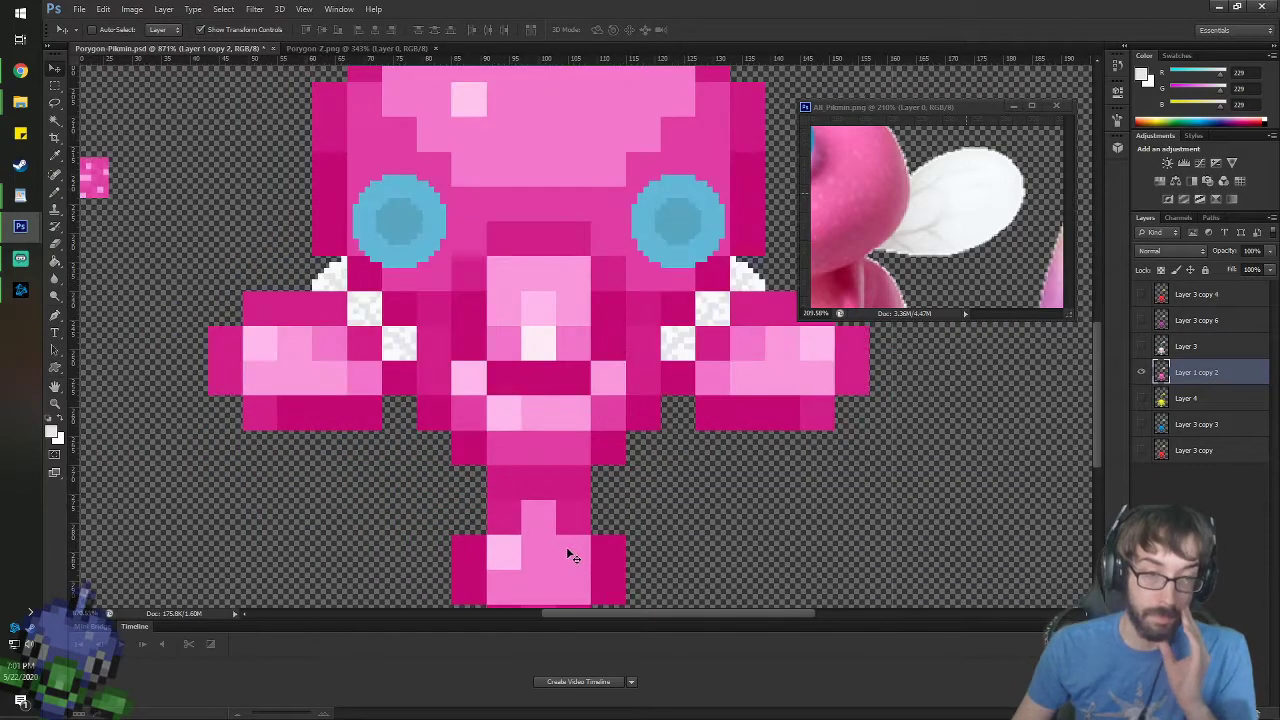
scroll(568, 554, "down", 3)
scroll(592, 565, "down", 3)
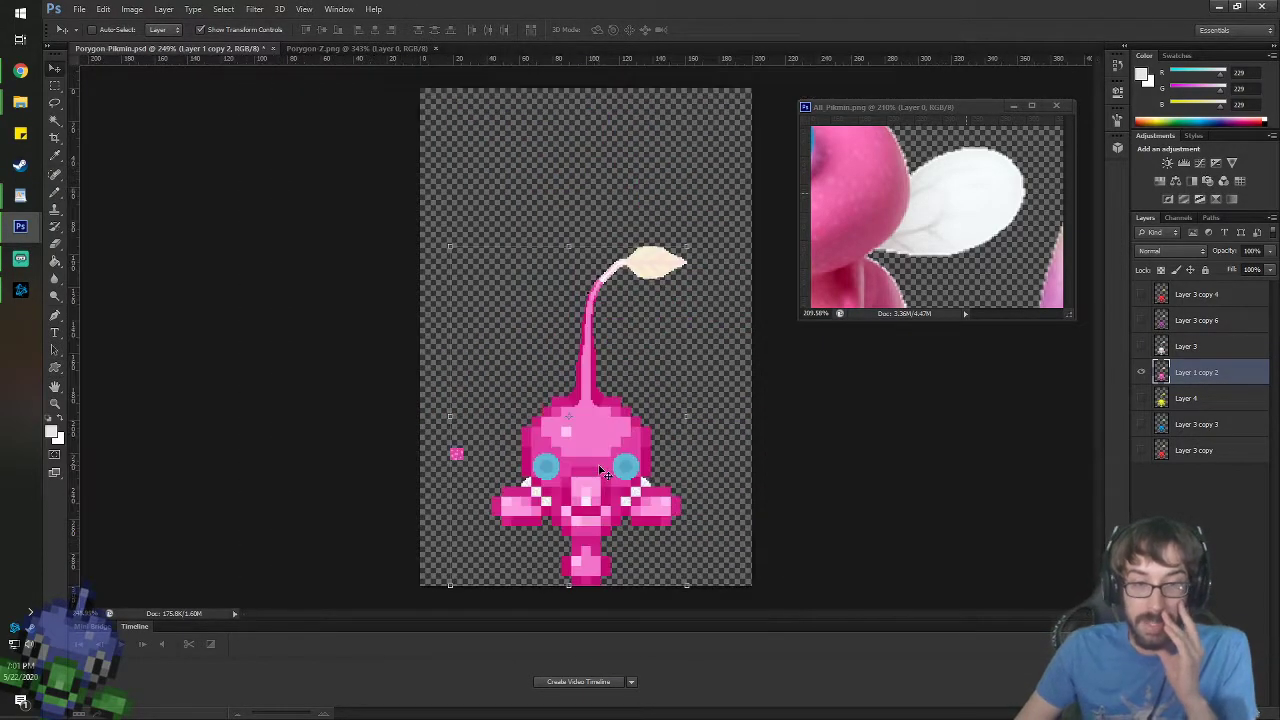
scroll(610, 453, "up", 2)
scroll(610, 453, "down", 2)
left_click(867, 179)
scroll(867, 179, "down", 8)
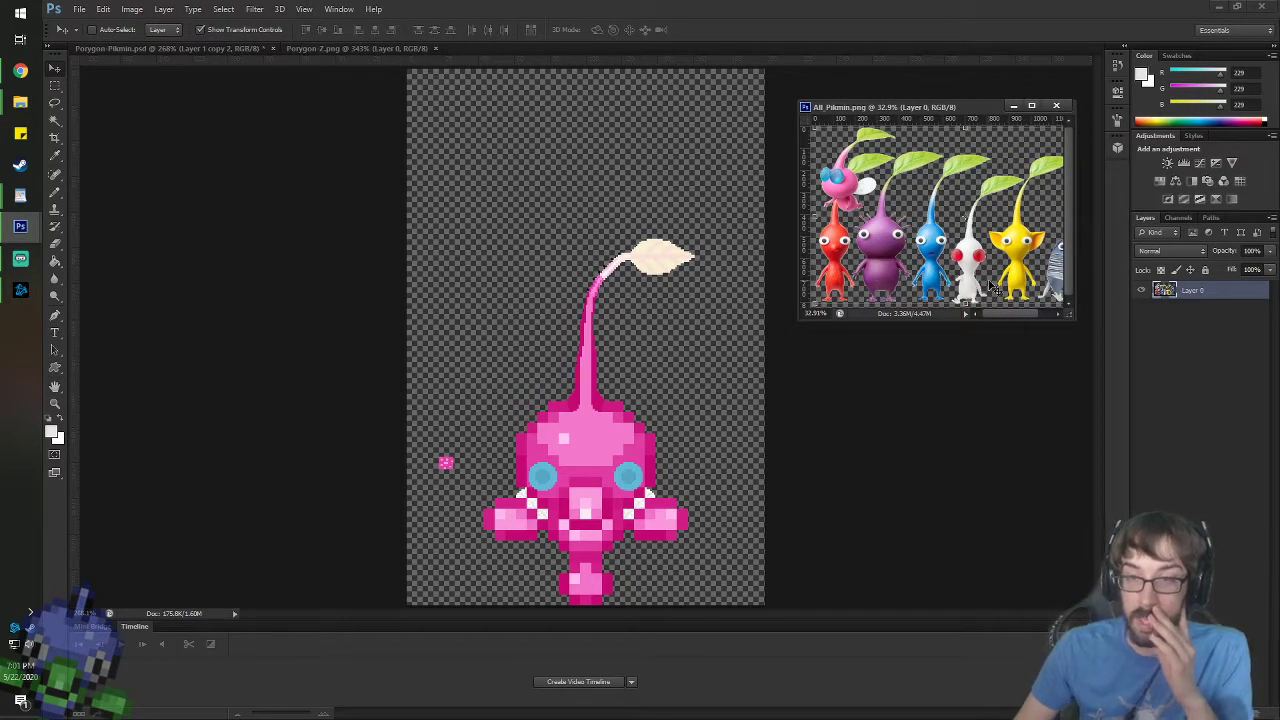
scroll(1012, 304, "up", 2)
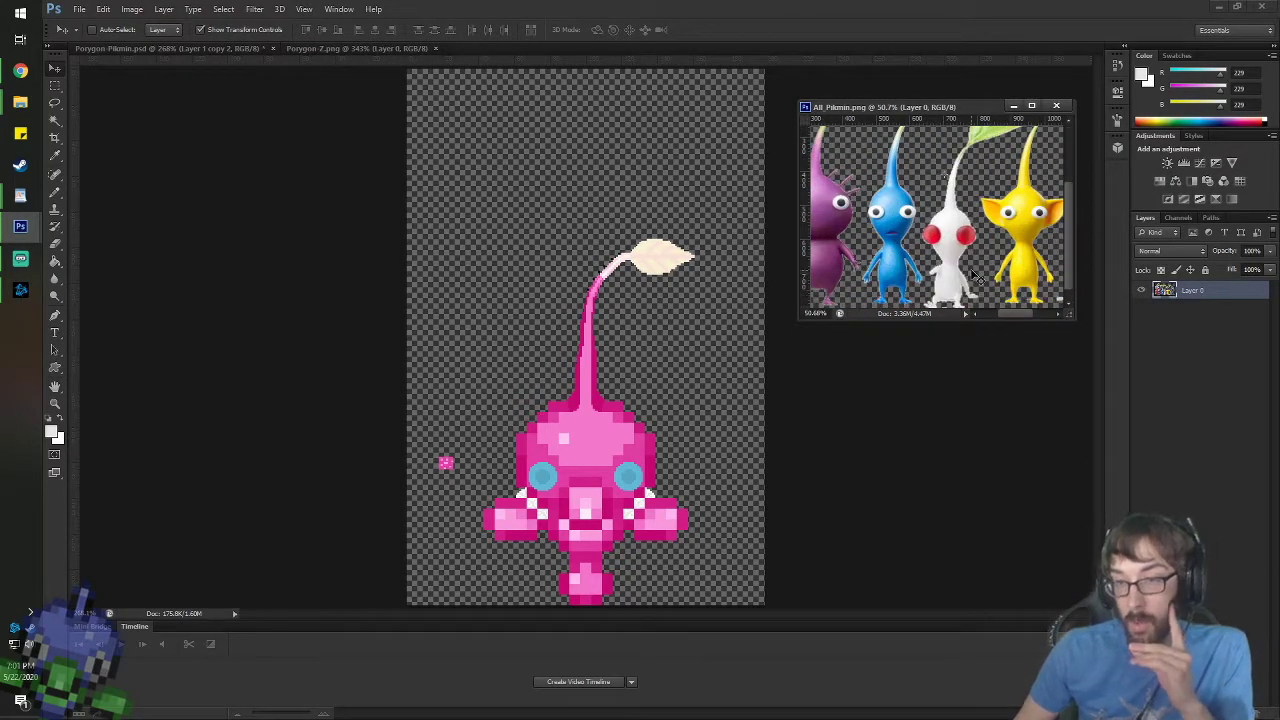
left_click(873, 445)
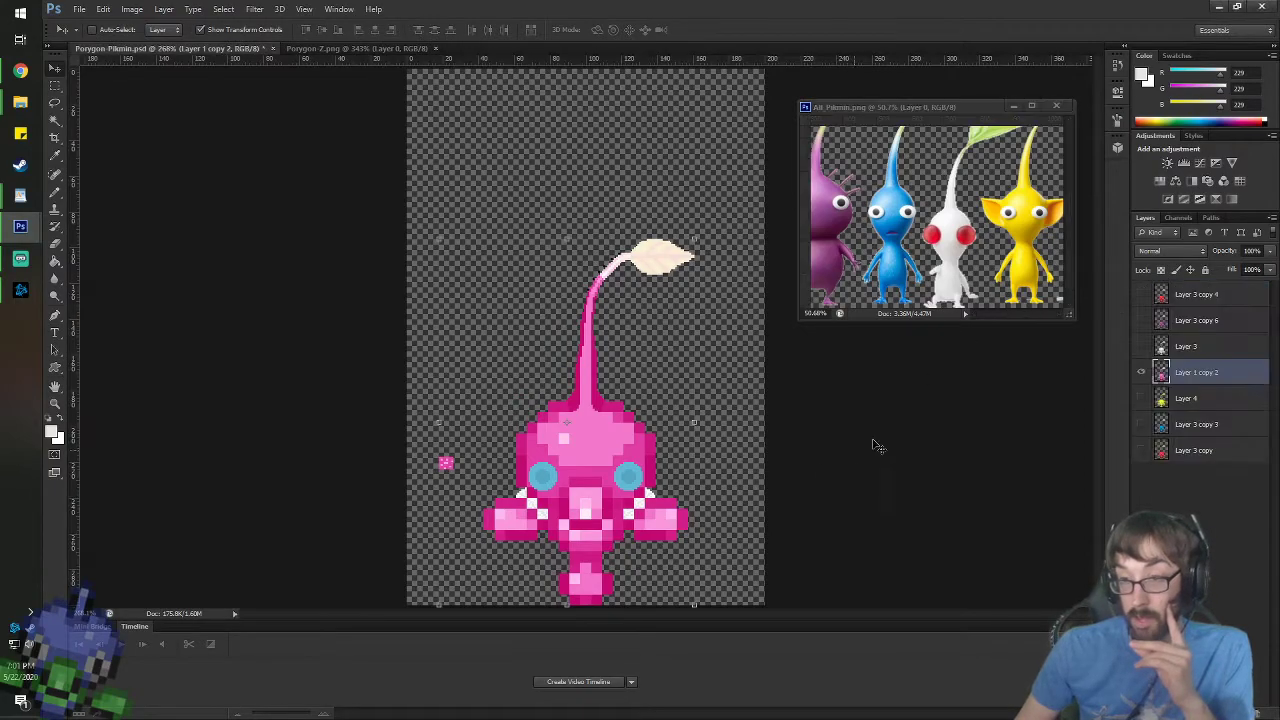
- Show the white variant on Layer 3 and hide the pink variant on Layer 1 copy 2
left_click(1141, 346)
left_click(1141, 372)
scroll(440, 555, "up", 3)
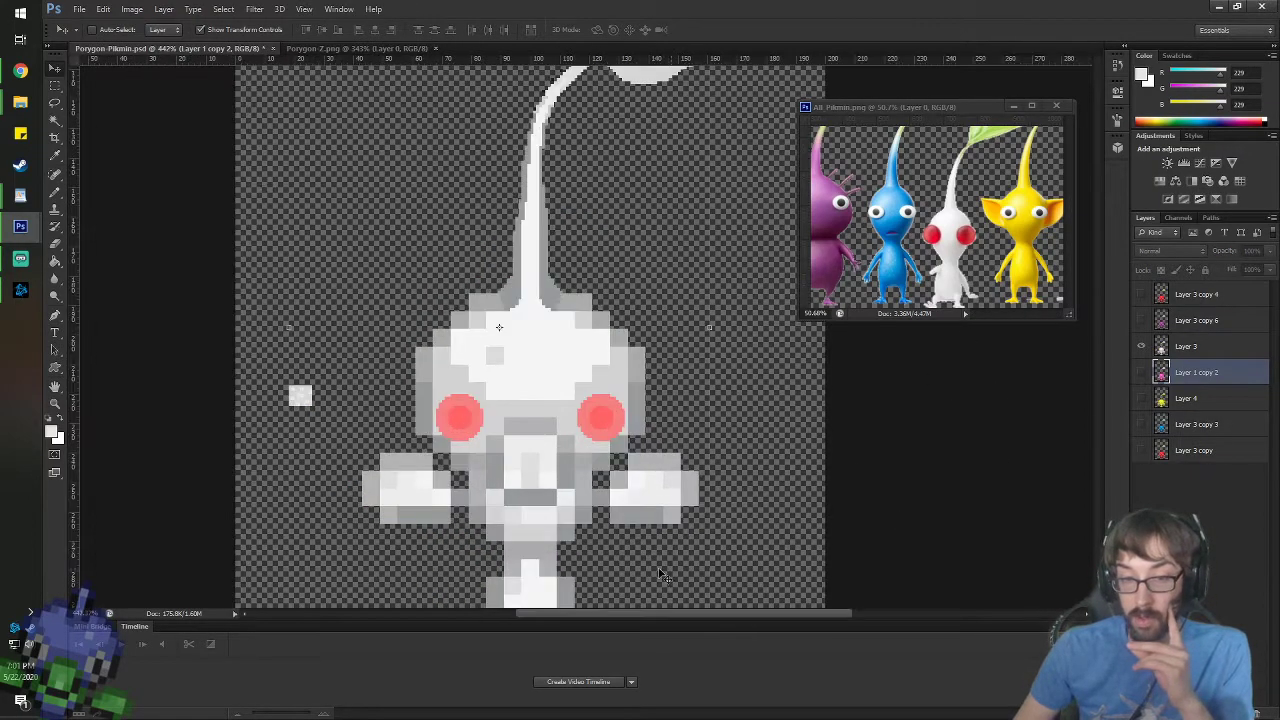
scroll(573, 550, "up", 2)
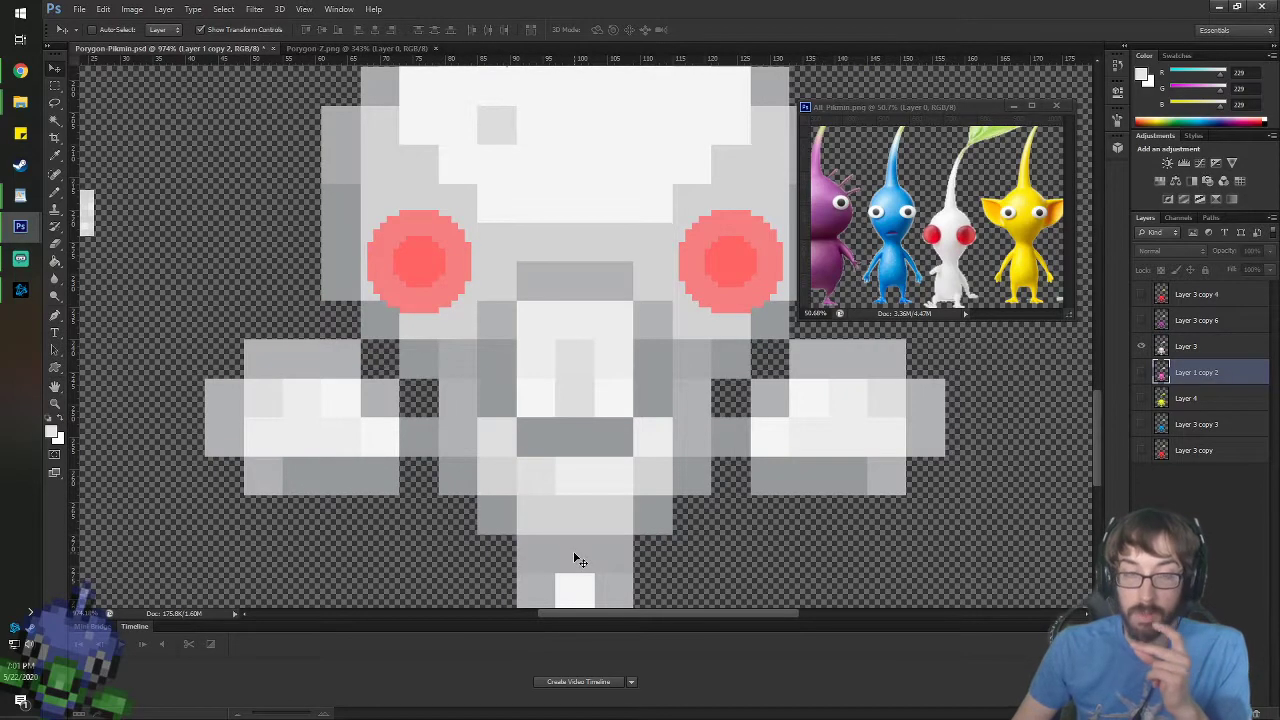
scroll(575, 553, "down", 2)
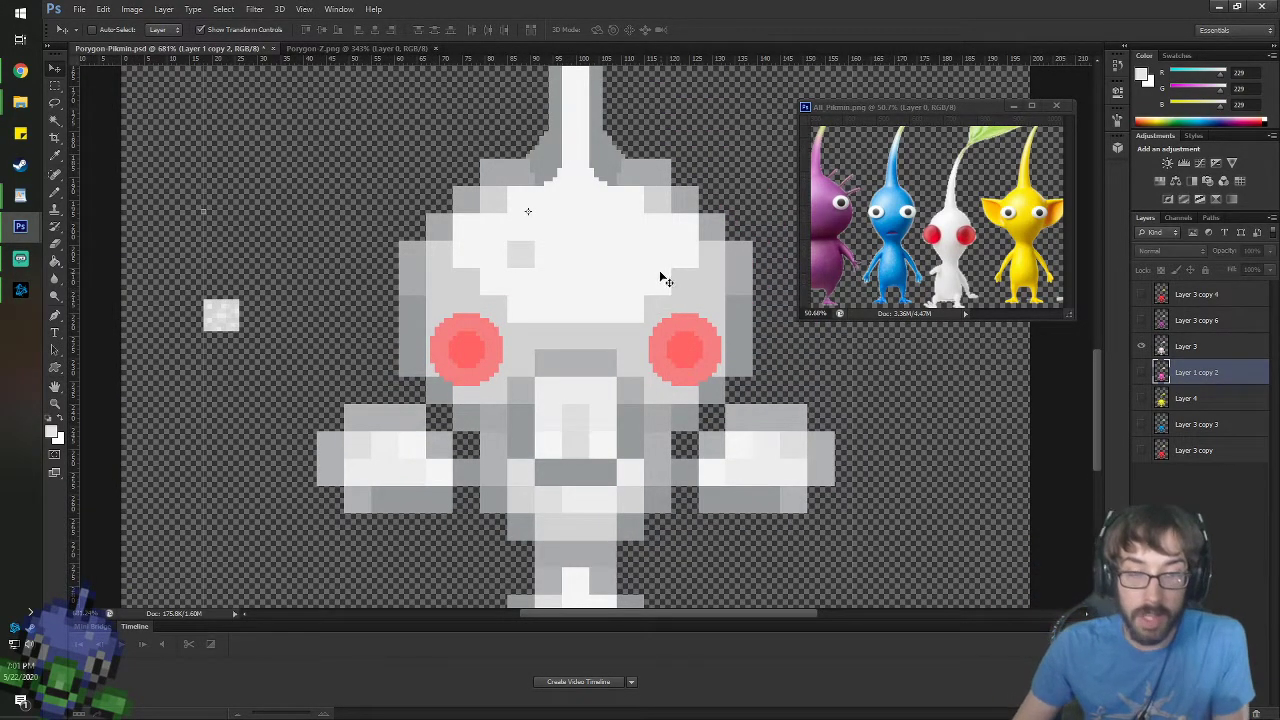
- Erase a strip about 2 px wide from both outer sides of the white head on Layer 3 with a 6 px square eraser
key("b")
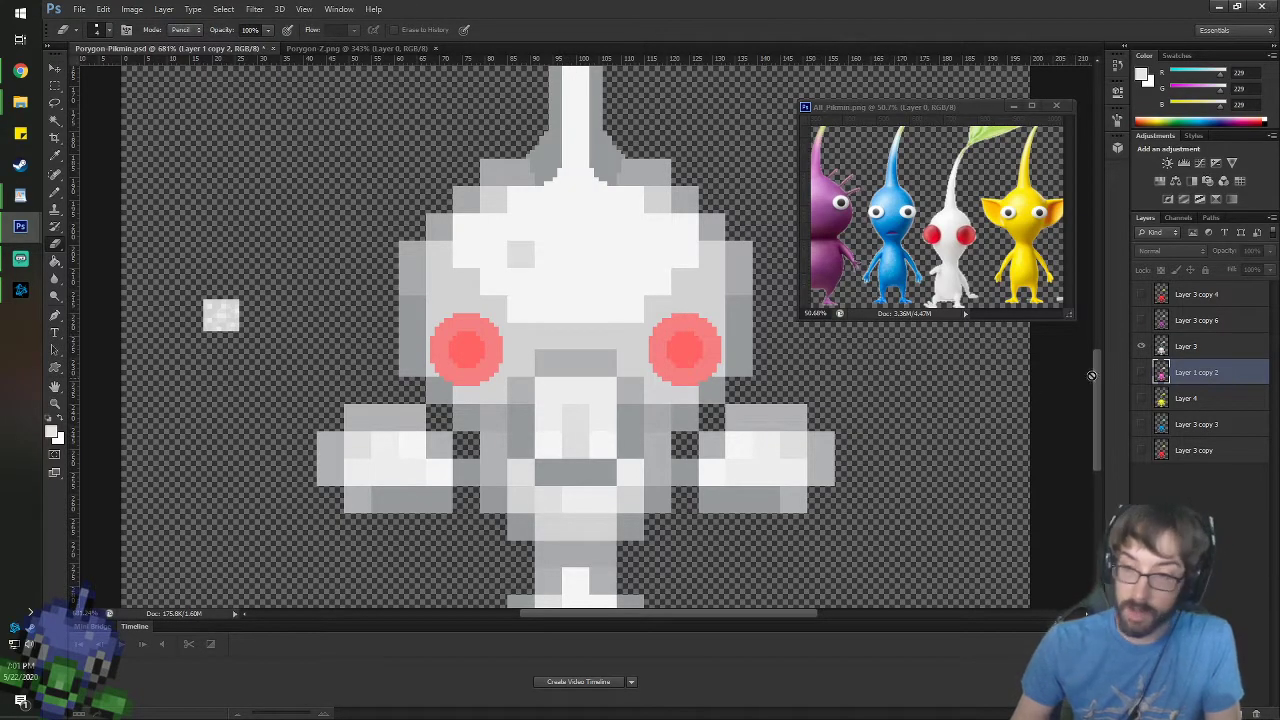
left_click(1185, 346)
right_click(835, 430)
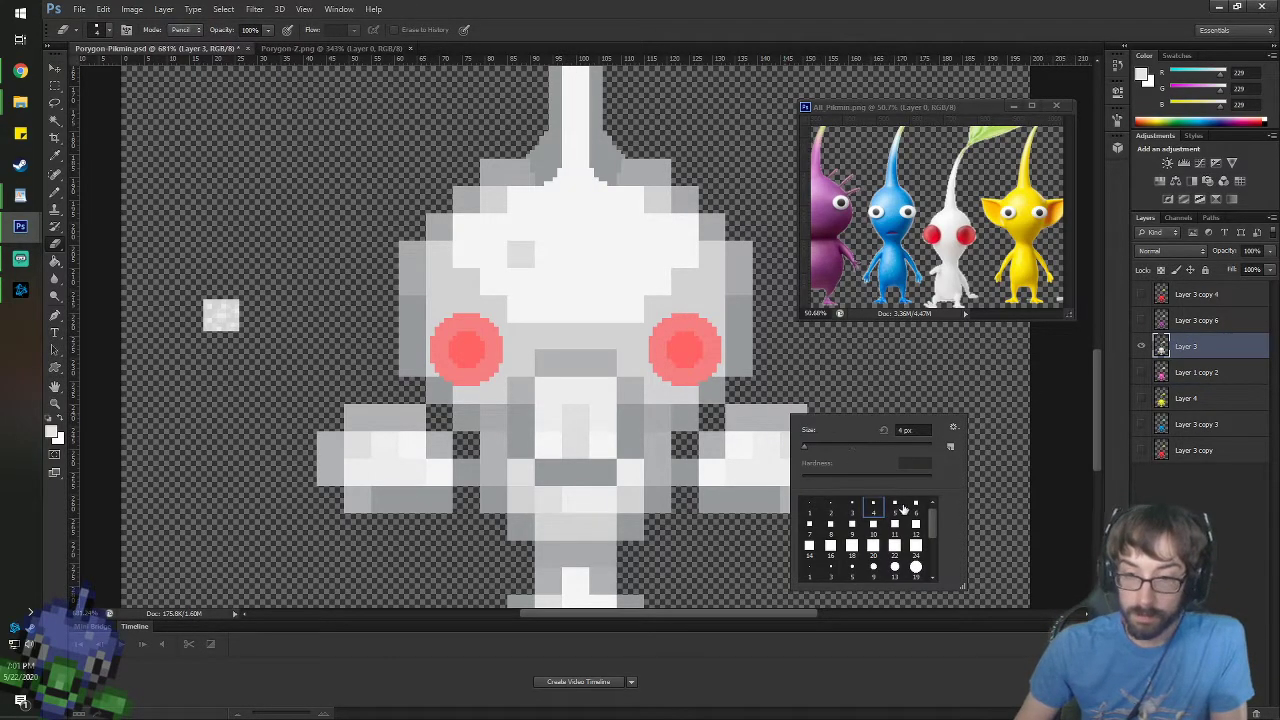
double_click(903, 510)
scroll(770, 364, "up", 3)
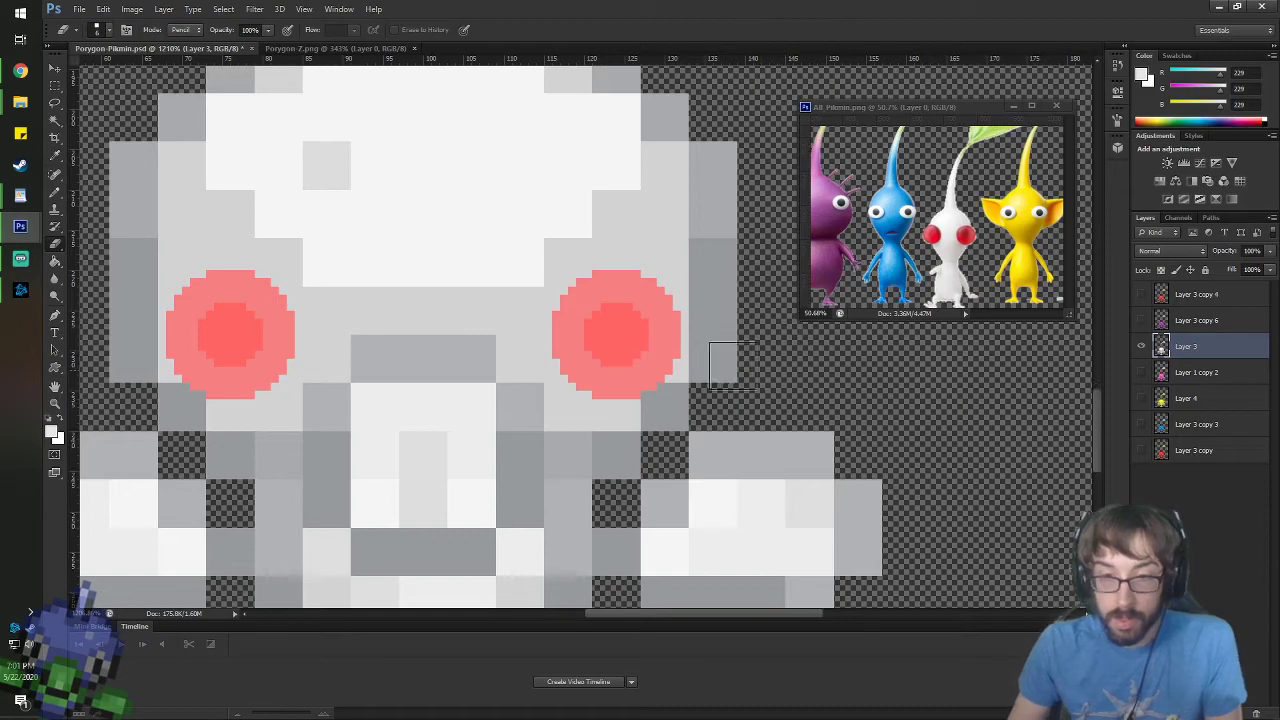
mouse_move(733, 366)
left_mouse_down()
mouse_move(747, 359)
mouse_move(752, 305)
mouse_move(741, 142)
left_mouse_up()
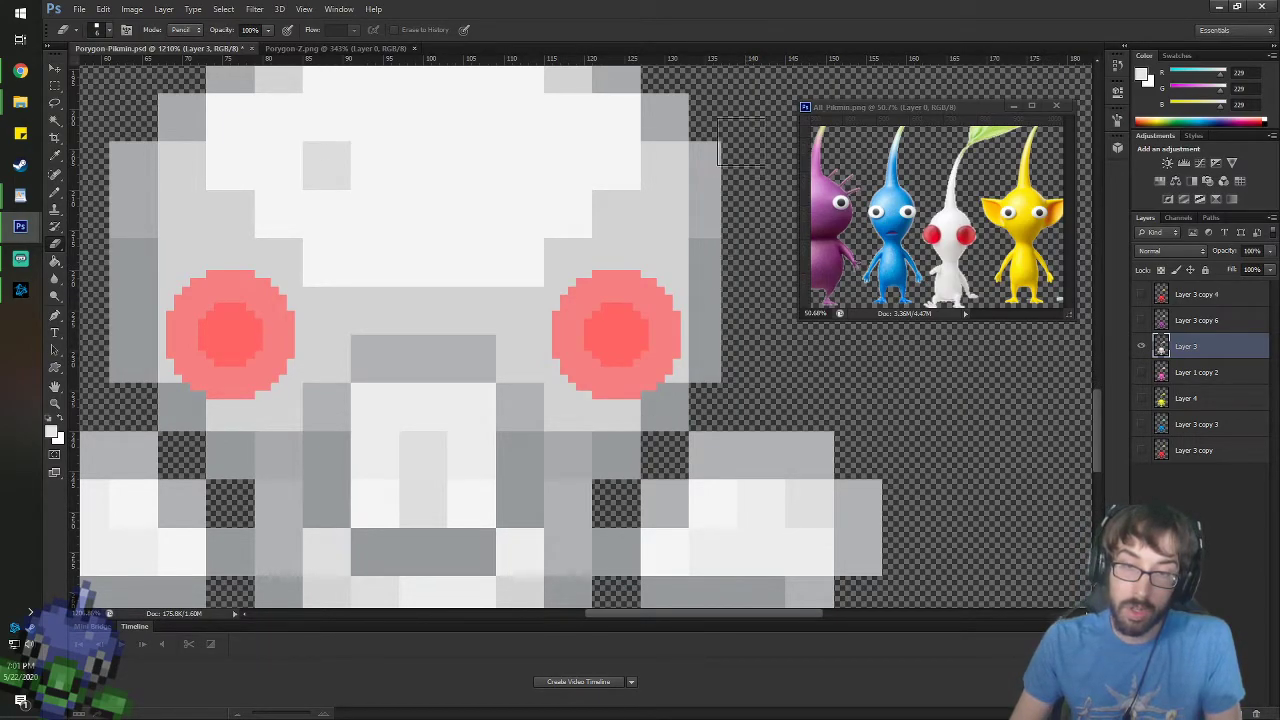
key("space")
left_click_drag(584, 305, 978, 318)
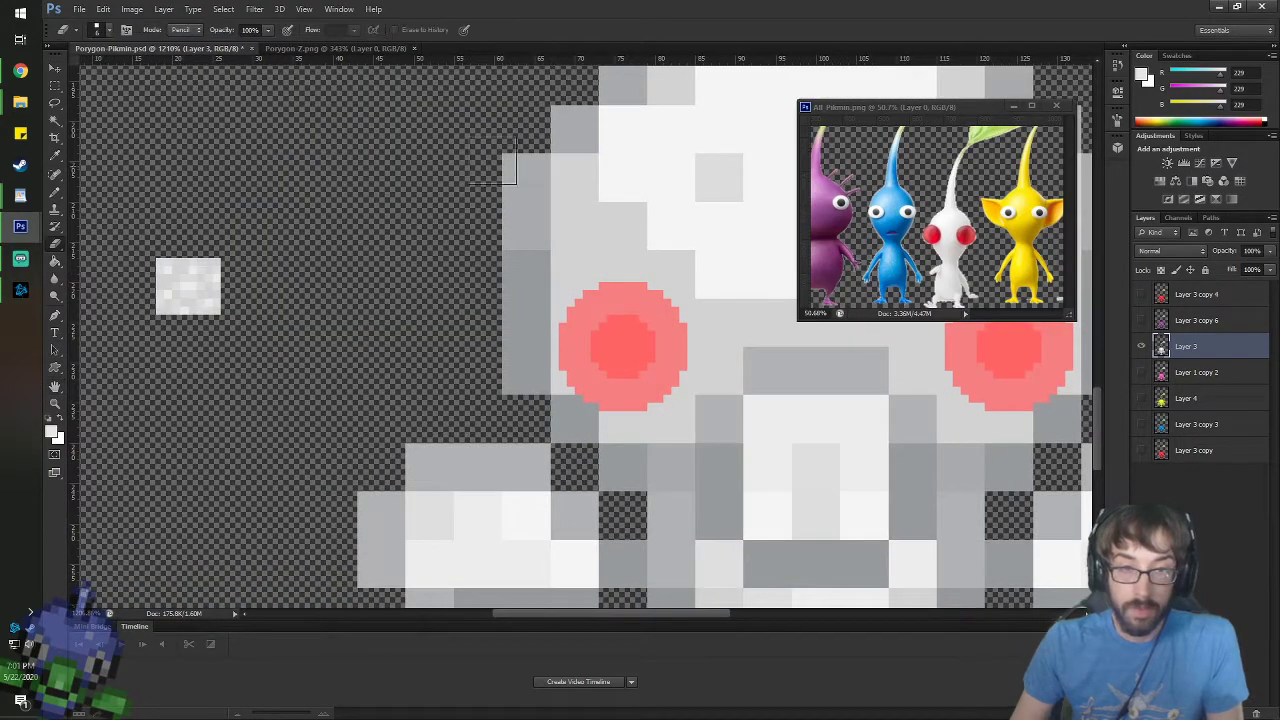
left_click_drag(494, 160, 498, 382)
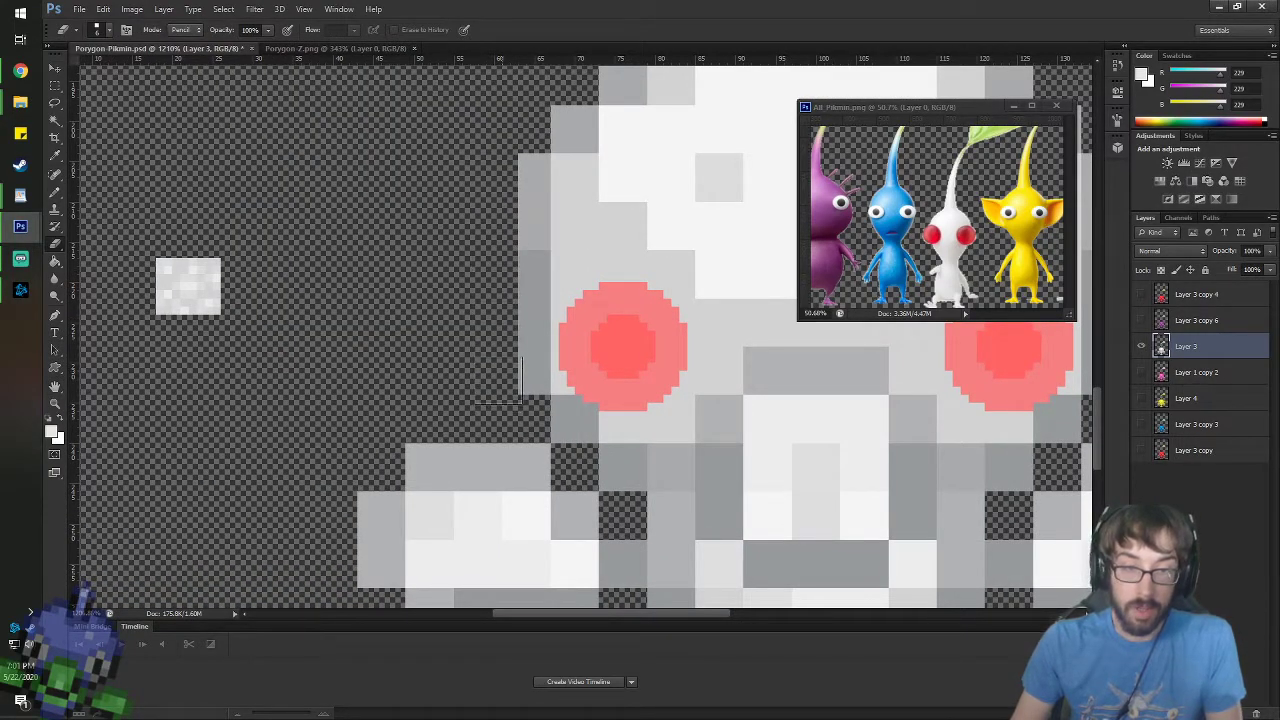
- Erase a 1 px strip from the stepped upper edges on both sides of the white head with a 1 px square eraser
left_click_drag(623, 206, 526, 403)
right_click(620, 214)
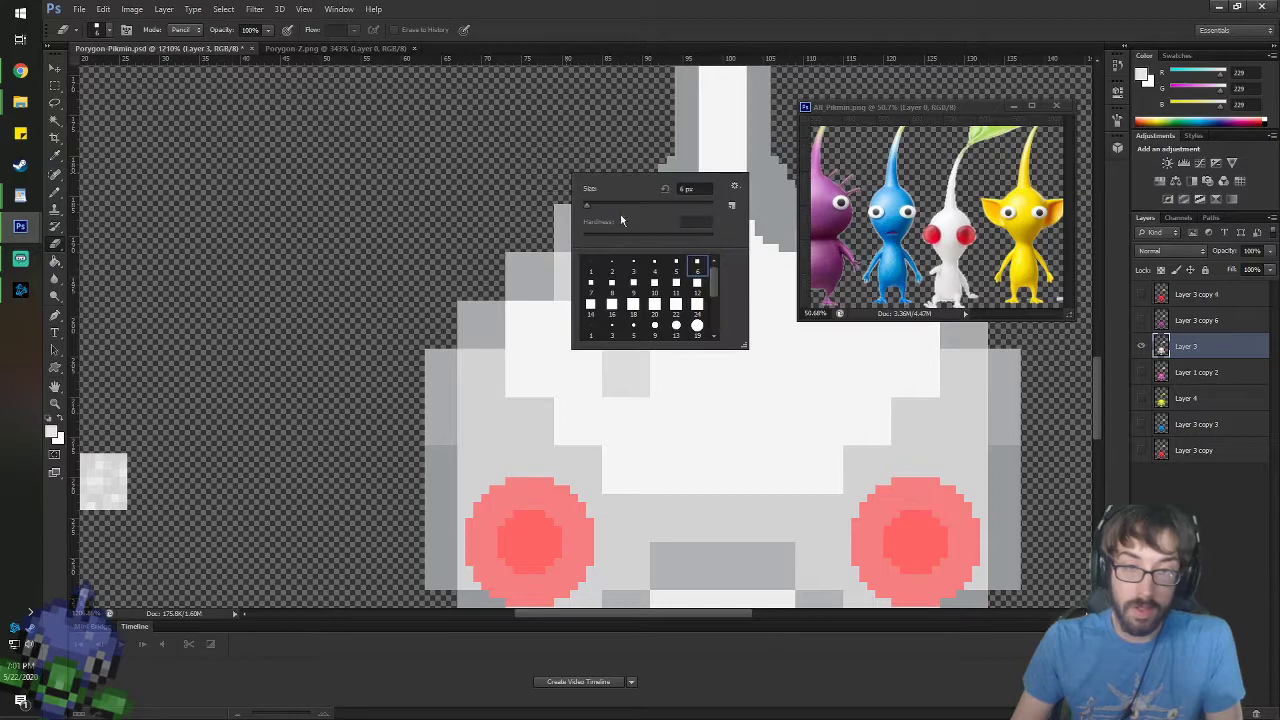
double_click(617, 263)
left_click_drag(462, 304, 462, 328)
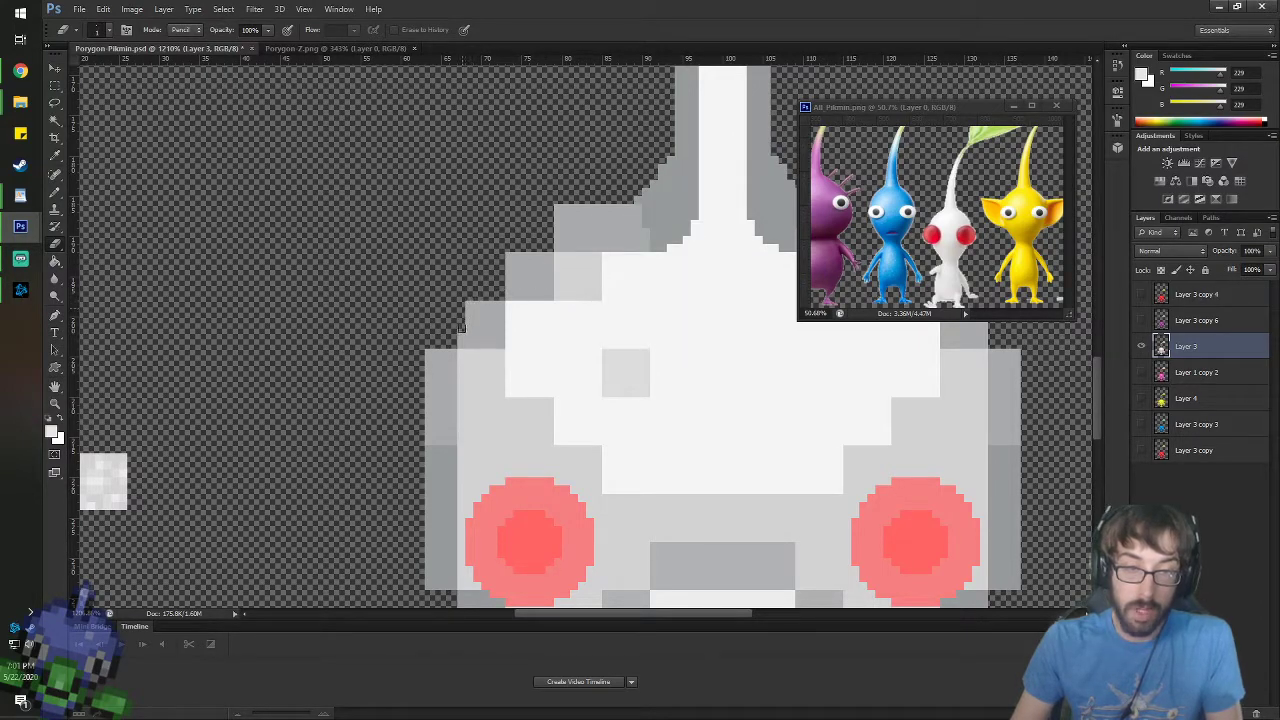
left_click_drag(508, 292, 508, 254)
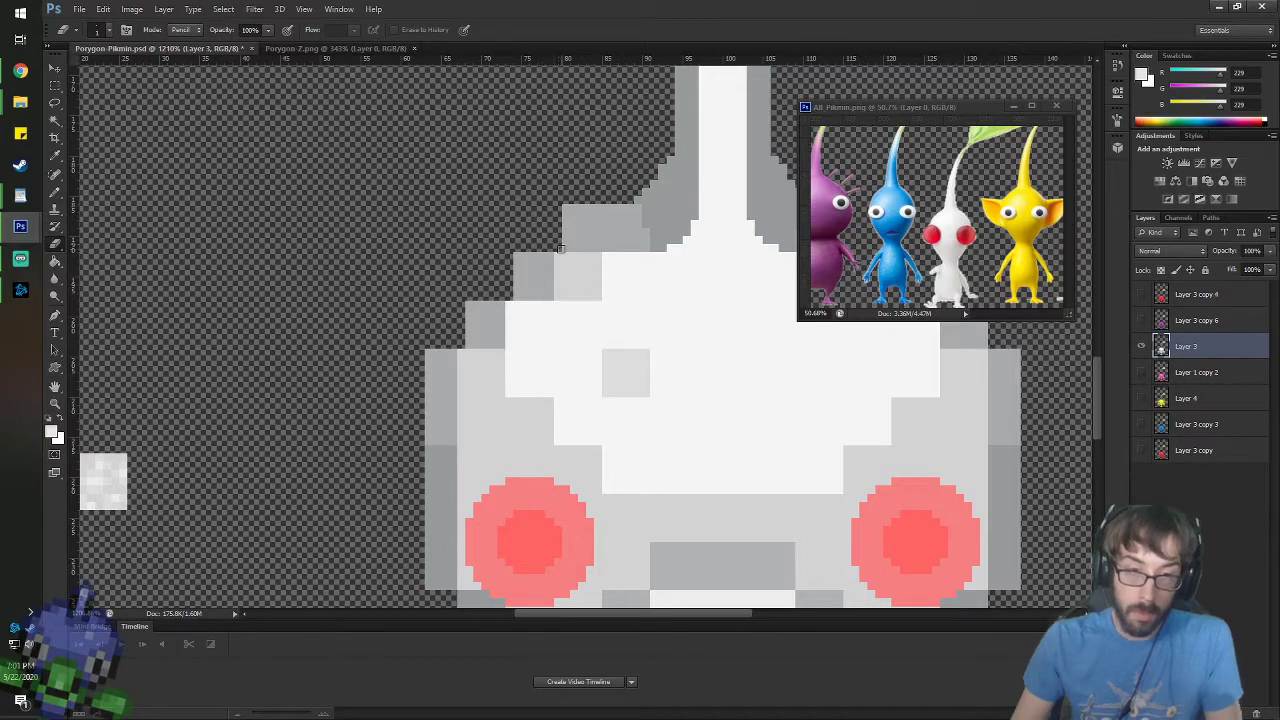
scroll(540, 323, "right", 5)
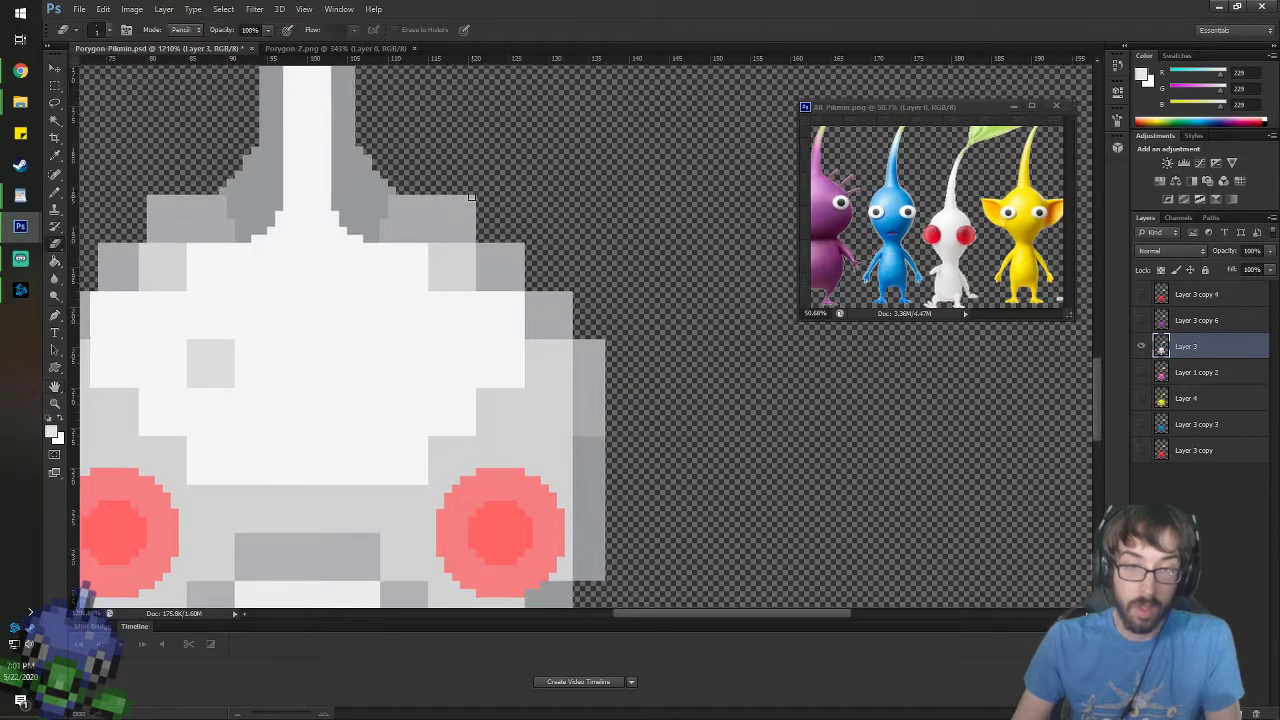
left_click_drag(525, 249, 519, 265)
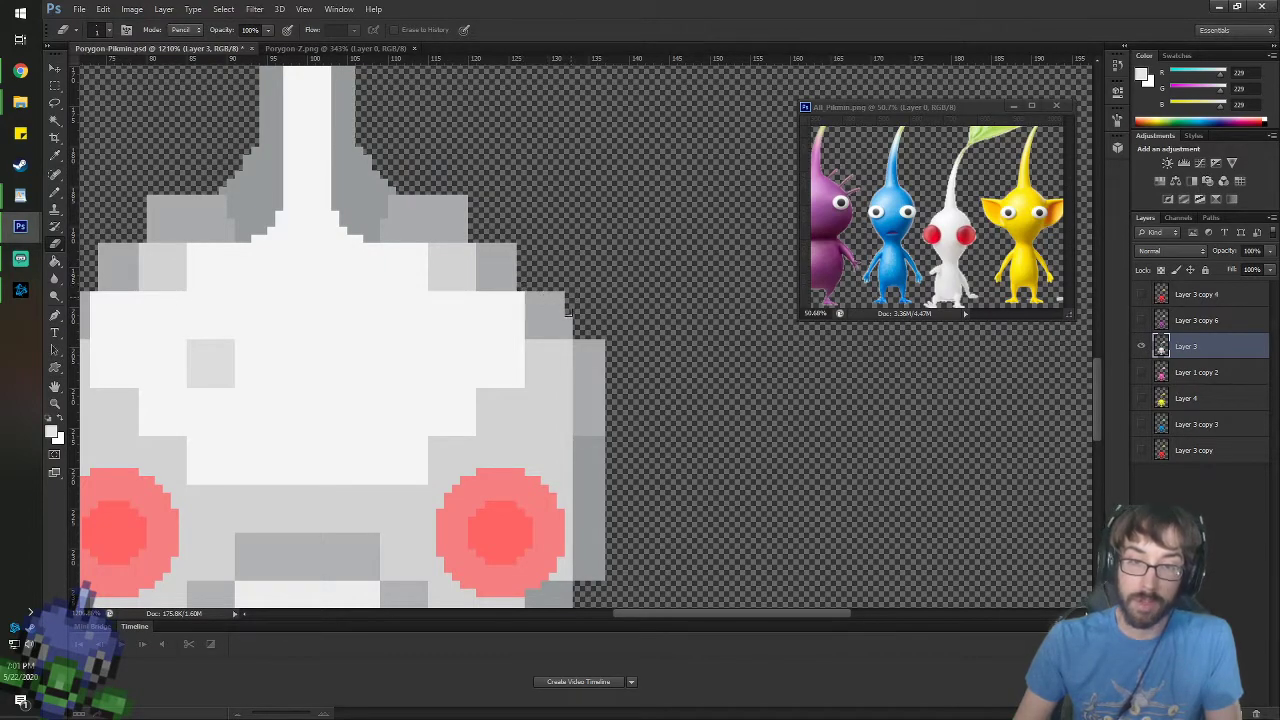
- Trim 1 px off the outer edges of both lower cheeks and the blocks beneath, repairing the over-erased cheek edge with sampled grey
key("space")
left_click_drag(634, 446, 757, 180)
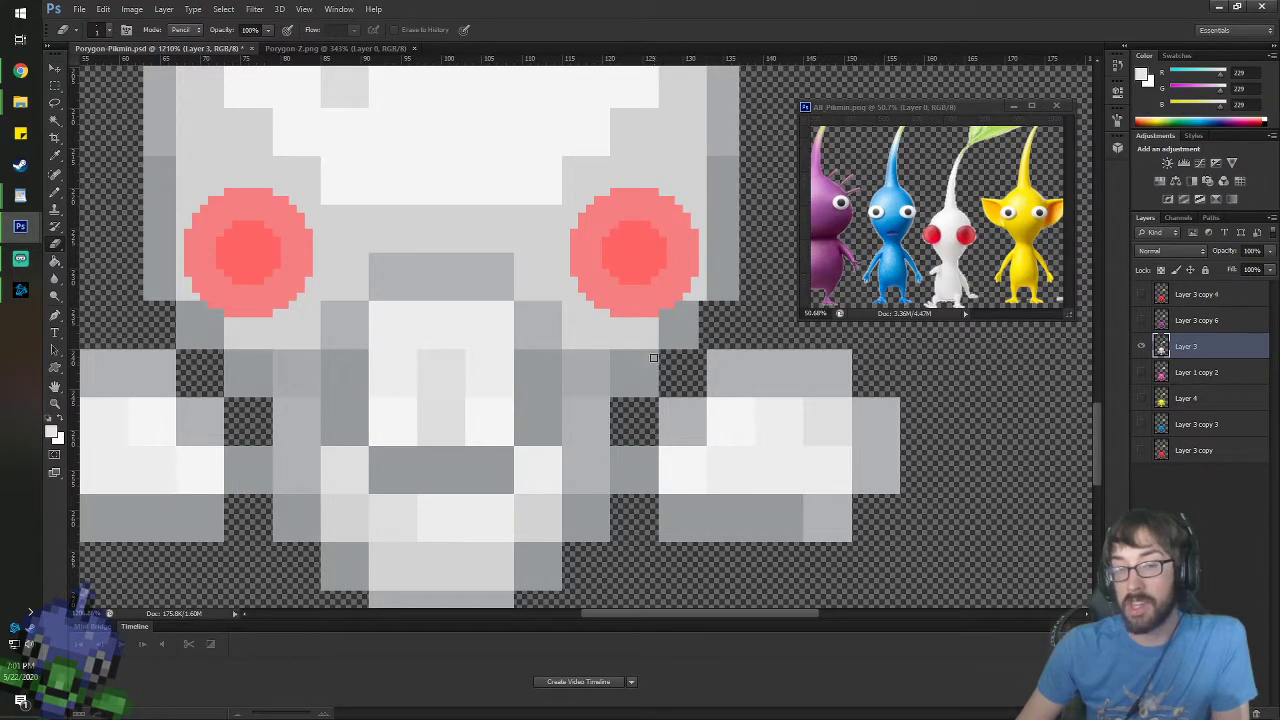
left_click_drag(653, 357, 655, 375)
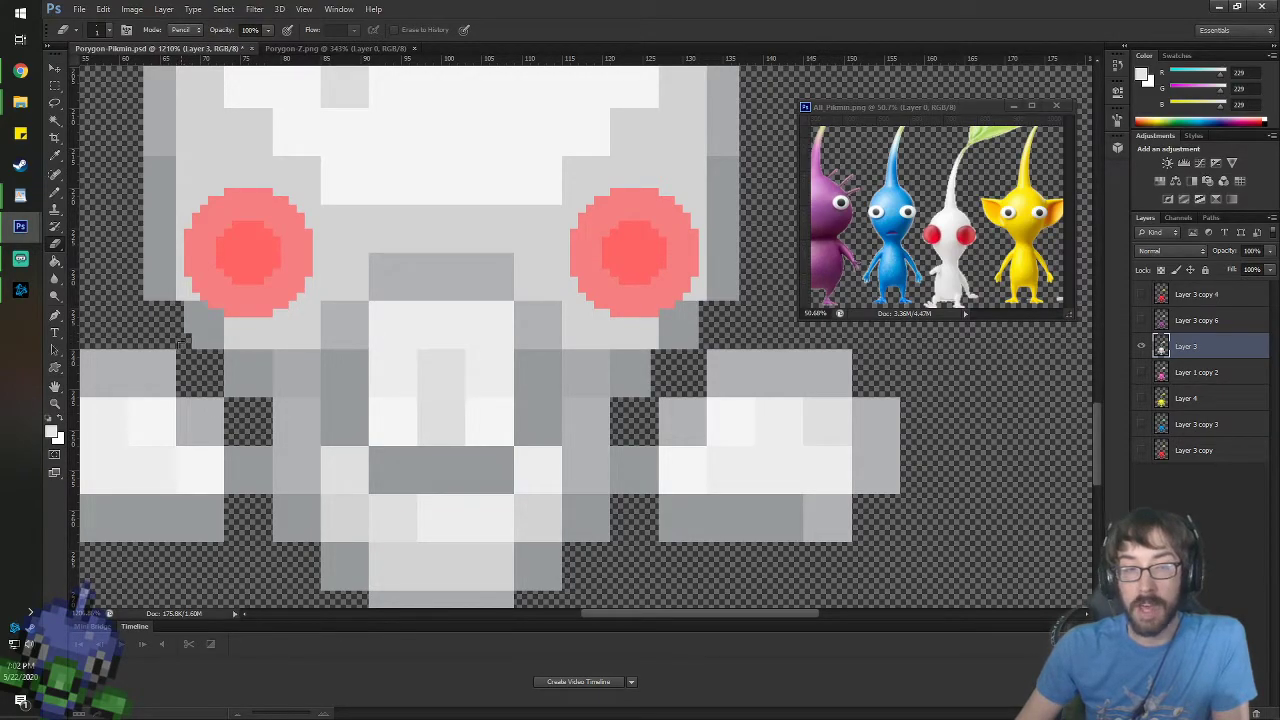
key("b")
left_click(184, 340, "alt")
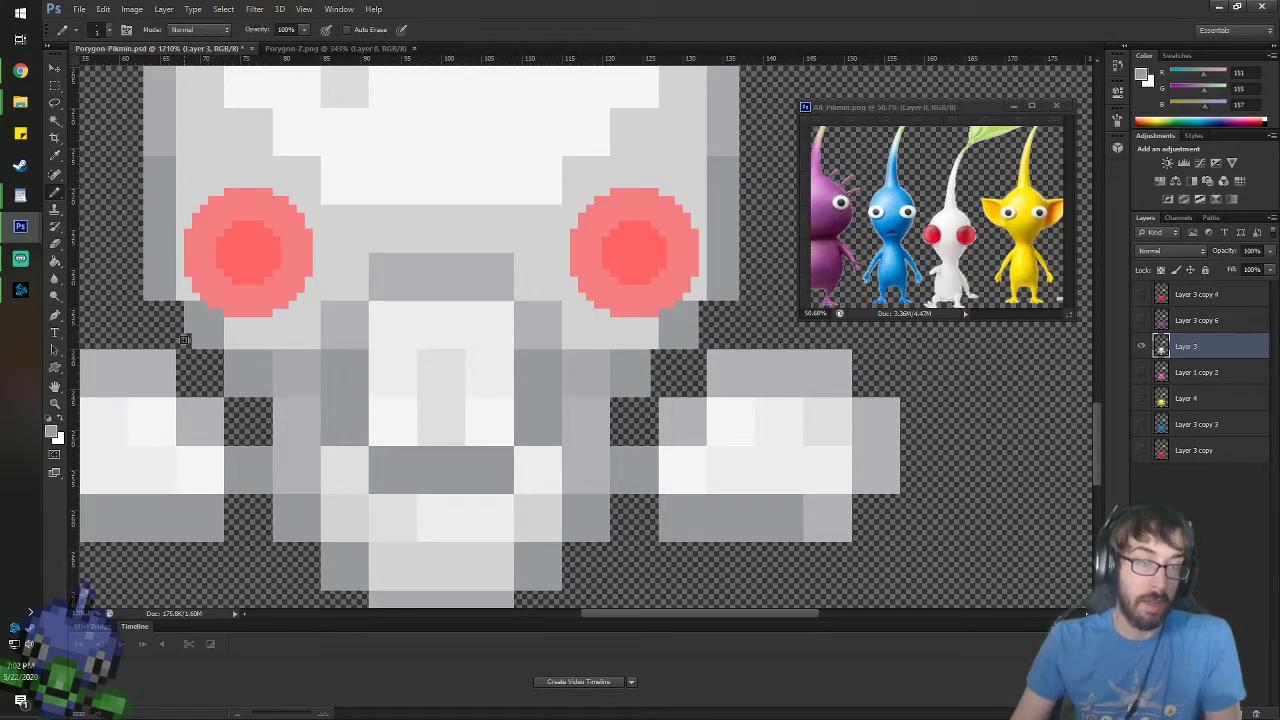
key("e")
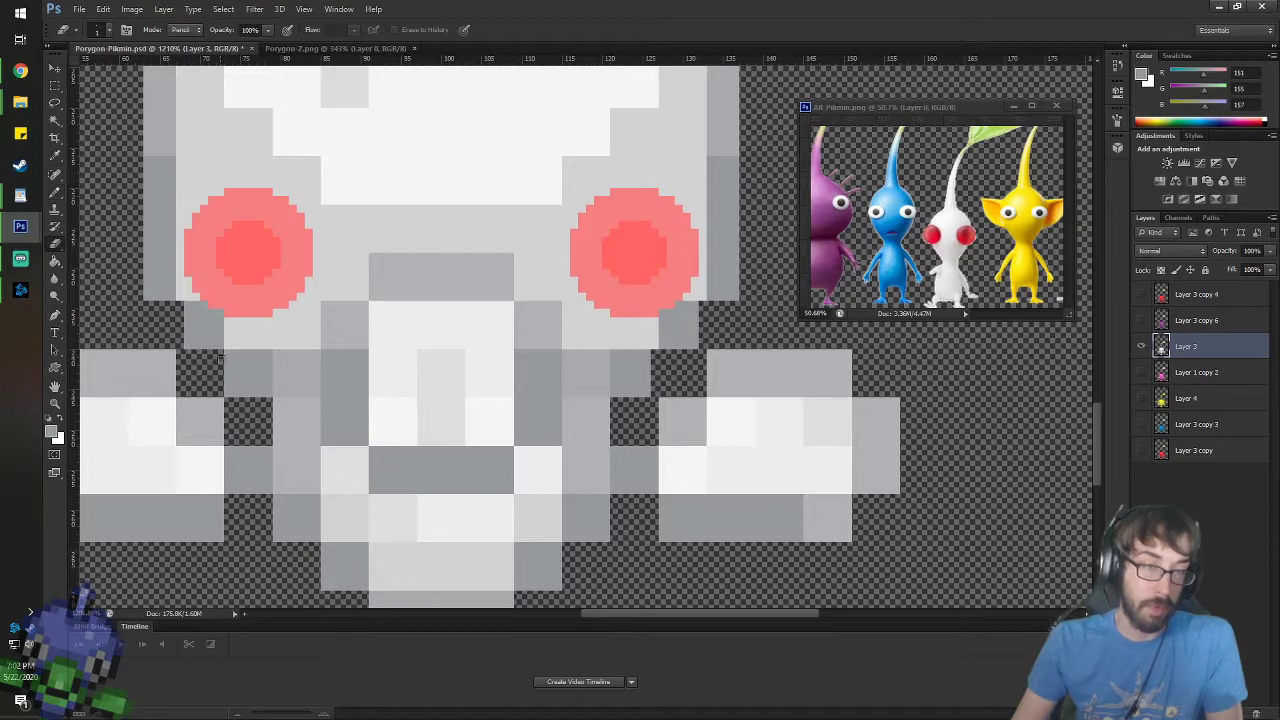
scroll(546, 494, "down", 3)
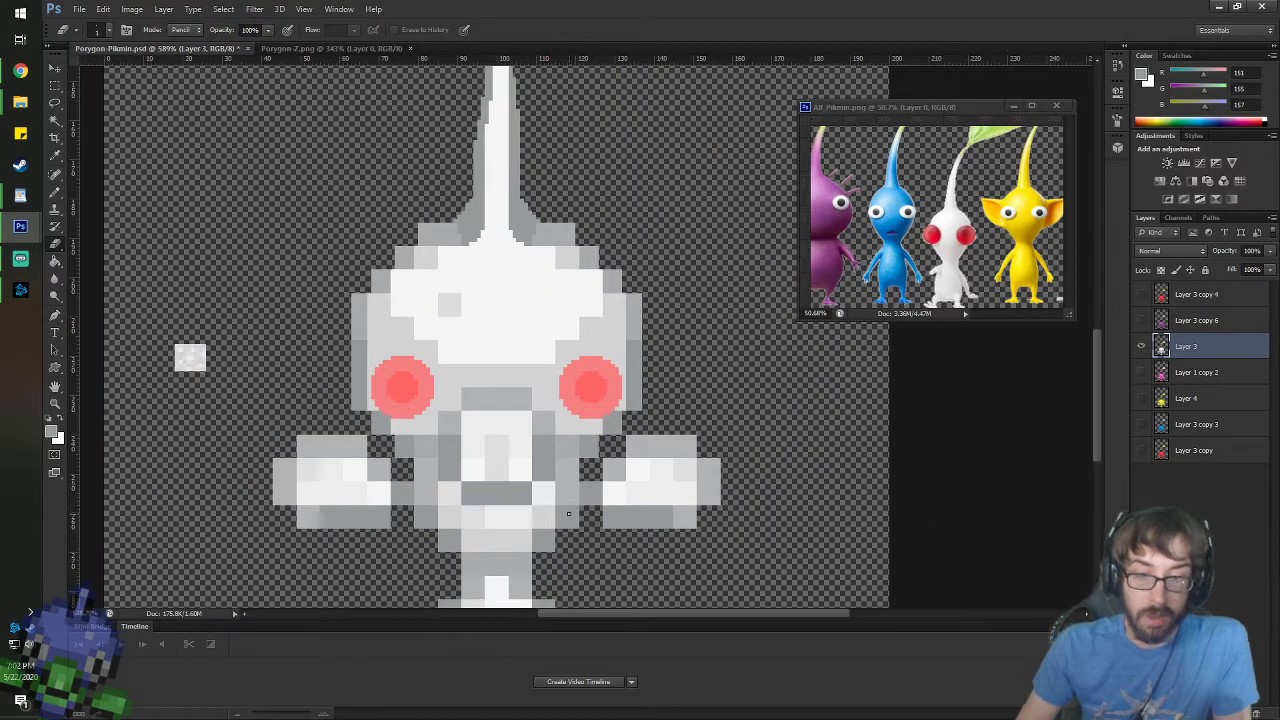
scroll(521, 539, "down", 2)
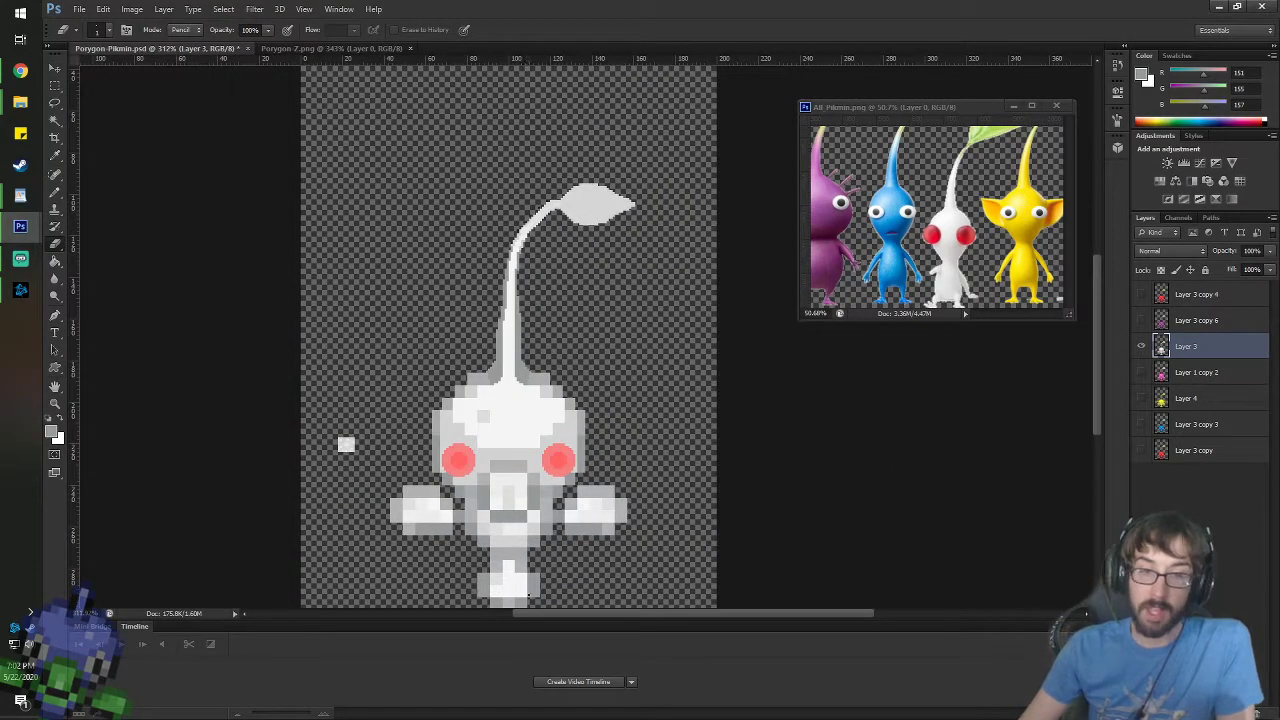
scroll(565, 548, "up", 4)
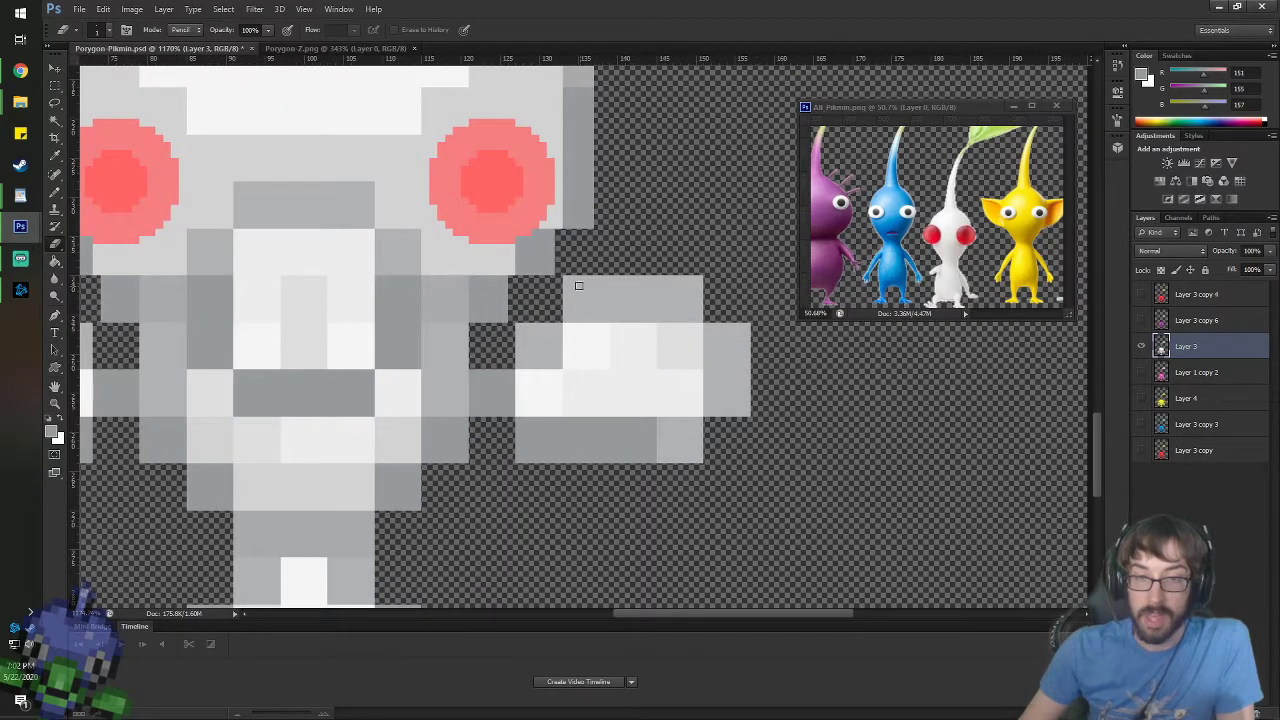
- Erase a 1 px strip from the upper, outer and lower edges of both white arms
mouse_move(631, 281)
left_mouse_down()
mouse_move(701, 278)
mouse_move(562, 281)
left_mouse_up()
key("ctrl+z")
left_click_drag(746, 333, 746, 418)
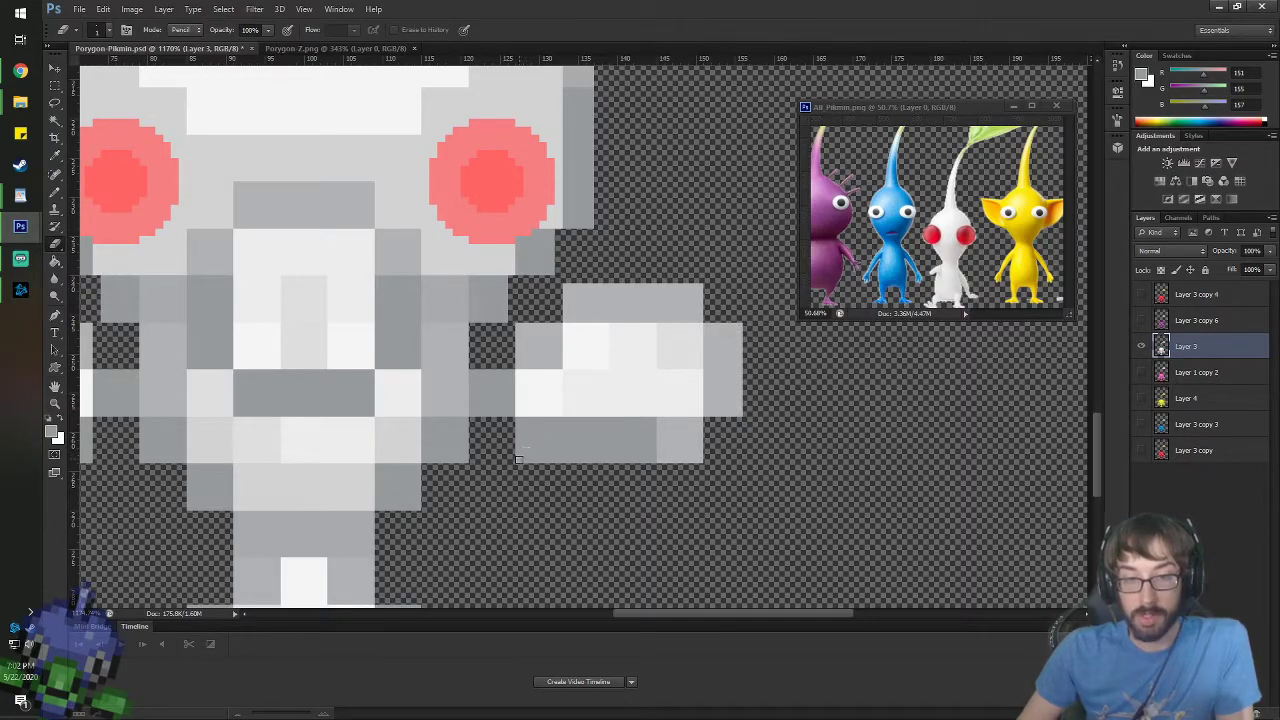
left_click_drag(518, 459, 688, 461)
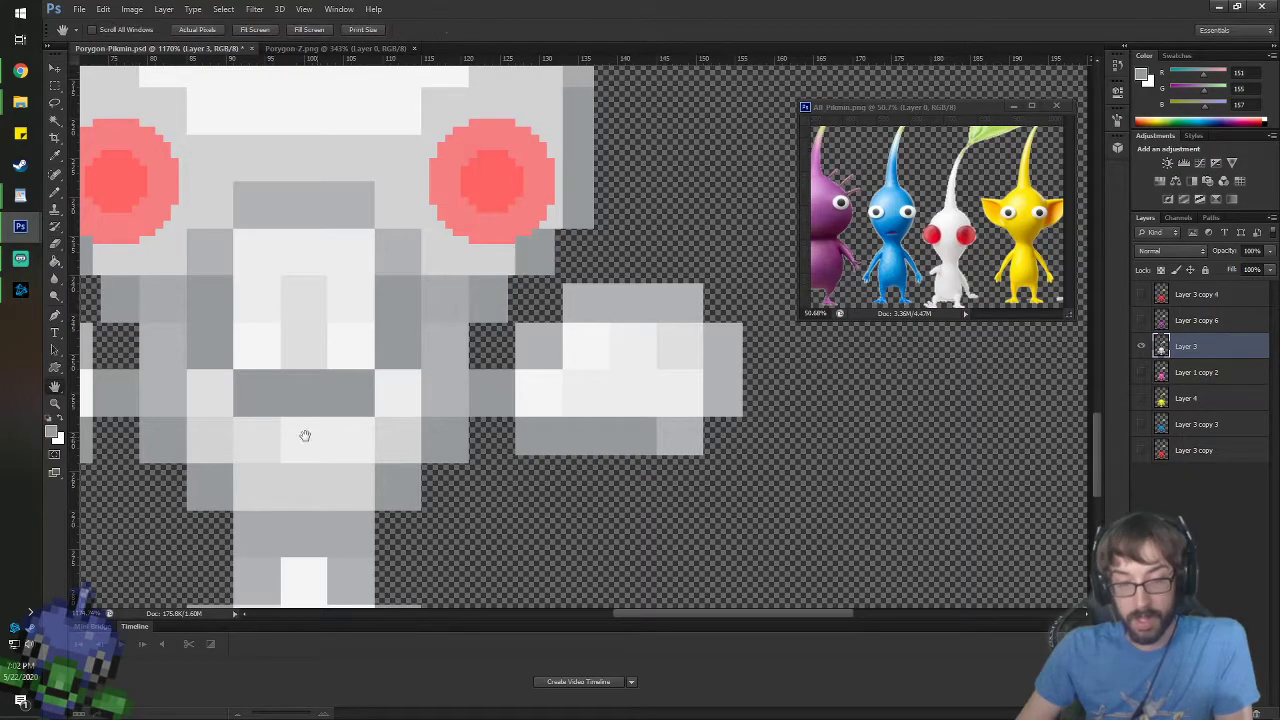
left_click_drag(306, 434, 686, 437)
mouse_move(448, 284)
left_mouse_down()
mouse_move(302, 284)
mouse_move(274, 358)
mouse_move(275, 318)
mouse_move(275, 402)
left_mouse_up()
left_click_drag(318, 461, 504, 462)
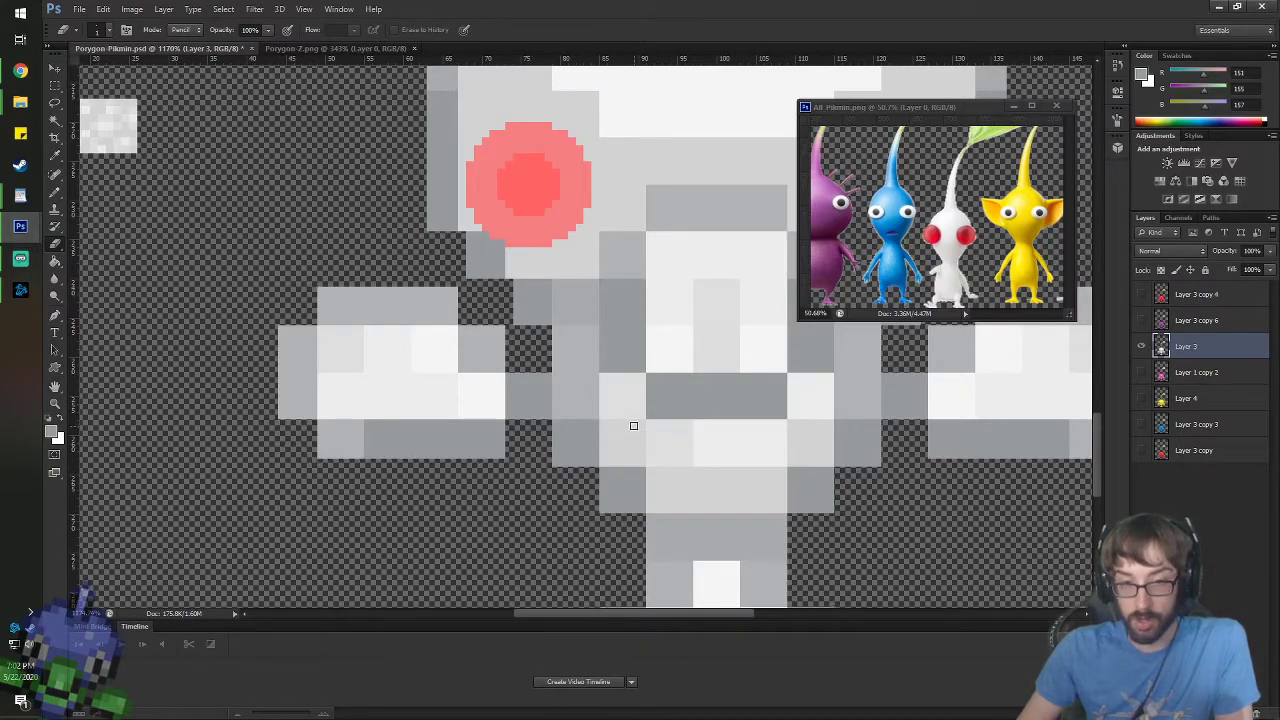
- Compare the slimmed white outline with the pink variant by toggling the visibility of Layer 1 copy 2
scroll(699, 453, "down", 10)
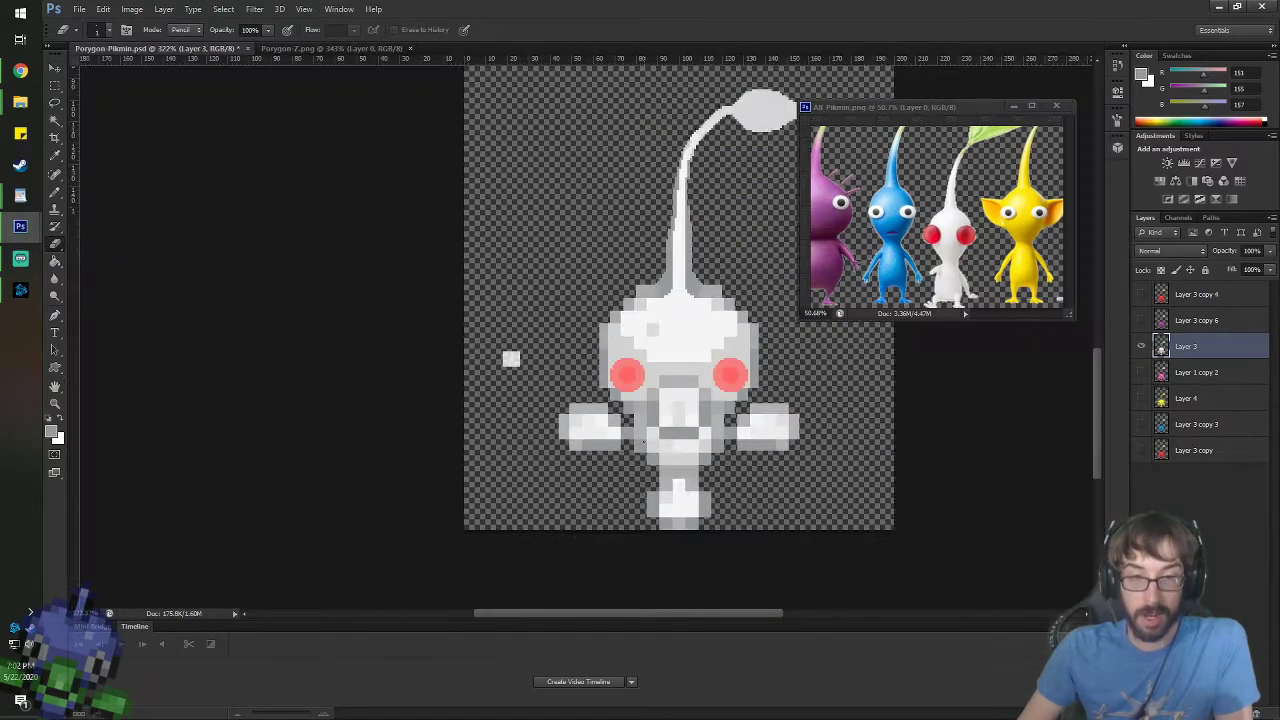
scroll(602, 489, "up", 4)
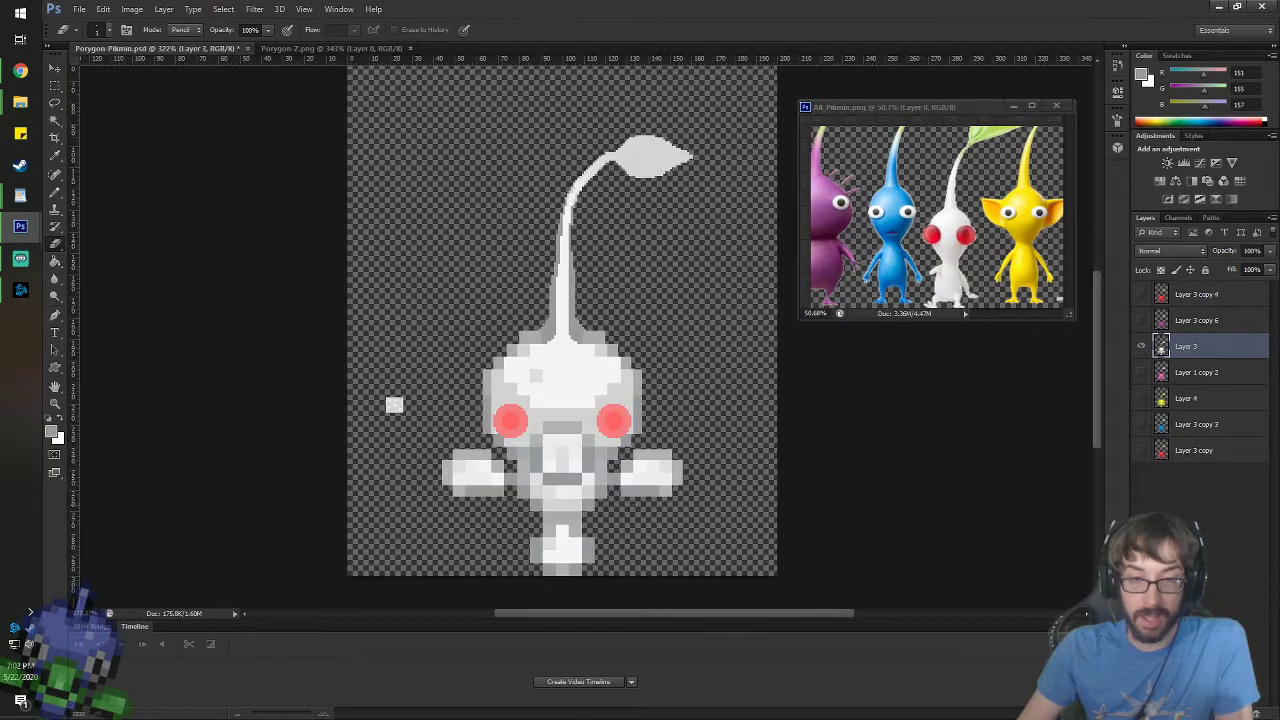
scroll(602, 489, "down", 2)
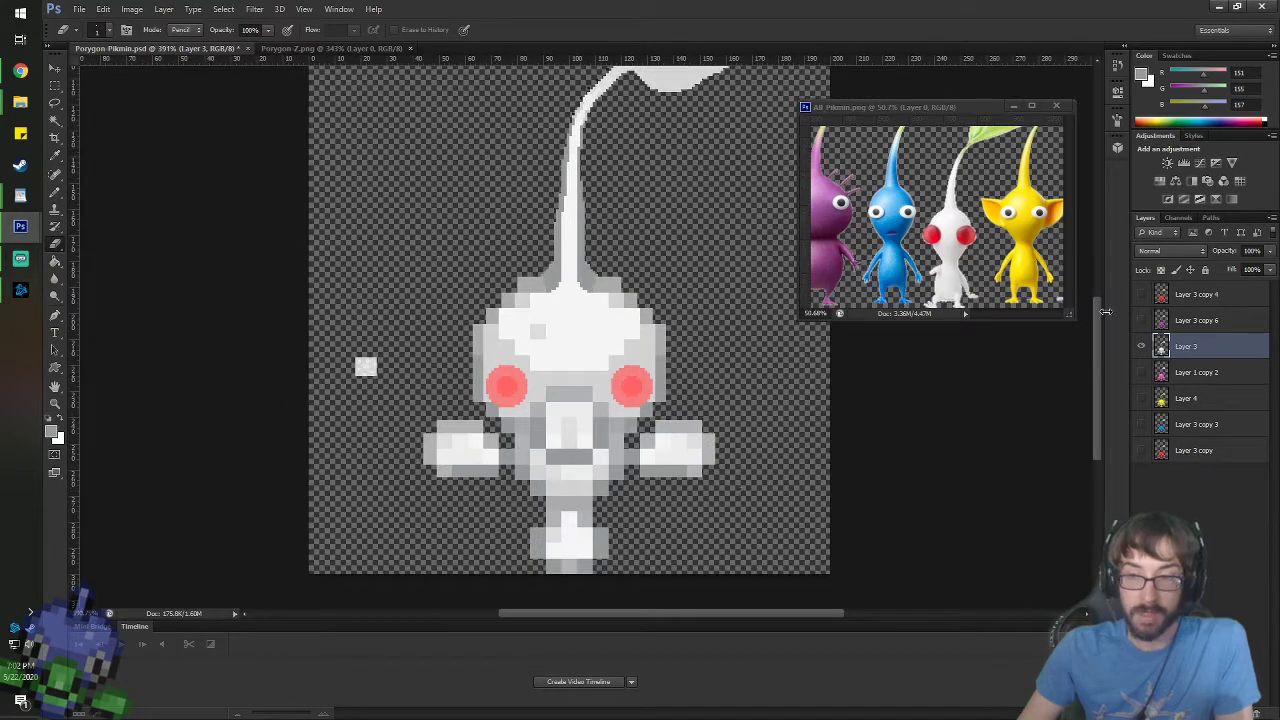
left_click(1143, 378)
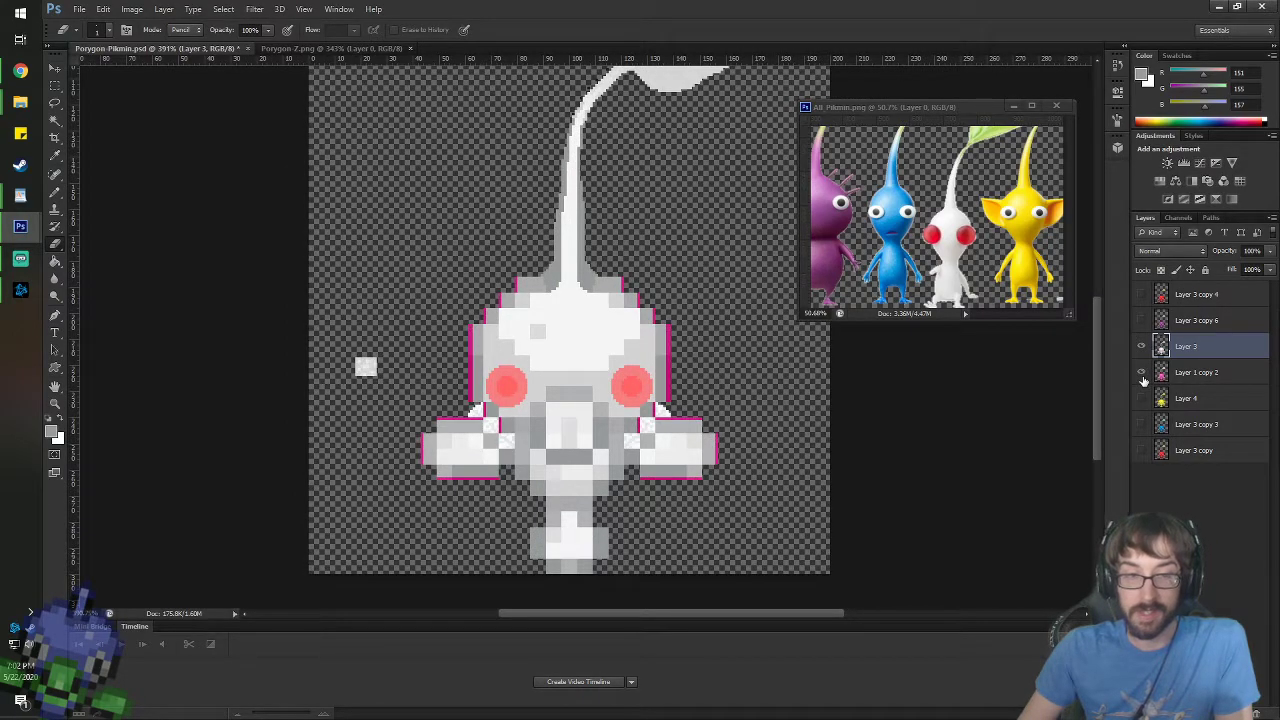
left_click(1143, 378)
left_click(1143, 378)
left_click(1143, 379)
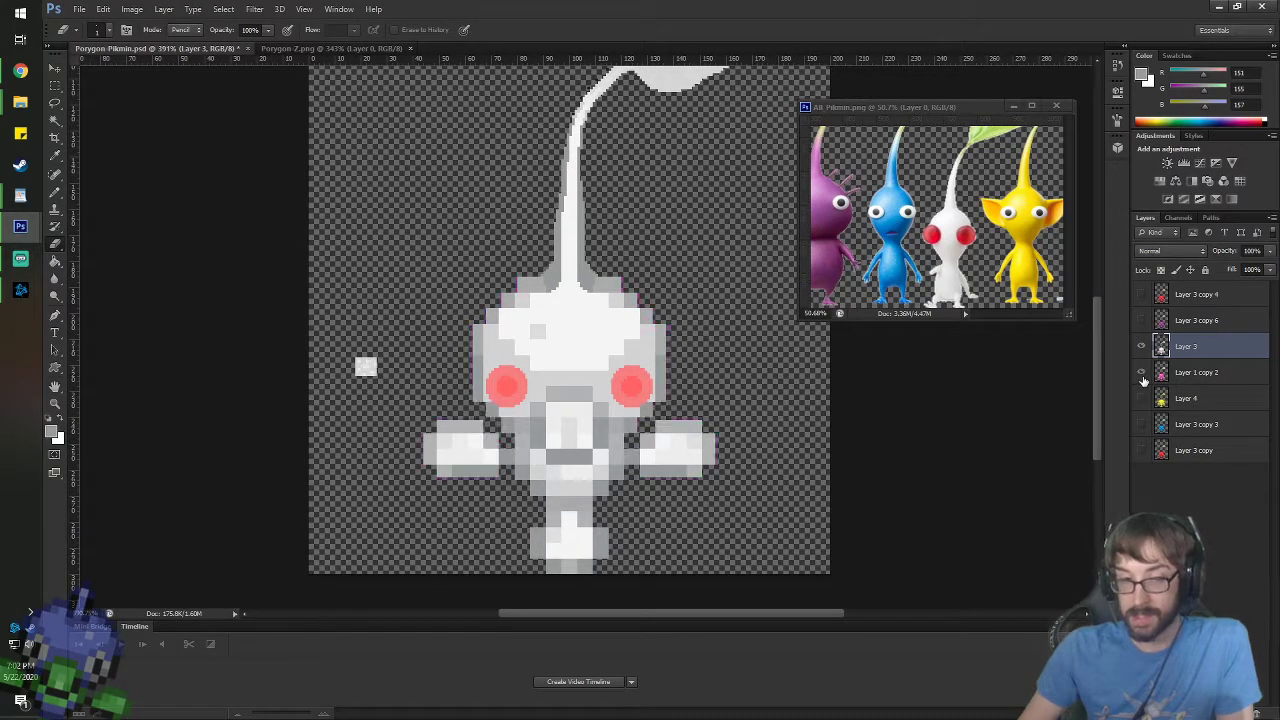
left_click(1143, 379)
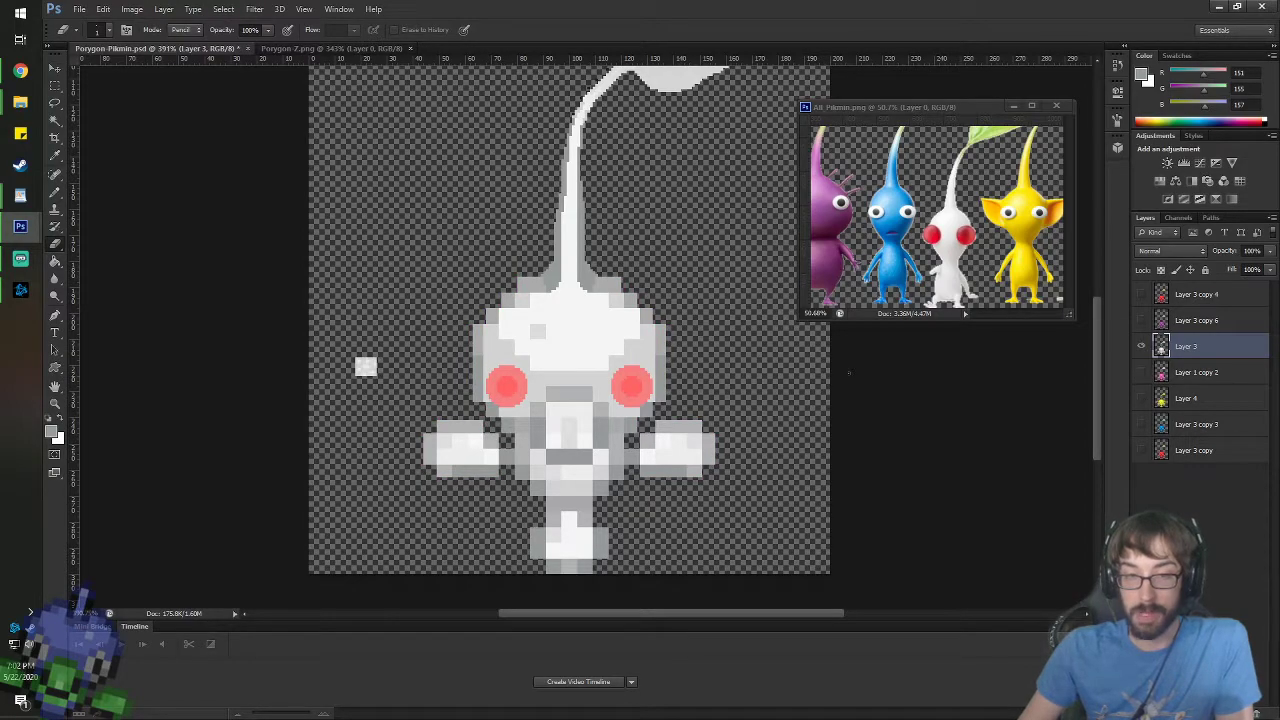
left_click_drag(651, 314, 668, 585)
key("ctrl+alt+z")
key("ctrl+alt+z")
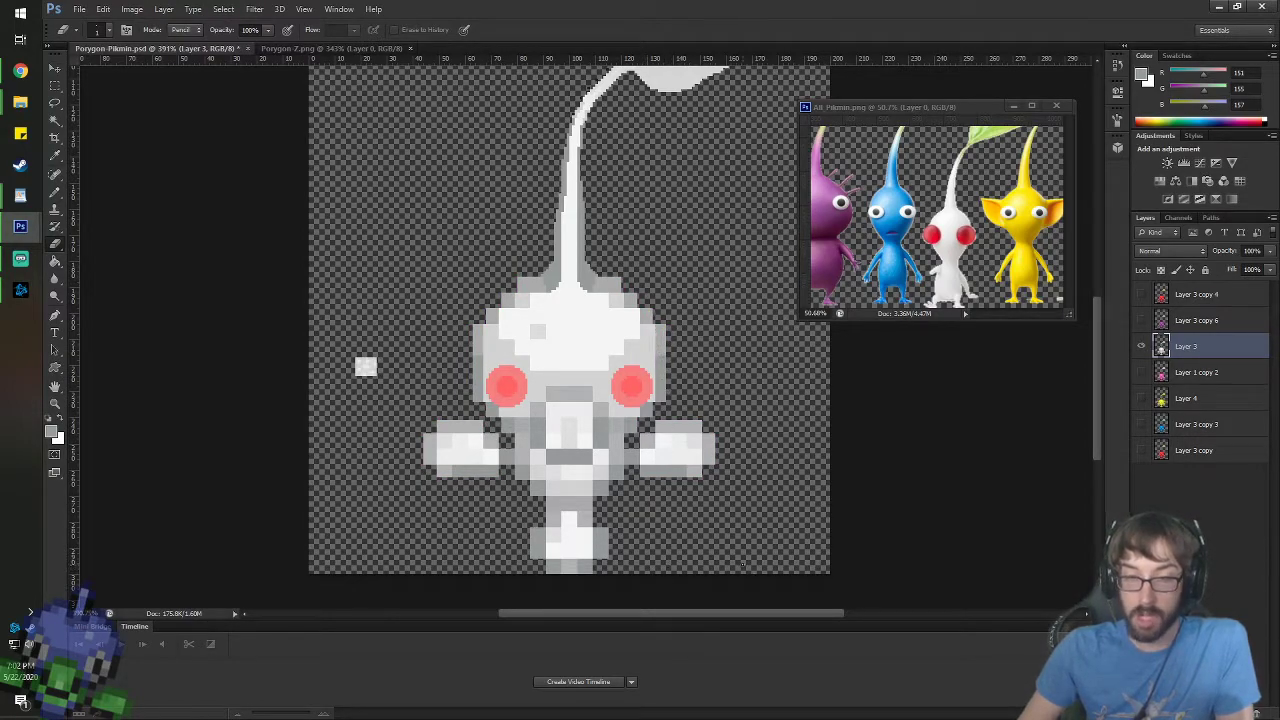
- Erase a 1 px strip from both sides of the white variant's neck and from the underside of its chin
scroll(609, 550, "up", 8)
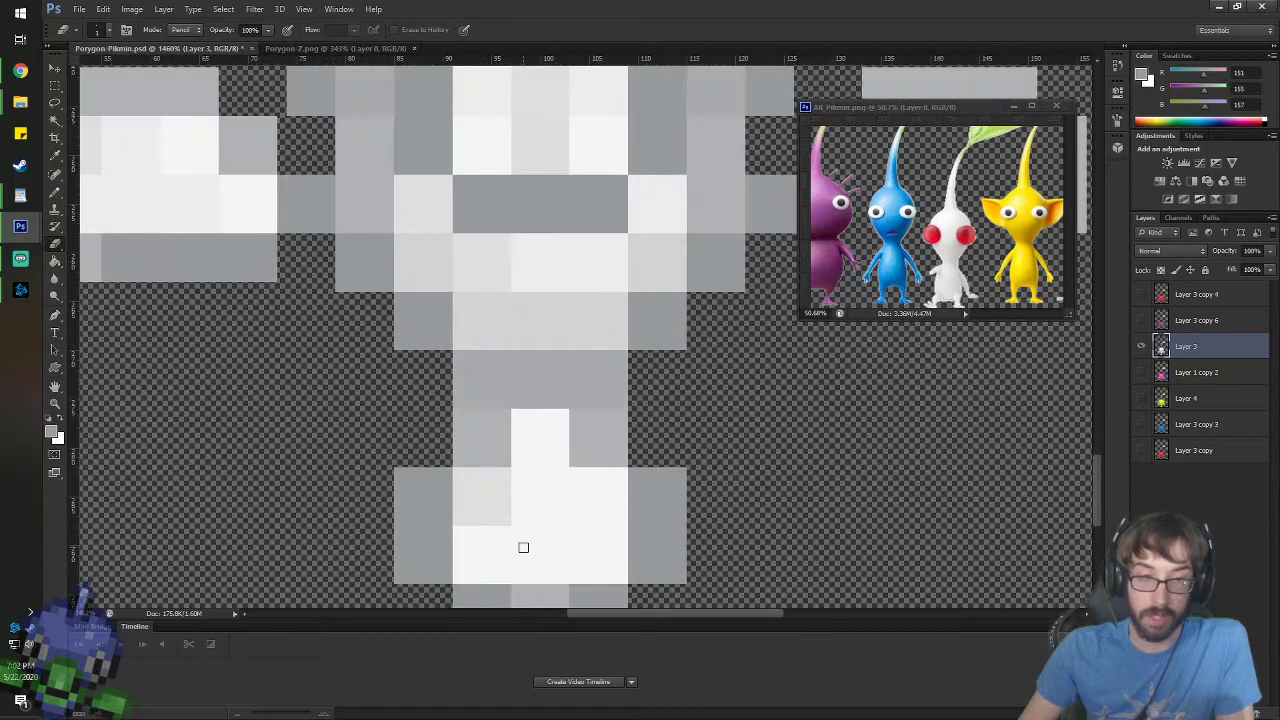
scroll(523, 546, "down", 3)
scroll(547, 585, "left", 1)
scroll(570, 349, "up", 2)
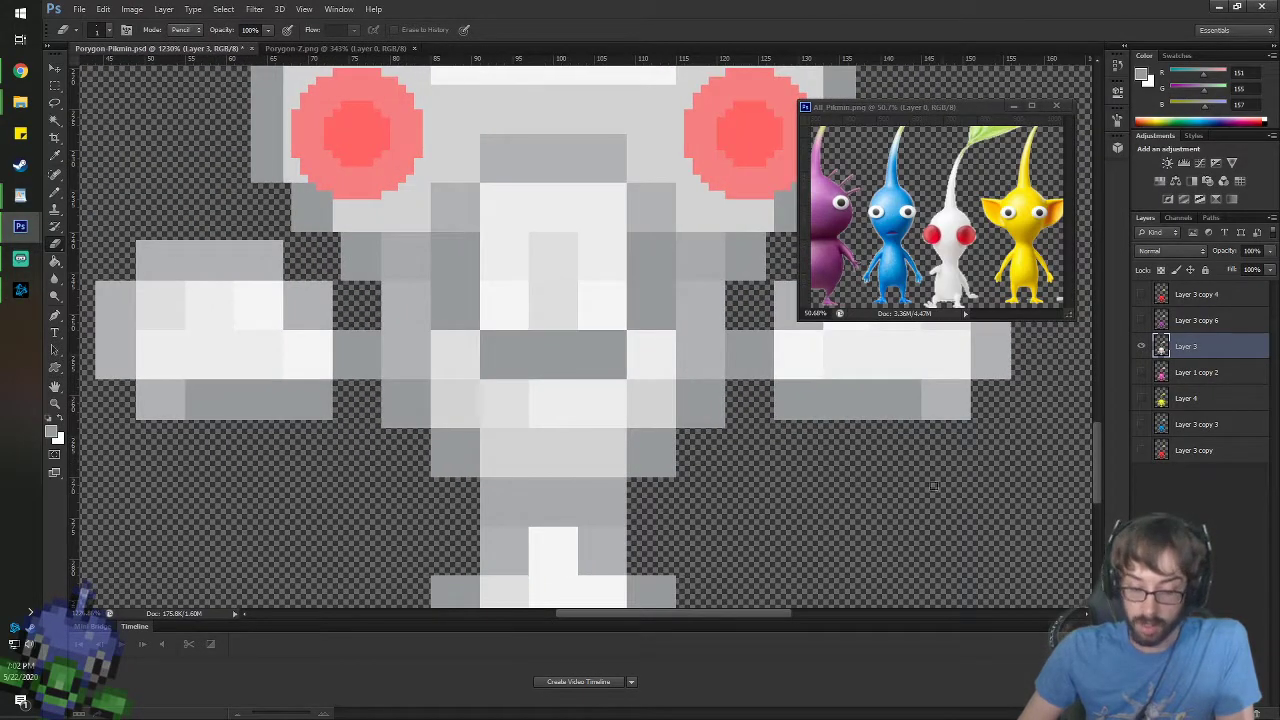
scroll(623, 449, "up", 1)
scroll(609, 500, "up", 1)
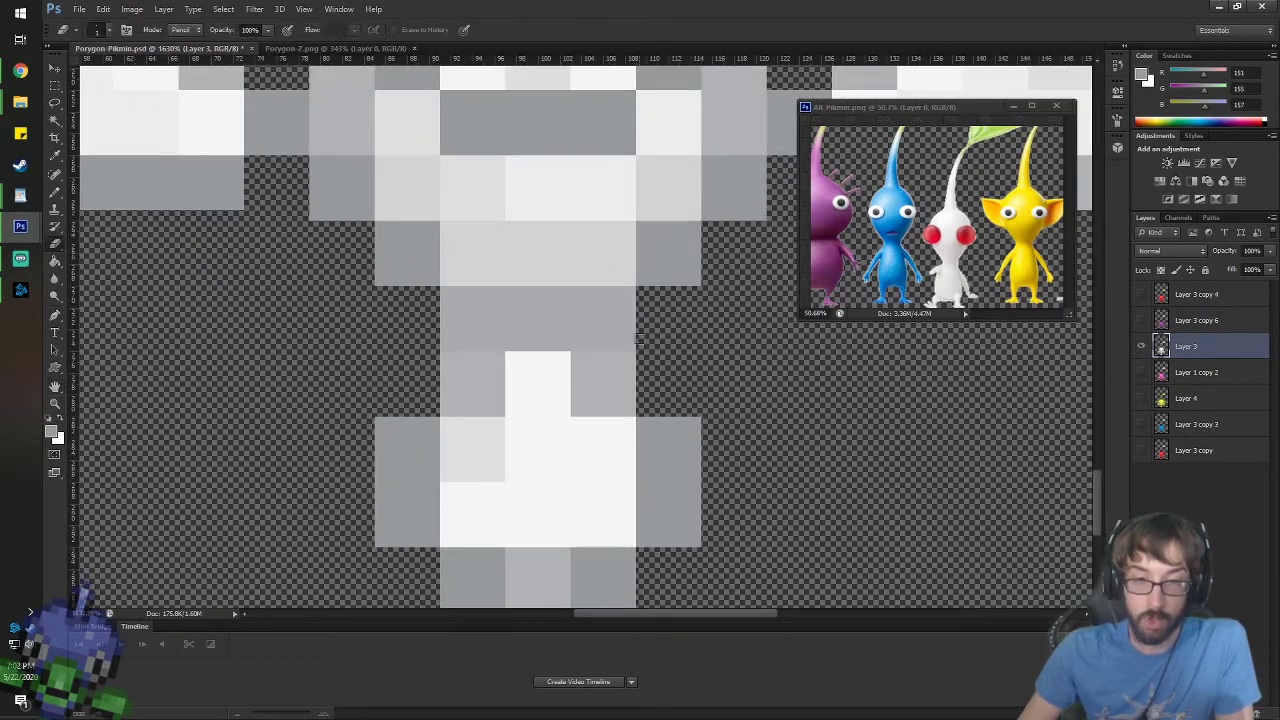
mouse_move(632, 305)
left_mouse_down()
mouse_move(629, 290)
mouse_move(627, 408)
left_mouse_up()
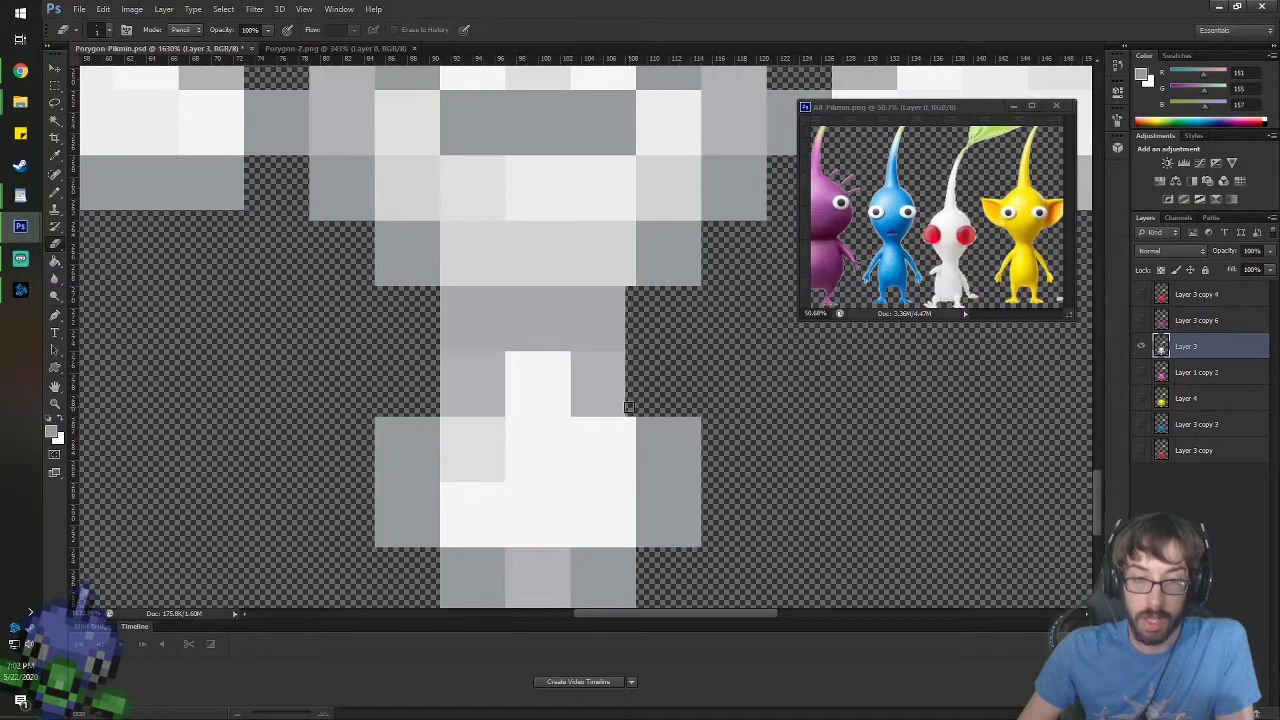
mouse_move(443, 410)
left_mouse_down()
mouse_move(443, 301)
mouse_move(428, 279)
mouse_move(375, 273)
left_mouse_up()
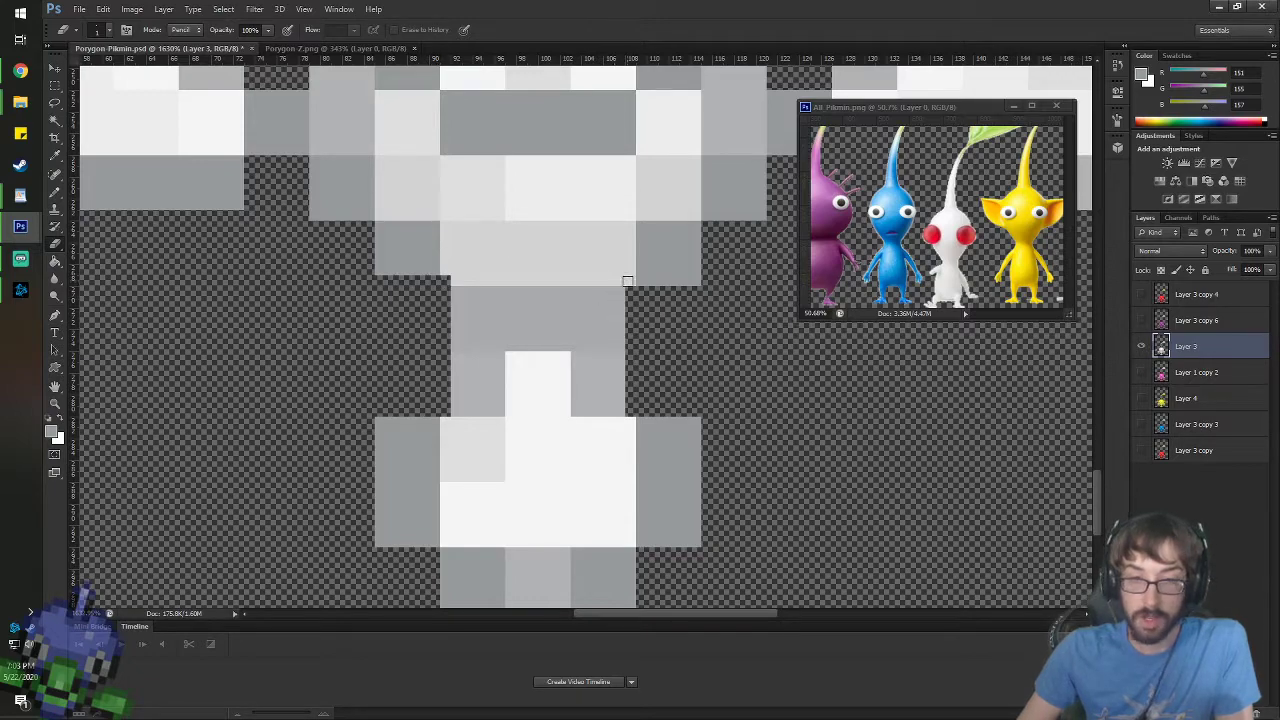
left_click_drag(627, 281, 710, 284)
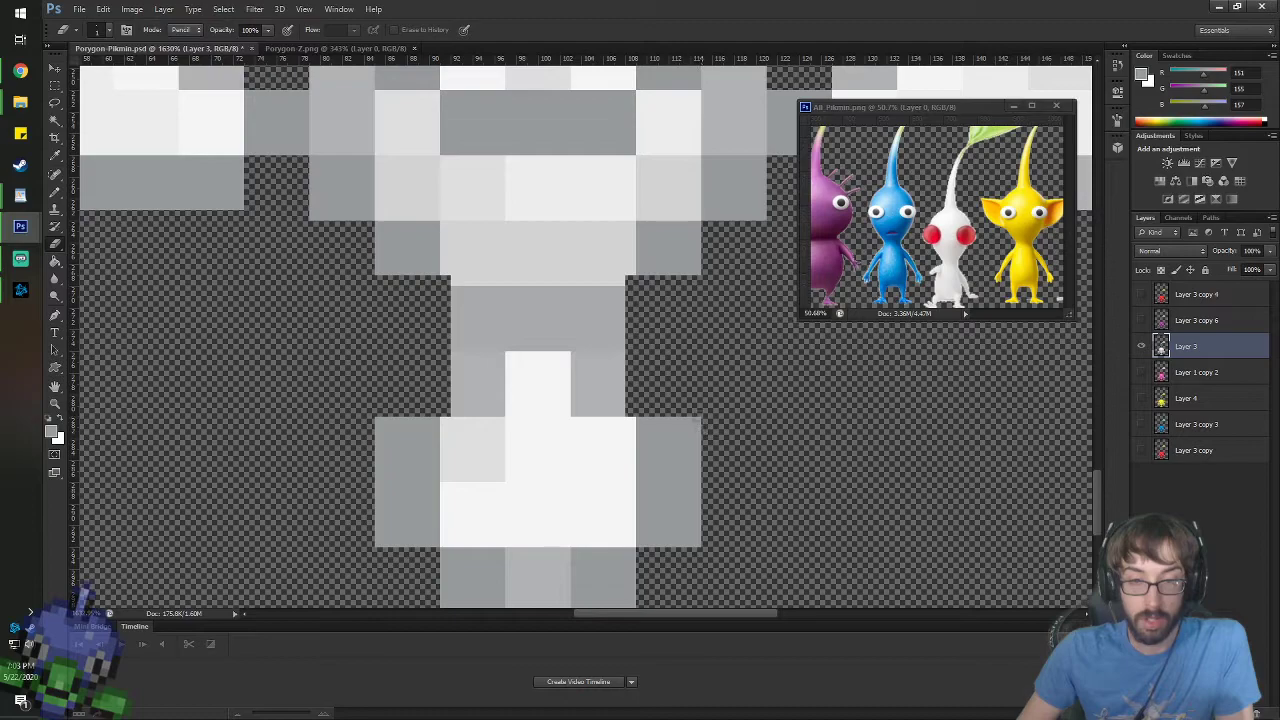
- Trim 1 px off both outer sides of the block below the neck and off the sides and underside of its lowest tip
mouse_move(696, 418)
left_mouse_down()
mouse_move(695, 542)
mouse_move(696, 426)
left_mouse_up()
left_click_drag(379, 422, 375, 541)
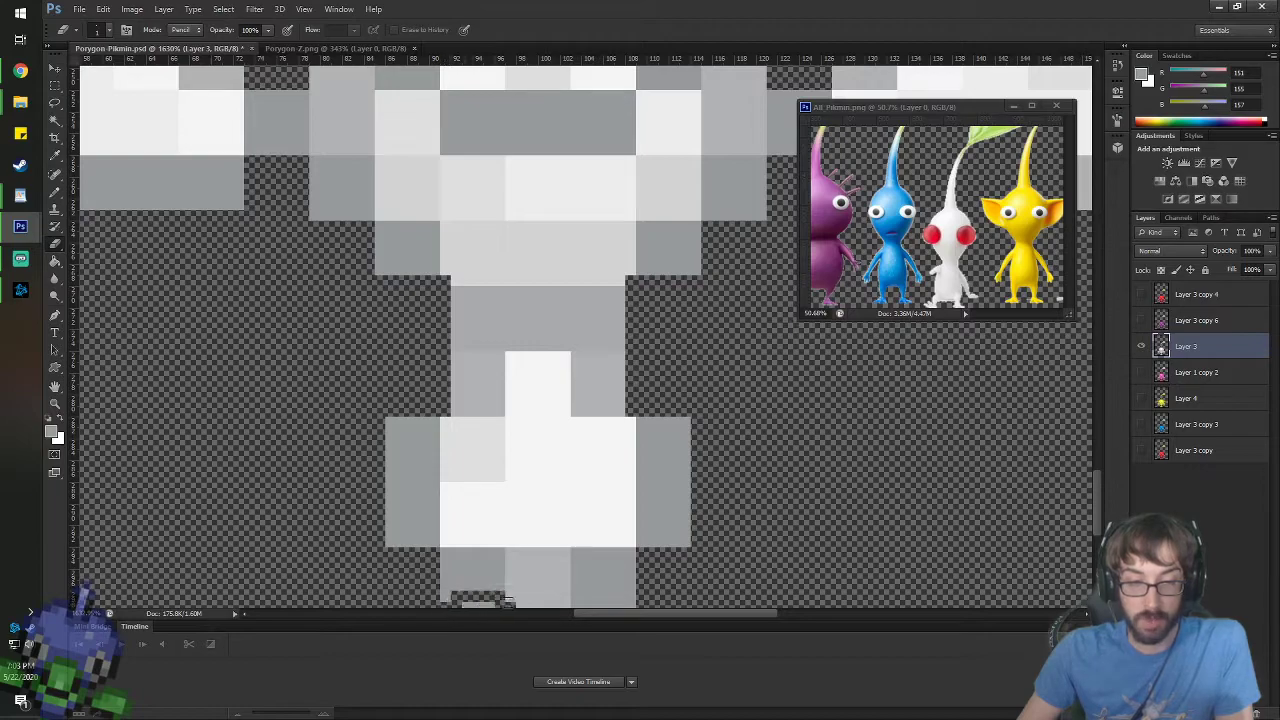
mouse_move(445, 602)
left_mouse_down()
mouse_move(645, 600)
mouse_move(628, 554)
left_mouse_up()
left_click_drag(437, 554, 443, 600)
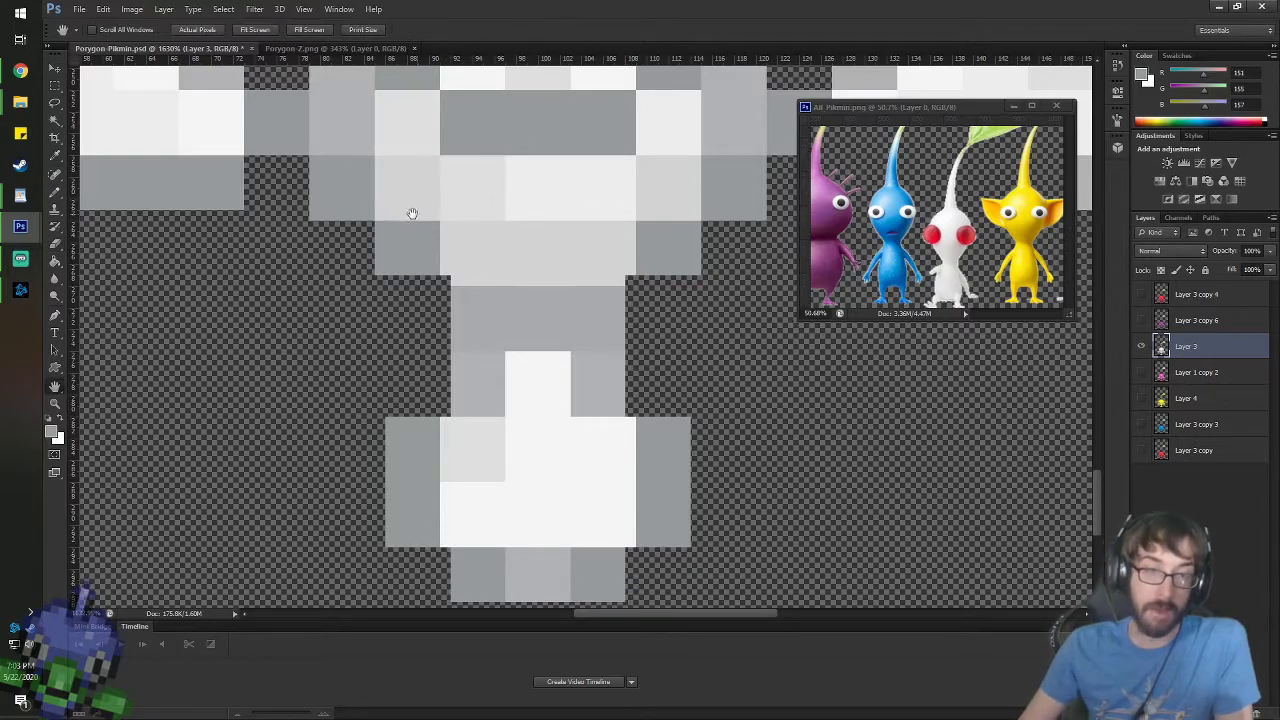
- Erase a 1 px strip from the undersides of the two grey outer jaw blocks
scroll(408, 209, "up", 3)
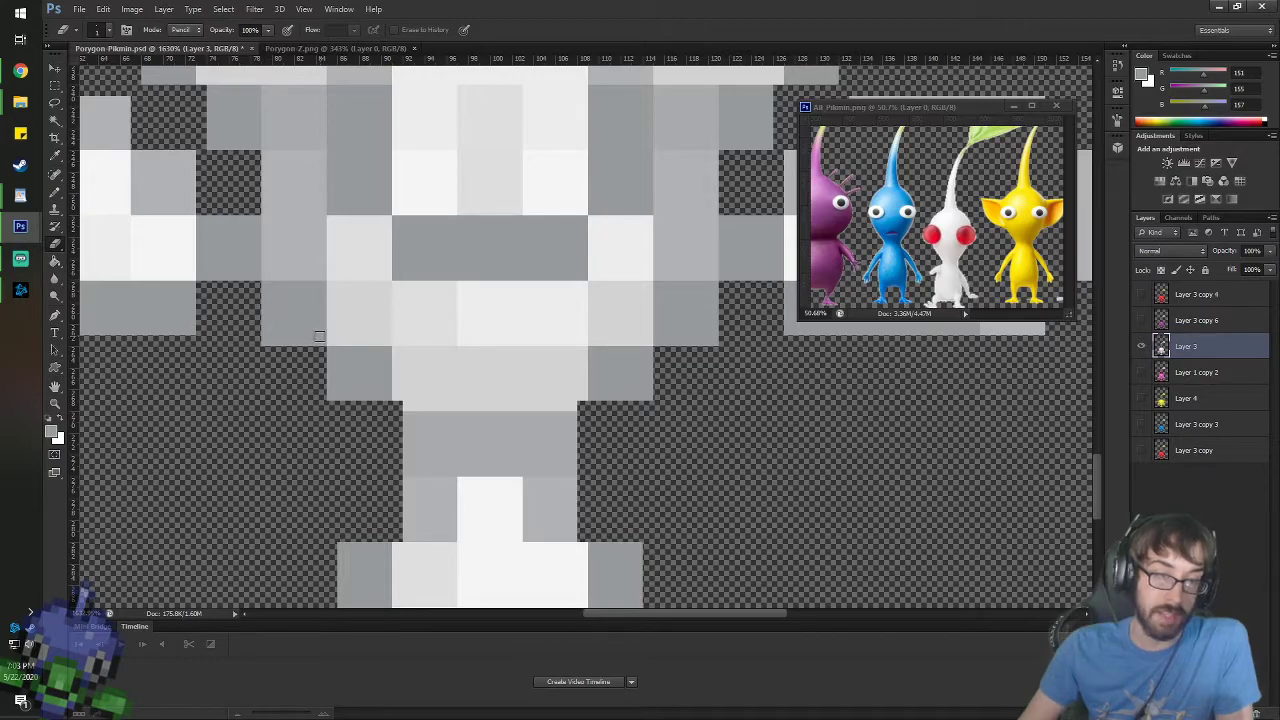
left_click_drag(319, 336, 265, 339)
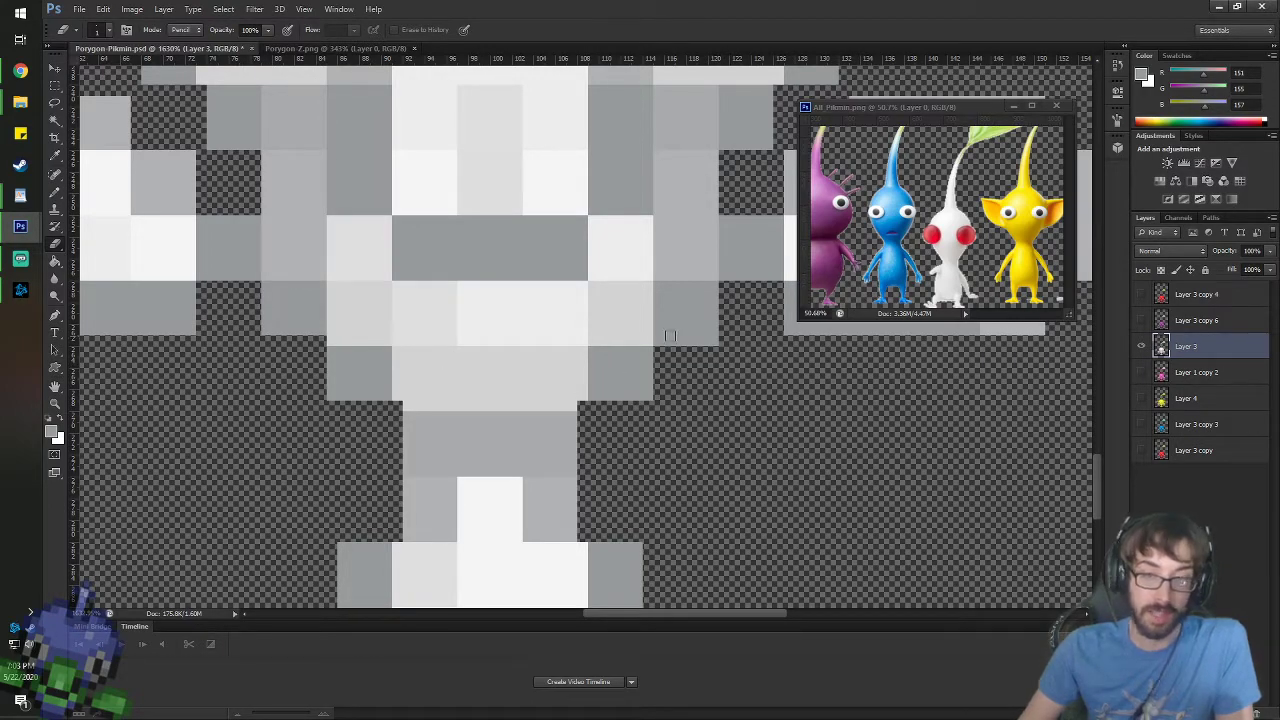
left_click_drag(656, 339, 718, 341)
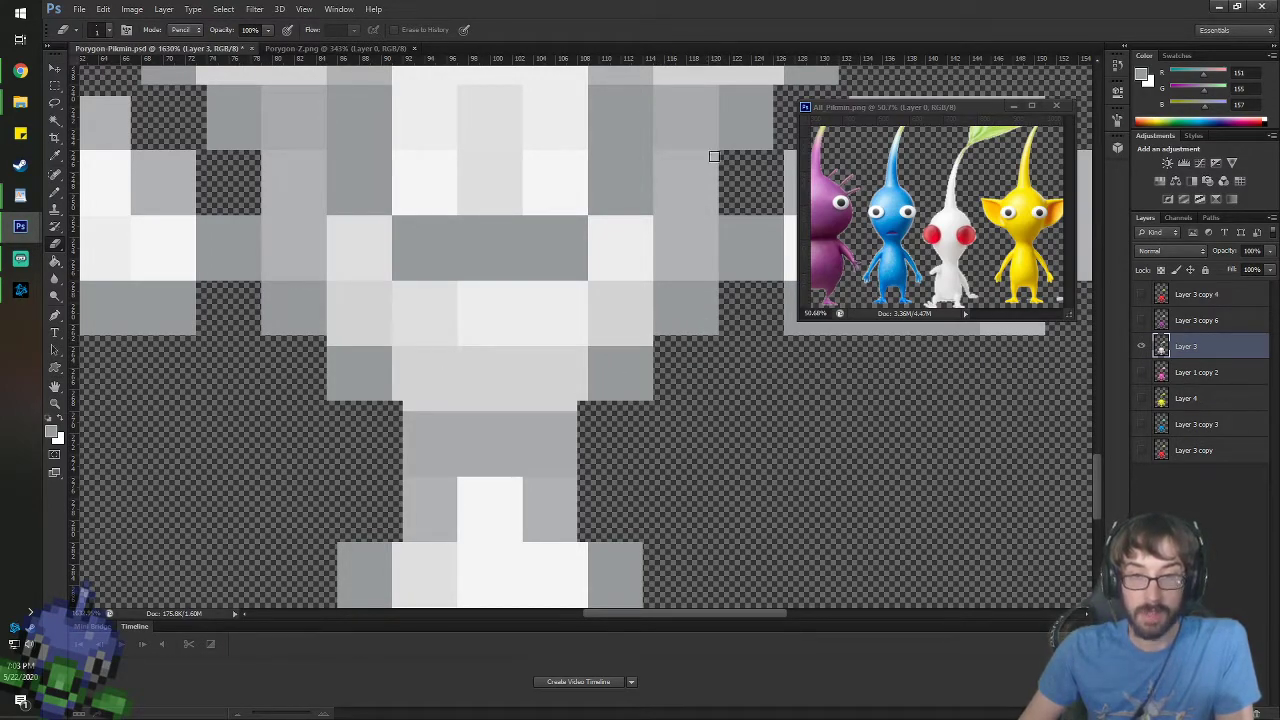
scroll(675, 196, "down", 8)
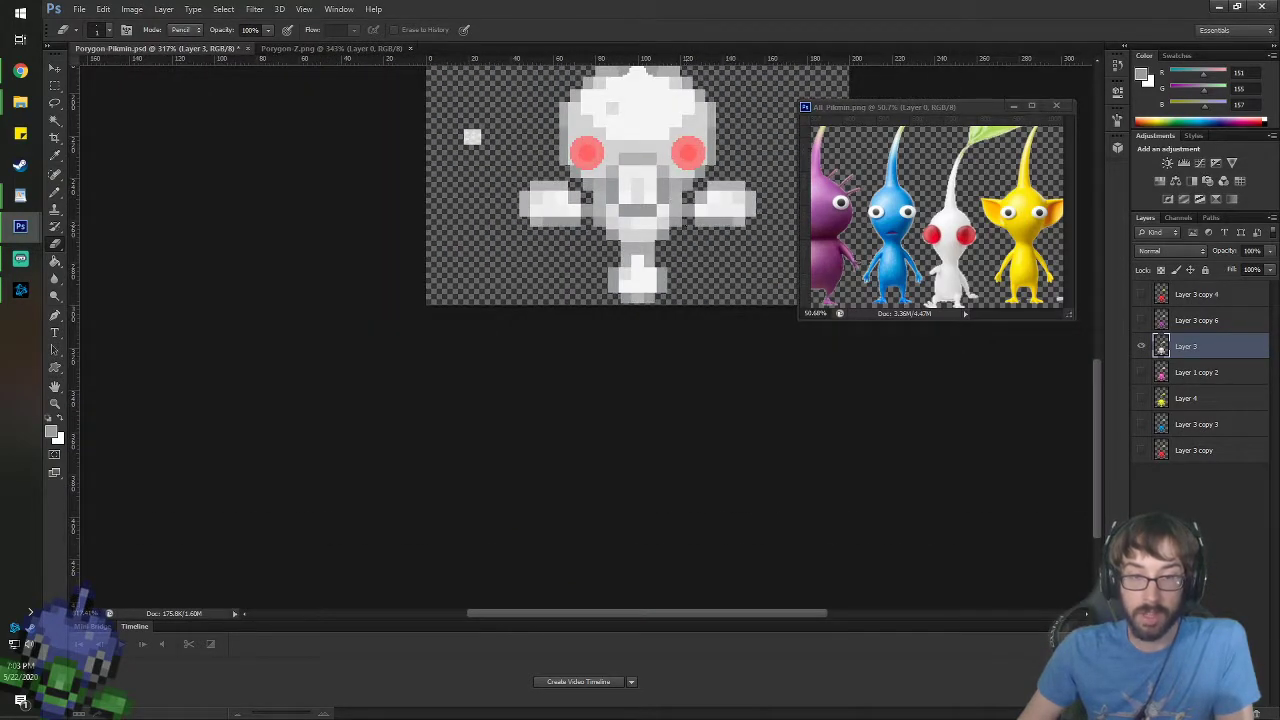
scroll(592, 460, "up", 5)
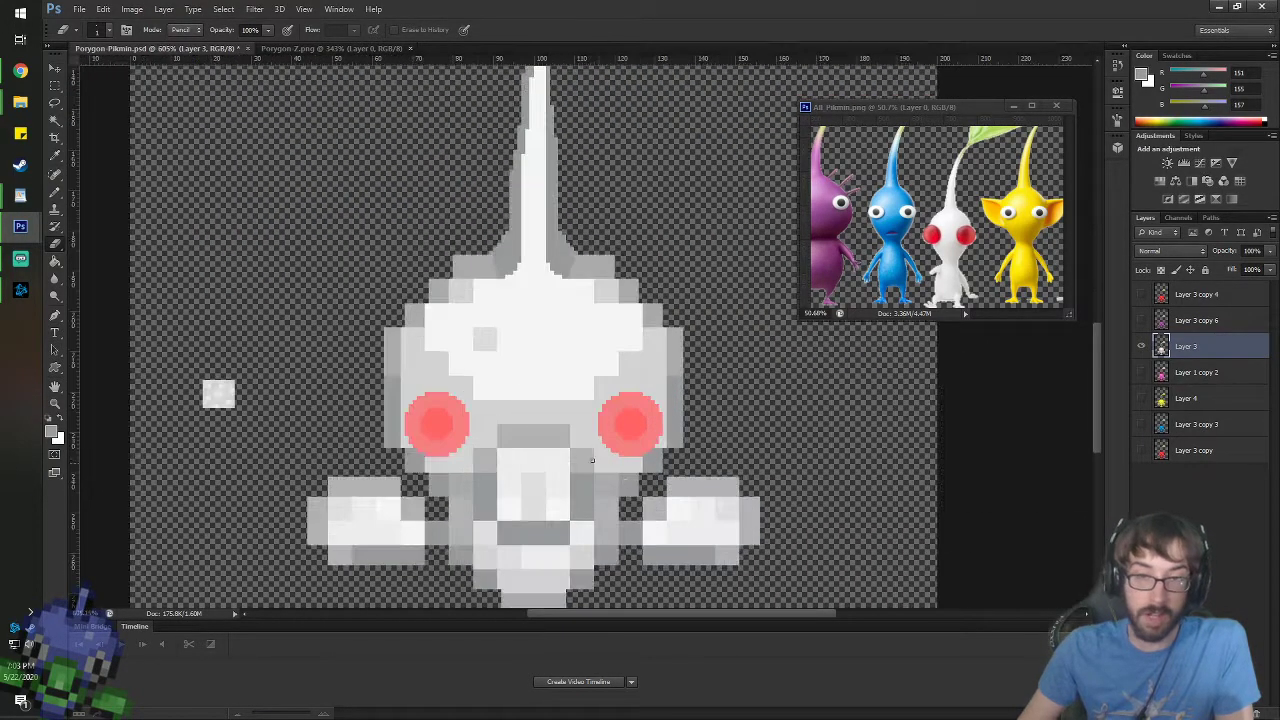
- Hide the white variant on Layer 3 and show the purple variant on Layer 3 copy 6
scroll(592, 460, "down", 4)
scroll(560, 462, "up", 3)
scroll(520, 465, "down", 3)
scroll(492, 468, "up", 1)
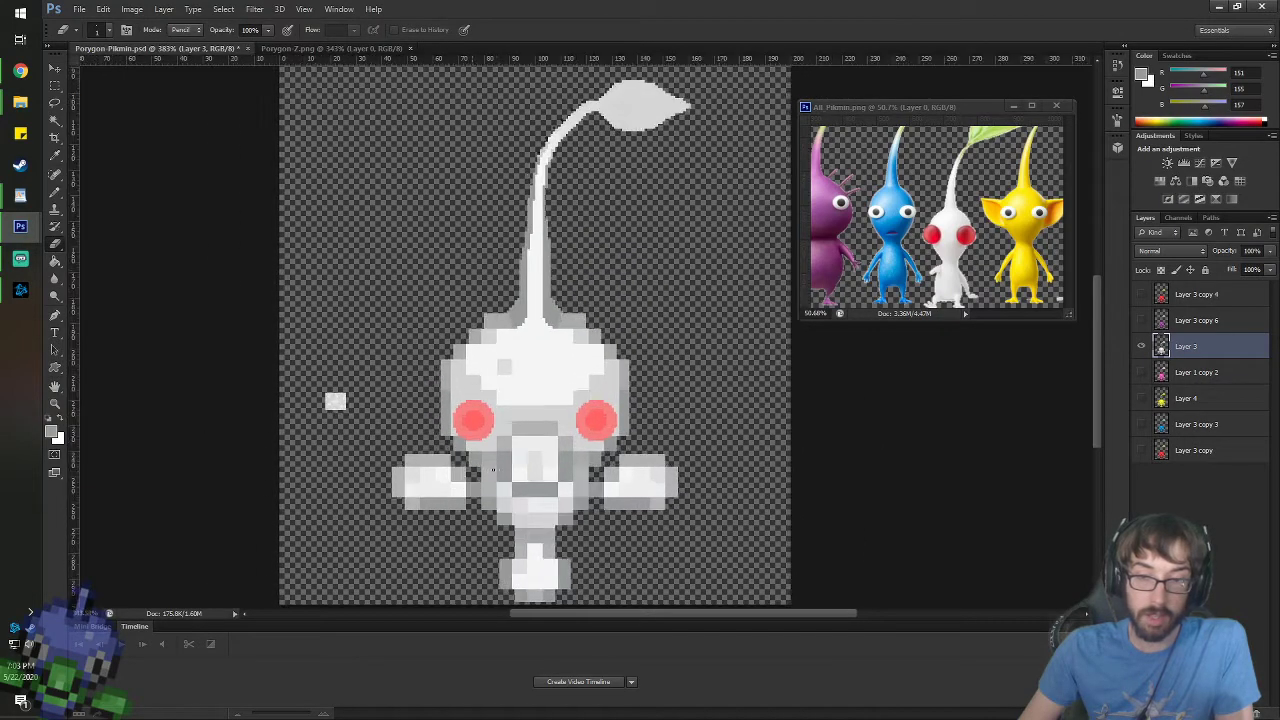
left_click(1141, 345)
left_click(1144, 319)
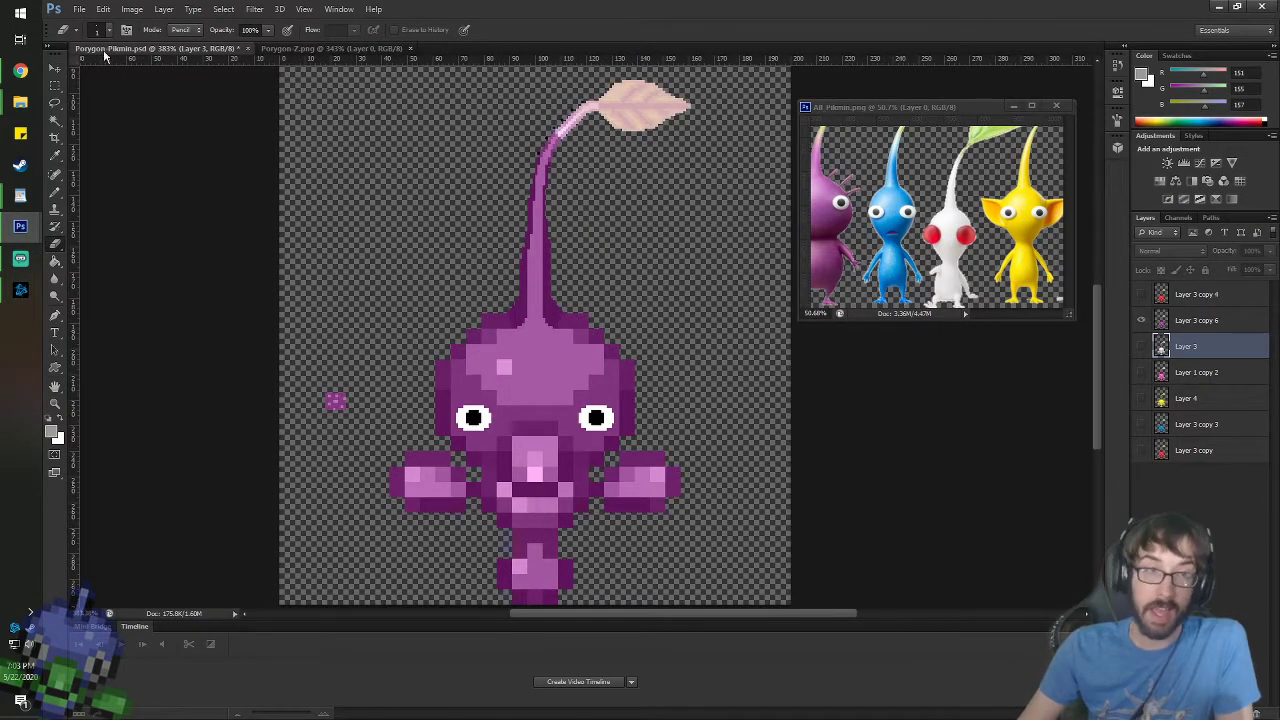
- Duplicate the purple variant's Layer 3 copy 6 twice
left_click(56, 72)
left_click(1174, 318)
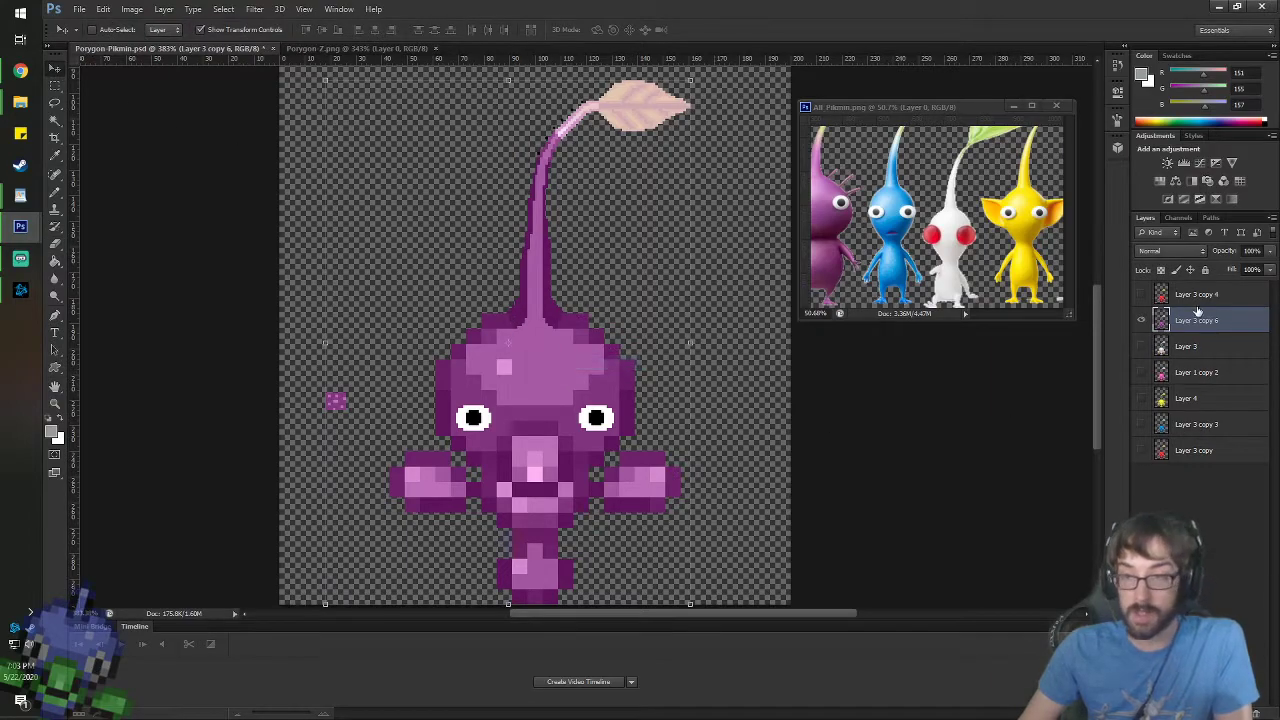
right_click(1174, 318)
left_click(1117, 257)
key("Return")
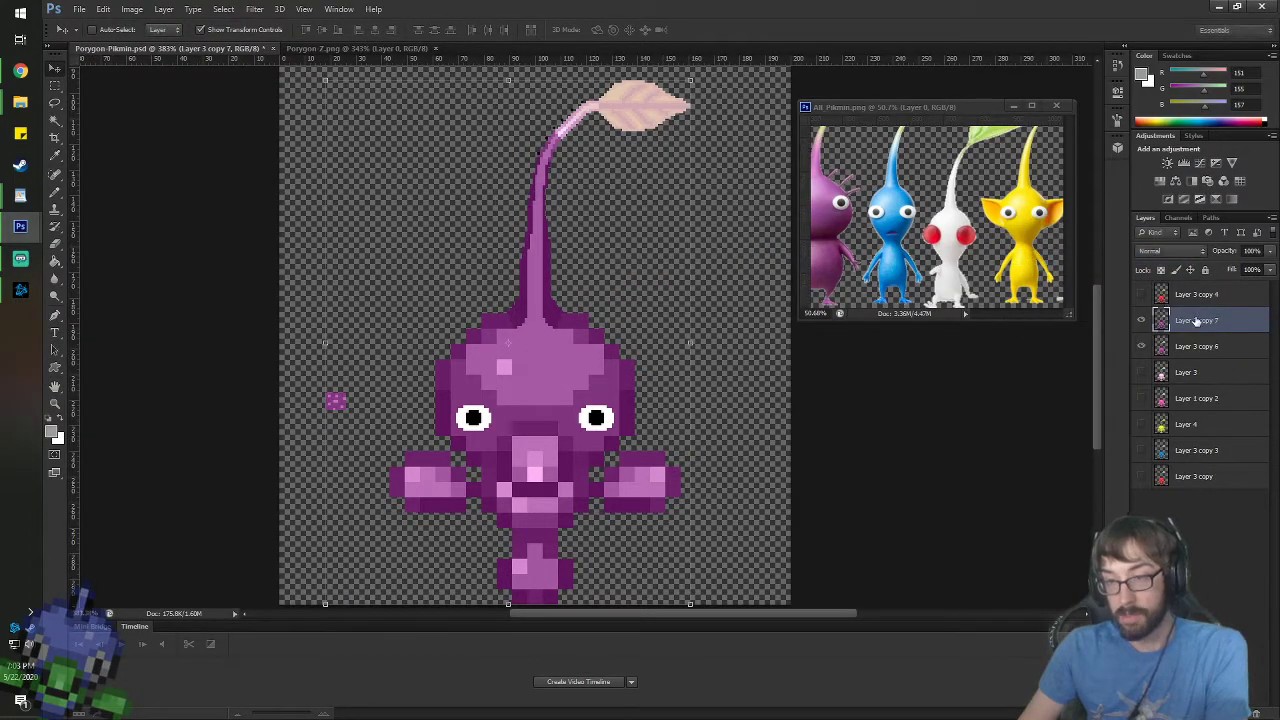
right_click(1174, 320)
left_click(1101, 257)
key("Return")
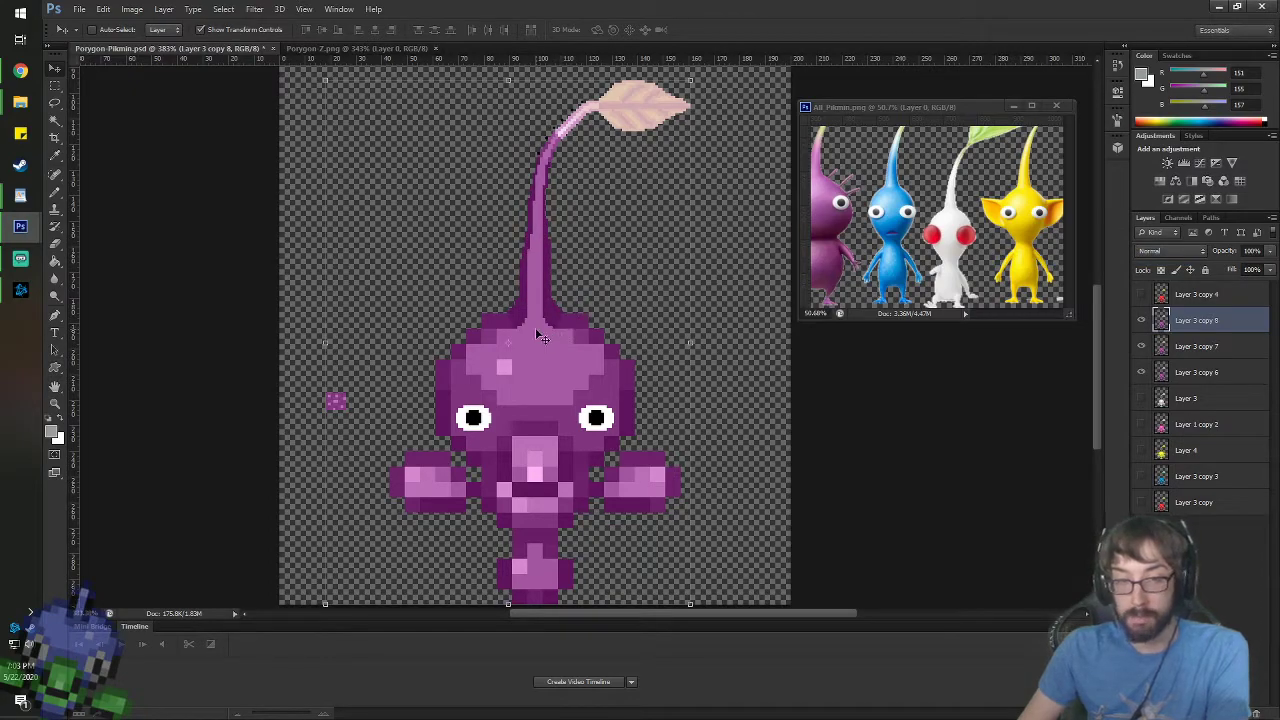
- Try to widen the purple sprite by shifting Layer 3 copy 7 left and Layer 3 copy 6 right by 2 px each
key("Left")
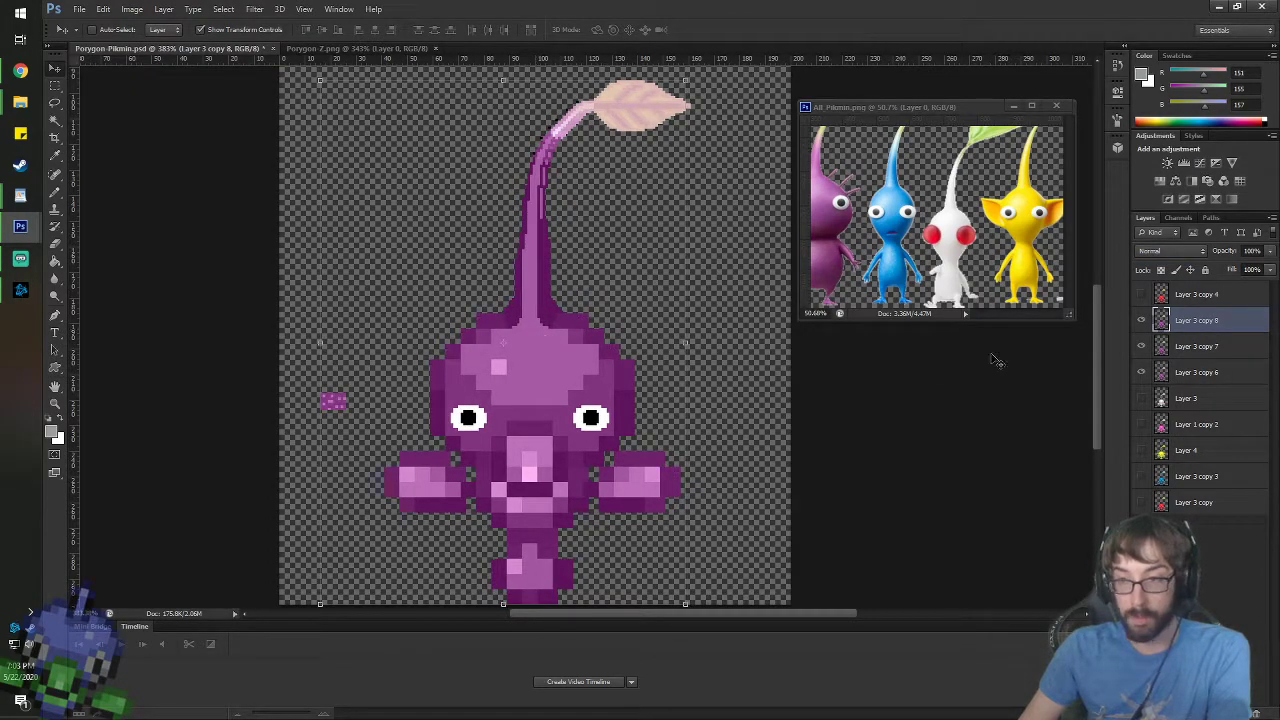
key("Right")
key("Right")
left_click(1222, 346)
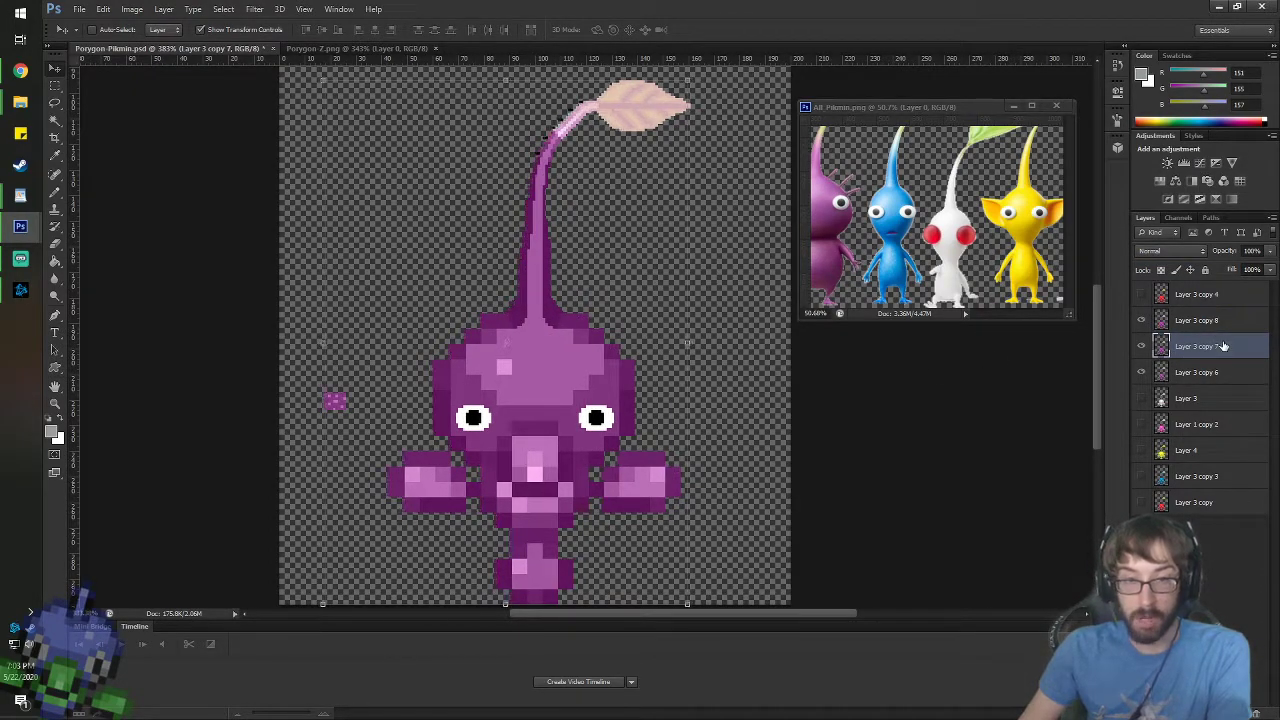
key("Left")
left_click(1206, 373)
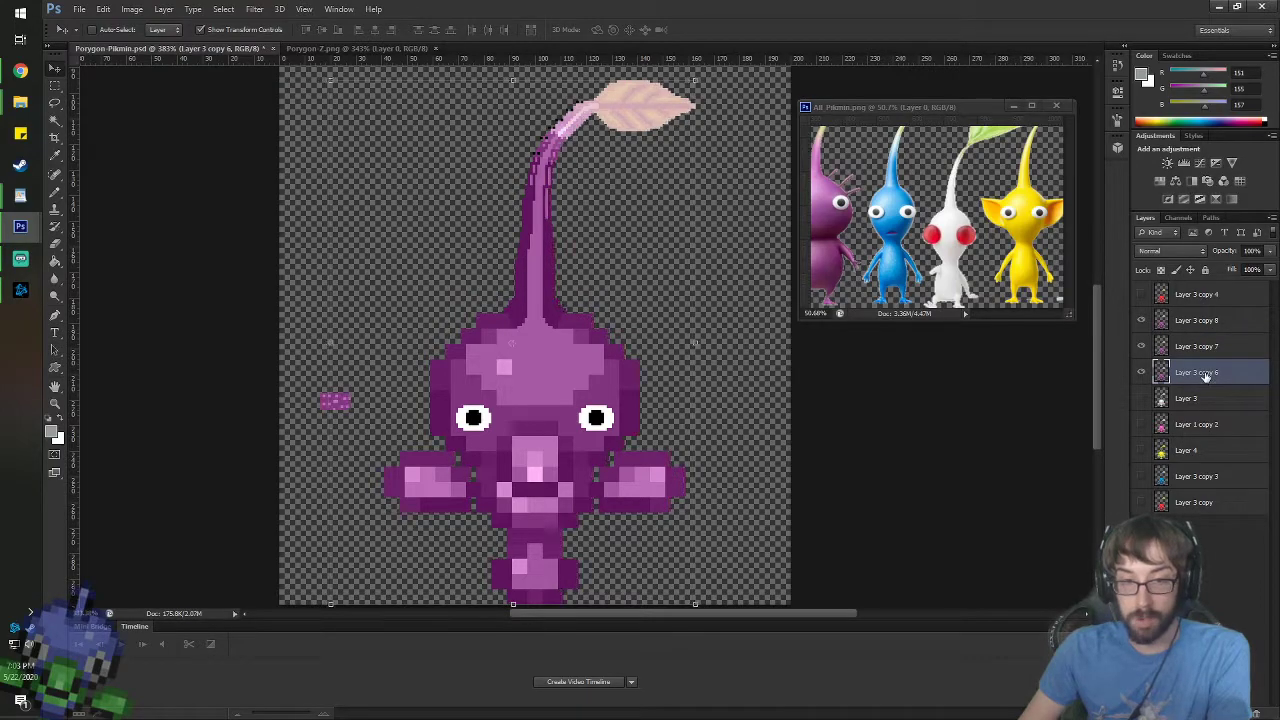
- Check the widened stem and body, then delete the two offset layers, Layer 3 copy 7 and Layer 3 copy 6
scroll(453, 488, "up", 5)
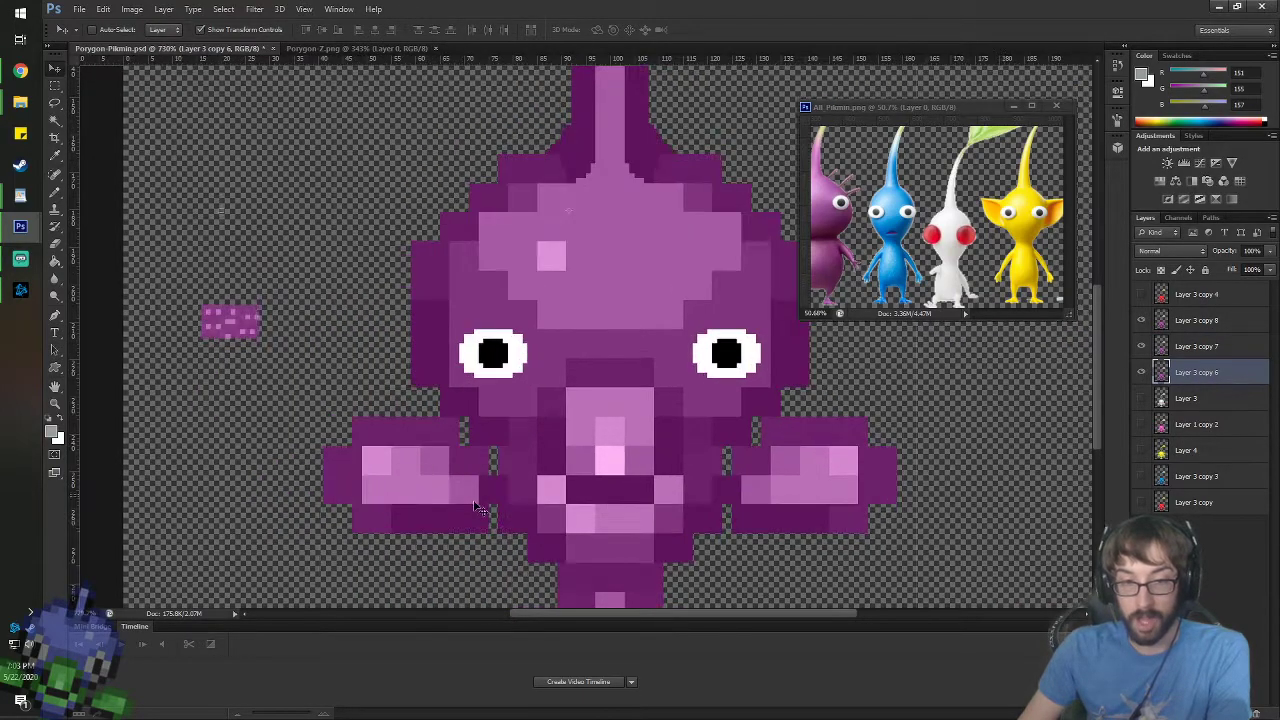
scroll(922, 462, "down", 4)
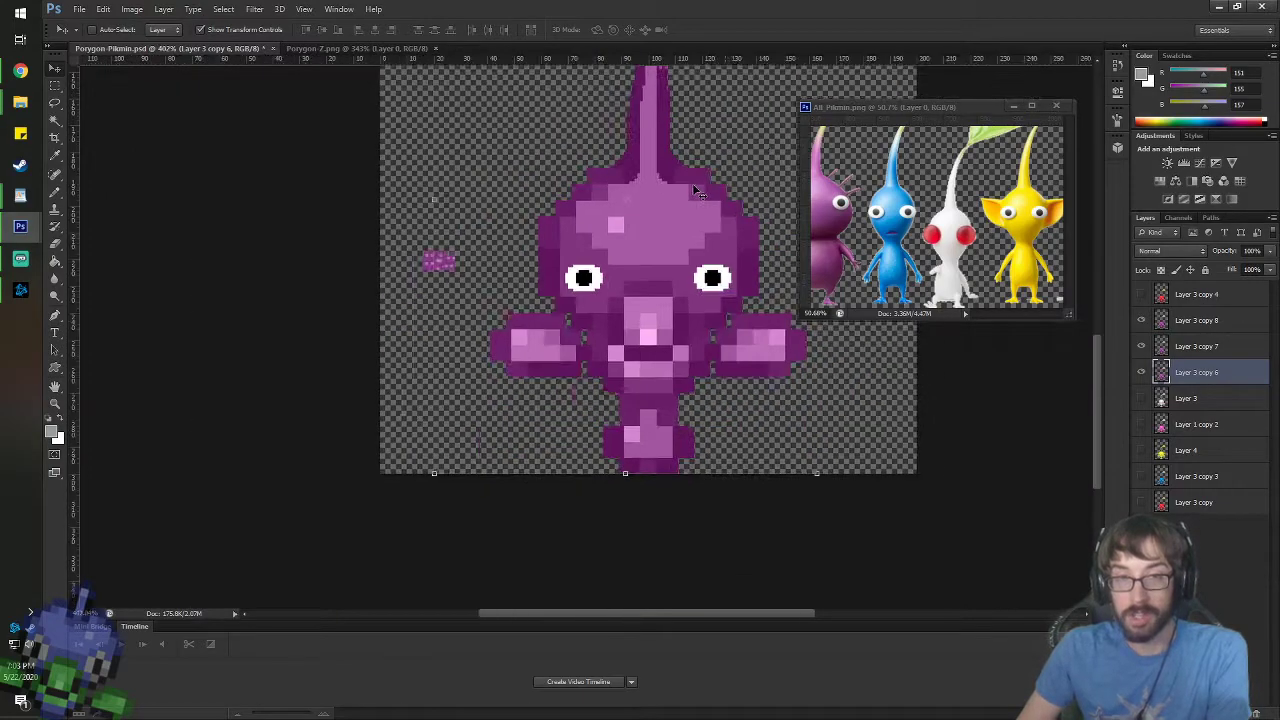
scroll(625, 290, "up", 3)
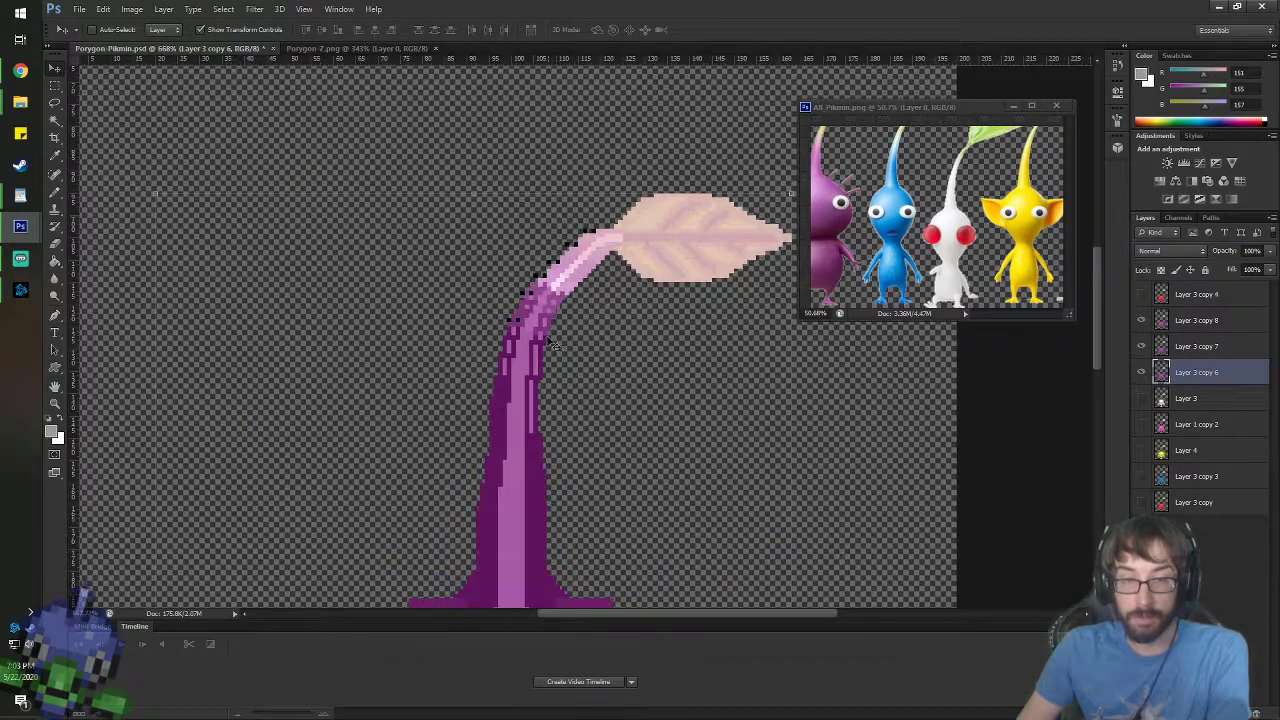
scroll(548, 432, "down", 4)
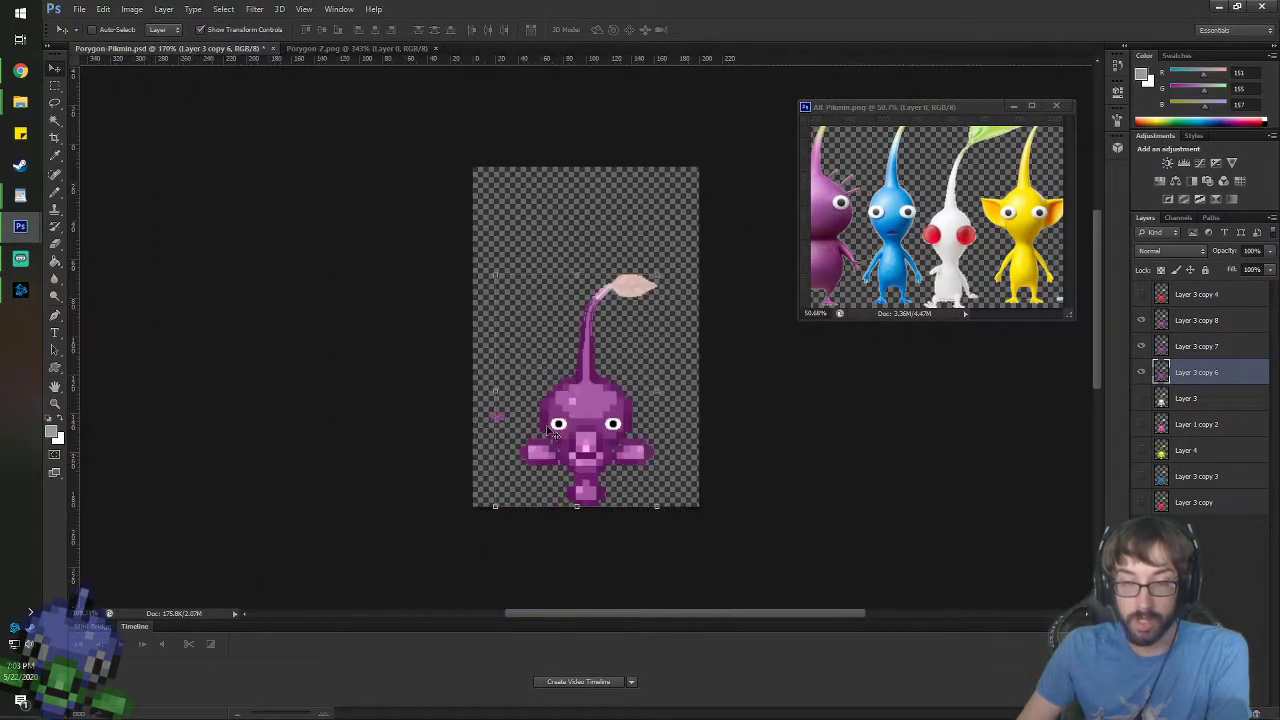
scroll(567, 457, "up", 2)
left_click(1215, 346, "ctrl")
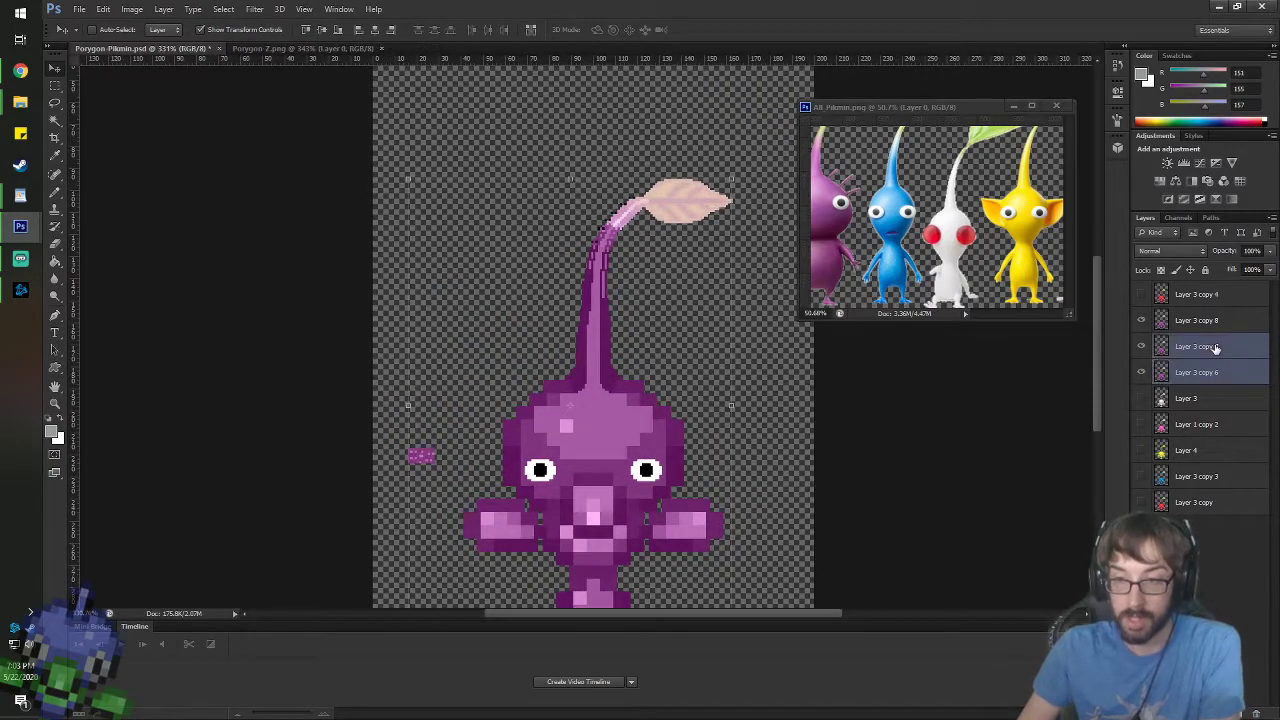
right_click(1215, 346)
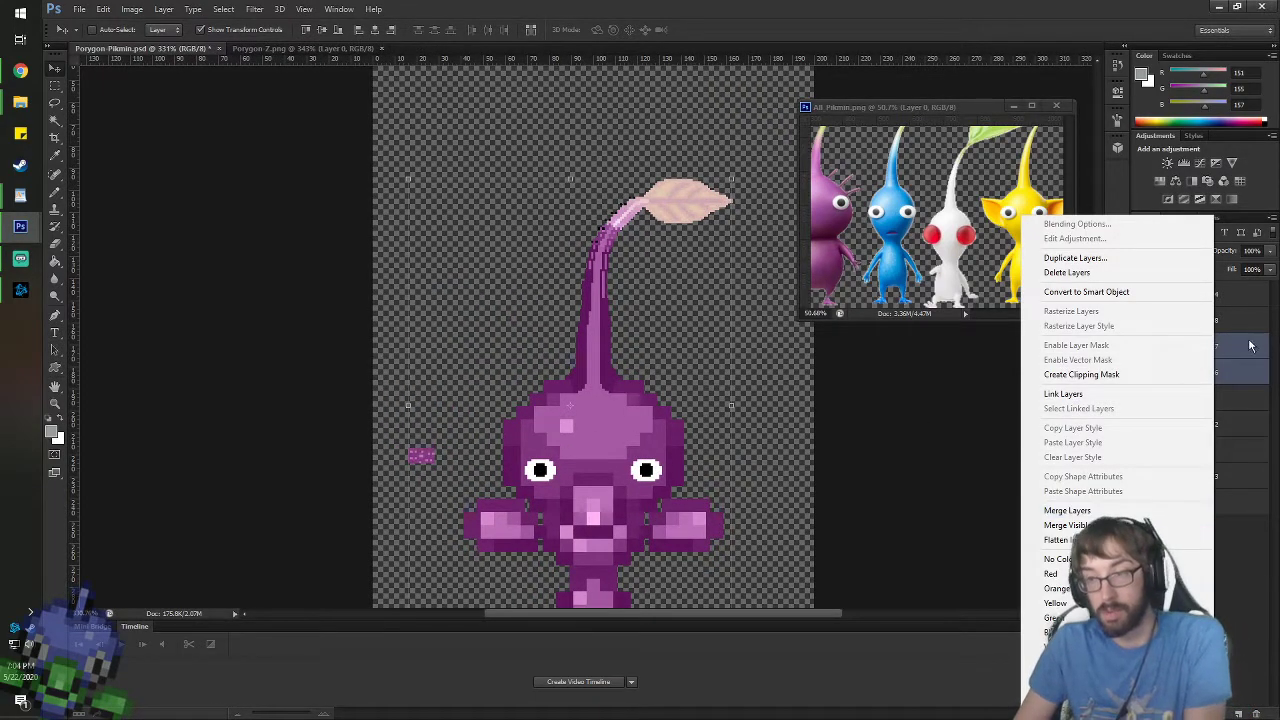
left_click(1067, 510)
- Duplicate Layer 3 copy 8, hide the duplicate and make Layer 3 copy 8 the visible, active layer
left_click(1205, 320)
right_click(1205, 320)
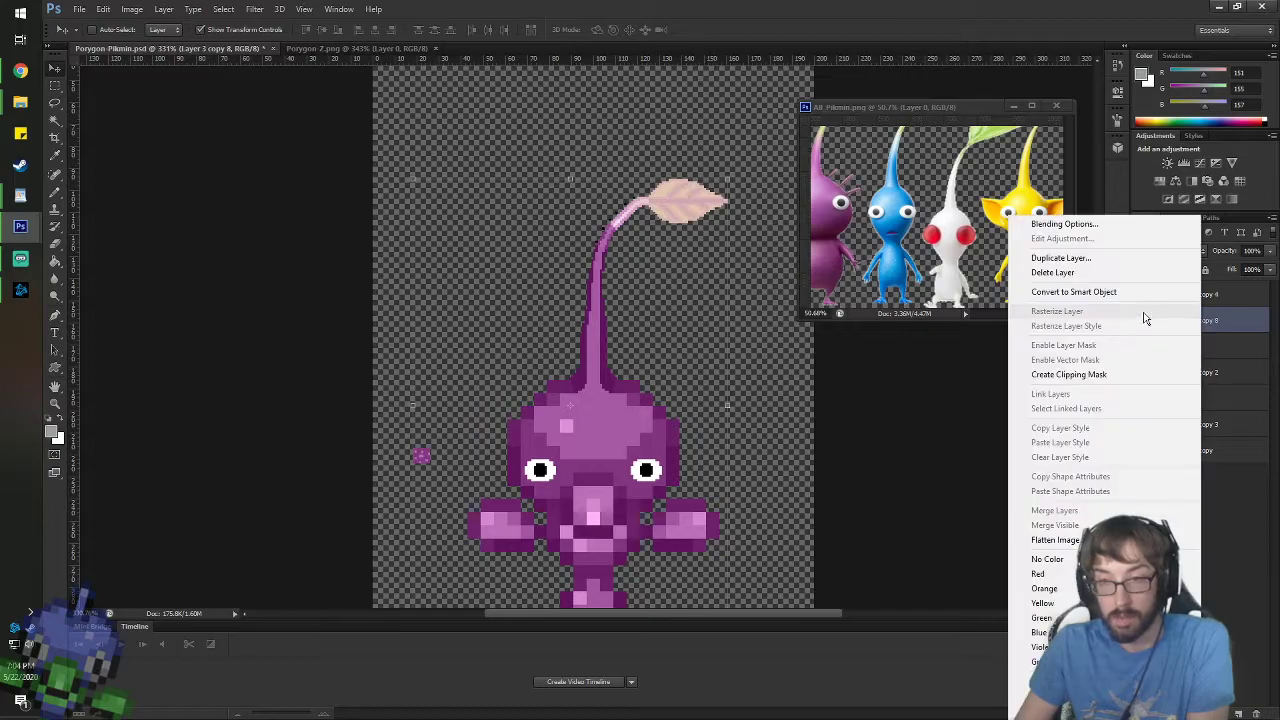
left_click(1093, 264)
key("Return")
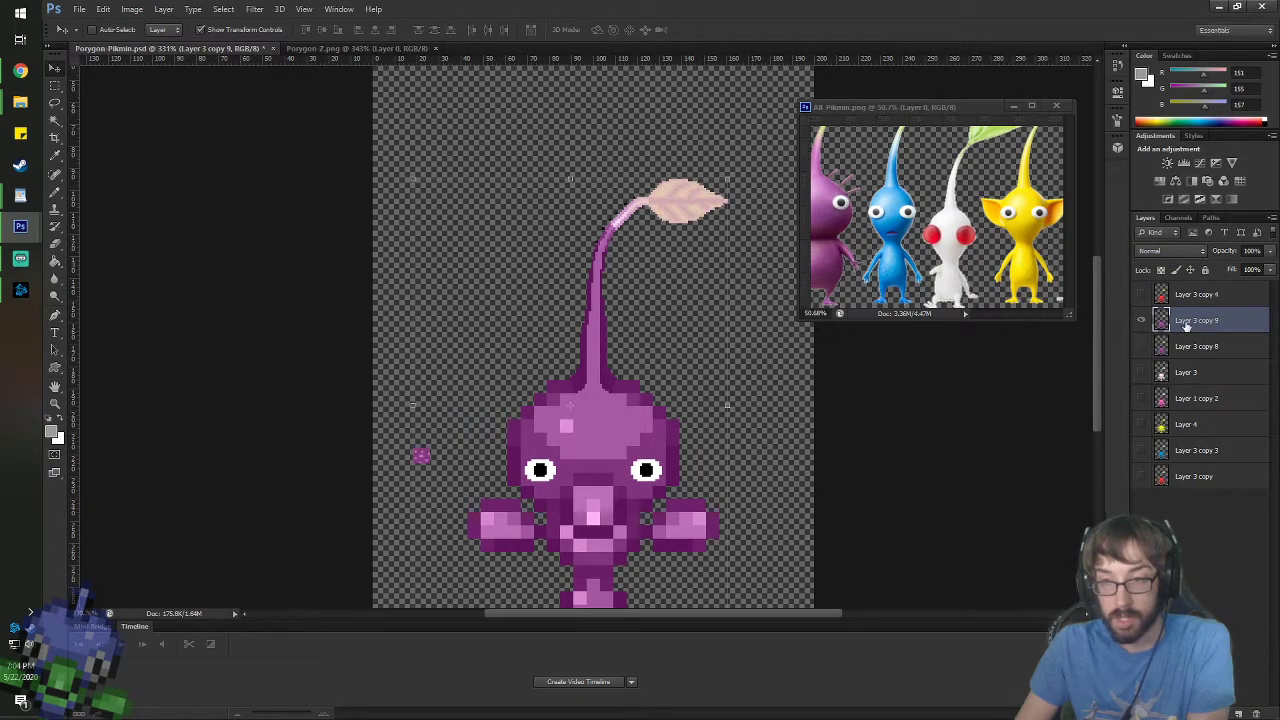
left_click(1141, 320)
left_click(1141, 346)
left_click(1197, 346)
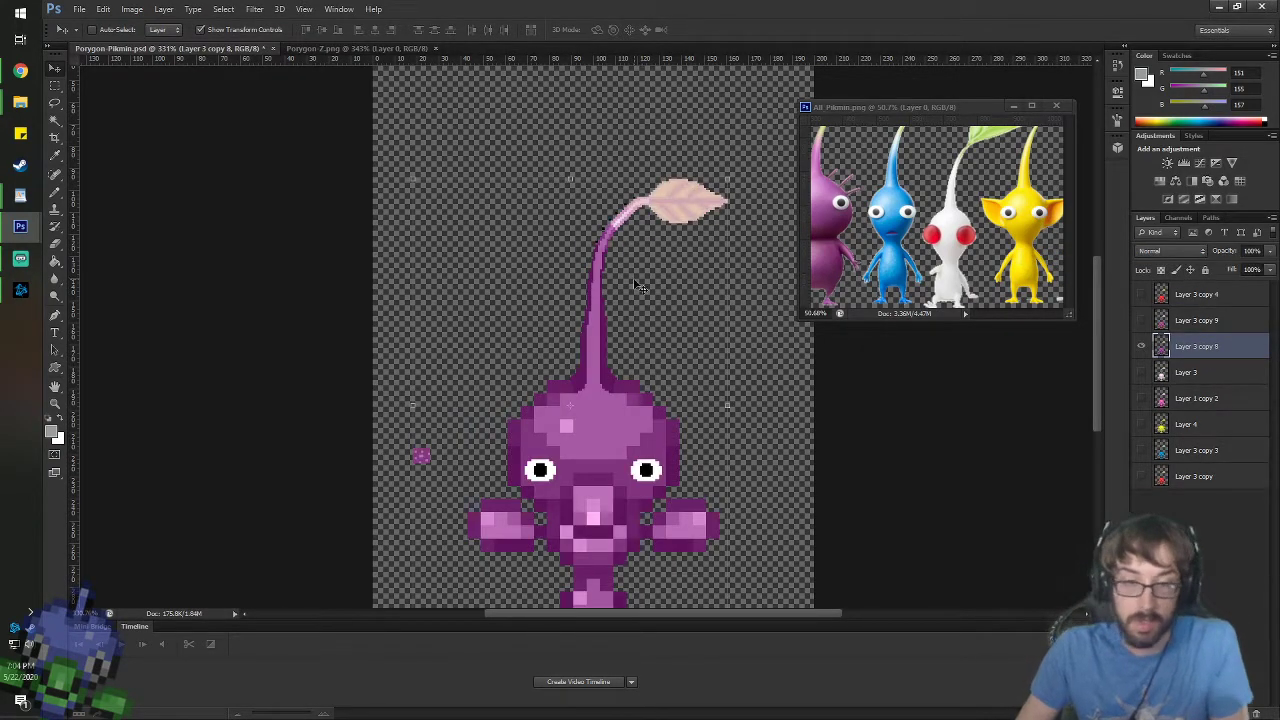
- Erase the whole leaf and stem above the purple head on Layer 3 copy 8 with a 12 px square eraser
key("b")
right_click(785, 290)
double_click(785, 266)
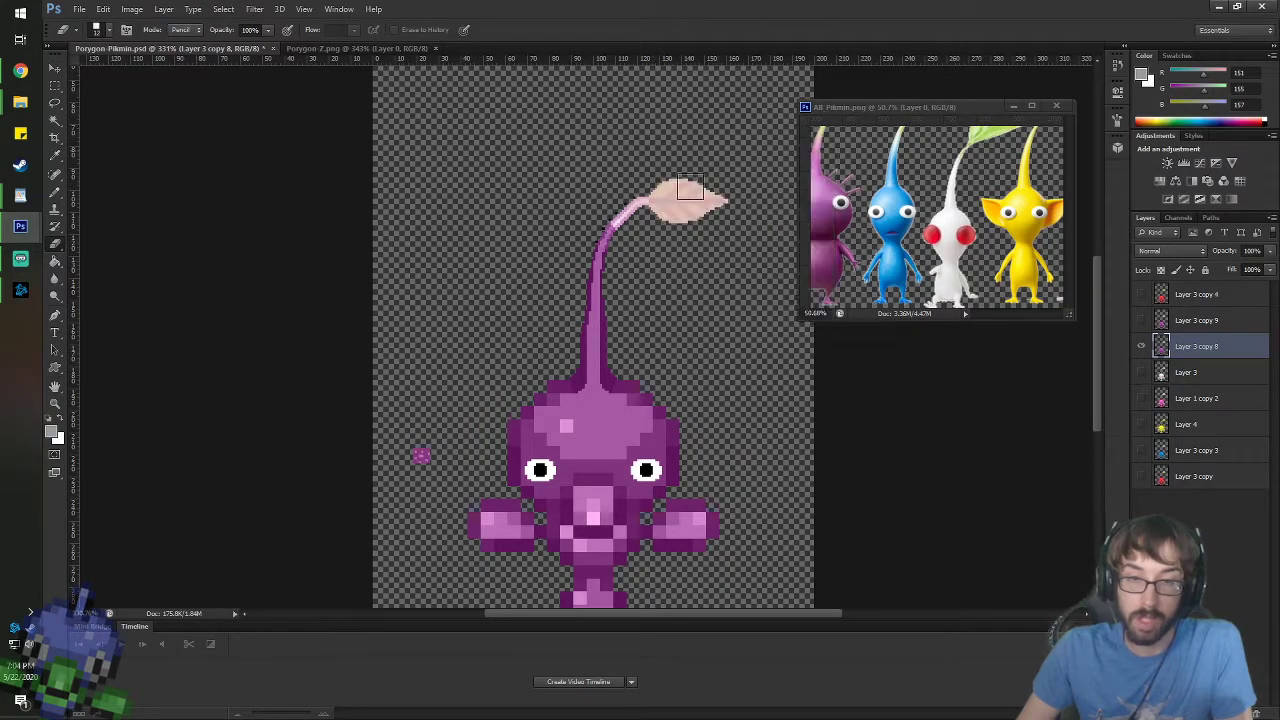
mouse_move(688, 197)
left_mouse_down()
mouse_move(643, 228)
mouse_move(788, 215)
mouse_move(626, 178)
mouse_move(527, 234)
mouse_move(665, 220)
mouse_move(498, 306)
mouse_move(614, 318)
mouse_move(633, 338)
mouse_move(610, 345)
mouse_move(611, 364)
mouse_move(554, 362)
mouse_move(612, 366)
left_mouse_up()
scroll(626, 382, "up", 5)
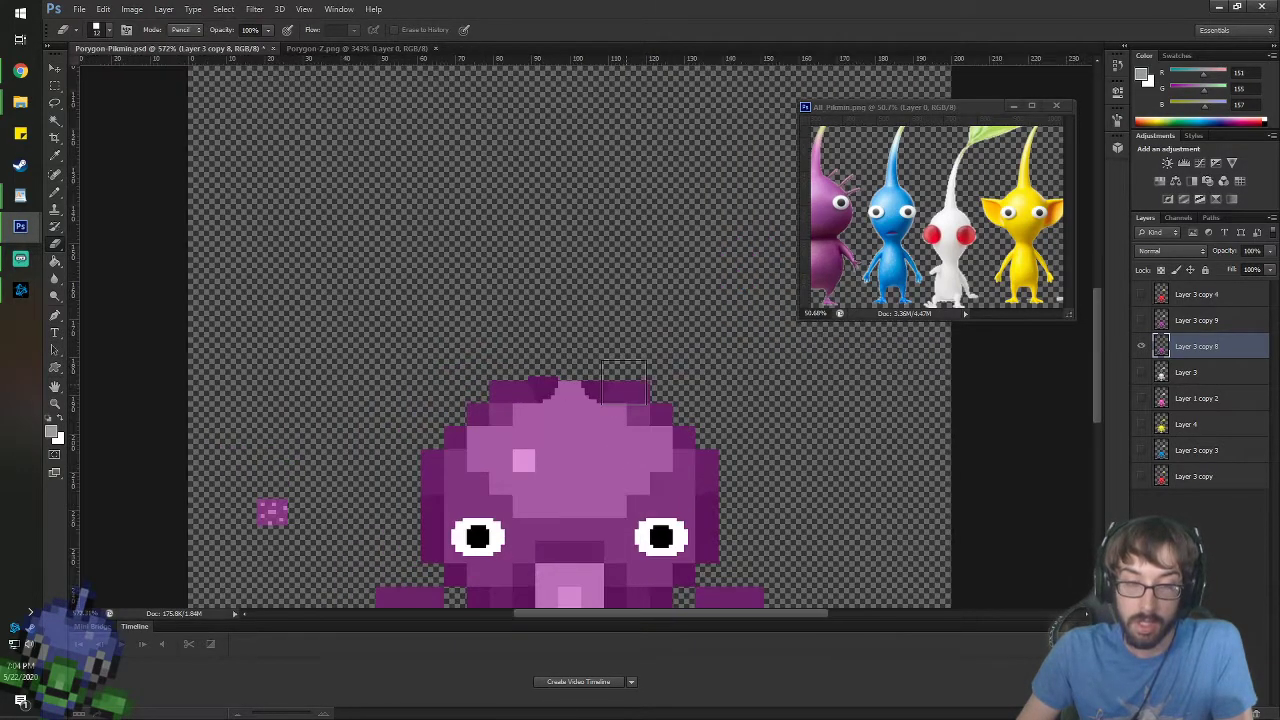
scroll(512, 325, "down", 6)
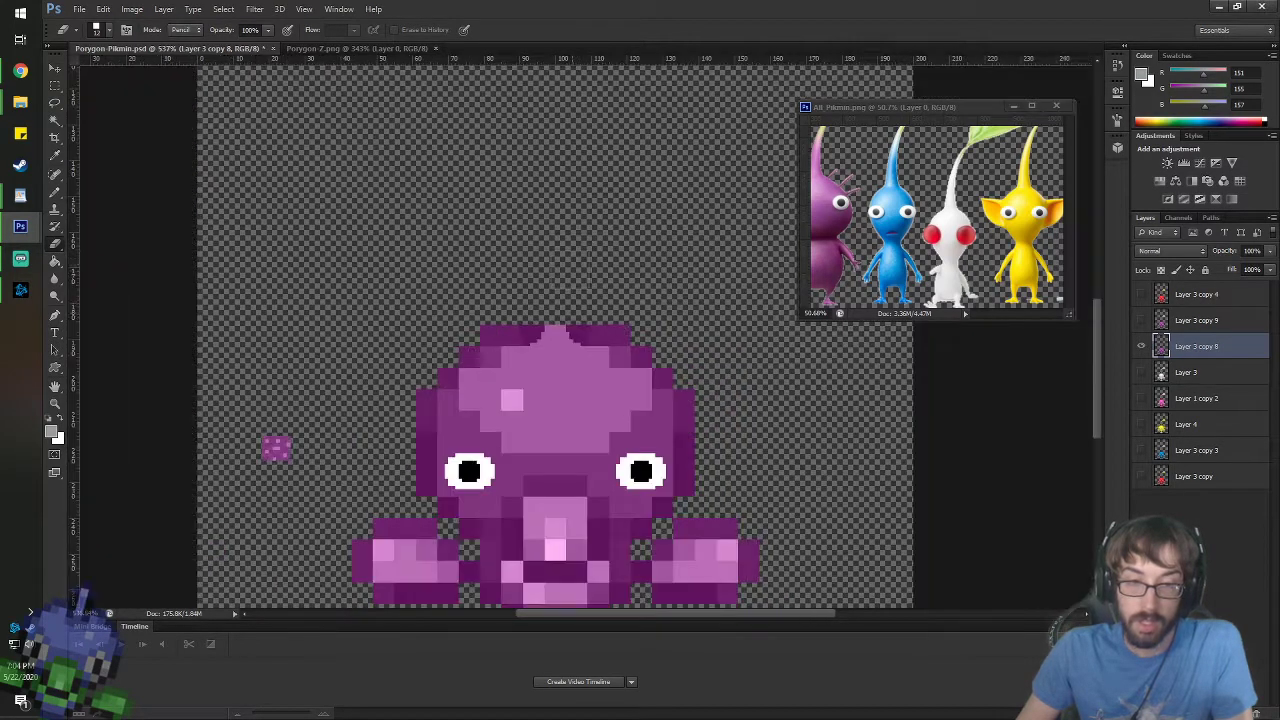
- Duplicate the stemless Layer 3 copy 8 and show the complete purple sprite on Layer 3 copy 9 again
right_click(1193, 346)
left_click(1143, 258)
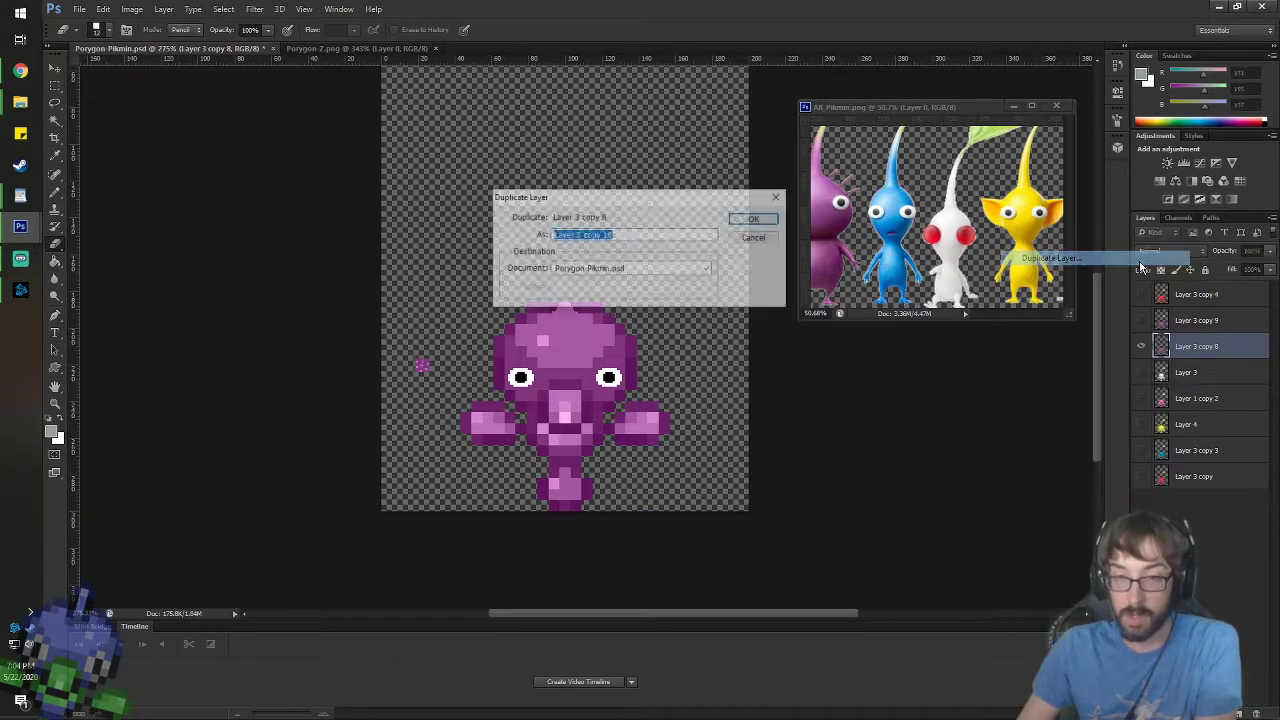
key("Return")
left_click(1152, 322)
left_click(1141, 320)
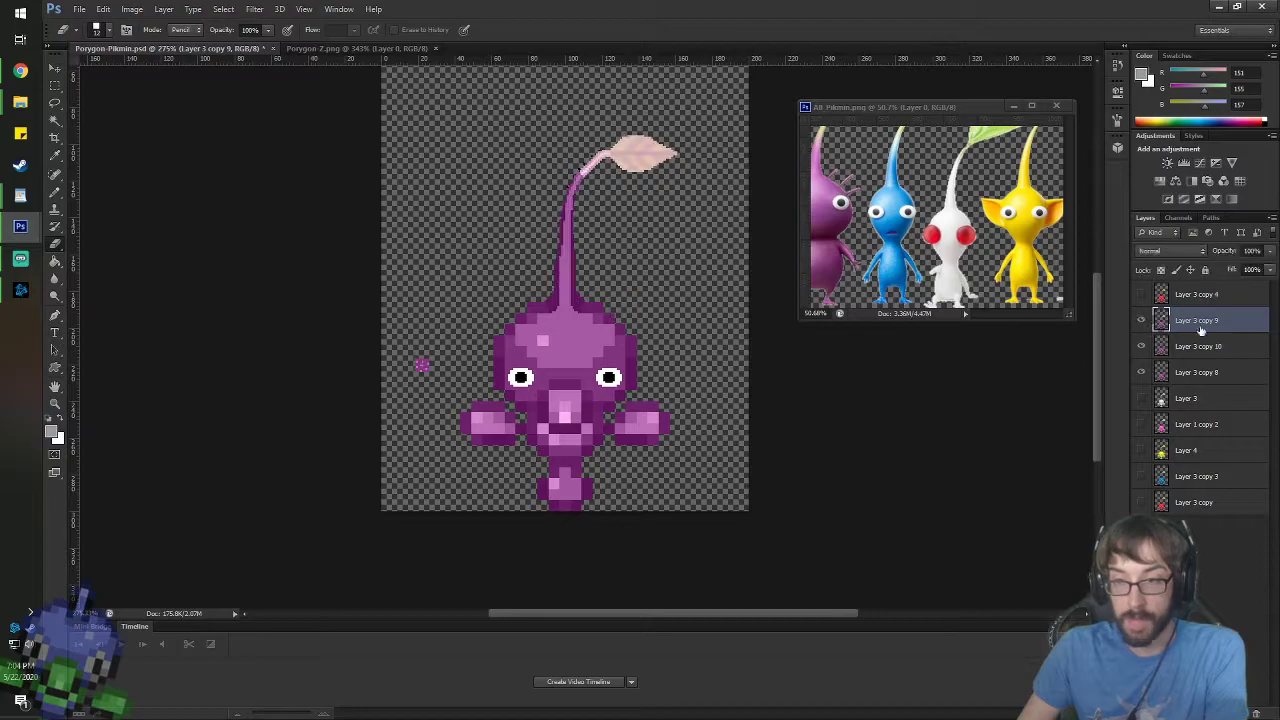
- Move stemless Layer 3 copy 10 left and Layer 3 copy 8 right by 2 px each to widen the purple body
left_click(56, 67)
left_click(1185, 346)
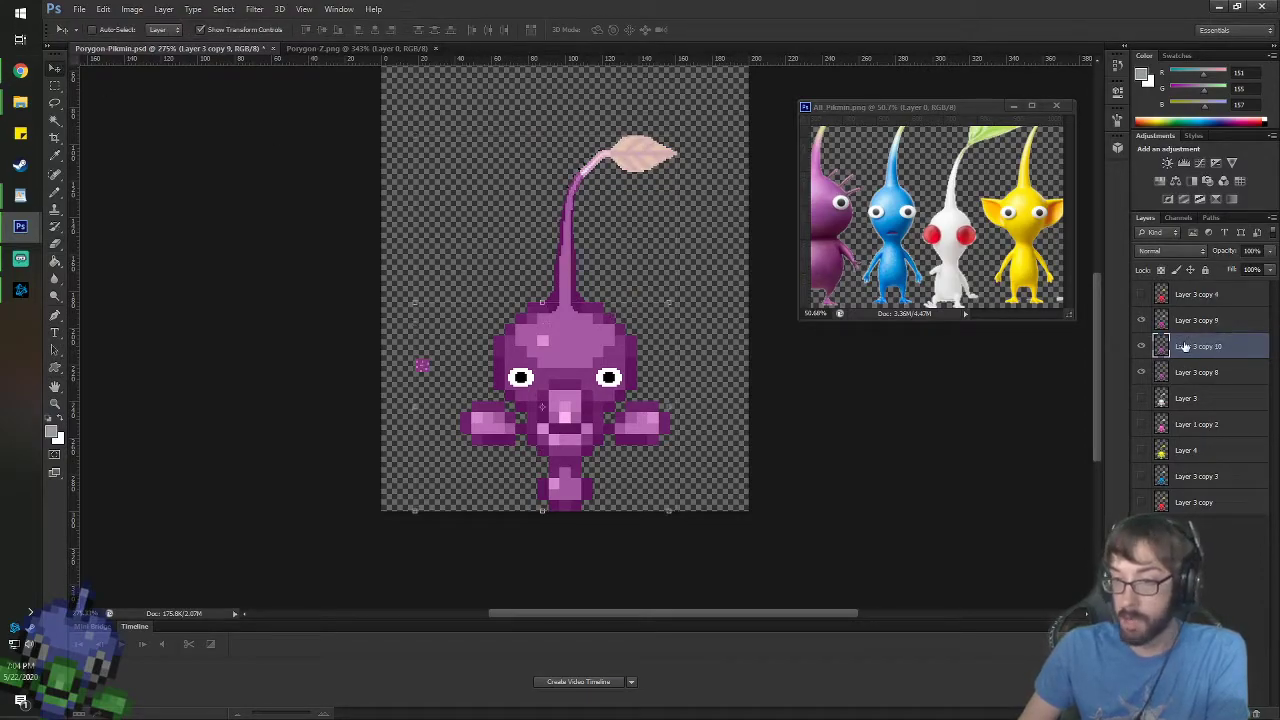
left_click(1200, 373)
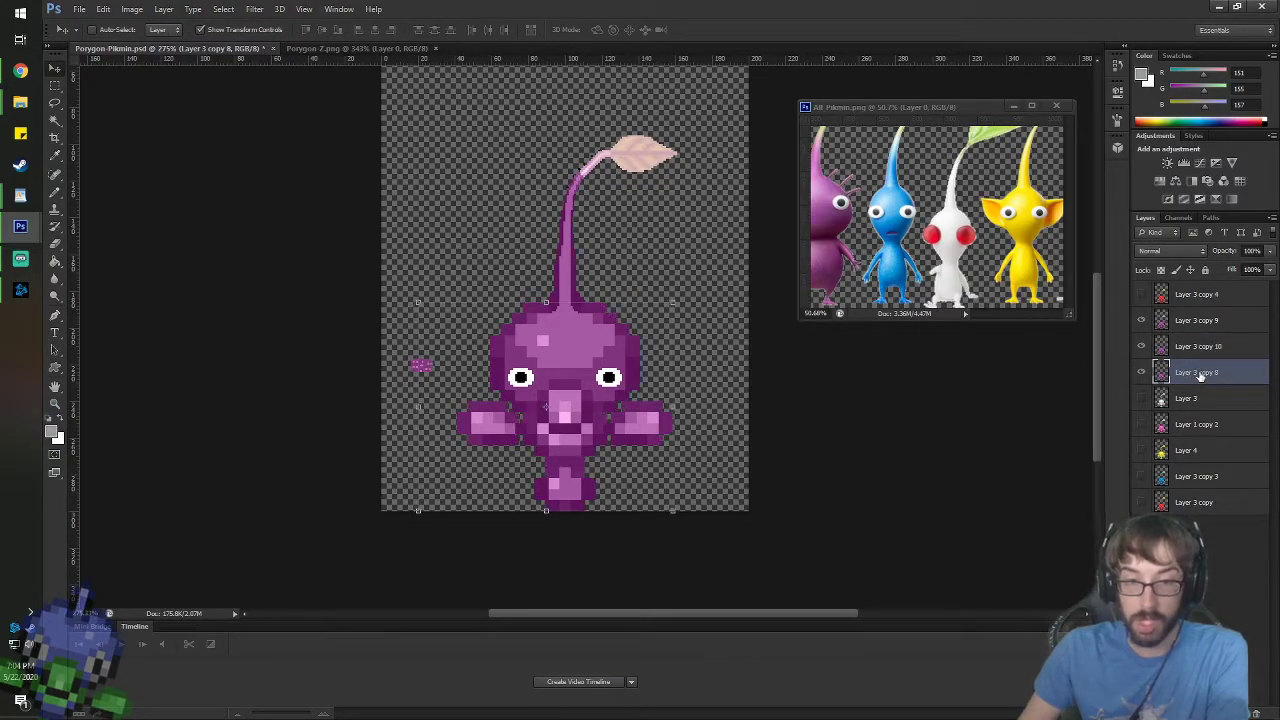
- Merge Layer 3 copy 9, Layer 3 copy 10 and Layer 3 copy 8 into one purple layer
scroll(618, 387, "up", 8)
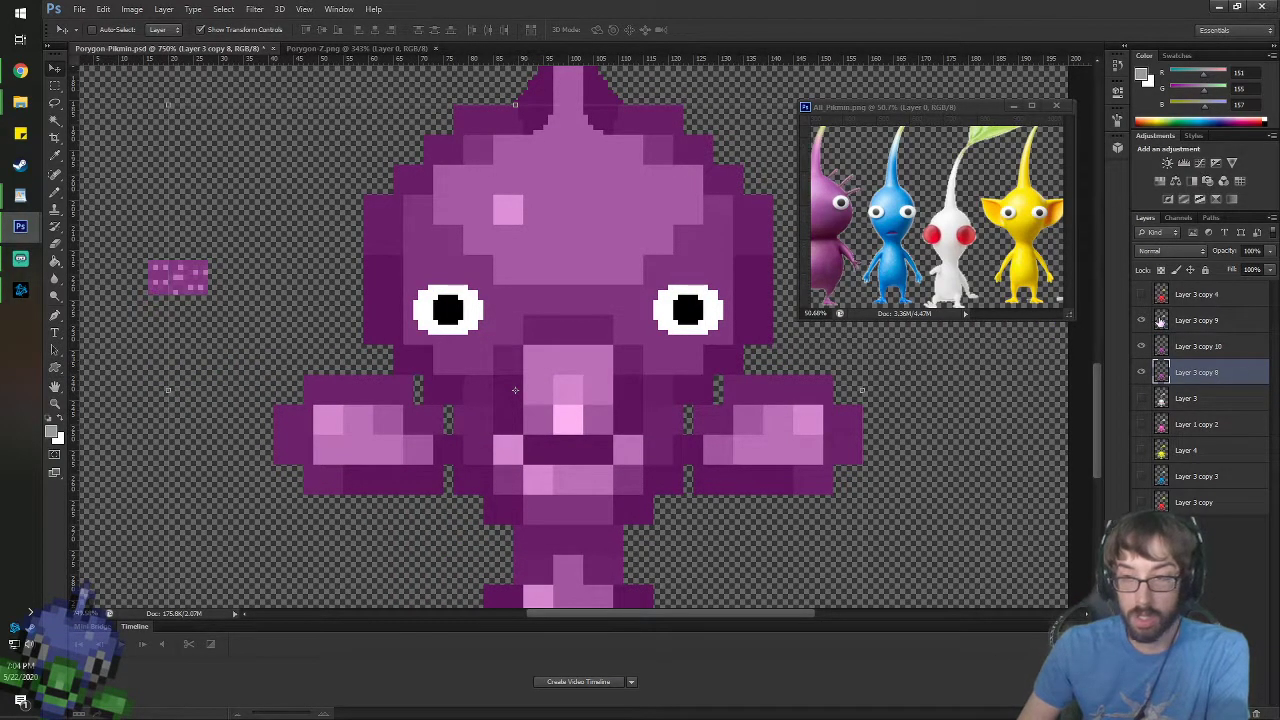
scroll(604, 314, "down", 4)
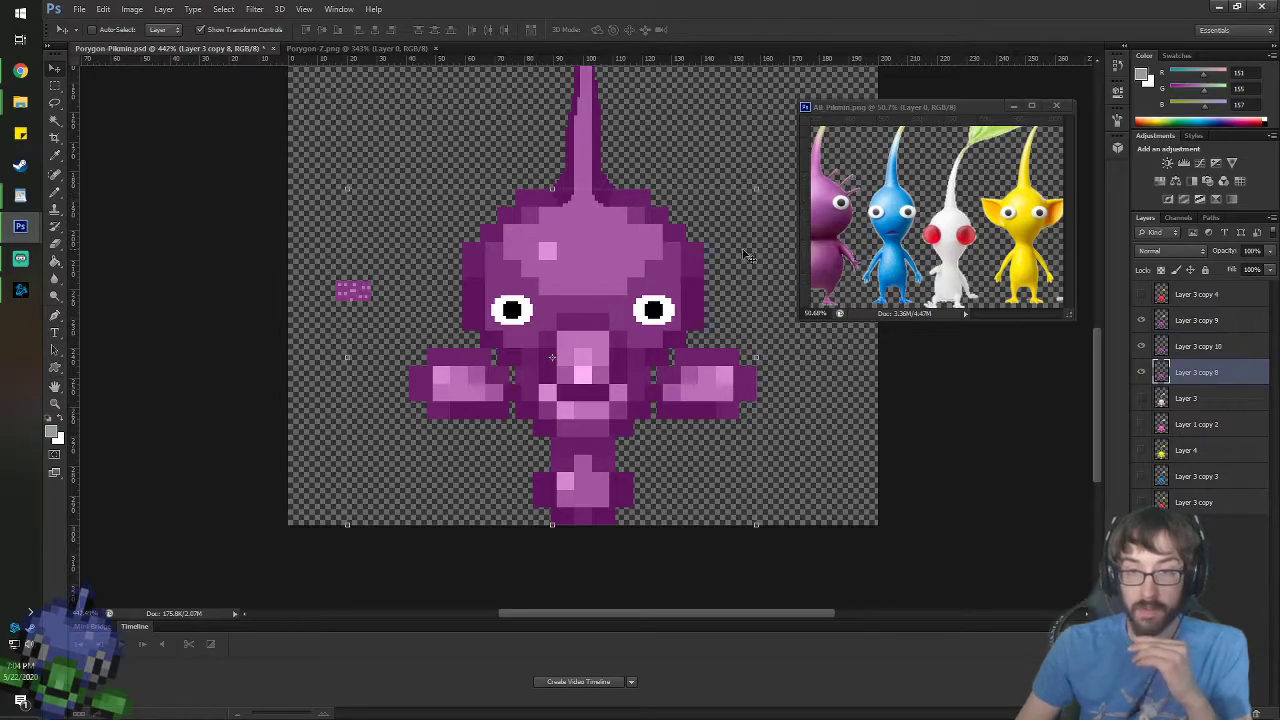
scroll(663, 228, "down", 3)
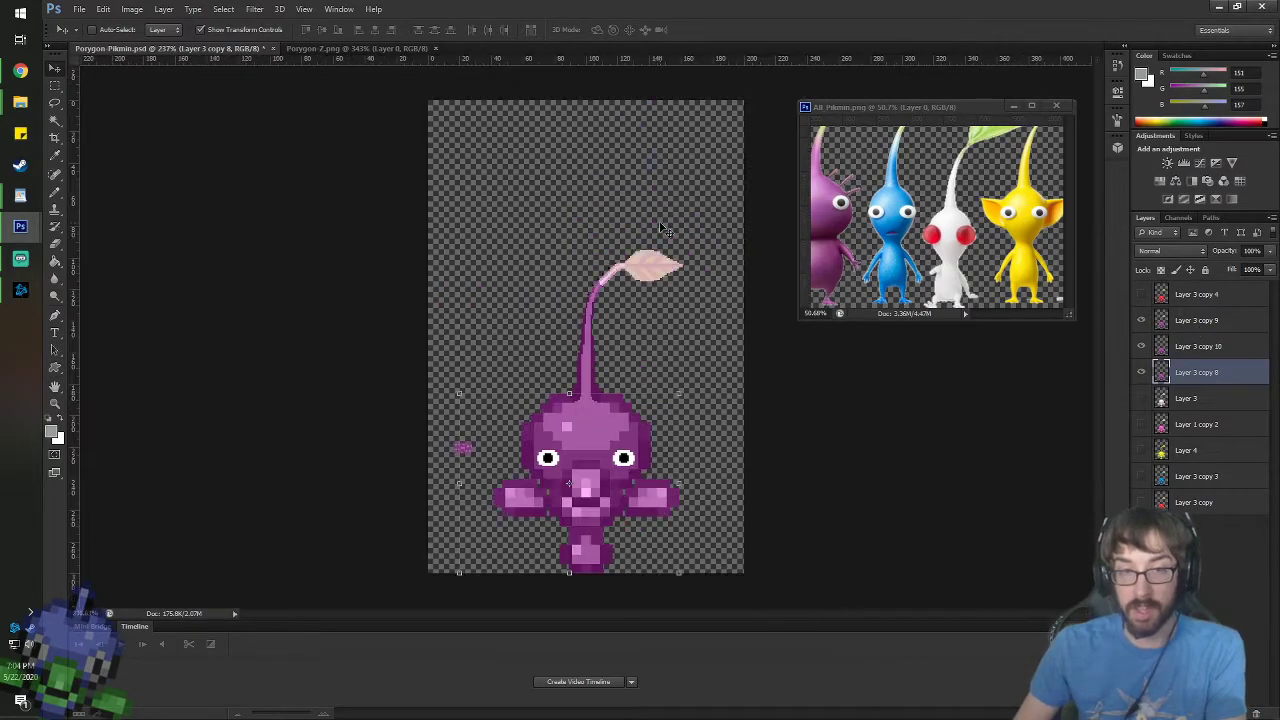
left_click(1186, 323, "shift")
right_click(1186, 330)
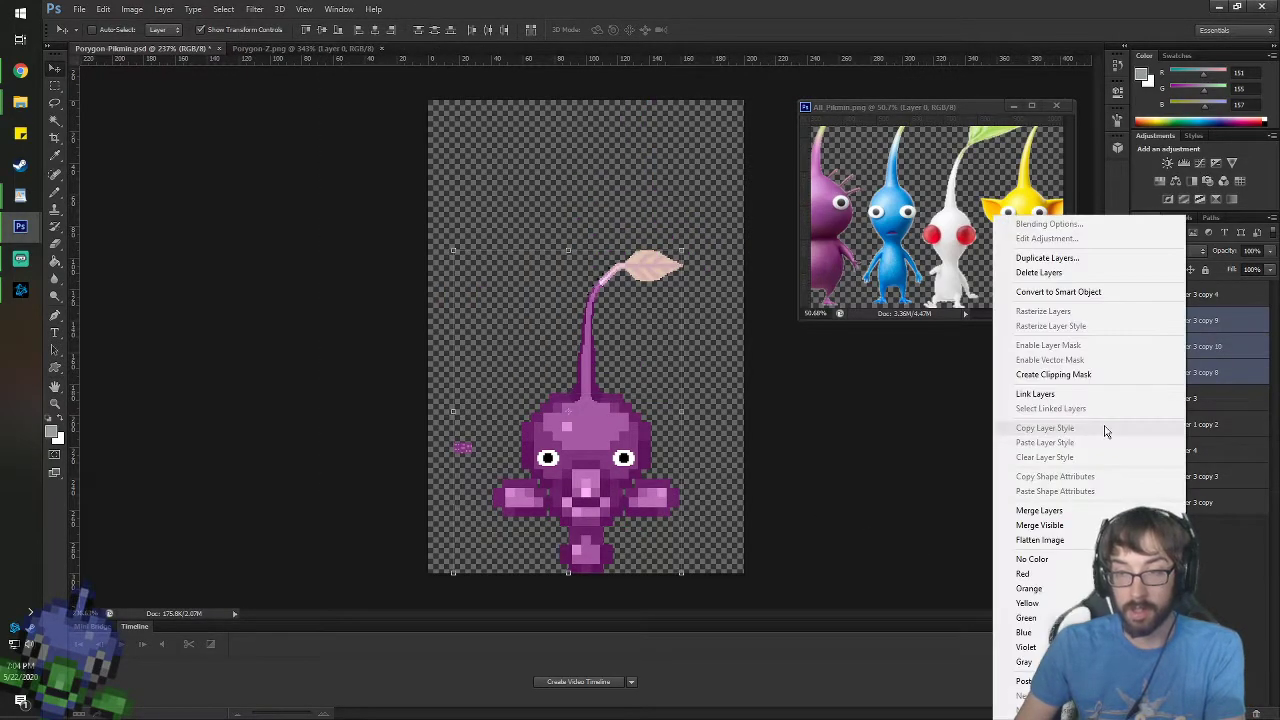
left_click(1040, 511)
scroll(626, 495, "up", 2)
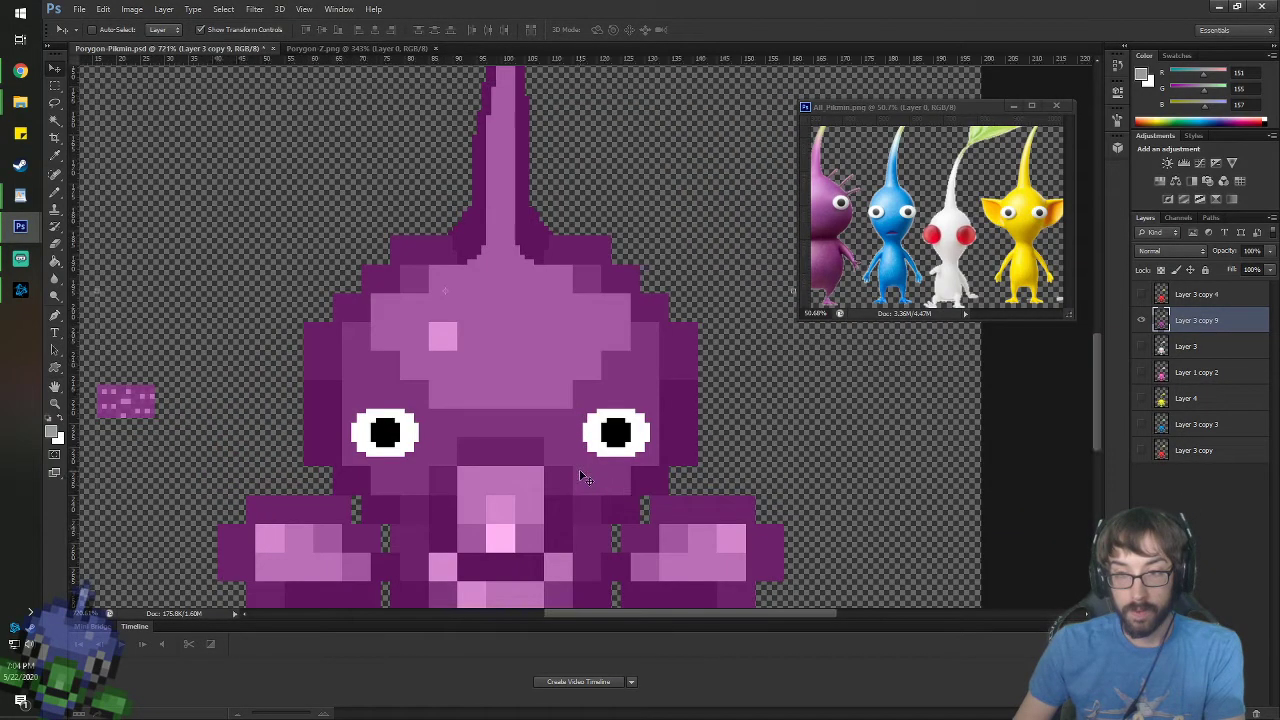
- Duplicate the red variant's Layer 3 copy and place the duplicate at the bottom of the layer stack
right_click(1178, 450)
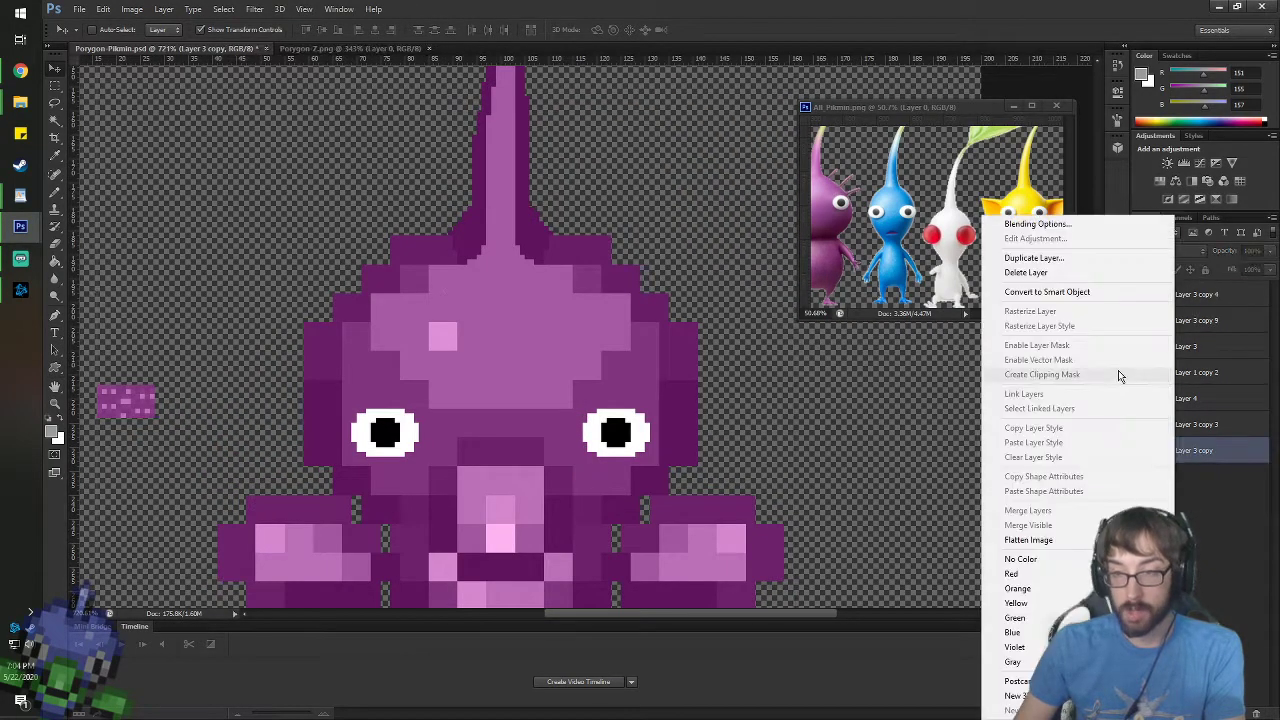
left_click(1040, 256)
key("Return")
left_click_drag(1207, 440, 1190, 480)
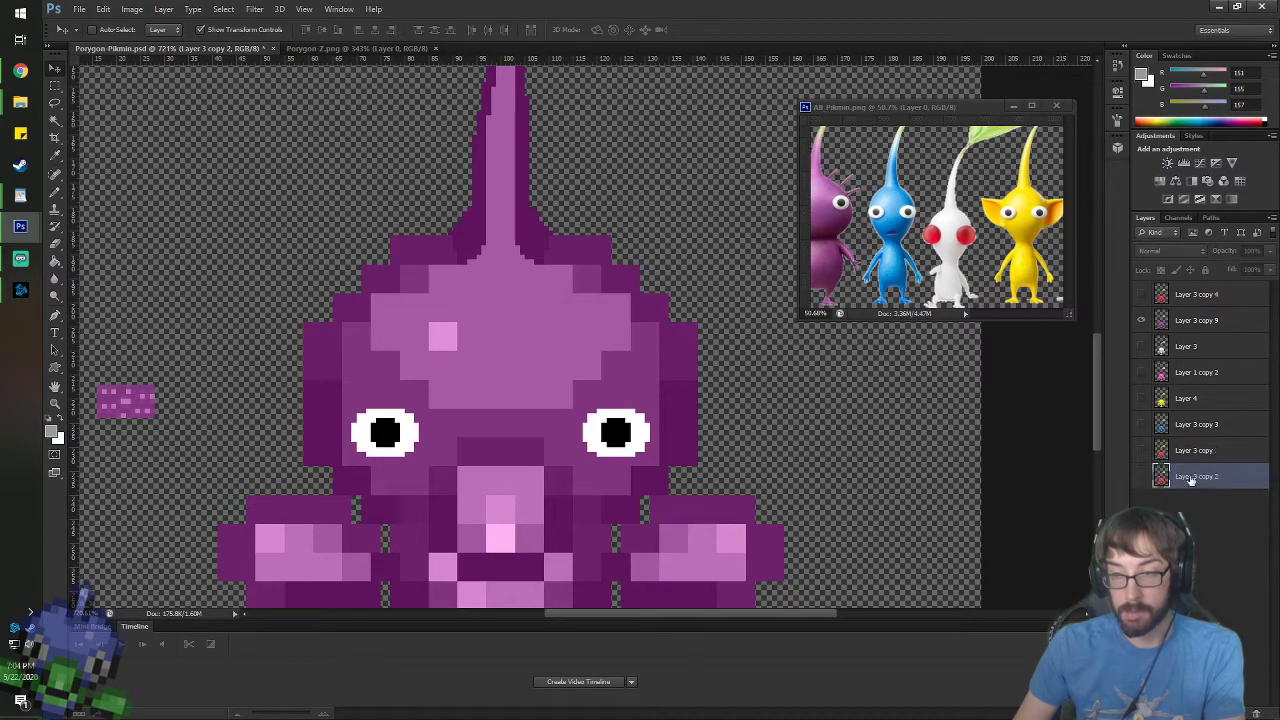
- On Layer 3 copy 9, pencil three short hairs in the sampled dark purple outline colour along the head's upper right edge
left_click(1196, 320)
scroll(535, 247, "down", 3)
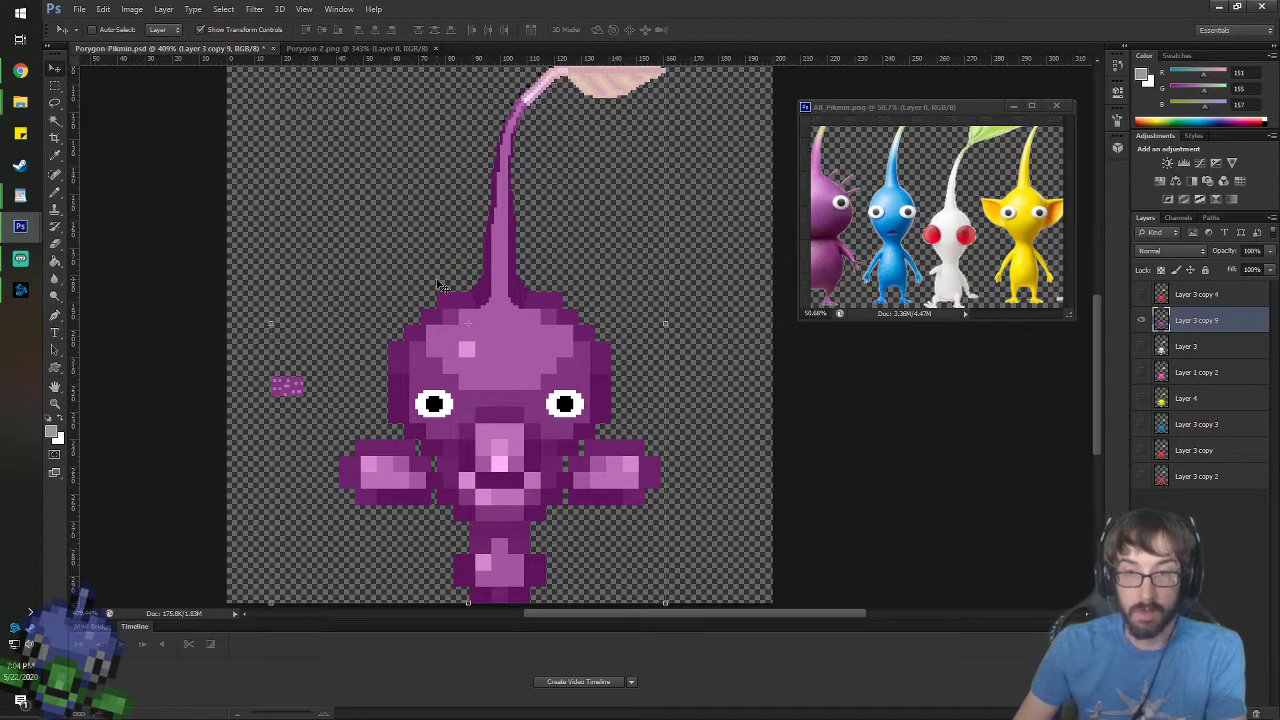
scroll(535, 247, "up", 3)
scroll(600, 370, "up", 3)
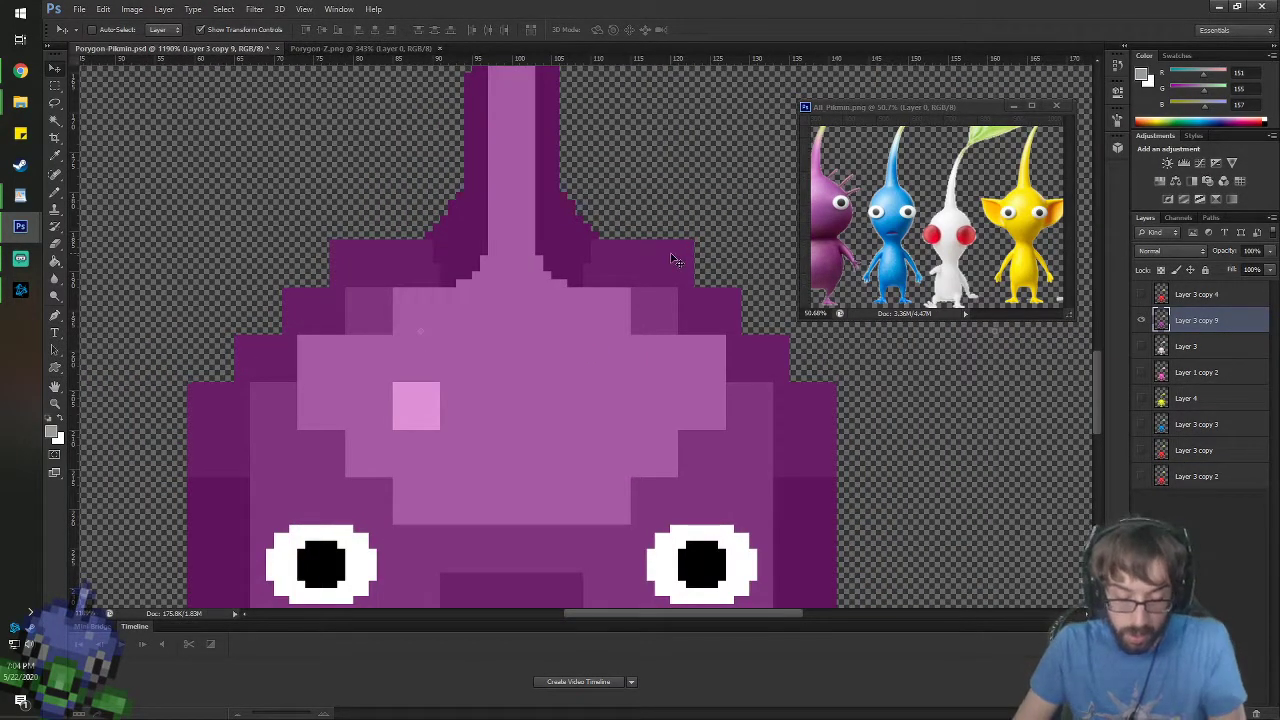
left_click_drag(626, 285, 578, 307)
scroll(634, 266, "up", 2)
scroll(586, 263, "right", 2)
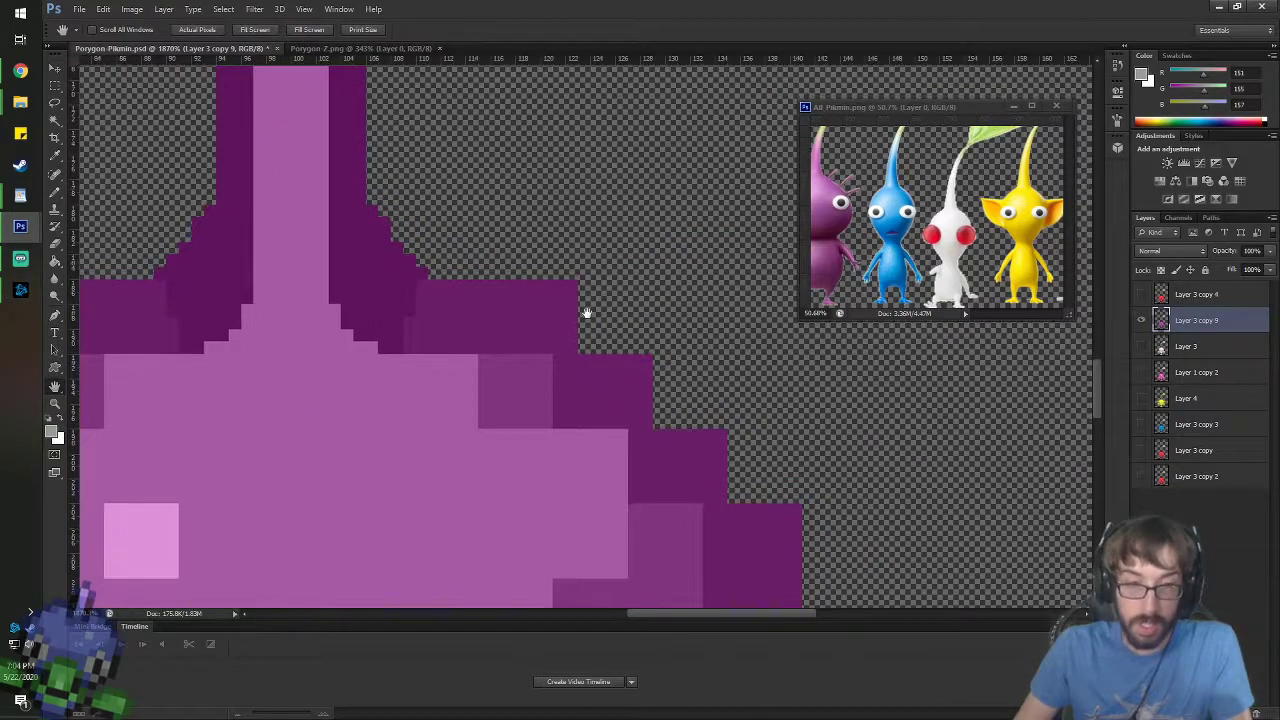
key("i")
left_click(567, 332)
key("b")
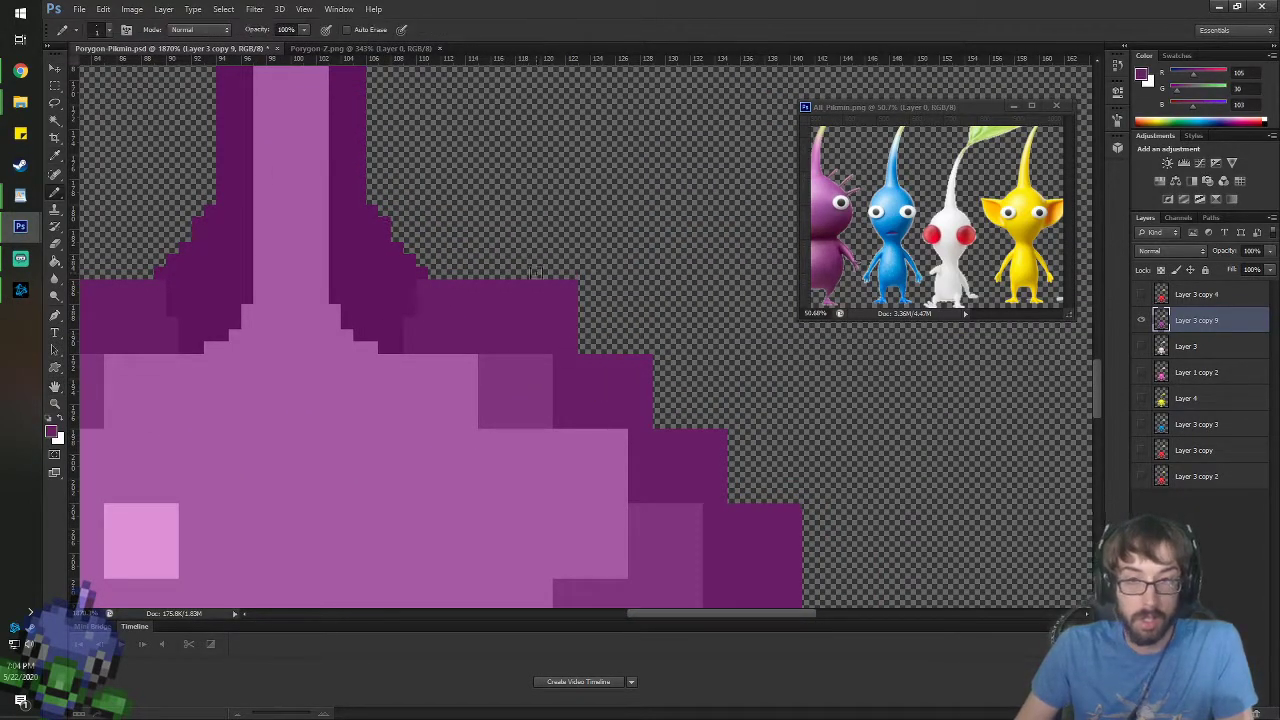
mouse_move(546, 260)
left_mouse_down()
mouse_move(610, 203)
mouse_move(558, 268)
left_mouse_up()
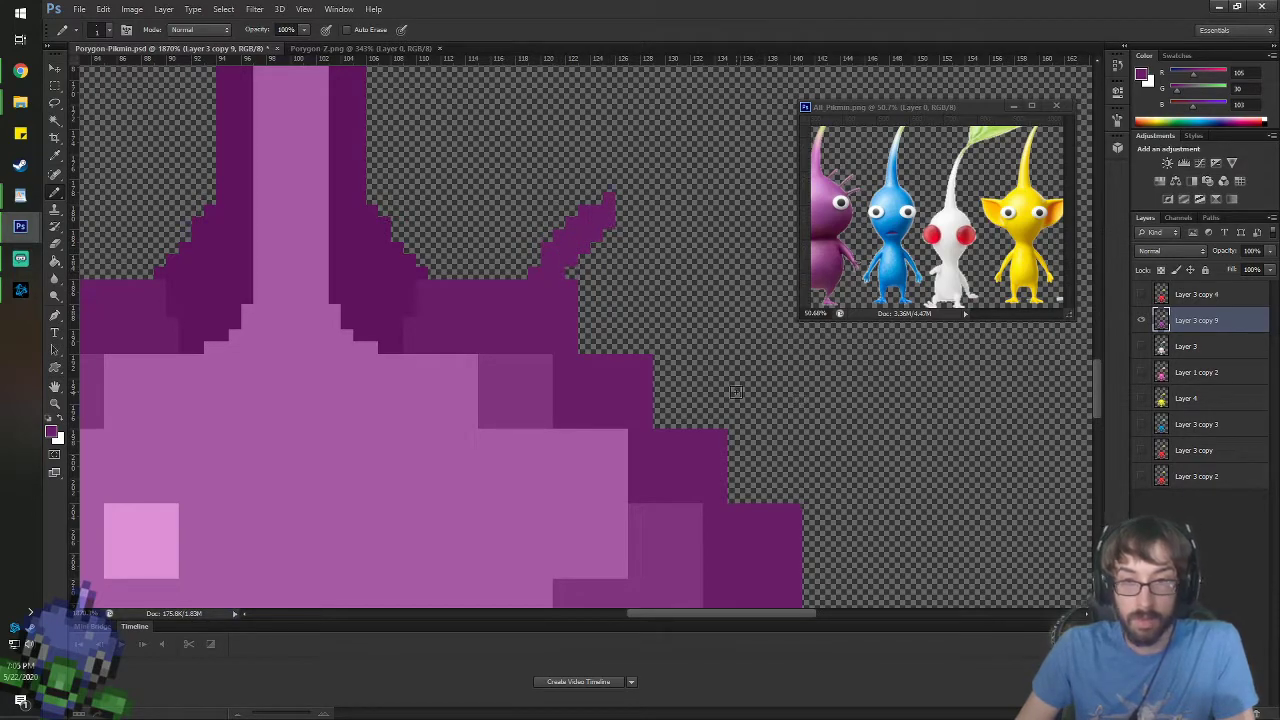
mouse_move(639, 351)
left_mouse_down()
mouse_move(730, 271)
mouse_move(661, 350)
left_mouse_up()
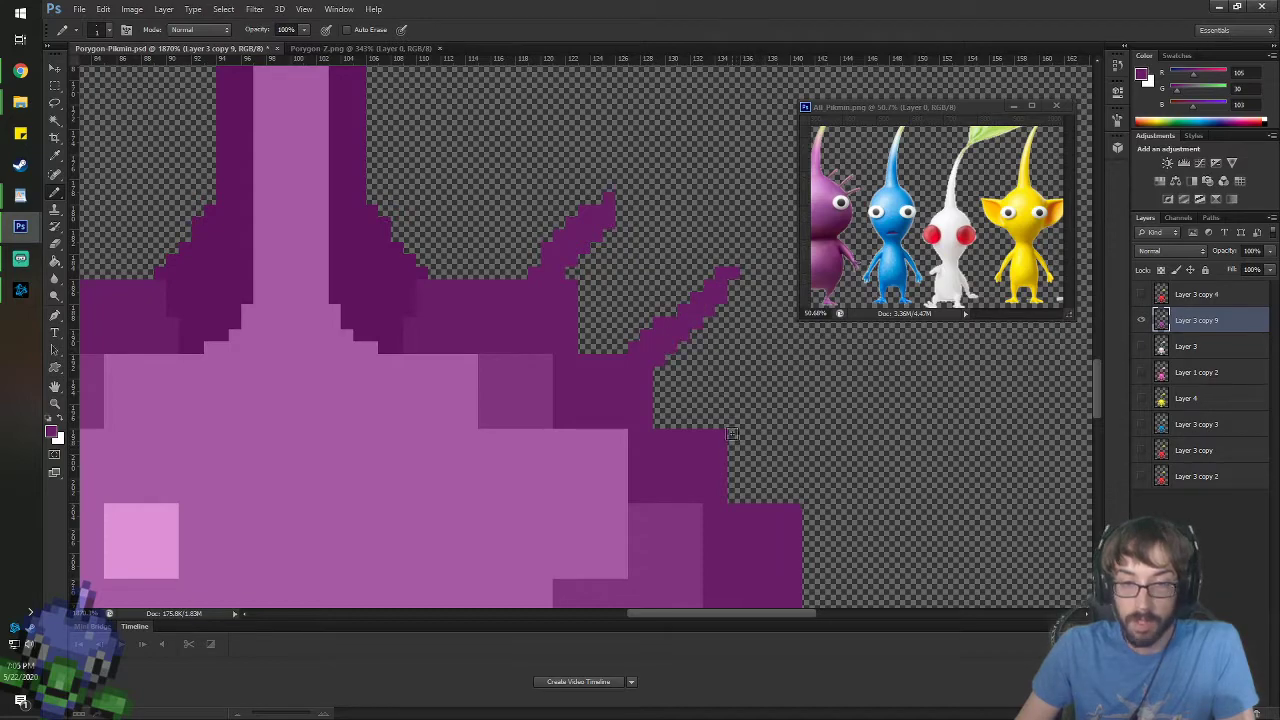
mouse_move(720, 420)
left_mouse_down()
mouse_move(629, 401)
mouse_move(728, 328)
mouse_move(637, 407)
left_mouse_up()
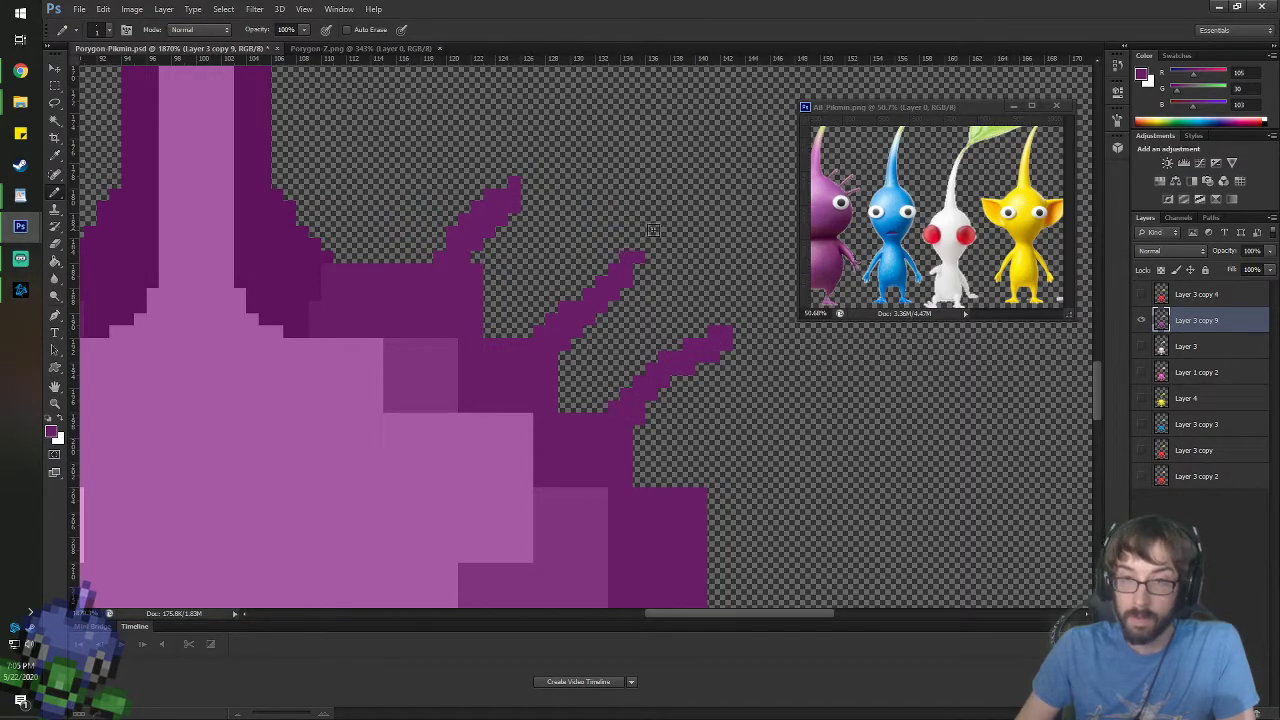
- Try to paint a highlight in the head's lighter purple along the innermost right hair
key("i")
left_click(383, 386)
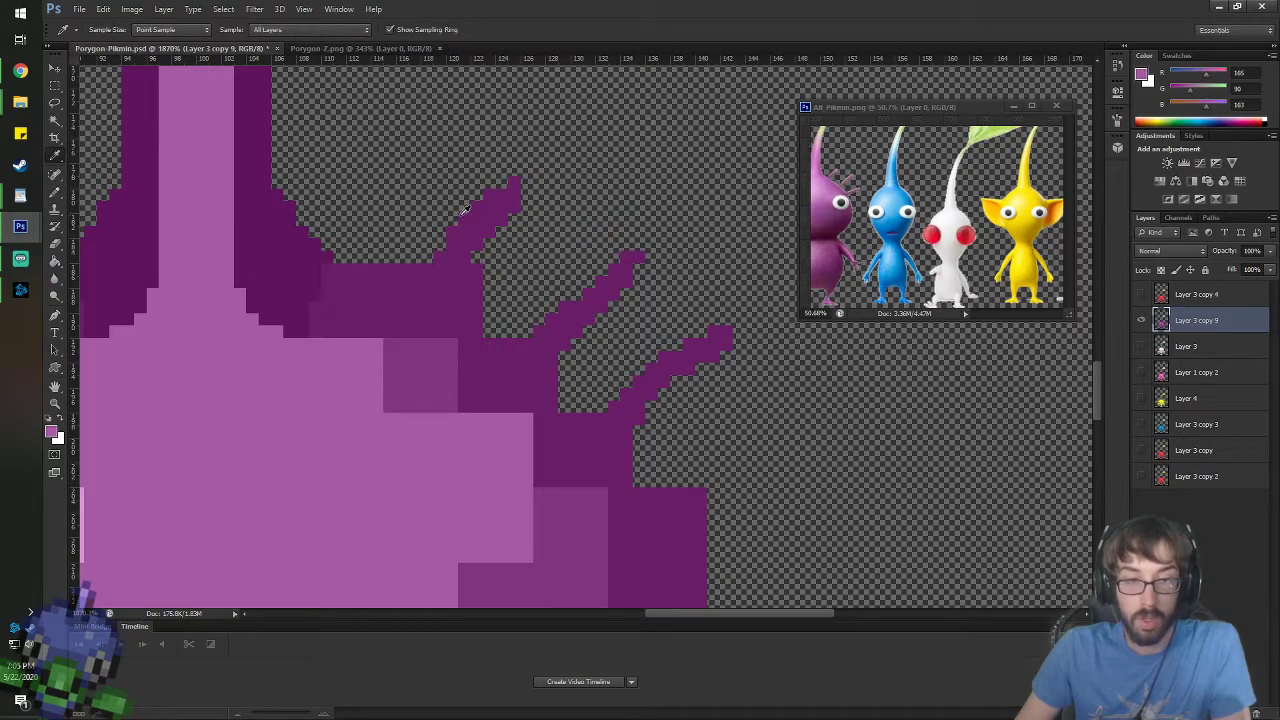
scroll(463, 210, "down", 6)
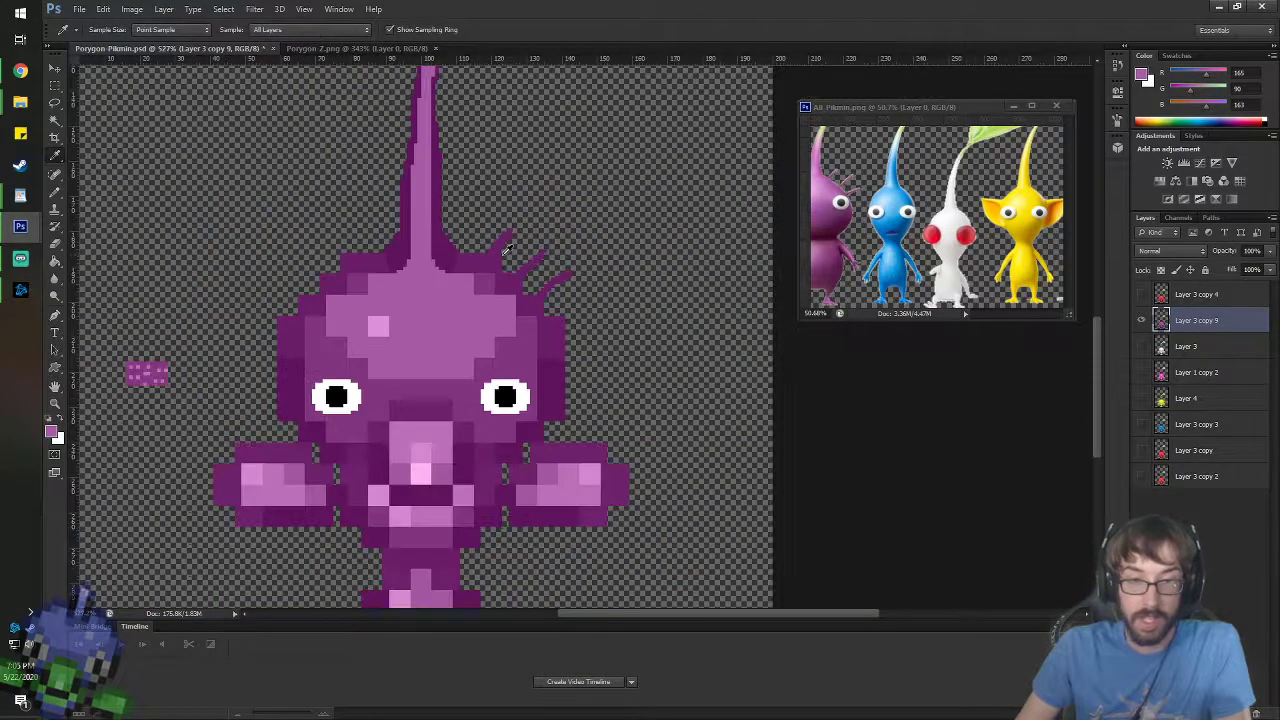
scroll(505, 248, "up", 7)
key("b")
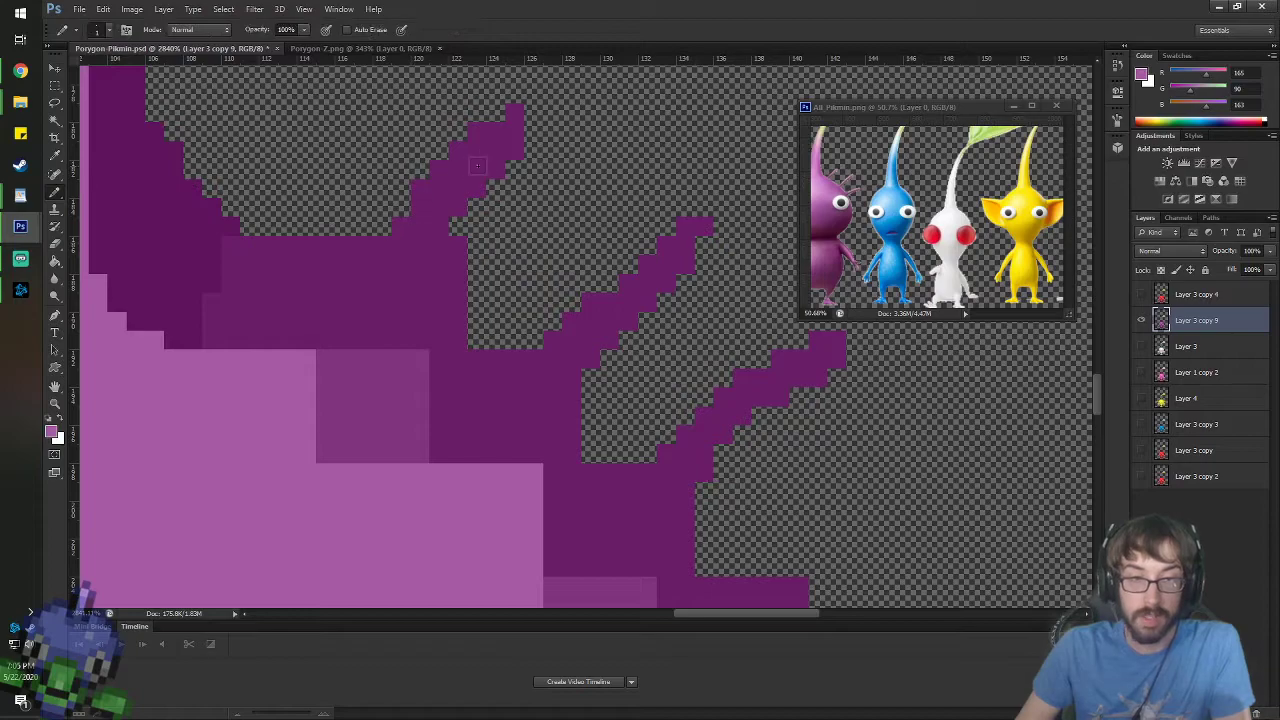
left_click_drag(495, 140, 416, 246)
scroll(318, 408, "down", 2)
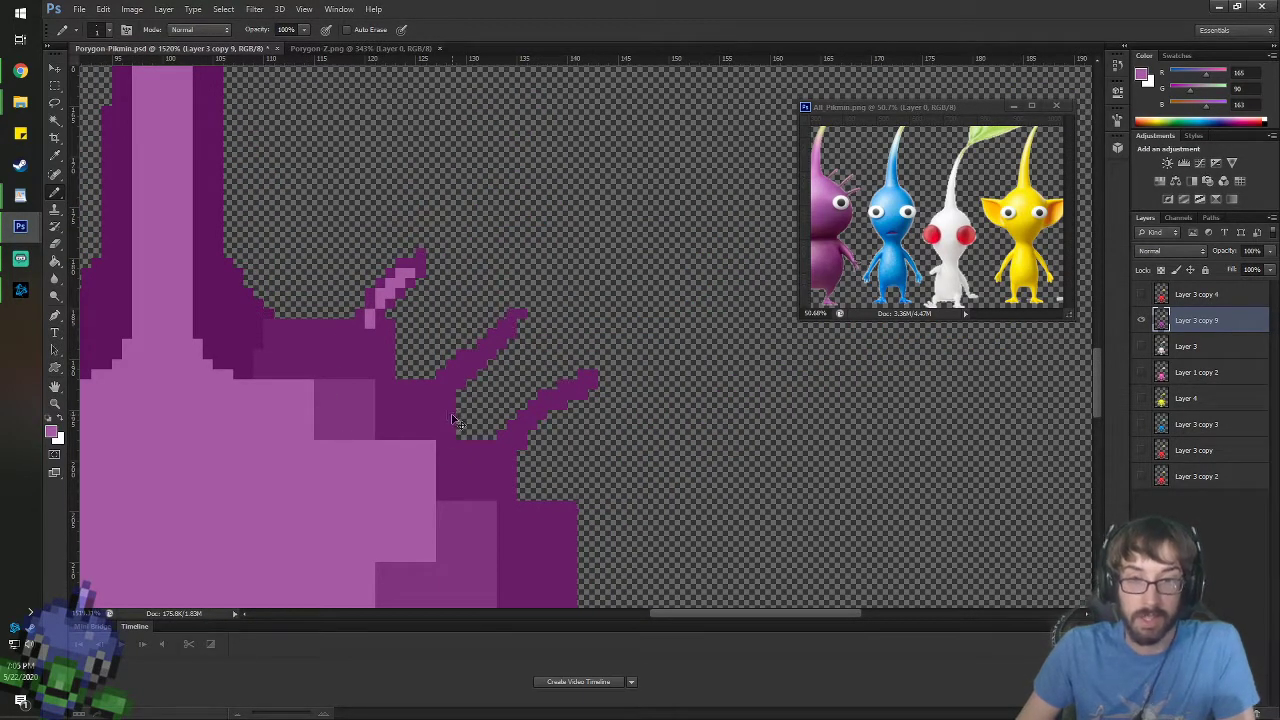
scroll(453, 416, "down", 5)
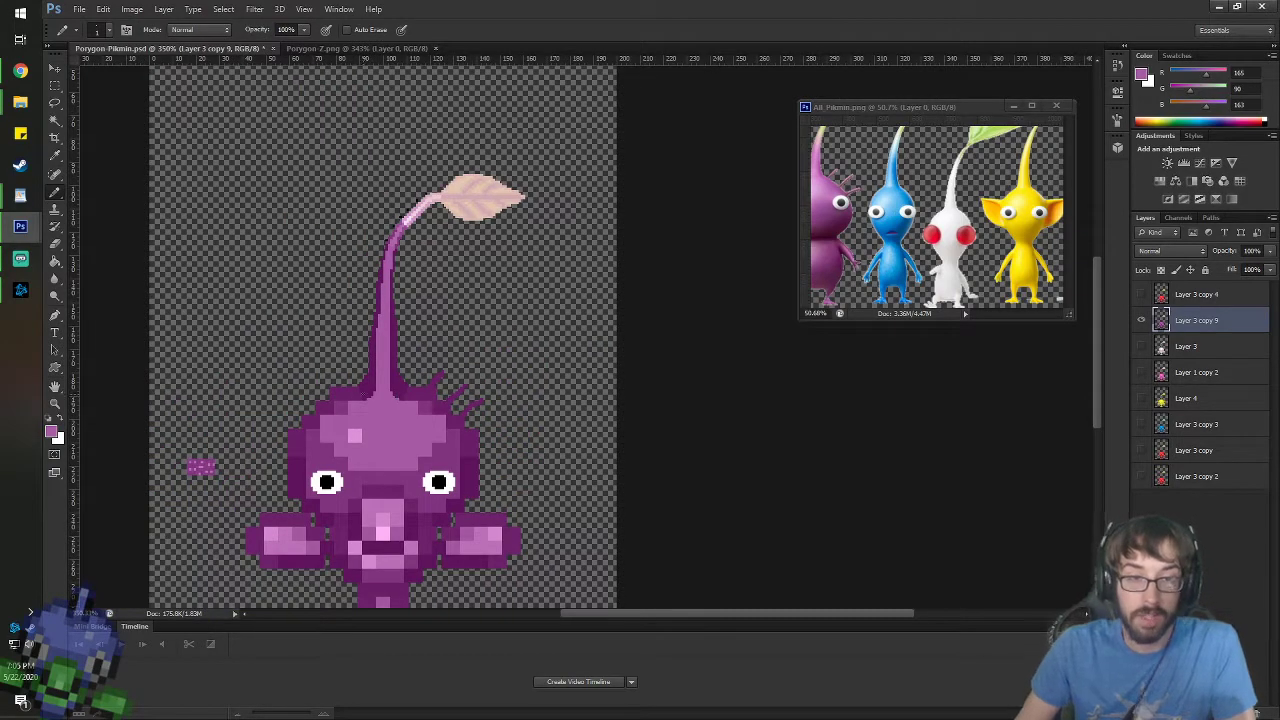
scroll(739, 337, "down", 2)
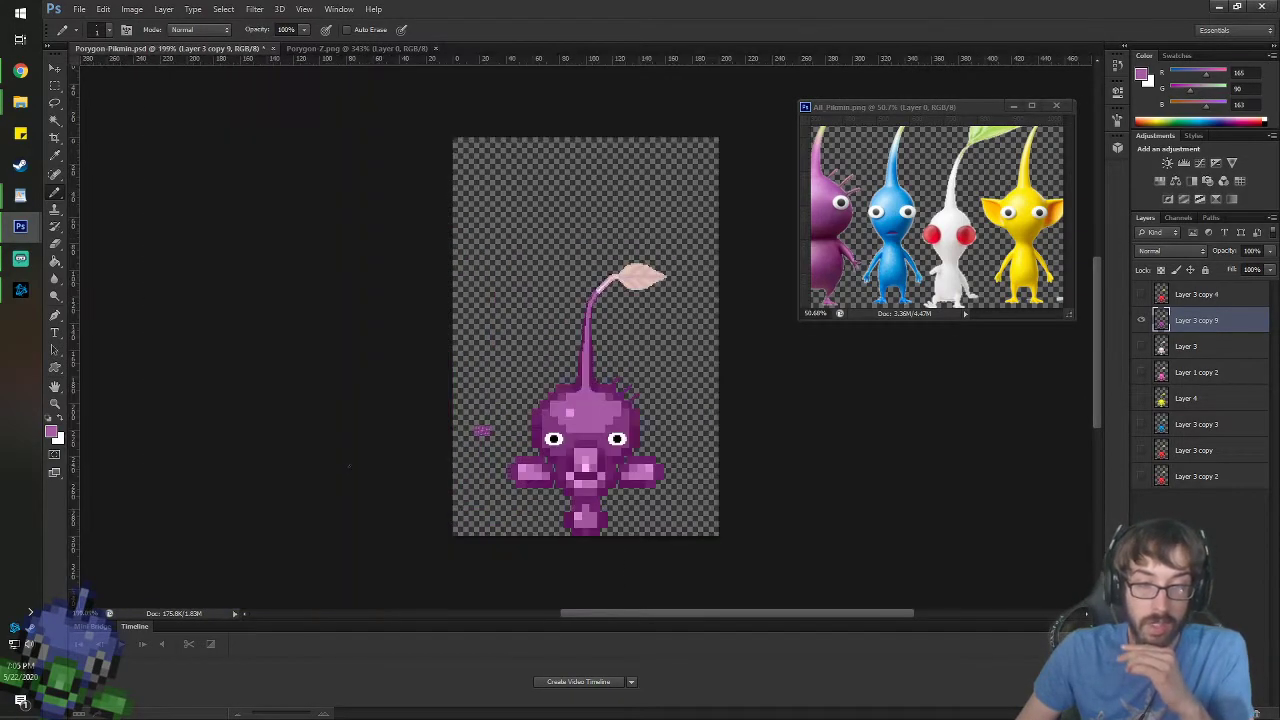
- Copy the three hairs to a new layer, flip the copy horizontally and align it with the head's upper left edge
scroll(739, 337, "up", 4)
key("m")
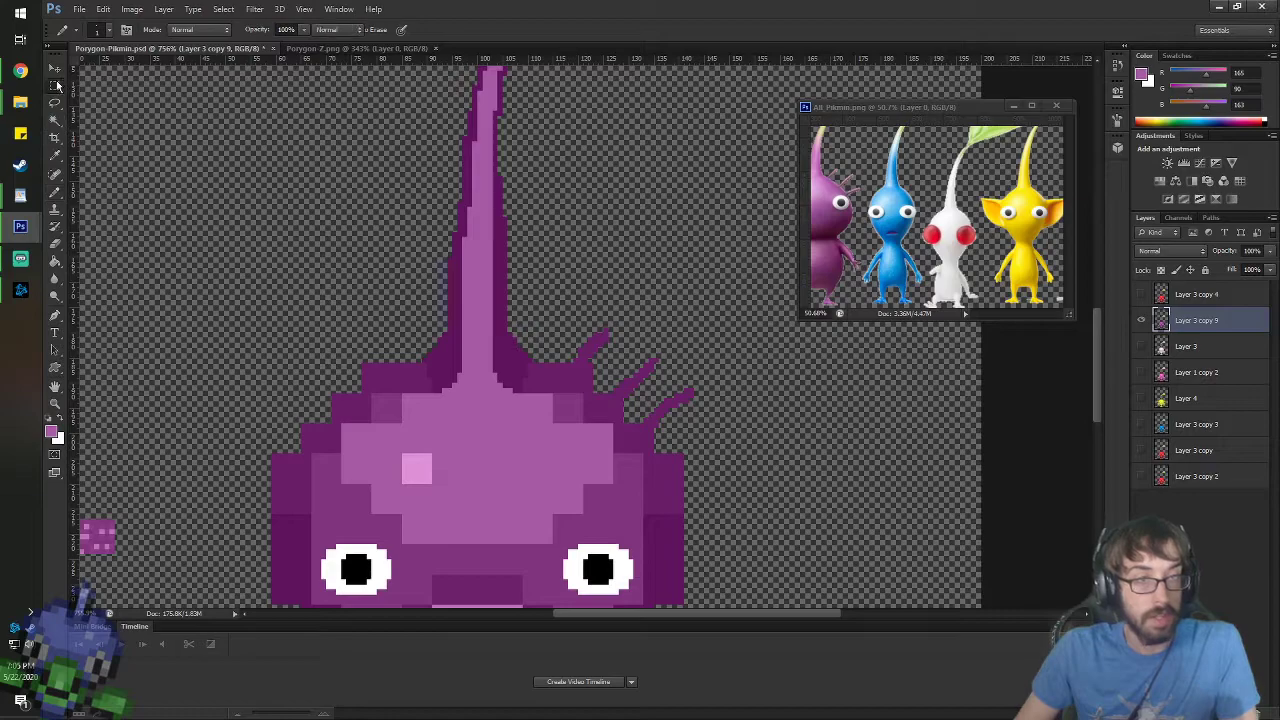
mouse_move(537, 310)
left_mouse_down()
mouse_move(714, 492)
mouse_move(727, 482)
left_mouse_up()
key("ctrl+c")
key("ctrl+v")
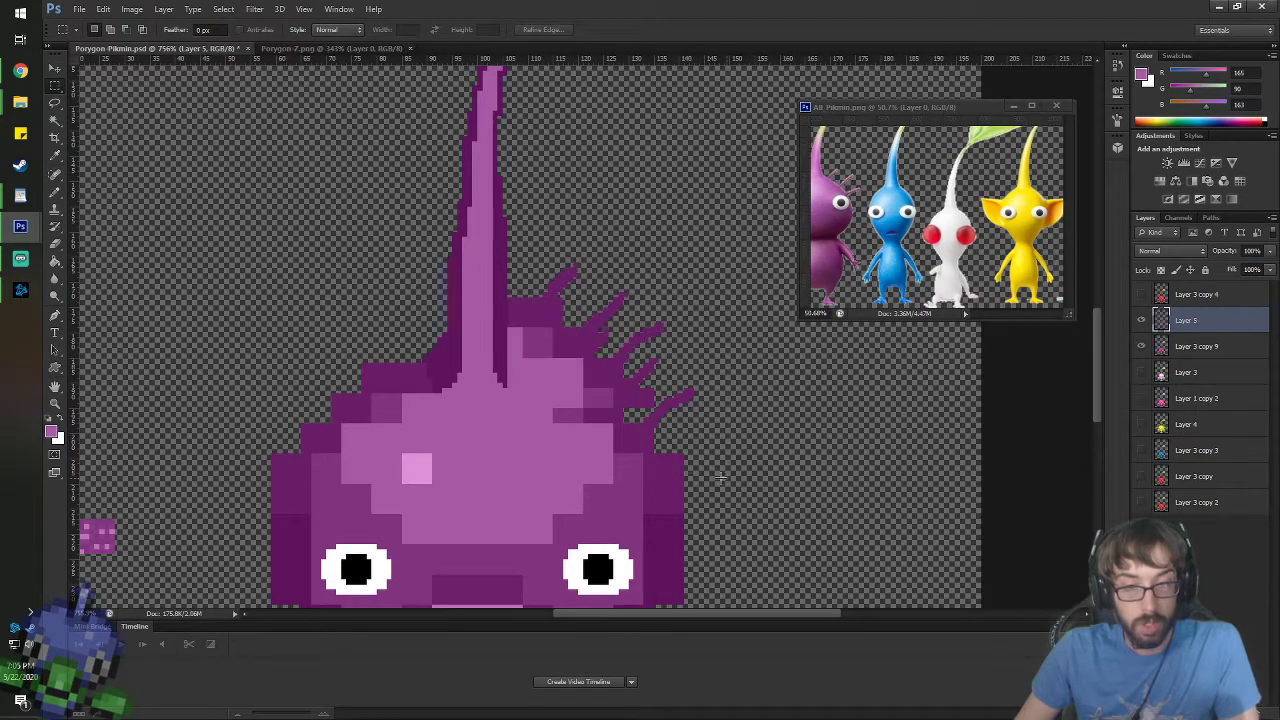
left_click(55, 67)
right_click(583, 344)
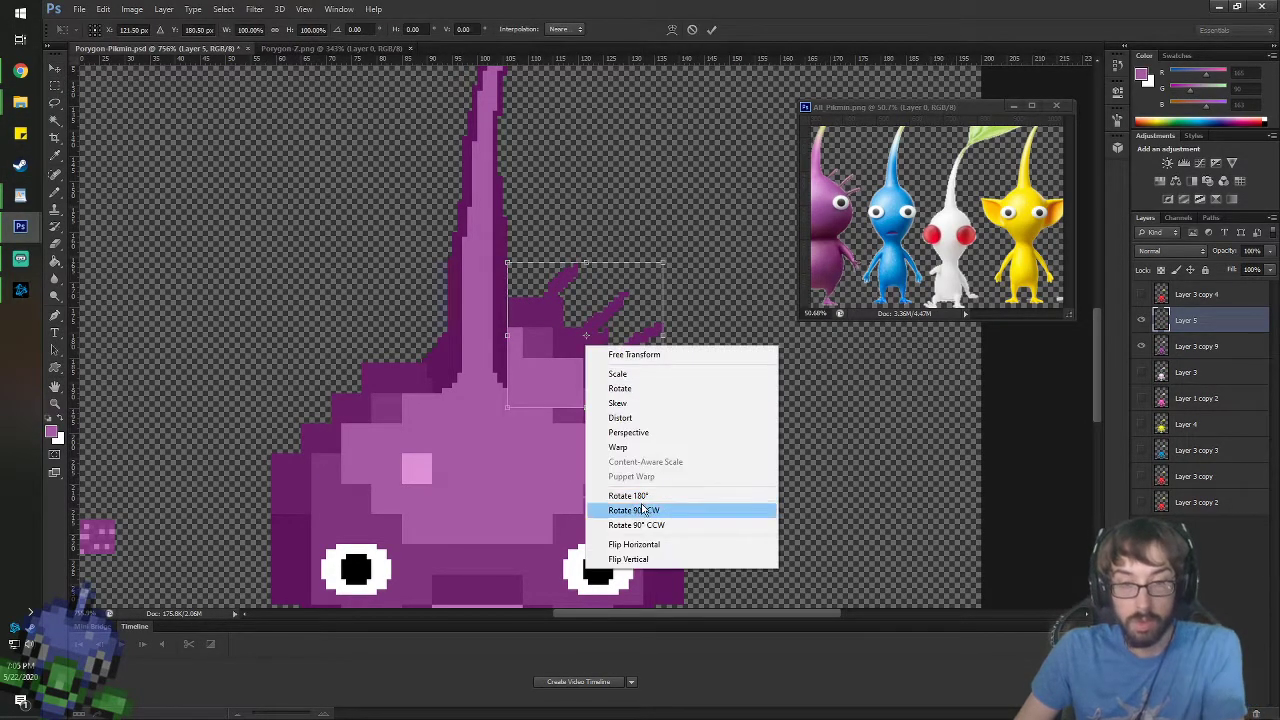
left_click(640, 544)
left_click_drag(565, 348, 330, 420)
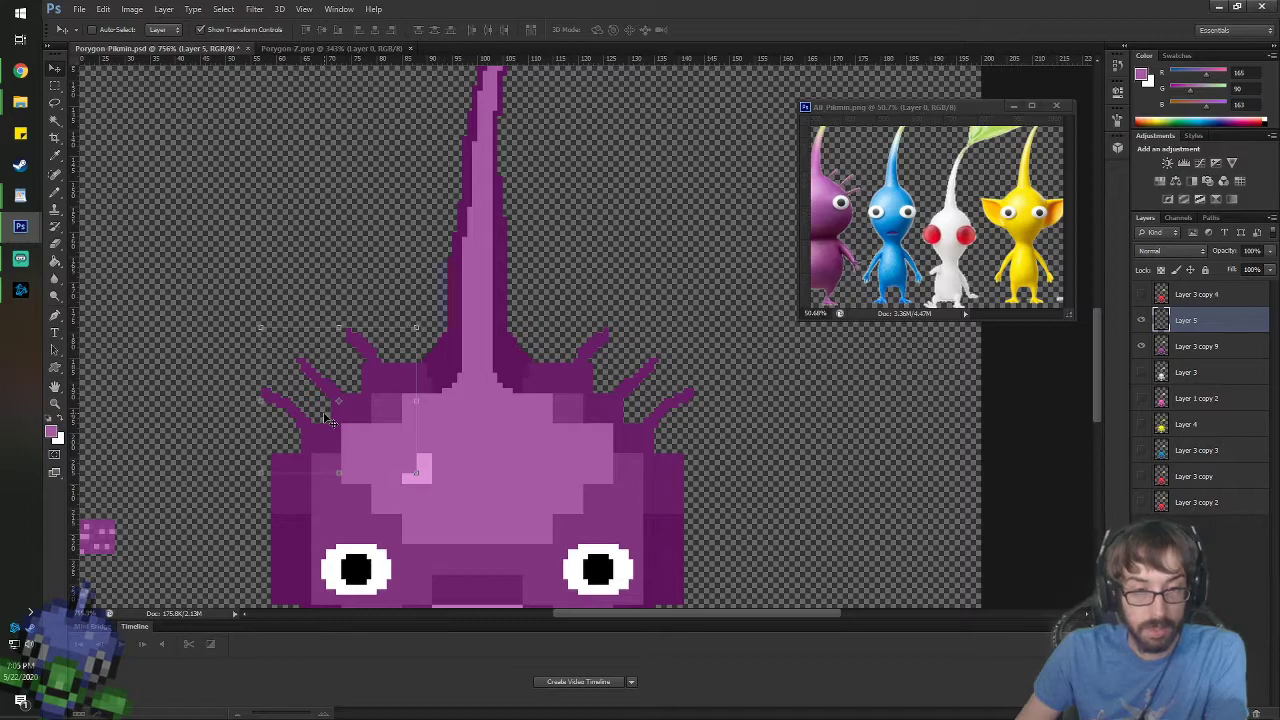
- Erase the surplus head pixels from the mirrored hair copy and merge Layer 5 with Layer 3 copy 9
key("b")
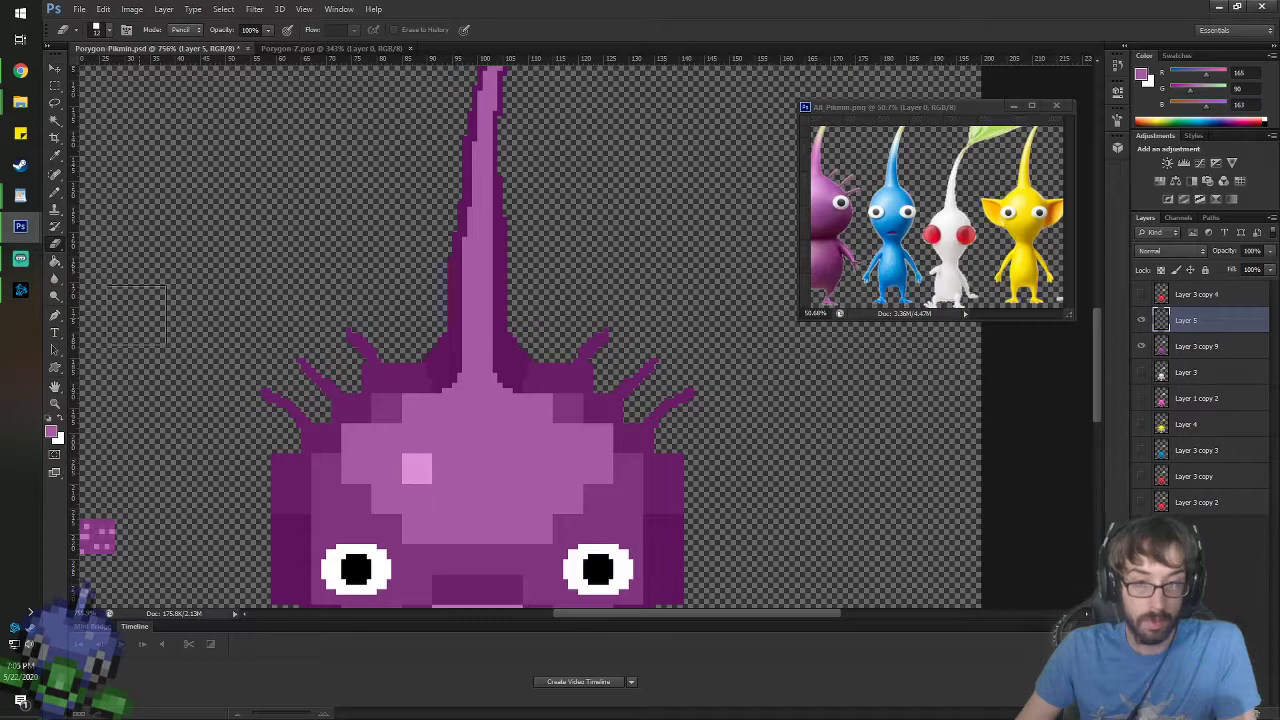
left_click(55, 68)
right_click(1182, 347)
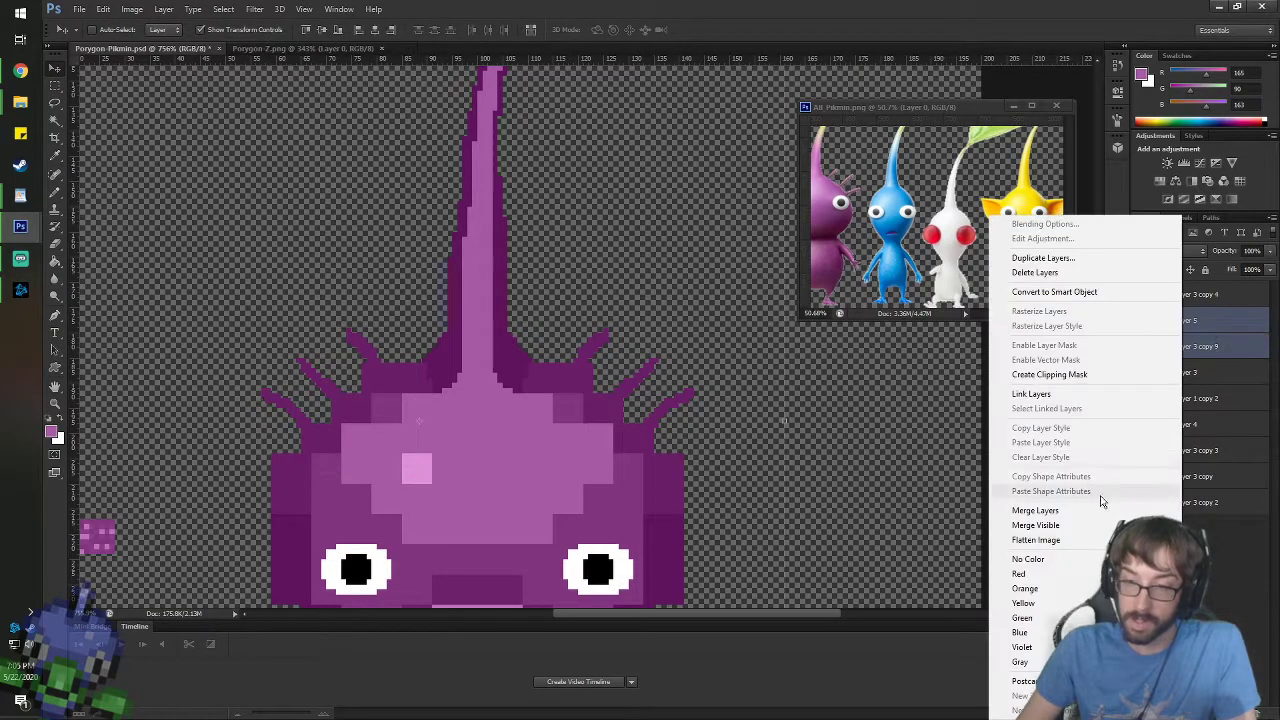
left_click(1028, 512)
- Select the innermost hair on the head's right side and move it 1 px right
scroll(481, 364, "up", 5)
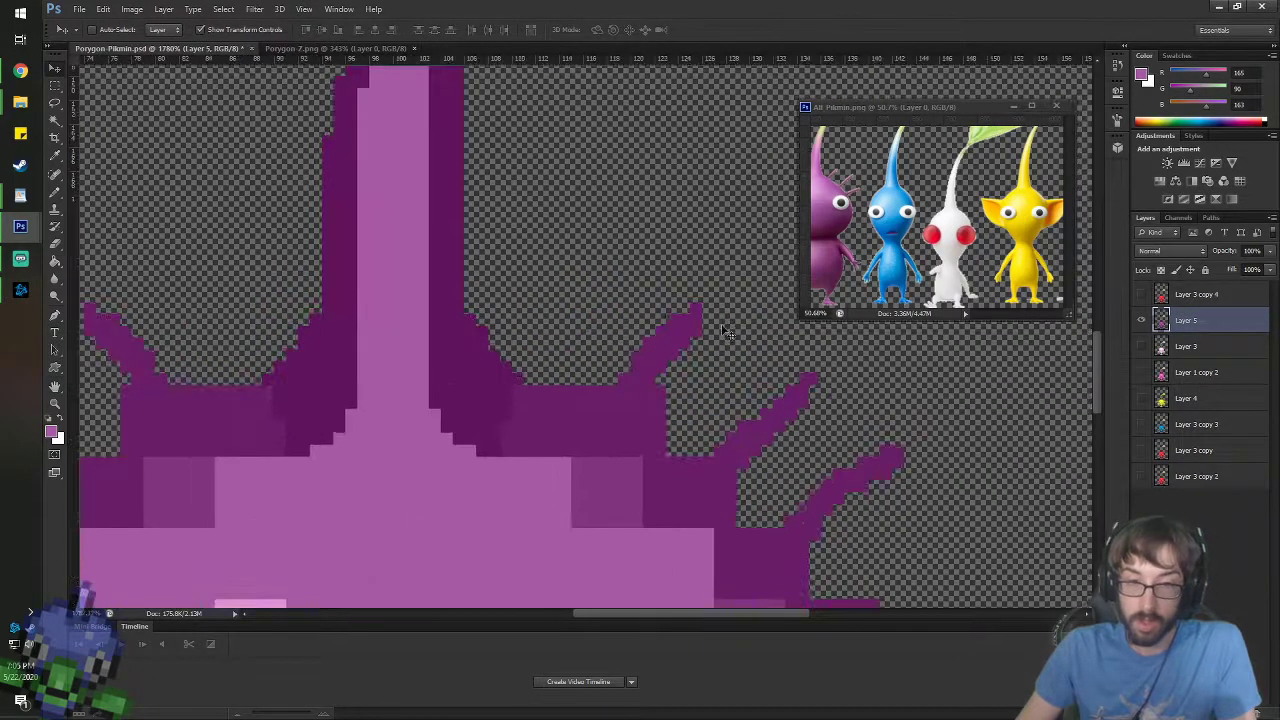
left_click(55, 86)
left_click_drag(490, 252, 727, 432)
key("v")
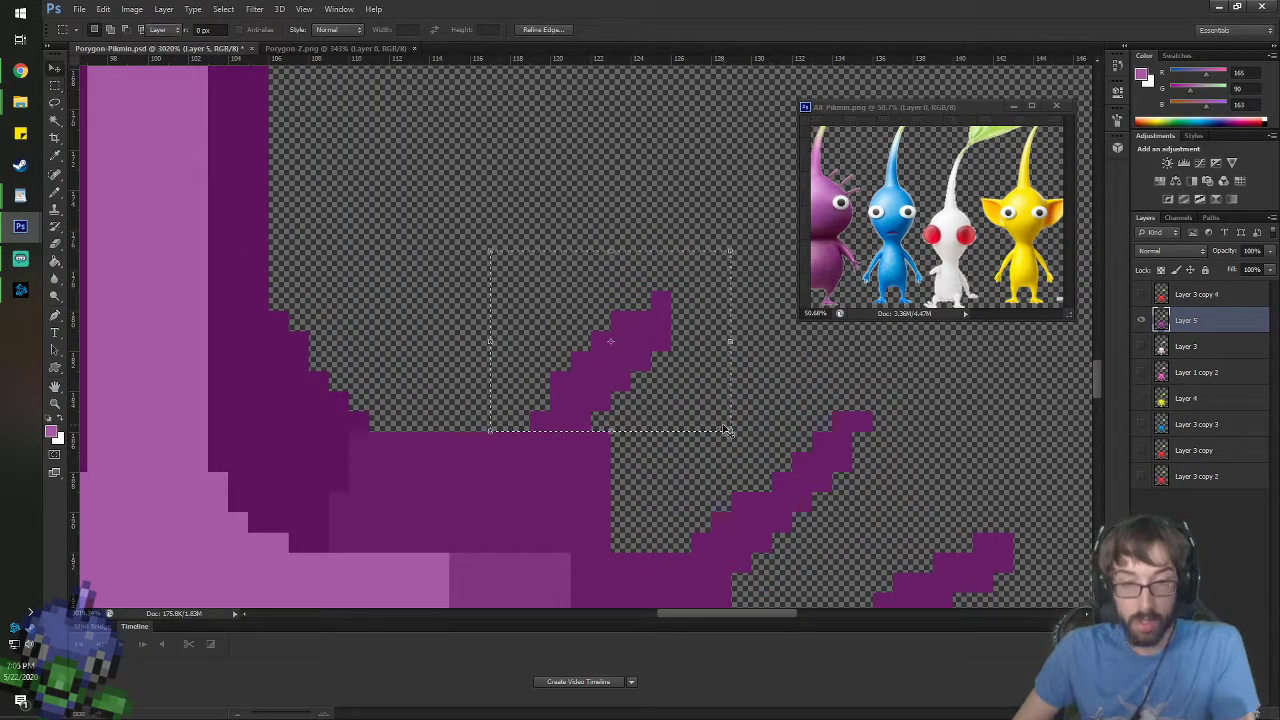
key("Right")
key("ctrl+d")
- Select the innermost hair on the head's left side and move it 1 px left
scroll(414, 408, "down", 2)
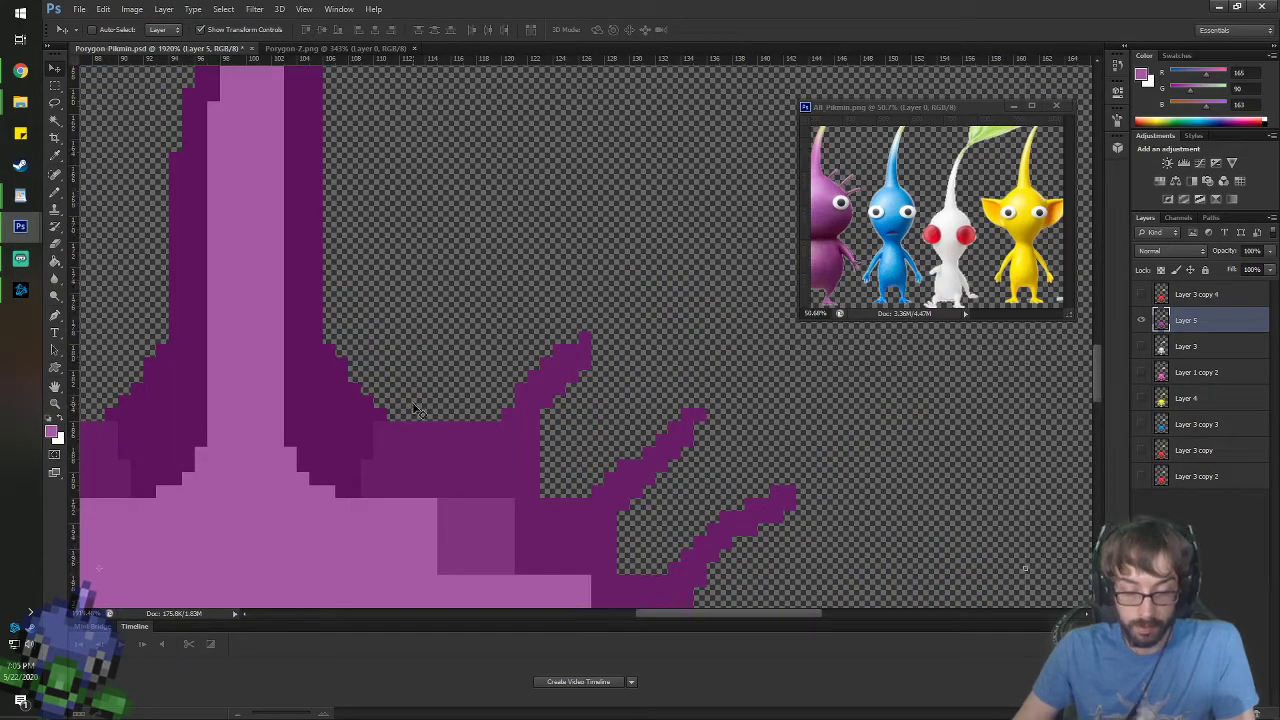
key("h")
left_click_drag(418, 427, 763, 440)
key("alt+Tab")
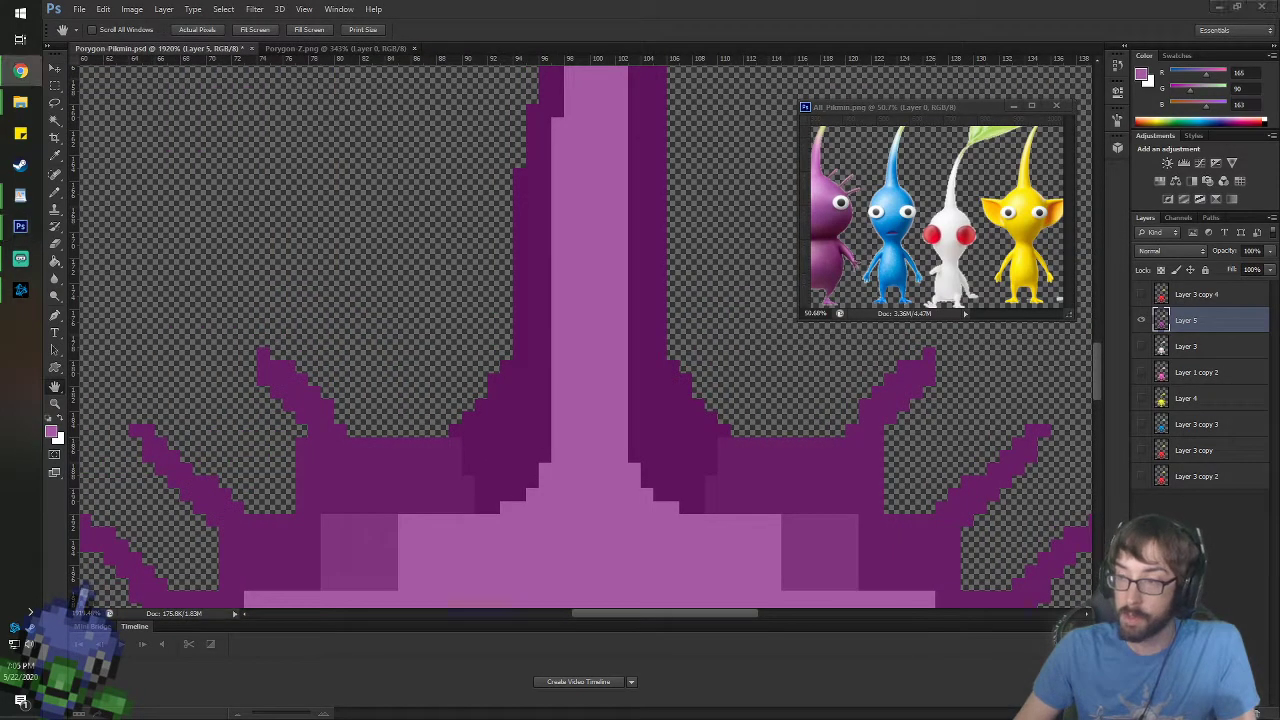
key("alt+Tab")
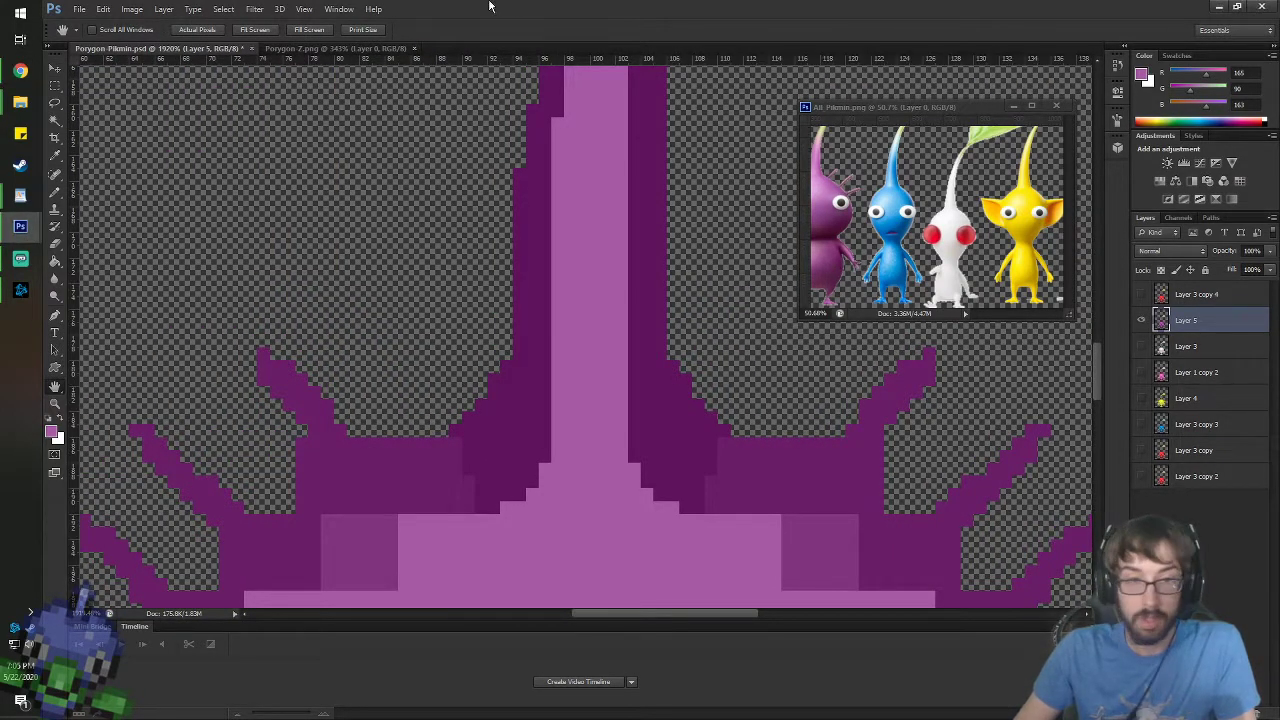
left_click(55, 86)
left_click_drag(244, 284, 371, 430)
left_click(55, 68)
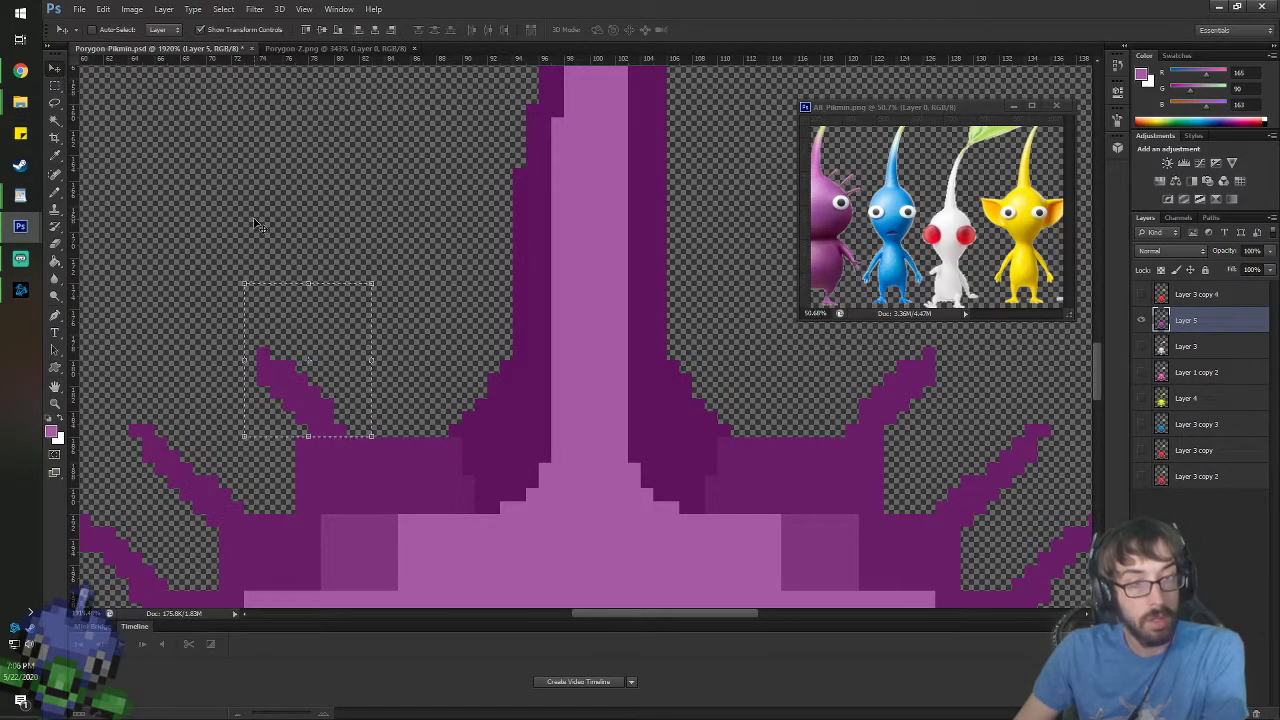
key("Left")
key("ctrl+d")
- Lengthen the tips of the innermost left and right hairs outward with pixels in the sampled dark purple
key("i")
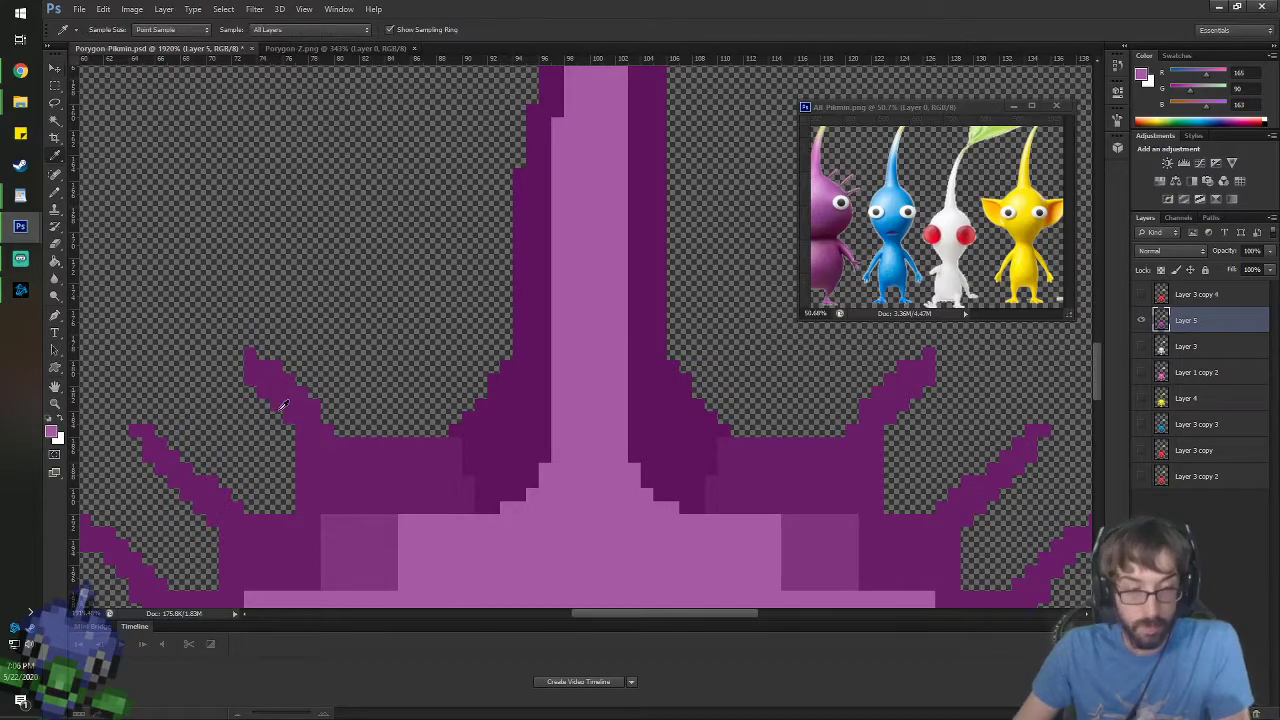
left_click(257, 365)
key("b")
left_click(237, 353)
left_click(237, 365)
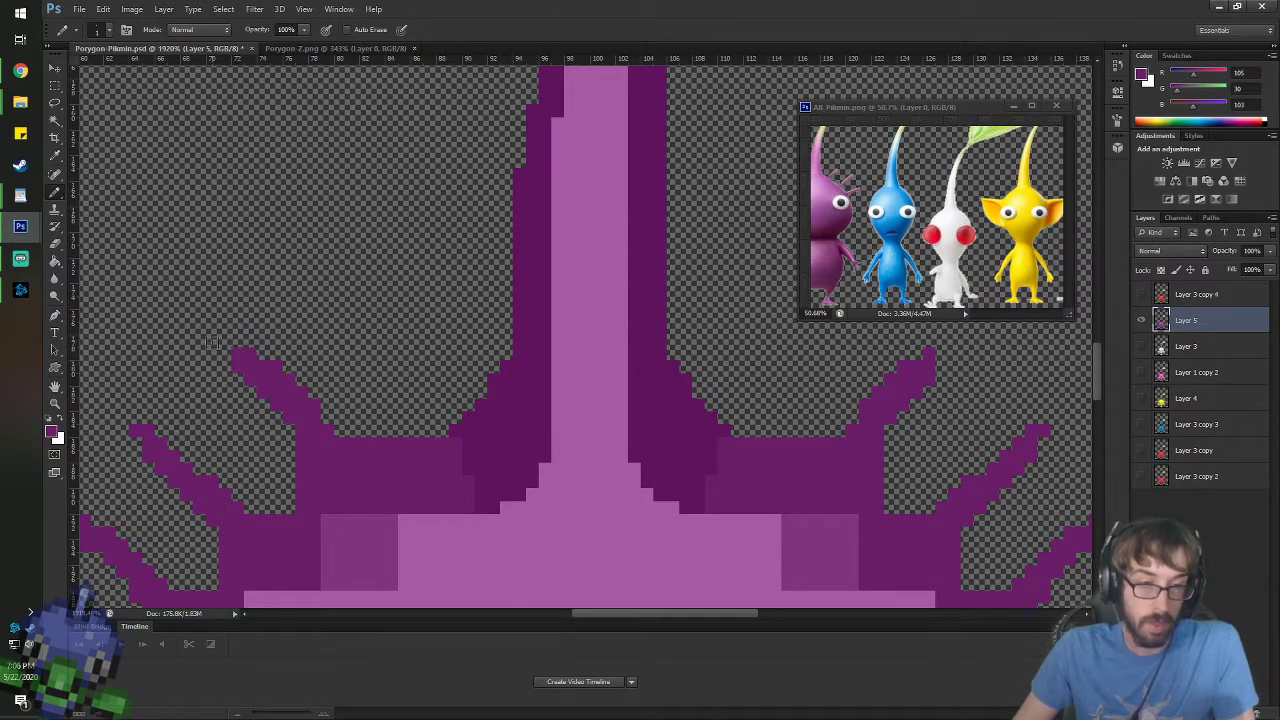
left_click(225, 353)
left_click_drag(935, 357, 956, 350)
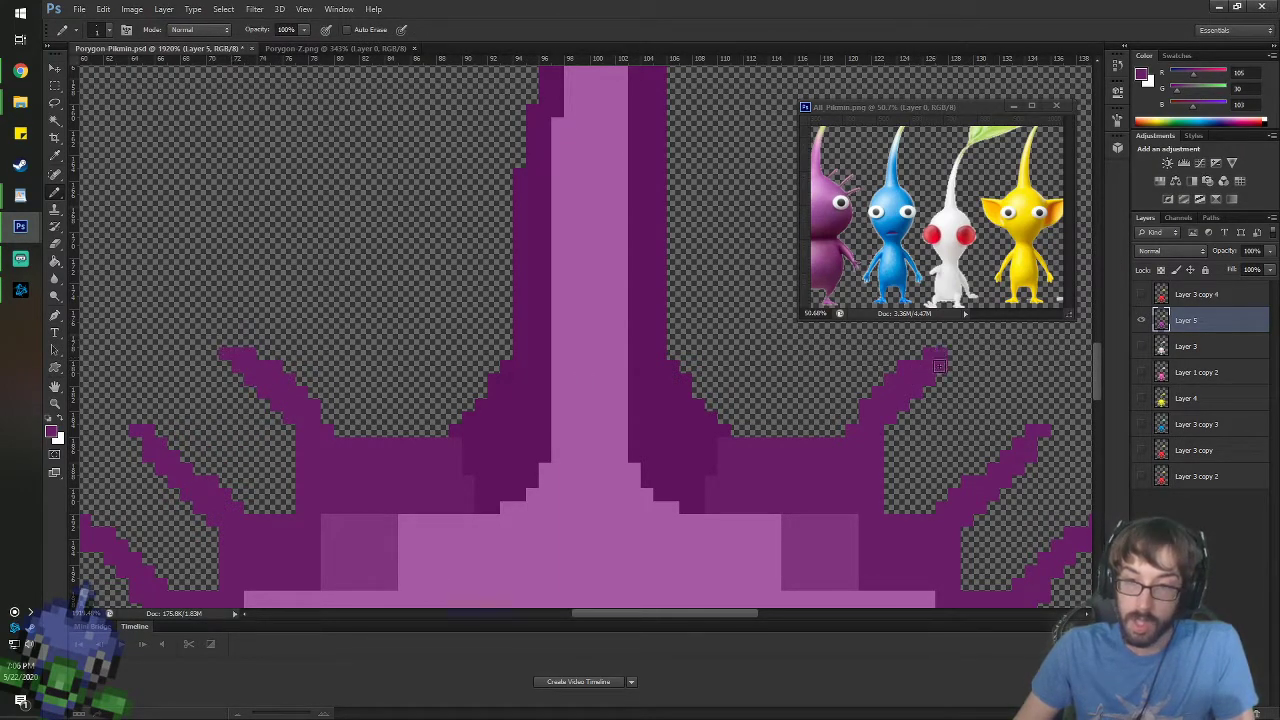
- Reduce the eraser to 1 px and thin the innermost left and right hairs toward their tips
key("e")
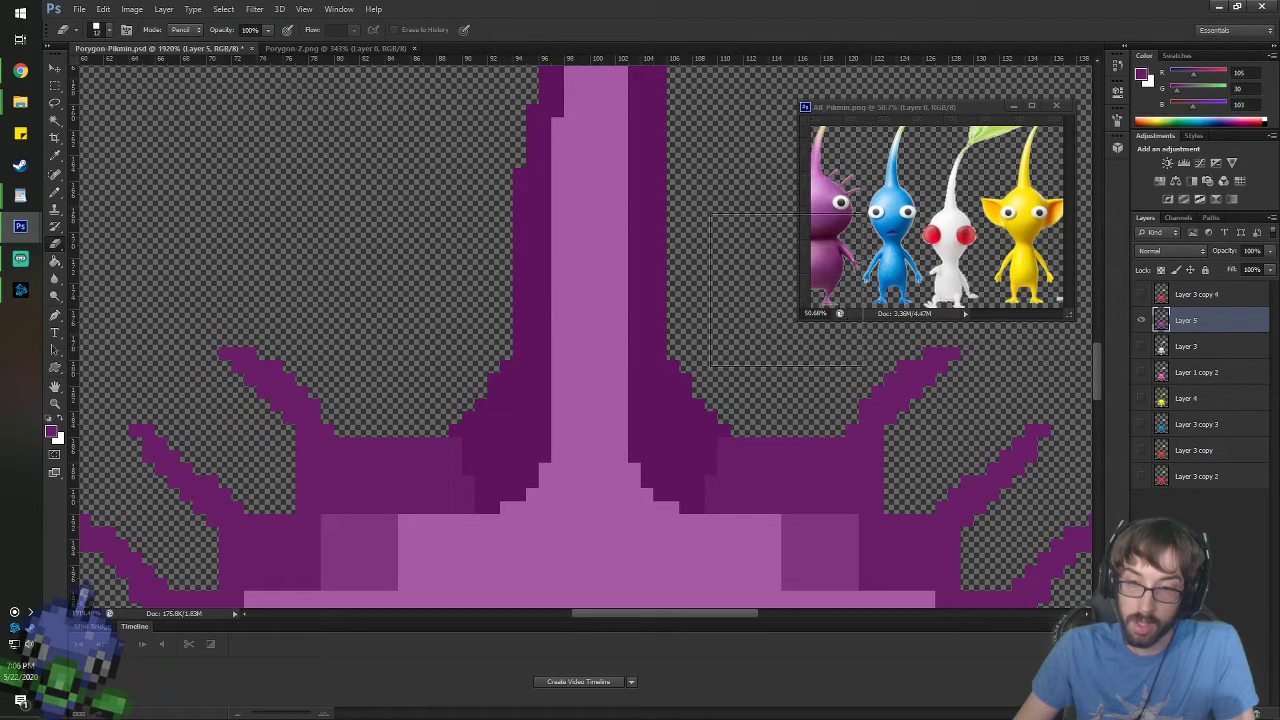
right_click(817, 334)
double_click(859, 447)
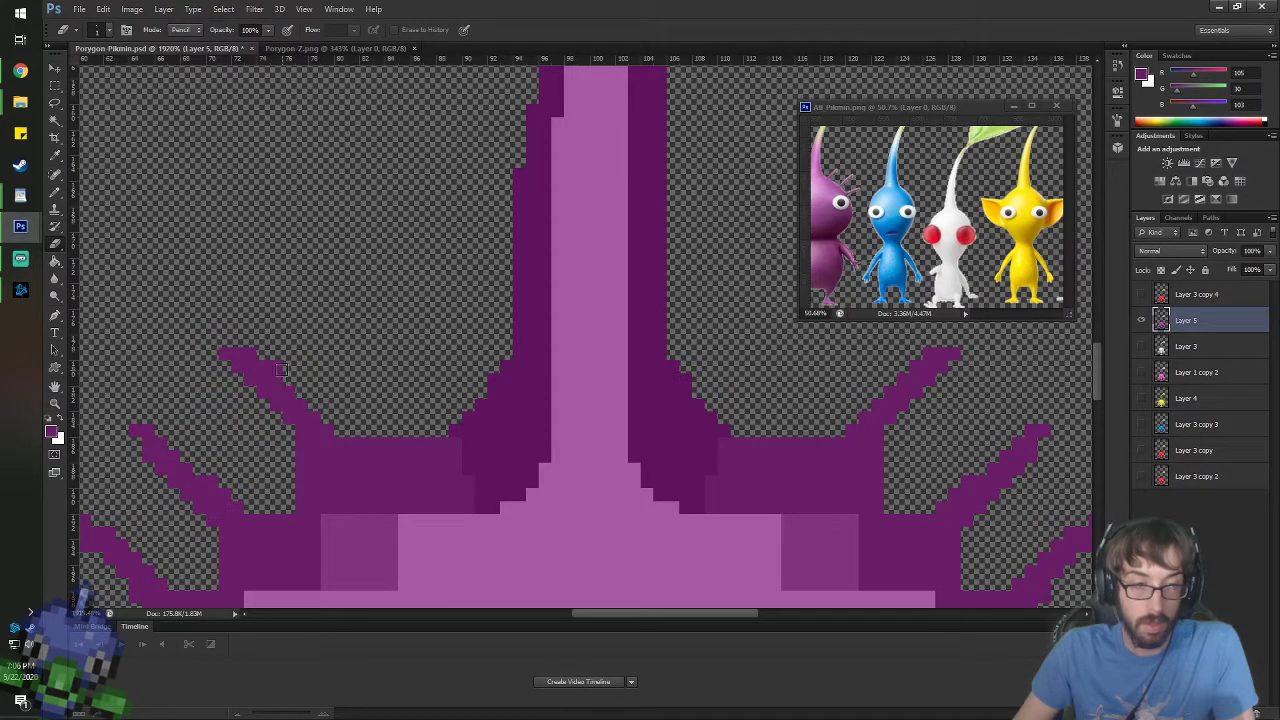
- Hide the purple variant's Layer 5 and show the red variant on Layer 3 copy 4
scroll(571, 373, "down", 6)
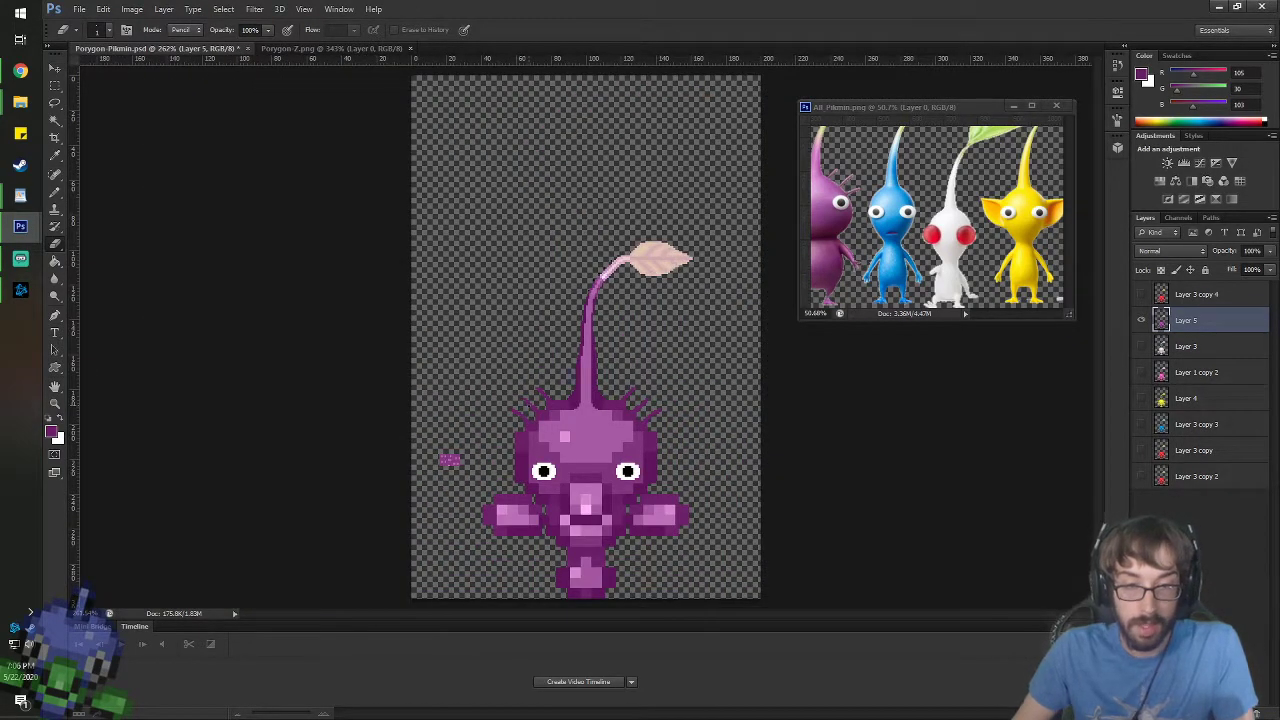
scroll(571, 373, "down", 3)
scroll(571, 373, "up", 3)
scroll(571, 373, "down", 1)
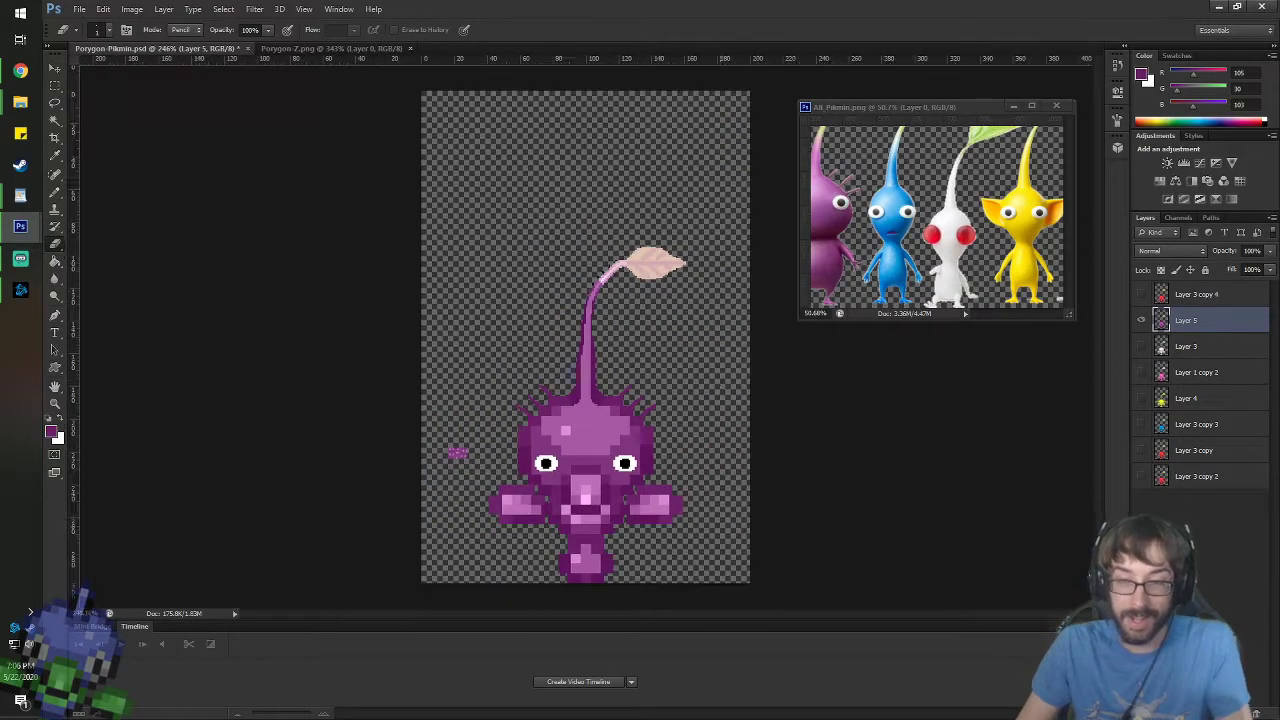
scroll(585, 336, "down", 1)
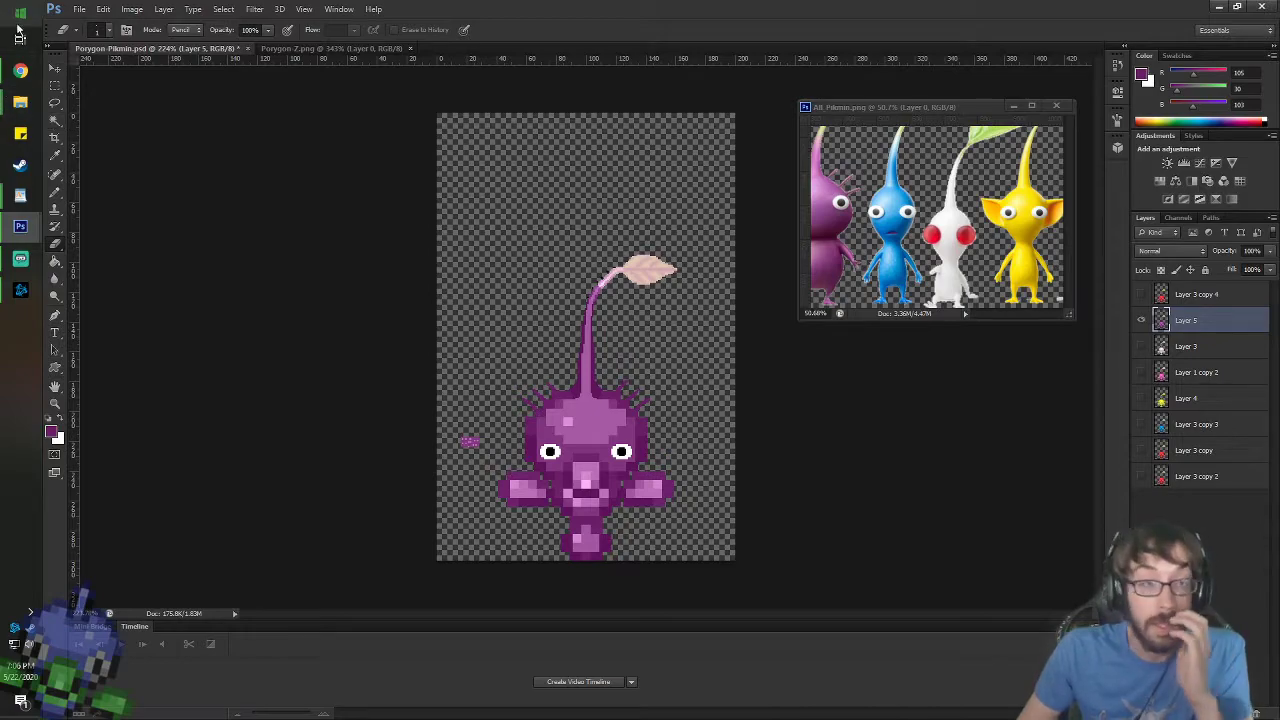
left_click(55, 68)
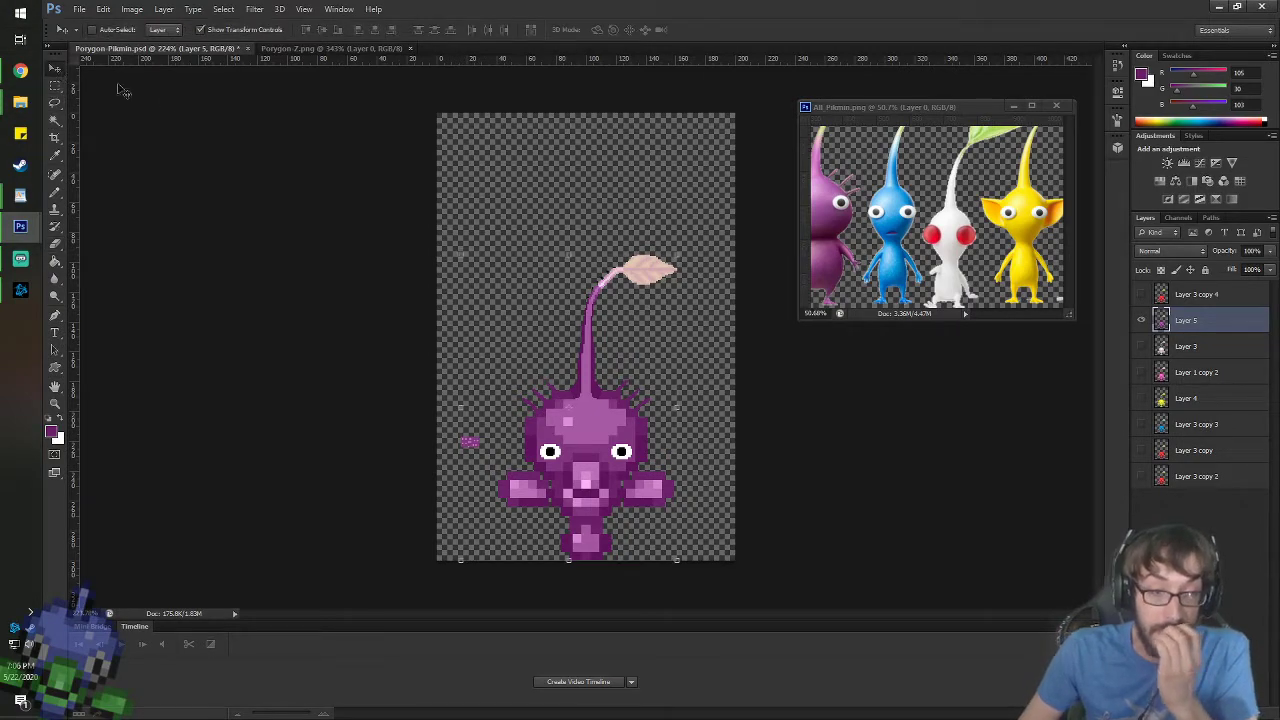
left_click(1141, 320)
left_click(1142, 296)
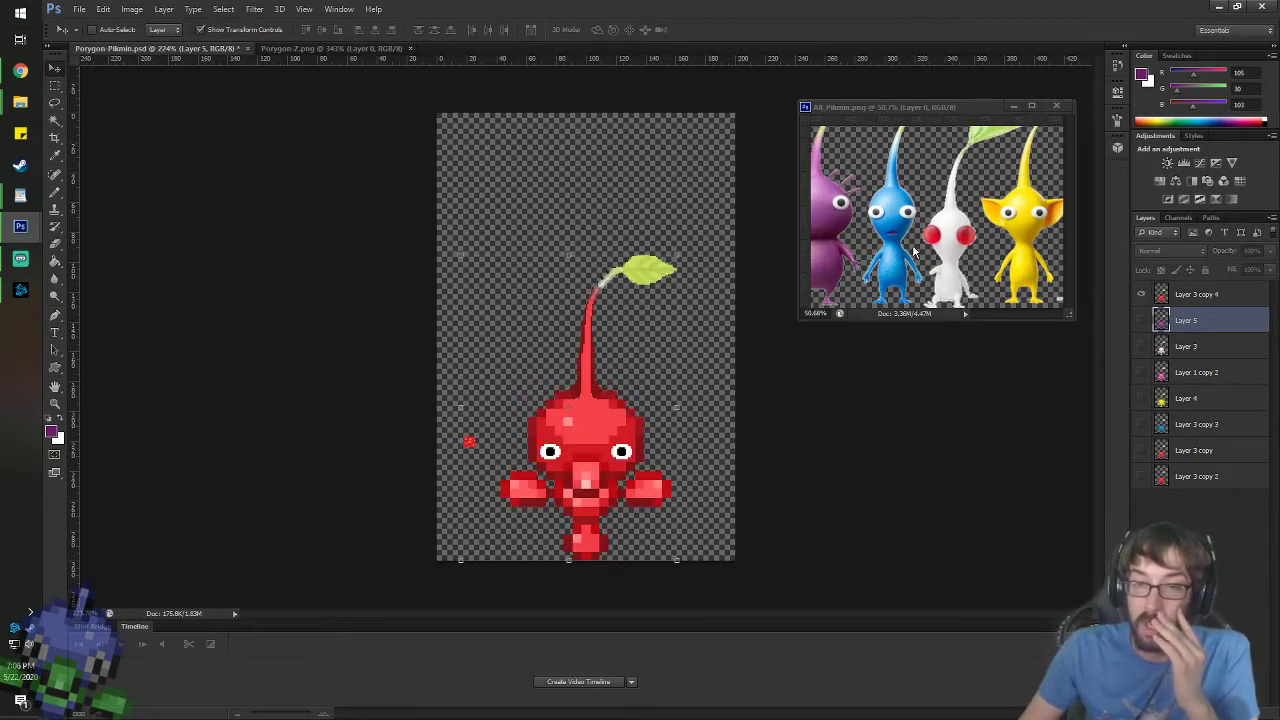
- Examine the rock Pikmin beside the yellow one in the All_Pikmin.png reference image
left_click(915, 284)
key("h")
left_click_drag(950, 219, 786, 151)
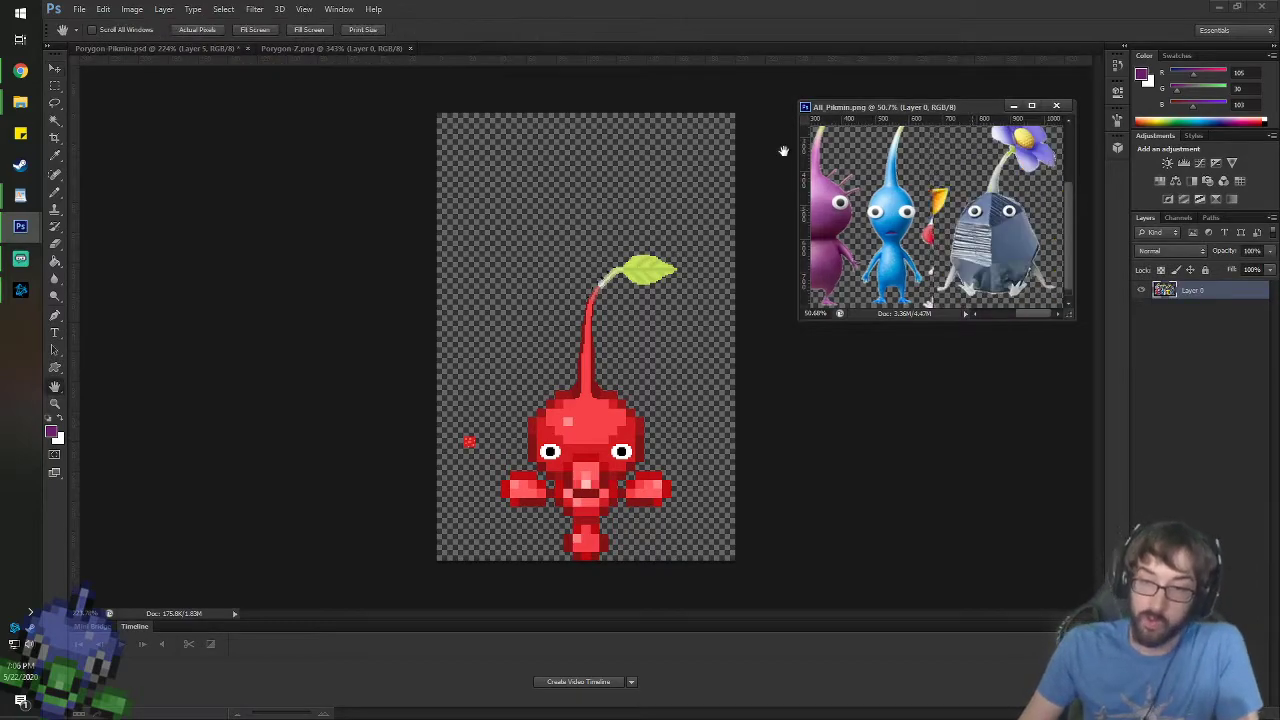
left_click_drag(1013, 215, 1011, 208)
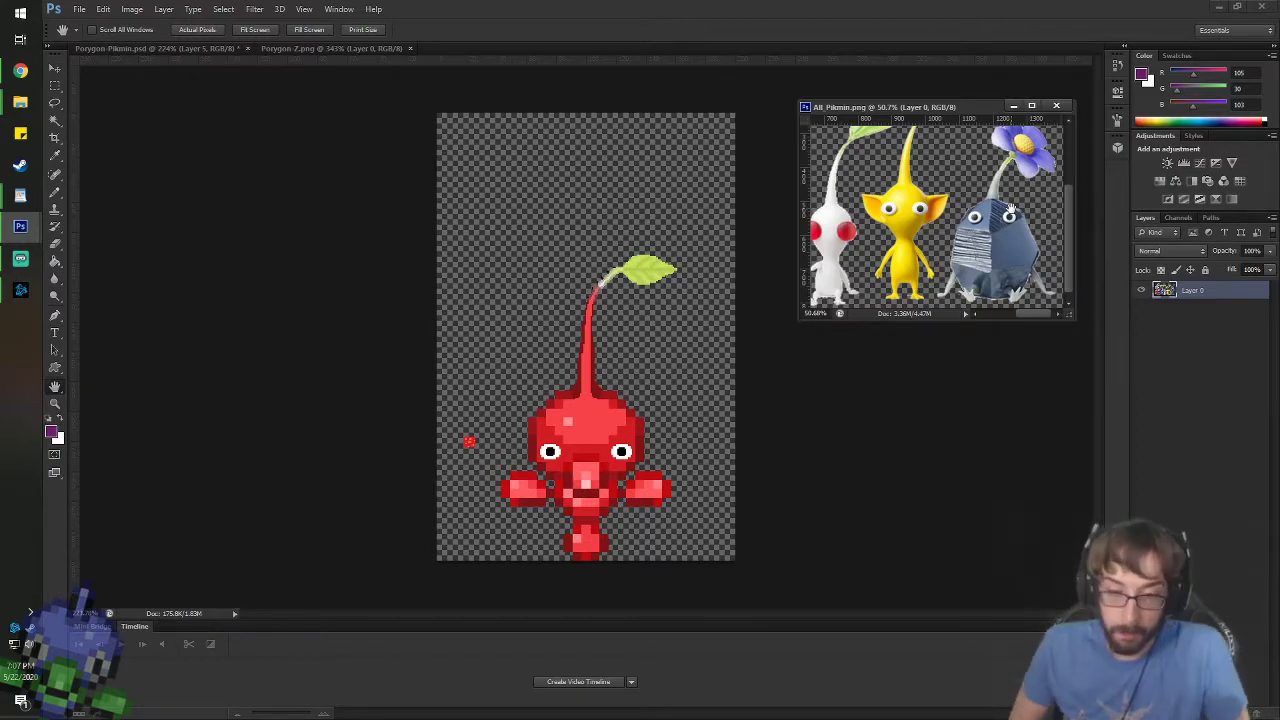
scroll(668, 425, "up", 5)
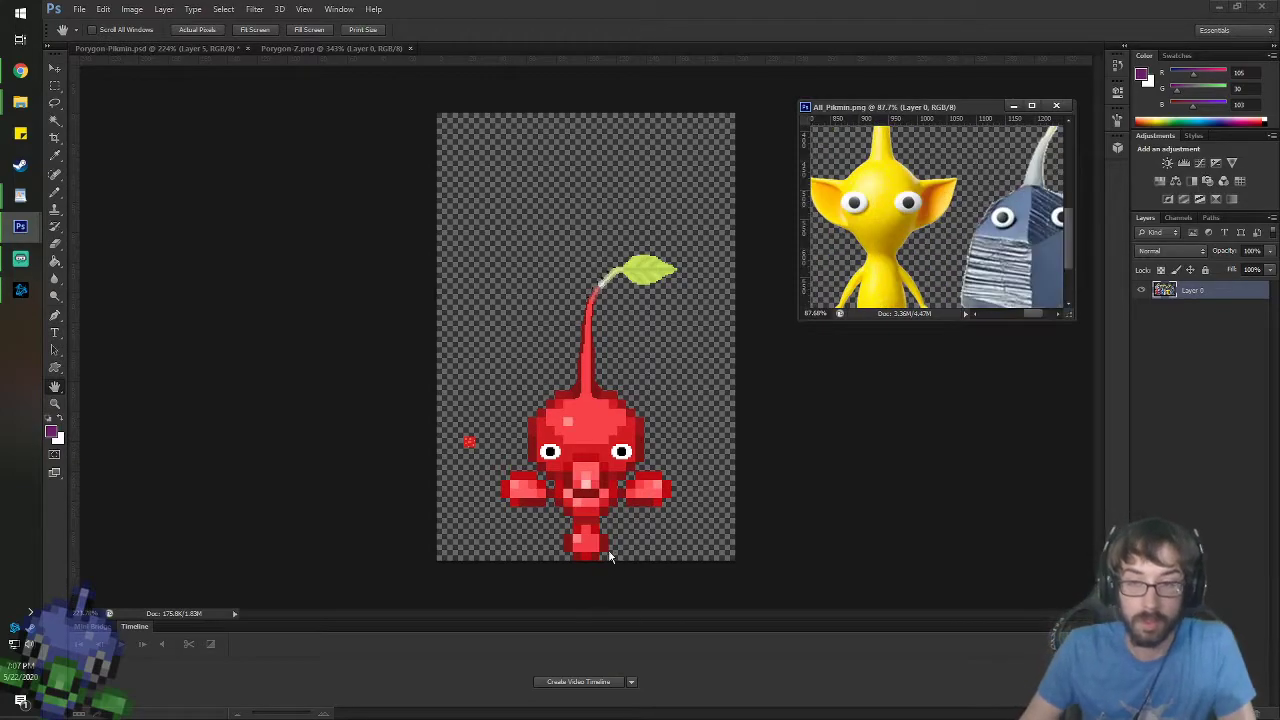
scroll(975, 190, "down", 4)
left_click_drag(952, 183, 914, 158)
- Convert the red variant on Layer 3 copy 4 to greyscale with the Black & White adjustment's Default preset
left_click(703, 485)
scroll(703, 485, "up", 5)
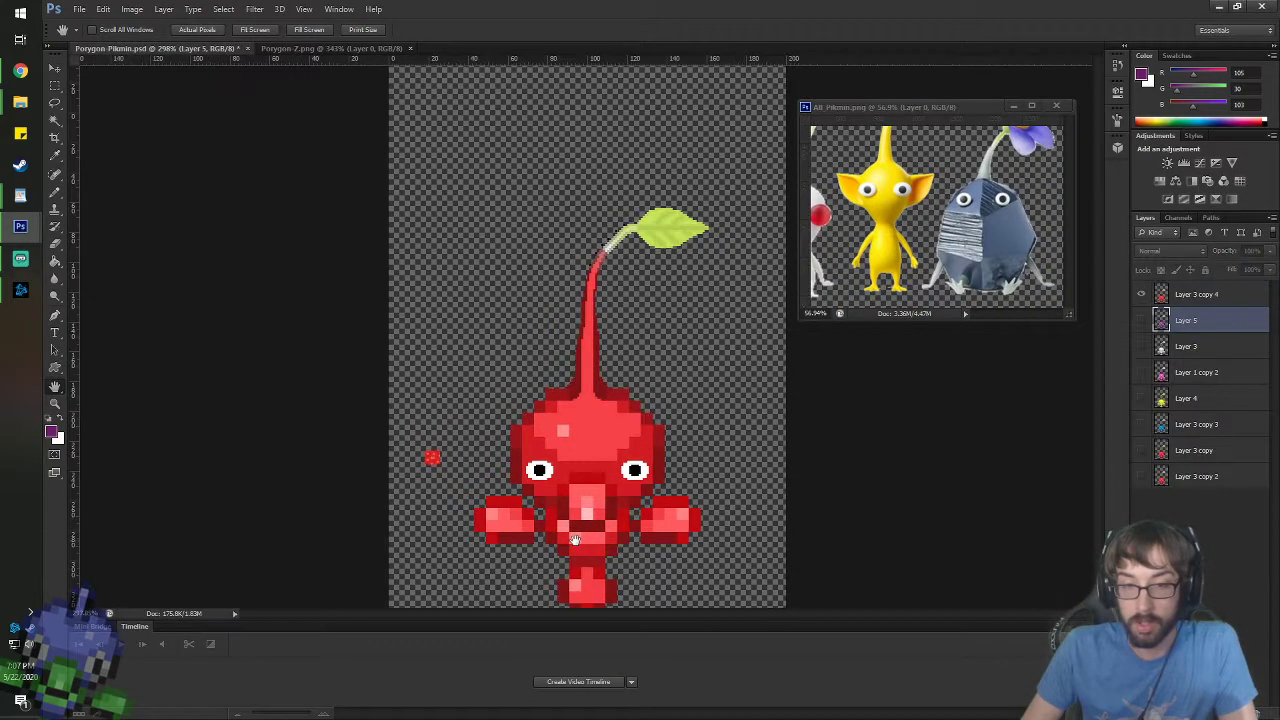
left_click_drag(703, 514, 654, 423)
scroll(399, 182, "up", 5)
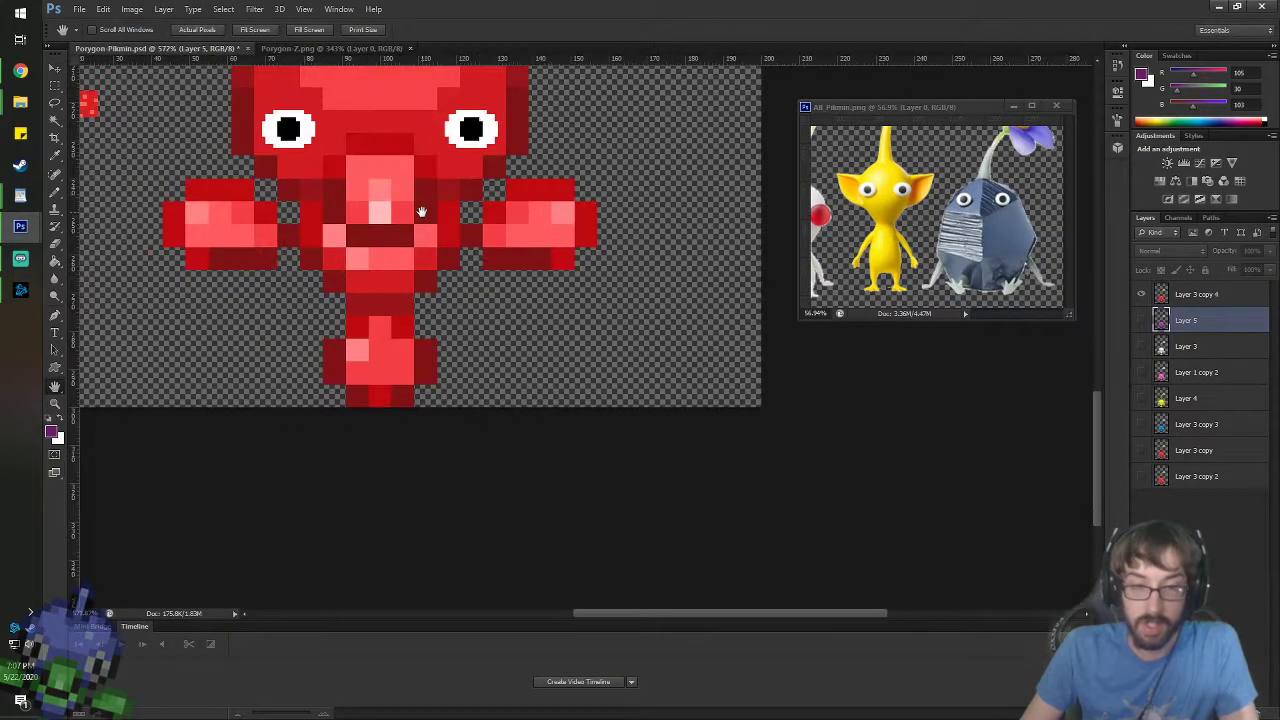
left_click_drag(420, 211, 557, 297)
scroll(557, 297, "down", 3)
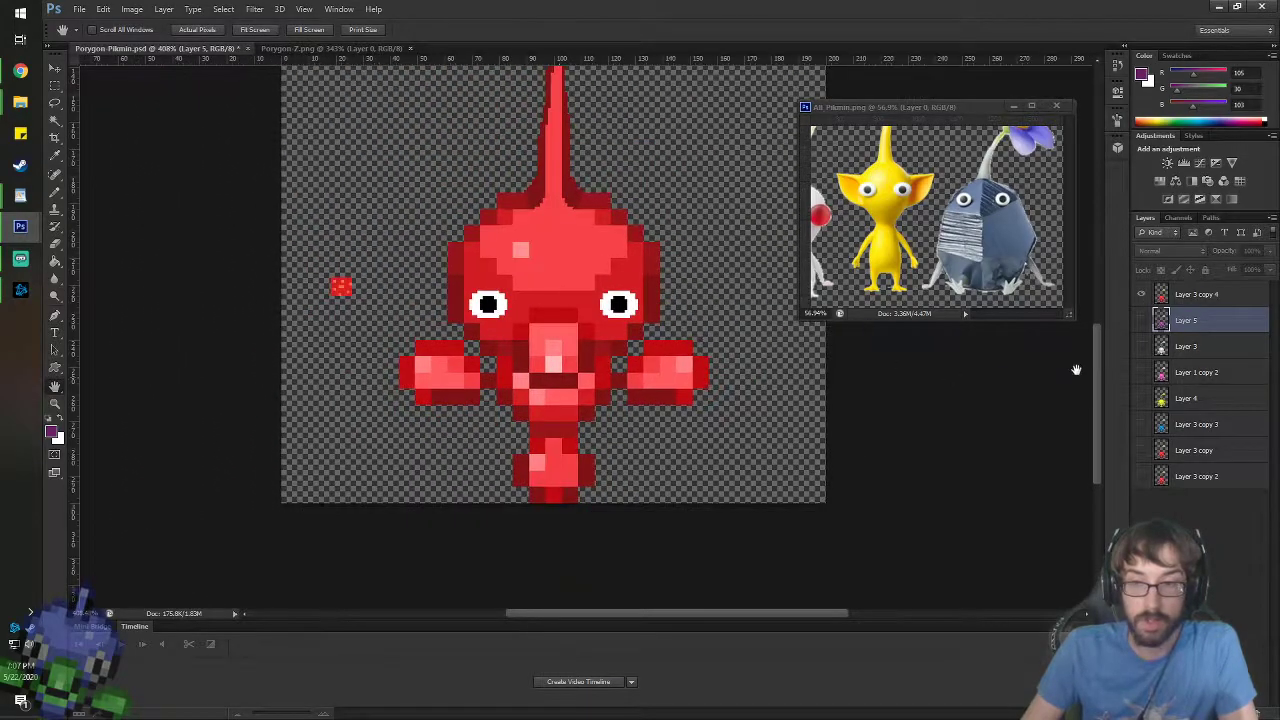
left_click(1183, 298)
left_click(132, 9)
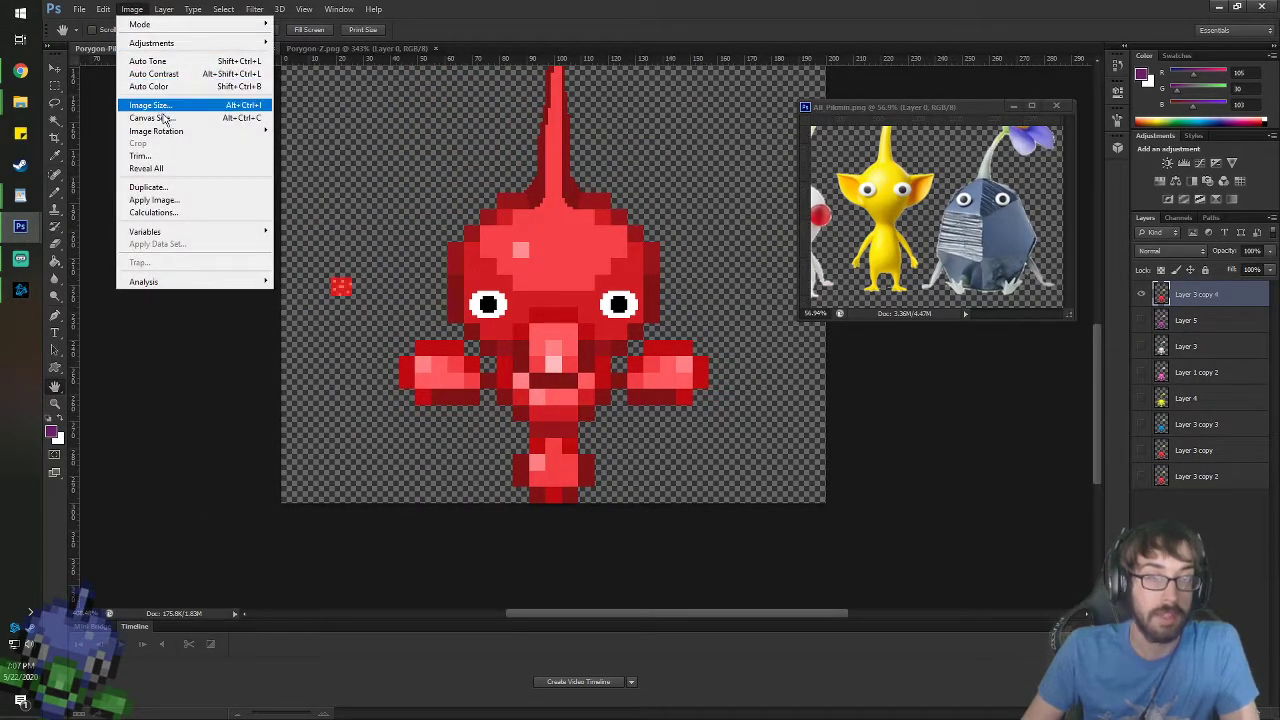
mouse_move(230, 43)
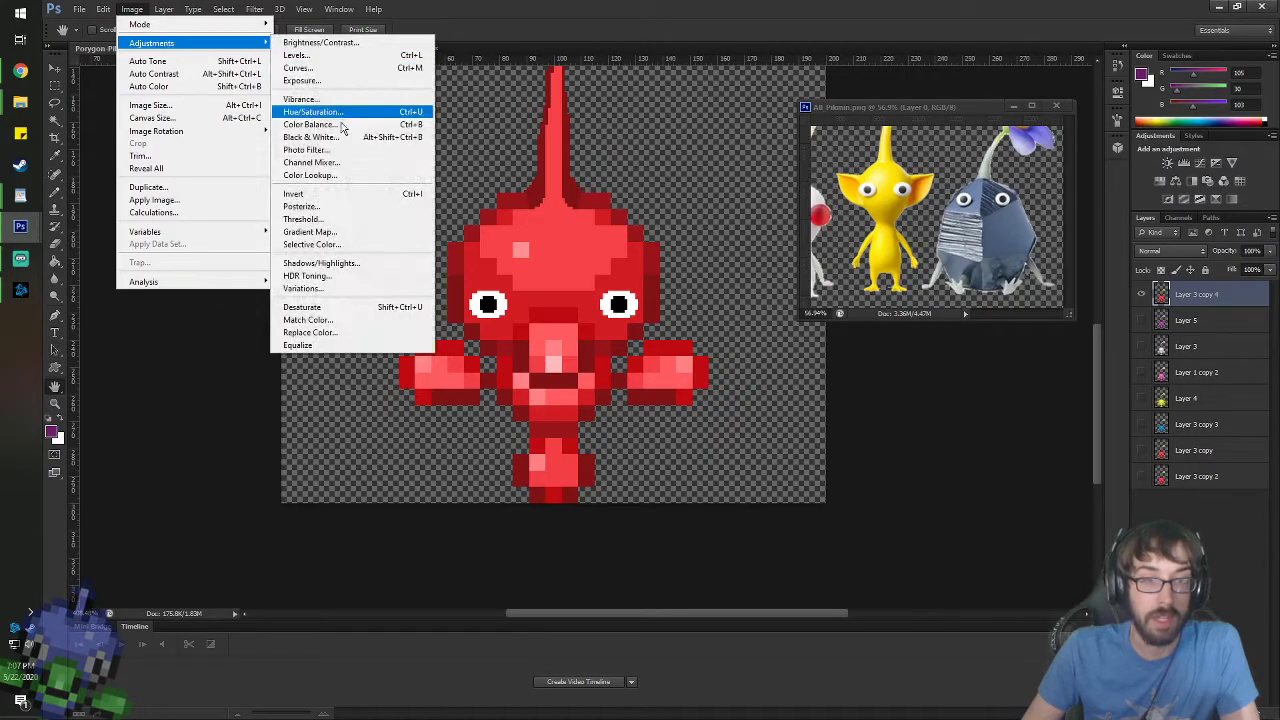
left_click(312, 137)
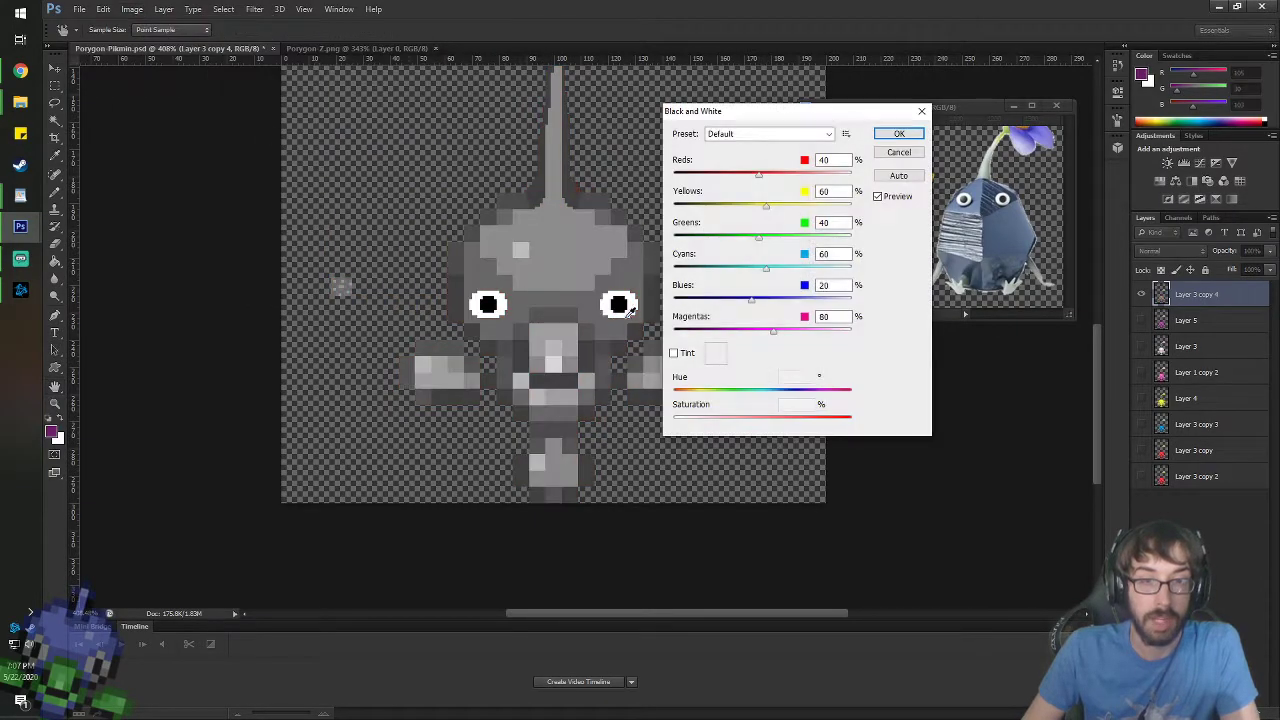
left_click(897, 134)
- Compare the grey variant with the purple one on Layer 5 by switching the visibility of the two layers
left_click(1141, 320)
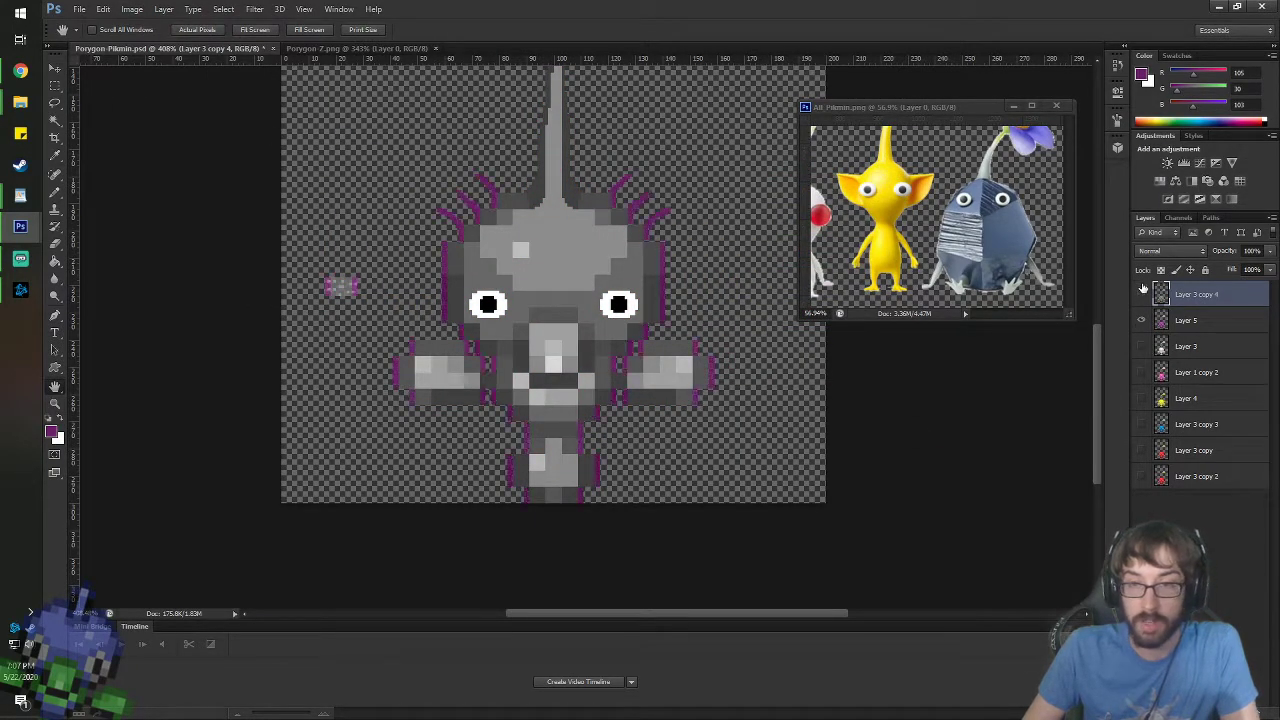
left_click(1142, 295)
left_click(1143, 292)
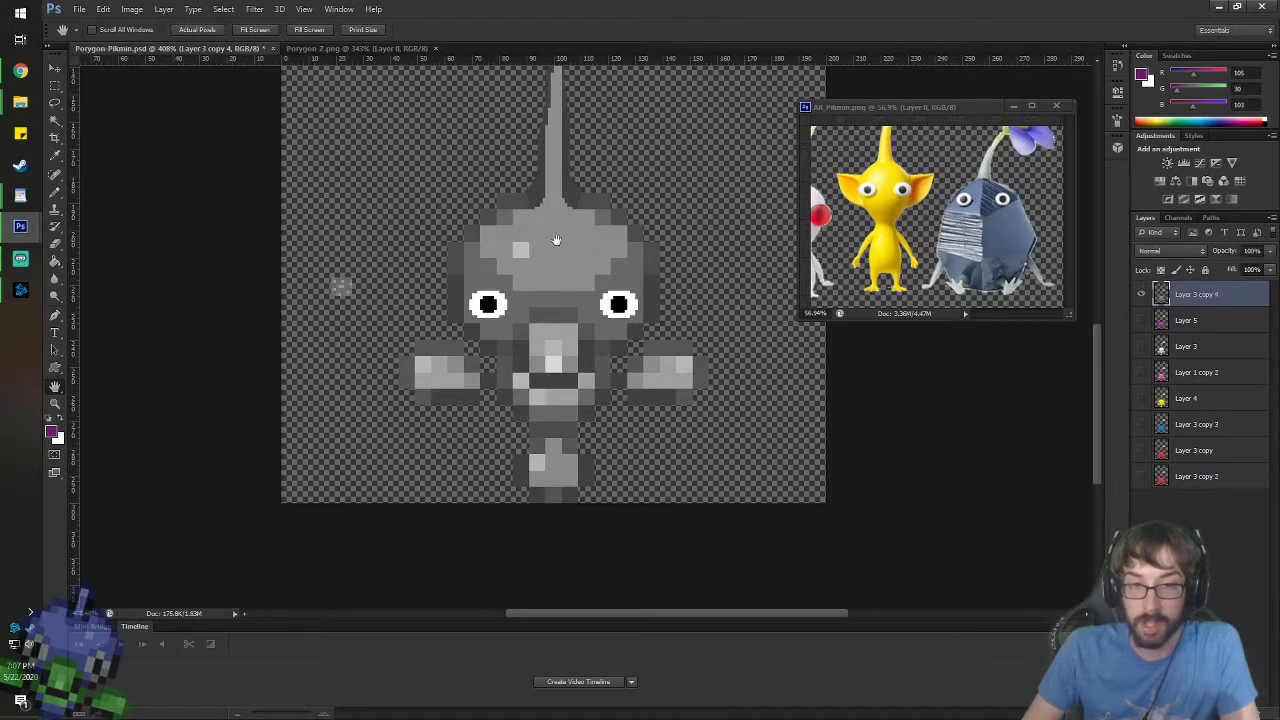
- Draw 1 px dark purple crack lines with the Pencil across the grey variant's forehead, both sides of its head, its nose and lower face
scroll(569, 289, "up", 2)
scroll(560, 257, "down", 1)
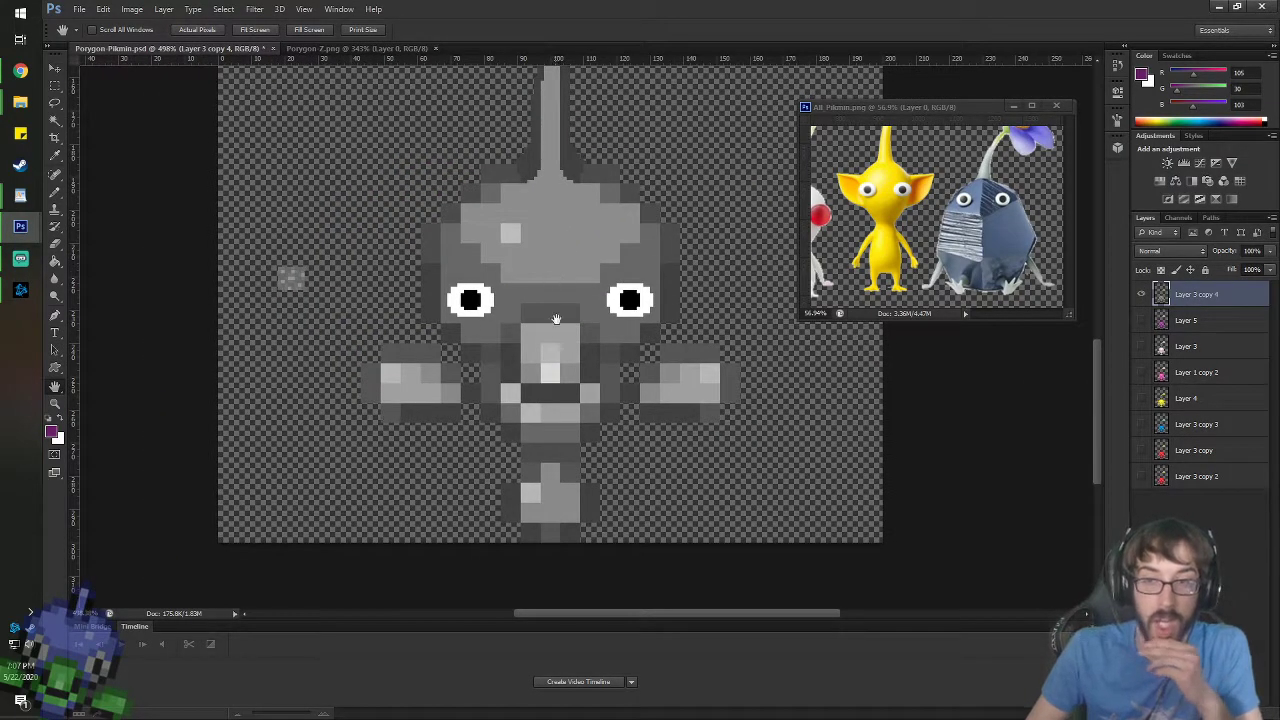
scroll(543, 335, "up", 1)
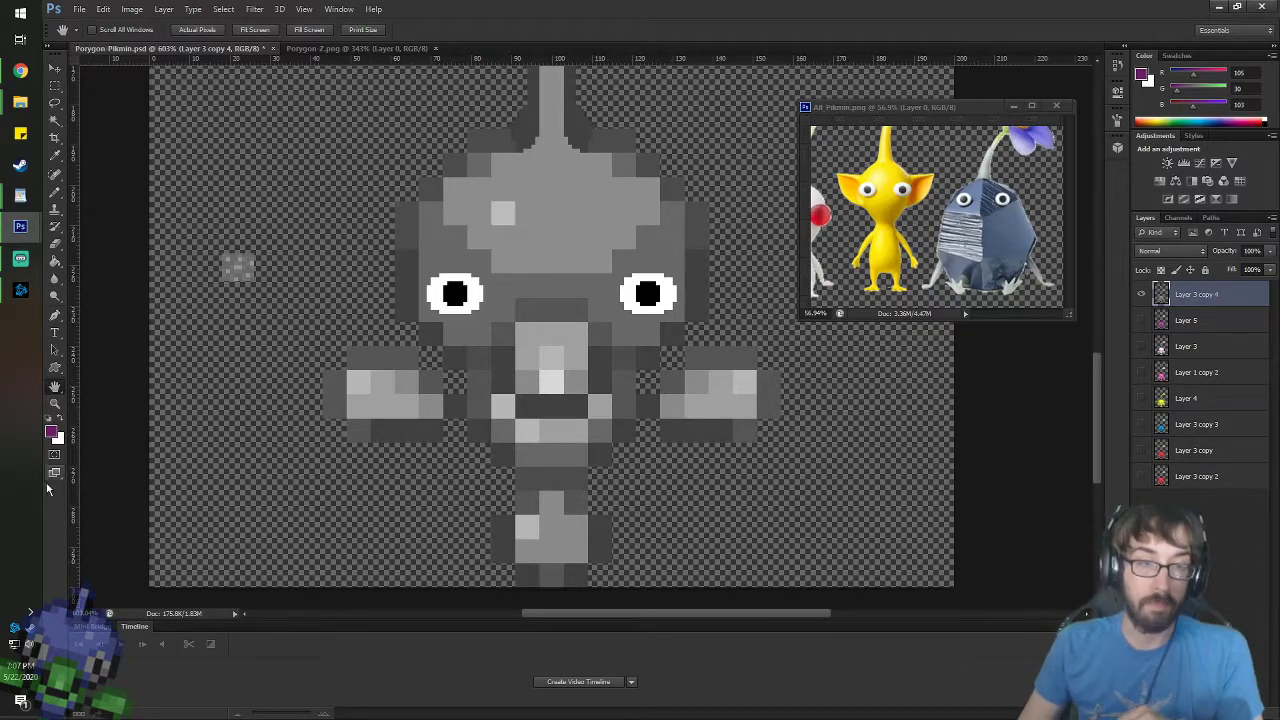
key("b")
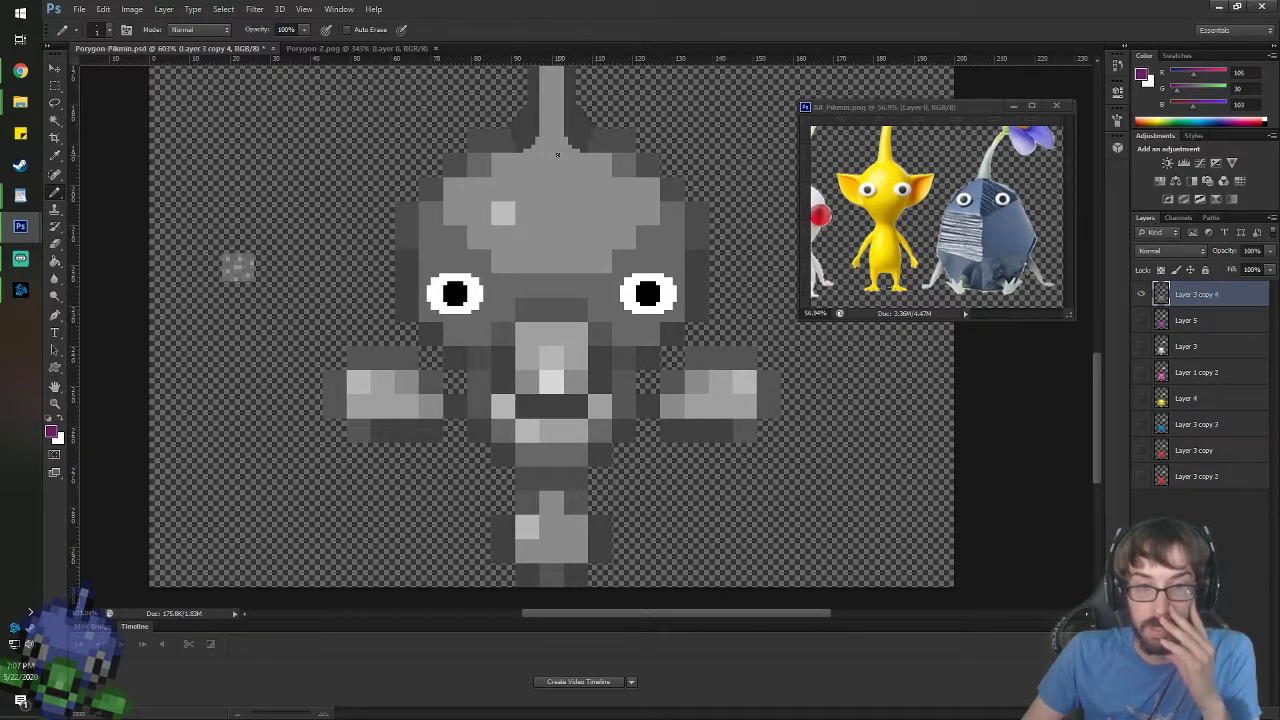
left_click_drag(554, 154, 546, 274)
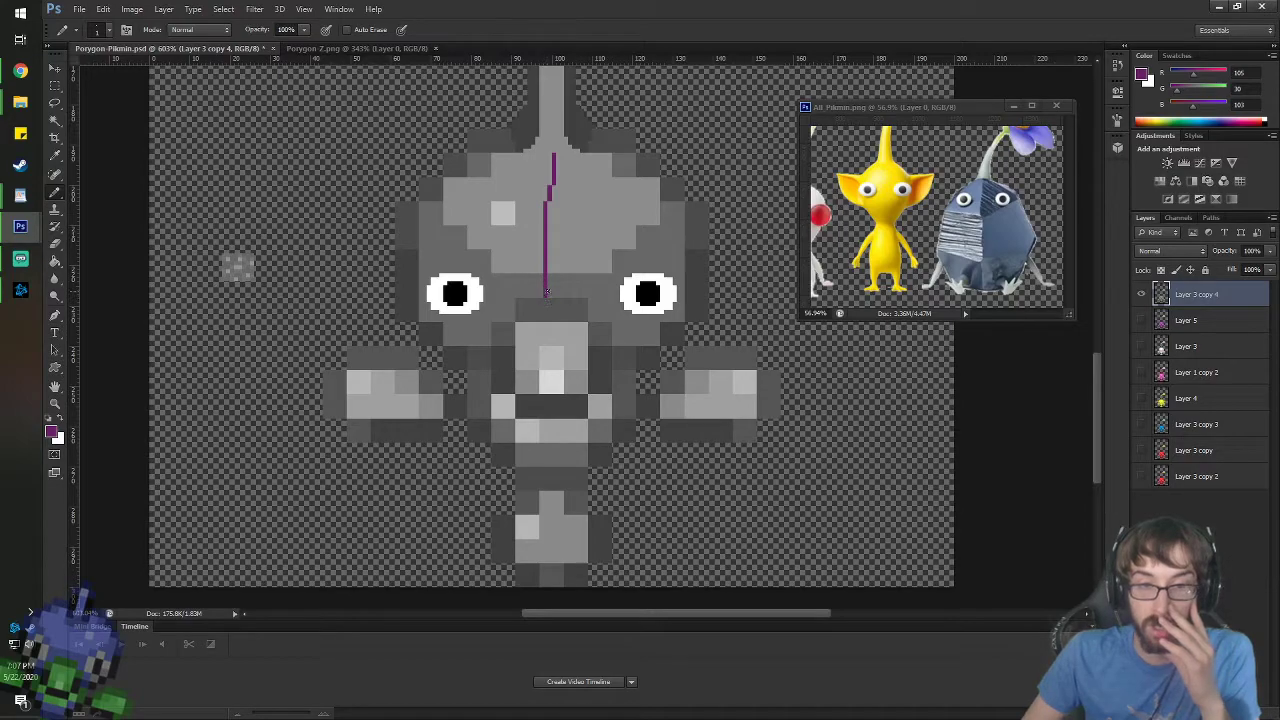
left_click_drag(546, 295, 402, 213)
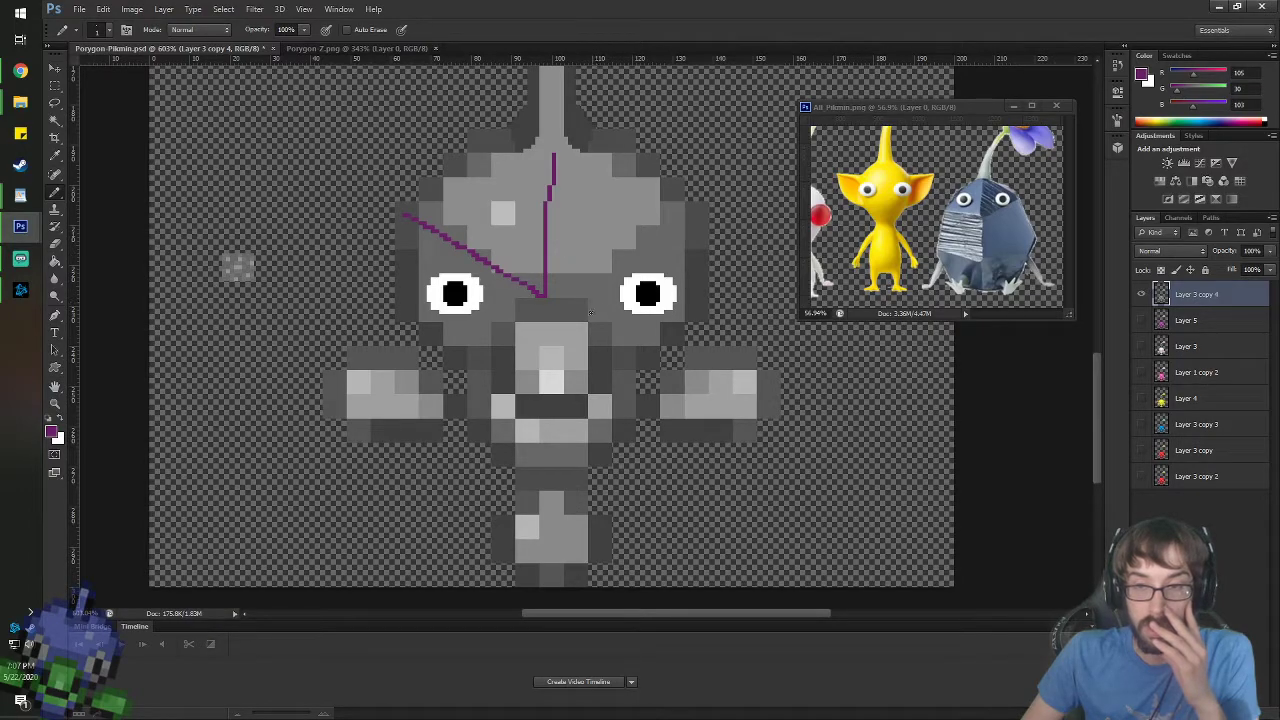
left_click_drag(515, 323, 556, 388)
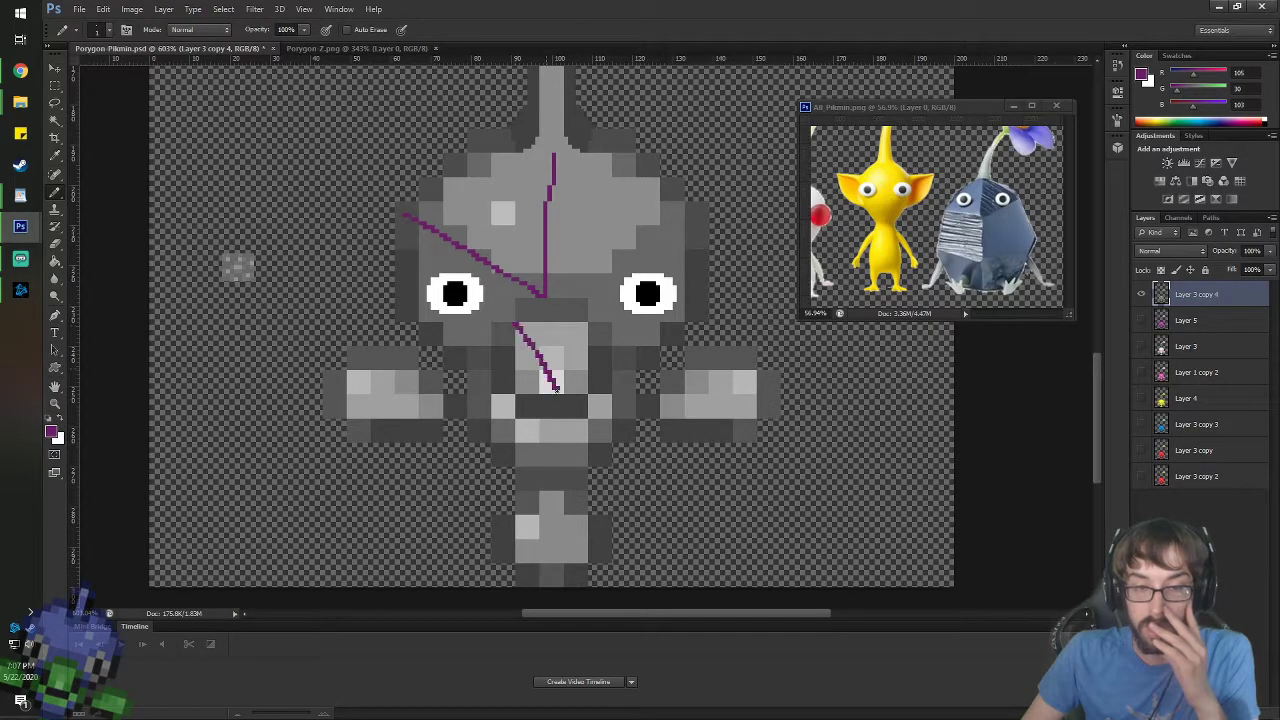
left_click_drag(608, 325, 565, 351)
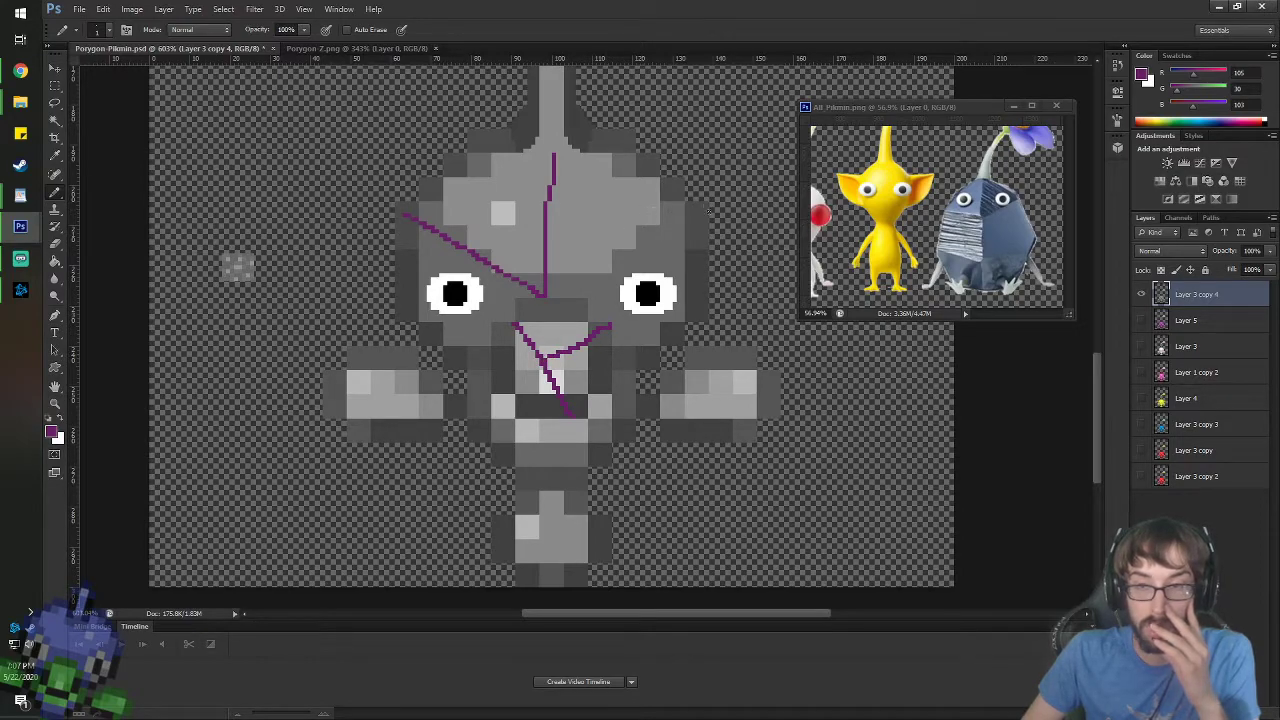
left_click_drag(638, 259, 563, 263)
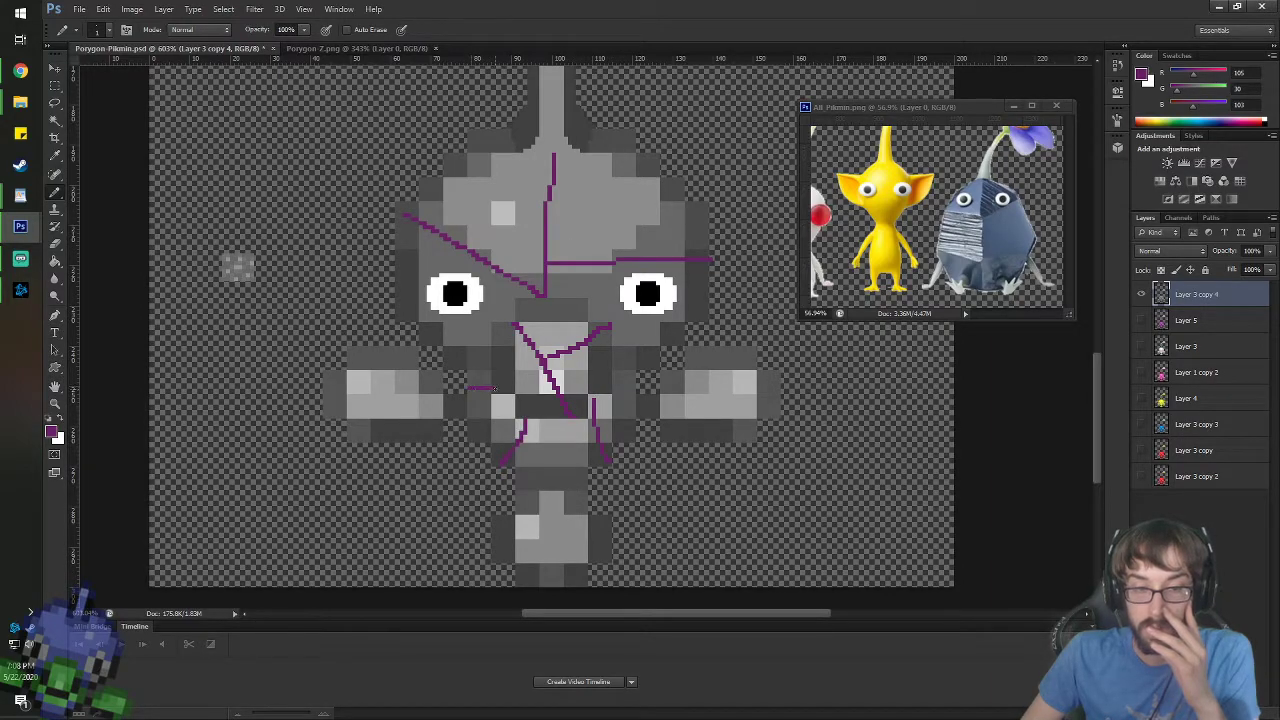
- Undo the short line left of the mouth and draw a diagonal crack there from the face's left edge to the mouth
key("ctrl+z")
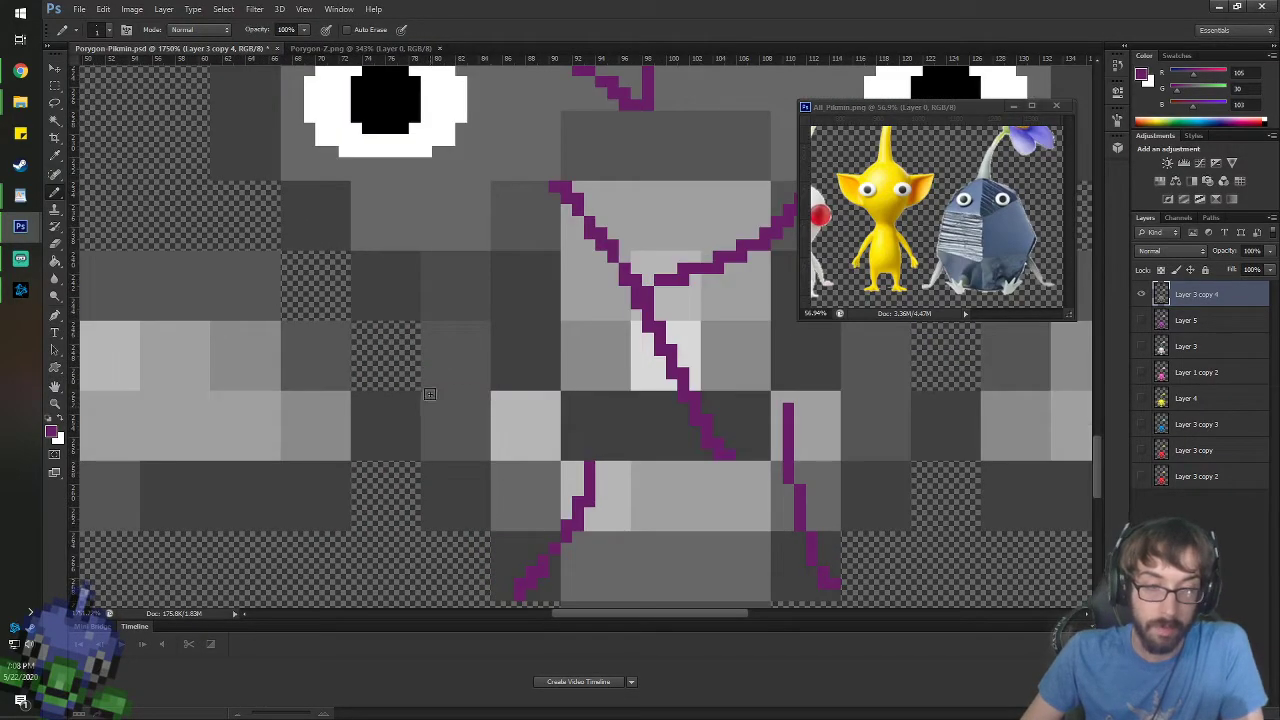
mouse_move(421, 372)
left_mouse_down()
mouse_move(567, 443)
mouse_move(433, 378)
left_mouse_up()
key("ctrl+z")
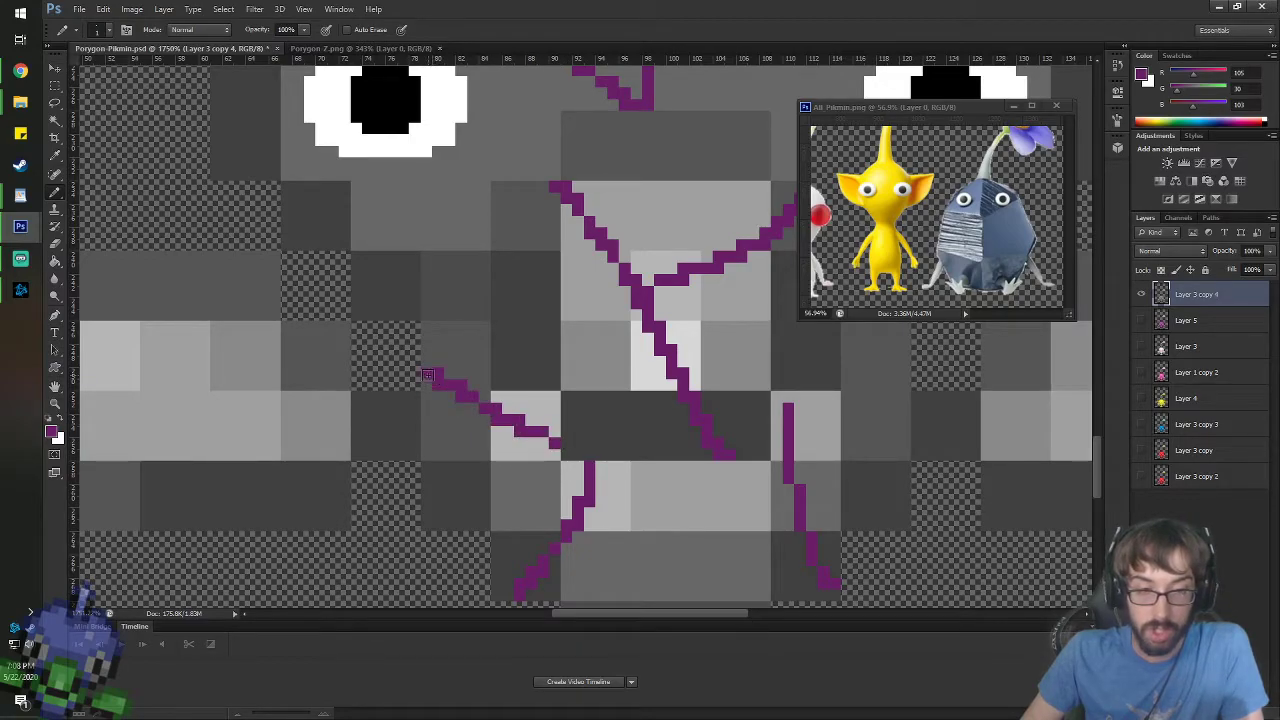
scroll(577, 442, "down", 6)
scroll(600, 460, "up", 3)
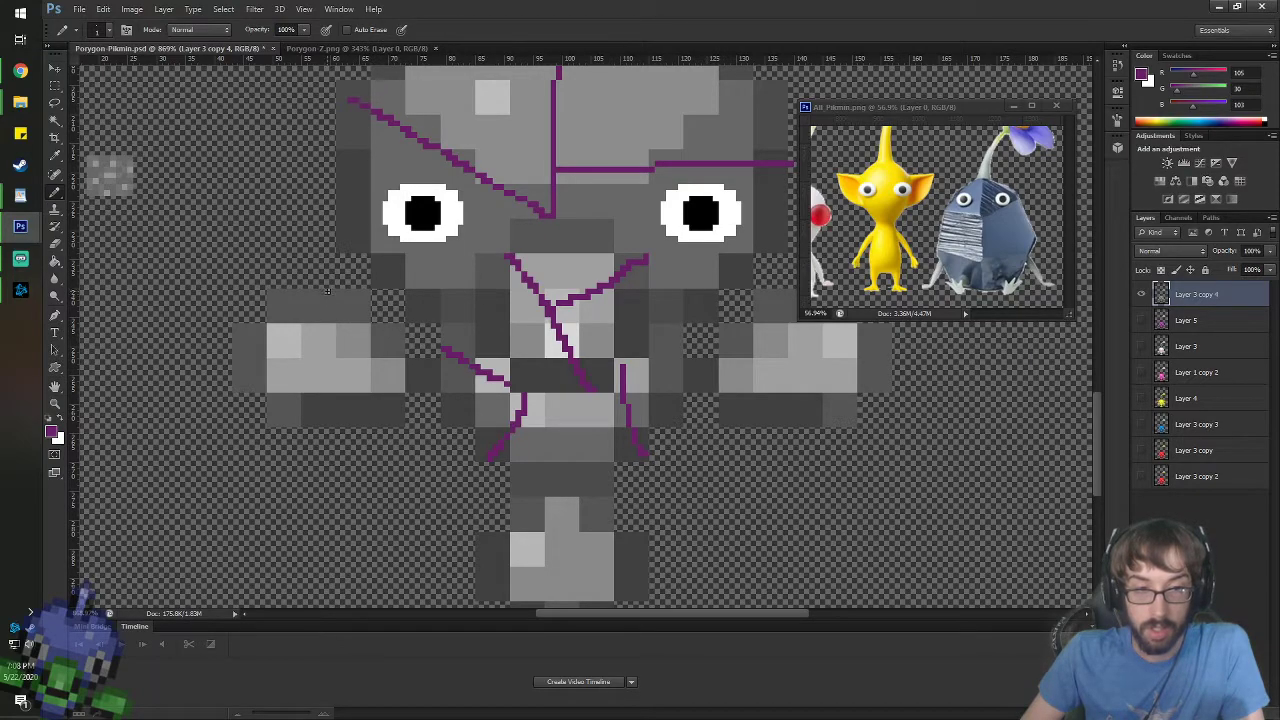
- Draw a vertical crack with a diagonal branch toward the body on both the left and right arms
left_click_drag(327, 291, 321, 394)
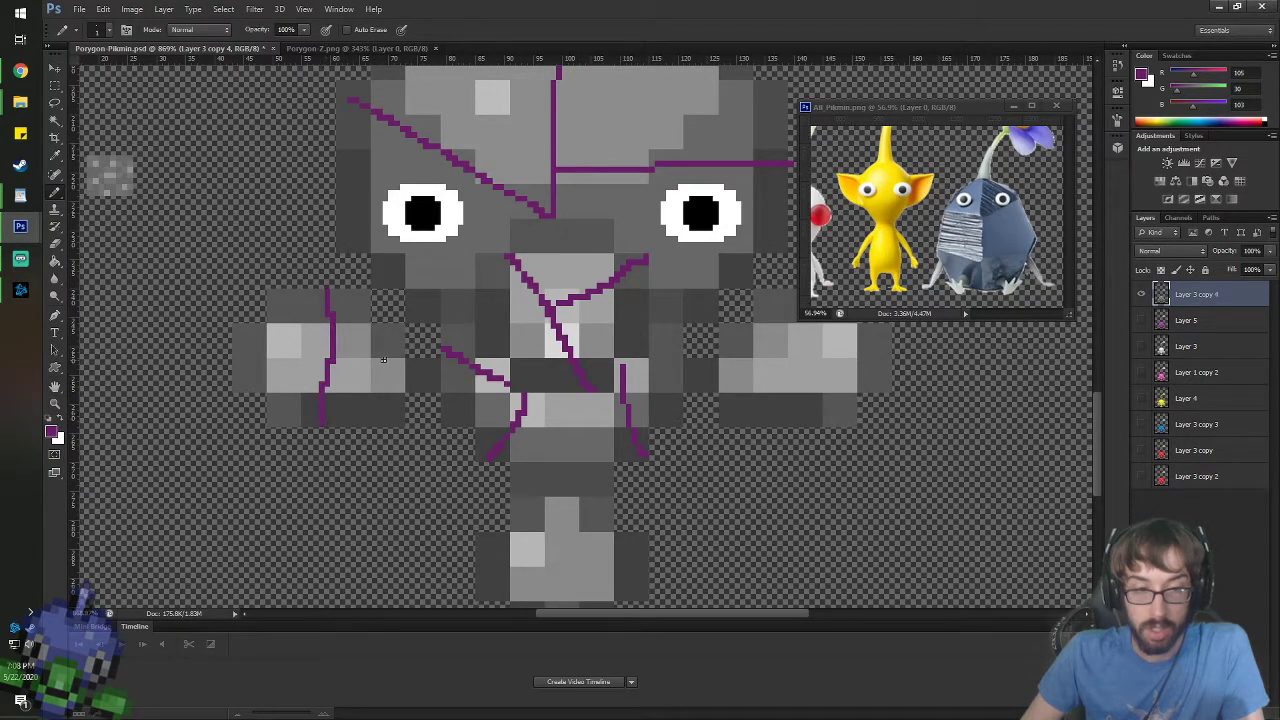
left_click_drag(405, 337, 331, 404)
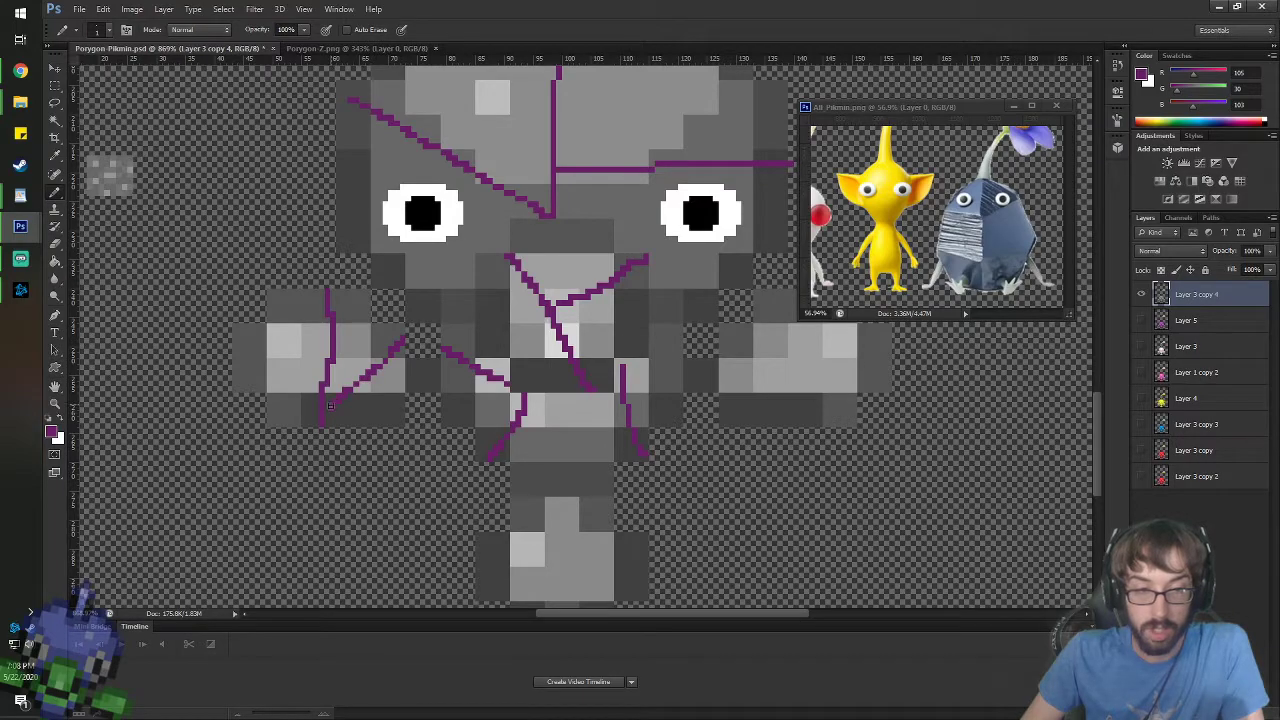
key("space")
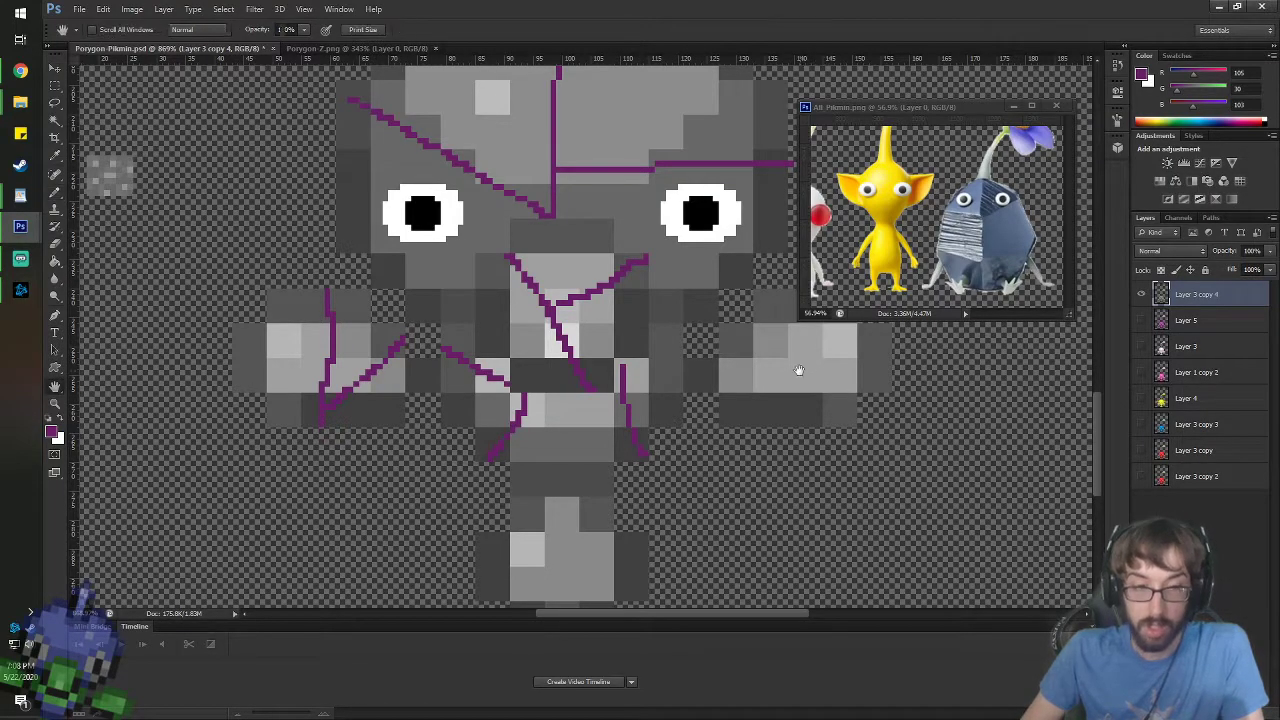
left_click_drag(800, 366, 698, 367)
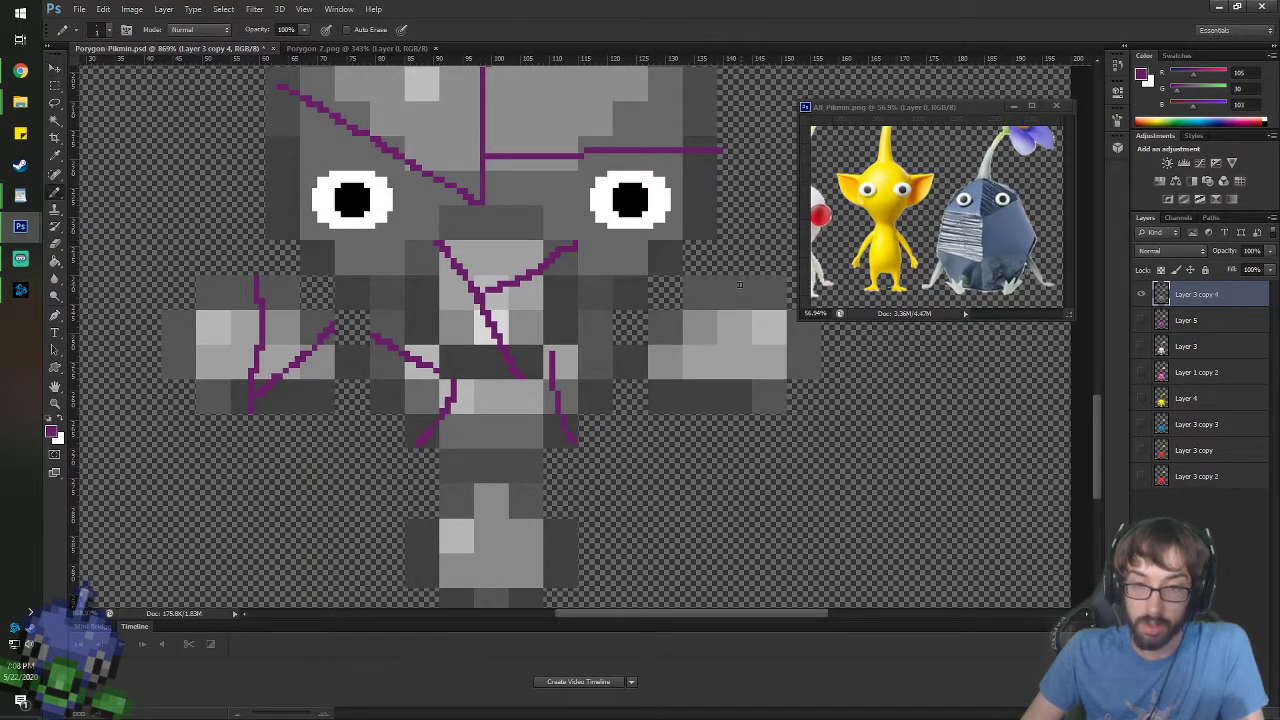
mouse_move(738, 282)
left_mouse_down()
mouse_move(719, 355)
mouse_move(731, 407)
left_mouse_up()
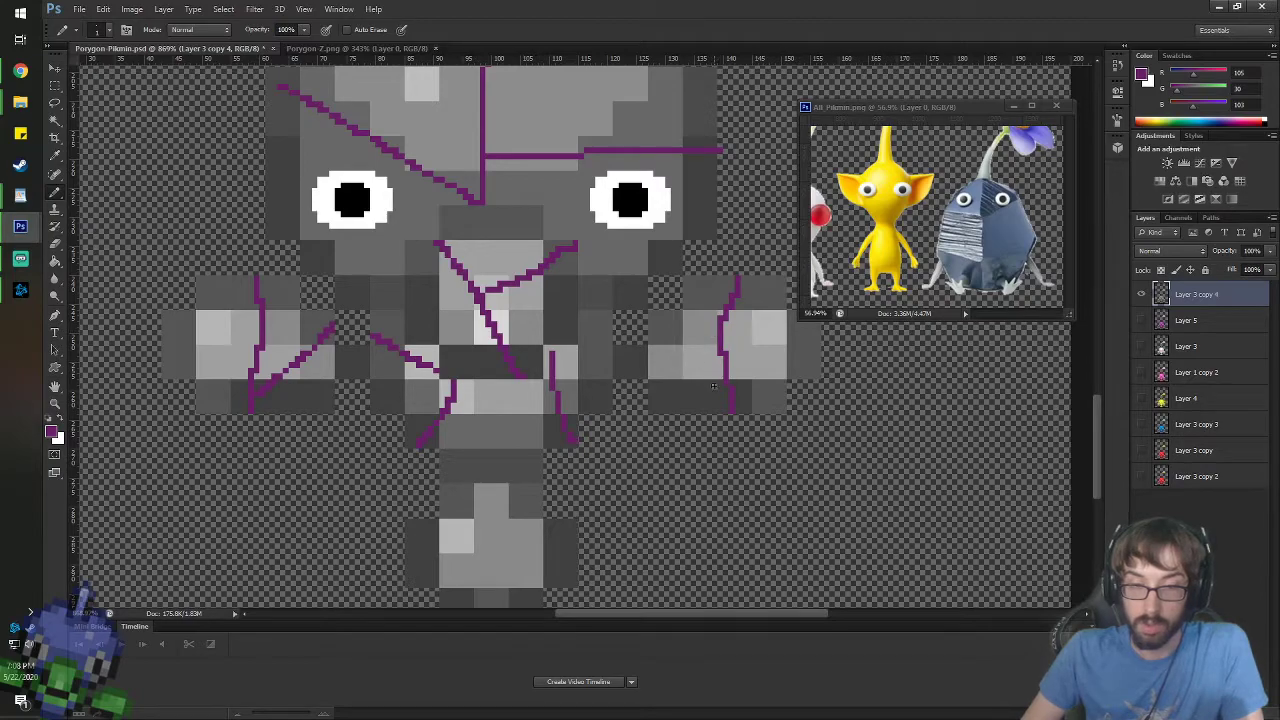
left_click_drag(651, 389, 716, 336)
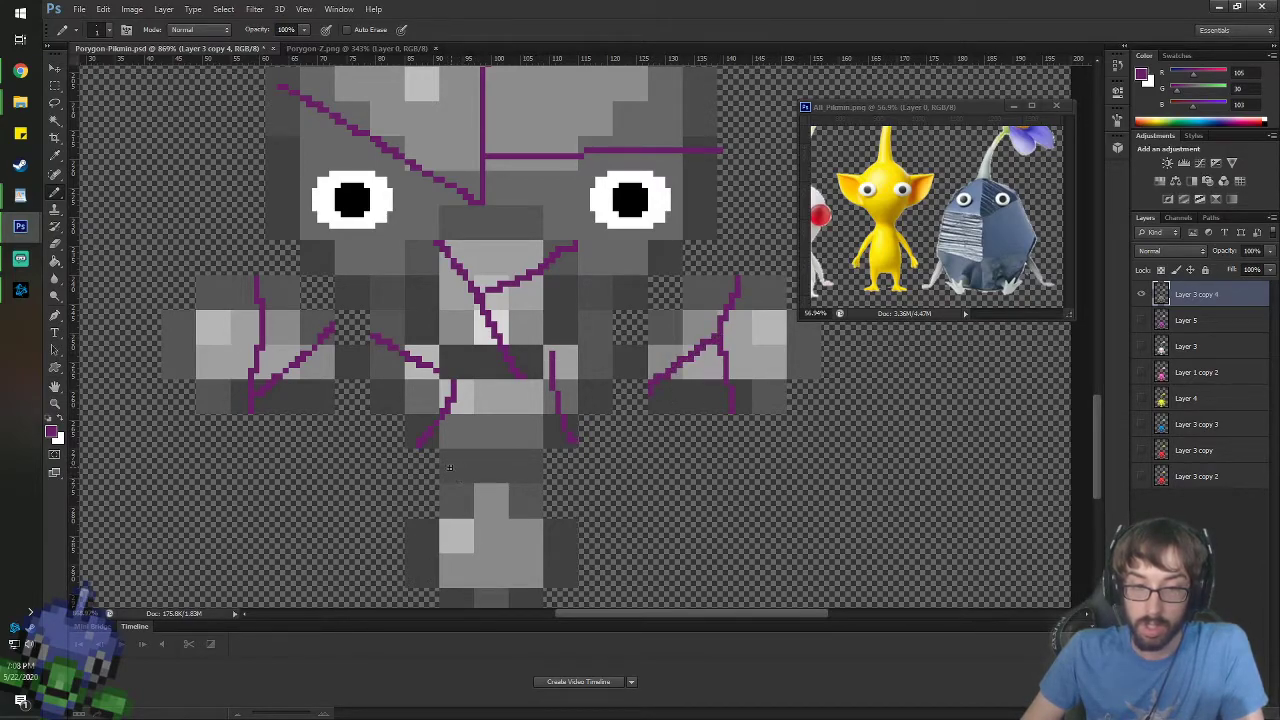
- Draw a diagonal crack and a nearly horizontal crack across the lower body segment
mouse_move(439, 469)
left_mouse_down()
mouse_move(512, 517)
mouse_move(571, 534)
mouse_move(577, 551)
mouse_move(432, 540)
left_mouse_up()
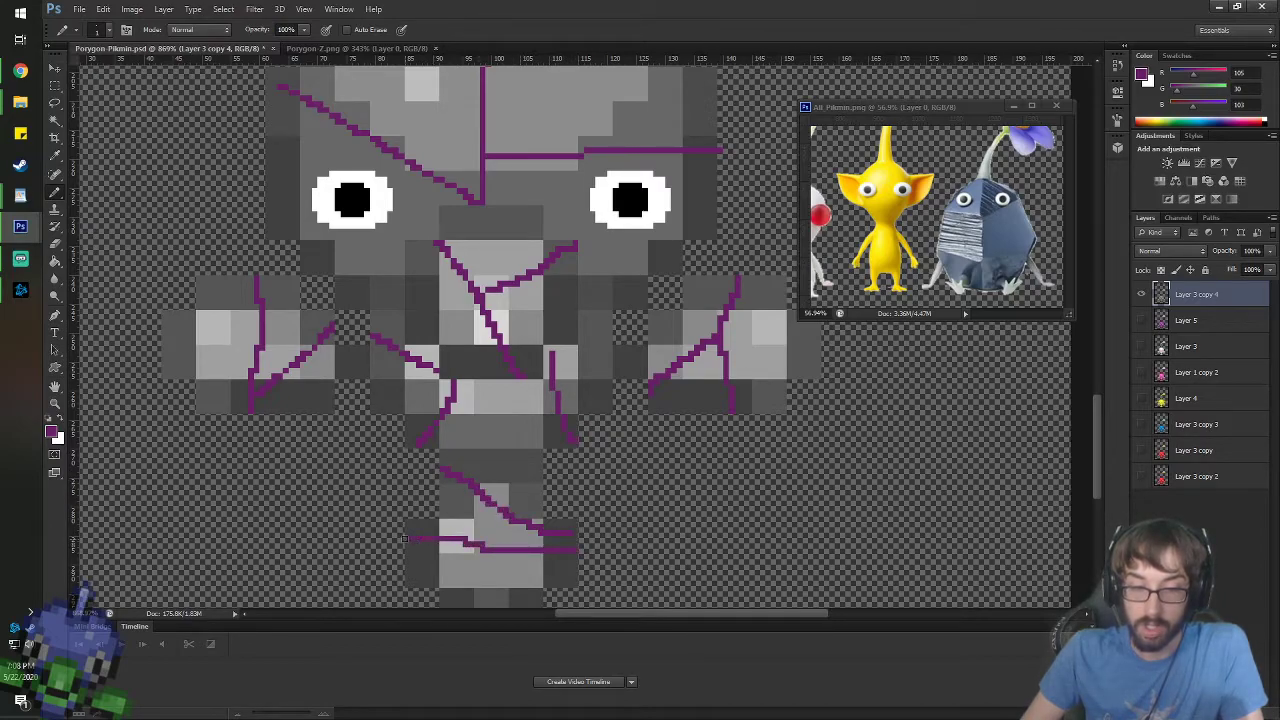
scroll(336, 327, "down", 8)
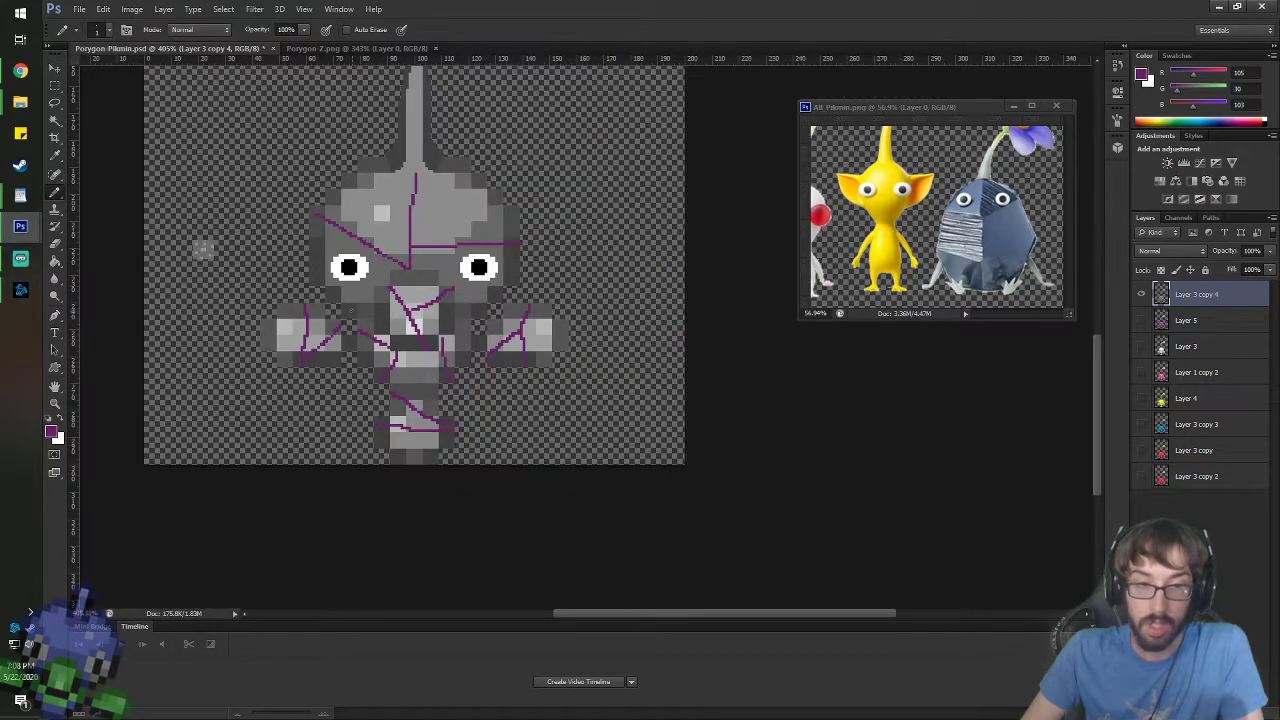
scroll(298, 244, "up", 6)
scroll(308, 248, "down", 3)
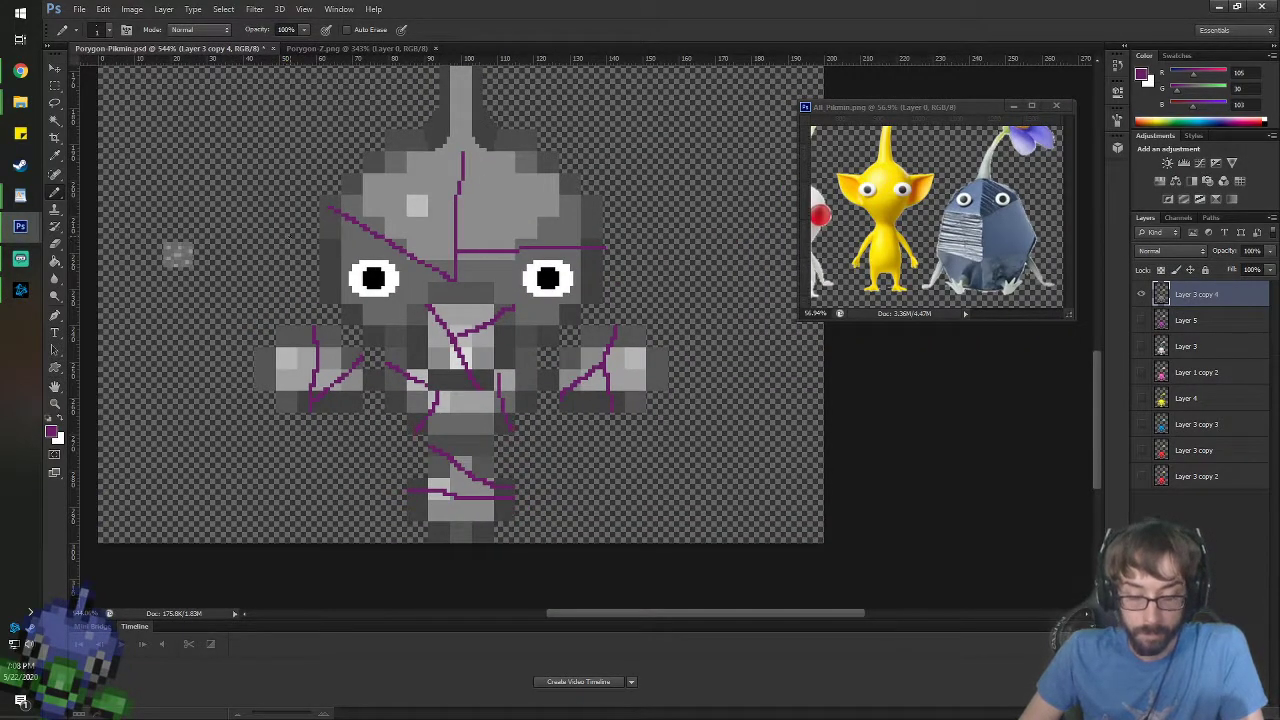
key("space")
left_click_drag(459, 264, 486, 258)
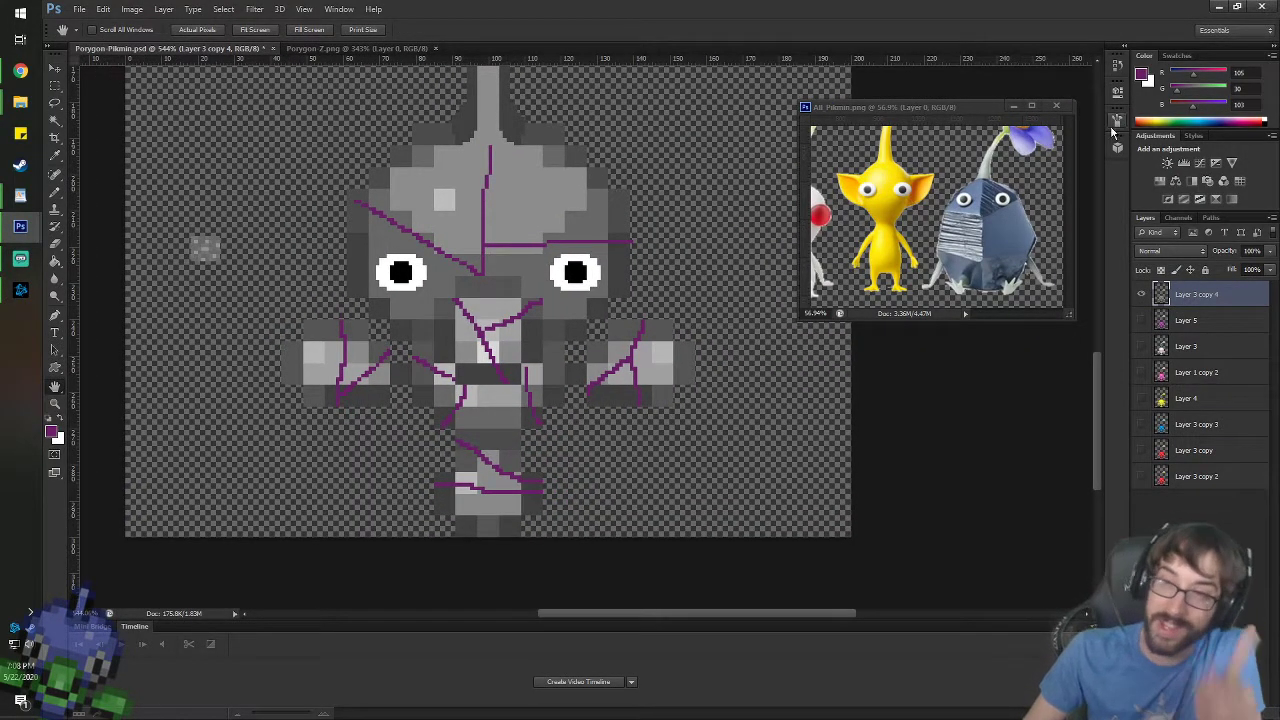
- Select all the purple crack lines by colour and turn them grey with the default Black & White adjustment, clearing the selection after
left_click(55, 120)
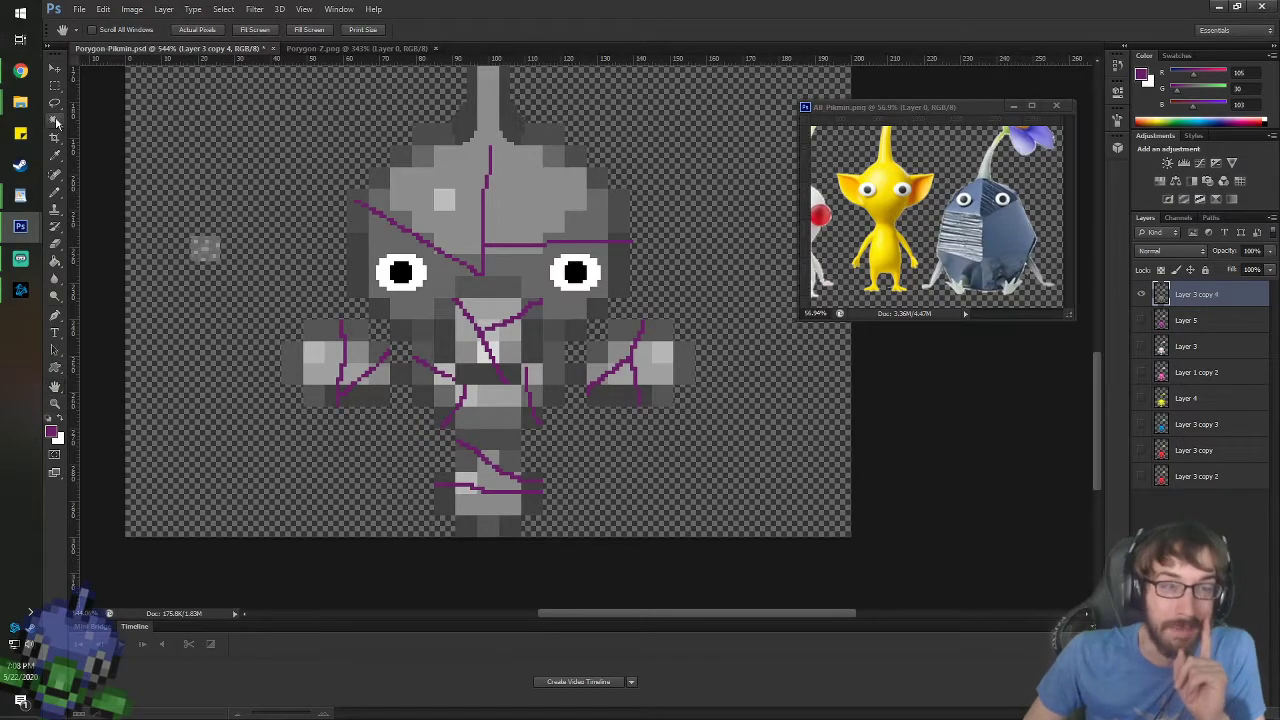
left_click(481, 227)
left_click(132, 9)
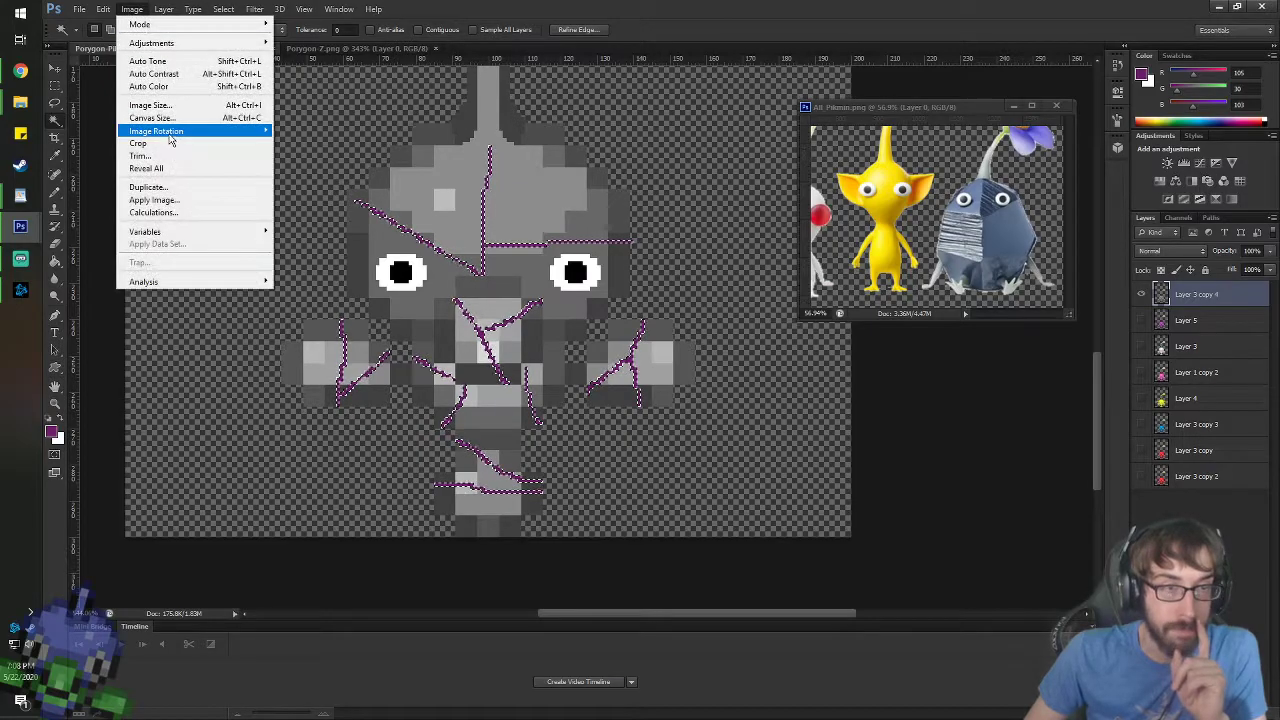
mouse_move(240, 43)
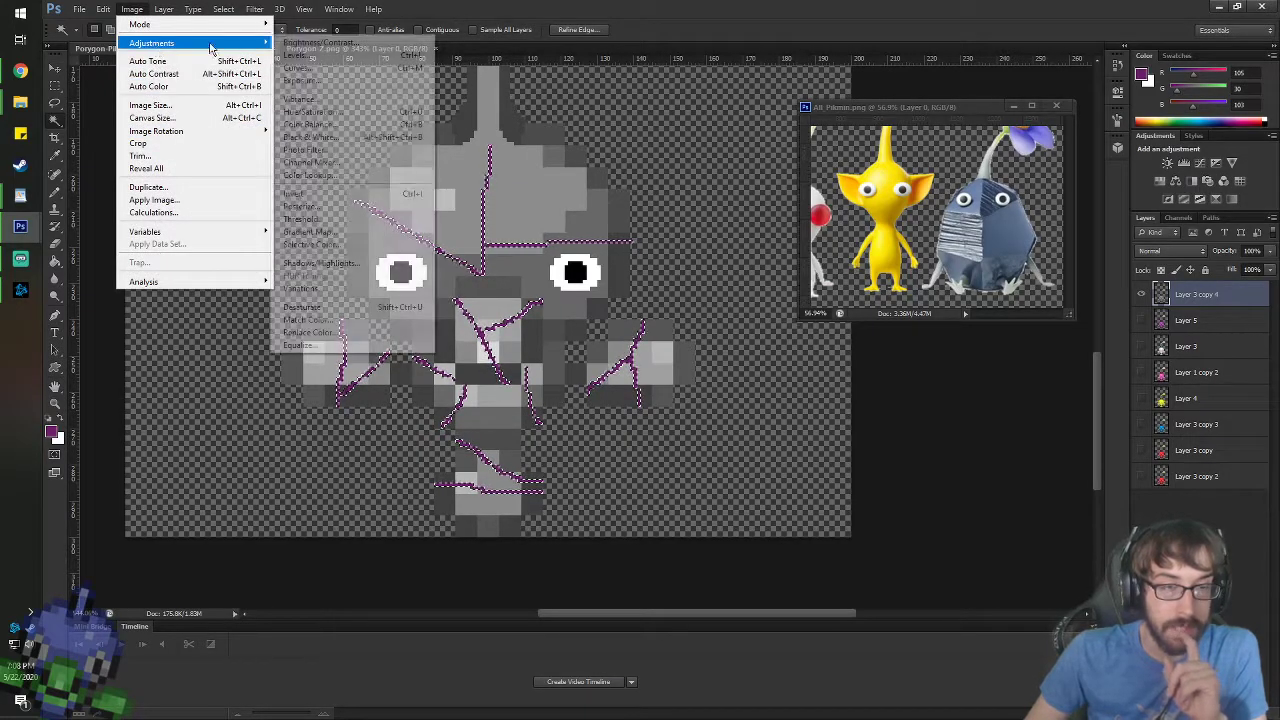
left_click(307, 137)
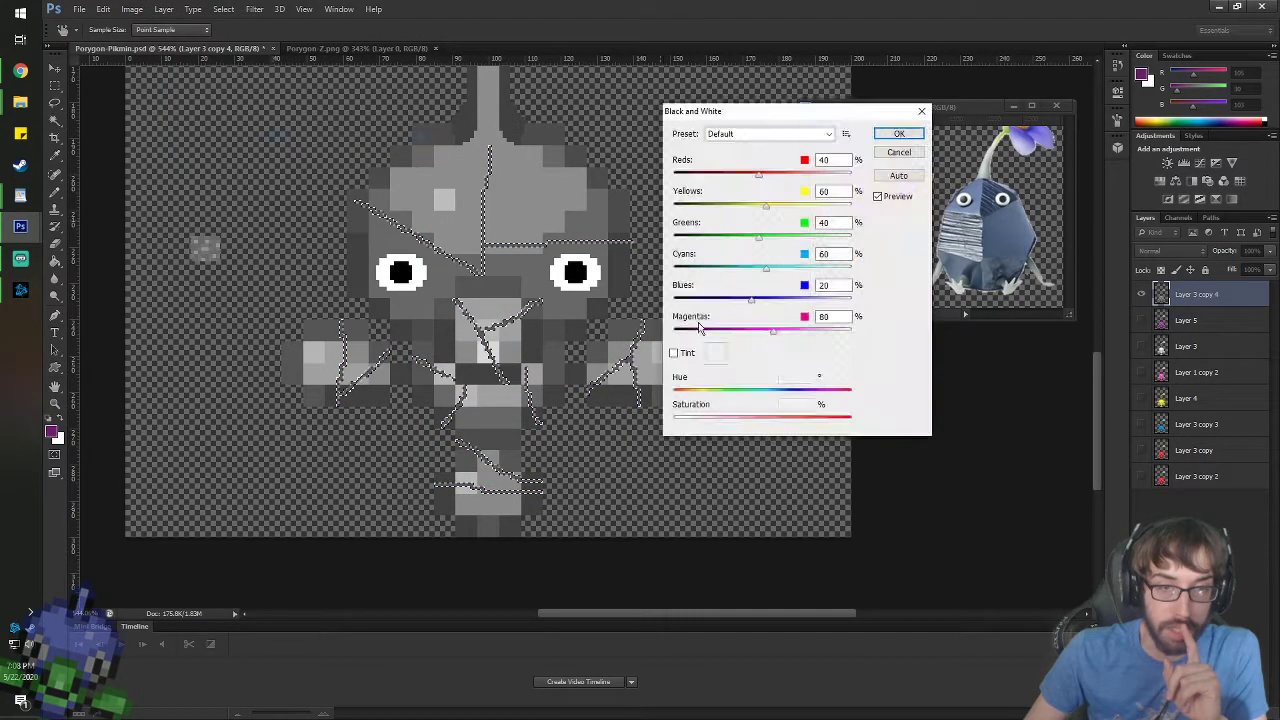
left_click(897, 134)
key("ctrl+d")
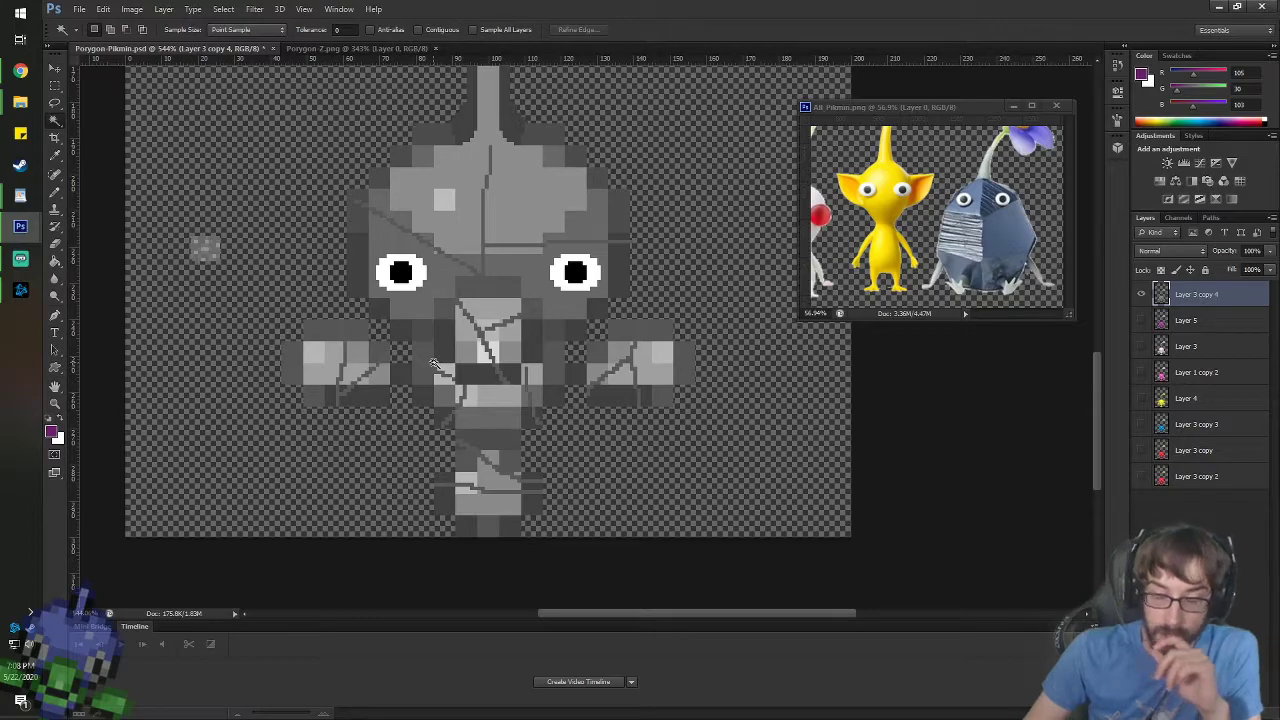
- Sample slate blue #4a5f7b from the rock Pikmin reference and recolour the entire grey sprite with the Color Replacement tool
scroll(433, 362, "up", 2)
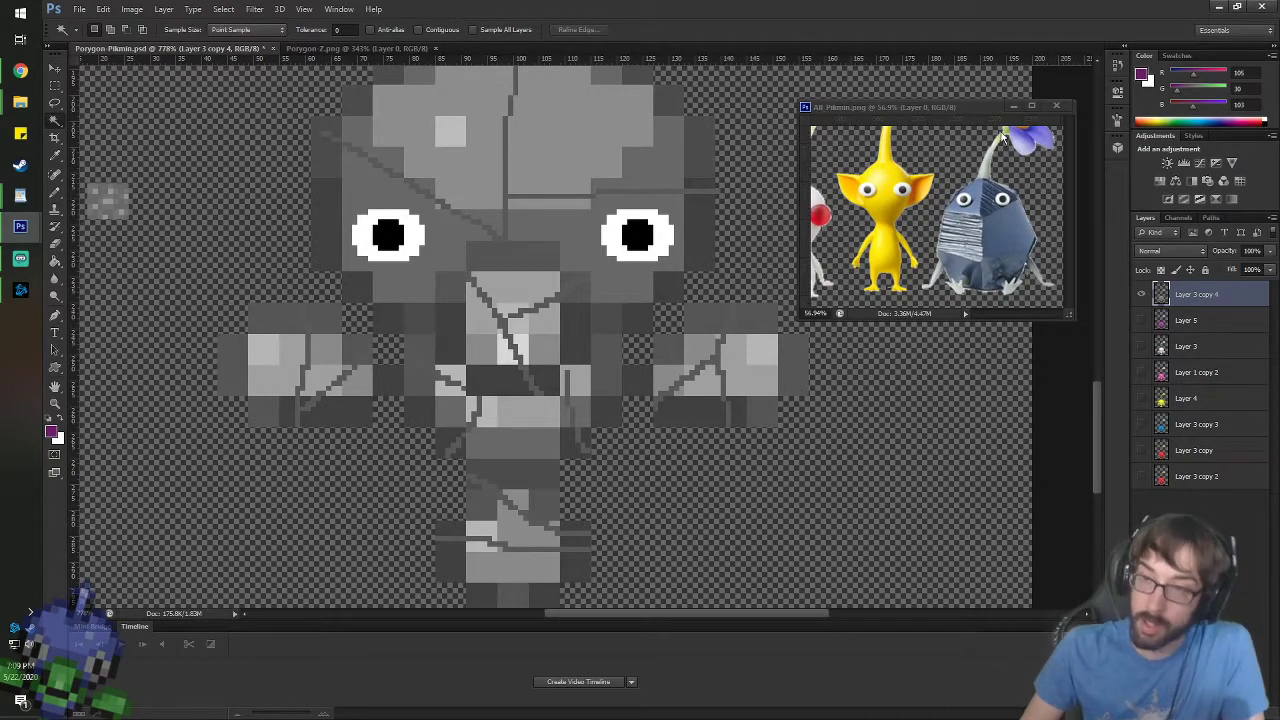
left_click(1145, 76)
left_click(1012, 232)
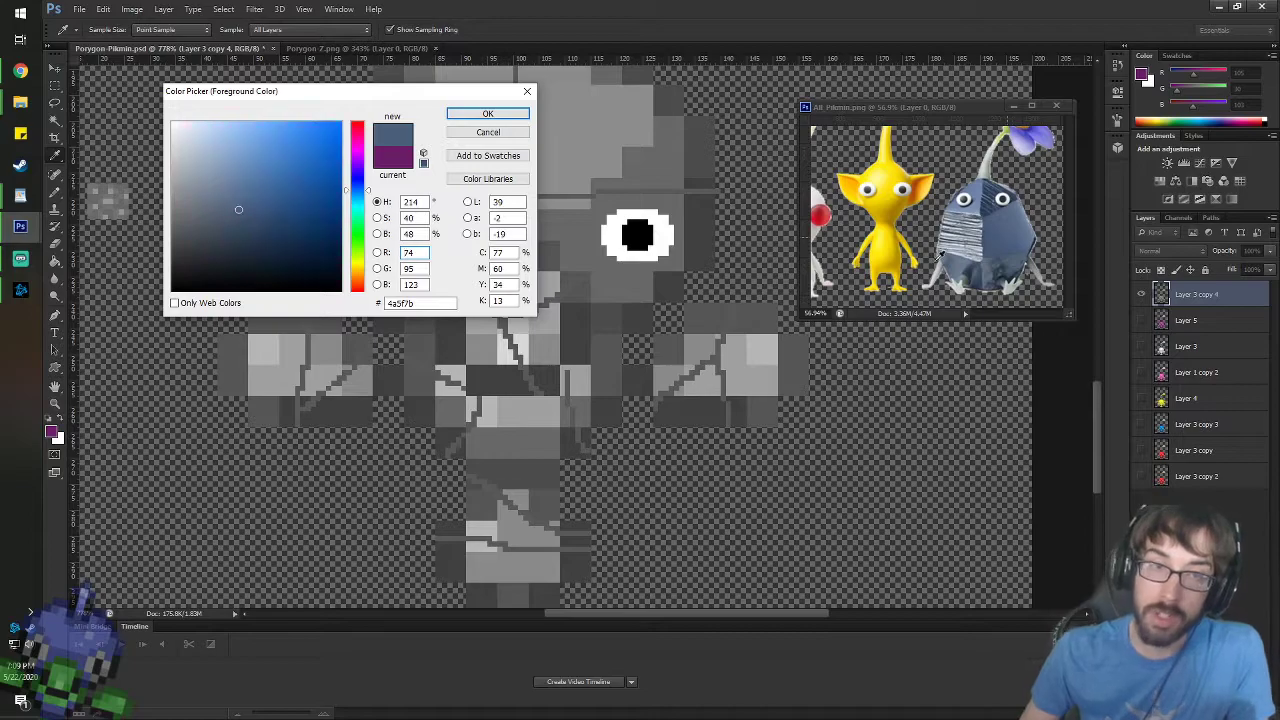
left_click(488, 115)
key("w")
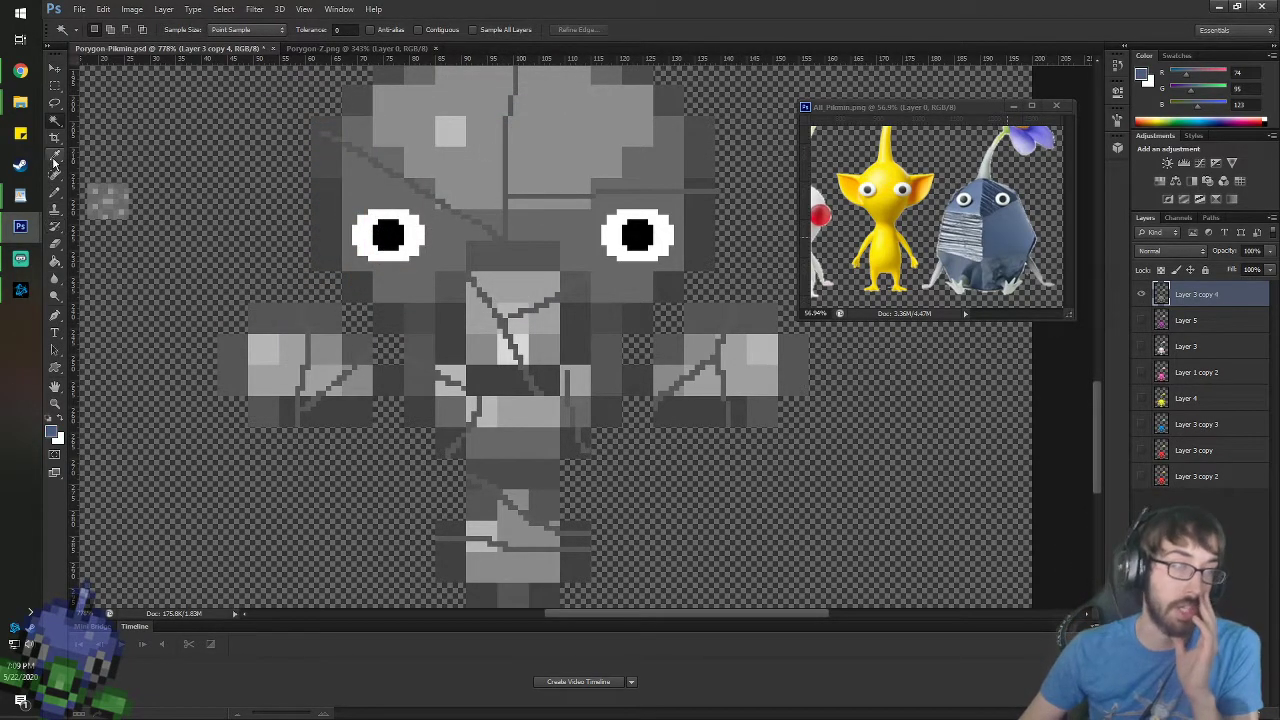
left_click_drag(55, 192, 106, 218)
left_click(106, 218)
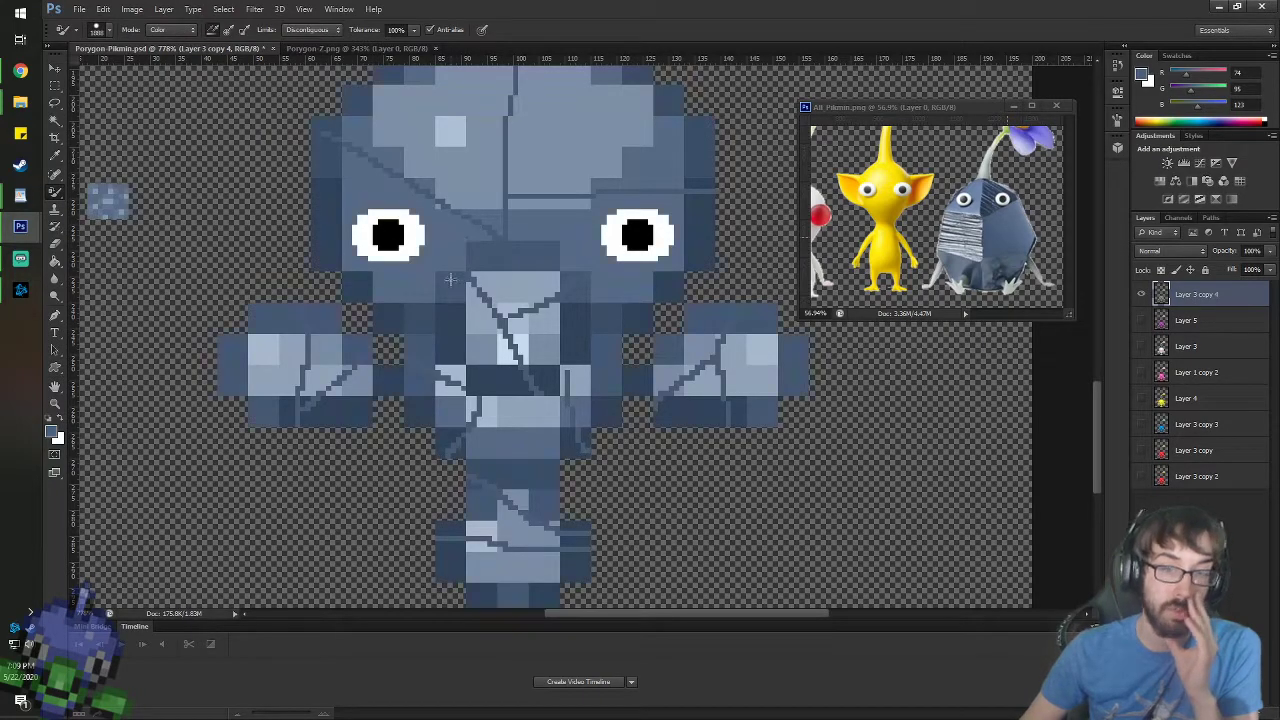
- Examine the blue-grey colouring and the cracks on the sprite's head, face and arms against the rock Pikmin reference
scroll(441, 287, "down", 2)
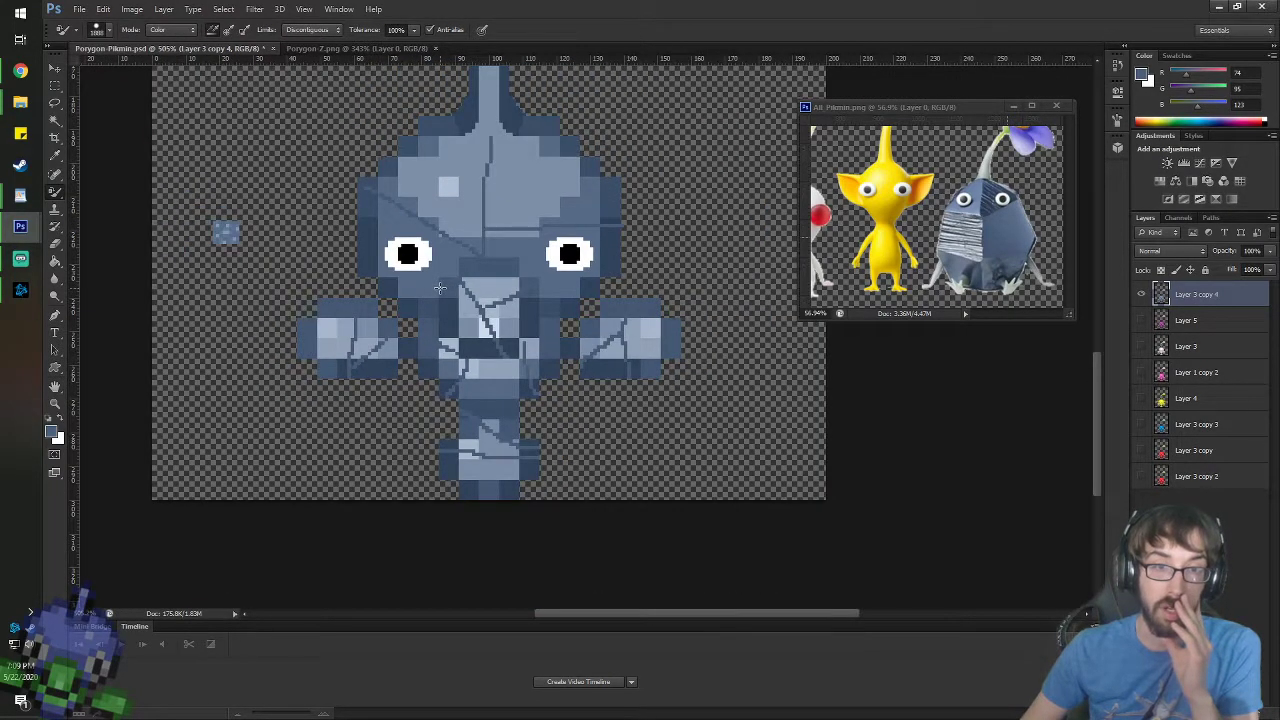
scroll(440, 288, "down", 2)
scroll(438, 294, "up", 2)
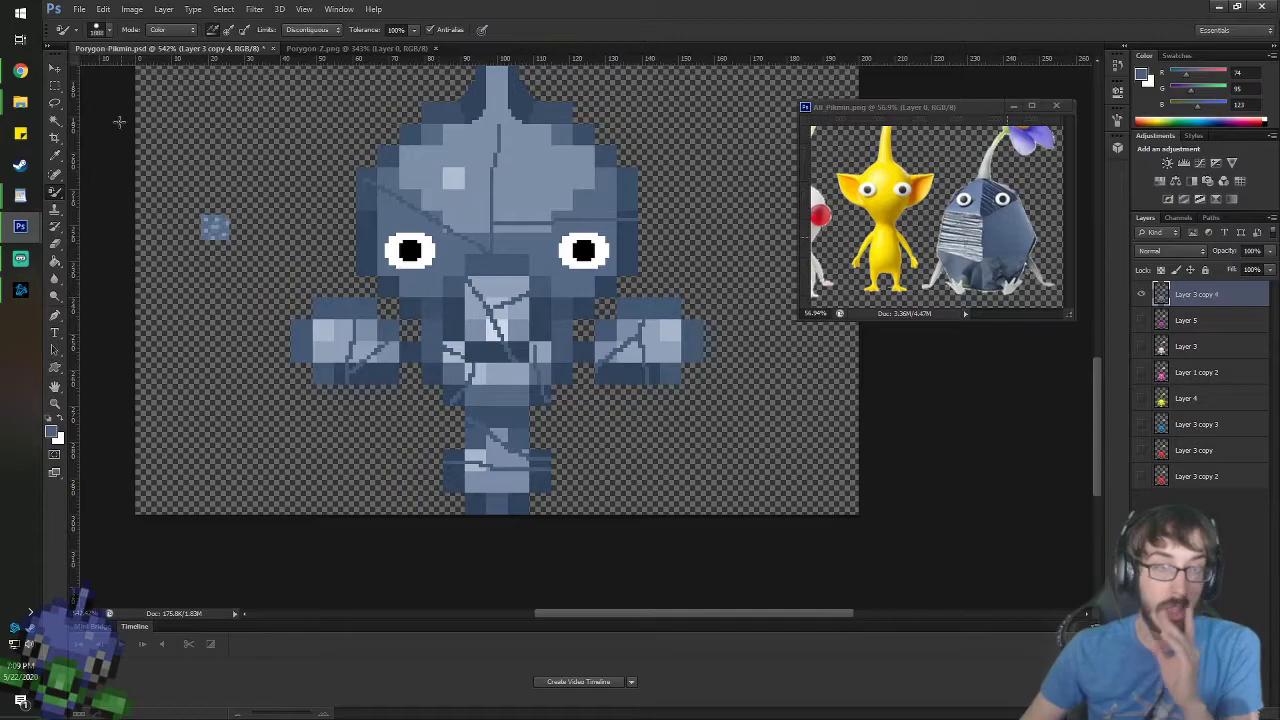
left_click(55, 68)
scroll(598, 296, "up", 3)
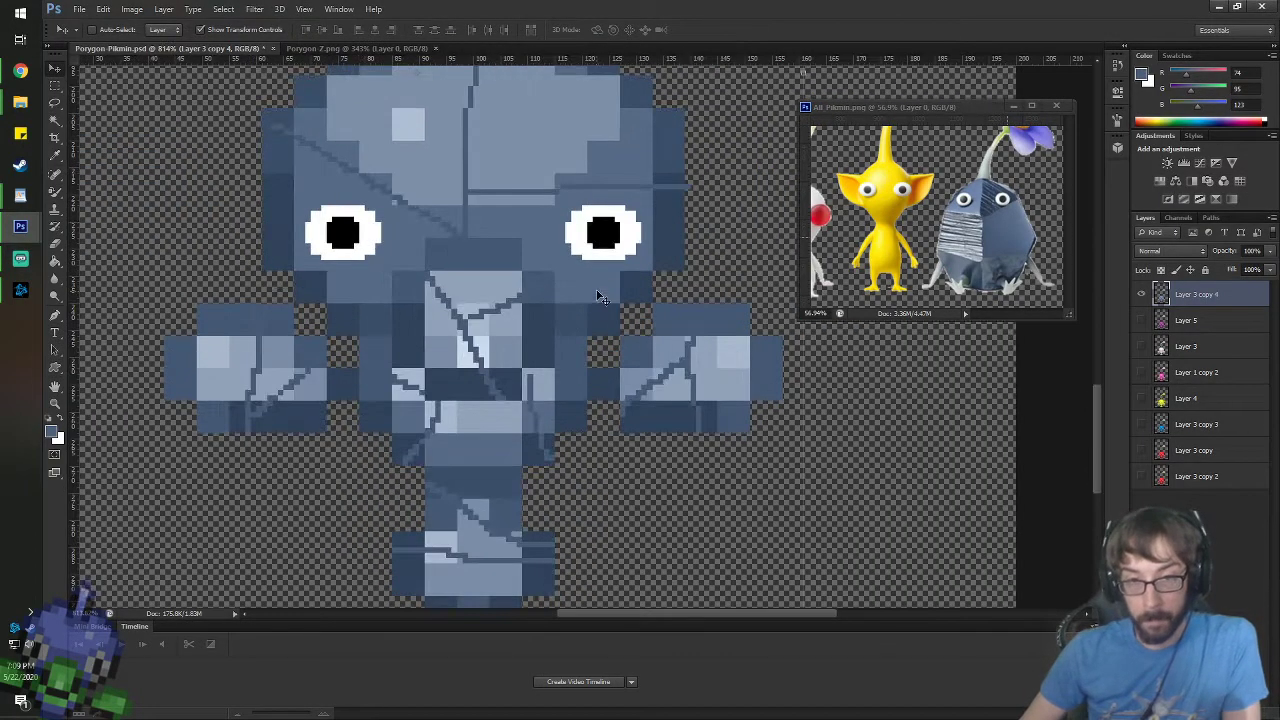
left_click_drag(566, 219, 547, 272)
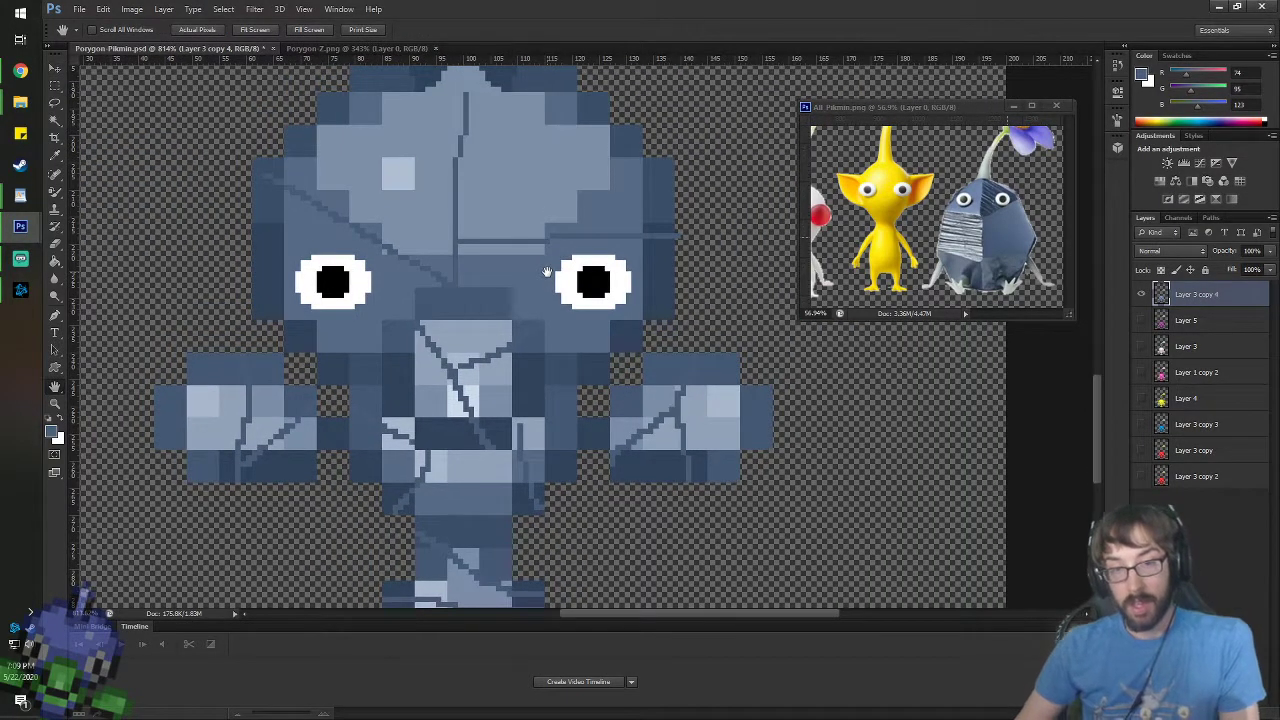
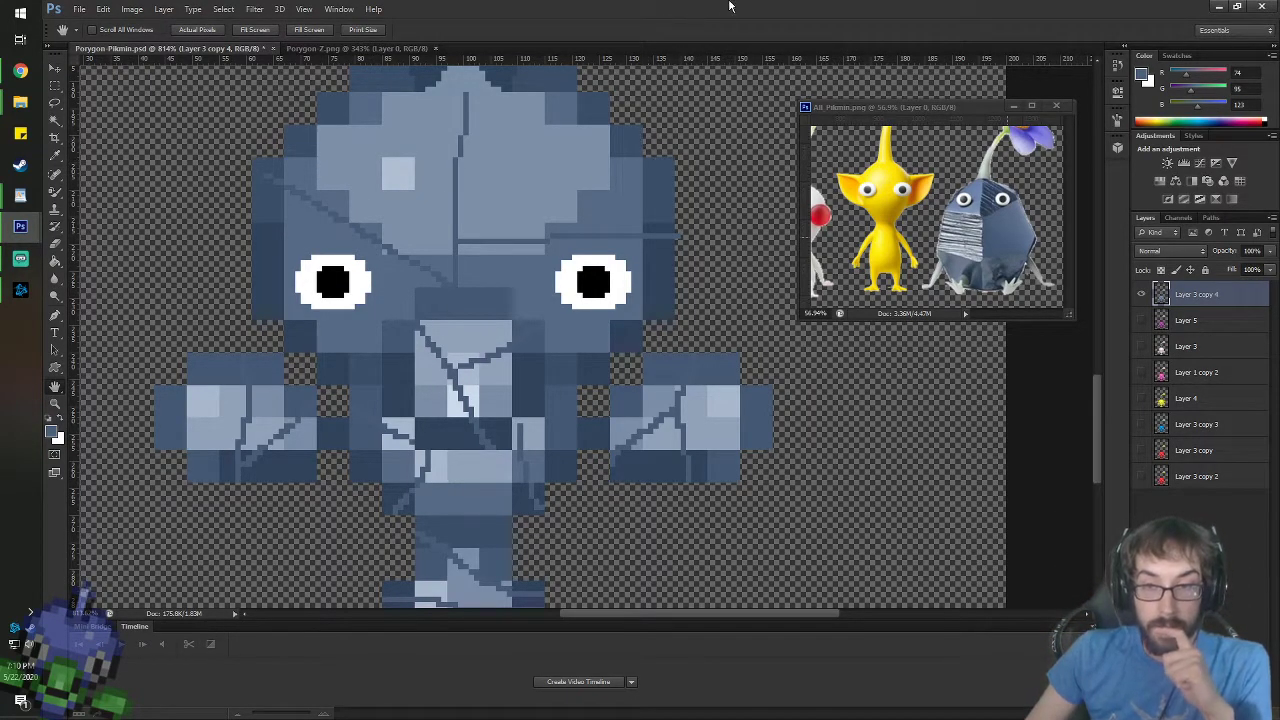
scroll(573, 130, "down", 2)
scroll(523, 134, "up", 3)
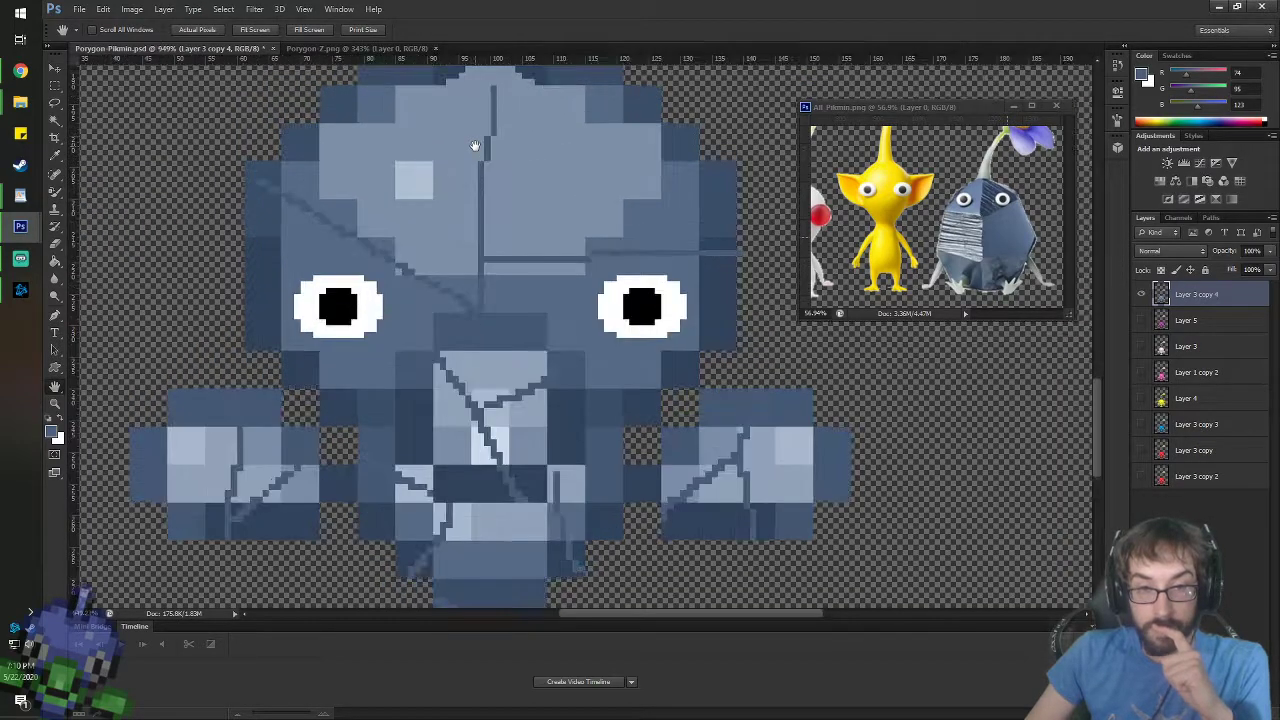
scroll(475, 146, "up", 1)
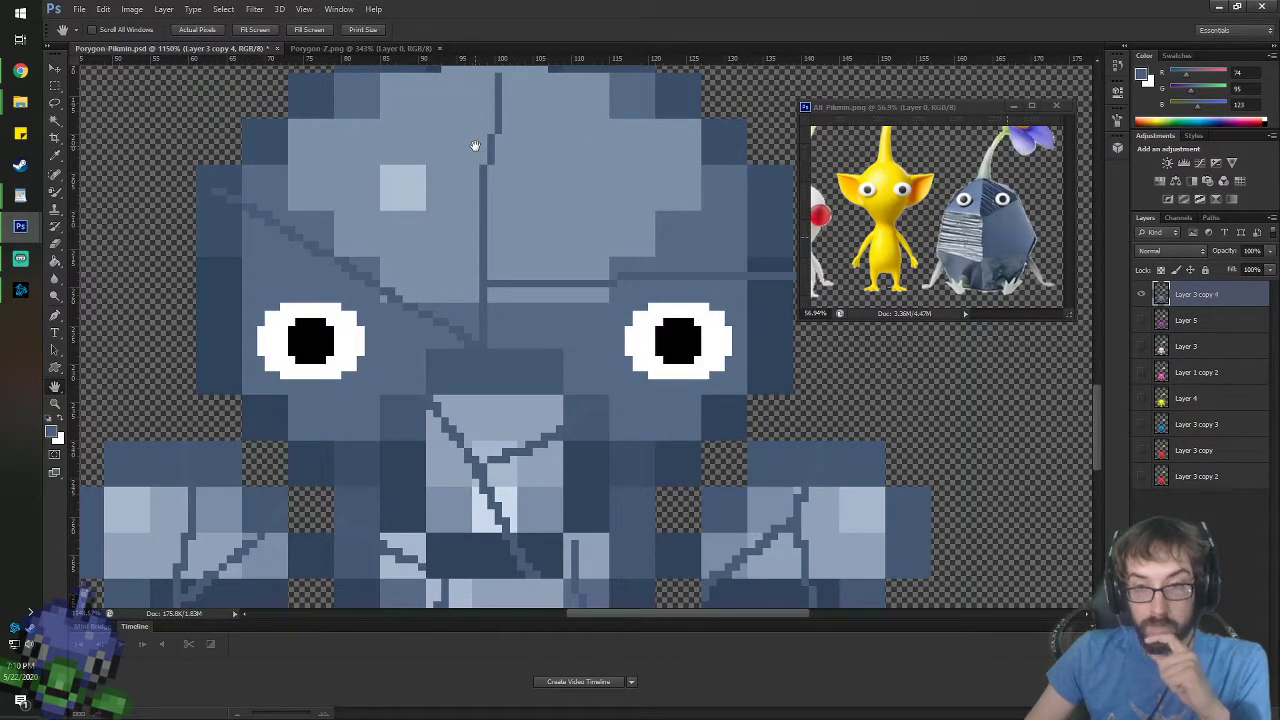
scroll(475, 146, "down", 3)
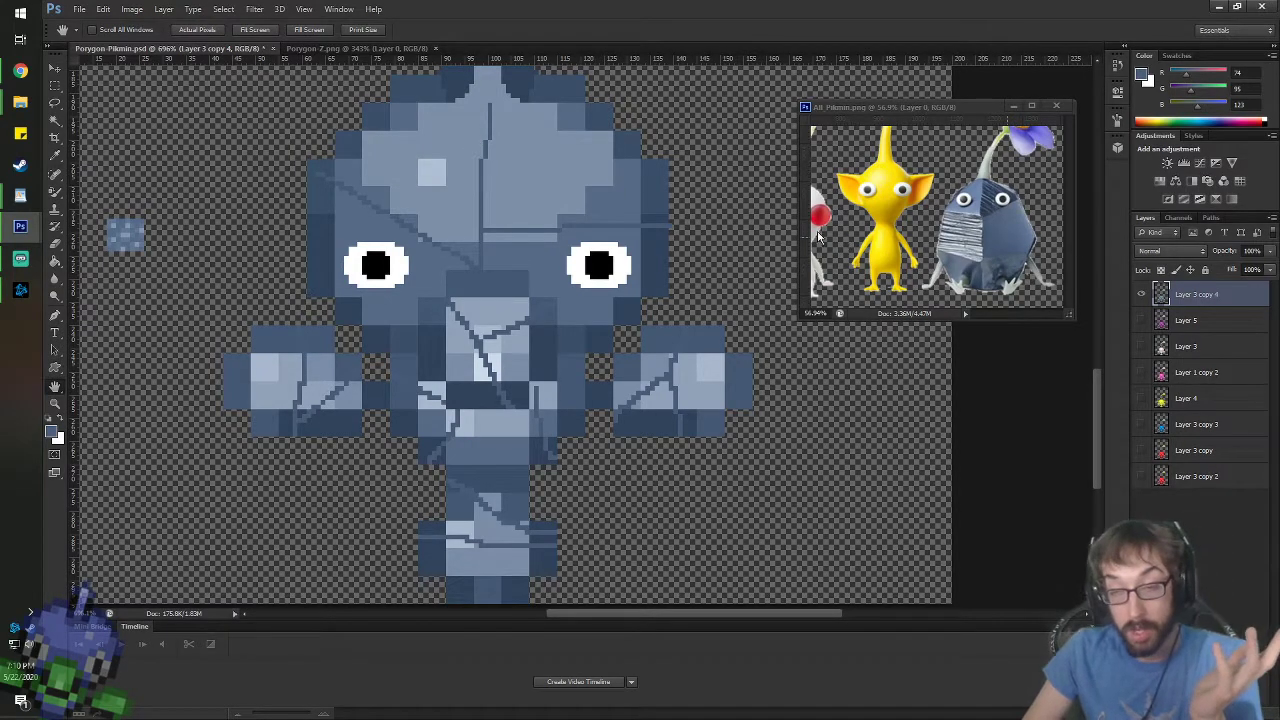
- Sample a blue-grey (RGB 86, 107, 135) from the small speckled square beside the sprite as the foreground colour
left_click_drag(410, 226, 597, 238)
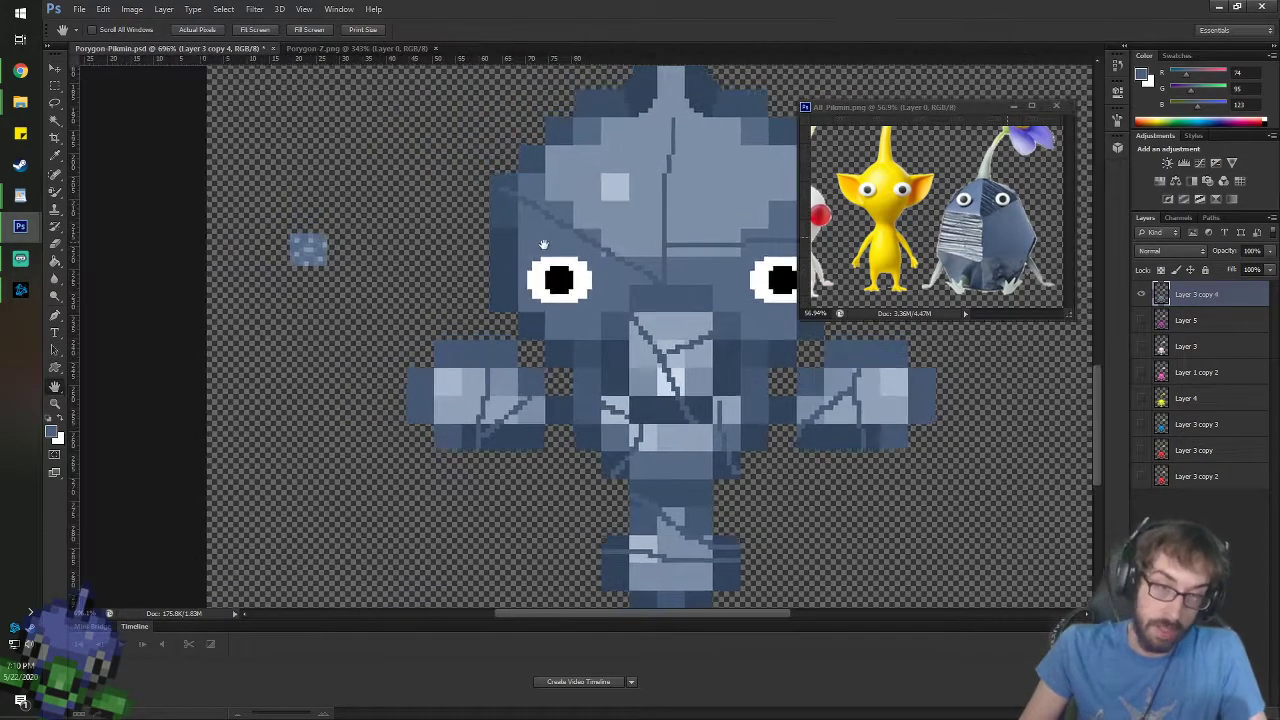
scroll(241, 262, "up", 2)
left_click_drag(401, 232, 510, 248)
scroll(428, 274, "up", 3)
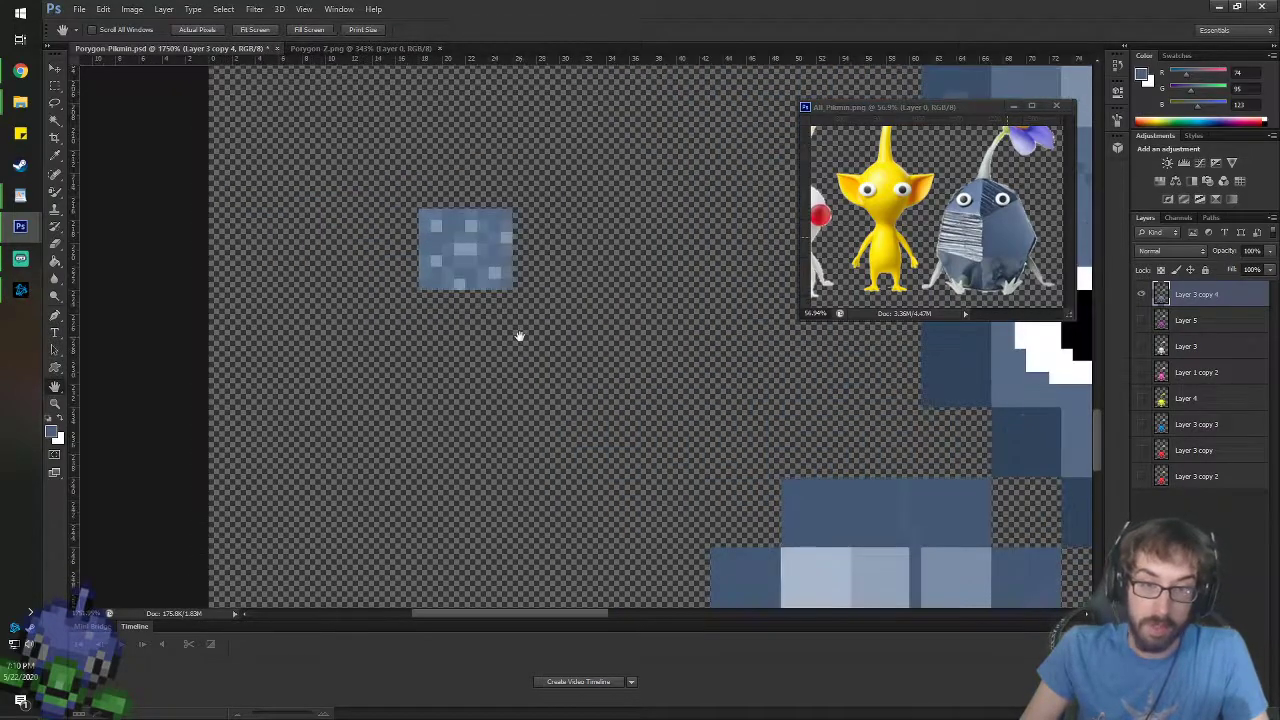
scroll(519, 336, "up", 3)
scroll(518, 336, "down", 2)
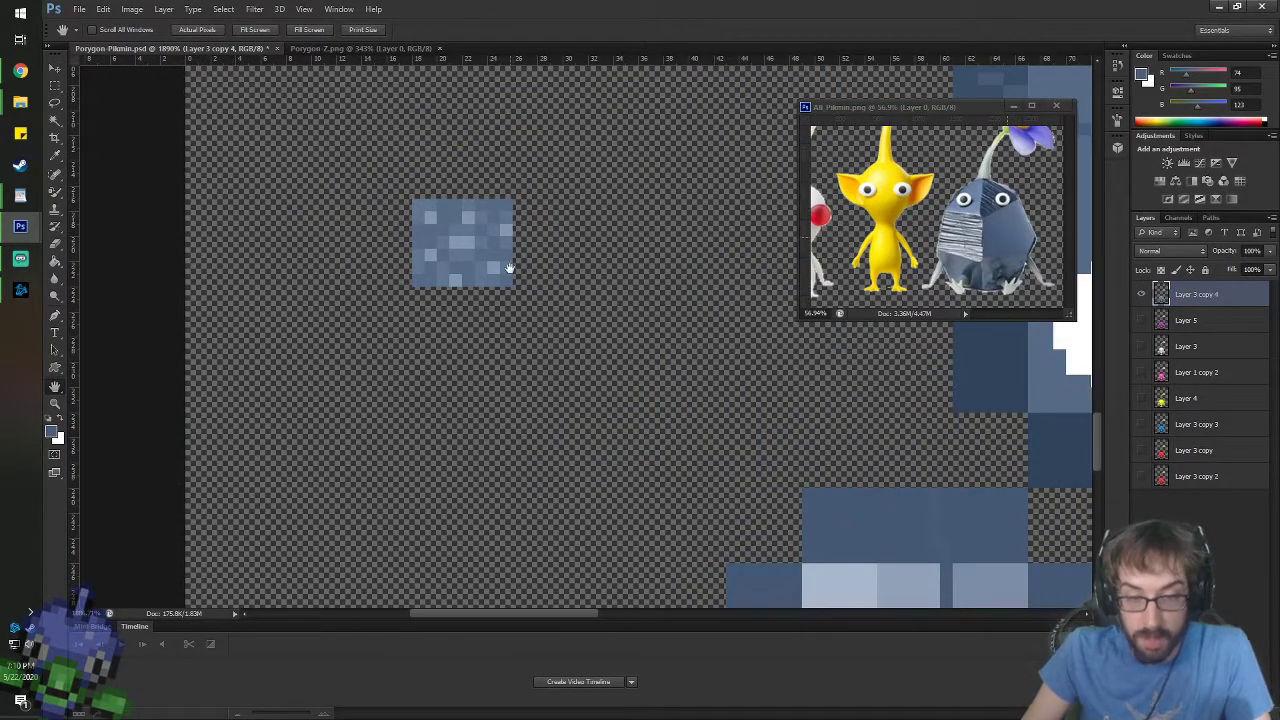
key("i")
left_click(428, 236)
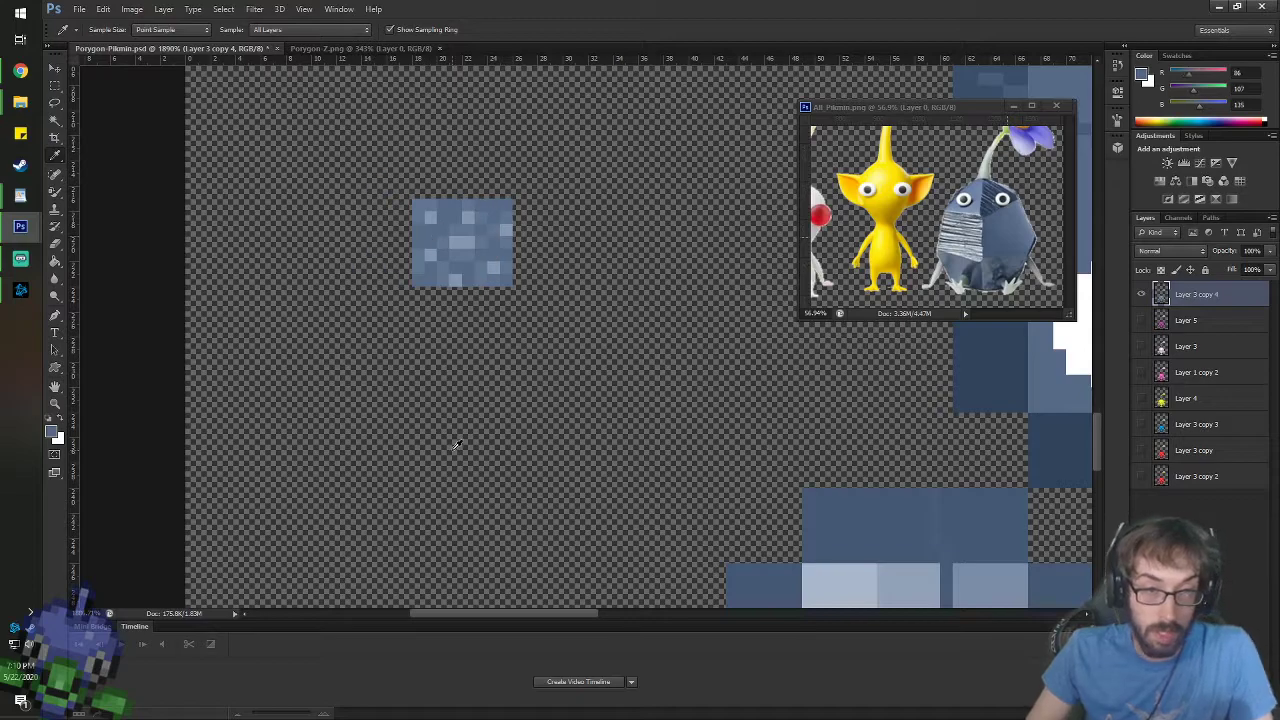
scroll(451, 500, "down", 1)
scroll(430, 330, "up", 2)
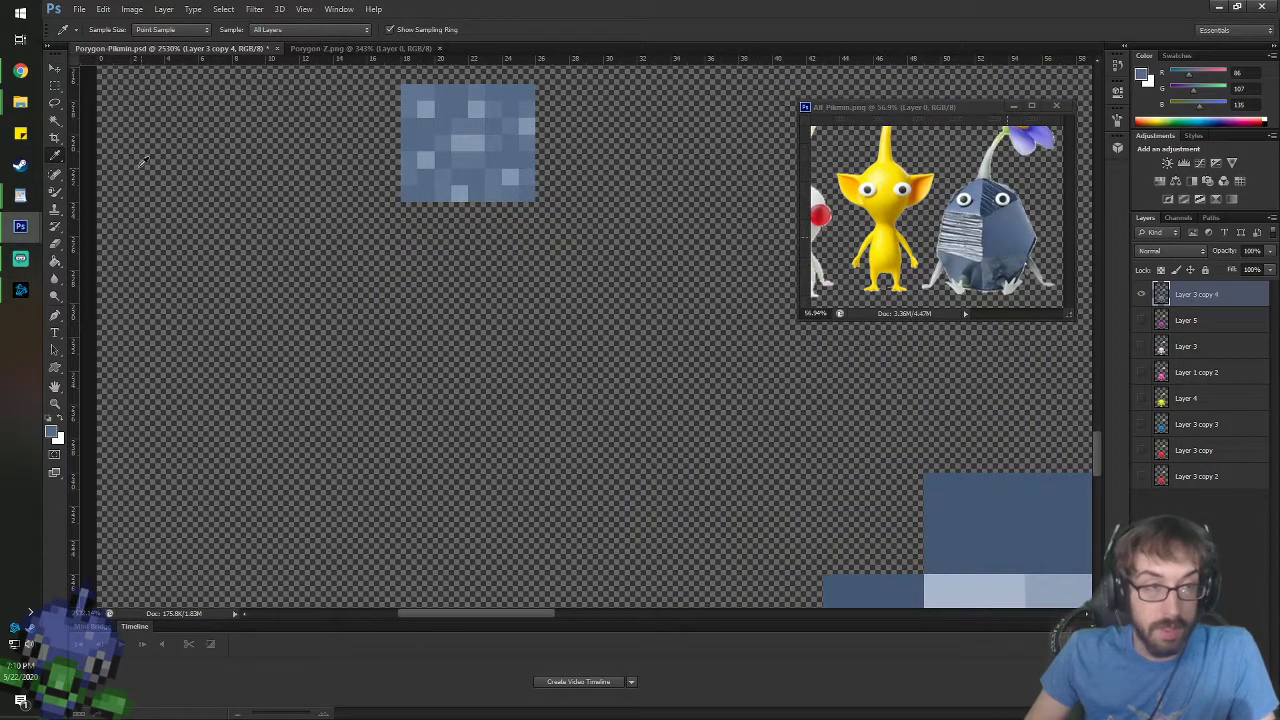
- Move the small speckled square about 12 px right and 14 px down, then paste a copy of it to its lower left
left_click(54, 89)
left_click_drag(401, 88, 536, 203)
left_click(53, 70)
left_click_drag(97, 72, 243, 306)
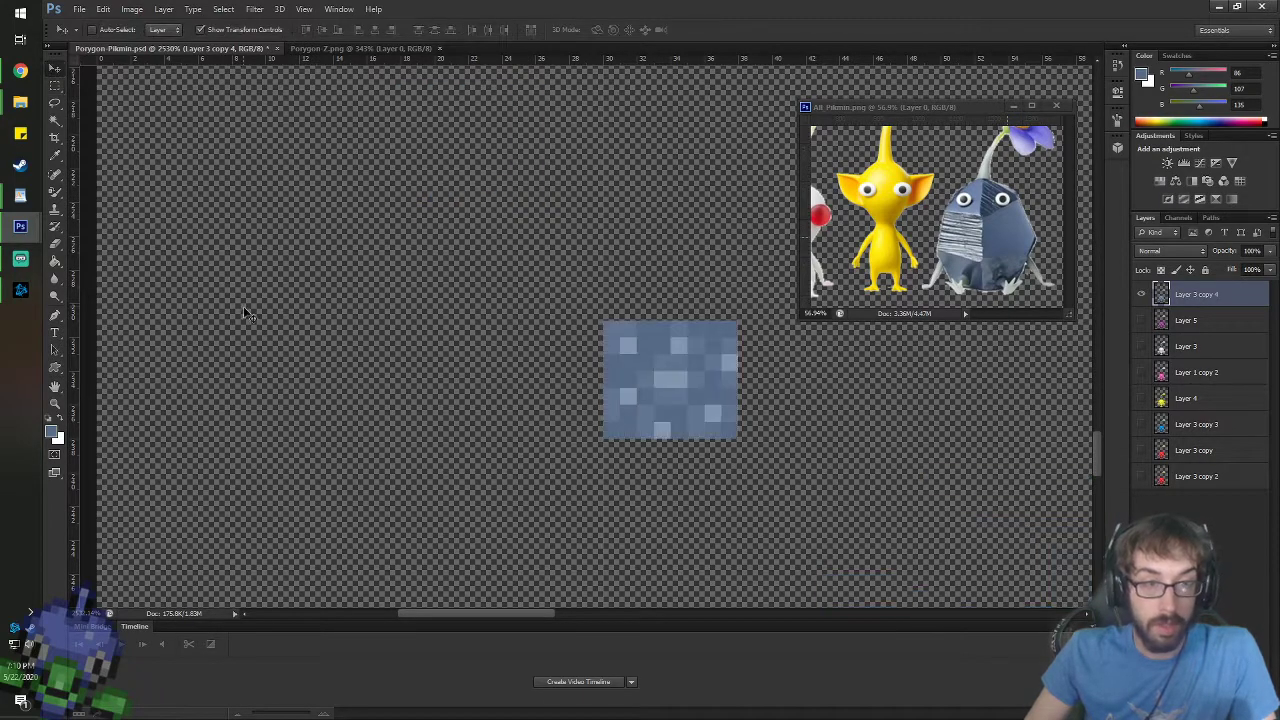
key("ctrl+v")
scroll(504, 377, "down", 2)
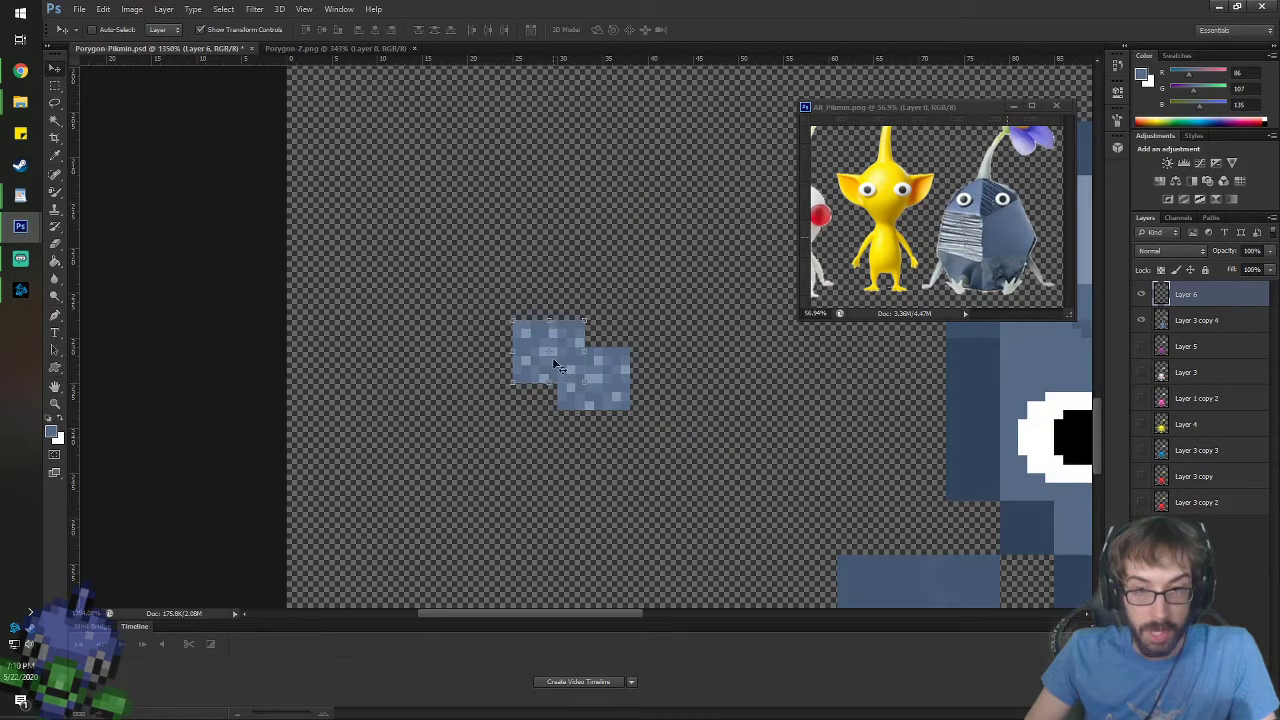
left_click_drag(558, 366, 468, 490)
- Paste three more copies of the speckled square and scatter them around the first two beside the sprite's arm
key("h")
left_click_drag(634, 534, 375, 423)
left_click(55, 69)
key("ctrl+v")
key("ctrl+v")
key("ctrl+v")
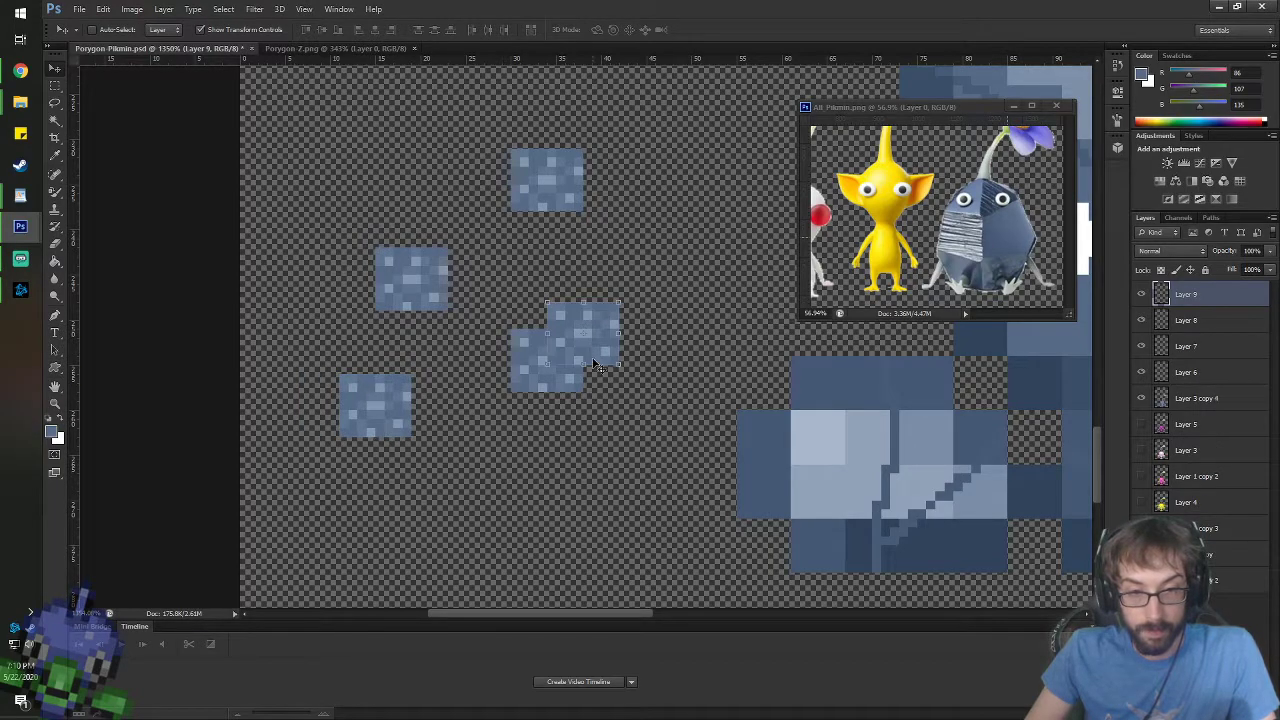
left_click_drag(583, 345, 509, 498)
- Check the arrangement of the five speckled squares against the whole sprite
scroll(600, 495, "up", 3)
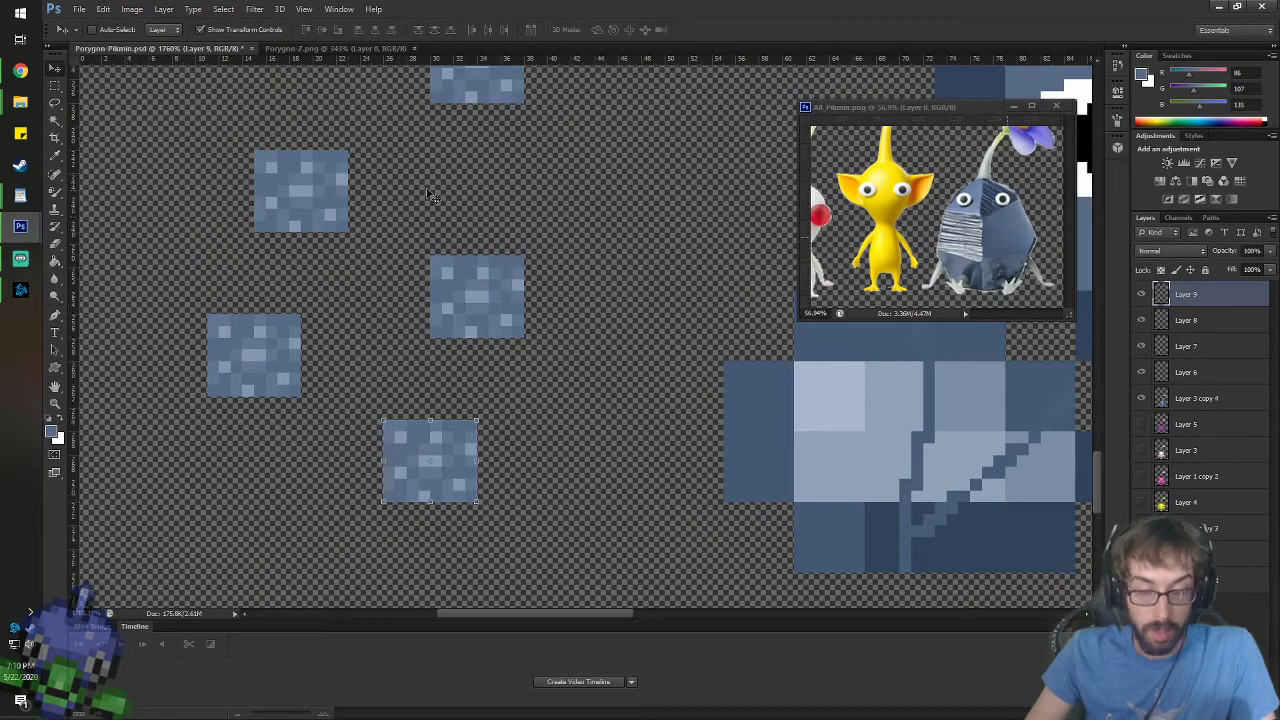
key("space")
left_click_drag(437, 192, 494, 251)
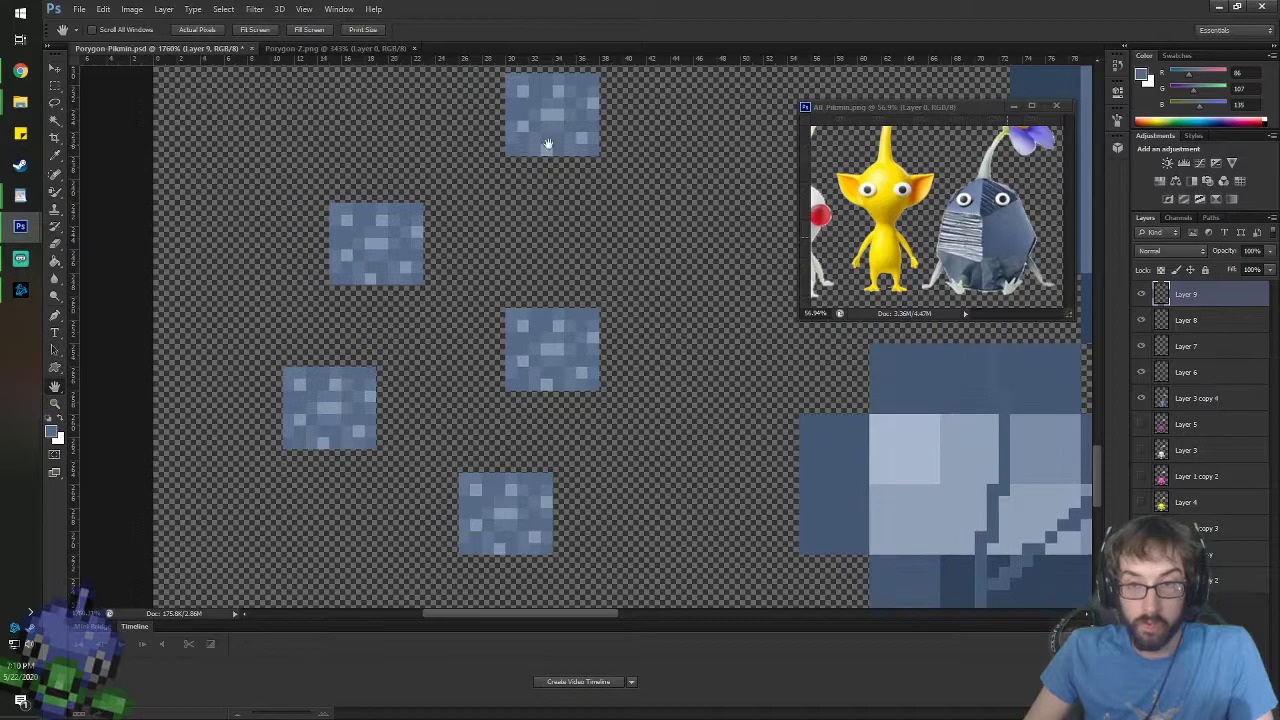
right_click(560, 103)
left_click(574, 110)
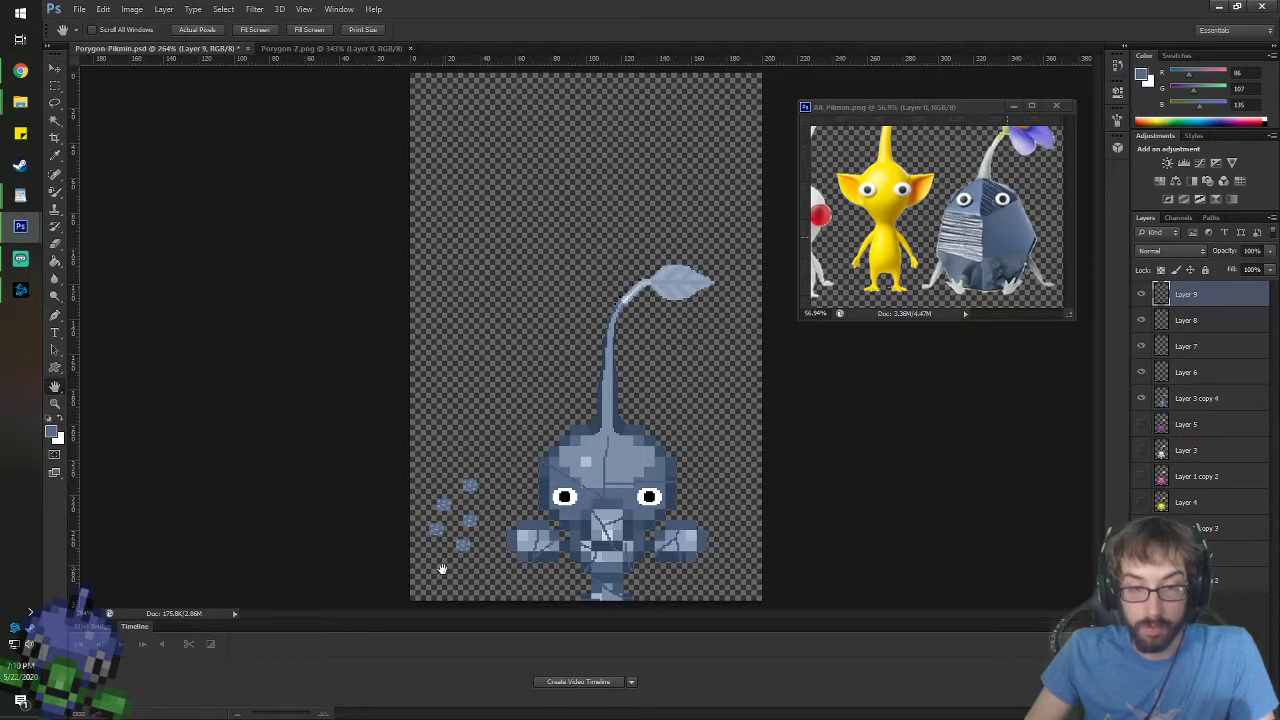
scroll(442, 565, "up", 6)
right_click(541, 319)
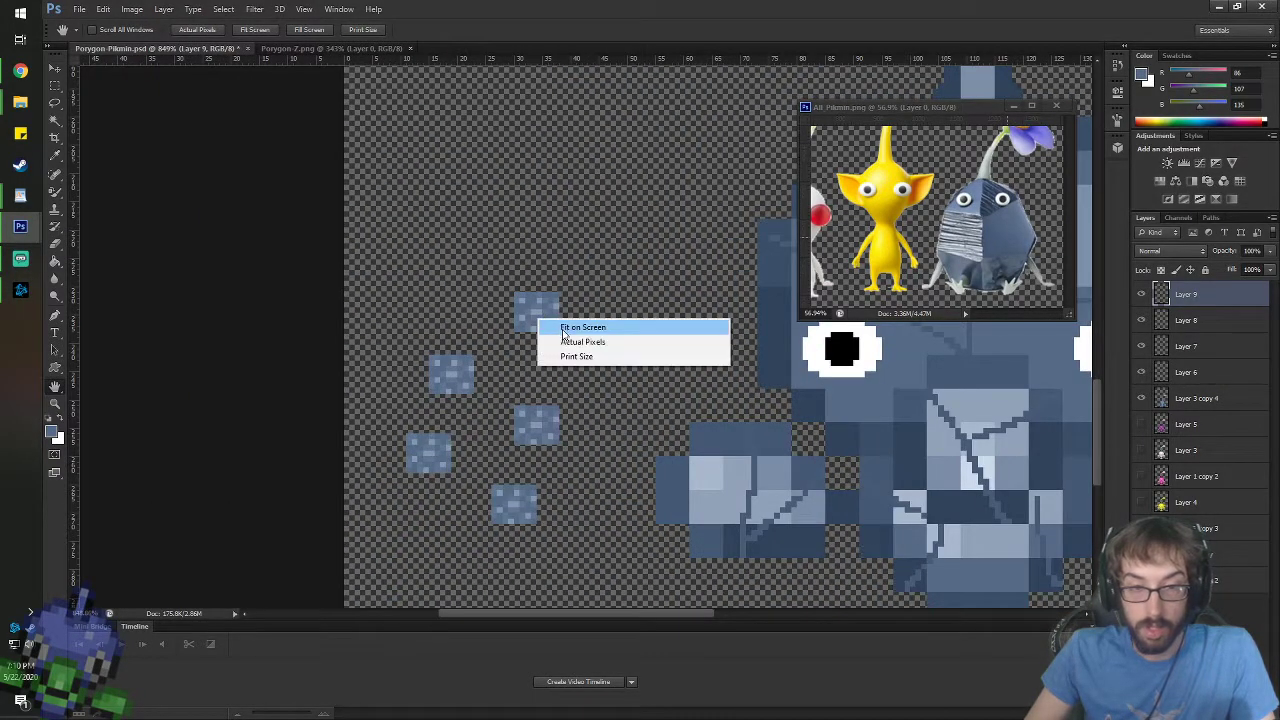
- Make Layer 3 copy 4 active from the uppermost speckled square, try shifting the square down, and undo the move
left_click(55, 67)
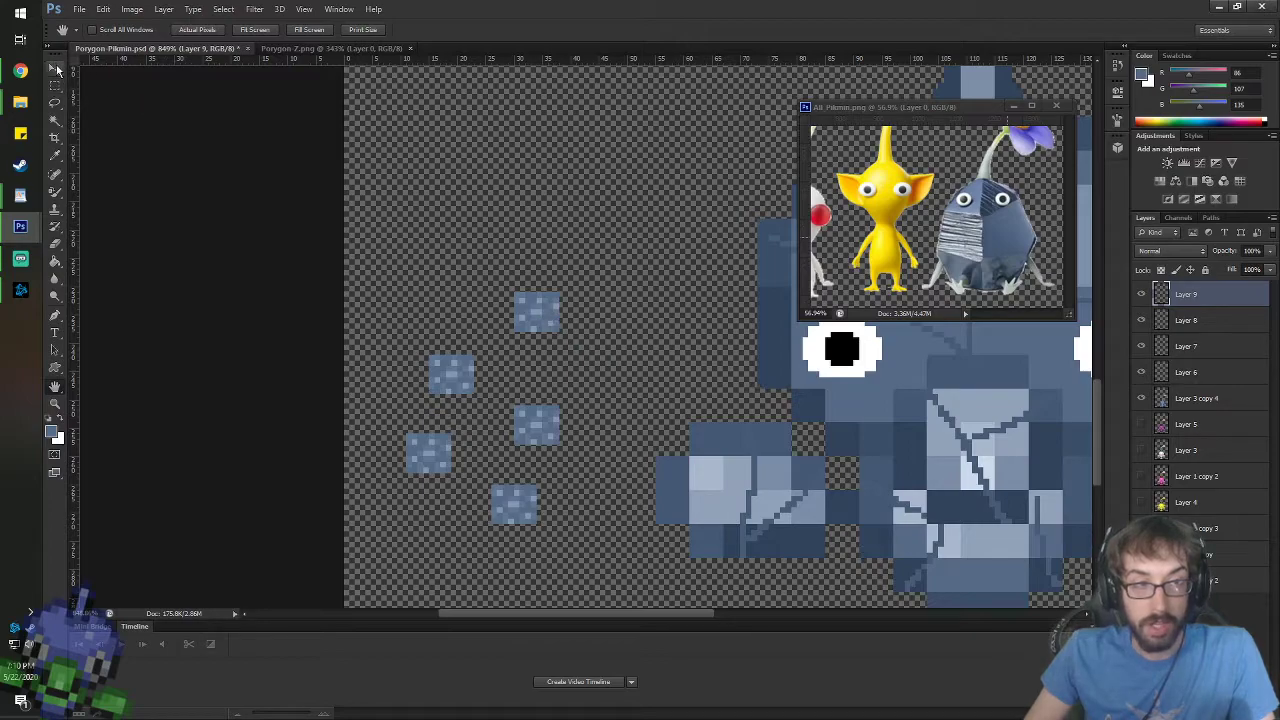
left_click(56, 68)
right_click(516, 314)
left_click(540, 322)
left_click_drag(540, 307, 540, 326)
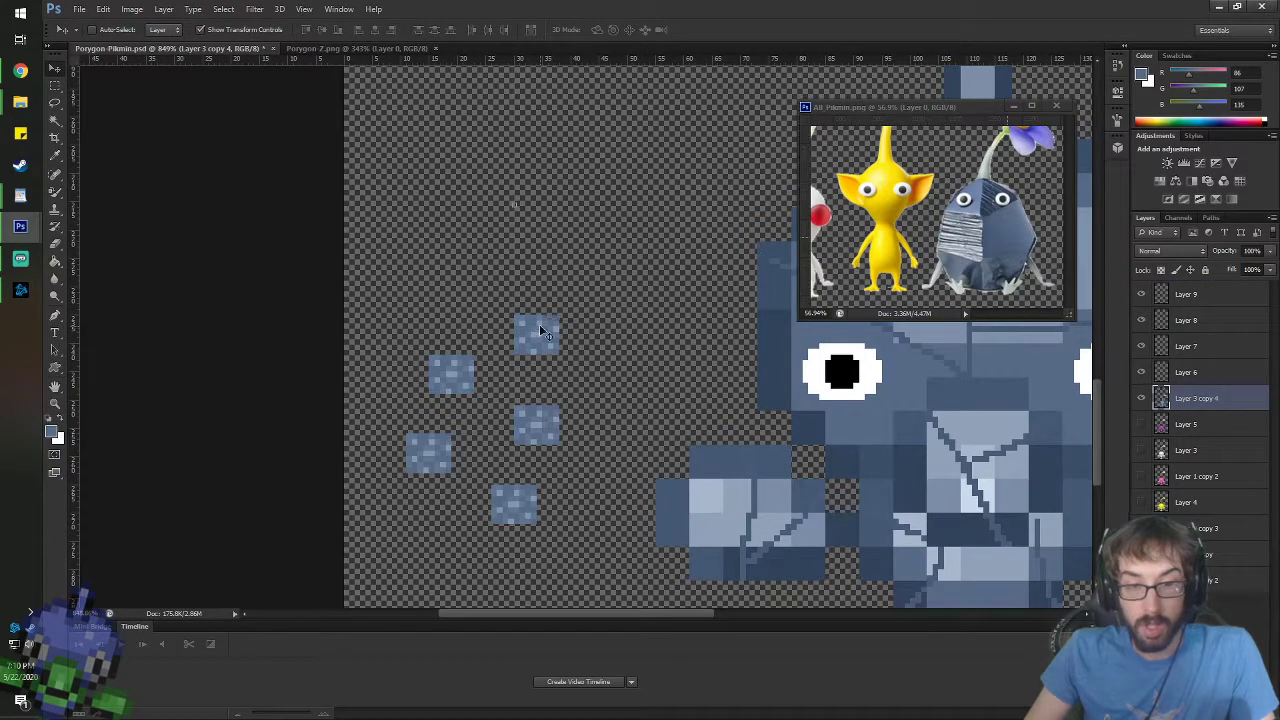
key("ctrl+z")
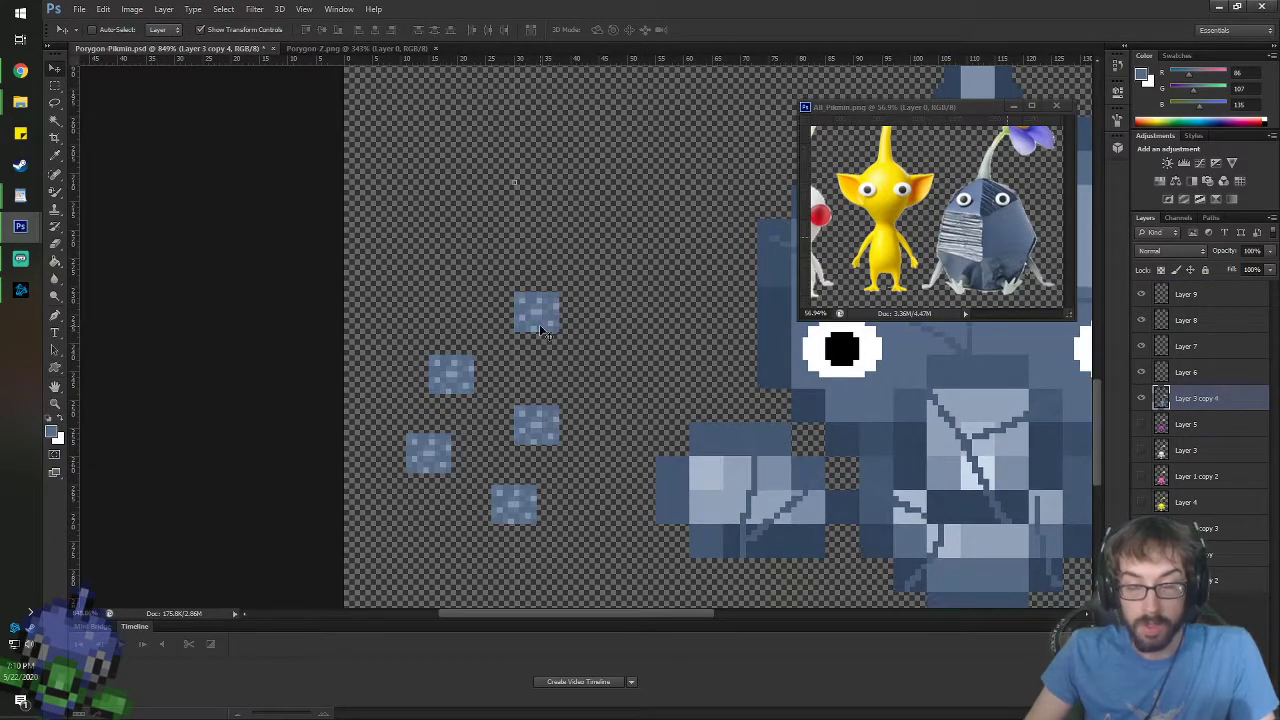
- Select only the uppermost speckled square on Layer 3 copy 4 and nudge it down and slightly left toward the other squares
left_click(56, 85)
left_click_drag(507, 294, 558, 331)
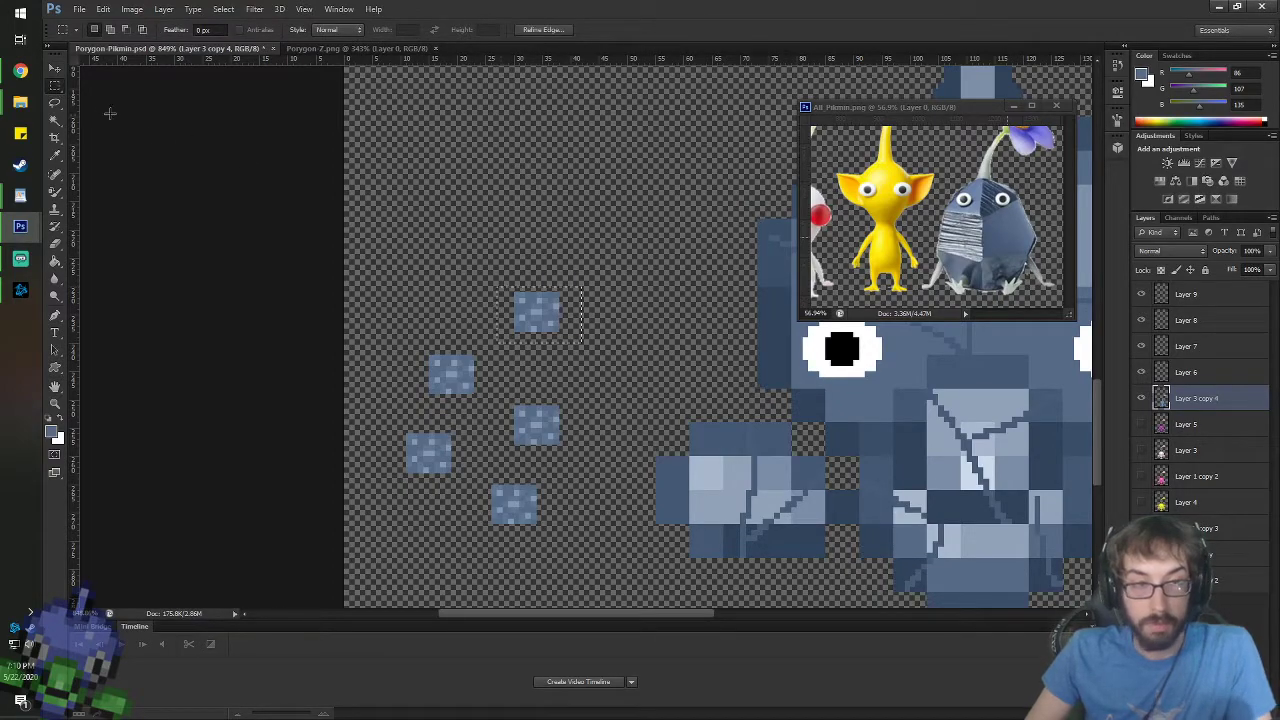
key("v")
key("Down")
key("Down")
key("Left")
key("Down")
key("Down")
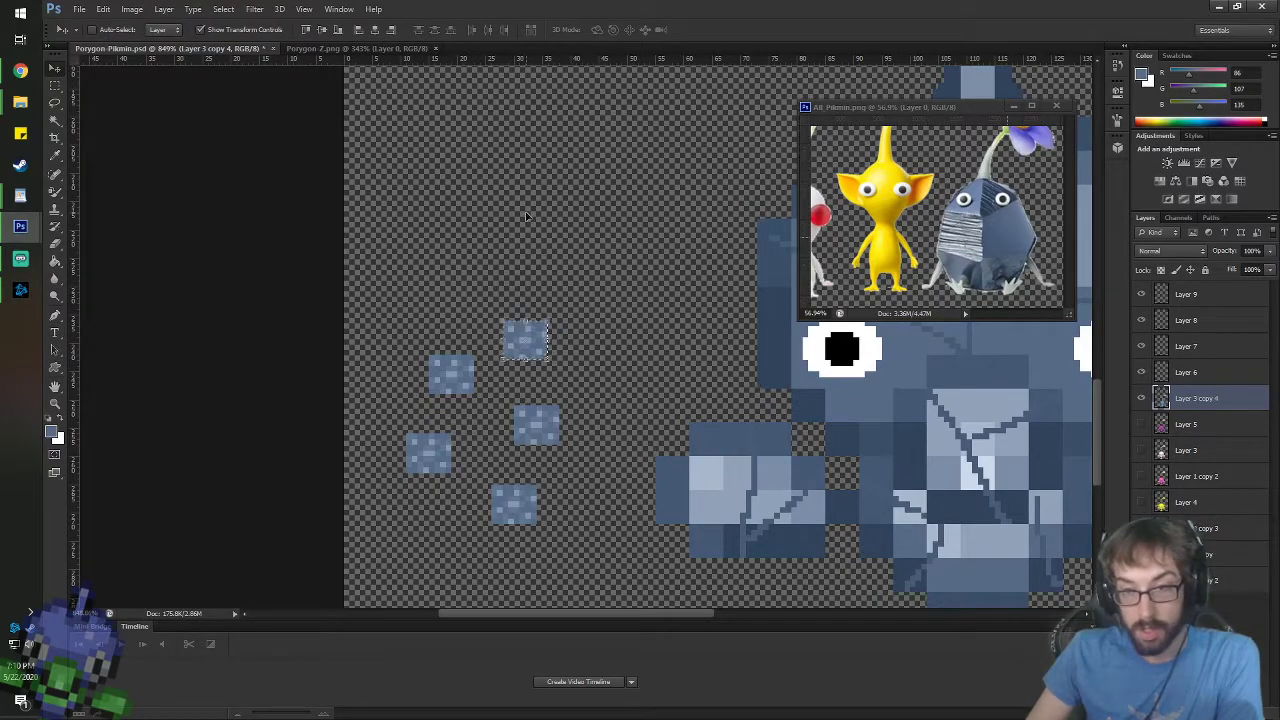
- Clear the selection and merge the five speckled-square layers, from Layer 9 down to Layer 3 copy 4, into one layer
left_click(1175, 300)
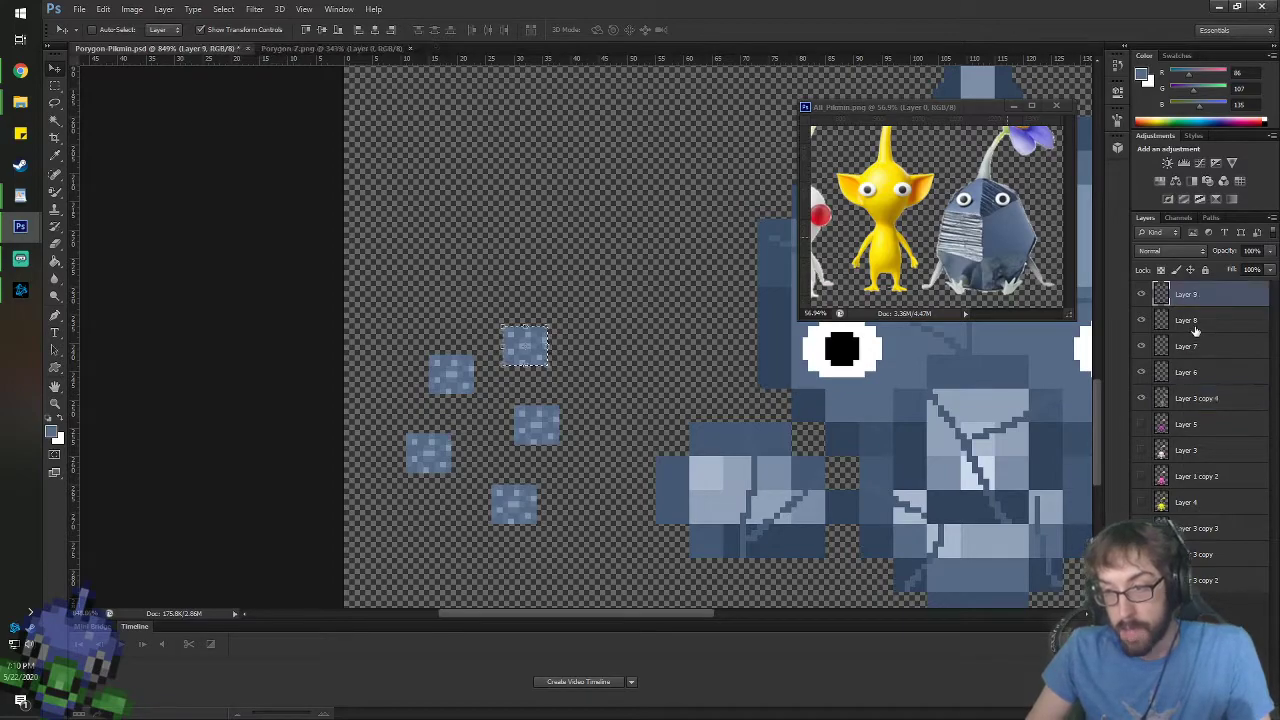
key("ctrl+d")
left_click(1193, 329)
left_click(1194, 348)
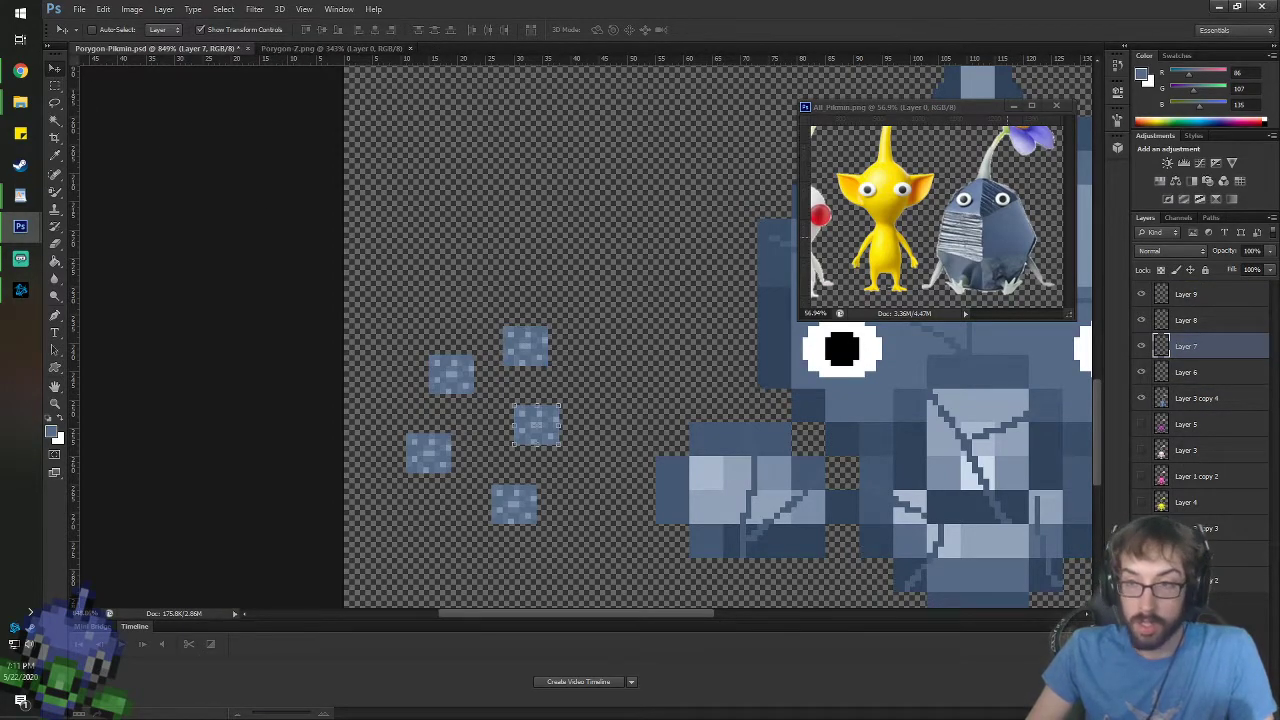
left_click(1180, 296)
left_click(1192, 320)
left_click(1200, 350)
left_click(1200, 372)
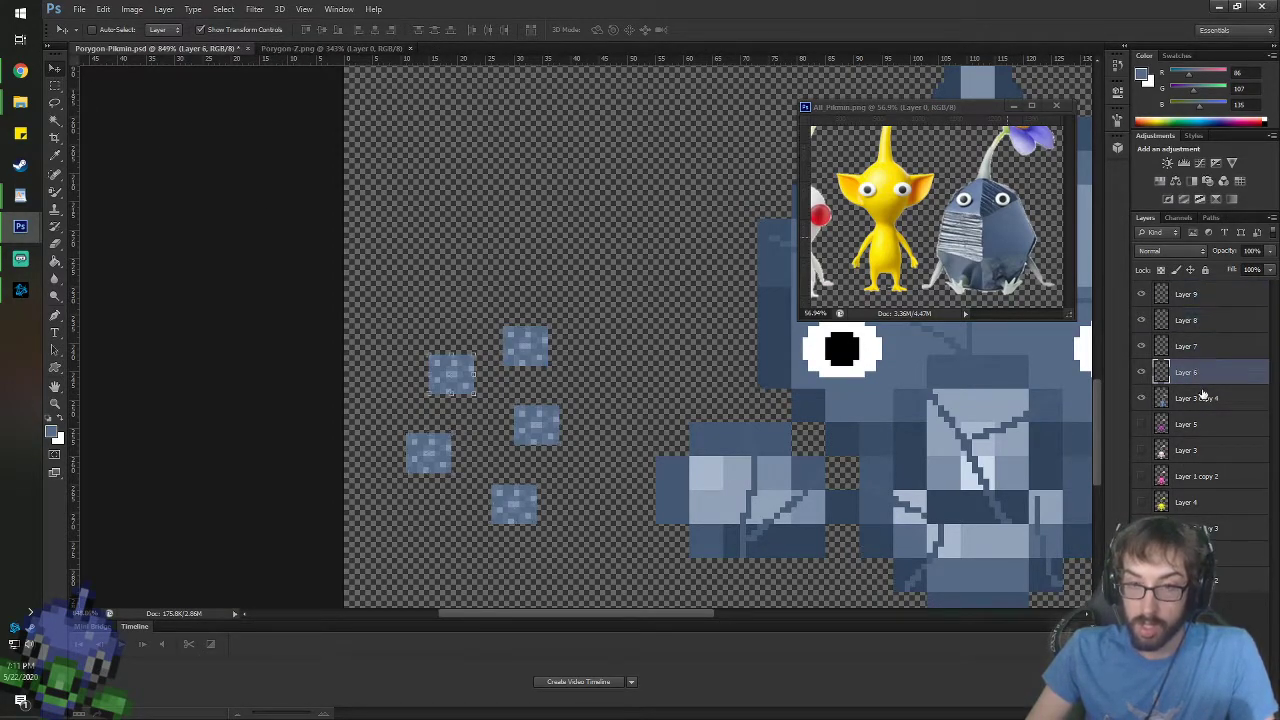
left_click(1204, 397)
left_click(1199, 296, "shift")
right_click(1199, 296)
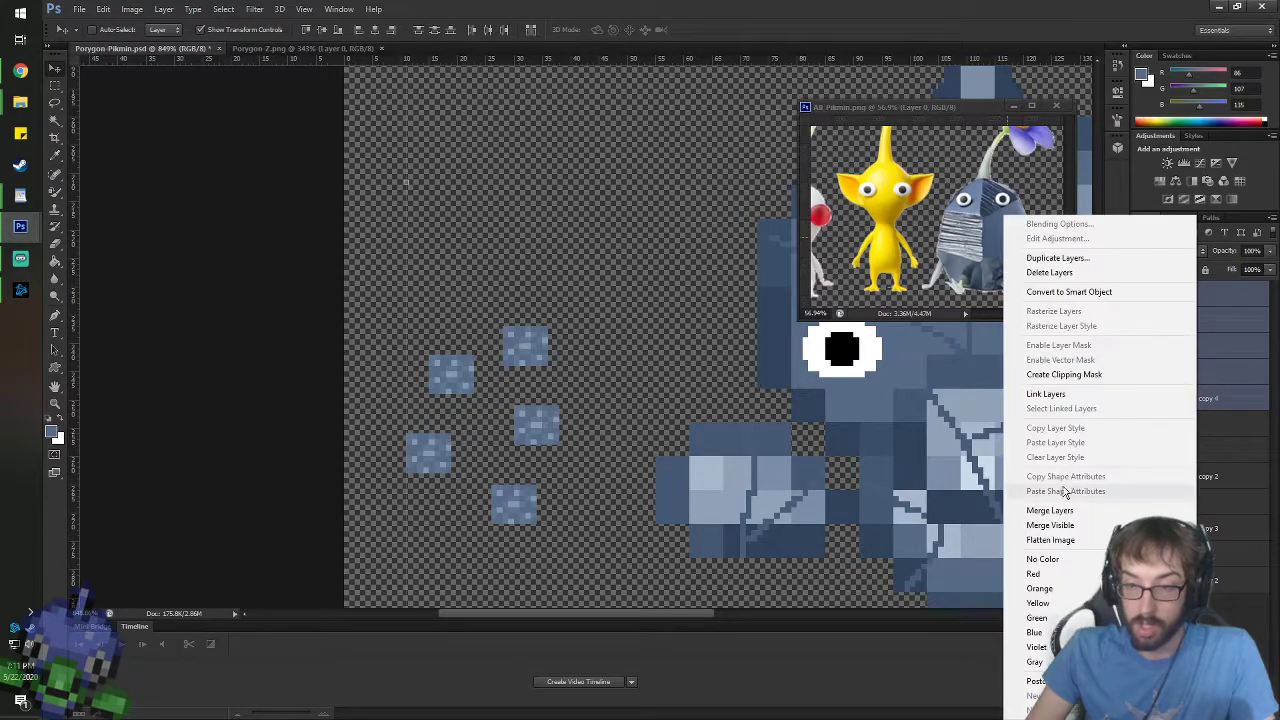
left_click(1030, 510)
- Frame the five speckled squares closely and switch to the Pencil tool
scroll(470, 515, "up", 4)
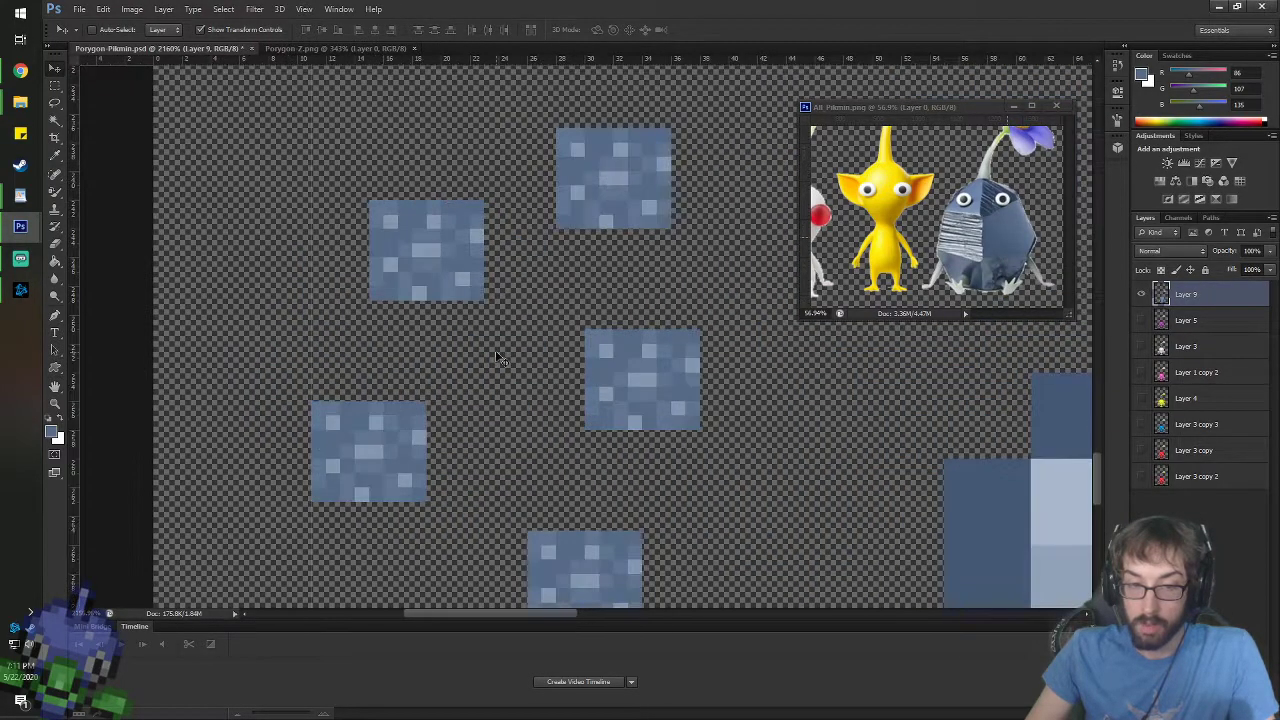
scroll(495, 350, "down", 2)
scroll(495, 350, "up", 2)
scroll(514, 337, "up", 2)
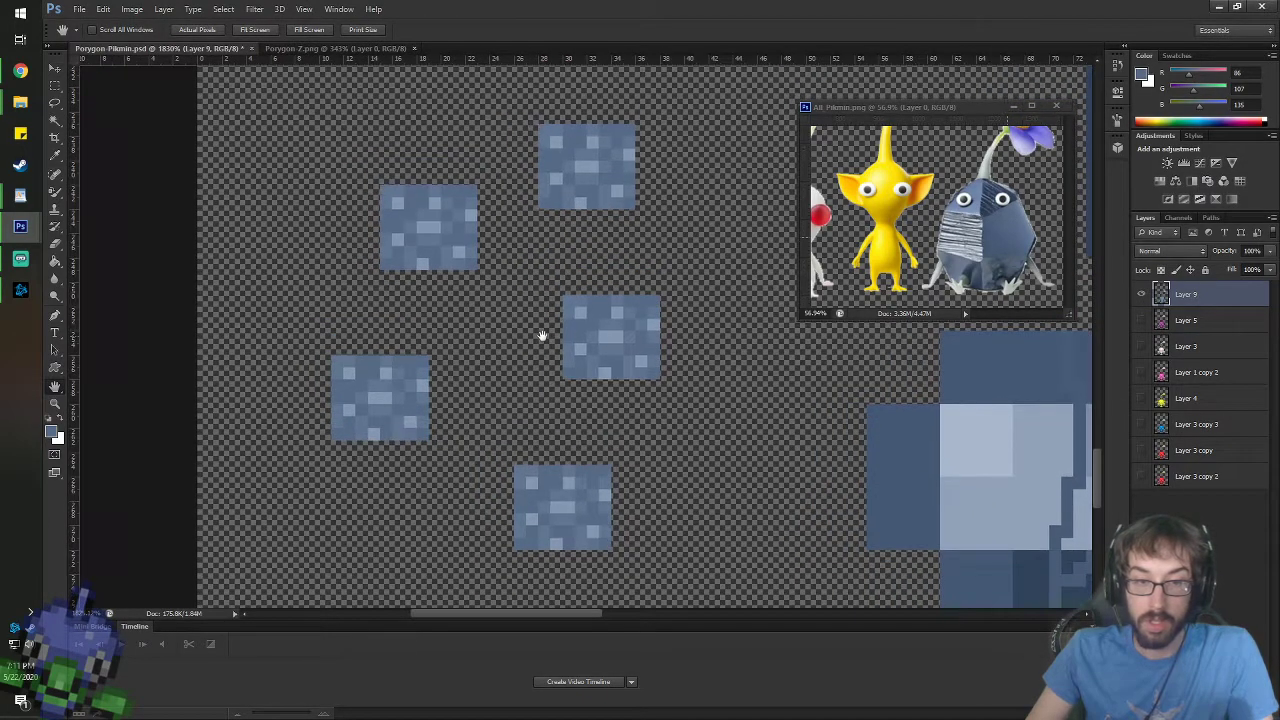
left_click_drag(542, 342, 540, 334)
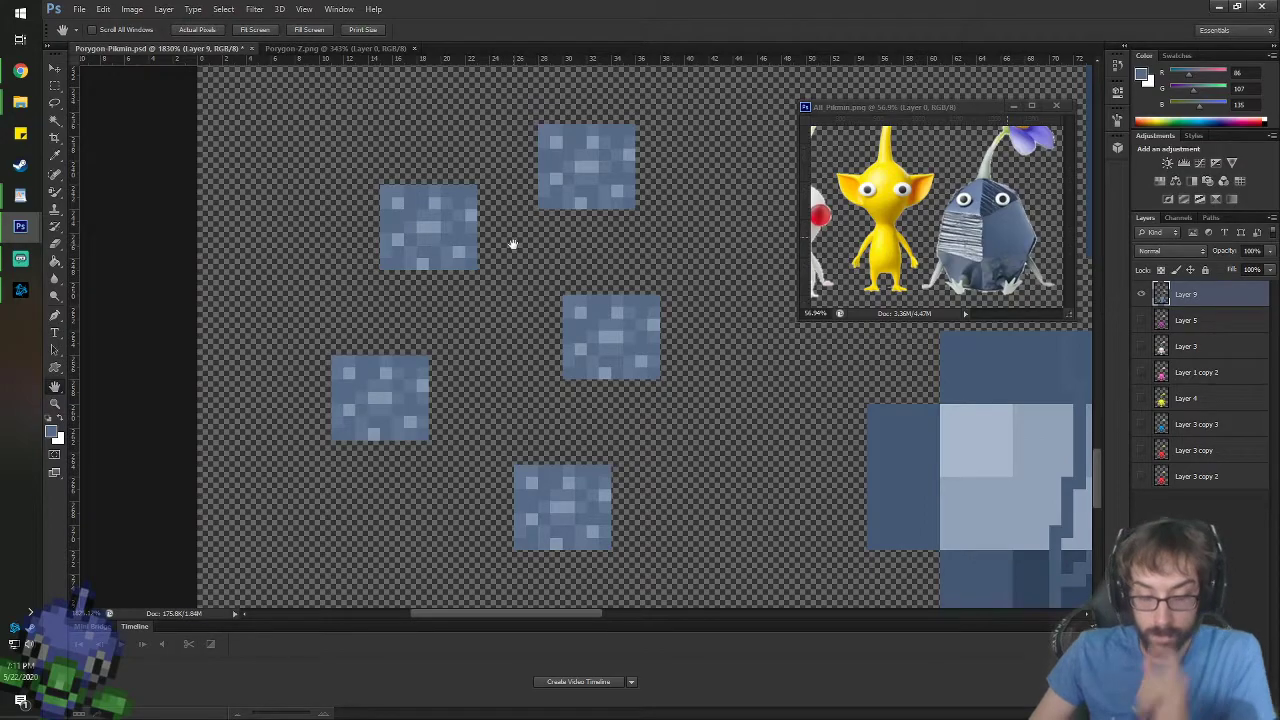
key("i")
key("b")
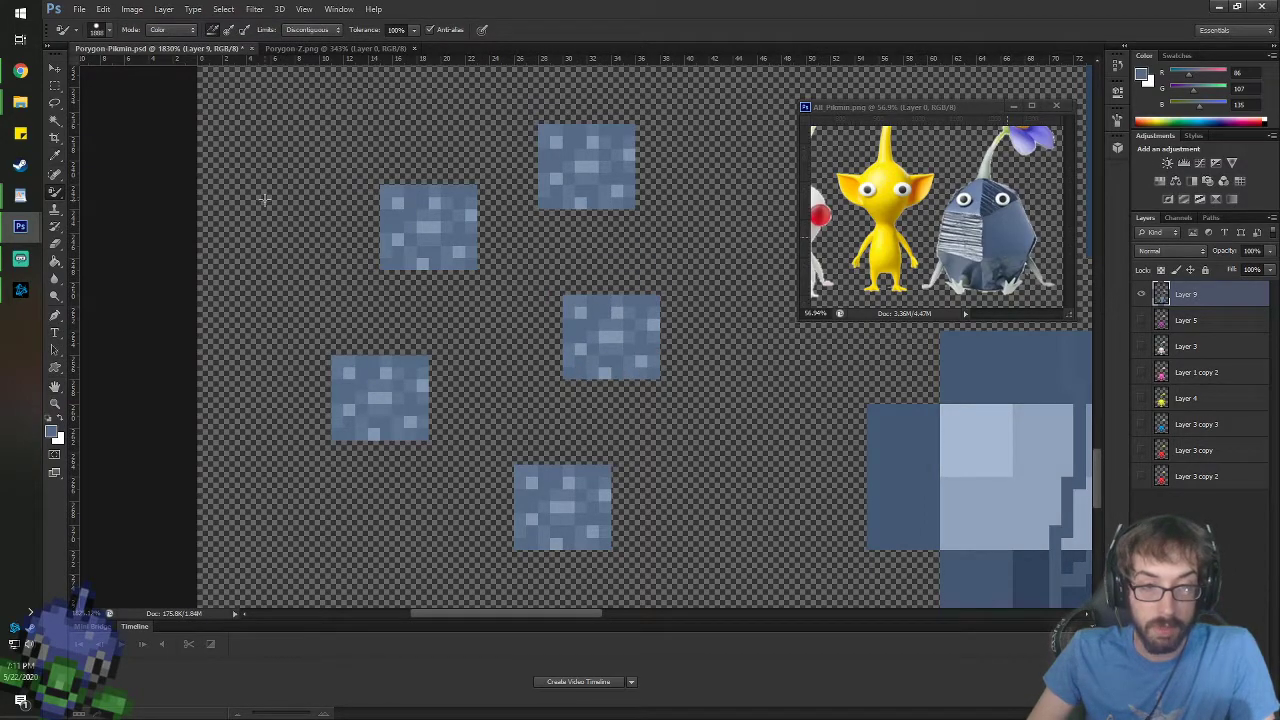
left_click(55, 68)
right_click(55, 190)
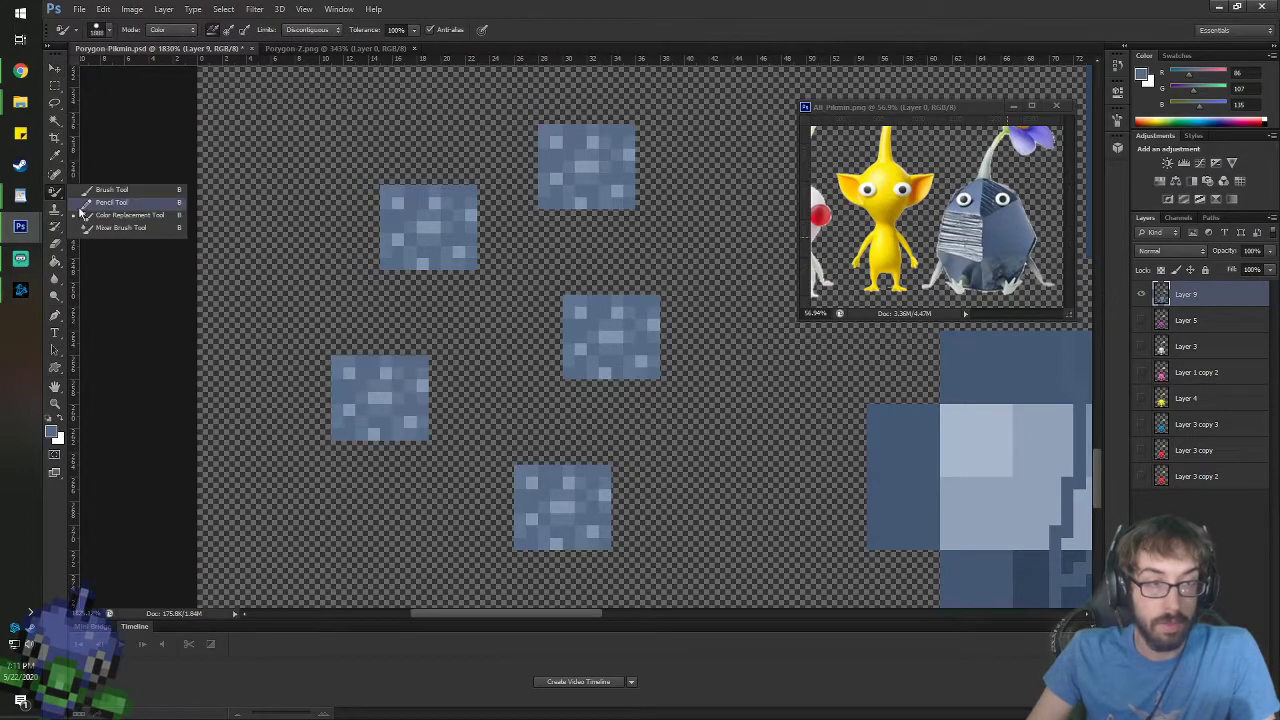
left_click(110, 198)
left_click(20, 70)
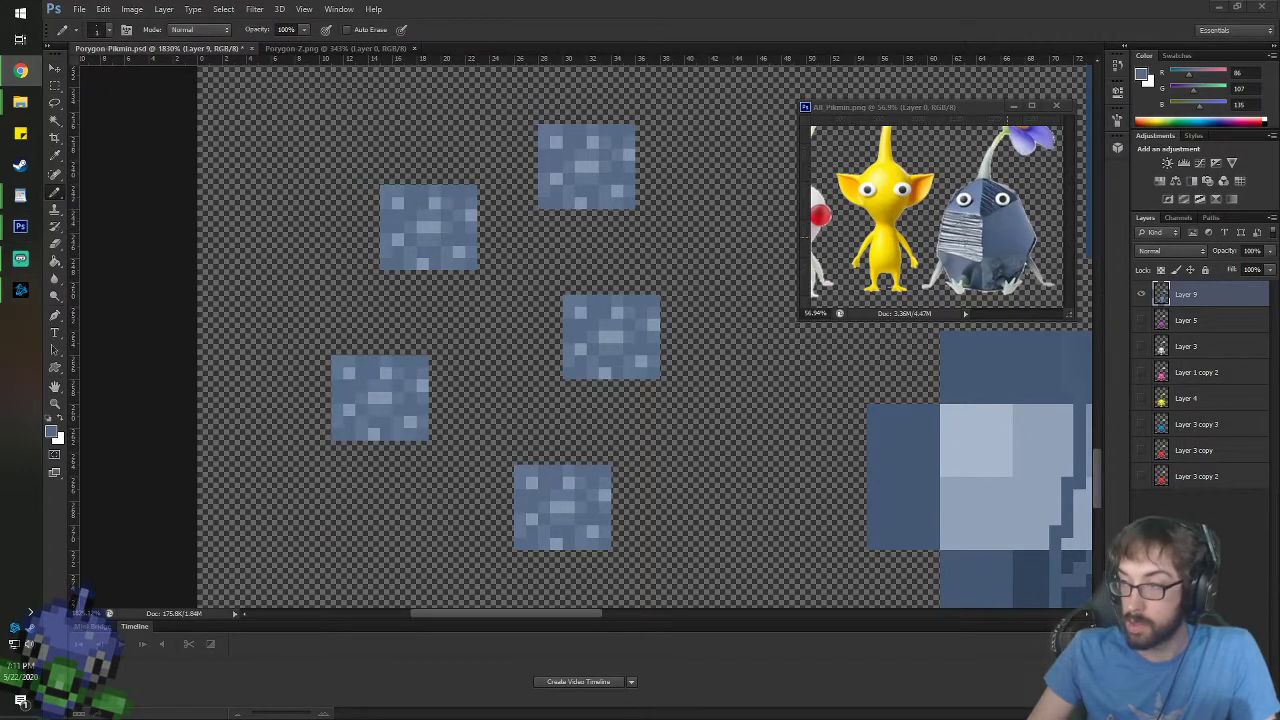
key("alt+Tab")
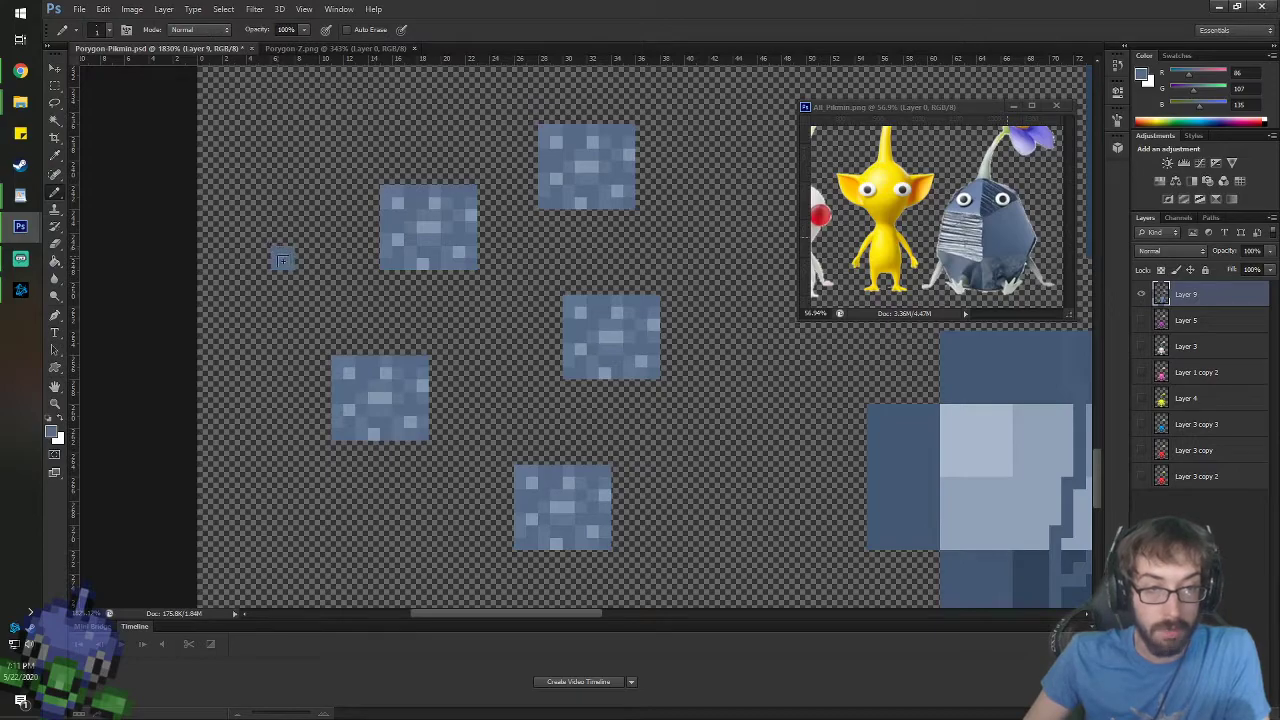
- Pencil a small palette column of the rocks' blue shades beside the speckled squares, sampling the shades from the nearest square
mouse_move(282, 261)
left_mouse_down()
mouse_move(265, 258)
mouse_move(264, 280)
mouse_move(288, 313)
mouse_move(262, 330)
left_mouse_up()
key("i")
left_click(392, 197)
key("b")
key("i")
left_click(397, 205)
key("b")
key("i")
key("e")
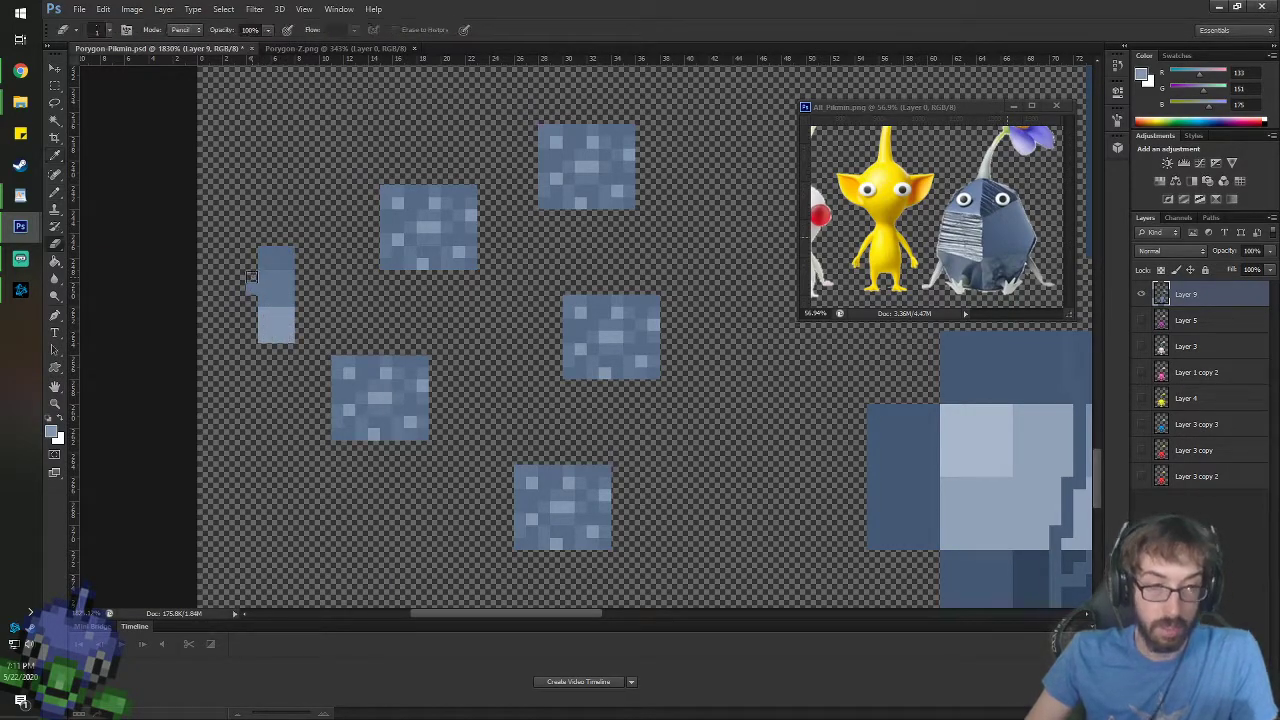
- Erase the stray pixel beside the palette column and extend its top with another row of the darkest blue
left_click(251, 287)
key("i")
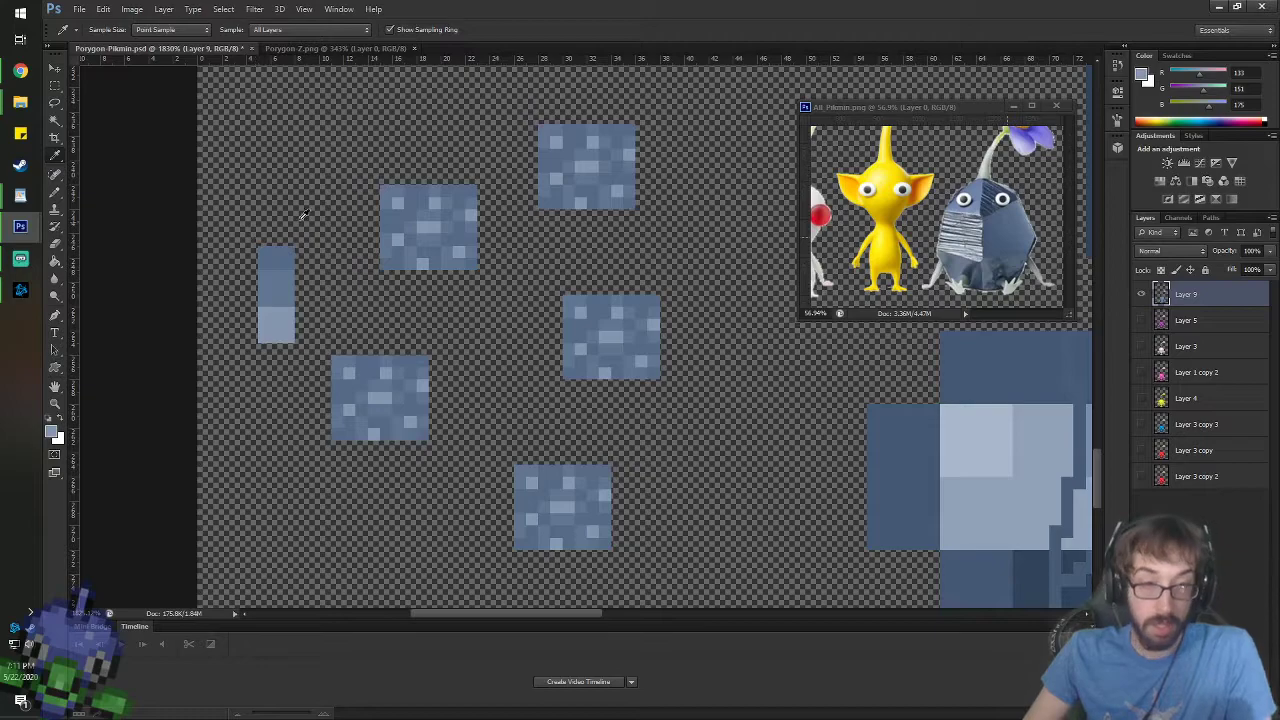
left_click(287, 244)
key("b")
left_click_drag(296, 238, 260, 236)
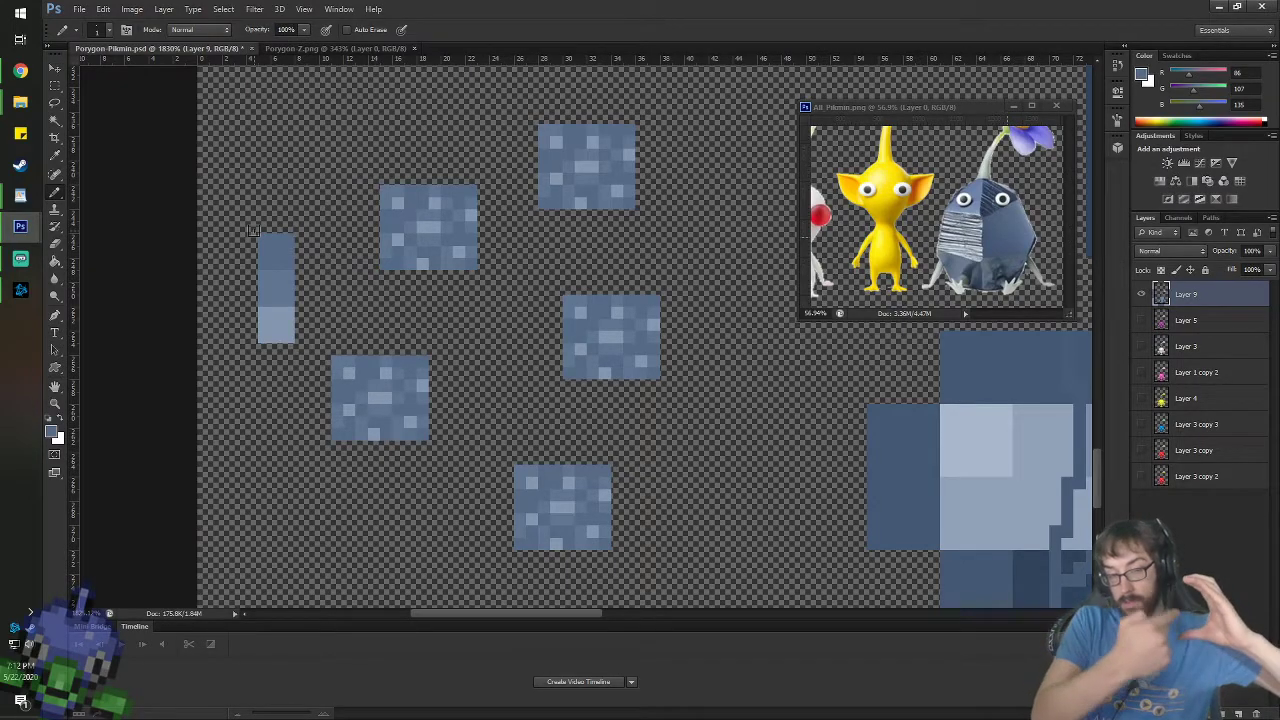
- Set the foreground colour to bright green 3cff00 and sketch a large circle and guide marks over the speckled squares
left_click(51, 431)
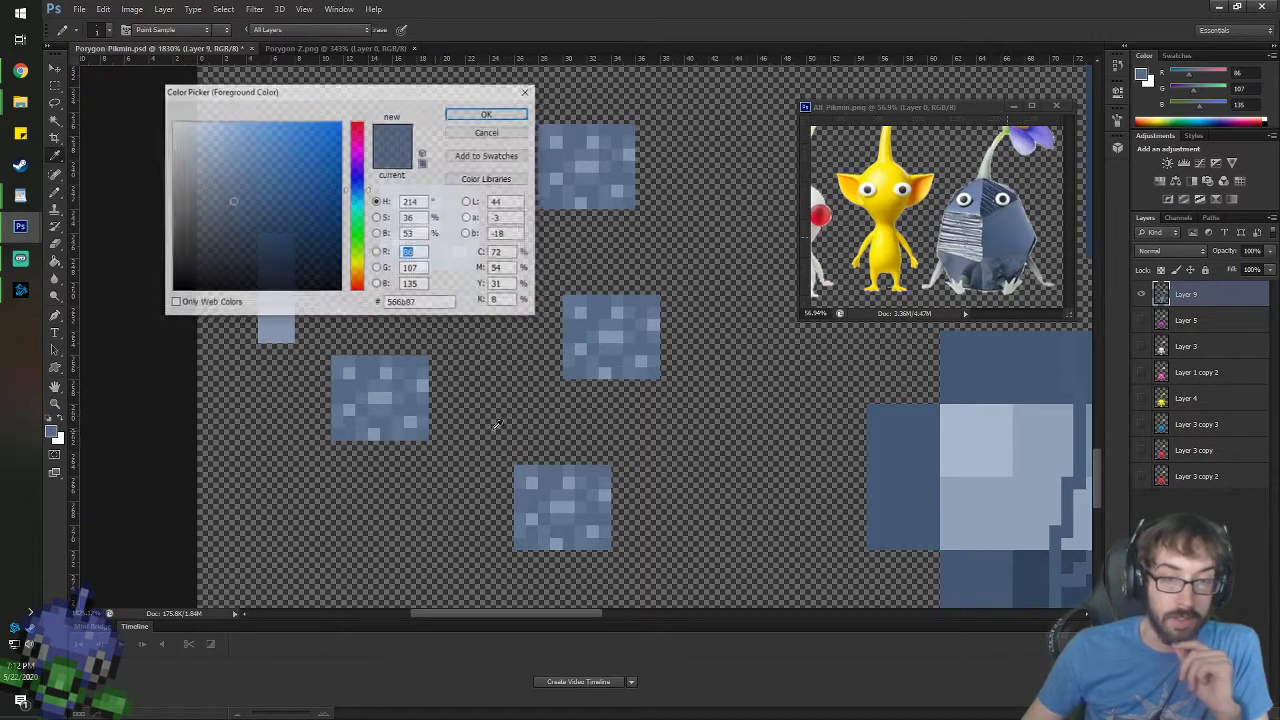
left_click_drag(295, 226, 409, 58)
left_click(357, 242)
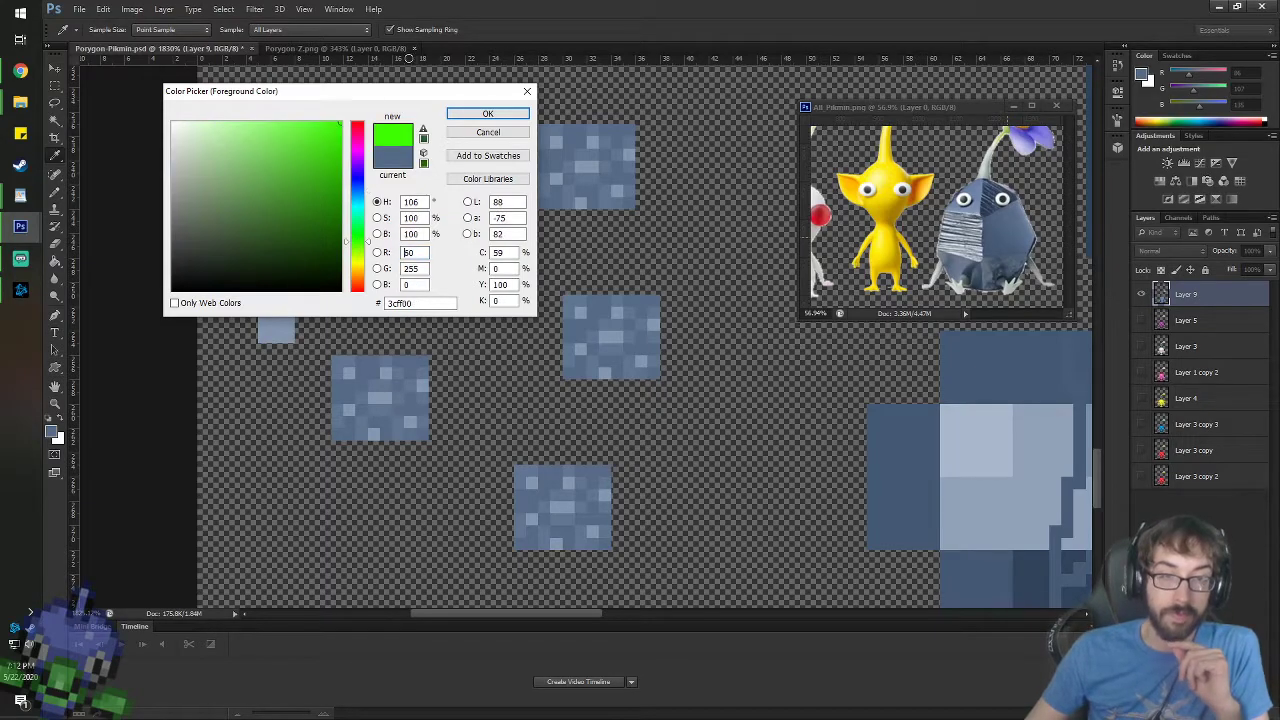
left_click(511, 114)
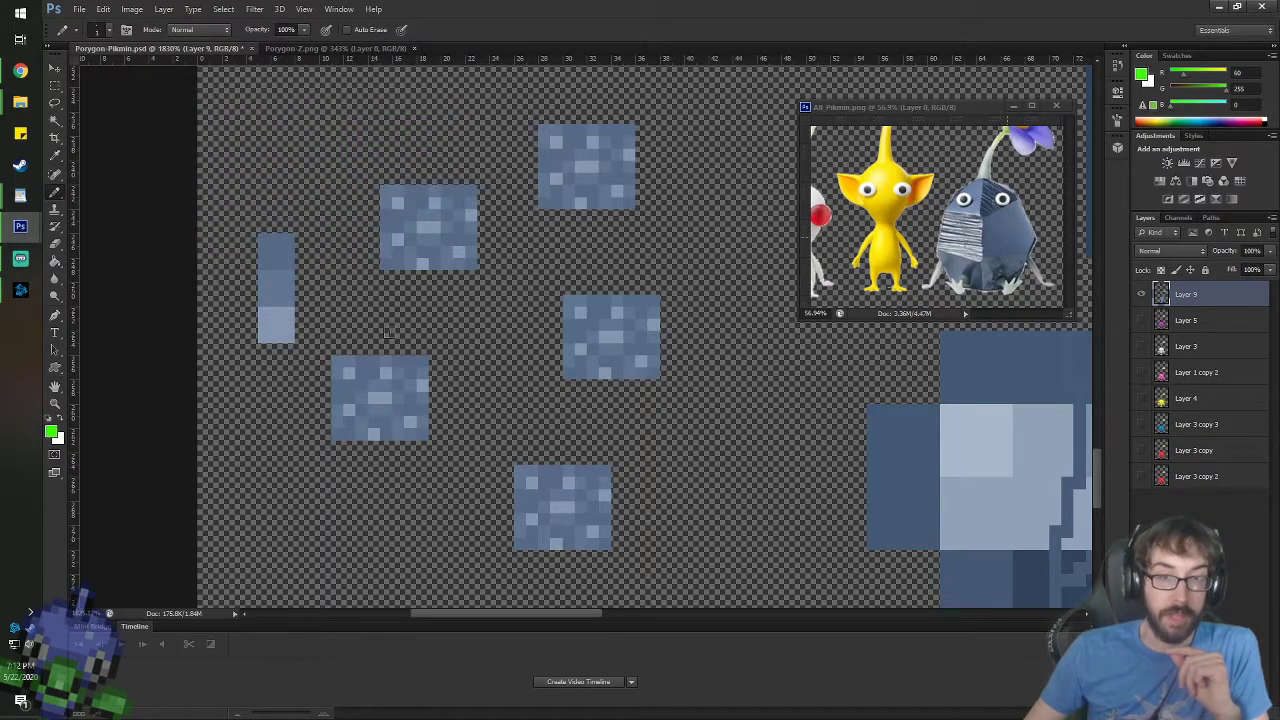
mouse_move(360, 262)
left_mouse_down()
mouse_move(310, 370)
mouse_move(362, 262)
left_mouse_up()
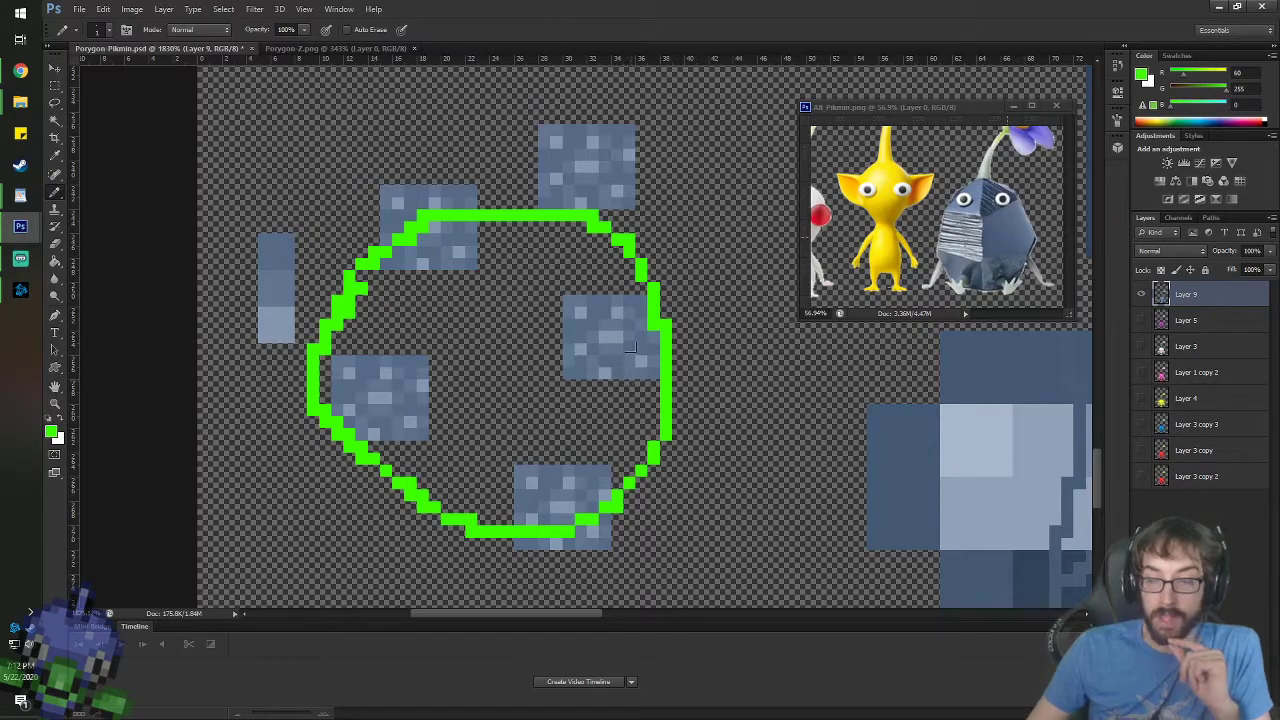
left_click_drag(594, 350, 594, 358)
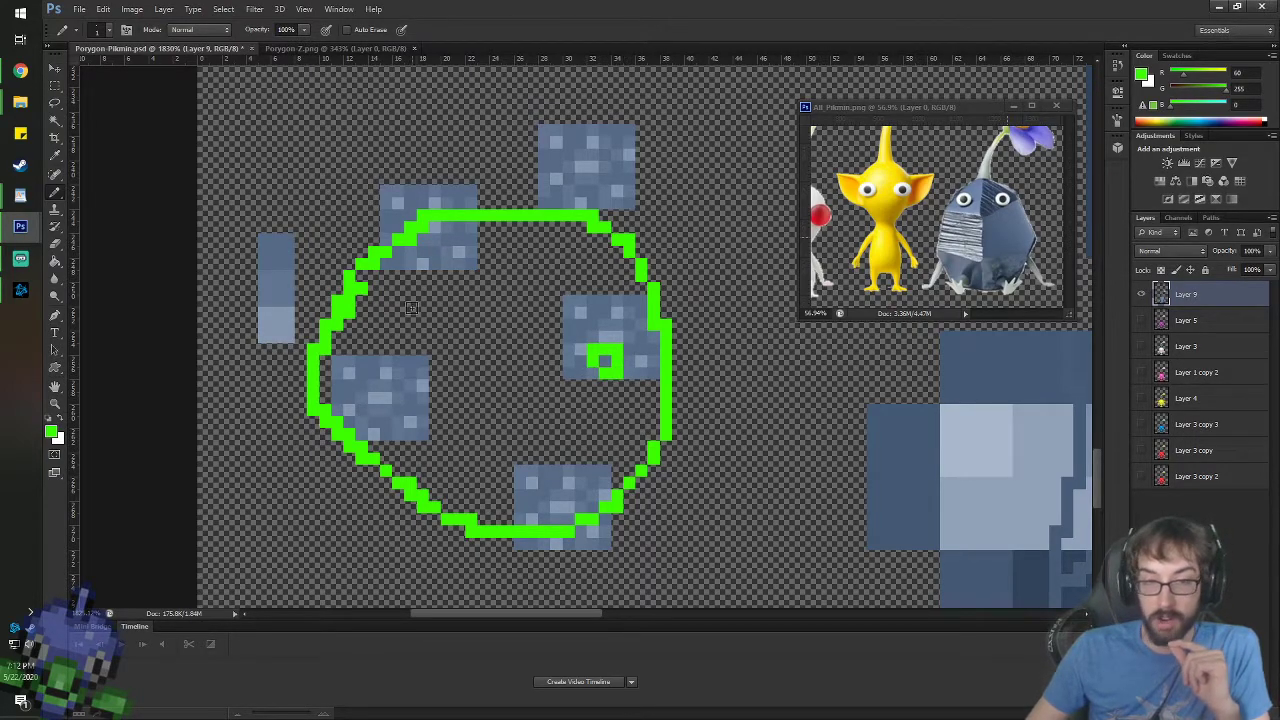
mouse_move(411, 307)
left_mouse_down()
mouse_move(432, 300)
mouse_move(410, 325)
left_mouse_up()
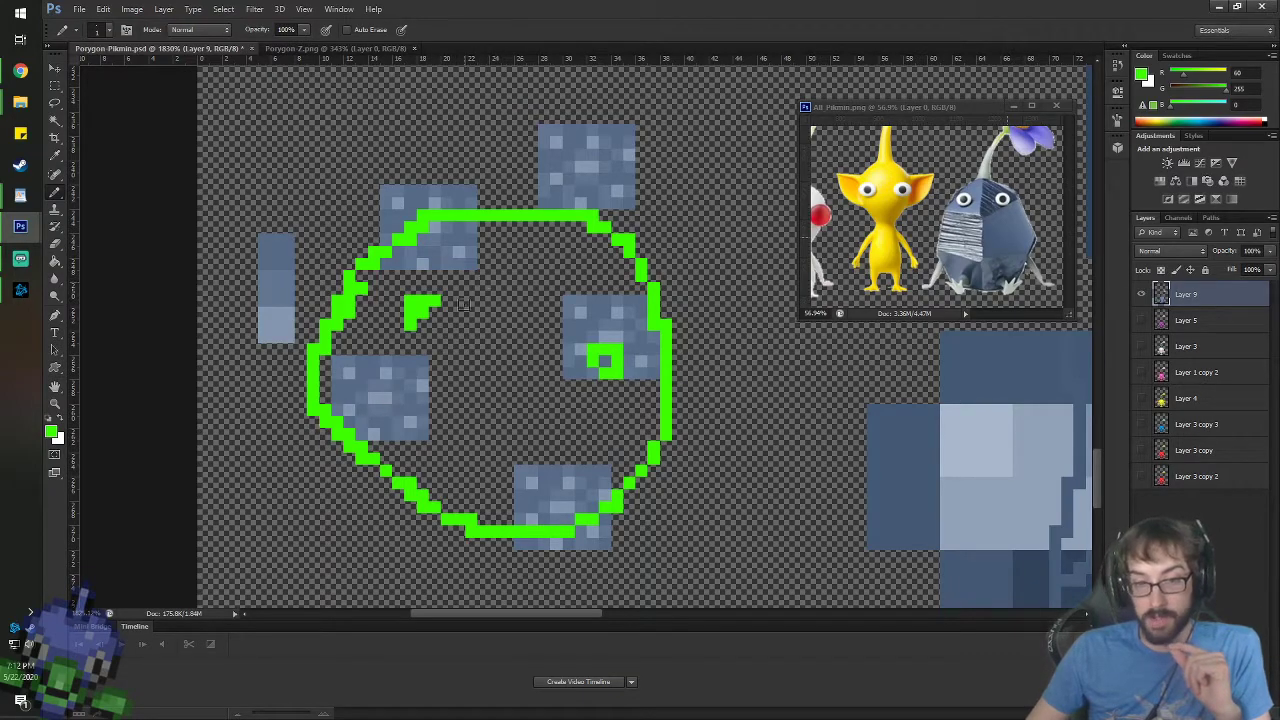
left_click_drag(425, 310, 660, 373)
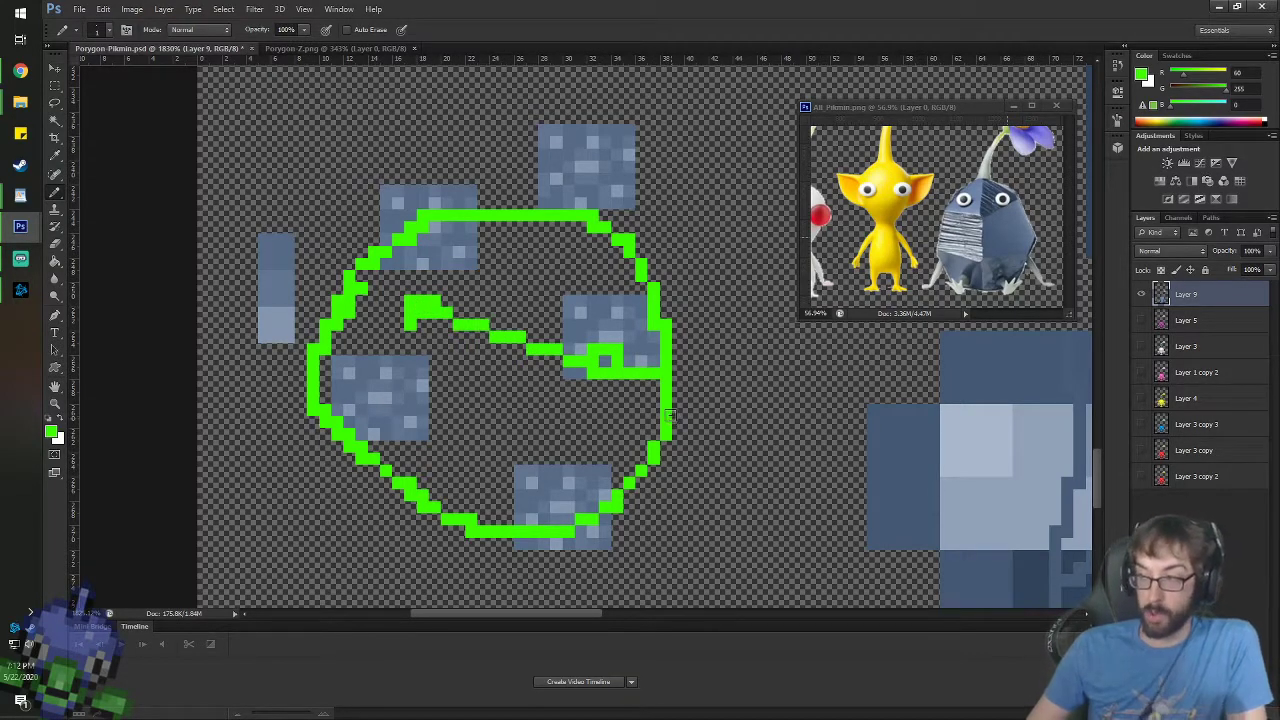
- Undo all the green sketch strokes over the speckled squares
key("ctrl+z")
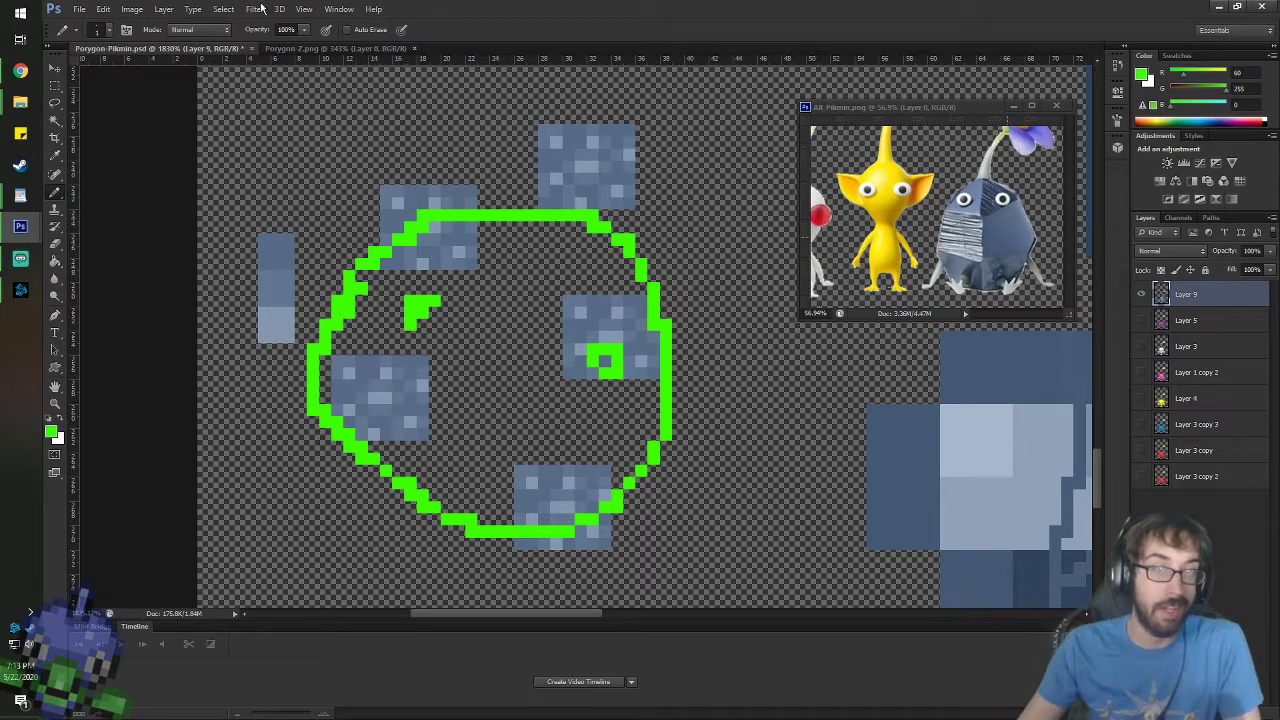
left_click(55, 68)
key("ctrl+alt+z")
key("ctrl+alt+z")
key("ctrl+alt+z")
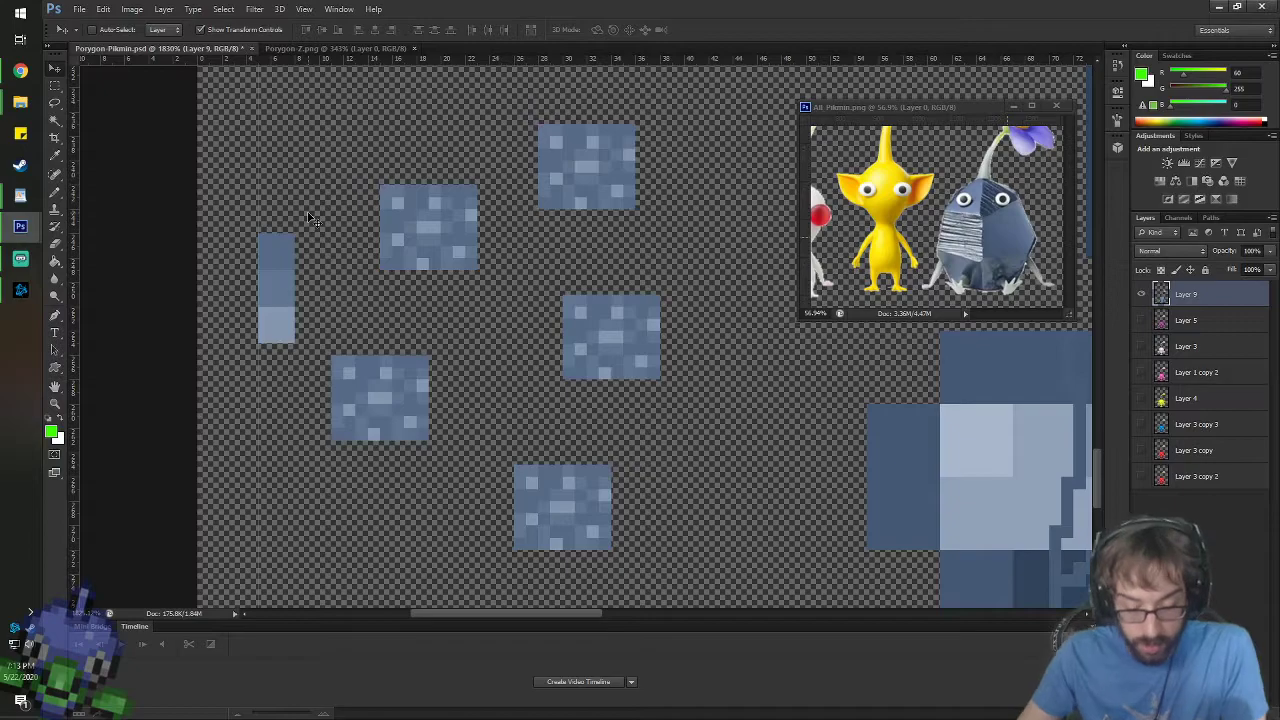
- Sample the darkest blue from the palette column and paint over every lighter speckle in the uppermost square, leaving it plain
key("i")
left_click(288, 238)
scroll(590, 56, "up", 3)
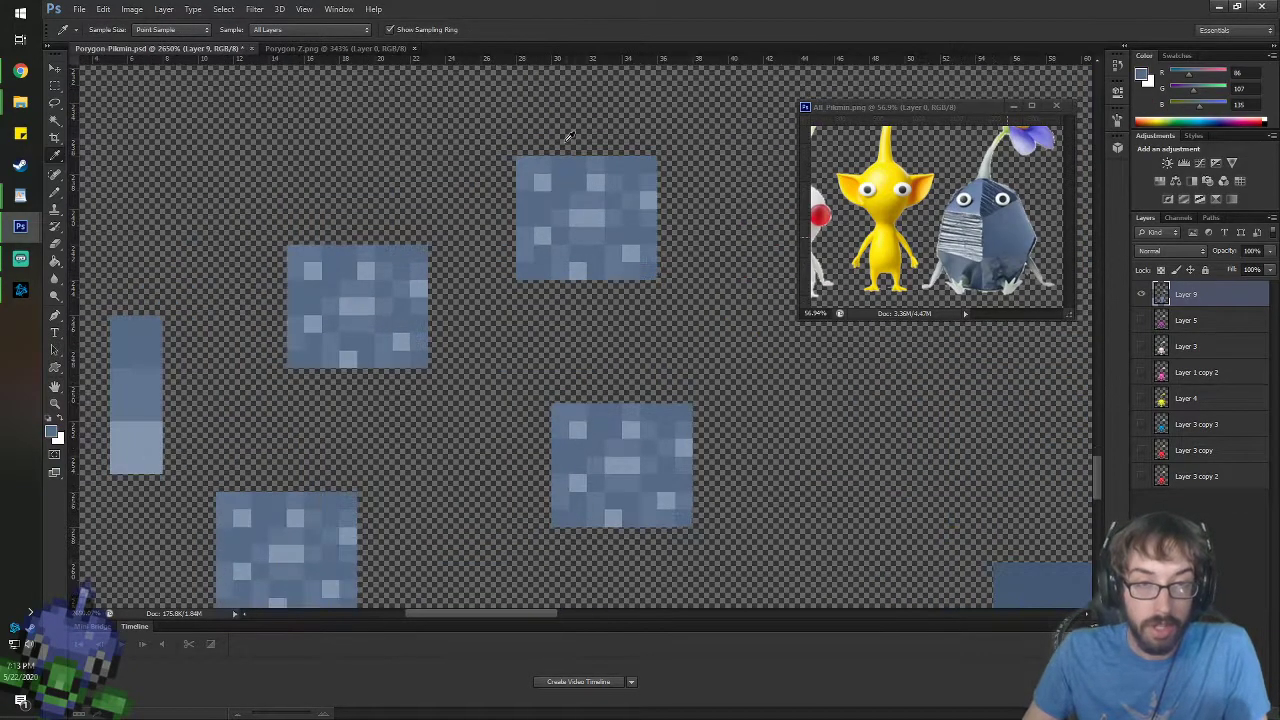
scroll(414, 291, "down", 3)
scroll(243, 358, "up", 4)
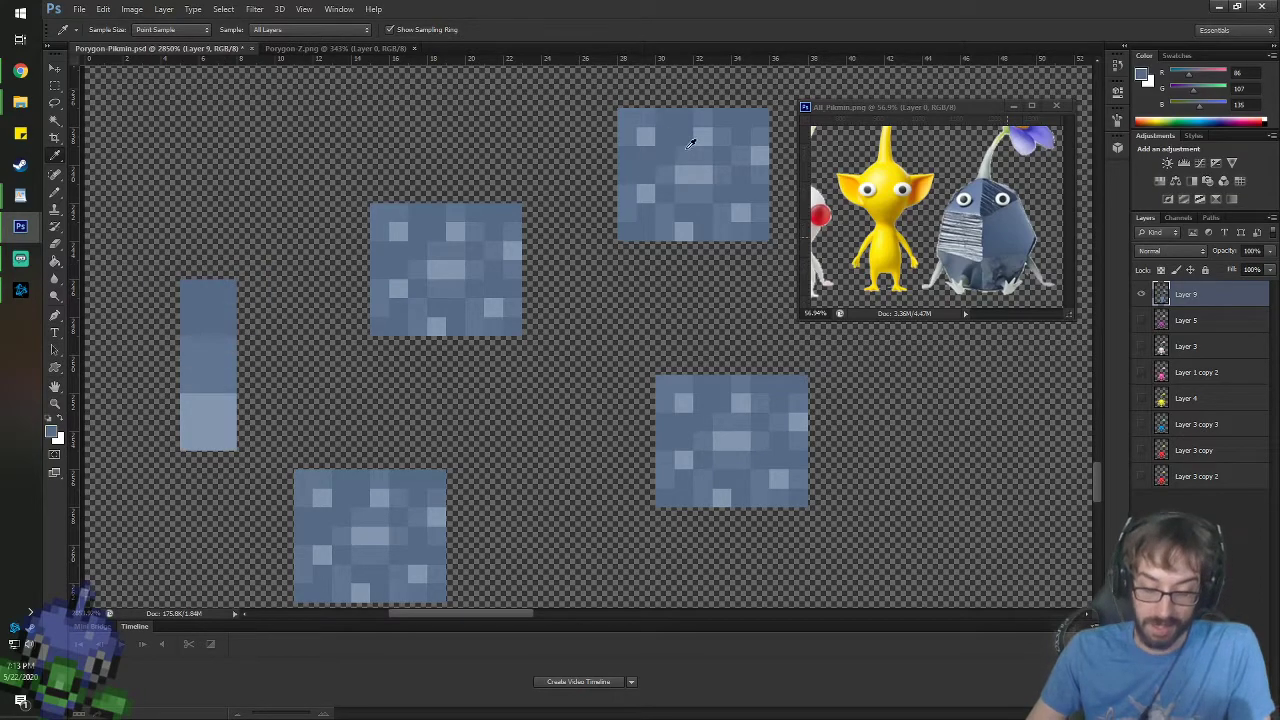
key("b")
left_click(645, 135)
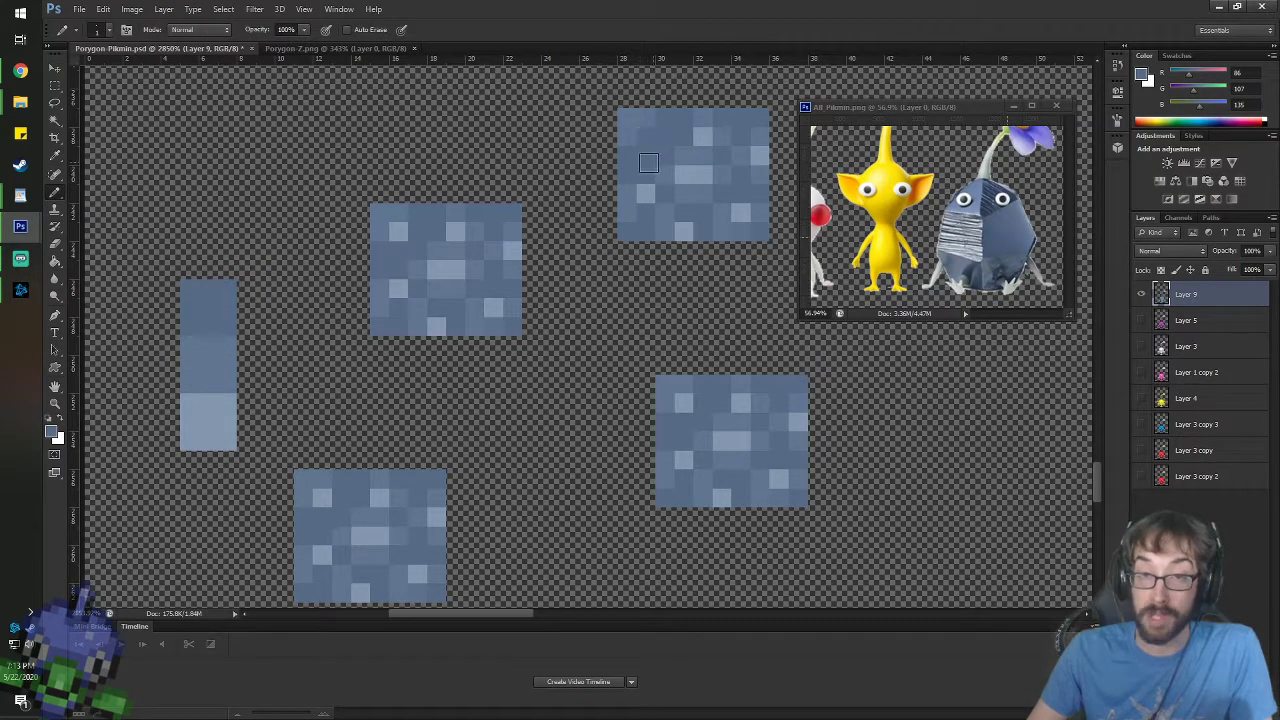
left_click(645, 193)
left_click(684, 231)
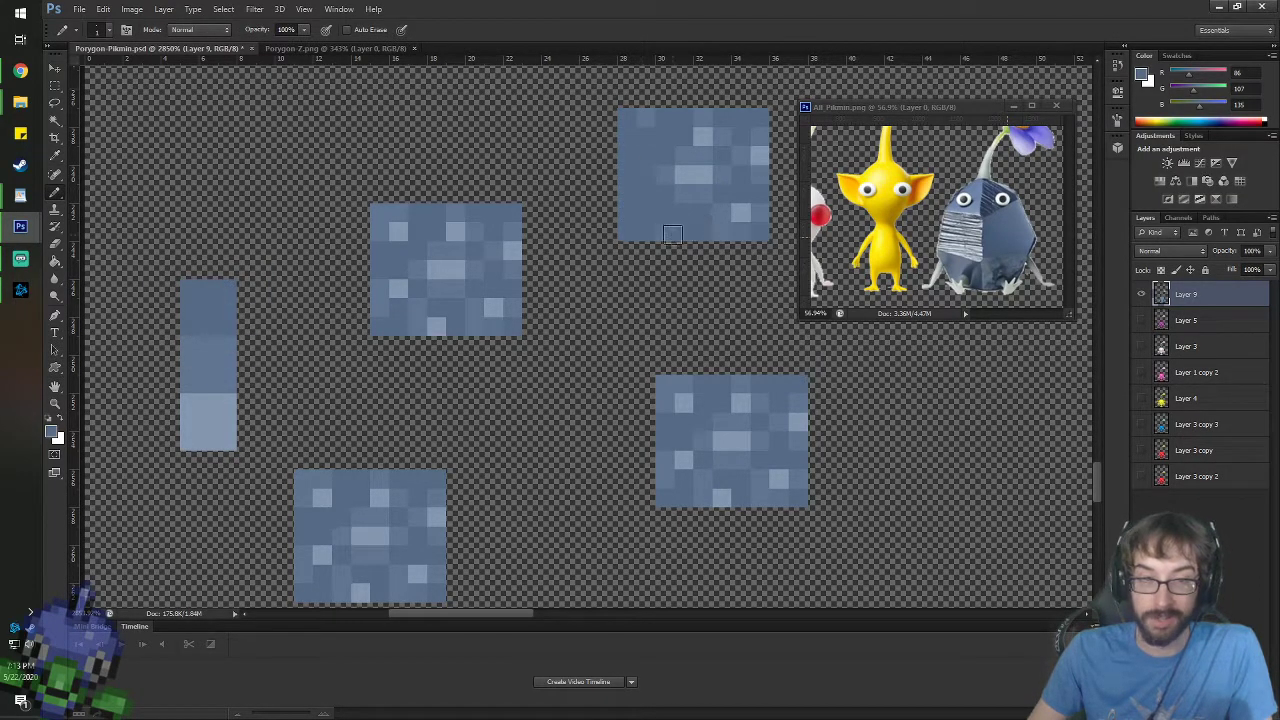
left_click(740, 213)
left_click(759, 155)
left_click(721, 211)
left_click_drag(704, 136, 683, 190)
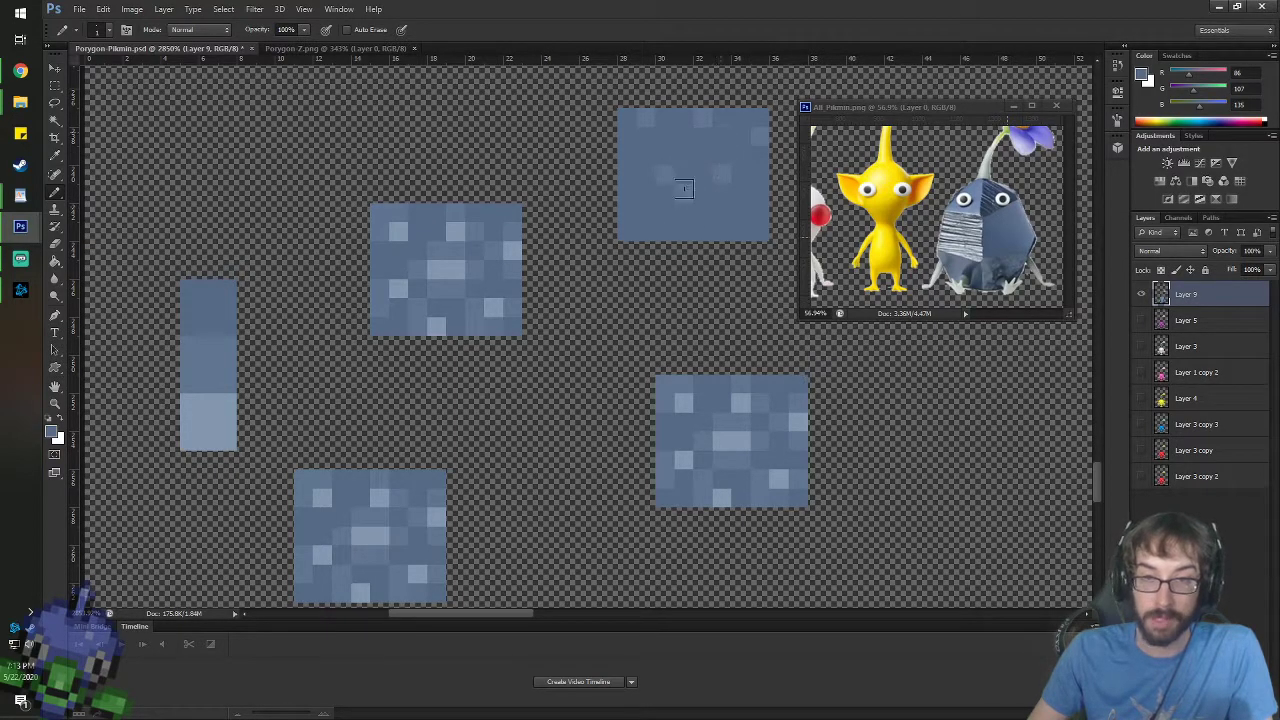
left_click(665, 174)
left_click(720, 174)
left_click(703, 118)
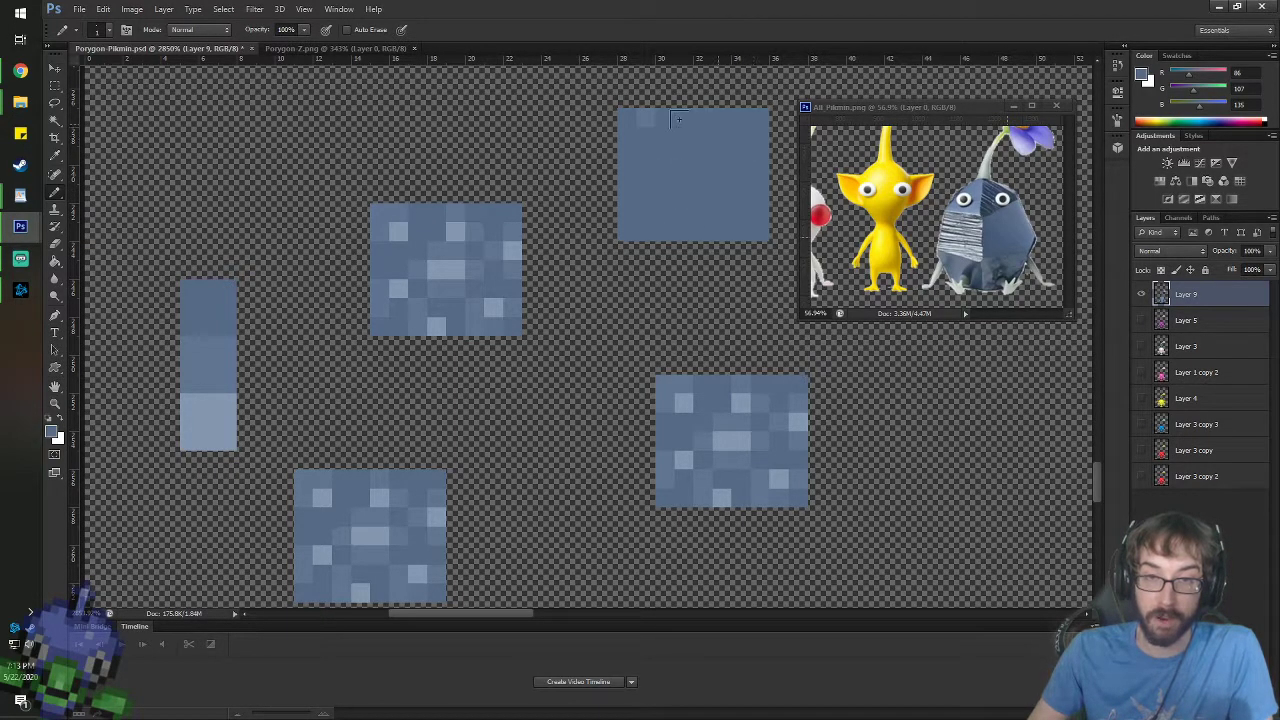
left_click(645, 120)
- Sample the middle blue from the palette column and pencil a diagonal streak across the plain uppermost square
key("i")
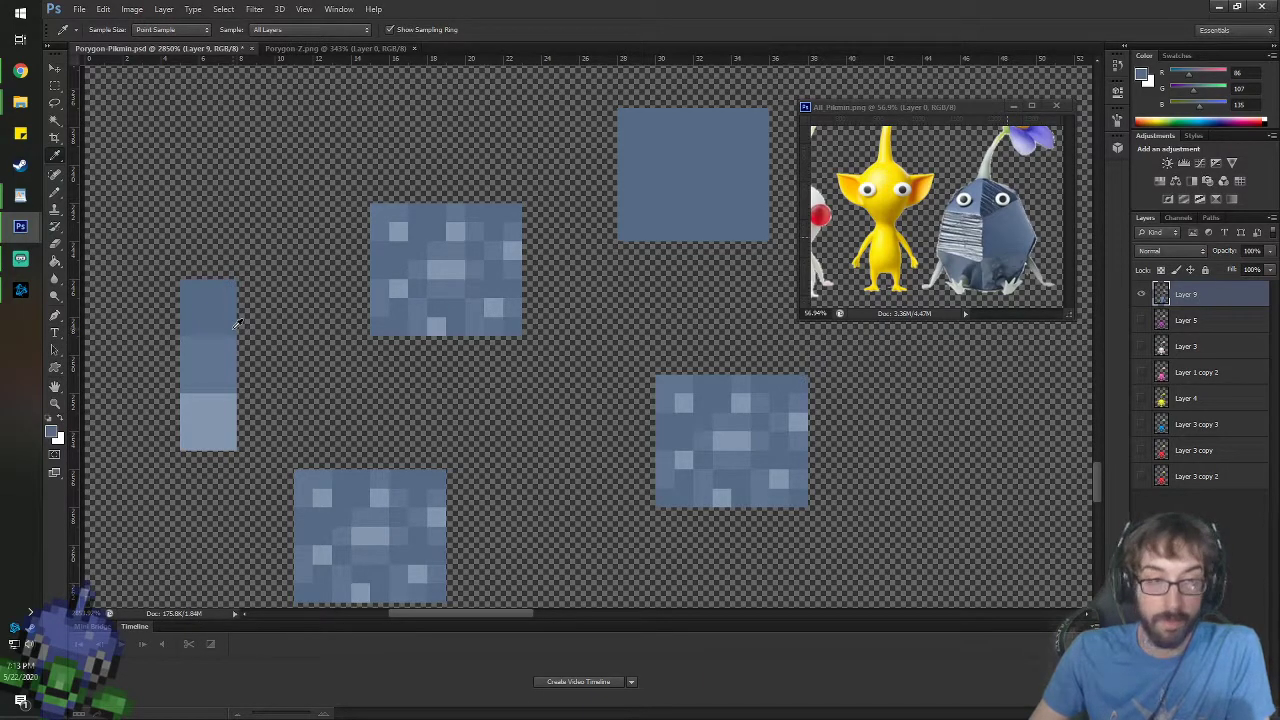
left_click(216, 362)
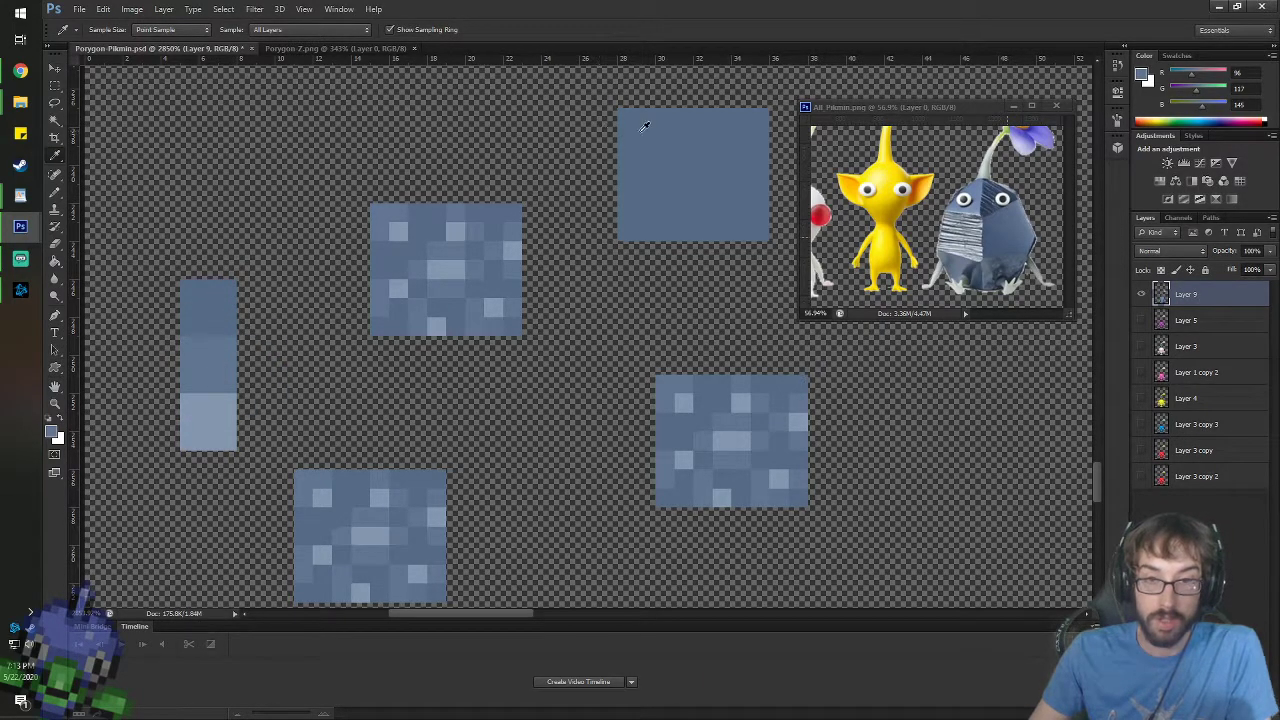
key("b")
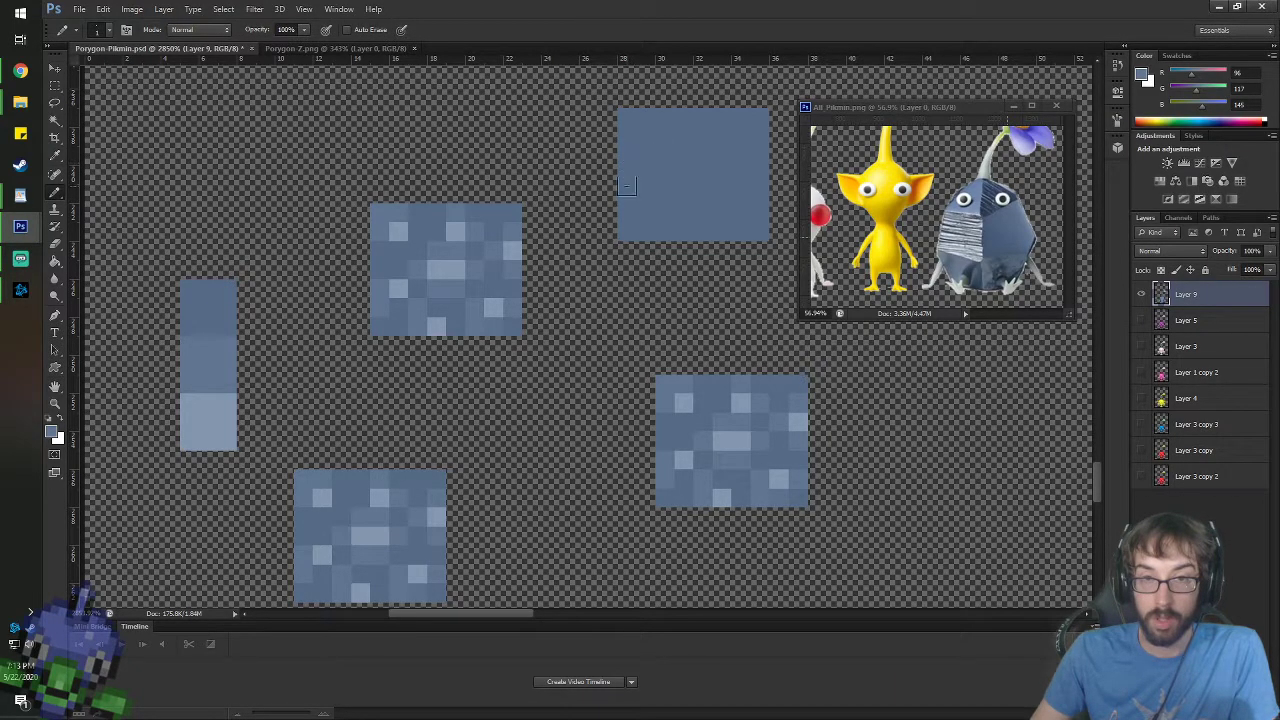
left_click_drag(626, 199, 719, 122)
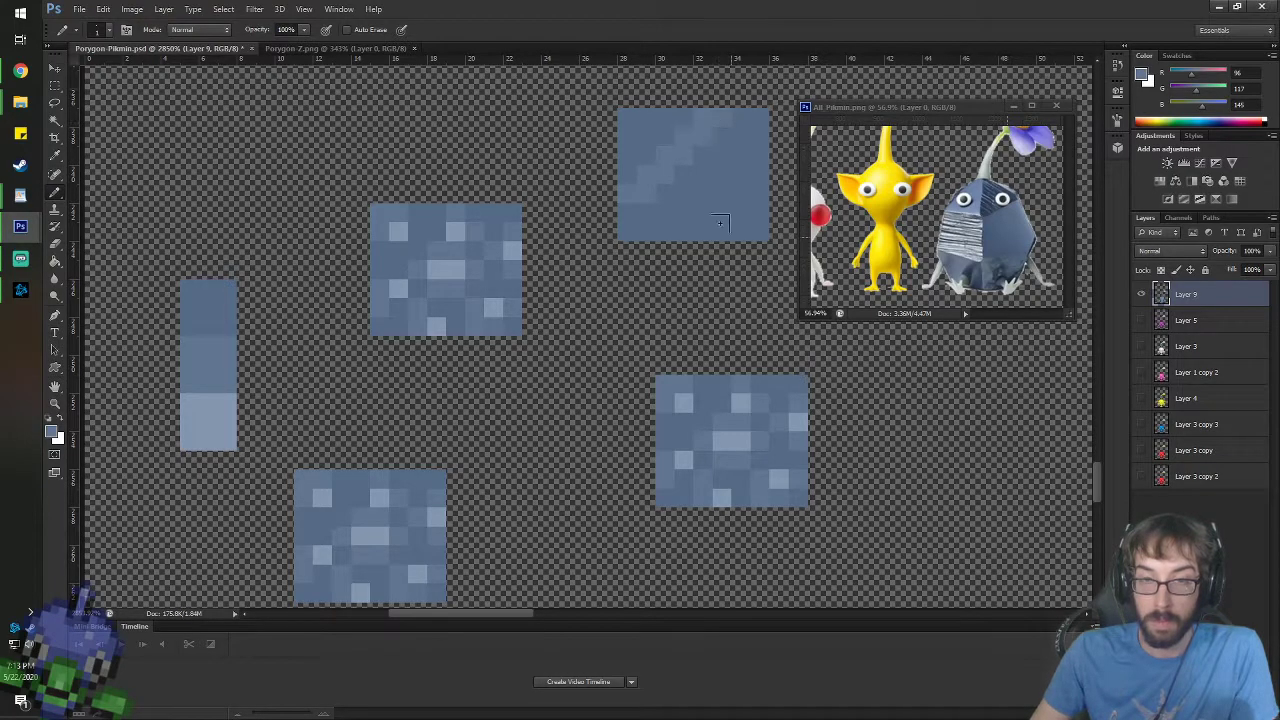
- Sample the lightest blue and pencil a stepped triangular fill over the lower-right corner of the uppermost square
key("u")
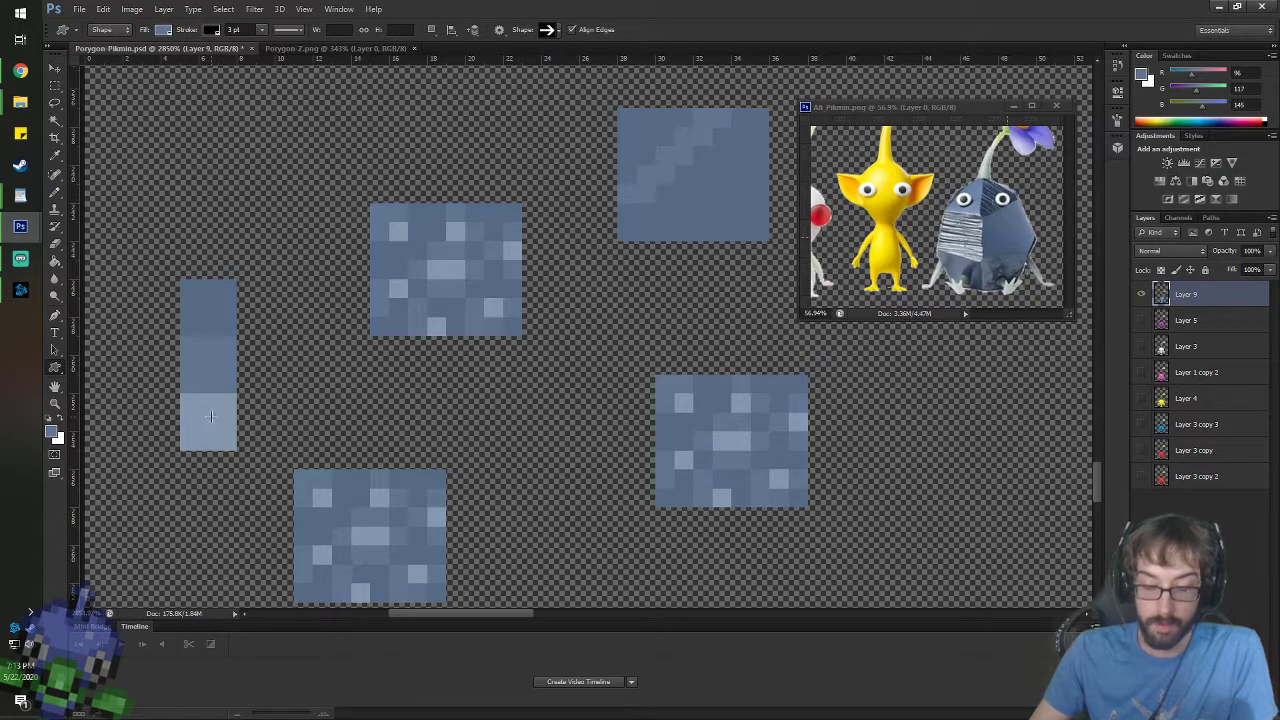
key("i")
left_click(457, 294)
key("v")
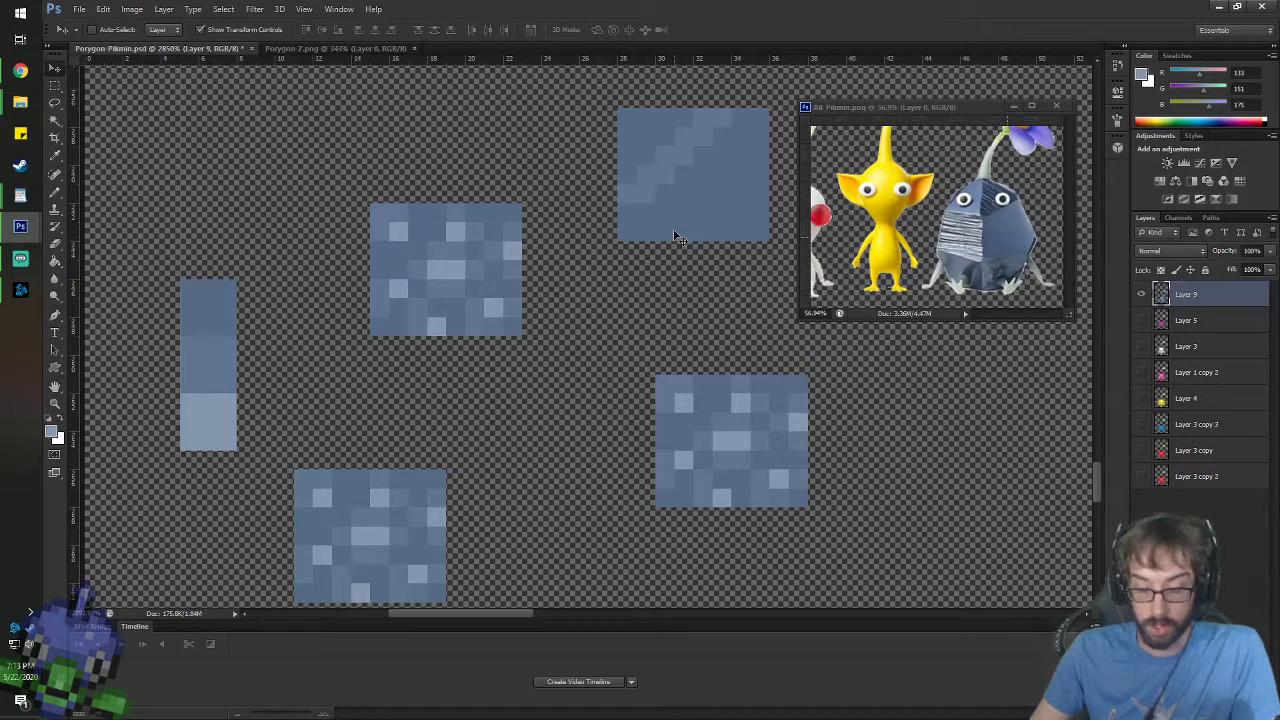
key("b")
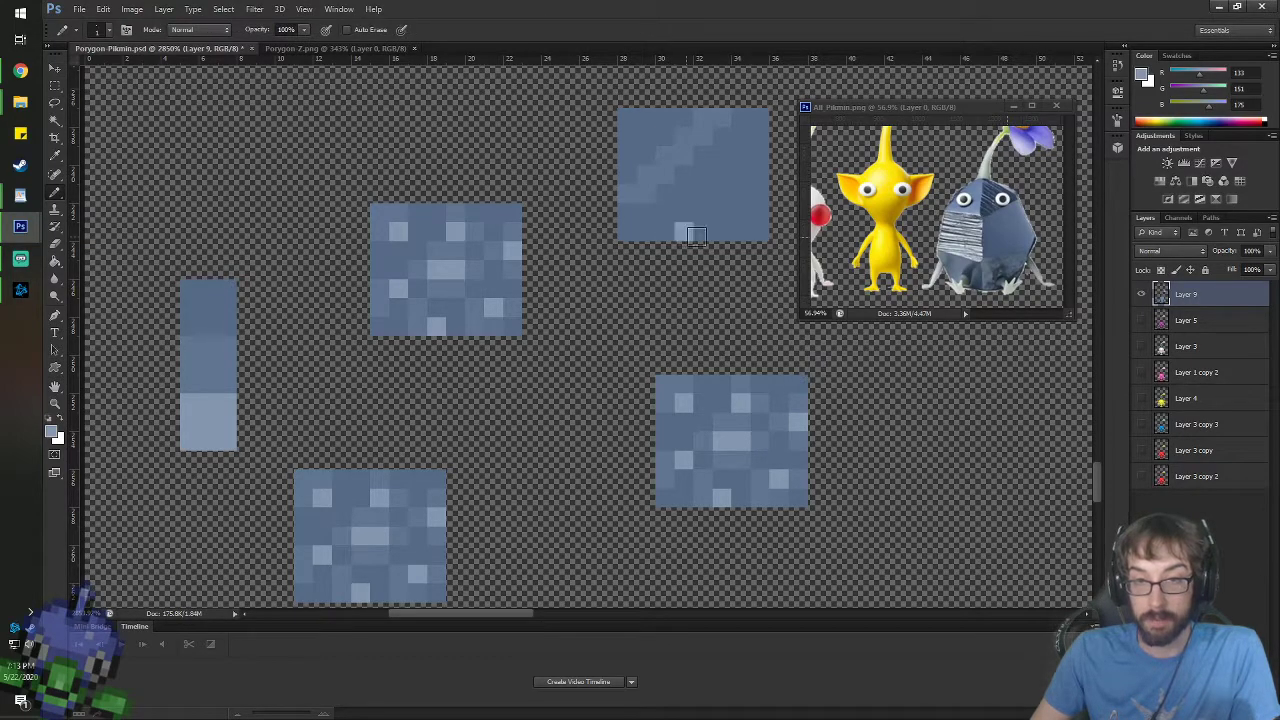
mouse_move(696, 235)
left_mouse_down()
mouse_move(742, 184)
mouse_move(760, 185)
mouse_move(758, 225)
mouse_move(716, 230)
mouse_move(766, 134)
left_mouse_up()
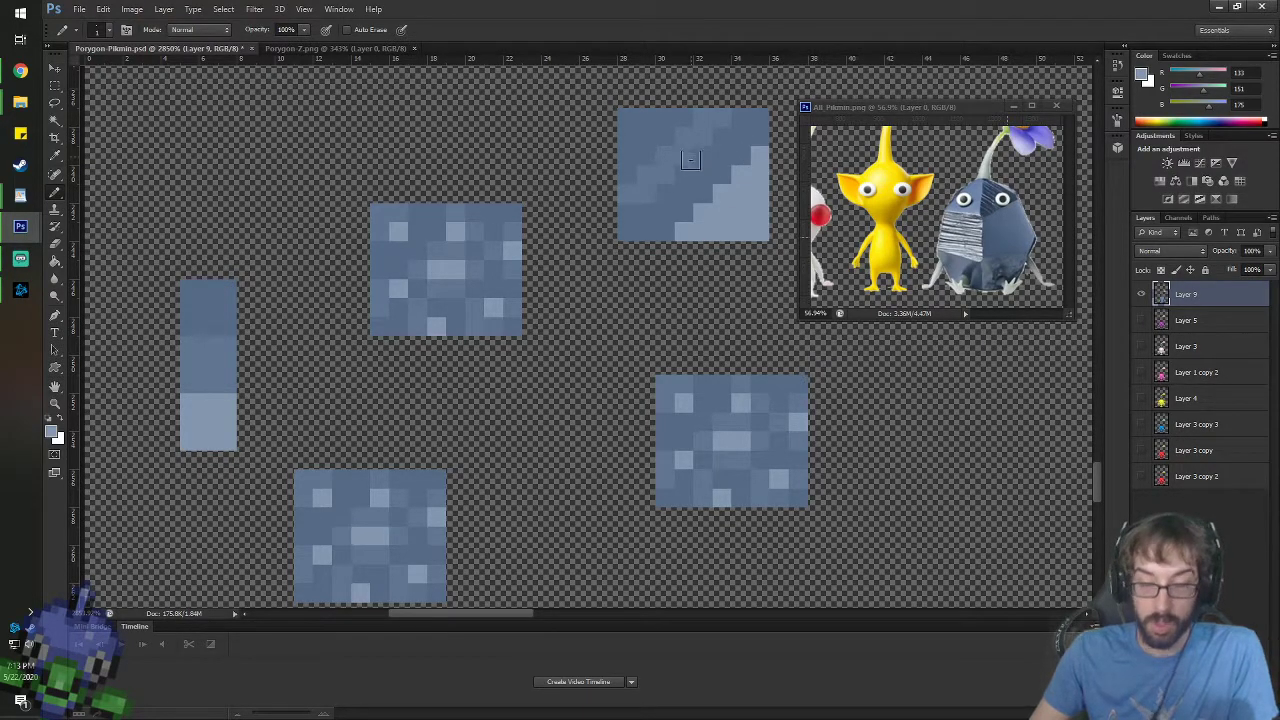
- Undo the light-blue corner fill on the uppermost square, keeping the middle-blue diagonal streak
key("ctrl+alt+z")
key("ctrl+alt+z")
key("ctrl+alt+z")
key("ctrl+alt+z")
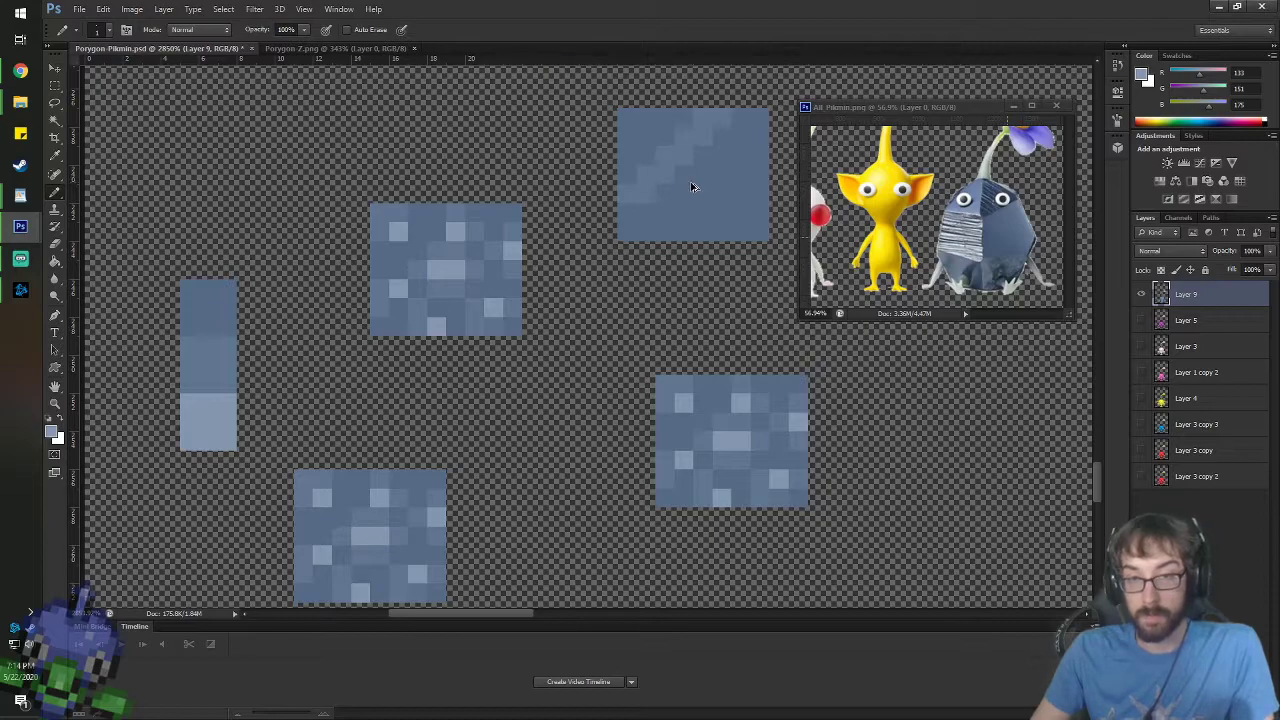
- Sample the middle blue from the uppermost square's streak and pencil more rows beneath it to widen the diagonal band
key("i")
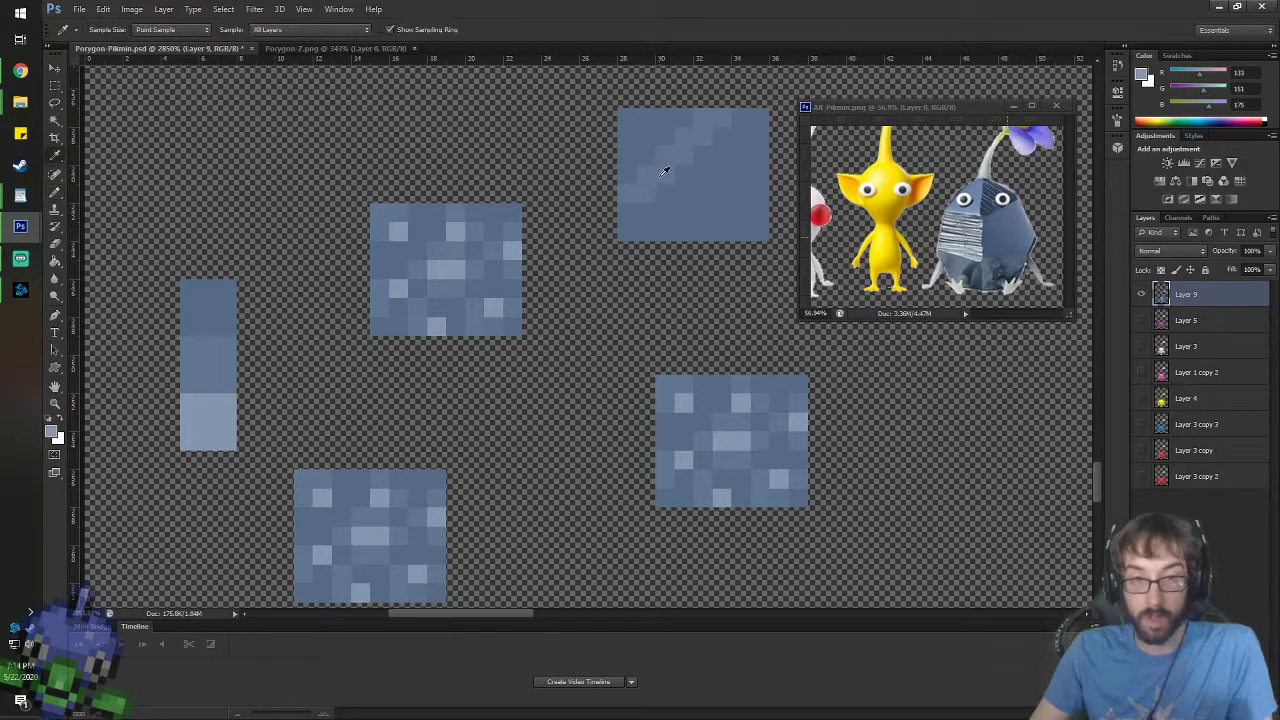
left_click(663, 172)
key("b")
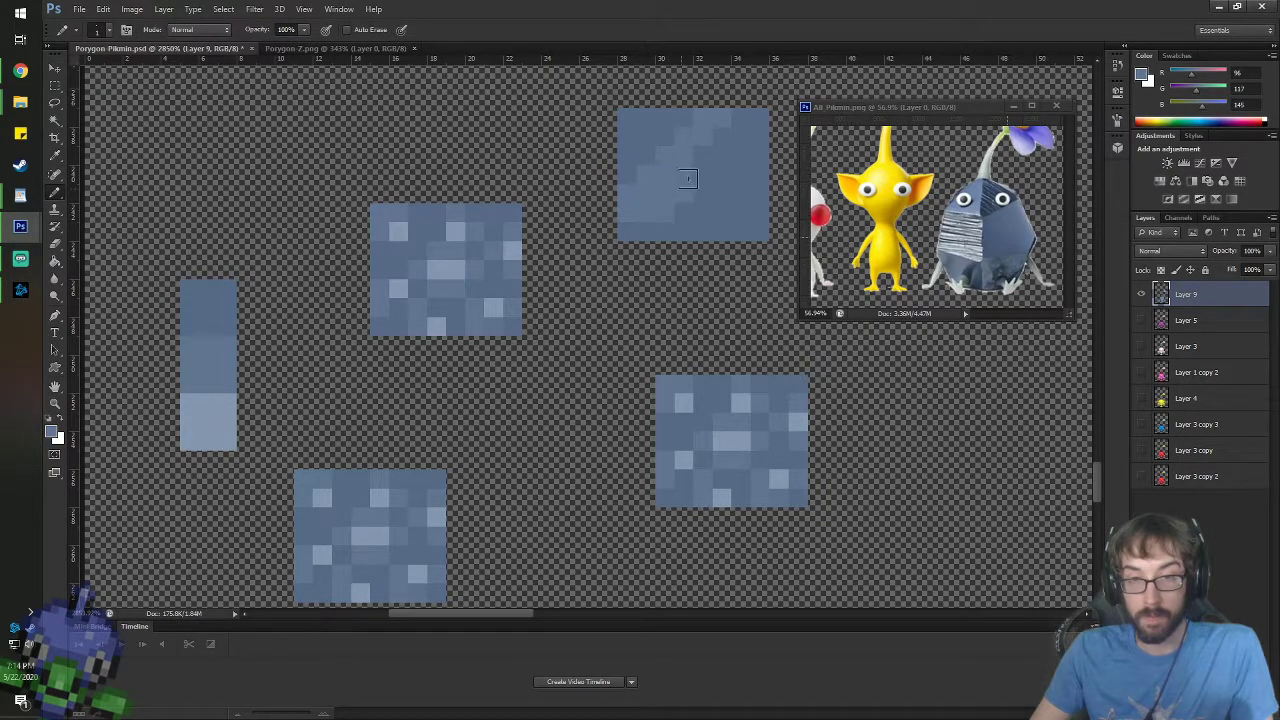
left_click_drag(687, 178, 755, 122)
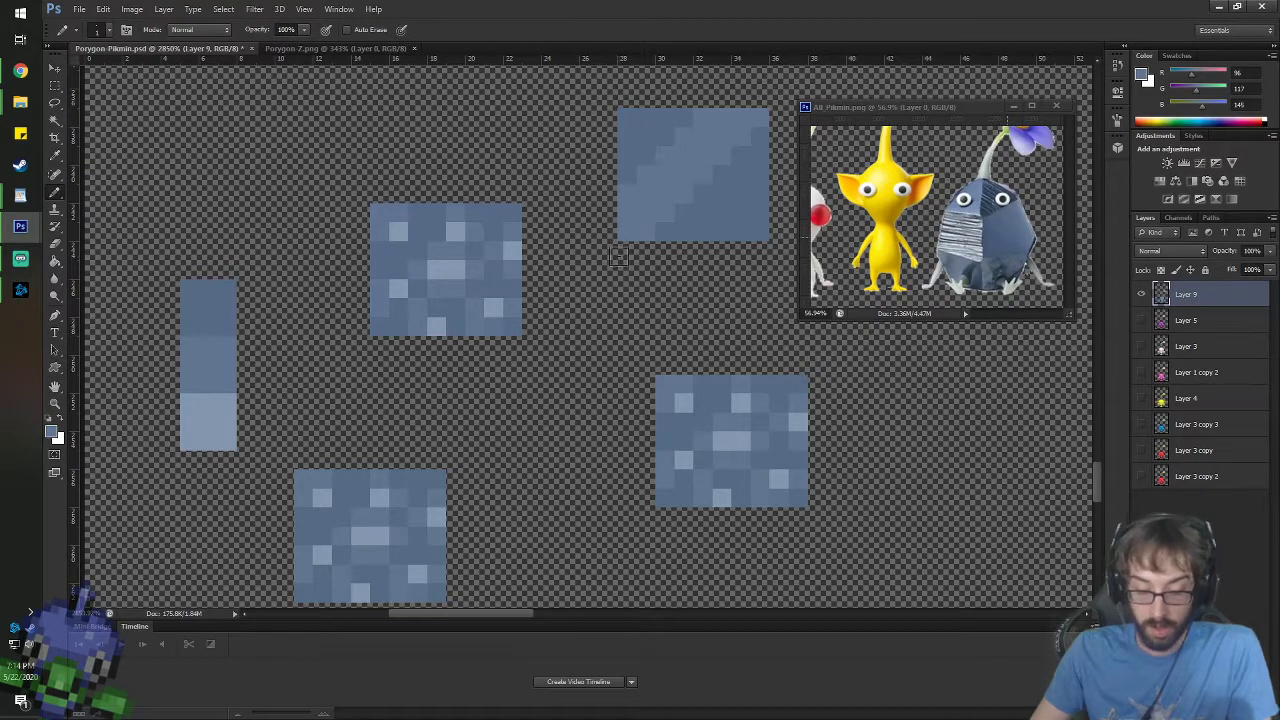
- Sample the lightest blue from a speckle and pencil a stepped diagonal highlight along the lower edge of the uppermost square's middle-blue band
key("i")
left_click(493, 308)
key("b")
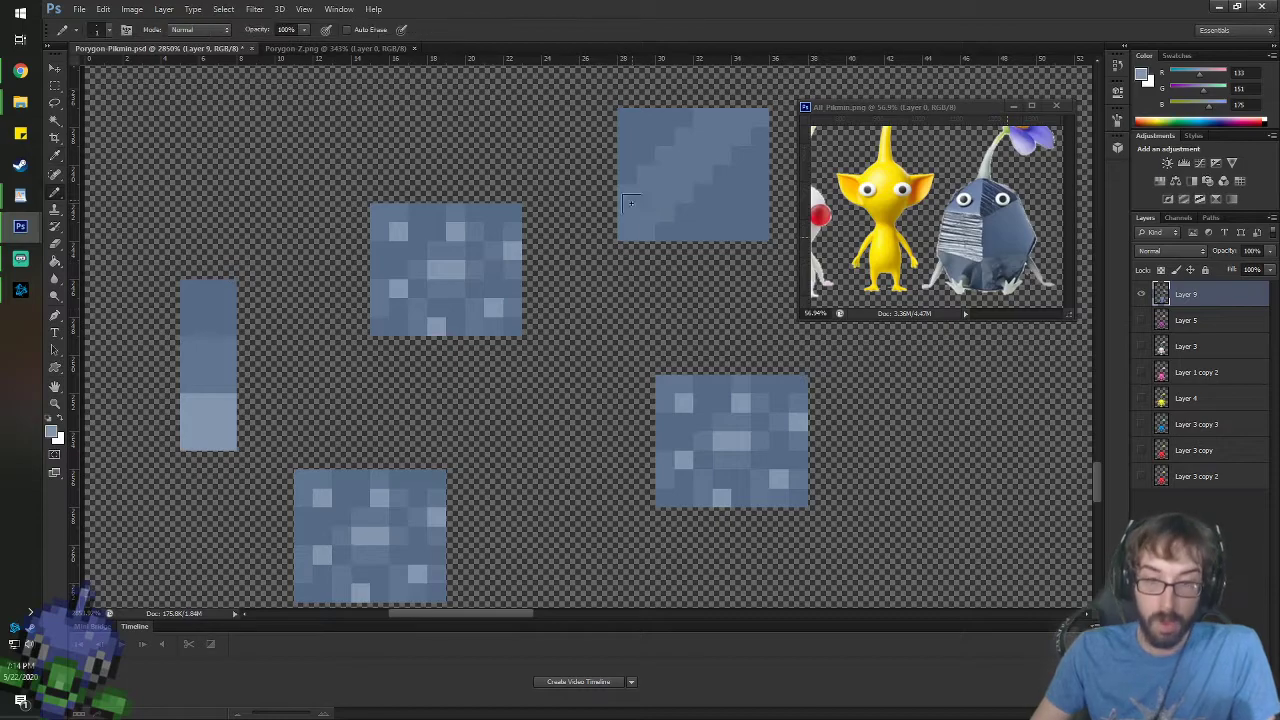
mouse_move(664, 232)
left_mouse_down()
mouse_move(714, 230)
mouse_move(754, 192)
left_mouse_up()
key("ctrl+z")
mouse_move(645, 230)
left_mouse_down()
mouse_move(663, 229)
mouse_move(762, 134)
mouse_move(749, 171)
mouse_move(681, 232)
left_mouse_up()
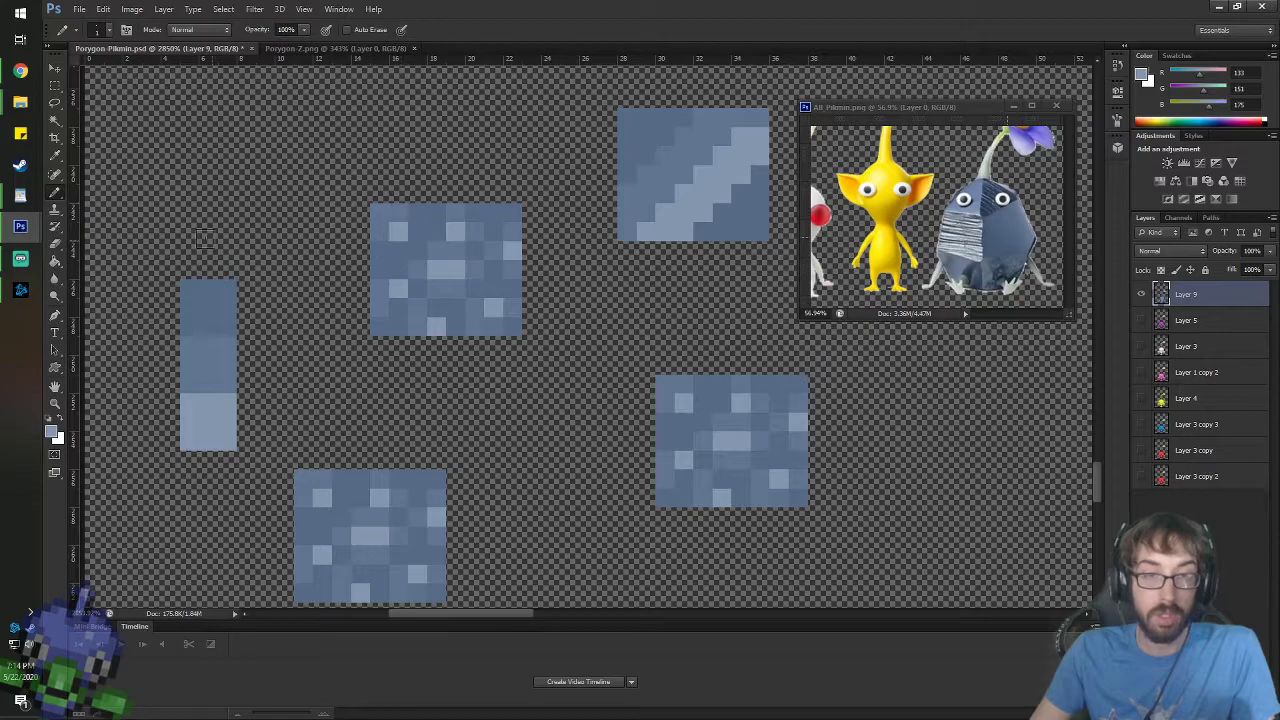
- Sample the darkest blue from the palette column and cover the speckled square nearest the column's upper right using a 7 px square pencil
left_click(55, 68)
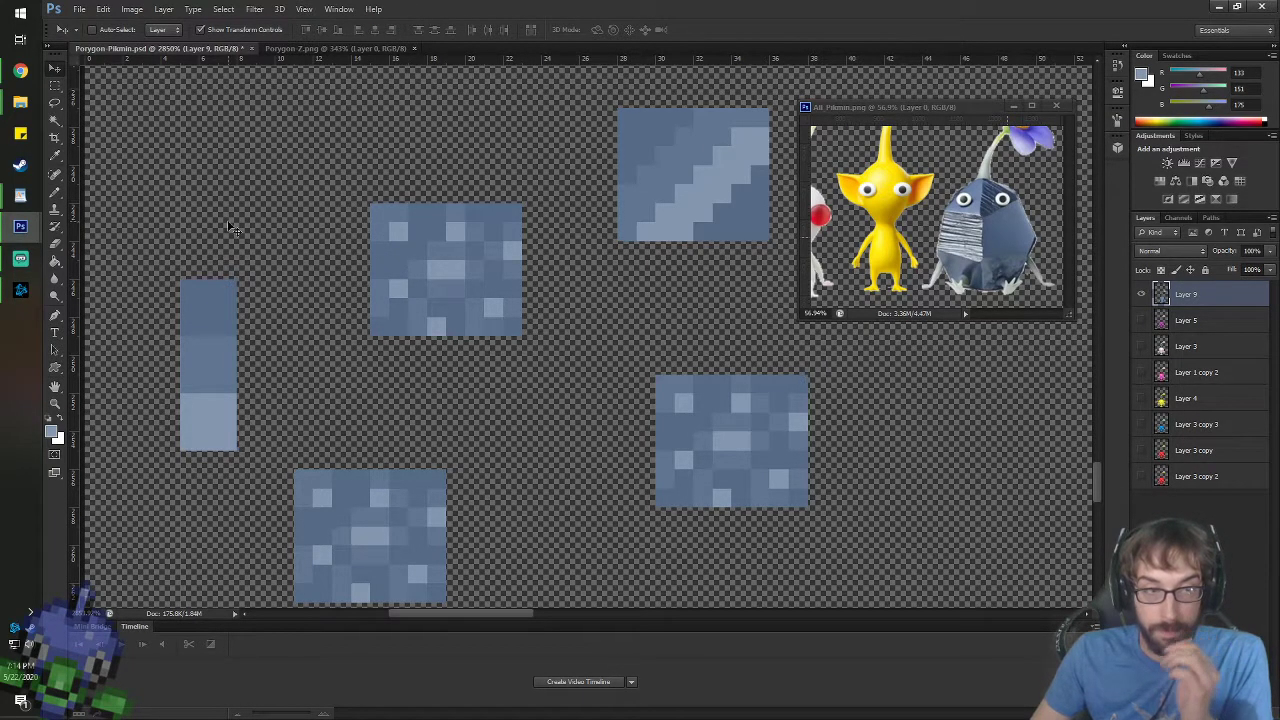
key("i")
left_click(208, 298)
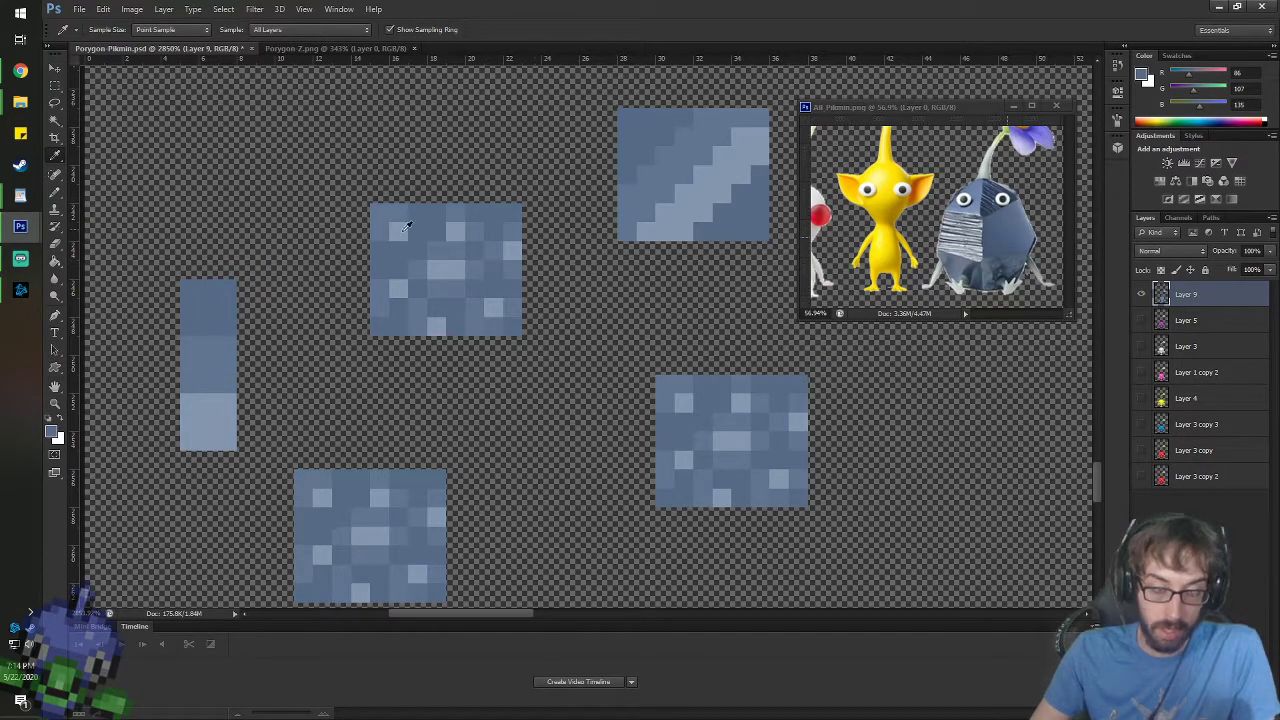
key("b")
right_click(490, 302)
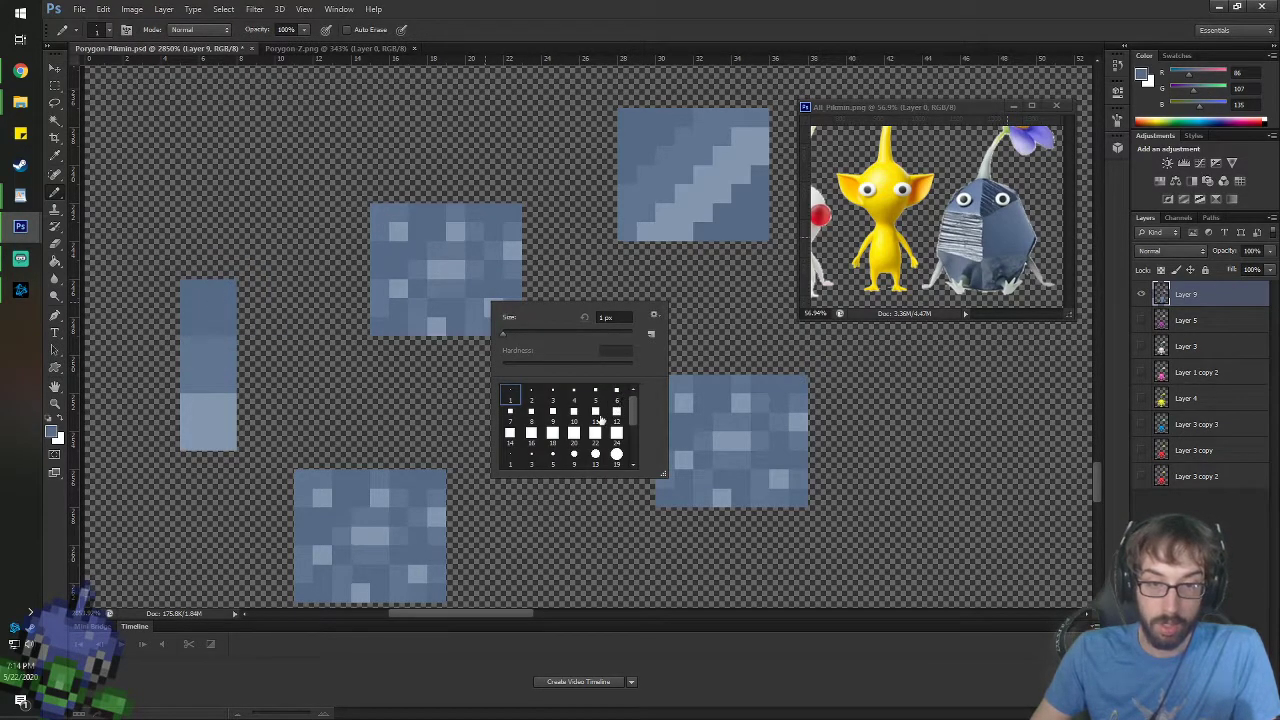
double_click(509, 416)
left_click(455, 271)
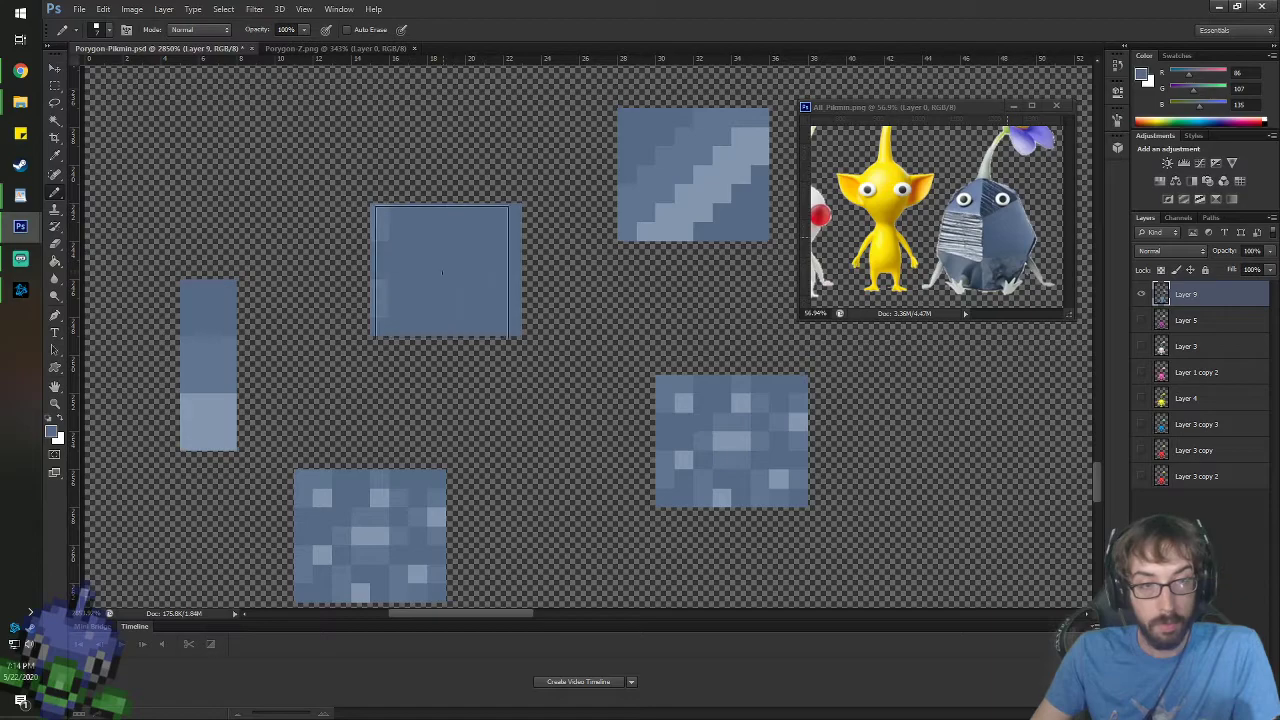
- Paint over the three remaining speckled squares with the darkest blue using the 7 px pencil, leaving them plain
key("ctrl+d")
key("h")
left_click_drag(578, 410, 553, 238)
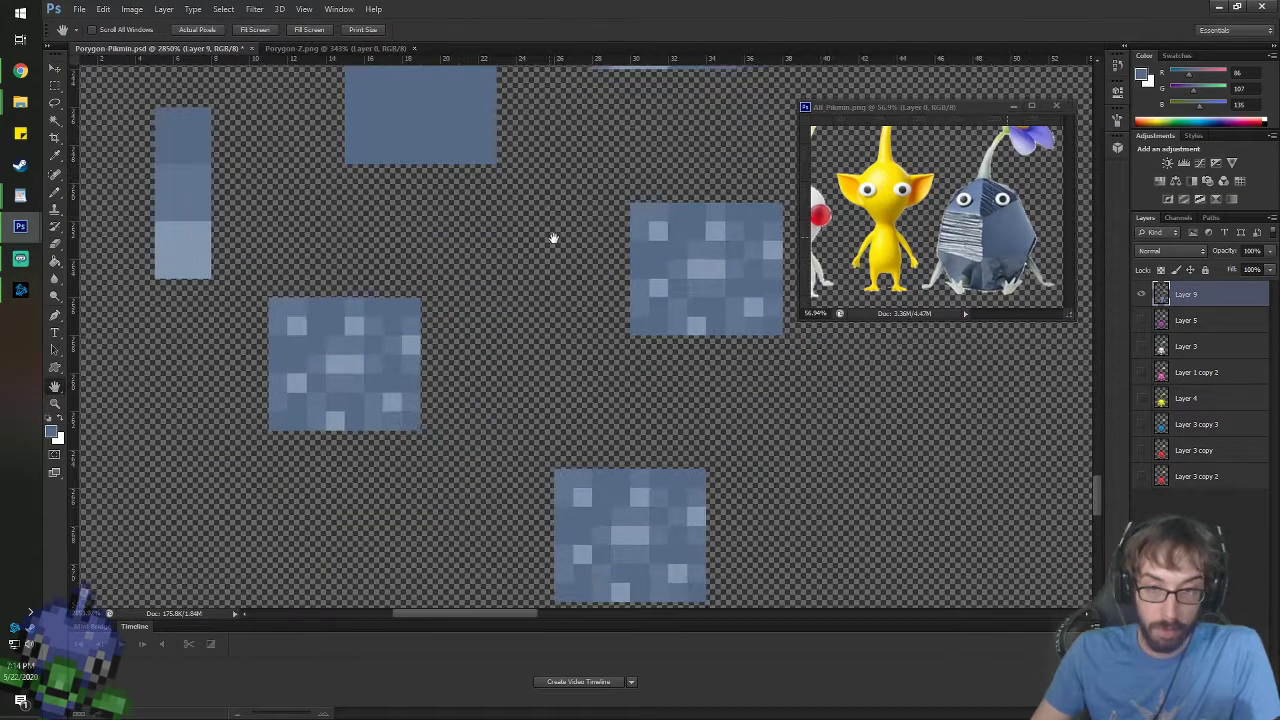
key("b")
left_click(717, 269)
left_click(688, 269)
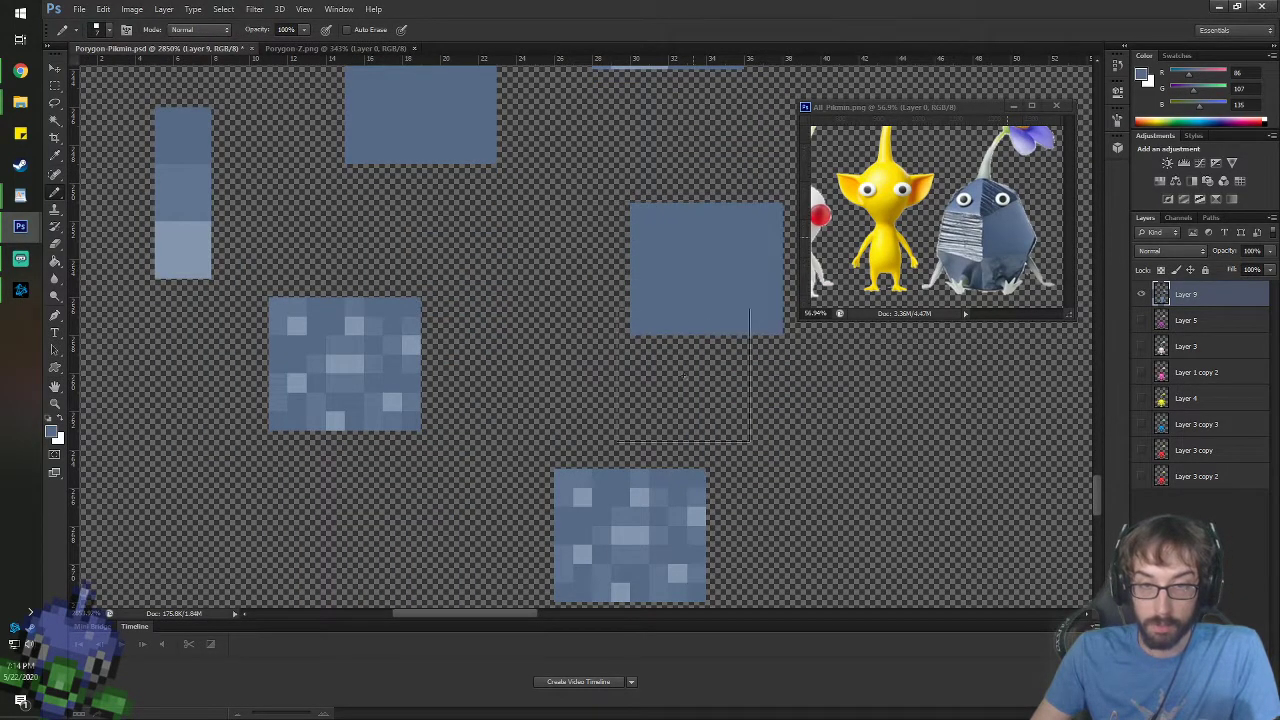
left_click_drag(640, 535, 620, 536)
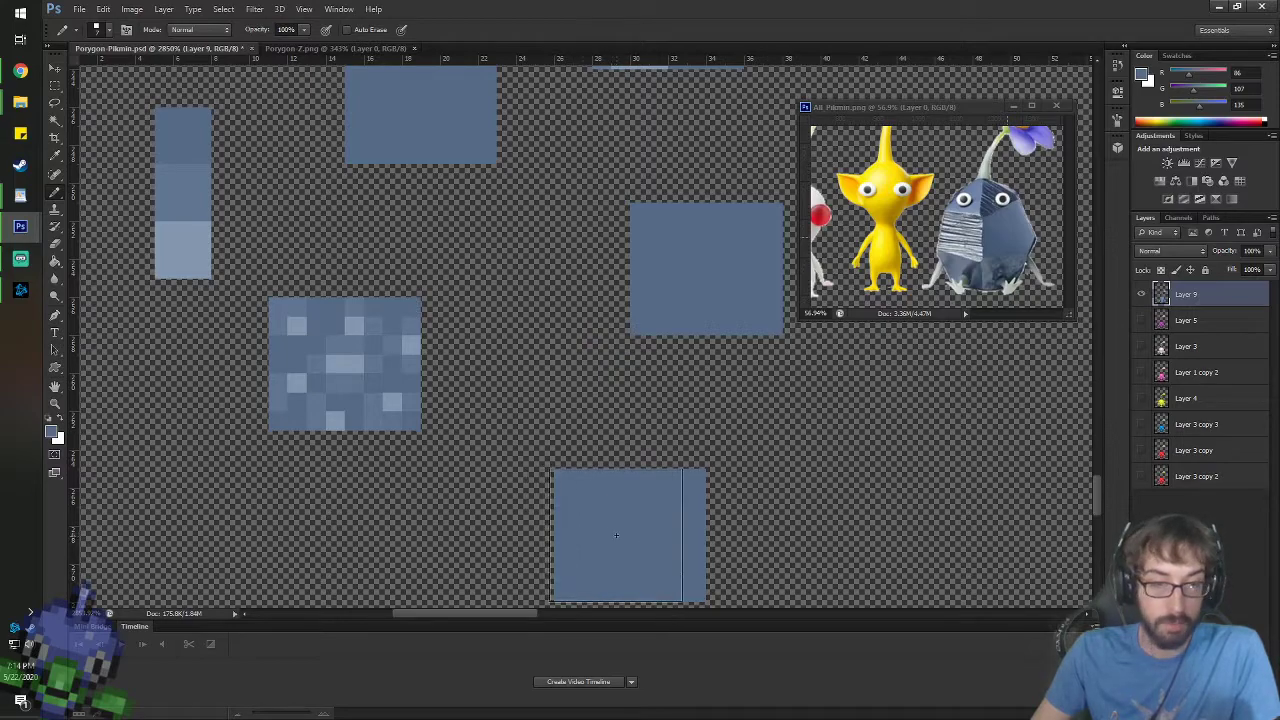
left_click_drag(355, 368, 339, 366)
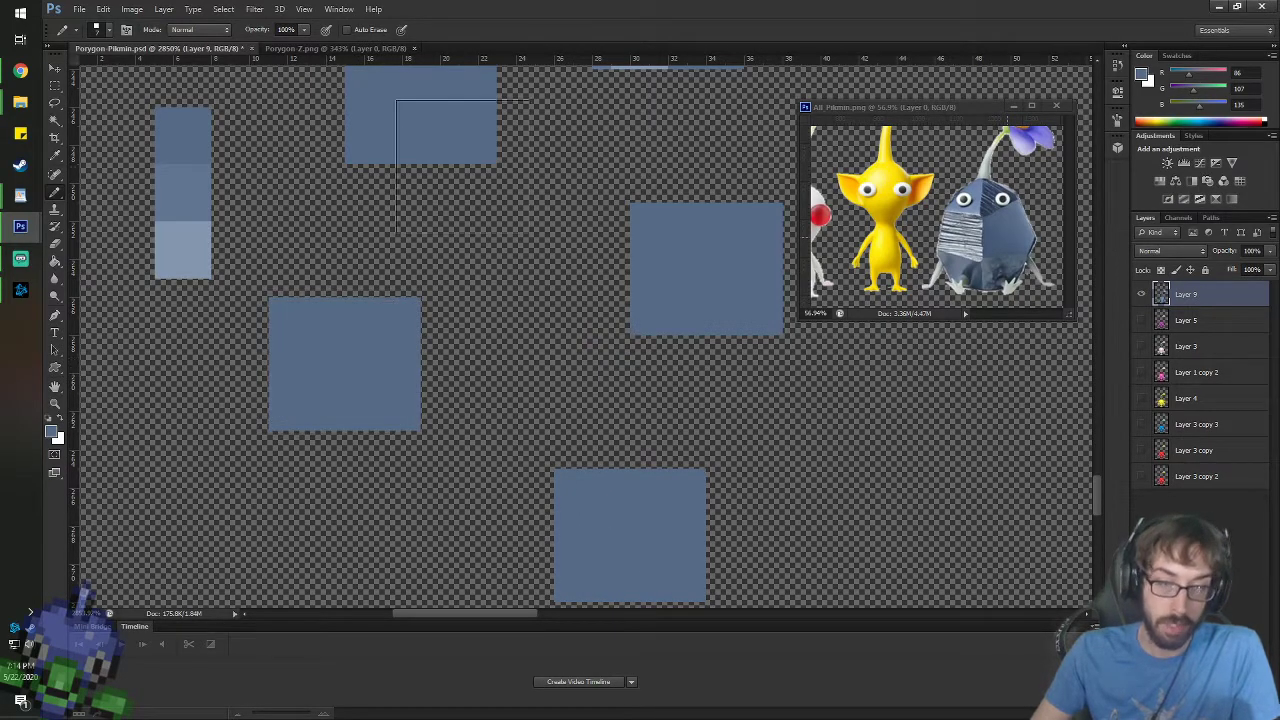
- Sample the middle blue as the colour for shading the plain squares
scroll(518, 222, "down", 3)
key("space")
left_click_drag(542, 160, 537, 211)
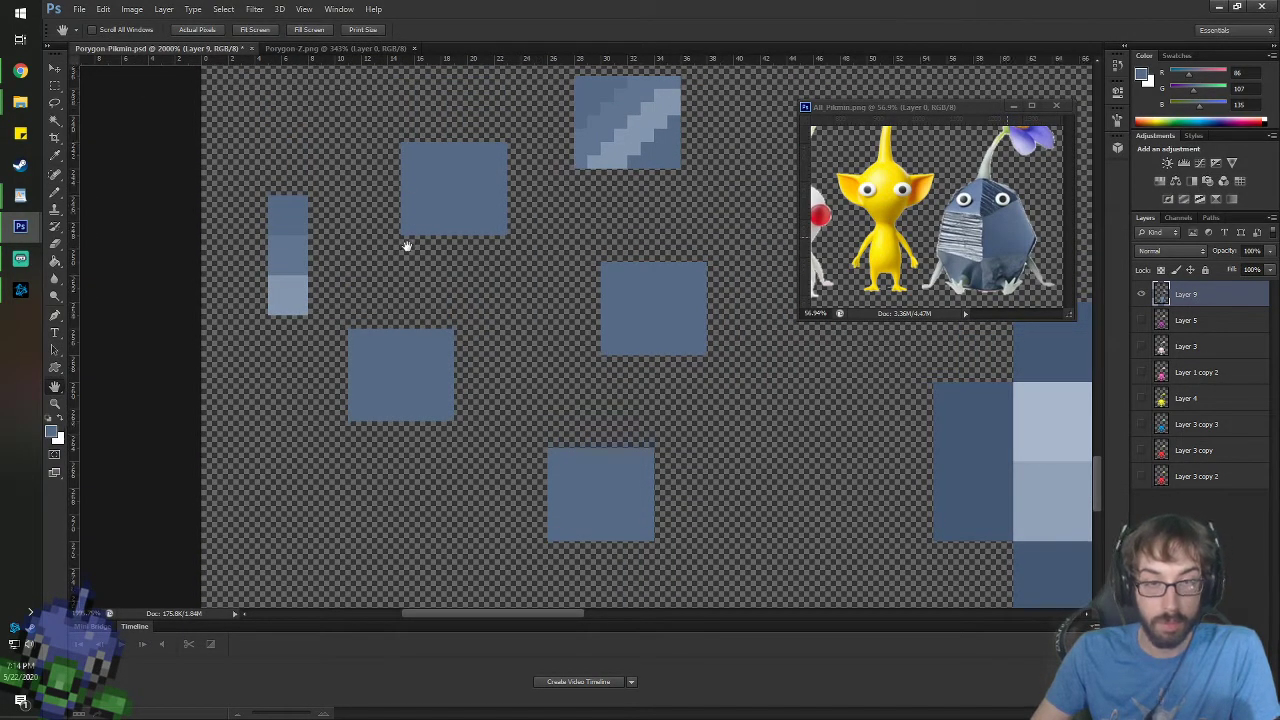
key("i")
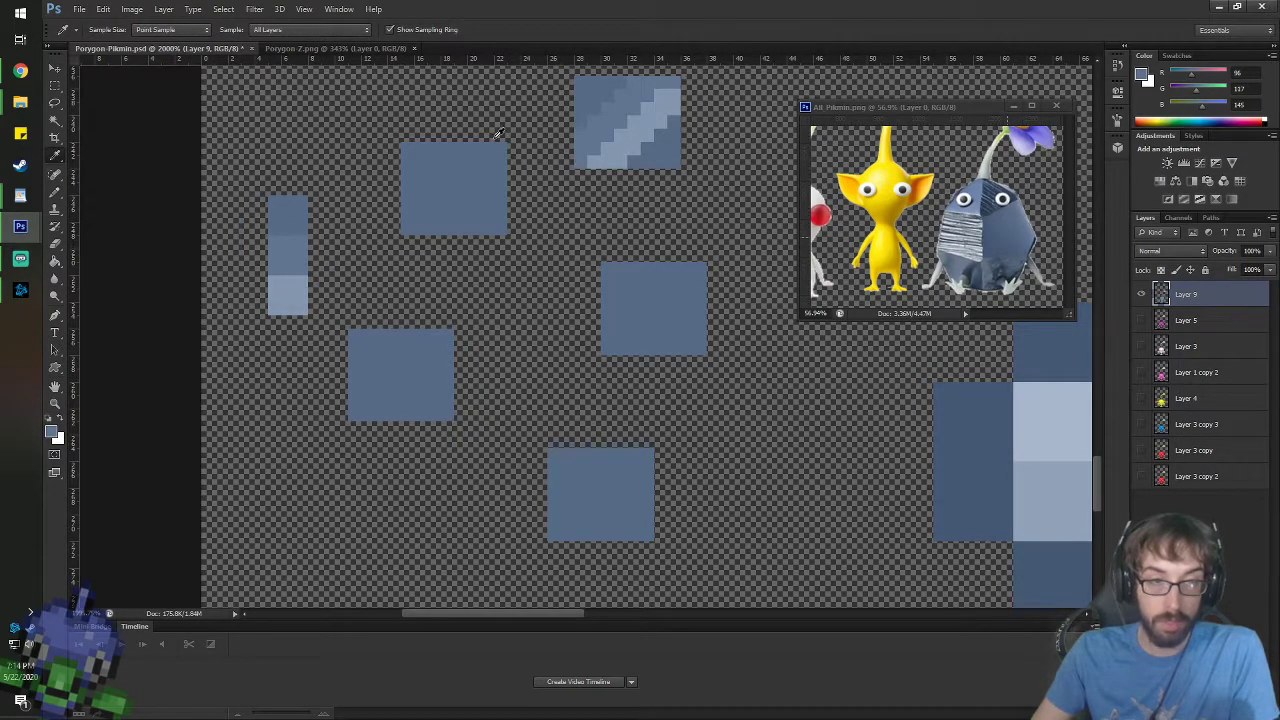
- With a 1 px pencil, paint a mid-blue stepped band and a light-blue band across the upper half of the swatch nearest the color strip
scroll(497, 133, "up", 1)
key("b")
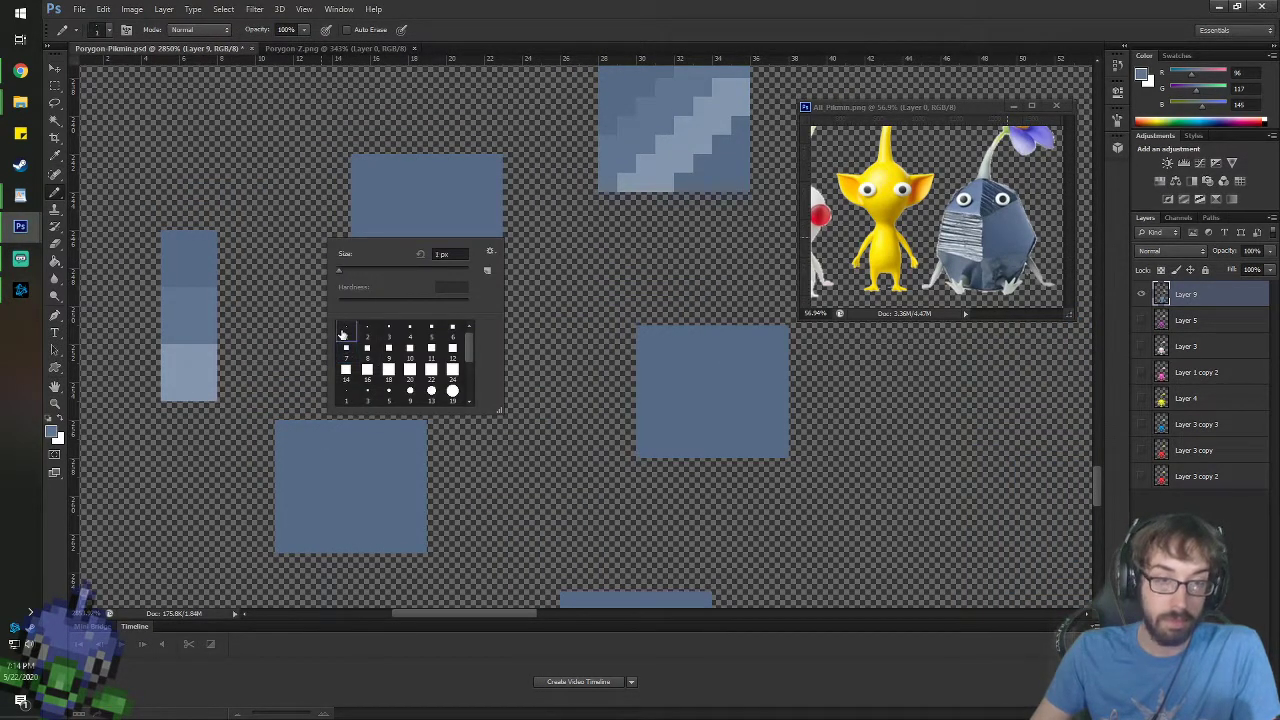
double_click(342, 334)
left_click_drag(355, 182, 483, 195)
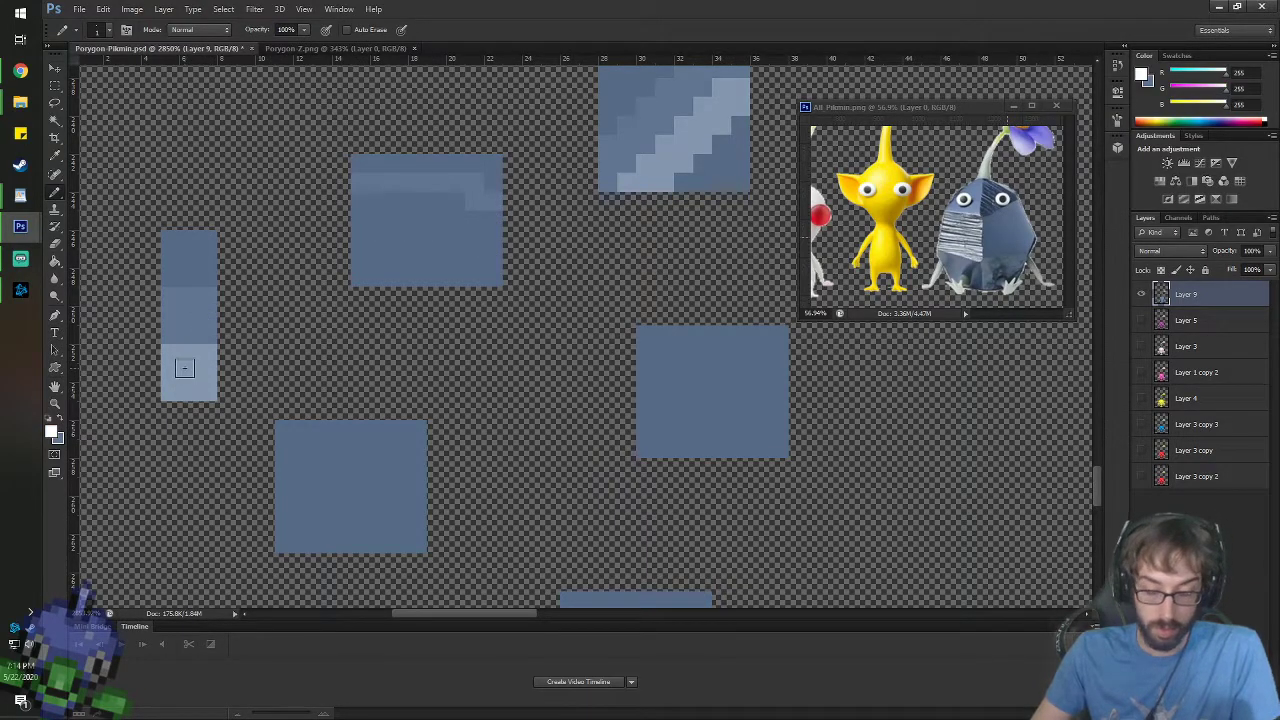
key("i")
left_click(191, 362)
left_click(366, 251)
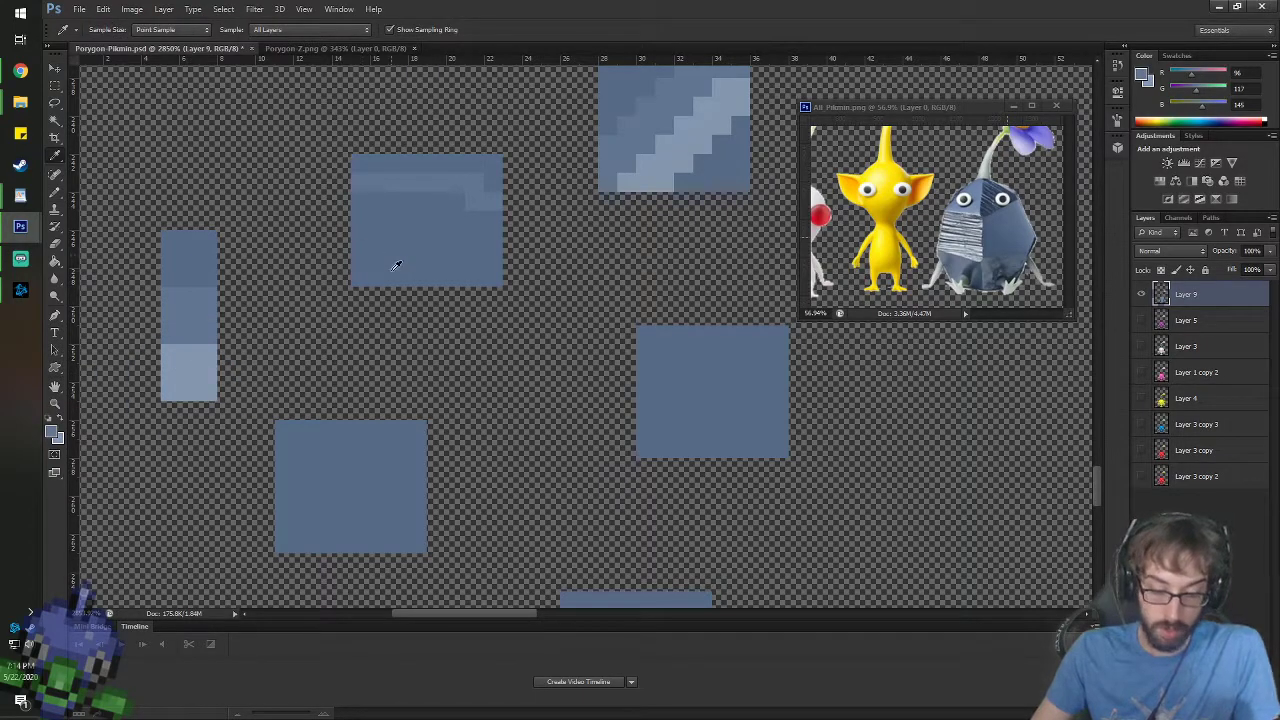
key("b")
left_click(358, 184, "alt")
left_click_drag(358, 200, 489, 217)
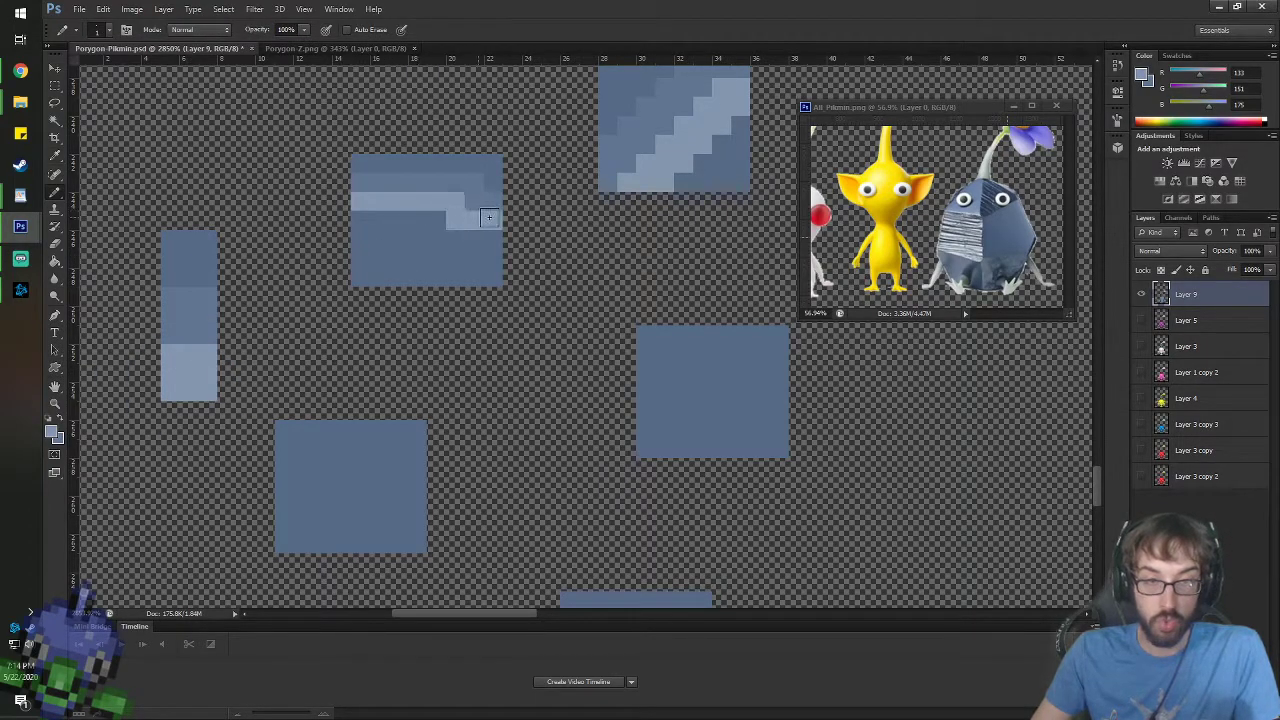
- Add a second pair of stepped horizontal mid-blue and light-blue bands to that swatch's lower half, touching up with the base blue
left_click(358, 245, "alt")
mouse_move(358, 245)
left_mouse_down()
mouse_move(434, 240)
mouse_move(494, 255)
left_mouse_up()
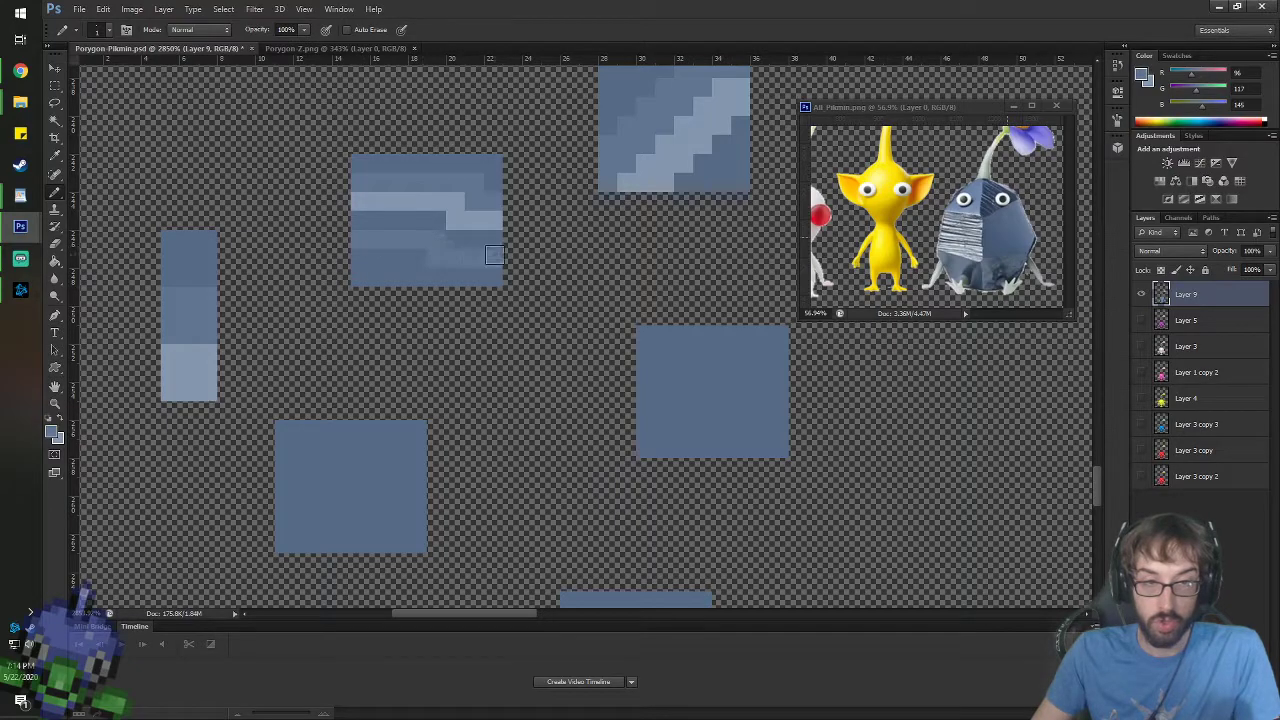
key("x")
left_click_drag(360, 258, 486, 276)
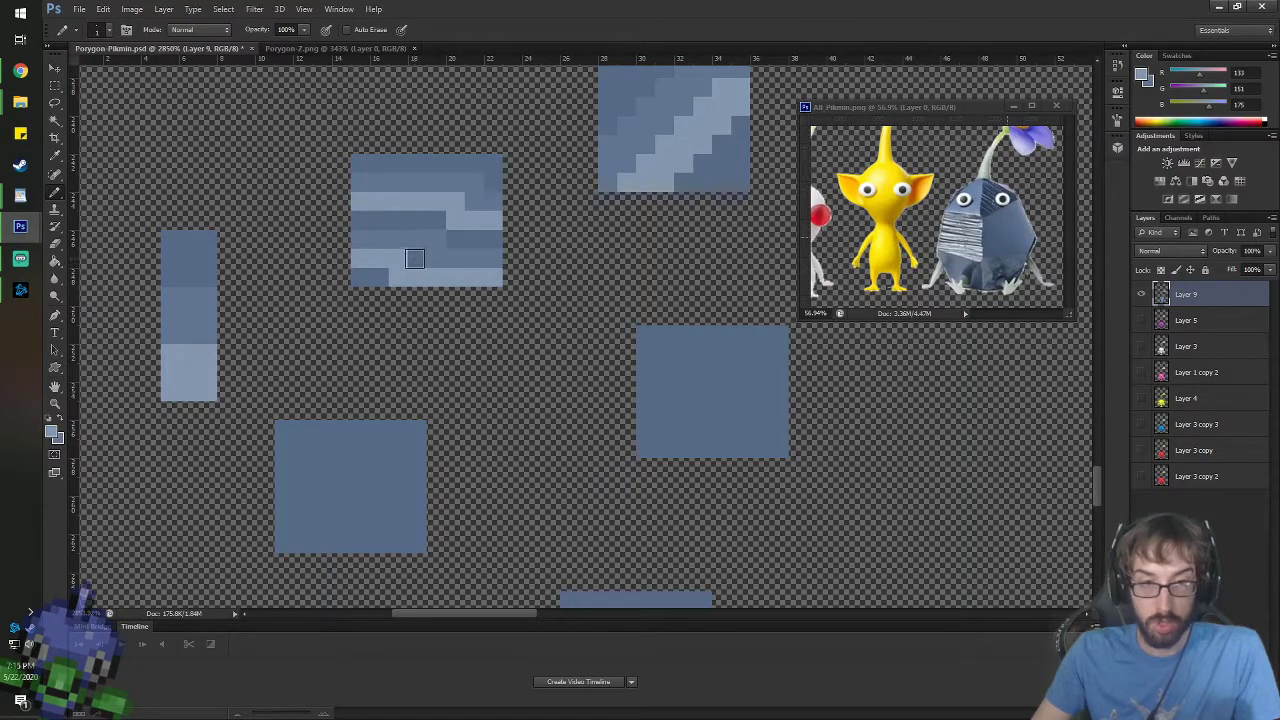
key("x")
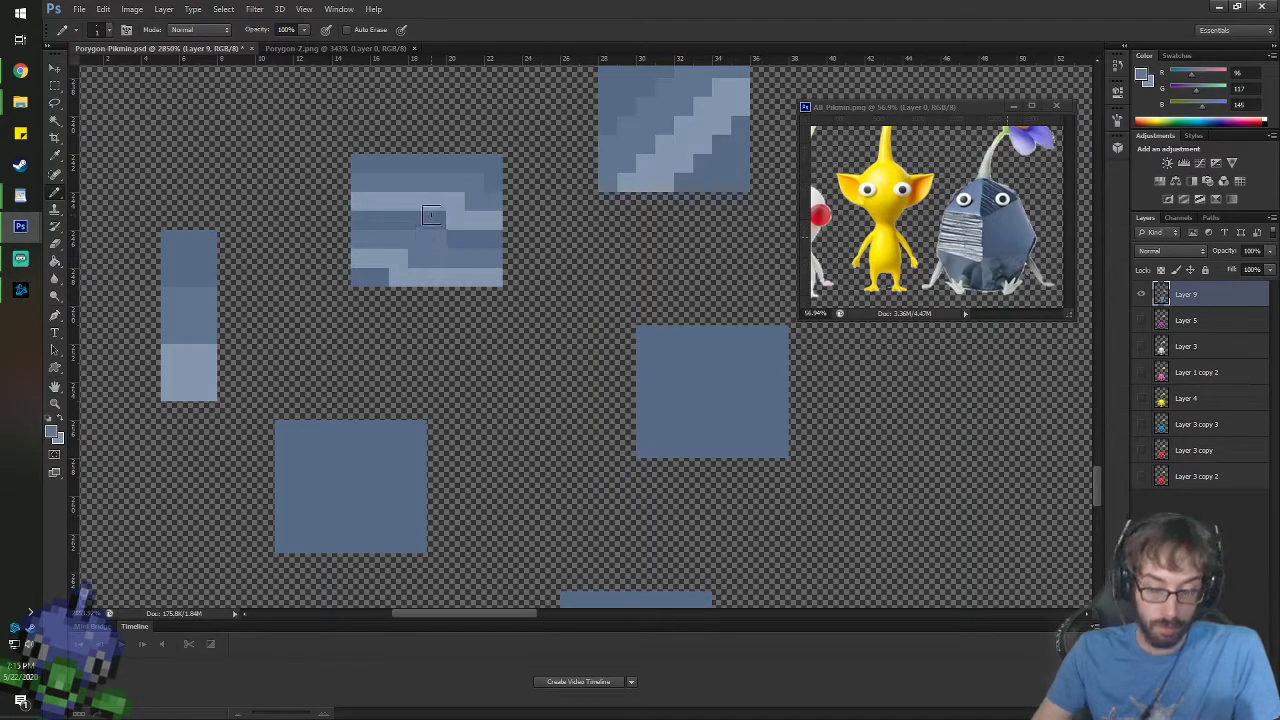
left_click(407, 230, "alt")
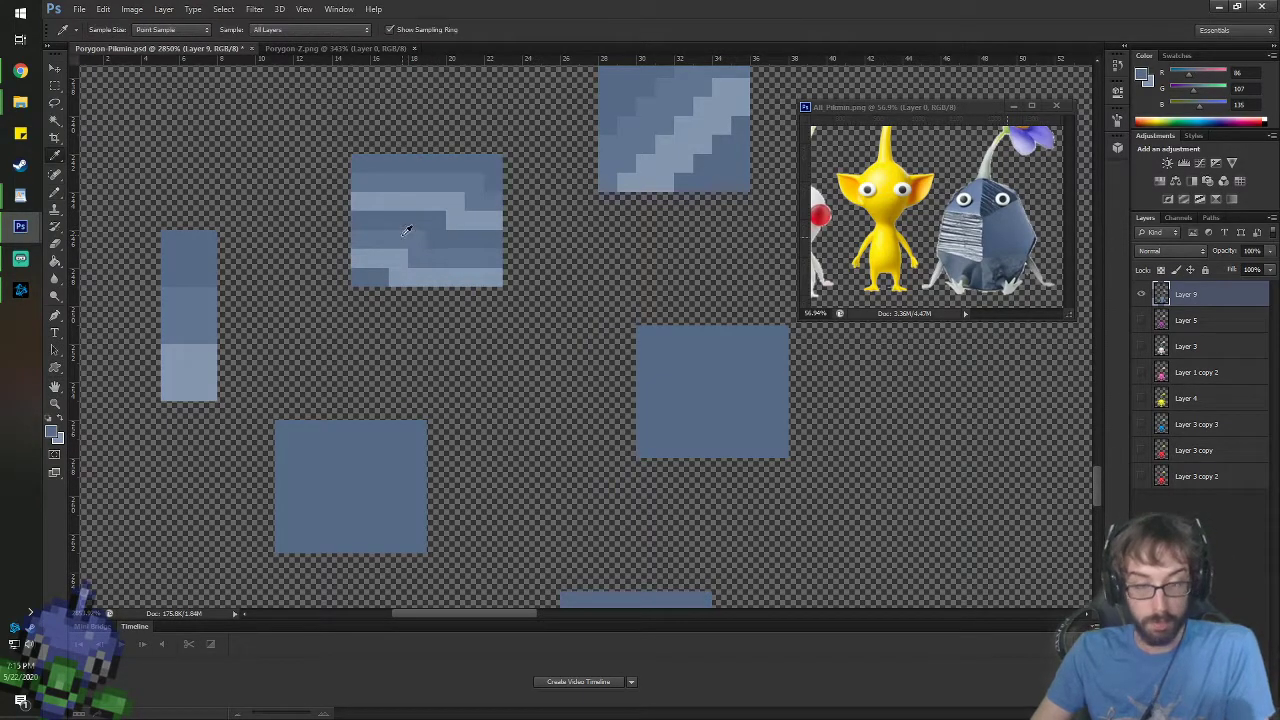
- Paint a vertical stepped light-blue stripe with a mid-blue shade along its right side in the blank swatch below the diagonal one
key("x")
key("b")
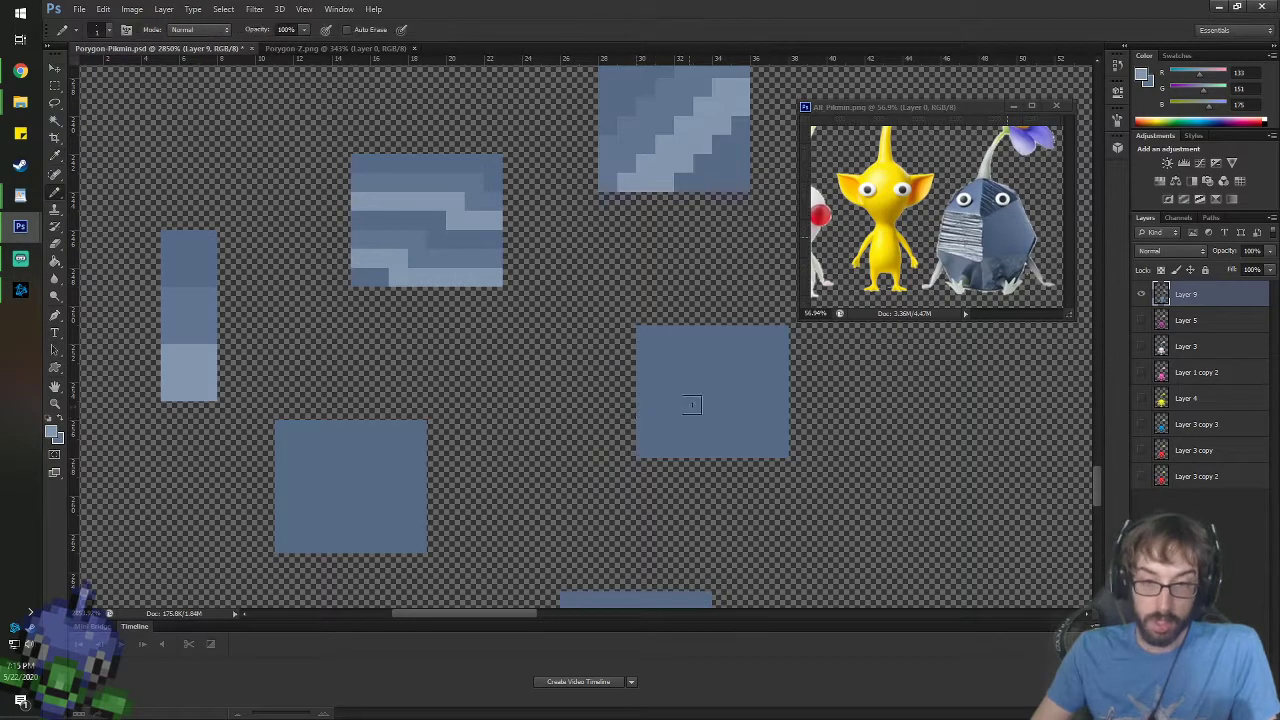
mouse_move(700, 335)
left_mouse_down()
mouse_move(668, 443)
mouse_move(693, 444)
mouse_move(686, 452)
mouse_move(699, 437)
mouse_move(711, 378)
left_mouse_up()
left_click(686, 452, "alt")
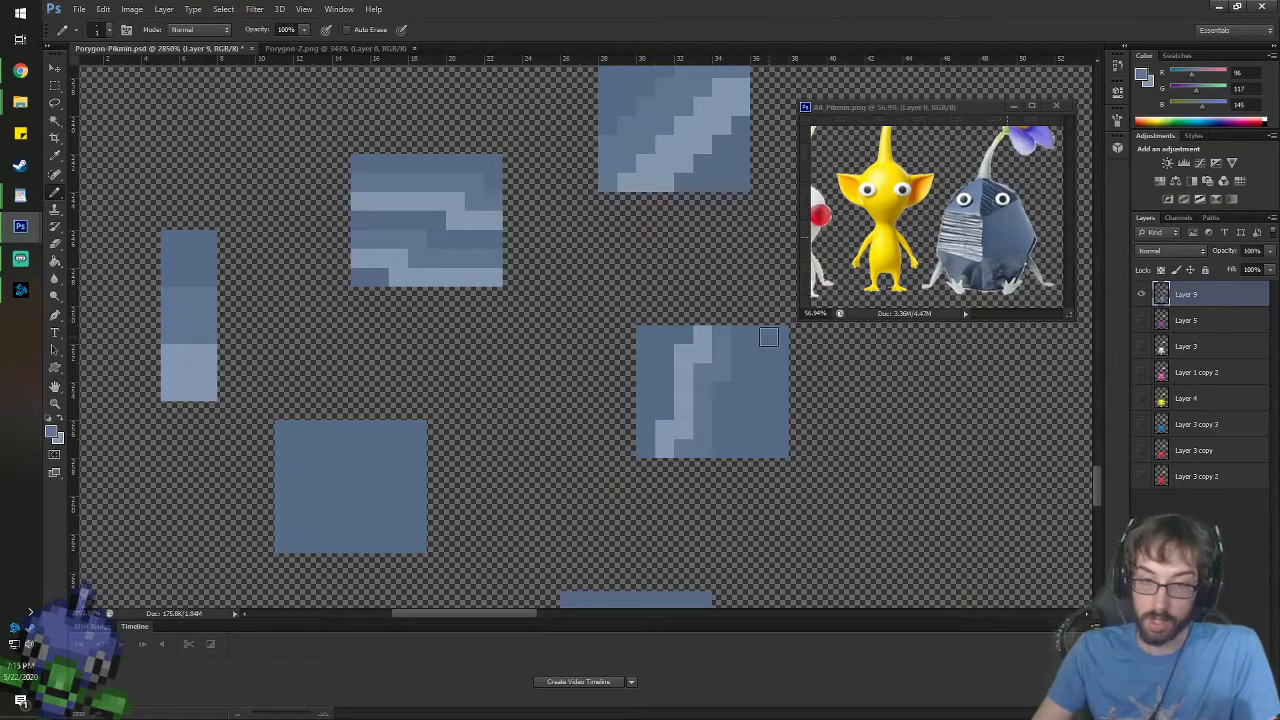
- Add a second vertical light-blue stripe near the swatch's right edge and shade beside the stripes in mid-blue and base blue
key("x")
left_click_drag(768, 333, 768, 397)
key("ctrl+z")
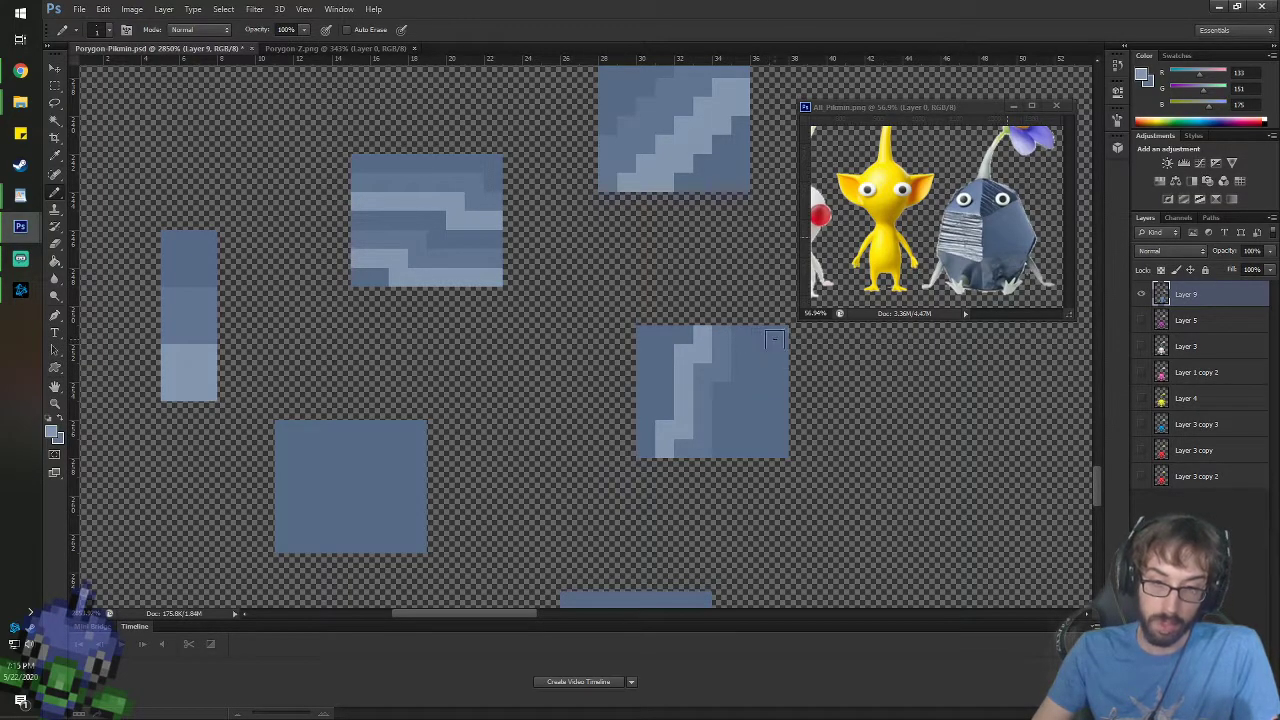
left_click_drag(770, 335, 748, 438)
key("x")
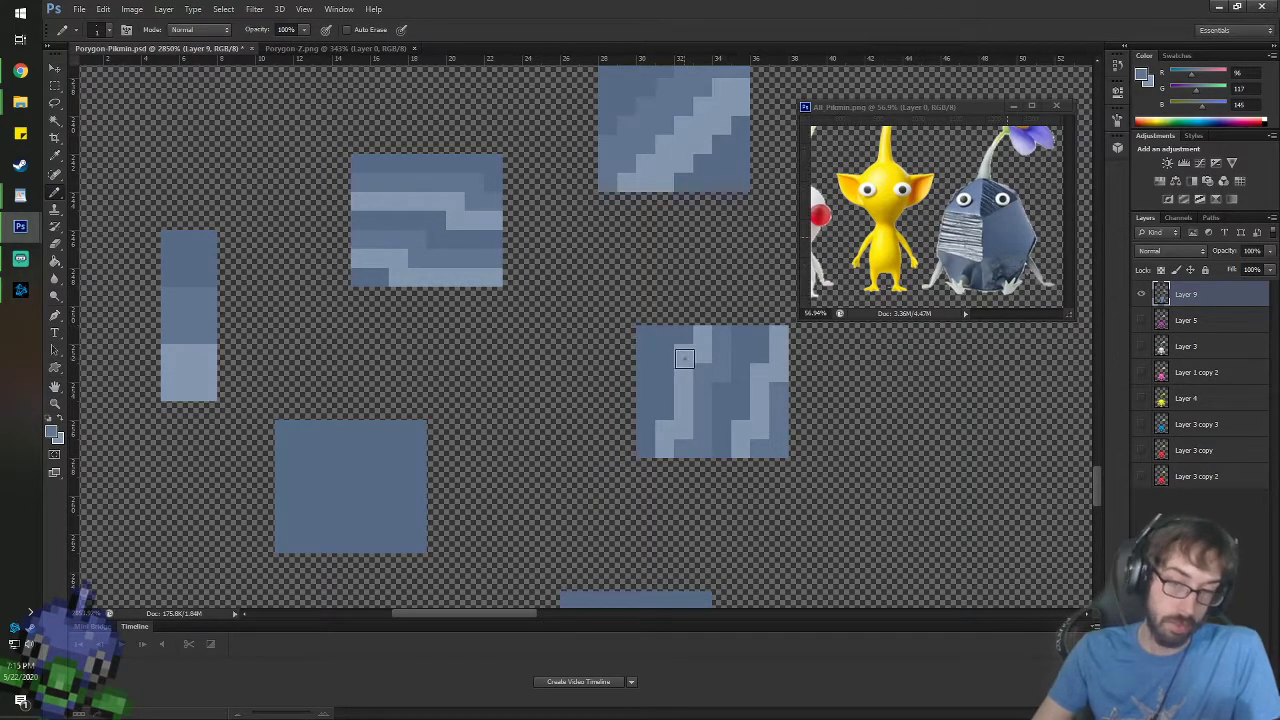
left_click(749, 392, "alt")
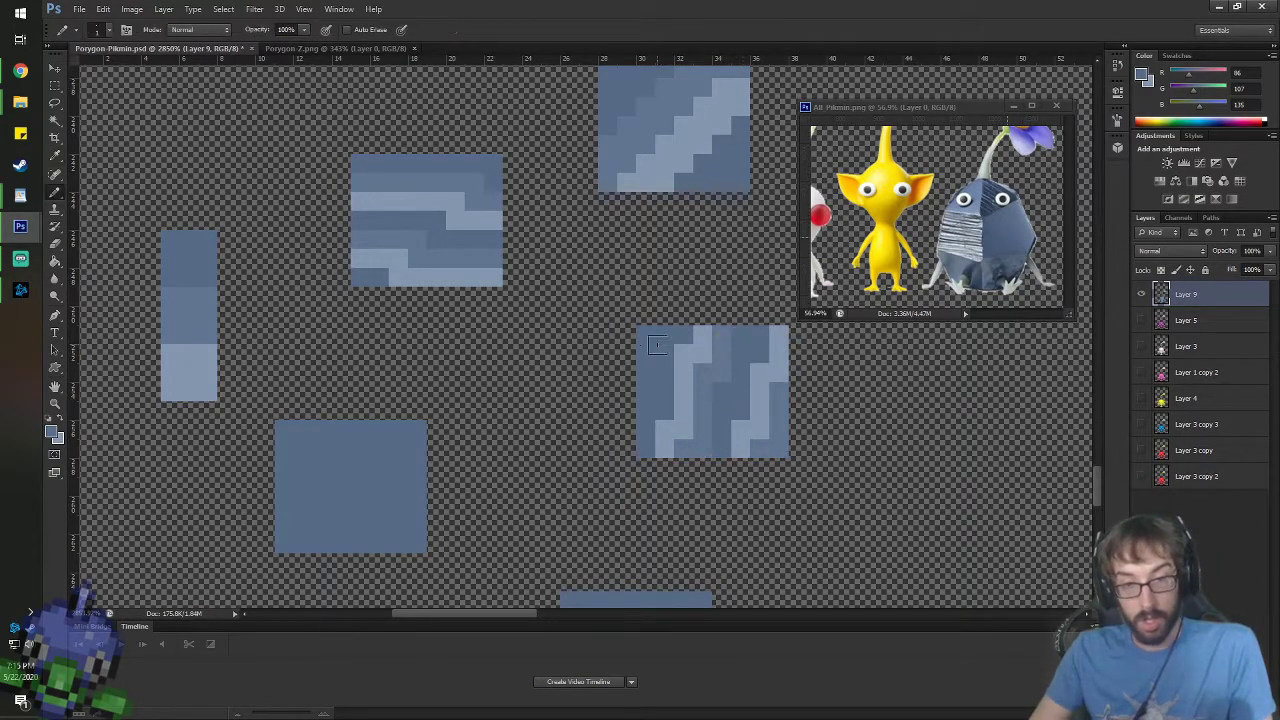
left_click(718, 367, "alt")
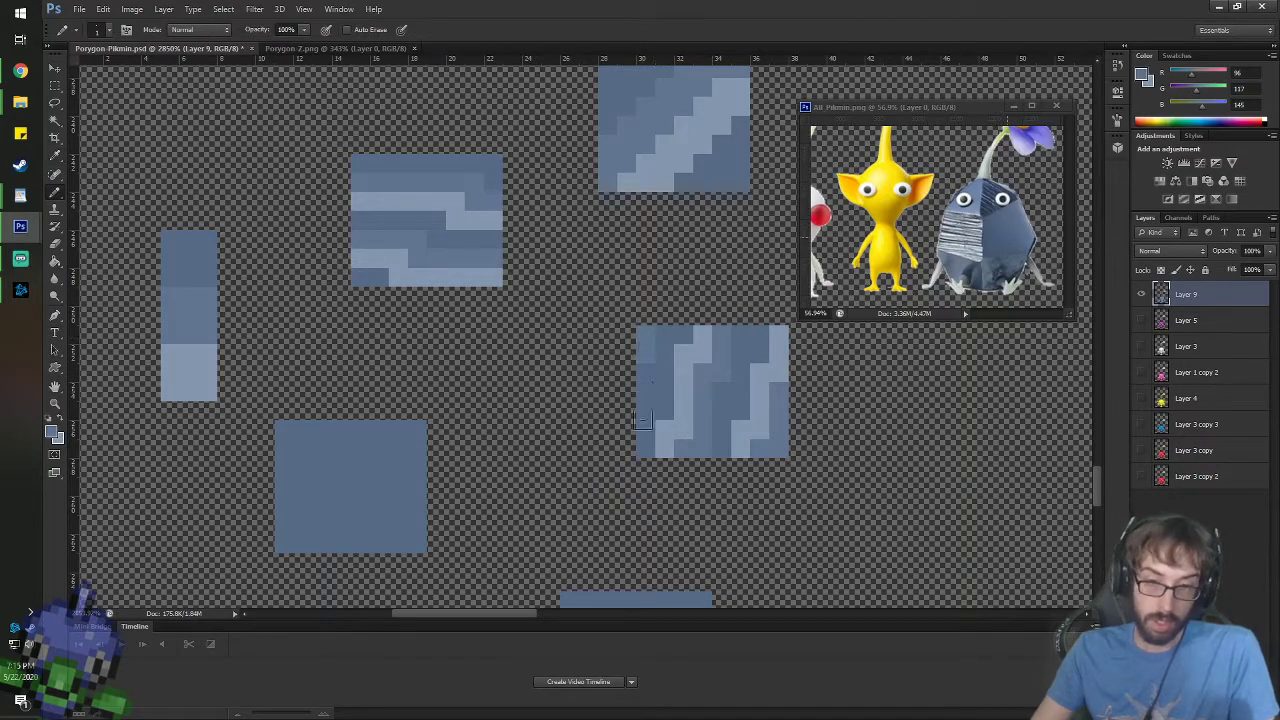
- Paint parallel rising diagonal bands in mid-blue and light blue across the blank swatch below the color strip
key("space")
left_click_drag(561, 476, 586, 320)
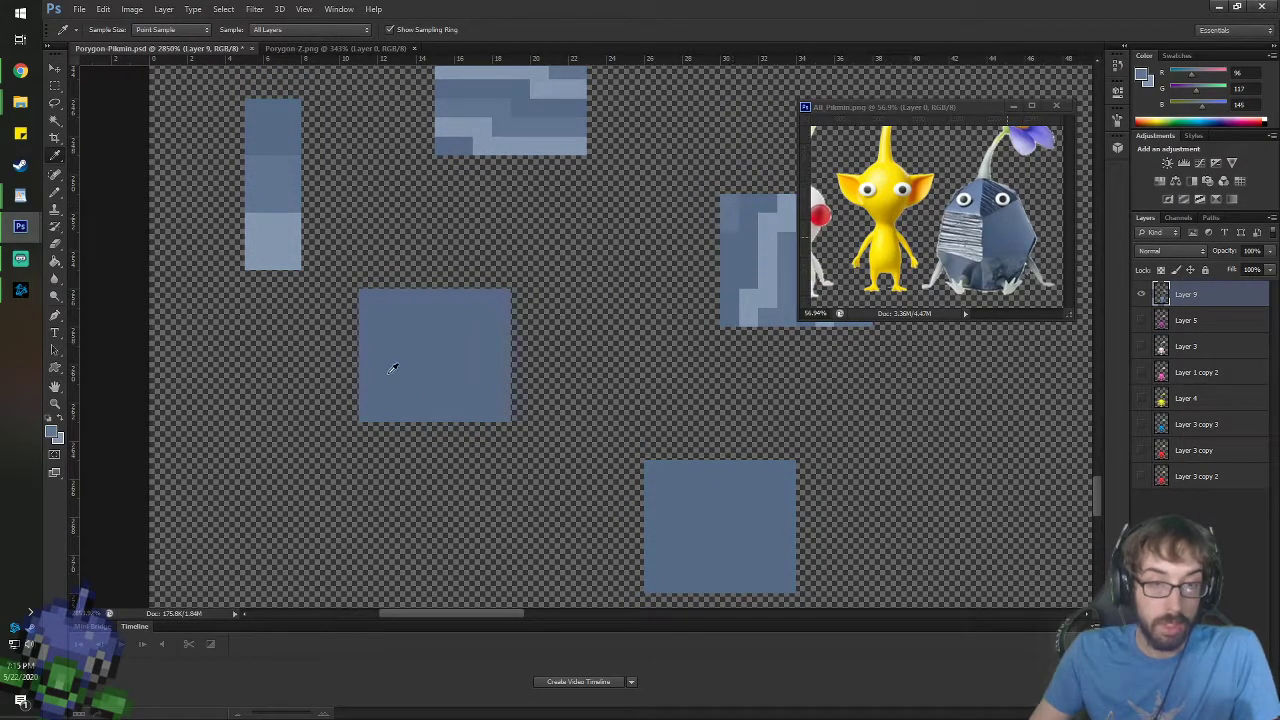
key("b")
left_click_drag(362, 378, 458, 299)
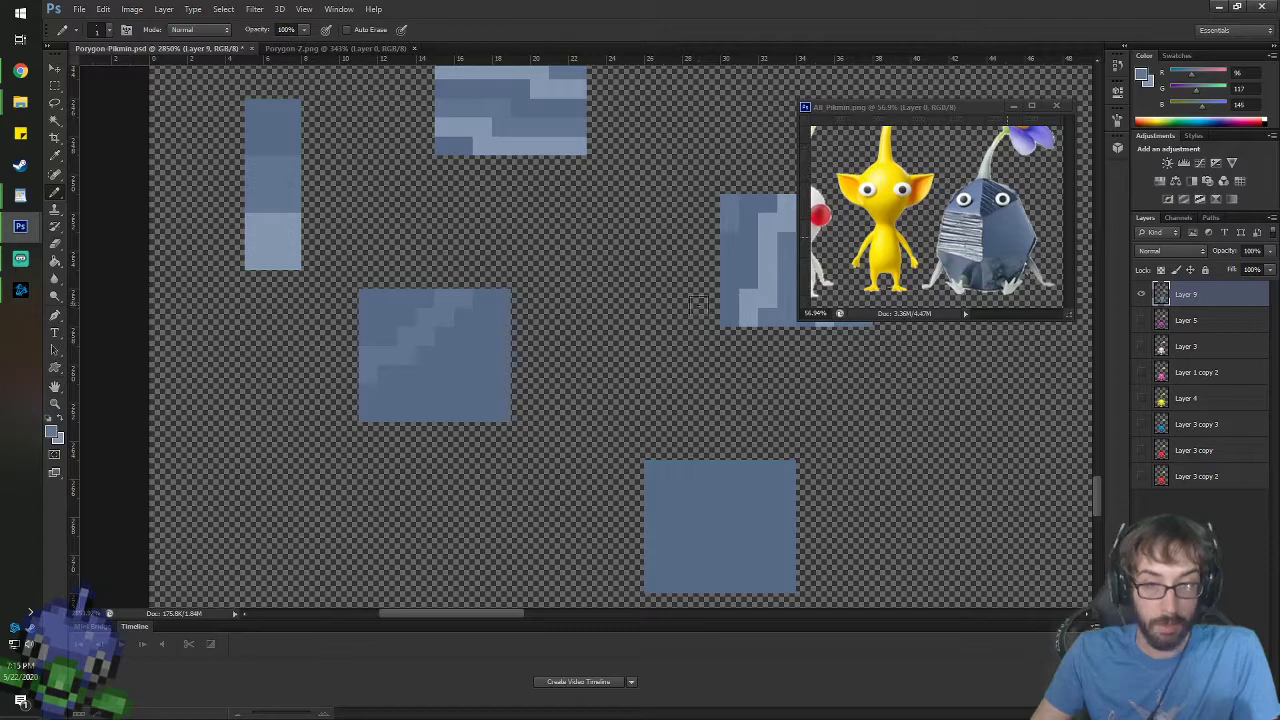
left_click(756, 266, "alt")
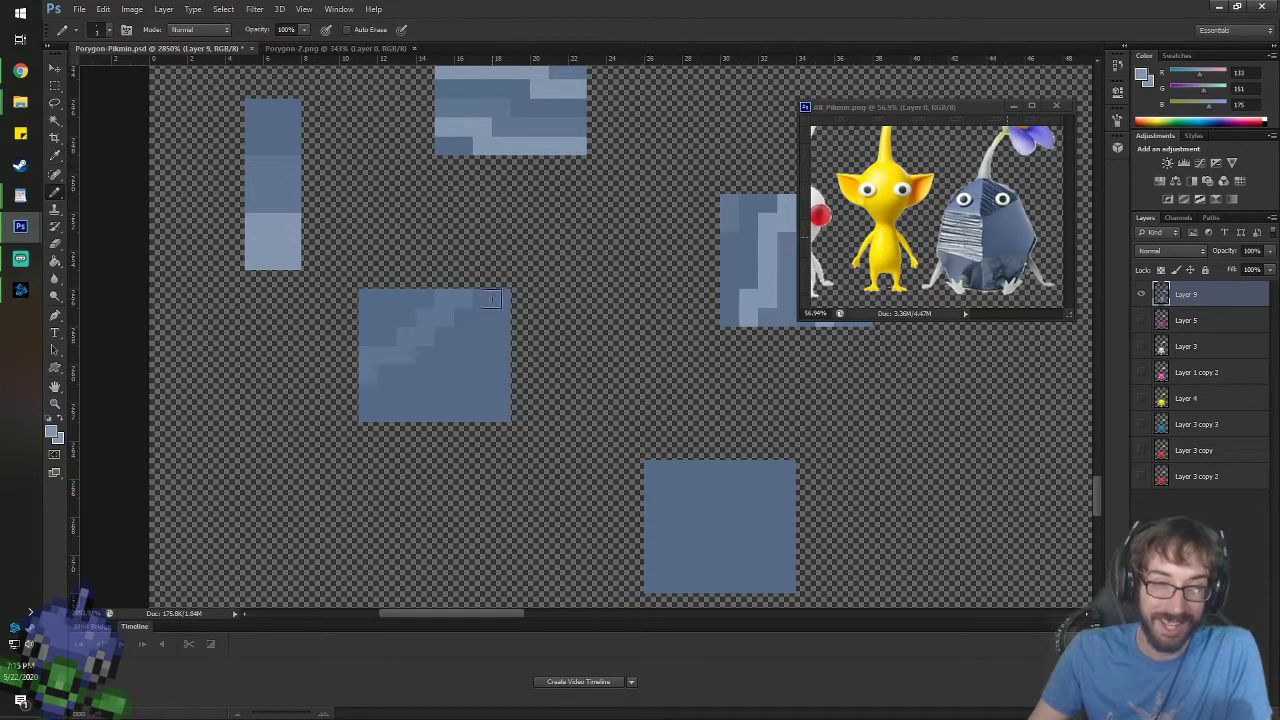
mouse_move(490, 298)
left_mouse_down()
mouse_move(442, 354)
mouse_move(366, 398)
left_mouse_up()
- Shade the lower-right part of the diagonal swatch with a mid-blue band and fill its corner pixels in light blue
left_click(390, 352, "alt")
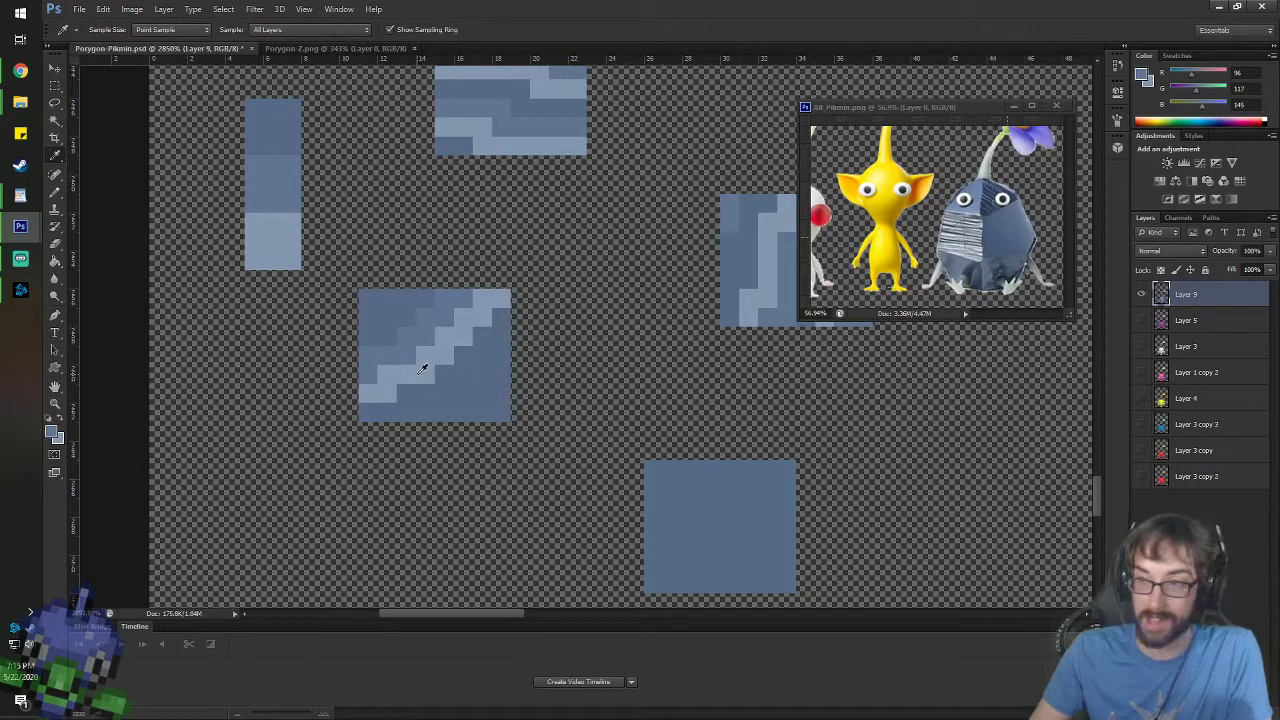
left_click(500, 378, "alt")
left_click_drag(500, 396, 487, 402)
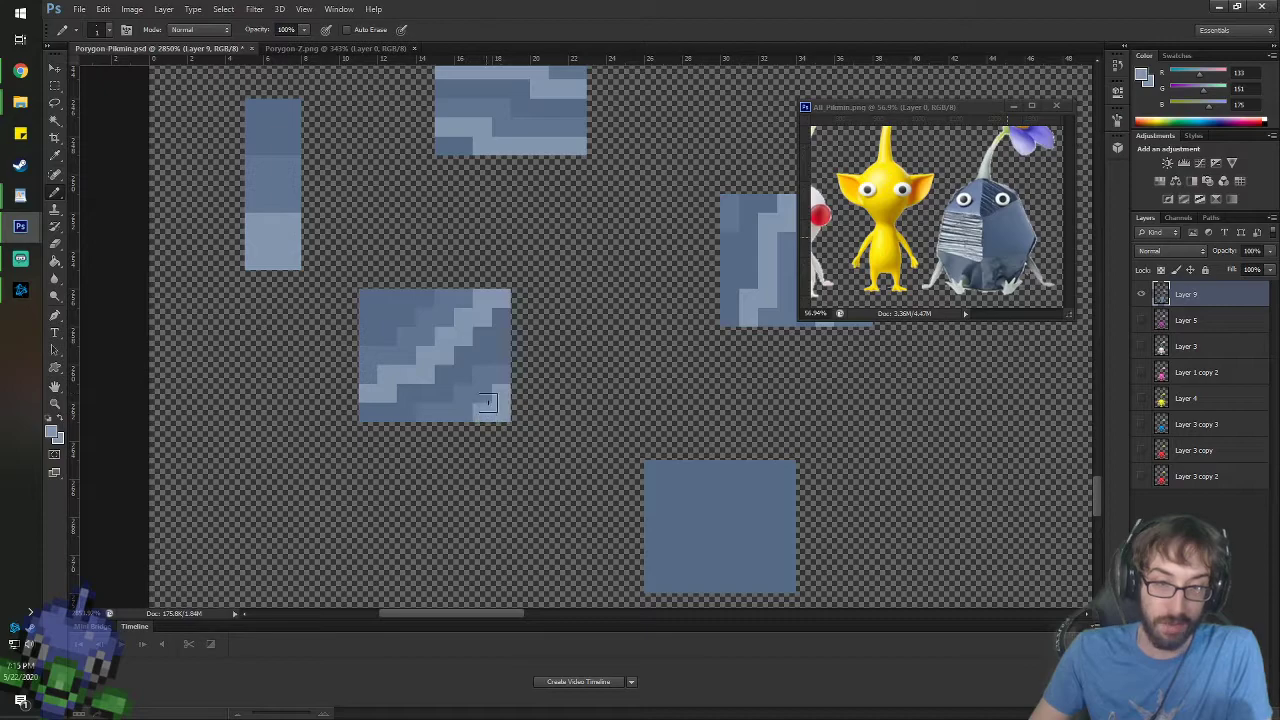
left_click(499, 378, "alt")
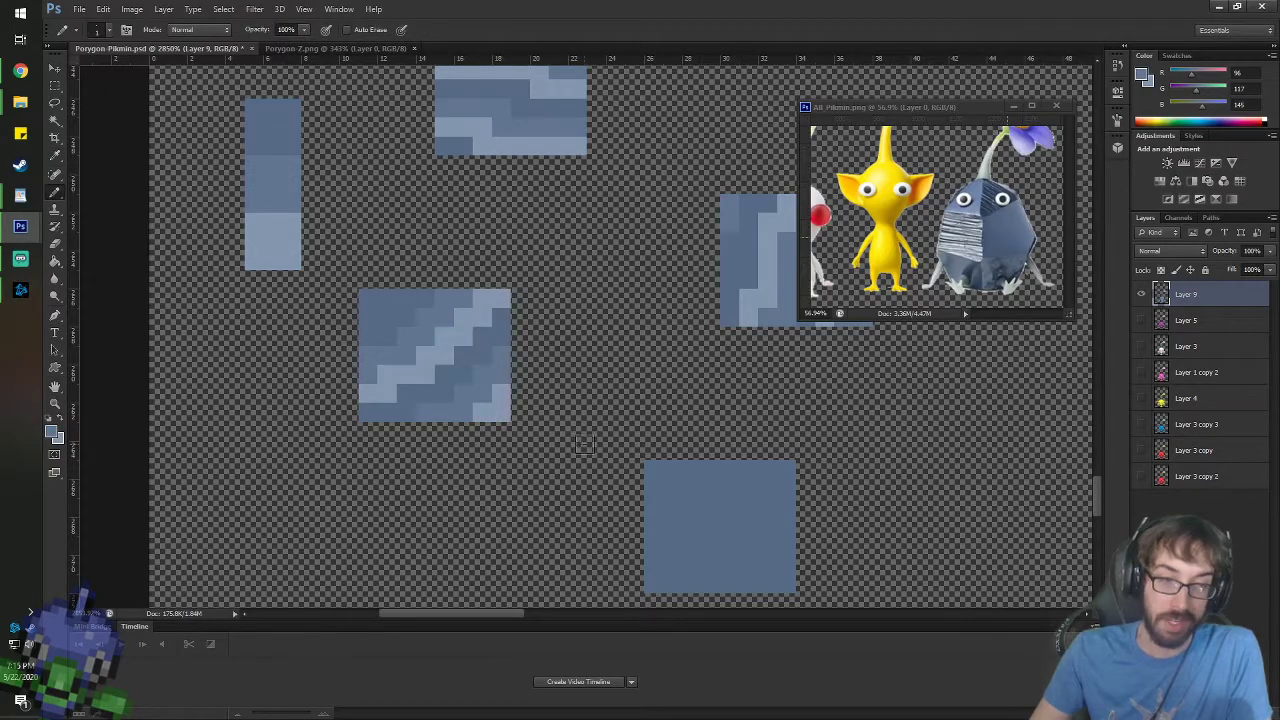
- Paint falling diagonal mid-blue and light-blue bands across the upper-right corner of the last blank swatch
scroll(563, 371, "down", 2)
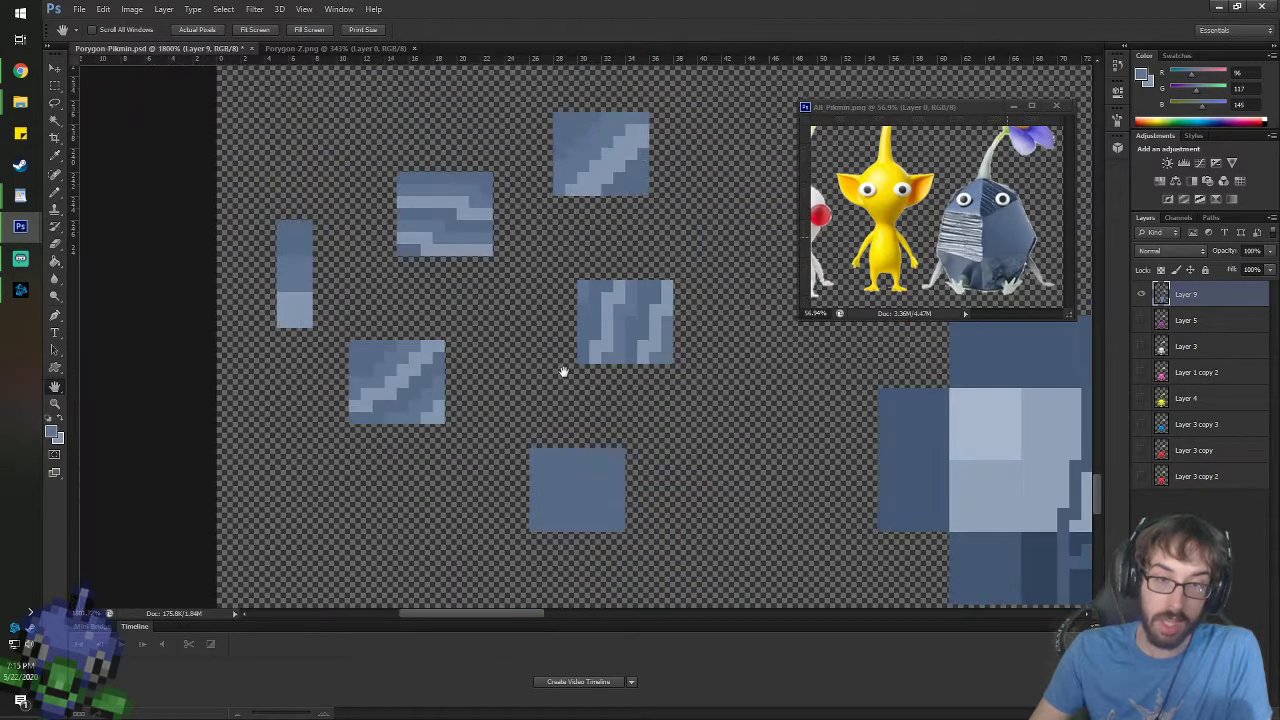
scroll(560, 440, "up", 2)
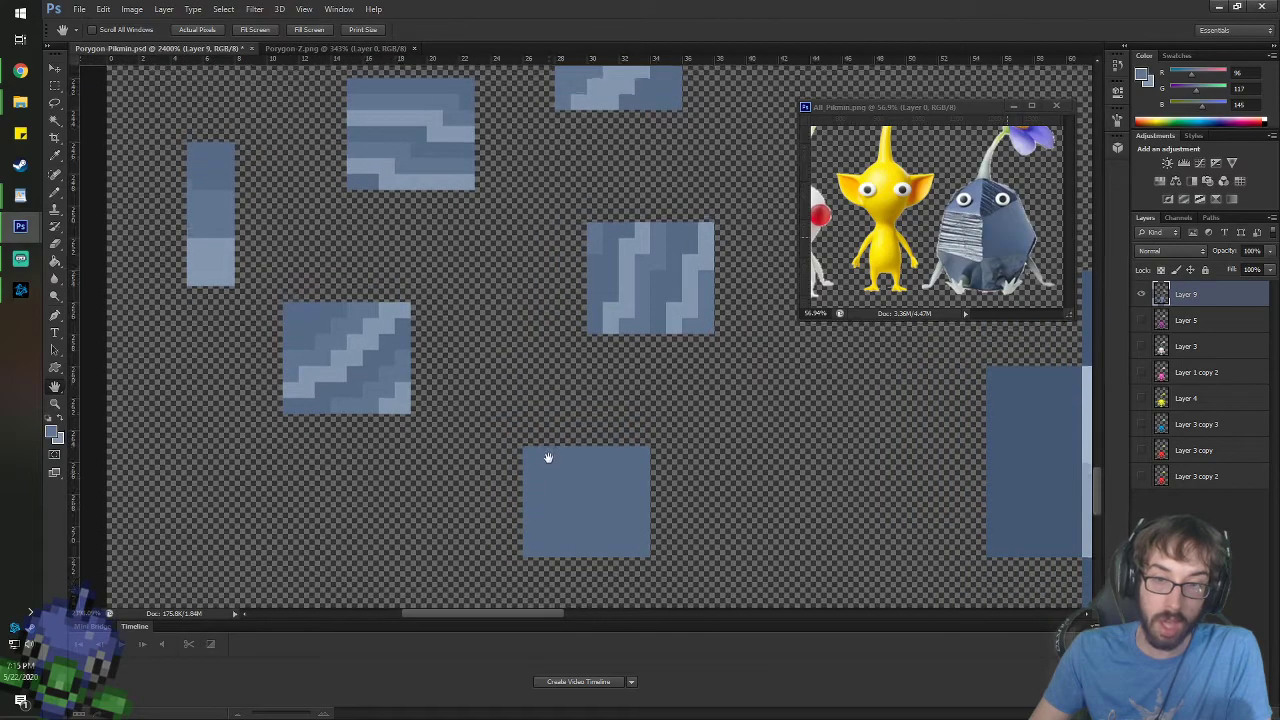
scroll(549, 266, "up", 5)
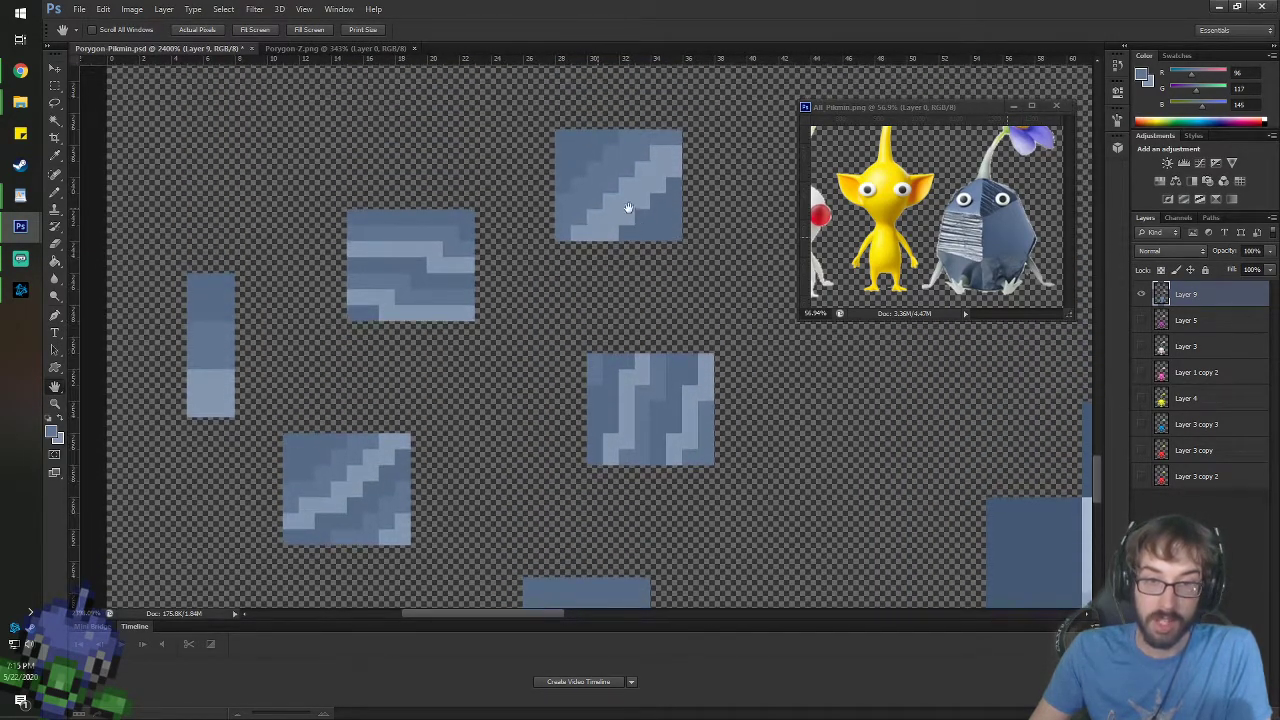
scroll(607, 343, "up", 1)
left_click_drag(607, 343, 597, 194)
scroll(520, 391, "down", 4)
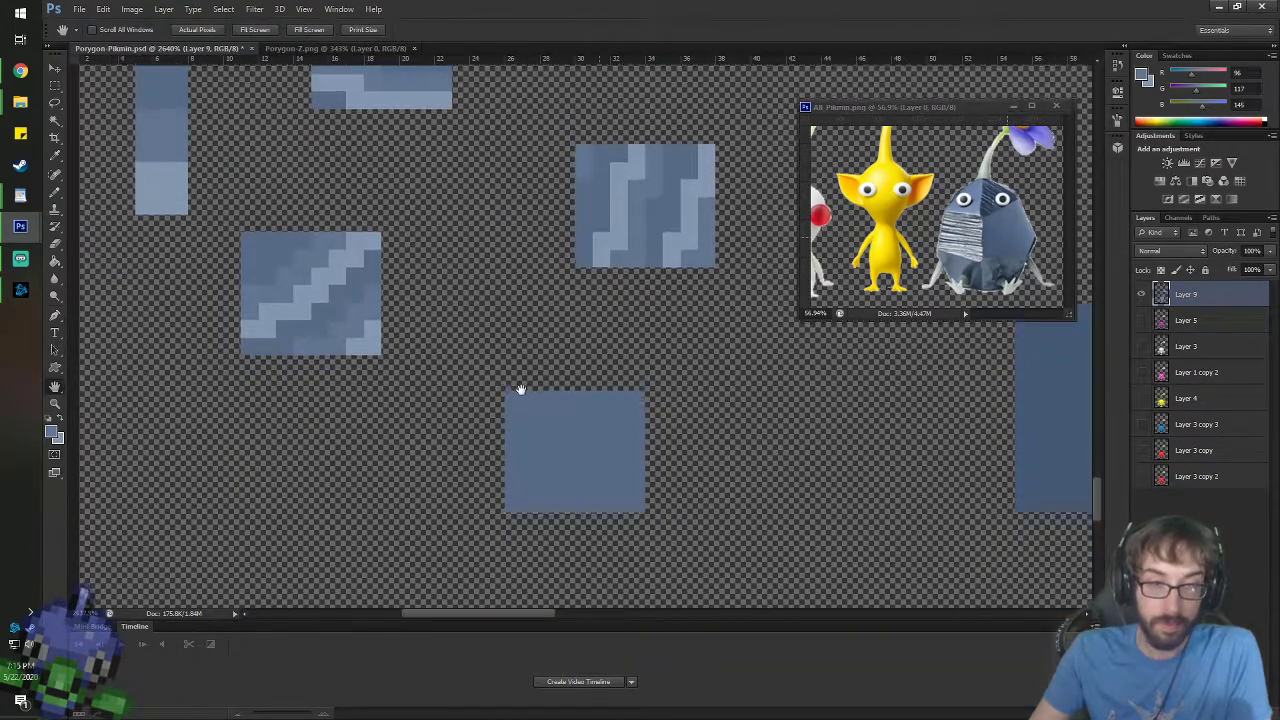
scroll(514, 369, "up", 1)
key("i")
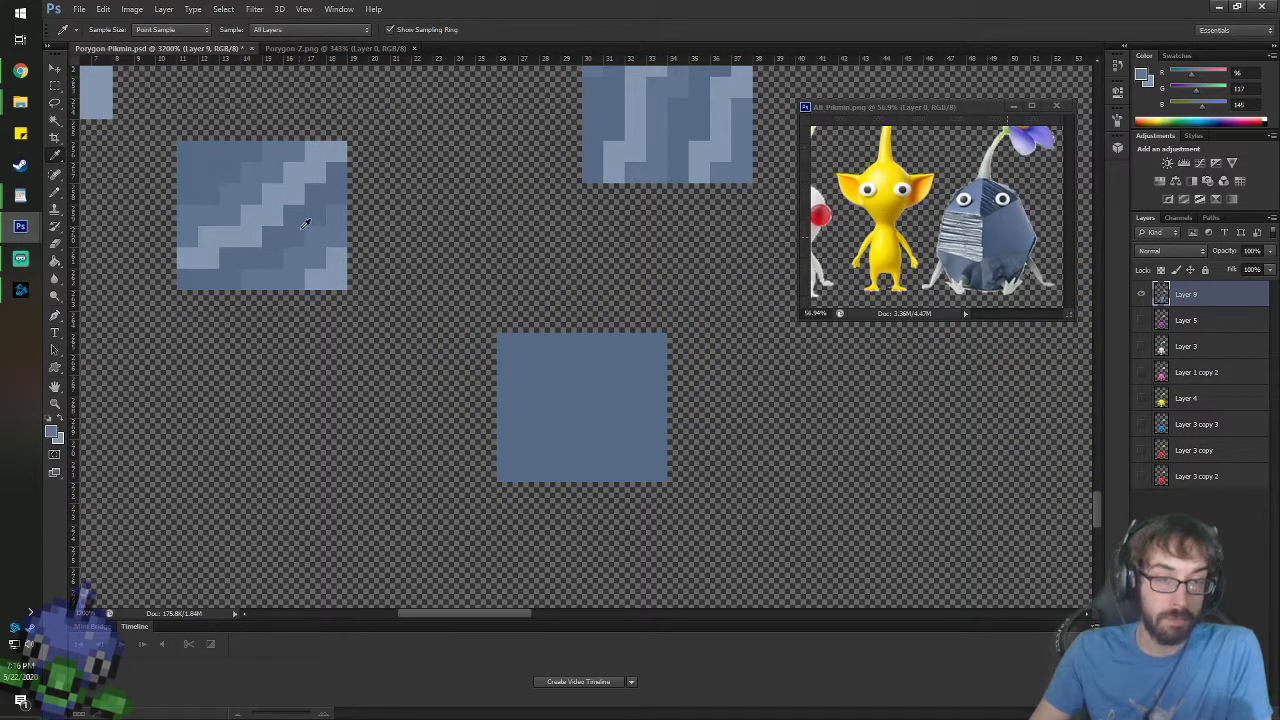
key("b")
mouse_move(655, 434)
left_mouse_down()
mouse_move(587, 342)
mouse_move(601, 341)
mouse_move(339, 265)
mouse_move(619, 343)
mouse_move(654, 381)
left_mouse_up()
left_click(326, 266, "alt")
- Paint a second falling light-blue diagonal from the last swatch's left edge to its bottom and shade below it in mid-blue
left_click(597, 471, "alt")
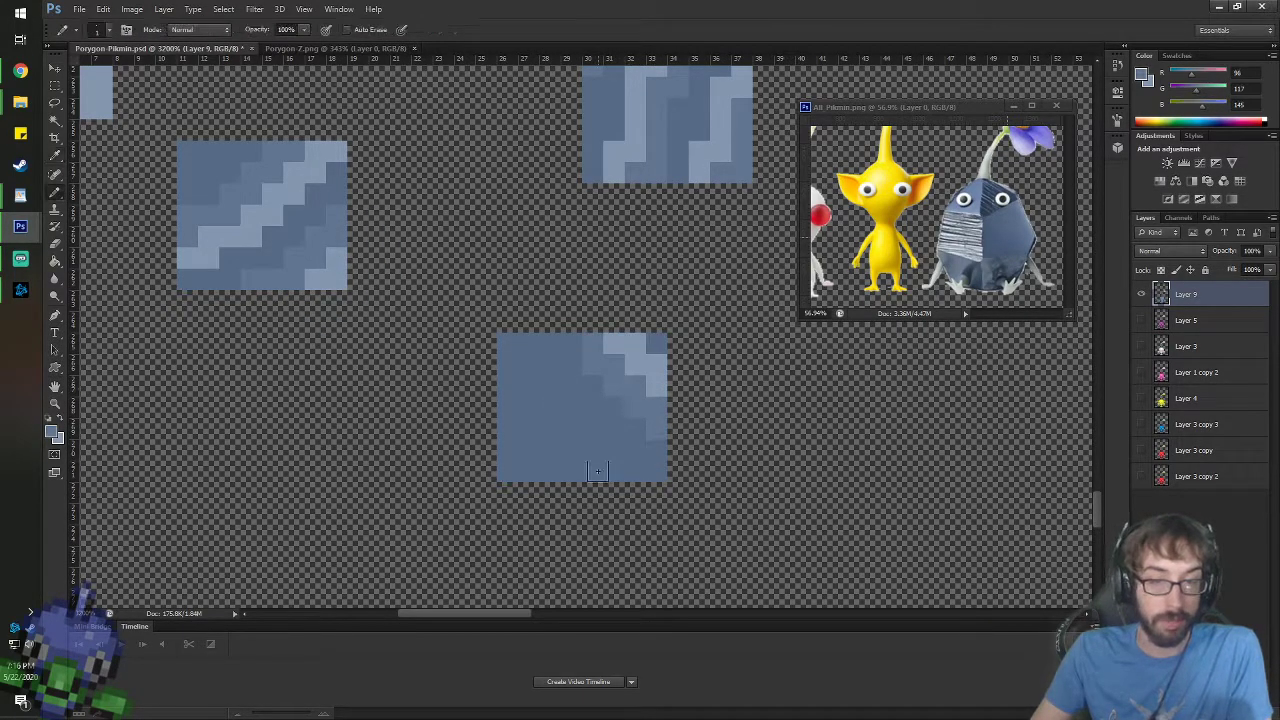
left_click(650, 368, "alt")
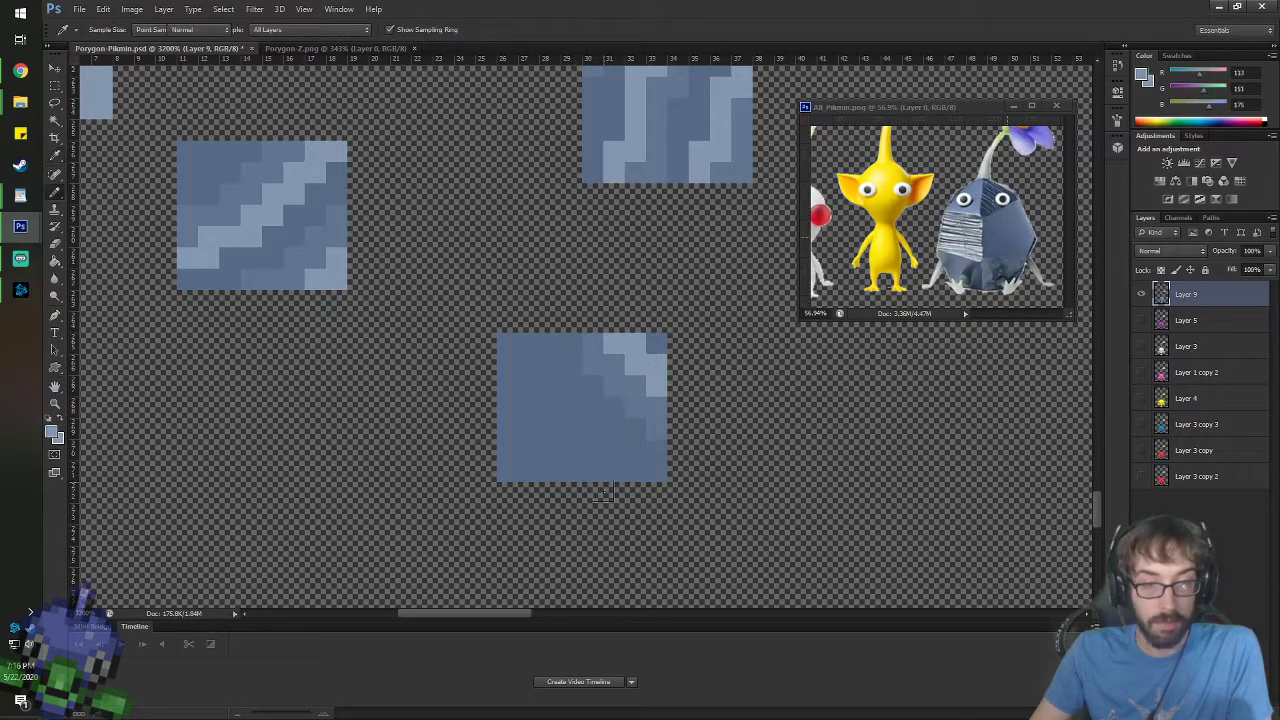
left_click_drag(614, 474, 505, 382)
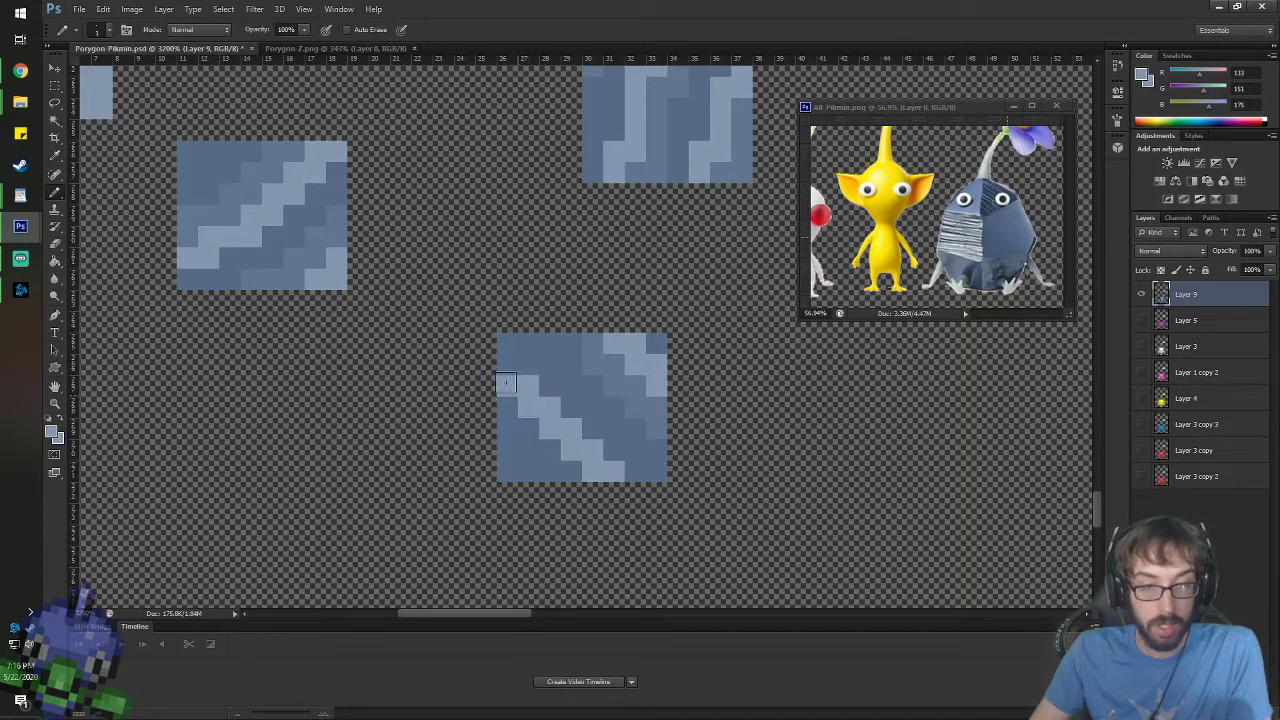
left_click(591, 364, "alt")
left_click_drag(527, 433, 553, 463)
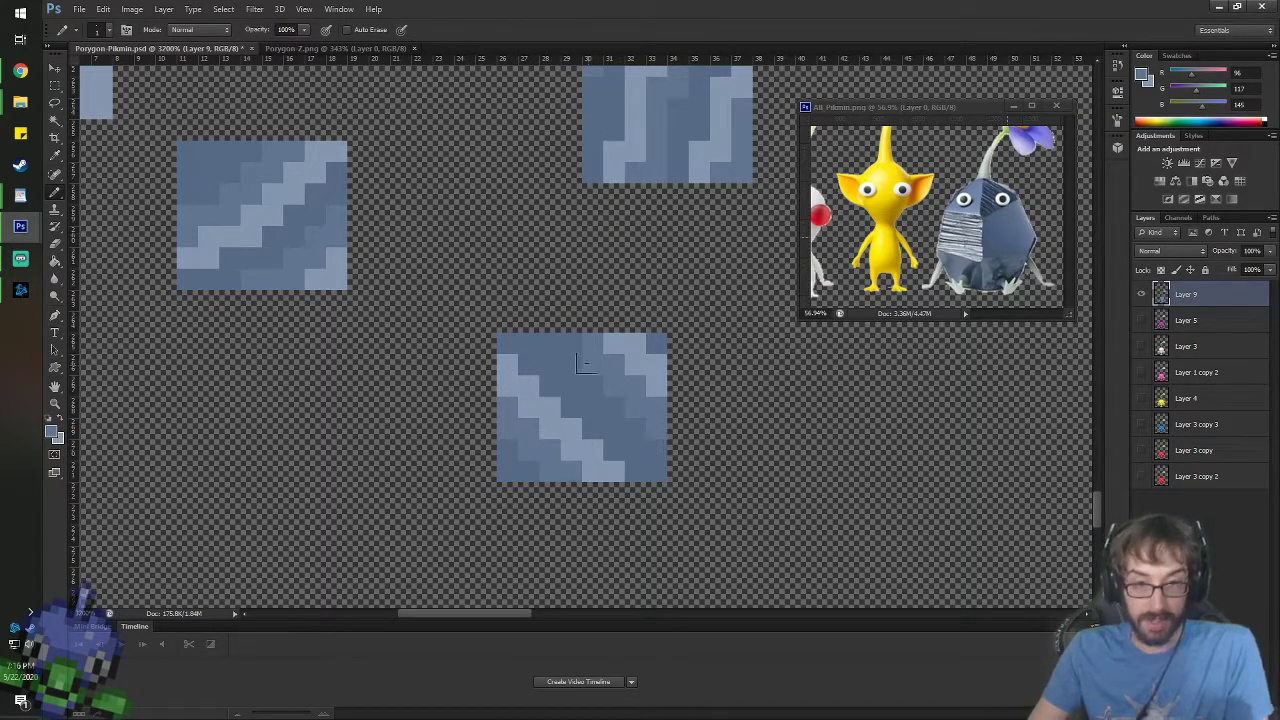
- Sample the dark blue (RGB 71, 92, 119) from the outer edge of the Pikmin's head as the pencil color
scroll(417, 394, "down", 3)
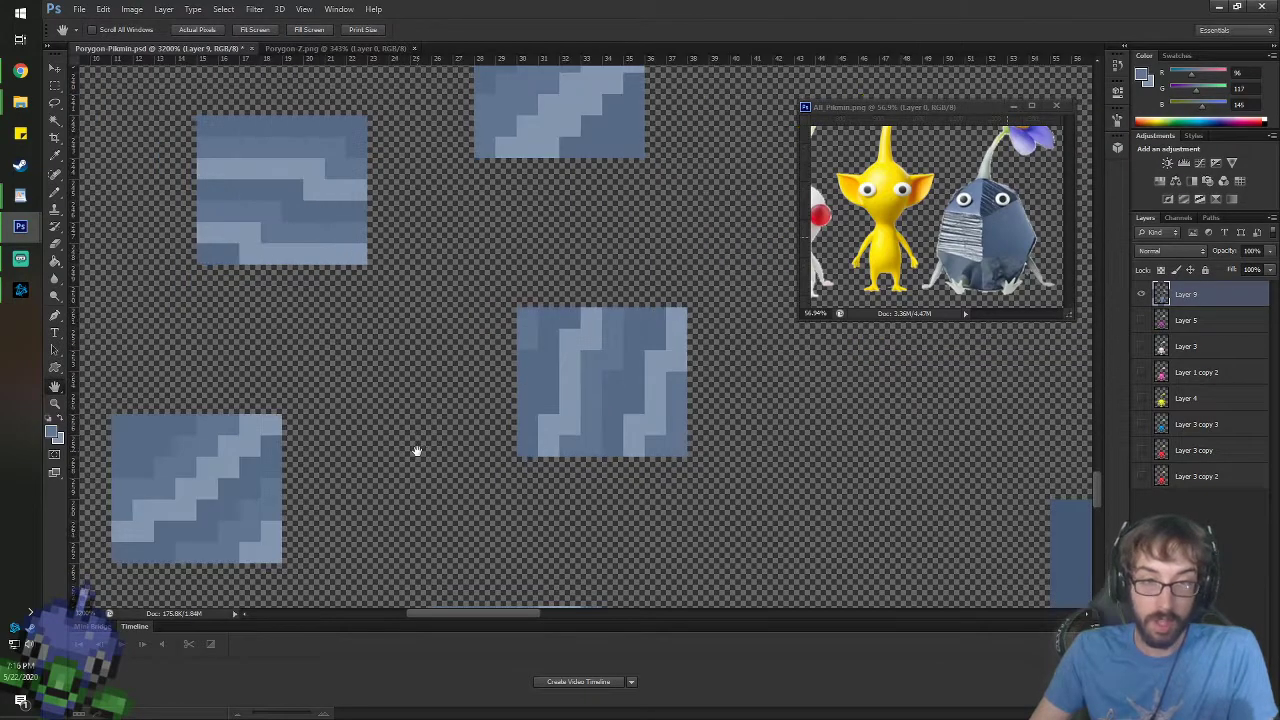
scroll(437, 424, "down", 2)
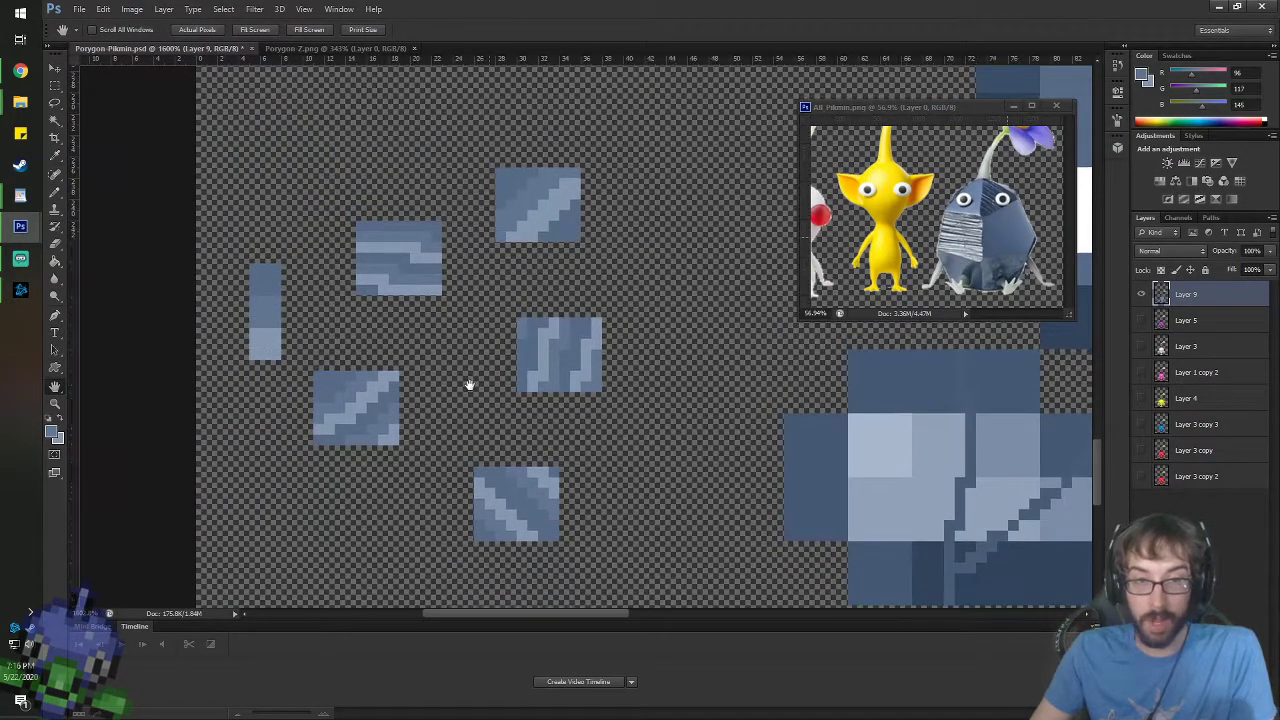
scroll(675, 410, "down", 2)
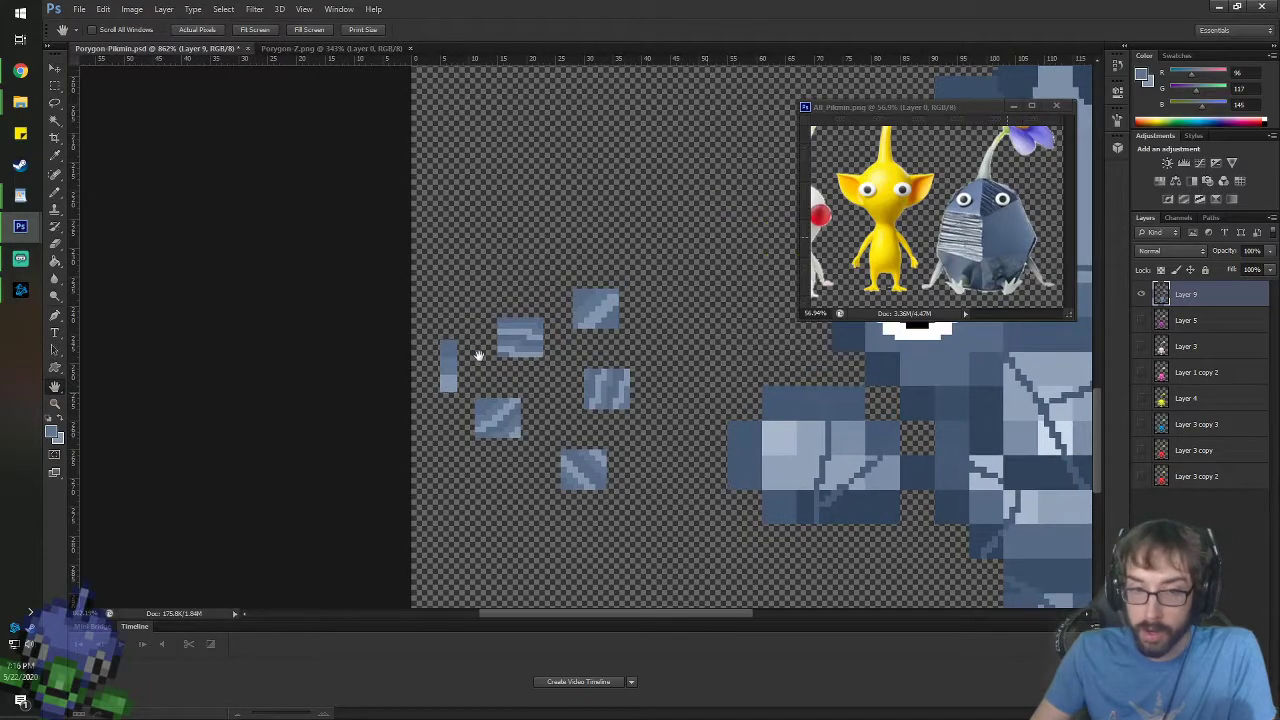
scroll(423, 350, "down", 3)
left_click_drag(510, 369, 492, 353)
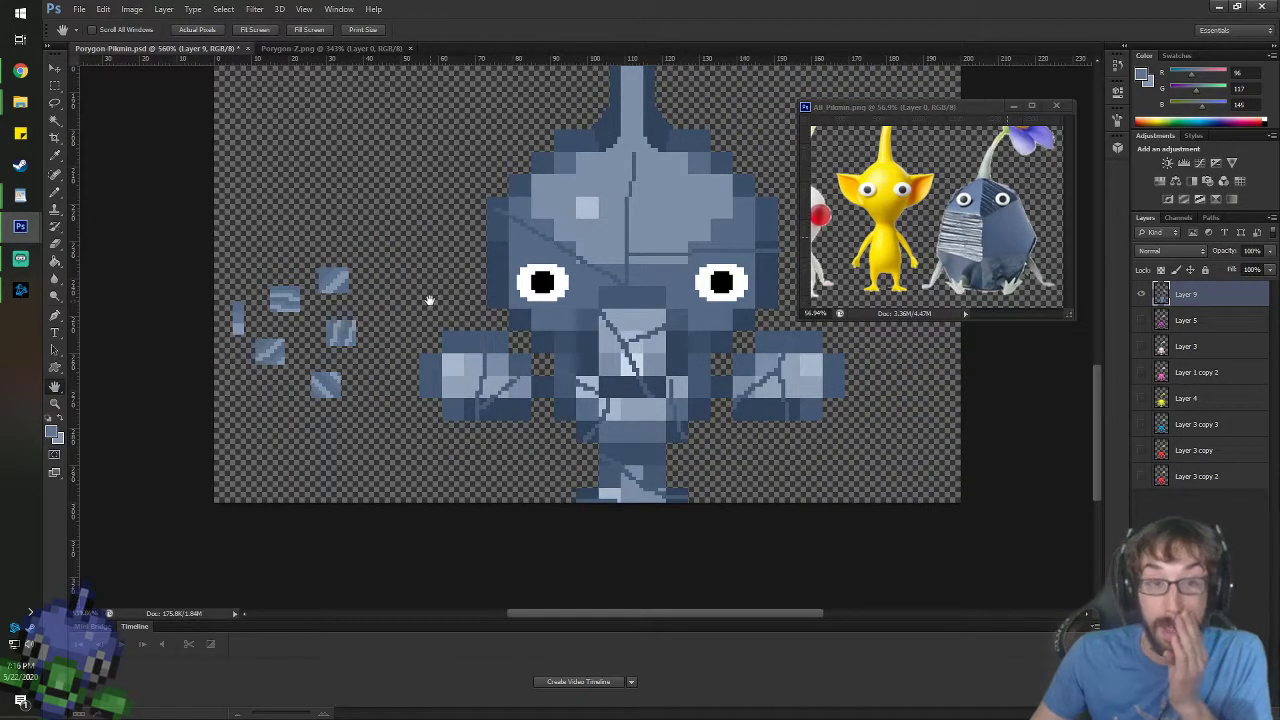
key("i")
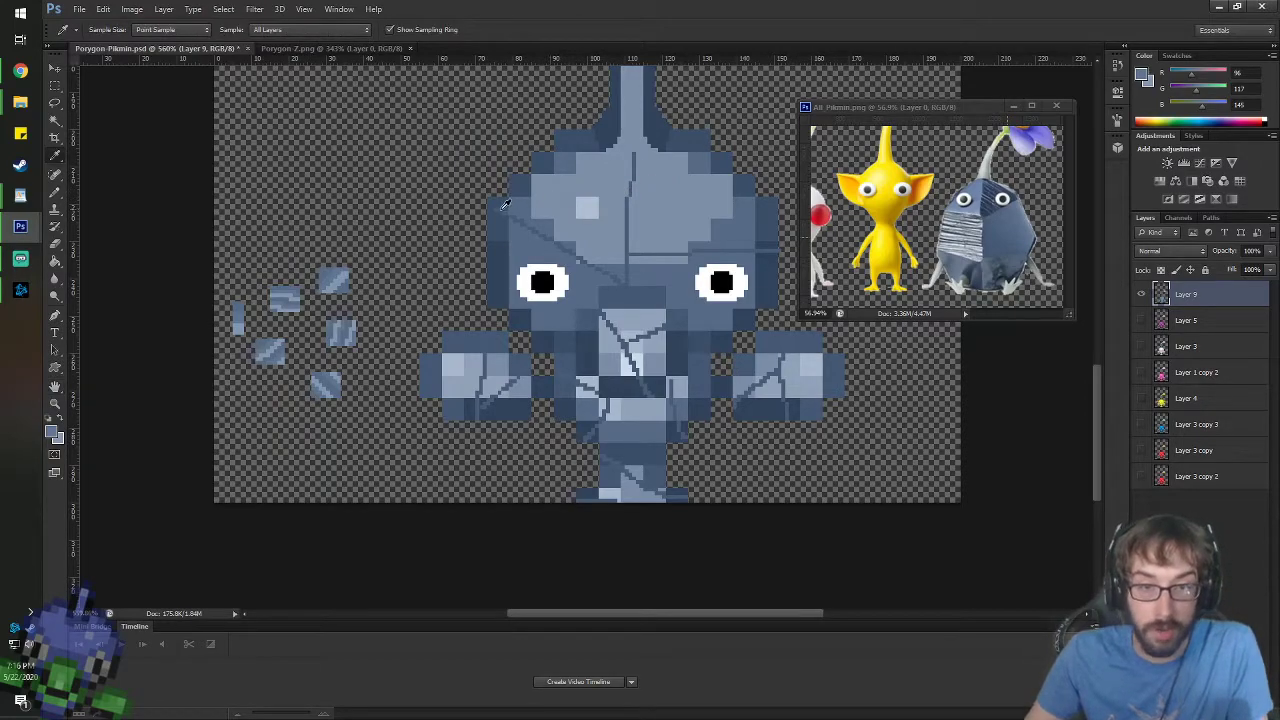
left_click(506, 208)
key("b")
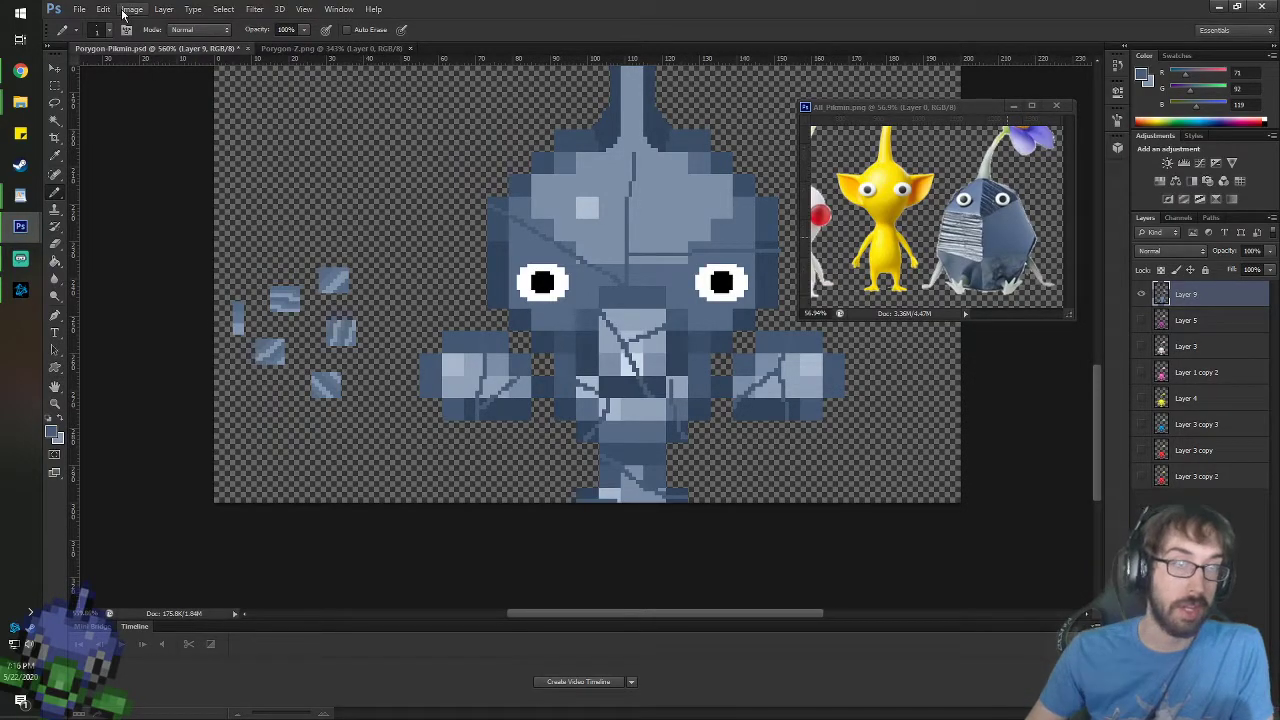
- Define the uppermost diagonal-striped swatch as a pattern named "Rock Pikmn Skin 1"
left_click(55, 85)
left_click_drag(318, 268, 350, 291)
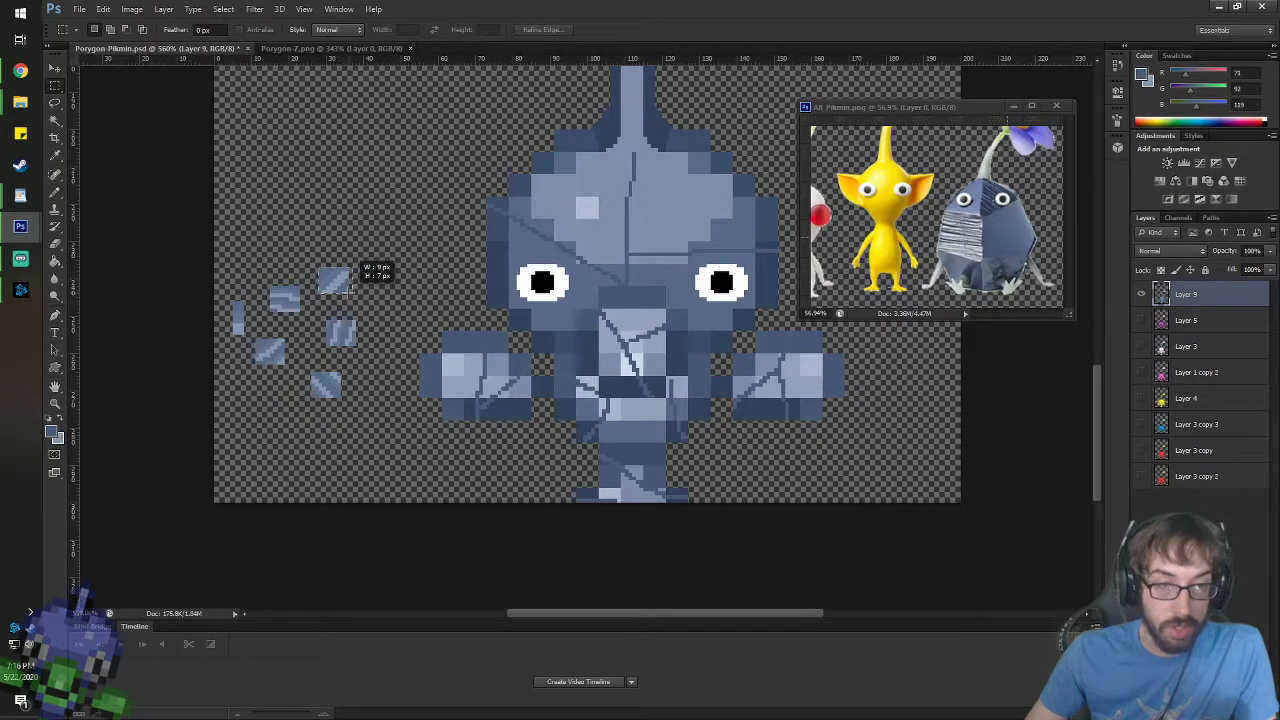
left_click(132, 9)
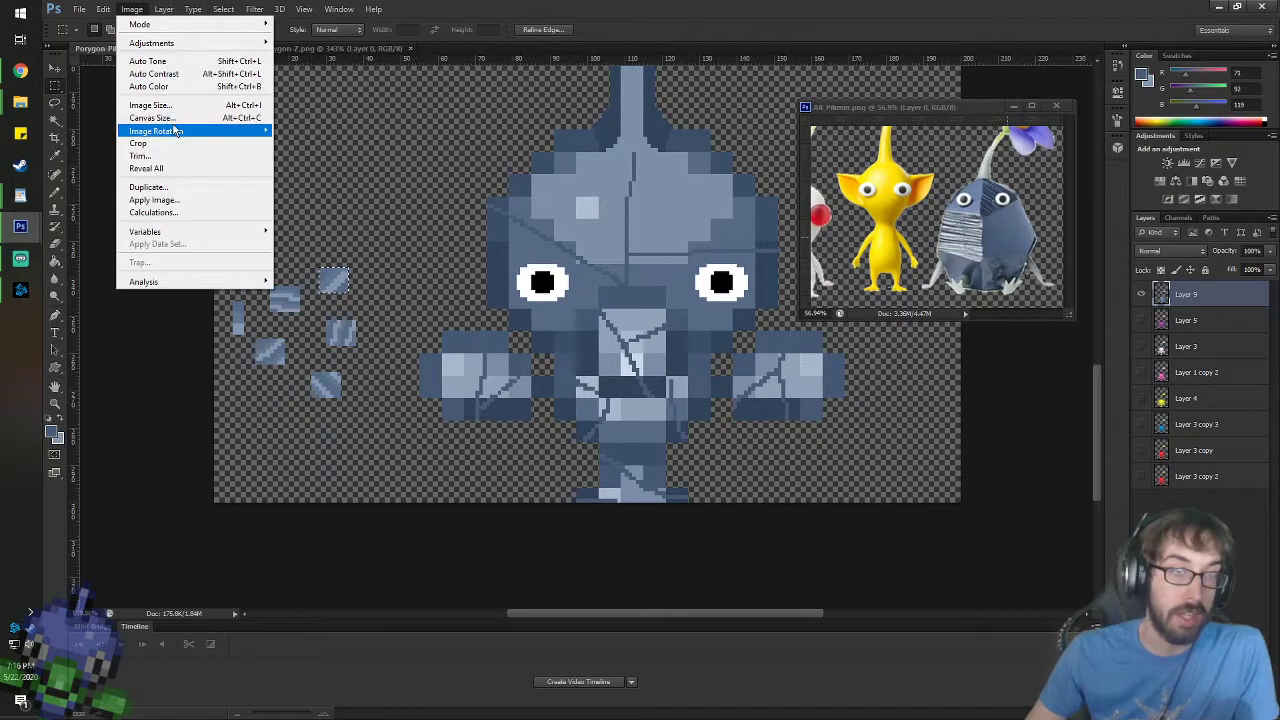
mouse_move(103, 9)
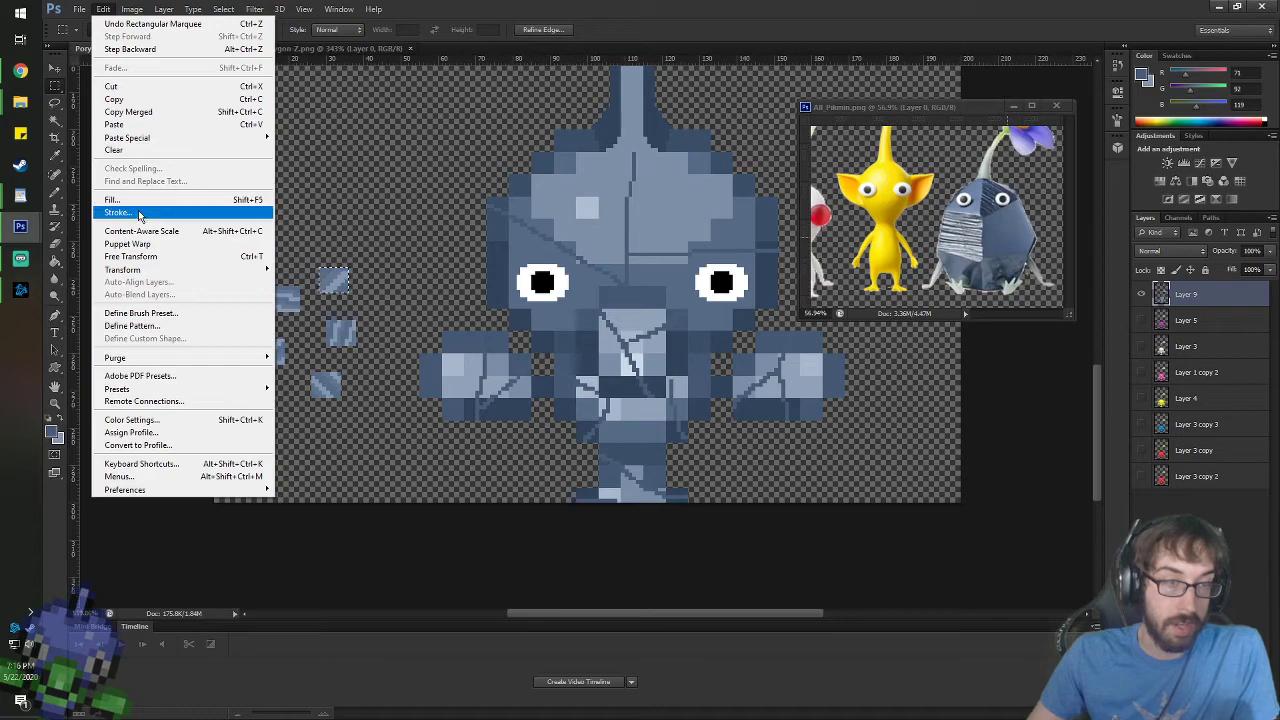
left_click(148, 327)
type("Rock Pikmn Skin")
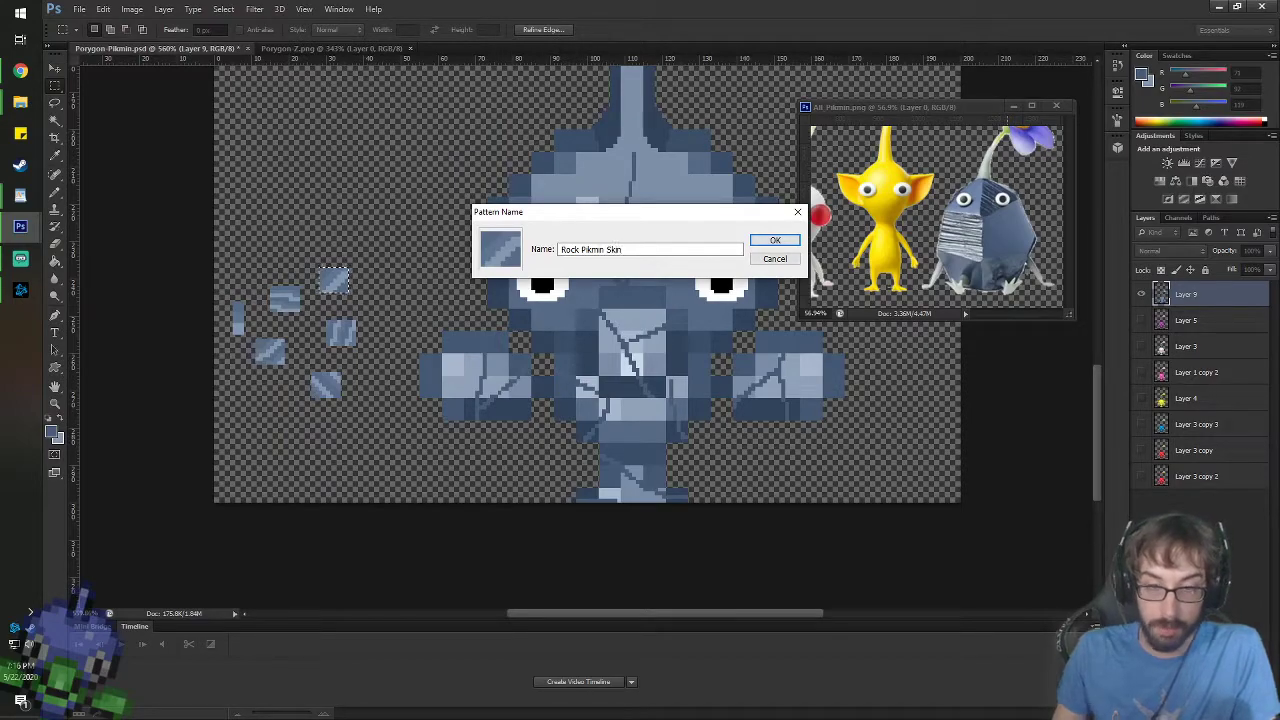
left_click_drag(644, 254, 548, 254)
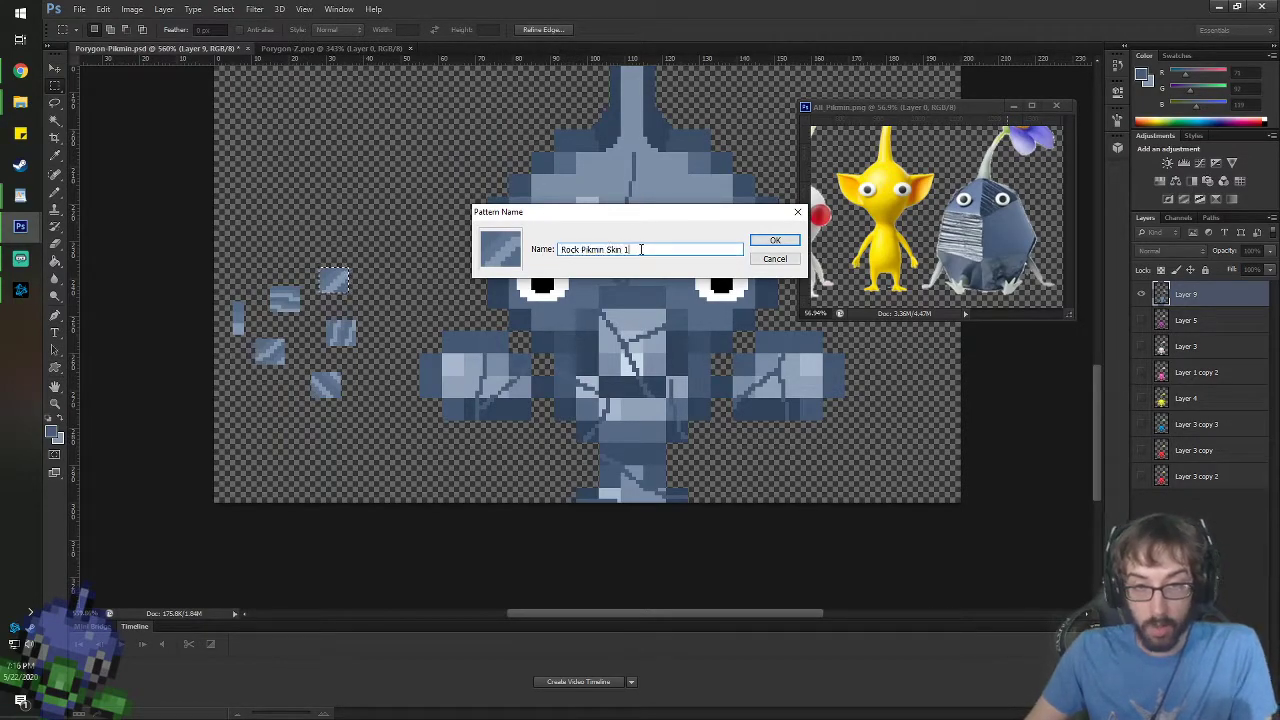
key("Return")
- Define the horizontally striped swatch as a pattern named "Rock Pikmn Skin 2"
scroll(237, 261, "up", 8)
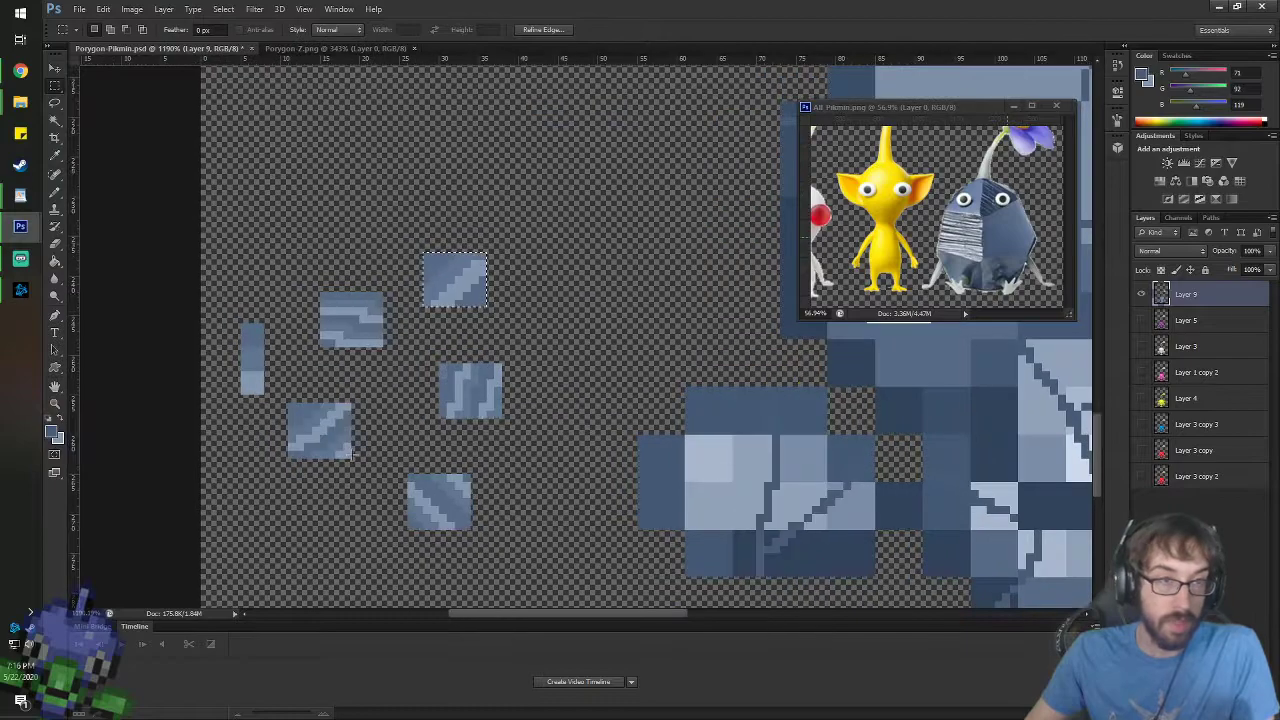
scroll(459, 656, "up", 4)
scroll(392, 598, "down", 3)
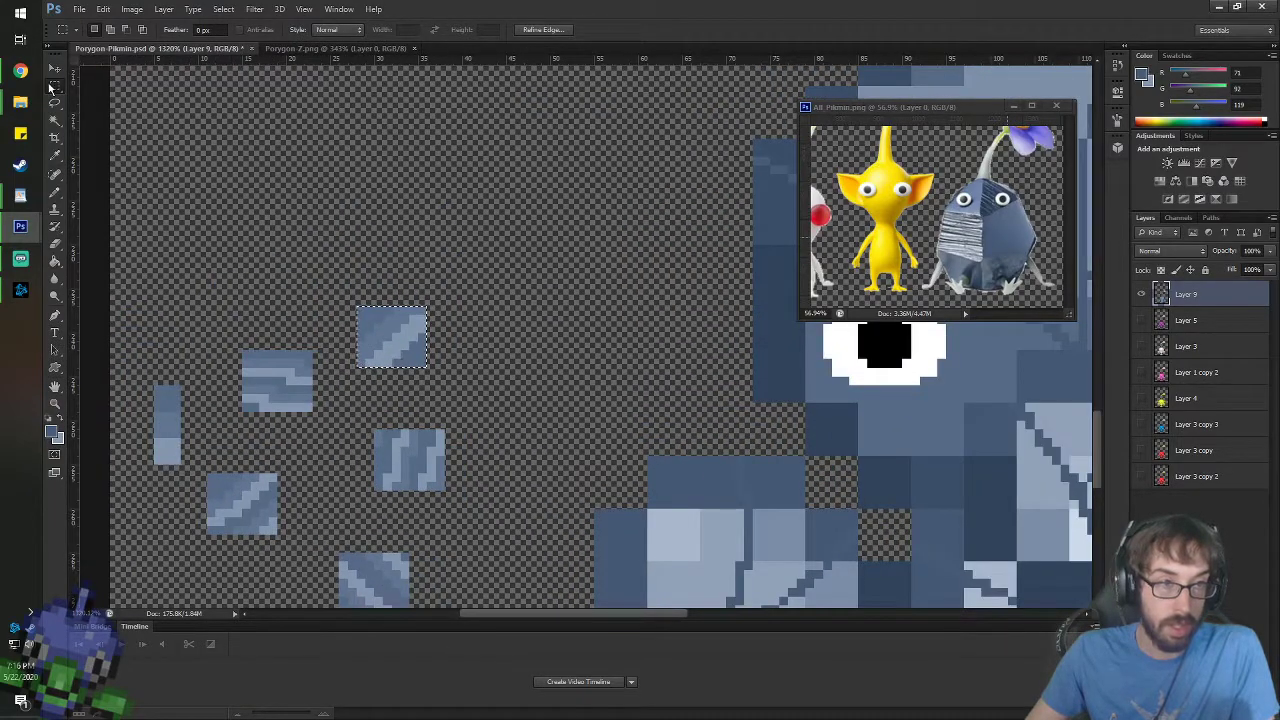
left_click_drag(241, 351, 312, 410)
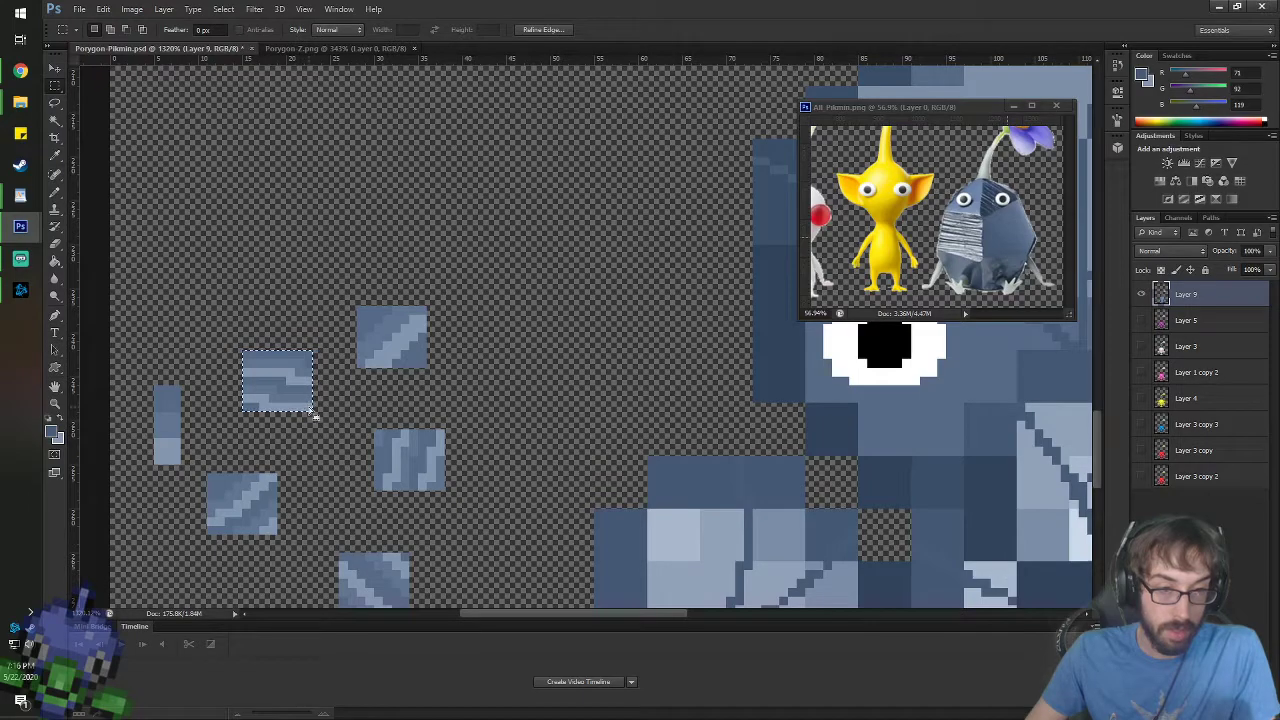
left_click(104, 9)
left_click(170, 325)
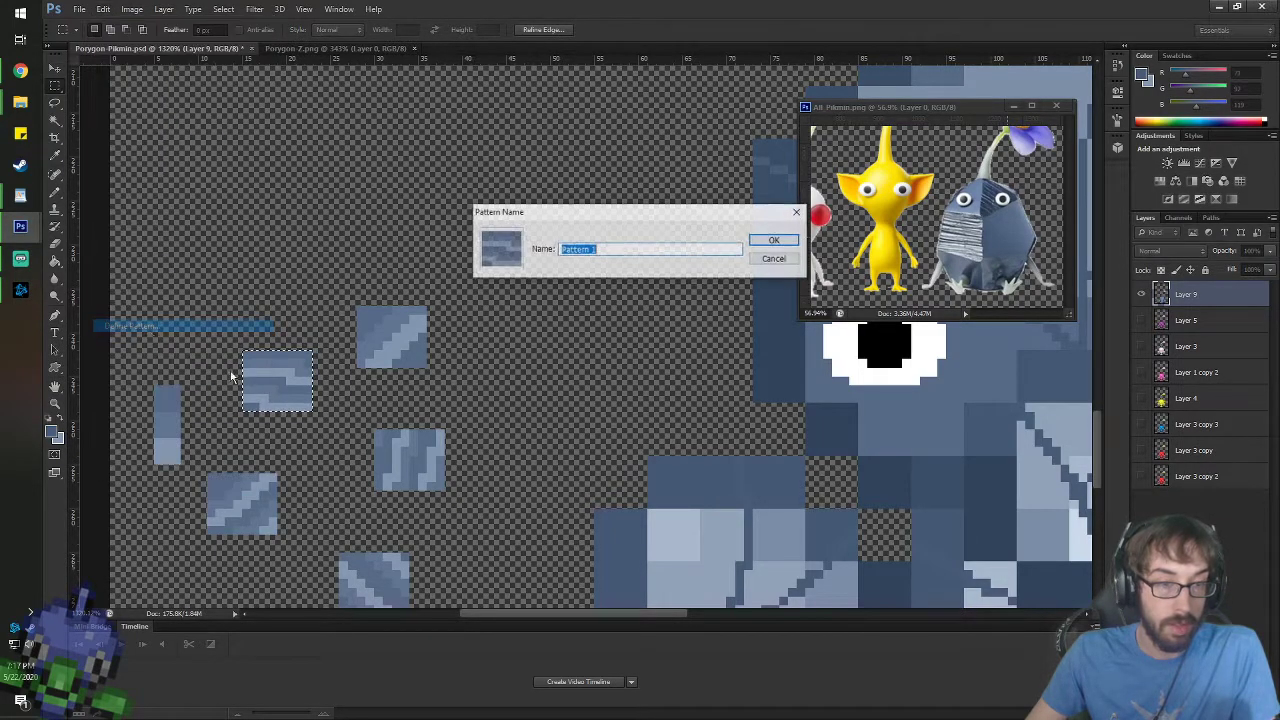
type("Rock Pikmn Skin 2")
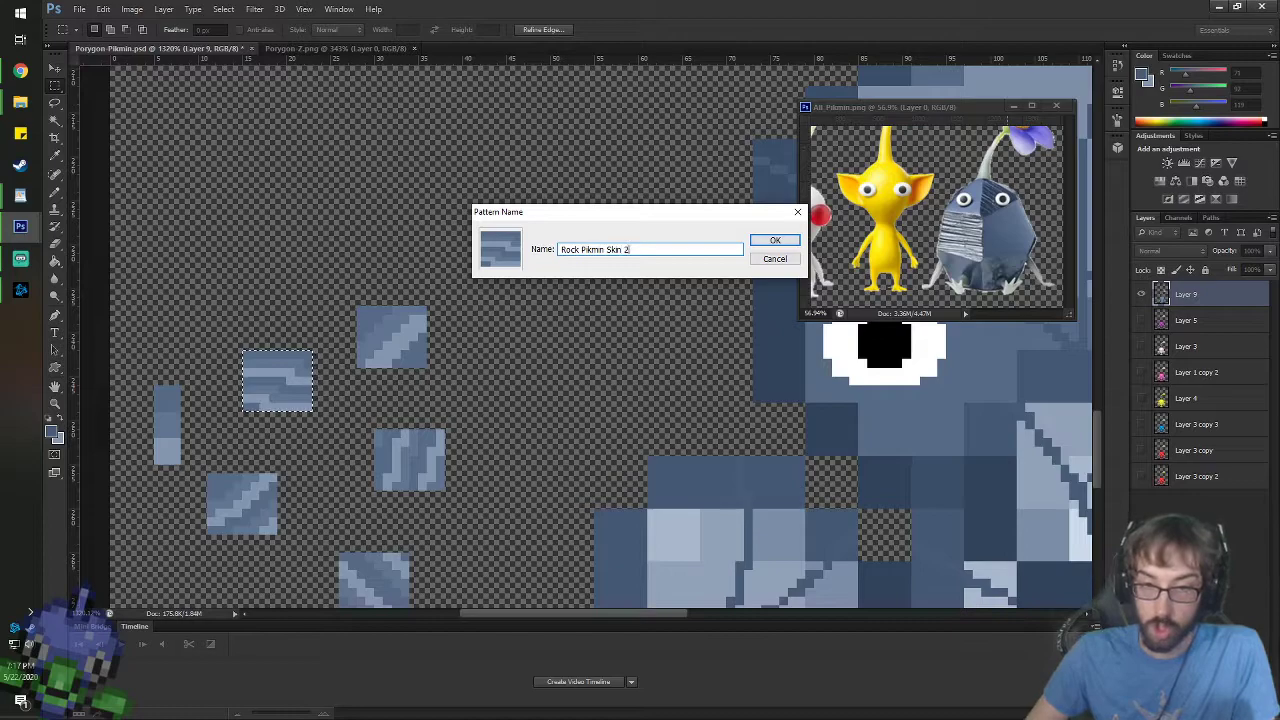
key("Return")
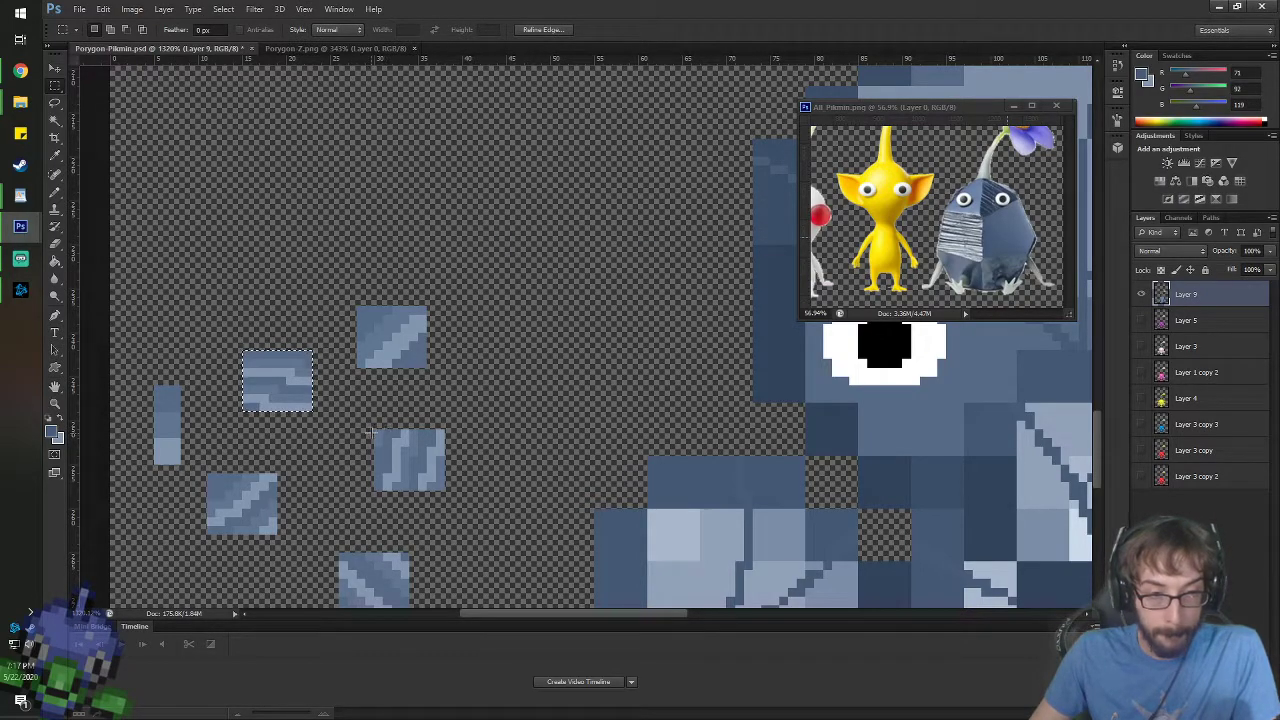
- Define the vertically striped swatch as a pattern named "Rock Pikmn Skin 3"
left_click_drag(373, 429, 445, 490)
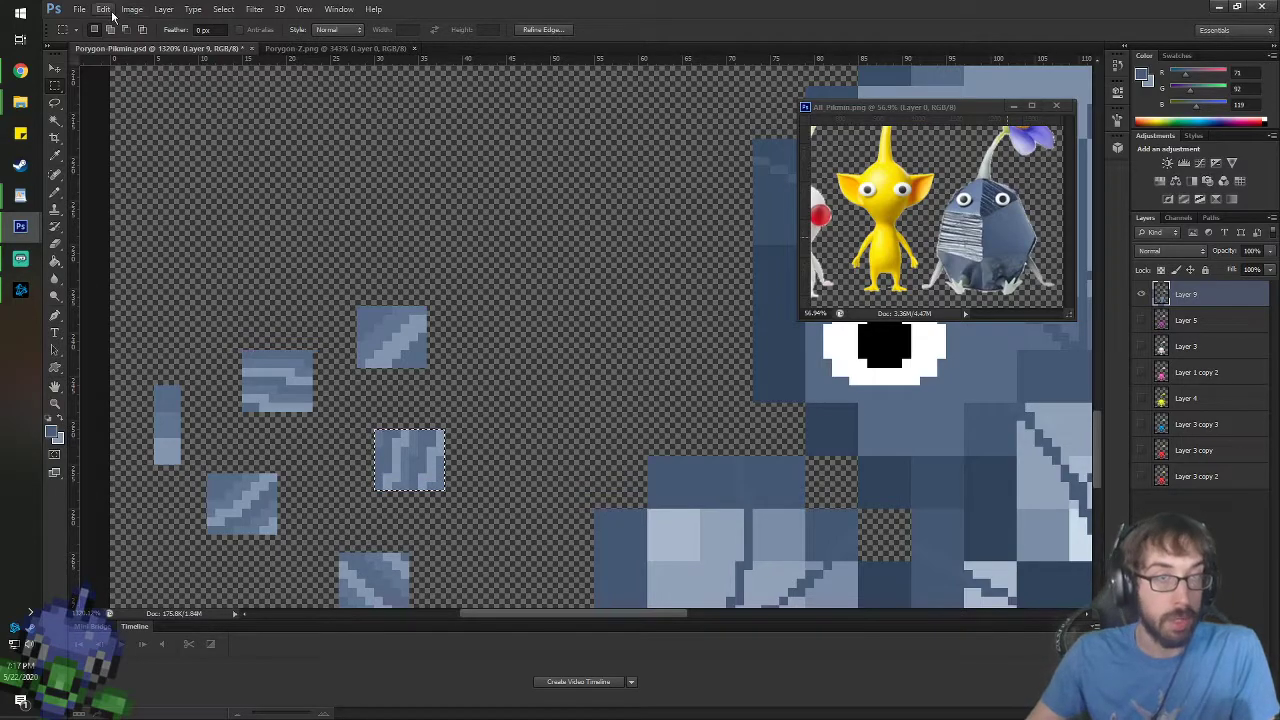
left_click(104, 9)
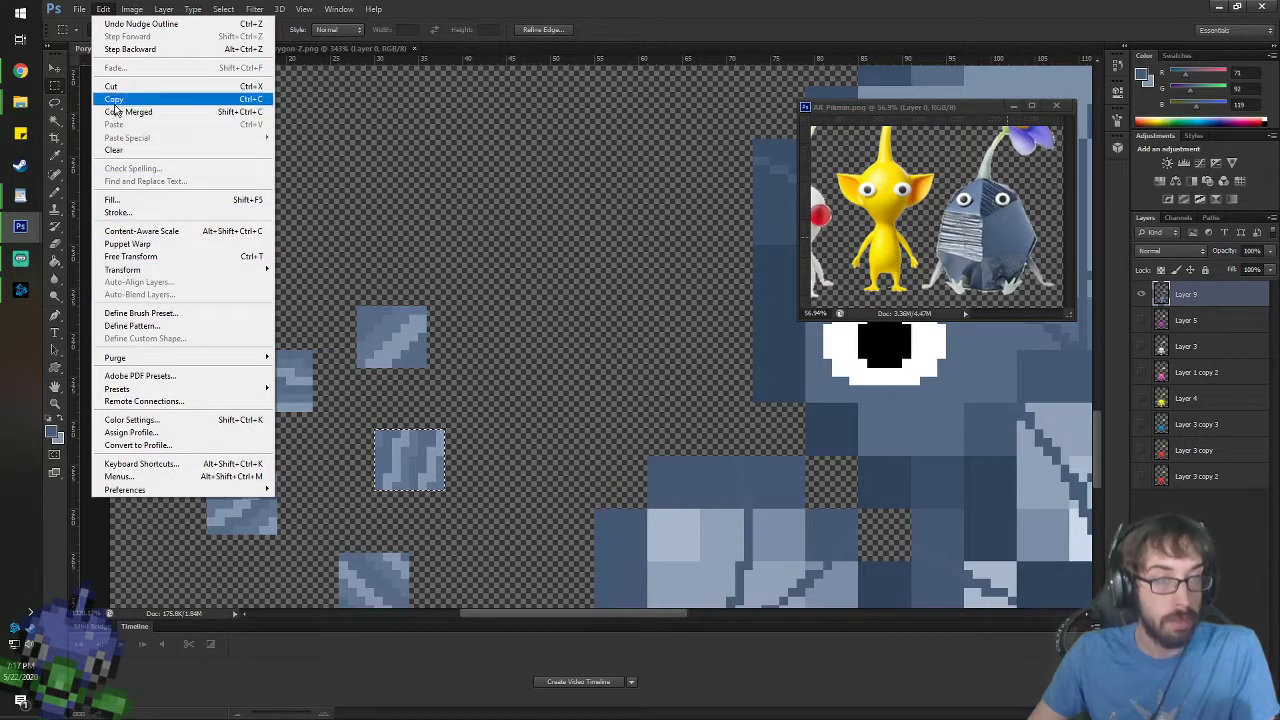
mouse_move(133, 10)
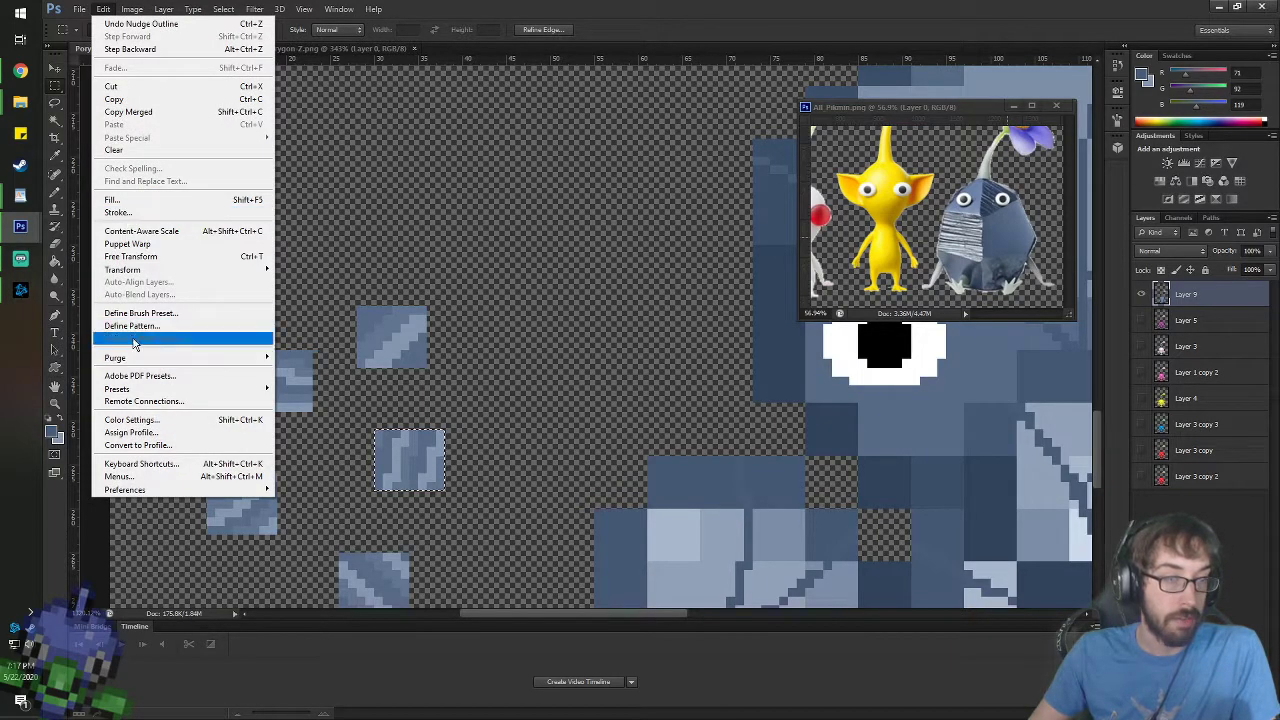
left_click(132, 326)
type("Rock Pikmn Skin 3")
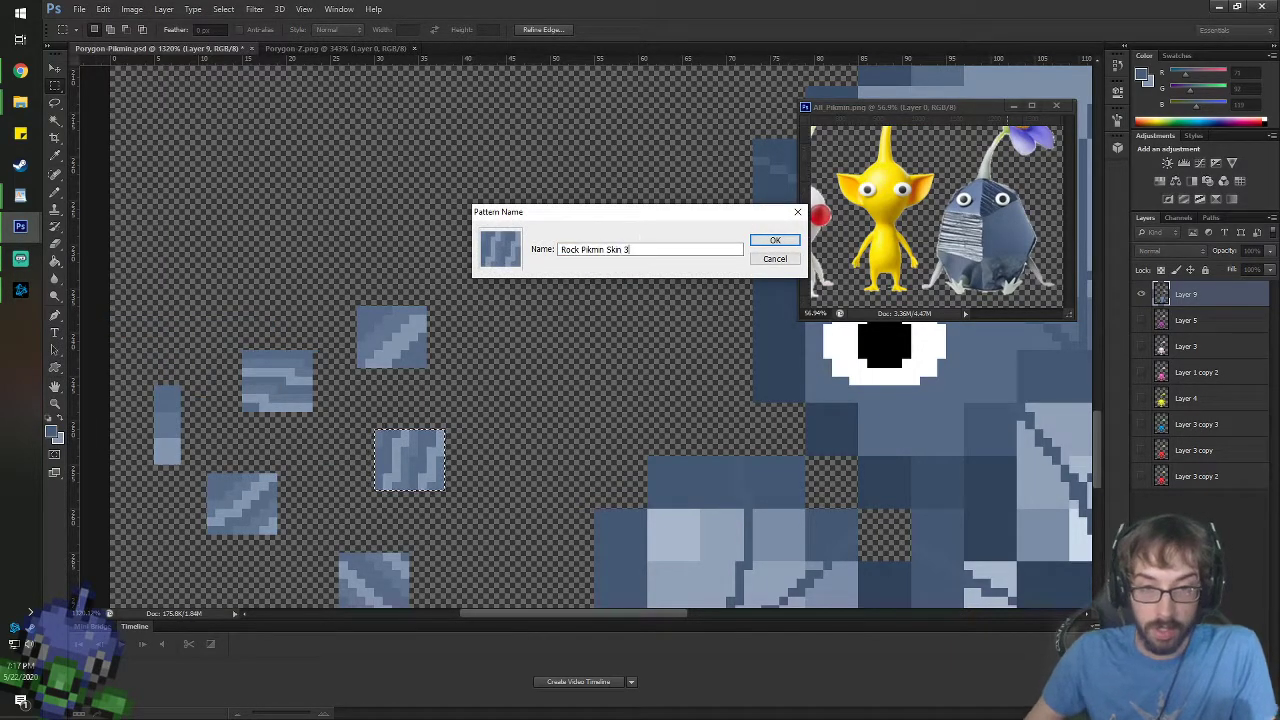
key("Return")
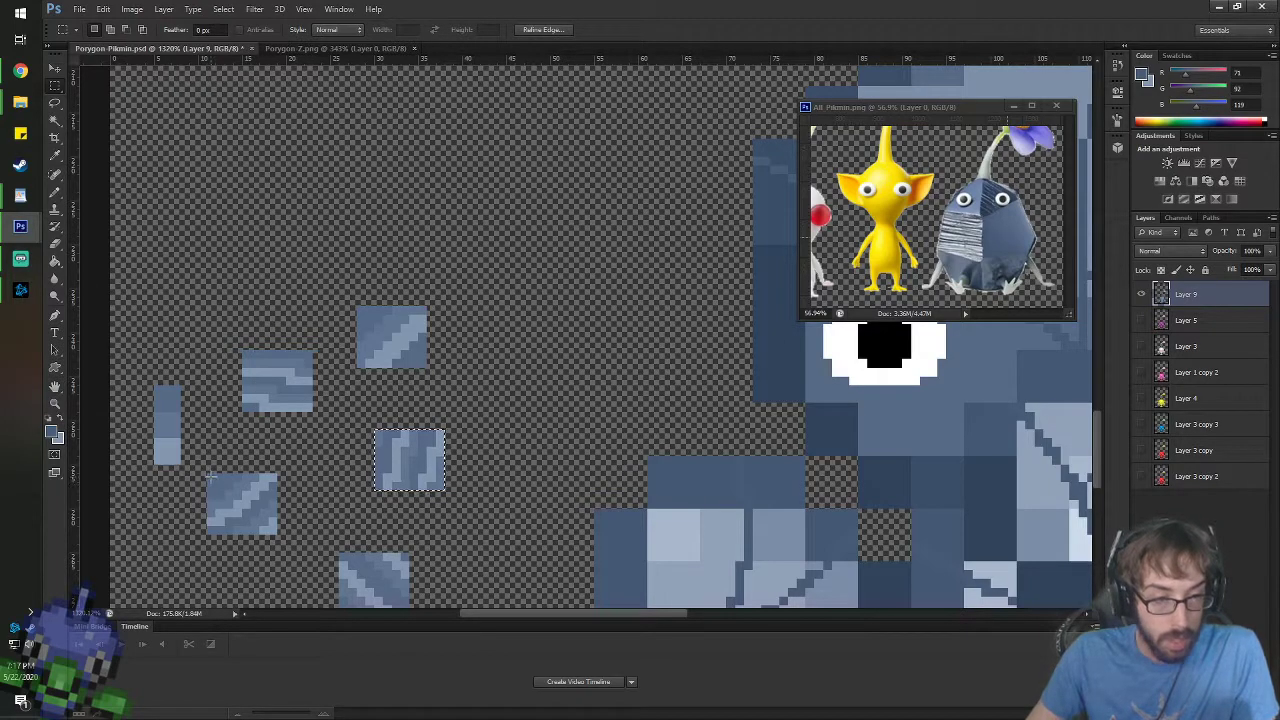
- Define the rising-diagonal swatch below the color strip as a pattern named "Rock Pikmn Skin 4"
left_click_drag(207, 476, 277, 534)
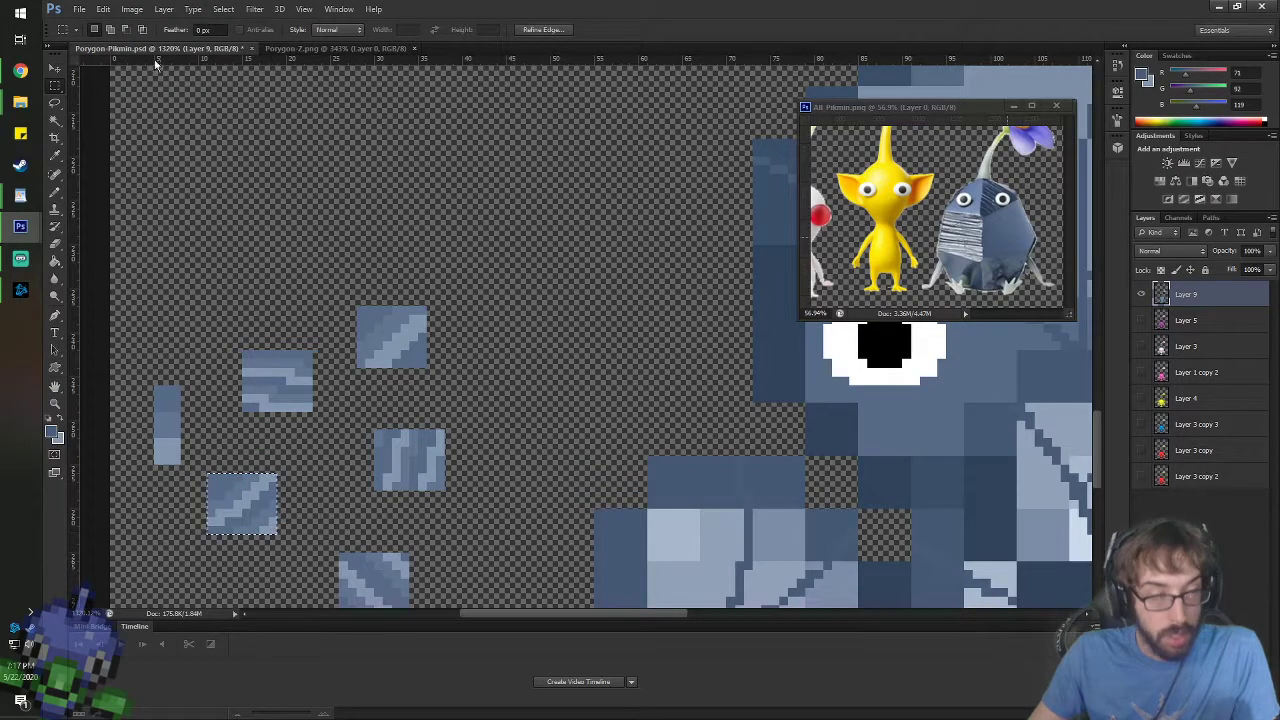
left_click(104, 9)
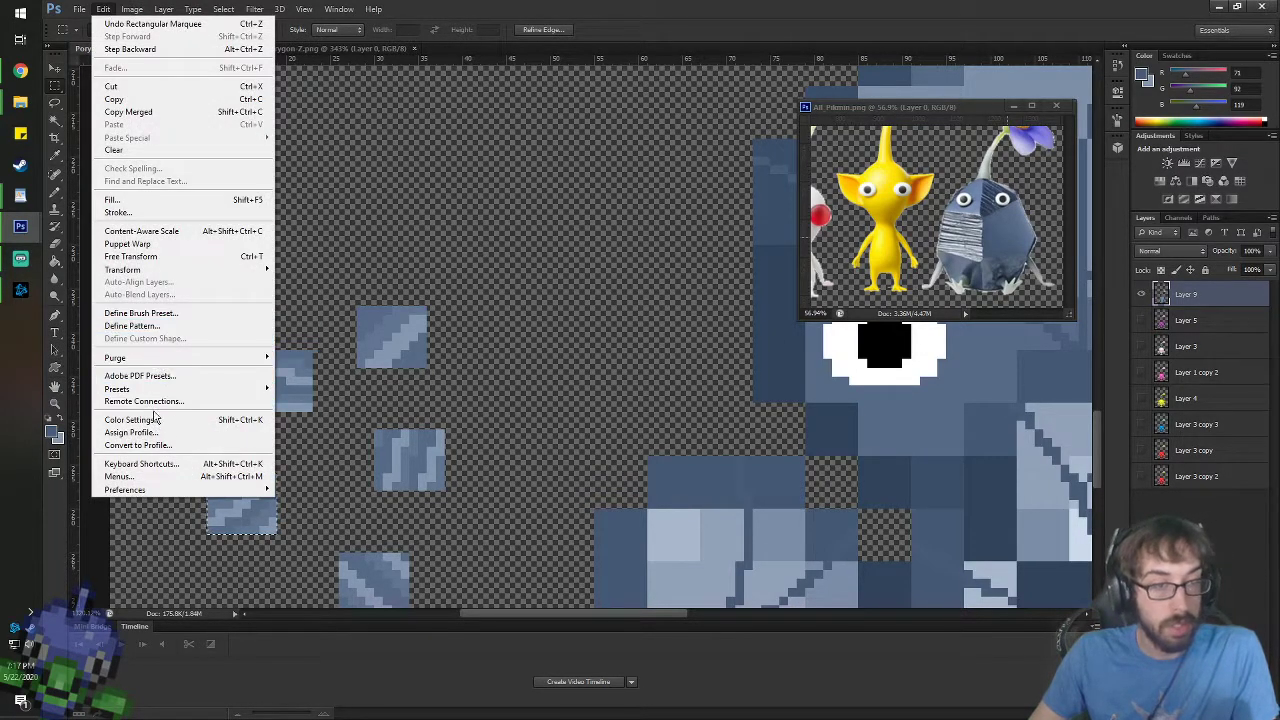
left_click(160, 330)
type("Rock Pikmn Skin 4")
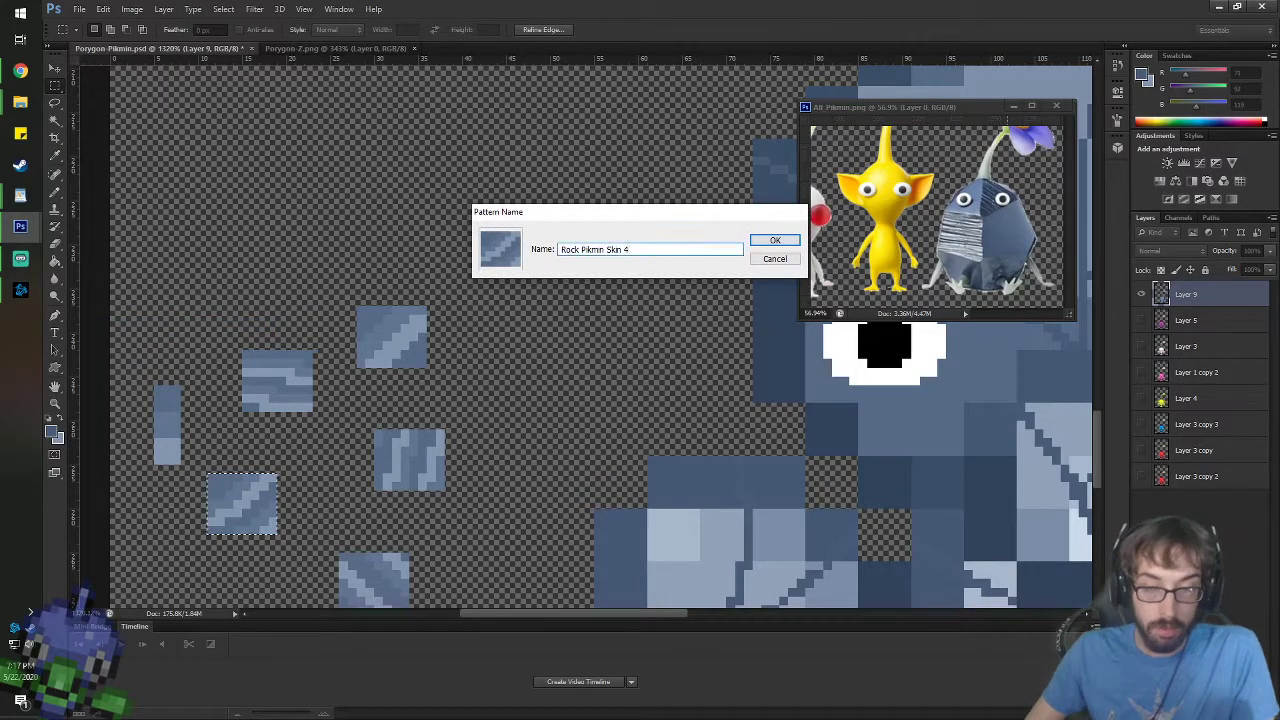
key("Return")
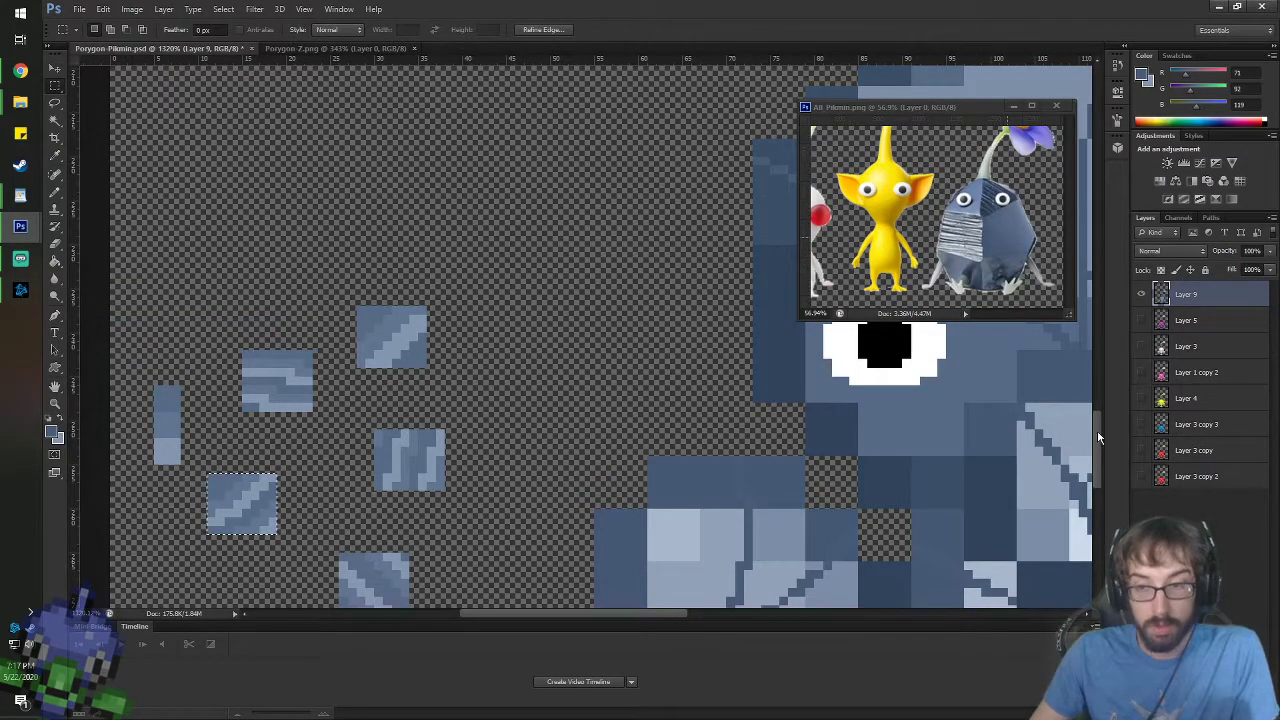
- Define the lowest swatch, with falling diagonal stripes, as a pattern named "Rock Pikmn Skin 5"
scroll(810, 430, "down", 3)
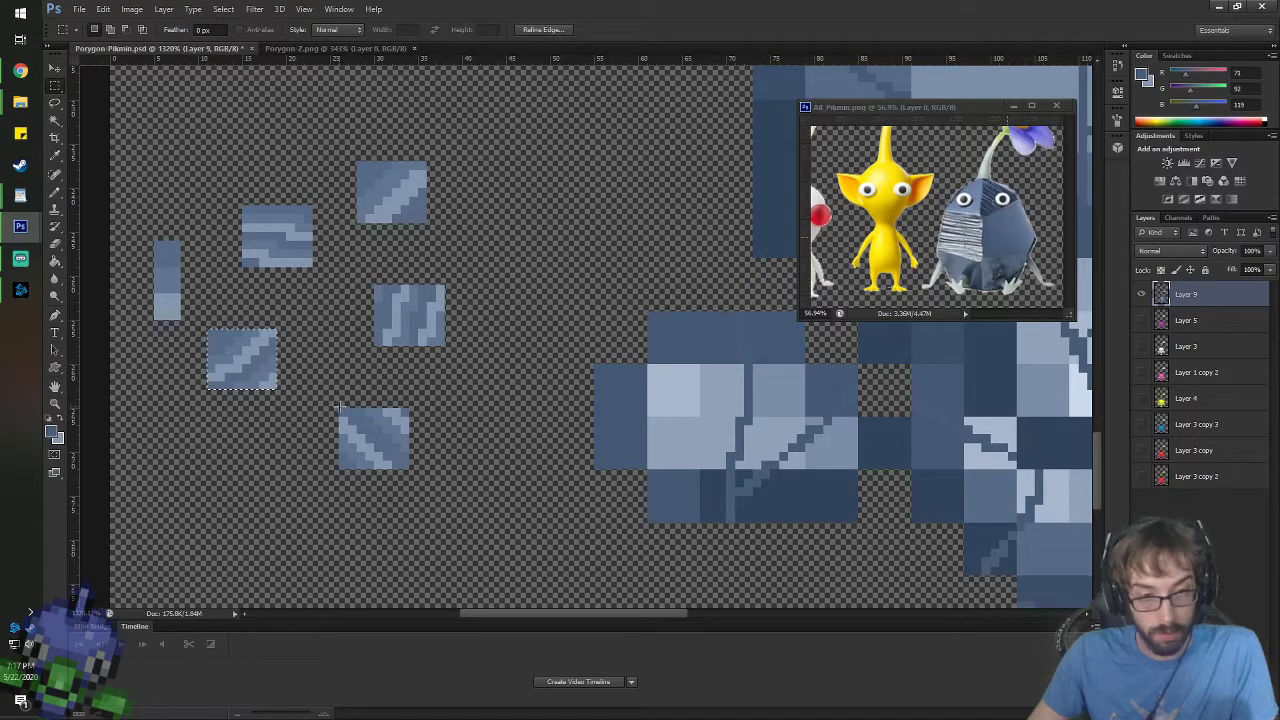
left_click_drag(340, 408, 408, 466)
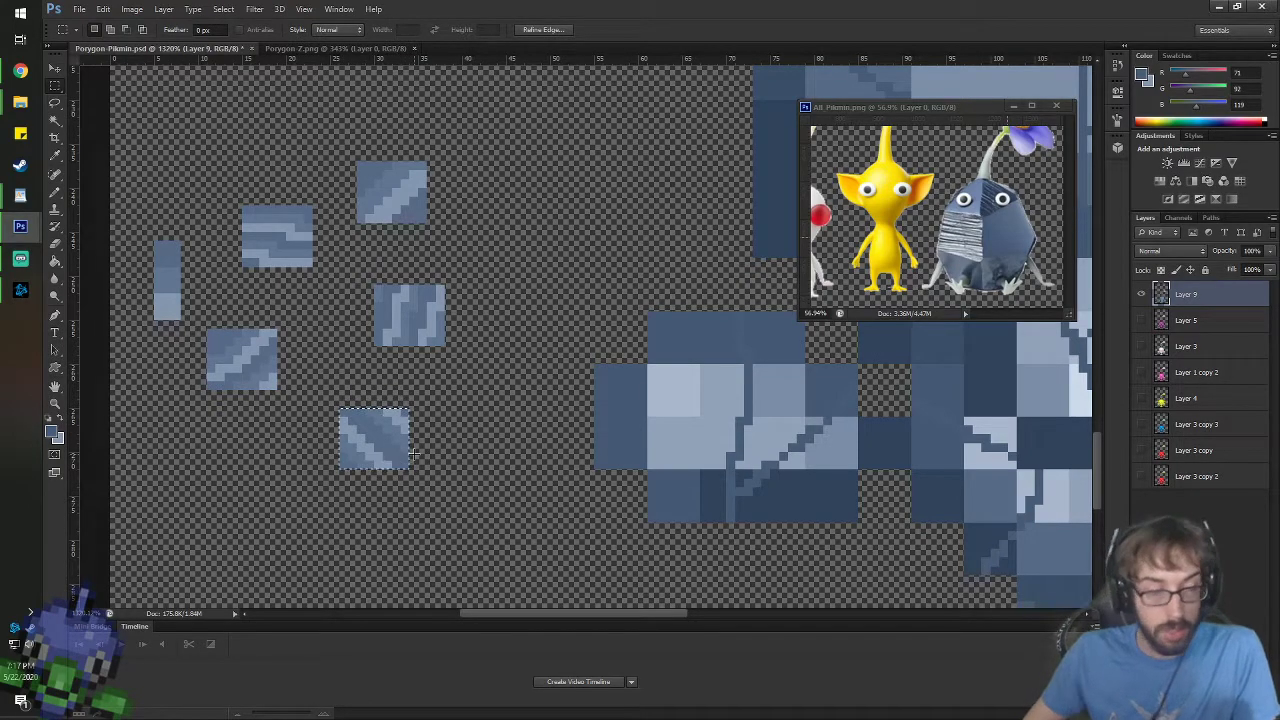
left_click(103, 9)
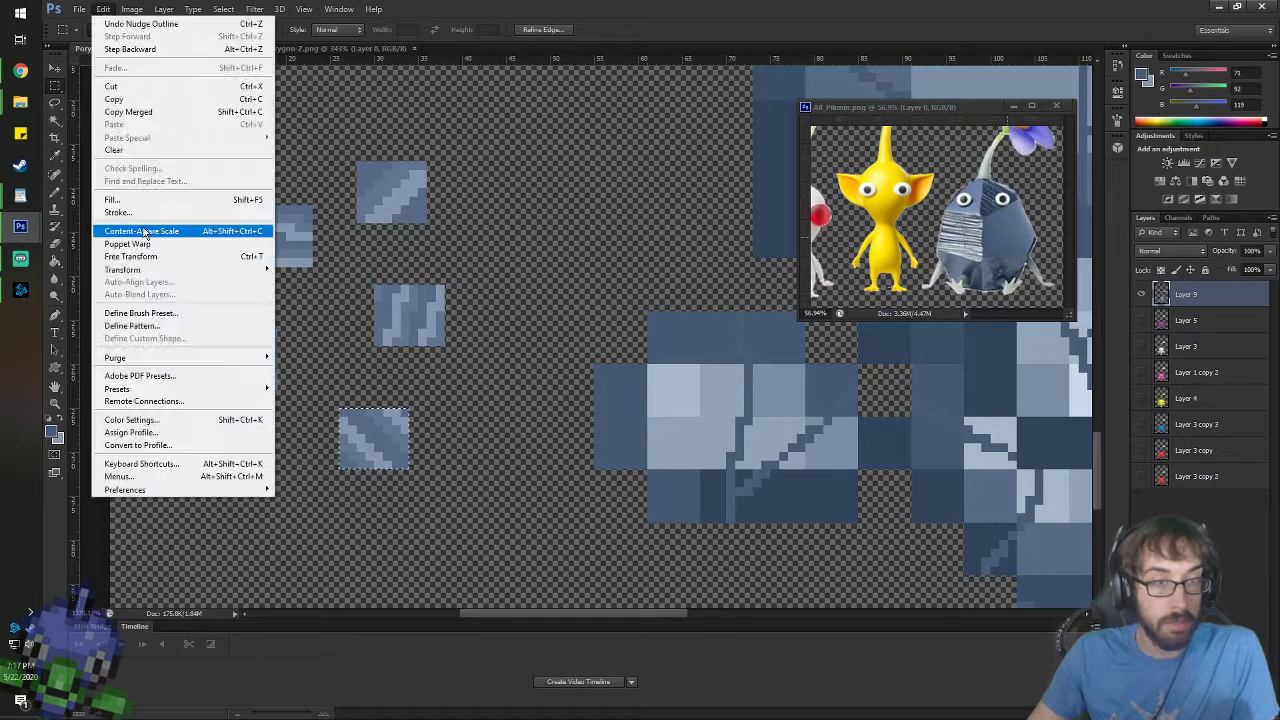
left_click(131, 326)
key("BackSpace")
type("Rock Pikmin Skin 5")
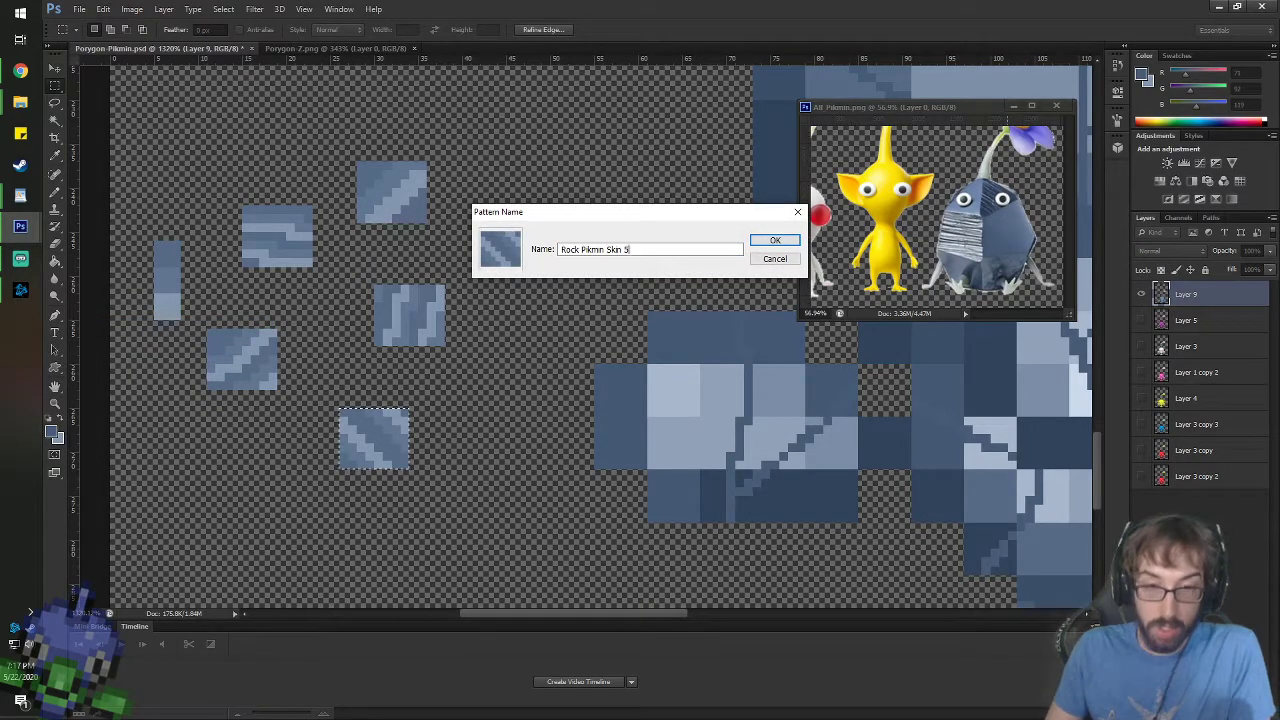
key("Return")
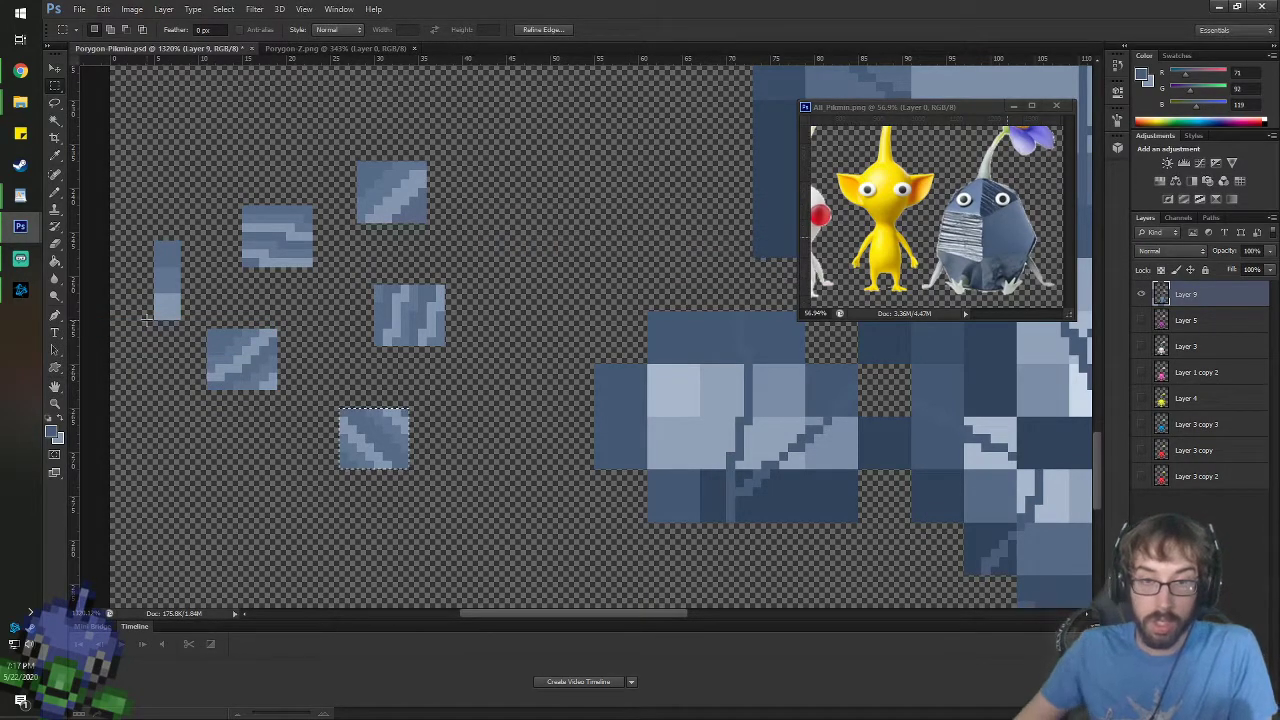
- Move the Rock Pikmin artwork on Layer 9 up the canvas and show the purple Pikmin on Layer 5
scroll(601, 378, "down", 1)
scroll(601, 378, "down", 4)
scroll(820, 402, "down", 1)
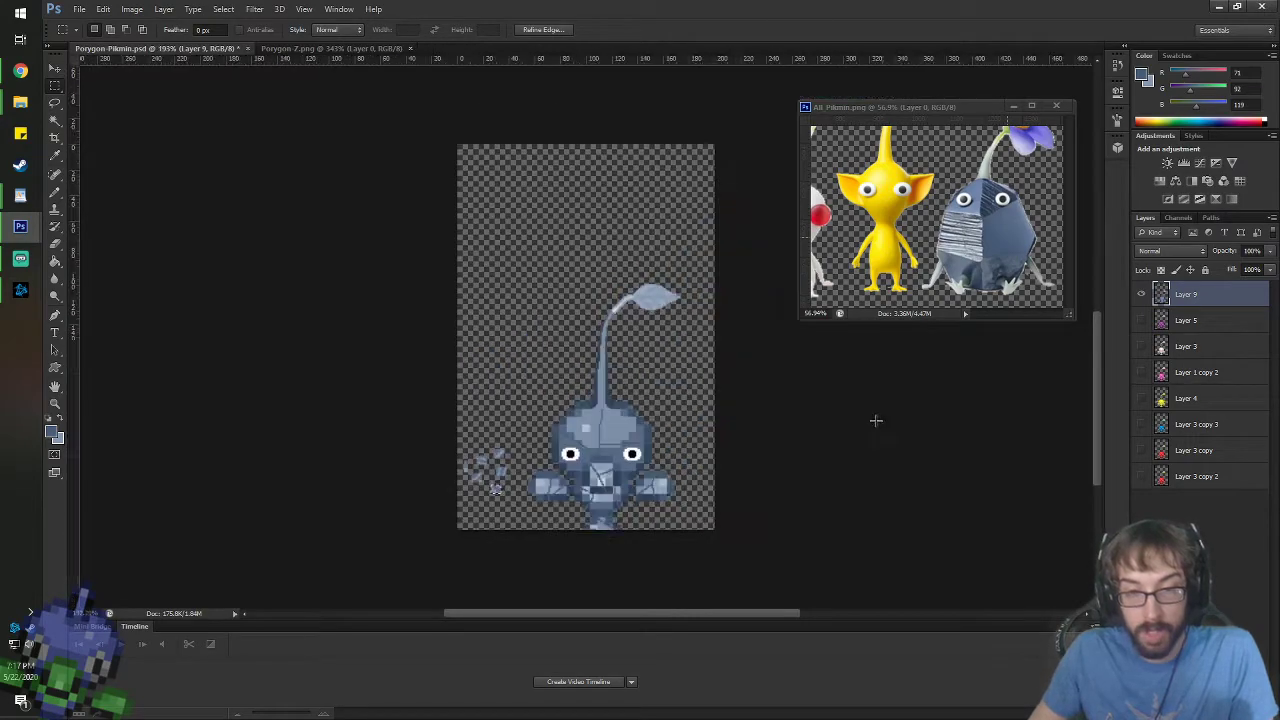
scroll(685, 505, "up", 1)
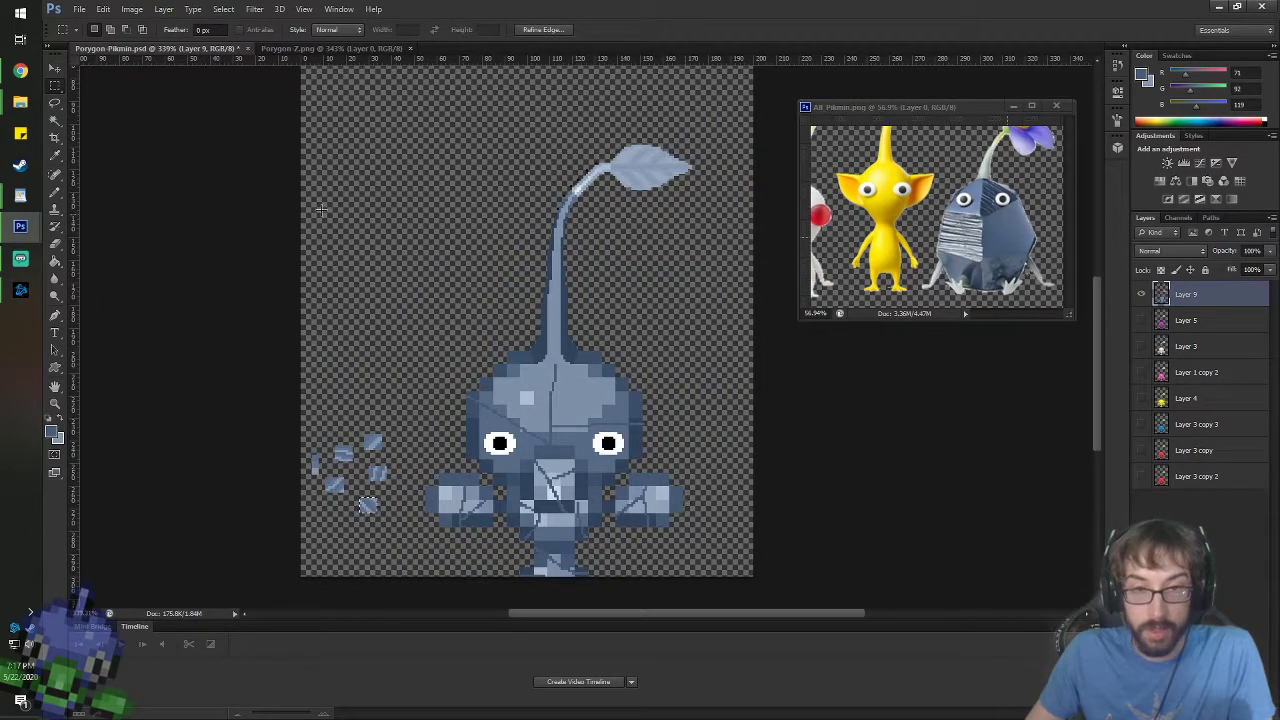
left_click(50, 68)
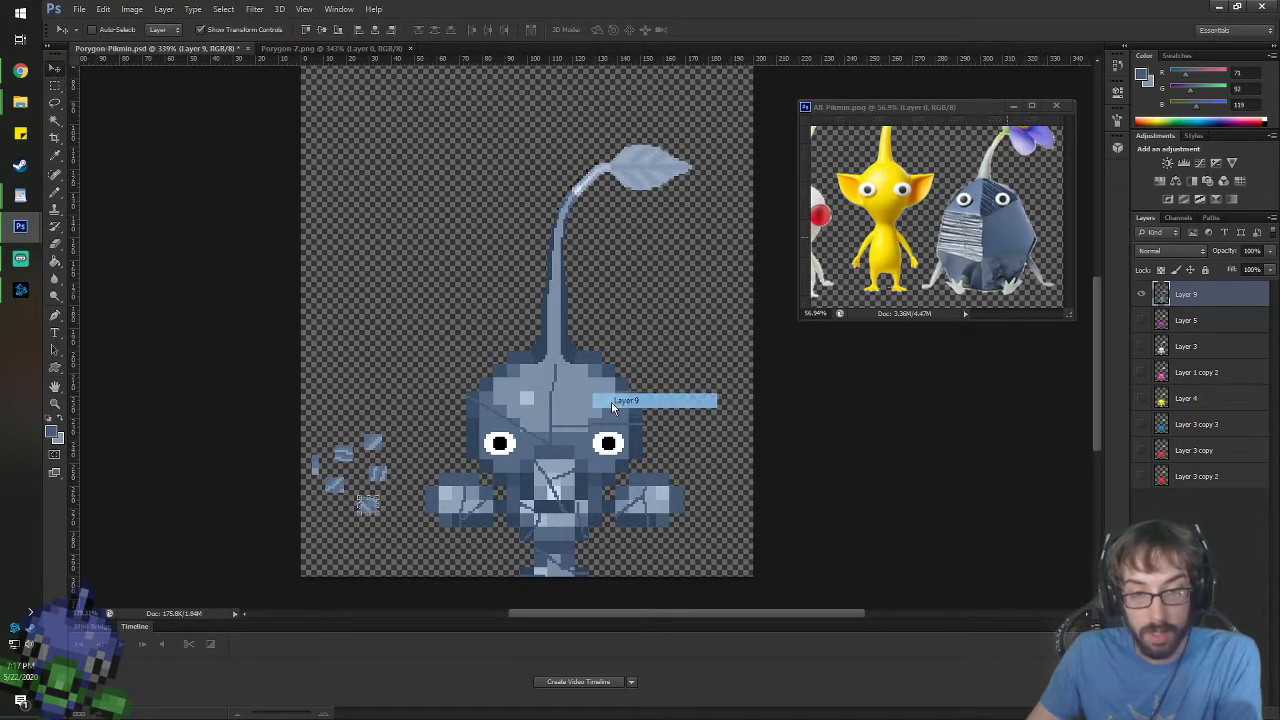
left_click_drag(606, 433, 583, 231)
left_click(1140, 321)
- Select the group of blue texture swatches with its color strip and nudge it right, closer to the Rock Pikmin
left_click(57, 88)
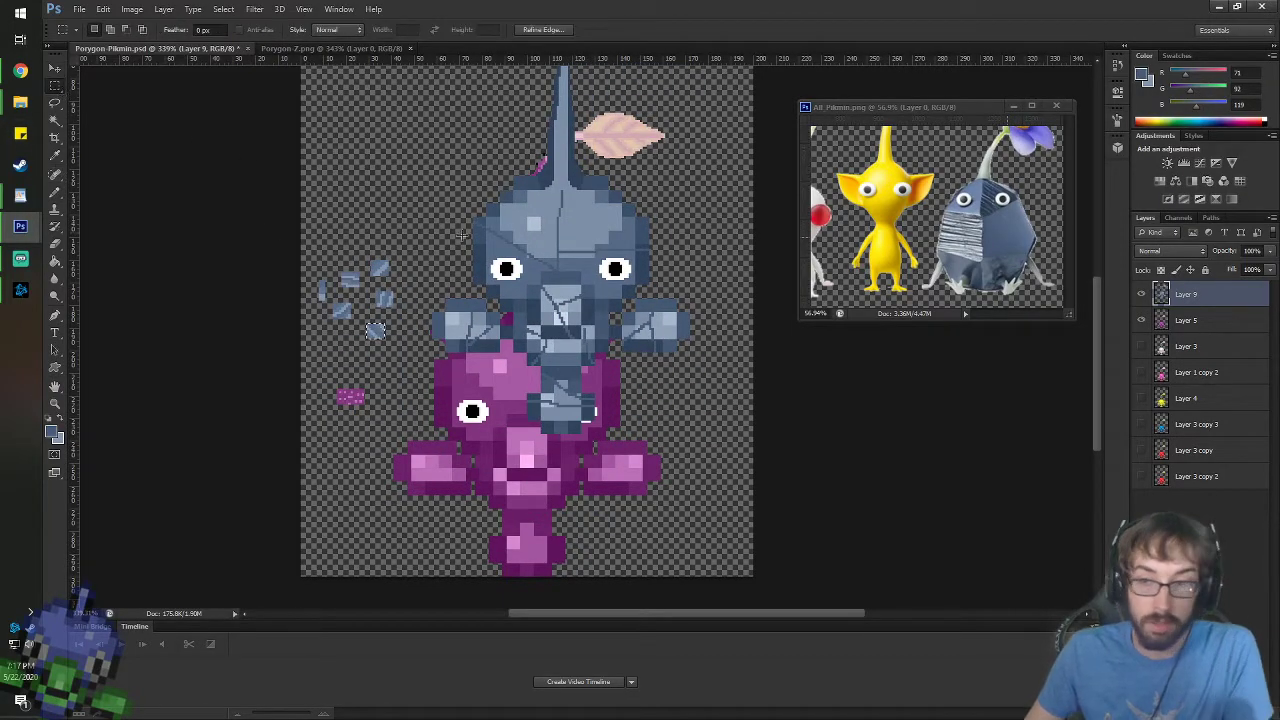
left_click_drag(310, 236, 408, 352)
left_click(56, 67)
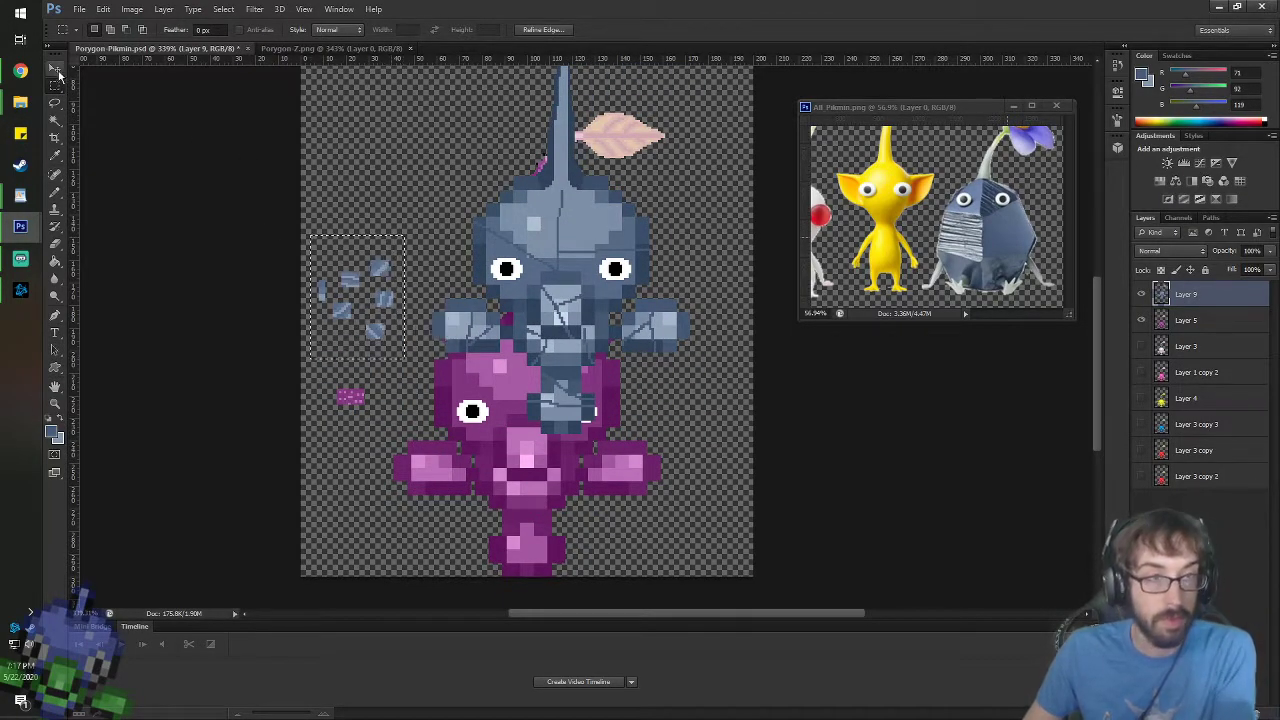
key("Right")
key("Right")
key("Right")
key("Right")
key("Right")
key("Right")
key("Right")
key("Right")
key("Right")
key("Right")
key("Right")
key("Right")
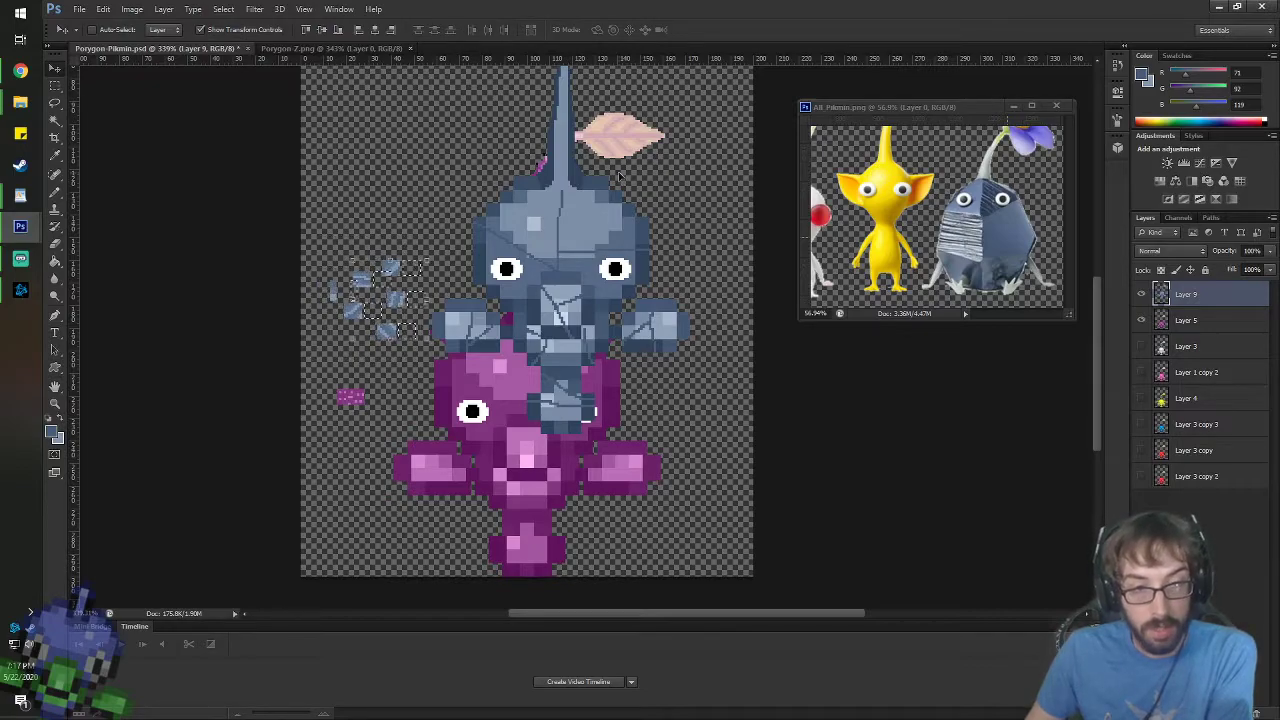
key("Left")
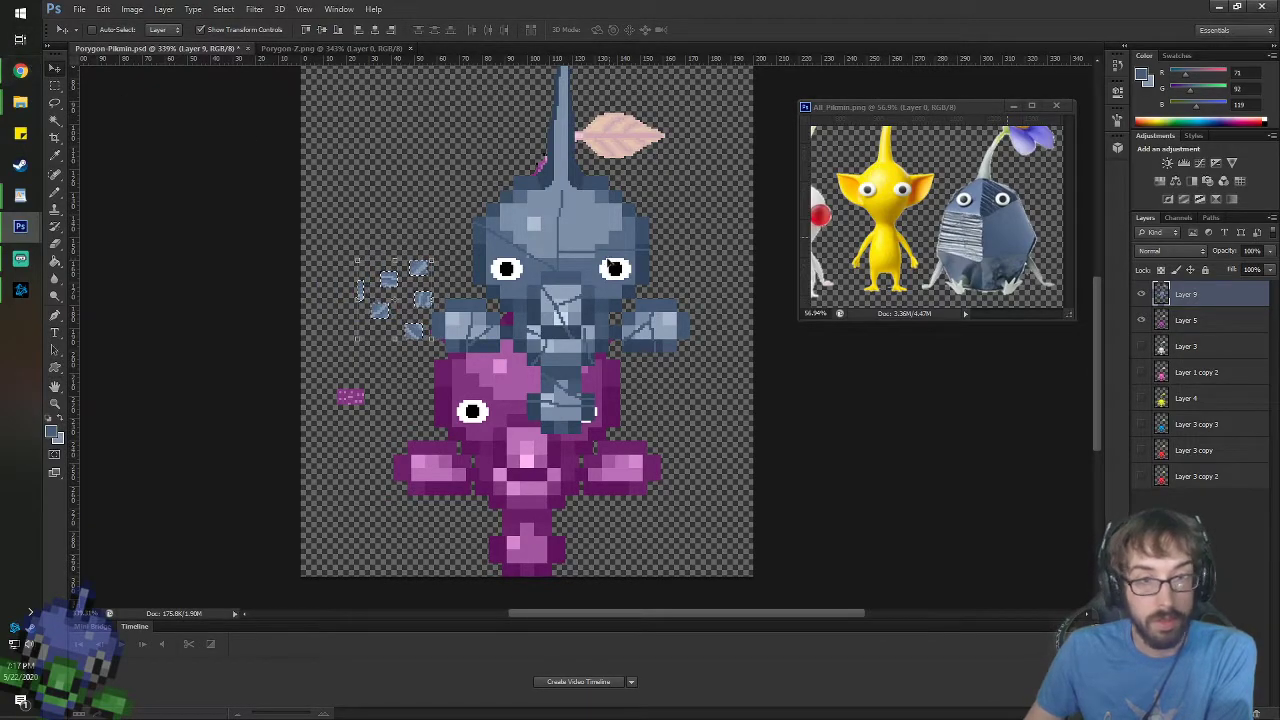
- Deselect the swatch group and make Layer 9 the active layer
right_click(586, 249)
left_click(610, 257)
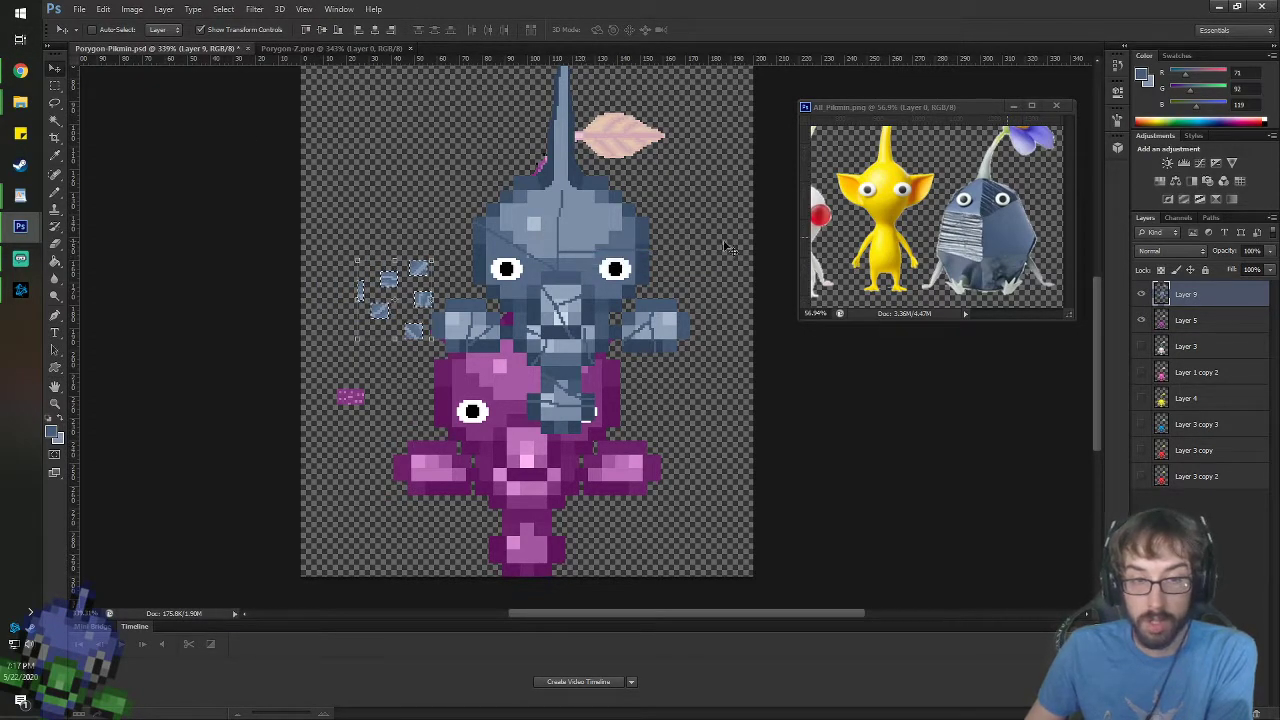
left_click(1193, 318)
key("ctrl+d")
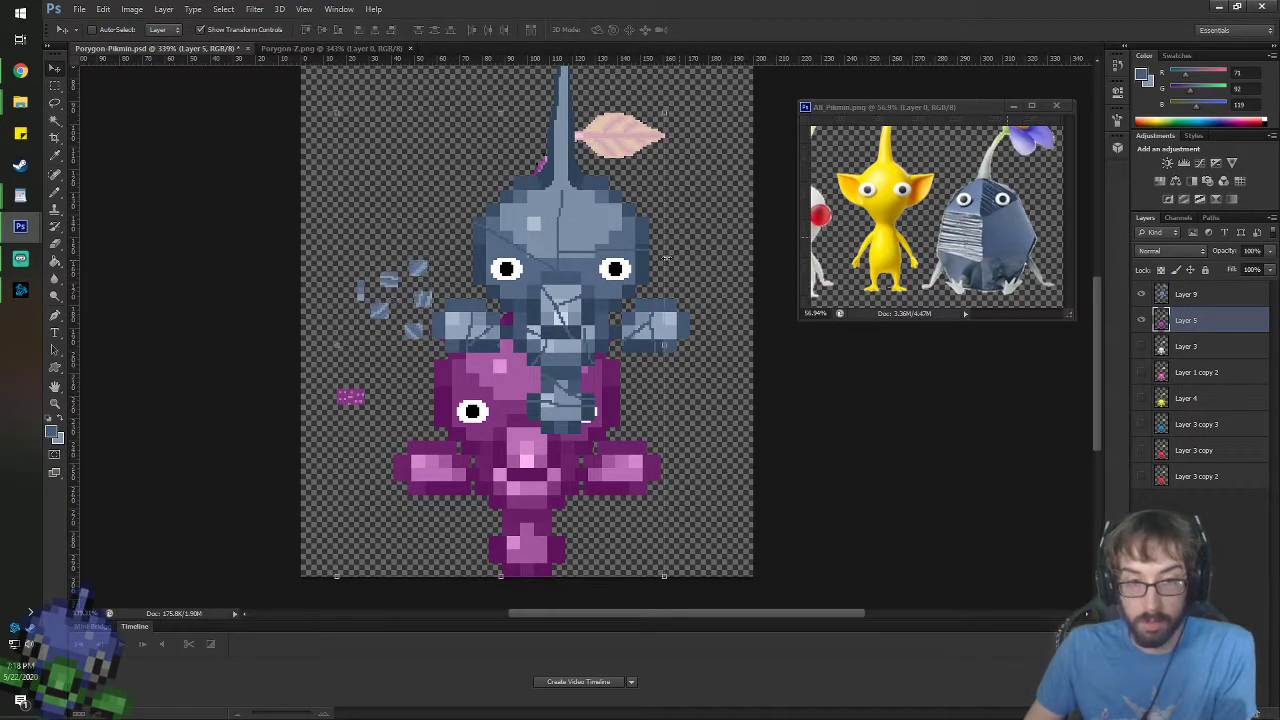
right_click(580, 221)
left_click(1173, 286)
left_click(1200, 296)
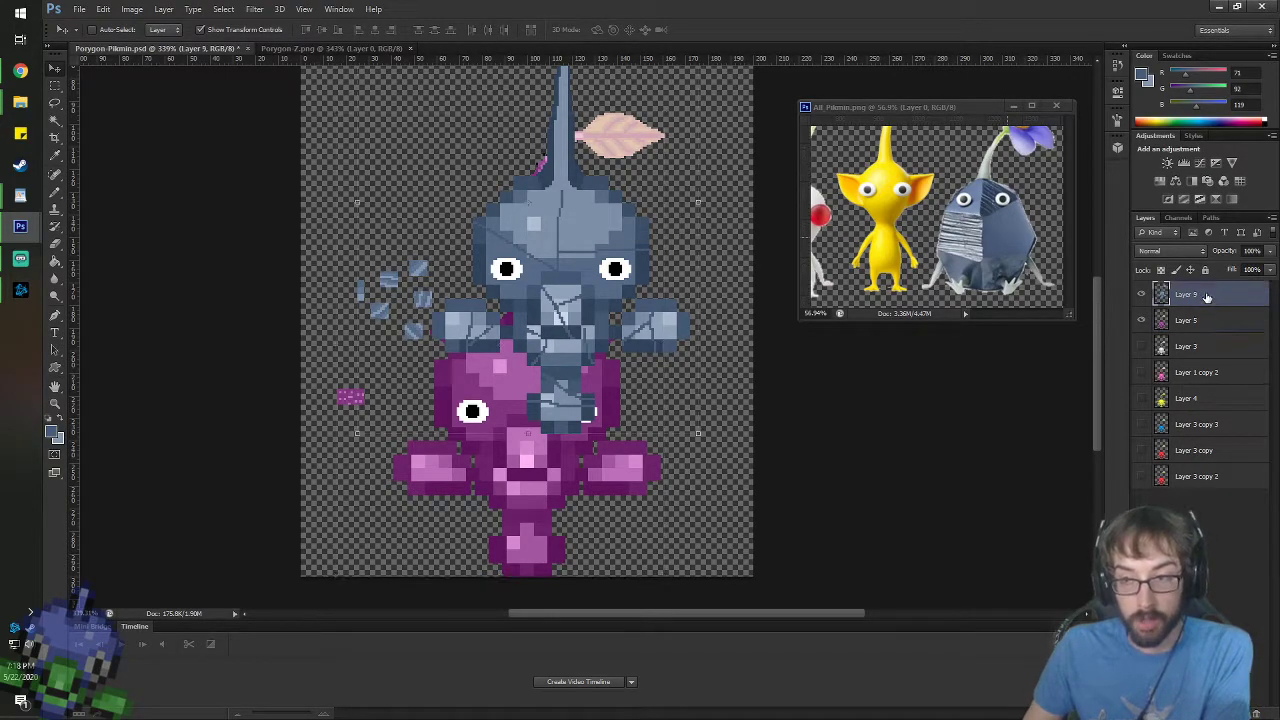
- Move the Rock Pikmin back down so it lines up over the purple Pikmin, and hide Layer 5 to leave only Layer 9 visible
left_click_drag(600, 263, 573, 388)
left_click_drag(565, 405, 570, 408)
left_click(1141, 321)
left_click(1141, 349)
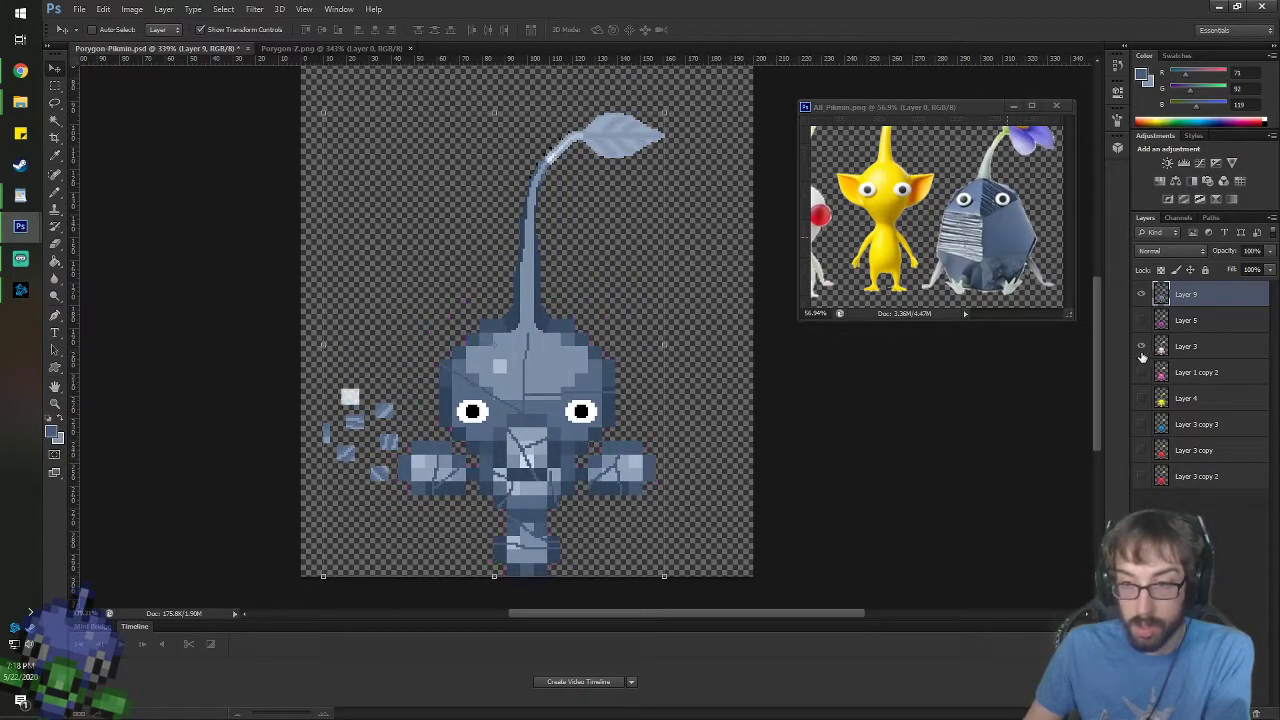
left_click(1141, 349)
left_click(1141, 372)
left_click(1142, 373)
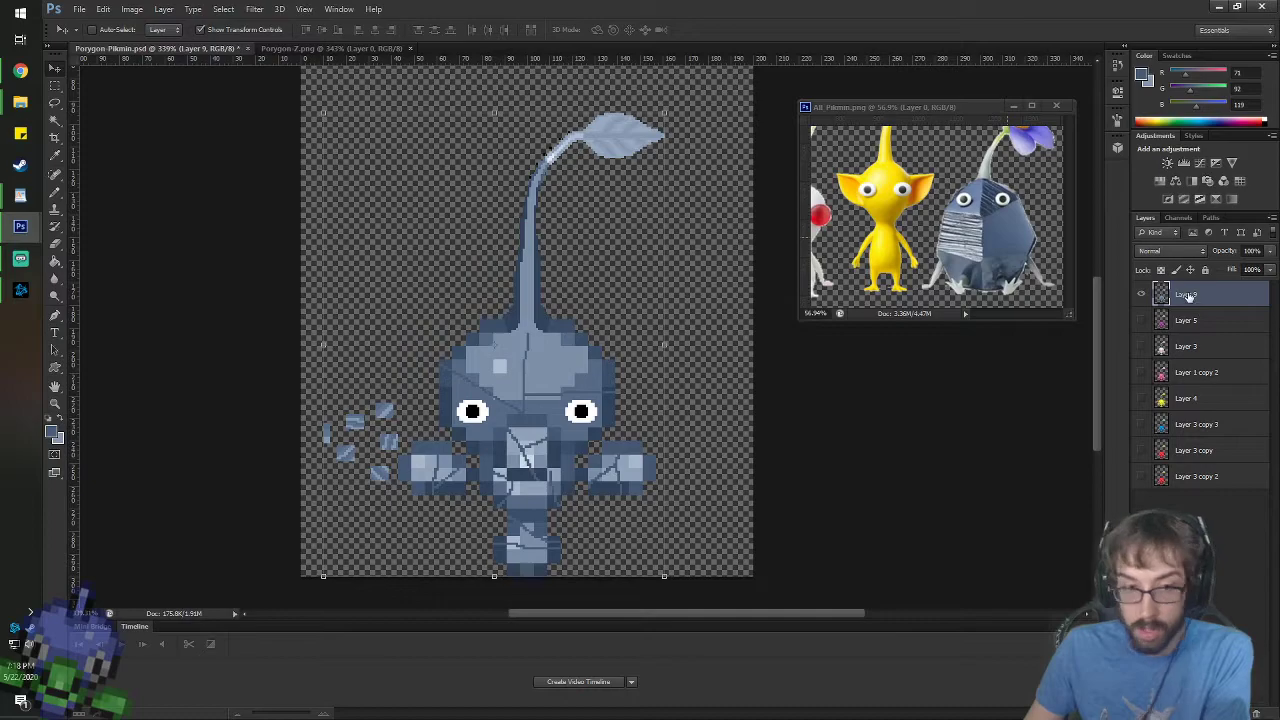
- Draw a one-pixel crack line in the dark crack color across the stem's base, running out to both upper edges of the head
scroll(557, 270, "up", 1)
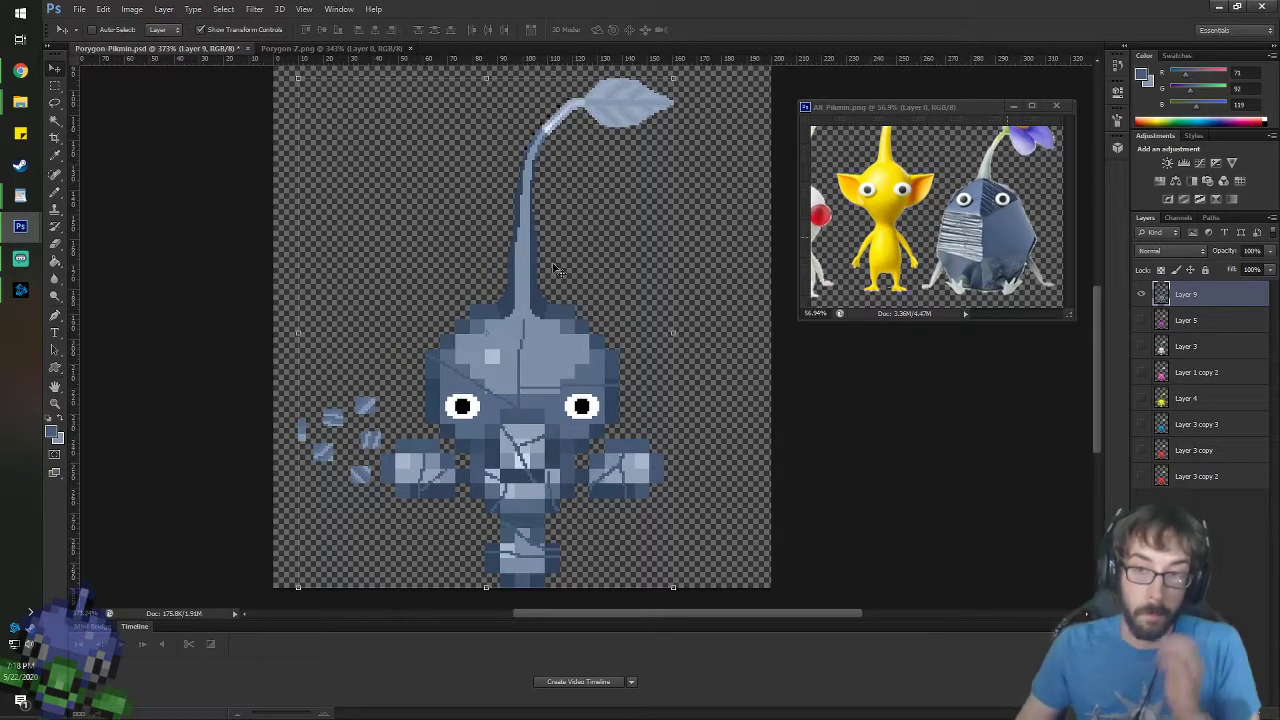
scroll(557, 270, "up", 11)
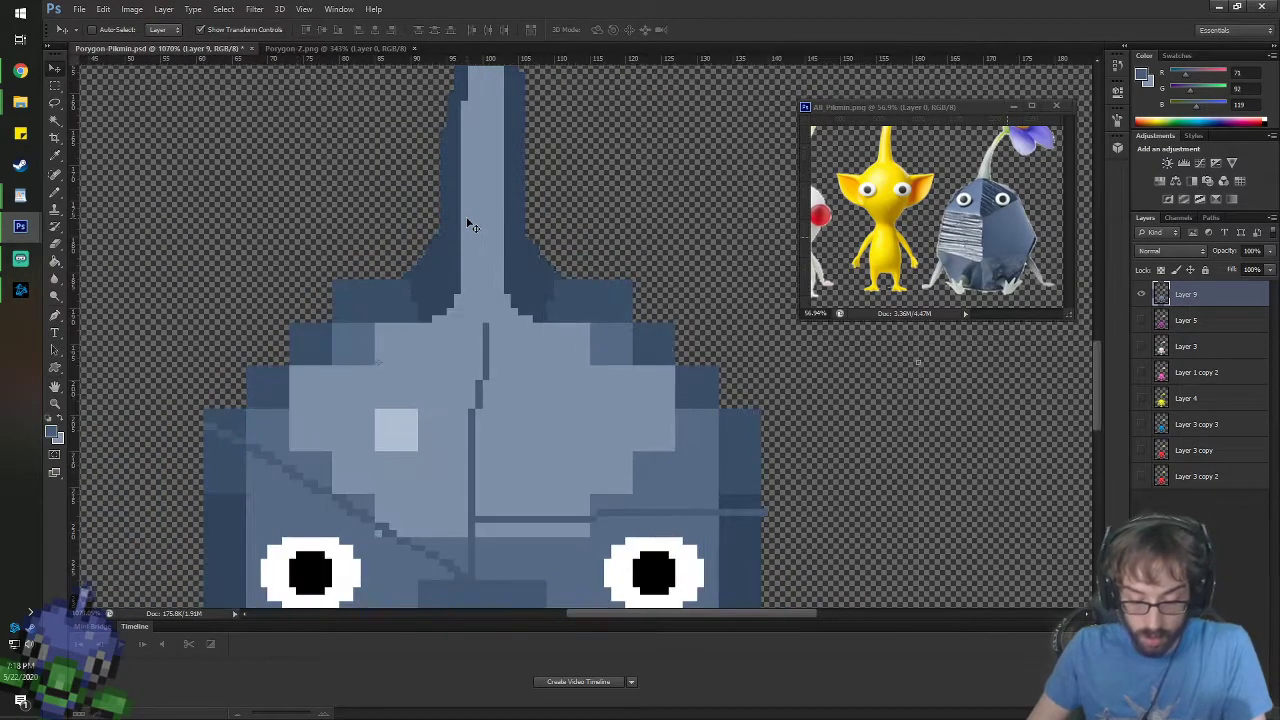
key("i")
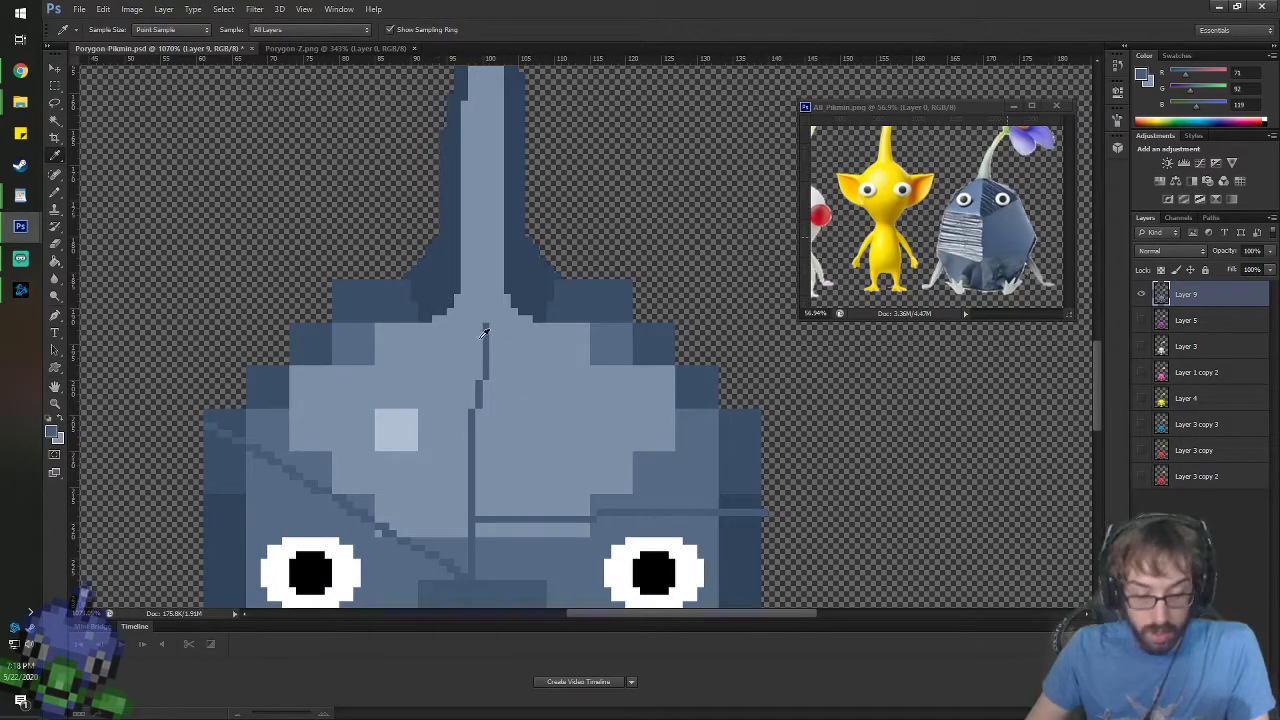
key("b")
left_click_drag(475, 323, 414, 311)
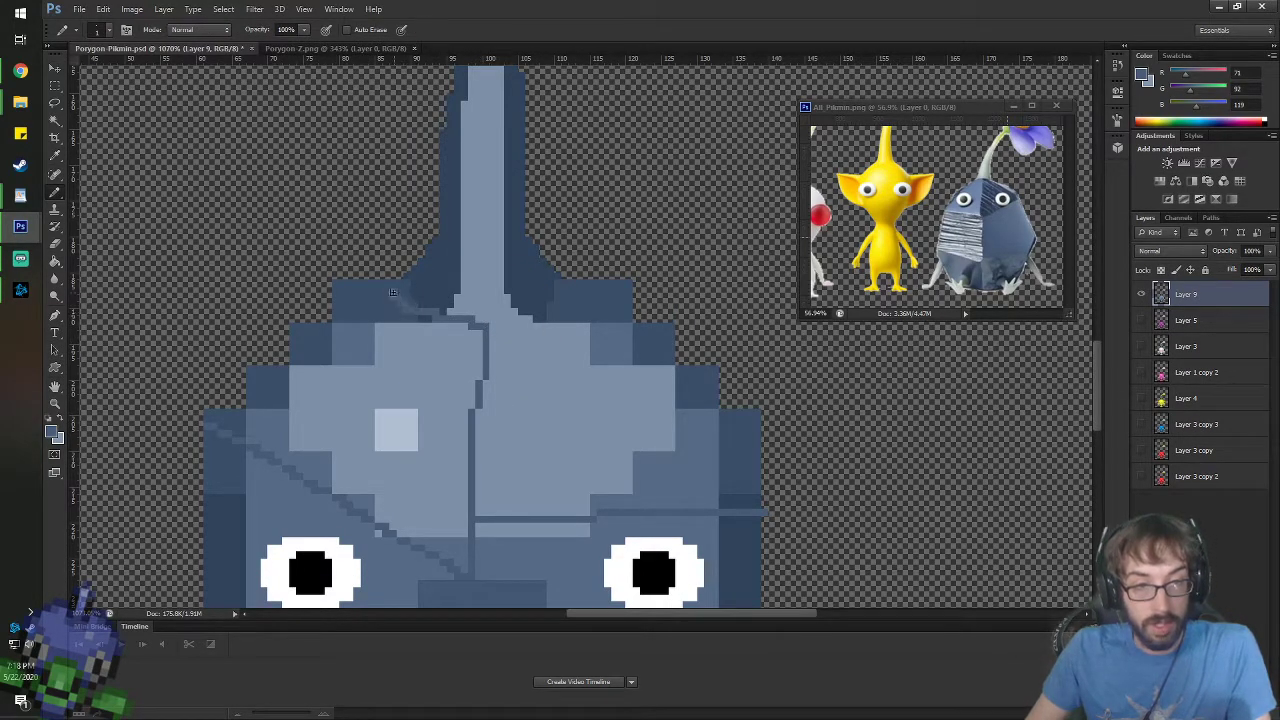
key("ctrl+z")
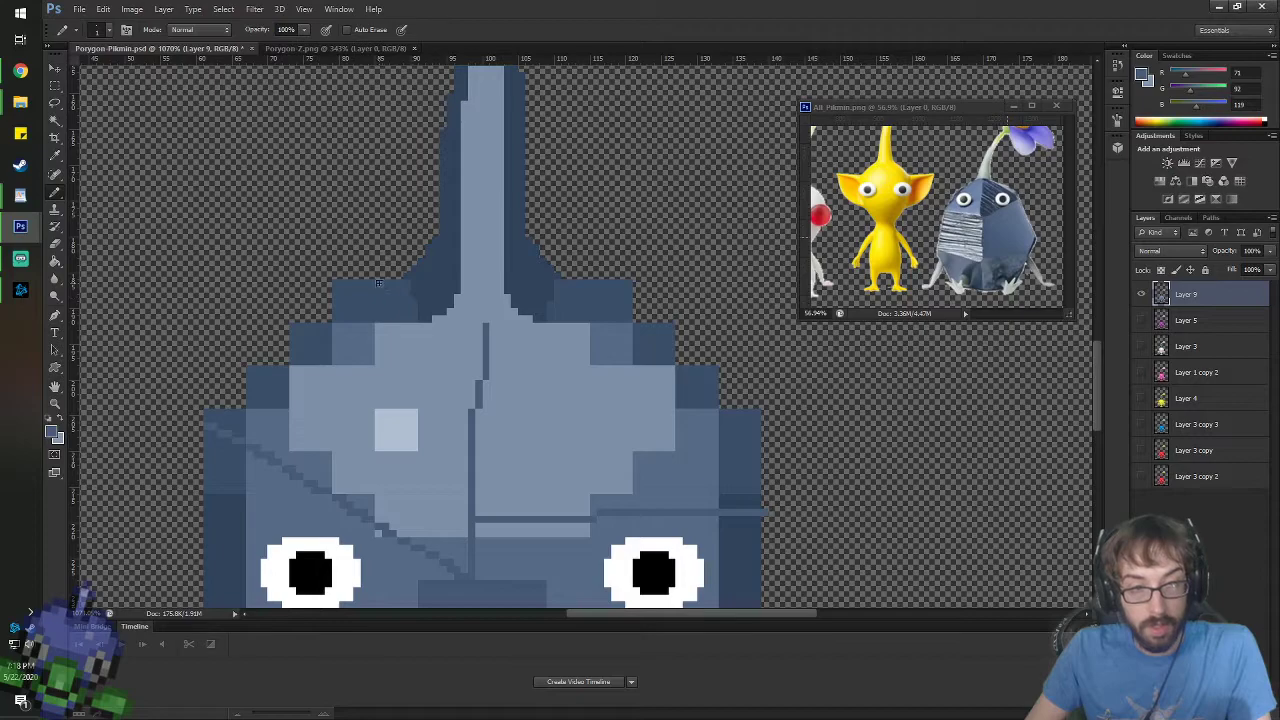
mouse_move(378, 283)
left_mouse_down()
mouse_move(499, 330)
mouse_move(556, 309)
left_mouse_up()
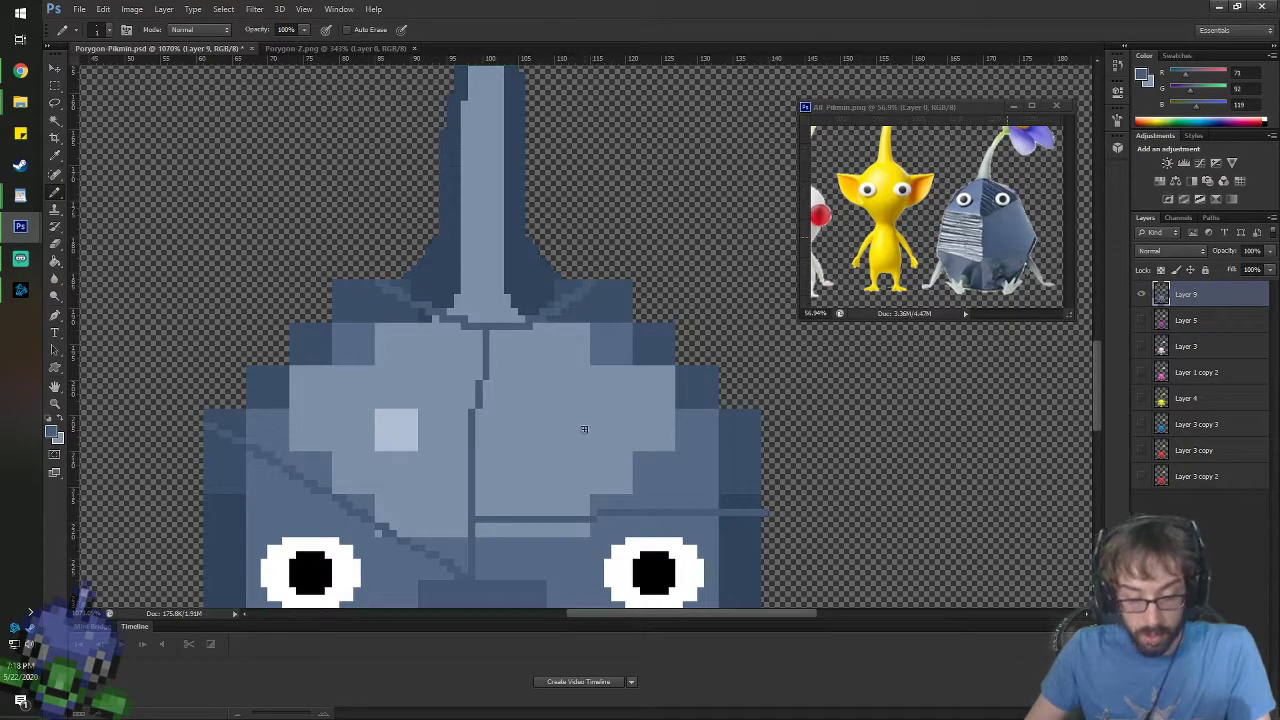
- Set the Paint Bucket to fill contiguous areas with the first rising-diagonal blue rock pattern
key("space")
left_click_drag(534, 440, 563, 214)
scroll(589, 283, "down", 2)
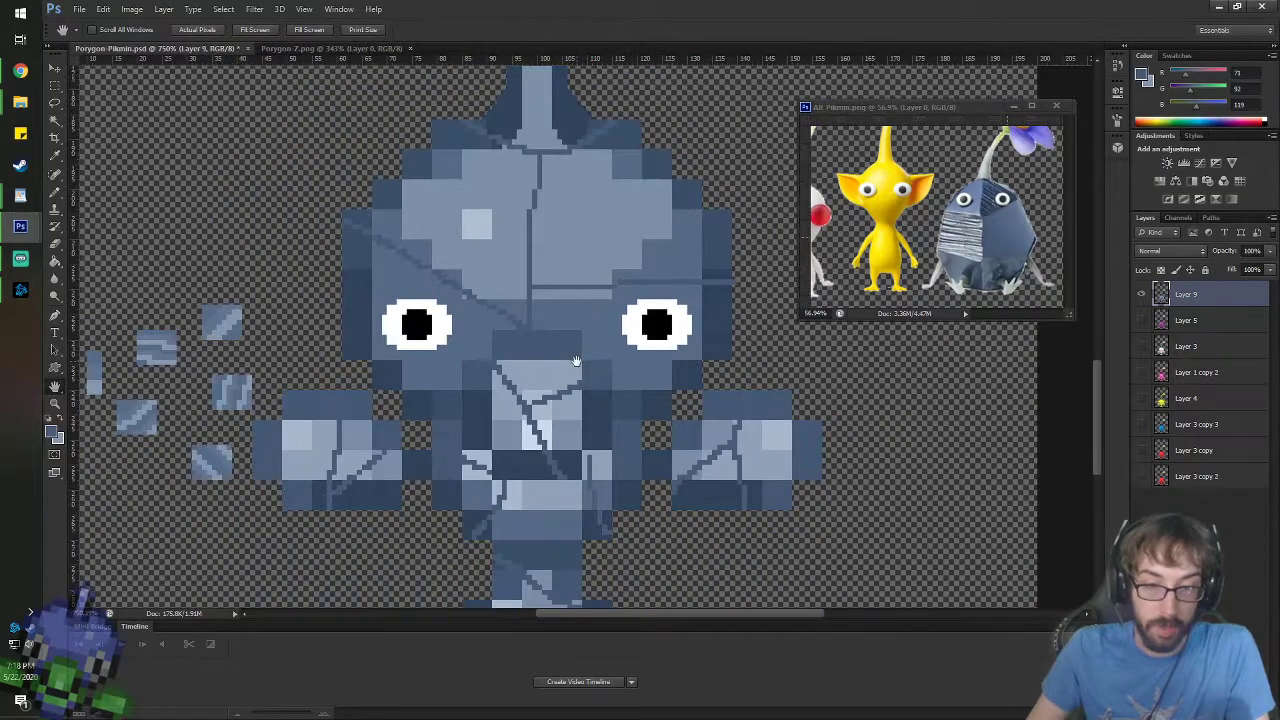
scroll(548, 270, "down", 2)
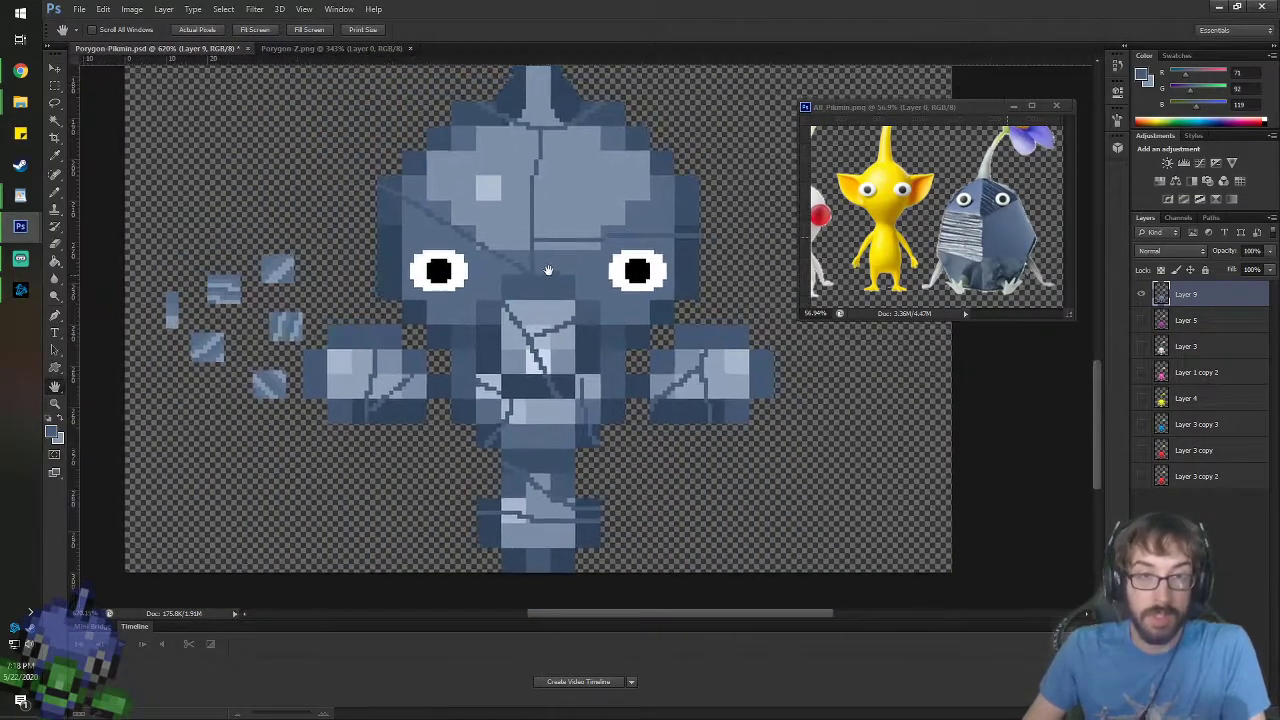
left_click_drag(548, 270, 550, 282)
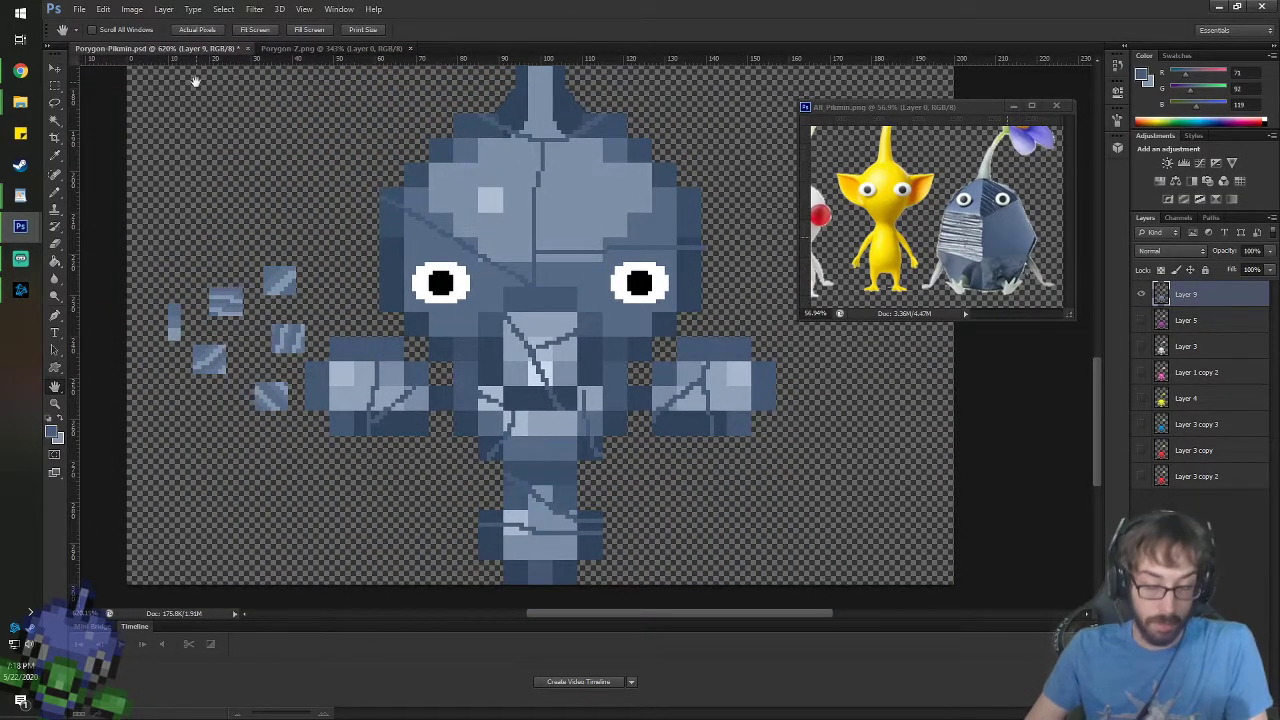
left_click(307, 29)
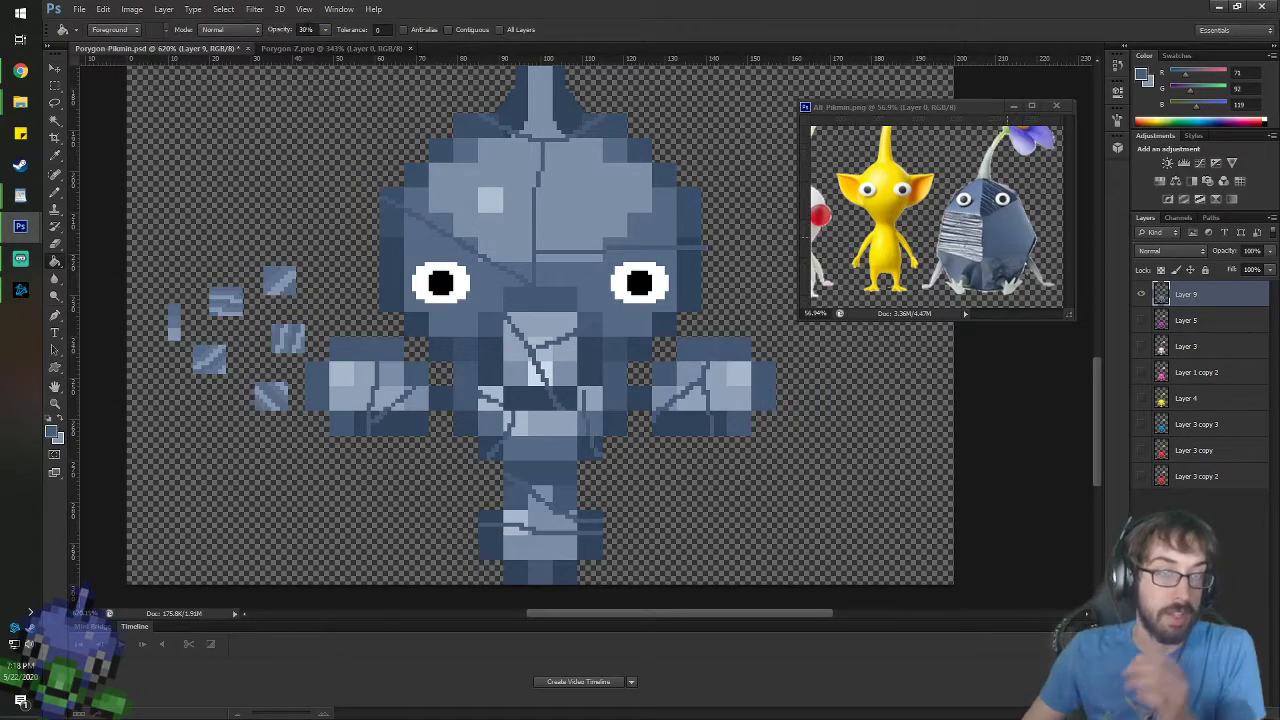
left_click(112, 29)
left_click(115, 46)
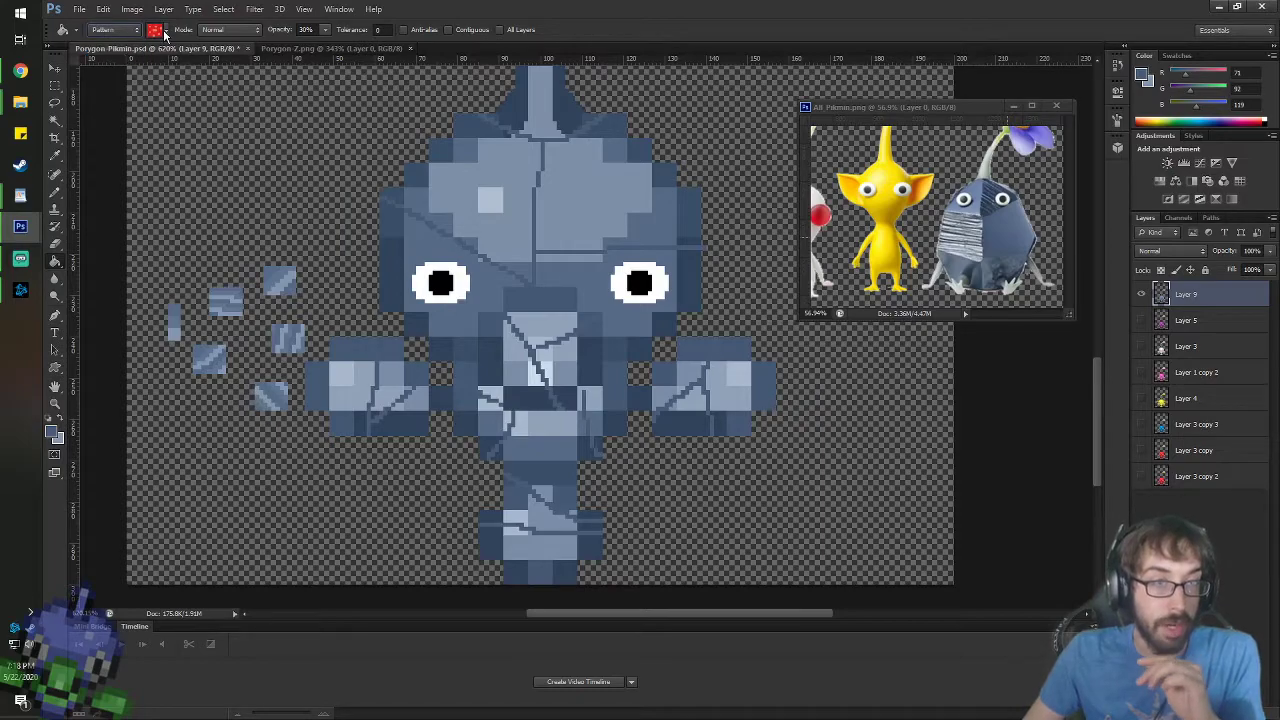
left_click(165, 31)
left_click(163, 105)
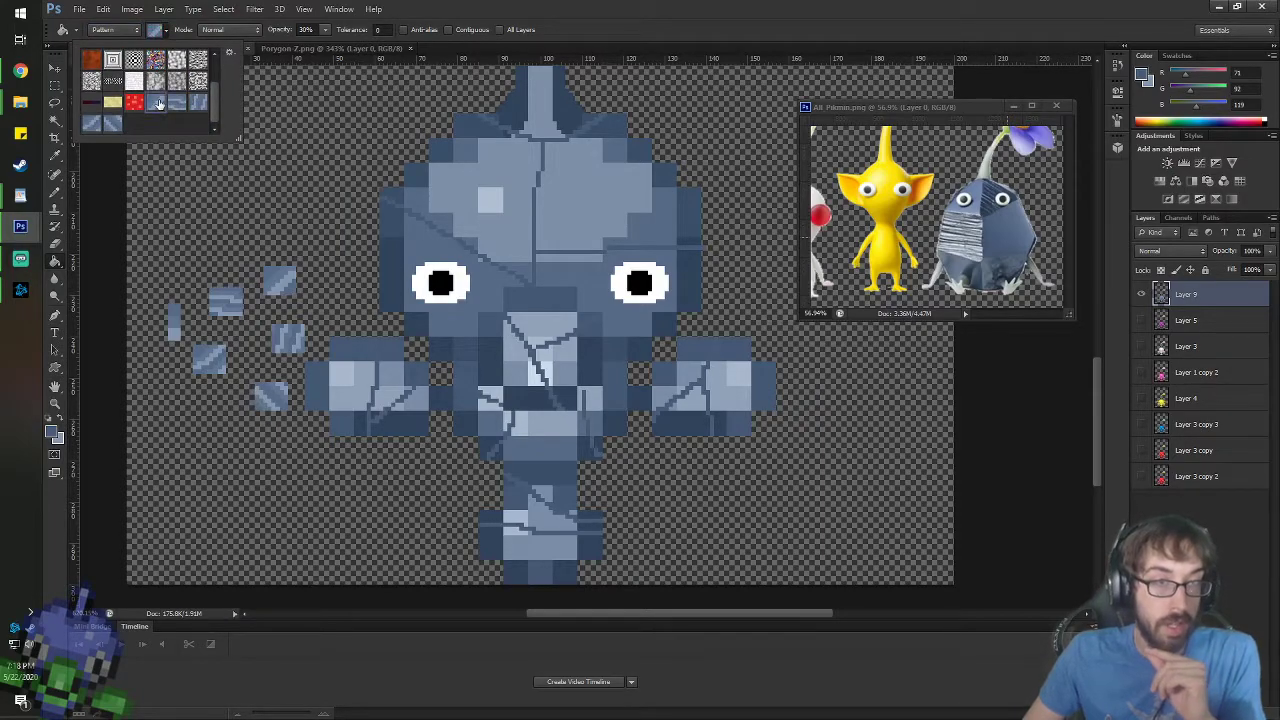
double_click(163, 105)
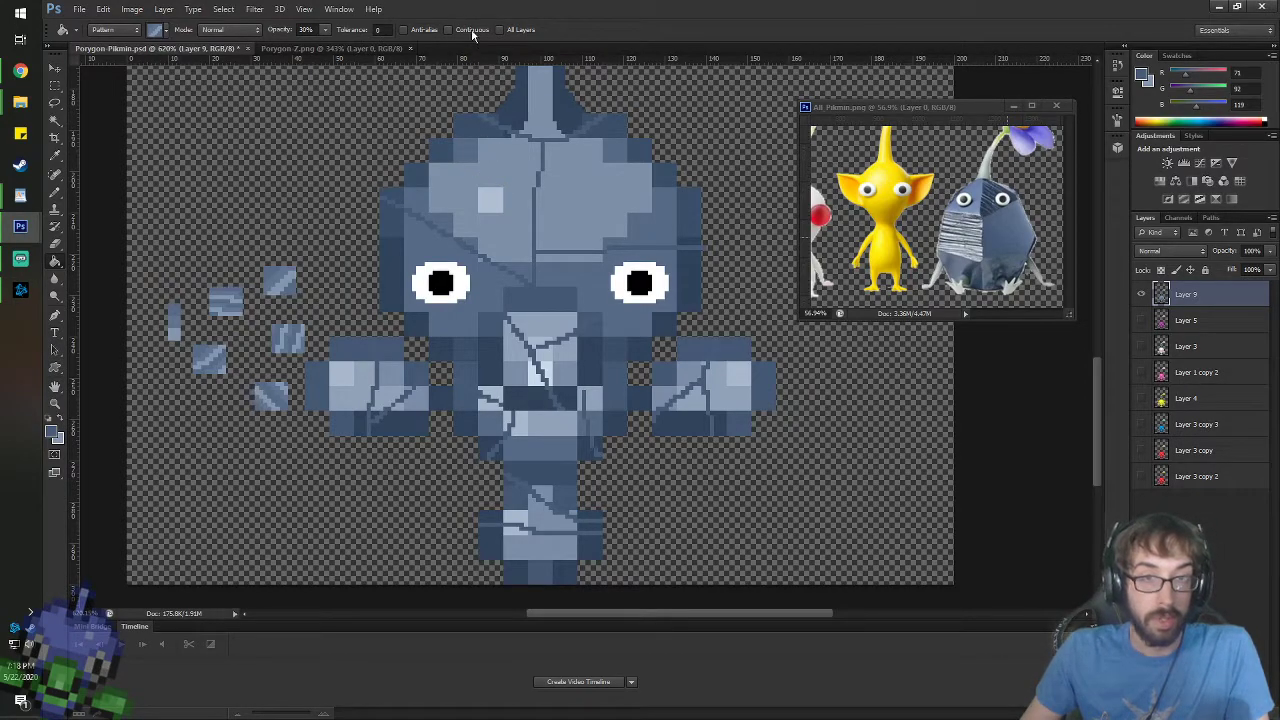
- Fill the head's upper-left facet, including its darker edge blocks, with the rising-diagonal rock pattern at 30% opacity
left_click(493, 179)
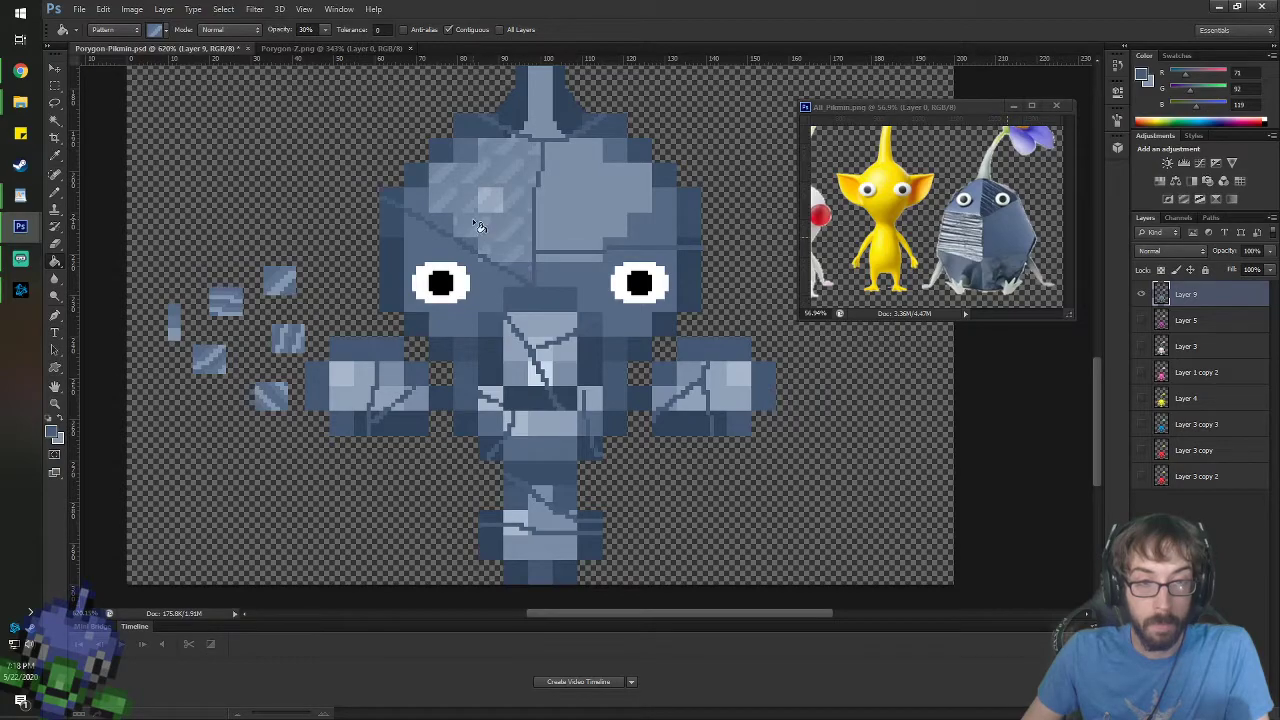
scroll(464, 173, "up", 2)
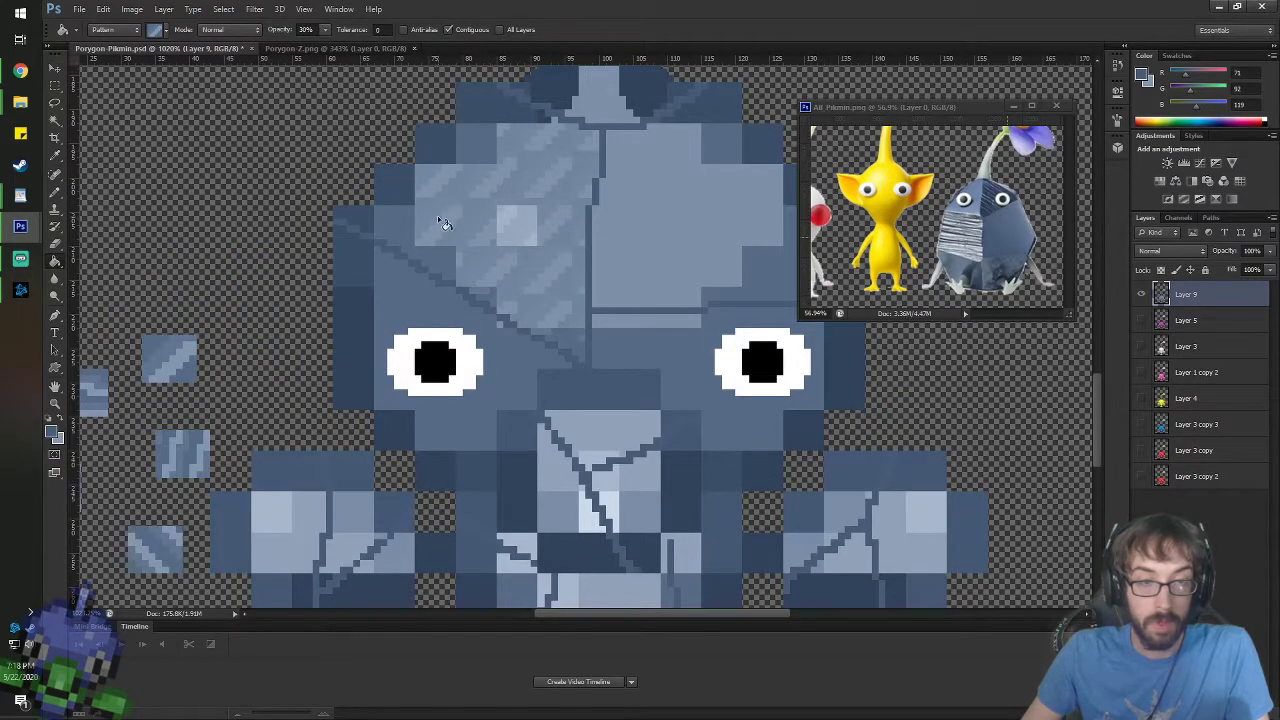
left_click(435, 252)
left_click(371, 218)
left_click(391, 185)
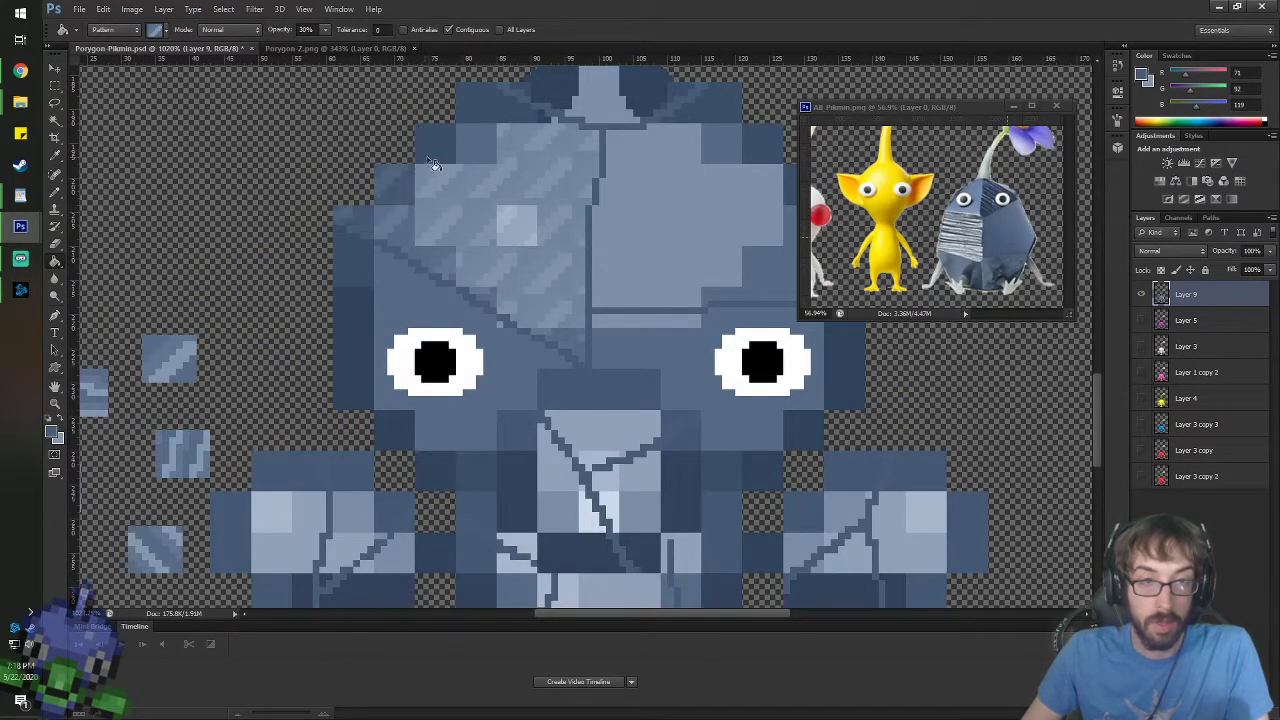
left_click(443, 150)
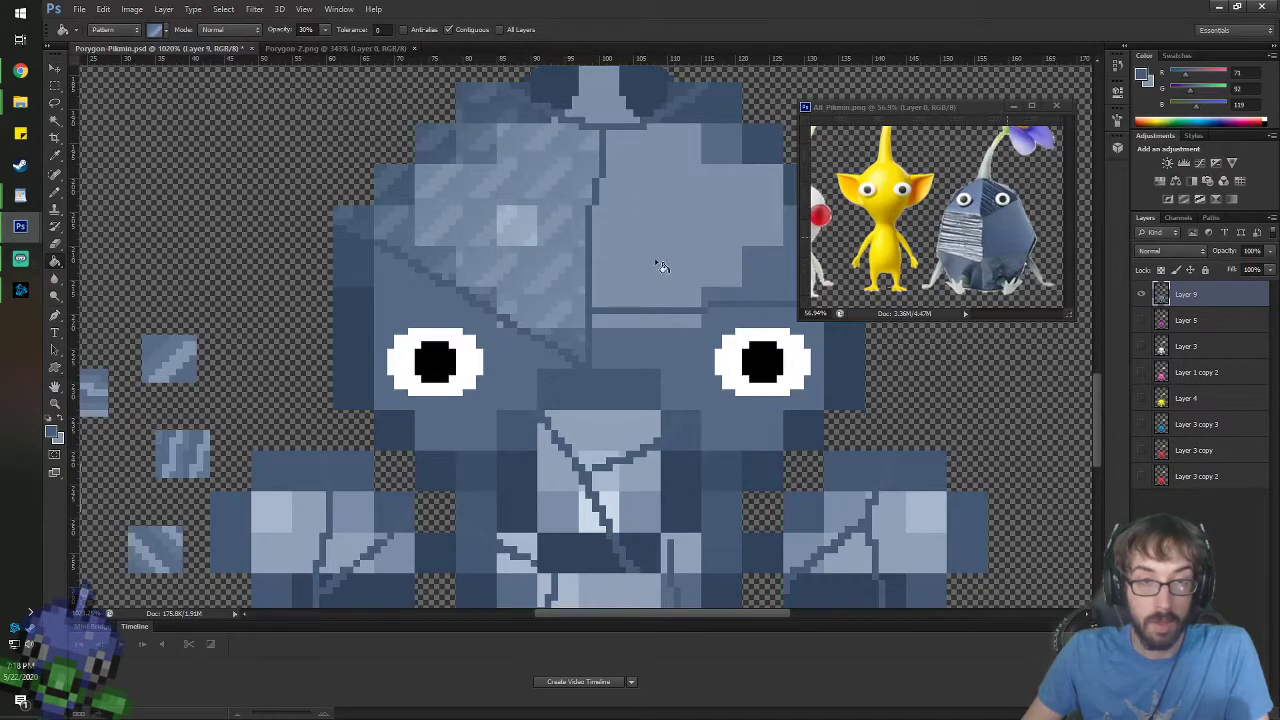
- Fill the head's upper-right facet and its darker edge blocks with the horizontal-stripe rock pattern
scroll(662, 265, "down", 5)
scroll(773, 313, "up", 5)
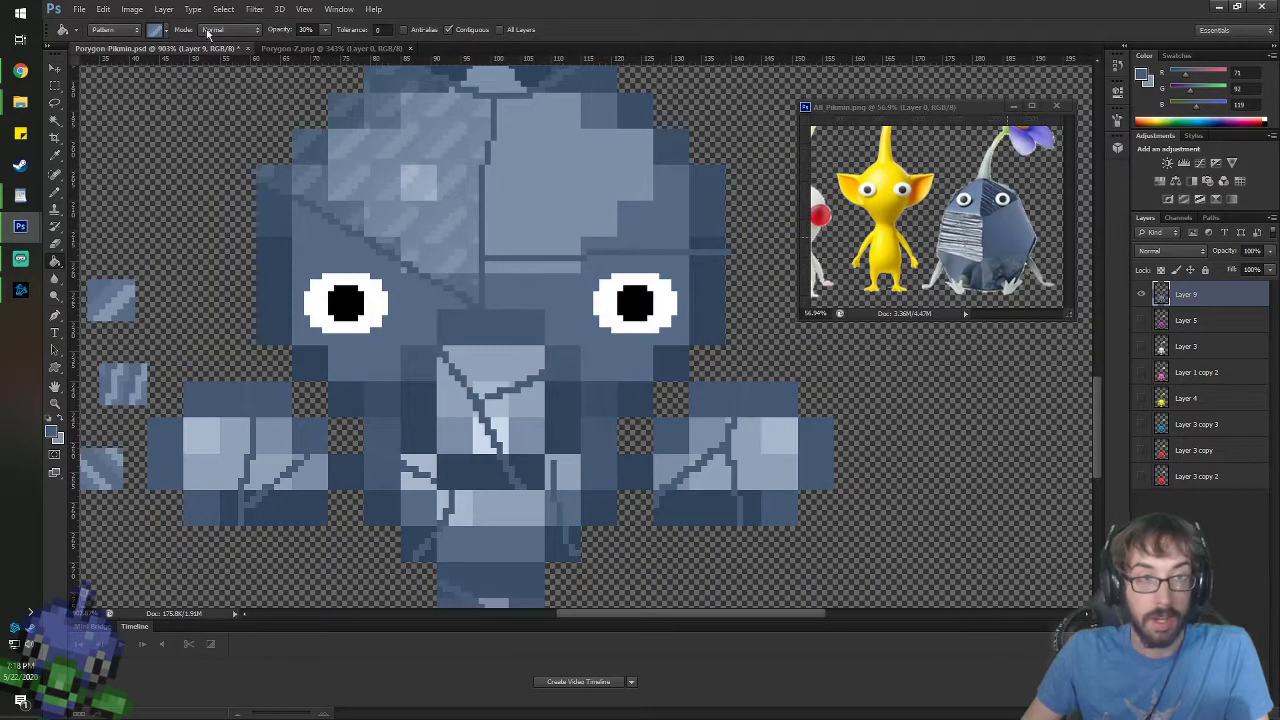
left_click(166, 30)
double_click(177, 106)
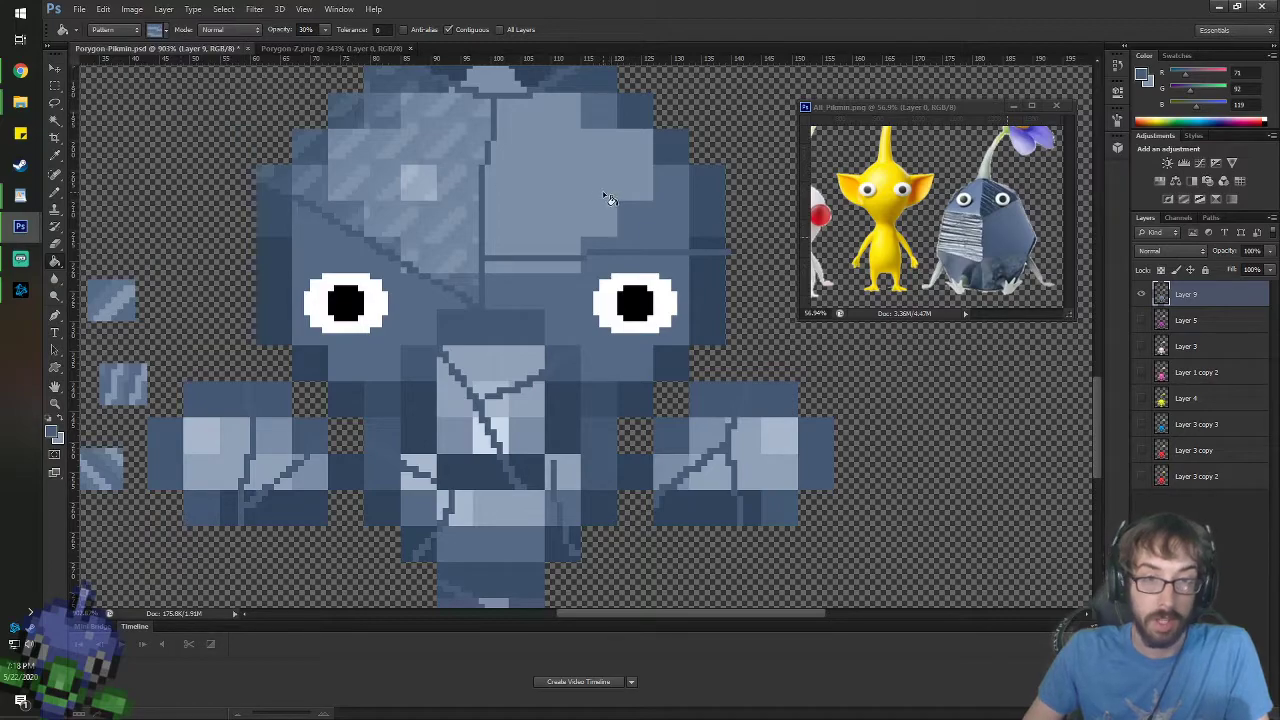
left_click(573, 152)
left_click(594, 85)
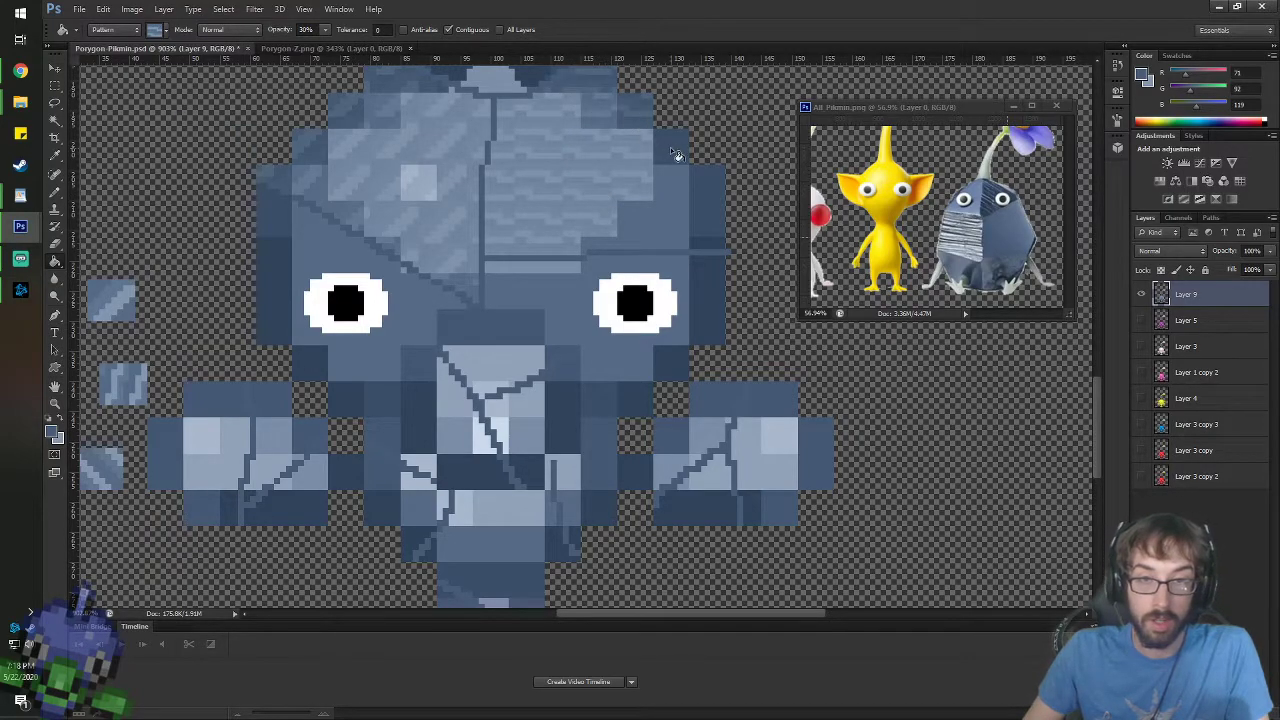
left_click(684, 203)
left_click(704, 248)
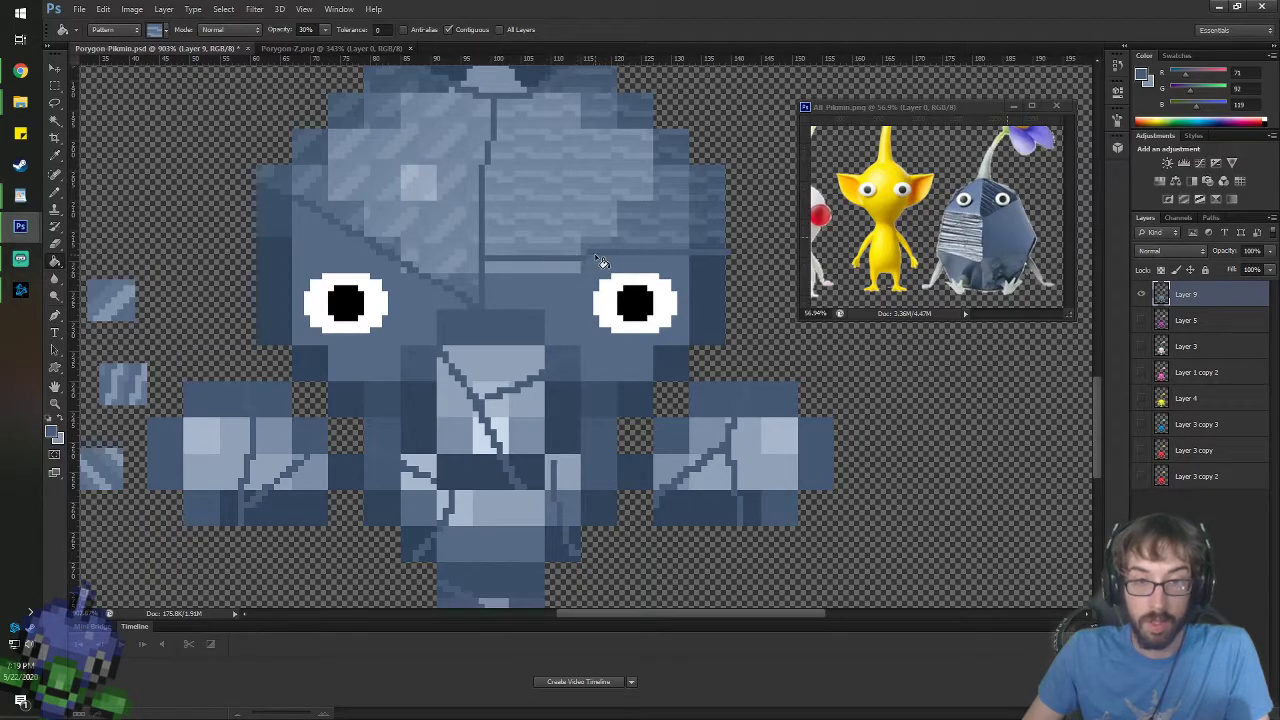
- Fill the face facet around the right eye and its darker edge blocks with the vertical-stripe rock pattern
left_click(166, 33)
double_click(204, 108)
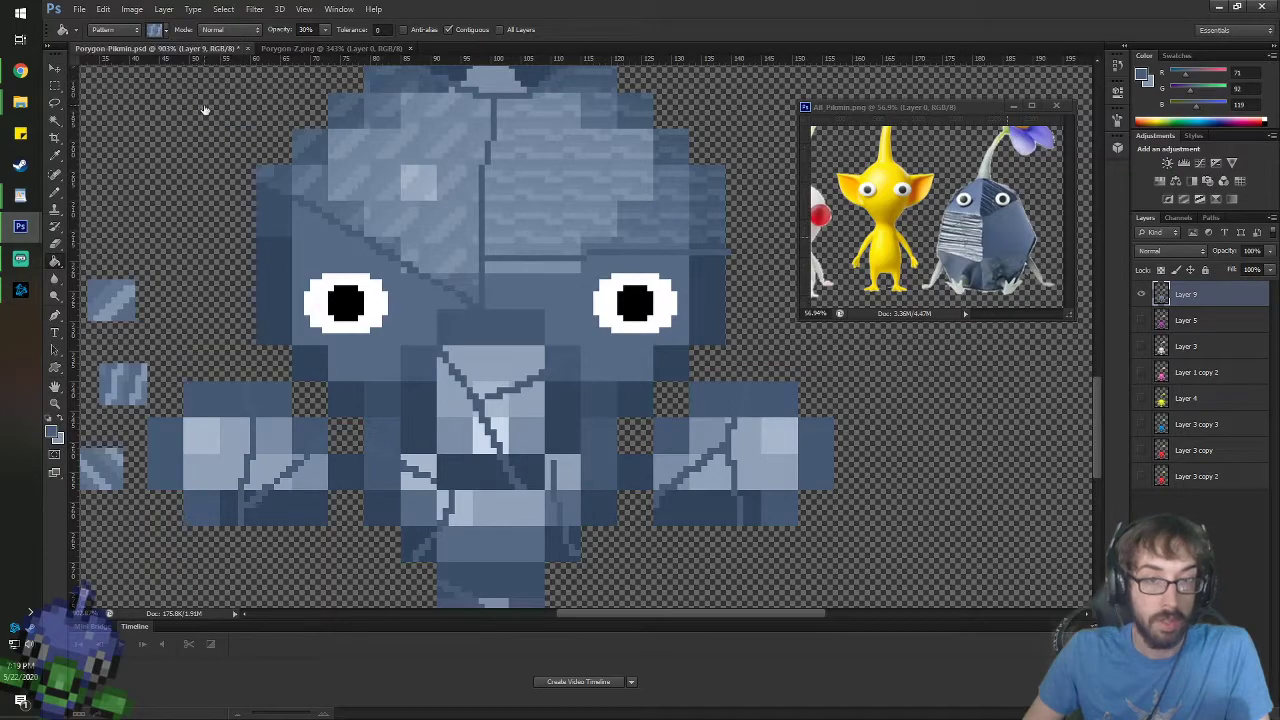
left_click(573, 269)
left_click(595, 310)
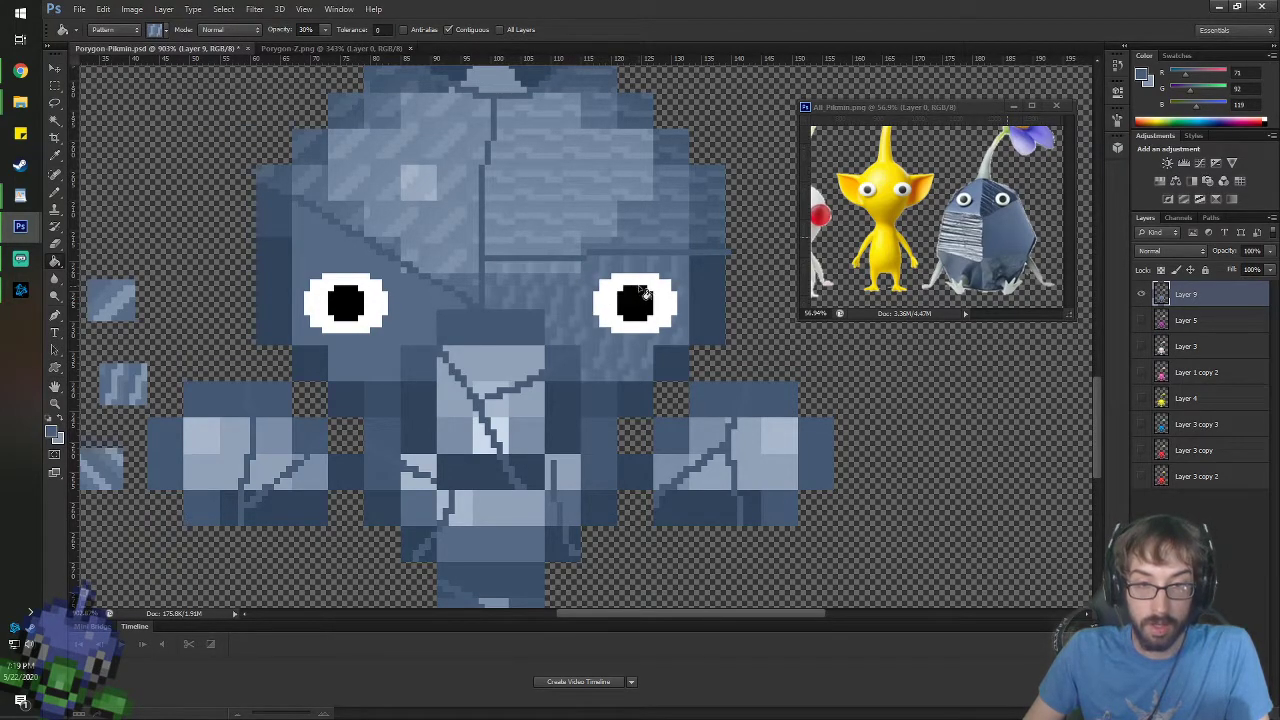
left_click(709, 292)
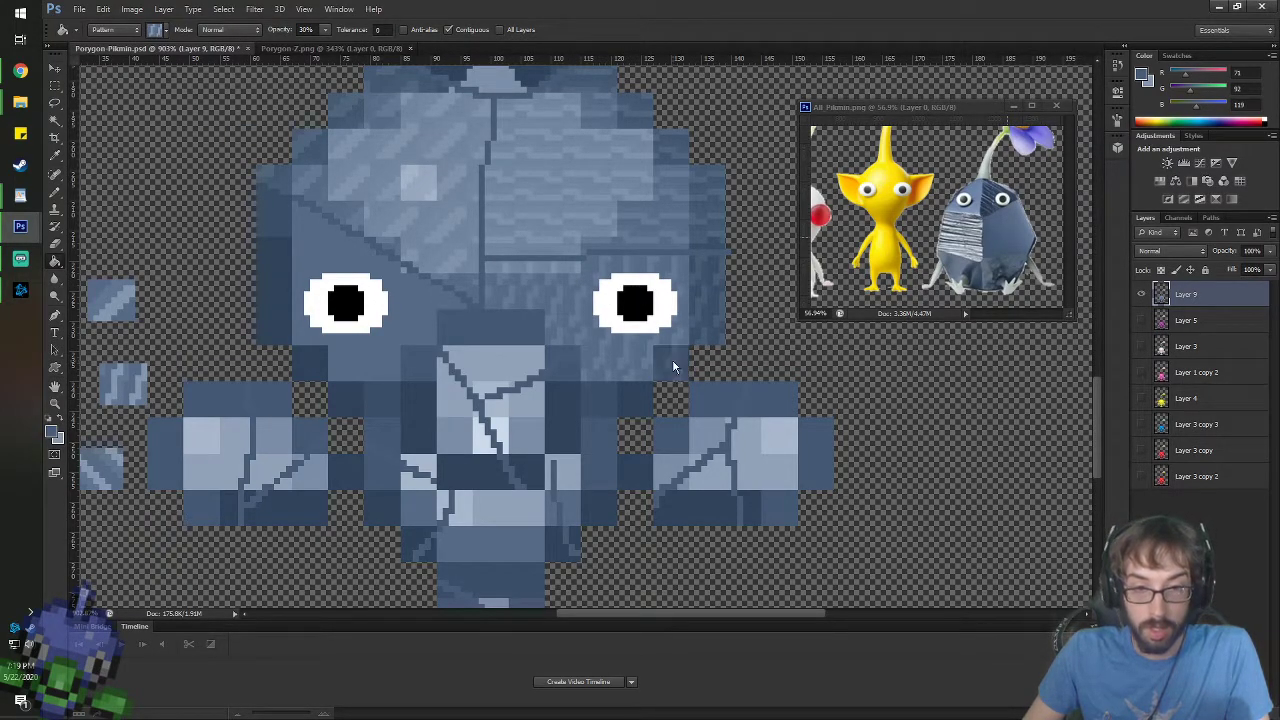
left_click(640, 392)
left_click(612, 395)
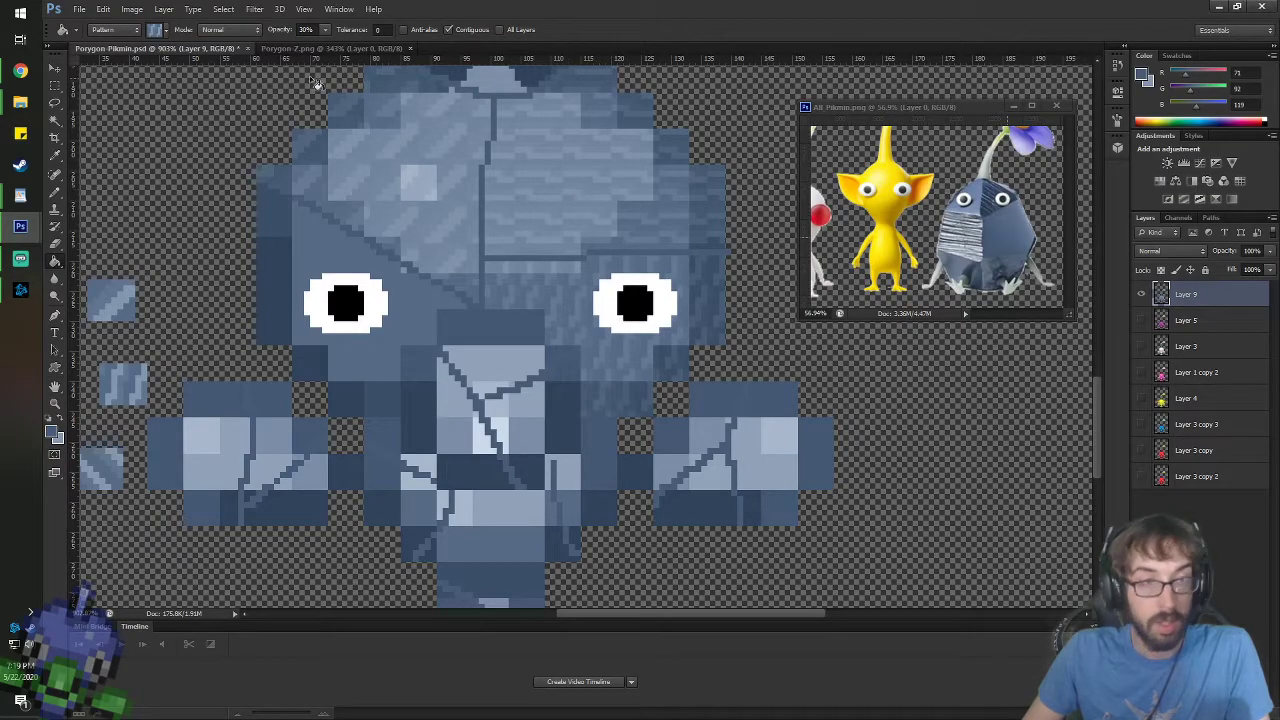
- Fill the dark block between the eyes and the light block below it with the second rising-diagonal rock pattern
left_click(166, 31)
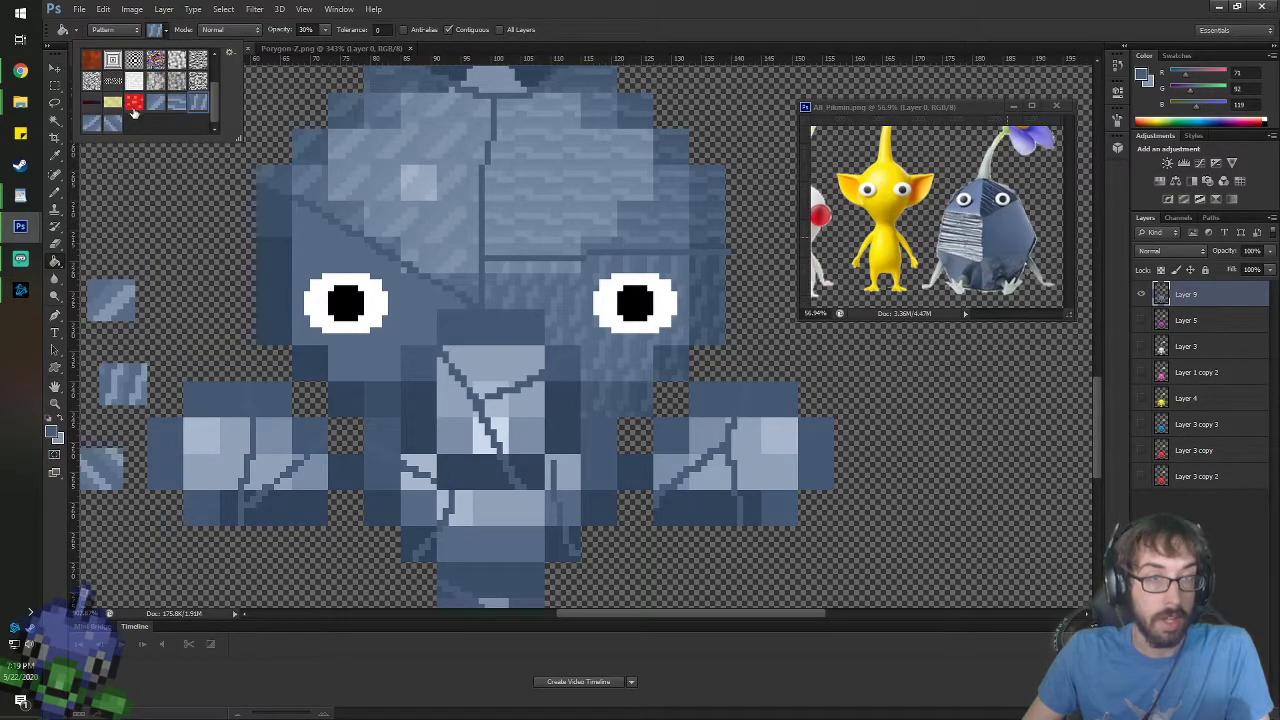
double_click(91, 124)
left_click(314, 246)
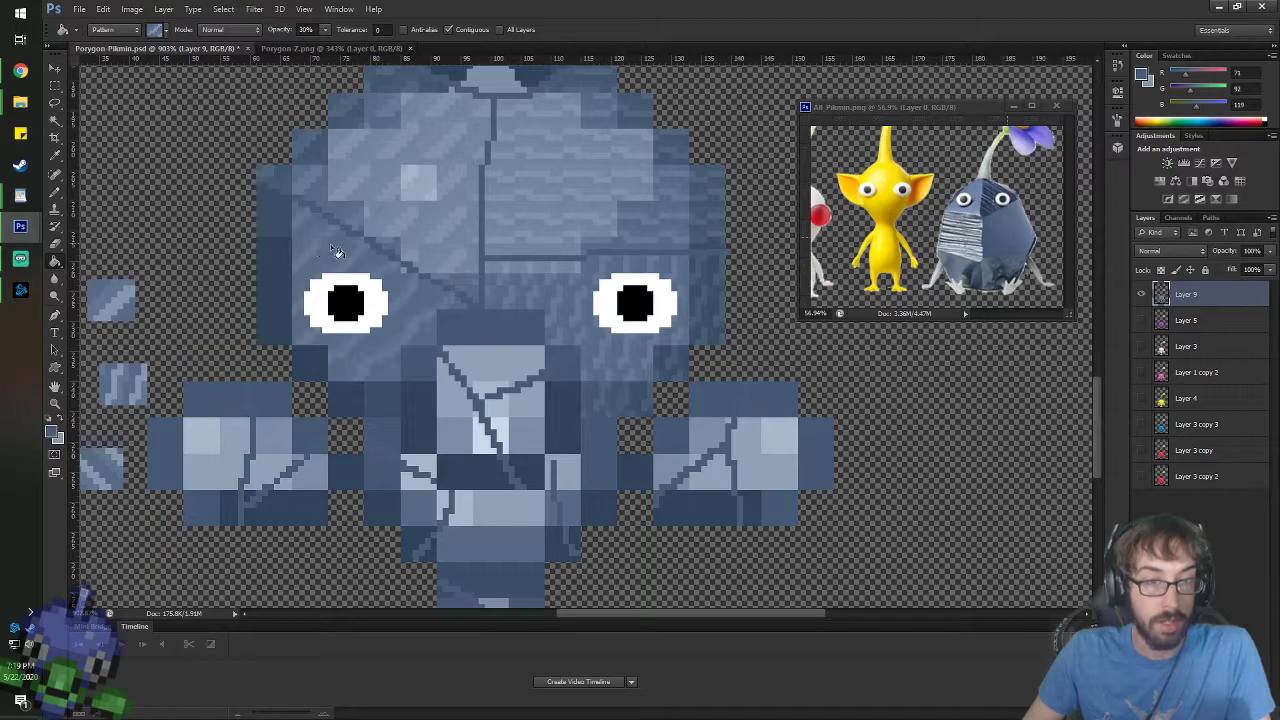
key("ctrl+z")
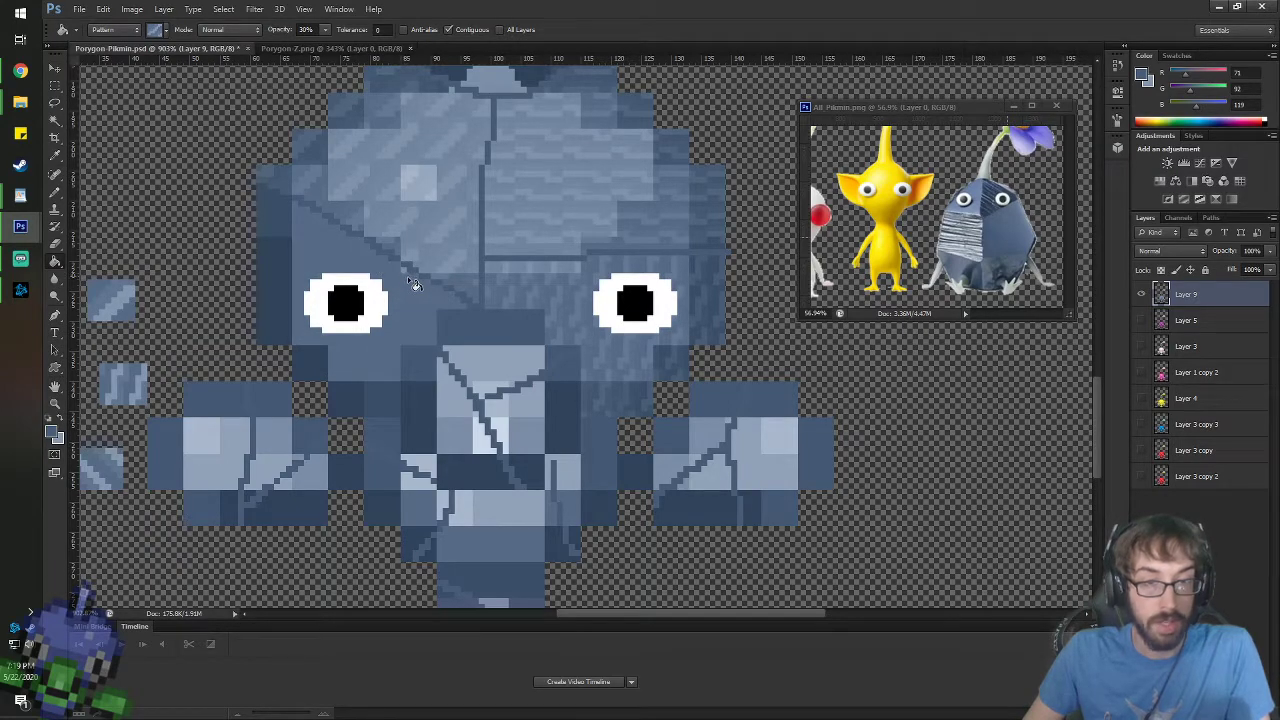
left_click(487, 367)
left_click(495, 336)
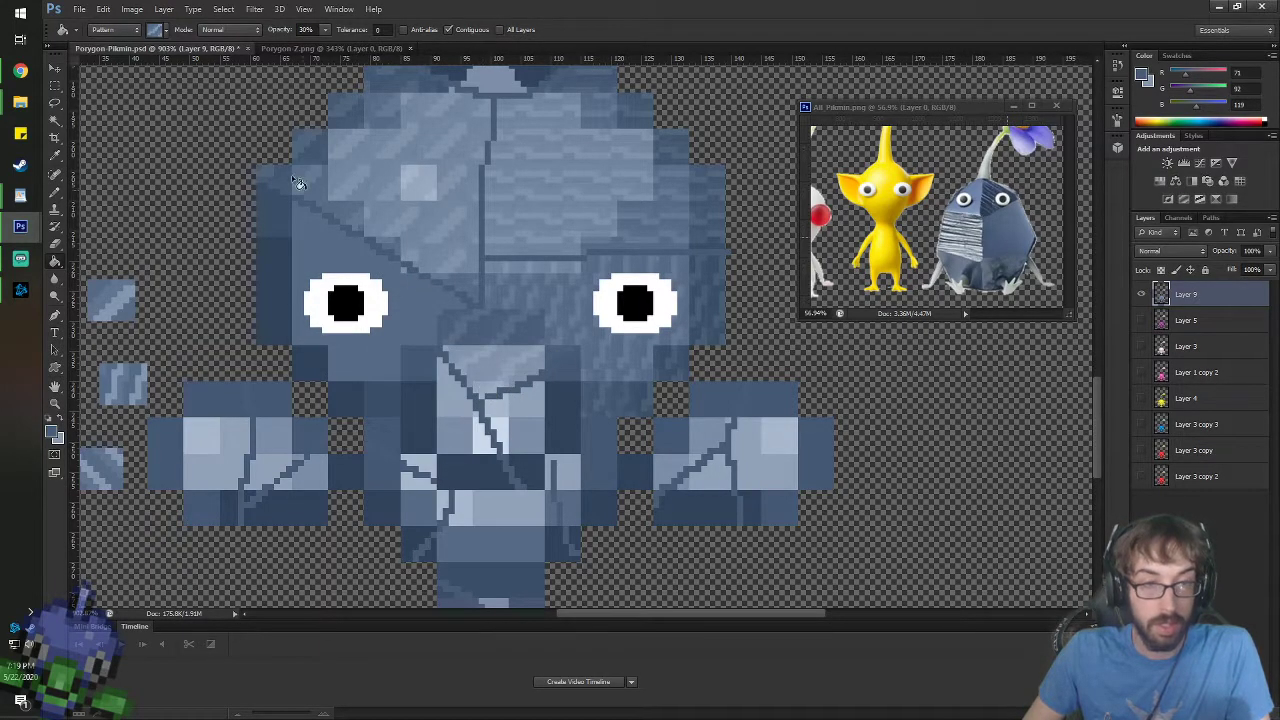
- Fill the face facet around the left eye and its darker edge blocks with the falling-diagonal rock pattern
left_click(166, 31)
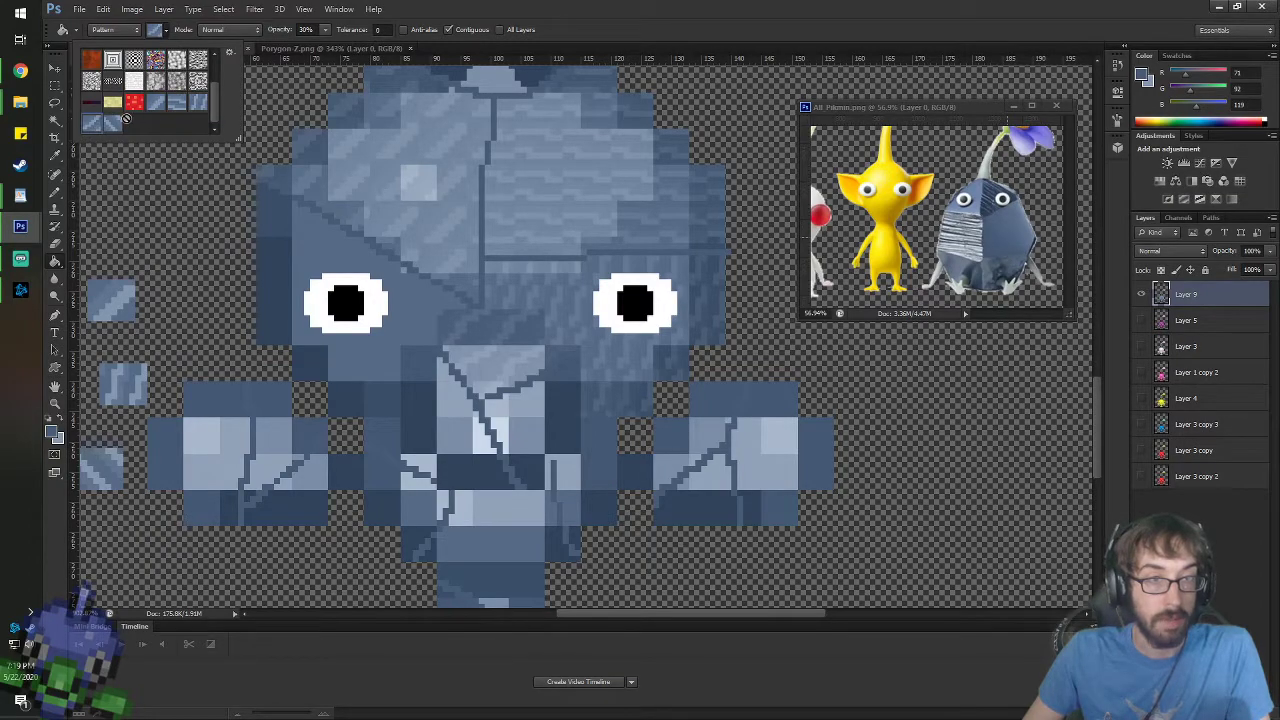
double_click(124, 118)
left_click(330, 260)
left_click(298, 333)
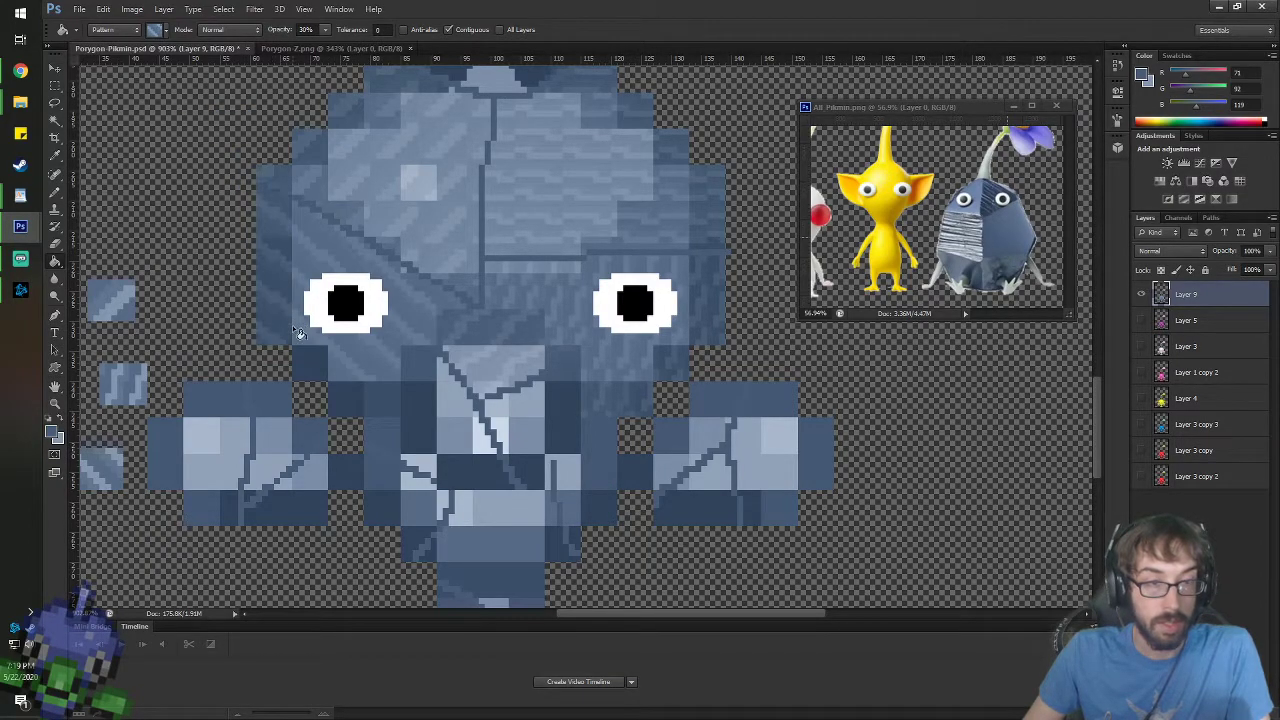
left_click(322, 376)
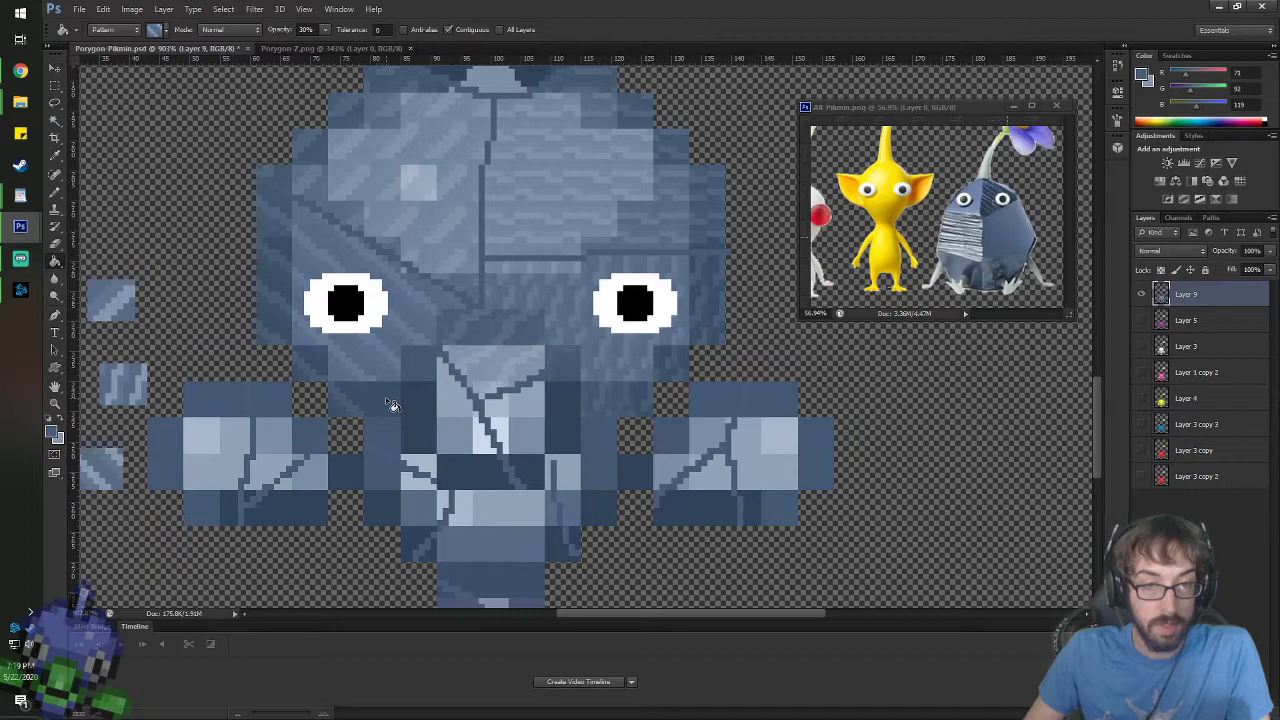
left_click(390, 405)
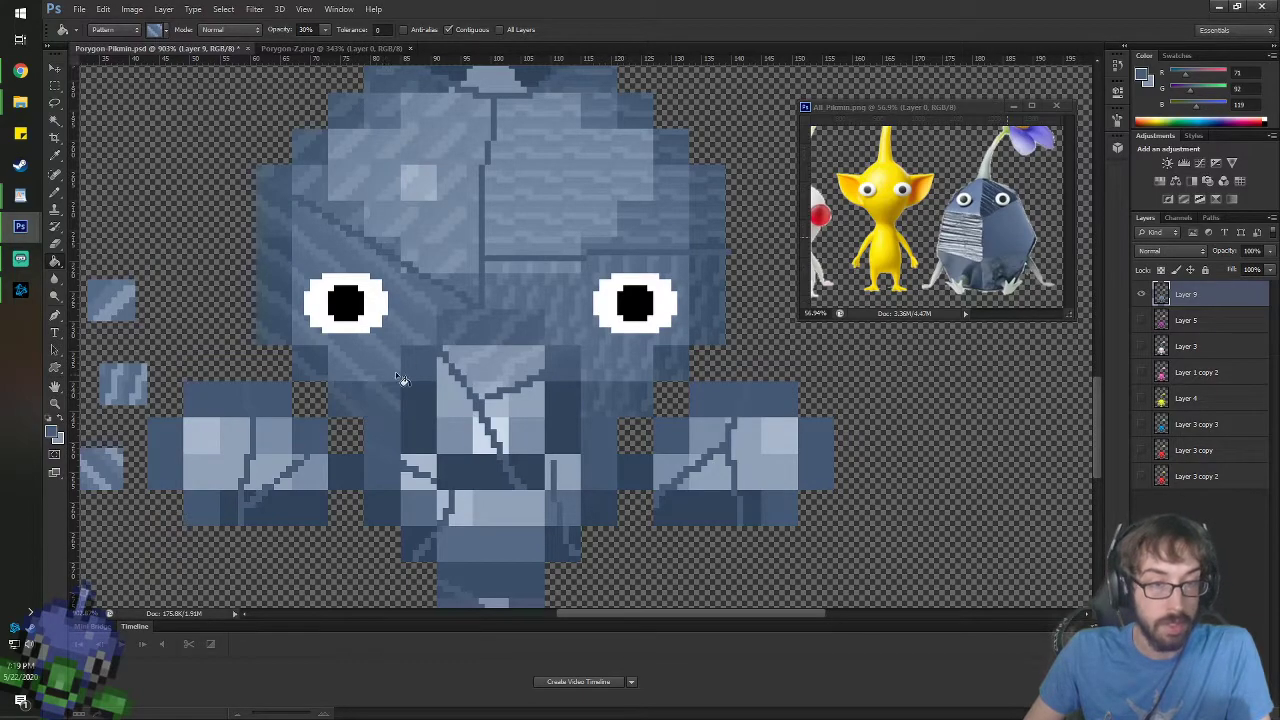
- Fill the dark edge blocks and lower light facet right of the upper body's crack with the horizontal-stripe rock pattern
left_click(160, 30)
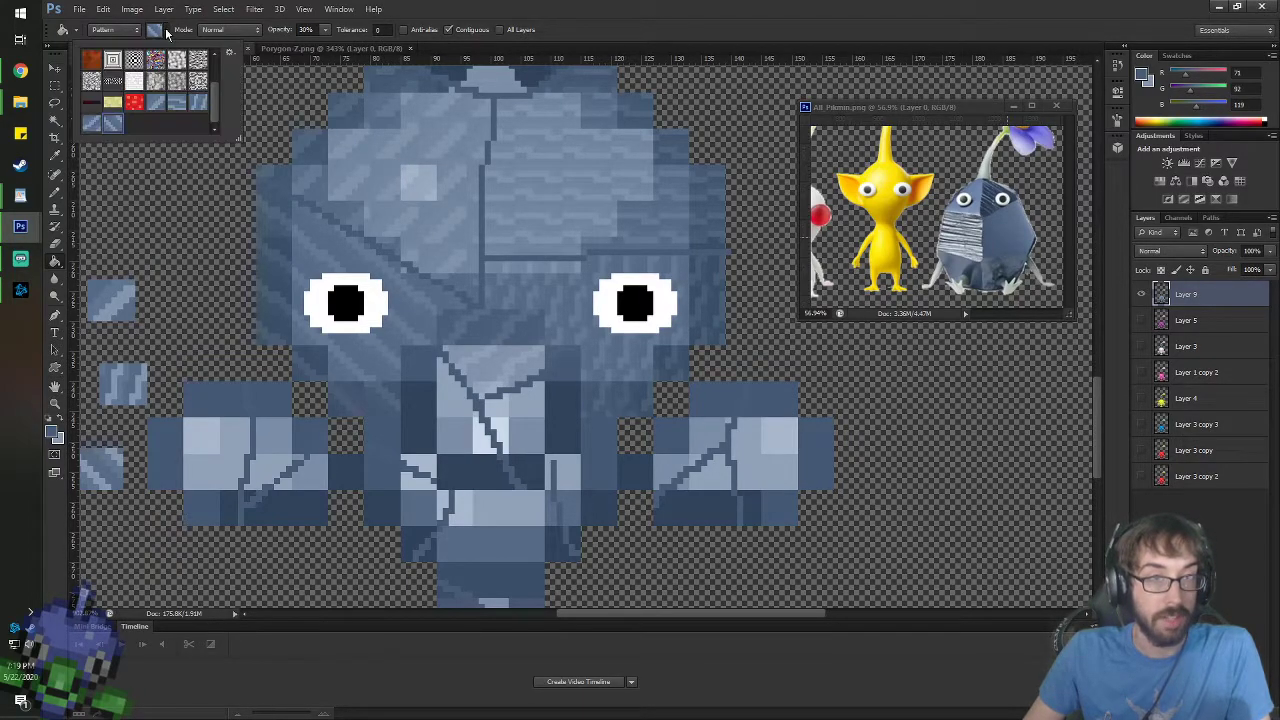
double_click(185, 104)
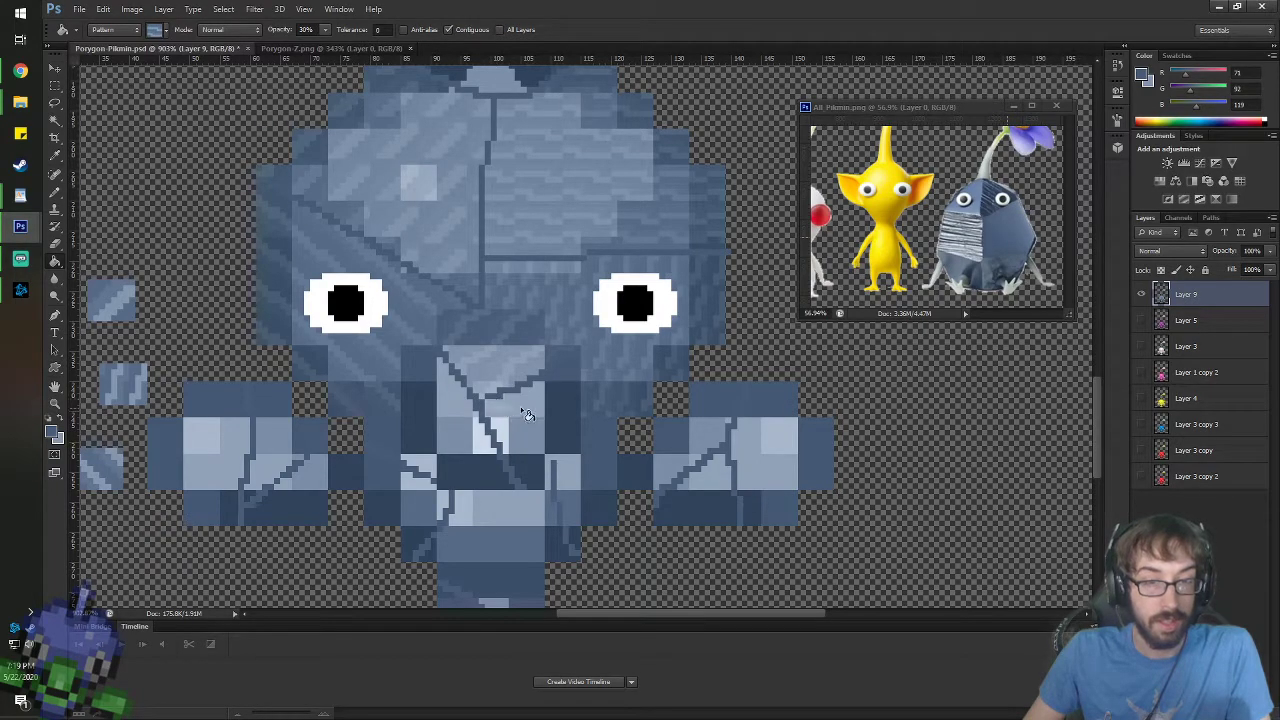
left_click(563, 414)
left_click(568, 374)
left_click(532, 461)
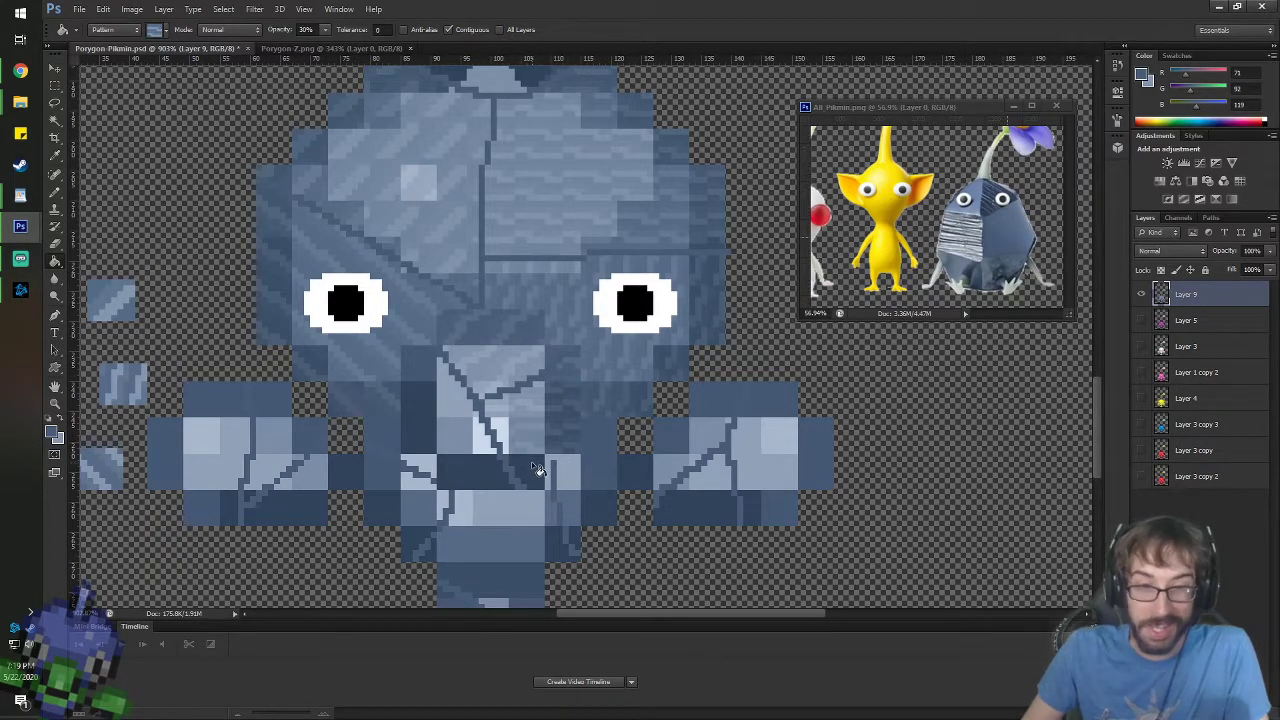
left_click(505, 437)
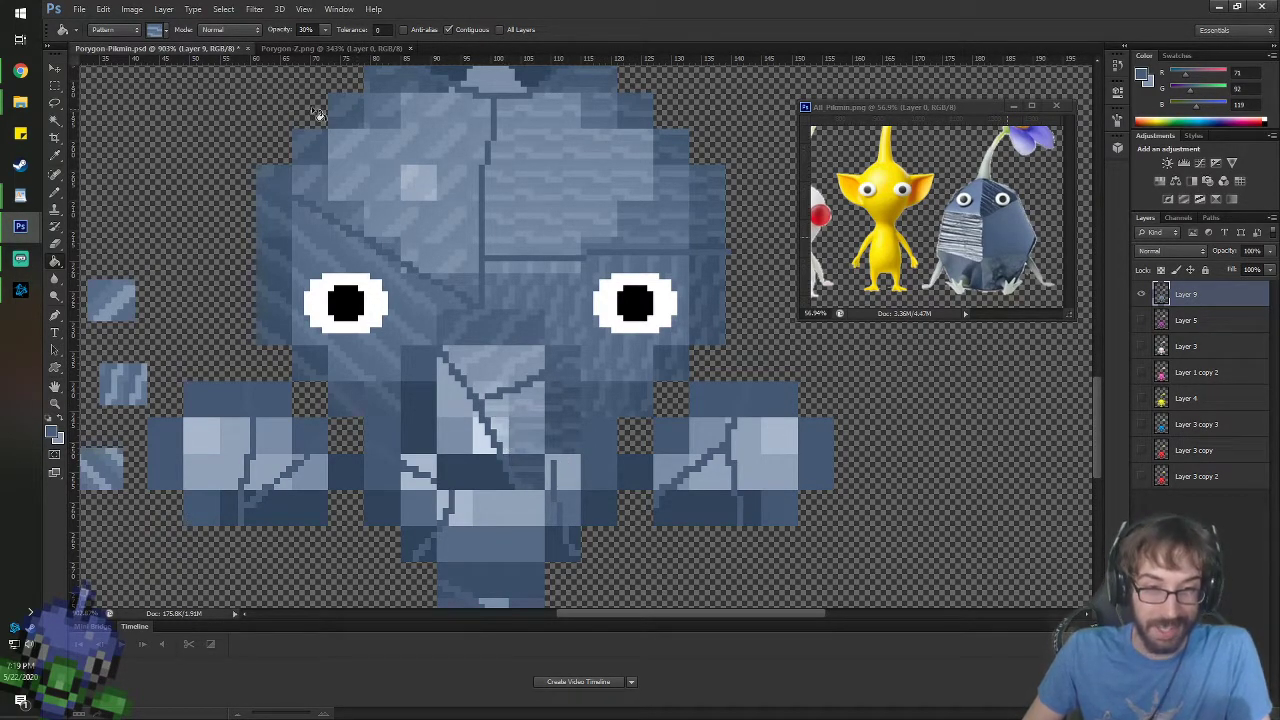
- Undo the pattern fills on the upper body, the left-eye facet with its edge blocks, and the blocks between the eyes
left_click(167, 31)
left_click(167, 32)
scroll(232, 281, "down", 4)
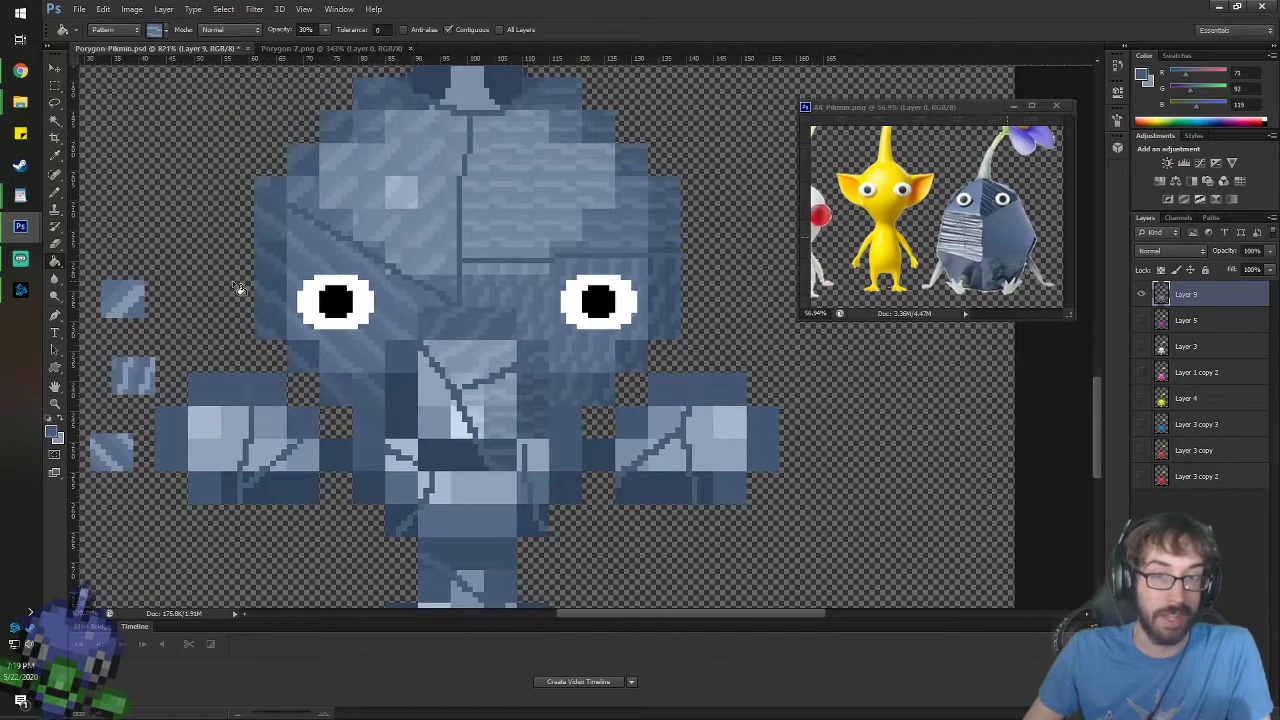
scroll(155, 246, "up", 2)
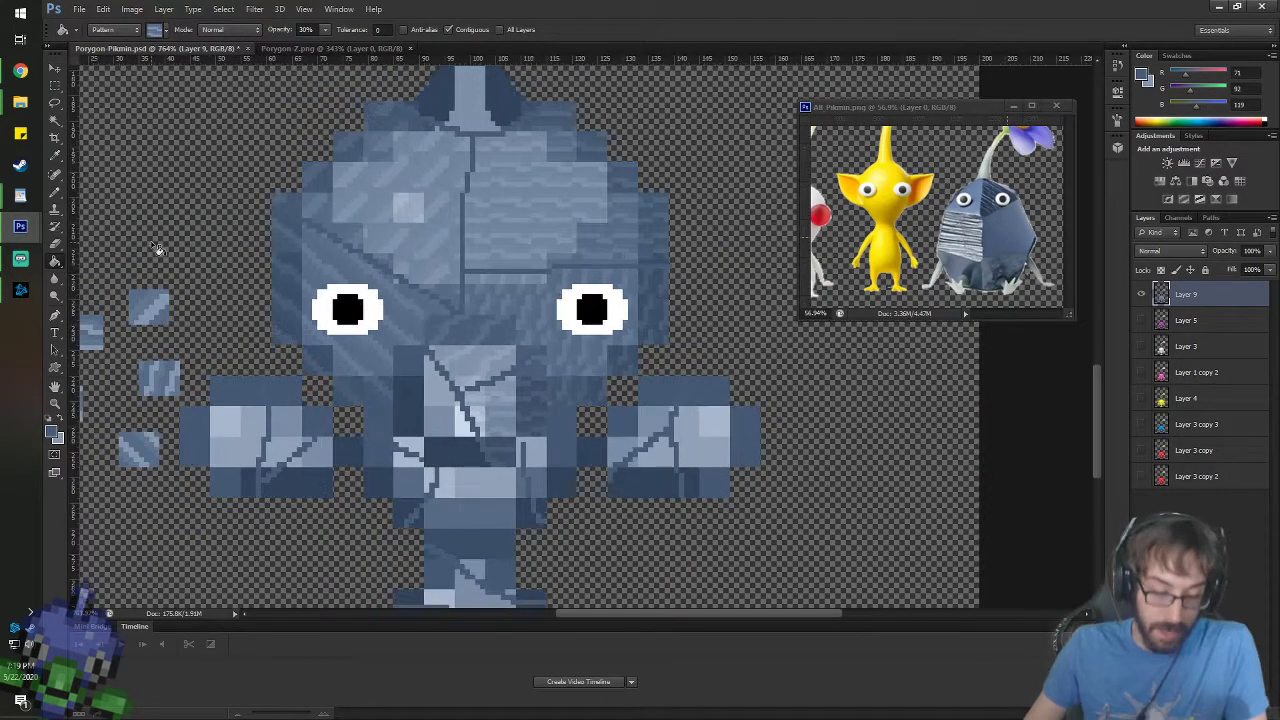
key("ctrl+alt+z")
key("ctrl+alt+z")
key("ctrl+alt+z")
key("ctrl+alt+z")
key("ctrl+alt+z")
key("ctrl+alt+z")
key("ctrl+alt+z")
key("ctrl+alt+z")
key("ctrl+alt+z")
key("ctrl+alt+z")
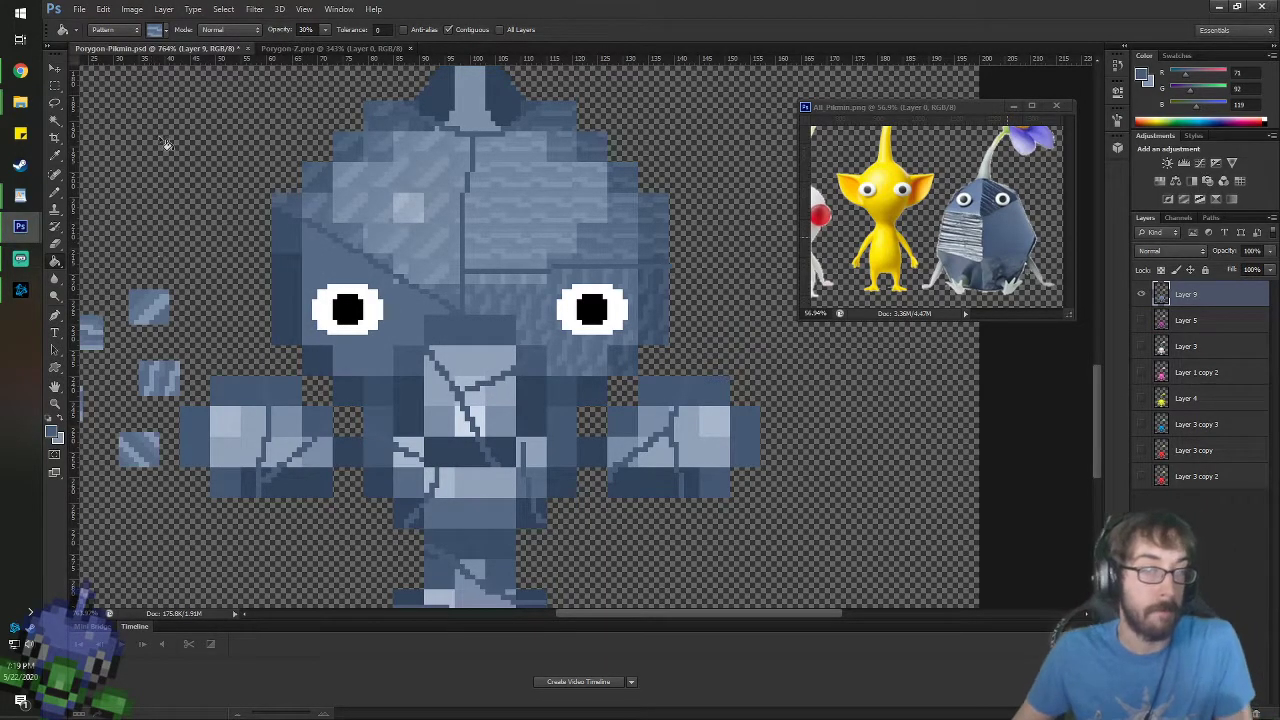
- Sample the plain blue of the facet around the left eye as the foreground colour
scroll(286, 190, "down", 3)
scroll(286, 190, "up", 2)
scroll(464, 280, "up", 2)
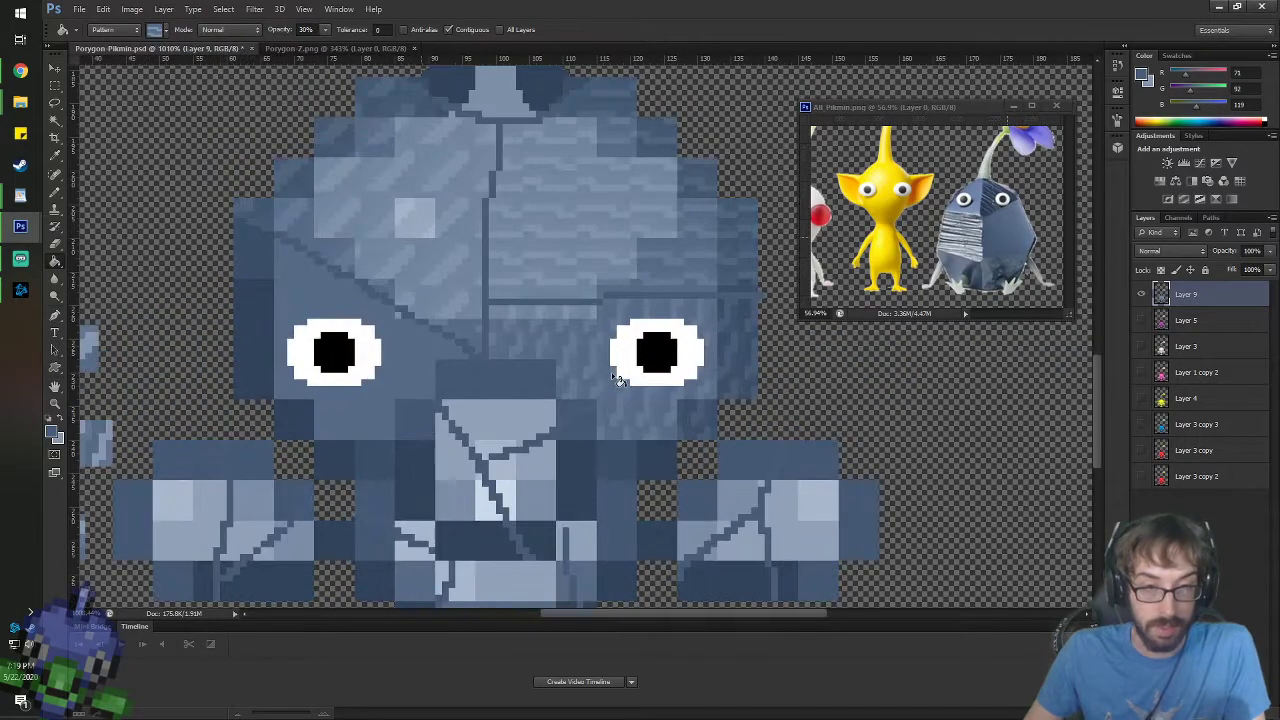
key("b")
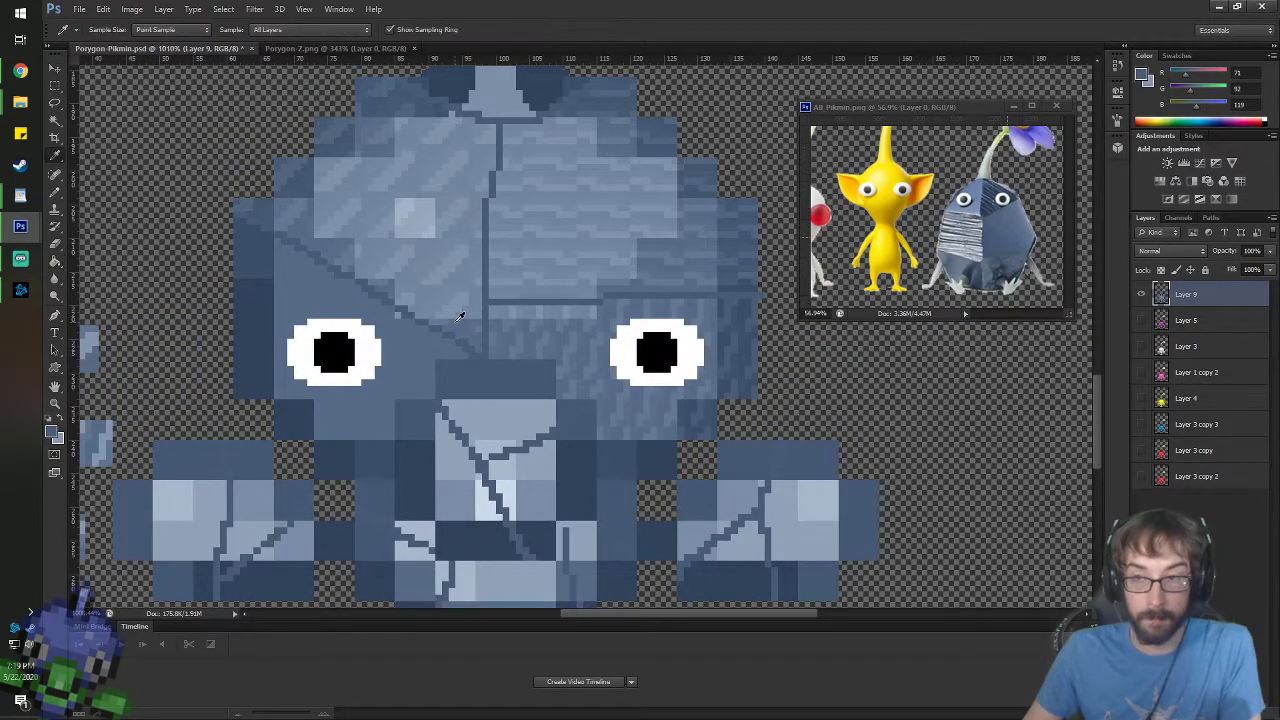
left_click(388, 372, "alt")
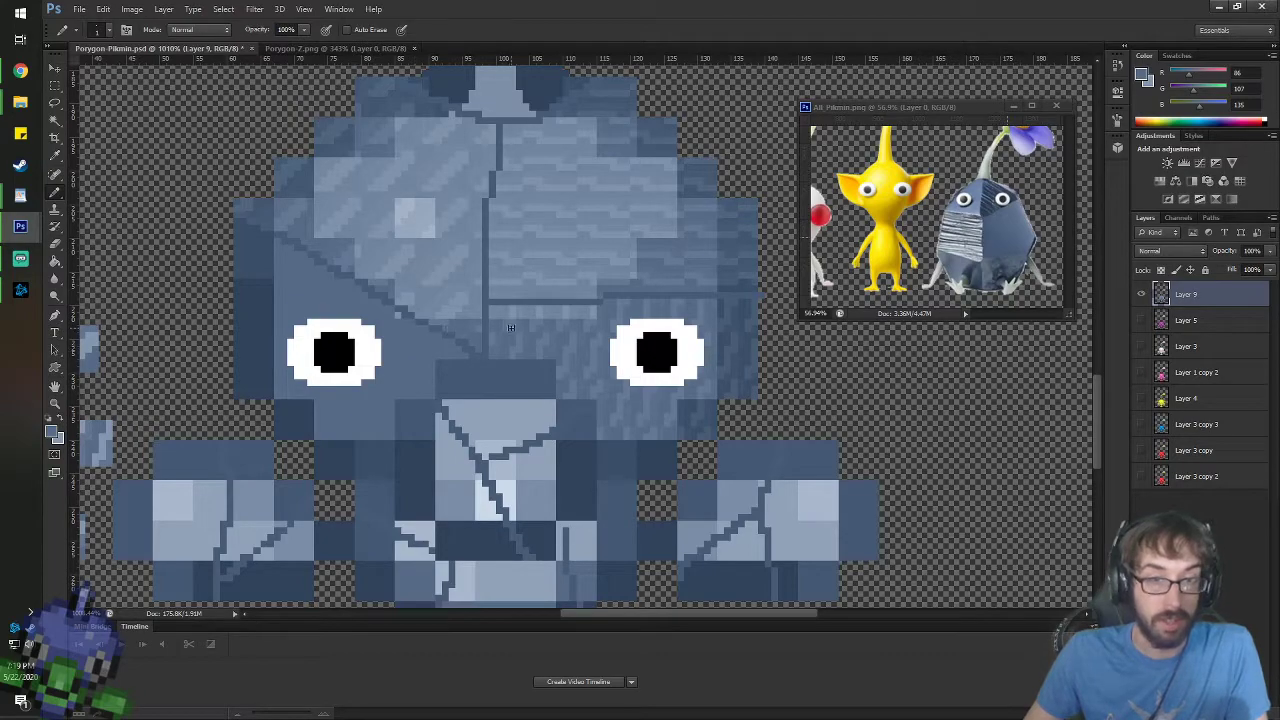
right_click(480, 327)
left_click(450, 7)
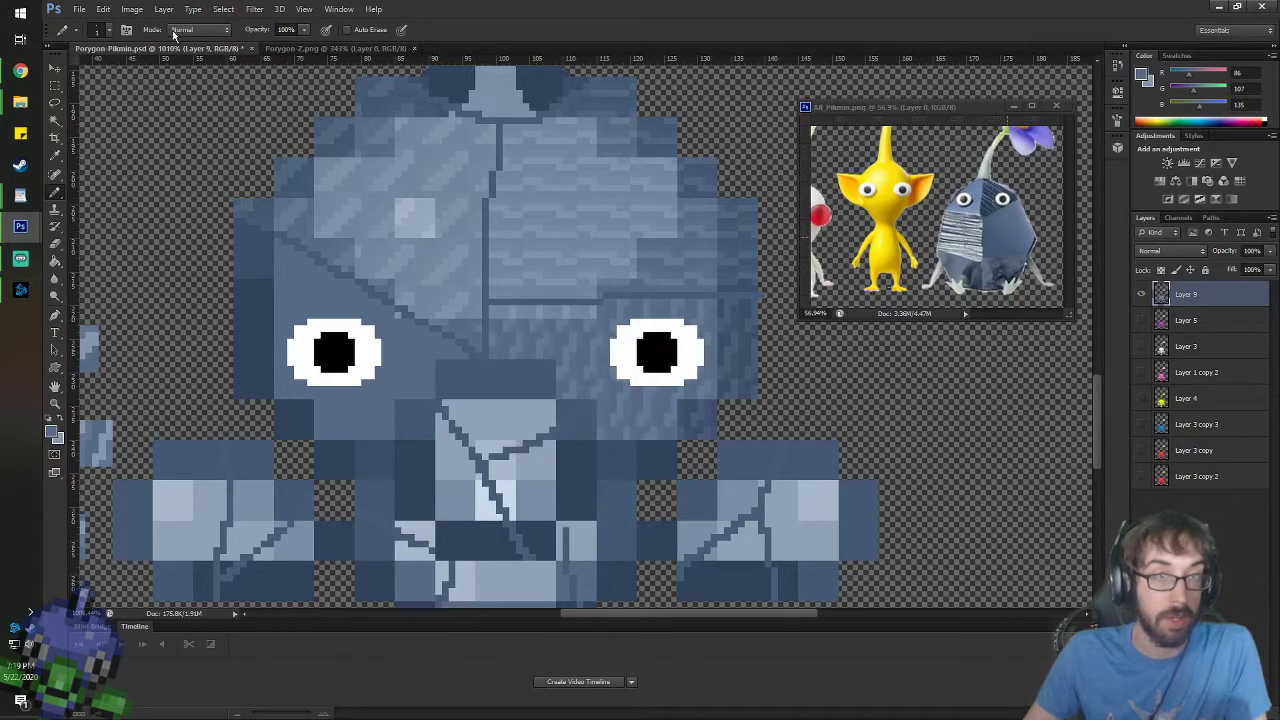
- Set the Paint Bucket to foreground fill at 100% opacity and tolerance 20, and try it at the crack between the eyes
key("g")
left_click(113, 29)
left_click(110, 43)
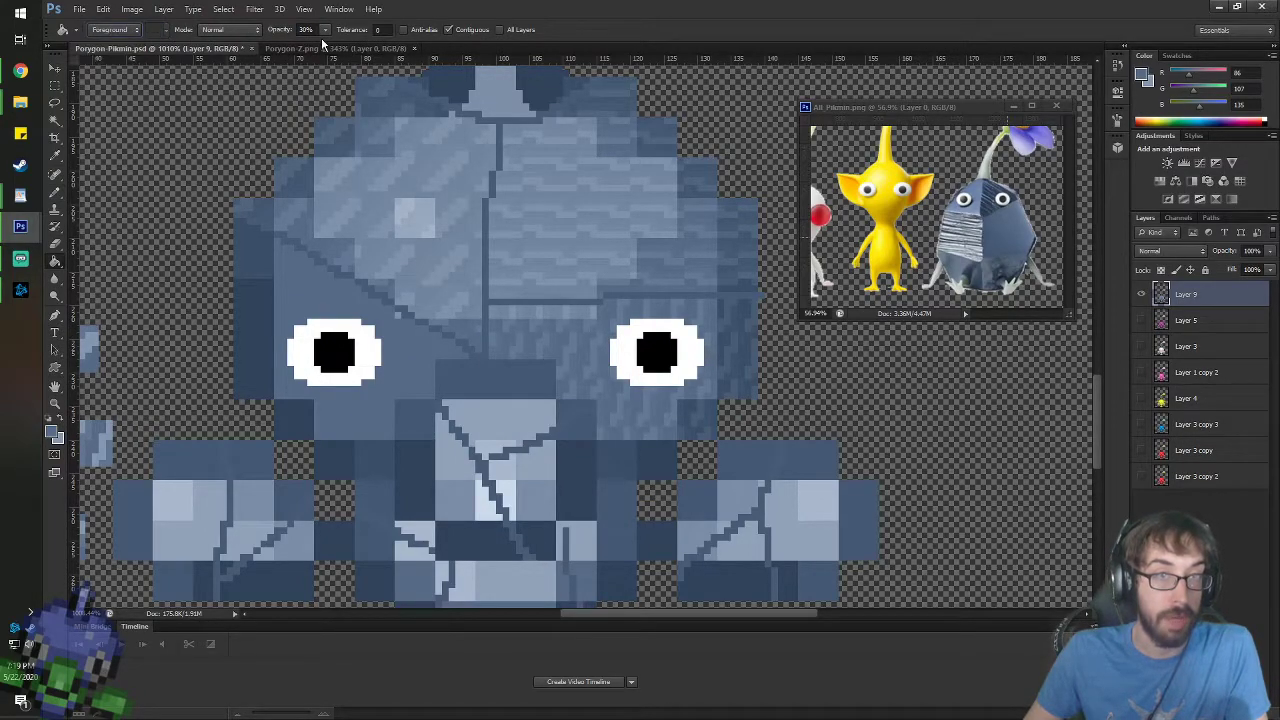
left_click_drag(384, 31, 358, 6)
type("20")
key("Return")
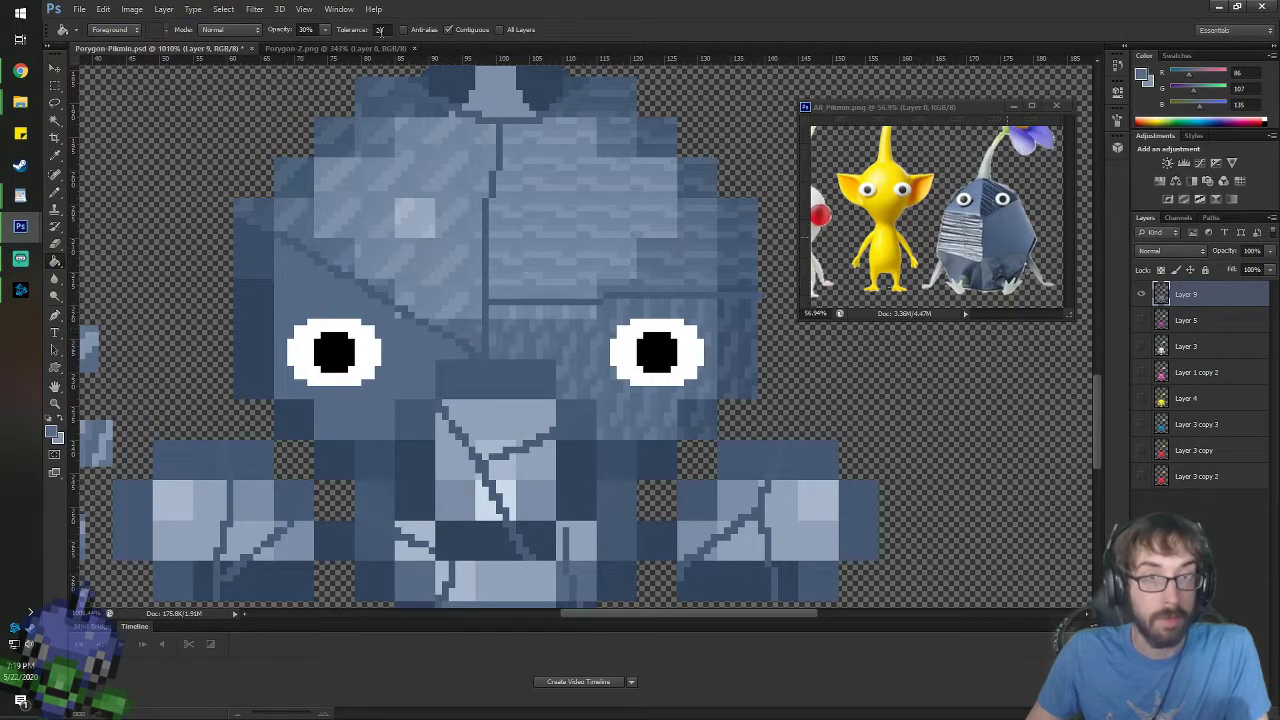
key("0")
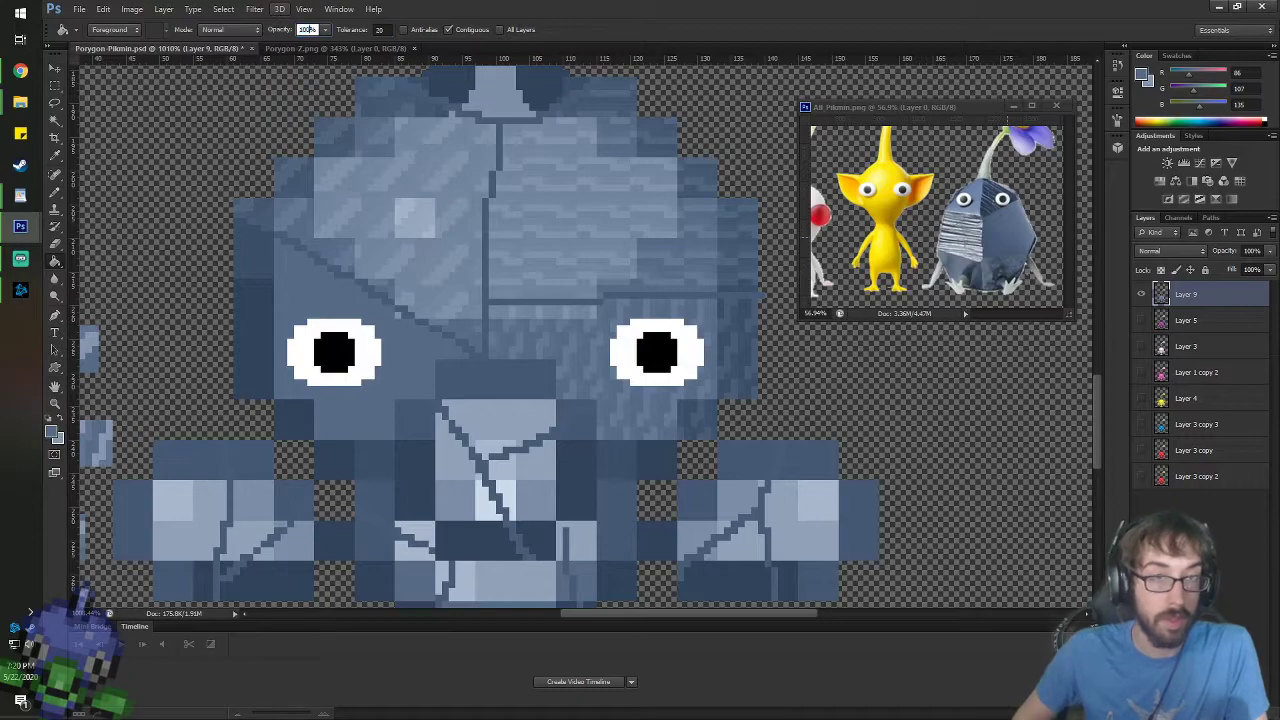
left_click(478, 336)
key("ctrl+z")
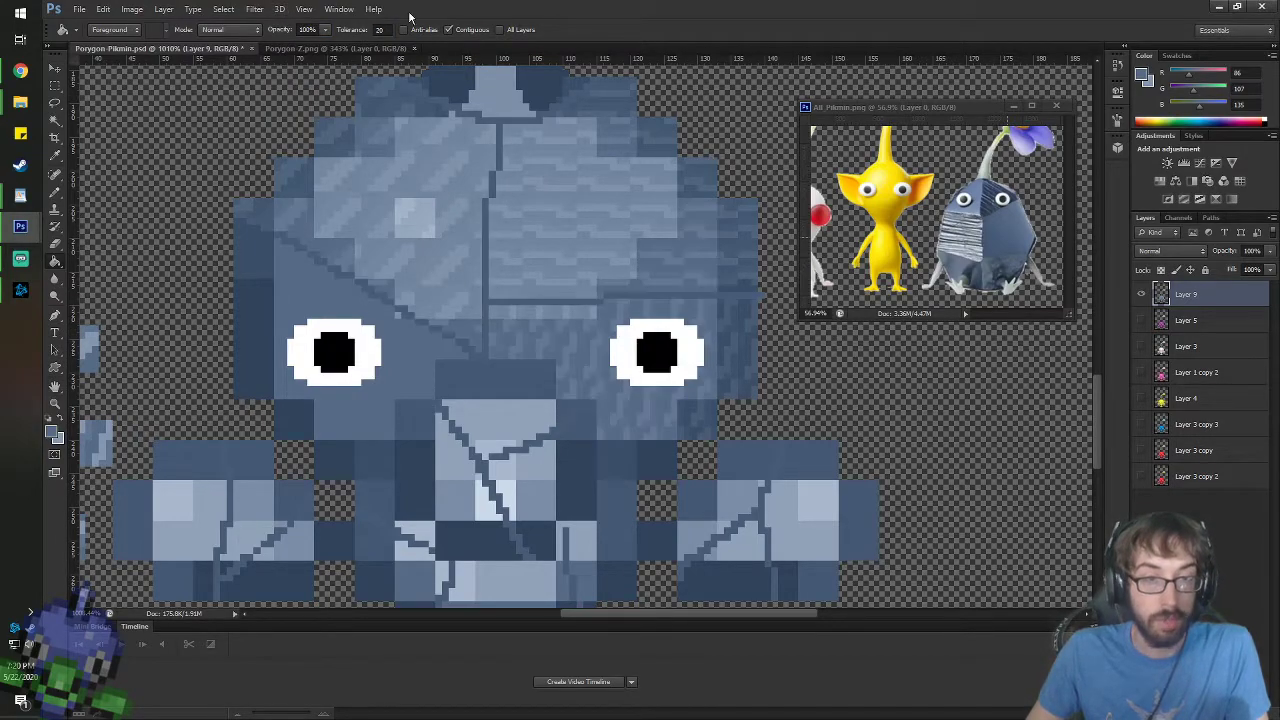
- Set the fill tolerance to 10 and flood the striped facet around the right eye with the plain blue
left_click_drag(384, 31, 322, 5)
type("1")
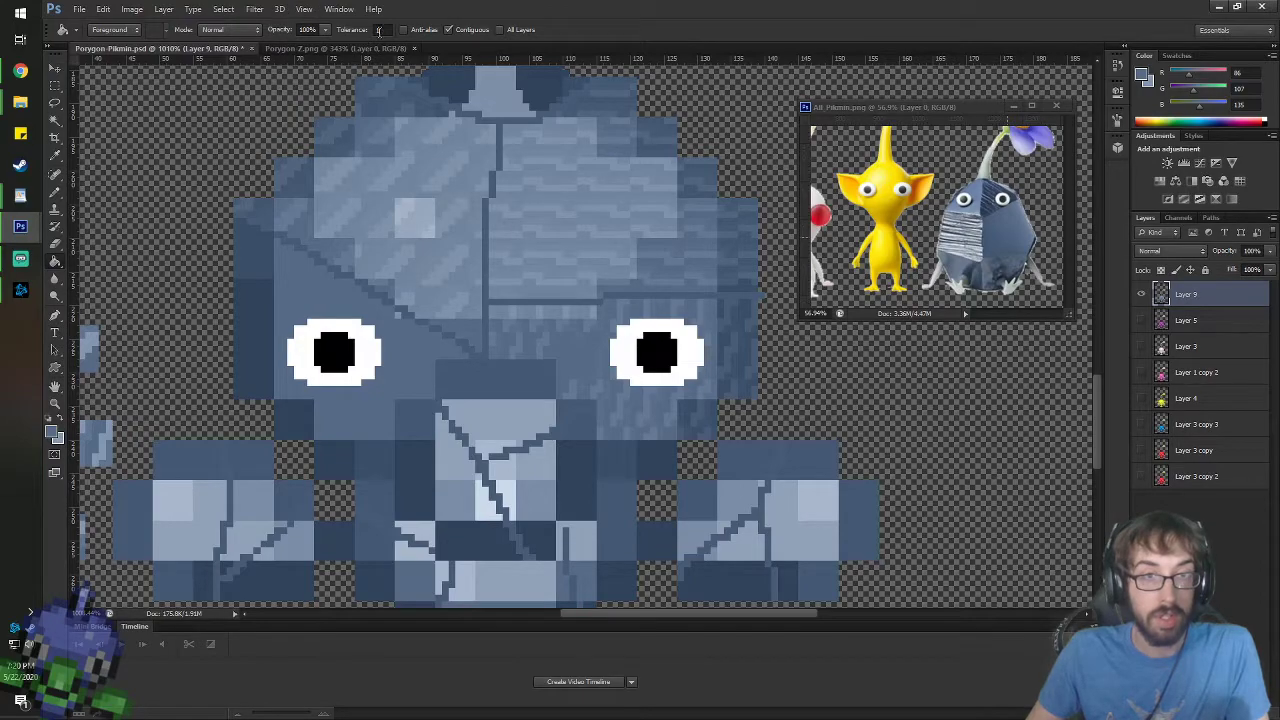
type("0")
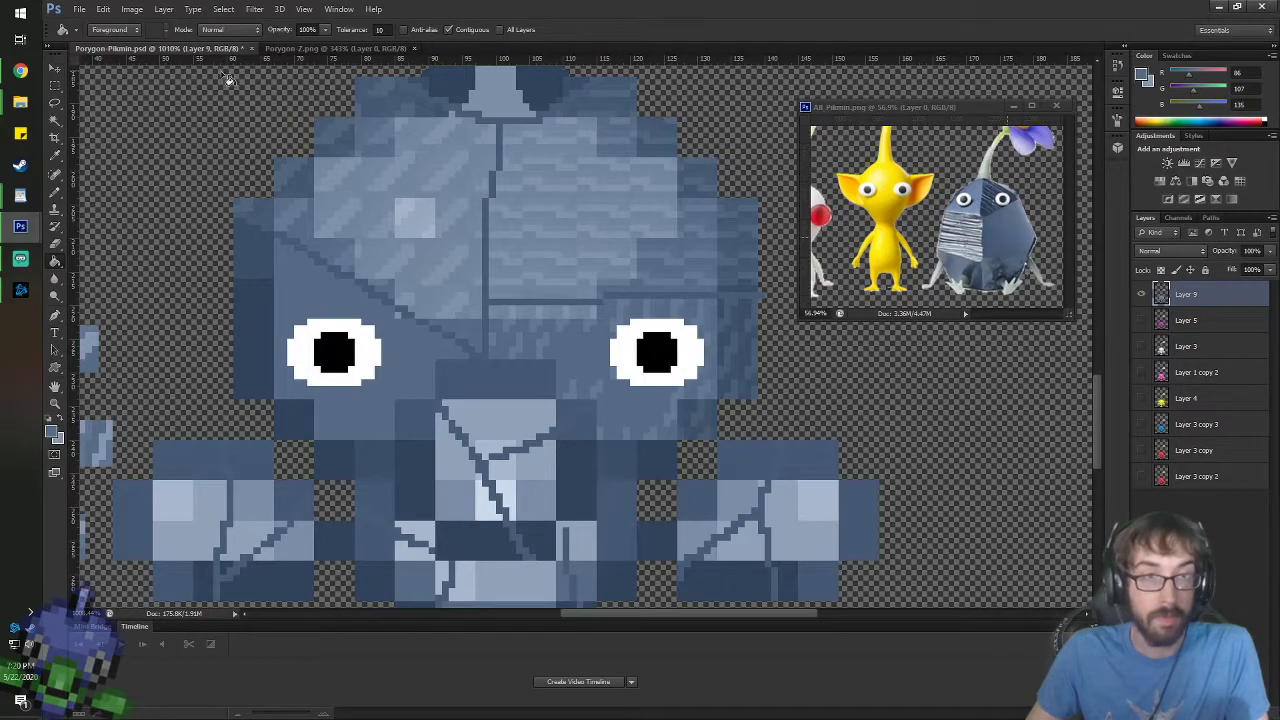
- Paint over the leftover stripes between the central crack and the right eye with the sampled face blue and a 4 px Pencil
scroll(739, 408, "up", 4)
key("i")
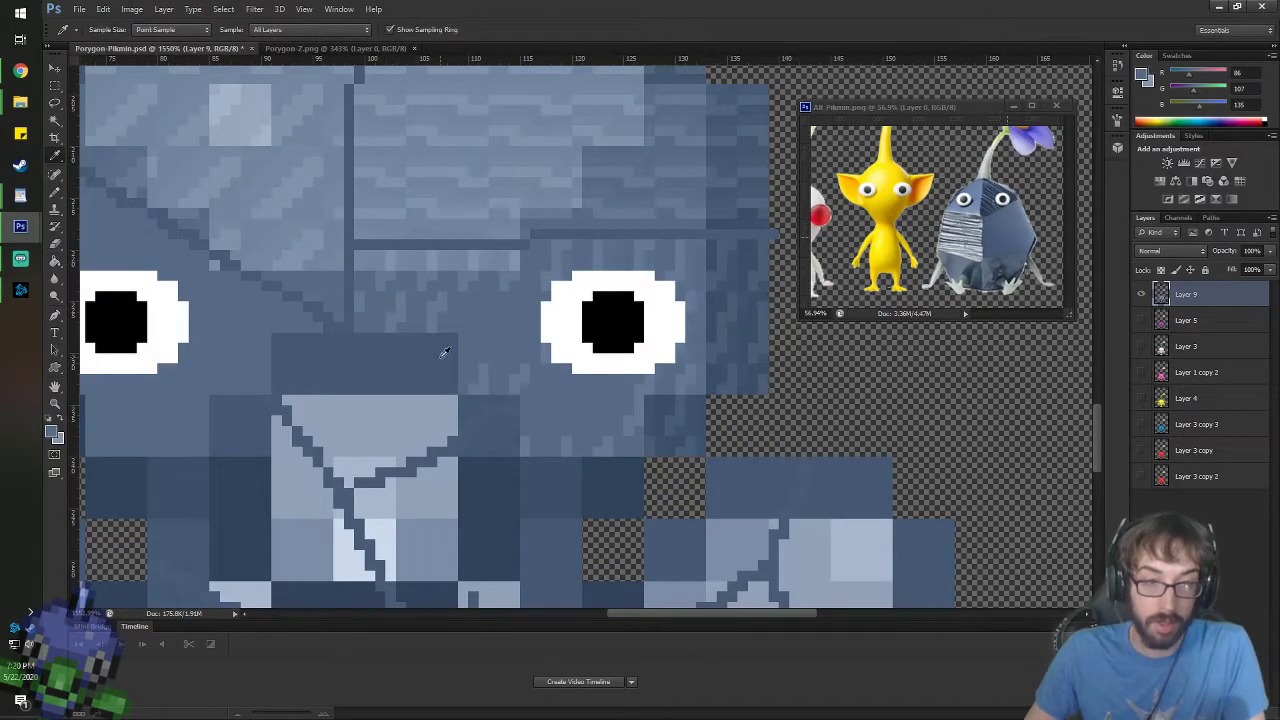
left_click(252, 315)
key("b")
right_click(375, 287)
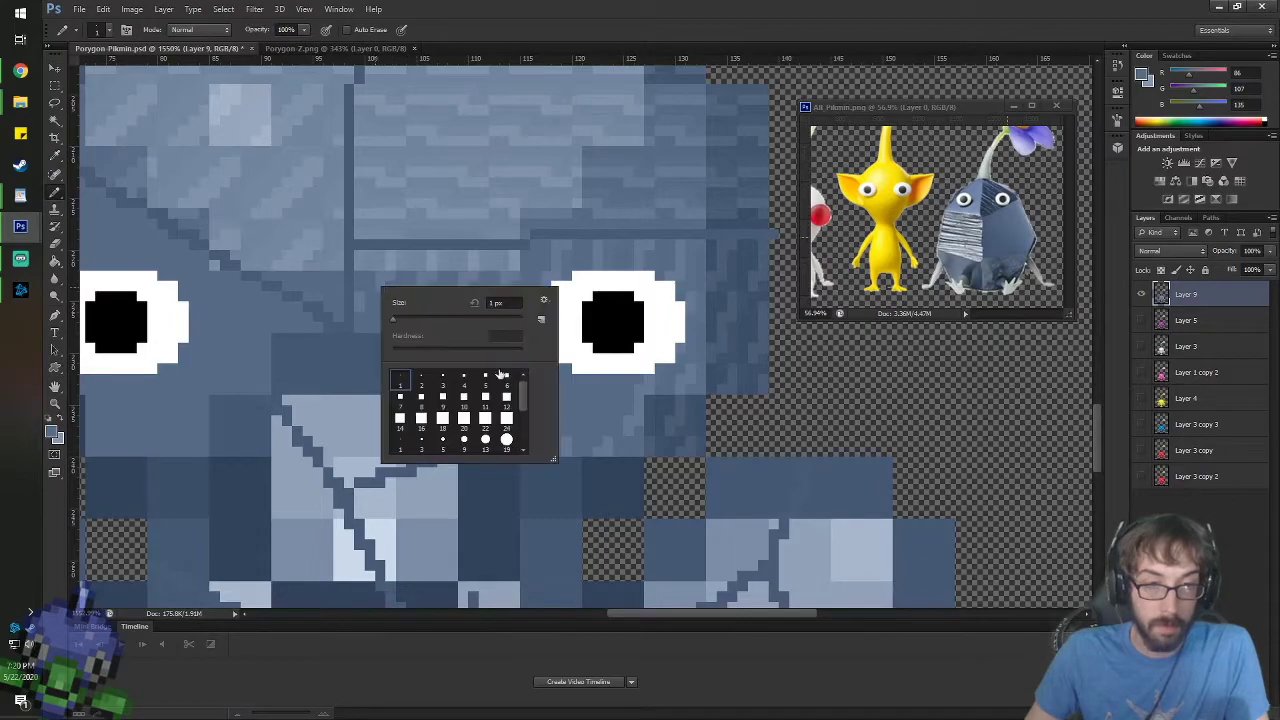
double_click(463, 378)
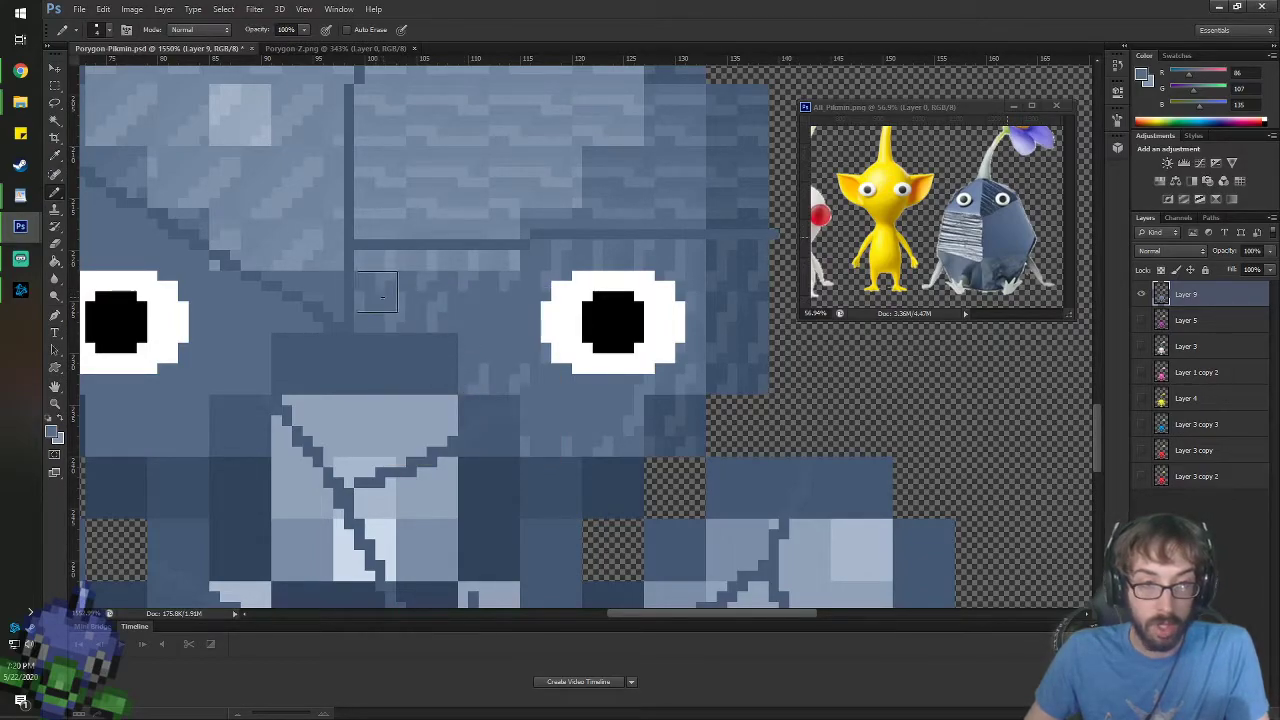
left_click_drag(378, 294, 478, 297)
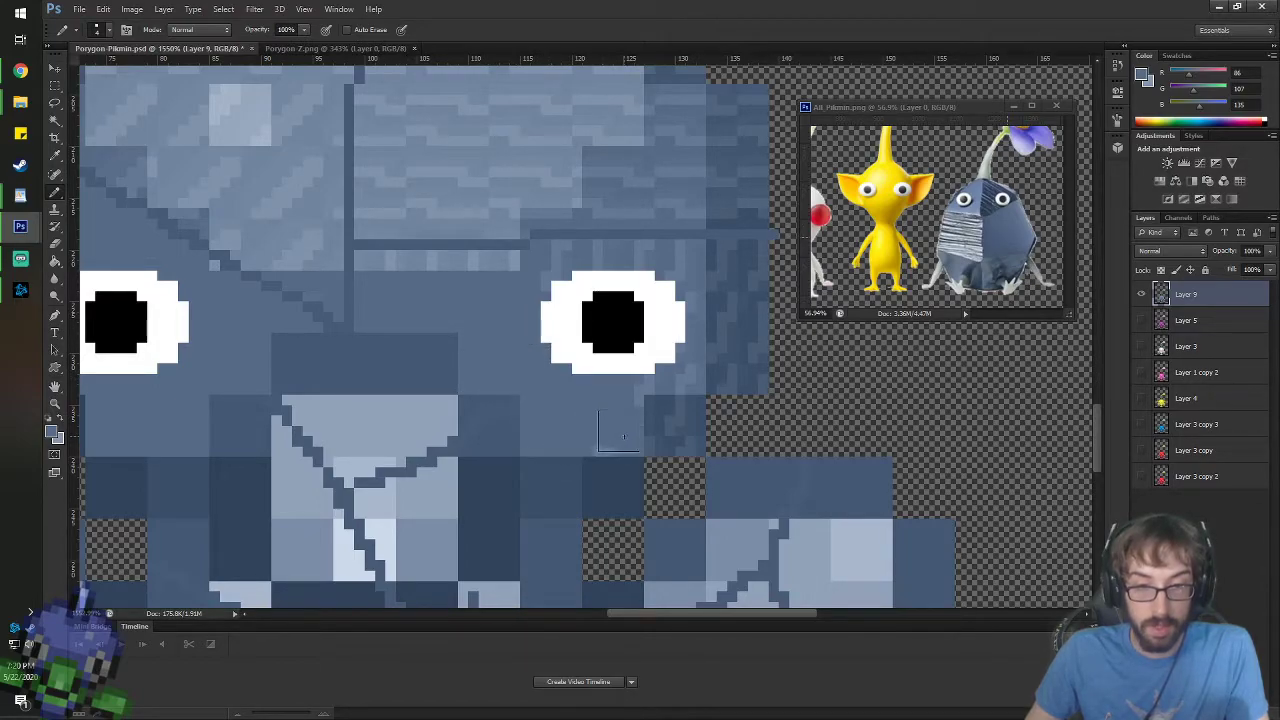
- Clean up the remaining stripes around the right eye's outer and lower edges with 3 px and 1 px Pencil tips
right_click(550, 275)
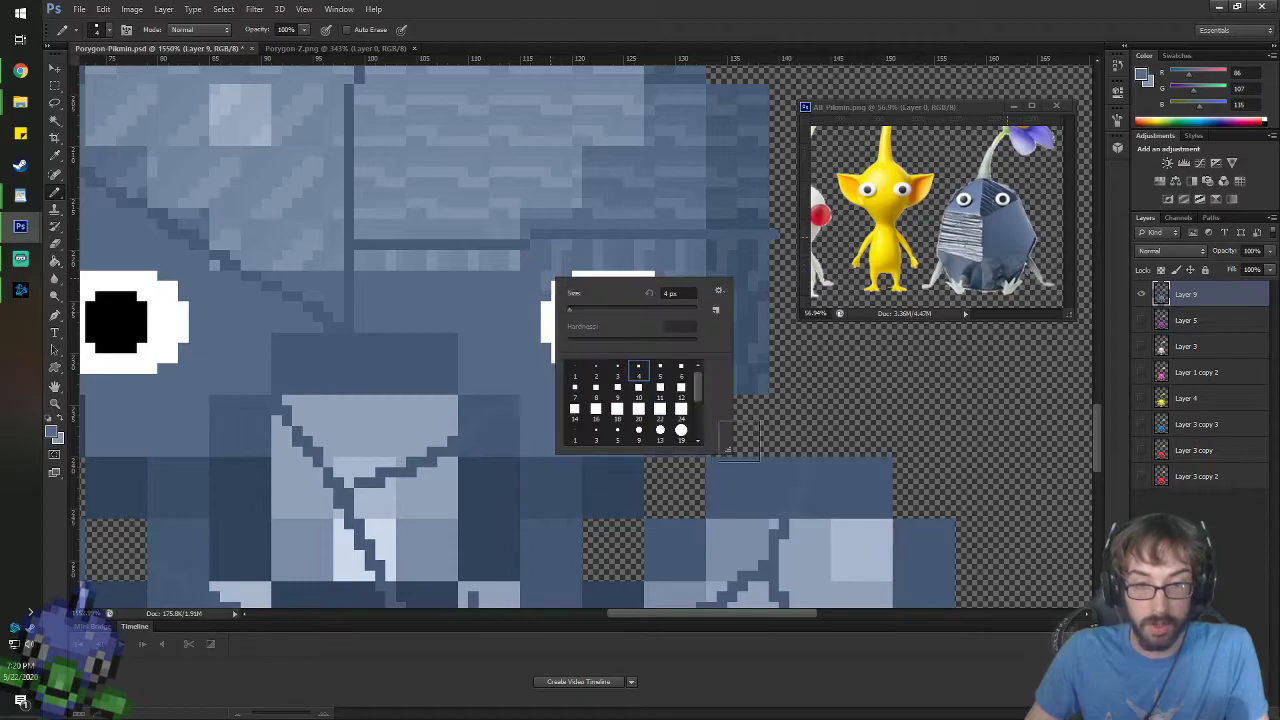
double_click(618, 372)
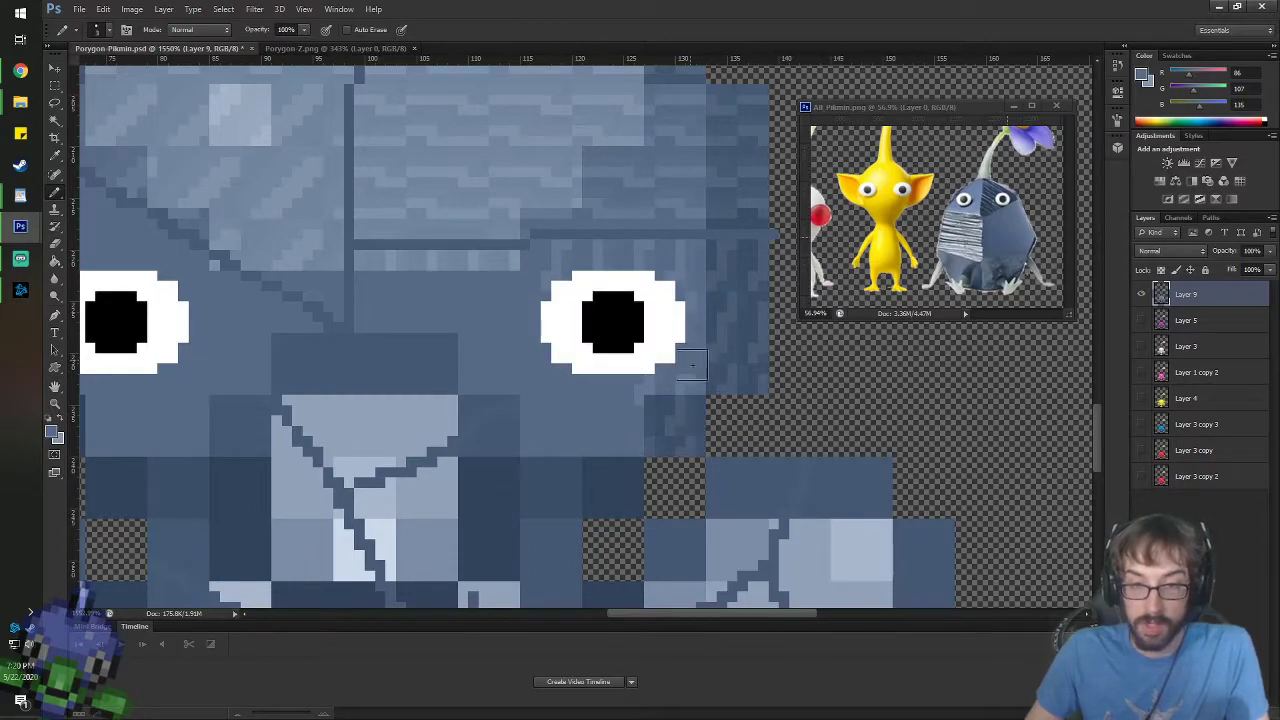
right_click(676, 378)
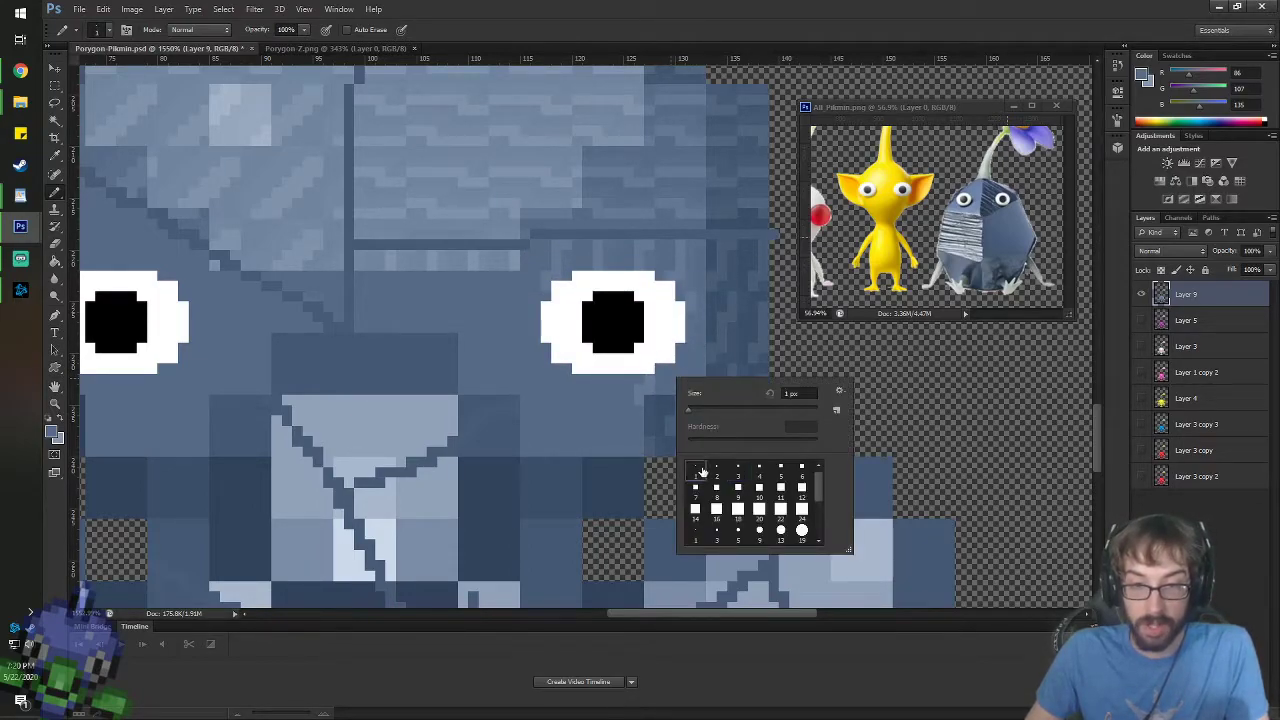
left_click(651, 380)
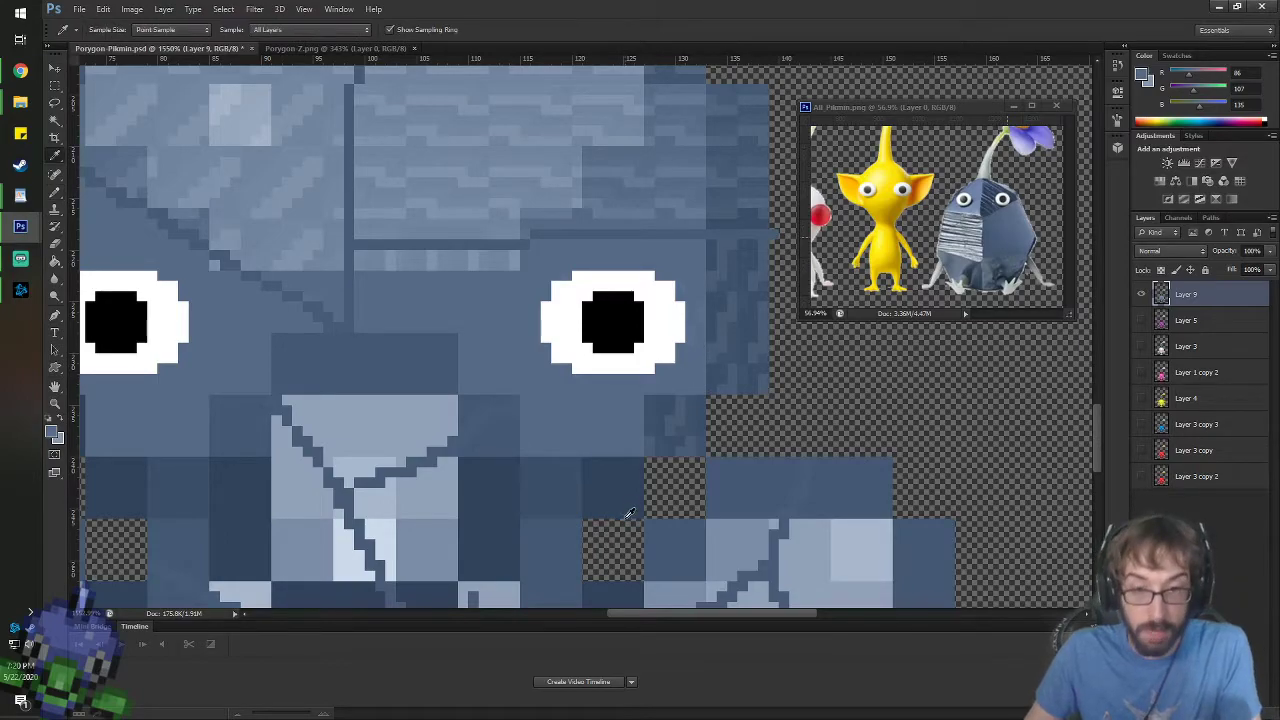
- Paint the striped edge blocks beside and below the right eye flat with the sampled dark blue and a 6 px Pencil
left_click(600, 491, "alt")
right_click(665, 355)
double_click(789, 442)
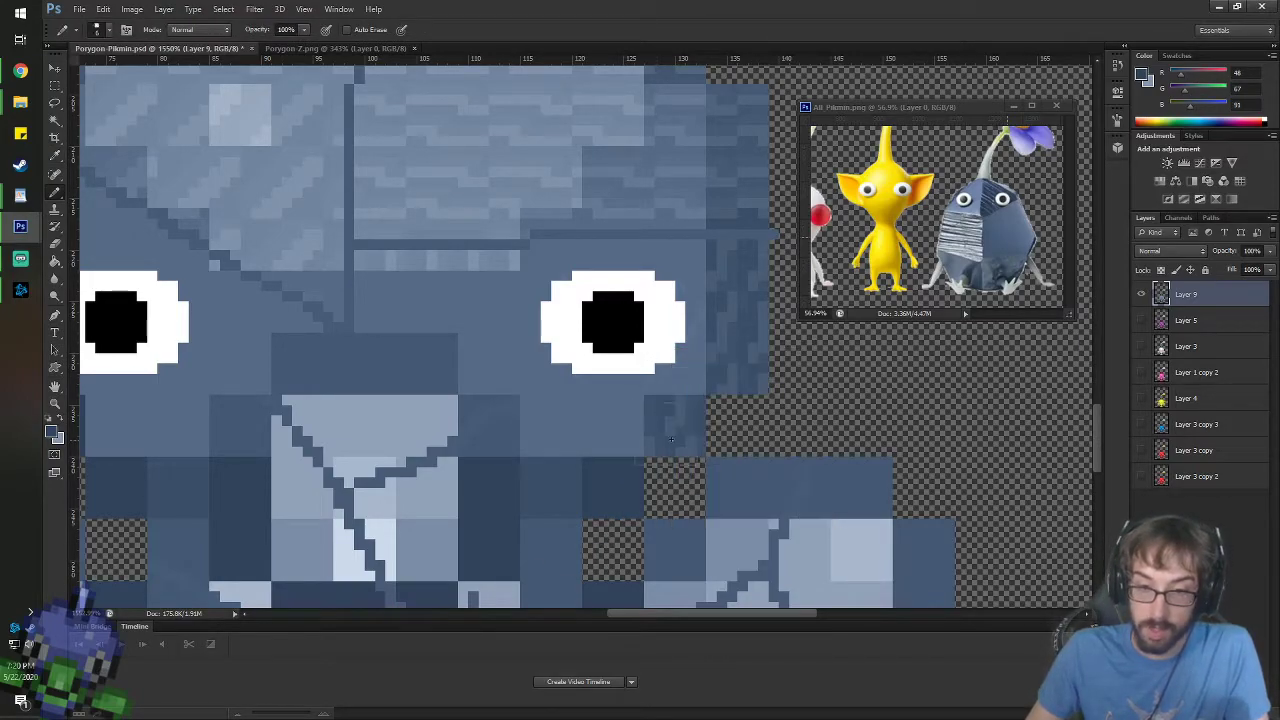
left_click_drag(740, 360, 739, 271)
- Paint the head's upper-right outer edge blocks above the horizontal crack flat dark blue
key("space")
left_click_drag(692, 215, 684, 387)
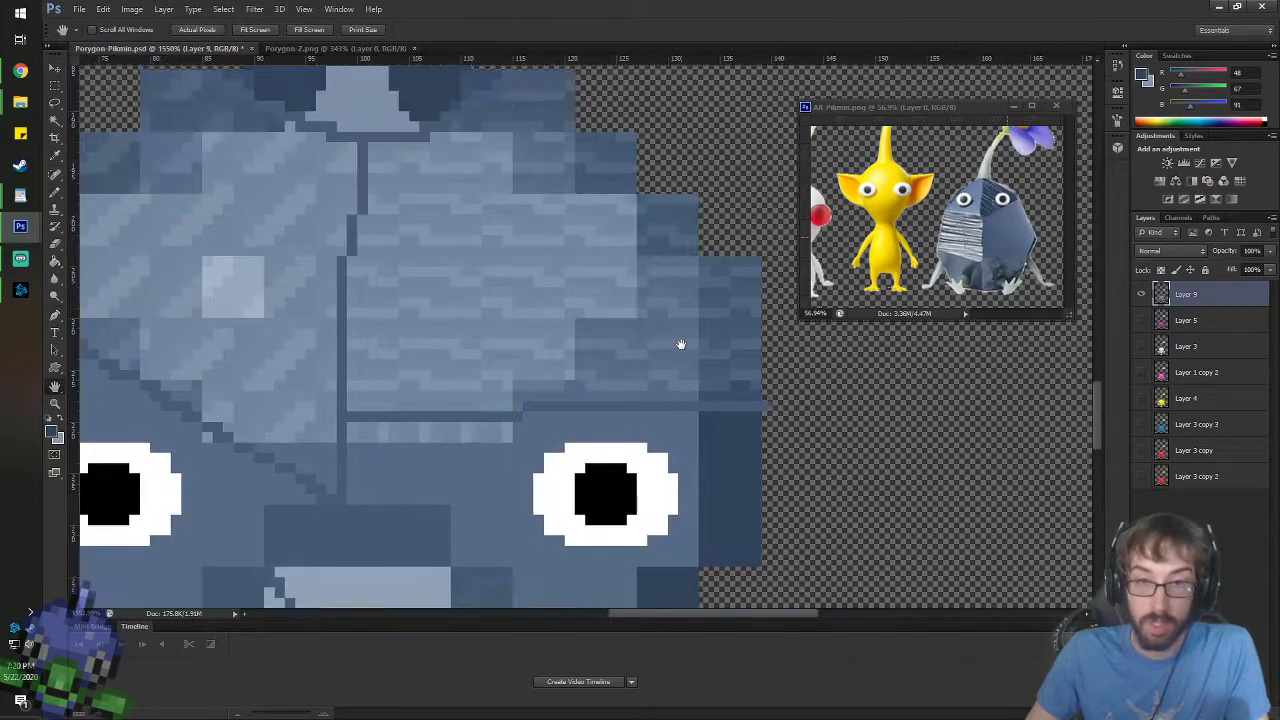
left_click(667, 225)
left_click(613, 168)
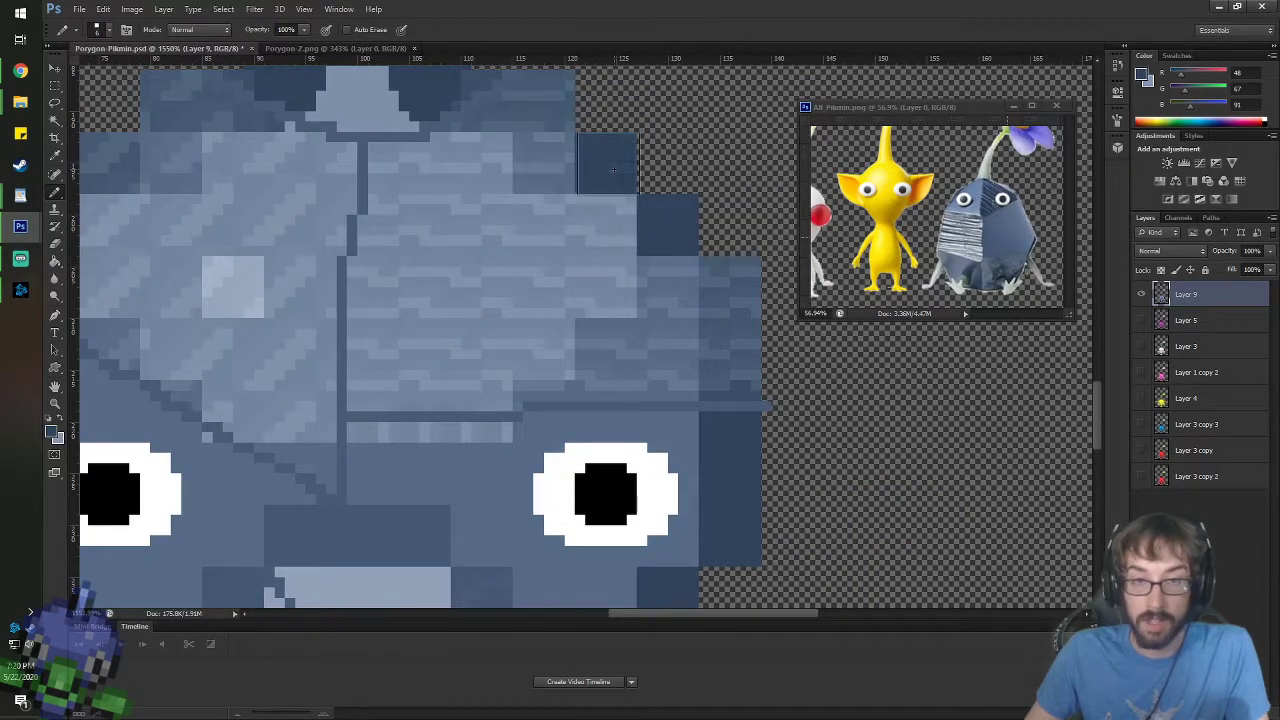
left_click_drag(733, 291, 733, 363)
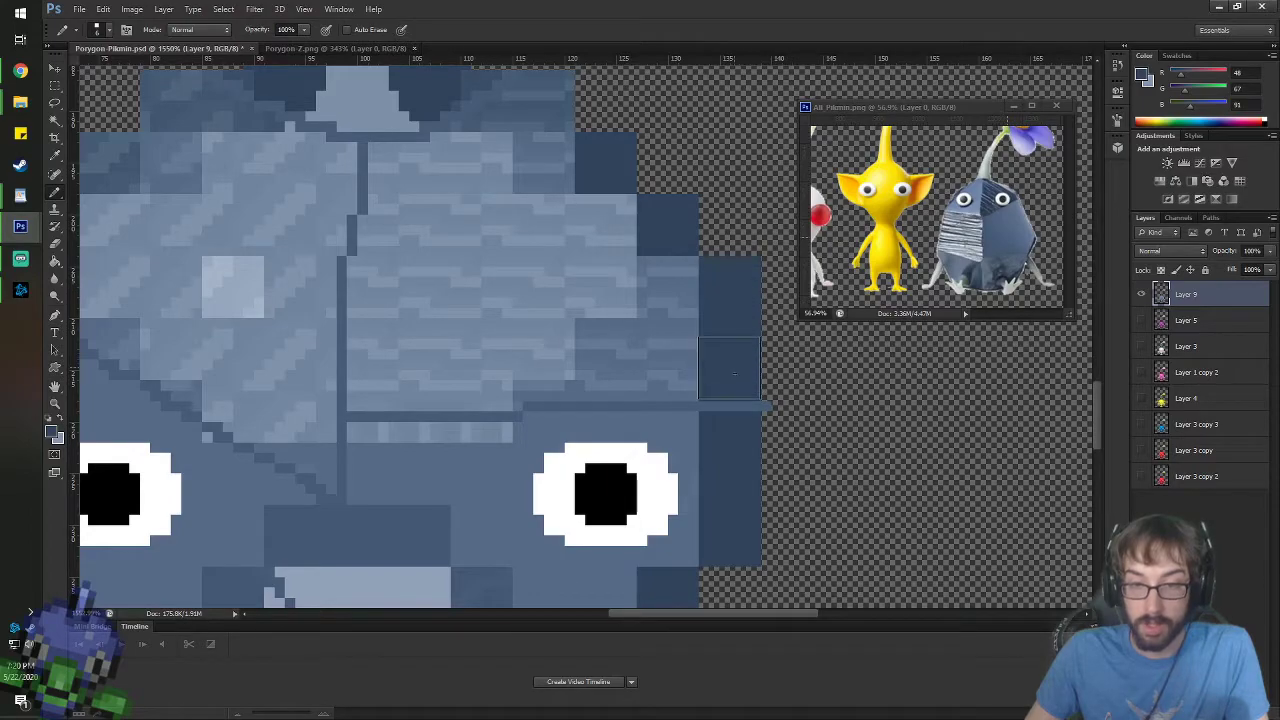
- Try painting the striped edge block at the top of the head, right of the stem, dark blue
key("space")
left_click_drag(516, 212, 608, 346)
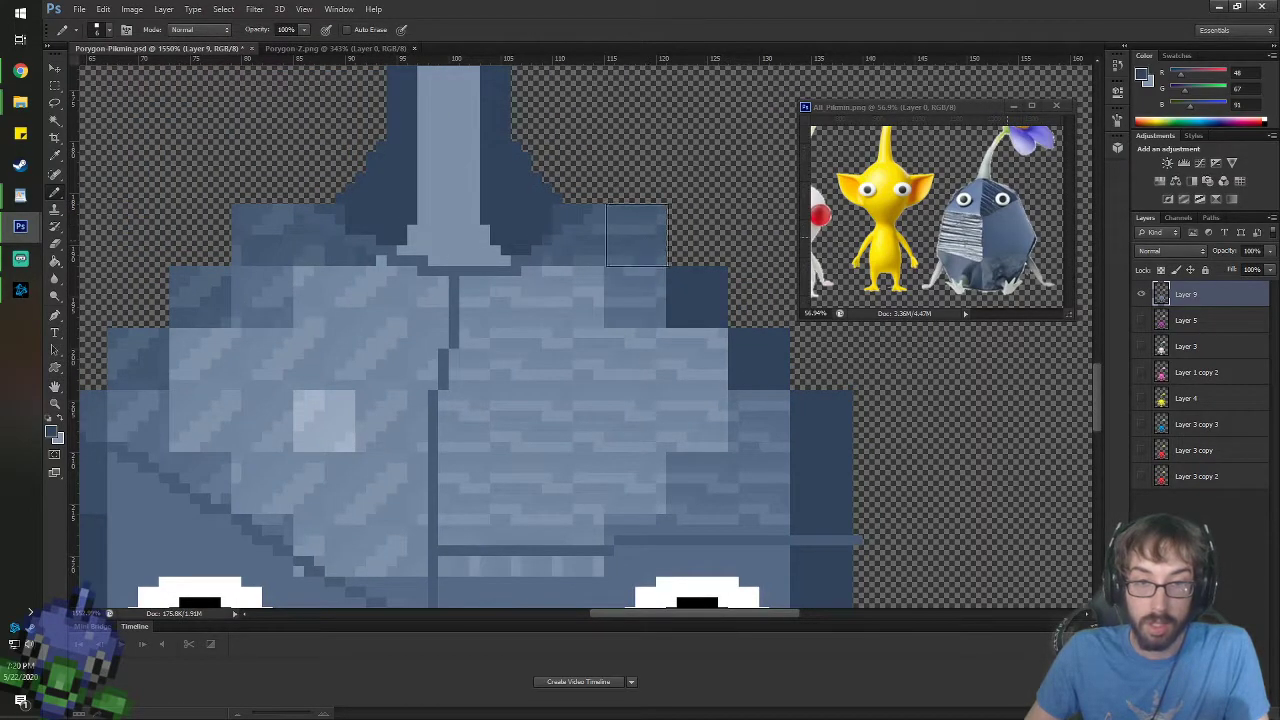
left_click_drag(638, 236, 625, 236)
key("ctrl+z")
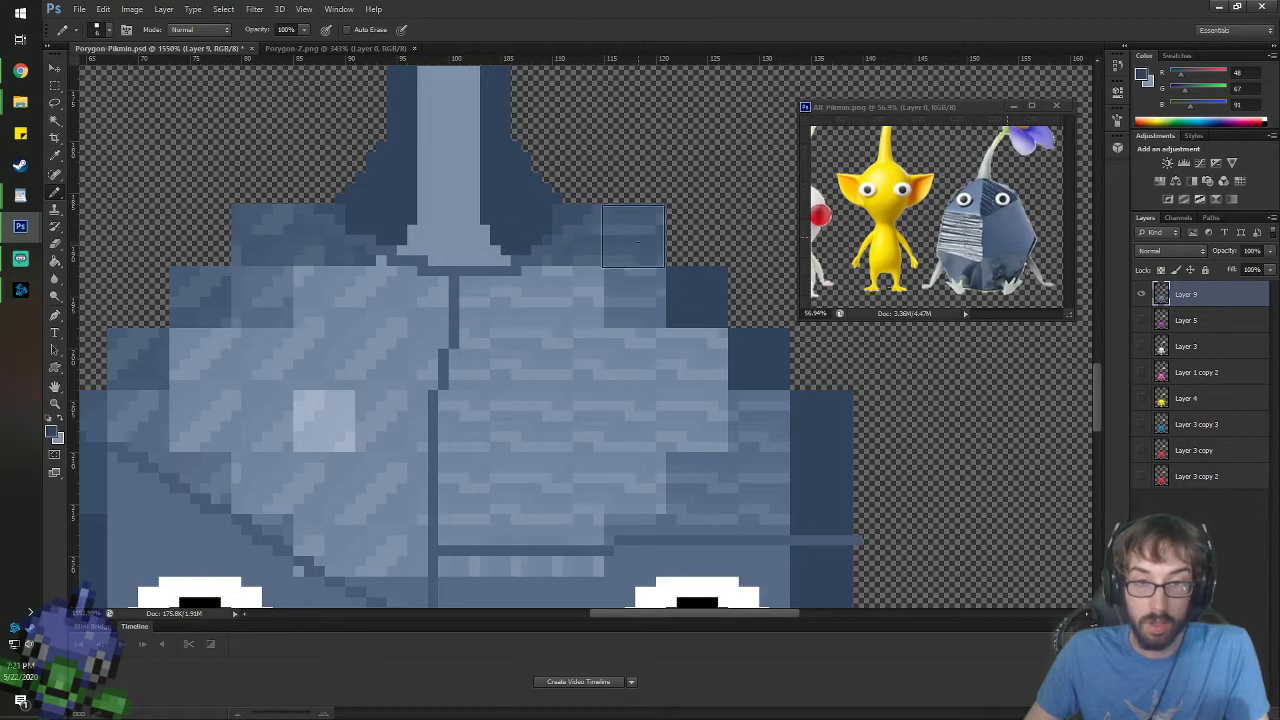
- Try painting the striped block at the top of the head, right of the stem, with the sampled mid blue and a 4 px Pencil
scroll(491, 357, "down", 2)
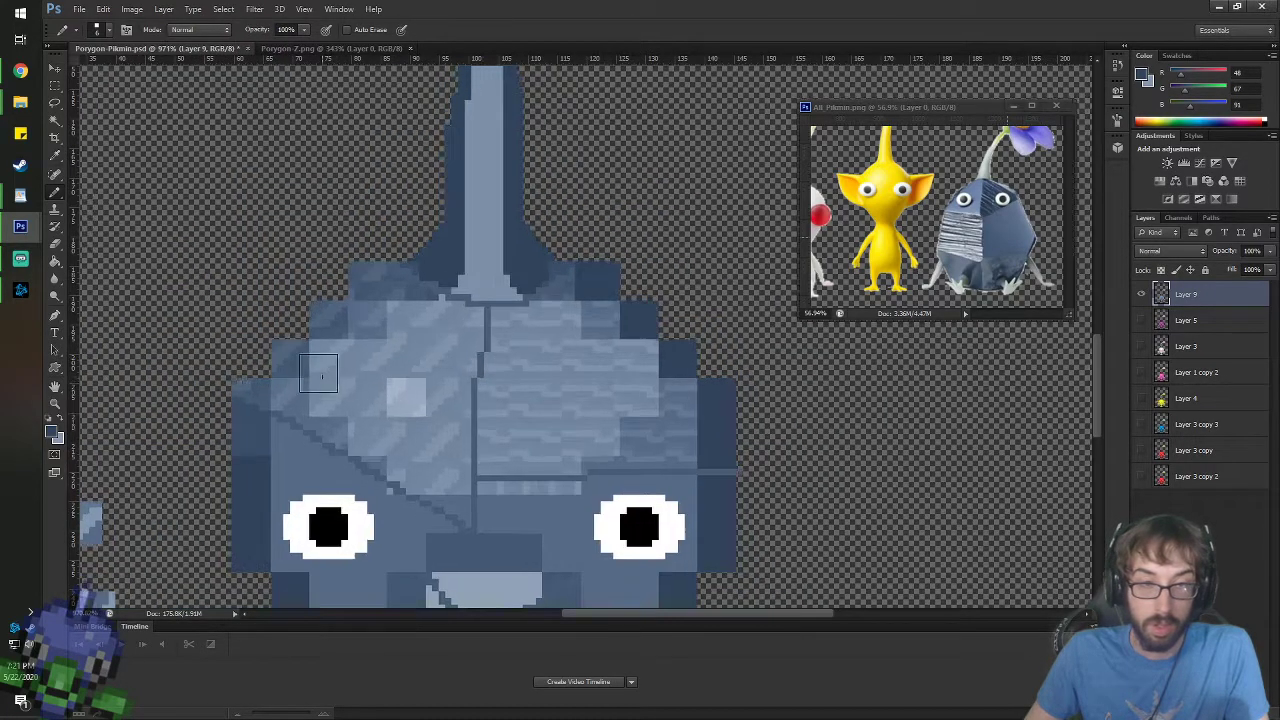
scroll(320, 370, "up", 2)
left_click_drag(403, 236, 740, 234)
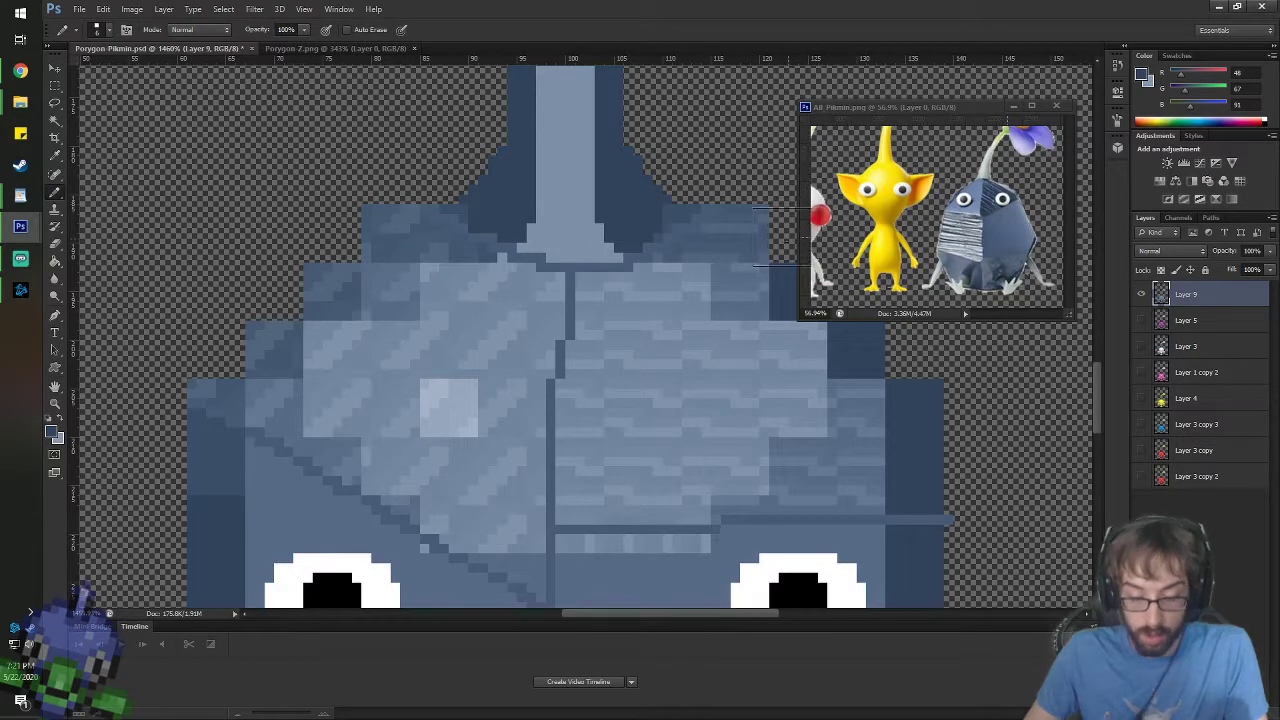
key("i")
left_click(742, 228)
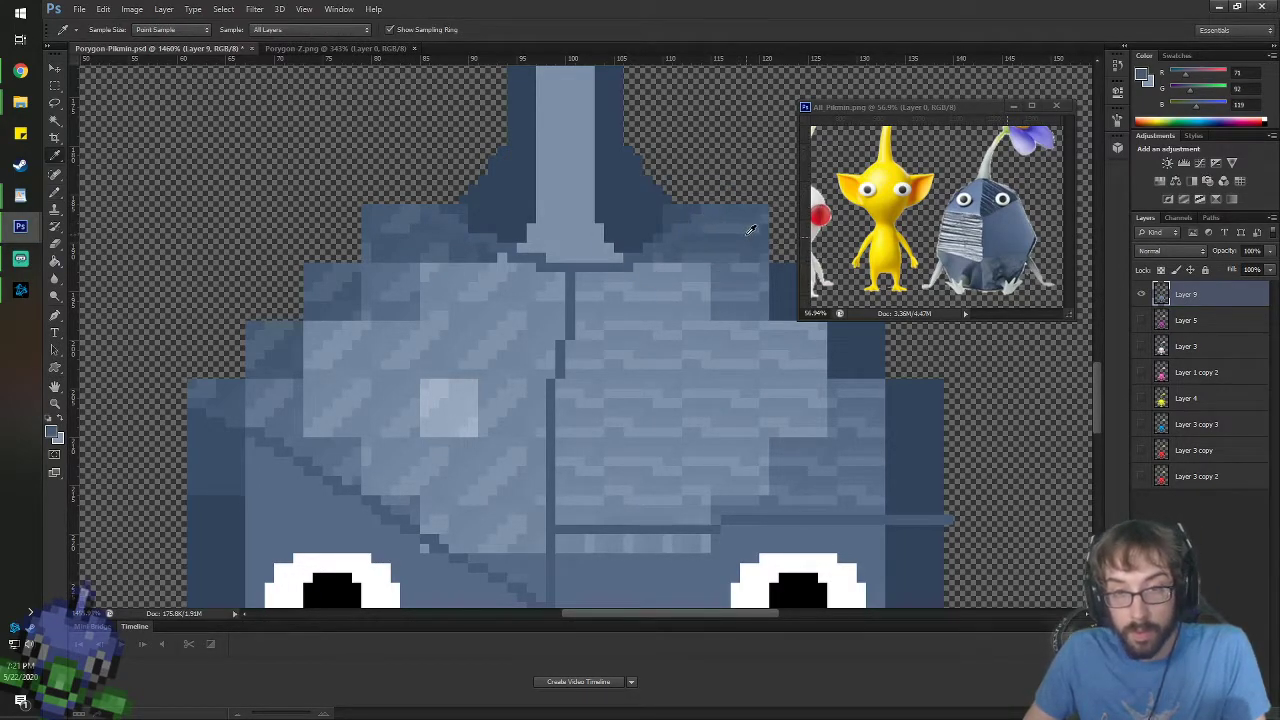
key("b")
right_click(745, 235)
double_click(835, 326)
key("b")
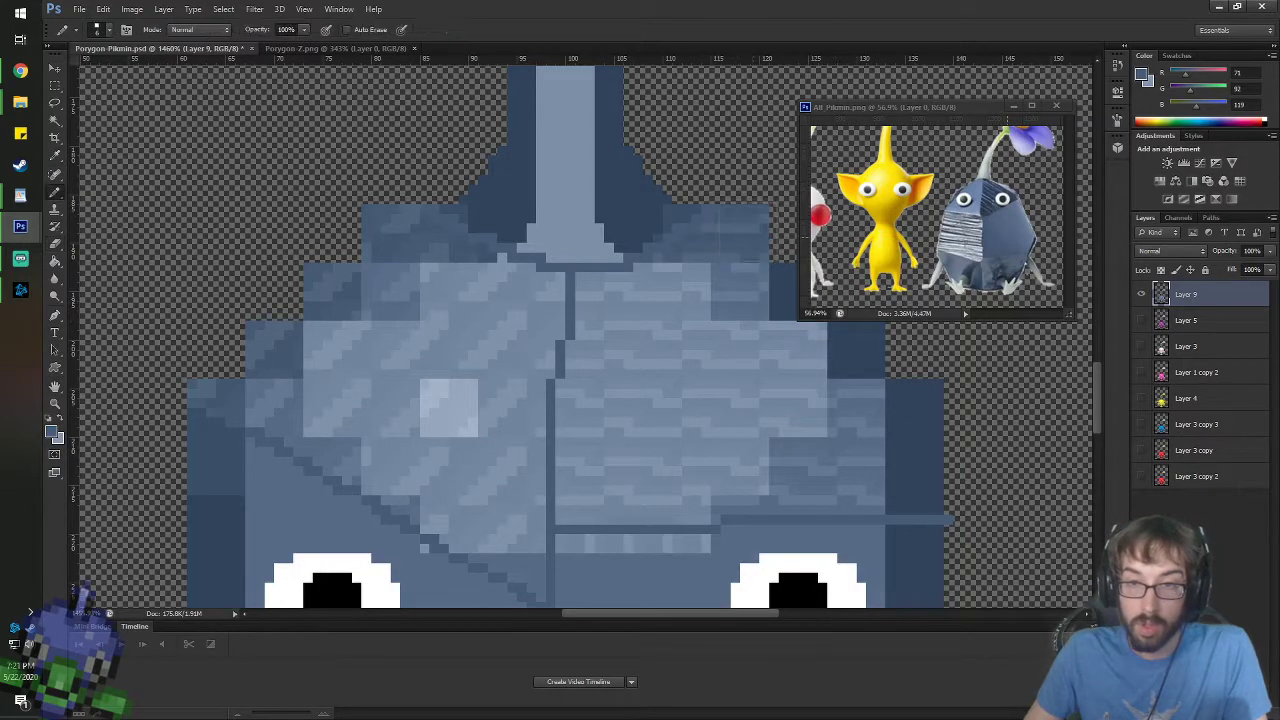
right_click(753, 231)
left_click(771, 8)
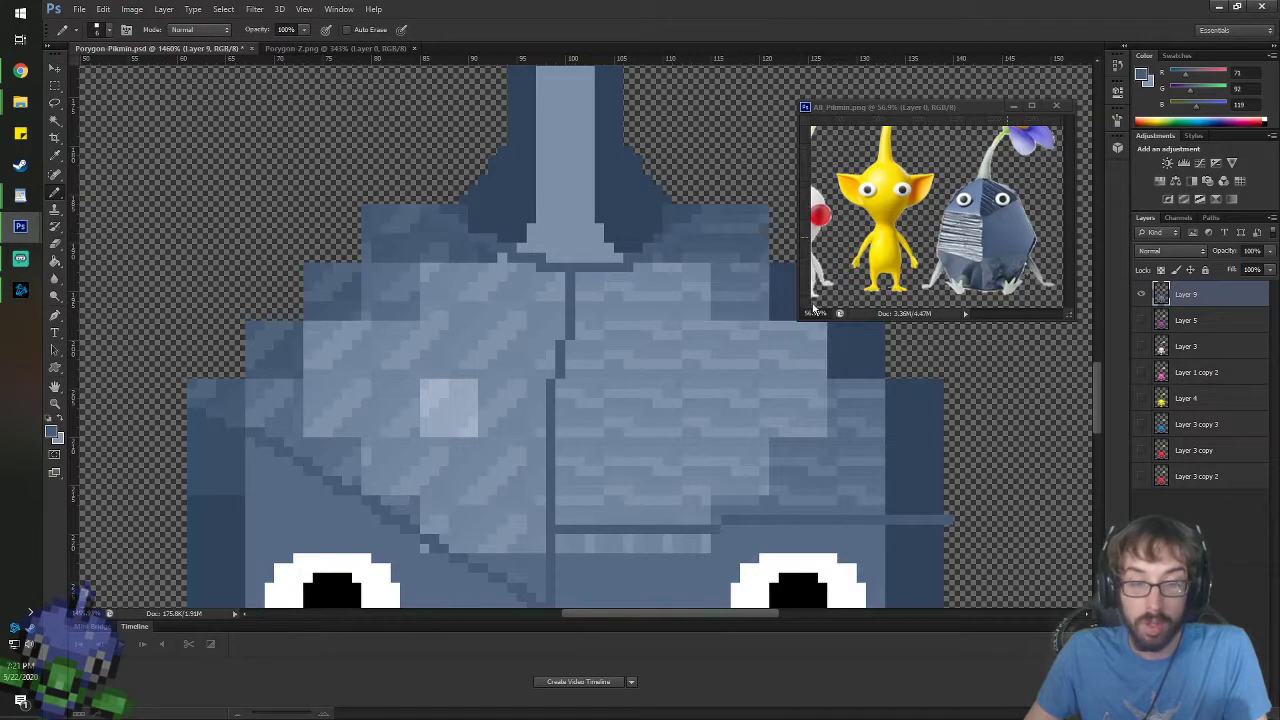
right_click(762, 258)
double_click(832, 352)
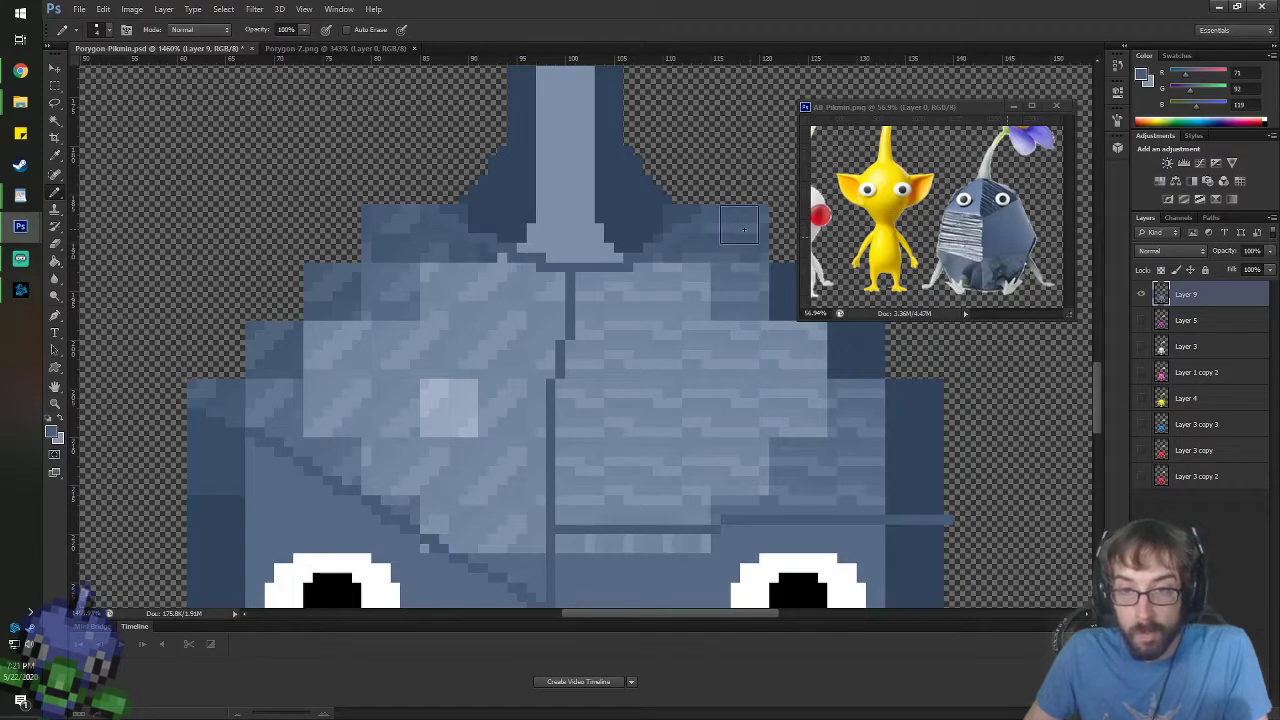
left_click_drag(747, 244, 711, 241)
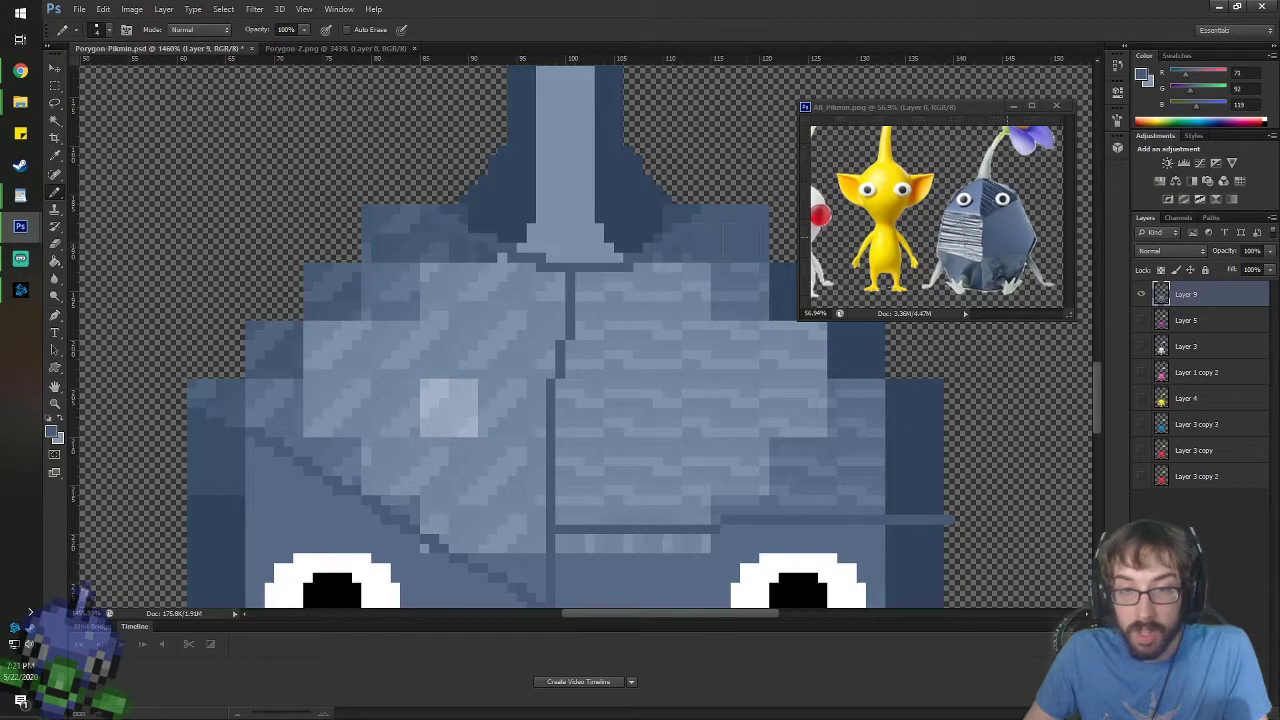
- Paint the block right of the stem below its diagonal crack with the sampled dark blue, using 4 px and 1 px Pencil tips
scroll(760, 210, "up", 4)
scroll(760, 165, "down", 3)
scroll(750, 163, "up", 3)
key("i")
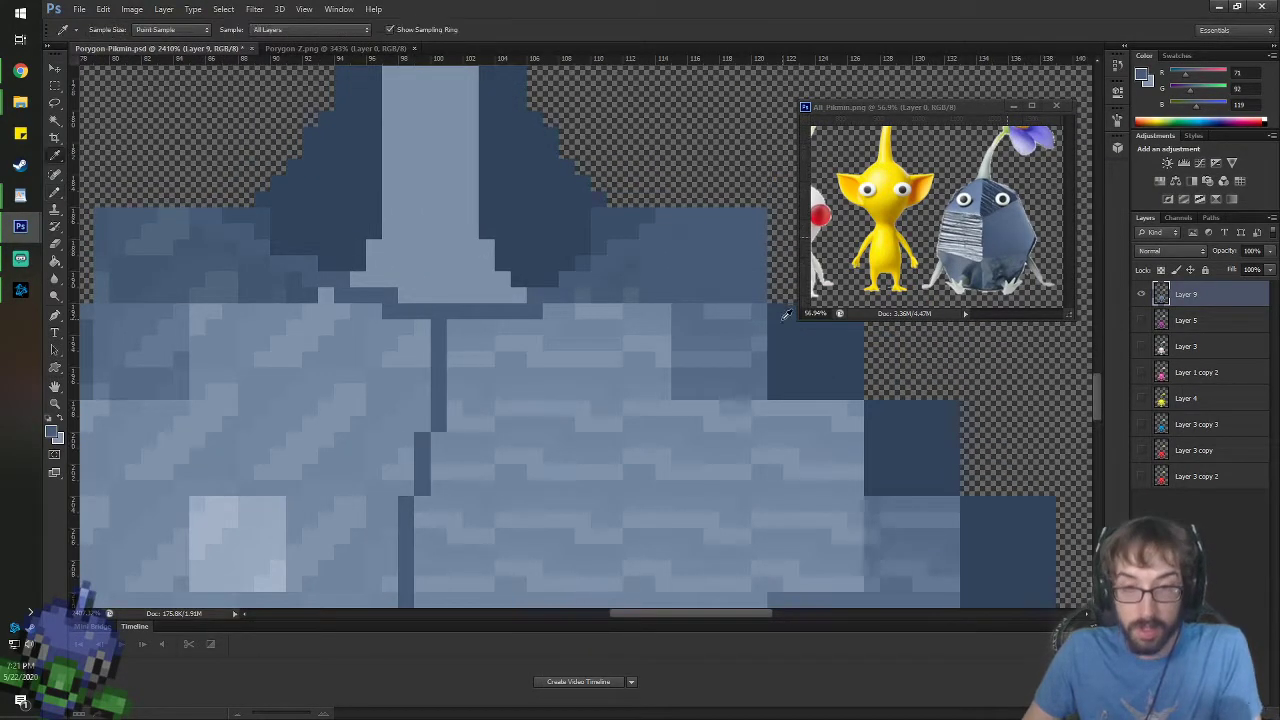
left_click(784, 346)
key("b")
mouse_move(740, 244)
left_mouse_down()
mouse_move(708, 244)
mouse_move(706, 262)
left_mouse_up()
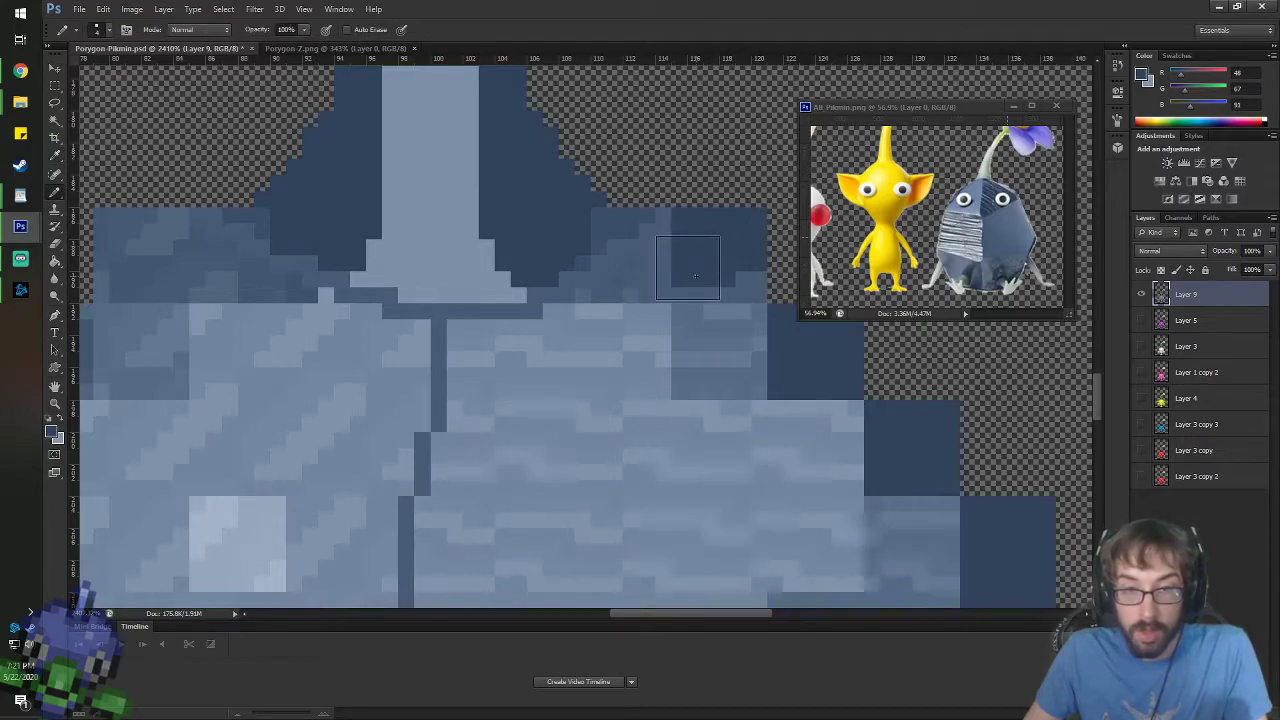
right_click(706, 275)
double_click(733, 367)
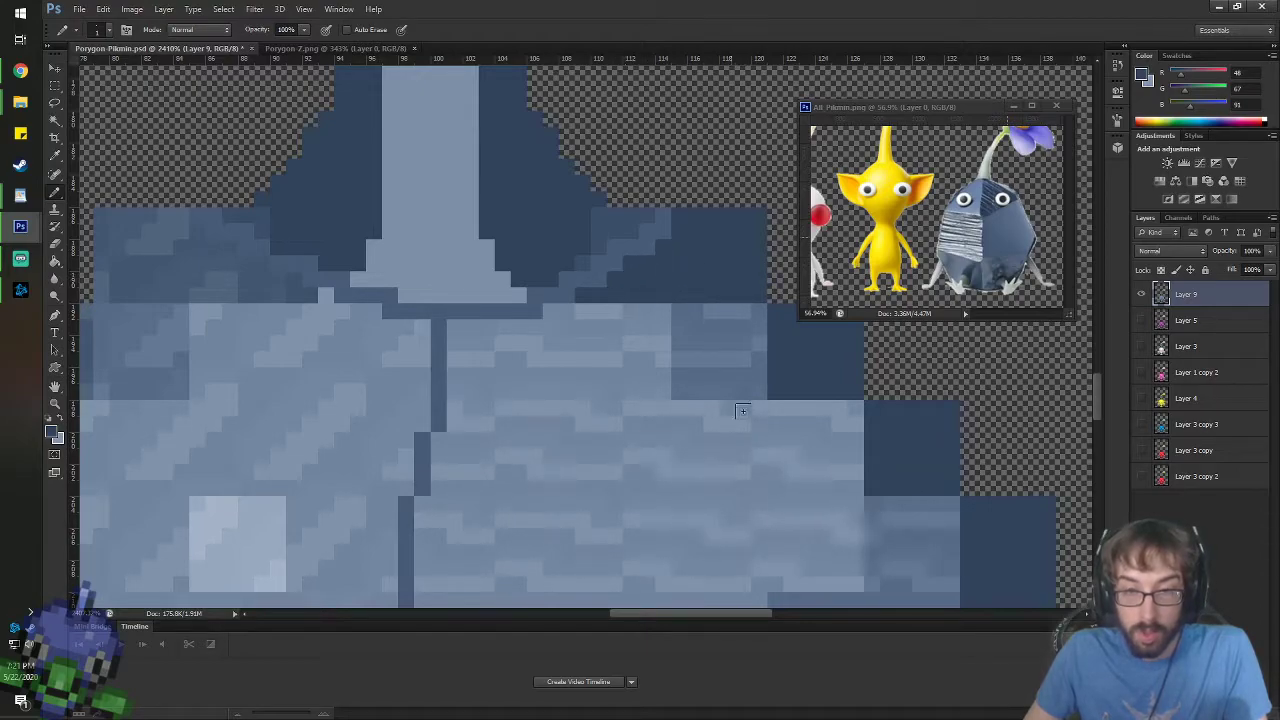
scroll(737, 356, "down", 3)
scroll(730, 345, "up", 3)
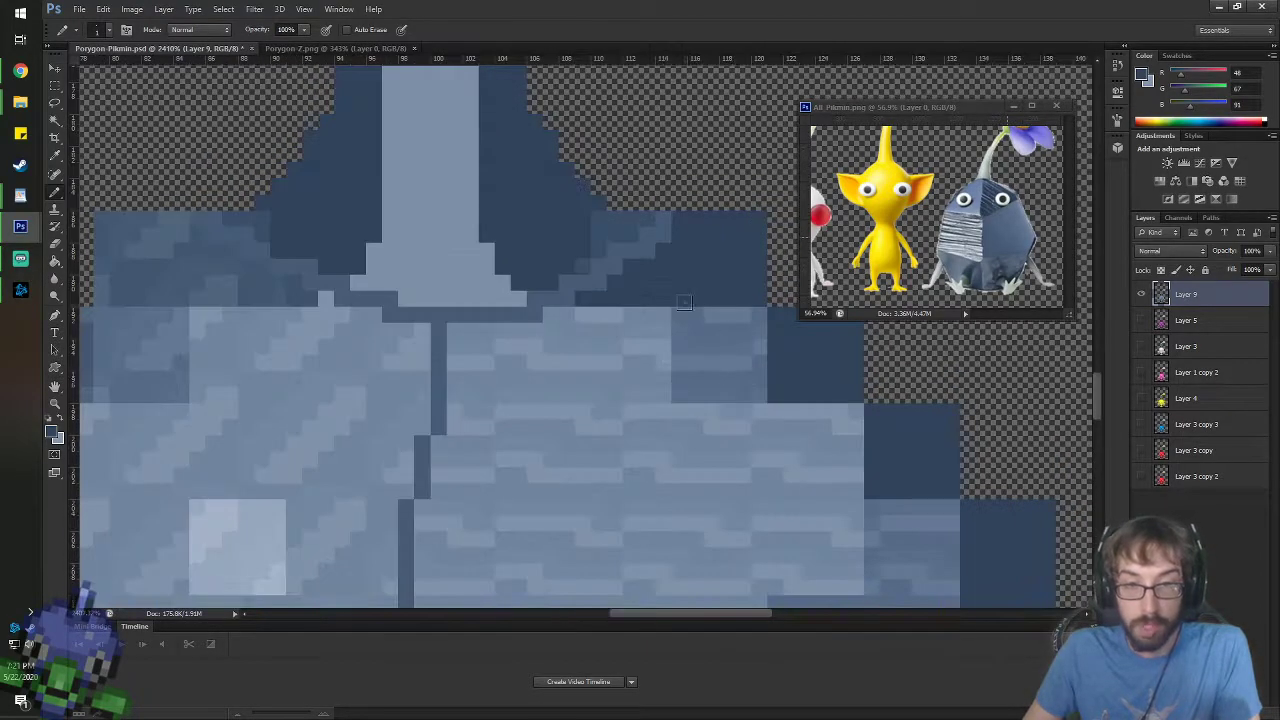
- Fill the area beneath the diagonal crack left of the stem with dark blue using the 1 px Pencil
key("i")
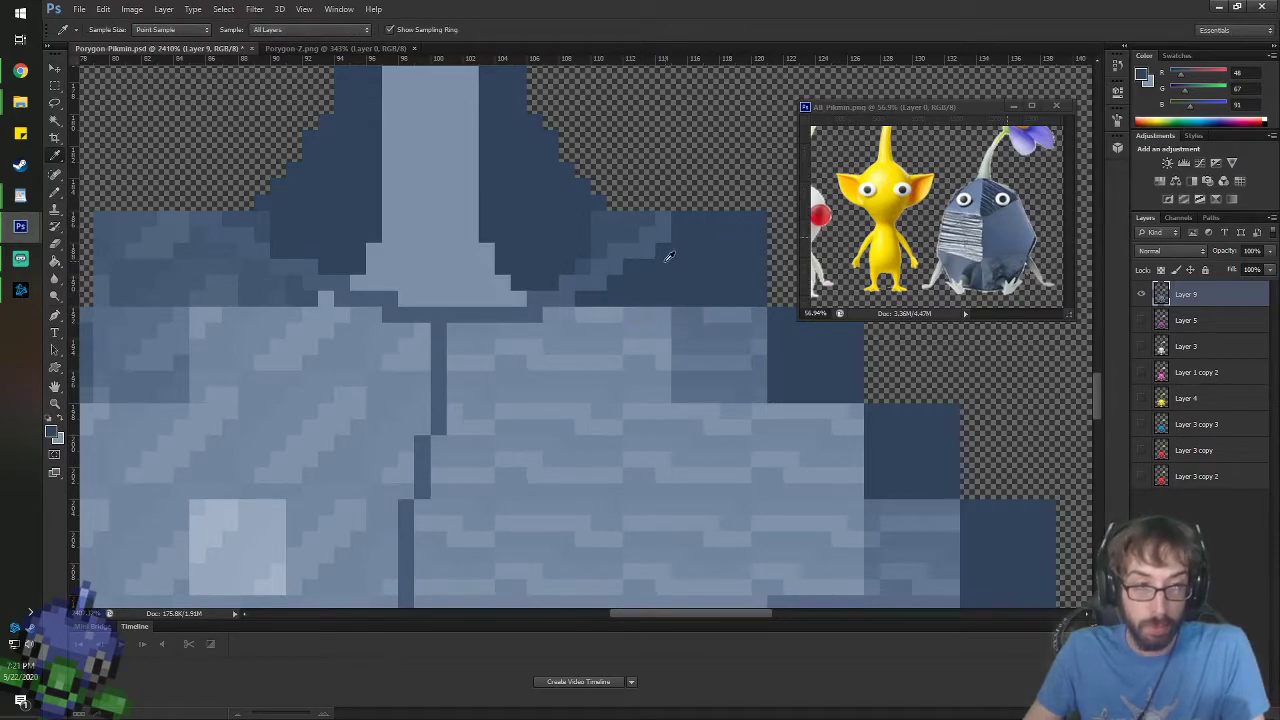
key("b")
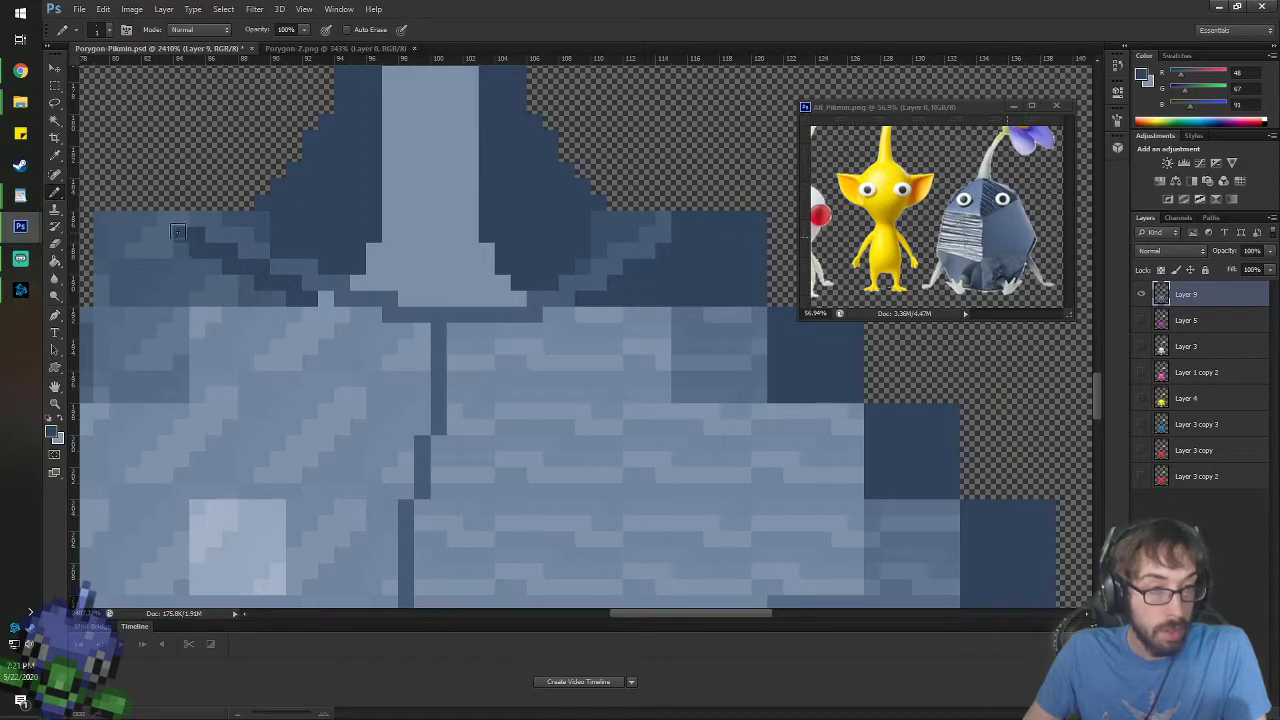
scroll(316, 318, "down", 2)
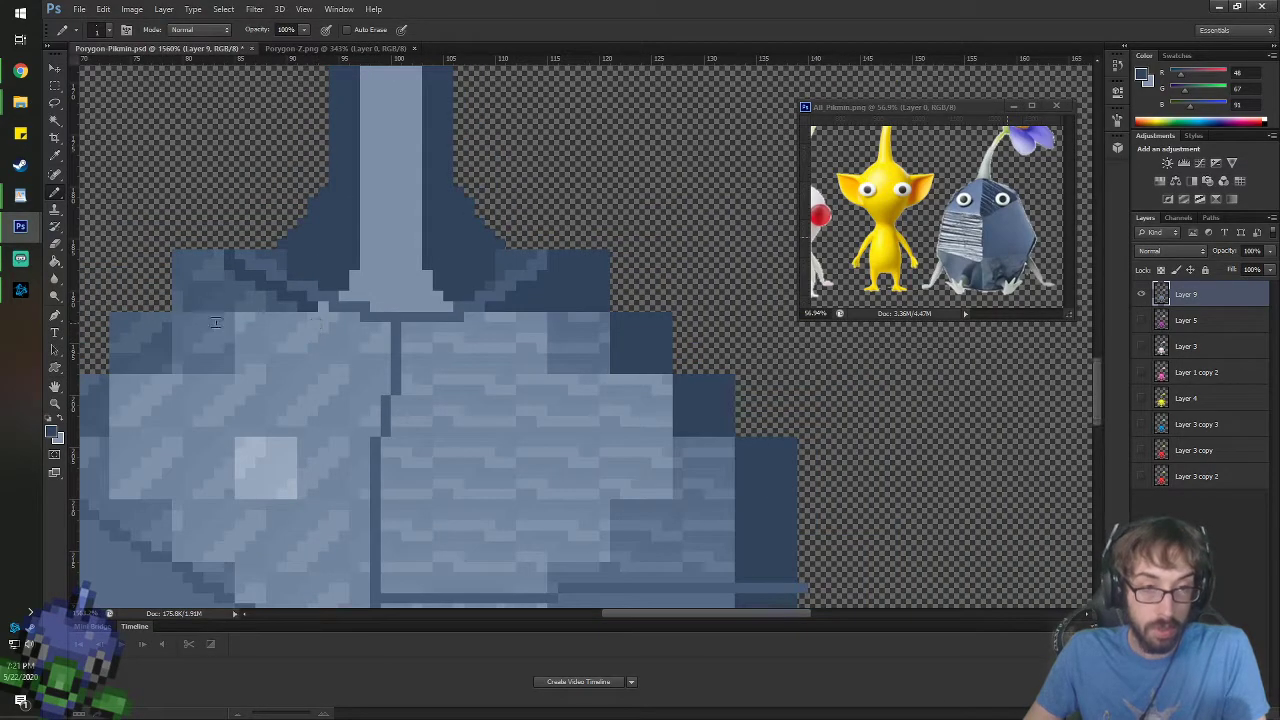
key("space")
left_click_drag(277, 323, 412, 275)
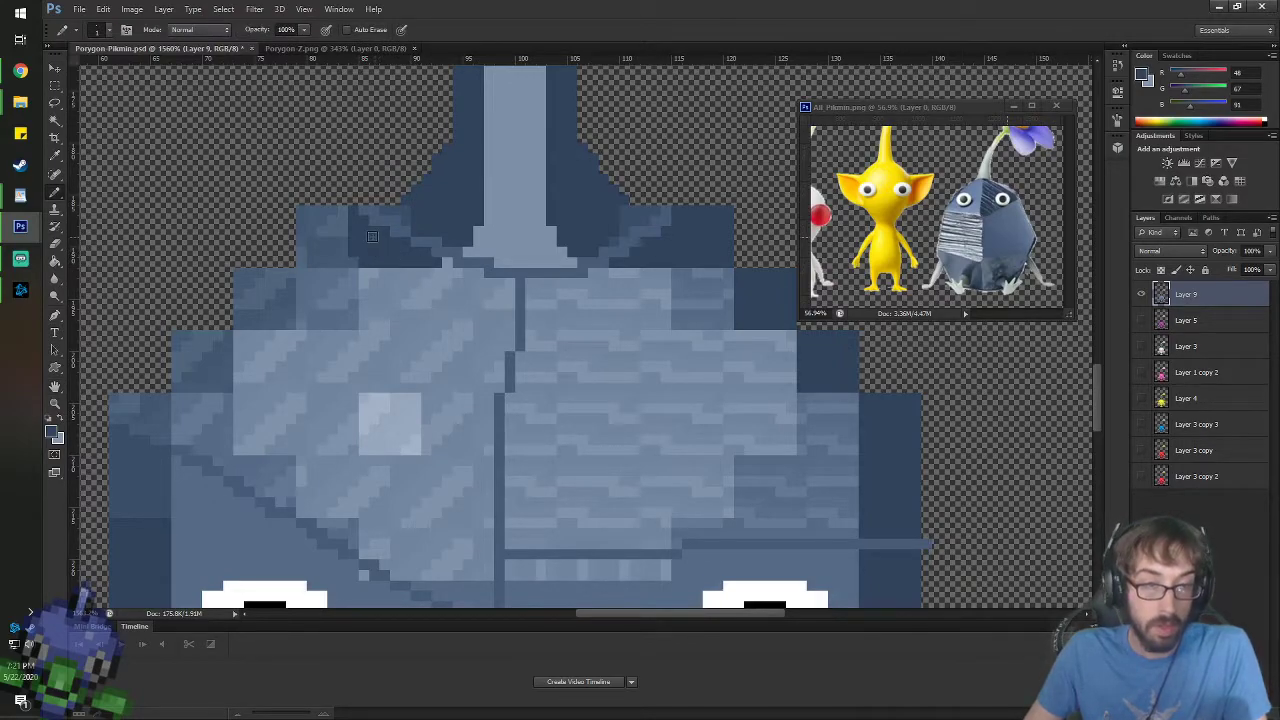
- Erase the end of the horizontal crack that sticks out beyond the head's right edge
key("space")
left_click_drag(186, 423, 286, 380)
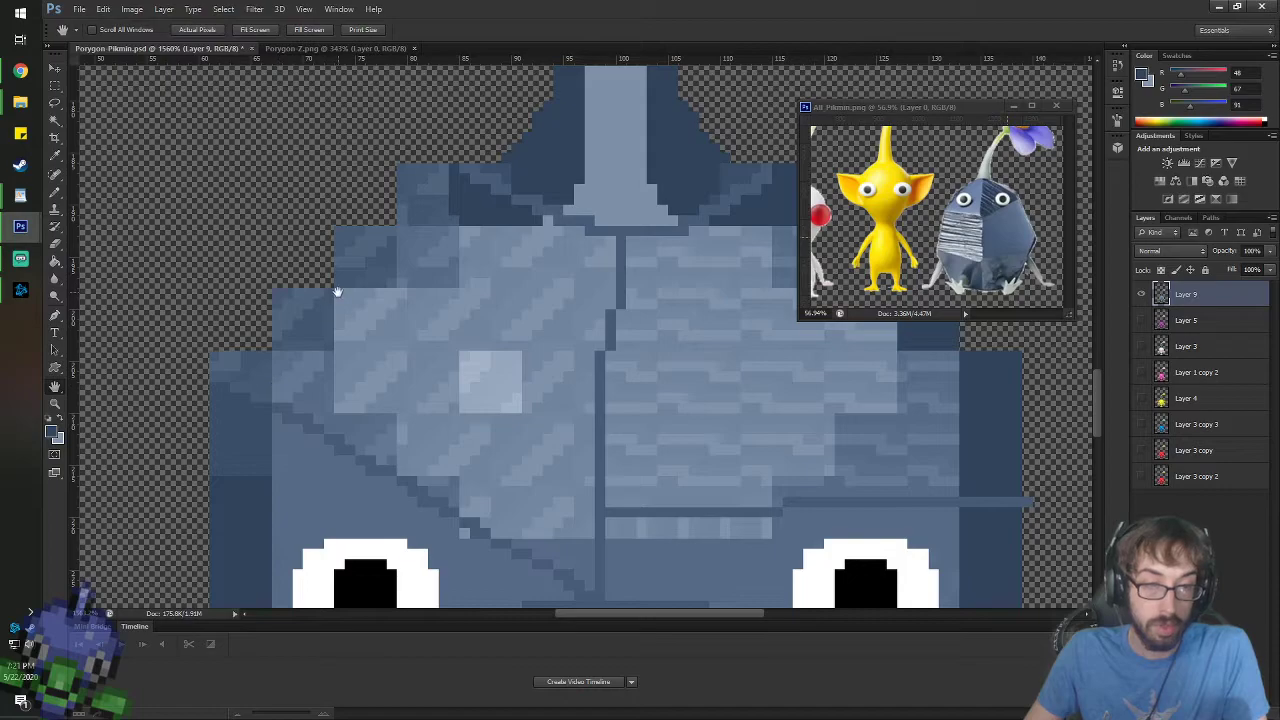
right_click(428, 327)
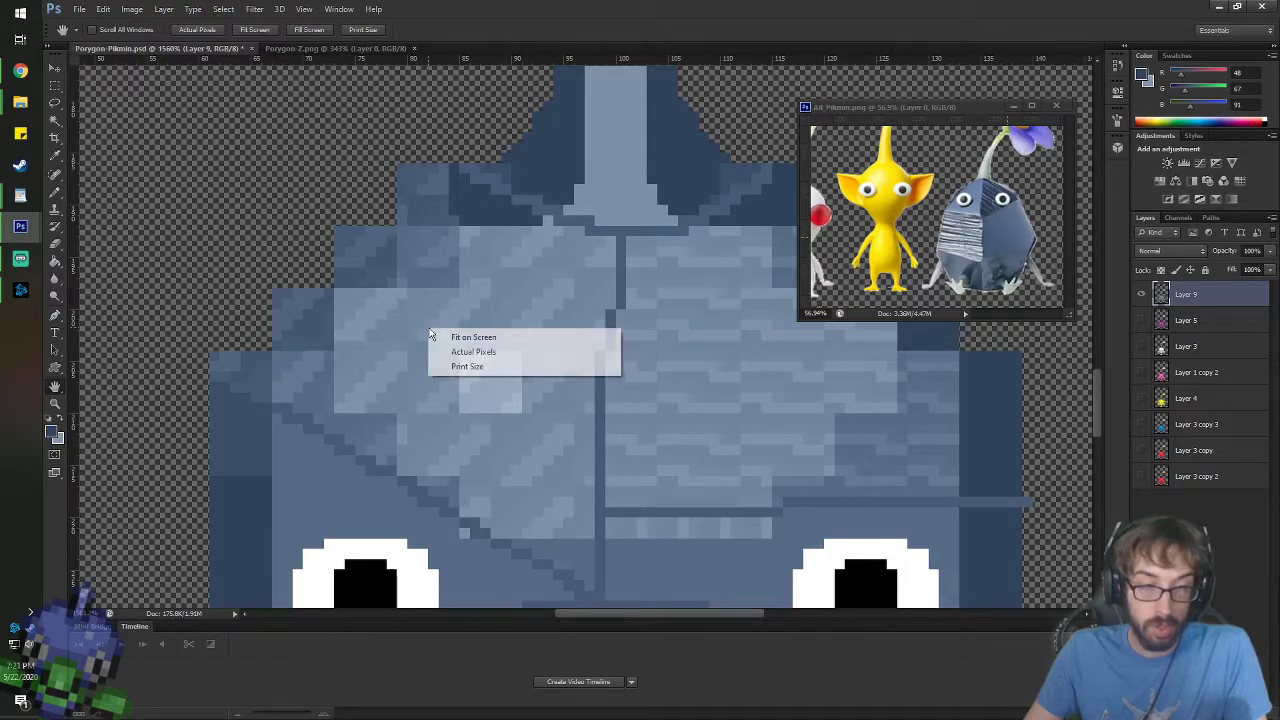
left_click(434, 6)
key("i")
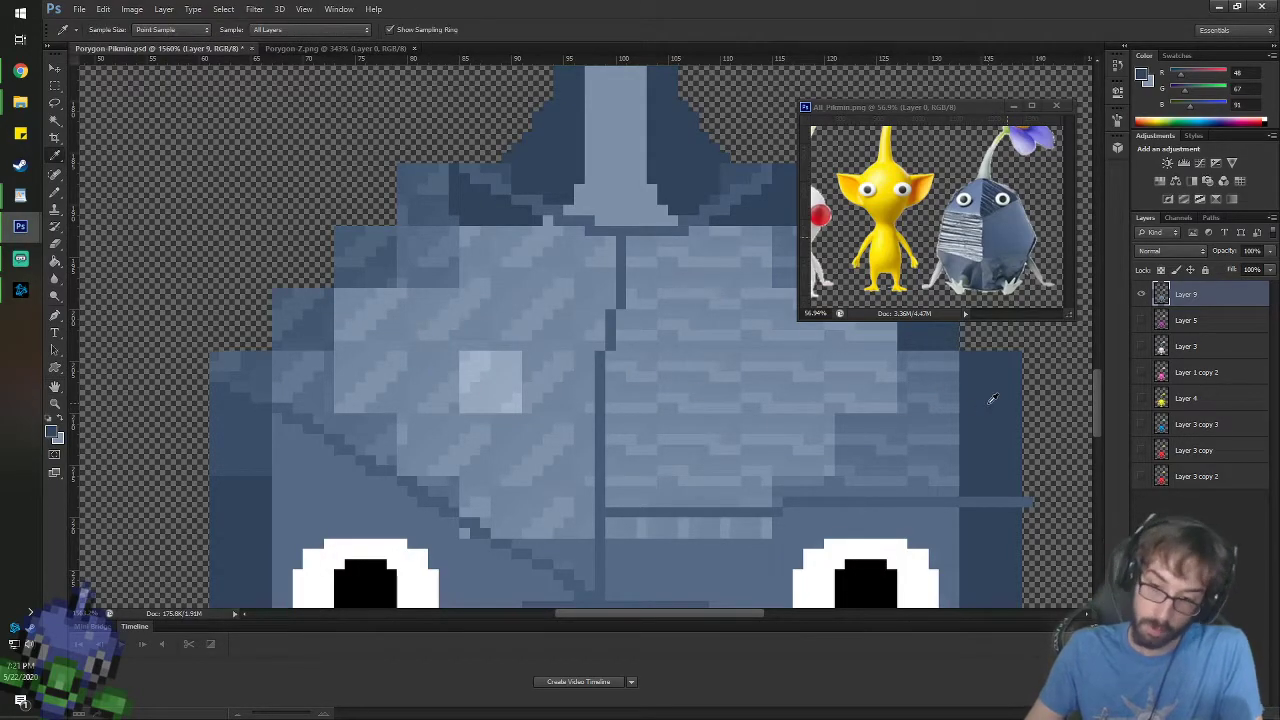
key("b")
key("e")
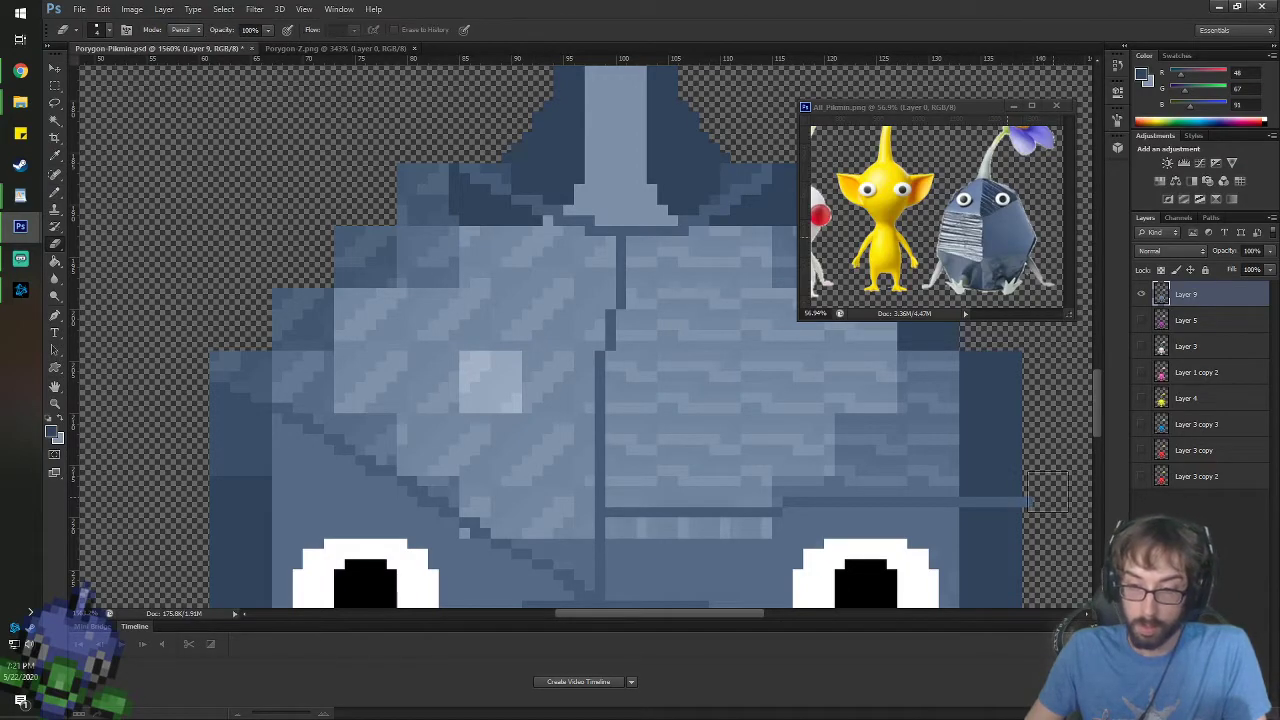
- Paint the striped blocks along the head's upper-left outer edge flat dark blue with a 6 px Pencil
key("b")
right_click(494, 316)
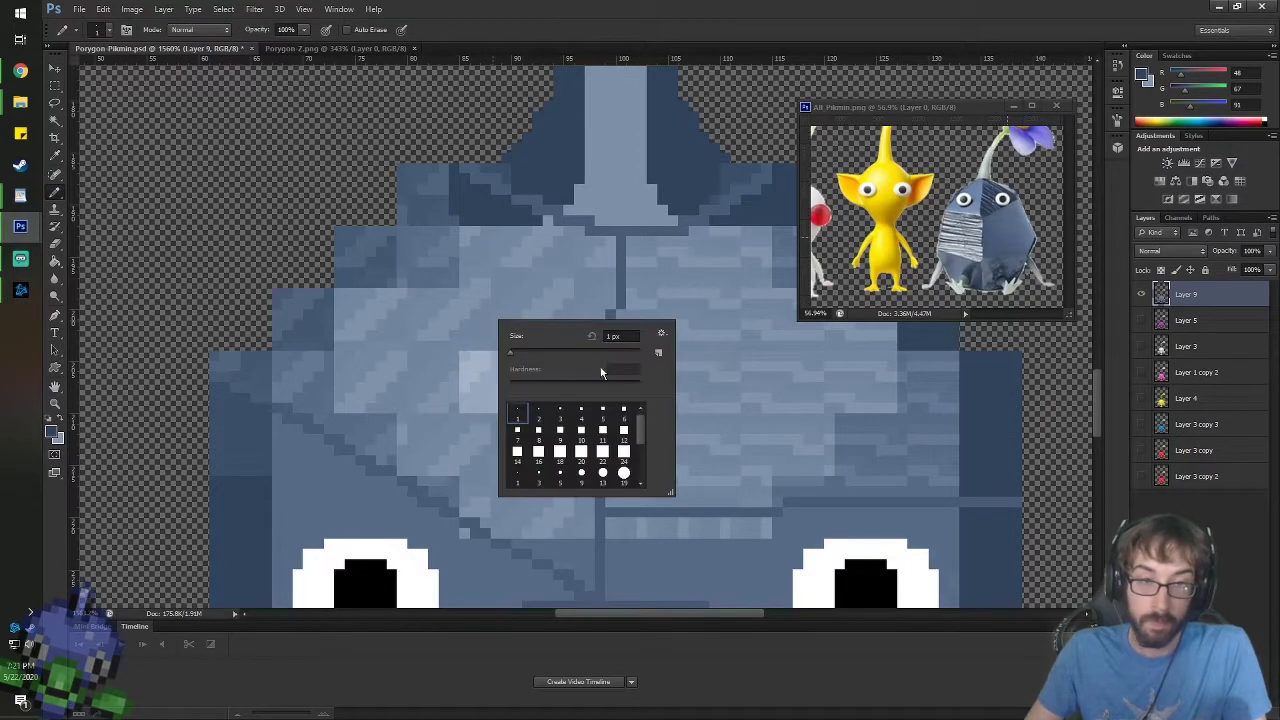
double_click(623, 417)
left_click(365, 257)
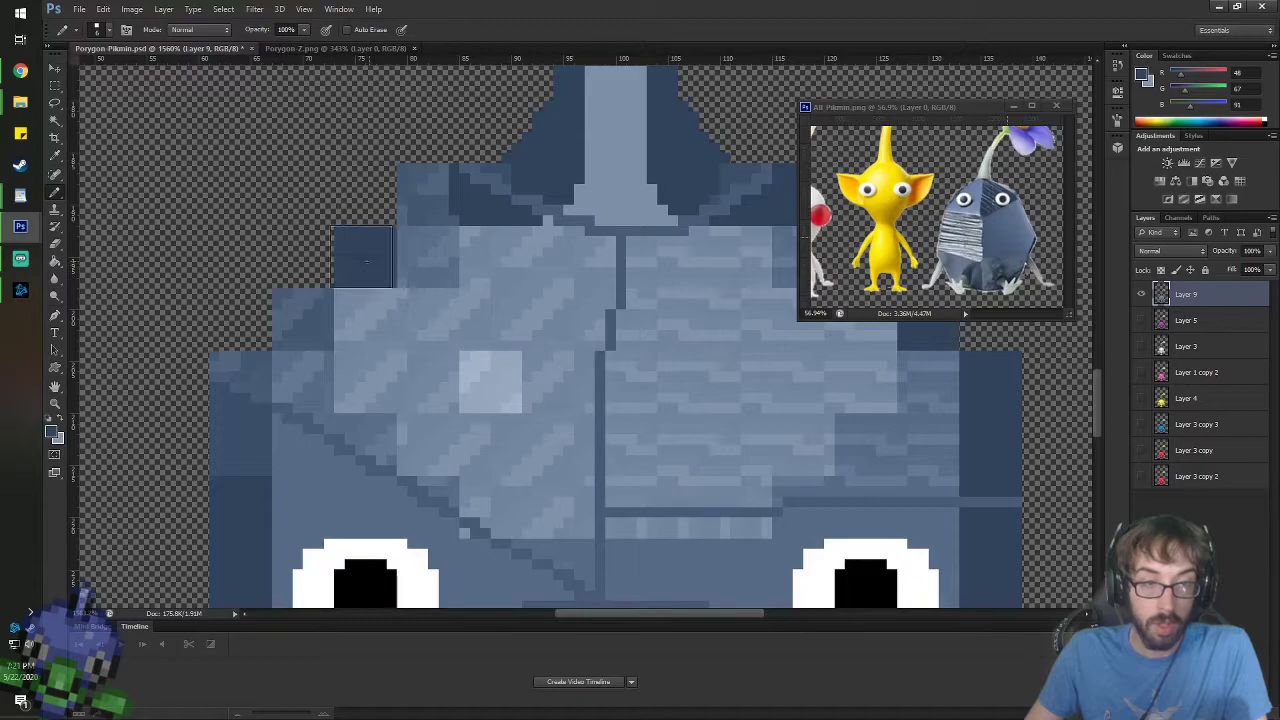
left_click(303, 319)
scroll(214, 376, "up", 3)
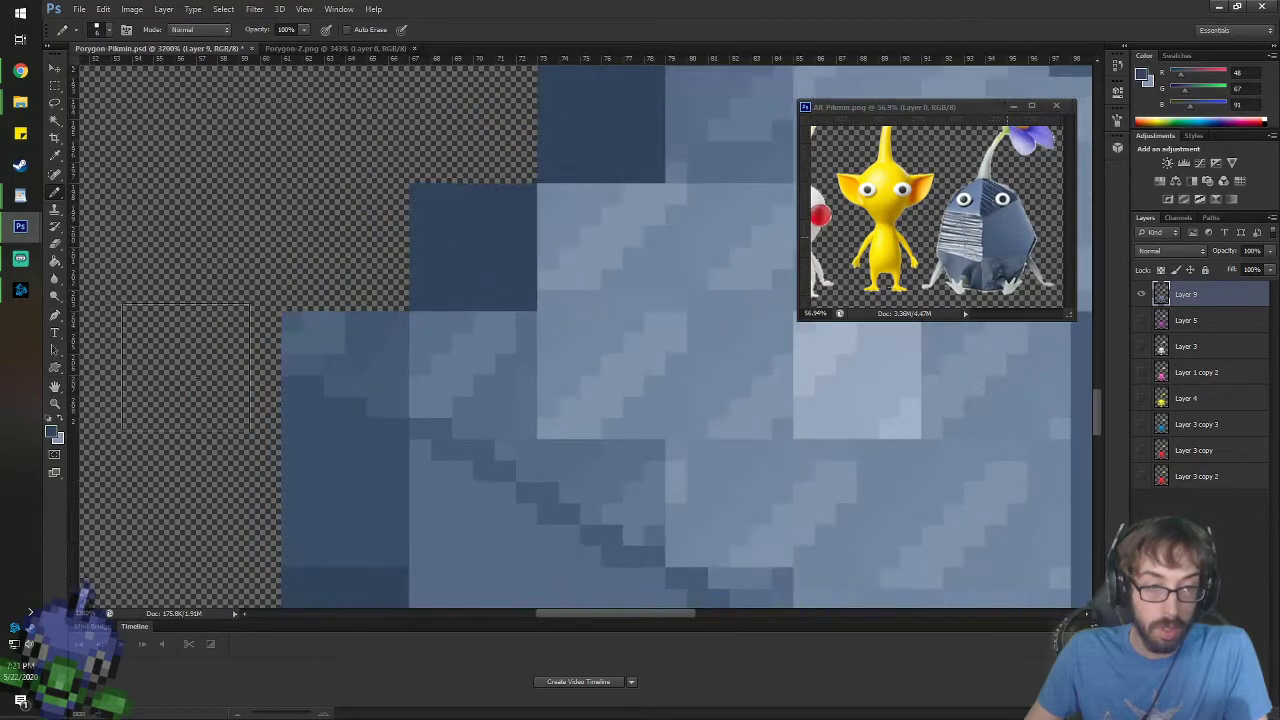
left_click(352, 383)
scroll(349, 306, "down", 3)
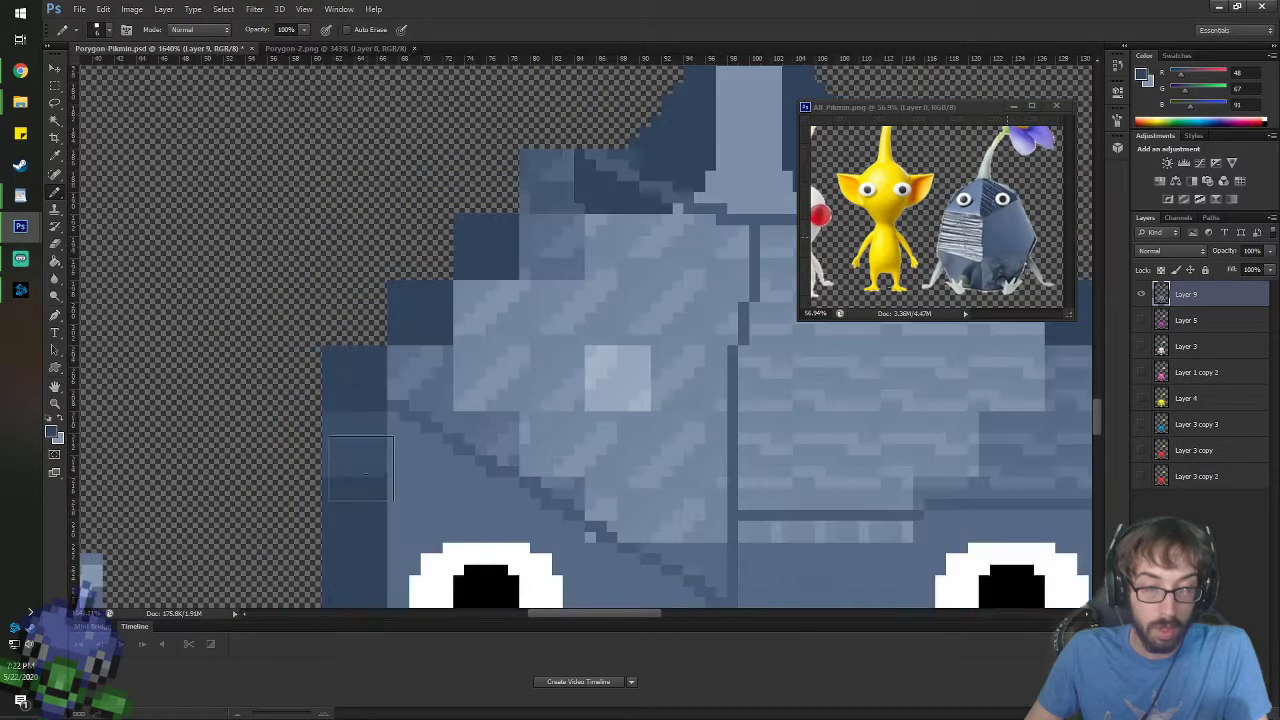
- Redraw the diagonal crack across the left outer edge block with the sampled crack blue and a 1 px Pencil
scroll(339, 309, "up", 2)
key("i")
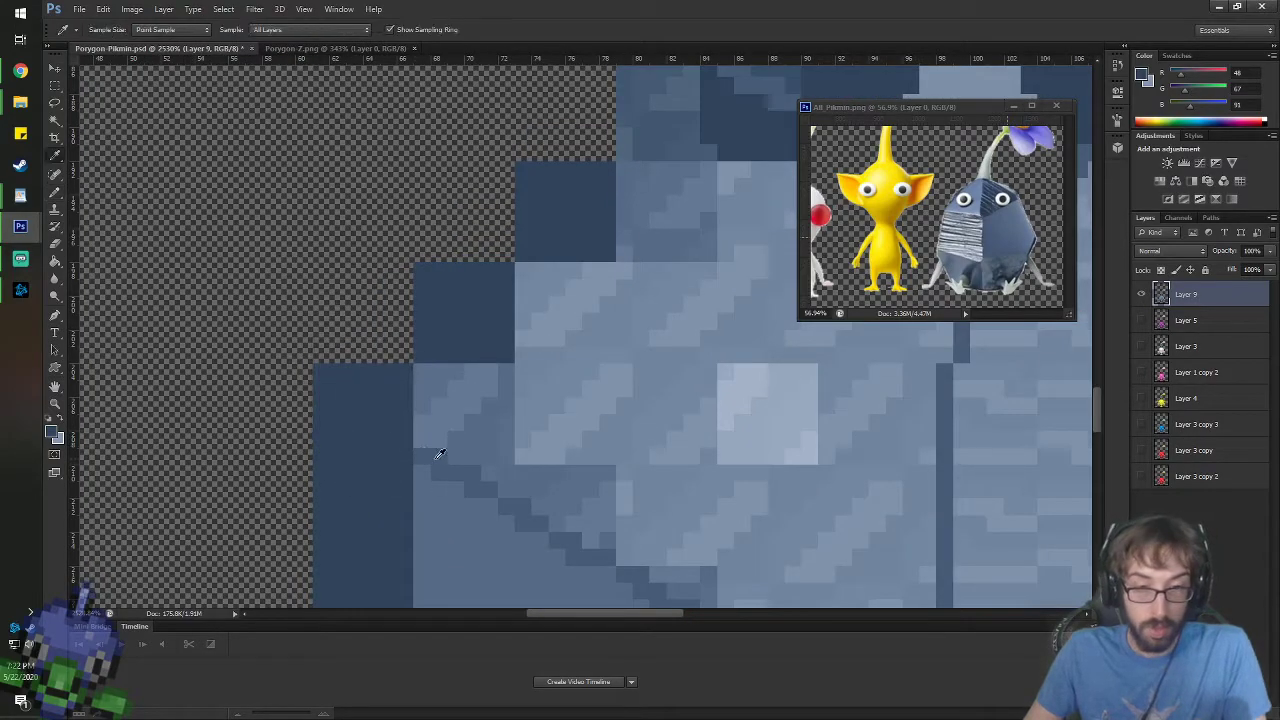
left_click(444, 456)
key("b")
right_click(443, 409)
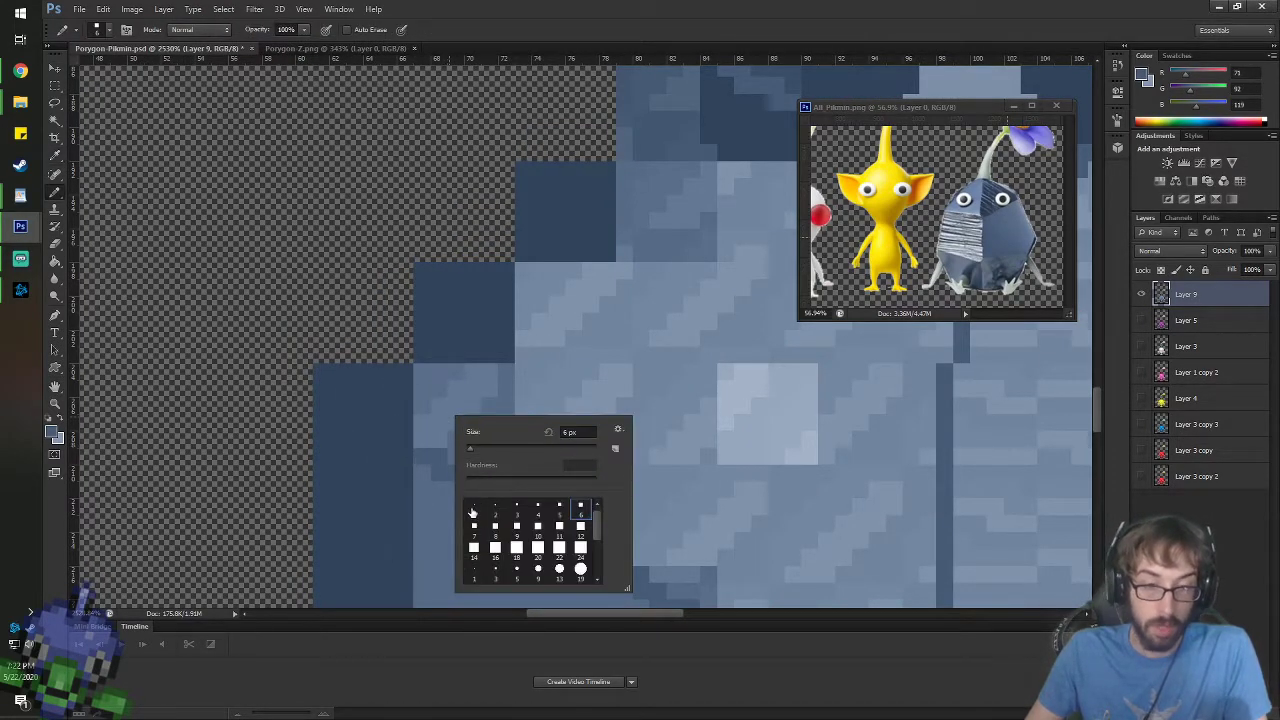
double_click(476, 510)
left_click_drag(401, 451, 322, 405)
scroll(624, 314, "down", 2)
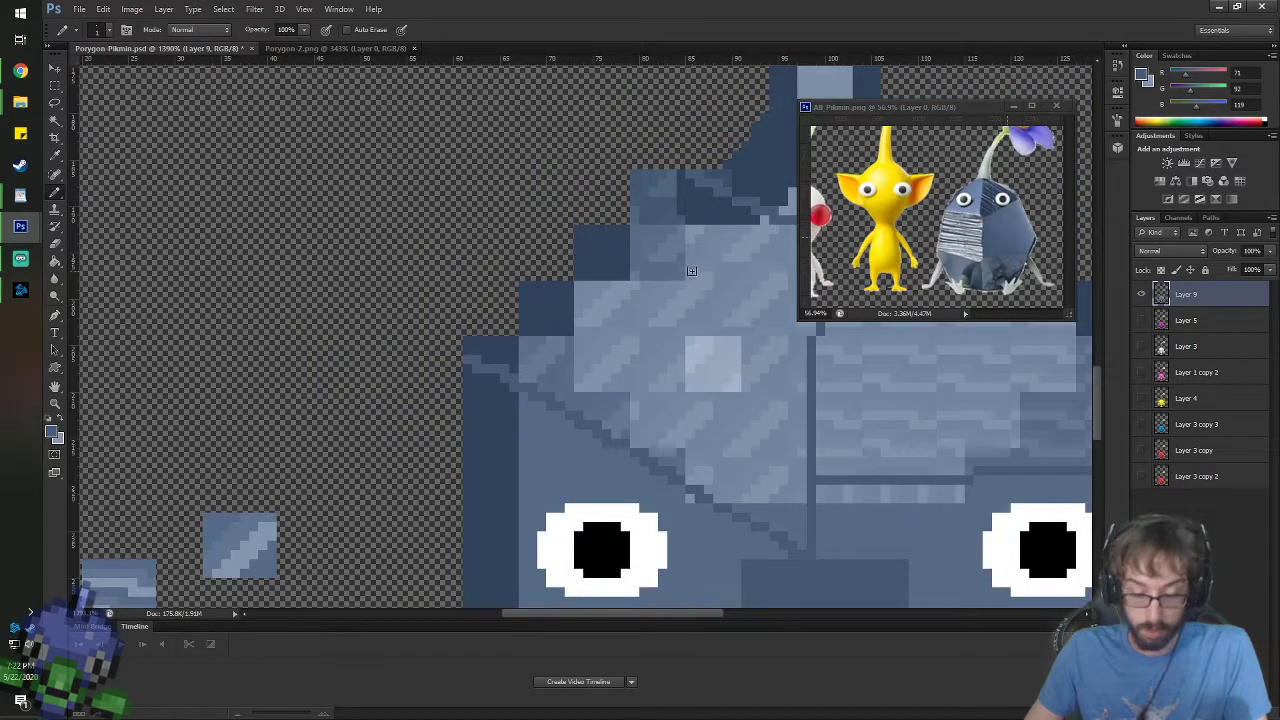
- Paint the striped blocks just inside the head's upper outer edges on both sides flat medium blue with a 6 px Pencil
key("space")
left_click_drag(691, 279, 343, 340)
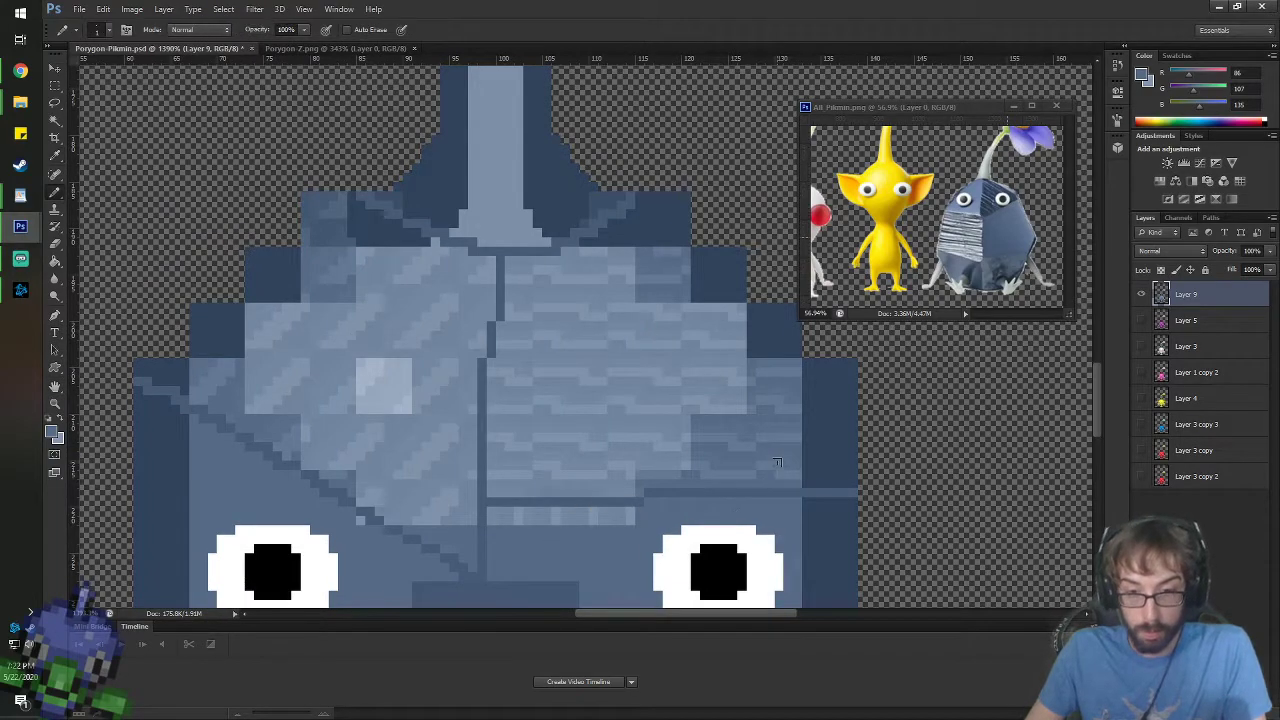
right_click(782, 464)
double_click(910, 552)
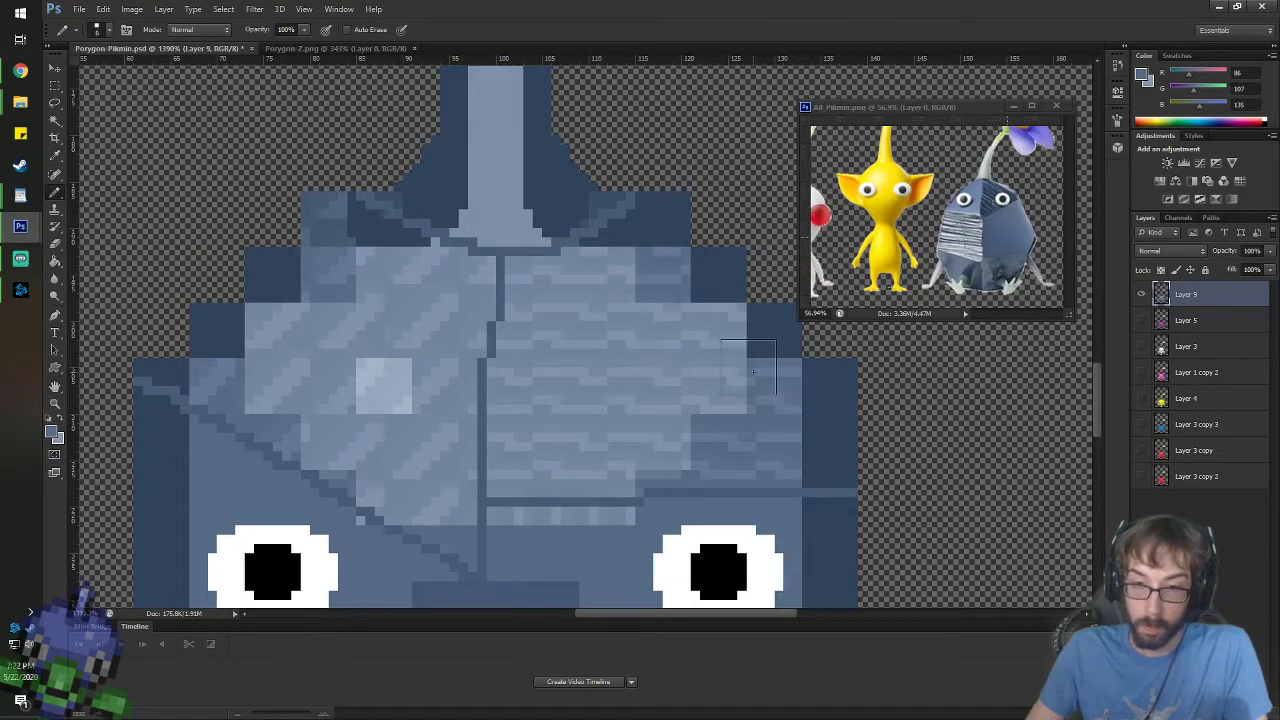
left_click(331, 277)
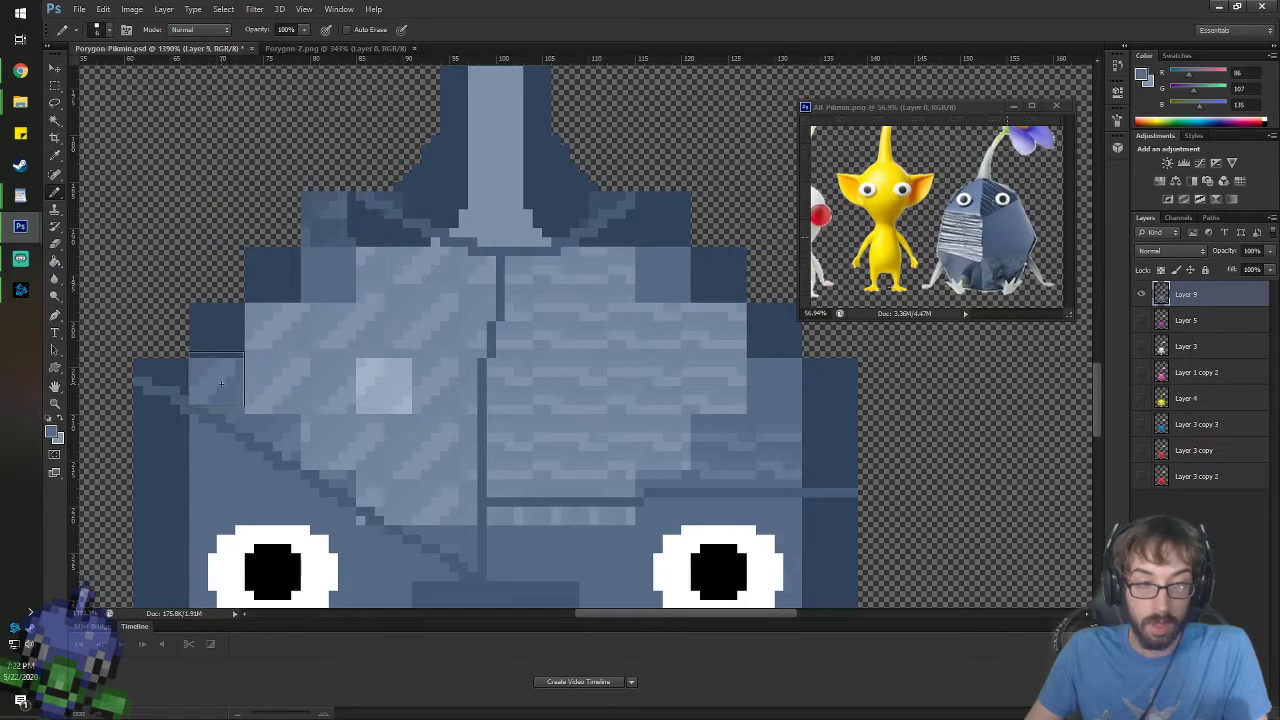
- Flatten the striped areas directly above the left diagonal crack with medium blue, using 3 px and 1 px Pencil tips
right_click(224, 384)
double_click(292, 480)
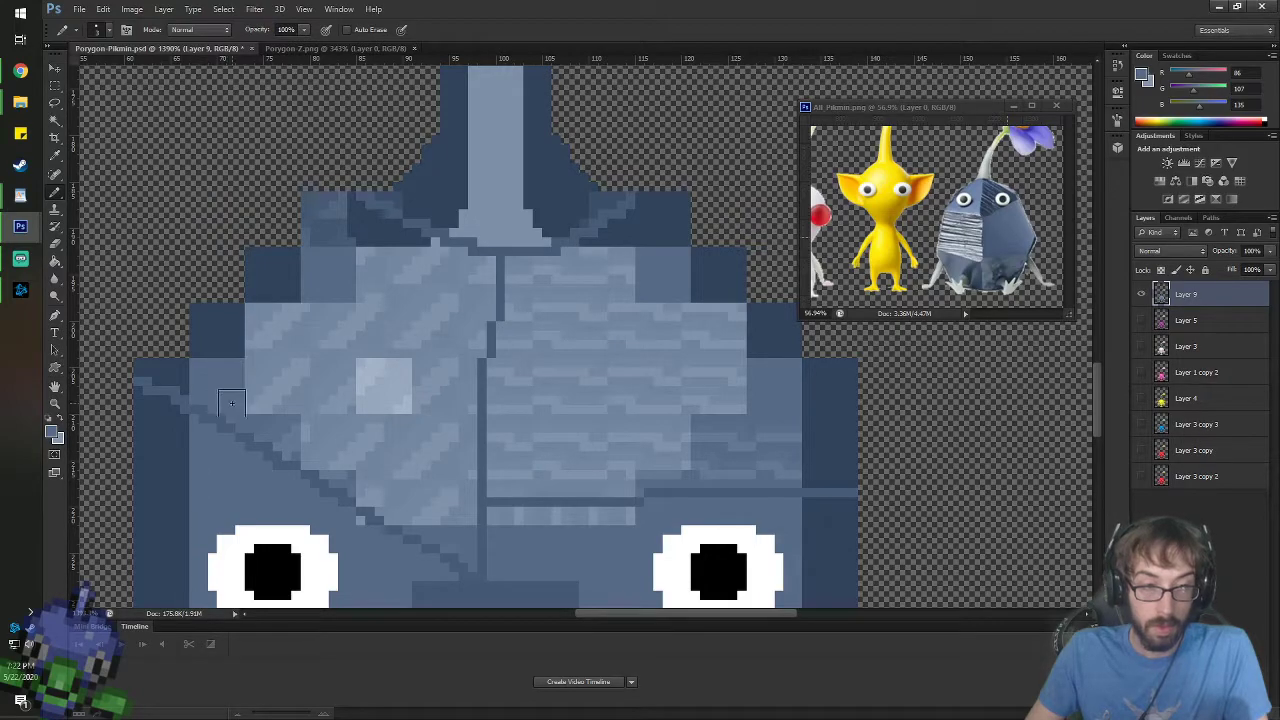
scroll(288, 470, "up", 3)
right_click(458, 490)
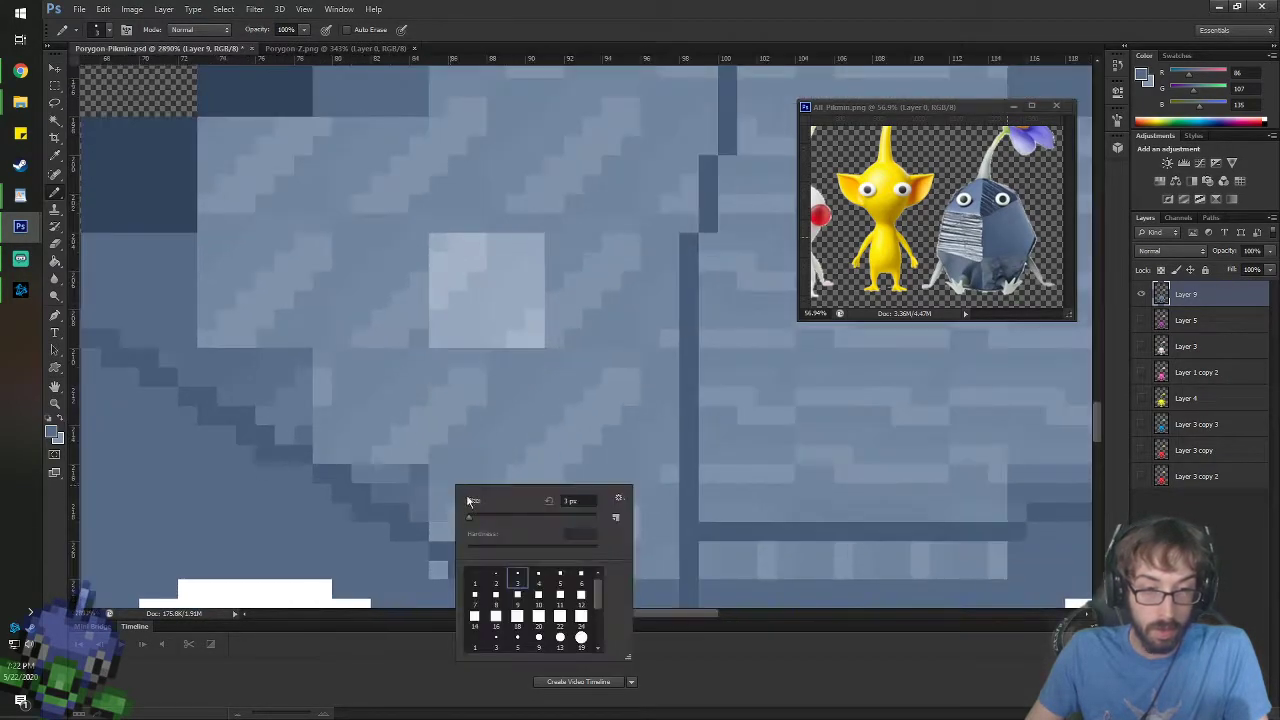
double_click(477, 571)
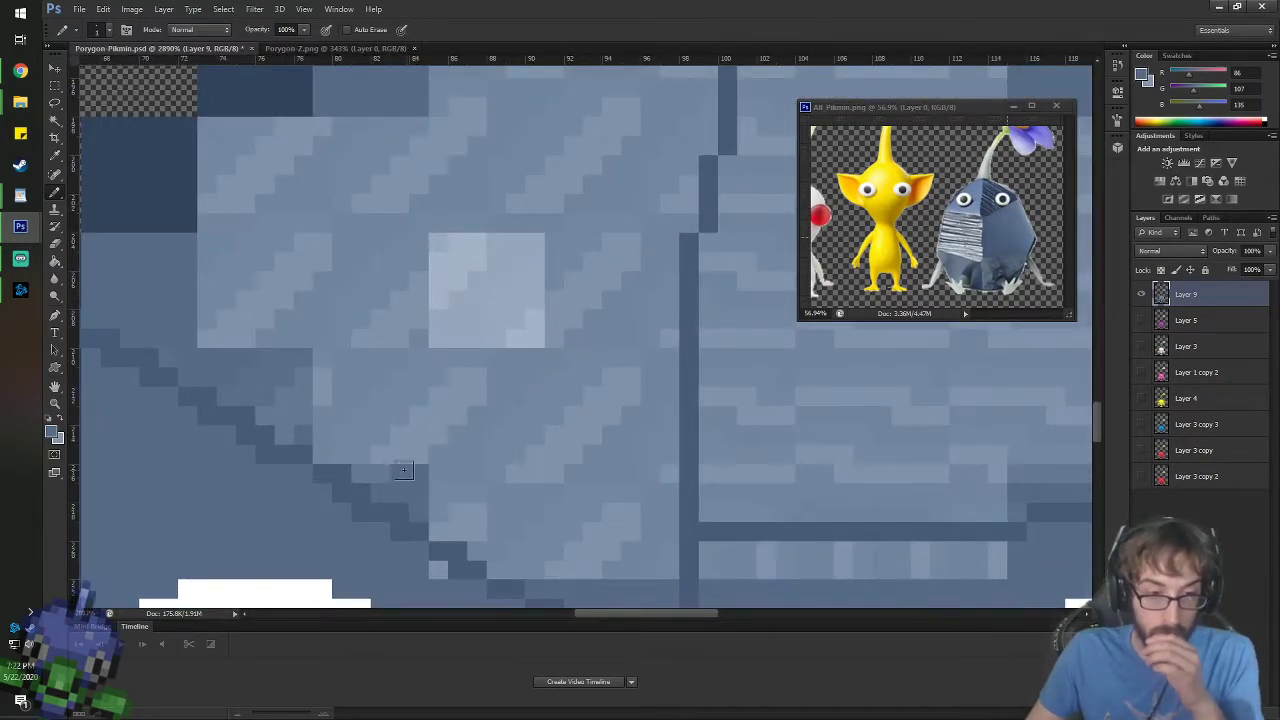
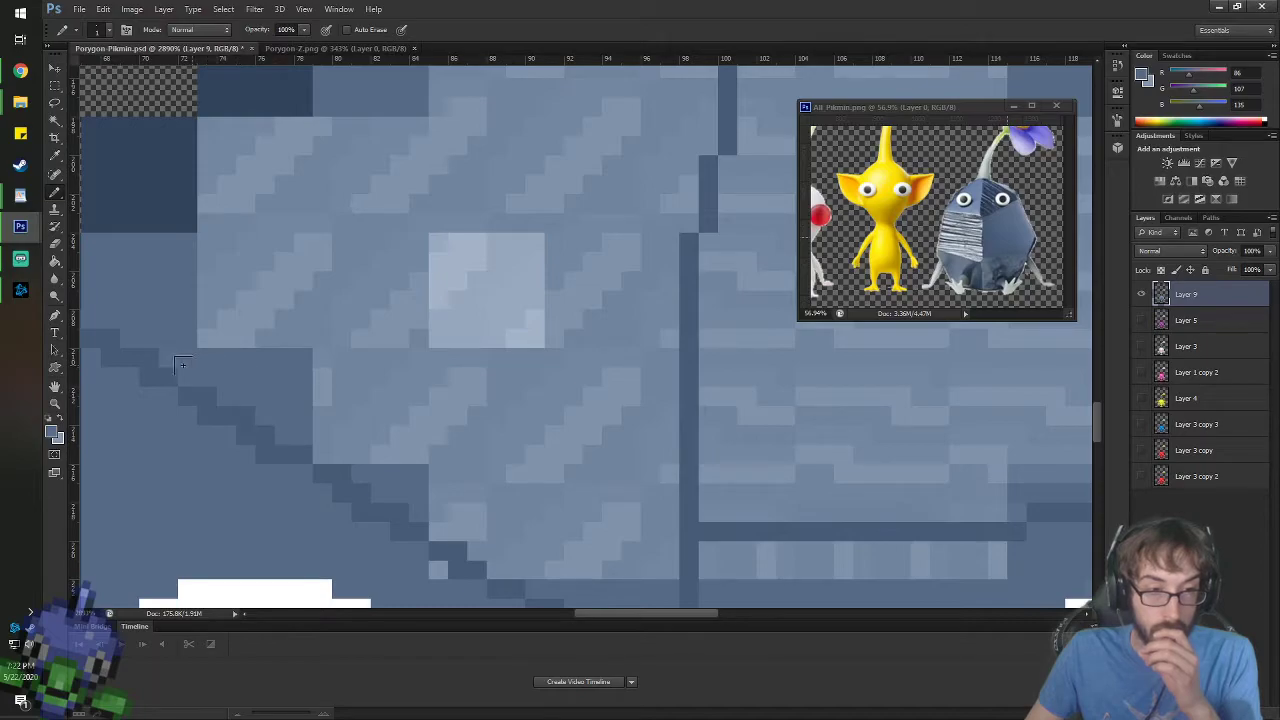
- Paint the striped area directly above the horizontal crack over the right eye flat medium blue, using 5 px and 1 px Pencil tips
scroll(428, 401, "down", 5)
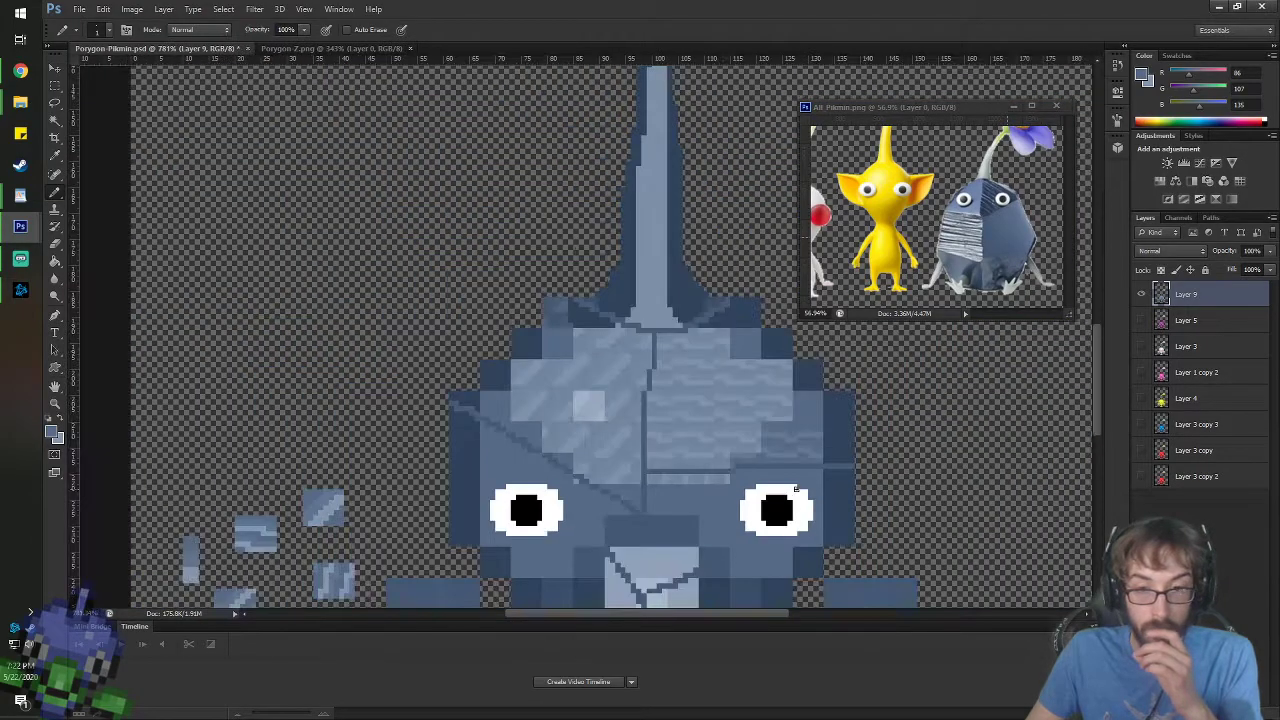
scroll(740, 369, "up", 5)
right_click(755, 351)
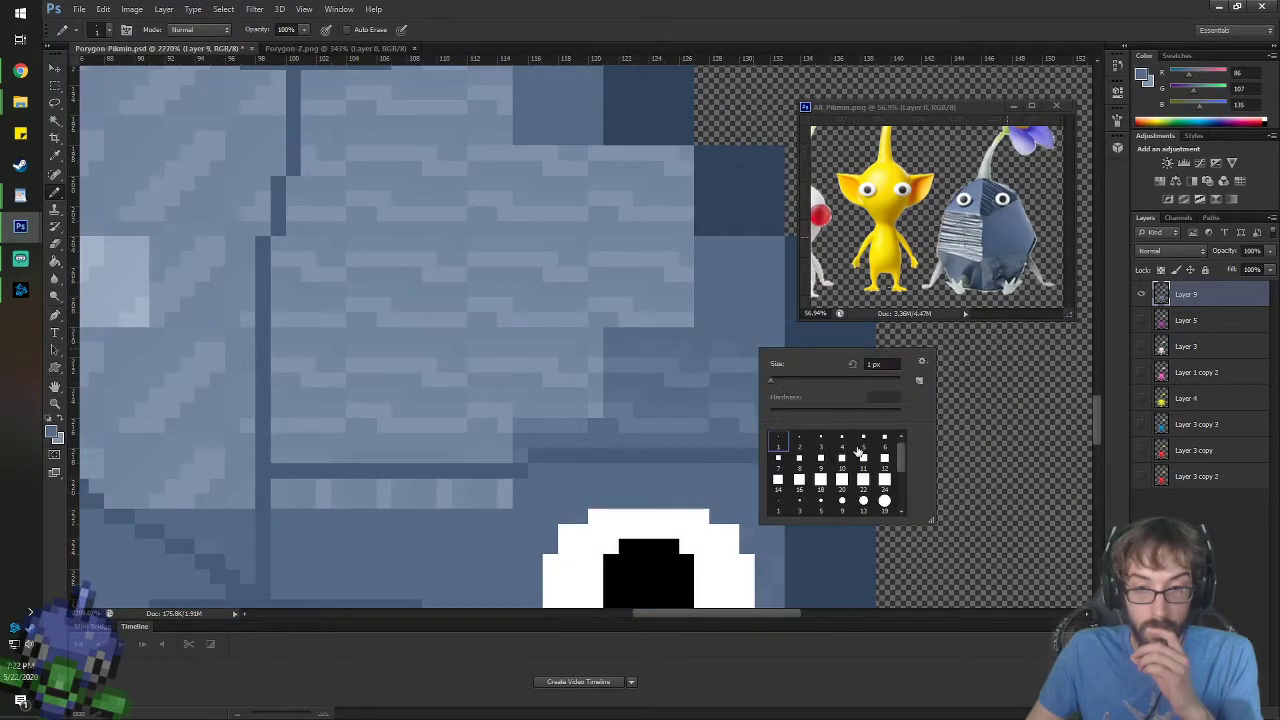
left_click(858, 452)
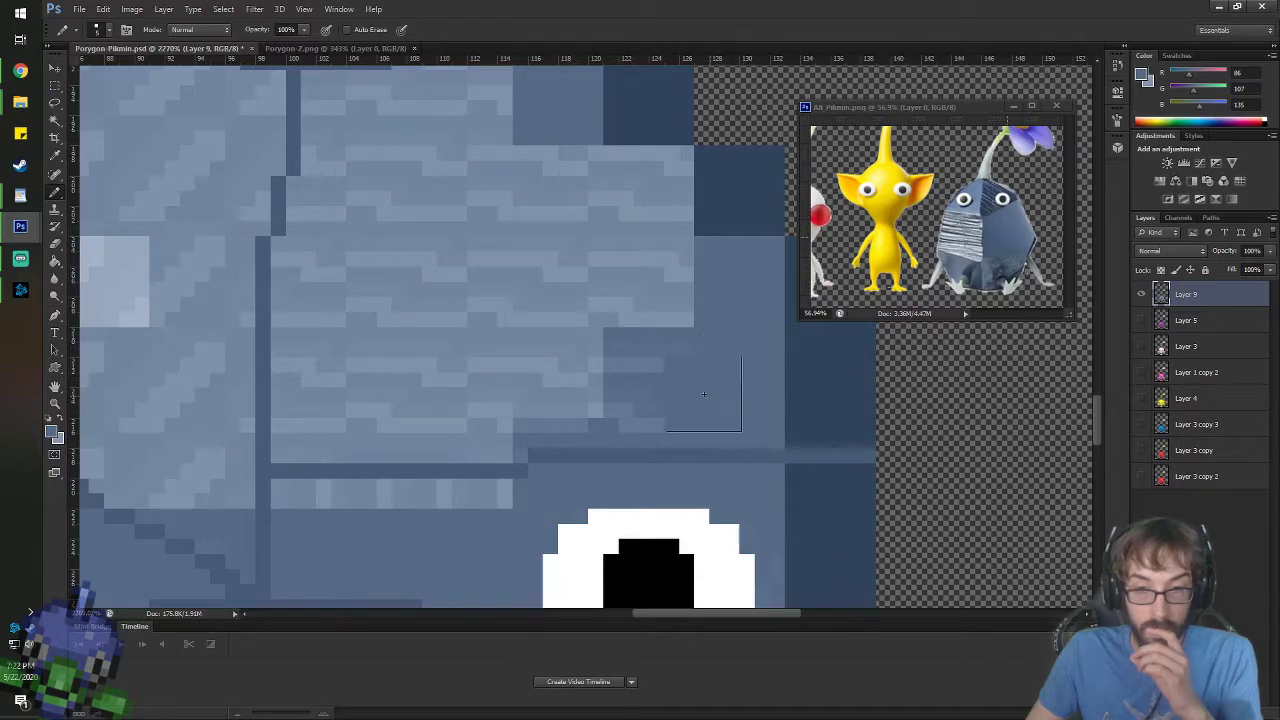
right_click(648, 402)
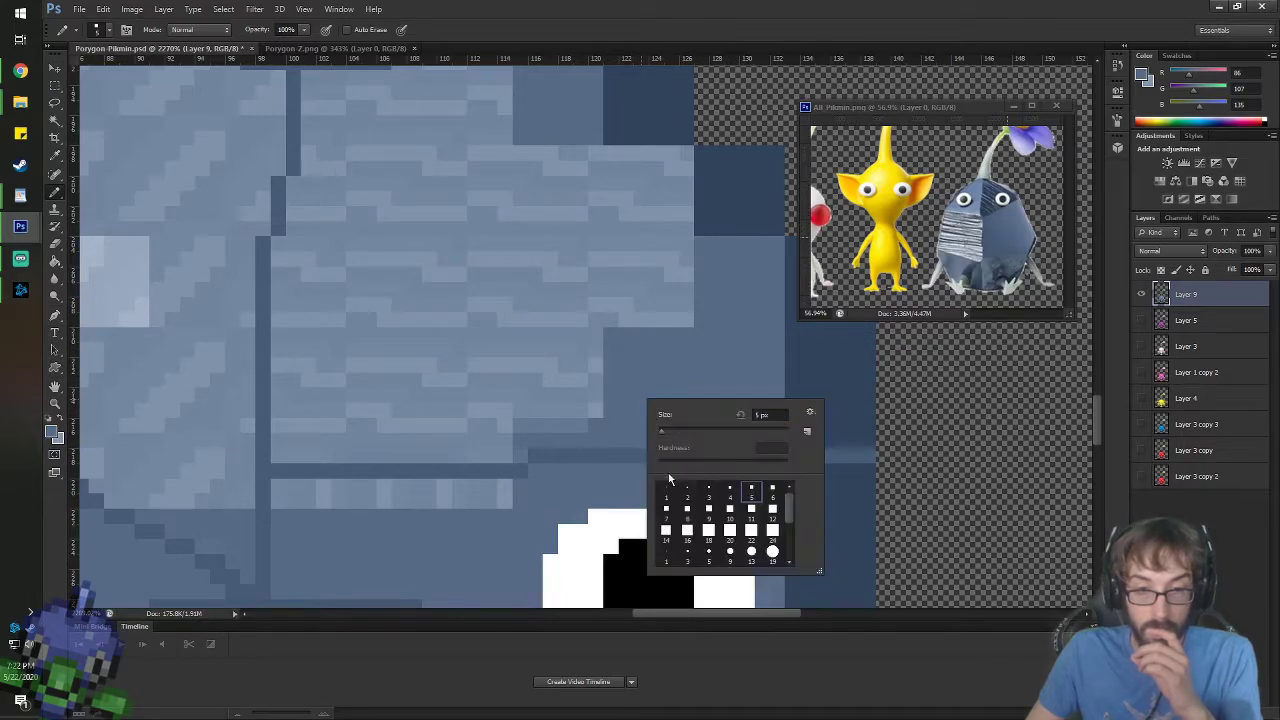
double_click(666, 490)
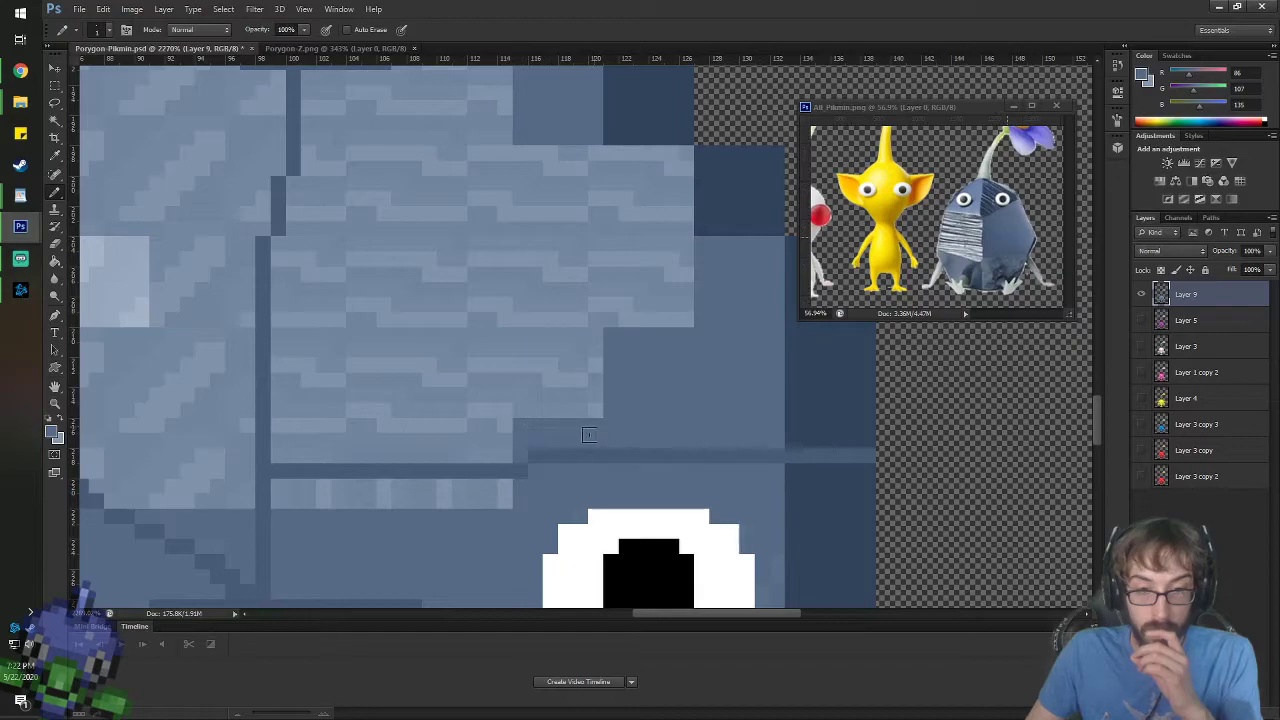
scroll(617, 358, "down", 3)
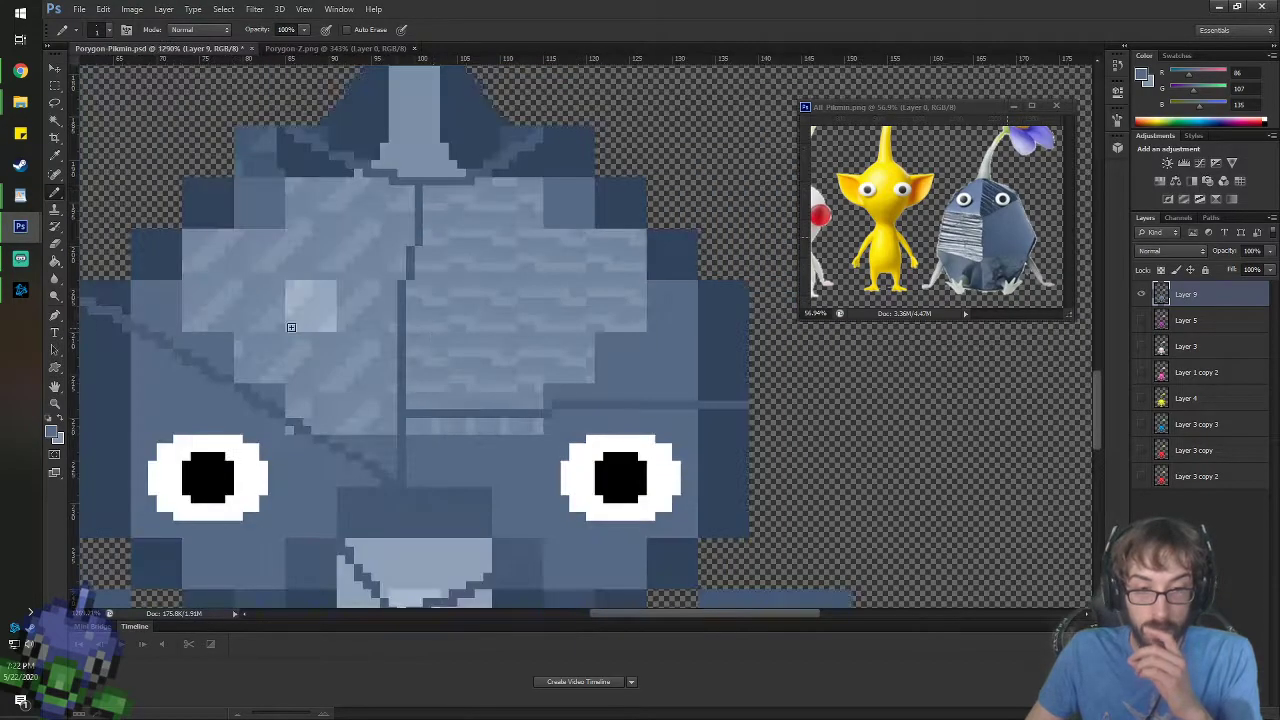
- Sample the pale blue of the head's square highlight and repaint that square flat with a 6 px Pencil
scroll(236, 264, "up", 2)
scroll(375, 345, "down", 4)
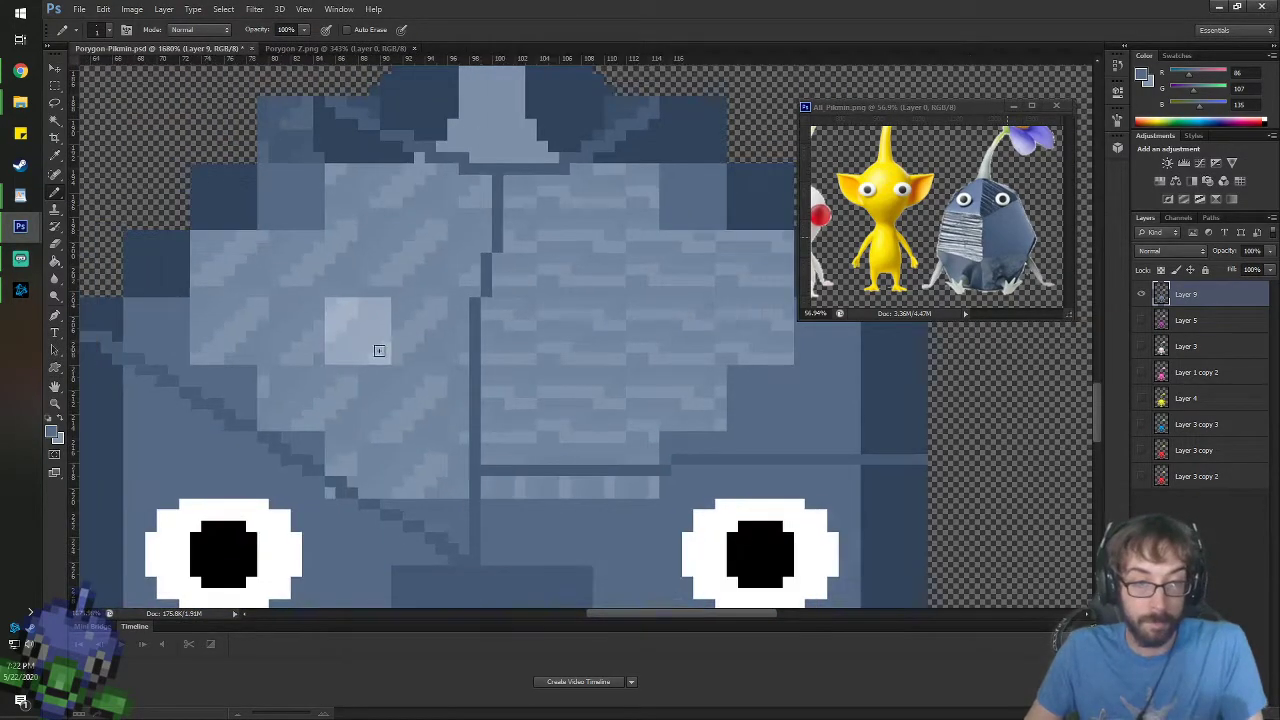
scroll(447, 557, "up", 1)
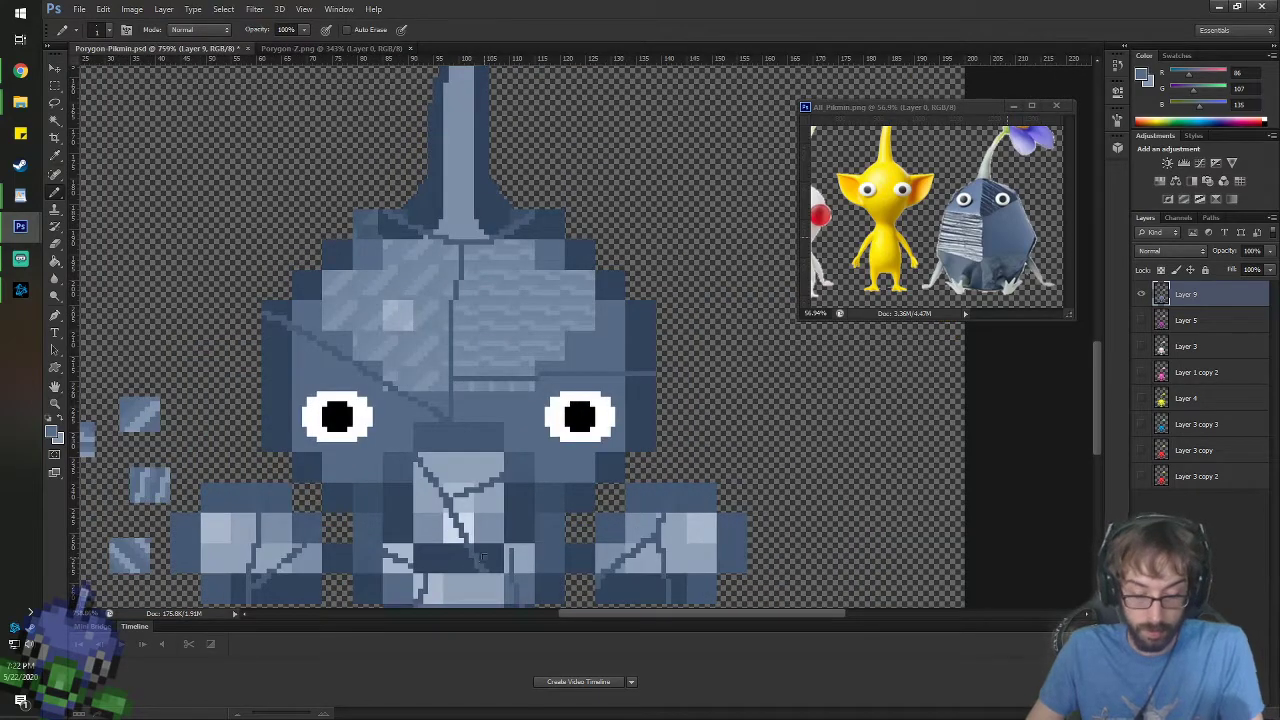
key("i")
left_click(400, 318)
scroll(410, 330, "up", 4)
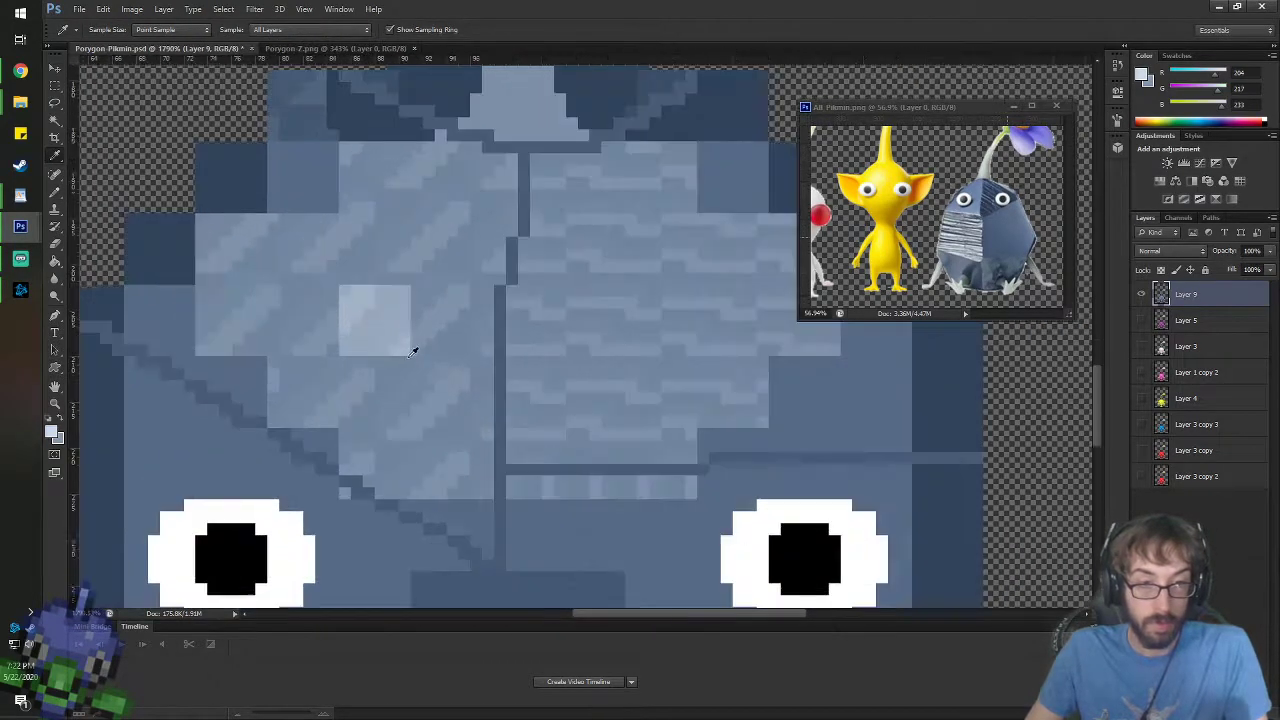
key("b")
right_click(367, 318)
double_click(500, 419)
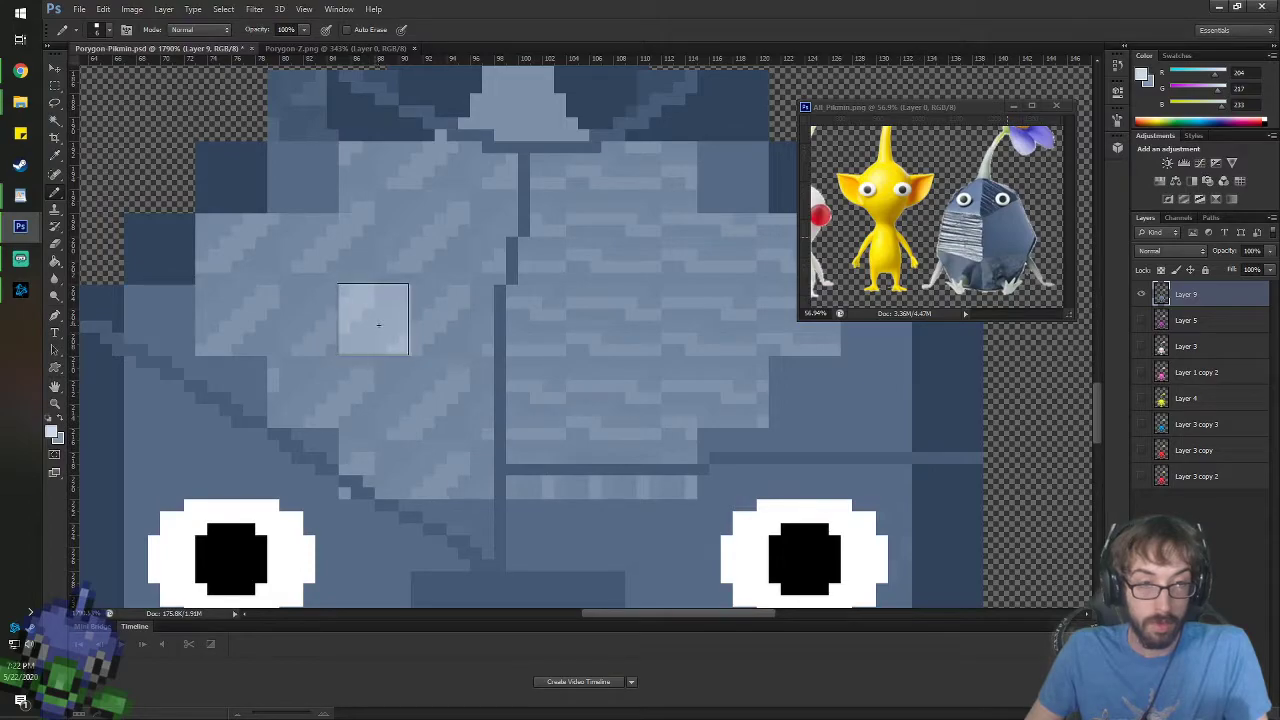
left_click(373, 320)
- Sample the outer edge's dark blue and repaint the striped block at the head's top edge, left of the stem, flat
scroll(453, 137, "down", 1)
scroll(453, 137, "down", 2)
scroll(453, 137, "up", 1)
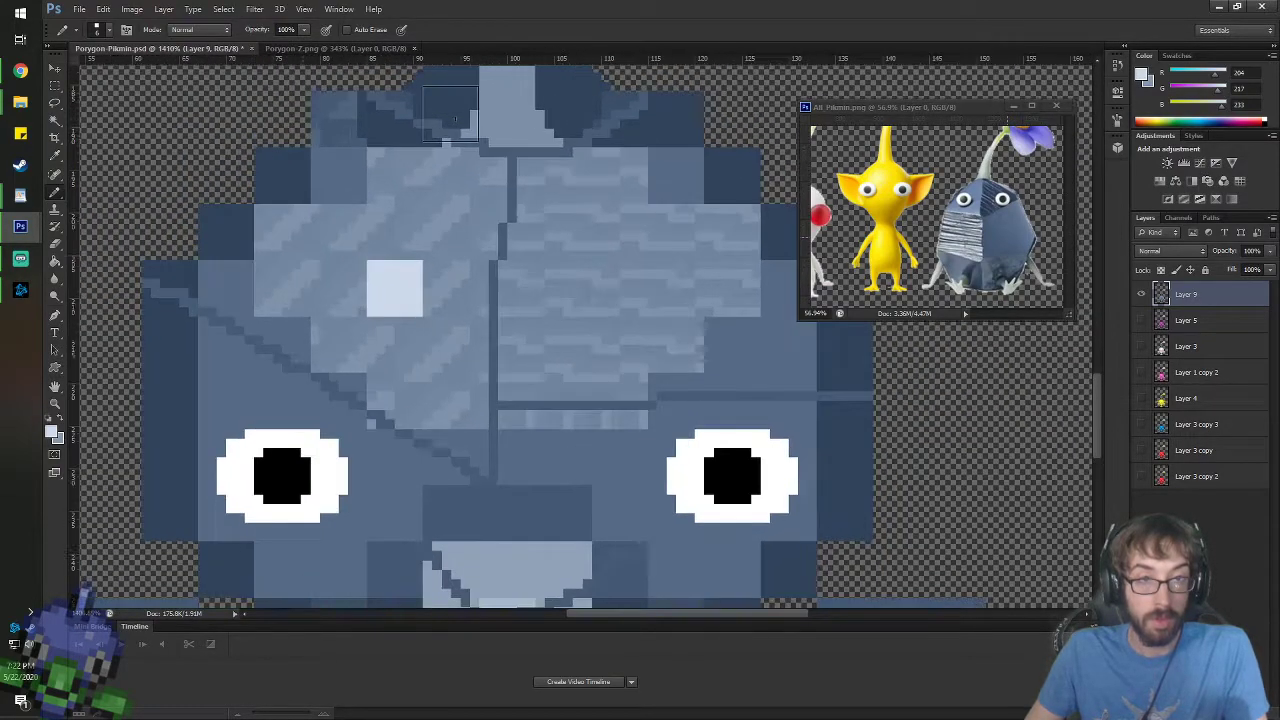
left_click(660, 118, "alt")
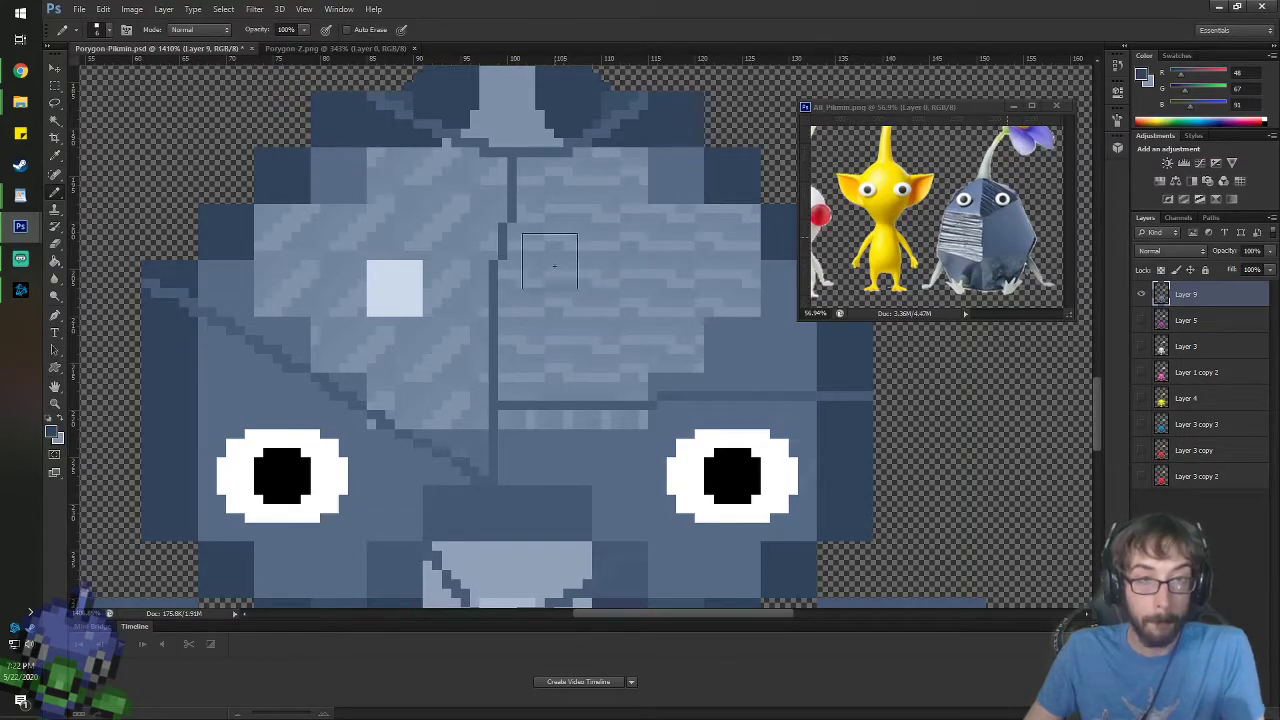
key("i")
left_click(590, 96)
key("g")
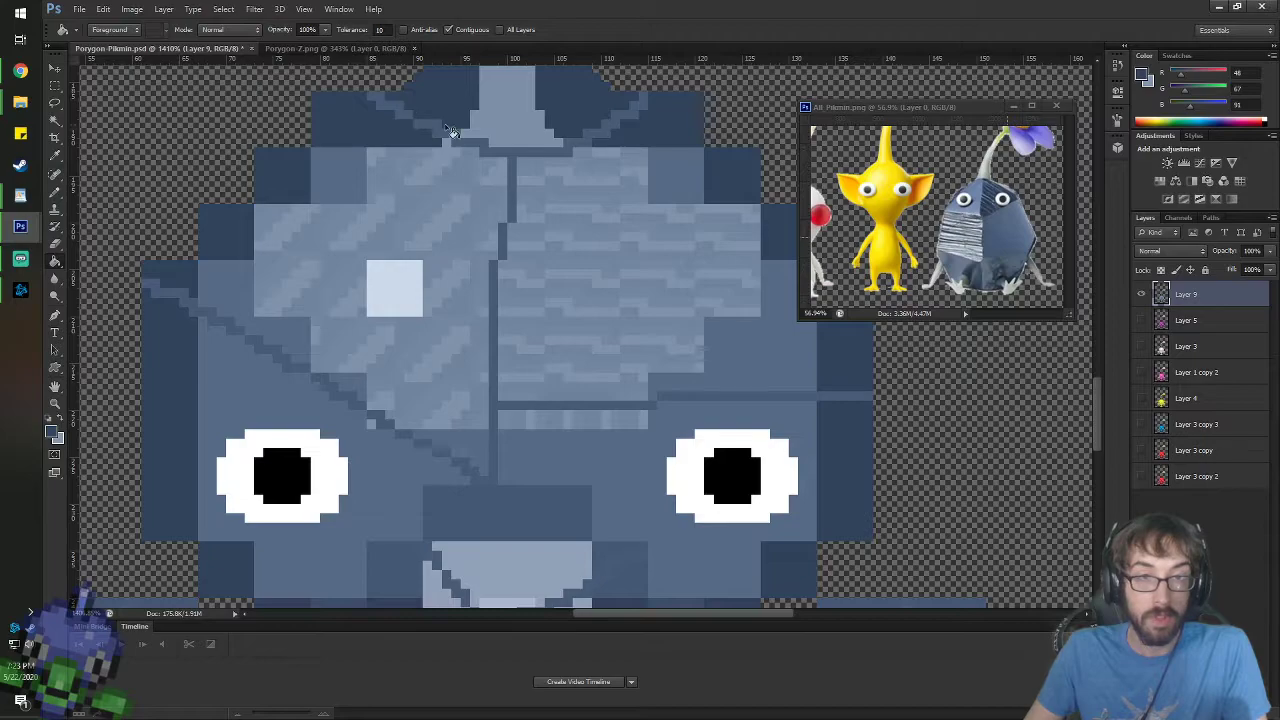
scroll(511, 457, "down", 5)
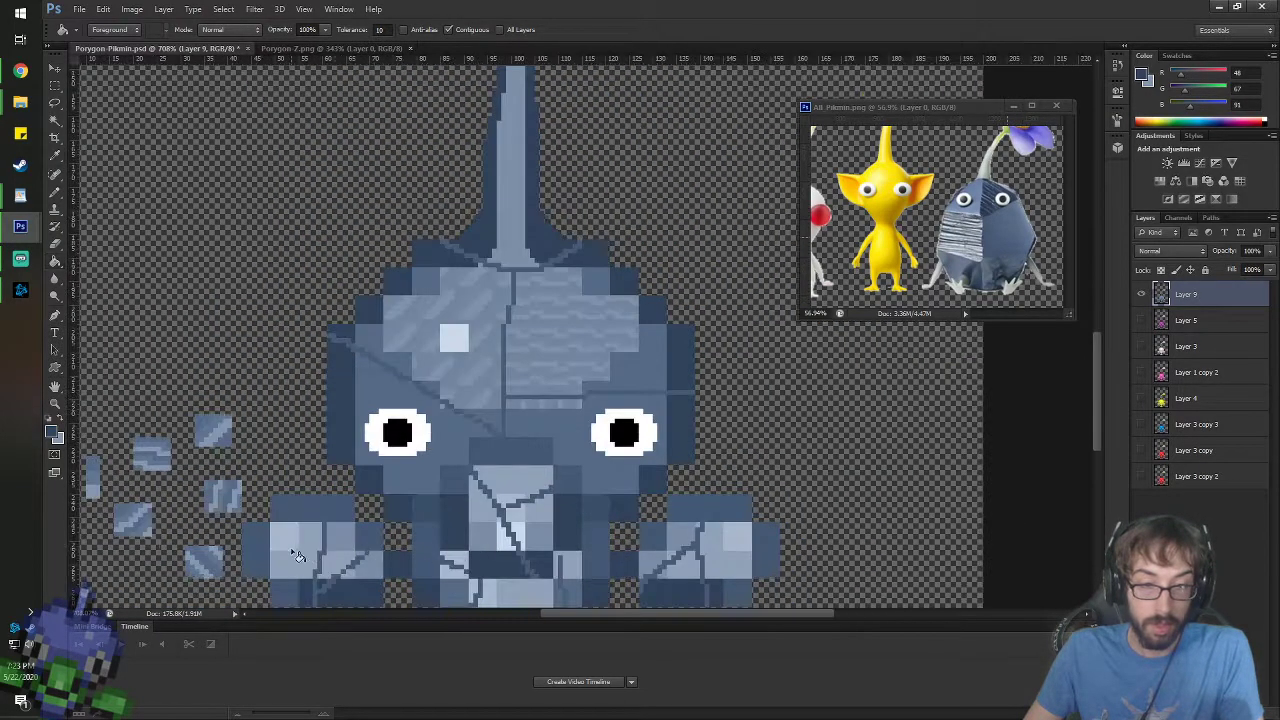
- Sample light blue from the left arm and paint the head's two upper block rows left of the central crack with a 6 px Pencil
key("i")
left_click(298, 556)
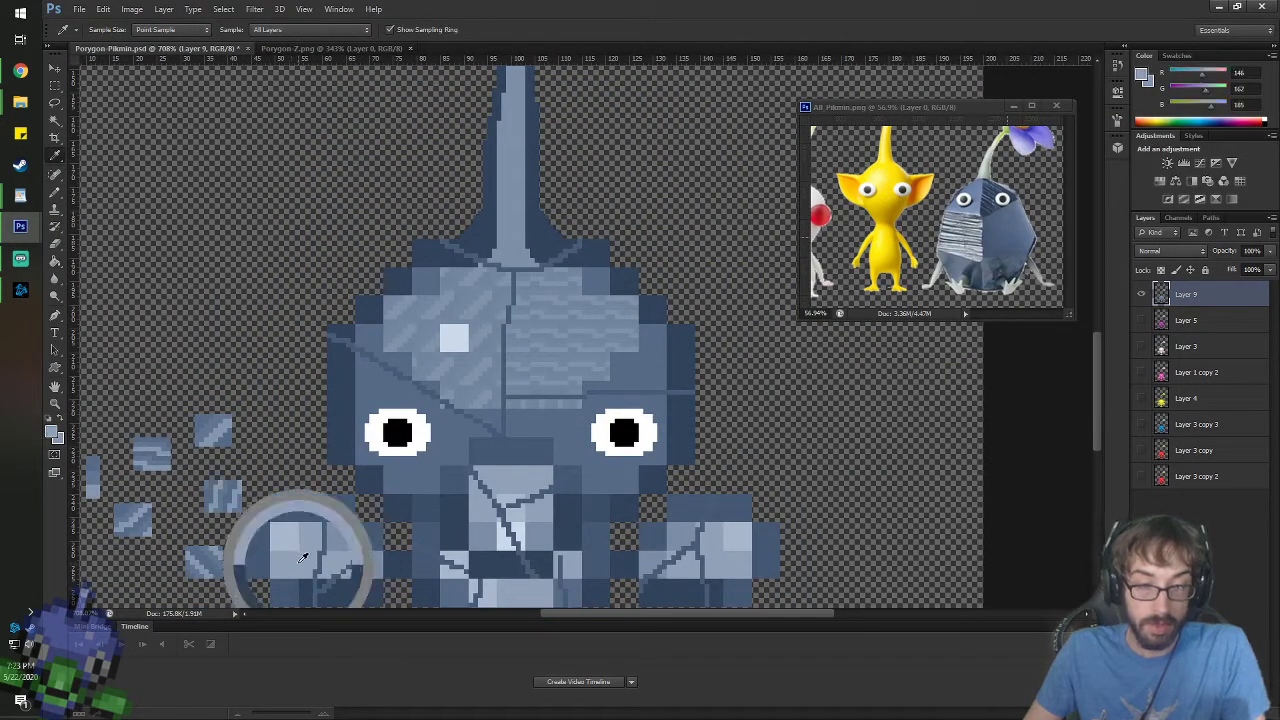
scroll(495, 318, "up", 3)
key("b")
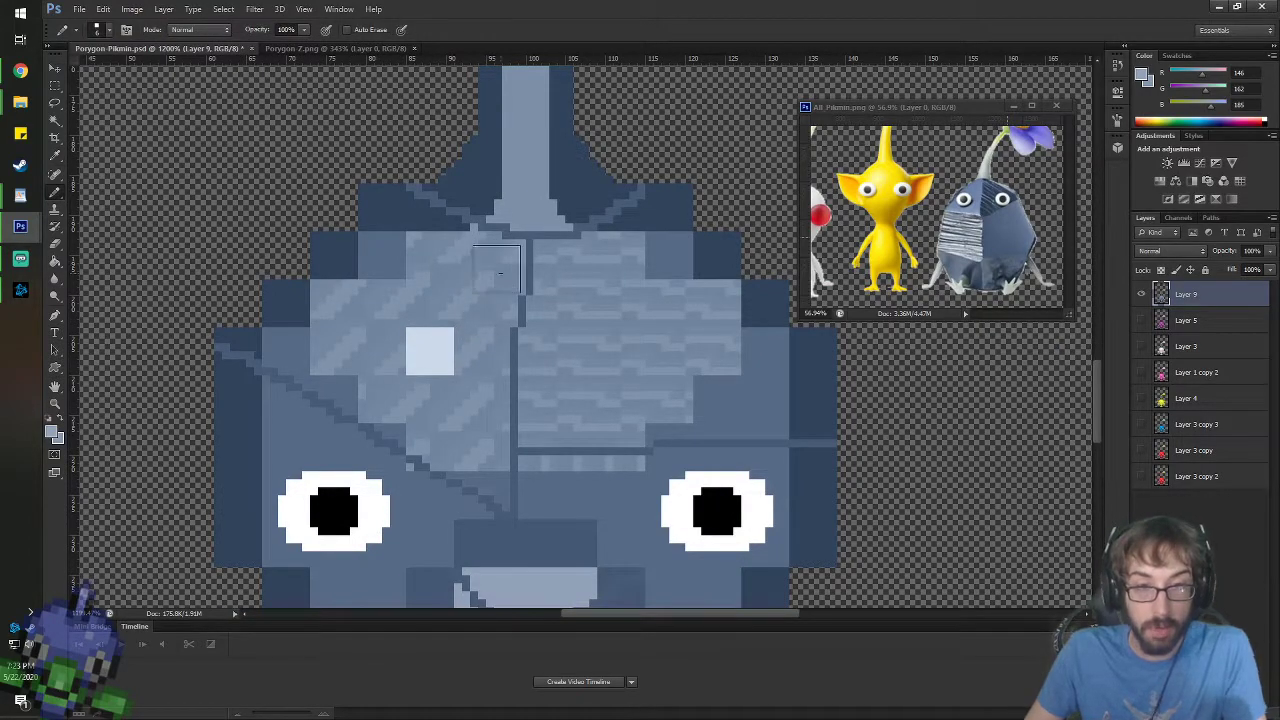
left_click_drag(499, 271, 451, 256)
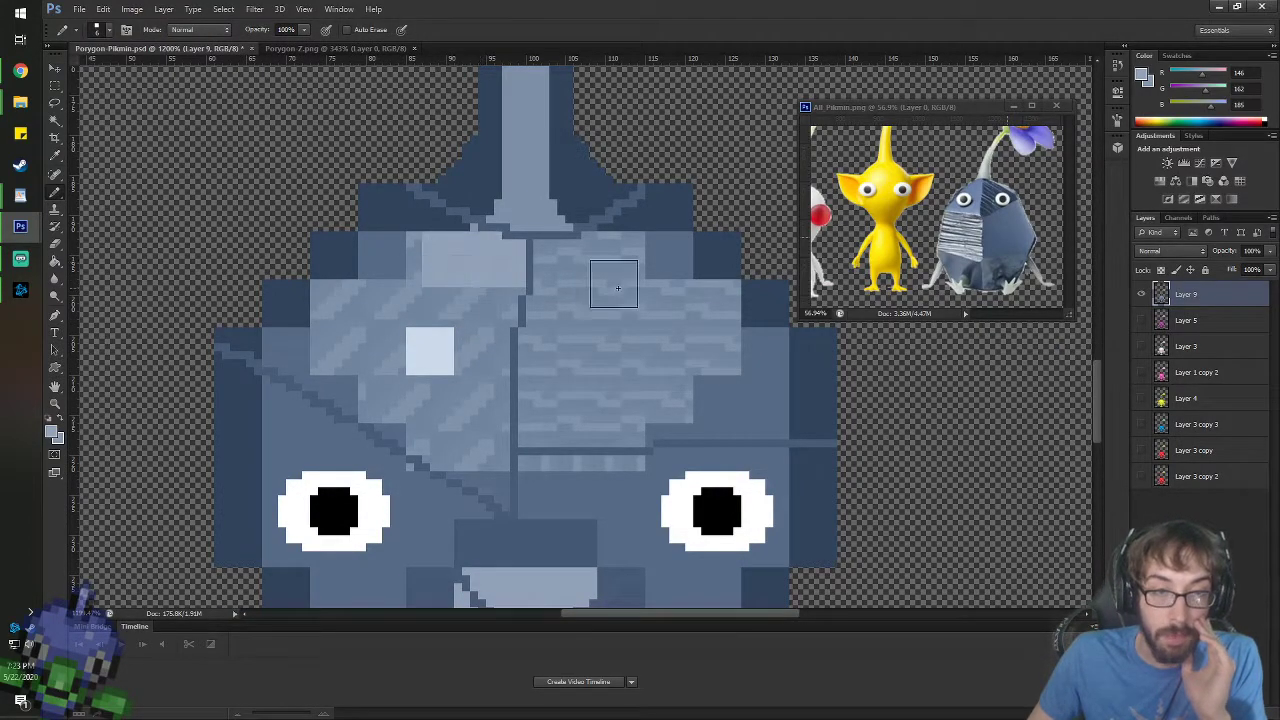
left_click_drag(604, 256, 625, 260)
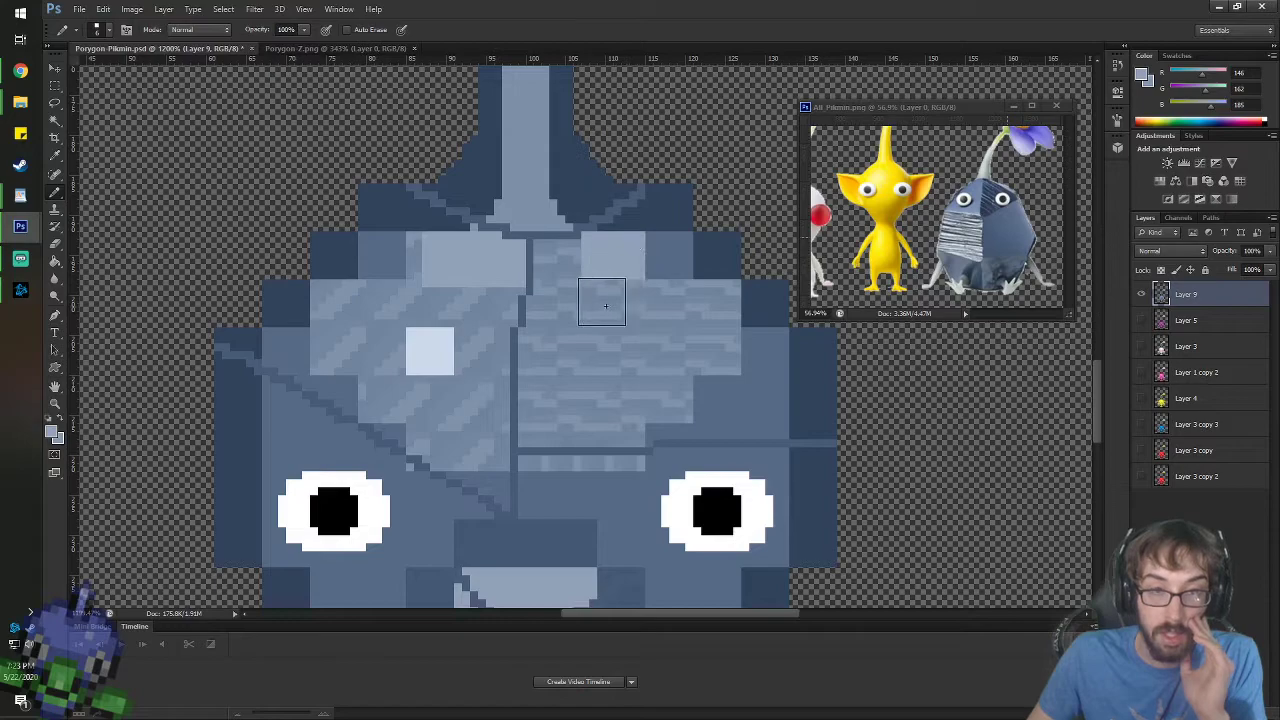
scroll(530, 195, "up", 2)
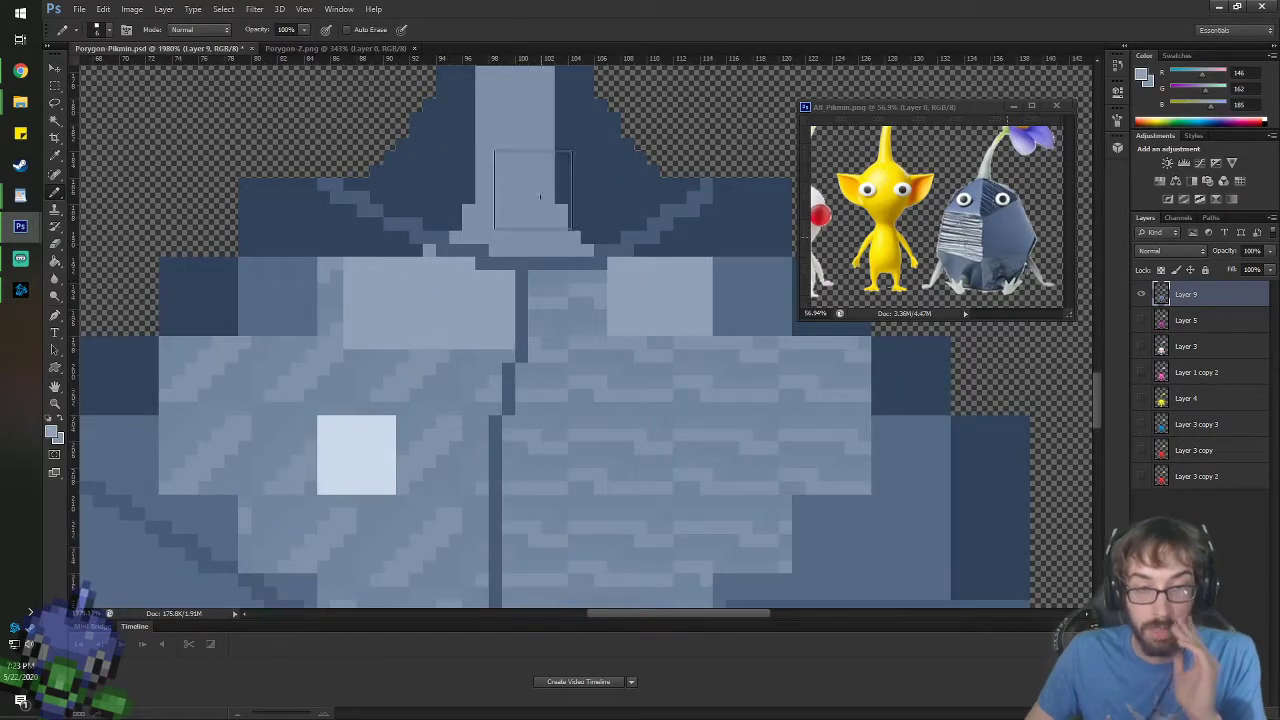
left_click(382, 243, "alt")
left_click(402, 290)
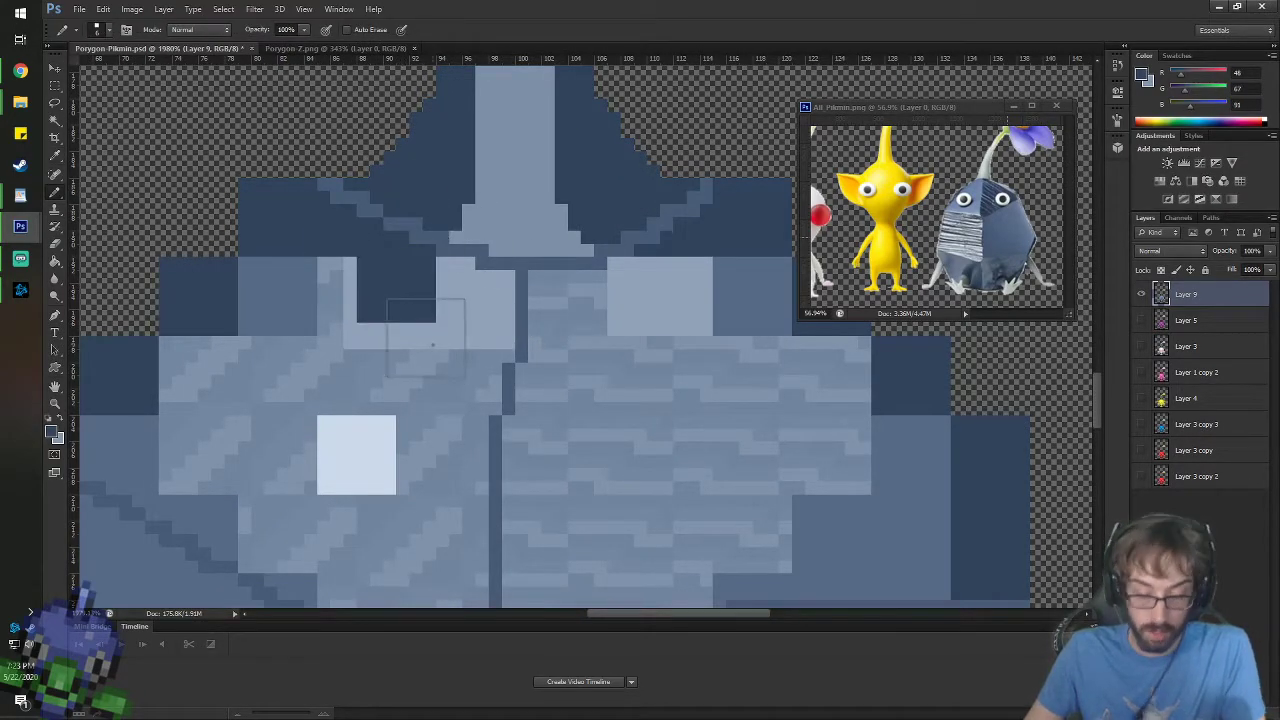
left_click(443, 305, "alt")
mouse_move(403, 305)
left_mouse_down()
mouse_move(366, 302)
mouse_move(354, 374)
left_mouse_up()
left_click_drag(204, 378, 473, 383)
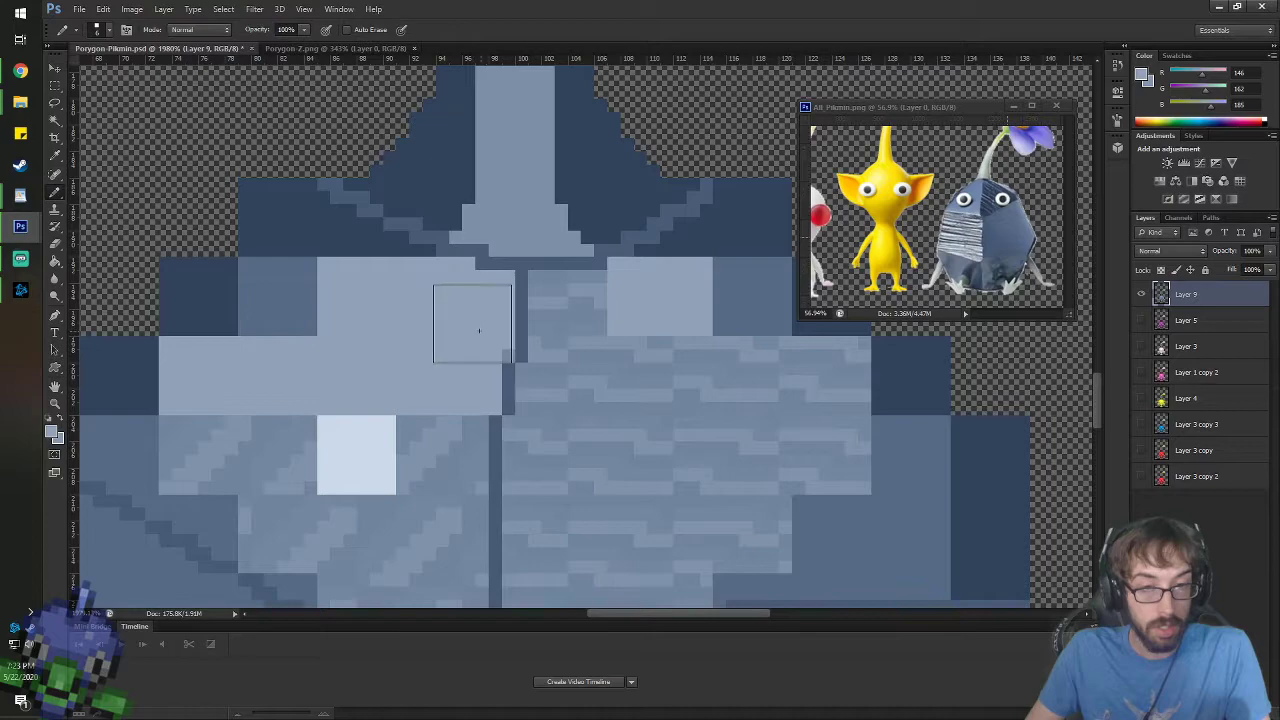
- Cover the striped fill right of the central crack with the same light blue, from below the stem to the horizontal crack
mouse_move(571, 306)
left_mouse_down()
mouse_move(634, 332)
mouse_move(671, 378)
left_mouse_up()
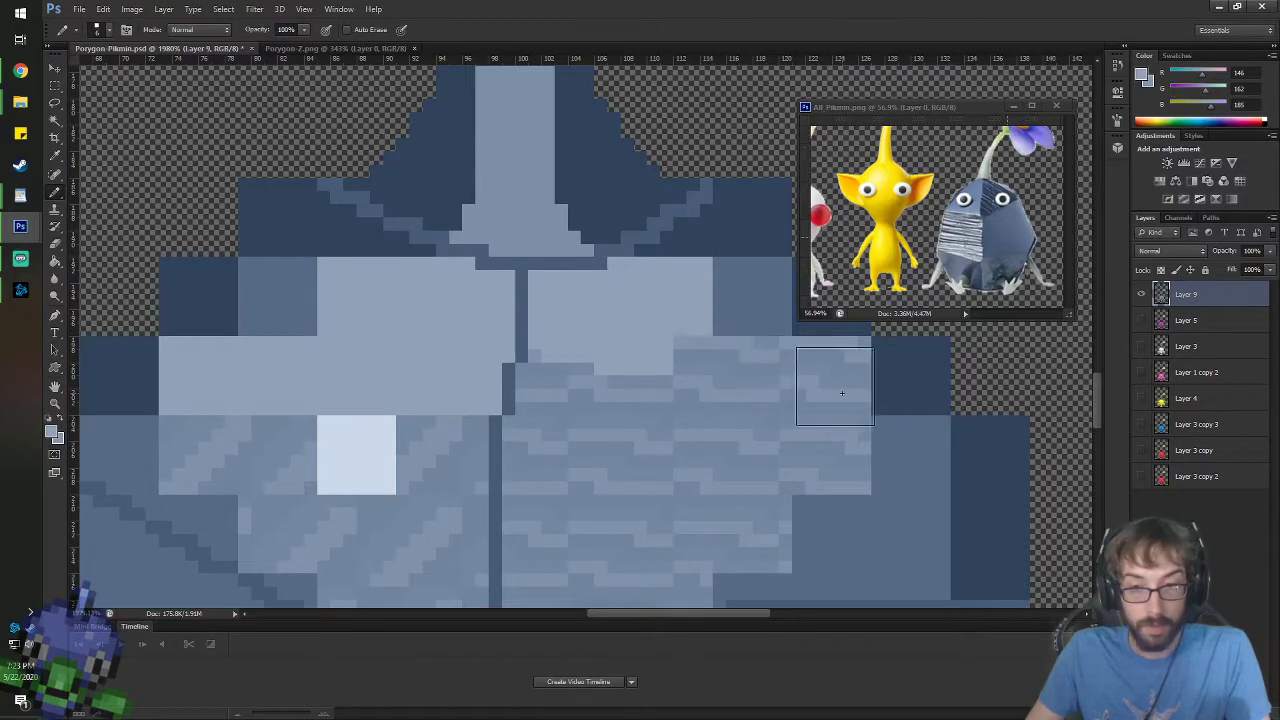
mouse_move(830, 378)
left_mouse_down()
mouse_move(606, 386)
mouse_move(560, 403)
mouse_move(546, 454)
mouse_move(834, 460)
left_mouse_up()
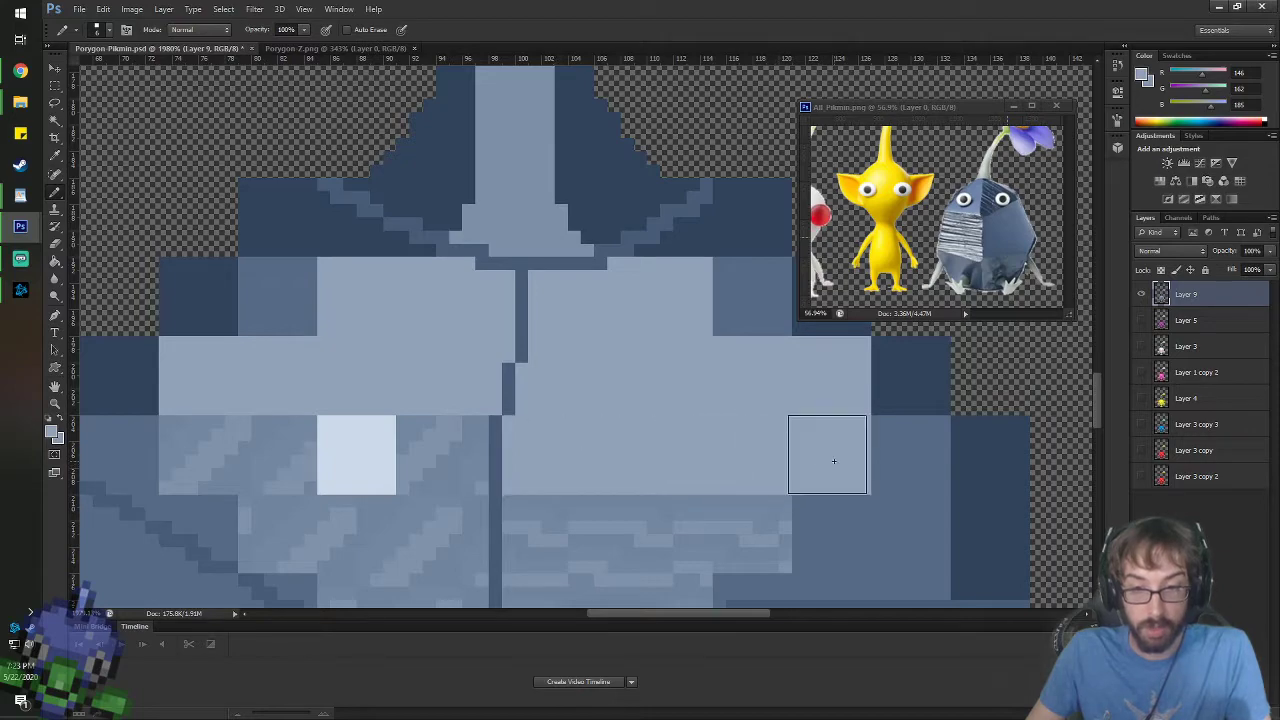
left_click_drag(517, 461, 543, 251)
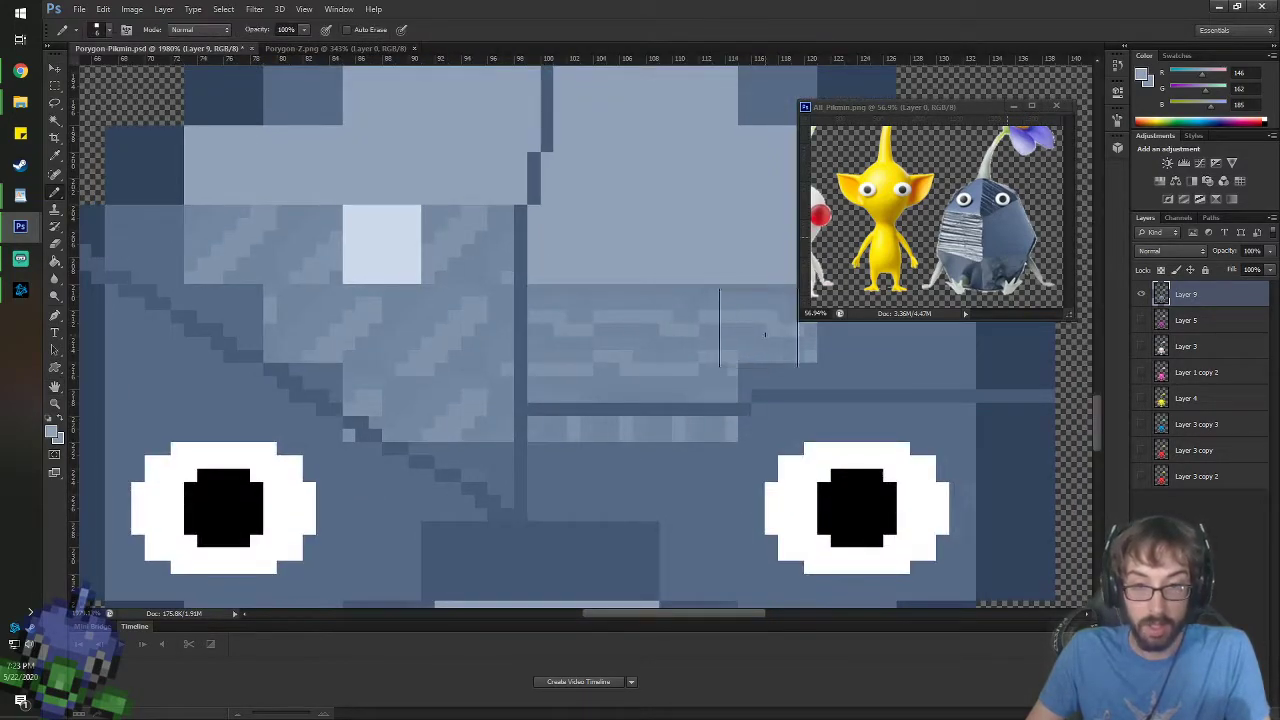
mouse_move(779, 323)
left_mouse_down()
mouse_move(577, 328)
mouse_move(559, 375)
mouse_move(578, 371)
mouse_move(584, 313)
mouse_move(644, 369)
mouse_move(694, 360)
left_mouse_up()
- Fill the remaining striped blocks around and below the pale highlight square with the same light blue
mouse_move(474, 240)
left_mouse_down()
mouse_move(463, 280)
mouse_move(478, 403)
mouse_move(431, 403)
mouse_move(415, 382)
mouse_move(420, 330)
mouse_move(389, 380)
mouse_move(387, 338)
mouse_move(300, 322)
mouse_move(306, 251)
left_mouse_up()
left_click(236, 242)
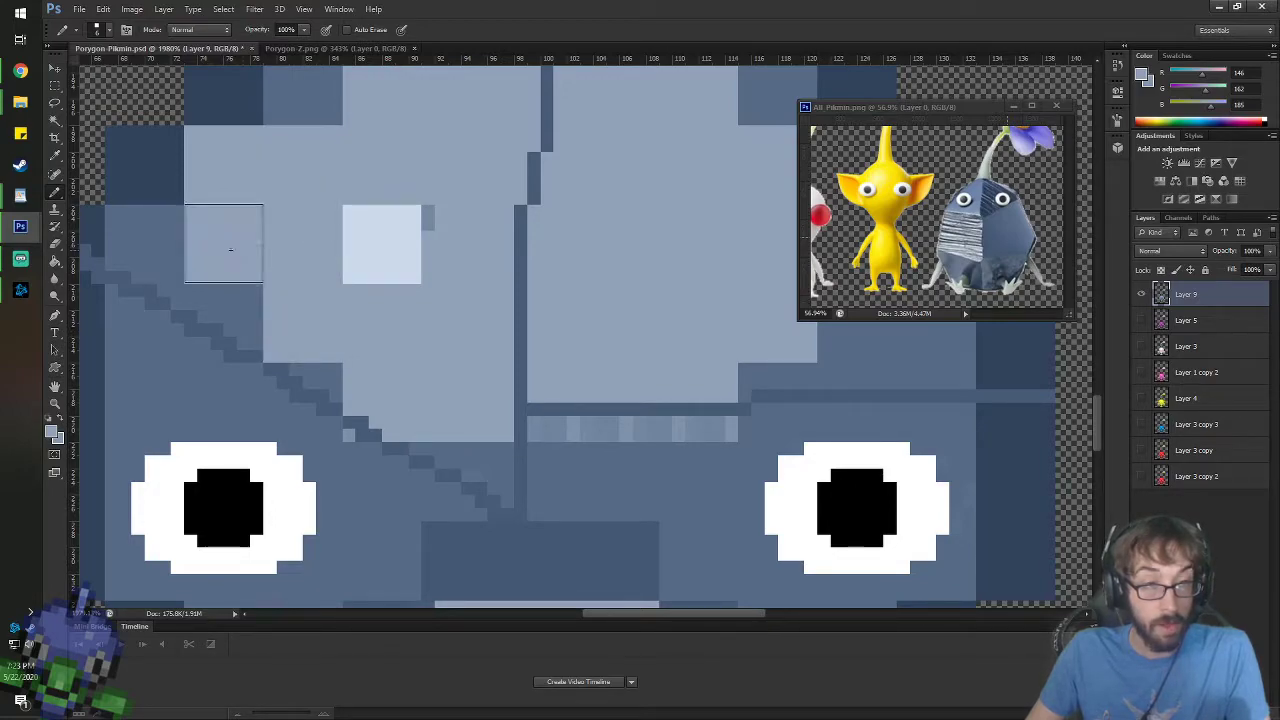
key("i")
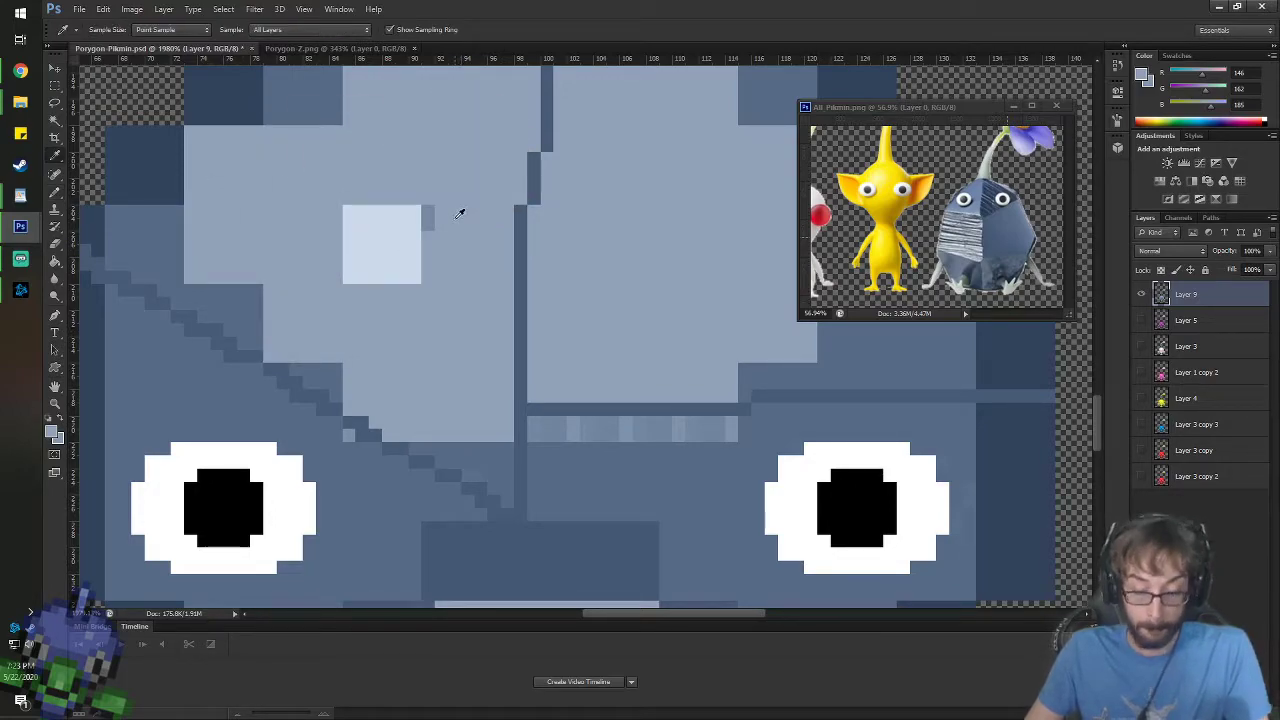
key("b")
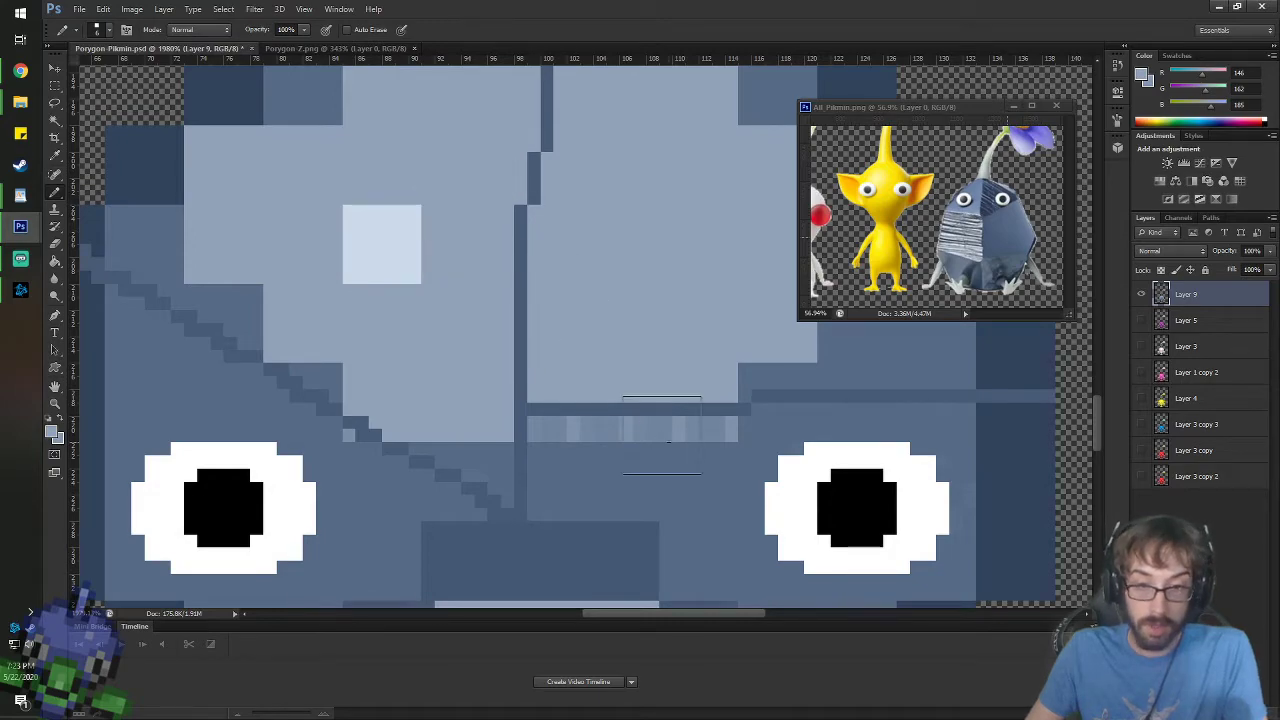
- Flatten the striped strip below the right horizontal crack with a 2 px Pencil, then clean the stray pixels by the left crack at 1 px
right_click(662, 435)
left_click(647, 403)
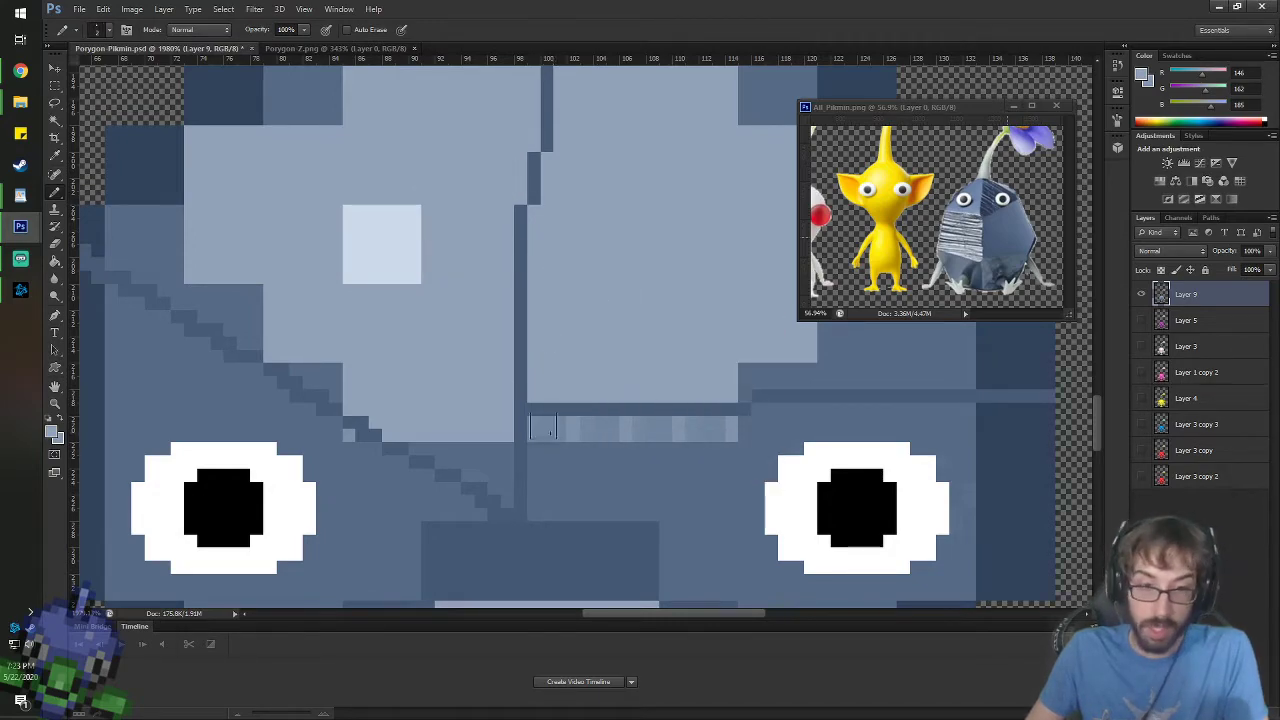
left_click_drag(542, 428, 655, 430)
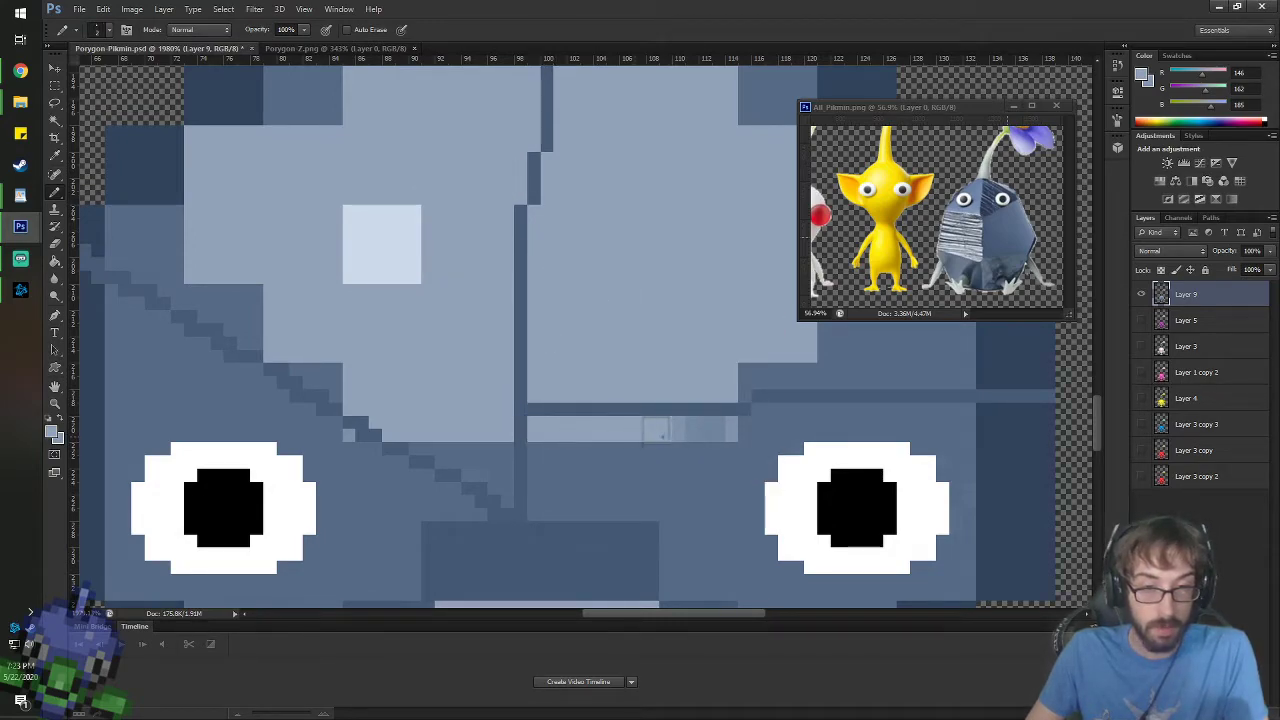
right_click(422, 363)
double_click(454, 470)
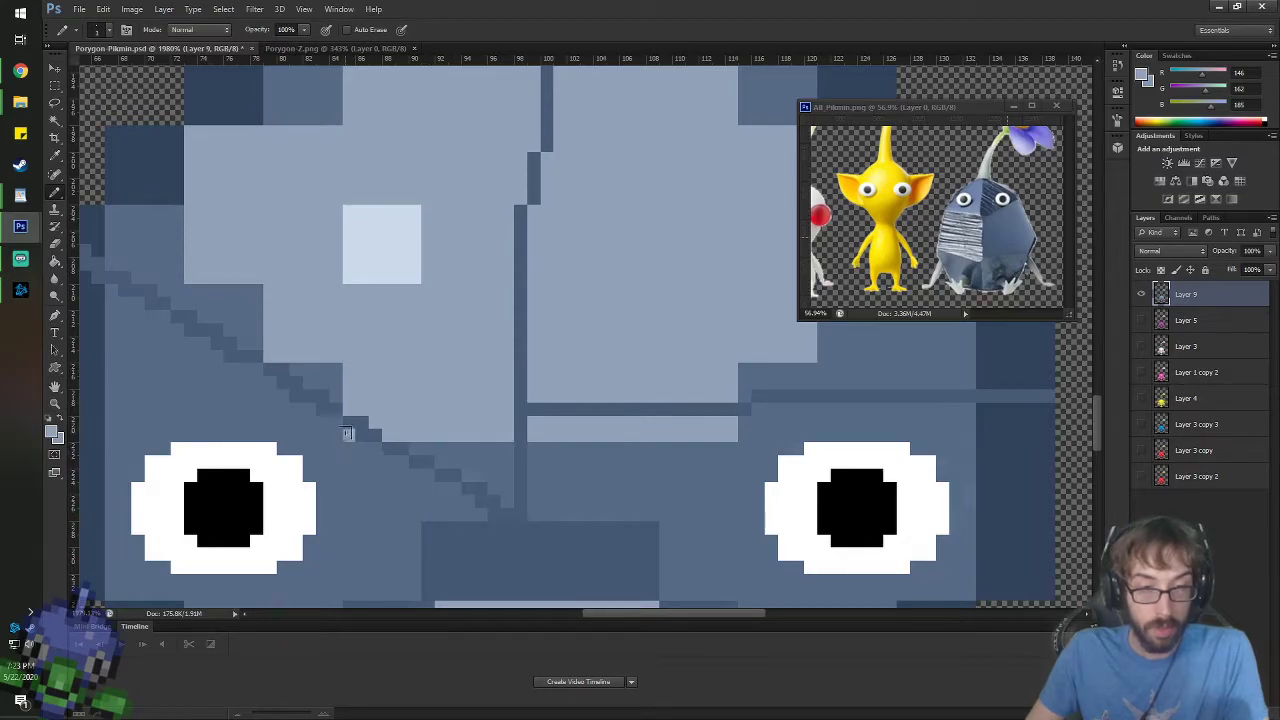
- Select Layer 3 copy and show all the hidden Pikmin layers above Layer 3 copy 2 together with Layer 9
scroll(580, 284, "down", 6)
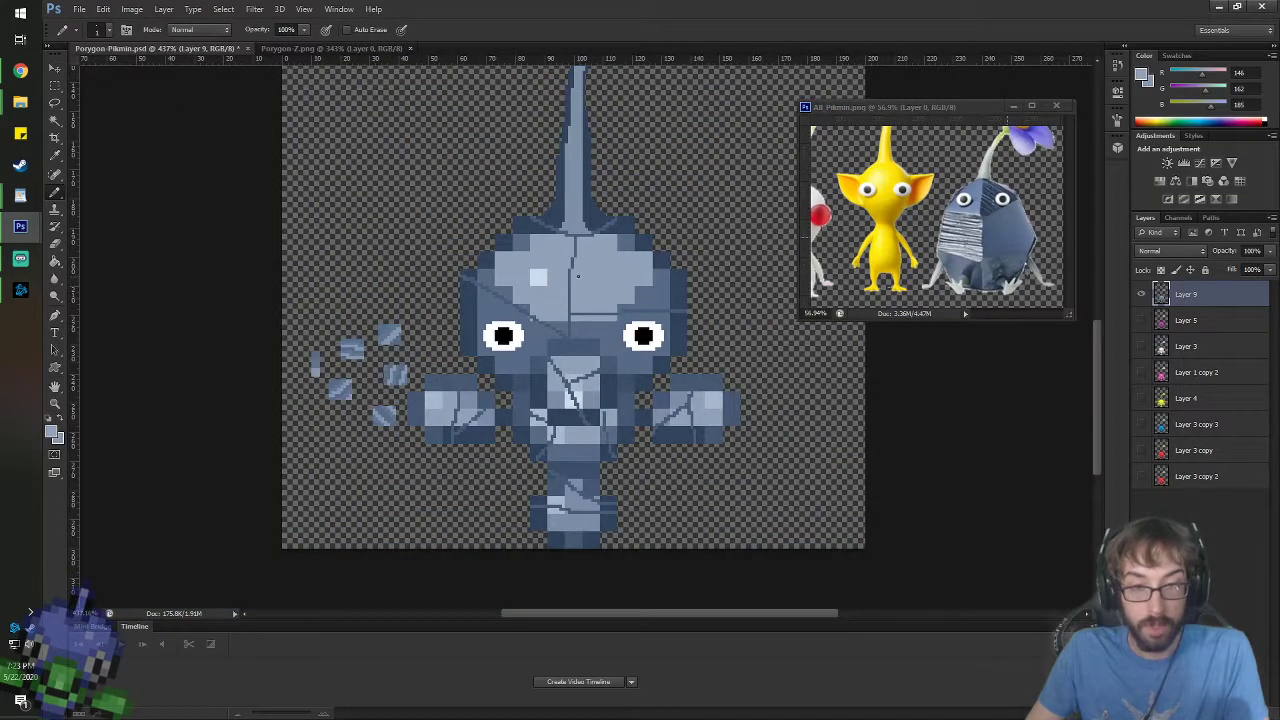
scroll(578, 276, "down", 2)
scroll(520, 250, "up", 2)
scroll(620, 225, "down", 3)
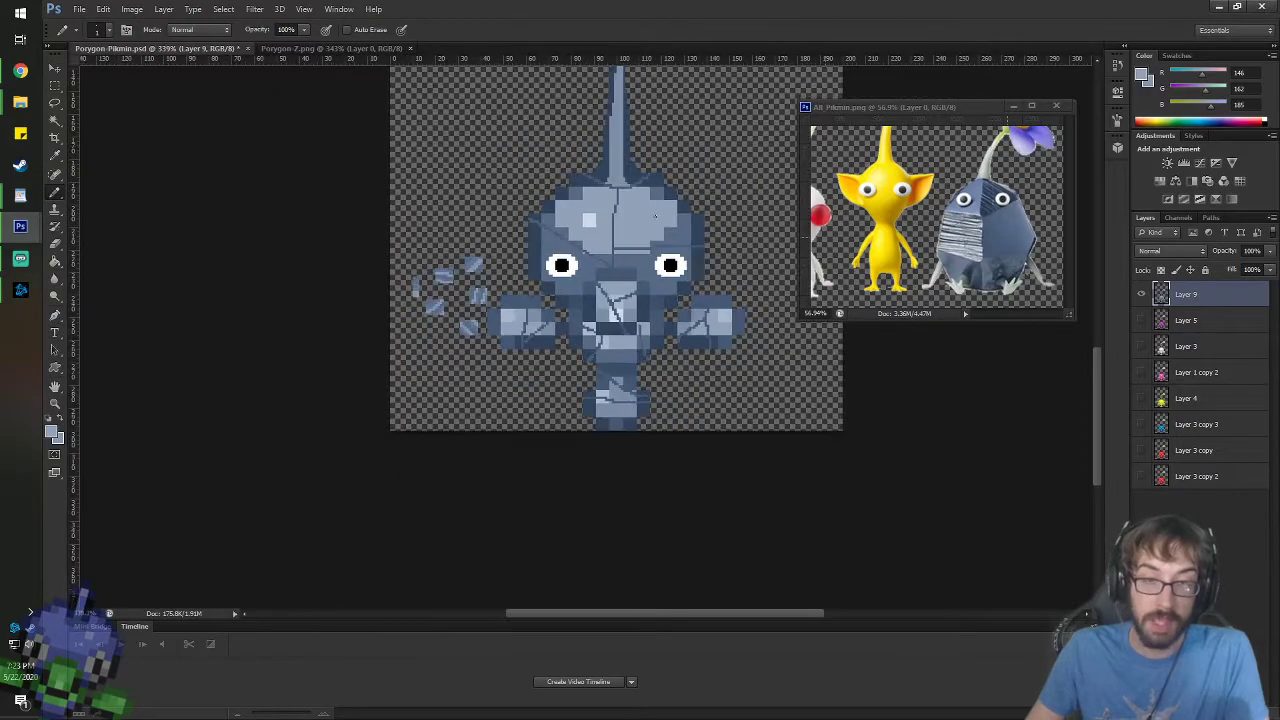
scroll(385, 120, "down", 4)
scroll(385, 120, "up", 2)
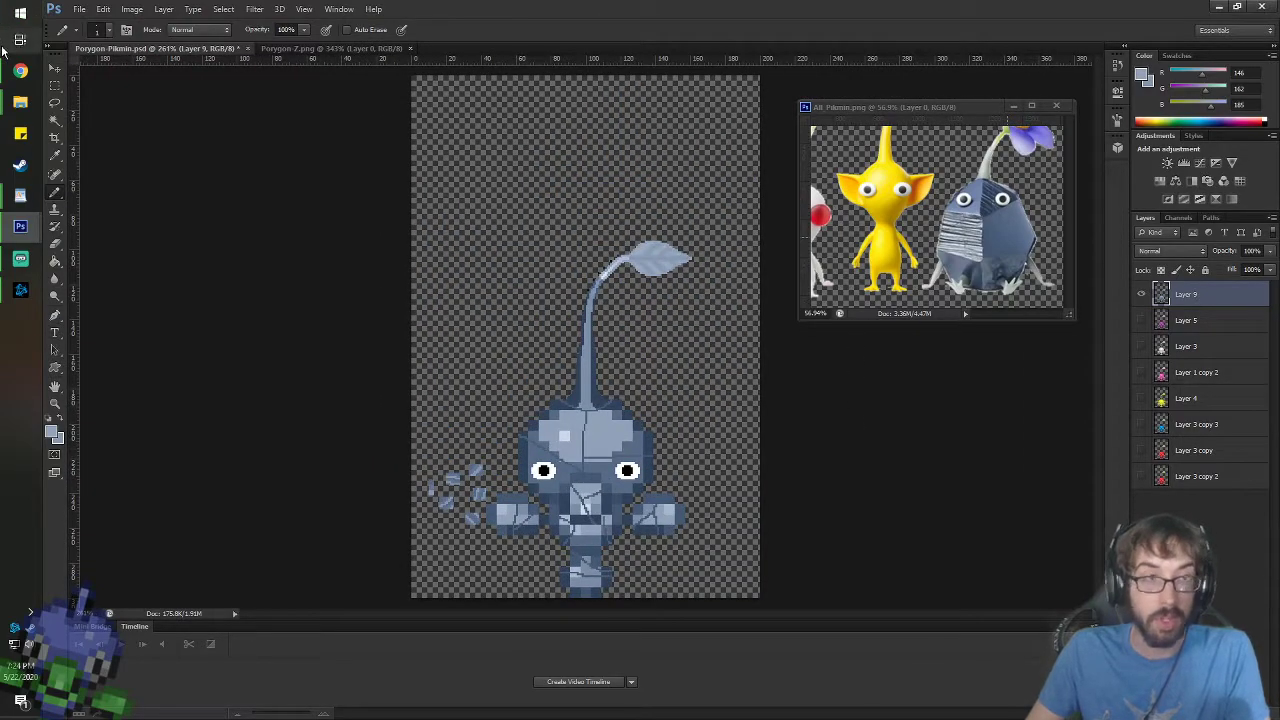
key("v")
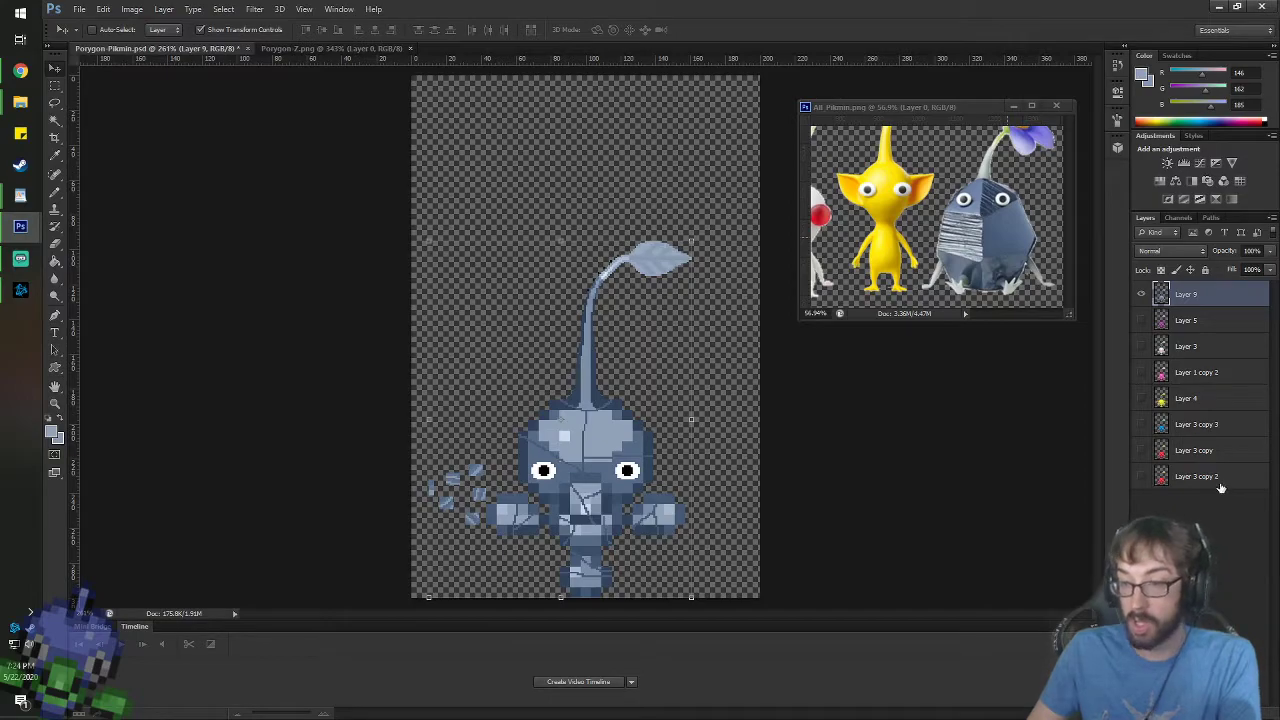
left_click(1176, 453)
left_click(1141, 346)
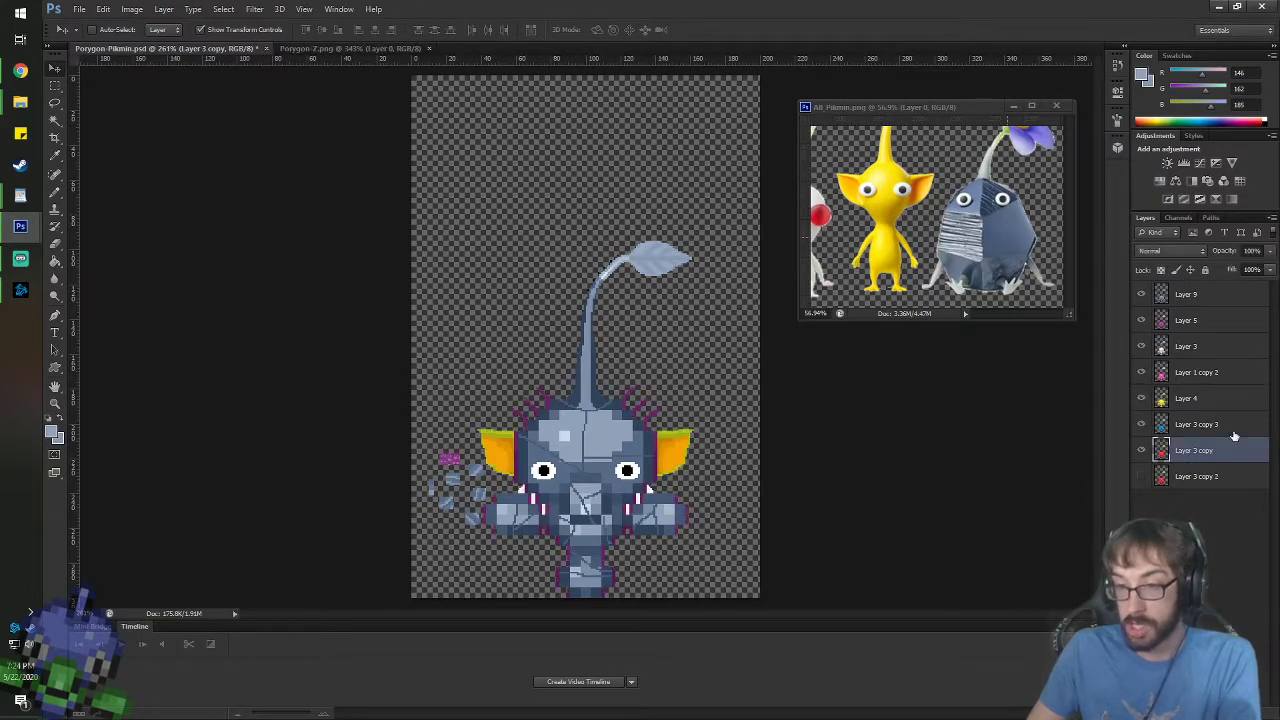
- Move Layer 3 copy to the top of the layer stack, above Layer 9
left_click_drag(1178, 452, 1186, 295)
scroll(720, 210, "up", 5)
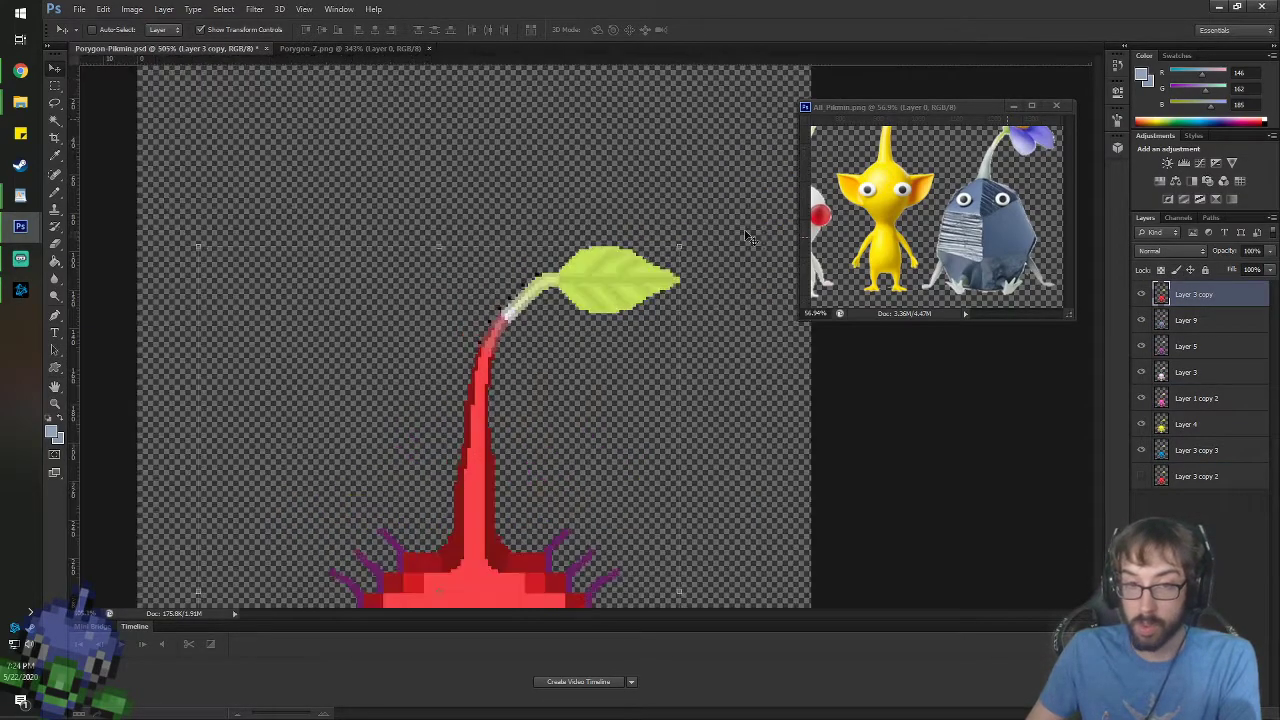
scroll(724, 207, "up", 3)
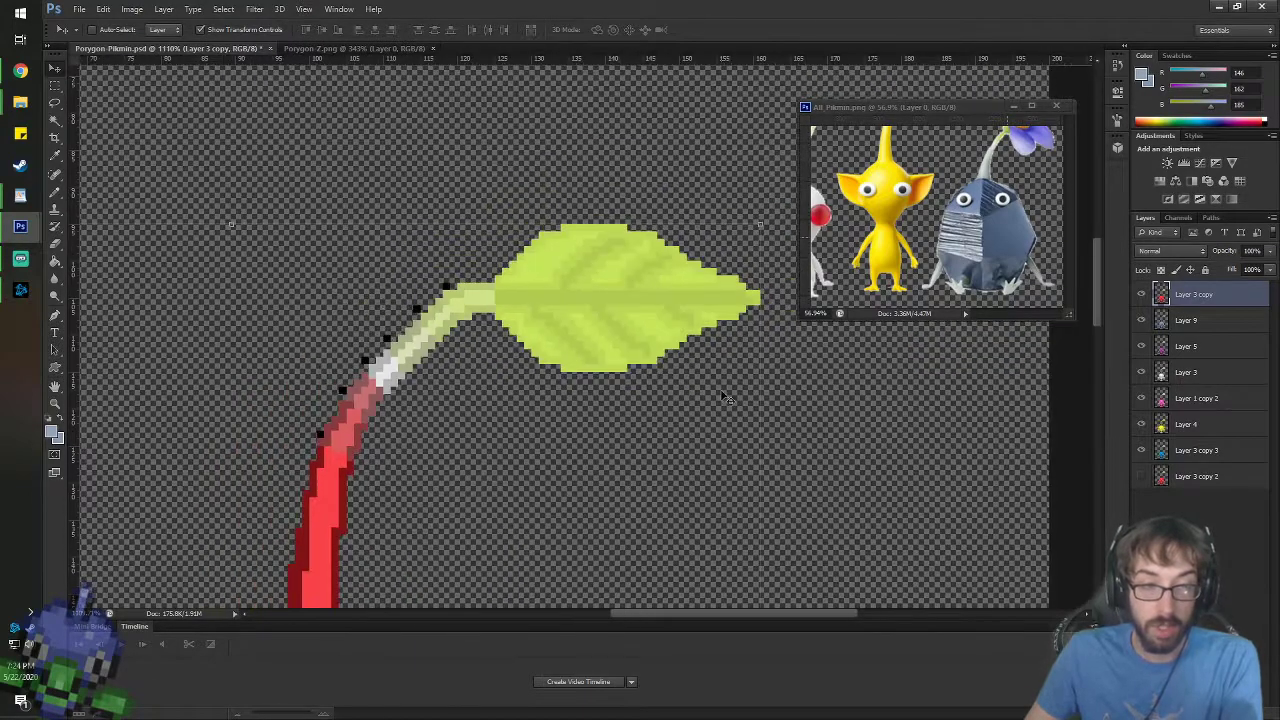
- Erase the stray black pixels along the upper stem's outer edge on Layer 3 copy, then hide that layer
key("e")
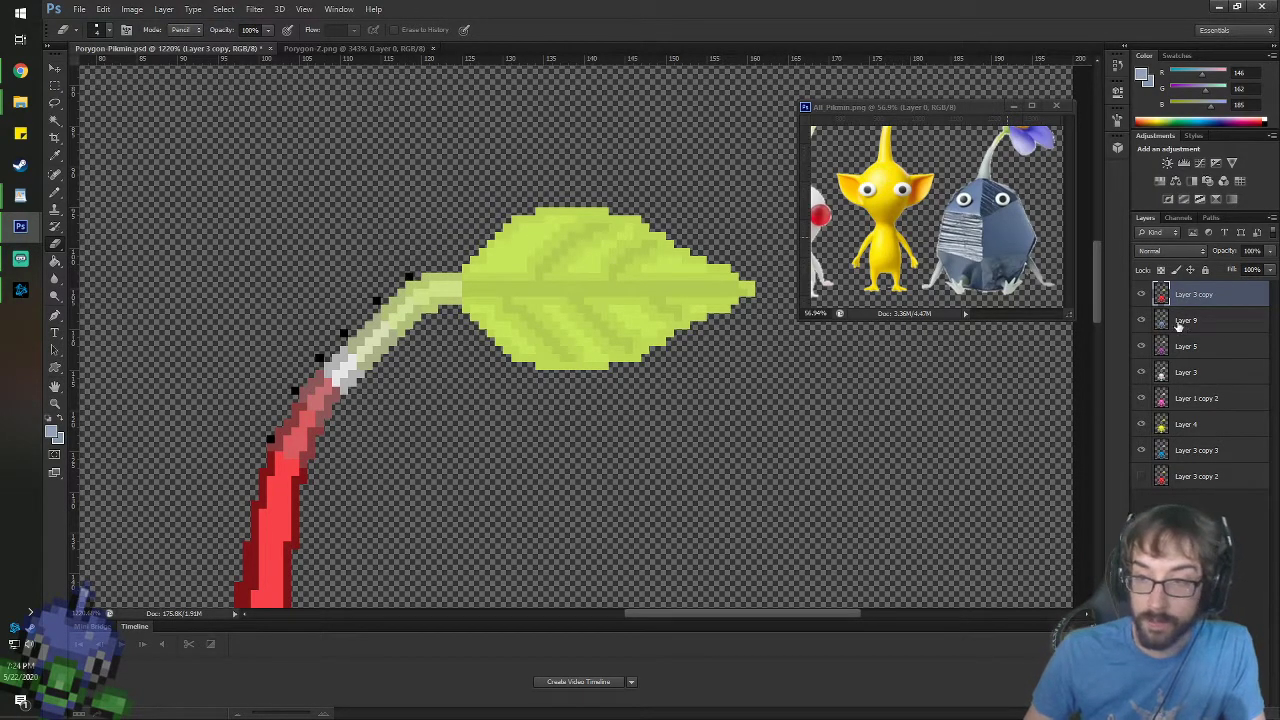
left_click(1195, 476, "shift")
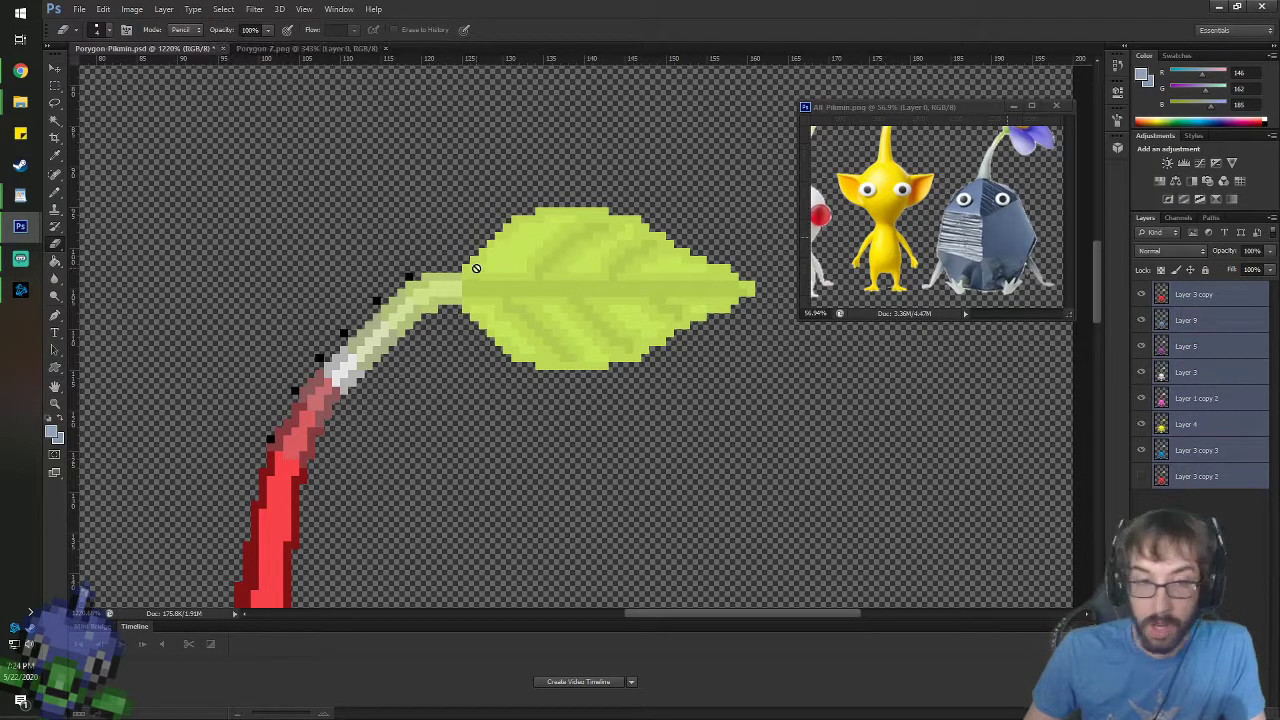
left_click(1196, 452, "shift")
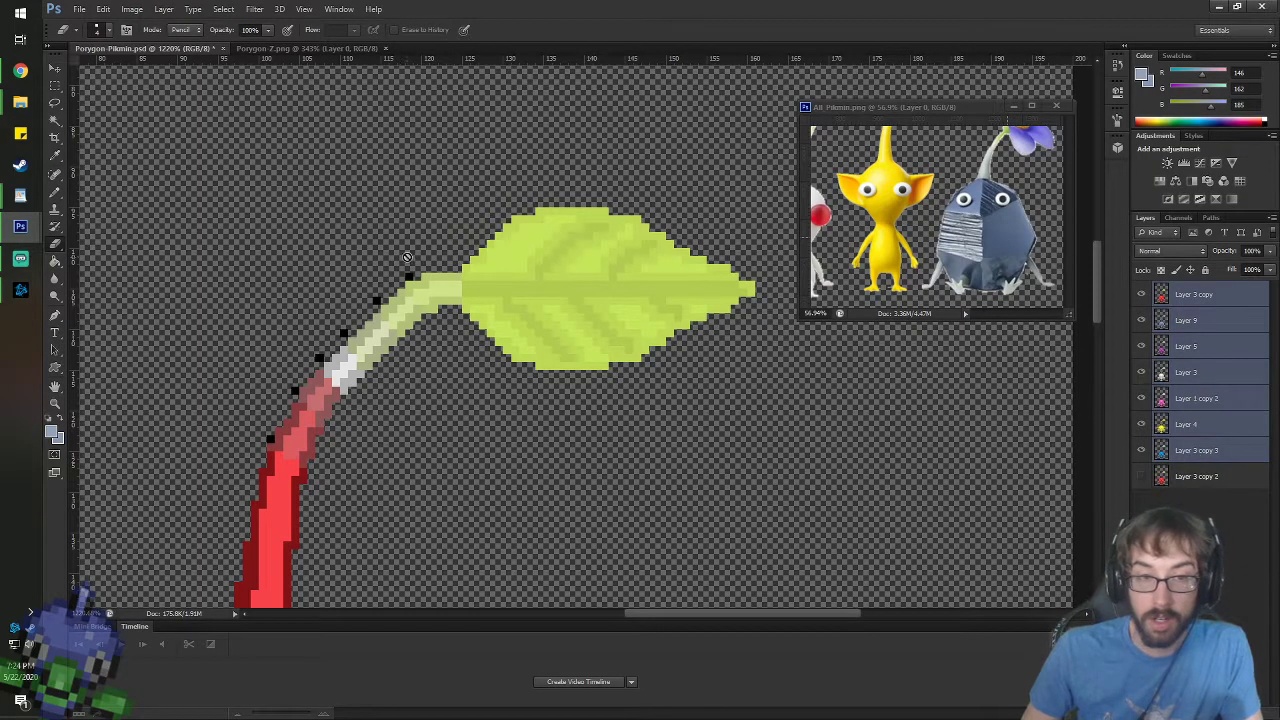
left_click(1183, 294)
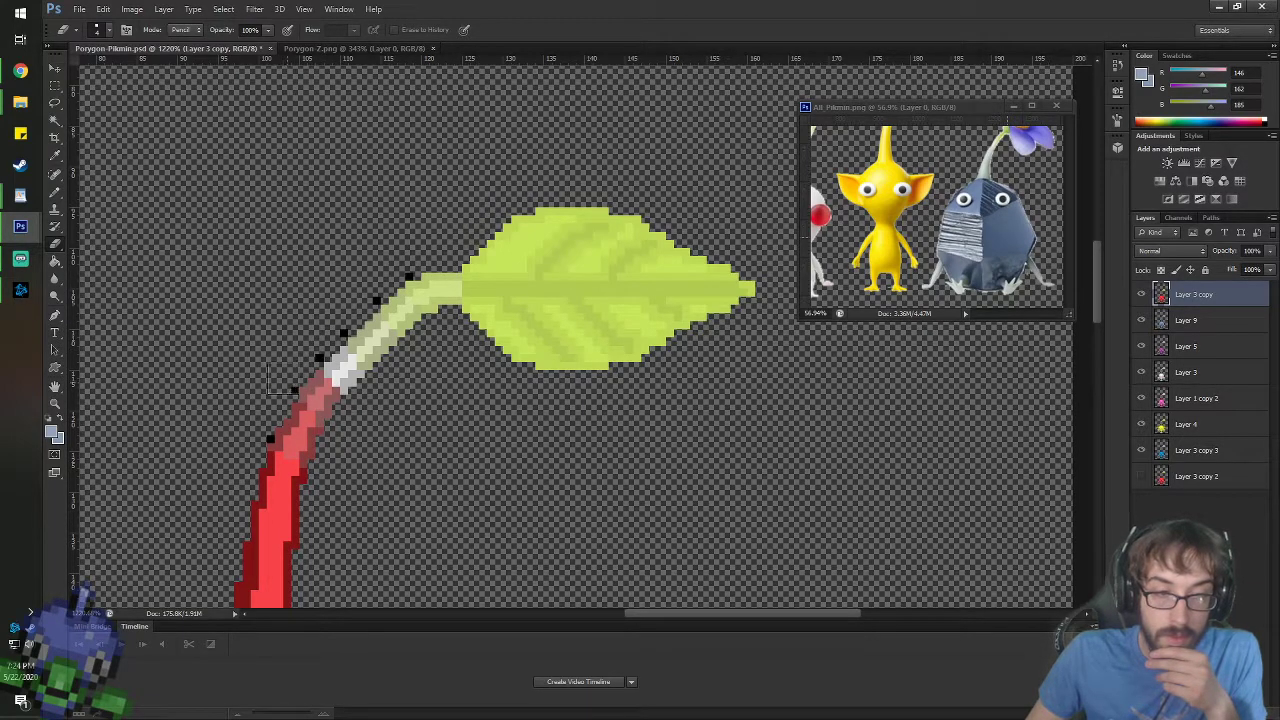
left_click(1141, 294)
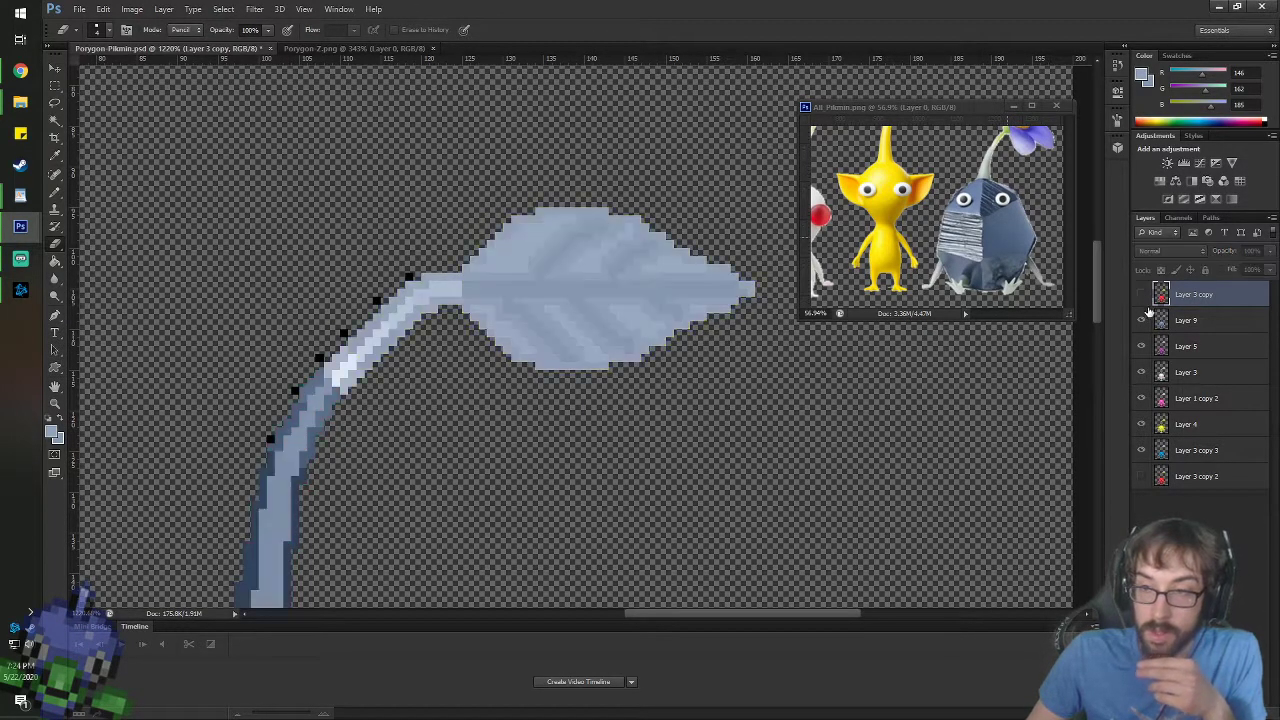
- Erase the same stray black pixels beside the stem on Layer 9, Layer 5, Layer 3, Layer 1 copy 2, Layer 4 and Layer 3 copy 3
left_click(1205, 322)
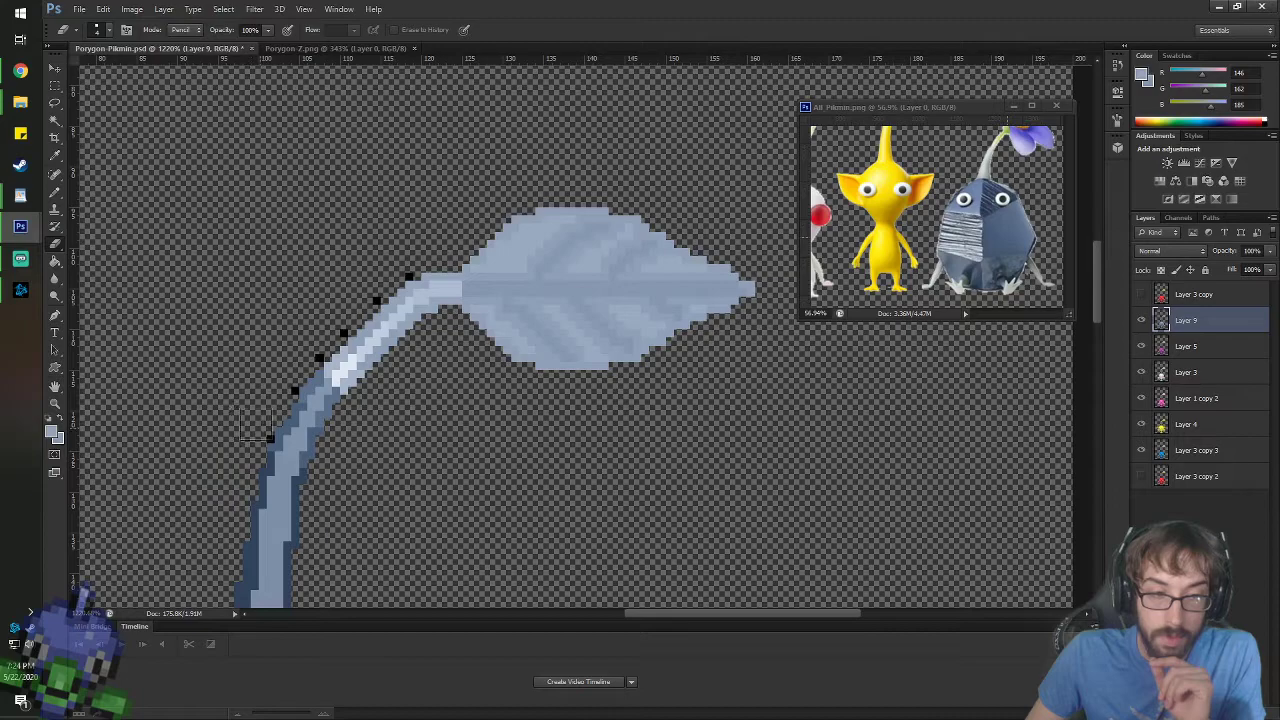
left_click(1197, 345)
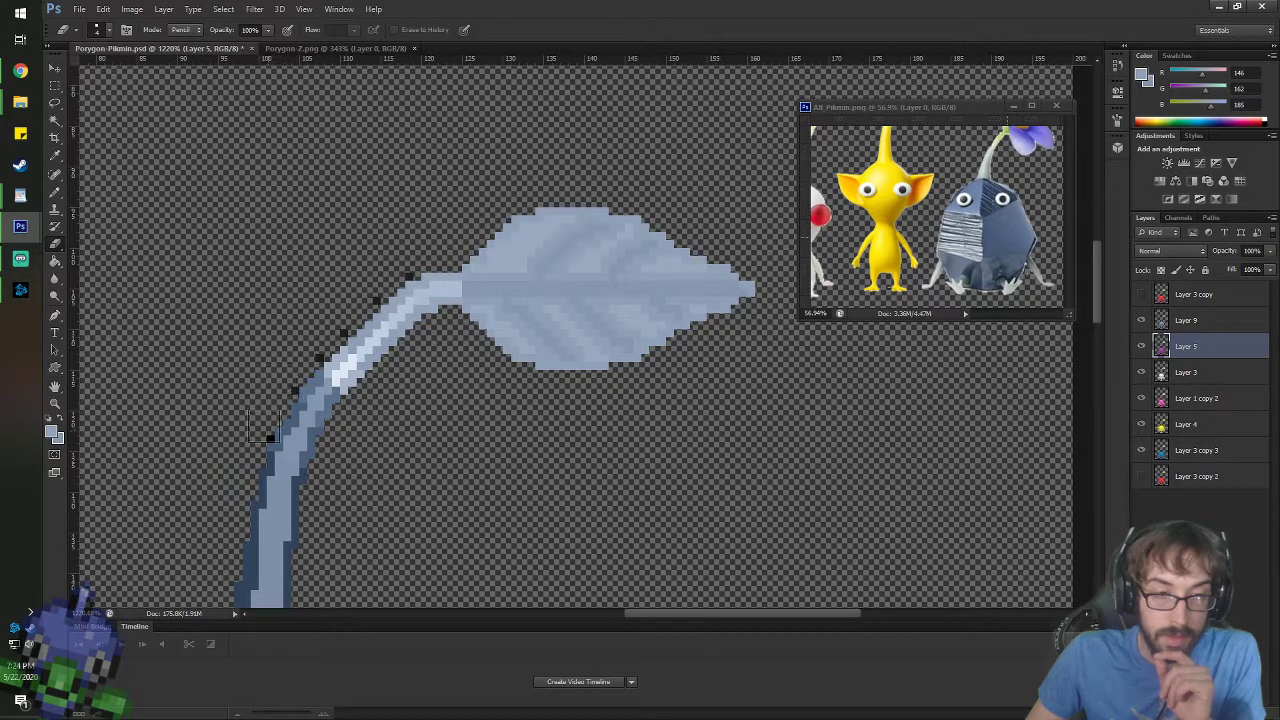
left_click(1183, 374)
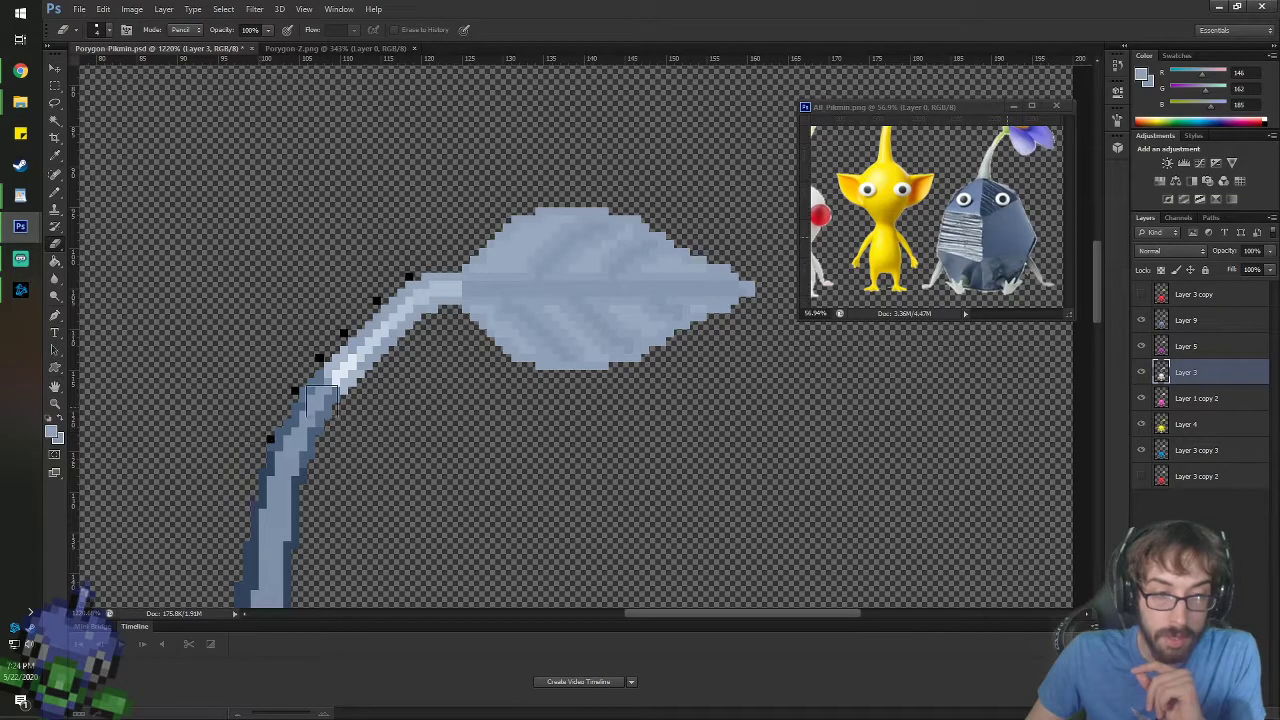
left_click(1205, 399)
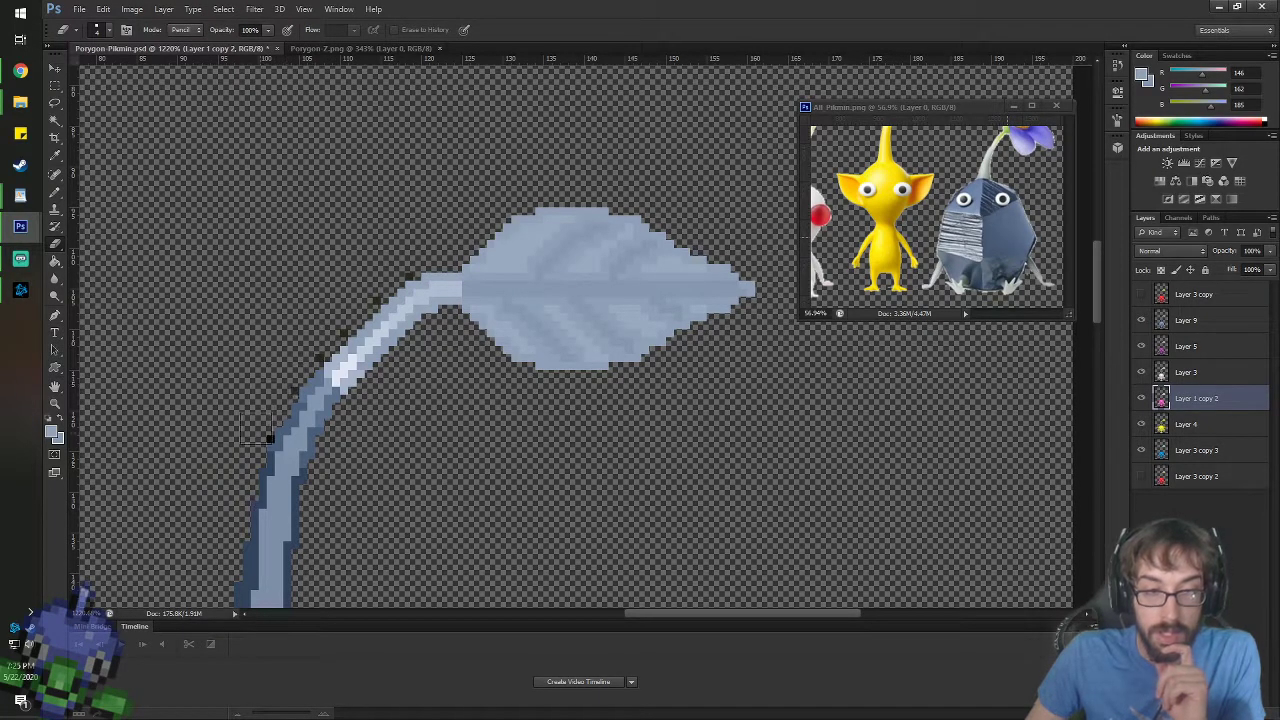
left_click(1185, 424)
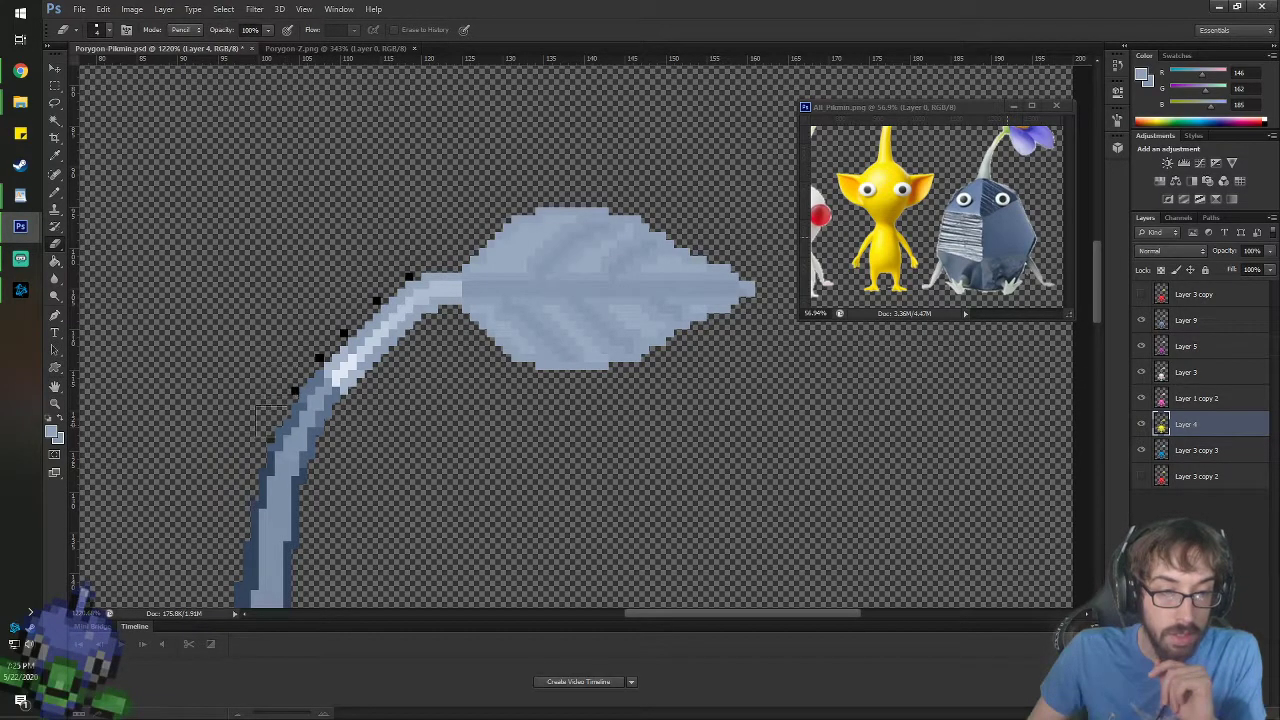
left_click(1184, 448)
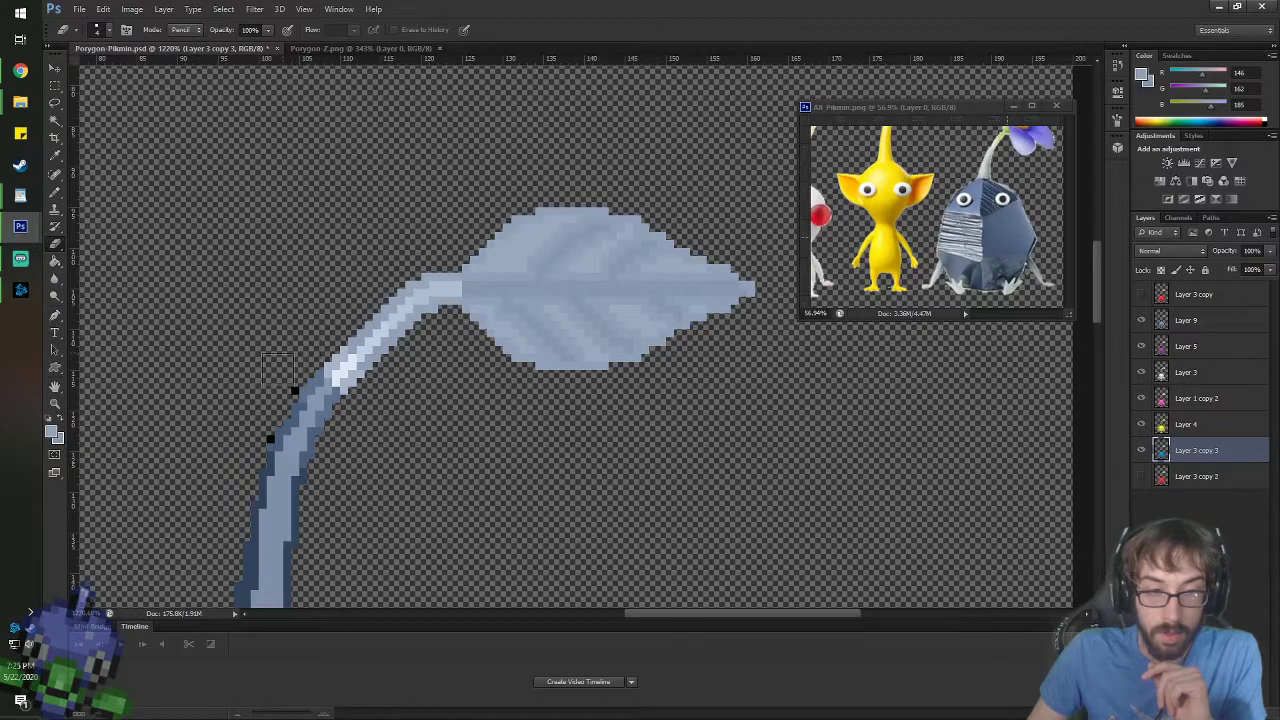
left_click(1172, 476)
key("Delete")
left_click(1193, 294)
right_click(1193, 294)
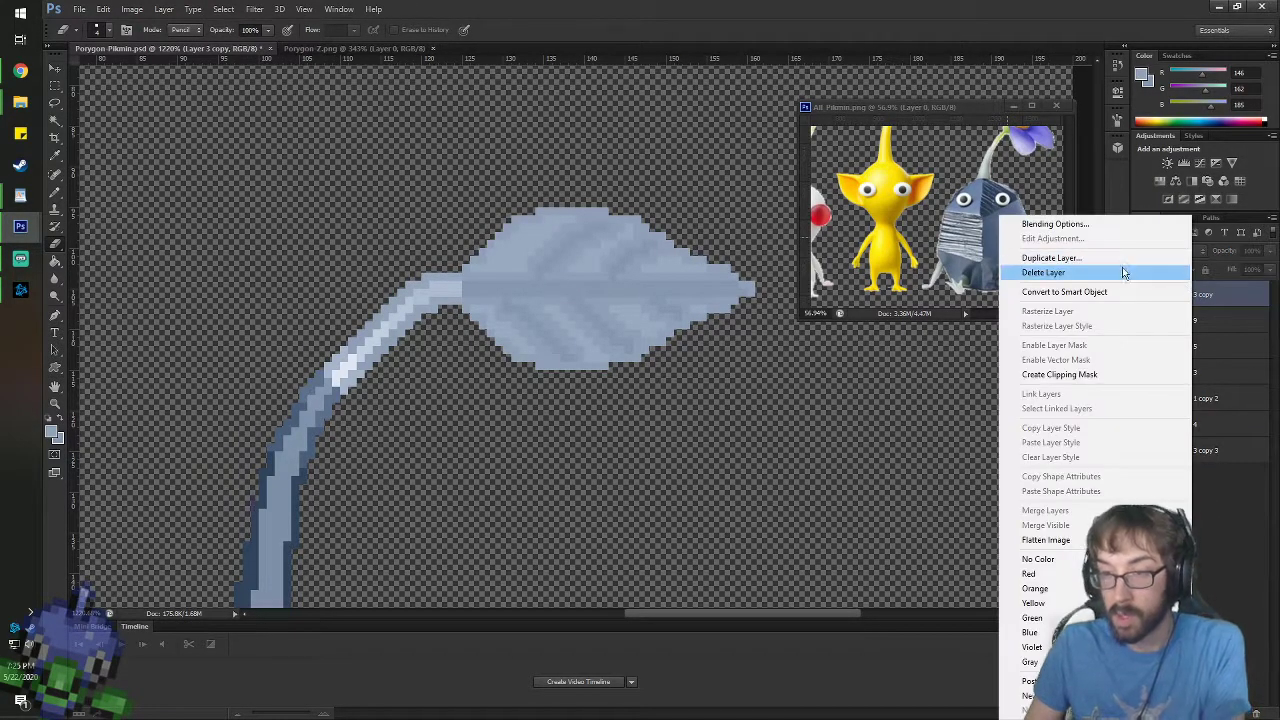
left_click(1123, 271)
key("Return")
left_click_drag(1195, 294, 1202, 490)
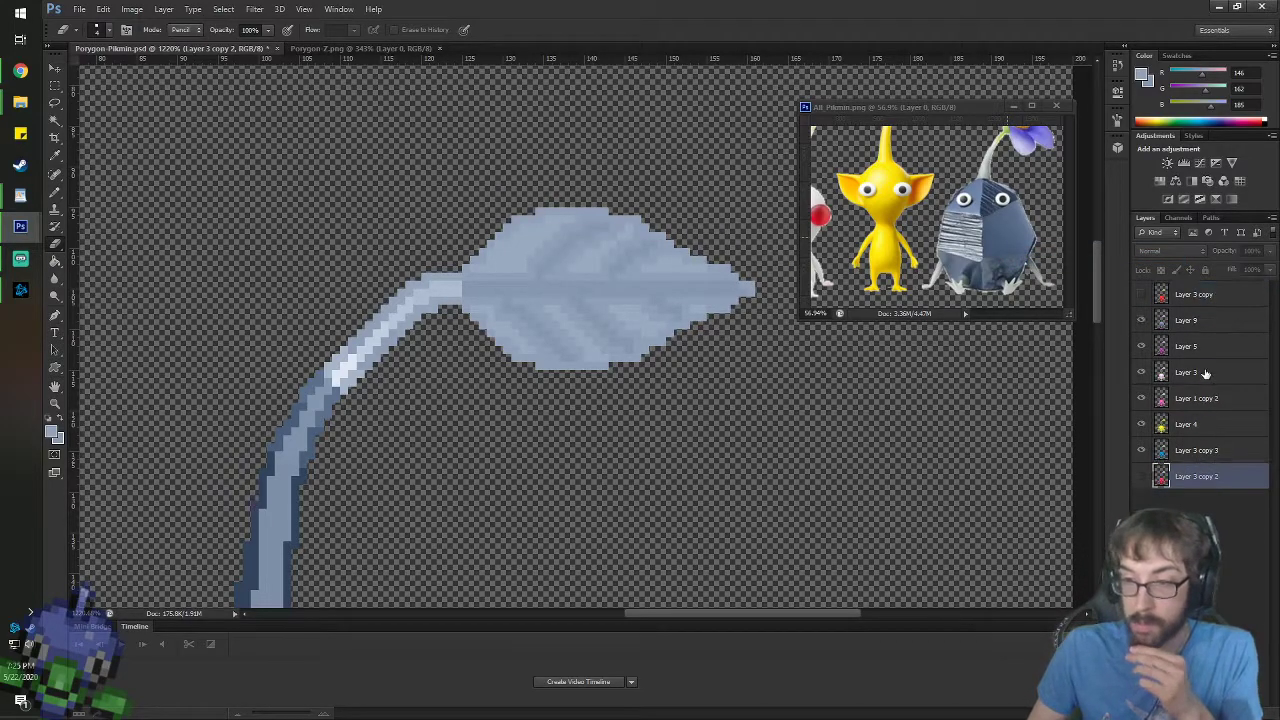
- Show Layer 3 copy and select its green leaf with the pale stem tip, down to where the red begins, using combined rectangular marquees
left_click(1142, 294)
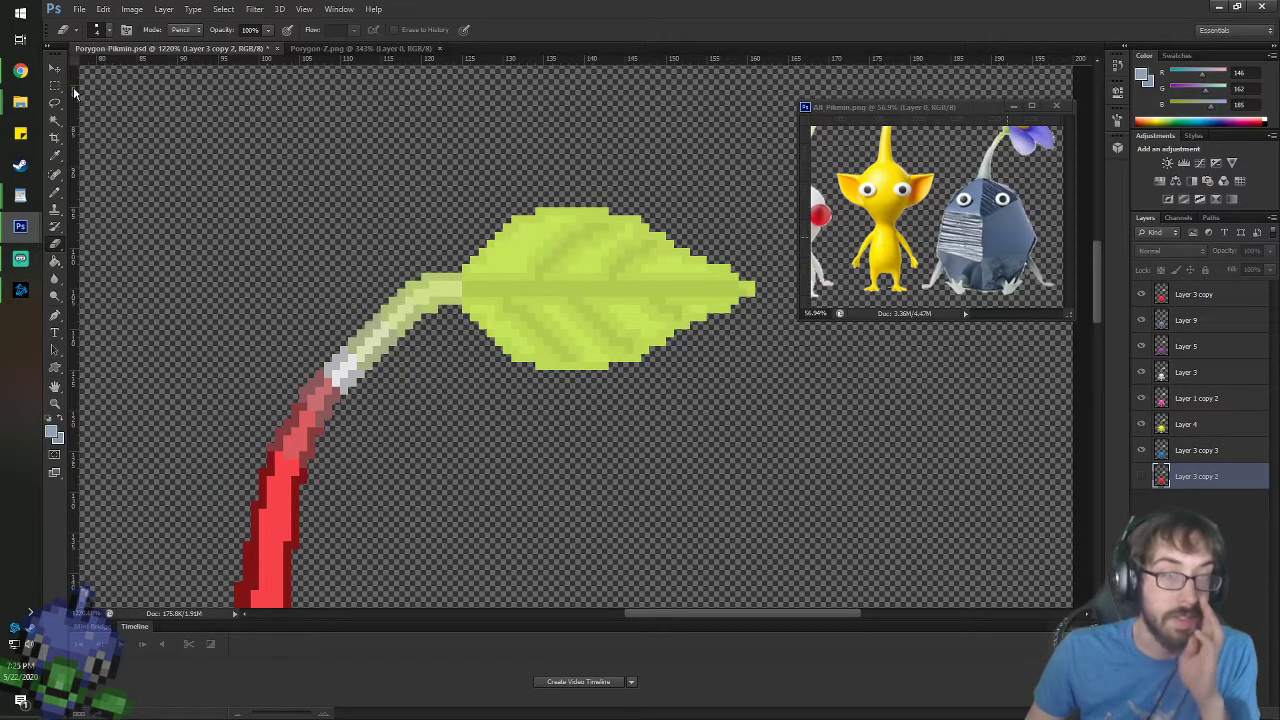
key("m")
left_click_drag(779, 208, 422, 402)
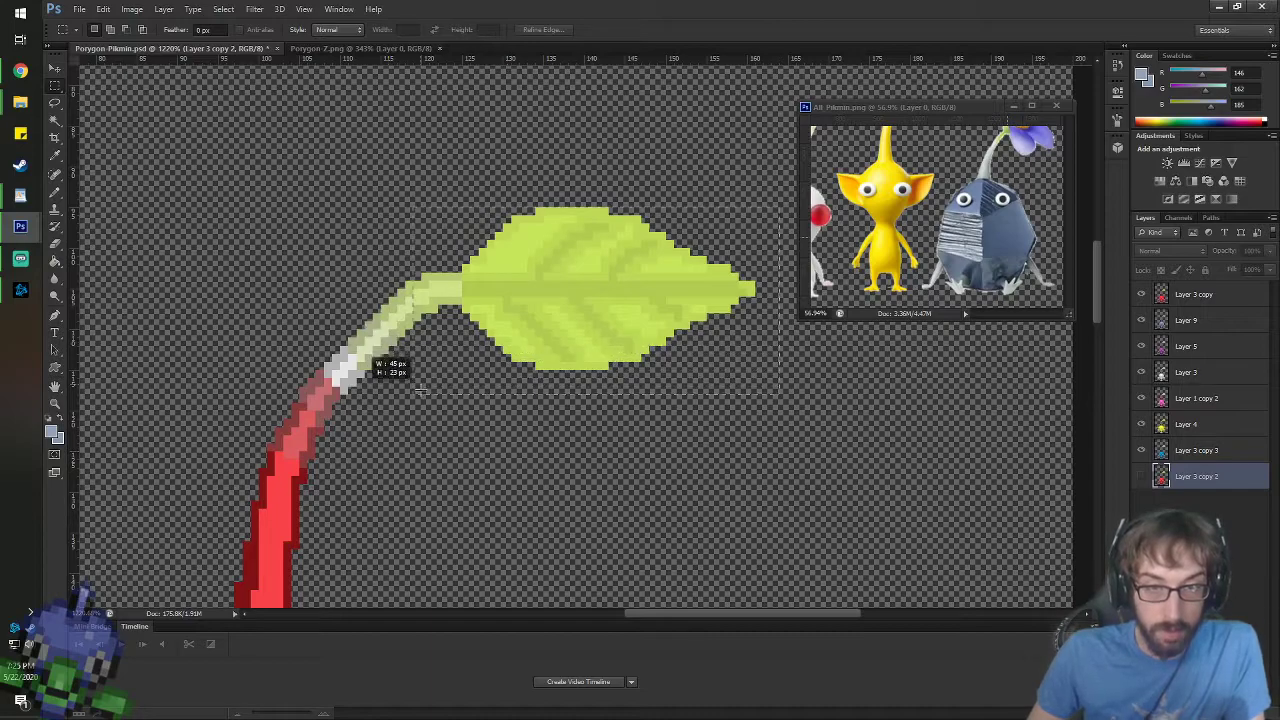
left_click_drag(365, 240, 536, 427)
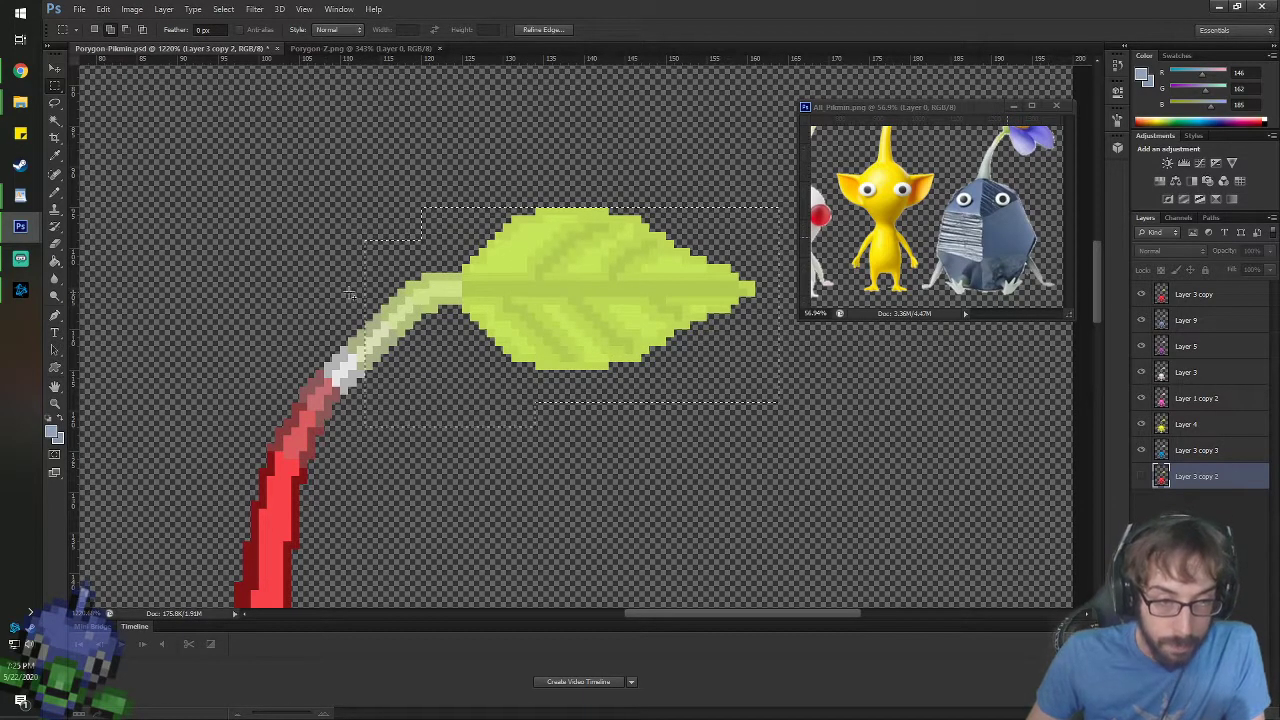
left_click_drag(342, 290, 382, 417)
left_click_drag(325, 346, 333, 390)
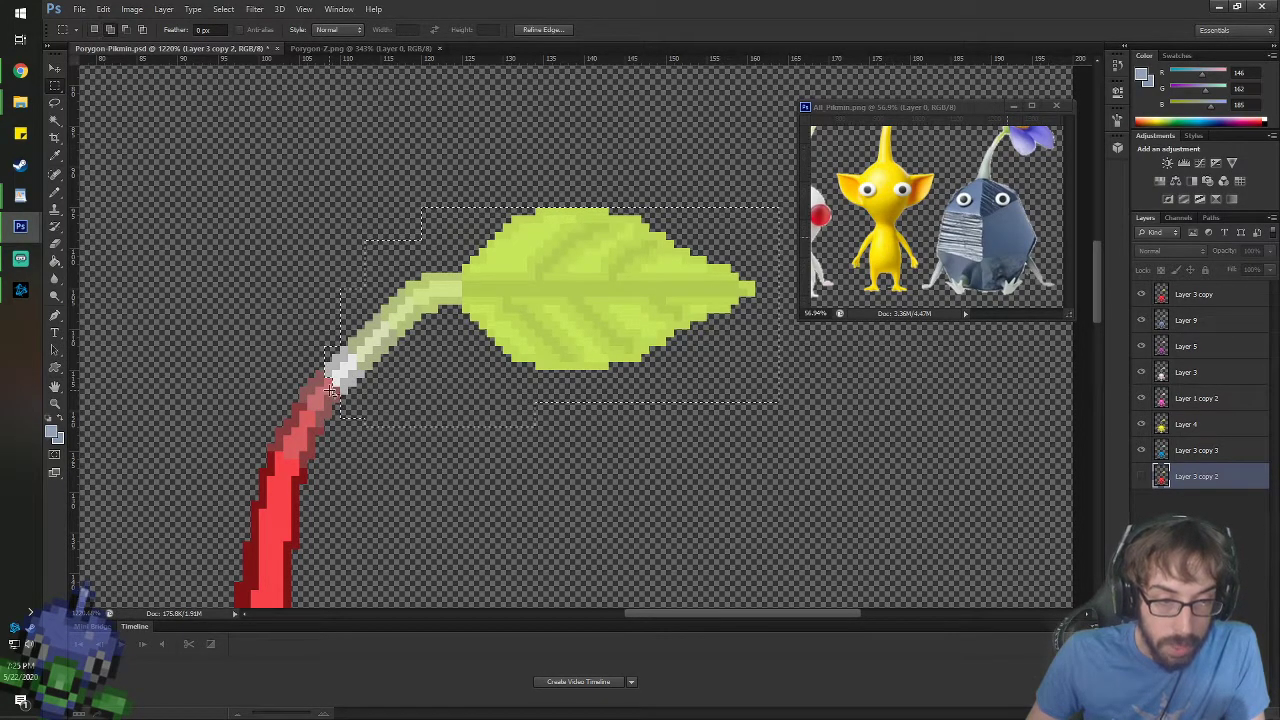
left_click_drag(330, 385, 338, 395)
key("v")
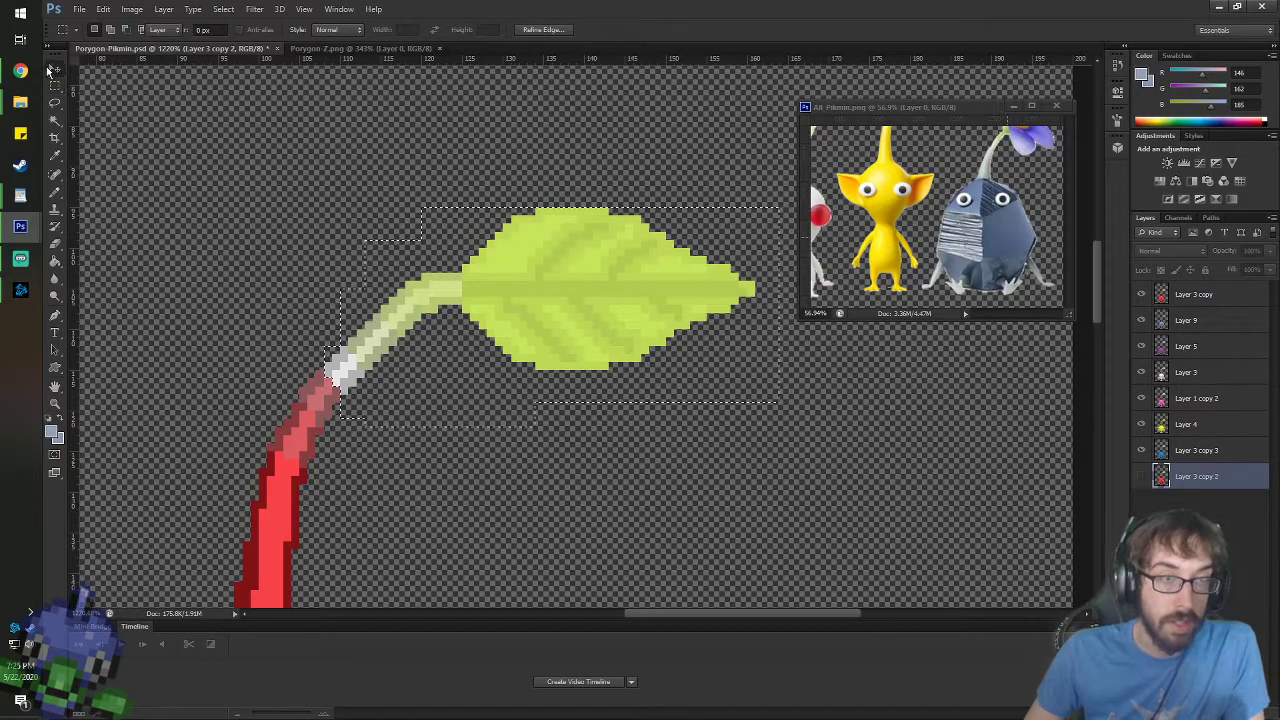
key("ctrl+d")
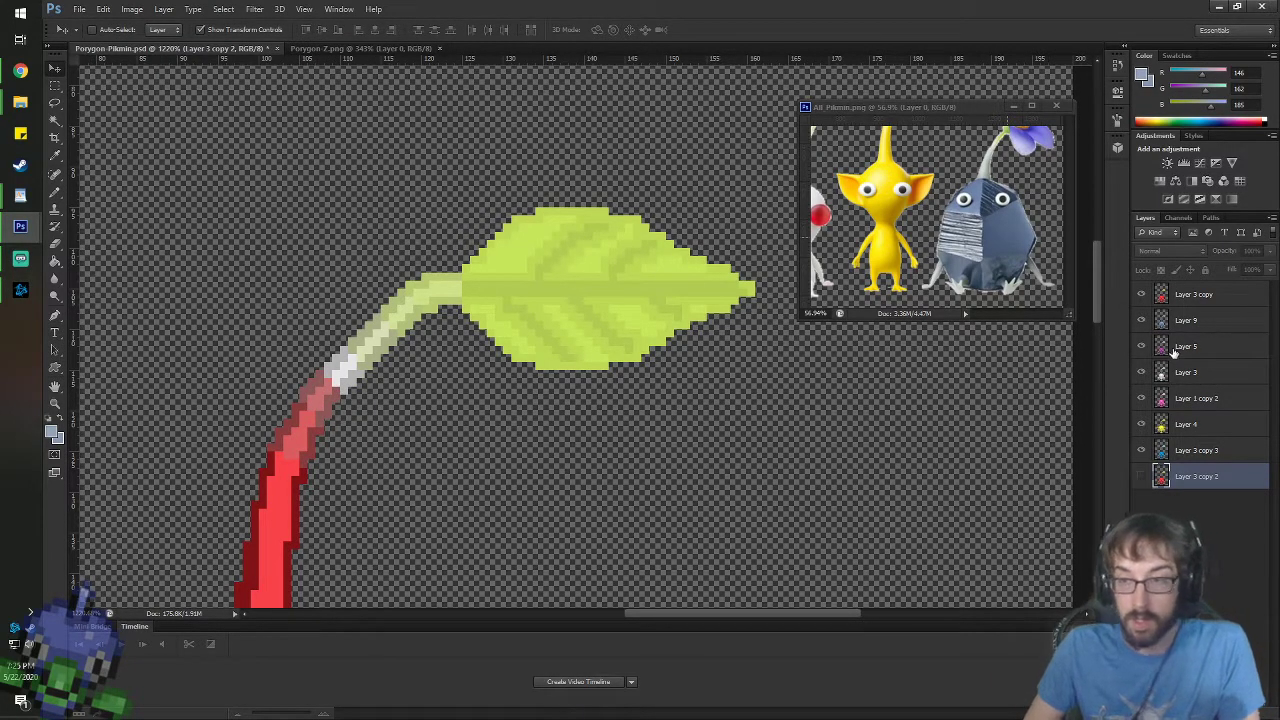
left_click(1189, 301)
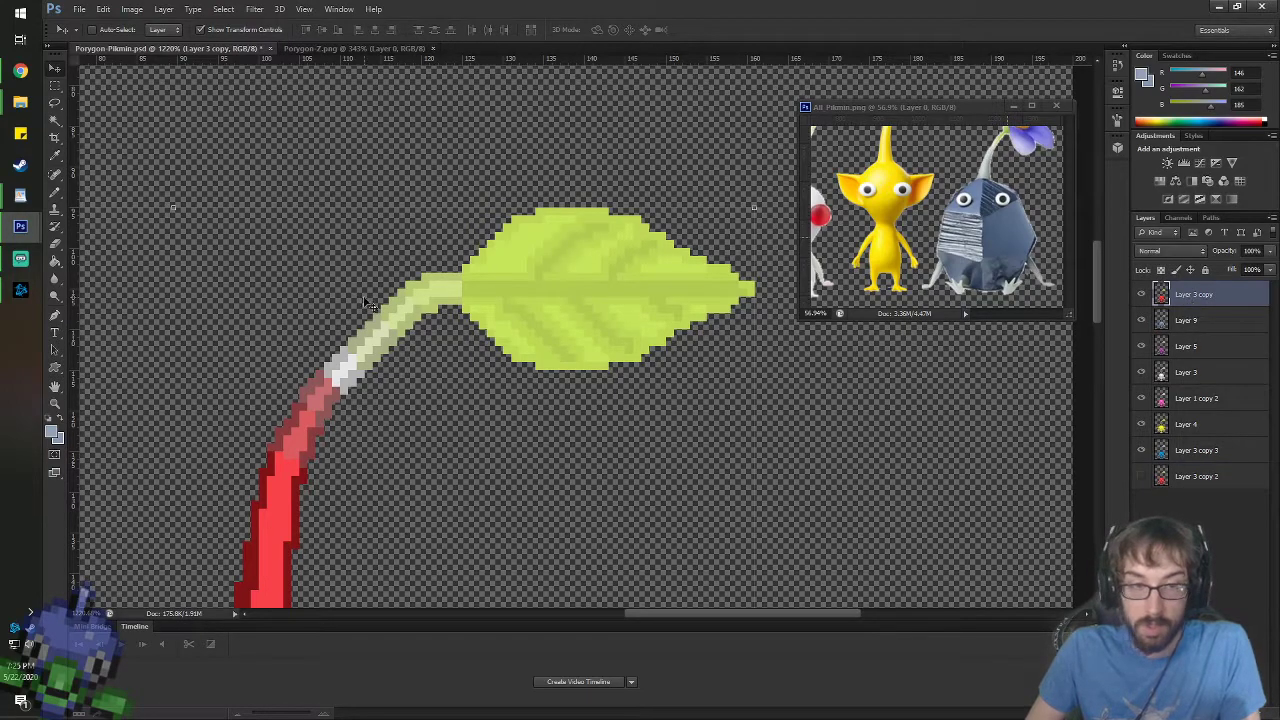
key("ctrl+z")
key("ctrl+d")
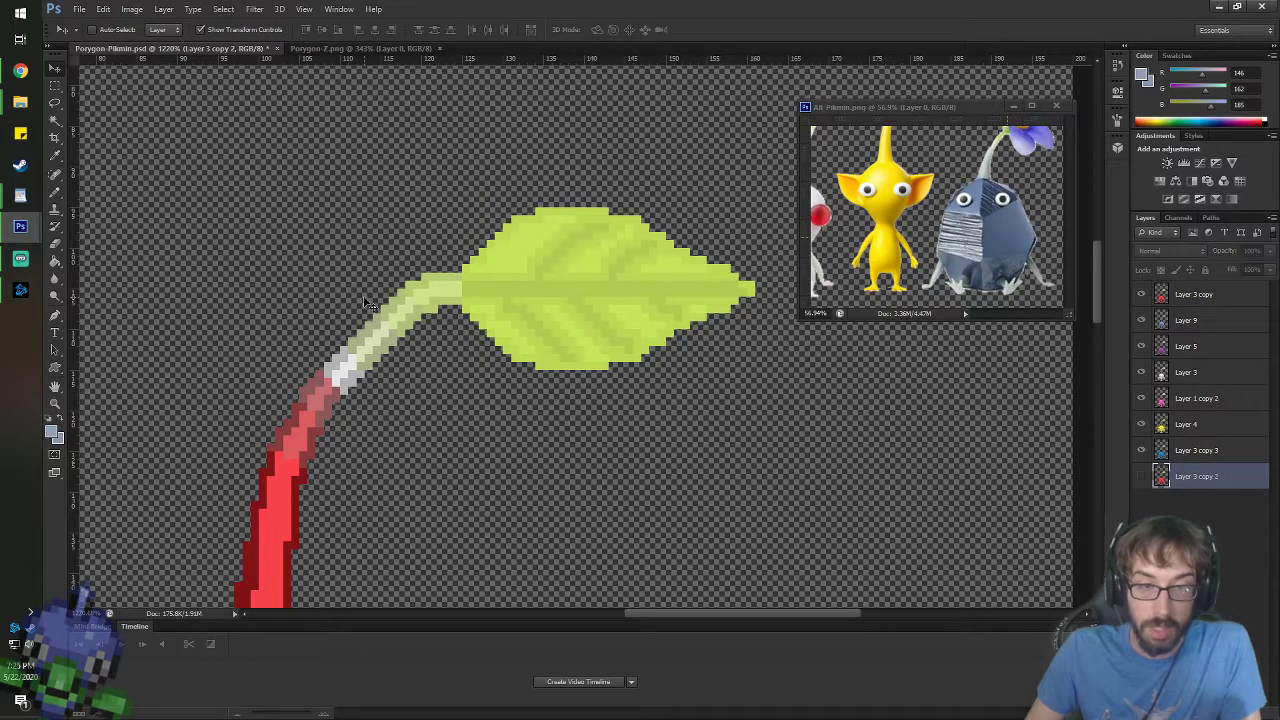
left_click(1194, 298)
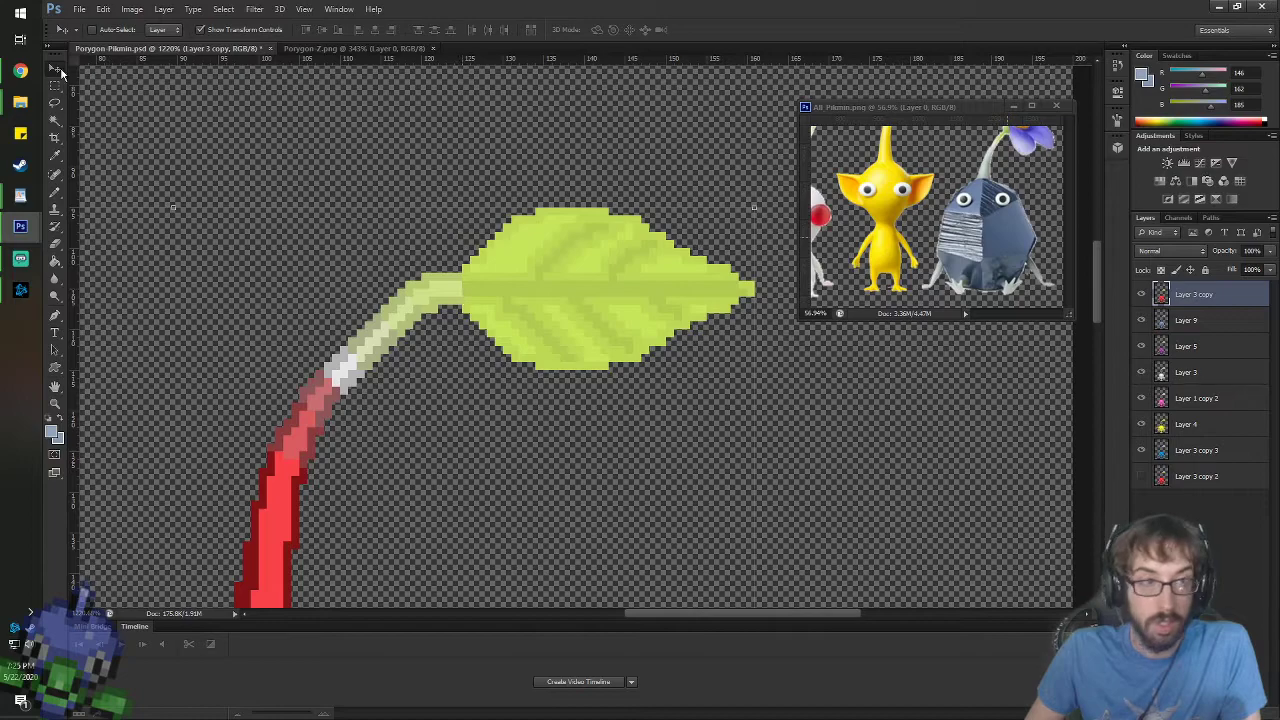
left_click(55, 86)
left_click(56, 70)
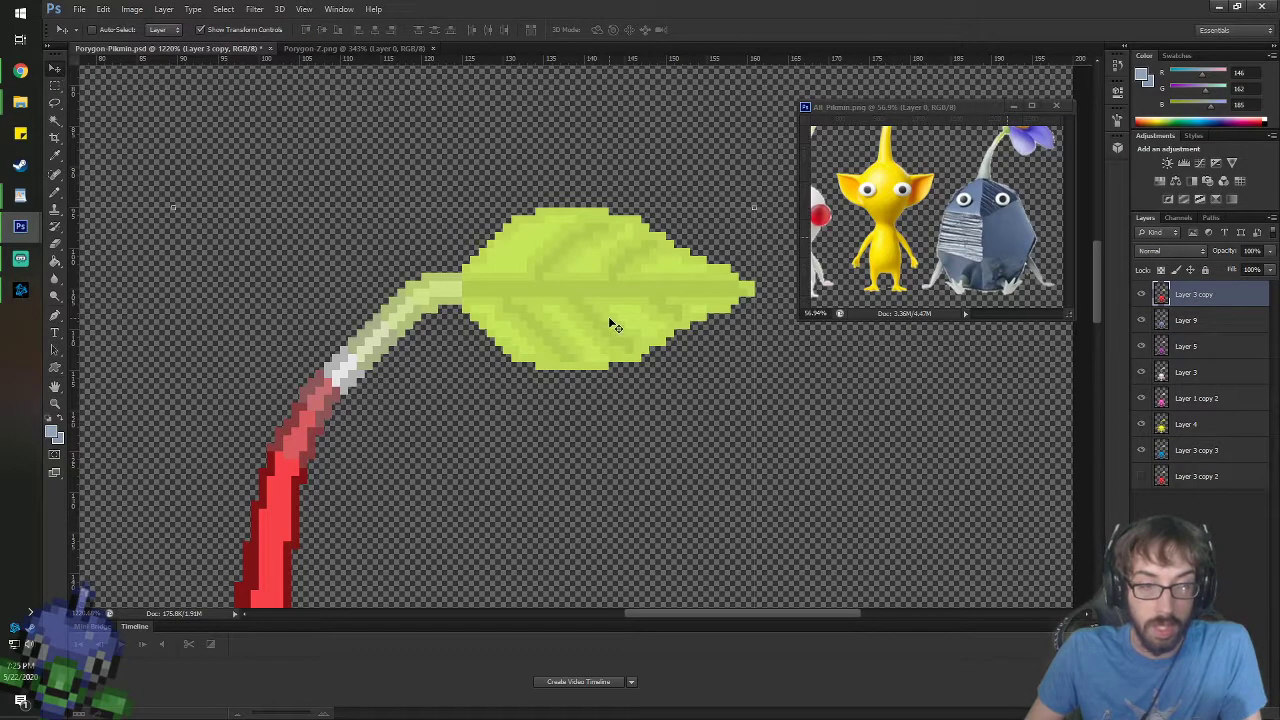
key("ctrl+z")
key("ctrl+z")
key("ctrl+z")
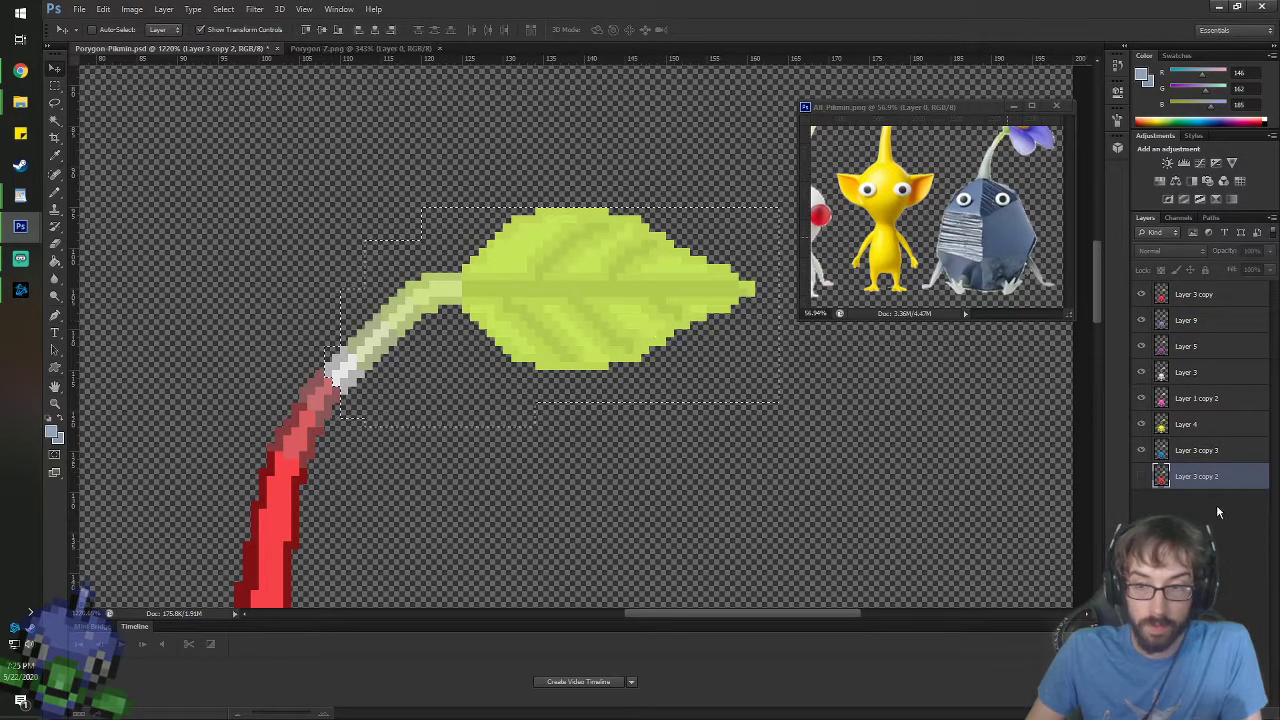
- Copy the selected leaf and stem tip from Layer 3 copy to a new layer and align it exactly over the original leaf
left_click(1160, 295)
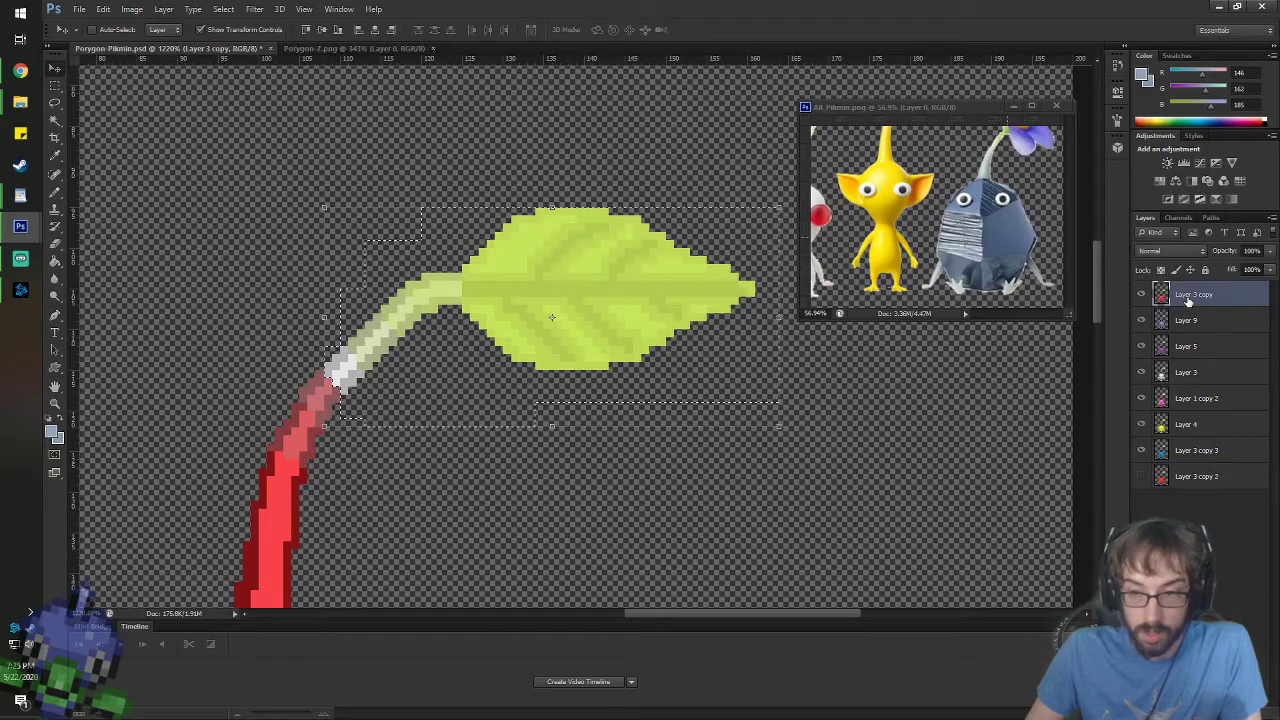
left_click(1160, 294, "ctrl")
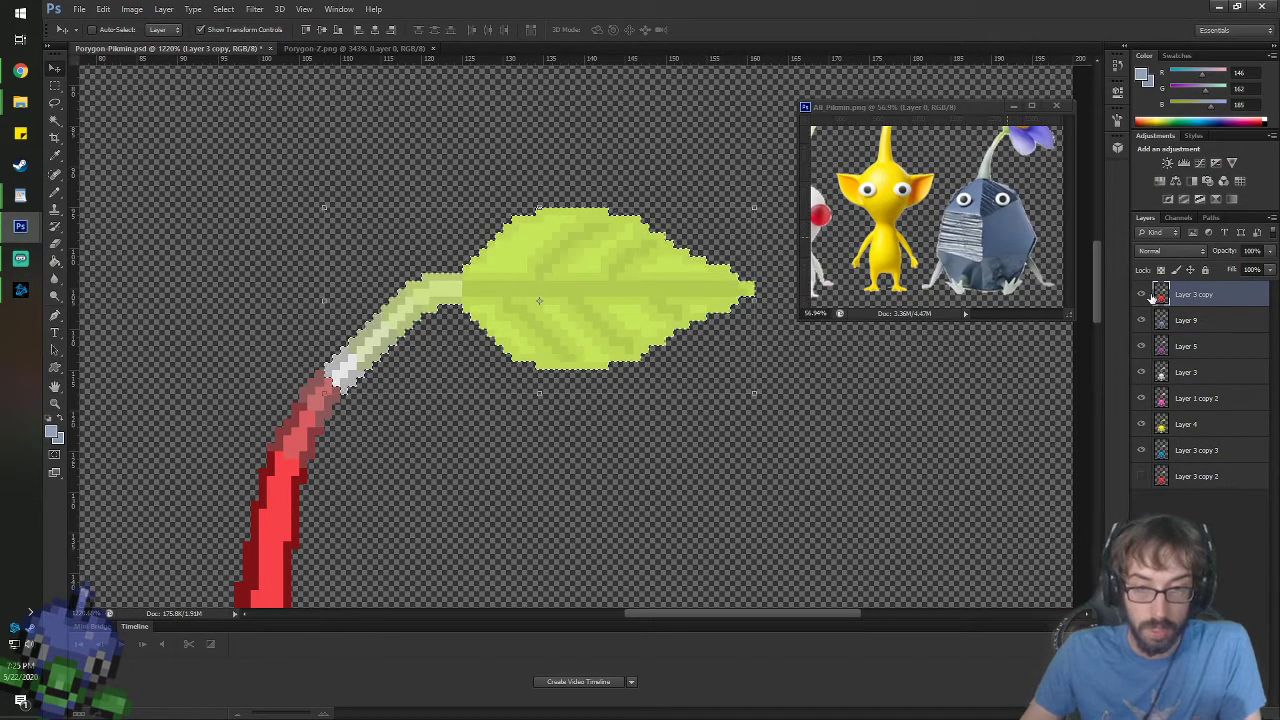
key("ctrl+c")
key("ctrl+d")
key("ctrl+v")
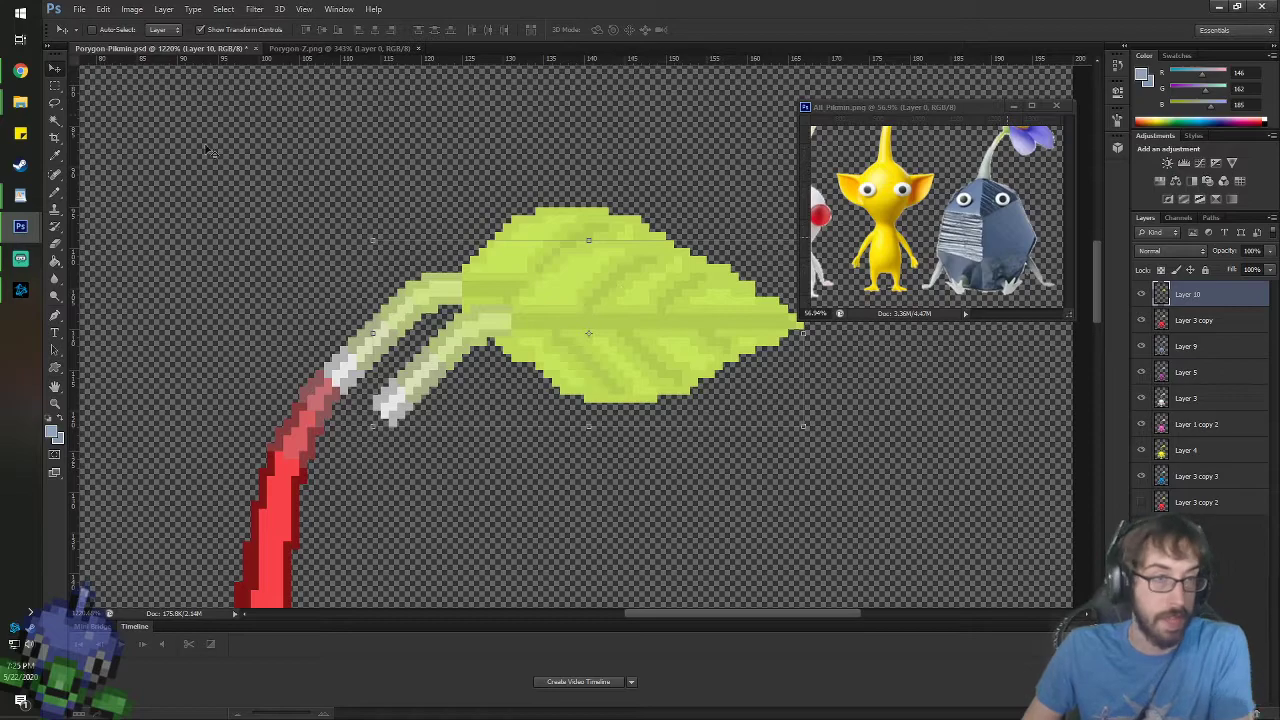
left_click_drag(540, 240, 491, 207)
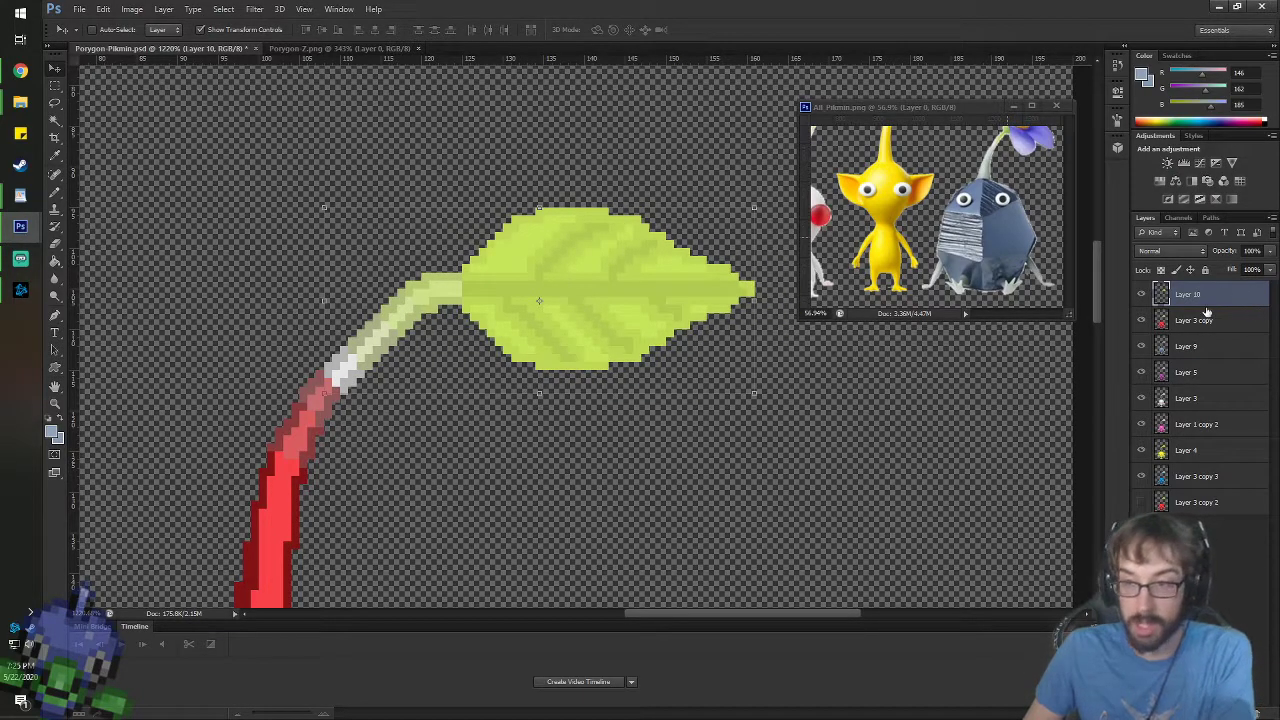
- Hide all layers below Layer 10 except Layer 9, and compare the blue stem with and without the green leaf
left_click_drag(1141, 320, 1138, 496)
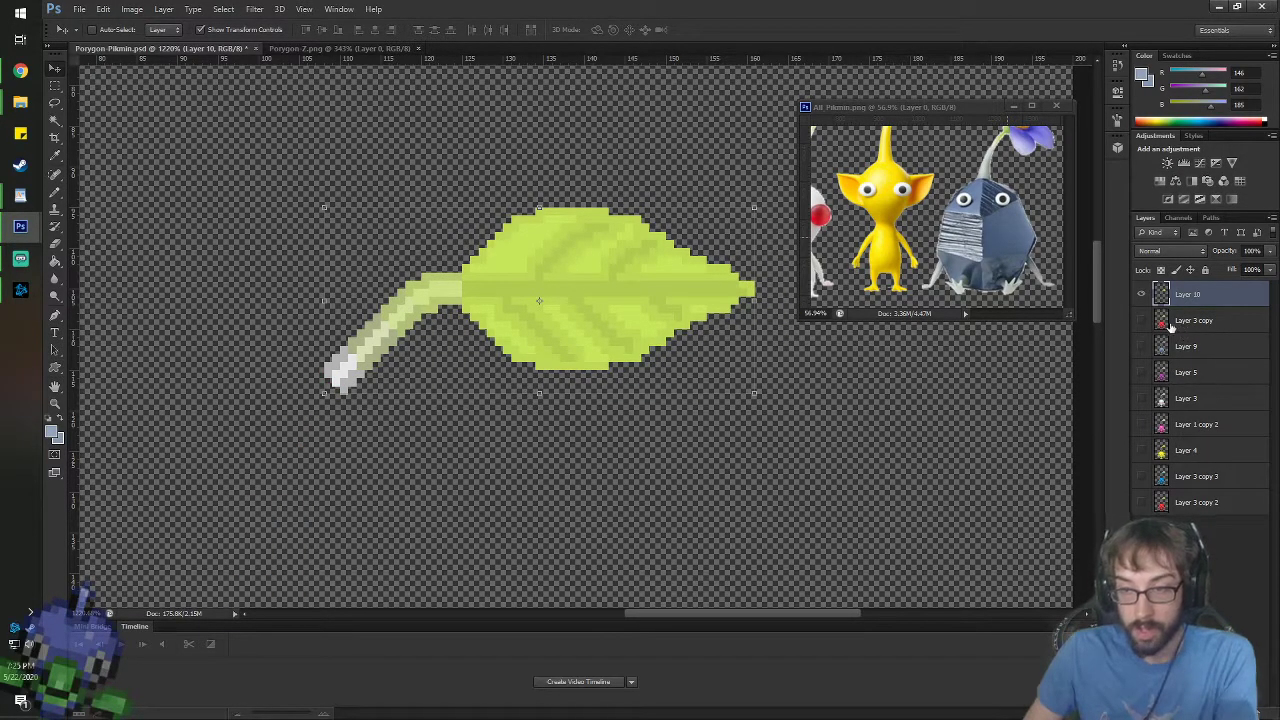
left_click(1142, 321)
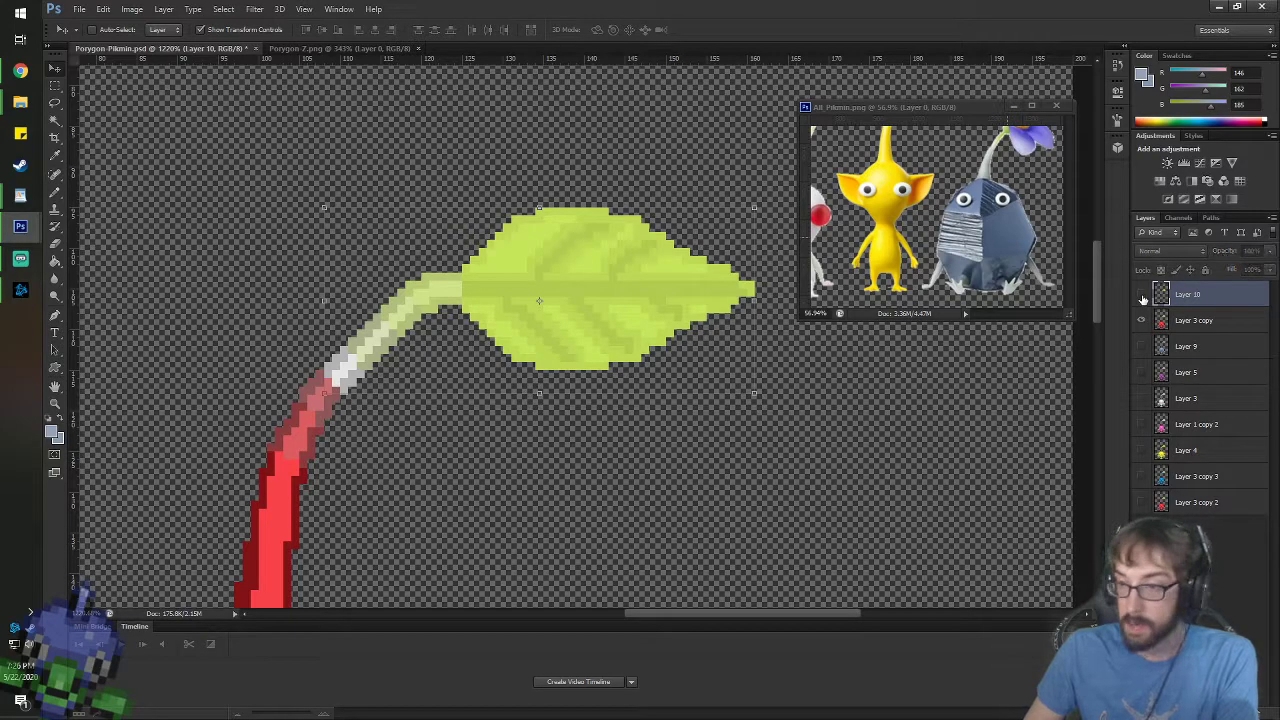
left_click(1142, 321)
left_click(1141, 347)
scroll(1141, 348, "down", 5)
scroll(1141, 348, "up", 5)
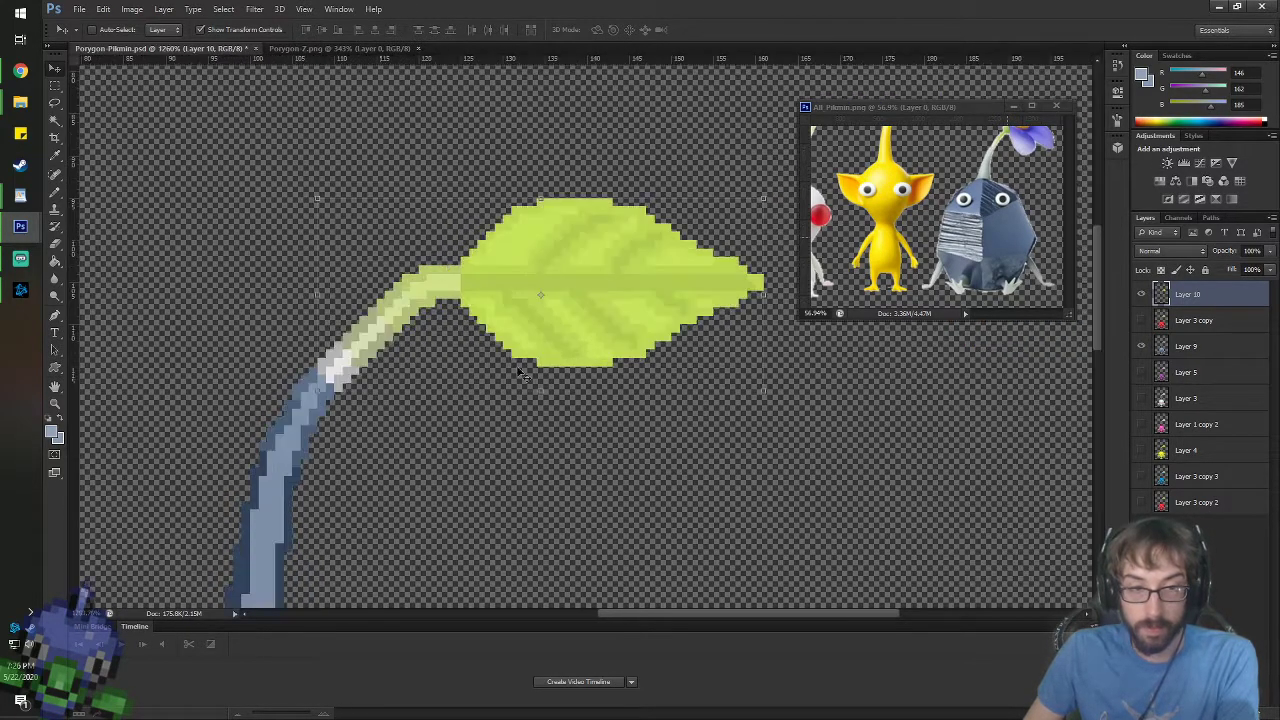
left_click(1142, 294)
left_click(1142, 294)
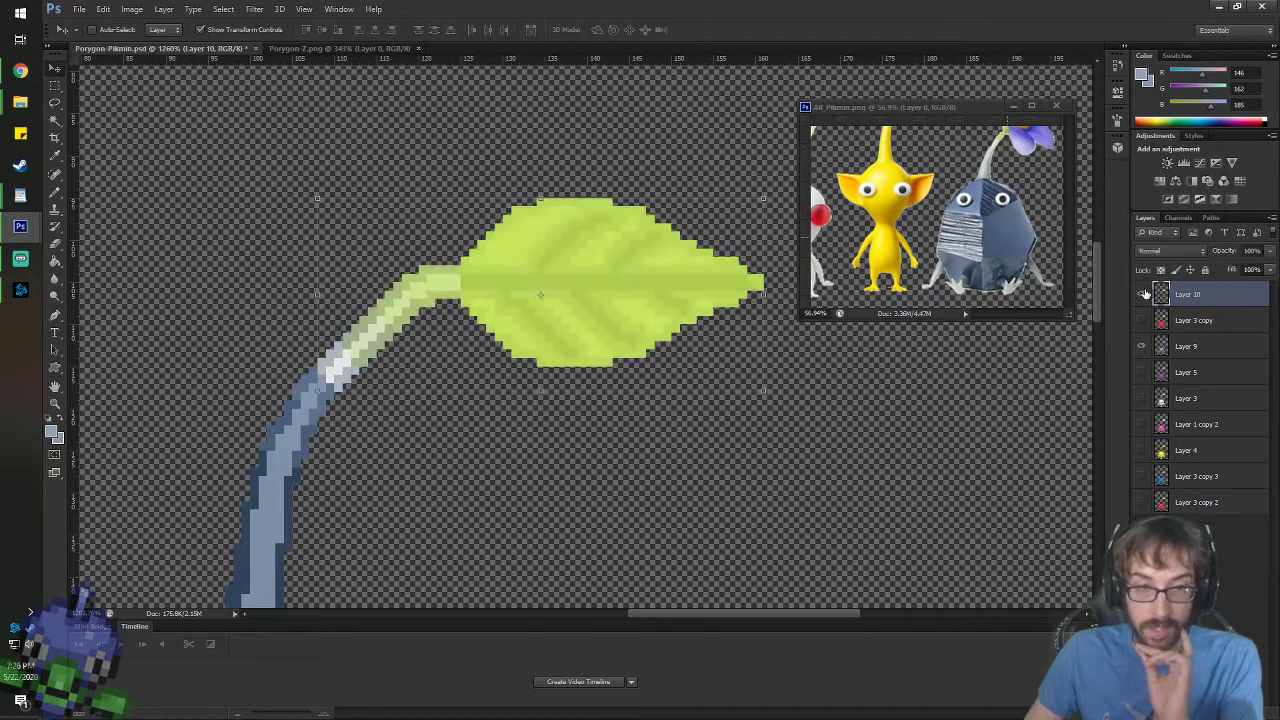
- Duplicate the green leaf on Layer 10 five times, keeping the default names Layer 10 copy through Layer 10 copy 5
right_click(1181, 303)
left_click(1016, 258)
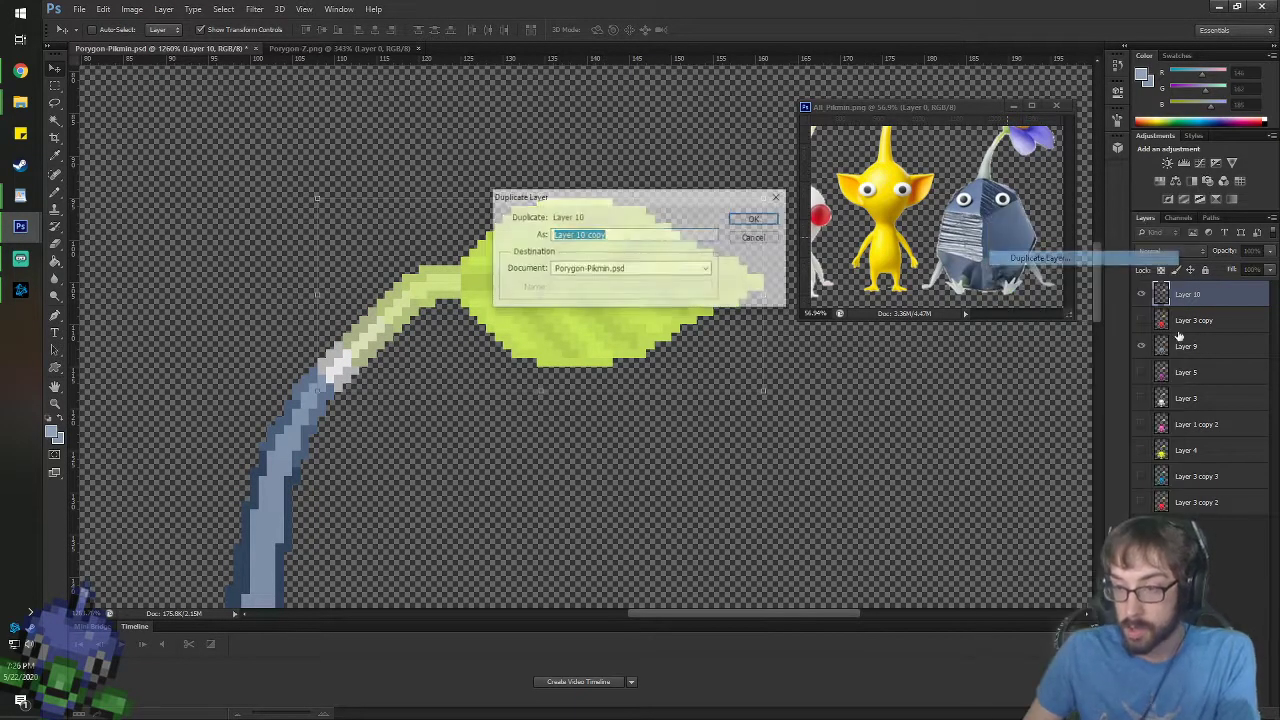
left_click(756, 218)
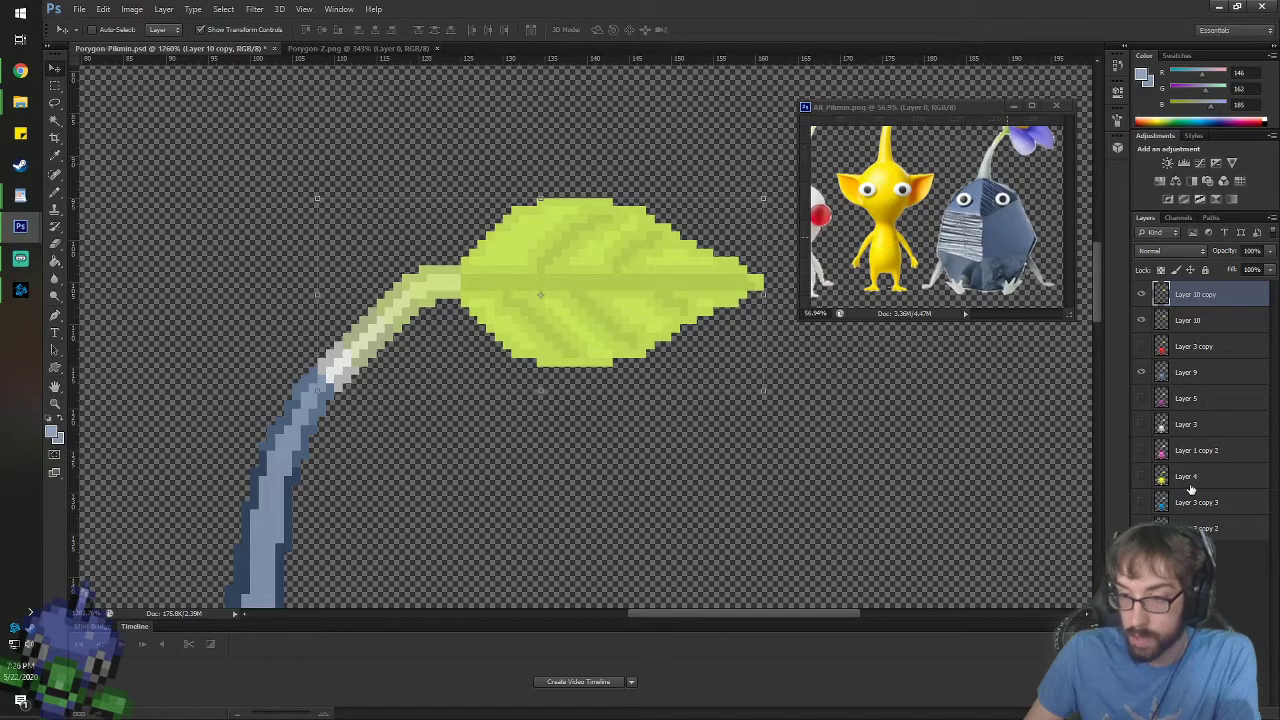
right_click(1195, 296)
left_click(1030, 258)
key("Return")
right_click(1195, 296)
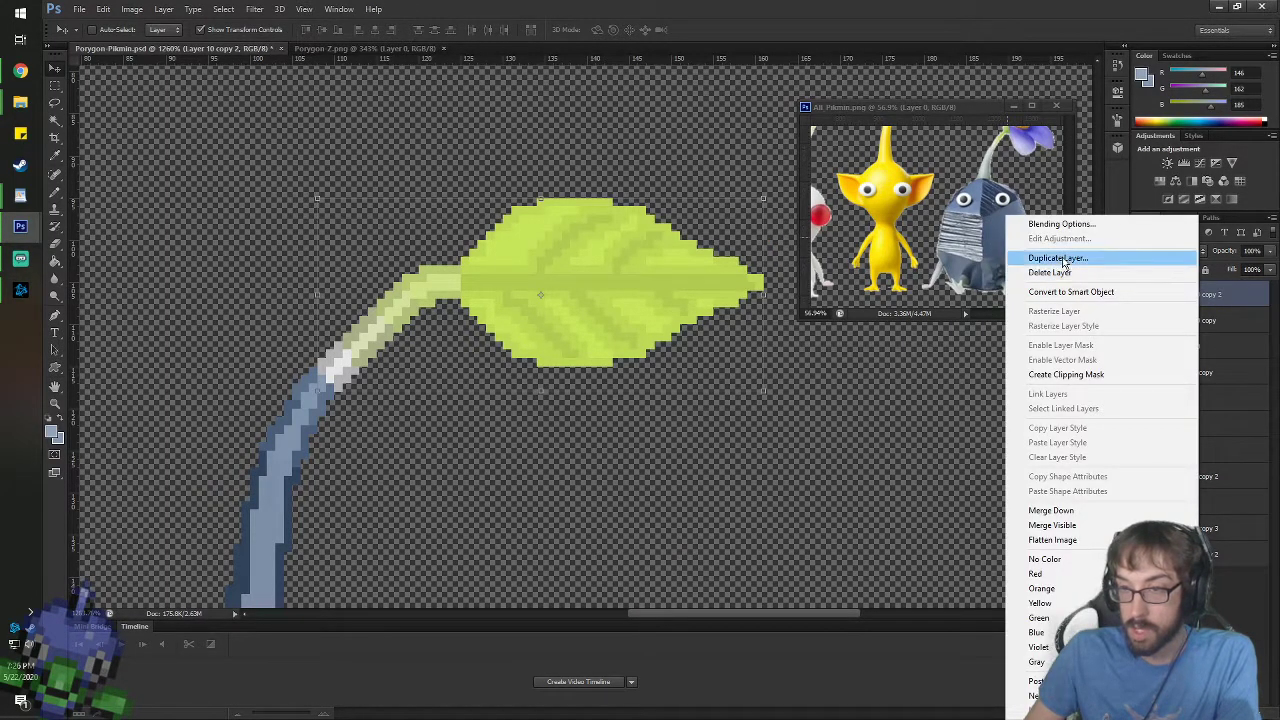
left_click(1137, 257)
key("Return")
right_click(1195, 296)
left_click(1119, 262)
key("Return")
right_click(1195, 296)
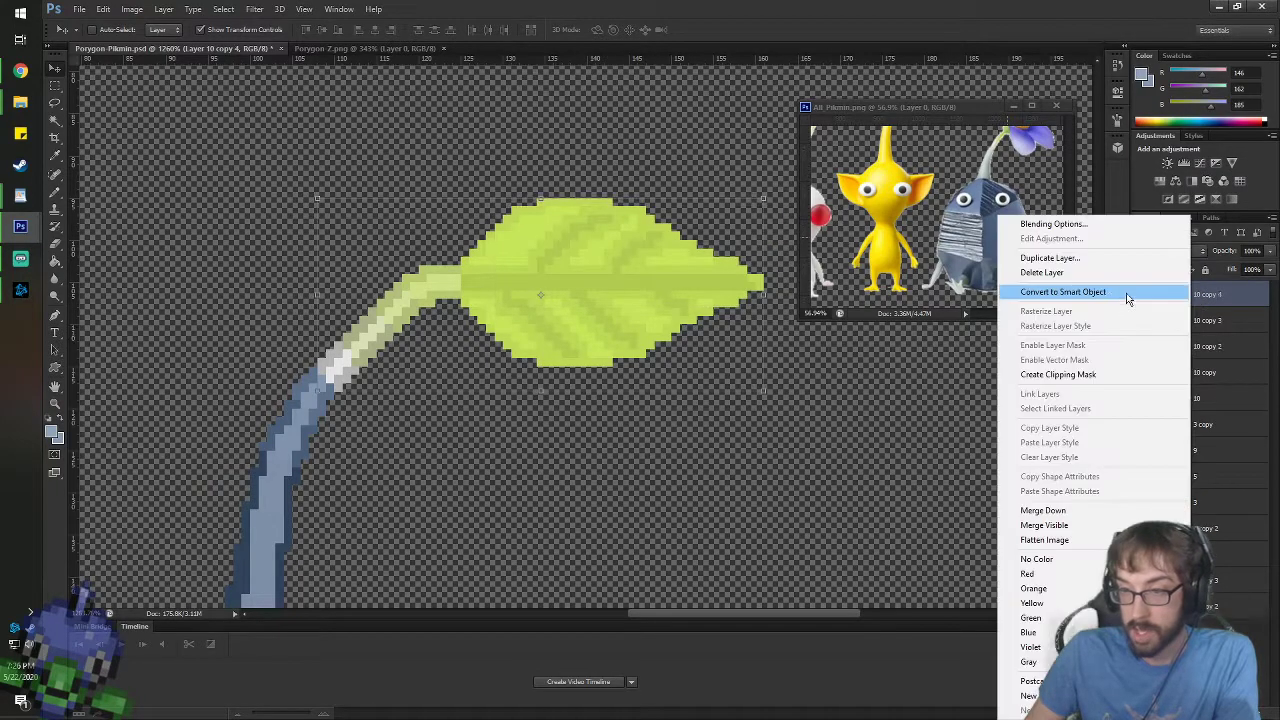
left_click(1086, 262)
key("Return")
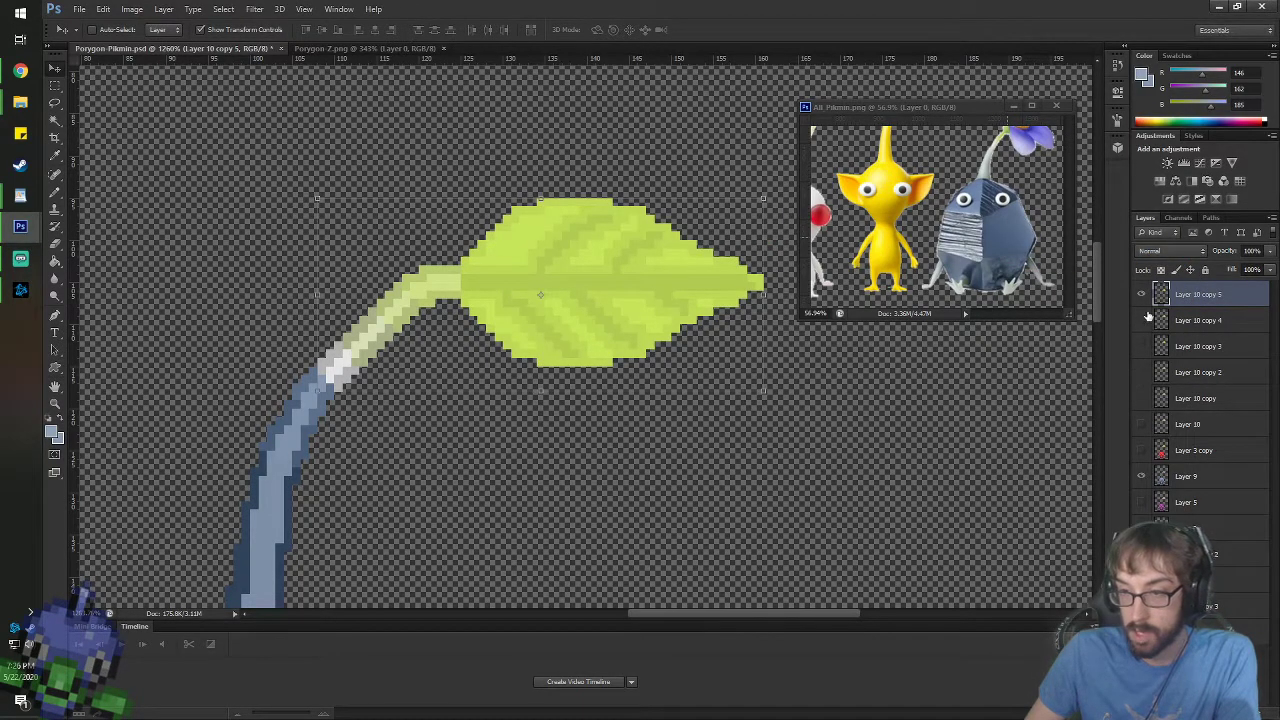
- Merge the leaf on Layer 10 copy 5 with the rock-blue Layer 9 and hide the merged layer
left_click(1141, 293)
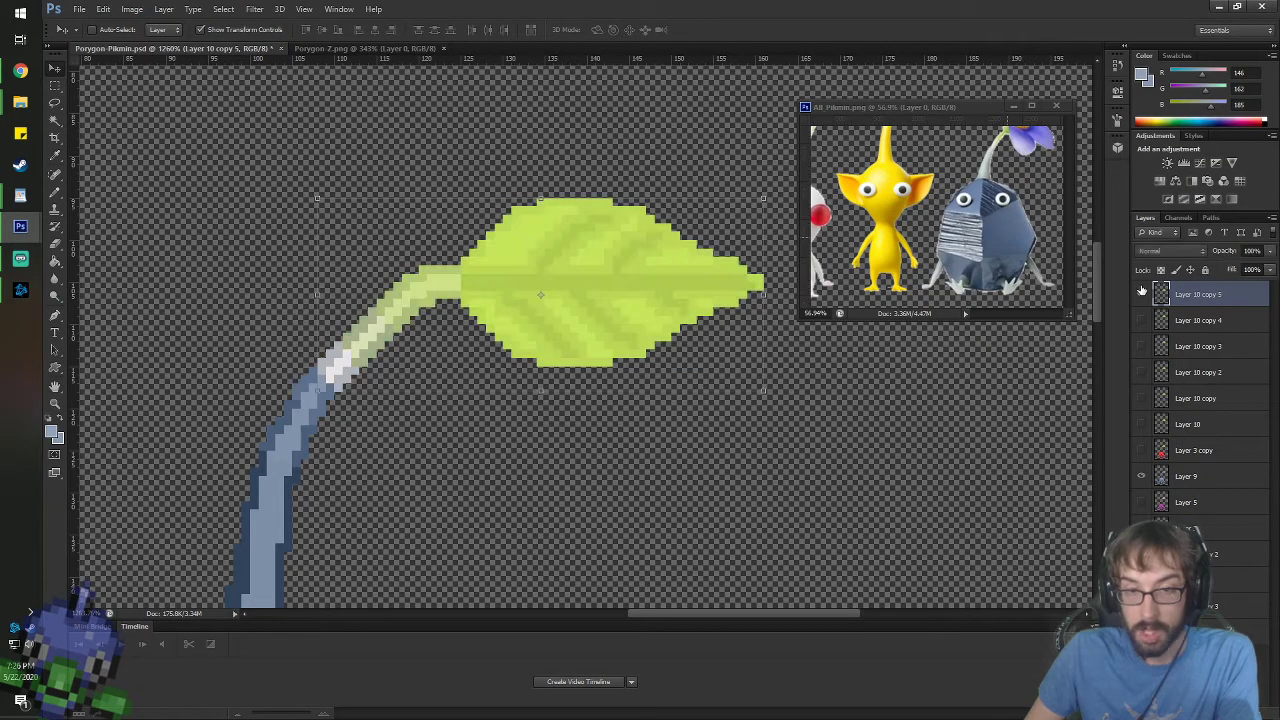
left_click(1205, 480, "ctrl")
right_click(1205, 480)
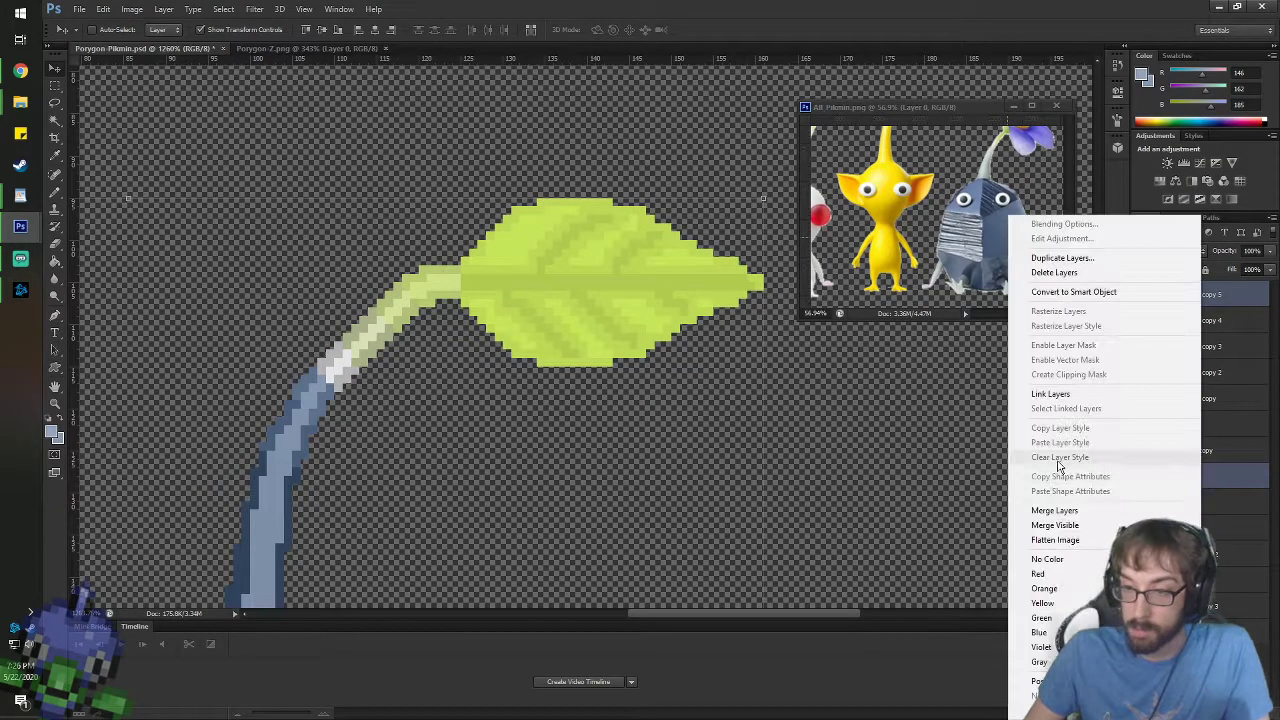
left_click(1055, 511)
left_click(1141, 294)
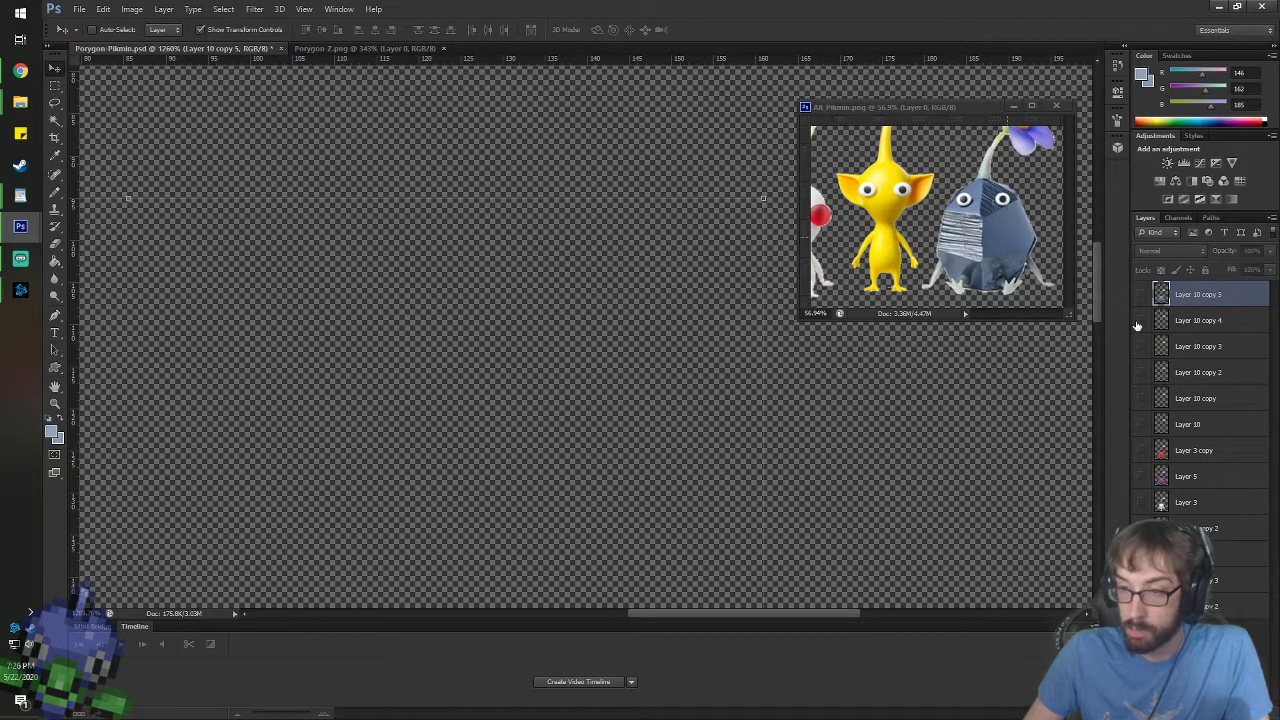
- Show Layer 10 copy 4 over the purple Layer 5 and merge the two layers
left_click(1141, 320)
left_click(1141, 452)
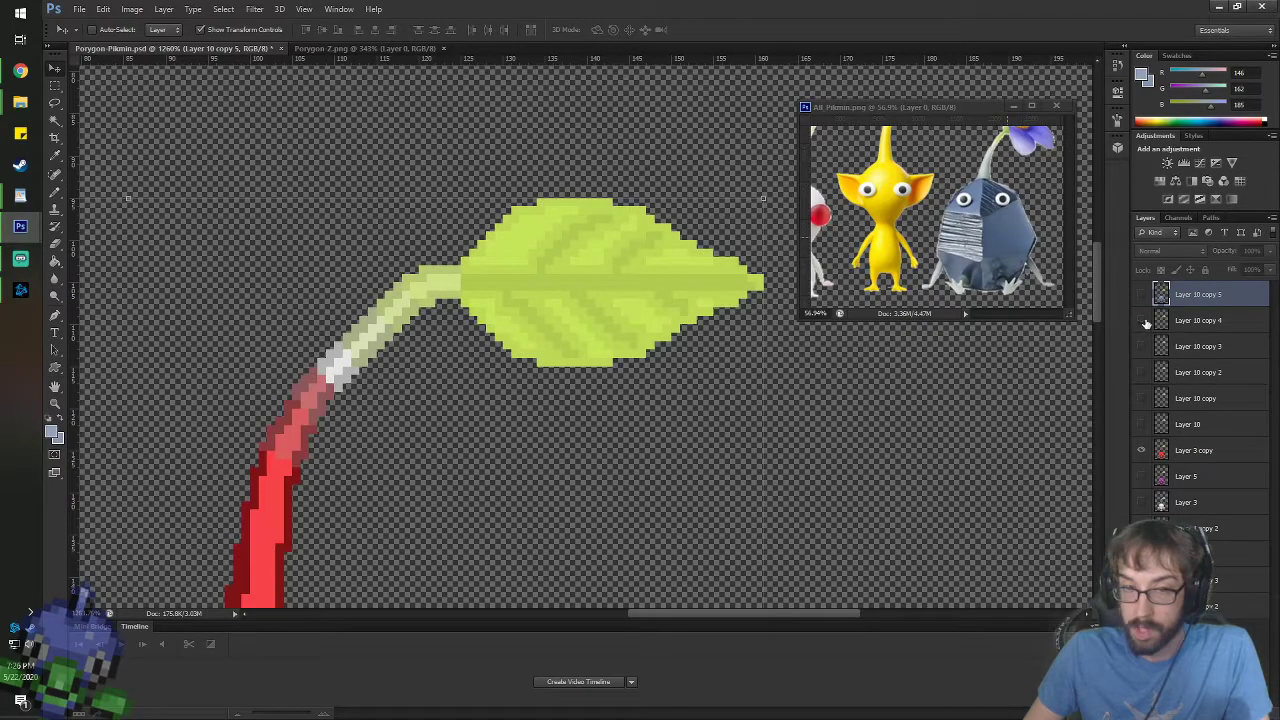
left_click(1141, 450)
left_click(1141, 476)
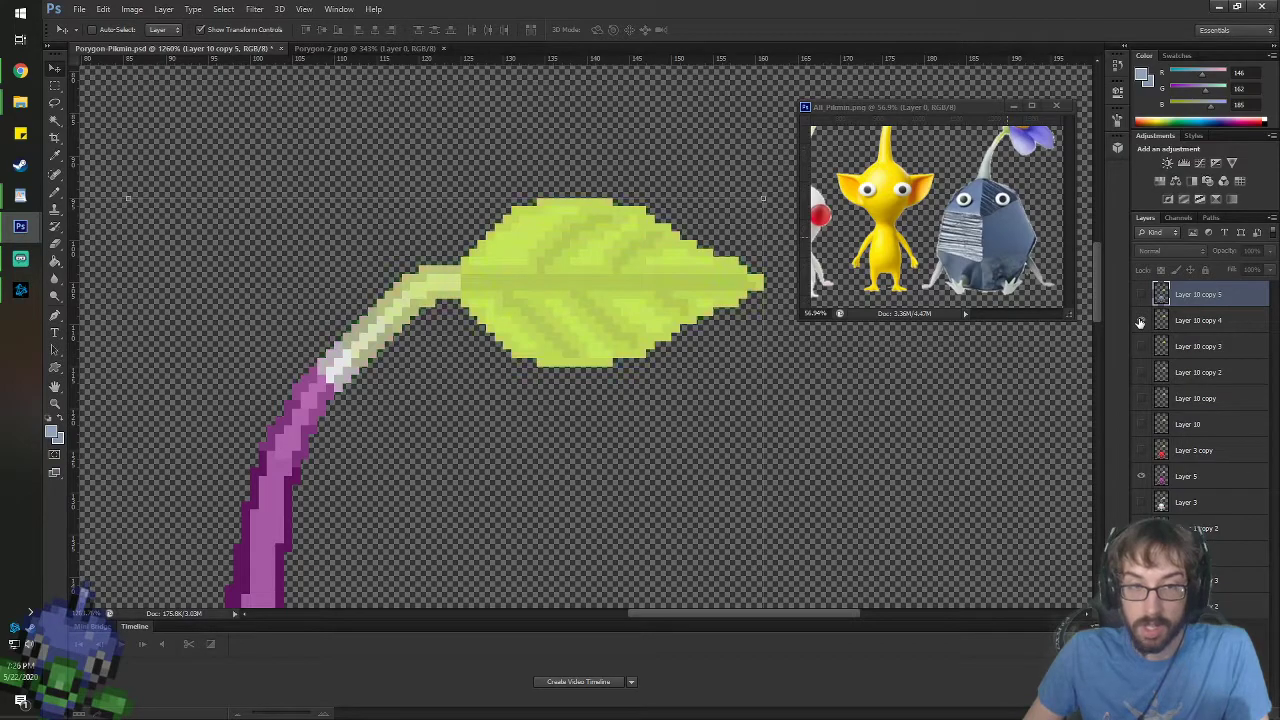
left_click(1211, 478, "ctrl")
right_click(1211, 480)
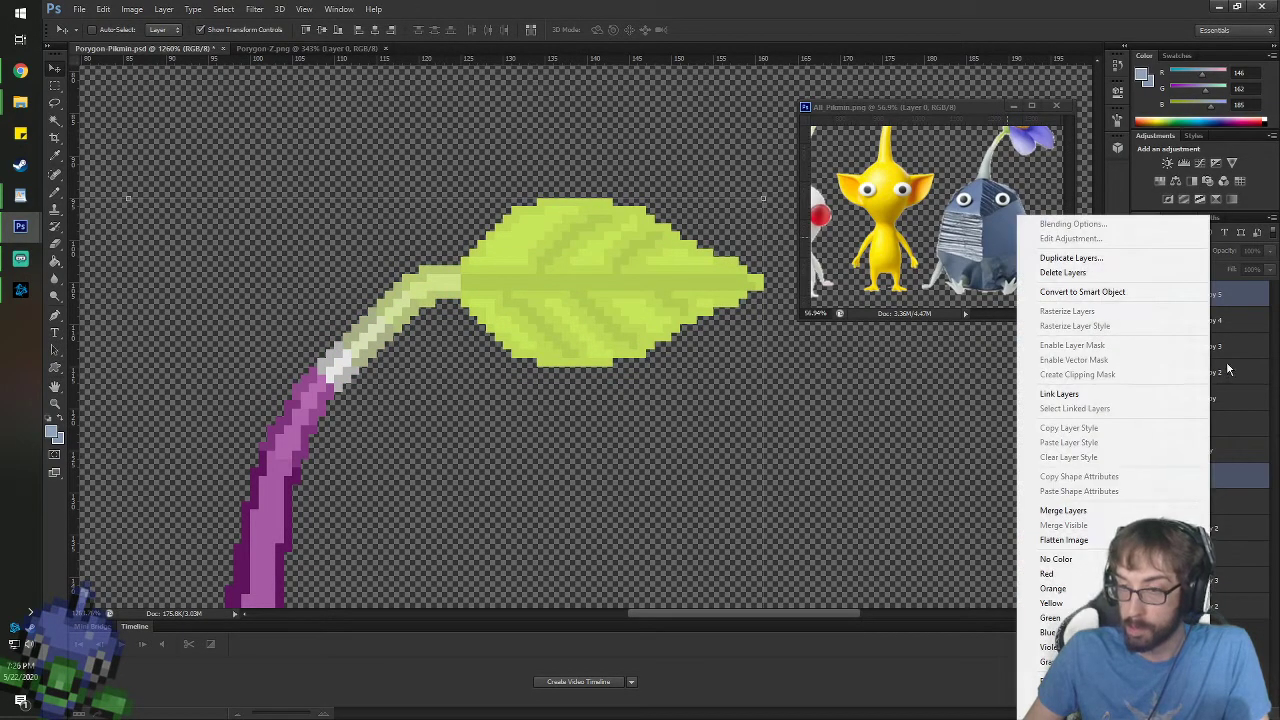
left_click(1227, 332)
left_click(1212, 320)
left_click(1198, 476, "ctrl")
right_click(1198, 476)
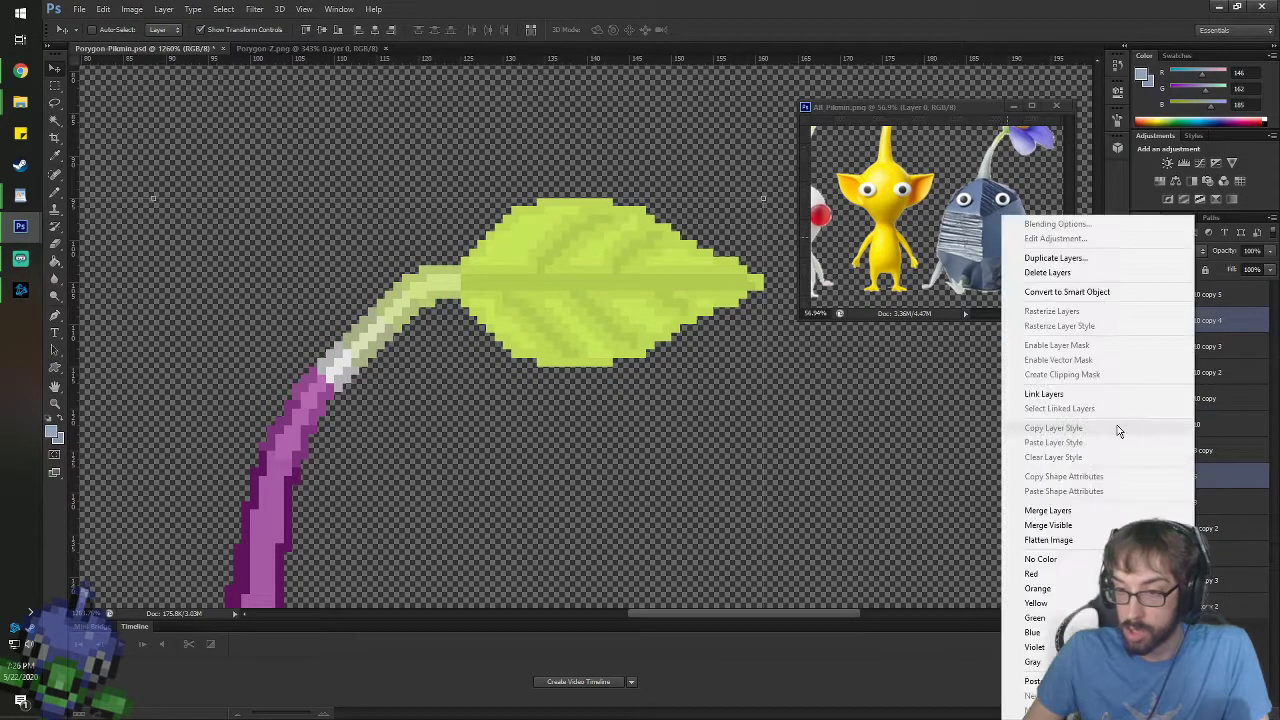
left_click(1081, 516)
- Check the merged rock-blue and purple layers by toggling their visibility, and leave both hidden
left_click(1141, 296)
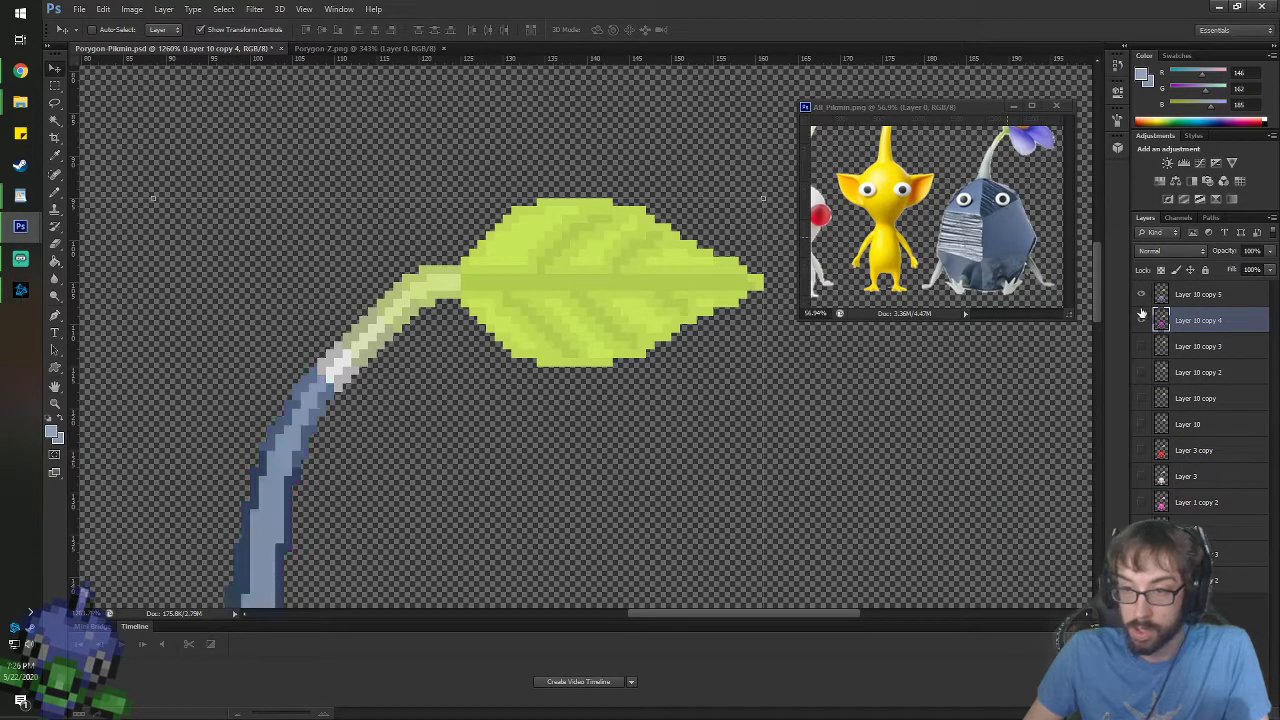
left_click(1141, 296)
left_click(1141, 296)
left_click(1141, 296)
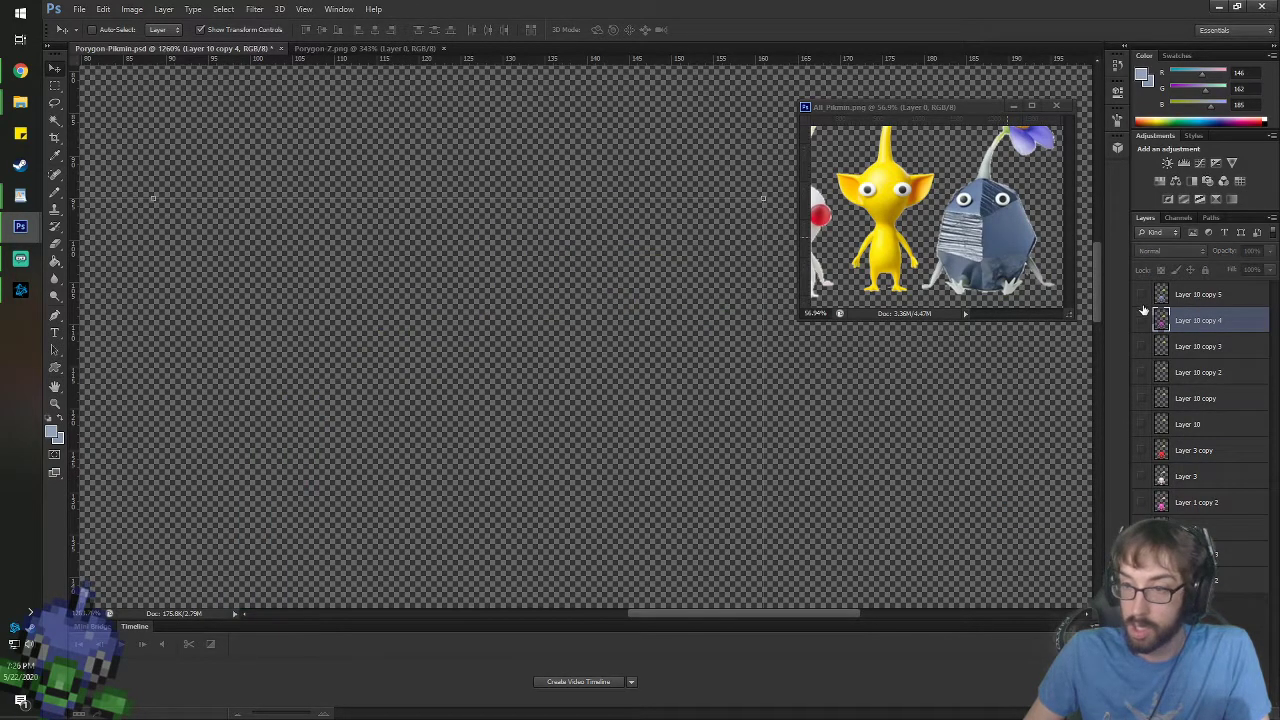
left_click(1142, 321)
left_click(1141, 320)
- Move Layer 3 copy directly below Layer 10 copy 4, and show Layer 10 copy 3 over the white Layer 3
left_click(1141, 346)
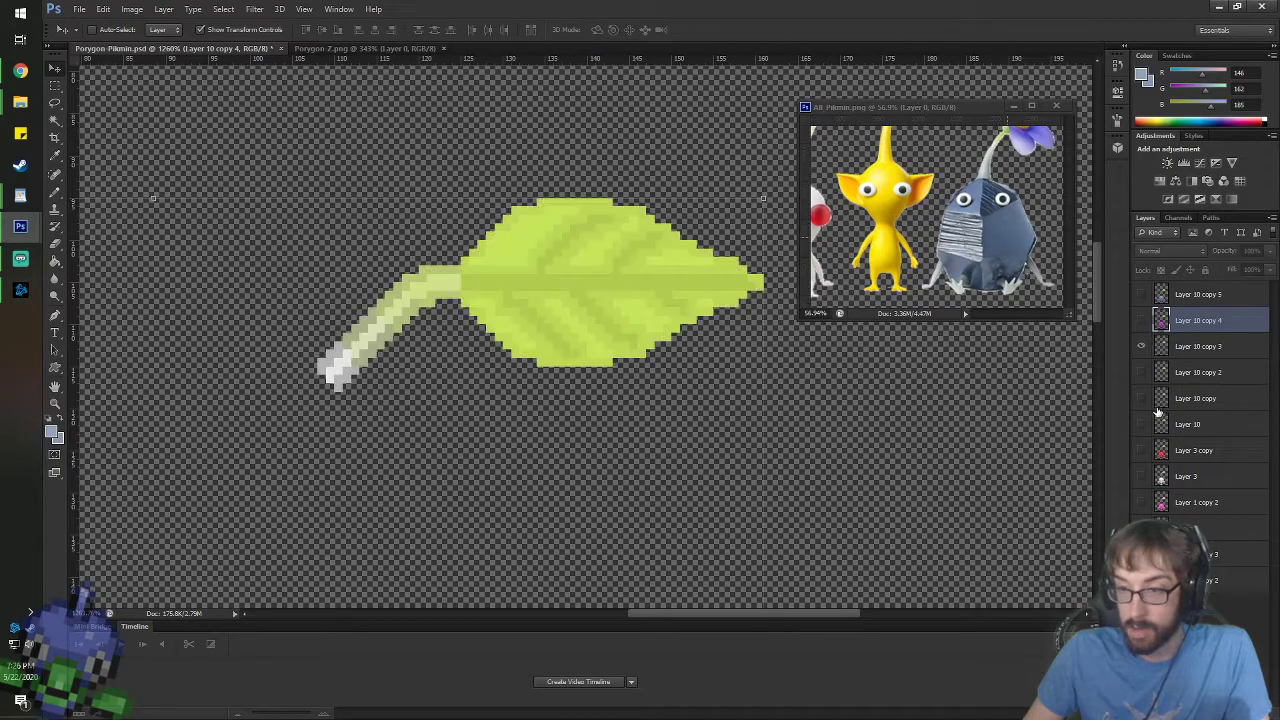
left_click_drag(1158, 456, 1180, 346)
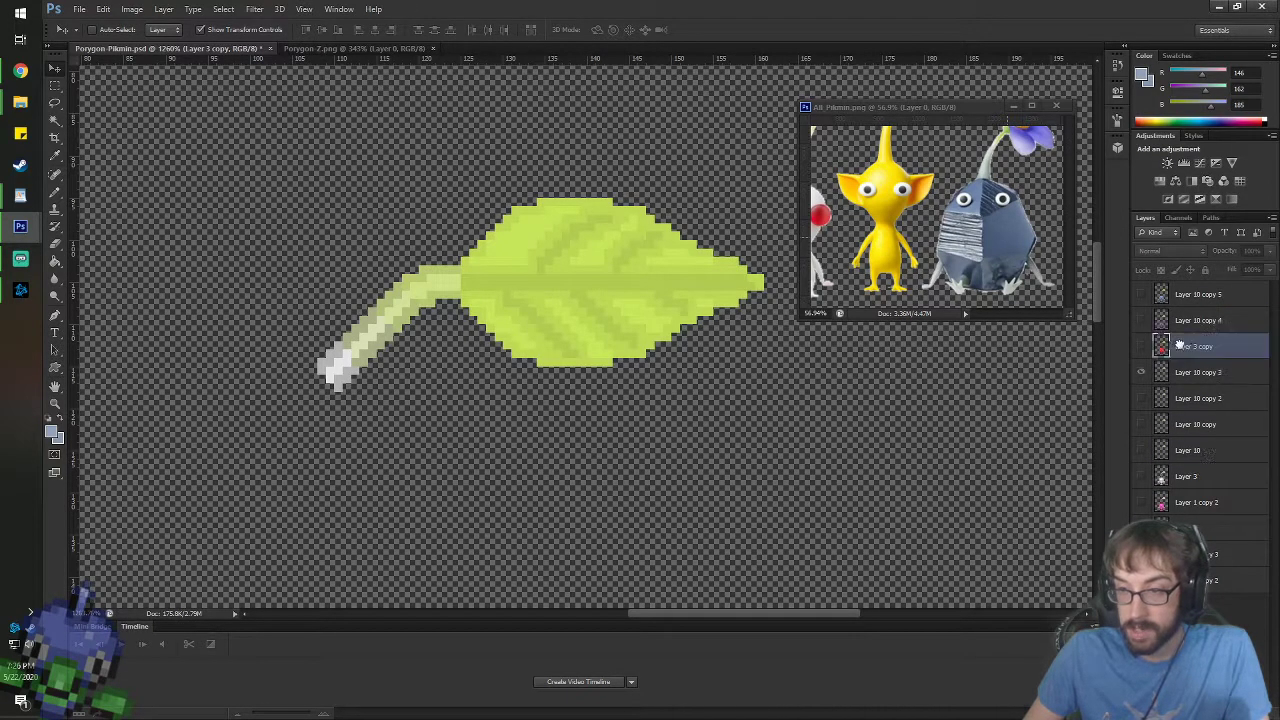
left_click(1141, 476)
left_click(1141, 372)
left_click(1141, 372)
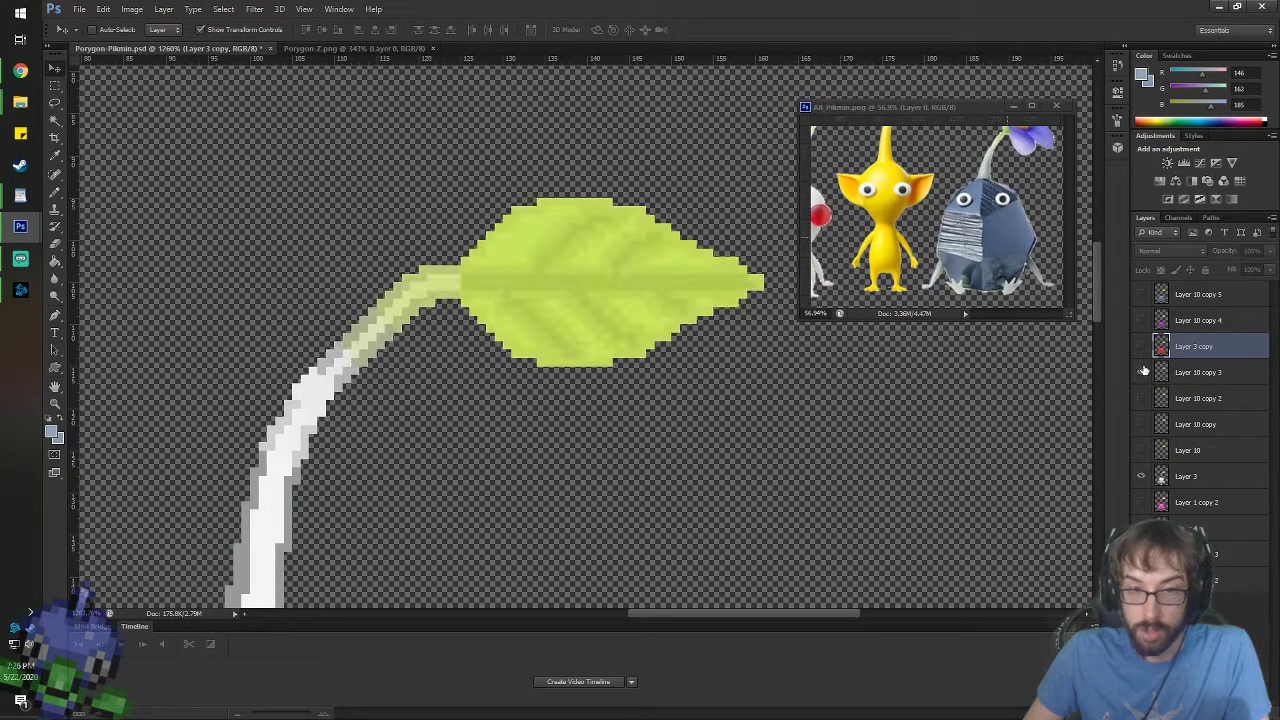
- Merge the leaf on Layer 10 copy 3 with the white Layer 3 and hide the merged layer
left_click(1206, 483, "ctrl")
right_click(1206, 483)
left_click(1229, 376)
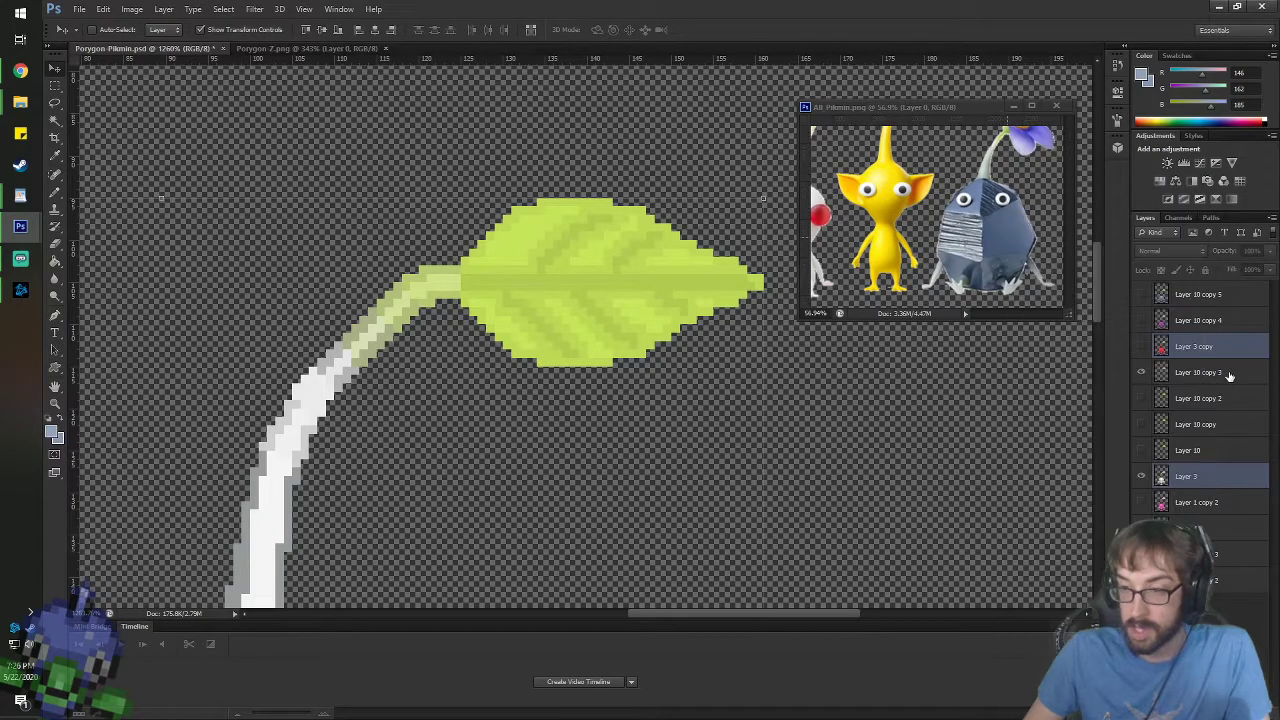
left_click(1229, 376)
left_click(1193, 476, "ctrl")
right_click(1193, 478)
left_click(1118, 511)
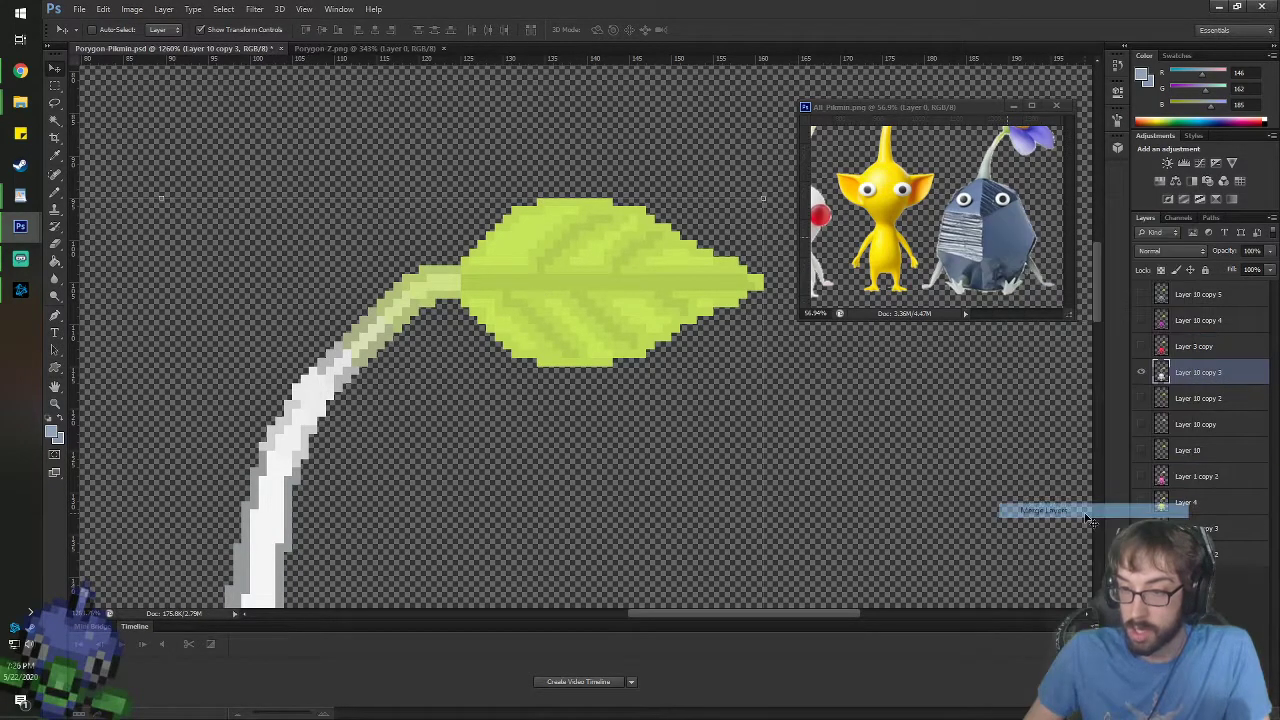
left_click(1141, 372)
- Show Layer 10 copy 2 over the pink Layer 1 copy 2, merge the two layers and hide the result
left_click(1141, 476)
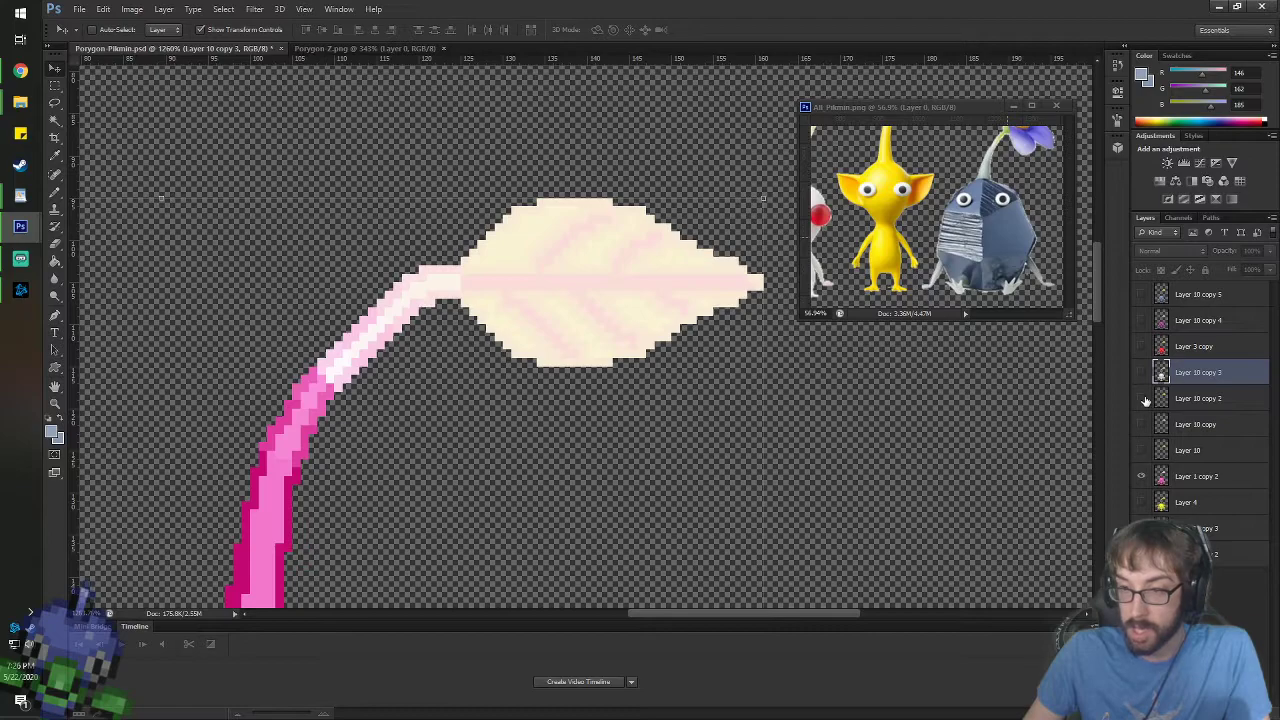
left_click(1142, 399)
left_click(1216, 484, "ctrl")
left_click(1197, 407)
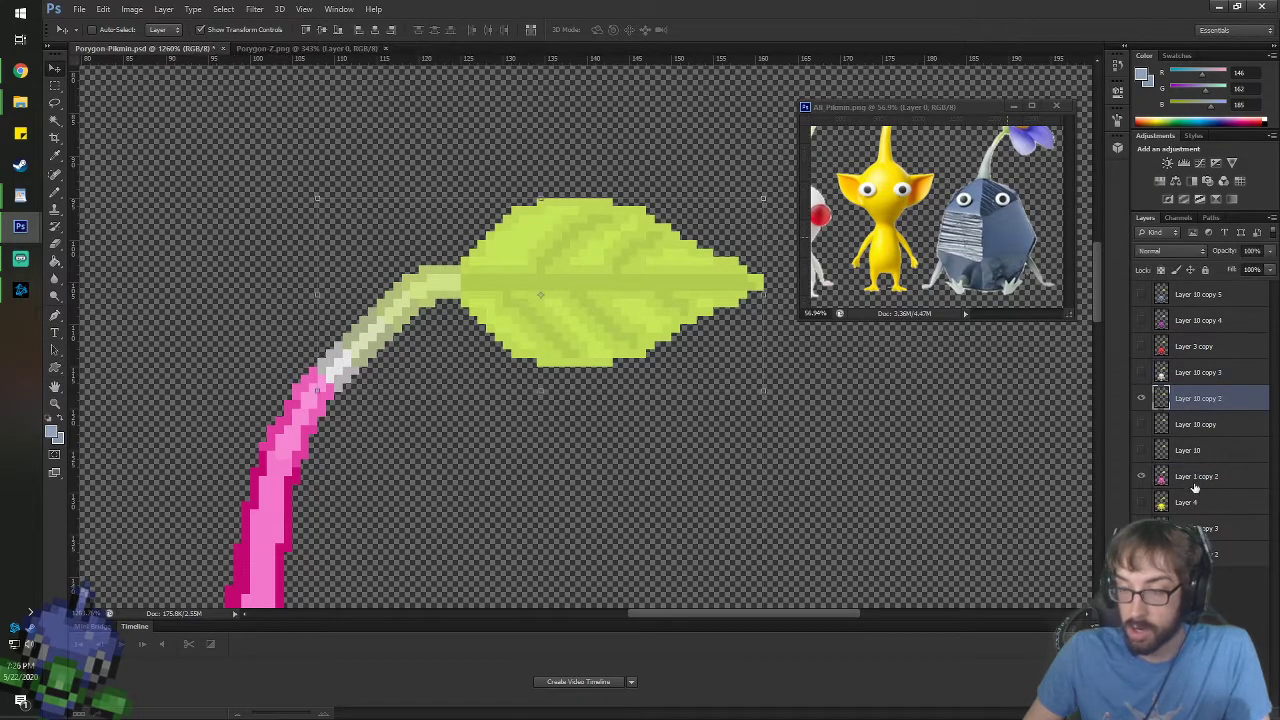
left_click(1189, 484, "ctrl")
right_click(1194, 484)
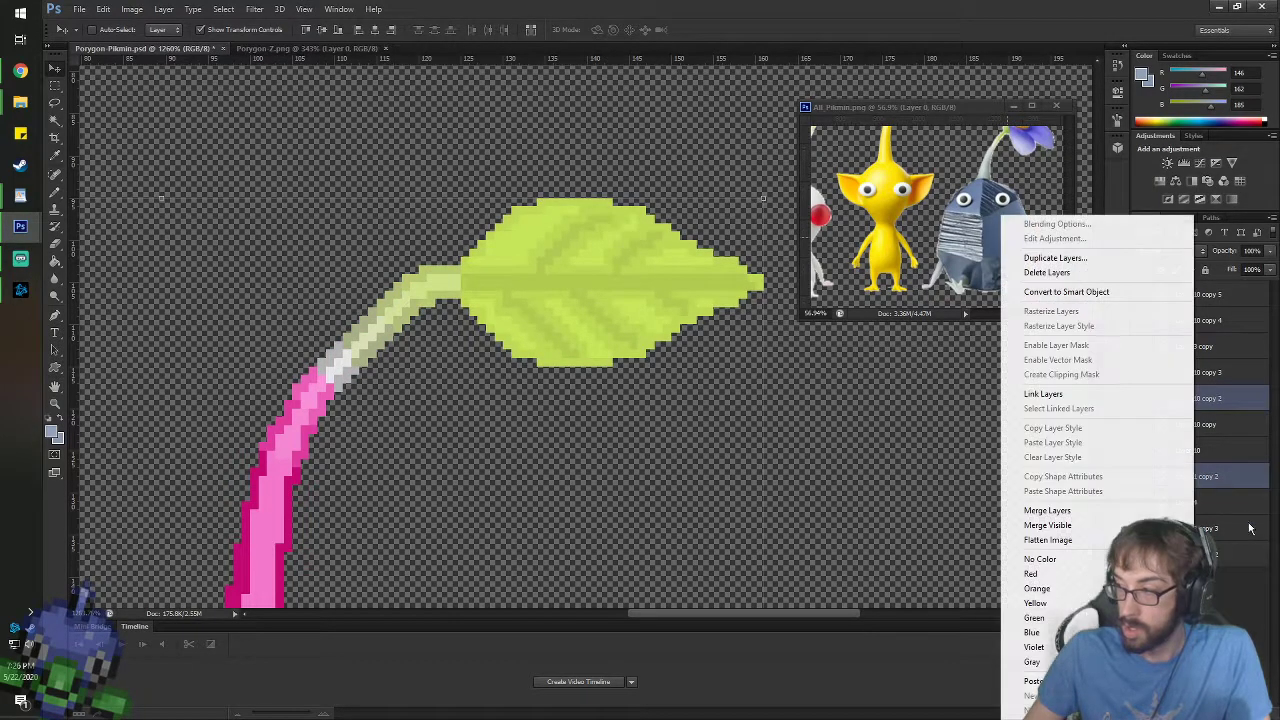
left_click(1047, 510)
left_click(1141, 400)
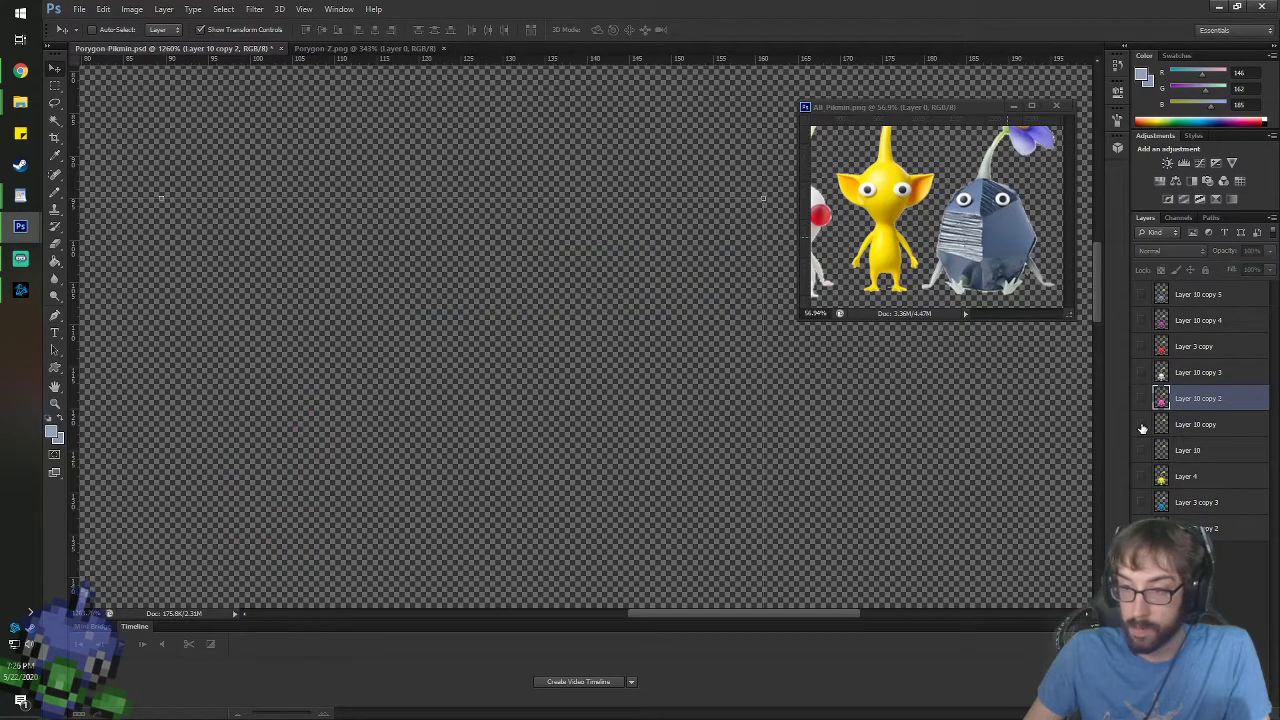
left_click(1141, 403)
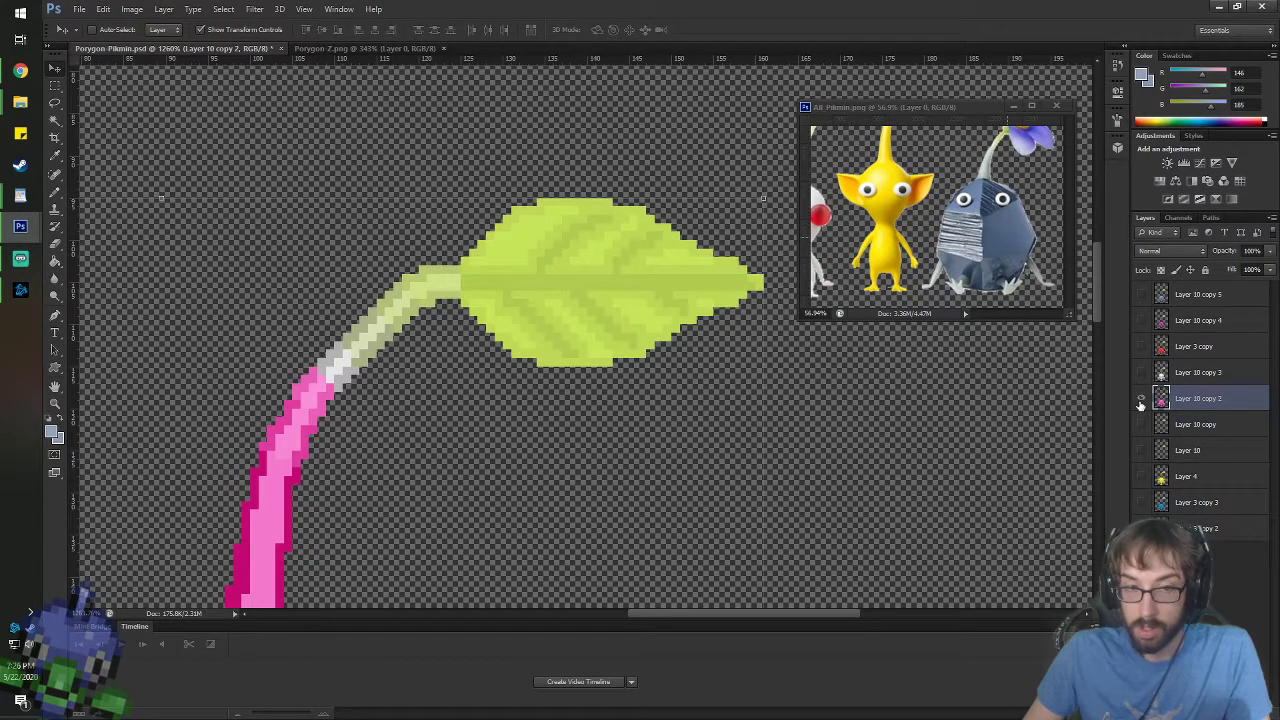
left_click(1141, 400)
- Show Layer 10 copy over the yellow Layer 4, merge the two layers and hide the result
left_click(1141, 424)
left_click(1141, 477)
left_click(1141, 424)
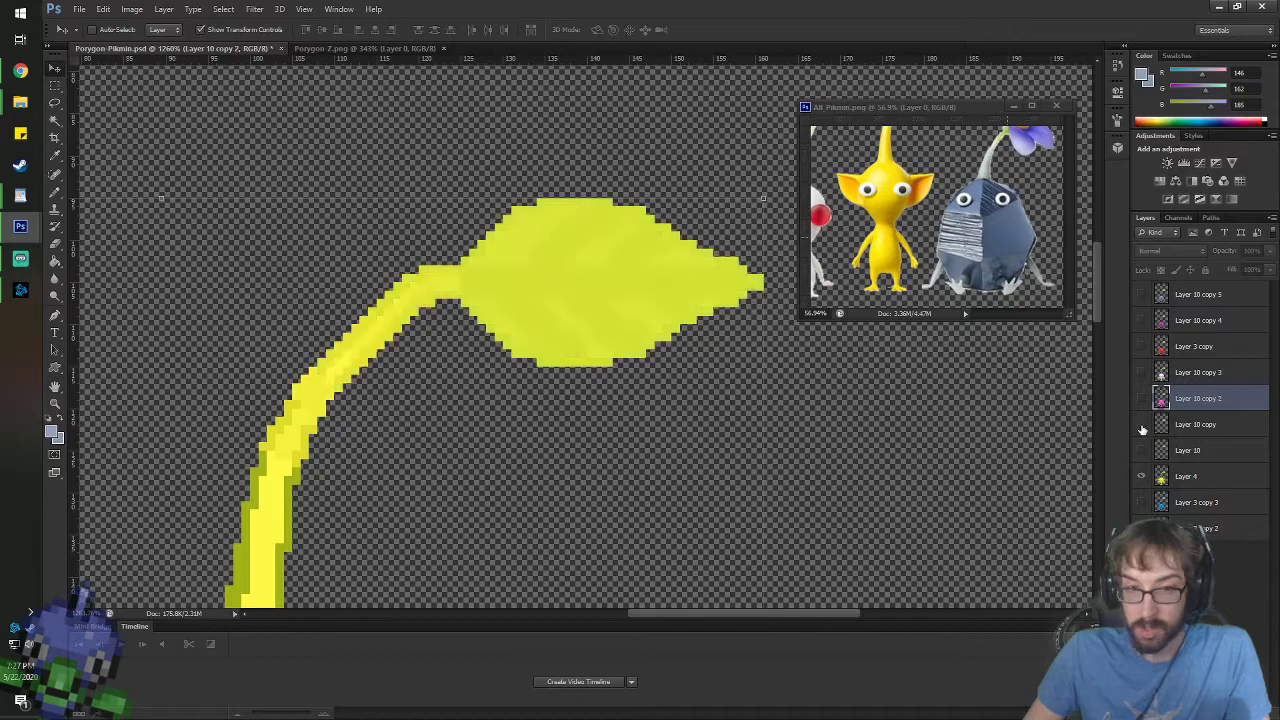
left_click(1141, 424)
left_click(1210, 424)
left_click(1210, 477, "ctrl")
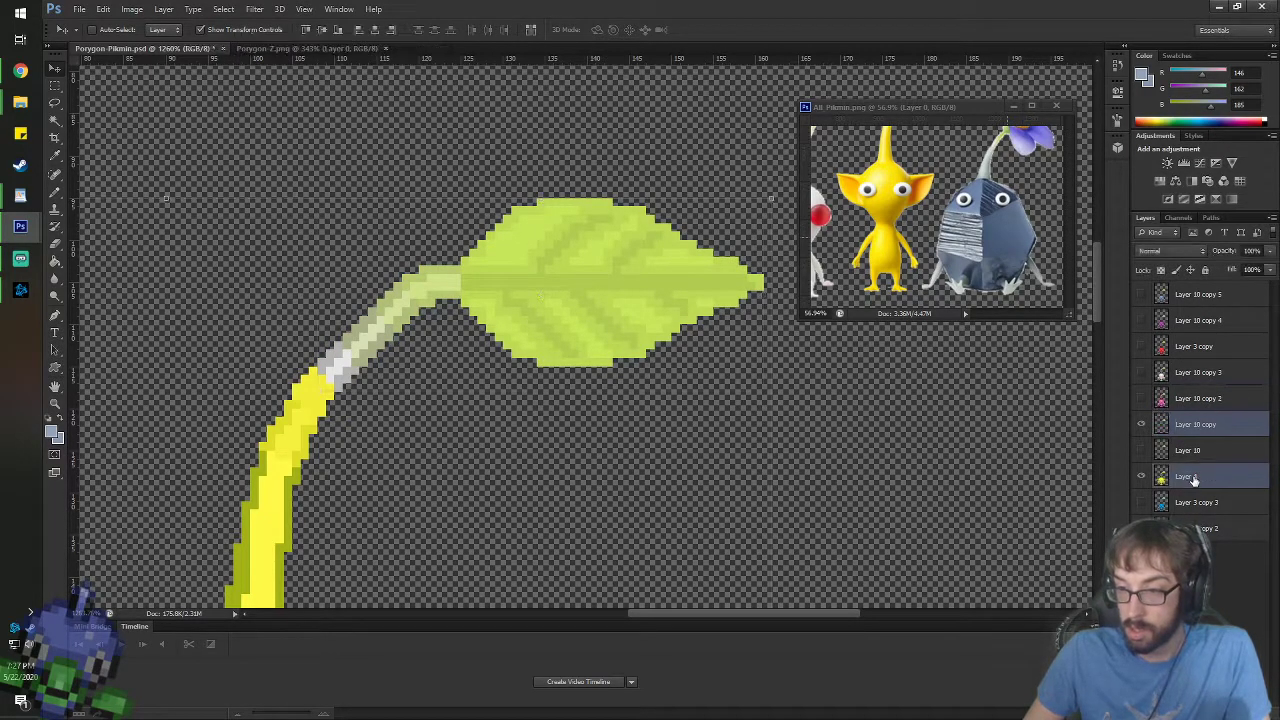
right_click(1195, 477)
left_click(1104, 509)
left_click(1141, 424)
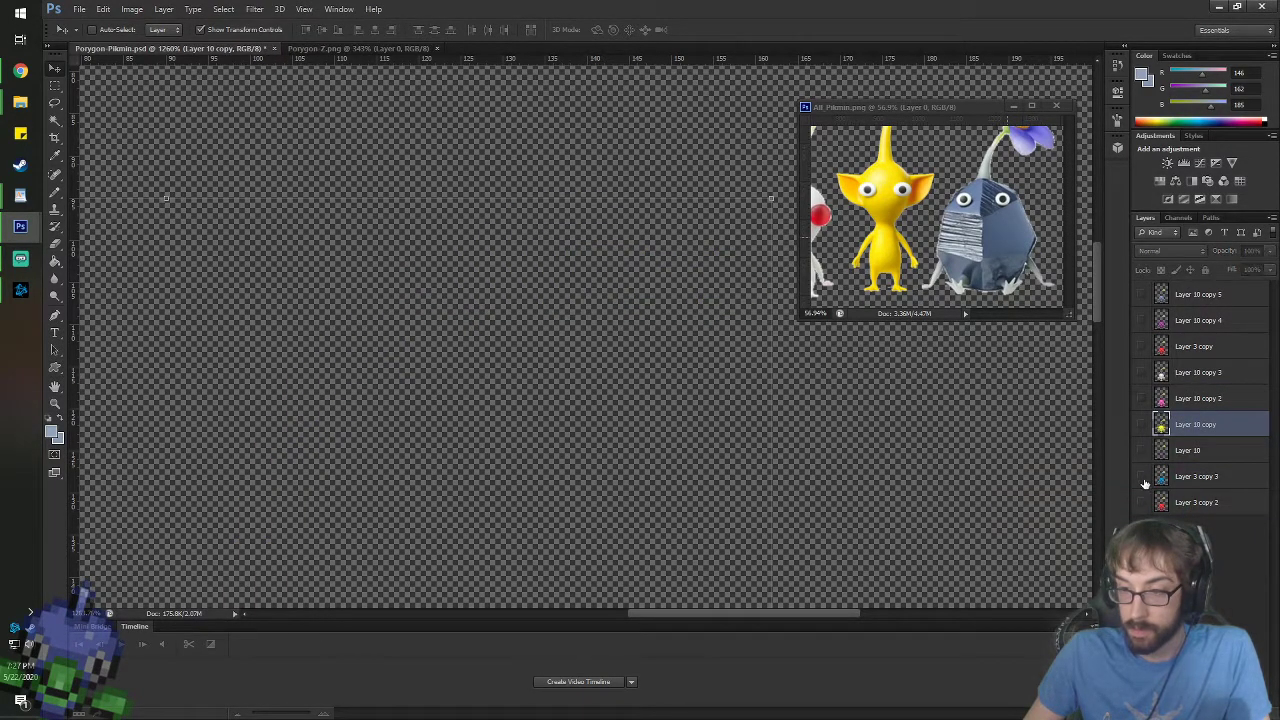
- Show Layer 10 over the blue Layer 3 copy 3, merge the two layers and hide the result
left_click(1141, 477)
left_click(1142, 451)
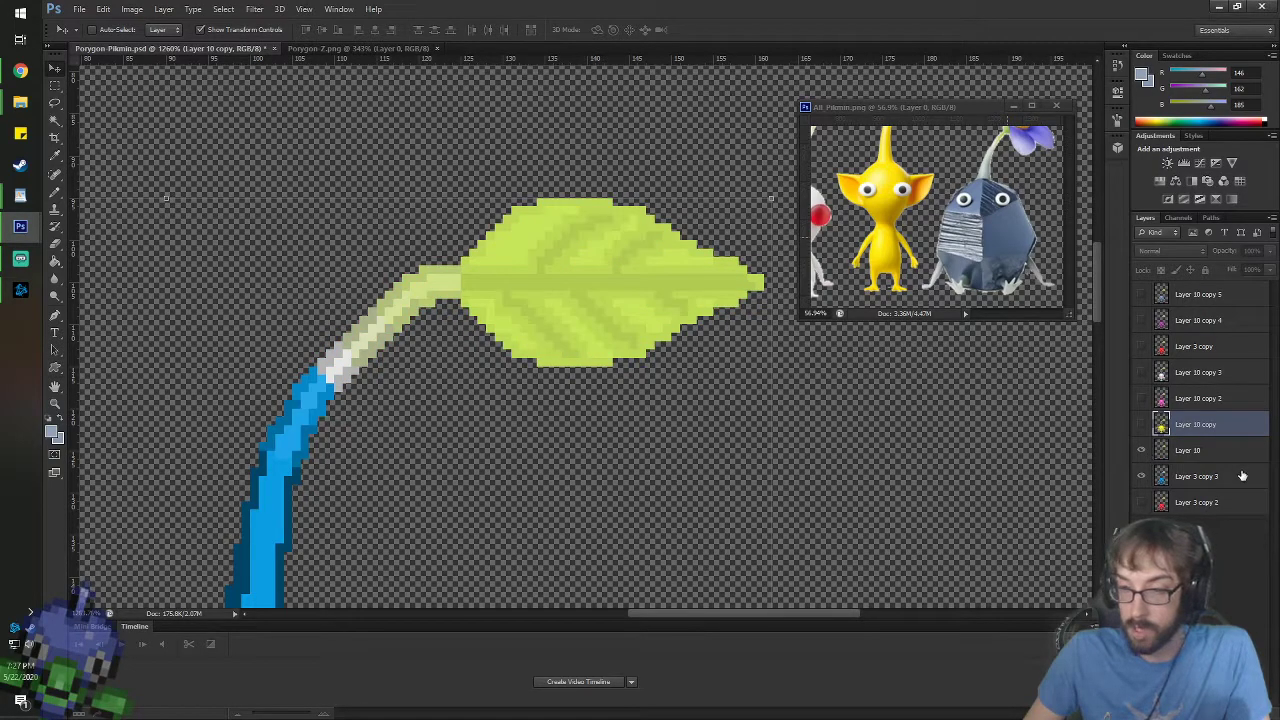
left_click(1141, 452)
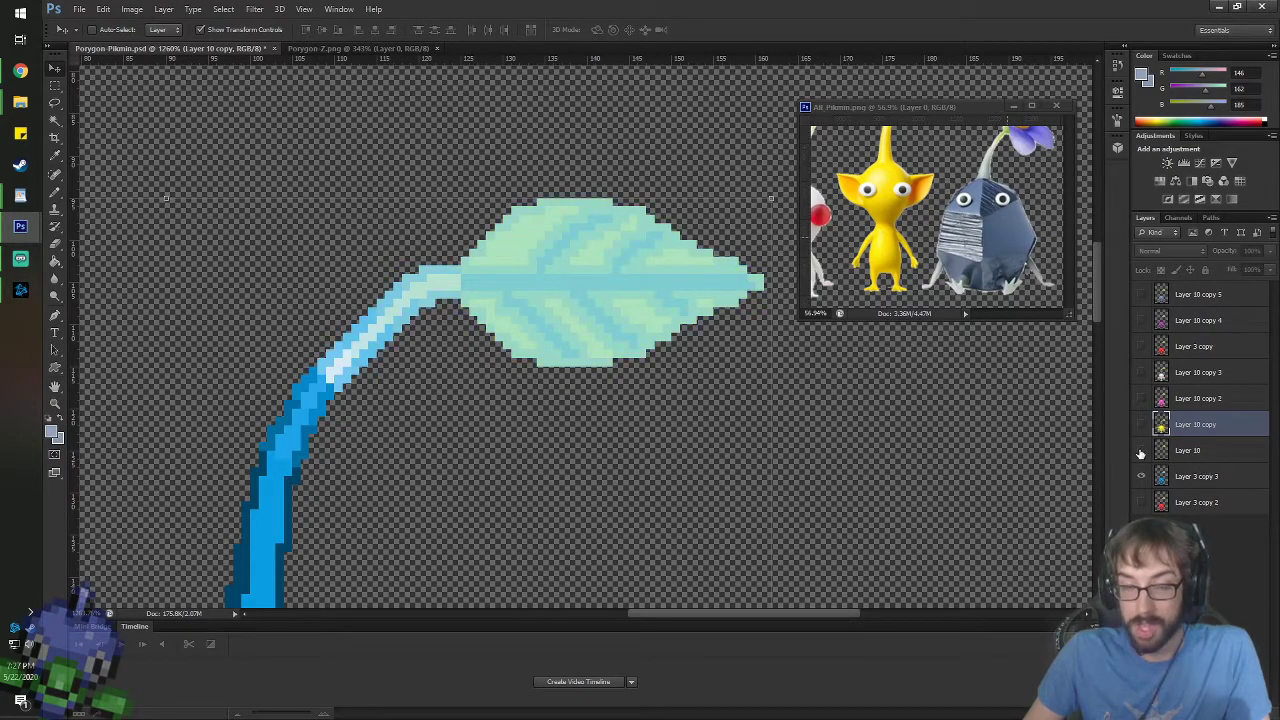
left_click(1196, 450)
left_click(1141, 450)
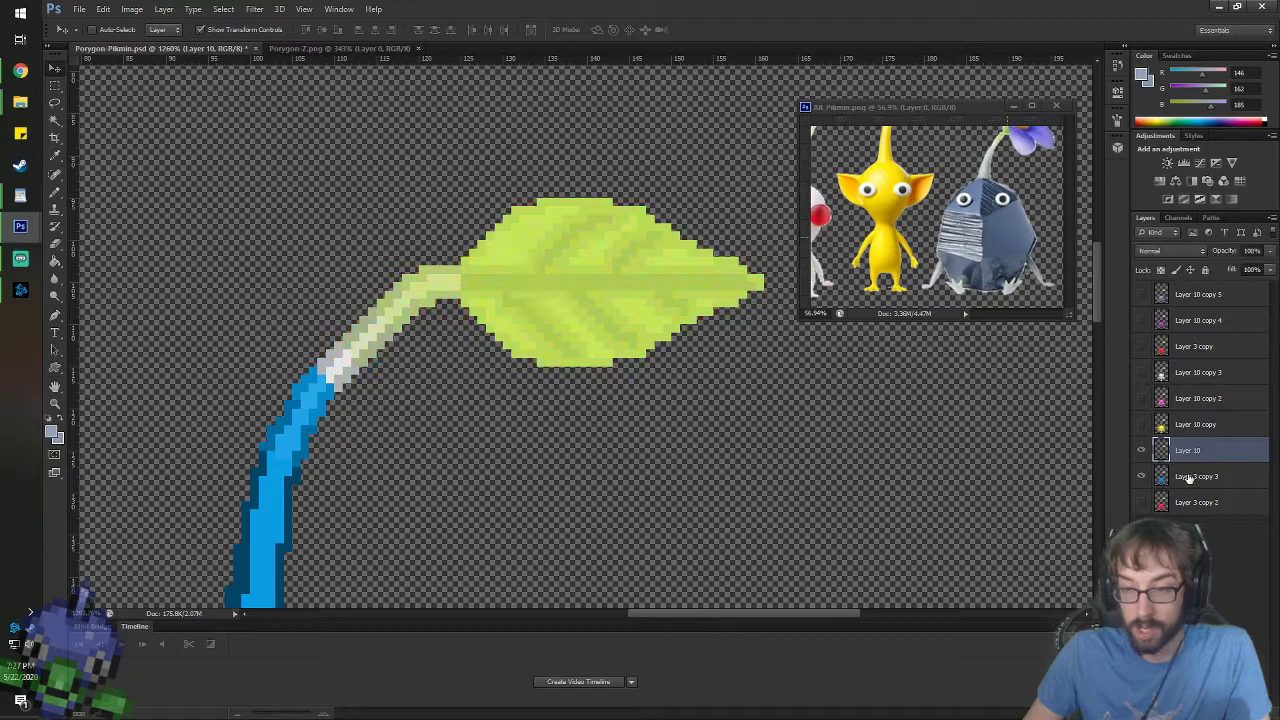
left_click(1196, 476, "shift")
right_click(1190, 476)
left_click(1117, 510)
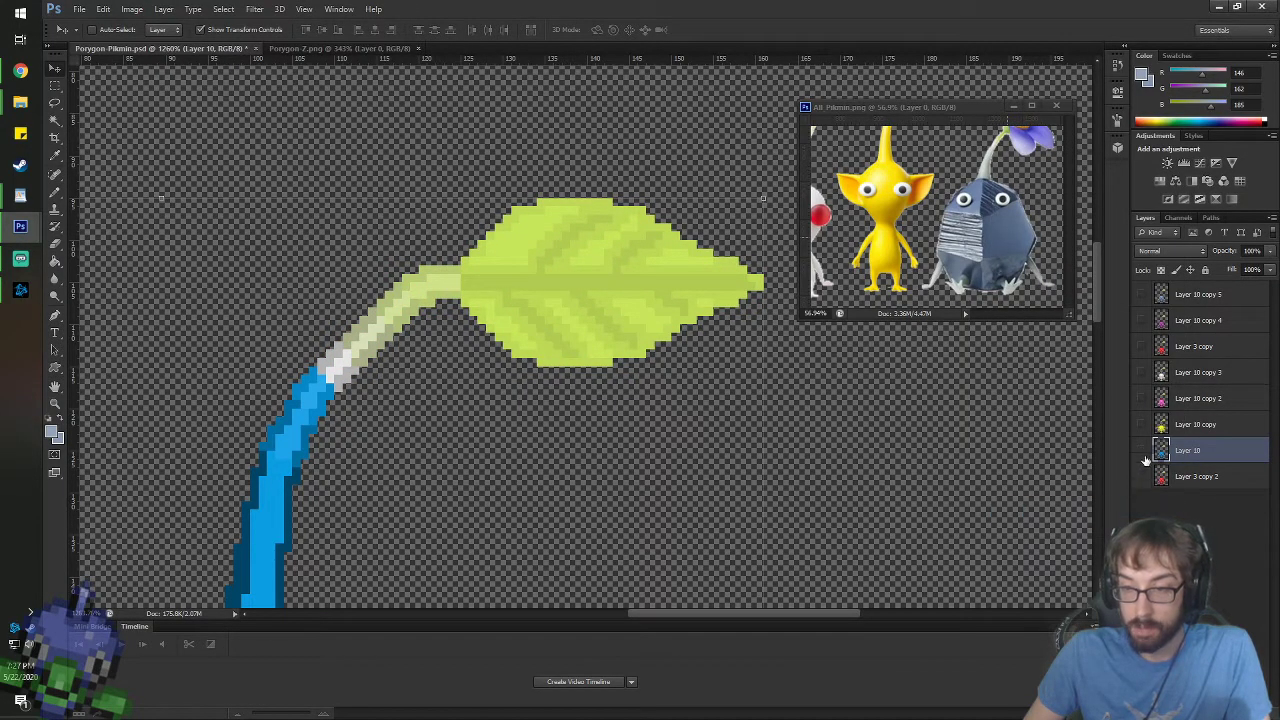
left_click(1141, 450)
- Select Layer 10 copy 5, show it on its own and inspect the whole Rock Pikmin sprite
left_click(1143, 475)
left_click_drag(1143, 453, 1134, 488)
left_click(1202, 294)
scroll(717, 366, "down", 12)
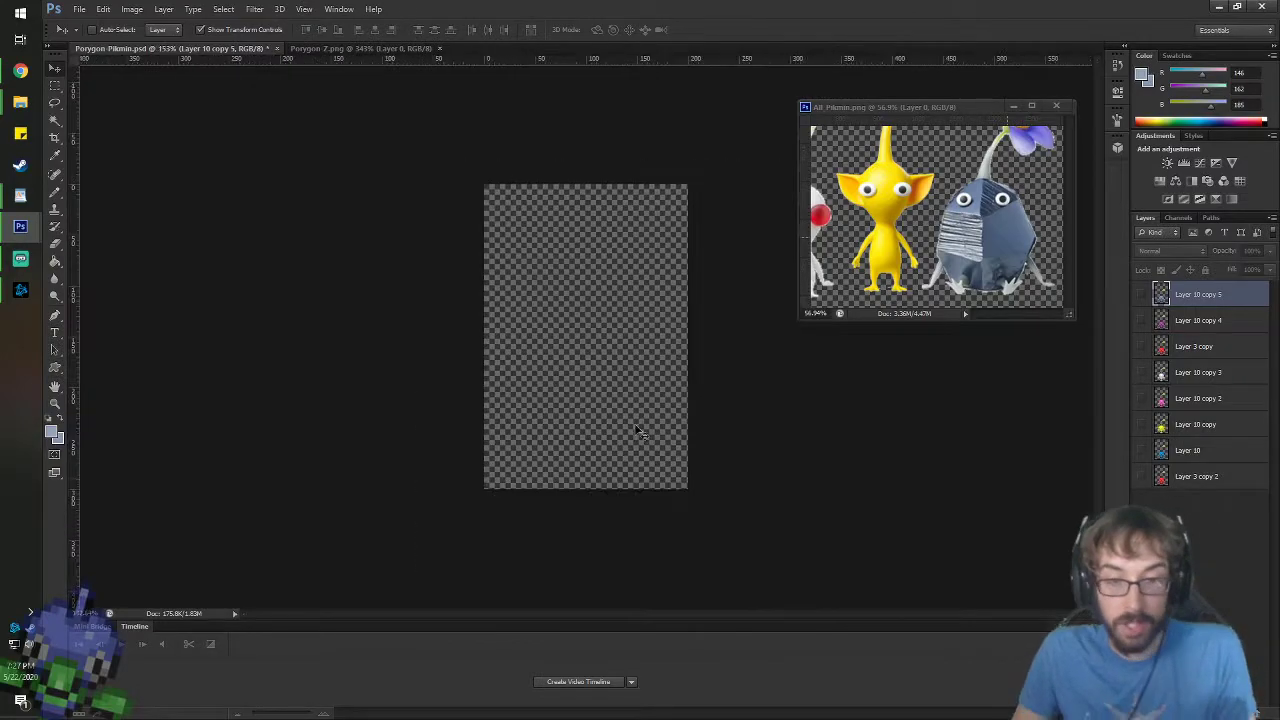
scroll(634, 427, "up", 3)
left_click(1141, 294)
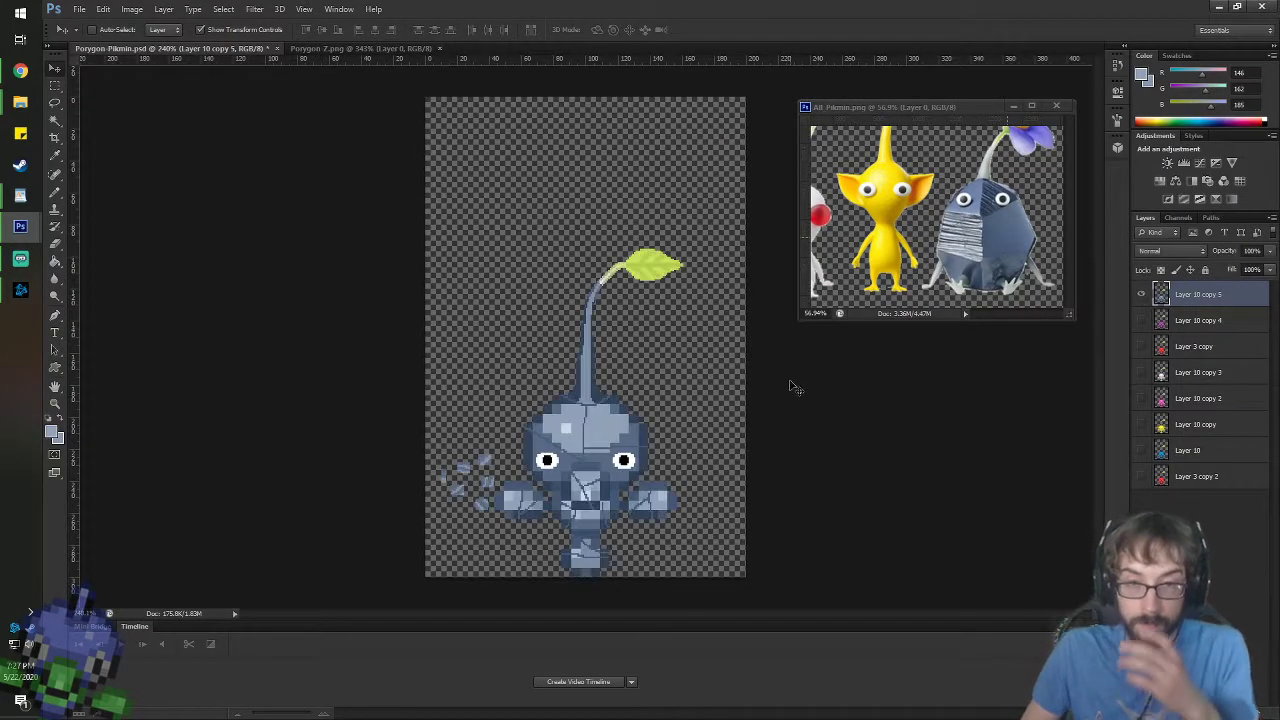
scroll(563, 535, "up", 3)
scroll(563, 535, "down", 2)
scroll(563, 535, "up", 3)
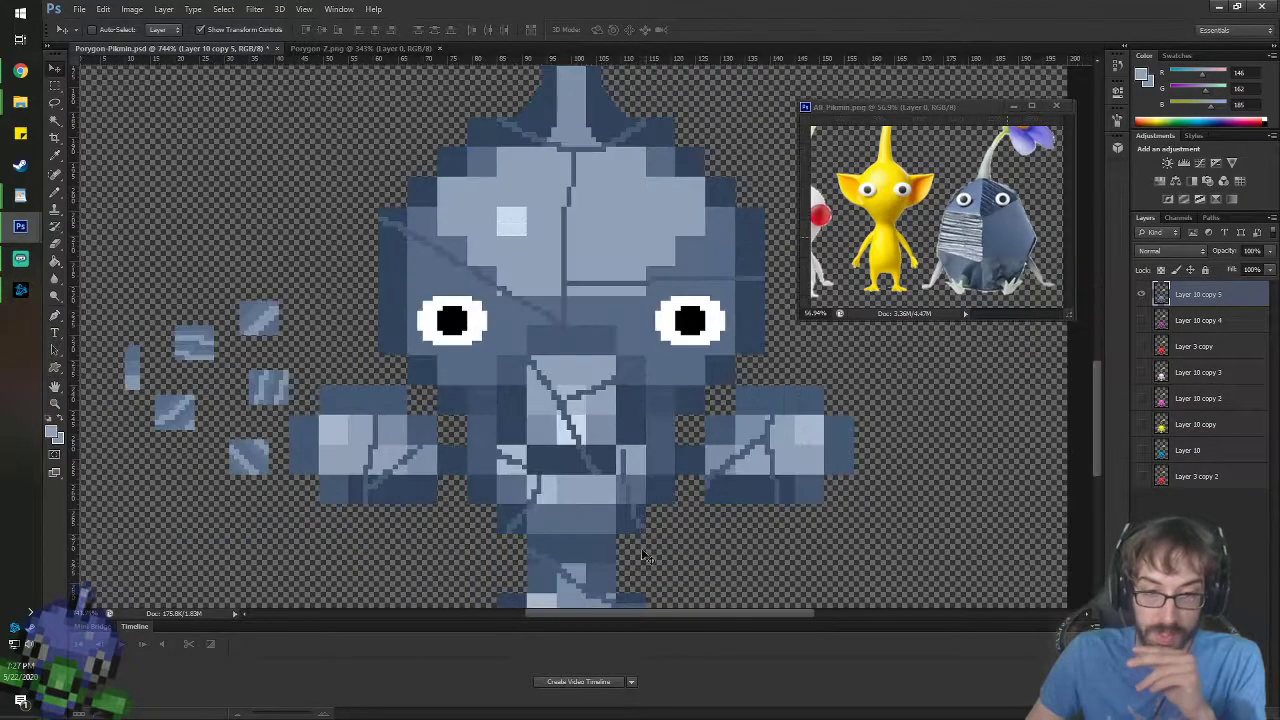
scroll(563, 535, "down", 3)
- Duplicate Layer 10 copy 5 and hide the original so only the new Rock Pikmin copy shows
right_click(1195, 294)
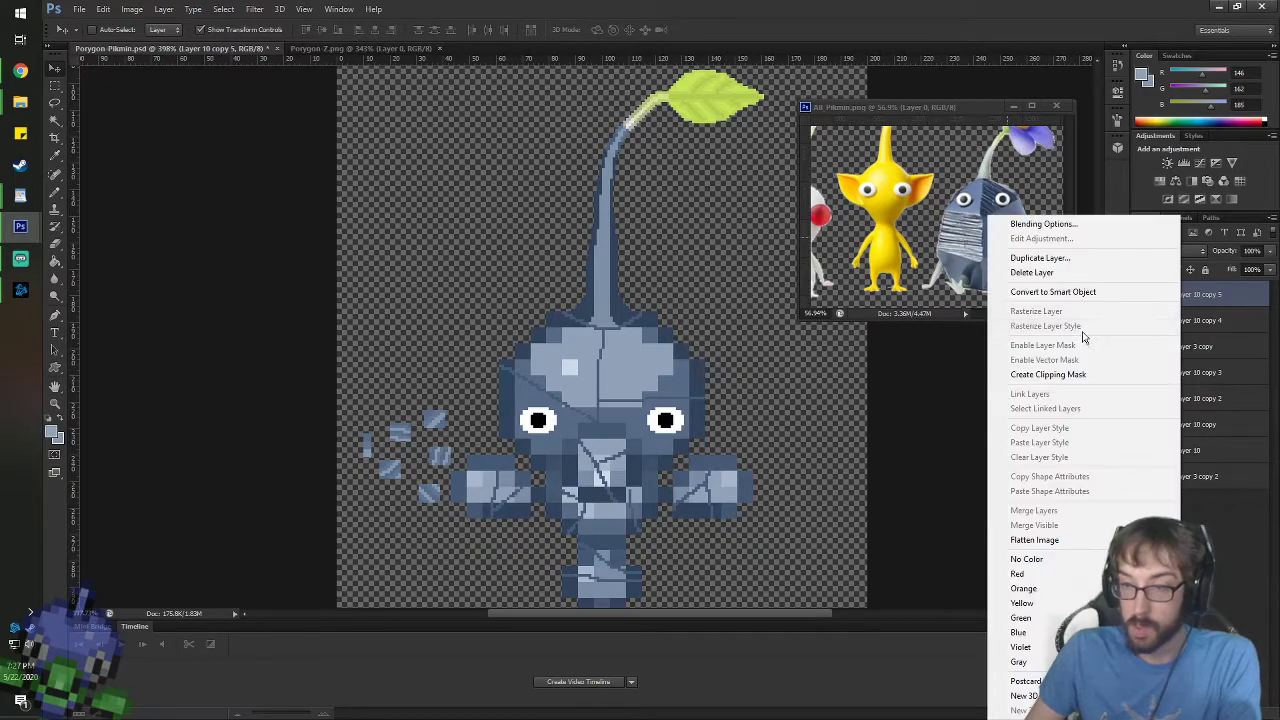
left_click(1045, 261)
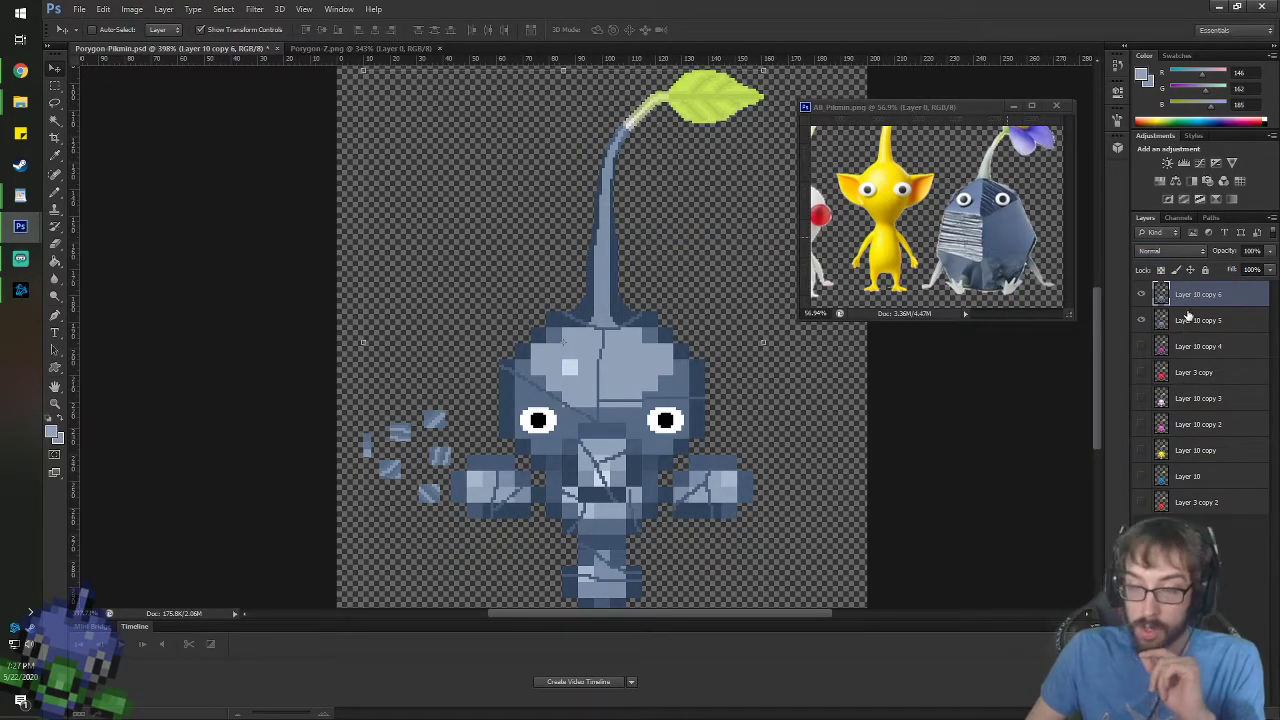
scroll(751, 379, "down", 2)
scroll(815, 467, "up", 1)
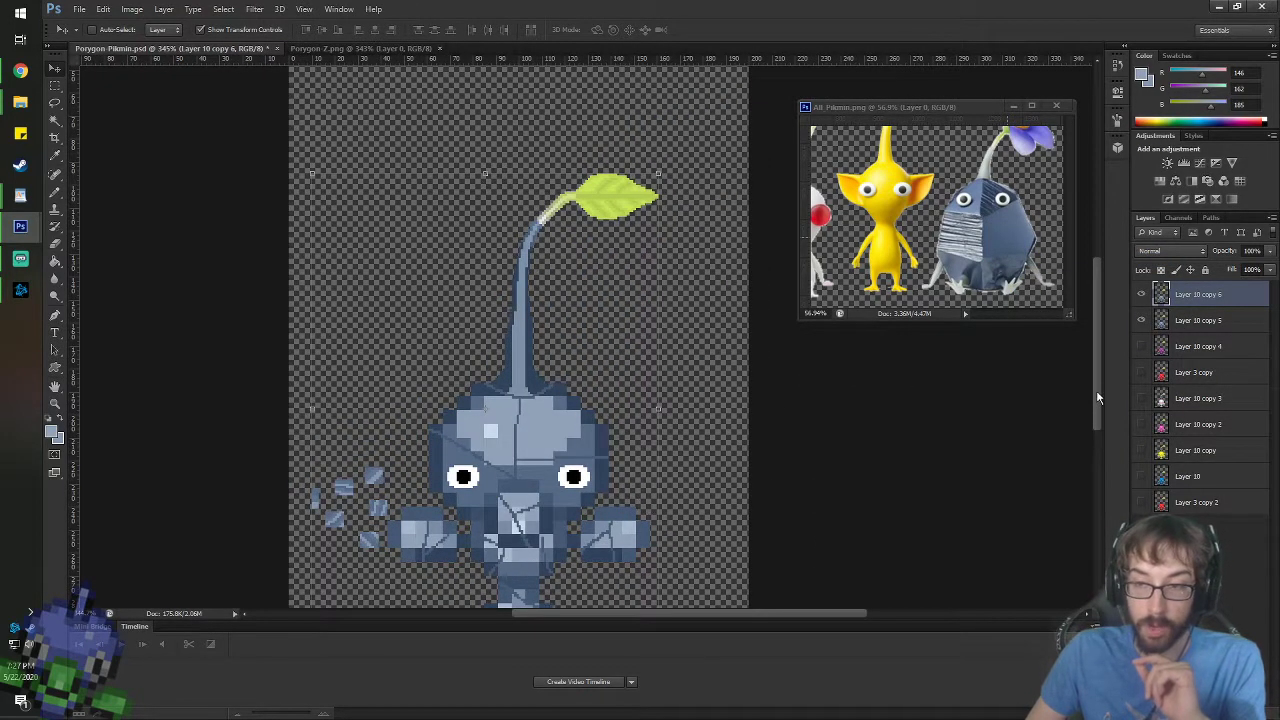
scroll(487, 465, "up", 1)
scroll(481, 465, "up", 1)
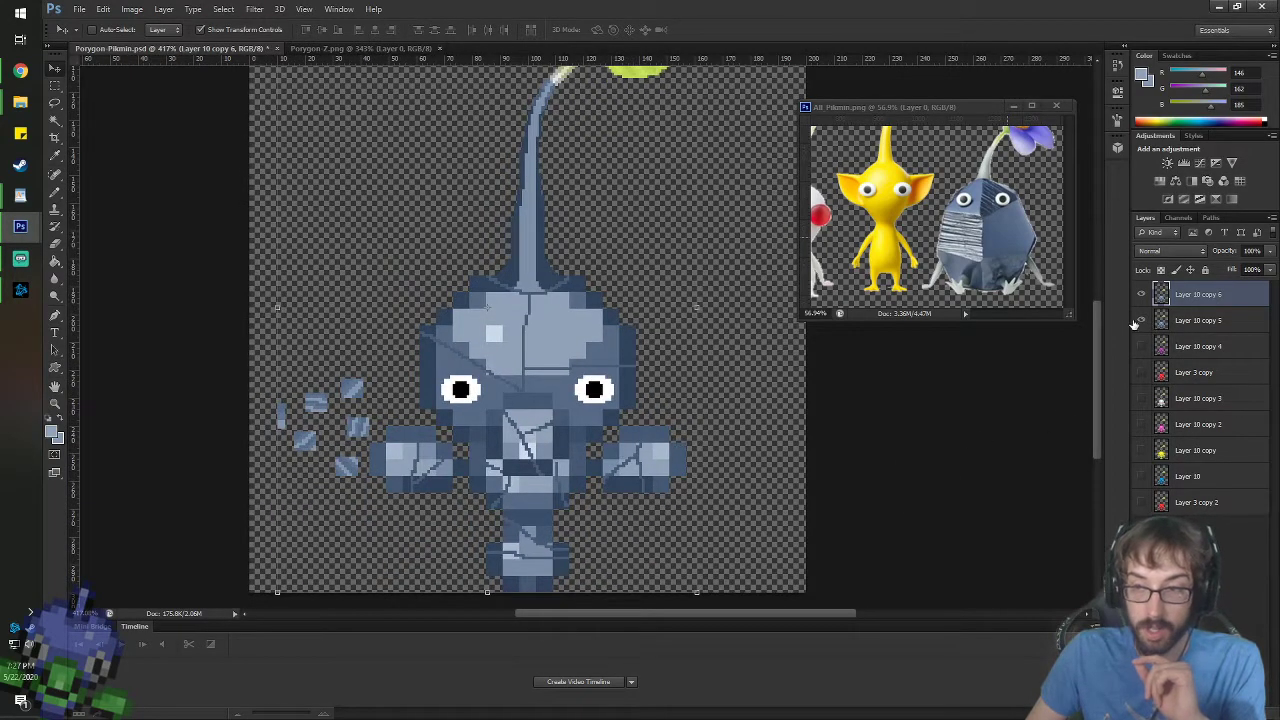
- Fill the upper-left facet of the Rock Pikmin's head with the diagonal-streak rock pattern at 50% opacity, using the Paint Bucket
key("g")
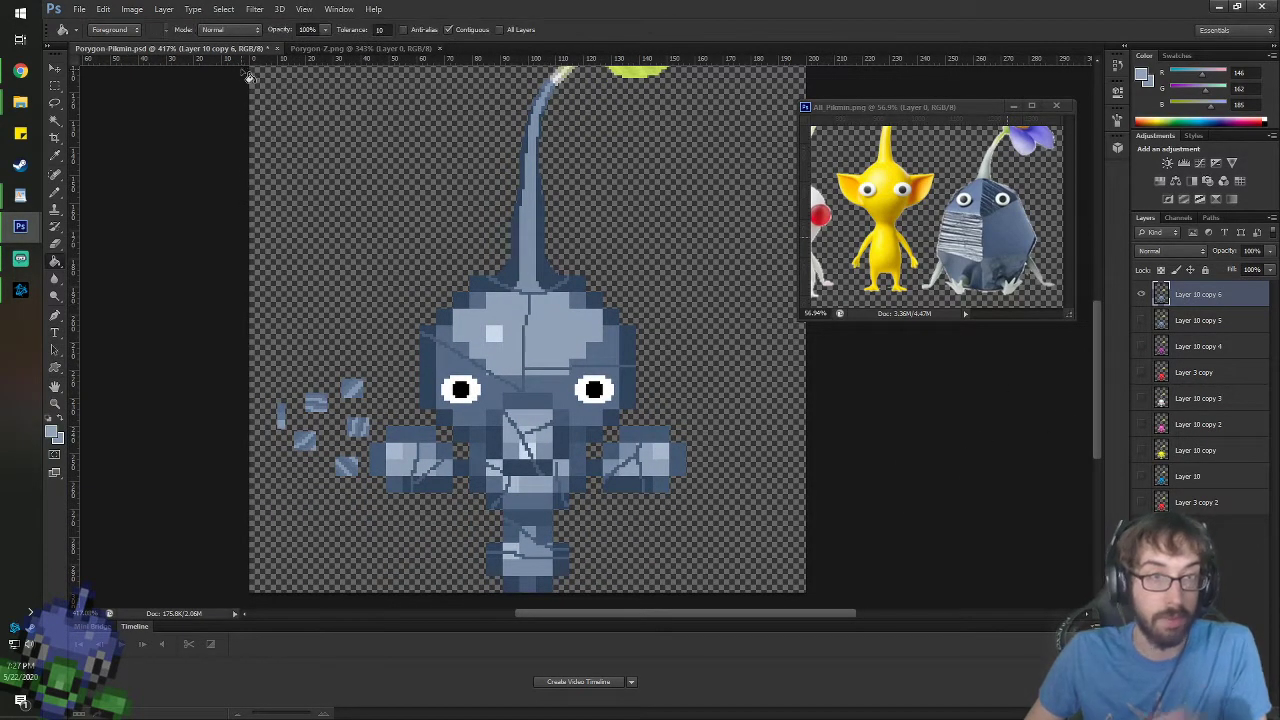
left_click(130, 41)
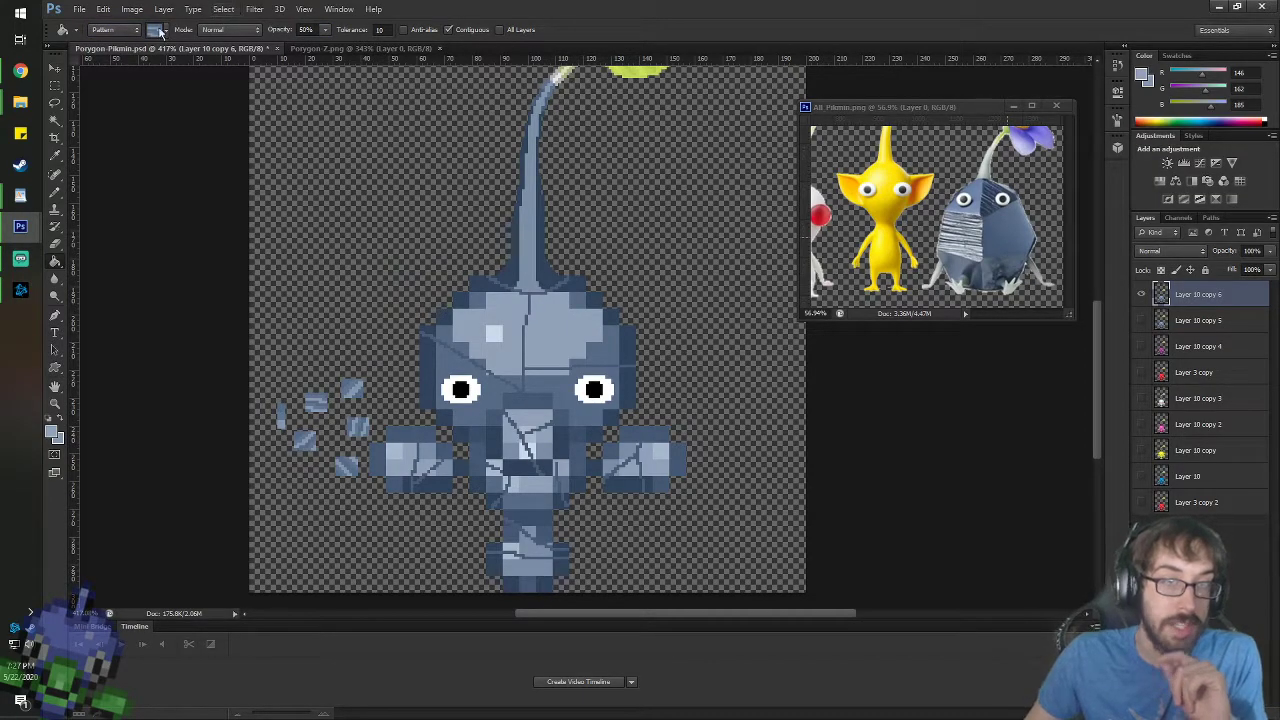
left_click(161, 32)
double_click(156, 106)
scroll(566, 537, "up", 3)
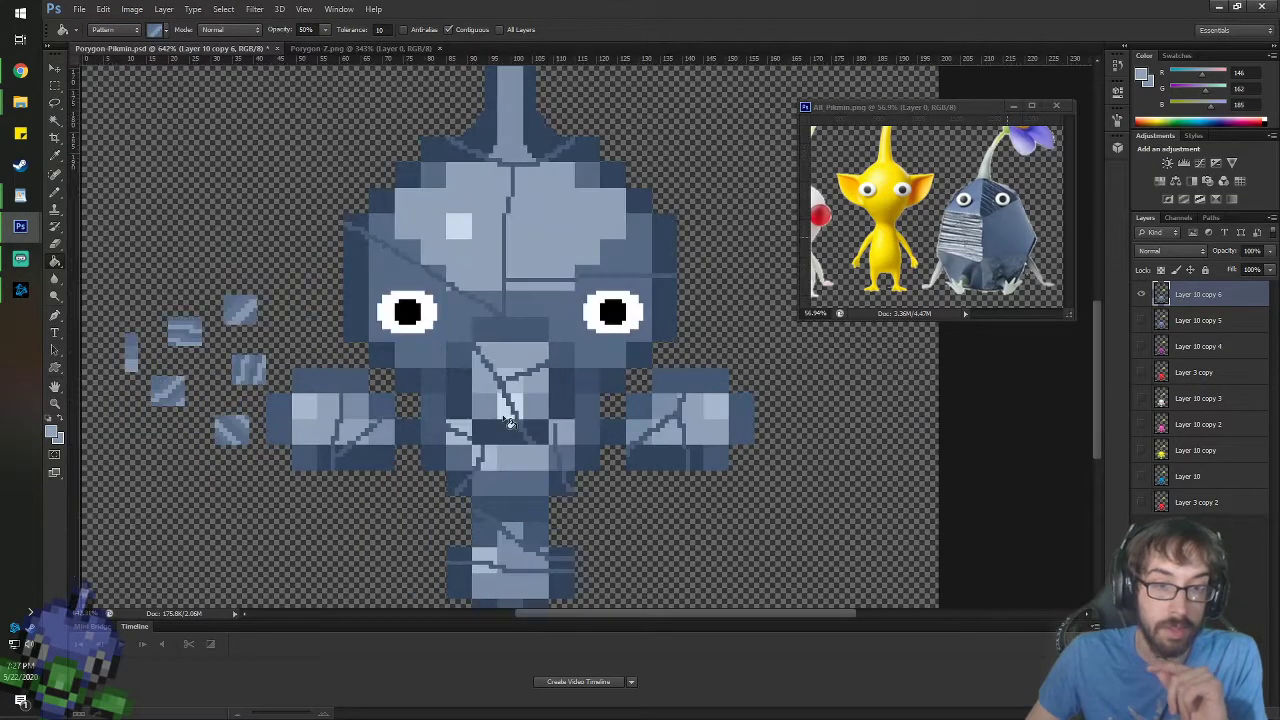
scroll(354, 8, "up", 2)
scroll(493, 81, "down", 2)
key("h")
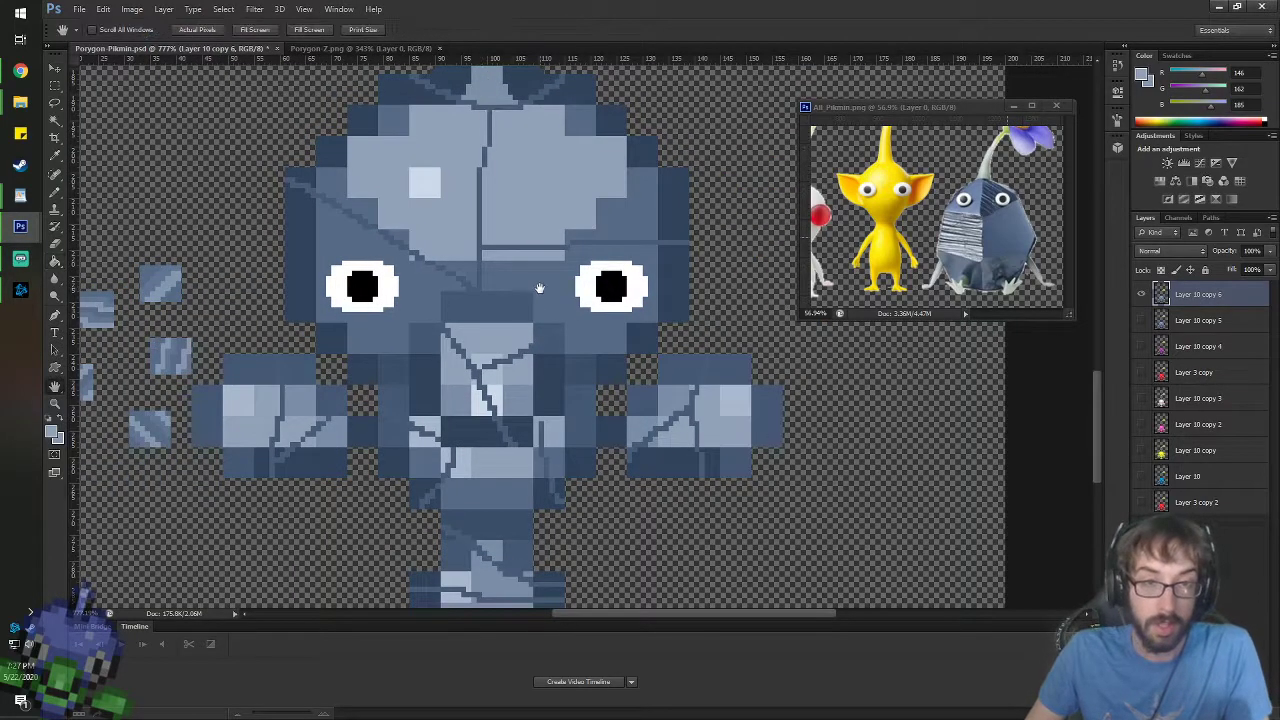
left_click_drag(543, 286, 595, 360)
key("g")
scroll(483, 228, "down", 1)
left_click(490, 251)
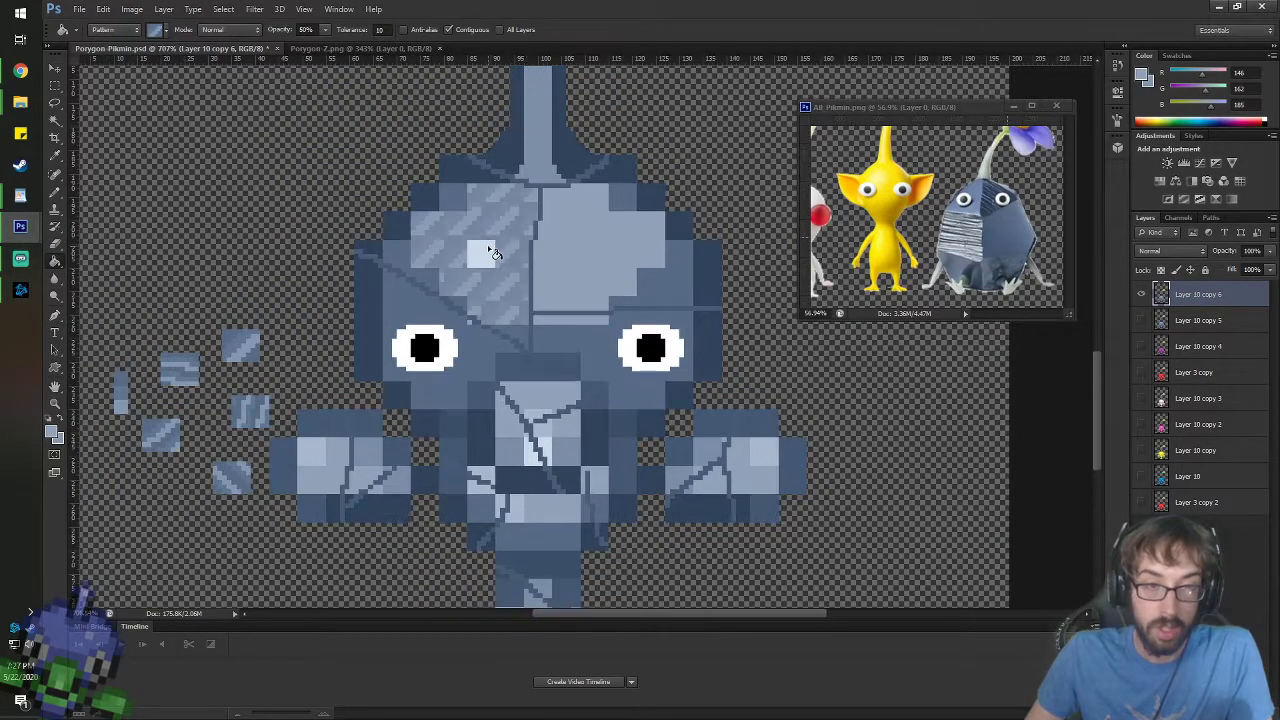
scroll(420, 224, "up", 5)
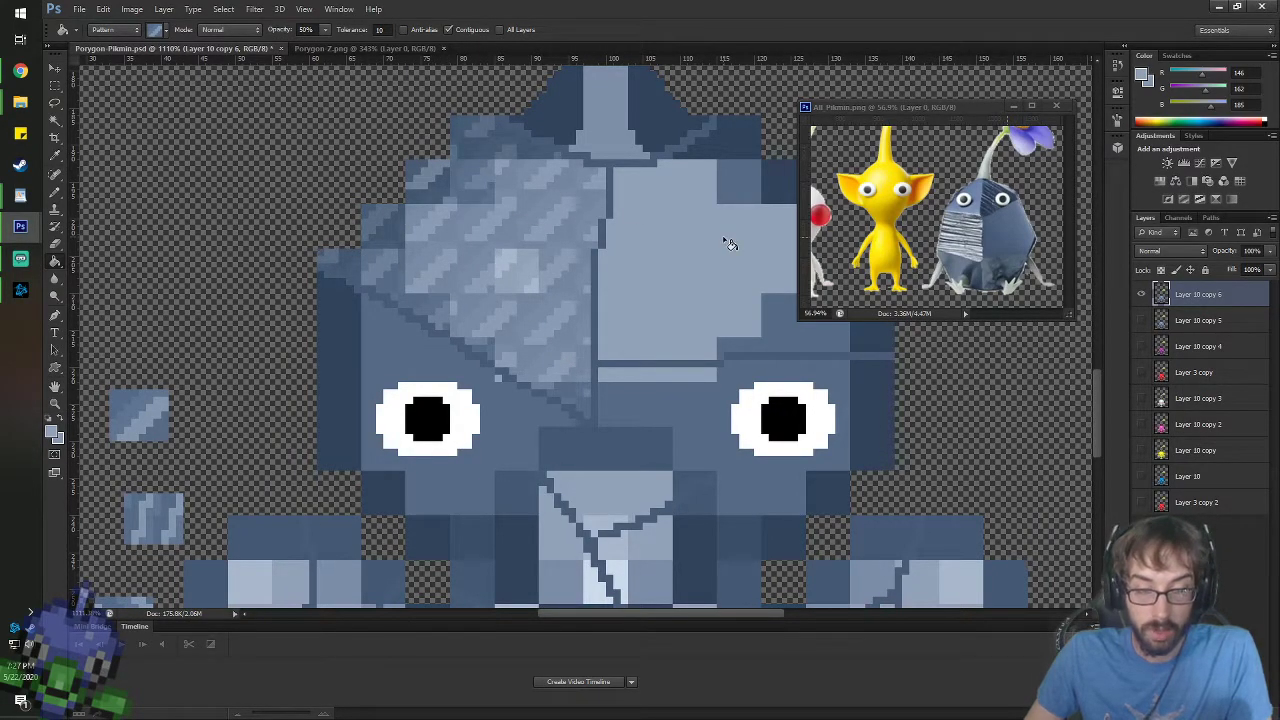
- Fill all shades of the head's upper-right facet with the horizontal-streak rock pattern at 50% opacity
left_click(165, 35)
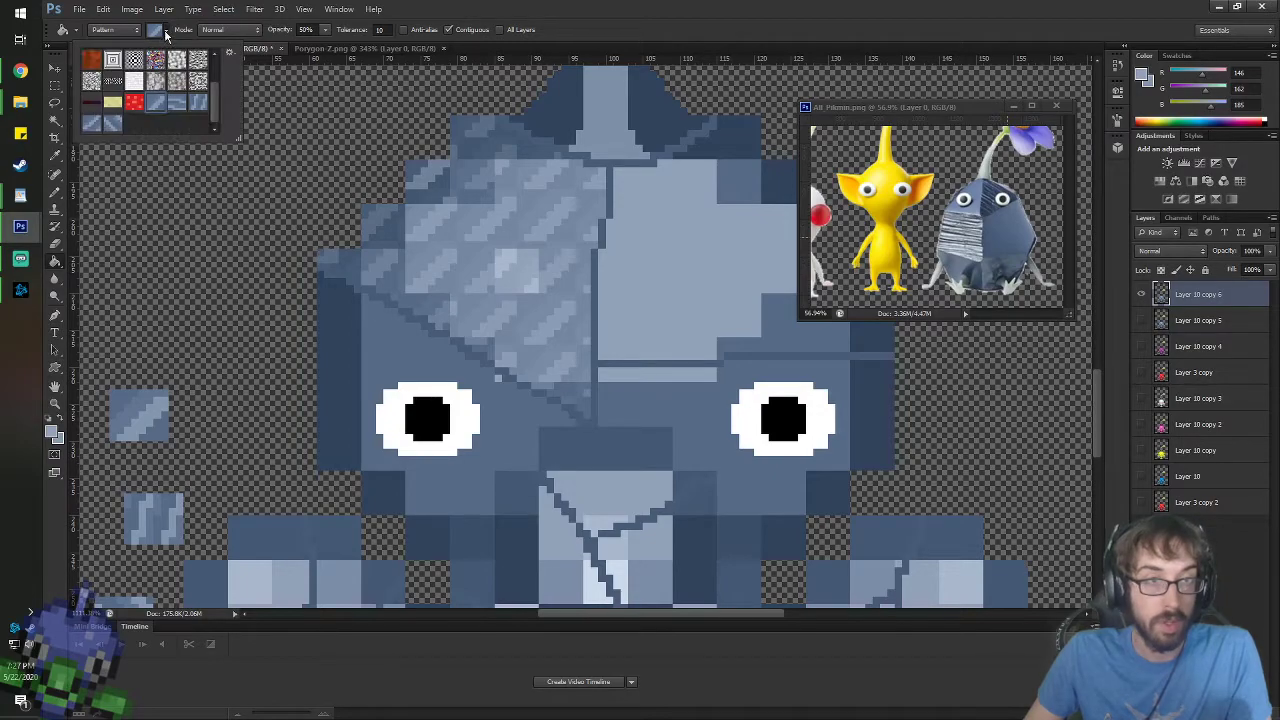
double_click(175, 105)
key("space")
left_click_drag(638, 251, 404, 247)
left_click(462, 262)
left_click(590, 335)
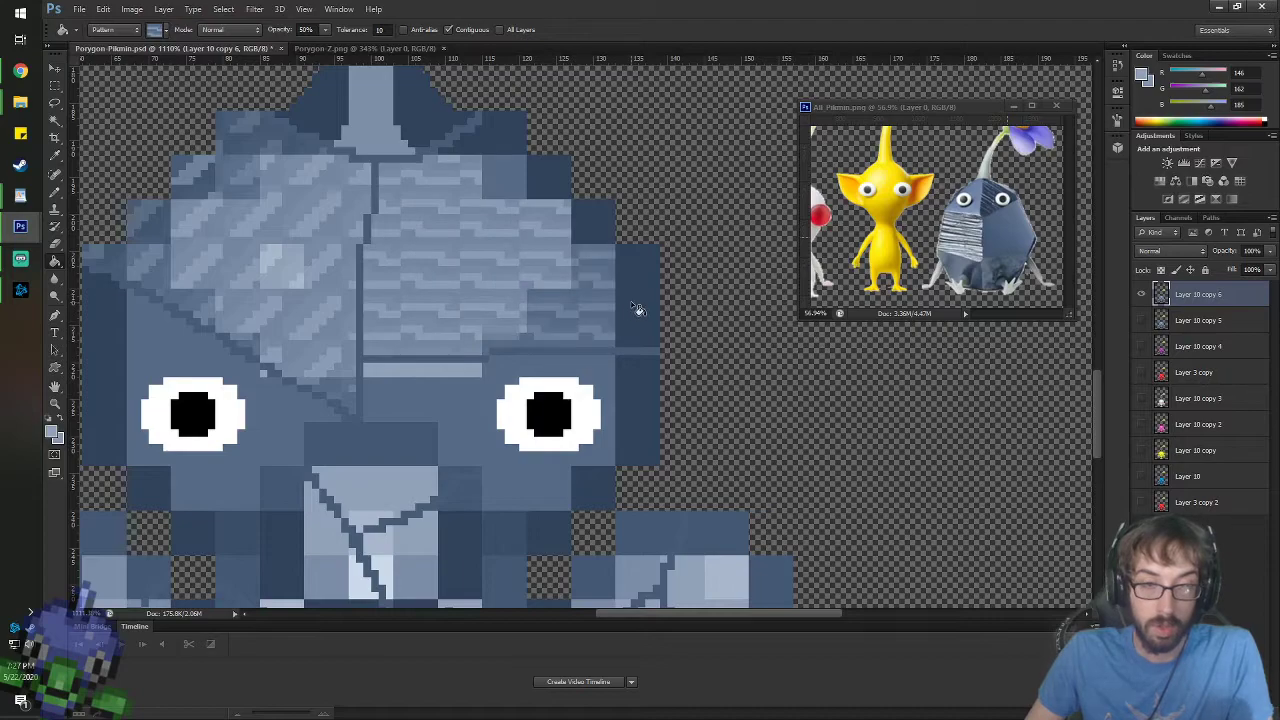
left_click(637, 306)
left_click(590, 220)
left_click(515, 177)
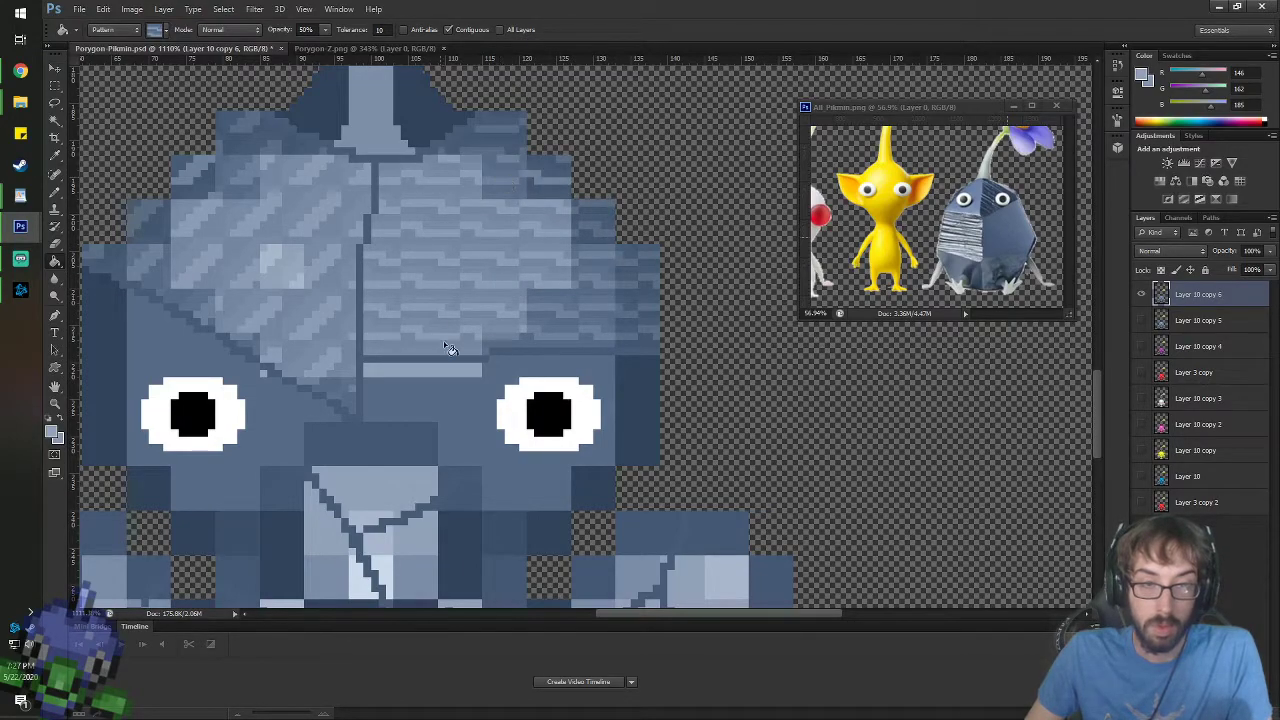
- Fill the facet around the right eye, including its edge shades, with the vertical-streak rock pattern, then check the whole sprite
left_click(165, 30)
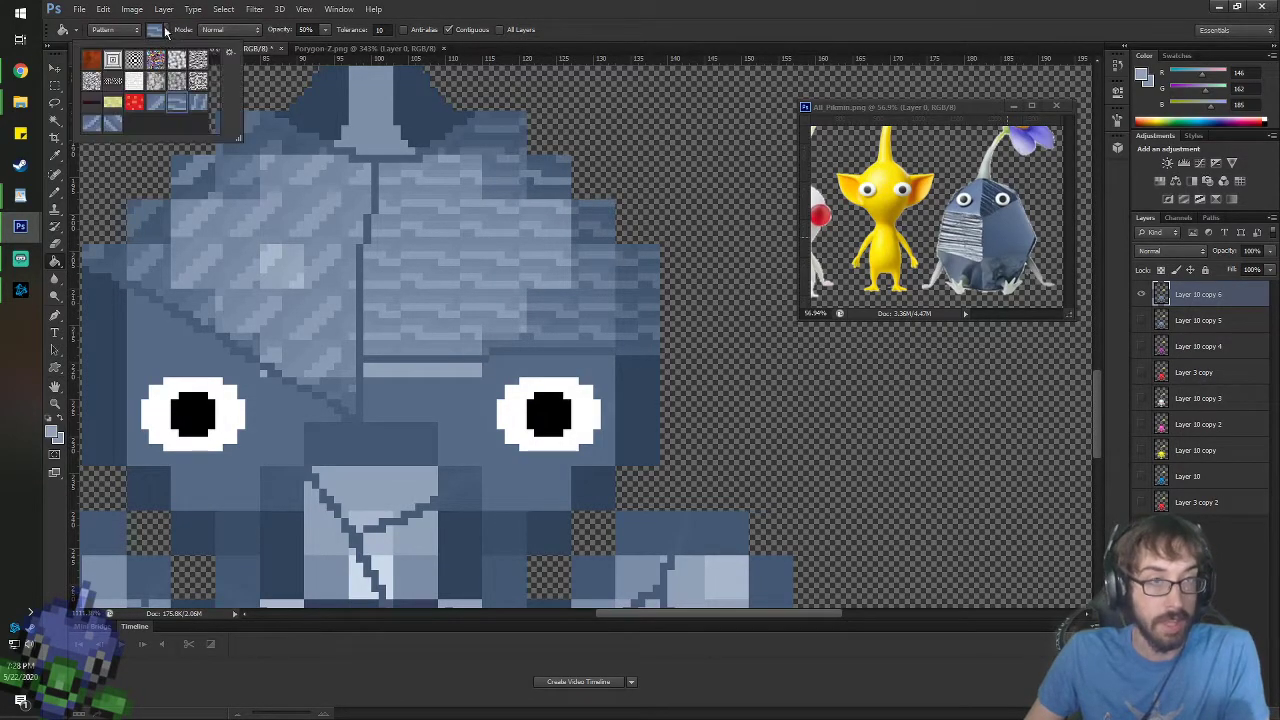
double_click(199, 106)
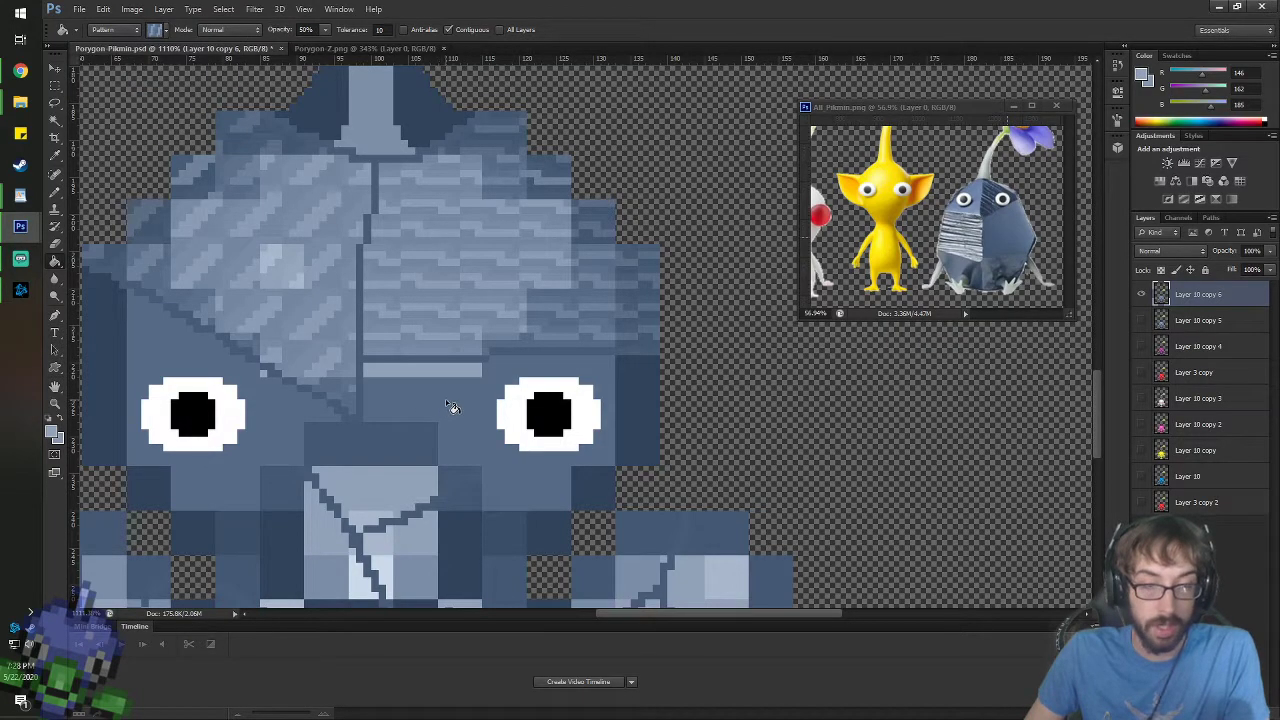
left_click(452, 407)
left_click(620, 458)
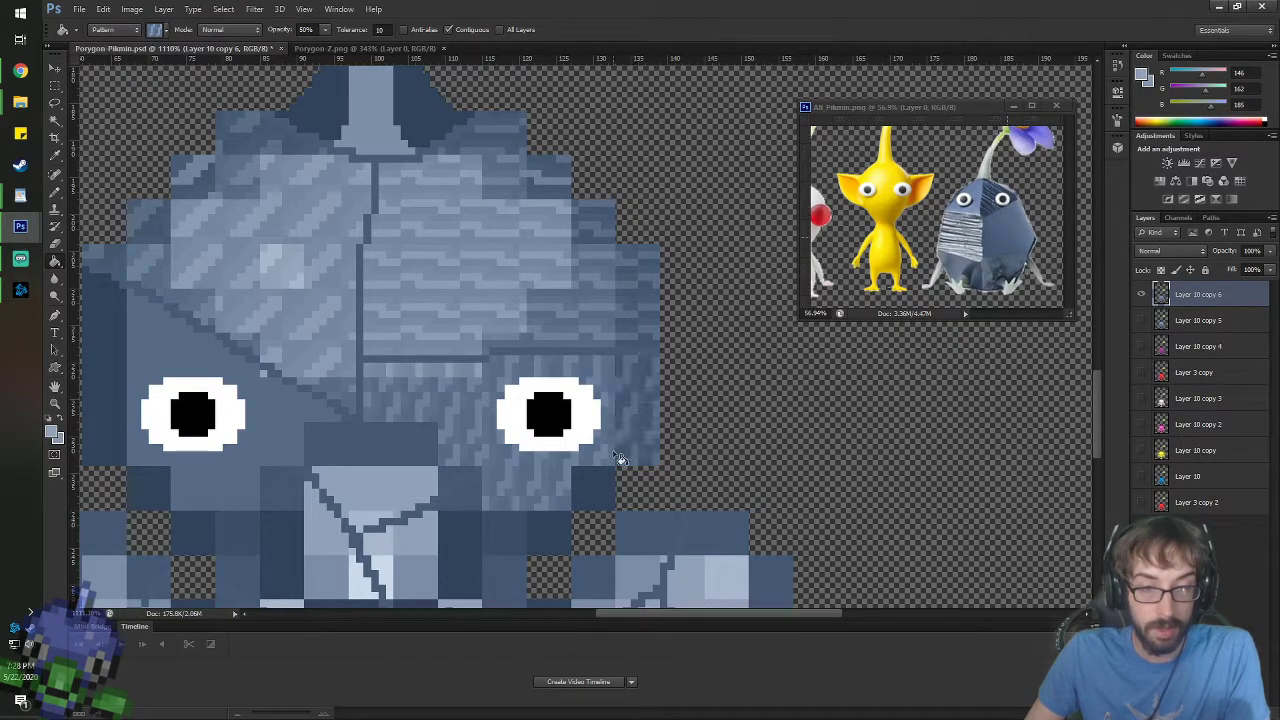
left_click(515, 532)
scroll(423, 407, "down", 3)
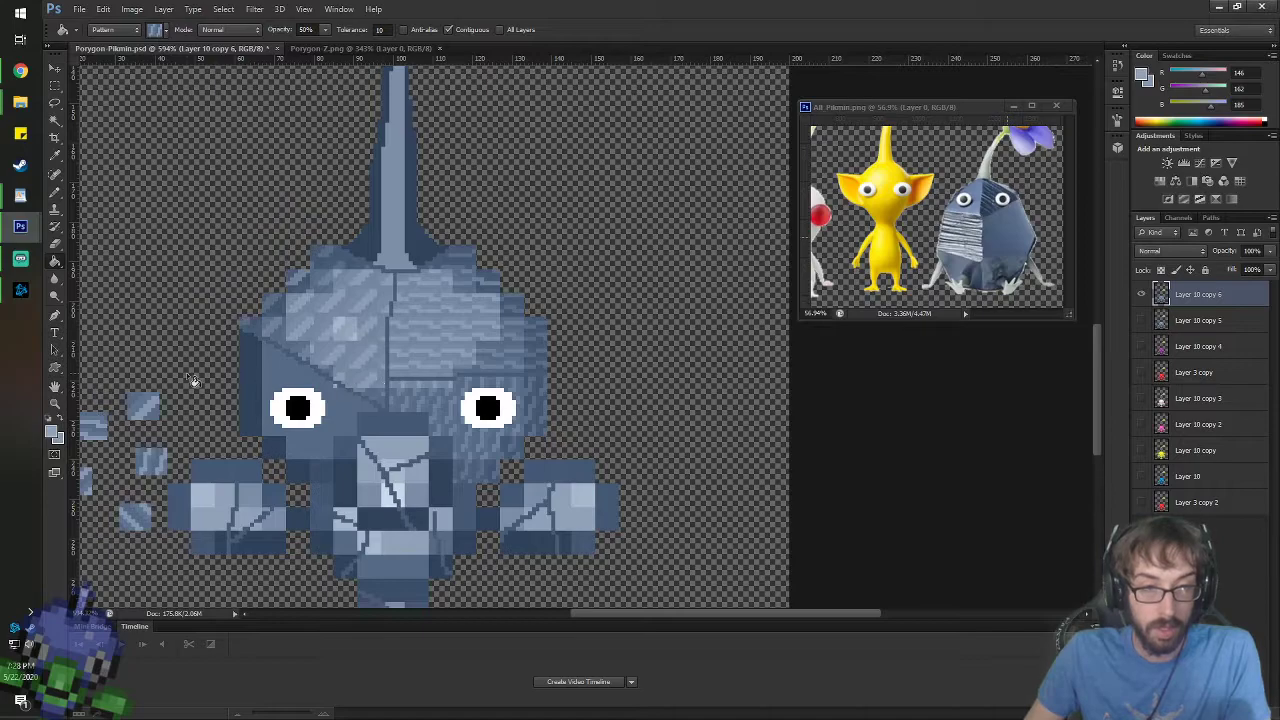
scroll(193, 380, "down", 5)
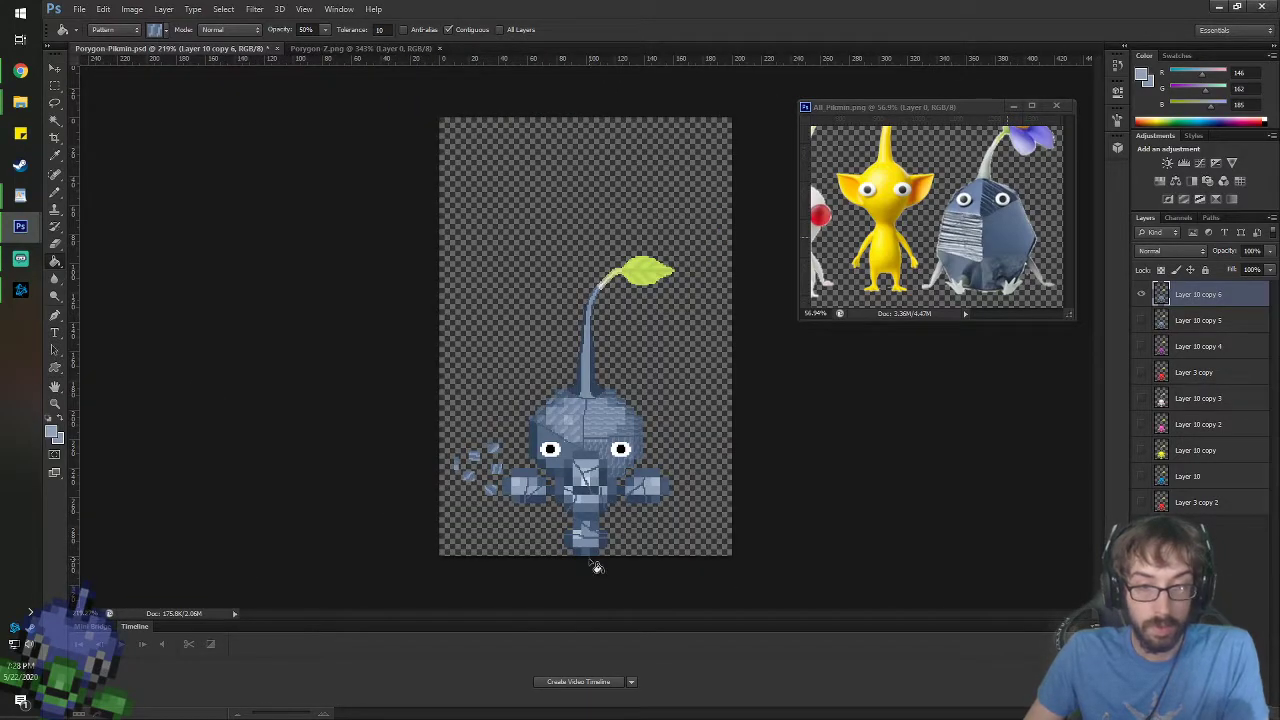
scroll(590, 560, "up", 3)
scroll(577, 555, "up", 2)
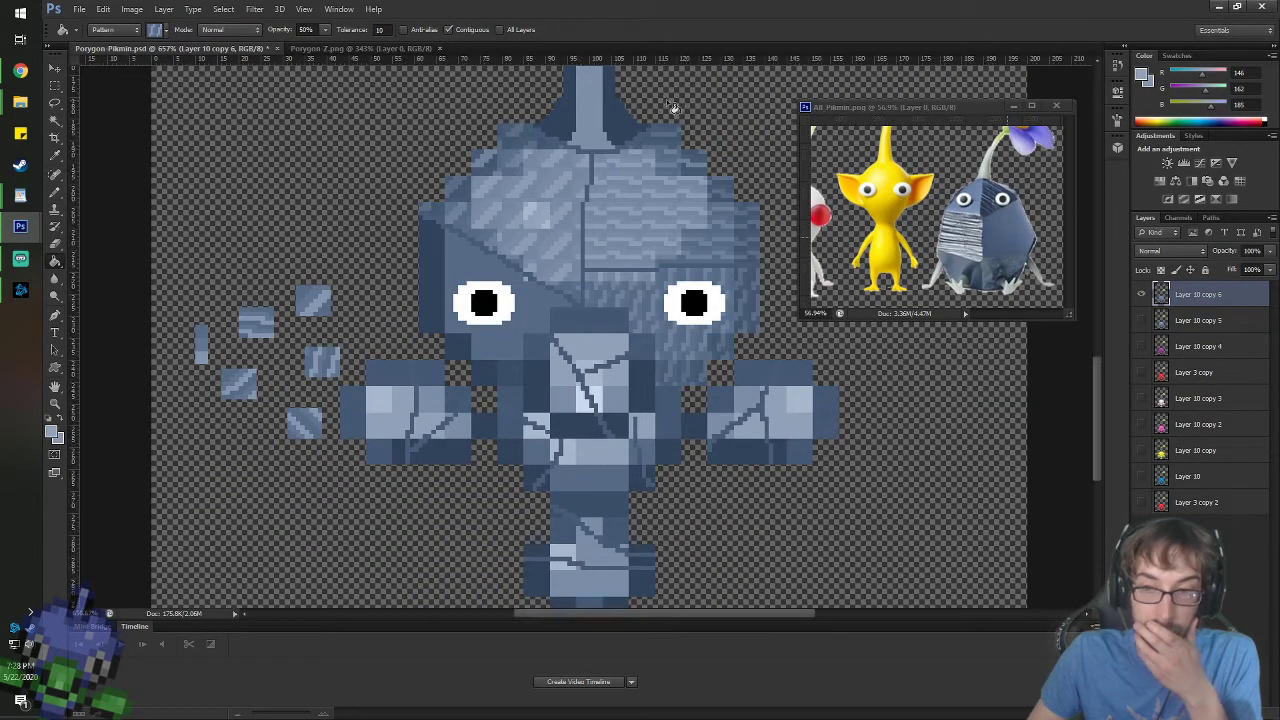
scroll(685, 112, "up", 2)
- Duplicate the untextured Layer 10 copy 5 again and show only the new copy, hiding Layer 10 copy 6
left_click(55, 69)
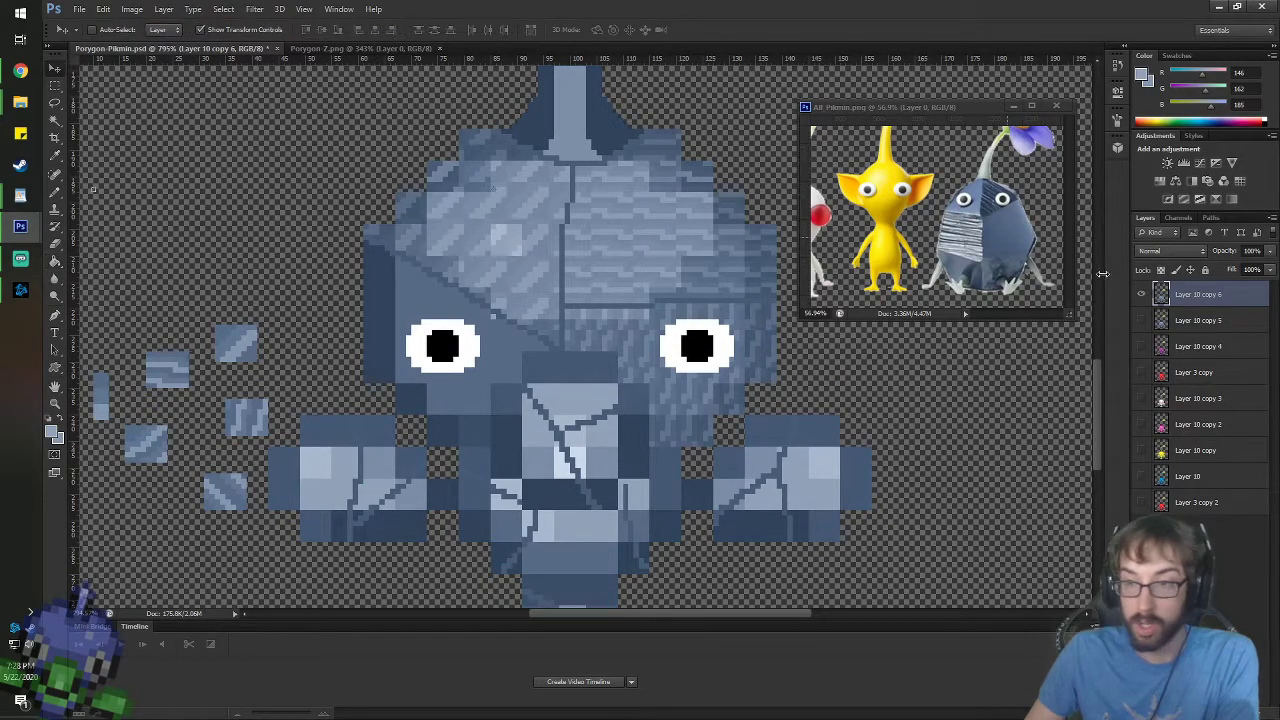
right_click(1222, 320)
left_click(1072, 272)
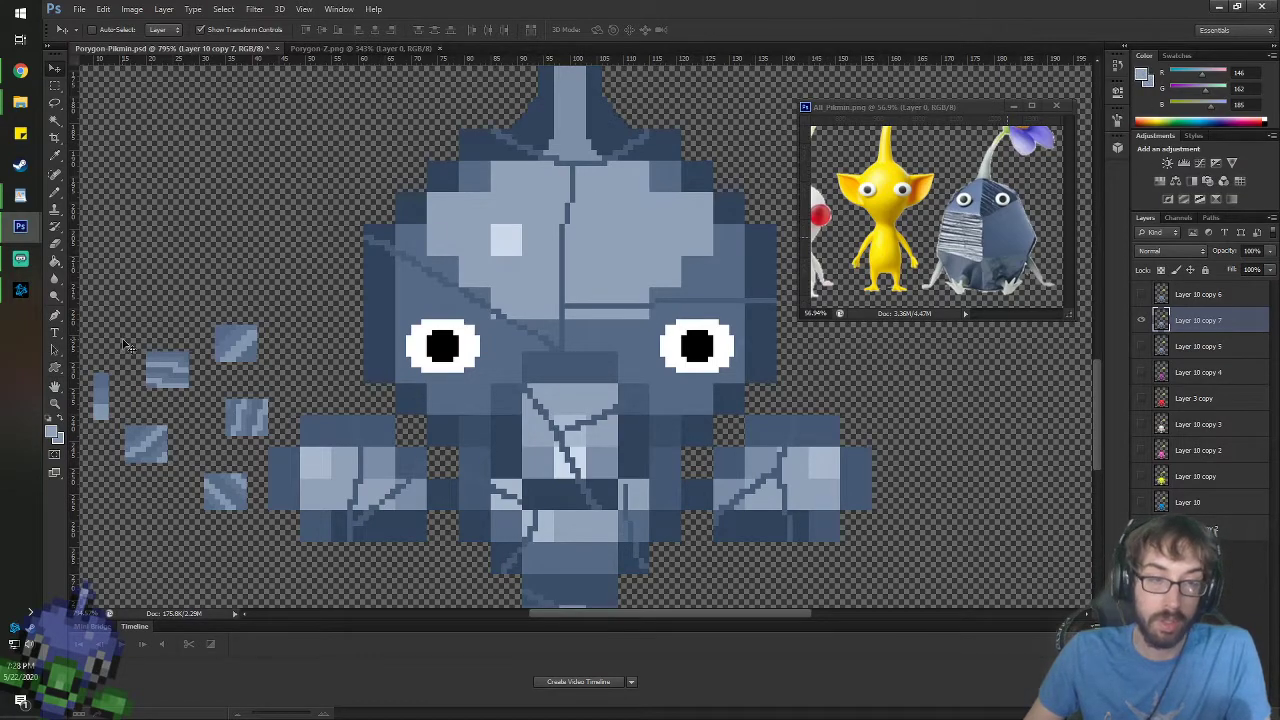
- Fill the new copy's upper-left head facet with the diagonal-streak rock pattern at 75% opacity
key("g")
left_click_drag(318, 29, 303, 29)
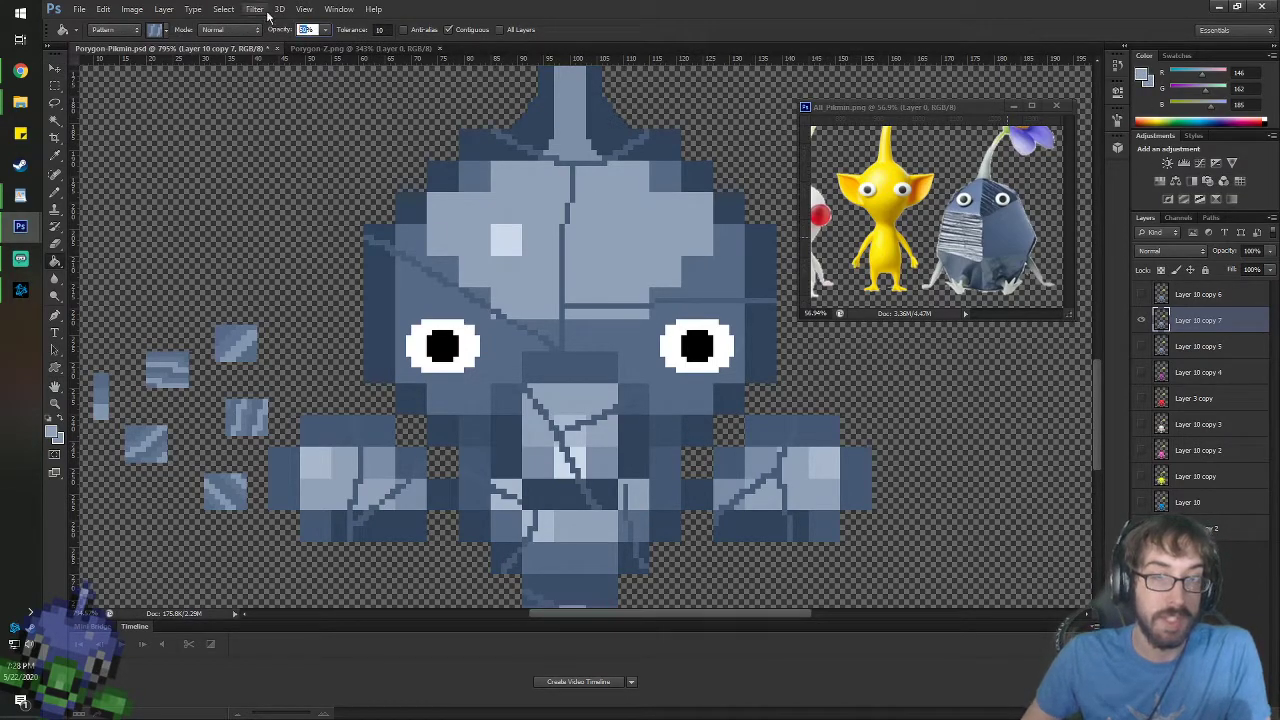
type("75")
key("Return")
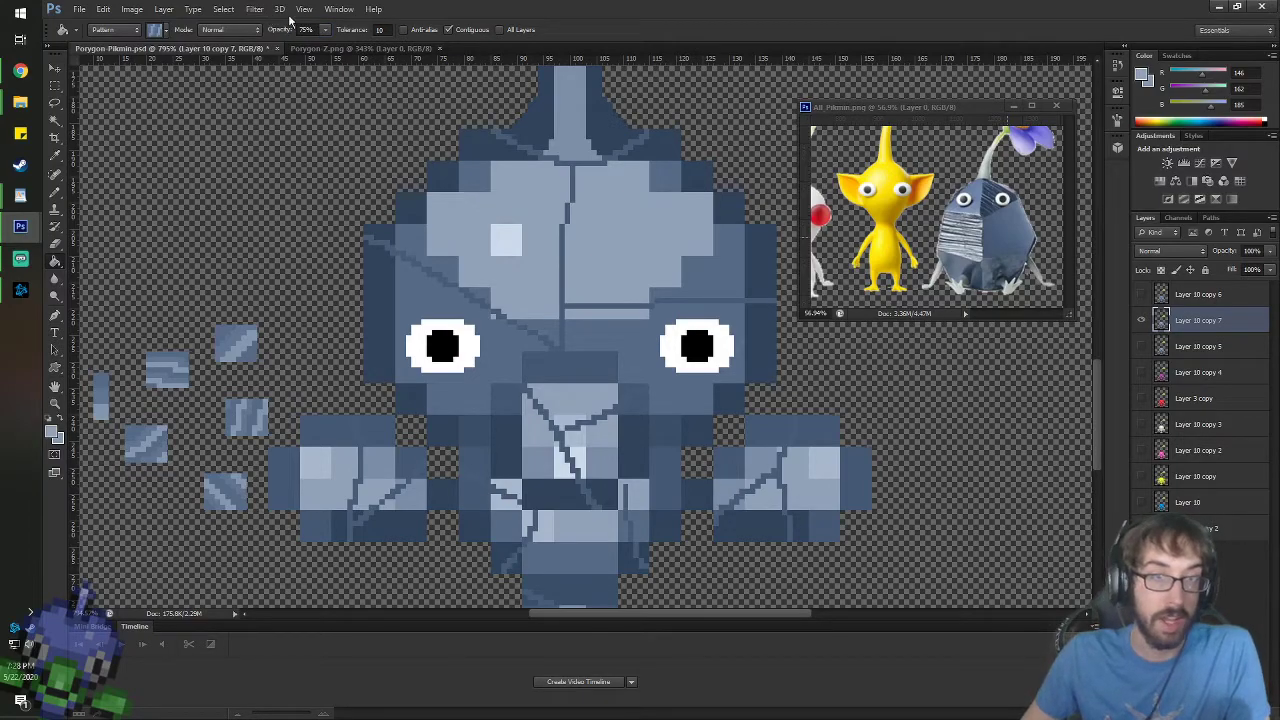
left_click(240, 31)
left_click(166, 31)
double_click(159, 100)
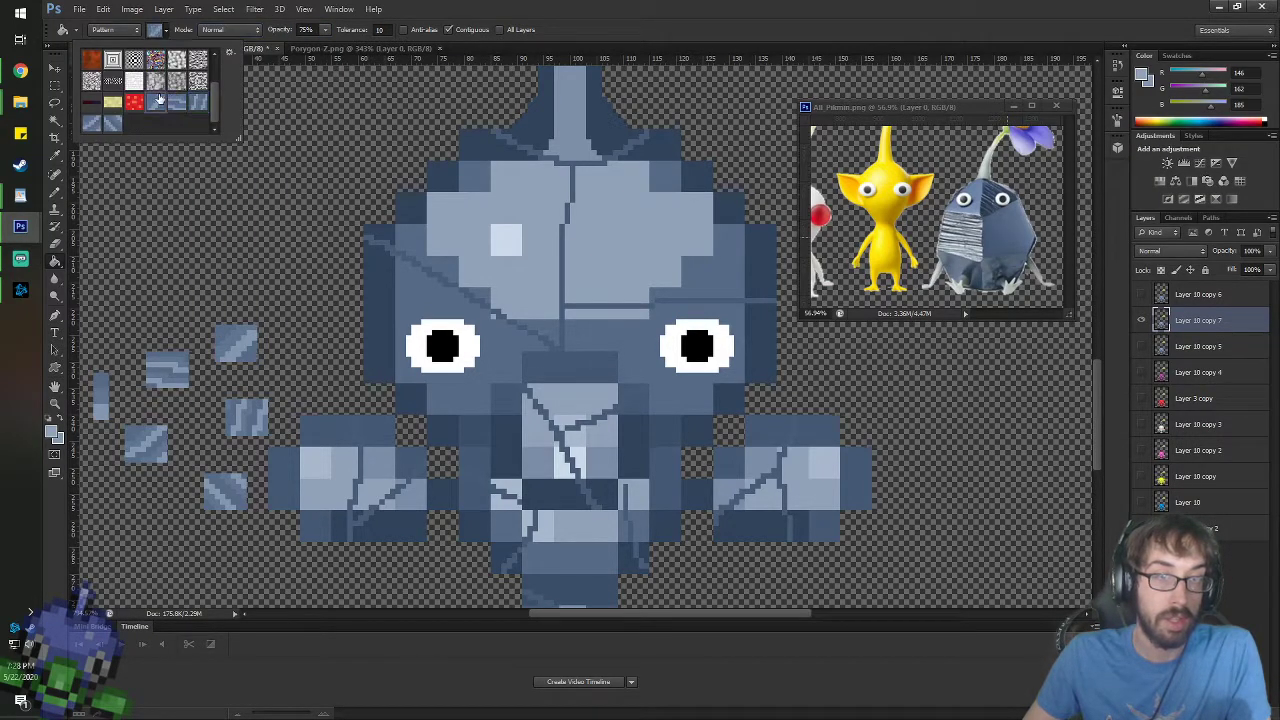
left_click(466, 206)
left_click(464, 156)
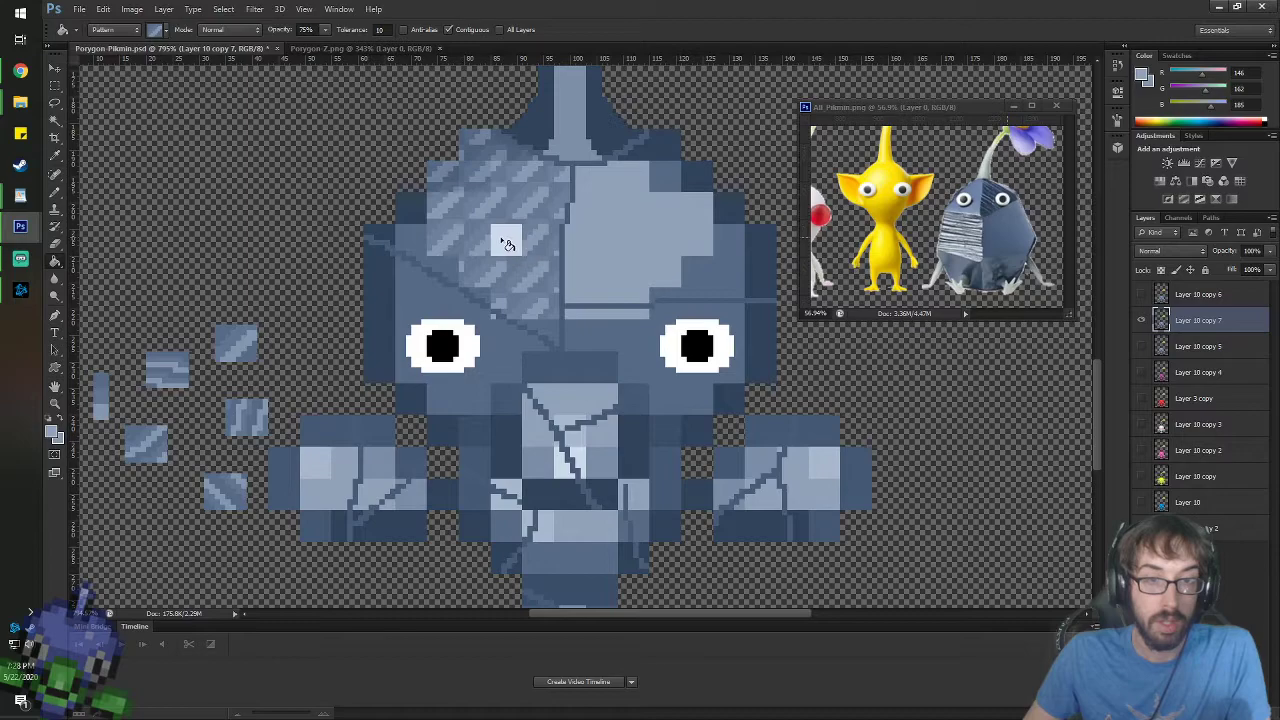
left_click(508, 240)
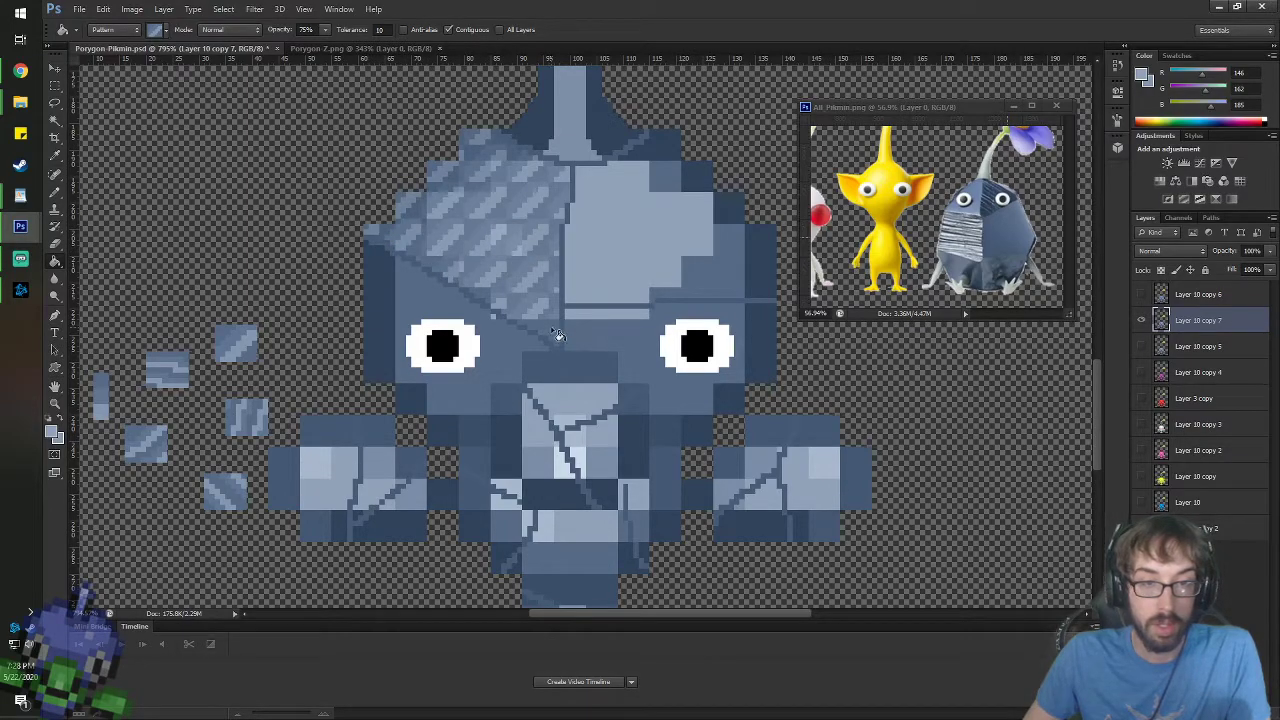
scroll(540, 161, "down", 5)
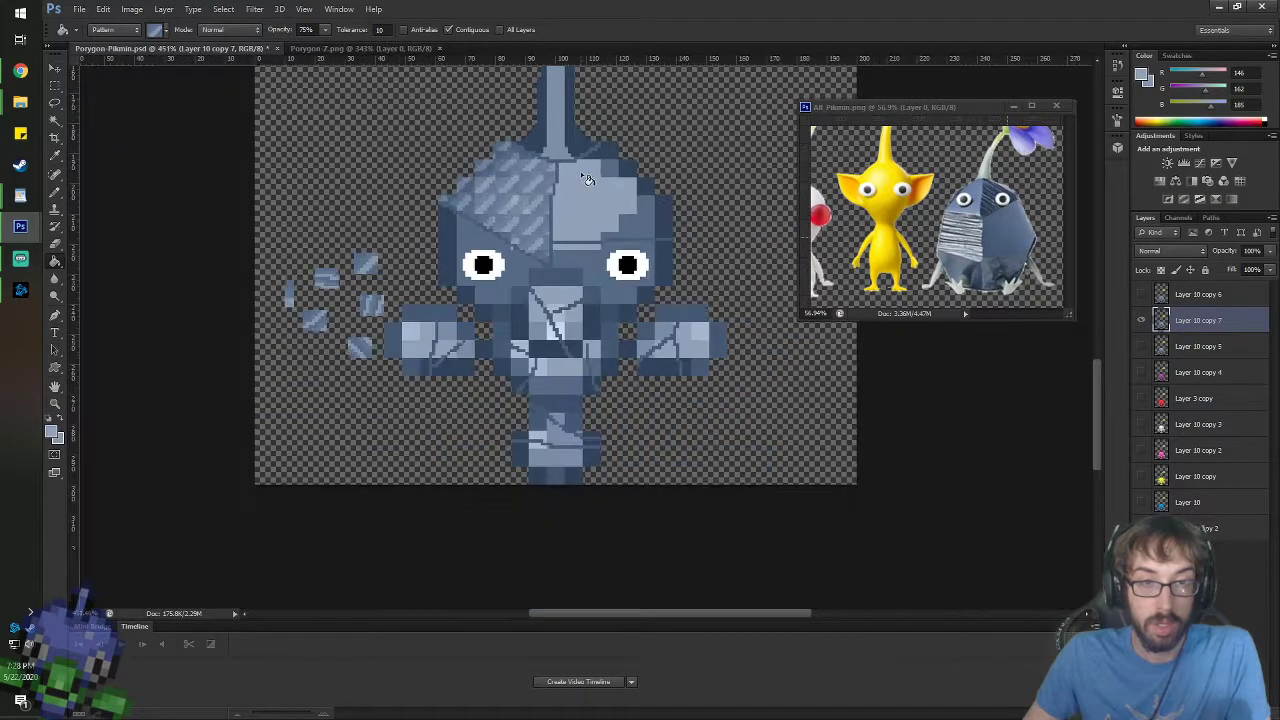
scroll(586, 122, "up", 4)
scroll(583, 125, "up", 1)
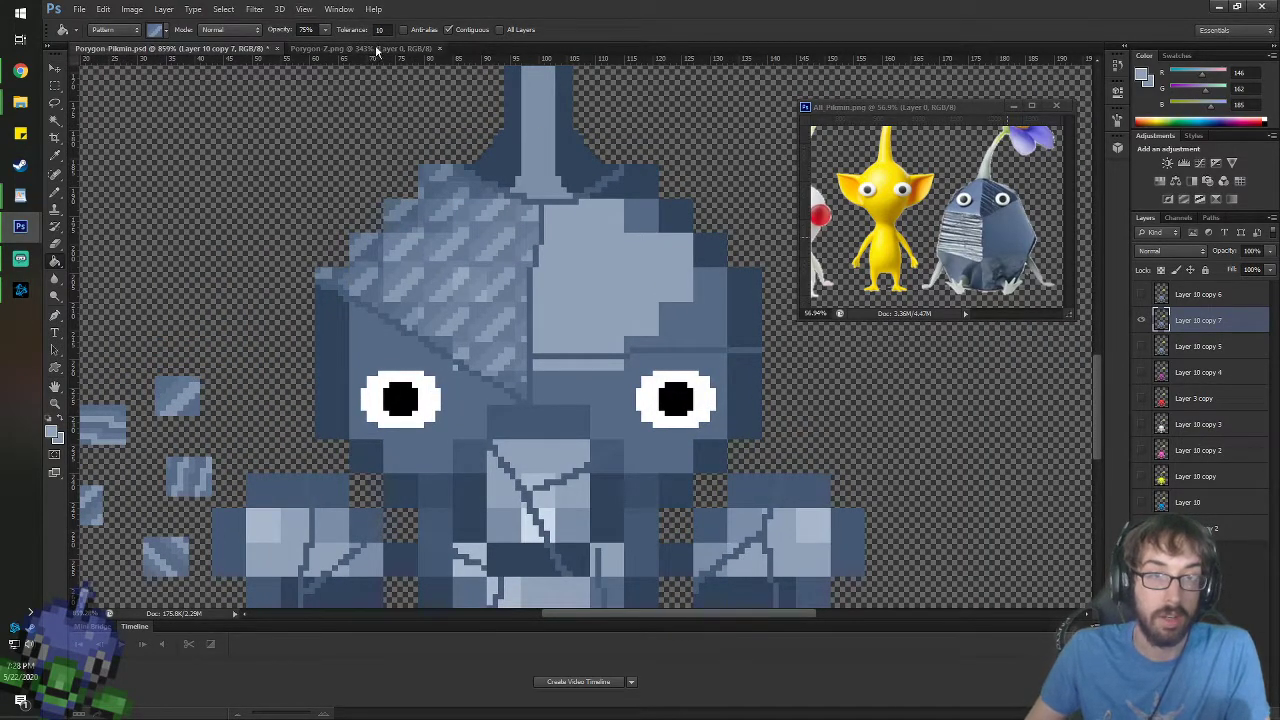
- Set the fill tolerance to 0 and fill the head's upper-right facet with the horizontal-streak rock pattern
left_click_drag(383, 29, 292, 6)
type("0")
key("Return")
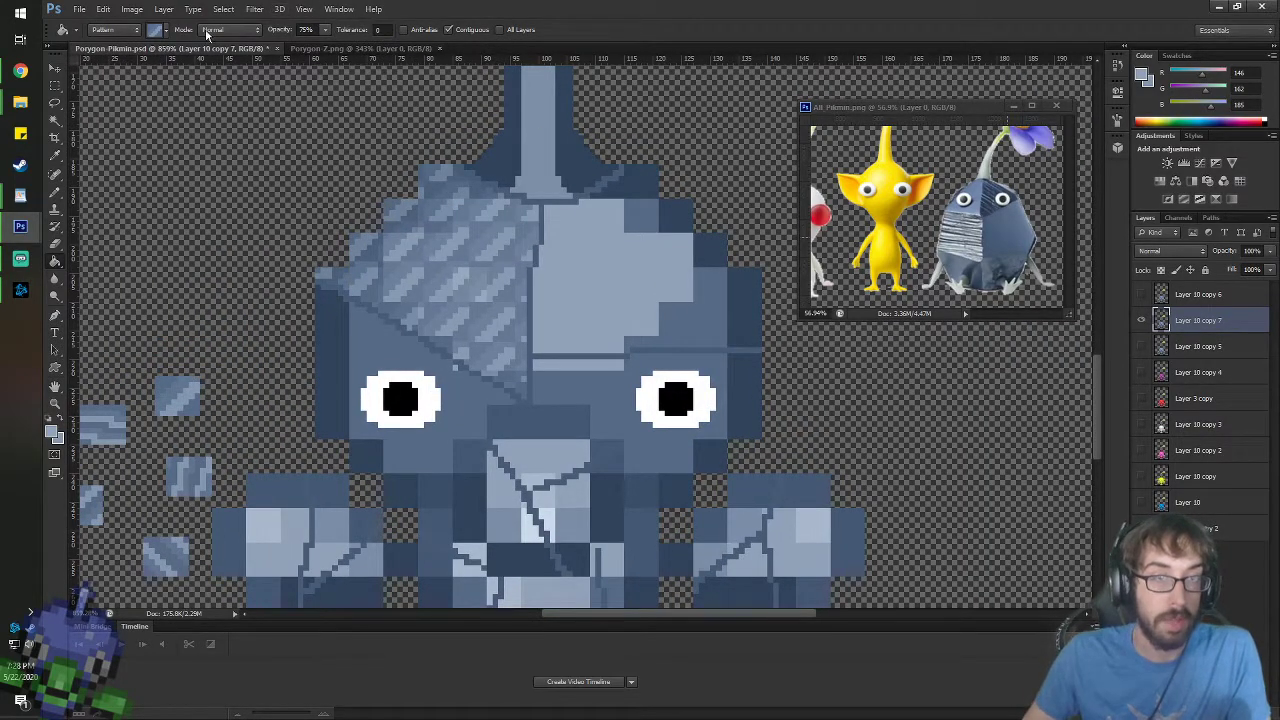
left_click(165, 33)
left_click(166, 34)
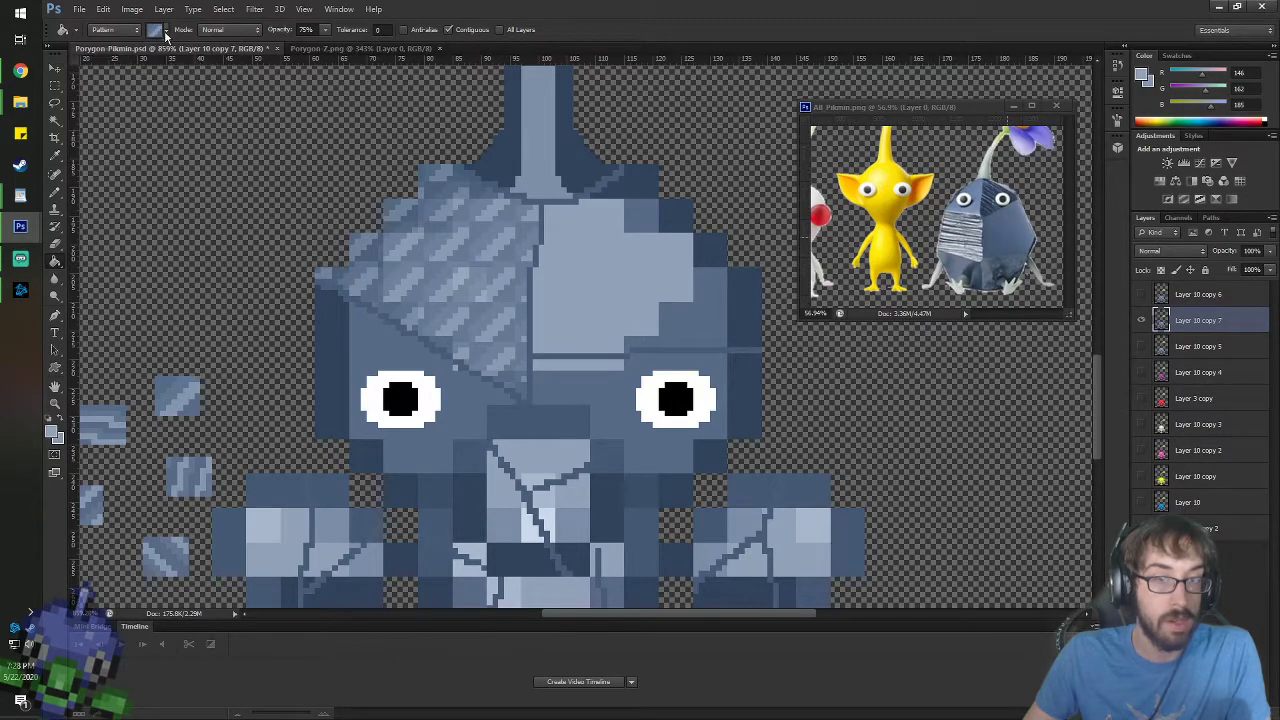
left_click(118, 32)
left_click(117, 31)
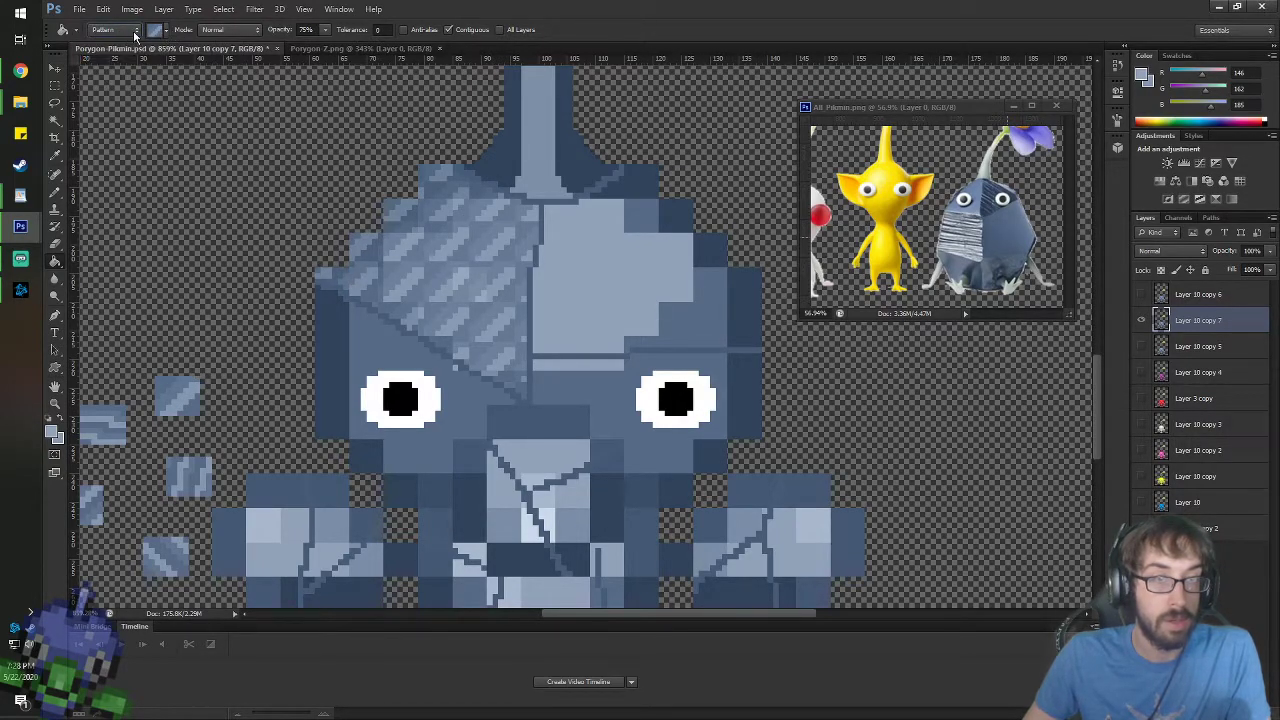
left_click(163, 33)
double_click(178, 105)
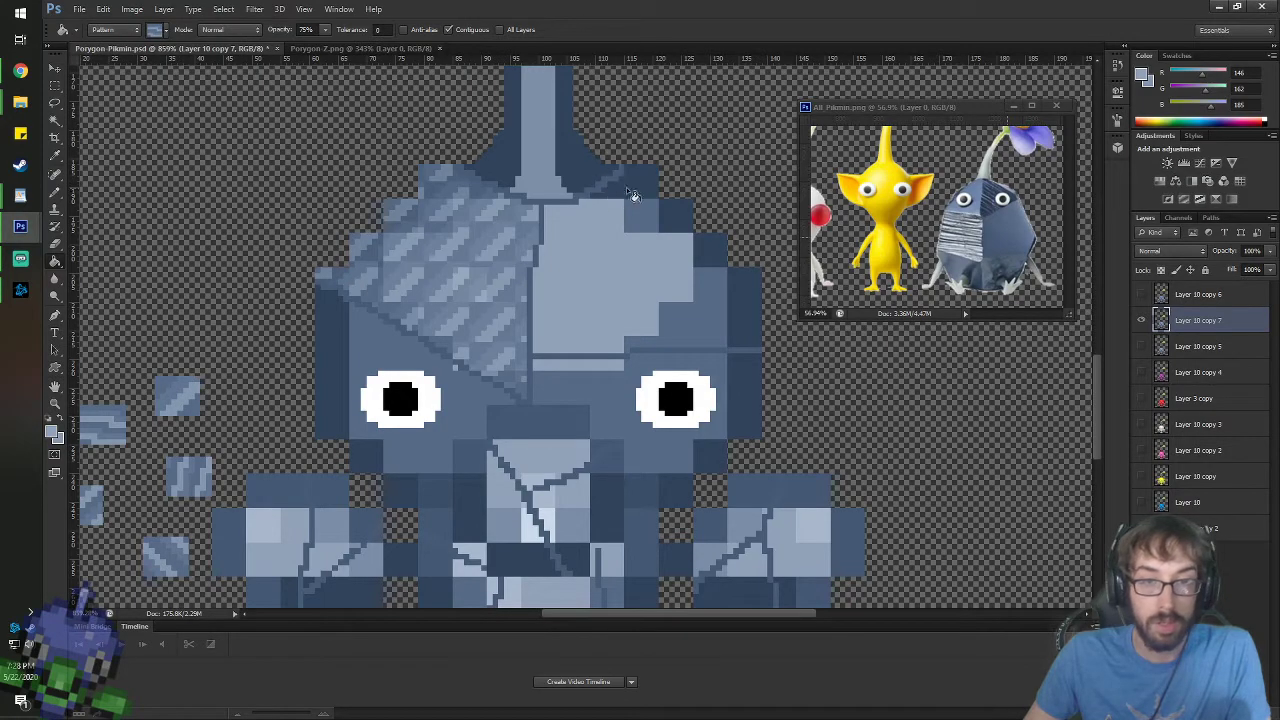
left_click(637, 224)
left_click(709, 309)
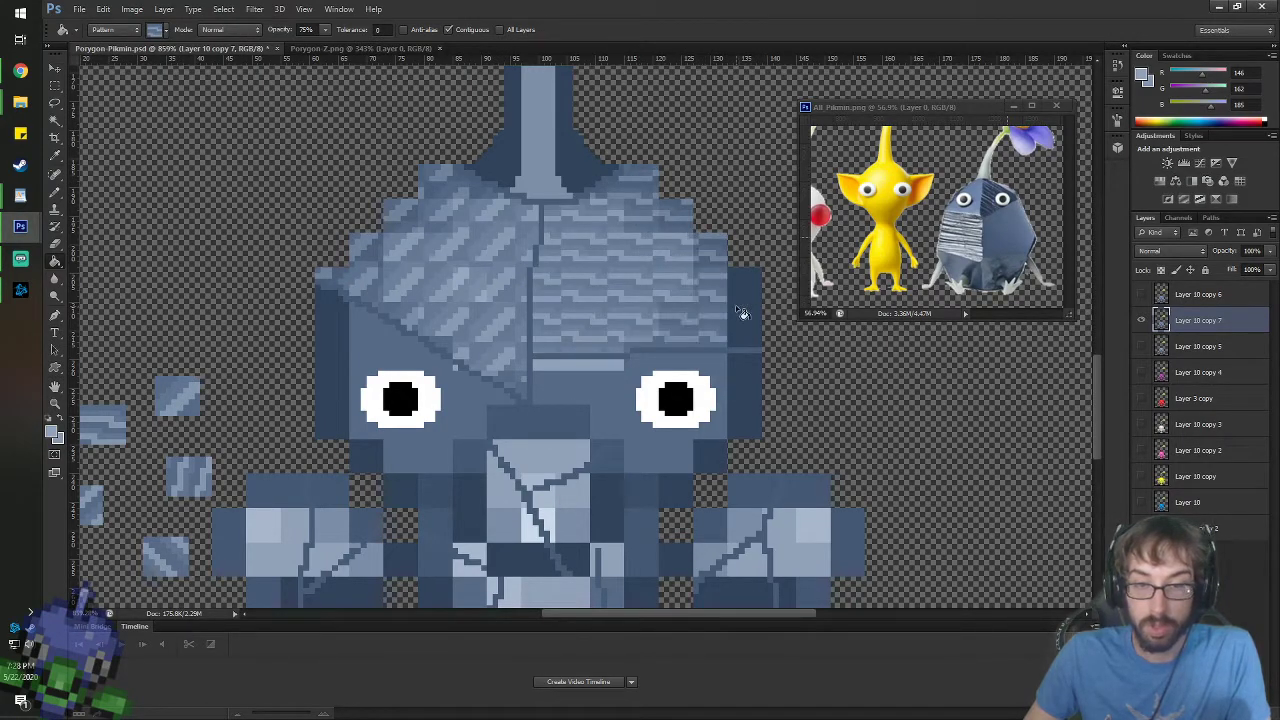
left_click(742, 313)
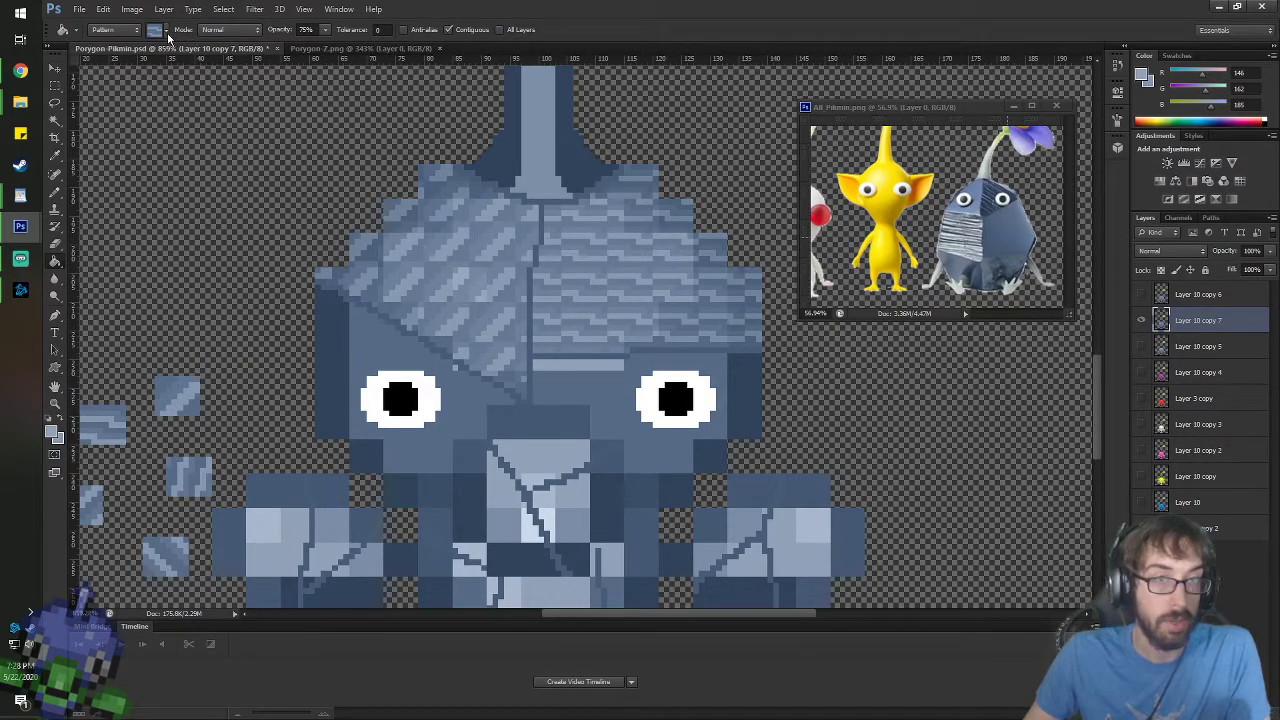
- Fill the facet around the right eye, including its edge shades, with the vertical-streak rock pattern on Layer 10 copy 7
left_click(166, 31)
double_click(199, 104)
left_click(600, 365)
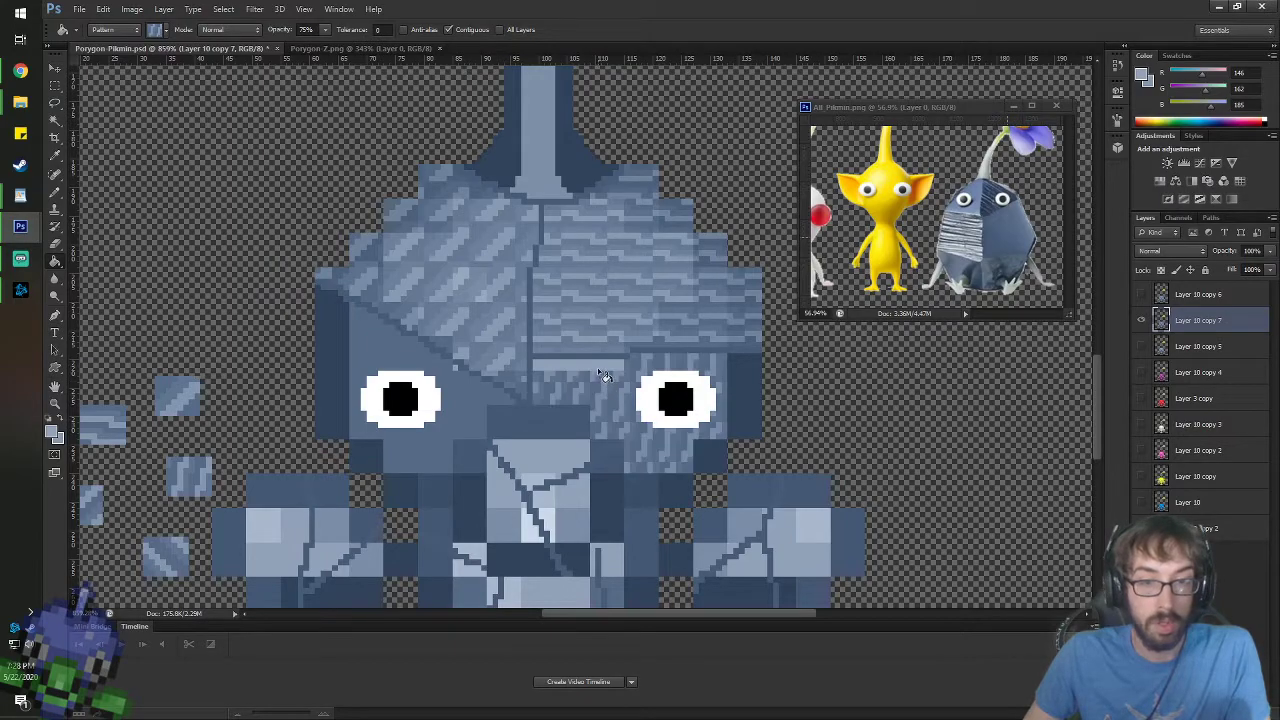
left_click(731, 409)
left_click(710, 468)
left_click(676, 490)
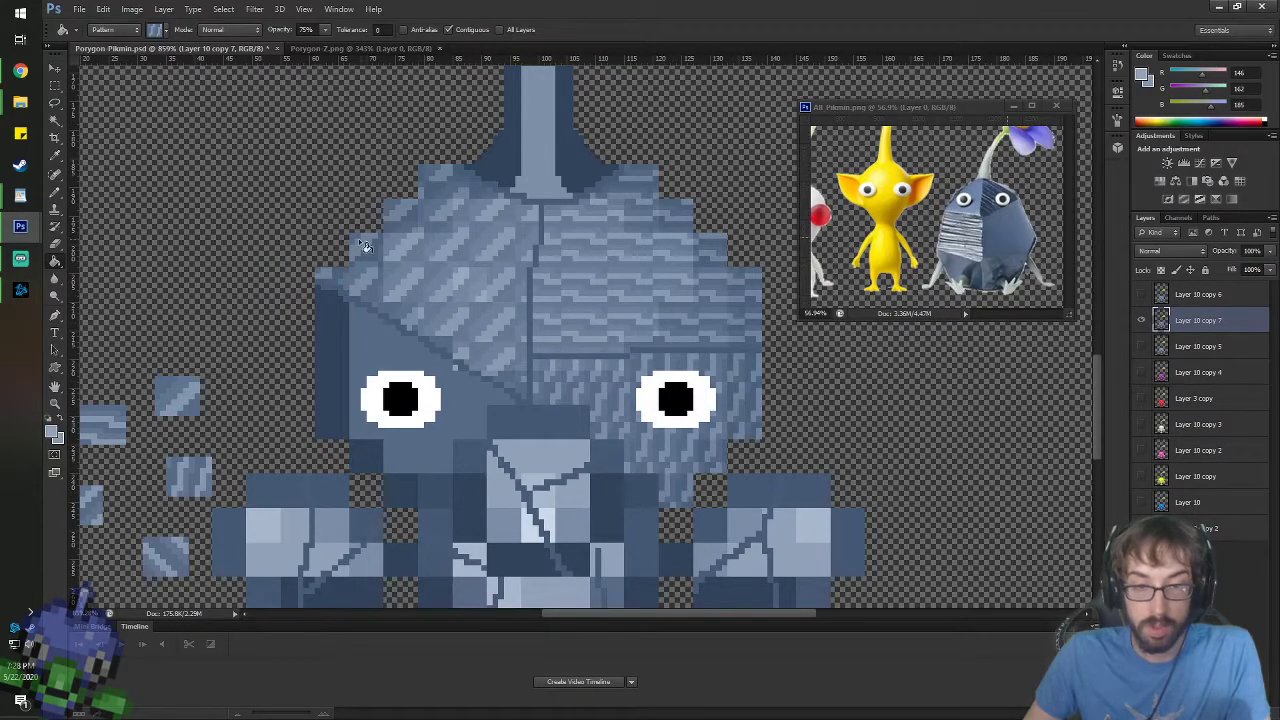
- Fill the facet around the left eye and its darker edge shades with the second upward-diagonal rock pattern
left_click(166, 31)
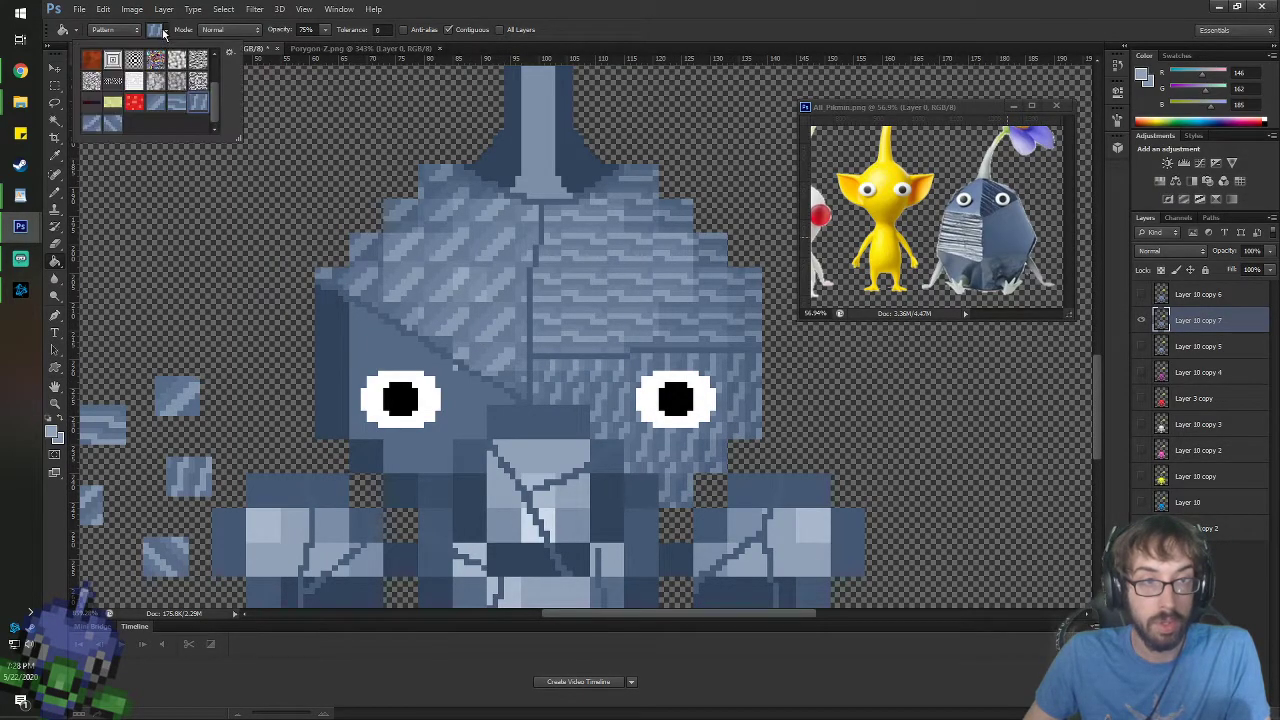
double_click(95, 130)
left_click(392, 350)
left_click(342, 349)
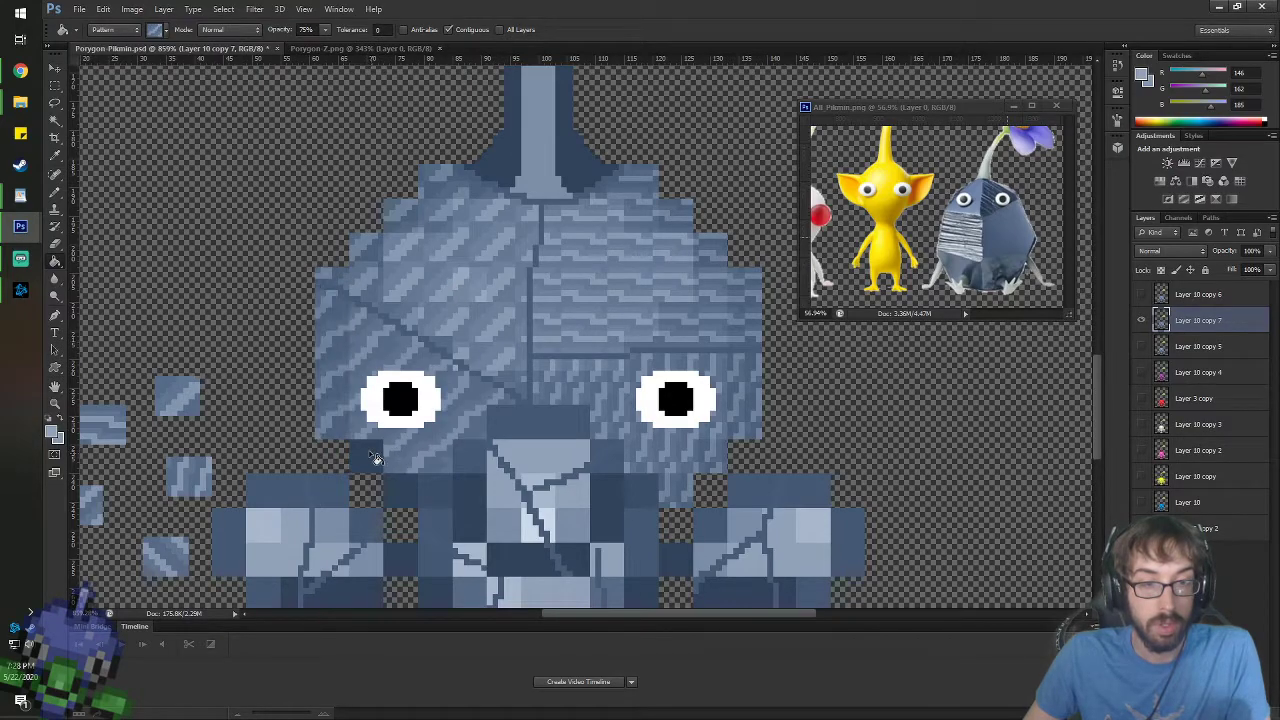
left_click(371, 453)
left_click(405, 489)
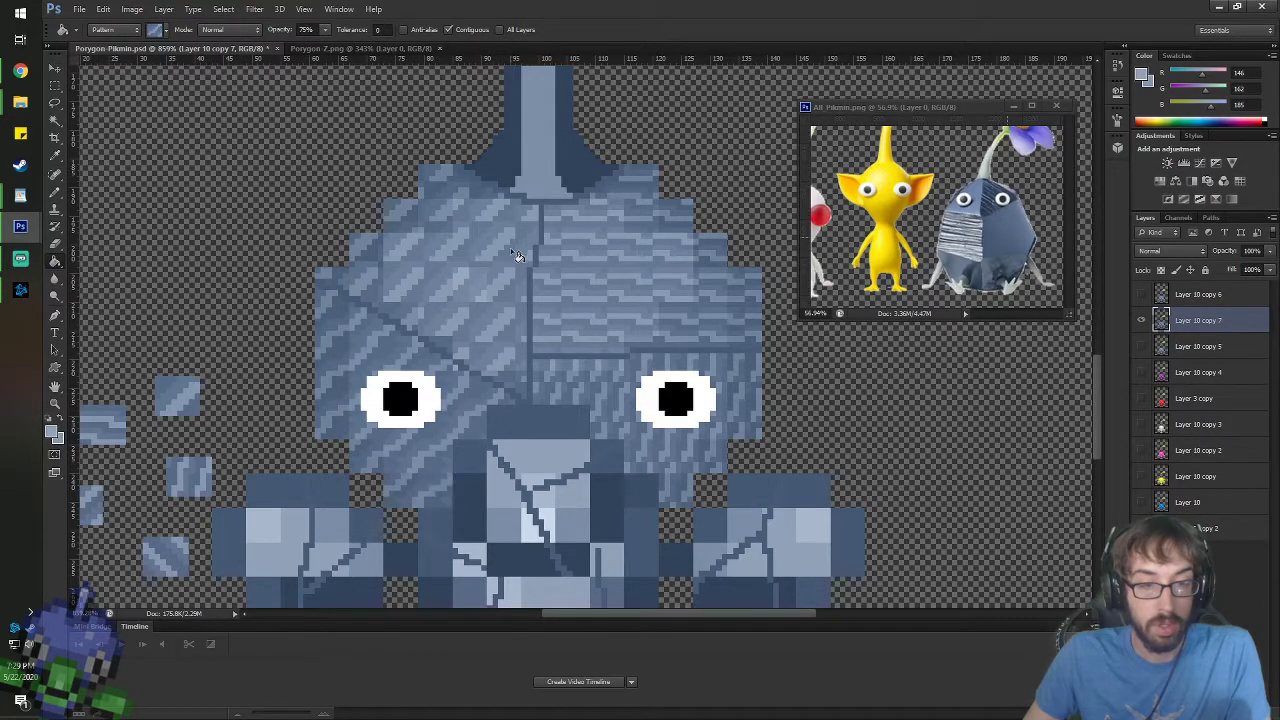
- Fill the central facet between the eyes, across its light and dark shades, with the downward-diagonal rock pattern and undo the stray fill
left_click(162, 31)
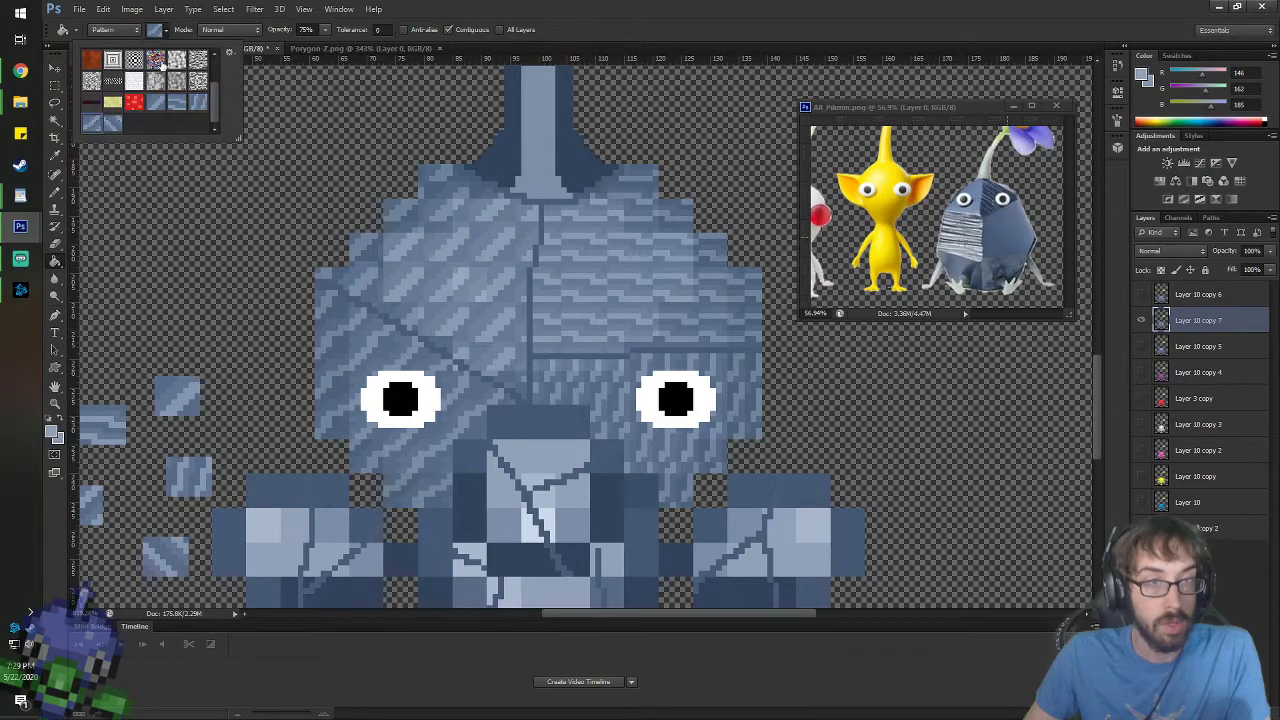
double_click(113, 123)
left_click(537, 468)
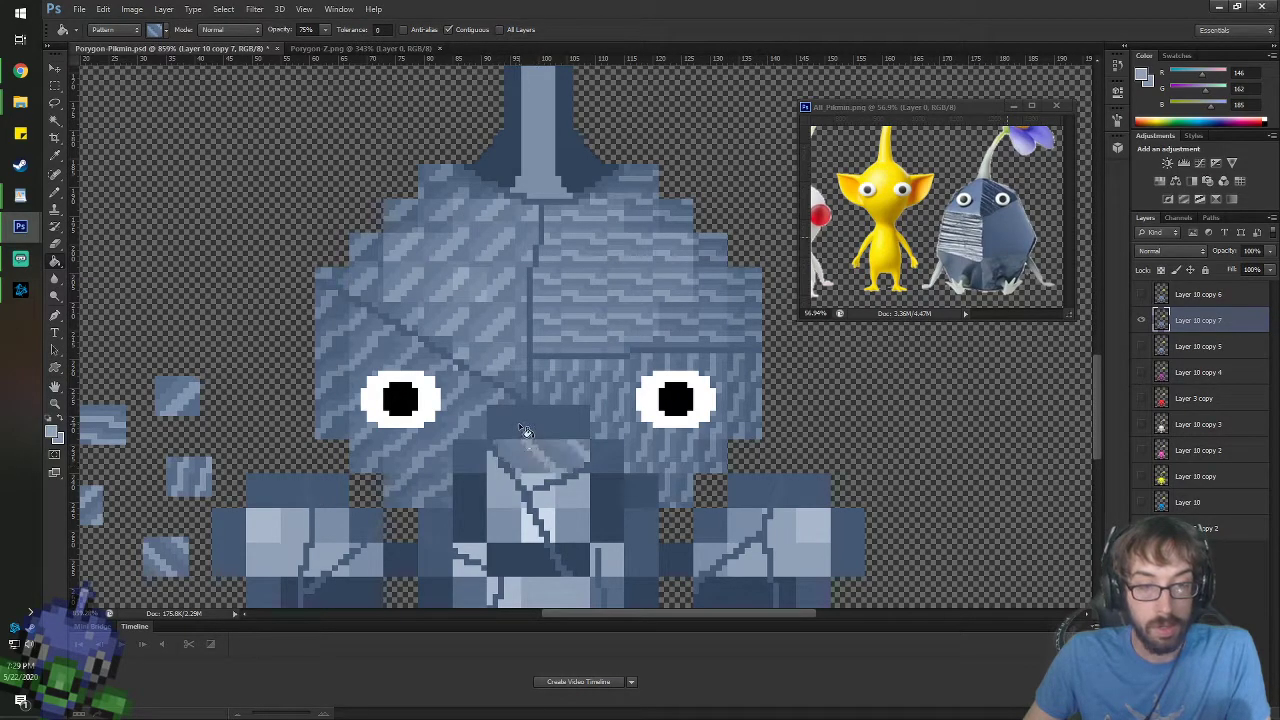
left_click(526, 431)
left_click(591, 462)
key("ctrl+z")
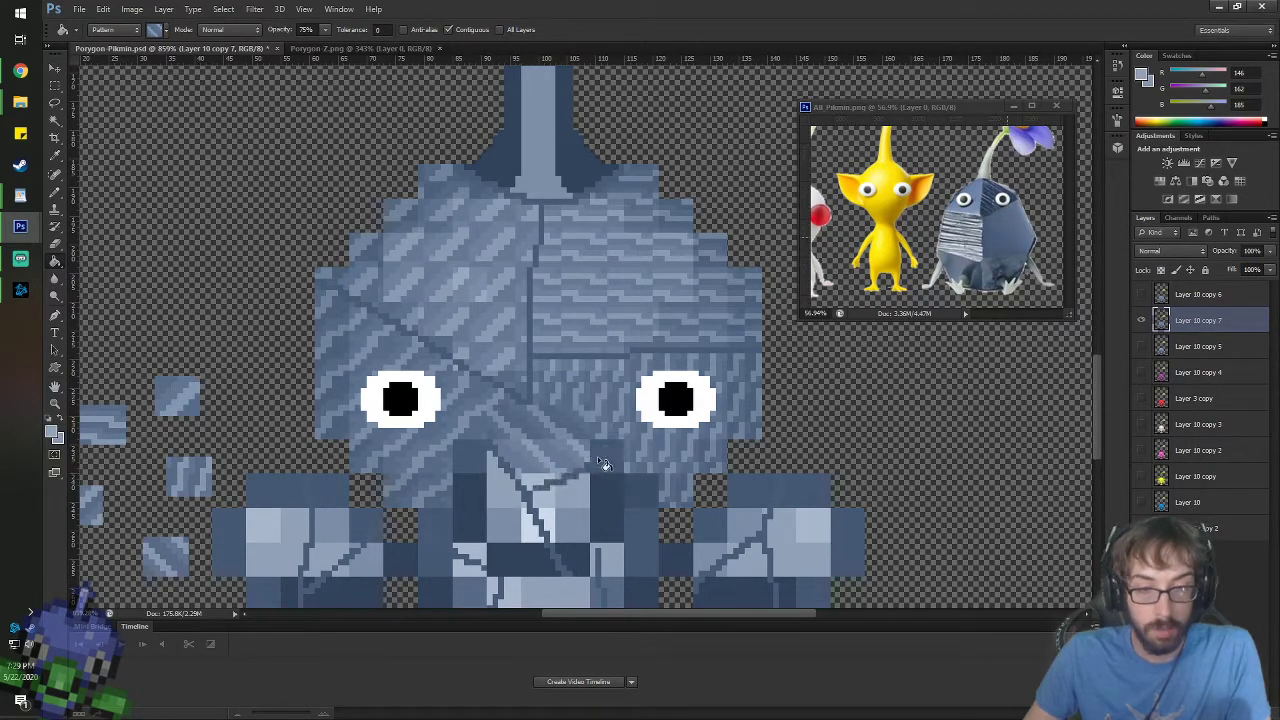
left_click(549, 484)
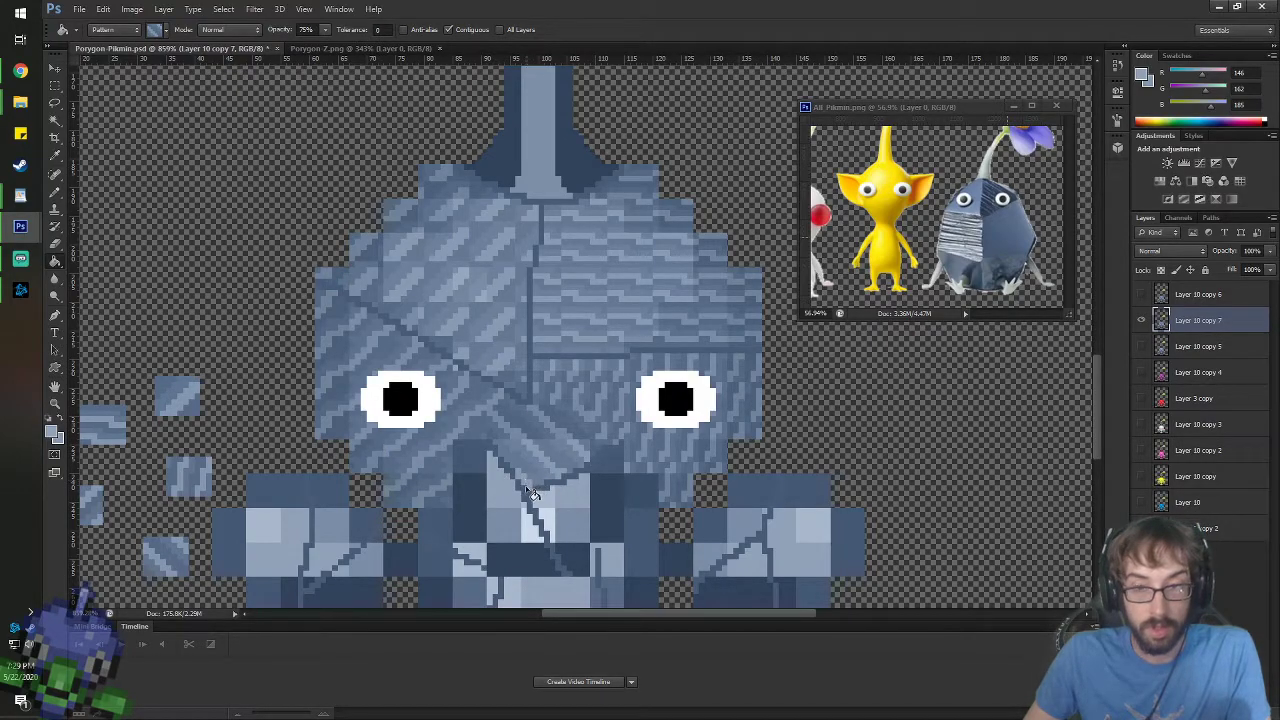
- Compare the textured heads on Layer 10 copy 6 and Layer 10 copy 7 by toggling copy 6's visibility at different zoom levels
scroll(574, 415, "down", 3)
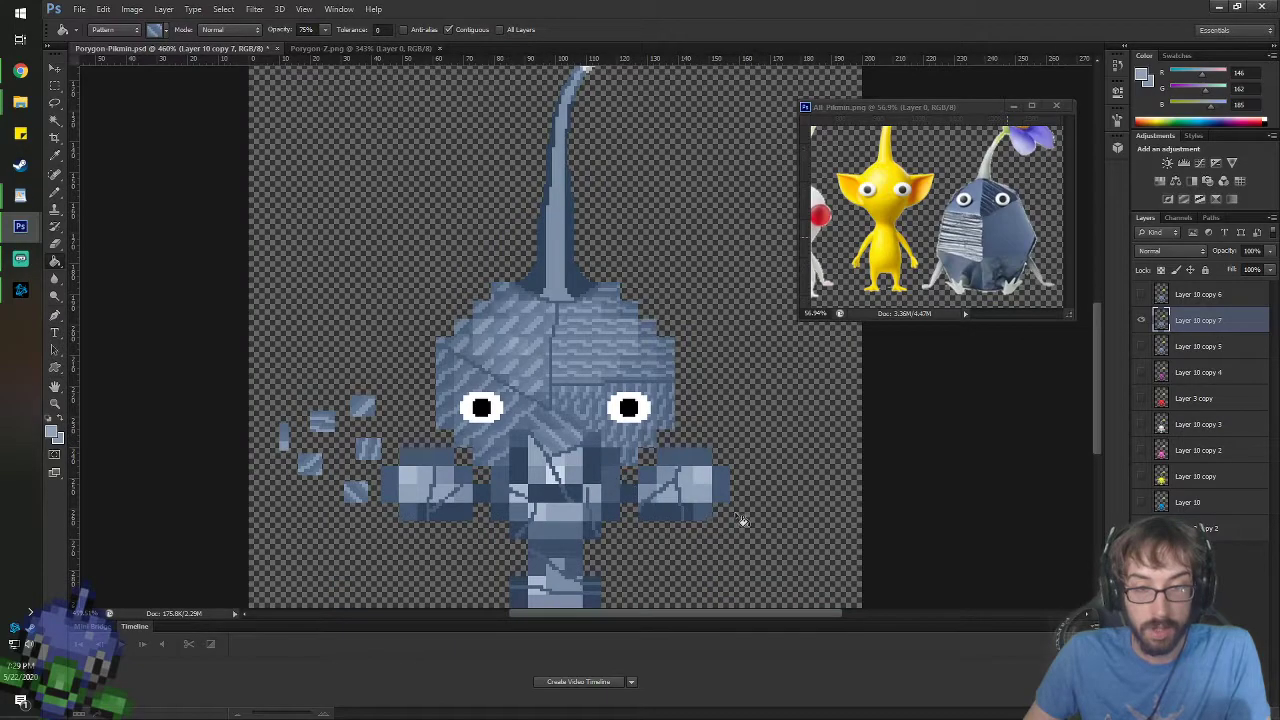
left_click(55, 68)
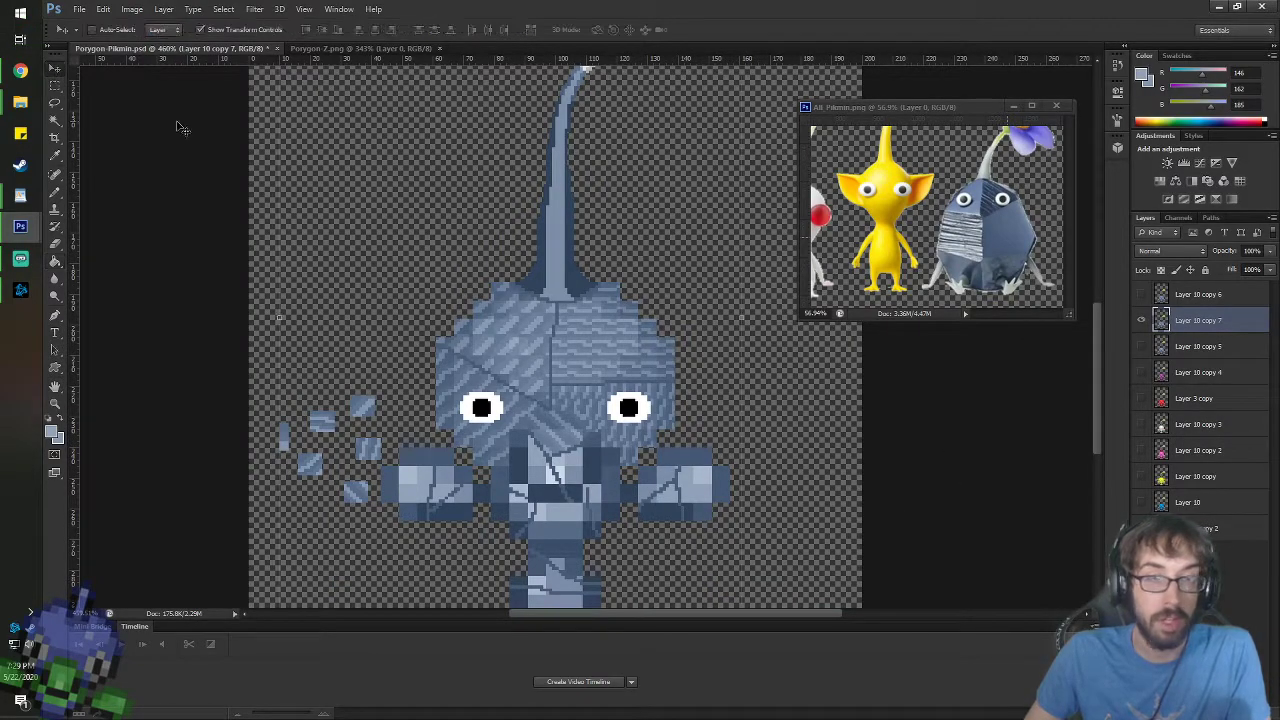
left_click(1141, 294)
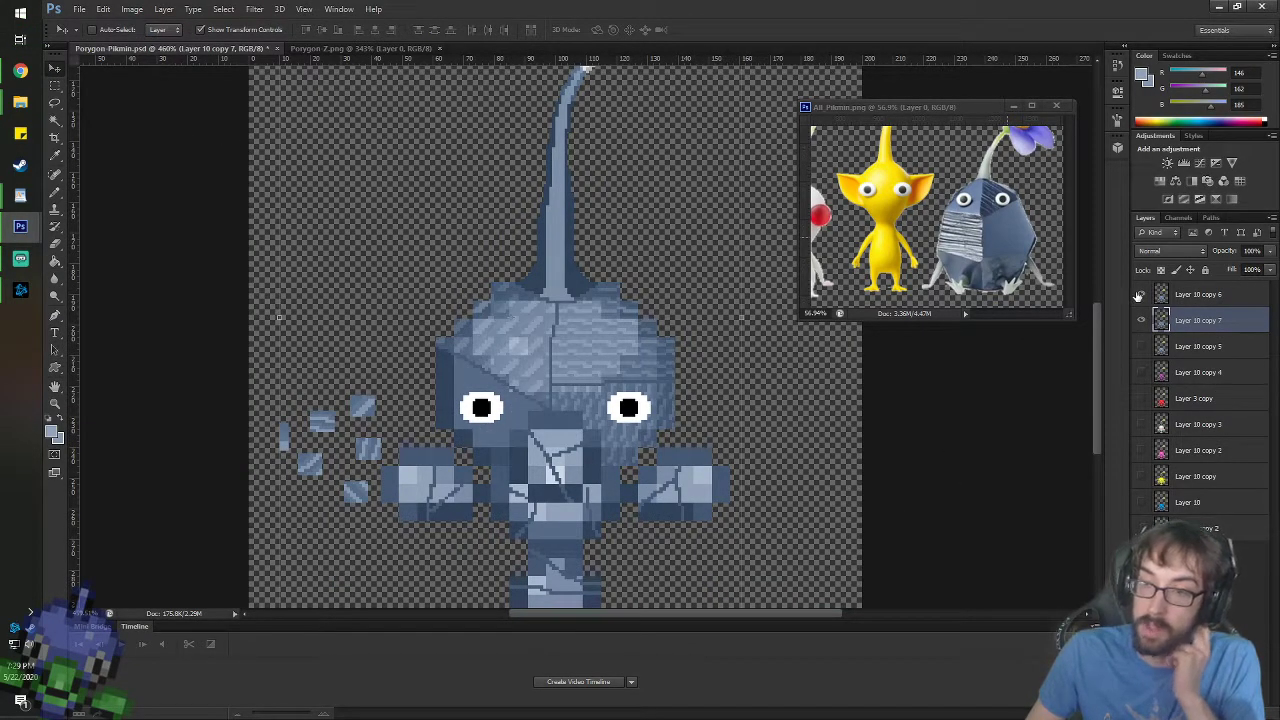
left_click(1141, 295)
left_click(1141, 295)
left_click(1141, 295)
left_click(1141, 296)
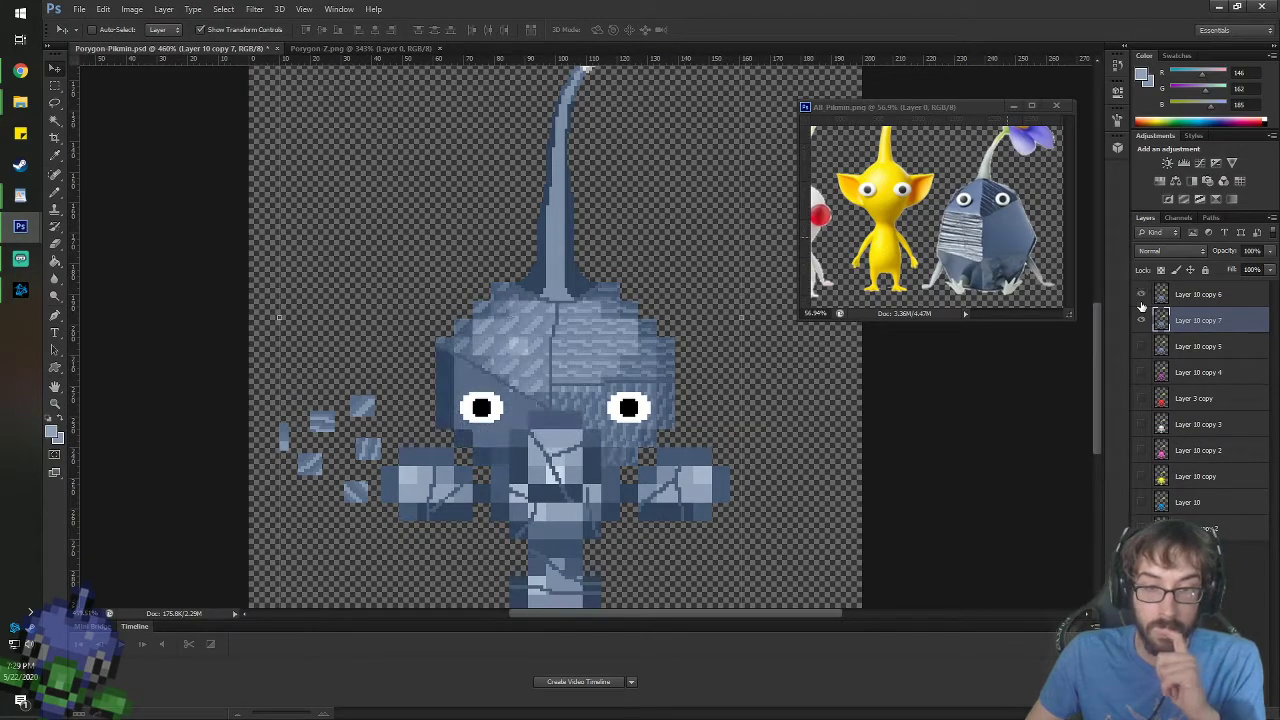
left_click(1141, 298)
left_click(1141, 298)
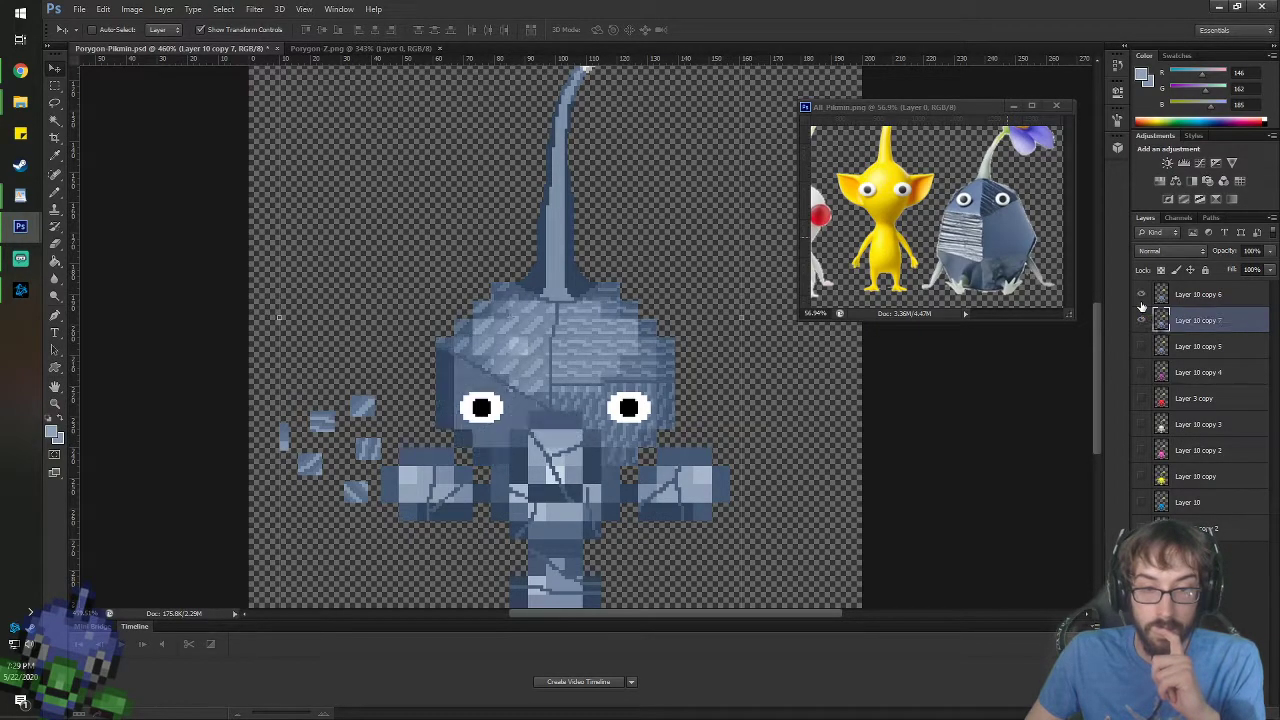
left_click(1141, 298)
left_click(1141, 298)
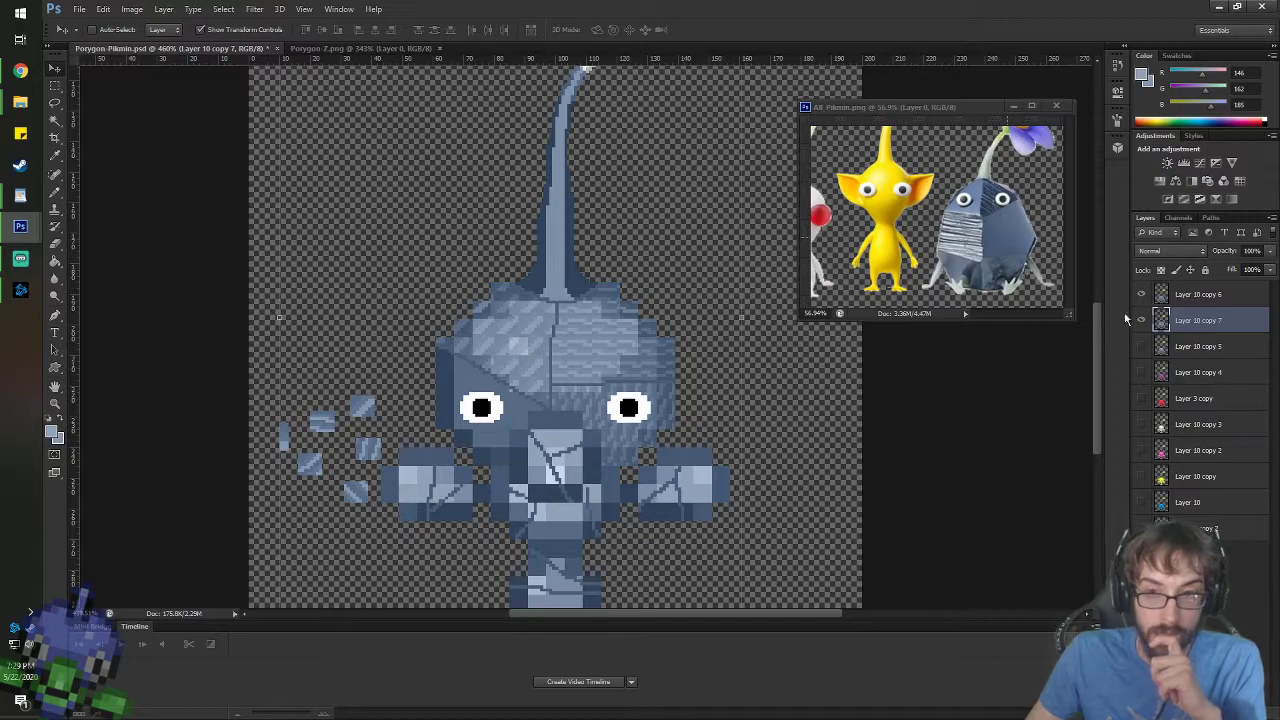
scroll(650, 505, "up", 3)
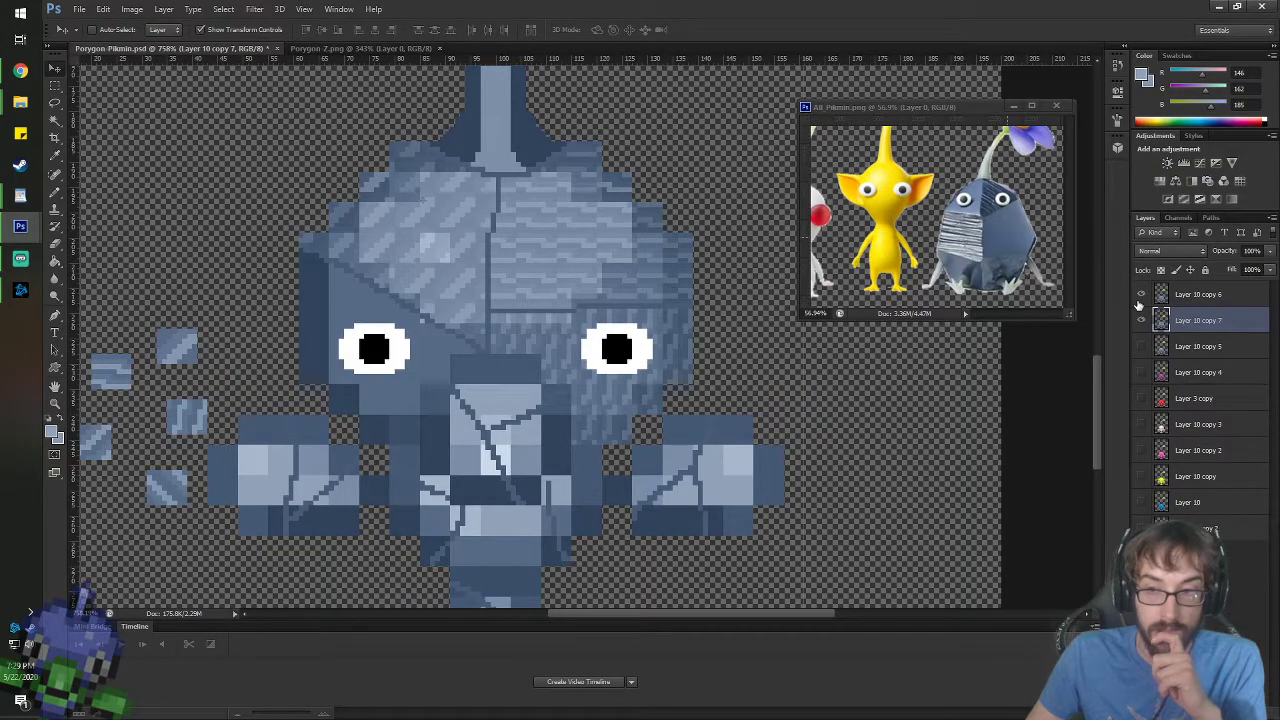
left_click(1140, 297)
left_click(1140, 297)
left_click(1140, 297)
left_click(1140, 297)
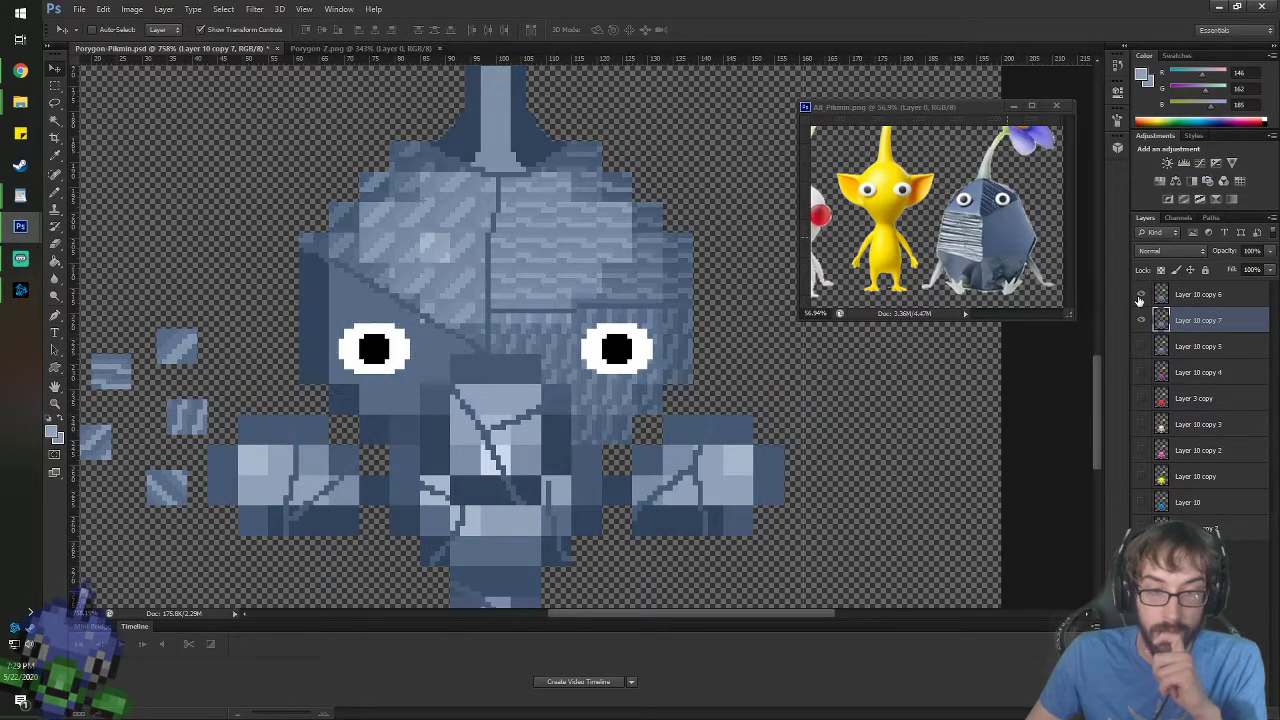
left_click(1140, 297)
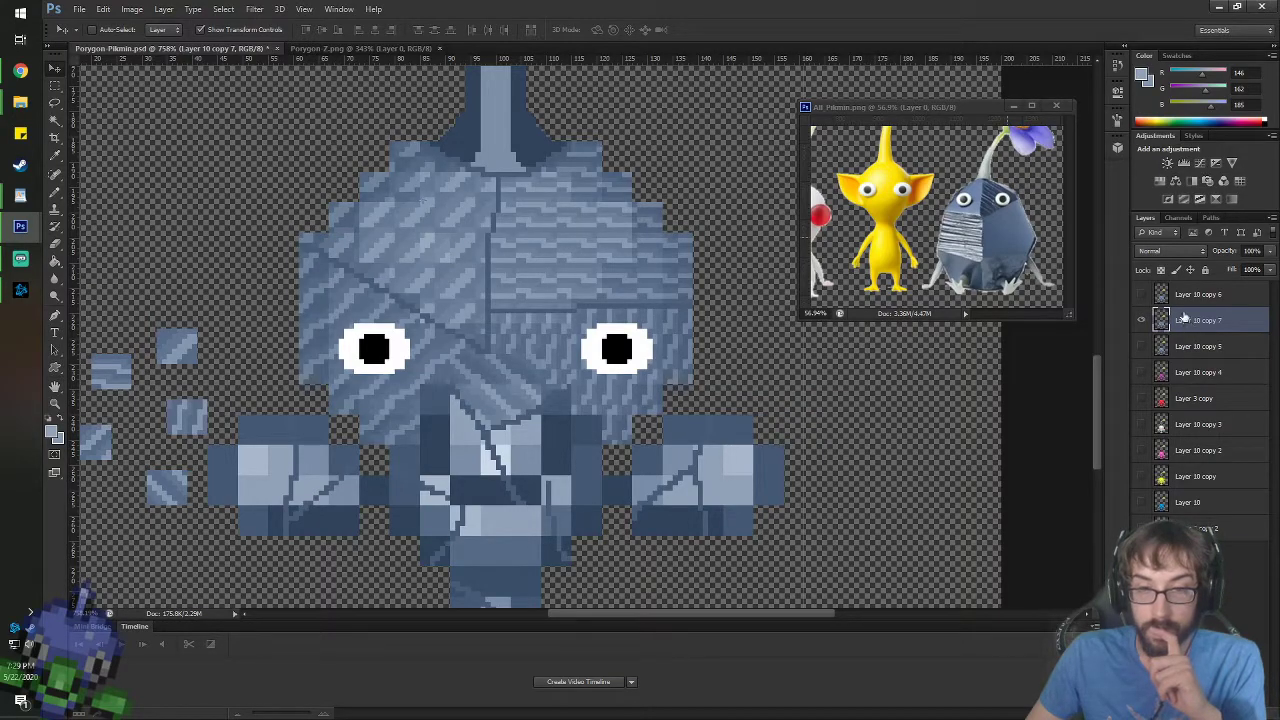
left_click(1140, 297)
- On Layer 10 copy 6, fill the left-eye facet and its edge shades with the second upward-diagonal rock pattern at 50% opacity
left_click(1158, 294)
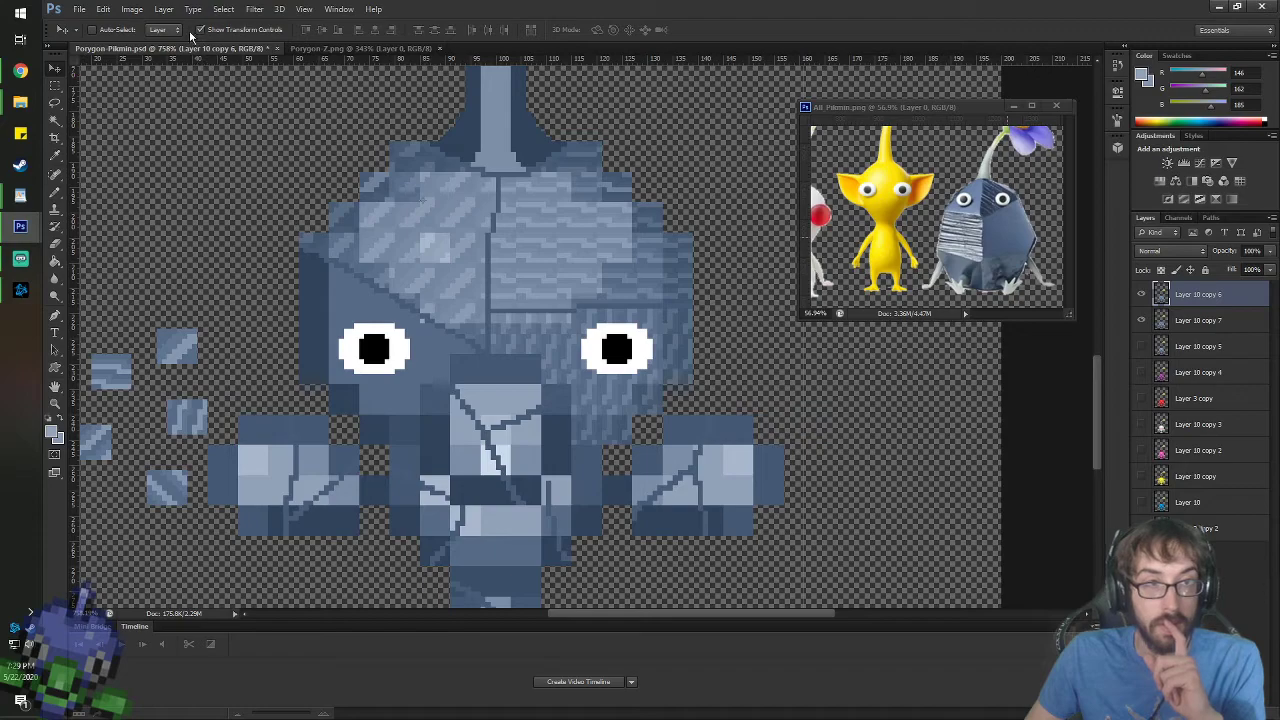
left_click(1140, 295)
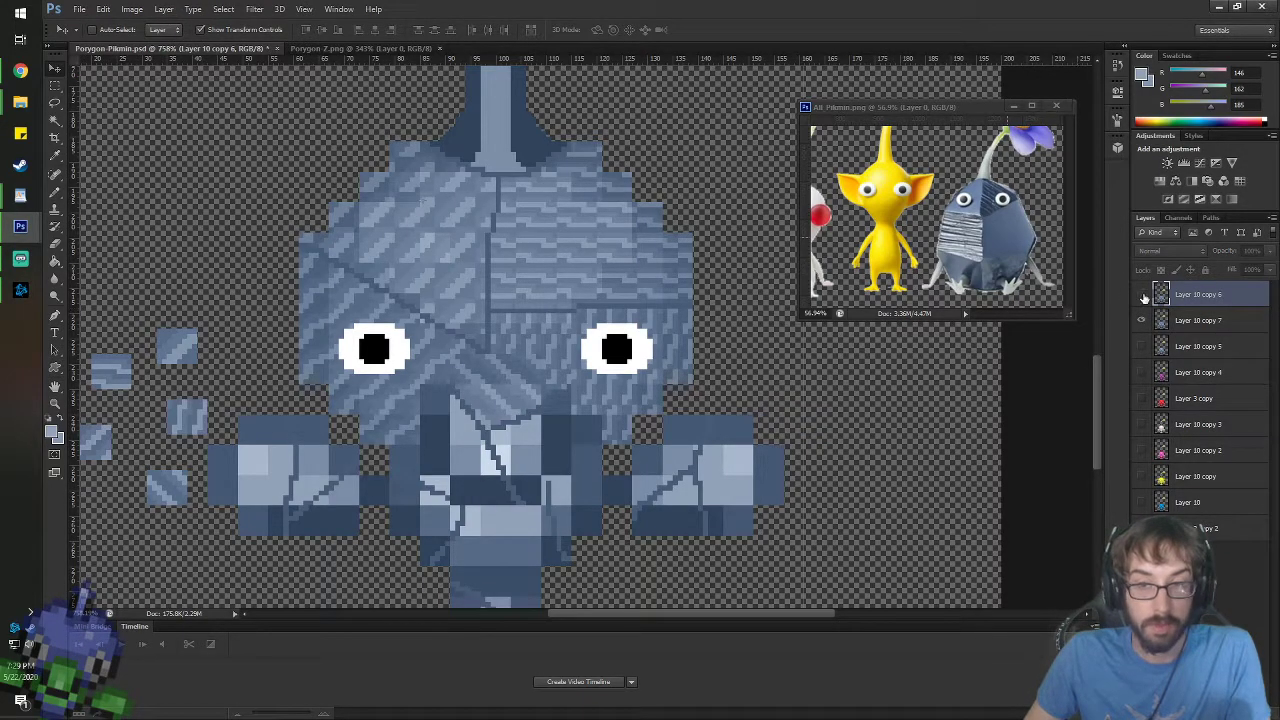
left_click(1141, 295)
key("g")
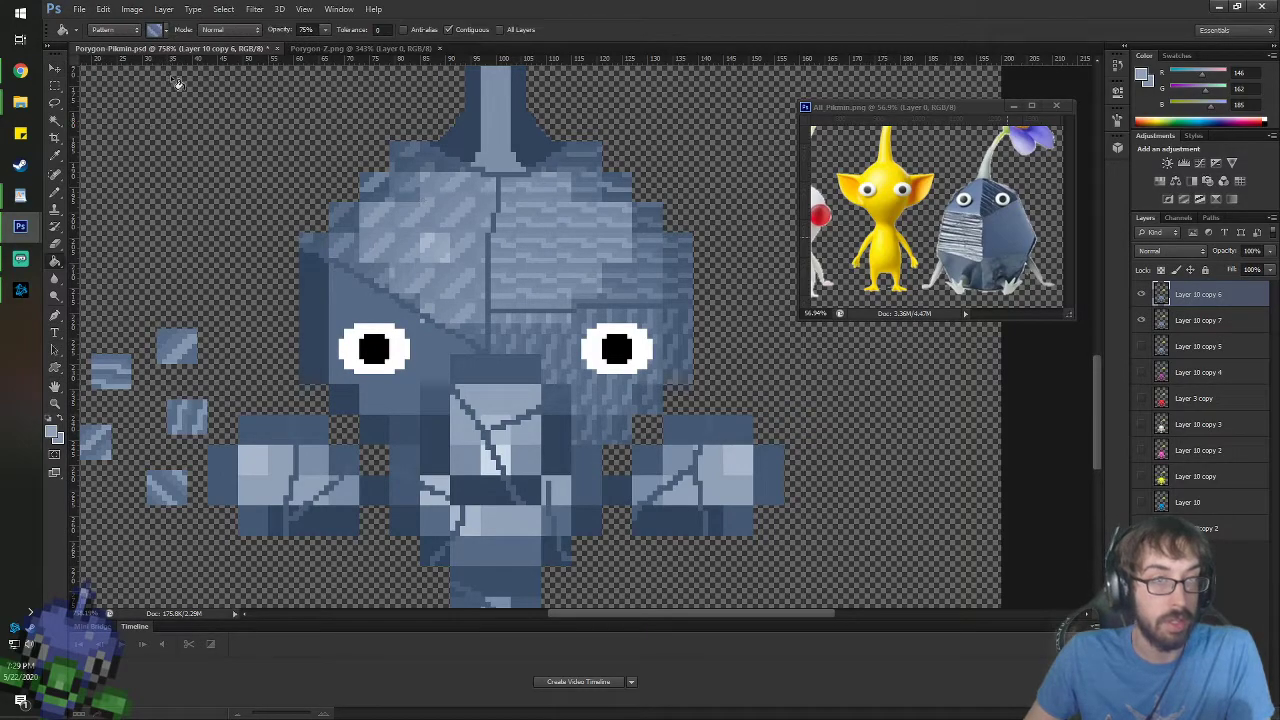
left_click(163, 31)
double_click(97, 129)
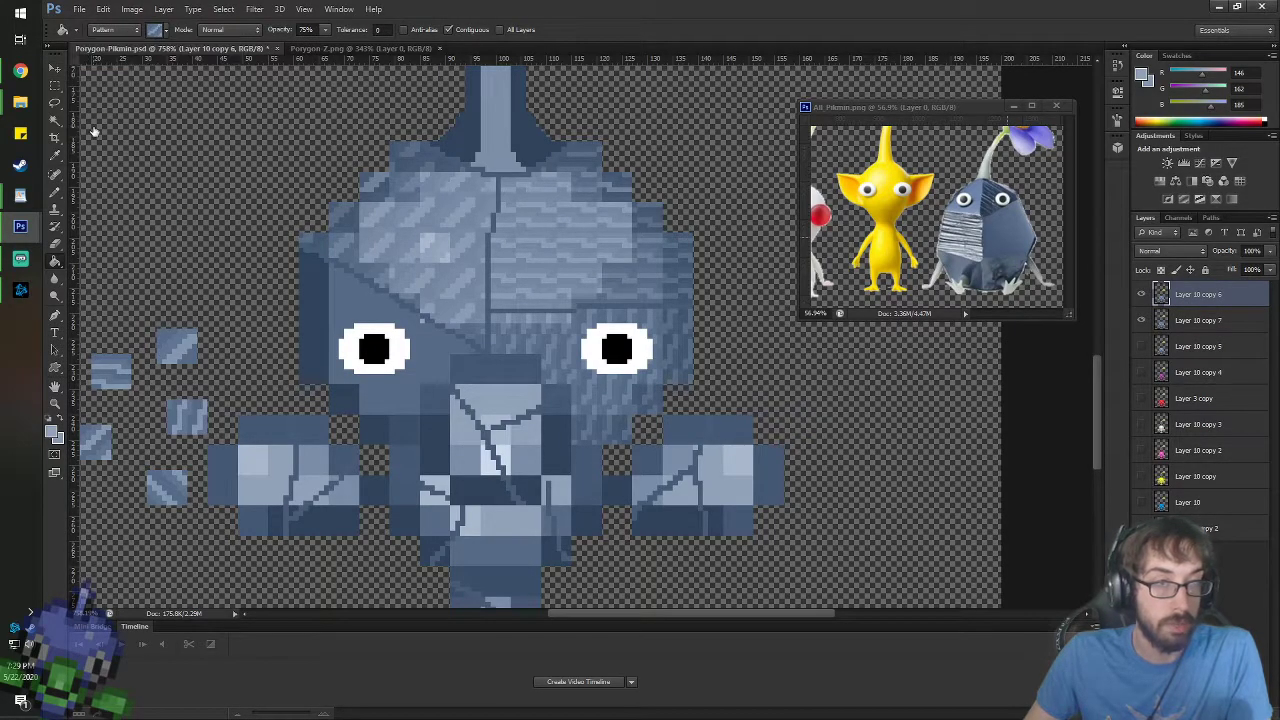
key("5")
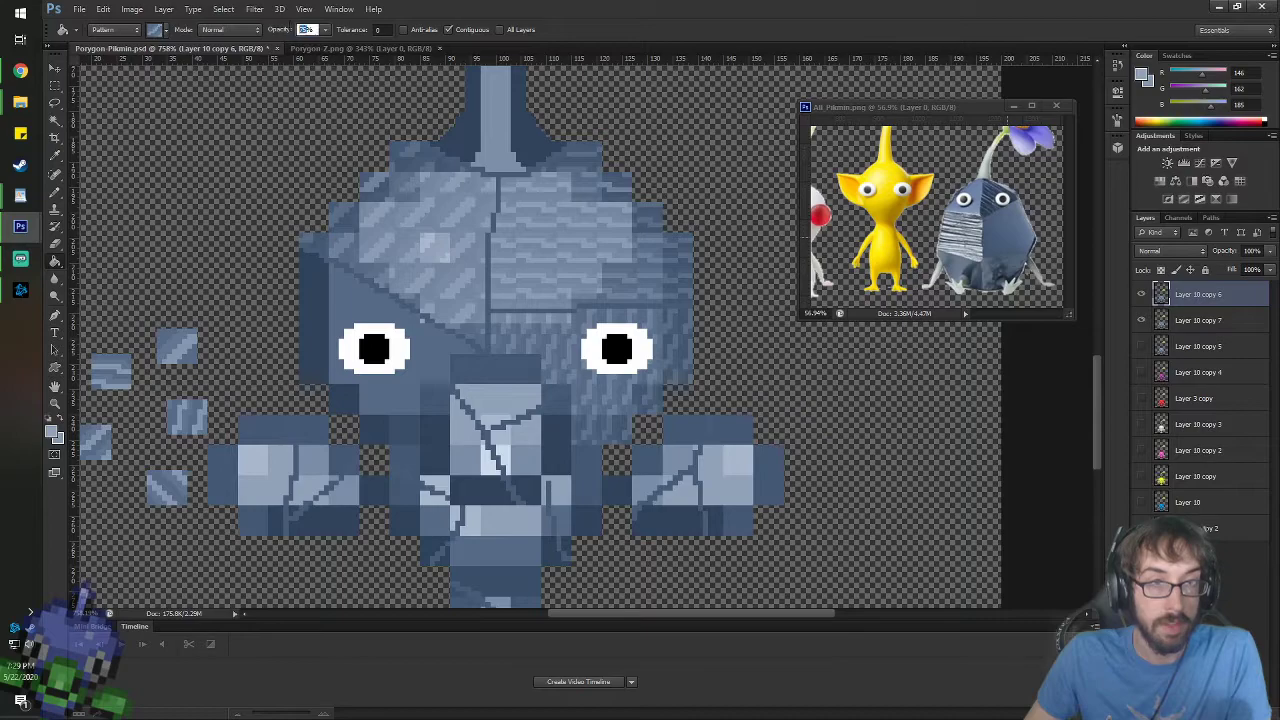
mouse_move(321, 303)
left_mouse_down()
mouse_move(361, 301)
mouse_move(392, 403)
mouse_move(336, 403)
mouse_move(377, 428)
mouse_move(433, 393)
left_mouse_up()
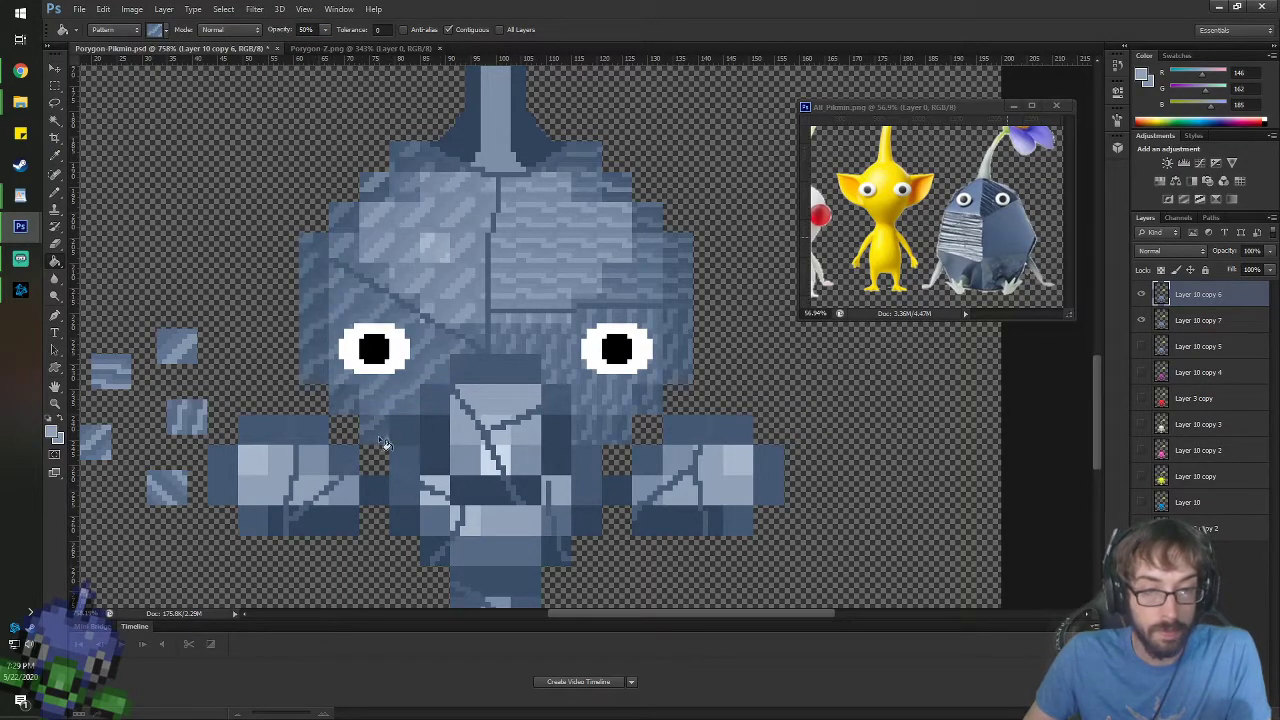
left_click_drag(384, 443, 425, 311)
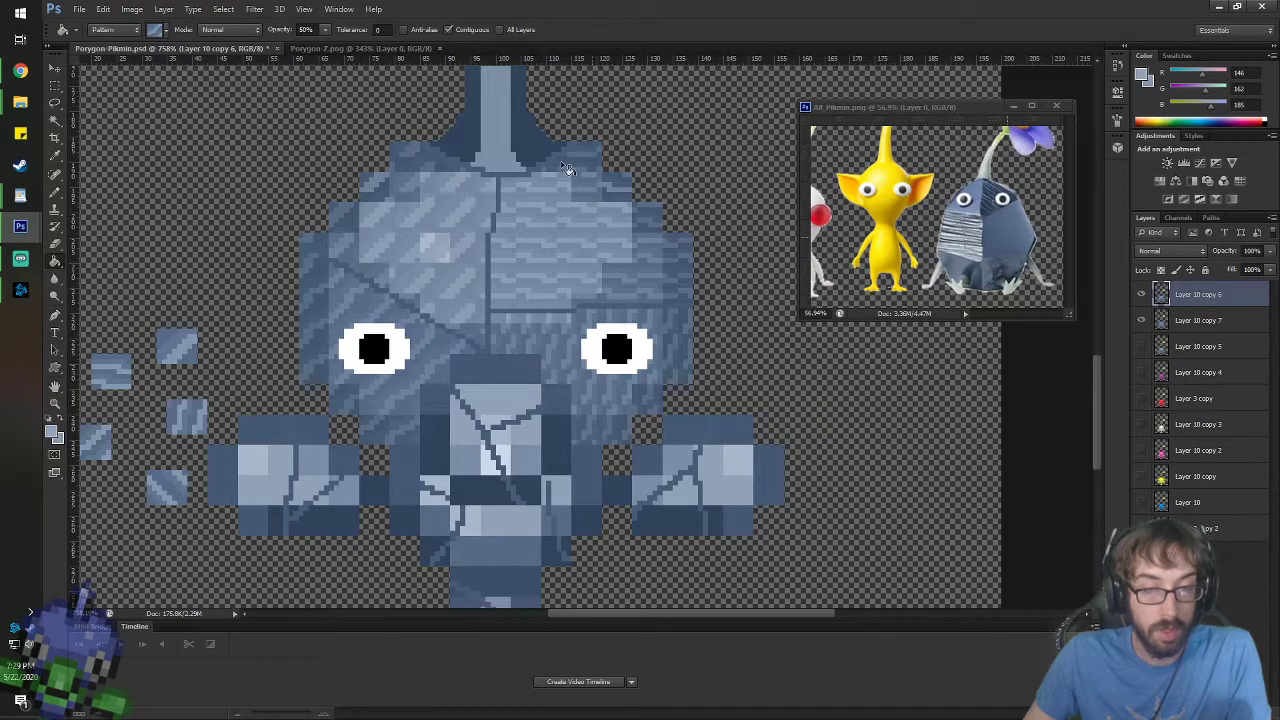
- Fill the central facet between the eyes on Layer 10 copy 6 with the downward-diagonal rock pattern
left_click(165, 31)
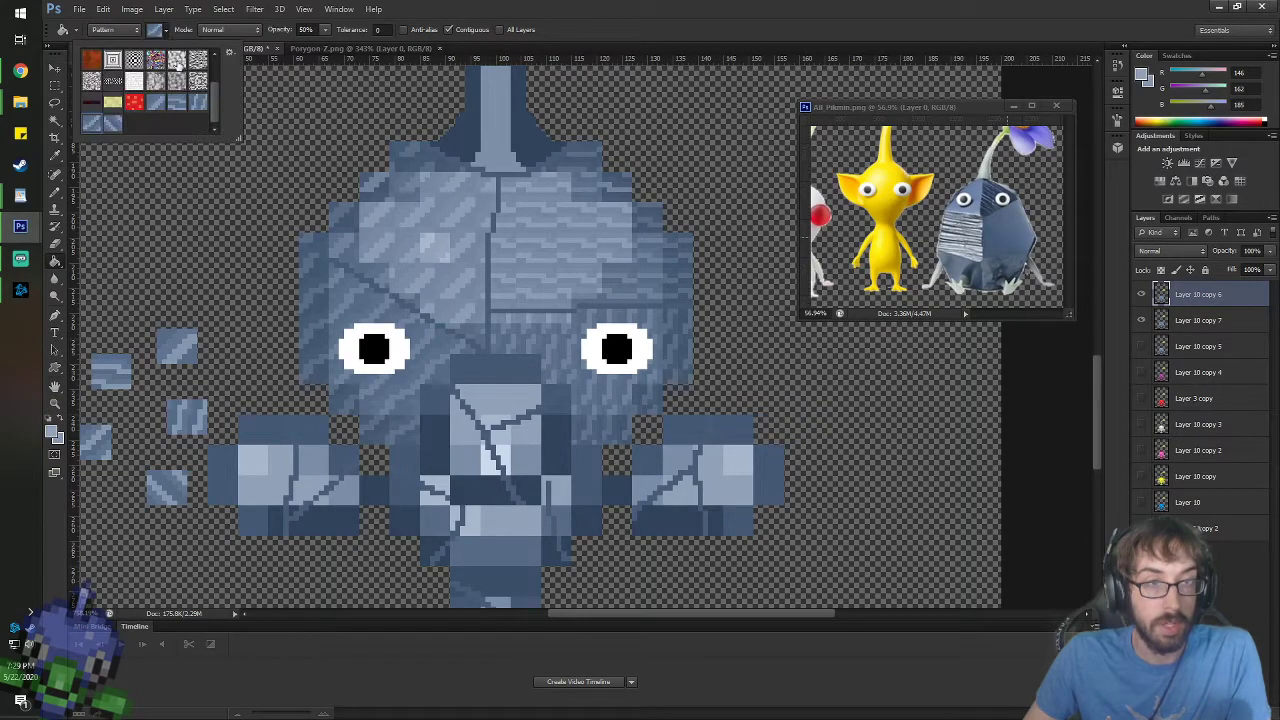
double_click(126, 120)
left_click(488, 404)
left_click(485, 366)
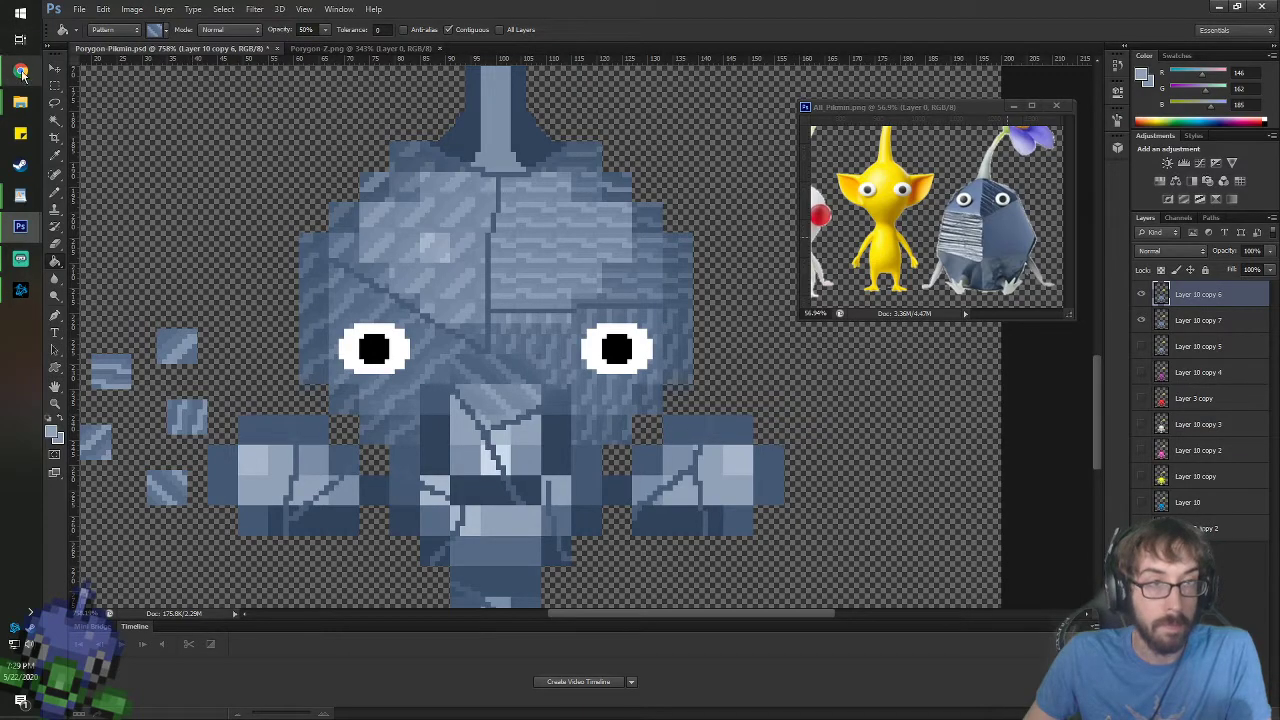
- Compare the 50% and 75% opacity head textures by repeatedly showing and hiding Layer 10 copy 6 over Layer 10 copy 7
left_click(56, 70)
scroll(541, 282, "down", 3)
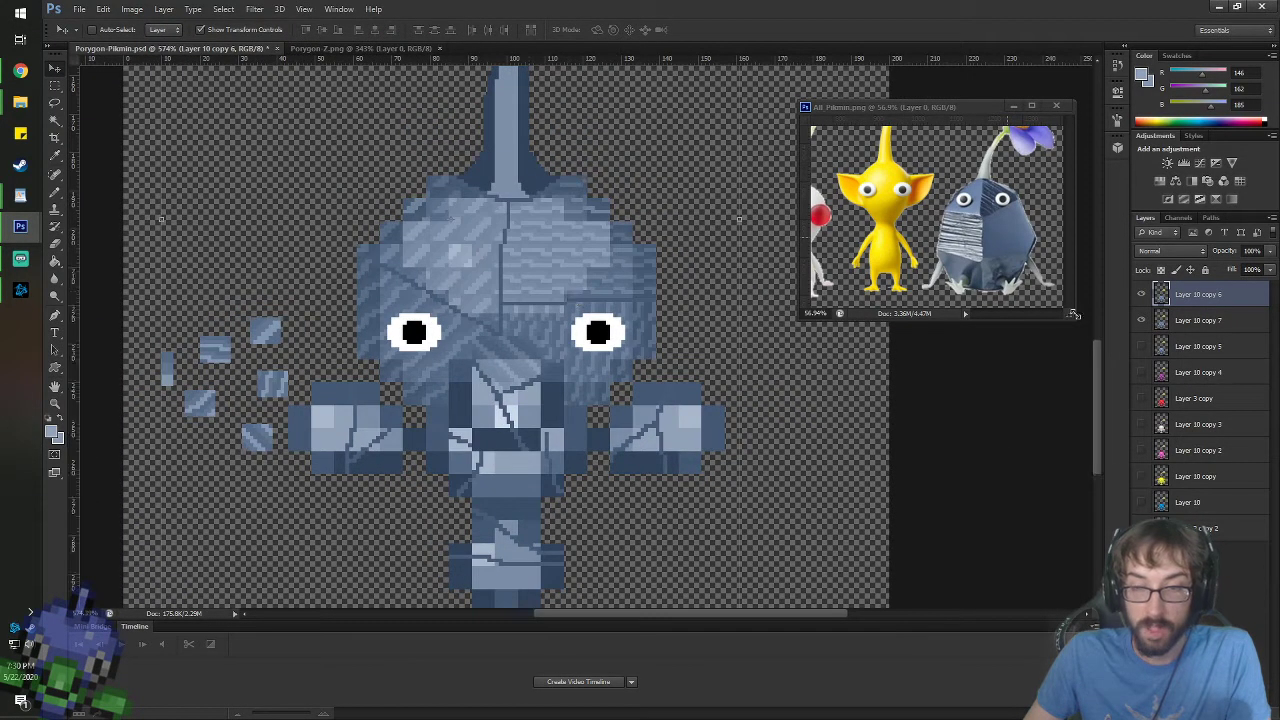
left_click(1140, 295)
left_click(1140, 295)
left_click(1141, 296)
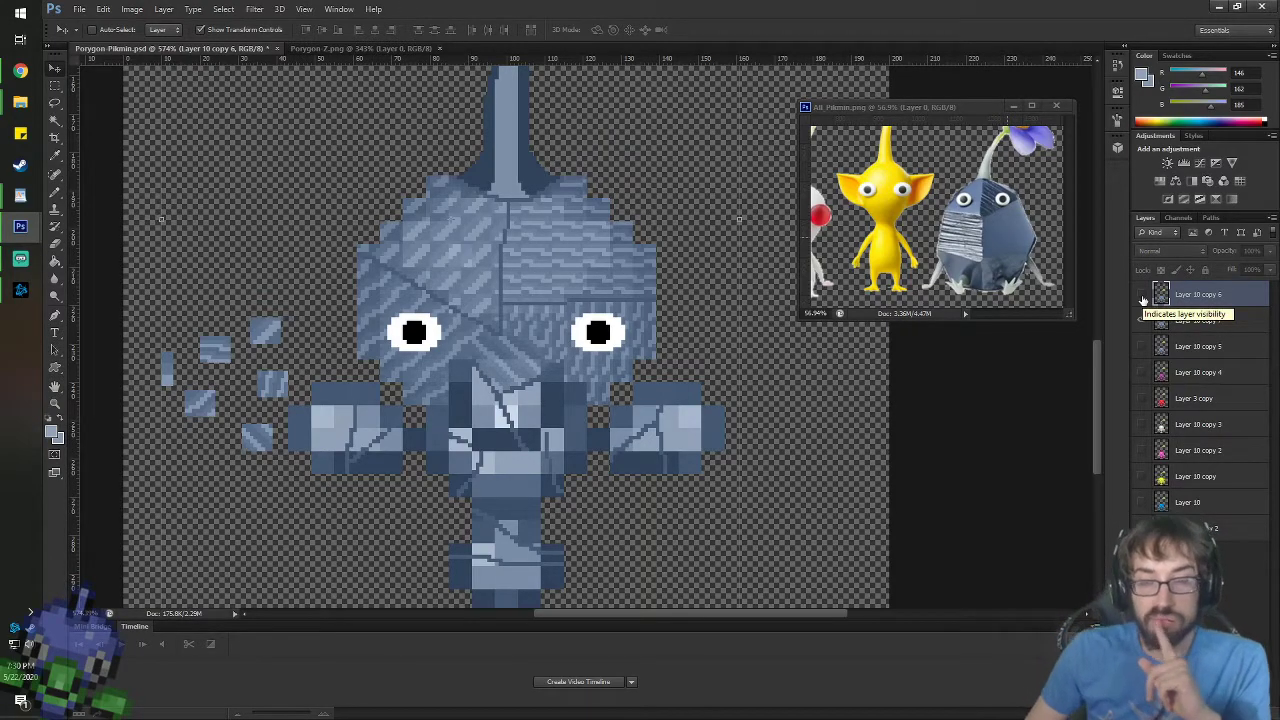
left_click(1142, 296)
left_click(1142, 296)
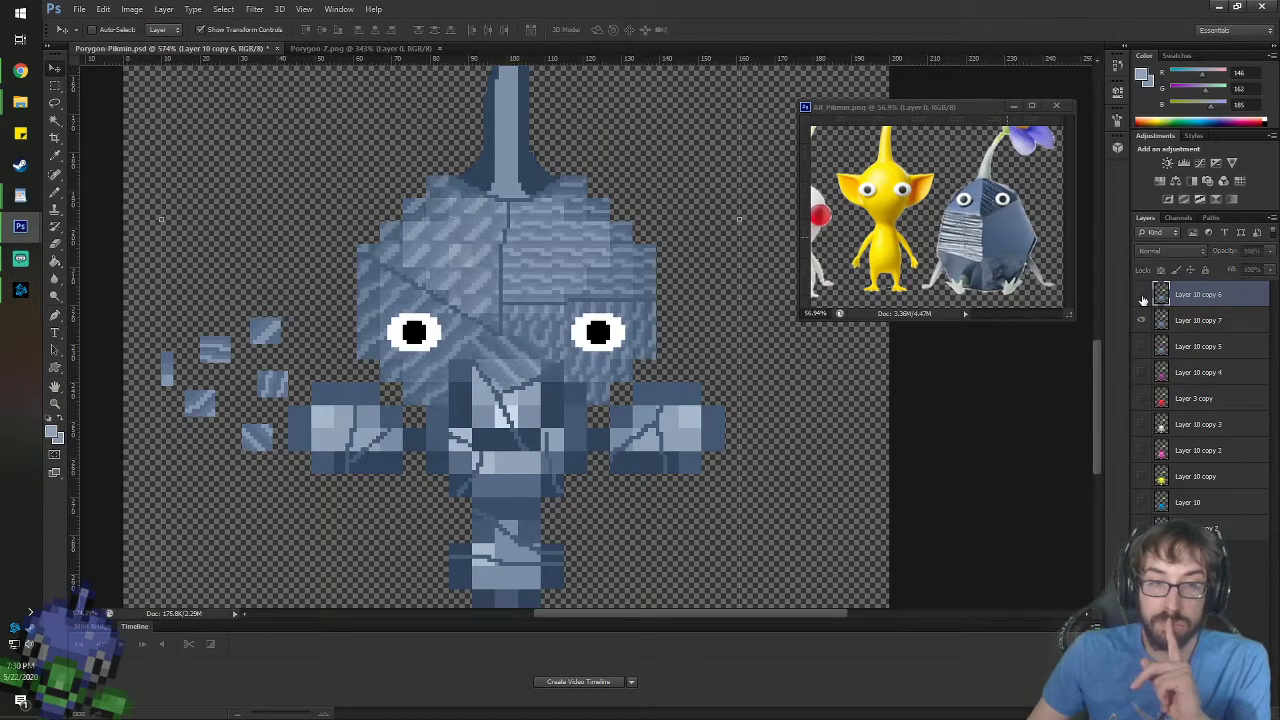
left_click(1142, 296)
left_click(1142, 296)
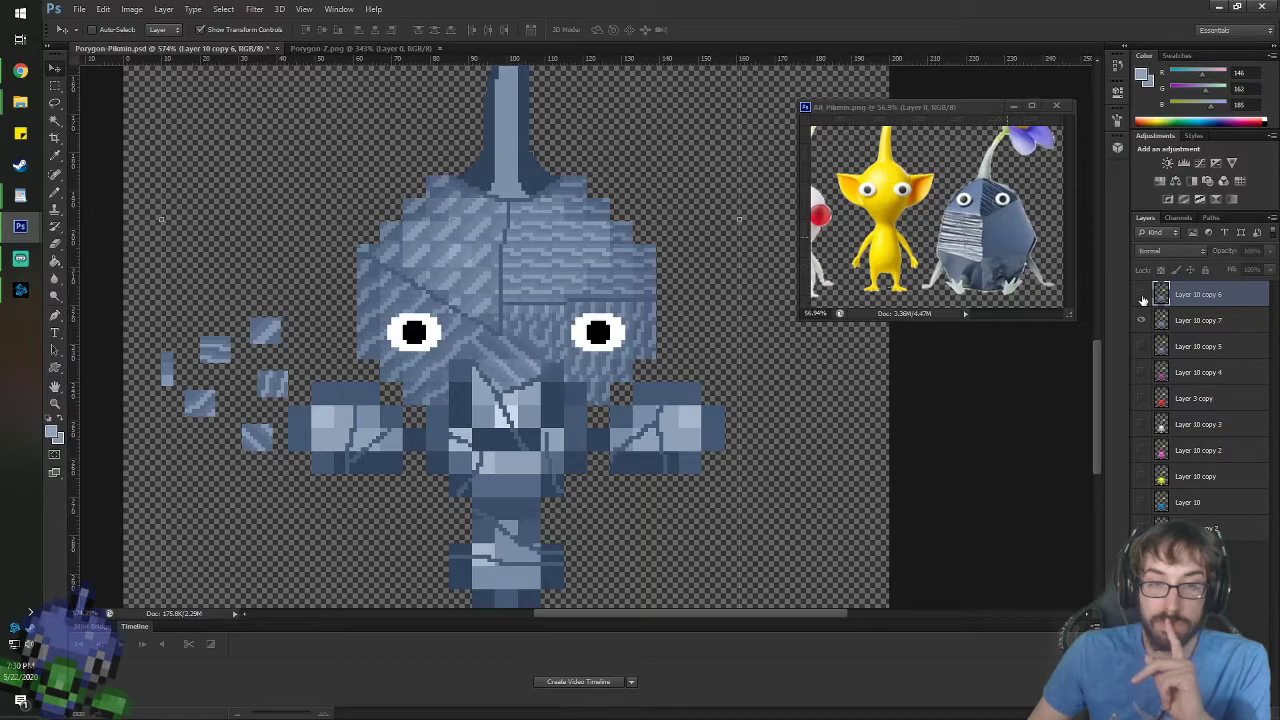
left_click(1142, 296)
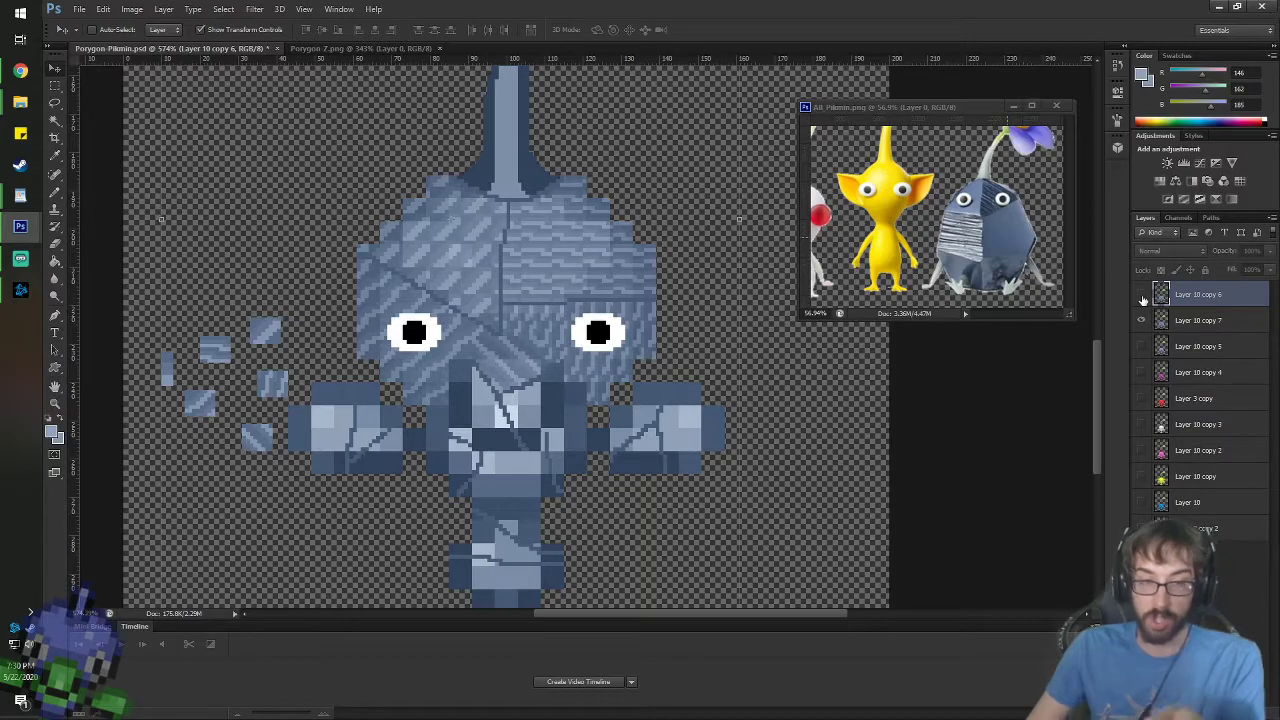
left_click(1142, 296)
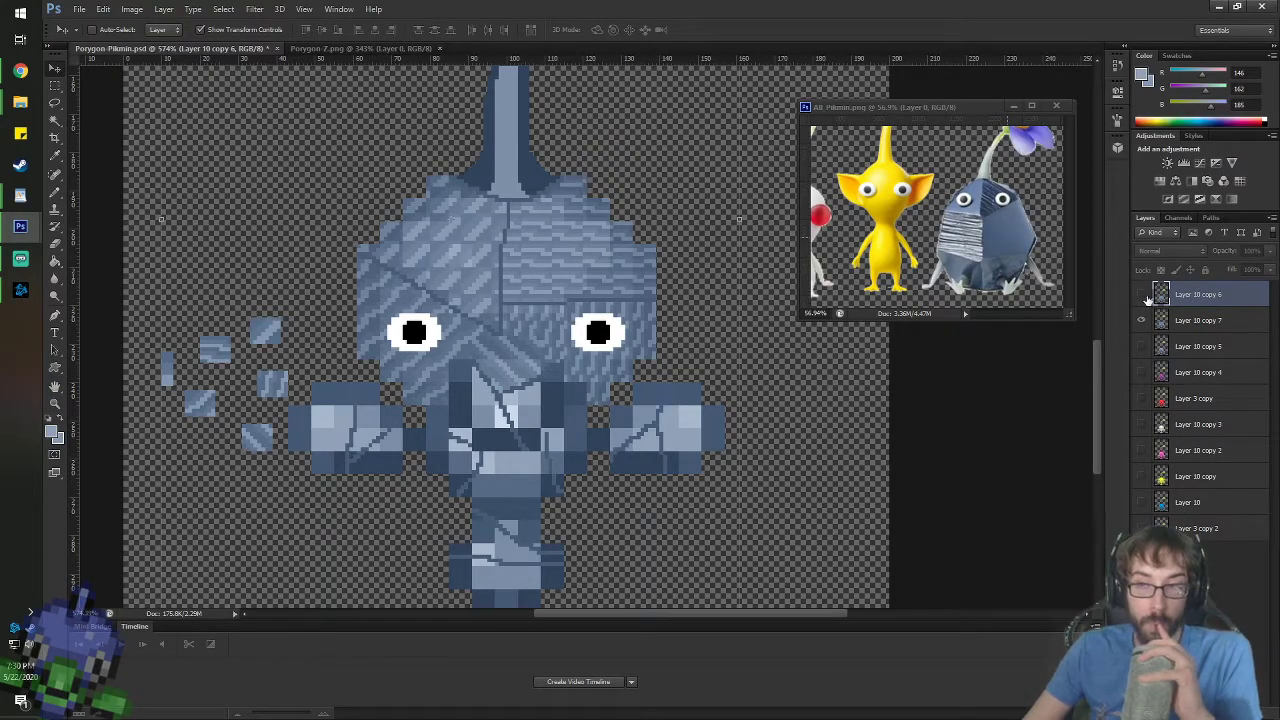
left_click(1142, 296)
left_click(1142, 296)
left_click(1142, 296)
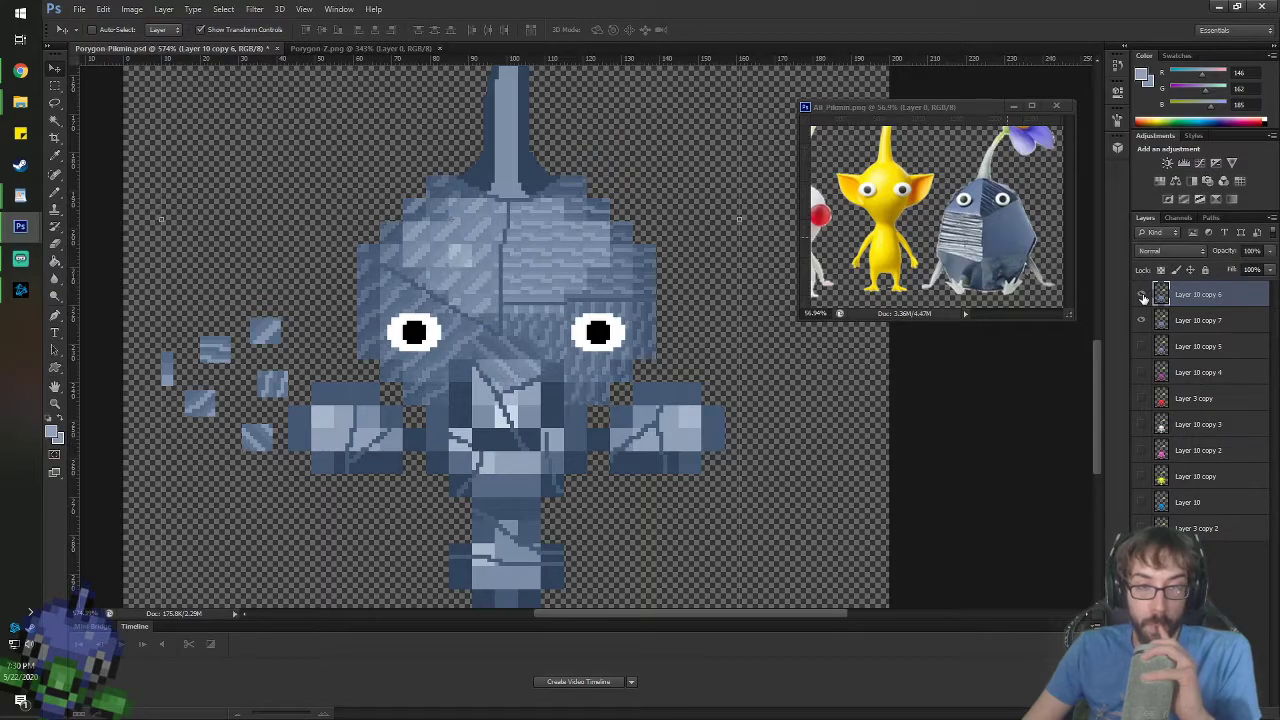
left_click(1142, 296)
left_click(1142, 296)
left_click(1142, 296)
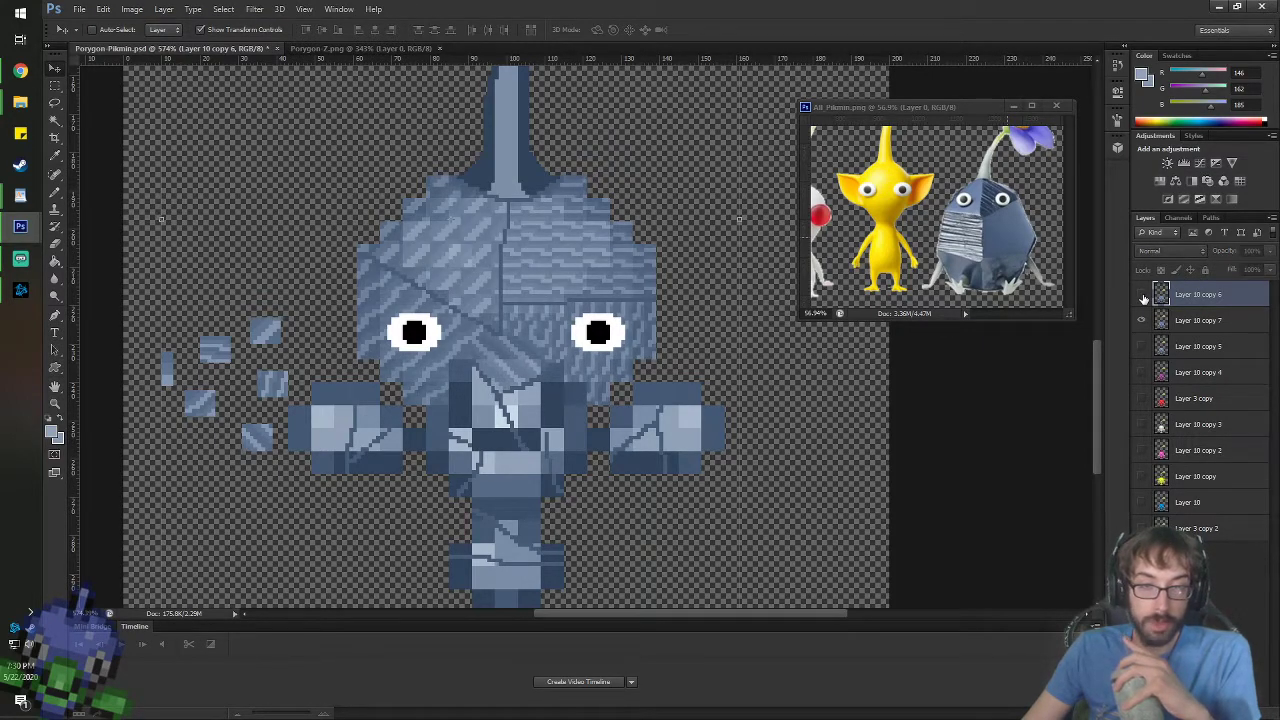
- Compare the 50% and 75% opacity head textures again by toggling Layer 10 copy 6 over Layer 10 copy 7
left_click(1142, 296)
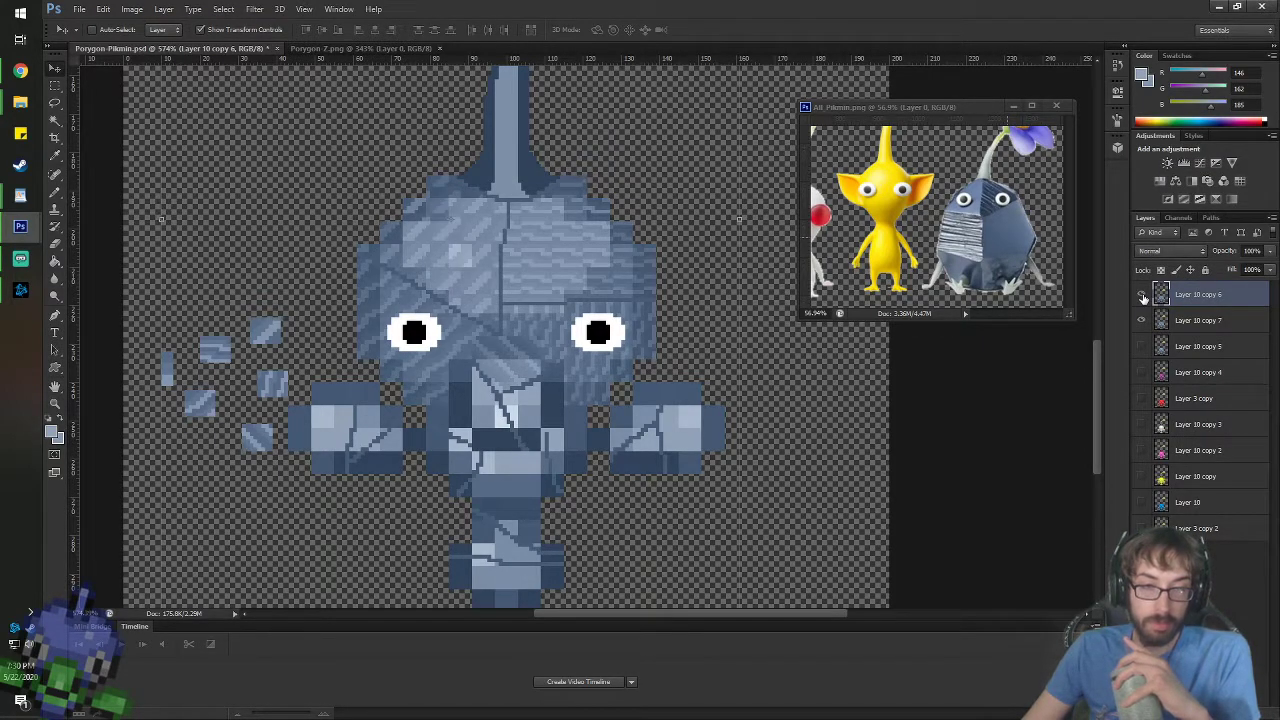
left_click(1142, 296)
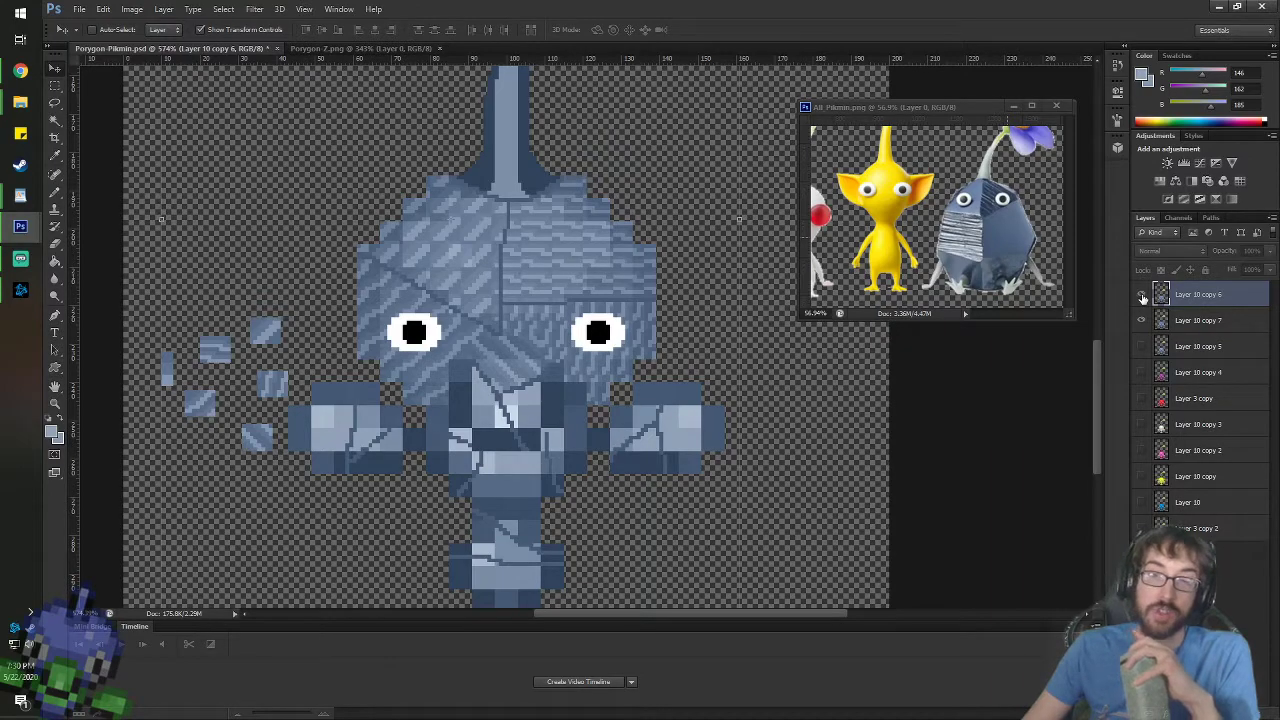
left_click(1142, 296)
- Duplicate Layer 10 copy 5, hide Layer 10 copy 6 and copy 7, and show the duplicate
left_click(1197, 347)
right_click(1197, 347)
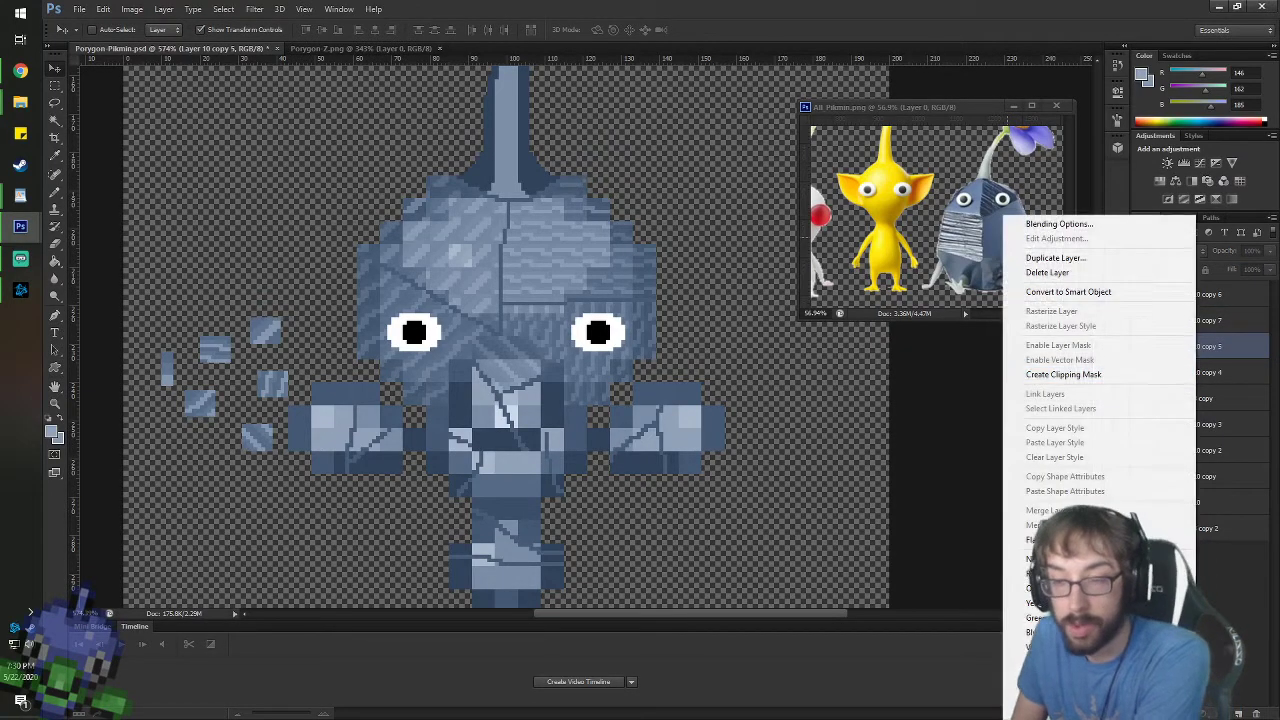
left_click(1055, 258)
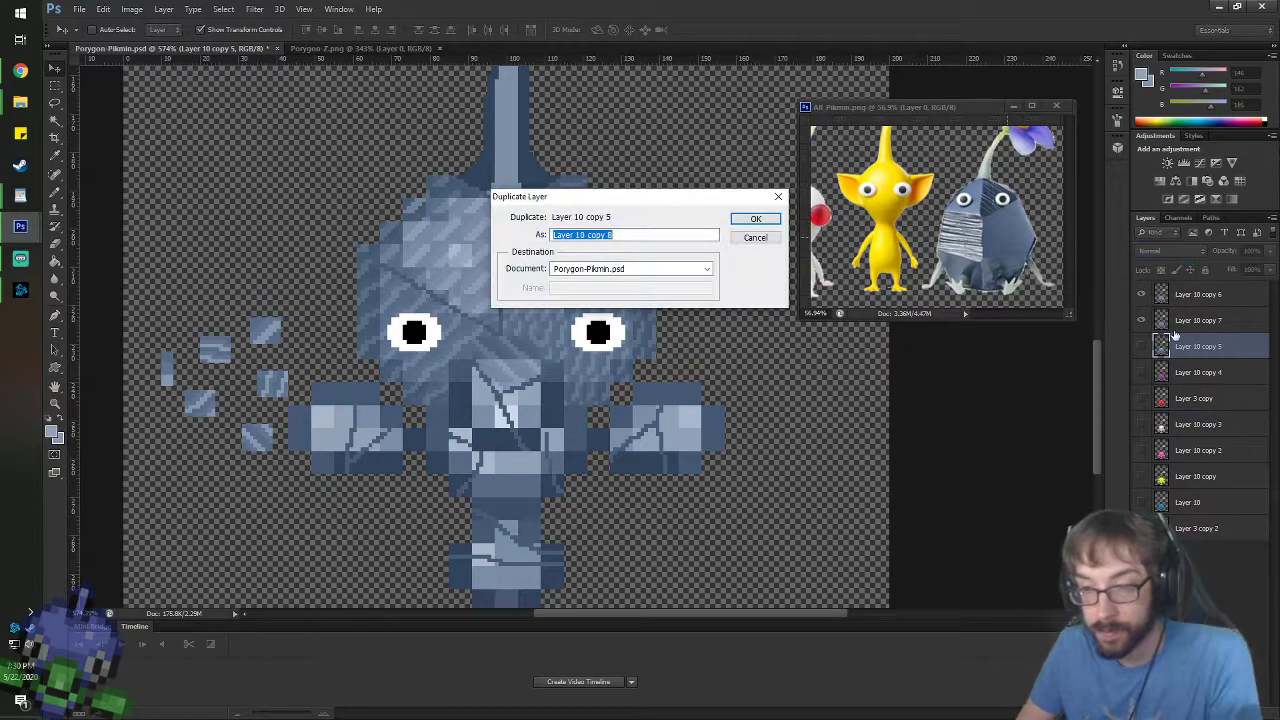
key("Return")
left_click(1141, 320)
left_click(1141, 294)
left_click(1141, 346)
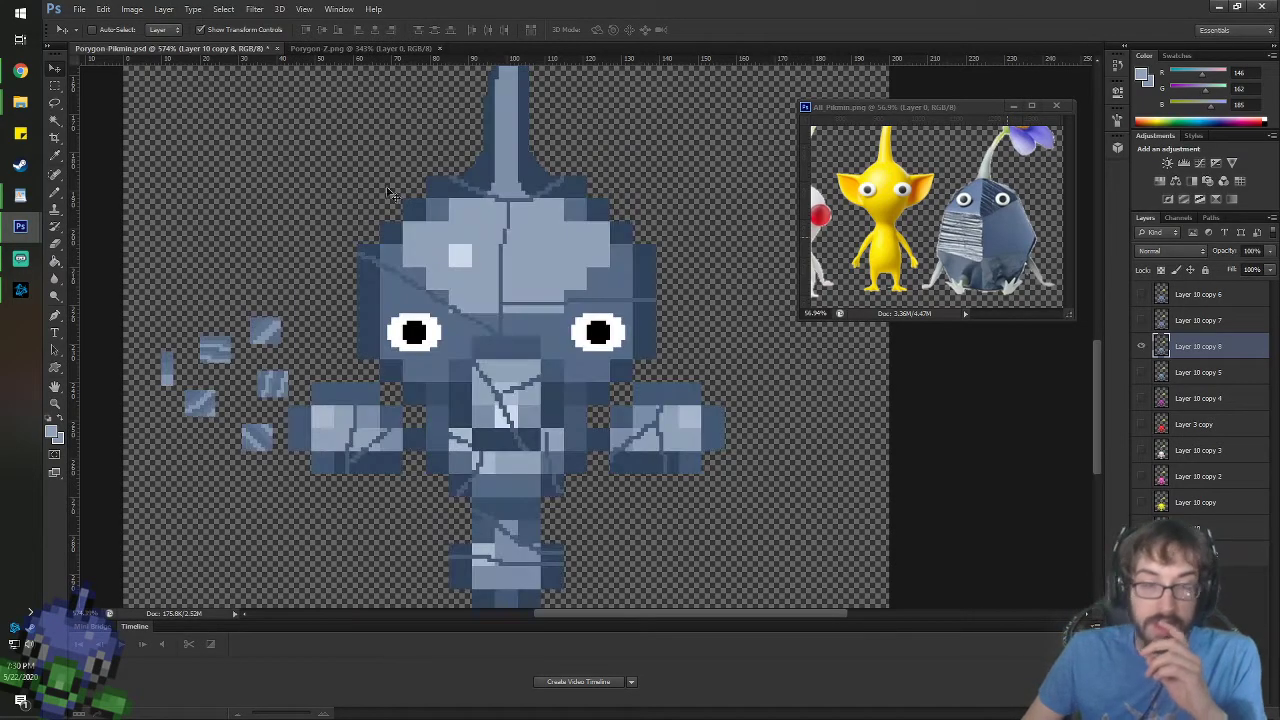
- Set the Paint Bucket pattern fill opacity to 60%
key("g")
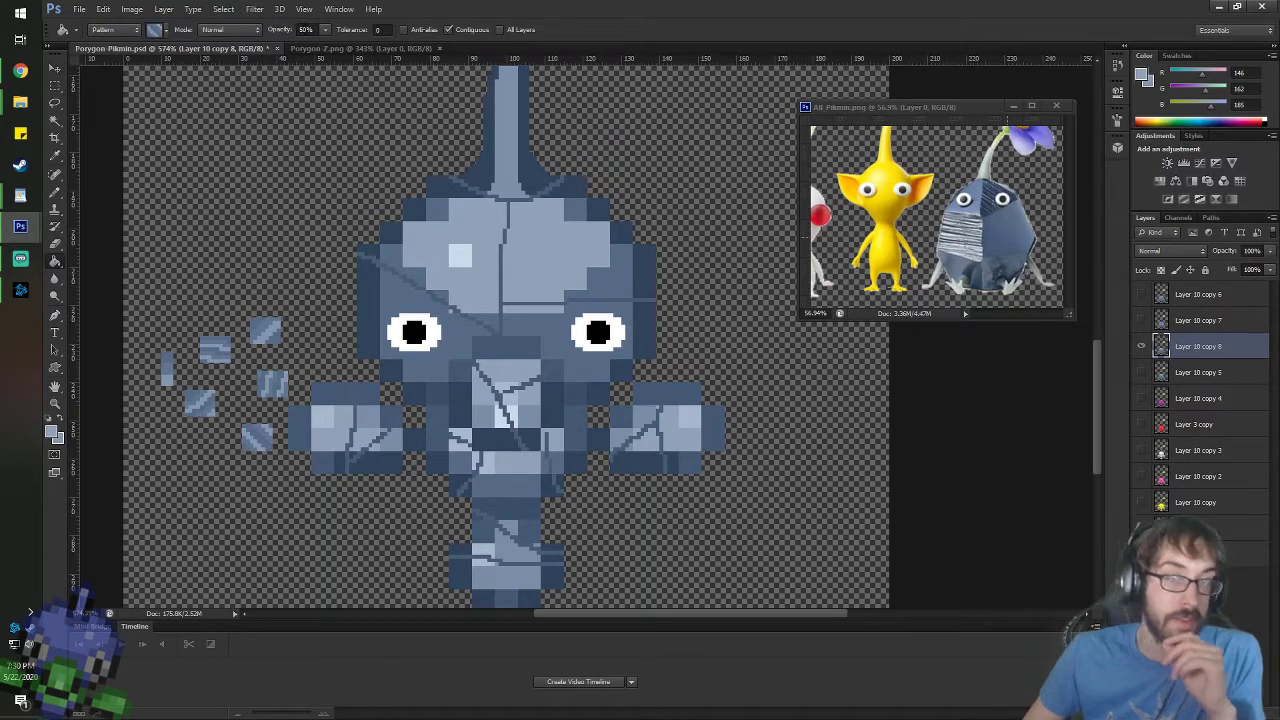
left_click(290, 29)
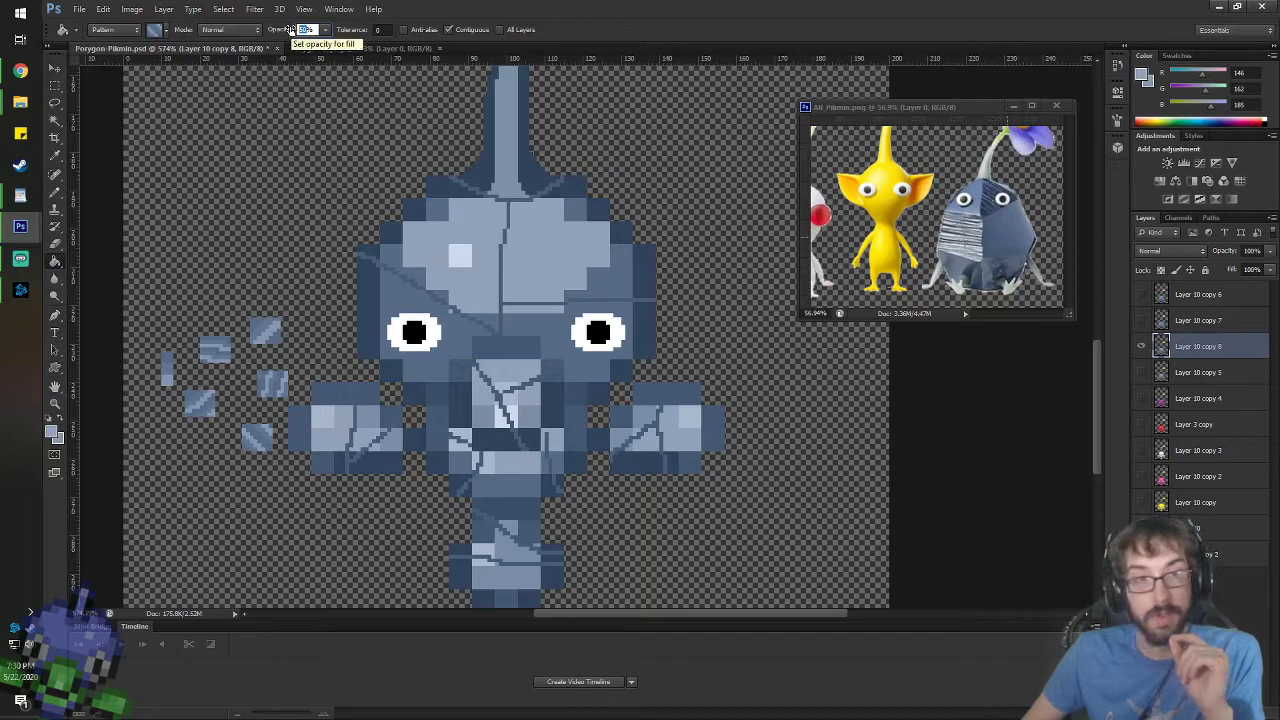
type("60")
key("Return")
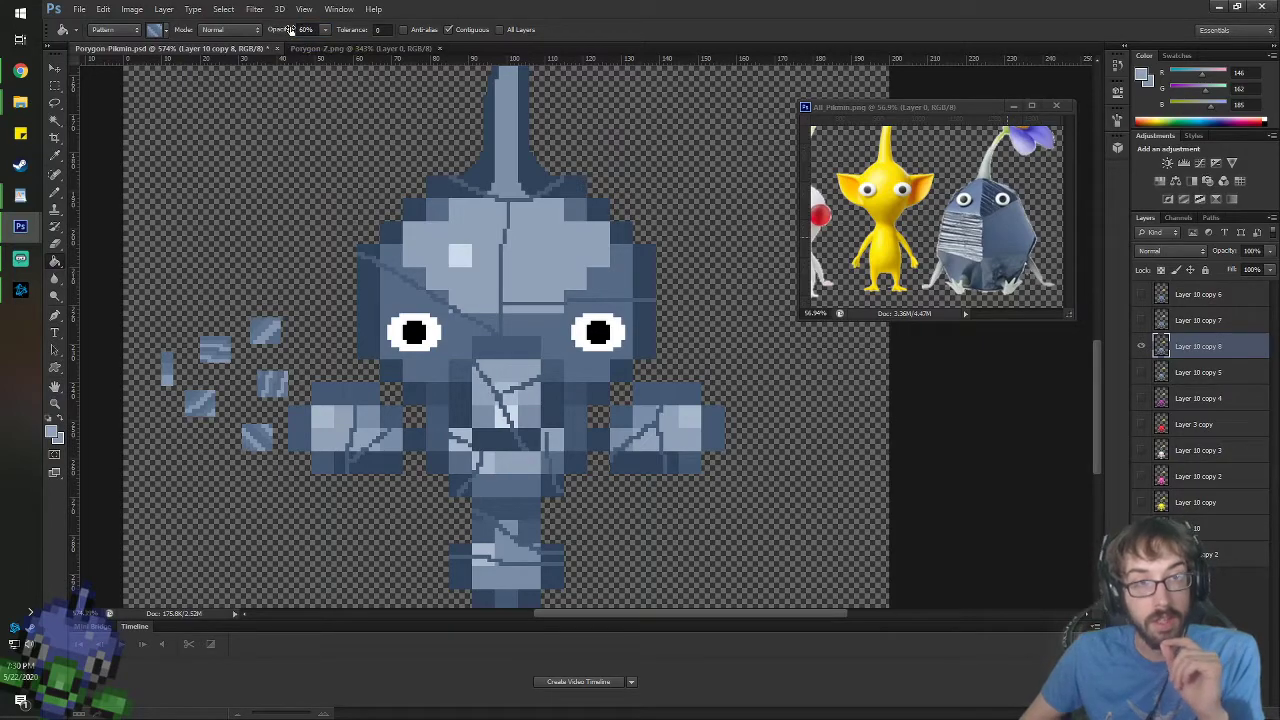
- On Layer 10 copy 8, fill the upper-left forehead facet and its highlight with the first upward-diagonal rock pattern
left_click(154, 30)
double_click(156, 102)
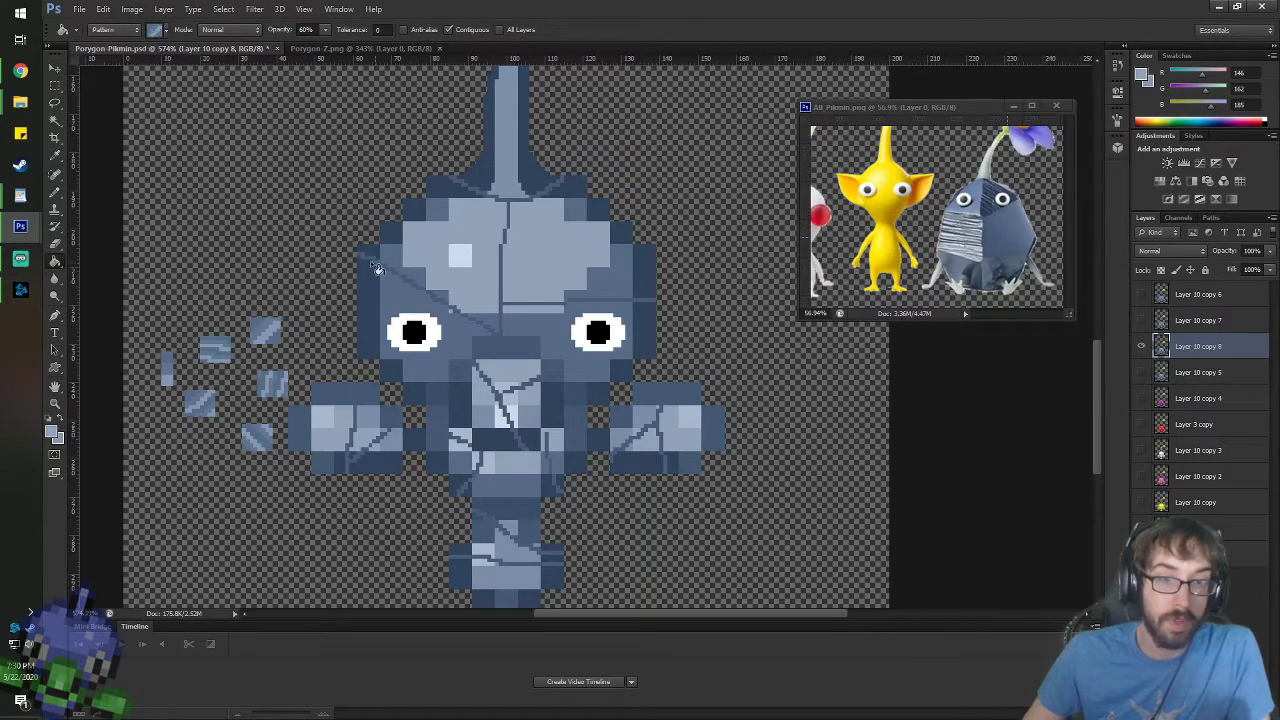
left_click(425, 232)
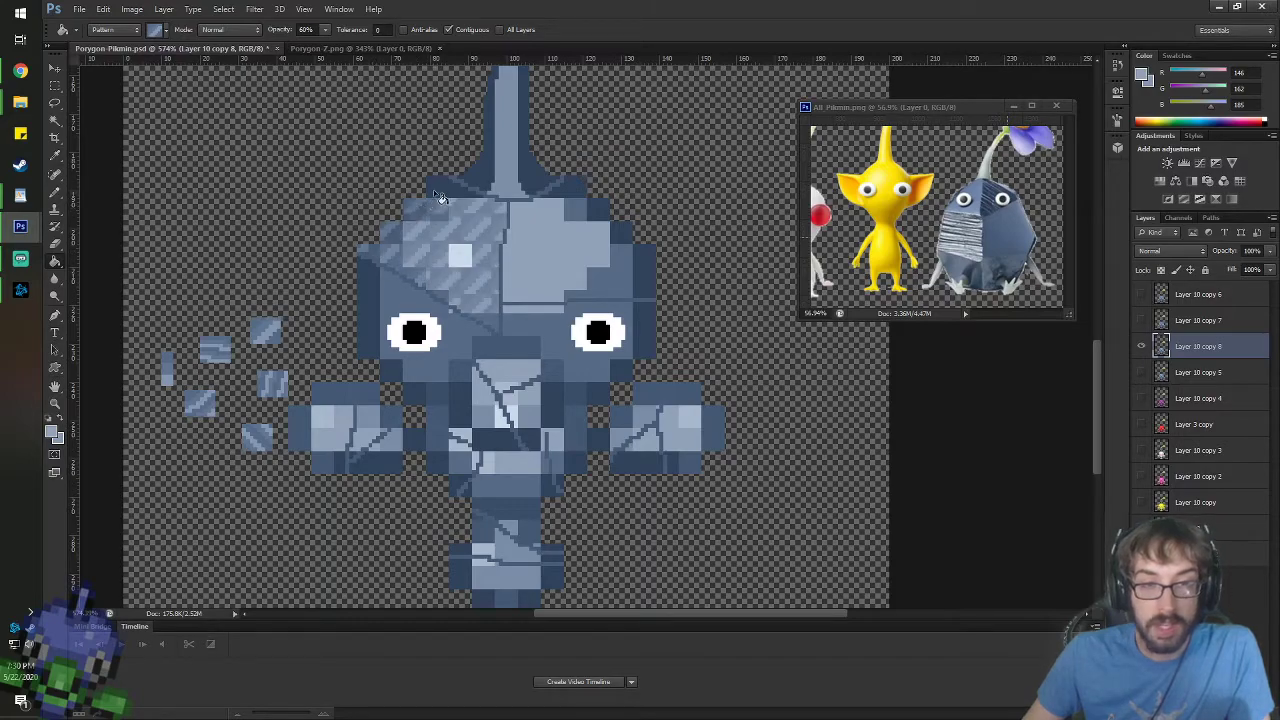
left_click(465, 260)
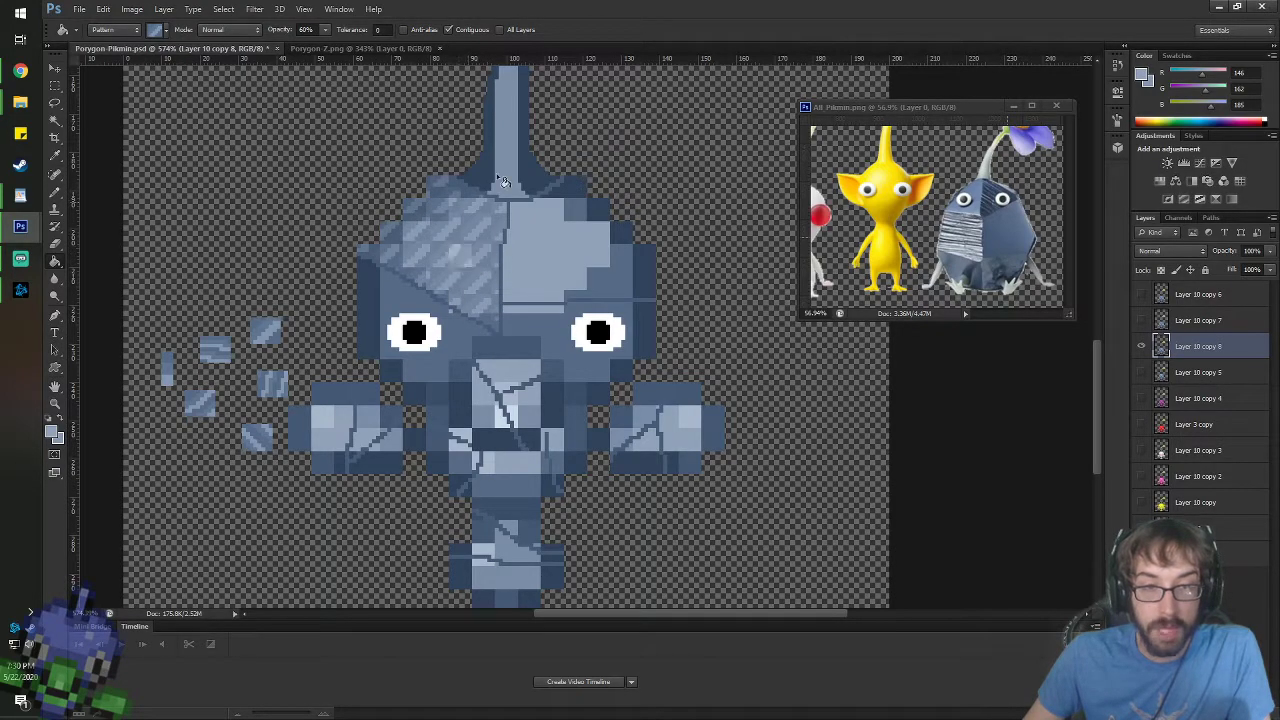
- Fill the upper-right forehead facet and its edge shades on Layer 10 copy 8 with the horizontal rock pattern
left_click(165, 31)
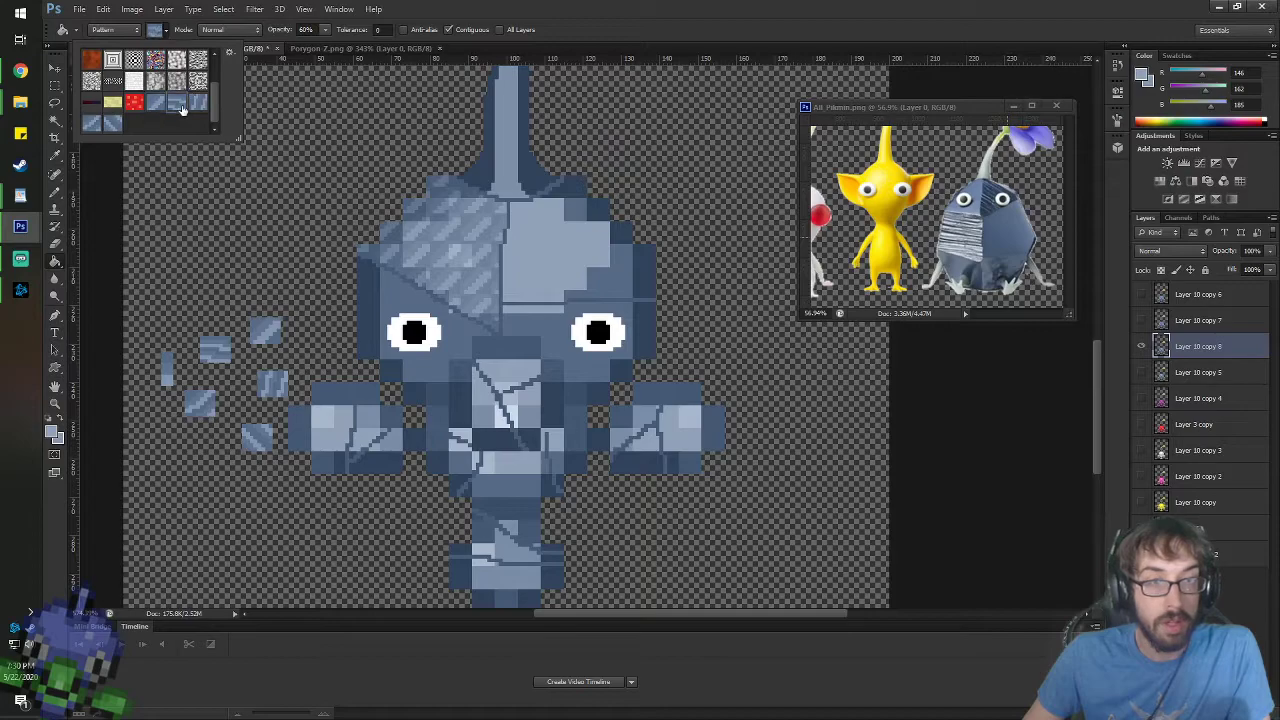
double_click(188, 100)
left_click(577, 205)
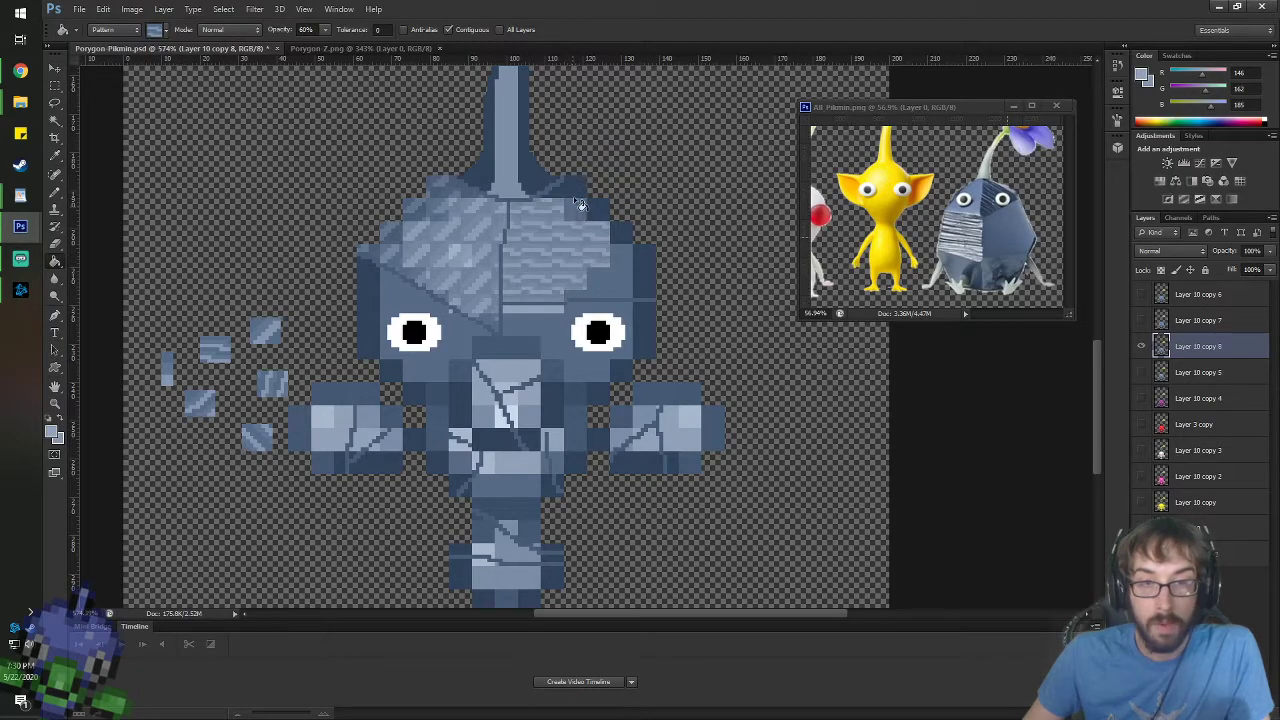
left_click(628, 268)
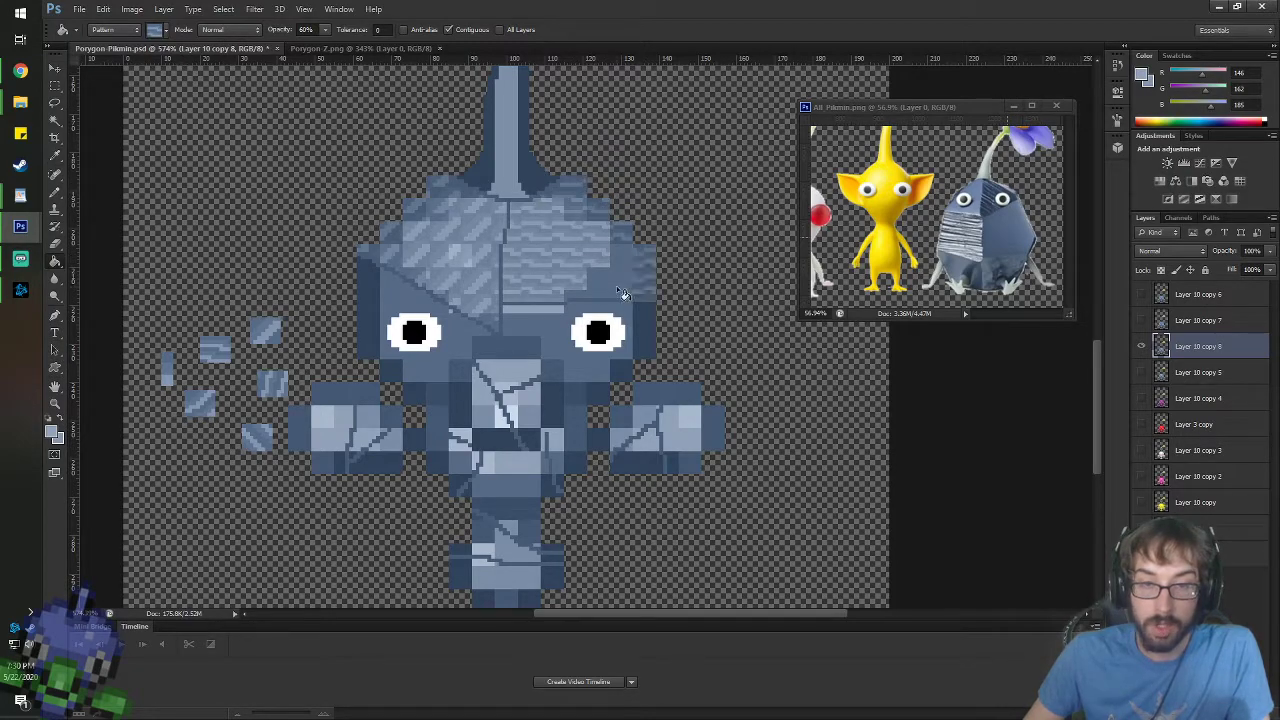
left_click(552, 307)
- Fill the facet around the right eye on Layer 10 copy 8 with the vertical rock pattern
left_click(162, 30)
double_click(183, 103)
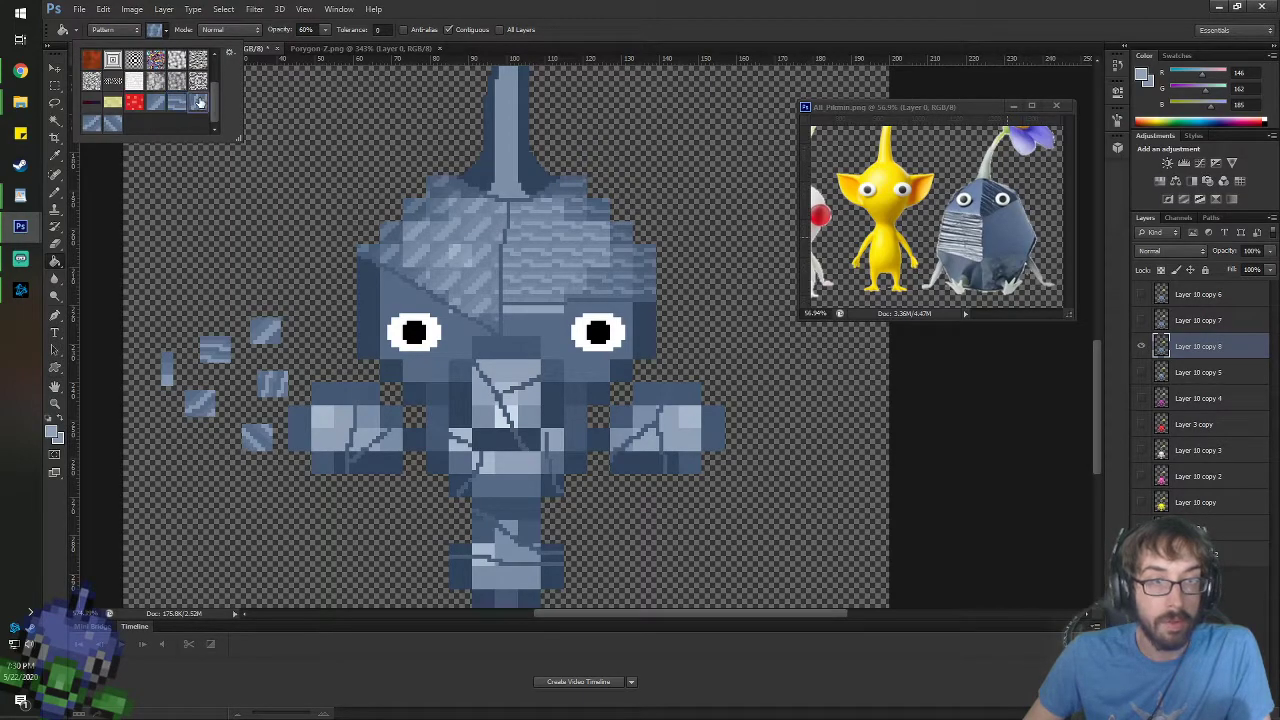
left_click(643, 341)
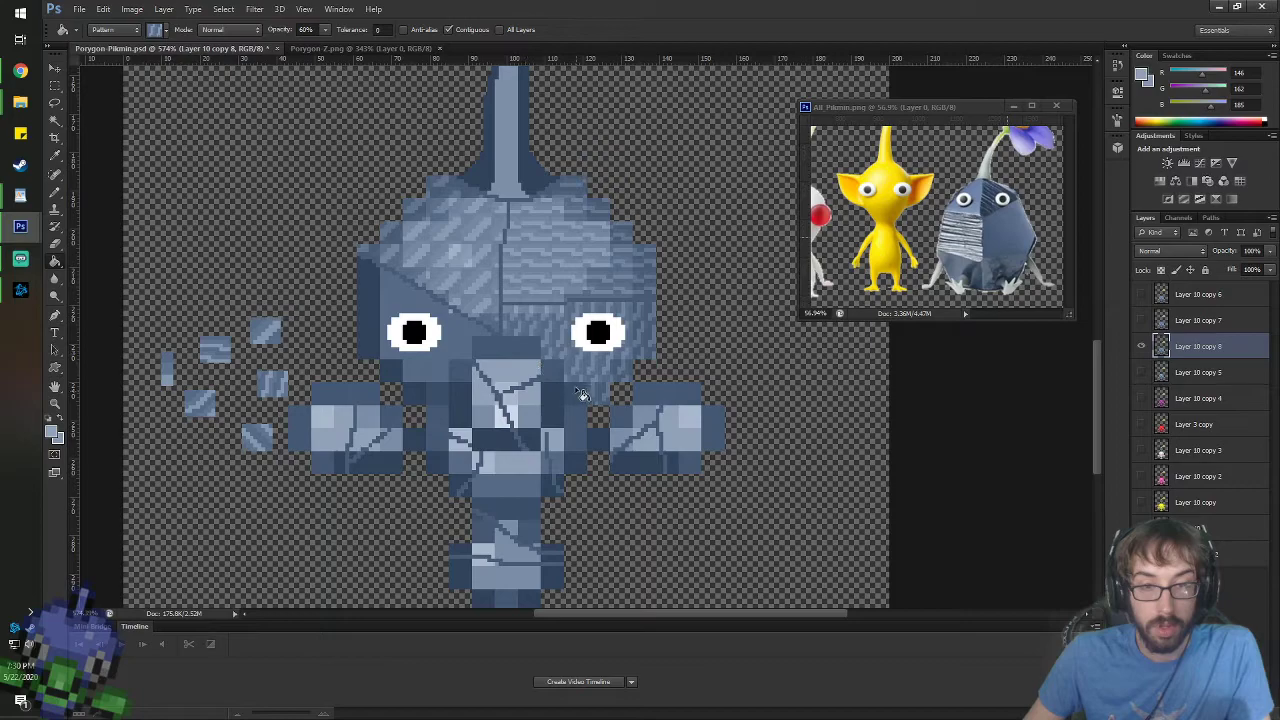
- Fill the left-eye facet and its edge shades on Layer 10 copy 8 with the second upward-diagonal rock pattern
left_click(163, 35)
double_click(198, 102)
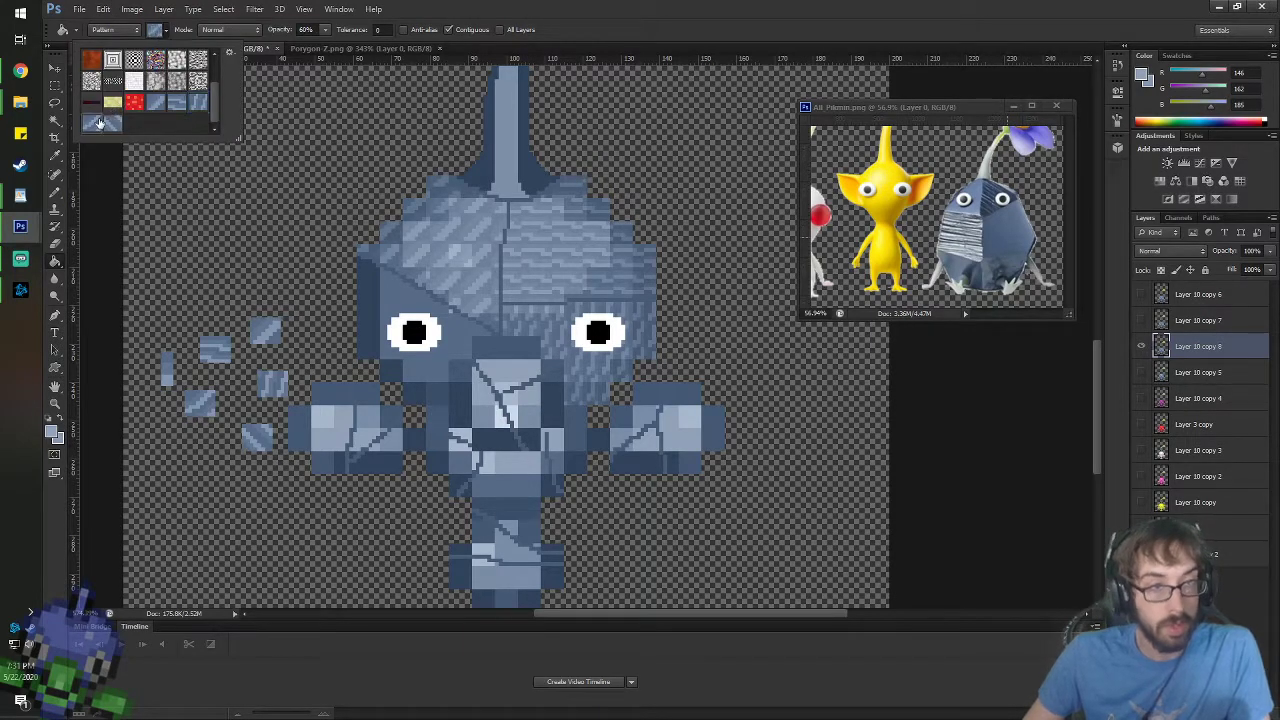
left_click(370, 298)
left_click(370, 298)
left_click(391, 370)
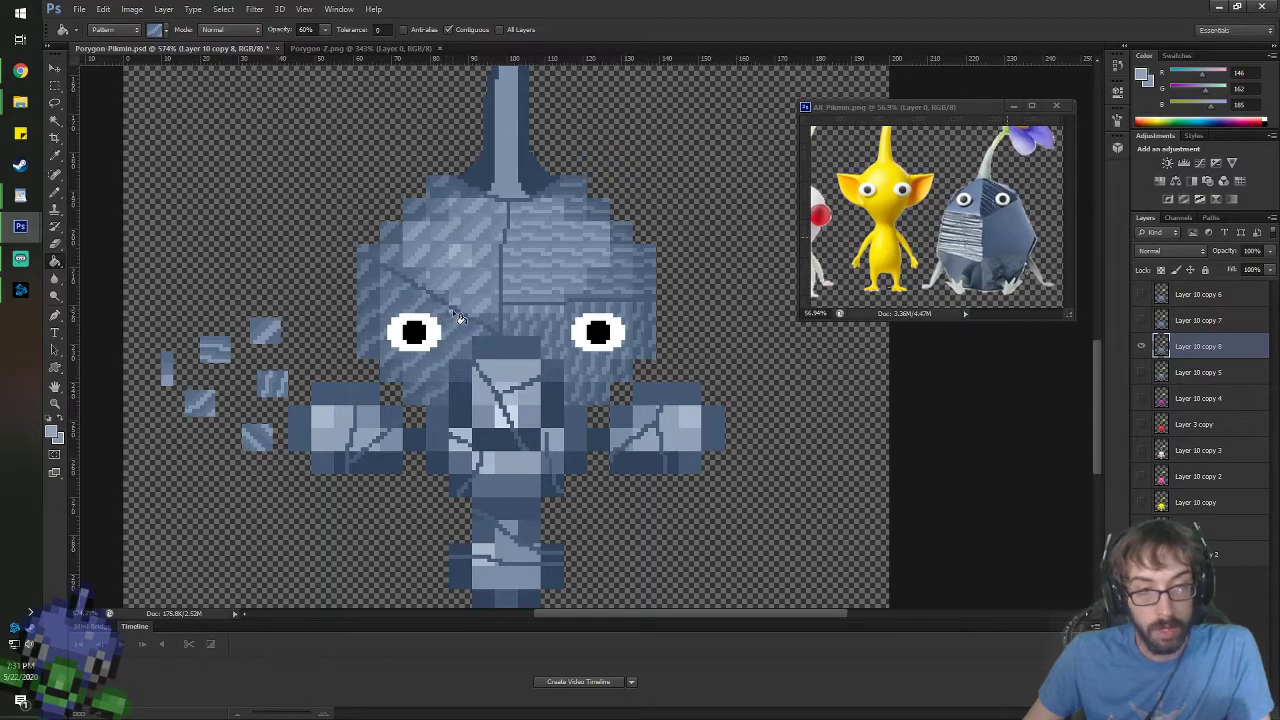
- Fill the central facet between the eyes on Layer 10 copy 8 with the downward-diagonal rock pattern
left_click(161, 32)
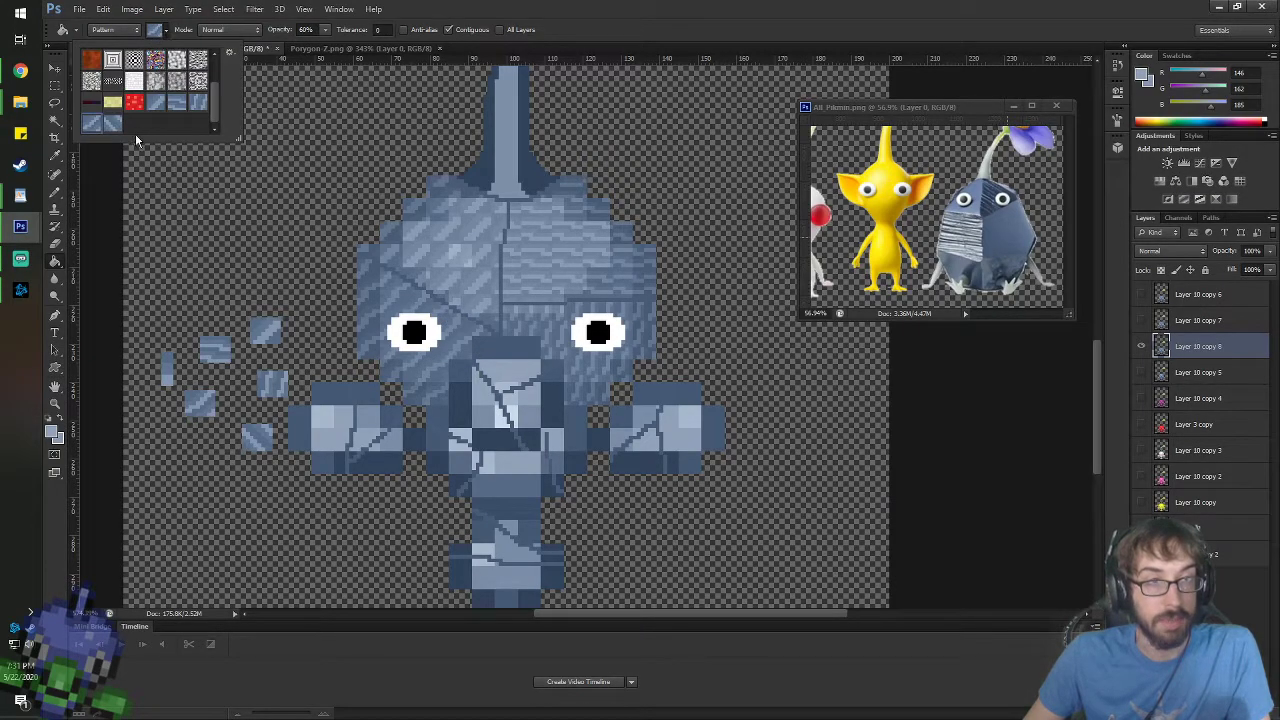
double_click(113, 123)
left_click(499, 346)
left_click(504, 376)
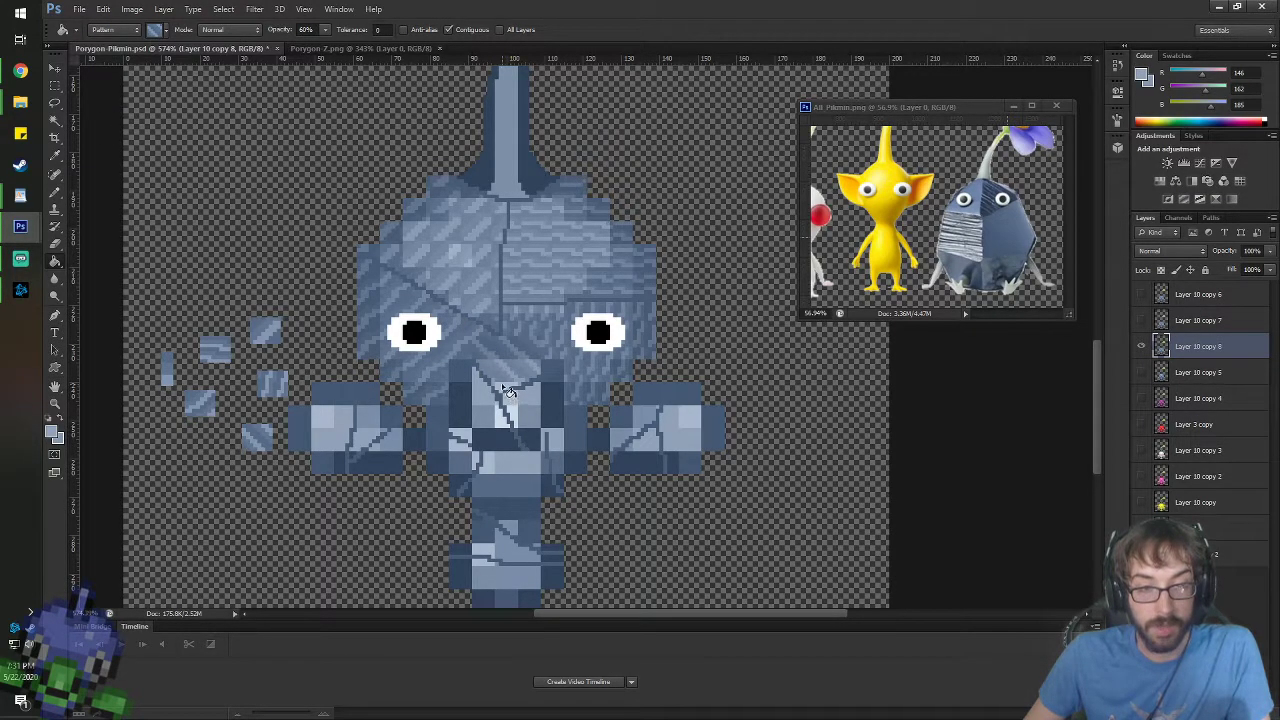
left_click(503, 388)
left_click(500, 389)
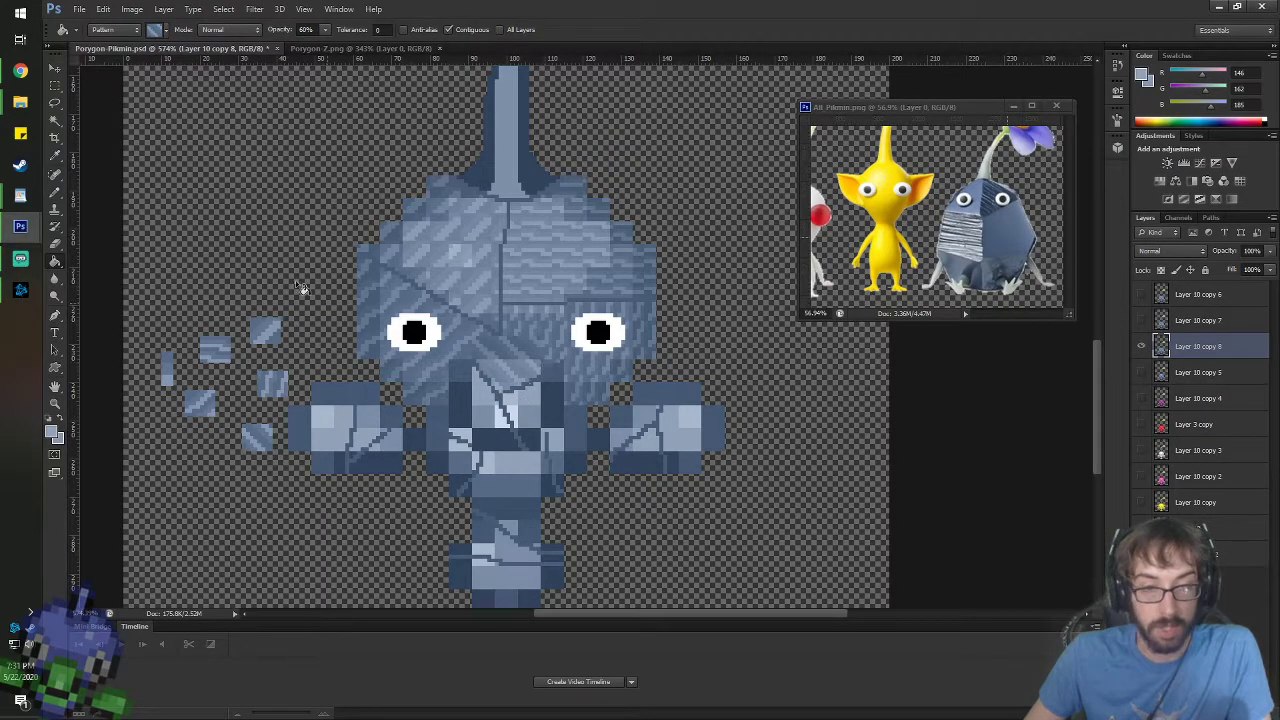
- Place Layer 10 copy 8 between copy 6 and copy 7 and toggle the layers to compare the 50%, 60% and 75% textures
left_click(55, 67)
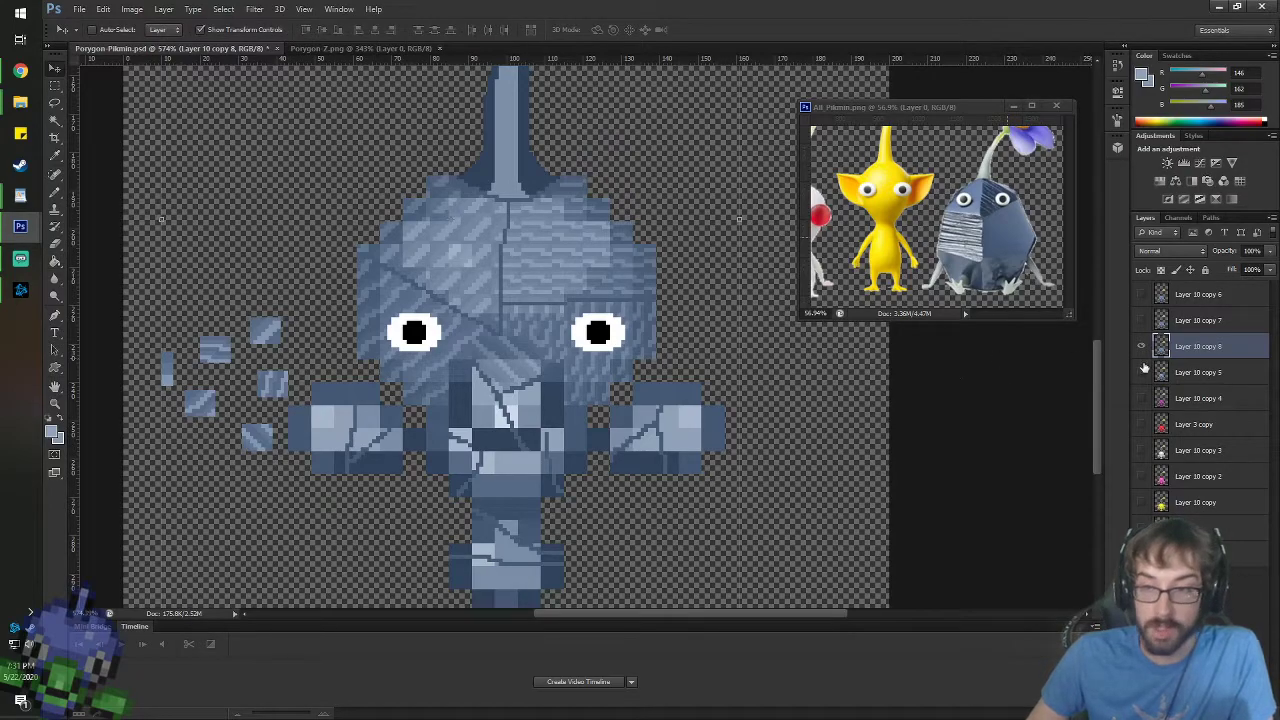
left_click(1141, 320)
left_click(1141, 294)
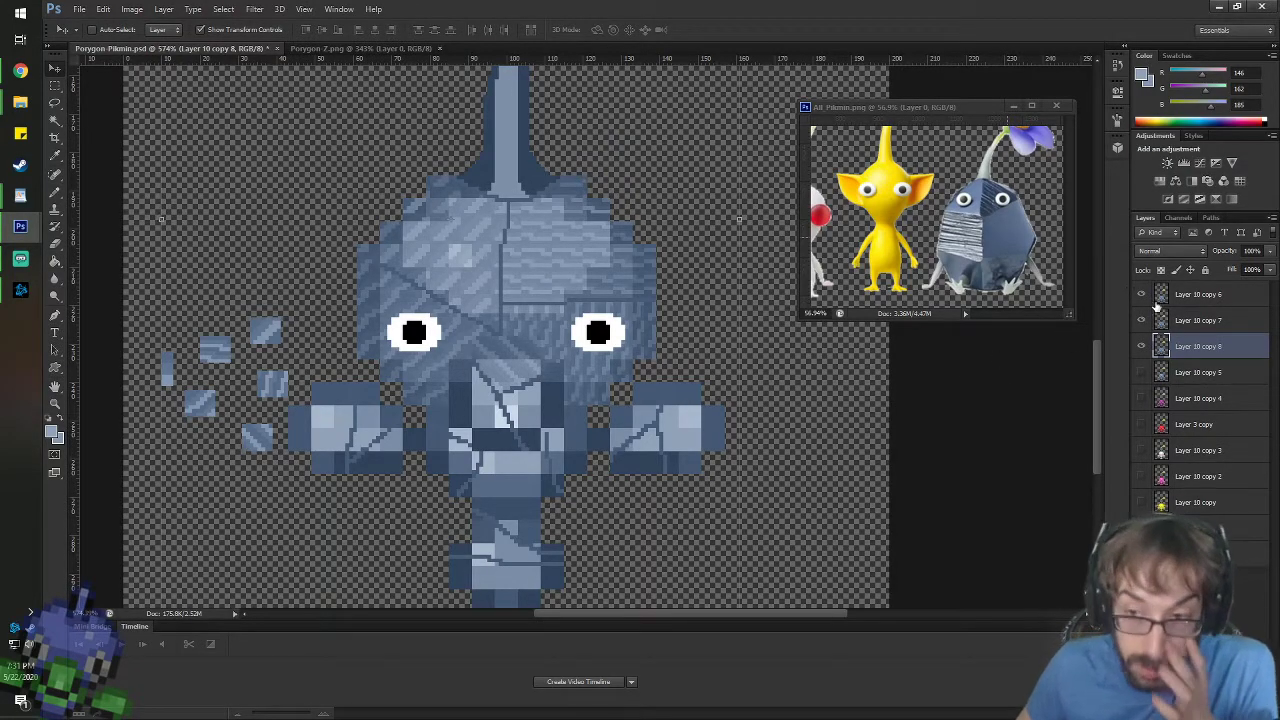
left_click_drag(1165, 346, 1145, 305)
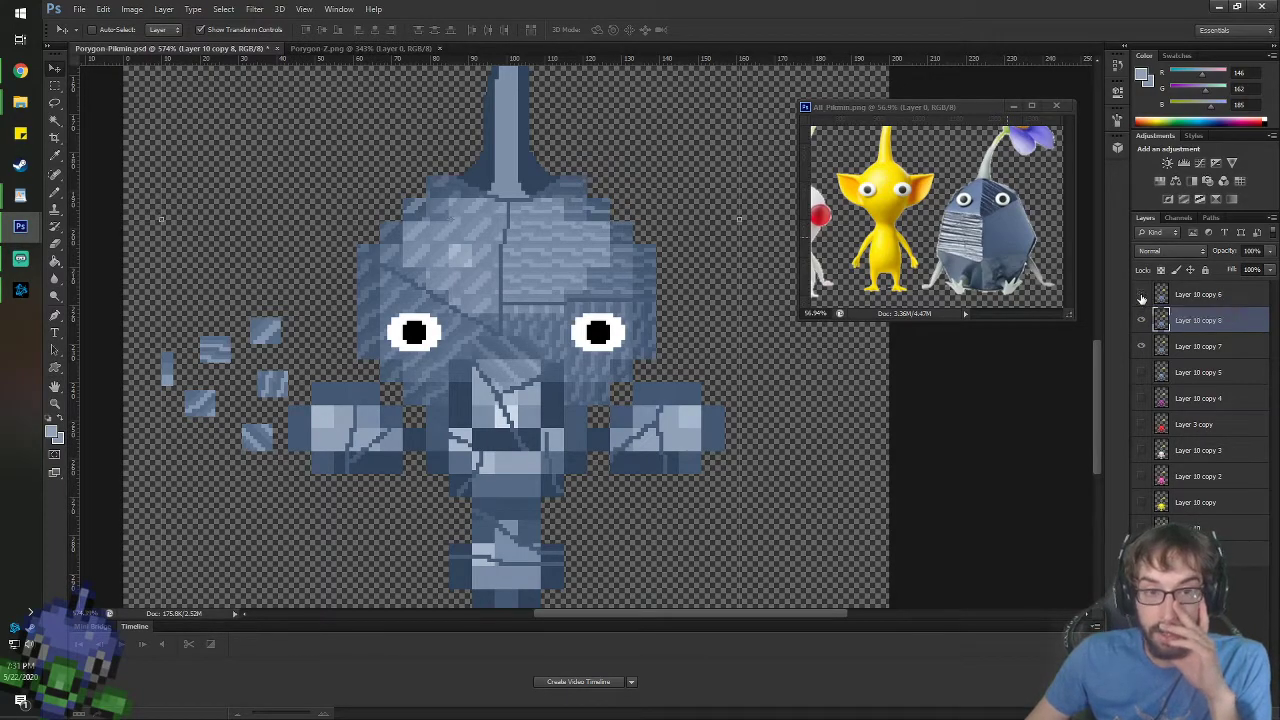
left_click(1142, 296)
left_click(1142, 322)
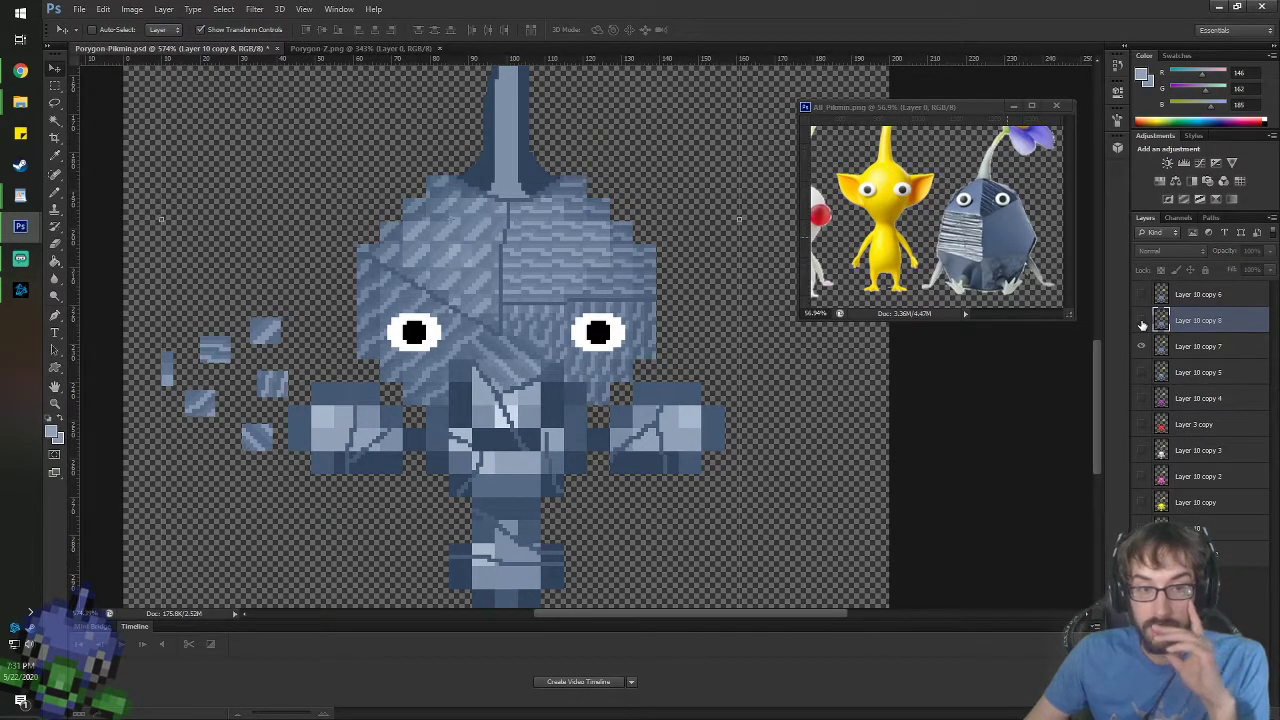
left_click(1142, 322)
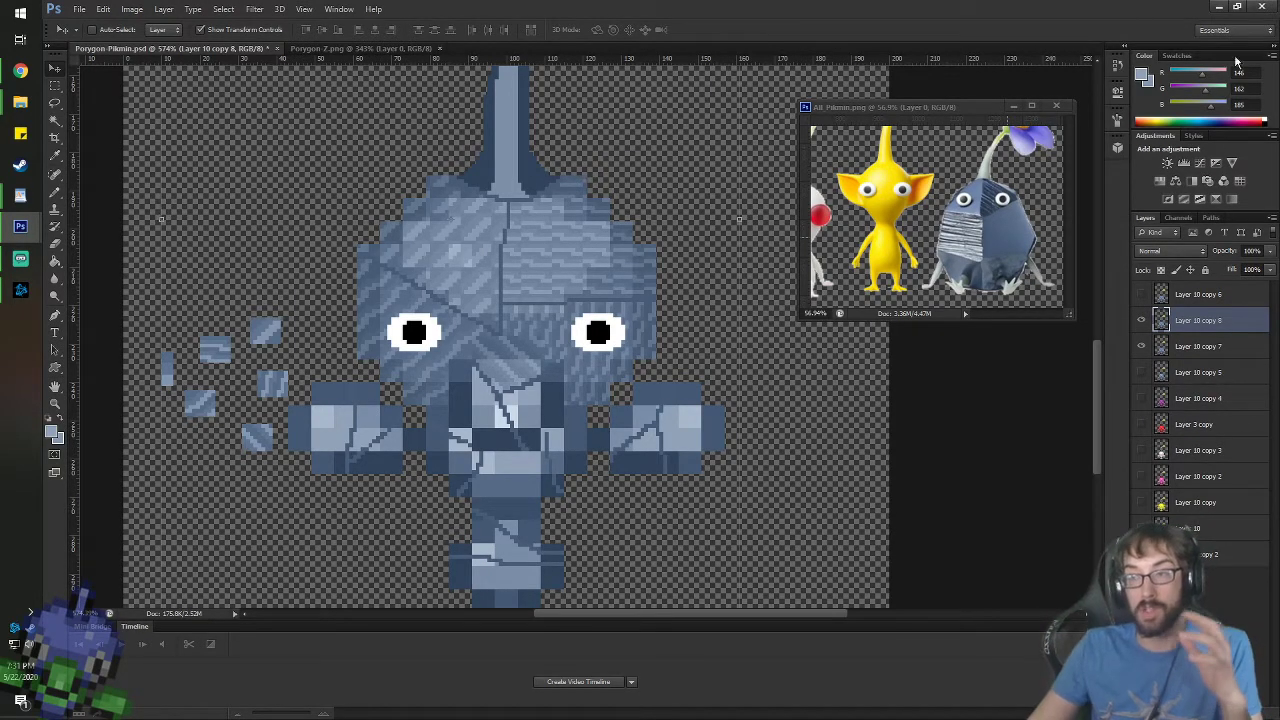
left_click(20, 70)
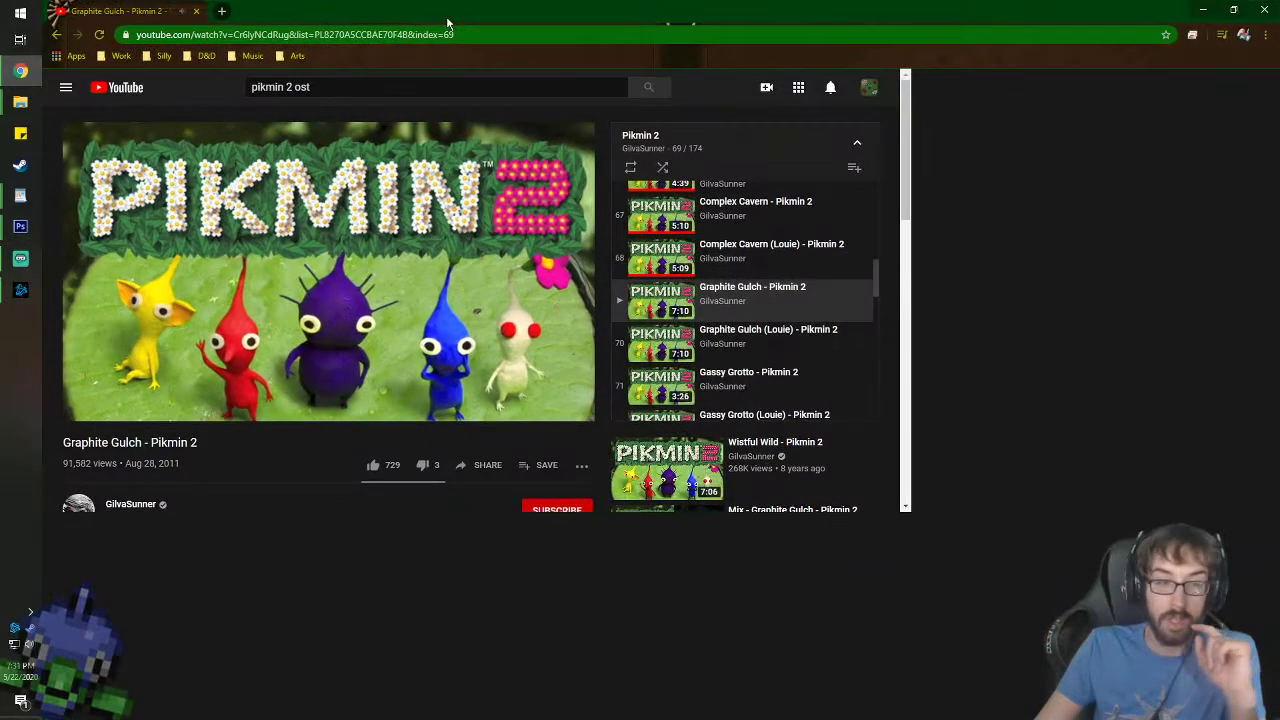
left_click_drag(489, 7, 1279, 360)
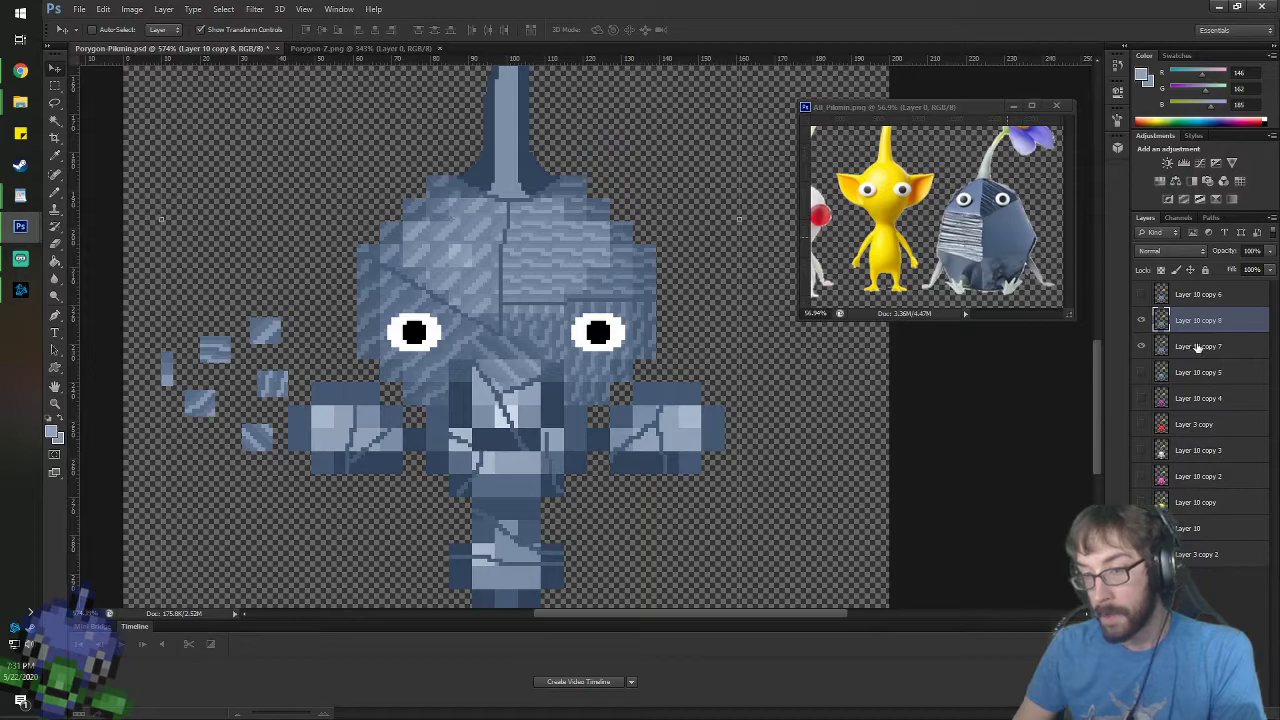
- Delete the three textured test layers, Layer 10 copy 6, copy 8 and copy 7
left_click(1141, 296)
left_click(1188, 296)
left_click(1184, 354, "shift")
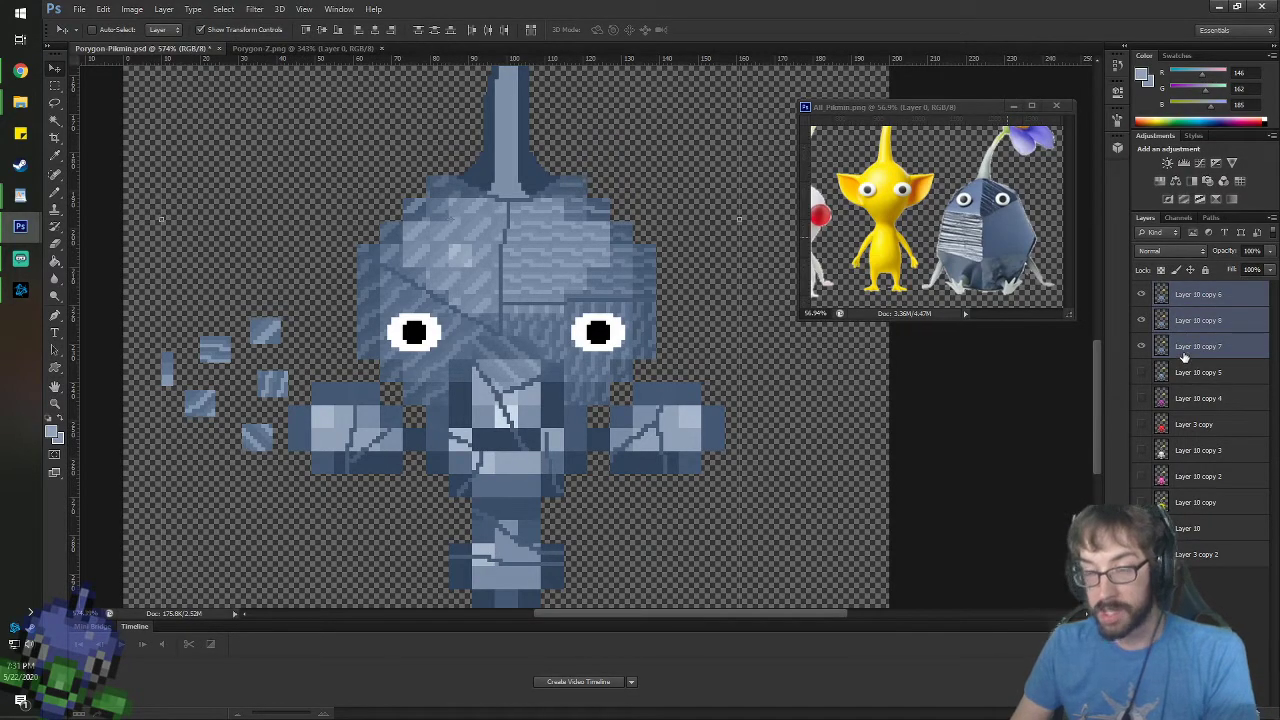
key("Delete")
- Show Layer 10 copy 5, duplicate it, and keep only the duplicate visible
left_click(1141, 294)
left_click(1197, 297)
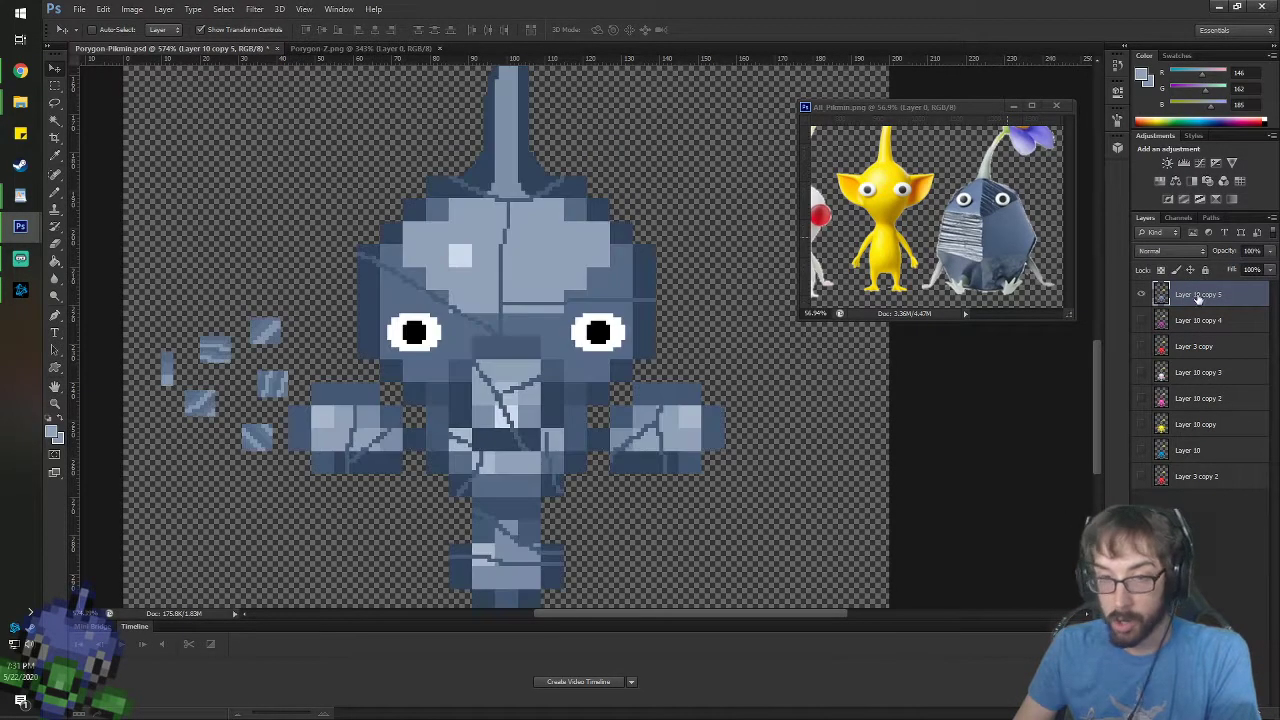
right_click(1199, 297)
left_click(1125, 263)
key("Return")
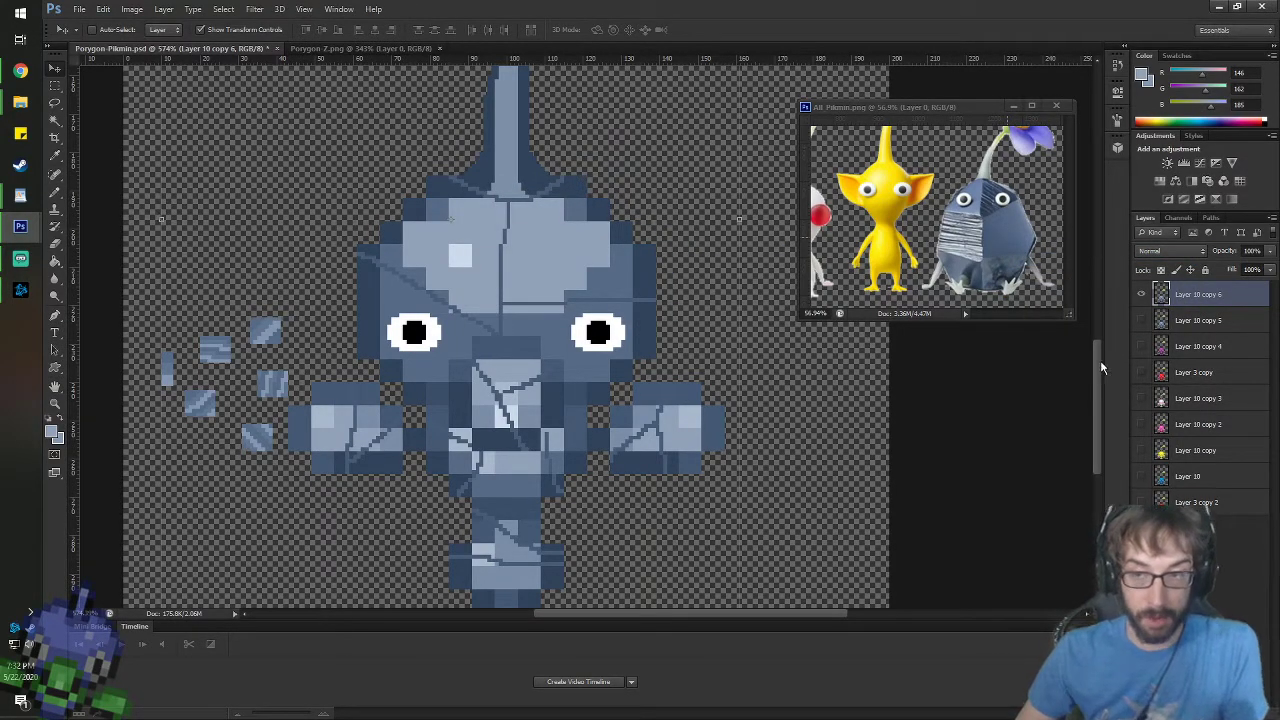
- Fill the upper-left facet of the head on Layer 10 copy 6, including its highlight, with the upward-diagonal rock pattern at 60% opacity
left_click_drag(1100, 368, 1097, 352)
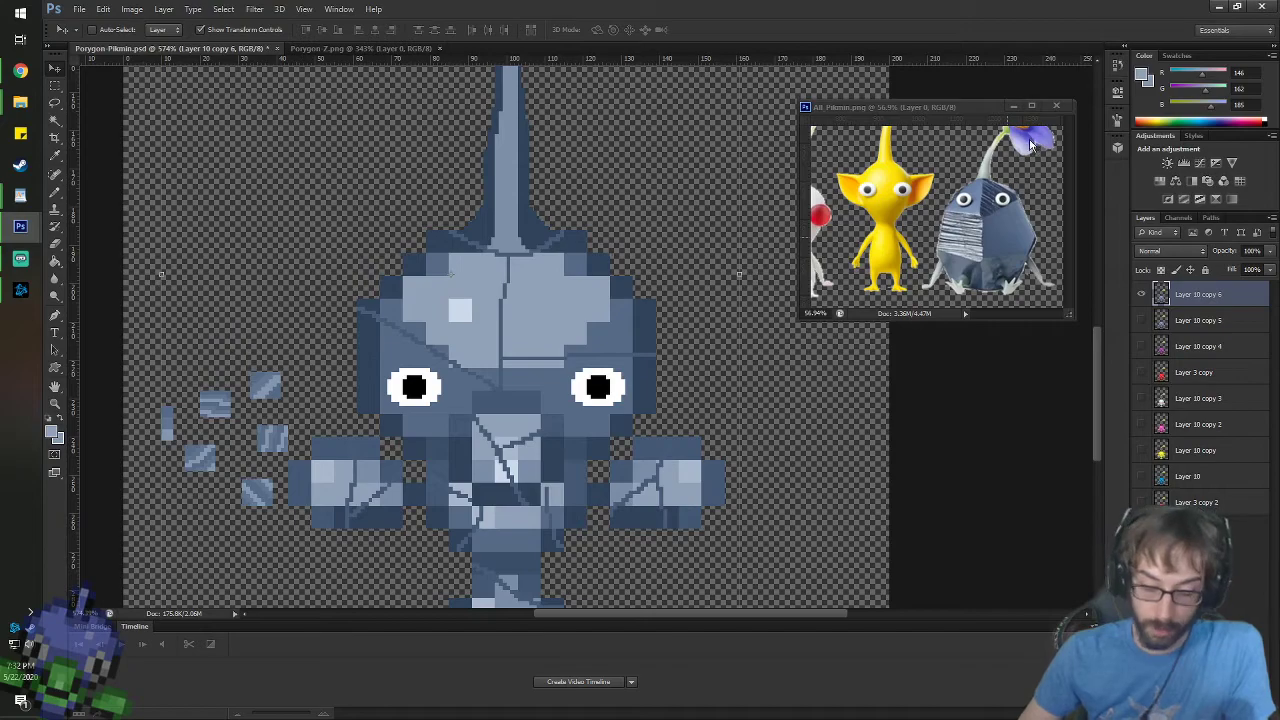
key("g")
left_click(158, 30)
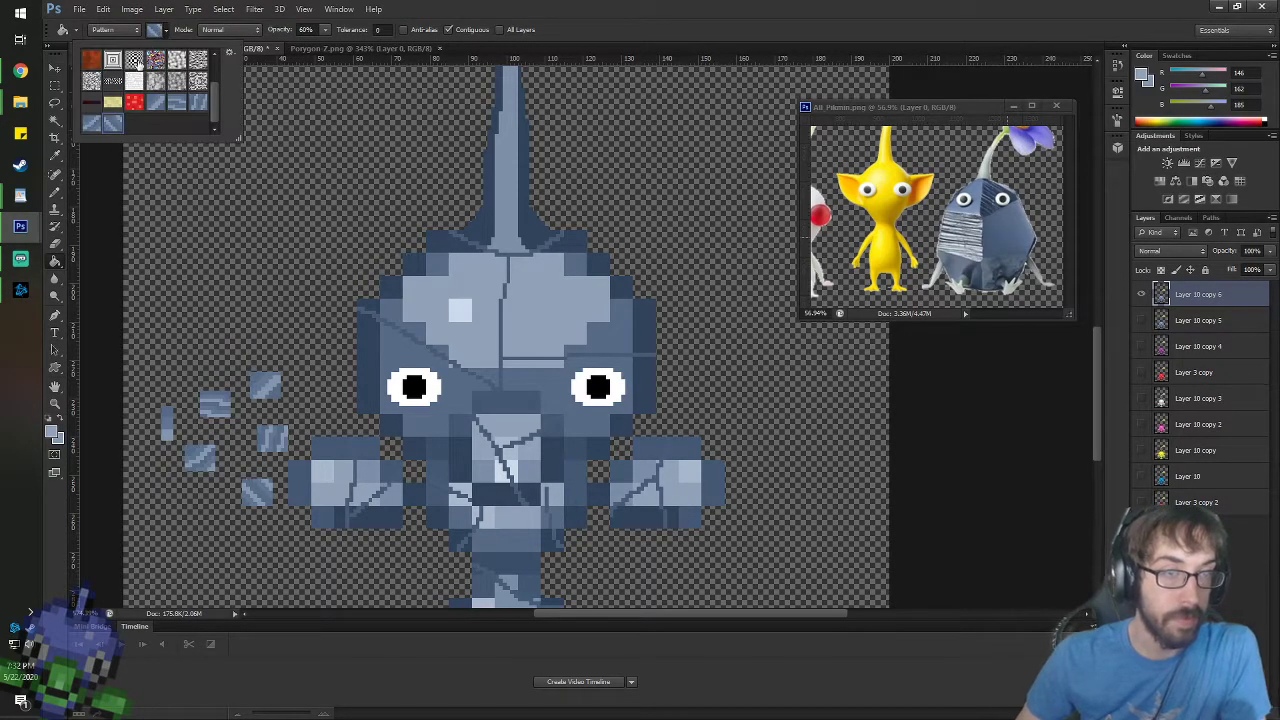
double_click(153, 110)
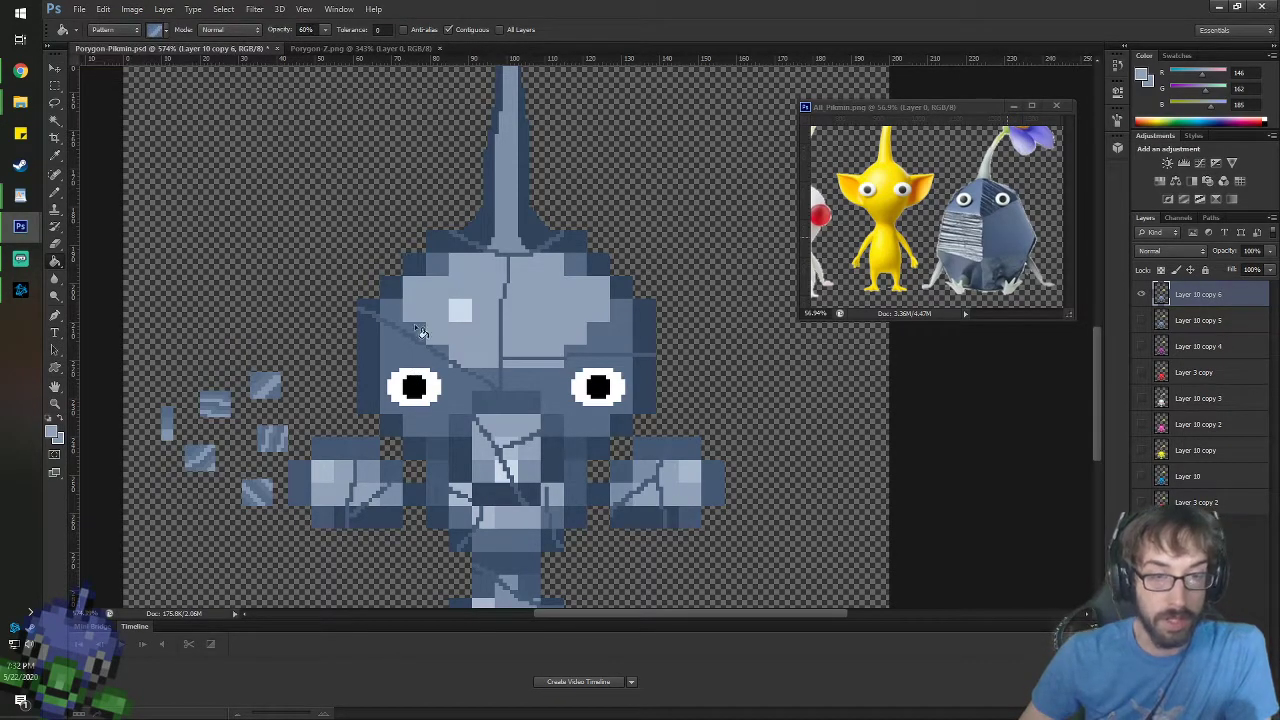
scroll(392, 308, "up", 3)
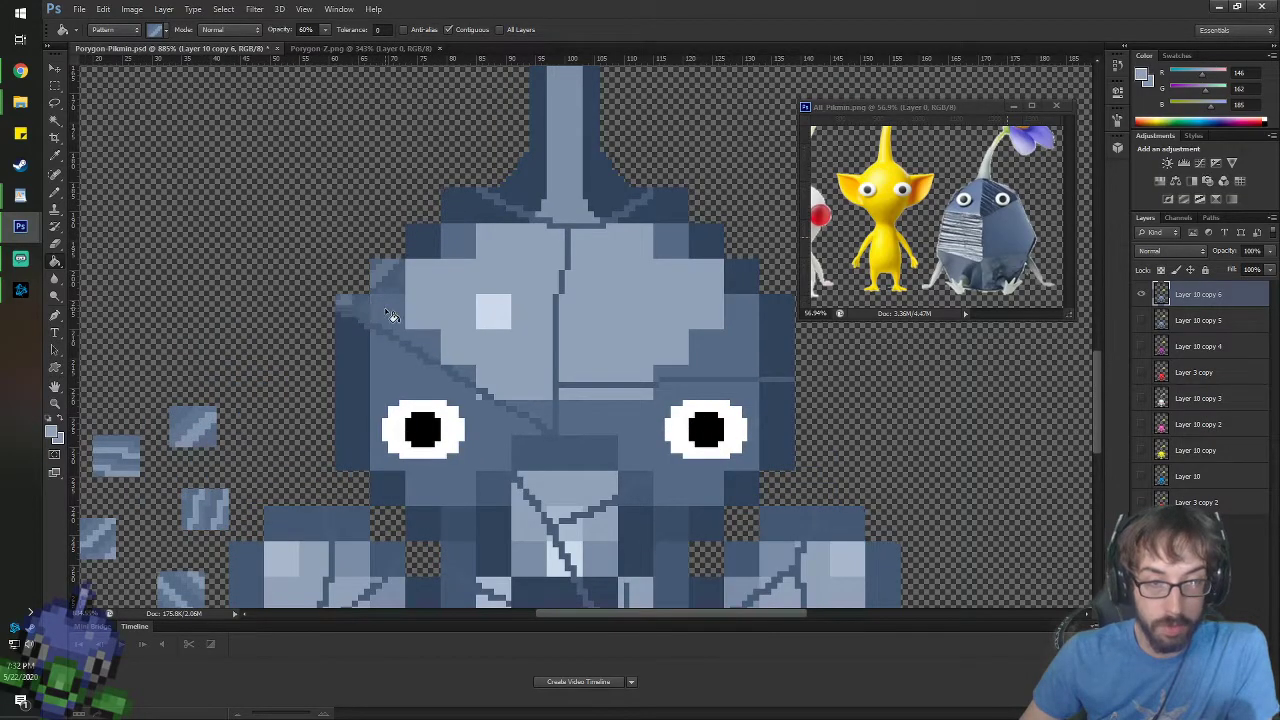
left_click(534, 277)
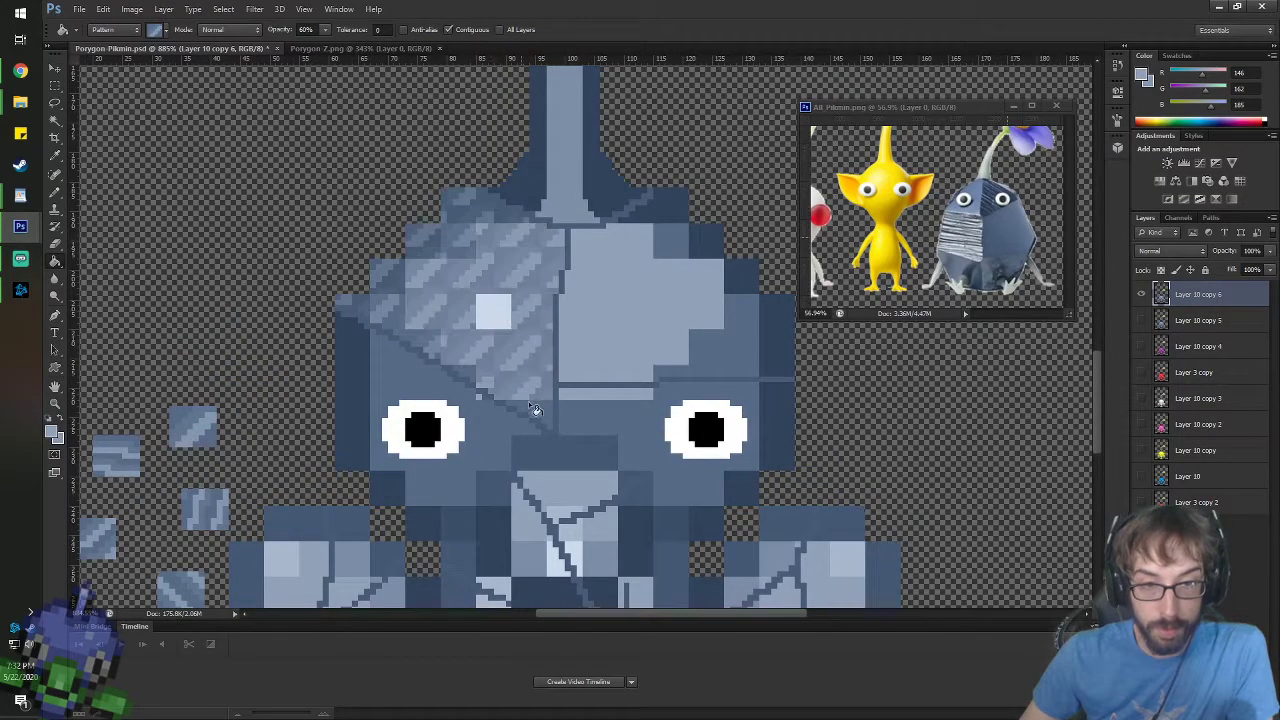
left_click(493, 311)
- Fill all shades of the head's upper-right facet with the horizontal-streak rock pattern
left_click(156, 30)
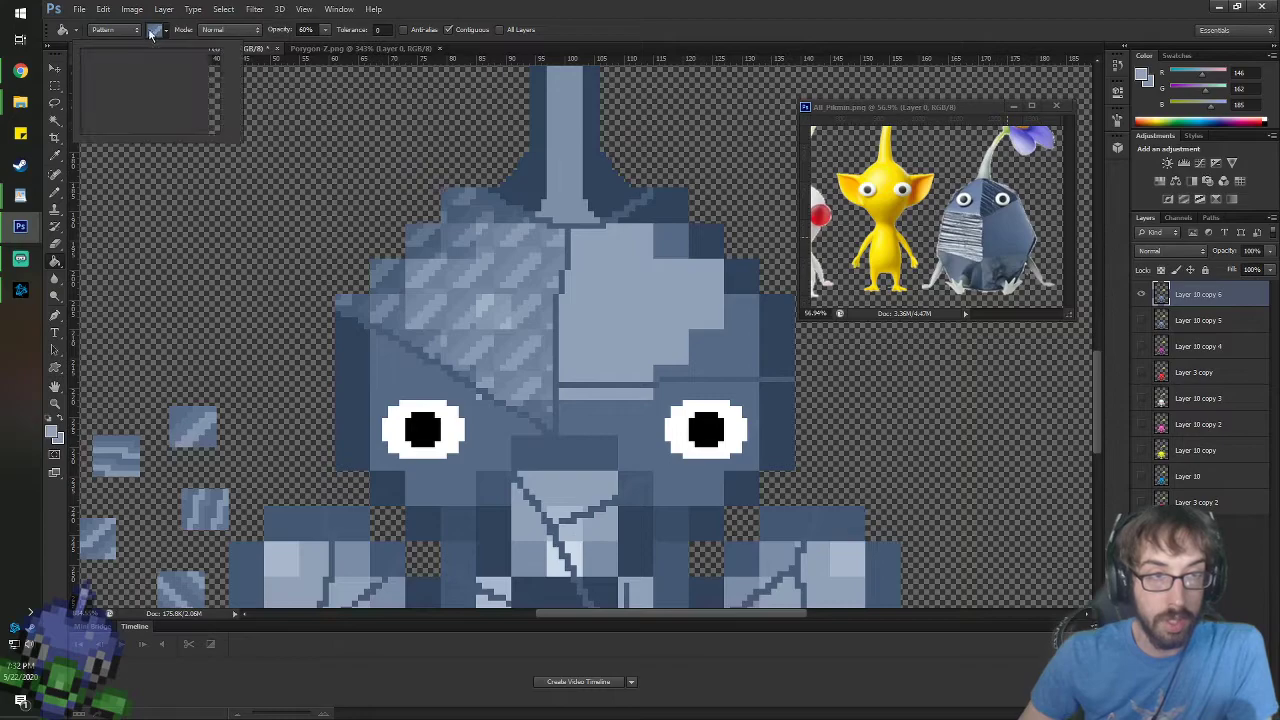
double_click(185, 111)
left_click(656, 315)
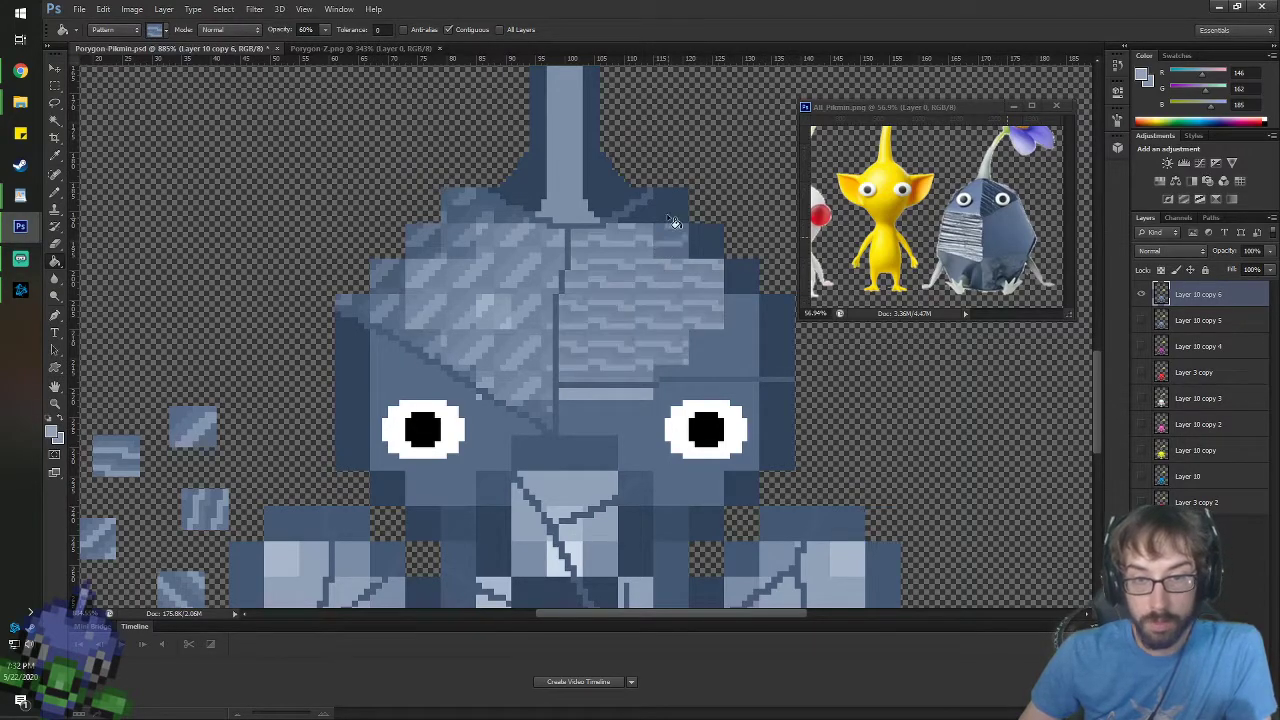
left_click(672, 216)
left_click(736, 274)
left_click(775, 331)
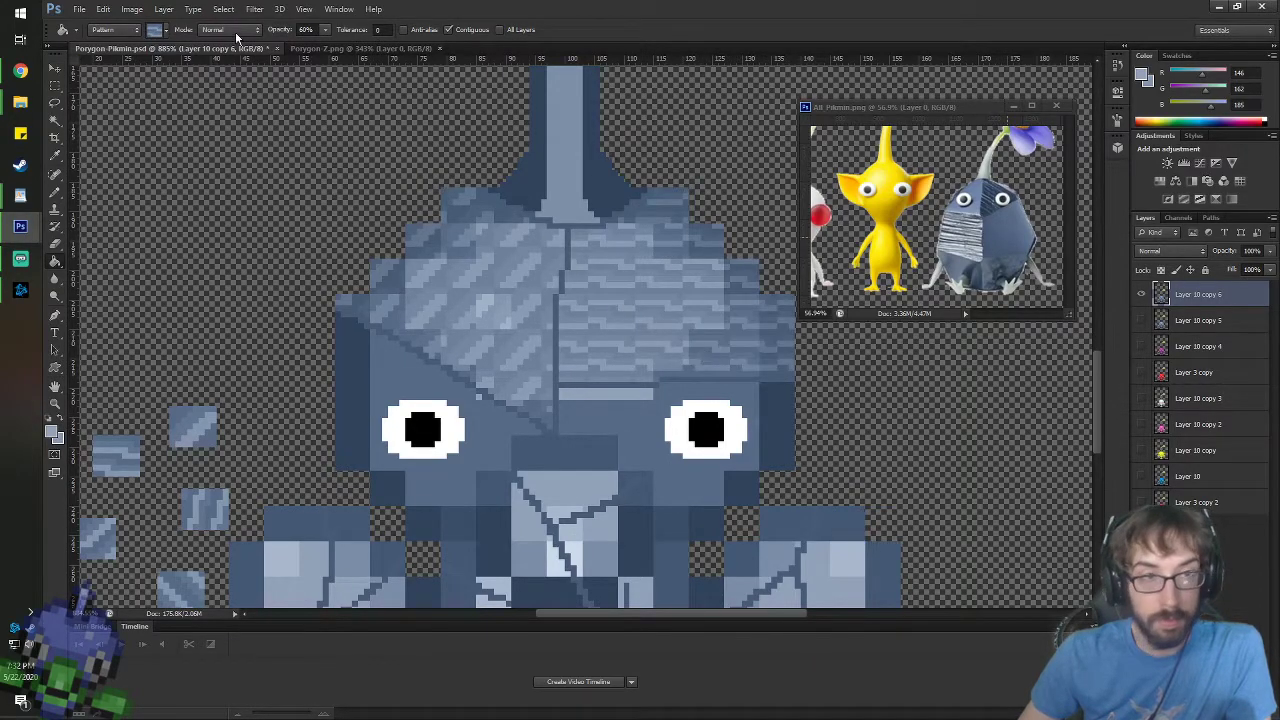
- Fill the shades of the facet around the right-hand eye with the vertical-streak rock pattern
left_click(154, 29)
double_click(198, 102)
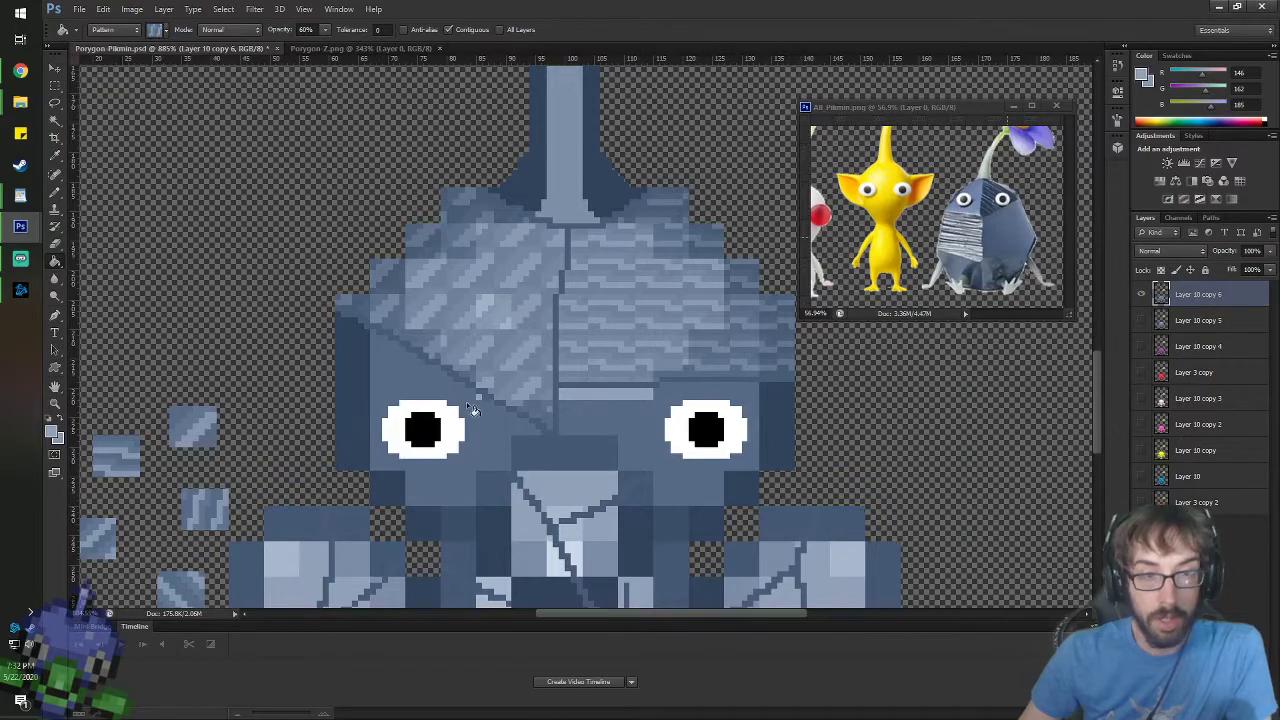
left_click(627, 423)
left_click(614, 396)
left_click(781, 425)
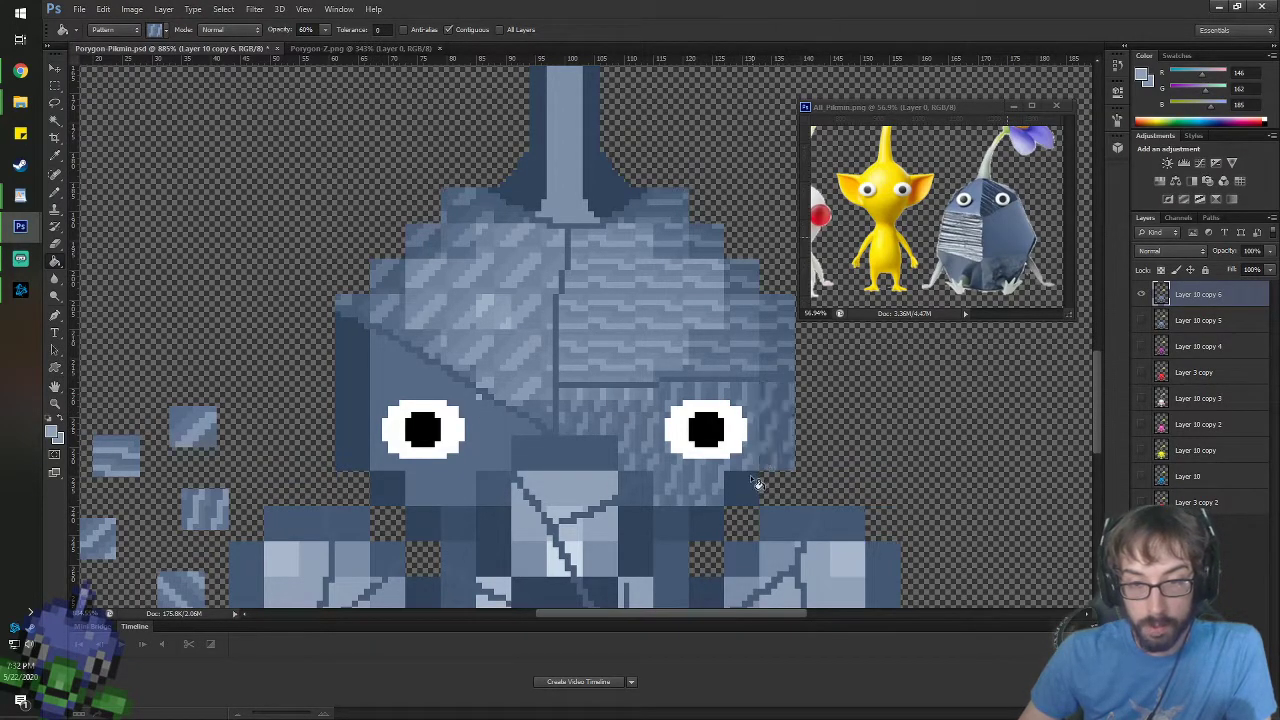
- Fill the shadow blocks under the right eye with the vertical-stripe pattern and the left face section with the downward-diagonal pattern
left_click(740, 490)
left_click(703, 528)
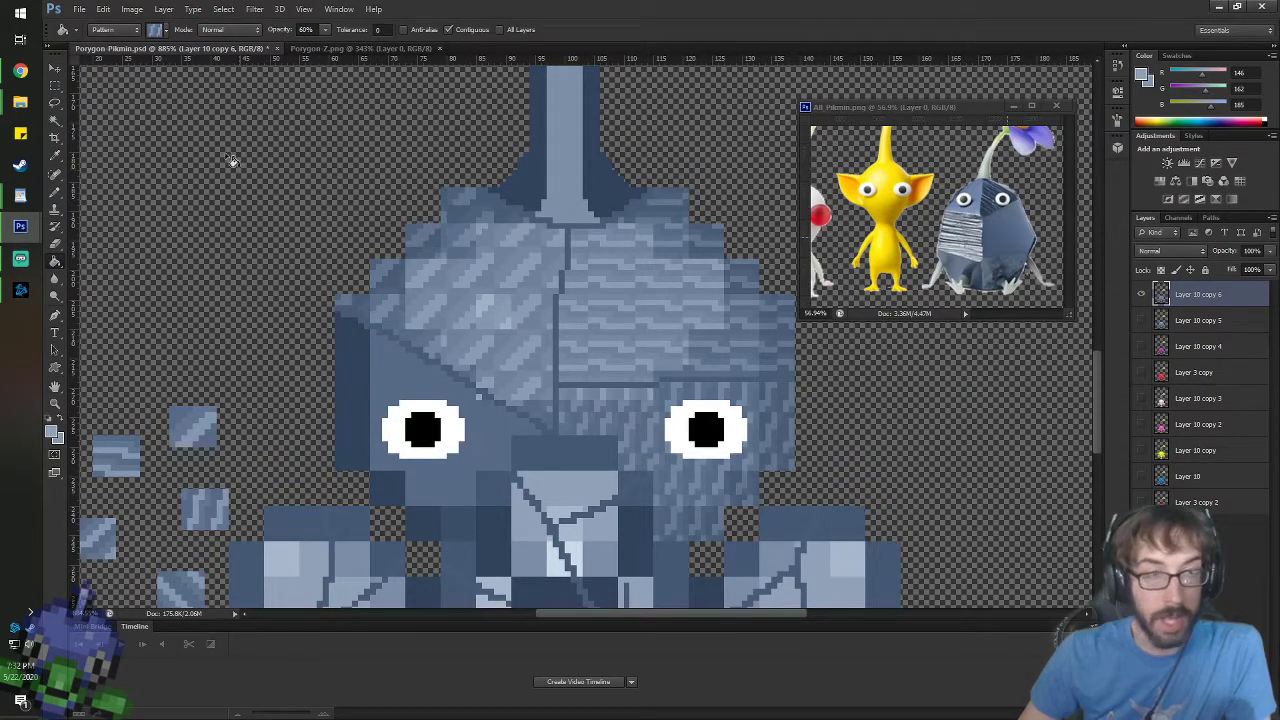
left_click(158, 29)
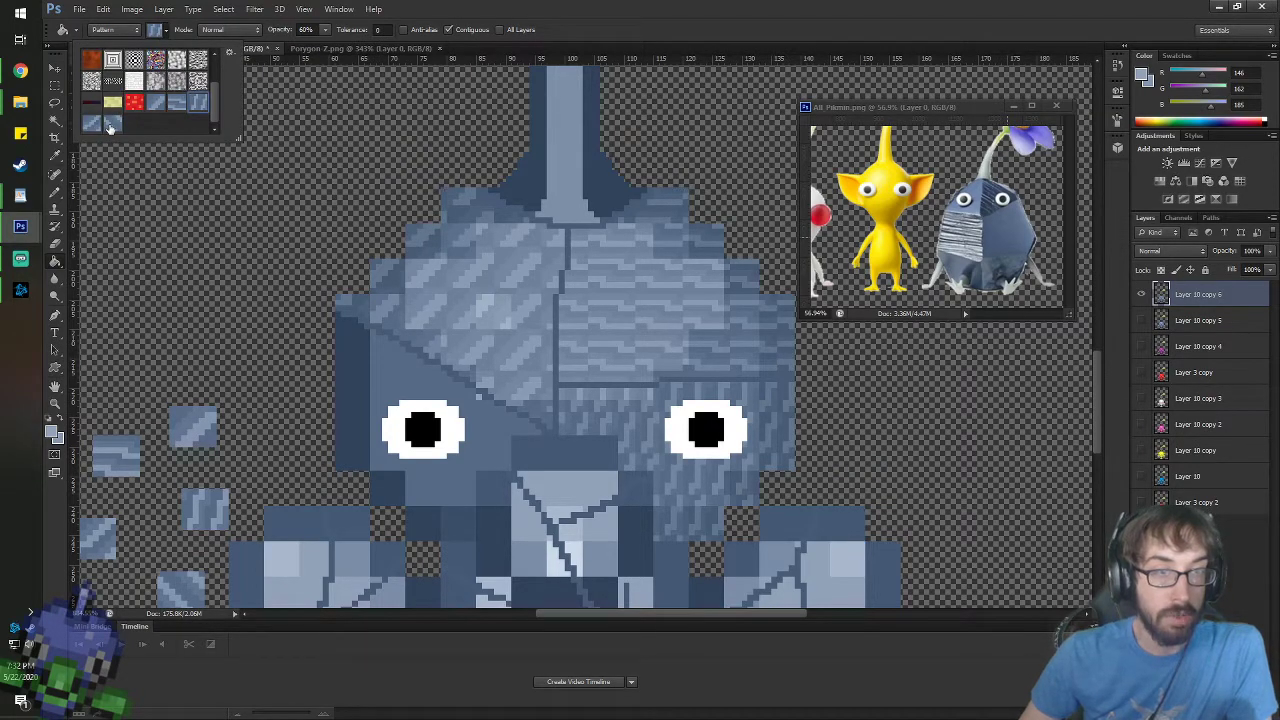
double_click(111, 126)
left_click(382, 376)
left_click(354, 405)
left_click(387, 488)
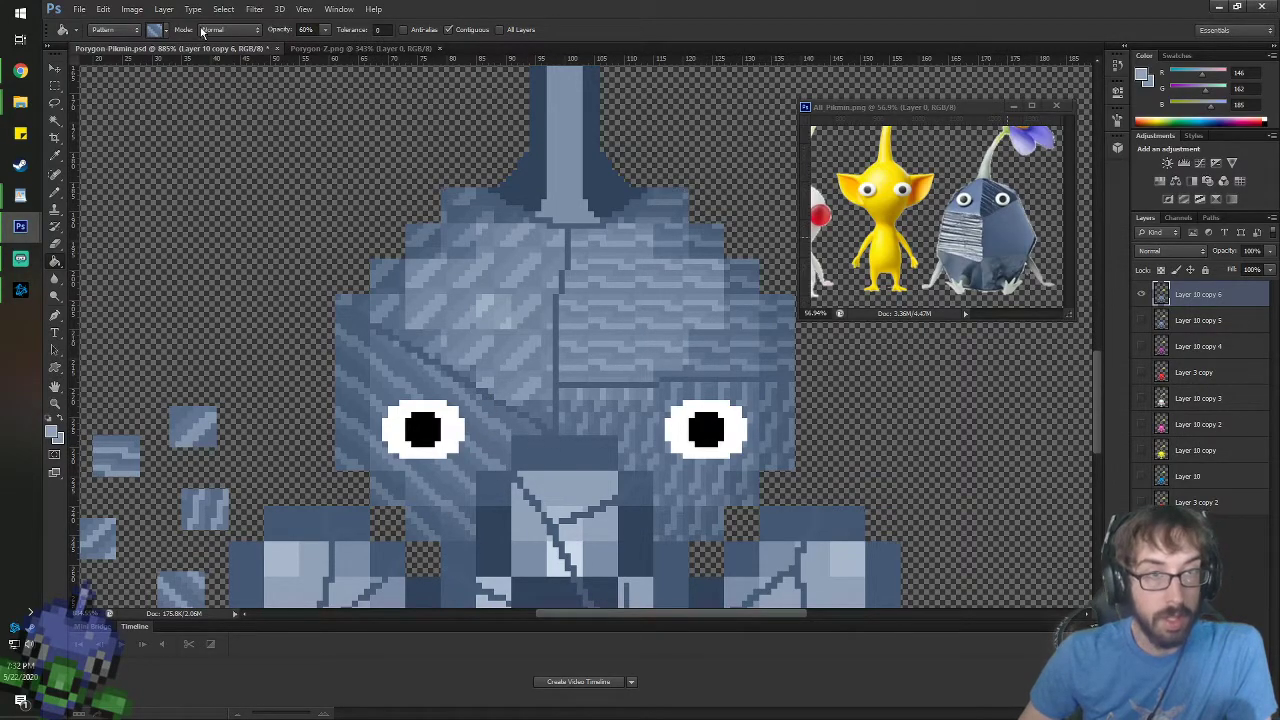
- Fill the central blocks between and just below the eyes, down to the V-shaped crack, with the horizontal-stripe pattern
left_click(160, 30)
double_click(108, 120)
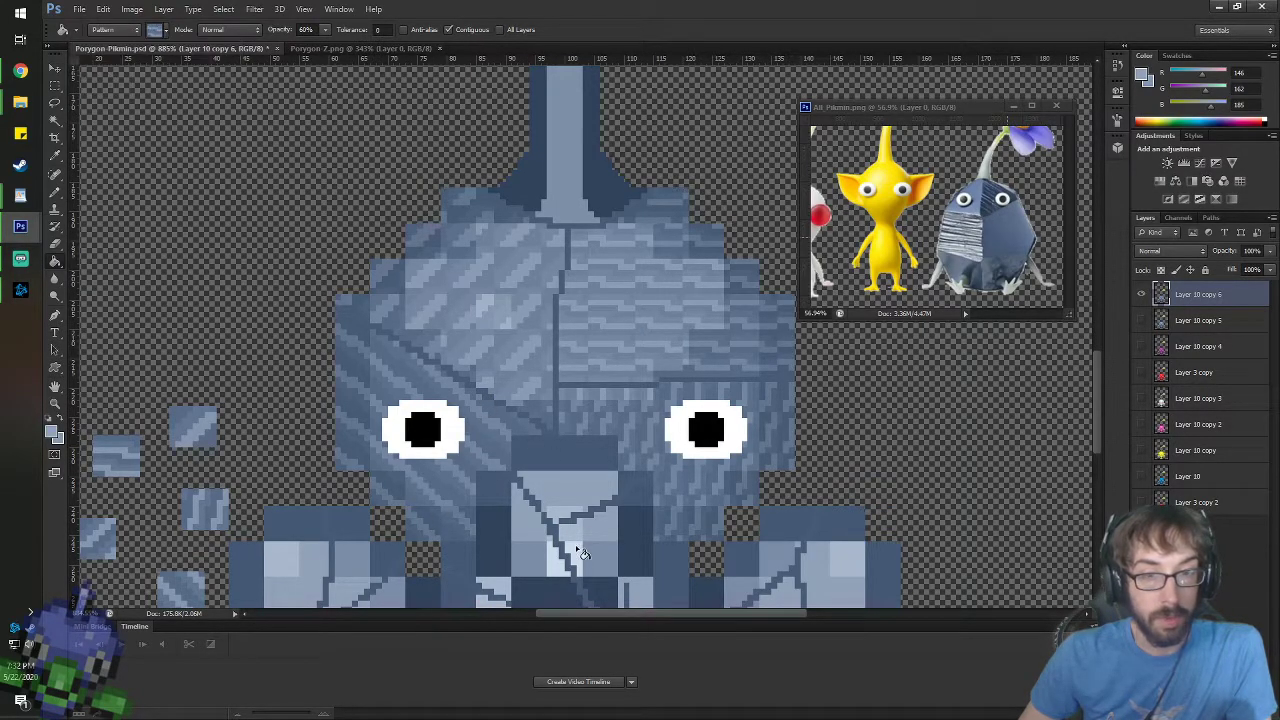
left_click(582, 466)
left_click(613, 488)
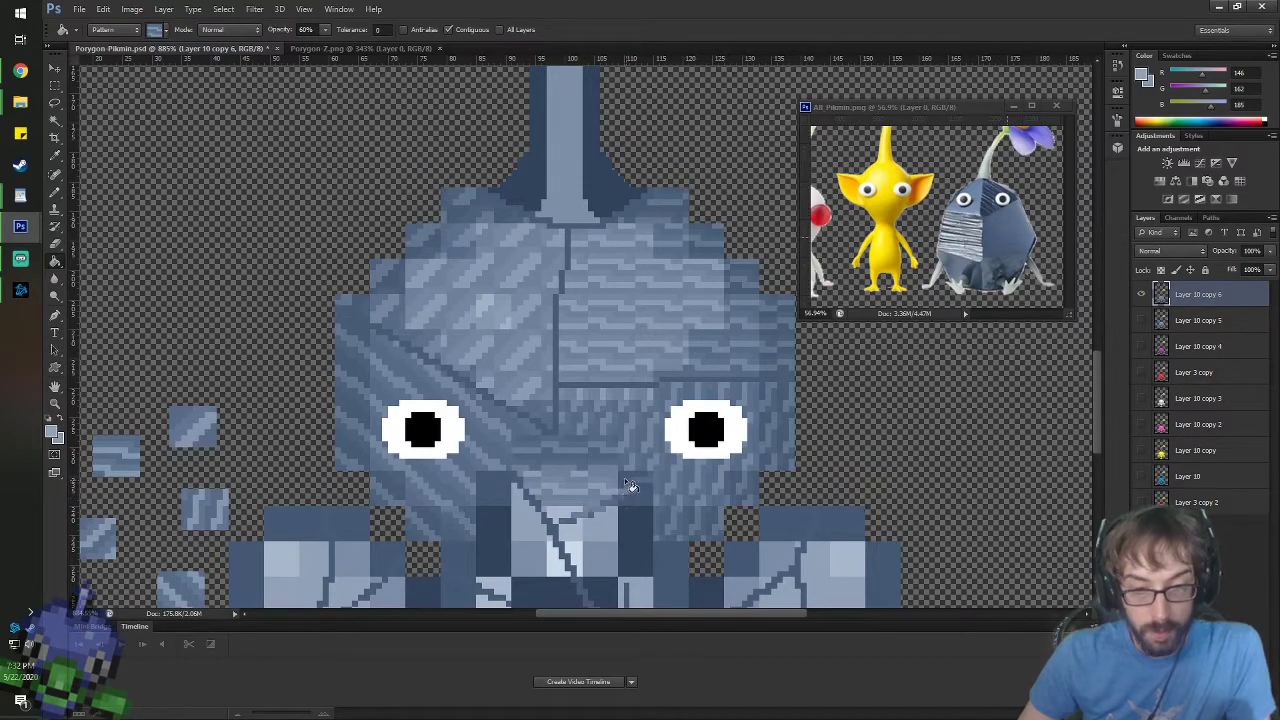
left_click(590, 513)
left_click(556, 515)
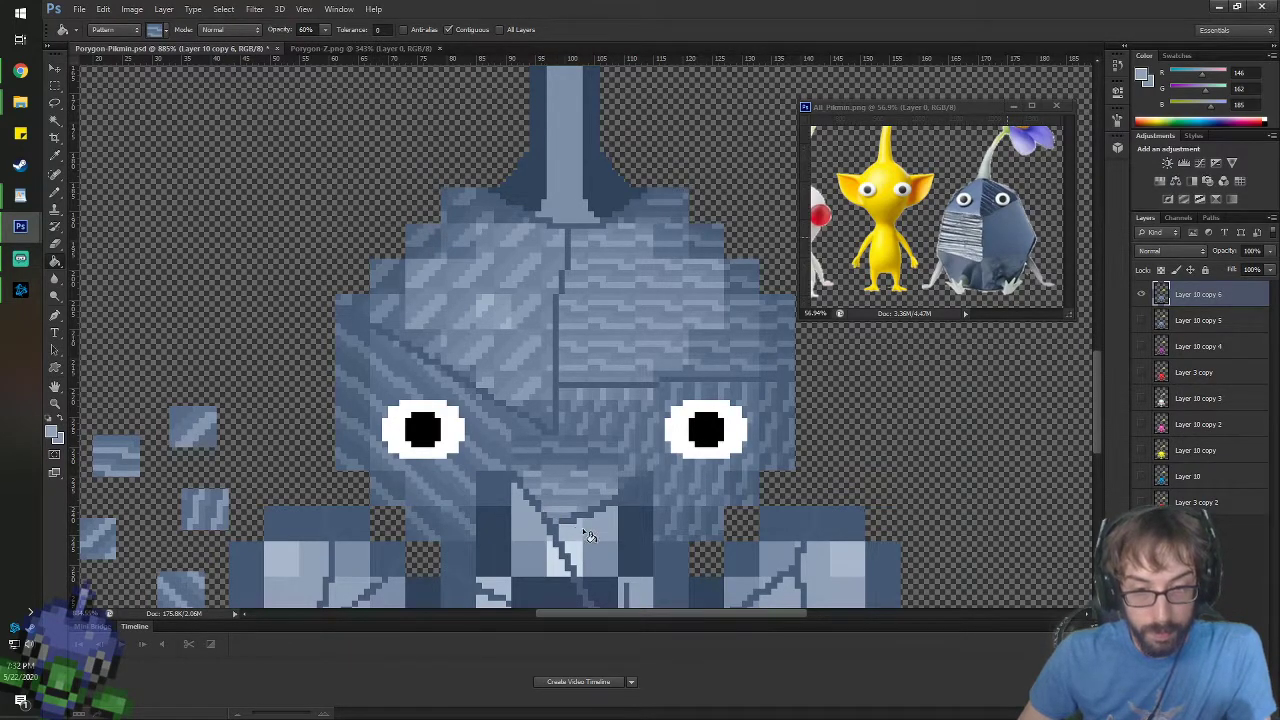
- Fill the light and dark blocks left of the central diagonal crack below the eyes with the upward-diagonal pattern
scroll(550, 515, "down", 2)
scroll(418, 272, "up", 4)
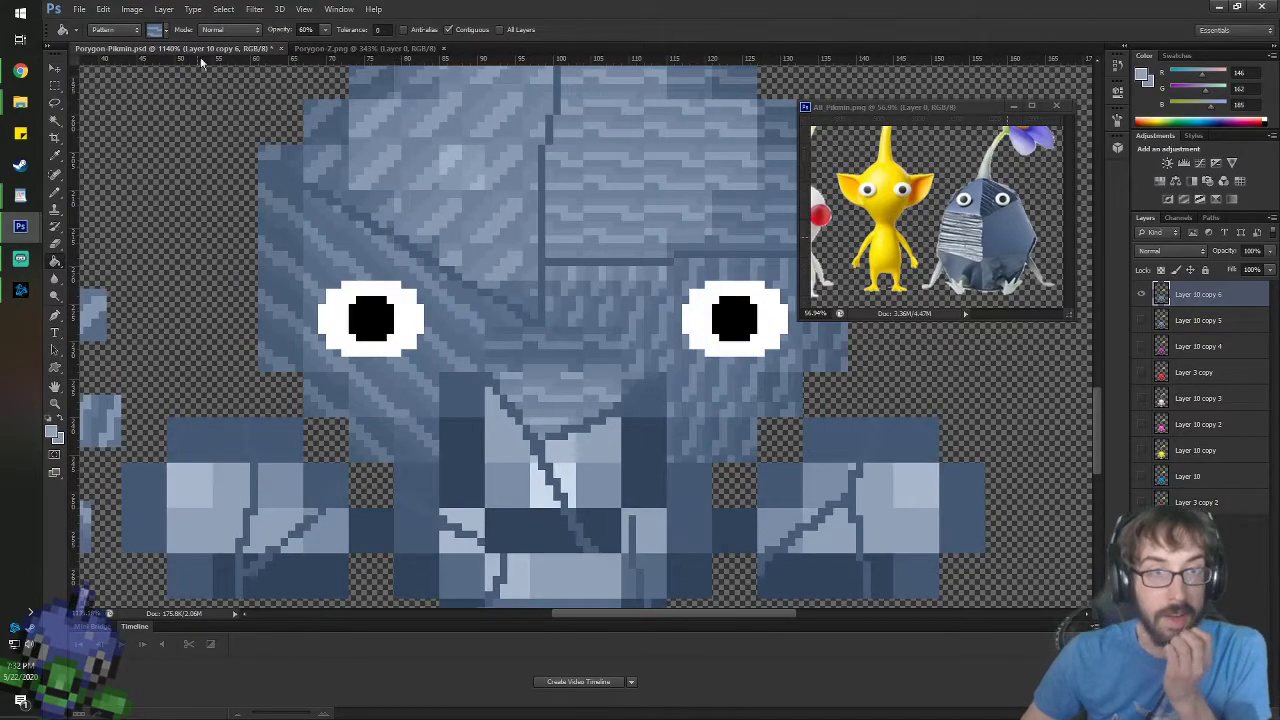
left_click(165, 30)
double_click(91, 122)
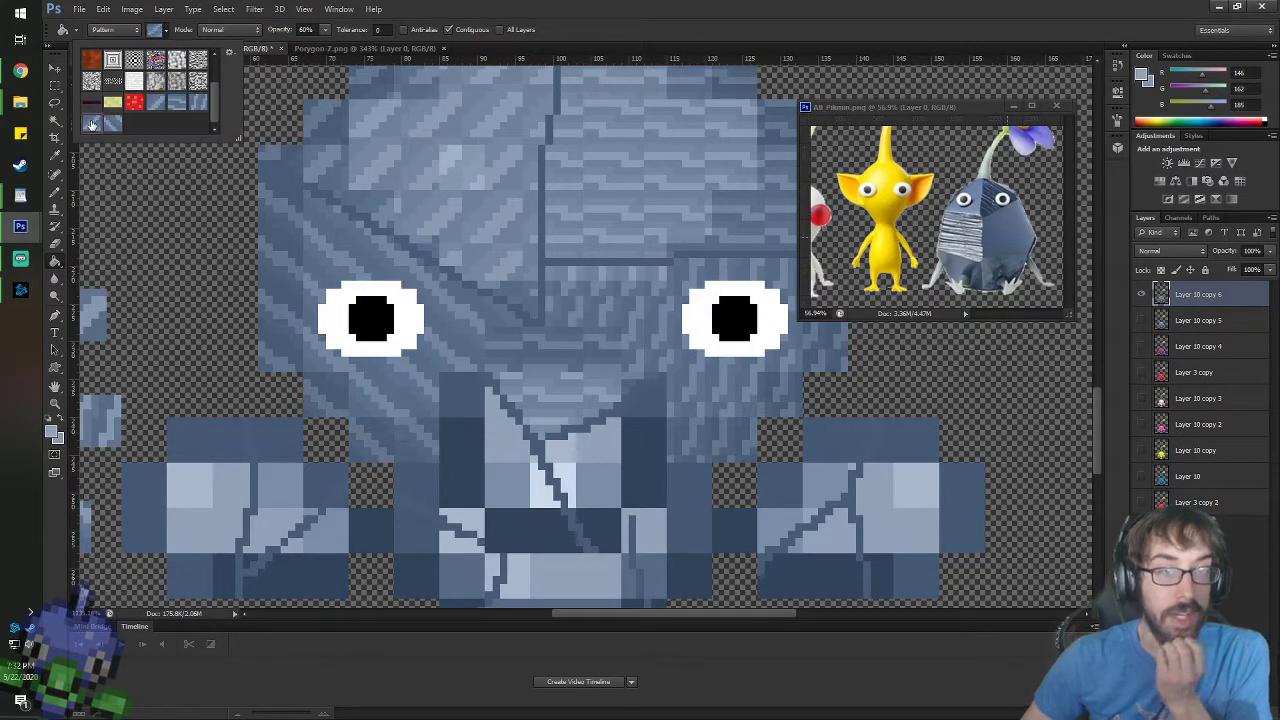
left_click(462, 398)
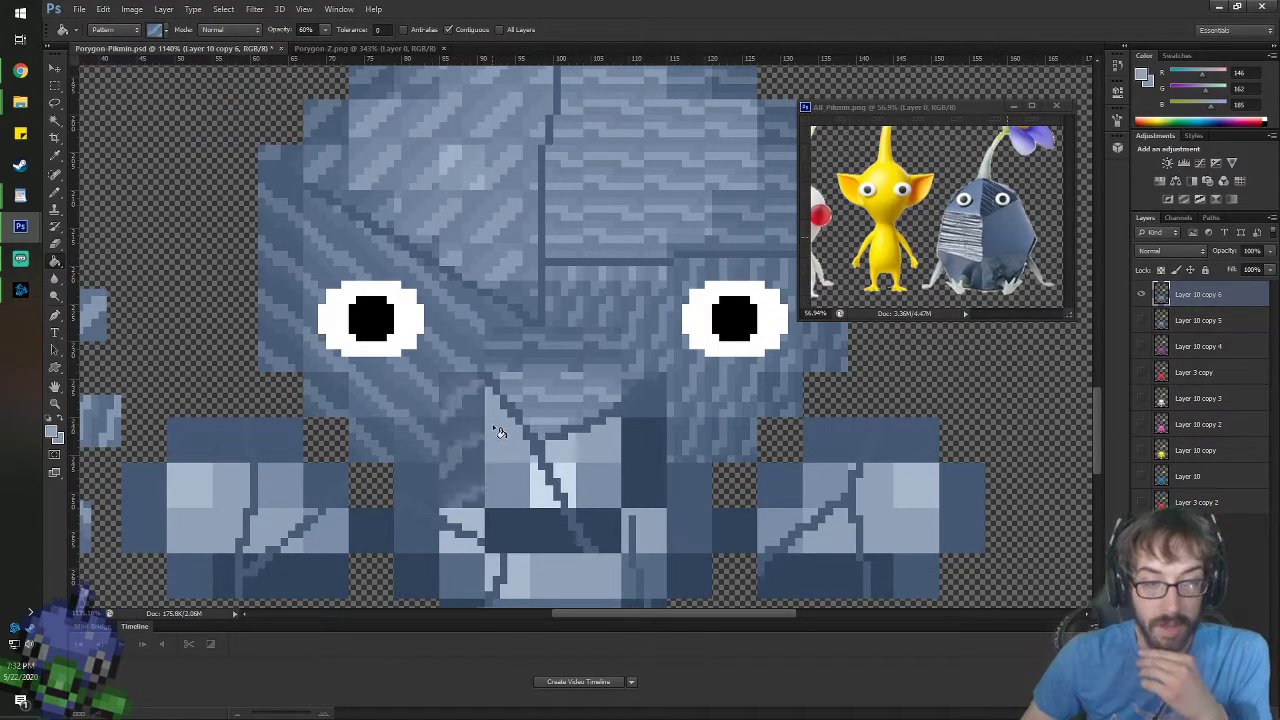
left_click(518, 482)
left_click(540, 495)
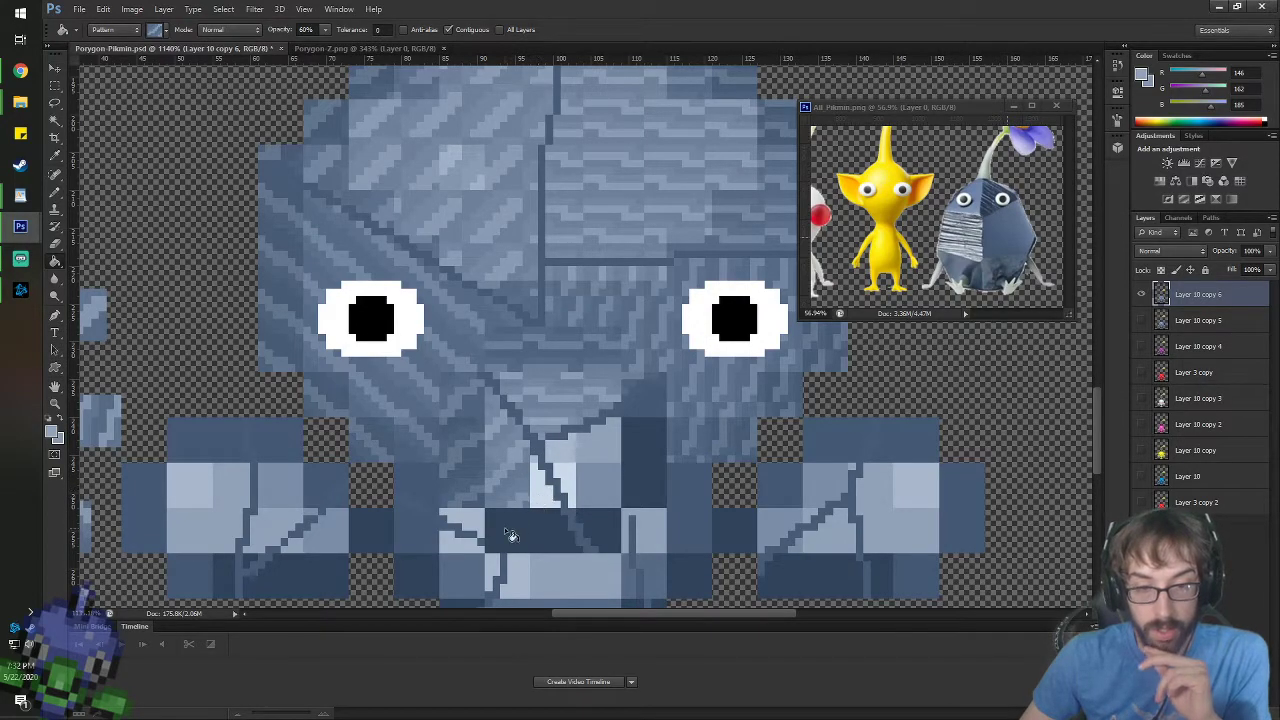
left_click(520, 527)
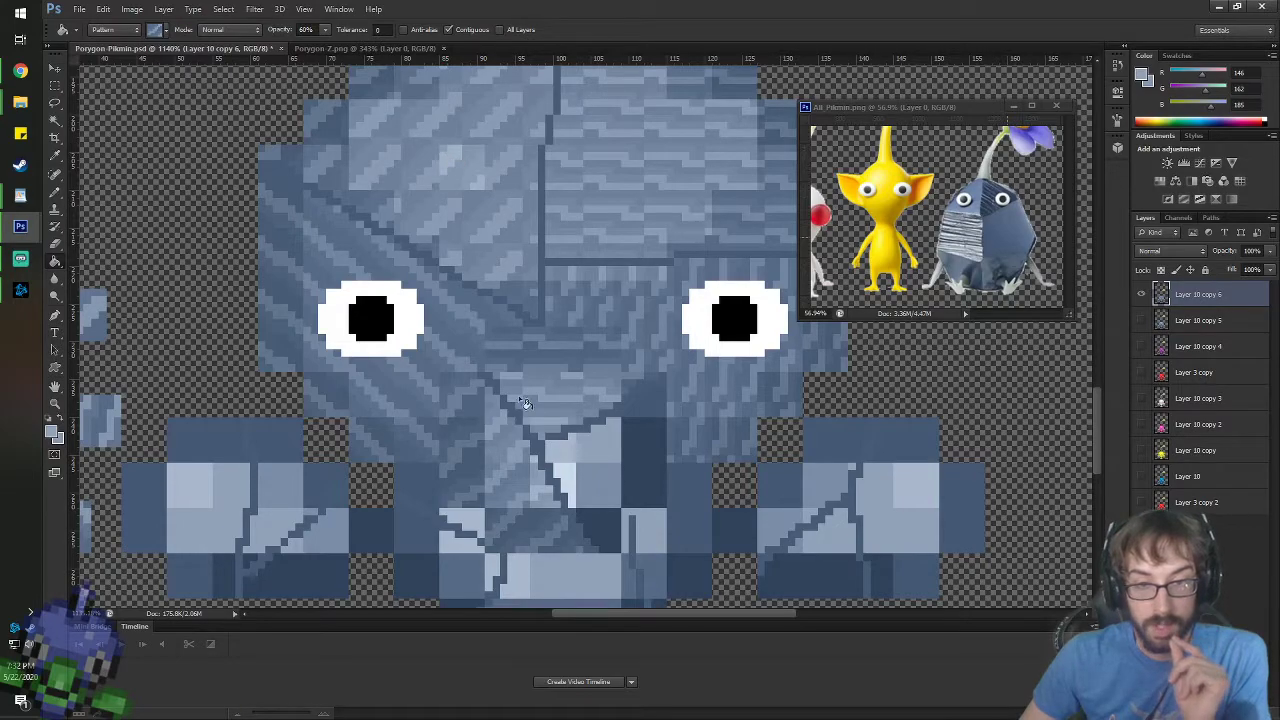
left_click(157, 33)
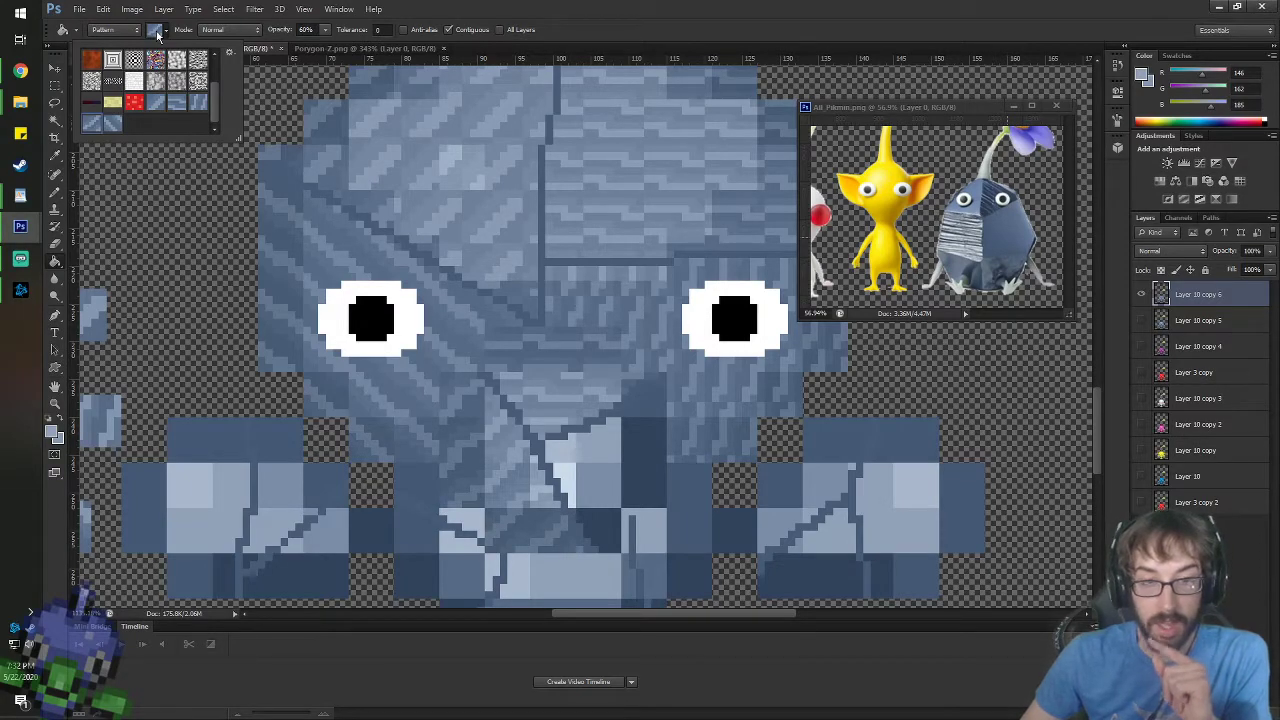
left_click(343, 9)
left_click(647, 6)
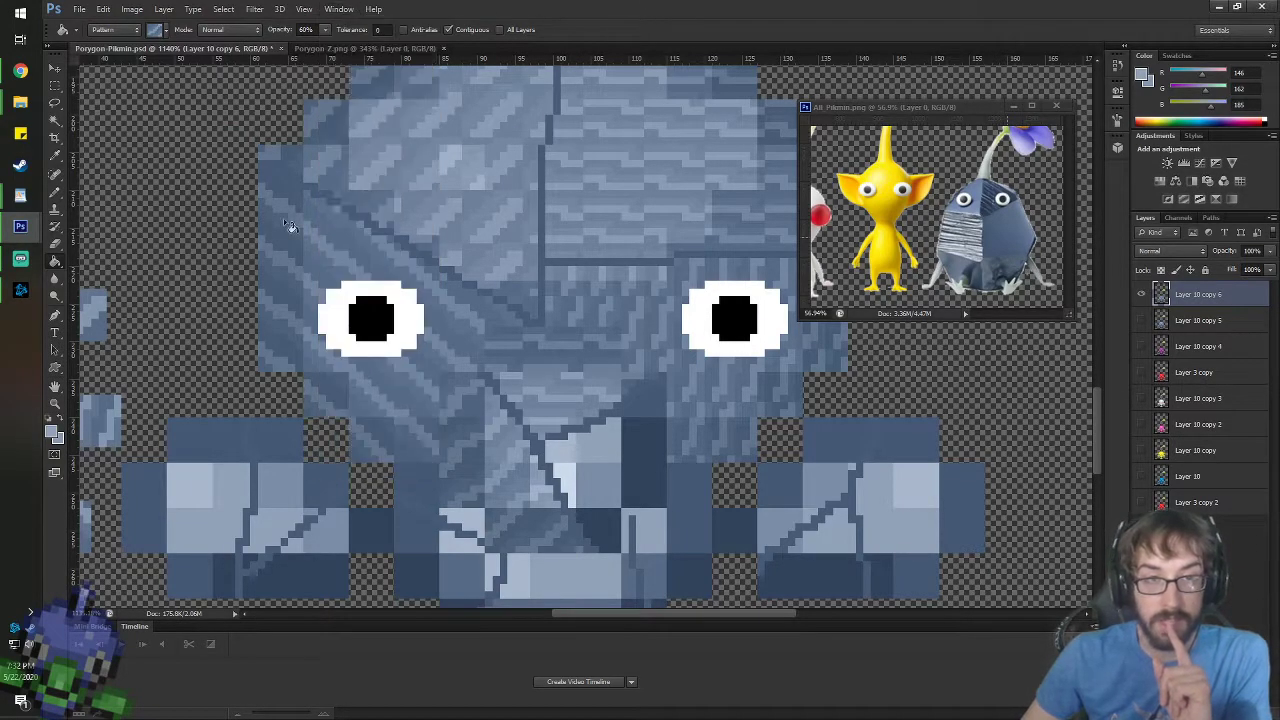
scroll(237, 398, "down", 6)
left_click_drag(636, 612, 498, 612)
scroll(701, 496, "up", 6)
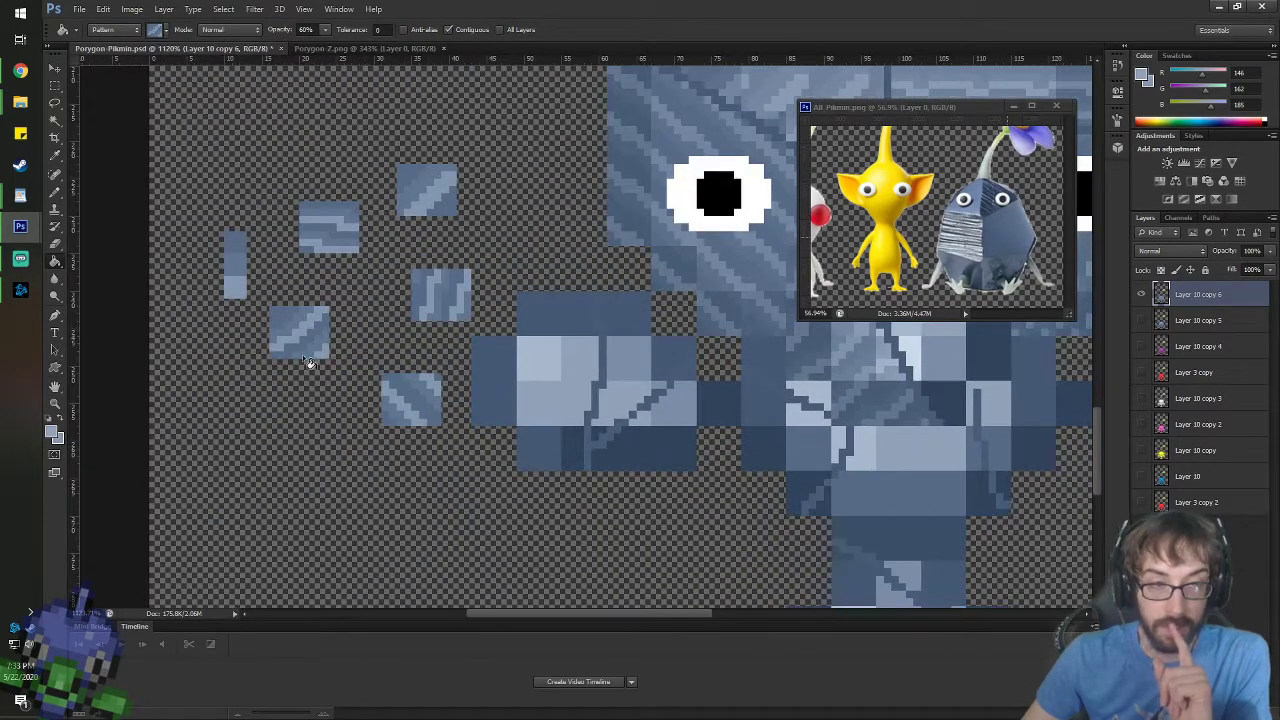
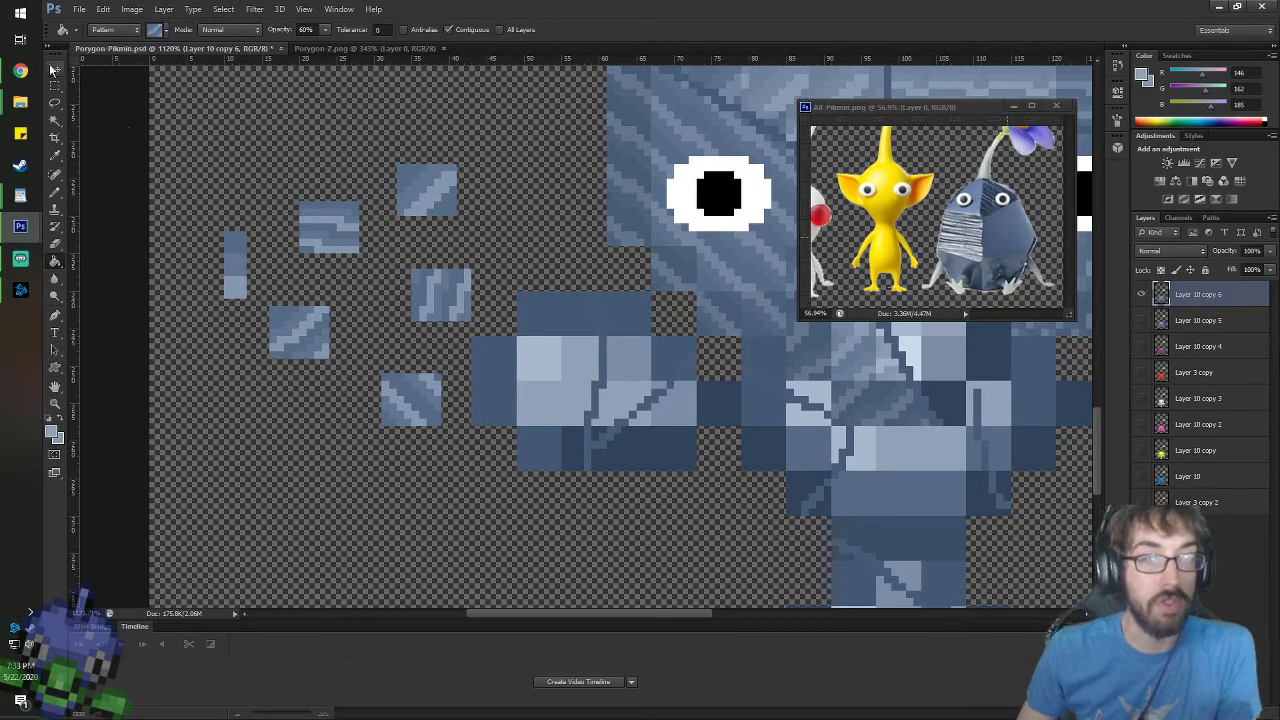
- Delete the patterned layer Layer 10 copy 6
left_click(55, 68)
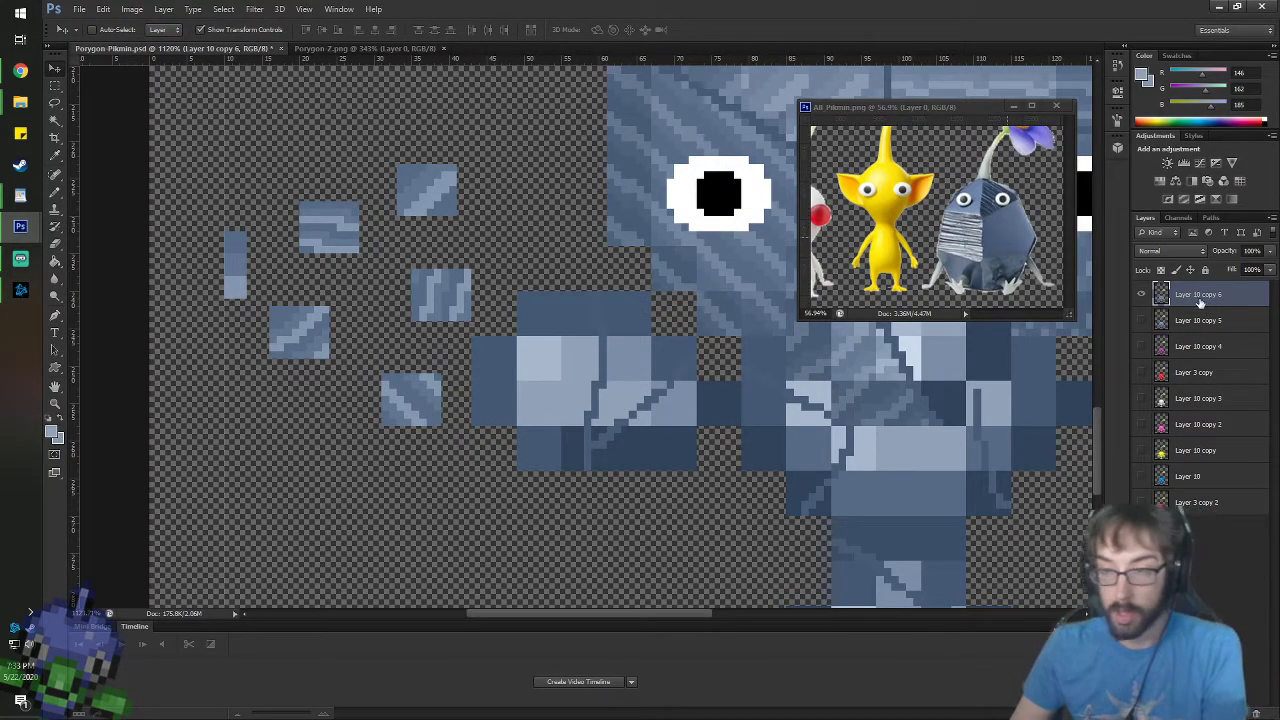
key("Delete")
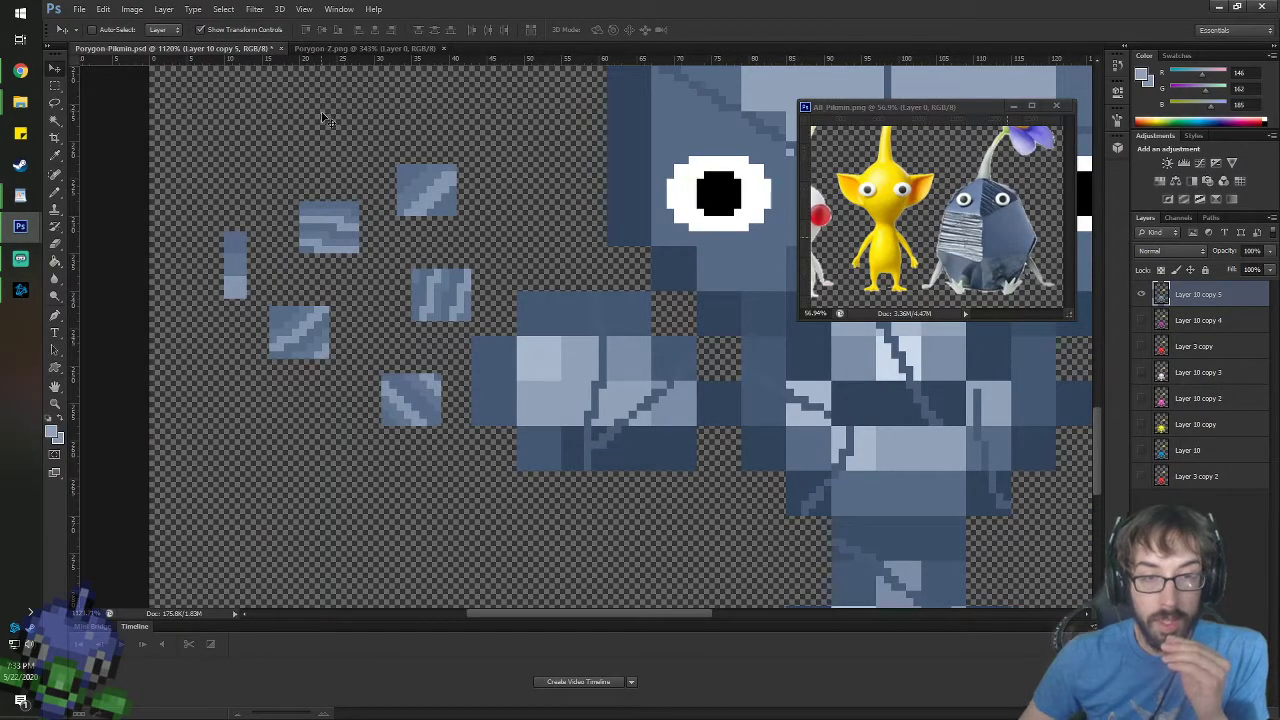
- Delete the first upward-diagonal rock-skin pattern from the presets and open the name of the downward-diagonal pattern for editing
key("g")
left_click(167, 30)
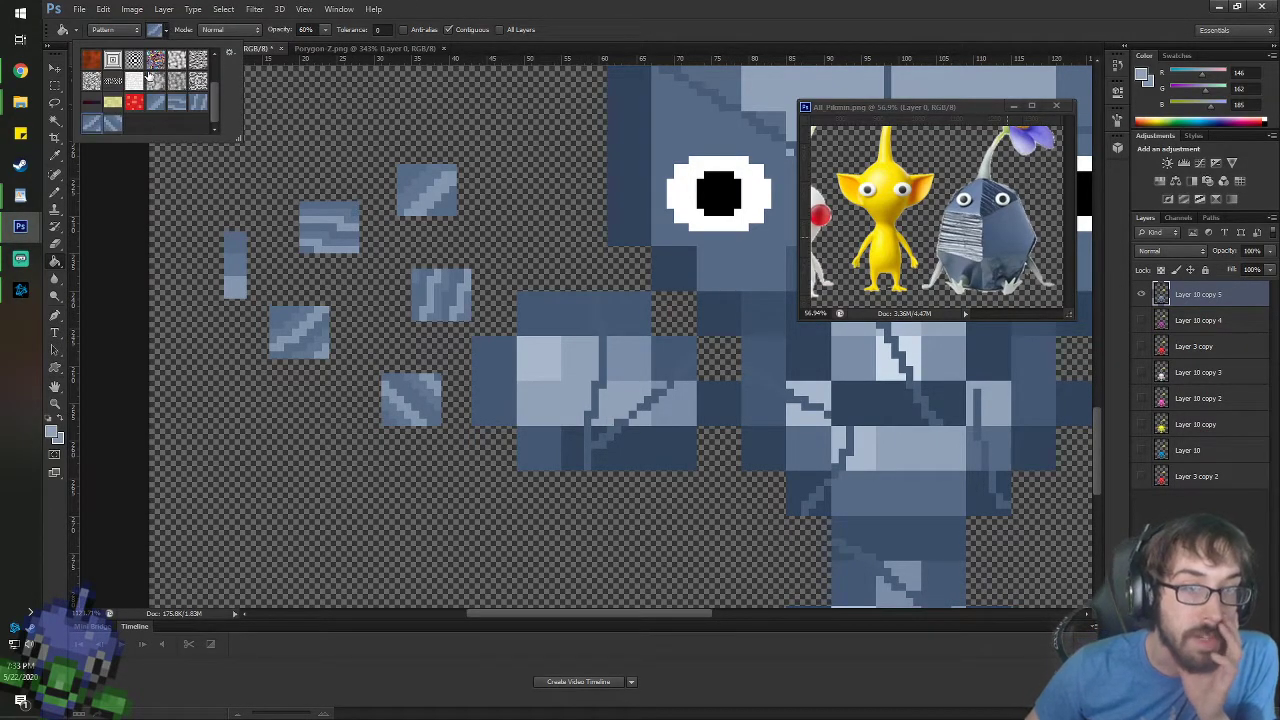
right_click(165, 102)
left_click(298, 138)
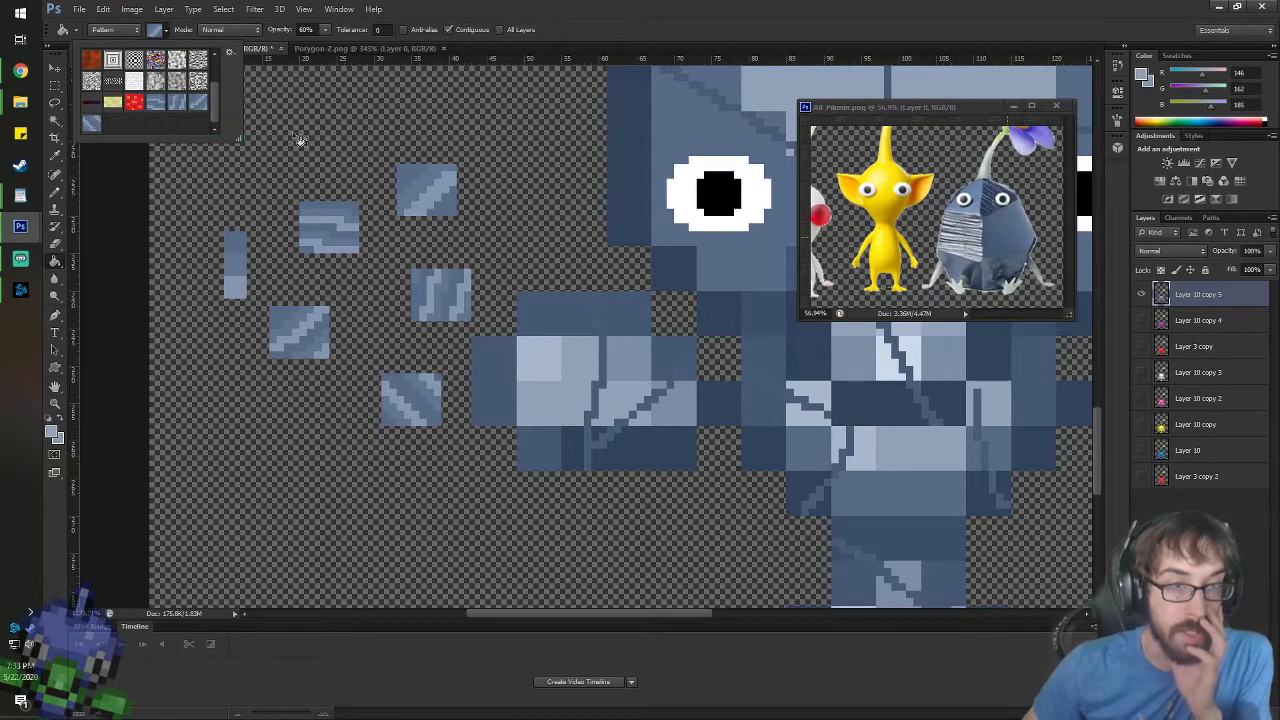
right_click(92, 121)
left_click(130, 141)
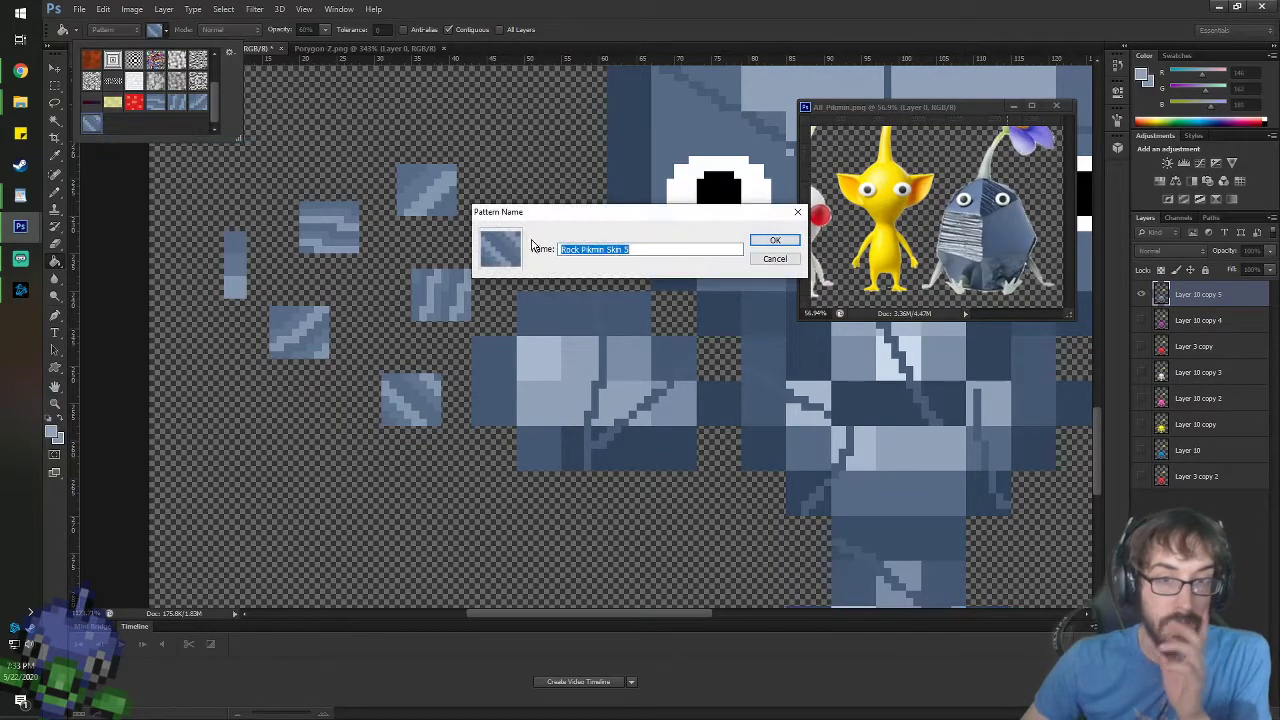
left_click(668, 246)
key("Return")
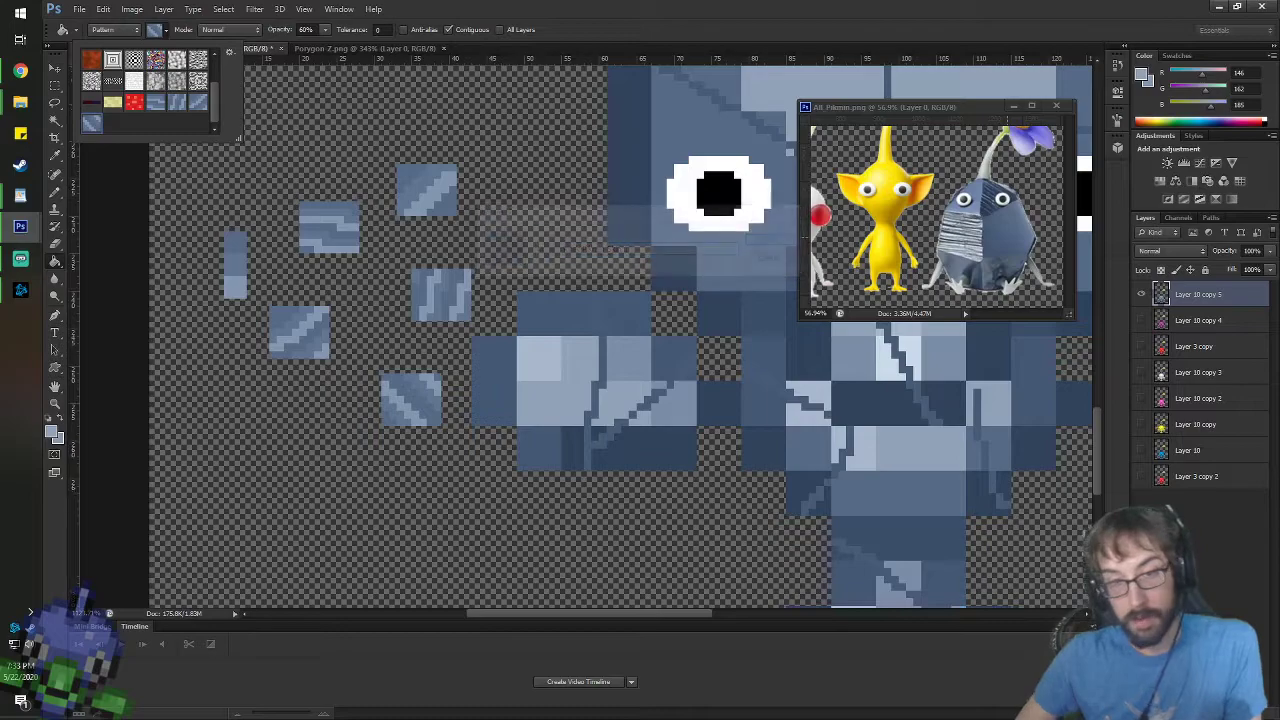
left_click(153, 106)
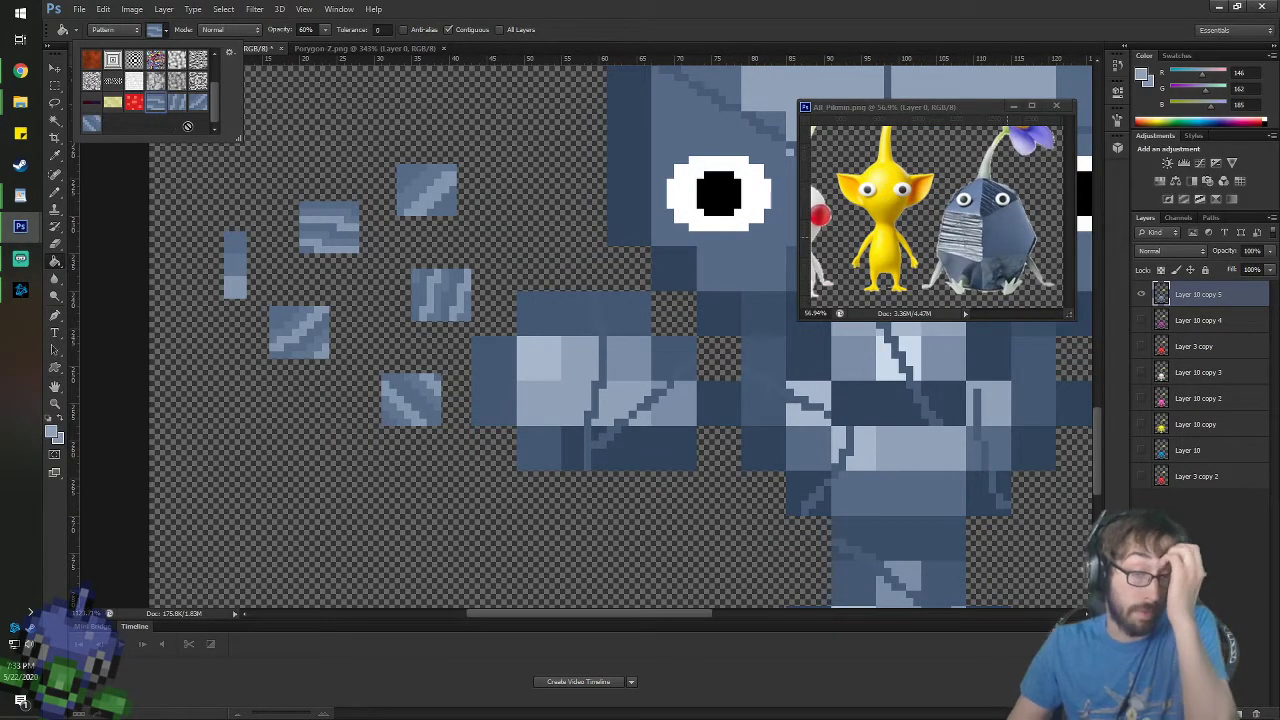
left_click(605, 195)
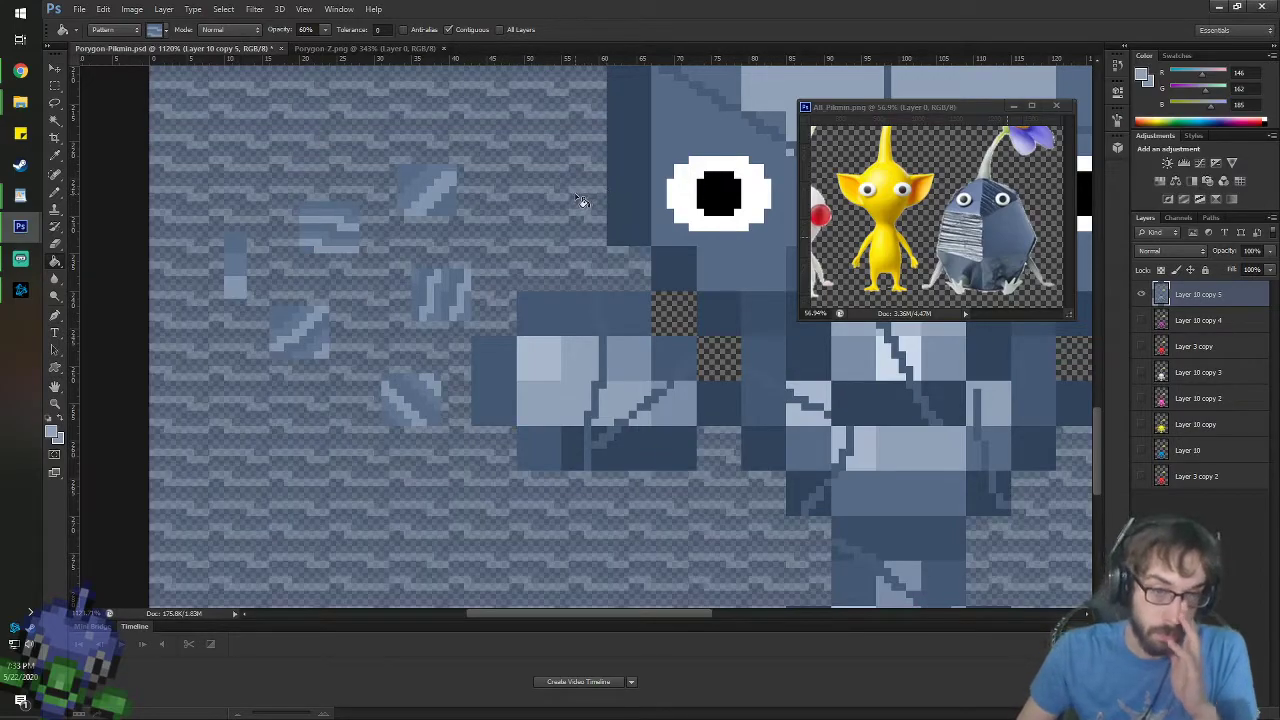
scroll(559, 223, "down", 5)
key("ctrl+z")
scroll(767, 342, "down", 3)
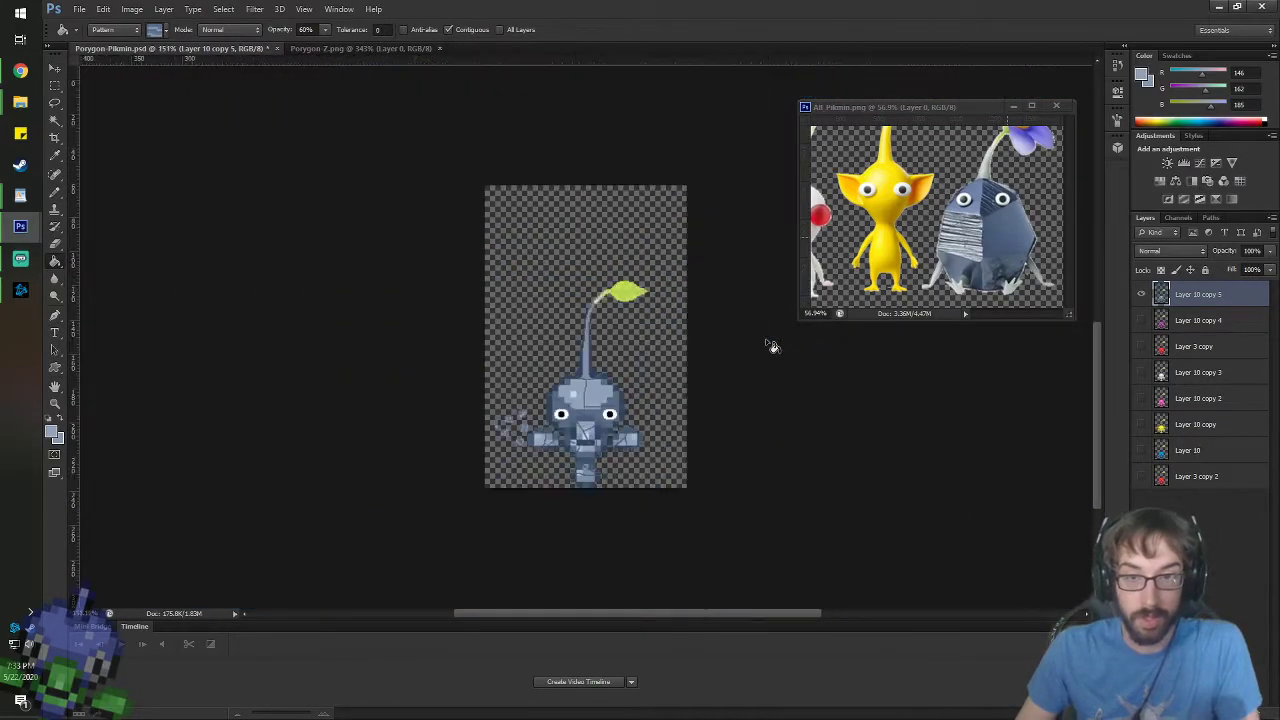
- Duplicate the Layer 10 copy 5 layer as Layer 10 copy 6 and hide the original
scroll(649, 491, "up", 6)
scroll(544, 490, "up", 2)
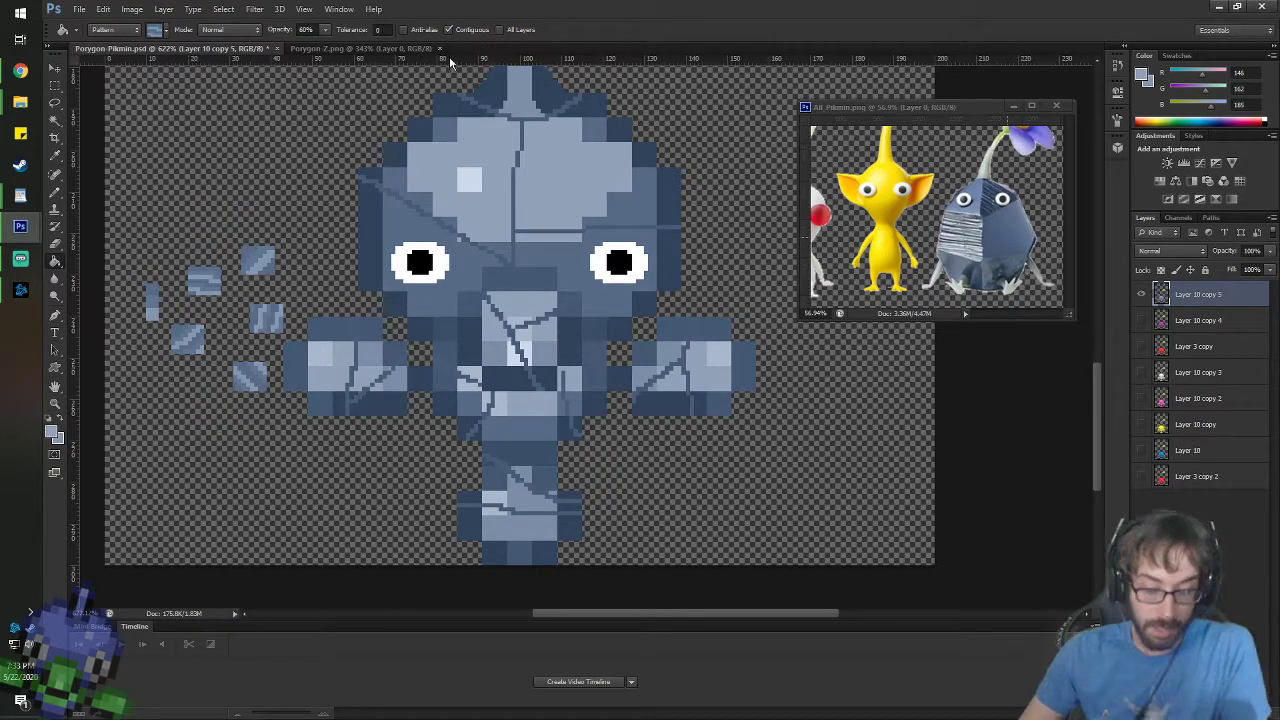
right_click(1254, 294)
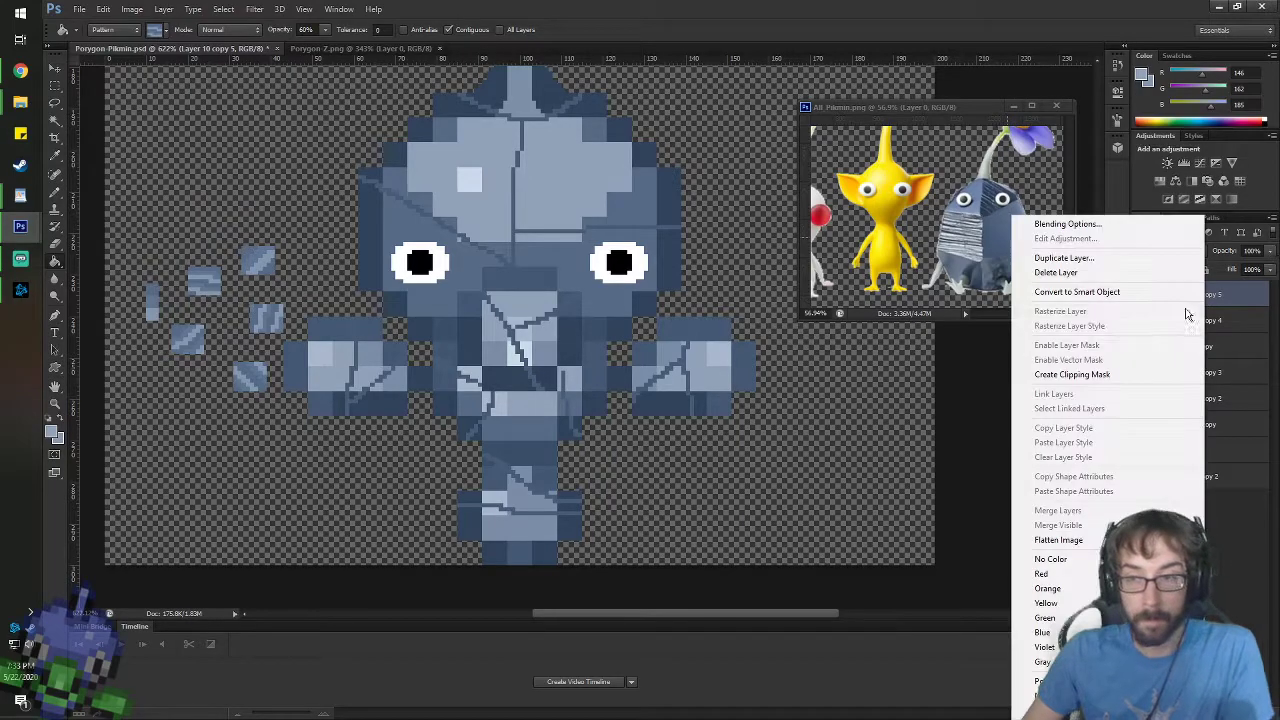
left_click(1062, 271)
key("Return")
left_click(1141, 320)
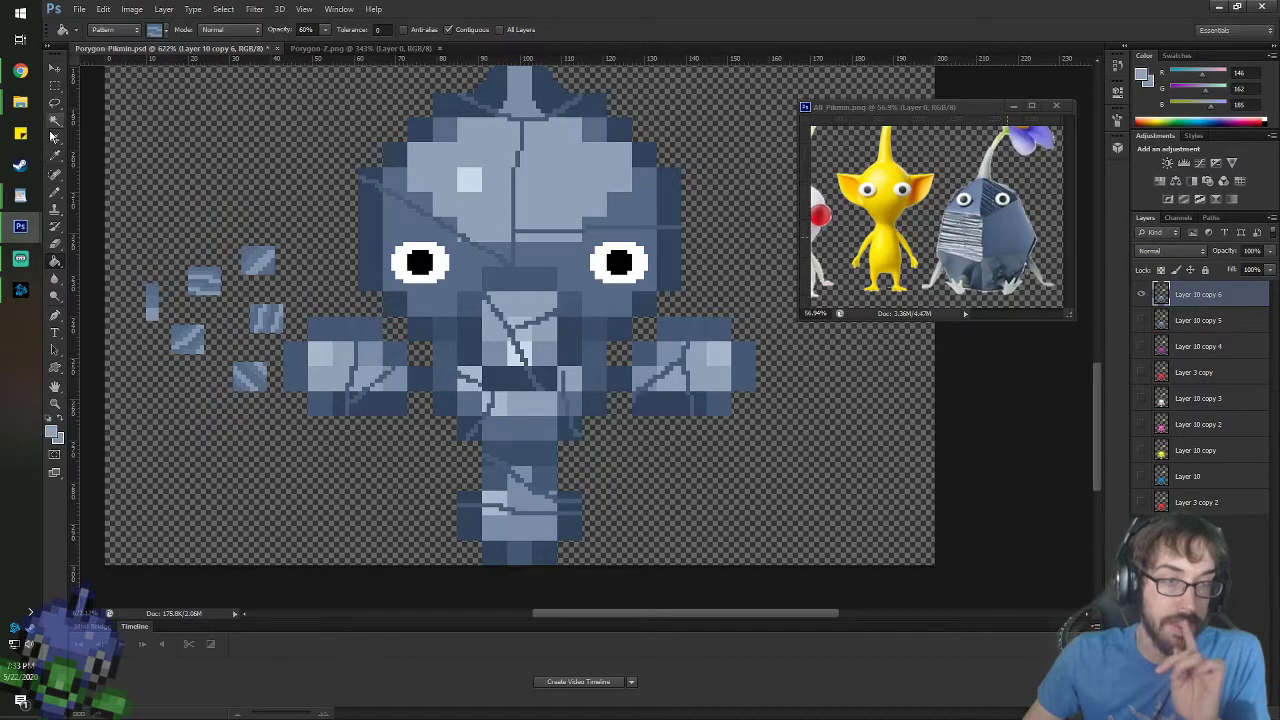
- Set the pattern fill opacity of the Paint Bucket to 50%
left_click_drag(315, 29, 292, 29)
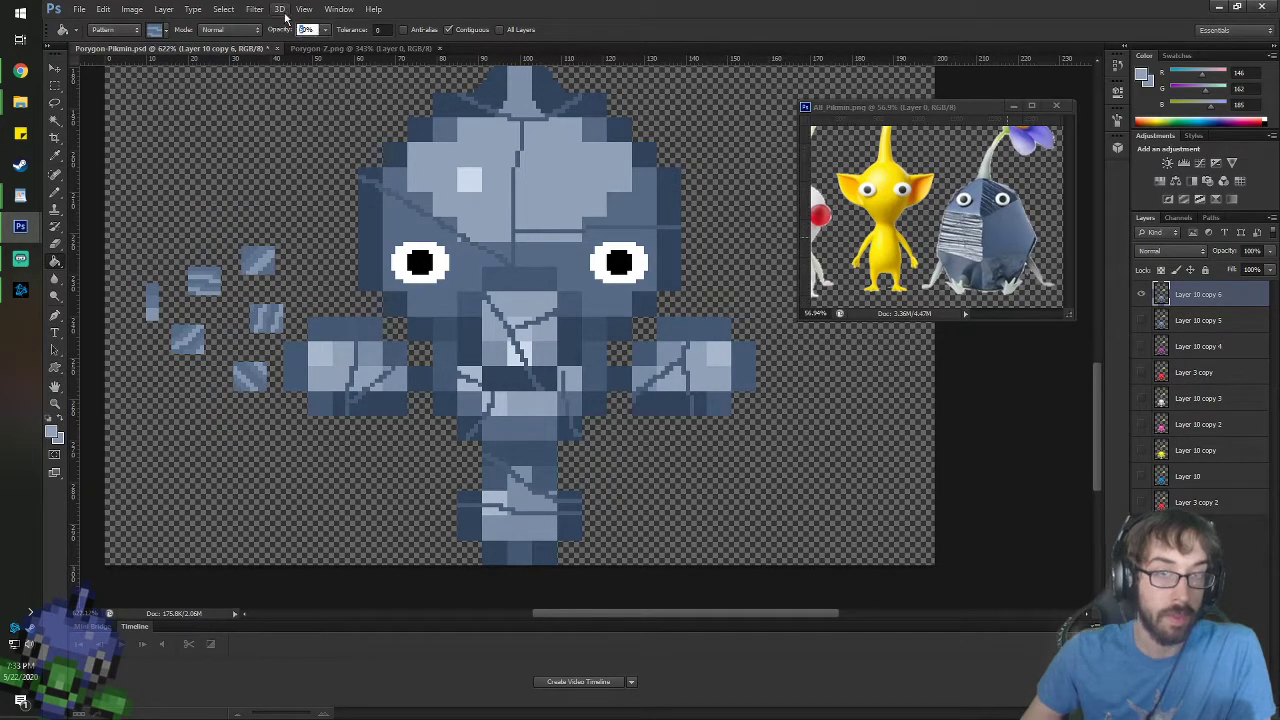
type("50")
key("Return")
- Fill the upper-left head section, including its highlight and shadow blocks, with the horizontal-stripe pattern
scroll(408, 76, "up", 4)
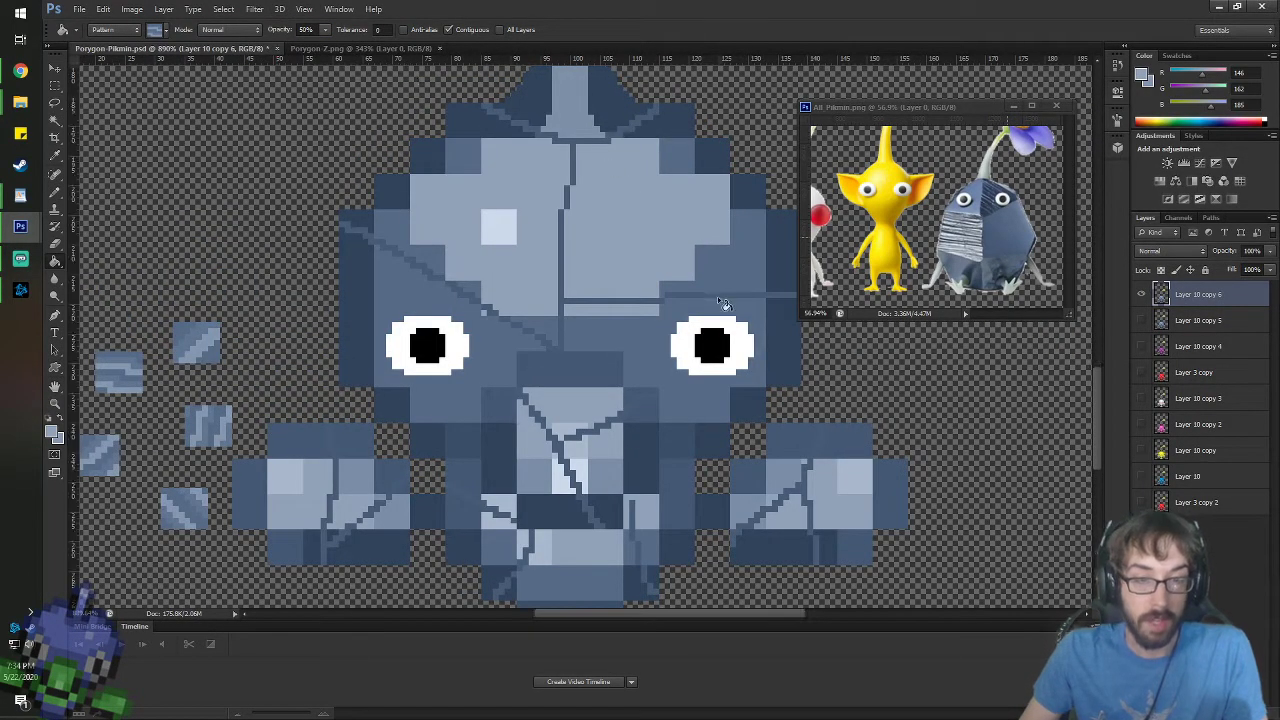
scroll(680, 294, "down", 2)
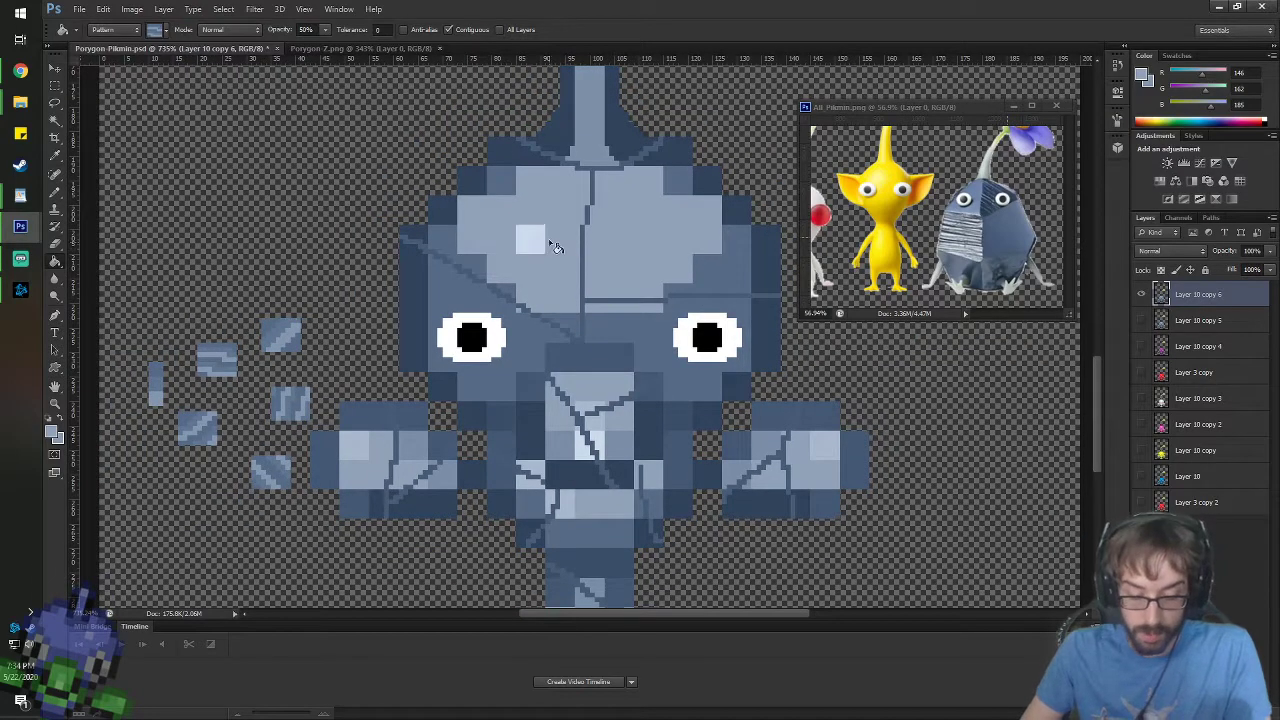
left_click(164, 30)
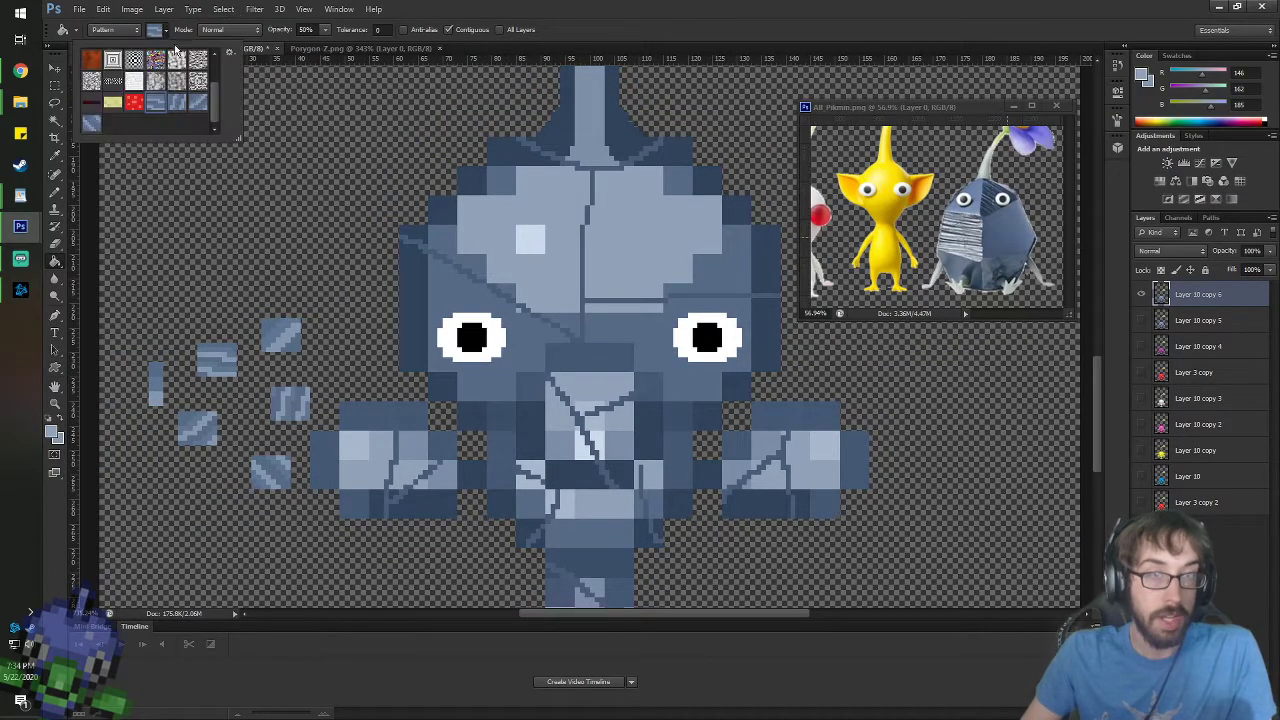
double_click(160, 112)
left_click(485, 182)
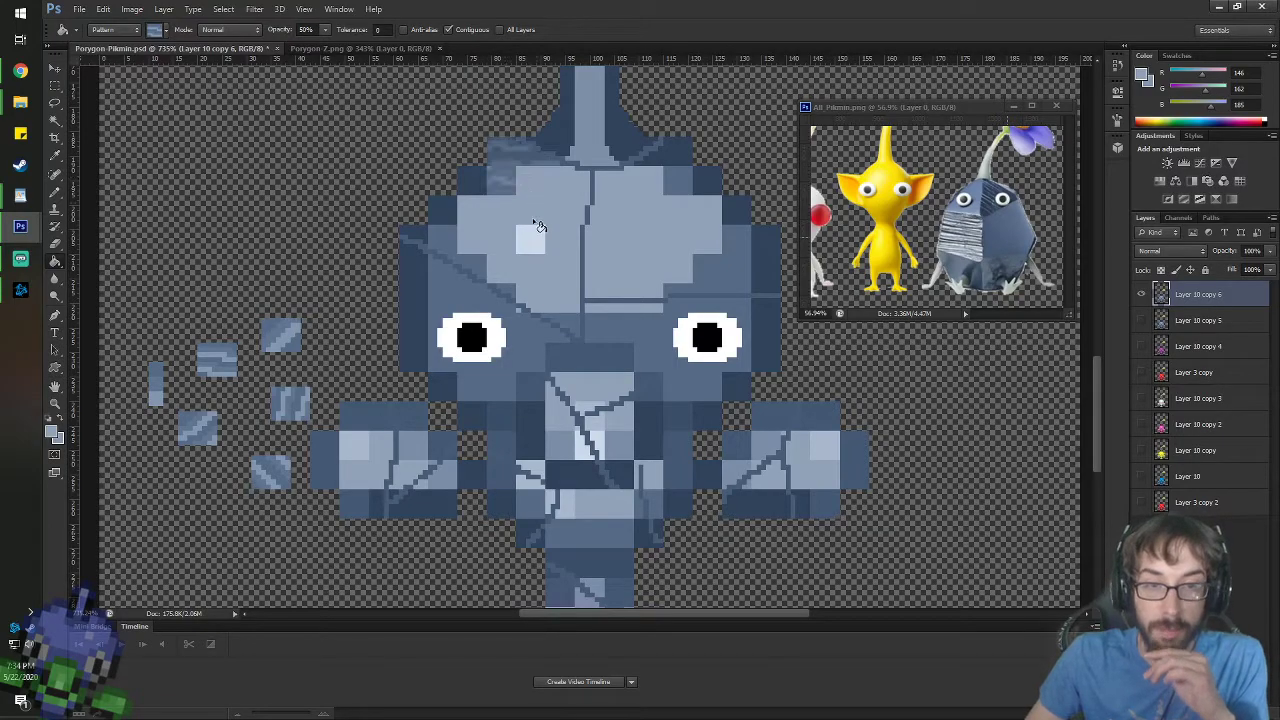
left_click(476, 182)
left_click(446, 212)
left_click(447, 231)
left_click(416, 234)
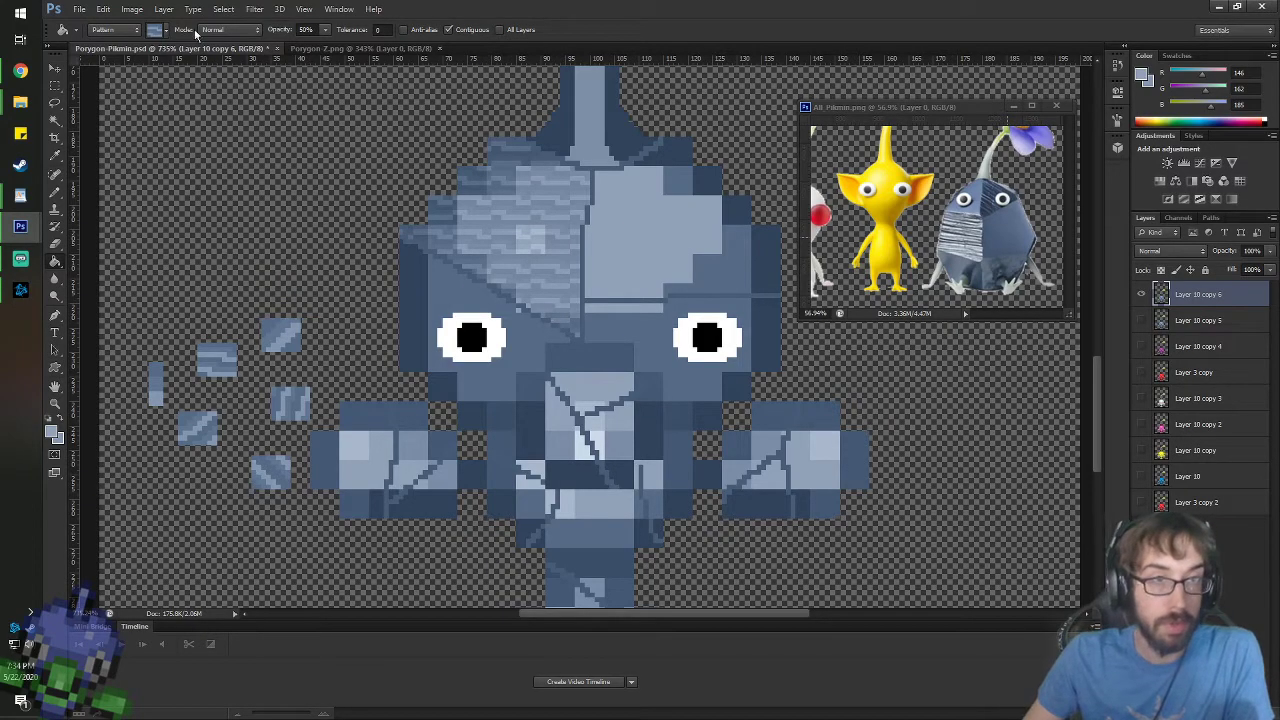
- Fill the upper-right head section and its shaded edge blocks above the crack with the vertical-stripe pattern
left_click(160, 30)
double_click(177, 106)
left_click(680, 184)
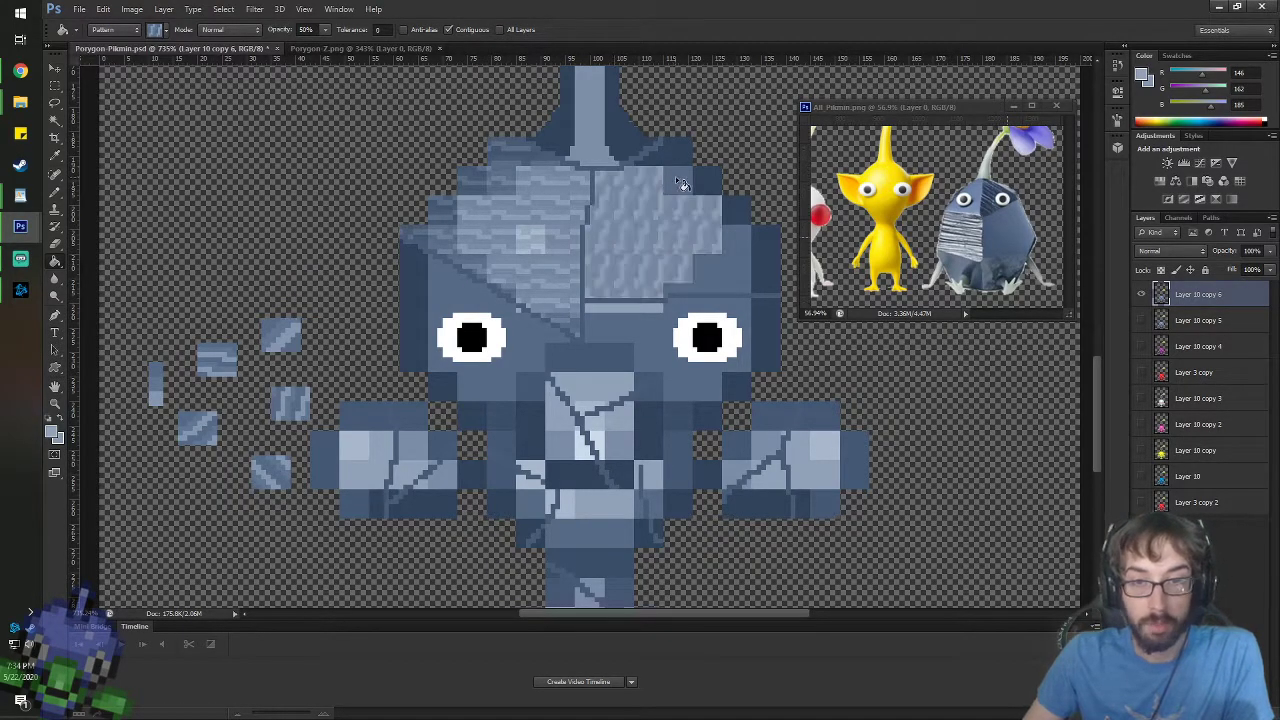
left_click(708, 182)
left_click(741, 219)
left_click(746, 250)
left_click(761, 257)
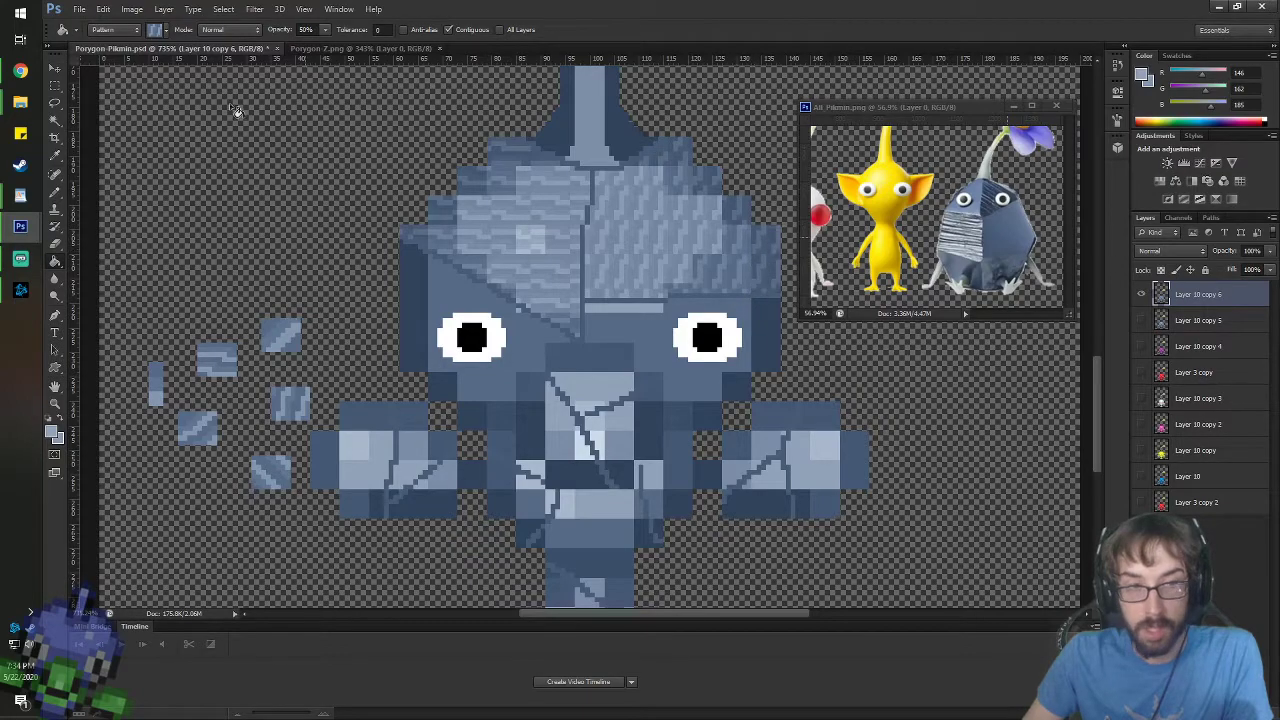
- Fill the head section around the right eye, including its shaded edge blocks, with the rising-diagonal stripe pattern
left_click(153, 30)
double_click(200, 117)
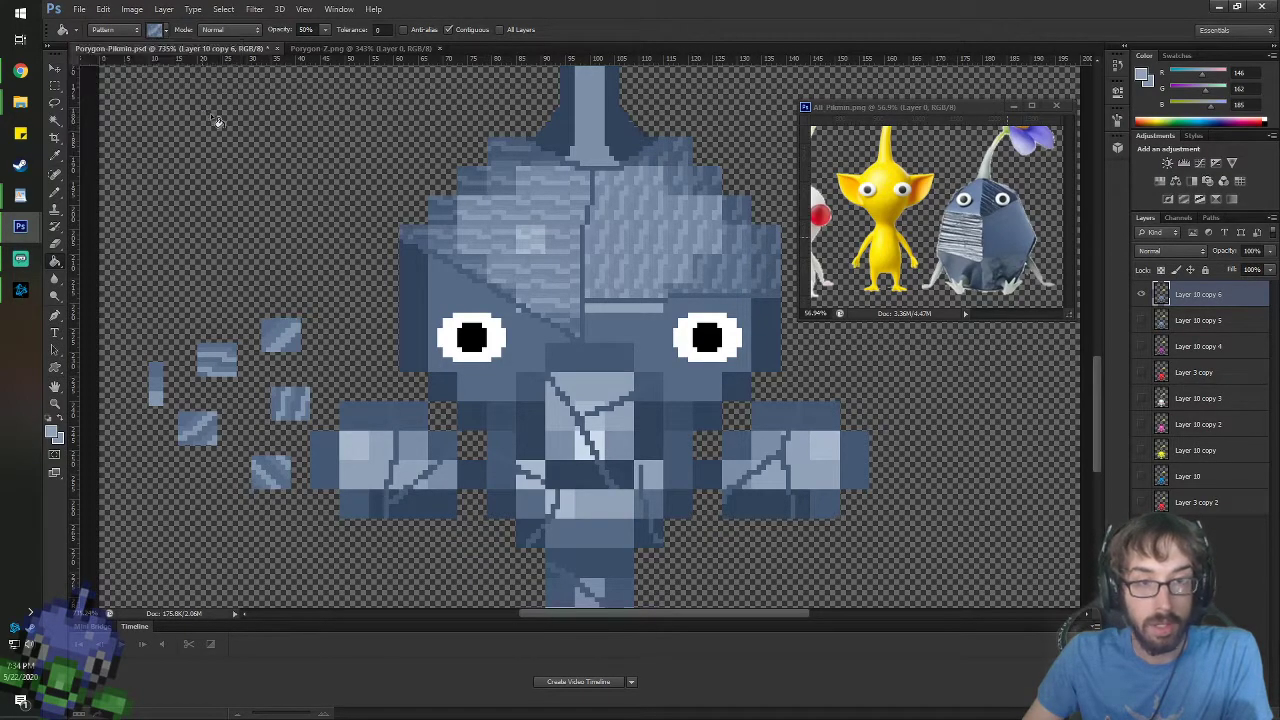
left_click(648, 316)
left_click(643, 310)
left_click(766, 345)
left_click(736, 390)
left_click(708, 411)
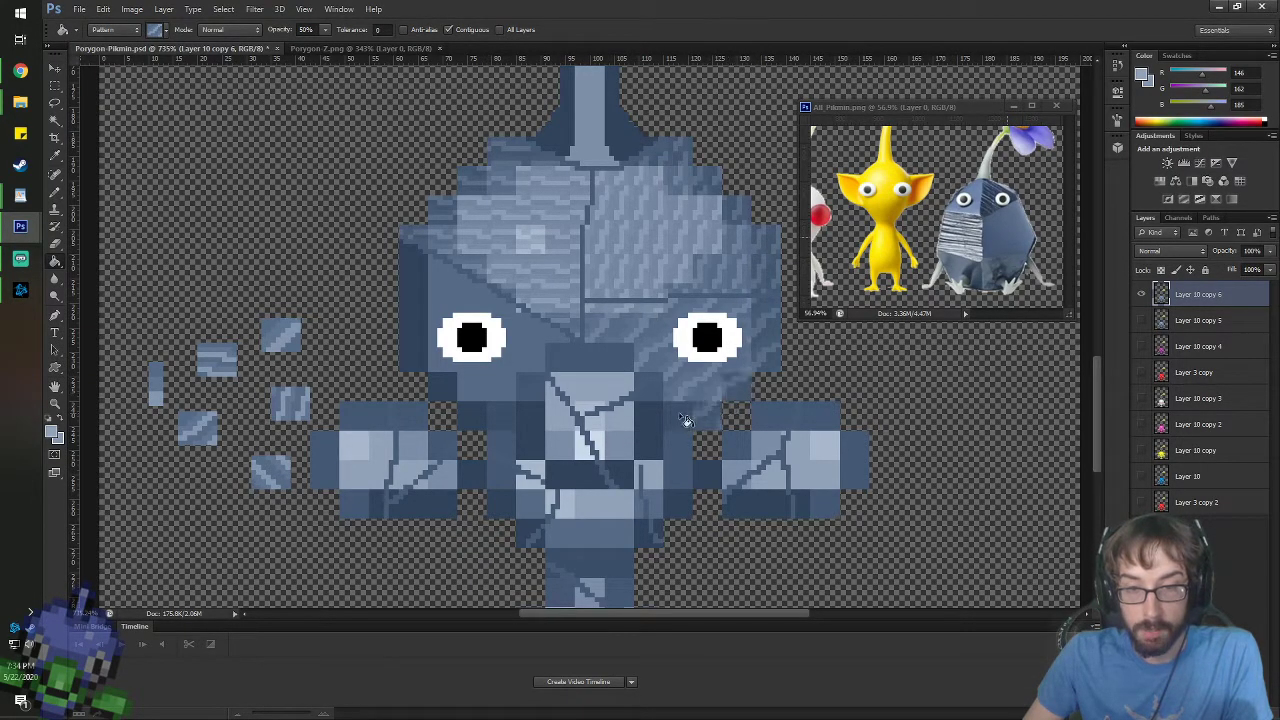
left_click(681, 417)
- Fill the head section around the left eye, including its shaded edge blocks, with the falling-diagonal stripe pattern
left_click(153, 30)
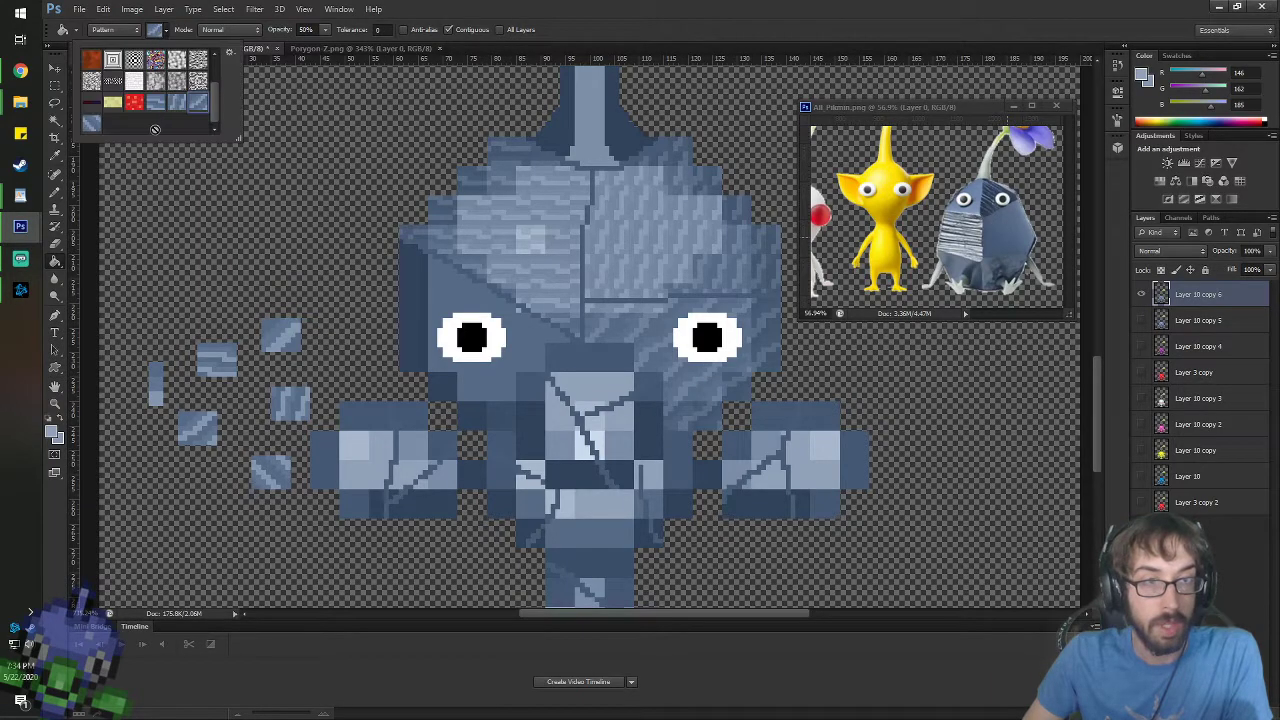
double_click(94, 126)
left_click(455, 309)
left_click(418, 306)
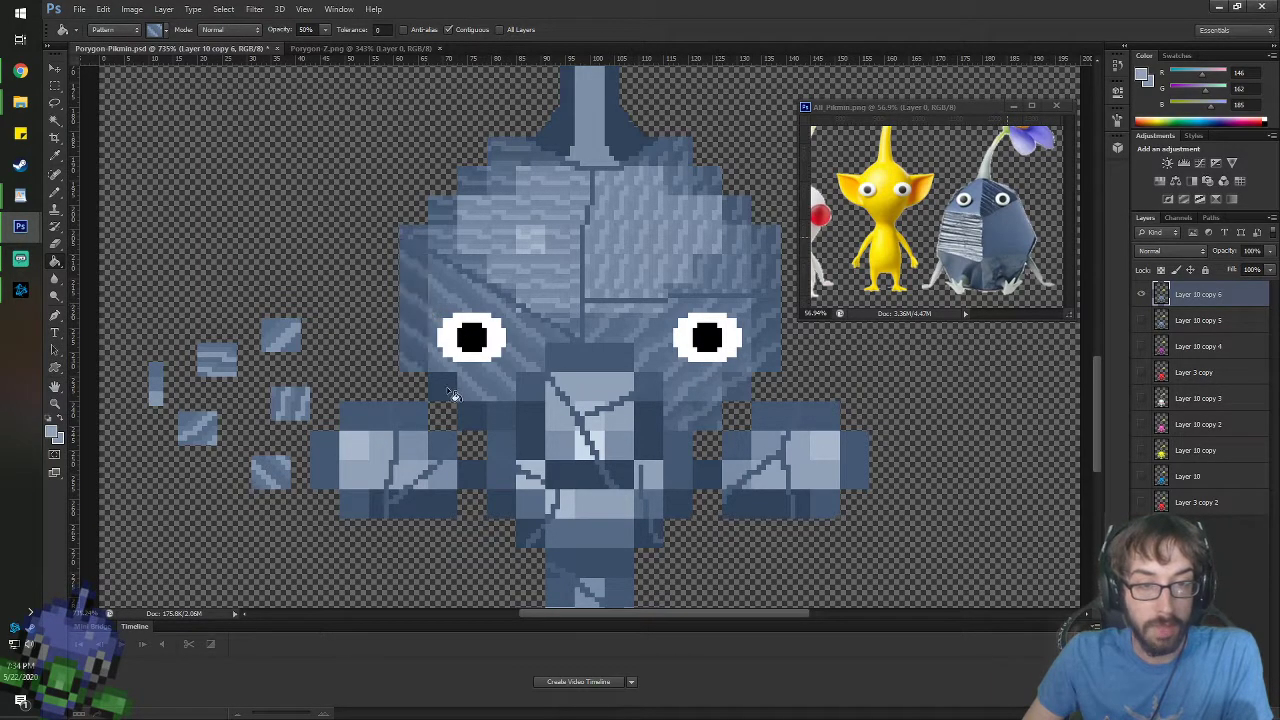
left_click(452, 391)
left_click(475, 411)
left_click(510, 412)
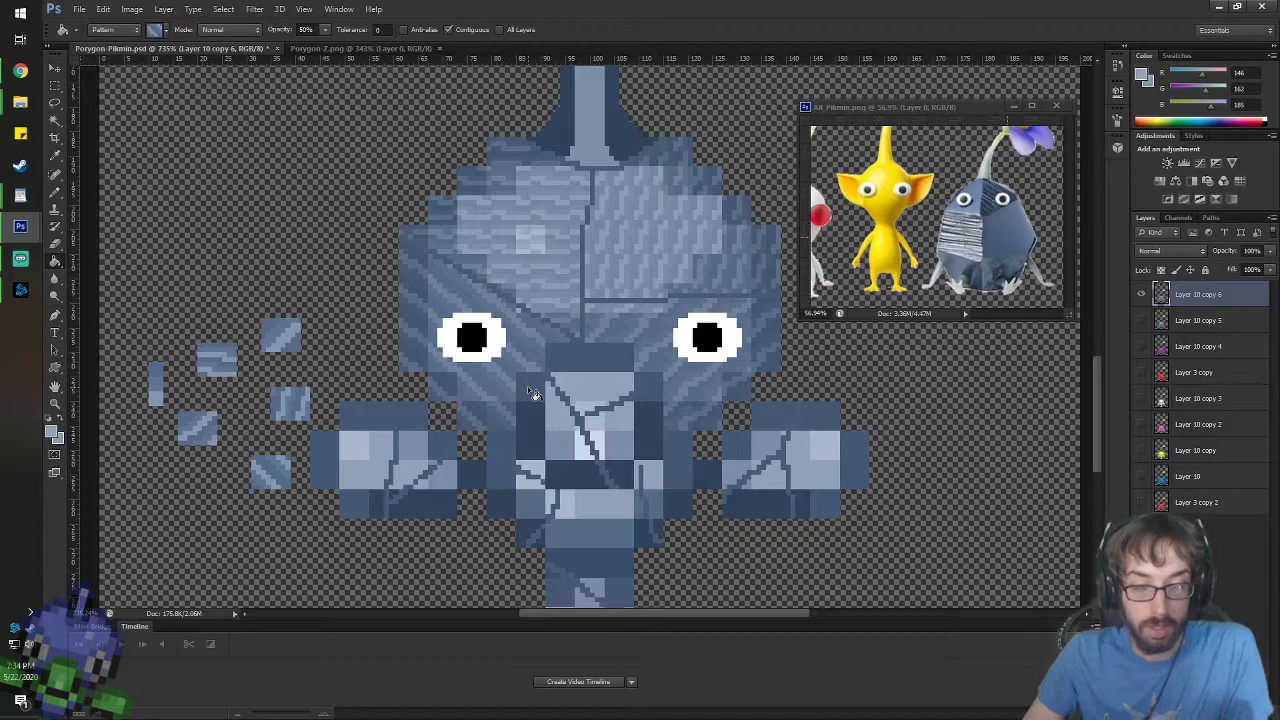
- Undo the recent fills around the left eye and restore them with the same falling-diagonal pattern
key("ctrl+alt+z")
key("ctrl+alt+z")
key("ctrl+alt+z")
key("ctrl+alt+z")
key("ctrl+alt+z")
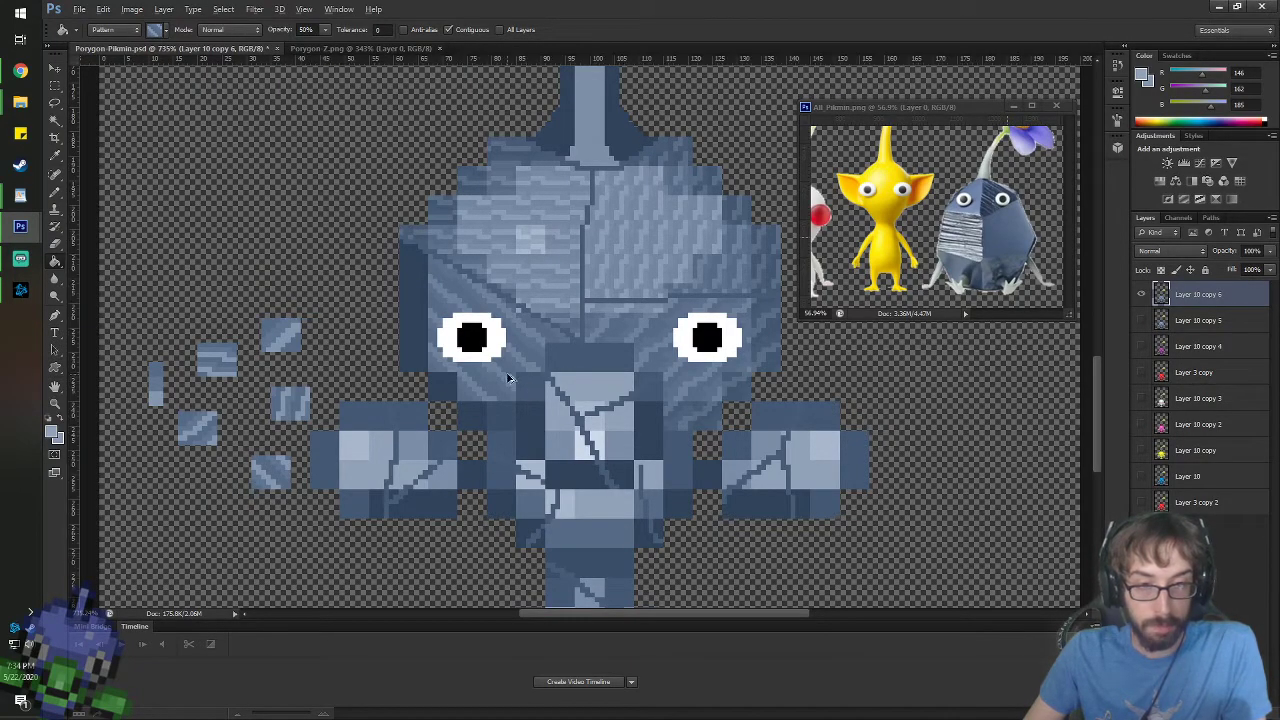
key("ctrl+shift+z")
left_click(420, 300)
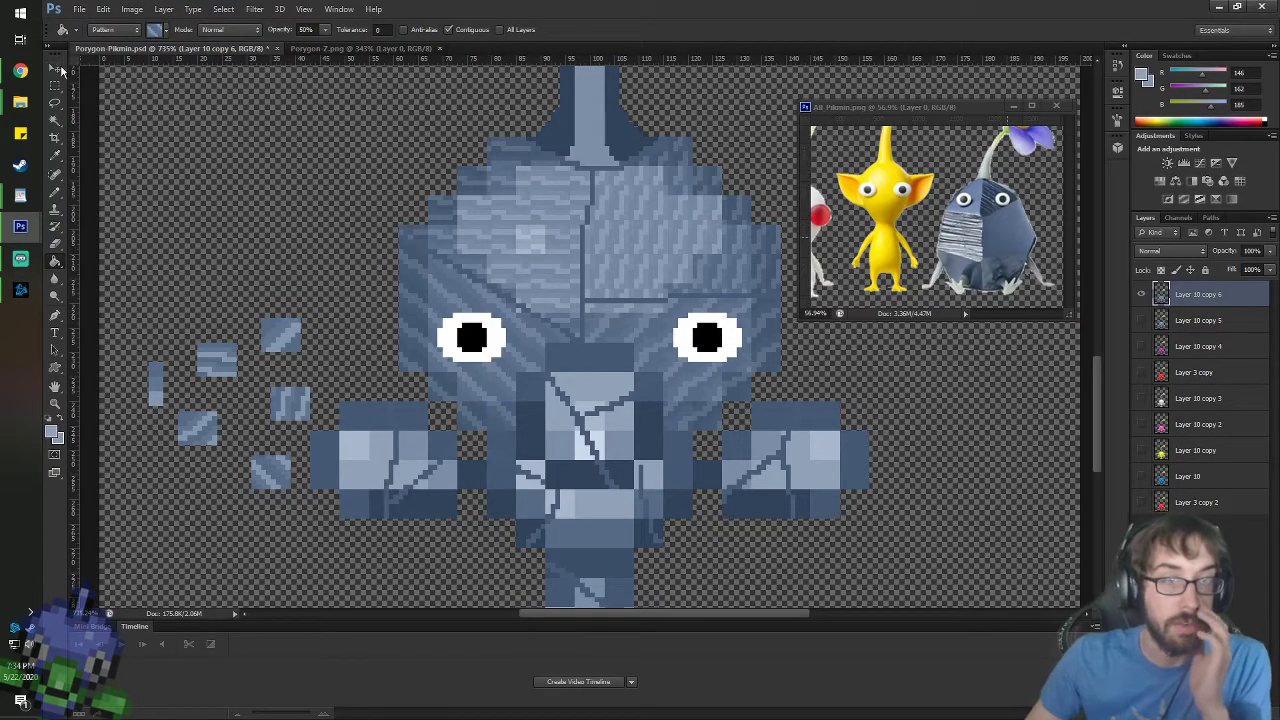
- Fill the block between the eyes and the snout's top section above the cracks with the vertical-stripe pattern
left_click(157, 31)
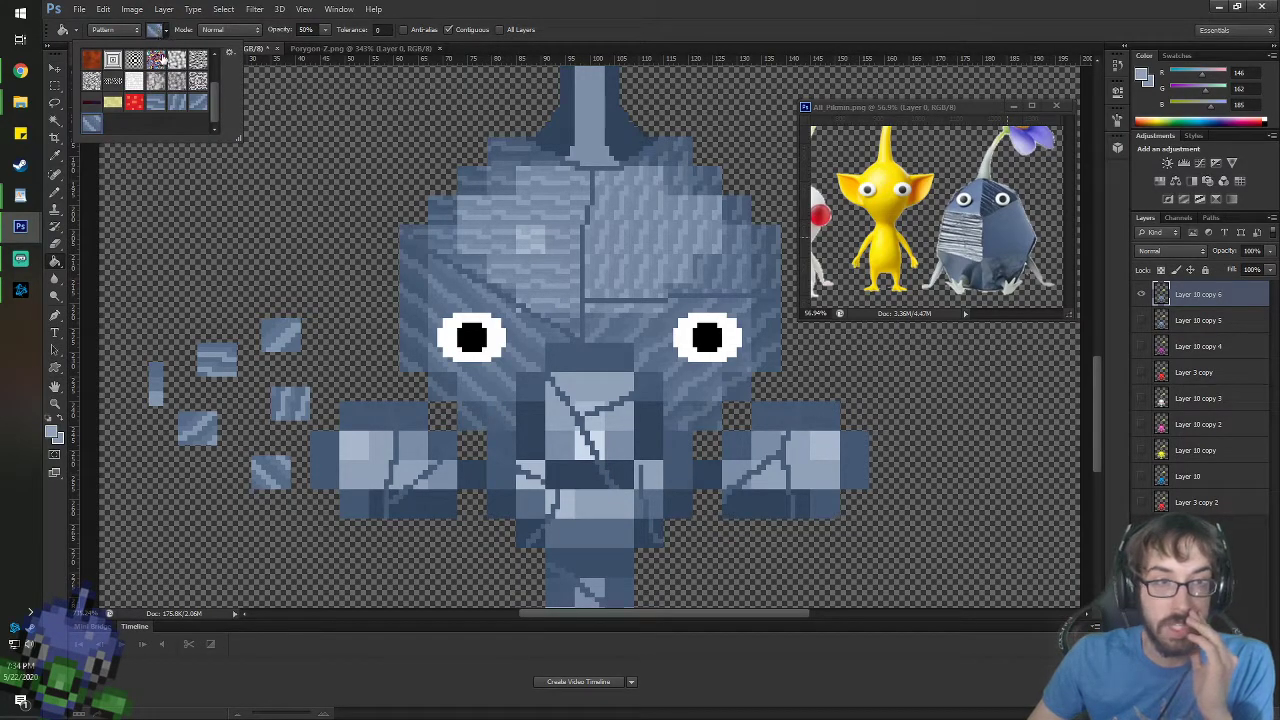
double_click(182, 106)
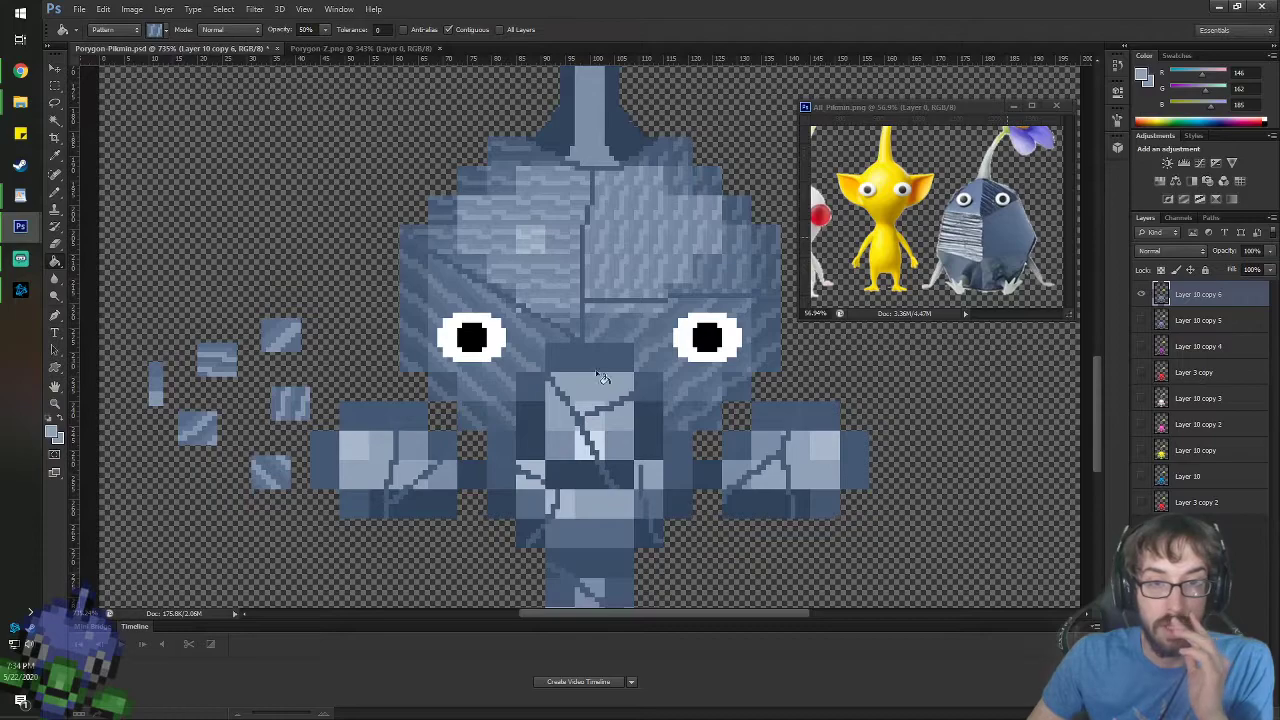
left_click(605, 385)
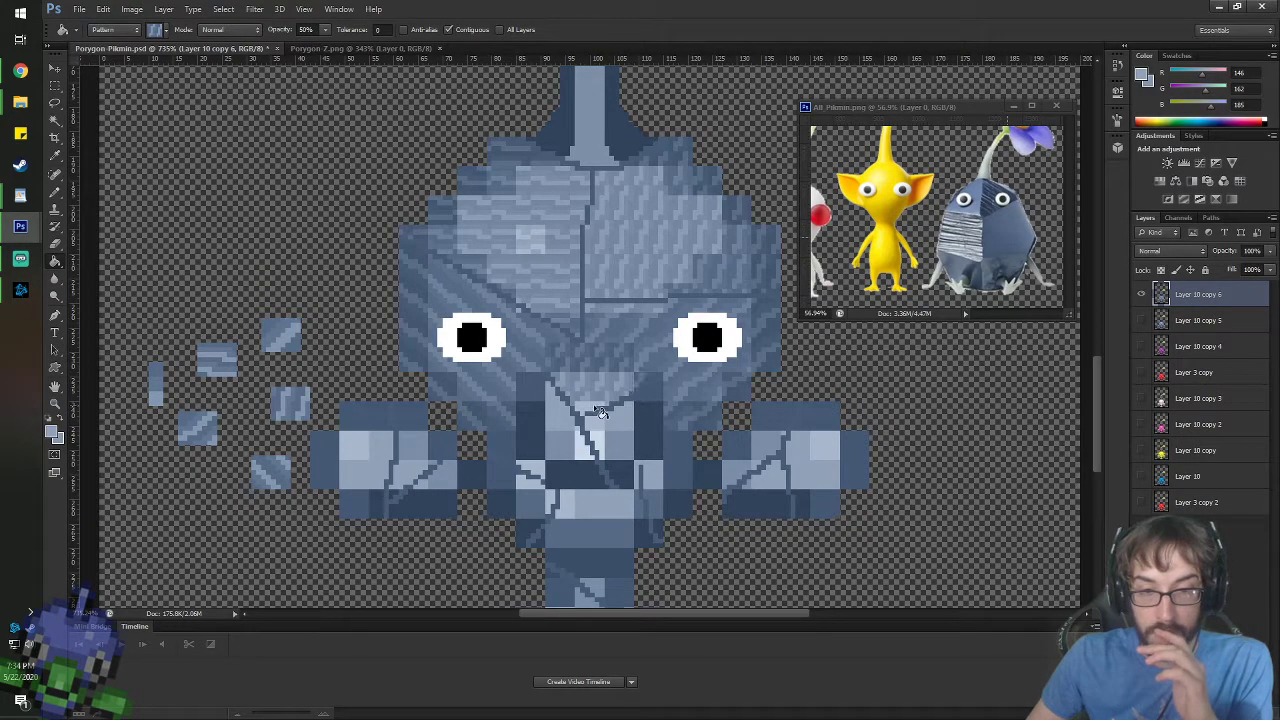
- Fill the snout's right section, its shaded side and the band end beyond the crack with the horizontal-stripe pattern
scroll(700, 474, "up", 3)
scroll(600, 455, "down", 2)
scroll(552, 433, "up", 1)
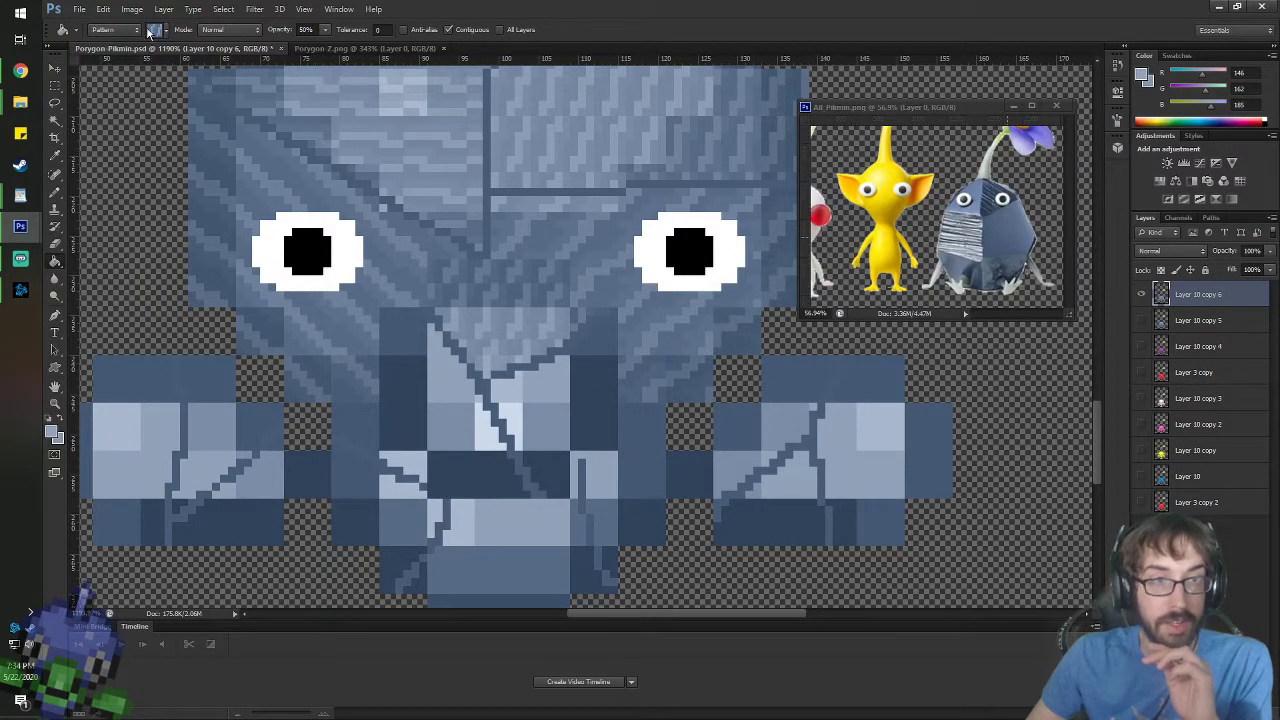
left_click(161, 29)
double_click(155, 104)
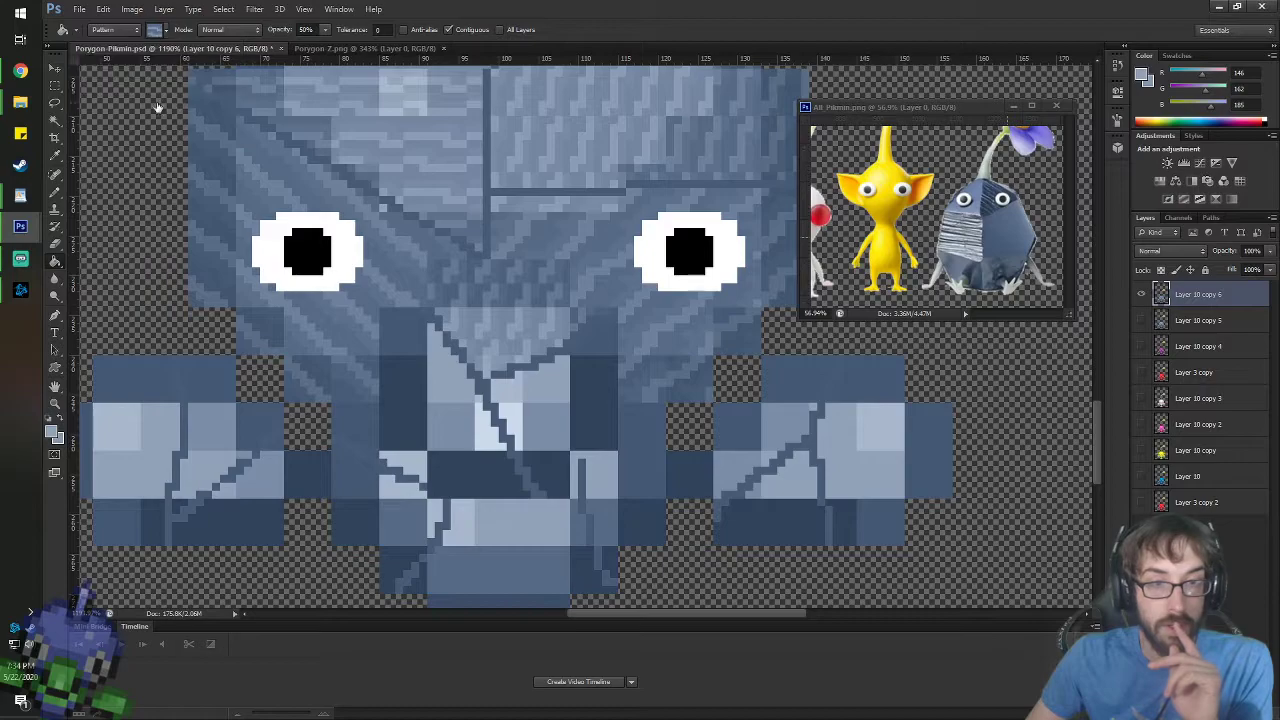
left_click(518, 392)
left_click(534, 393)
left_click(530, 419)
left_click(517, 421)
left_click(557, 467)
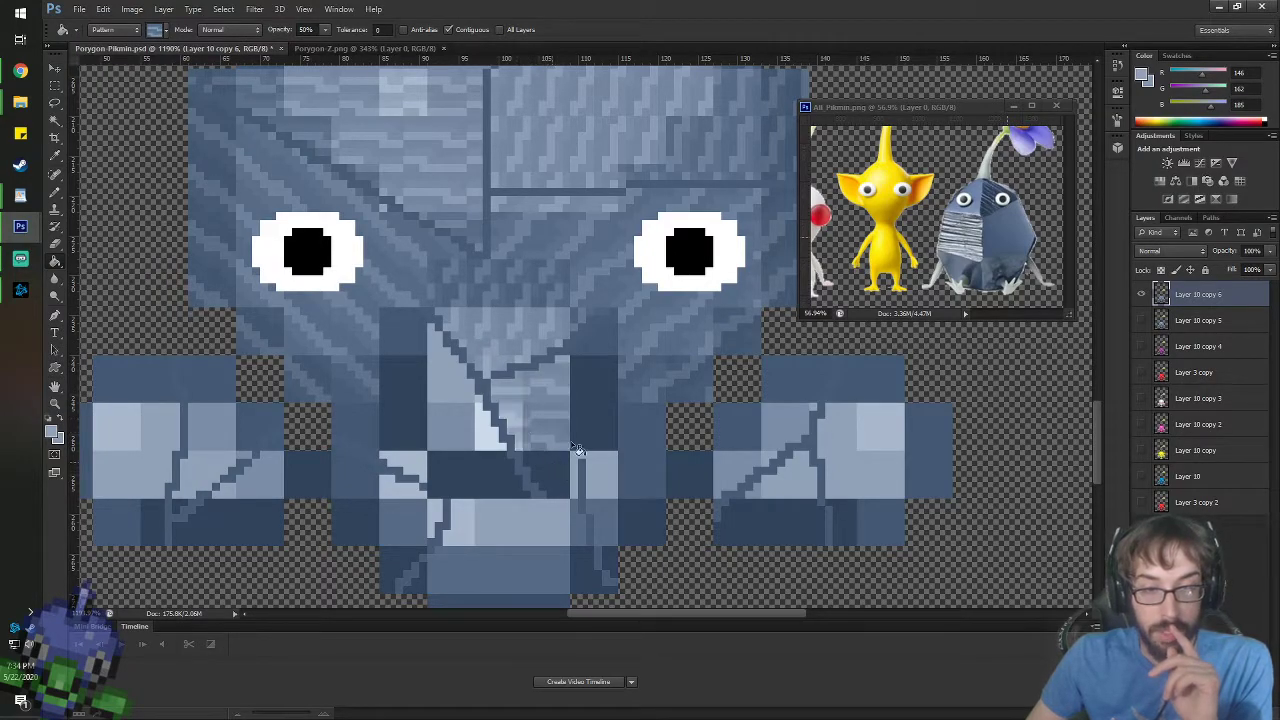
left_click(594, 398)
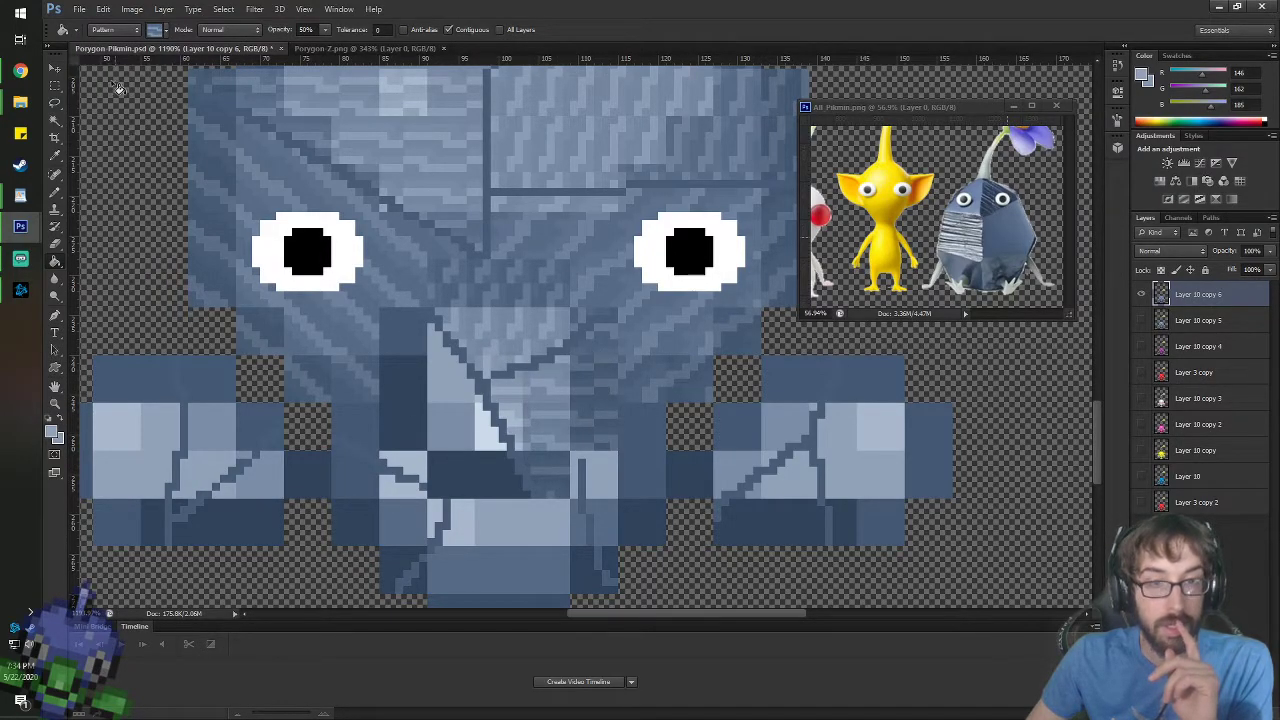
- Fill the snout's left section, its shaded side, highlight and the dark band below with the rising-diagonal stripe pattern
left_click(152, 32)
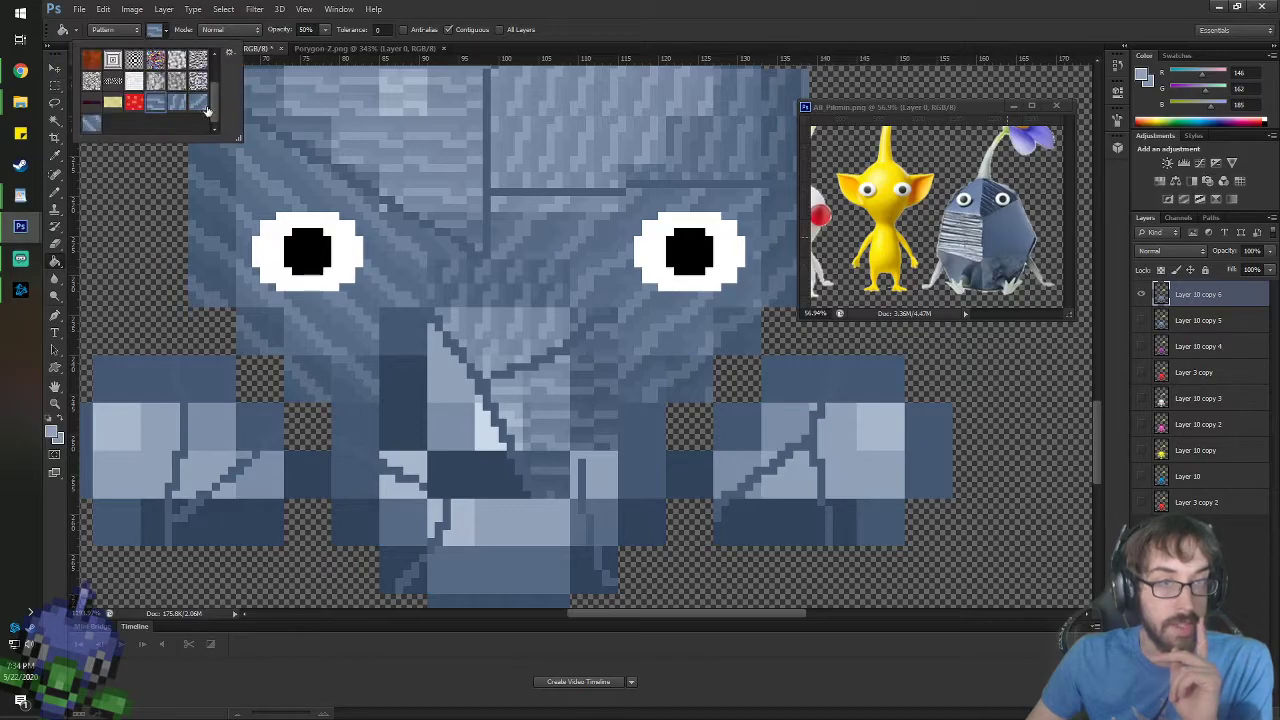
double_click(198, 103)
left_click(414, 347)
left_click(420, 383)
left_click(437, 390)
left_click(449, 409)
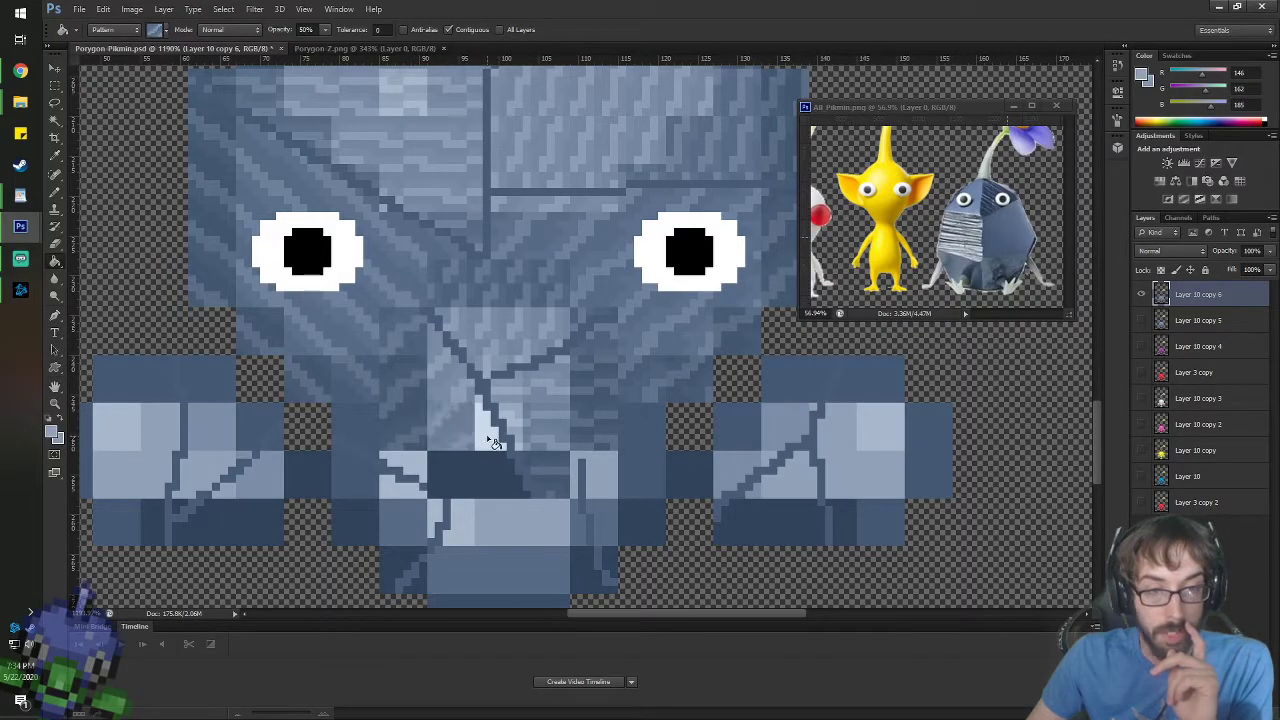
left_click(486, 433)
left_click(484, 468)
left_click(418, 462)
- Examine the textured head alongside the unfilled arm and body facets
scroll(435, 478, "down", 3)
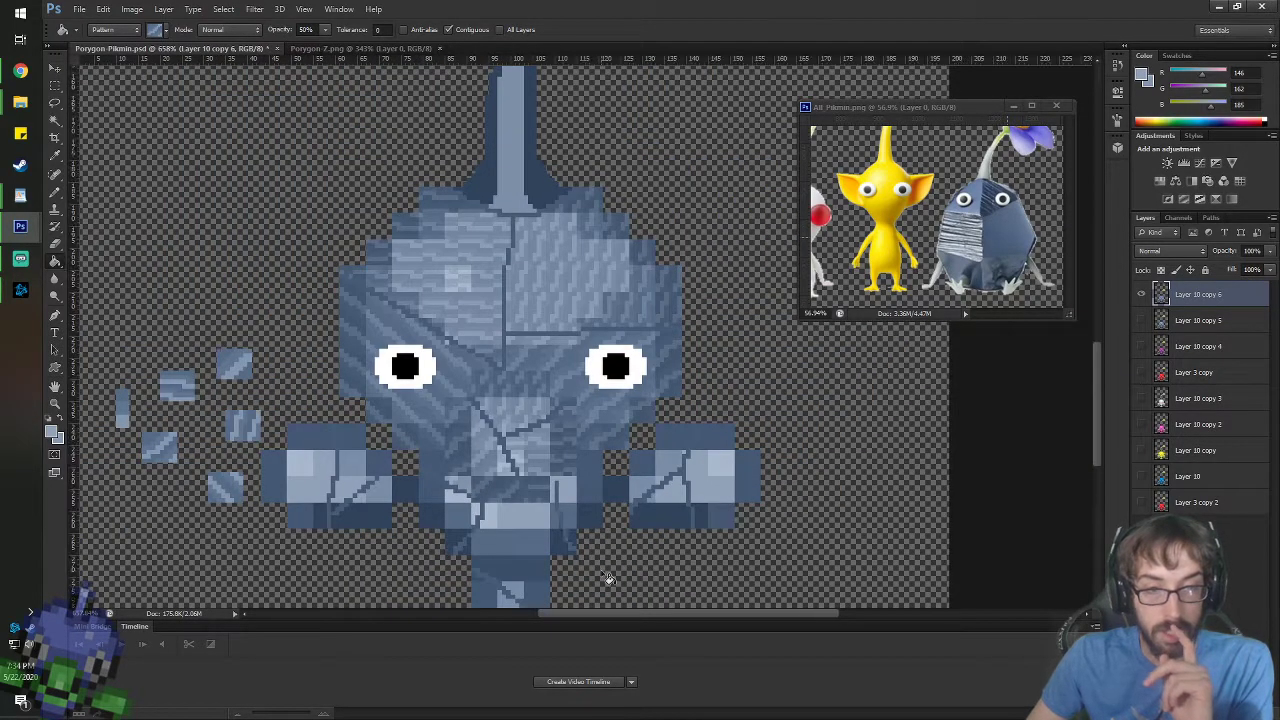
scroll(566, 543, "up", 2)
scroll(533, 494, "down", 3)
scroll(533, 494, "up", 2)
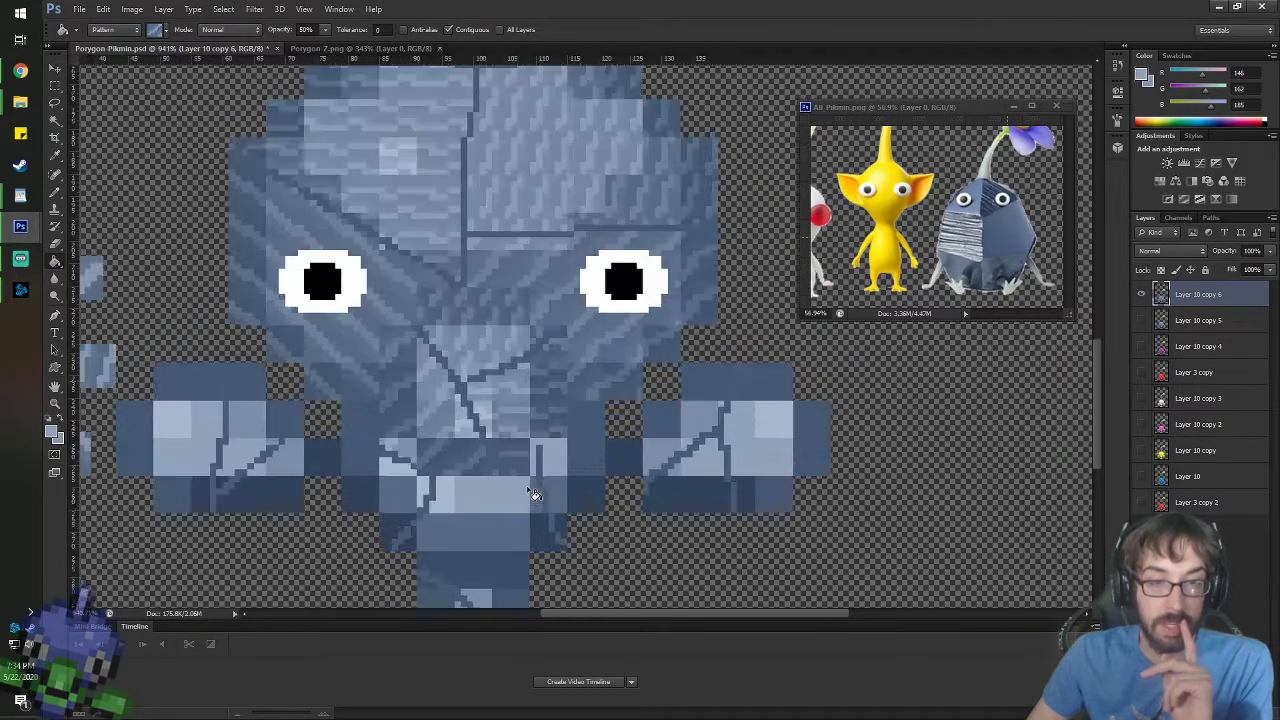
scroll(312, 395, "down", 1)
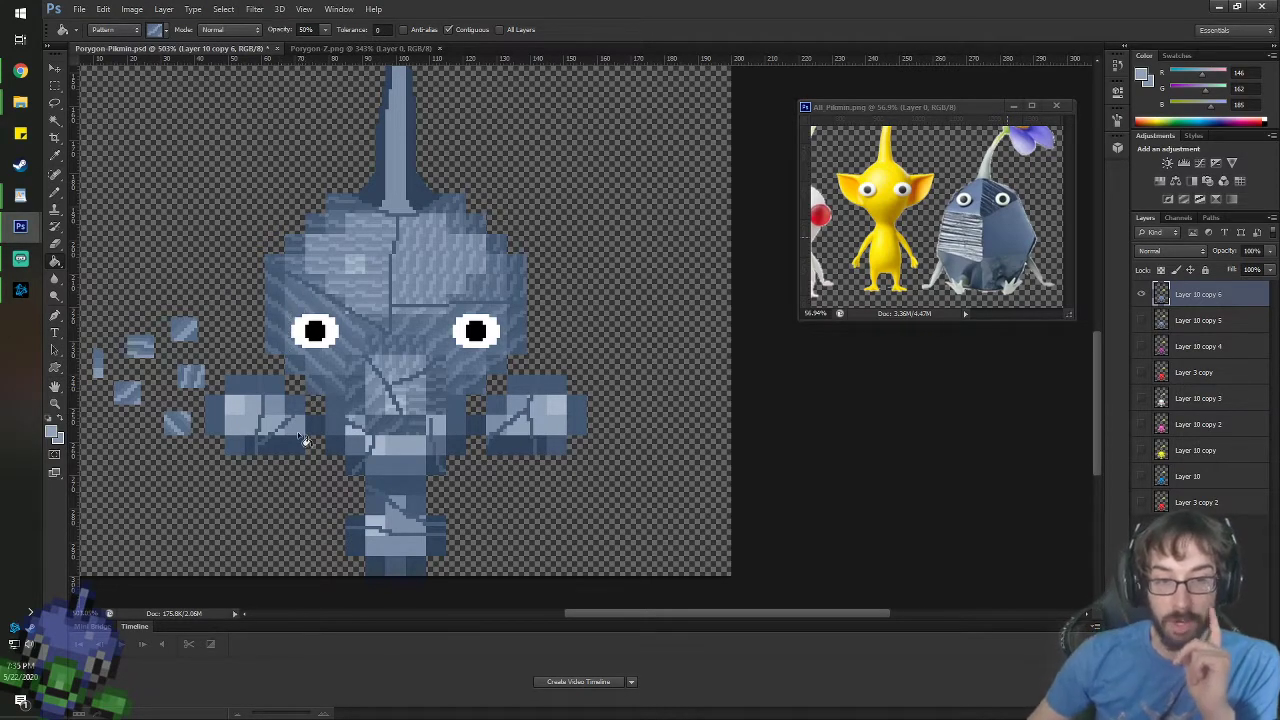
scroll(304, 298, "down", 2)
scroll(407, 193, "up", 4)
scroll(471, 146, "up", 1)
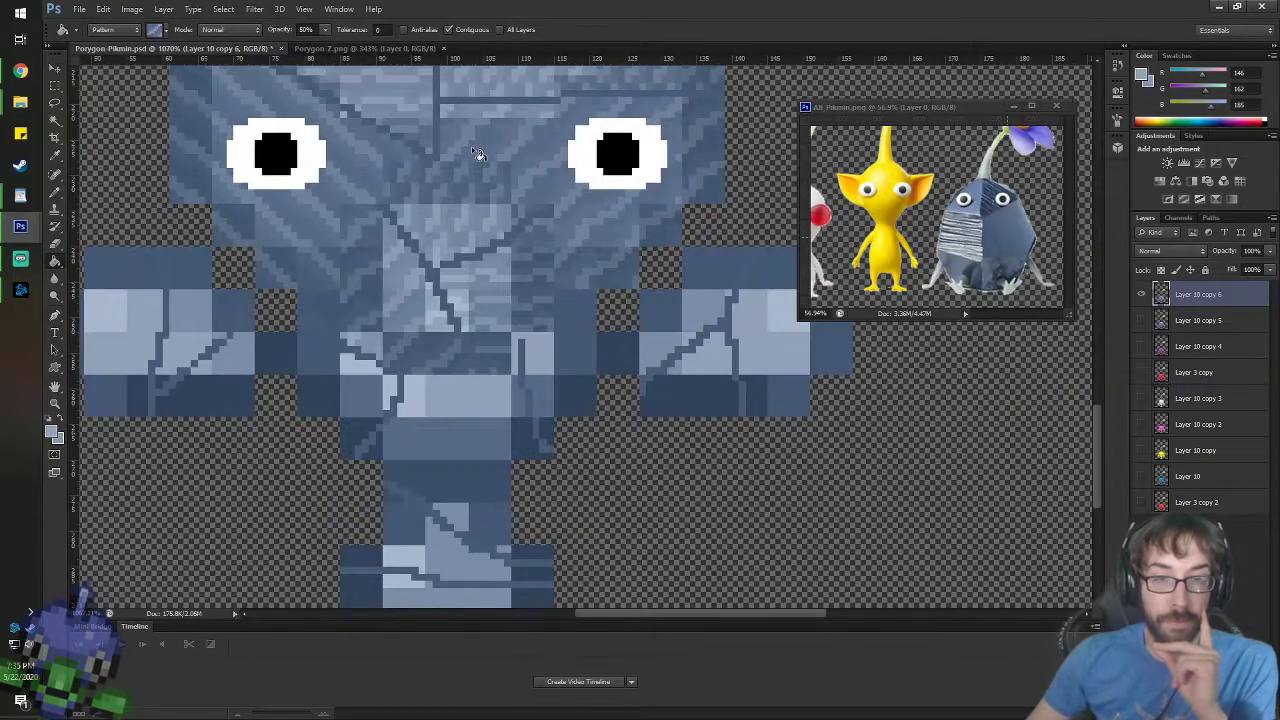
- Try to extend the chest's right vertical crack up to the dark band using the sampled crack colour
left_click(164, 31)
double_click(95, 130)
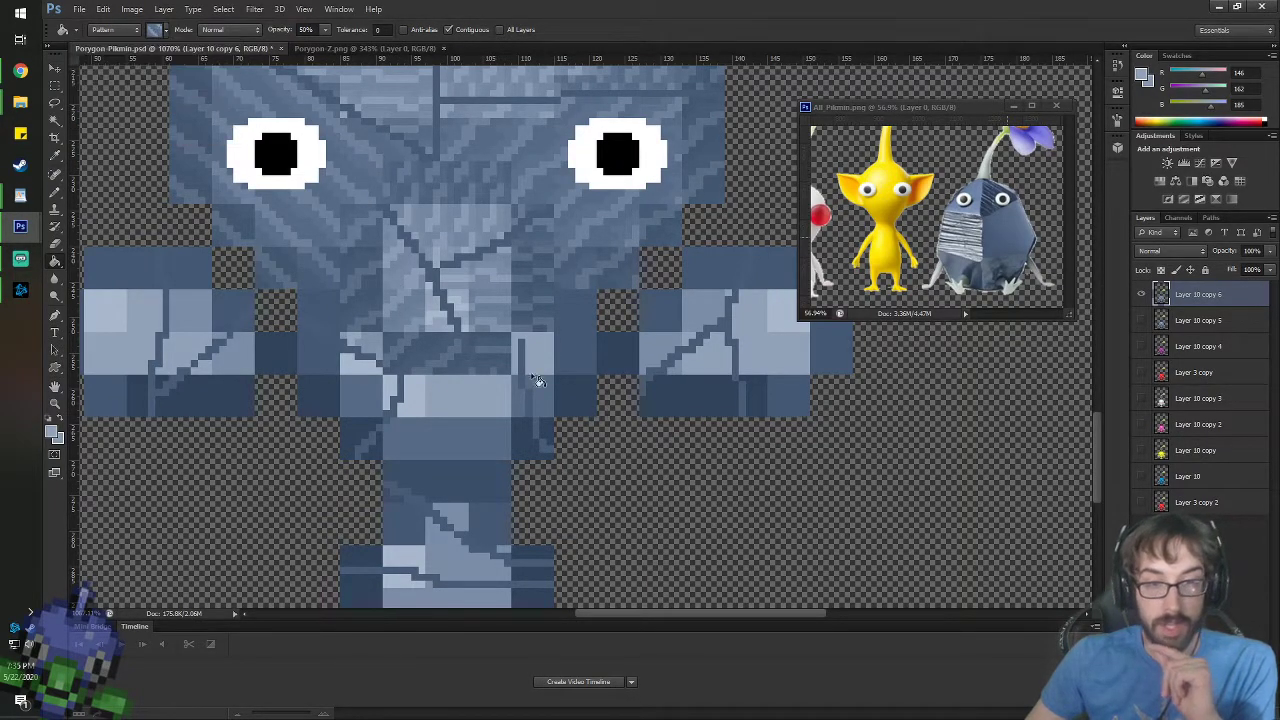
key("i")
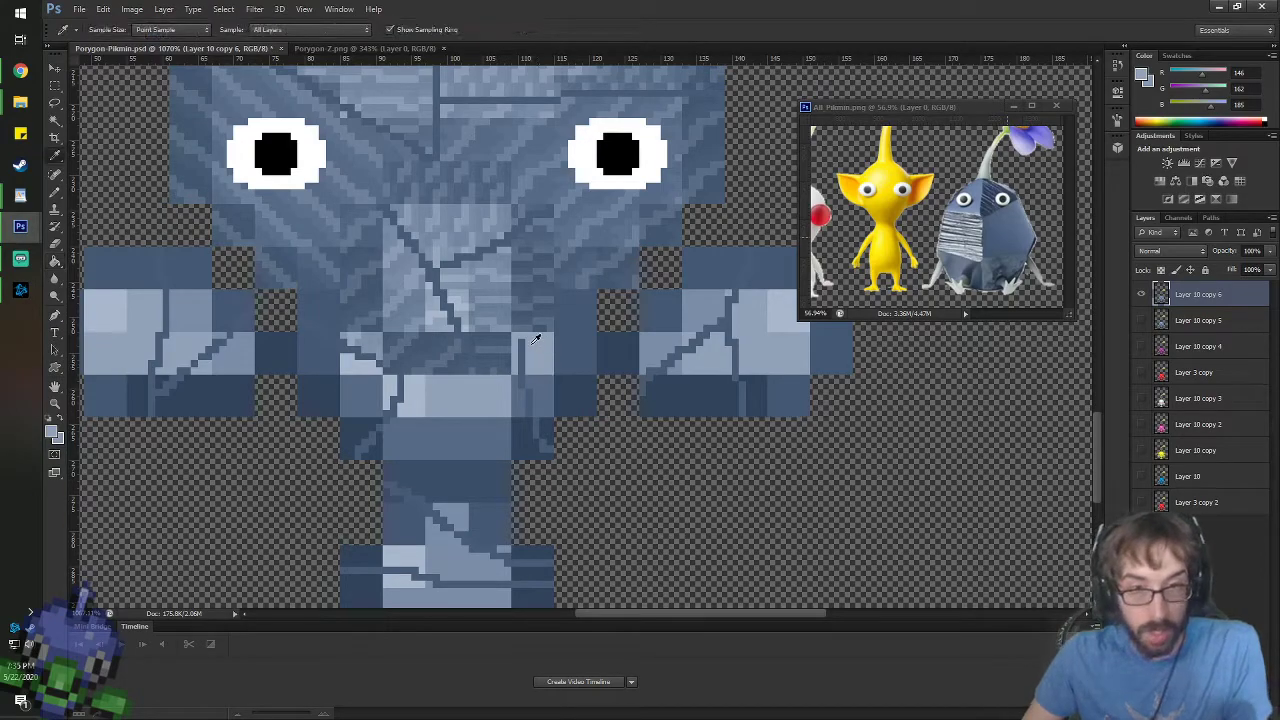
left_click(520, 343)
key("b")
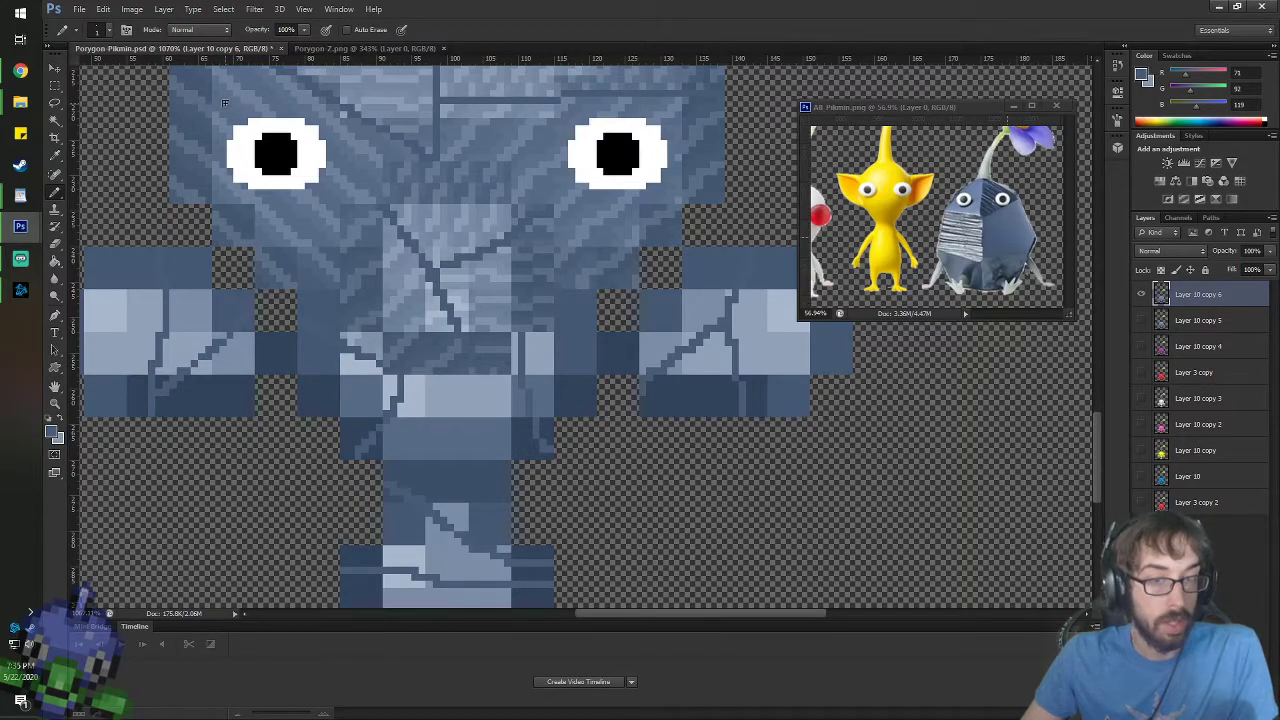
- Undo the chest crack extension and the pattern fill of the dark band below the snout
key("i")
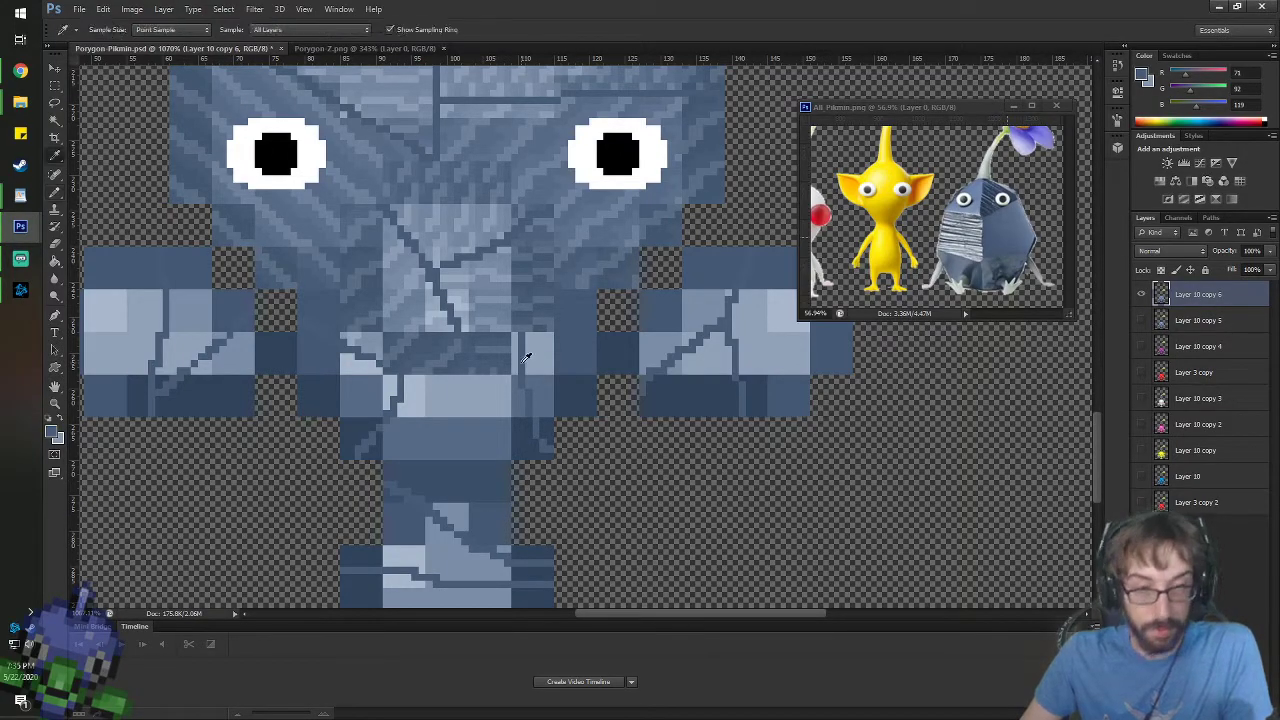
scroll(420, 355, "up", 3)
key("ctrl+alt+z")
key("ctrl+alt+z")
key("ctrl+alt+z")
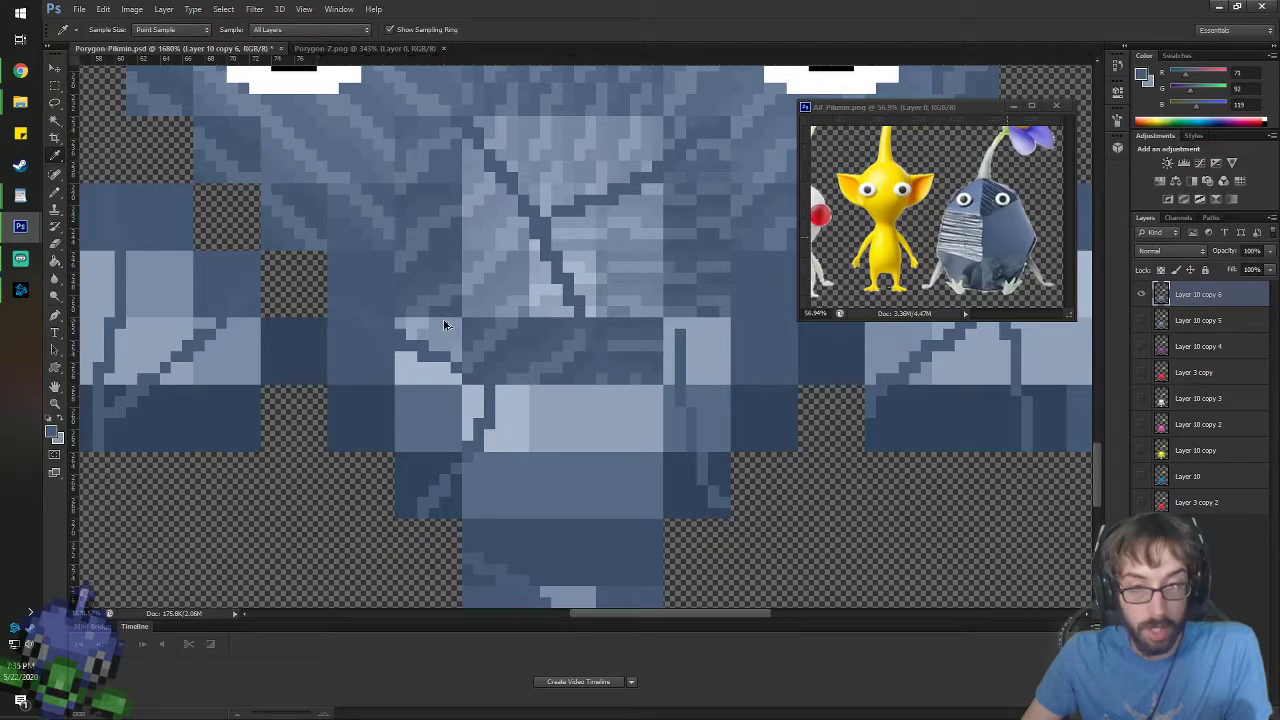
scroll(448, 316, "down", 3)
scroll(600, 272, "up", 2)
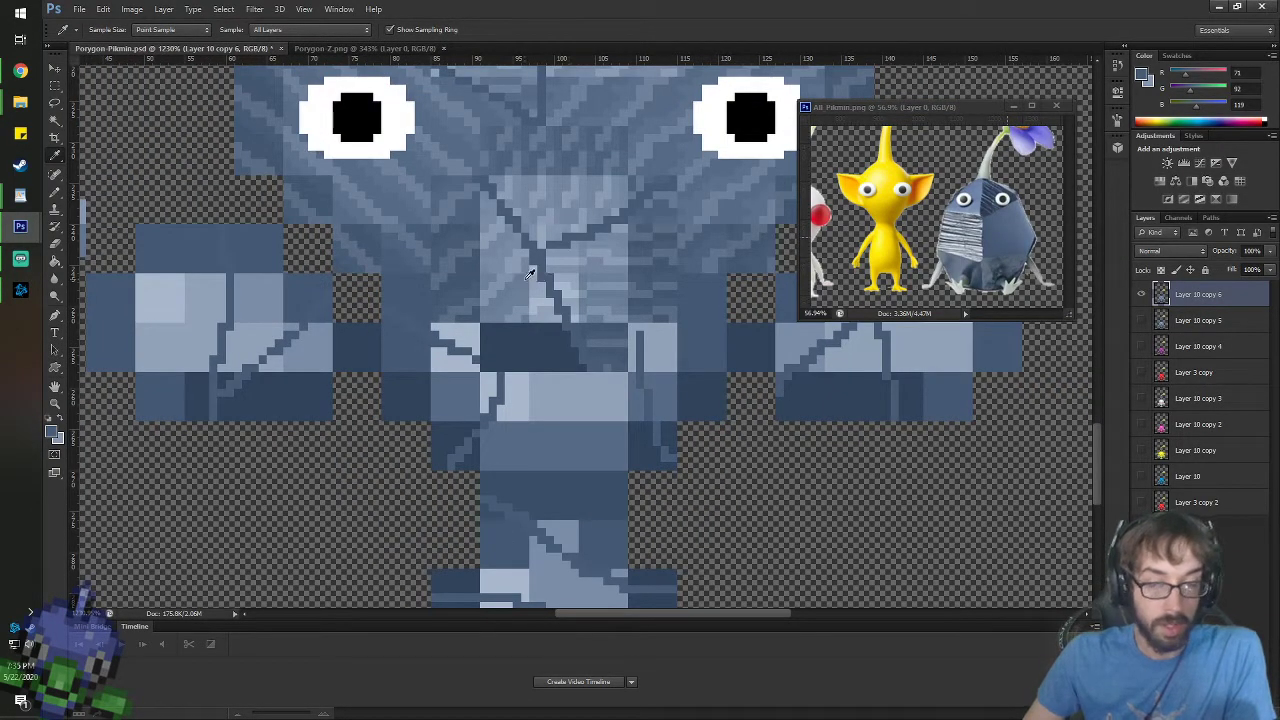
- Refill the dark band below the snout with the rising-diagonal stripe pattern
key("g")
left_click(157, 31)
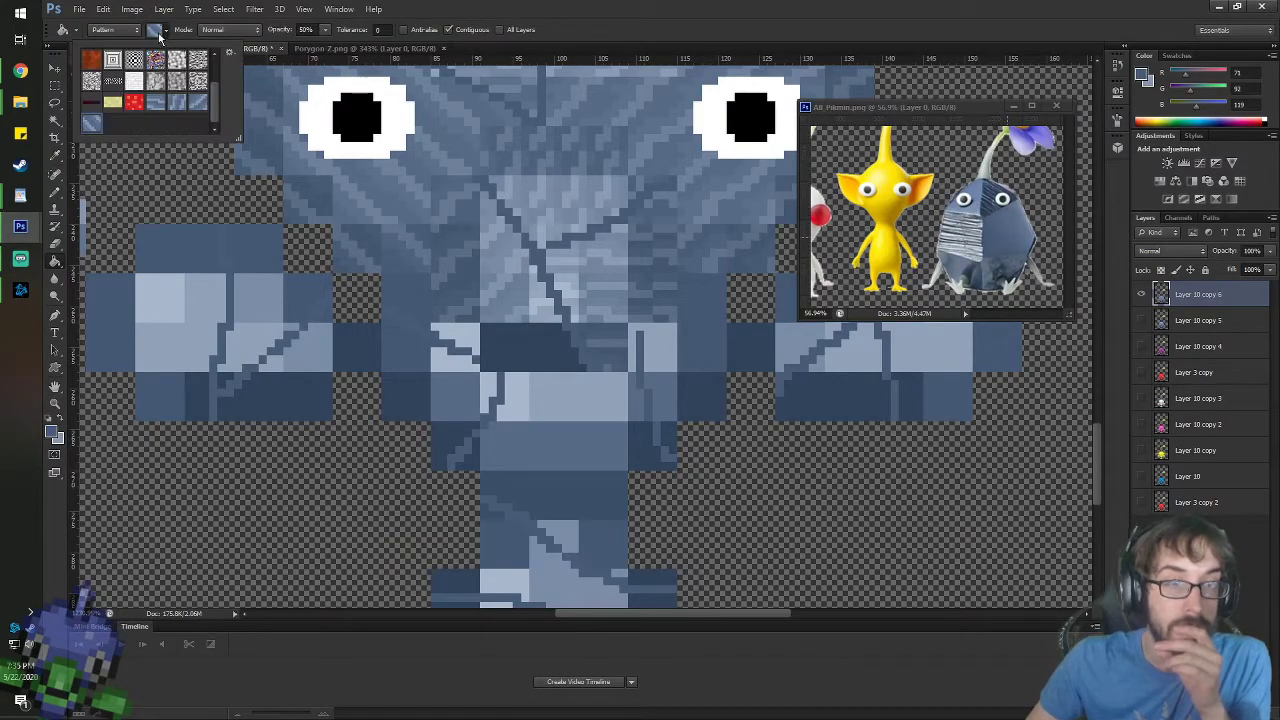
double_click(197, 105)
left_click(547, 361)
scroll(651, 381, "down", 3)
scroll(800, 436, "up", 3)
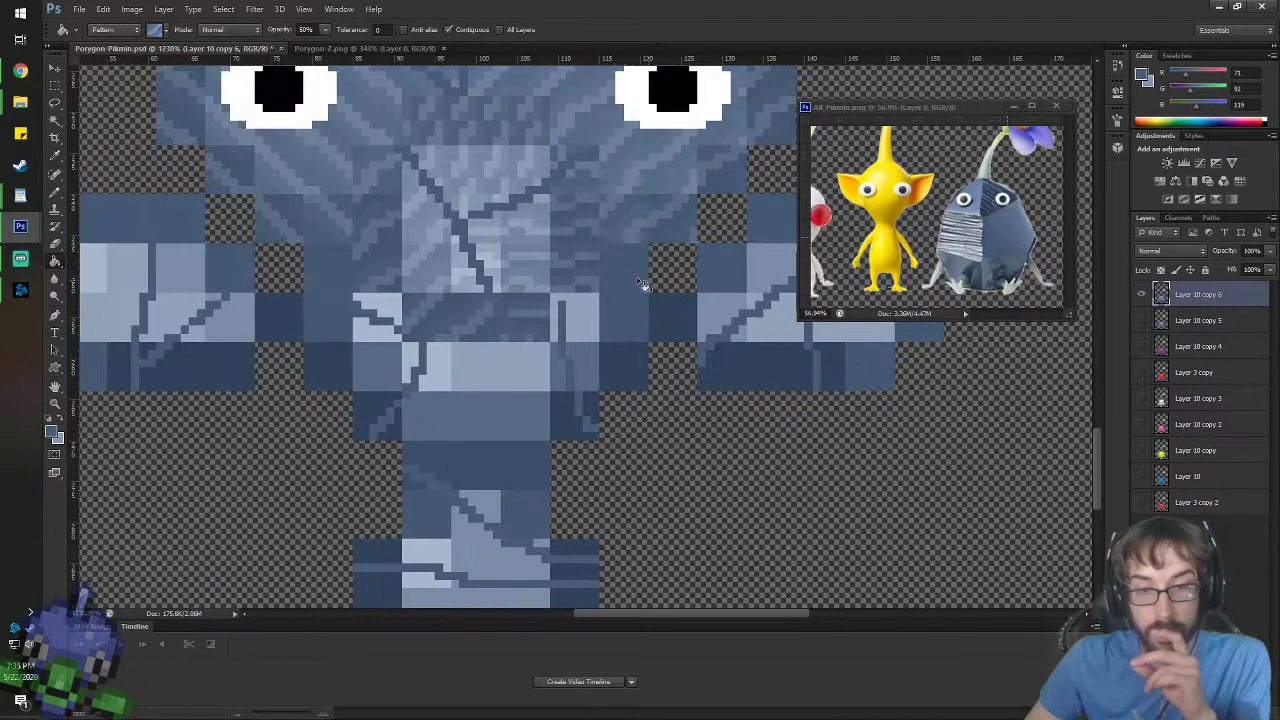
- Extend the chest's right crack to the snout edge and fill the section beyond it with the falling-diagonal stripe pattern
key("i")
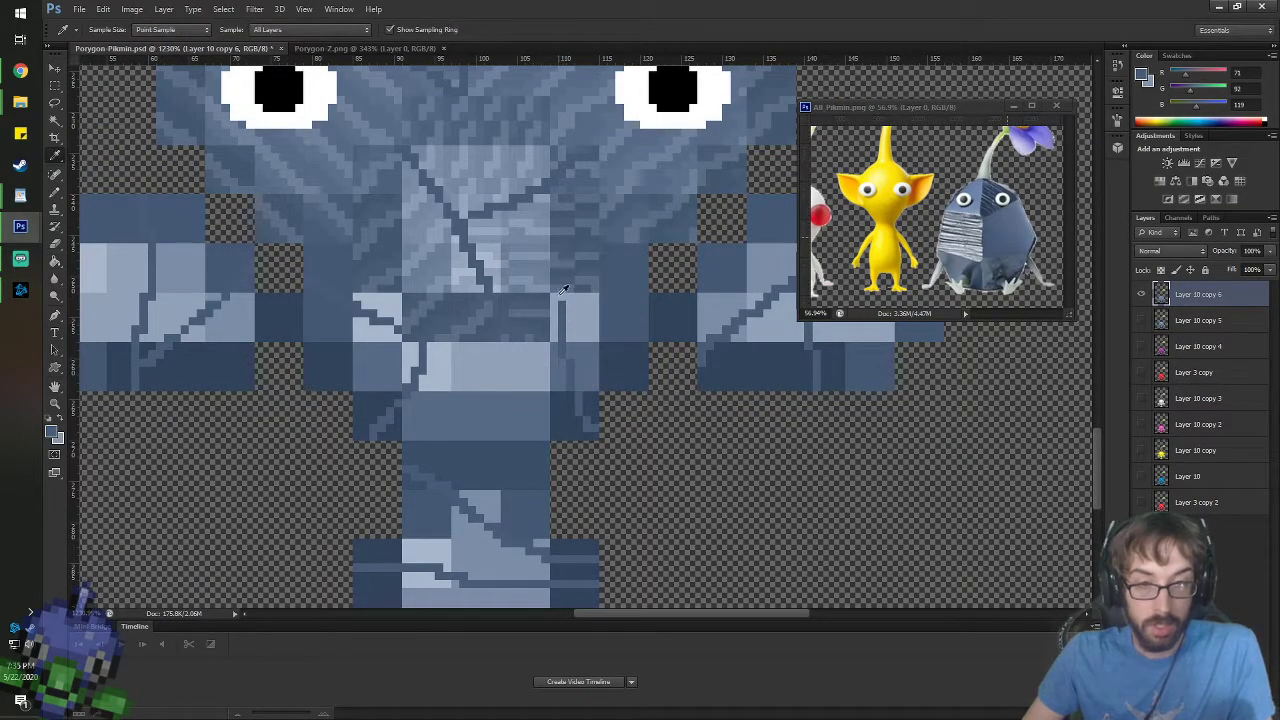
key("g")
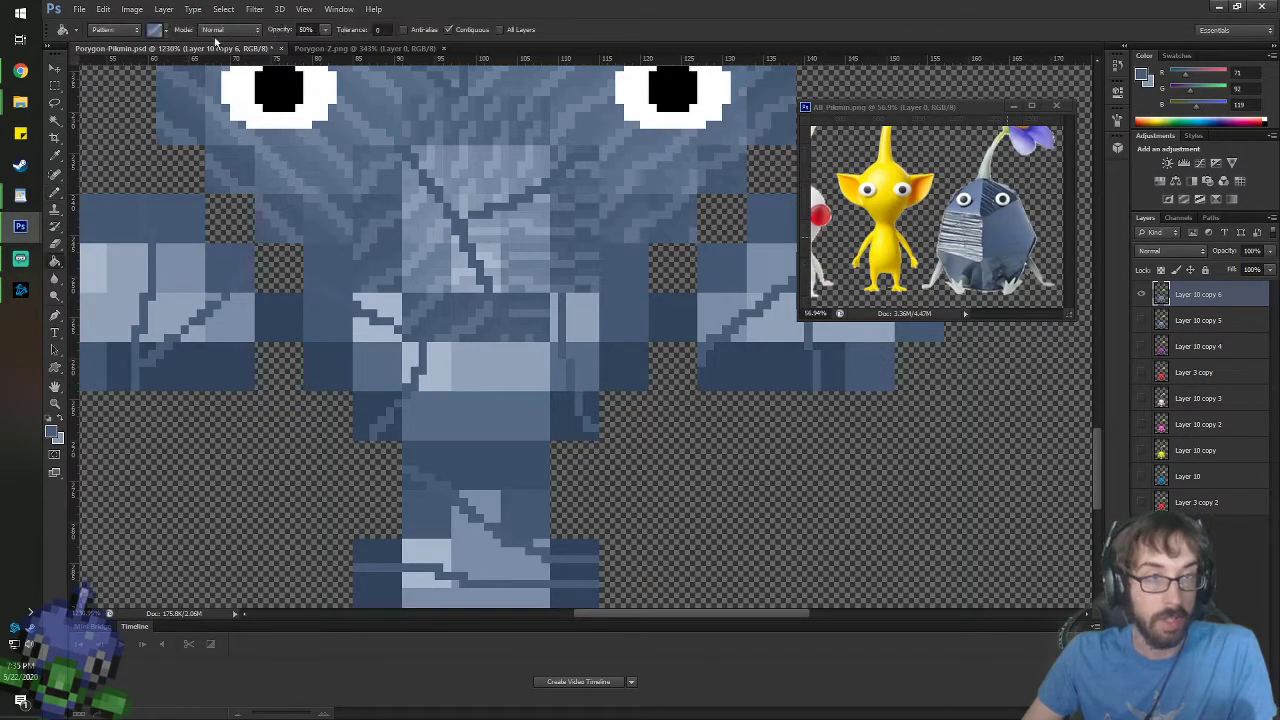
left_click(160, 31)
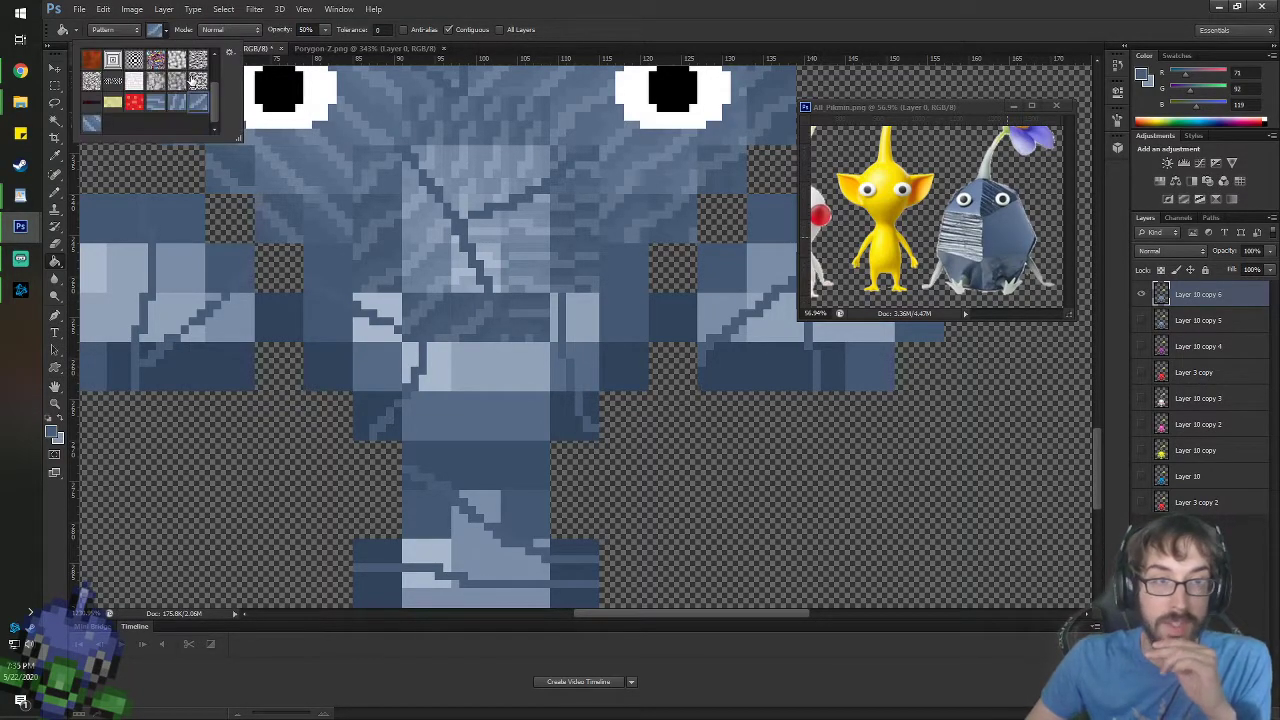
double_click(91, 124)
left_click(591, 368)
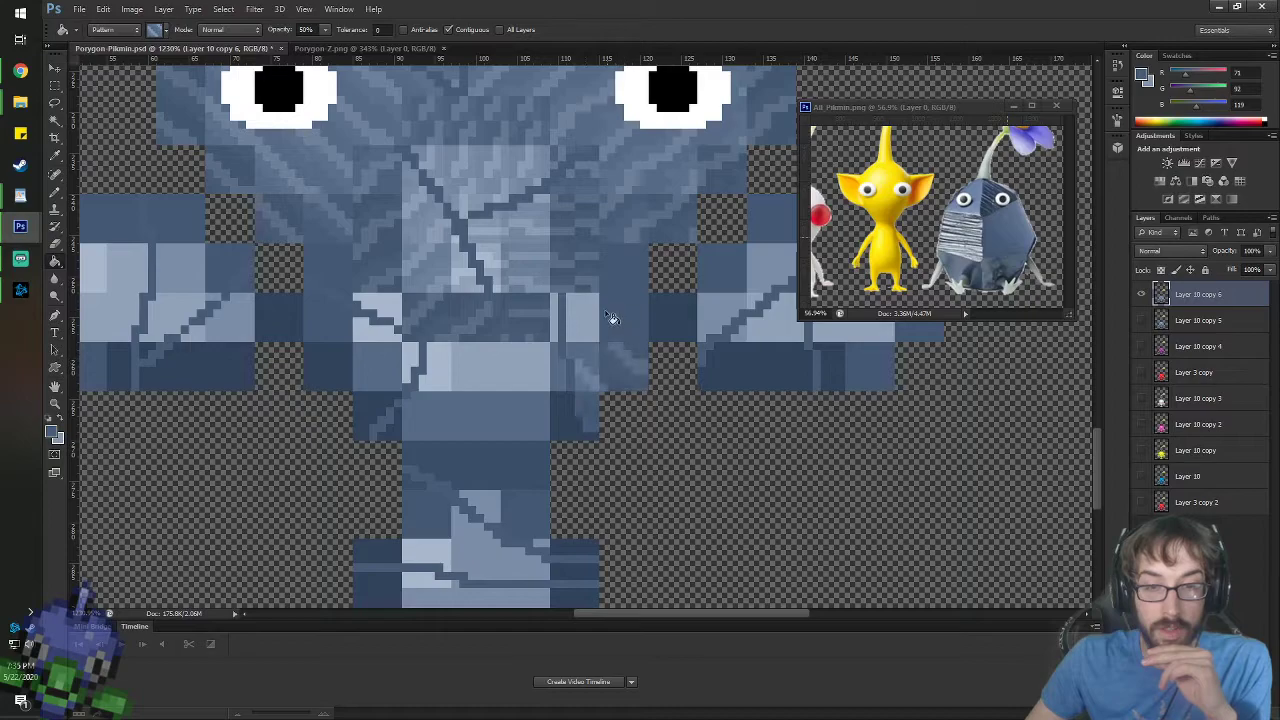
left_click(611, 320)
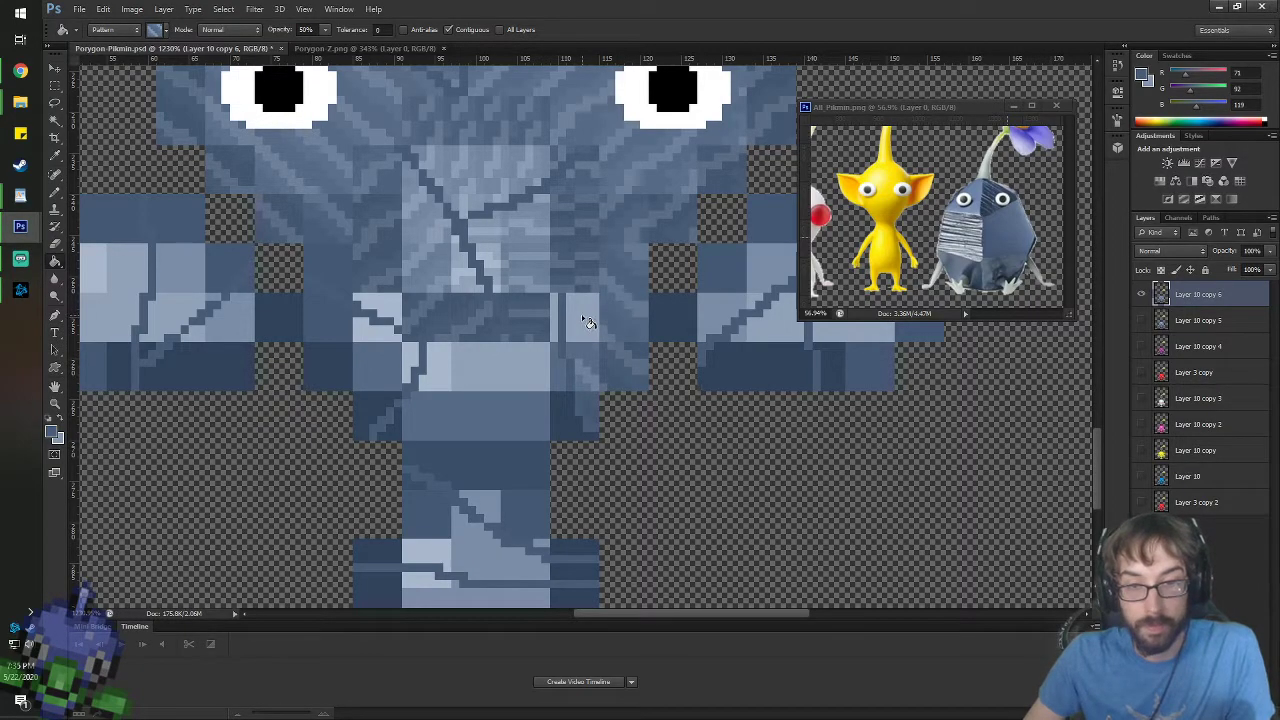
left_click(583, 320)
- Fill the right arm's connector and the inner facets above its diagonal crack with the horizontal-stripe pattern
scroll(654, 342, "down", 6)
scroll(858, 354, "up", 4)
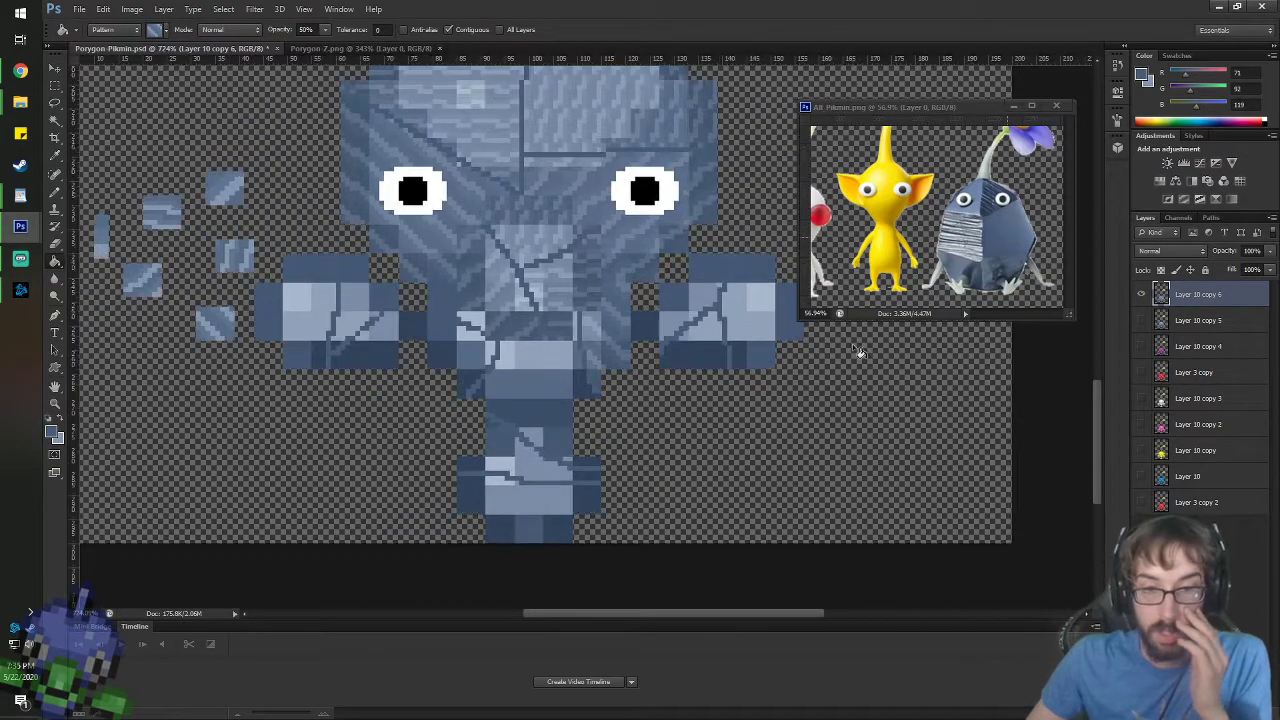
left_click(157, 30)
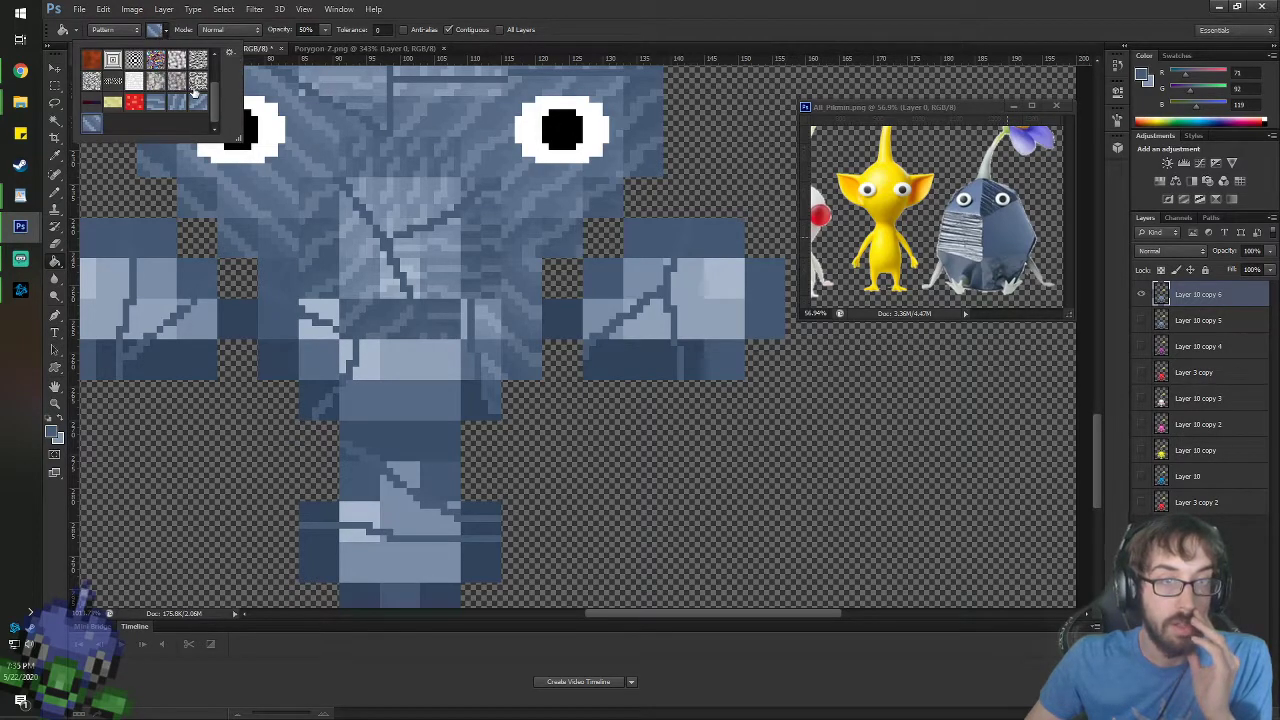
double_click(157, 103)
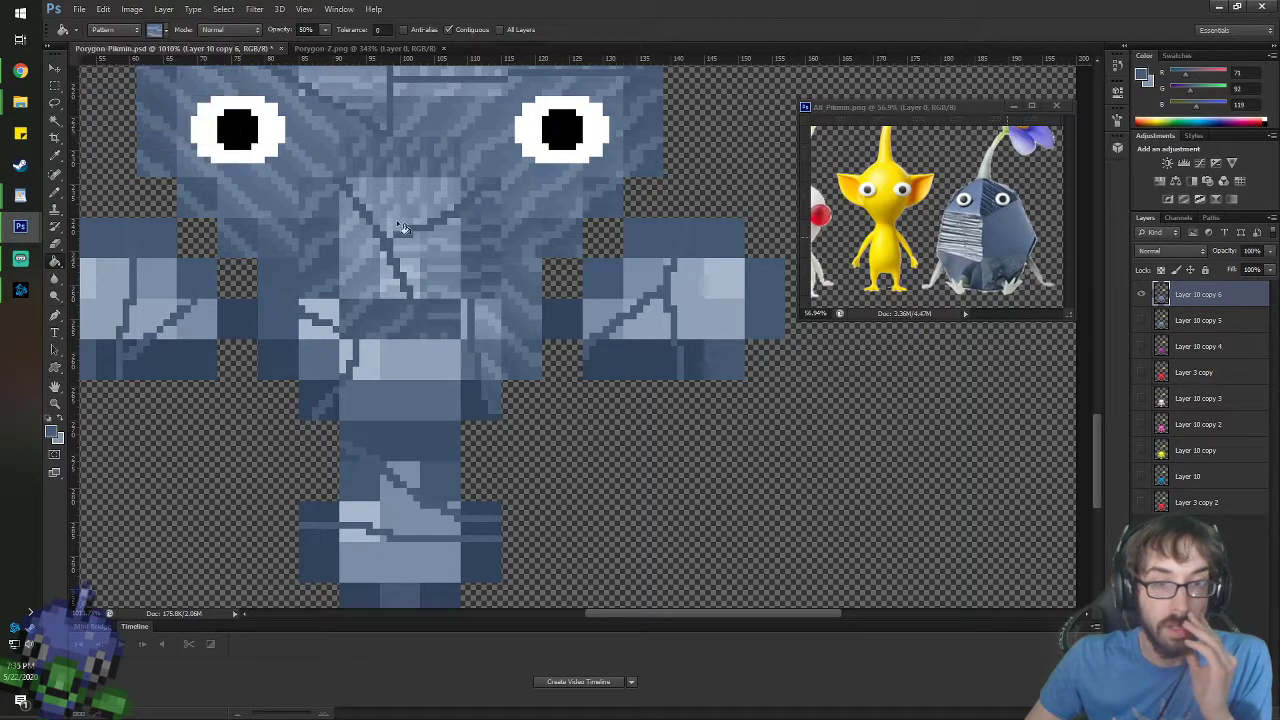
left_click(566, 325)
left_click(601, 312)
left_click(605, 293)
left_click(633, 287)
left_click(655, 242)
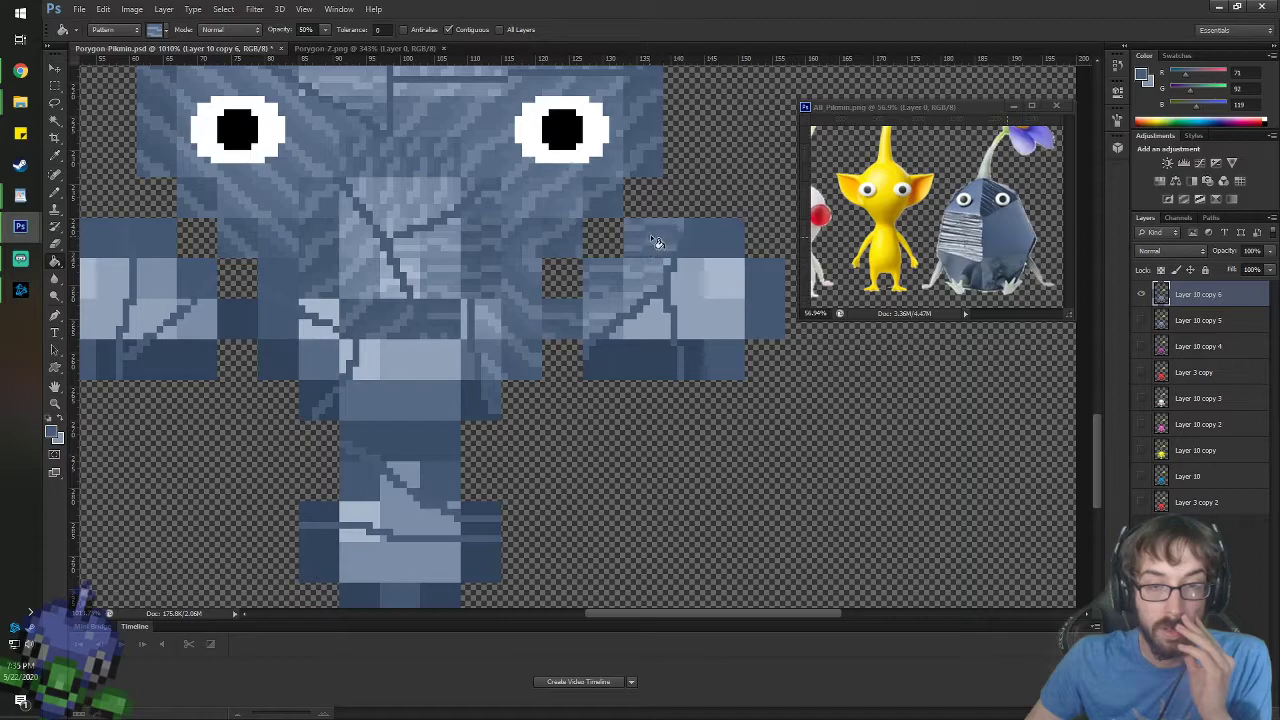
- Fill the right arm's lower inner facets below the diagonal crack with the vertical-stripe pattern
left_click(153, 33)
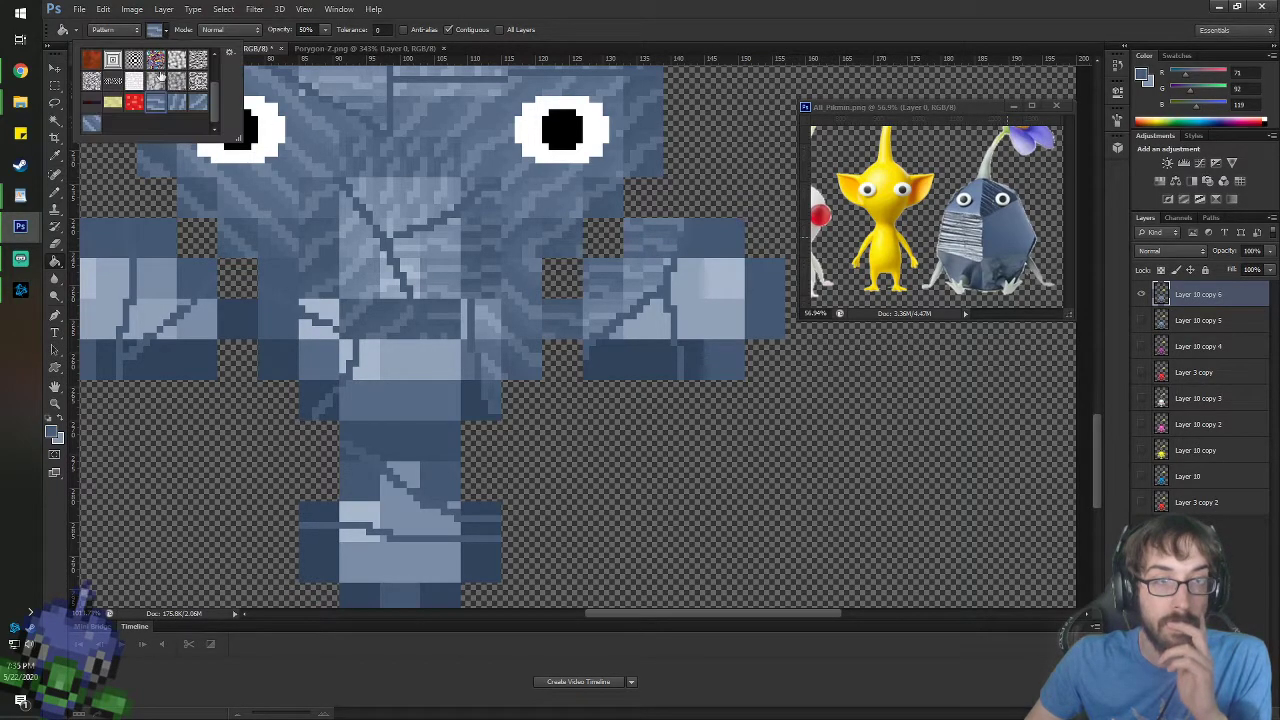
double_click(180, 108)
left_click(630, 340)
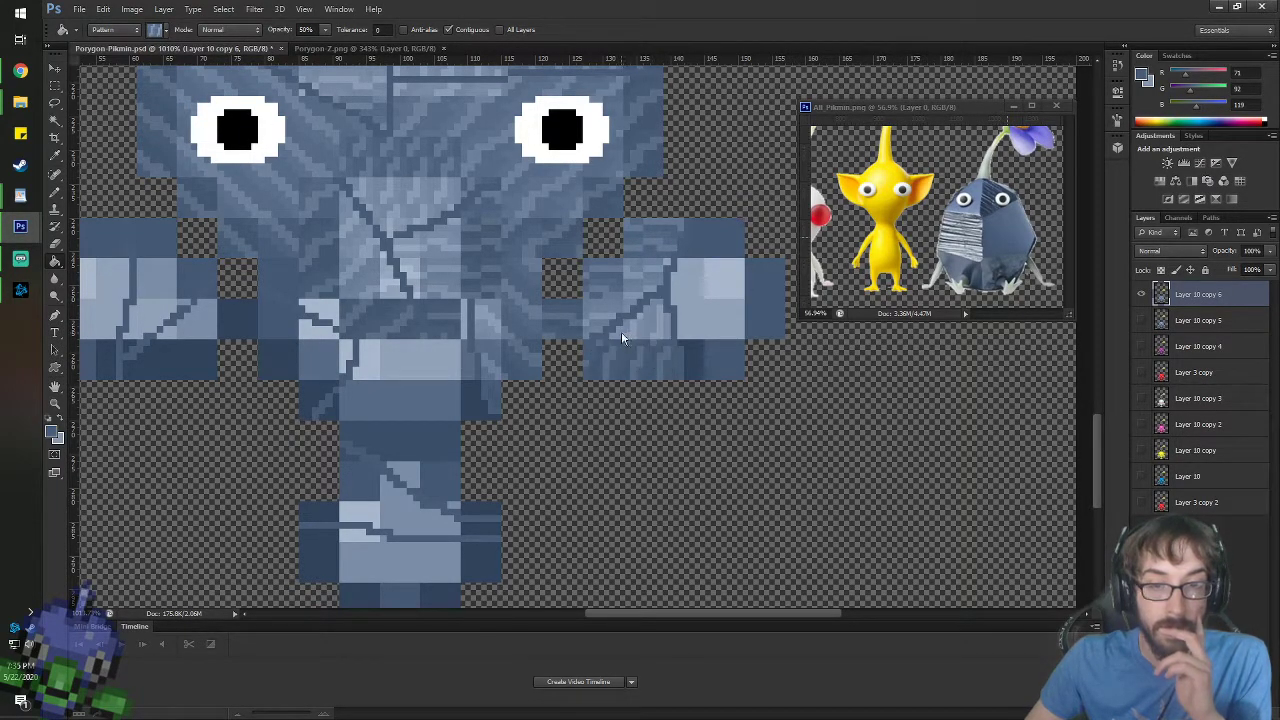
- Try the falling-diagonal stripe pattern on the right arm's lower outer facet, and undo that fill
left_click(158, 31)
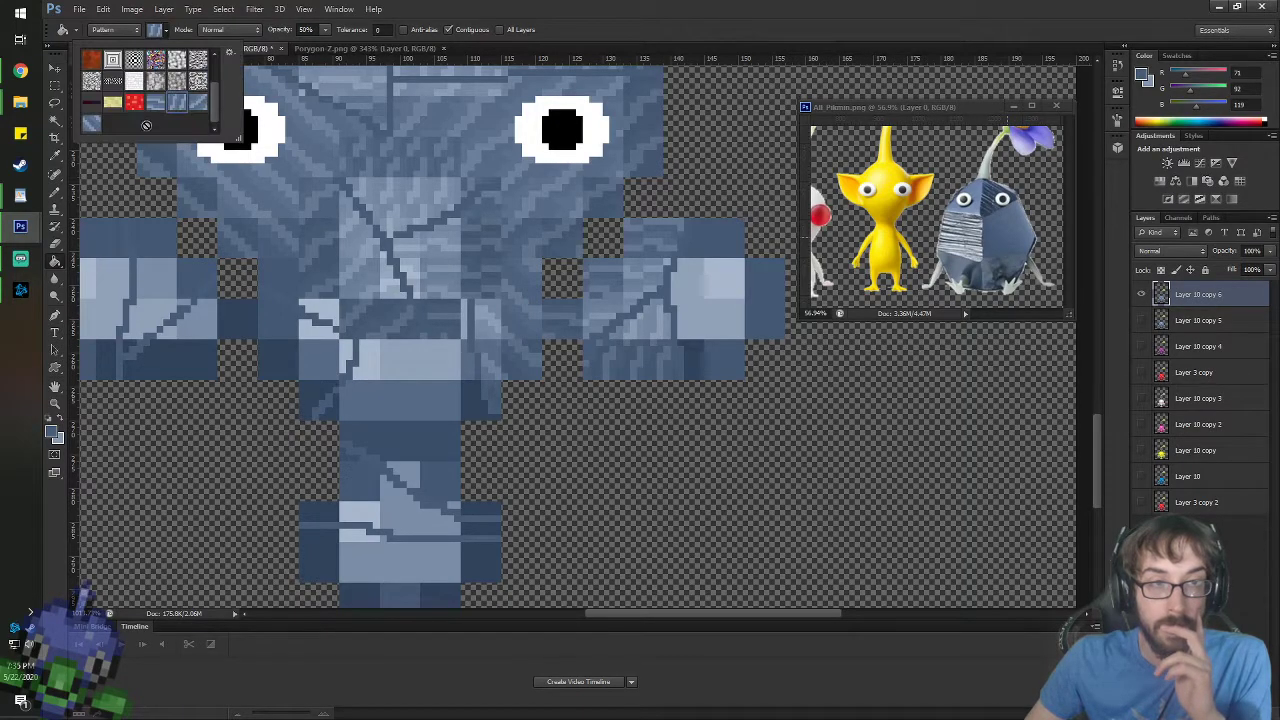
double_click(176, 102)
left_click(720, 358)
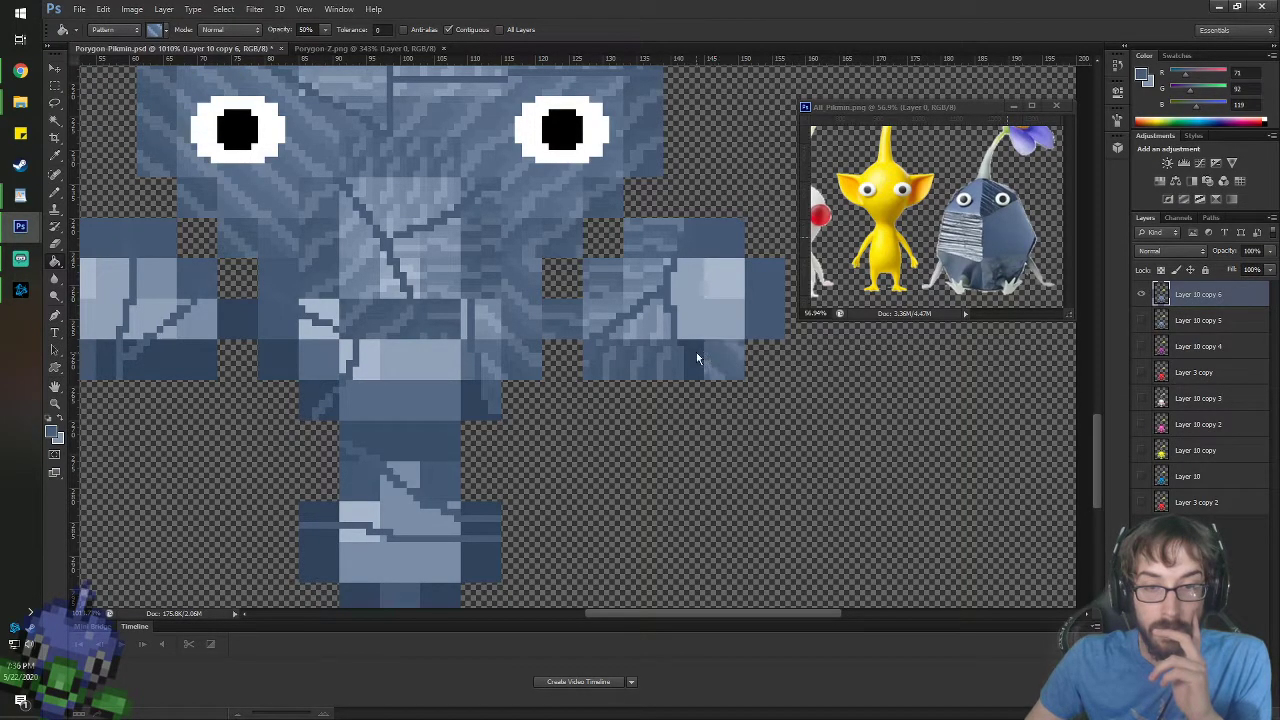
key("ctrl+alt+z")
key("ctrl+alt+z")
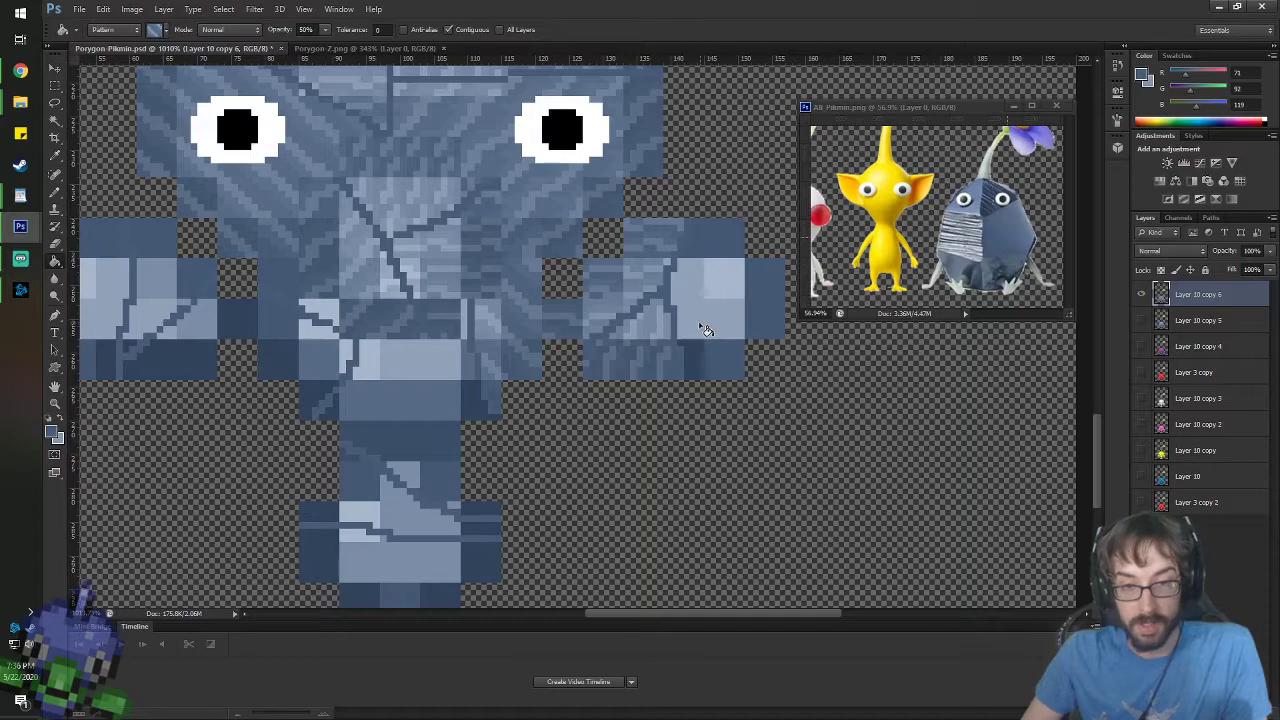
- Try the falling-diagonal stripe pattern on the central chest, the upper tail and the facets beside the chest cracks
key("space")
left_click_drag(431, 356, 617, 349)
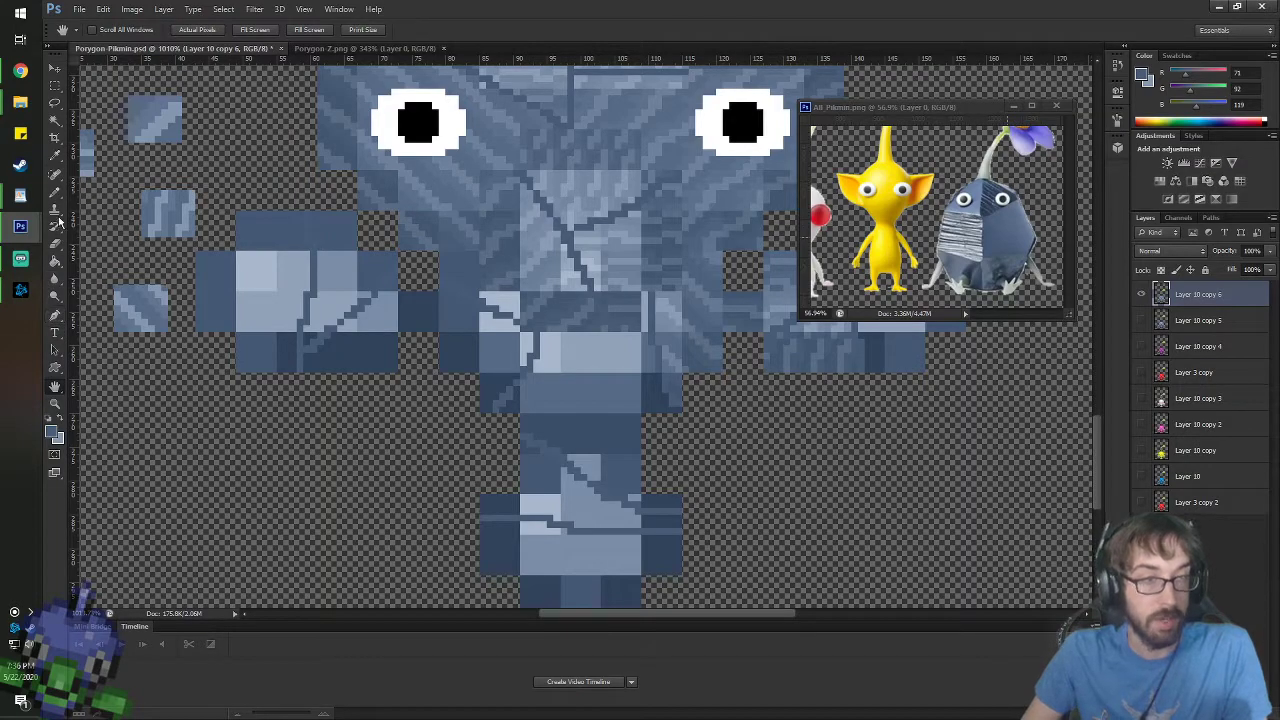
key("g")
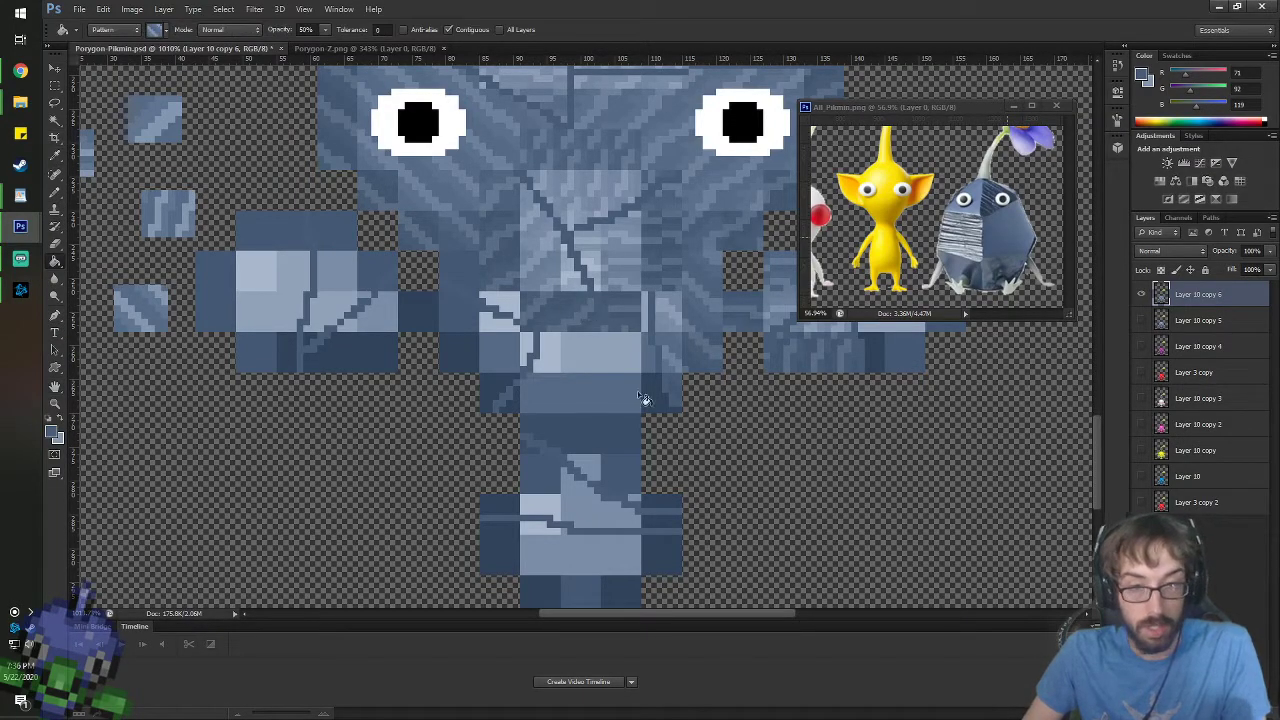
left_click(606, 425)
left_click(607, 392)
left_click(606, 355)
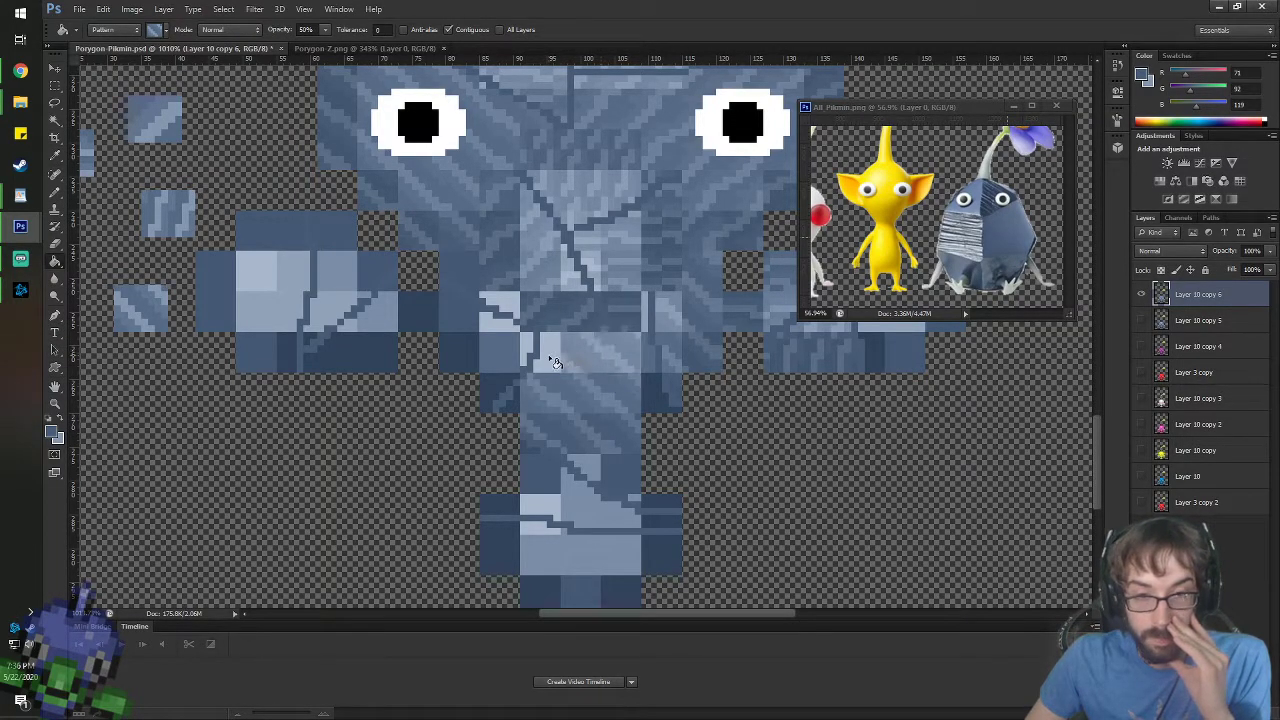
left_click(645, 324)
left_click(509, 301)
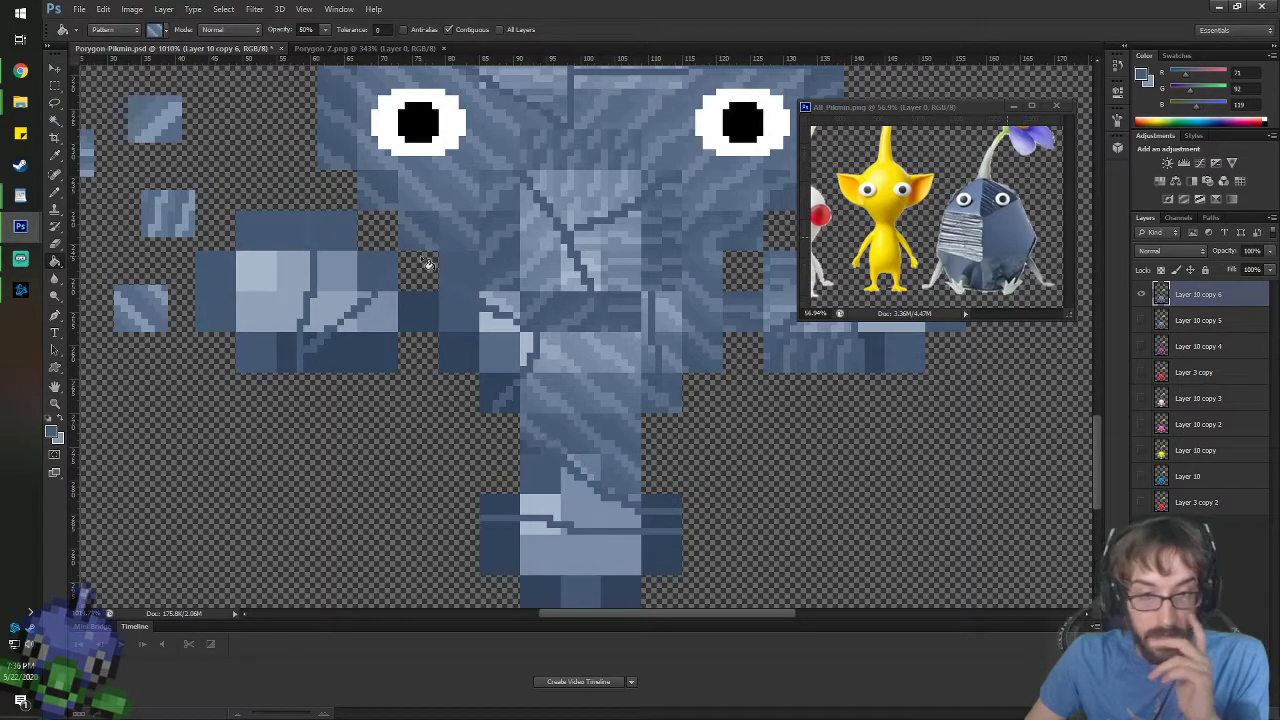
- Try the horizontal-stripe pattern on the left arm's connector and the body's lower-left facets
left_click(159, 31)
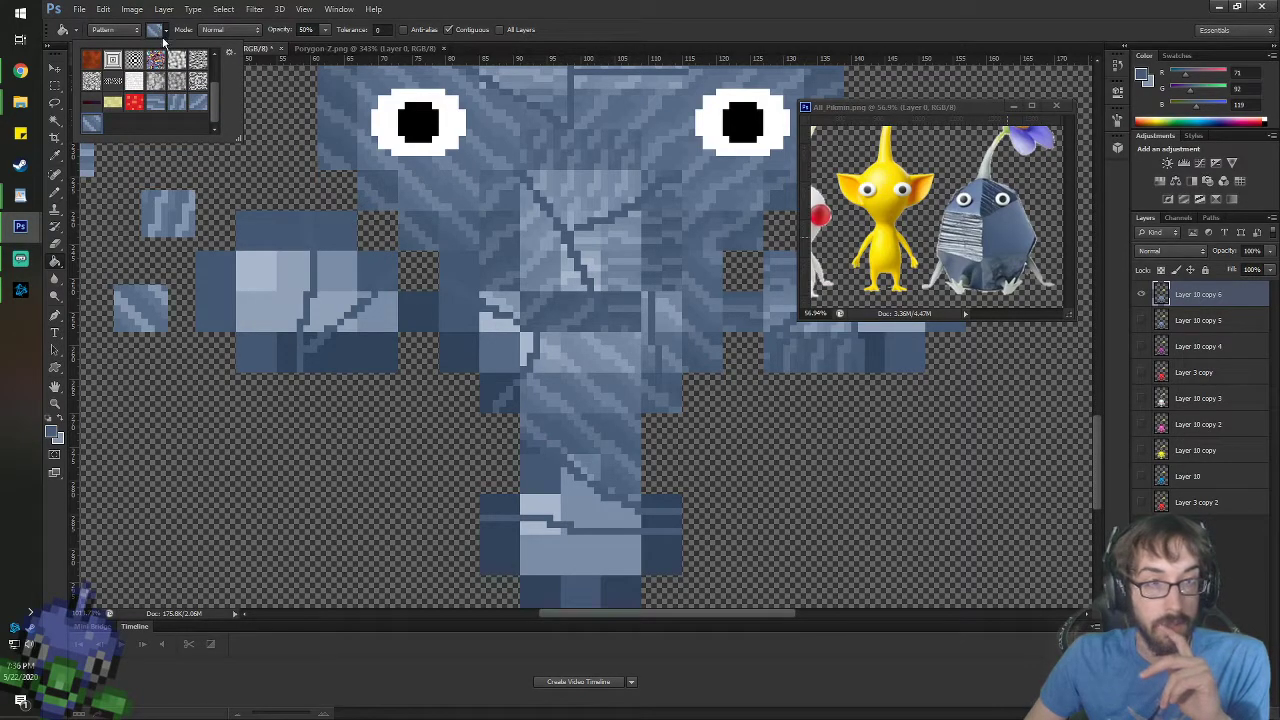
double_click(164, 113)
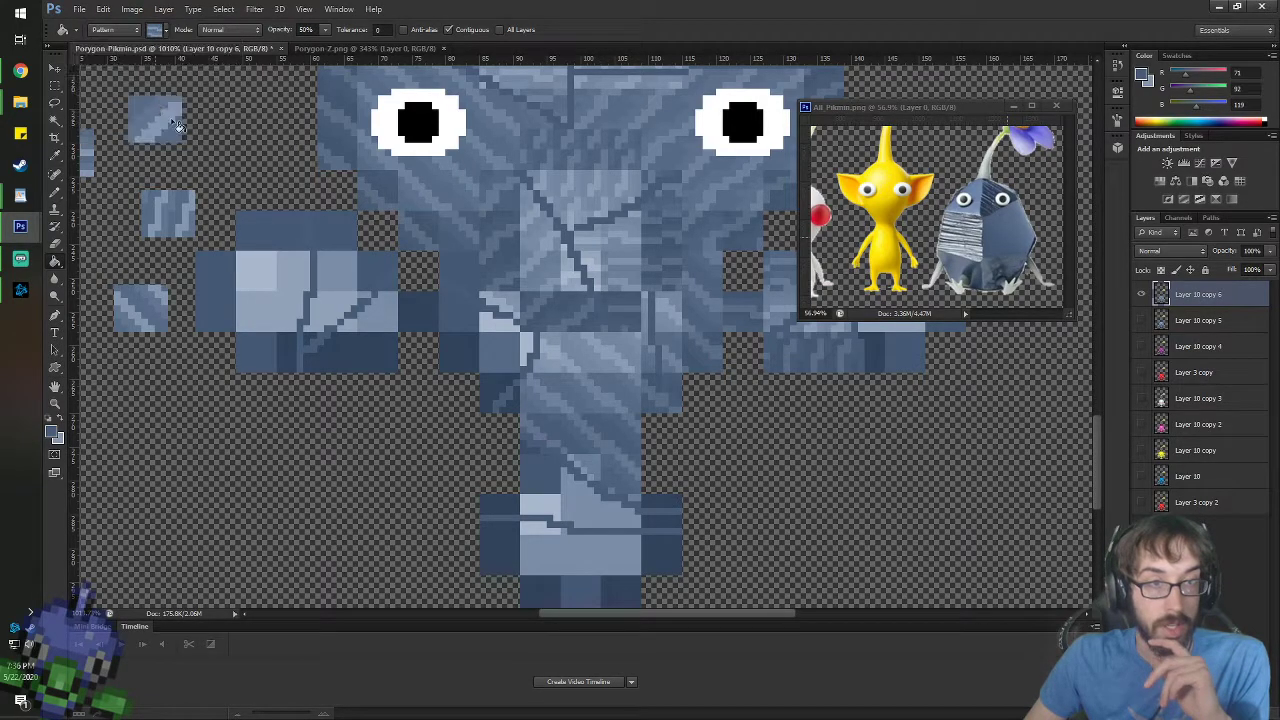
left_click(438, 316)
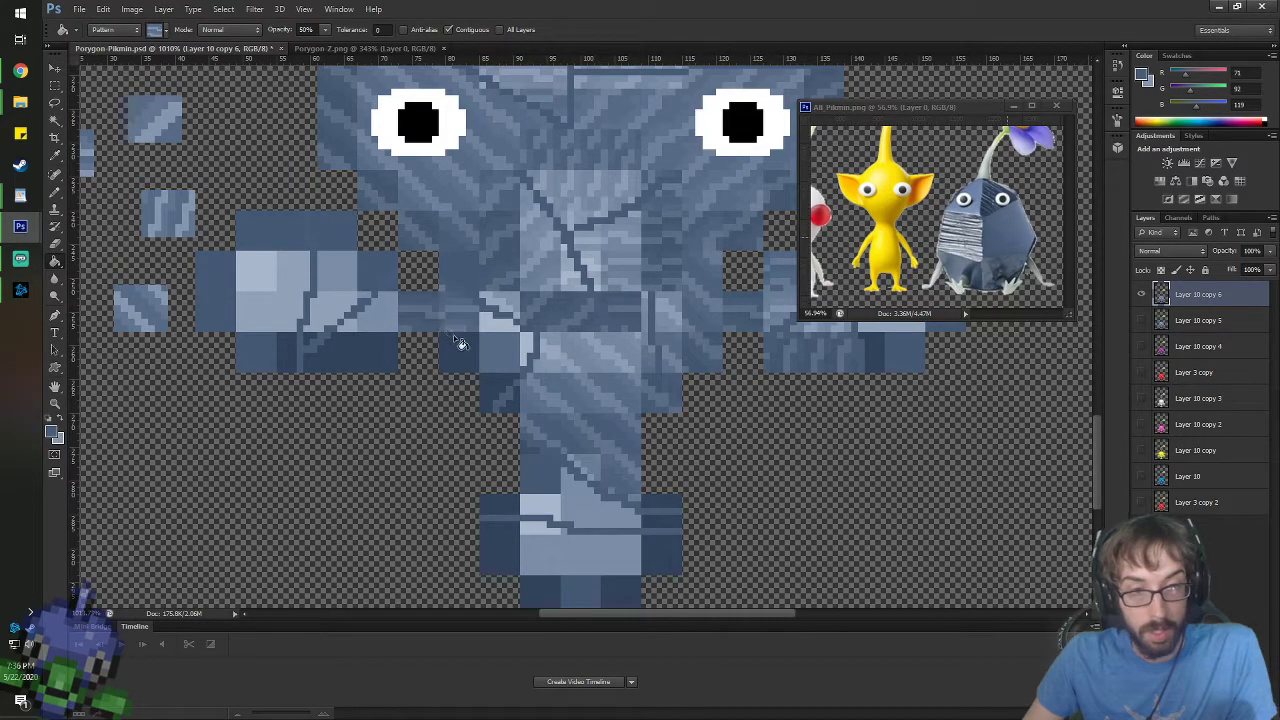
left_click(500, 388)
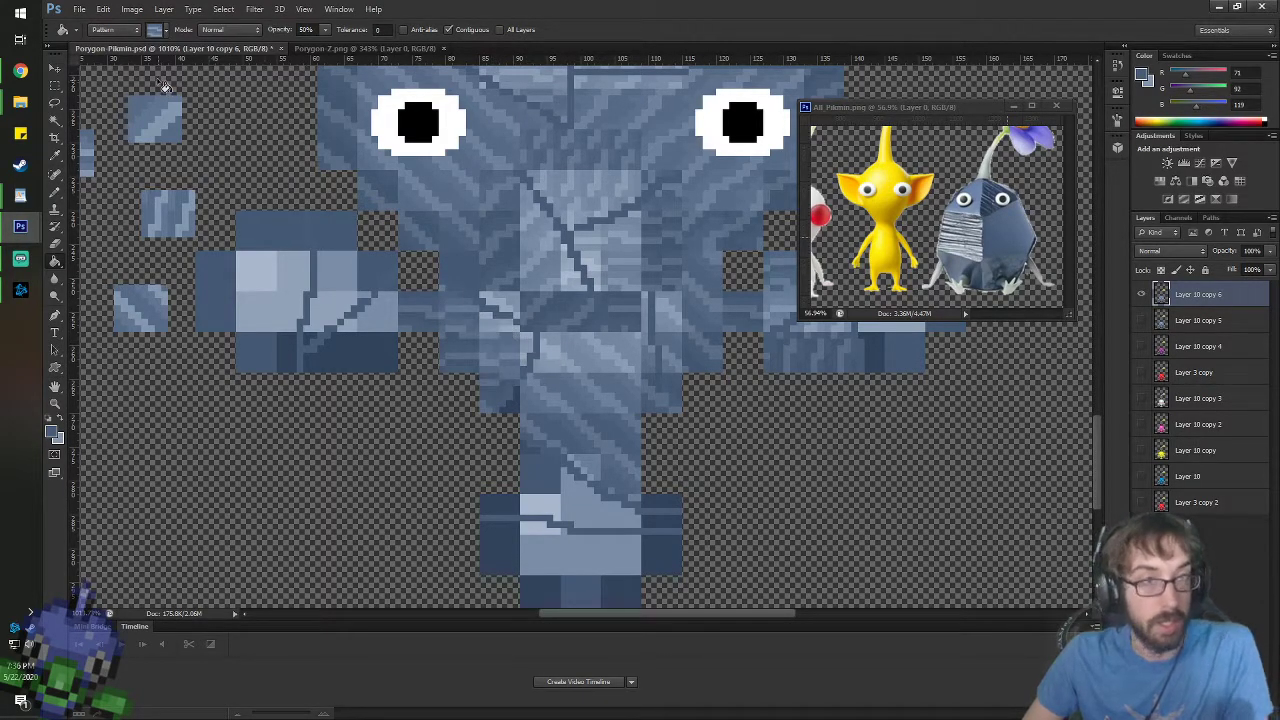
- Undo the horizontal-stripe fills on the left arm's connector and the body's lower-left facets
left_click(161, 32)
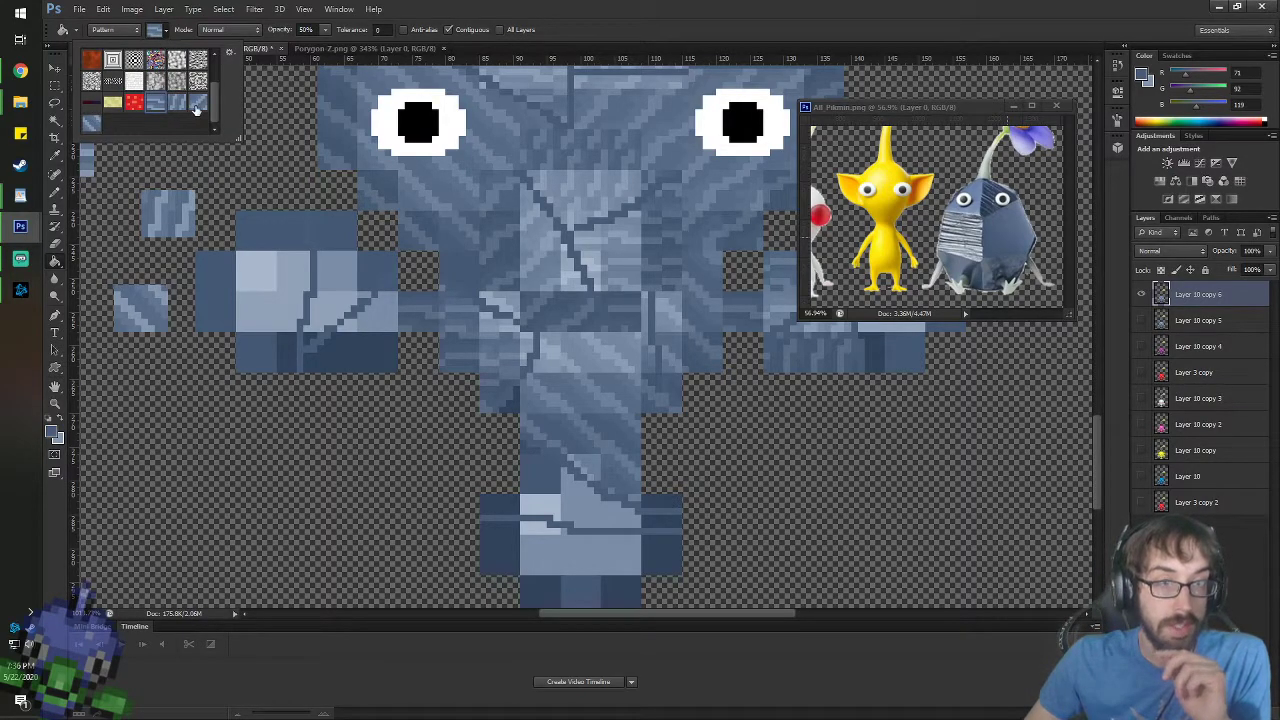
double_click(91, 122)
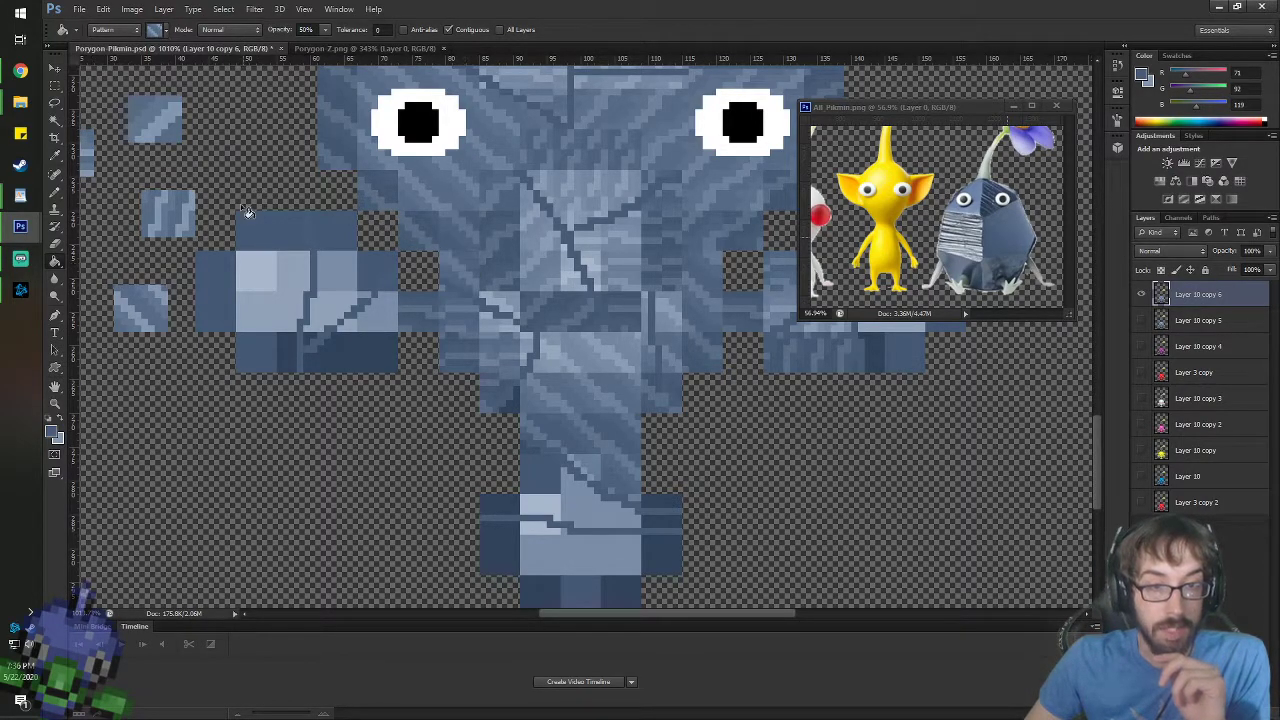
left_click(55, 68)
key("ctrl+alt+z")
key("ctrl+alt+z")
key("ctrl+alt+z")
key("ctrl+alt+z")
key("ctrl+alt+z")
key("ctrl+alt+z")
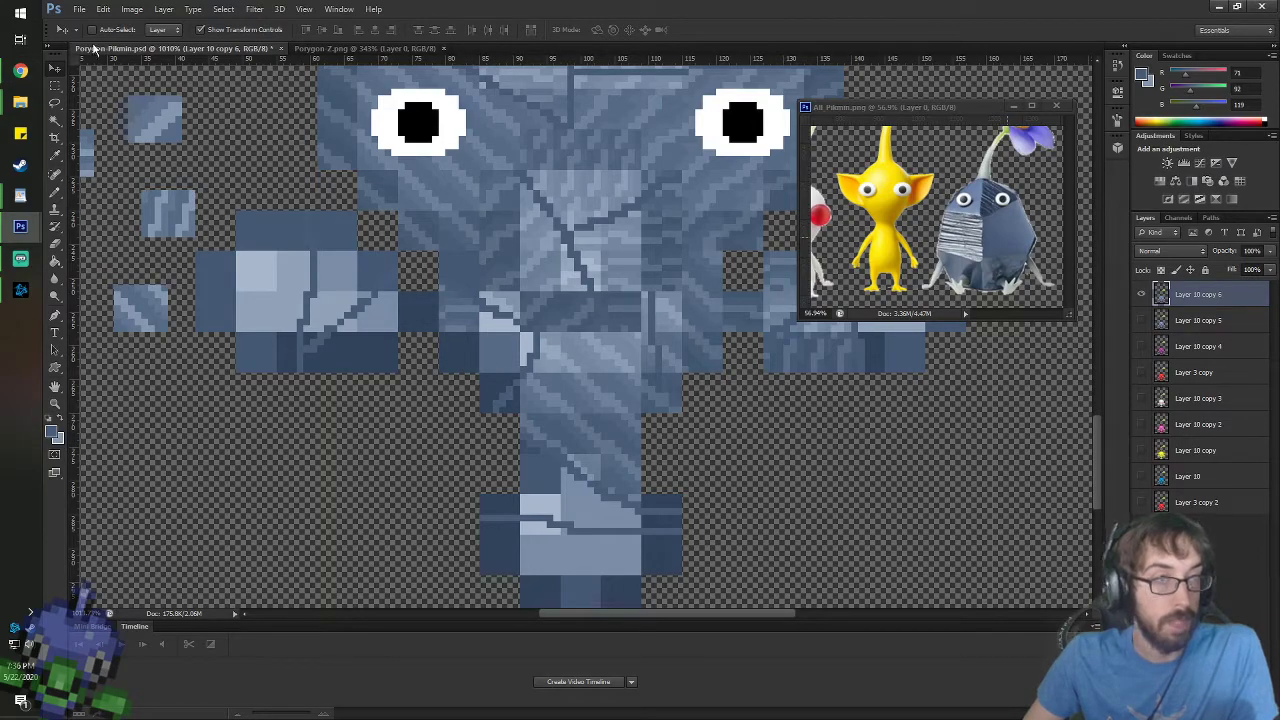
- Try horizontal stripes on the body's lower-left facets and the falling-diagonal stripe pattern on the left flank
key("g")
left_click(155, 30)
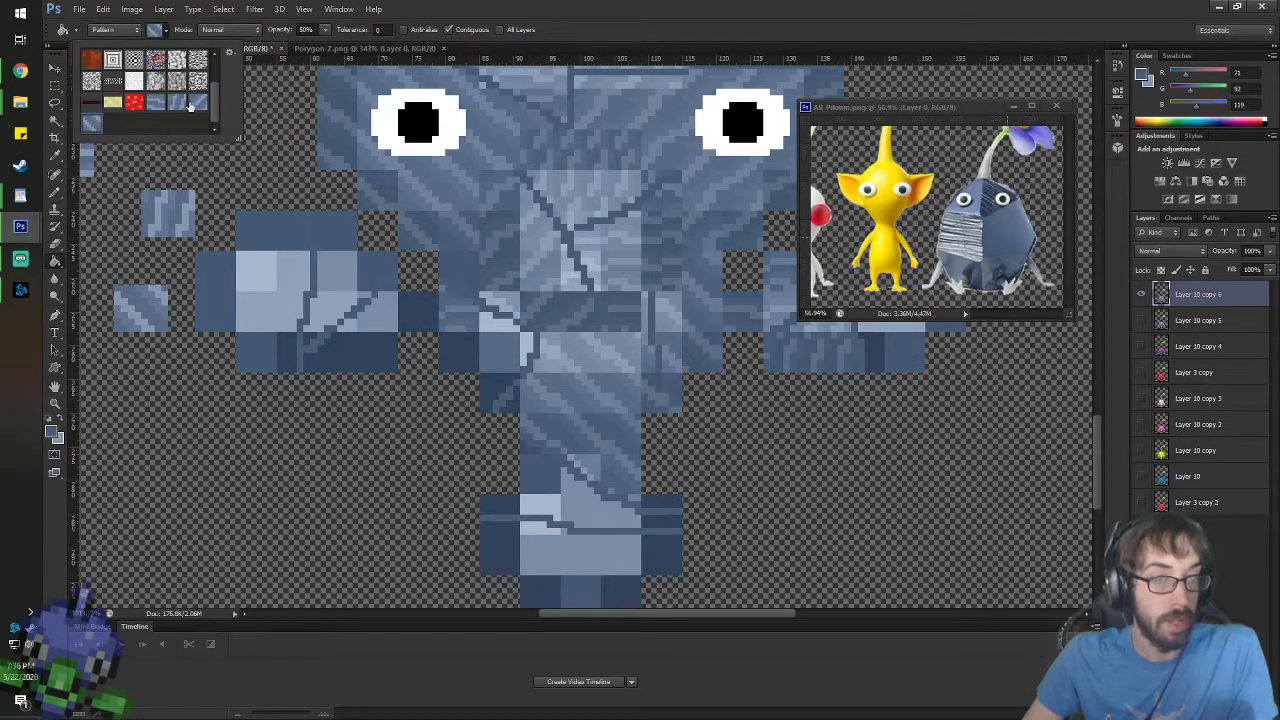
double_click(156, 104)
left_click(462, 350)
left_click(496, 354)
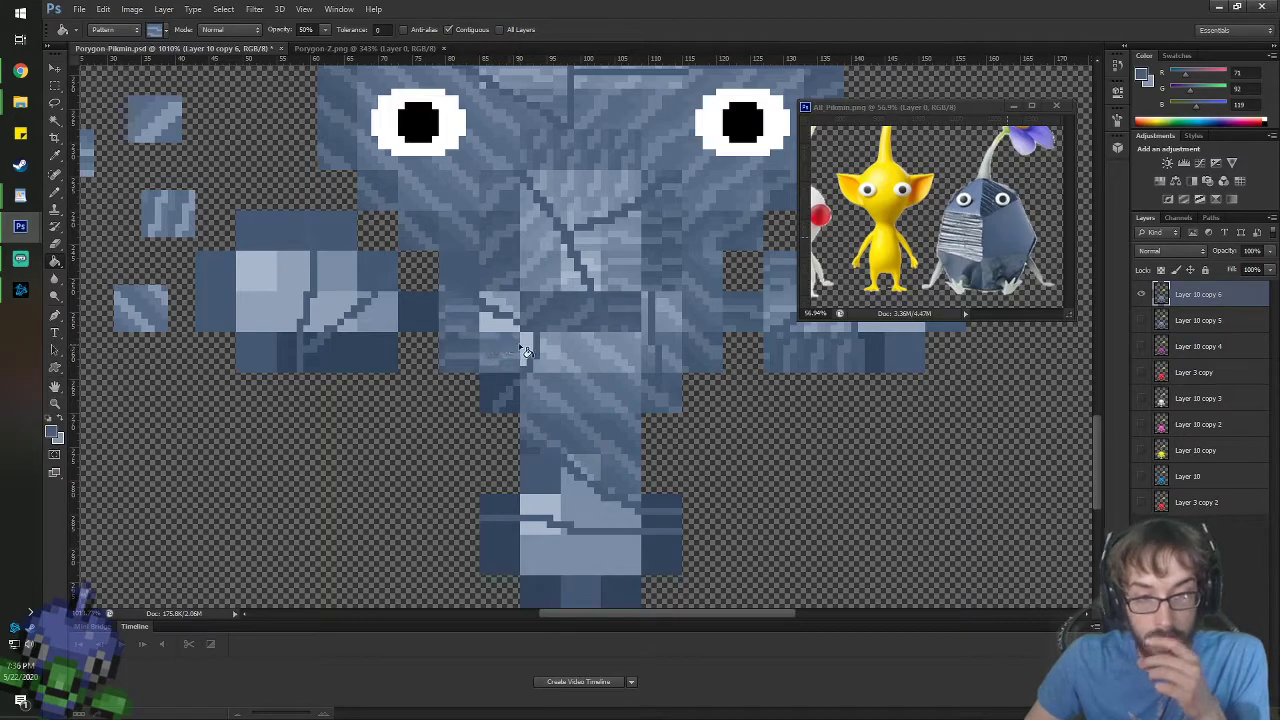
left_click(500, 391)
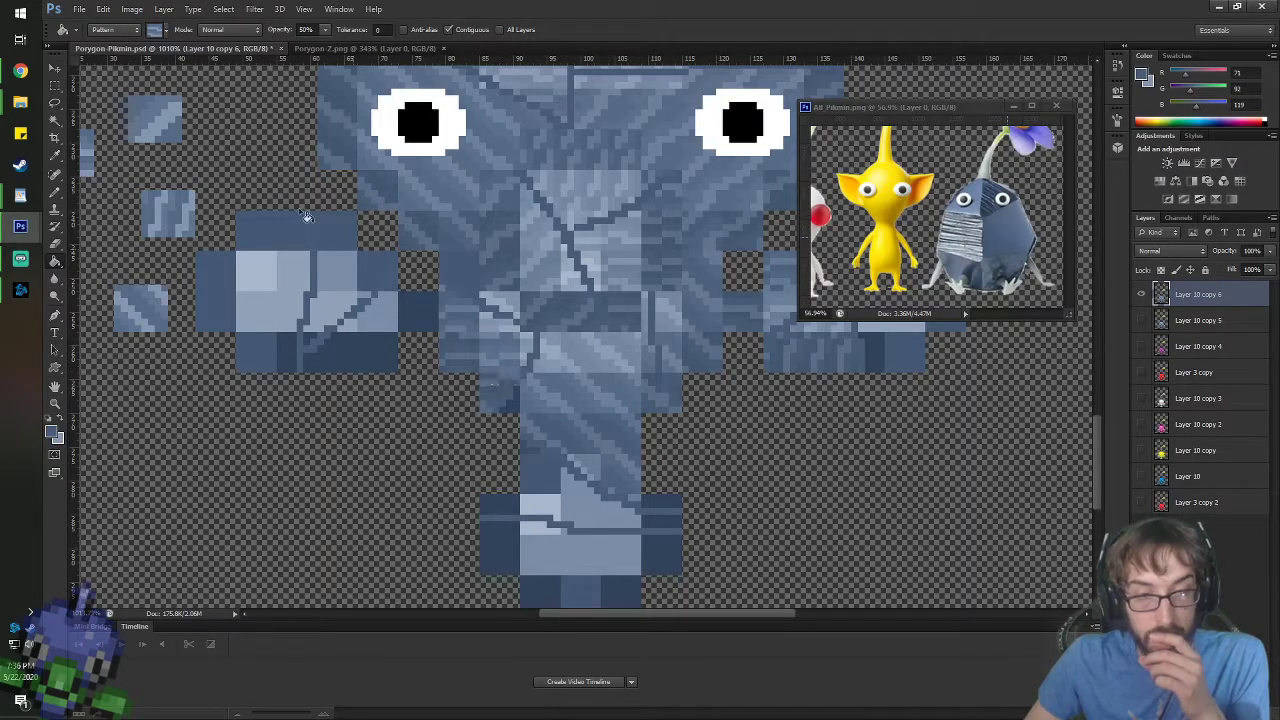
left_click(154, 30)
double_click(88, 127)
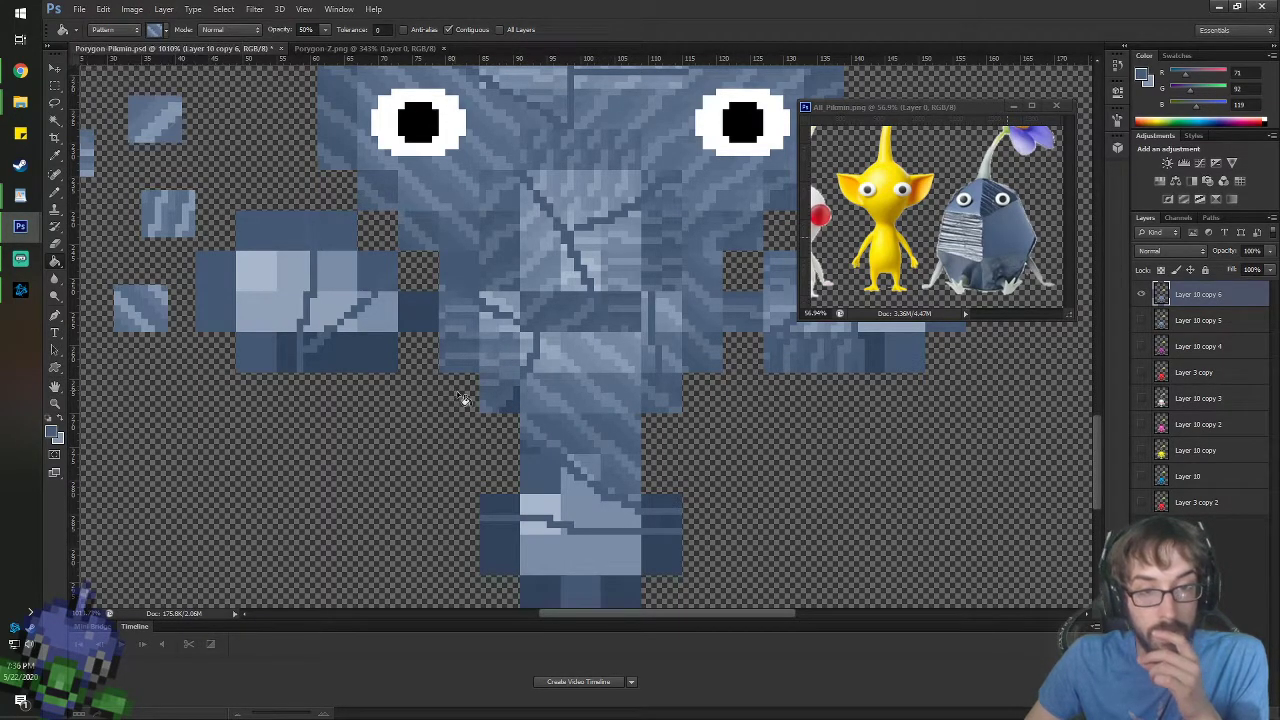
left_click(452, 267)
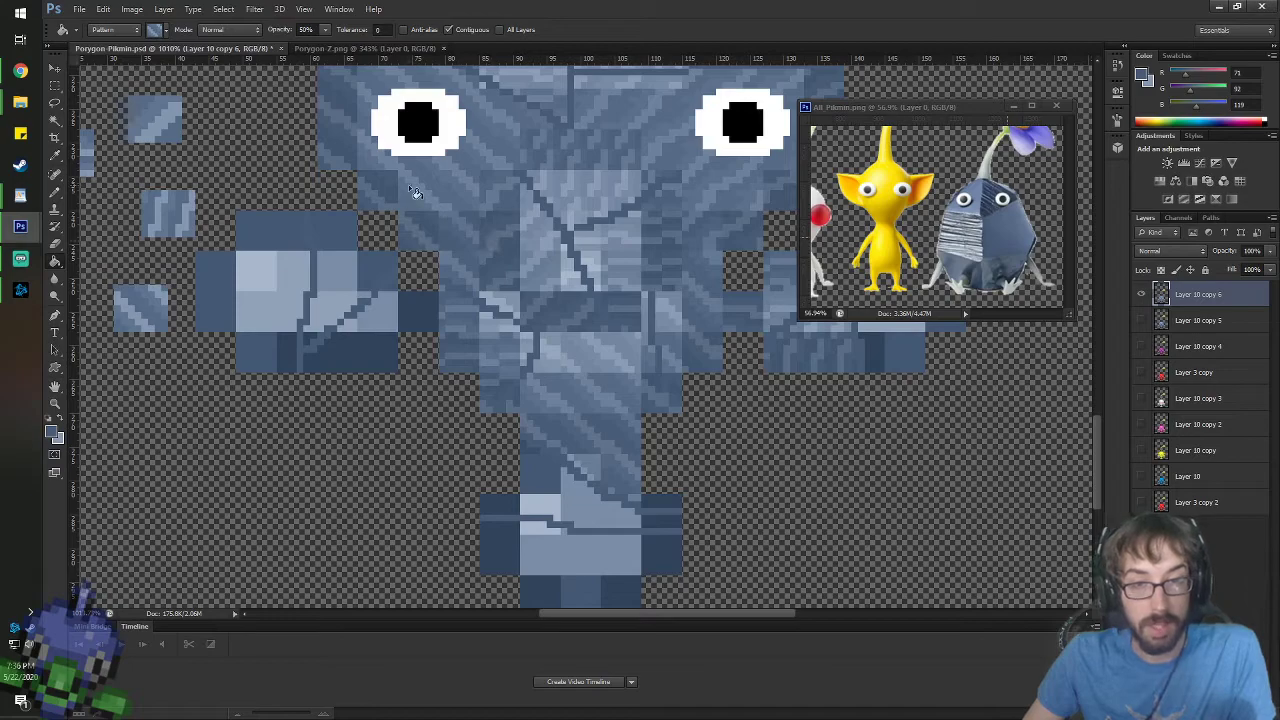
- Undo the trial pattern fills on the left flank, the central chest and the upper tail
key("ctrl+alt+z")
key("ctrl+alt+z")
key("ctrl+alt+z")
key("ctrl+alt+z")
key("ctrl+alt+z")
key("ctrl+alt+z")
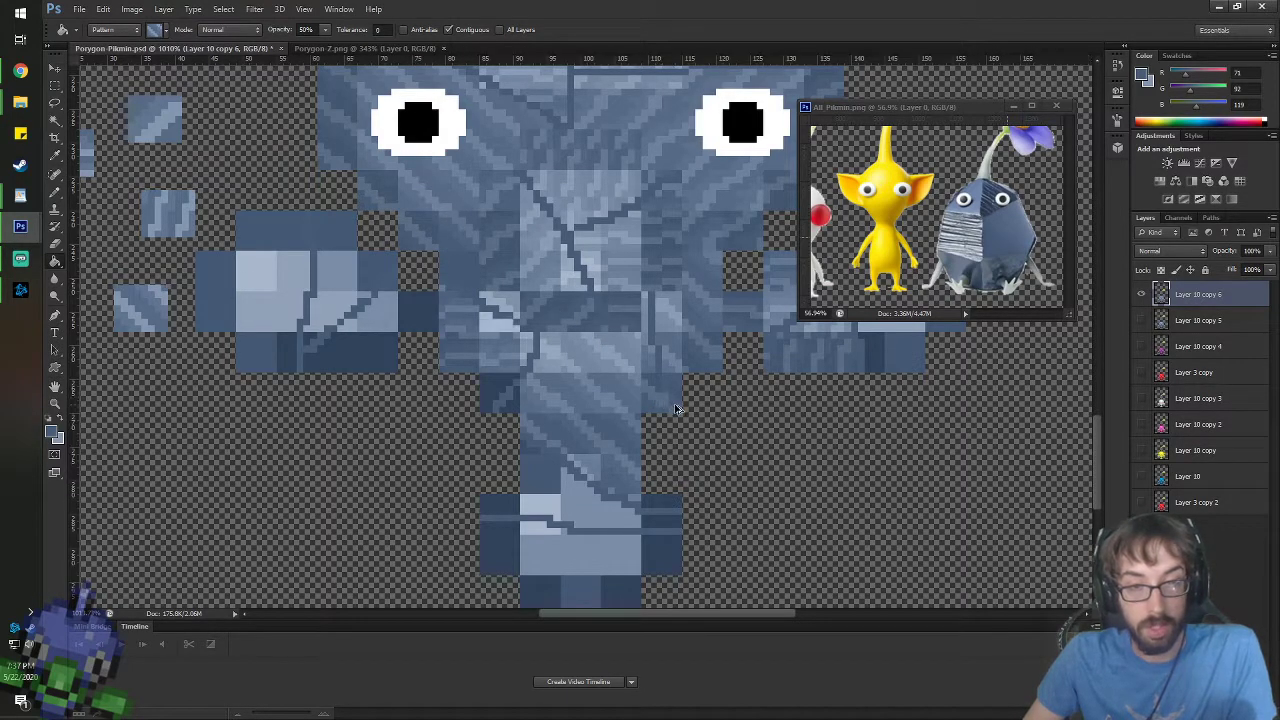
key("ctrl+alt+z")
key("ctrl+alt+z")
key("ctrl+alt+z")
key("ctrl+alt+z")
key("ctrl+alt+z")
key("ctrl+alt+z")
key("ctrl+alt+z")
key("ctrl+alt+z")
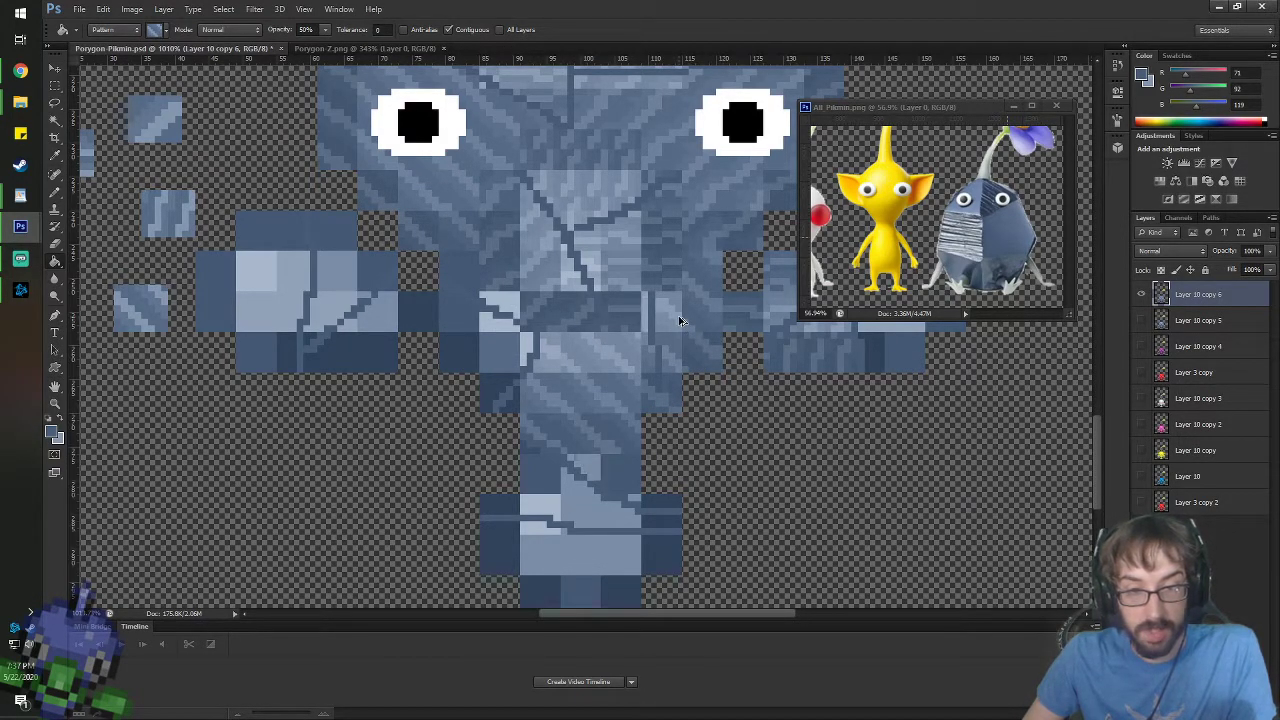
key("ctrl+alt+z")
key("ctrl+alt+z")
key("ctrl+alt+z")
key("ctrl+alt+z")
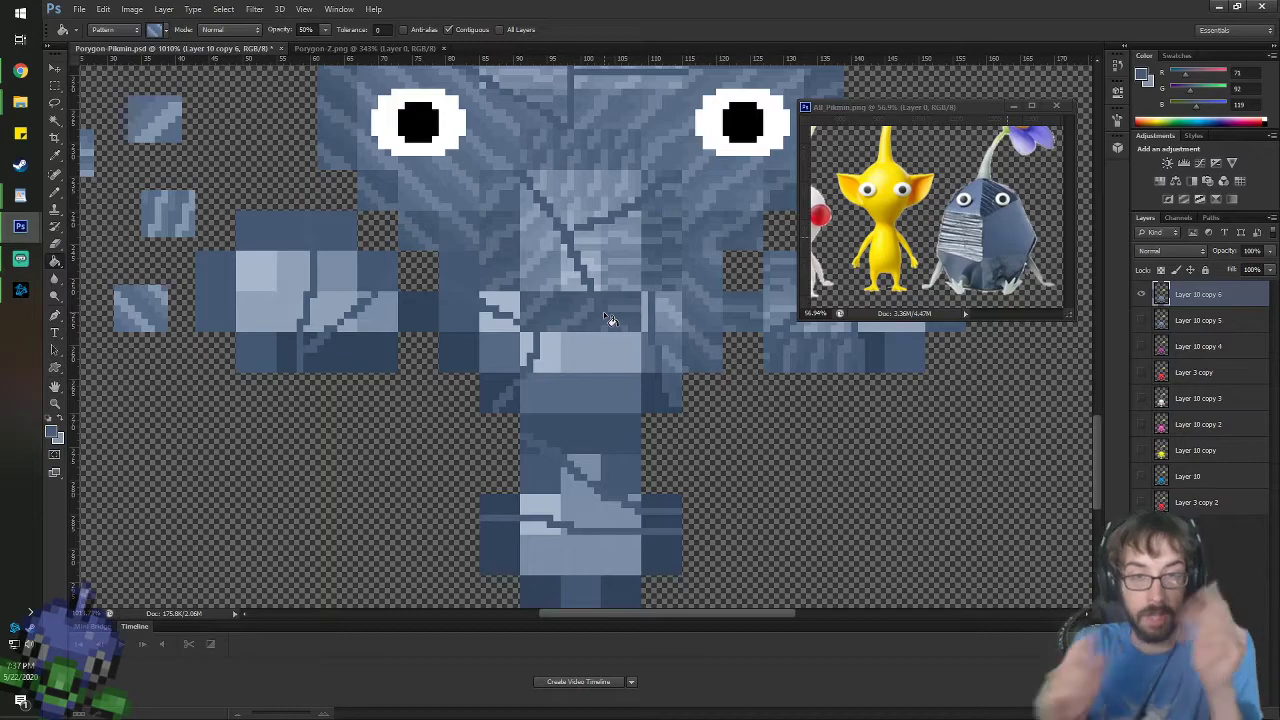
- Fill the central chest between the cracks and the lower chest facets with the vertical-stripe pattern
left_click(160, 29)
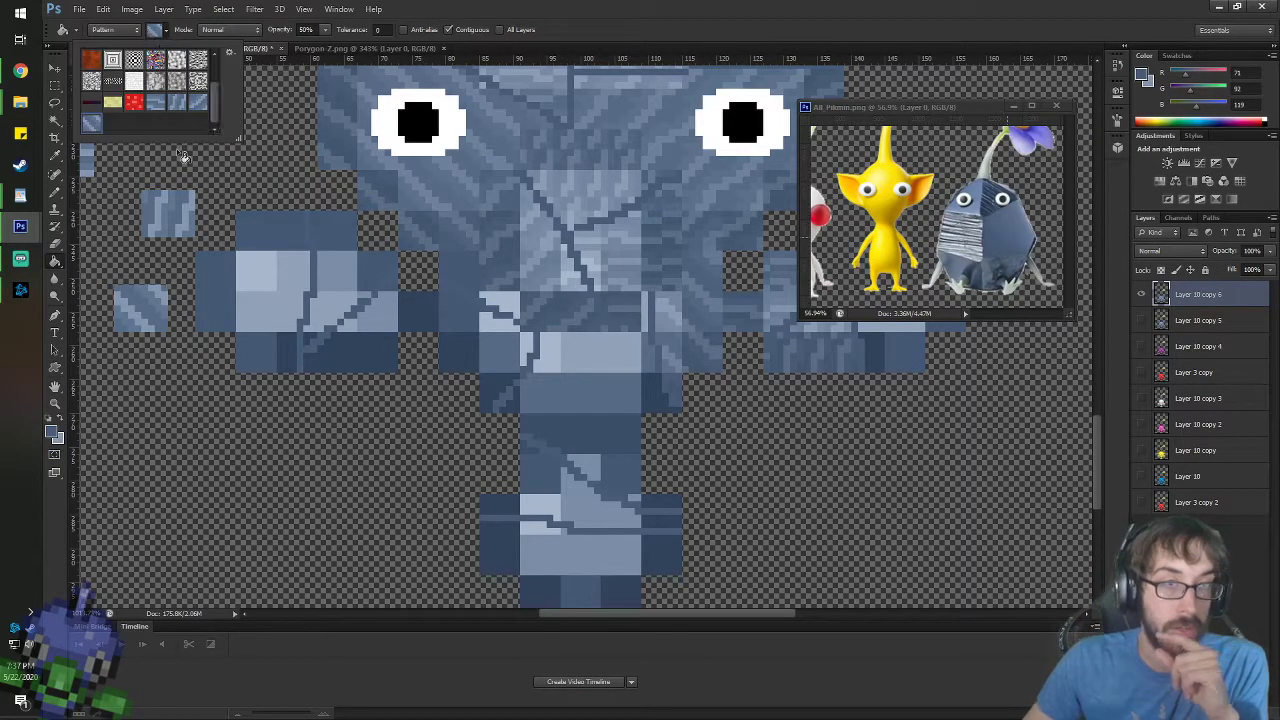
double_click(174, 105)
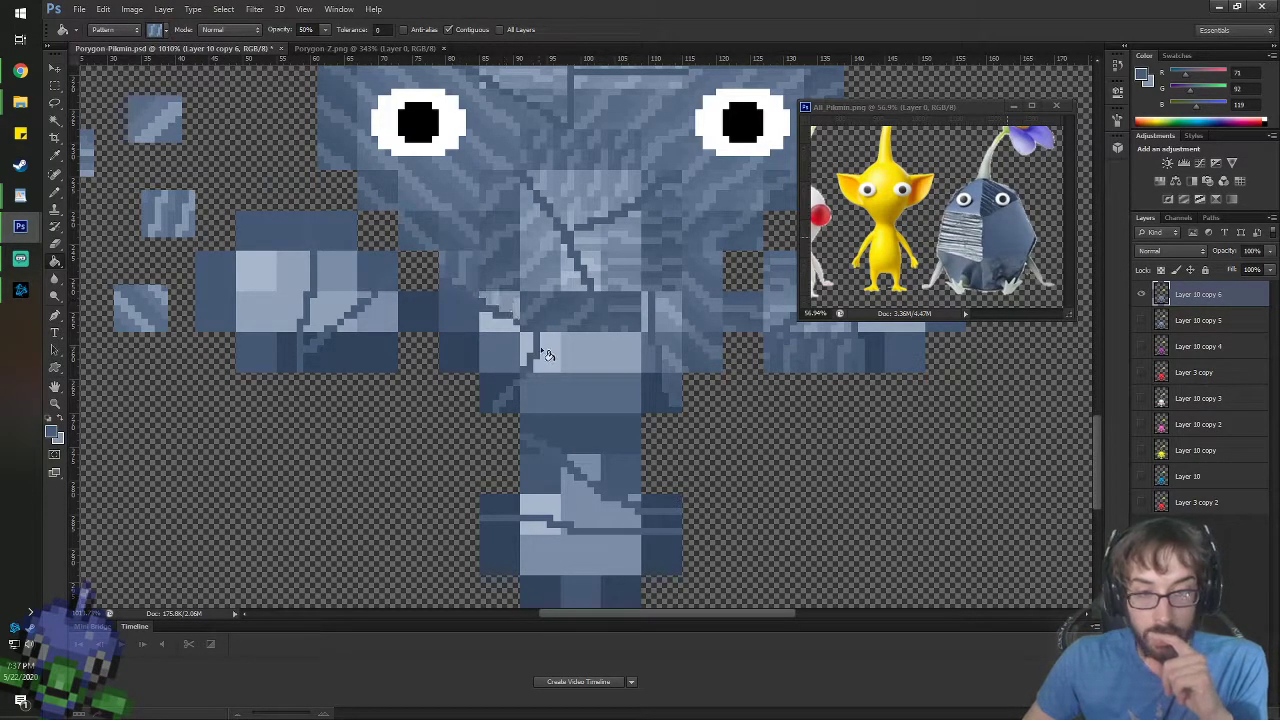
left_click(586, 364)
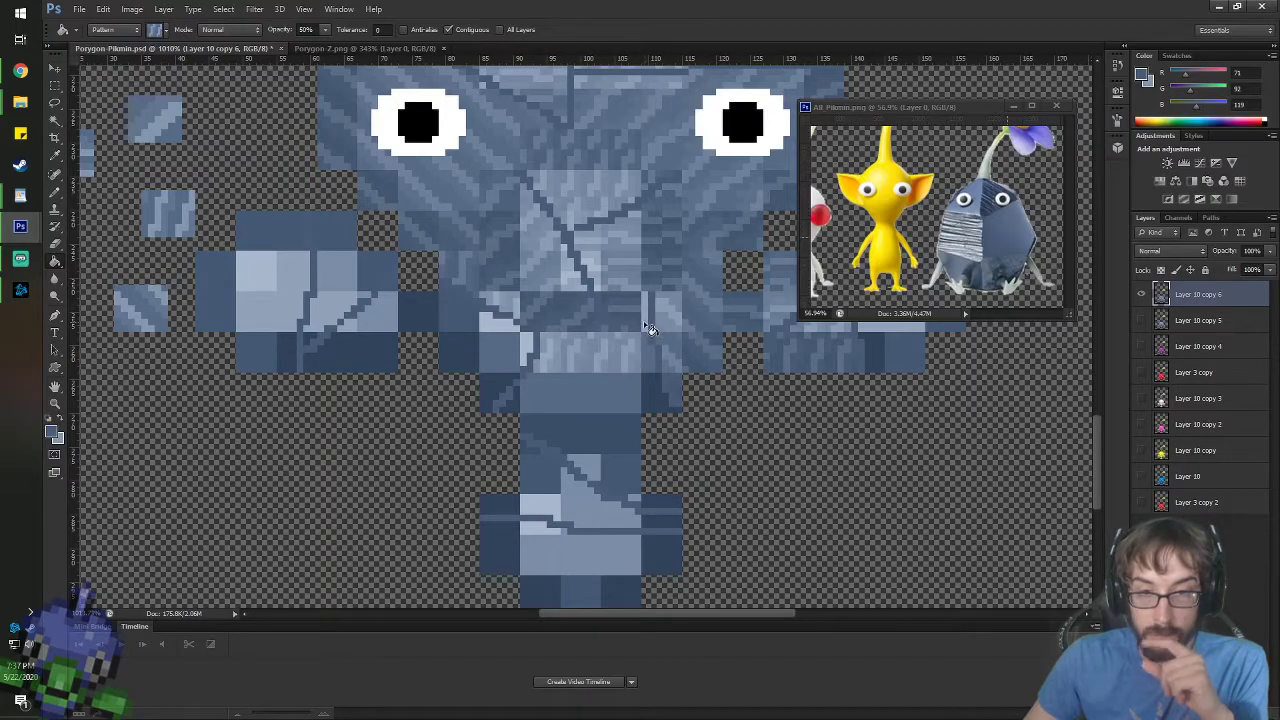
left_click(661, 406)
left_click(543, 408)
left_click(512, 405)
- Extend the vertical-stripe pattern fill down the upper tail to the facets above its diagonal crack
left_click(603, 443)
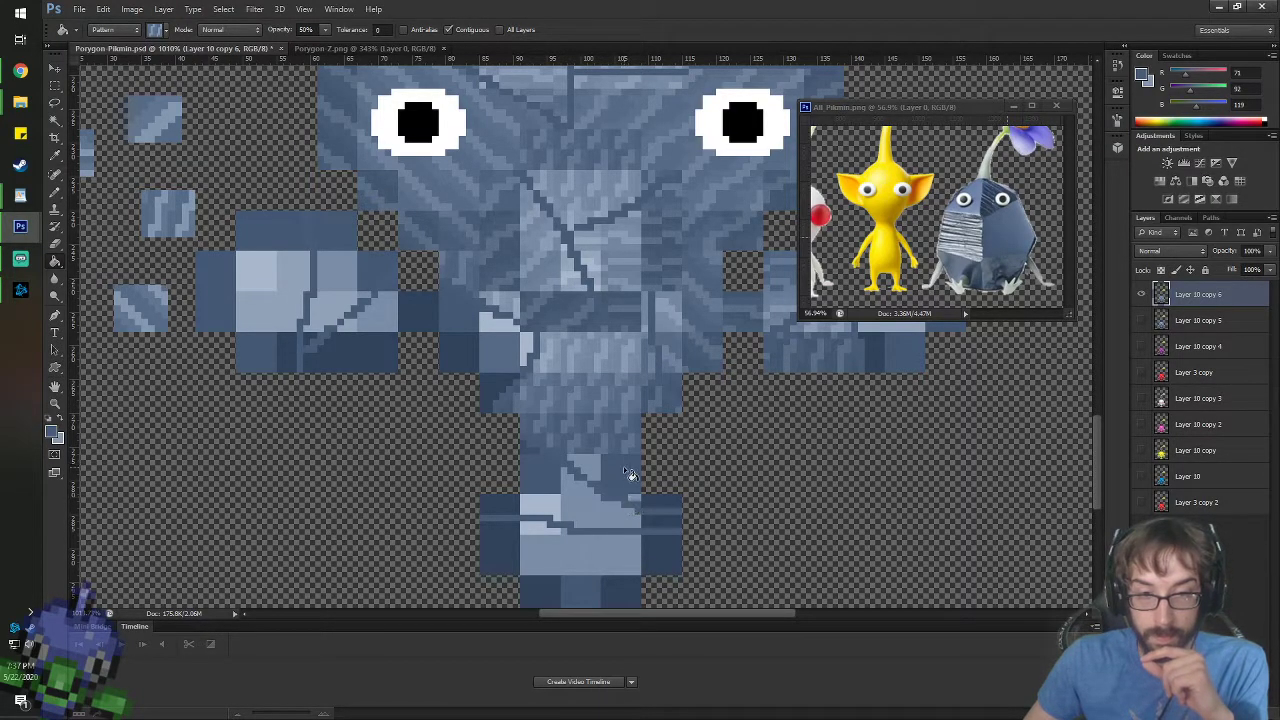
left_click(623, 468)
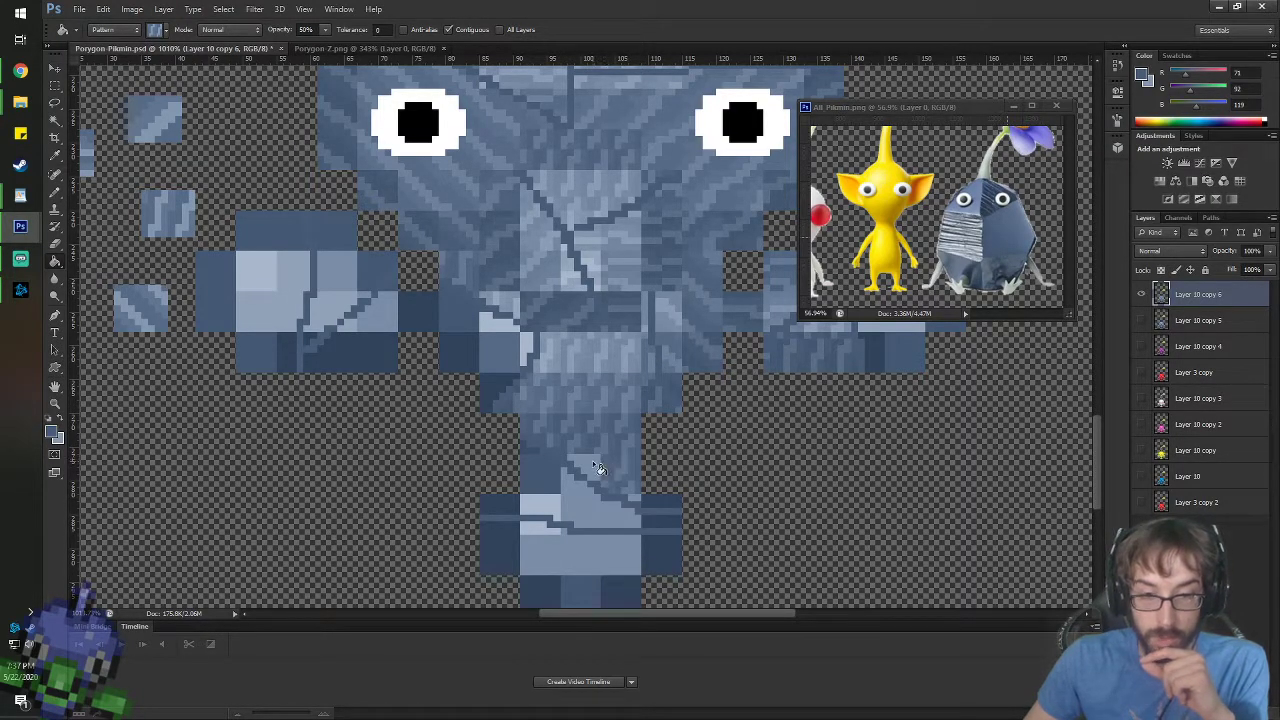
left_click(661, 505)
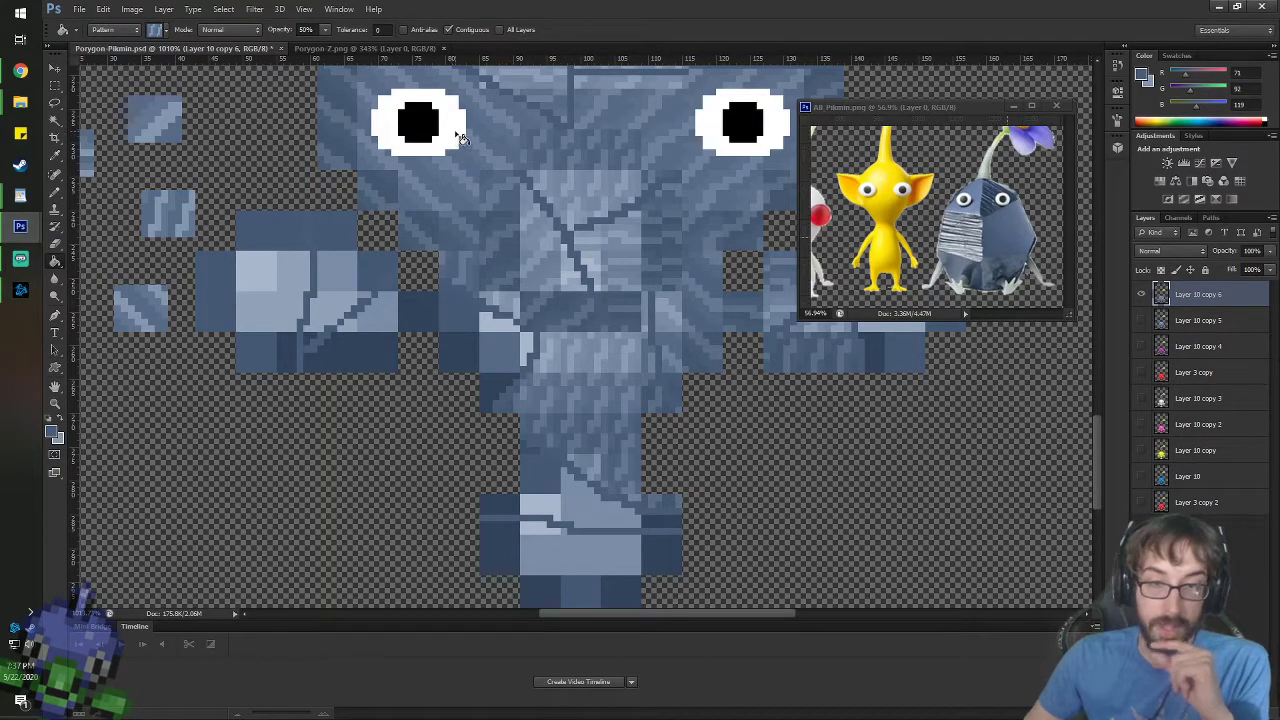
- Fill the body's lower-left facets with the falling-diagonal stripe pattern, then undo the extra fill on the left arm's connector
left_click(155, 30)
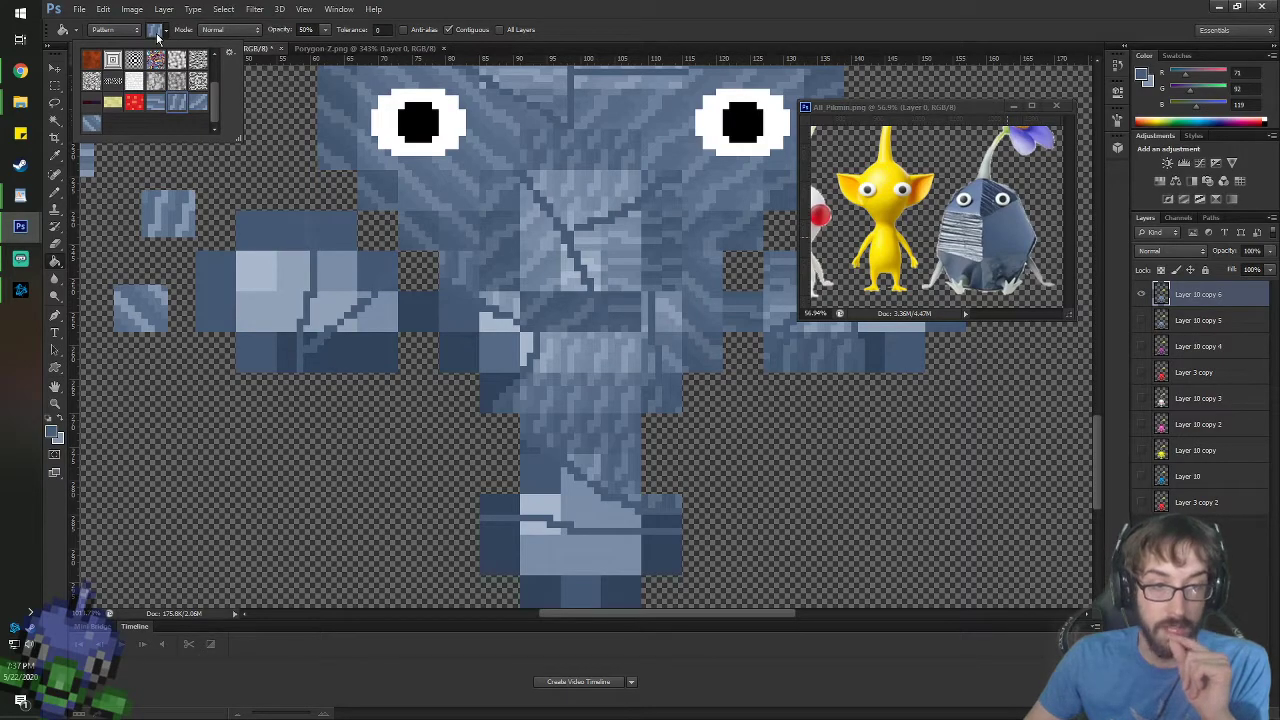
left_click(200, 110)
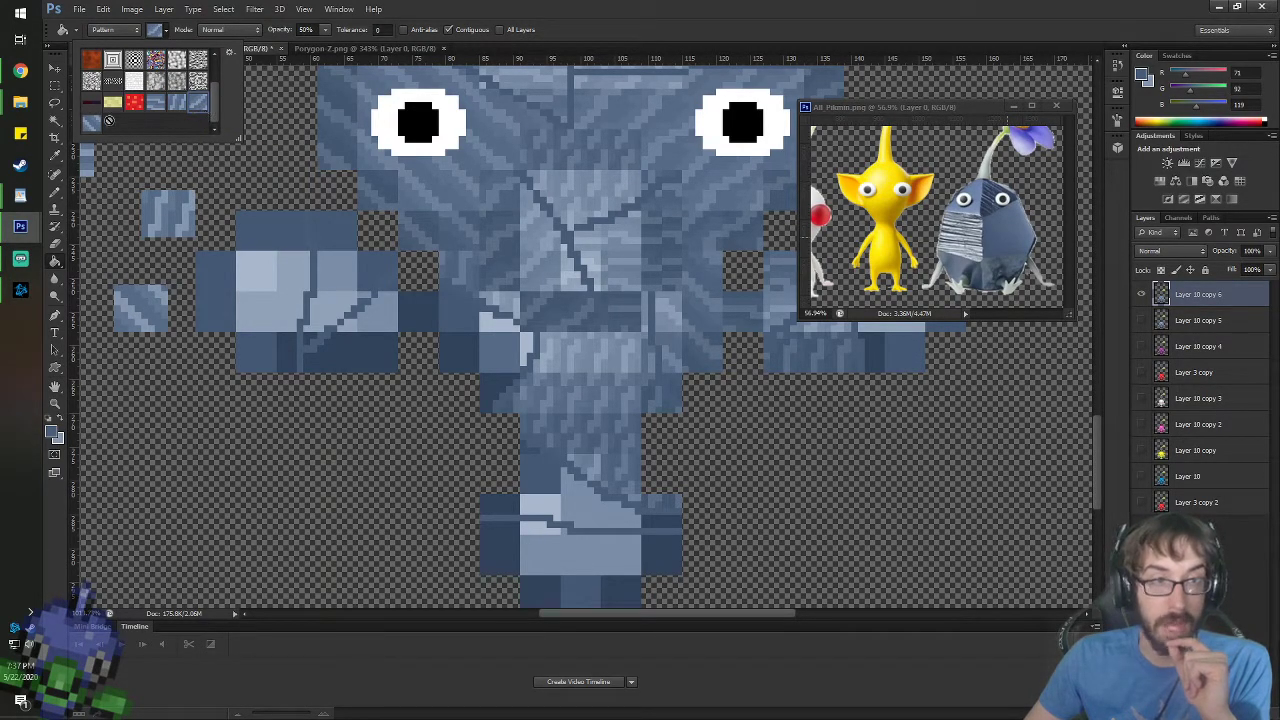
double_click(92, 125)
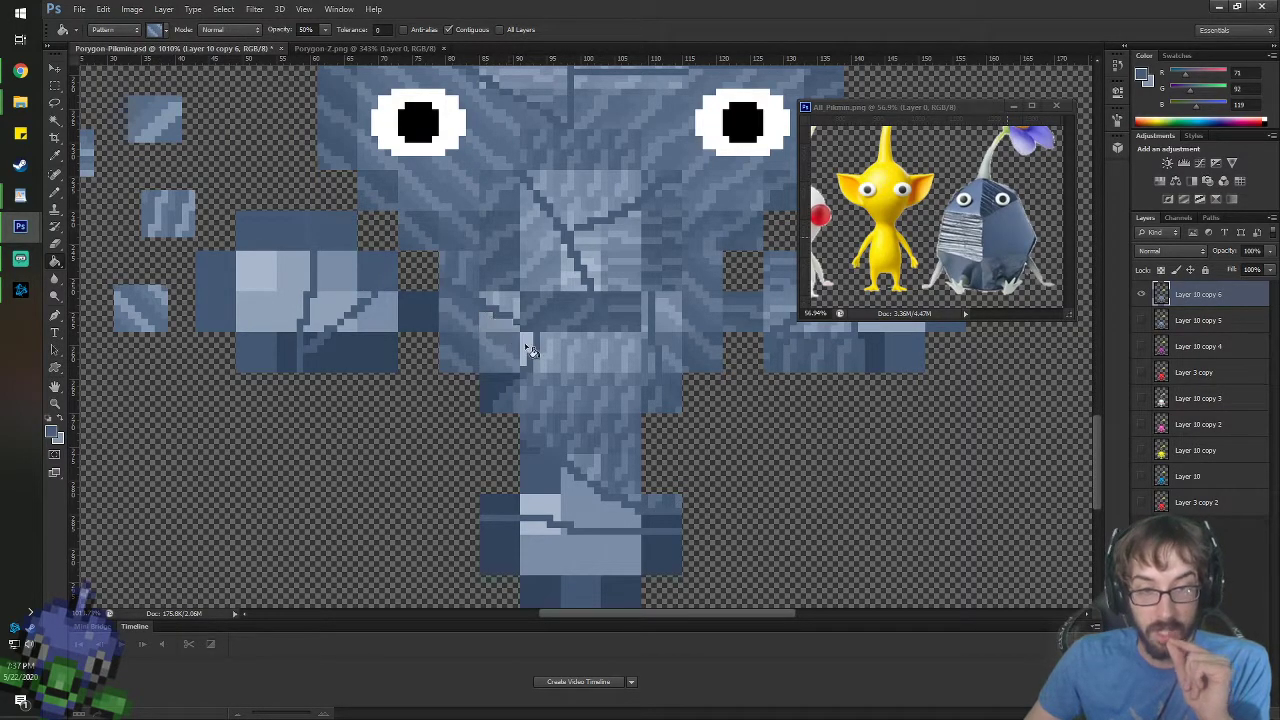
left_click(426, 328)
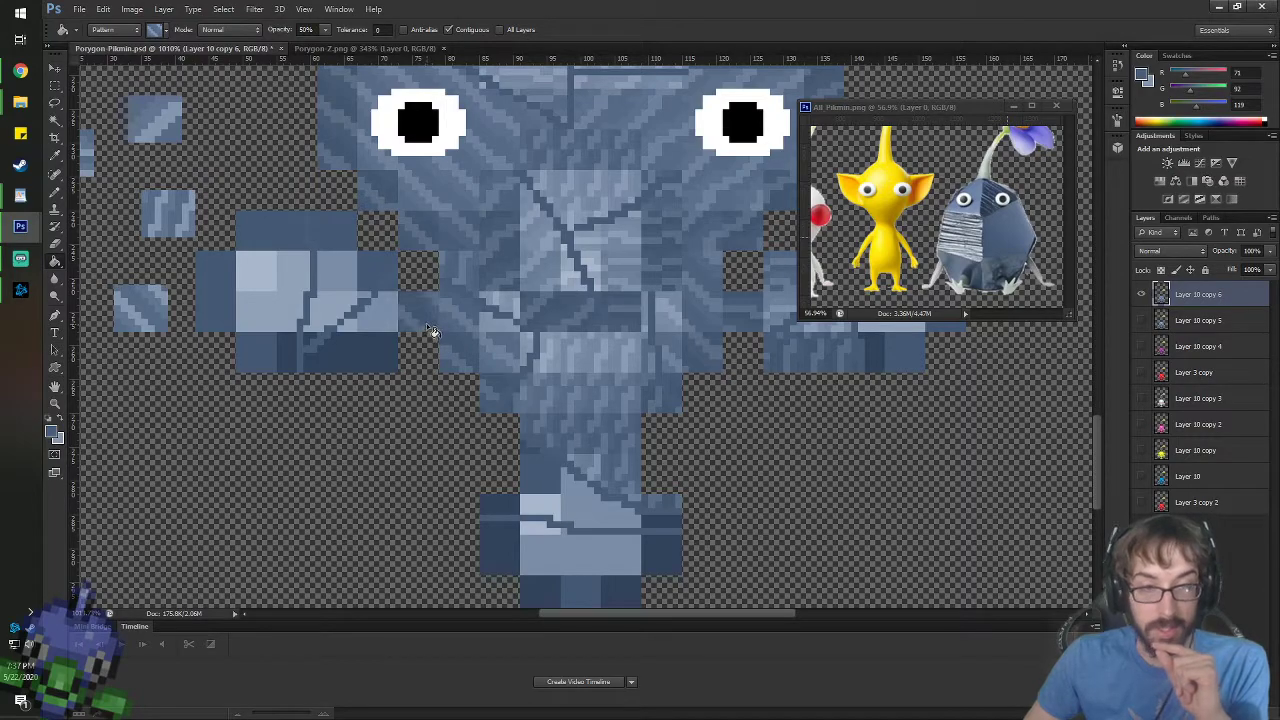
key("ctrl+z")
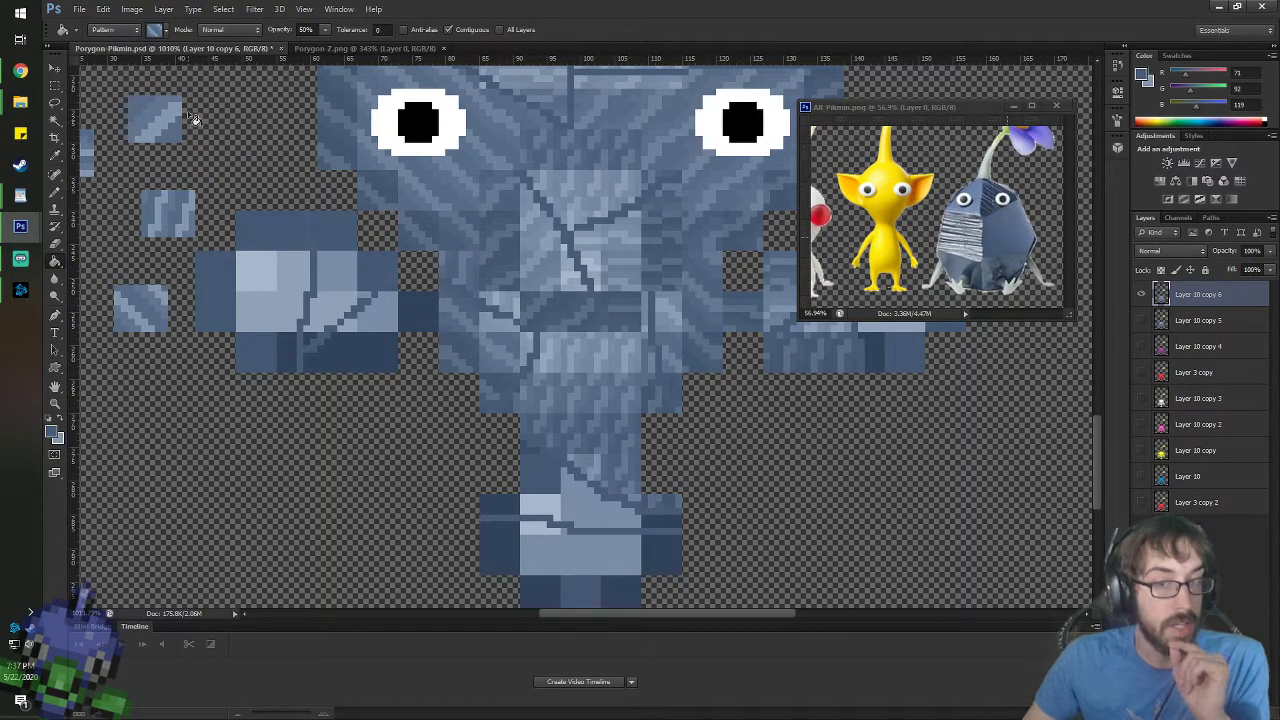
- Fill the left arm's connector and facets below its diagonal crack with horizontal stripes, and the inner facets above it with vertical stripes
left_click(163, 31)
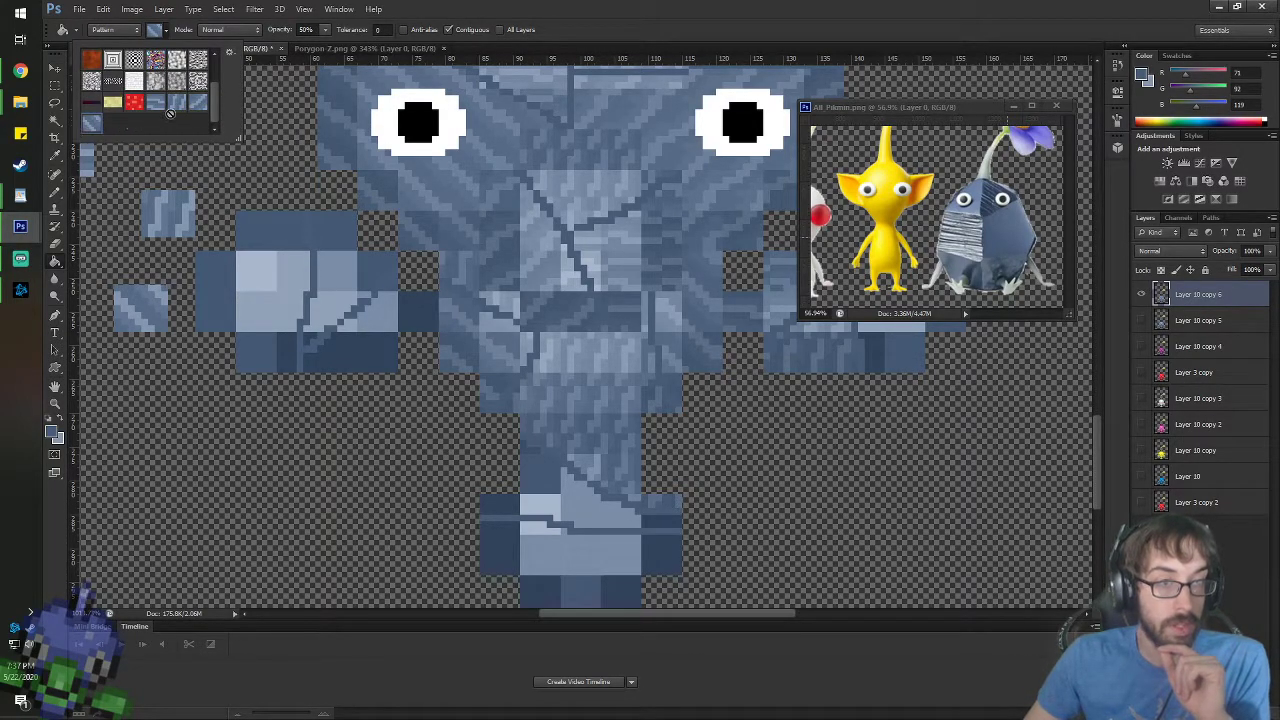
double_click(170, 113)
left_click(358, 332)
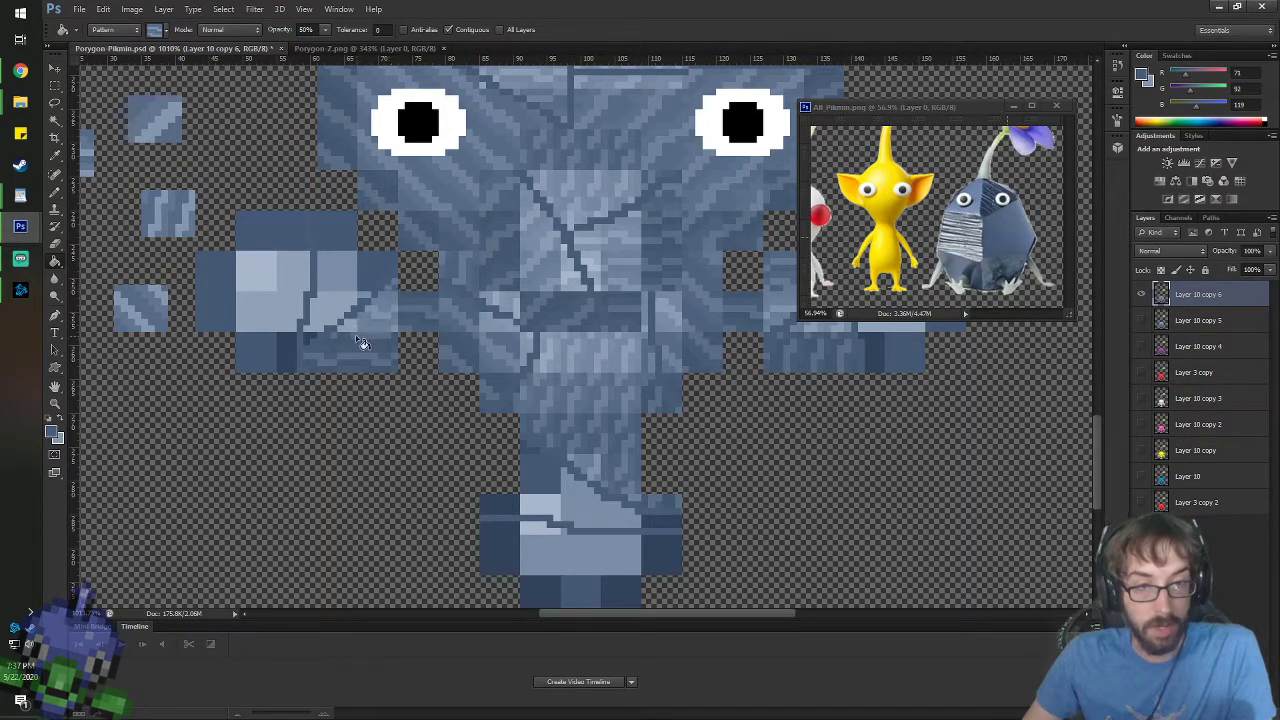
left_click(157, 31)
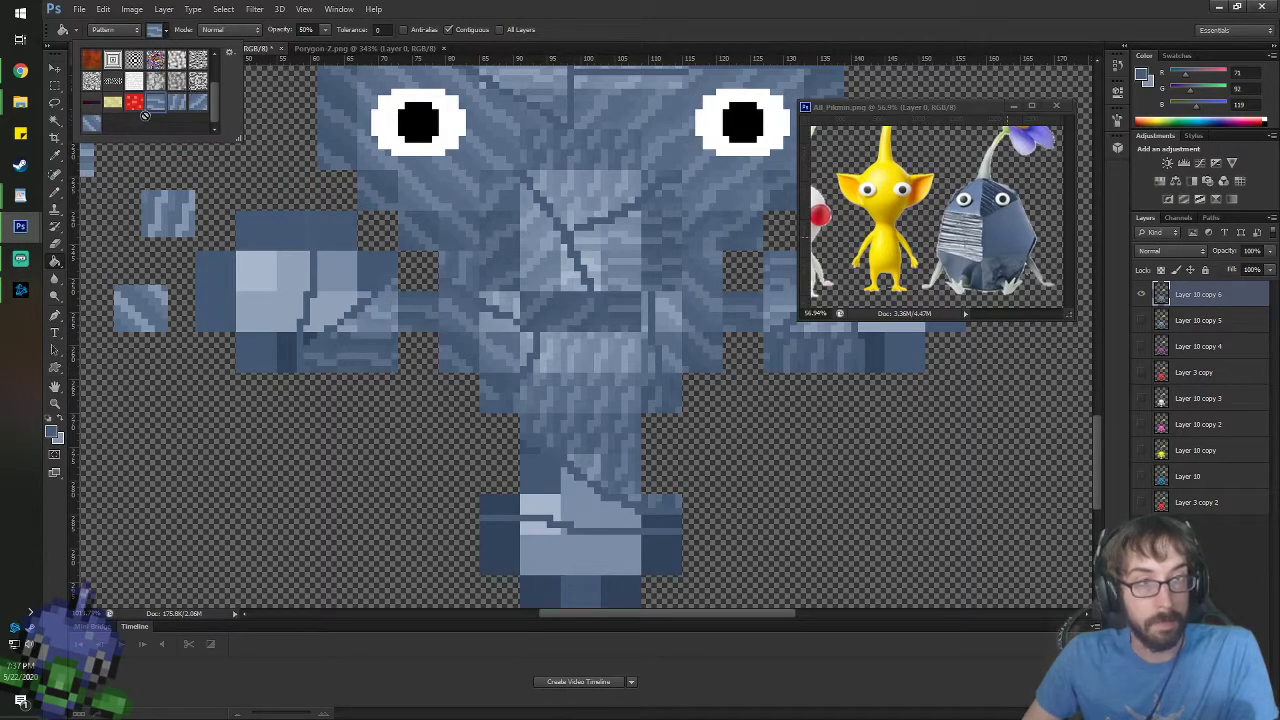
double_click(181, 107)
left_click(335, 299)
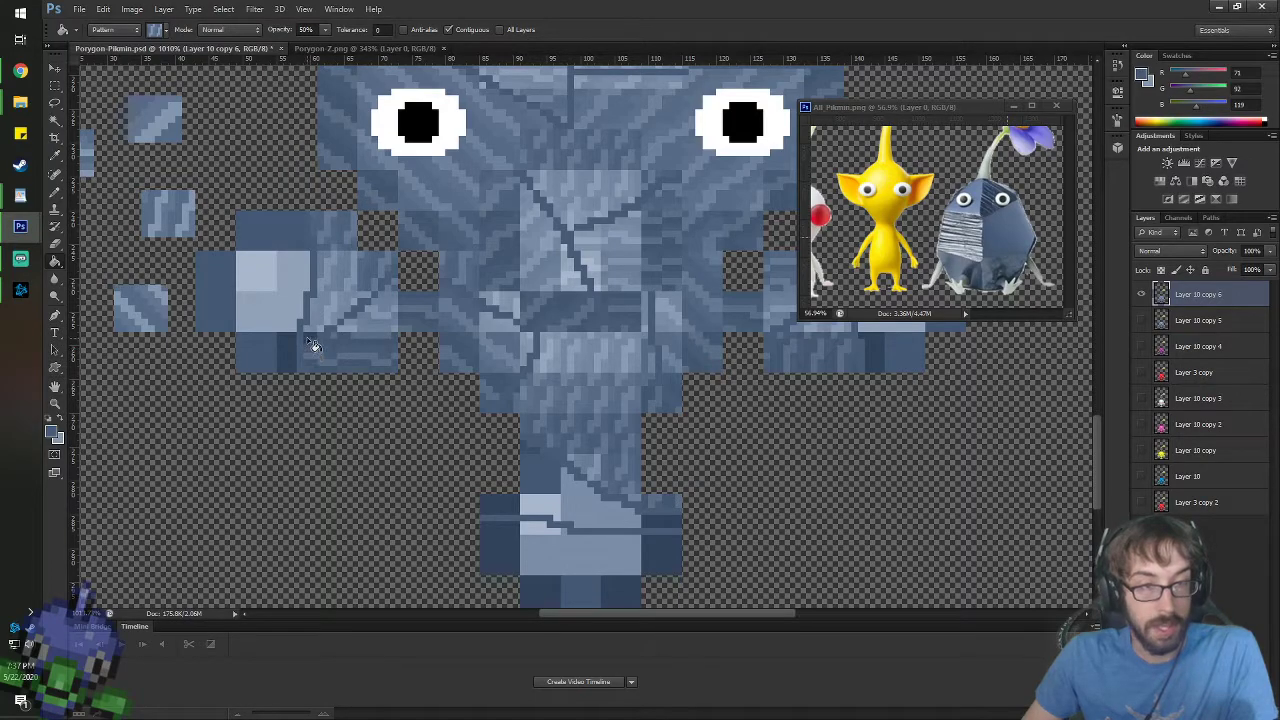
- Fill the tail facets between the diagonal crack and the horizontal crack with the rising-diagonal stripe pattern
scroll(558, 333, "down", 3)
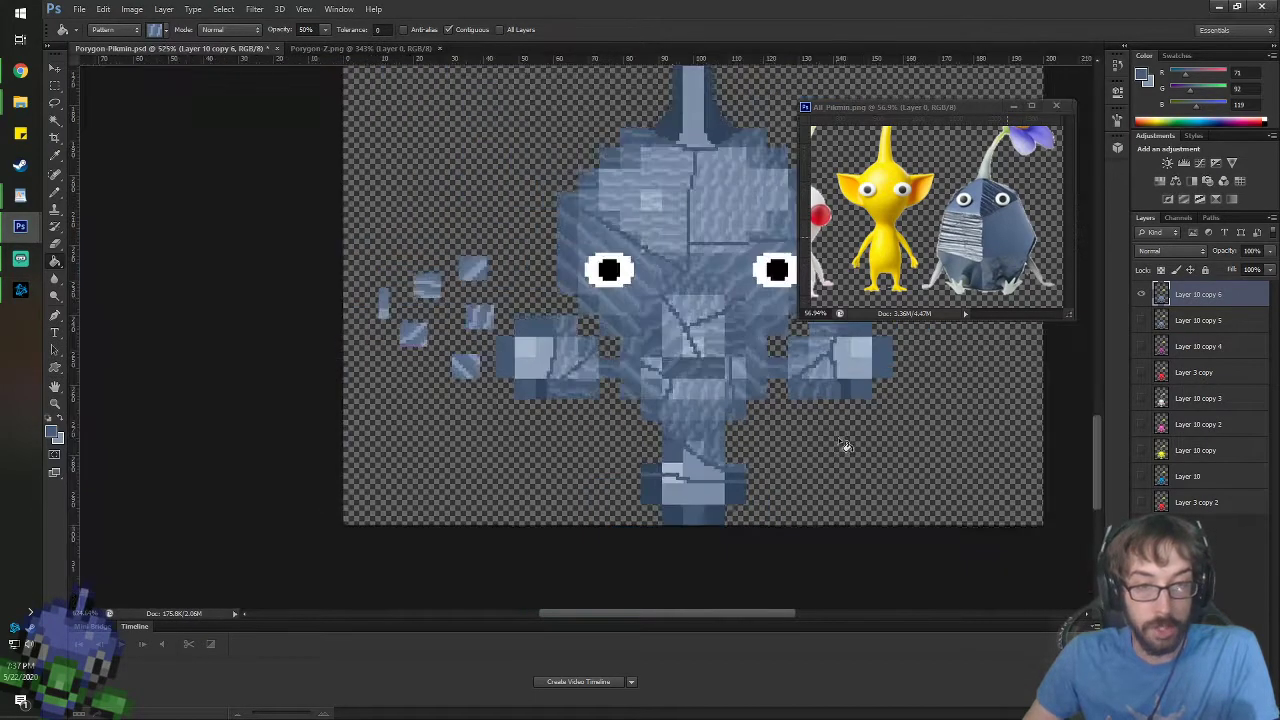
scroll(557, 523, "up", 4)
scroll(500, 505, "up", 1)
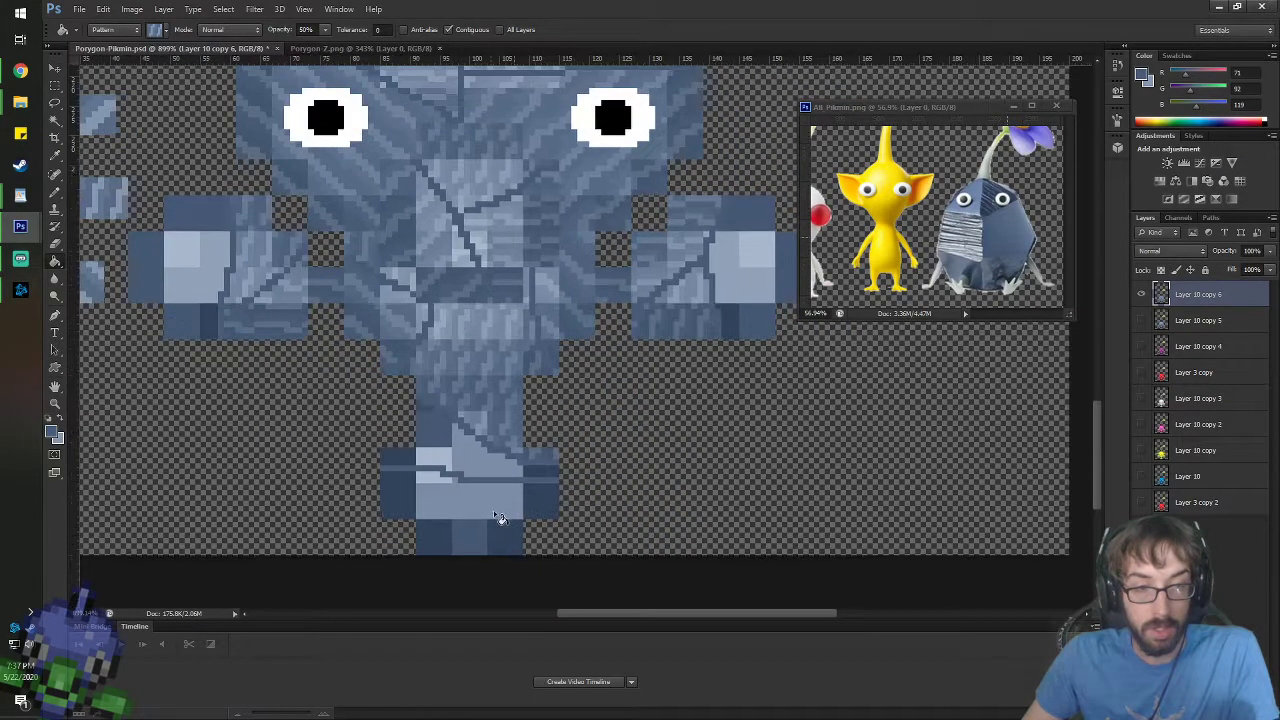
left_click(158, 33)
double_click(194, 104)
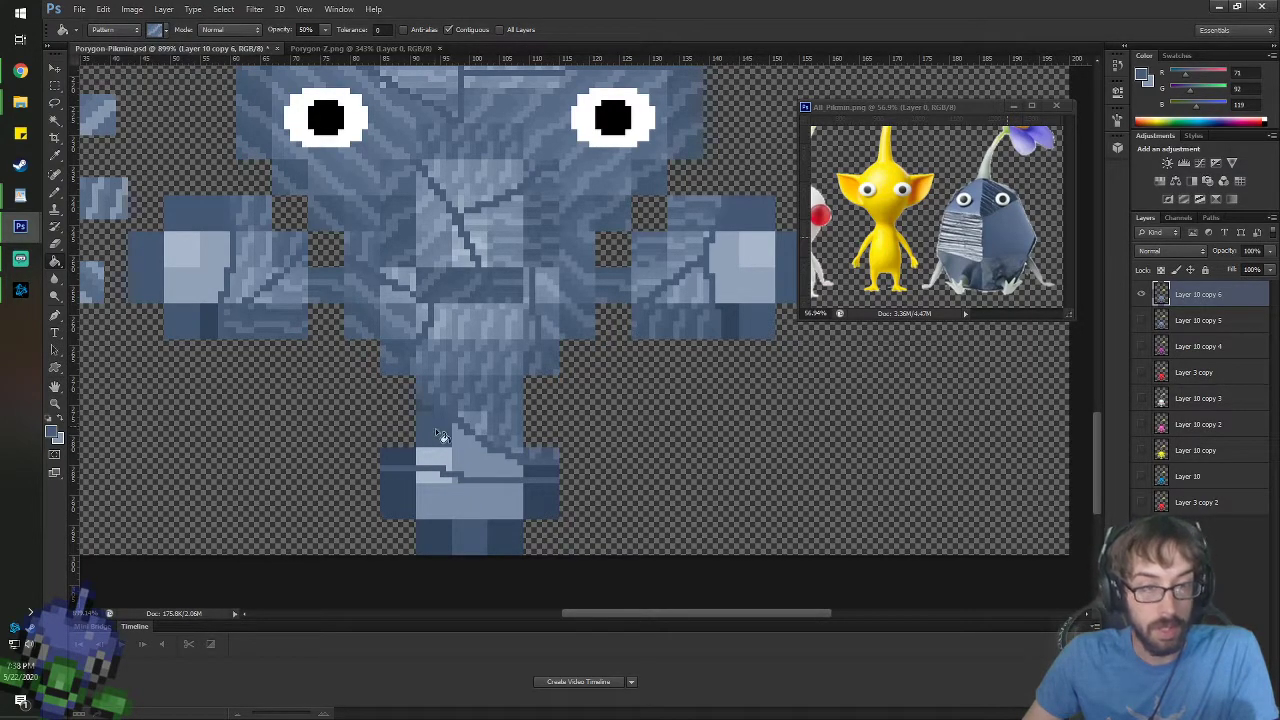
left_click(479, 469)
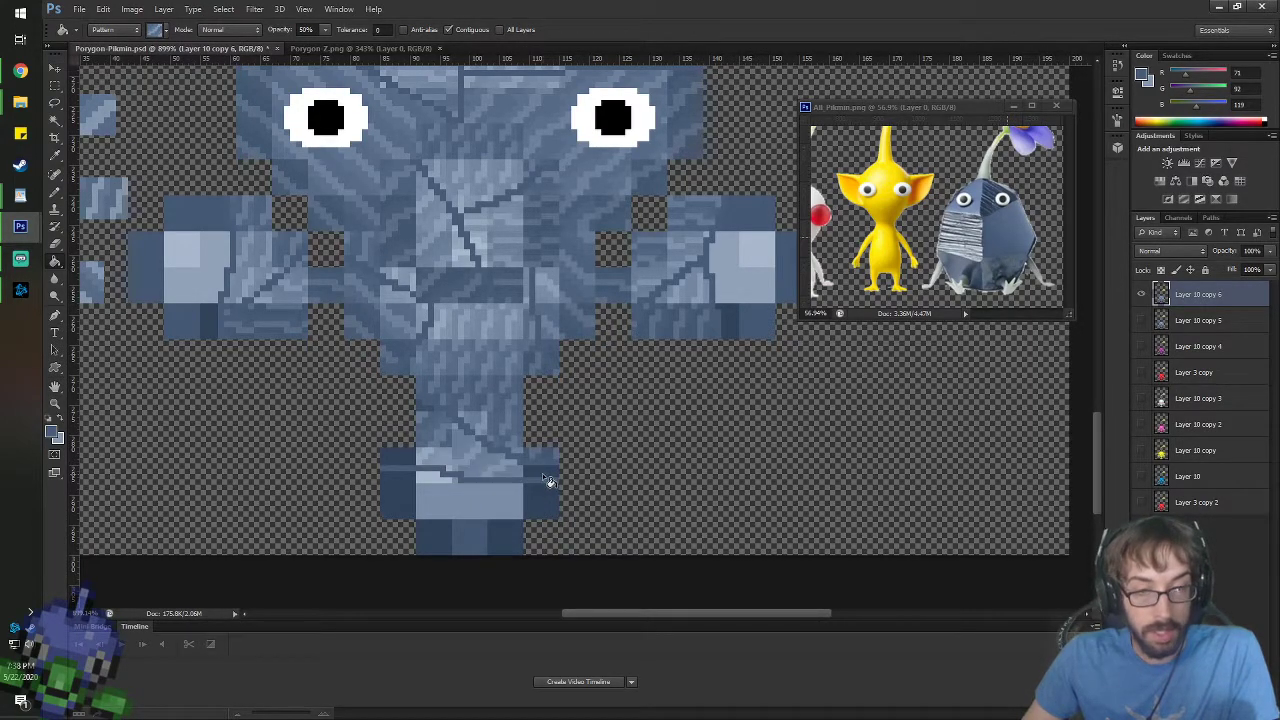
left_click(418, 463)
- Delete the loose striped pattern swatches beside the rock sprite on Layer 10 copy 6
scroll(573, 459, "down", 4)
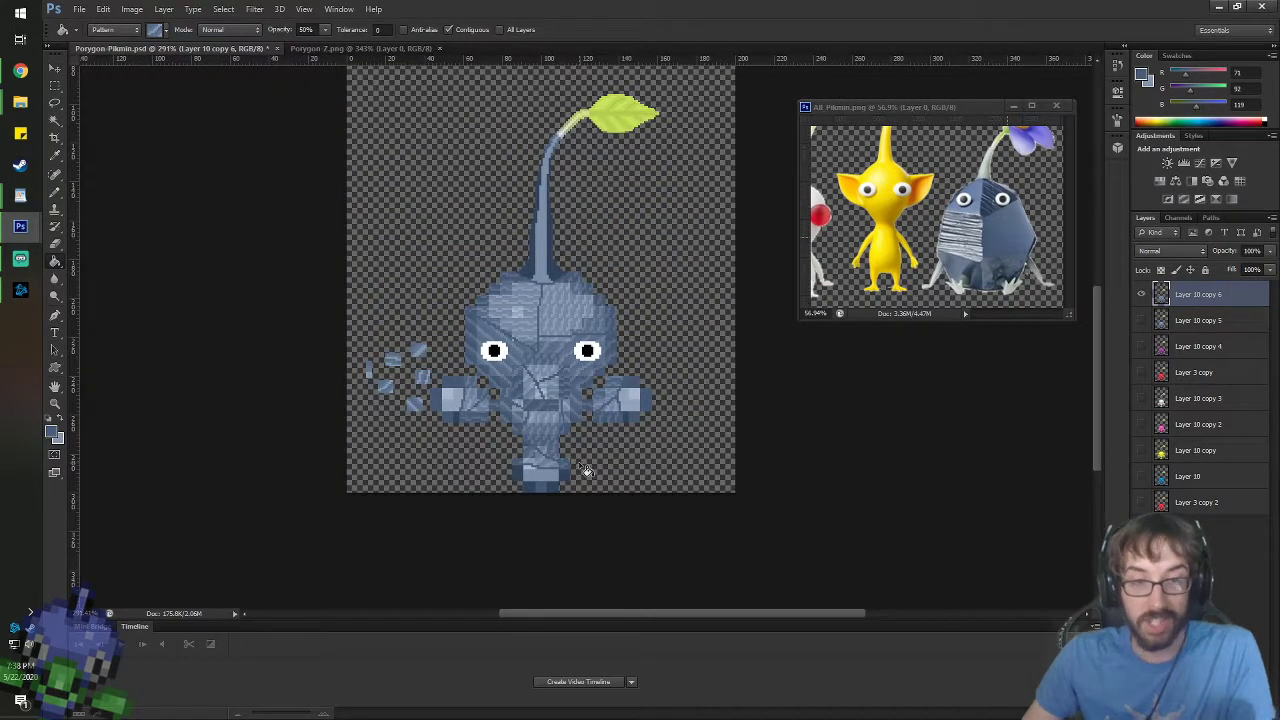
scroll(587, 471, "up", 1)
left_click(55, 68)
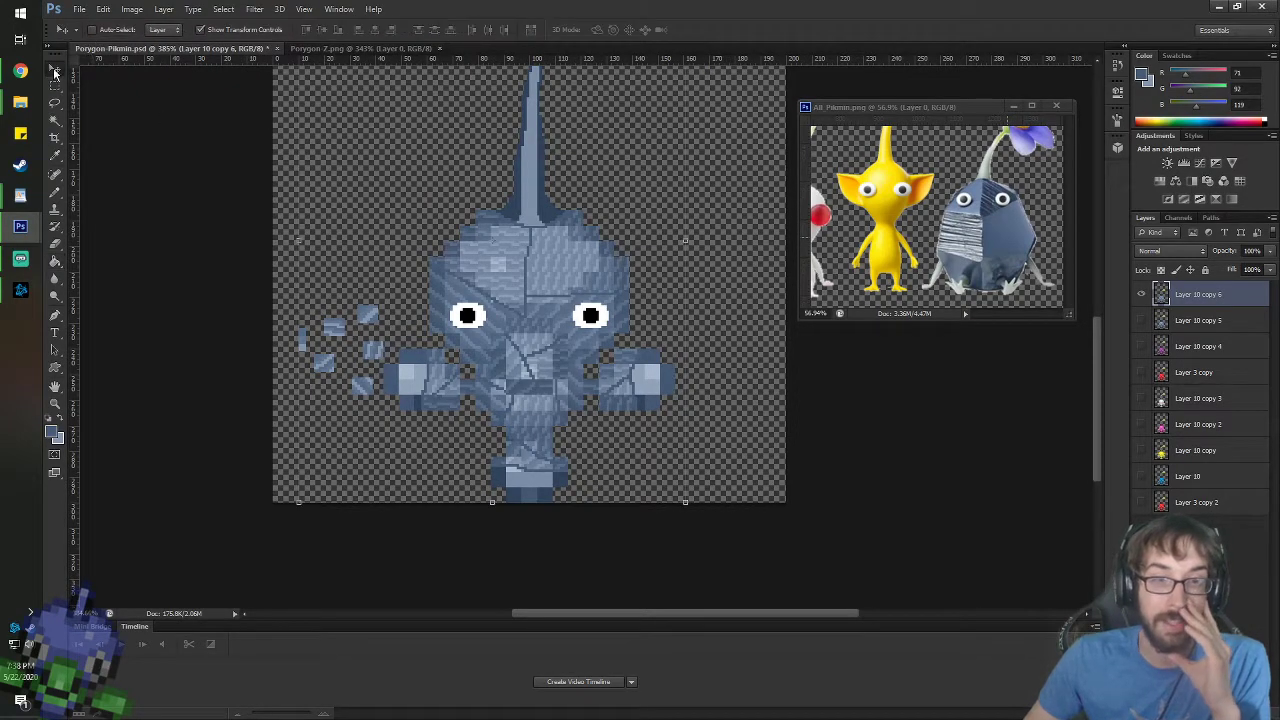
scroll(495, 222, "down", 2)
scroll(690, 462, "up", 1)
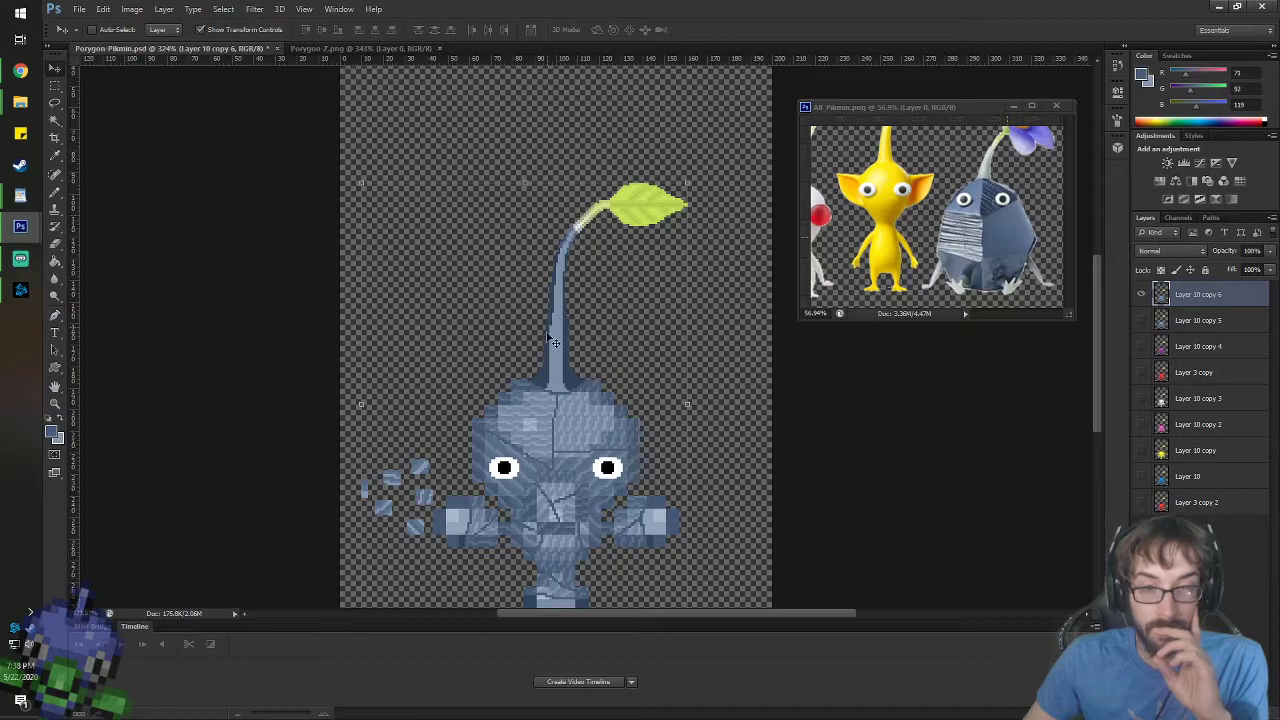
scroll(615, 500, "up", 2)
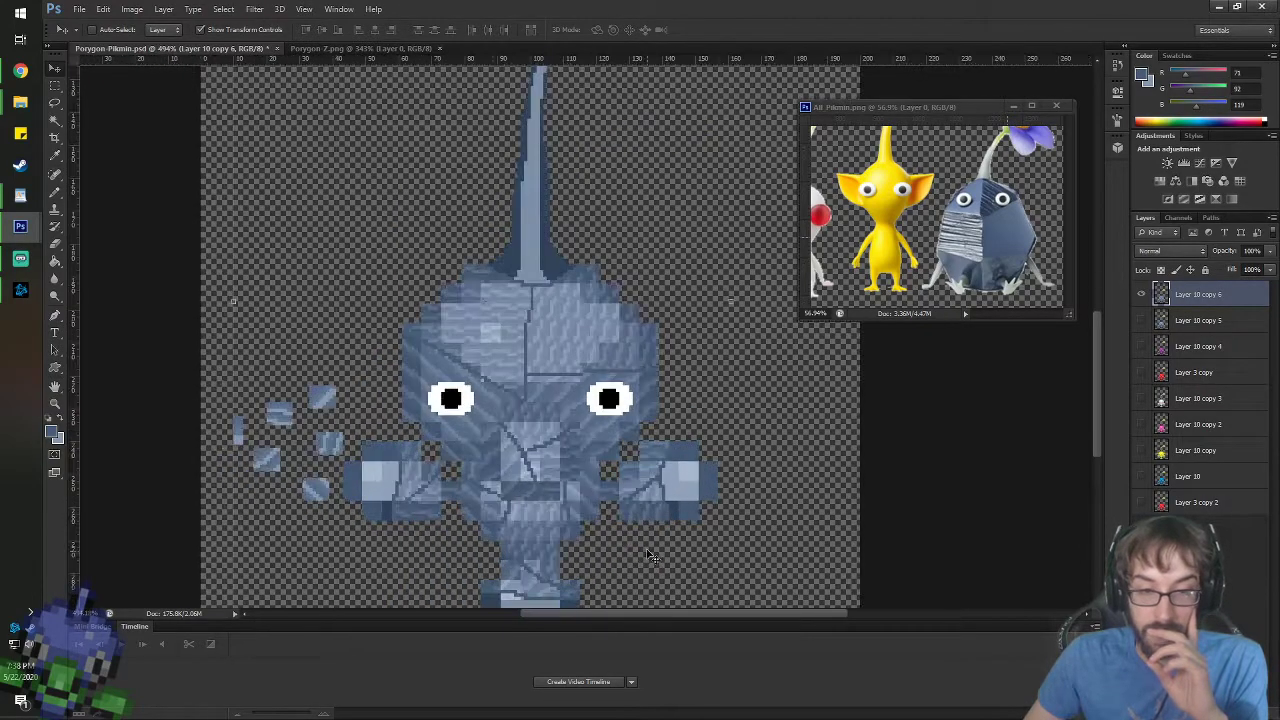
left_click_drag(1097, 397, 1098, 426)
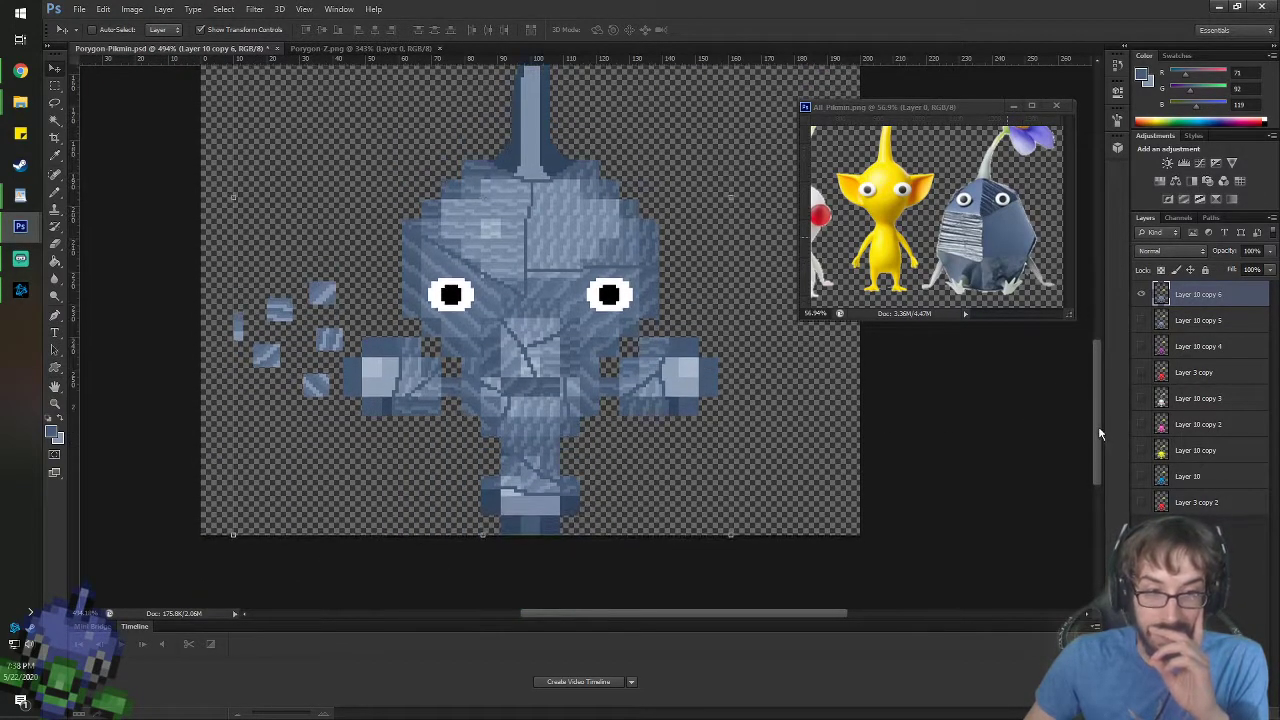
scroll(231, 270, "up", 3)
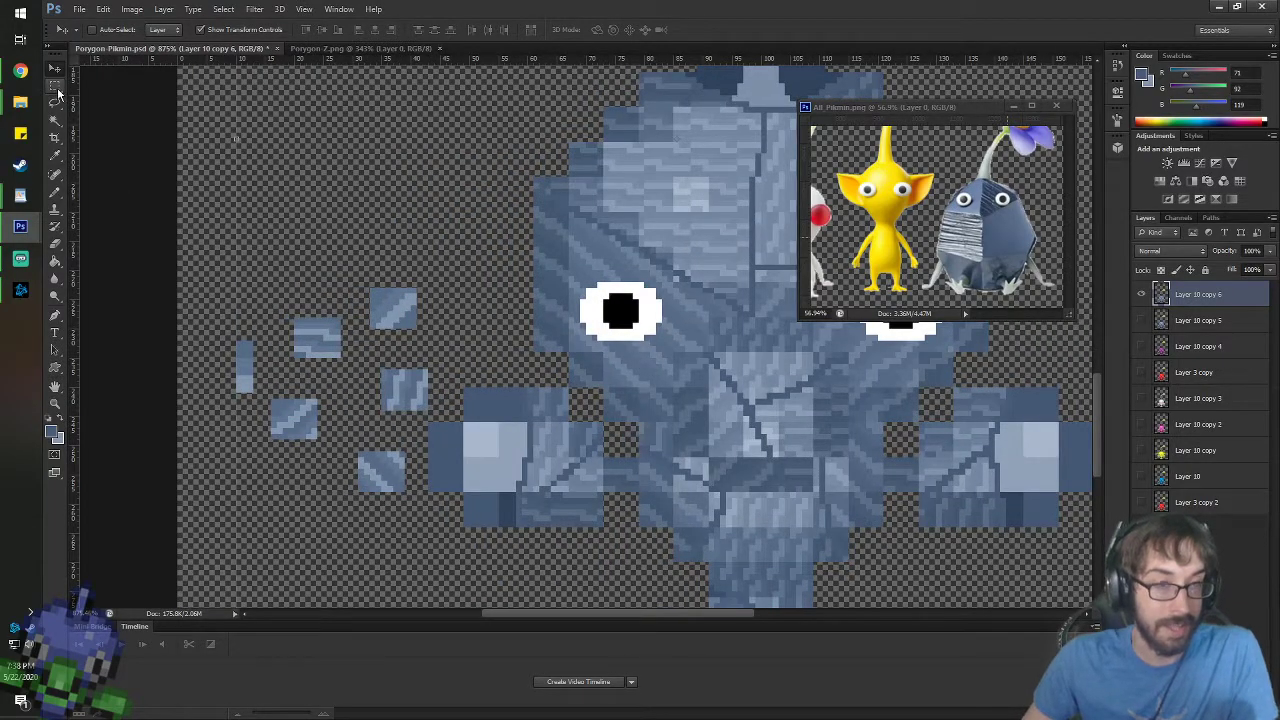
left_click(55, 86)
left_click_drag(200, 219, 424, 530)
key("Delete")
left_click(55, 68)
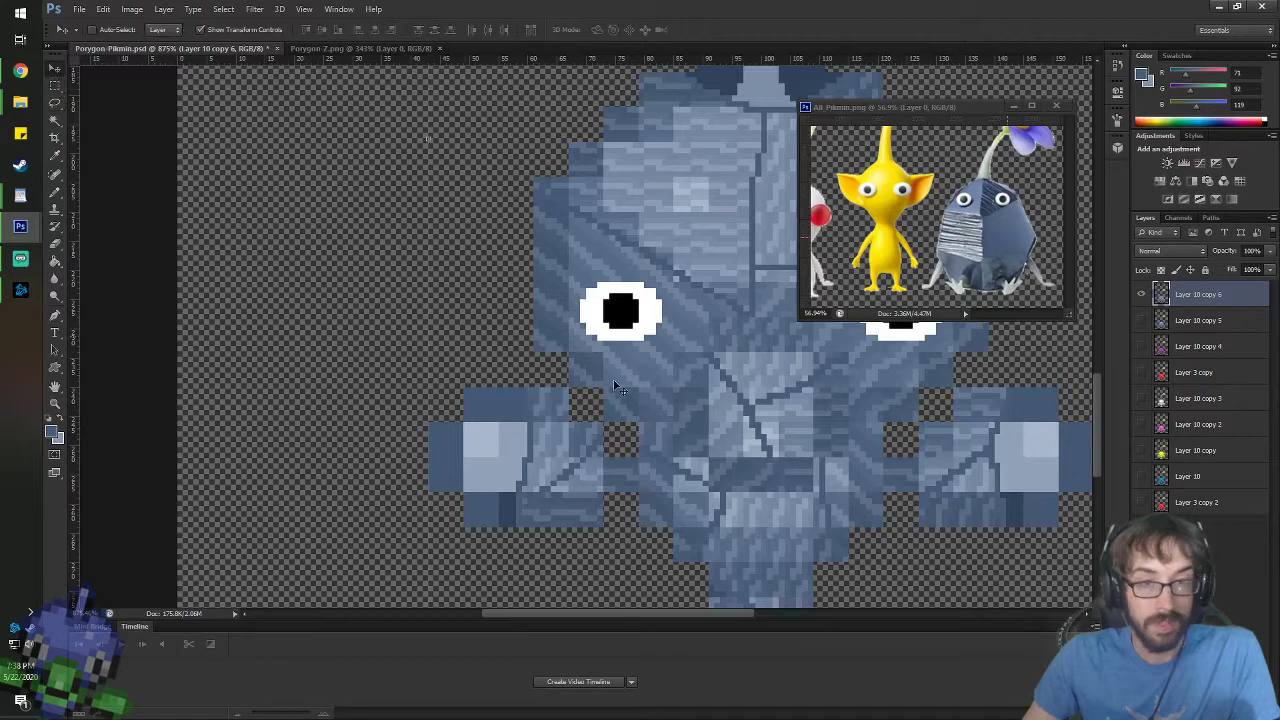
- Compare the textured rock layer with its untextured version and delete the untextured Layer 10 copy 5
scroll(775, 427, "down", 5)
scroll(687, 500, "up", 2)
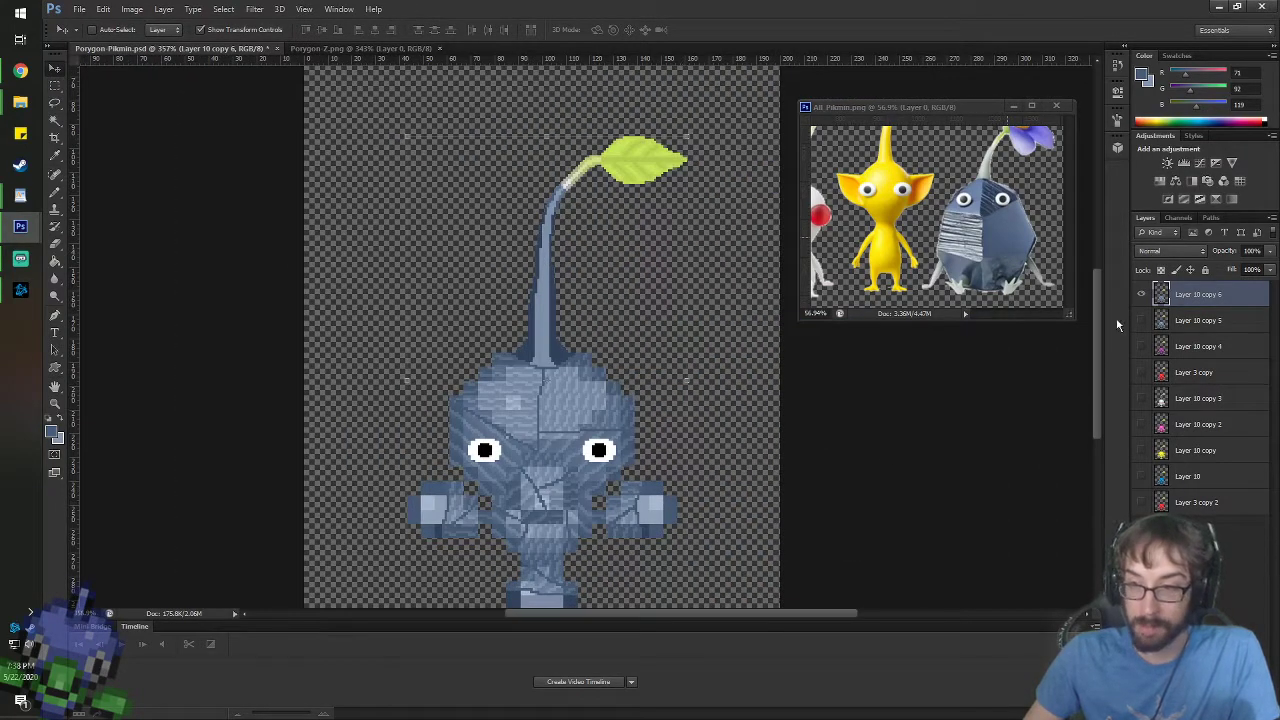
left_click(1139, 296)
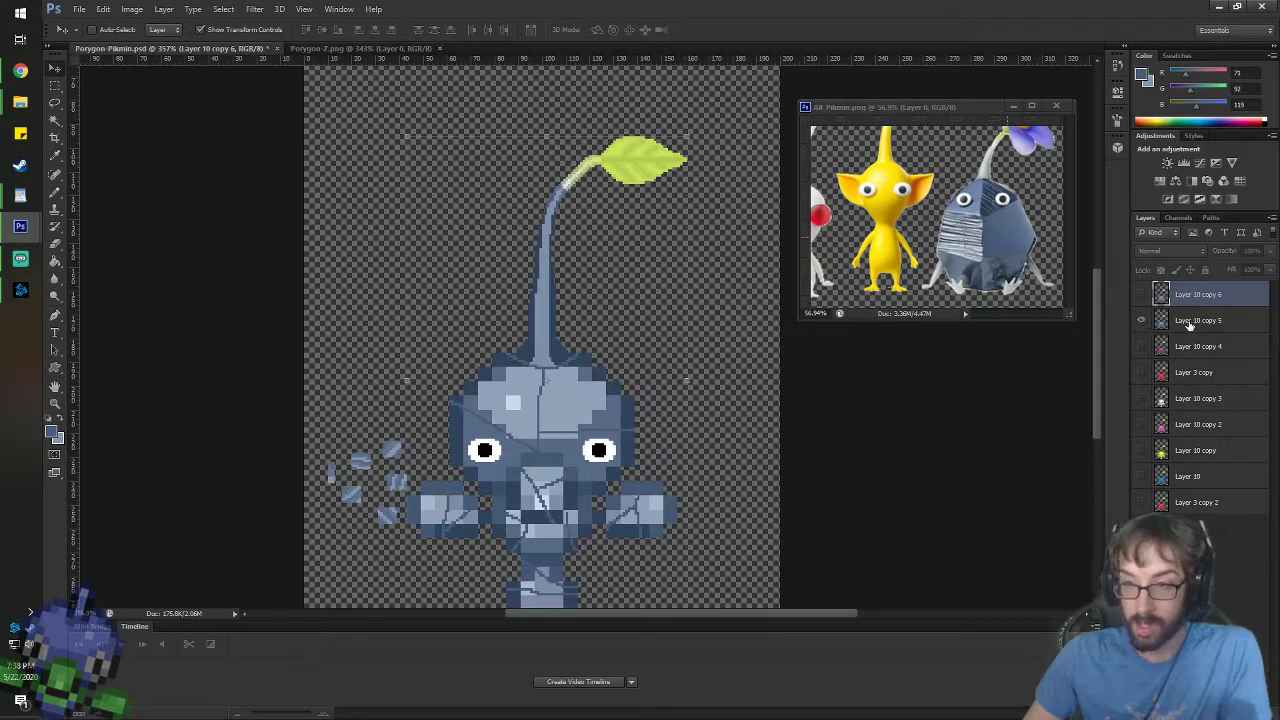
left_click(1189, 325)
left_click(1141, 296)
left_click(1140, 322)
left_click(1140, 322)
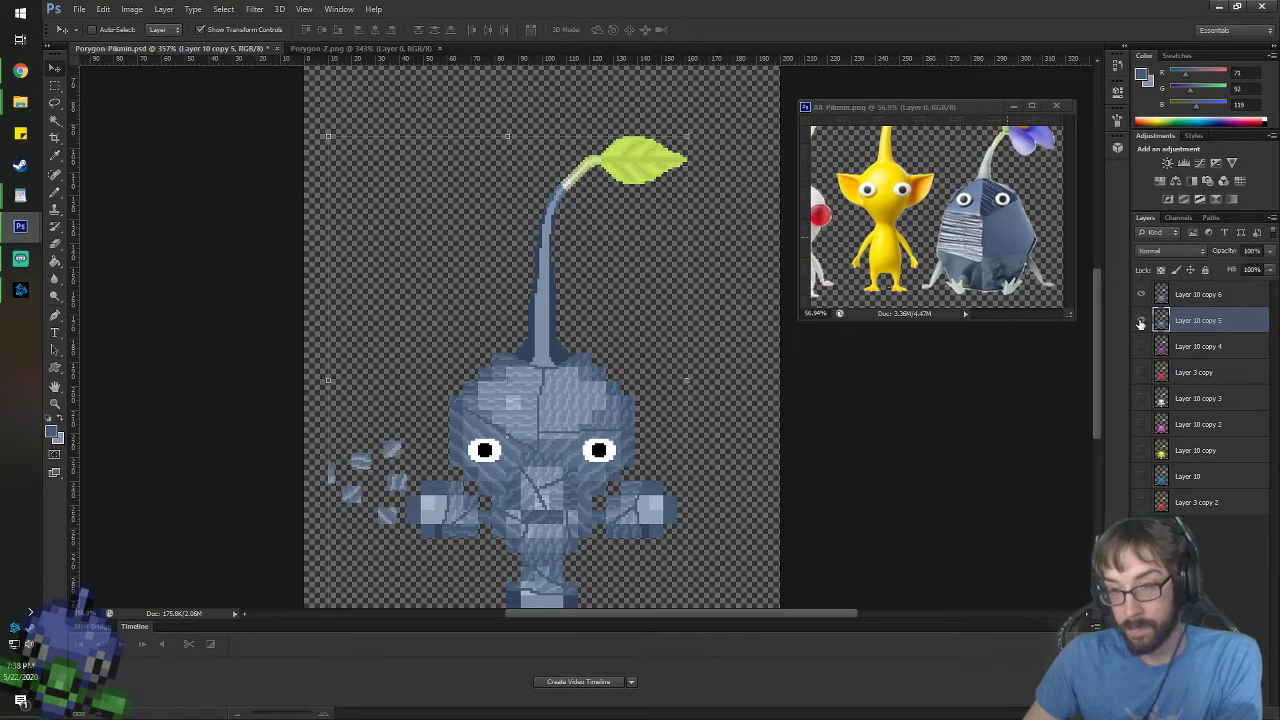
key("Delete")
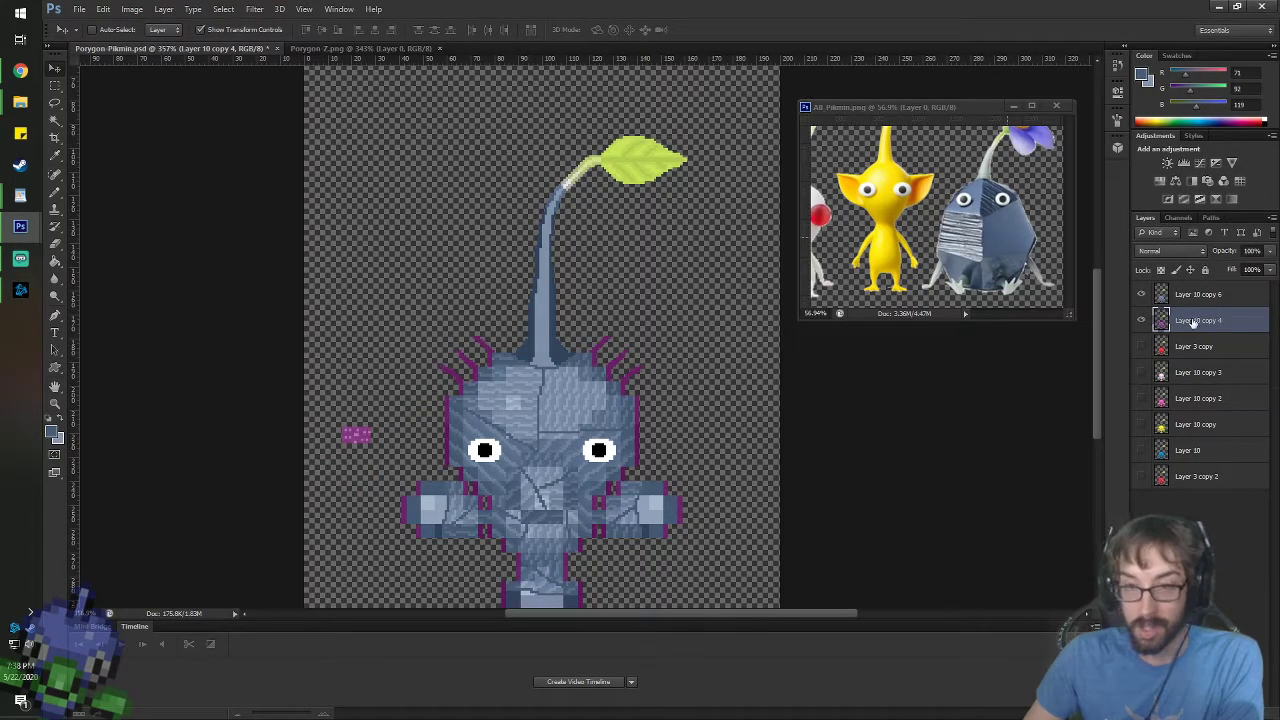
- Hide Layer 10 copy 6 and define the spotted purple swatch on Layer 10 copy 4 as a pattern named Purple Pikmin
left_click(1140, 296)
scroll(712, 596, "up", 3)
scroll(712, 596, "down", 3)
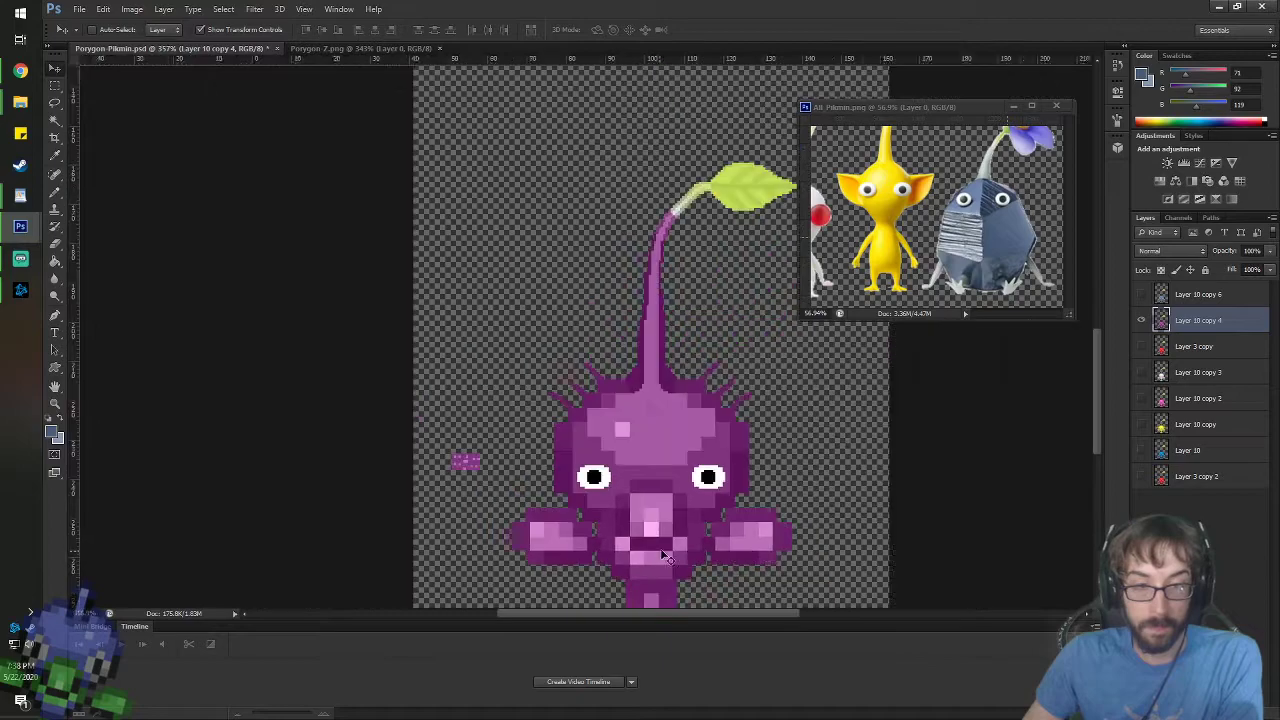
scroll(712, 596, "up", 3)
scroll(712, 596, "up", 1)
left_click(55, 85)
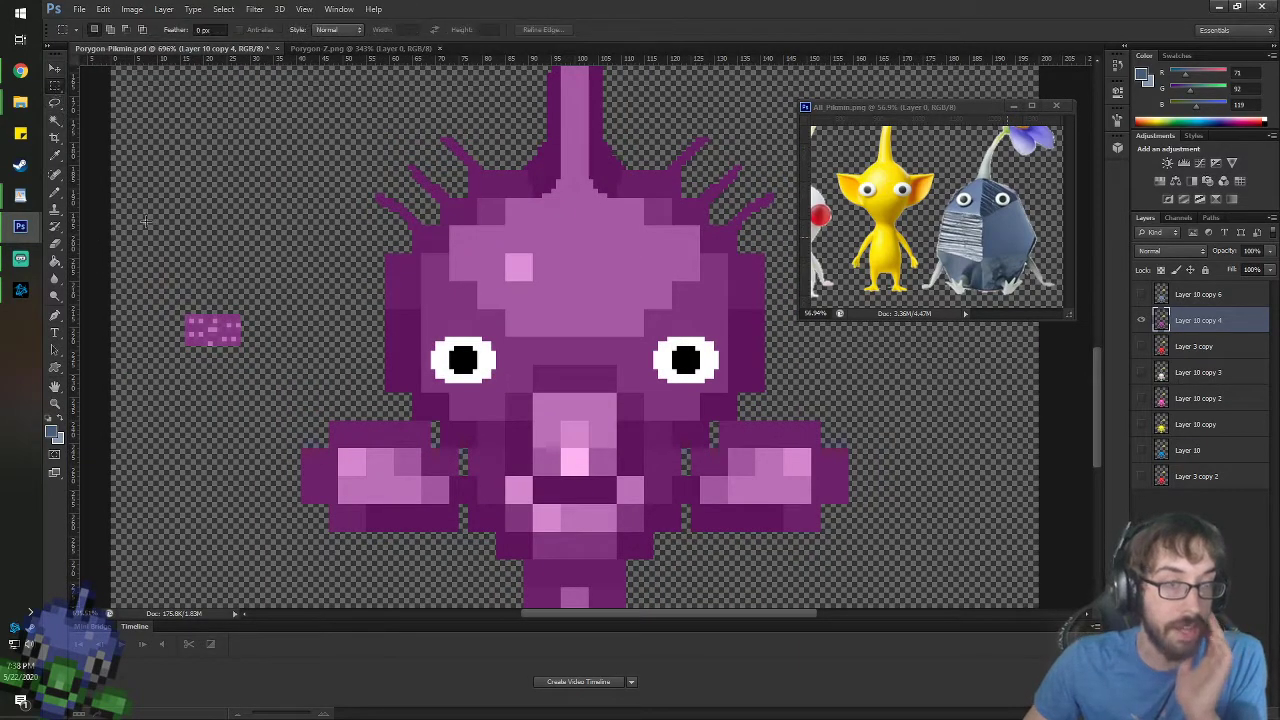
left_click_drag(185, 316, 240, 344)
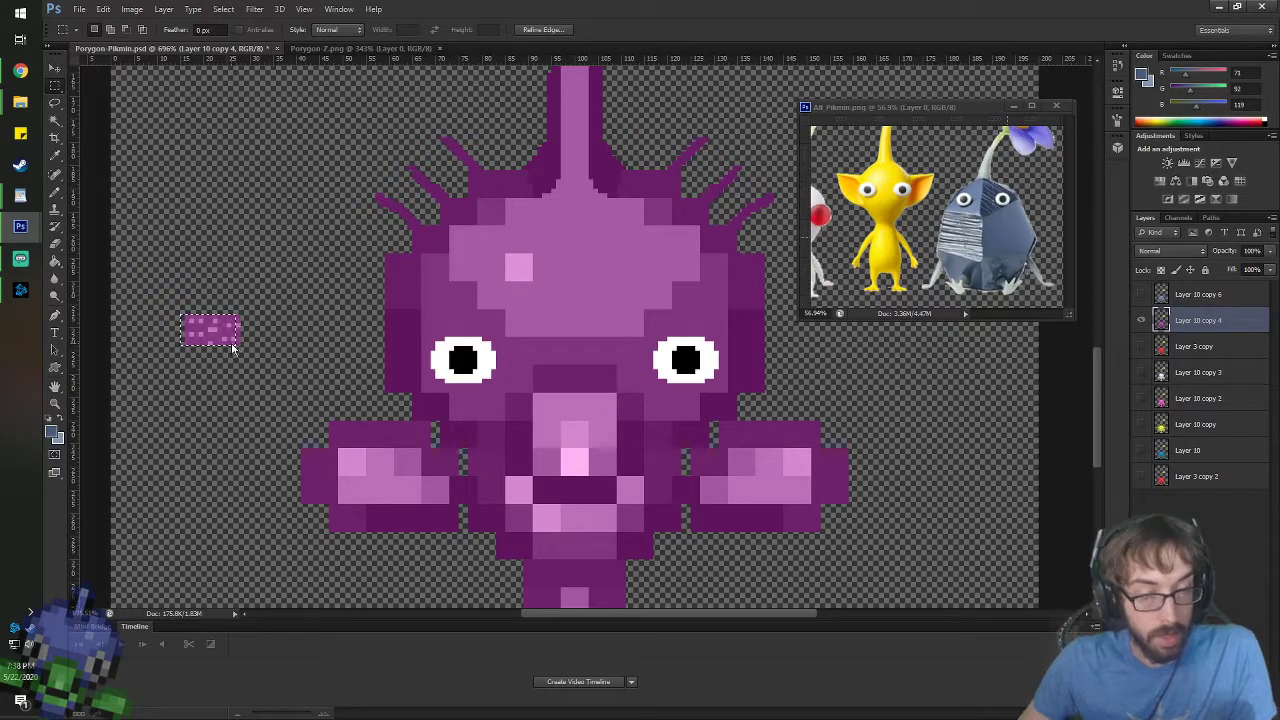
left_click(104, 9)
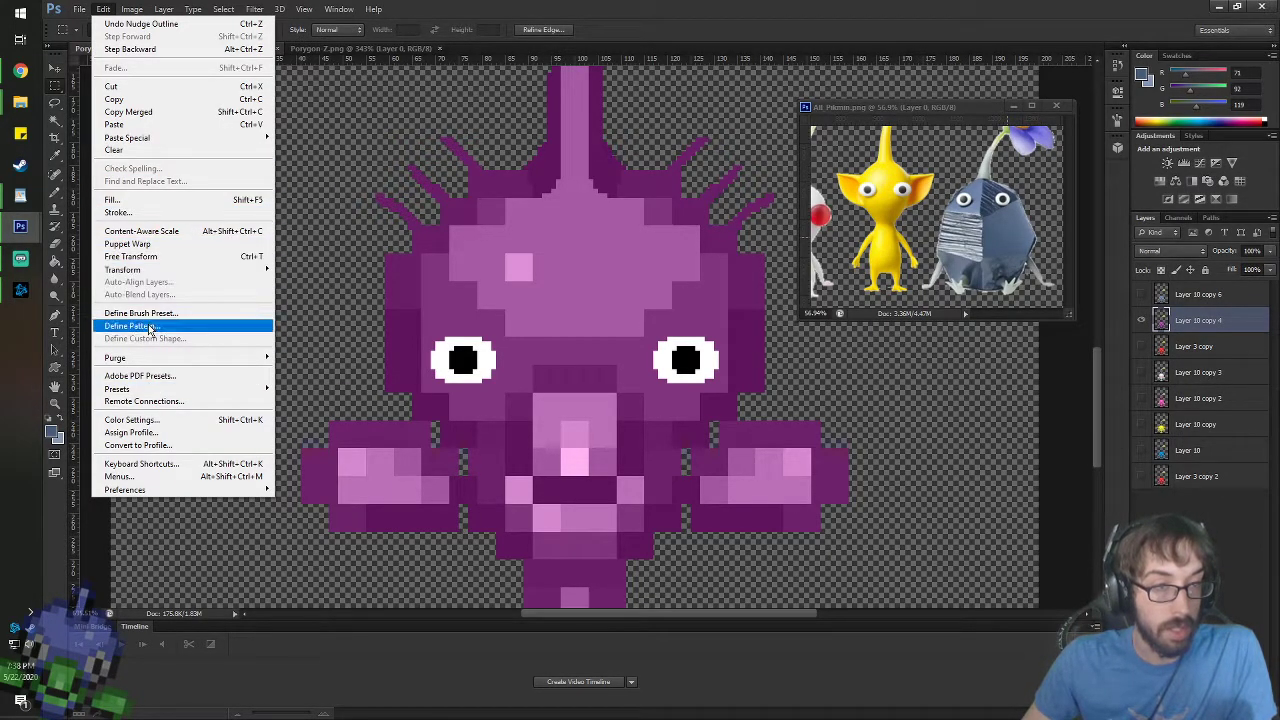
left_click(149, 326)
type("Purple Pikmin")
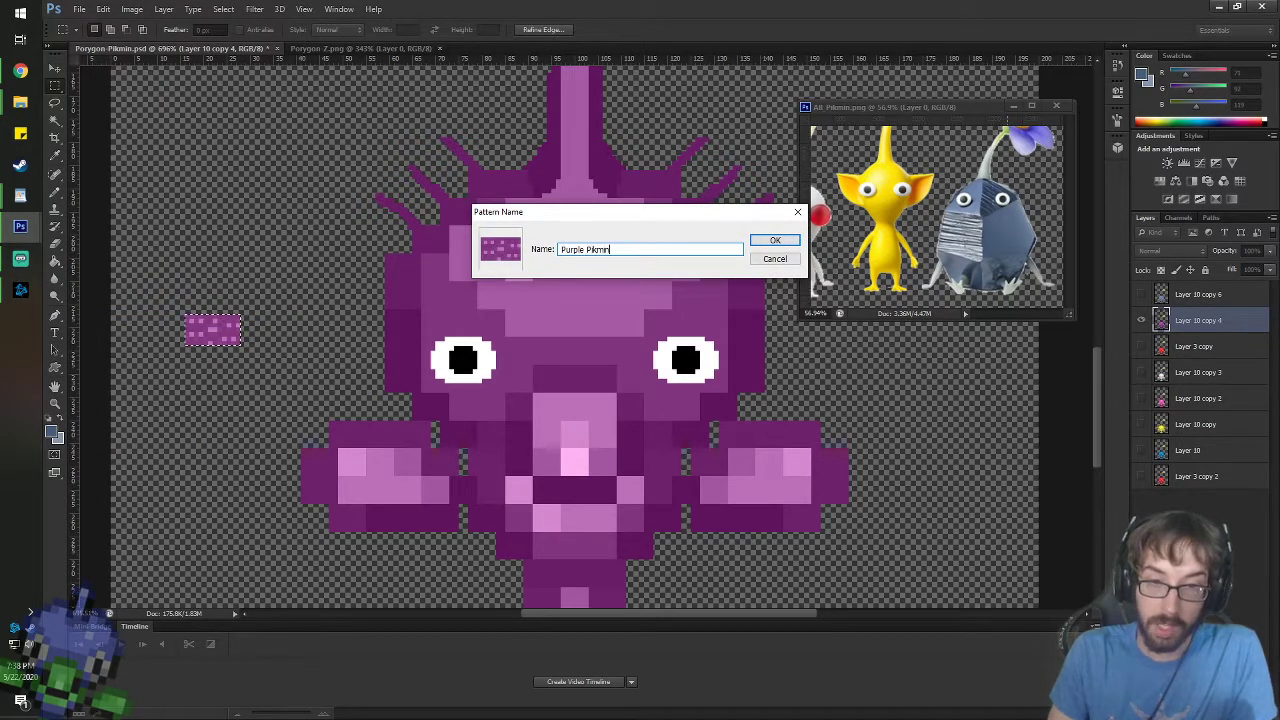
key("Return")
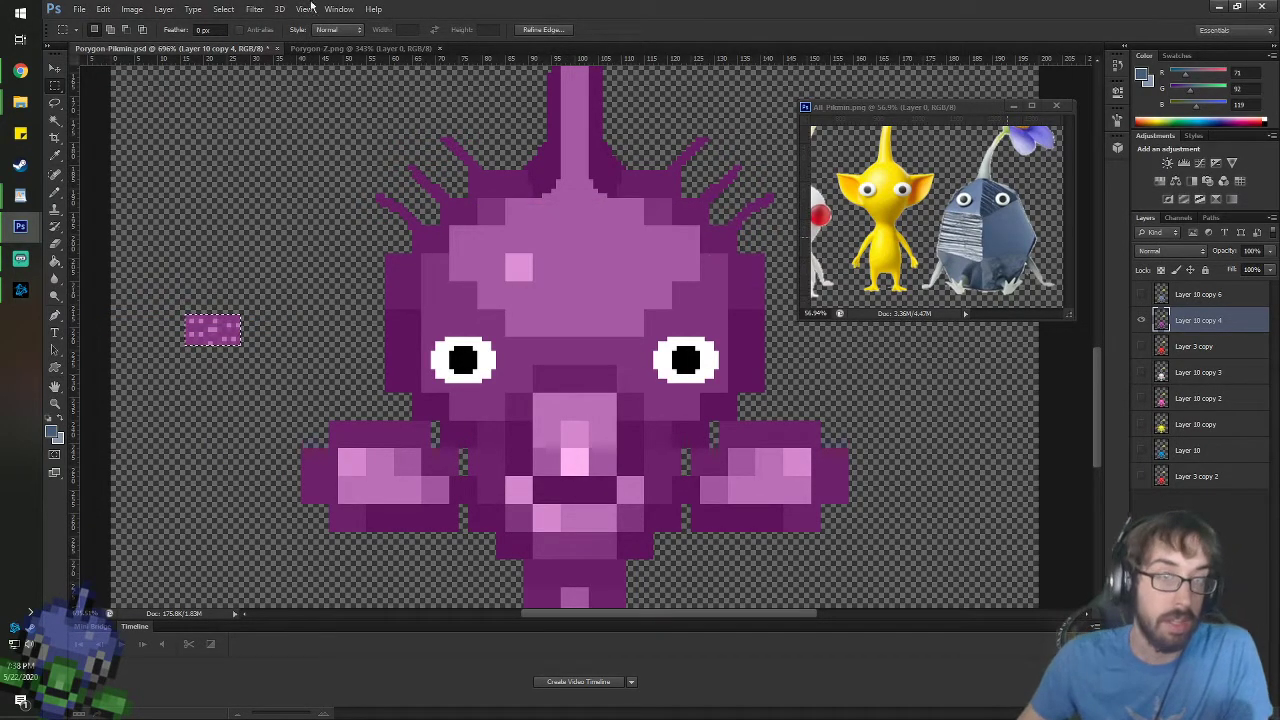
- Fill the purple sprite's skin with the Purple Pikmin pattern, using a tolerance of 100 and 30% opacity
key("g")
left_click(155, 29)
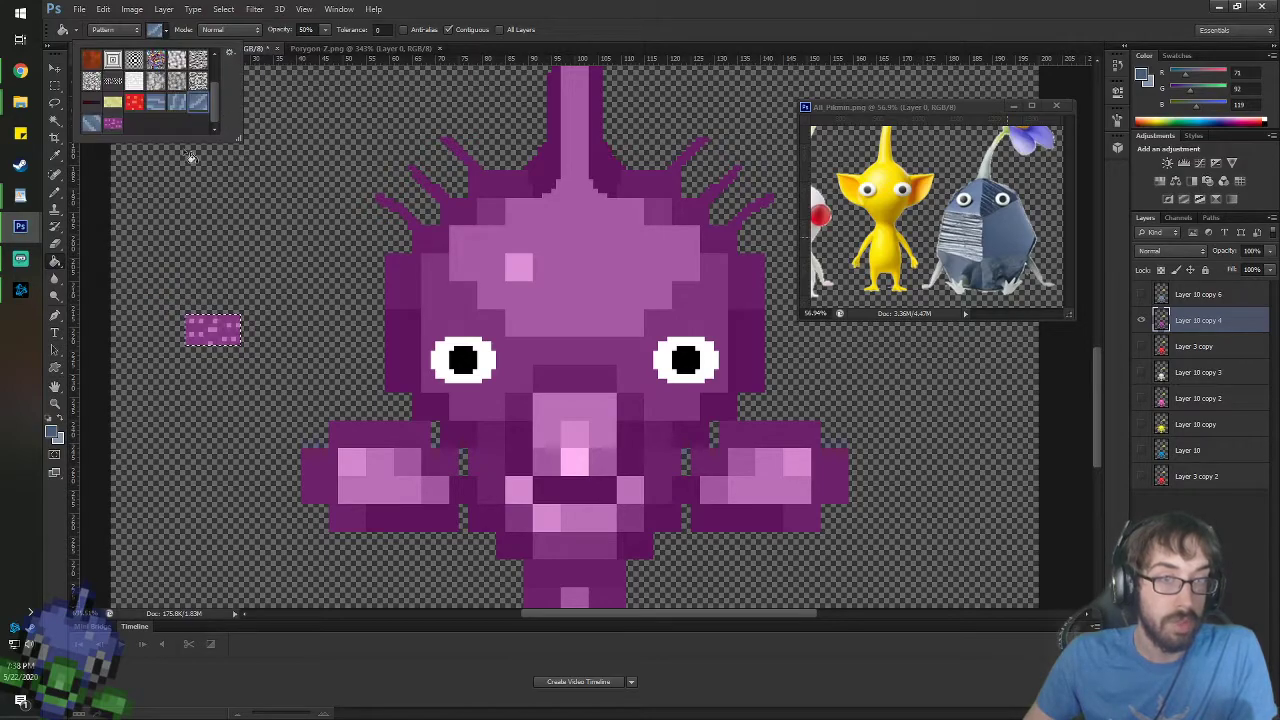
double_click(117, 126)
scroll(686, 484, "down", 3)
scroll(709, 524, "up", 2)
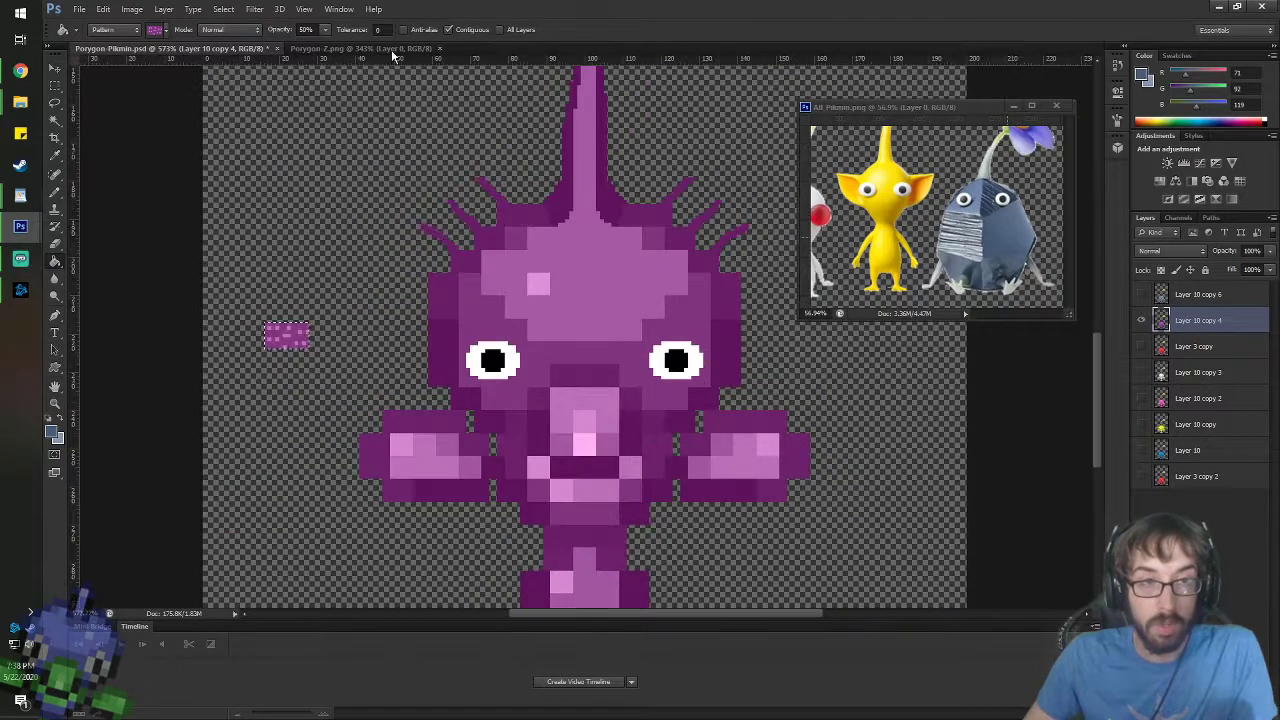
left_click(356, 29)
type("100")
key("Return")
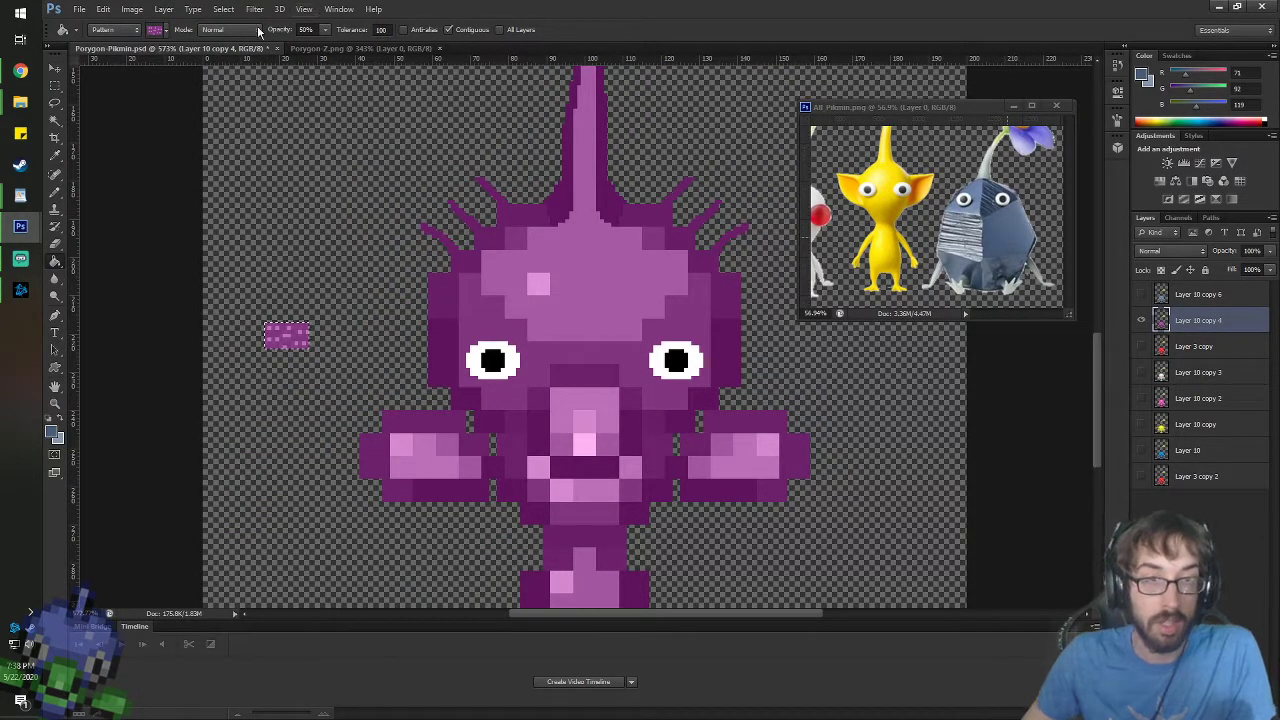
left_click_drag(305, 29, 294, 29)
type("30")
key("Return")
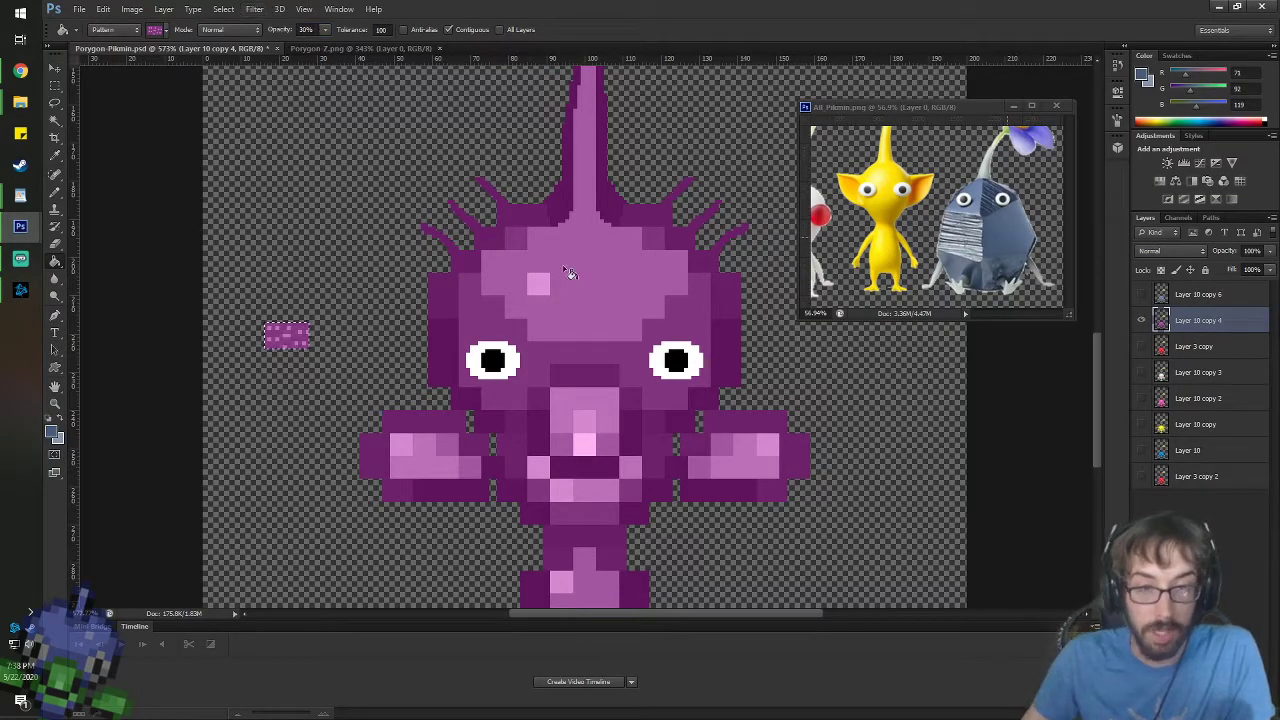
left_click(600, 337)
scroll(610, 422, "down", 2)
scroll(610, 422, "up", 1)
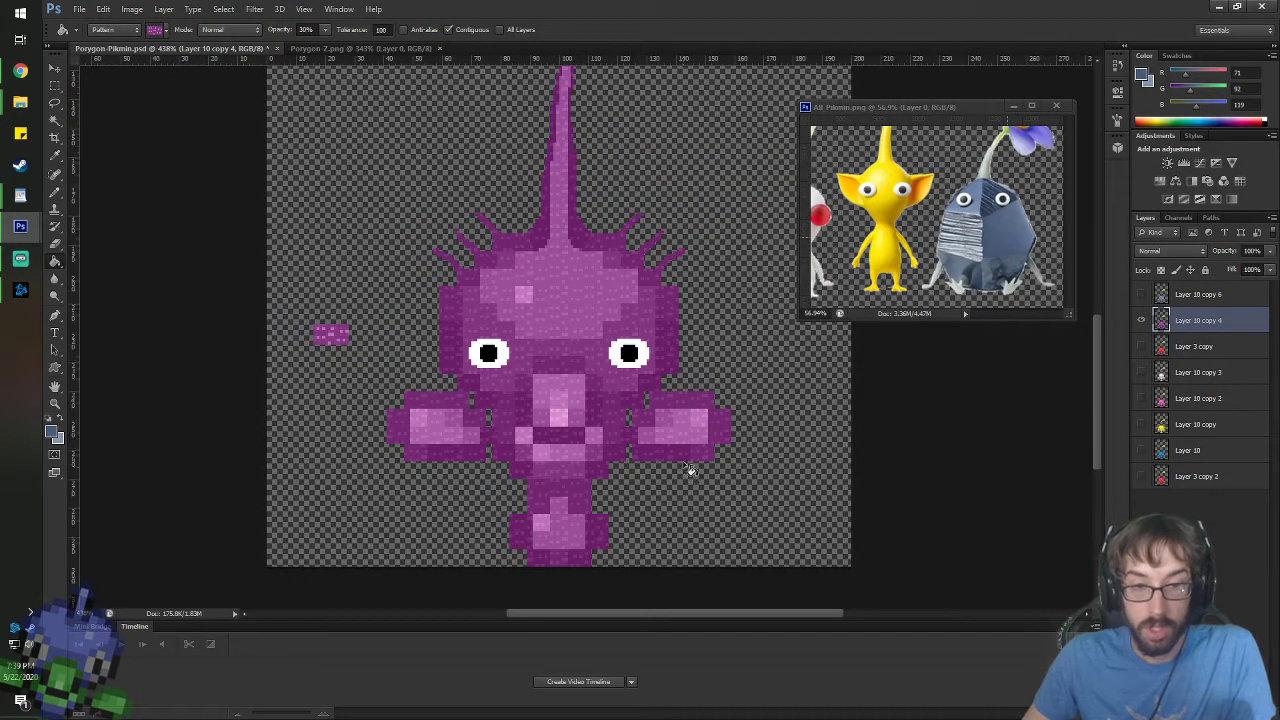
- Undo the purple sprite's 30% pattern fill and refill its skin with the Purple Pikmin pattern at 20% opacity
scroll(688, 470, "down", 1)
scroll(682, 465, "up", 1)
key("ctrl+z")
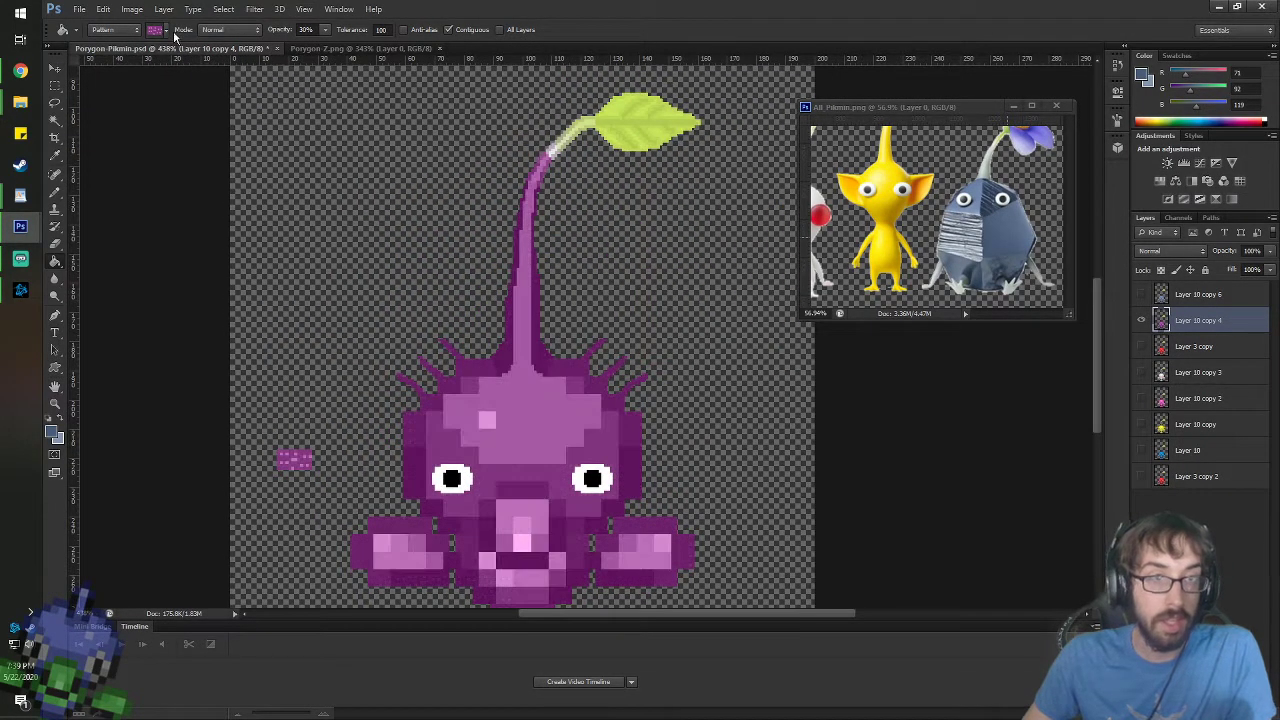
left_click_drag(314, 30, 234, 6)
type("20")
key("Return")
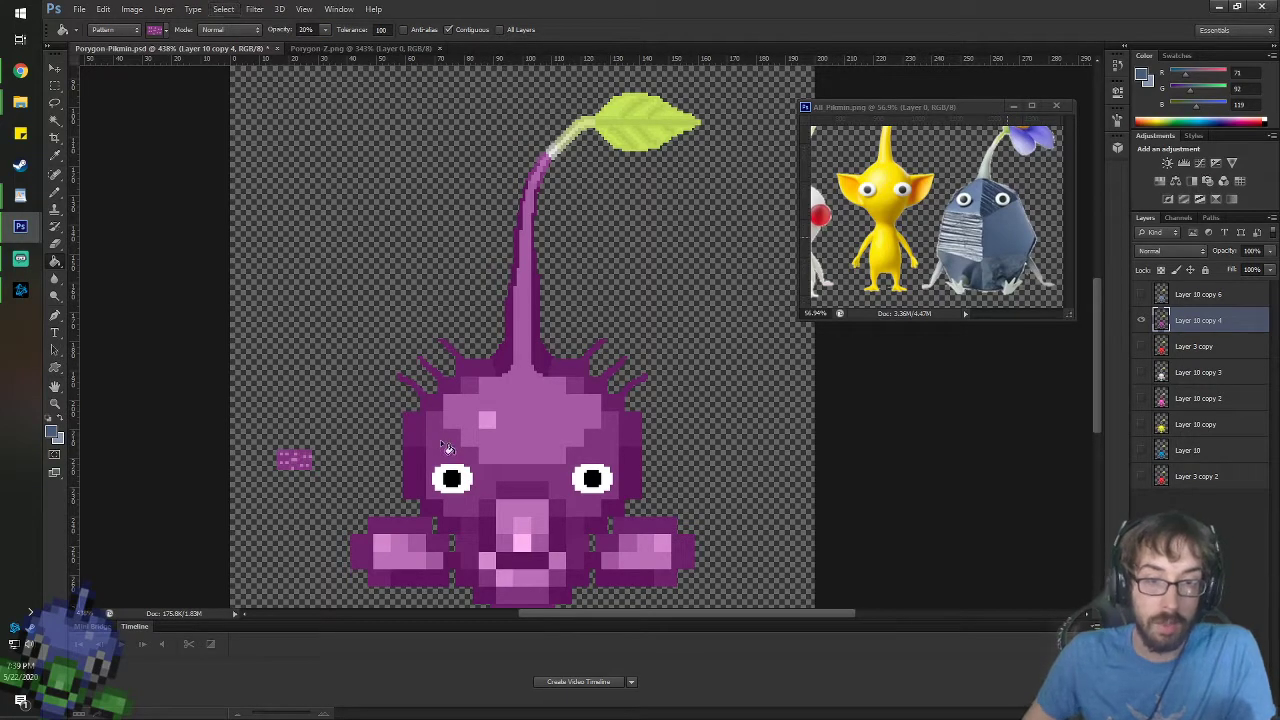
left_click(531, 454)
scroll(580, 571, "down", 2)
scroll(597, 586, "up", 1)
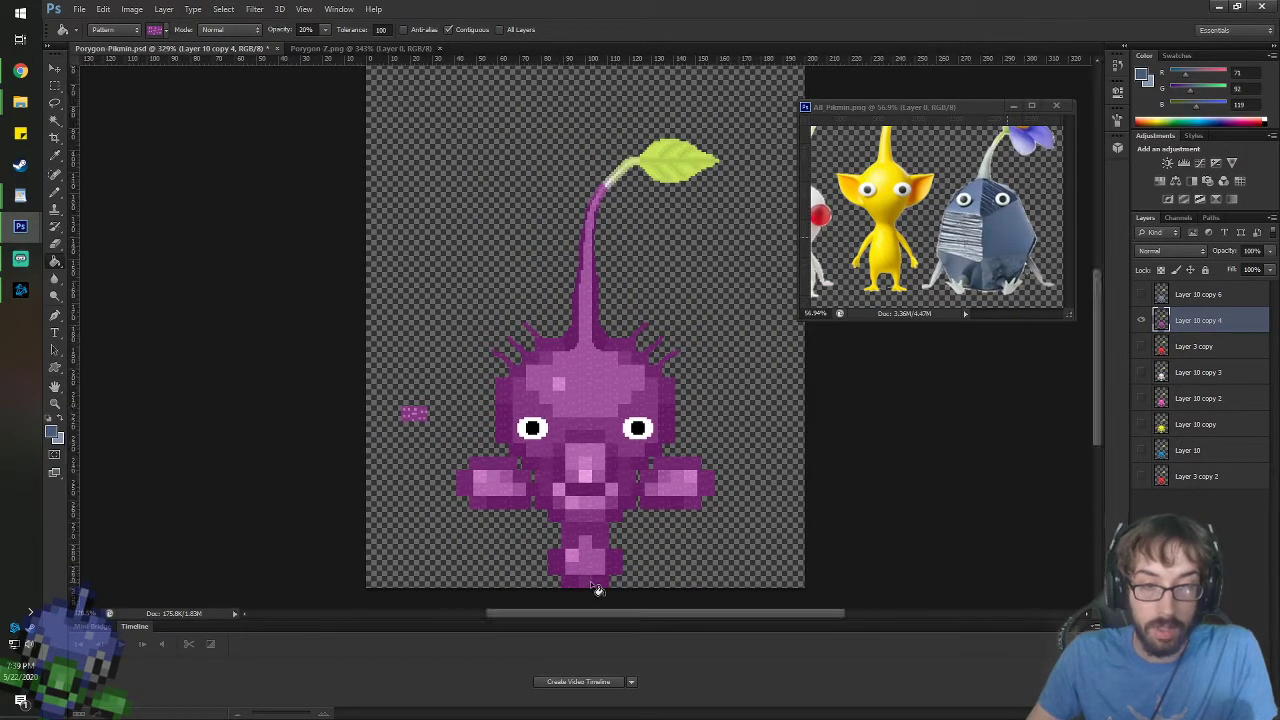
scroll(600, 587, "up", 1)
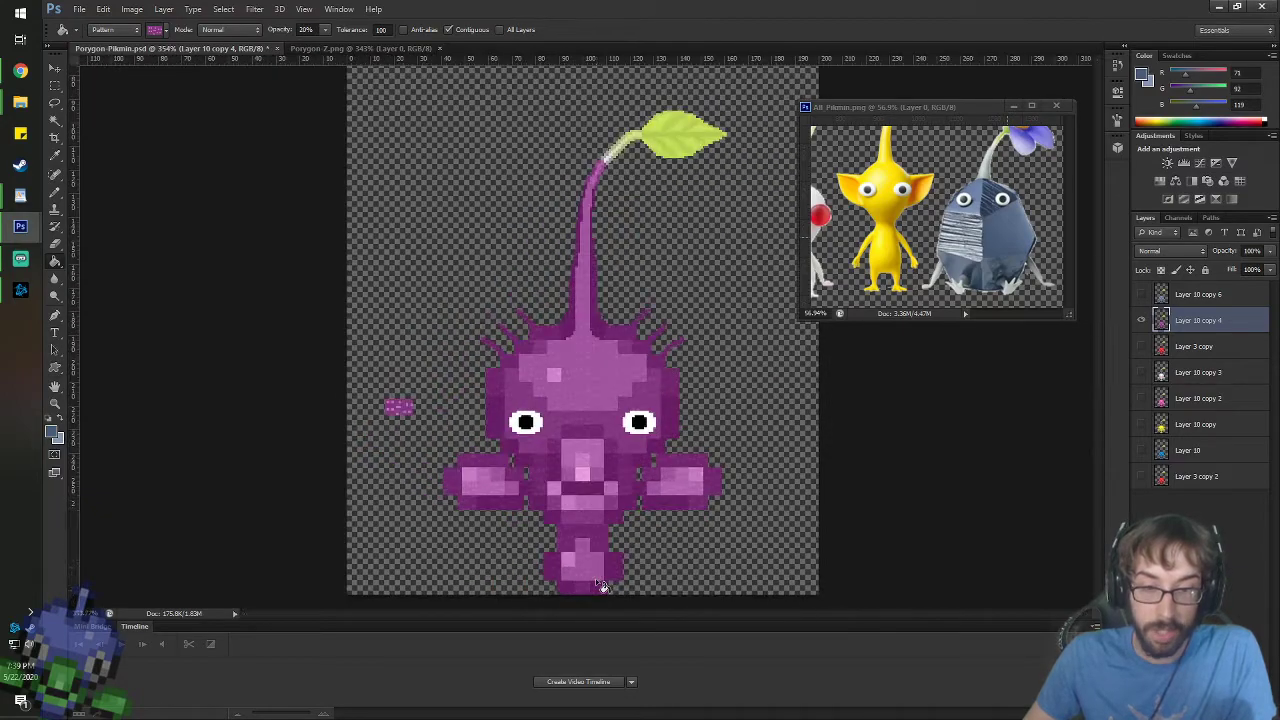
- Cut the loose spotted purple swatch beside the sprite on Layer 10 copy 4
left_click(55, 85)
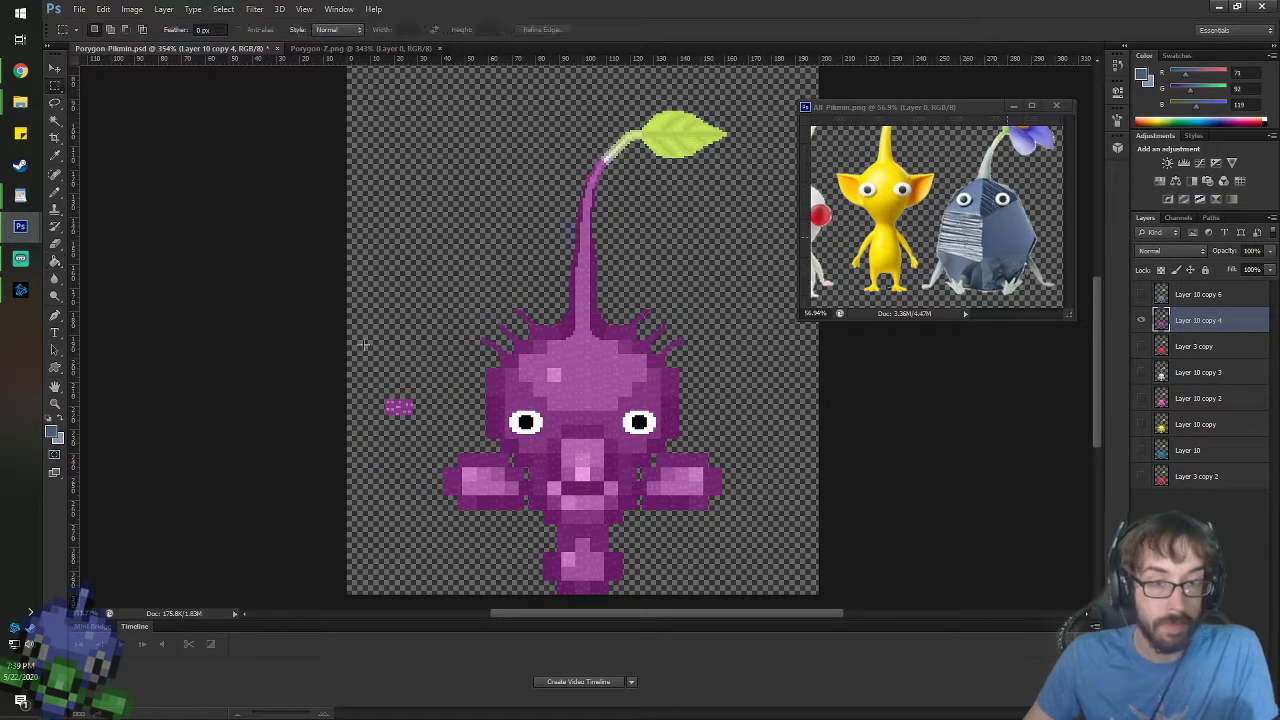
mouse_move(369, 362)
left_mouse_down()
mouse_move(470, 430)
mouse_move(451, 460)
left_mouse_up()
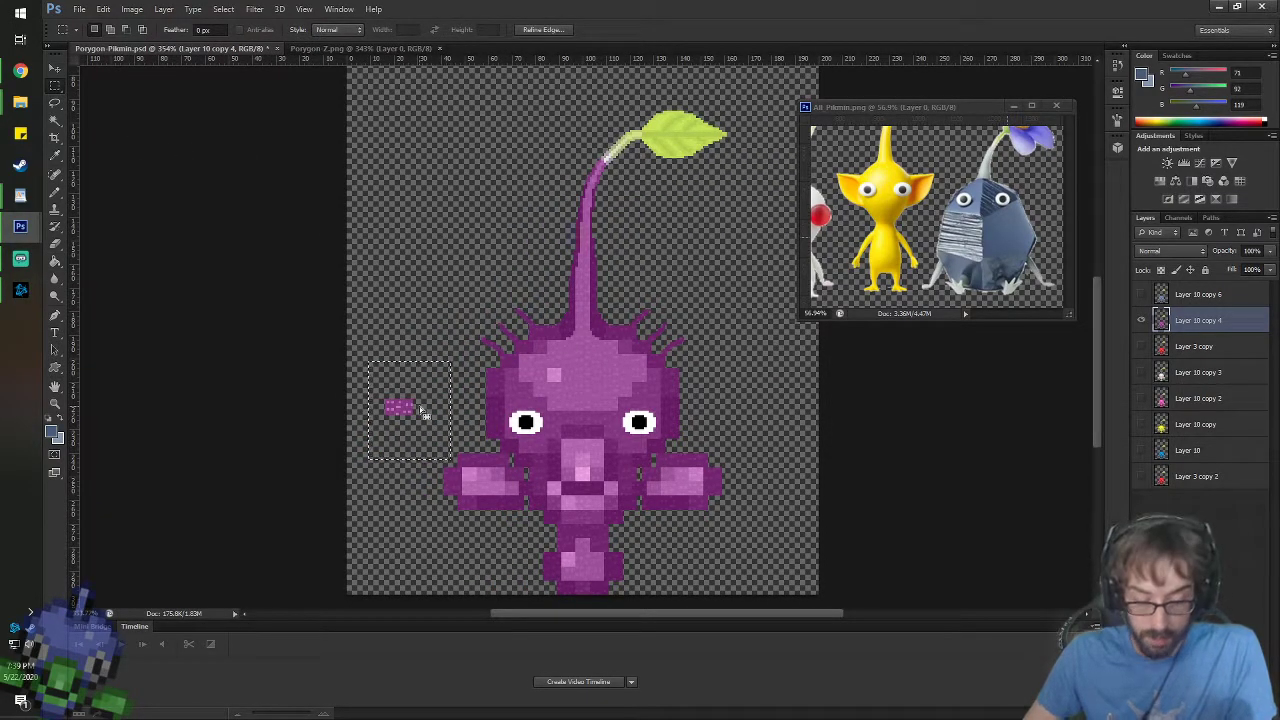
key("ctrl+x")
left_click(55, 67)
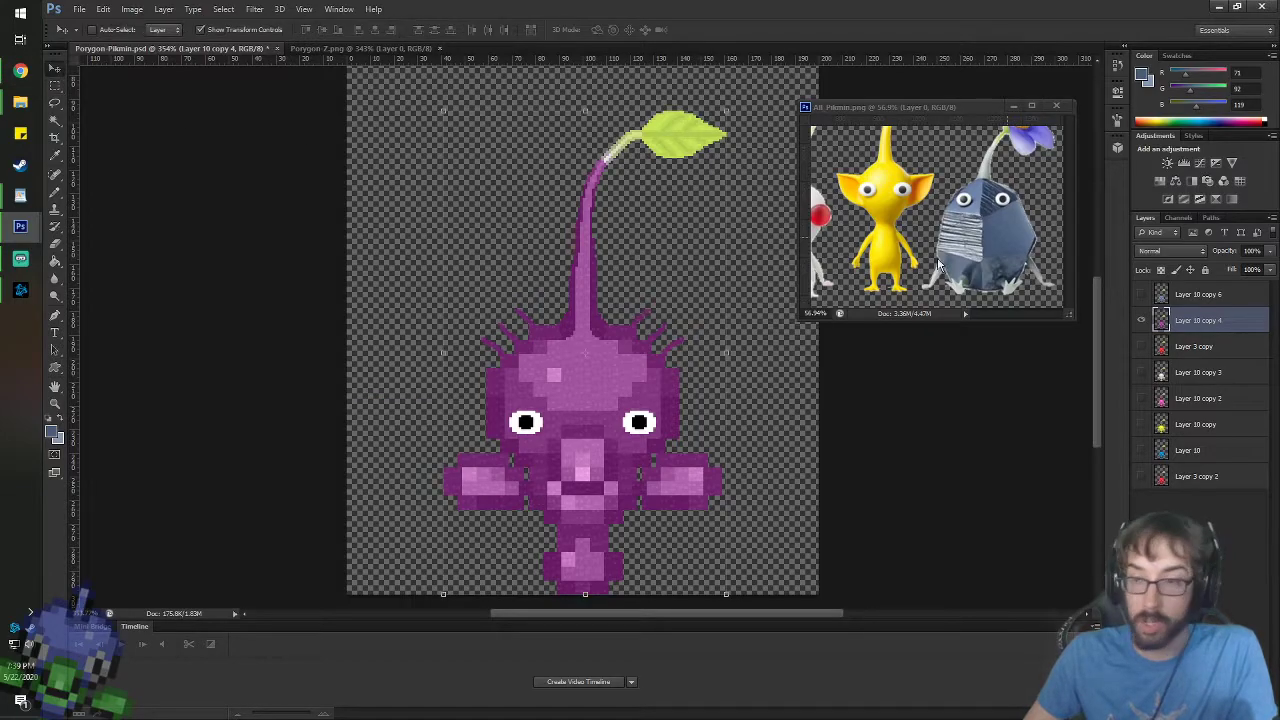
- Hide Layer 10 copy 4, then show and select Layer 3 copy with the red sprite
left_click(1141, 320)
left_click(1141, 346)
left_click(1200, 346)
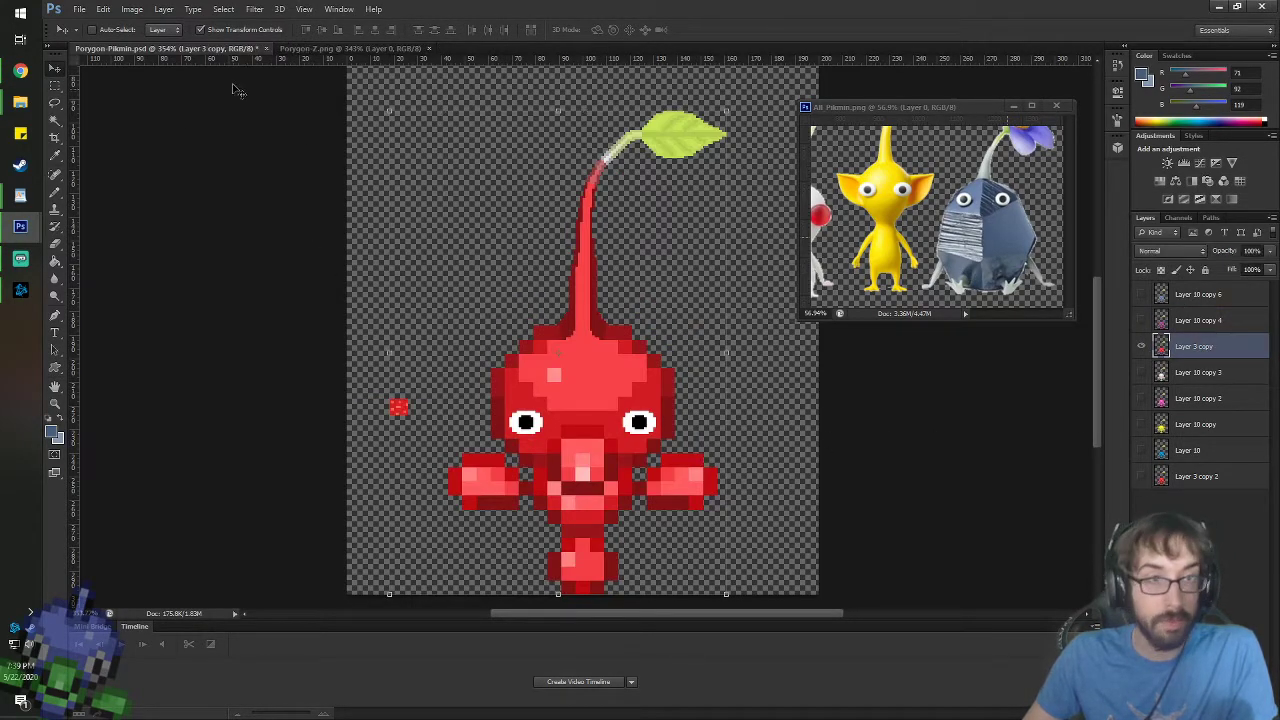
- Erase the loose spotted red swatch beside the sprite on Layer 3 copy
scroll(420, 437, "up", 5)
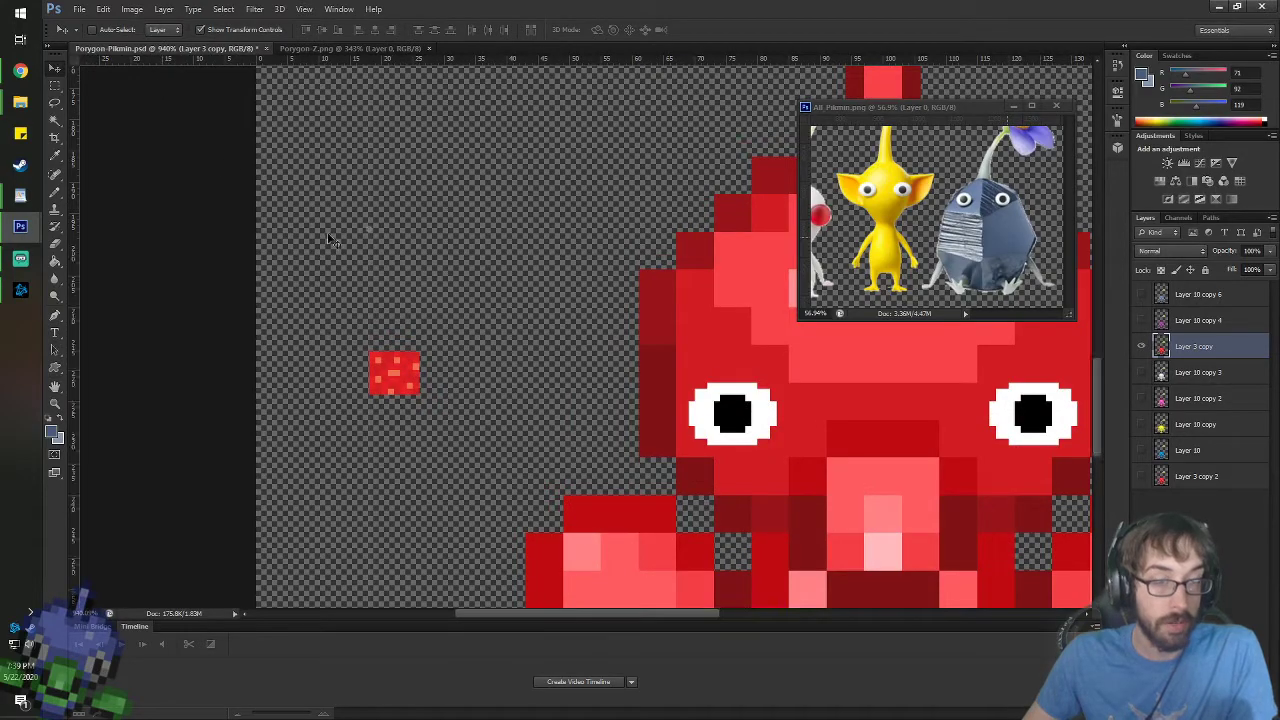
key("g")
left_click(155, 29)
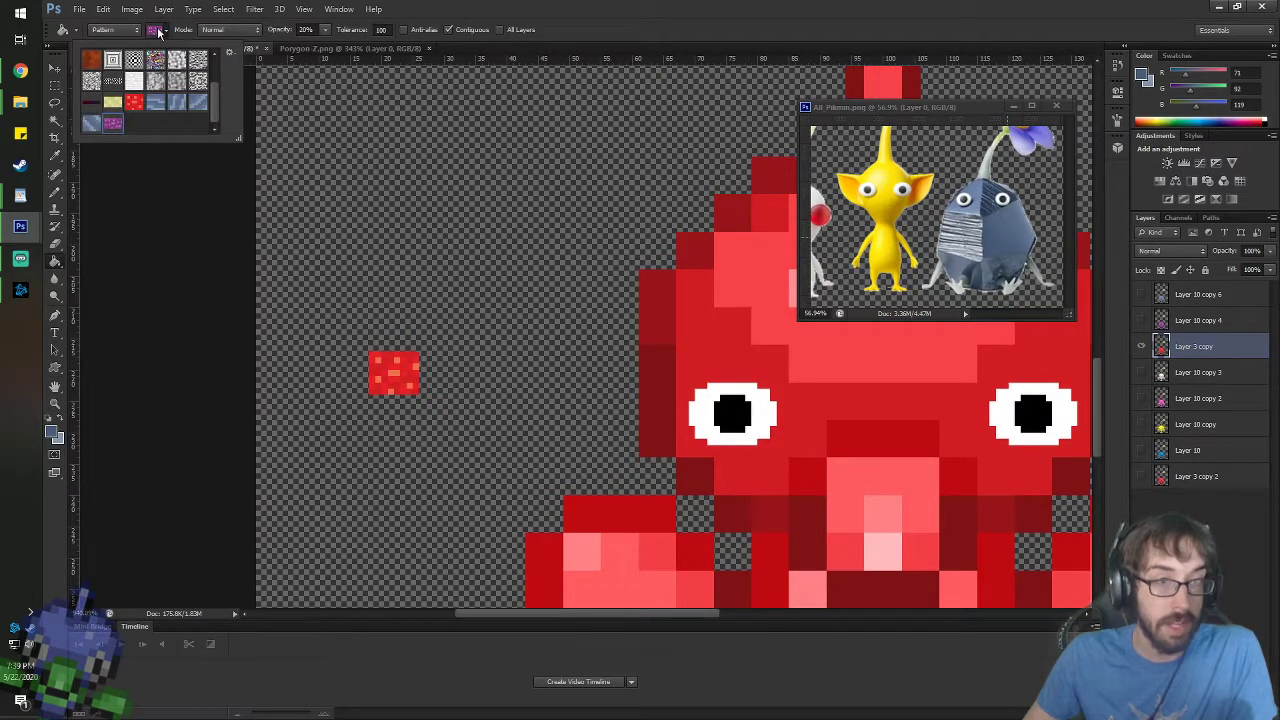
left_click(158, 33)
key("e")
mouse_move(327, 290)
left_mouse_down()
mouse_move(457, 427)
mouse_move(362, 368)
mouse_move(393, 384)
mouse_move(412, 356)
left_mouse_up()
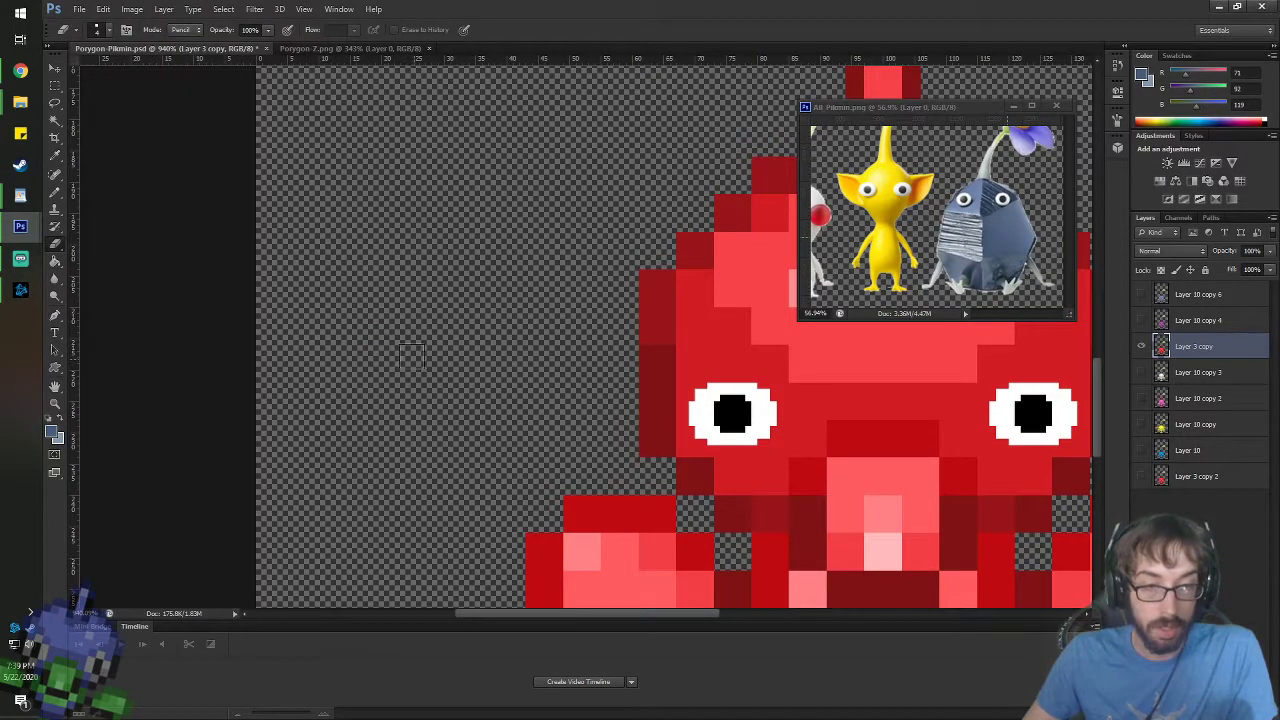
scroll(714, 458, "down", 6)
- Fill the red sprite's skin with the Purple Pikmin pattern at 20% opacity
key("g")
scroll(932, 537, "up", 3)
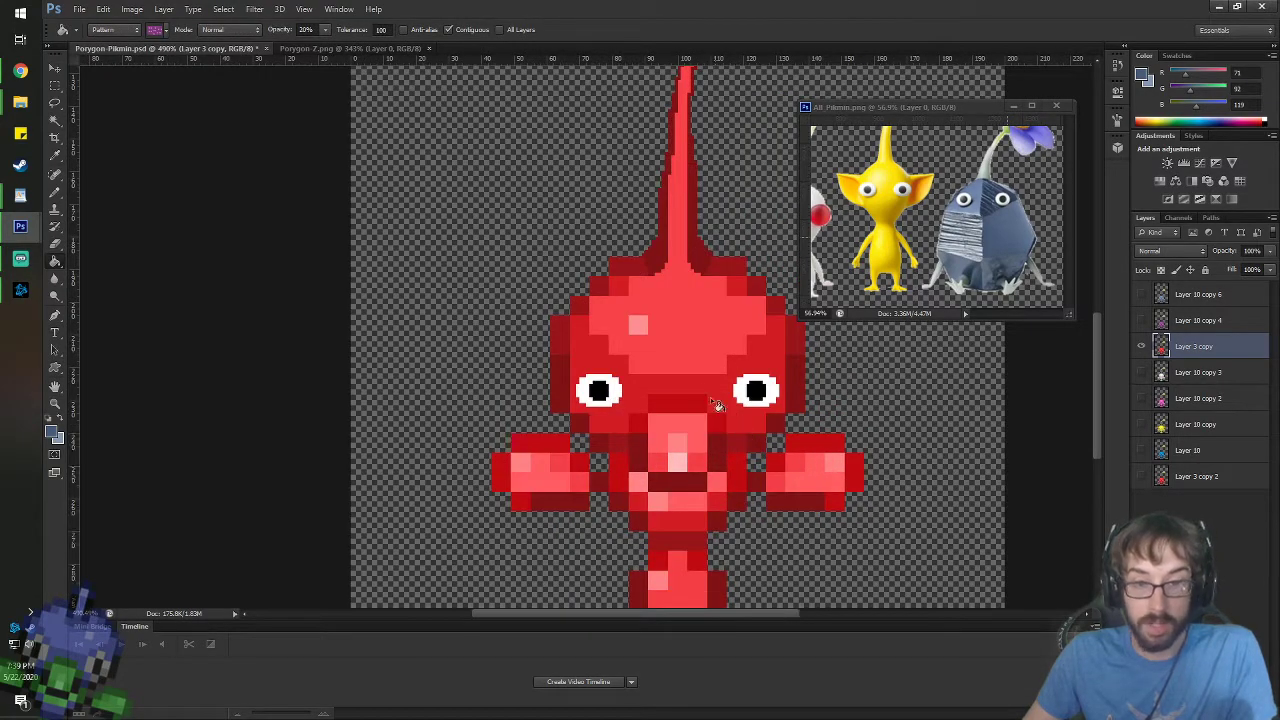
left_click(715, 456)
scroll(725, 480, "down", 3)
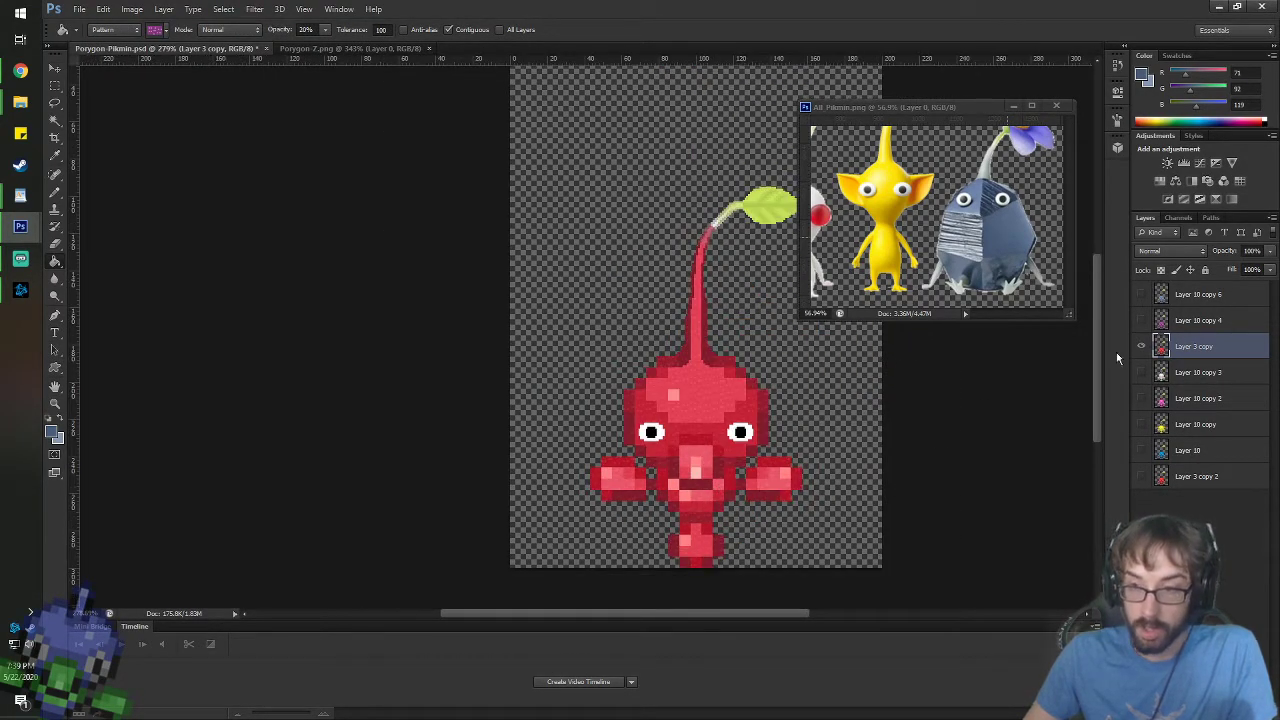
- Hide Layer 3 copy, show Layer 10 copy 3 and define its pale speckled swatch as a White Pikmin pattern
left_click(1141, 346)
left_click(1141, 373)
left_click(1183, 375)
scroll(668, 465, "up", 5)
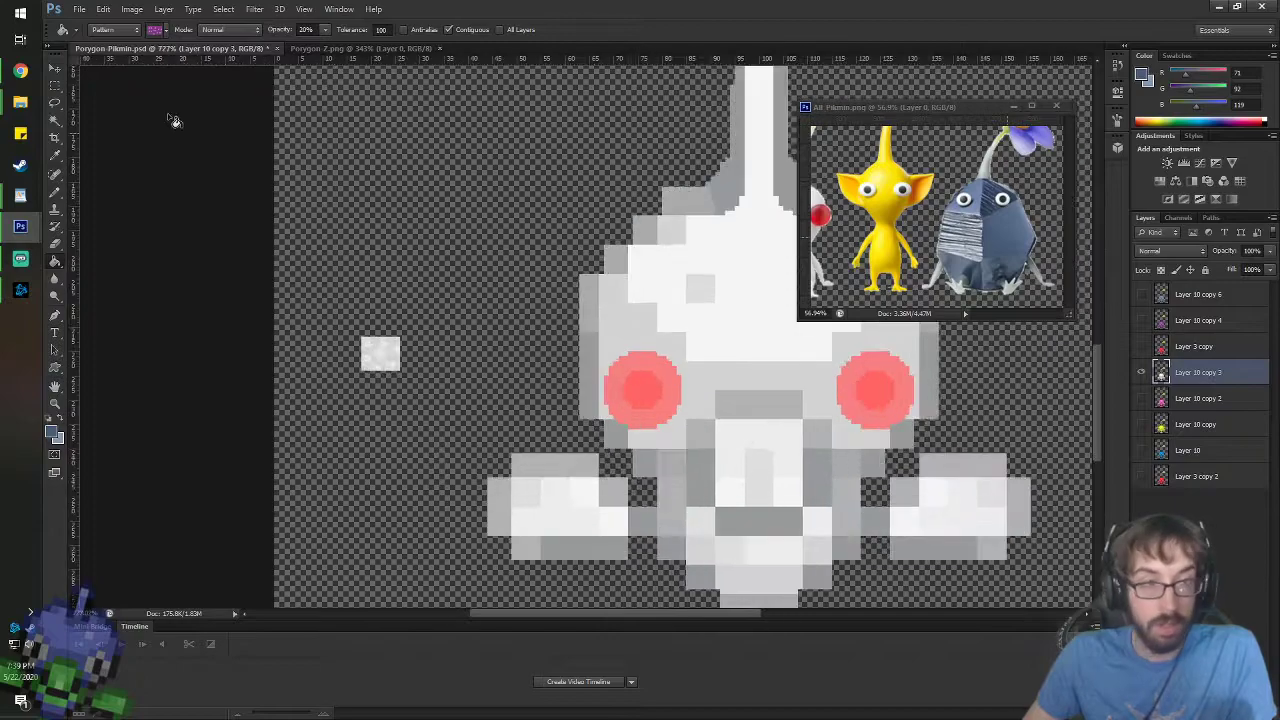
left_click(58, 87)
left_click_drag(362, 338, 400, 371)
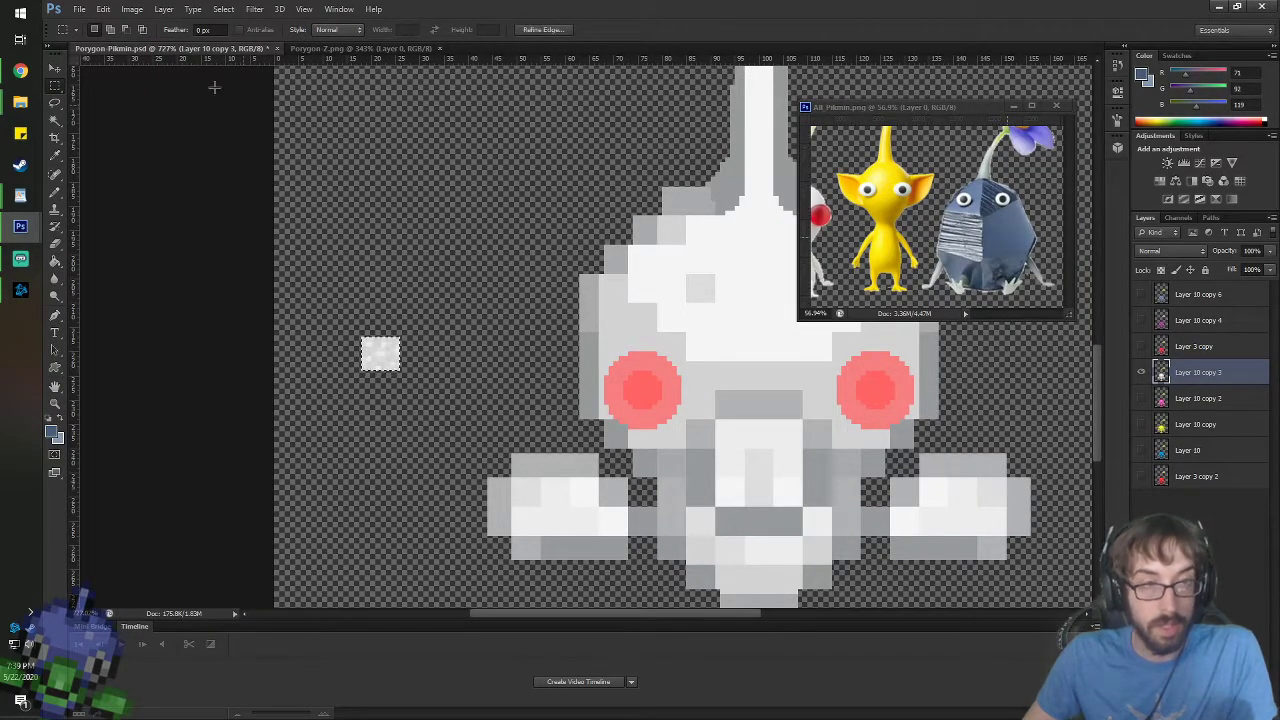
left_click(104, 9)
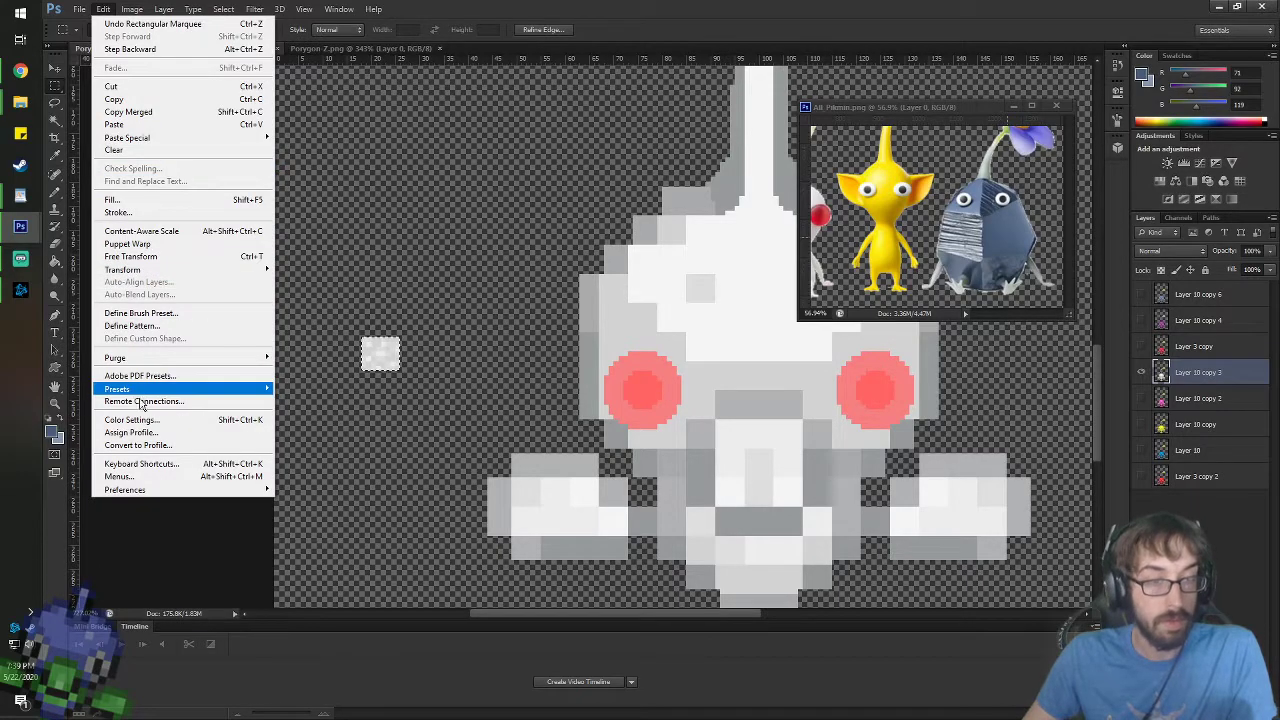
left_click(132, 325)
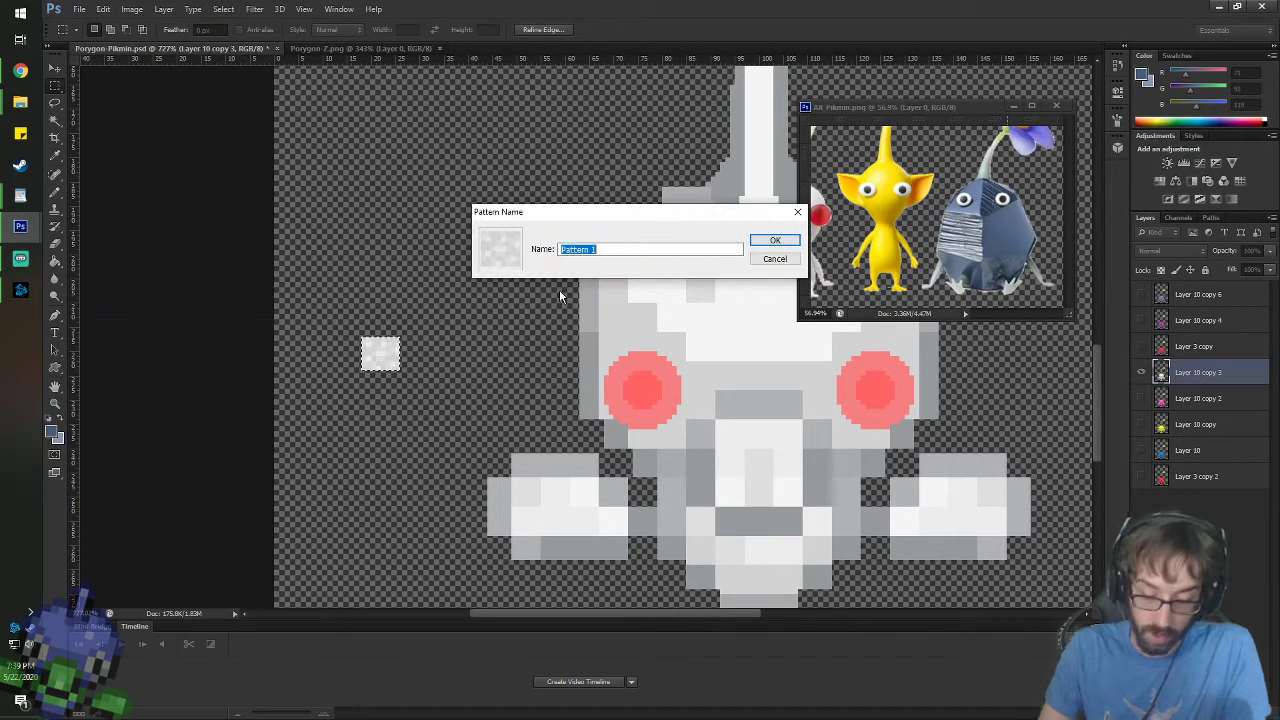
type("White Pikmin S")
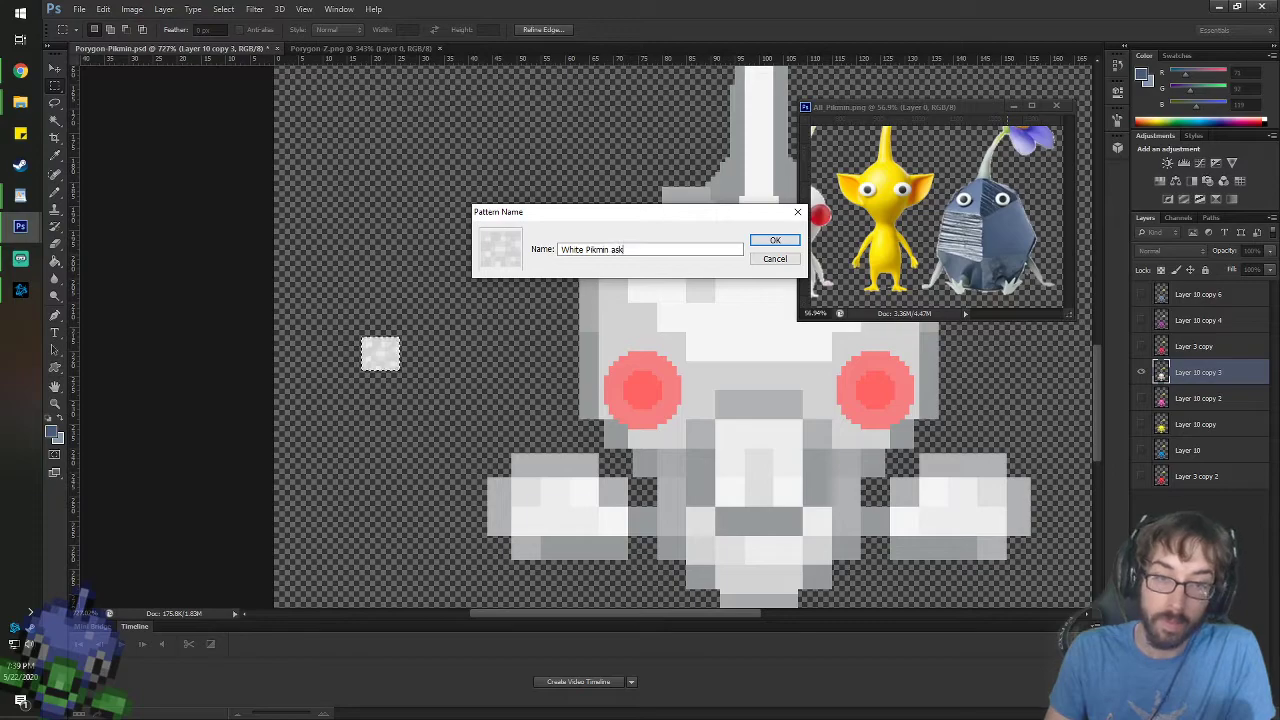
key("Return")
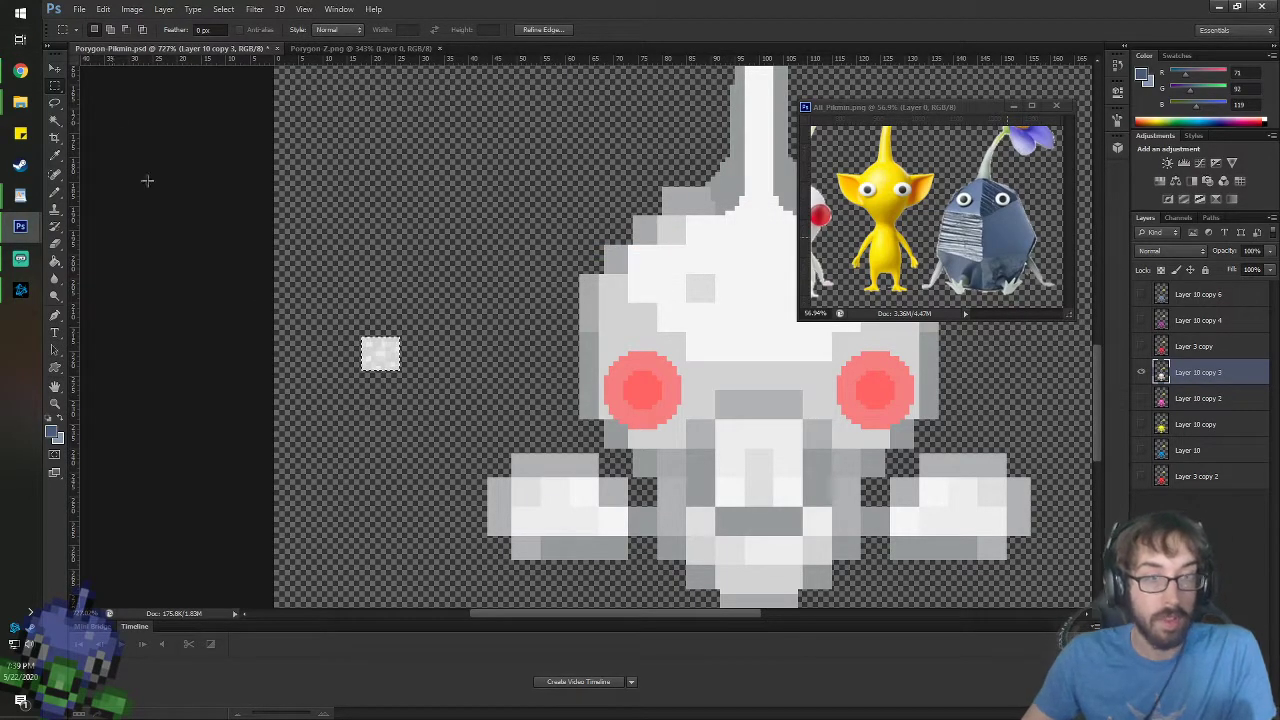
- Erase the pale swatch on Layer 10 copy 3 and try a 20% pattern fill on the white sprite, undoing the fill
key("b")
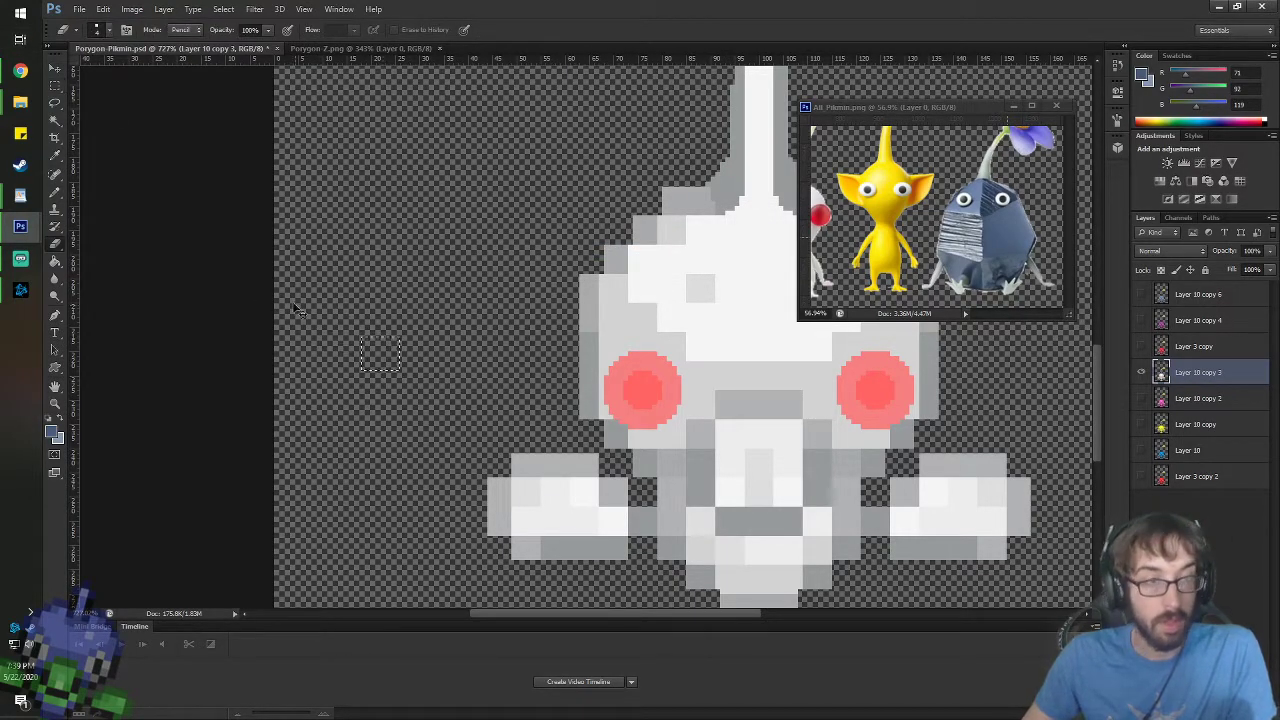
key("g")
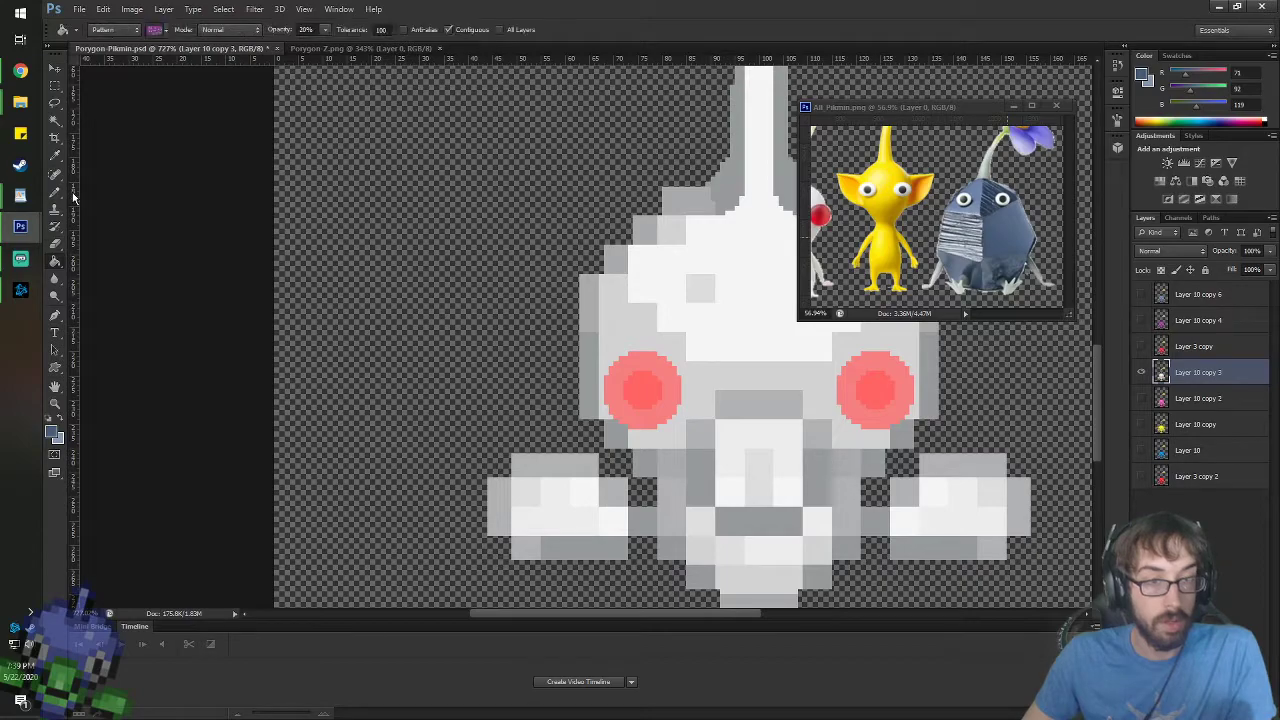
left_click(688, 329)
key("ctrl+z")
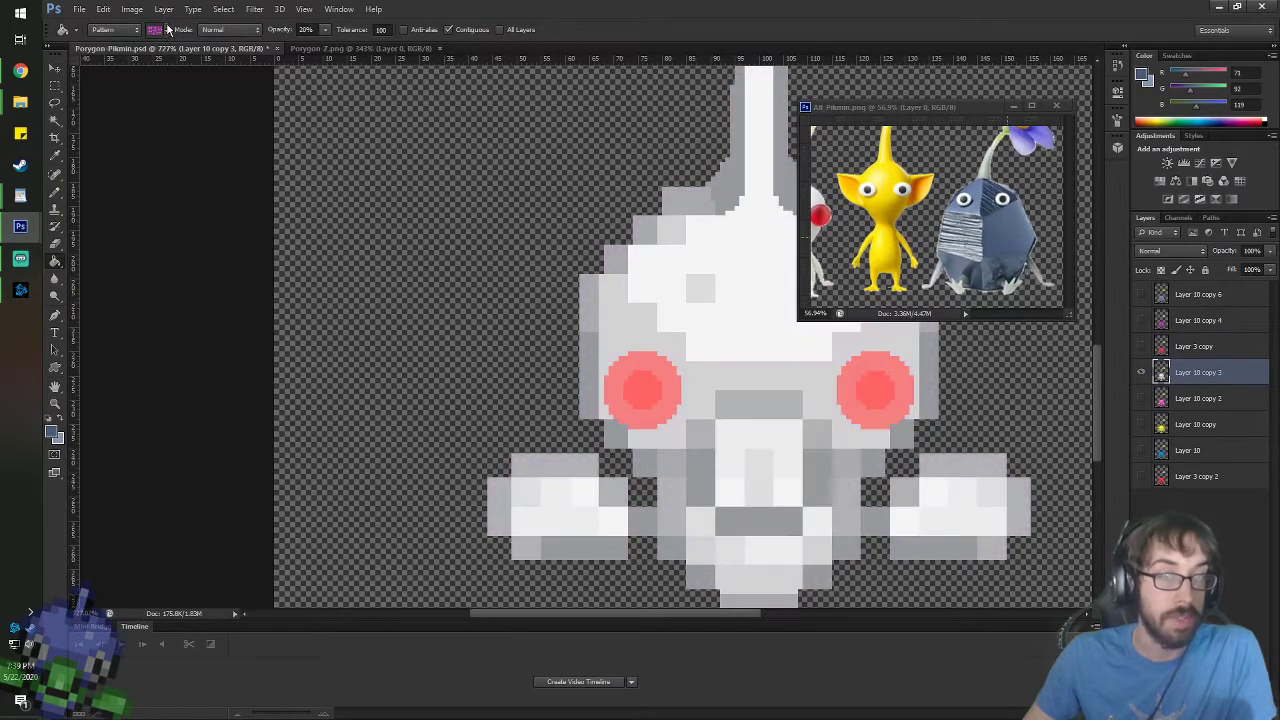
left_click(163, 29)
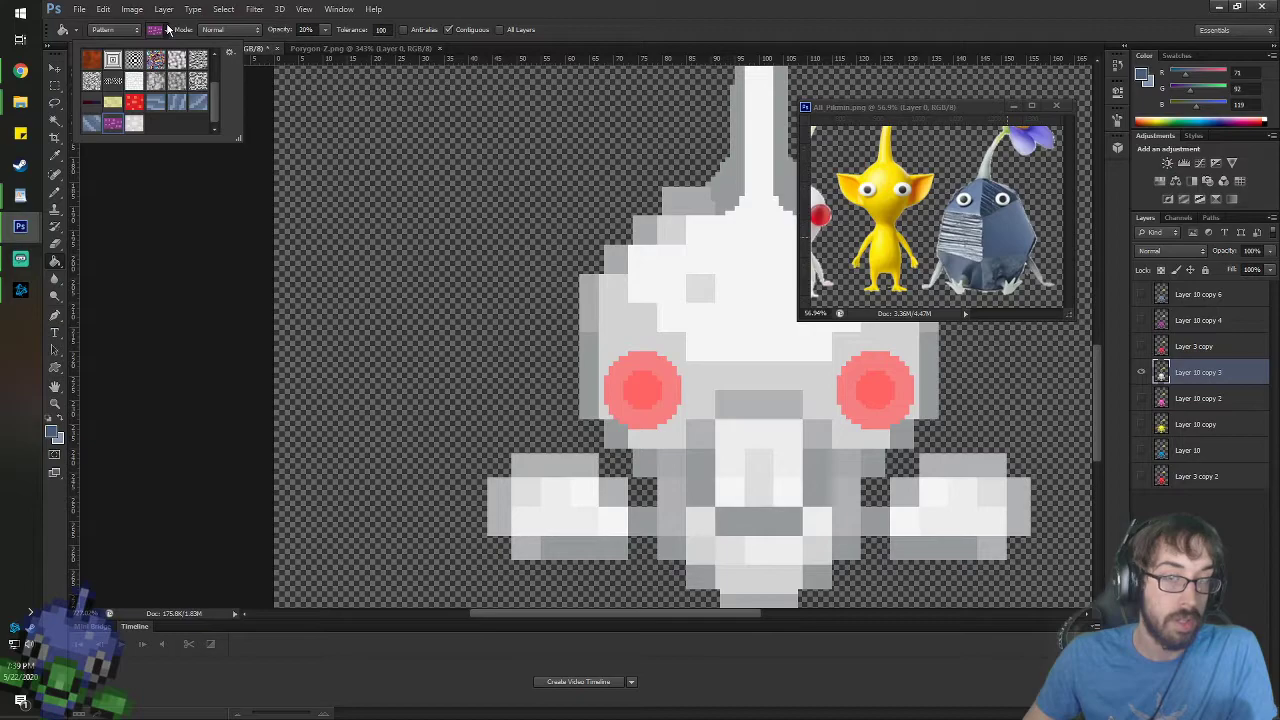
left_click(167, 29)
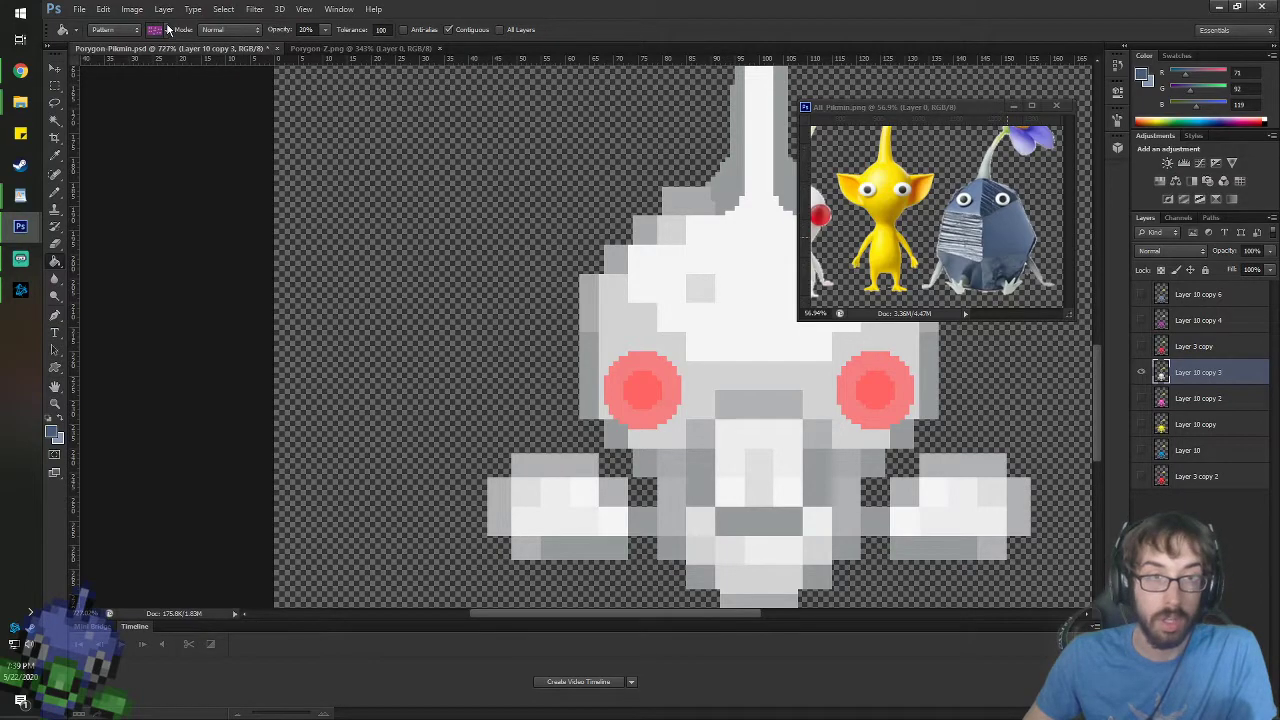
- Show and select Layer 3 copy, and step back through the history to before its purple pattern fill and swatch removal
left_click(1142, 348)
left_click(1186, 349)
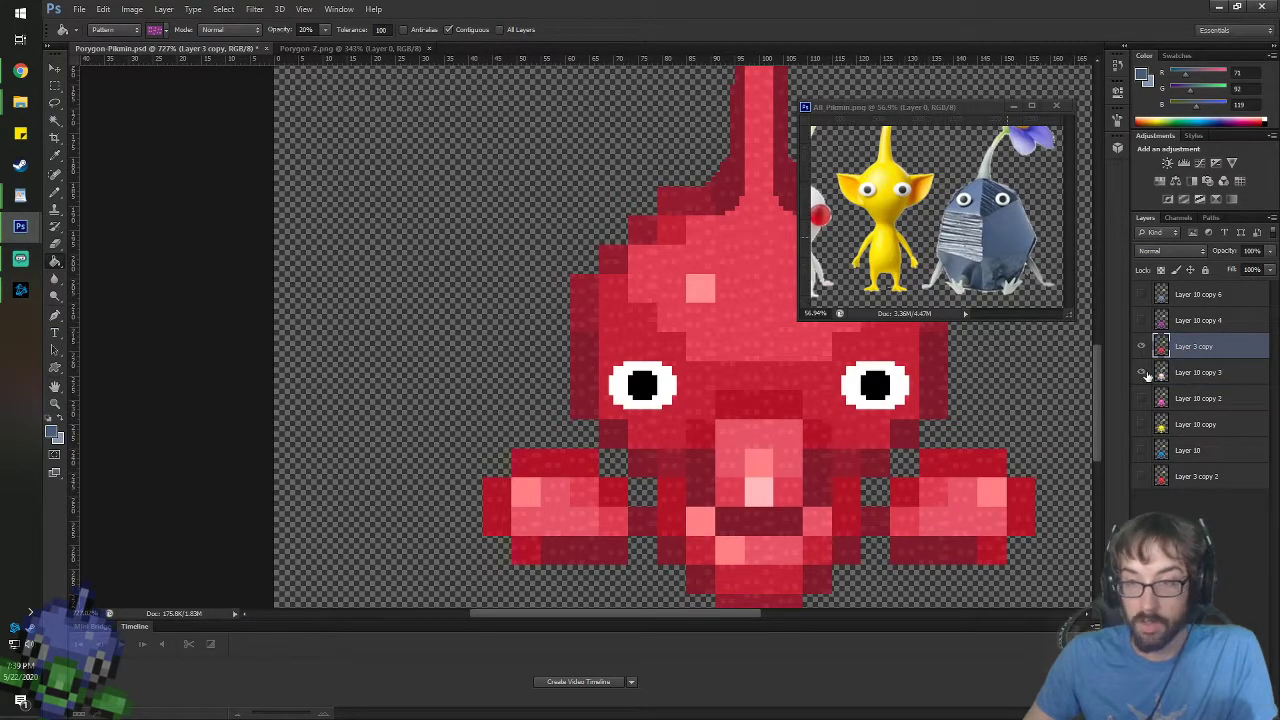
key("ctrl+alt+z")
key("ctrl+alt+z")
key("ctrl+alt+z")
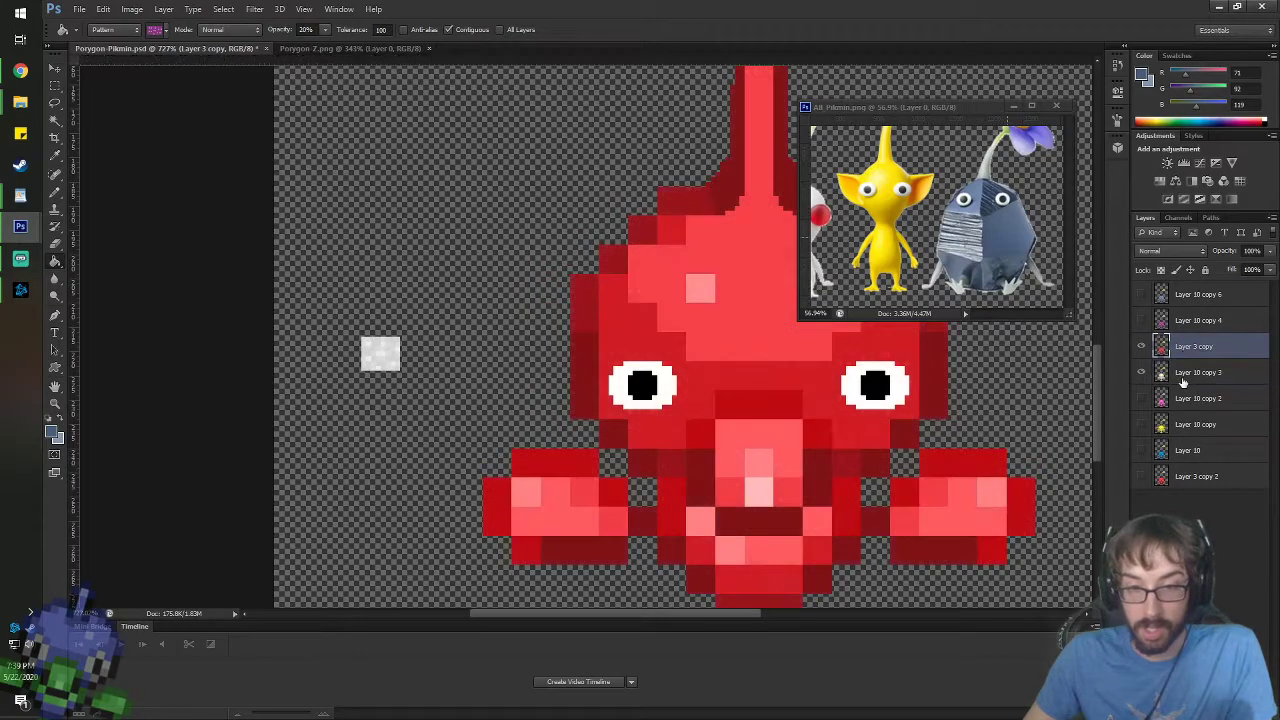
- Switch the fill pattern to the spotted red one and try it on the red sprite's head, undoing the fill
left_click(167, 29)
double_click(147, 106)
left_click(719, 328)
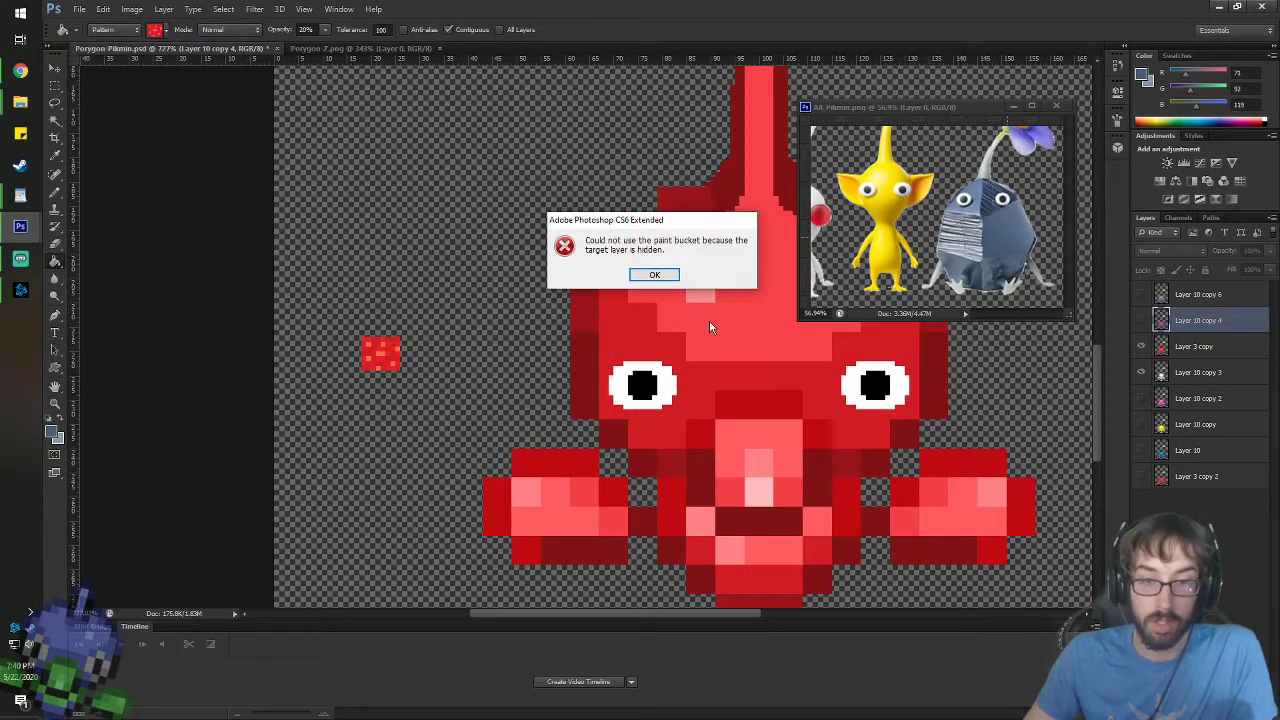
left_click(651, 274)
key("alt+[")
left_click(731, 316)
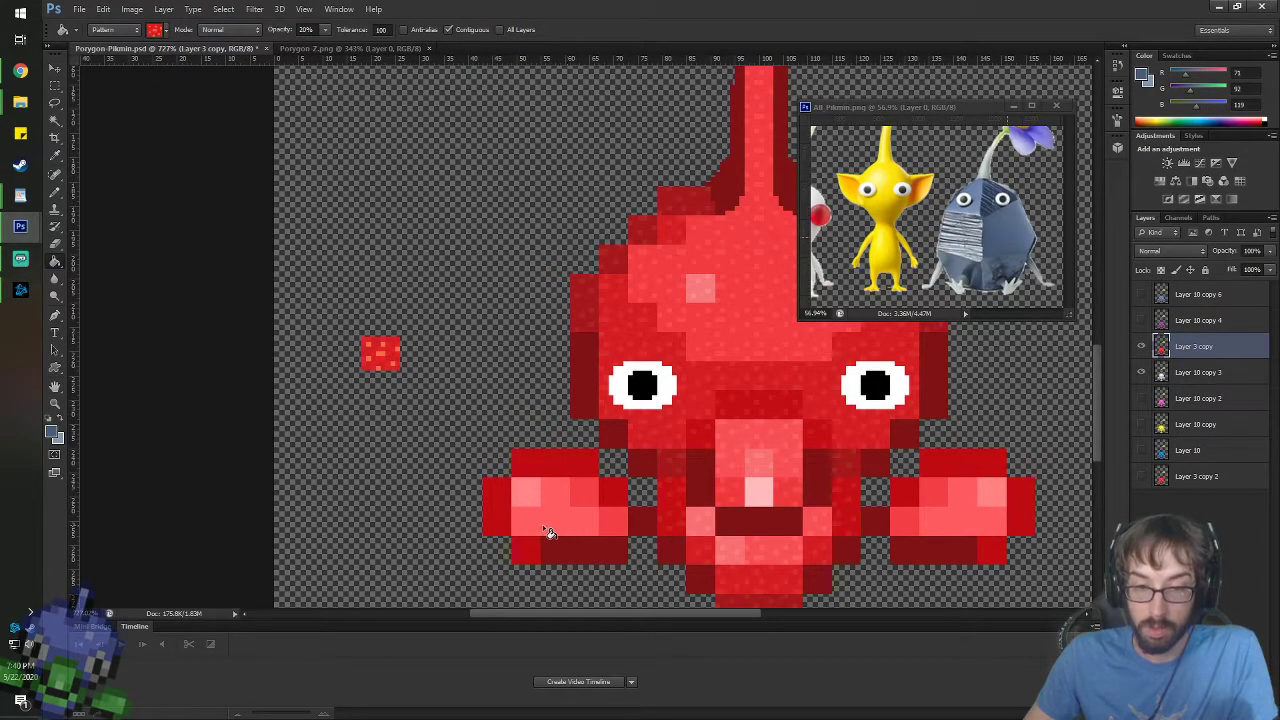
key("ctrl+z")
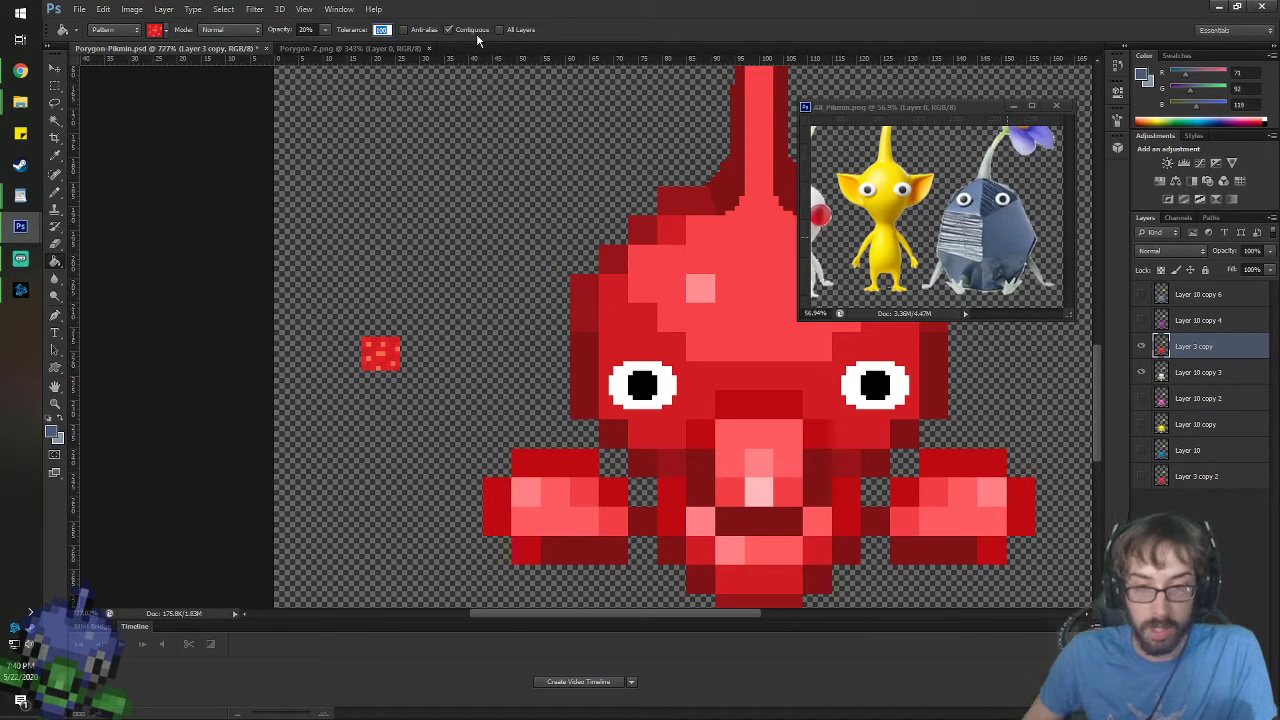
- Fill the red sprite's shaded areas on Layer 3 copy with the spotted red pattern at 20% opacity, comparing against the purple sprite on Layer 10 copy 4
left_click(1141, 324)
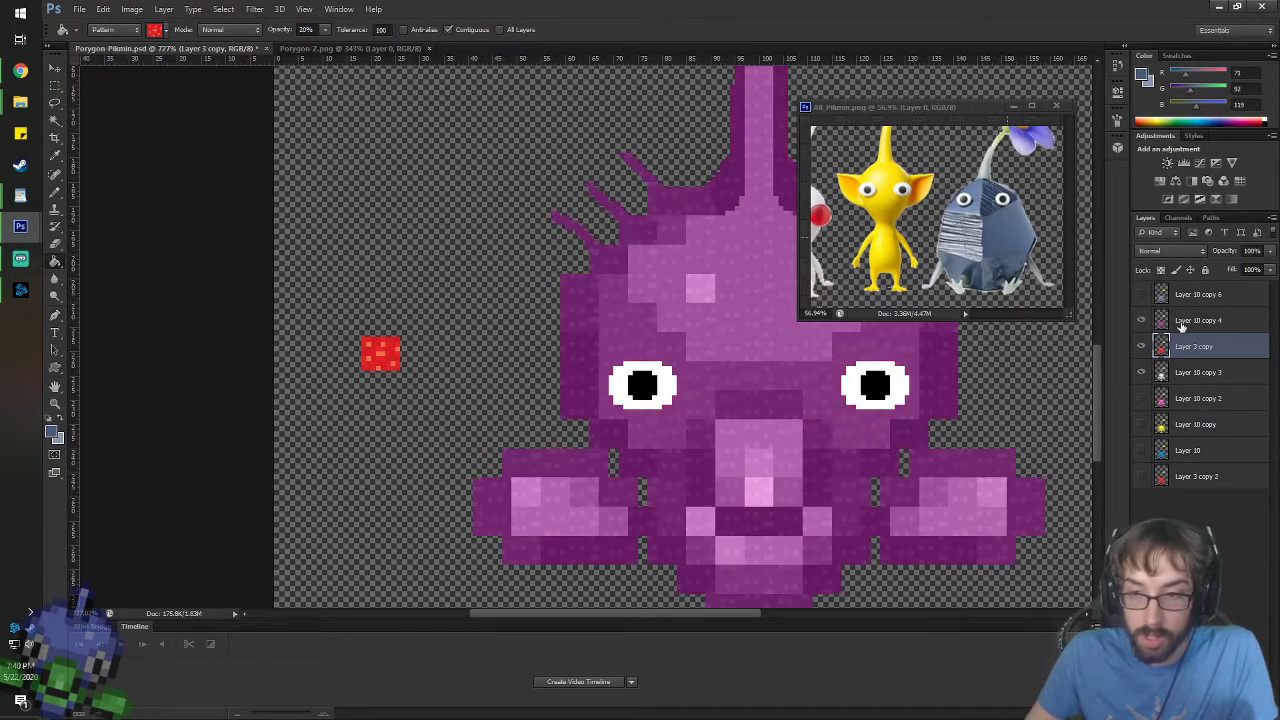
left_click(1181, 327)
left_click(1141, 321)
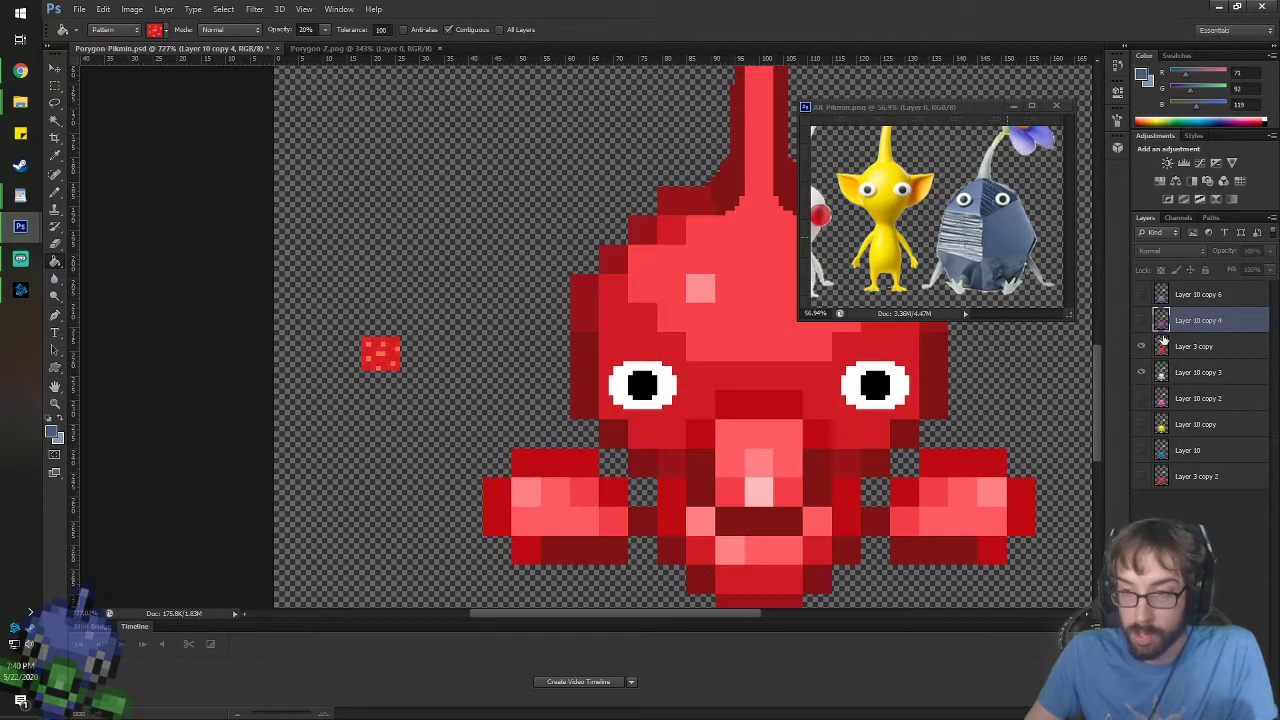
left_click(1185, 346)
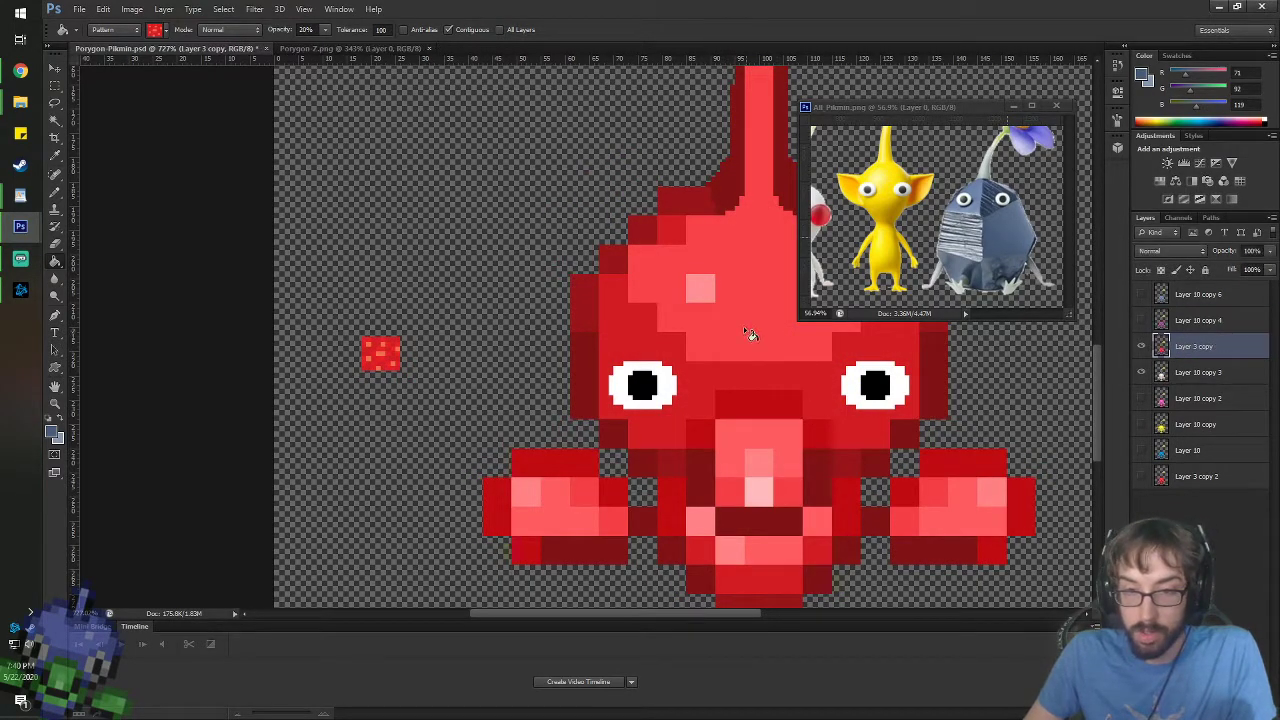
left_click(564, 510)
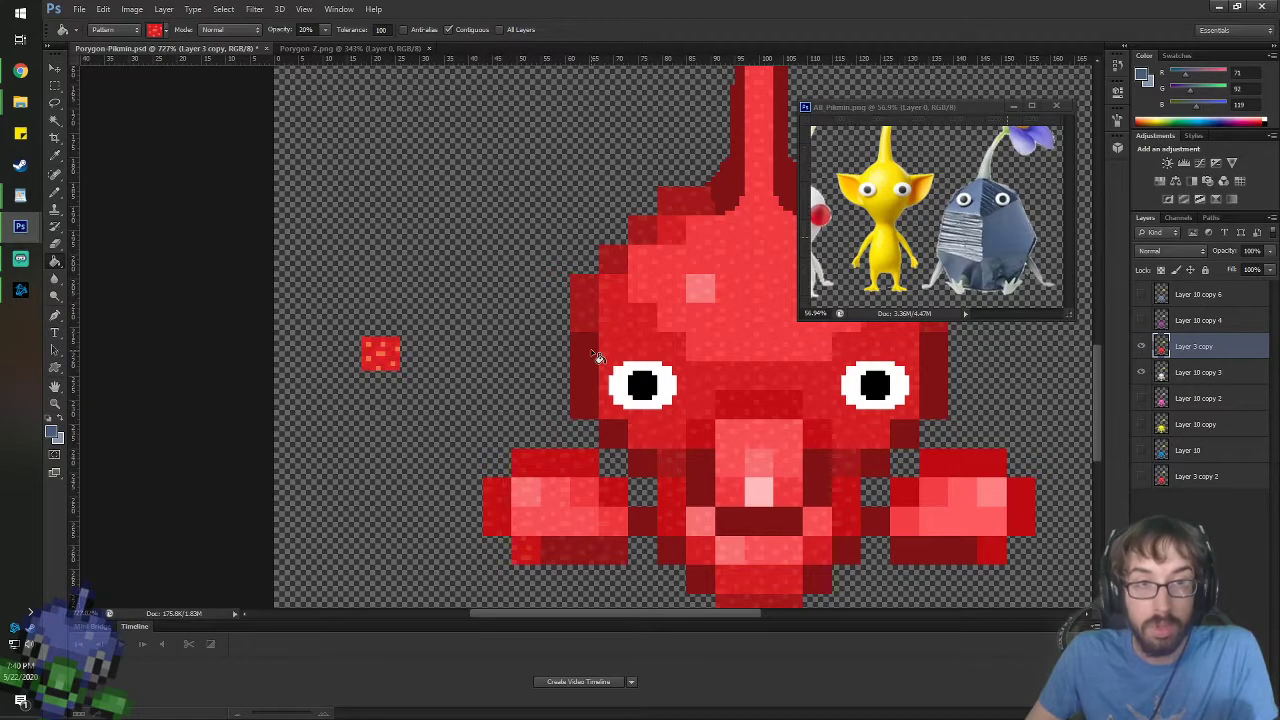
left_click(1190, 320)
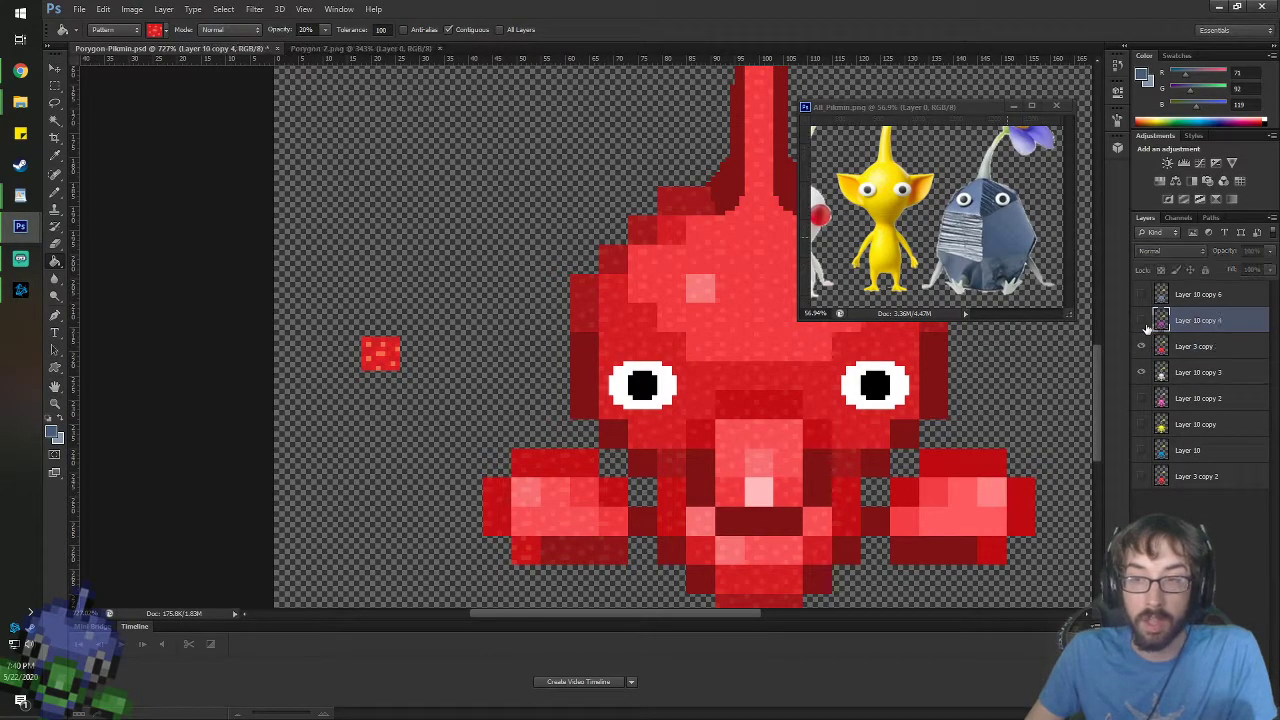
left_click(1141, 321)
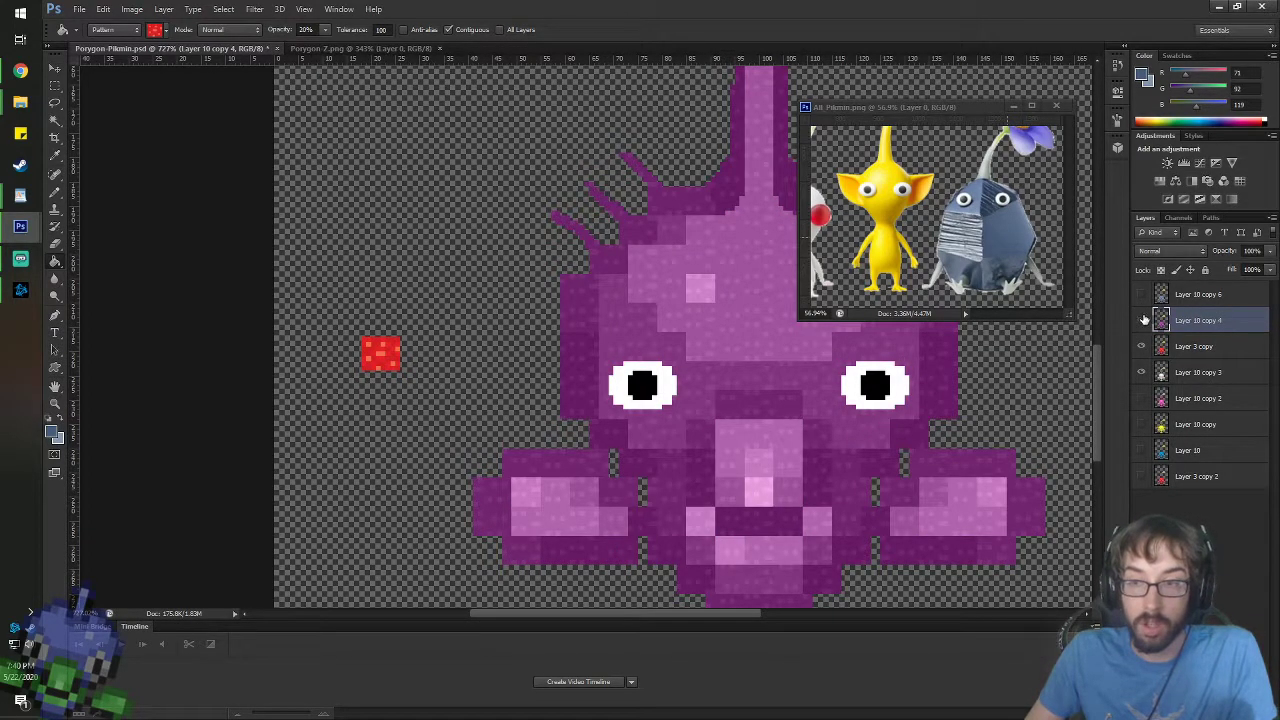
left_click(1142, 320)
- Step back through the history to before the pattern fills on the red and purple sprites
left_click(1197, 347)
key("ctrl+alt+z")
key("ctrl+alt+z")
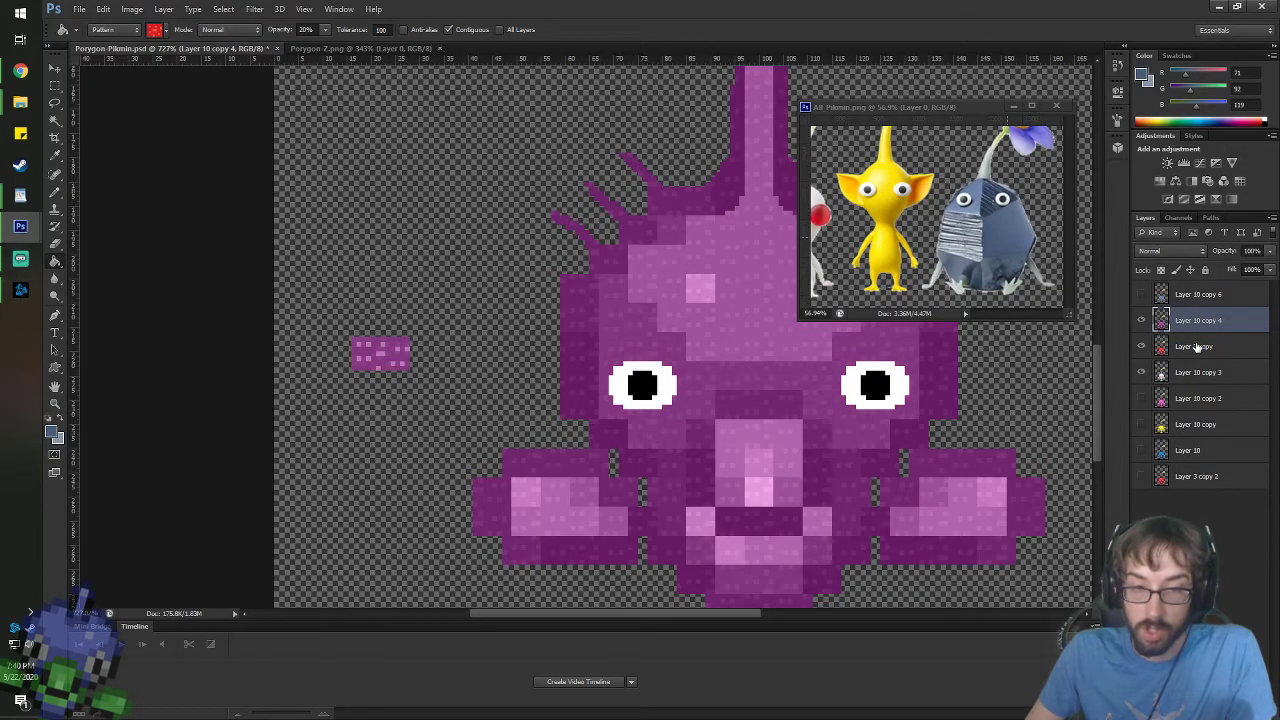
key("ctrl+alt+z")
- Turn off contiguous filling and fill the purple sprite on Layer 10 copy 4 with the spotted purple pattern at 20% opacity
scroll(610, 430, "down", 5)
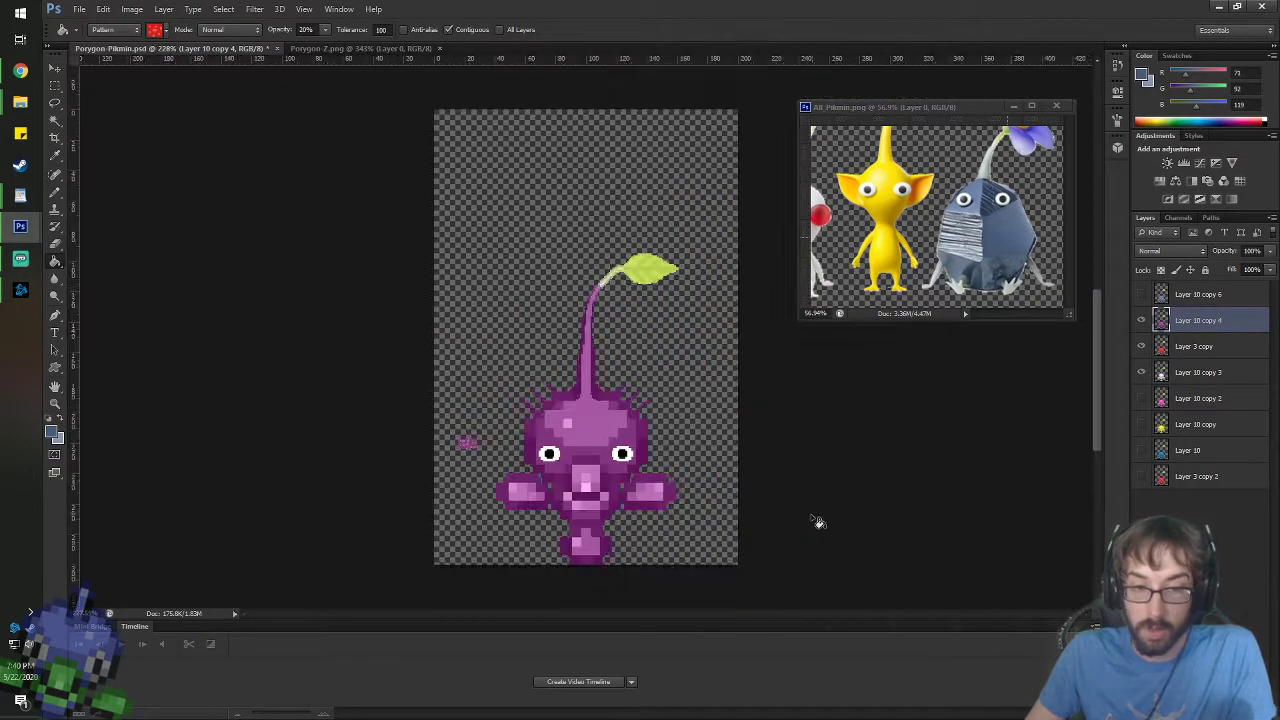
scroll(565, 500, "up", 5)
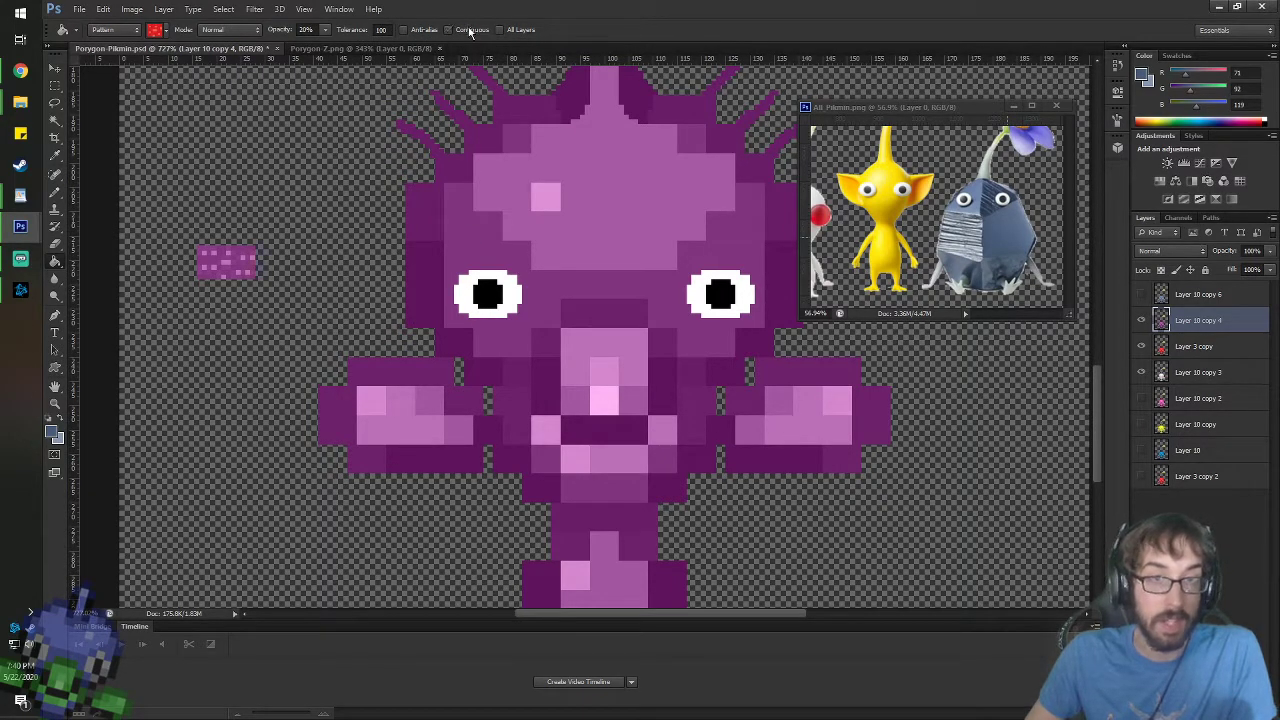
left_click(158, 33)
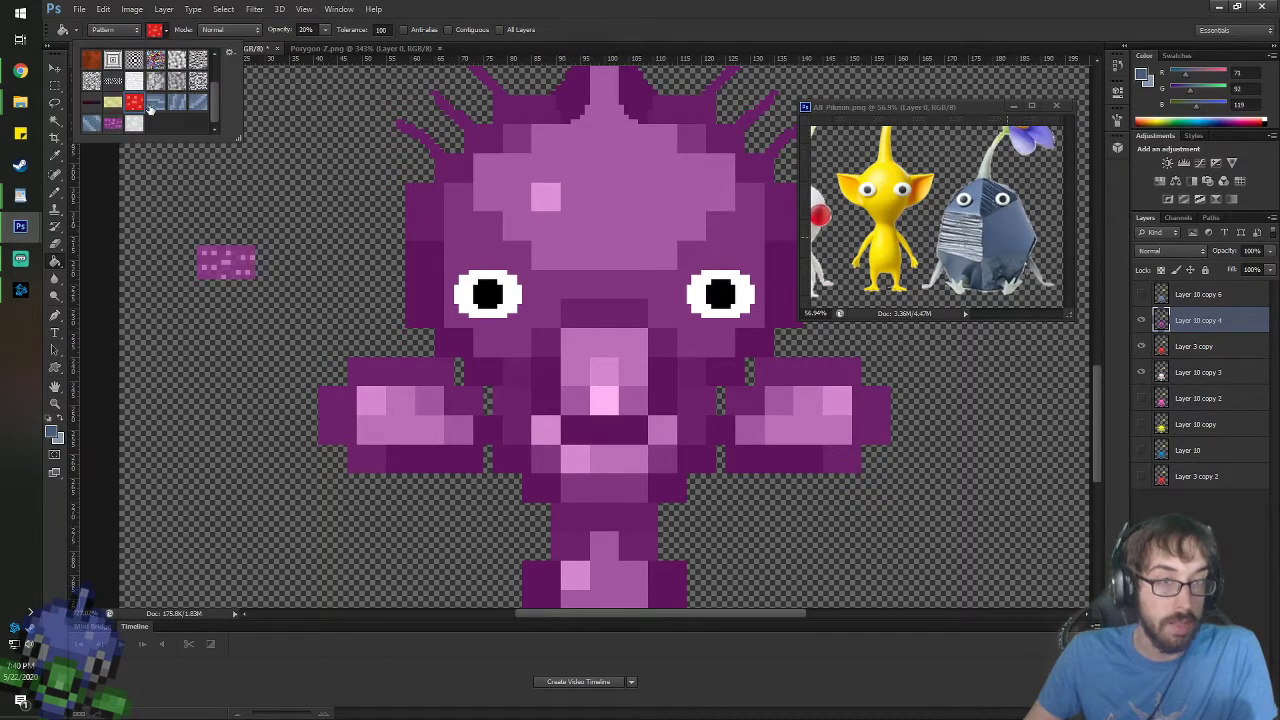
double_click(112, 123)
left_click(586, 224)
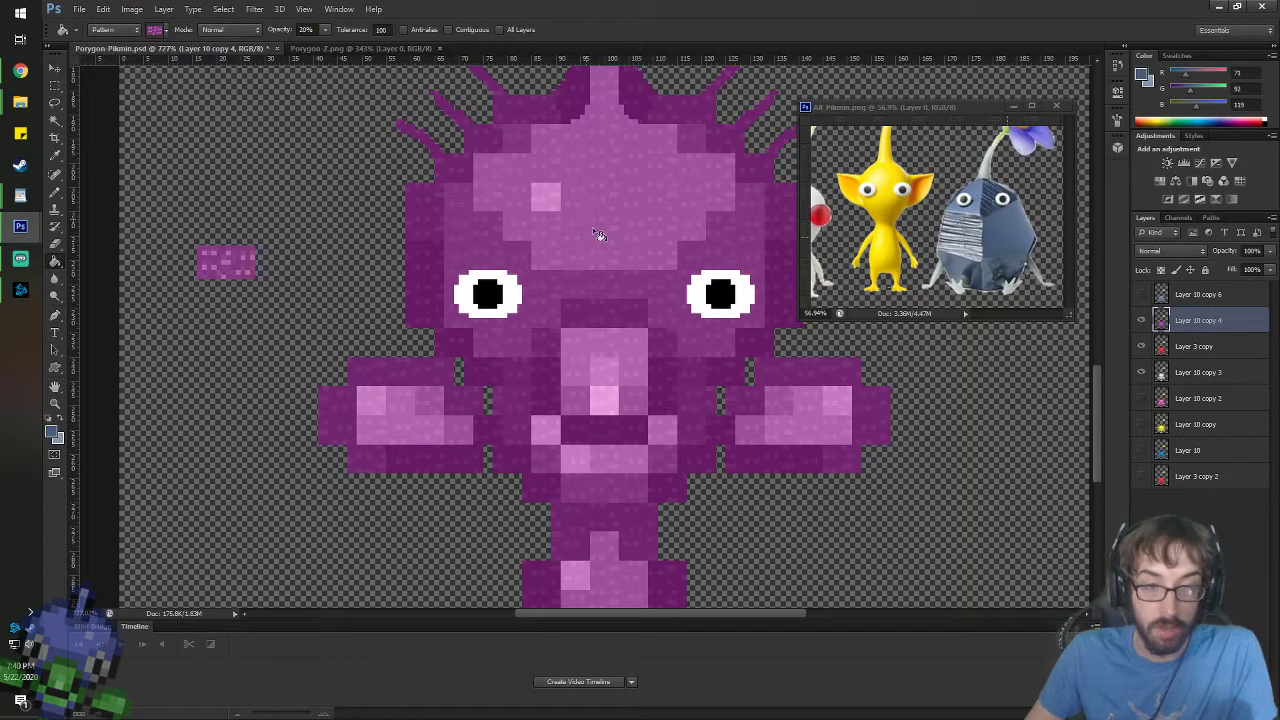
scroll(646, 507, "down", 2)
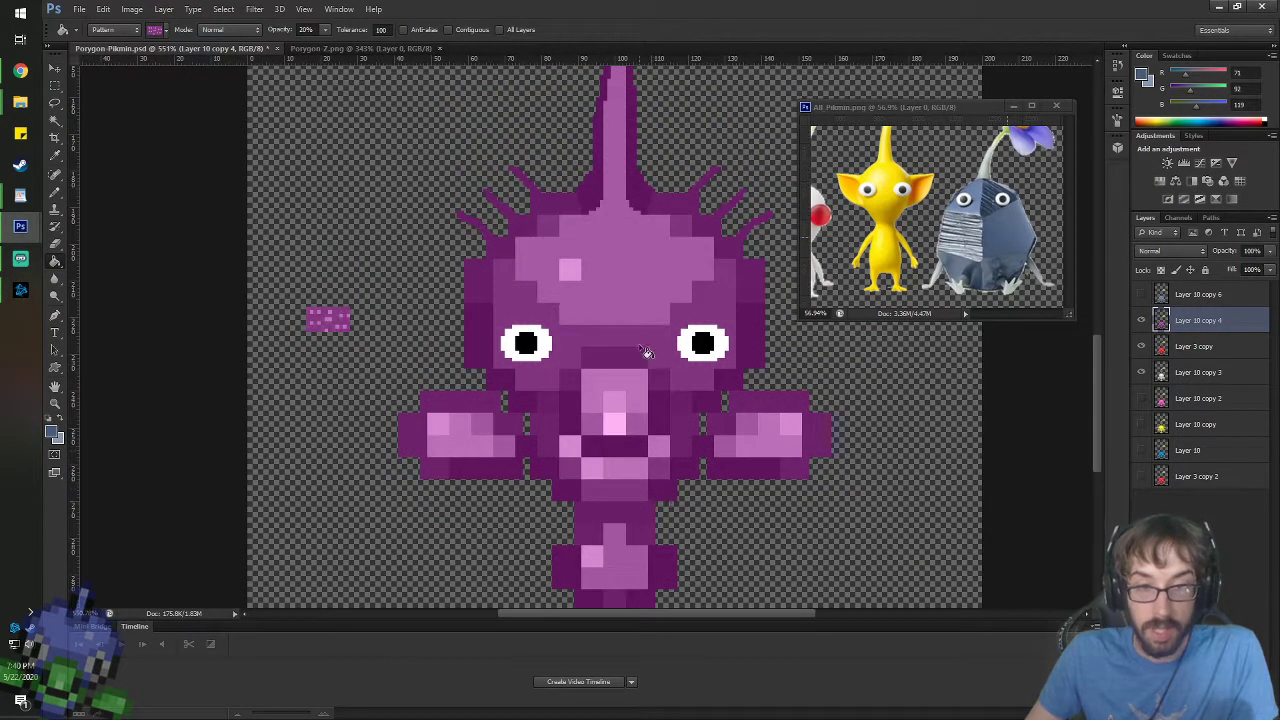
scroll(634, 293, "down", 3)
scroll(516, 318, "up", 3)
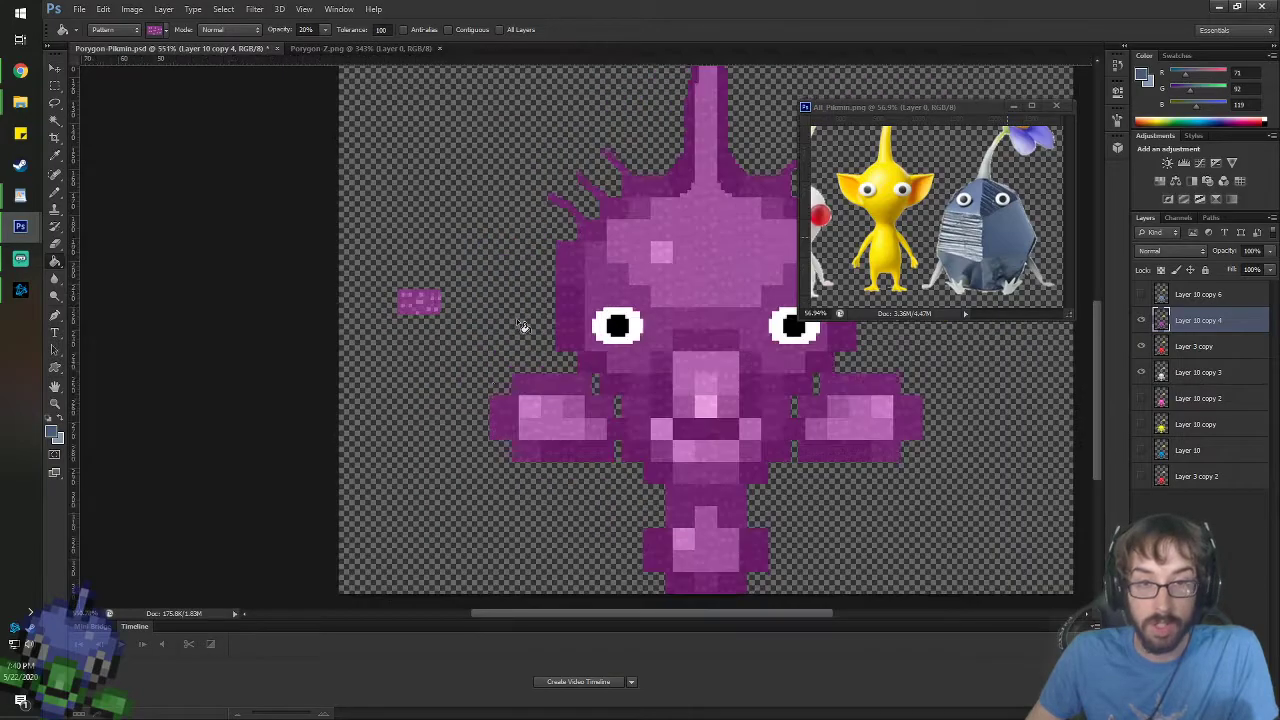
- Erase the purple swatch beside the sprite on Layer 10 copy 4 and hide that layer
key("e")
left_click_drag(432, 298, 406, 300)
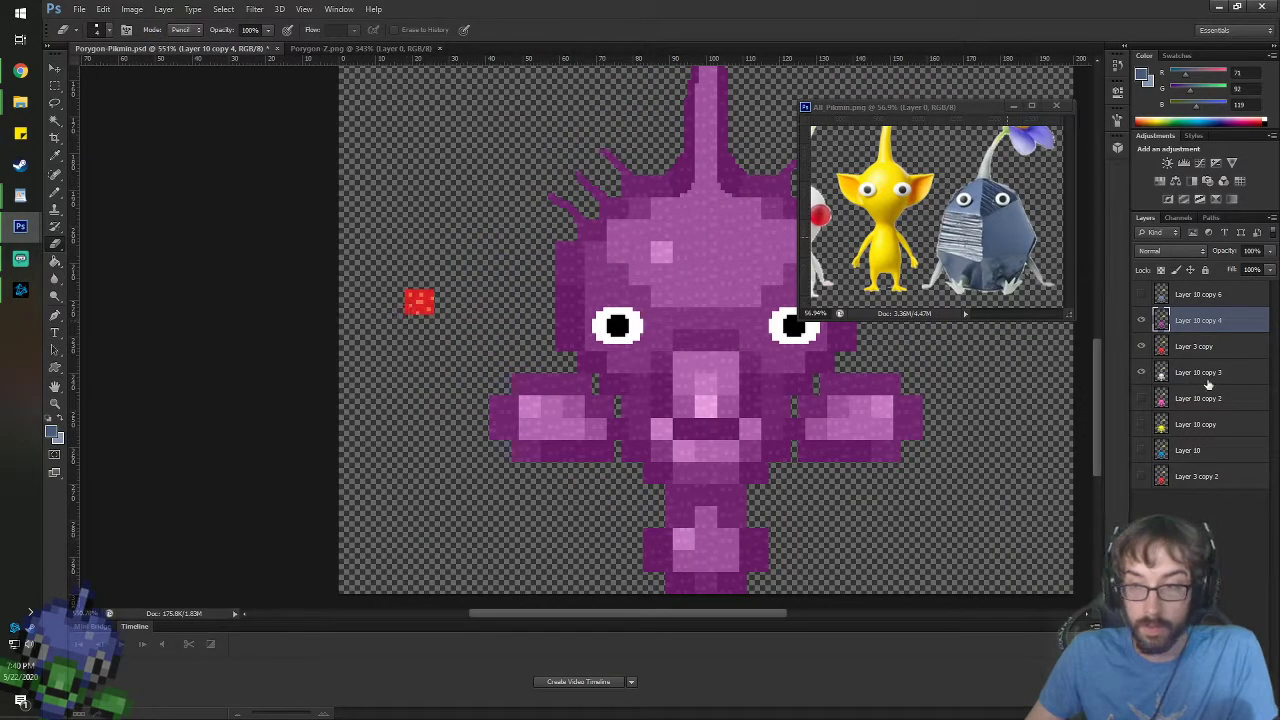
left_click(1141, 321)
- Select Layer 3 copy and switch the fill pattern to the spotted red one
left_click(1195, 346)
key("g")
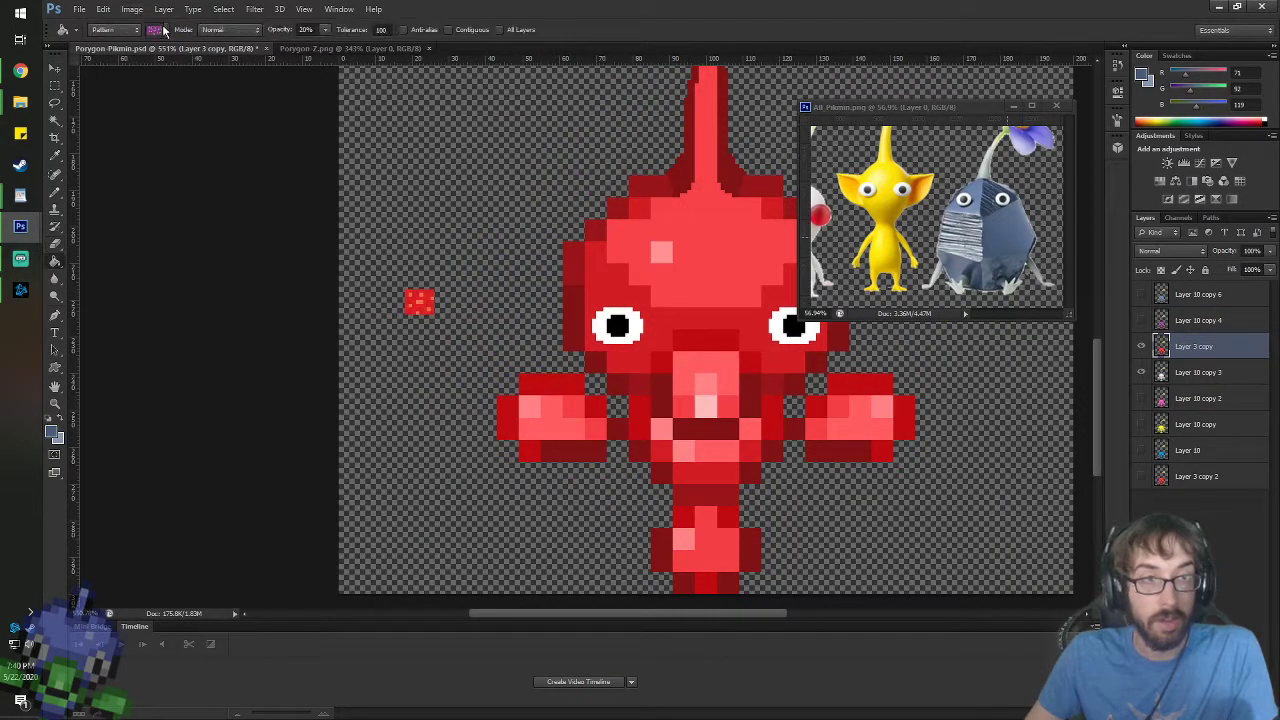
left_click(155, 30)
left_click(136, 102)
key("Return")
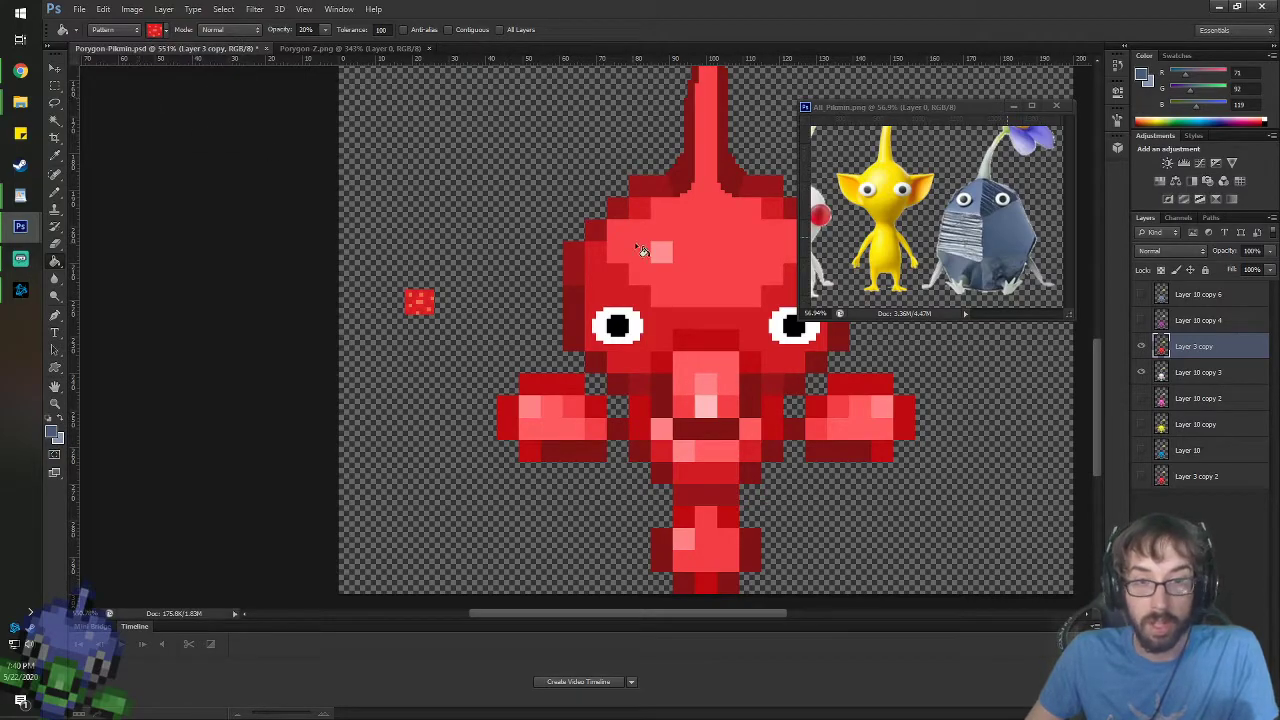
- Try two non-contiguous spotted red pattern fills on the red sprite, and undo them
left_click(699, 267)
left_click(584, 453)
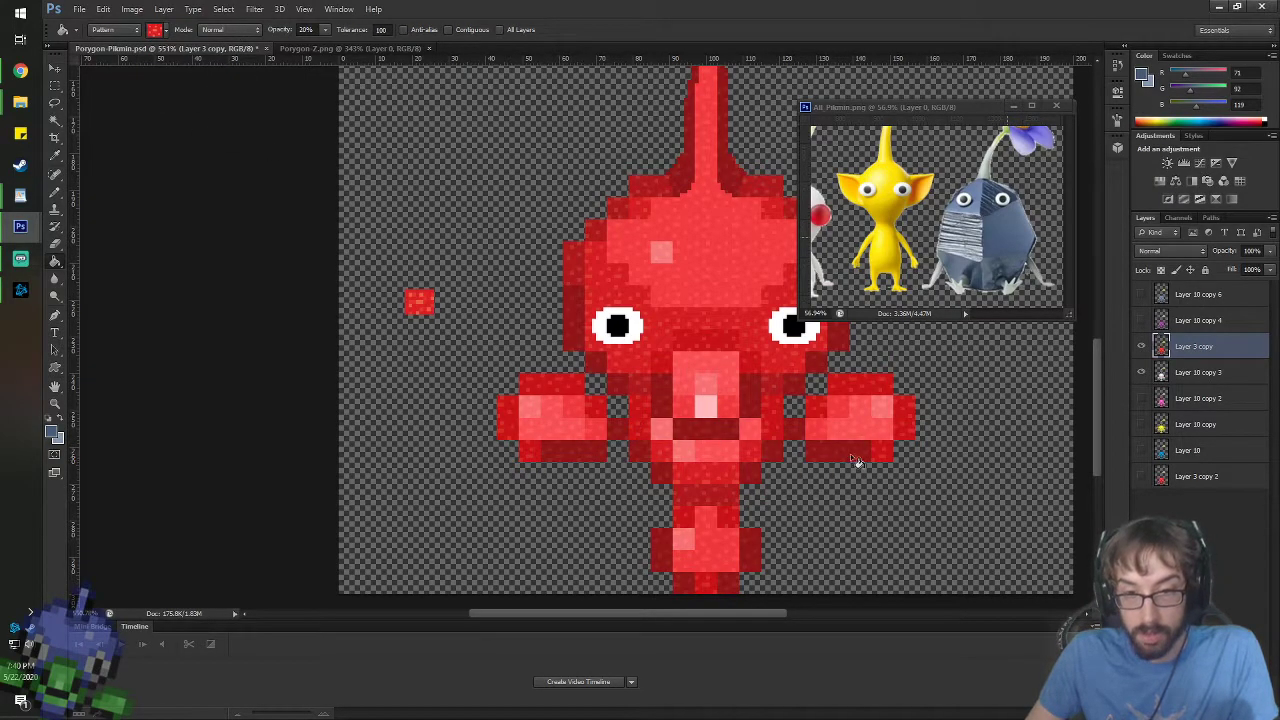
scroll(857, 454, "down", 4)
scroll(912, 457, "up", 4)
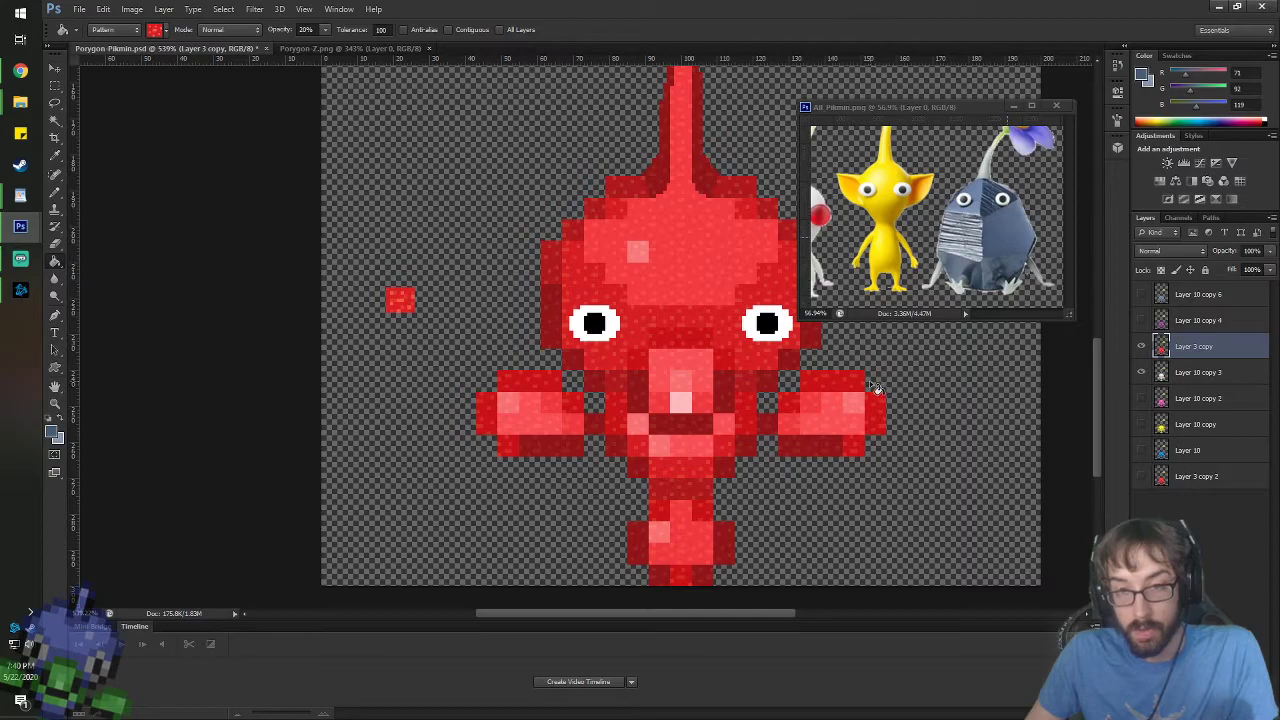
key("ctrl+alt+z")
key("ctrl+alt+z")
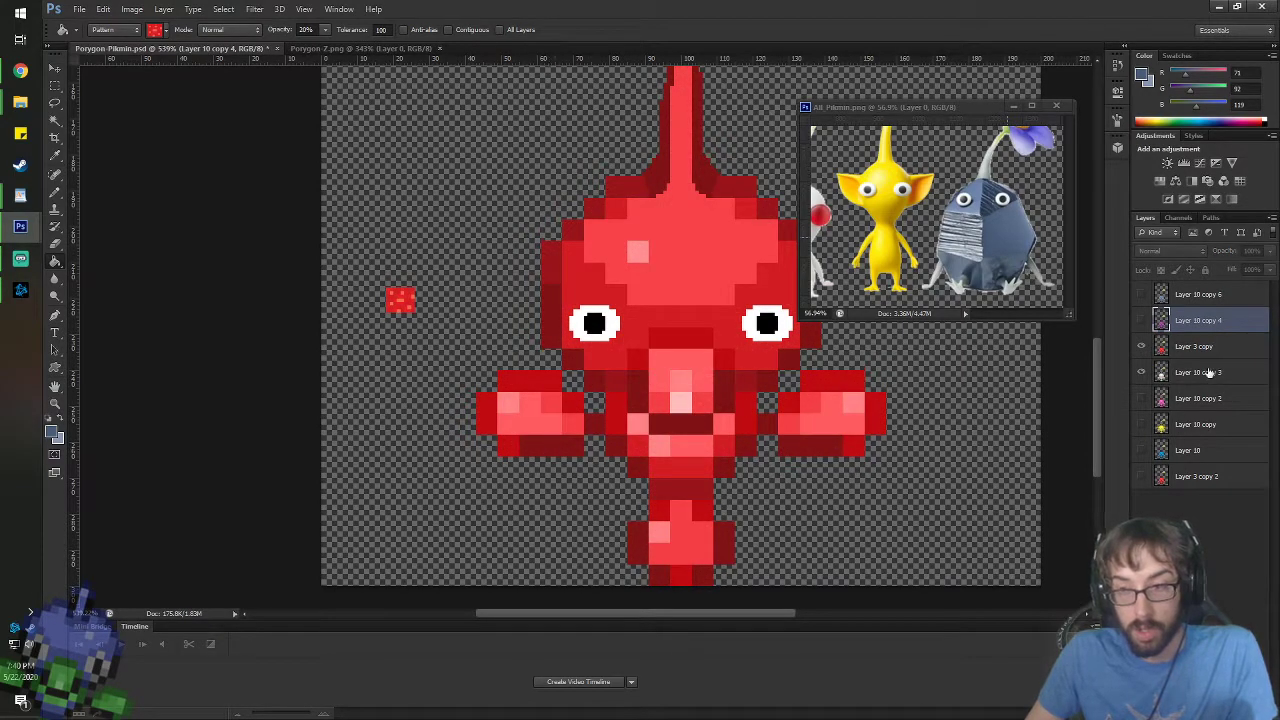
- Fill the red sprite on Layer 3 copy with the spotted red pattern at 20% opacity and compare it with Layer 10 copy 4
left_click(1205, 347)
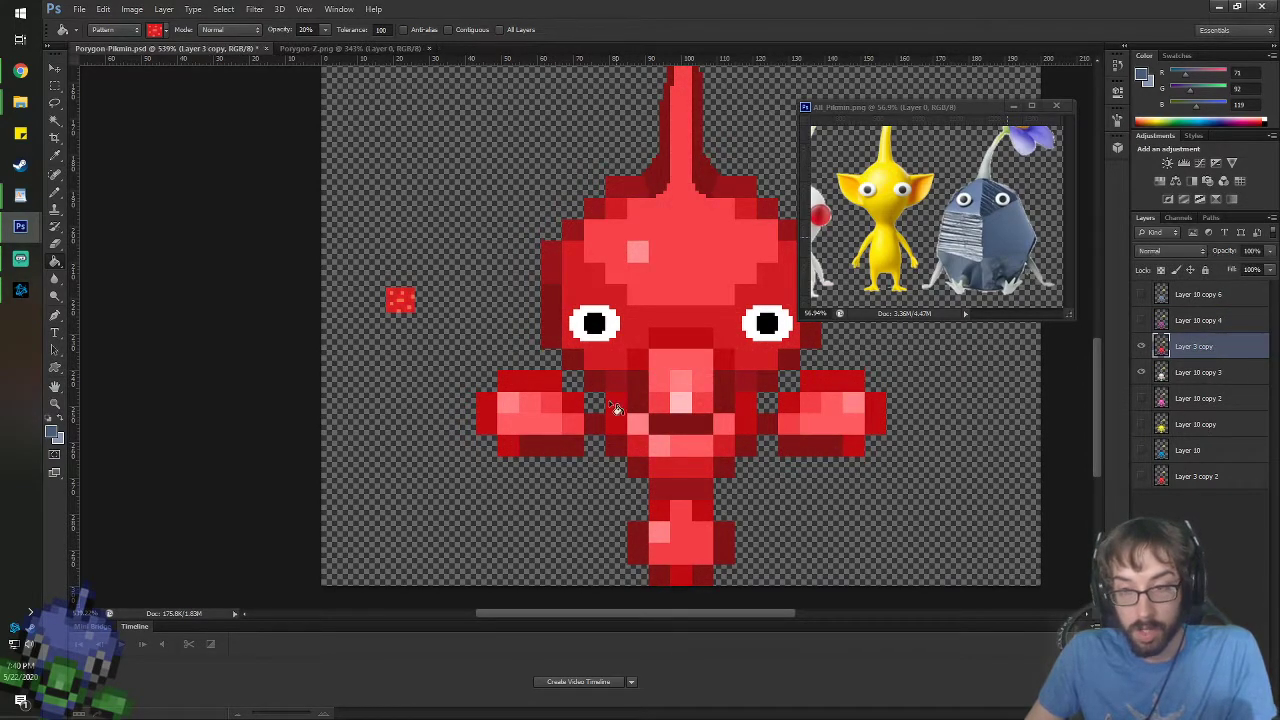
left_click(557, 456)
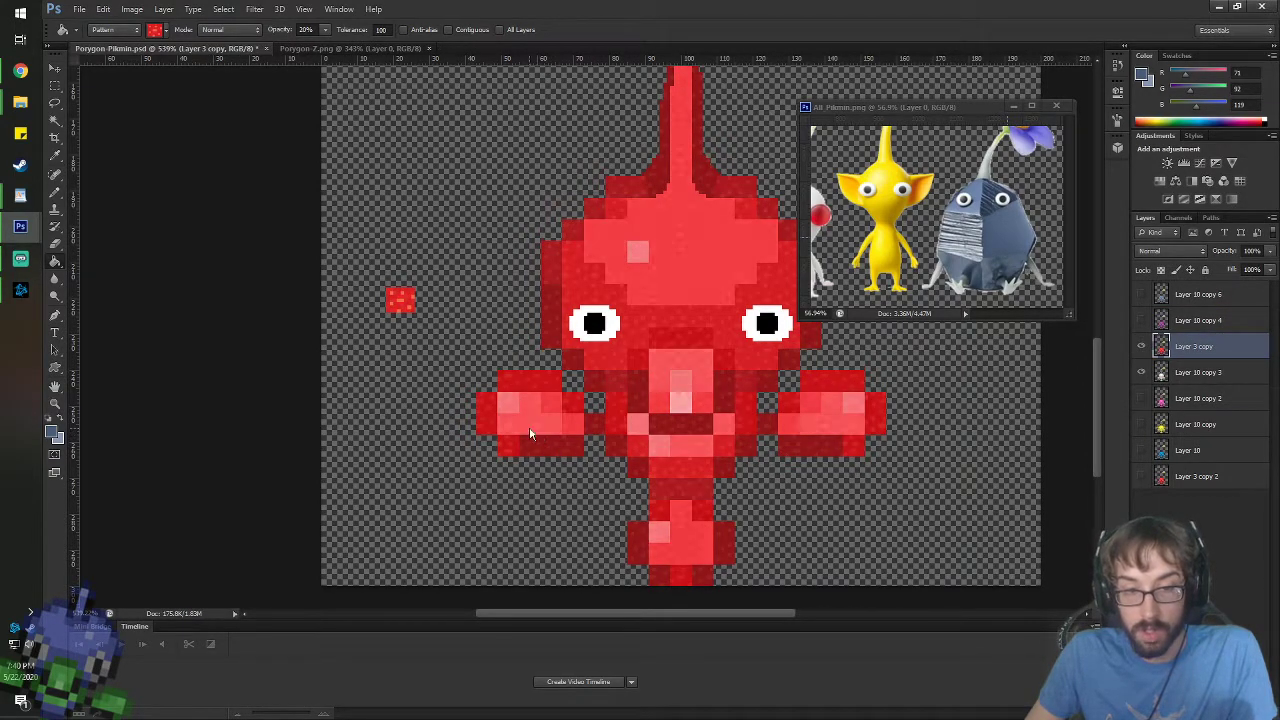
left_click(1144, 321)
left_click(1143, 321)
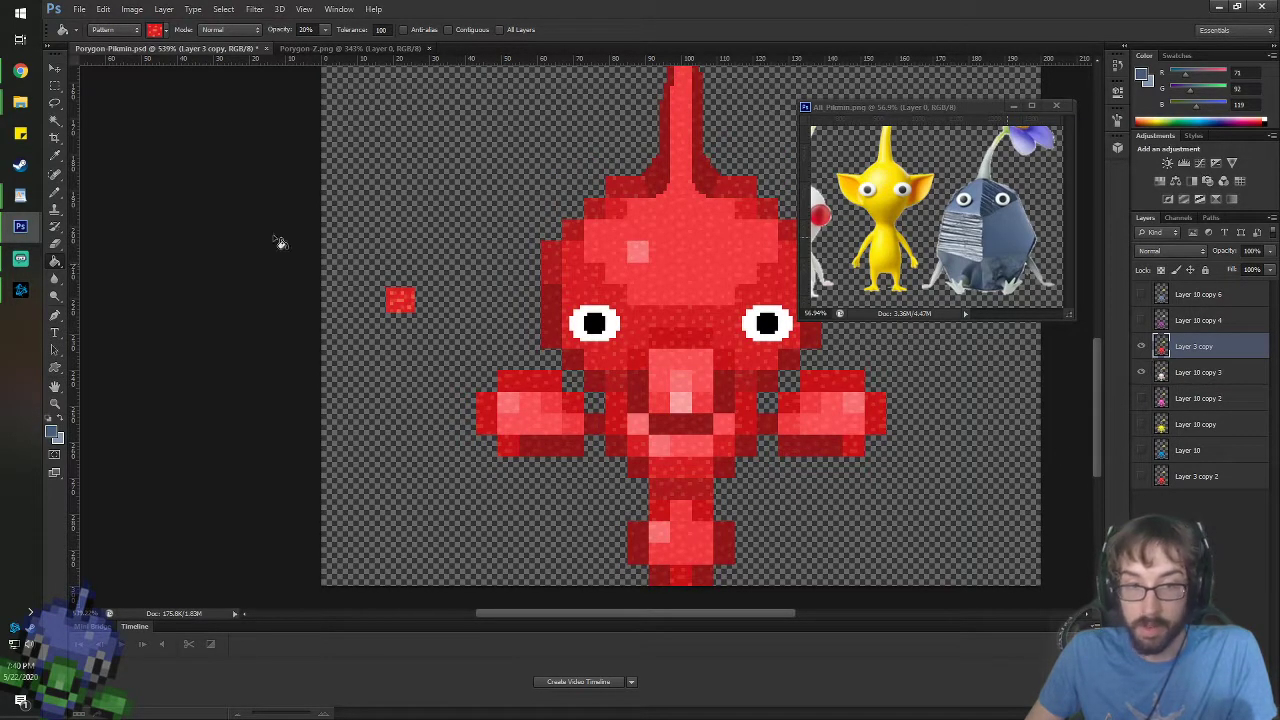
- Erase the red swatch on Layer 3 copy, hide that layer and select Layer 10 copy 3
key("b")
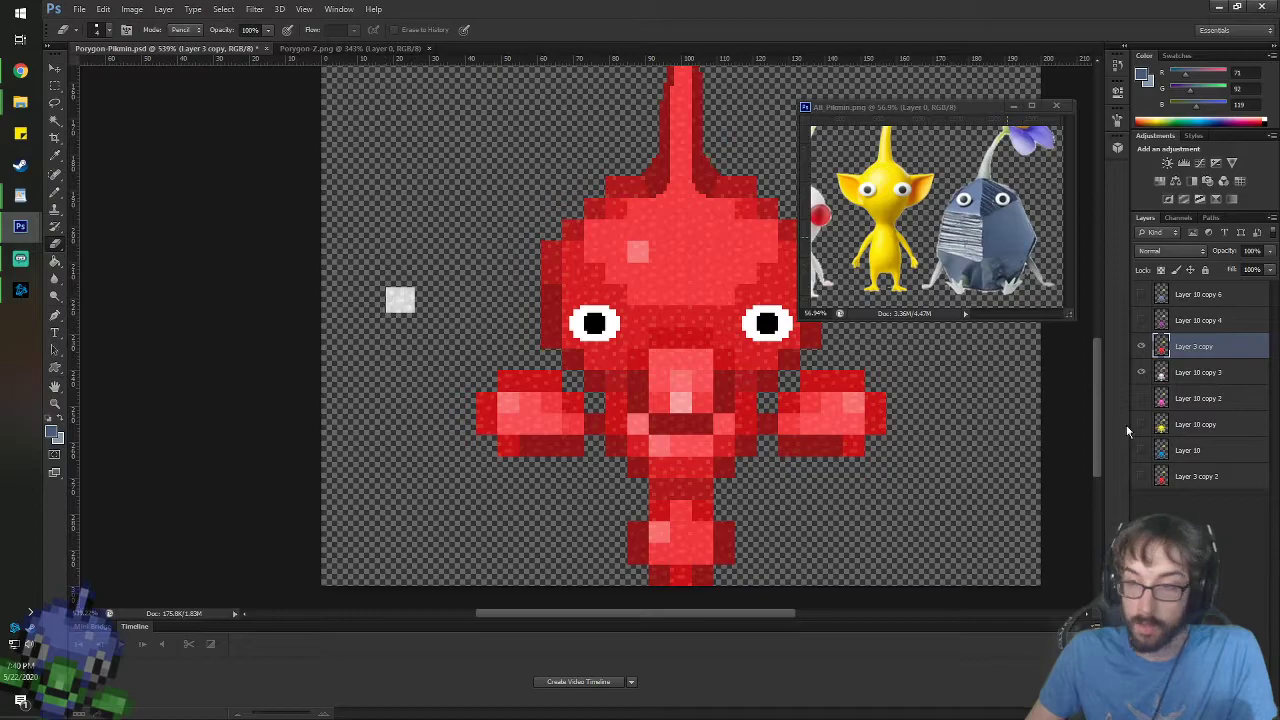
left_click(1143, 346)
left_click(1170, 373)
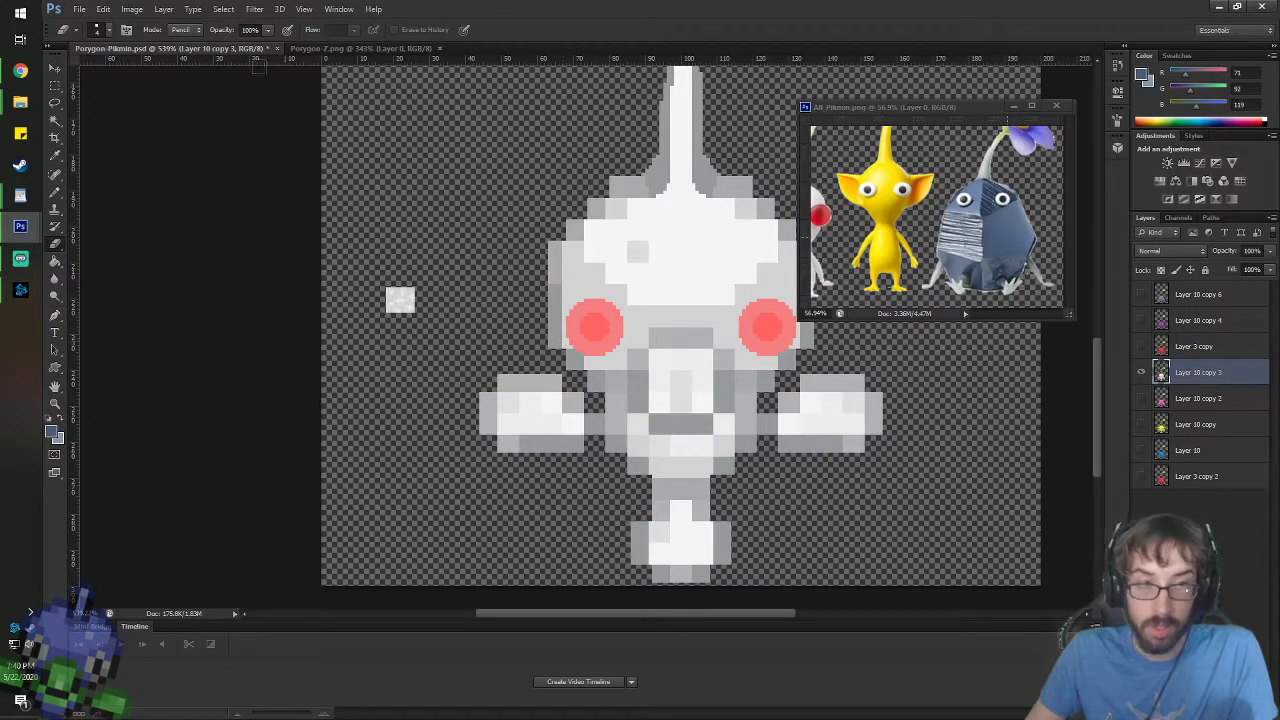
- Switch the Paint Bucket's fill pattern to the pale speckled White Pikmin one
key("g")
left_click(154, 30)
double_click(133, 120)
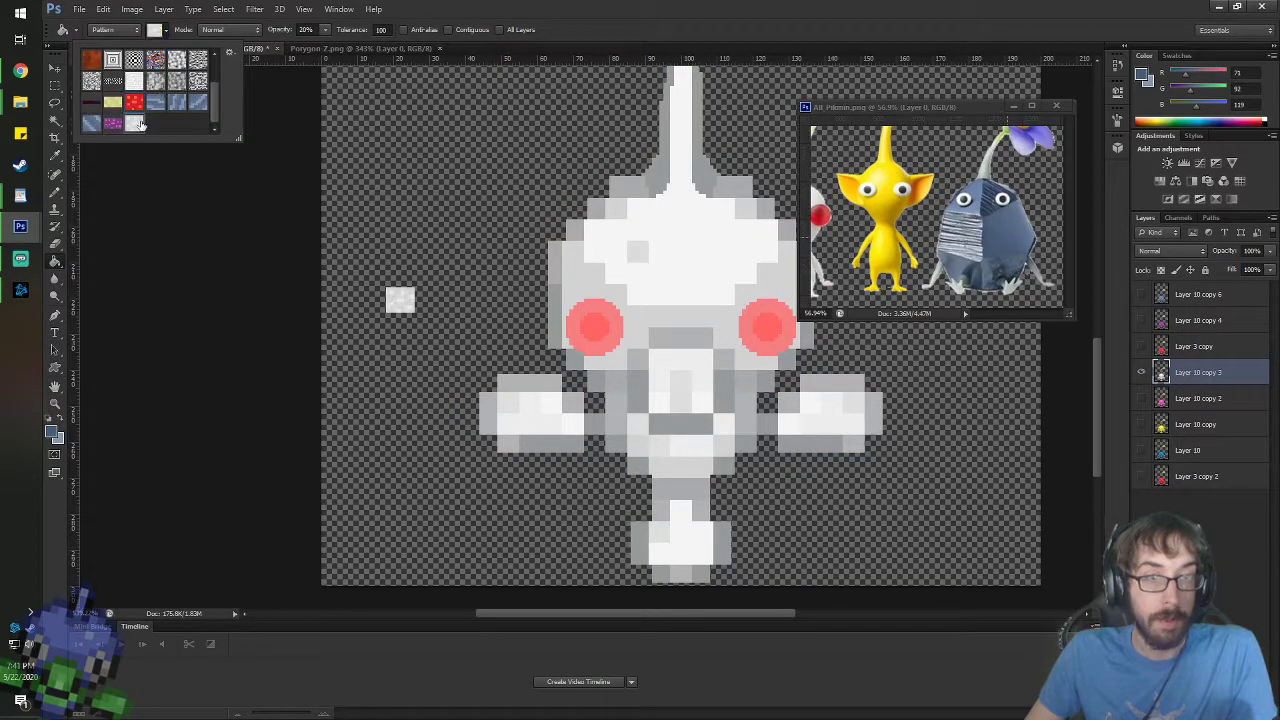
- Try the pale speckled pattern fill at 20% opacity on the white sprite, and undo it
left_click(677, 296)
left_click(497, 423)
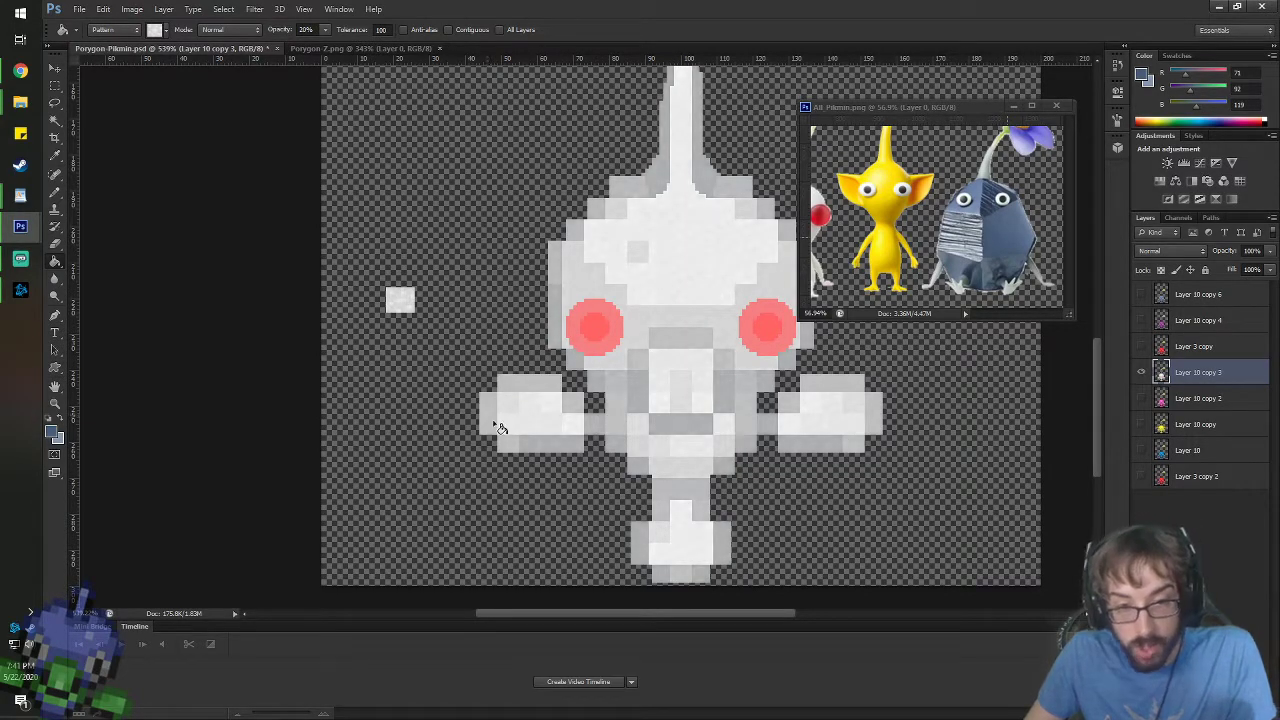
scroll(806, 541, "up", 4)
key("ctrl+alt+z")
key("ctrl+alt+z")
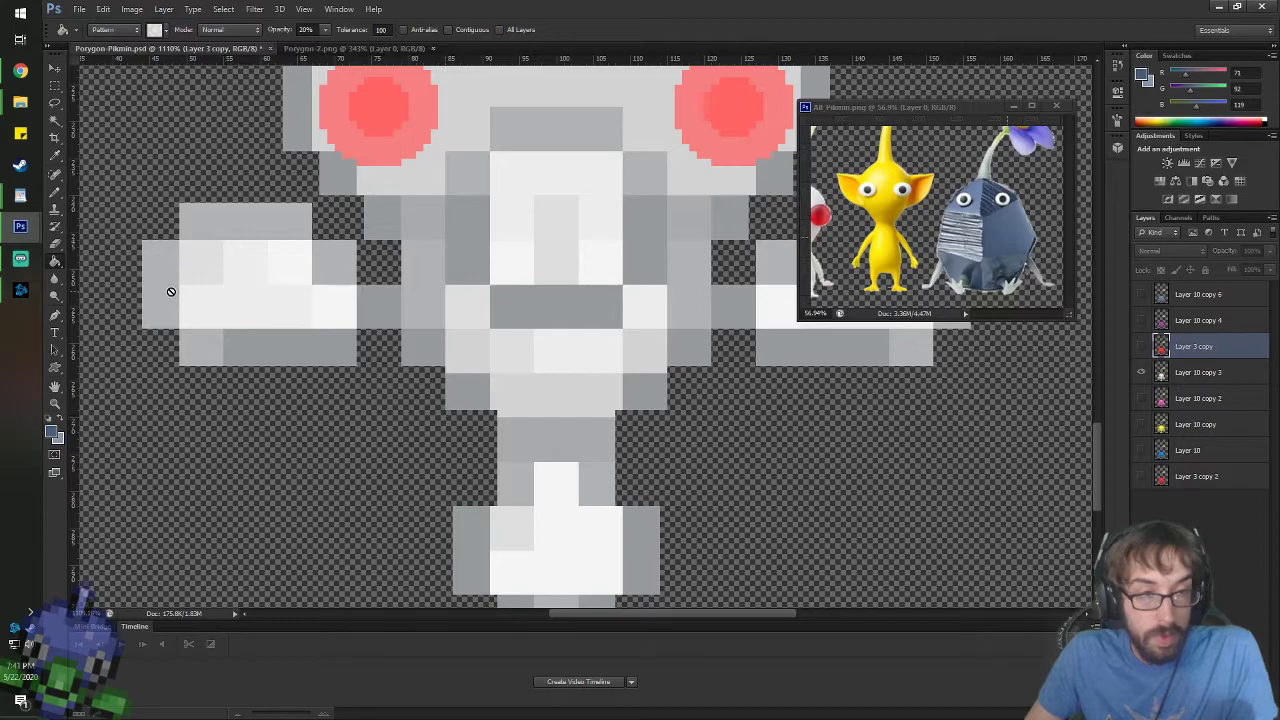
- Fill the white sprite on Layer 10 copy 3 with the pale speckled pattern at 20% opacity, starting from the edge of its arm
left_click(1180, 373)
left_click(175, 280)
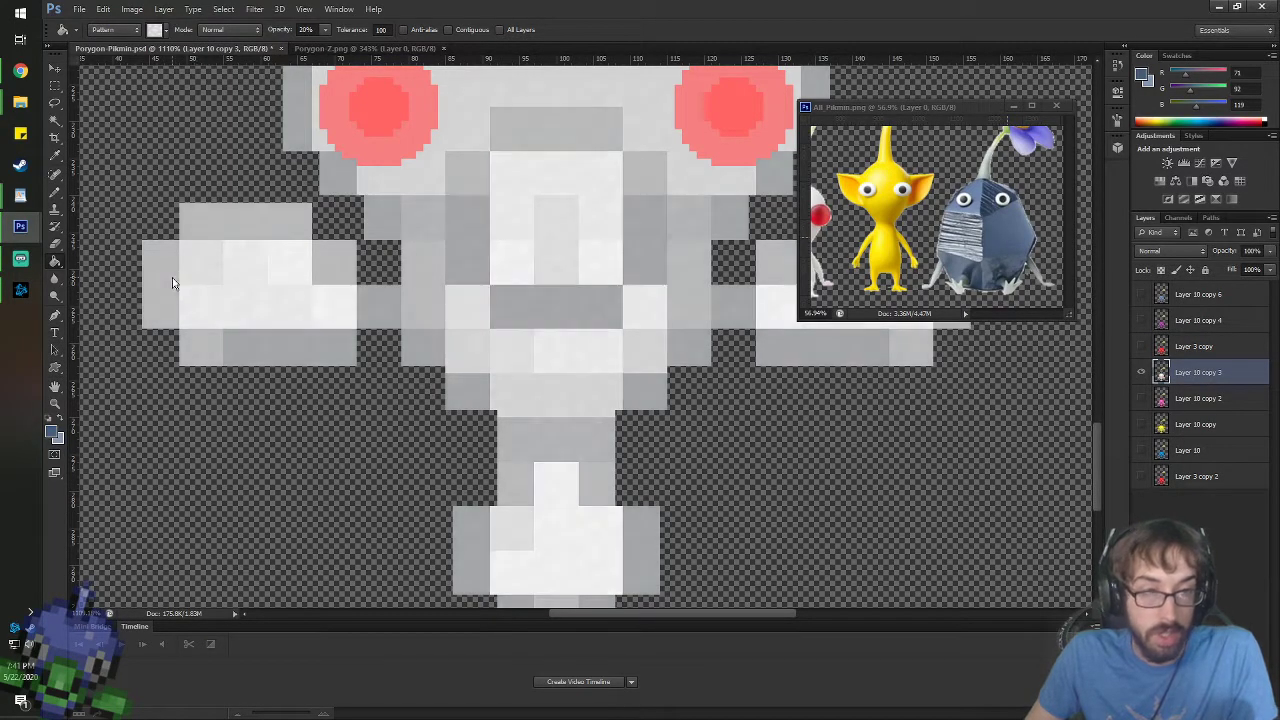
scroll(154, 237, "down", 5)
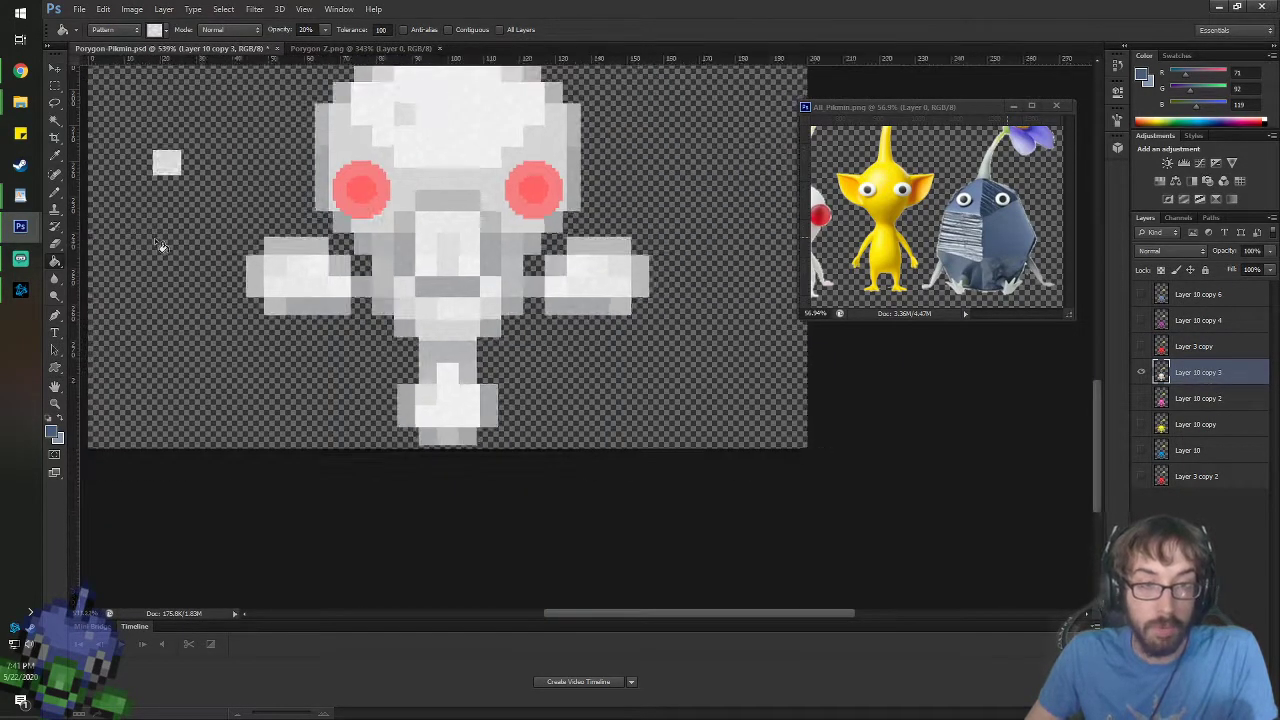
scroll(163, 187, "up", 2)
scroll(163, 187, "down", 3)
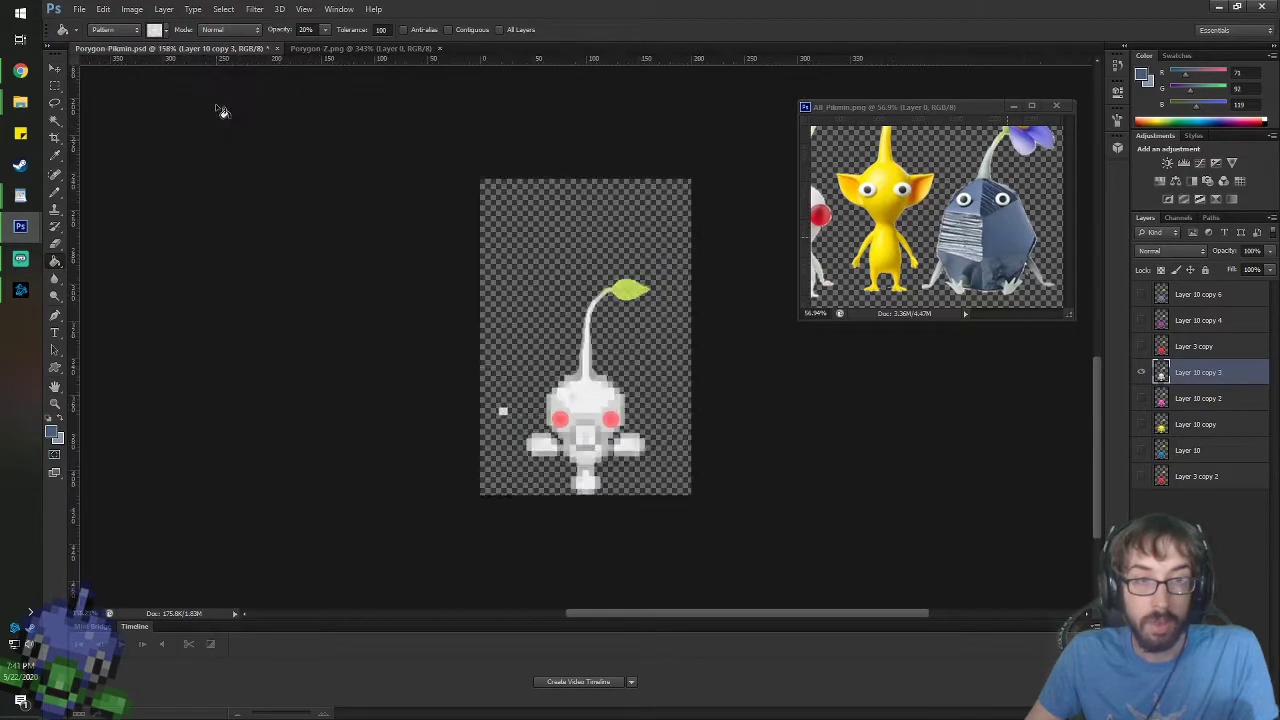
- Erase the pale swatch beside the white sprite on Layer 10 copy 3
scroll(490, 555, "up", 3)
scroll(490, 555, "up", 1)
key("e")
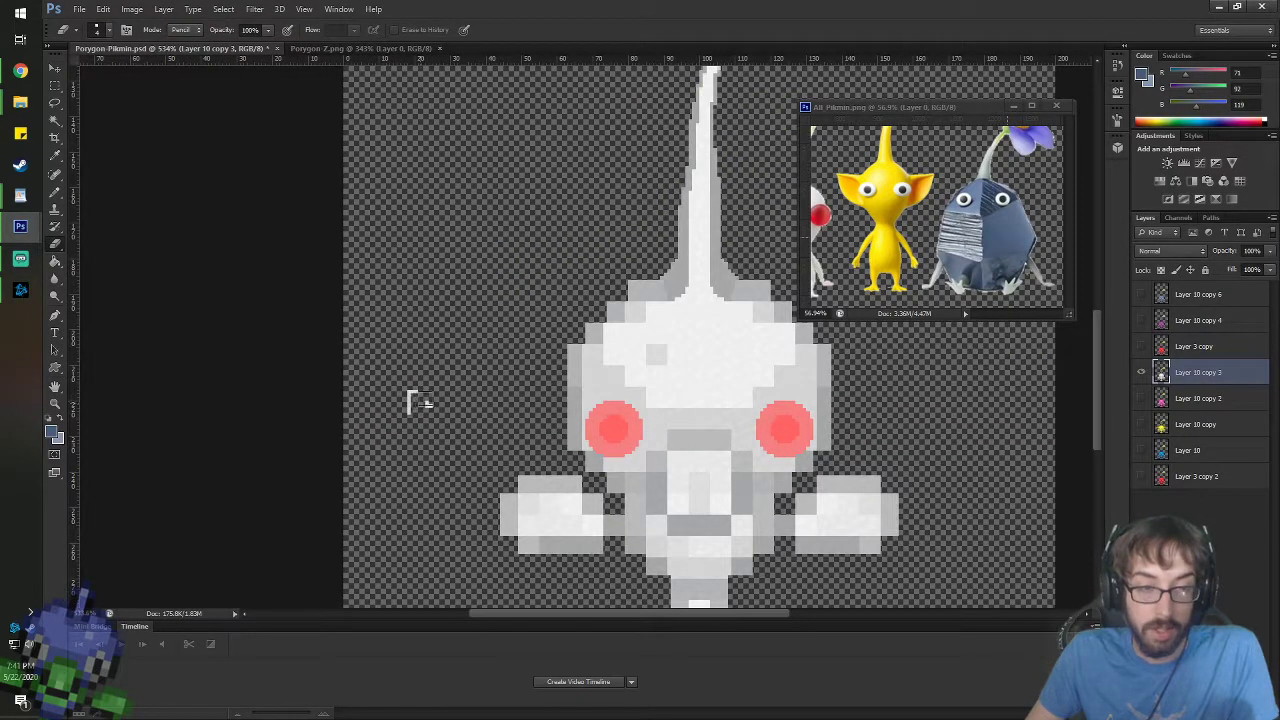
- Show Layer 10, Layer 10 copy and Layer 10 copy 2, hide Layer 10 copy 3, and select Layer 10 copy 2
left_click(1142, 476)
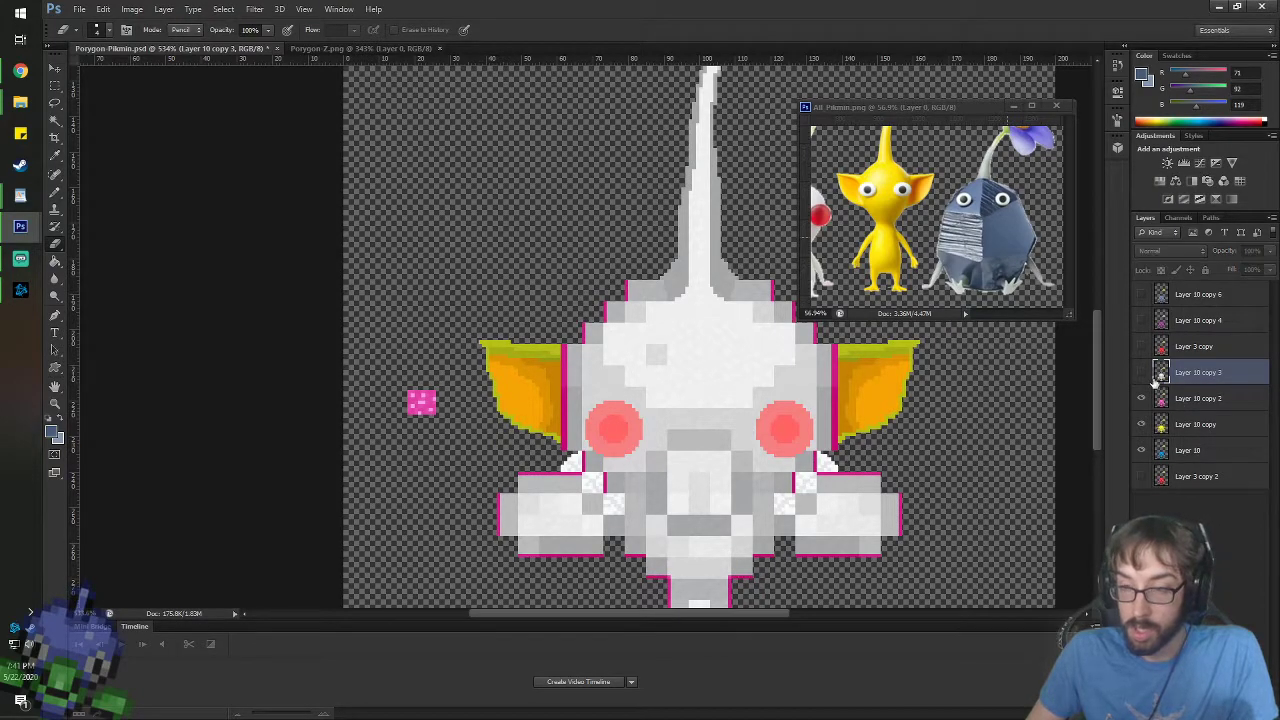
left_click(1142, 372)
left_click(1197, 398)
- Define the pink speckled swatch on Layer 10 copy 2 as a pattern named Pink Pikmin Skin, and clear the selection
scroll(440, 450, "up", 3)
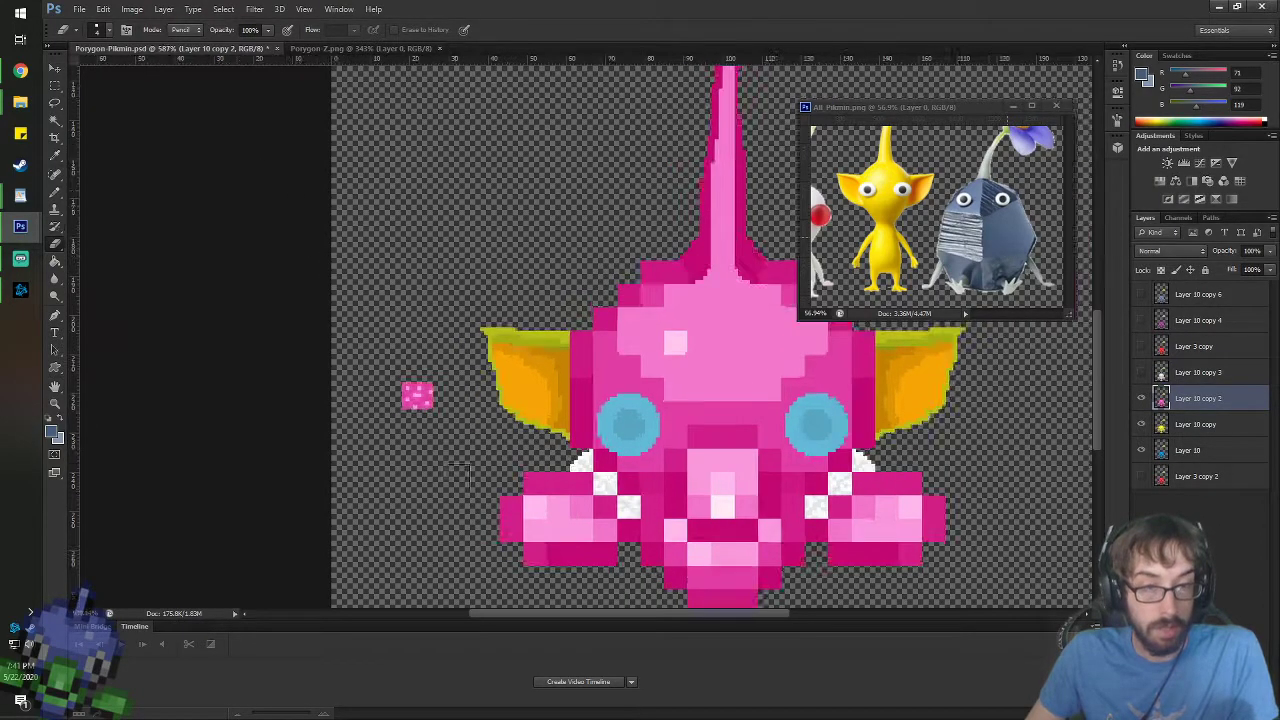
key("m")
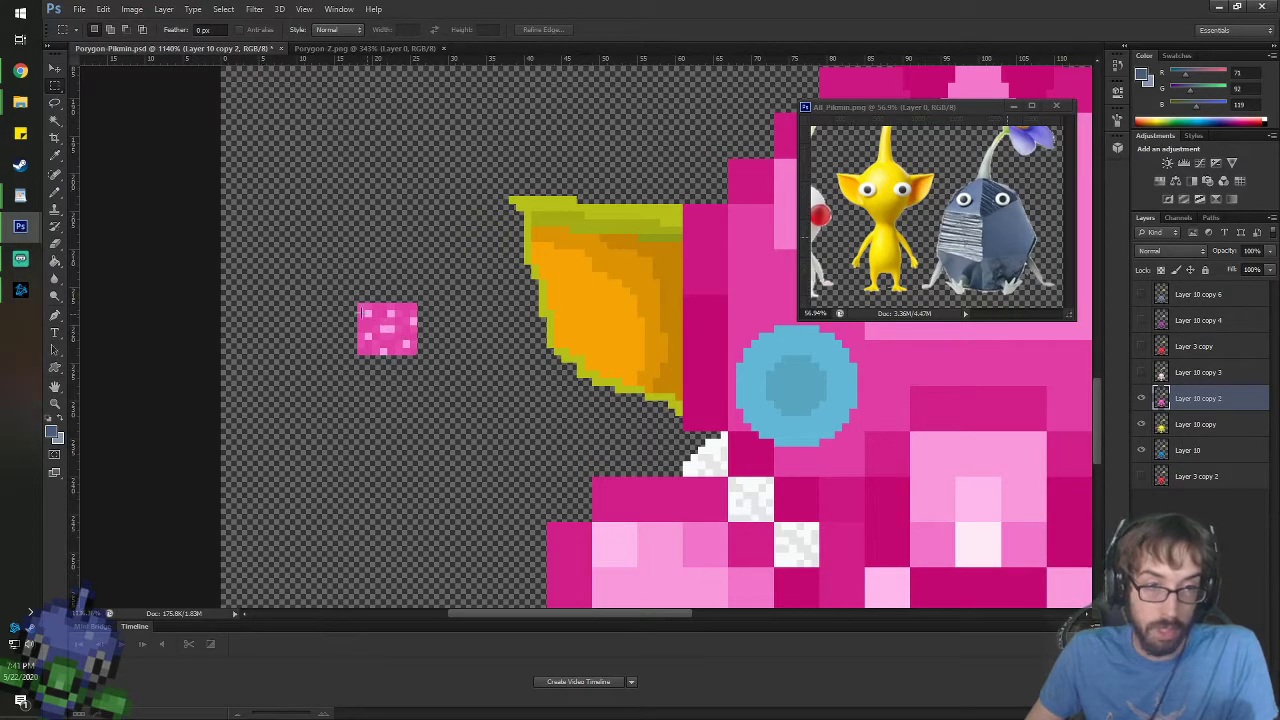
left_click_drag(358, 305, 412, 352)
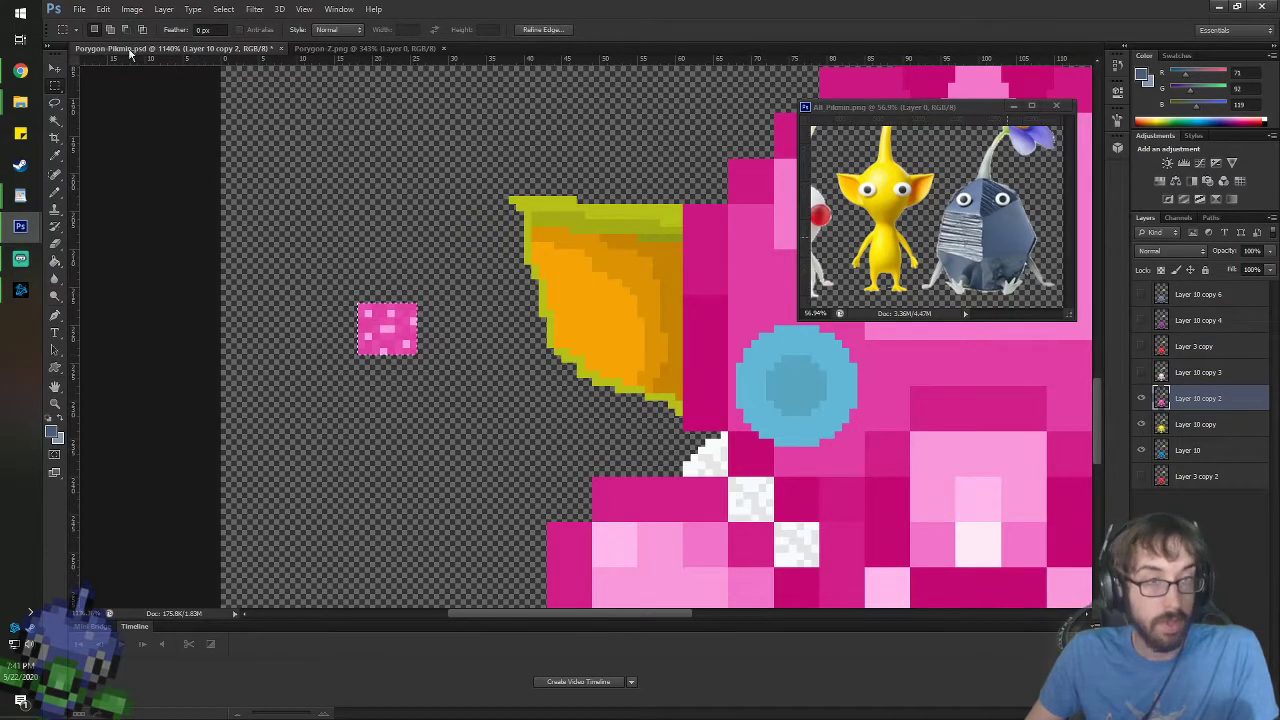
left_click(104, 9)
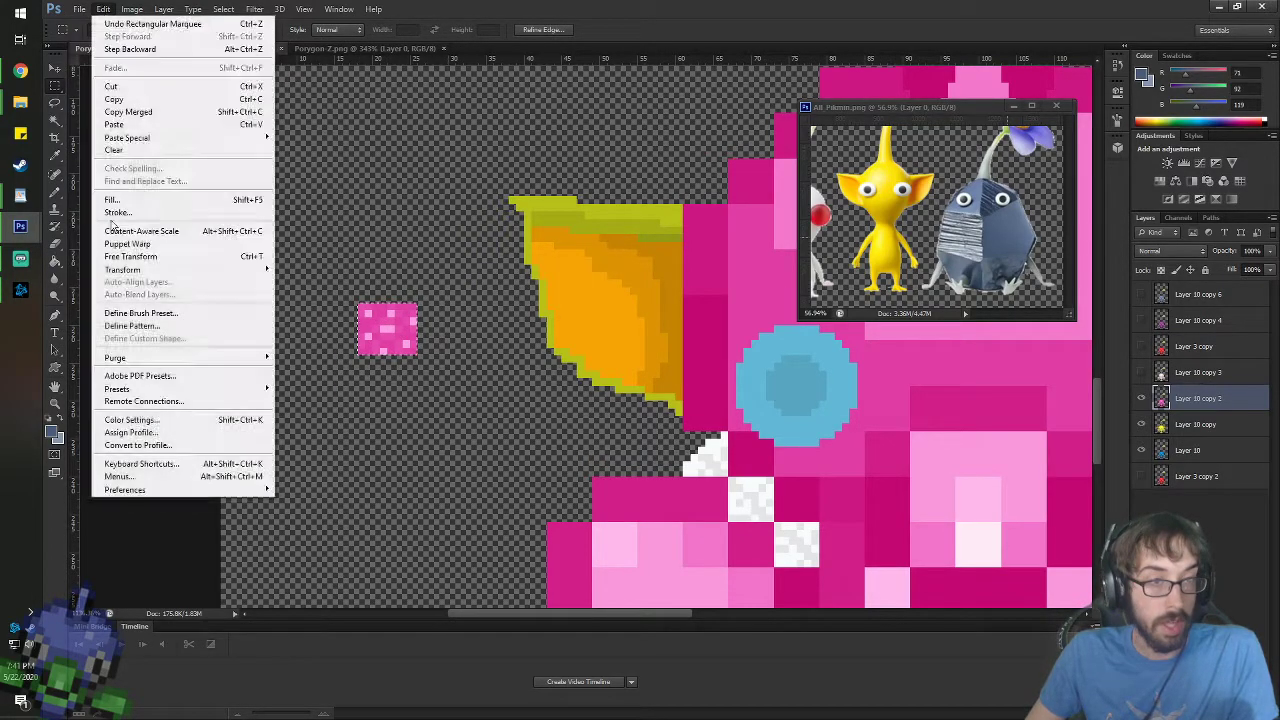
left_click(131, 325)
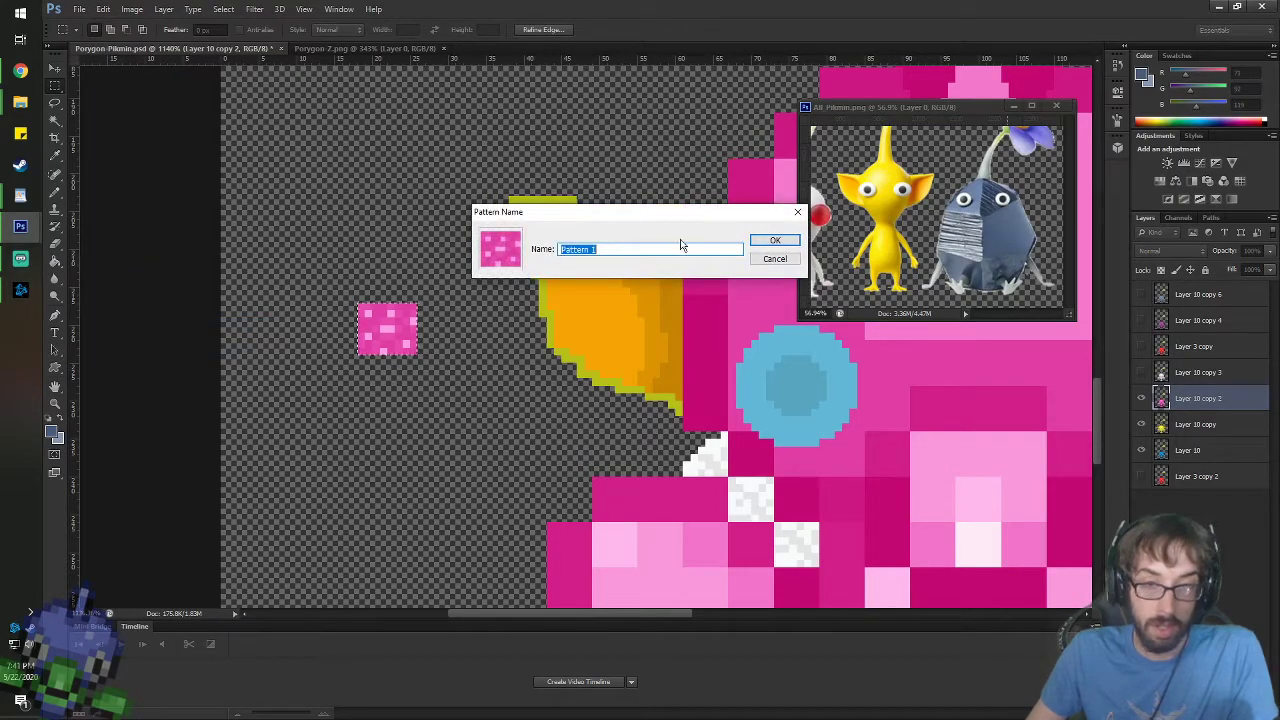
type("Pink Pikmin Skin")
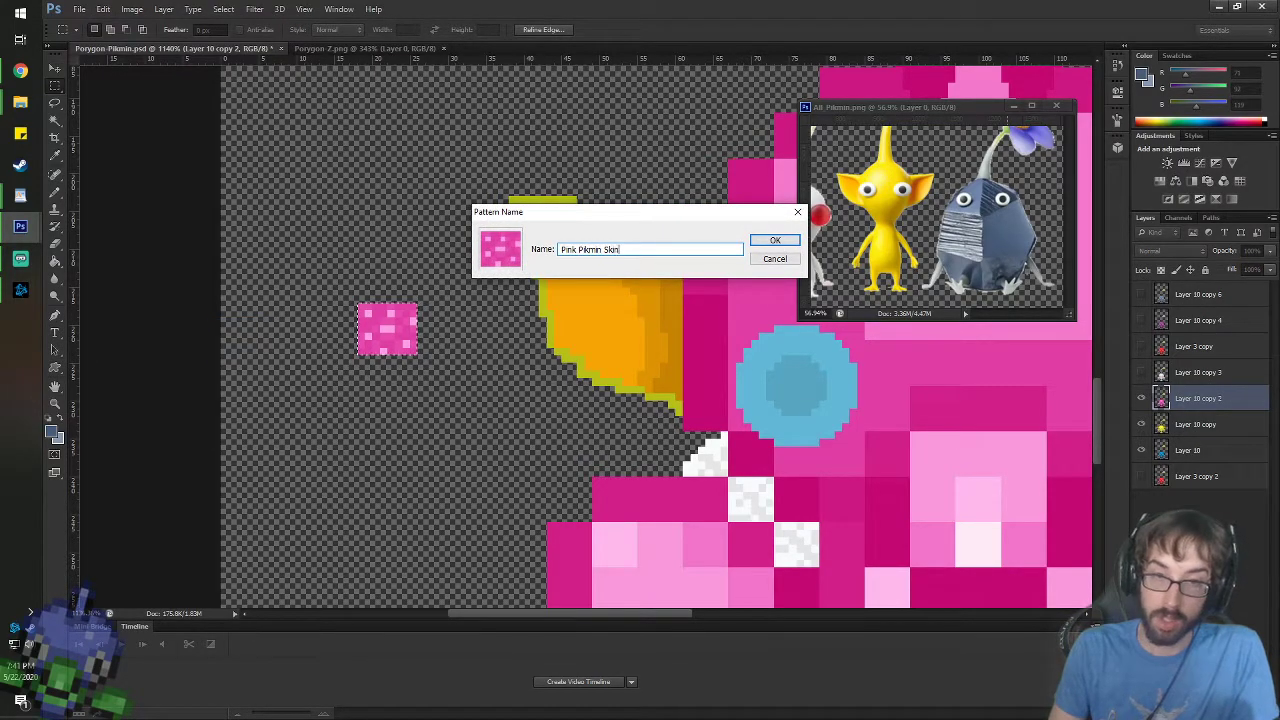
key("Return")
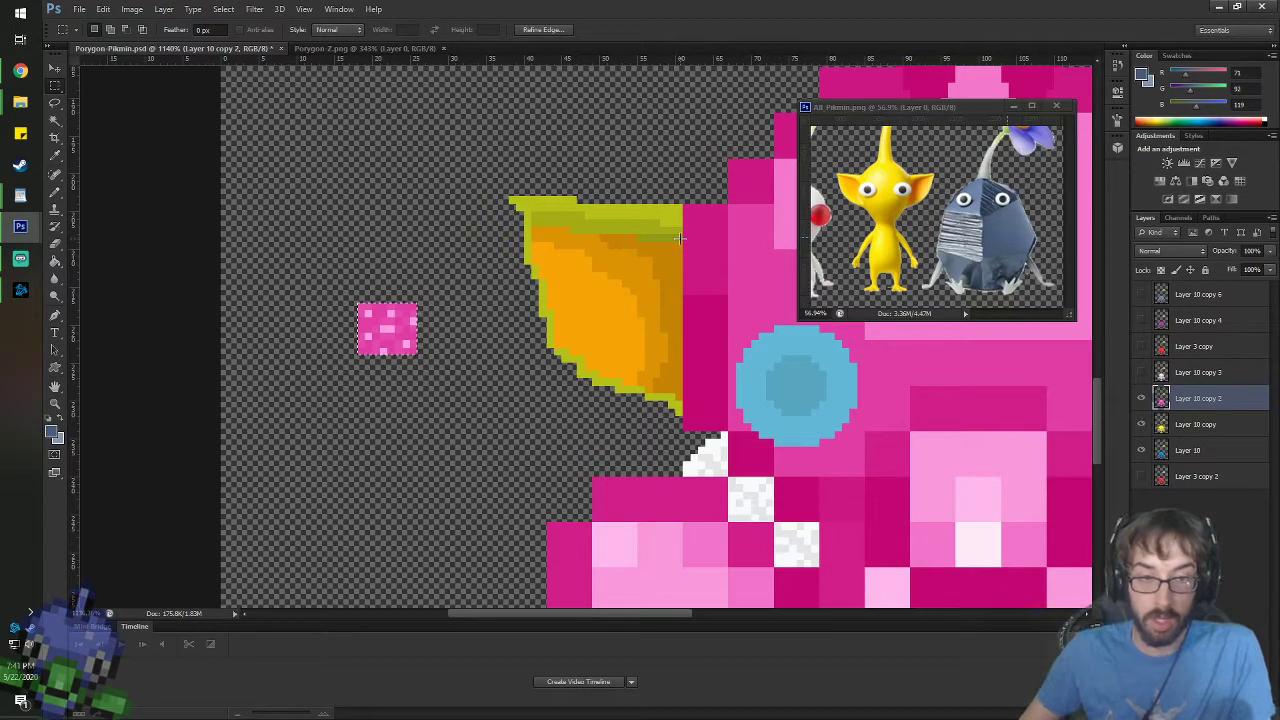
scroll(682, 406, "down", 11)
scroll(713, 551, "up", 6)
key("ctrl+d")
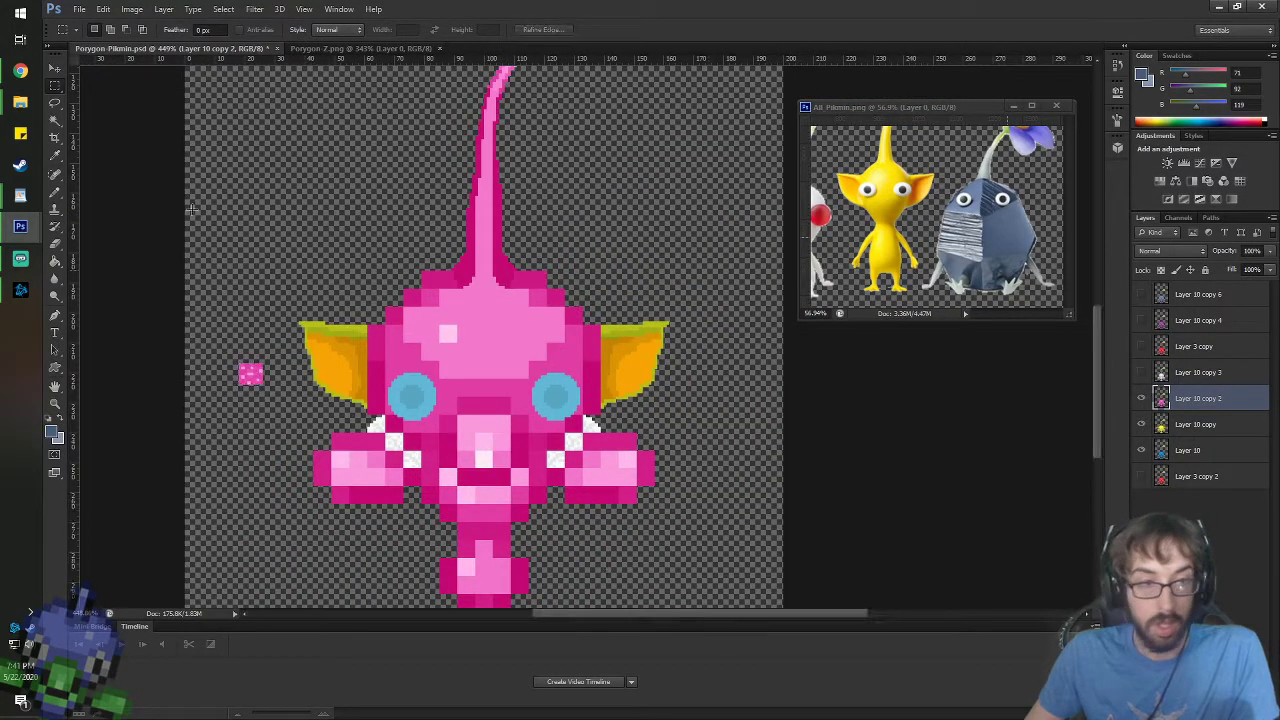
- Set the Paint Bucket to fill with the Pink Pikmin Skin pattern
key("g")
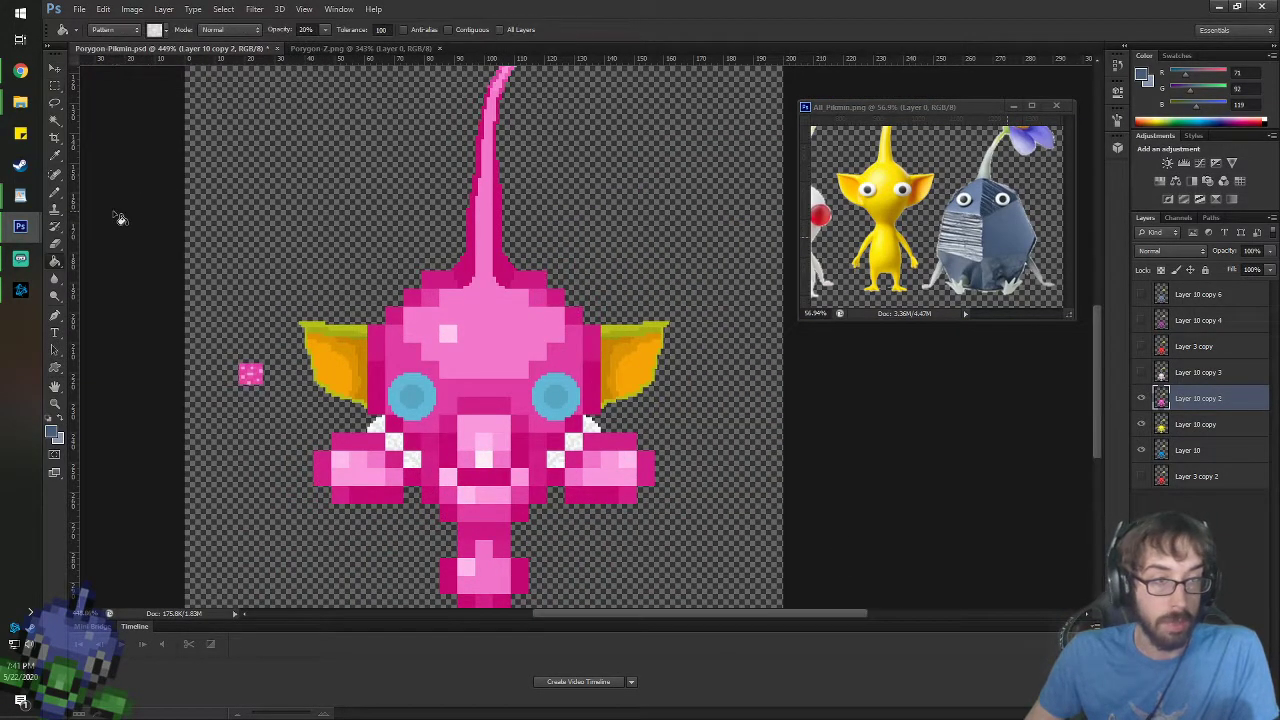
left_click(156, 31)
left_click(154, 123)
double_click(157, 127)
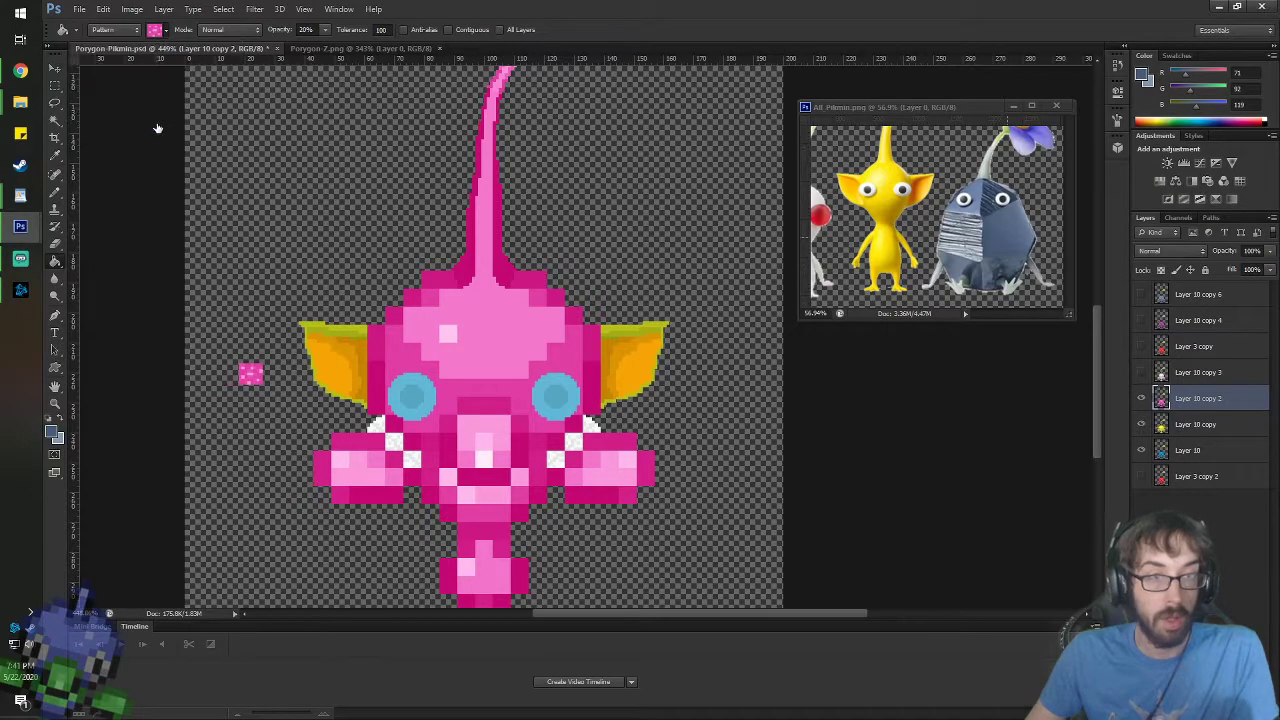
- Try the Pink Pikmin Skin pattern fill at 20% opacity on the pink sprite's face and arm, and undo it
left_click(478, 389)
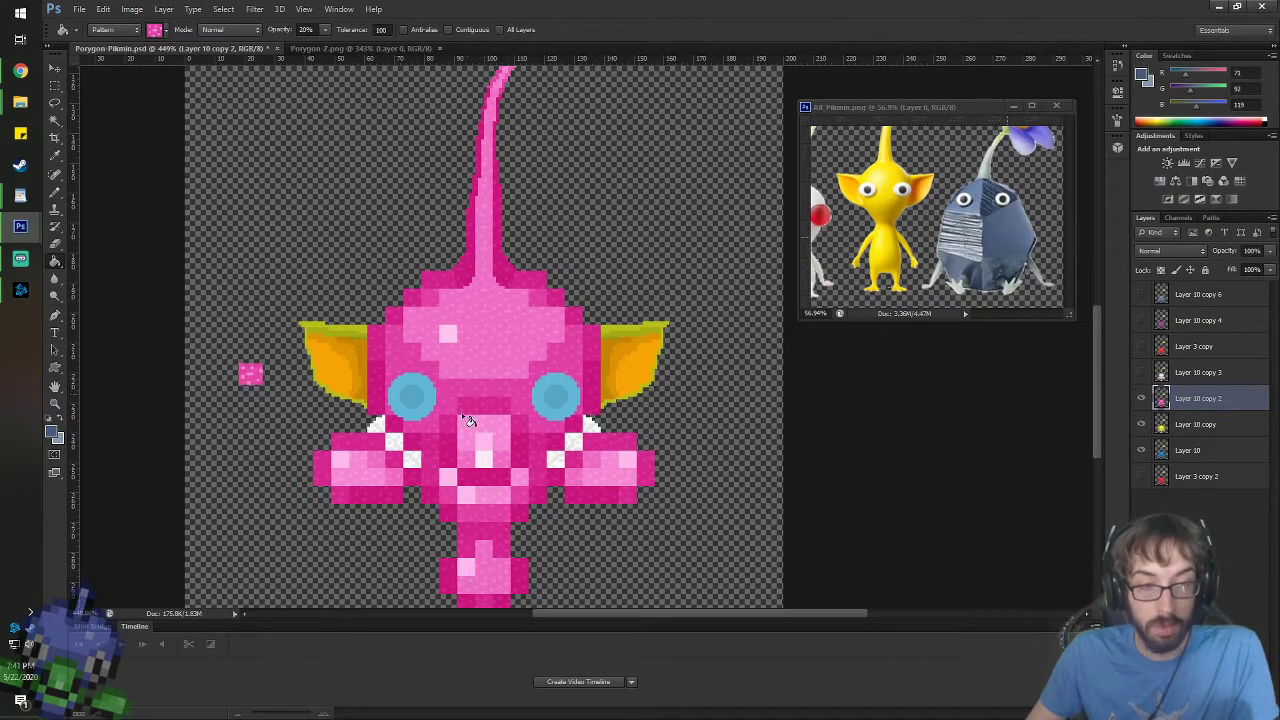
scroll(485, 550, "up", 7)
left_click(806, 399)
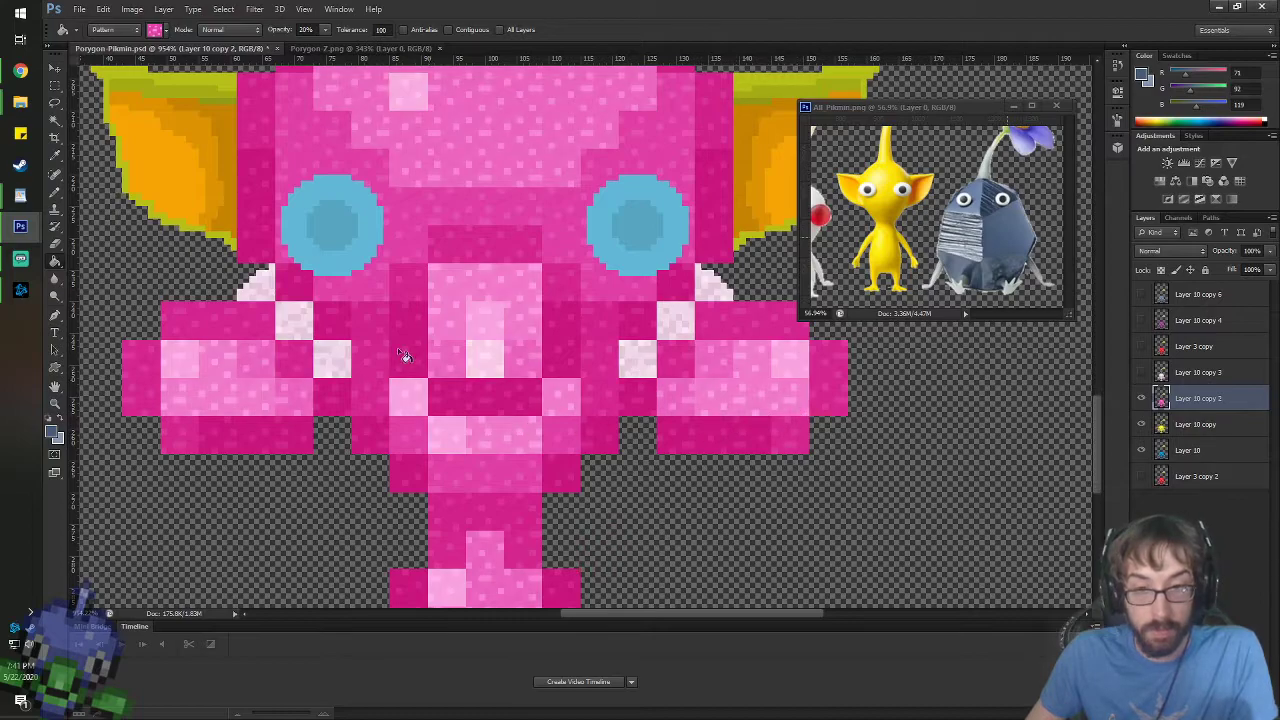
scroll(400, 352, "down", 3)
key("ctrl+alt+z")
key("ctrl+alt+z")
- Fill the pink sprite with the Pink Pikmin Skin pattern at 20% opacity, from the arm's light highlight and its dark underside
left_click(668, 321)
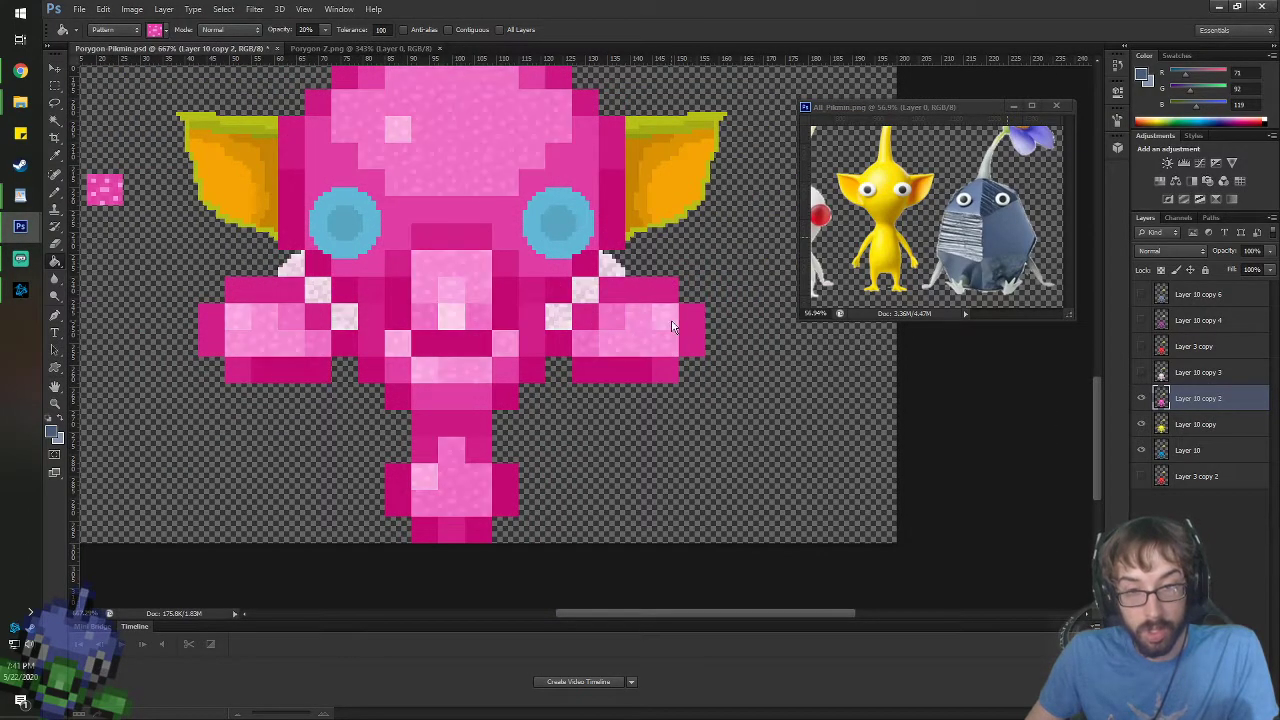
left_click(633, 374)
scroll(322, 246, "down", 5)
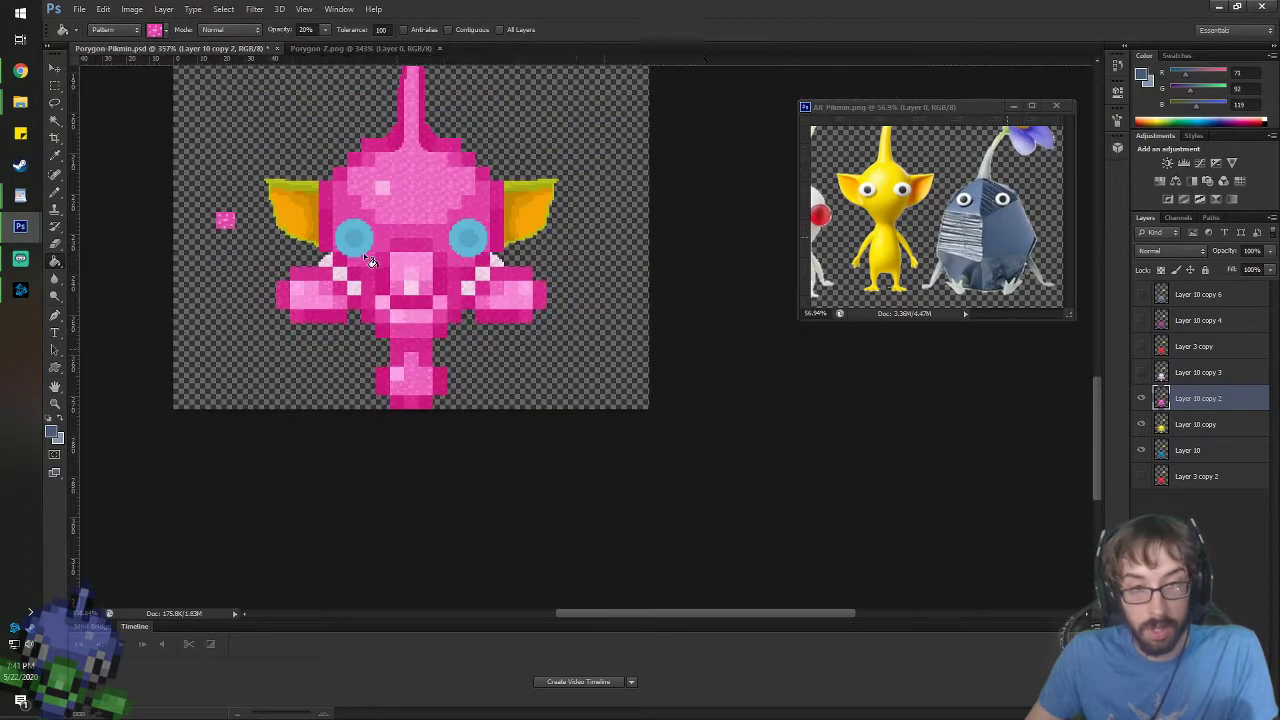
scroll(294, 243, "up", 5)
scroll(277, 229, "down", 10)
scroll(558, 429, "up", 2)
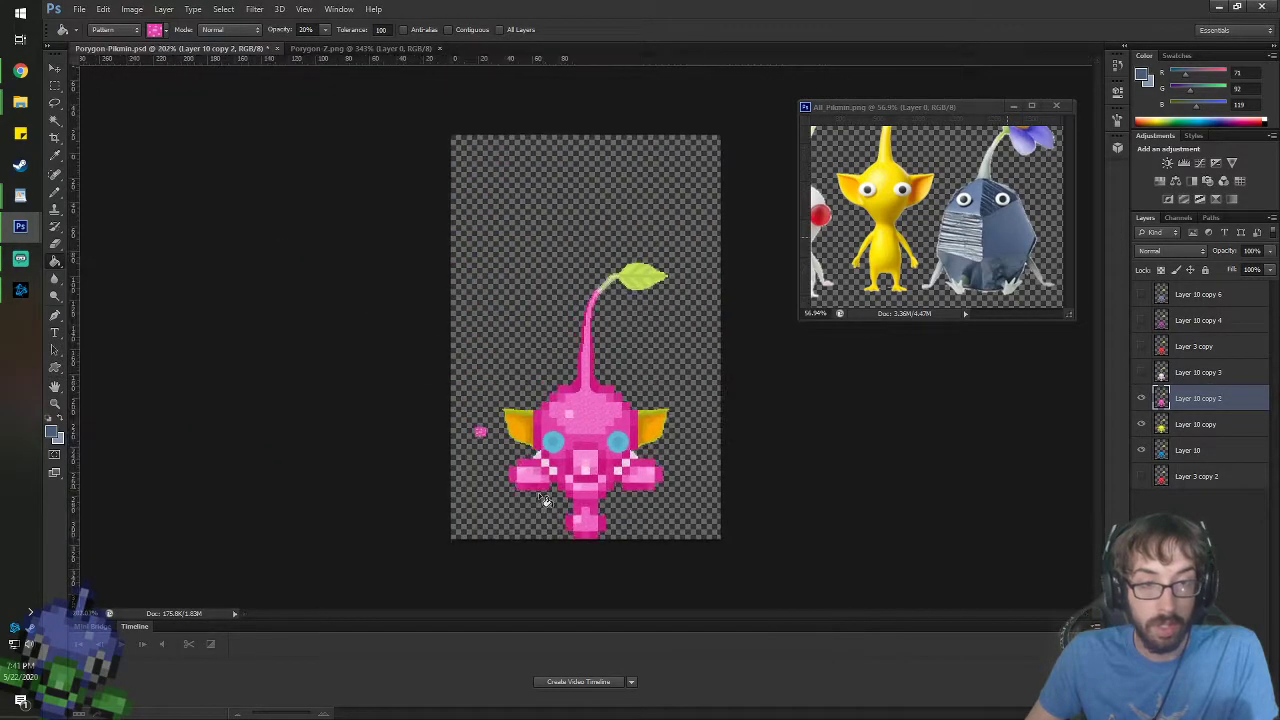
- Erase the pink swatch beside the sprite on Layer 10 copy 2, hide that layer and select Layer 10 copy
left_click(1141, 399)
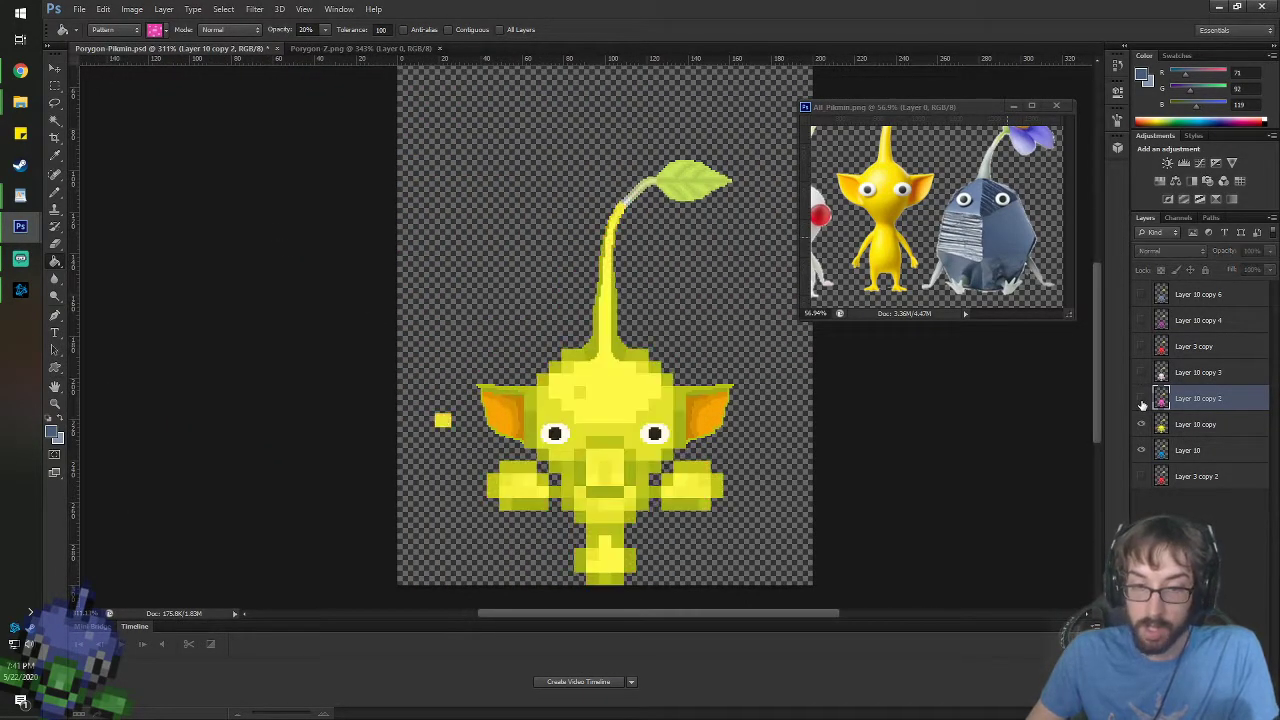
left_click(1141, 399)
key("b")
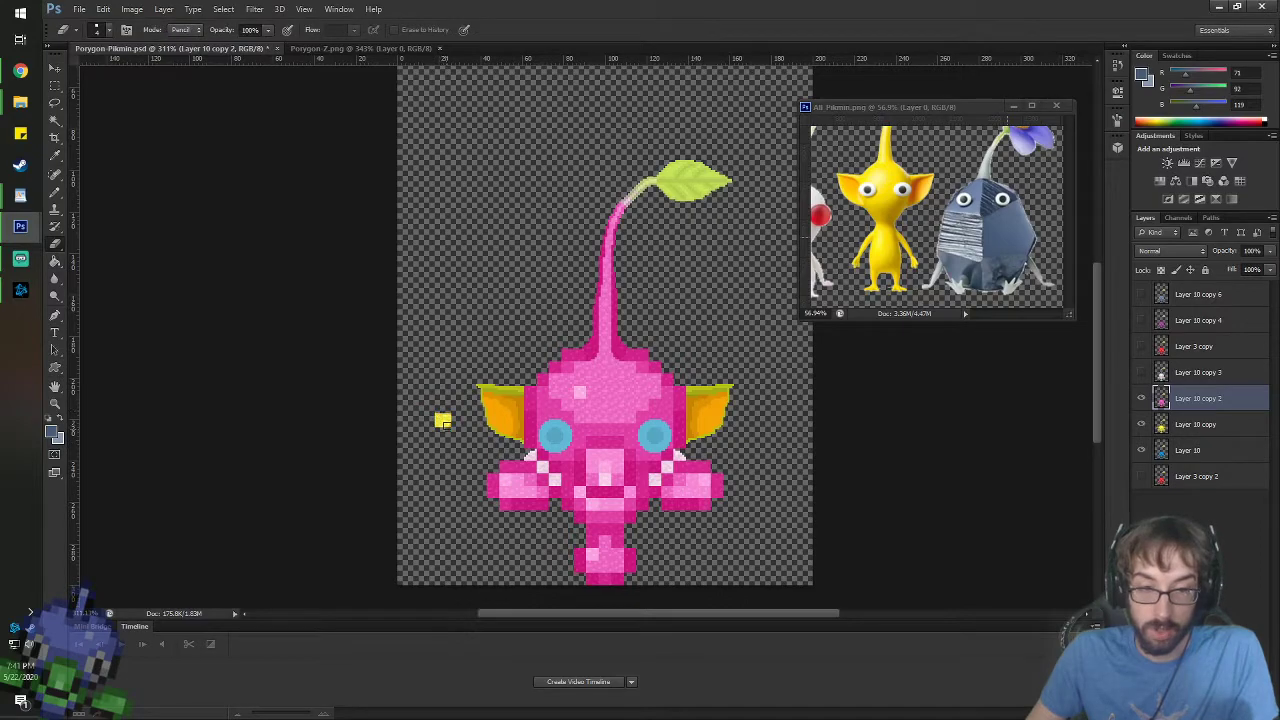
left_click(1141, 399)
left_click(1200, 424)
- Define the yellow speckled swatch on Layer 10 copy as a pattern named Yellow Pikmin
scroll(545, 556, "up", 2)
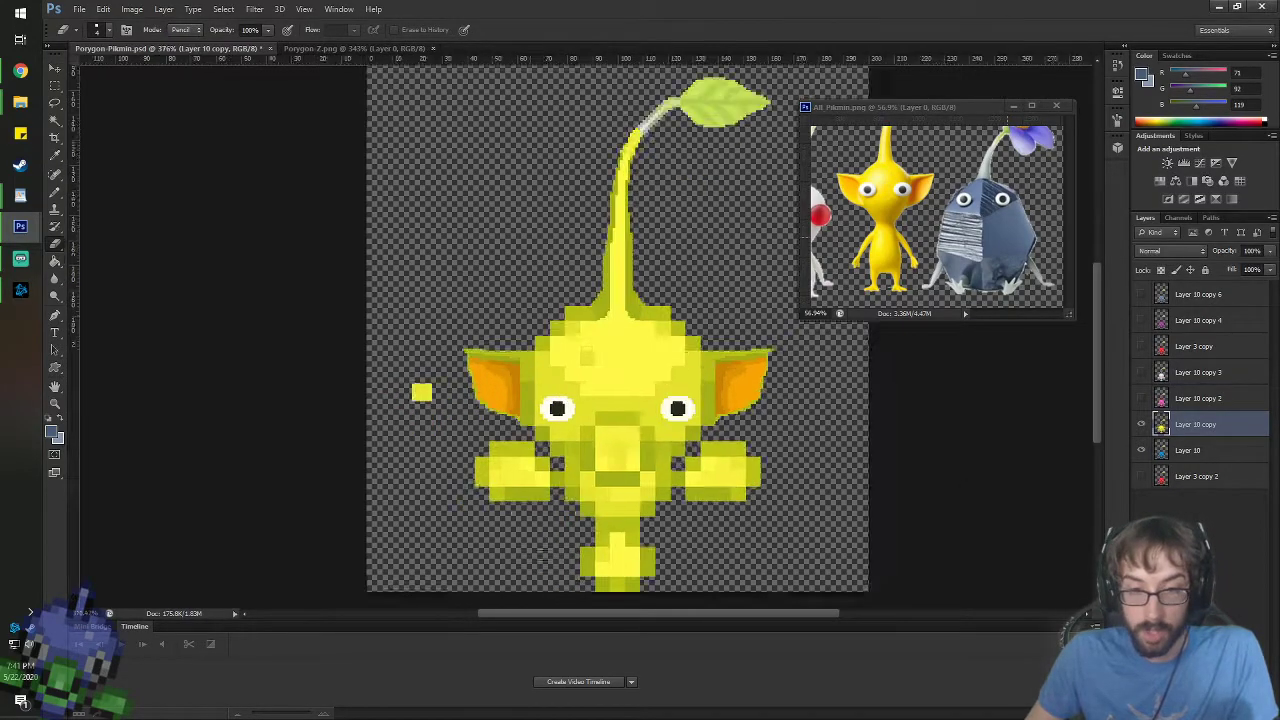
scroll(340, 311, "up", 3)
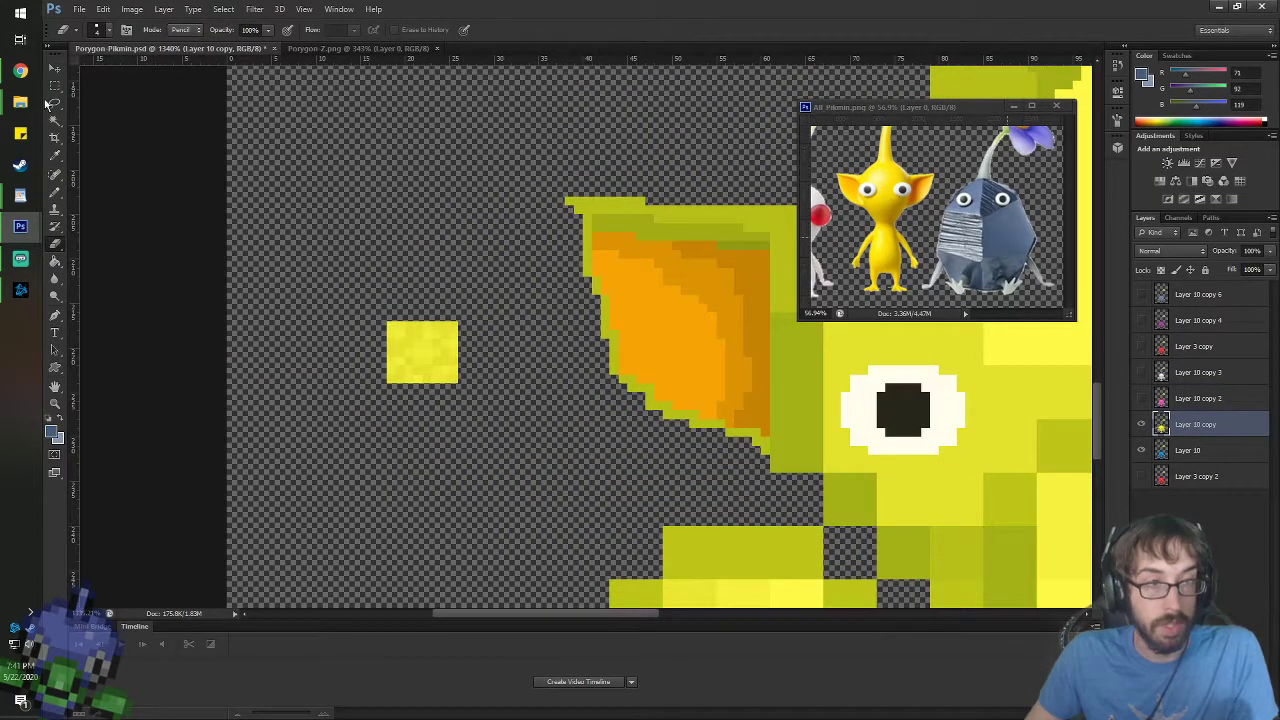
left_click(55, 86)
left_click_drag(388, 322, 458, 383)
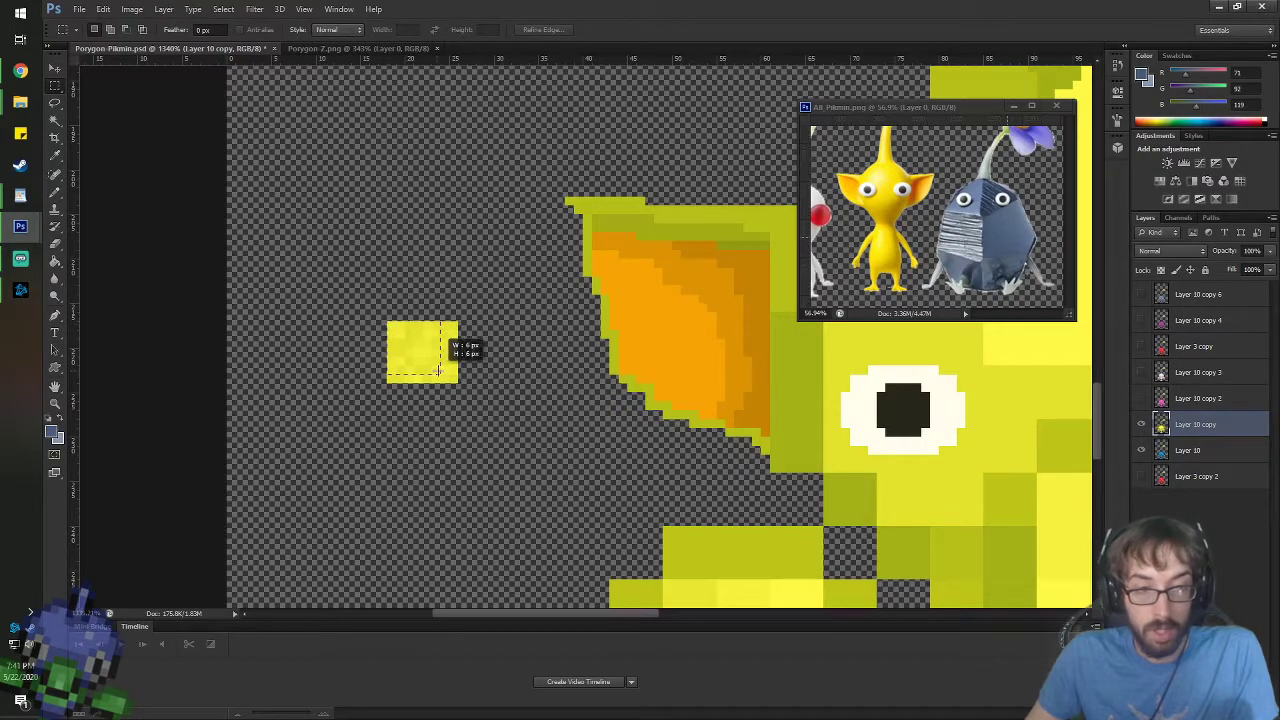
left_click(104, 9)
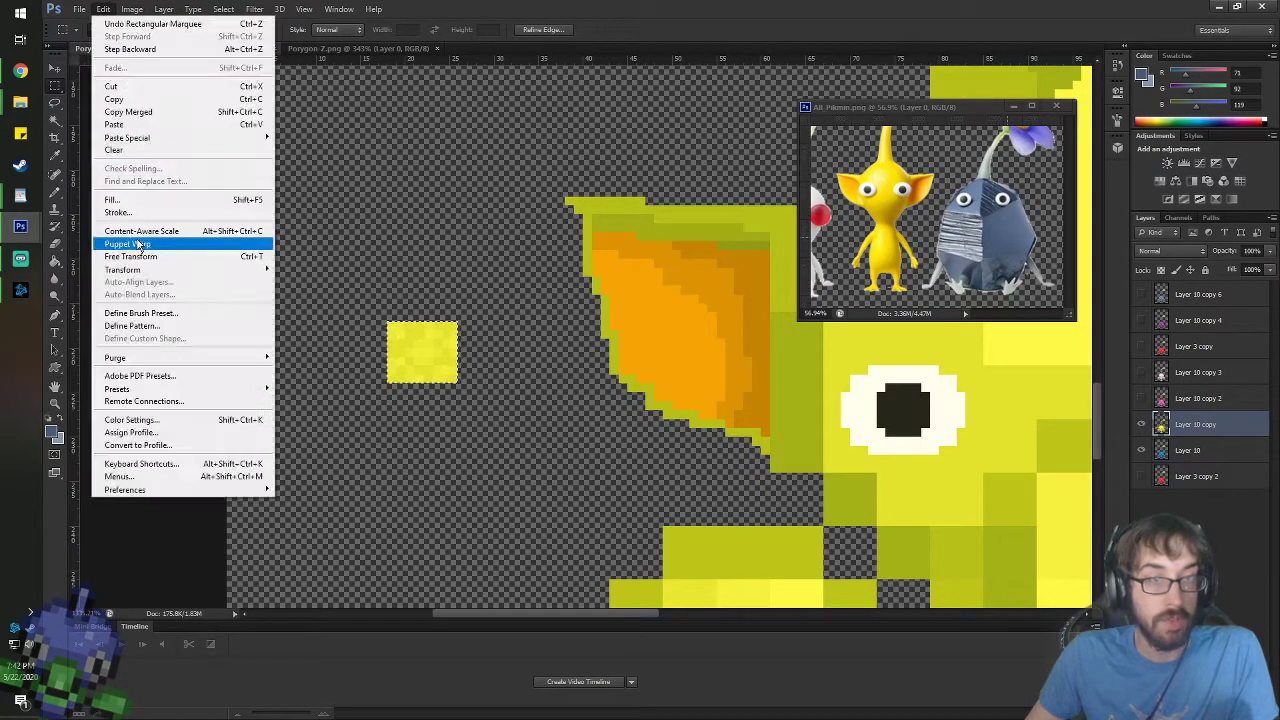
left_click(119, 328)
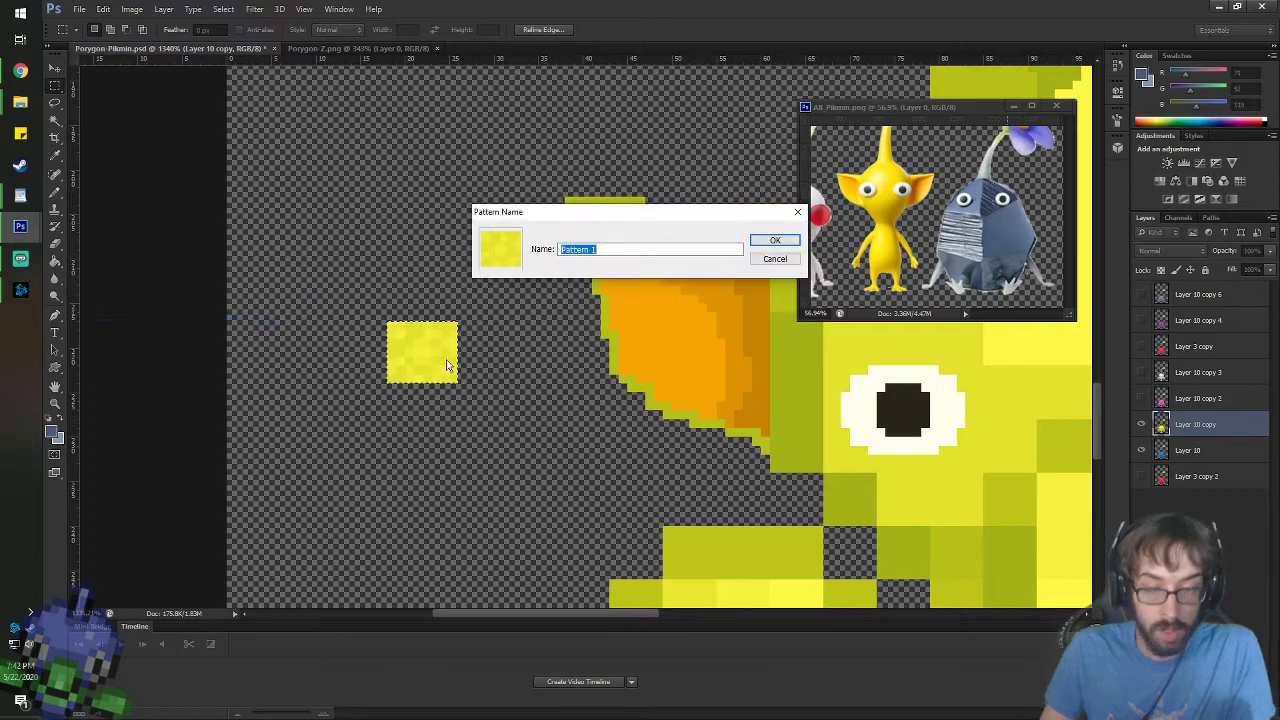
type("Yellow Pikmin")
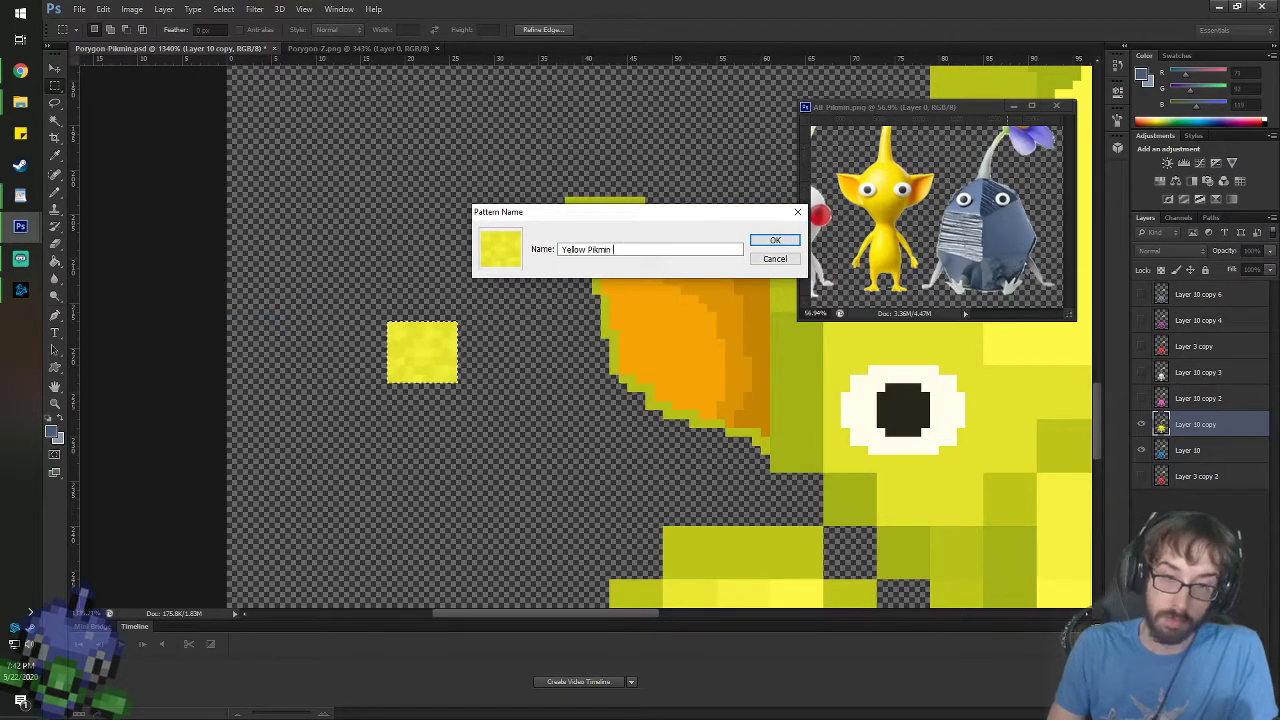
key("Return")
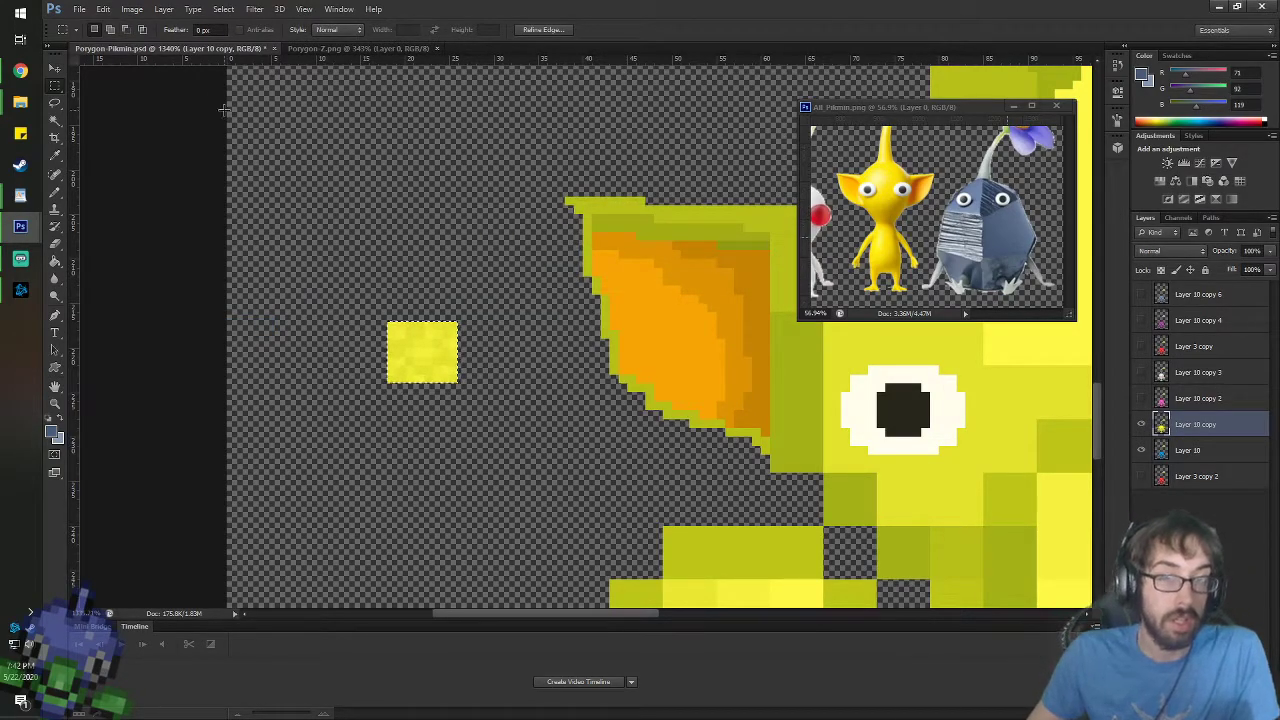
- Set the Paint Bucket to fill with the new yellow speckled pattern
key("g")
left_click(160, 29)
left_click(178, 123)
scroll(720, 384, "down", 5)
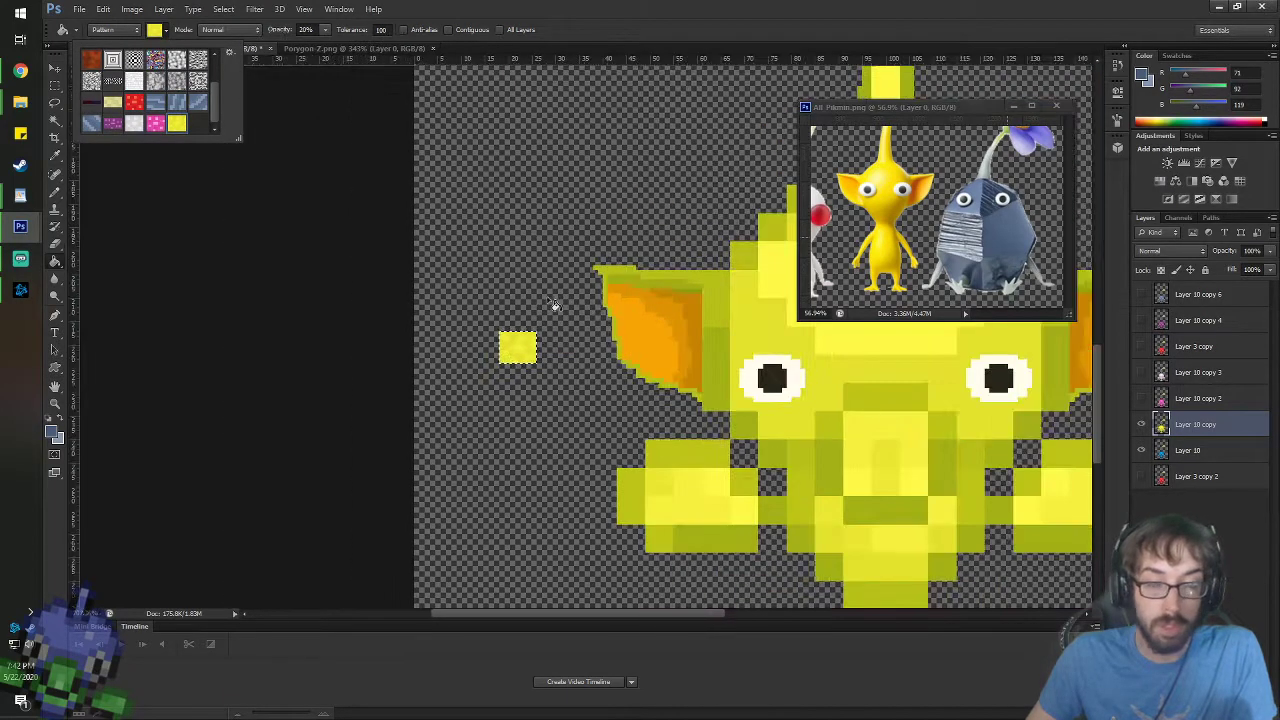
scroll(828, 428, "up", 2)
scroll(700, 440, "down", 4)
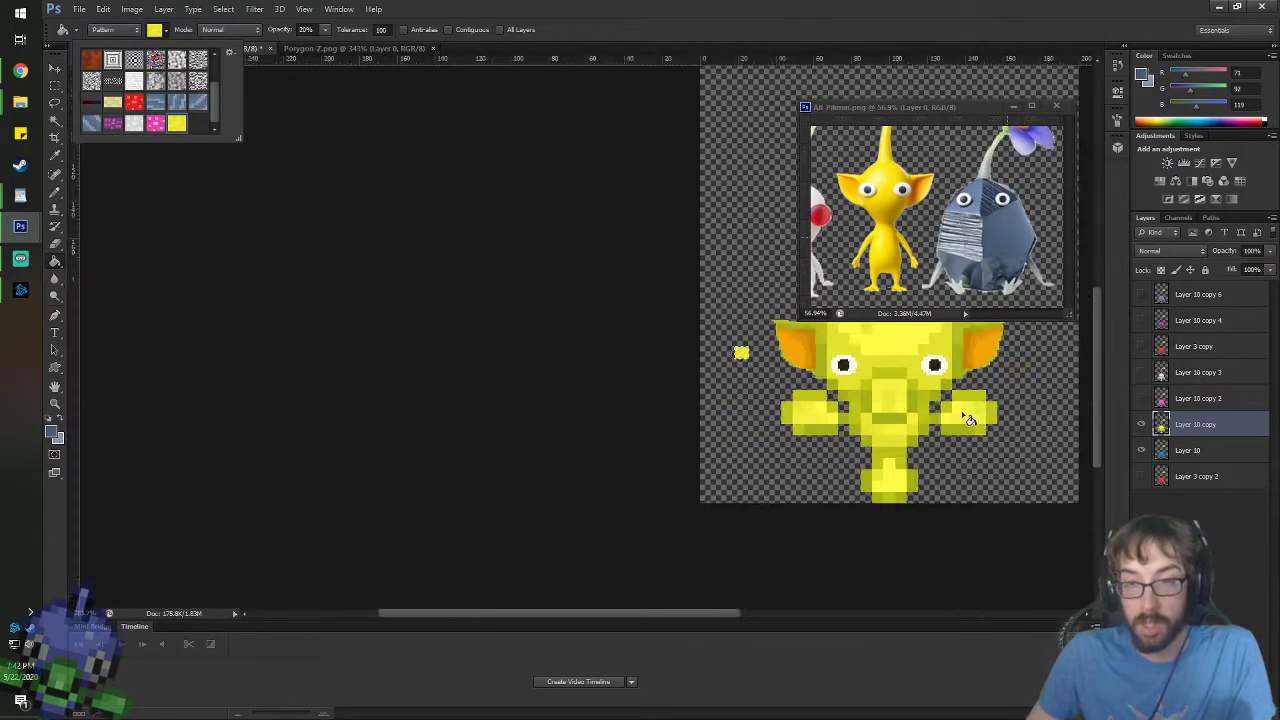
scroll(593, 469, "up", 5)
left_click(617, 392)
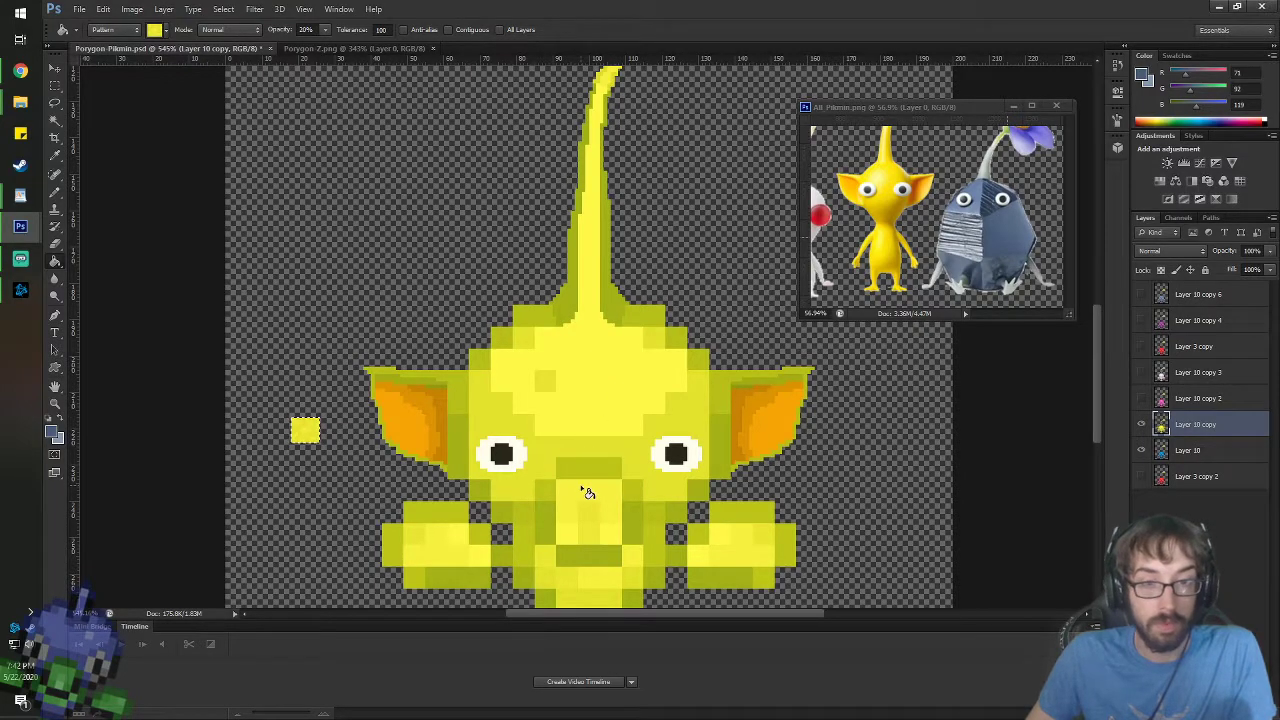
- Fill the yellow sprite on Layer 10 copy with the yellow speckled pattern at 20% opacity, starting from its cheek
scroll(588, 492, "down", 3)
scroll(605, 530, "up", 3)
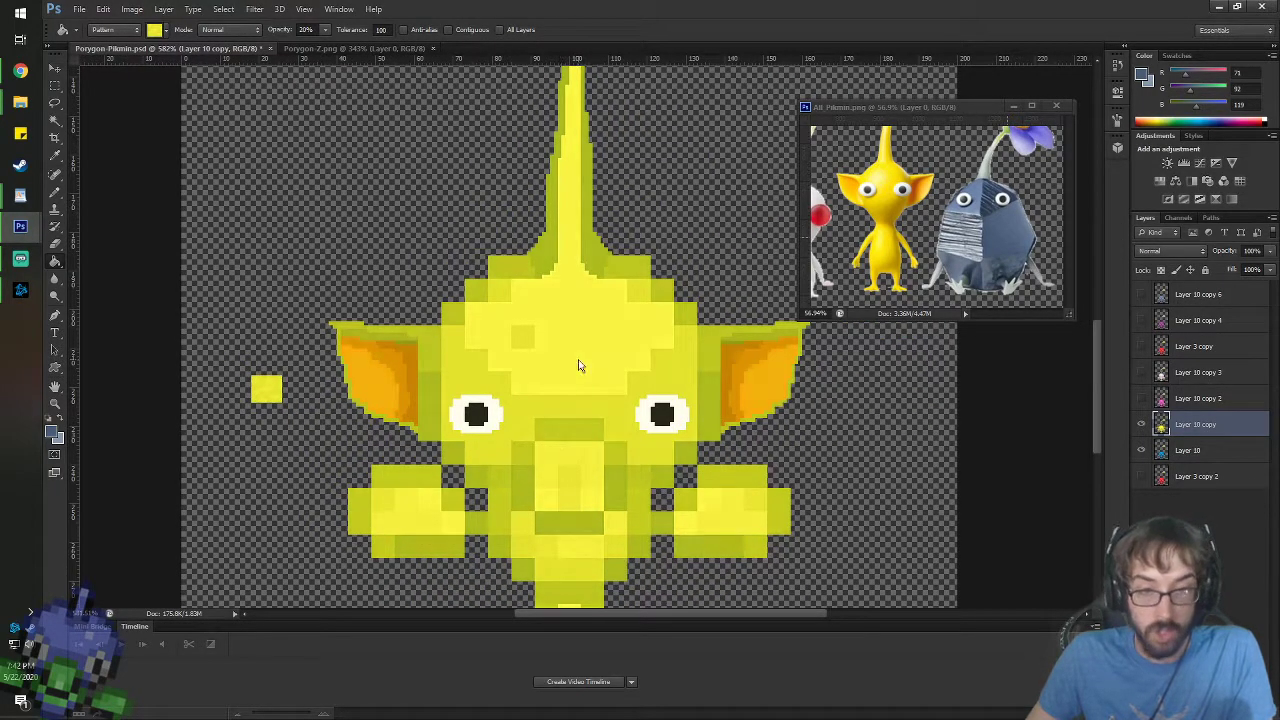
scroll(537, 571, "up", 3)
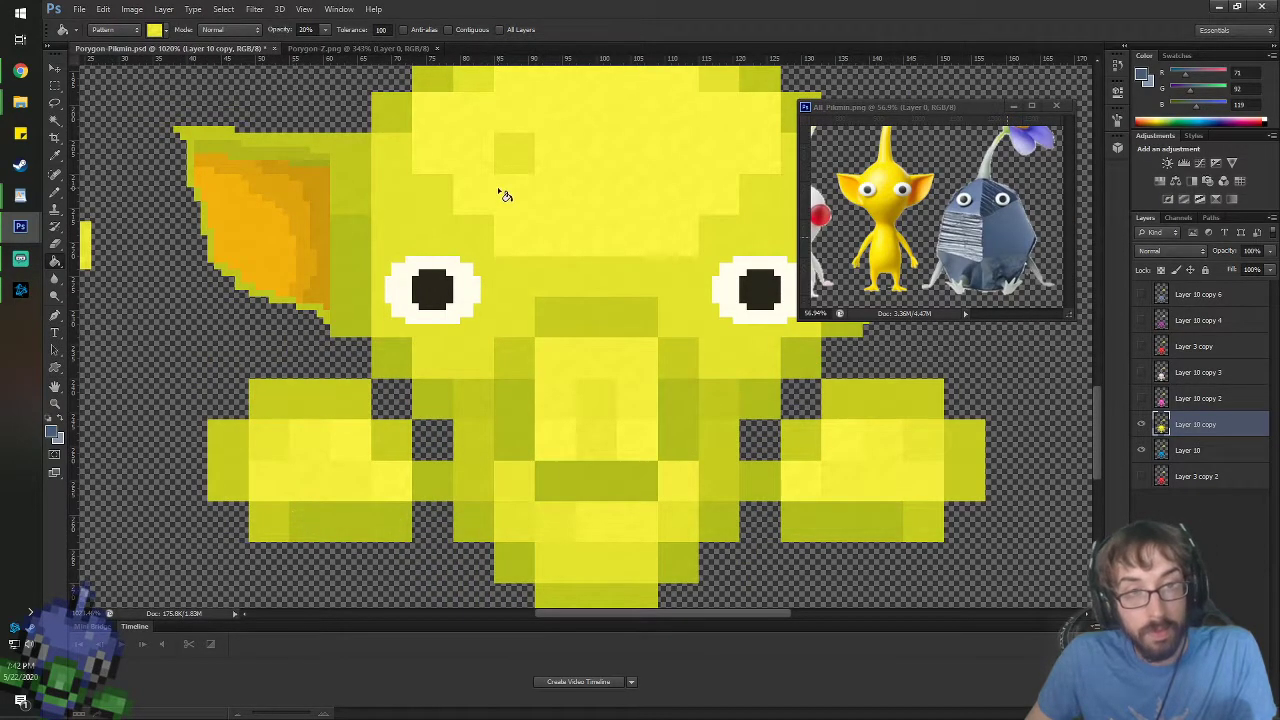
scroll(505, 195, "down", 2)
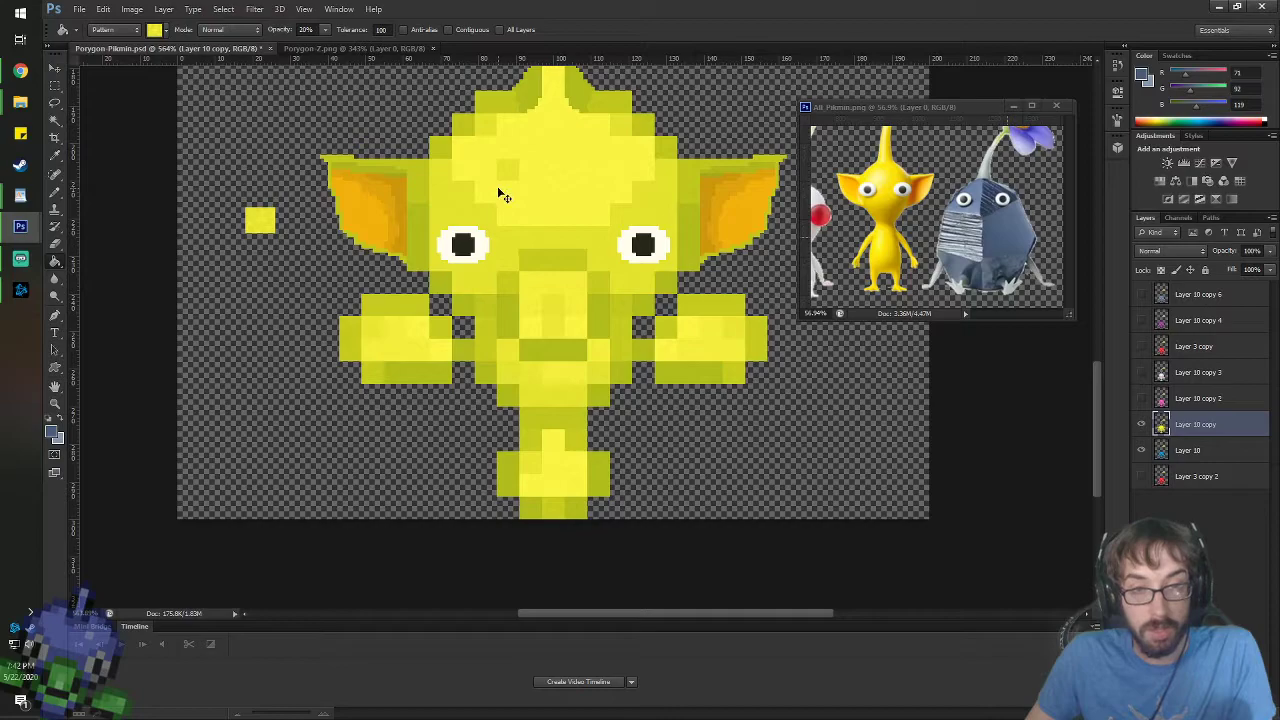
scroll(502, 265, "up", 3)
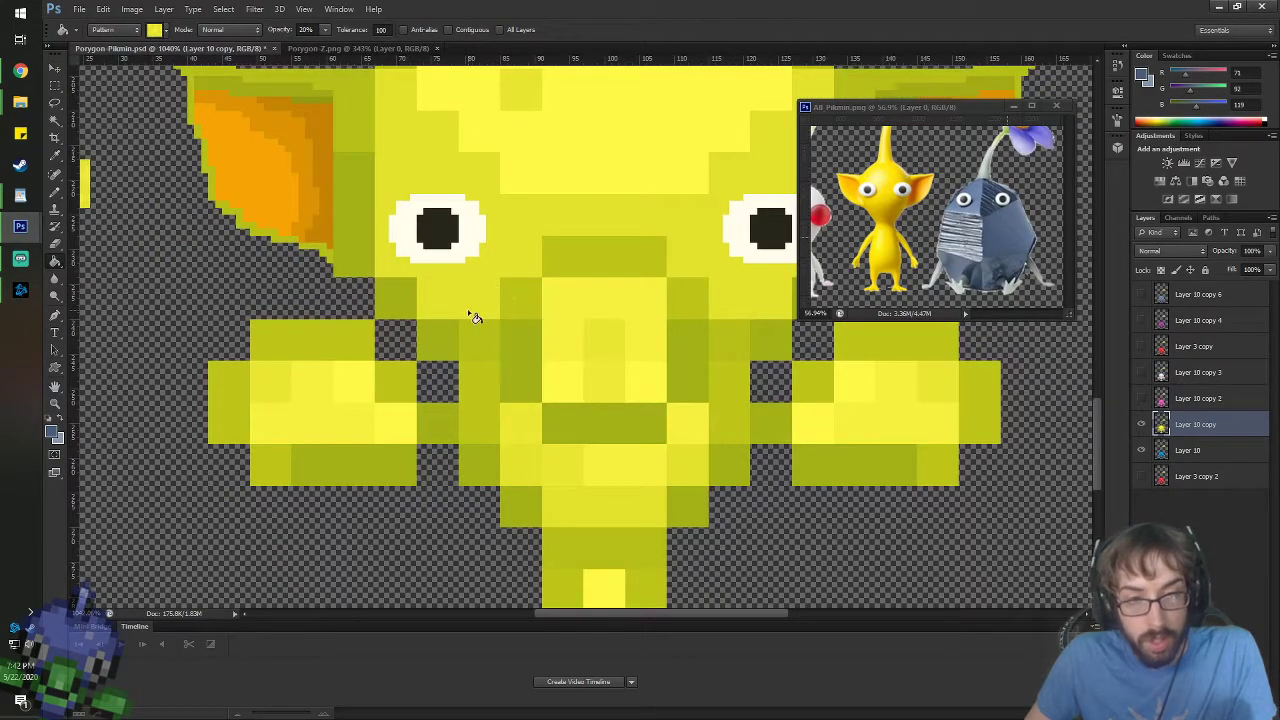
left_click(469, 312)
scroll(300, 250, "down", 3)
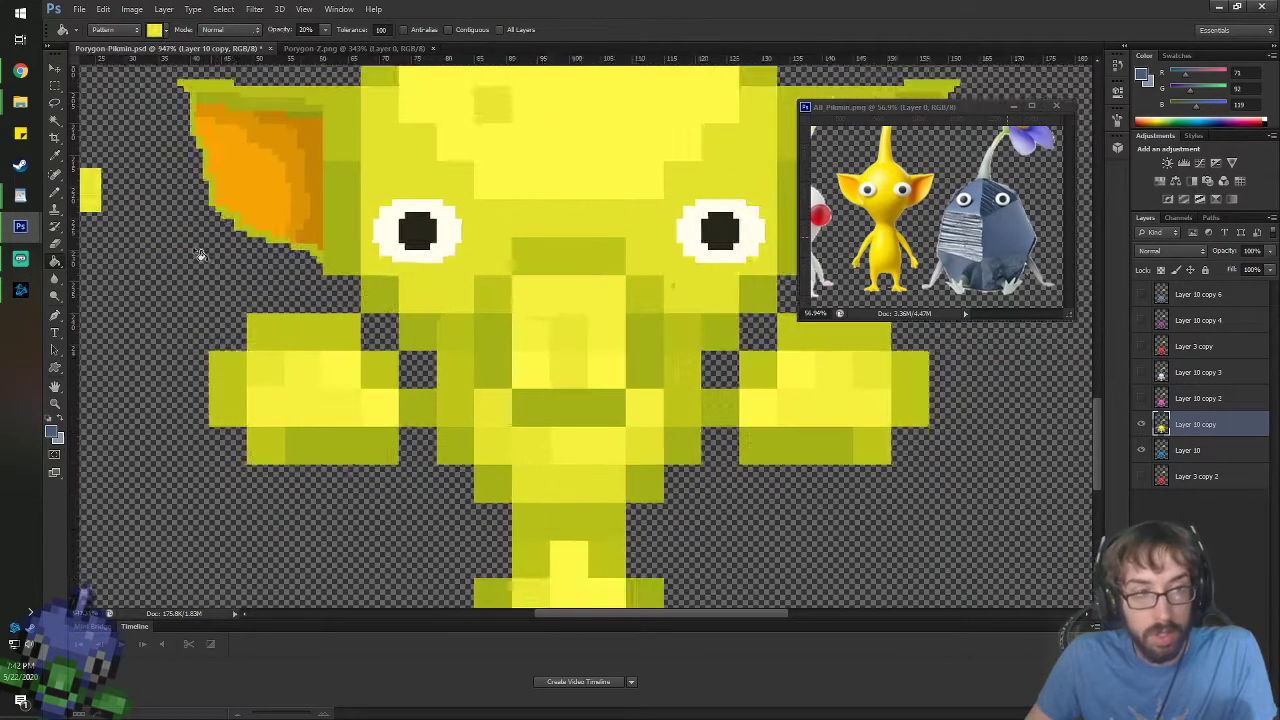
- Set the foreground colour to the yellow sampled from the speckled swatch, with its saturation raised to 97%
scroll(104, 222, "up", 4)
scroll(105, 221, "up", 3)
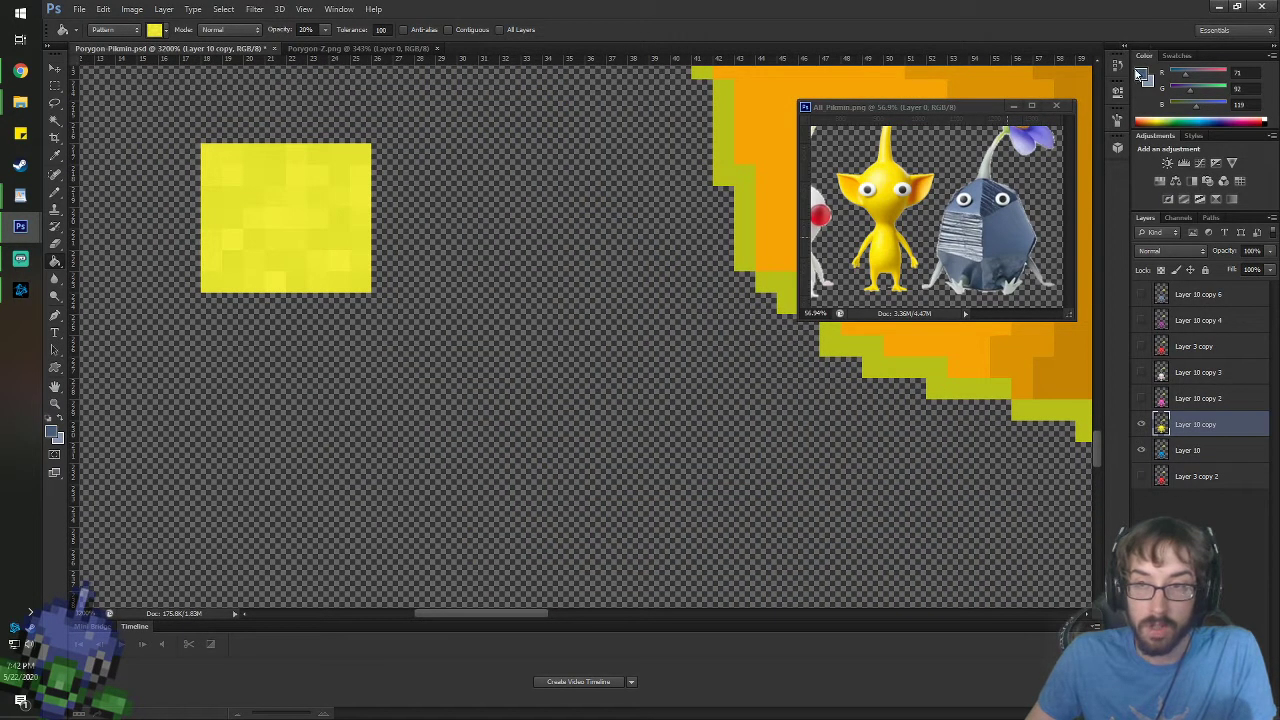
left_click(1143, 76)
left_click_drag(400, 94, 650, 97)
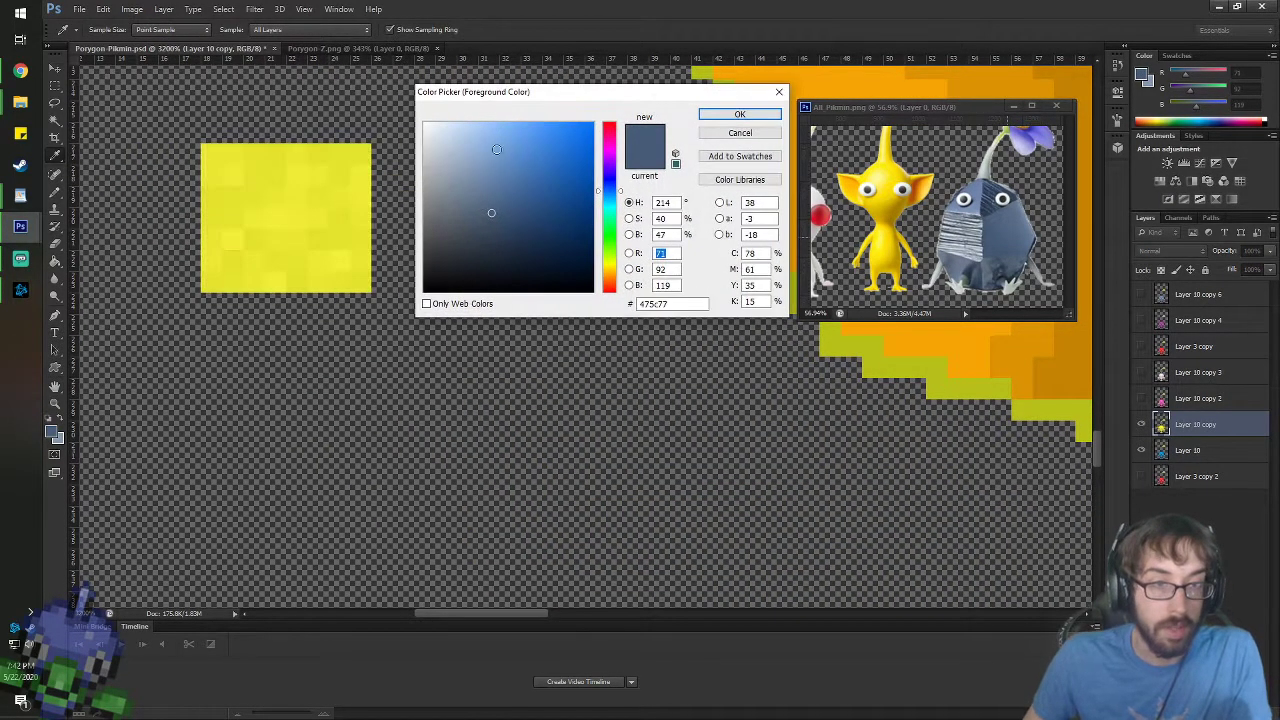
left_click(305, 206)
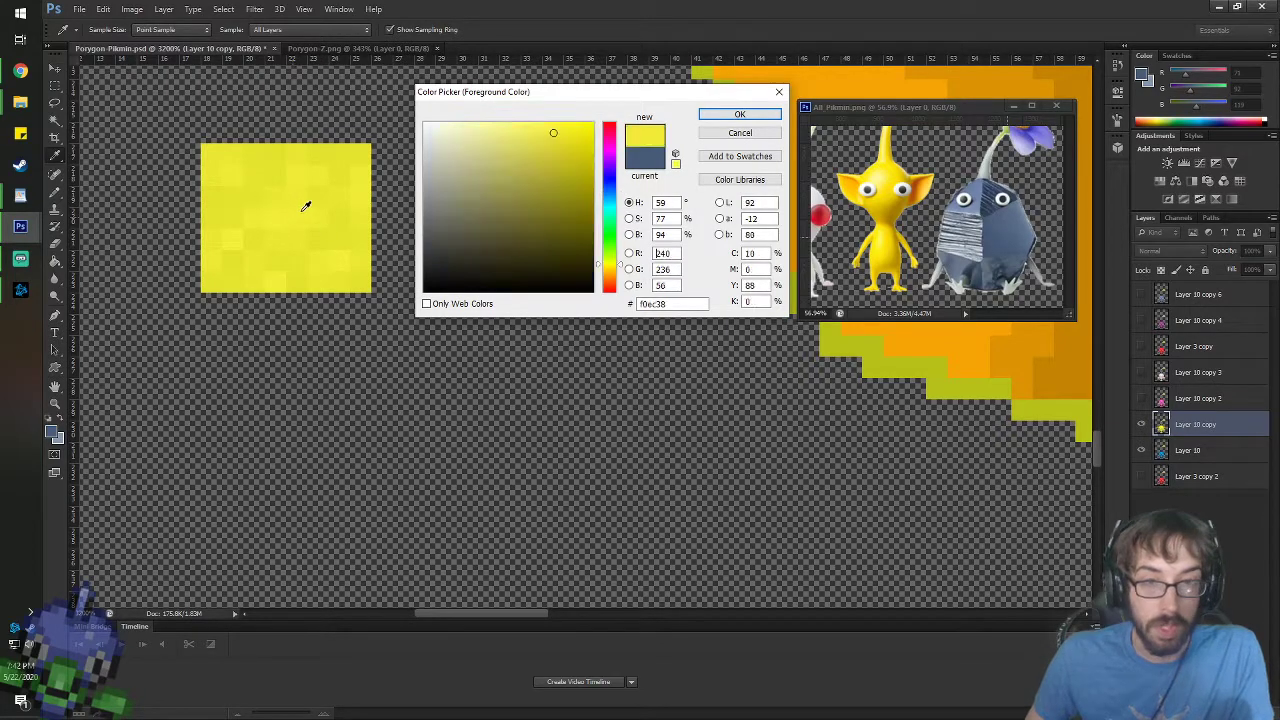
left_click(672, 218)
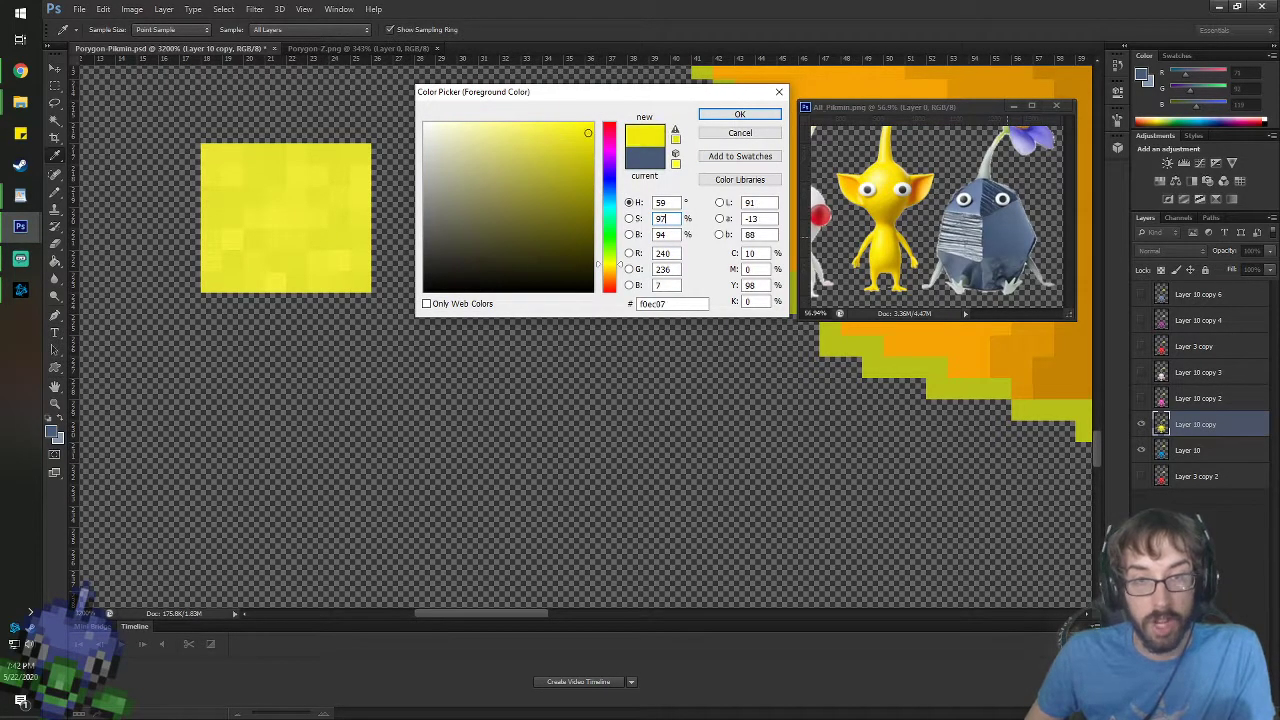
key("Return")
- Set the Paint Bucket to contiguous filling with a tolerance of 0
key("g")
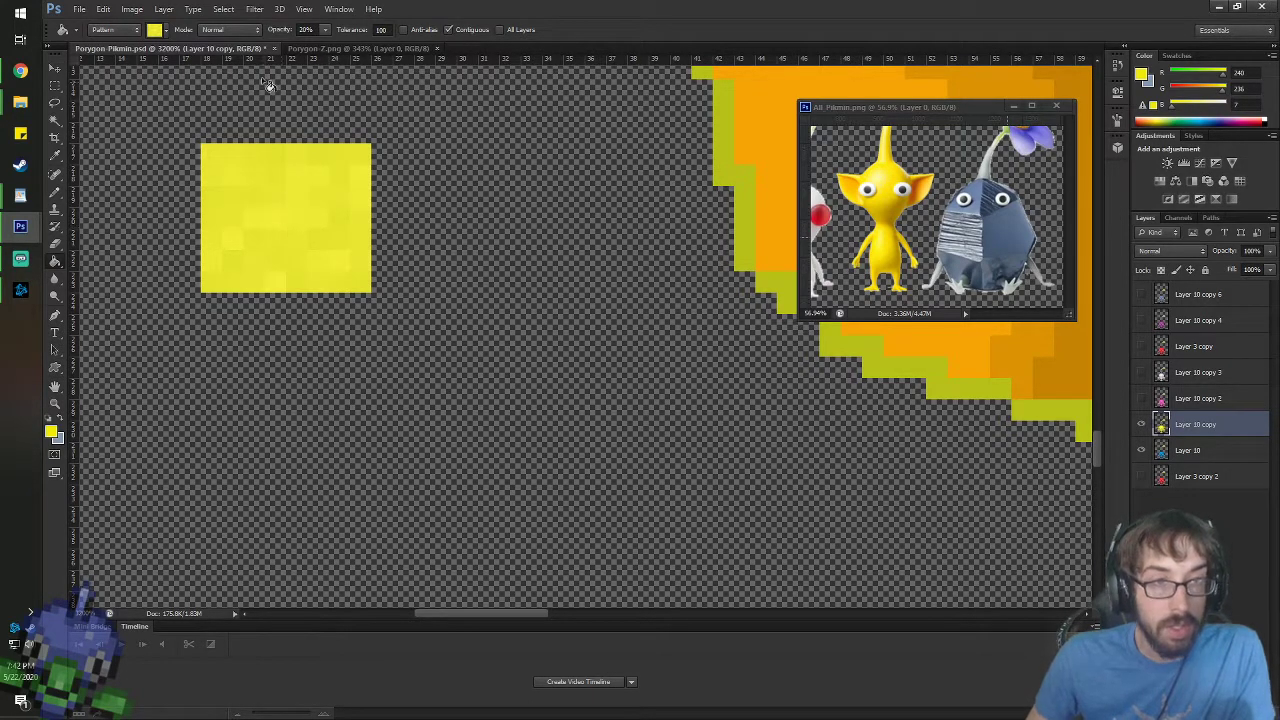
key("BackSpace")
left_click(354, 154)
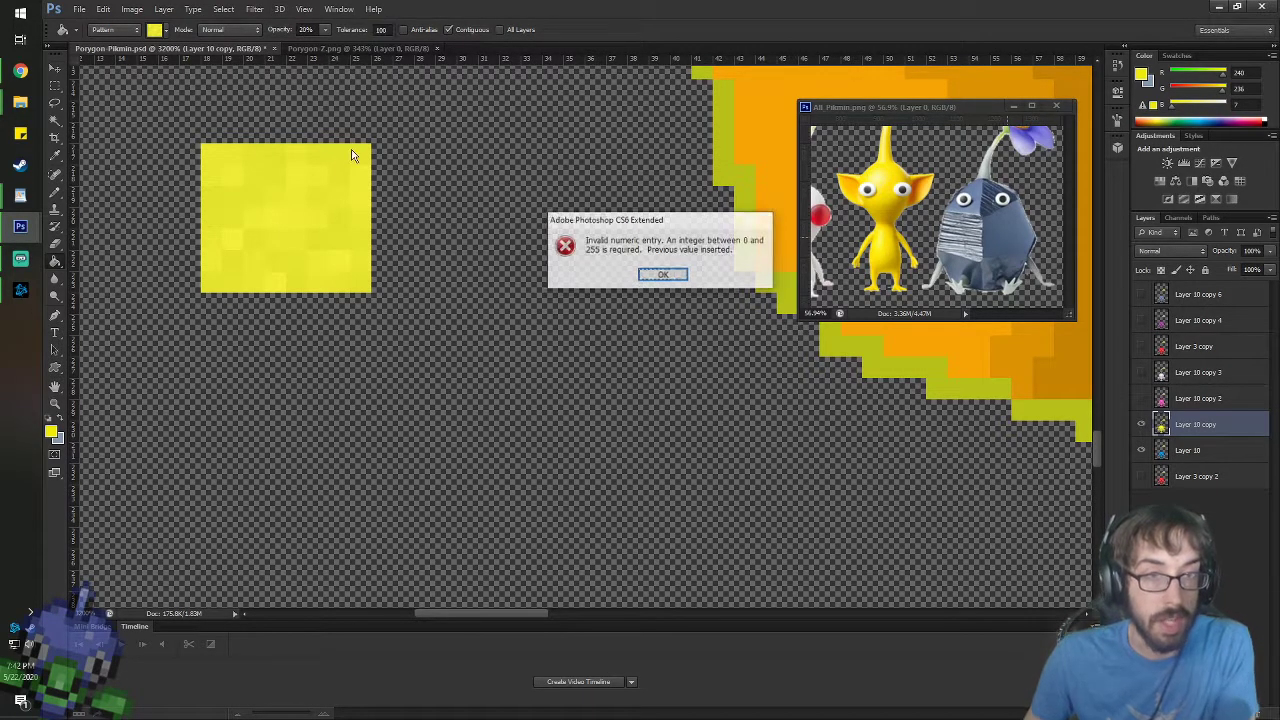
left_click(673, 275)
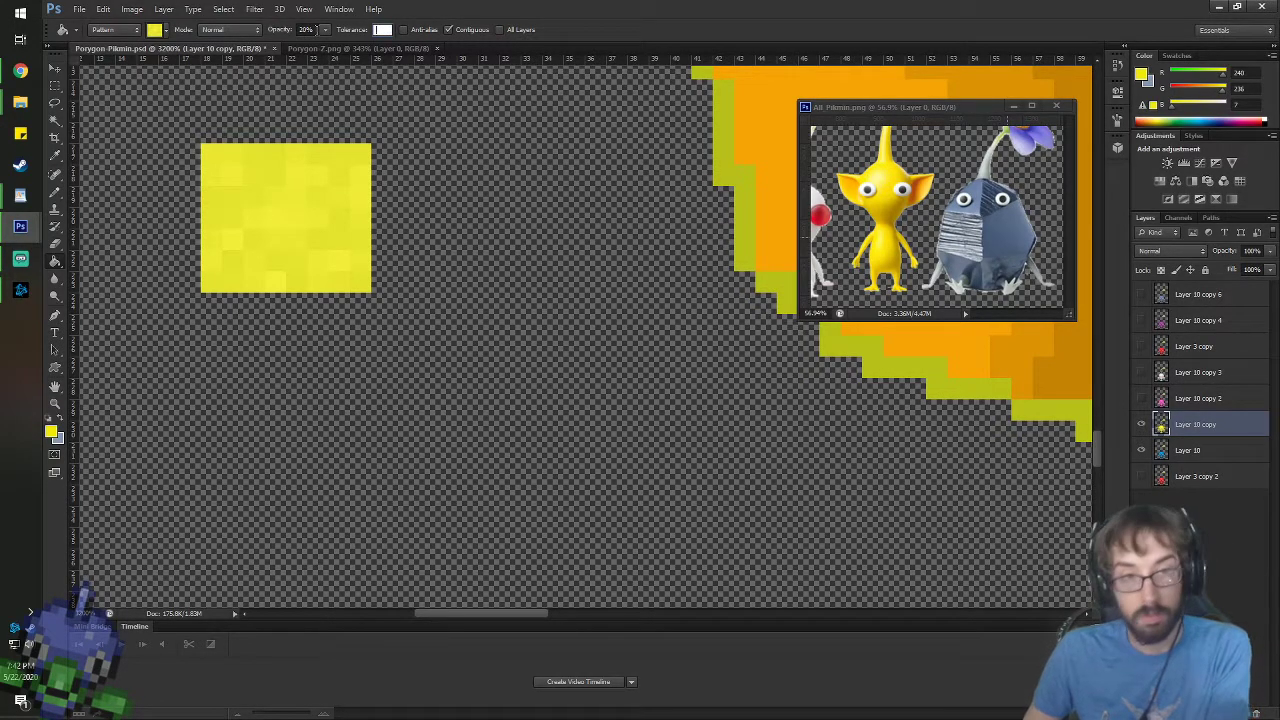
type("0")
key("Return")
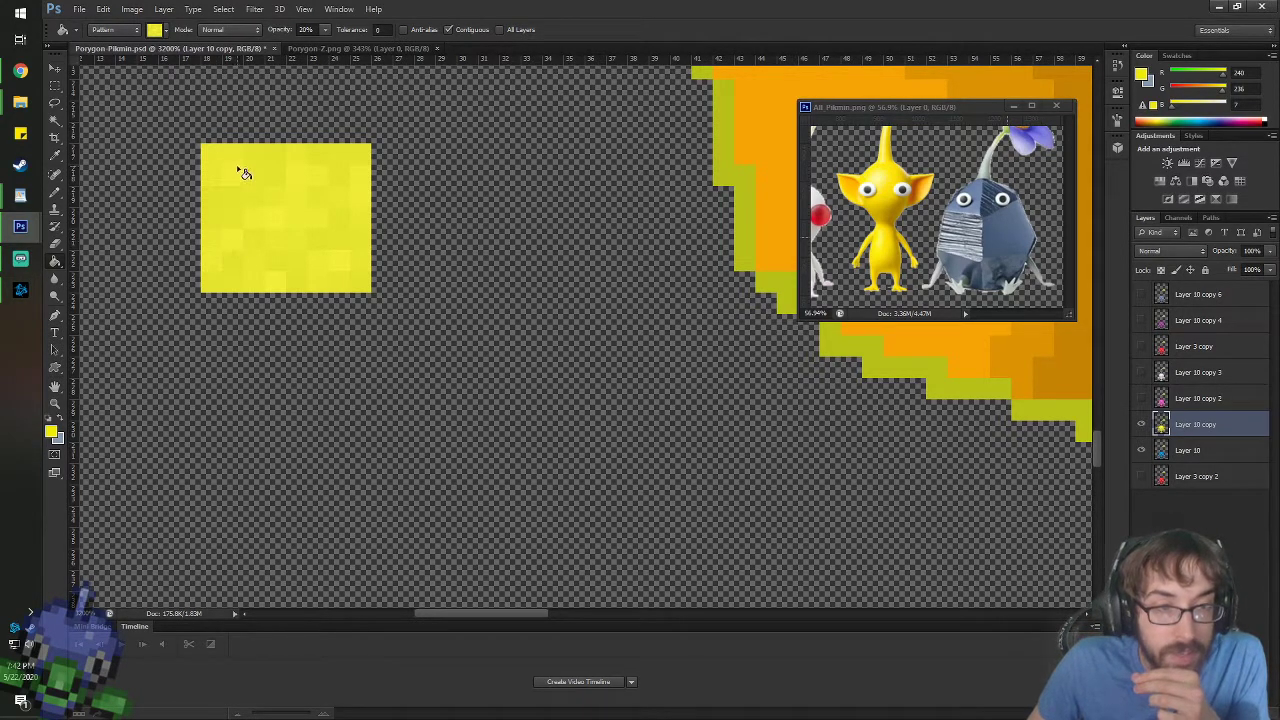
- Examine the yellow Pikmin in the All_Pikmin.png reference image to compare its skin with the sprite's
scroll(689, 366, "down", 5)
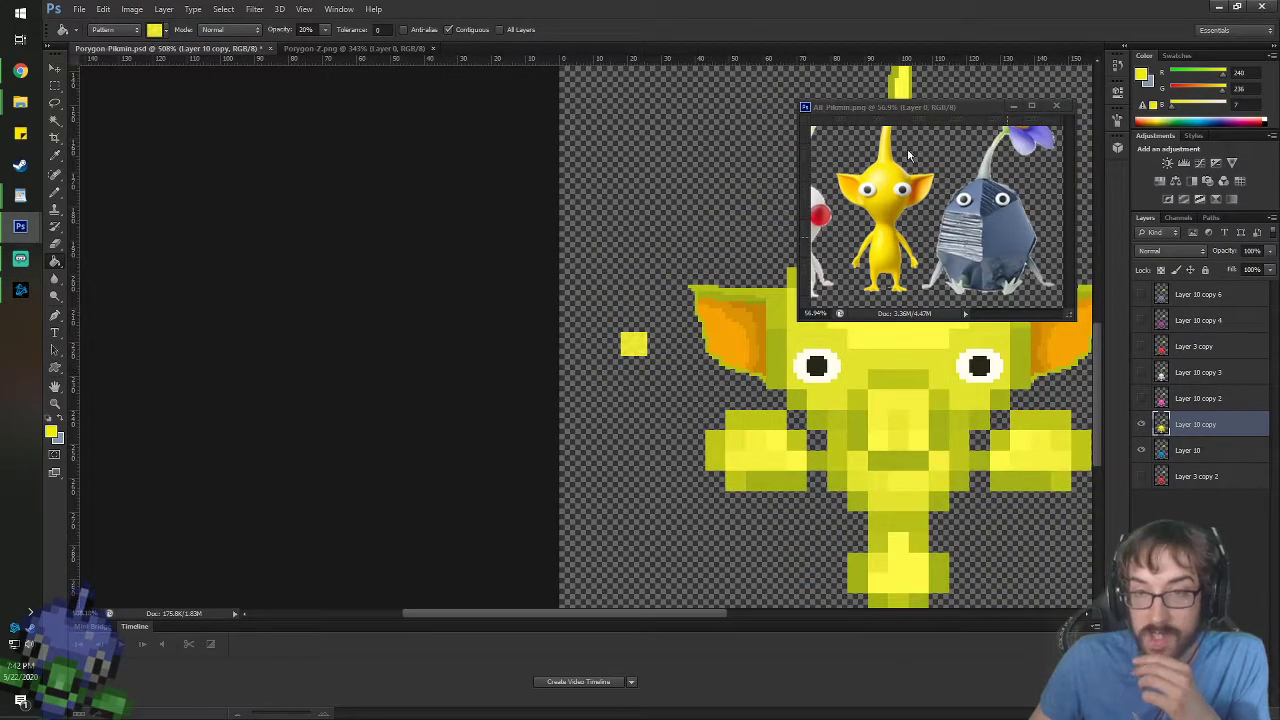
left_click(886, 108)
scroll(860, 222, "up", 4)
scroll(920, 217, "down", 2)
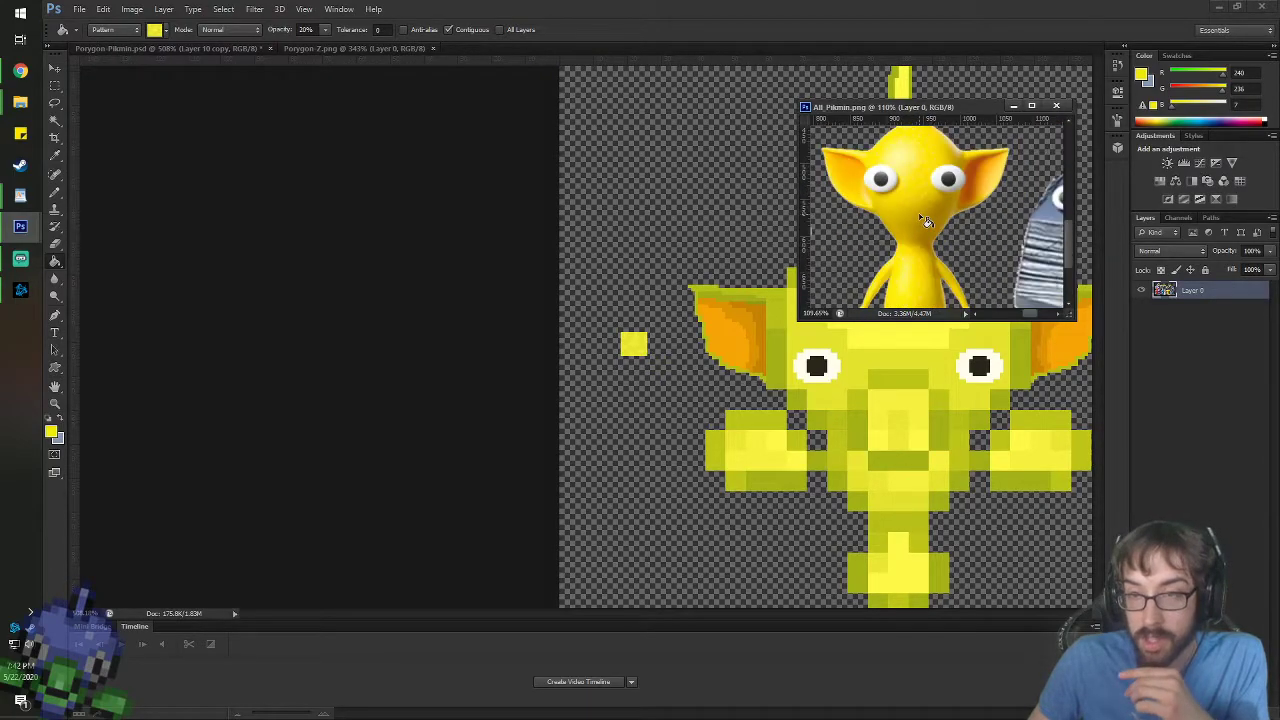
scroll(925, 220, "down", 1)
scroll(650, 383, "down", 3)
scroll(686, 398, "up", 2)
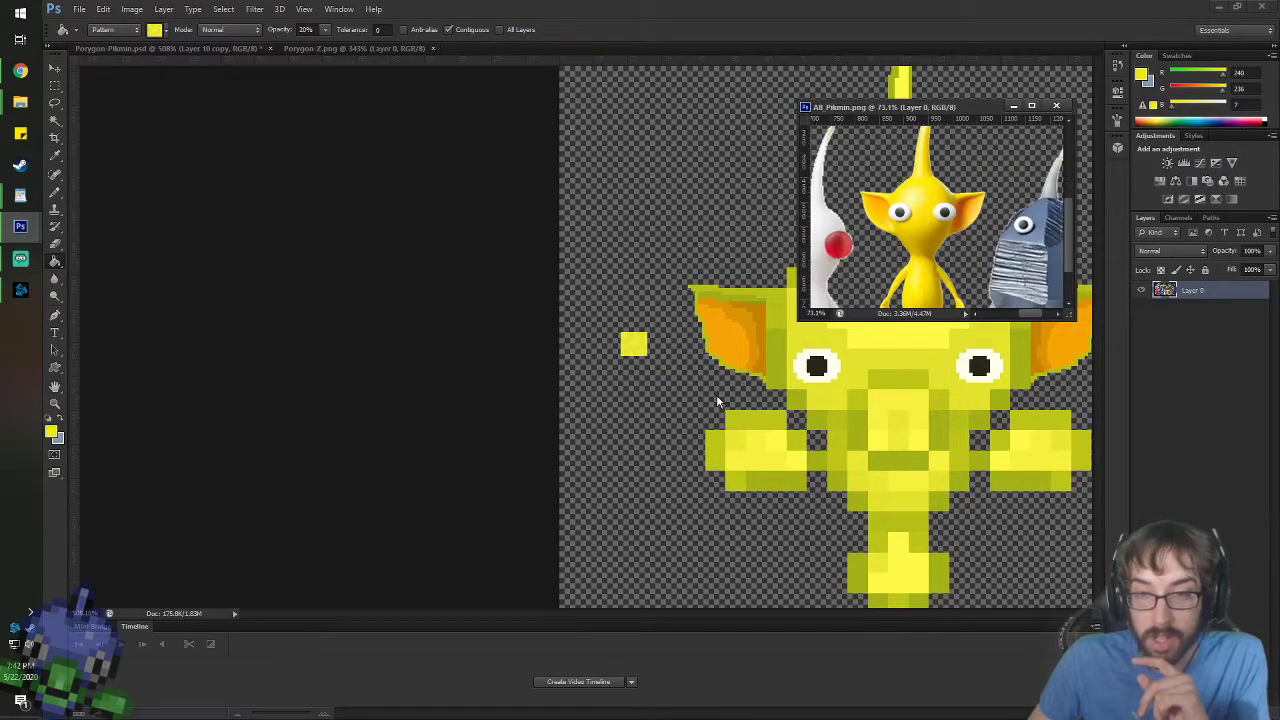
left_click(717, 400)
- Set the Paint Bucket tolerance to 100 and fill the yellow sprite from its forehead with the yellow speckled pattern at 20% opacity
scroll(717, 400, "down", 2)
scroll(910, 503, "up", 2)
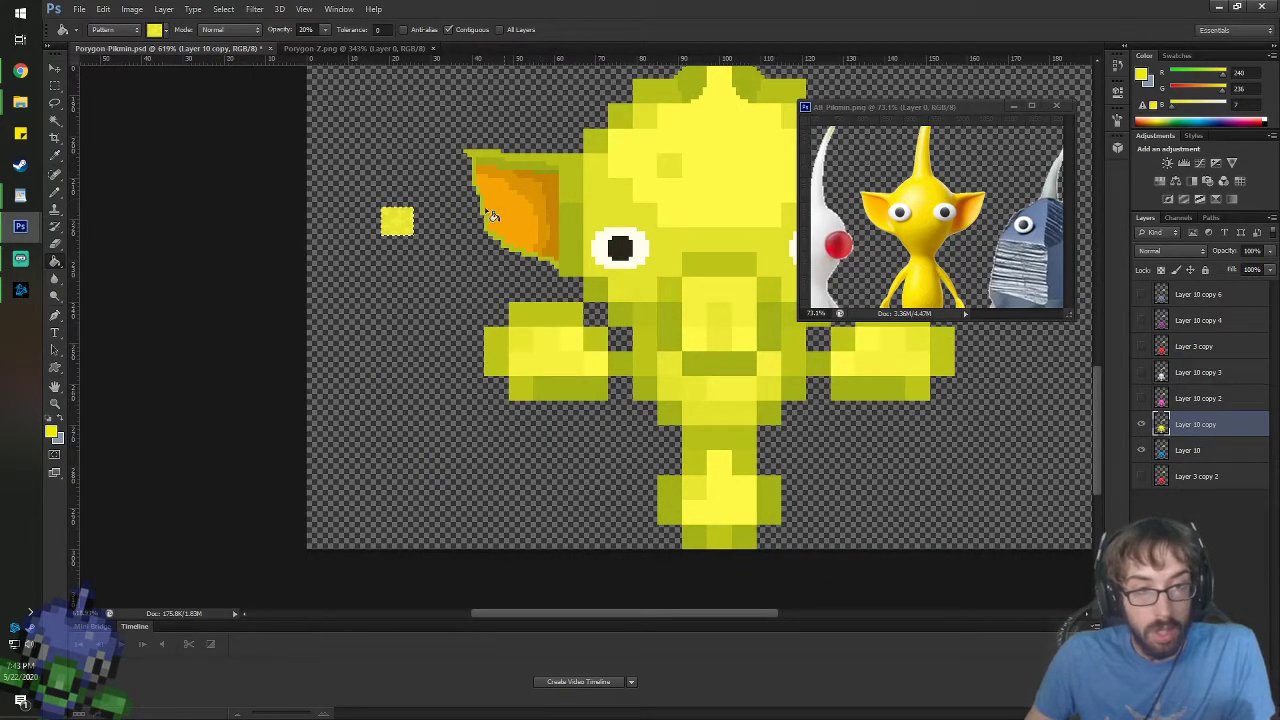
scroll(593, 275, "down", 2)
scroll(880, 370, "up", 2)
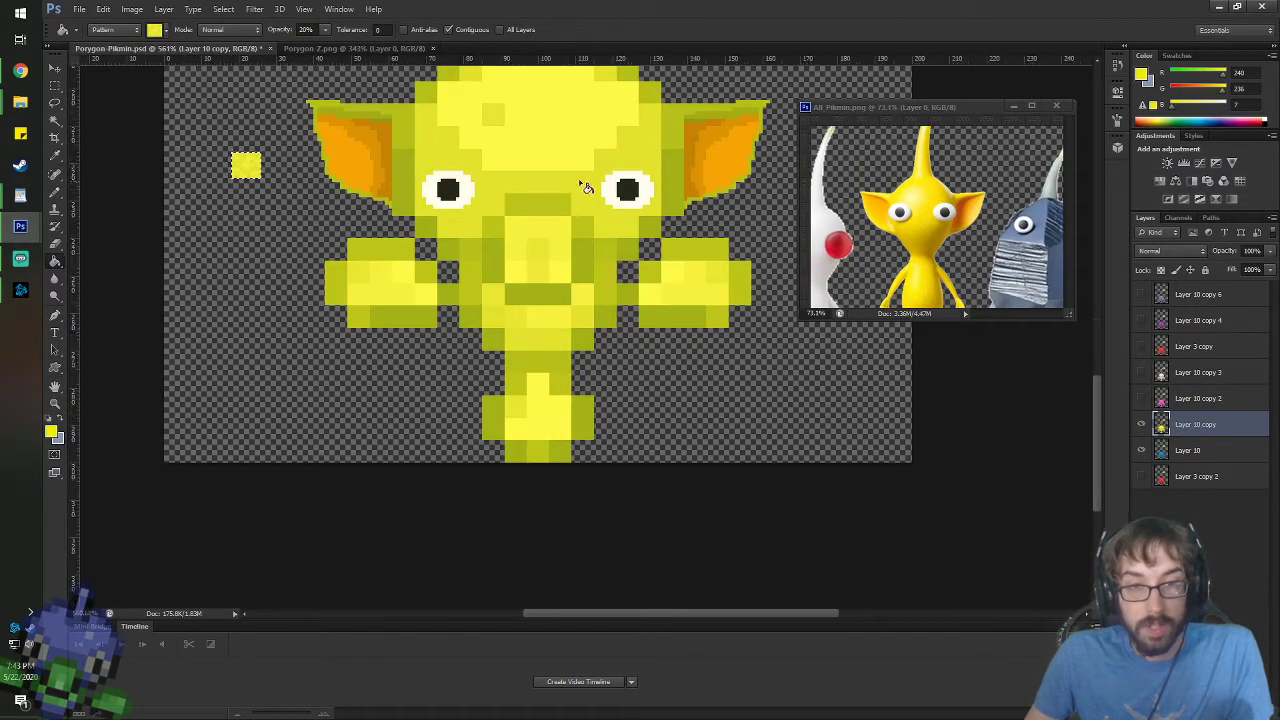
scroll(455, 65, "up", 1)
double_click(380, 29)
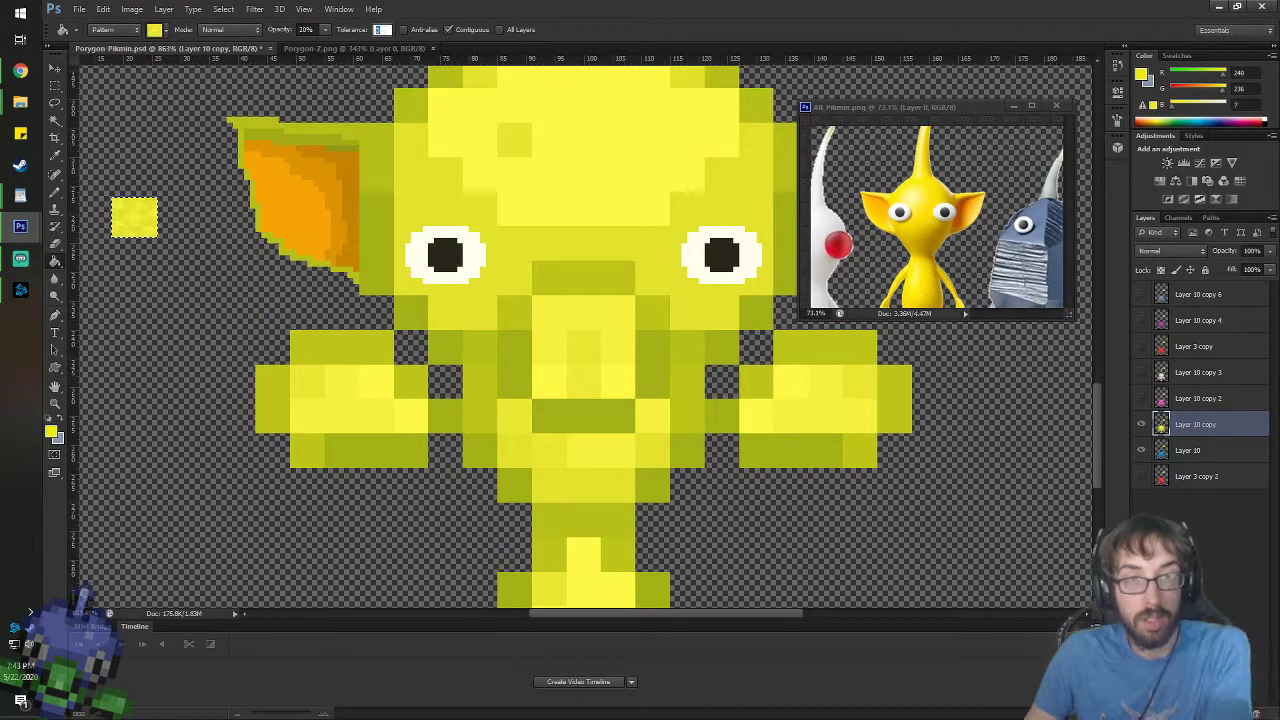
type("100")
key("Return")
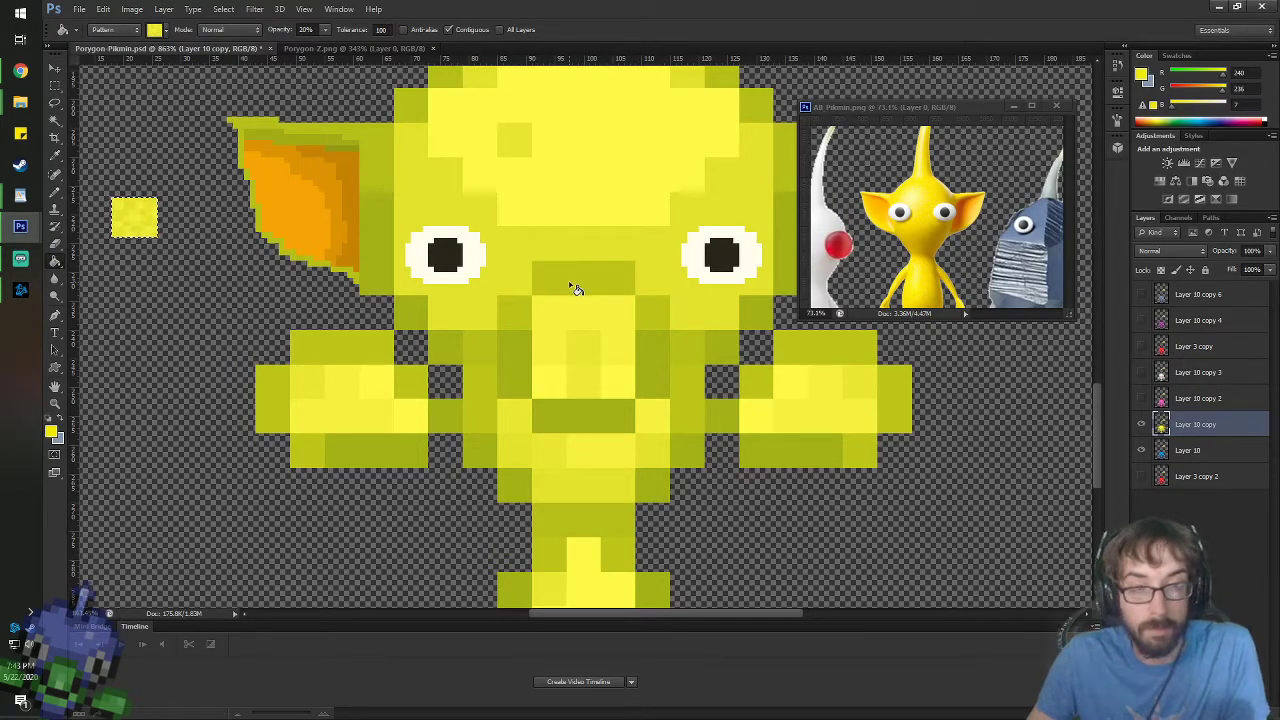
left_click(572, 192)
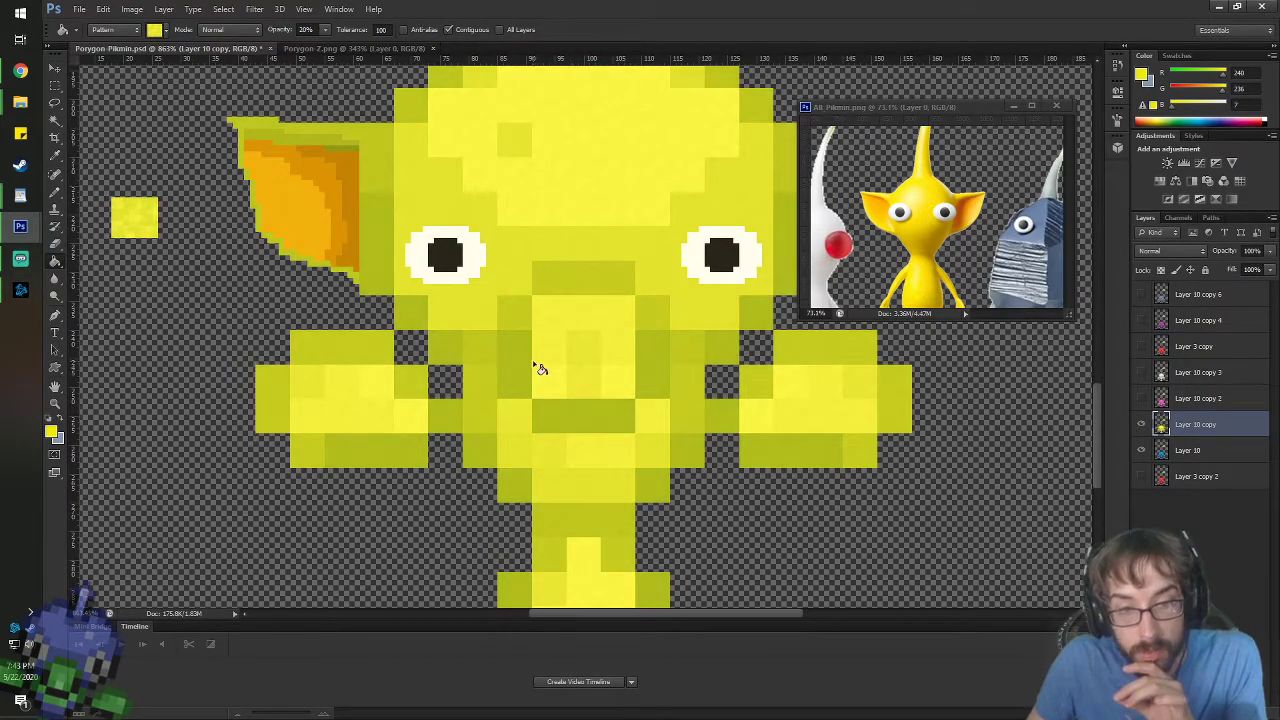
- Erase the yellow swatch beside the sprite on Layer 10 copy, hide that layer and select Layer 10
scroll(512, 361, "down", 3)
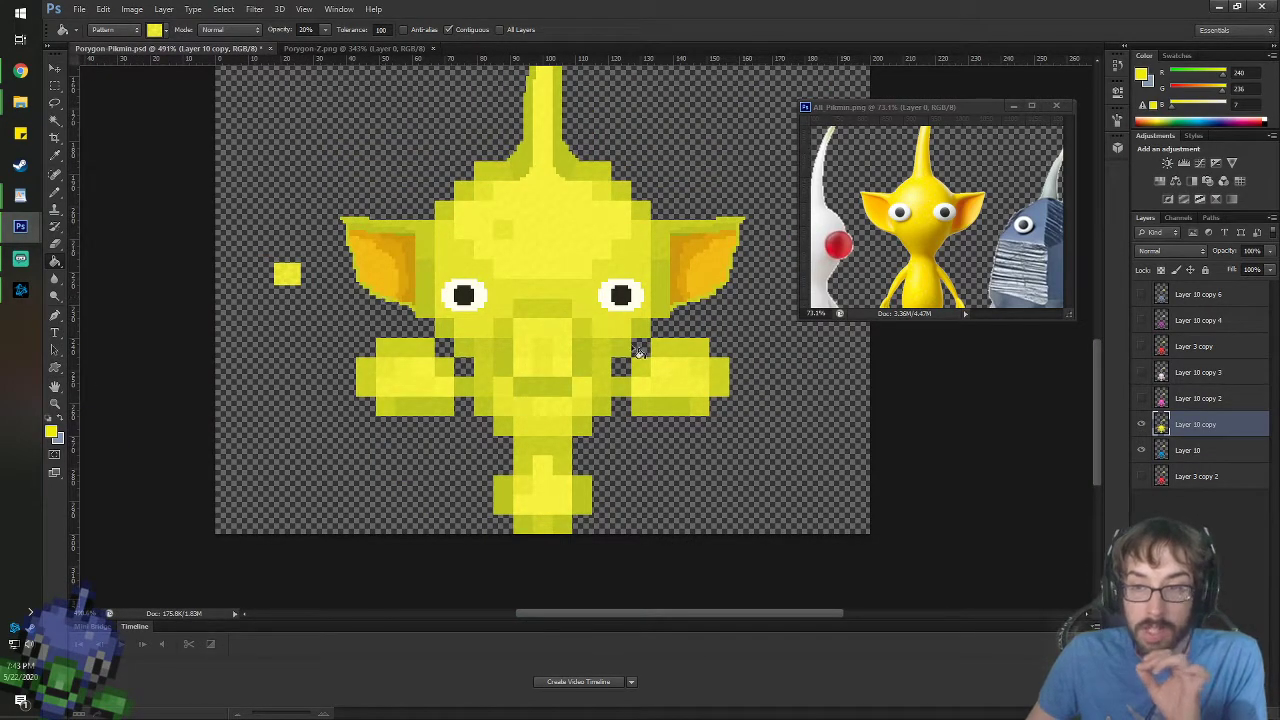
left_click(1141, 424)
left_click(1141, 424)
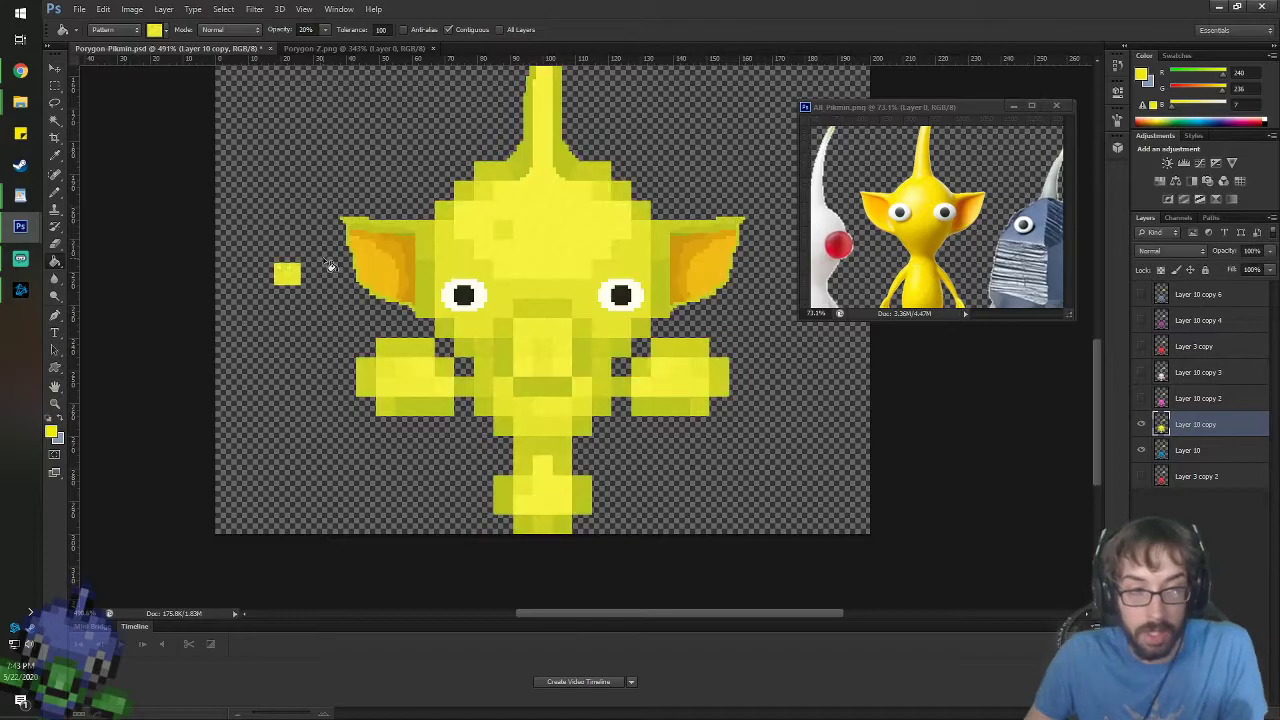
key("e")
left_click(284, 266)
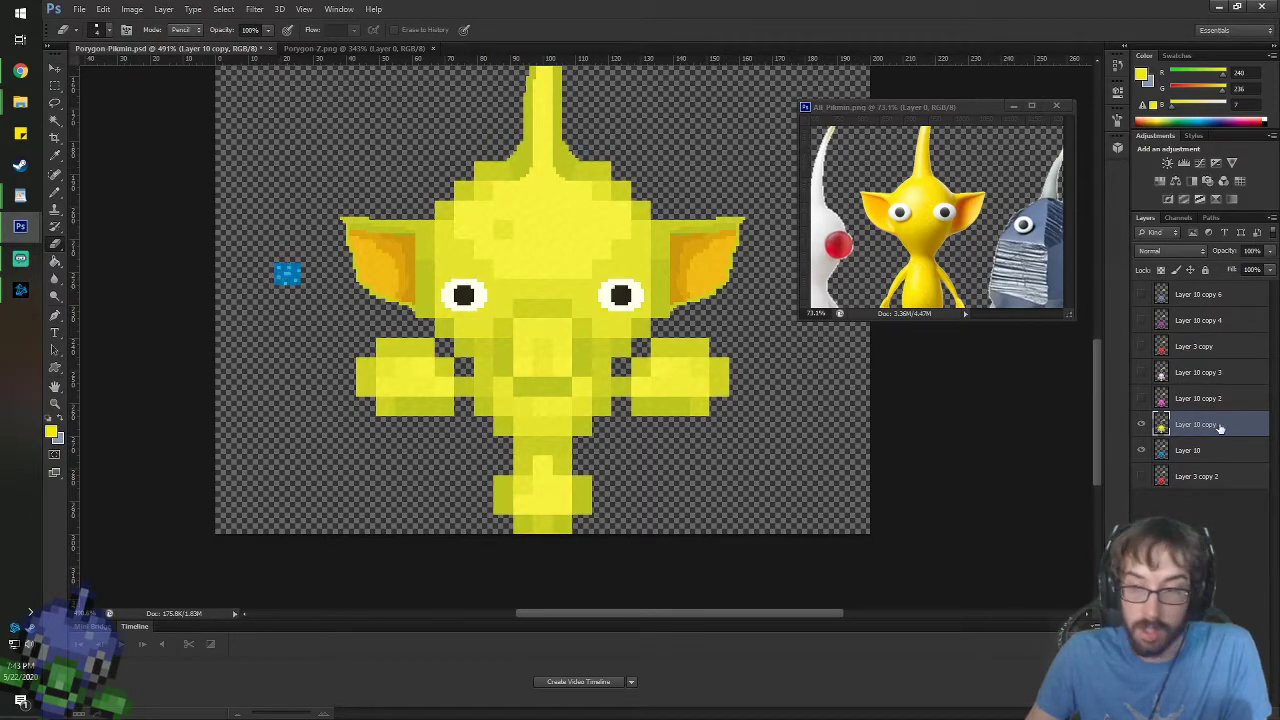
left_click(1141, 424)
left_click(1176, 446)
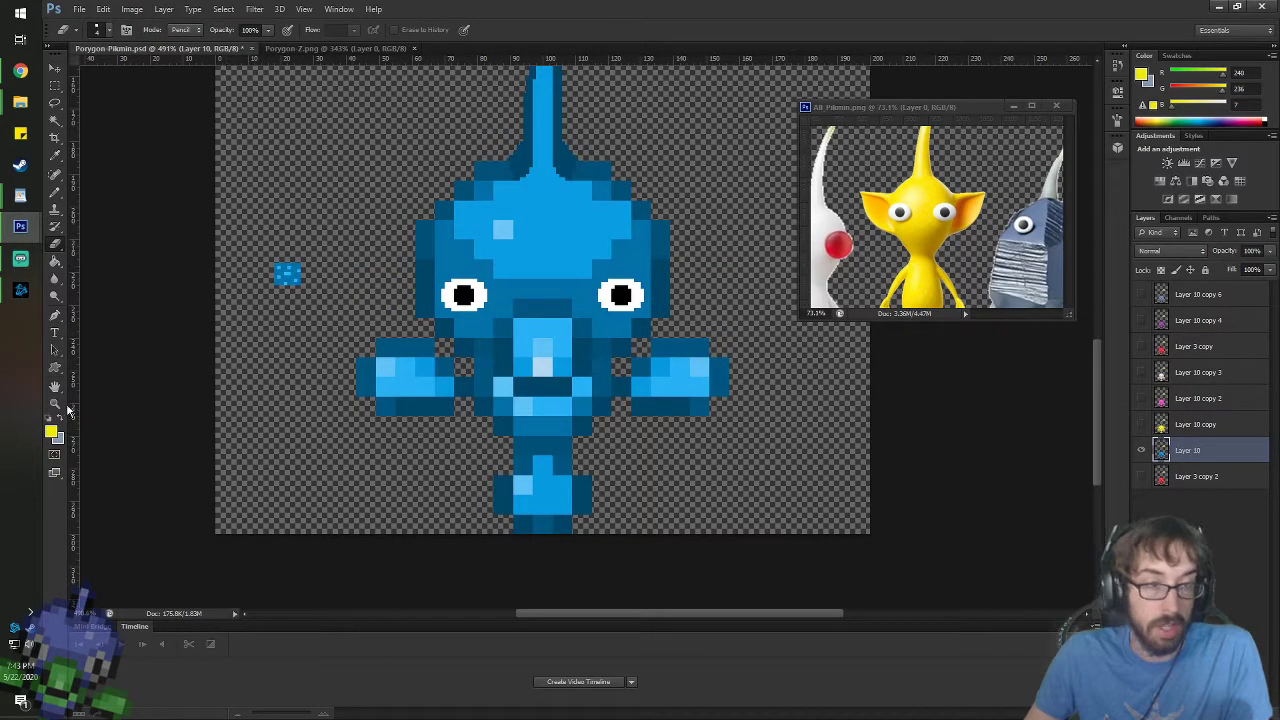
- Define the blue spotted swatch on Layer 10 as a pattern named Blue Pikmn Skin and dismiss the floating reference image
left_click(55, 86)
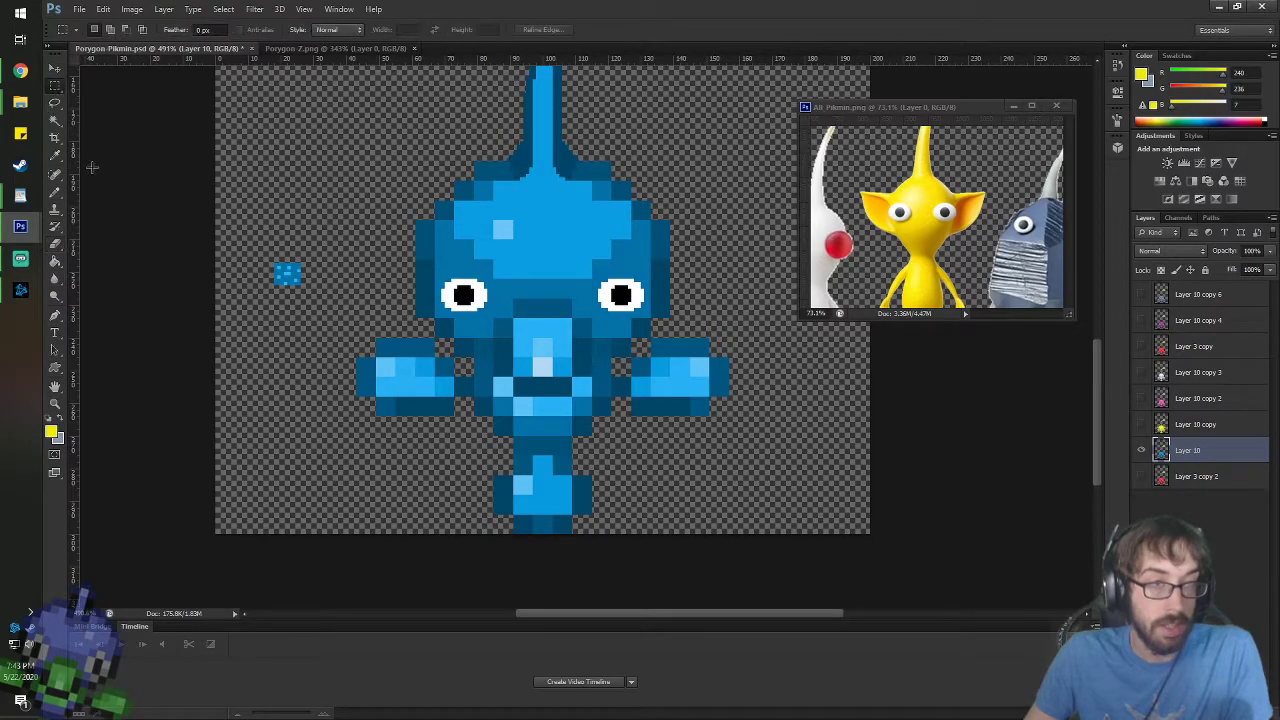
scroll(181, 226, "up", 10)
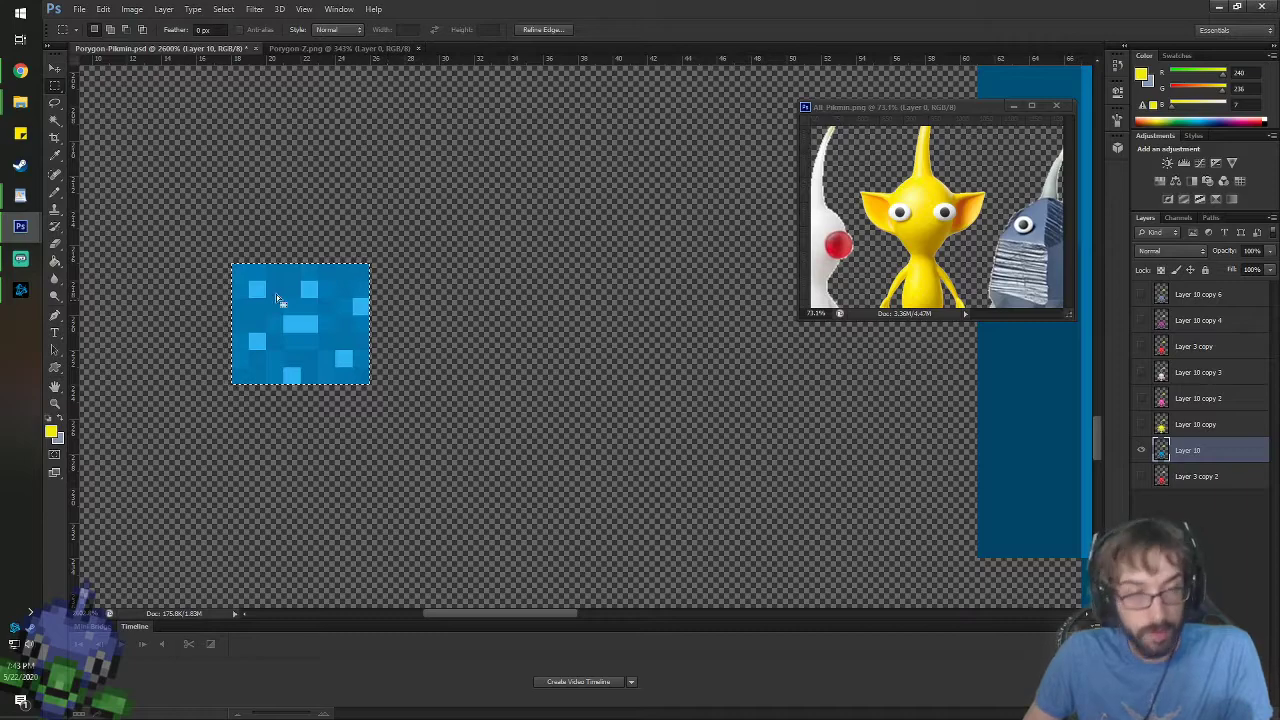
left_click(103, 9)
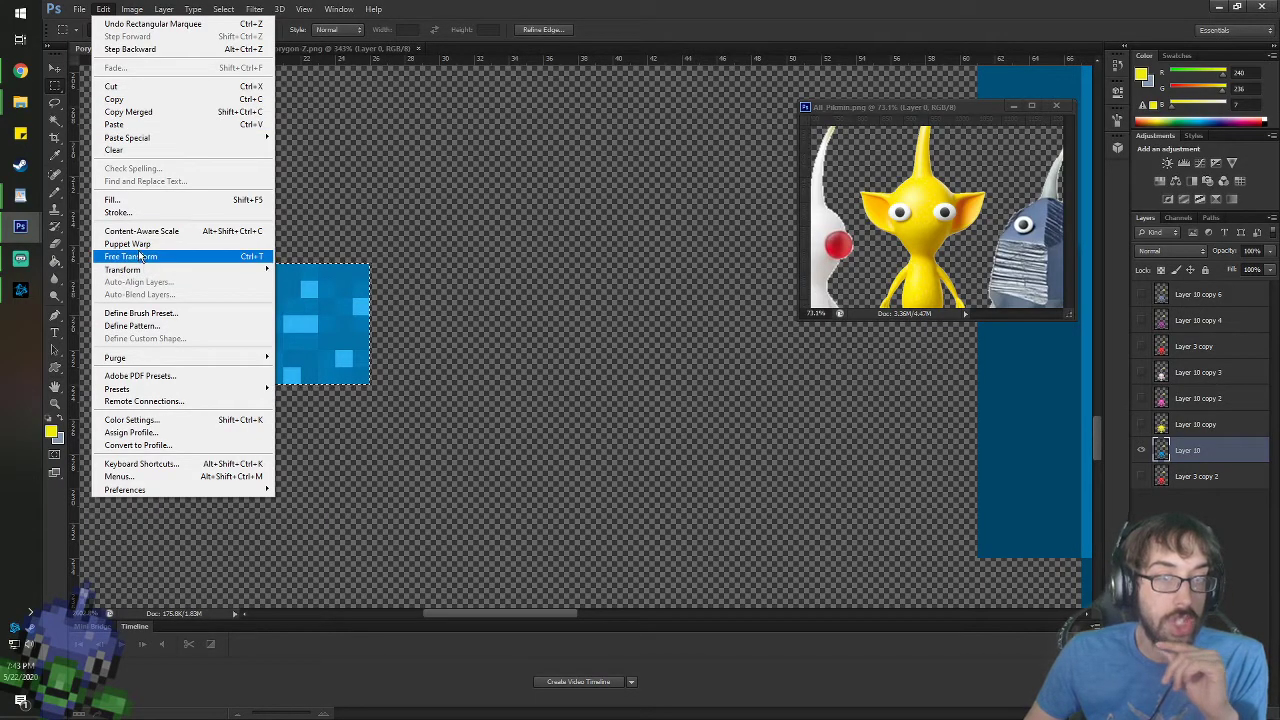
left_click(138, 325)
type("B")
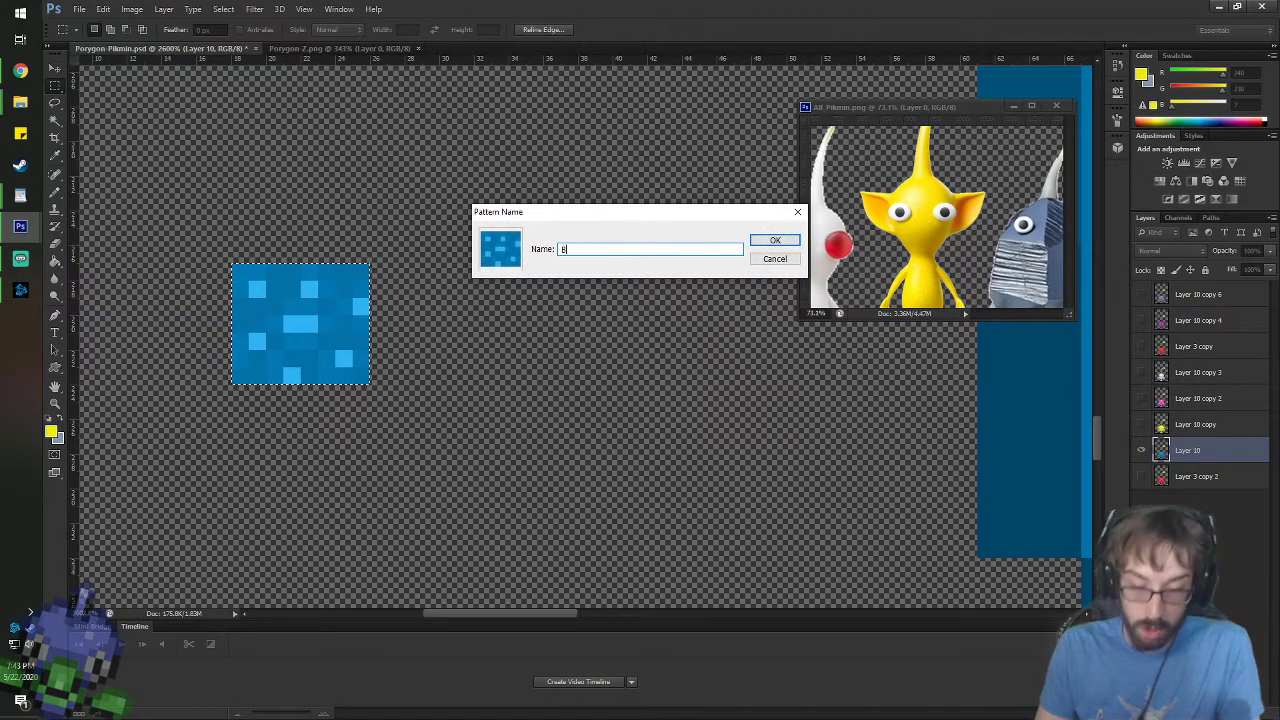
type("lue Pikmn Ski")
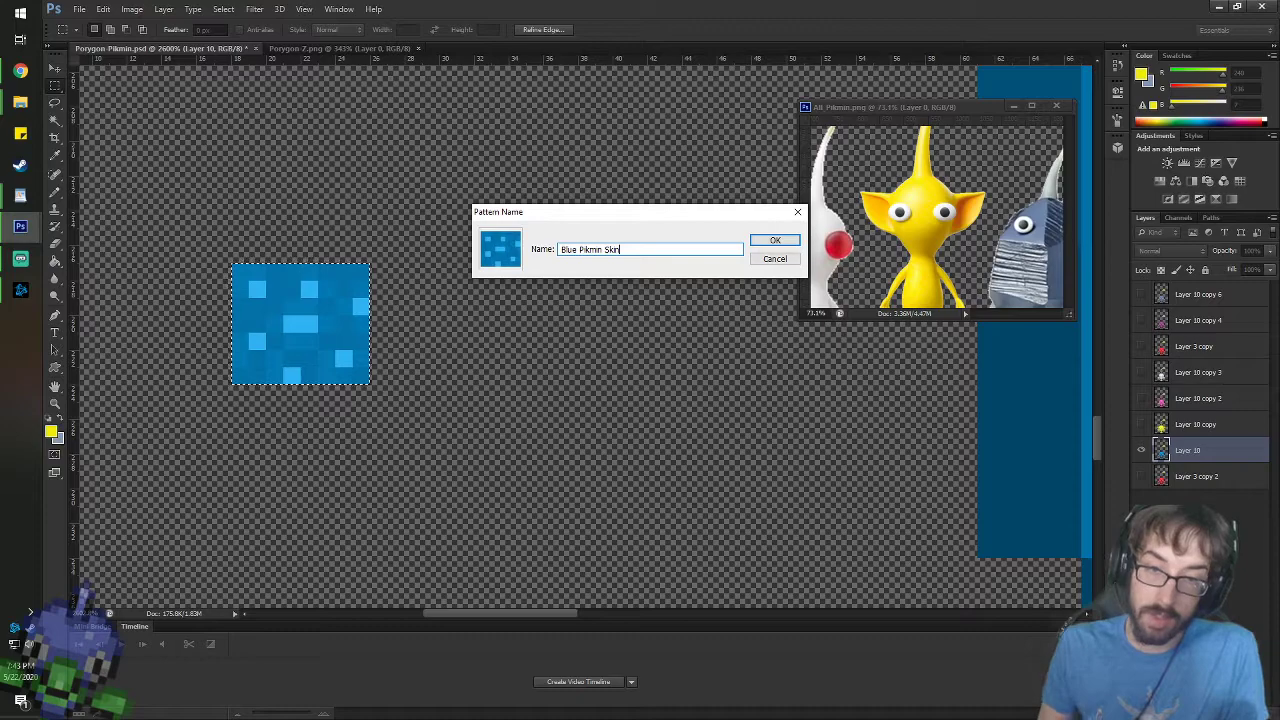
type("n")
key("Return")
left_click_drag(1040, 114, 1036, 118)
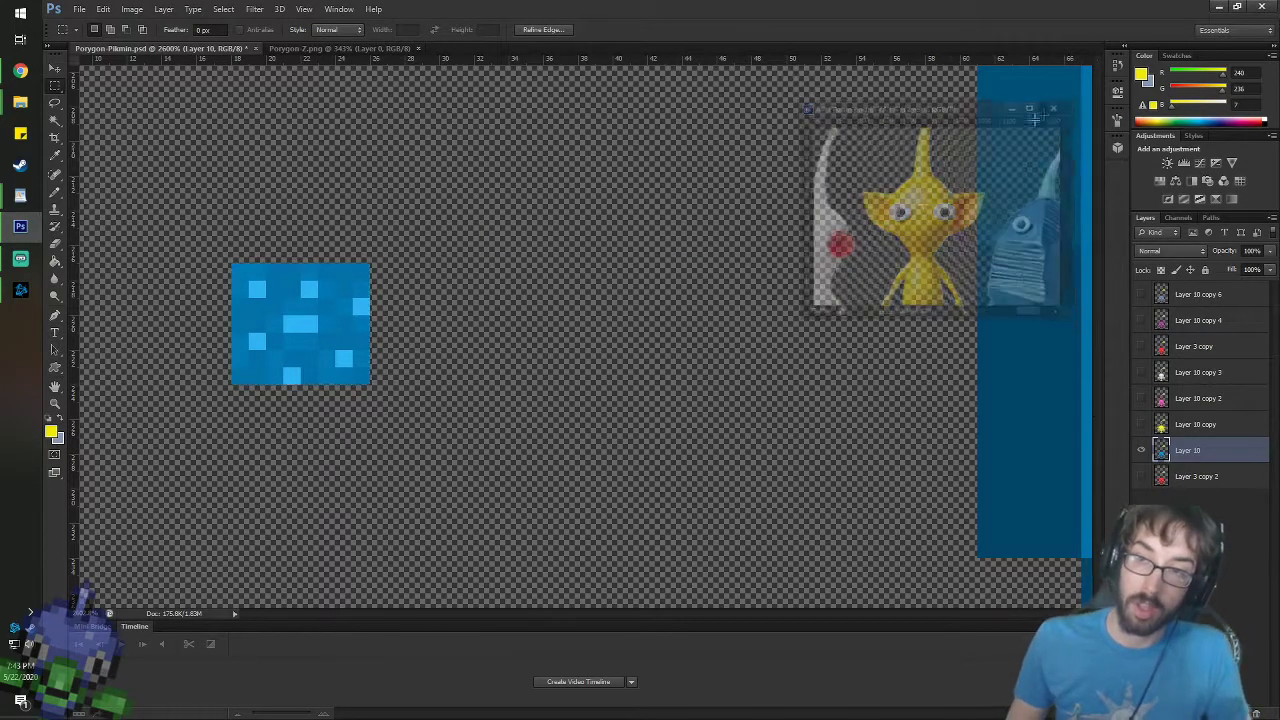
scroll(814, 297, "down", 12)
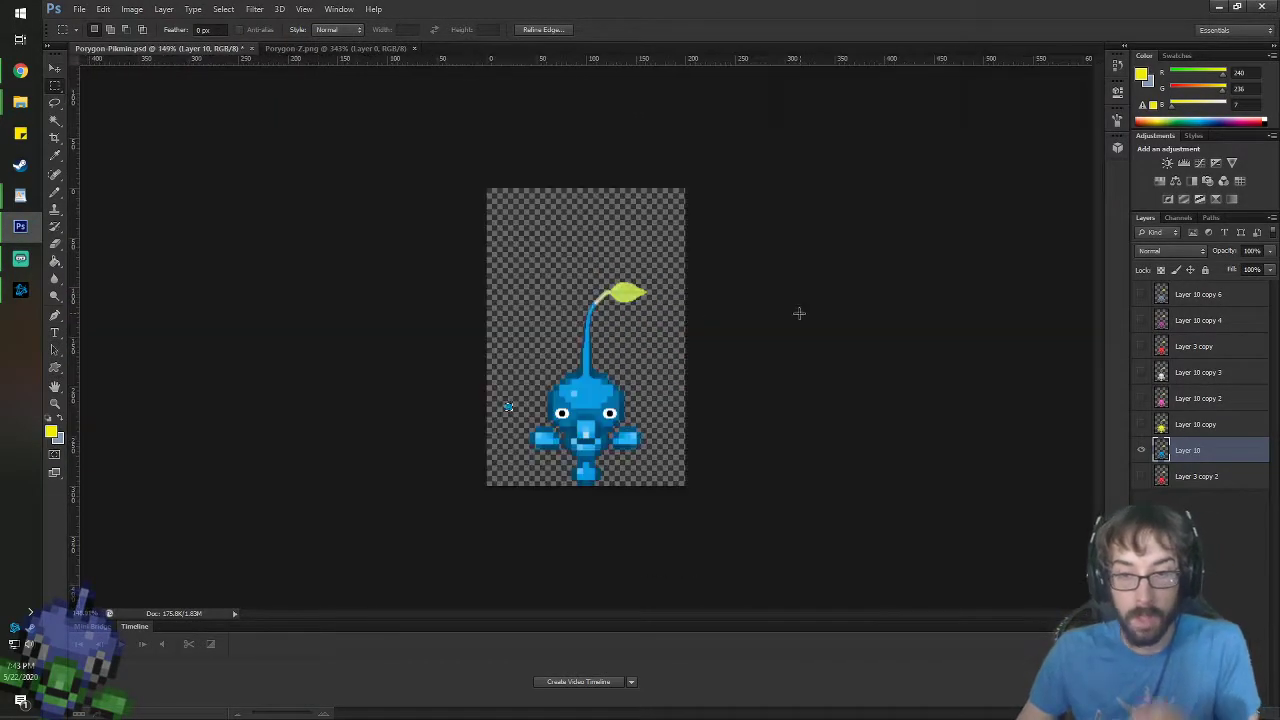
scroll(587, 430, "up", 7)
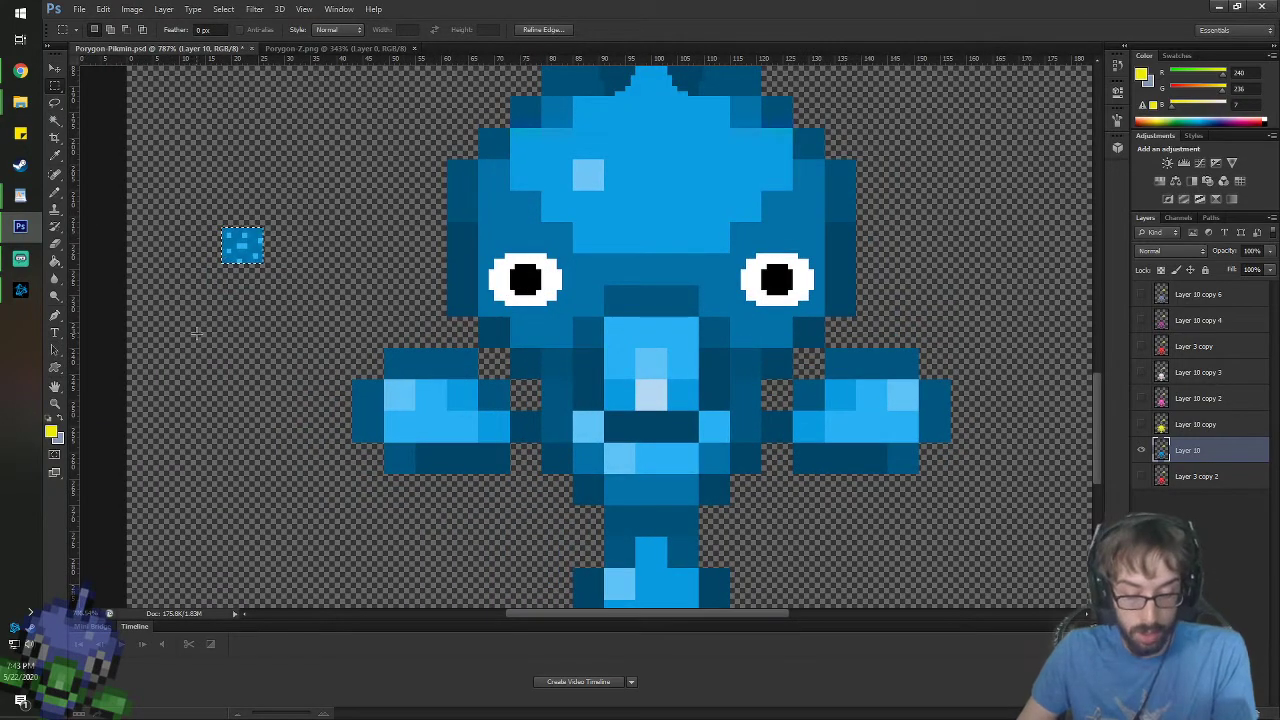
key("g")
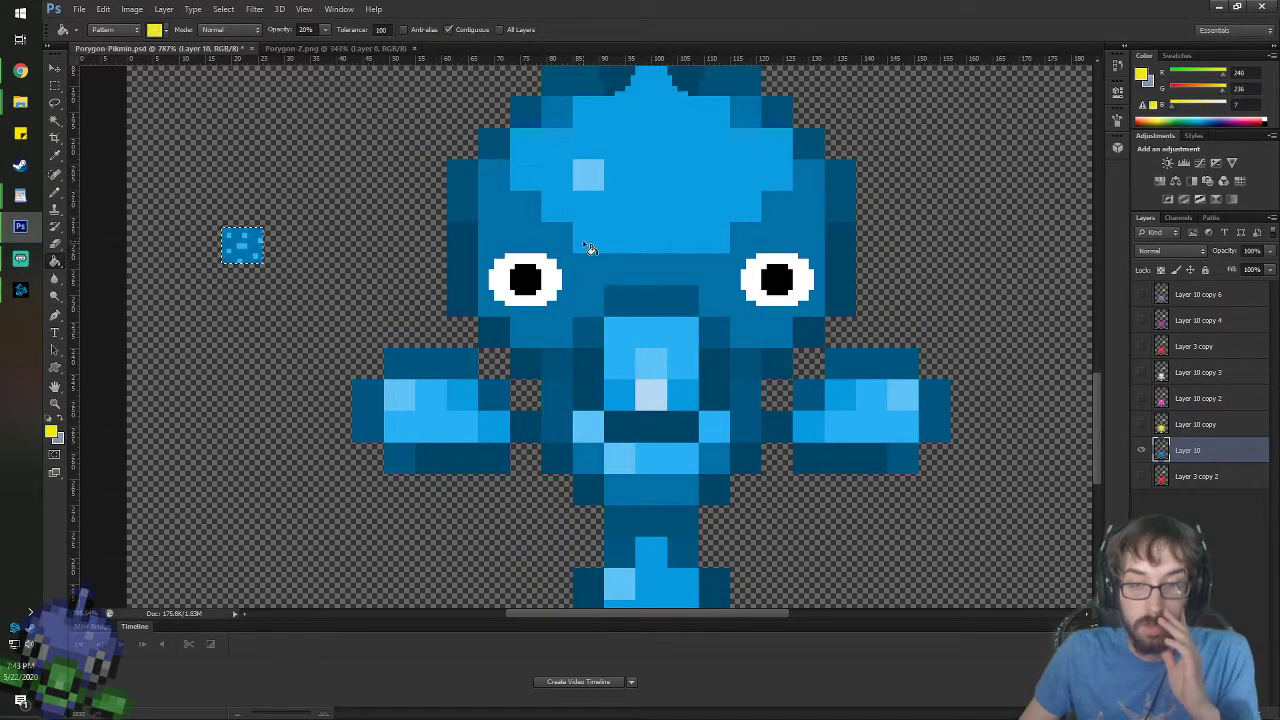
left_click(621, 269)
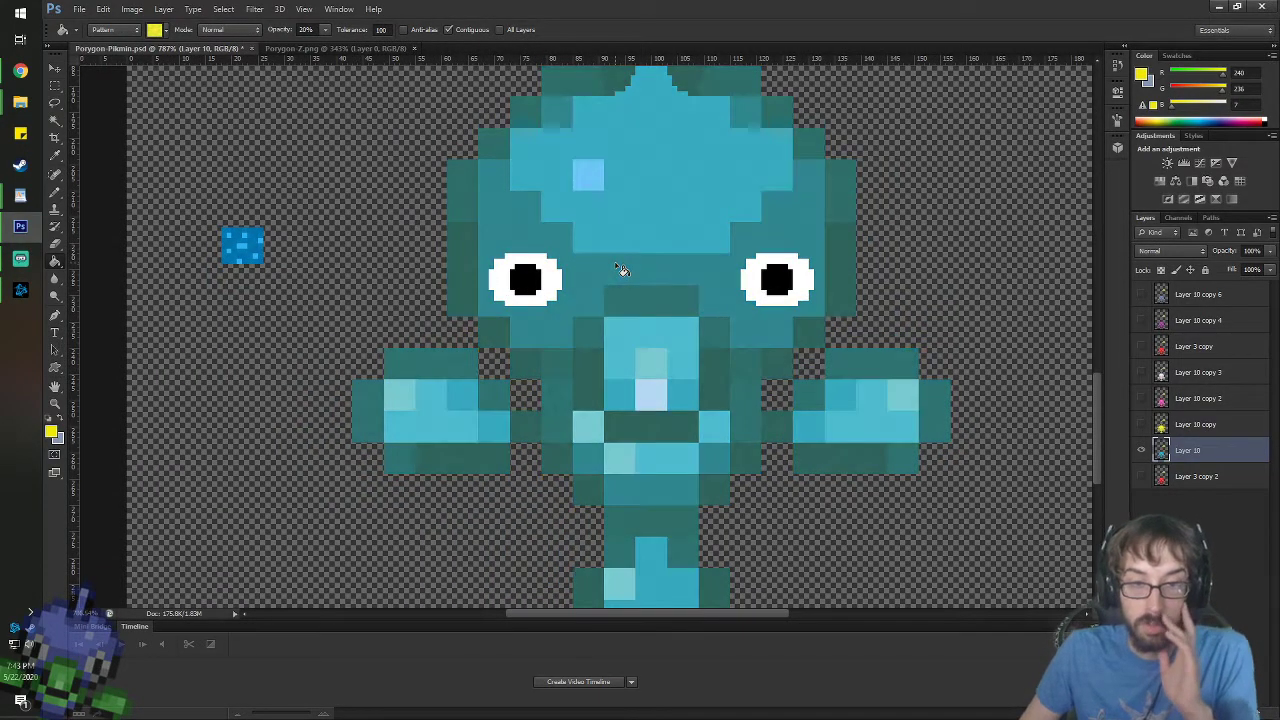
key("ctrl+z")
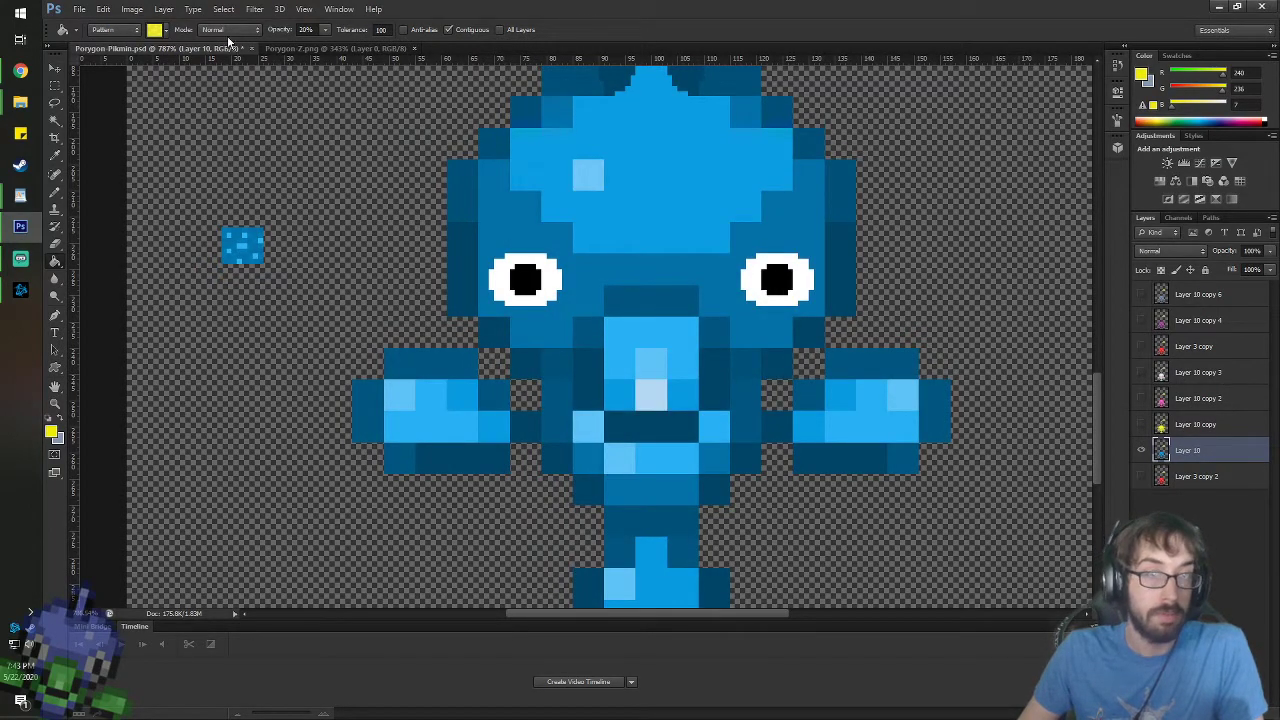
- Set the Paint Bucket to the blue spotted pattern and try filling the blue sprite's head and nose with it at 20% opacity
left_click(160, 37)
double_click(208, 130)
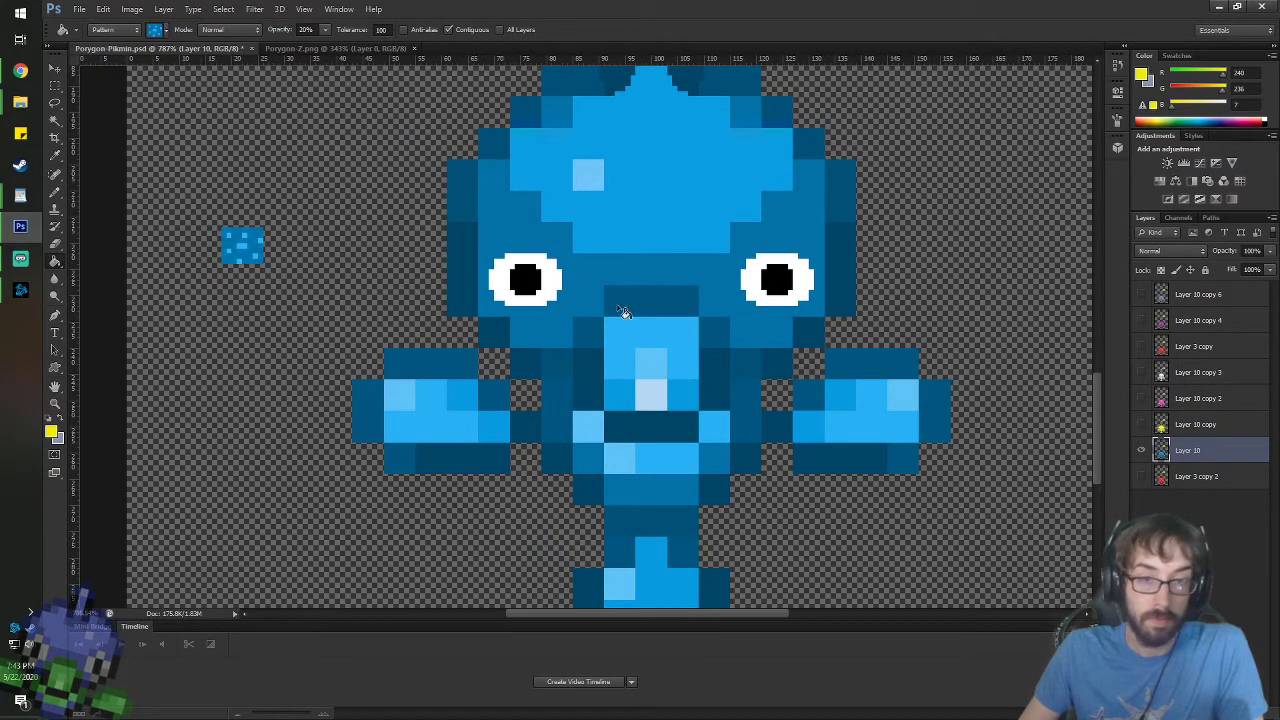
left_click(603, 247)
left_click(650, 340)
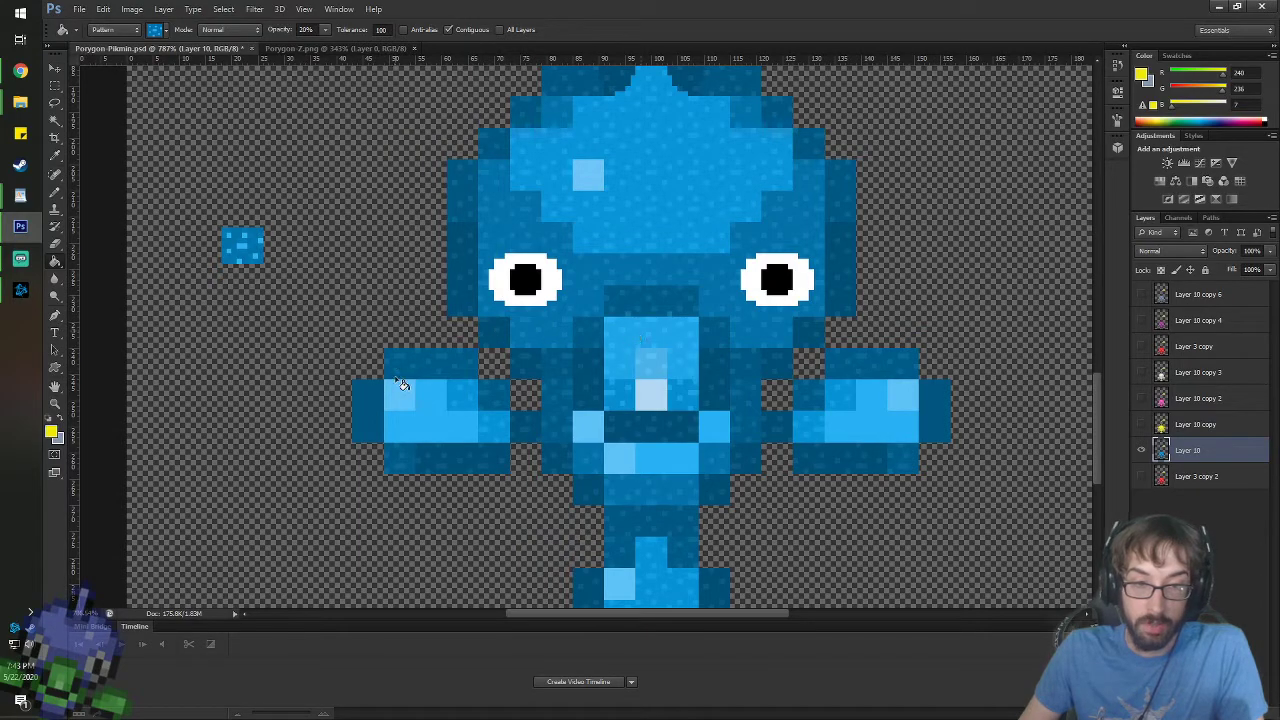
- Undo the blue pattern fills and step back to before the yellow swatch on Layer 10 copy was erased
key("ctrl+alt+z")
key("ctrl+alt+z")
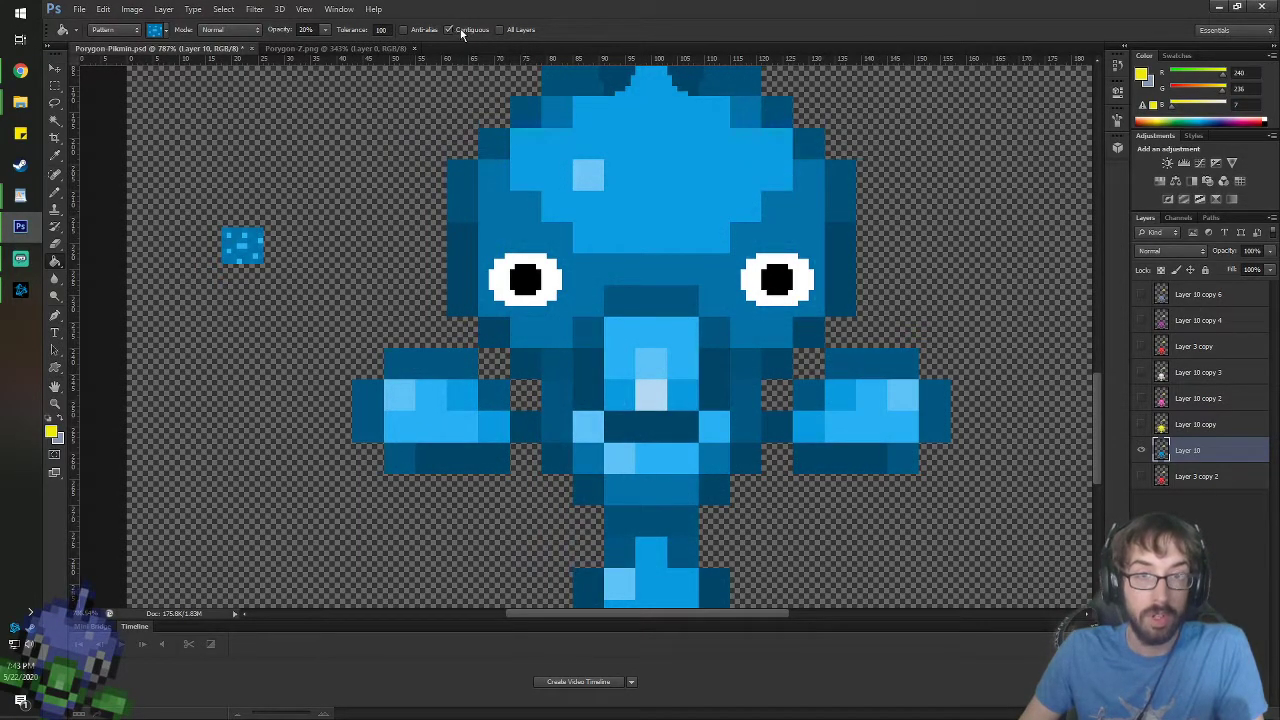
key("ctrl+alt+z")
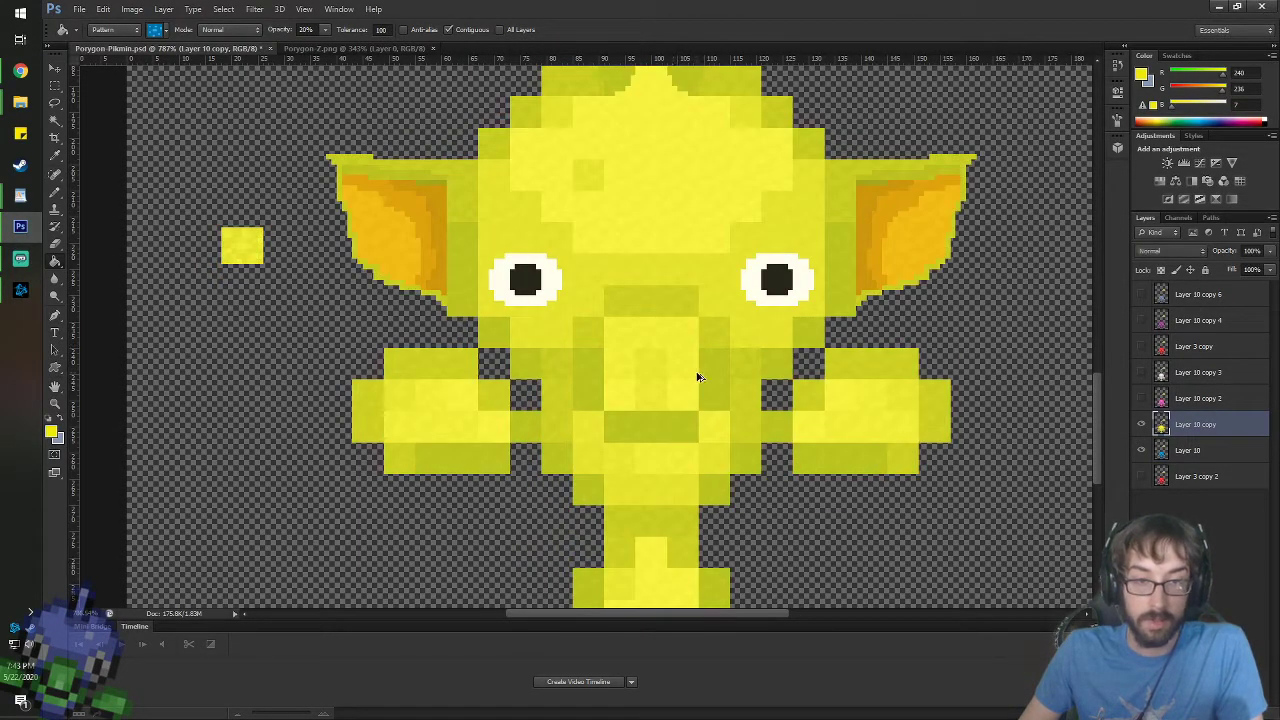
- Step back to before the yellow pattern fills and refill the yellow sprite with the yellow pattern at 20% opacity, with Contiguous off
key("ctrl+alt+z")
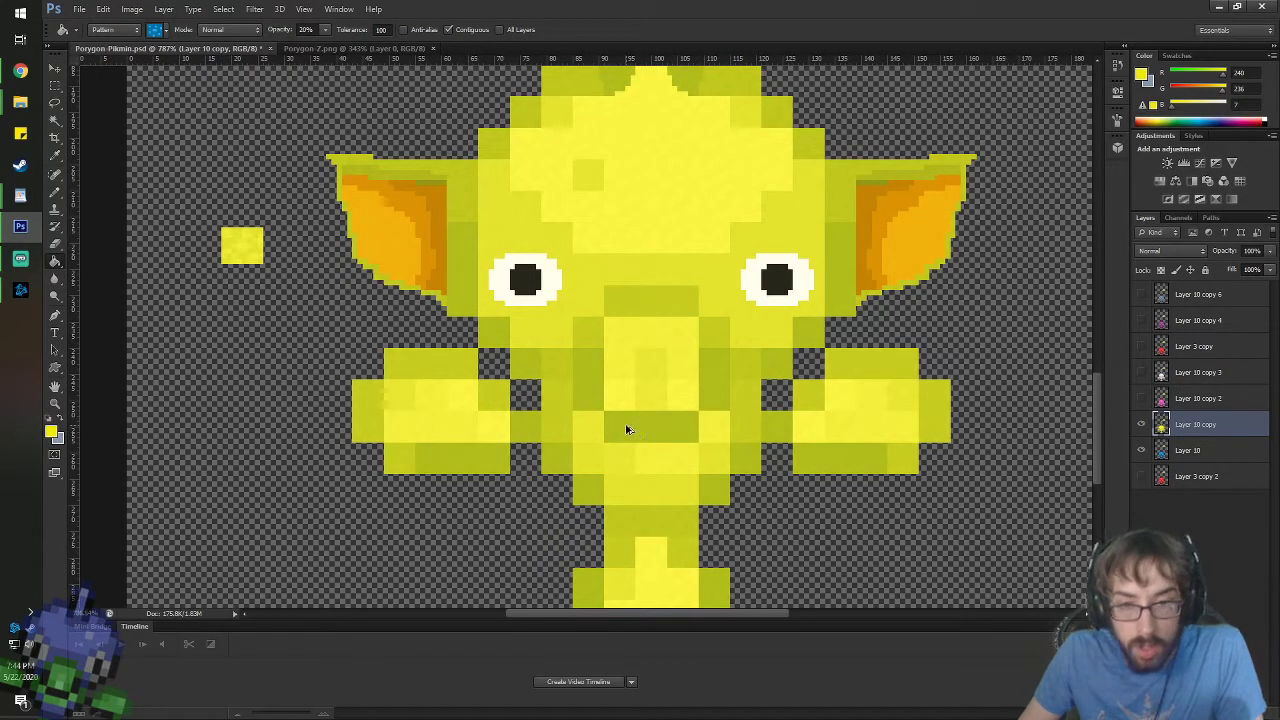
key("ctrl+alt+z")
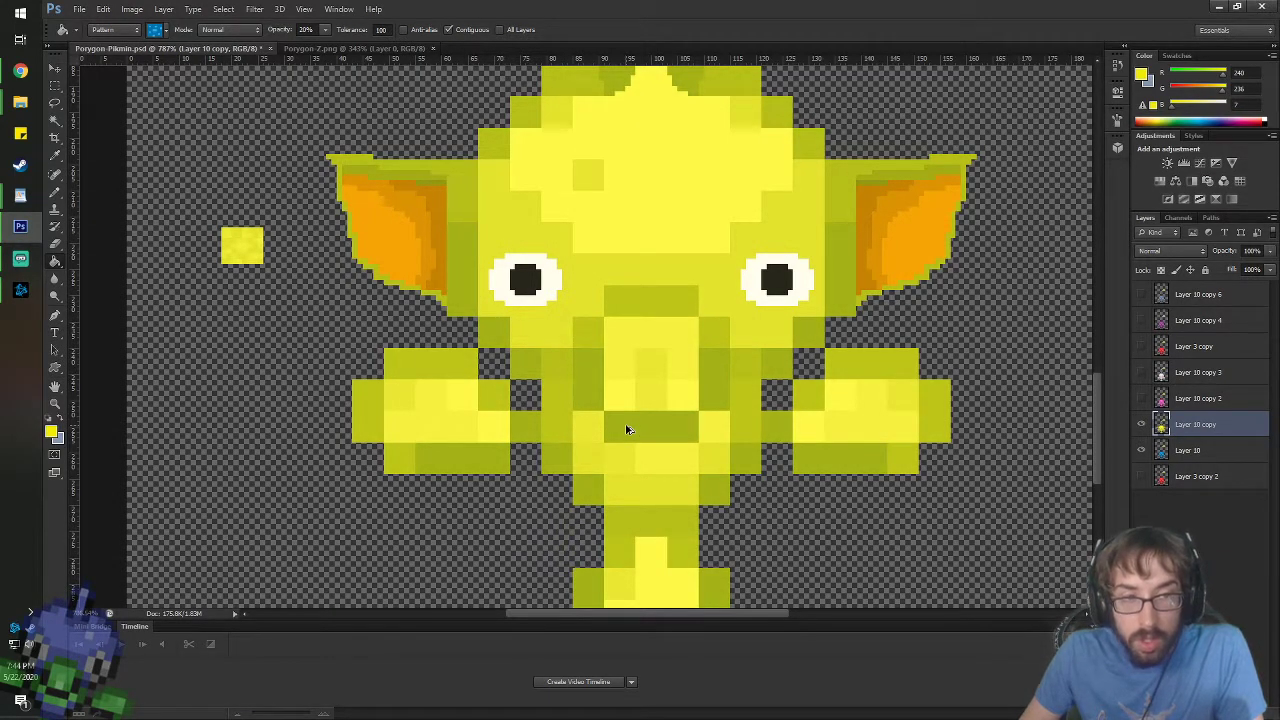
left_click(463, 31)
left_click(165, 29)
double_click(182, 129)
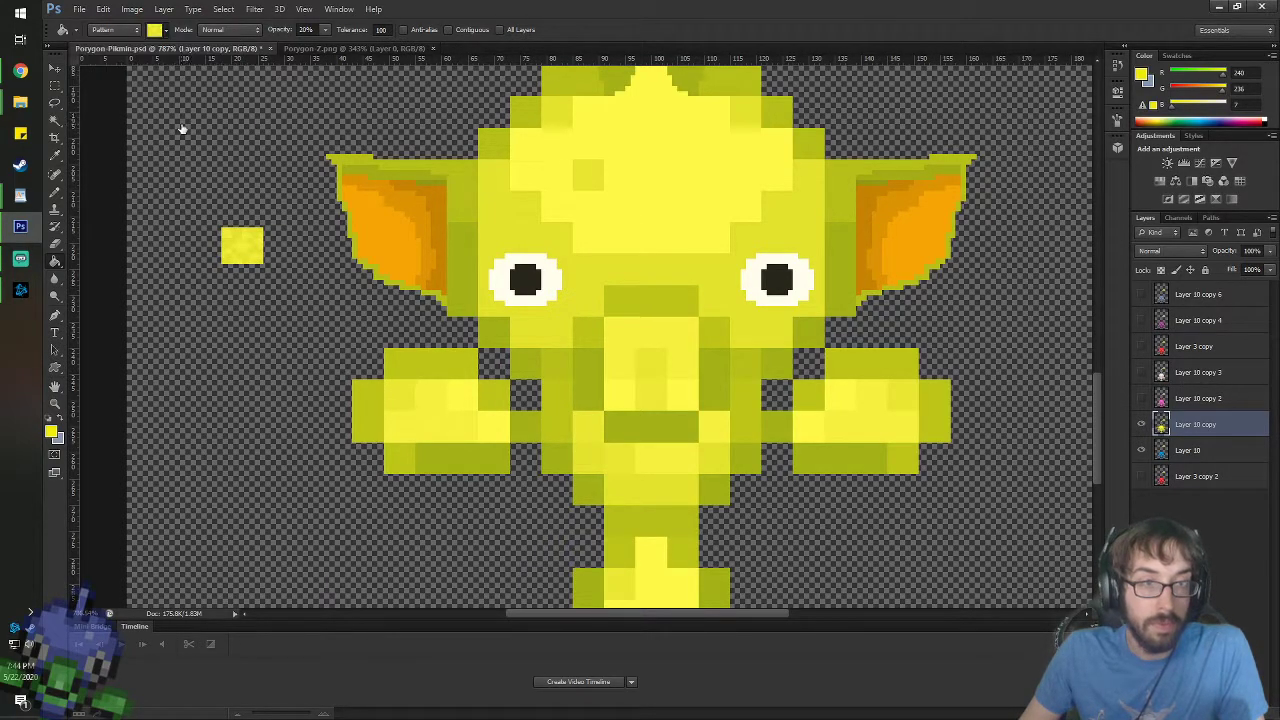
left_click(652, 348)
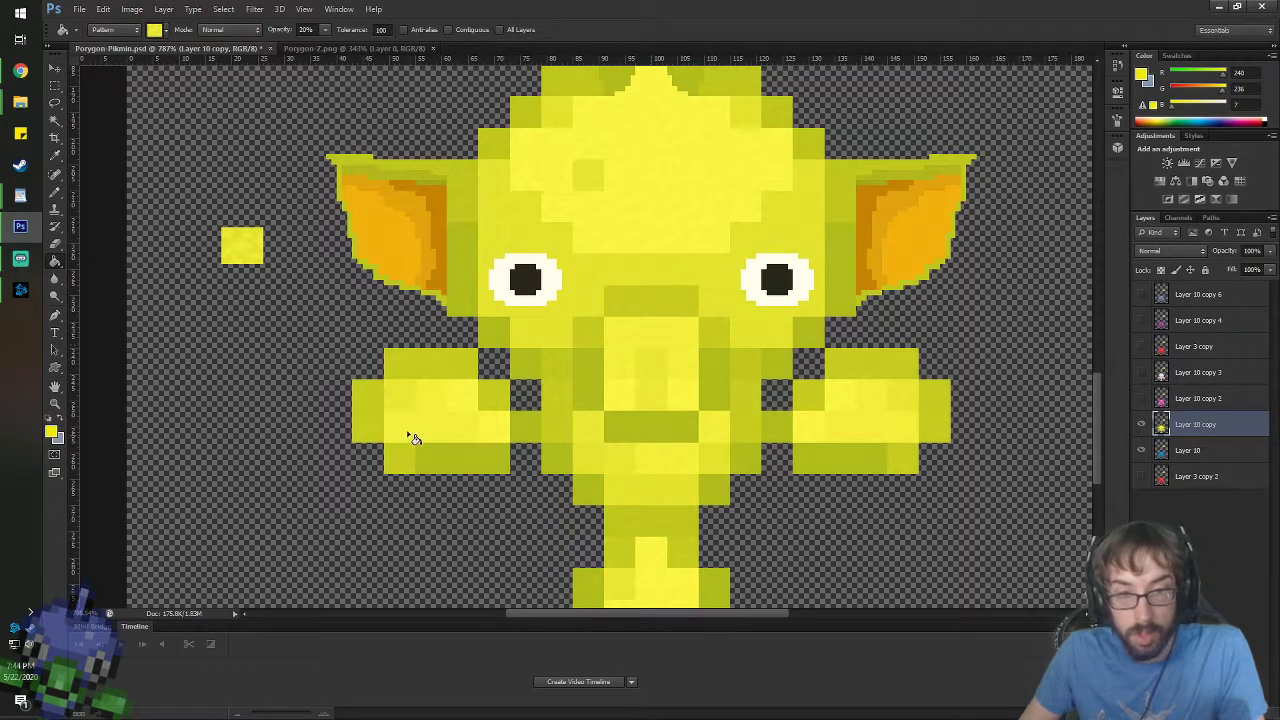
left_click(450, 368)
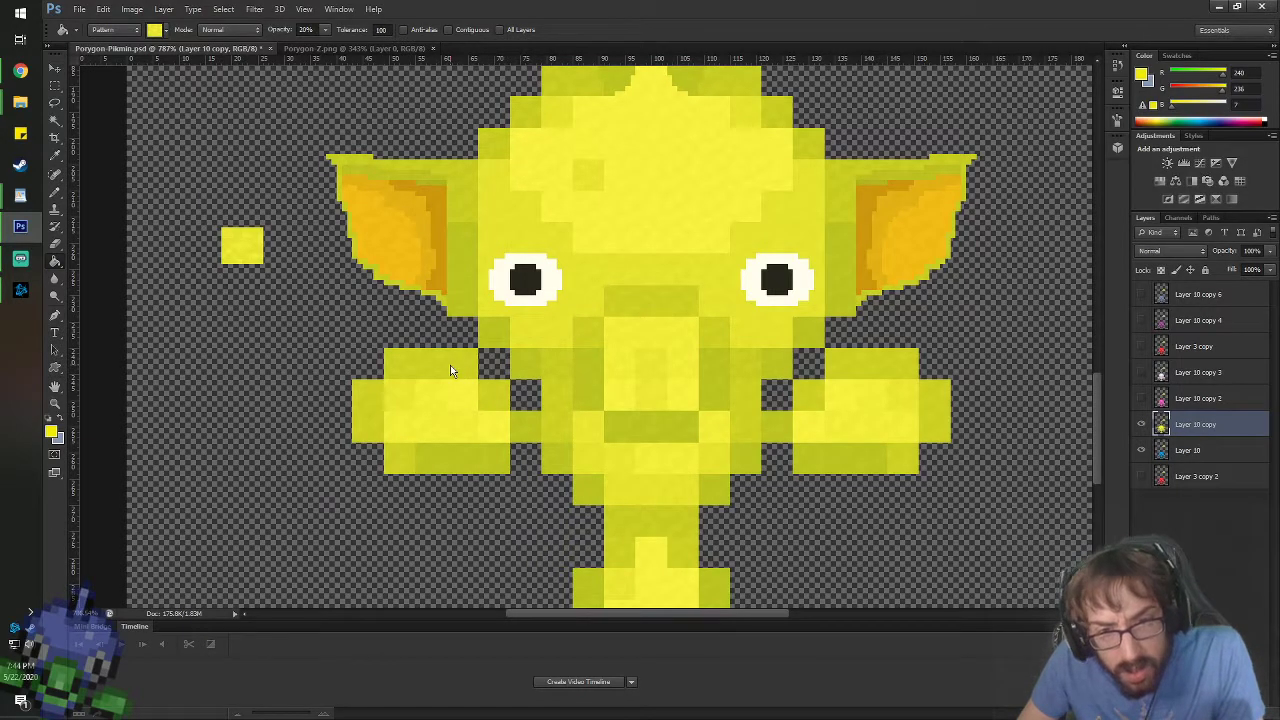
- Erase the yellow swatch beside the sprite, hide Layer 10 copy and make Layer 10 the active layer
left_click(1140, 425)
left_click(1140, 425)
key("e")
left_click_drag(240, 238, 230, 266)
left_click(1141, 425)
left_click(1190, 450)
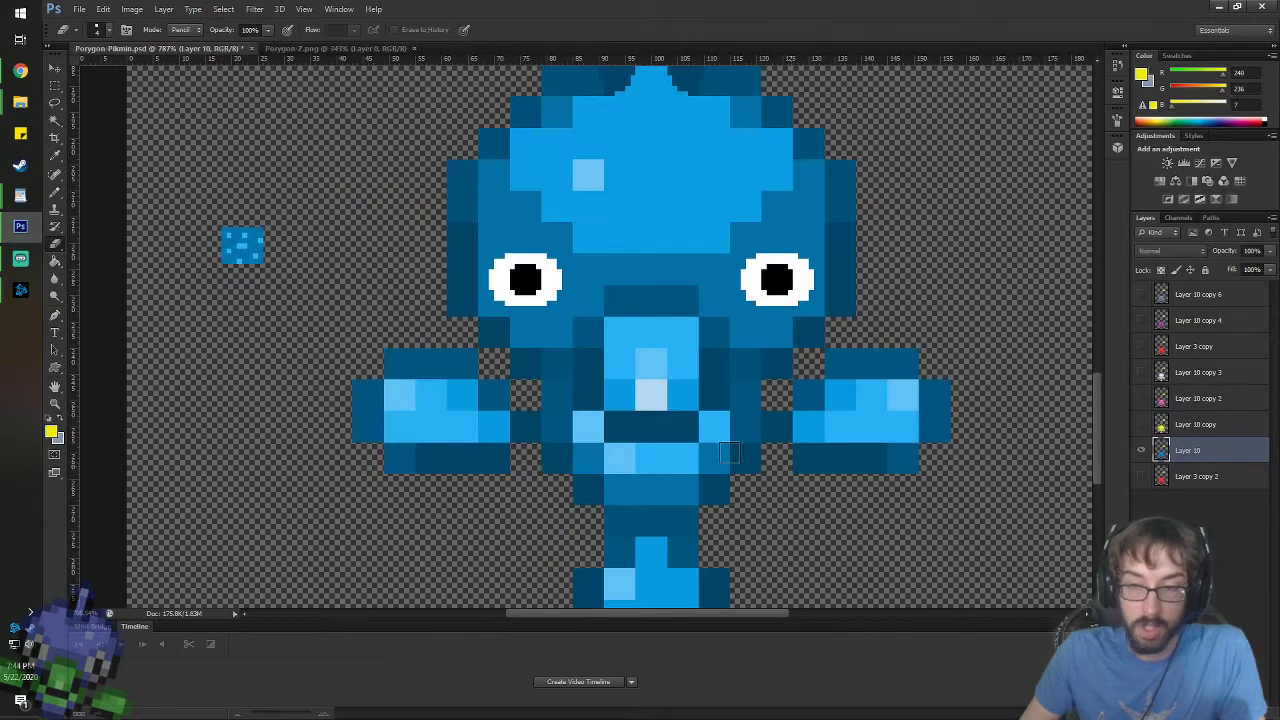
- Set the Paint Bucket to the blue spotted pattern and fill the blue sprite on Layer 10 with it at 20% opacity, non-contiguously
left_click(106, 9)
left_click(651, 6)
key("g")
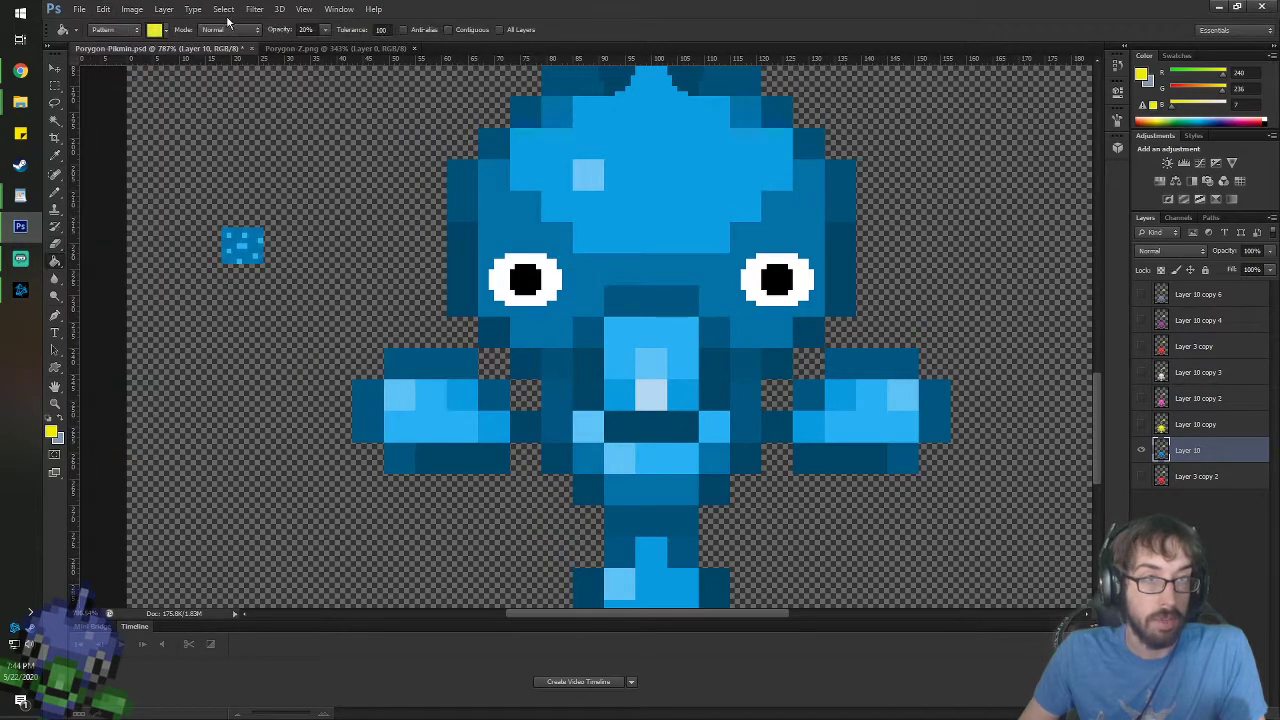
left_click(160, 29)
double_click(197, 124)
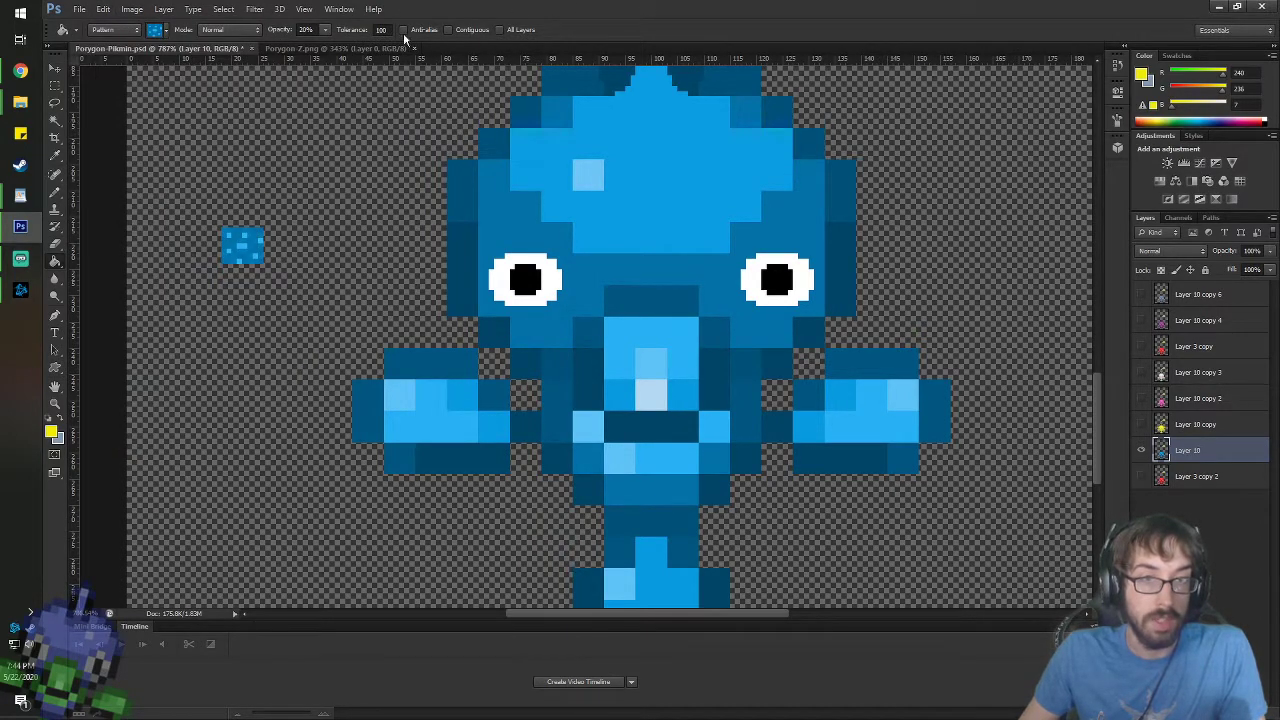
left_click(657, 300)
left_click(661, 338)
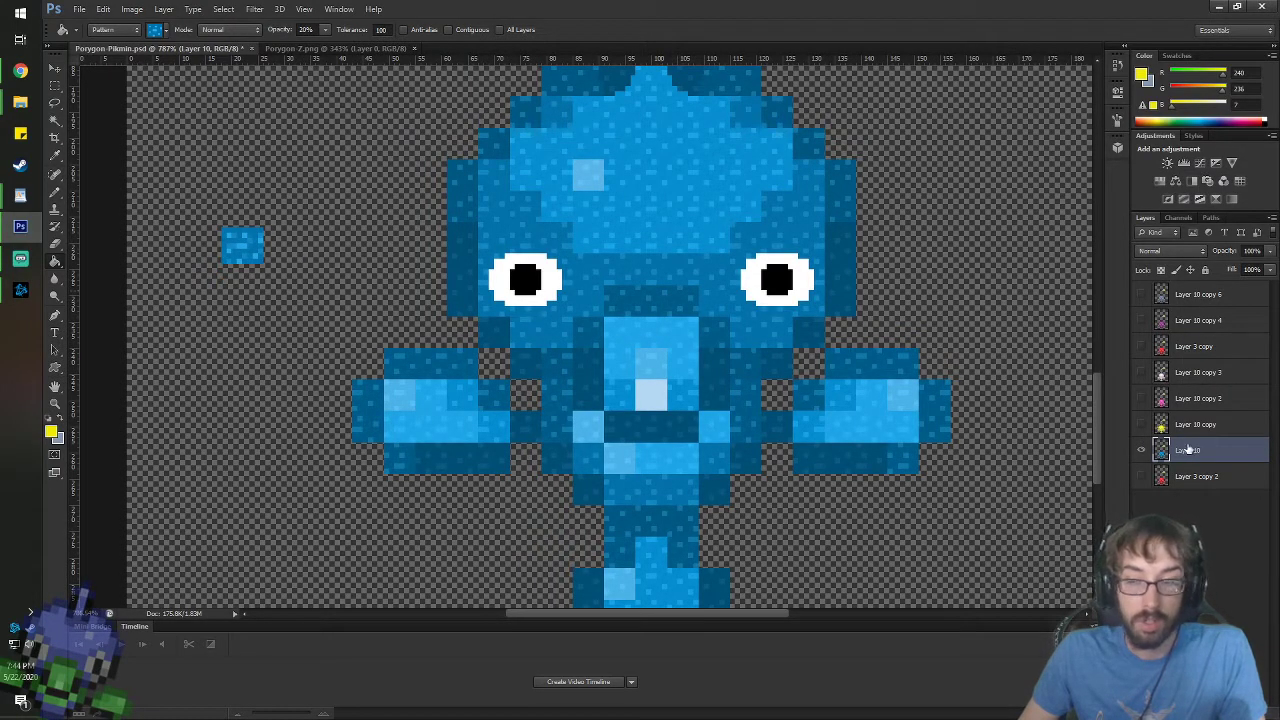
- Erase the blue swatch beside the sprite on Layer 10 and check the whole textured blue sprite
key("e")
left_click_drag(245, 250, 232, 227)
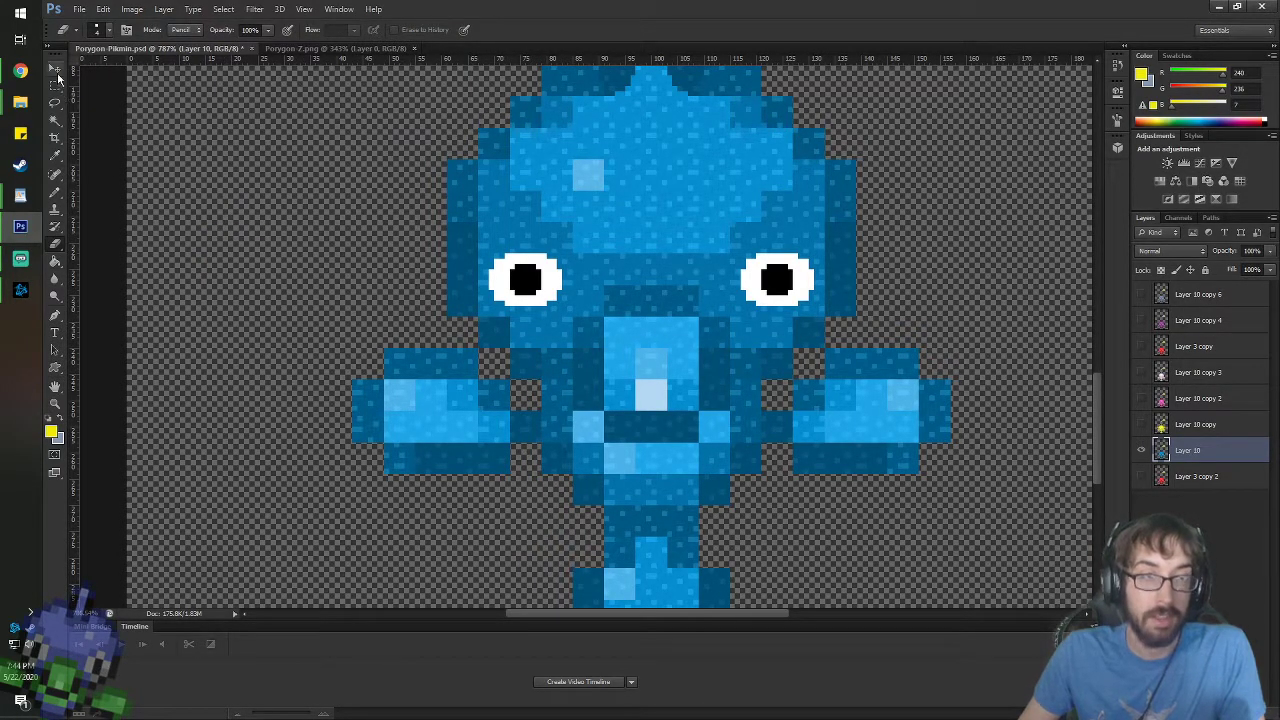
left_click(55, 68)
scroll(400, 302, "down", 5)
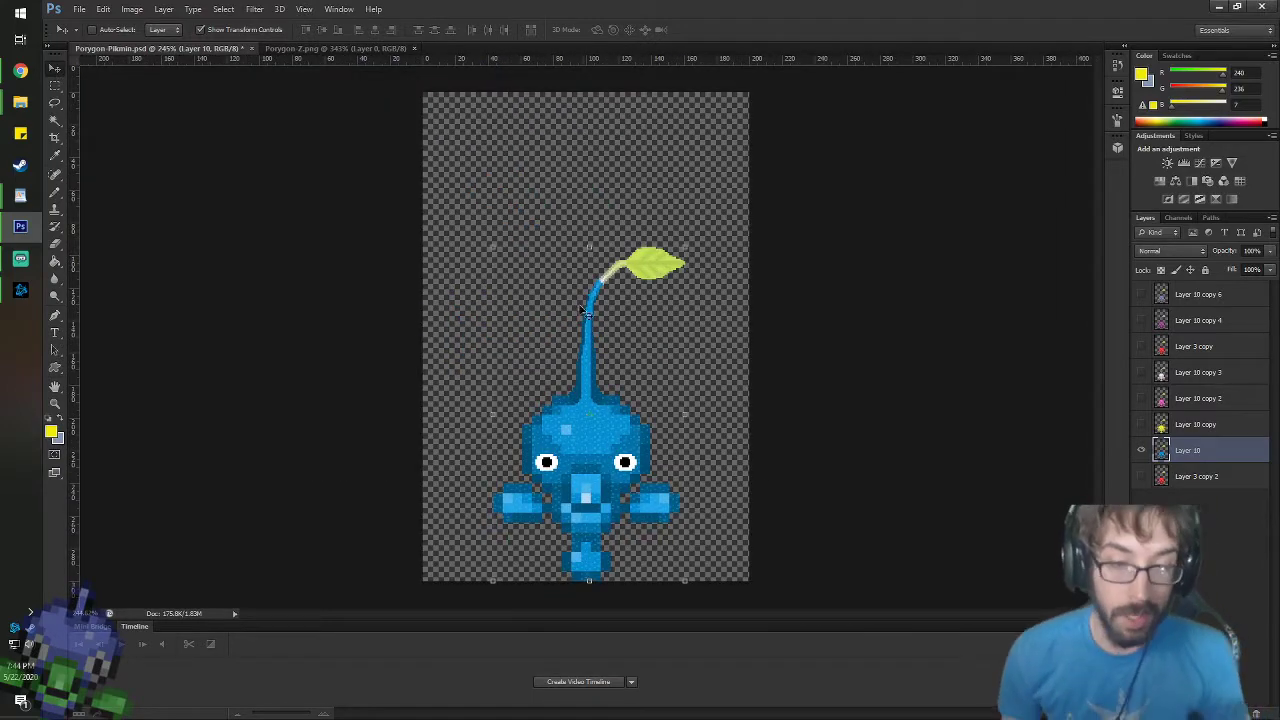
scroll(700, 485, "up", 3)
scroll(727, 519, "down", 2)
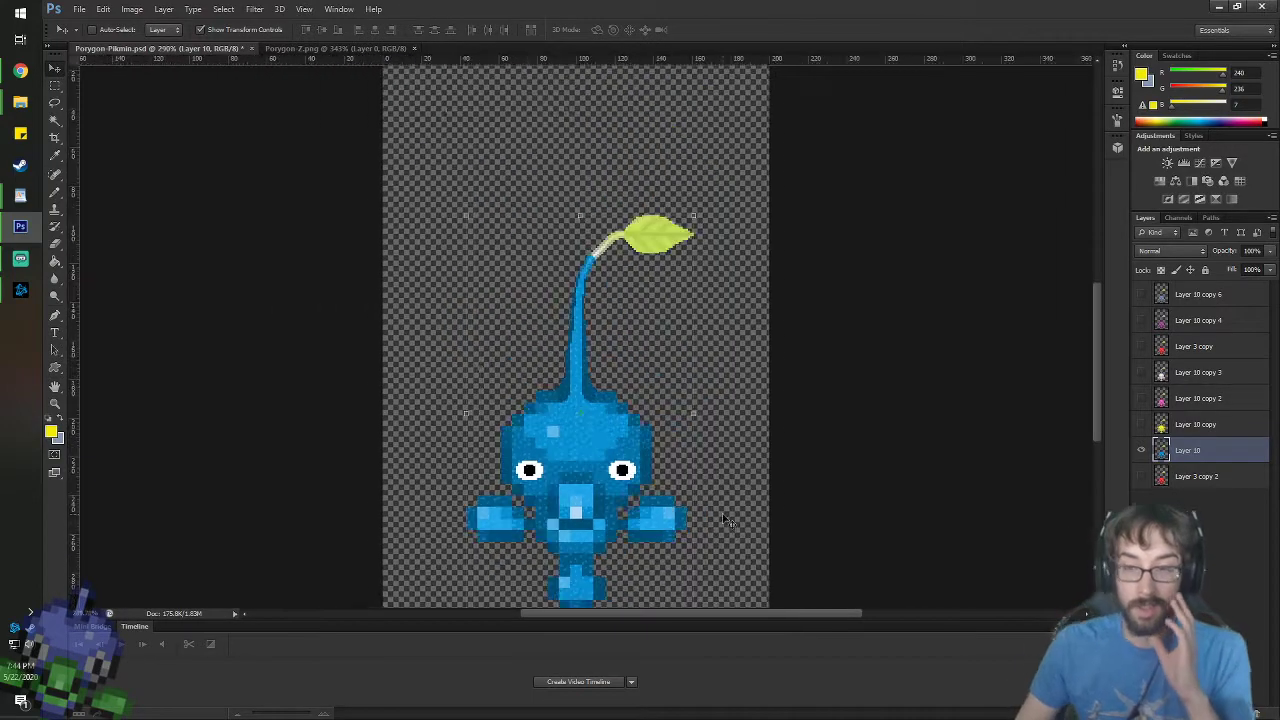
- Hide Layer 10, inspect the red sprite on Layer 3 copy 2 and hide that layer as well
left_click(1141, 450)
left_click(1141, 476)
scroll(572, 452, "down", 1)
scroll(572, 458, "up", 2)
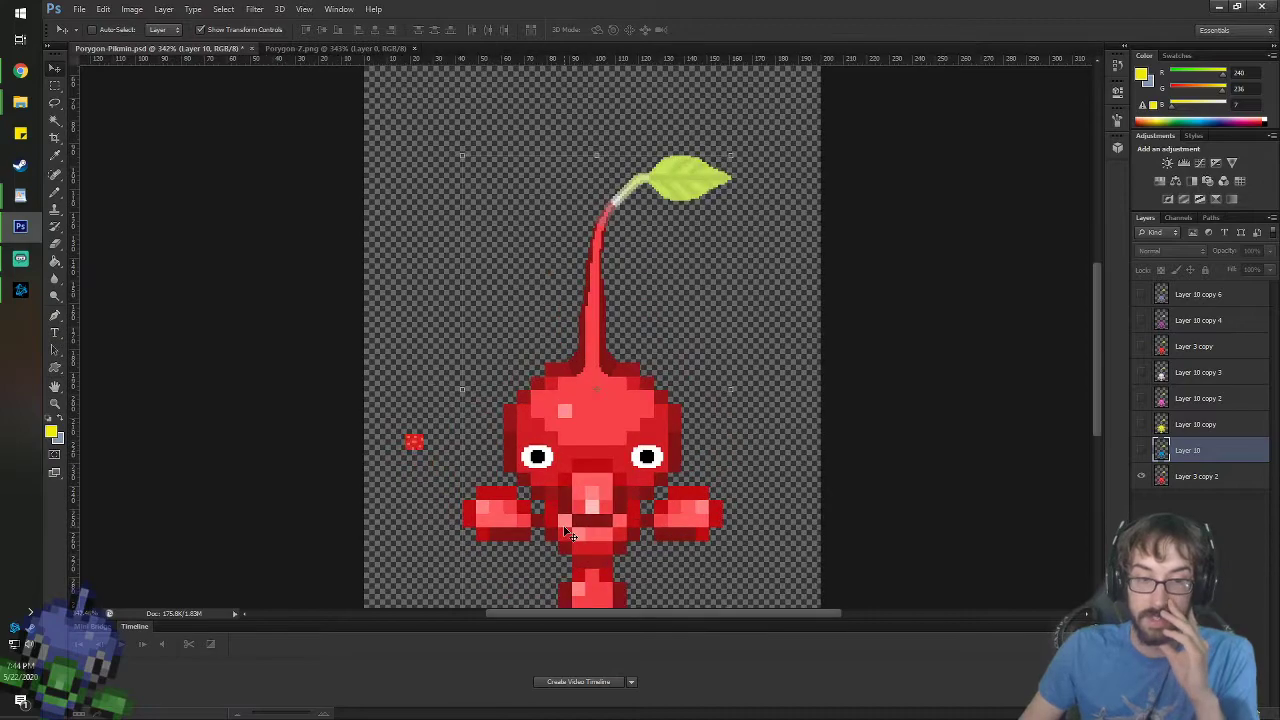
left_click(1188, 477)
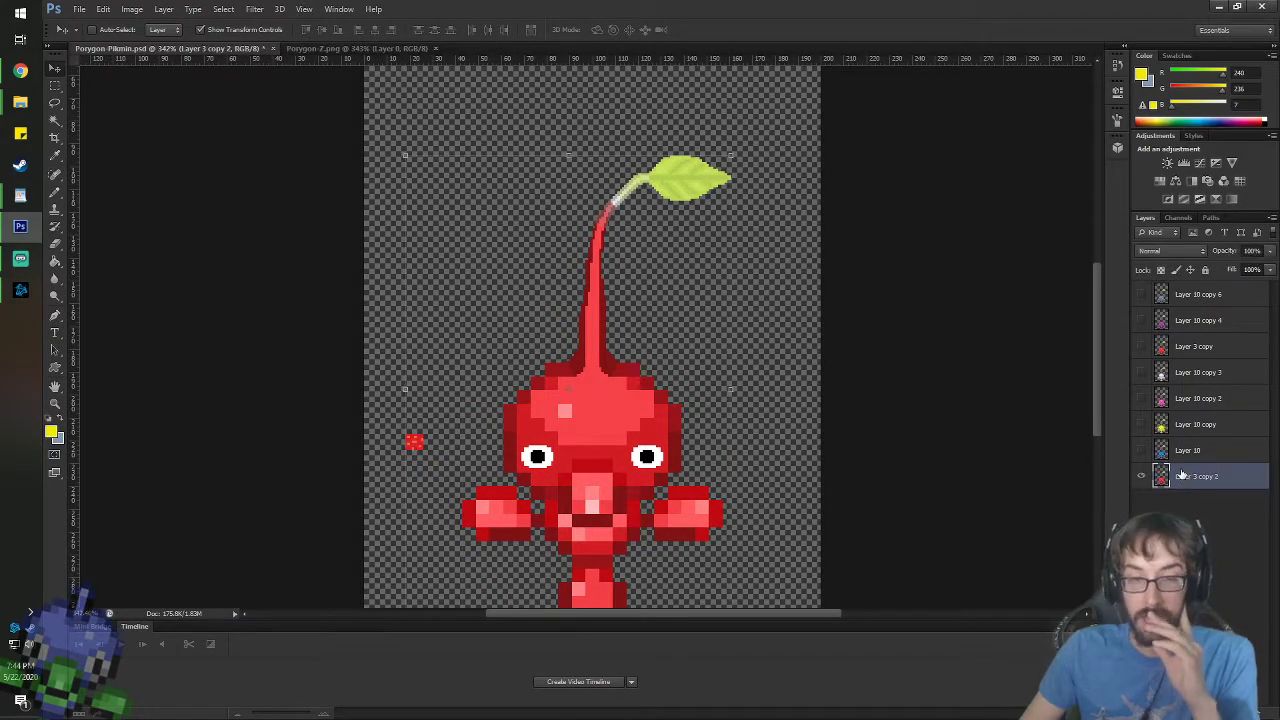
left_click(1141, 477)
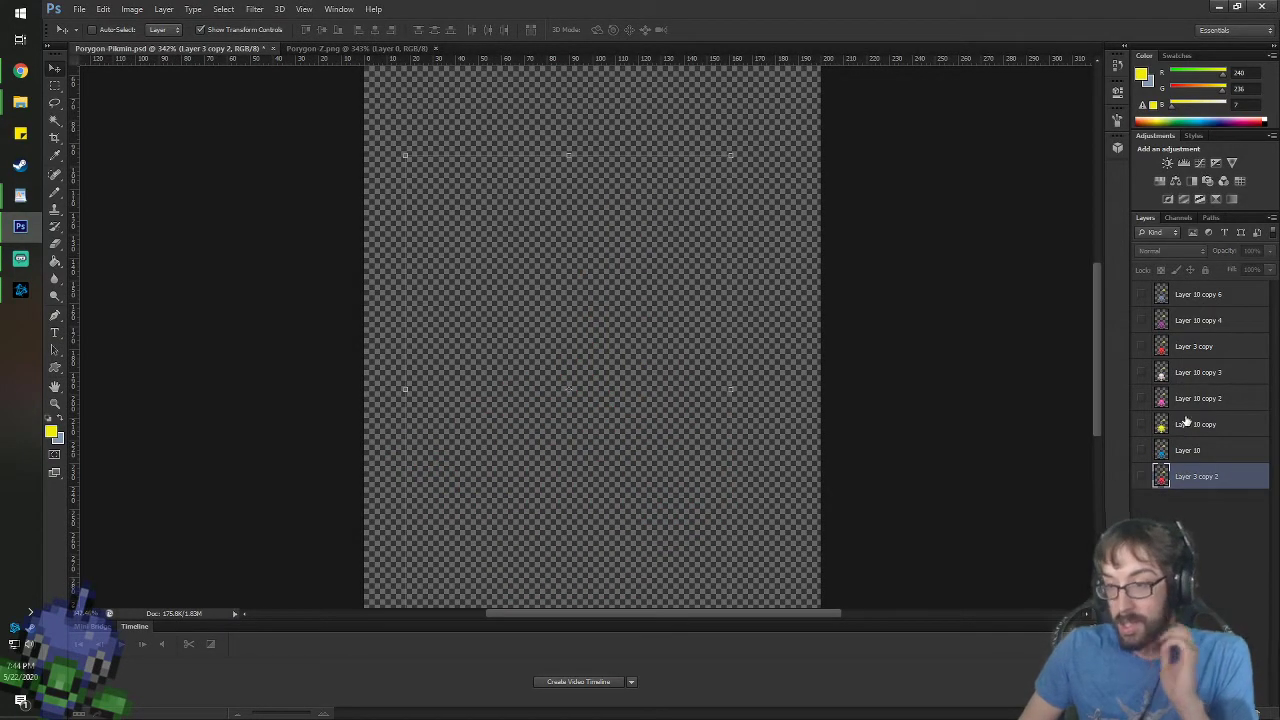
- Reorder the layers from the top as Layer 3 copy, Layer 10, Layer 10 copy, copy 4, copy 3, copy 6 and copy 2
left_click(1195, 346)
left_click_drag(1195, 346, 1195, 288)
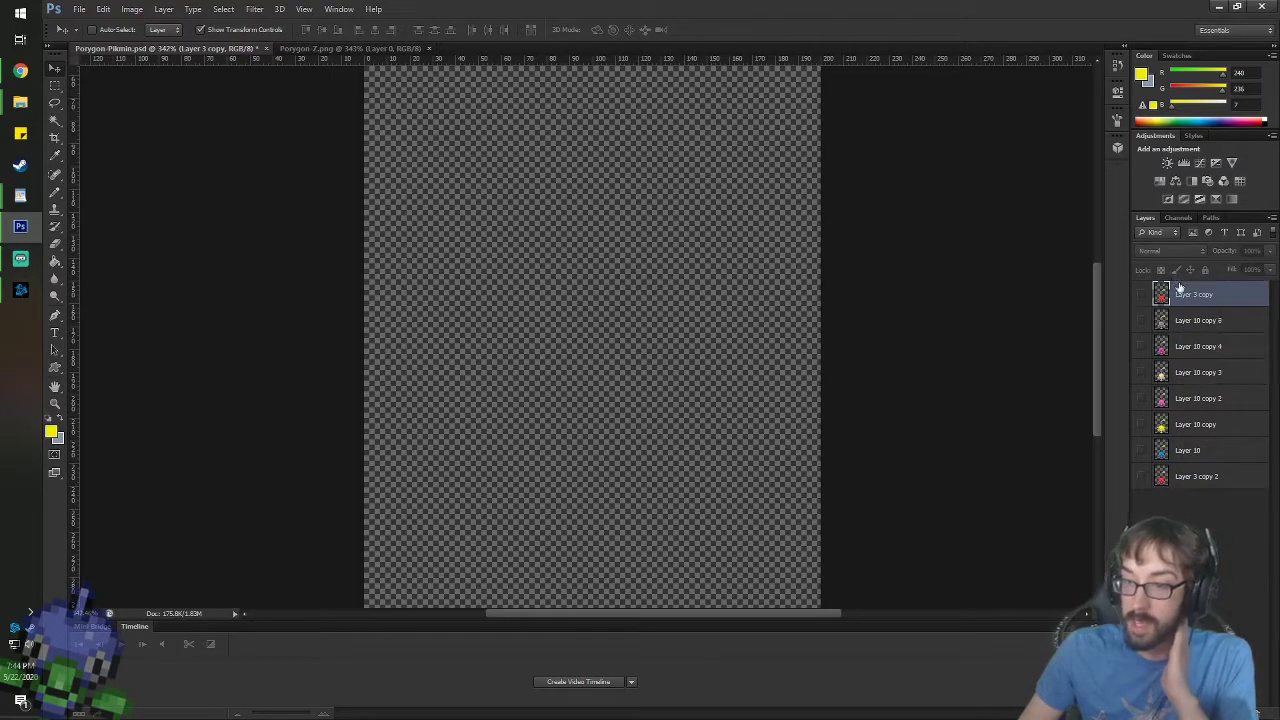
left_click_drag(1183, 452, 1188, 320)
left_click_drag(1199, 352, 1200, 336)
left_click_drag(1190, 398, 1191, 364)
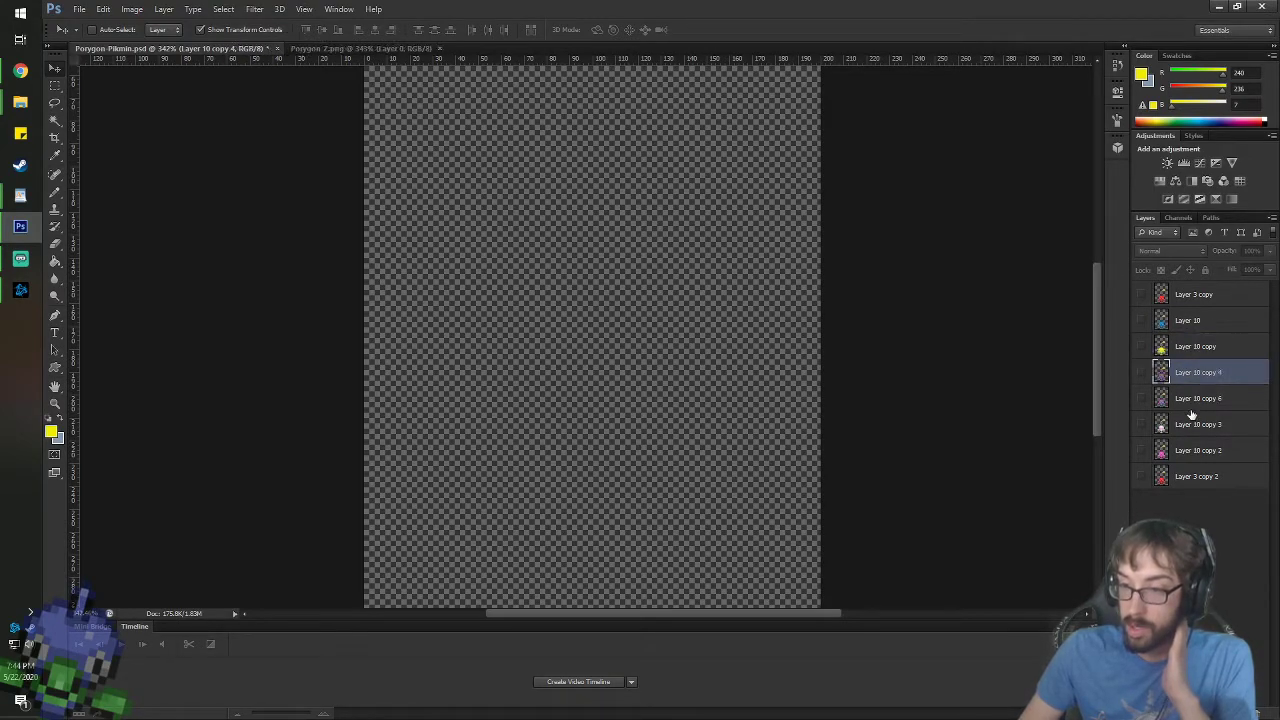
left_click_drag(1191, 422, 1197, 392)
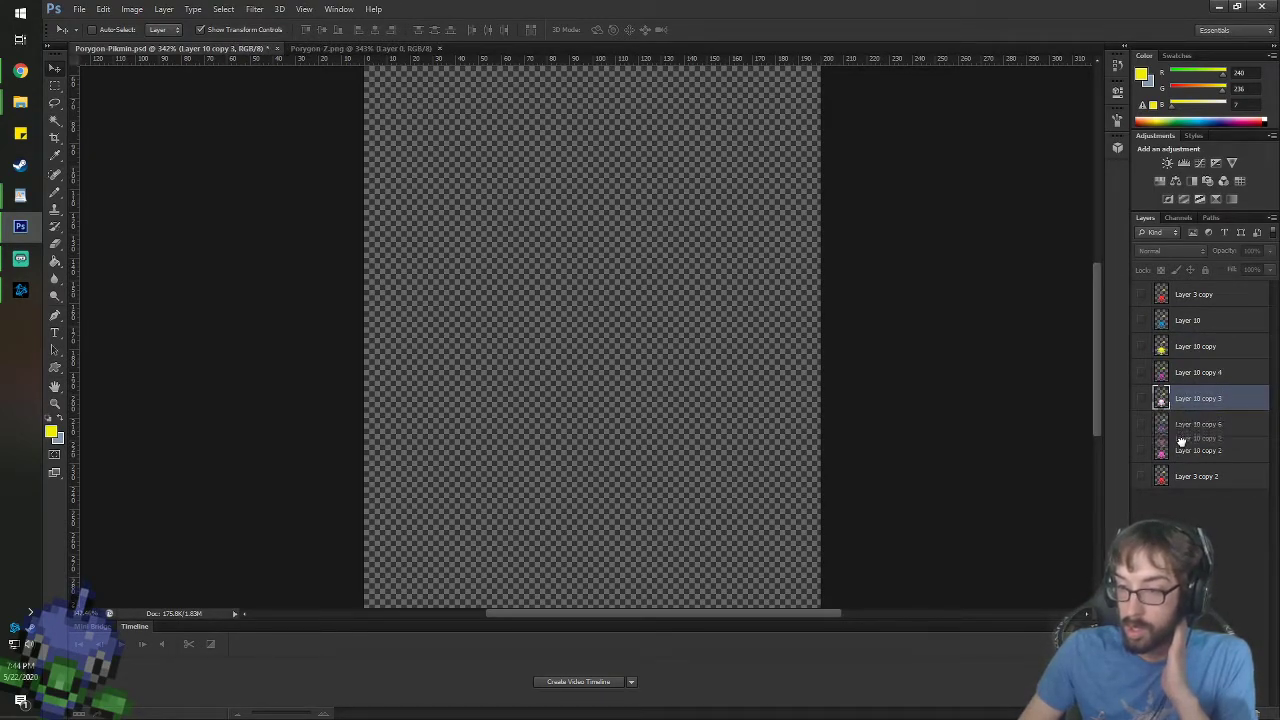
left_click(1178, 448)
- Open All_Pikmin.png from the Sprites folder as its own document and return to Porygon-Pikmin.psd
mouse_move(20, 102)
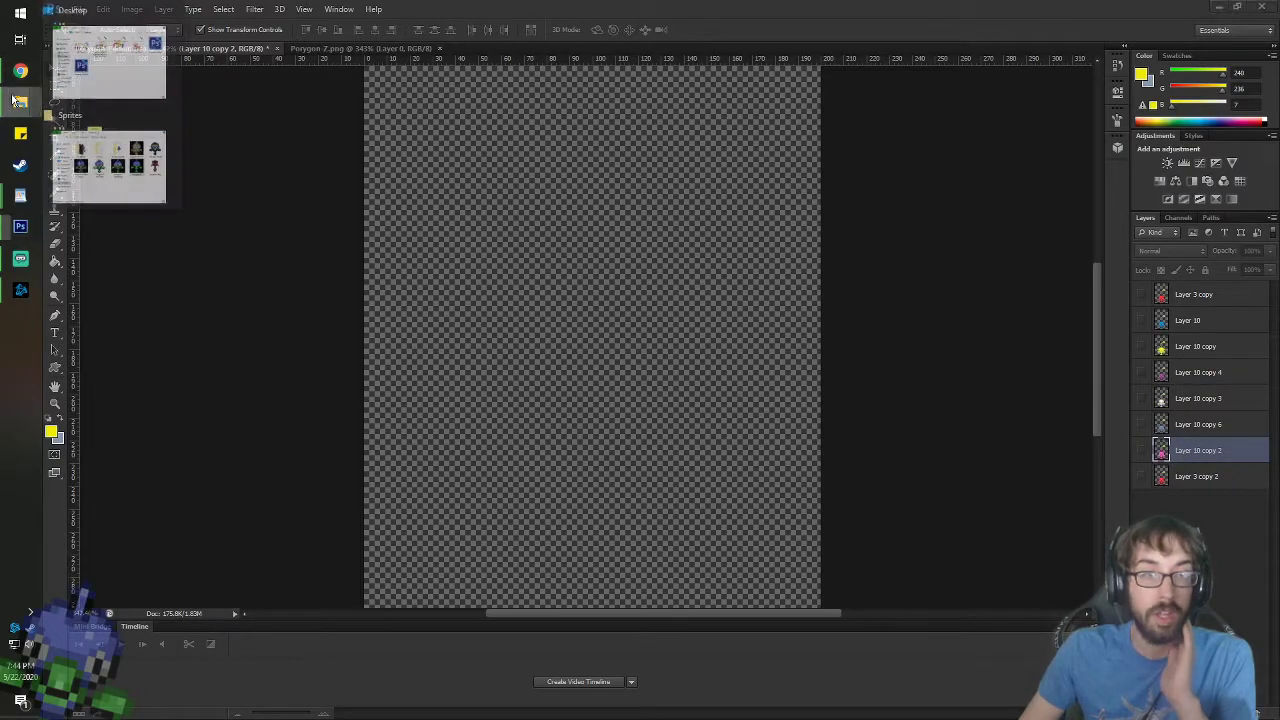
left_click(112, 165)
left_click_drag(529, 215, 630, 7)
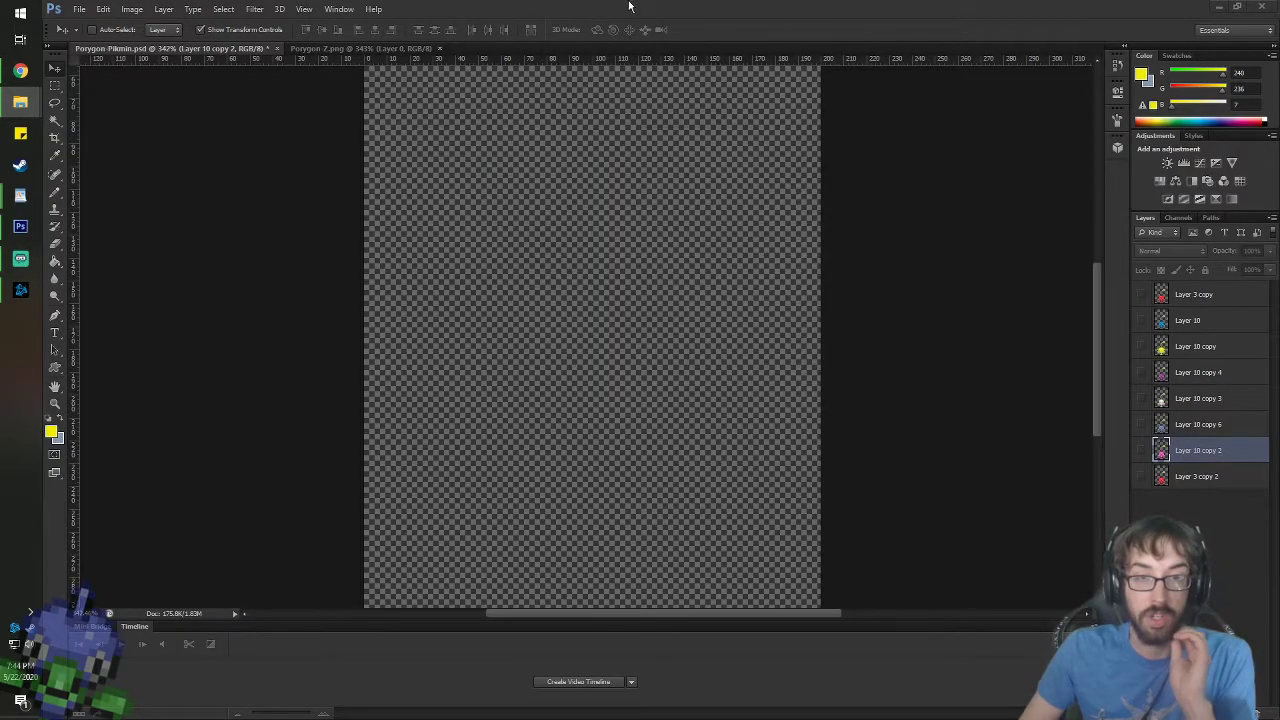
left_click(186, 48)
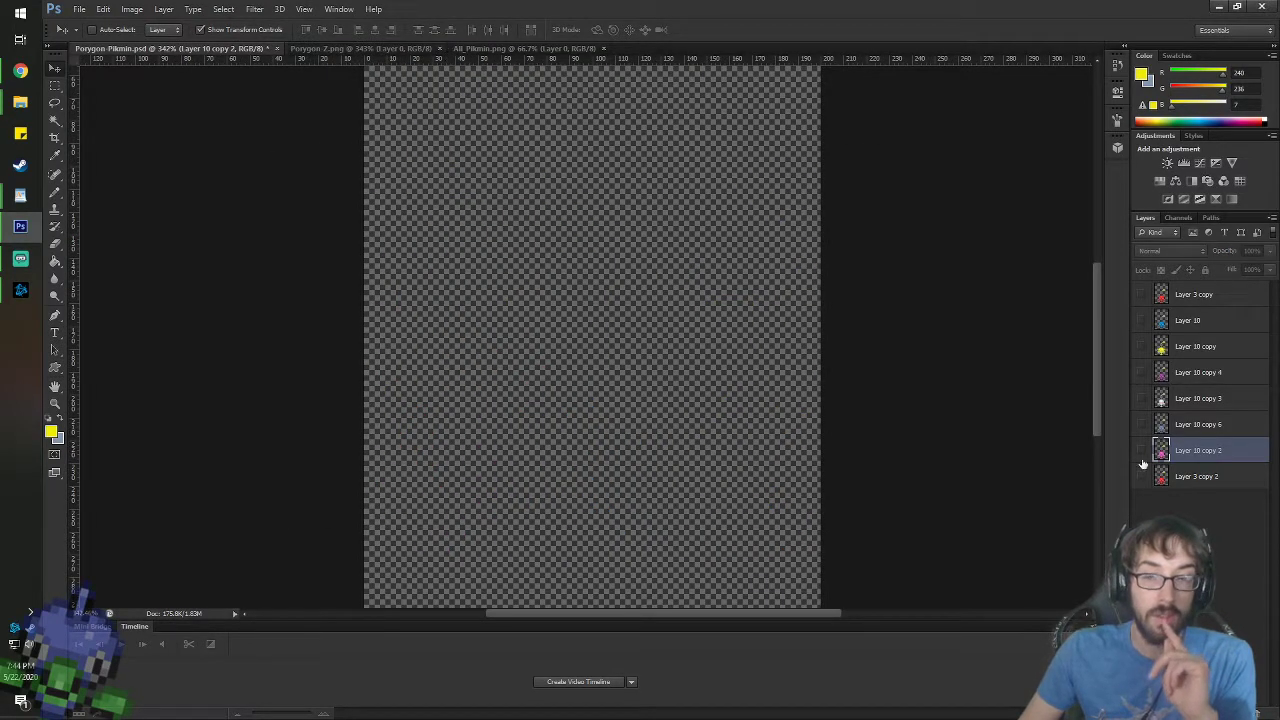
- Show all sprite layers above Layer 3 copy 2 to check their alignment, and hide all of them except Layer 3 copy
left_click_drag(1140, 452, 1141, 376)
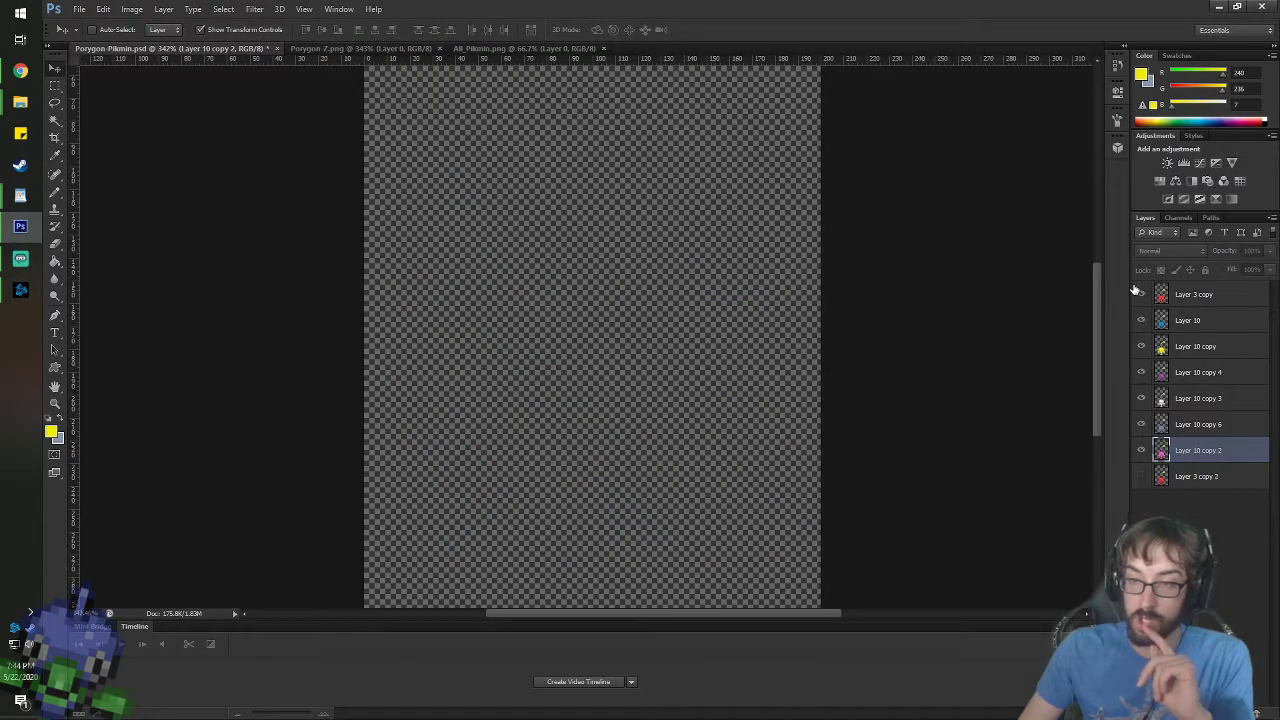
scroll(566, 495, "down", 4)
scroll(608, 551, "up", 5)
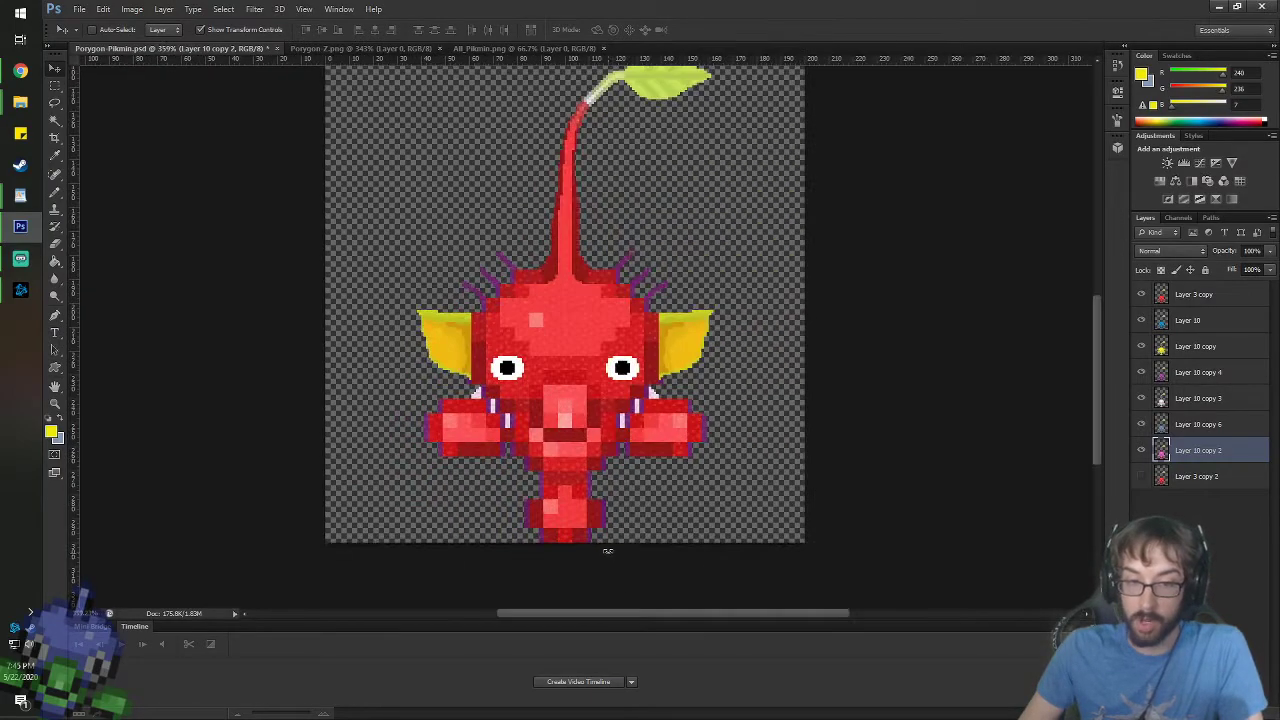
left_click_drag(1141, 320, 1141, 450)
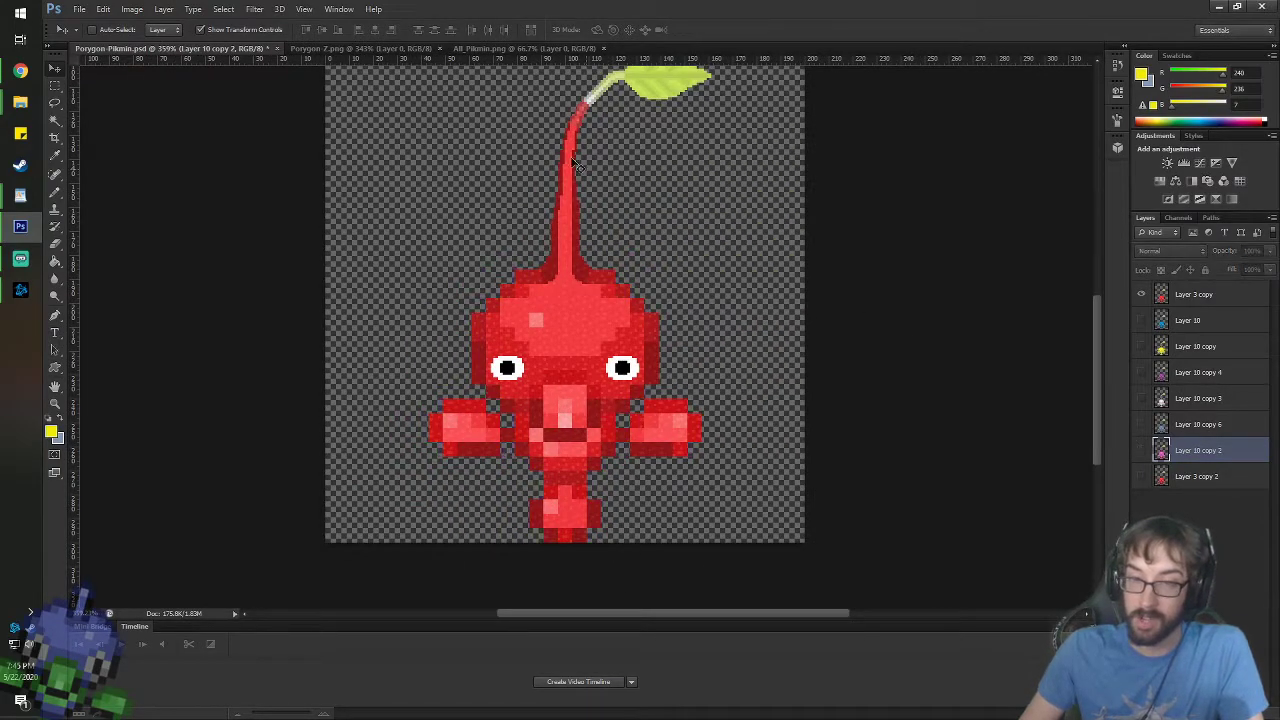
scroll(571, 161, "down", 2)
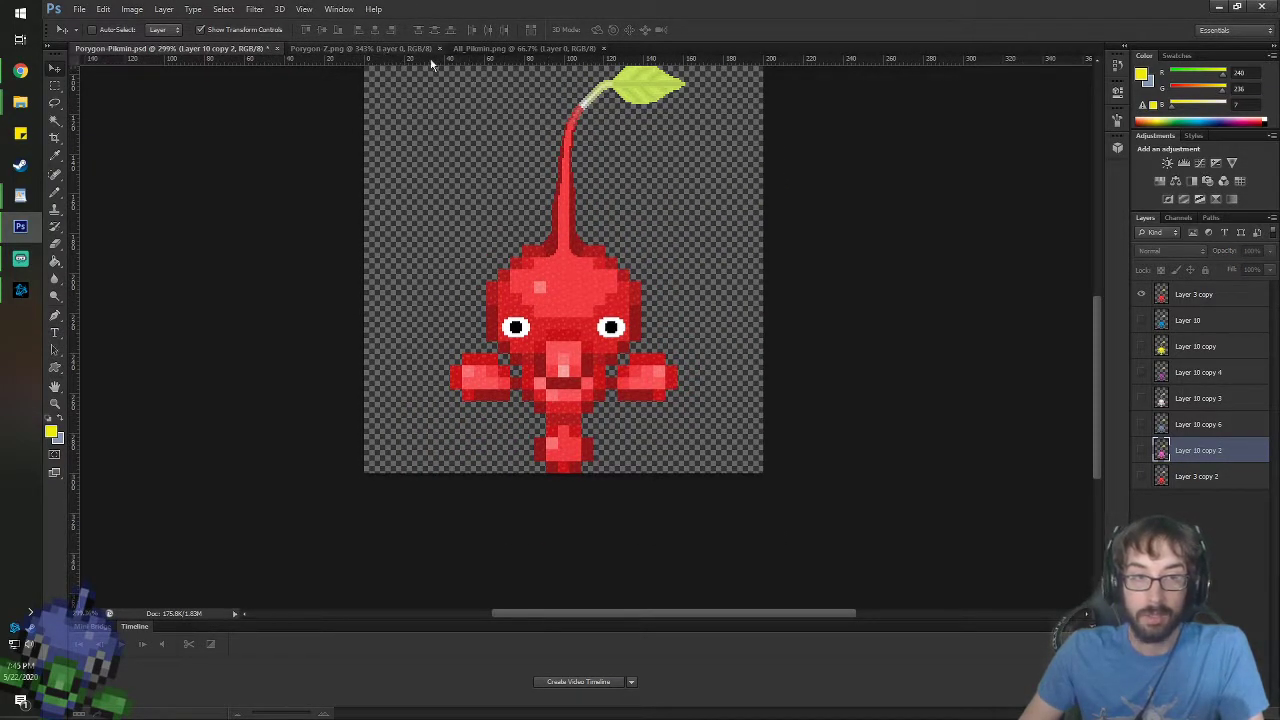
- Float All_Pikmin.png in a smaller window fitted to its image and arrange it beside the red sprite
left_click_drag(490, 48, 675, 295)
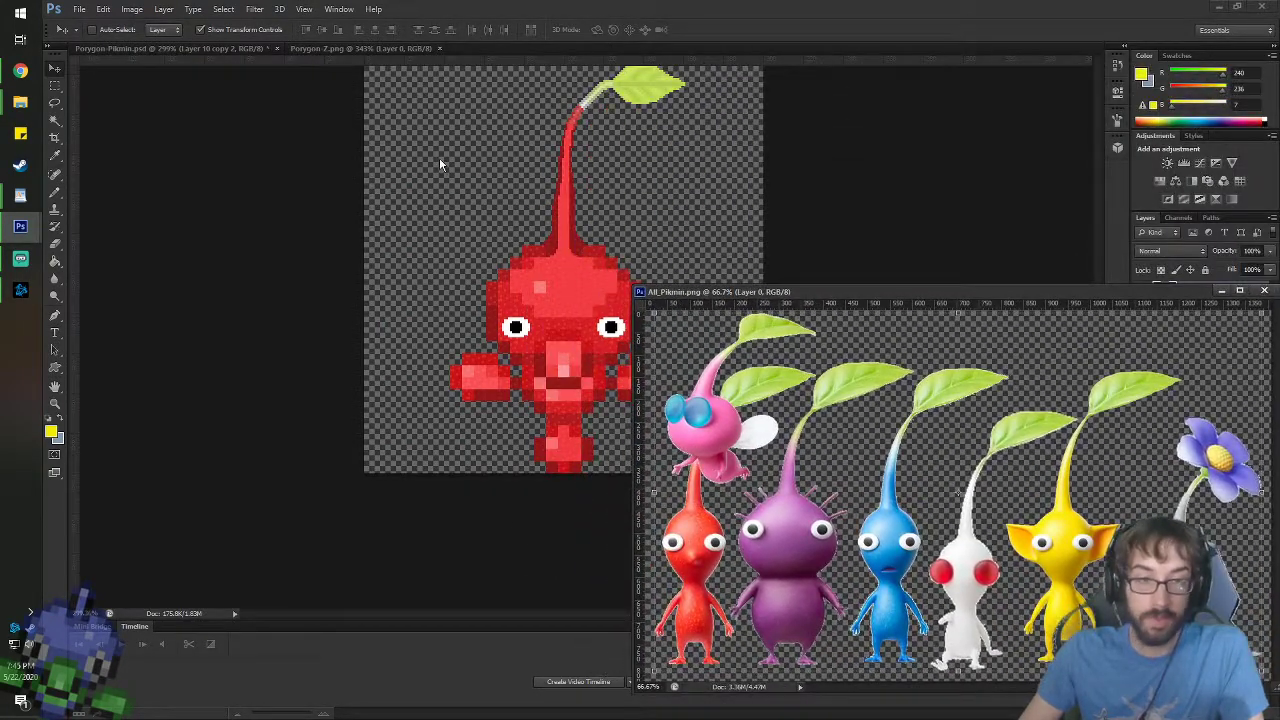
key("ctrl+0")
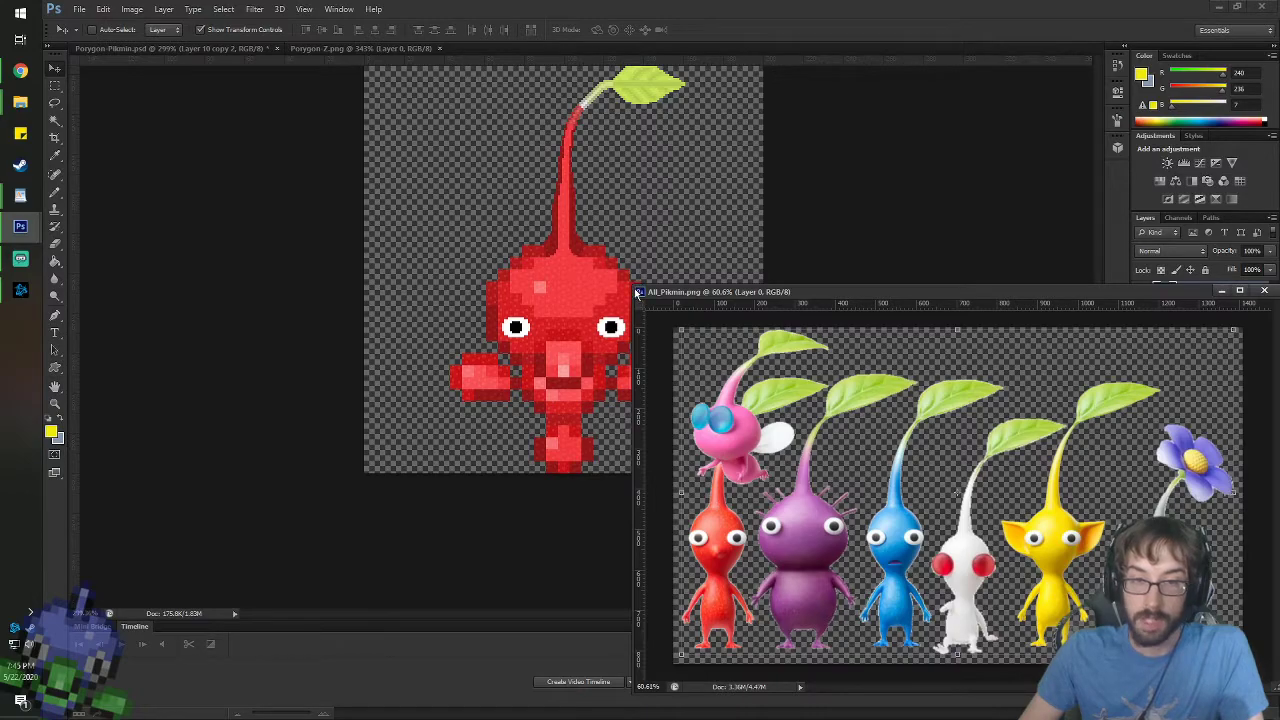
left_click_drag(635, 289, 887, 93)
scroll(597, 181, "up", 2)
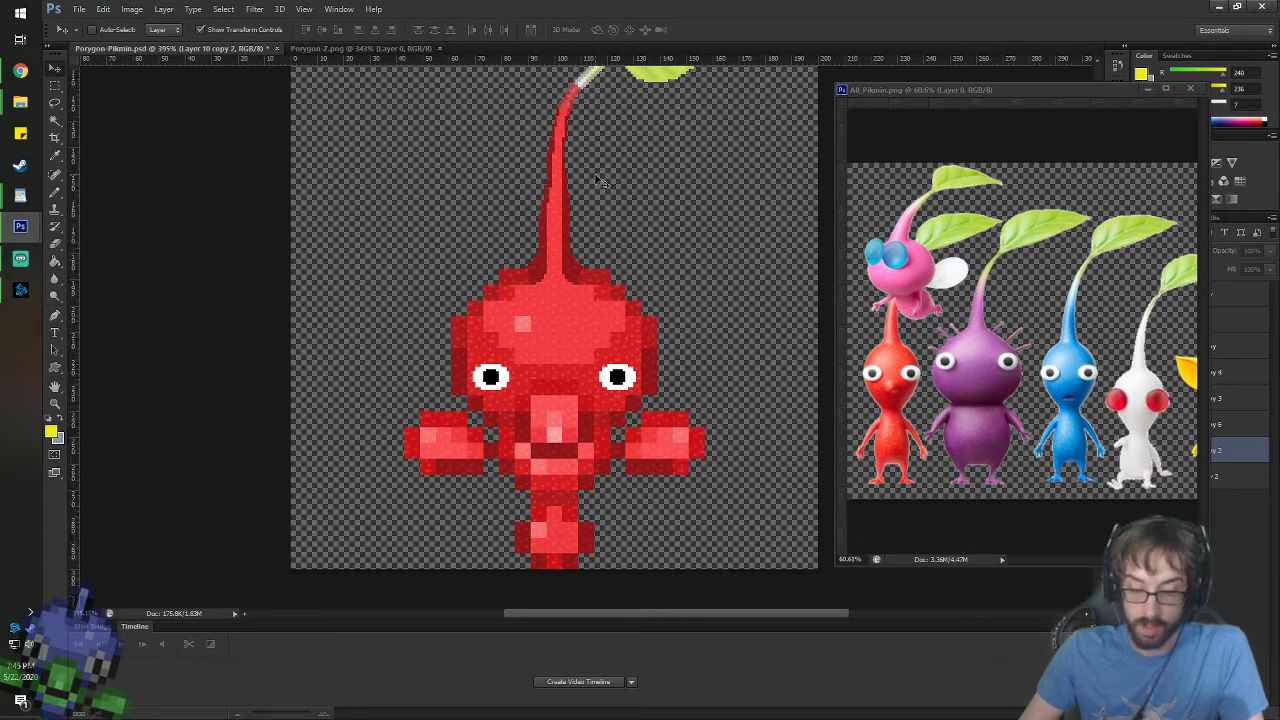
key("space")
left_click_drag(610, 165, 596, 191)
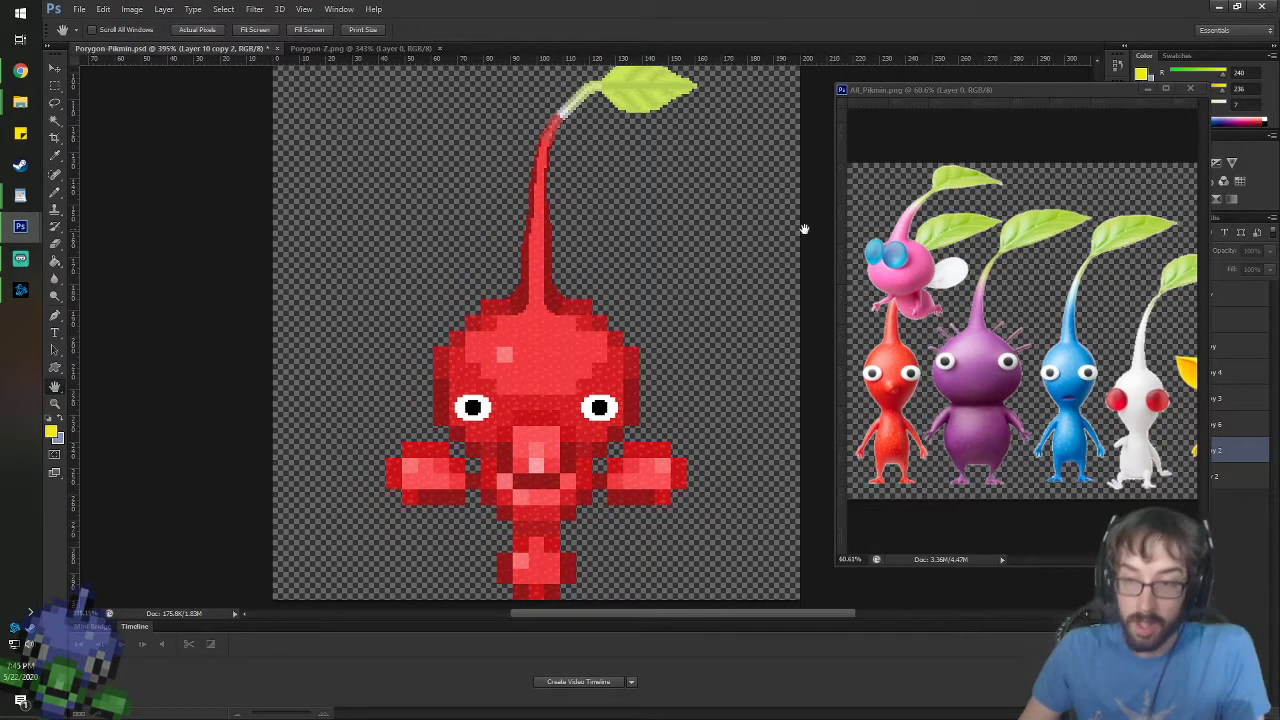
left_click_drag(840, 92, 90, 77)
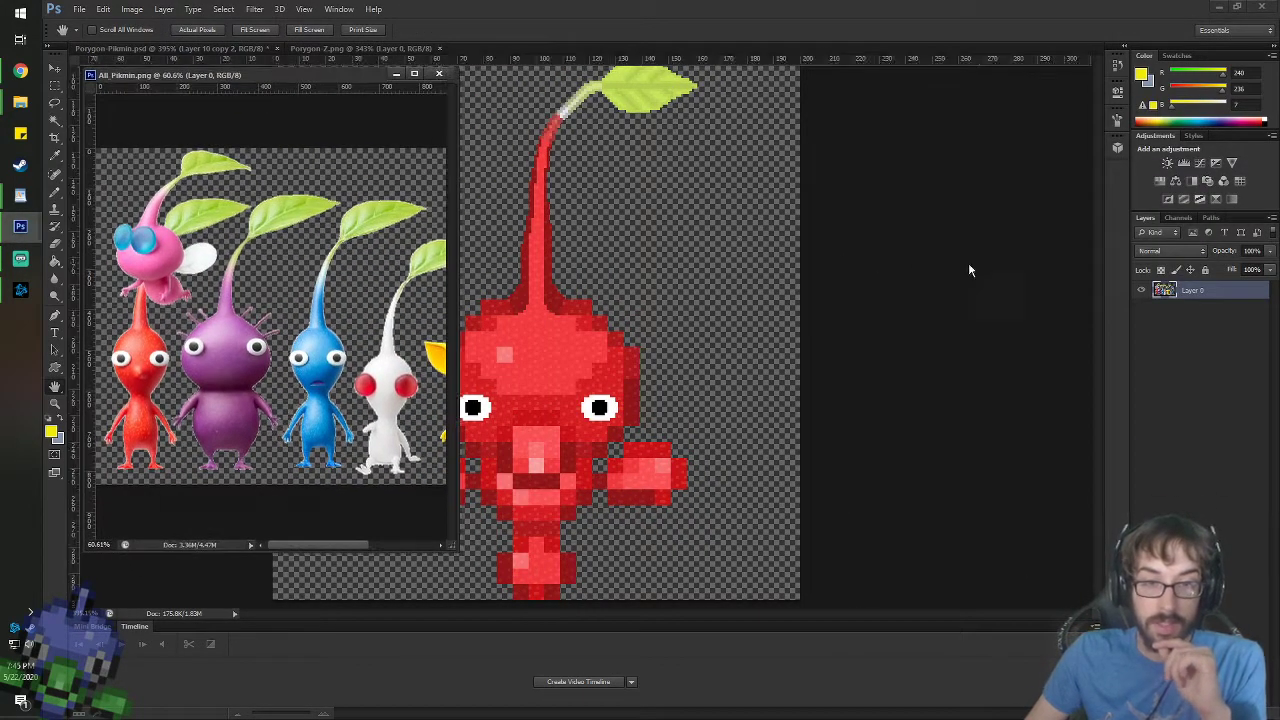
left_click(666, 263)
left_click_drag(666, 263, 869, 257)
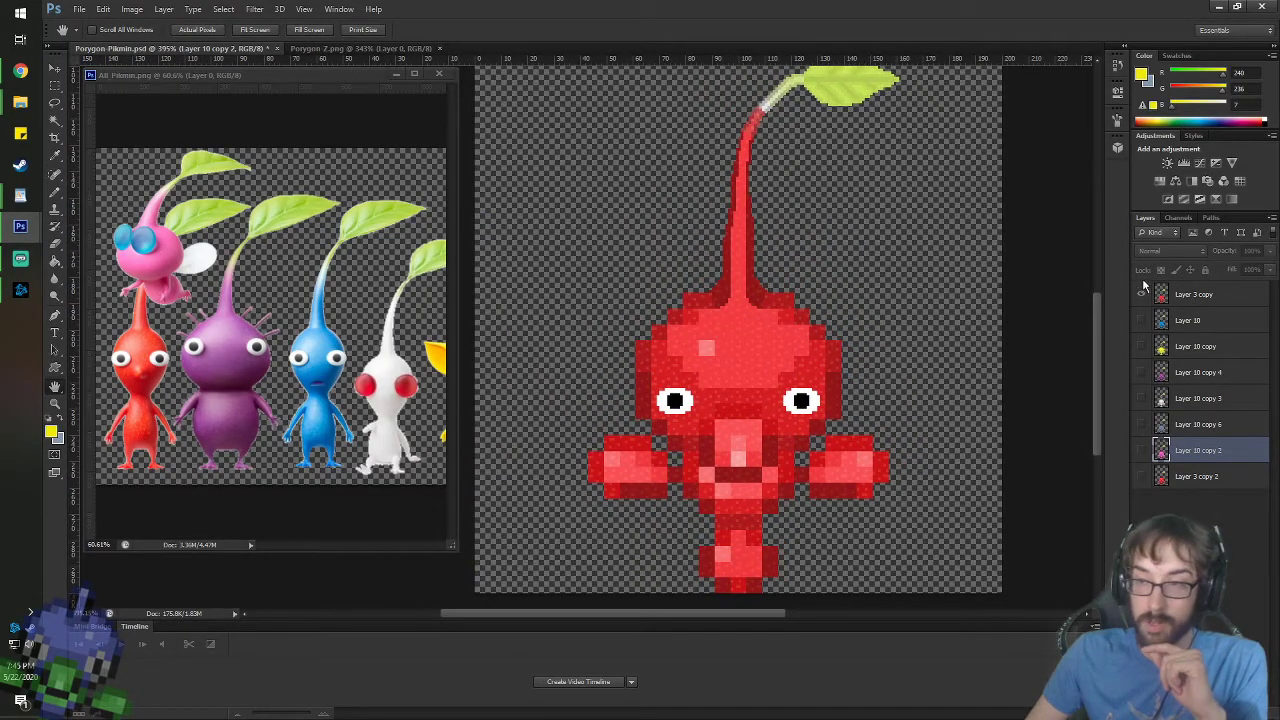
- Show only Layer 10, then only Layer 10 copy, to compare the blue and yellow sprites with their Pikmin in the reference image
left_click(1140, 295)
left_click(1141, 320)
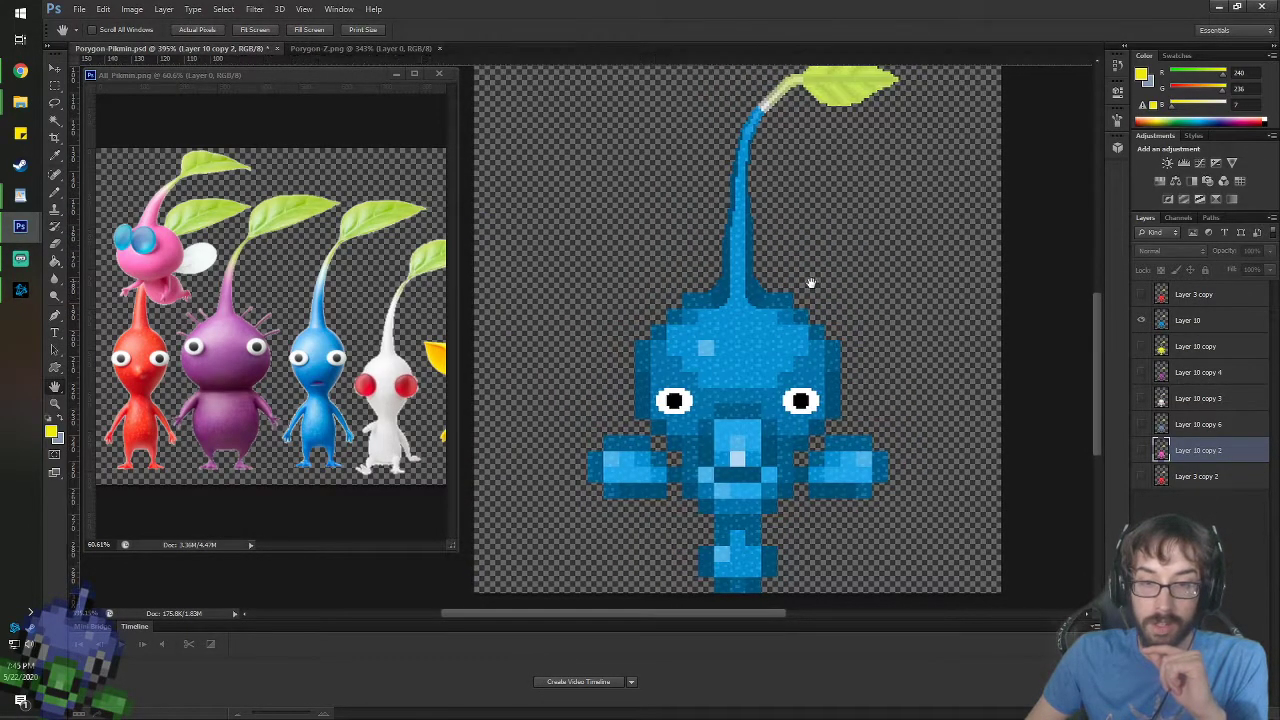
mouse_move(808, 283)
left_mouse_down()
mouse_move(798, 296)
mouse_move(816, 300)
left_mouse_up()
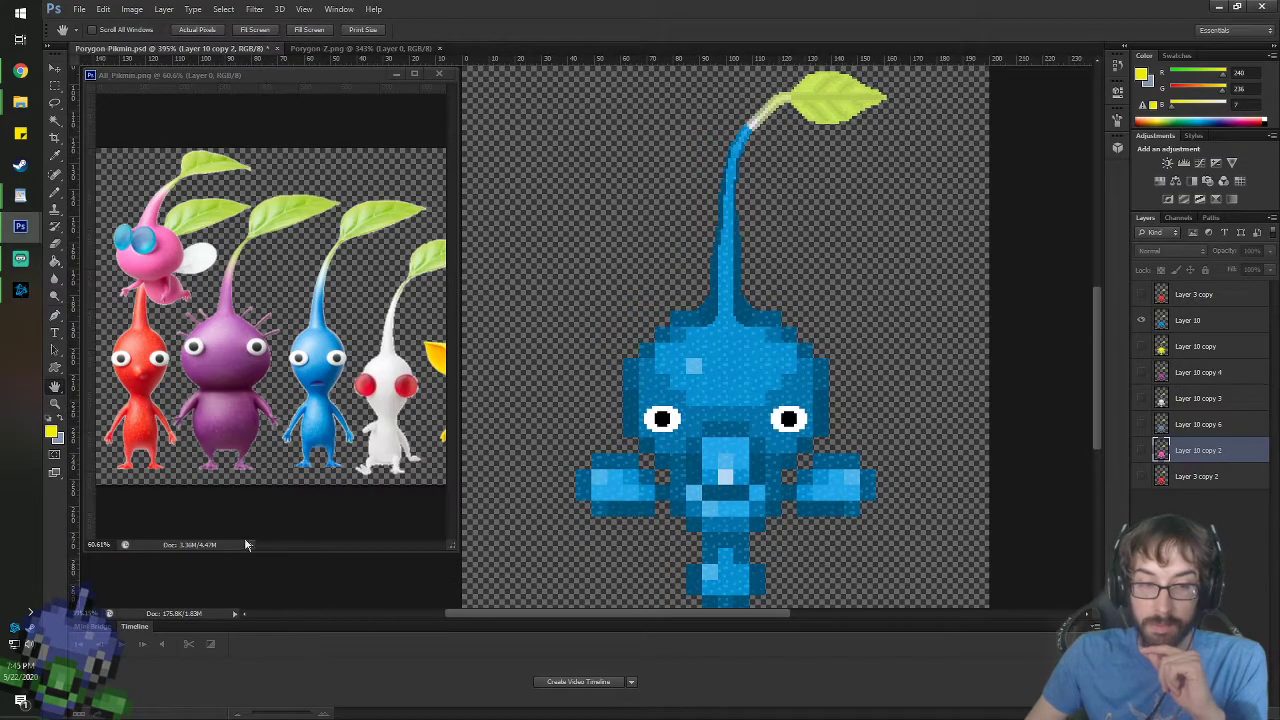
left_click(1141, 320)
left_click(1141, 346)
left_click_drag(345, 291, 166, 290)
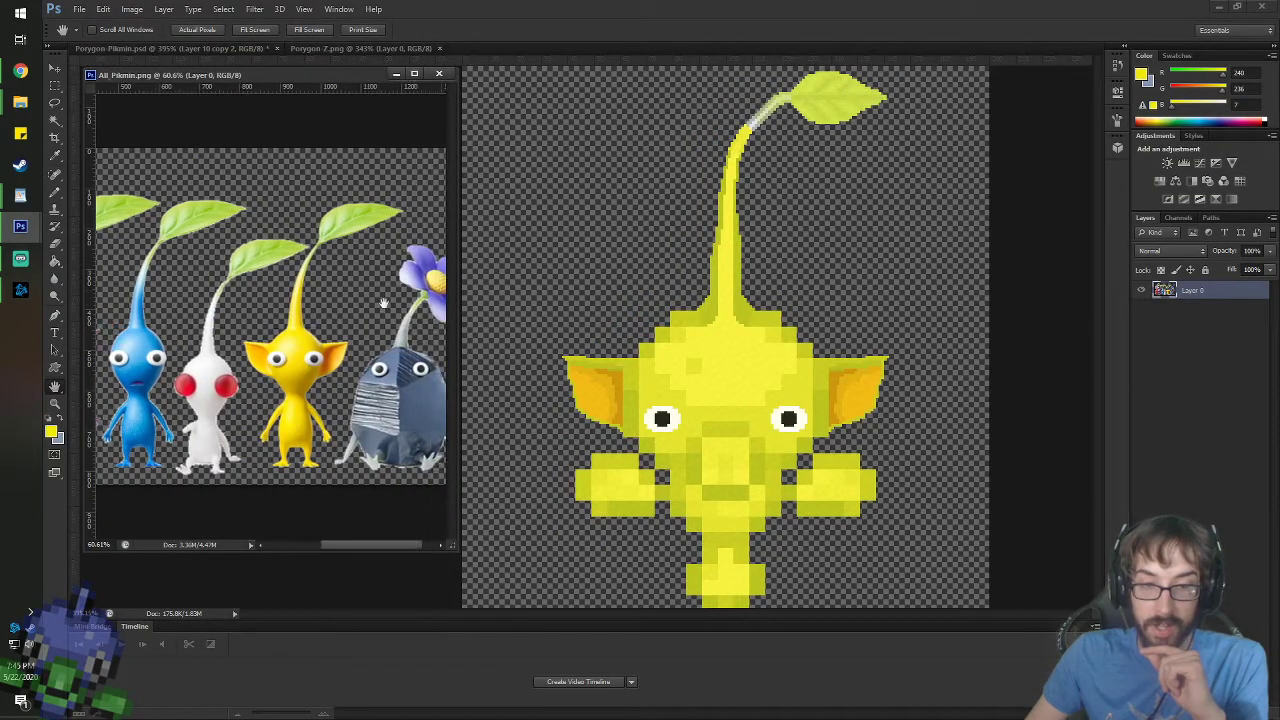
left_click(1095, 270)
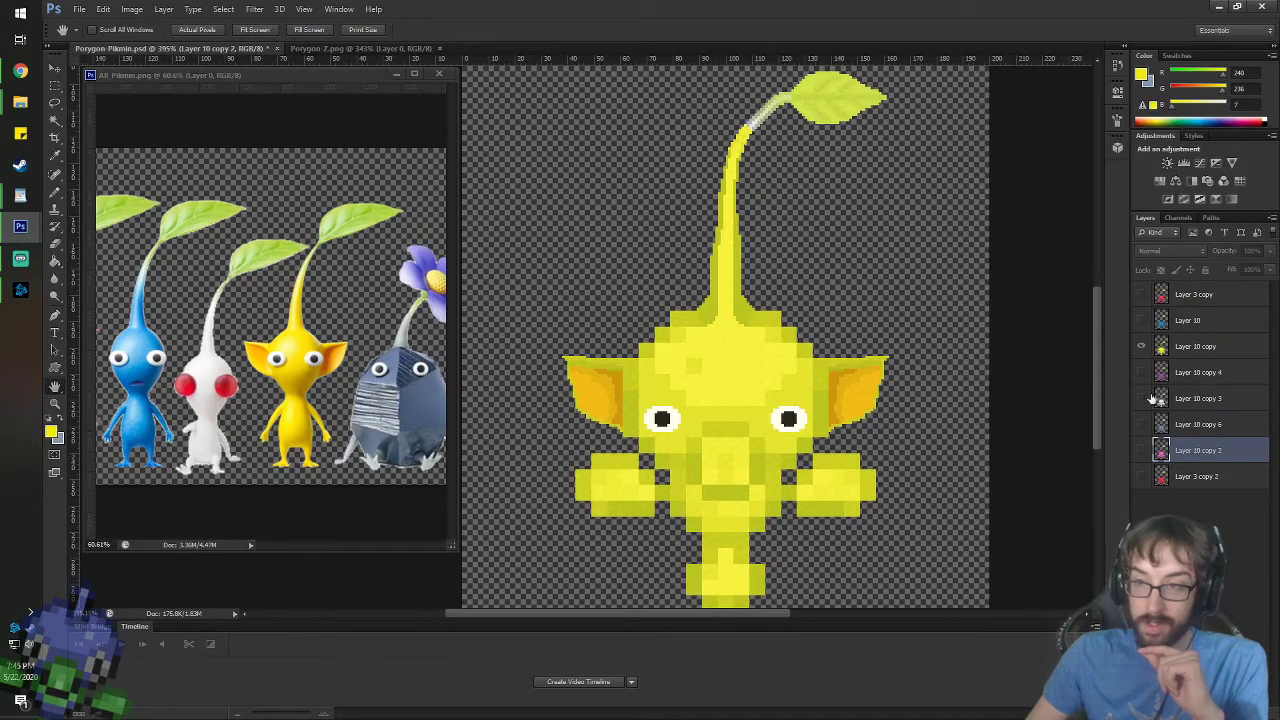
- Show only Layer 10 copy 4 to compare the purple sprite with the purple Pikmin in the reference image
left_click(1141, 346)
left_click(1141, 372)
left_click(312, 340)
left_click_drag(312, 340, 363, 306)
scroll(363, 305, "left", 3)
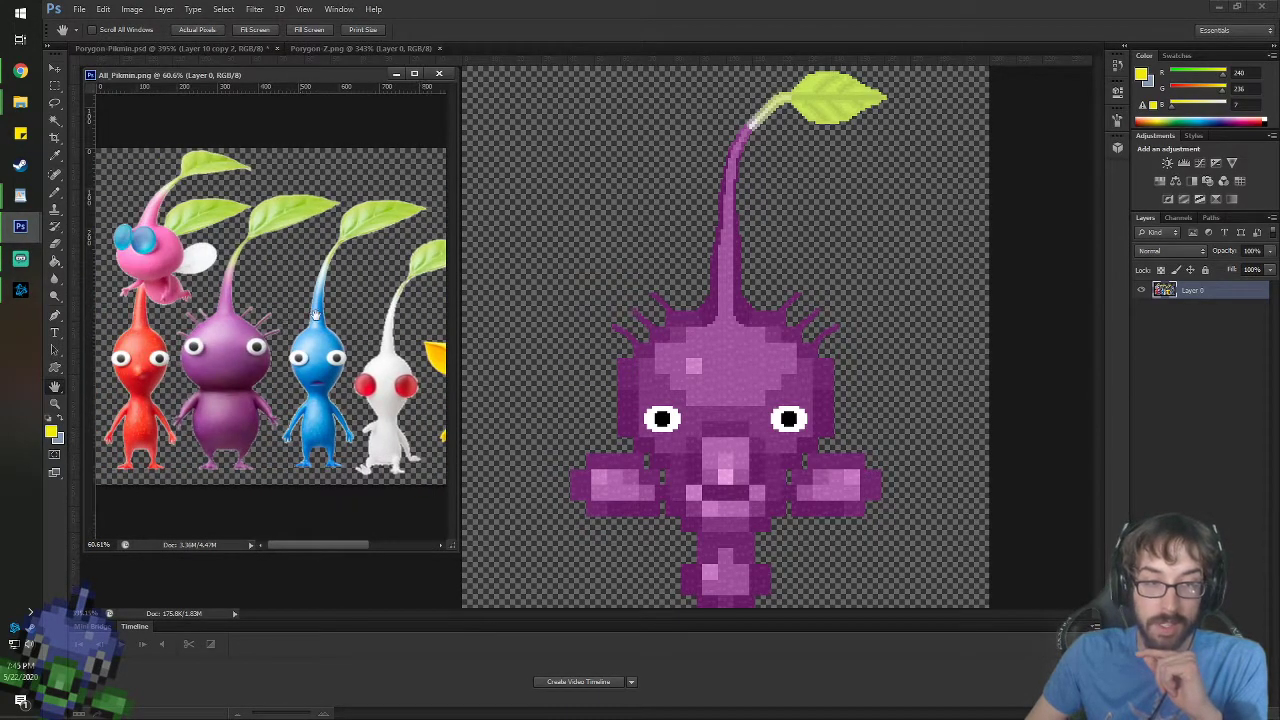
- Show only Layer 10 copy 3 and compare the white sprite with the white Pikmin in All_Pikmin.png
left_click(799, 303)
left_click(1141, 372)
left_click(1141, 398)
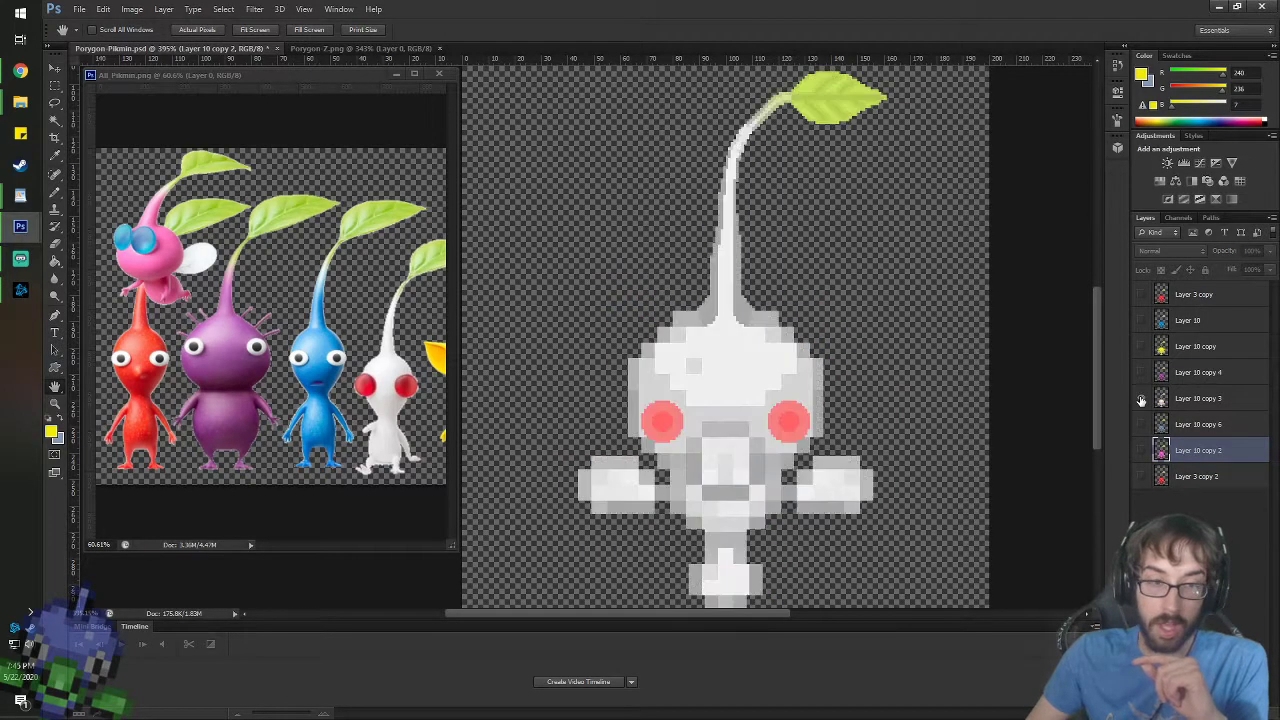
left_click_drag(871, 294, 818, 282)
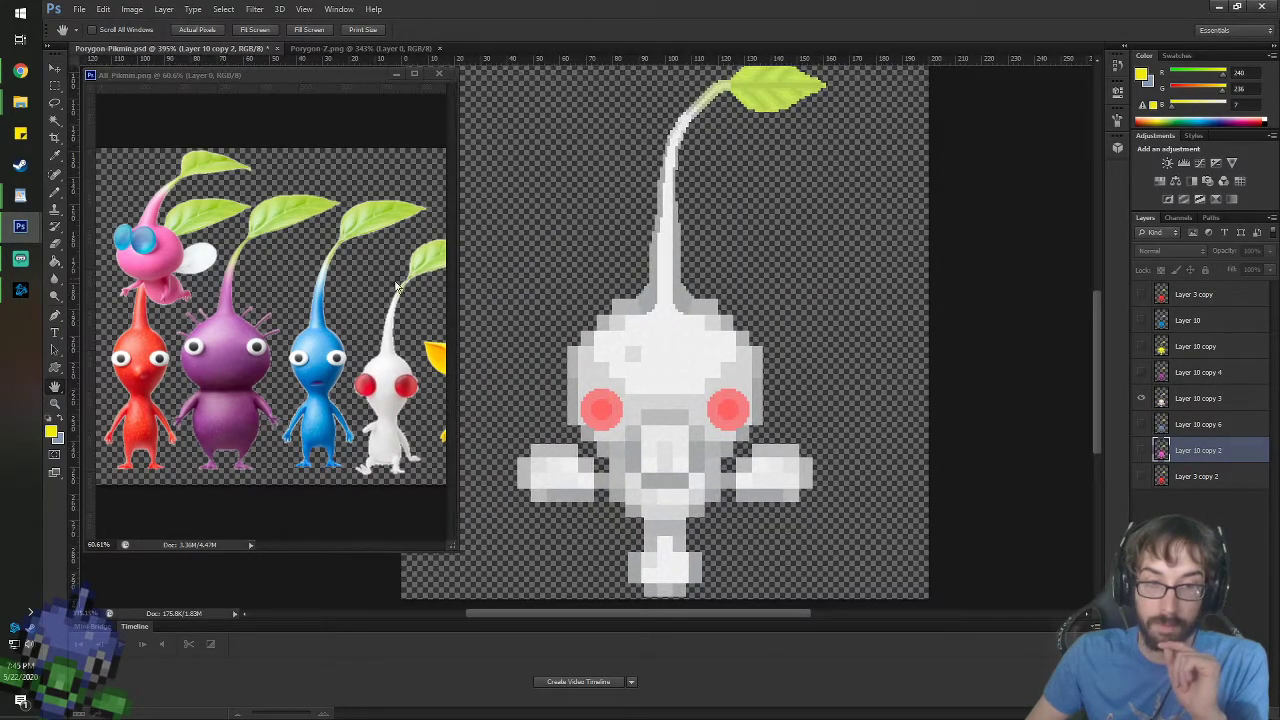
left_click_drag(387, 294, 351, 300)
left_click(836, 297)
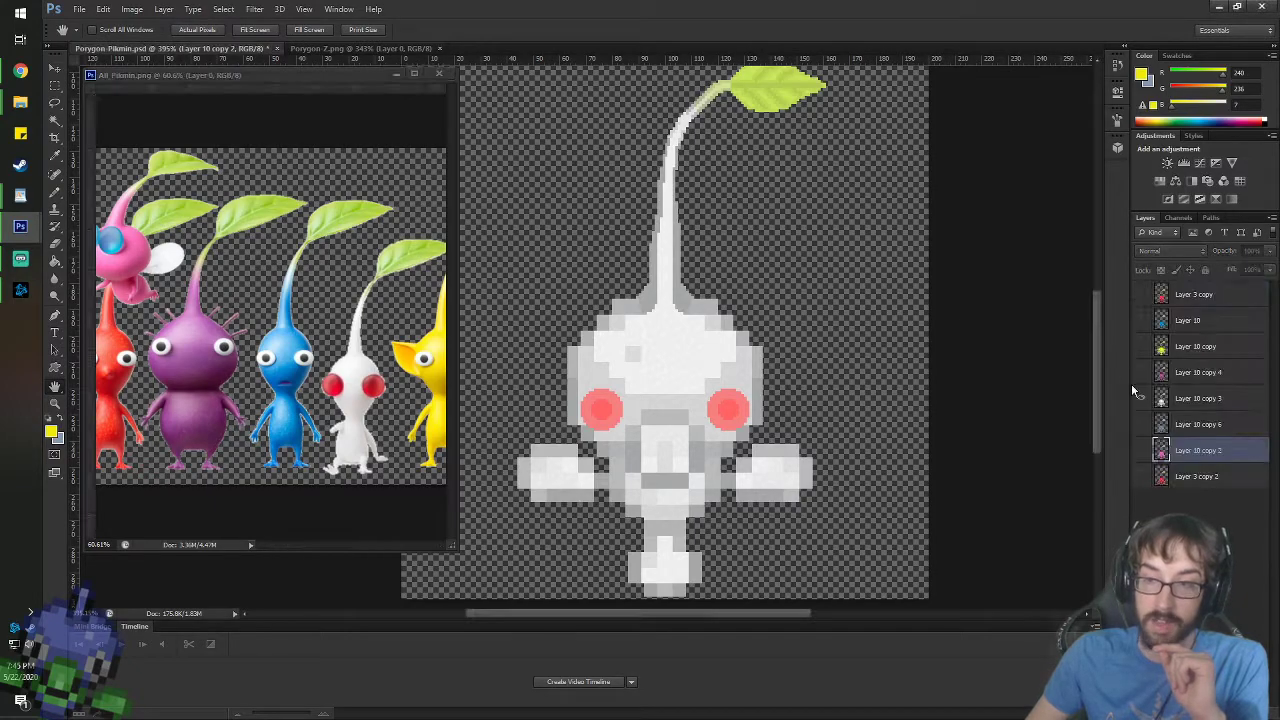
- Show only Layer 10 copy 6 to compare the rock sprite's cracks and shading with the rock Pikmin in the reference
left_click(1141, 398)
left_click(1141, 424)
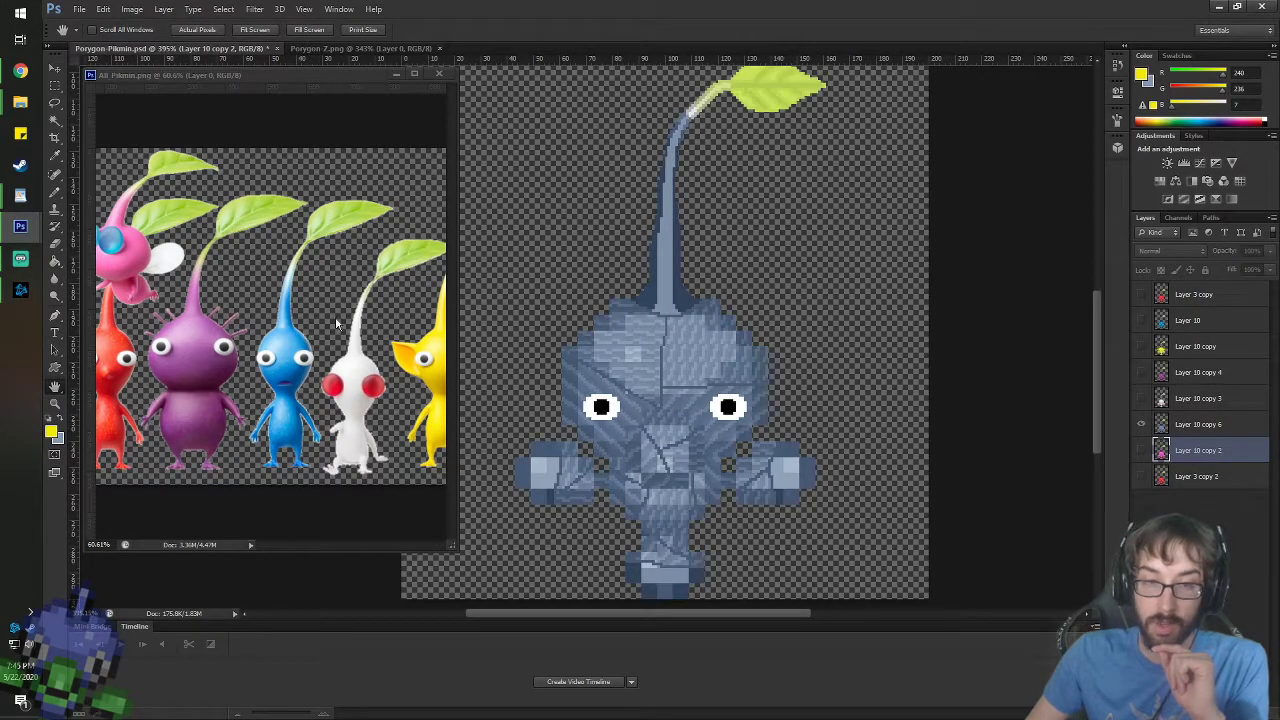
left_click_drag(371, 277, 185, 272)
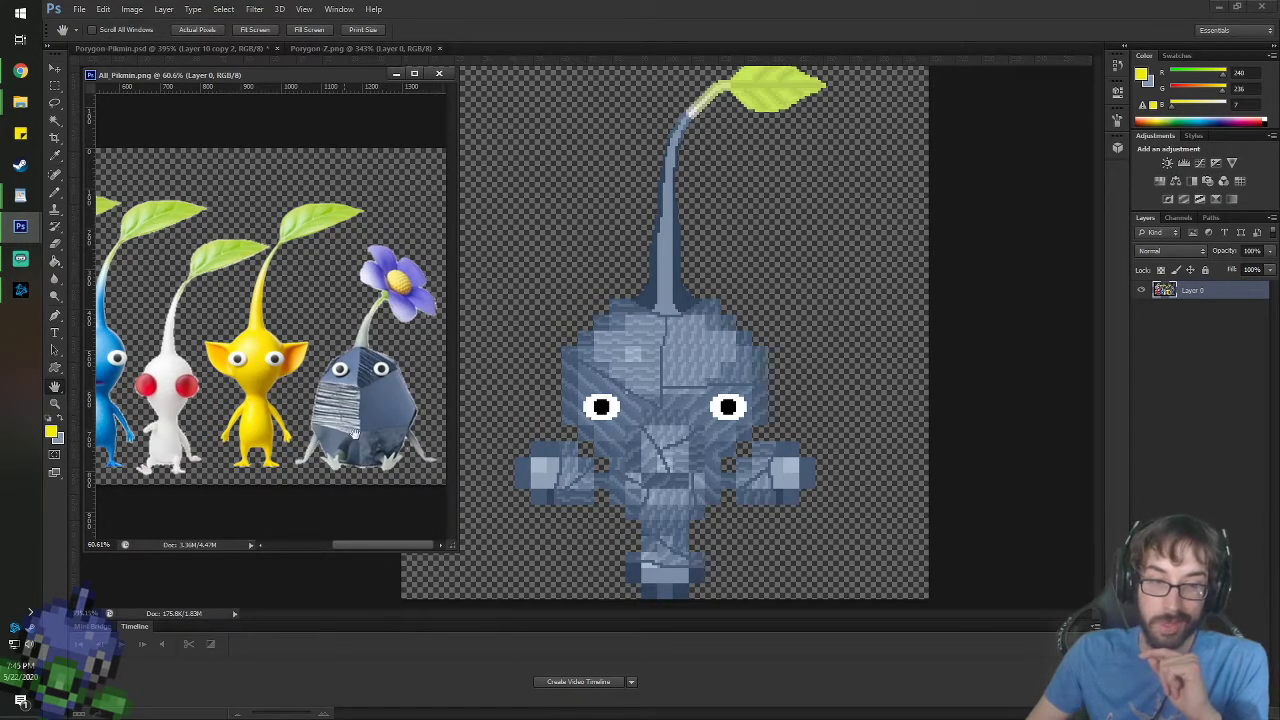
left_click_drag(295, 418, 505, 414)
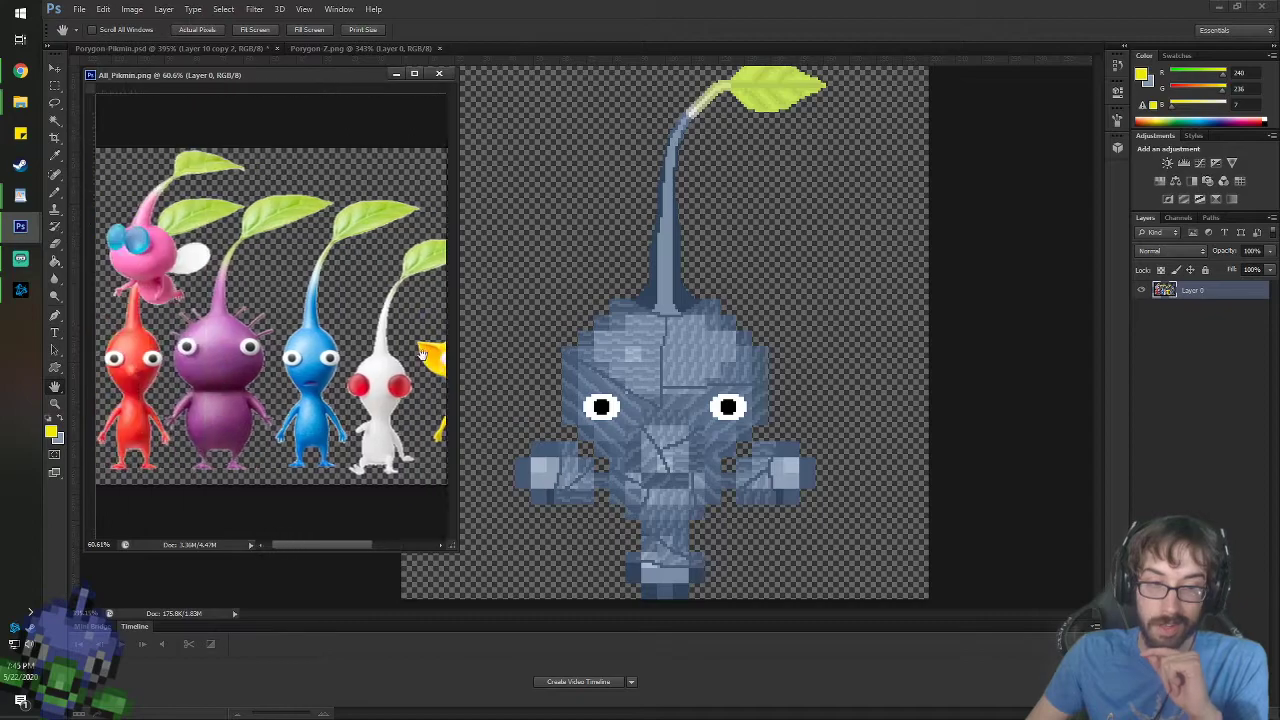
- Show only Layer 10 copy 2 and compare the pink sprite with the winged Pikmin and the whole reference lineup
left_click(1061, 378)
left_click(1141, 424)
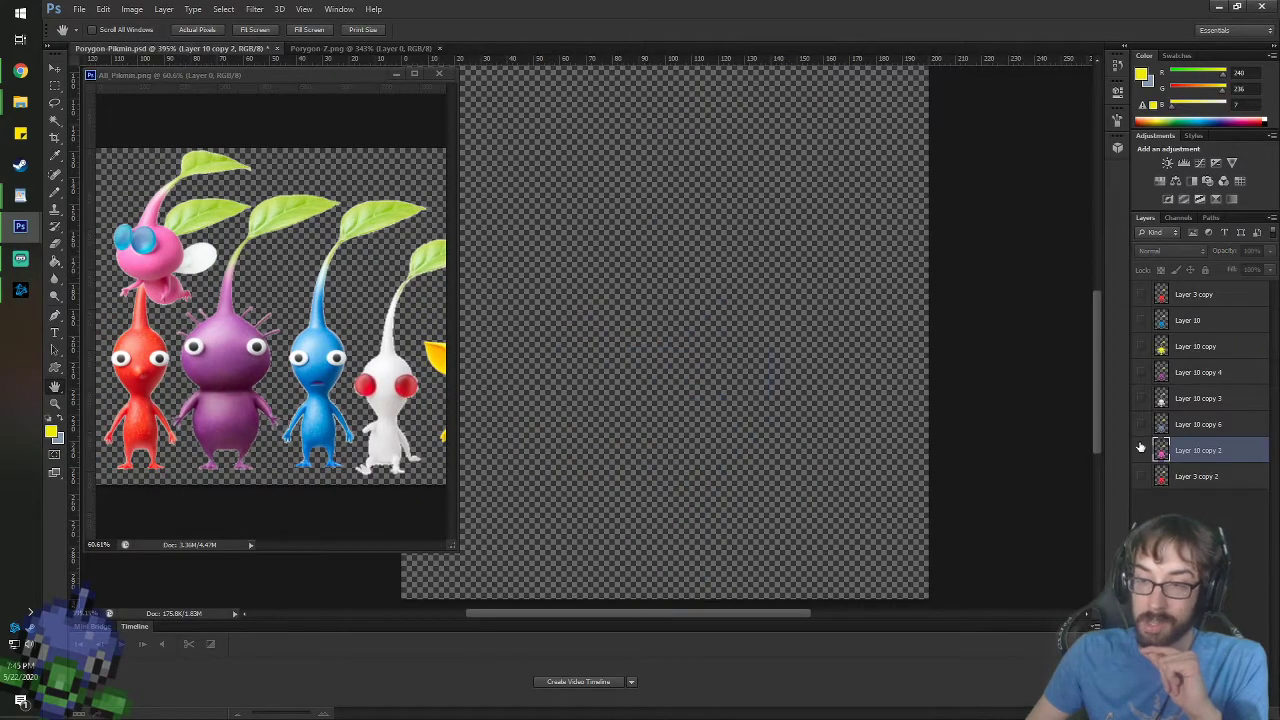
left_click(1141, 450)
left_click_drag(713, 272, 724, 286)
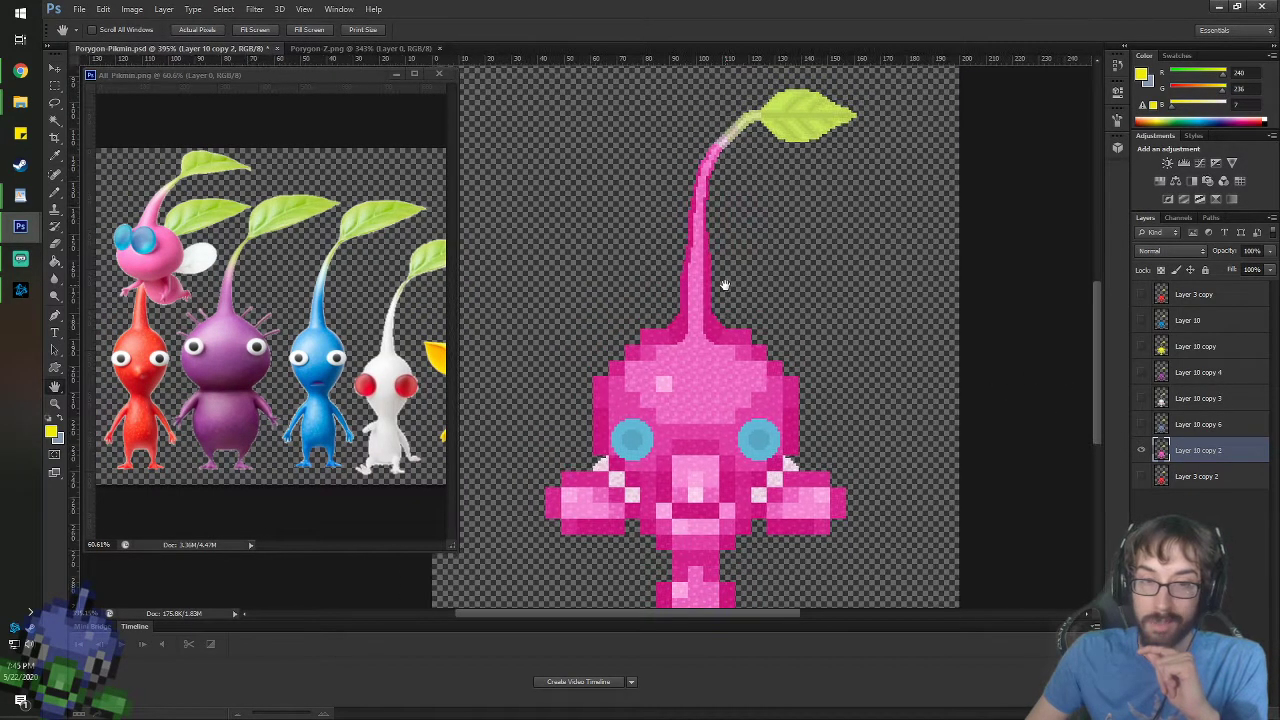
left_click(371, 280)
scroll(371, 280, "down", 3)
left_click(671, 306)
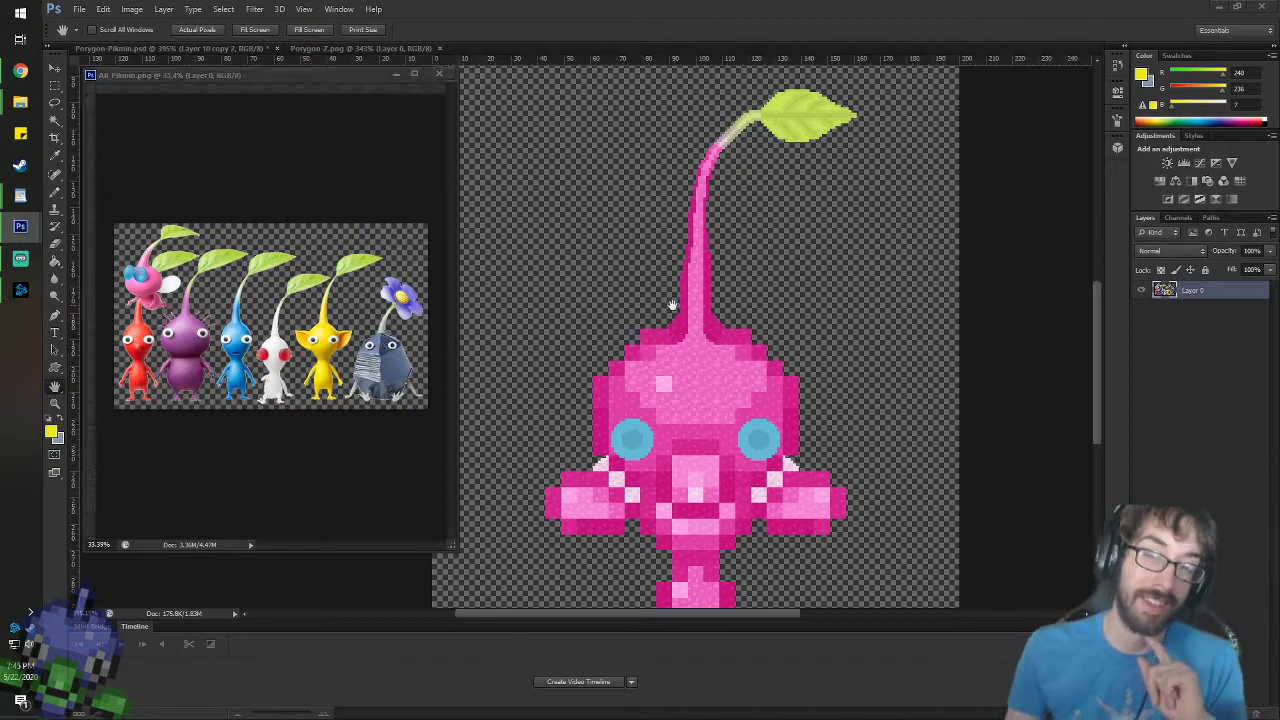
scroll(671, 308, "down", 3)
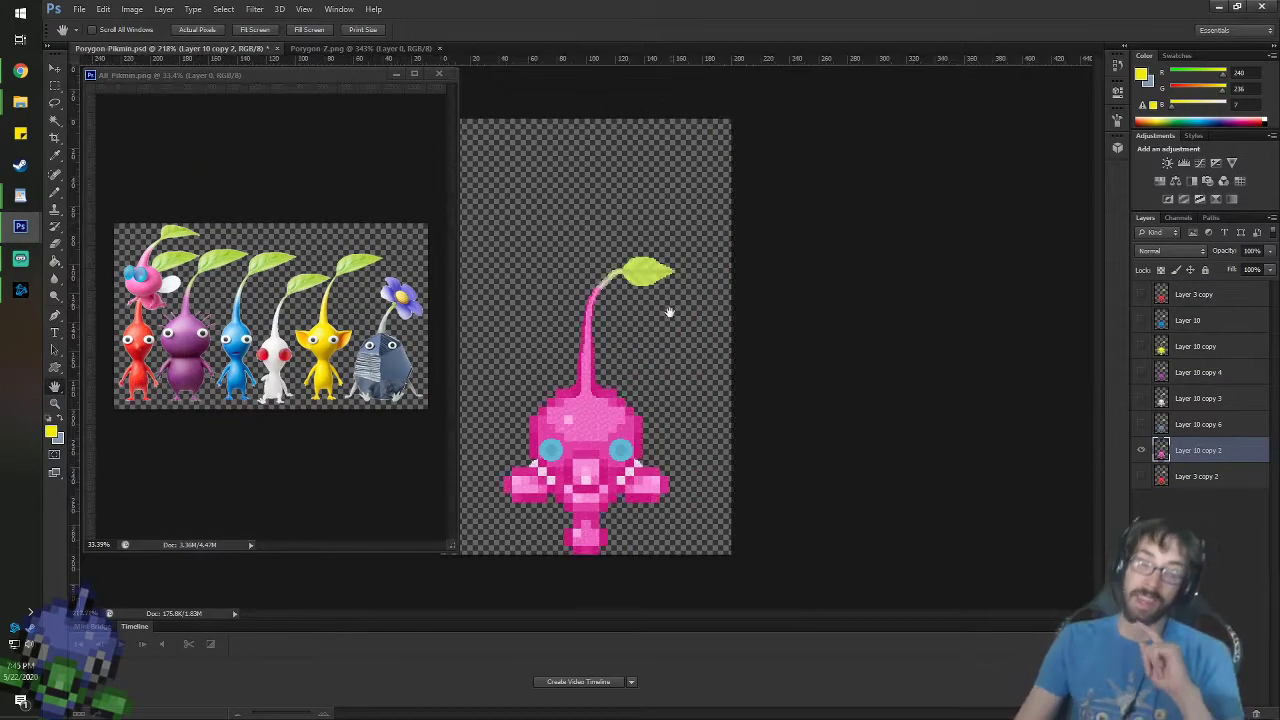
- Save Porygon-Pikmin.psd, close all open documents including All_Pikmin.png and Porygon-Z.png, and exit Photoshop
left_click(436, 73)
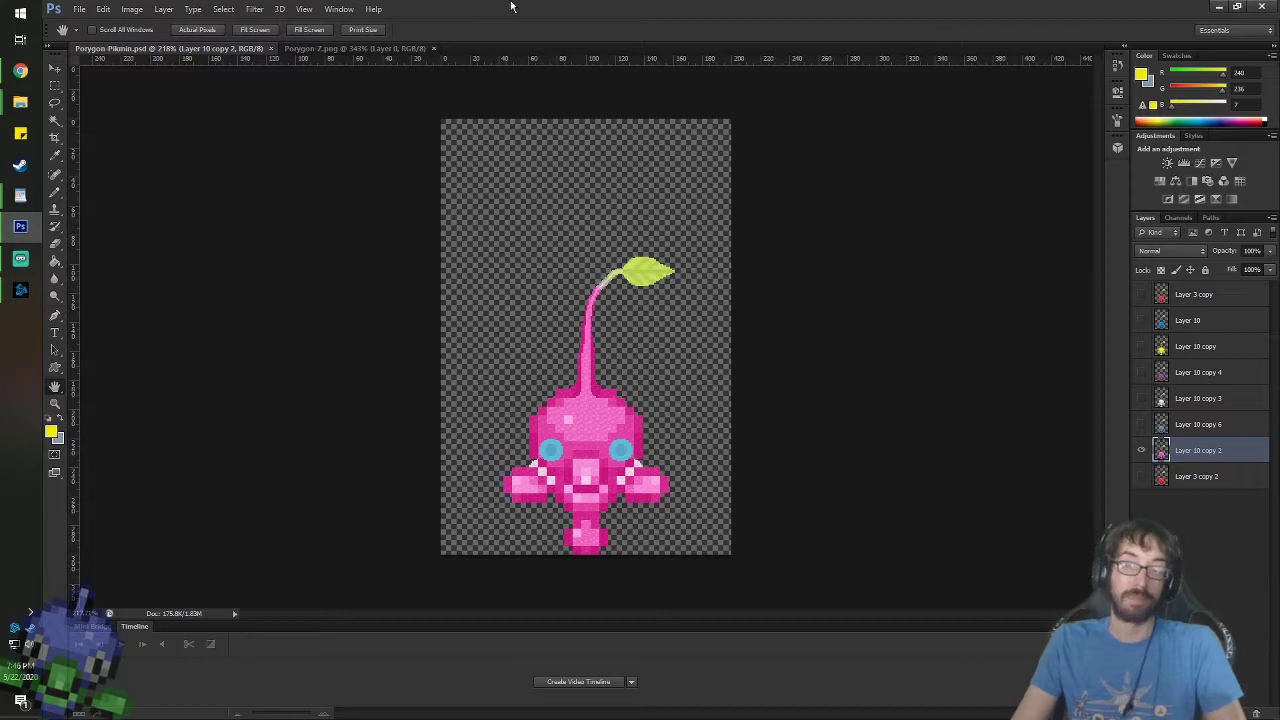
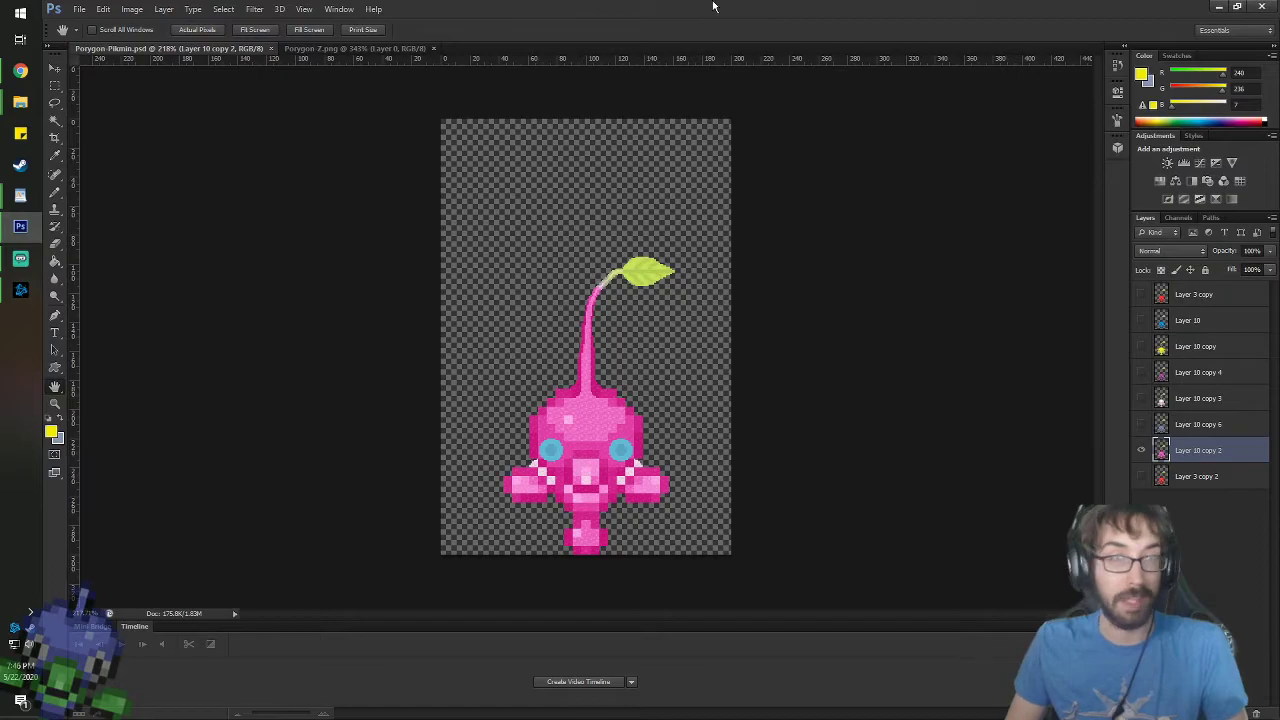
left_click(270, 48)
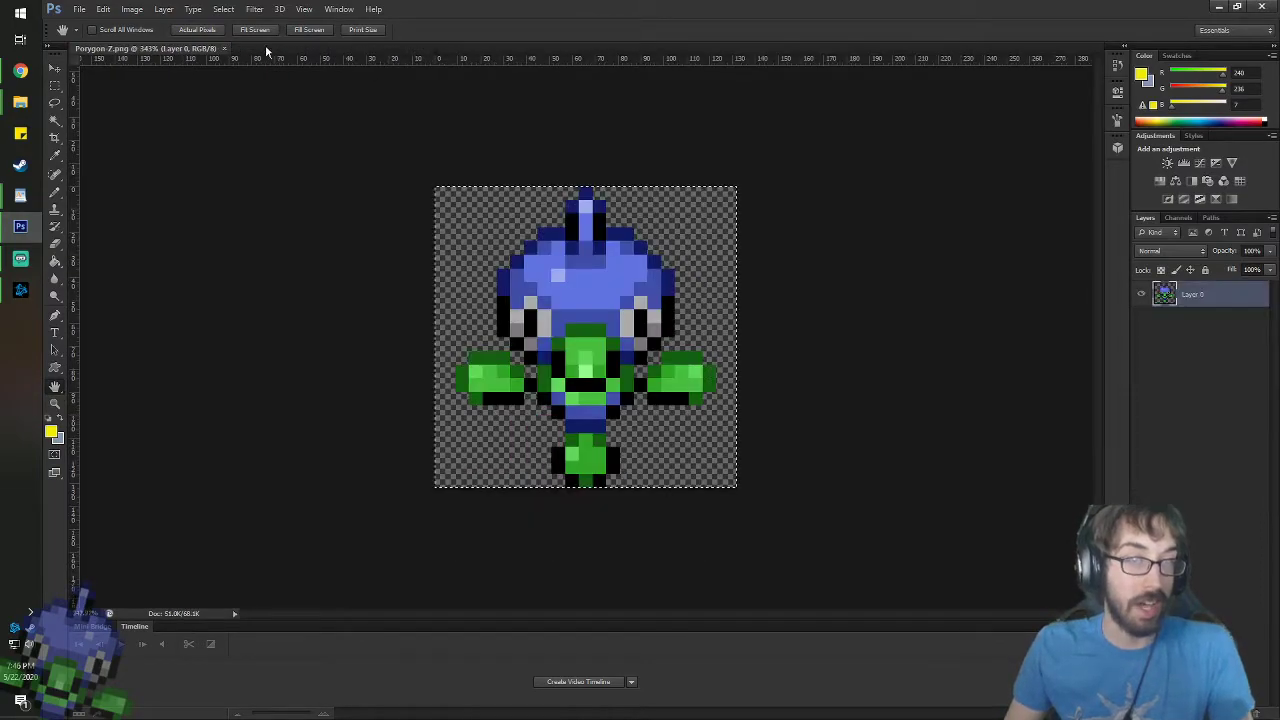
left_click(223, 48)
left_click(1263, 7)
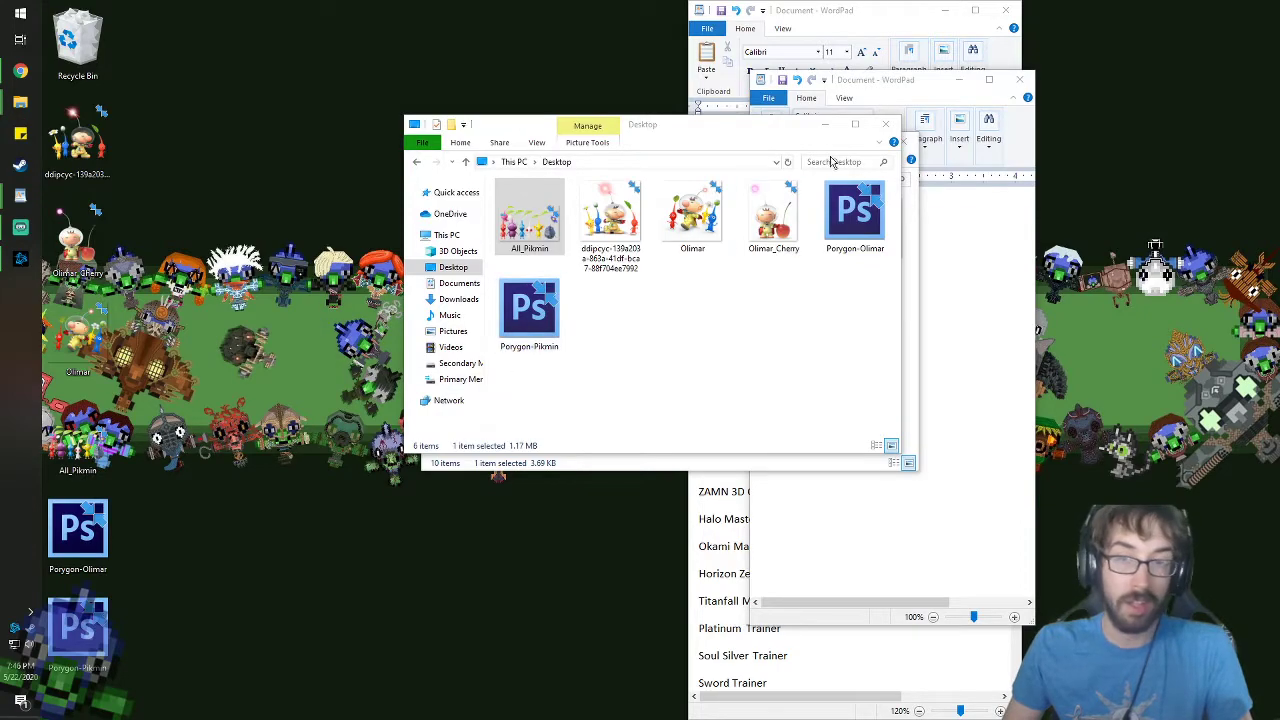
- Close the open File Explorer folders and both WordPad documents to clear the desktop
left_click(885, 124)
left_click(899, 143)
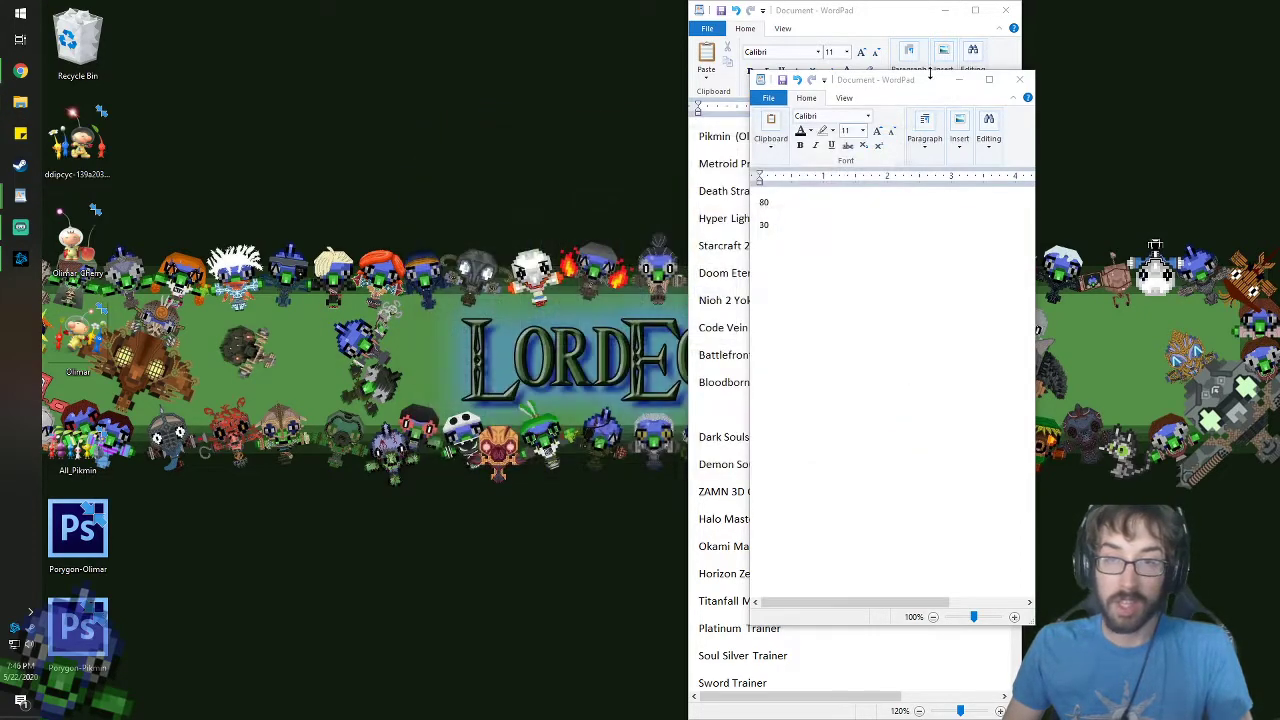
left_click(1019, 79)
left_click(914, 357)
left_click(1005, 10)
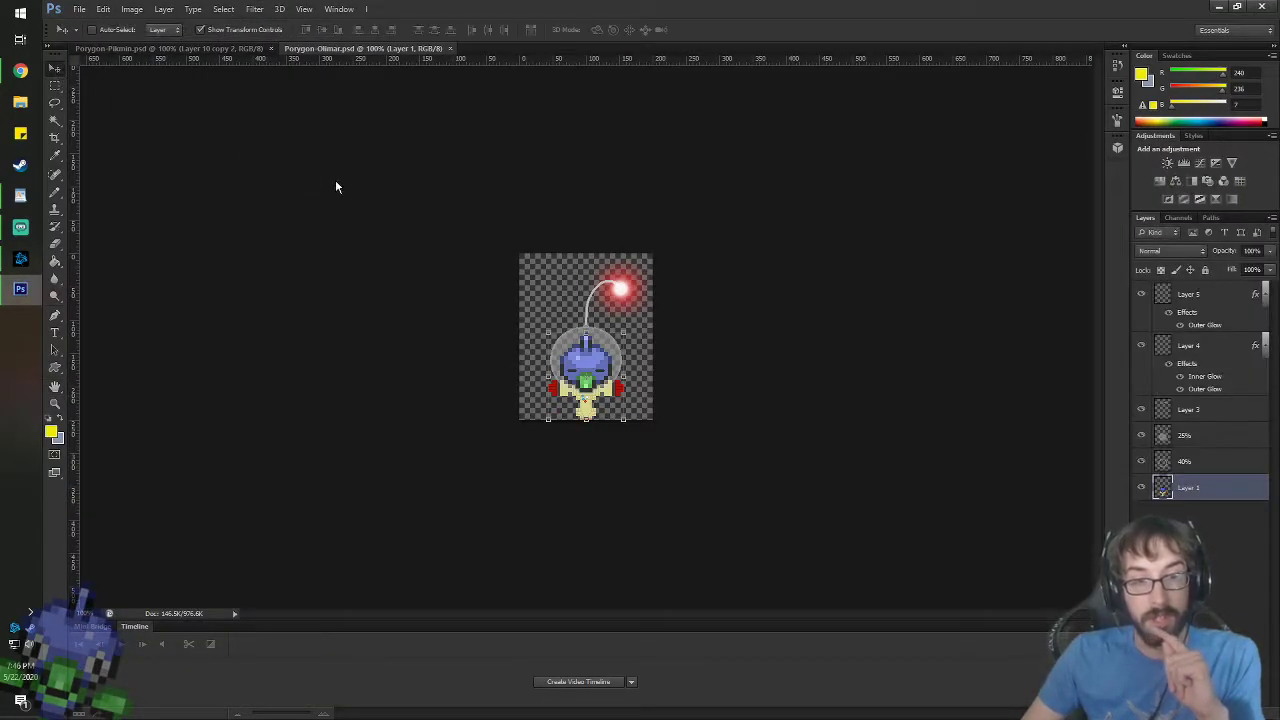
- Compare the Porygon-Olimar.psd sprite with the red Pikmin sprite, showing only Layer 3 copy in Porygon-Pikmin.psd, and examine Olimar's eyes
scroll(472, 242, "up", 11)
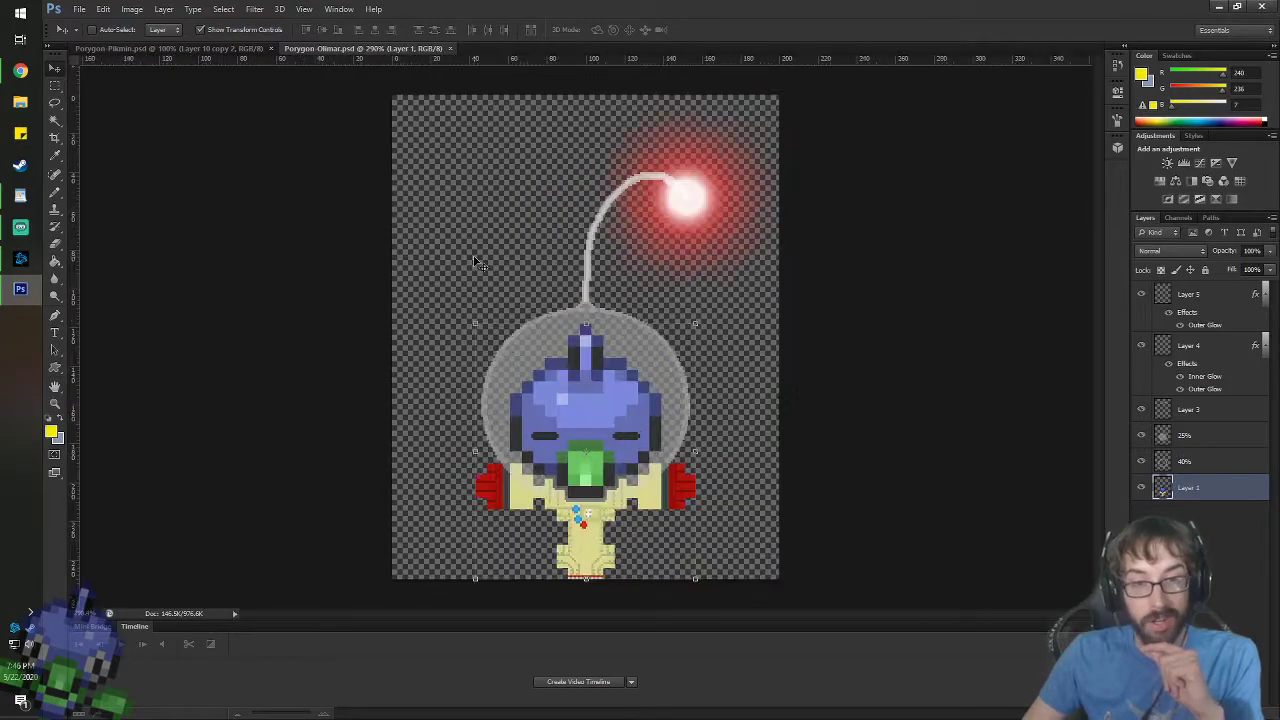
left_click(248, 49)
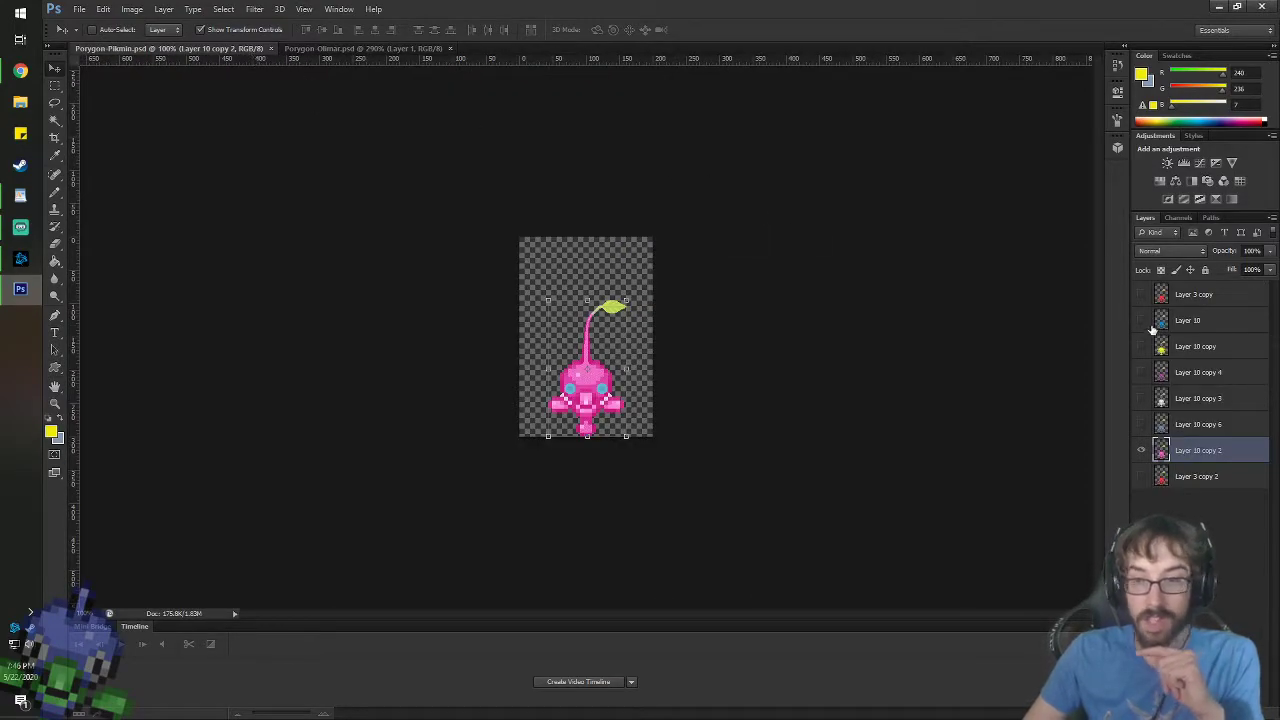
left_click(1141, 294, "alt")
scroll(512, 276, "up", 4)
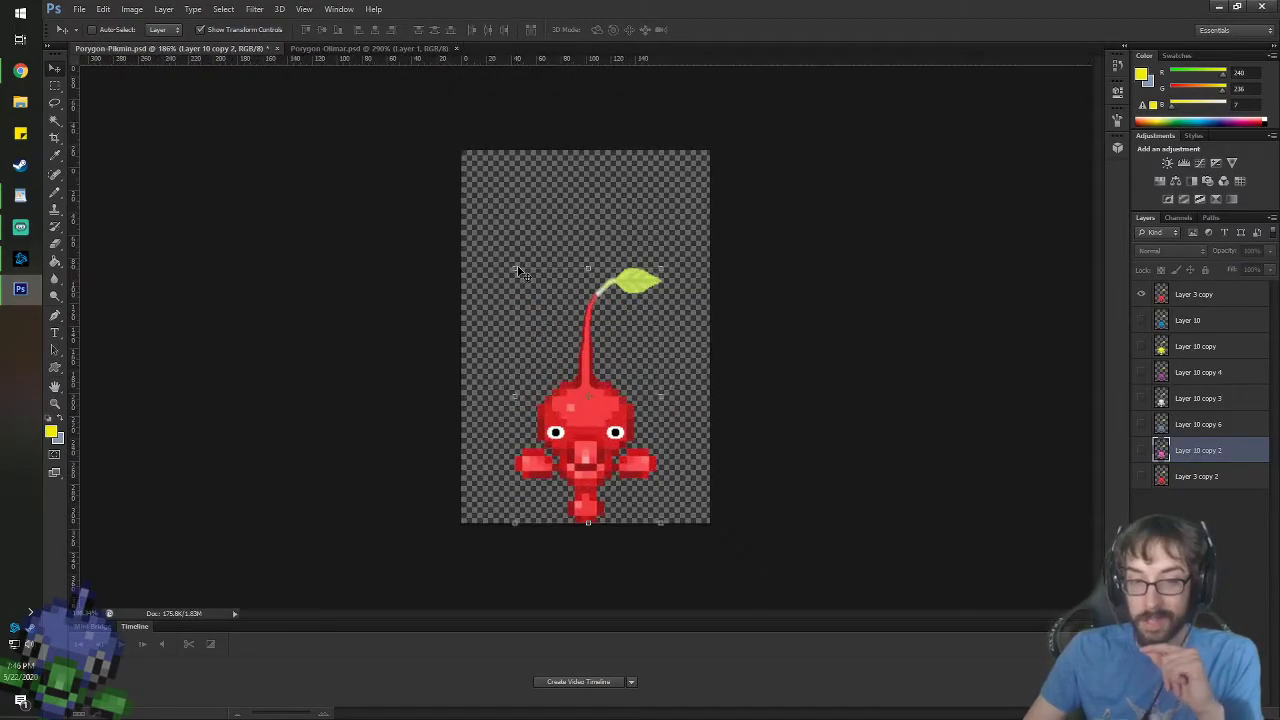
left_click(337, 49)
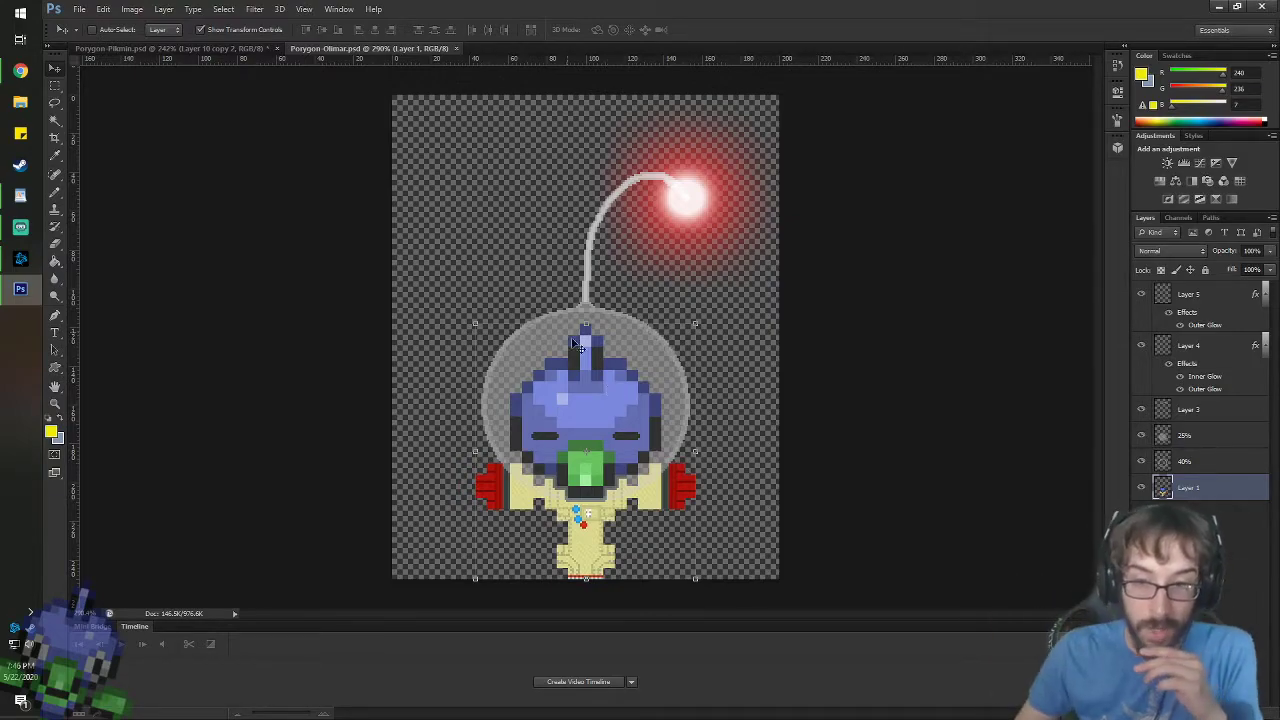
scroll(613, 395, "up", 3)
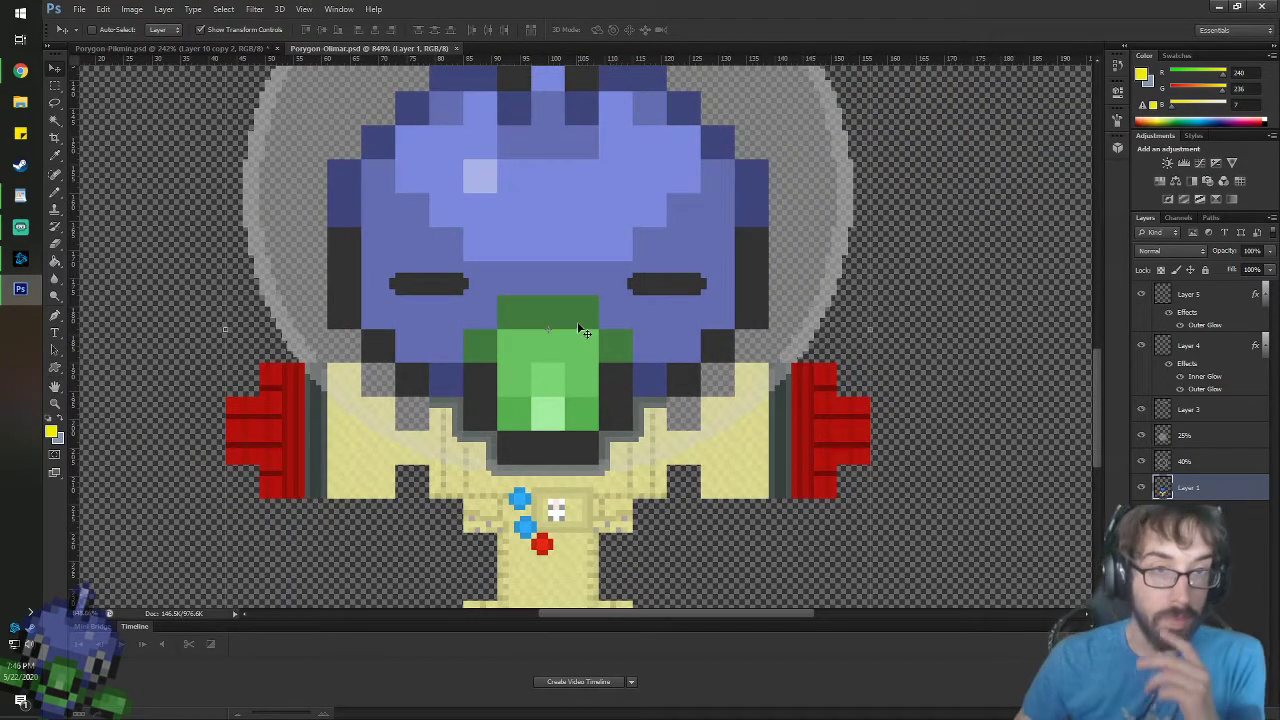
- Open Porygon-Z.png in Photoshop from the Twitch-Youtube > Artwork > Sprites folder on the Secondary Memory Banks drive
left_click(20, 102)
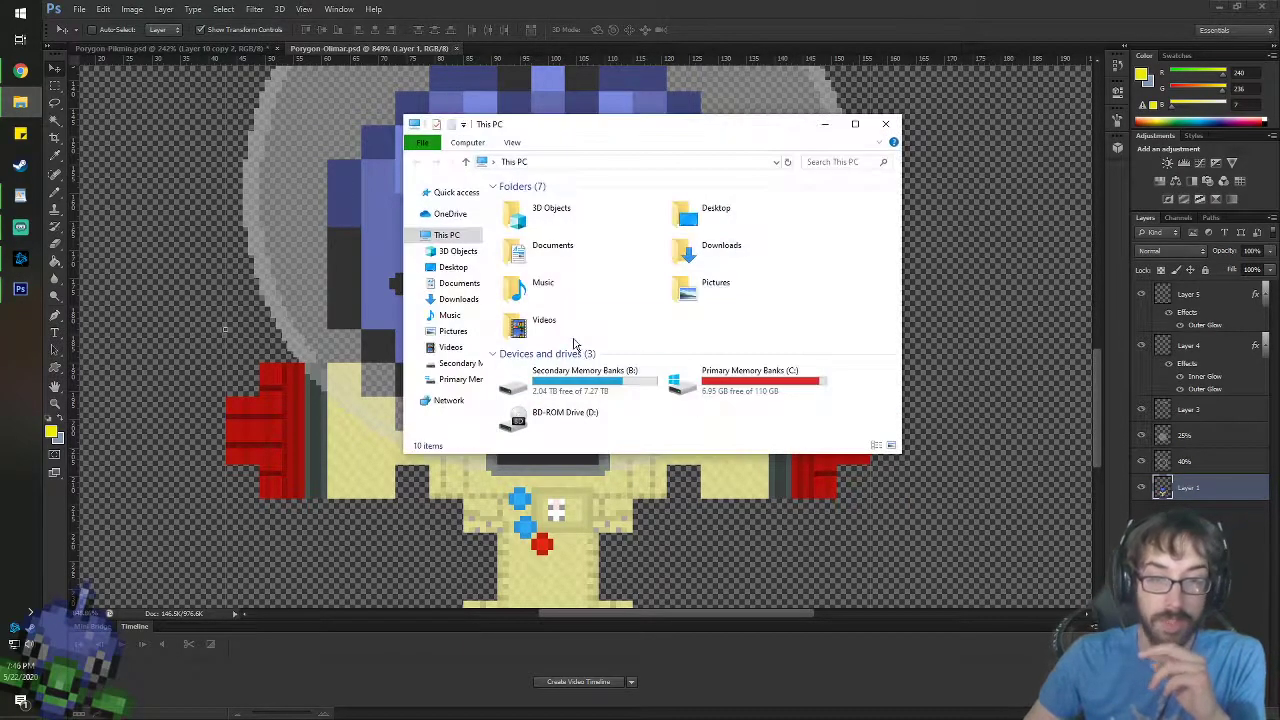
double_click(575, 378)
double_click(530, 215)
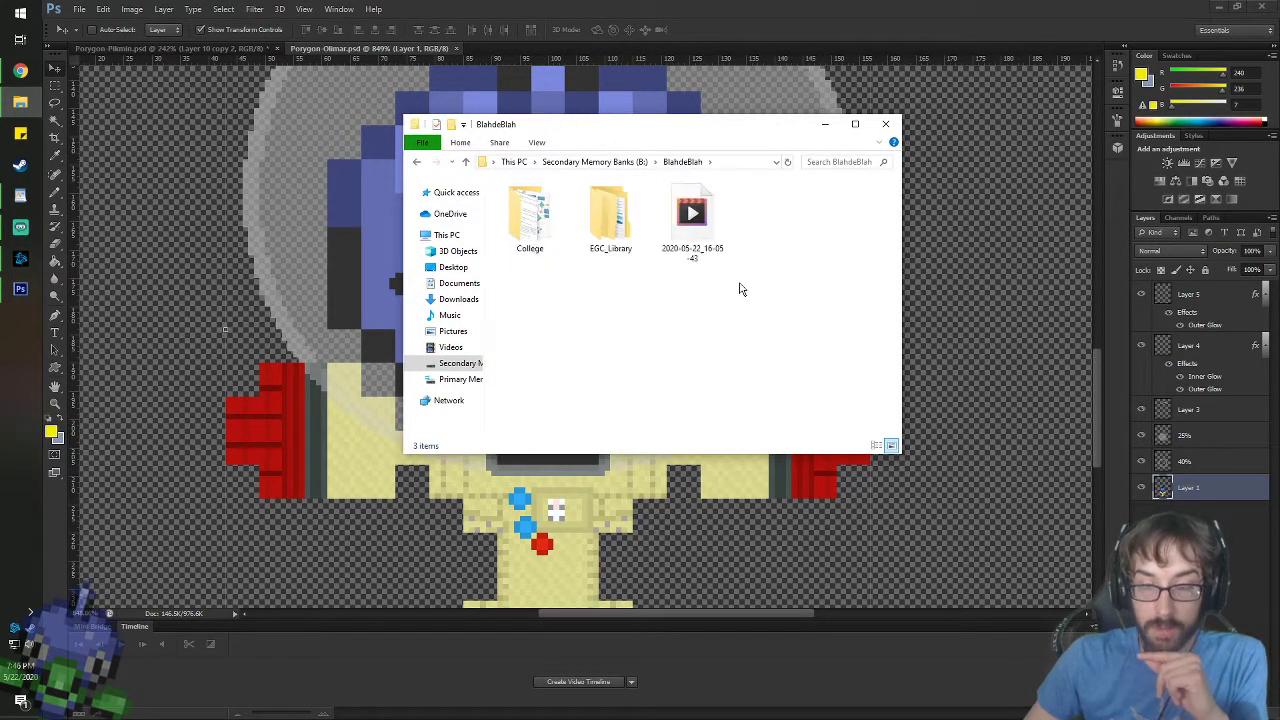
key("alt+Left")
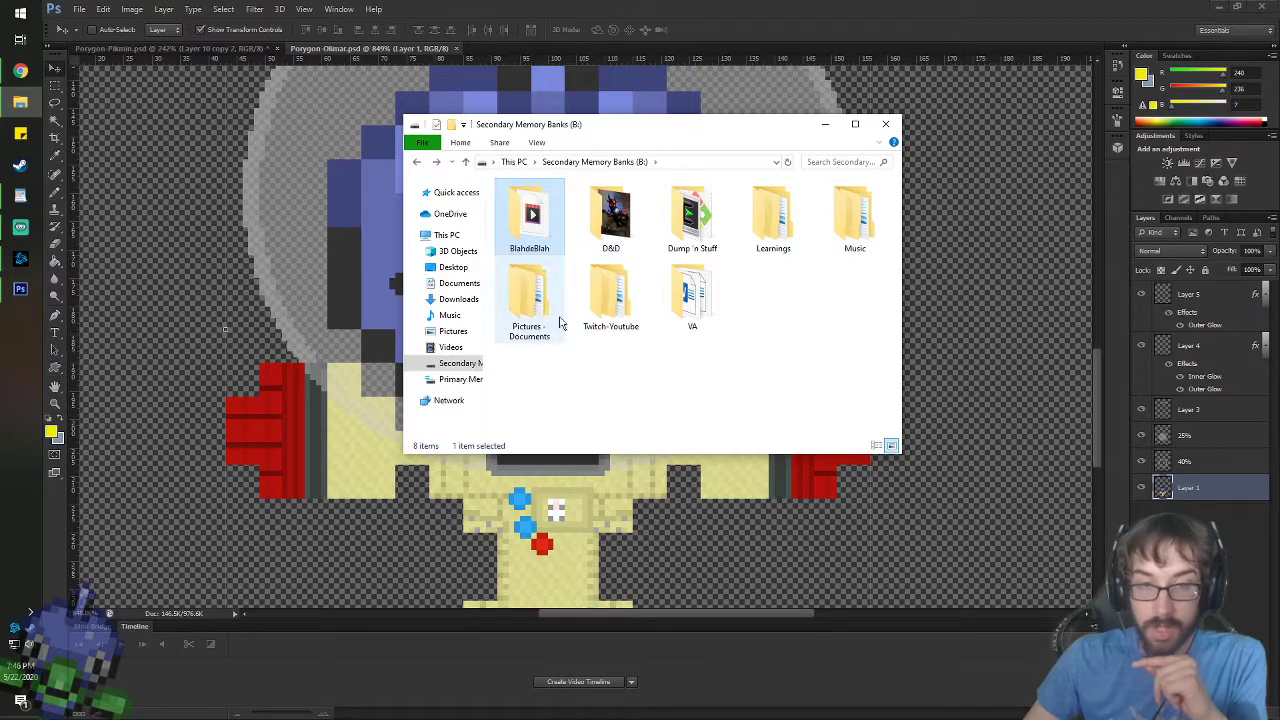
double_click(592, 288)
double_click(540, 233)
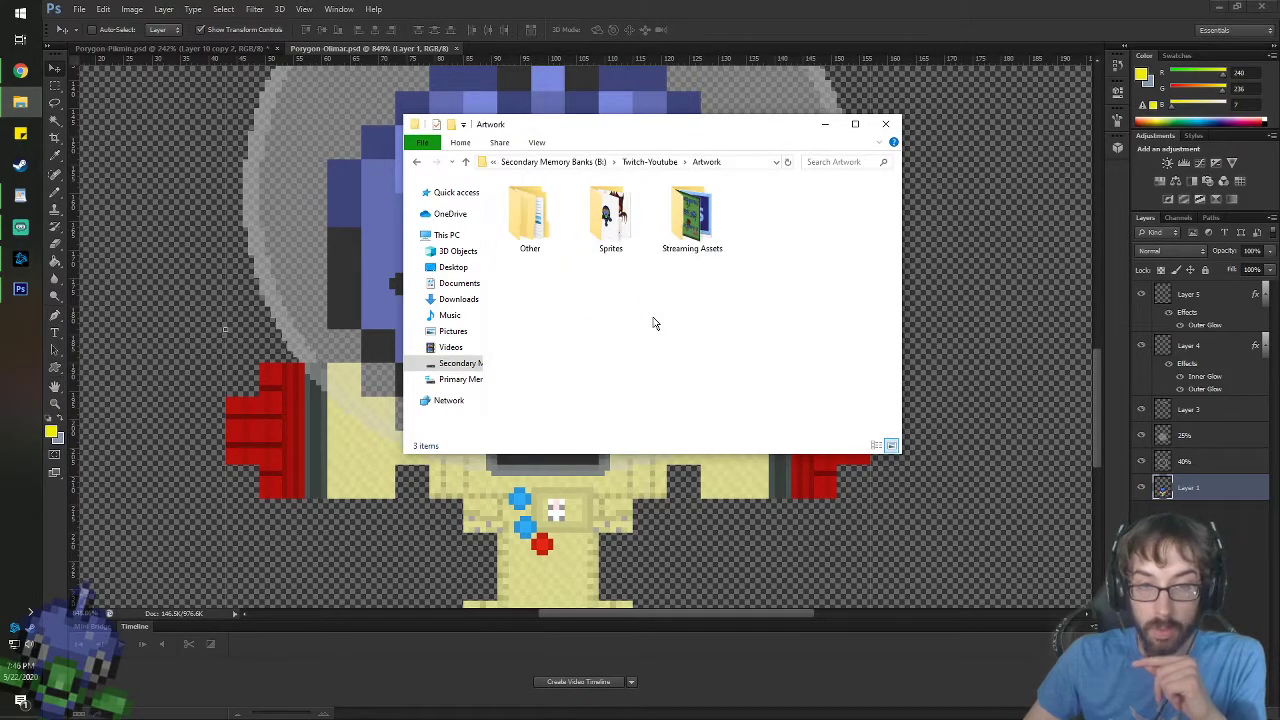
double_click(608, 215)
left_click(793, 314)
double_click(793, 314)
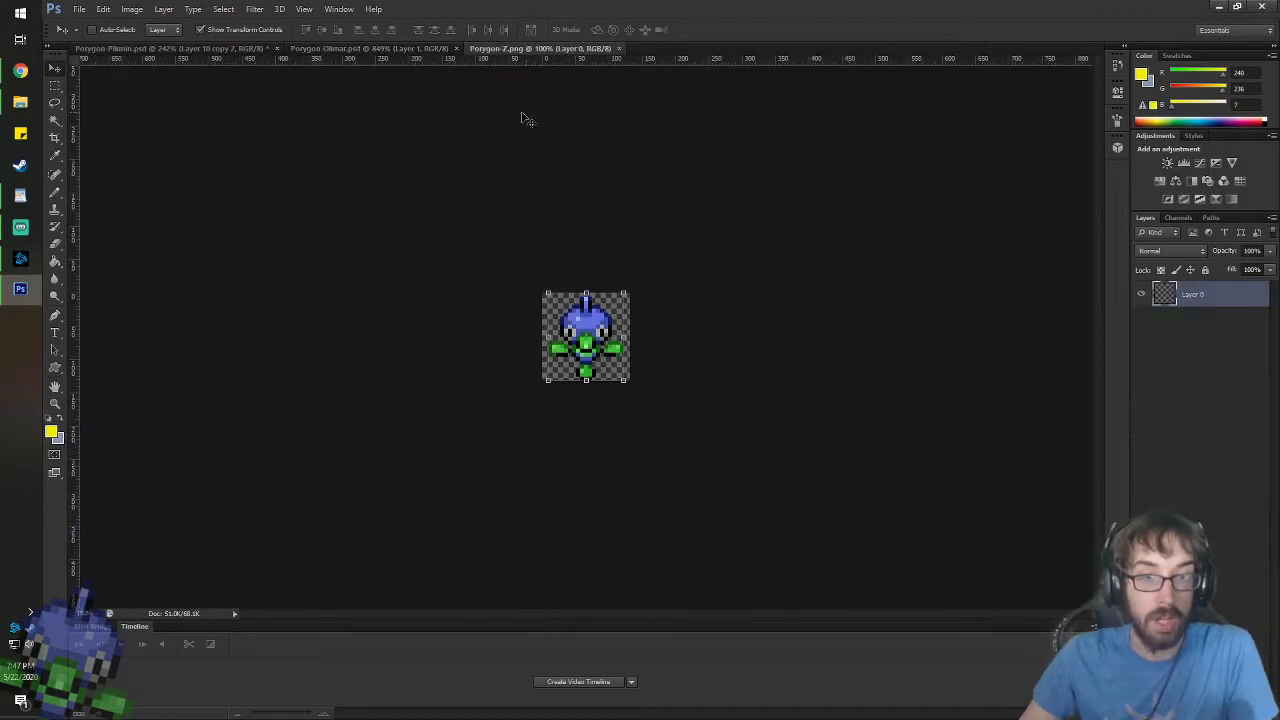
- Copy the Porygon-Z sprite into Porygon-Olimar.psd above Layer 1 and nudge it into alignment with the Olimar sprite
left_click(326, 46)
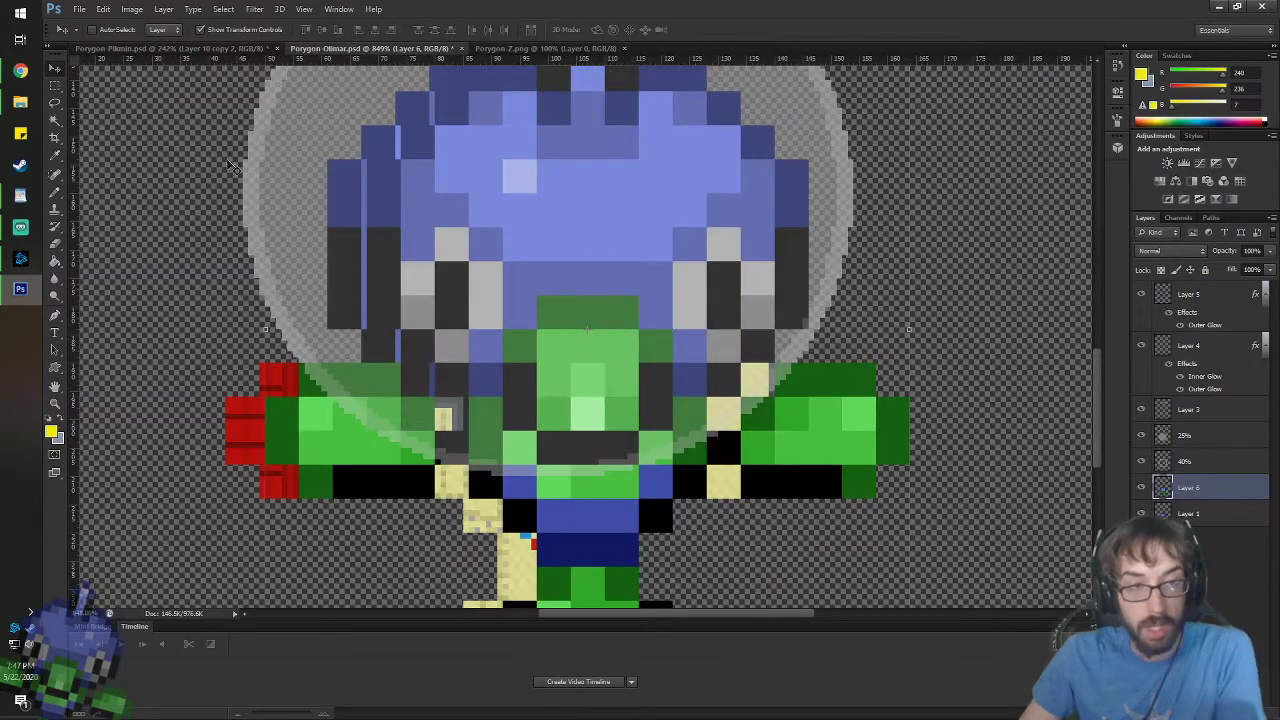
key("Left")
key("Left")
key("Left")
key("Left")
key("Left")
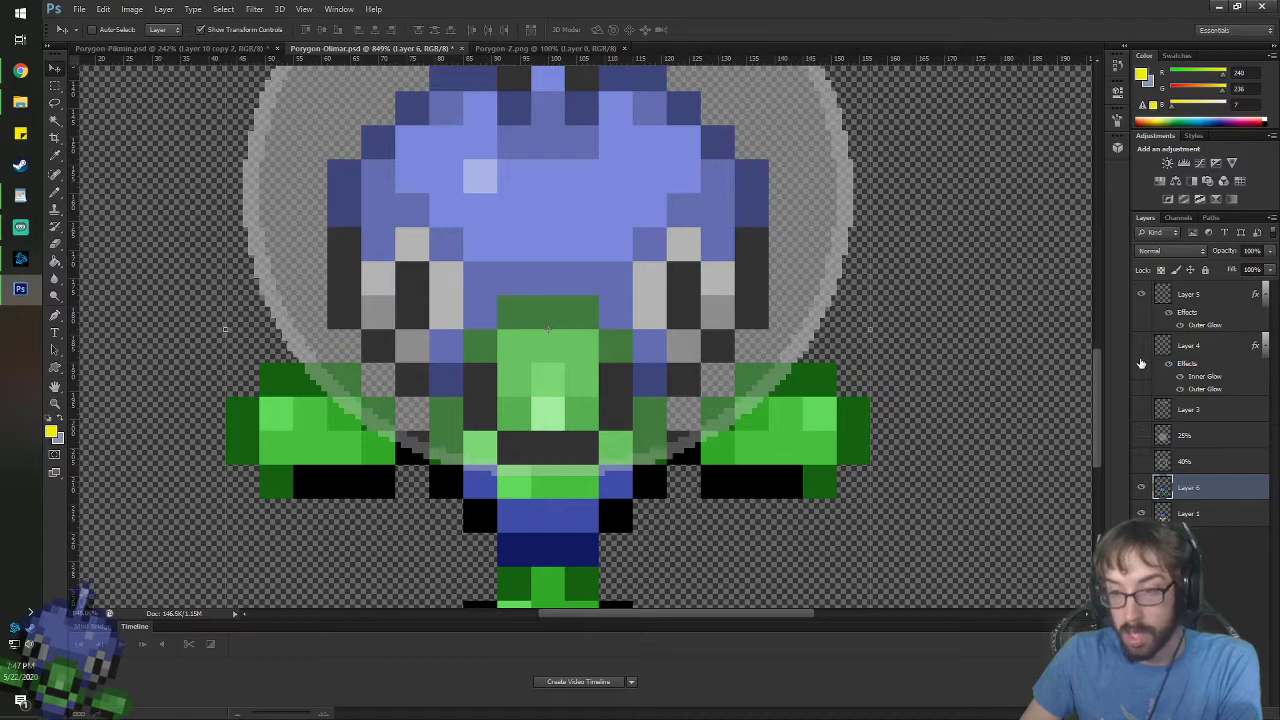
- Hide all layers above Layer 6, and toggle Layer 6 to compare the original Porygon-Z eyes with Olimar's closed eyes
left_click(1141, 294)
left_click(1141, 487)
left_click(1141, 487)
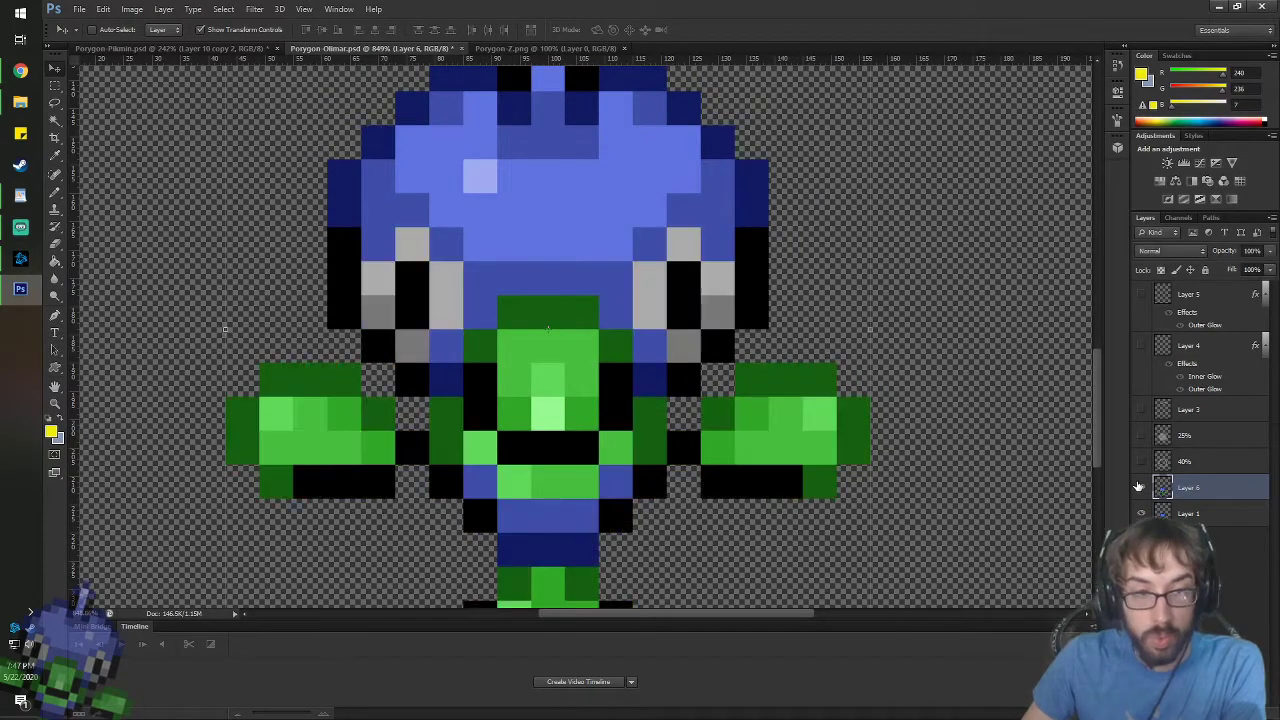
left_click(1141, 487)
left_click(1140, 487)
left_click(1139, 487)
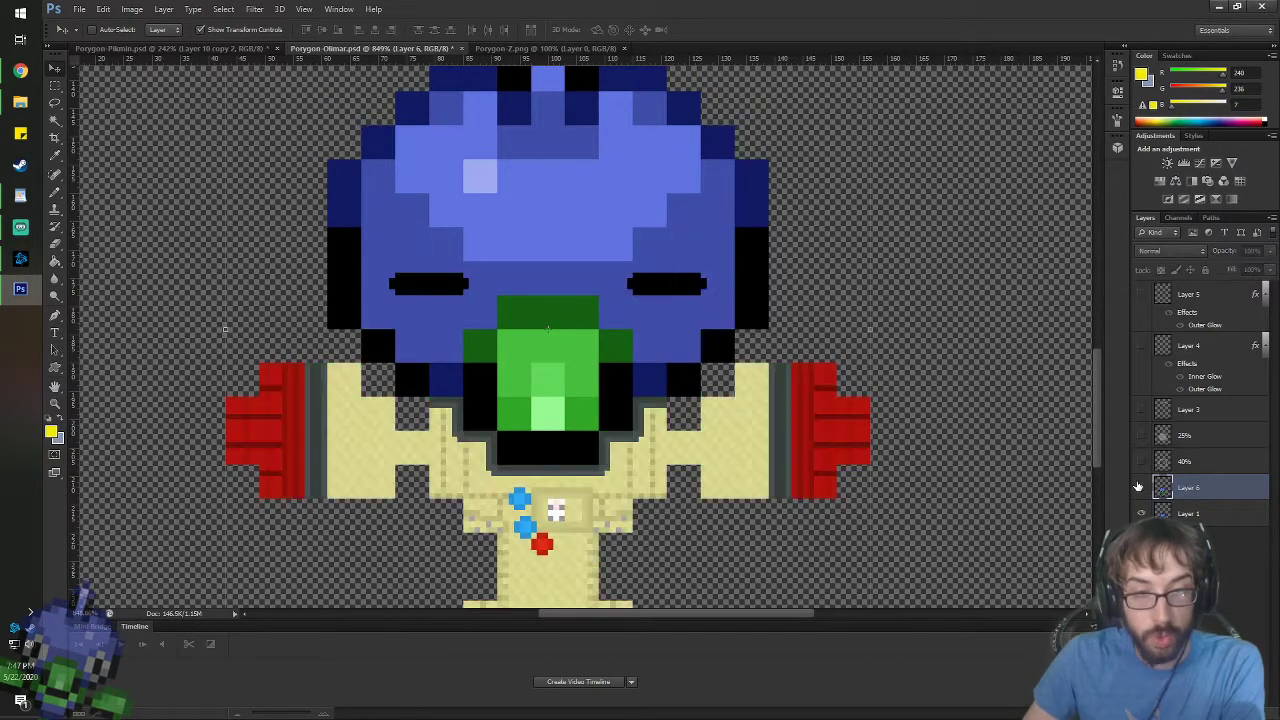
- Move the right-hand closed eye on Layer 1 one pixel right and one pixel down, and show Layer 6 to check its placement
left_click(1199, 516)
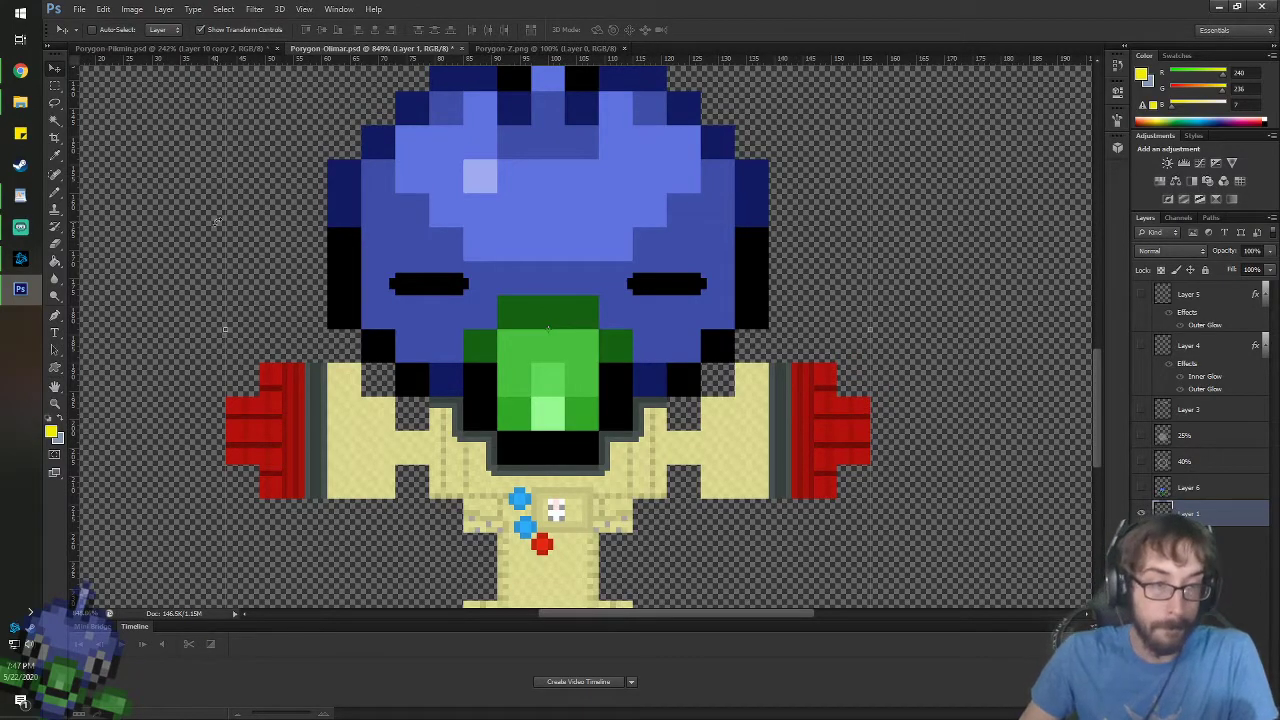
key("m")
left_click_drag(617, 268, 722, 300)
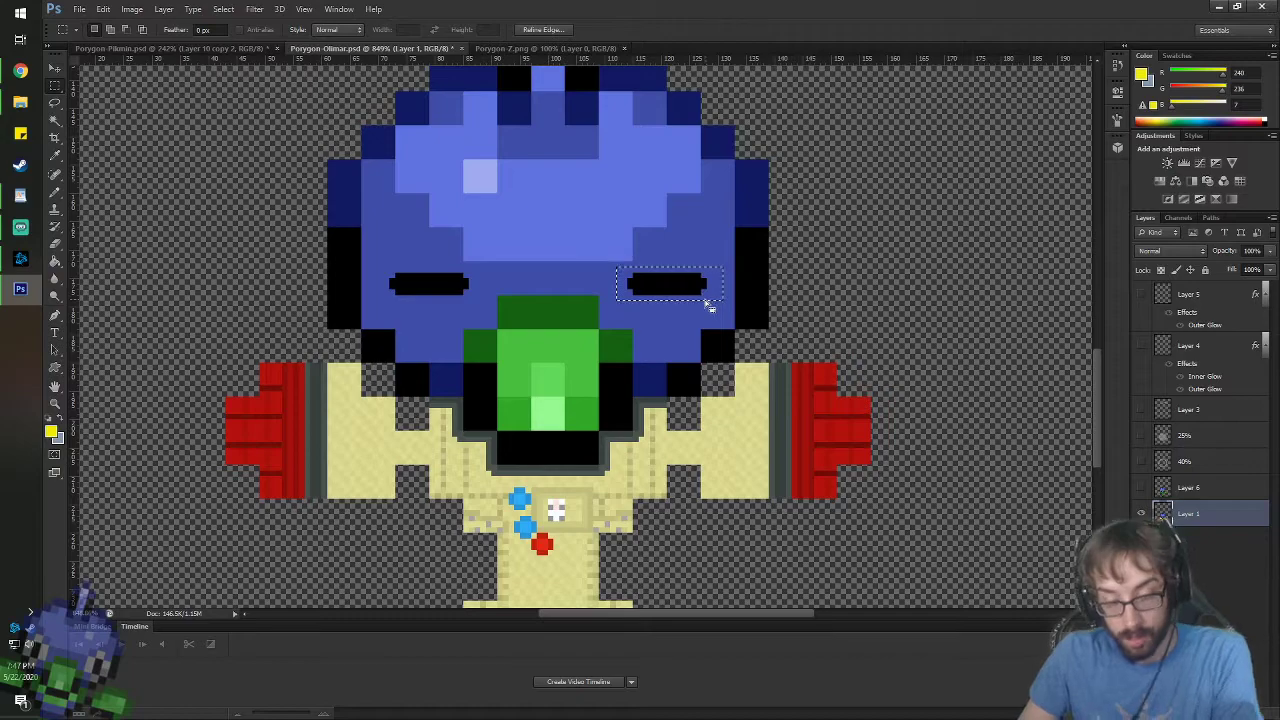
key("v")
key("Right")
key("Down")
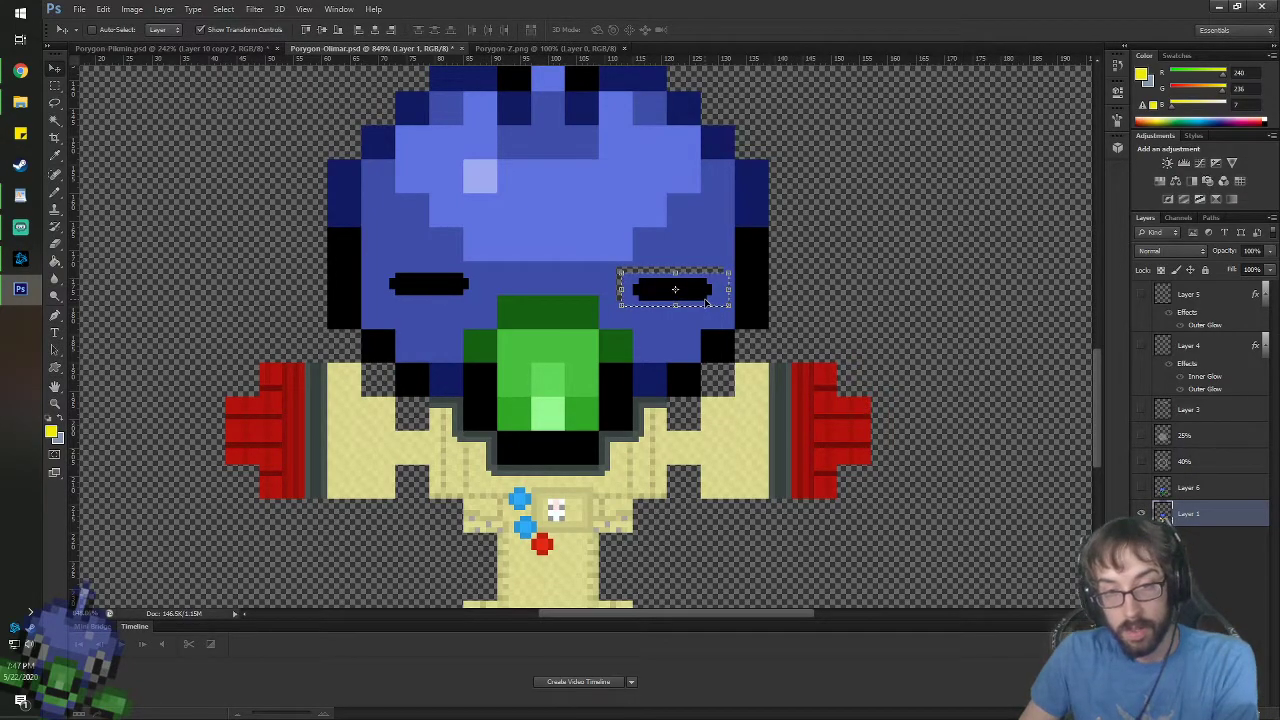
left_click(1140, 488)
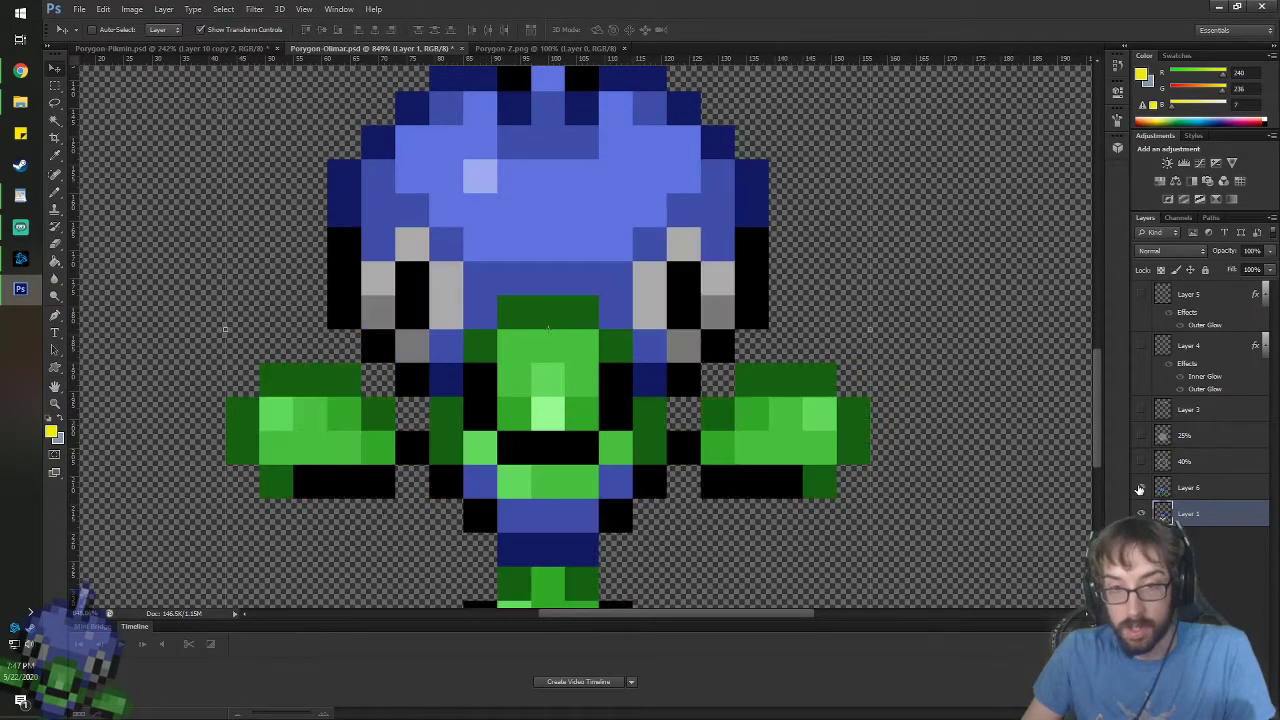
- Toggle Layer 6 to compare the right-hand closed eye on Layer 1 with the original Porygon-Z eye beneath the forehead
left_click(1140, 488)
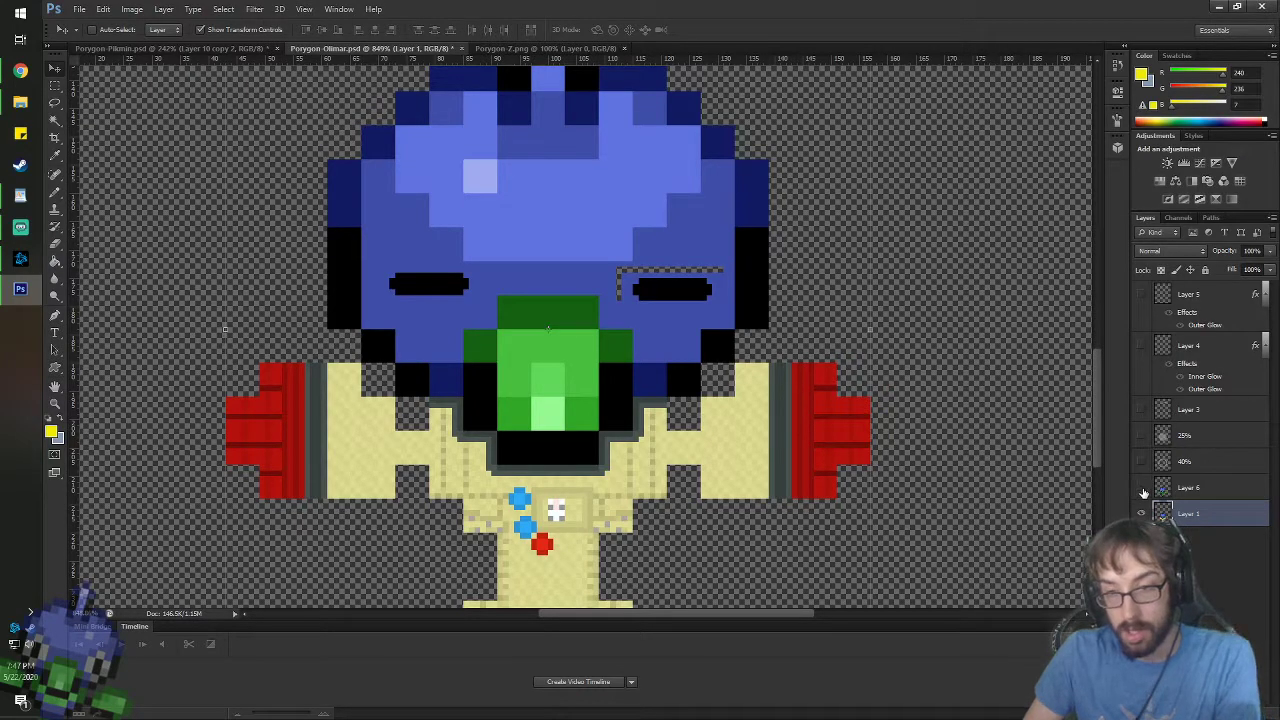
left_click(1141, 489)
left_click(1142, 489)
scroll(697, 229, "up", 8)
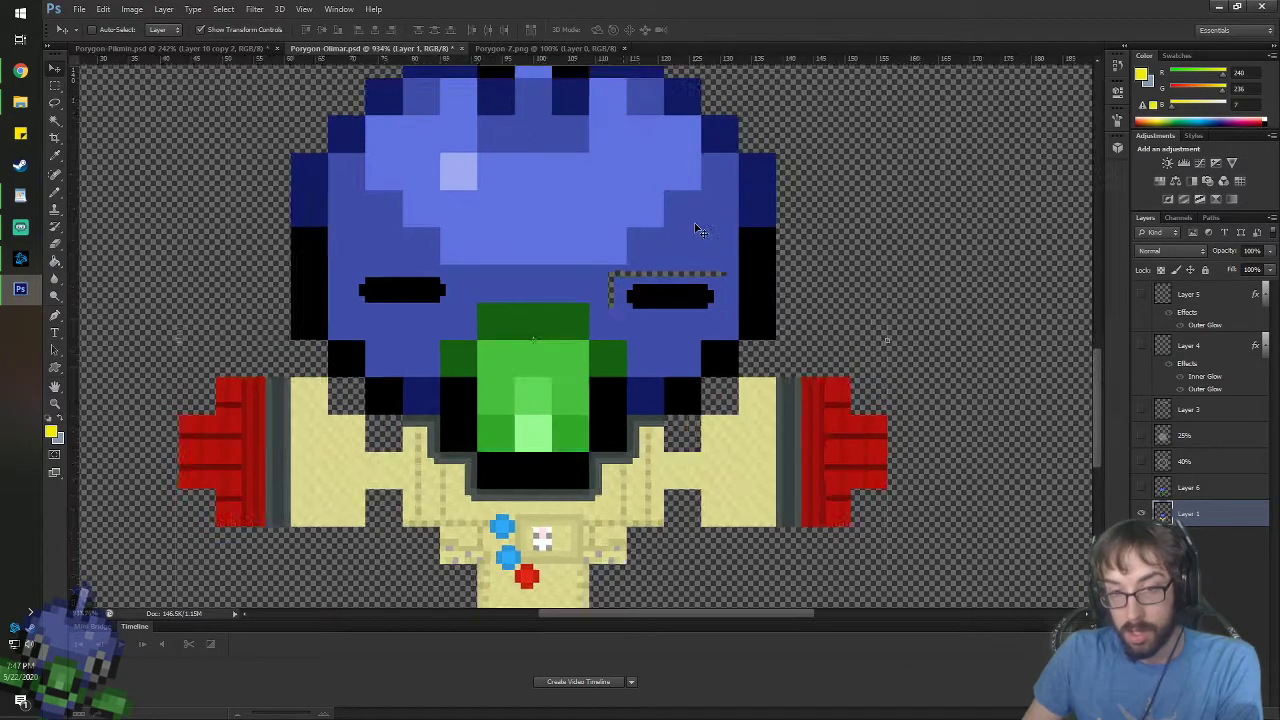
scroll(861, 376, "down", 2)
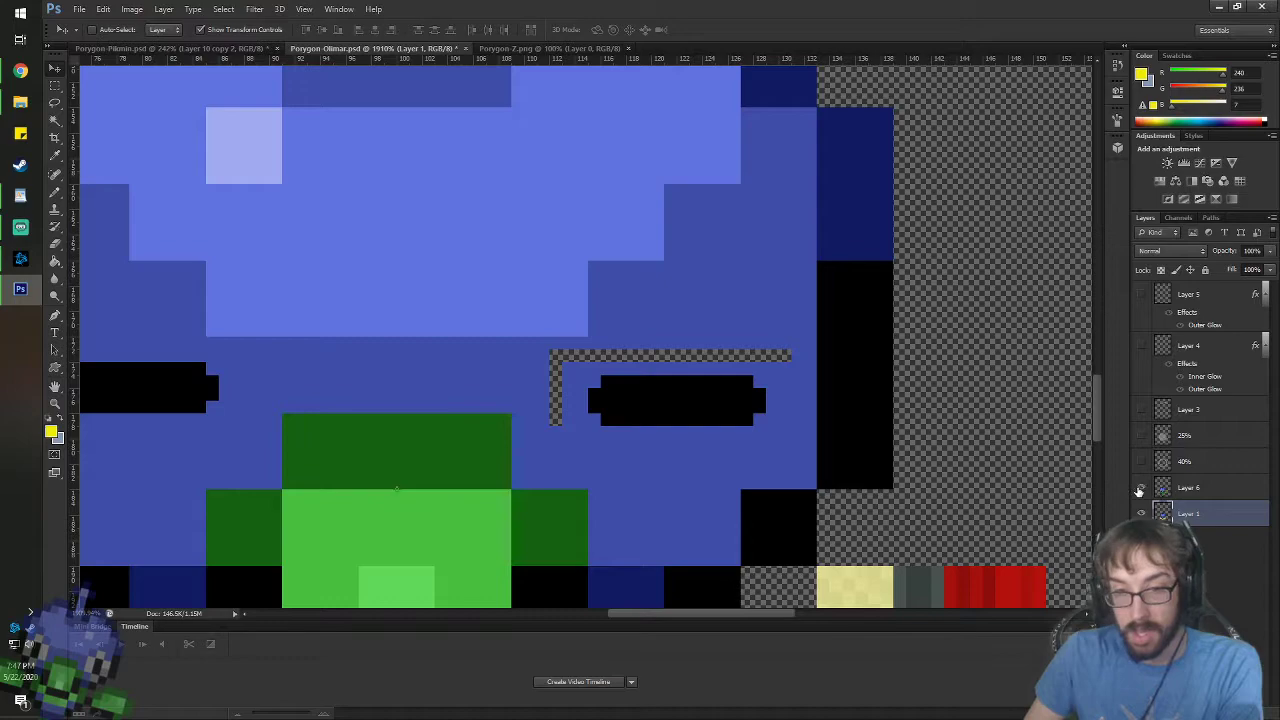
left_click(1141, 489)
left_click(1141, 489)
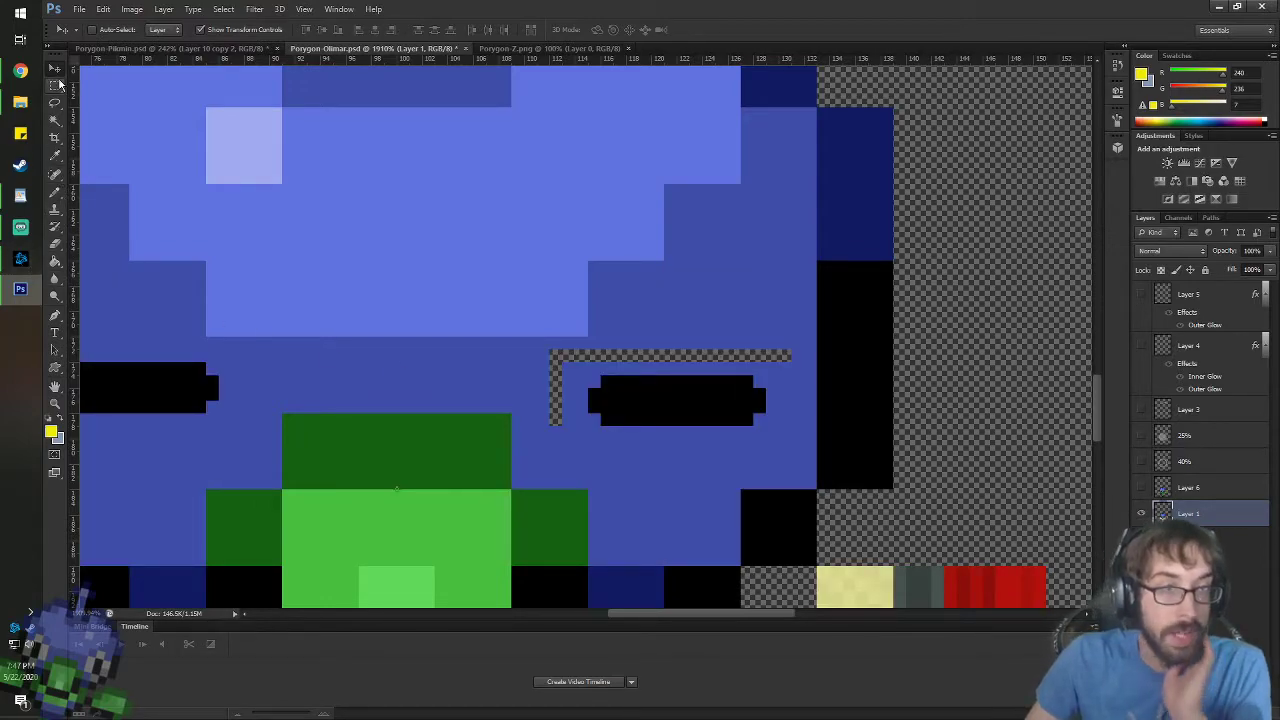
- Outline the right-hand closed eye with the Rectangular Marquee and compare its size and position with the black pupil on Layer 6
left_click(55, 86)
left_click_drag(588, 376, 762, 421)
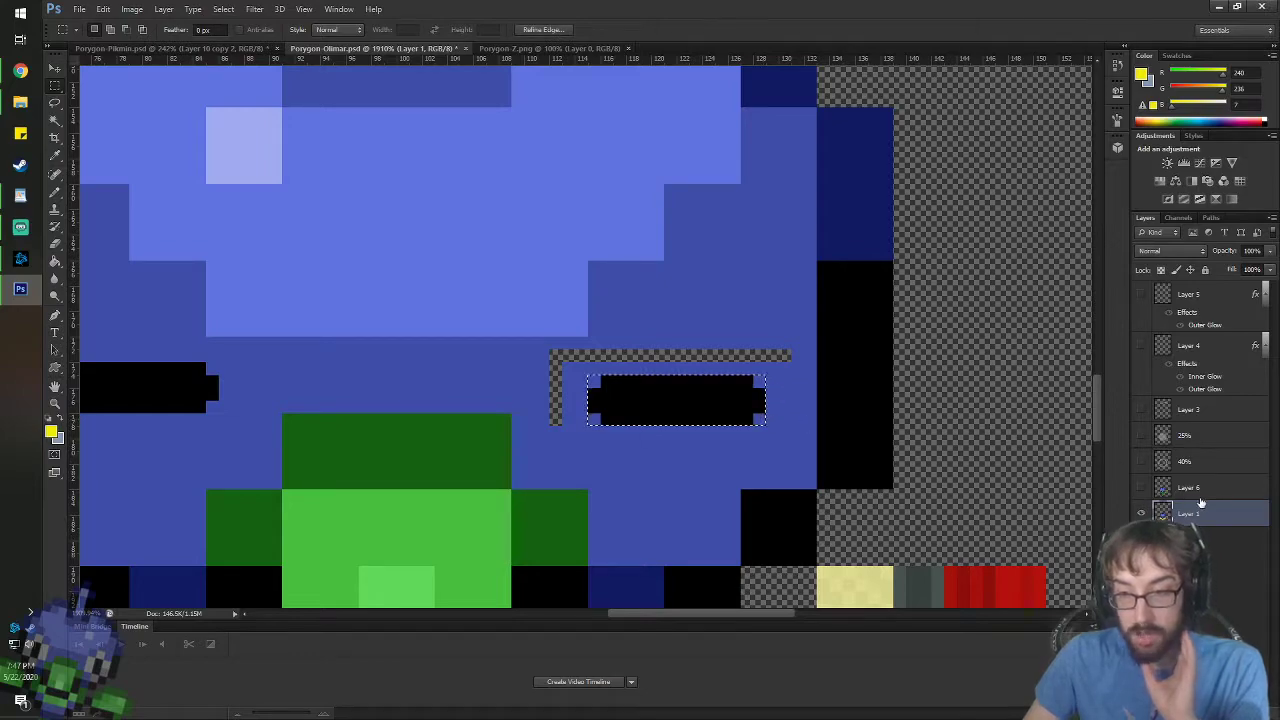
left_click(1142, 488)
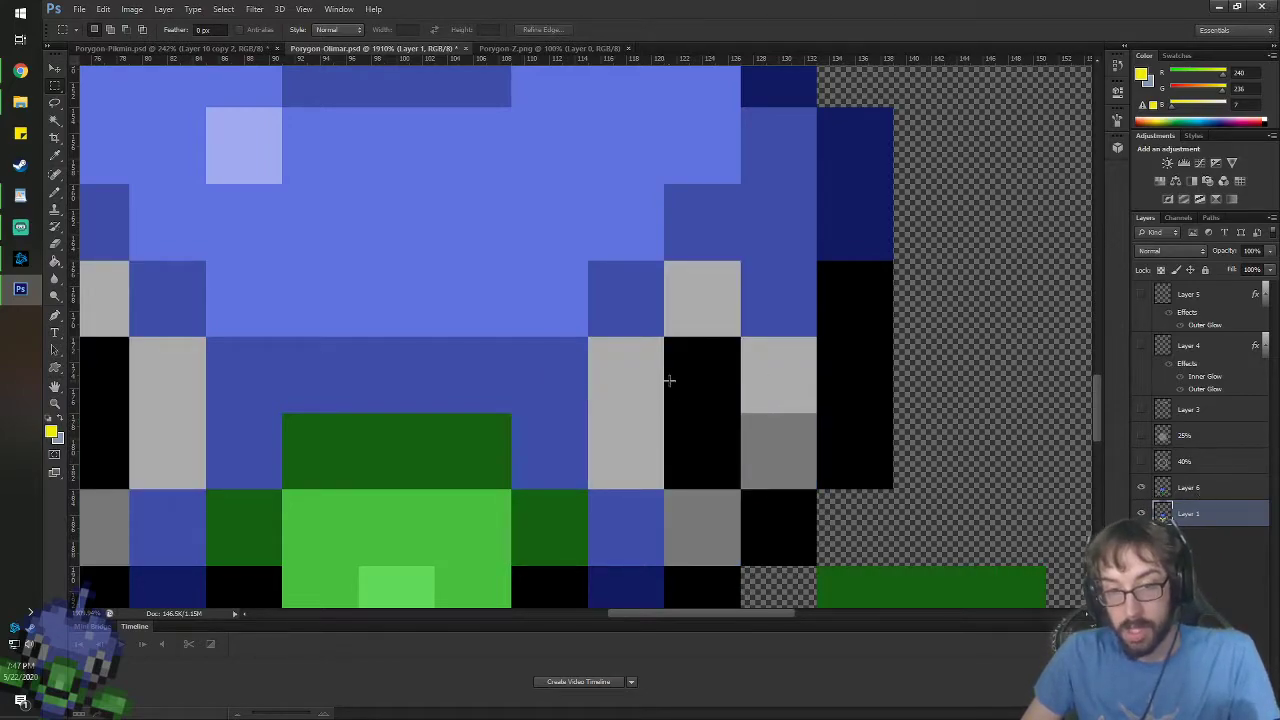
left_click_drag(666, 364, 737, 417)
left_click(762, 417)
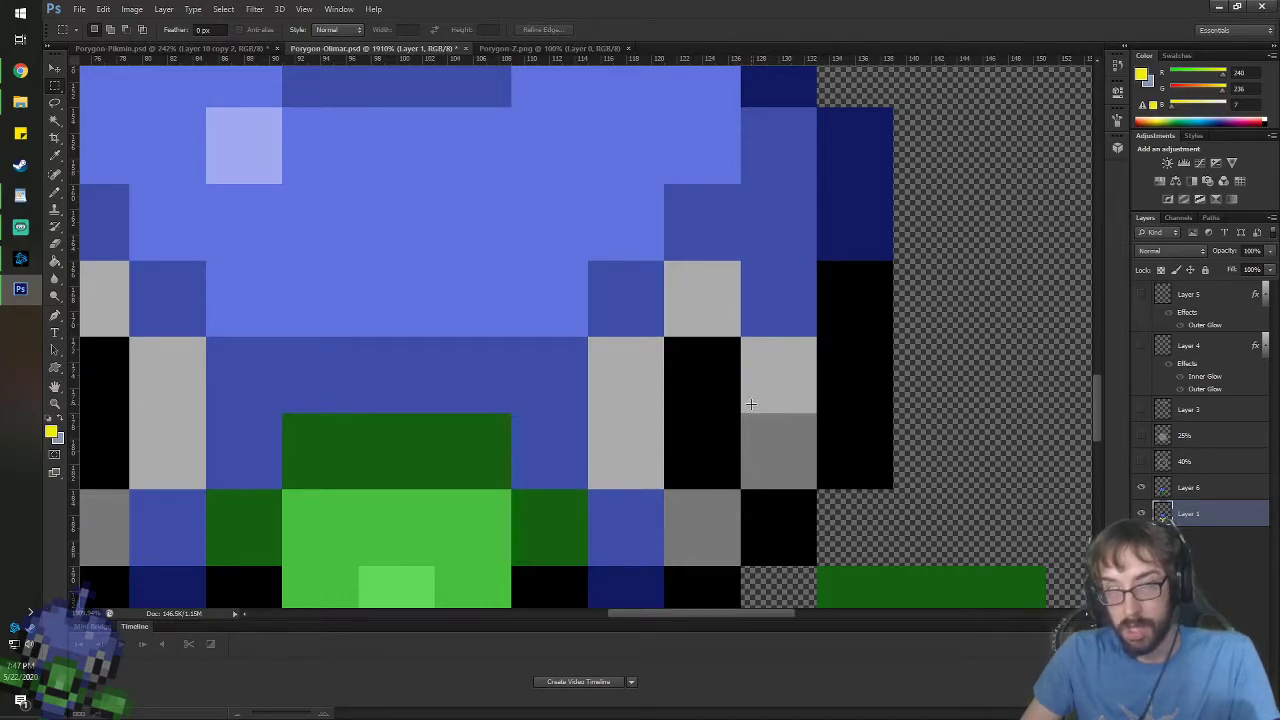
left_click(1188, 492)
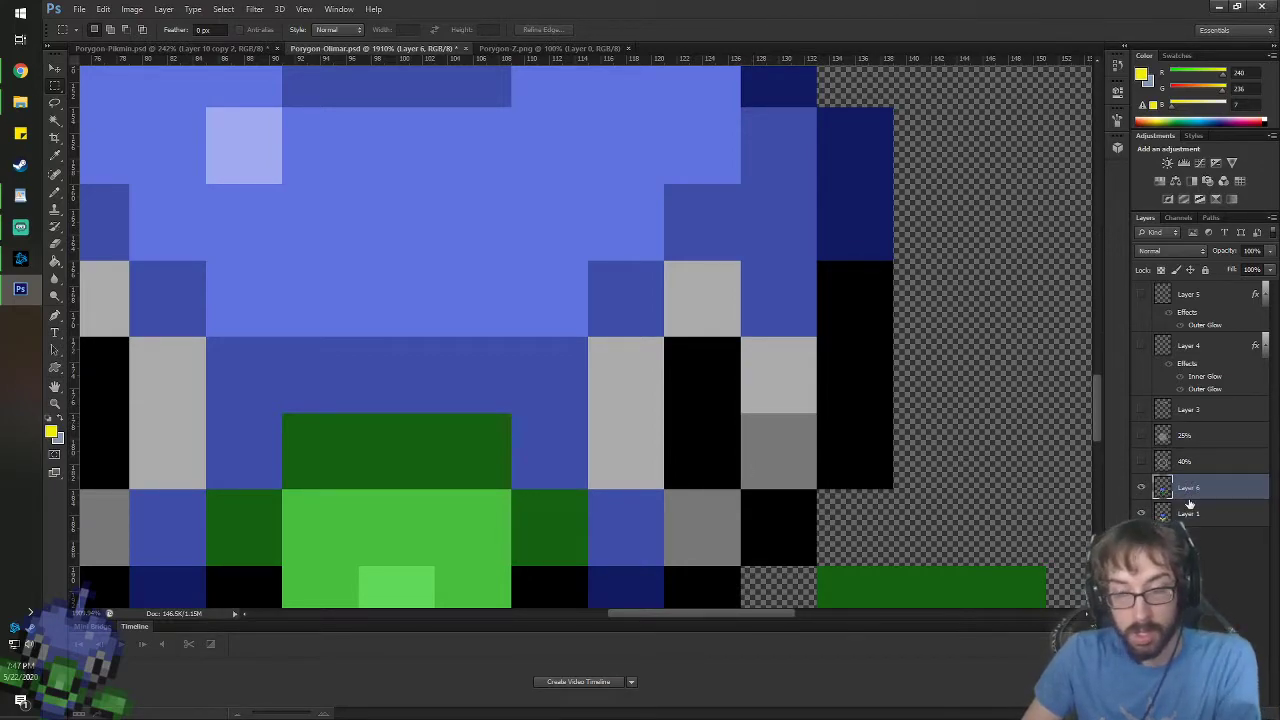
left_click(1141, 487)
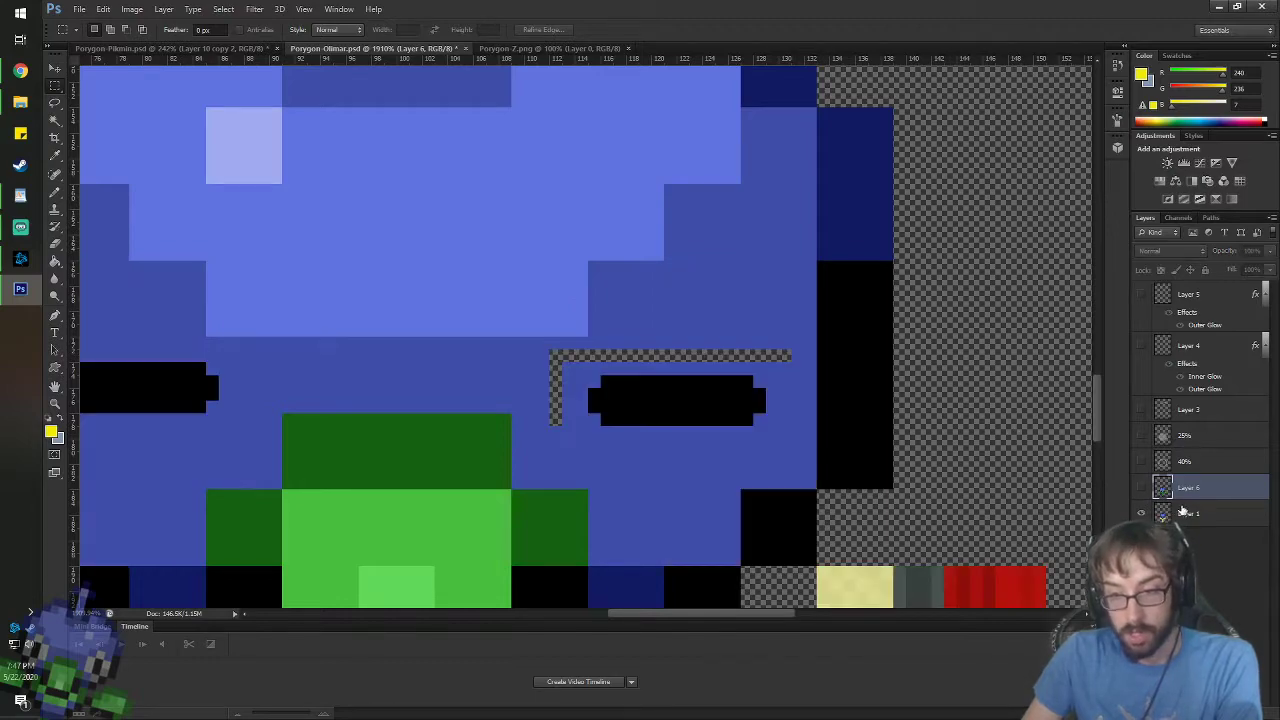
- Select the right-hand closed eye with its blue surround on Layer 1, move it two pixels right and one pixel down, and deselect
key("alt+bracketleft")
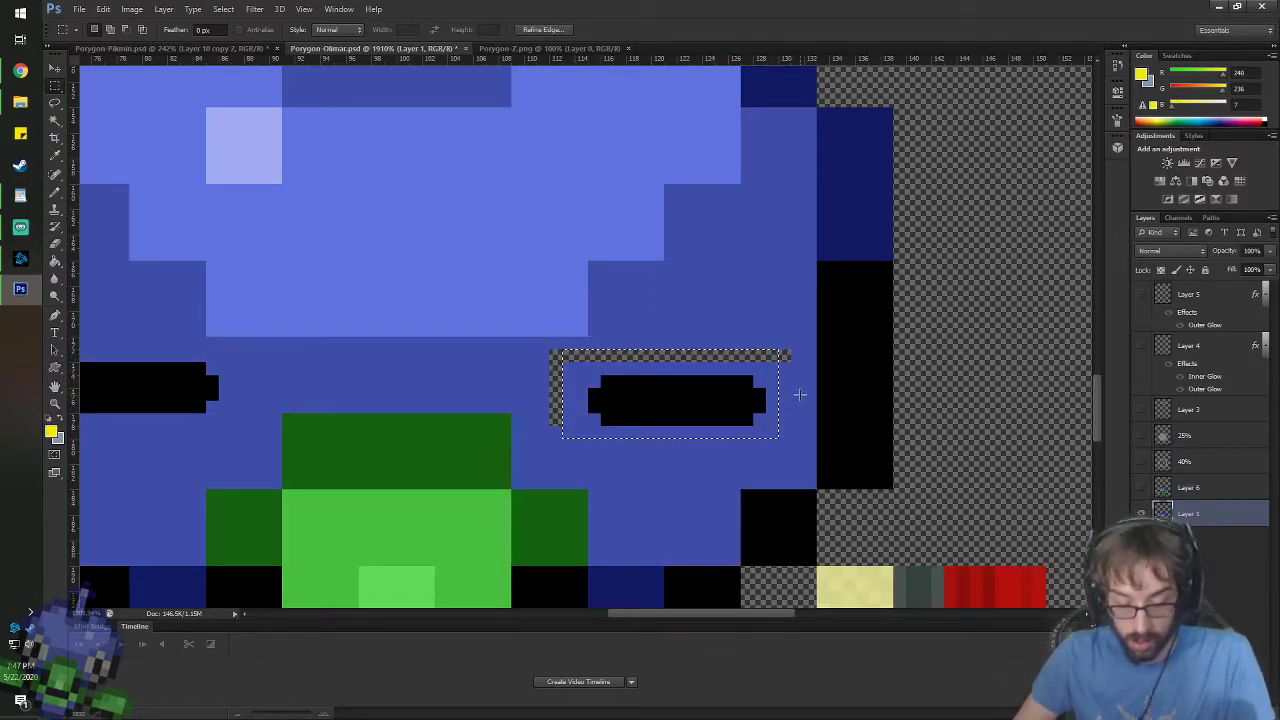
key("v")
key("Right")
key("Right")
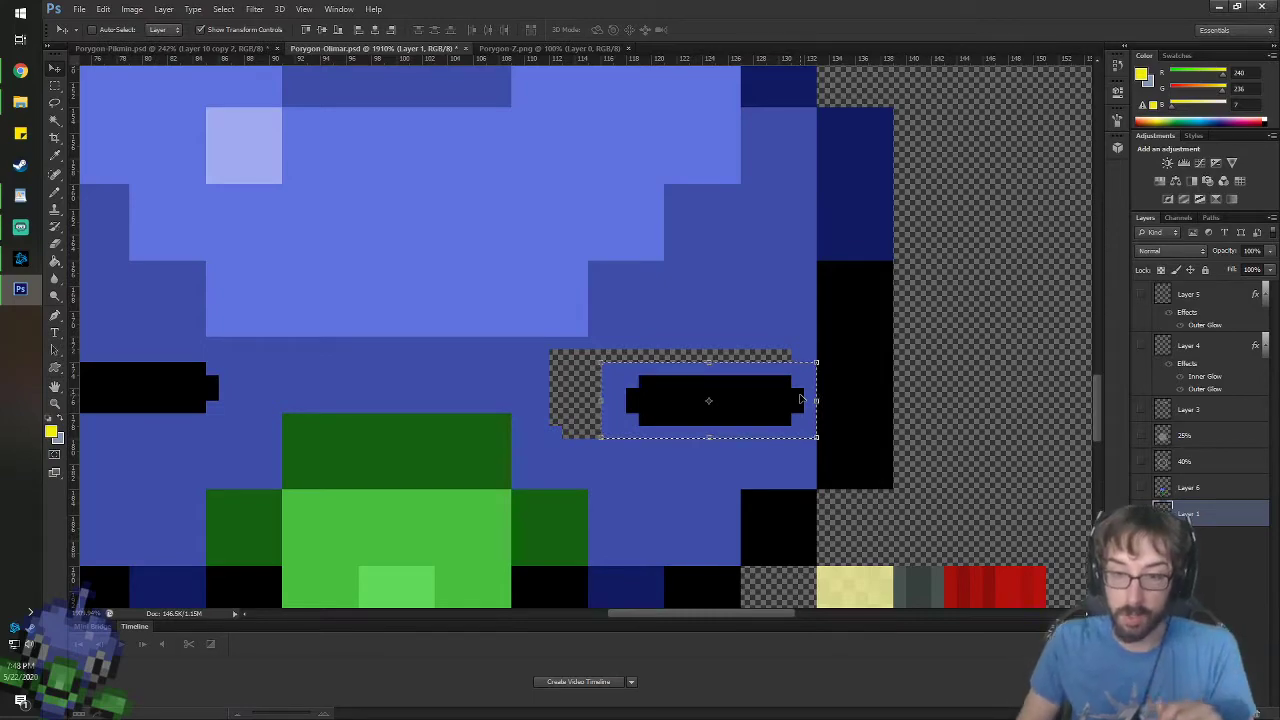
key("Left")
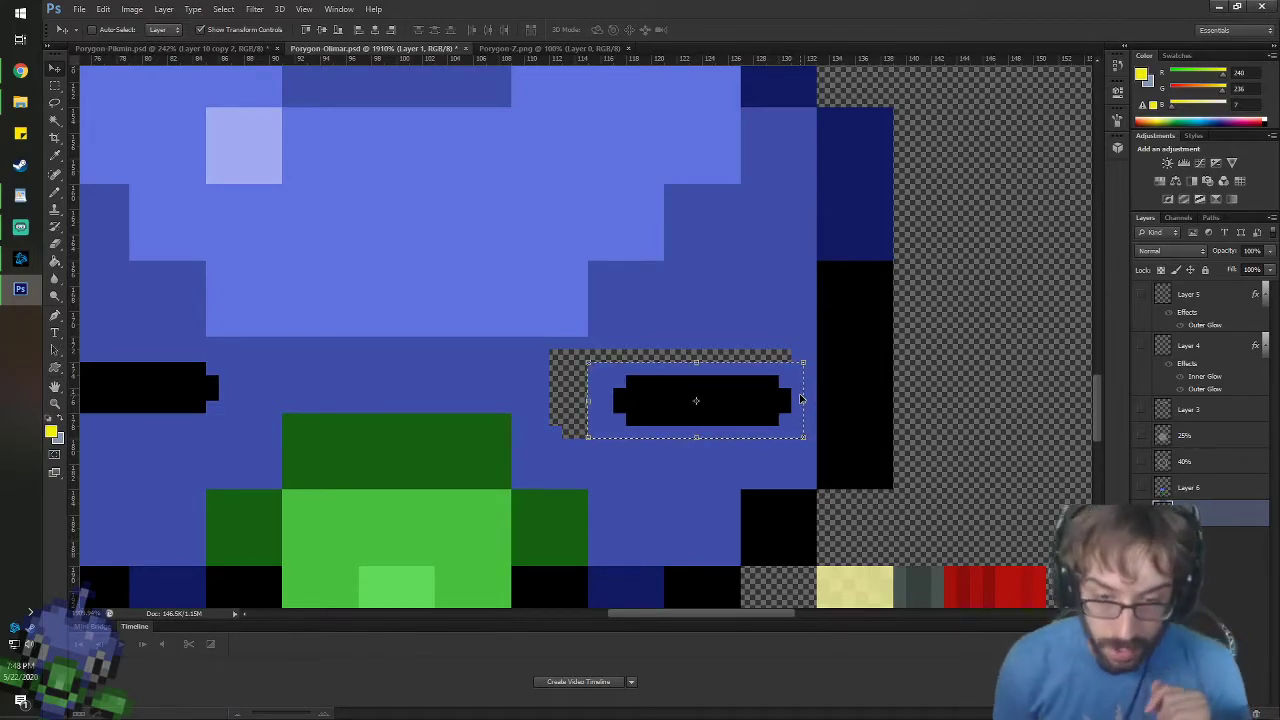
key("Down")
key("Down")
key("Down")
key("Down")
key("Down")
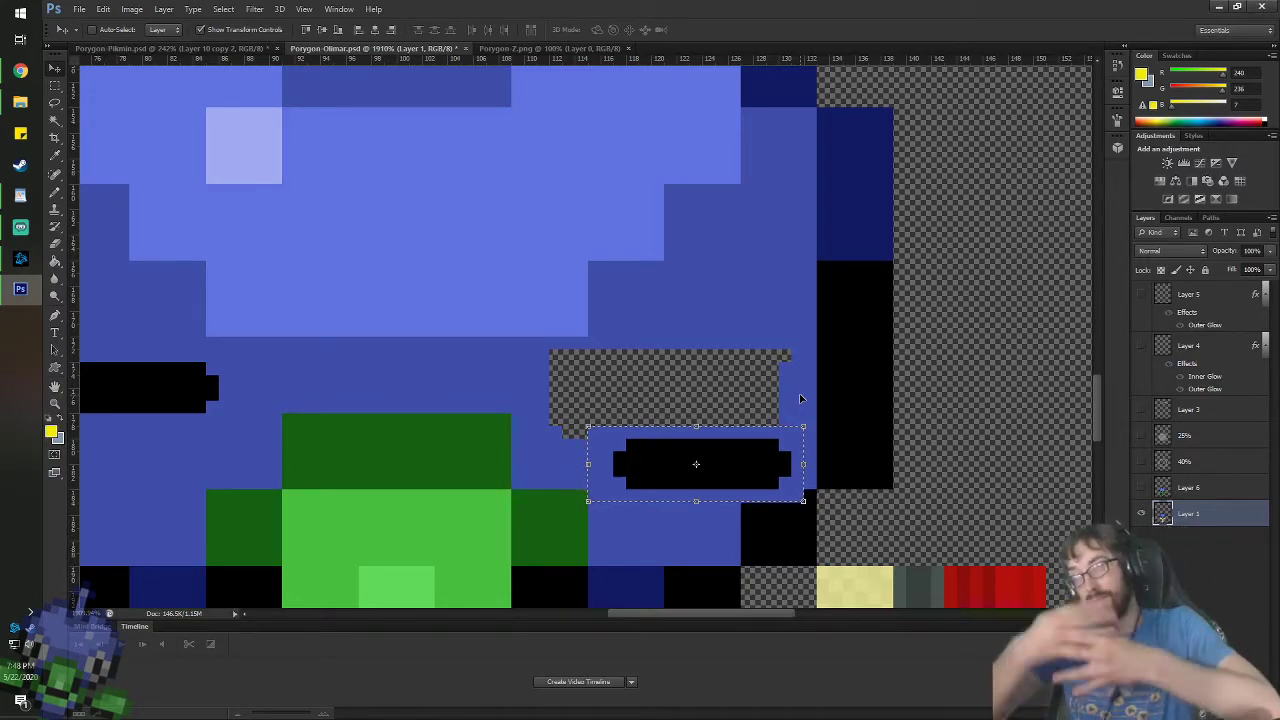
key("Up")
key("Up")
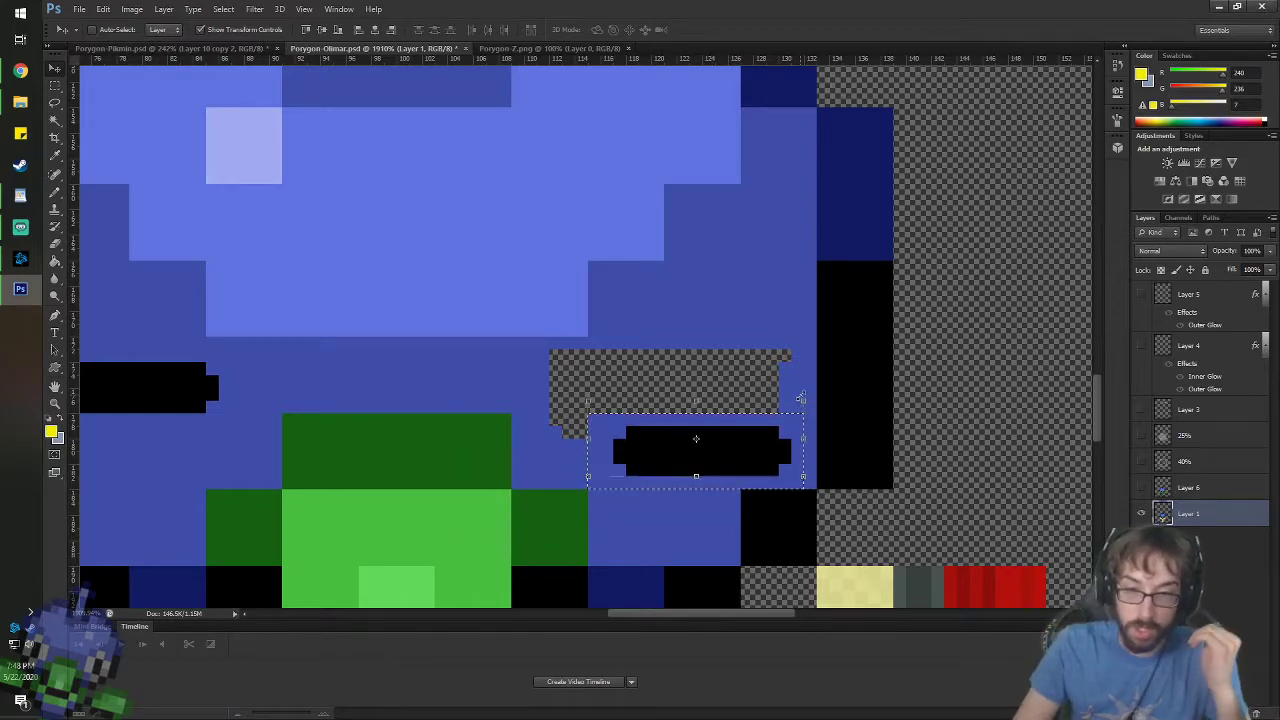
key("Up")
key("ctrl+d")
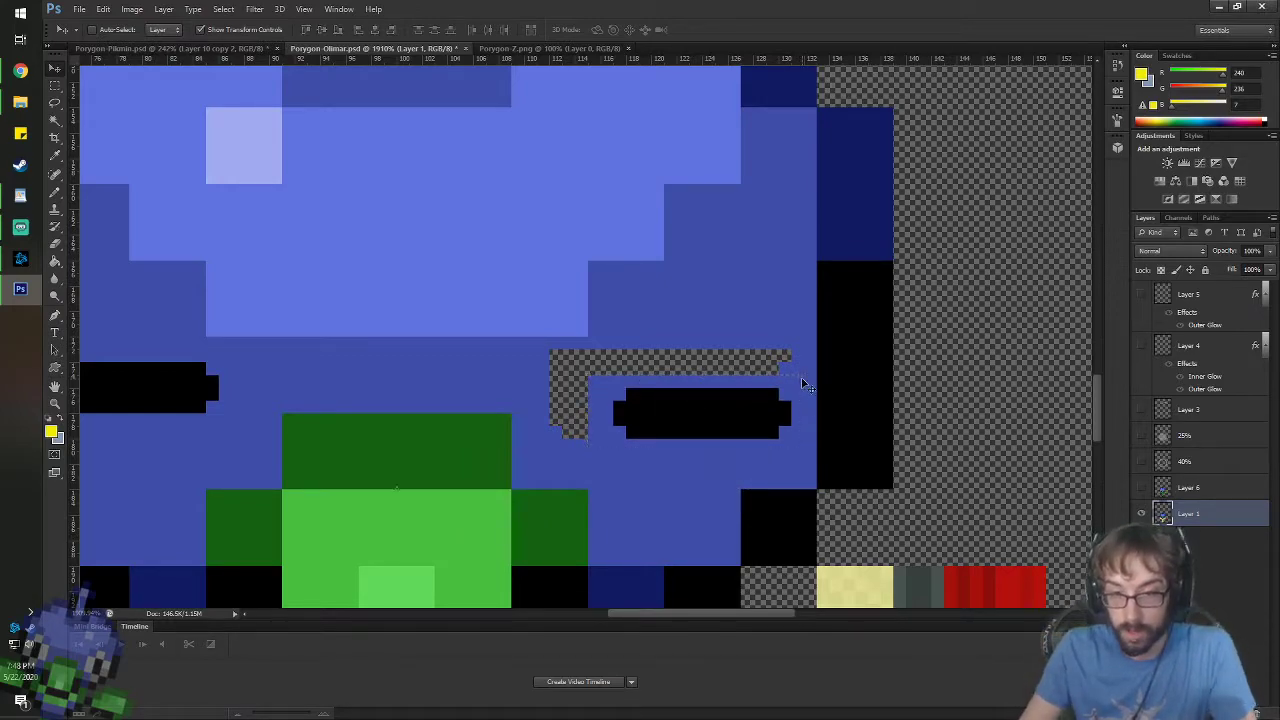
- Flip Layer 6 on and off to check the repositioned right-hand closed eye against the original eye
left_click(1140, 496)
left_click(1140, 496)
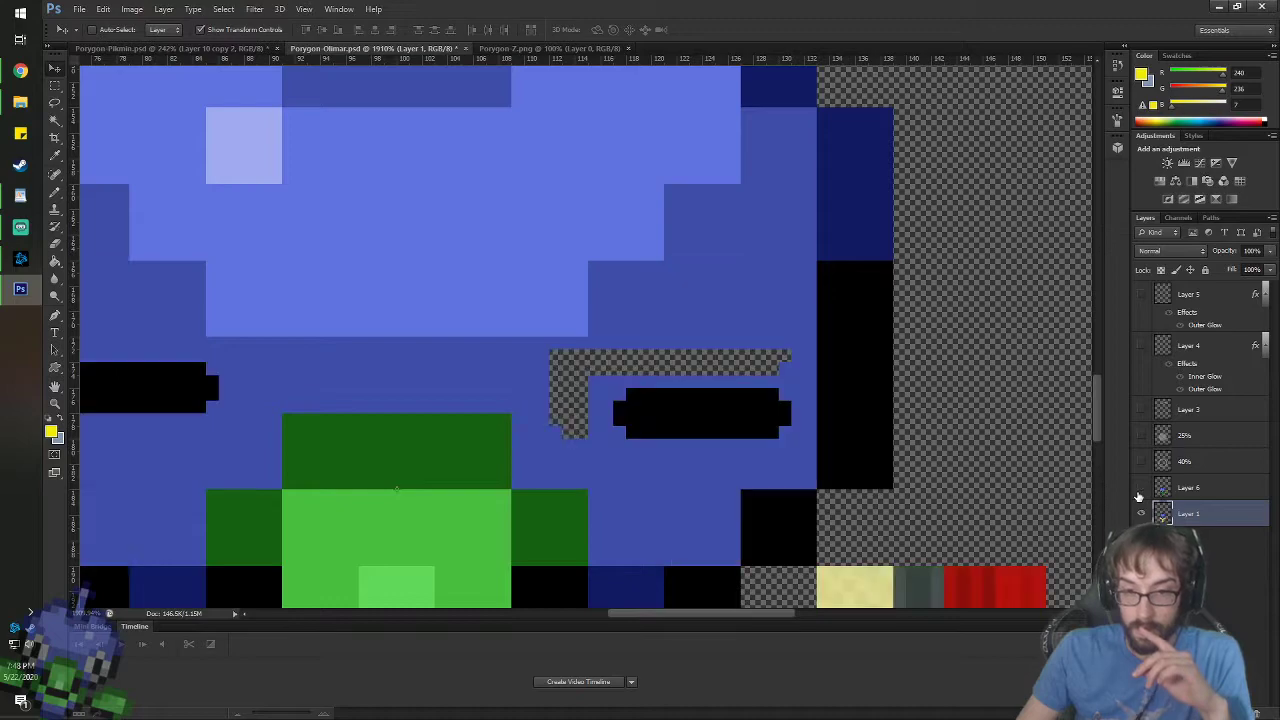
left_click(1140, 496)
left_click(1139, 496)
left_click(1138, 497)
left_click(1140, 496)
left_click(1140, 496)
left_click(1140, 496)
left_click(1140, 496)
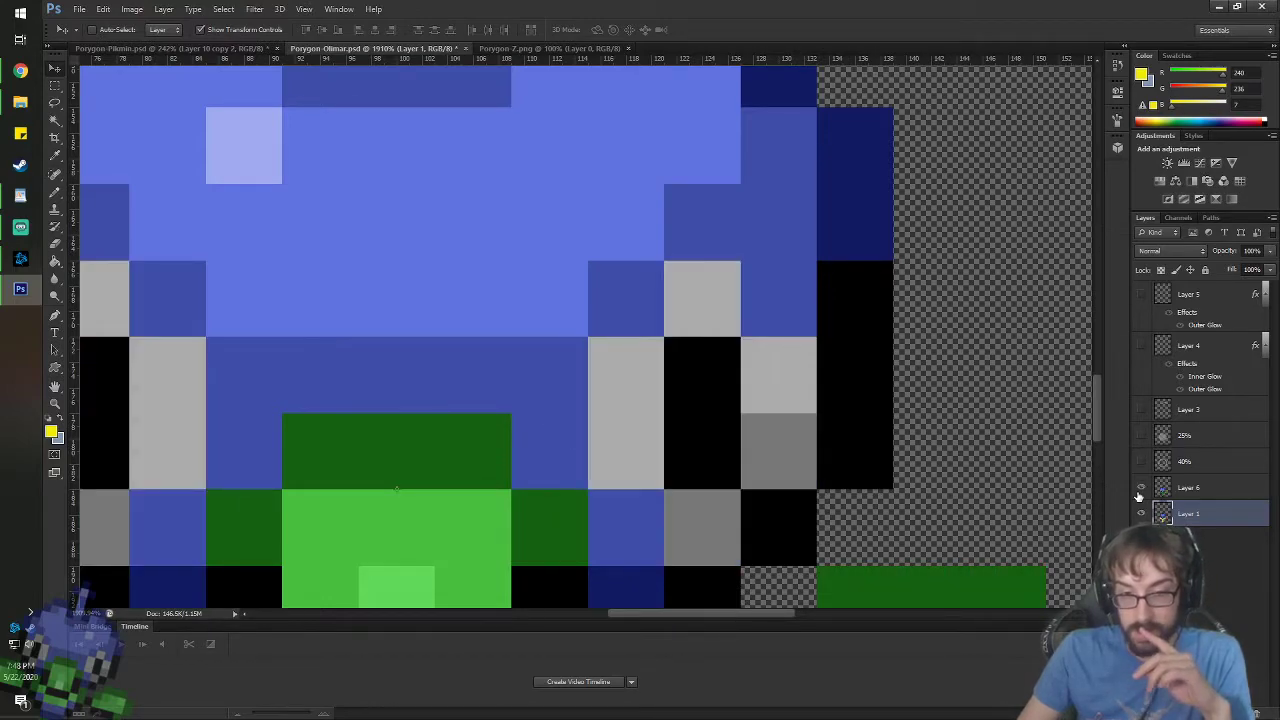
left_click(1140, 496)
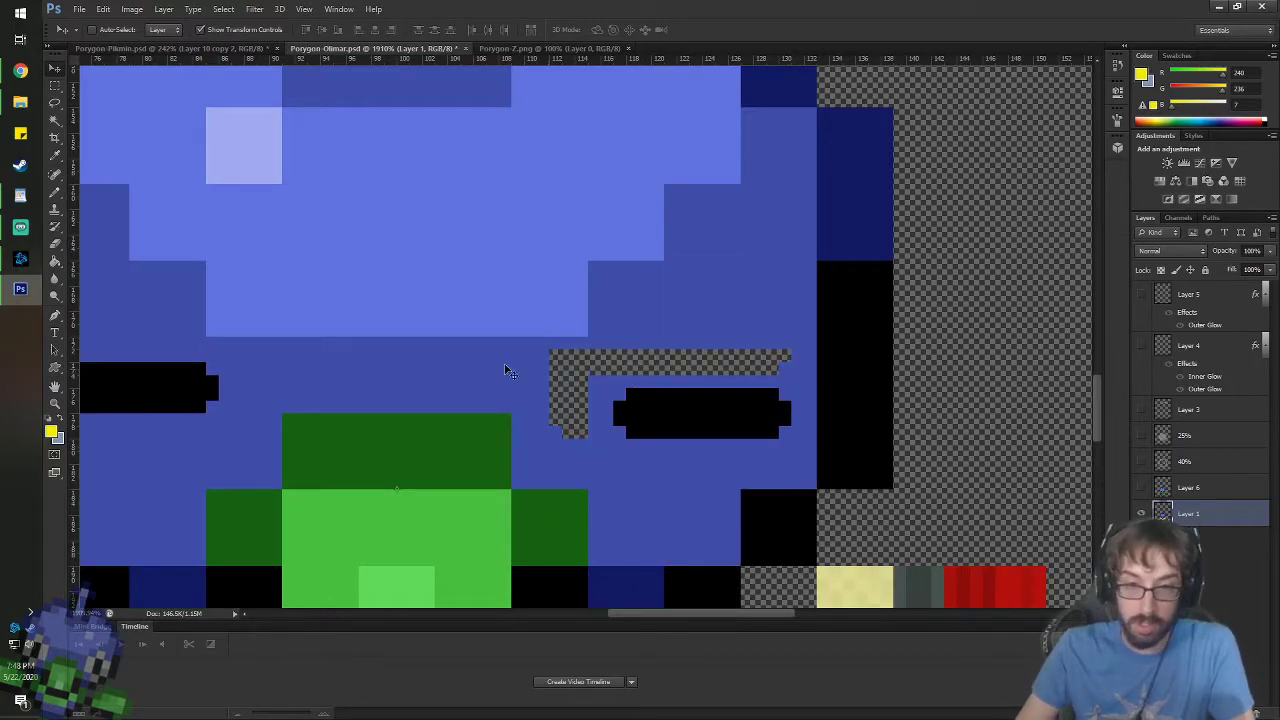
- Select the left-hand closed eye with its blue surround on Layer 1, move it three pixels left and two pixels down, and deselect
left_click_drag(775, 621, 729, 620)
left_click(55, 86)
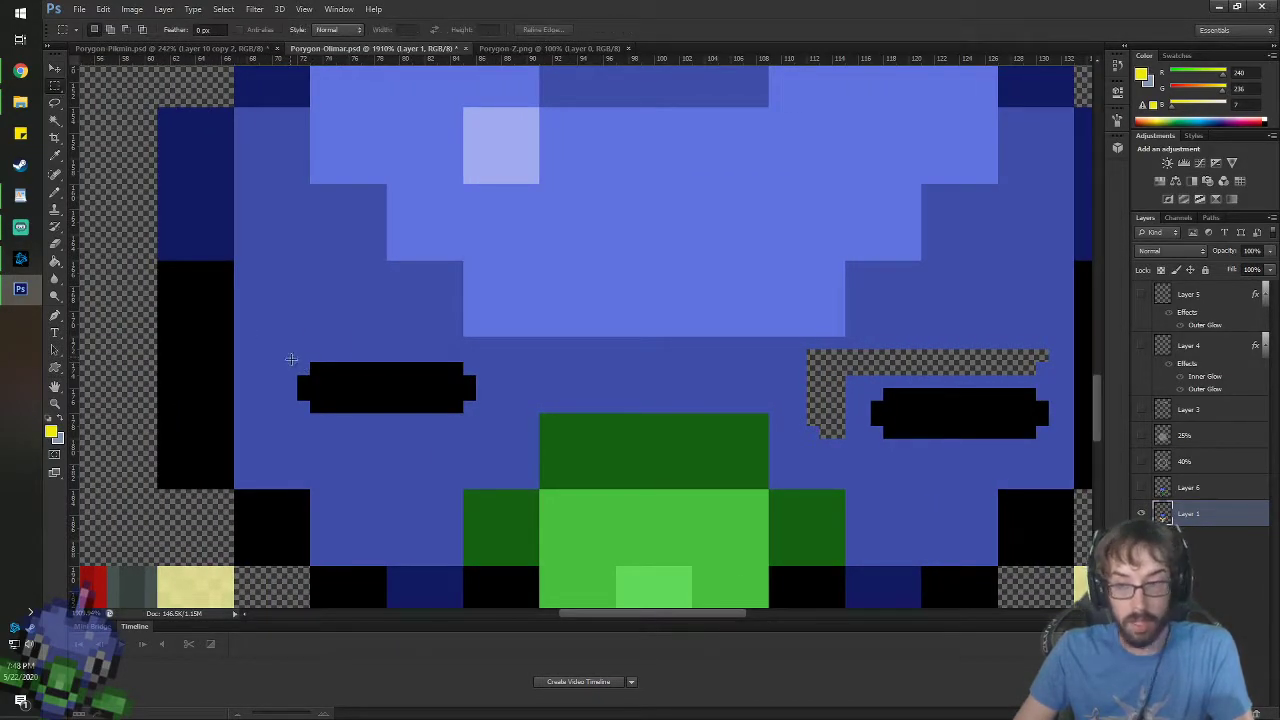
left_click_drag(291, 359, 506, 434)
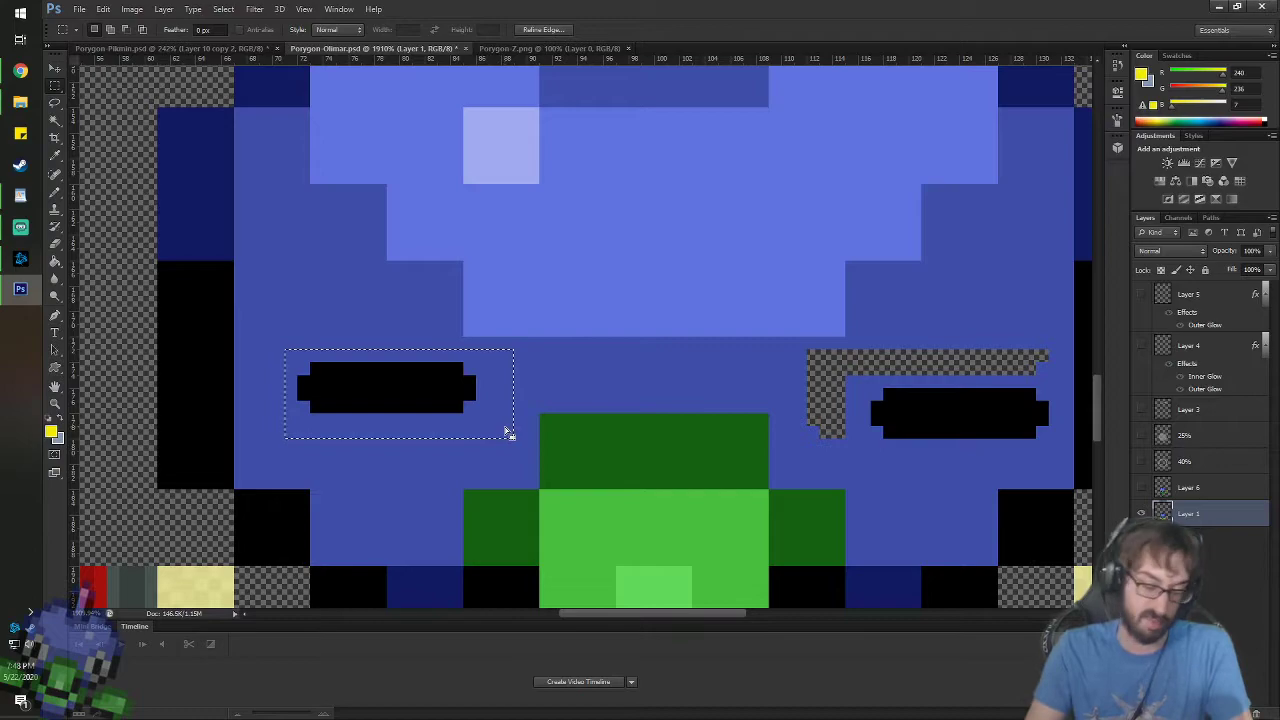
key("v")
key("Left")
key("Down")
key("Left")
key("Down")
key("Down")
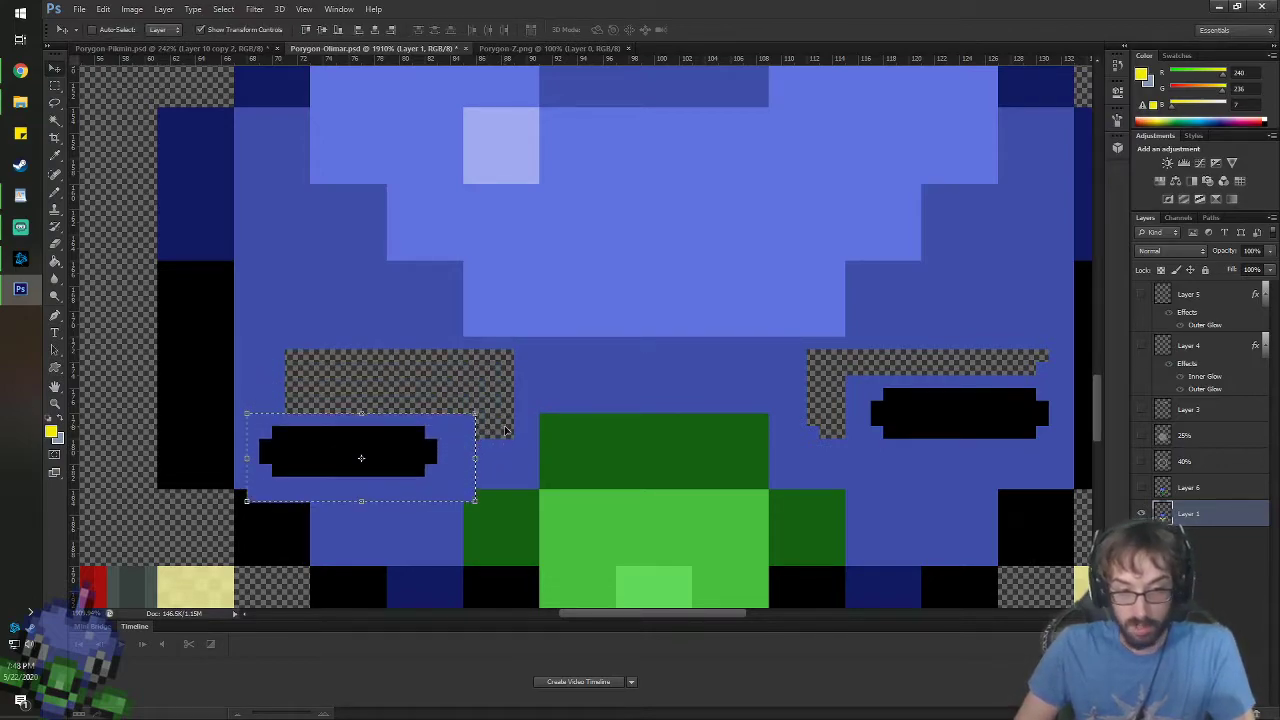
key("Right")
key("Left")
key("Up")
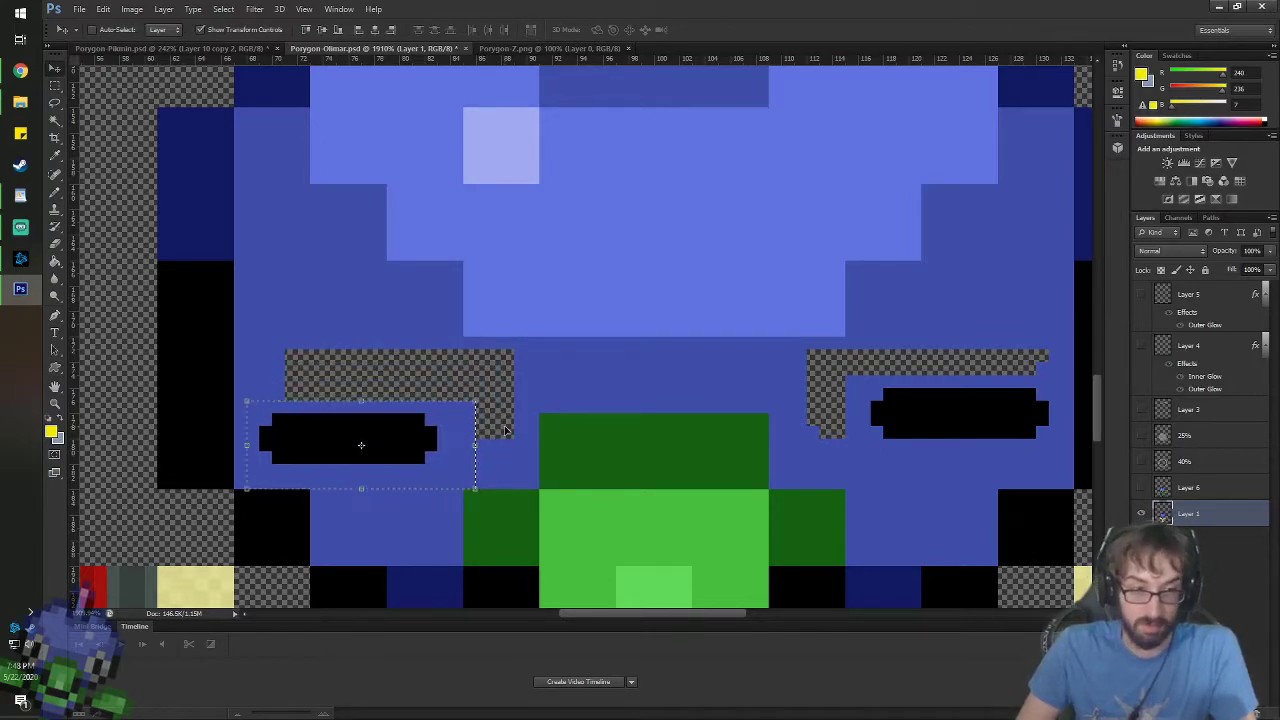
key("Left")
key("Right")
key("Down")
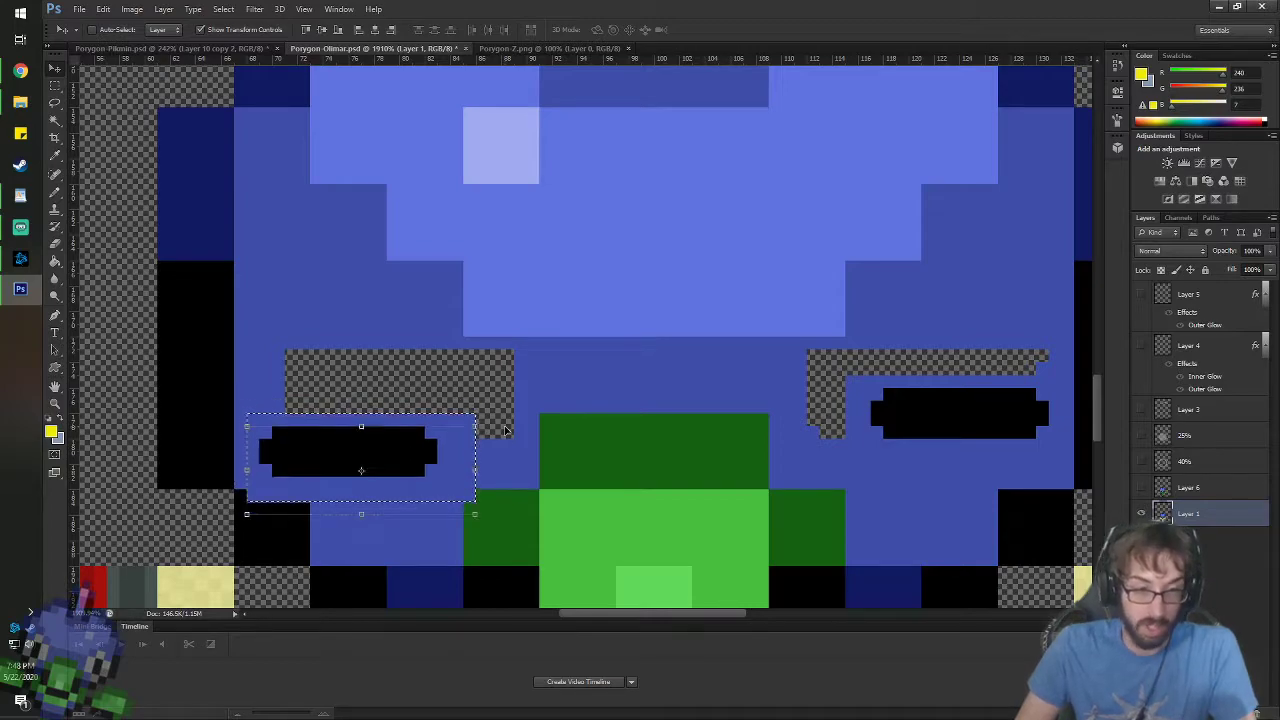
key("Down")
key("Up")
key("Up")
key("Up")
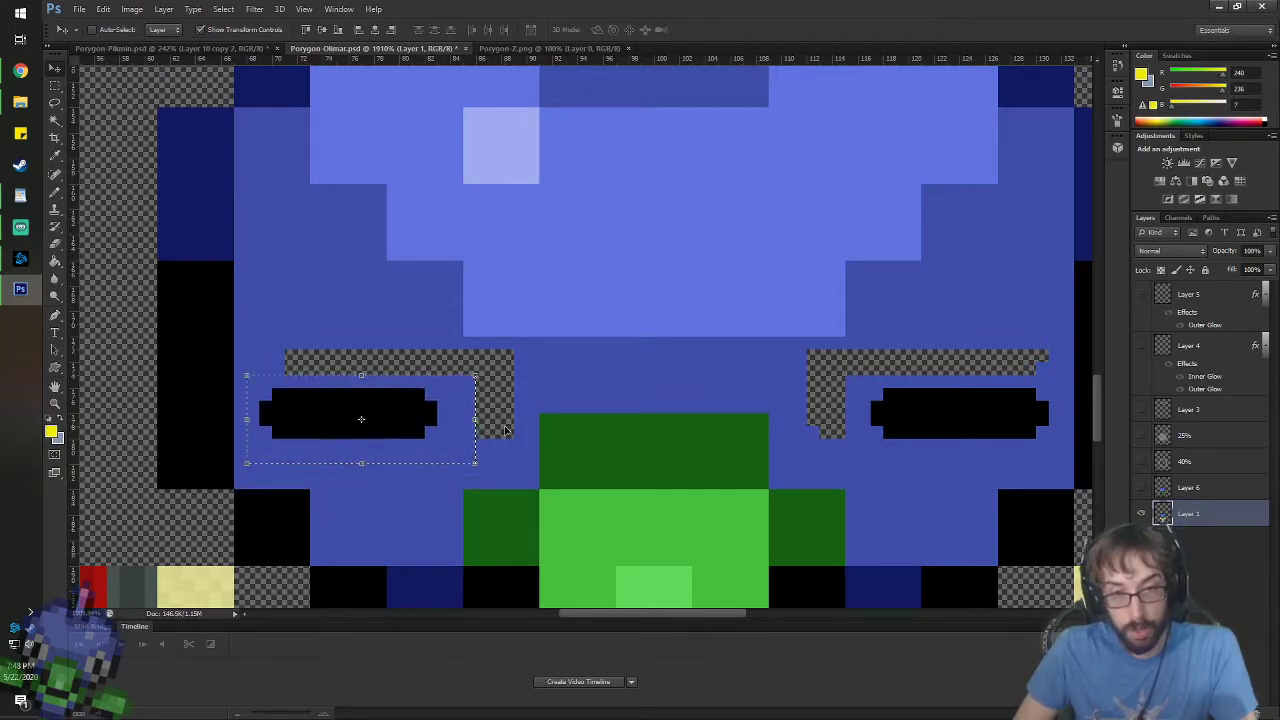
key("ctrl+d")
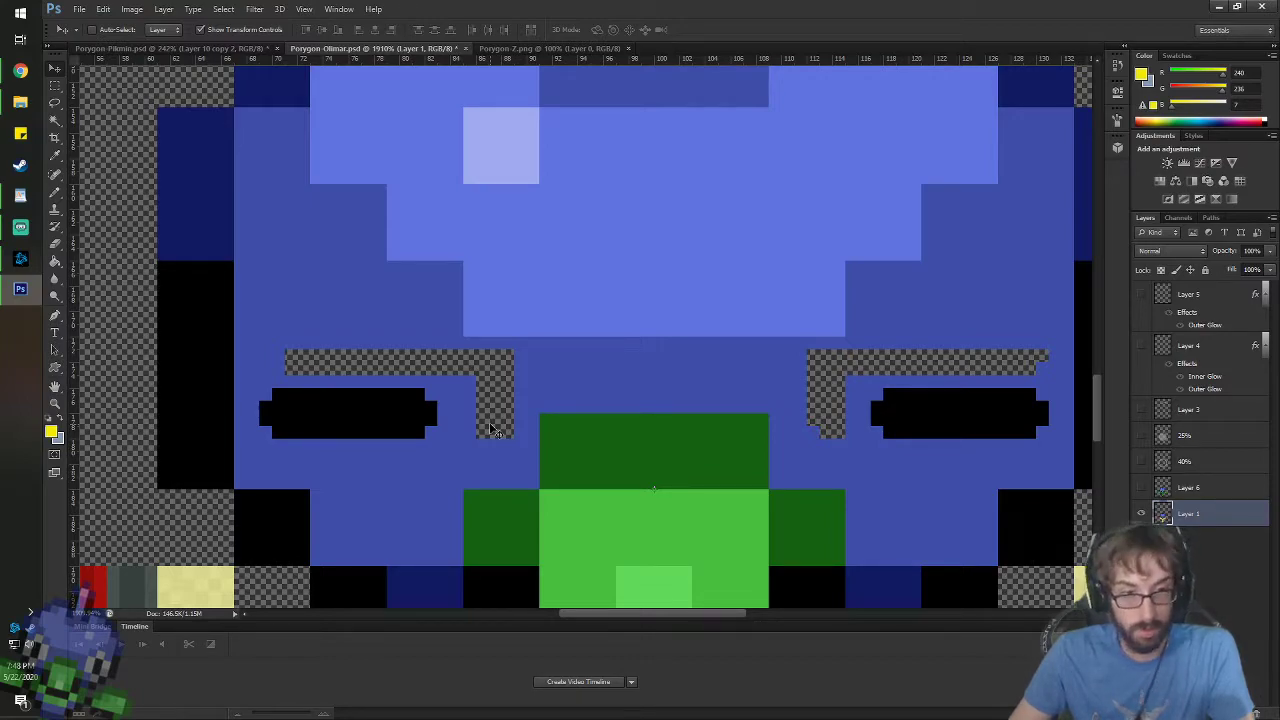
- Fill the transparent gaps around both closed eyes with the sampled dark blue face color, using a contiguous Paint Bucket fill at 100% opacity
key("i")
left_click(502, 380)
key("g")
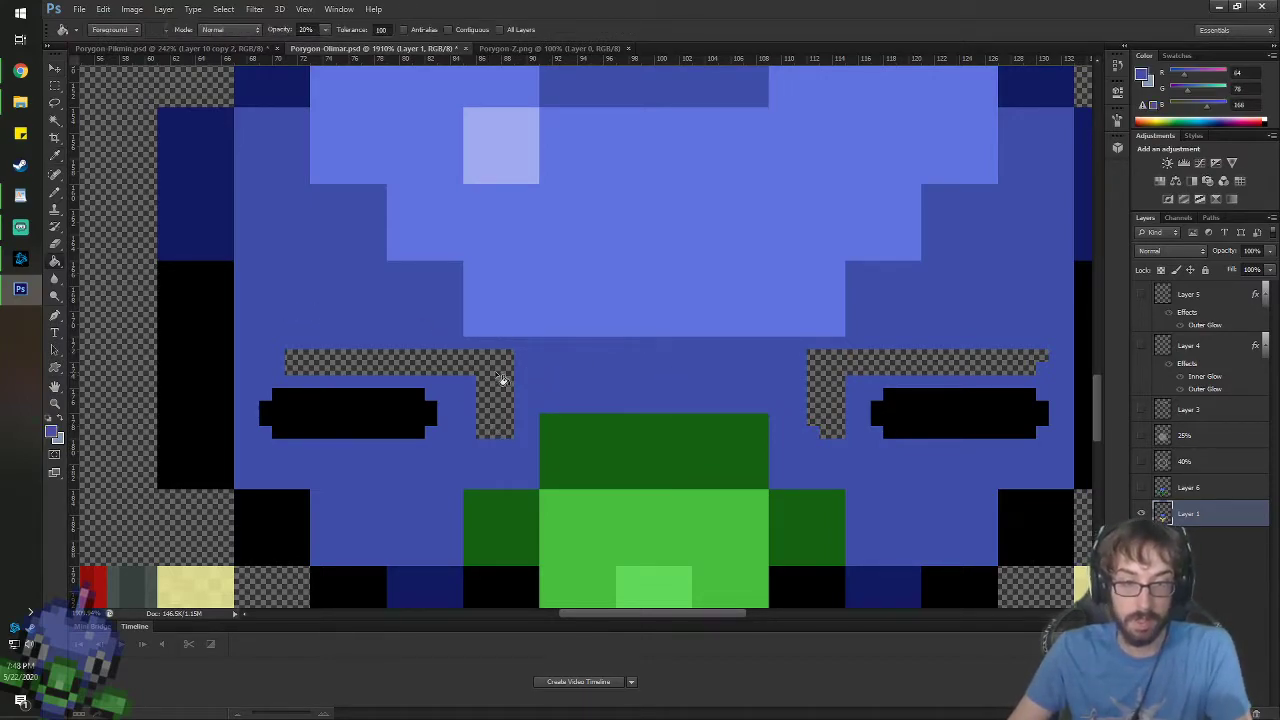
left_click(495, 375)
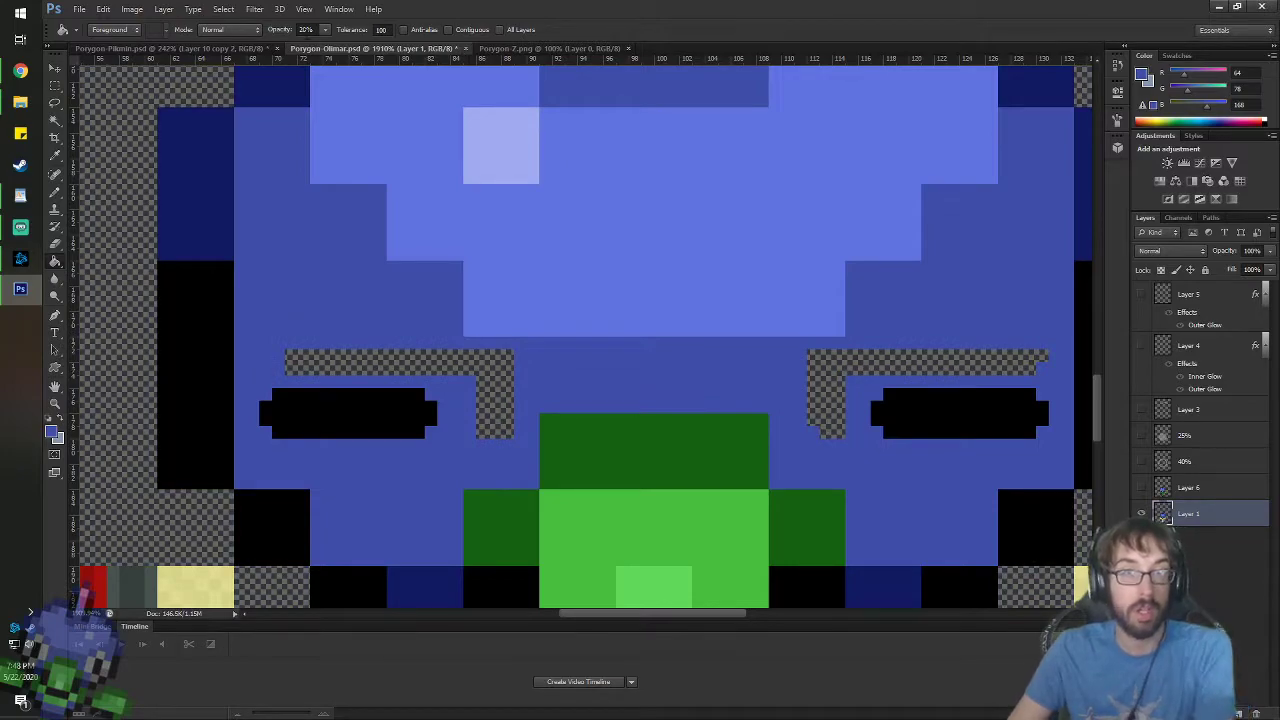
left_click(306, 29)
type("1000")
key("Return")
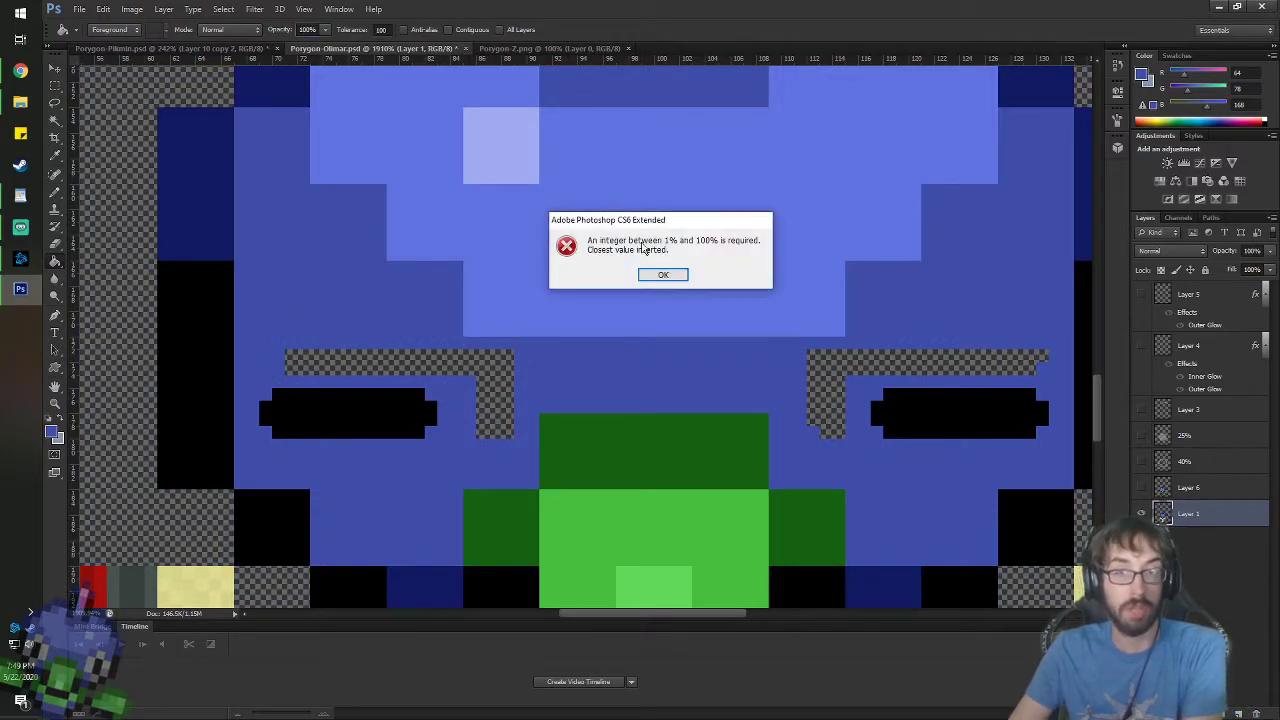
left_click(663, 276)
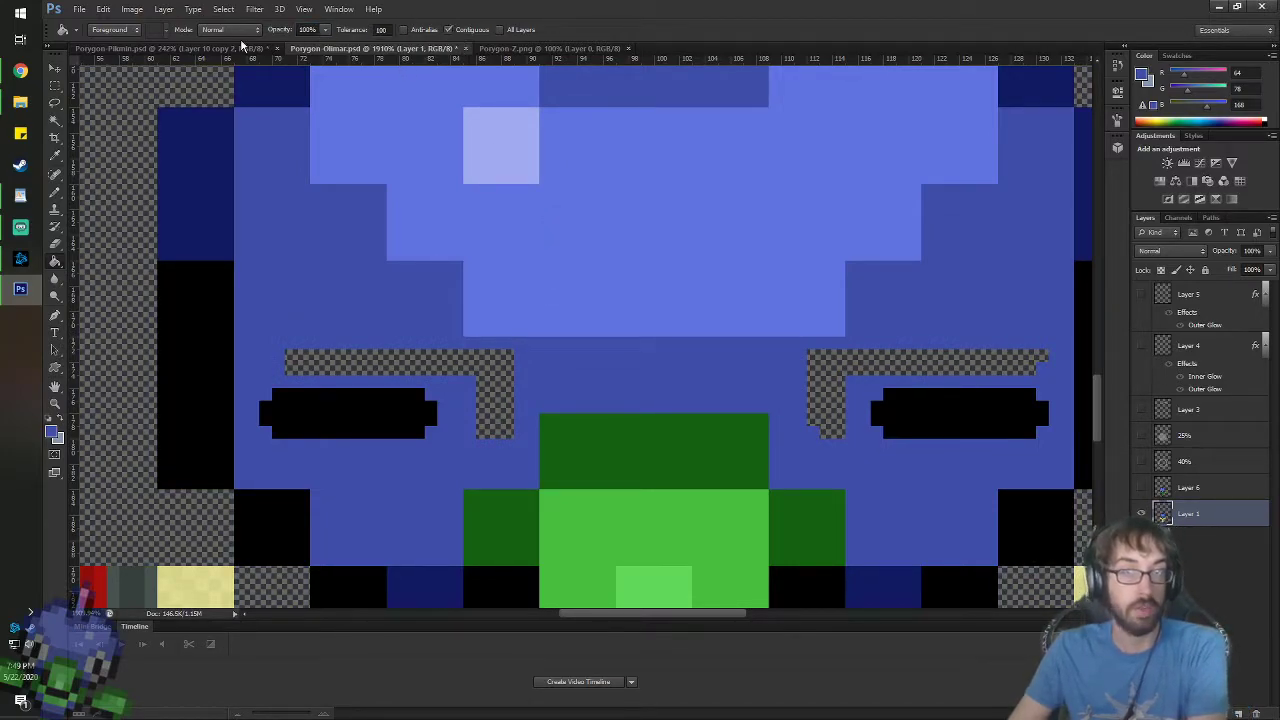
left_click(482, 362)
left_click(884, 374)
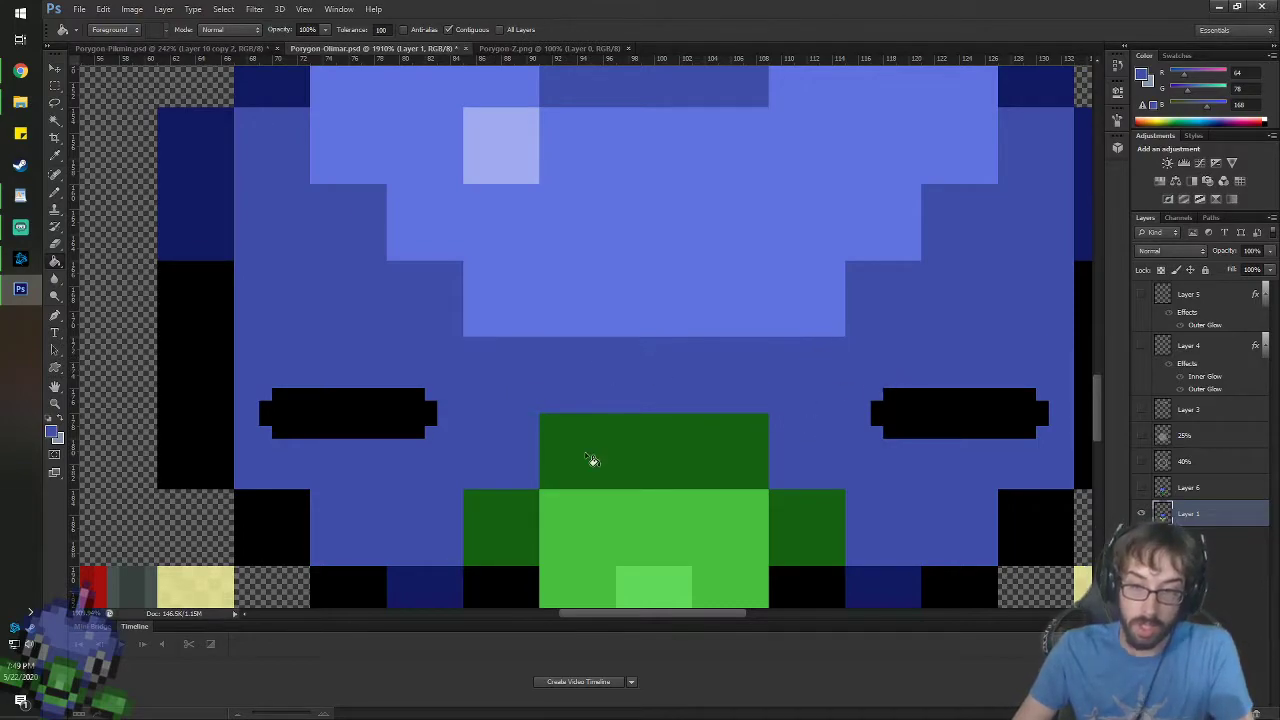
- Toggle Layer 6 to compare the whole Olimar sprite with the original Porygon-Z, and delete Layer 6 when finished
scroll(592, 460, "down", 8)
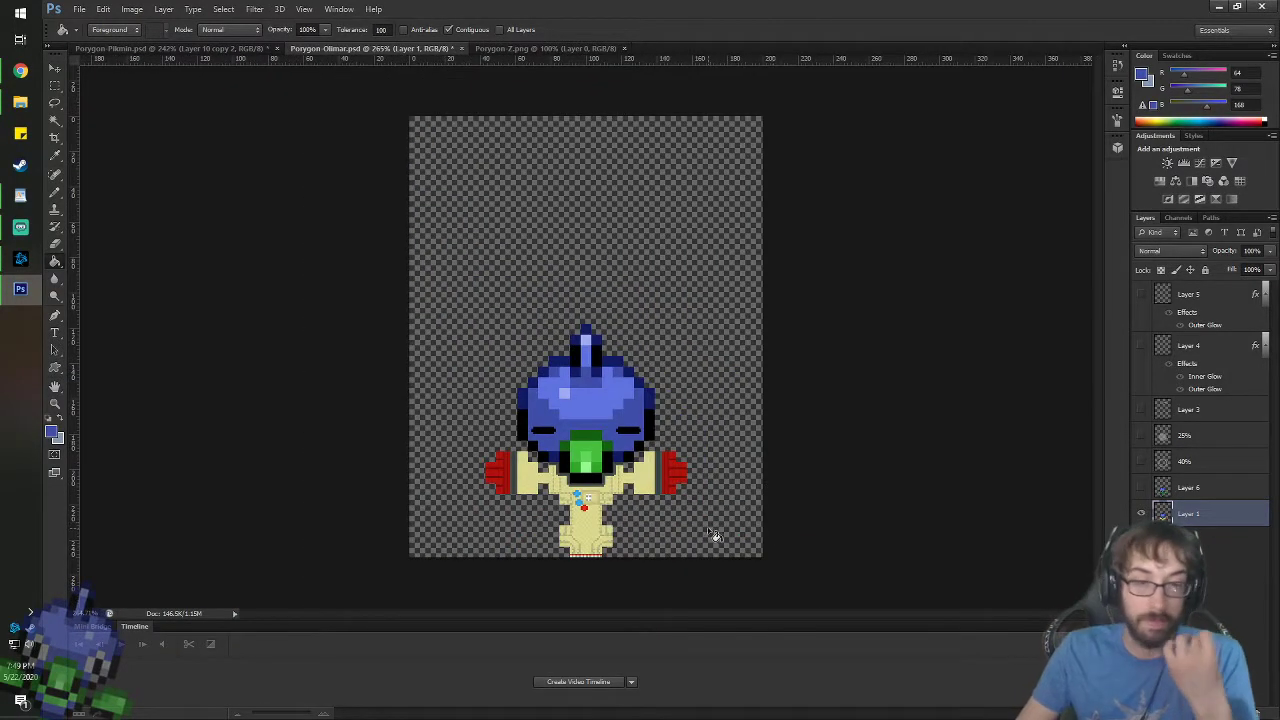
scroll(803, 509, "up", 2)
scroll(790, 514, "down", 1)
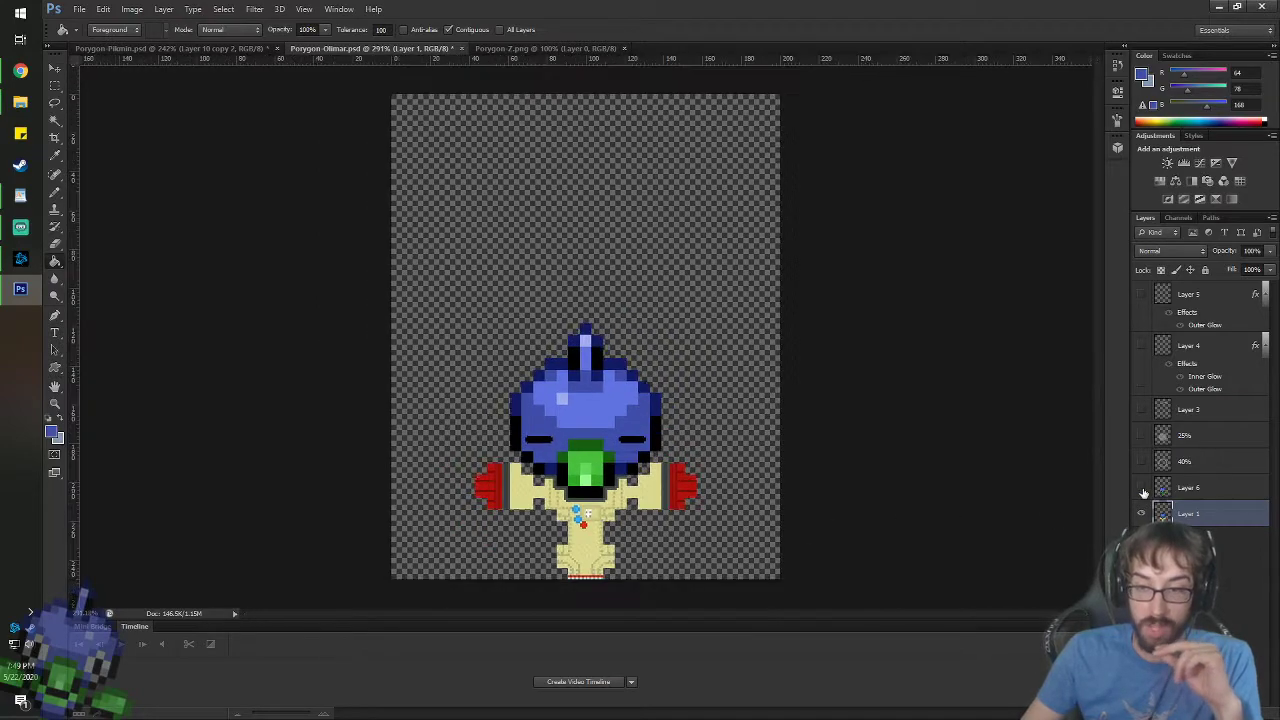
left_click(1142, 490)
left_click(1142, 490)
left_click(1142, 490)
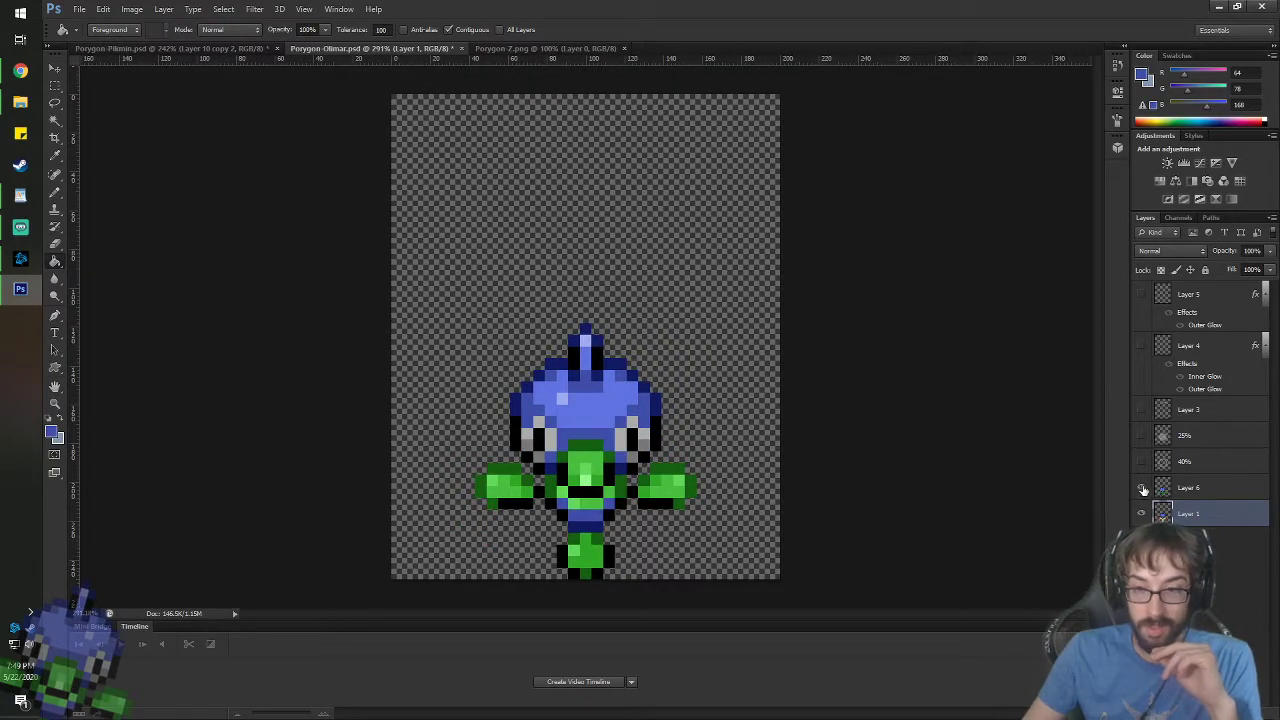
left_click(1142, 490)
left_click(1142, 490)
left_click(1142, 490)
left_click(1142, 490)
left_click(1142, 490)
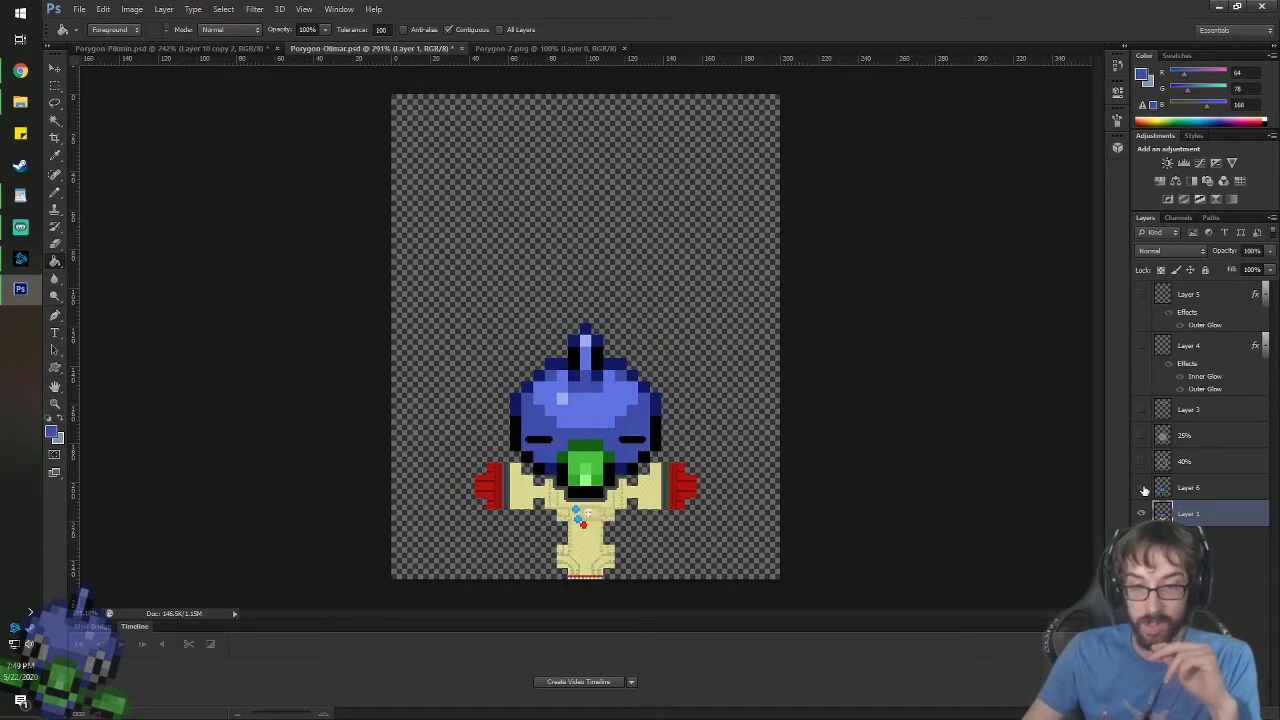
left_click(1203, 487)
key("Delete")
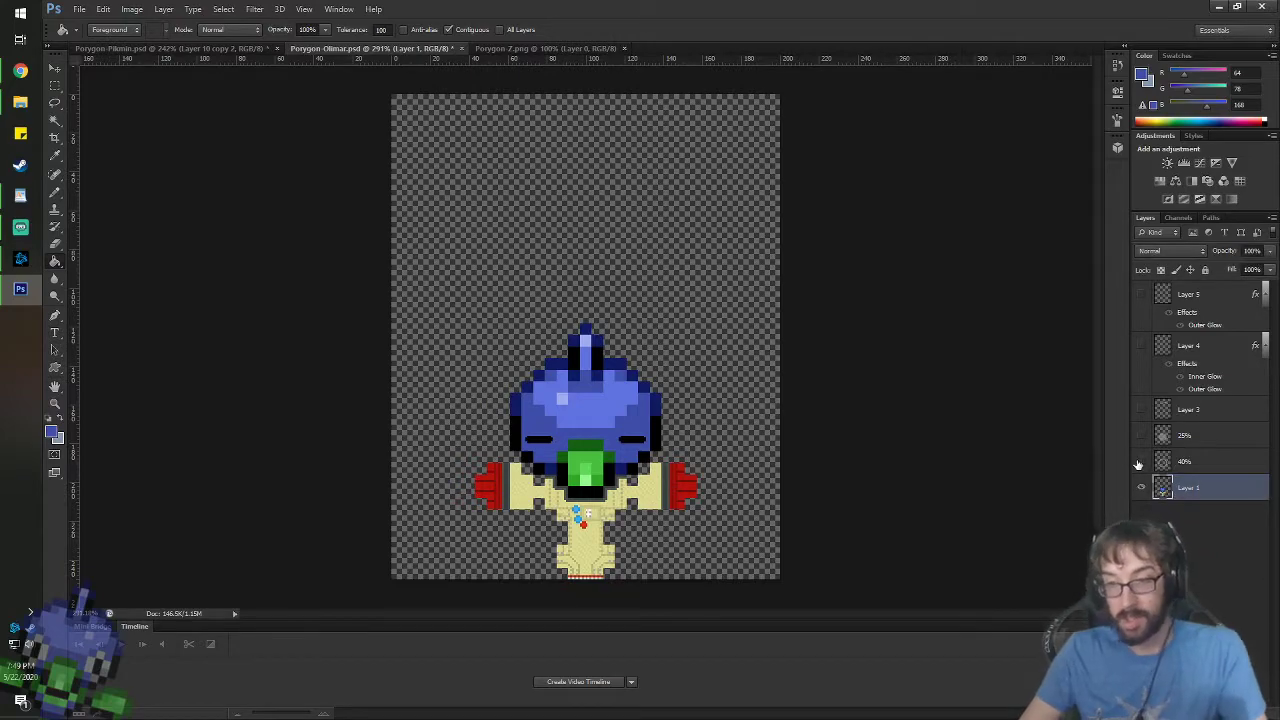
- Make the hidden 40%, 25%, Layer 3, Layer 4 and Layer 5 layers visible again over the Olimar sprite
left_click_drag(1139, 461, 1131, 350)
left_click(1141, 294)
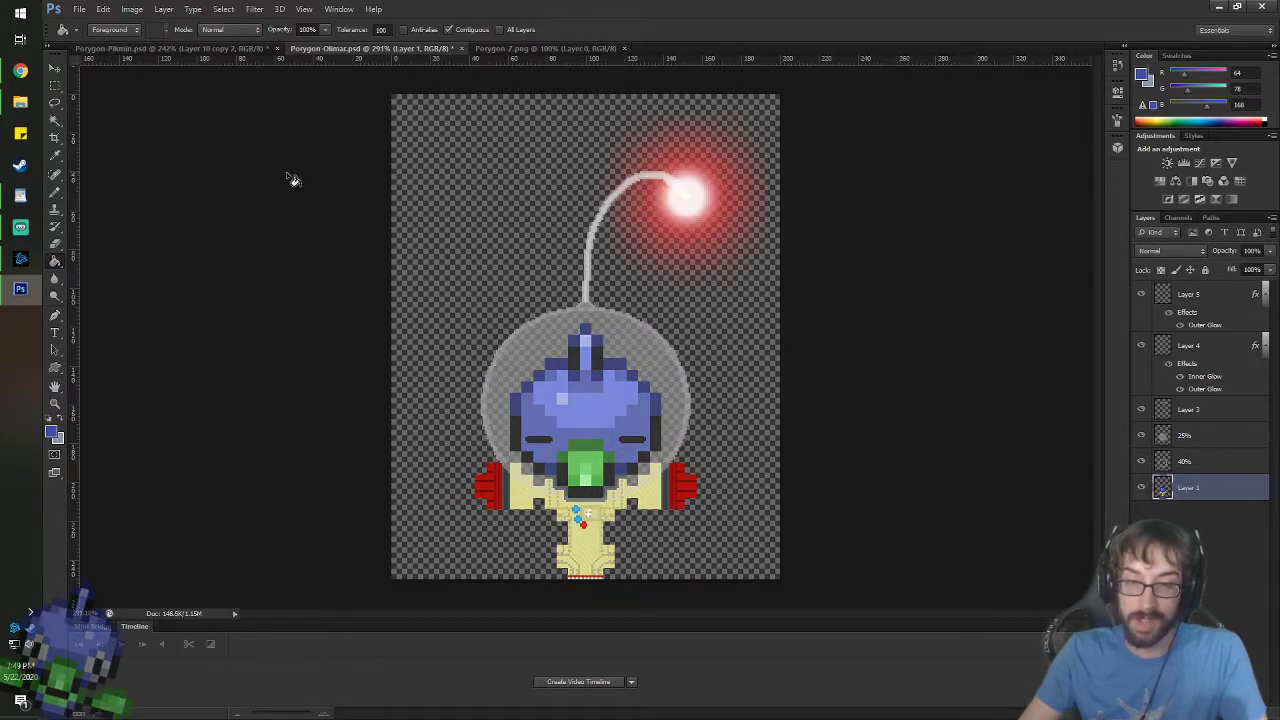
- Flip Layer 5, Layer 4 and Layer 3 off and on to check the antenna's glowing tip, red glow and stem
left_click(1144, 303)
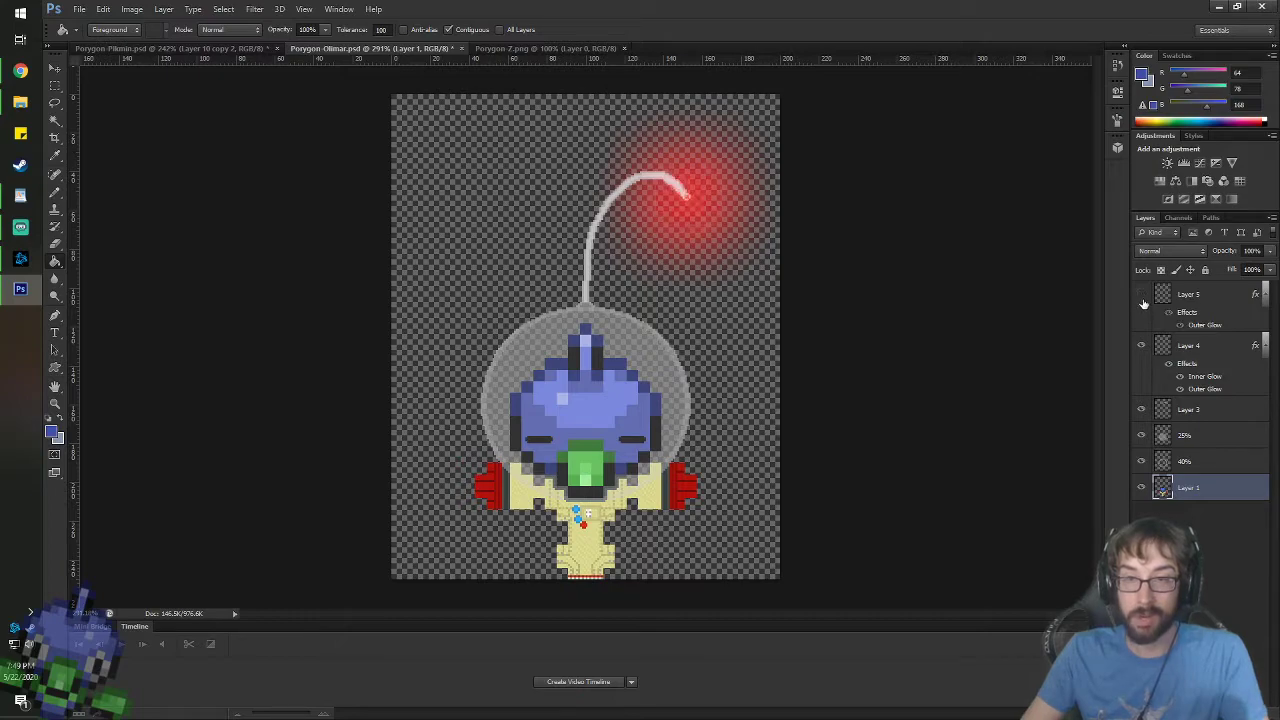
left_click(1142, 346)
left_click(1142, 346)
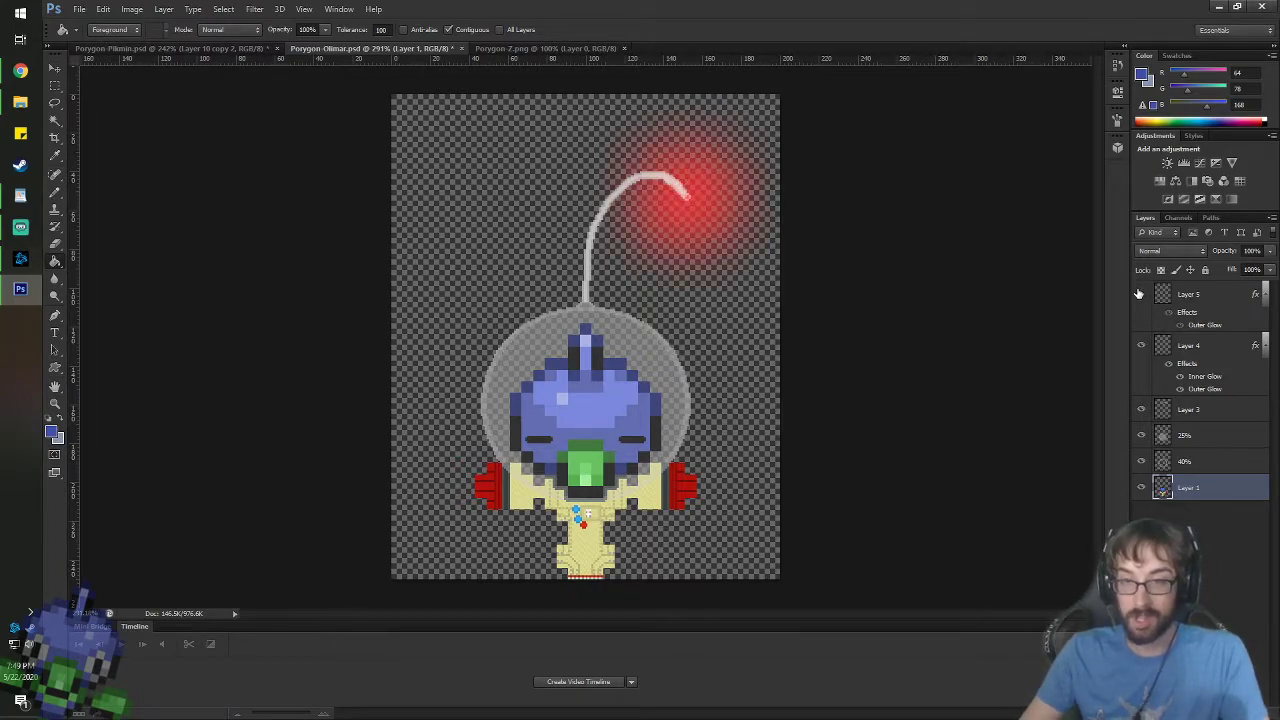
left_click(1140, 295)
left_click(1141, 410)
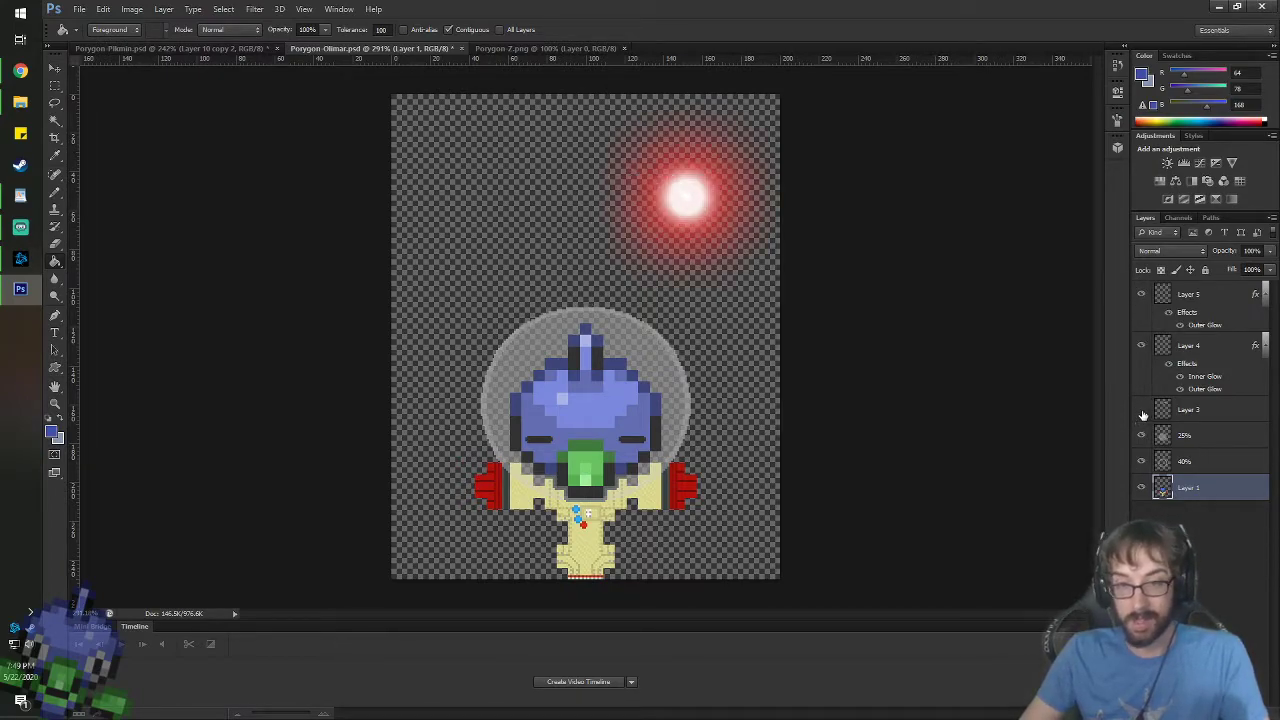
left_click(1141, 410)
left_click(1141, 410)
left_click(1141, 410)
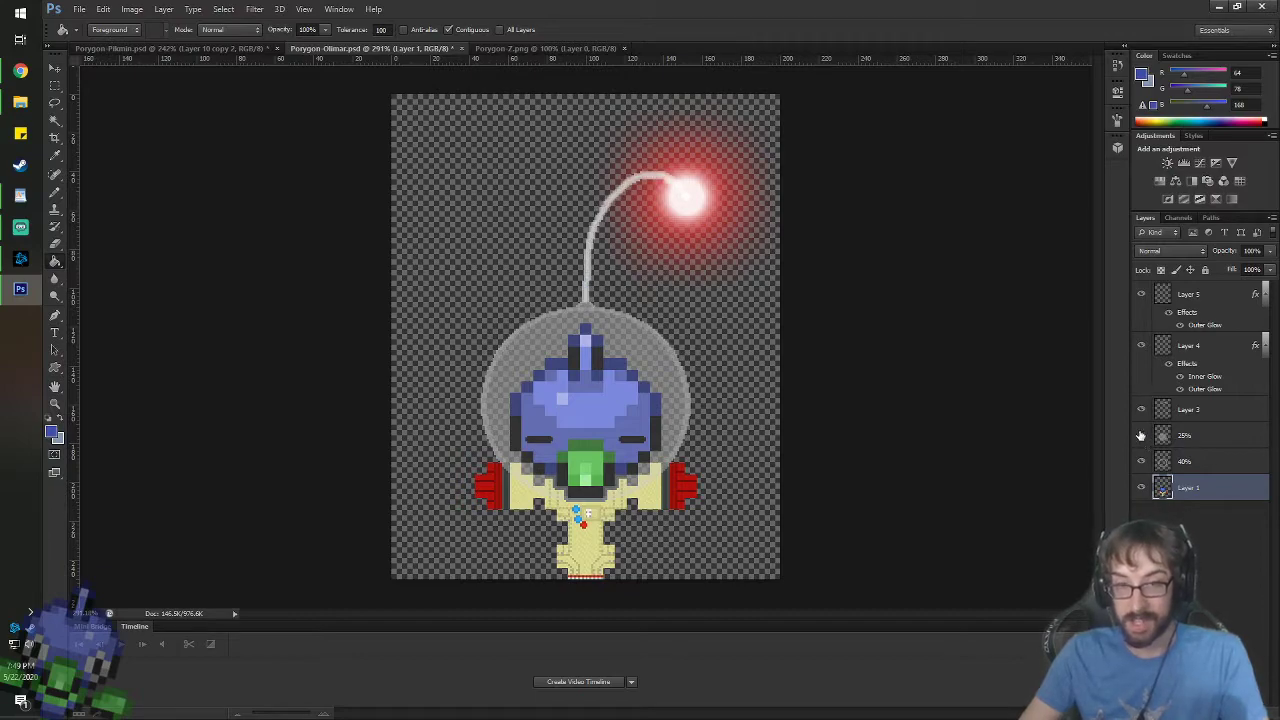
- Flip the 40% layer off and on repeatedly to check the outline of the transparent helmet
left_click(1141, 458)
left_click(1141, 458)
left_click(1141, 458)
left_click(1141, 458)
left_click(1141, 461)
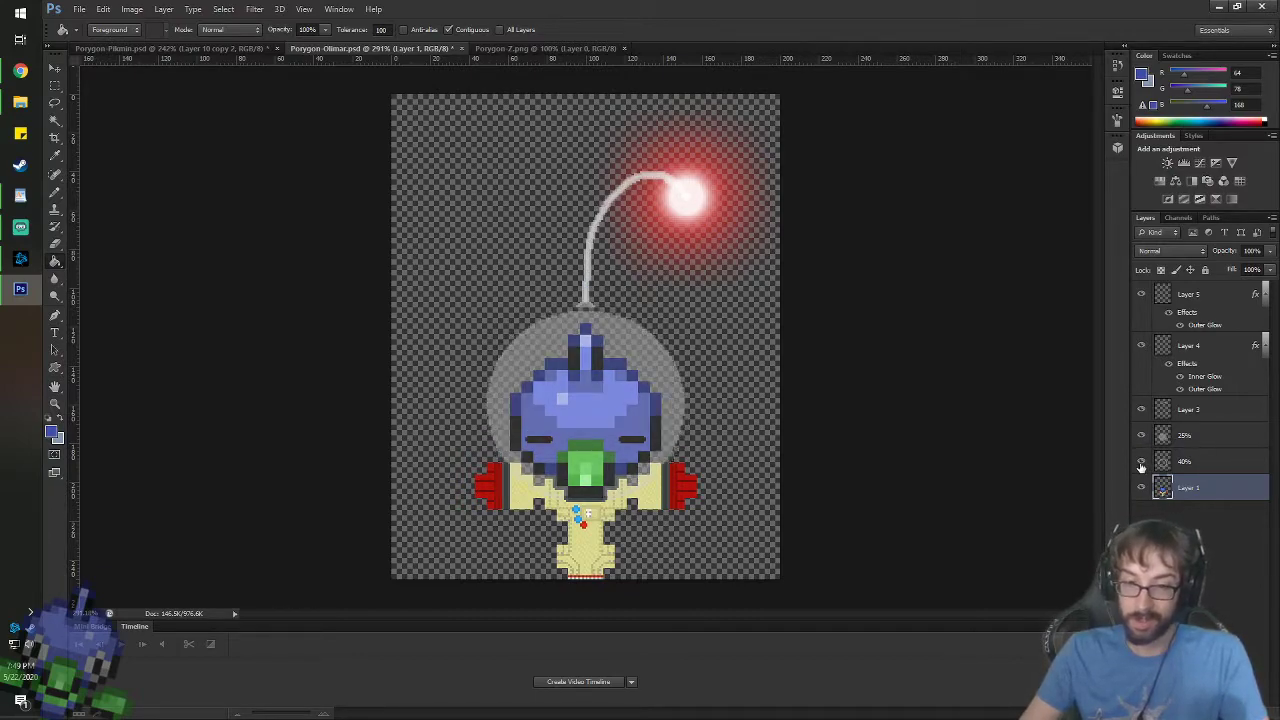
left_click(1141, 461)
left_click(1141, 461)
left_click(1141, 461)
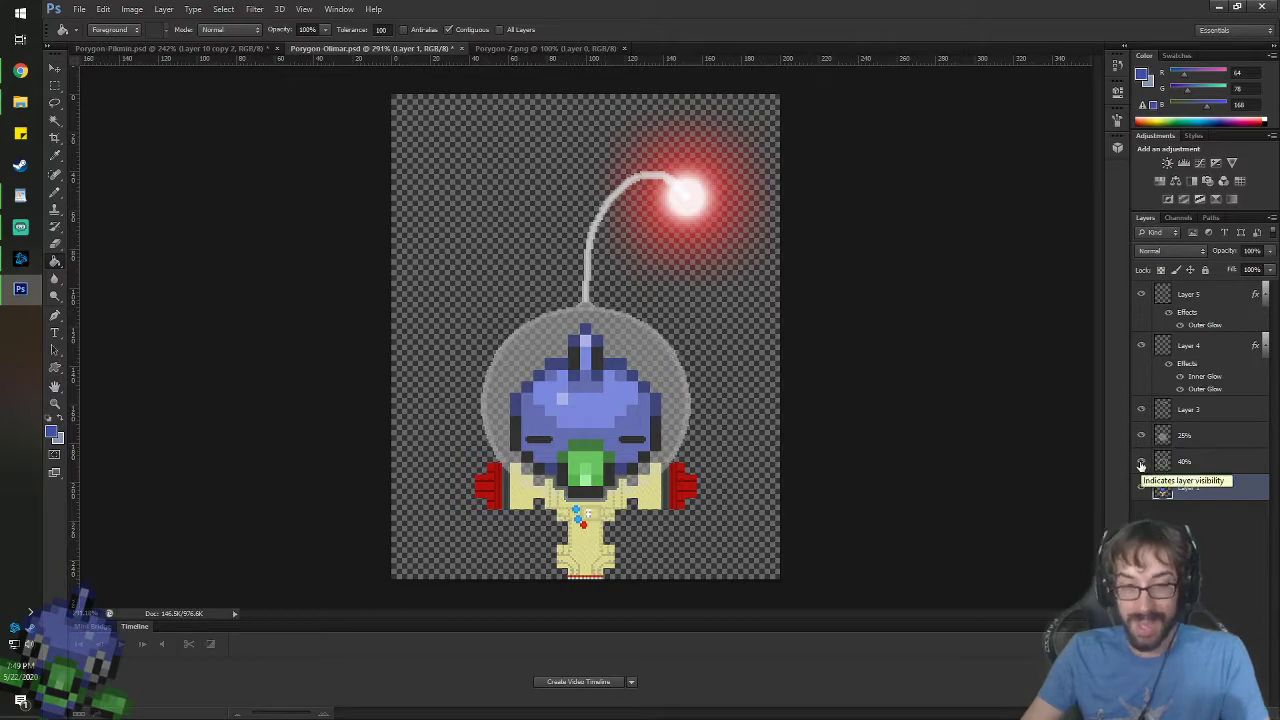
- Save Porygon-Olimar.psd and Porygon-Pikmin.psd, bring up Porygon-Z.png, and quit Photoshop
key("ctrl+s")
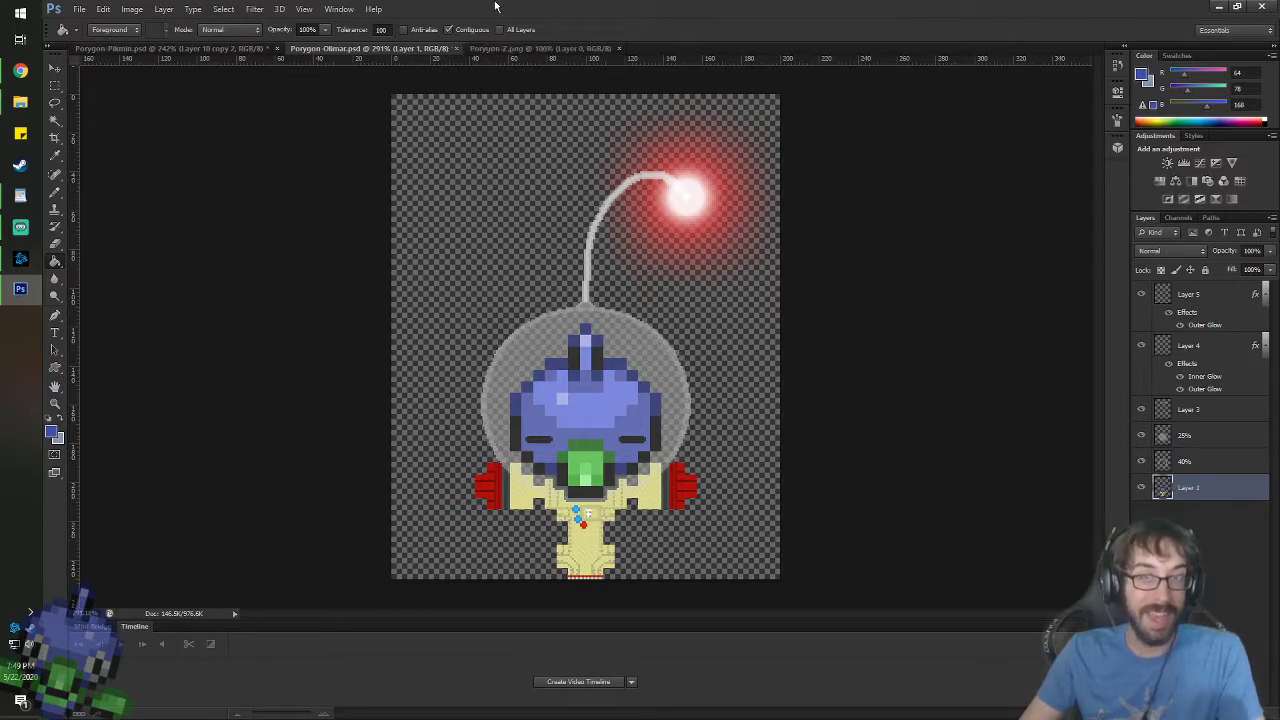
left_click(232, 49)
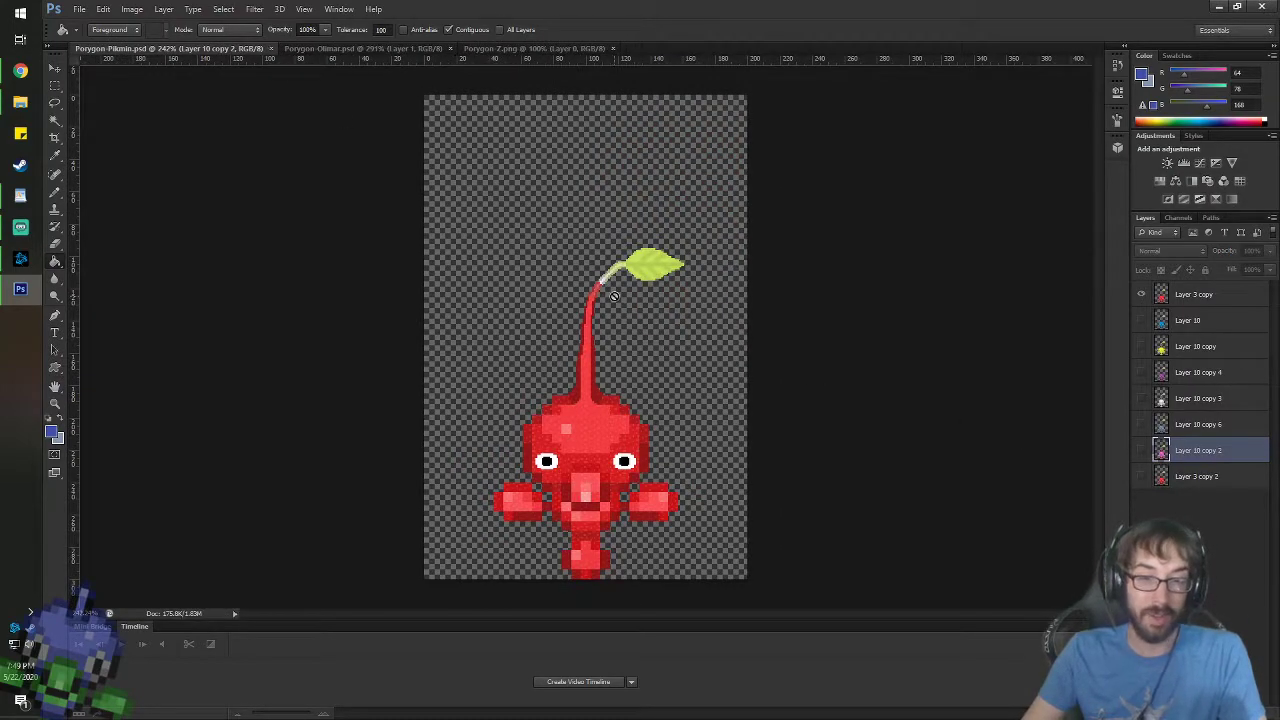
left_click(516, 48)
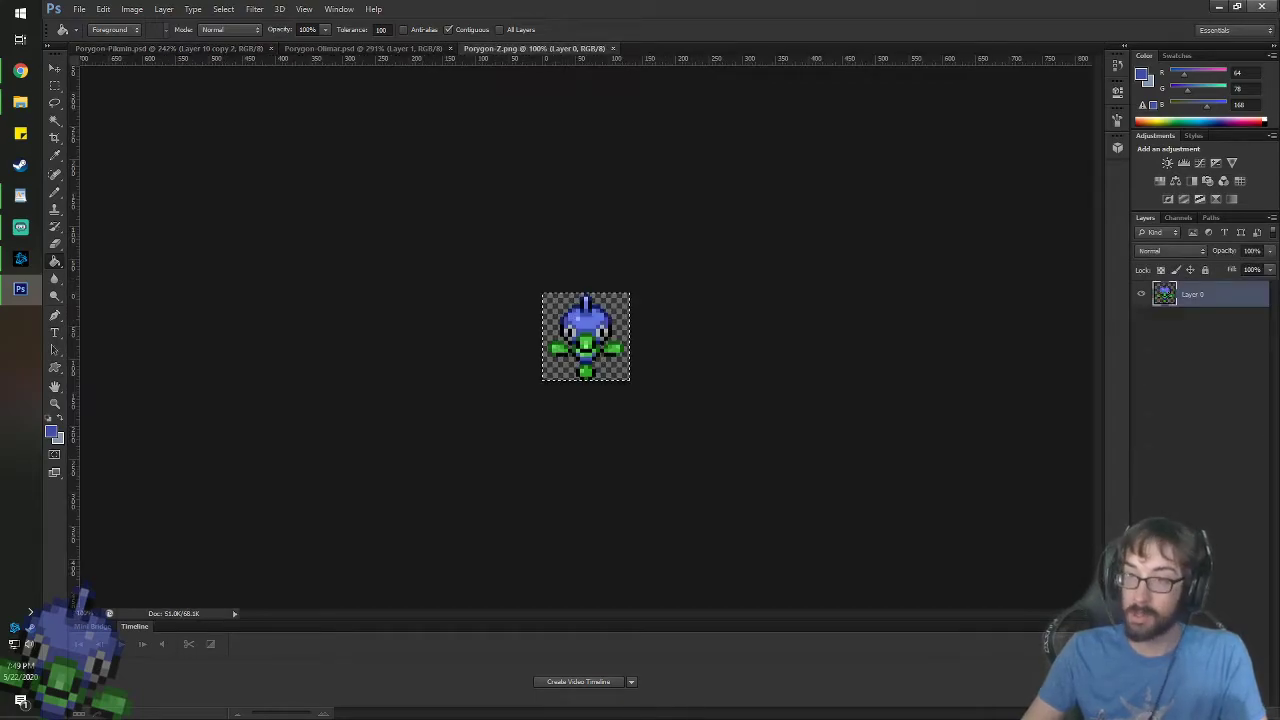
left_click(1261, 7)
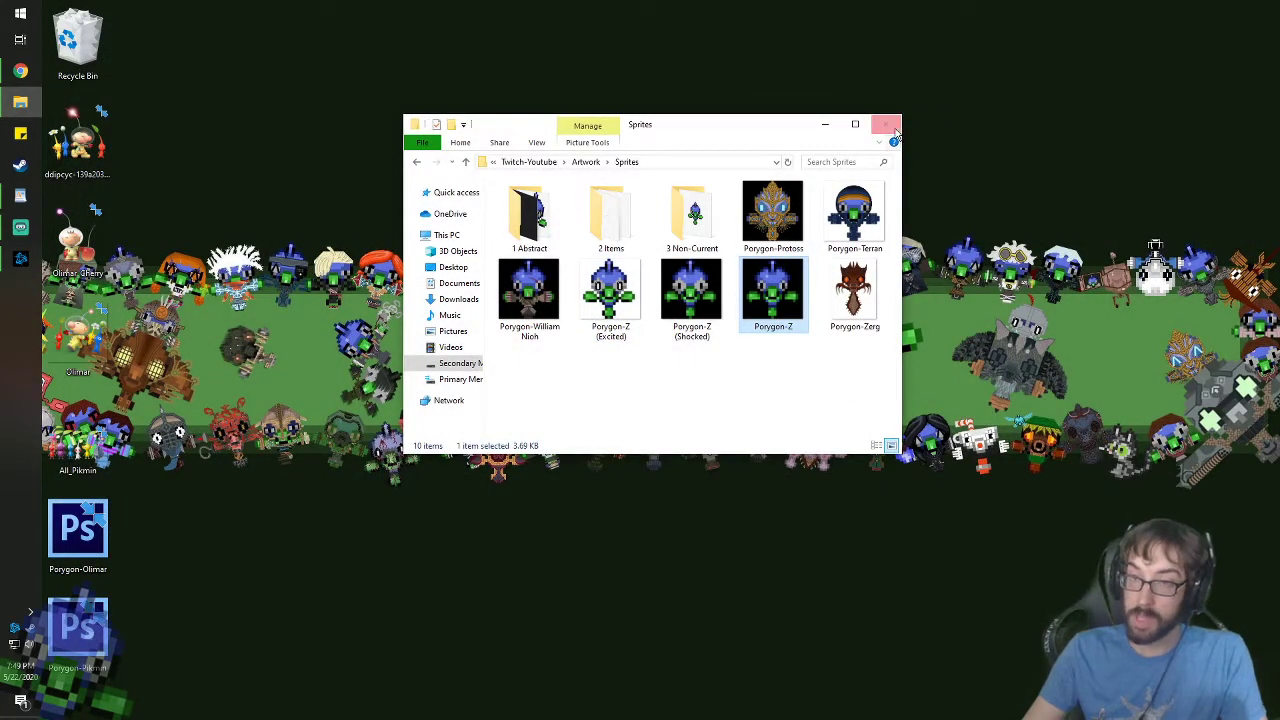